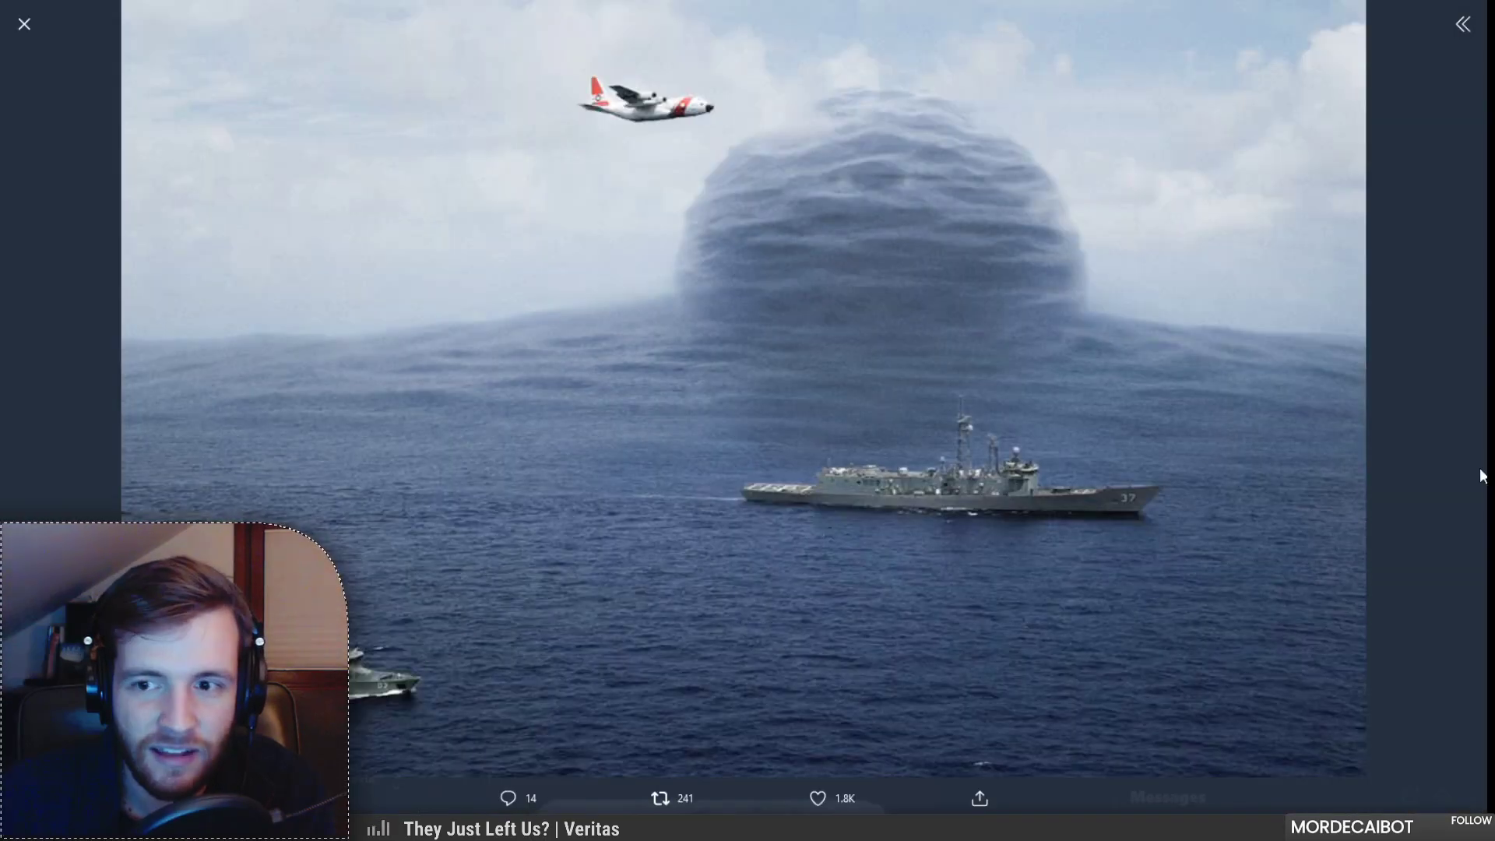
# Step: Close the enlarged sea picture, open the full list of #eerievember2020 prompts linked in the collection header, and view its image at full size
pyautogui.click(1439, 490)
pyautogui.scroll(3, 935, 405)
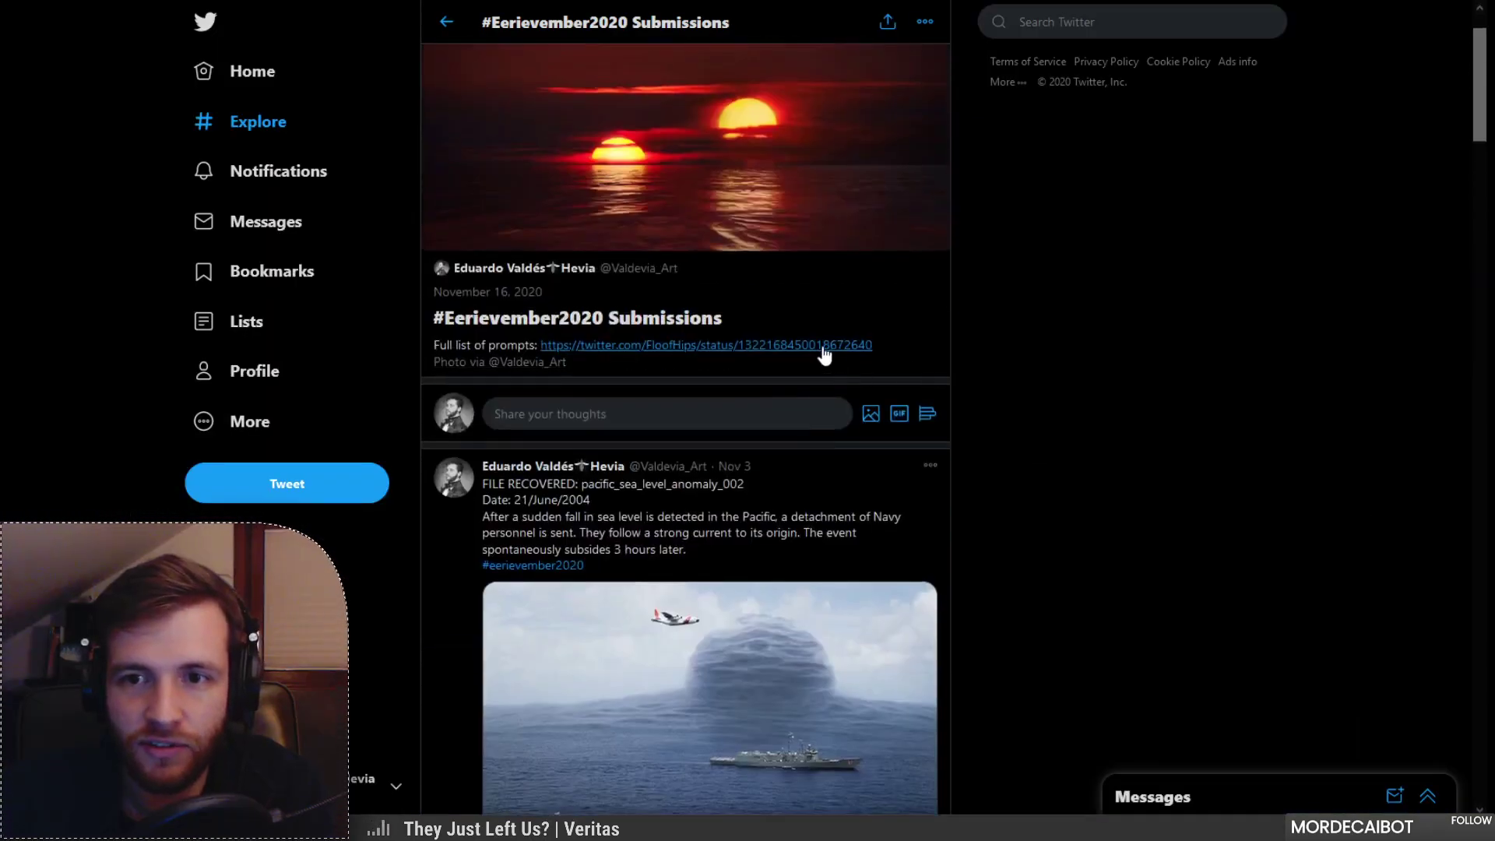
pyautogui.click(724, 344)
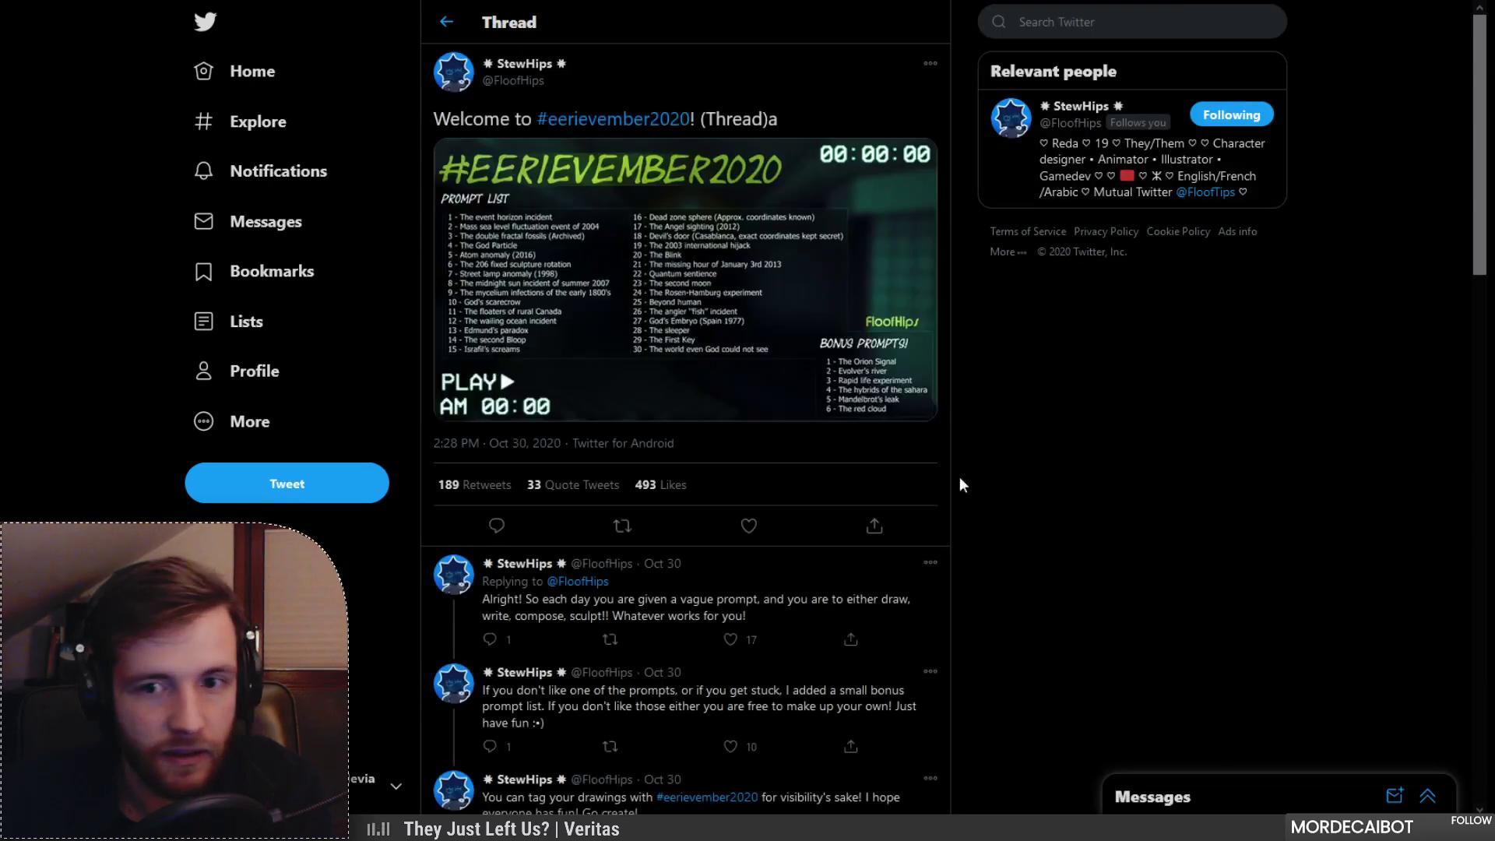
pyautogui.click(705, 228)
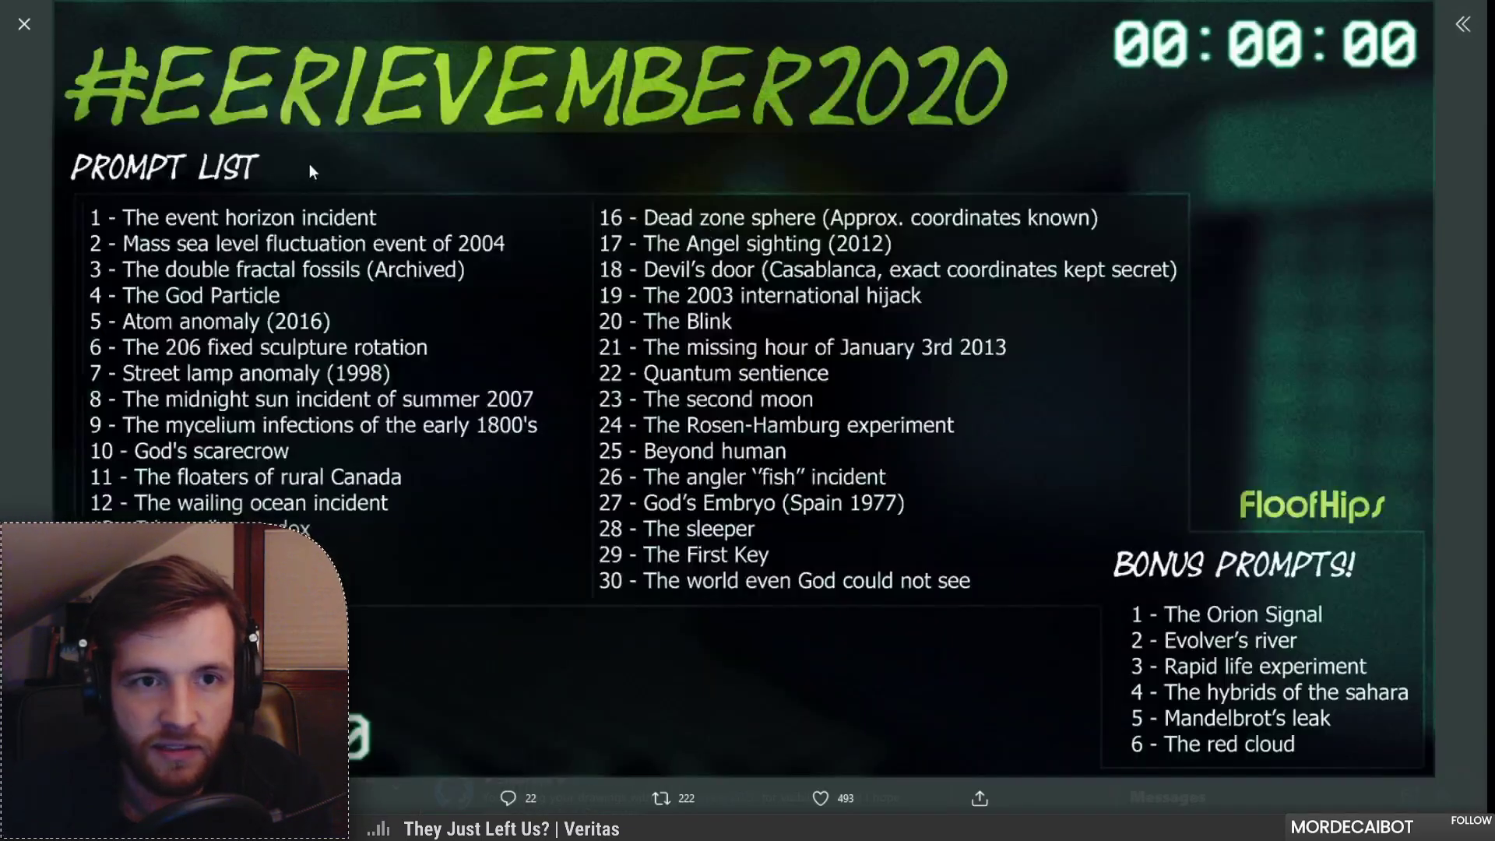
pyautogui.click(12, 31)
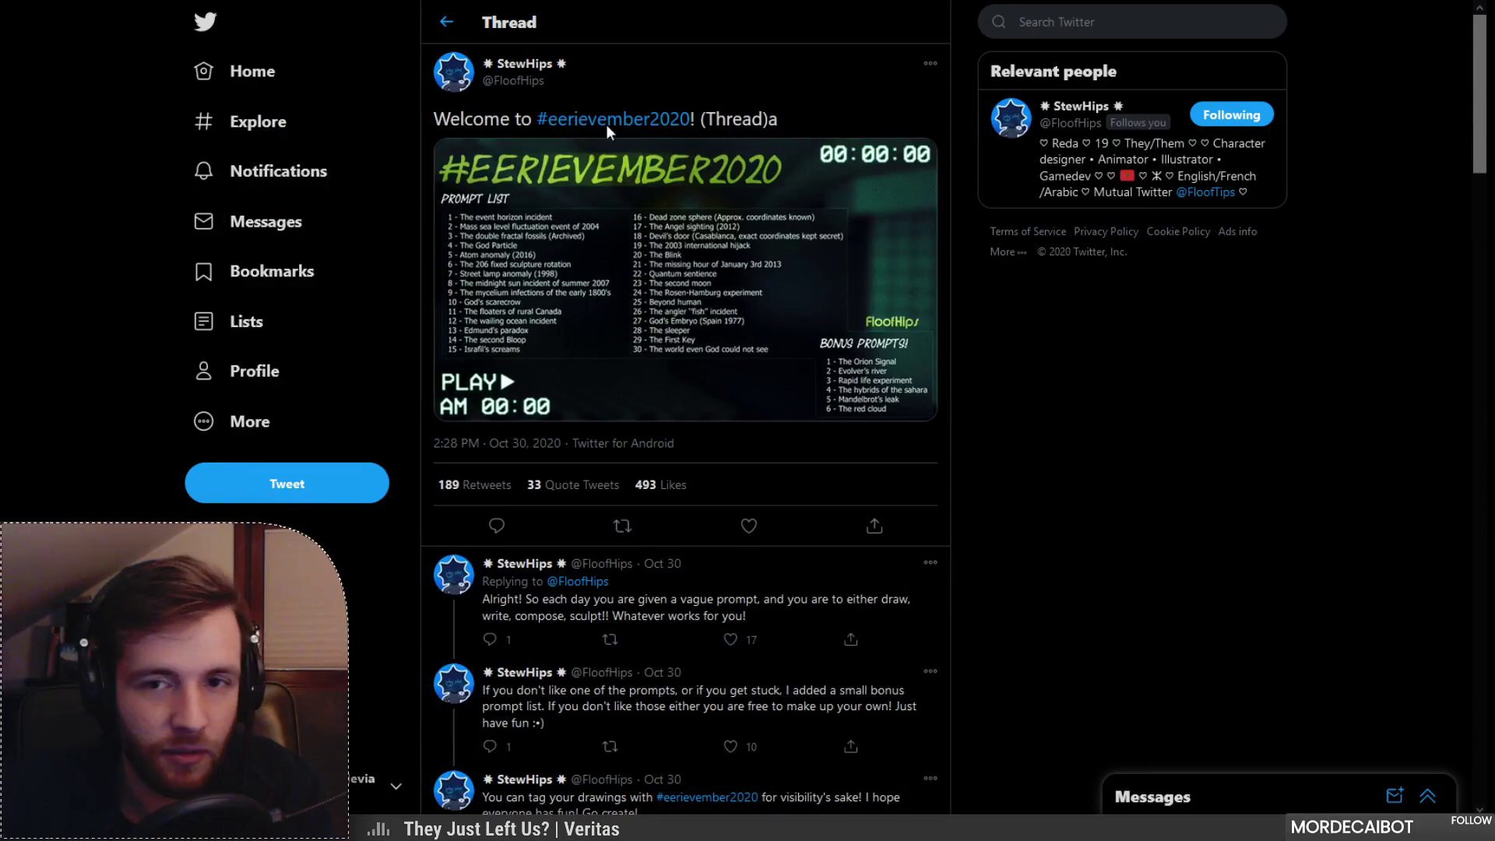
pyautogui.click(624, 262)
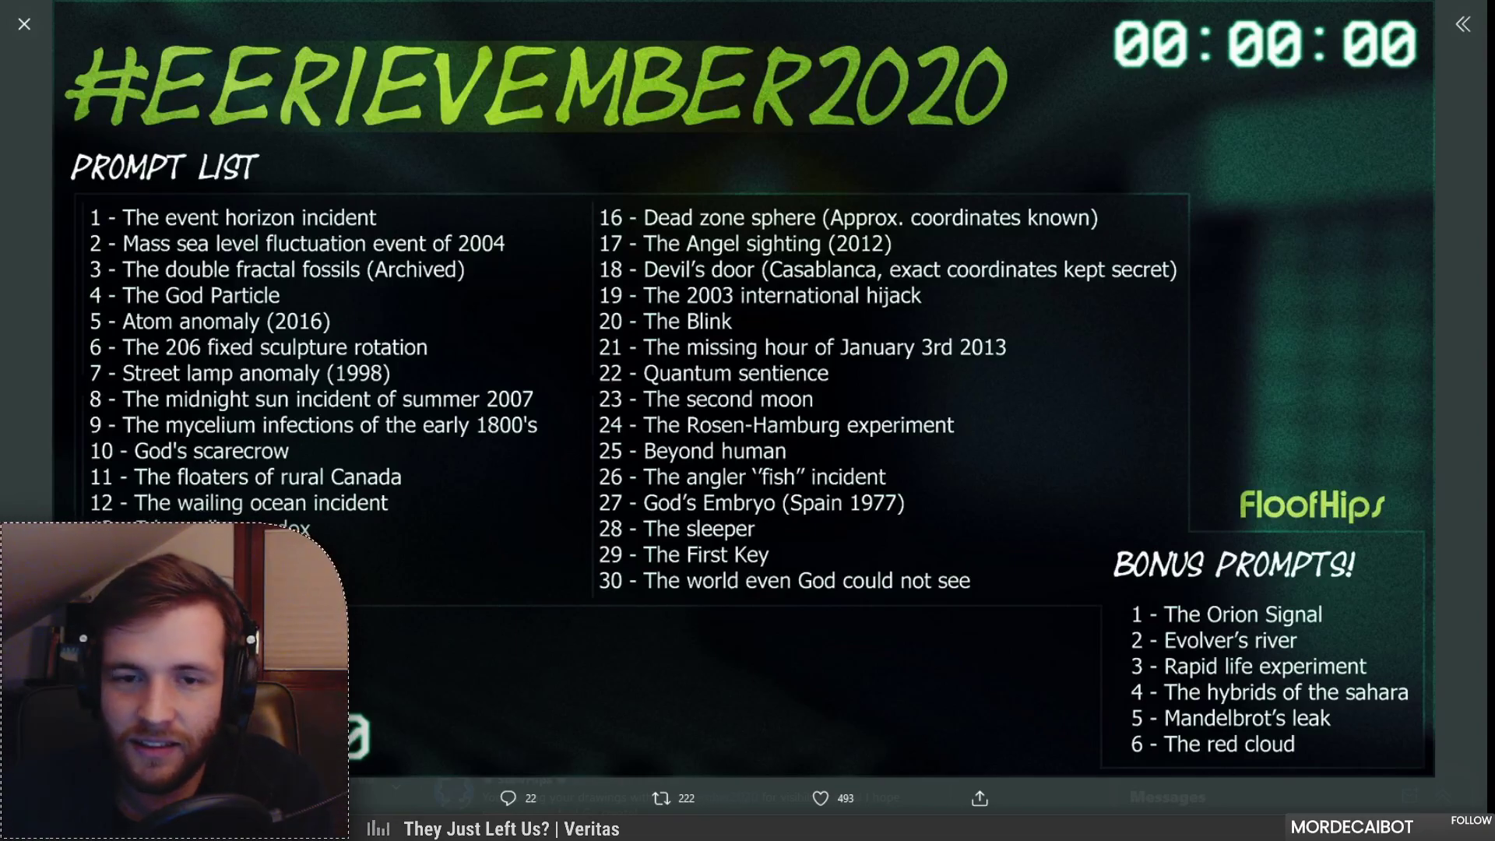
pyautogui.press('Escape')
# Step: View the pictures of the pacific_sea_level_anomaly_002 and fractal_fossils_003 posts at full size in the #Eerievember2020 Submissions collection
pyautogui.scroll(-5, 1183, 347)
pyautogui.scroll(1, 1169, 334)
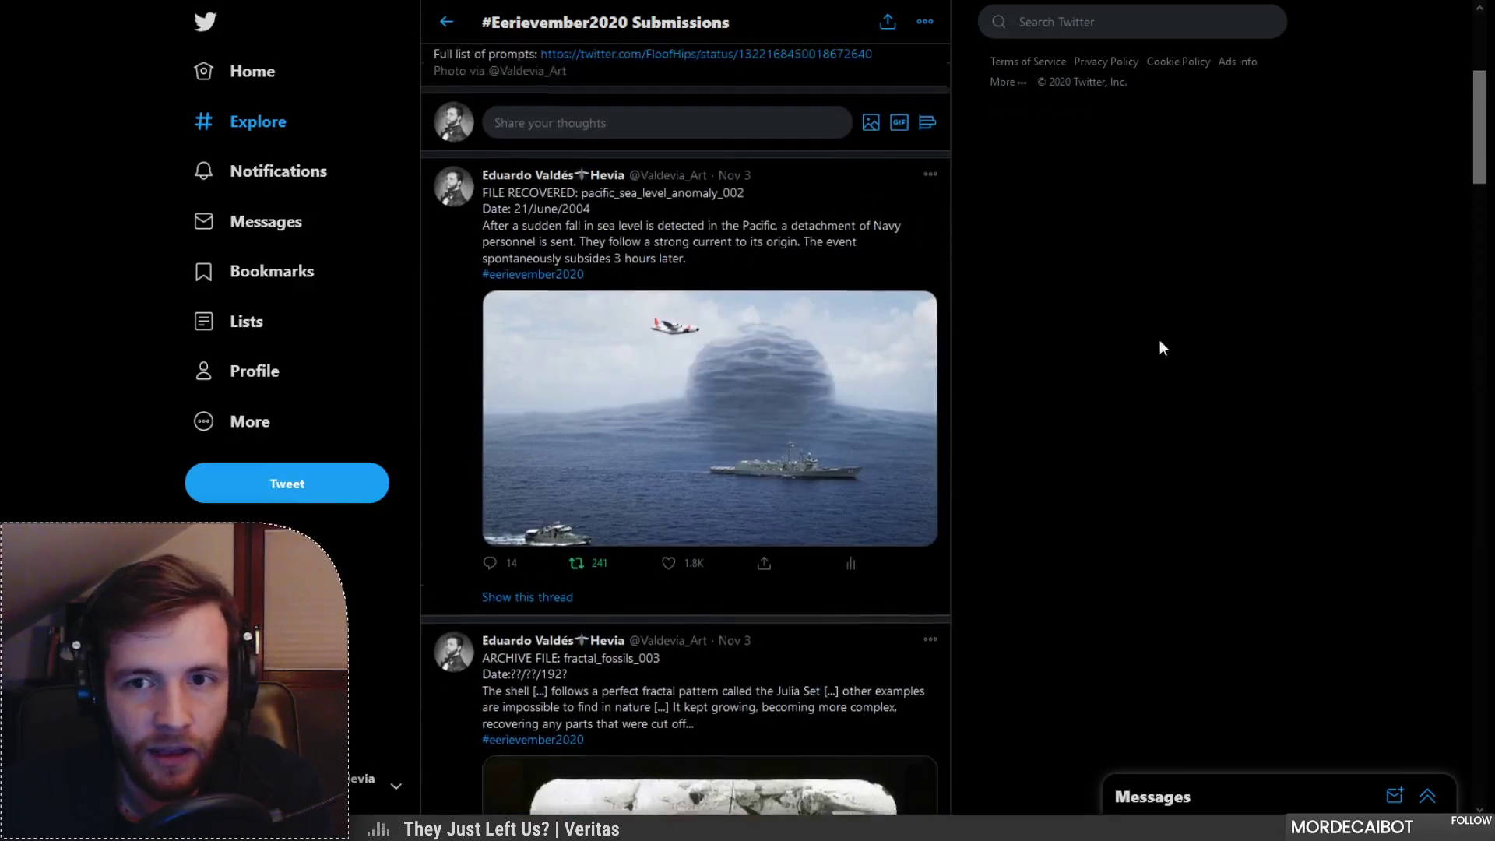
pyautogui.click(816, 408)
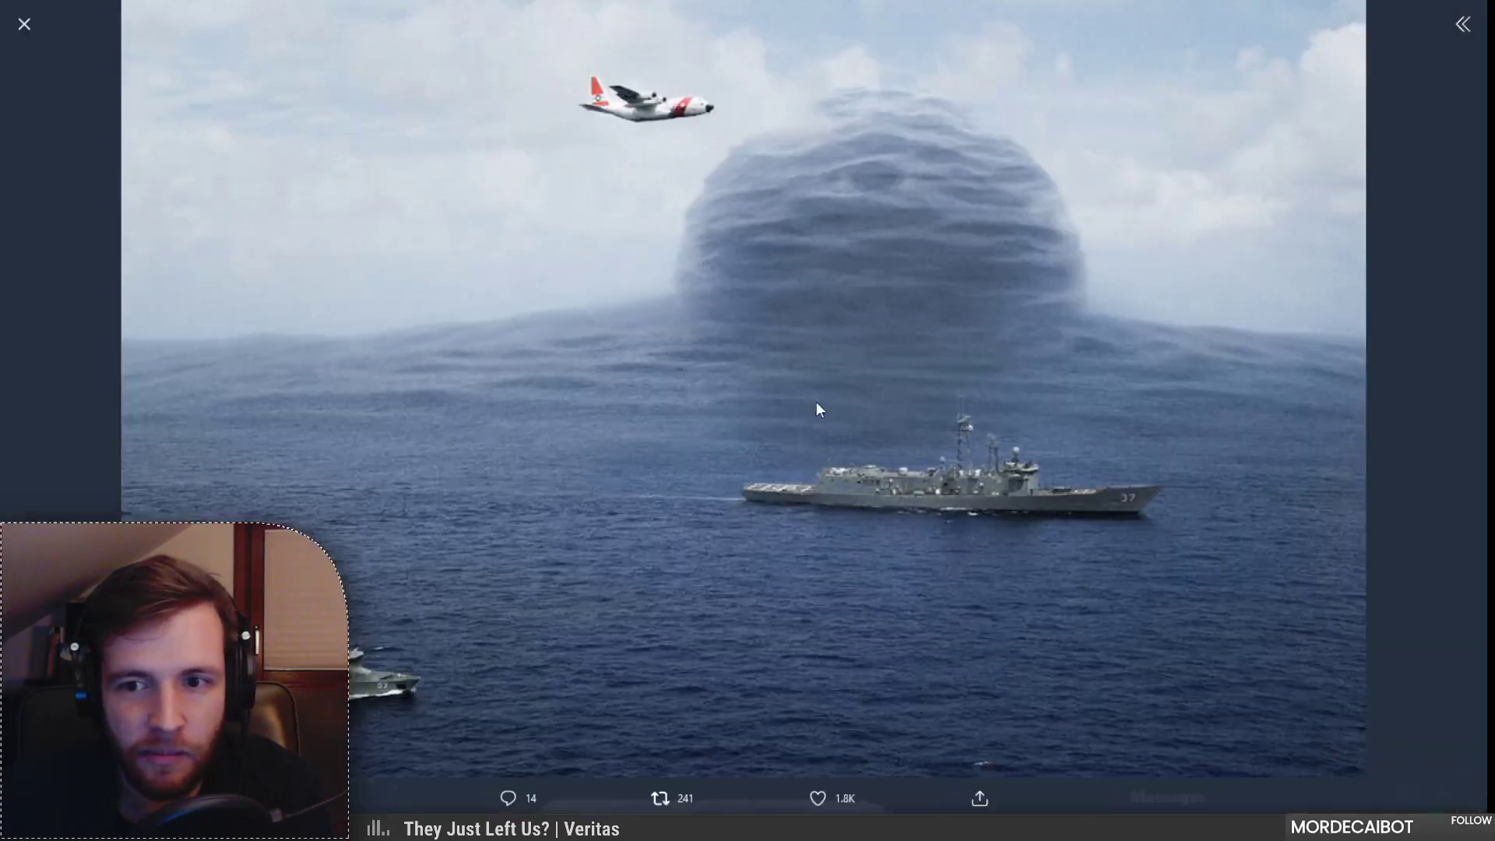
pyautogui.click(1403, 460)
pyautogui.scroll(-2, 1079, 460)
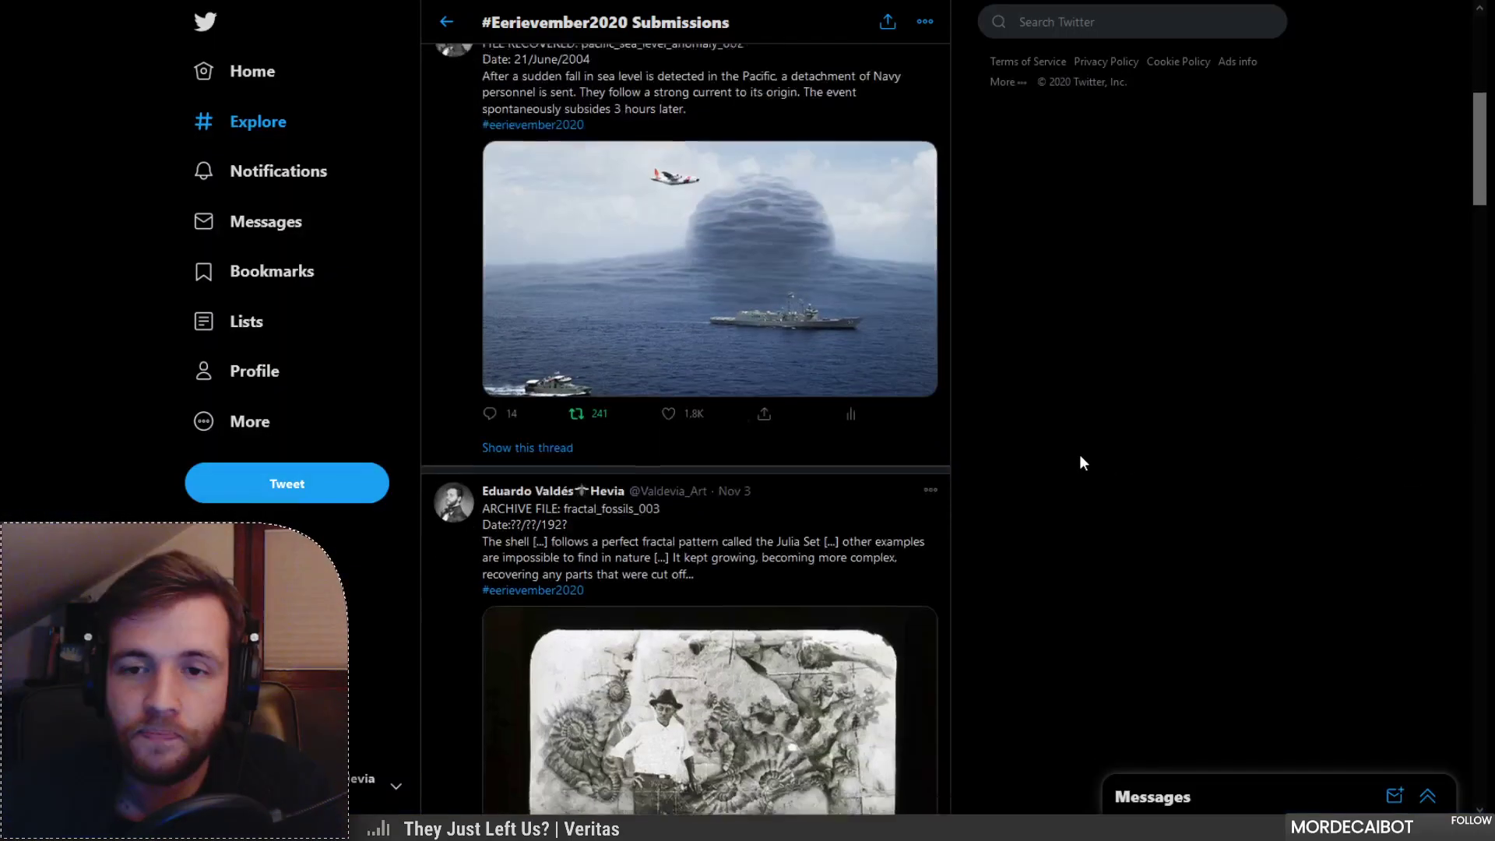
pyautogui.scroll(-3, 1079, 460)
pyautogui.click(819, 518)
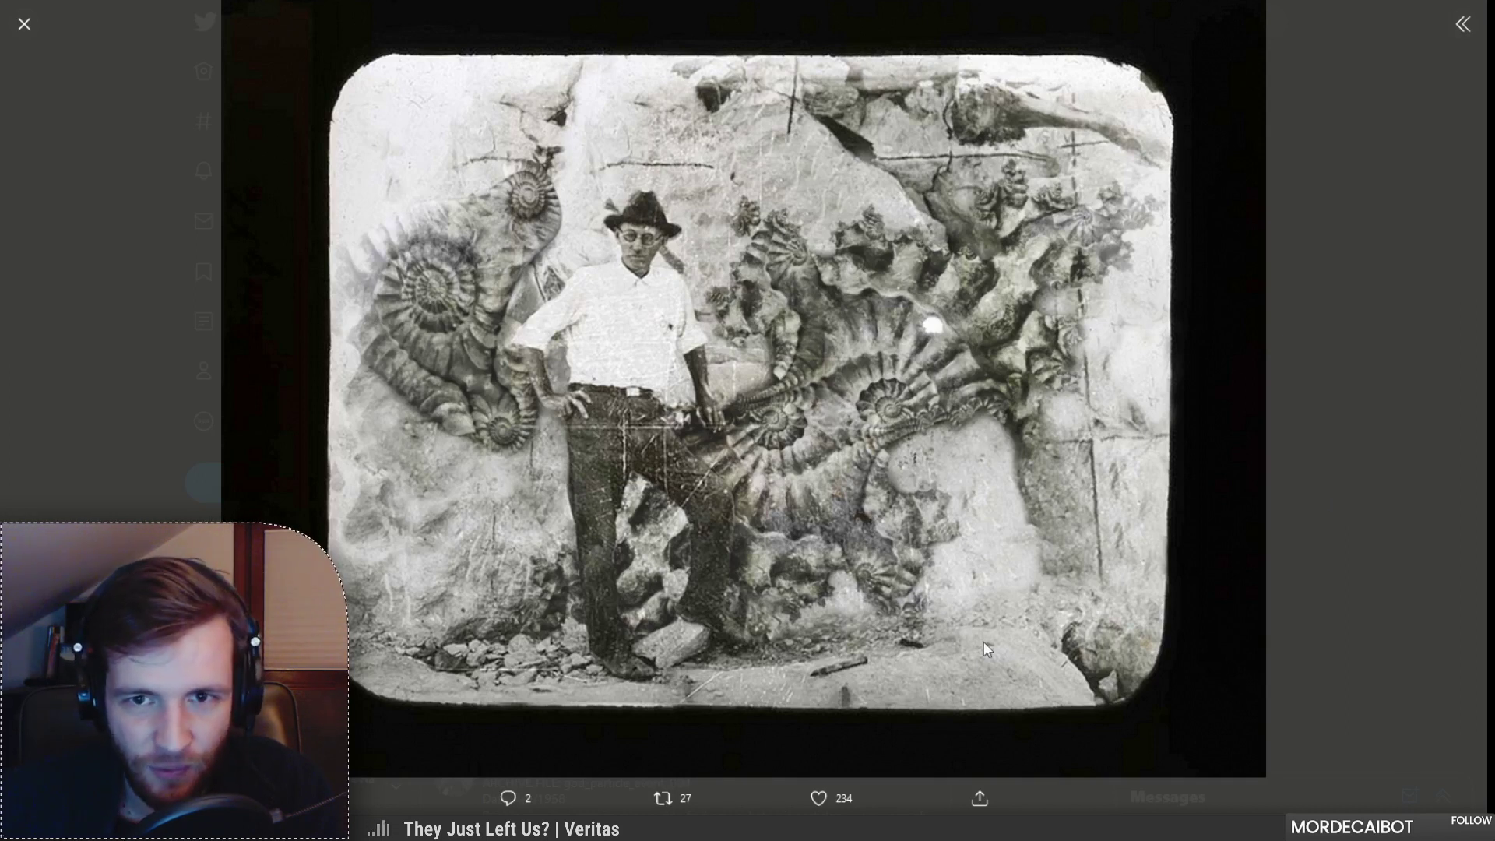
pyautogui.click(1382, 510)
# Step: View the upper particle-track picture and the control-room photo of the god_particle_event_004 post at full size
pyautogui.scroll(-5, 865, 532)
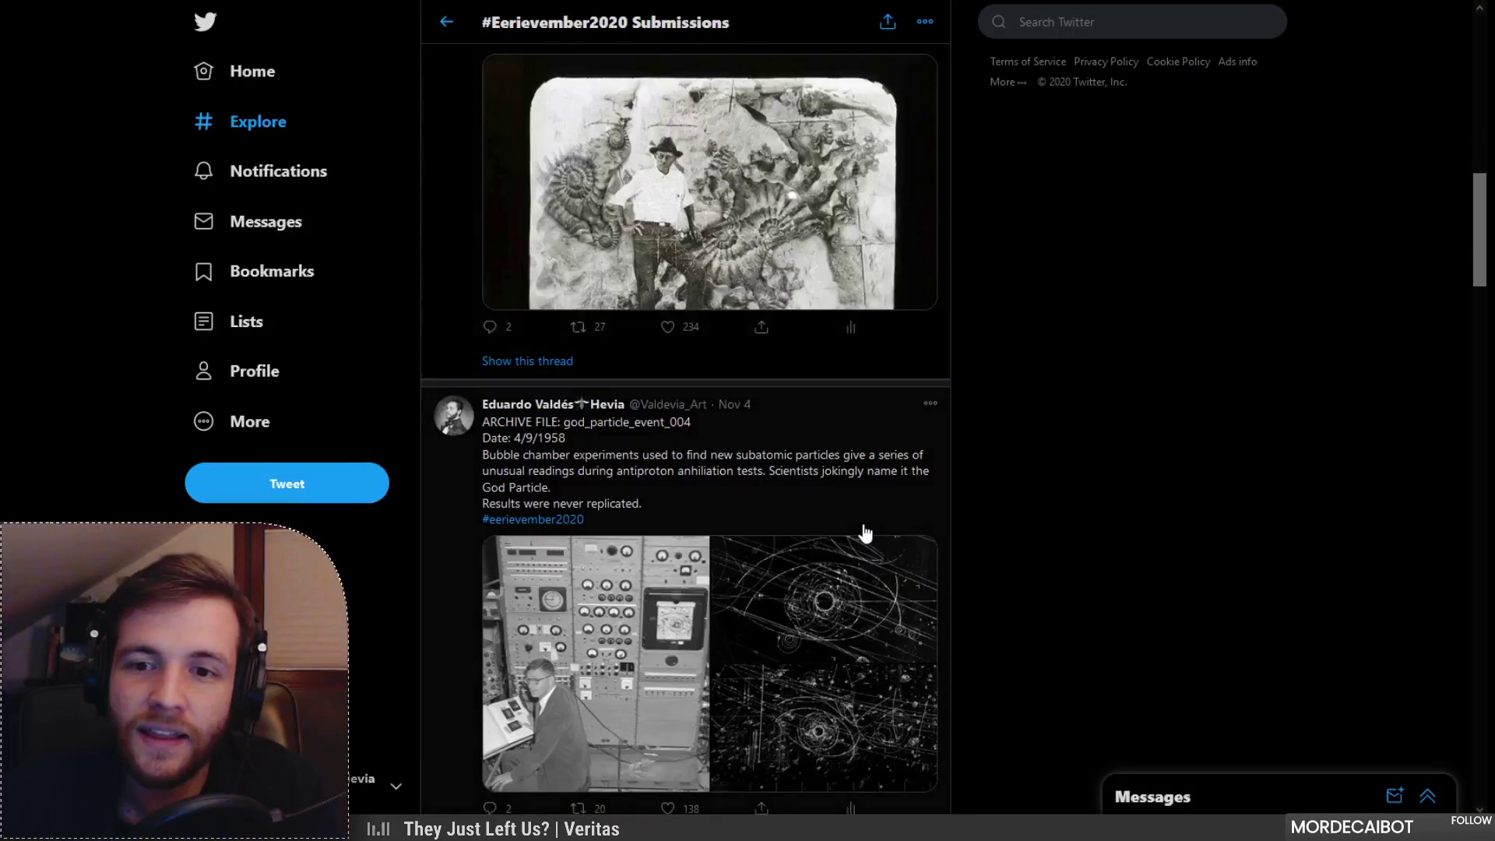
pyautogui.scroll(-2, 865, 532)
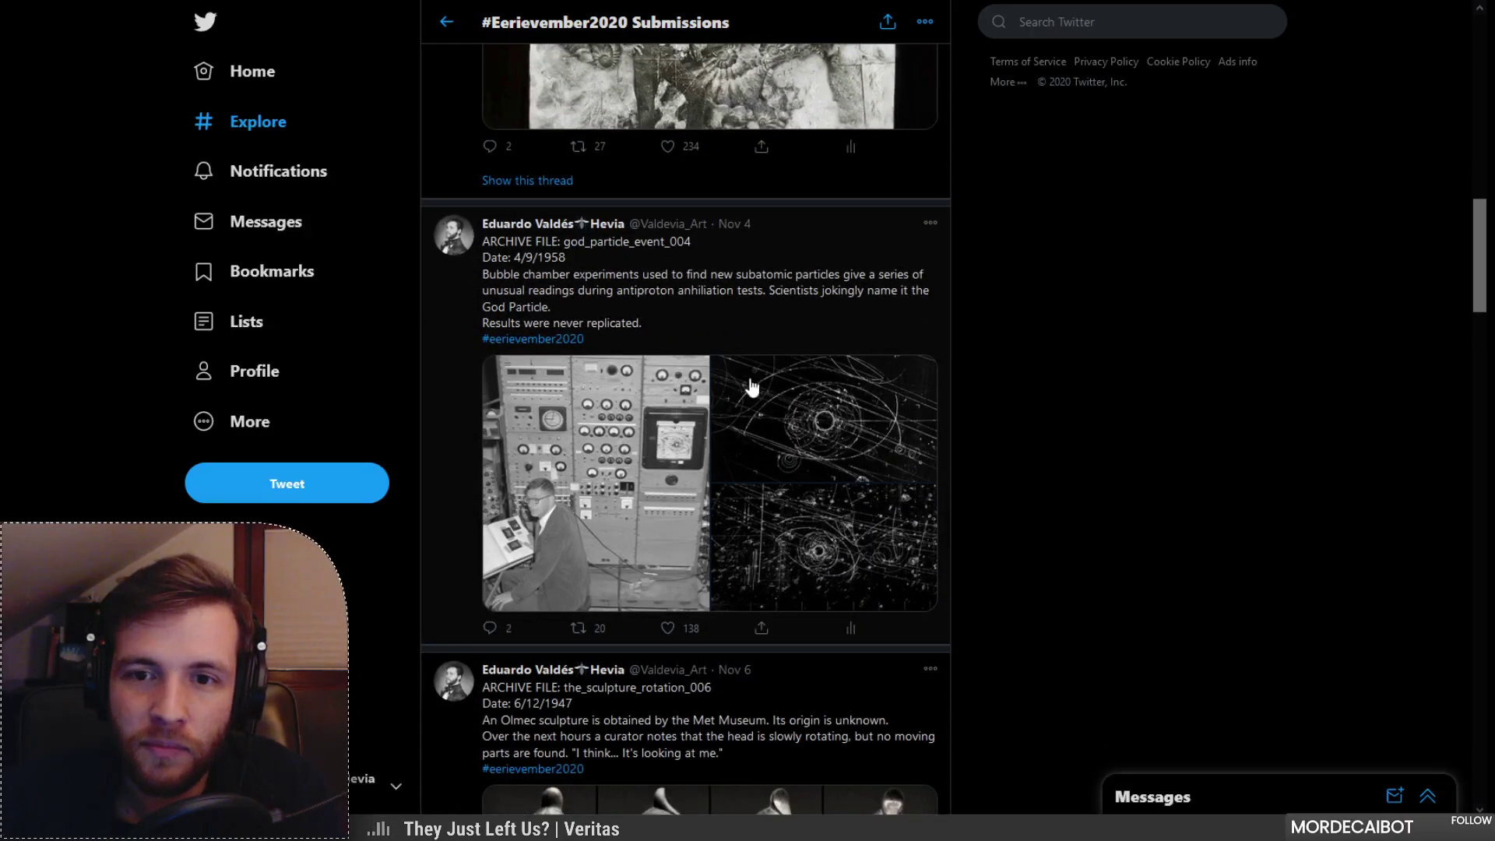
pyautogui.click(823, 421)
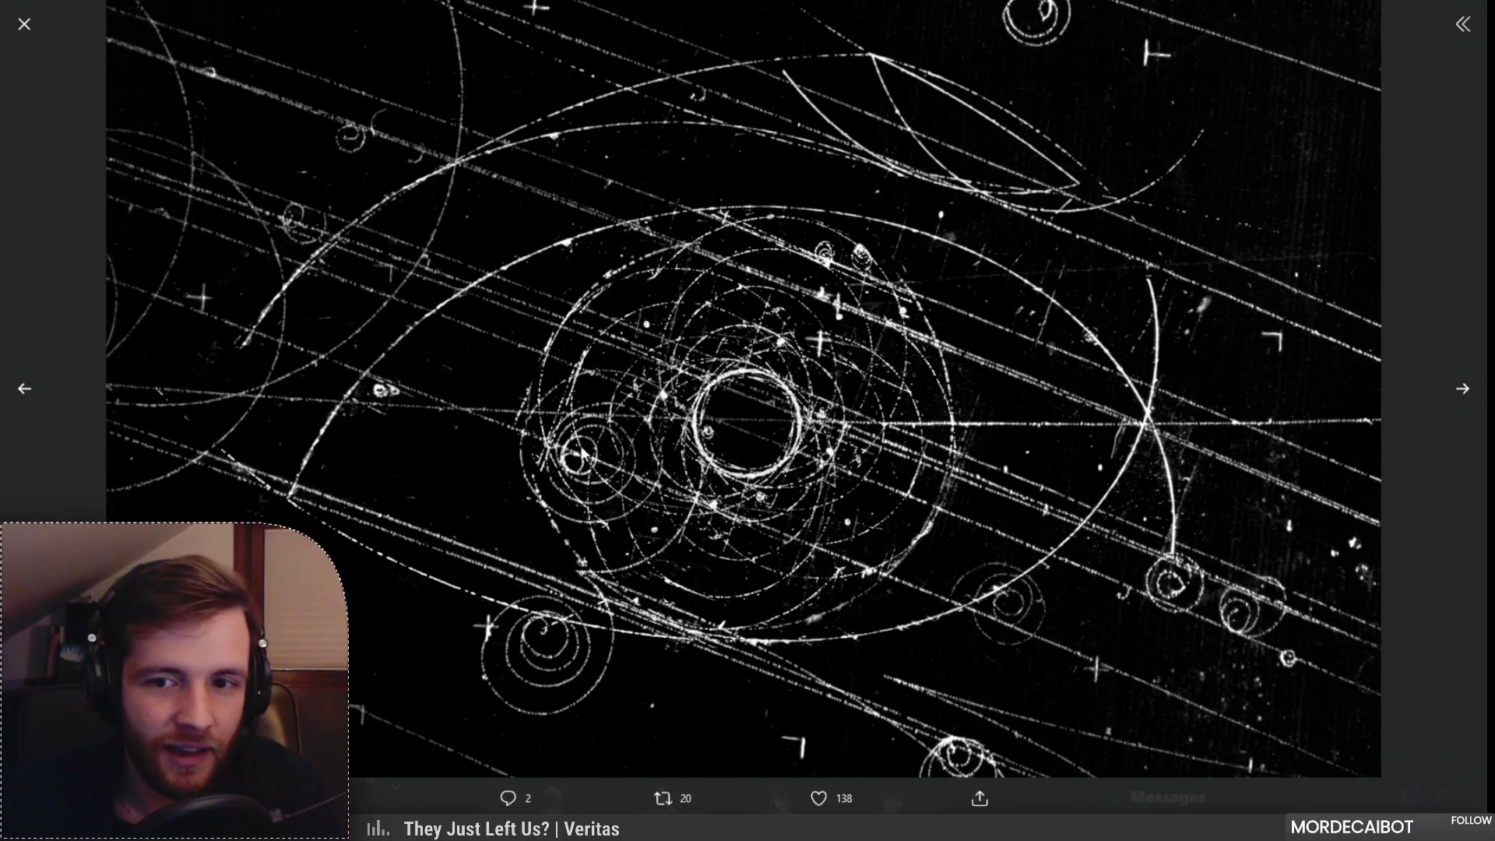
pyautogui.click(24, 388)
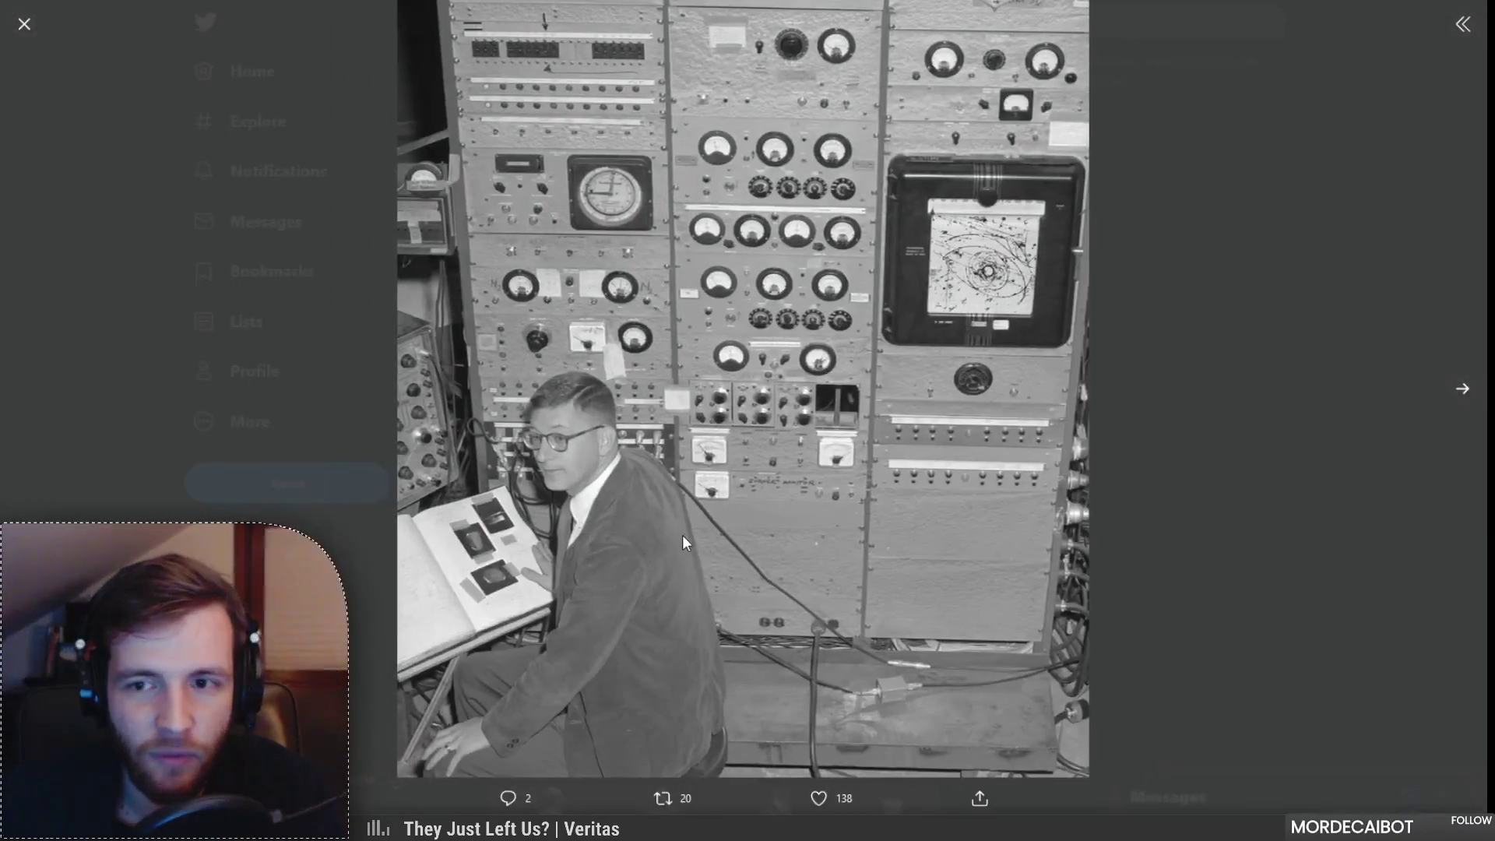
pyautogui.press('Escape')
# Step: View the pictures of the the_sculpture_rotation_006 and midnight_sun_incident_008 posts at full size
pyautogui.scroll(-6, 785, 664)
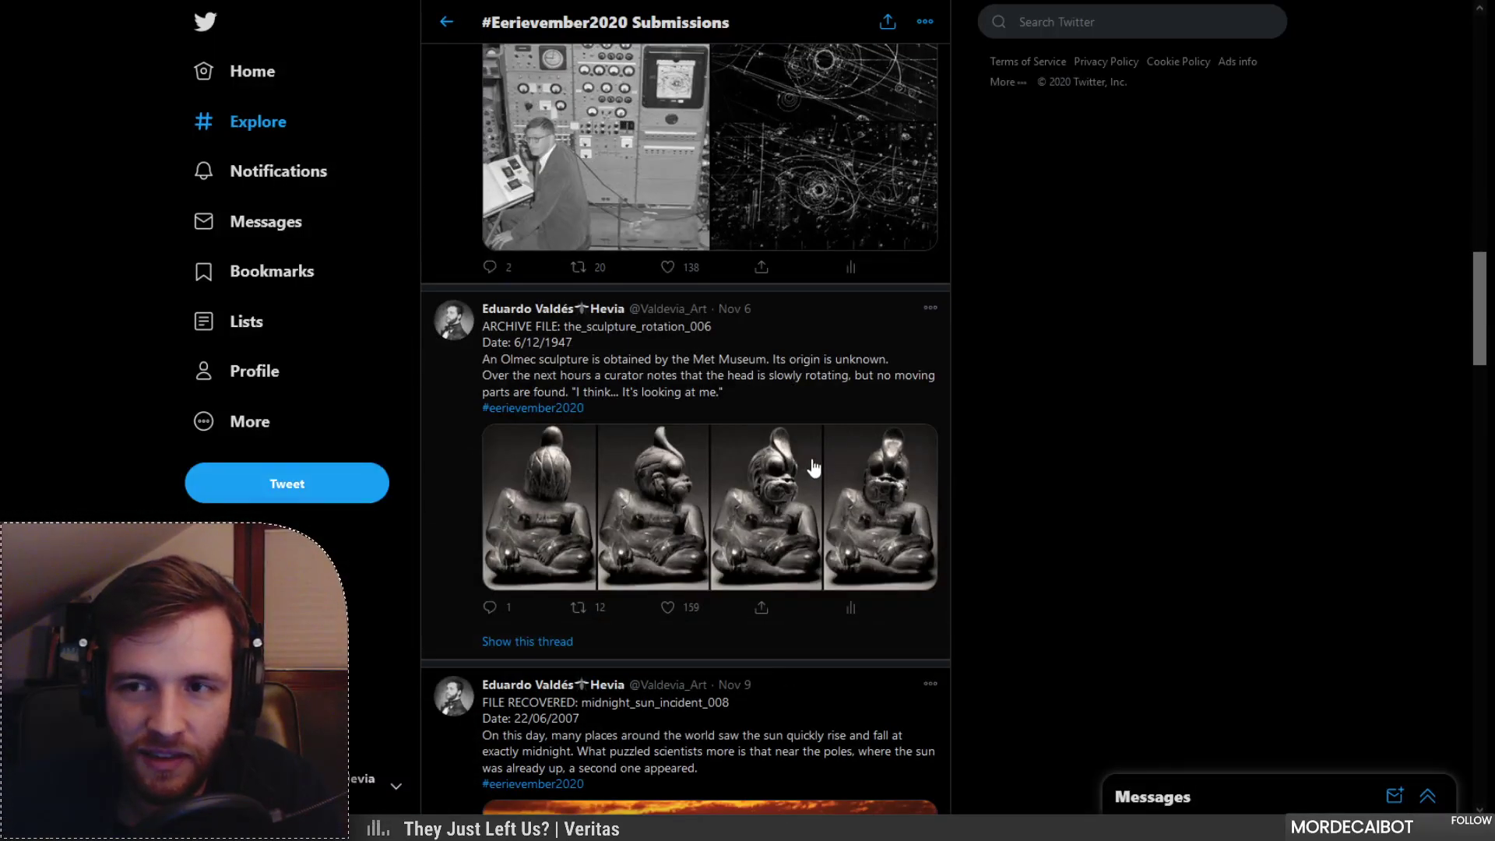
pyautogui.click(663, 487)
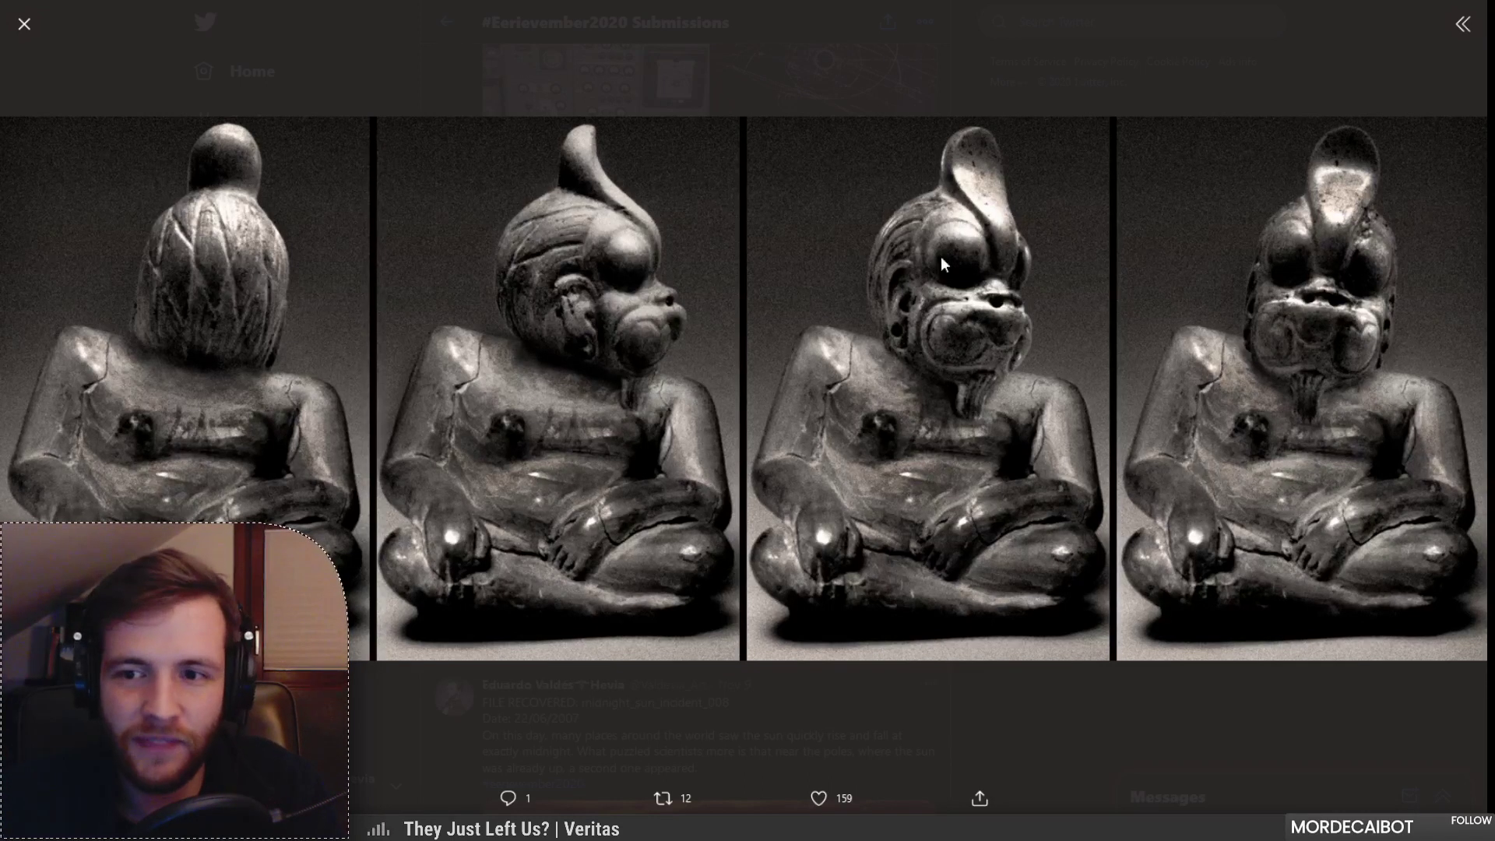
pyautogui.press('Escape')
pyautogui.scroll(-3, 355, 625)
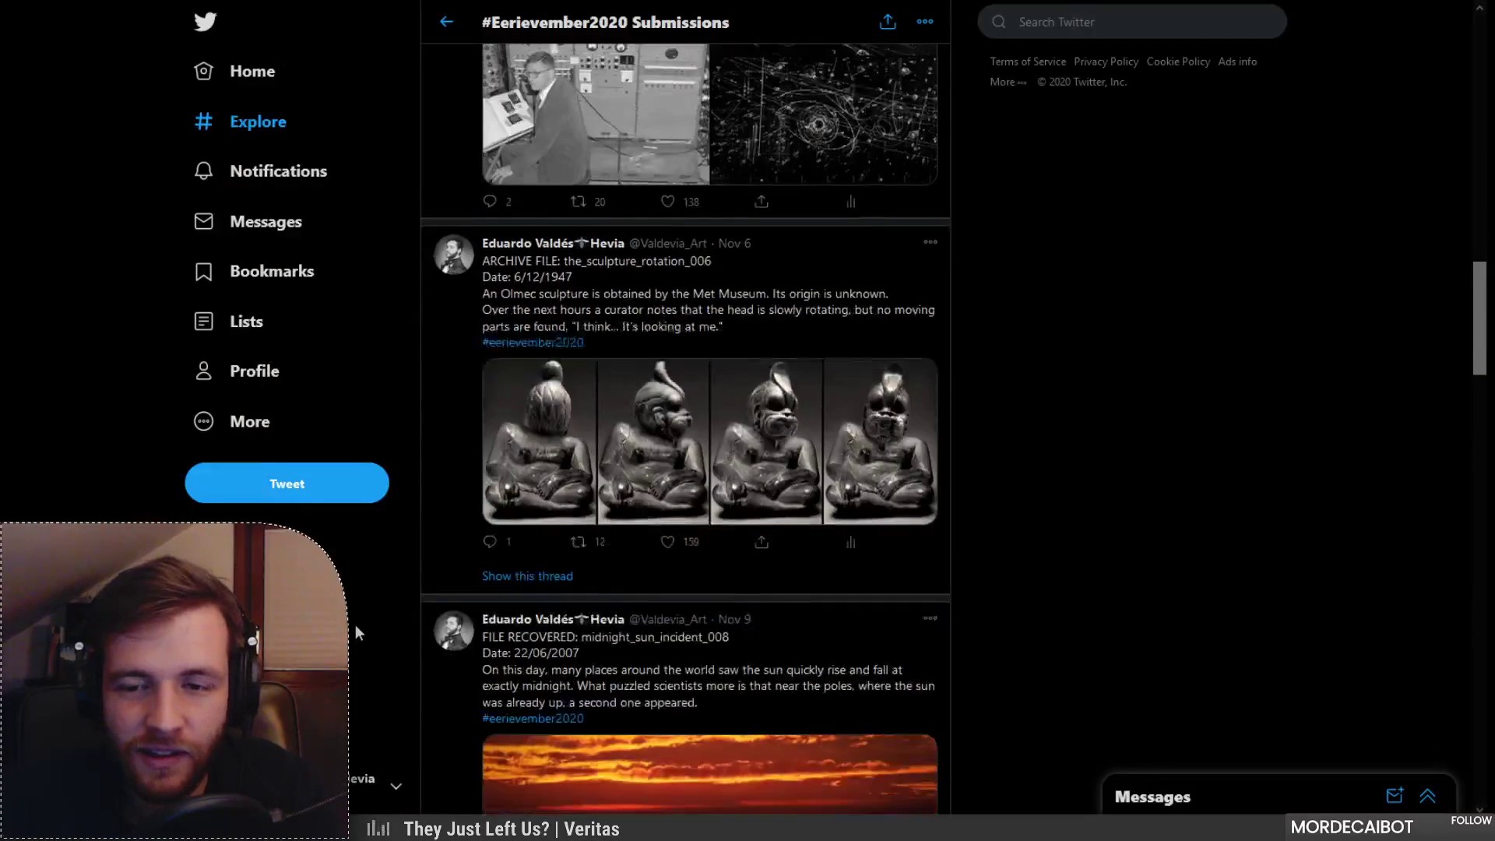
pyautogui.scroll(-2, 355, 624)
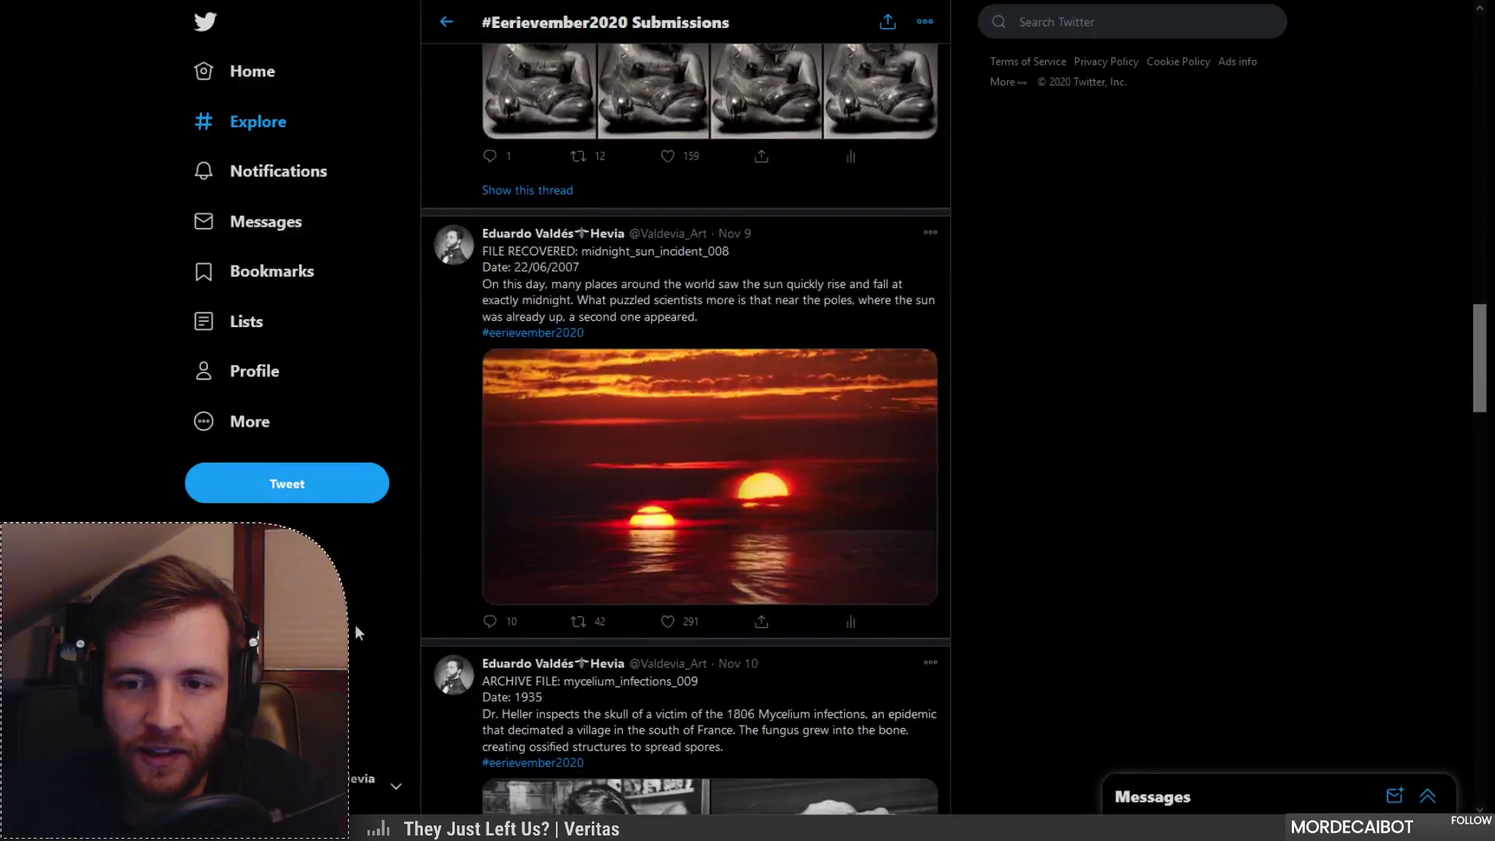
pyautogui.click(630, 466)
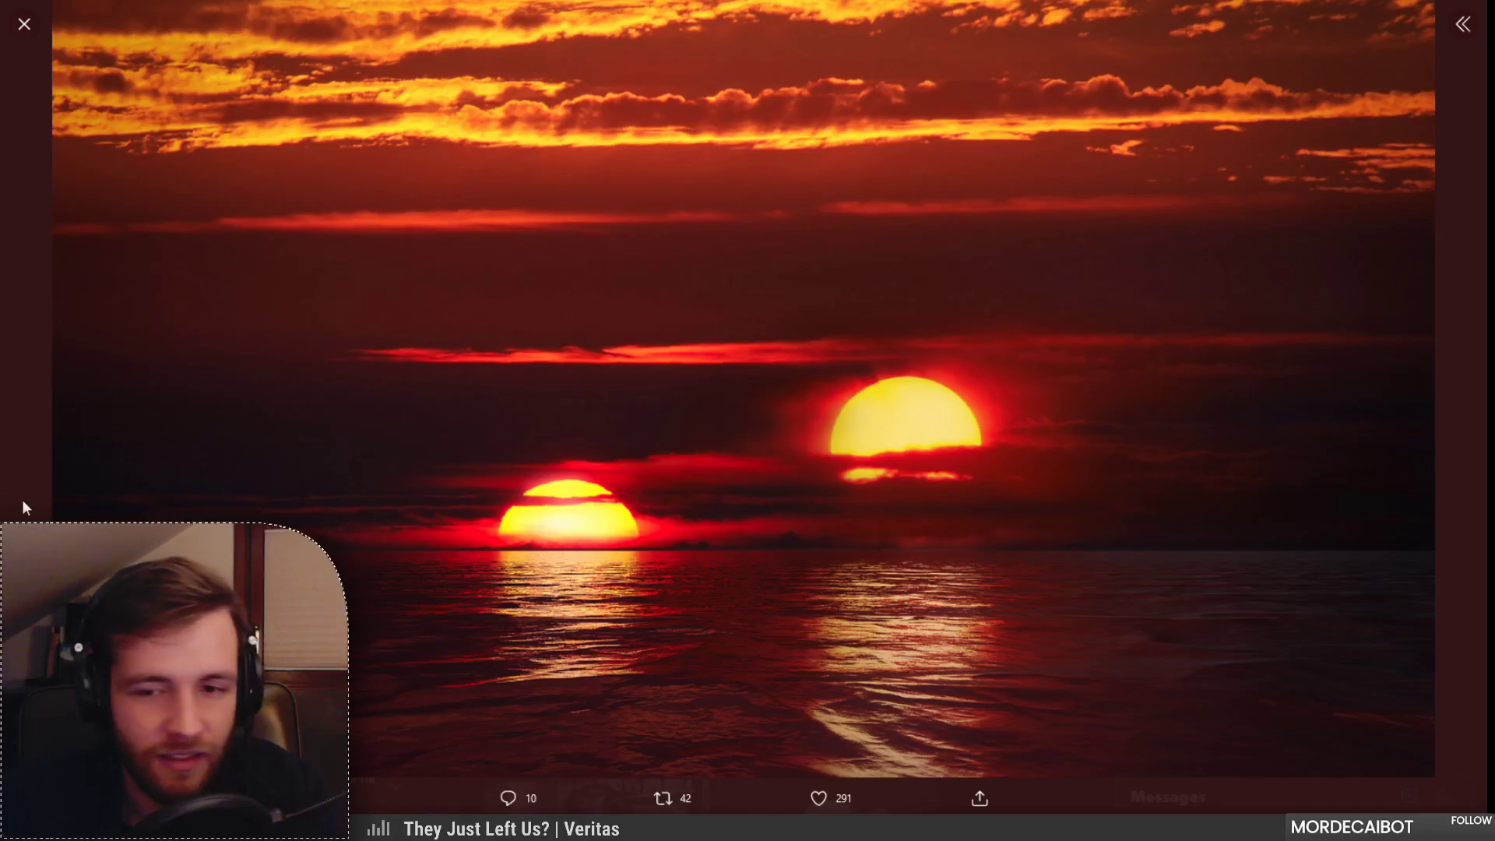
pyautogui.click(24, 504)
# Step: View both pictures of the mycelium_infections_009 post at full size, from the inspection scene to the skull close-up
pyautogui.scroll(-5, 470, 608)
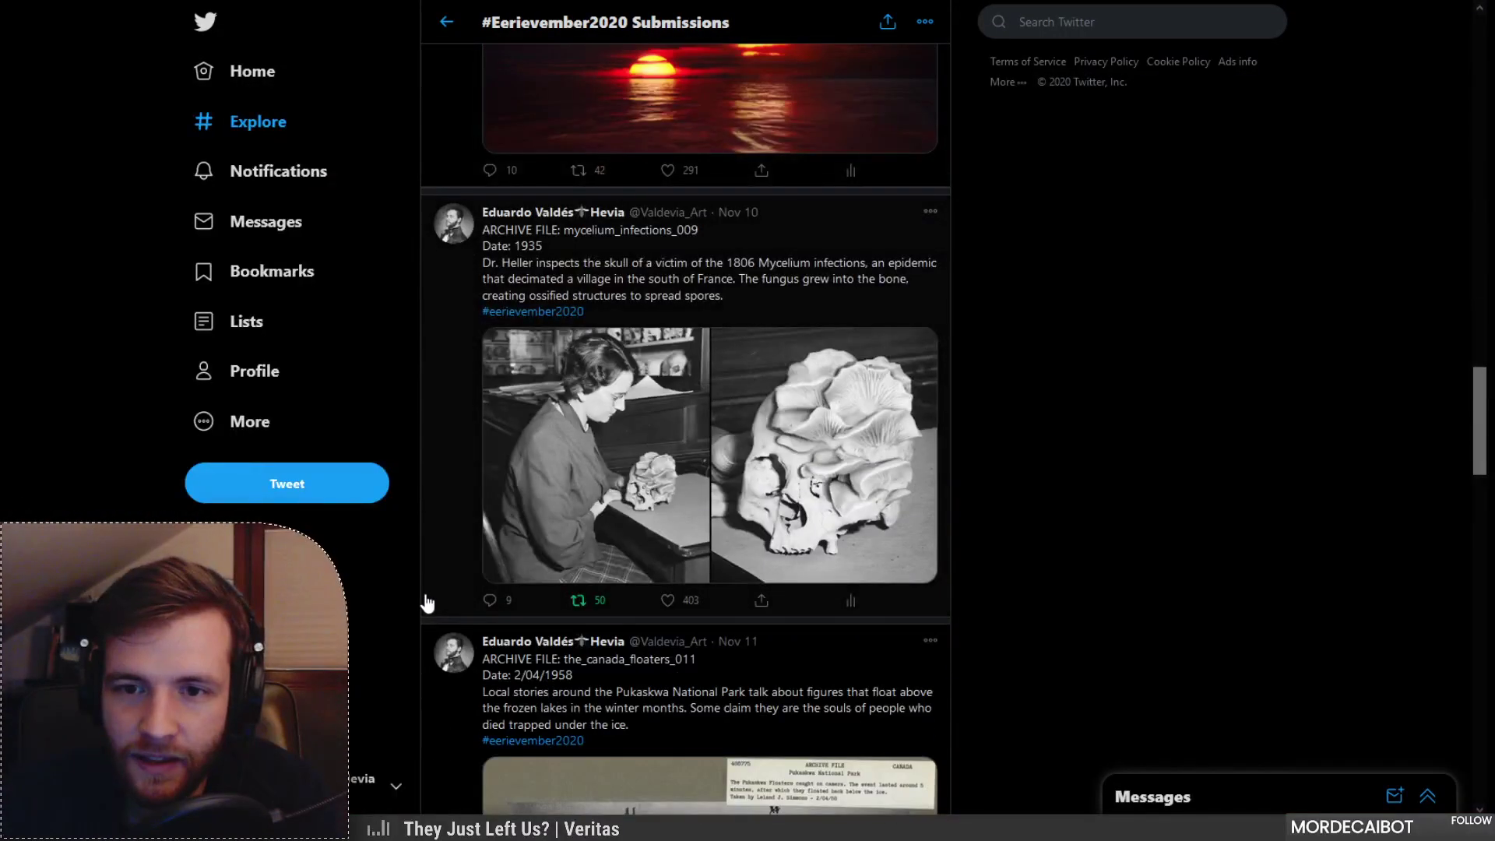
pyautogui.click(591, 486)
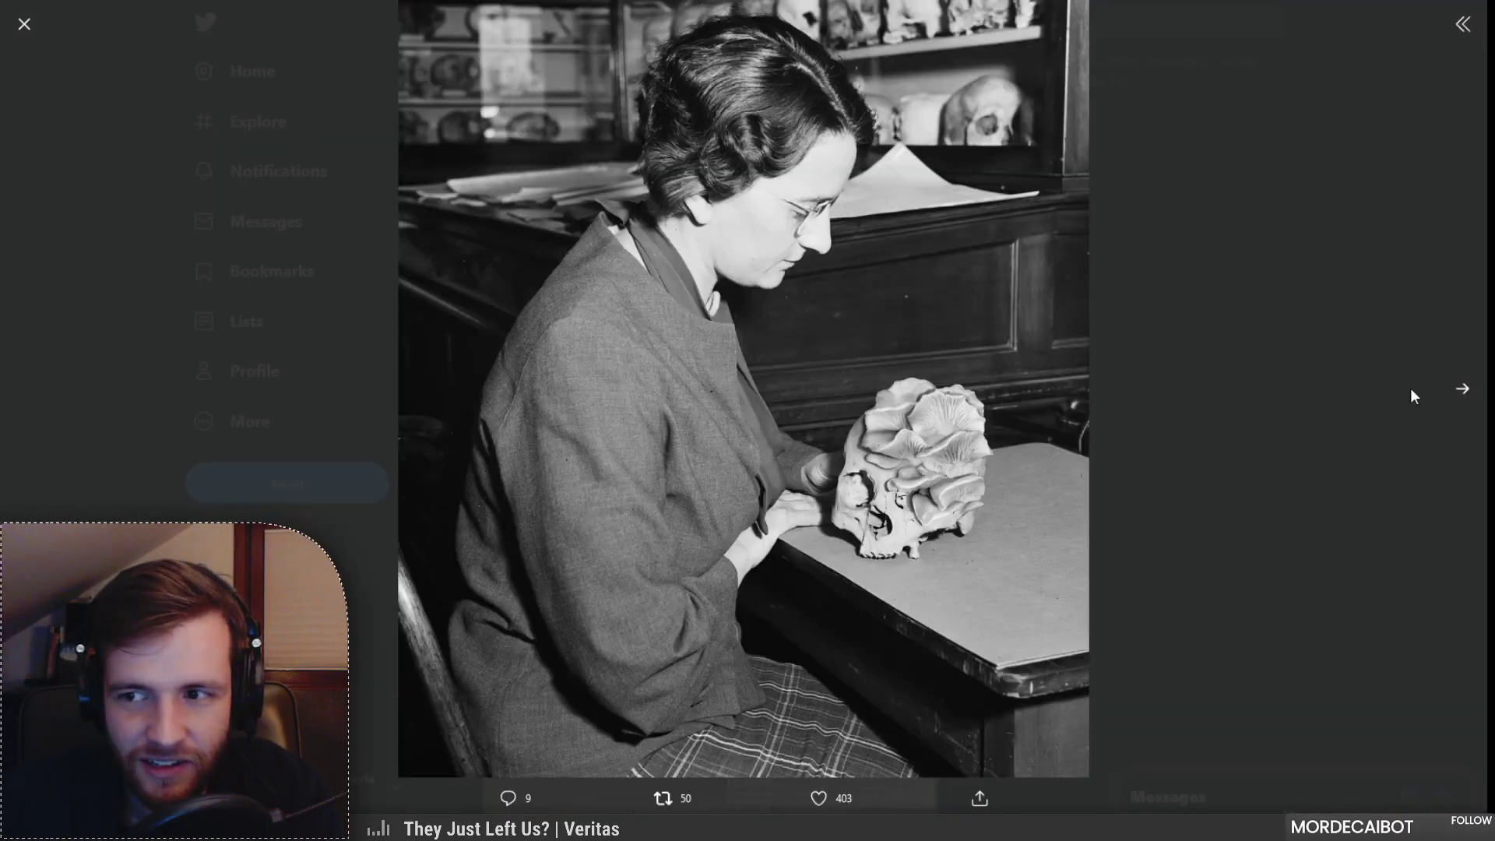
pyautogui.click(1461, 391)
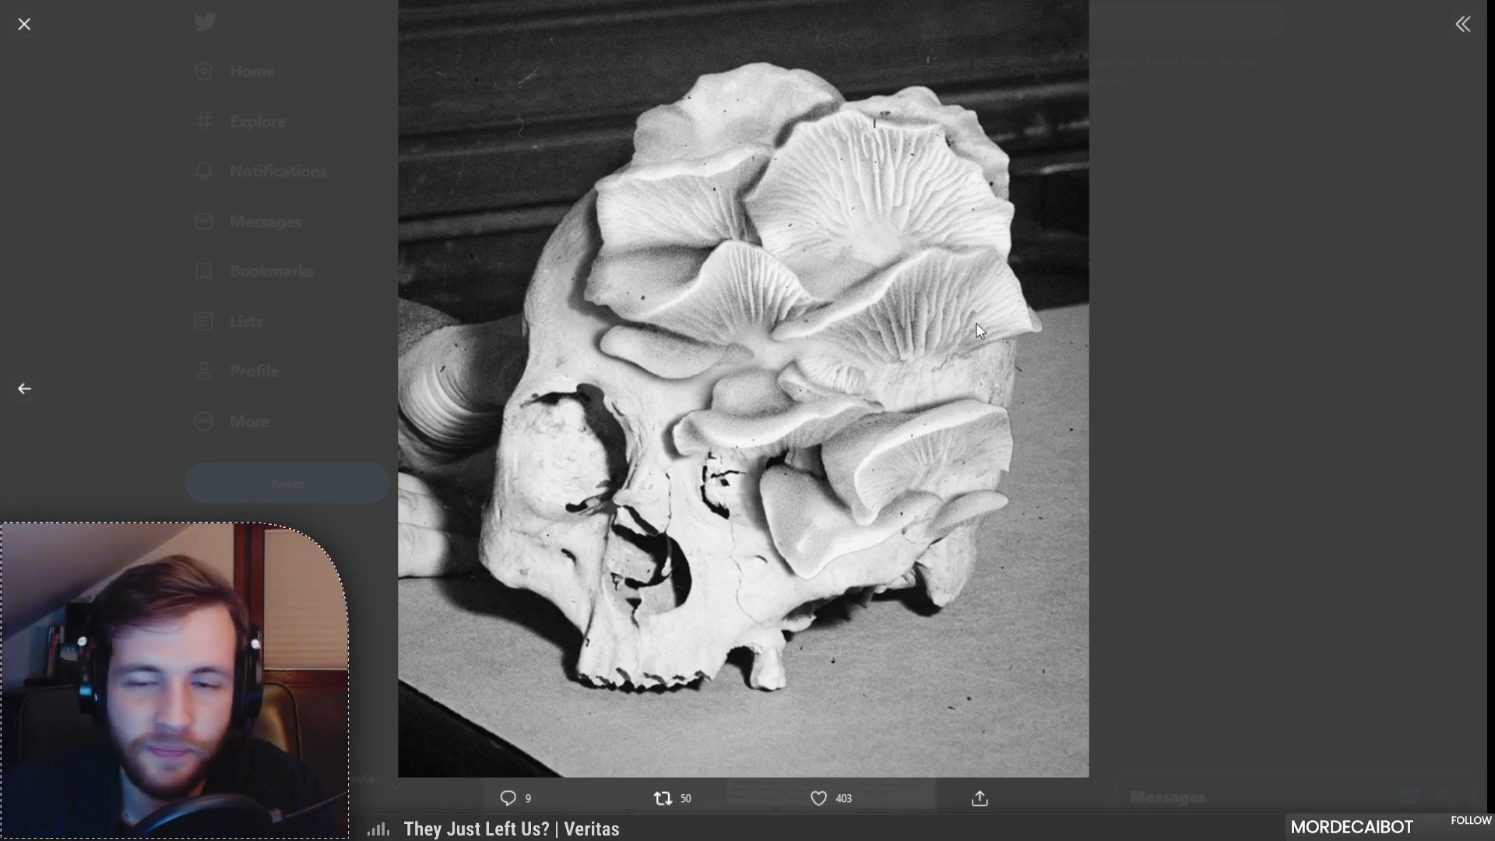
pyautogui.click(1125, 483)
# Step: View the pictures of the the_canada_floaters_011 and the_wailing_ocean_event_Ø12 posts at full size
pyautogui.scroll(-4, 507, 352)
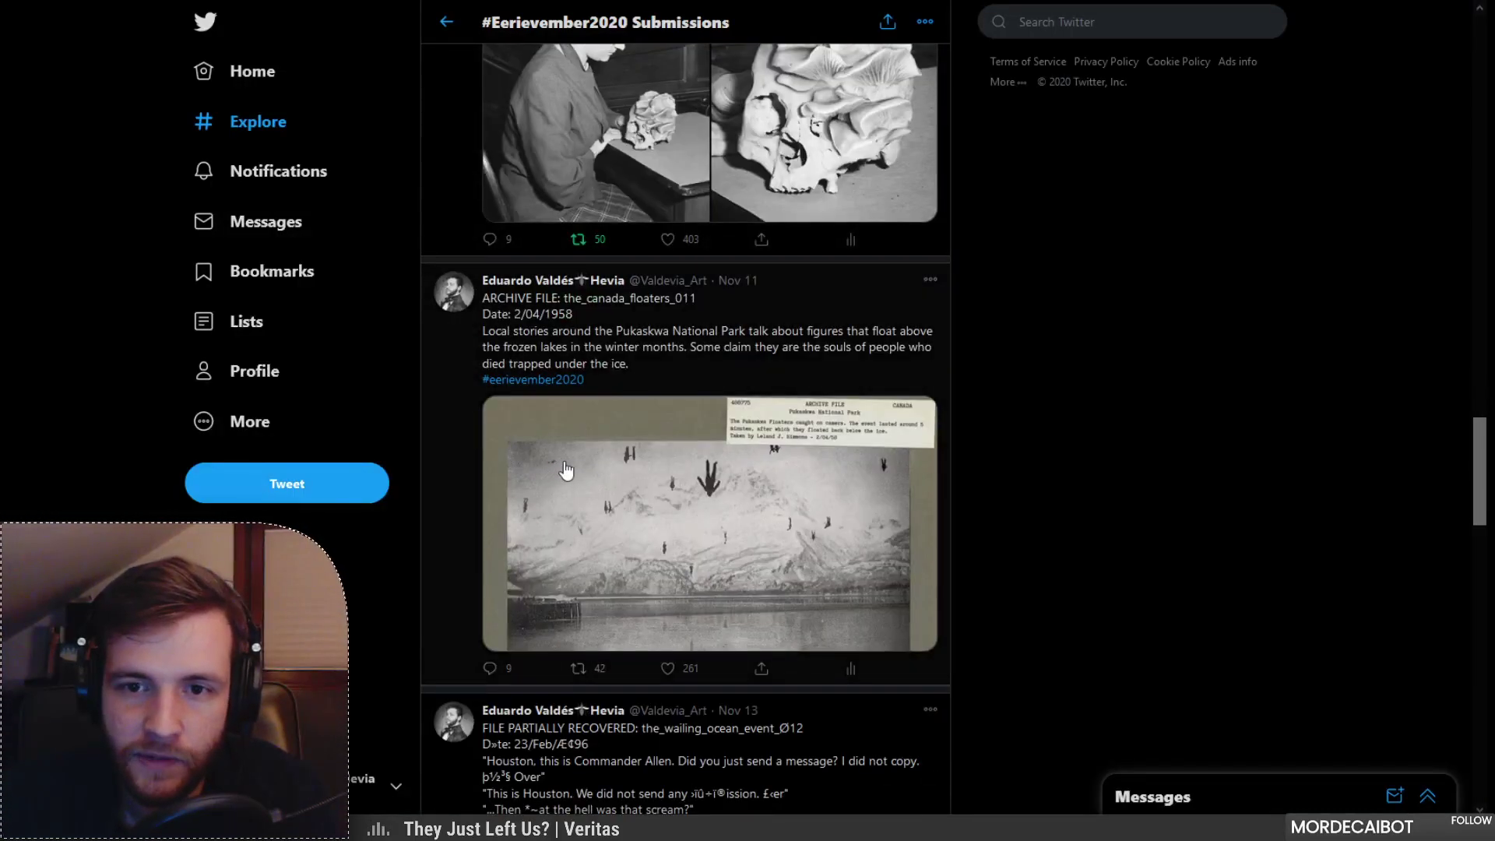
pyautogui.scroll(-1, 707, 532)
pyautogui.click(692, 462)
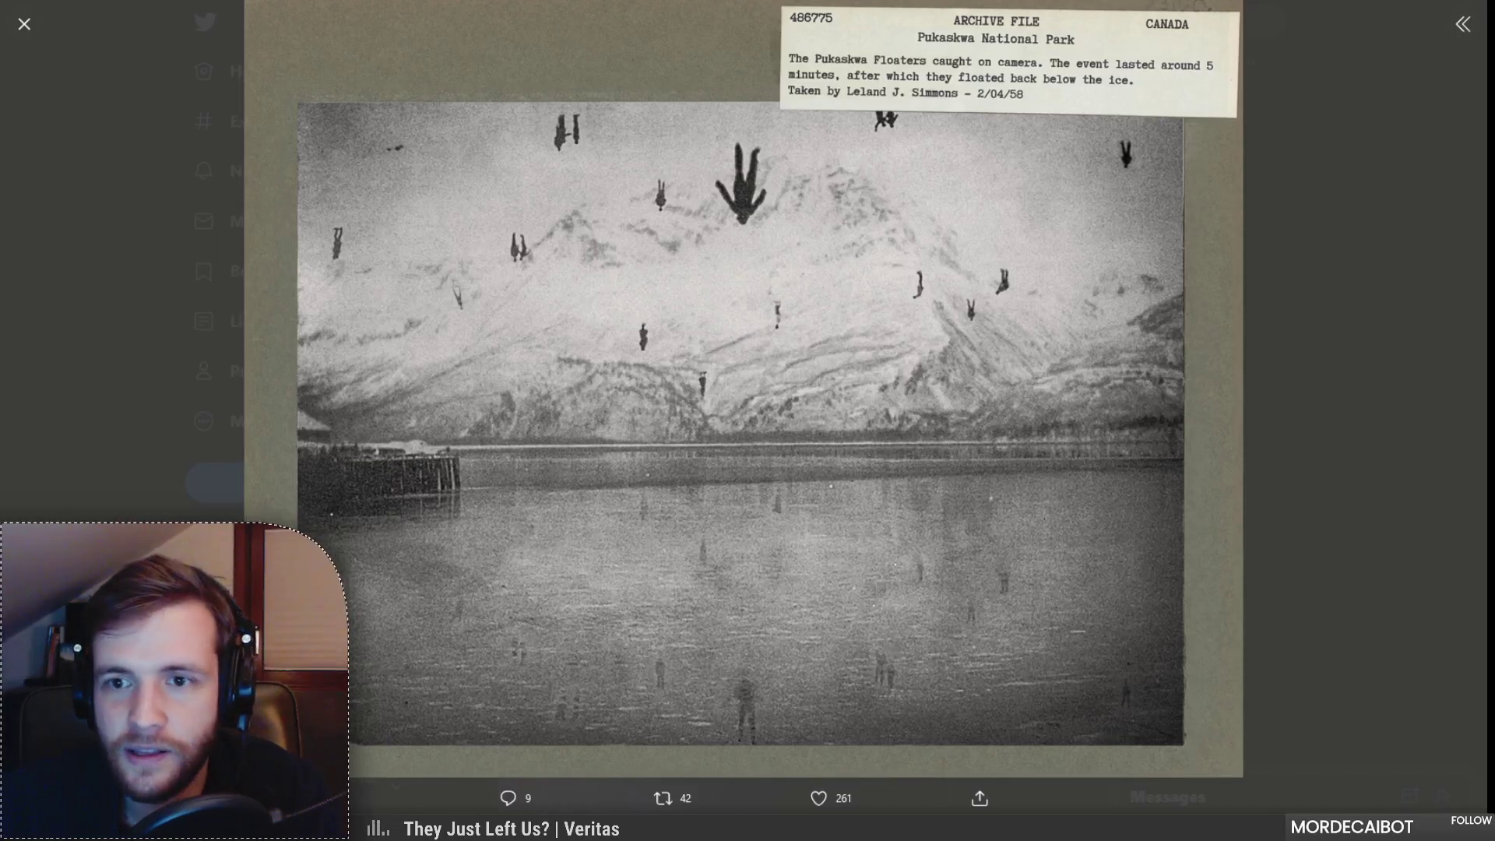
pyautogui.press('Escape')
pyautogui.scroll(-5, 674, 444)
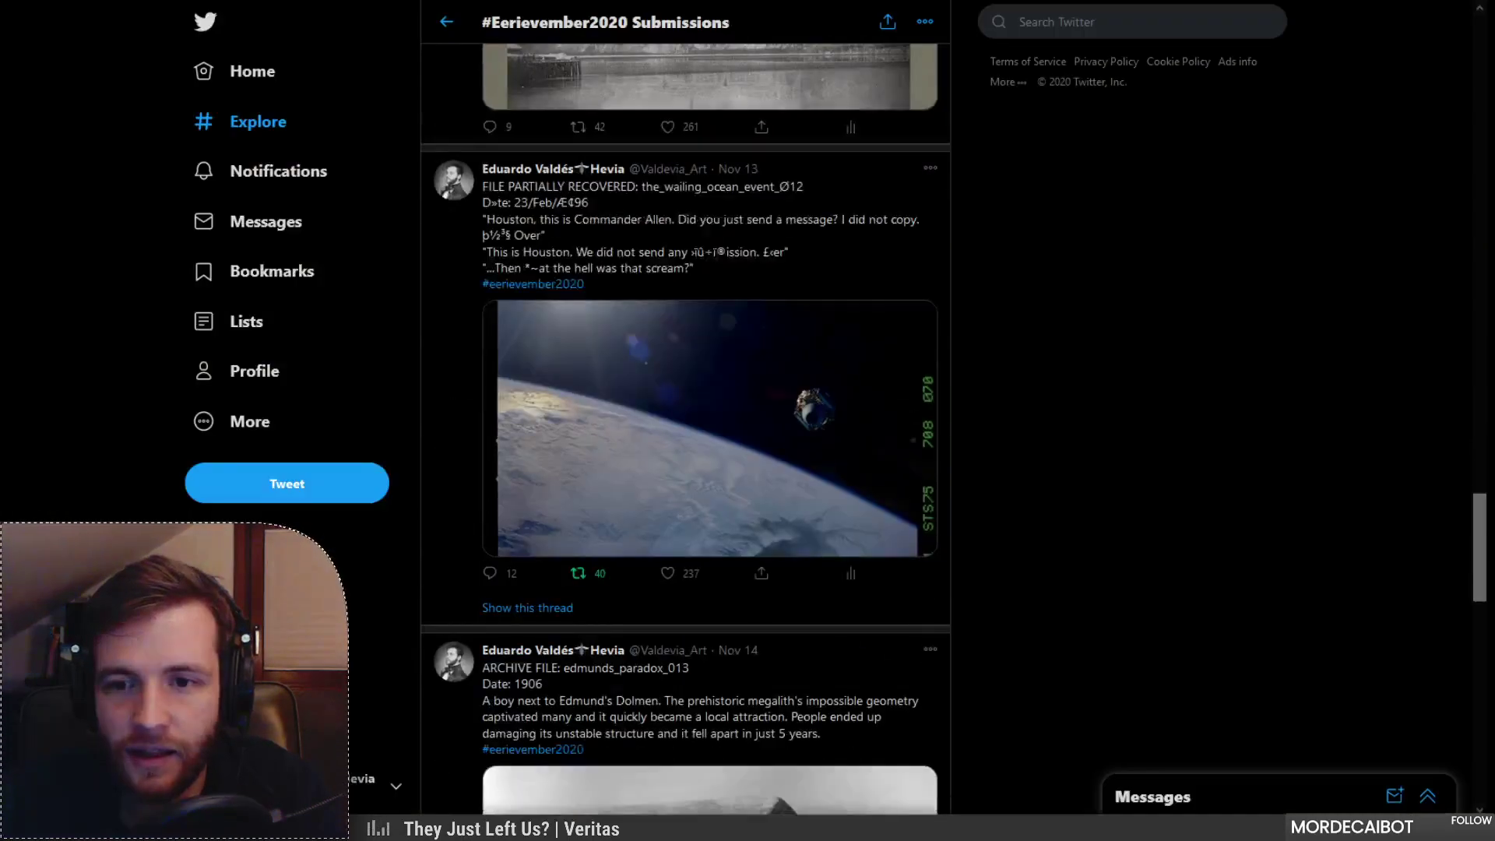
pyautogui.click(668, 444)
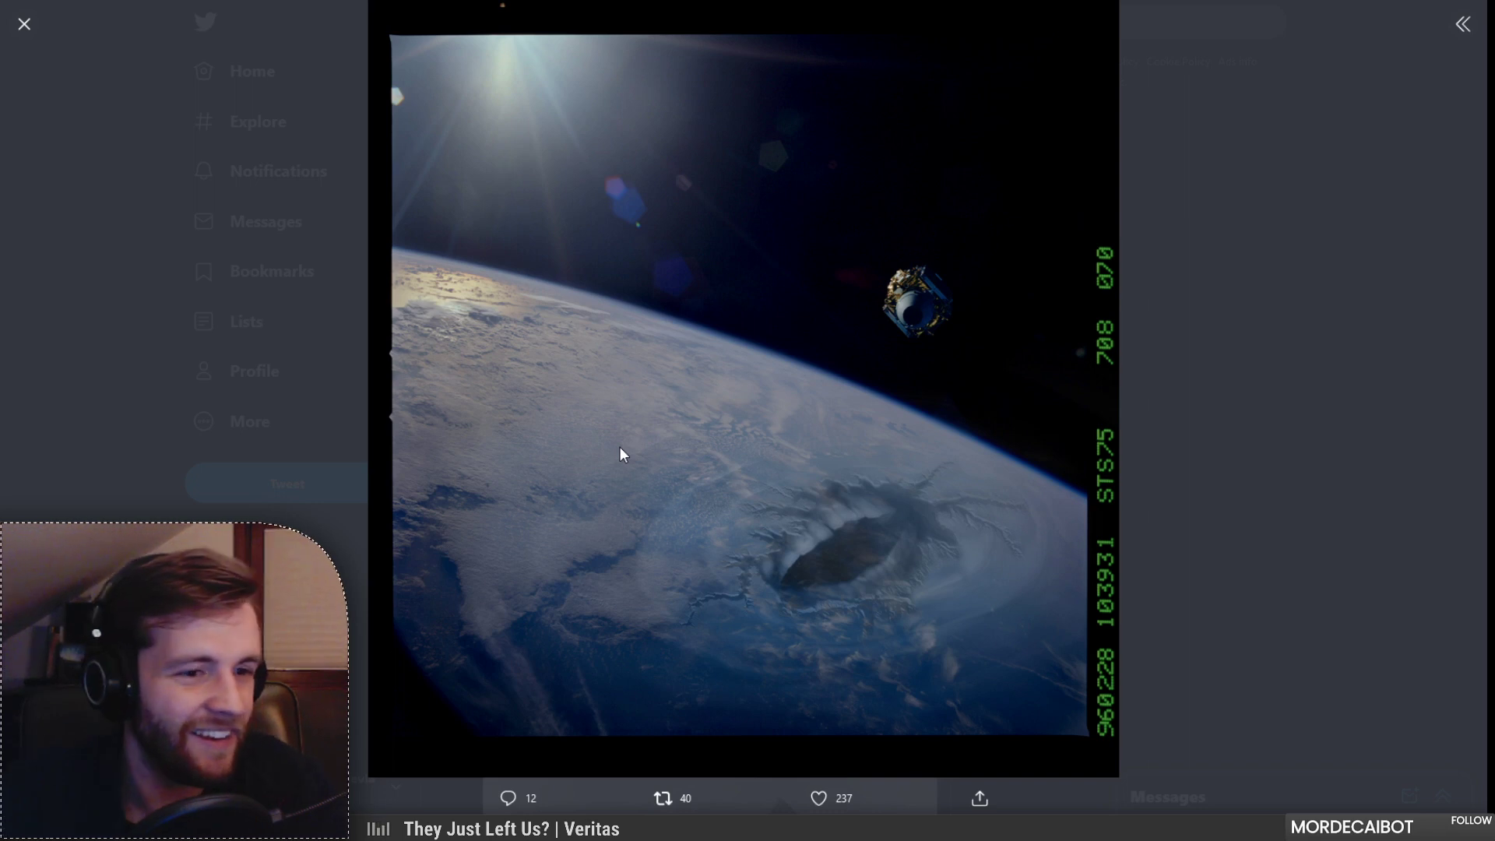
pyautogui.press('Escape')
# Step: View the pictures of the edmunds_paradox_013 and the_scream_of_israfil_015 posts at full size, returning to the latter for a second look
pyautogui.scroll(-5, 857, 459)
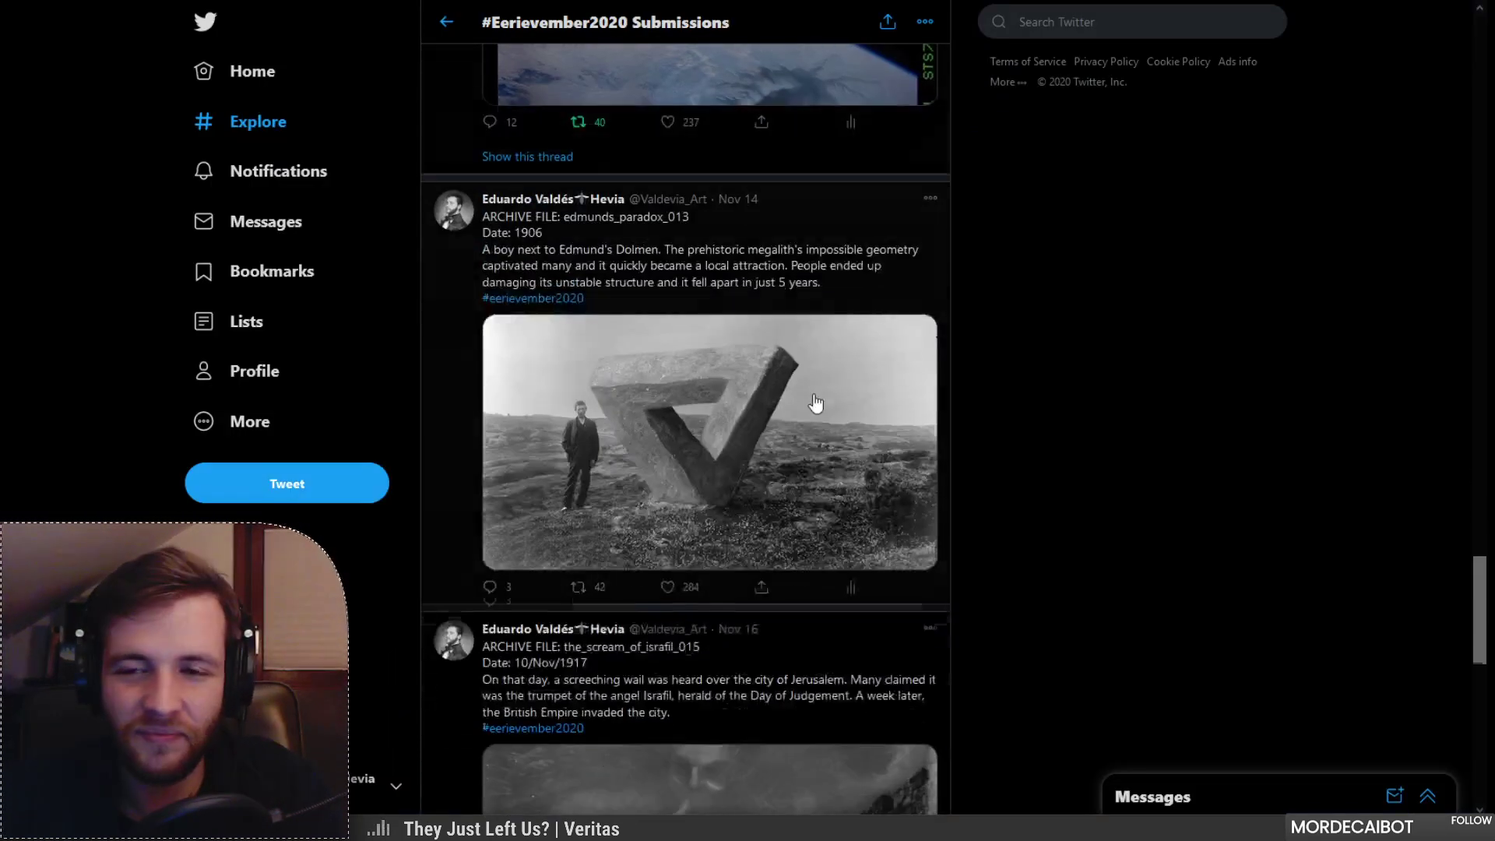
pyautogui.click(771, 479)
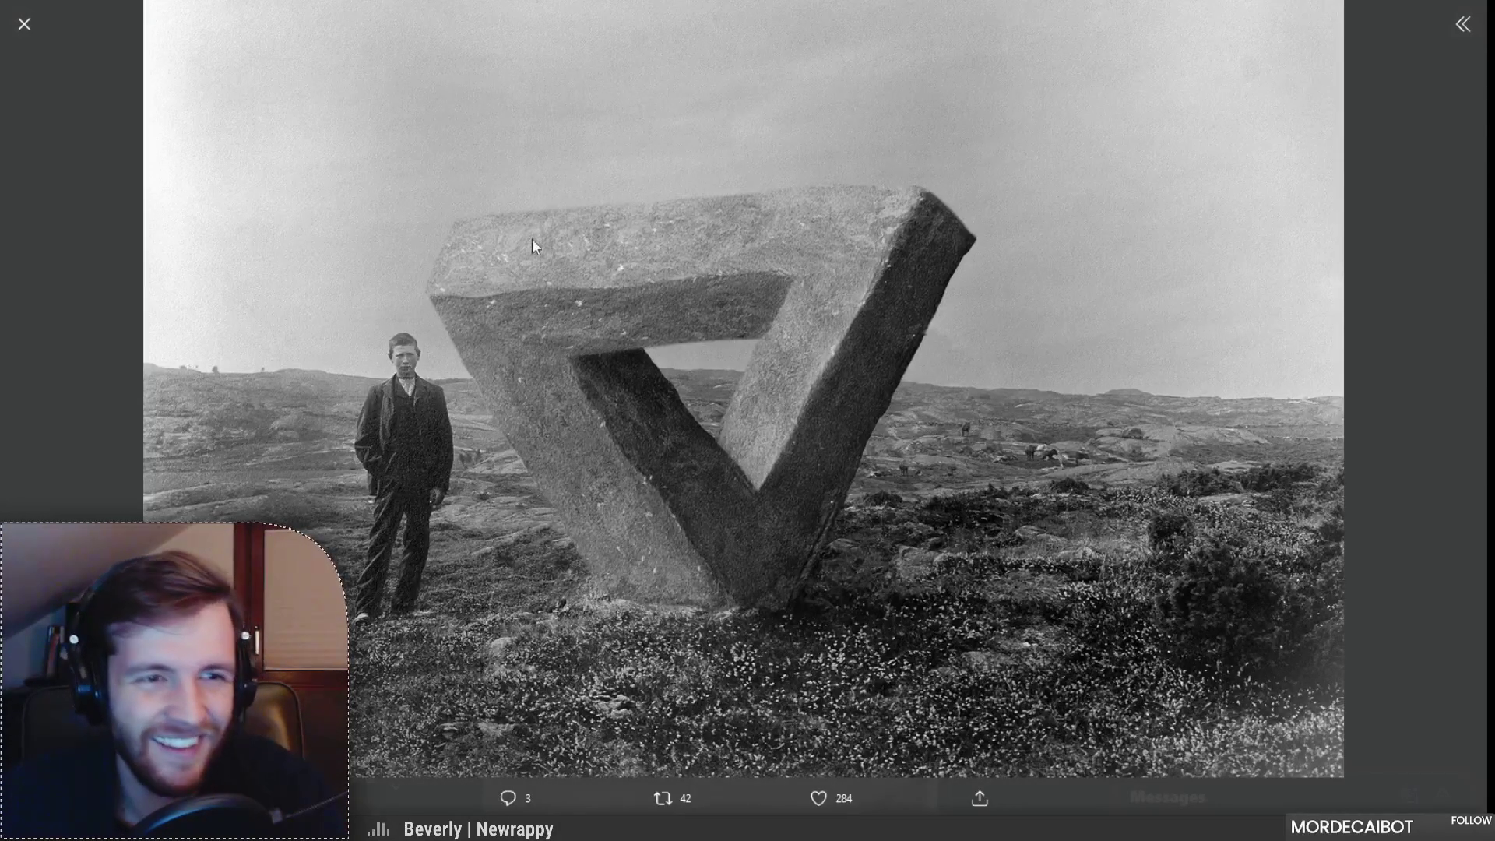
pyautogui.click(122, 376)
pyautogui.scroll(-5, 588, 440)
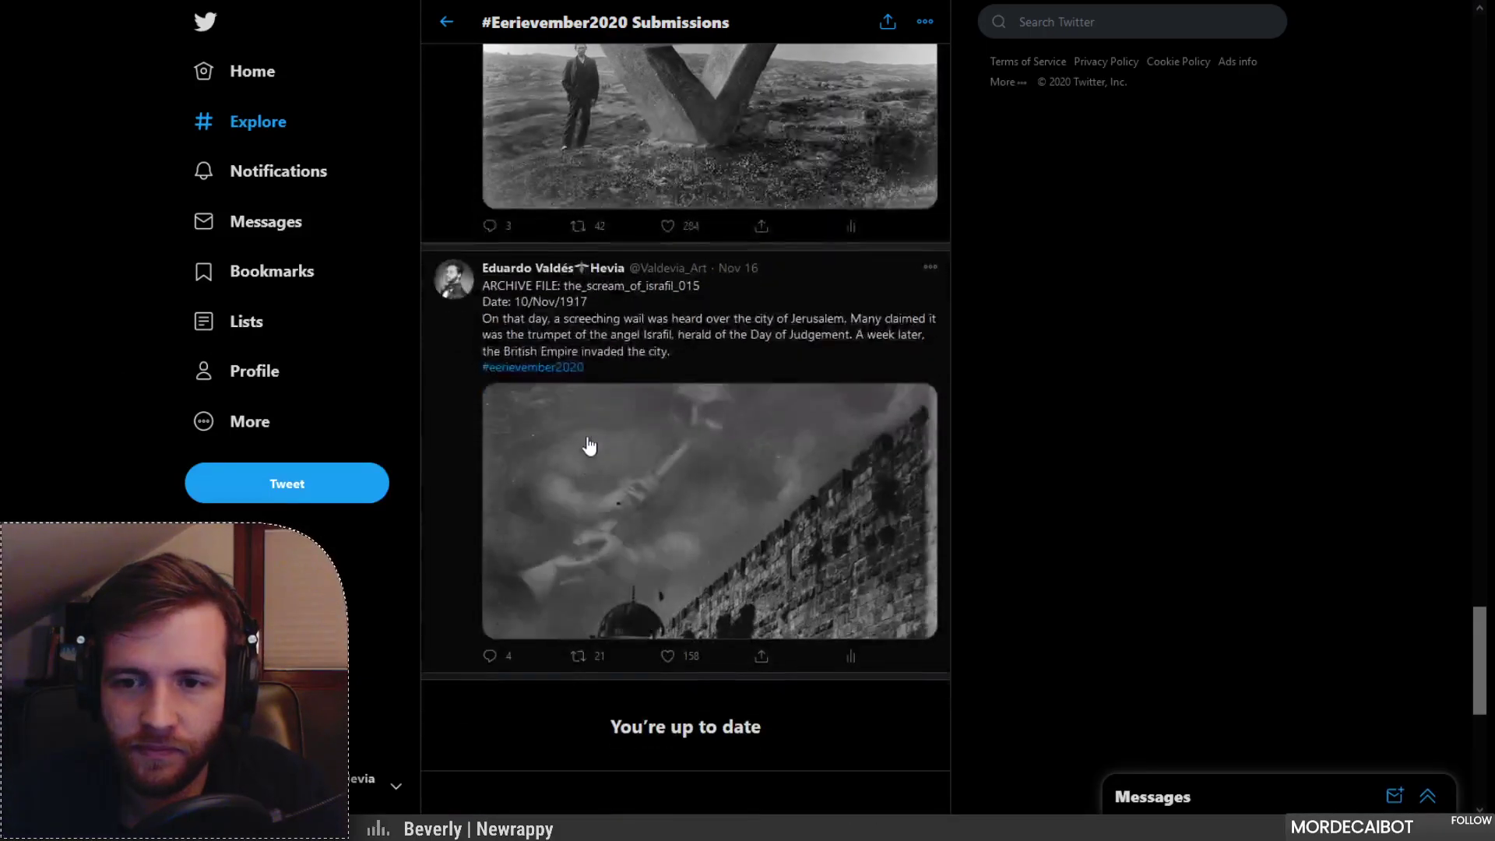
pyautogui.click(591, 488)
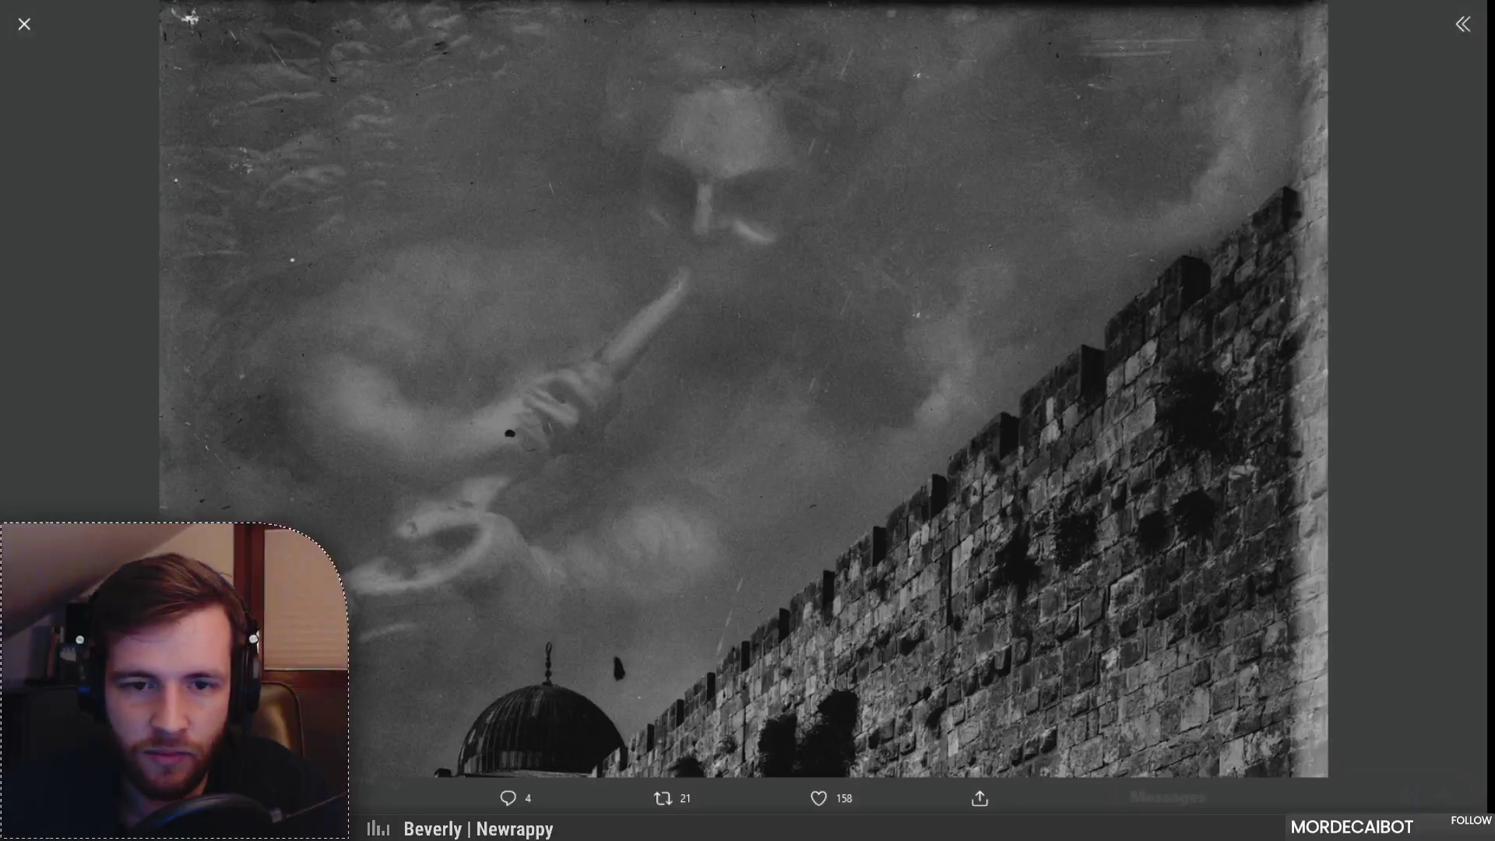
pyautogui.press('Escape')
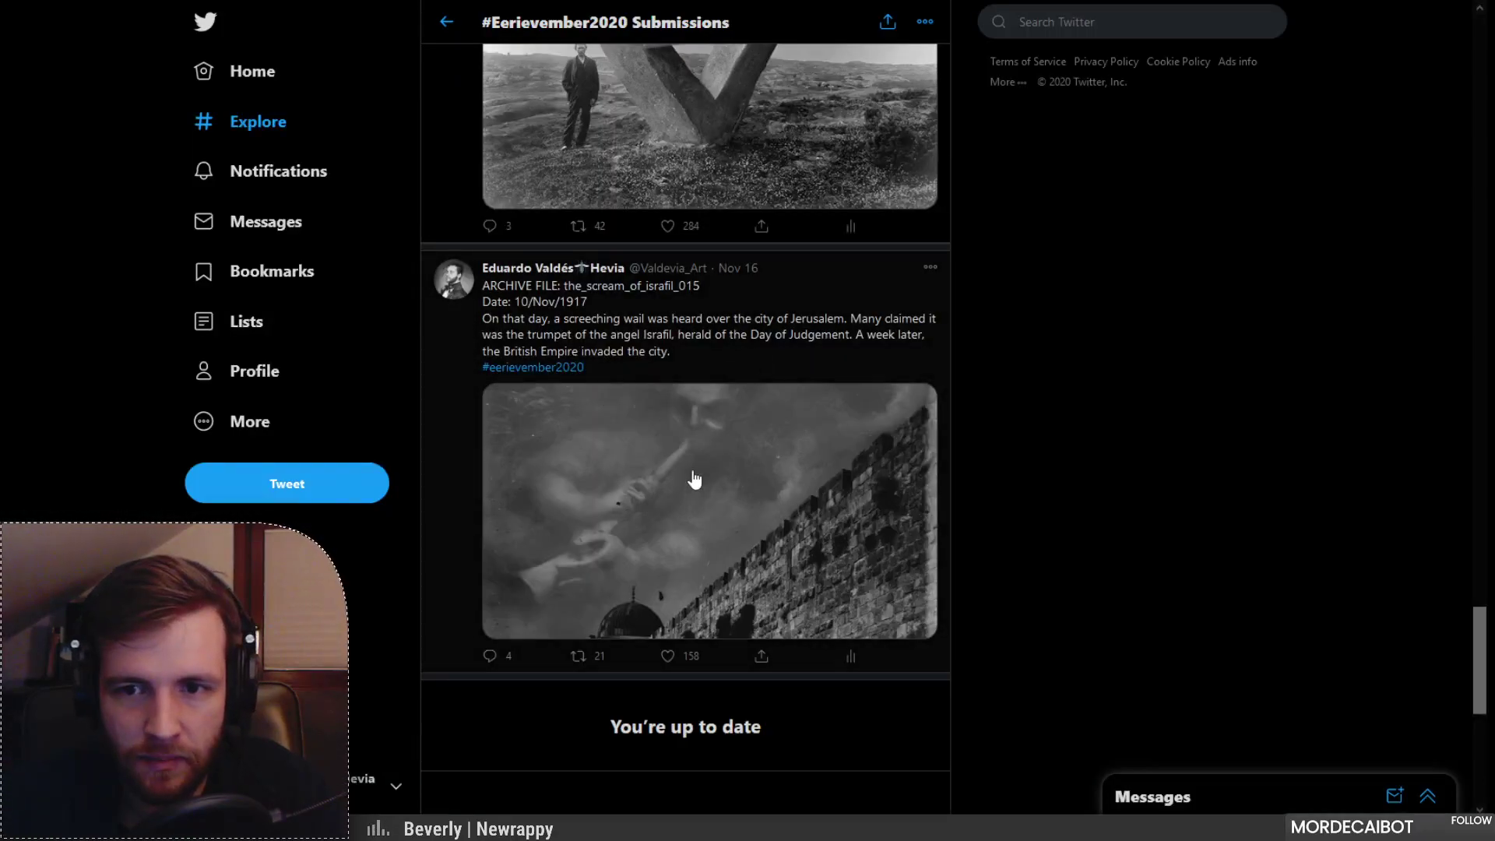
pyautogui.click(613, 476)
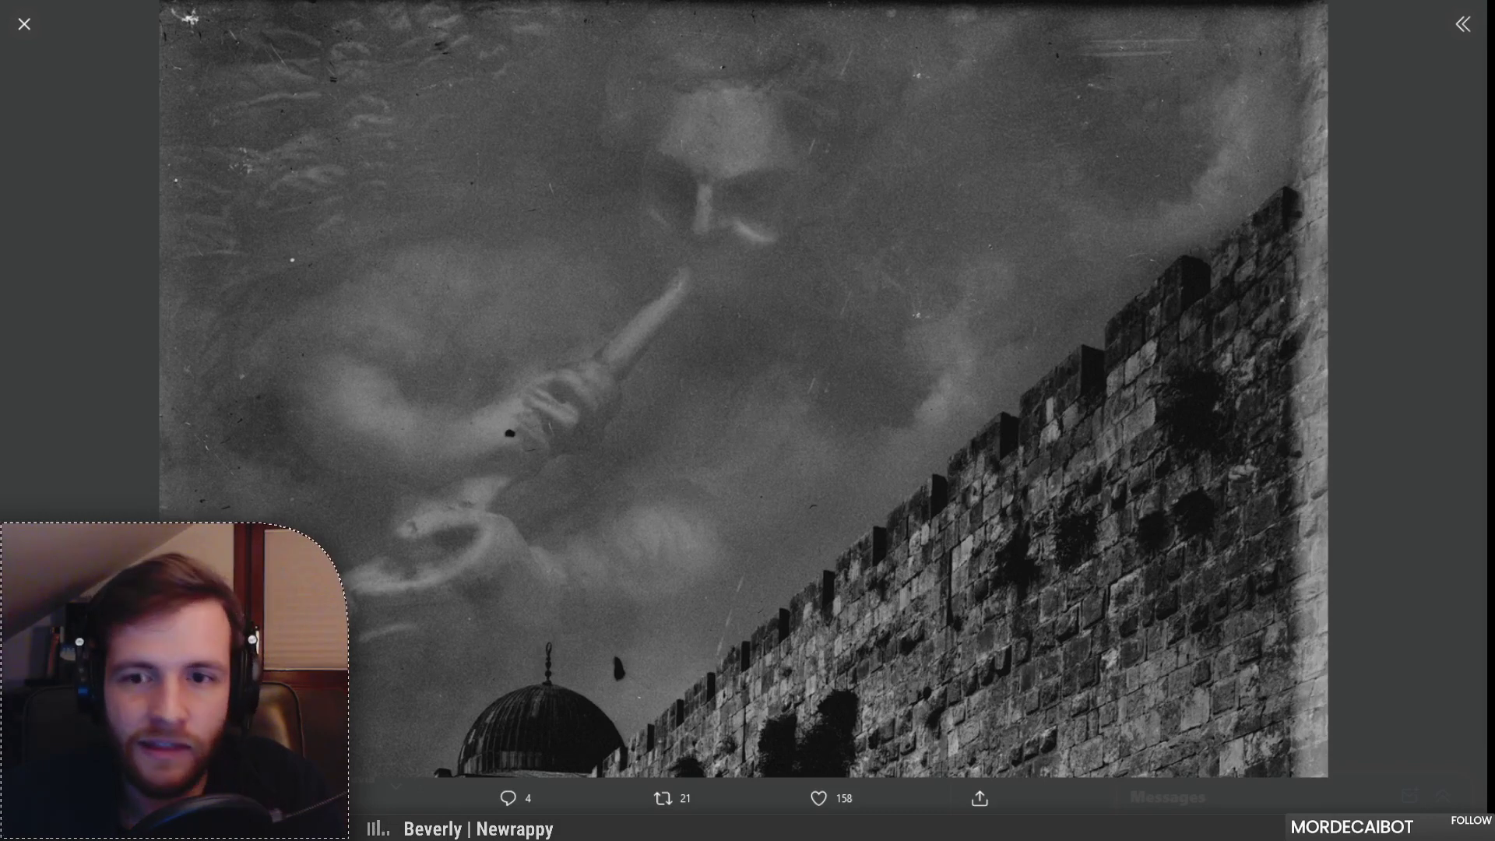
pyautogui.press('Escape')
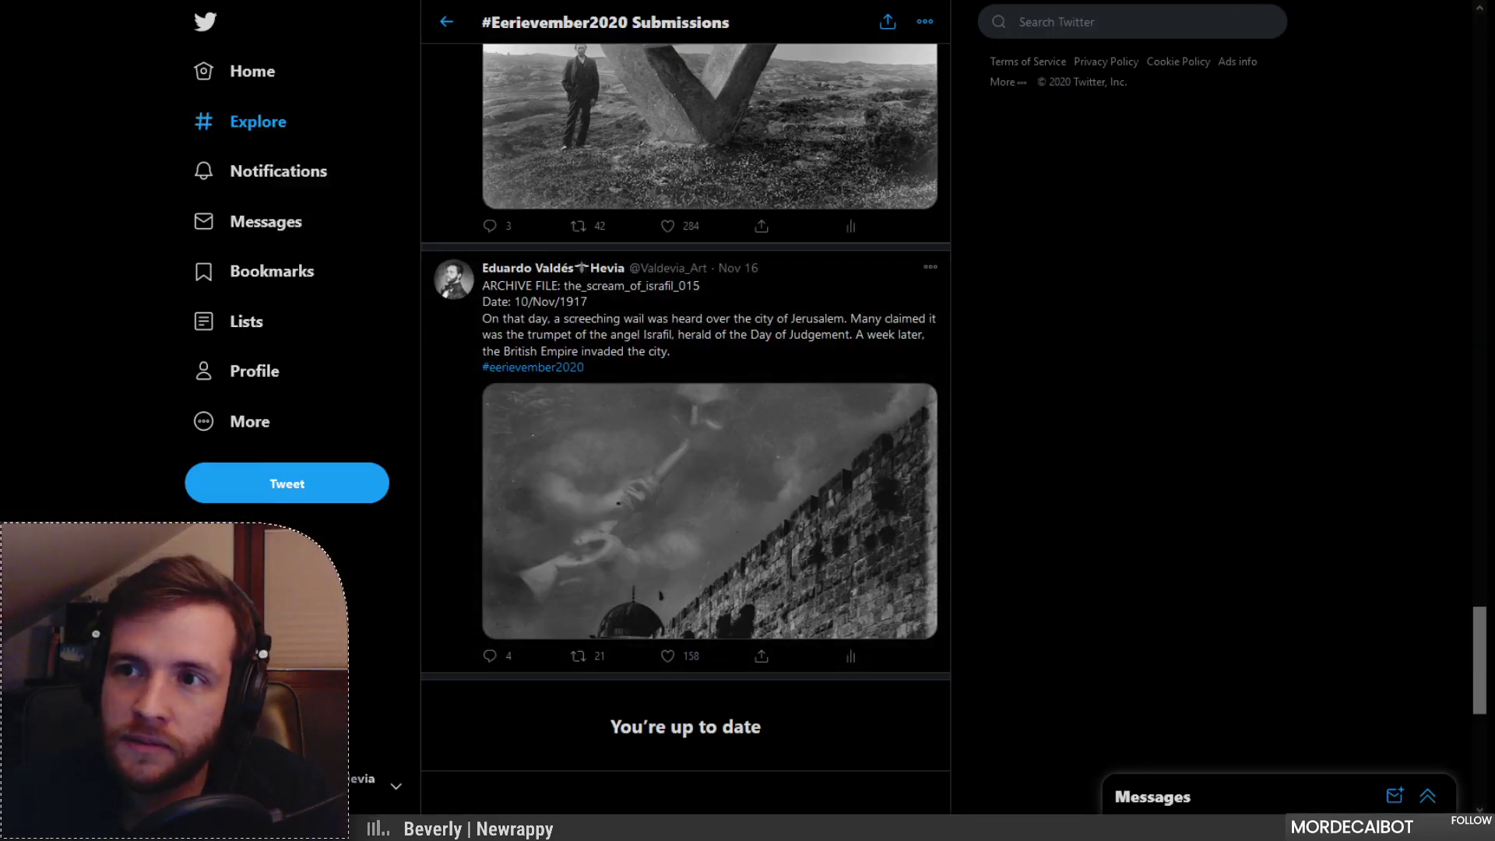
# Step: Return to the #eerievember2020 prompt list and run a Google image search for "biblically accurate angels" in a new browser tab
pyautogui.hotkey('ctrl', 'Tab')
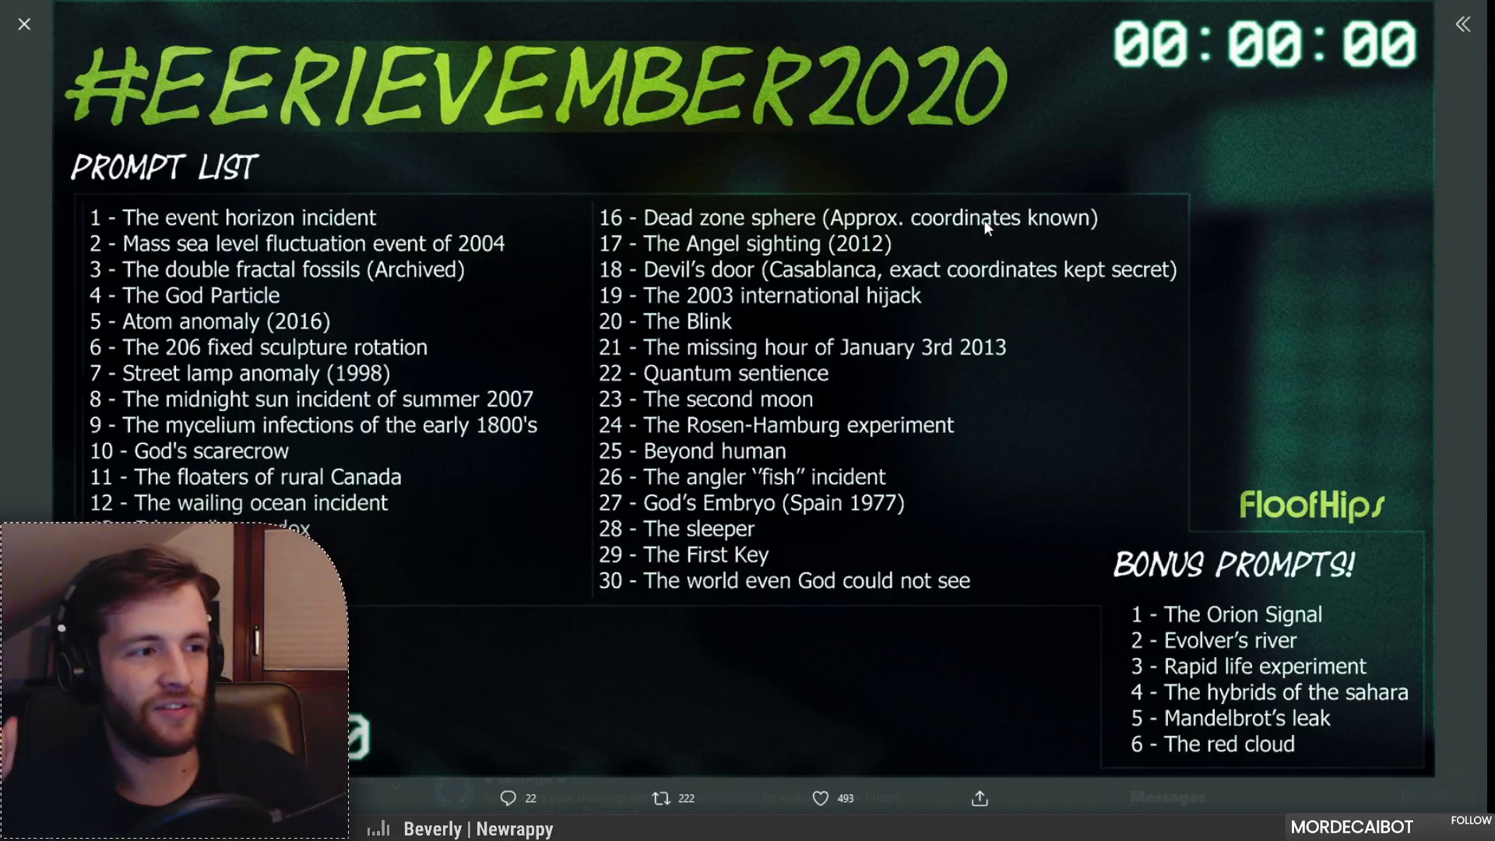
pyautogui.hotkey('ctrl', 't')
pyautogui.write('biblicall')
pyautogui.press('Down')
pyautogui.press('Return')
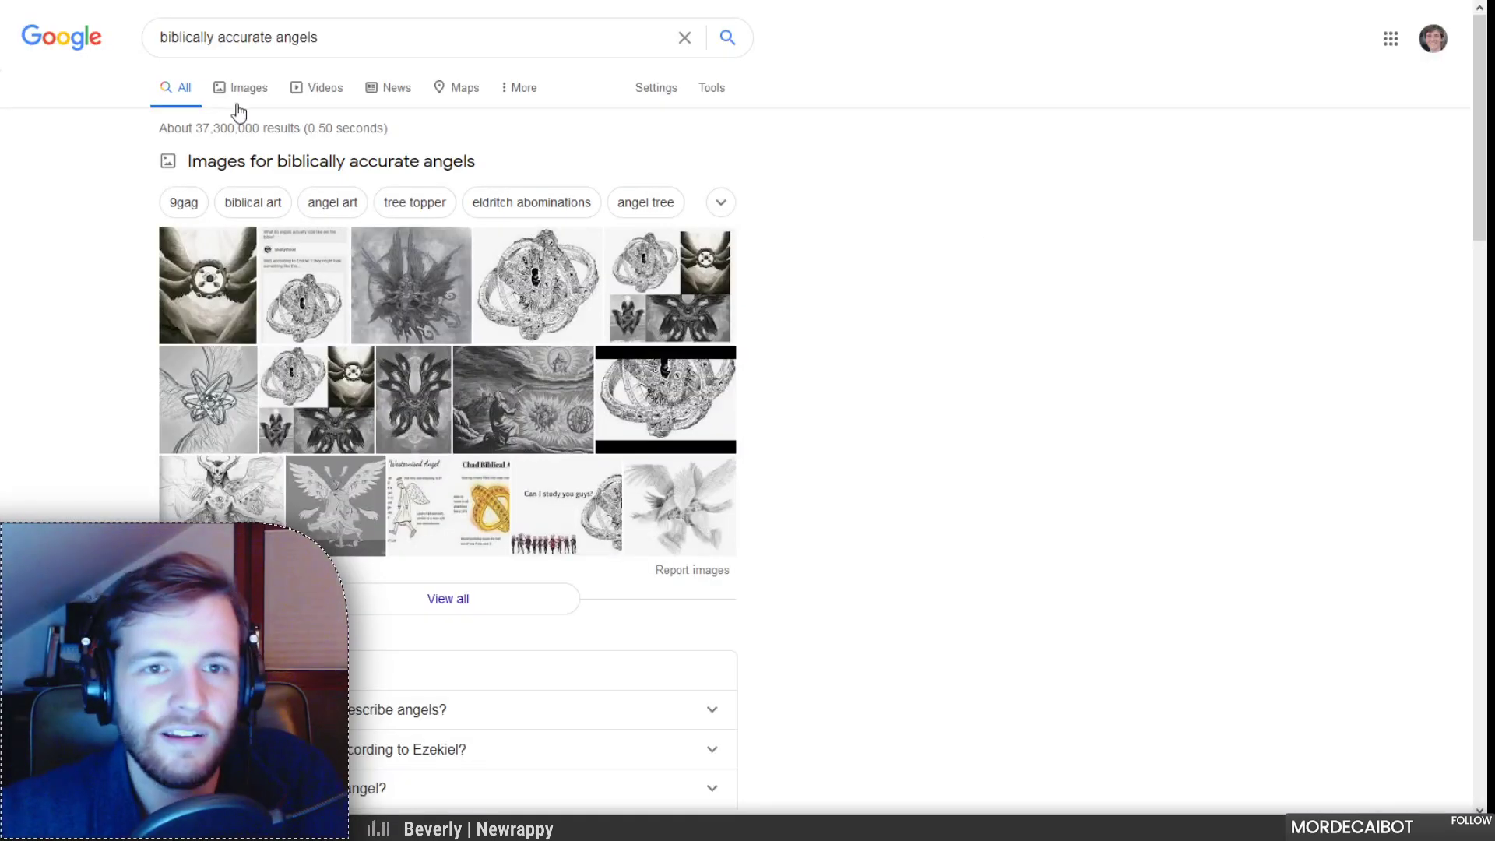
pyautogui.click(236, 108)
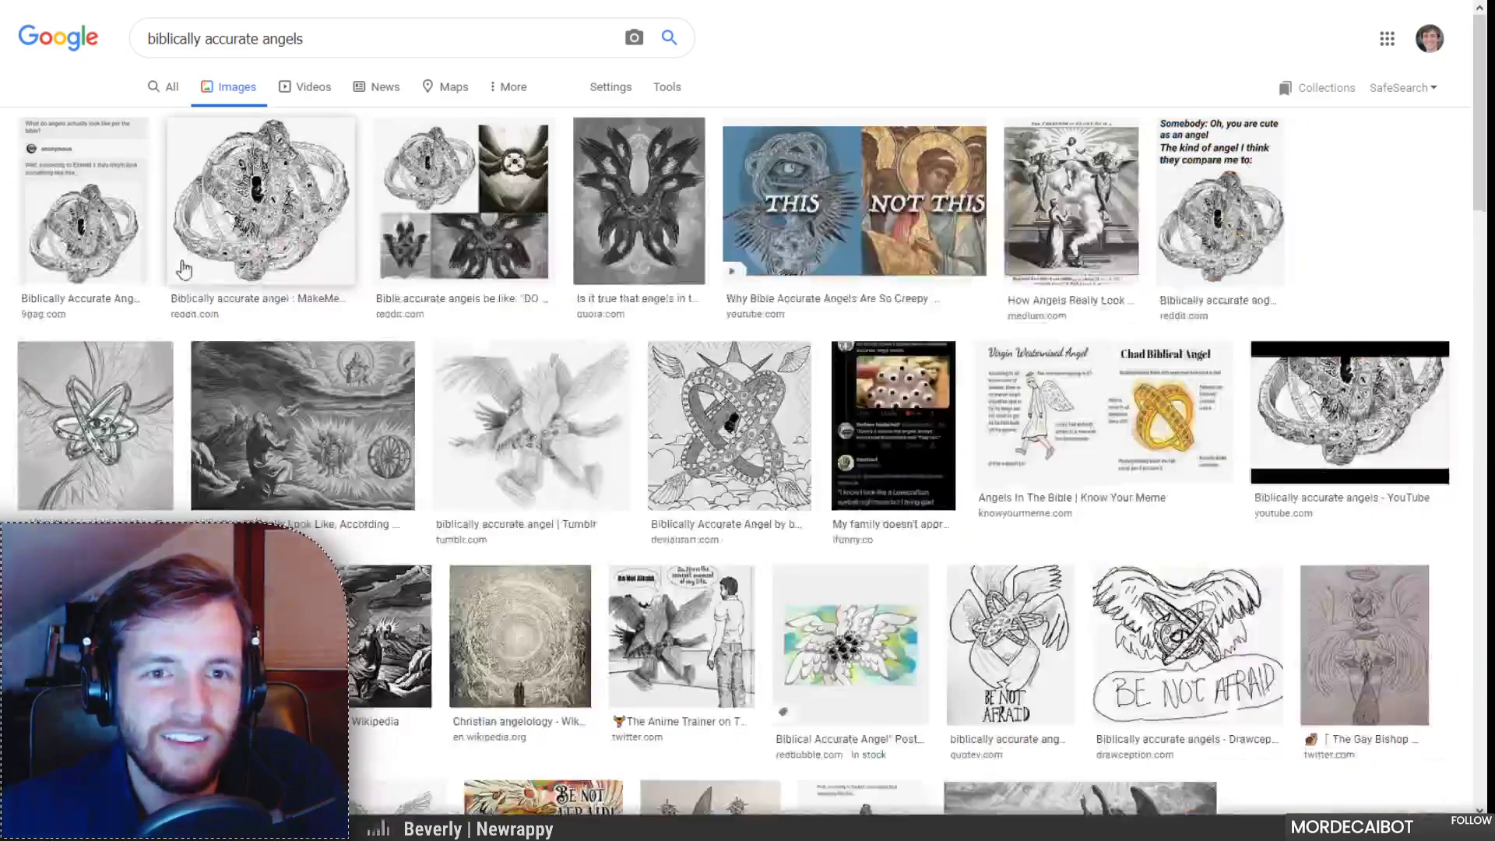
# Step: Preview the interlocking-rings angel, the many-winged Quora angel and both Medium engravings from the "biblically accurate angels" image results
pyautogui.click(330, 225)
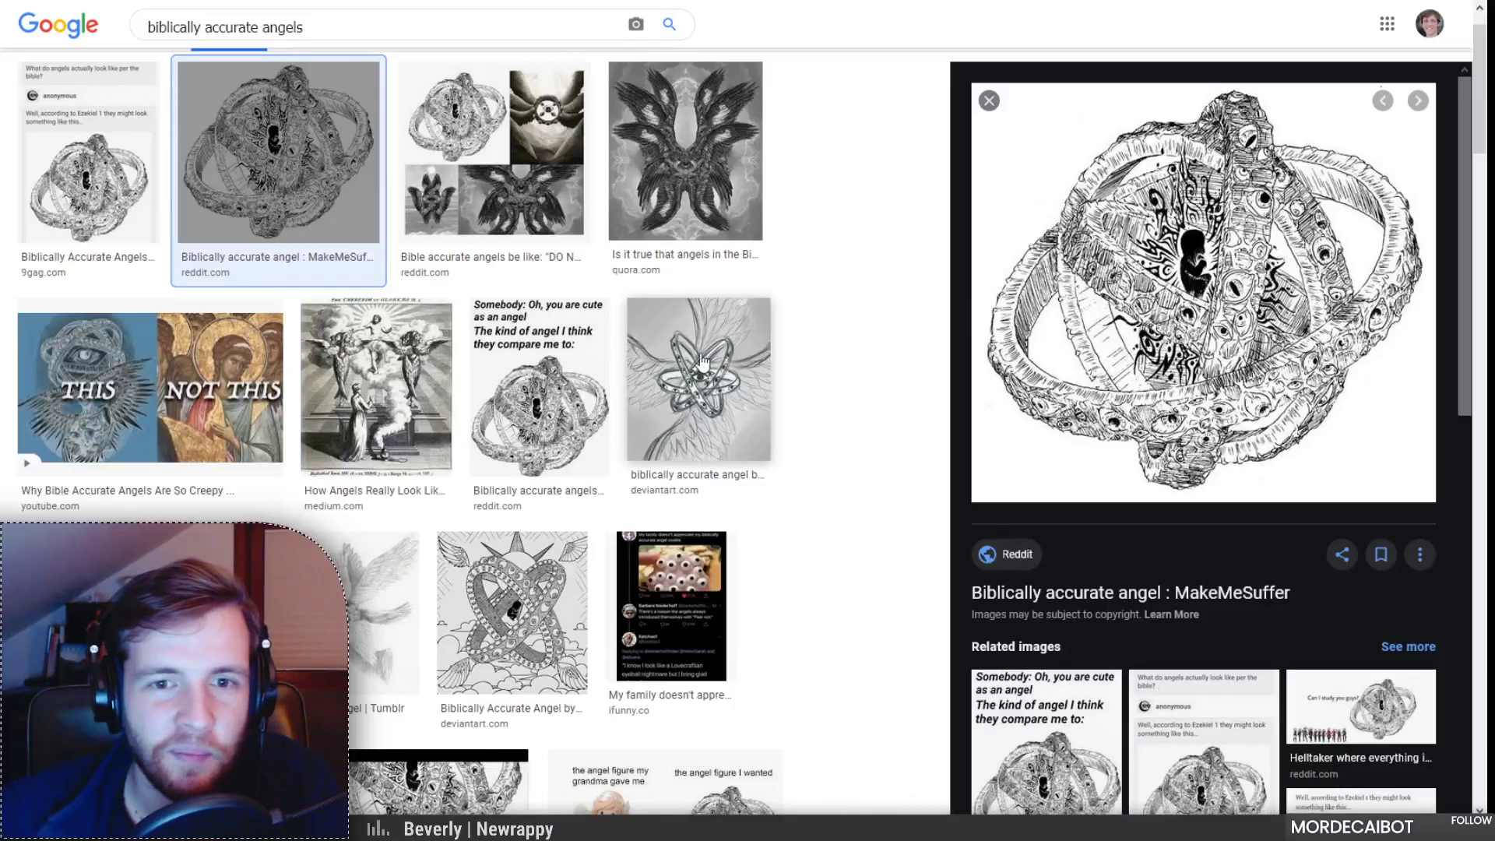
pyautogui.click(672, 210)
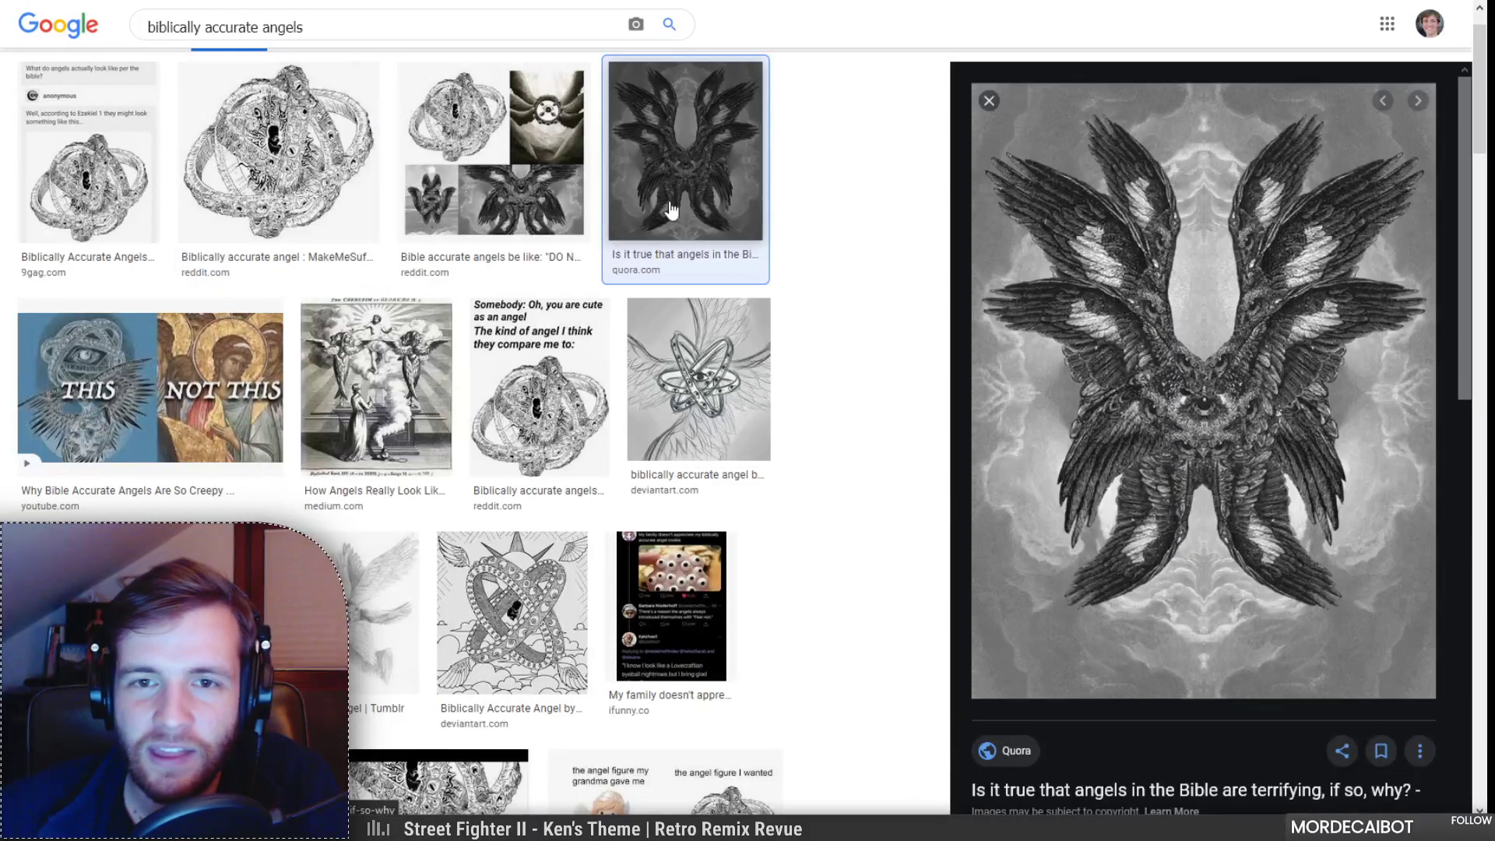
pyautogui.click(432, 423)
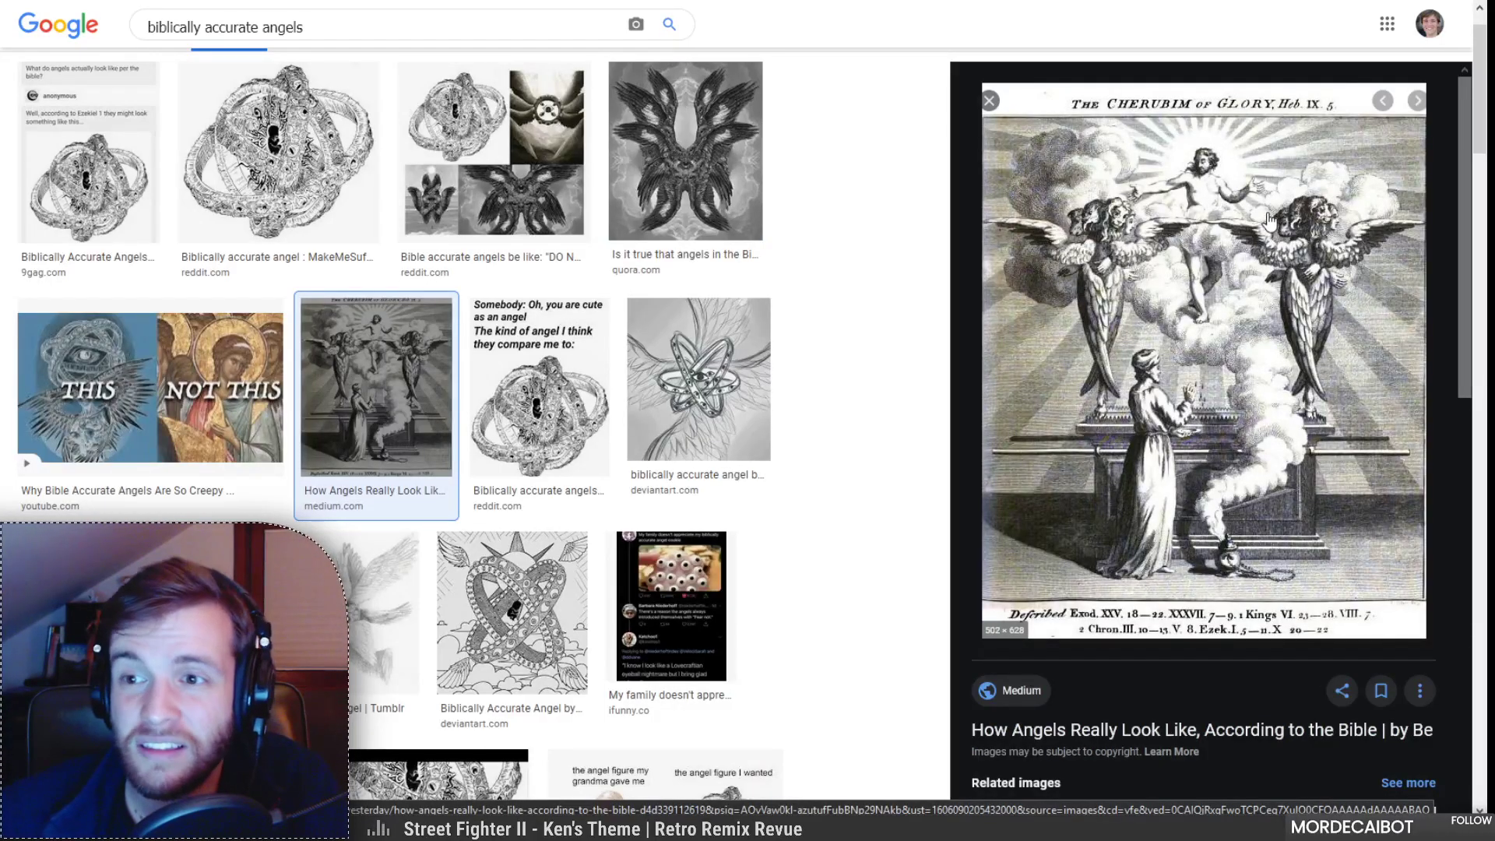
pyautogui.scroll(-3, 824, 239)
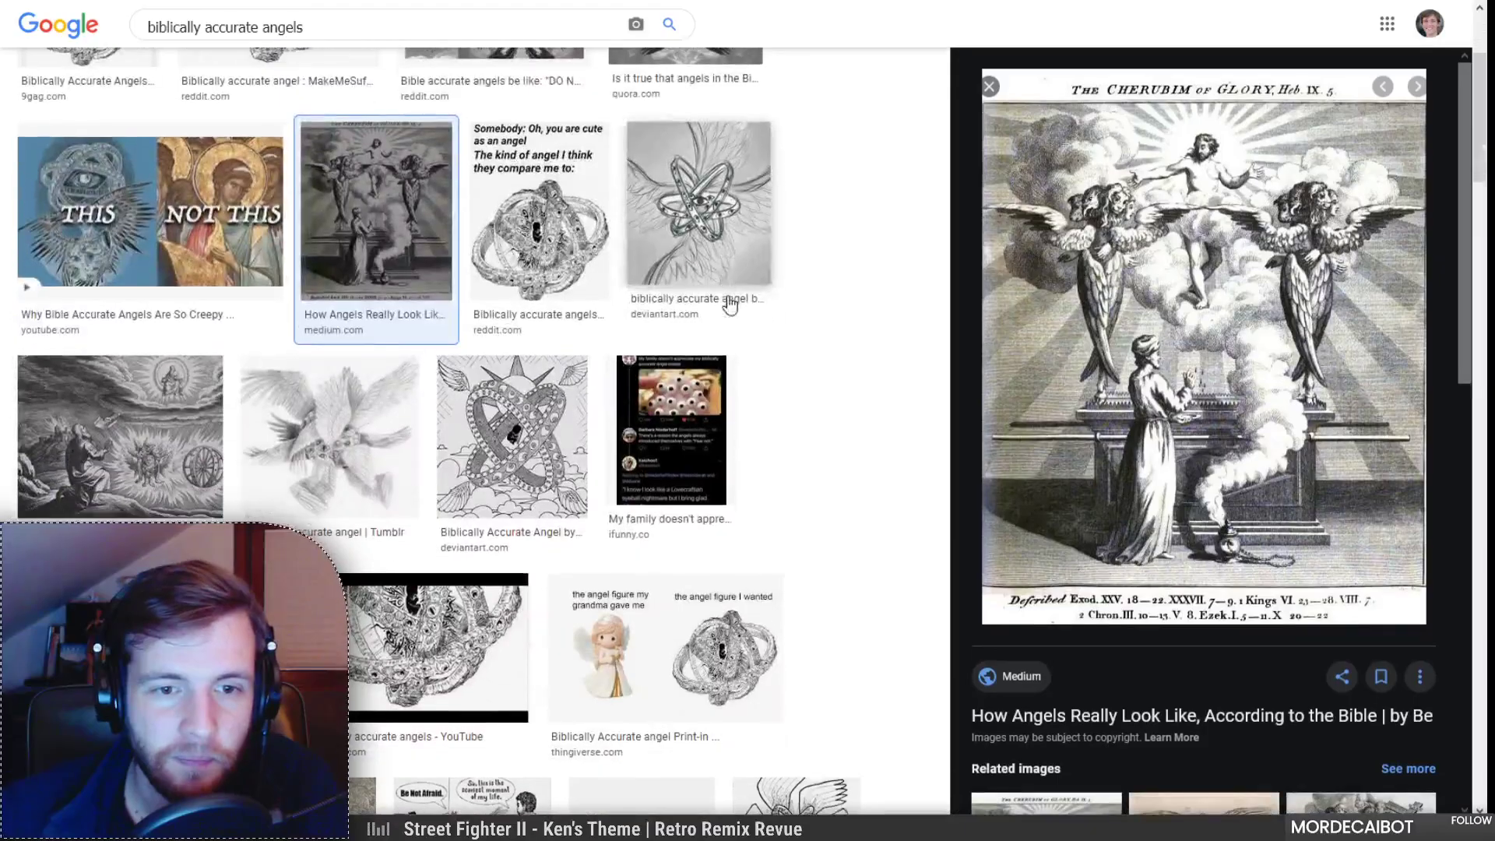
pyautogui.click(170, 431)
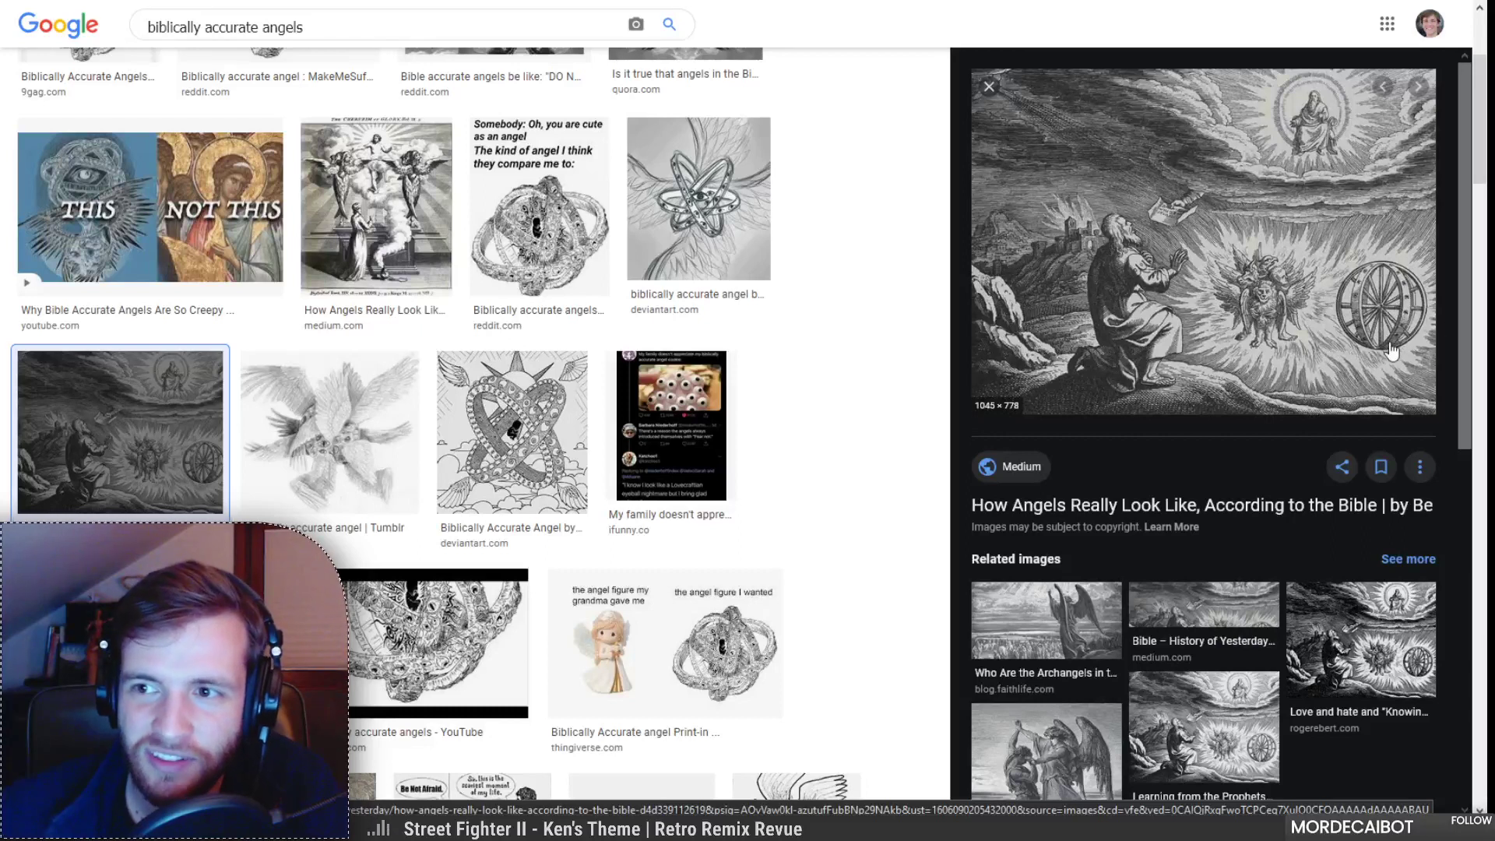
# Step: View the Virgin Westernised Angel versus Chad Biblical Angel meme enlarged from its Know Your Meme page, and return to the image results
pyautogui.scroll(-1, 561, 328)
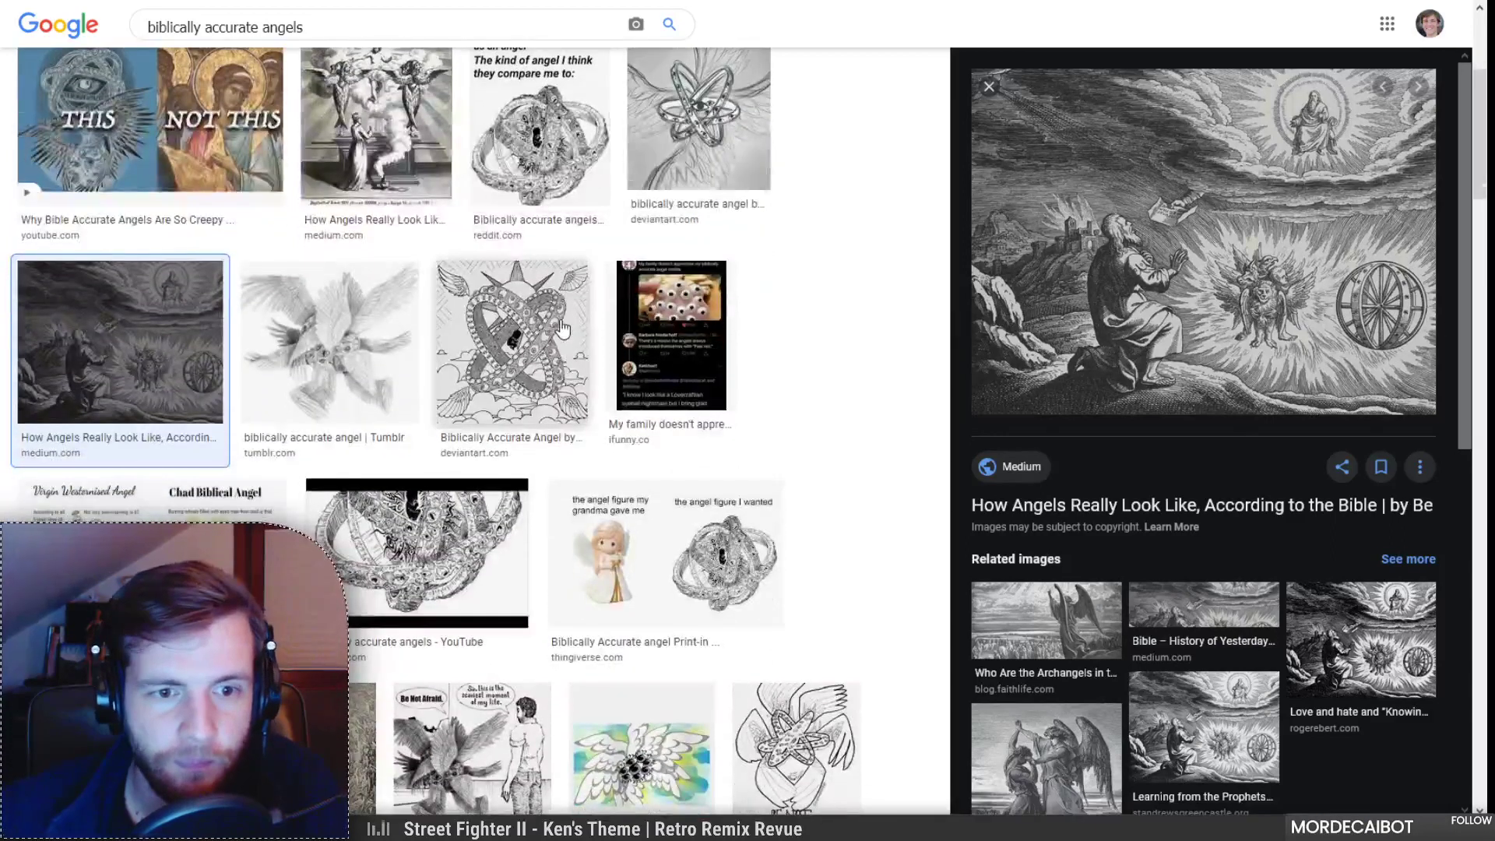
pyautogui.scroll(-1, 562, 328)
pyautogui.click(152, 444)
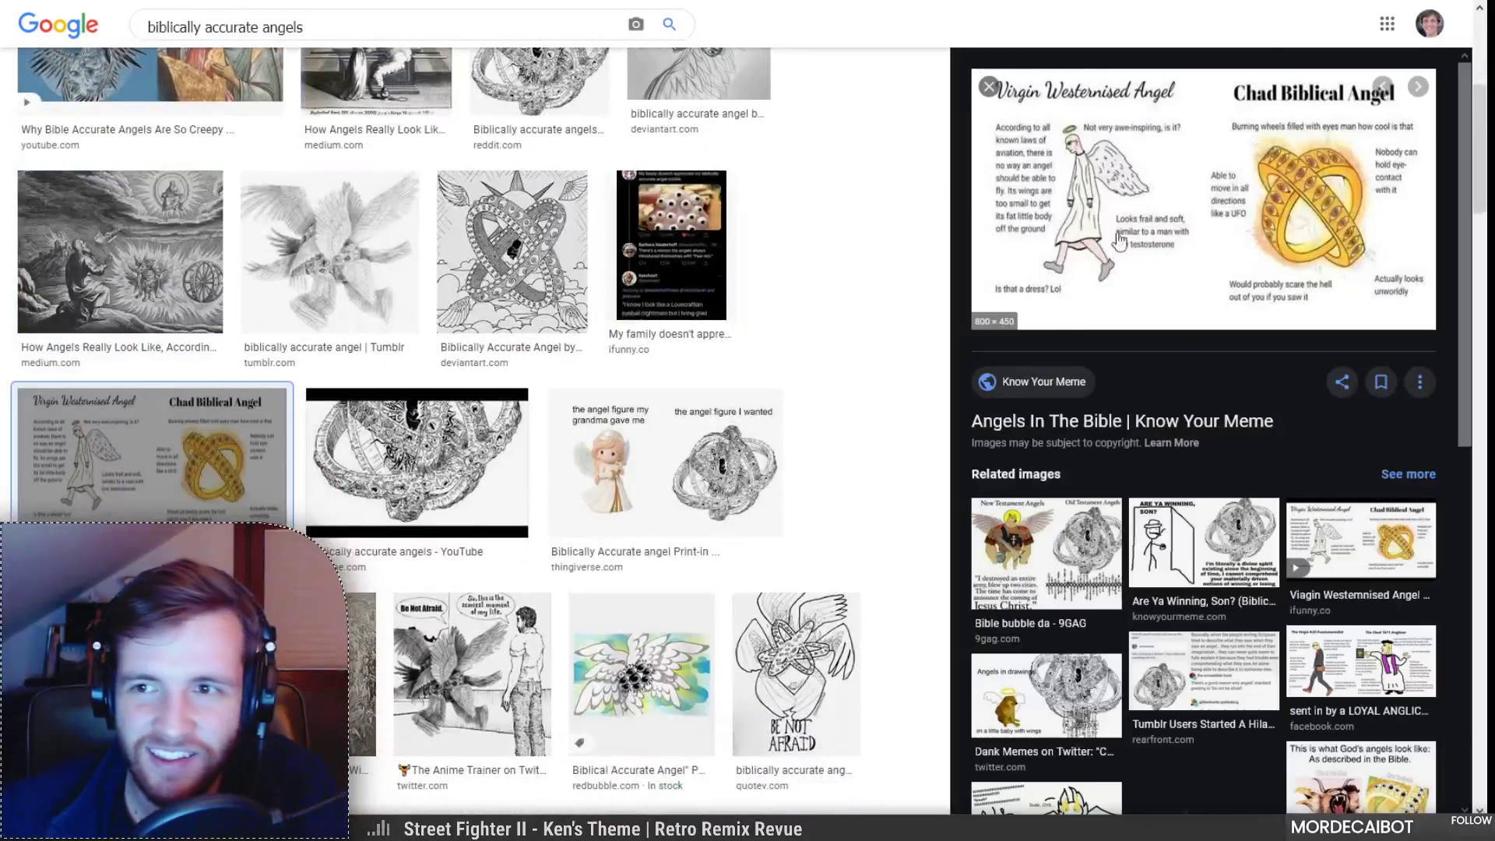
pyautogui.click(1148, 162)
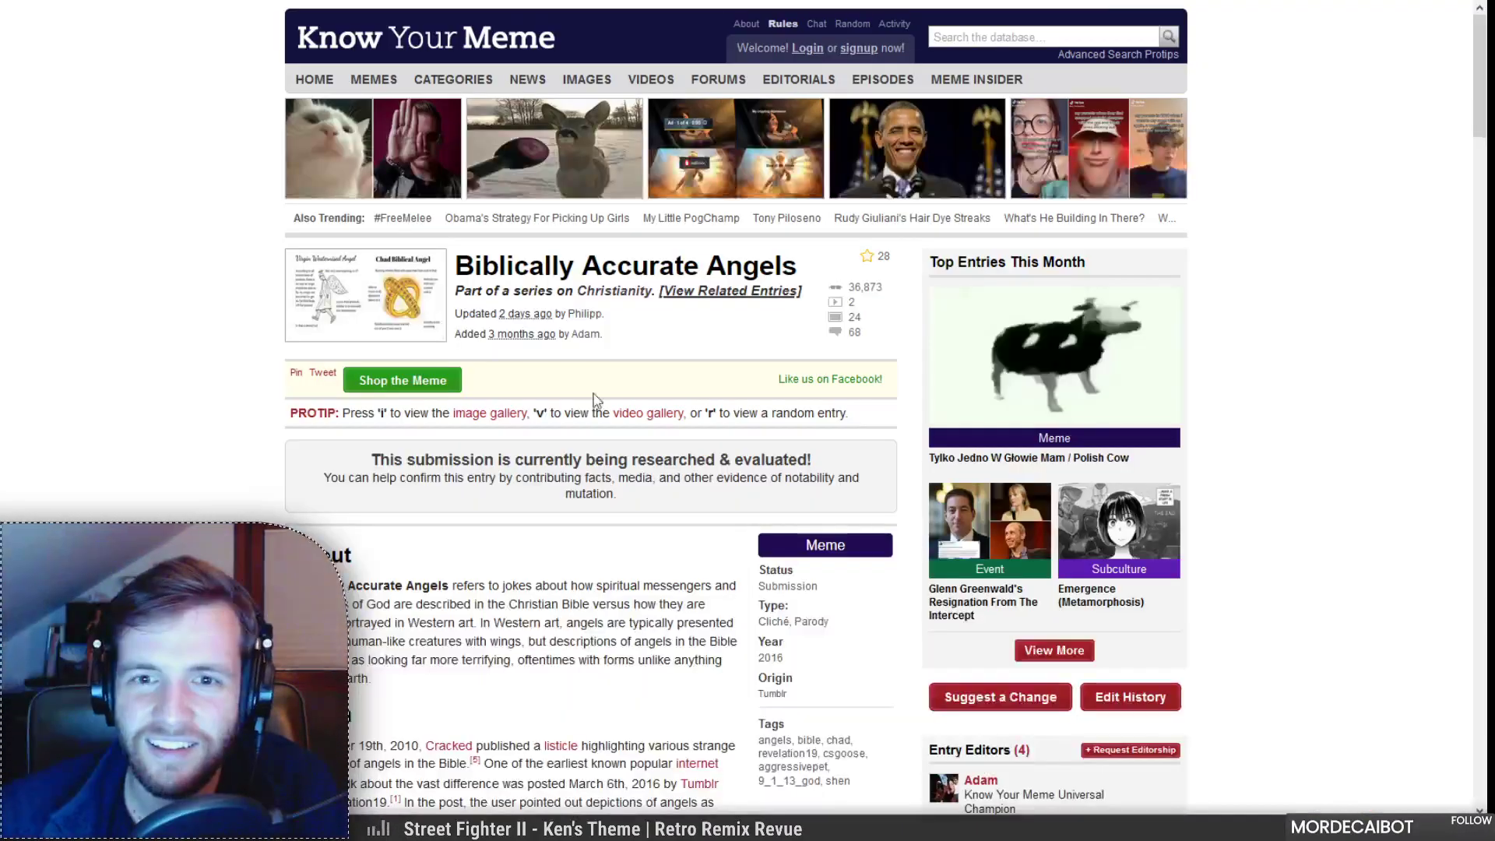
pyautogui.click(398, 293)
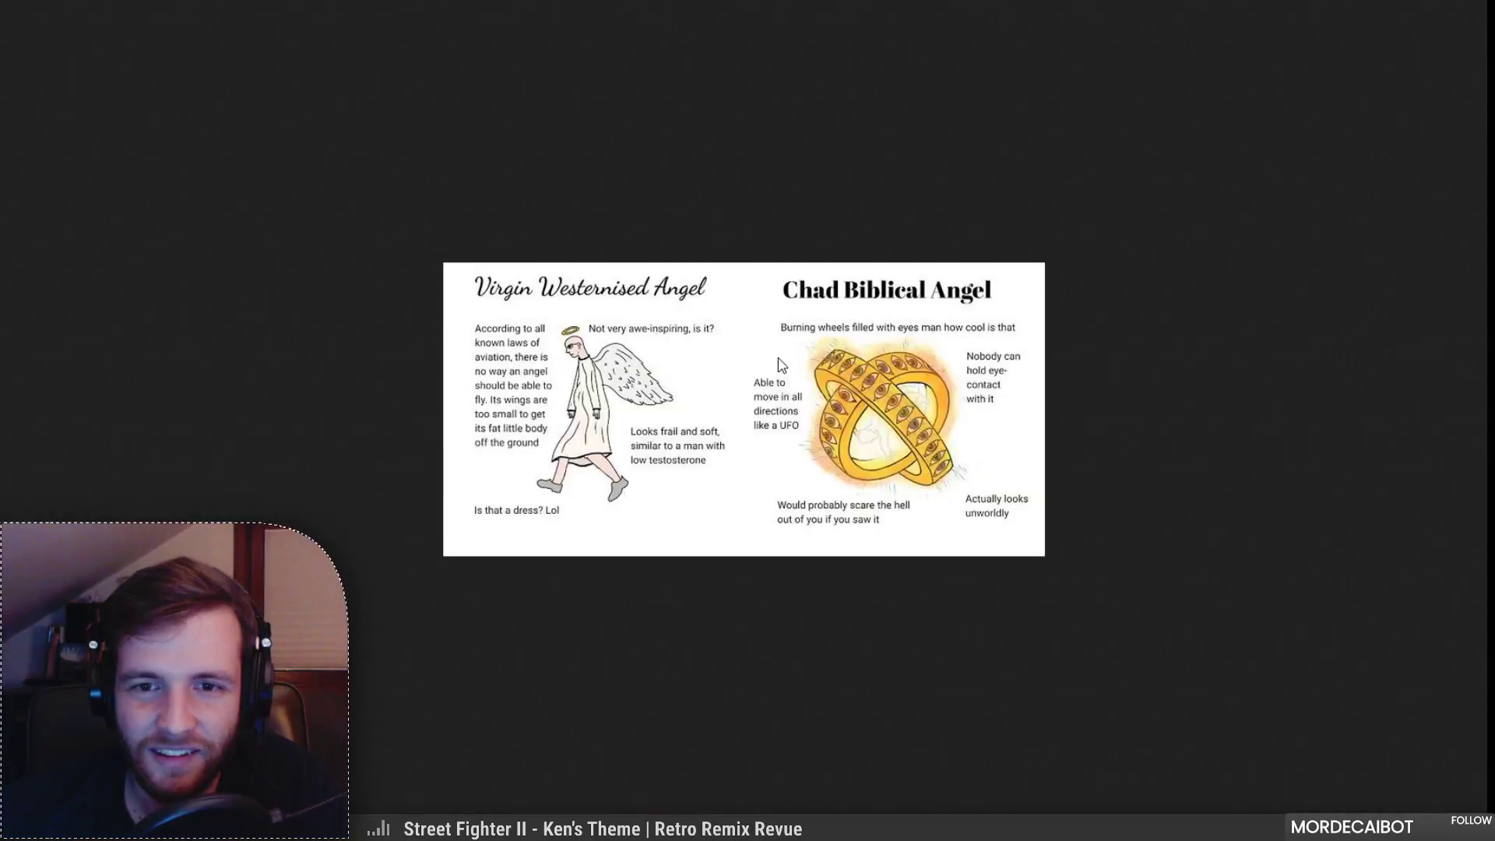
pyautogui.scroll(3, 767, 362)
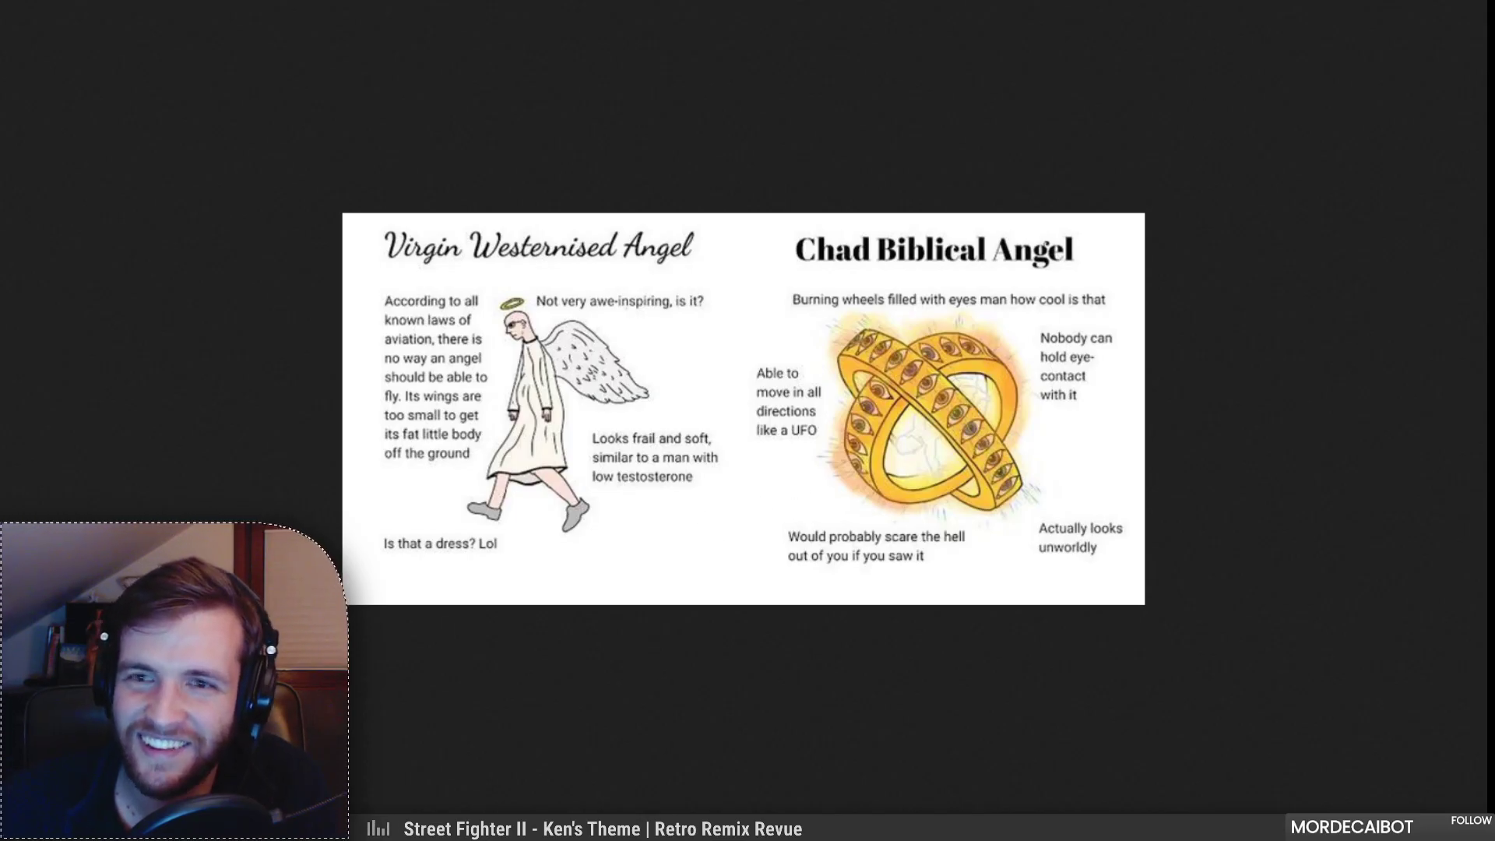
pyautogui.hotkey('ctrl', 'w')
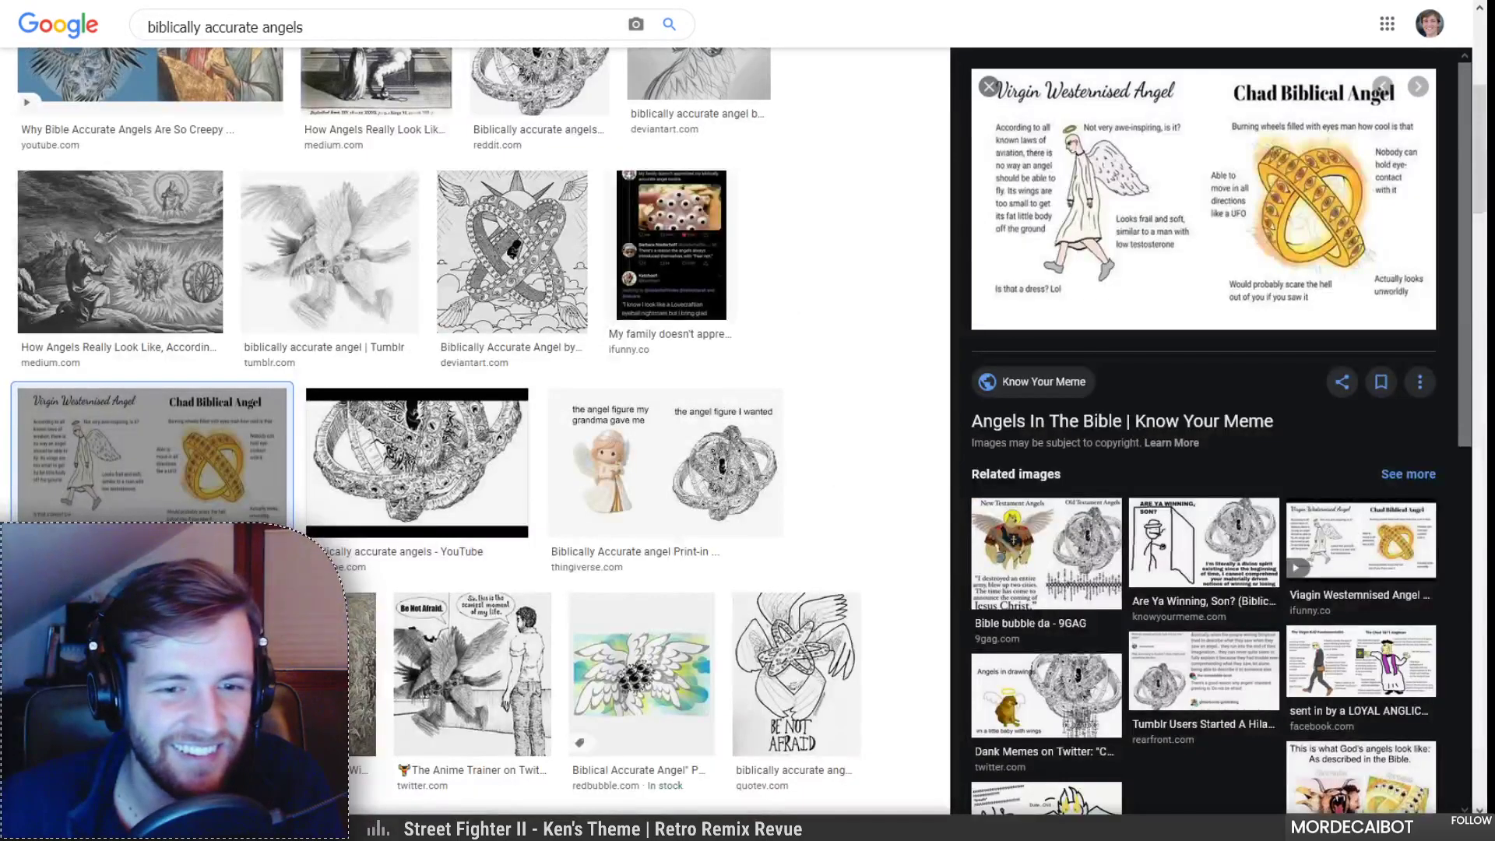
# Step: Preview the Wikipedia Christian angelology engraving, the four-picture Reddit angel collage and the many-winged Quora angel
pyautogui.click(355, 707)
pyautogui.scroll(5, 405, 638)
pyautogui.scroll(1, 408, 627)
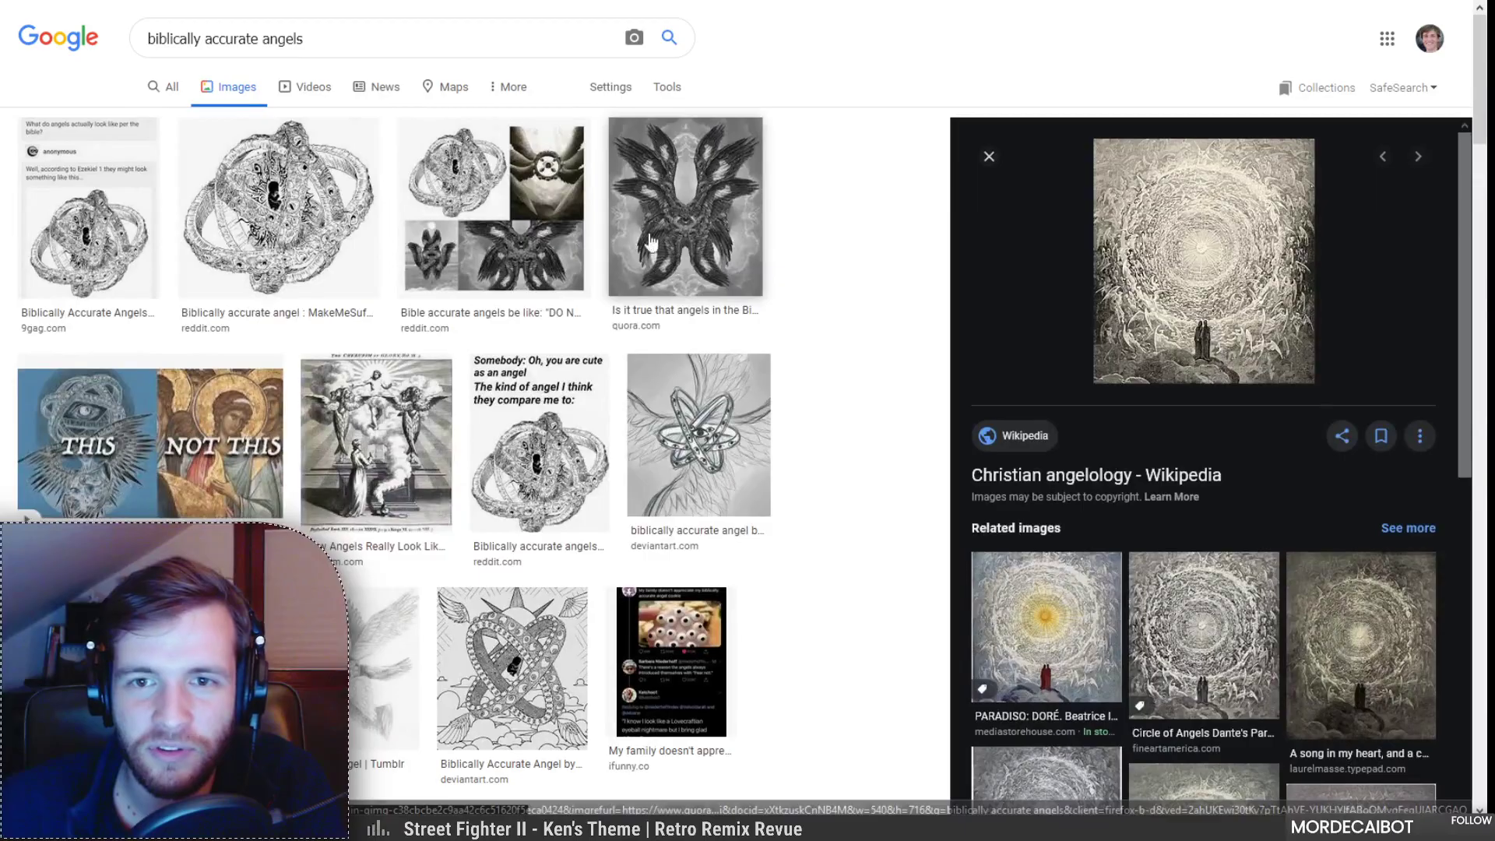
pyautogui.click(562, 266)
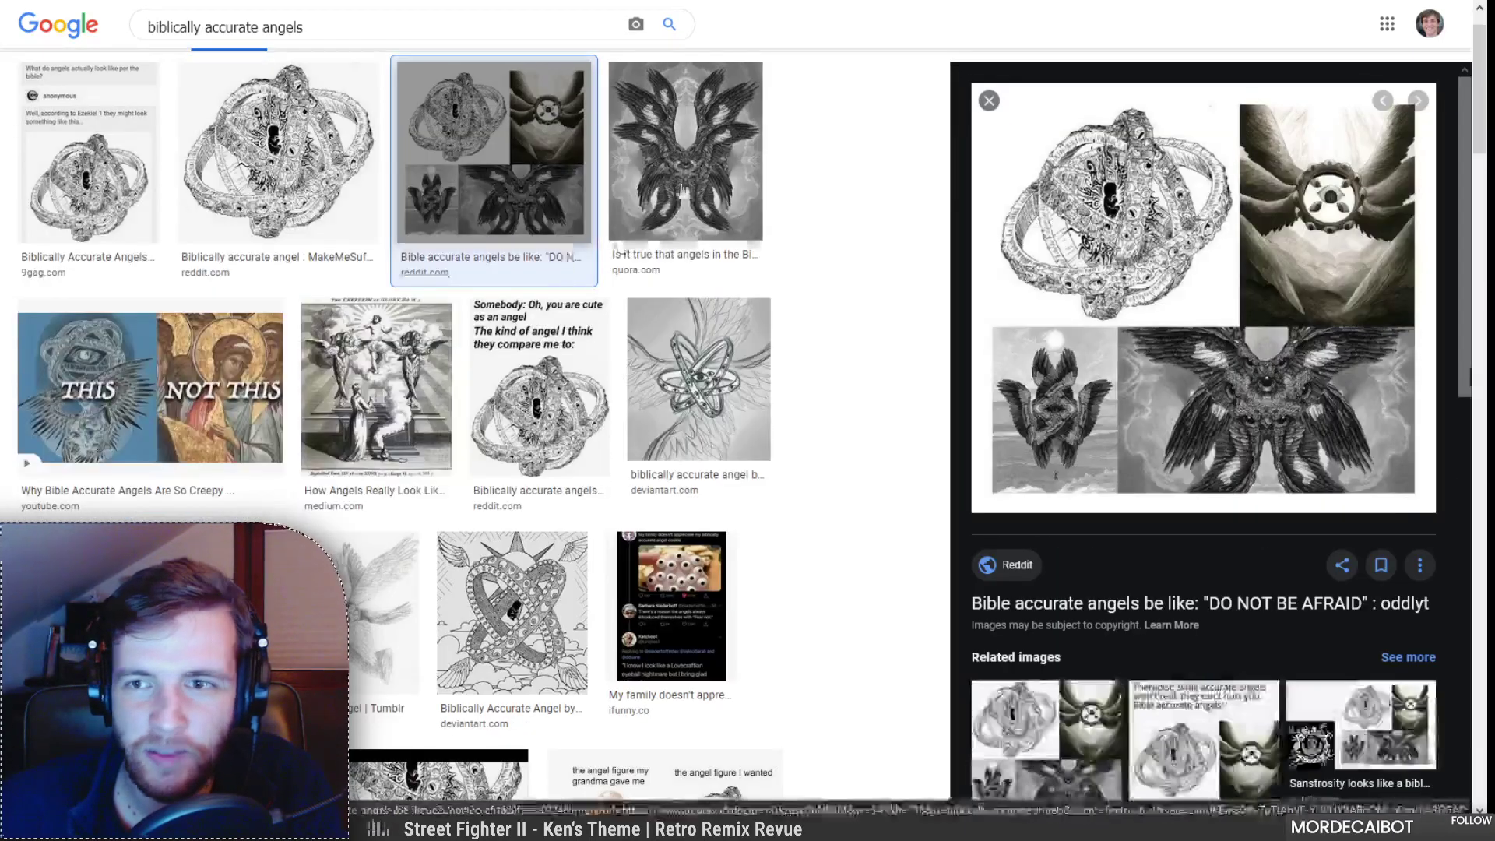
pyautogui.click(712, 167)
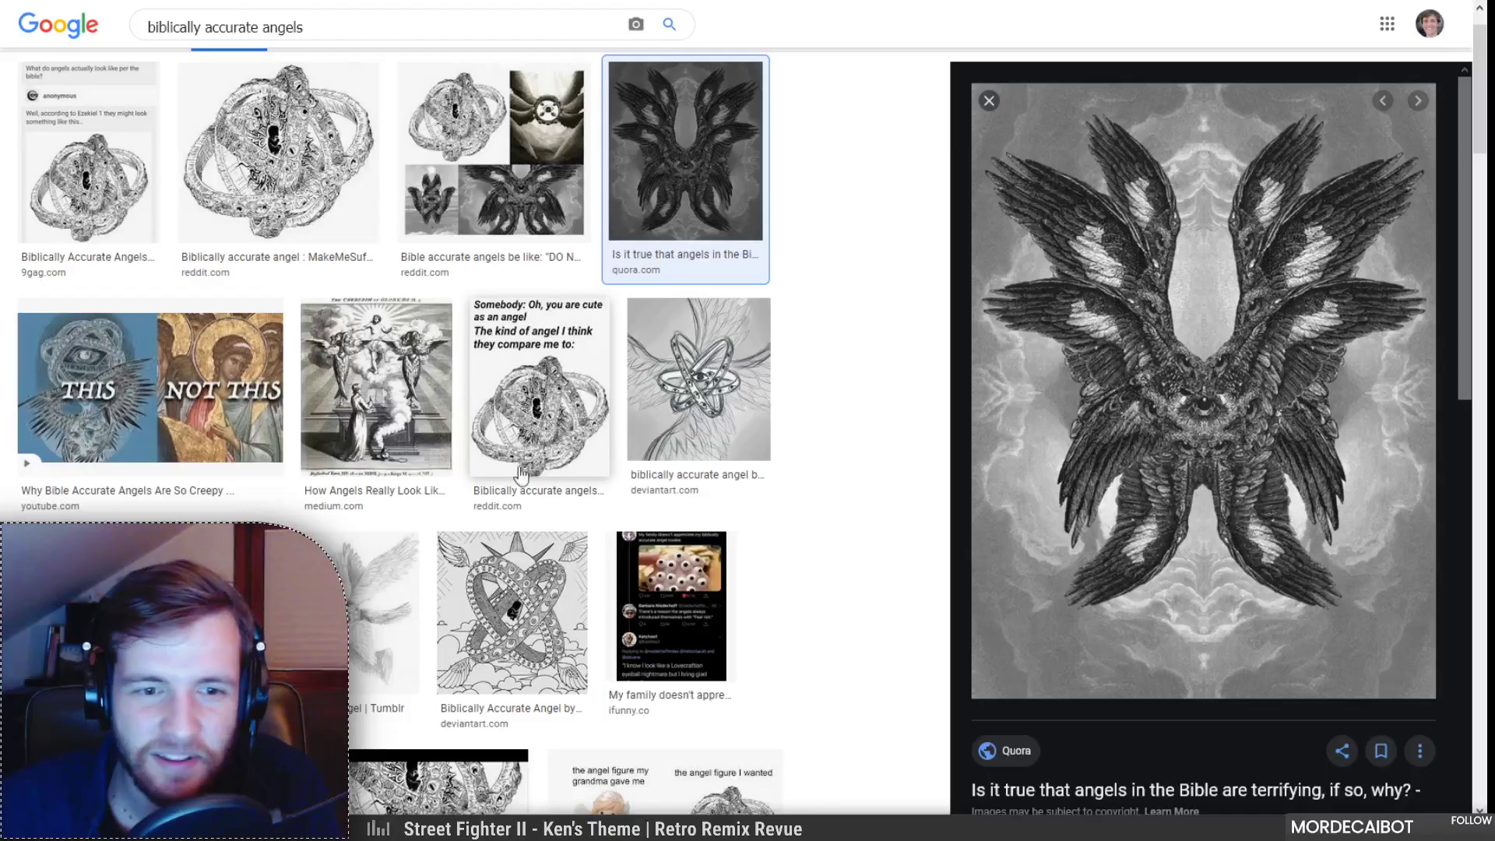
pyautogui.scroll(2, 545, 428)
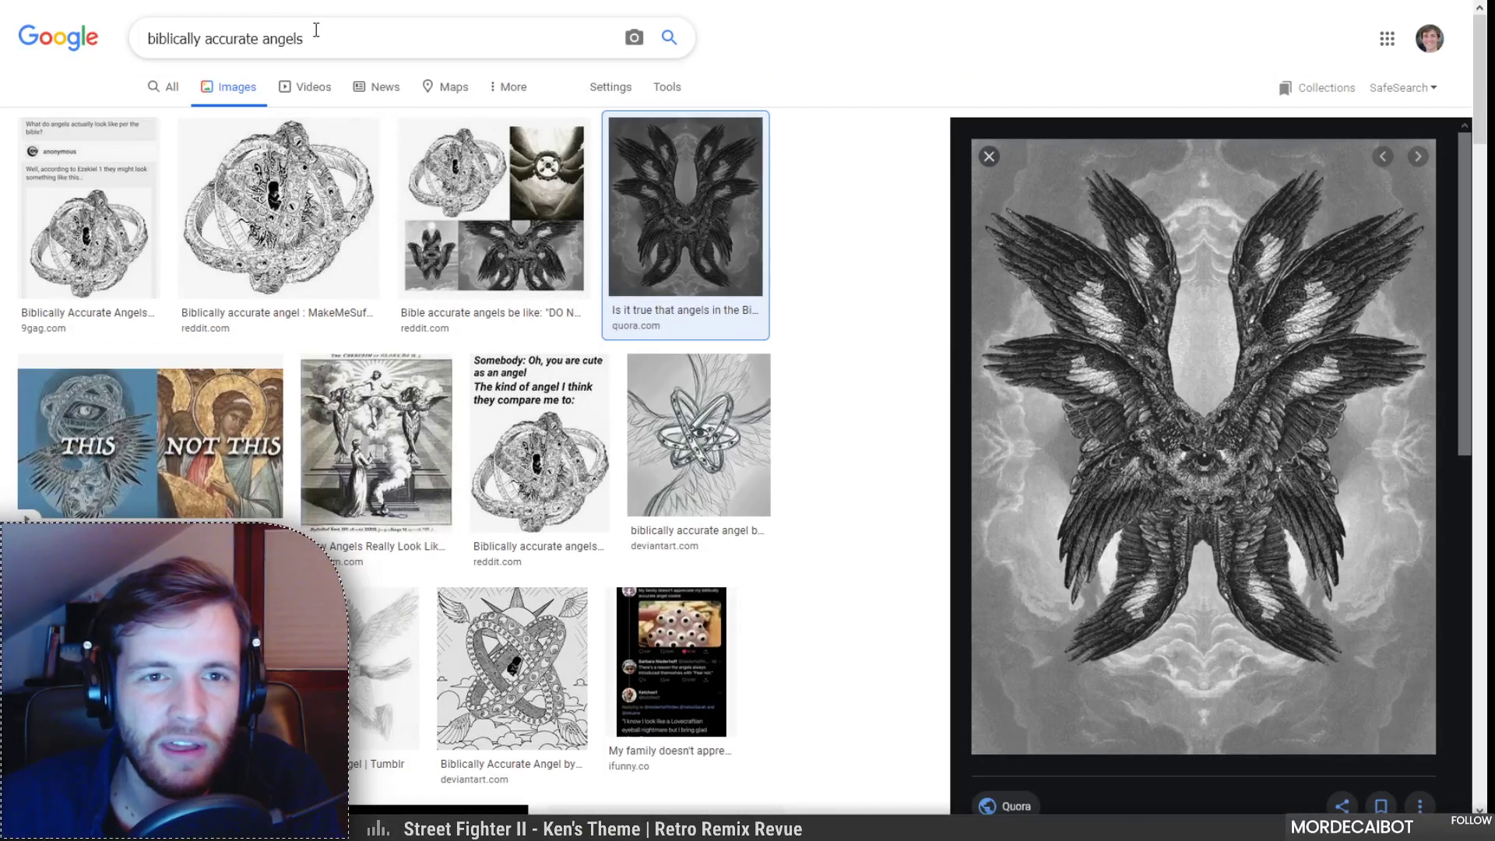
# Step: Search Google for "seraphim" in a new browser tab and open the Wikipedia Seraph article in the background
pyautogui.hotkey('ctrl', 't')
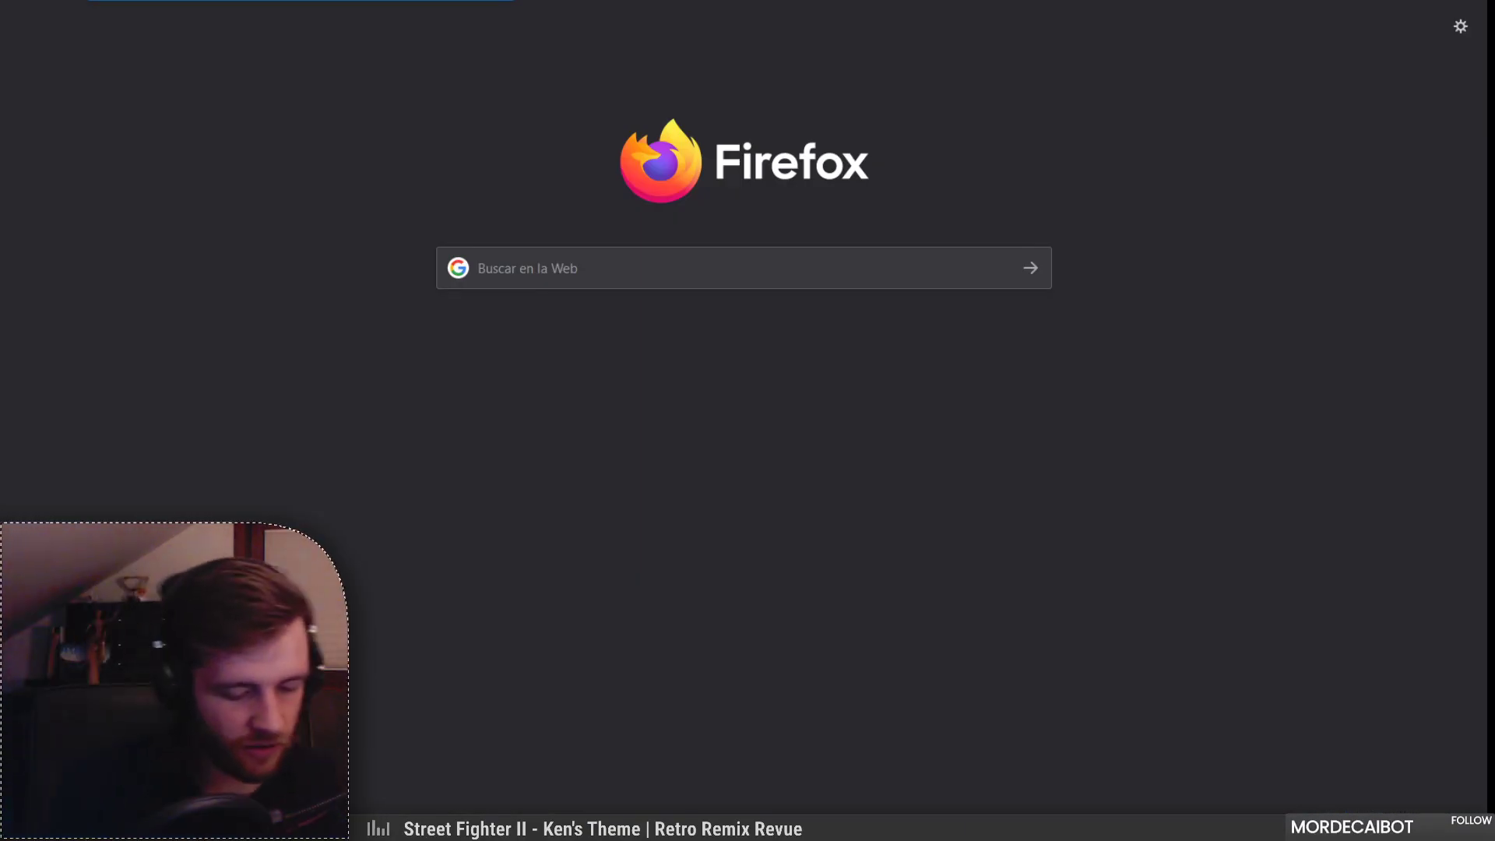
pyautogui.write('serpa')
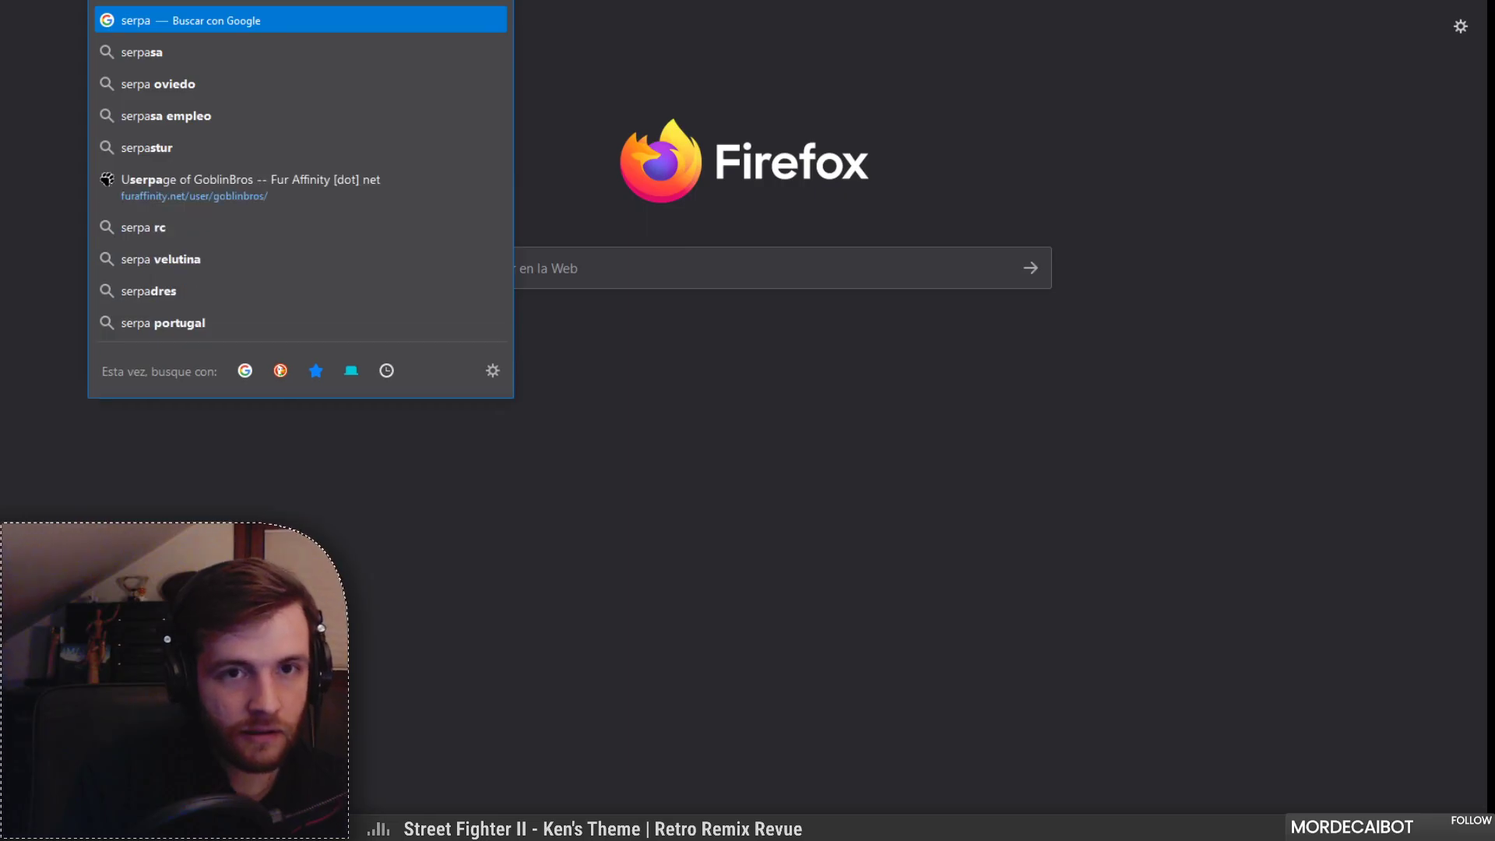
pyautogui.press('BackSpace')
pyautogui.press('BackSpace')
pyautogui.write('aphim')
pyautogui.press('Return')
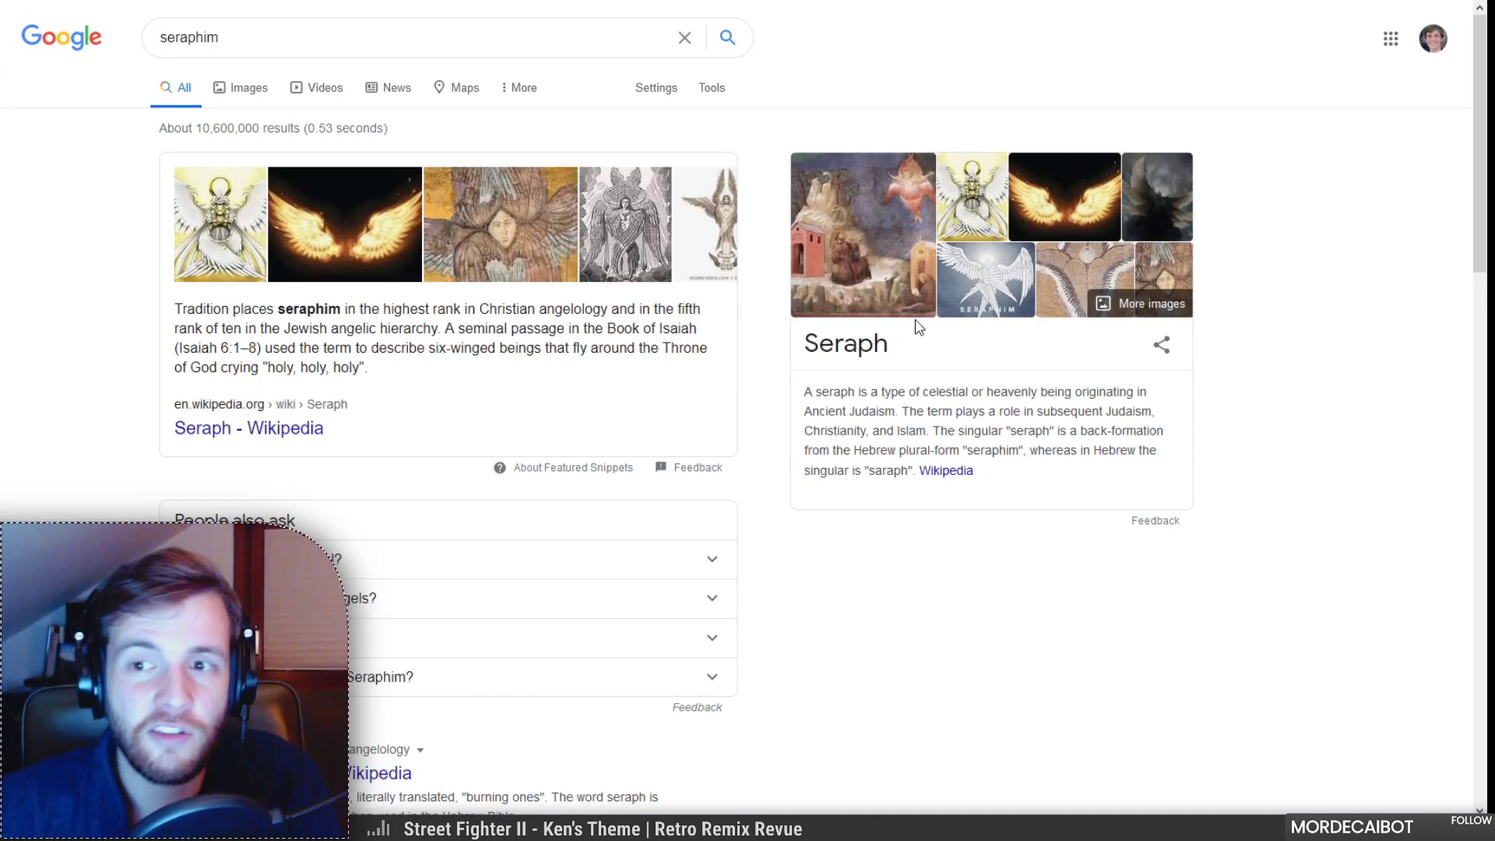
pyautogui.click(247, 421)
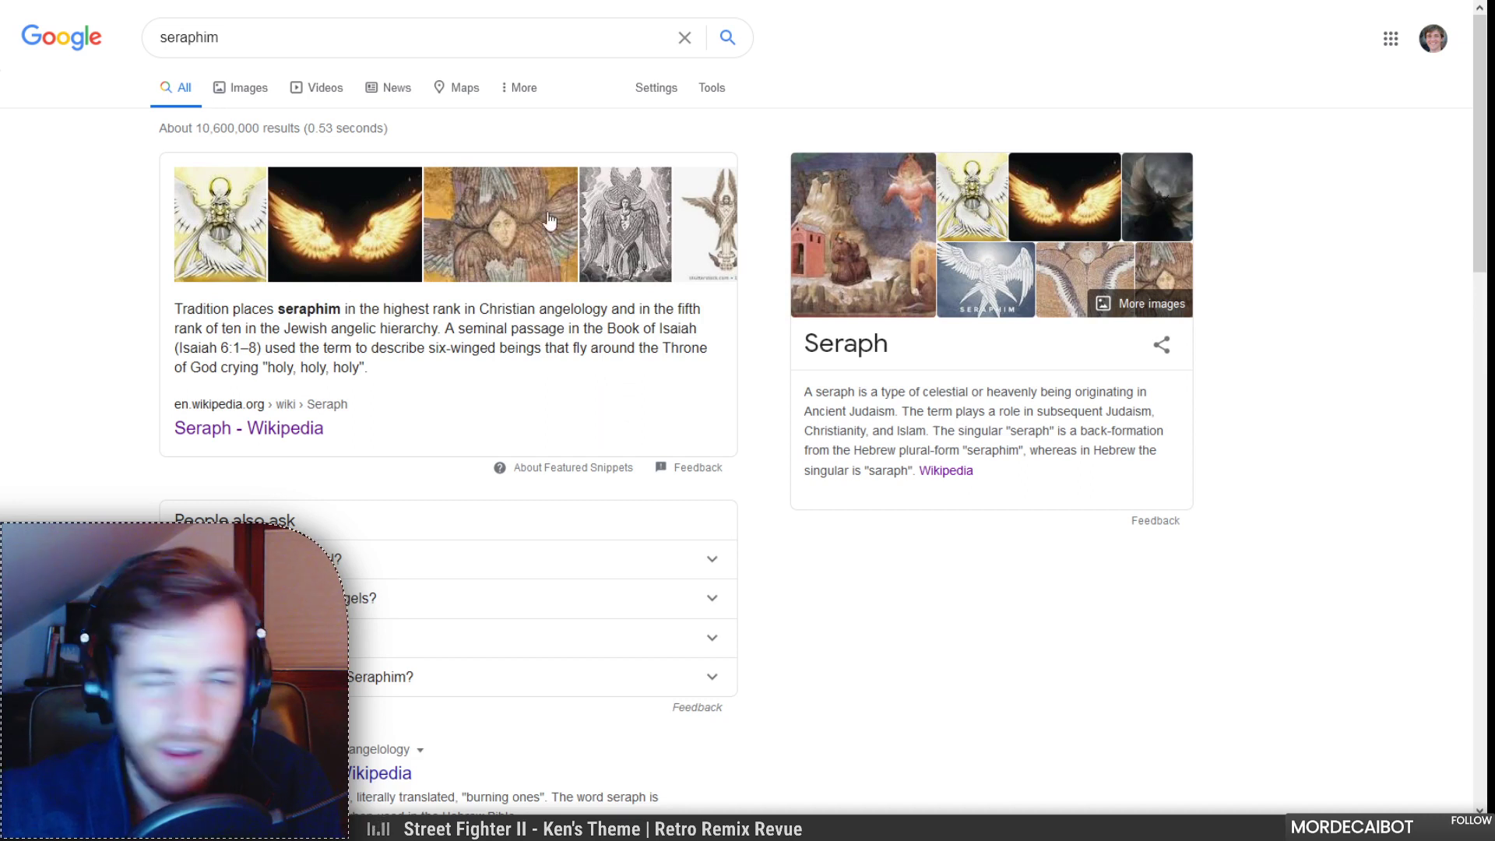
# Step: Show the image results for "seraphim" and preview the Findle Wiki and Cookie Pantheon Wiki pictures
pyautogui.click(227, 92)
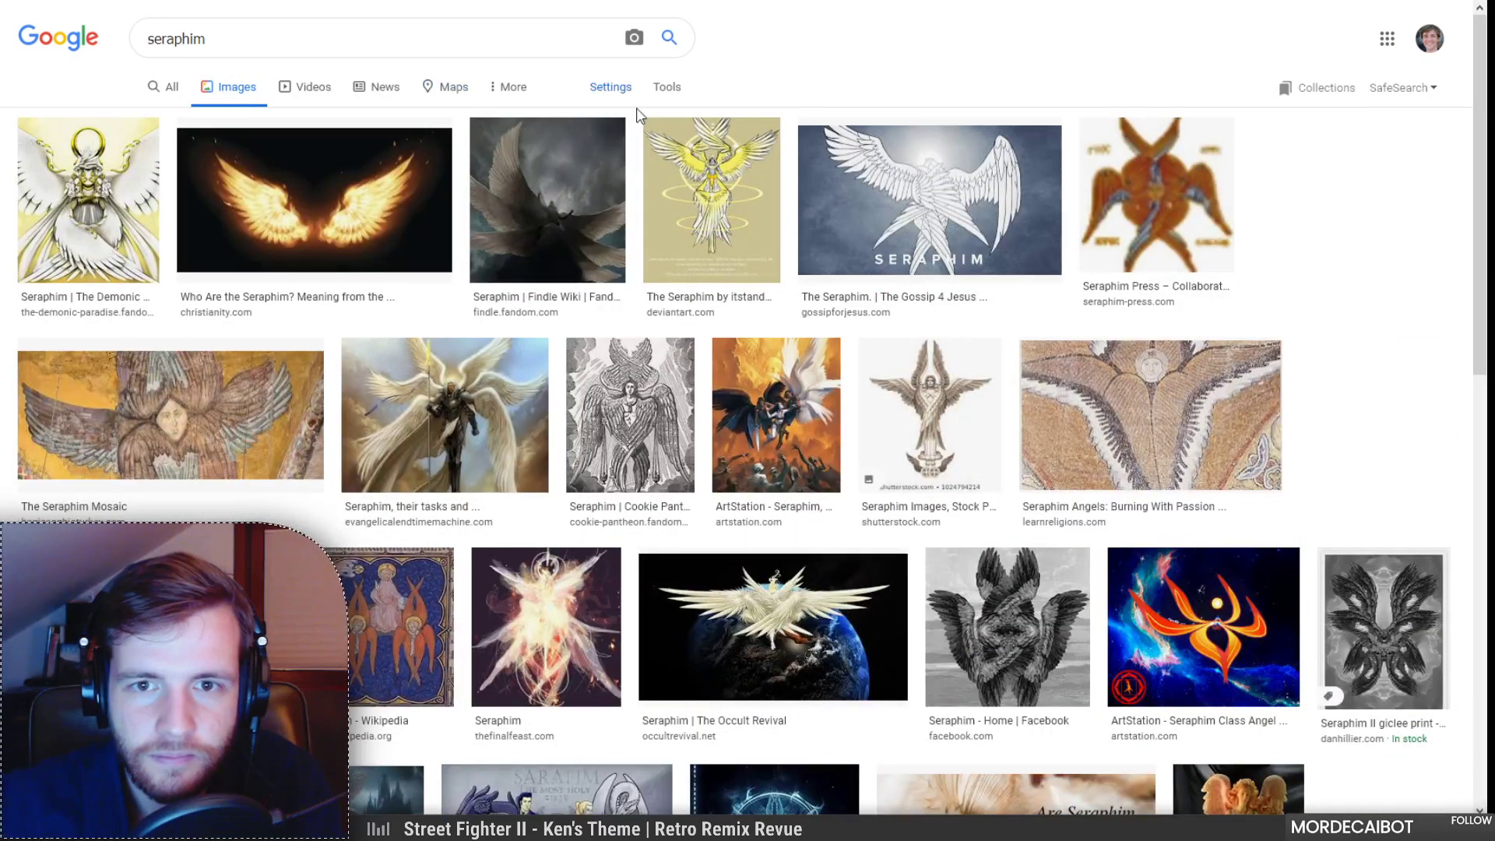
pyautogui.click(550, 184)
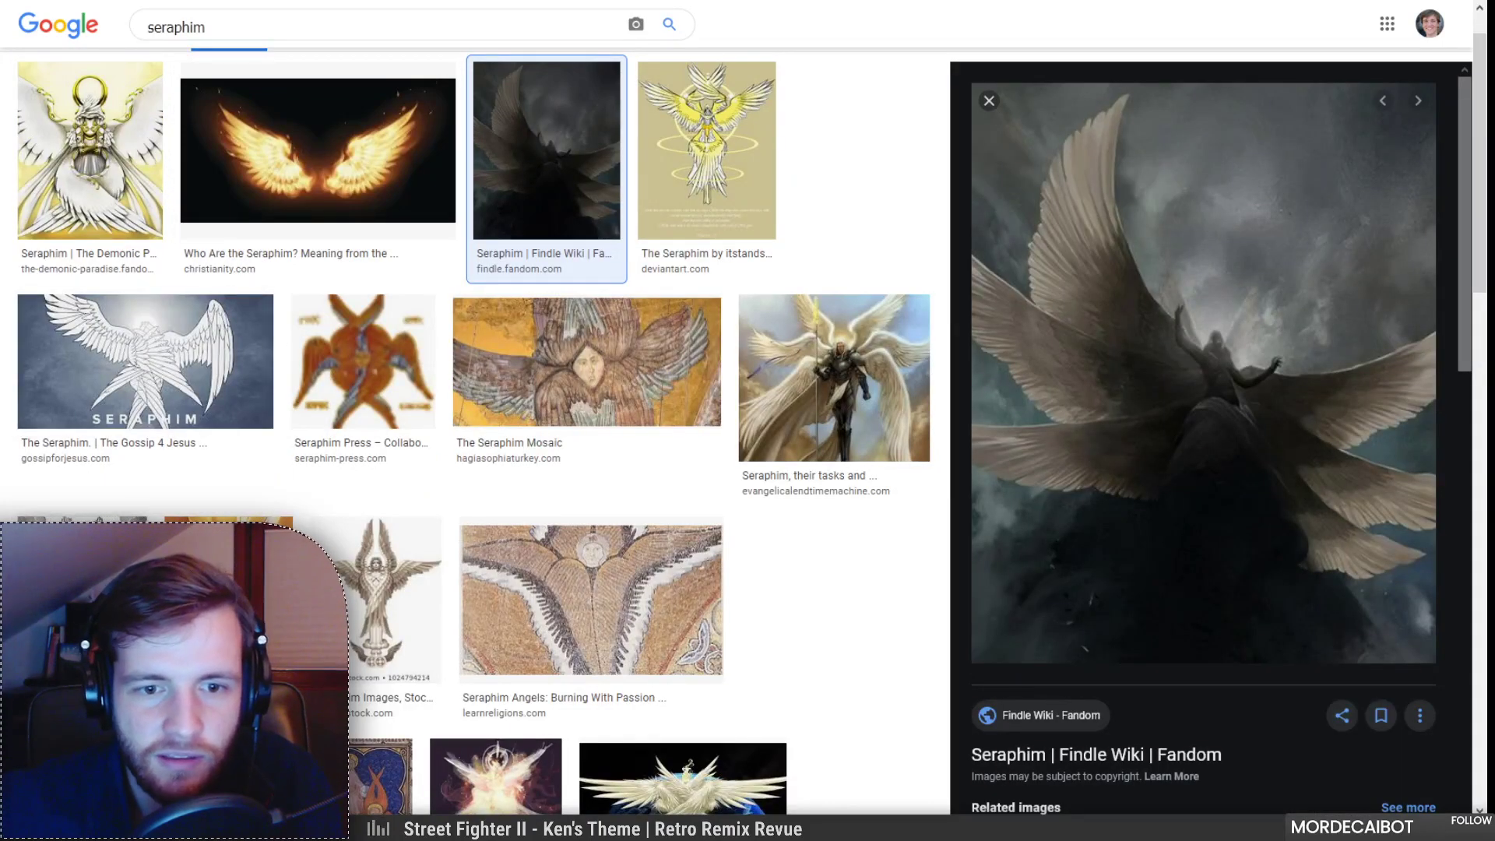
pyautogui.click(91, 584)
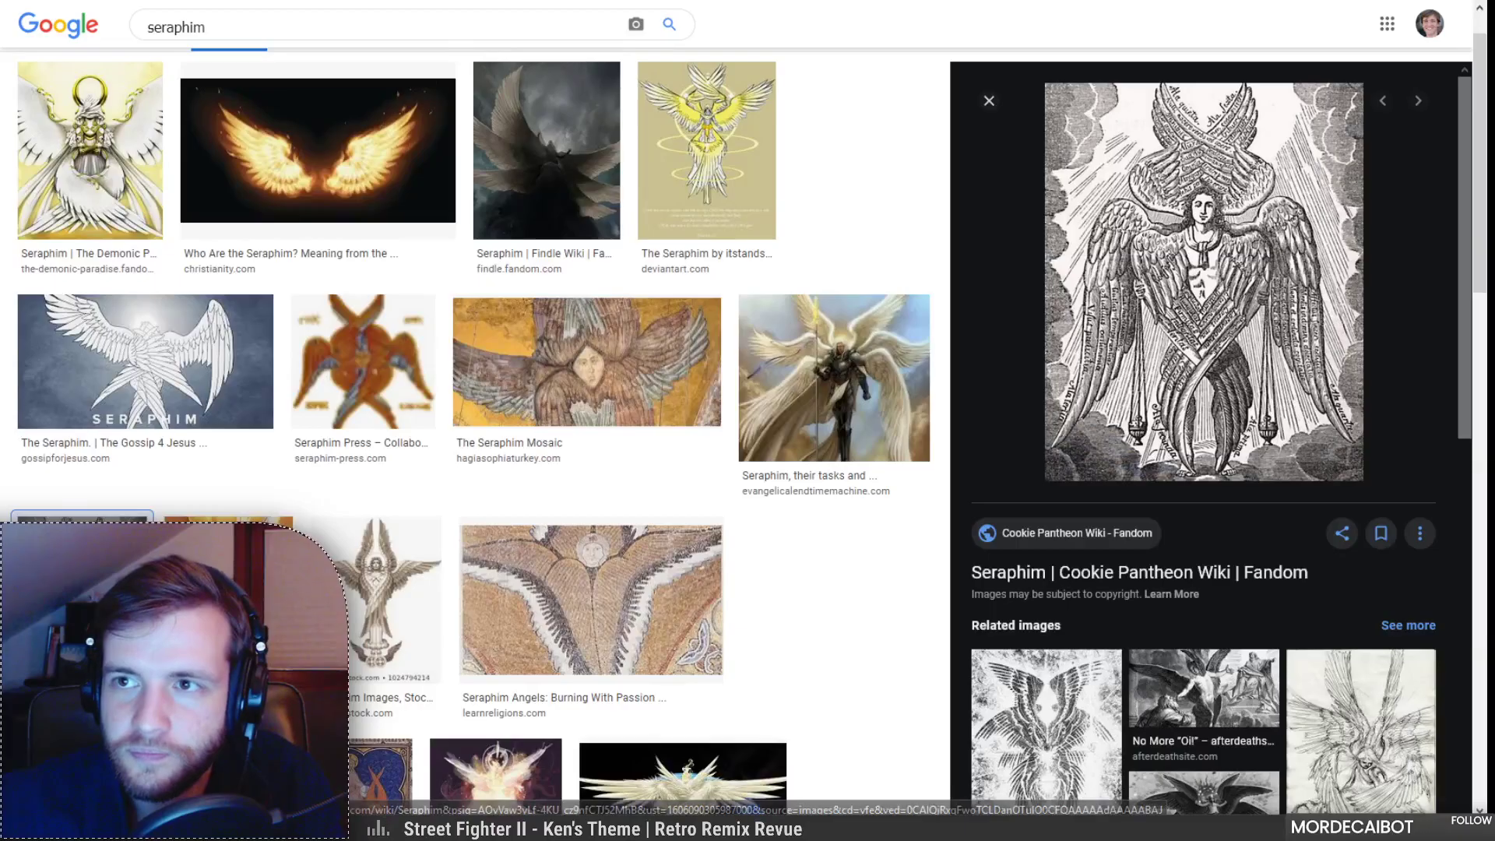
# Step: Switch to the Wikipedia Seraph article and open the Christian angelology article linked in its introduction
pyautogui.hotkey('ctrl', 'Tab')
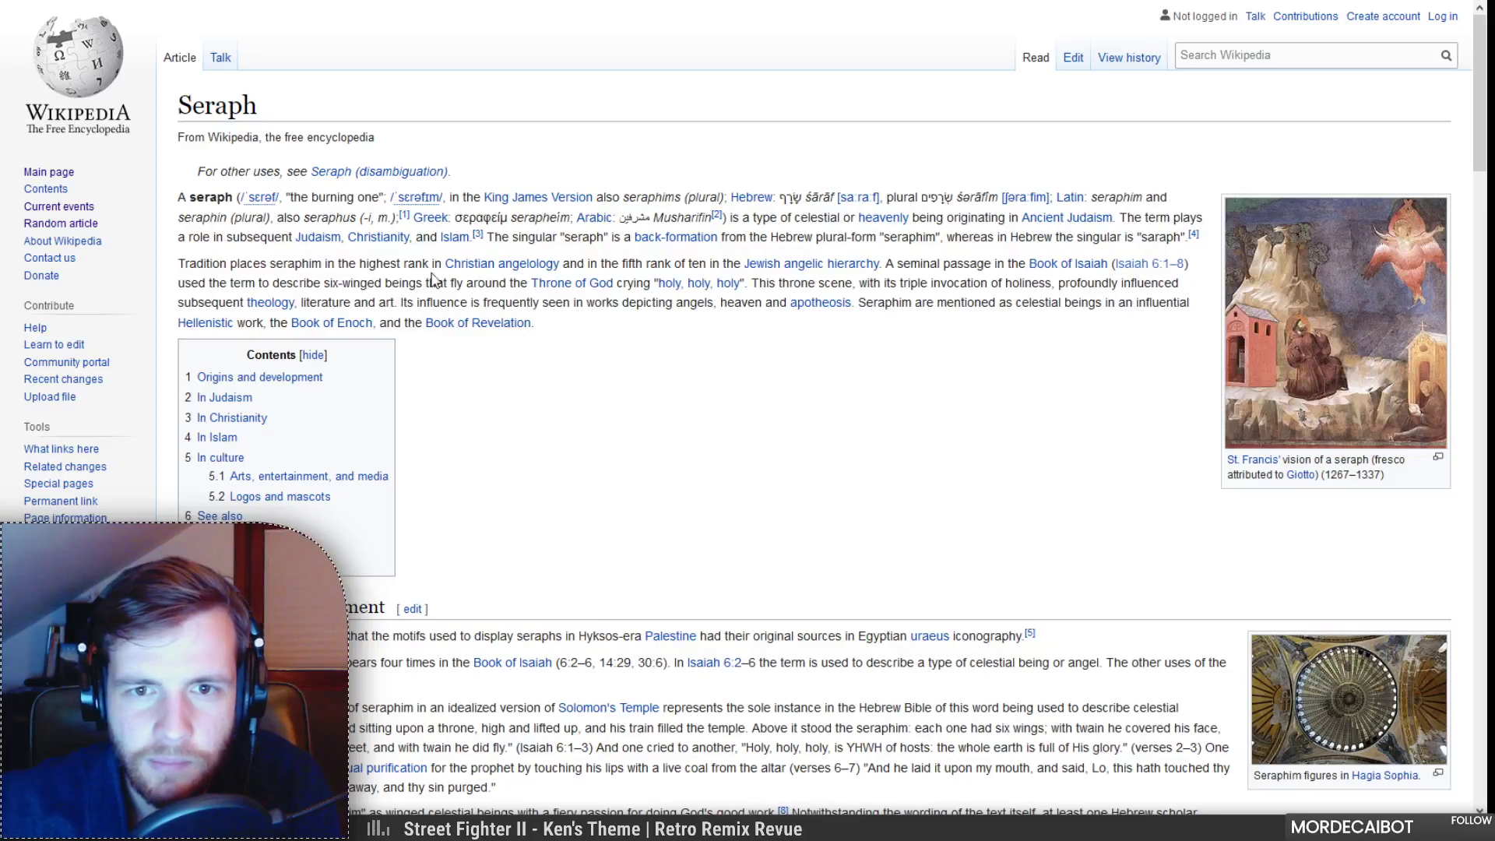
pyautogui.moveTo(452, 275)
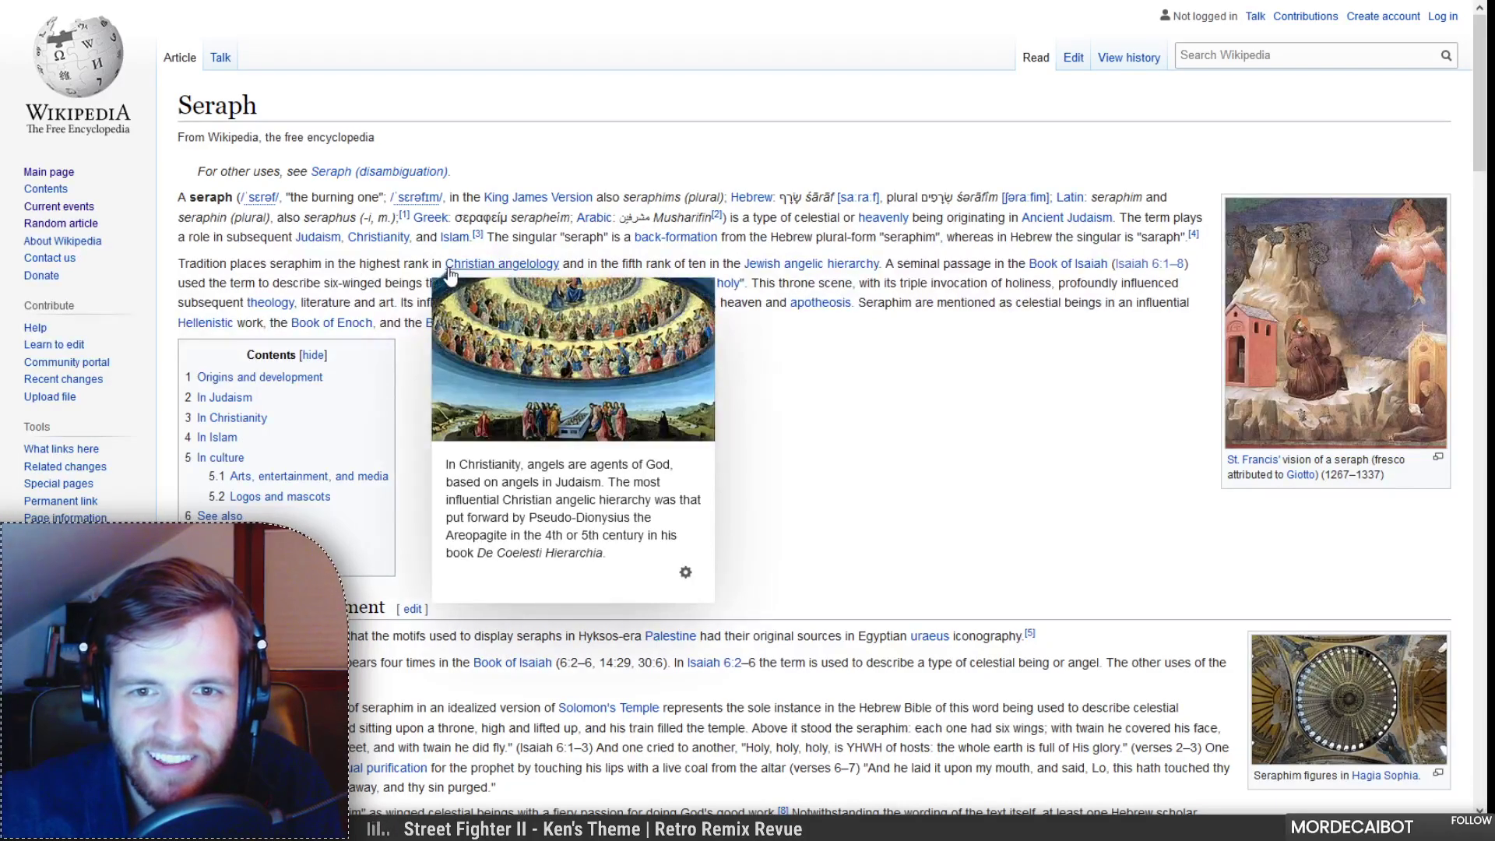
pyautogui.moveTo(442, 265); pyautogui.dragTo(568, 266)
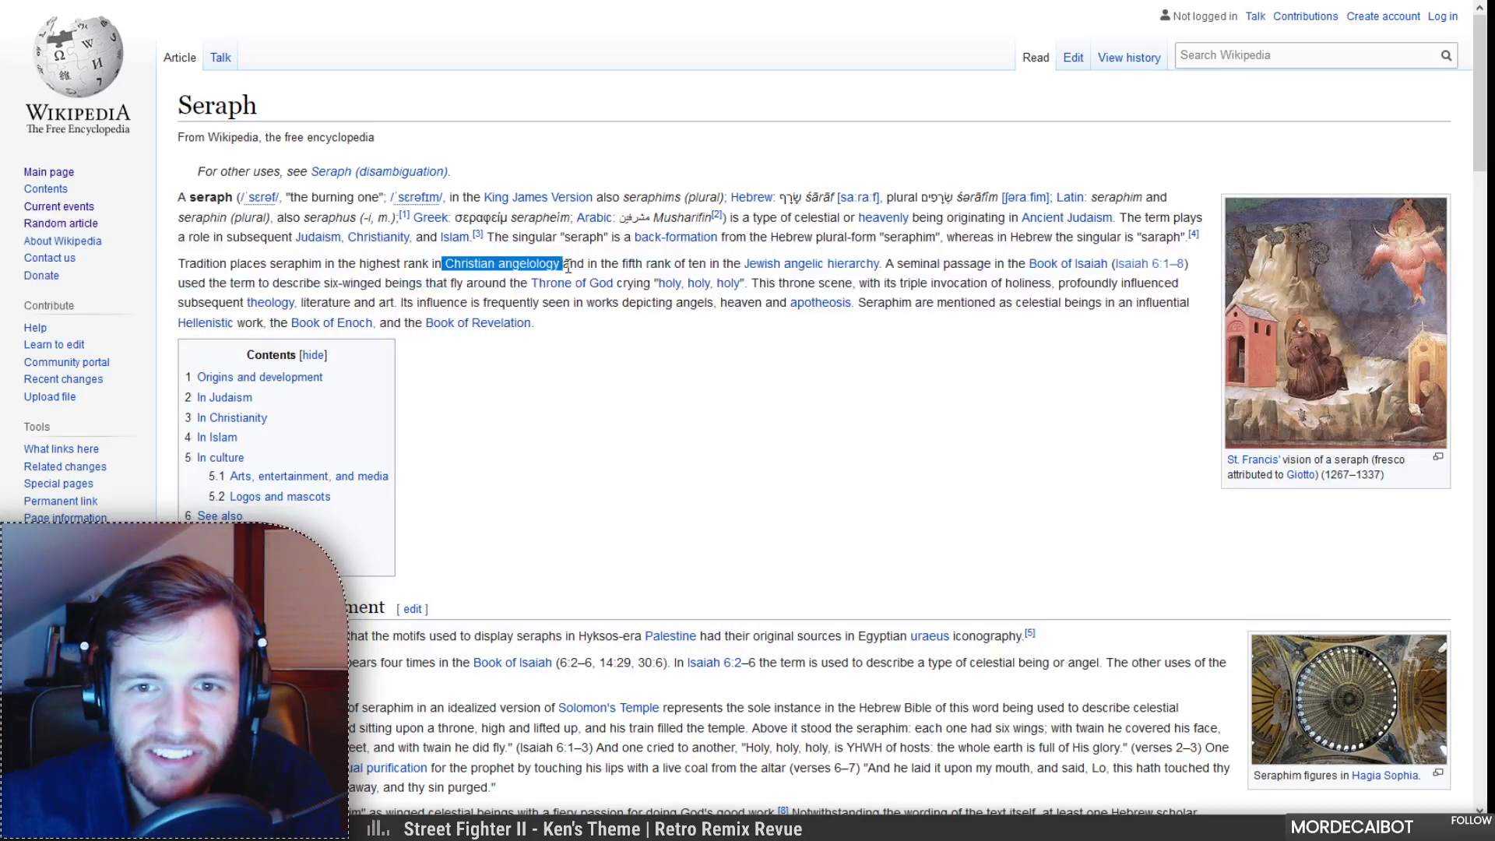
pyautogui.click(569, 267)
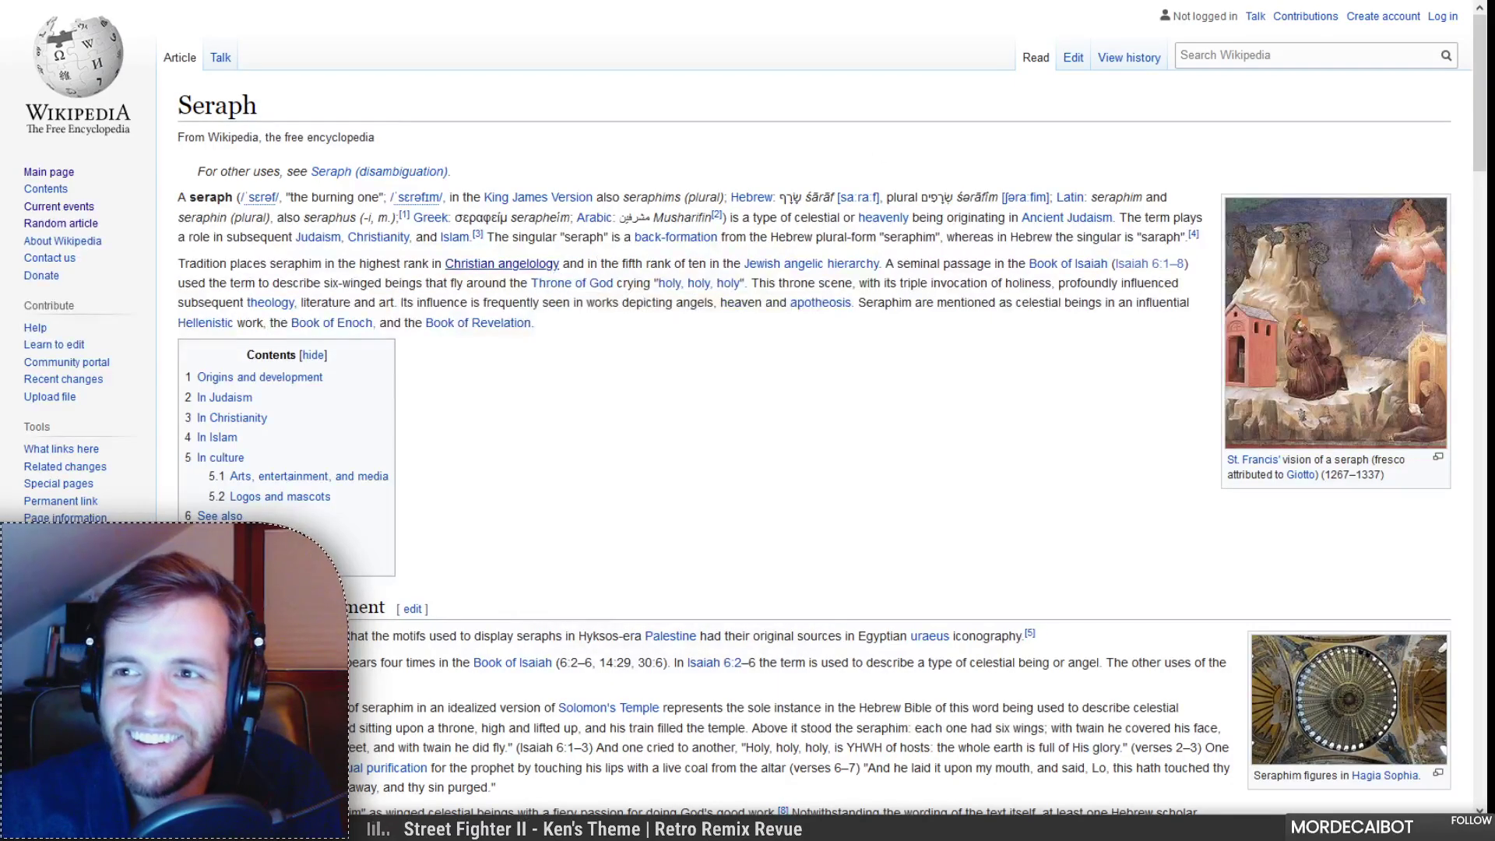
pyautogui.click(503, 264)
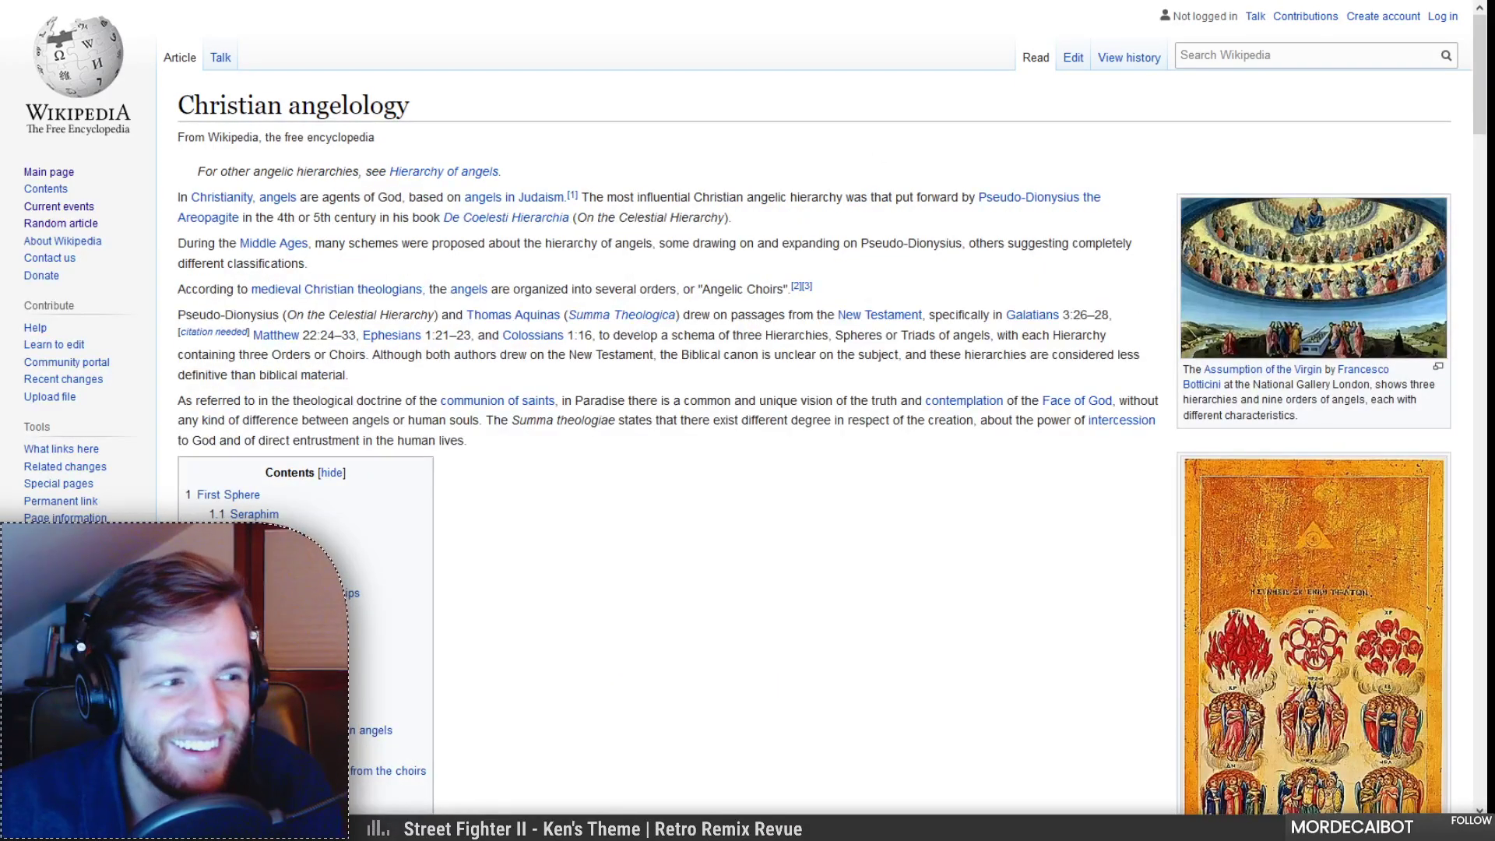
# Step: Look over the Christian angelology article's introduction, contents list and icon of the nine orders of angels
pyautogui.scroll(-3, 1049, 505)
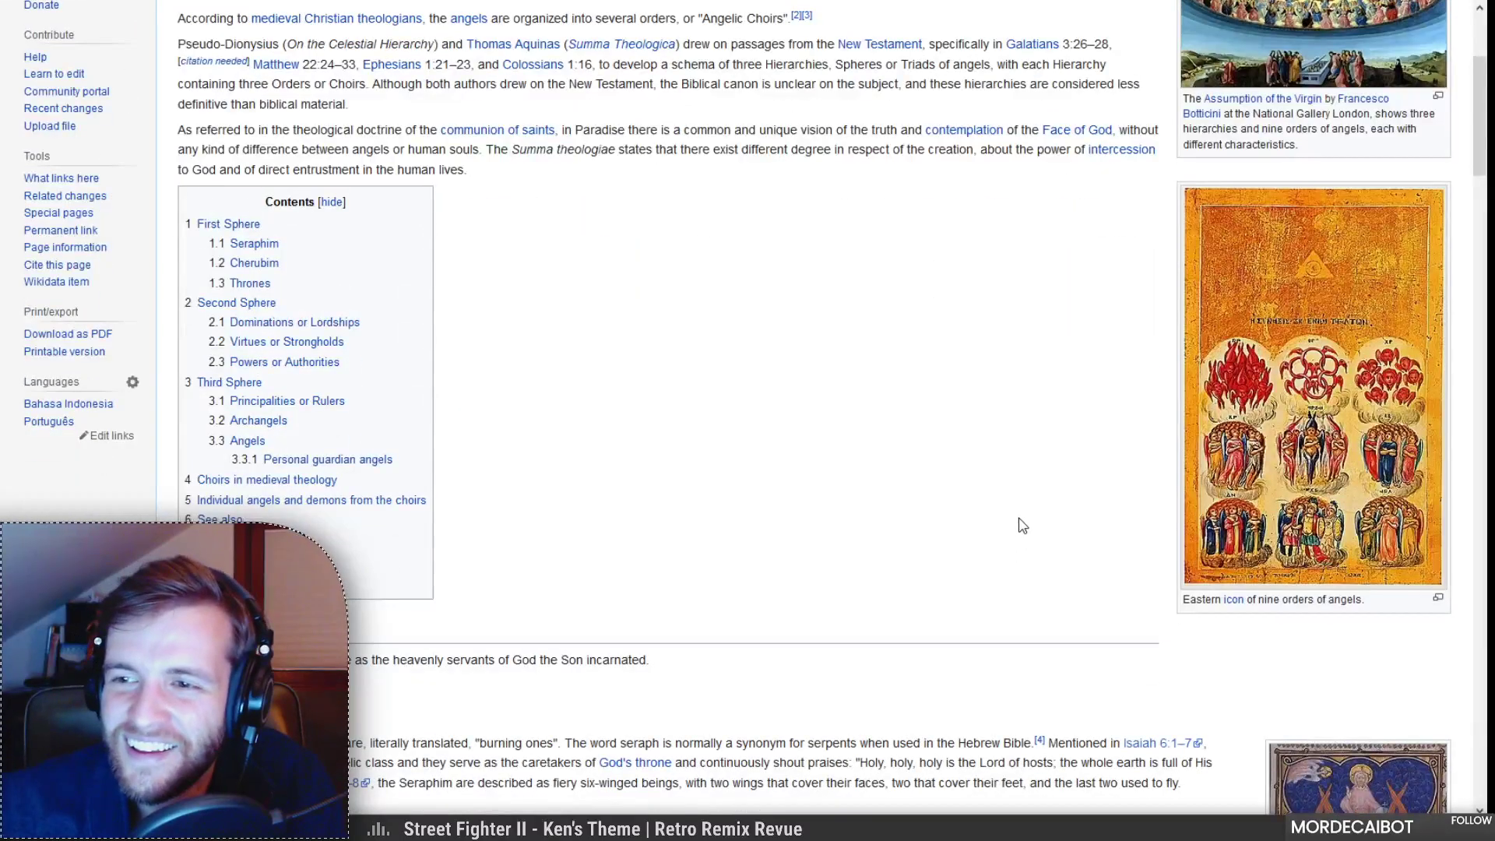
pyautogui.scroll(1, 1027, 473)
pyautogui.scroll(2, 1031, 479)
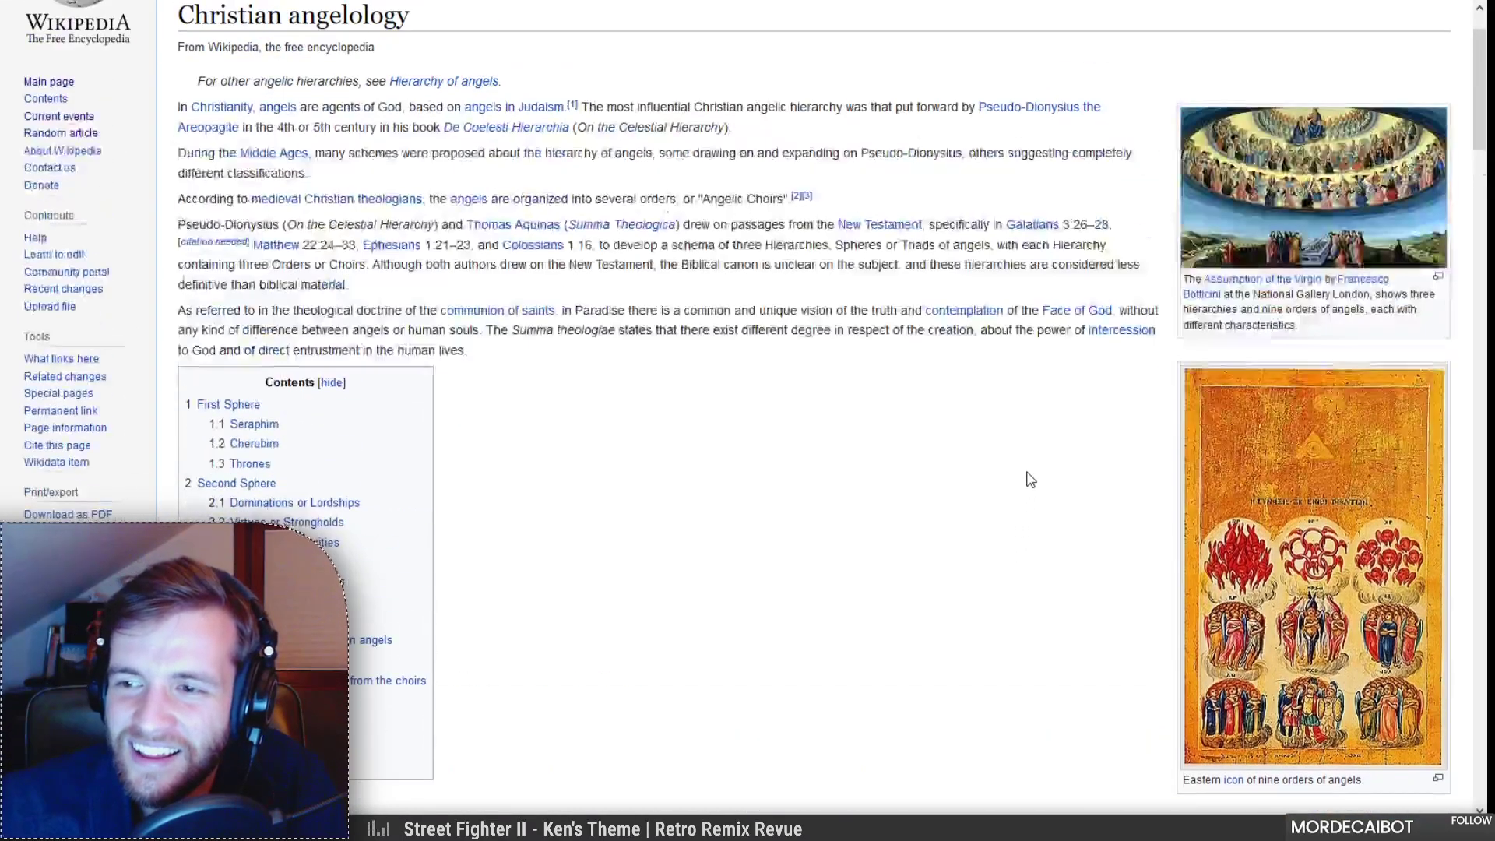
pyautogui.scroll(1, 1031, 479)
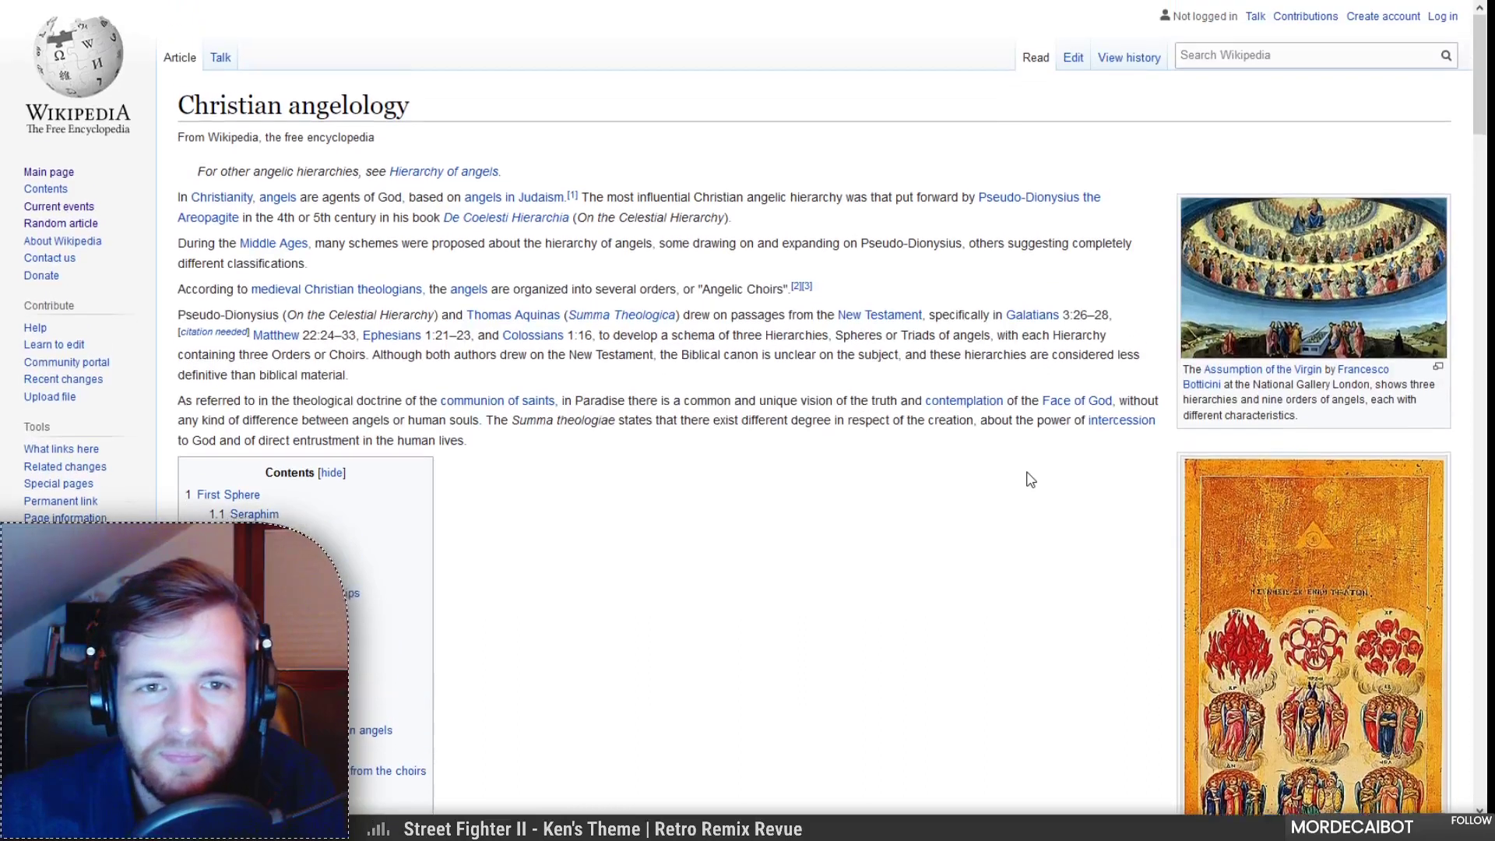
pyautogui.scroll(-1, 1031, 479)
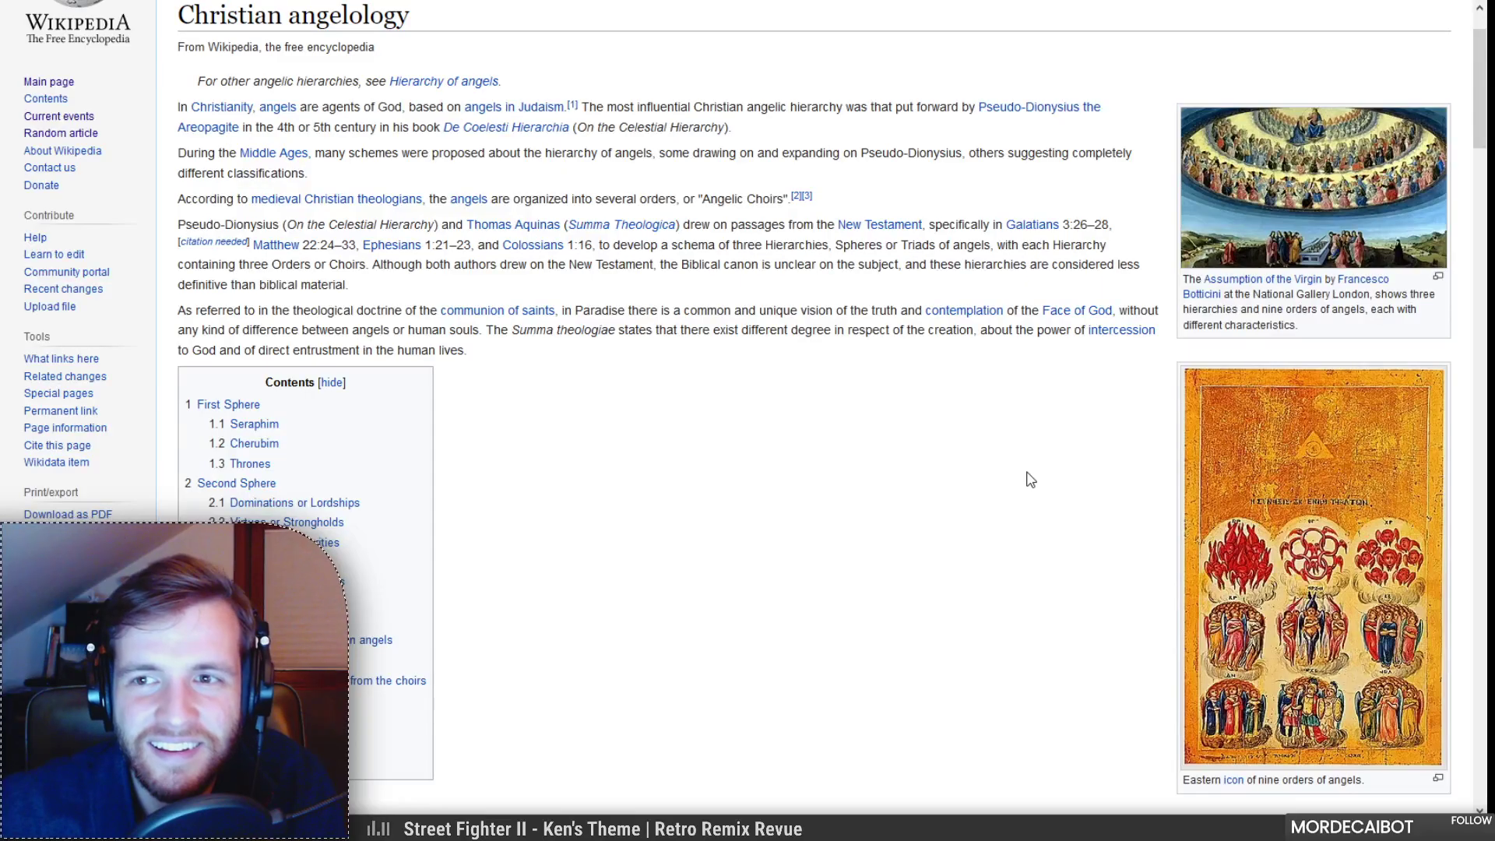
# Step: Read the Seraphim and Cherubim descriptions under First Sphere, marking the passages on the seraphim's wings and the cherubim's four faces
pyautogui.scroll(-6, 1031, 479)
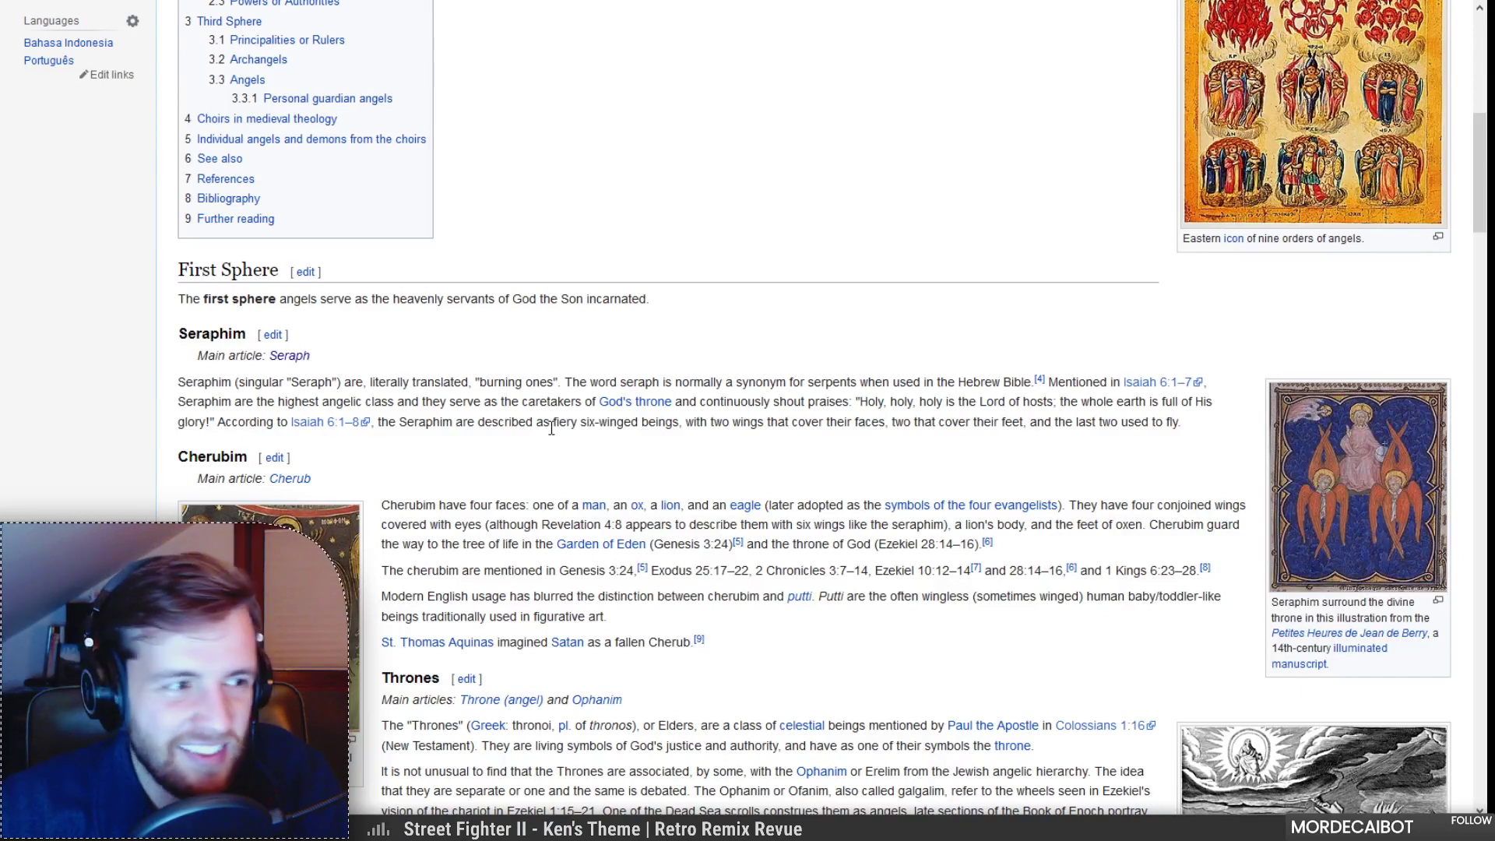
pyautogui.scroll(-2, 557, 427)
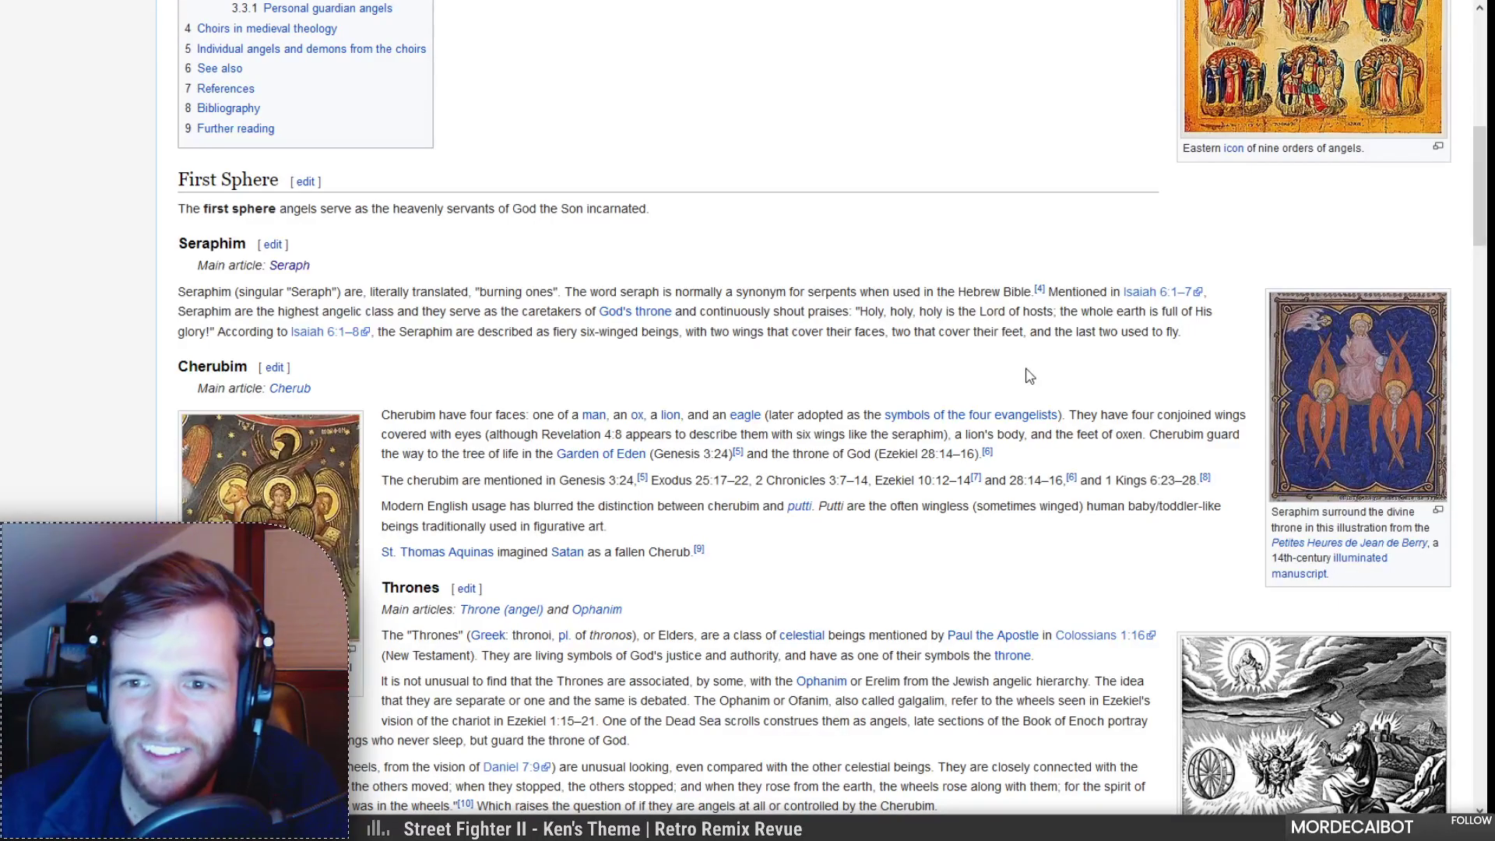
pyautogui.moveTo(696, 338); pyautogui.dragTo(1024, 341)
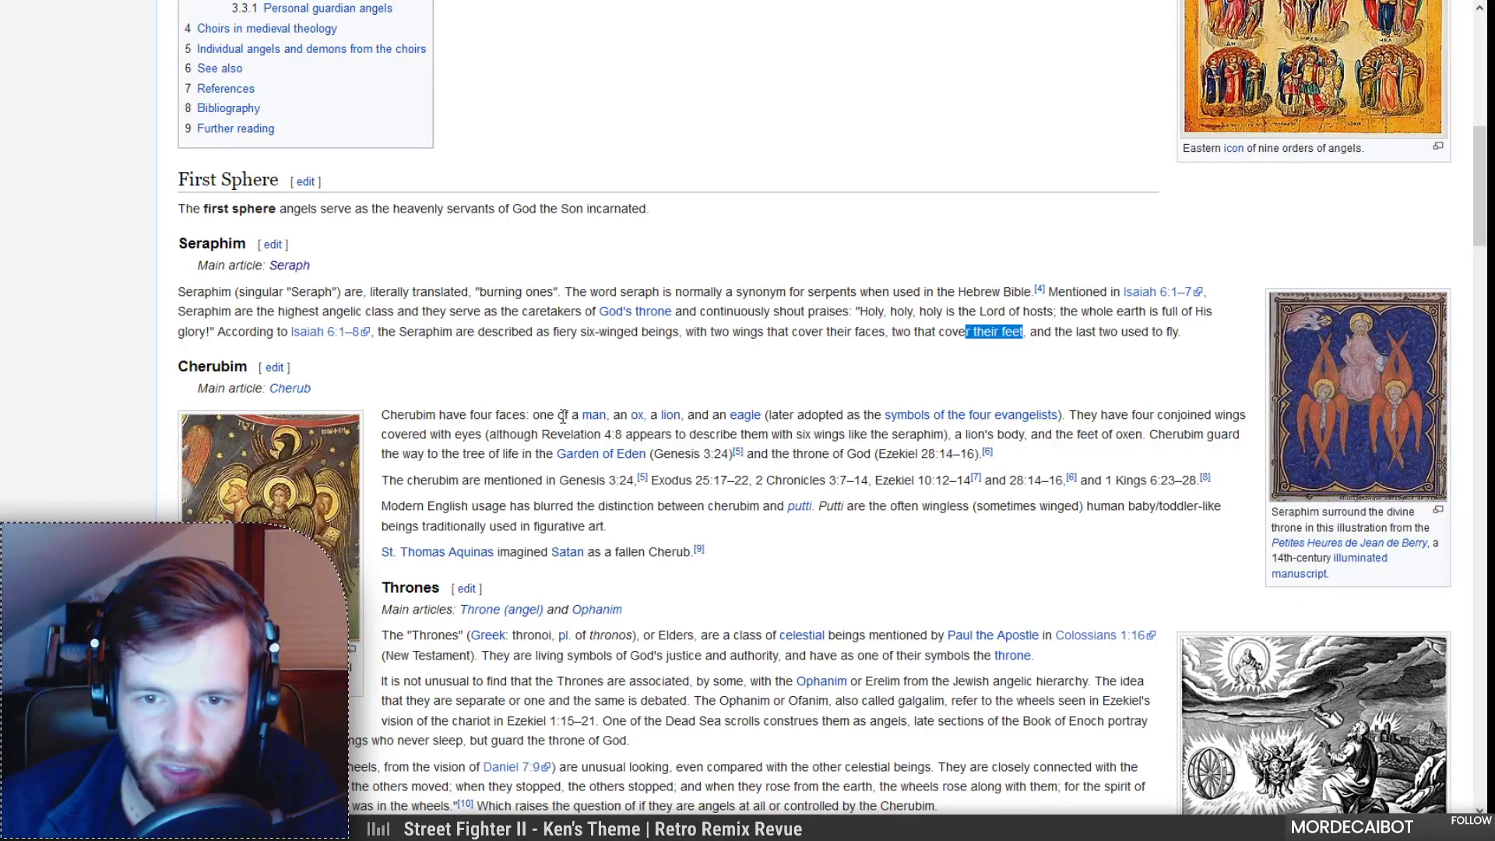
pyautogui.moveTo(564, 416); pyautogui.dragTo(761, 423)
pyautogui.click(814, 415)
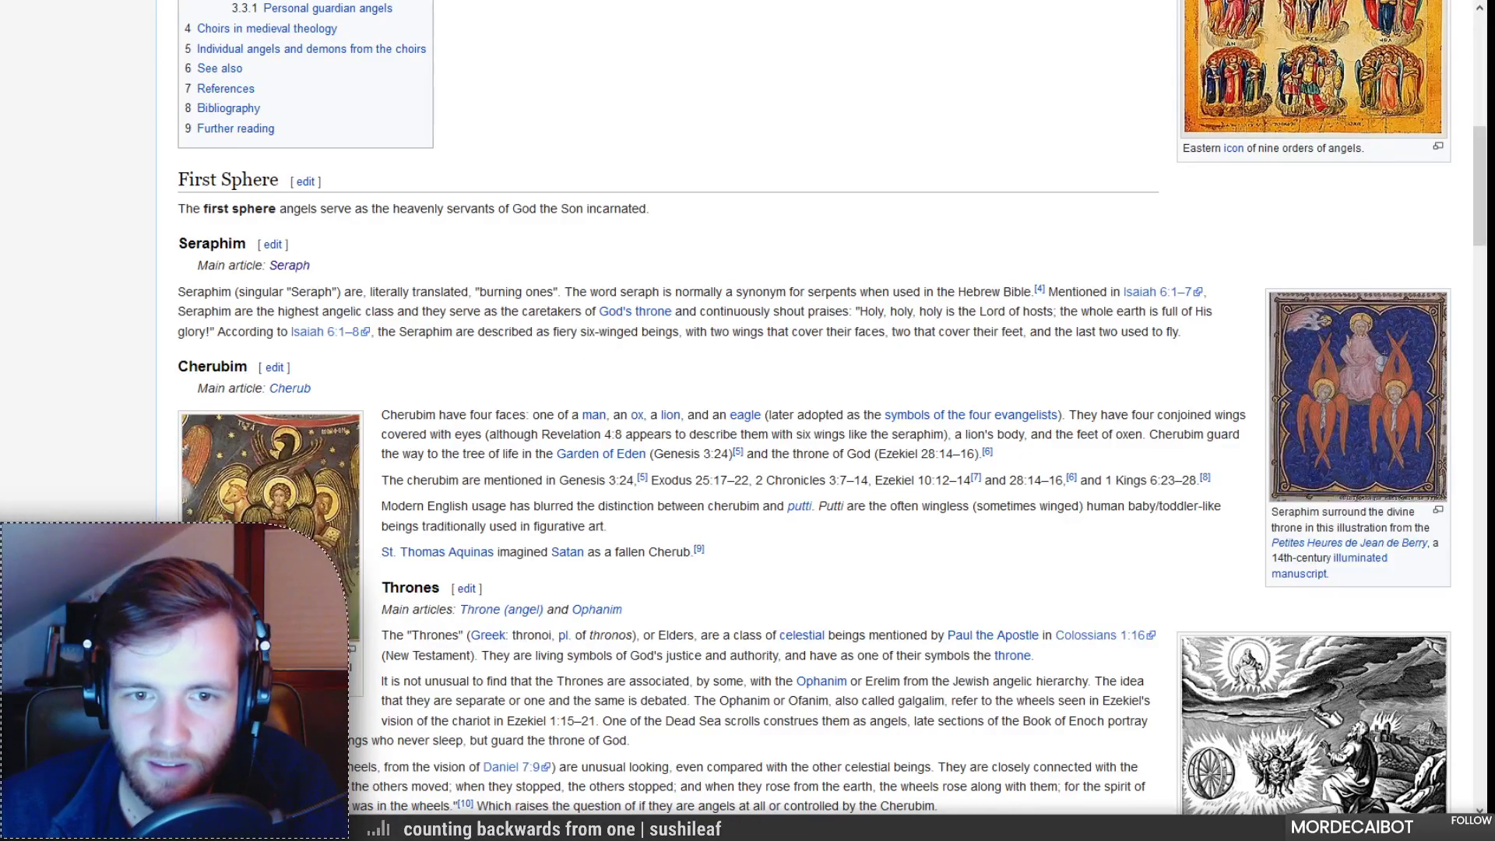
# Step: Read on to the Thrones section under First Sphere and open its main article, Throne (angel)
pyautogui.scroll(-1, 815, 407)
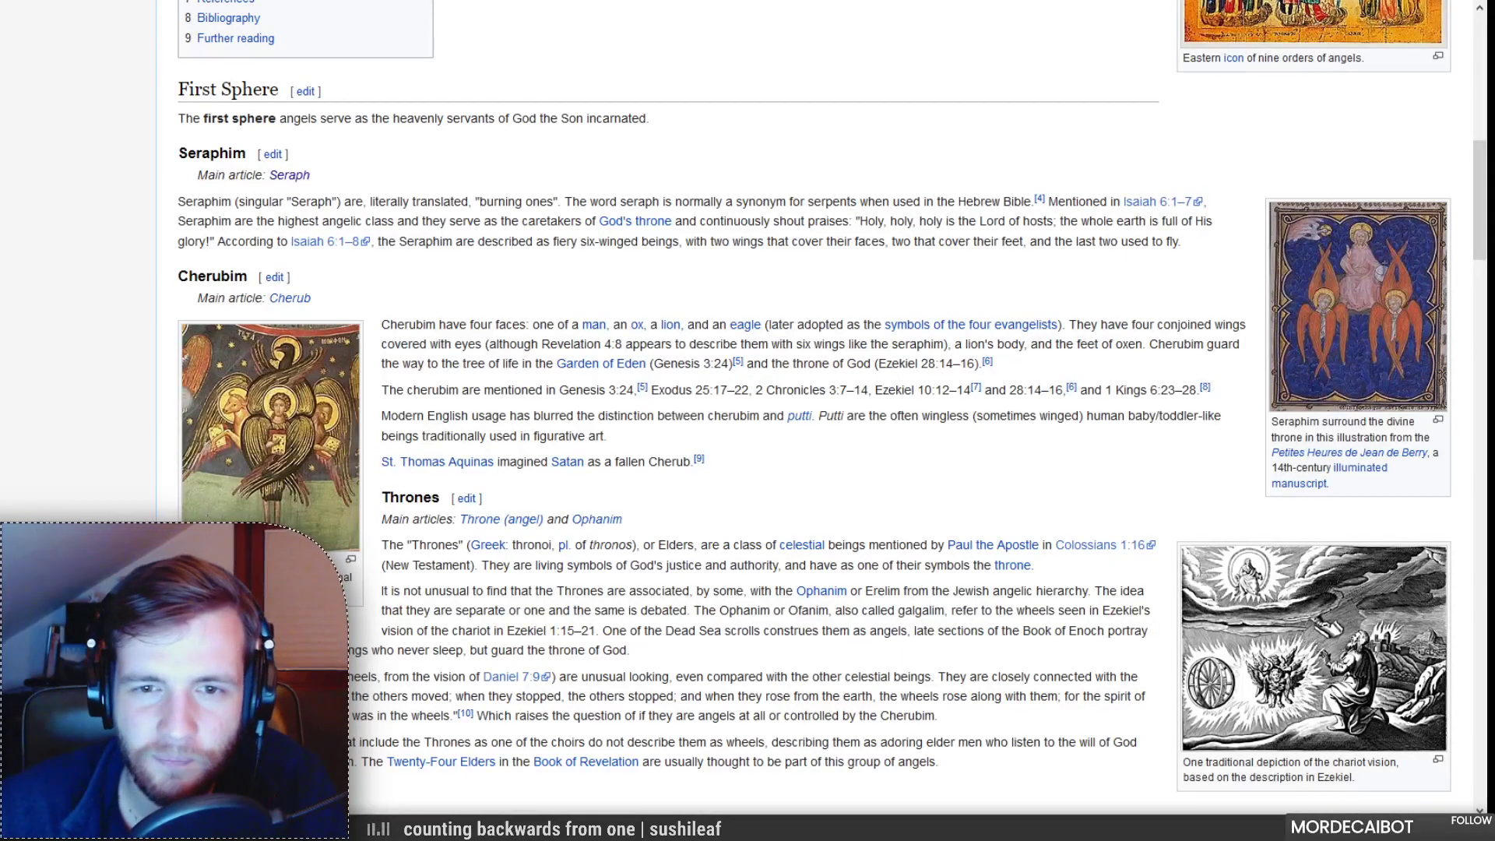
pyautogui.scroll(-1, 816, 407)
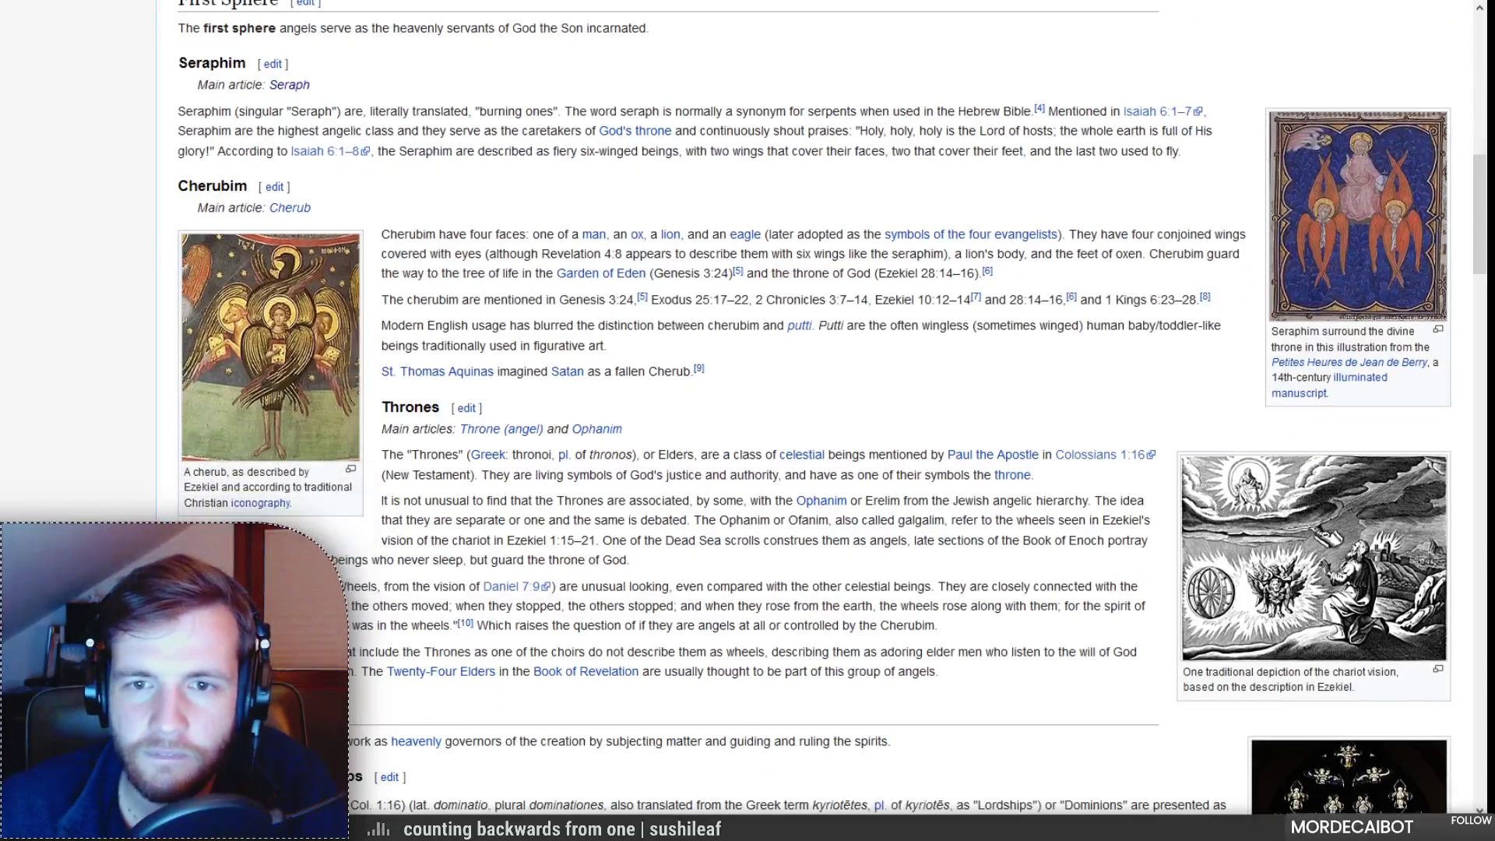
pyautogui.scroll(-1, 815, 407)
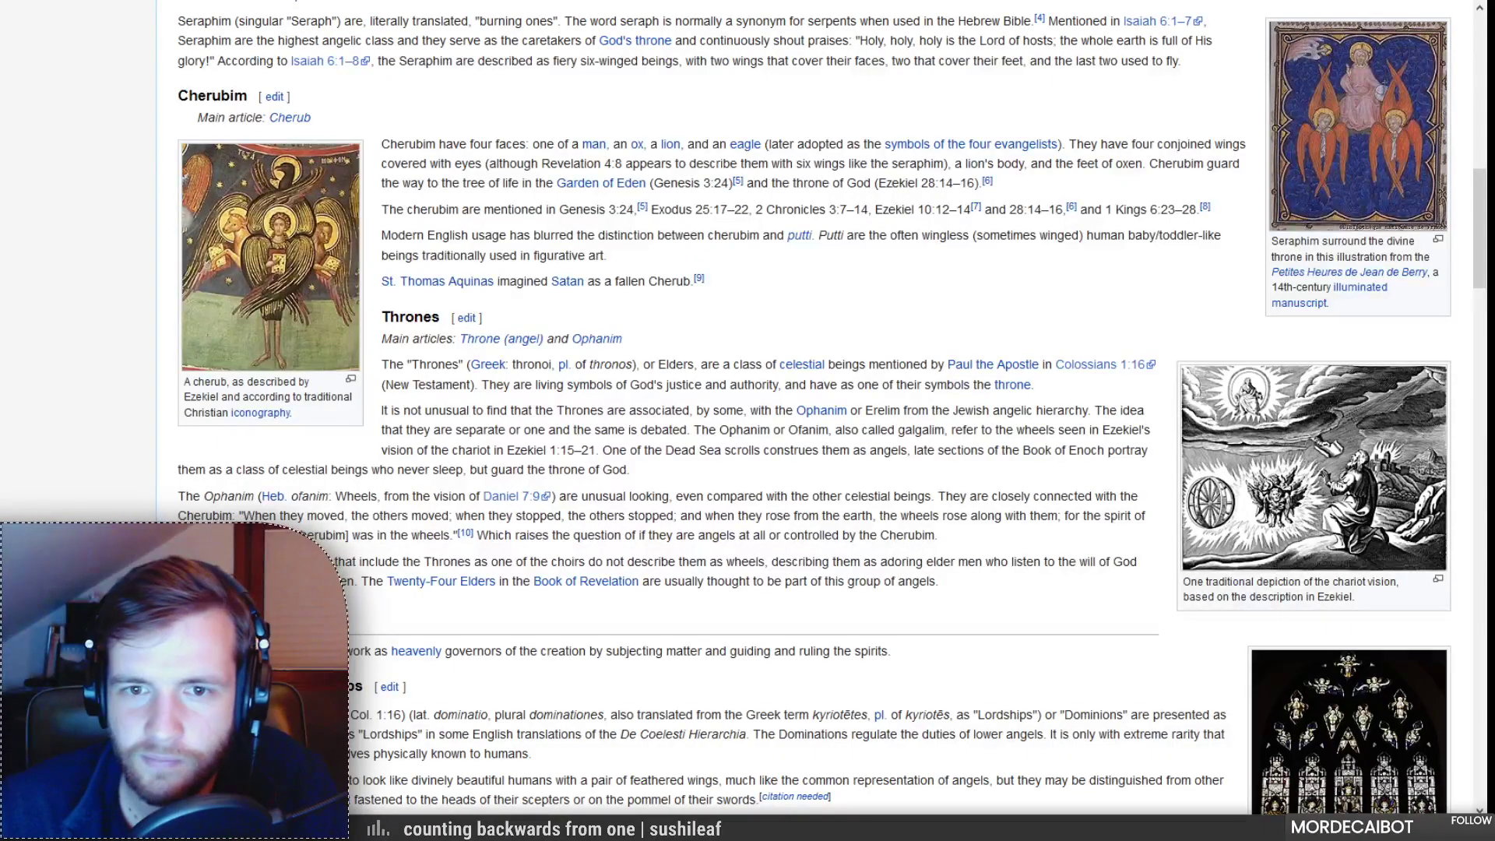
pyautogui.moveTo(490, 339)
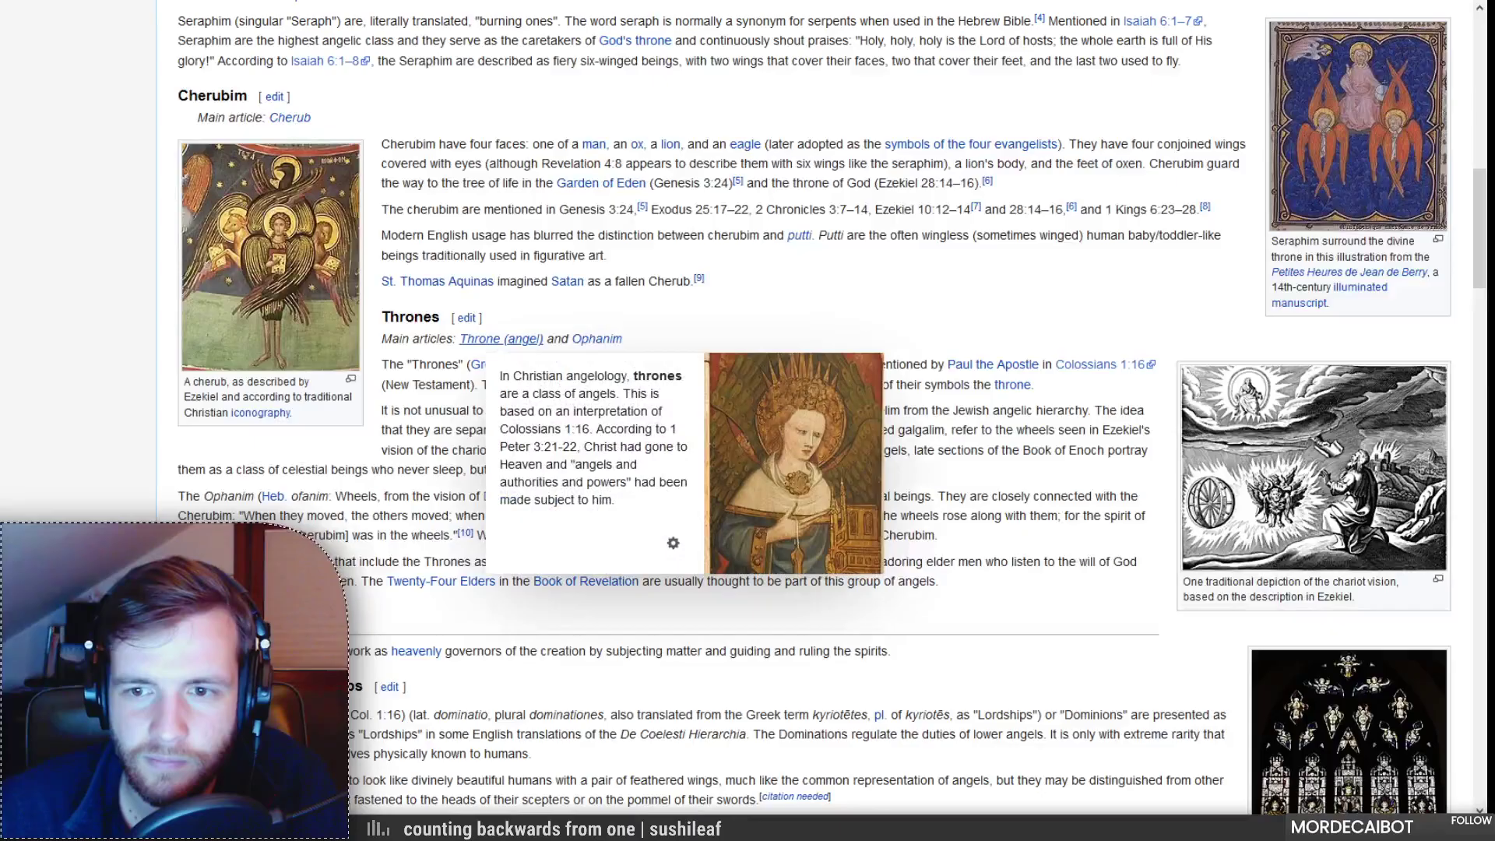
pyautogui.click(514, 340)
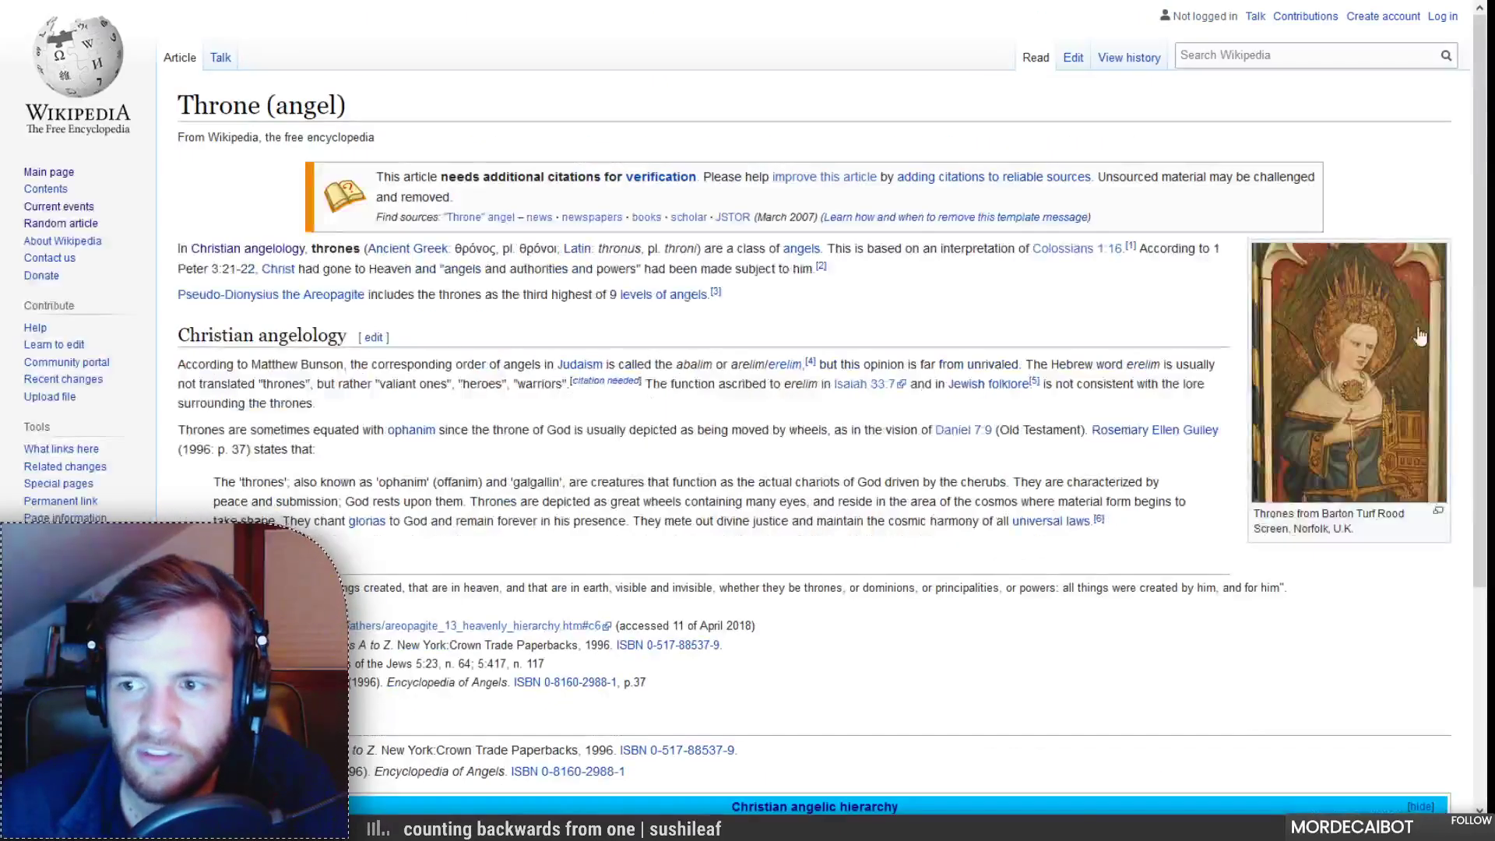
# Step: View the Barton Turf Rood Screen picture of Thrones enlarged and return to the Christian angelology article
pyautogui.click(1366, 358)
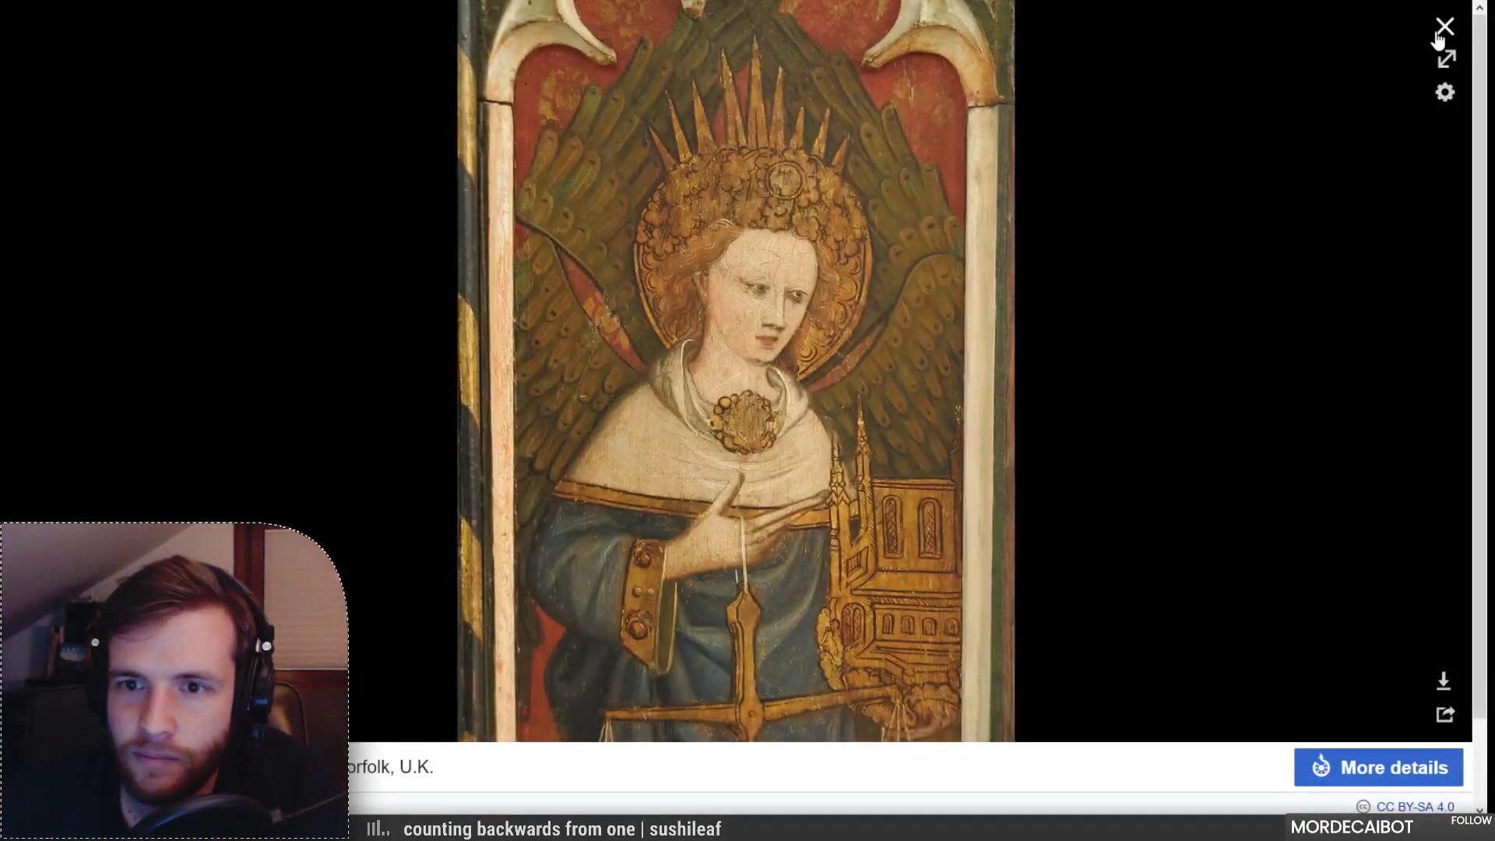
pyautogui.click(1441, 33)
pyautogui.hotkey('alt', 'Left')
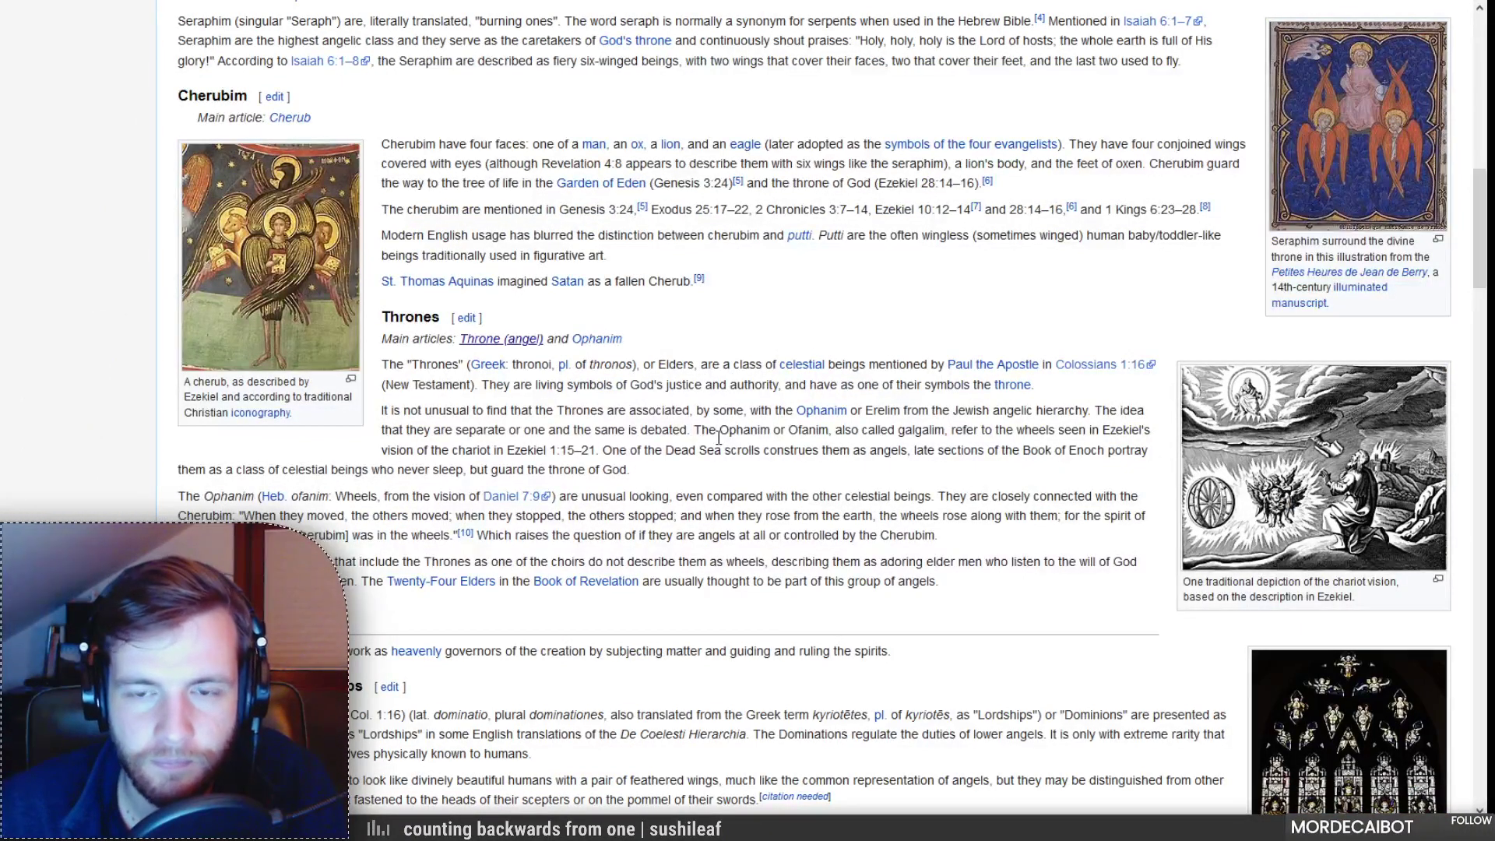
# Step: Skim the Second Sphere, Third Sphere and medieval choirs sections, and return to the Thrones description
pyautogui.scroll(-3, 718, 437)
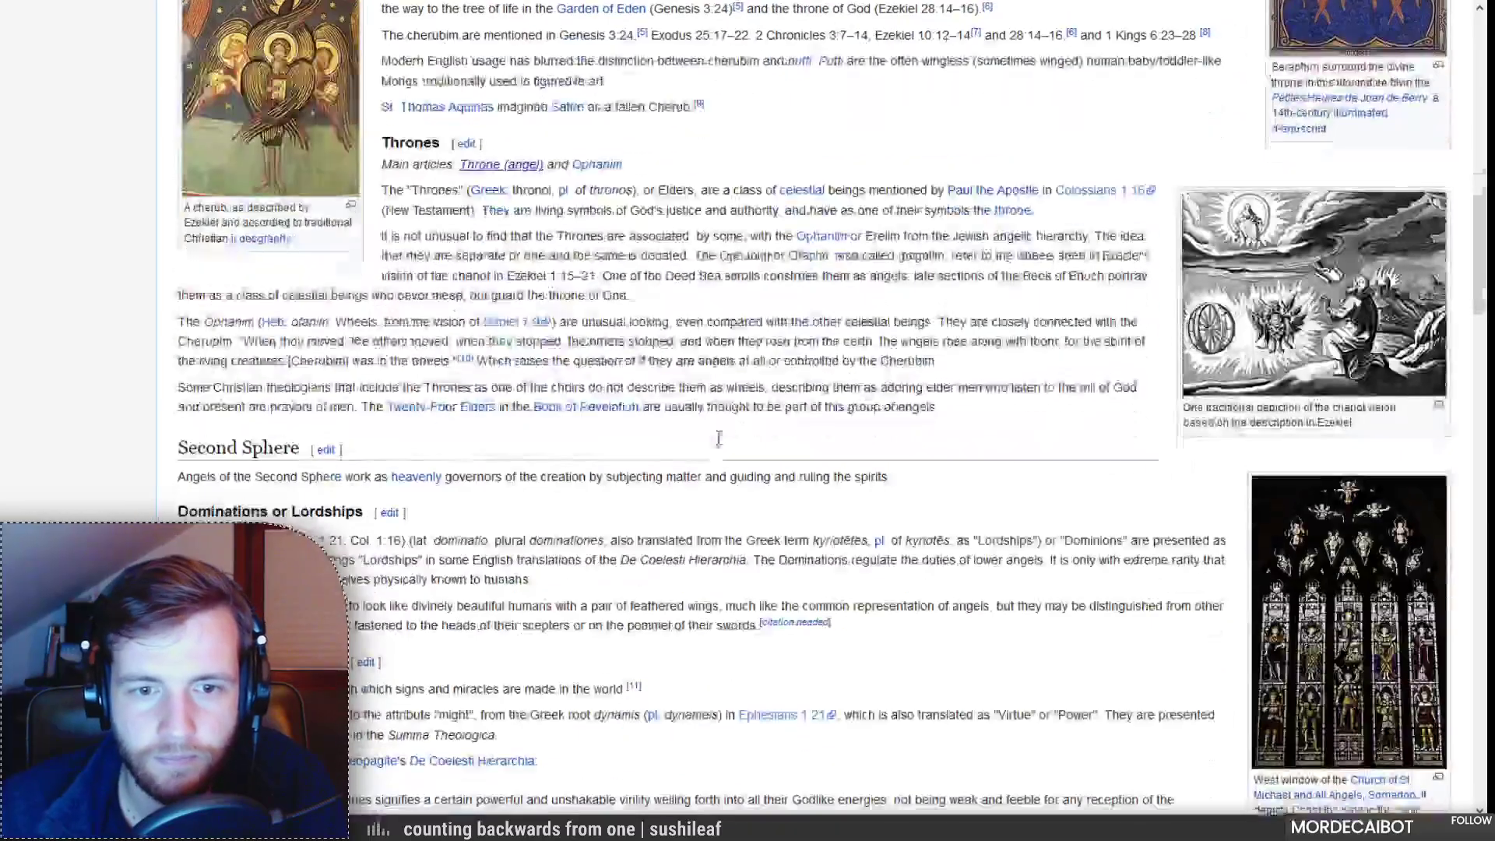
pyautogui.scroll(-8, 718, 438)
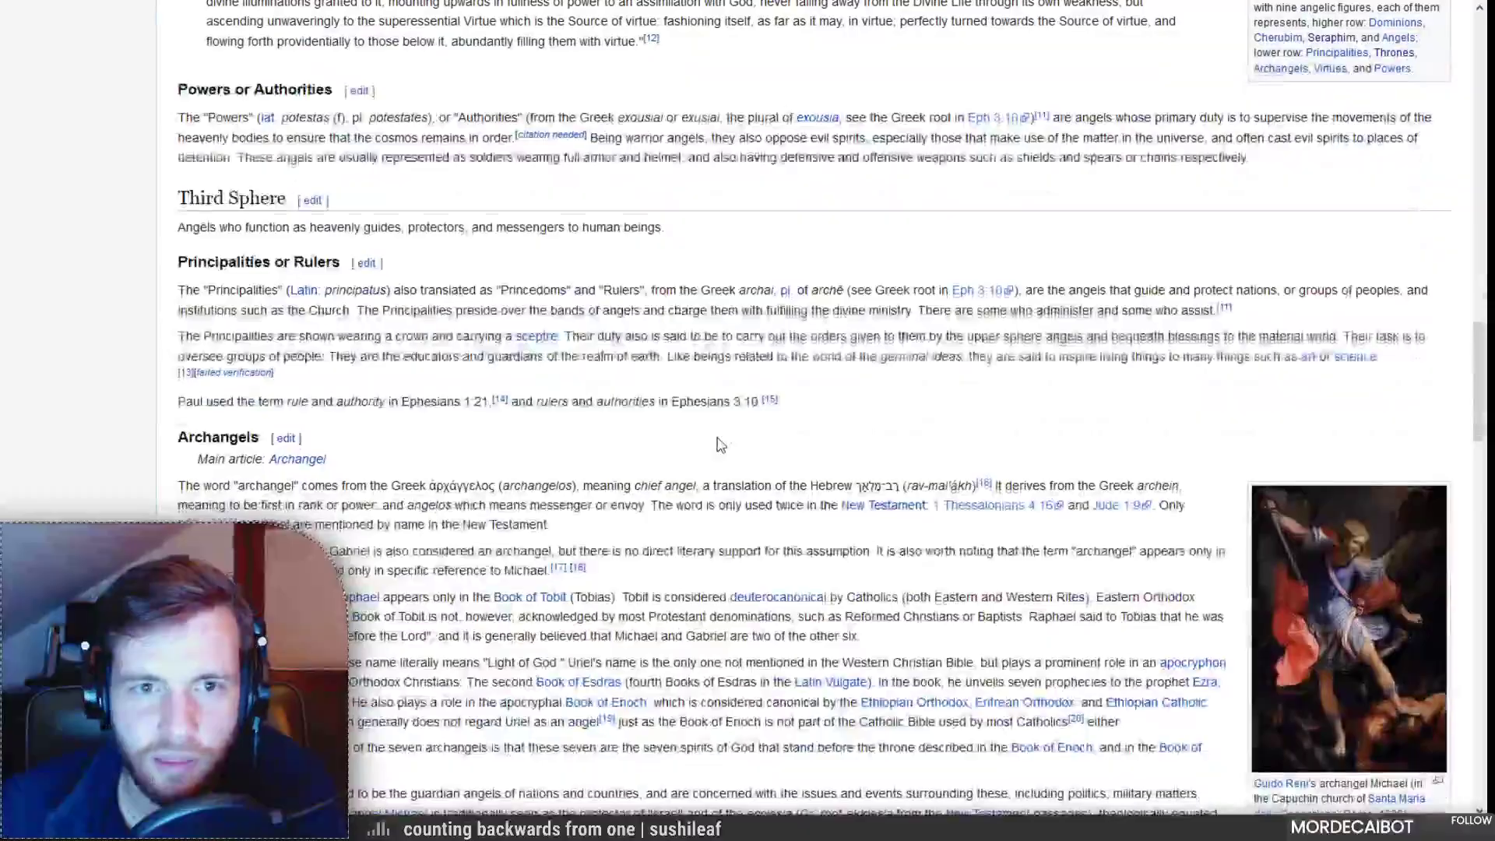
pyautogui.scroll(2, 718, 444)
pyautogui.scroll(-4, 718, 442)
pyautogui.scroll(-6, 718, 442)
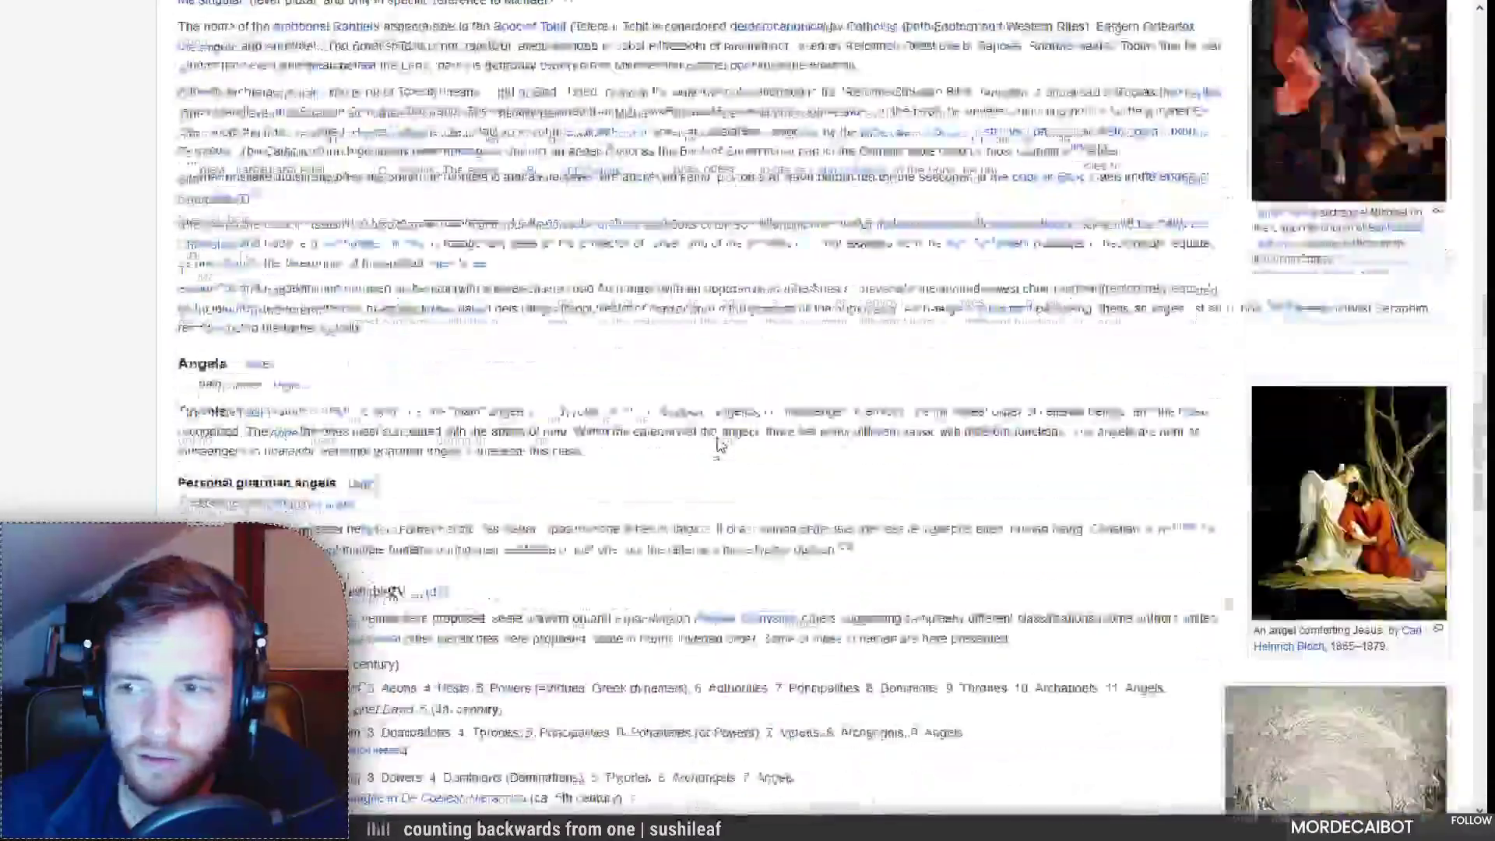
pyautogui.scroll(-5, 718, 444)
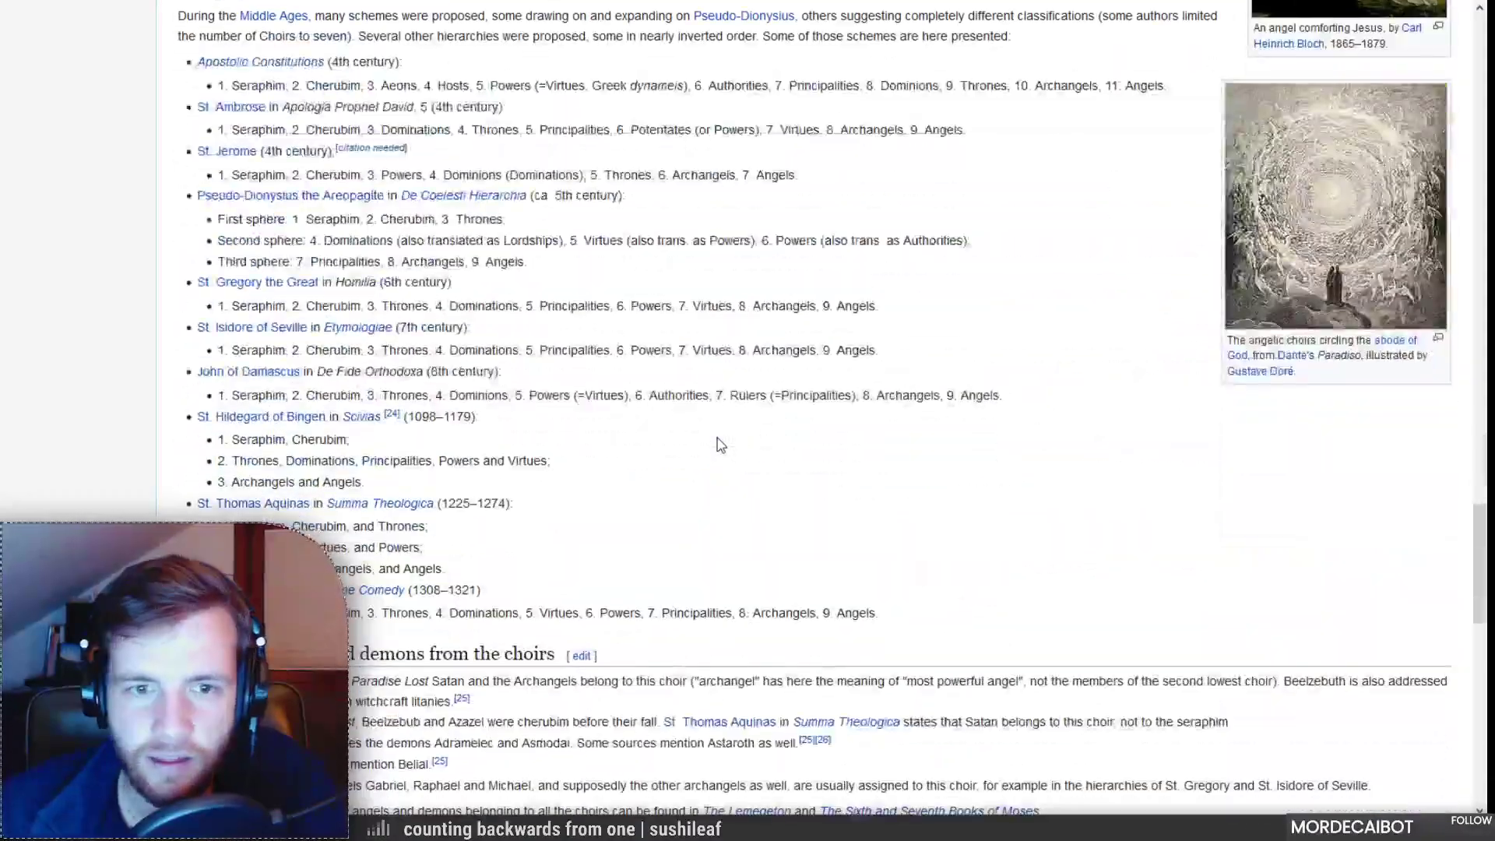
pyautogui.scroll(5, 718, 444)
pyautogui.scroll(6, 718, 444)
pyautogui.scroll(3, 718, 444)
pyautogui.scroll(1, 718, 442)
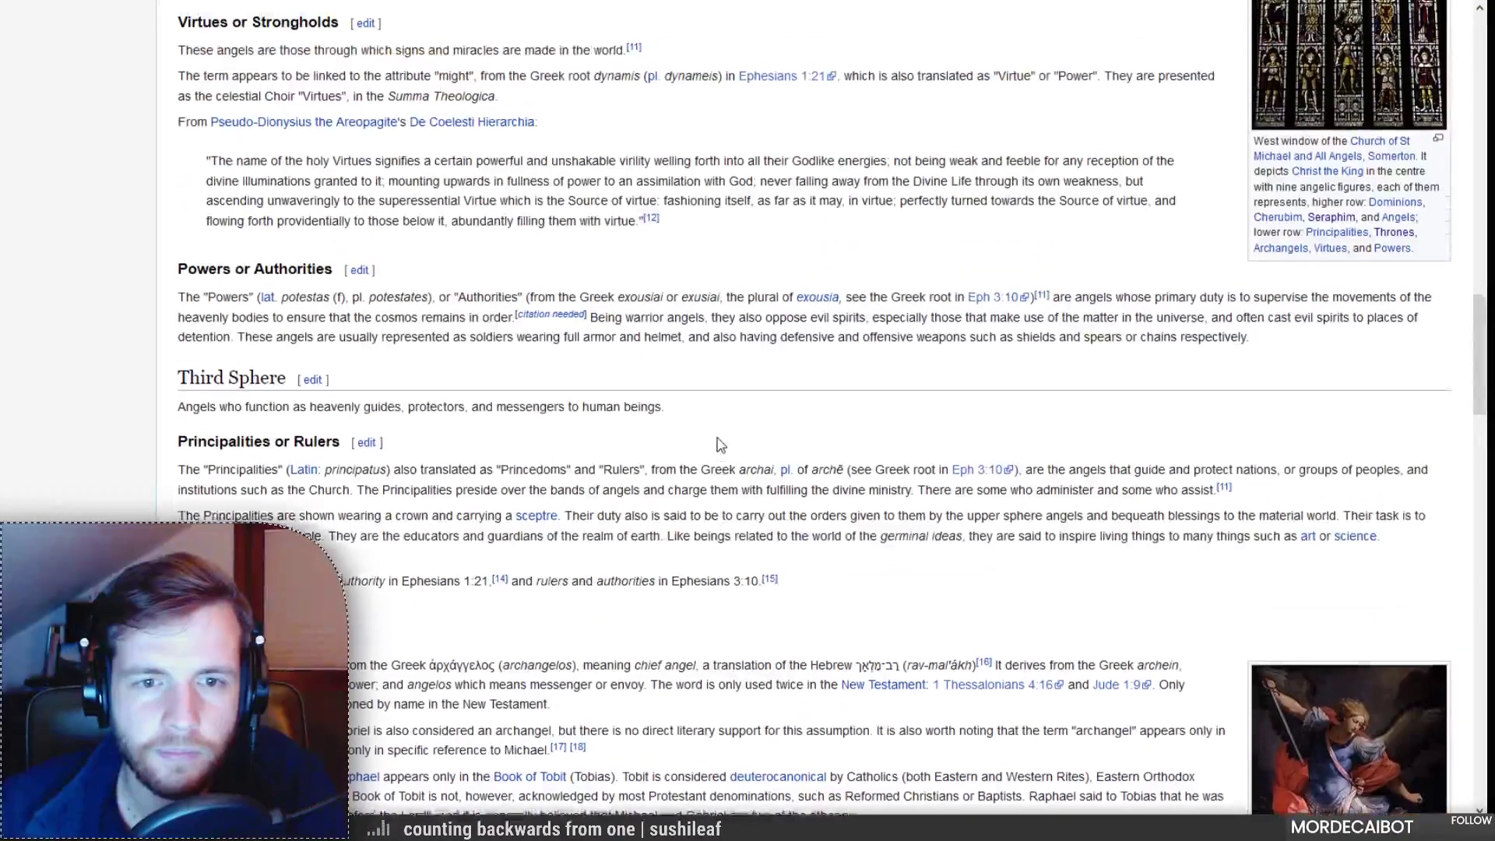
pyautogui.scroll(6, 704, 452)
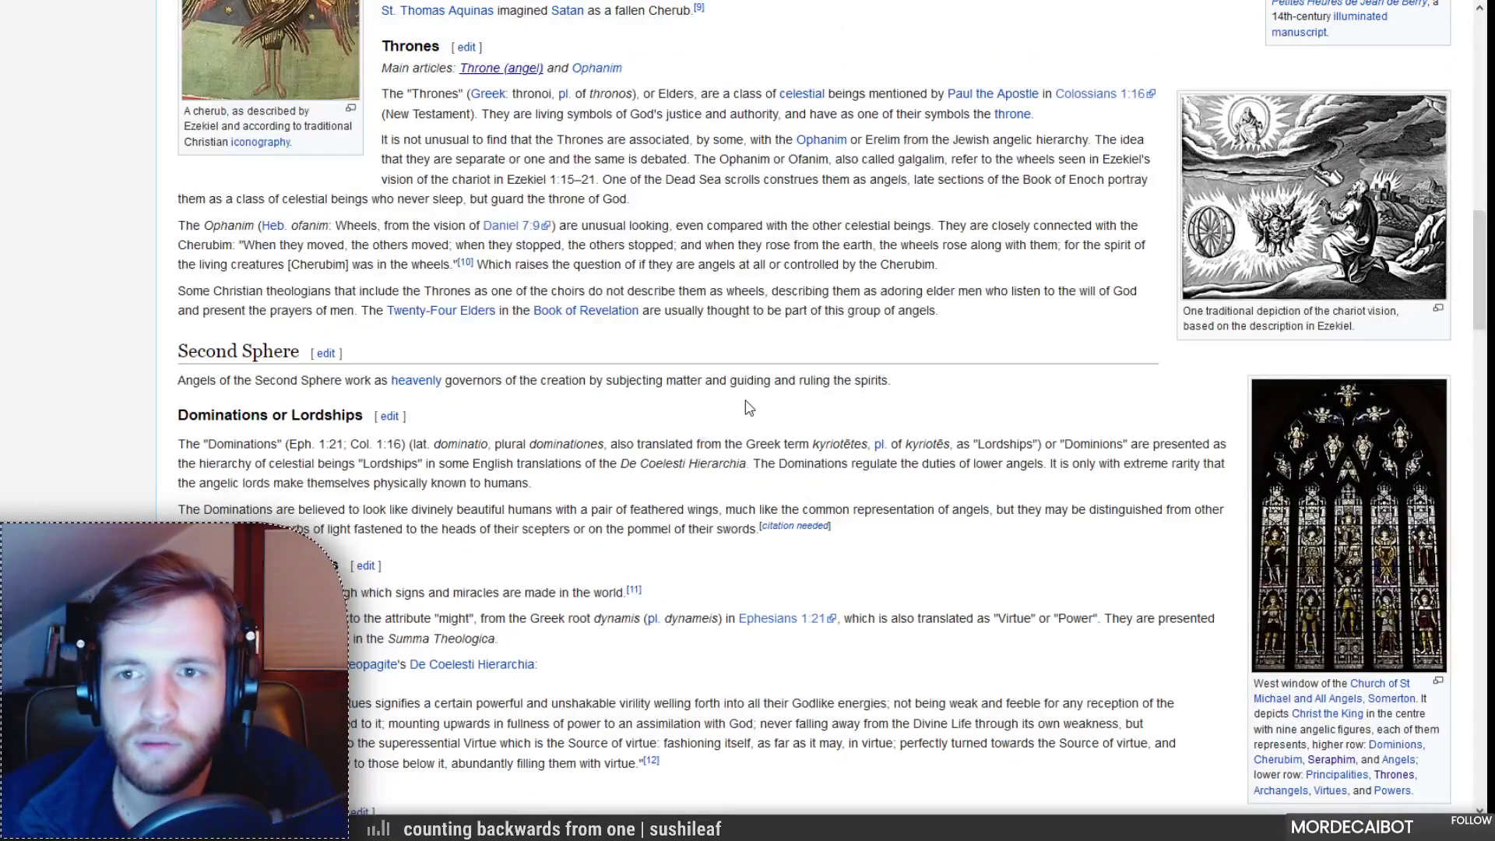
# Step: Open the Ophanim article linked in the Thrones section and mark its passage on the eye-covered, nested wheels
pyautogui.moveTo(823, 145)
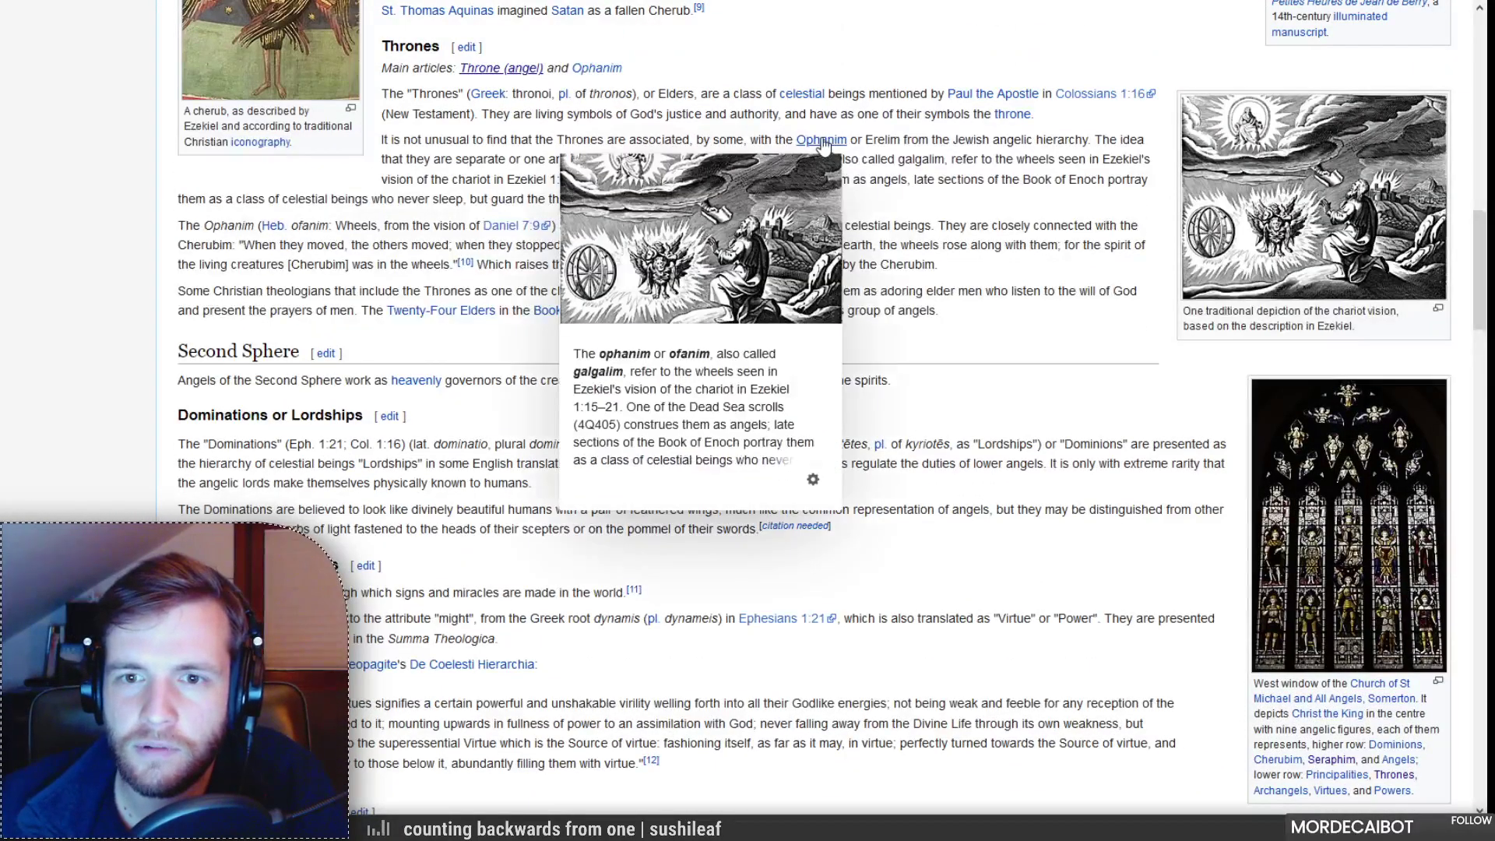
pyautogui.middleClick(823, 145)
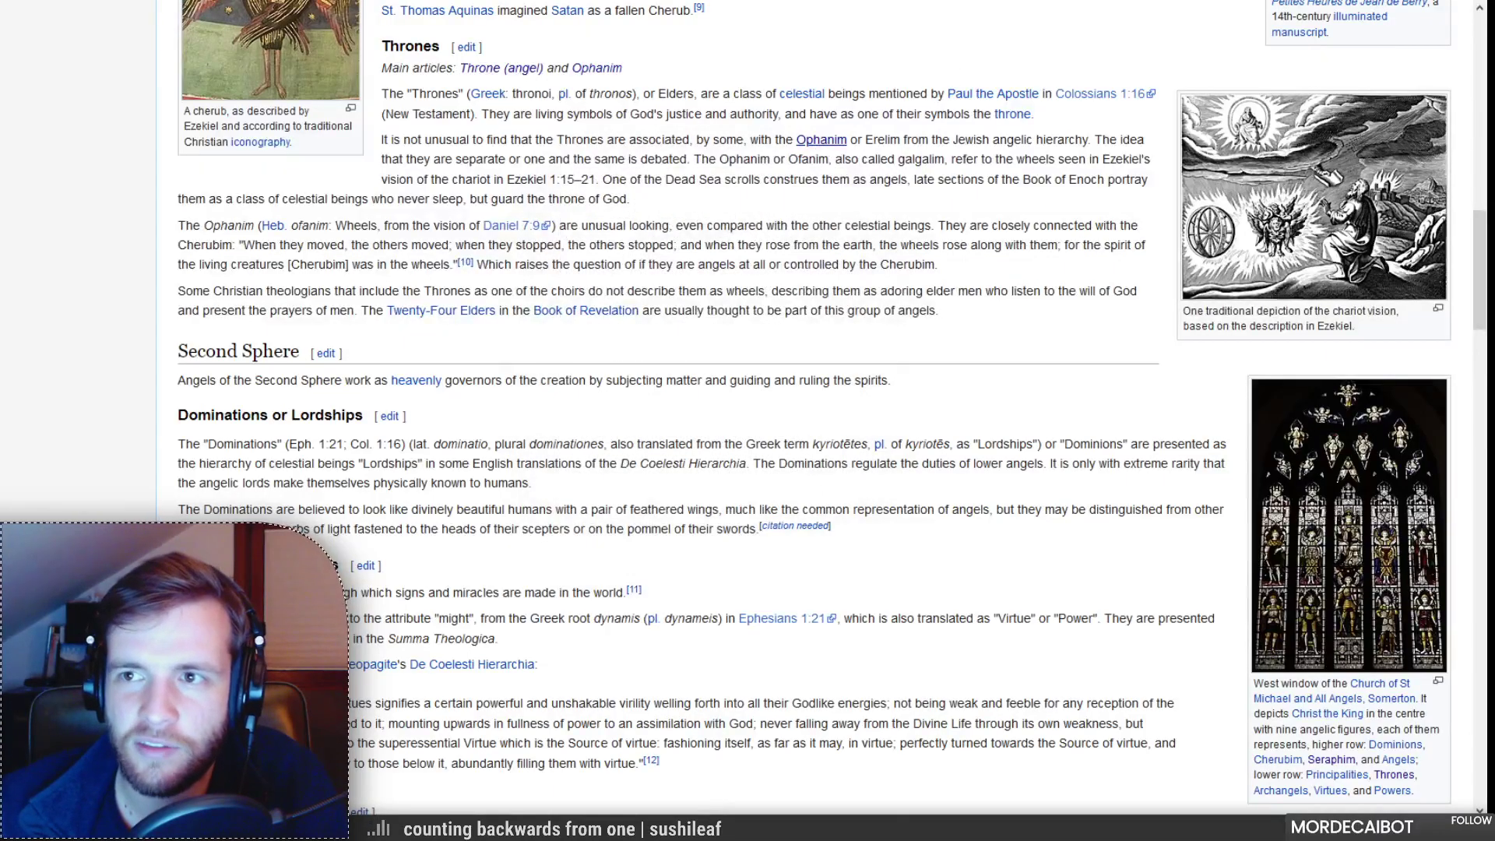
pyautogui.click(831, 2)
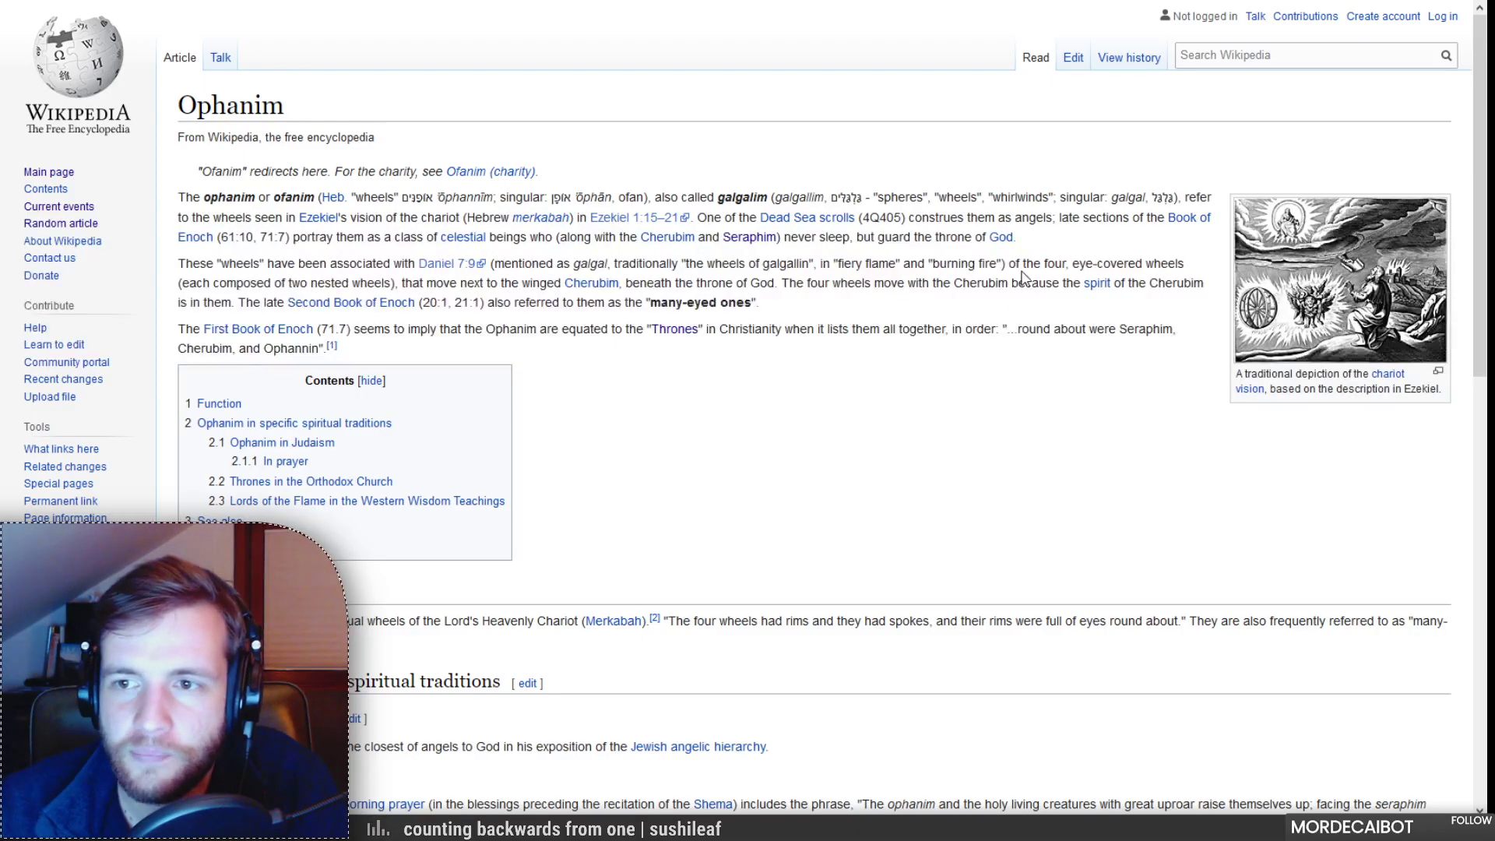
pyautogui.moveTo(1055, 265); pyautogui.dragTo(395, 300)
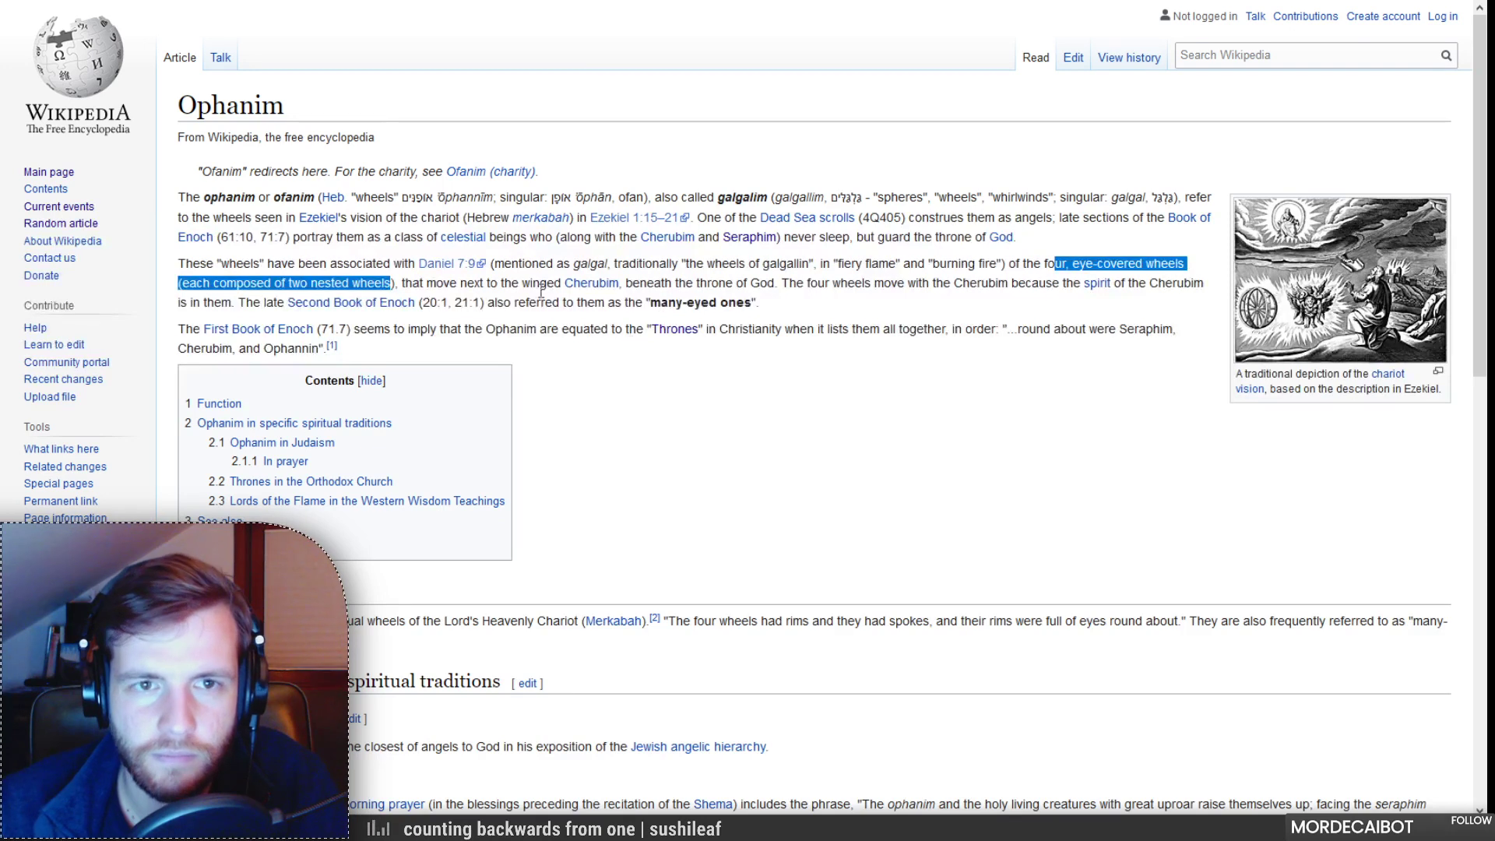
# Step: Search Google for the article title "Ophanim" and show the image results
pyautogui.doubleClick(232, 101)
pyautogui.rightClick(232, 103)
pyautogui.click(305, 168)
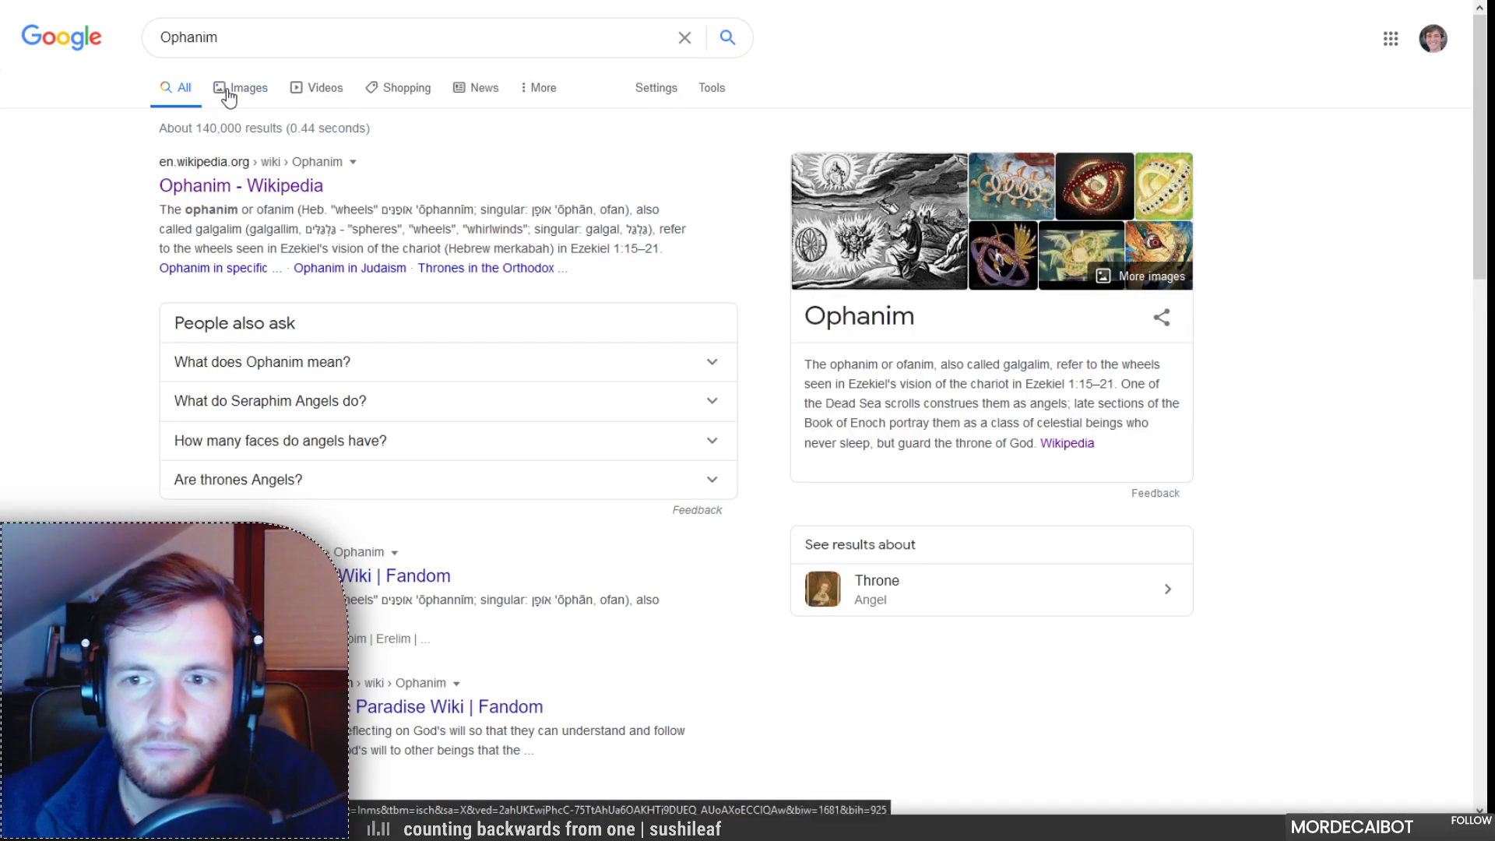
pyautogui.click(228, 93)
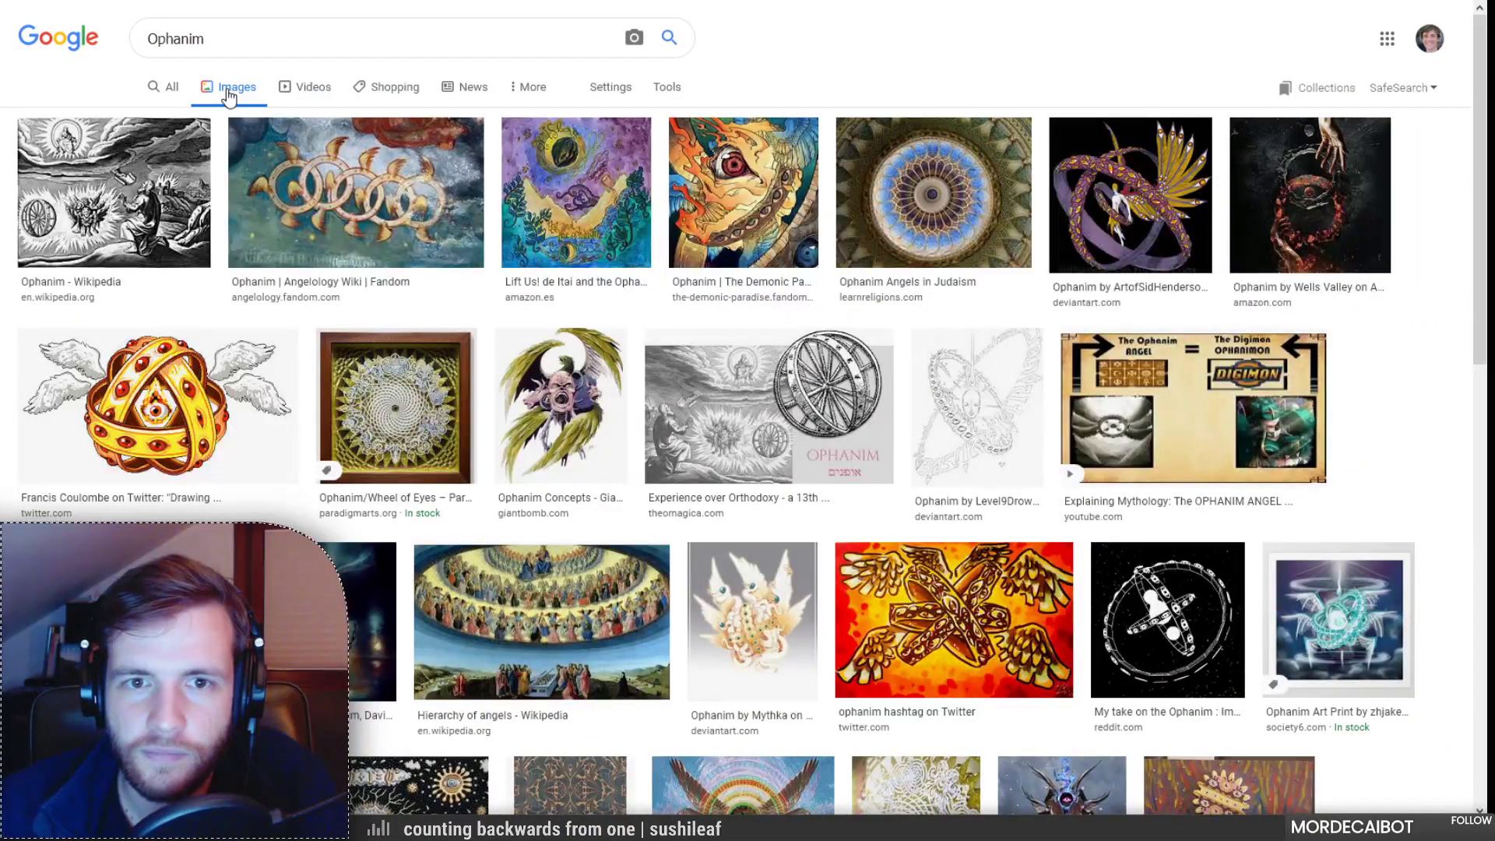
# Step: Preview the Ophanim pictures from Angelology Wiki, DeviantArt, Twitter and Theomagica one after another
pyautogui.click(358, 198)
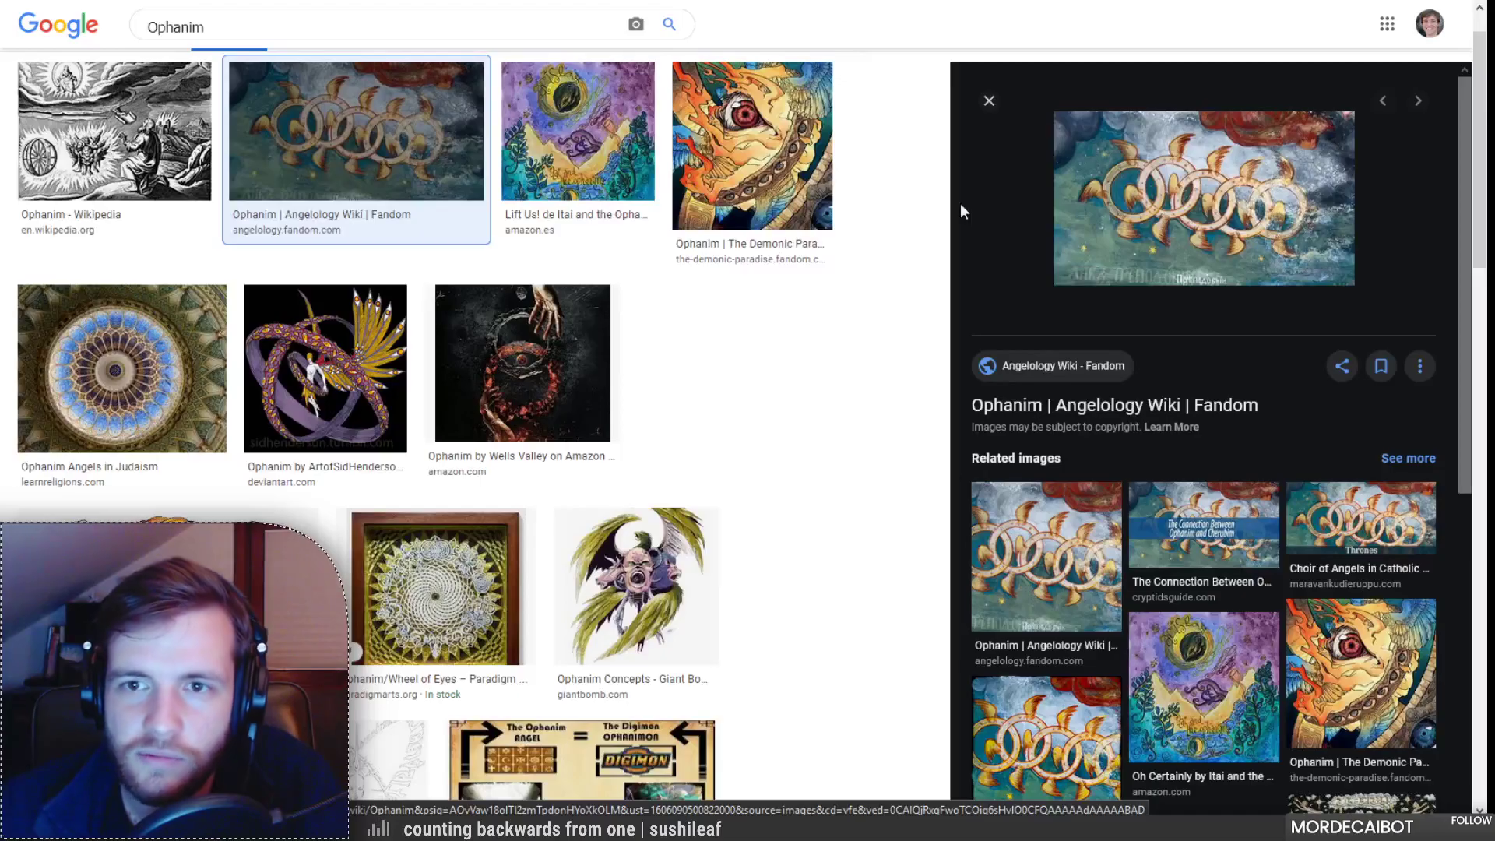
pyautogui.click(312, 446)
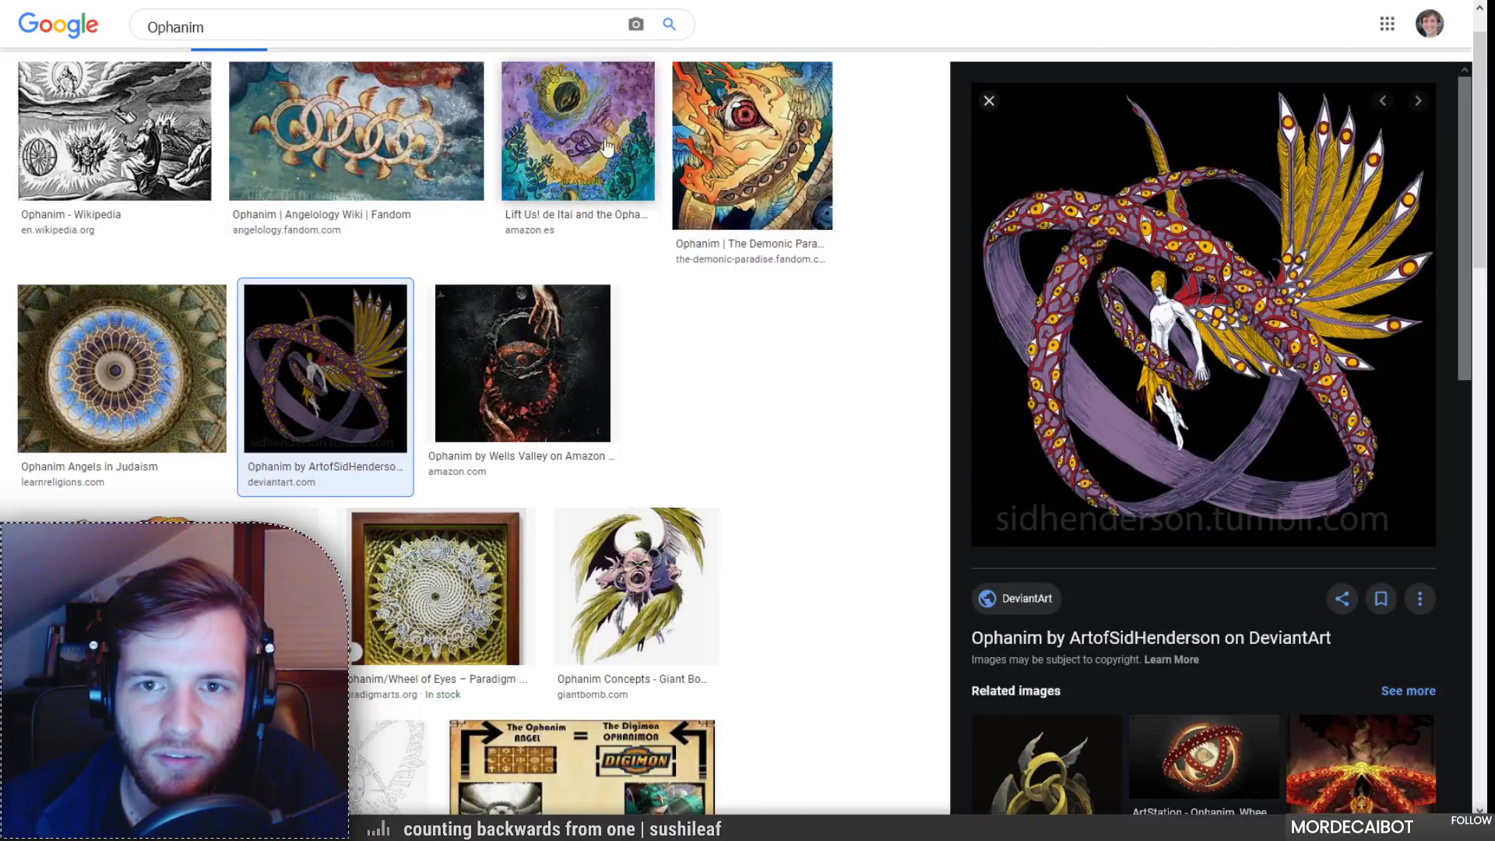
pyautogui.click(272, 537)
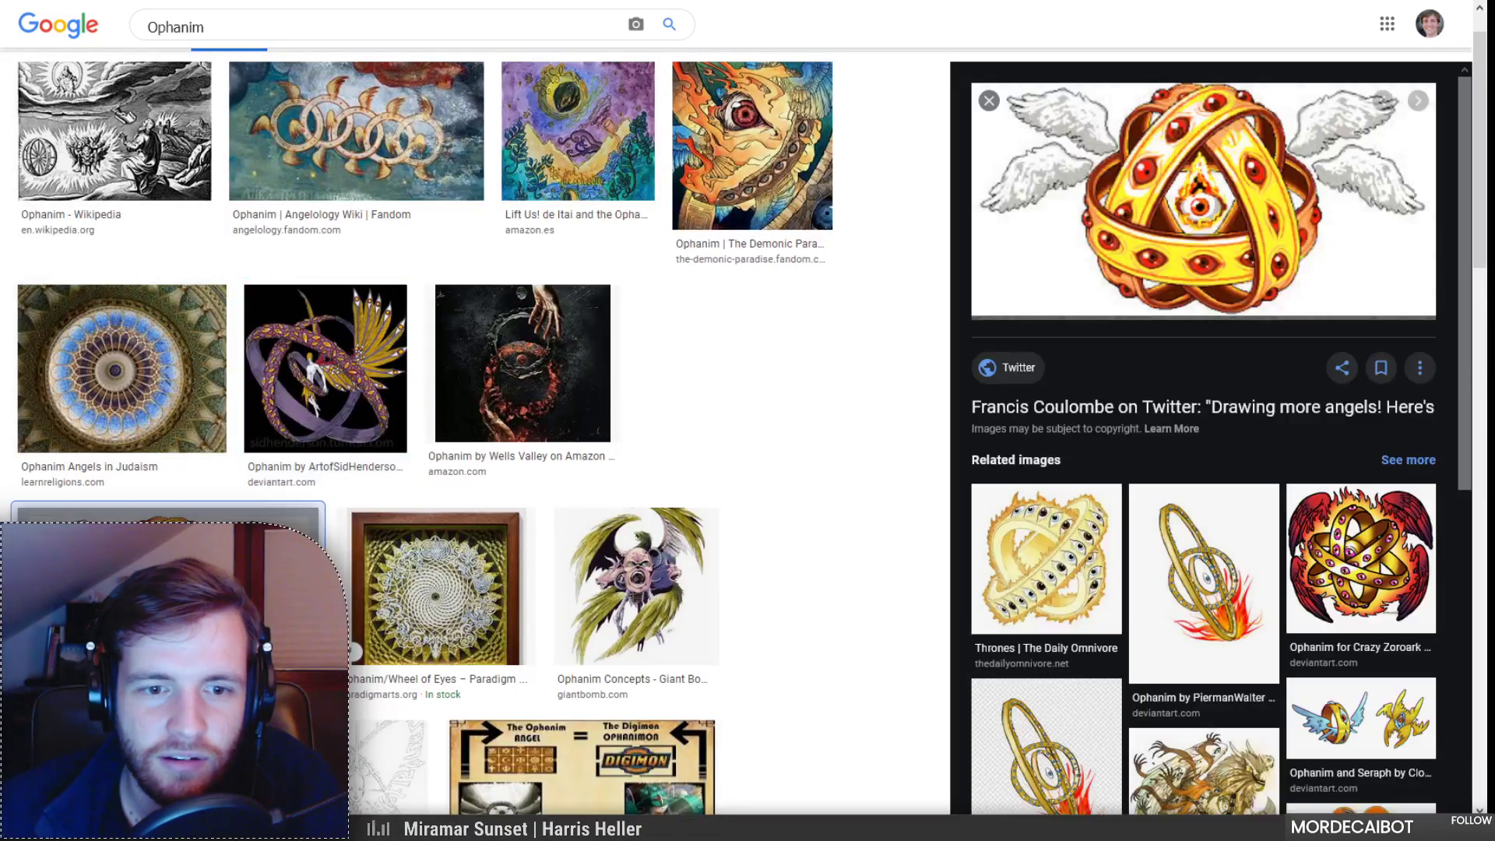
pyautogui.scroll(-5, 499, 543)
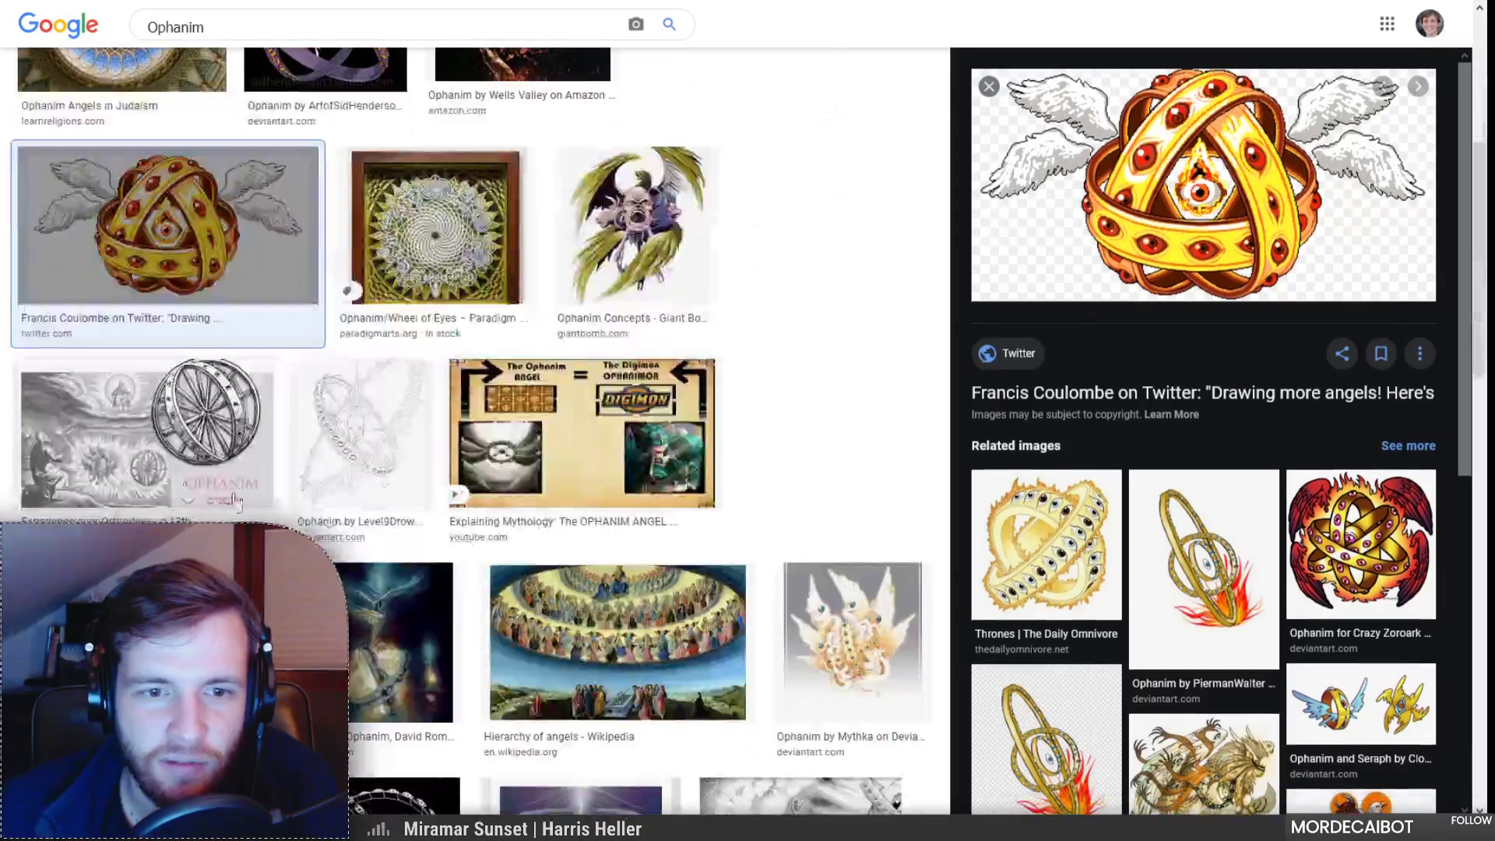
pyautogui.click(265, 475)
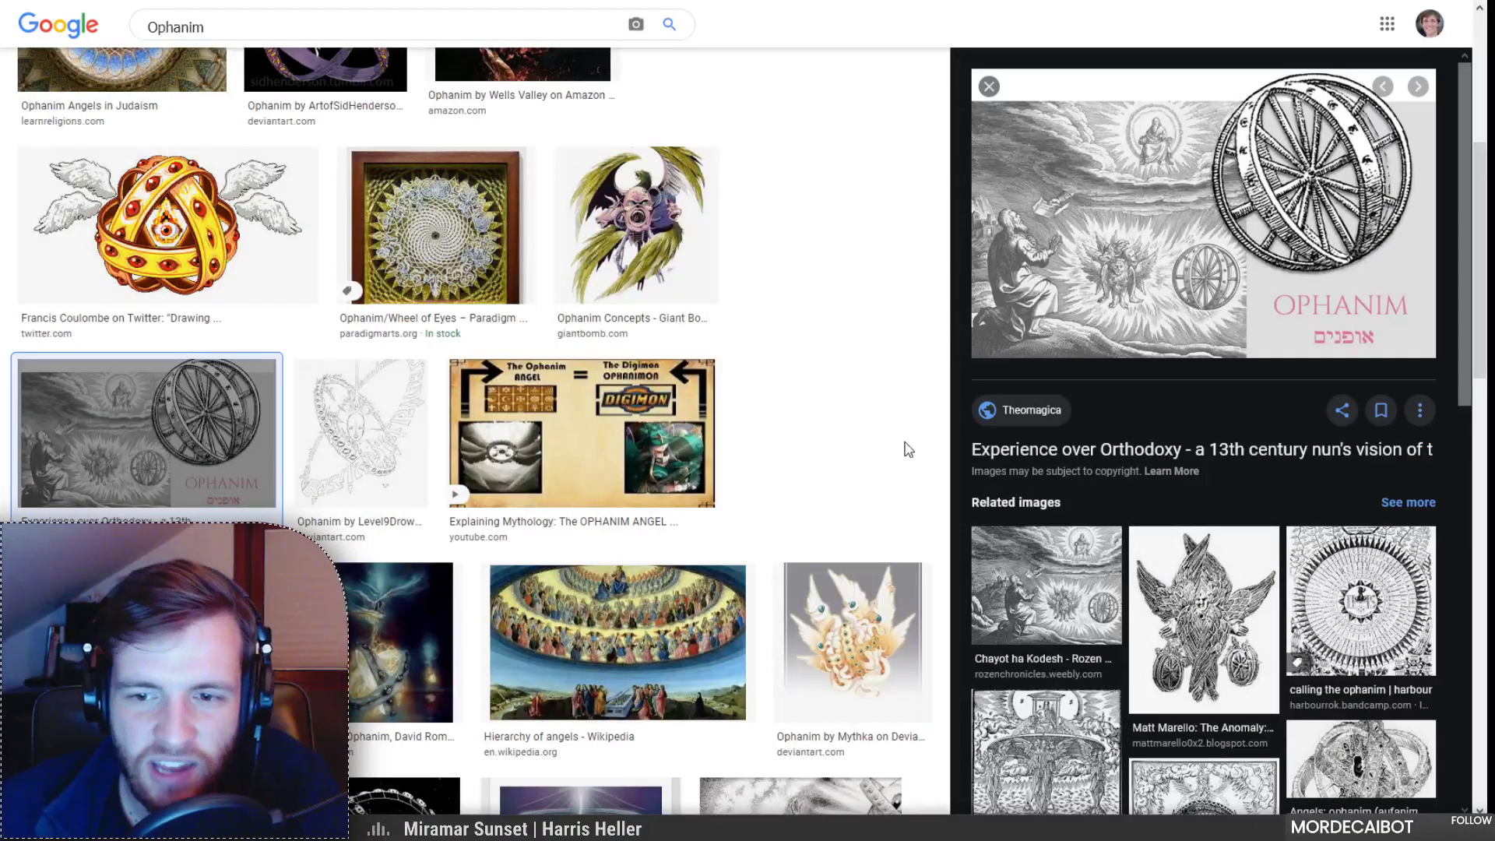
# Step: Browse the further Ophanim image results for other depictions of the winged, eye-covered wheels and return to the first results
pyautogui.scroll(-2, 532, 375)
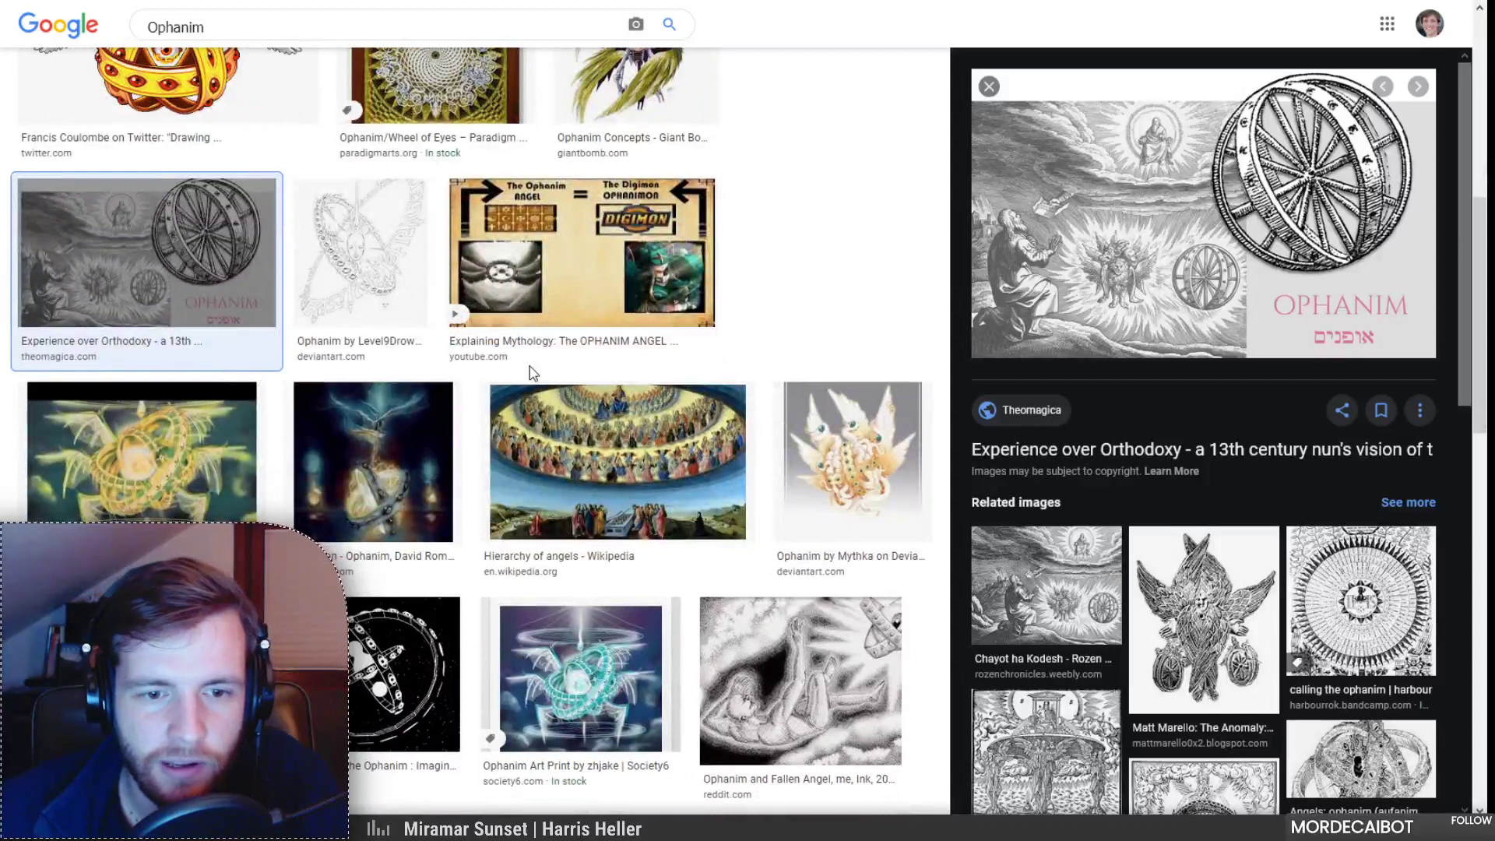
pyautogui.scroll(-2, 524, 378)
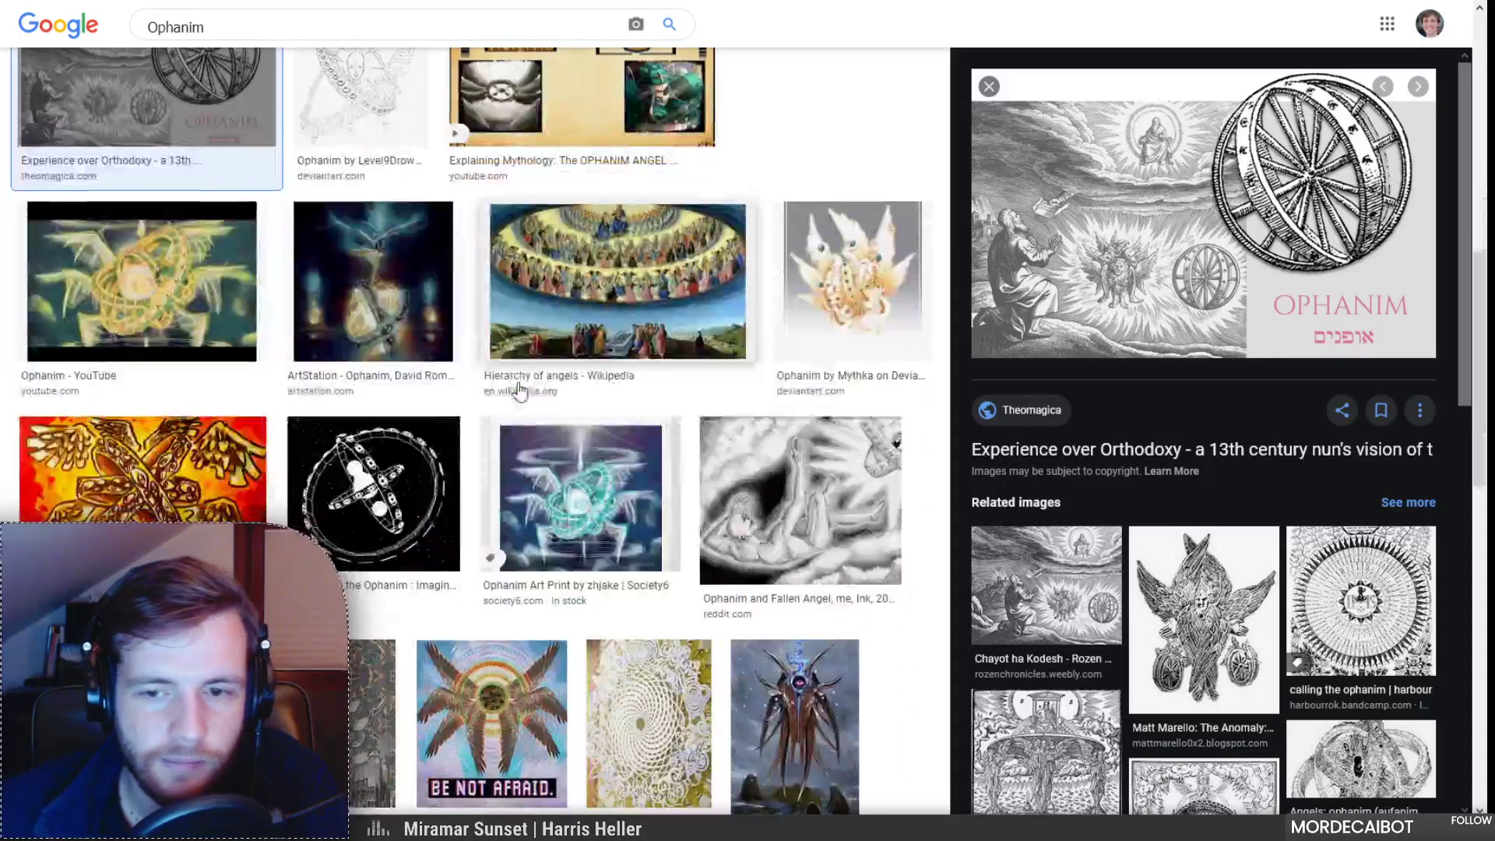
pyautogui.scroll(2, 635, 566)
pyautogui.scroll(3, 635, 566)
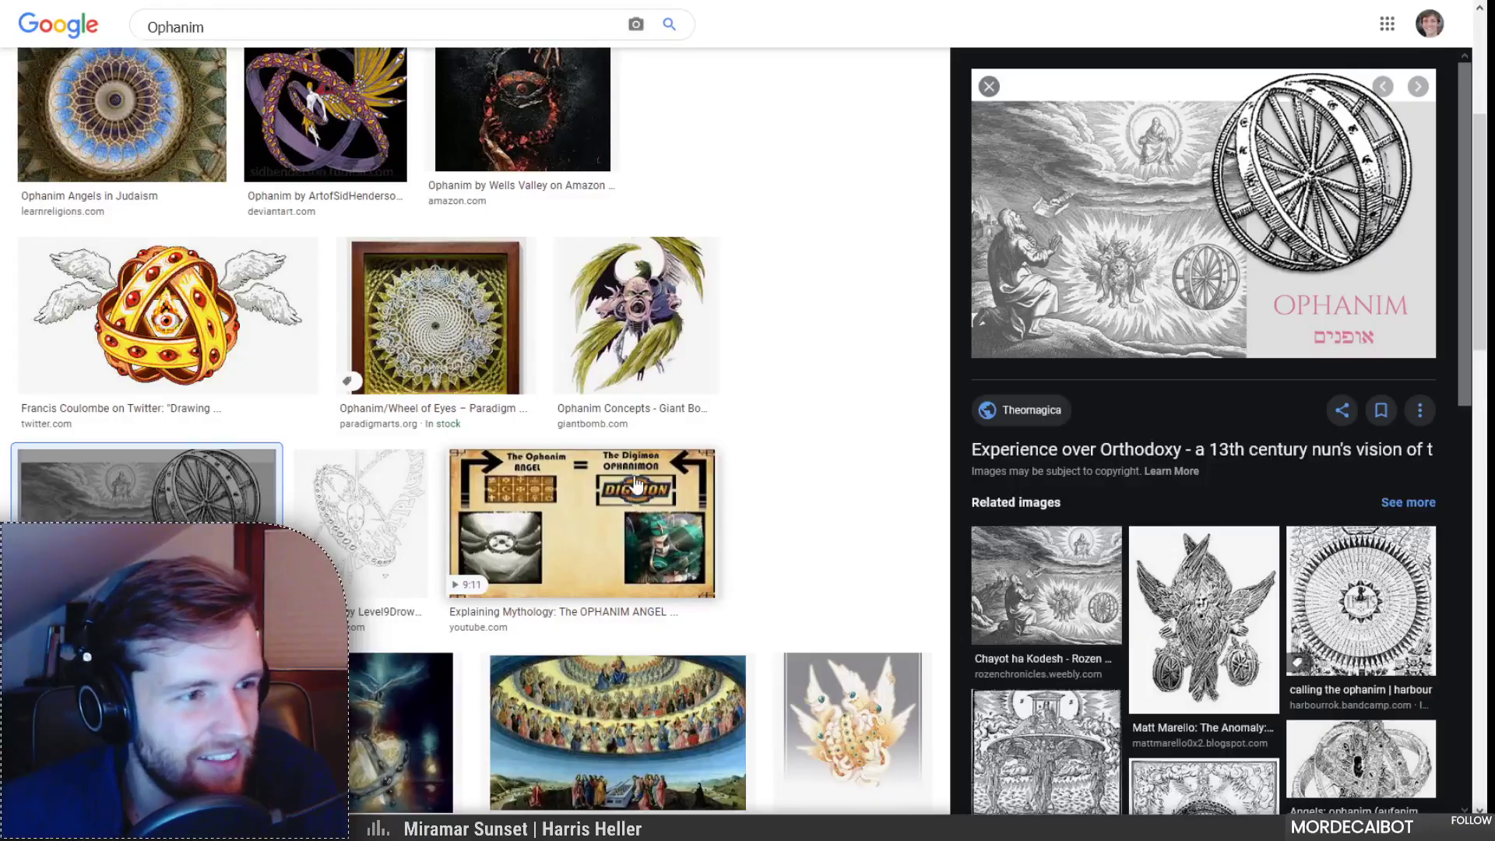
pyautogui.scroll(-5, 637, 488)
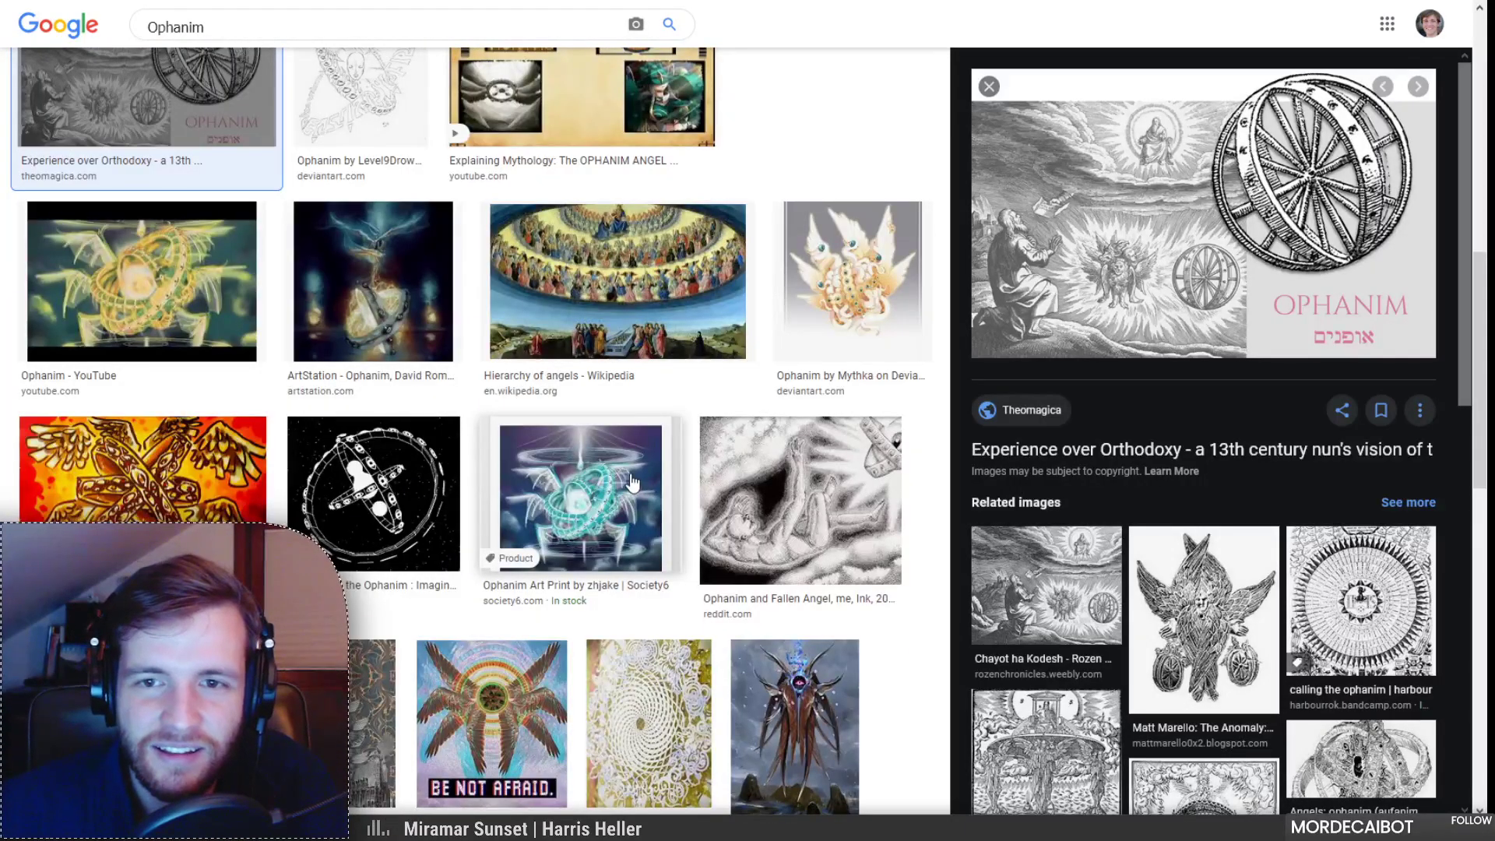
pyautogui.scroll(-2, 545, 467)
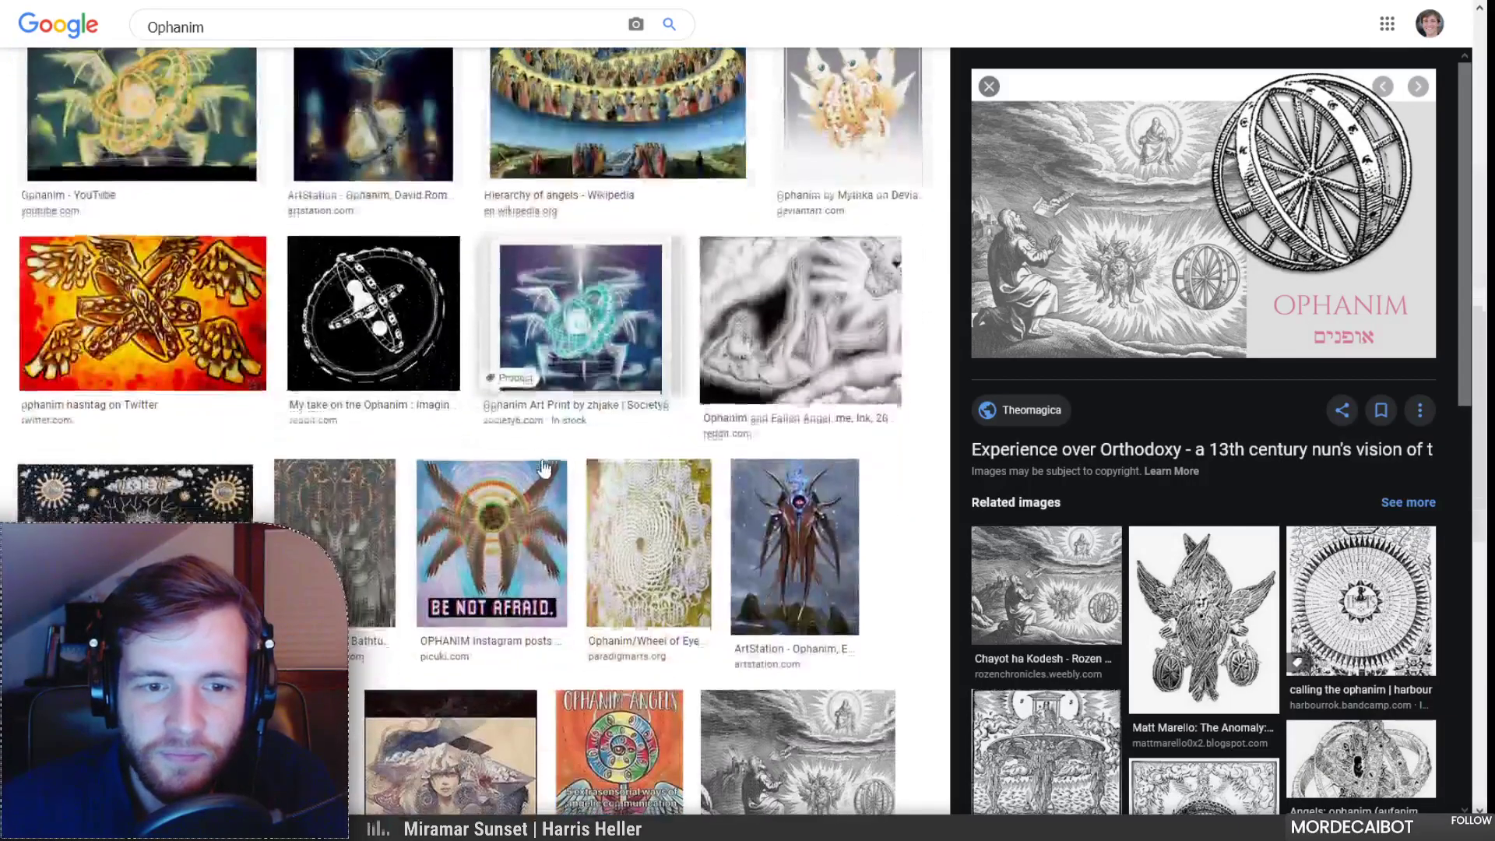
pyautogui.scroll(-1, 543, 468)
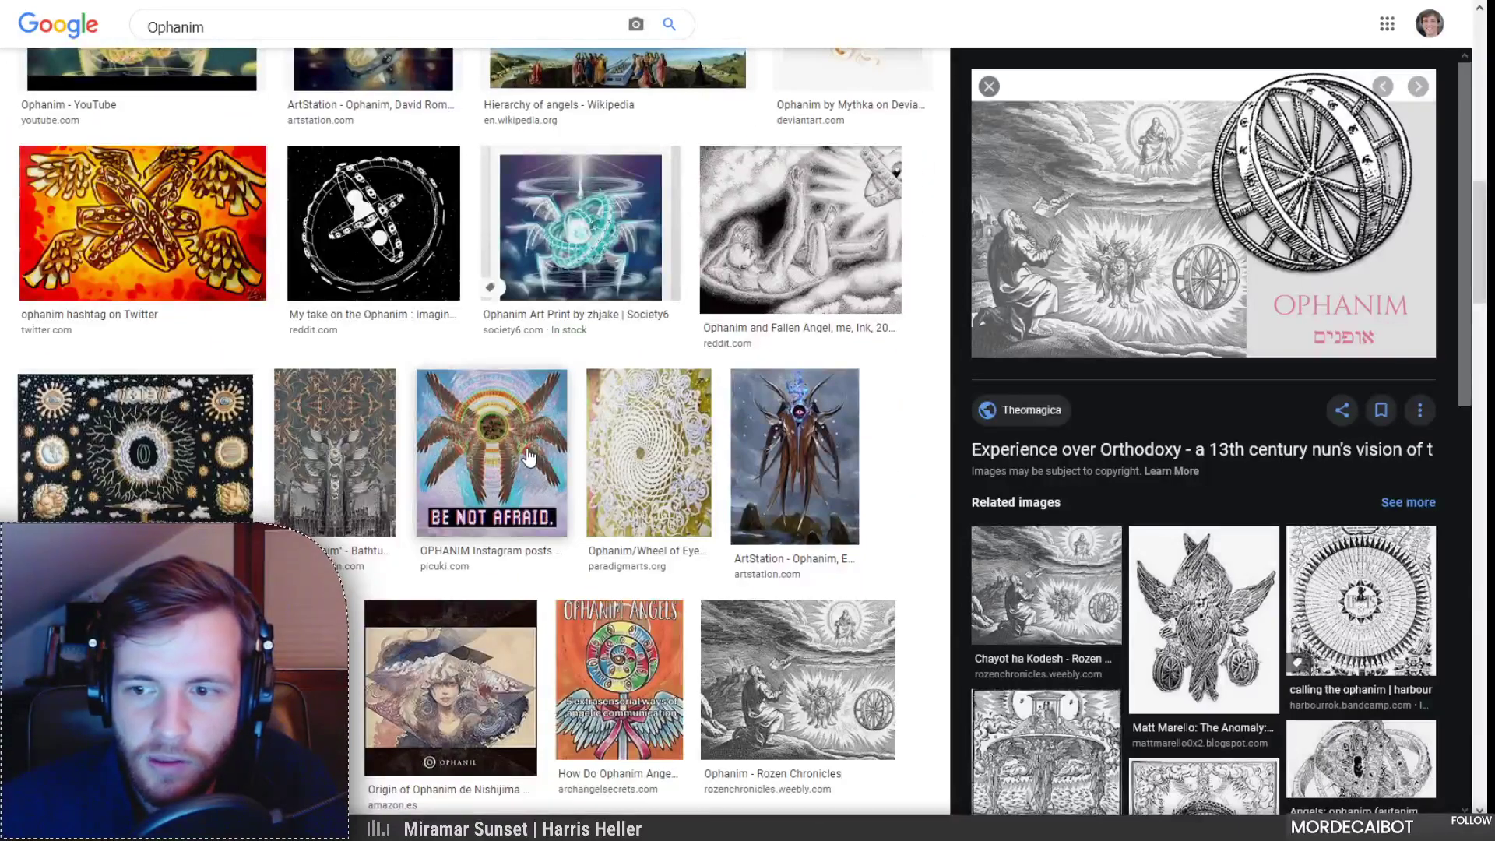
pyautogui.scroll(-2, 528, 456)
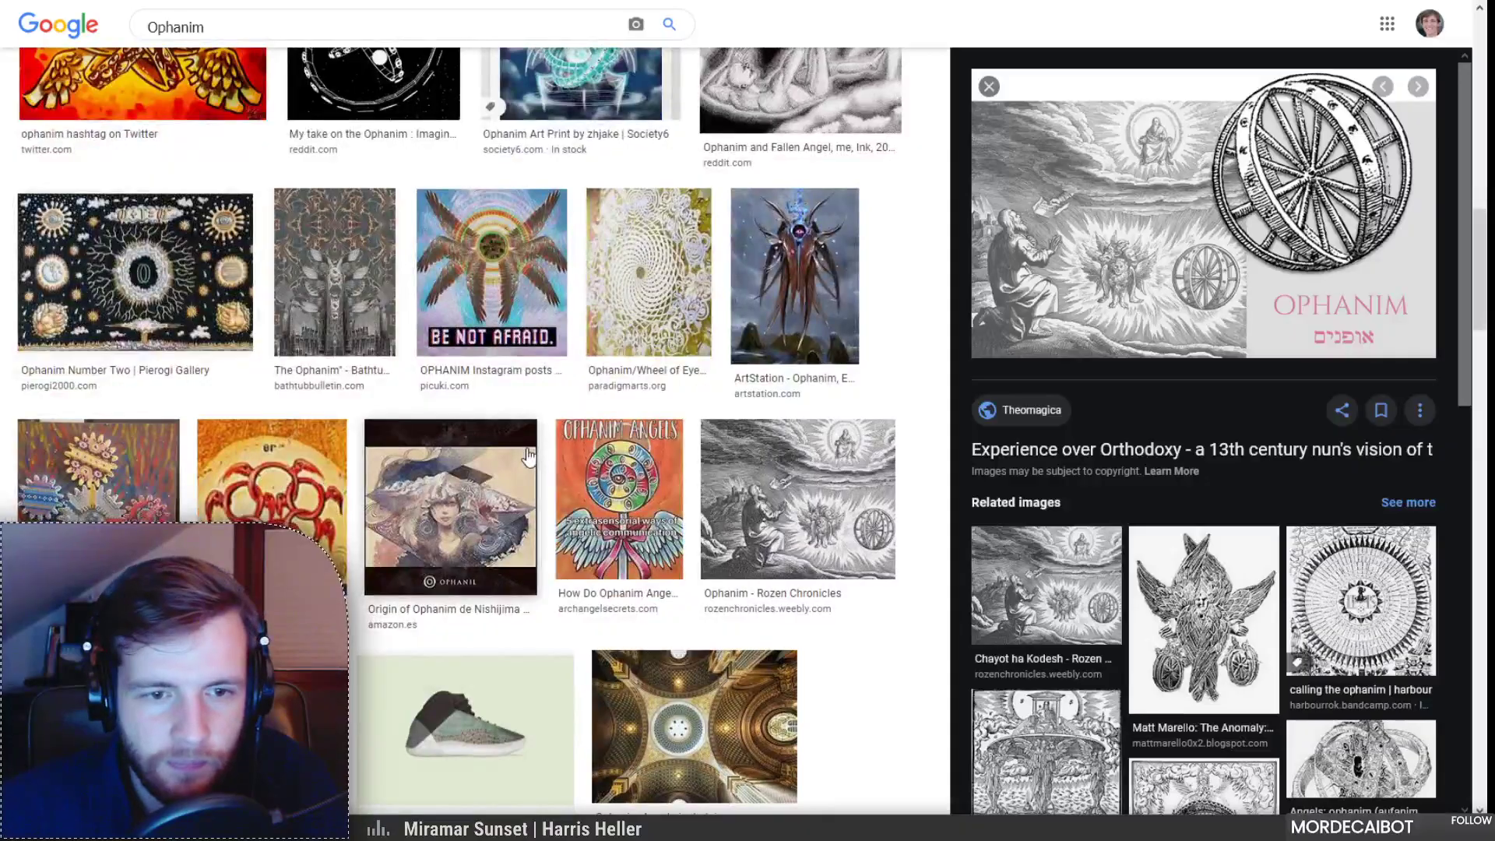
pyautogui.scroll(10, 528, 456)
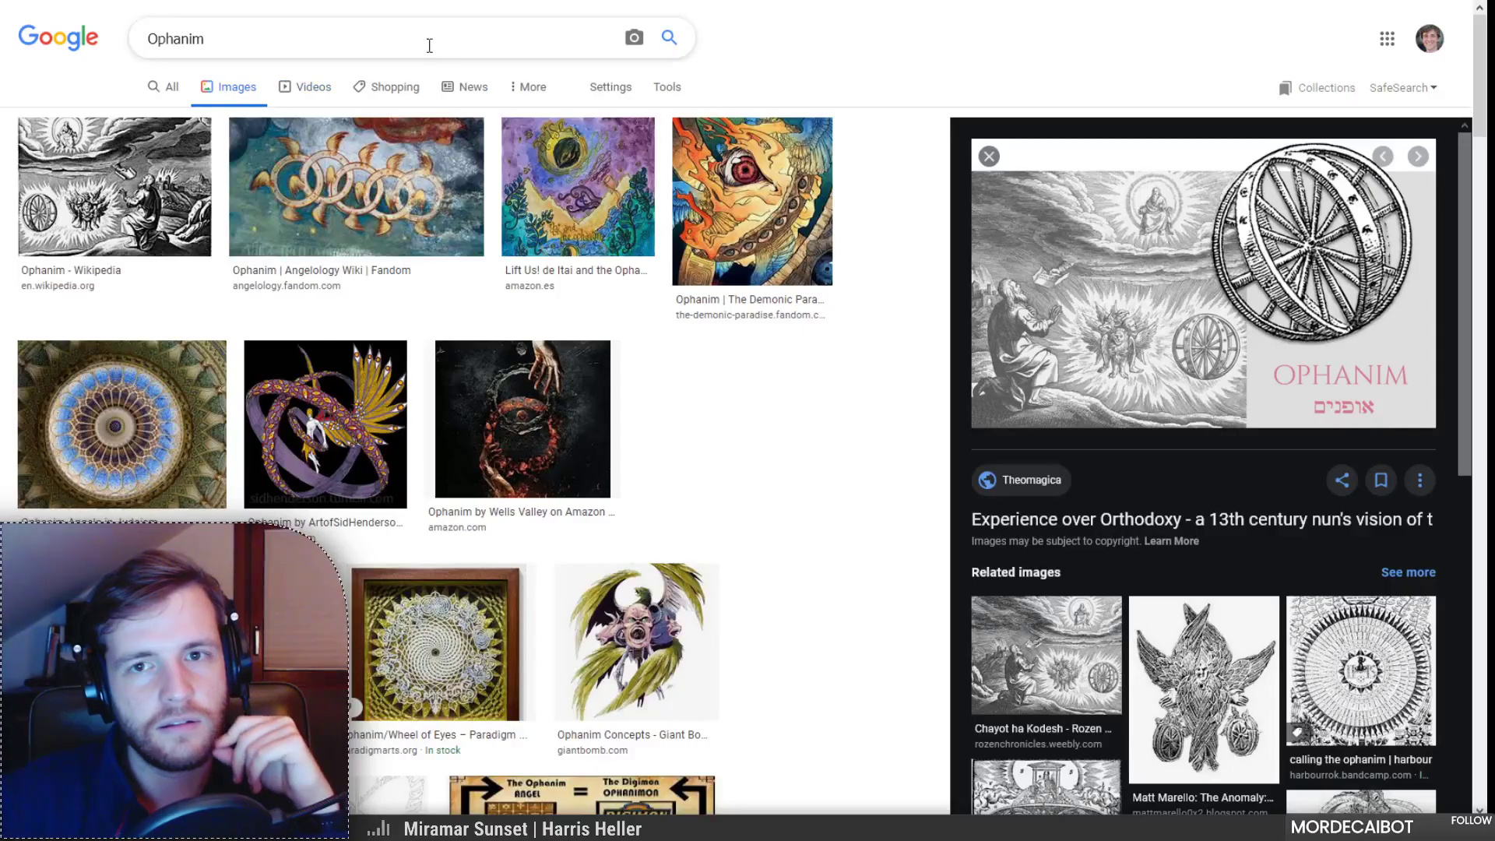
# Step: Search the web for "chariot wheel" in a new tab
pyautogui.hotkey('ctrl', 't')
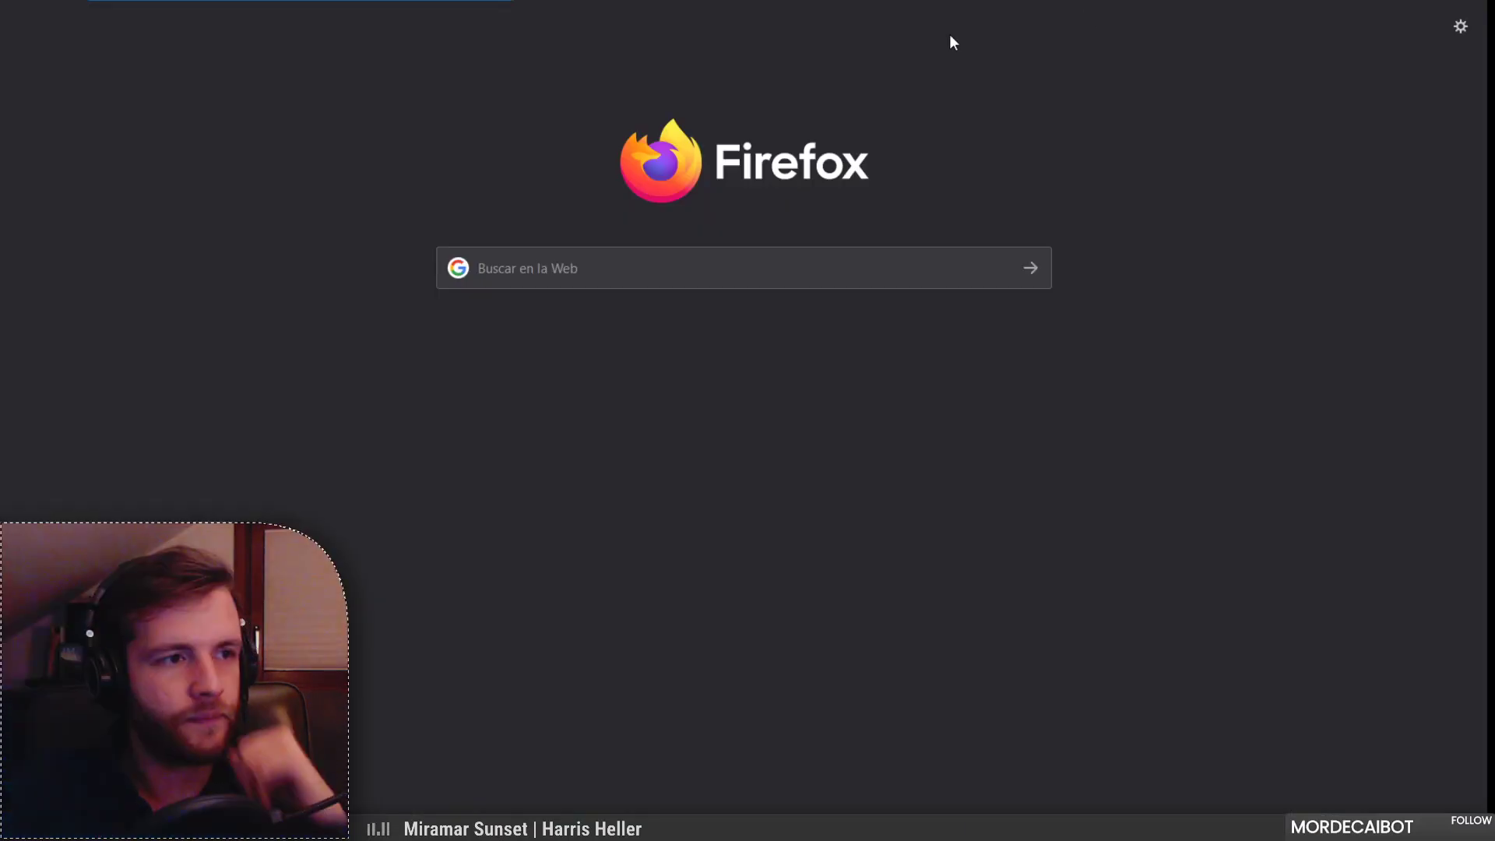
pyautogui.write('chariot eh')
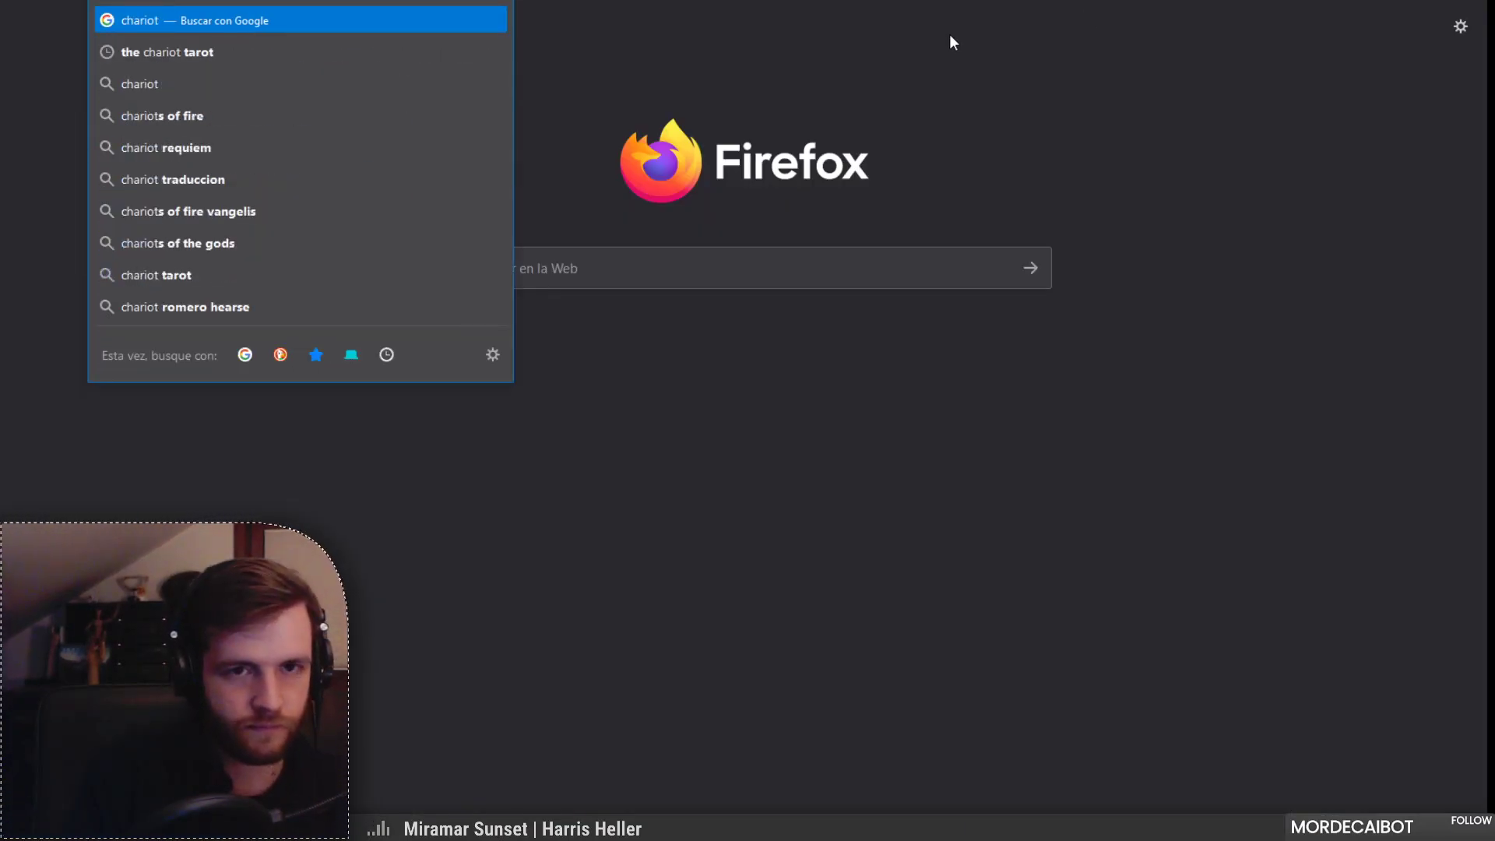
pyautogui.press('BackSpace')
pyautogui.press('BackSpace')
pyautogui.write('wheel')
pyautogui.press('Return')
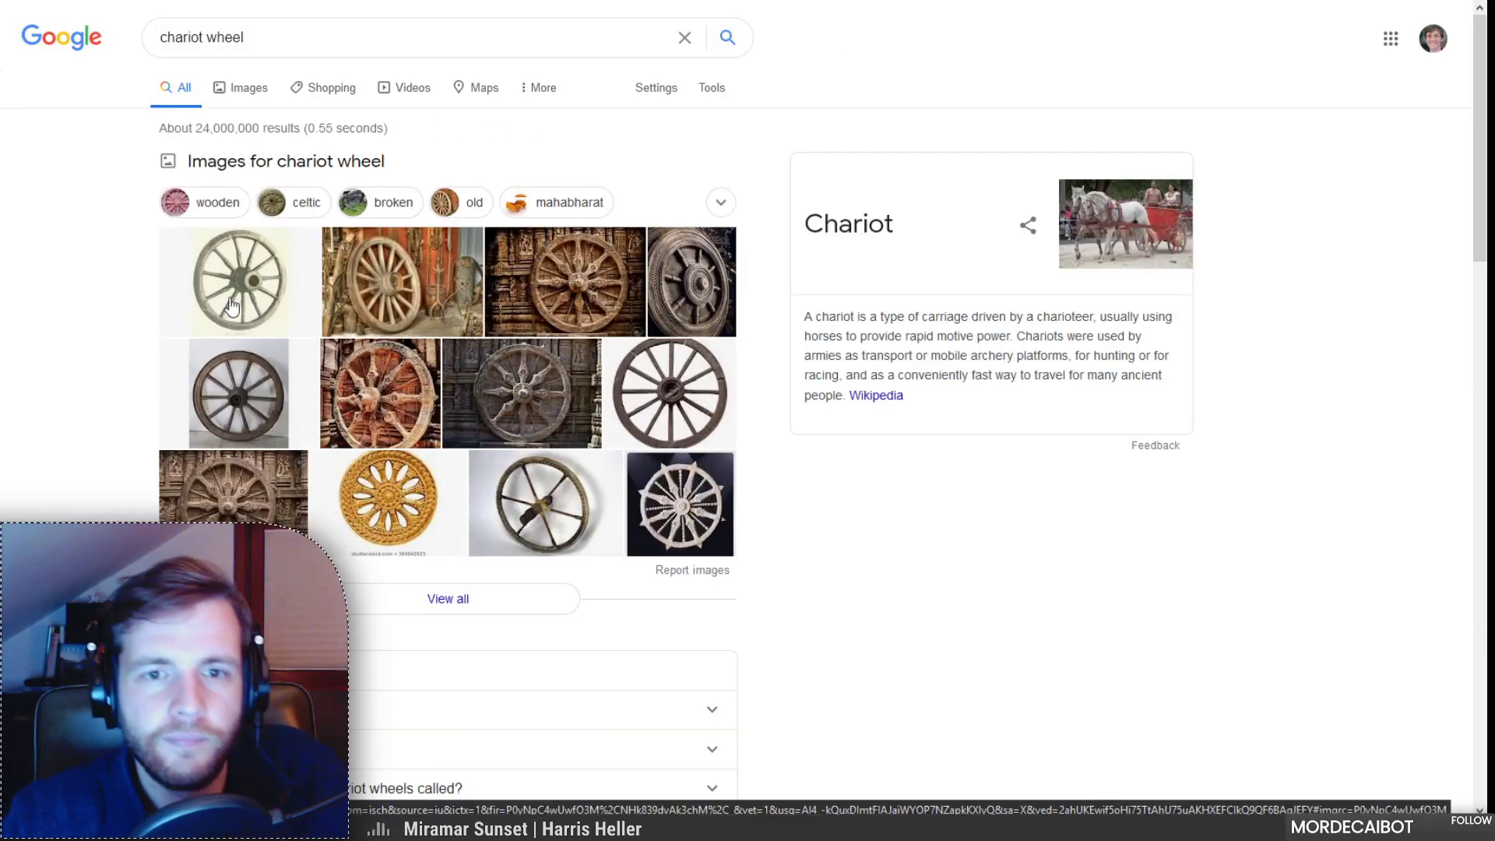
# Step: Show the image results for "chariot wheel" and restrict the usage rights to Creative Commons licenses
pyautogui.click(258, 104)
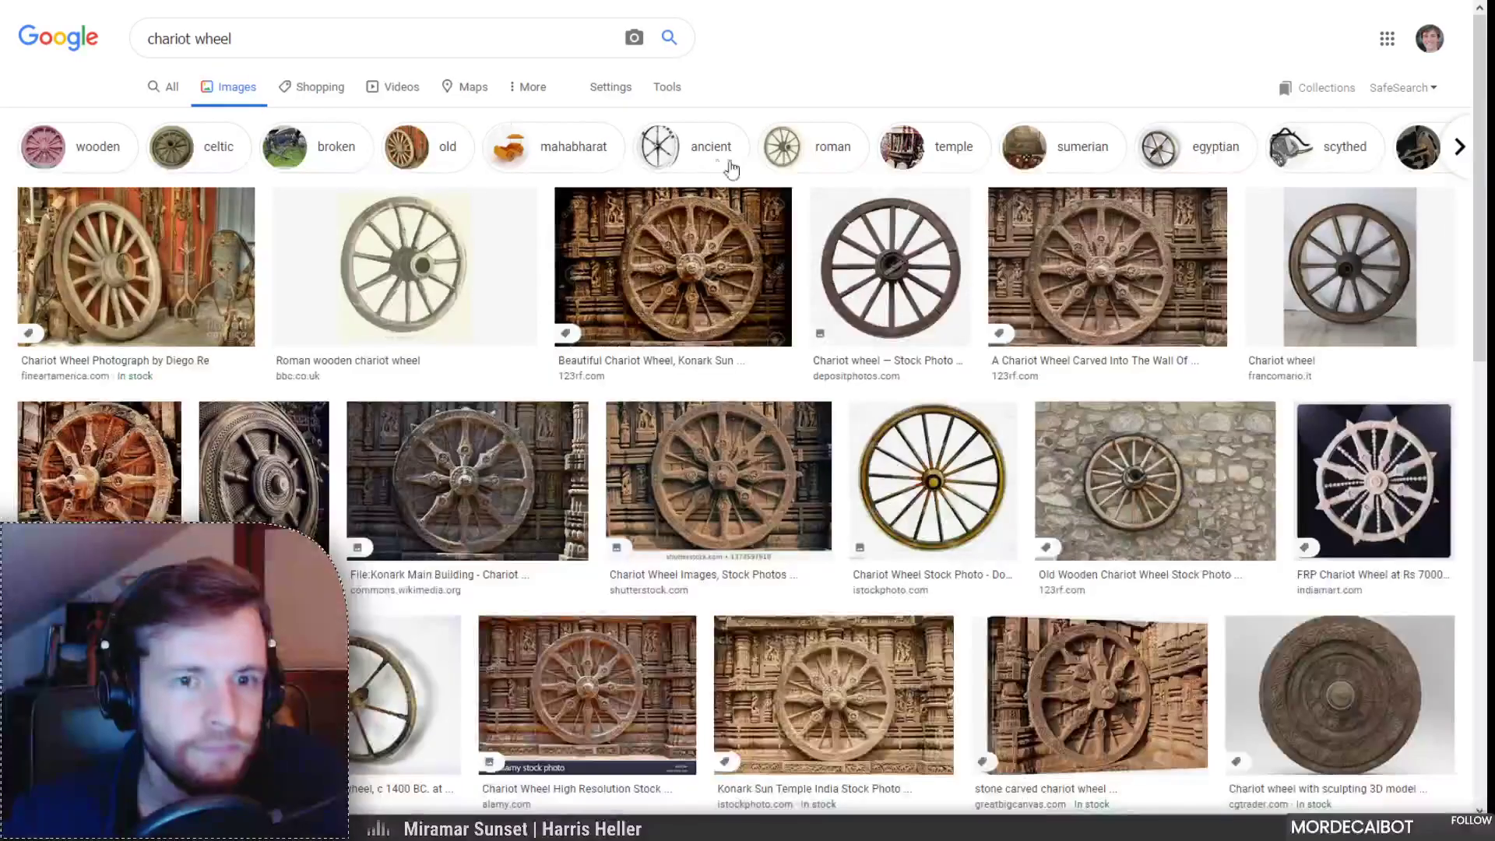
pyautogui.click(682, 95)
pyautogui.click(397, 118)
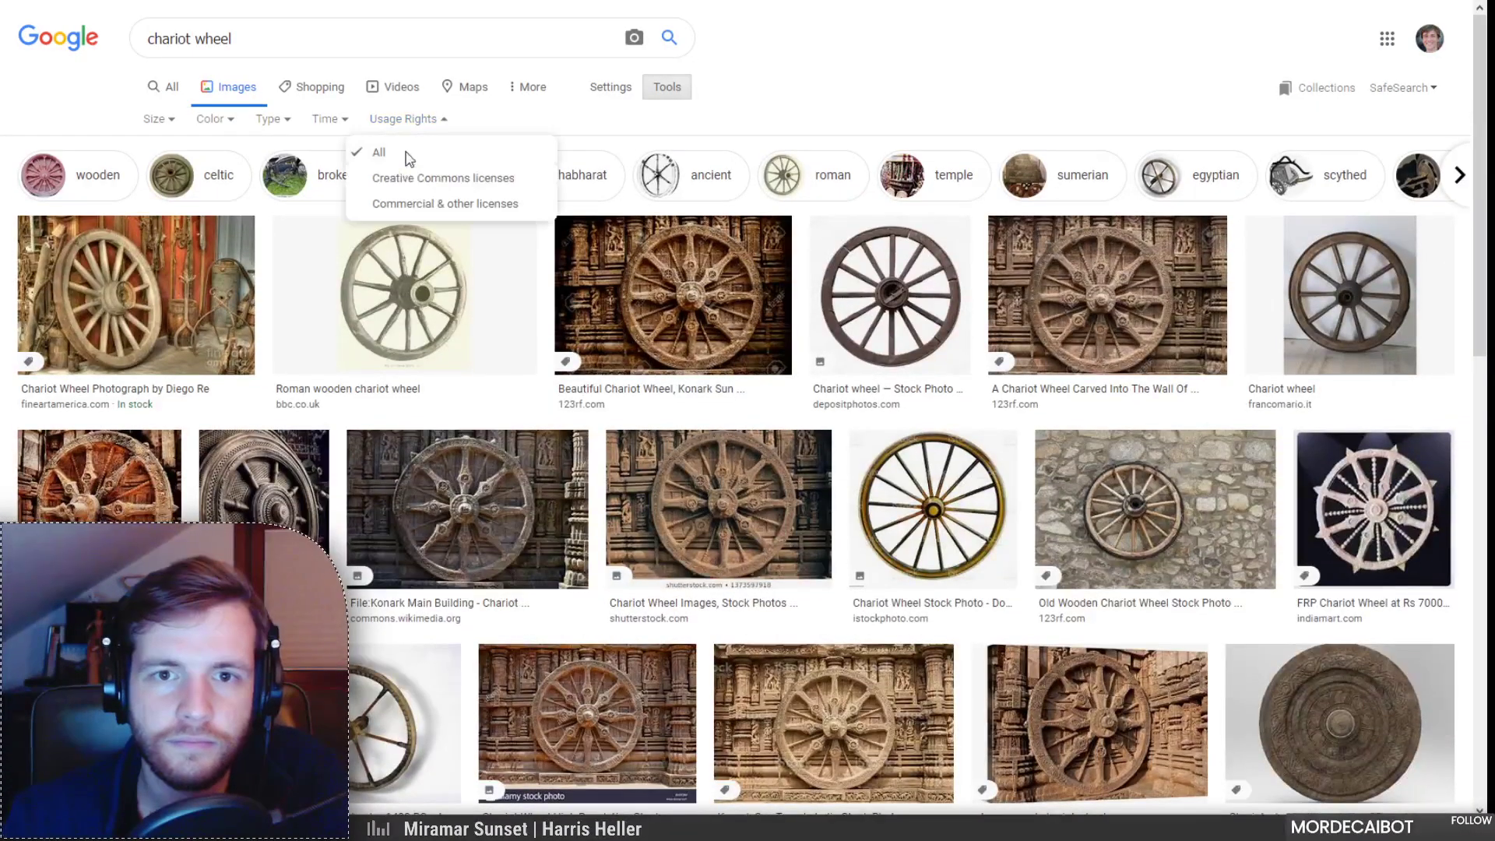
pyautogui.click(405, 179)
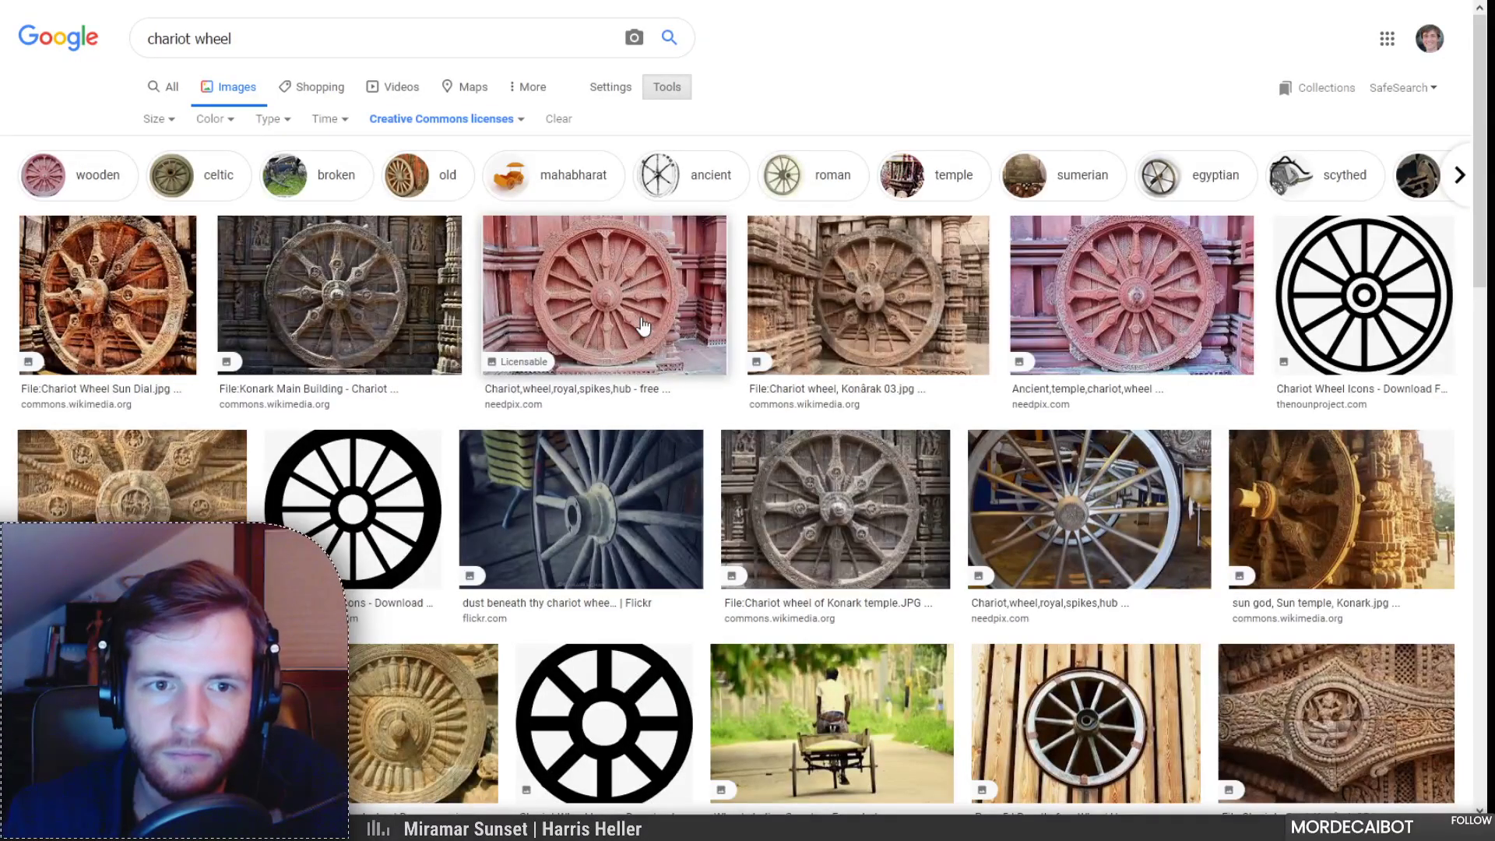
# Step: Preview the Wikimedia Commons pictures of the Konark Main Building wheel, the sun god's chariot wheel and the sun temple wheel close-up
pyautogui.click(418, 324)
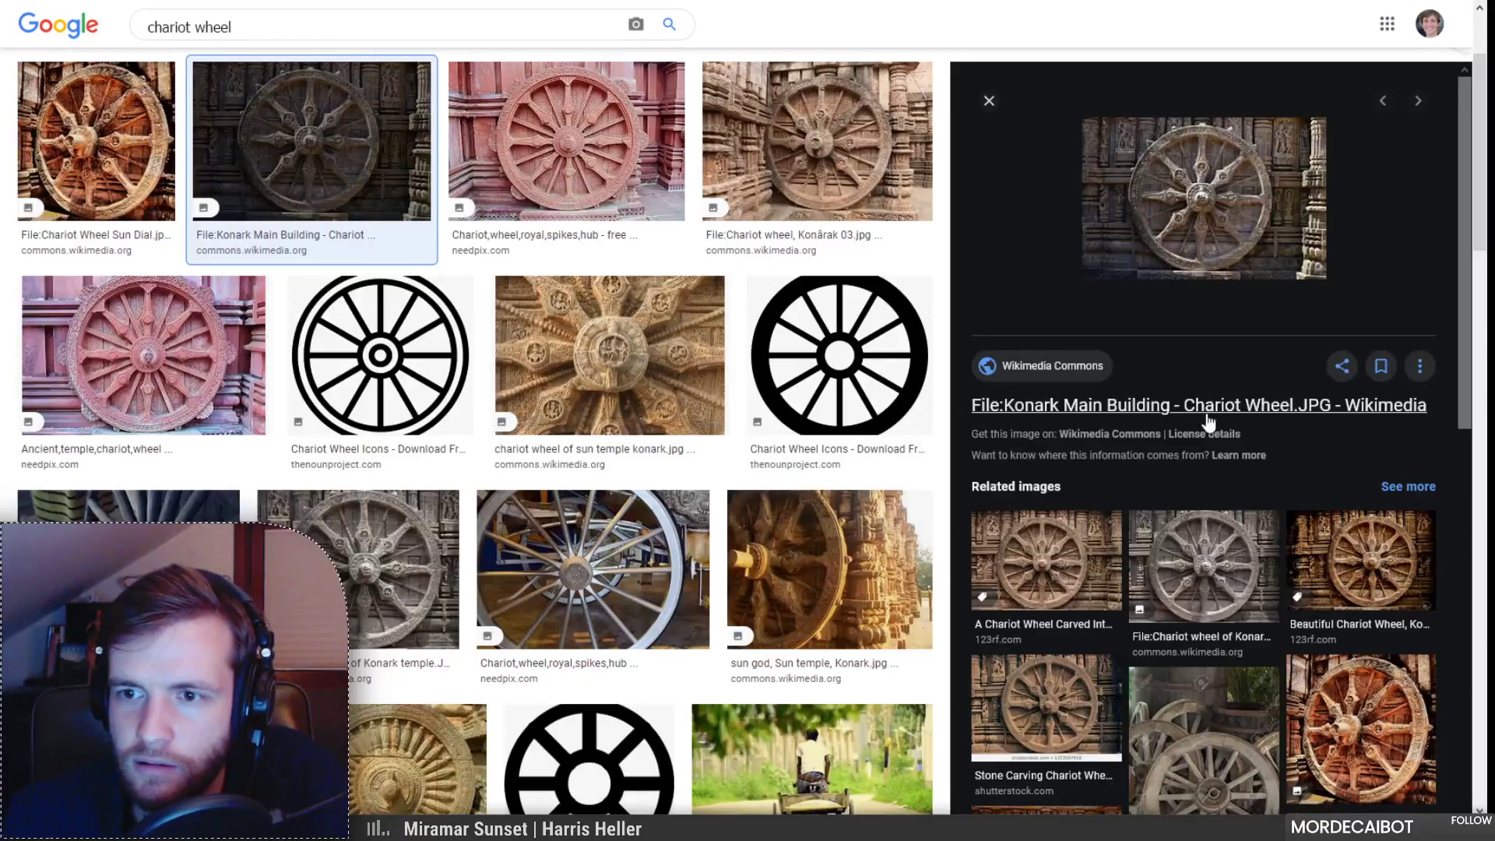
pyautogui.click(880, 580)
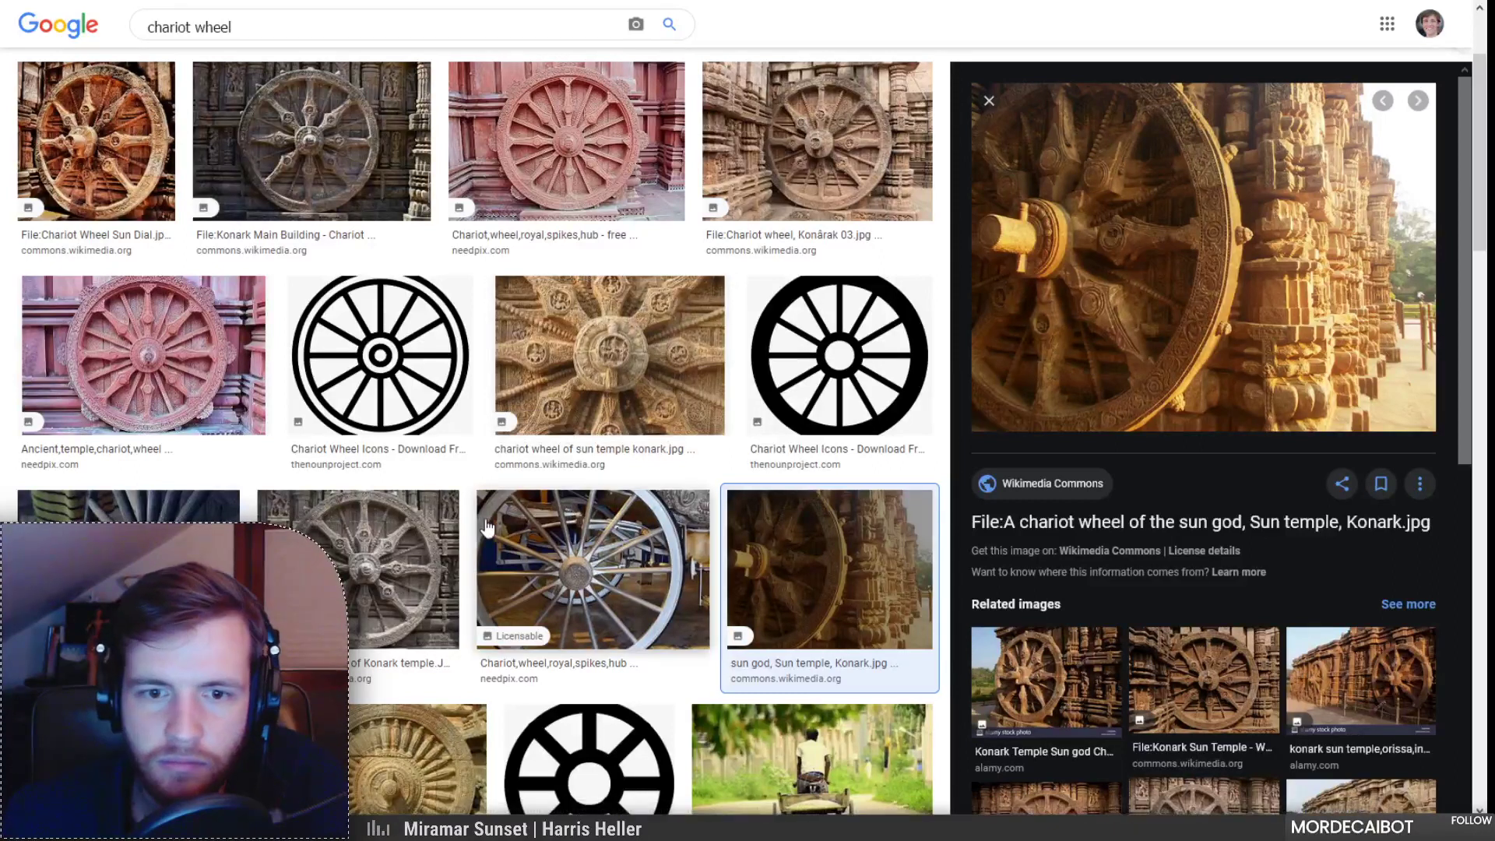
pyautogui.scroll(-1, 373, 566)
pyautogui.scroll(3, 779, 311)
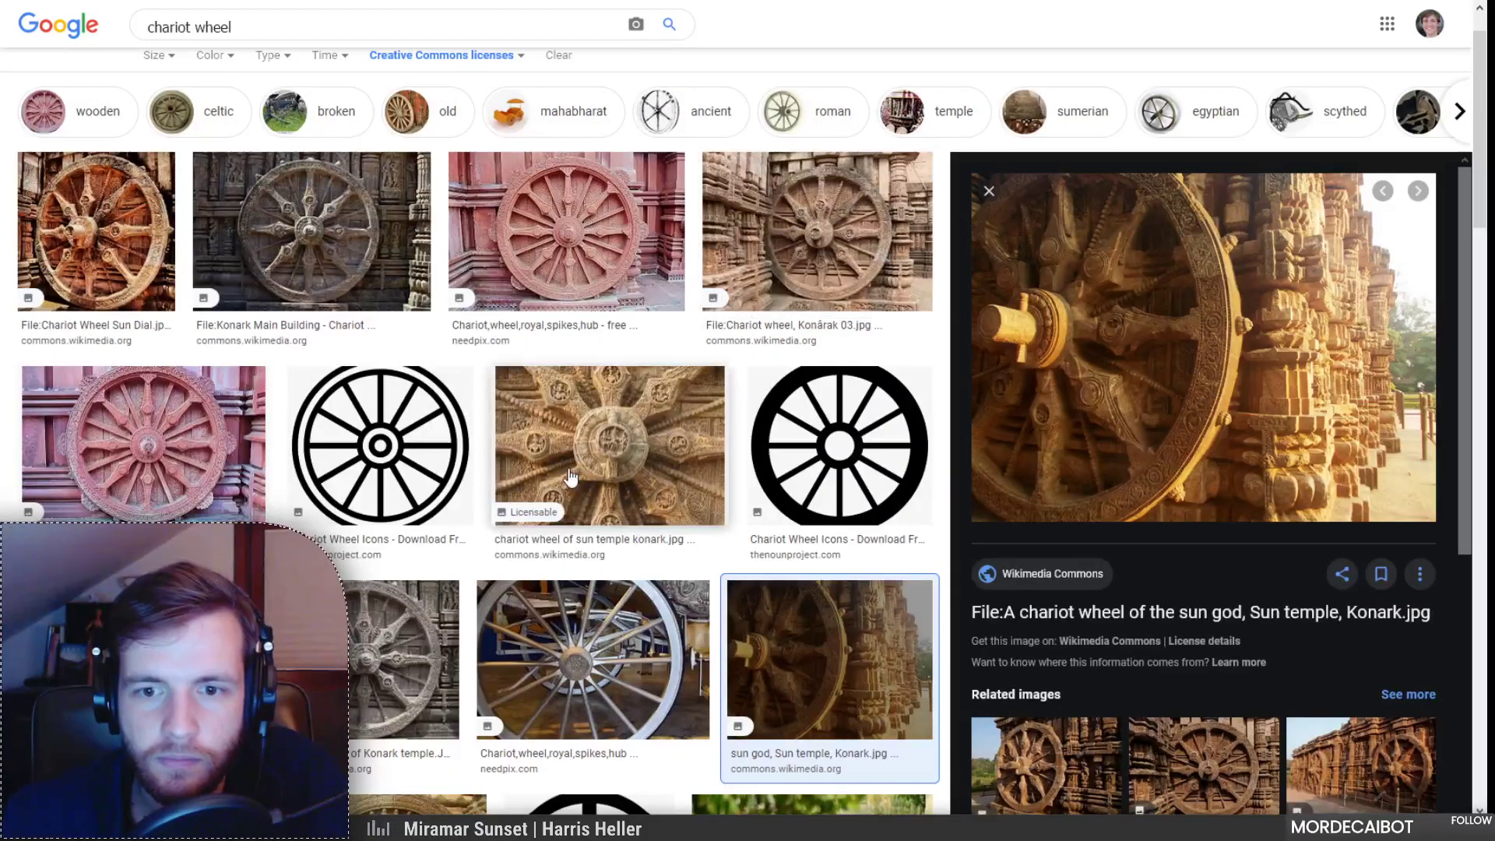
pyautogui.click(570, 477)
# Step: Browse the further chariot wheel images, previewing the sepia chariot from Needpix and the stagecoach wheel against a stone wall from Pixabay
pyautogui.scroll(-4, 555, 479)
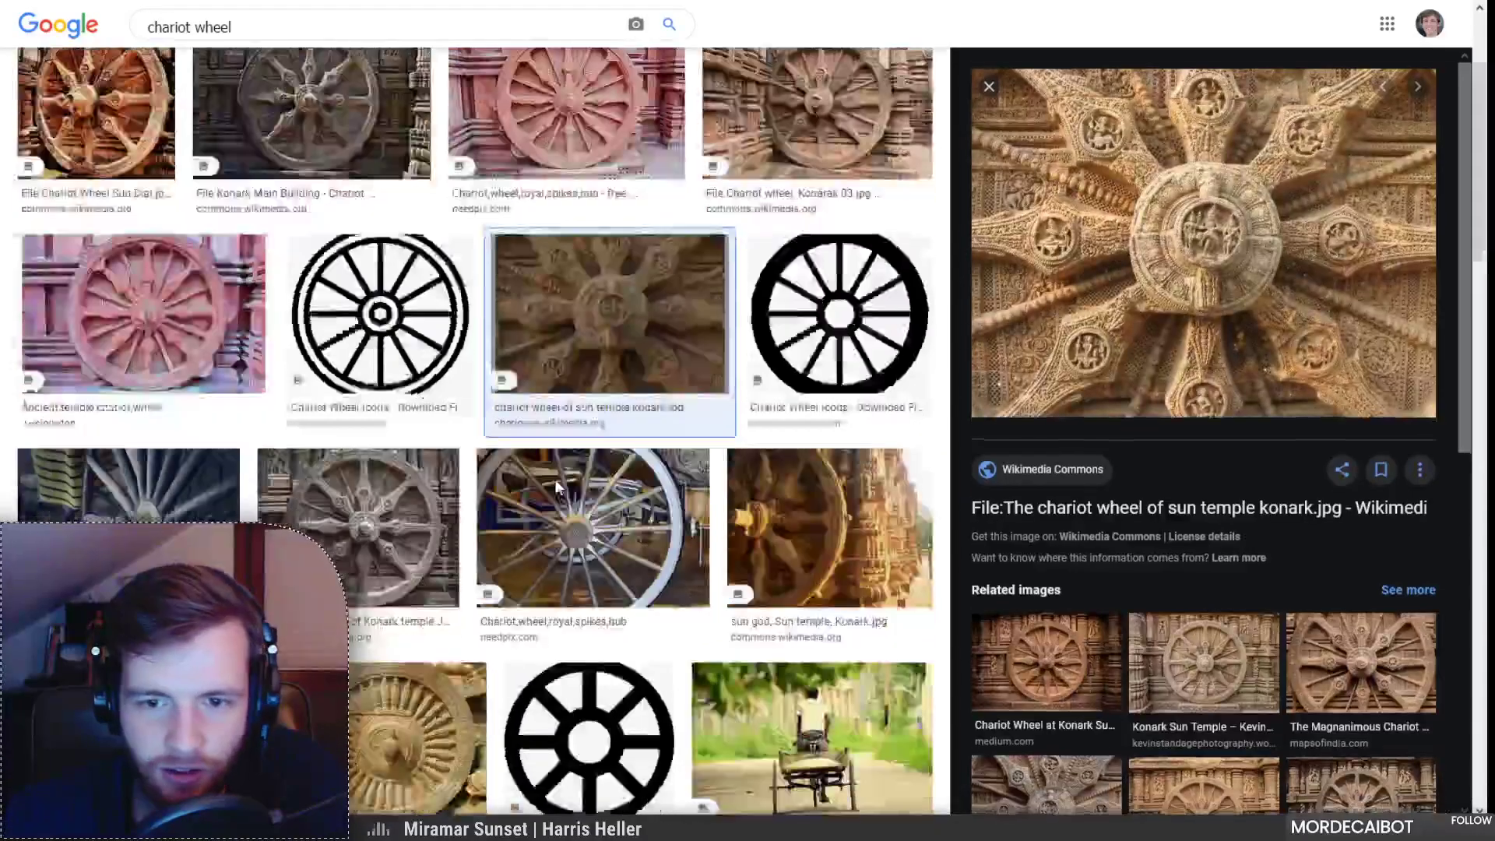
pyautogui.scroll(-2, 554, 487)
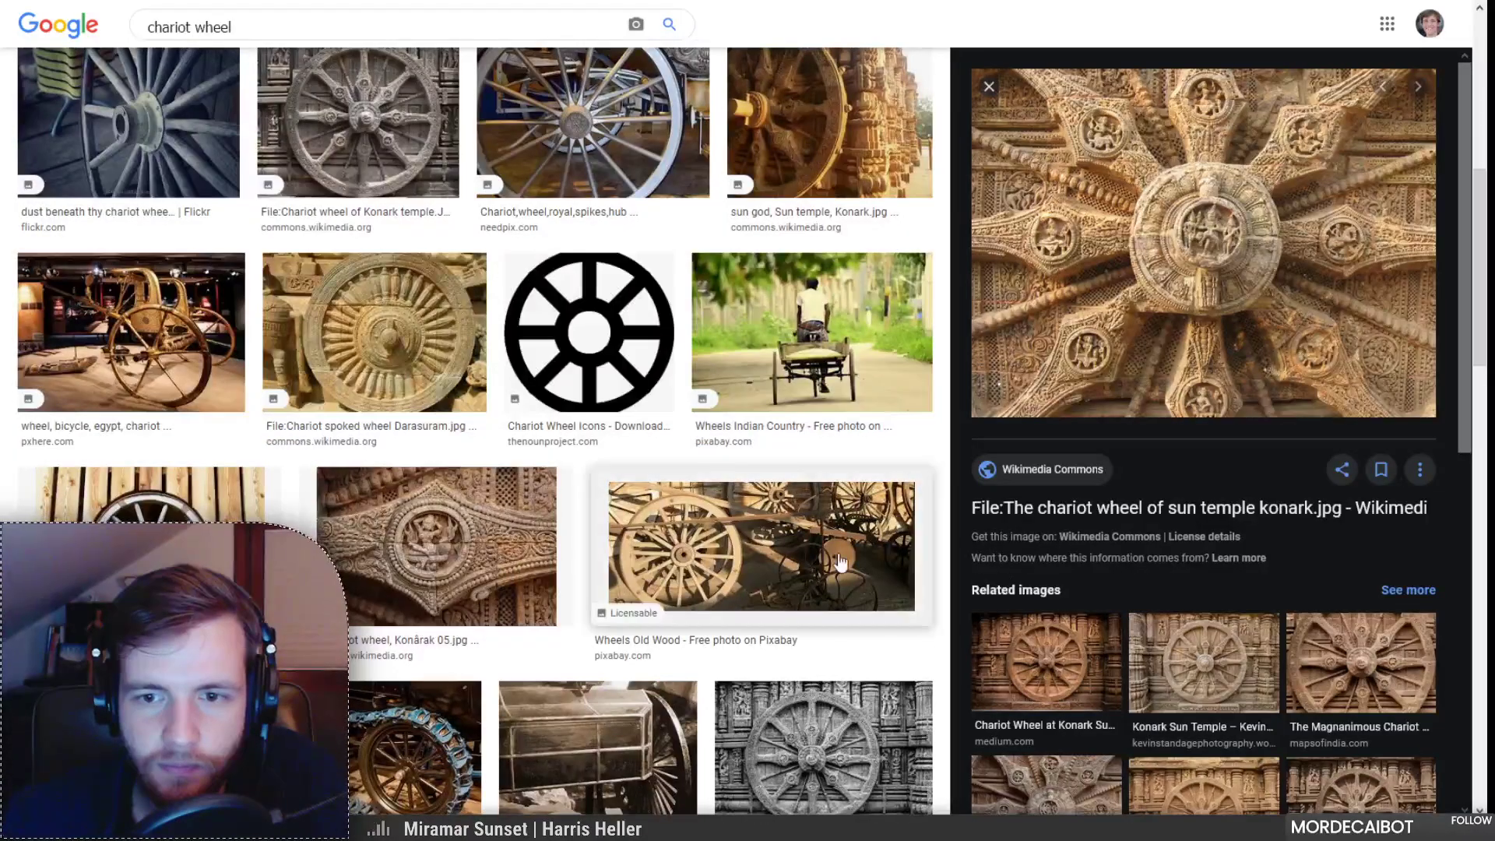
pyautogui.scroll(-1, 840, 562)
pyautogui.scroll(-1, 840, 563)
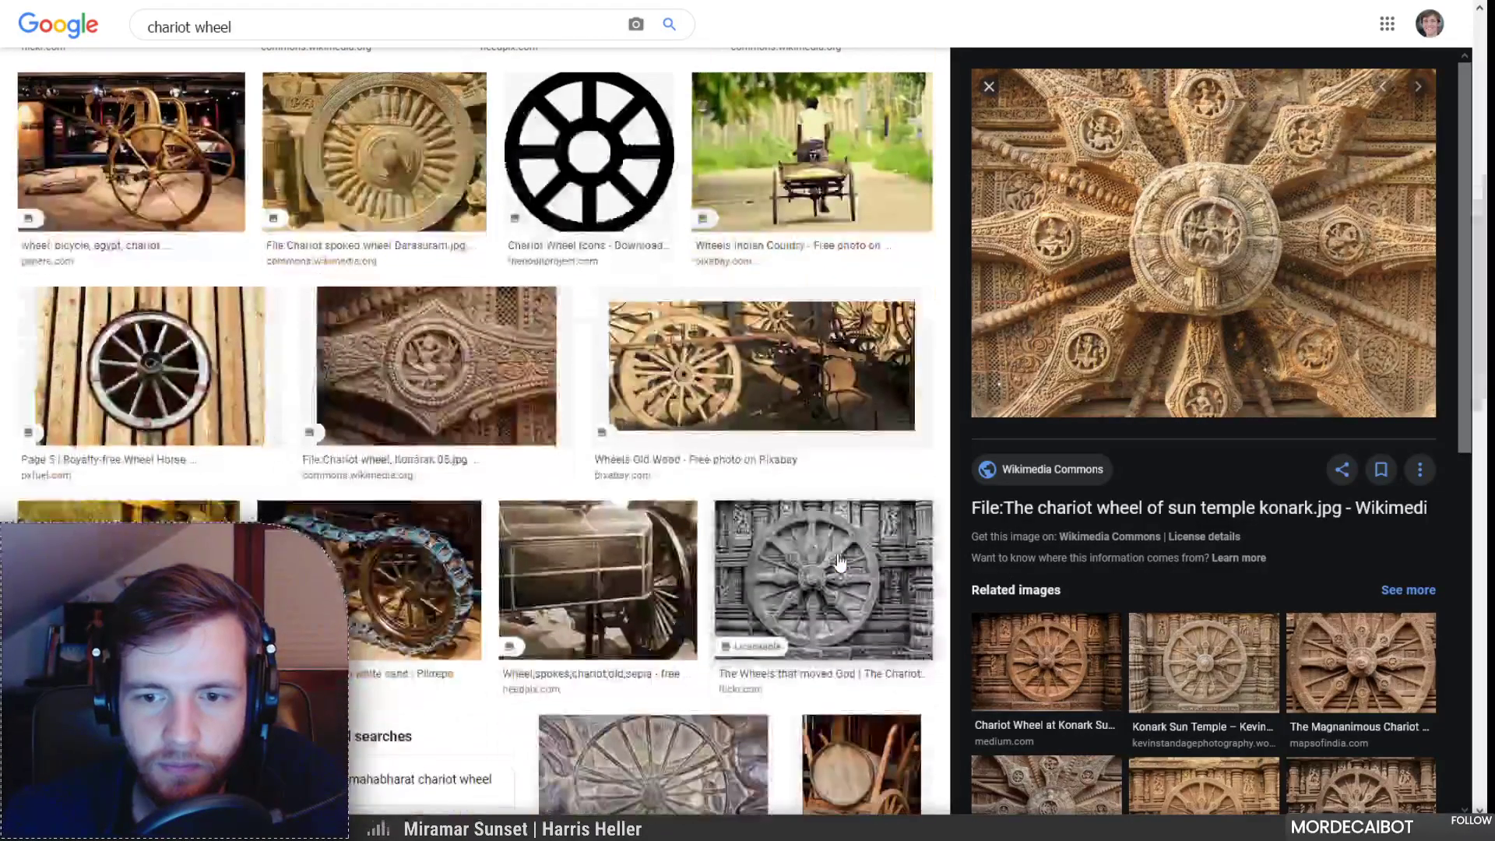
pyautogui.click(625, 602)
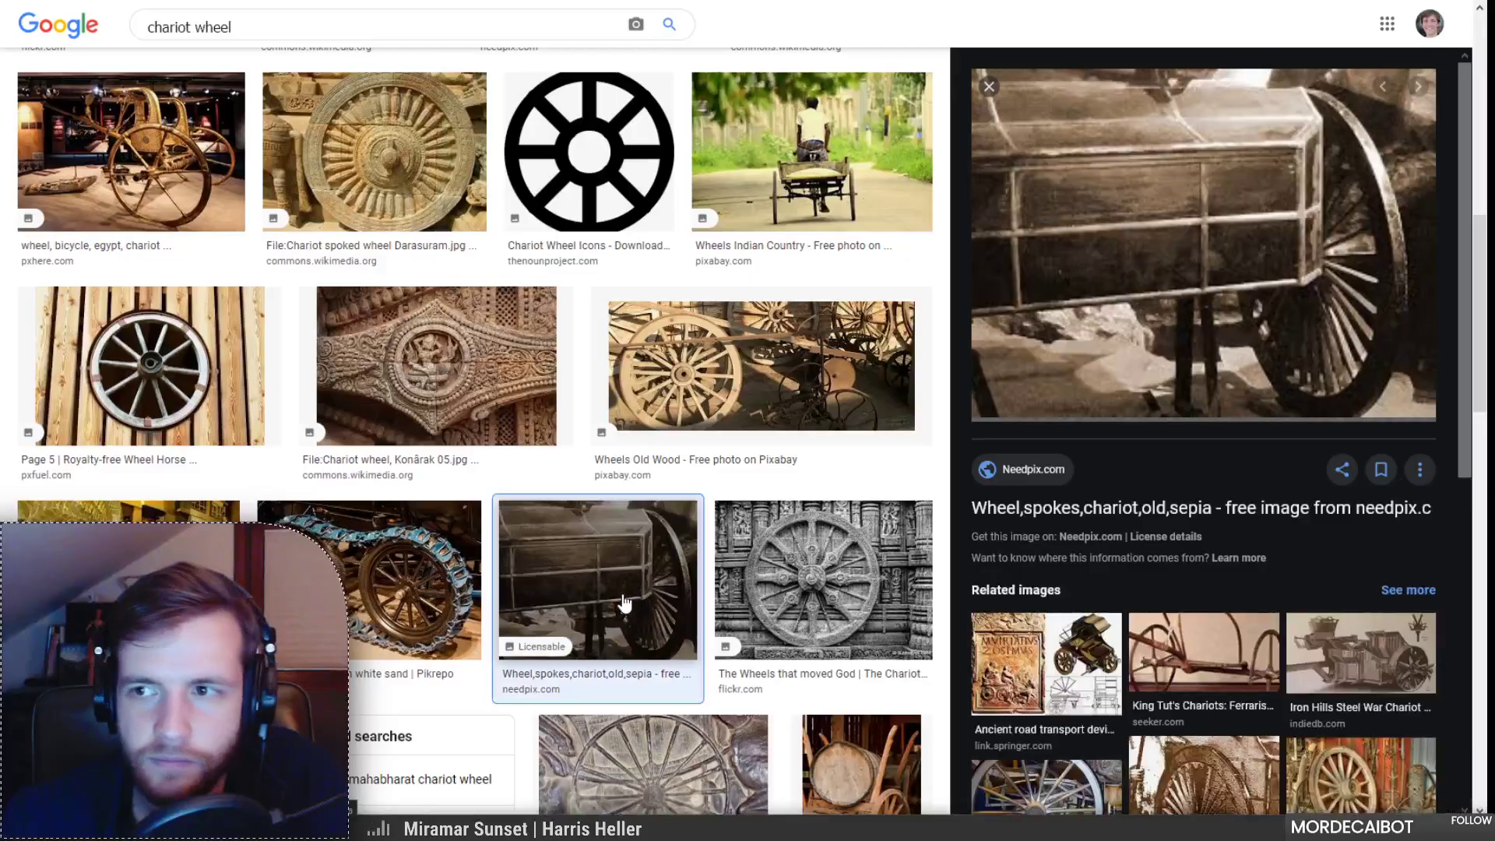
pyautogui.scroll(-3, 625, 602)
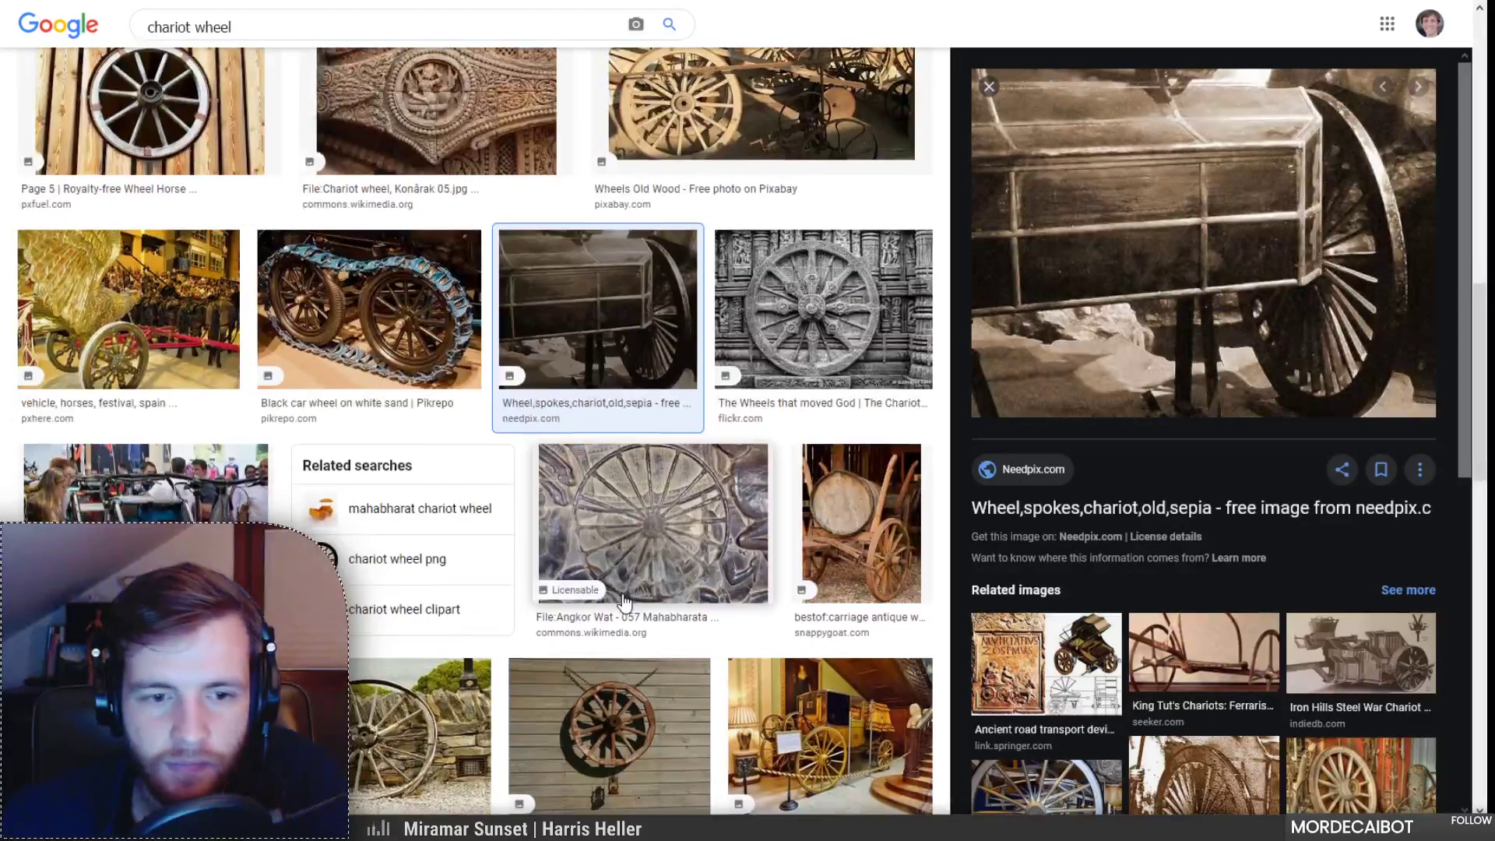
pyautogui.scroll(-1, 625, 602)
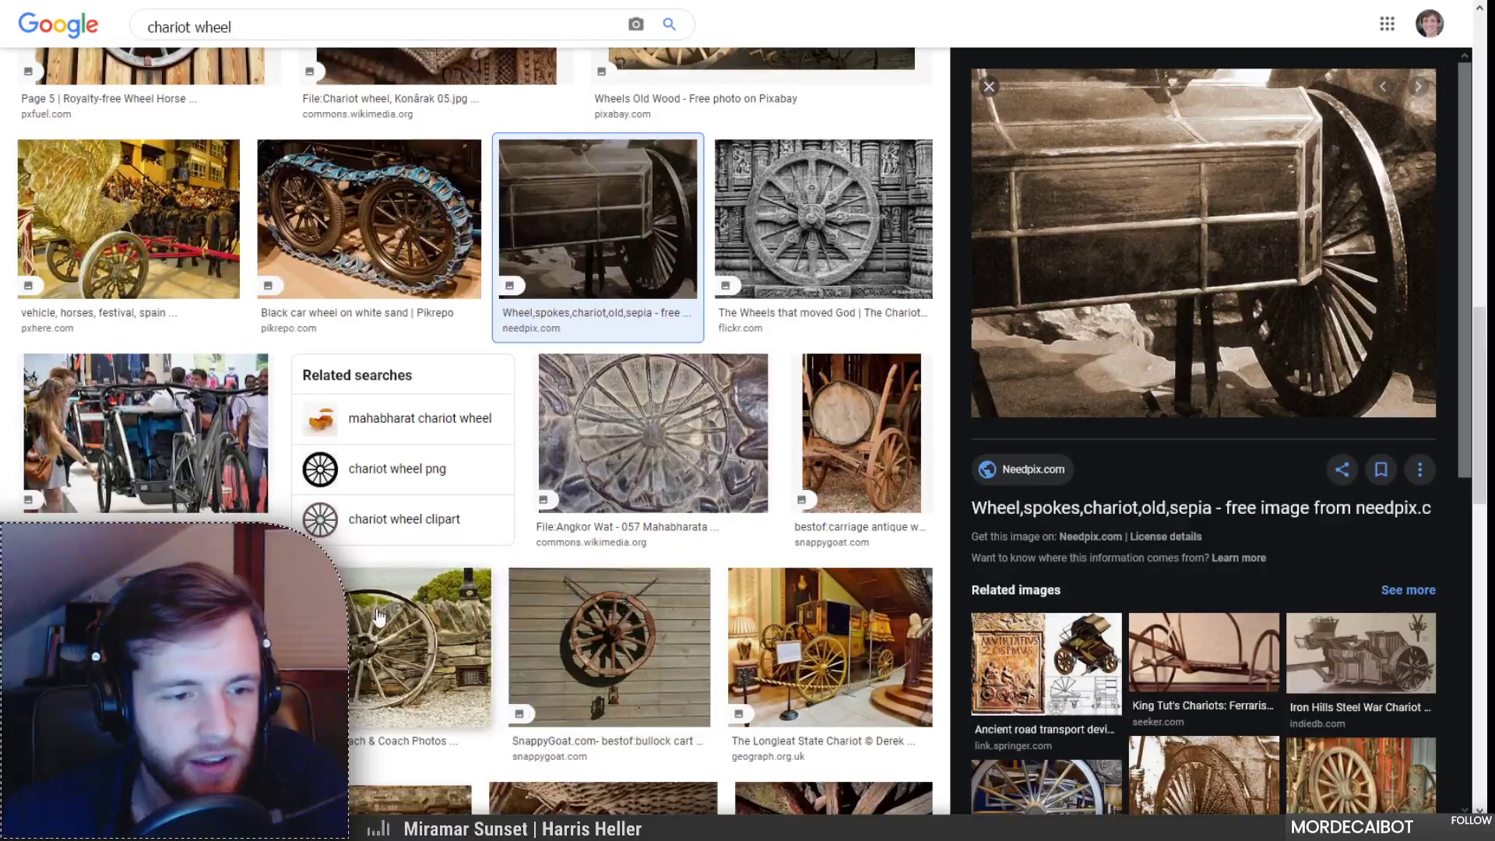
pyautogui.click(374, 627)
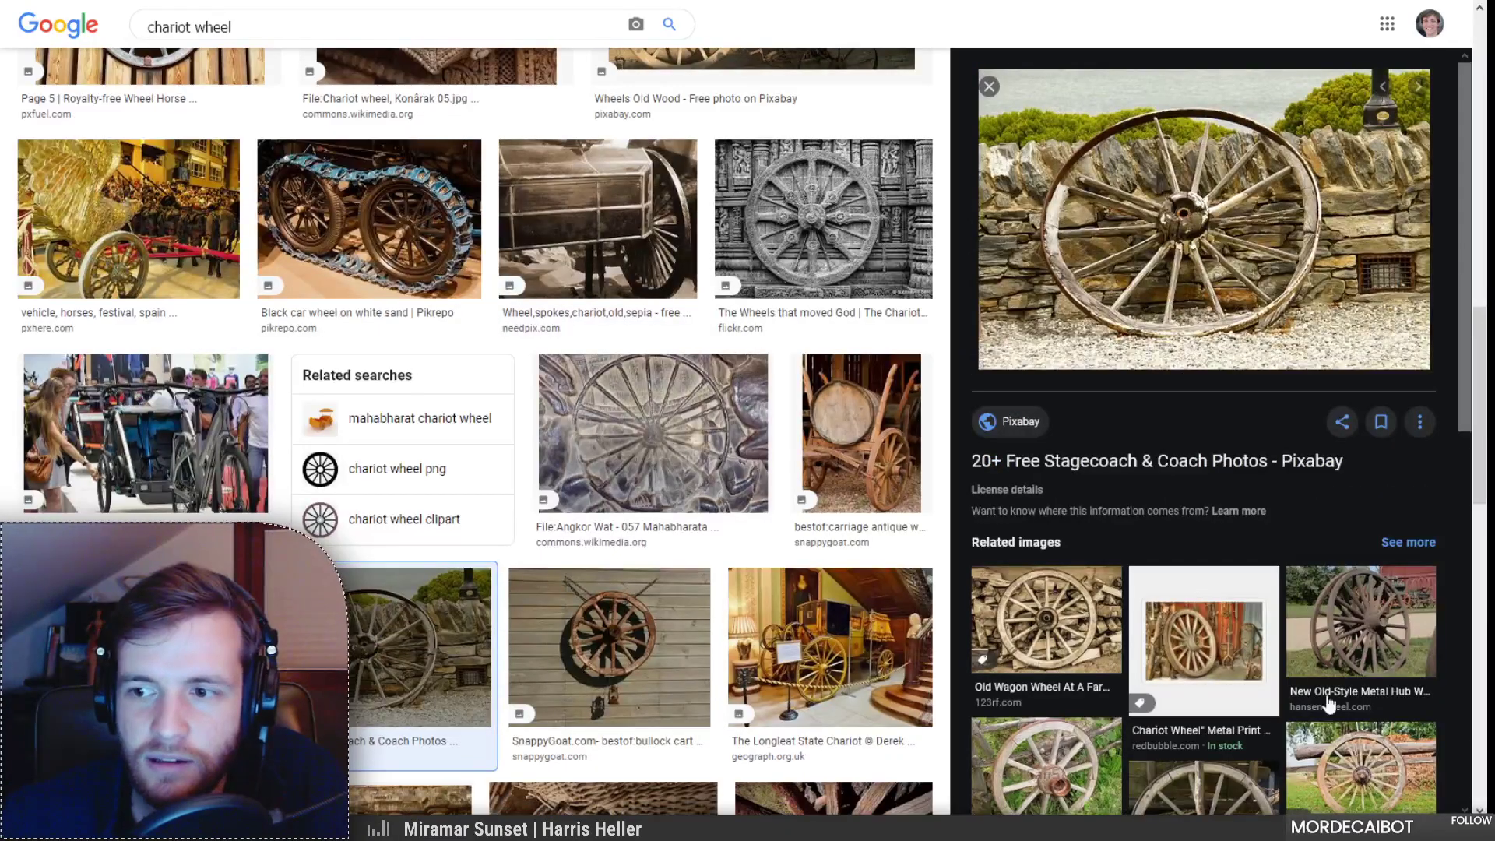
pyautogui.scroll(-4, 489, 537)
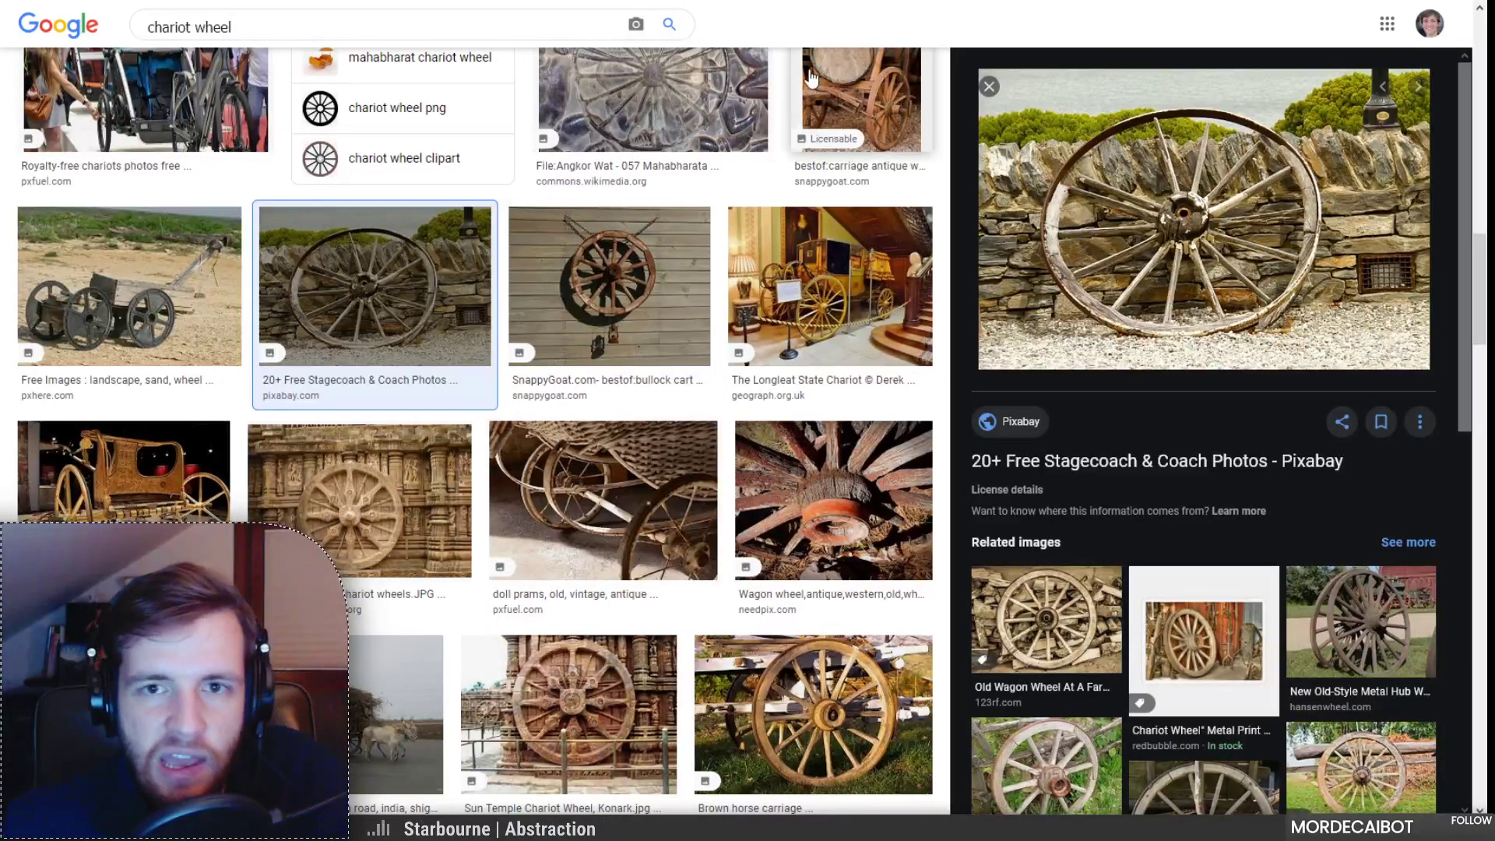
pyautogui.scroll(5, 682, 397)
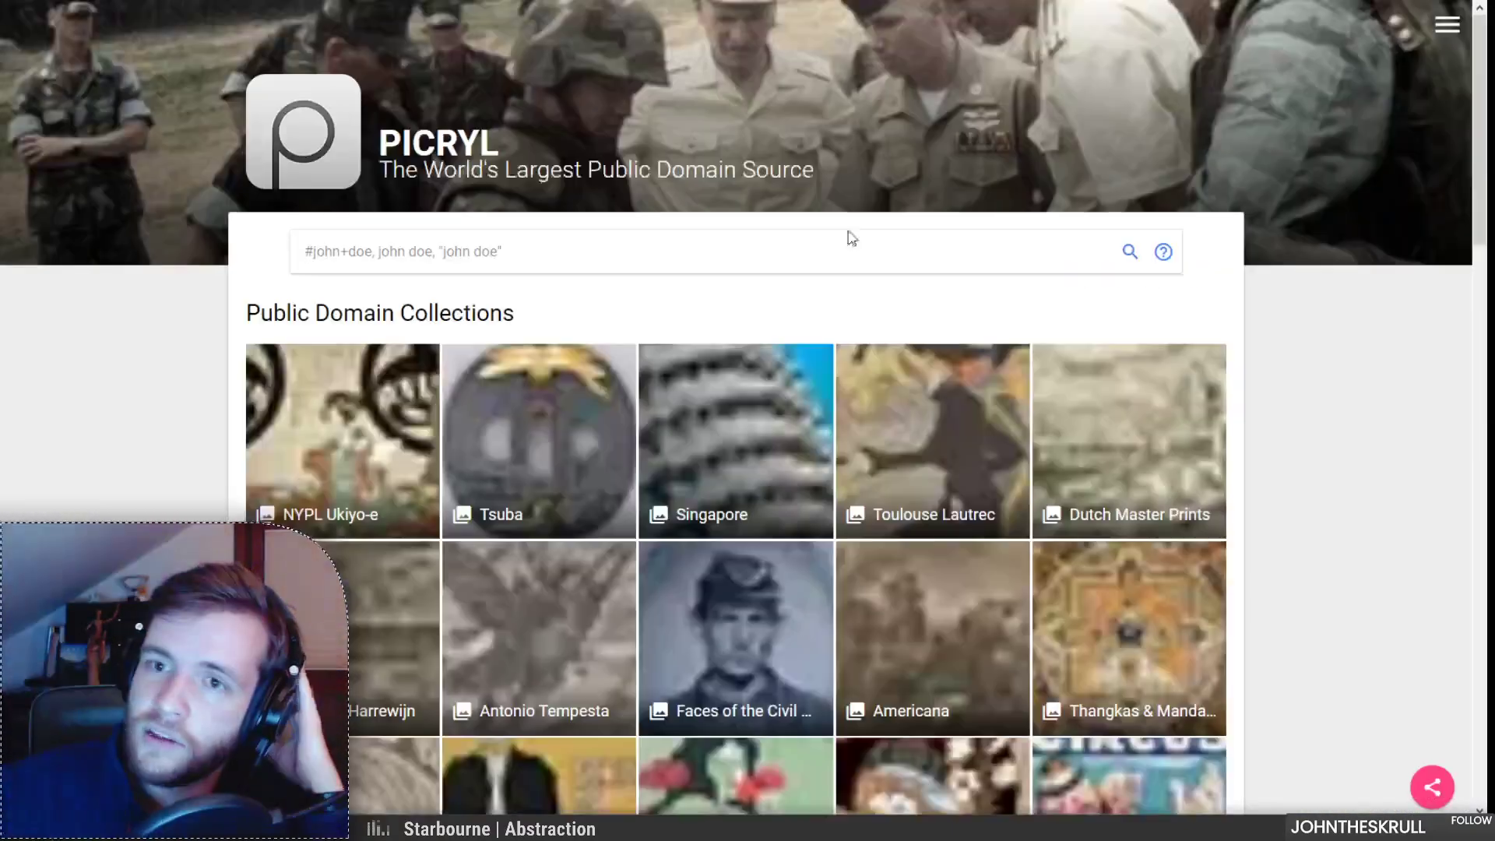
# Step: Search the PICRYL public domain site for the tag "#chariot+wheel"
pyautogui.click(636, 254)
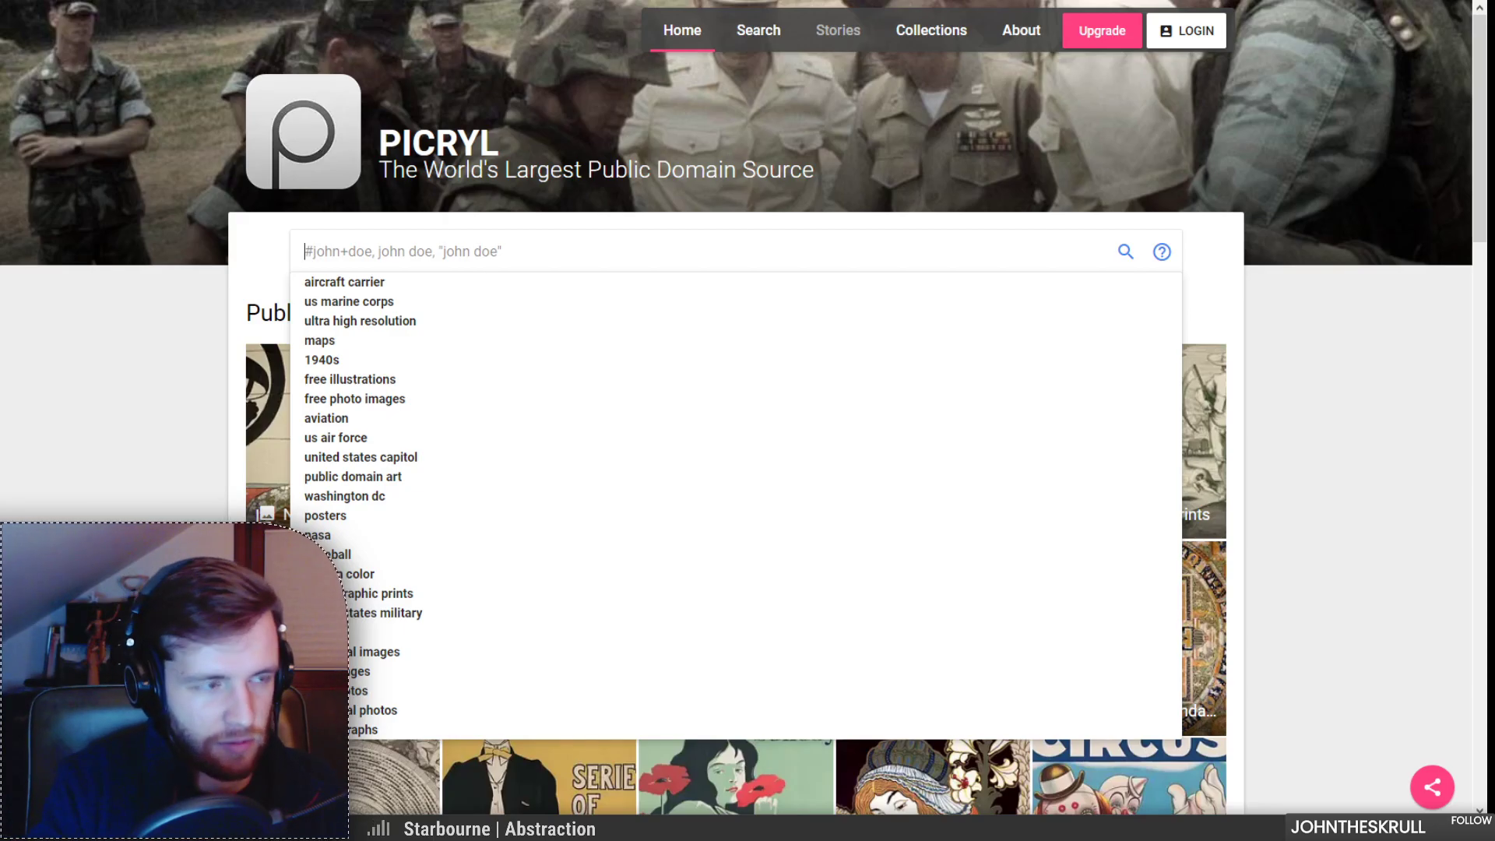
pyautogui.write('cha')
pyautogui.write('r')
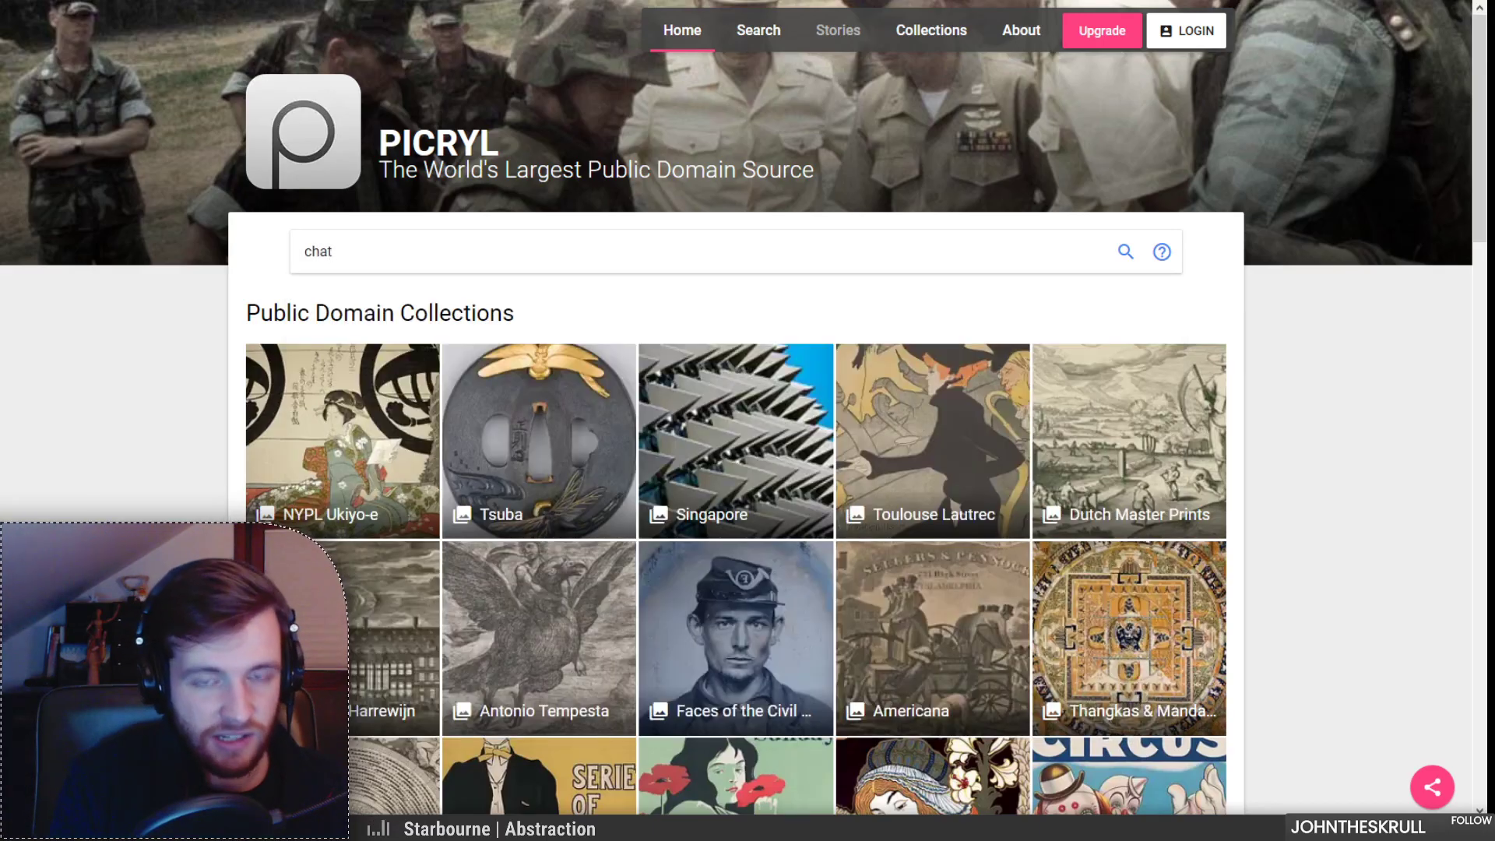
pyautogui.write('iot')
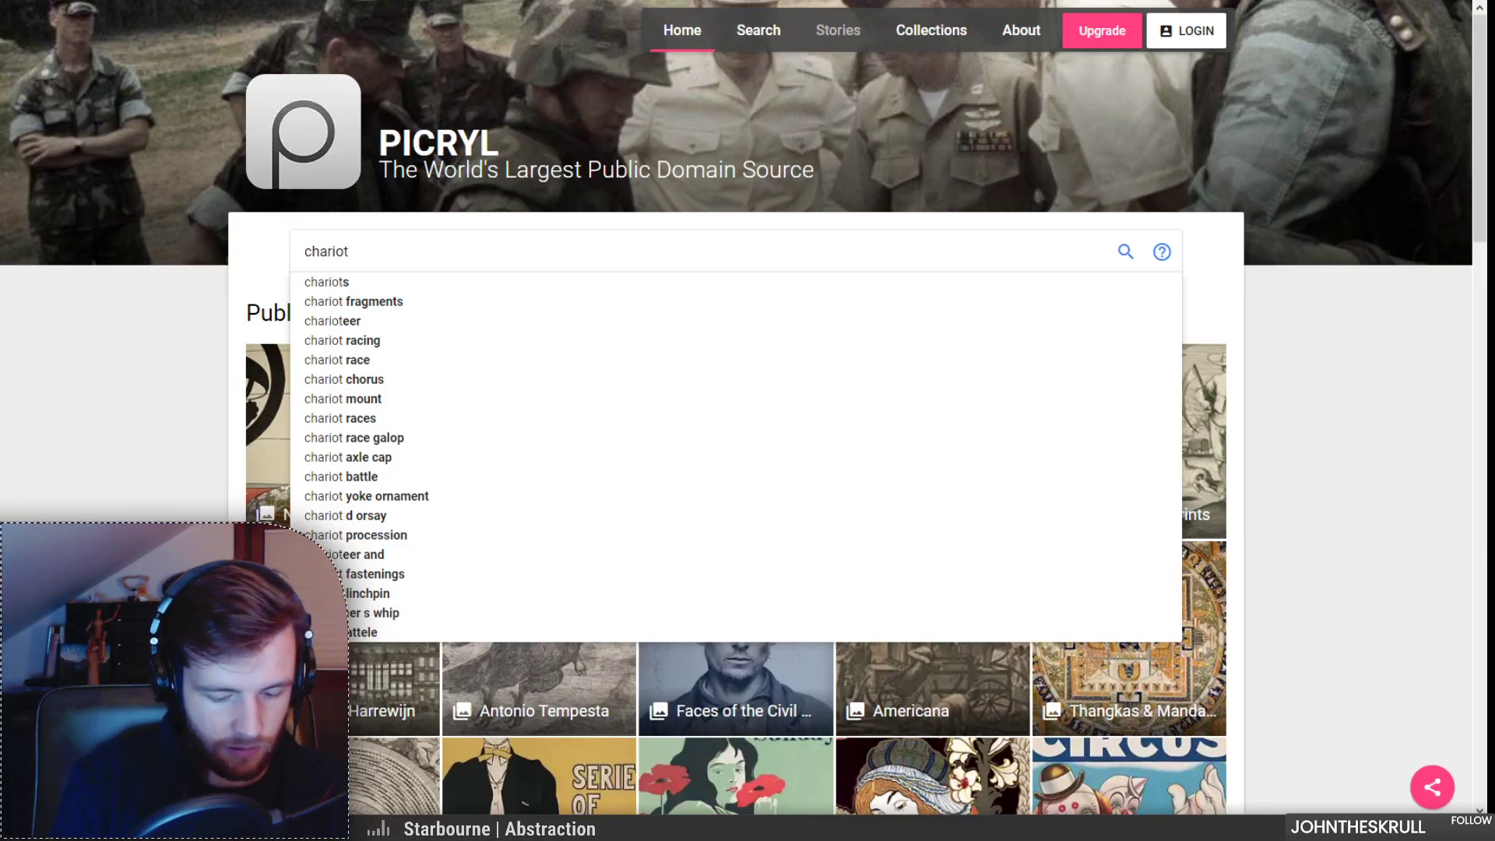
pyautogui.write('-')
pyautogui.press('BackSpace')
pyautogui.write('#')
pyautogui.press('End')
pyautogui.write('+')
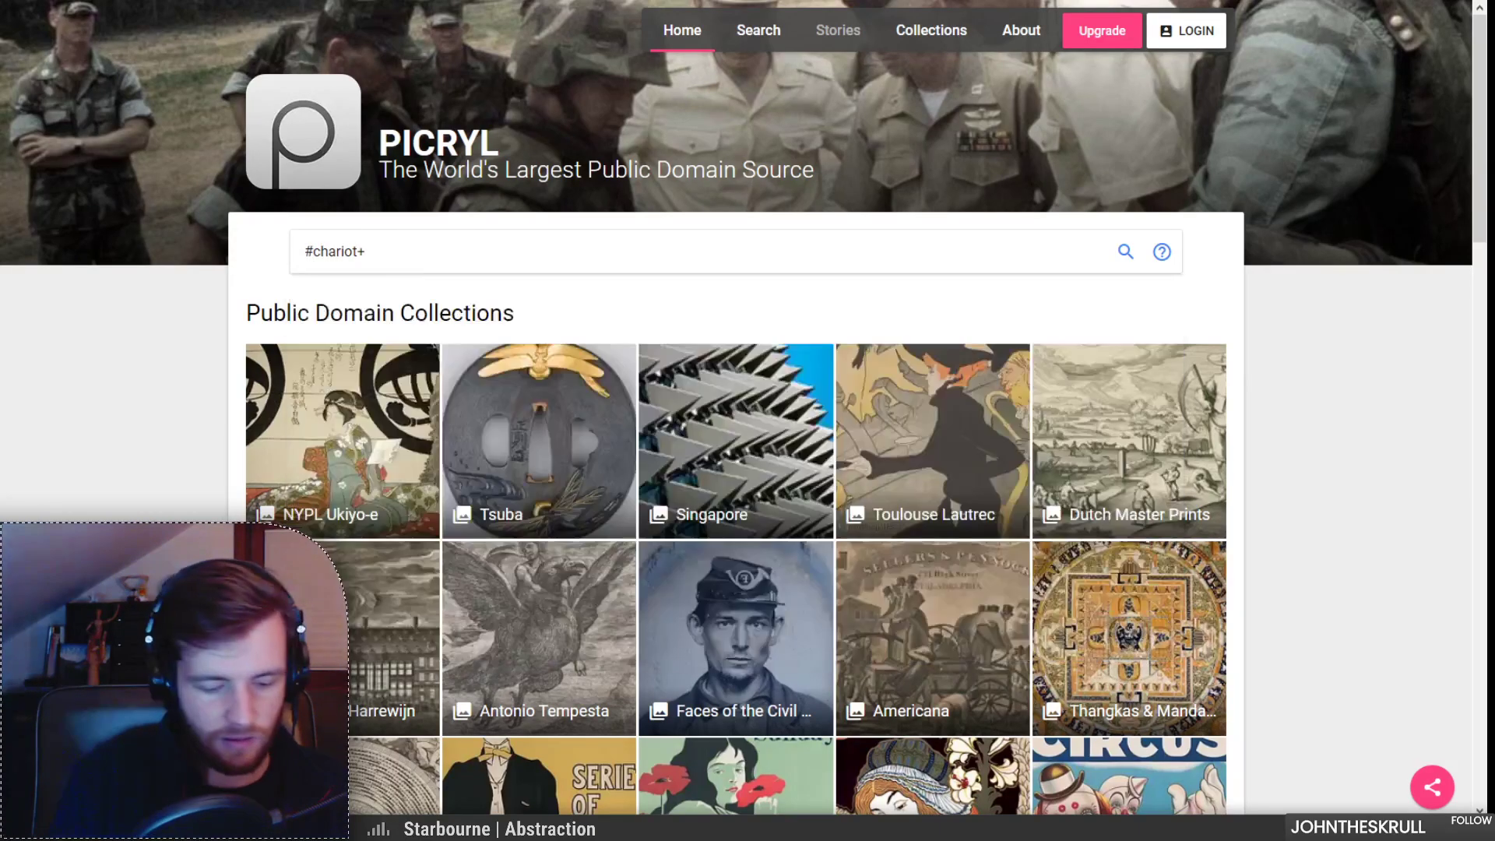
pyautogui.write('wheel')
pyautogui.press('Return')
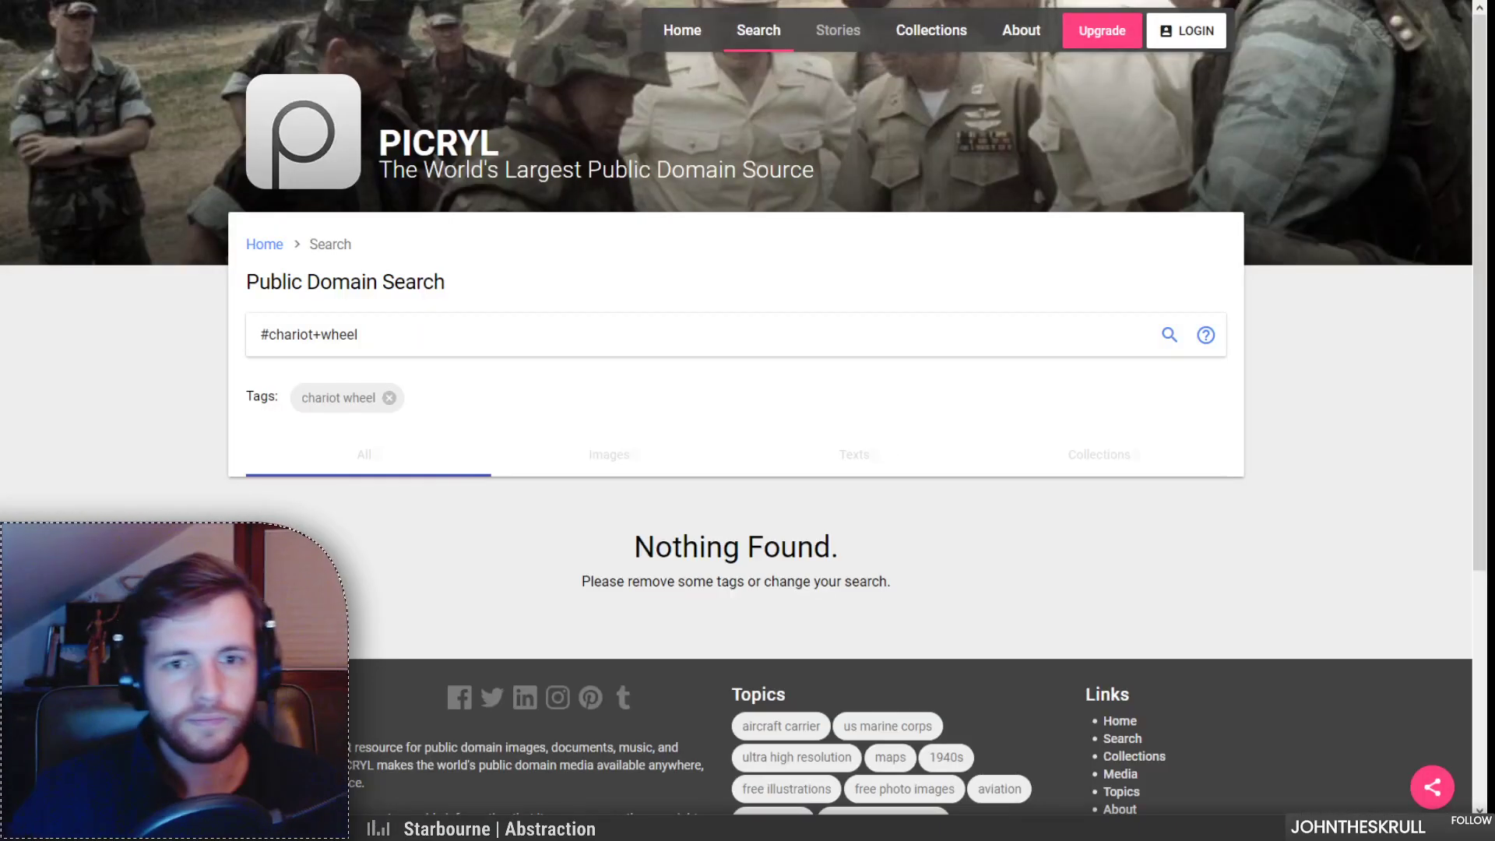
# Step: Change the PICRYL search to the suggested plural tag "#chariot+wheels"
pyautogui.doubleClick(336, 335)
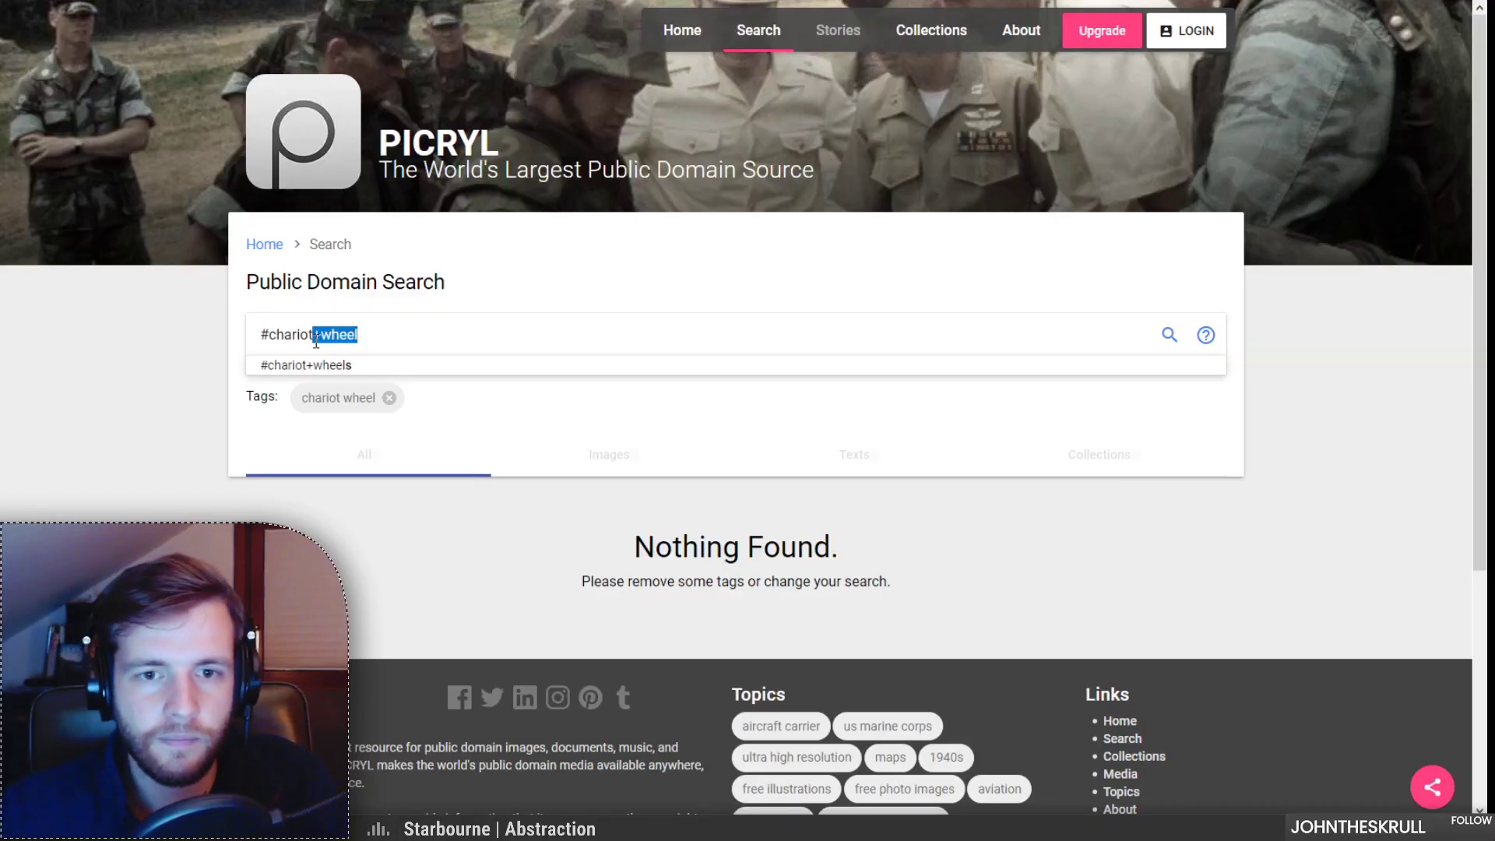
pyautogui.click(387, 336)
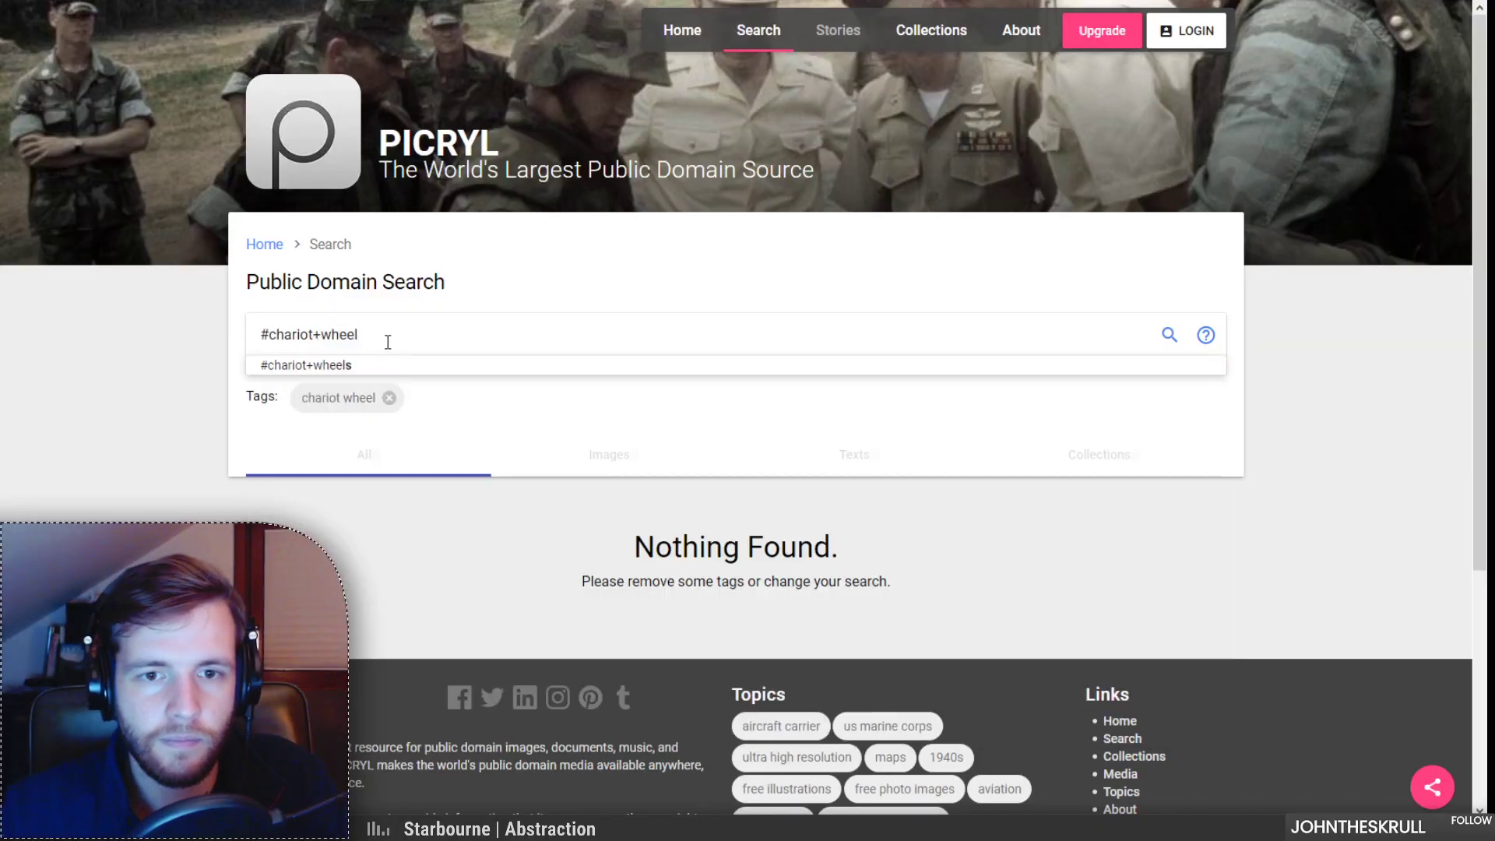
pyautogui.click(331, 368)
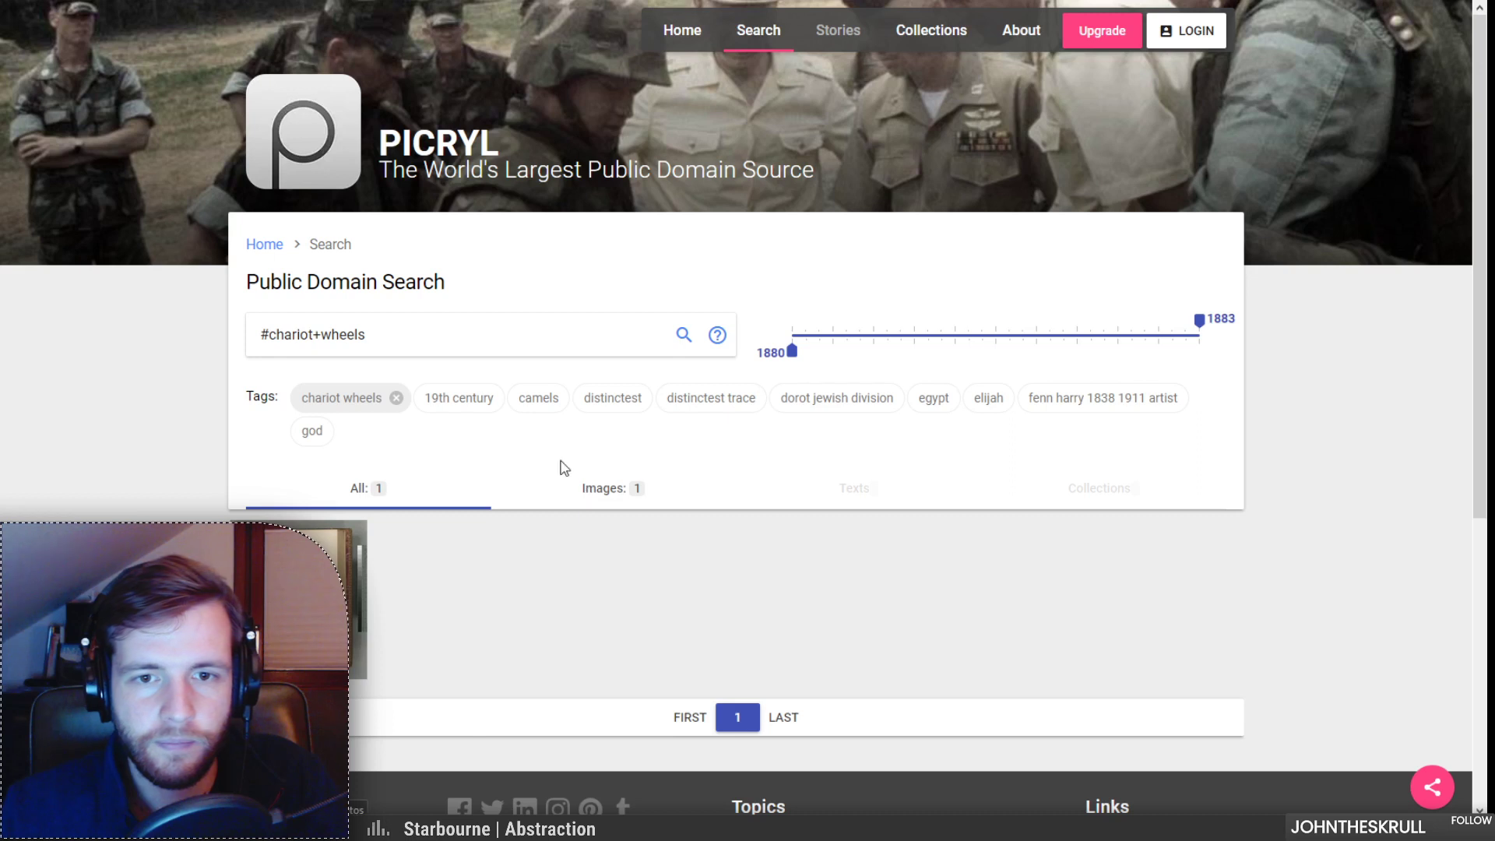
# Step: Shorten the search to the plain word "wheel" and limit the results to images
pyautogui.click(320, 337)
pyautogui.moveTo(322, 335); pyautogui.dragTo(243, 337)
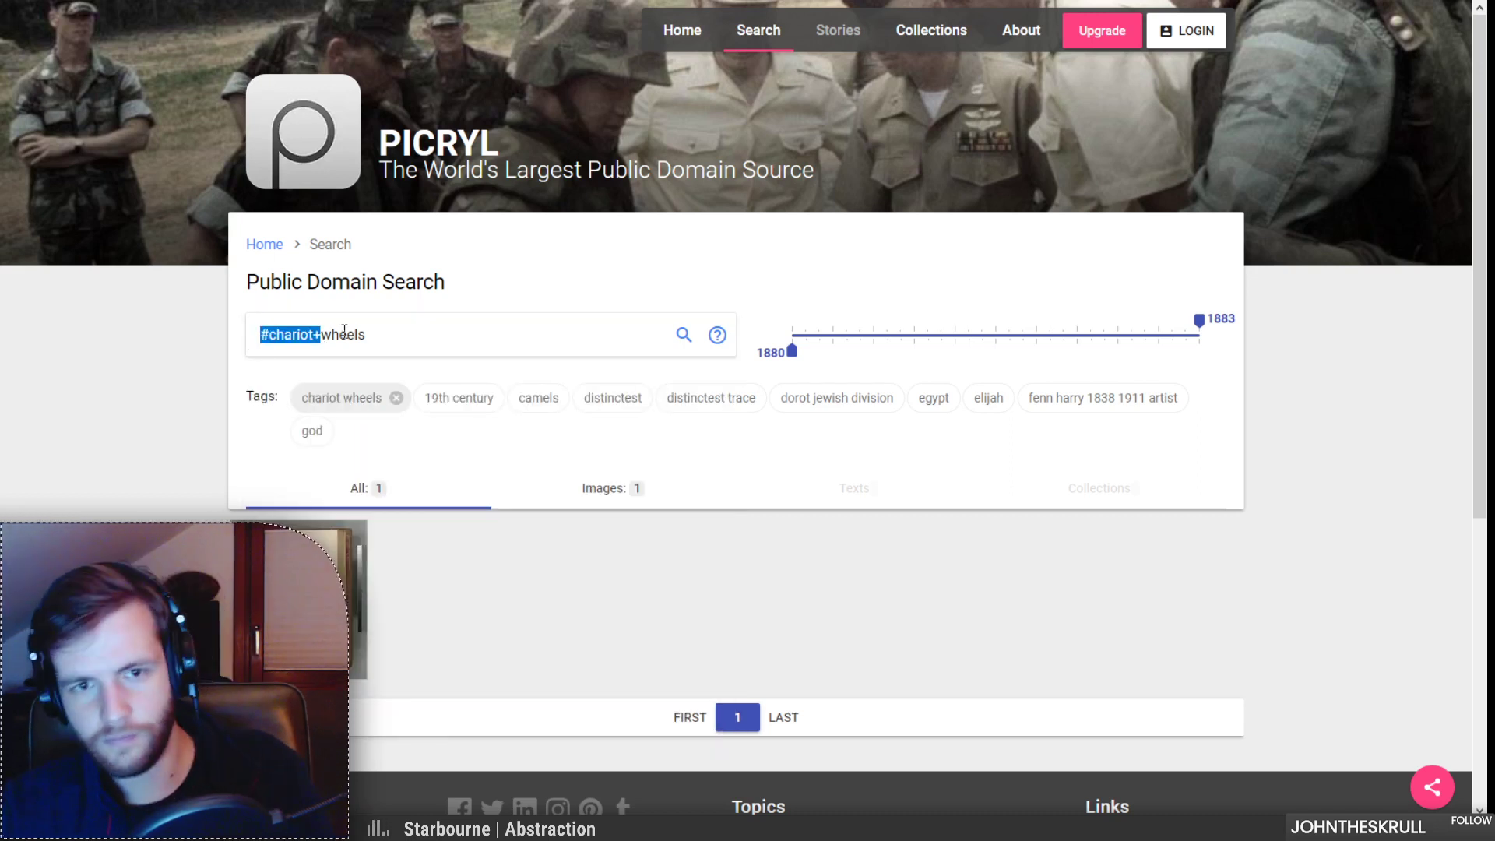
pyautogui.press('BackSpace')
pyautogui.click(370, 334)
pyautogui.press('BackSpace')
pyautogui.press('Return')
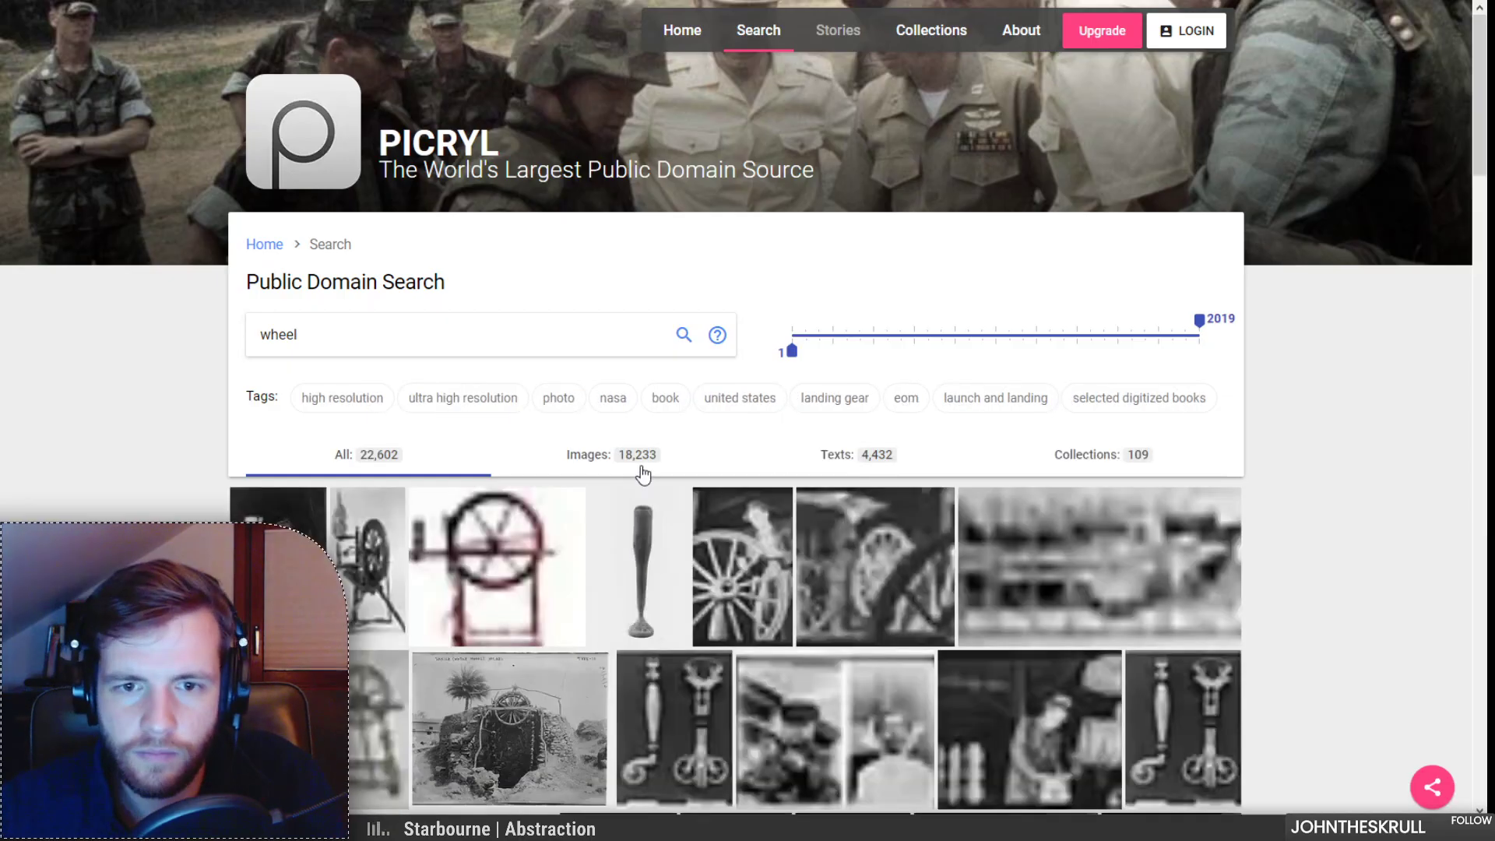
pyautogui.click(641, 470)
# Step: Look through the first page of wheel images for a usable old spoked wheel
pyautogui.scroll(-1, 224, 518)
pyautogui.scroll(-8, 223, 518)
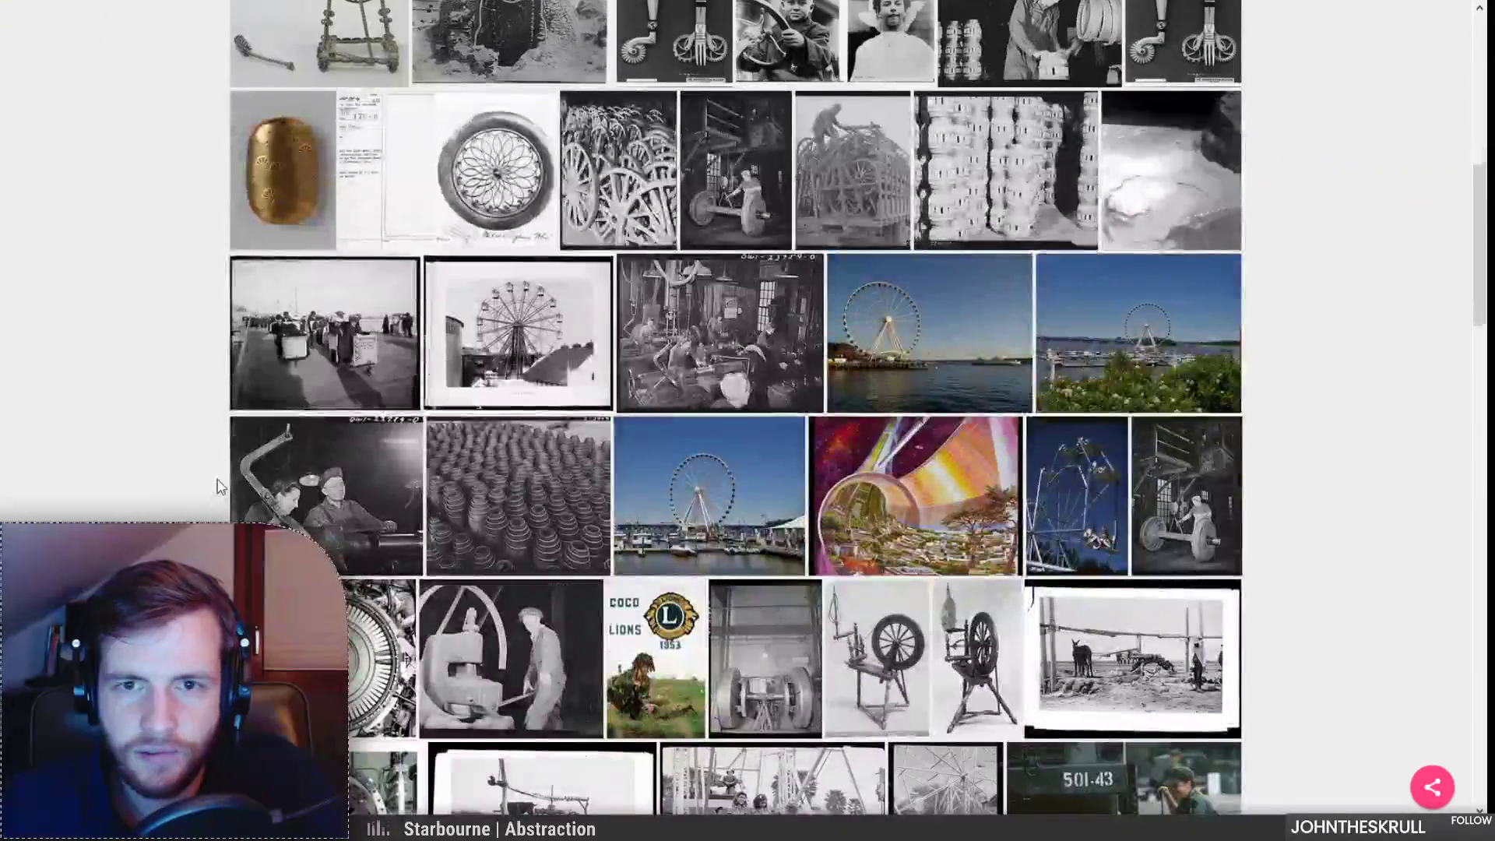
pyautogui.scroll(1, 220, 487)
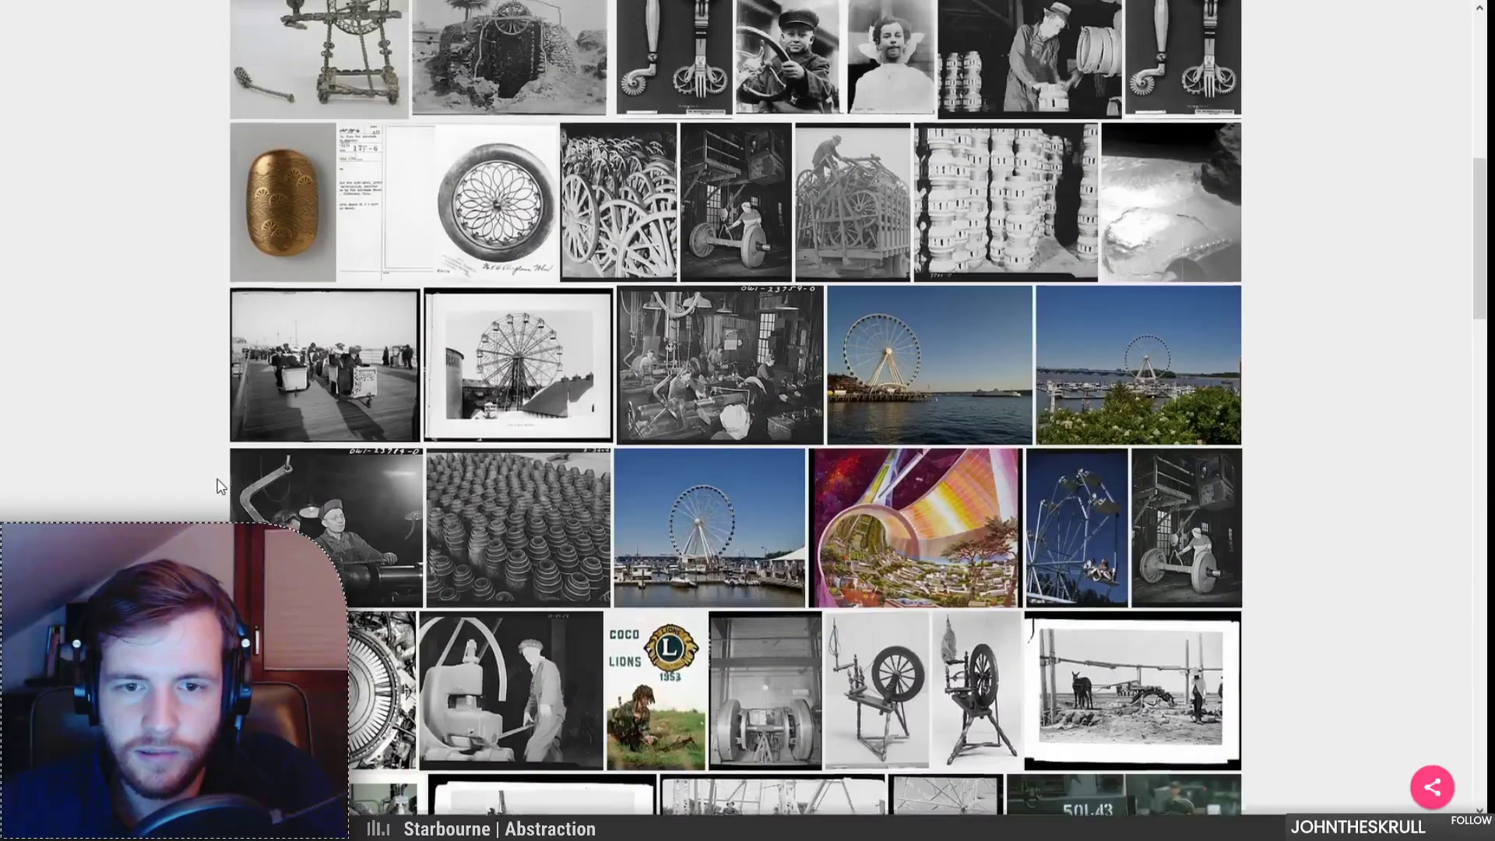
pyautogui.scroll(-6, 220, 489)
pyautogui.scroll(-11, 217, 489)
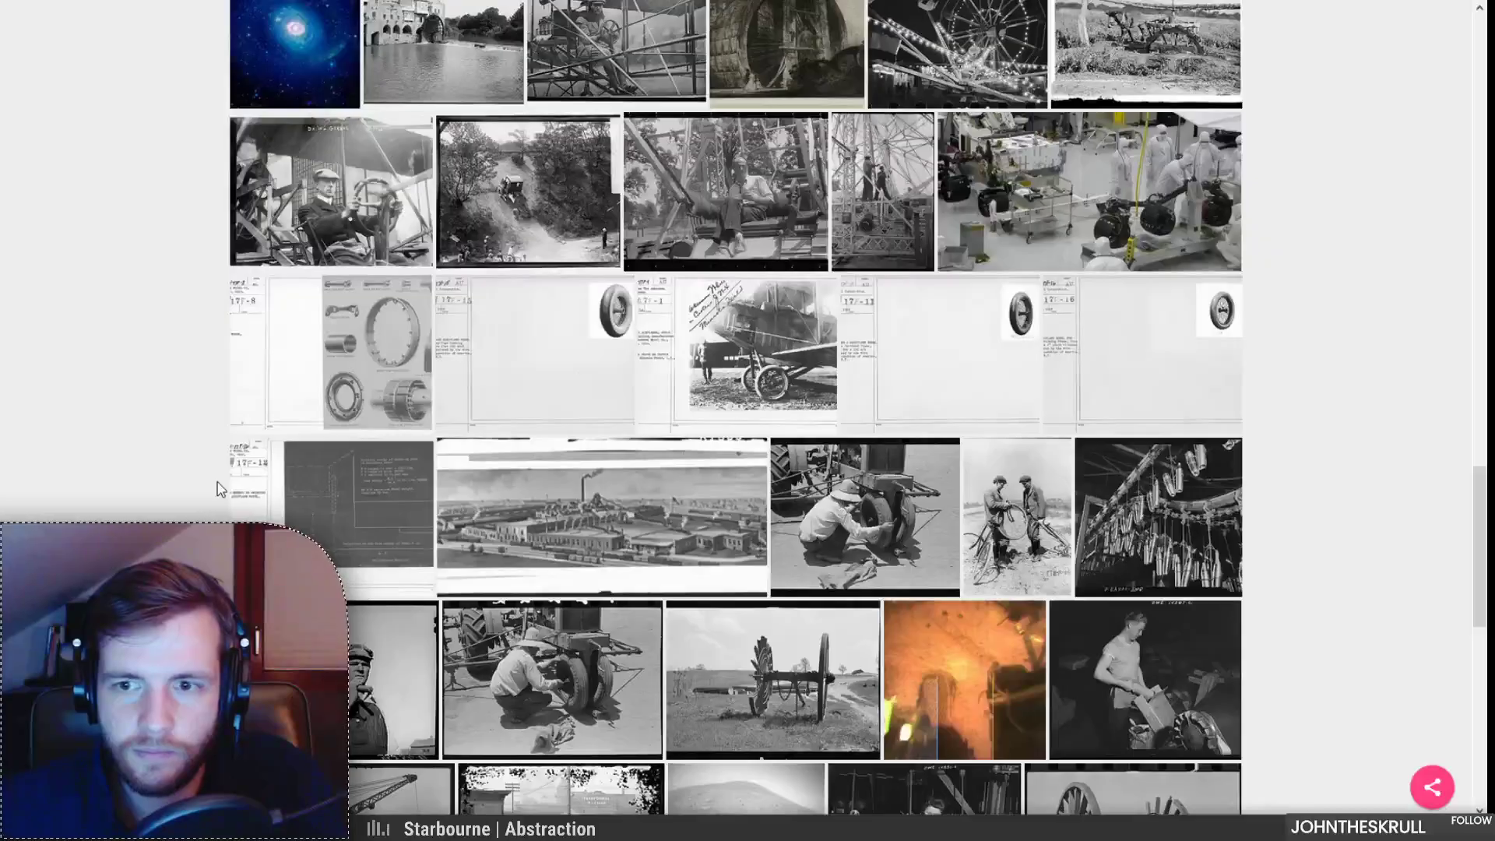
pyautogui.scroll(-10, 220, 489)
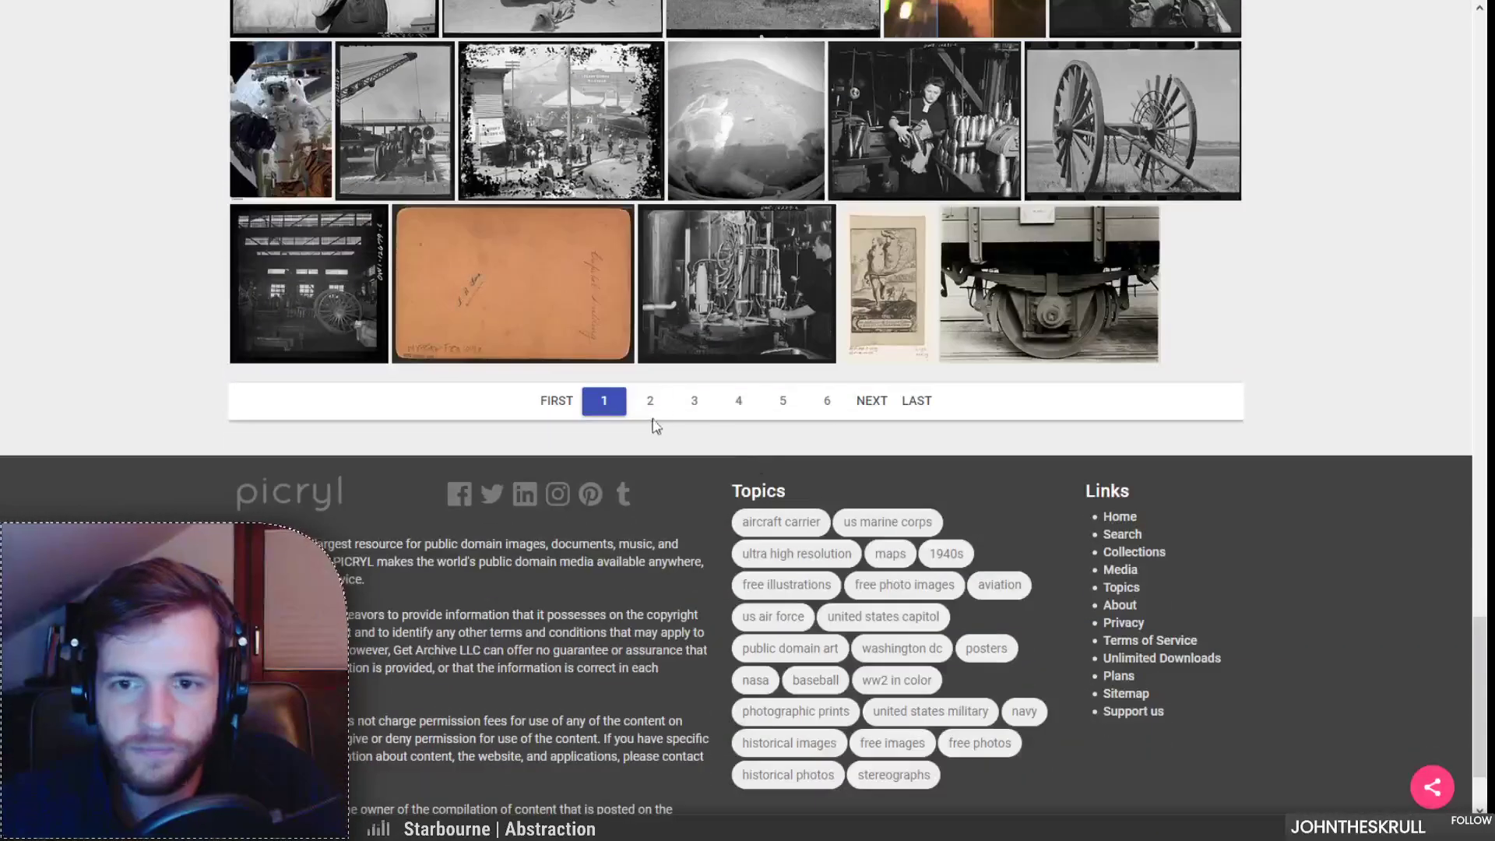
# Step: Go to page 2 of the wheel images and browse it for an ancient wheel
pyautogui.click(647, 403)
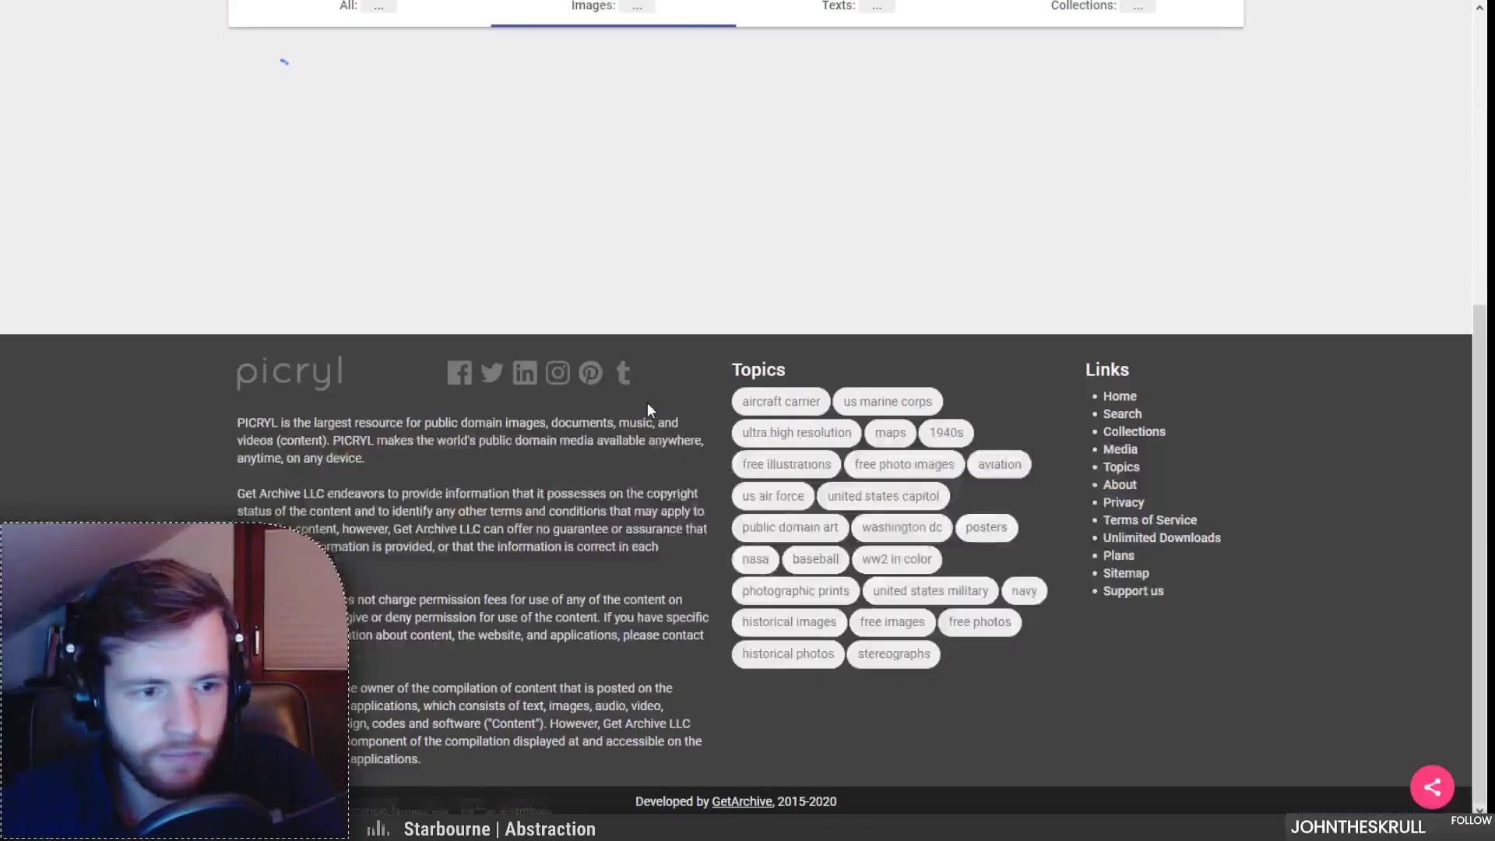
pyautogui.scroll(-5, 493, 537)
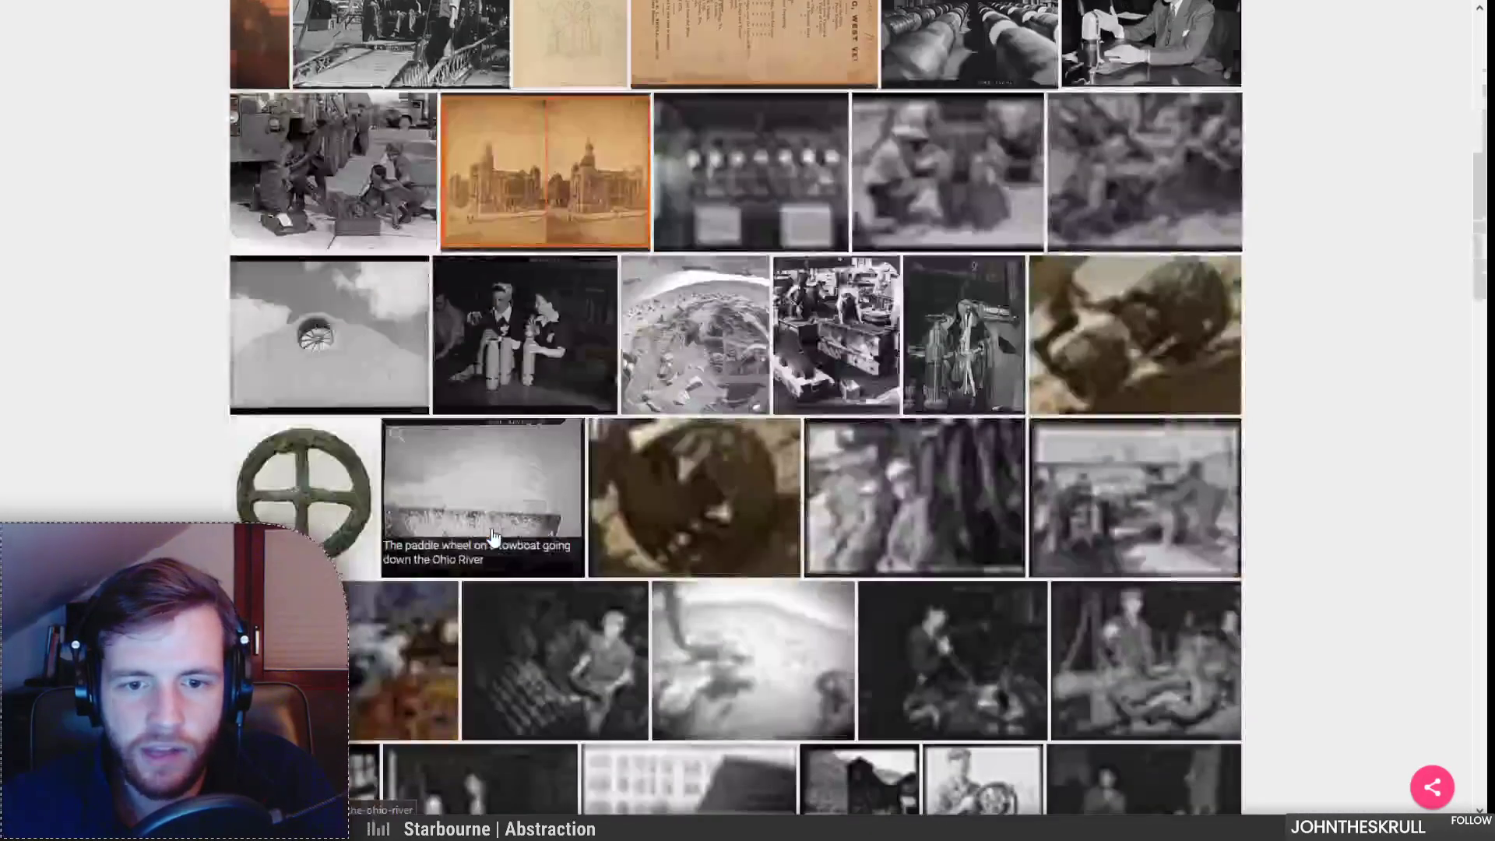
pyautogui.scroll(-4, 493, 537)
pyautogui.scroll(3, 292, 417)
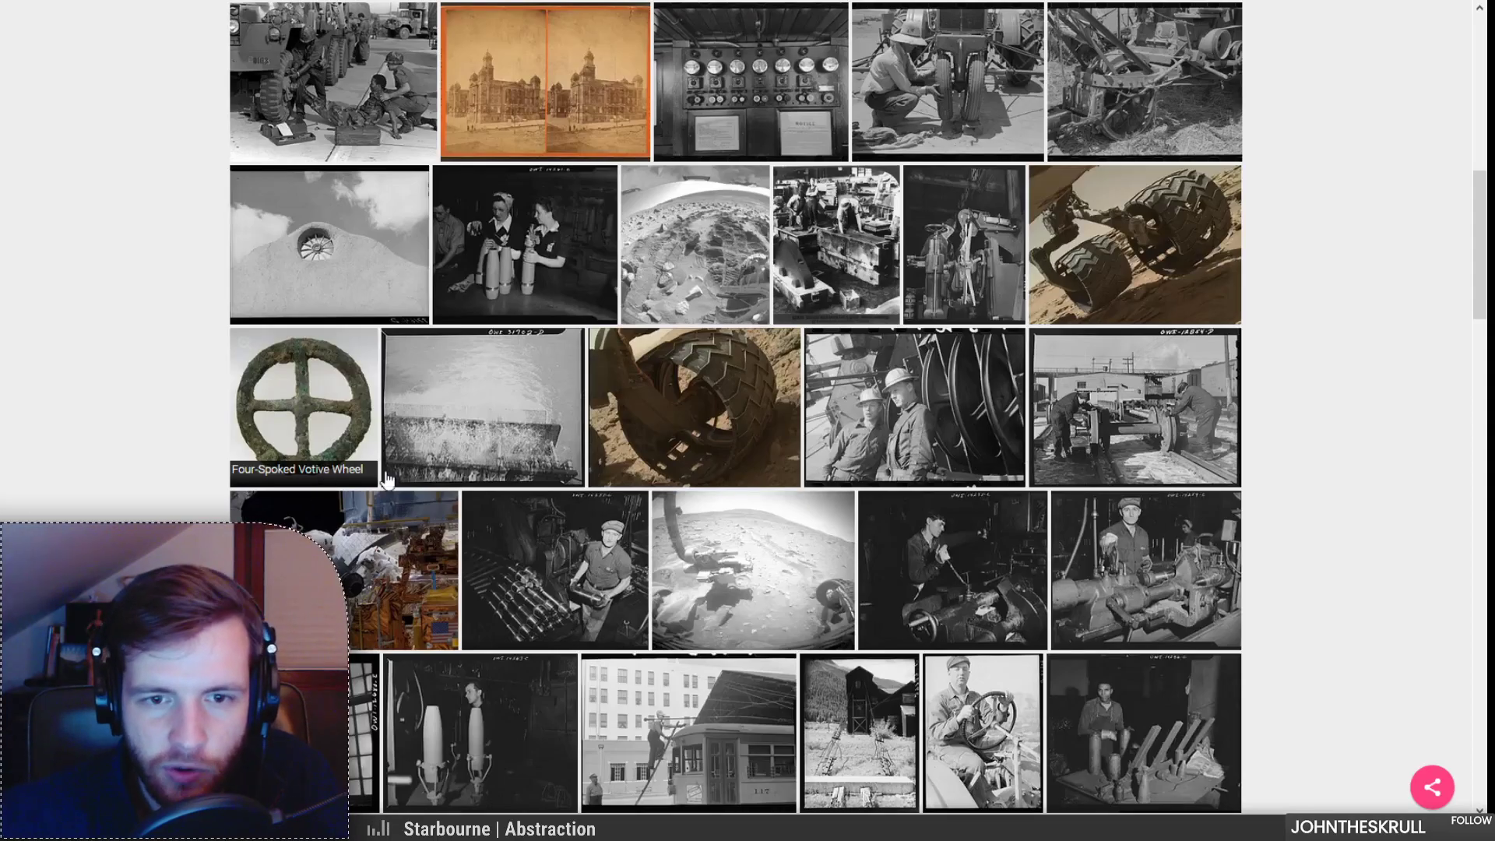
# Step: Open the "Four-Spoked Votive Wheel" entry and examine its summary, source, copyright info and related collections
pyautogui.click(1168, 2)
pyautogui.scroll(-5, 785, 383)
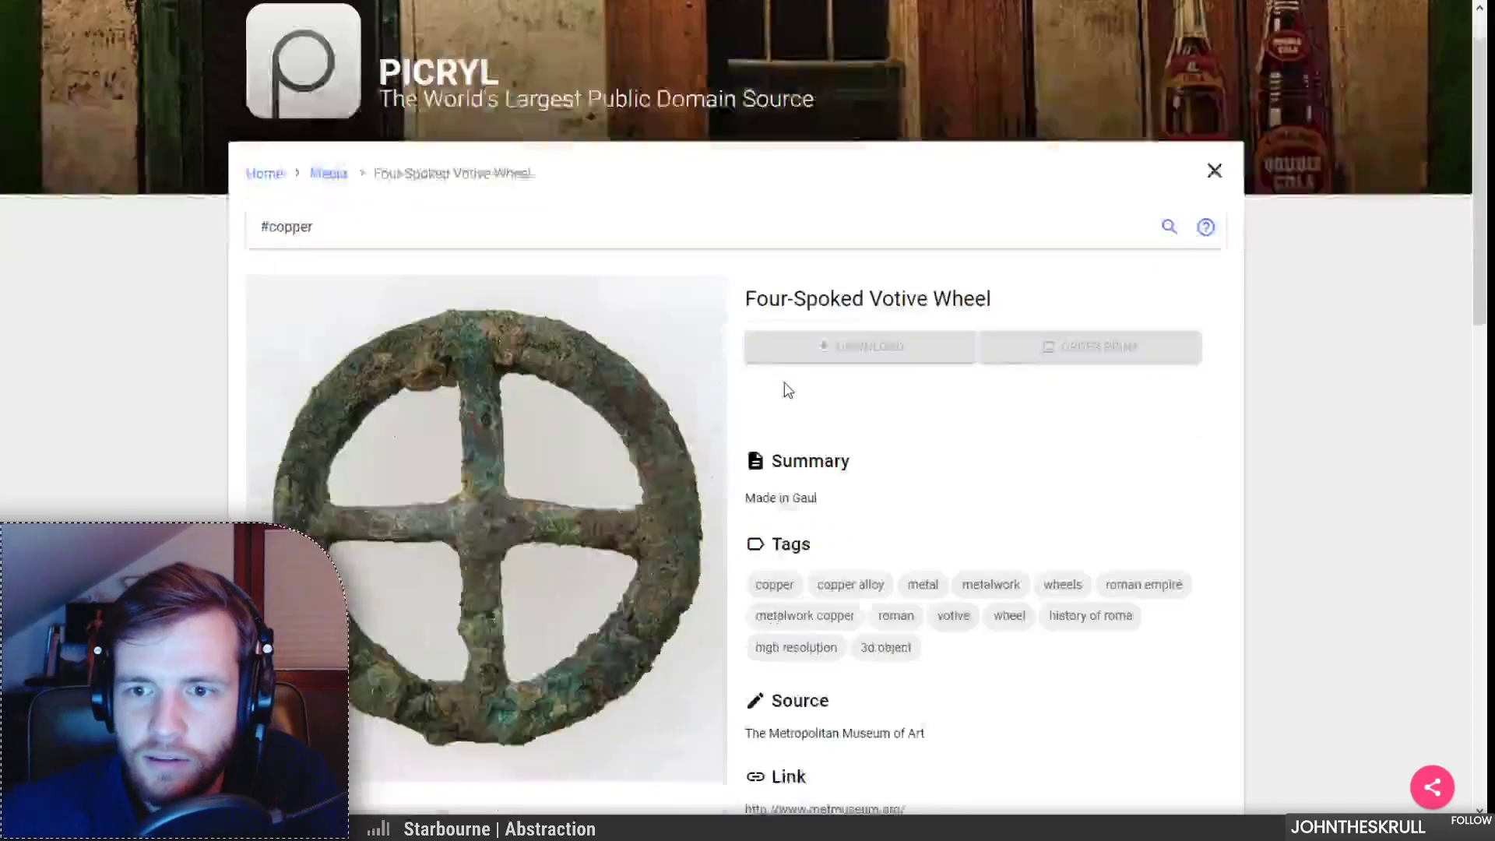
pyautogui.scroll(2, 790, 357)
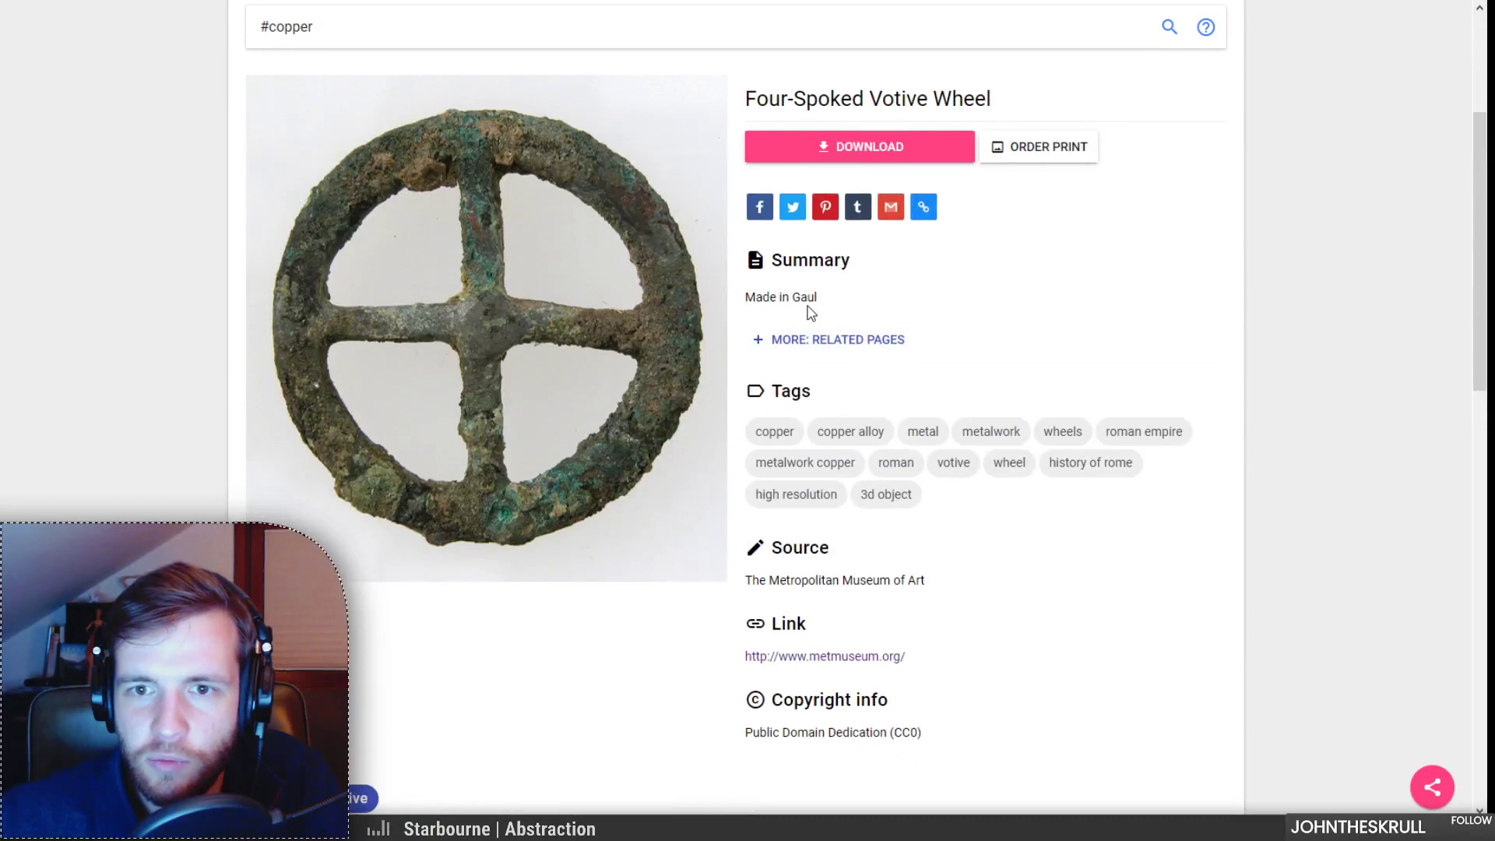
pyautogui.scroll(-3, 803, 320)
pyautogui.scroll(-3, 805, 333)
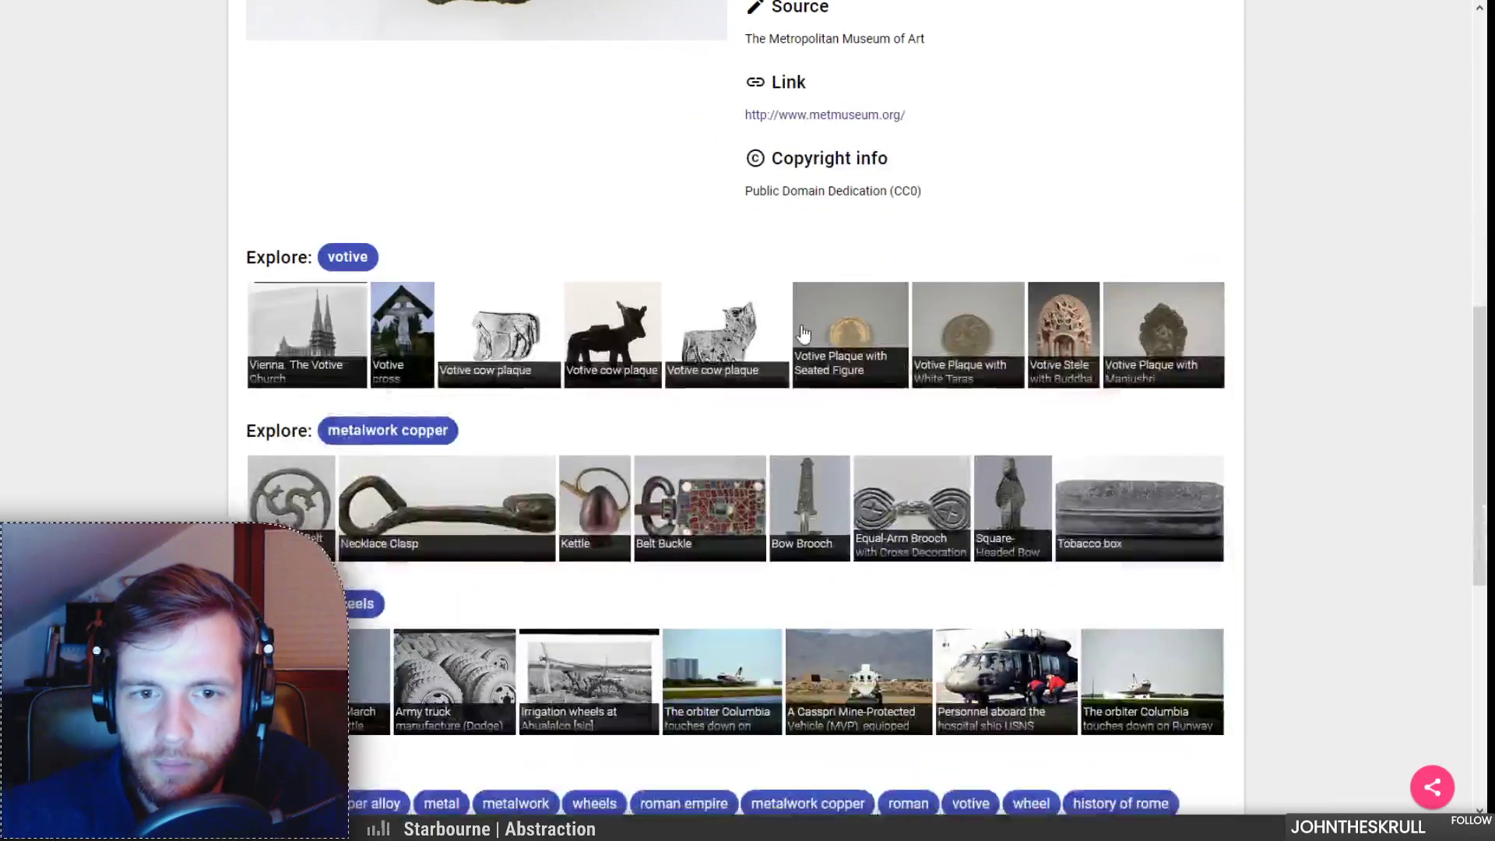
# Step: Open the "votive" topic from the wheel entry and narrow the search to "#votive wheel"
pyautogui.click(364, 262)
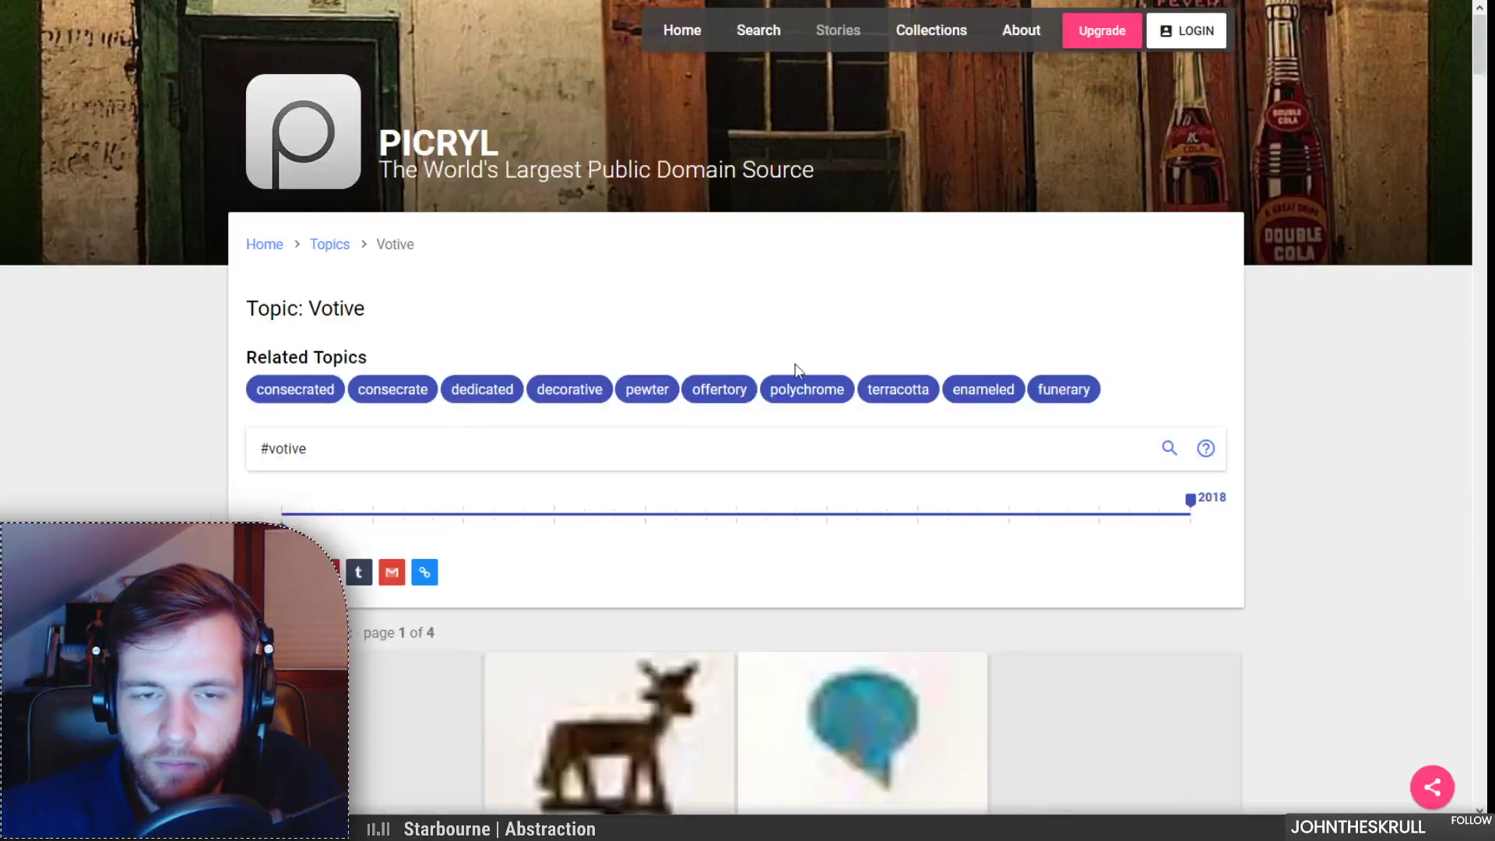
pyautogui.scroll(-5, 576, 510)
pyautogui.scroll(5, 373, 420)
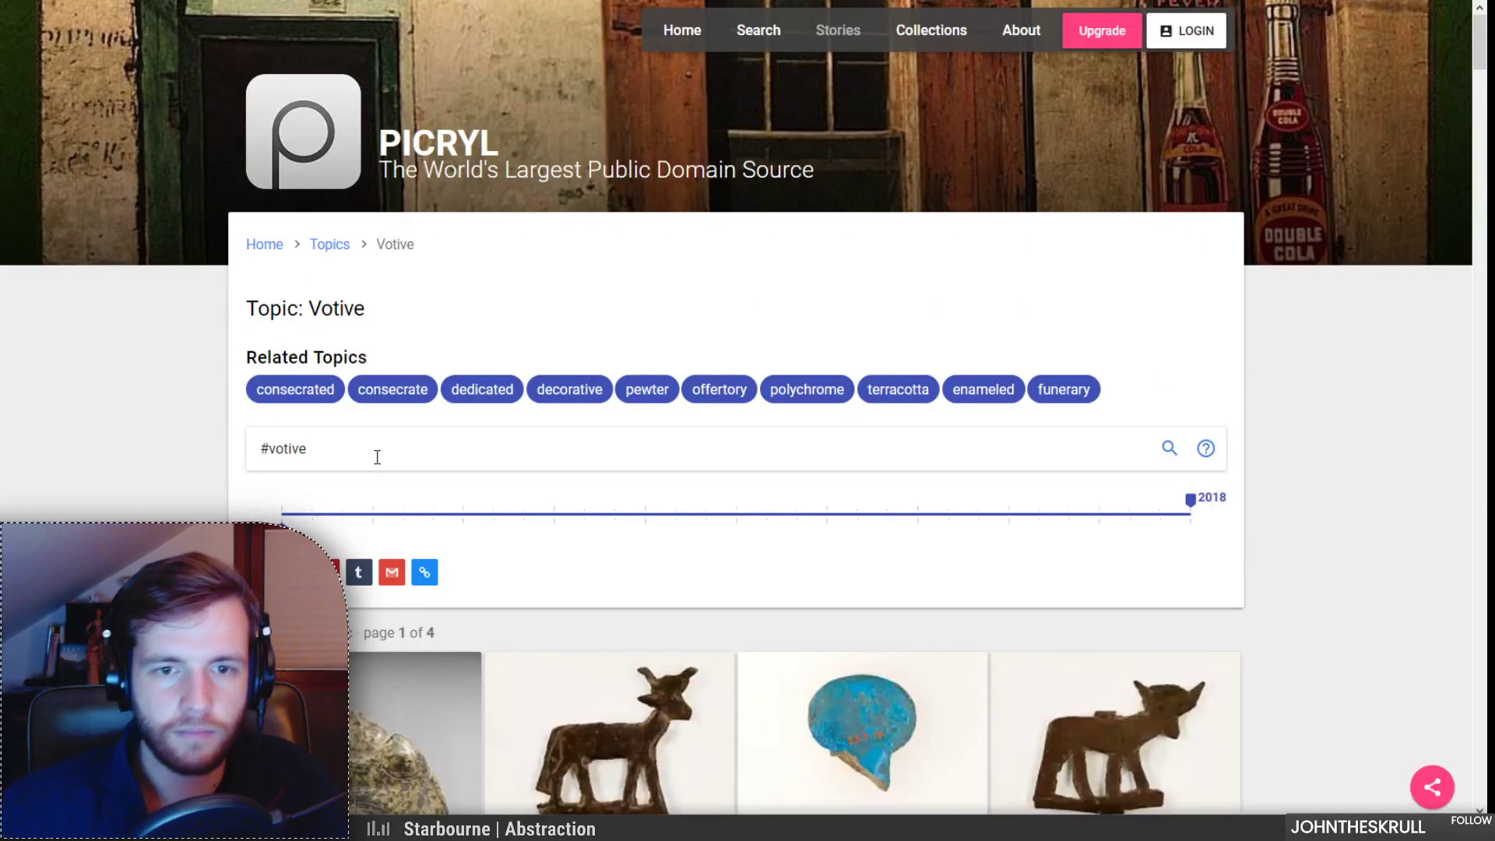
pyautogui.write('l')
pyautogui.press('Return')
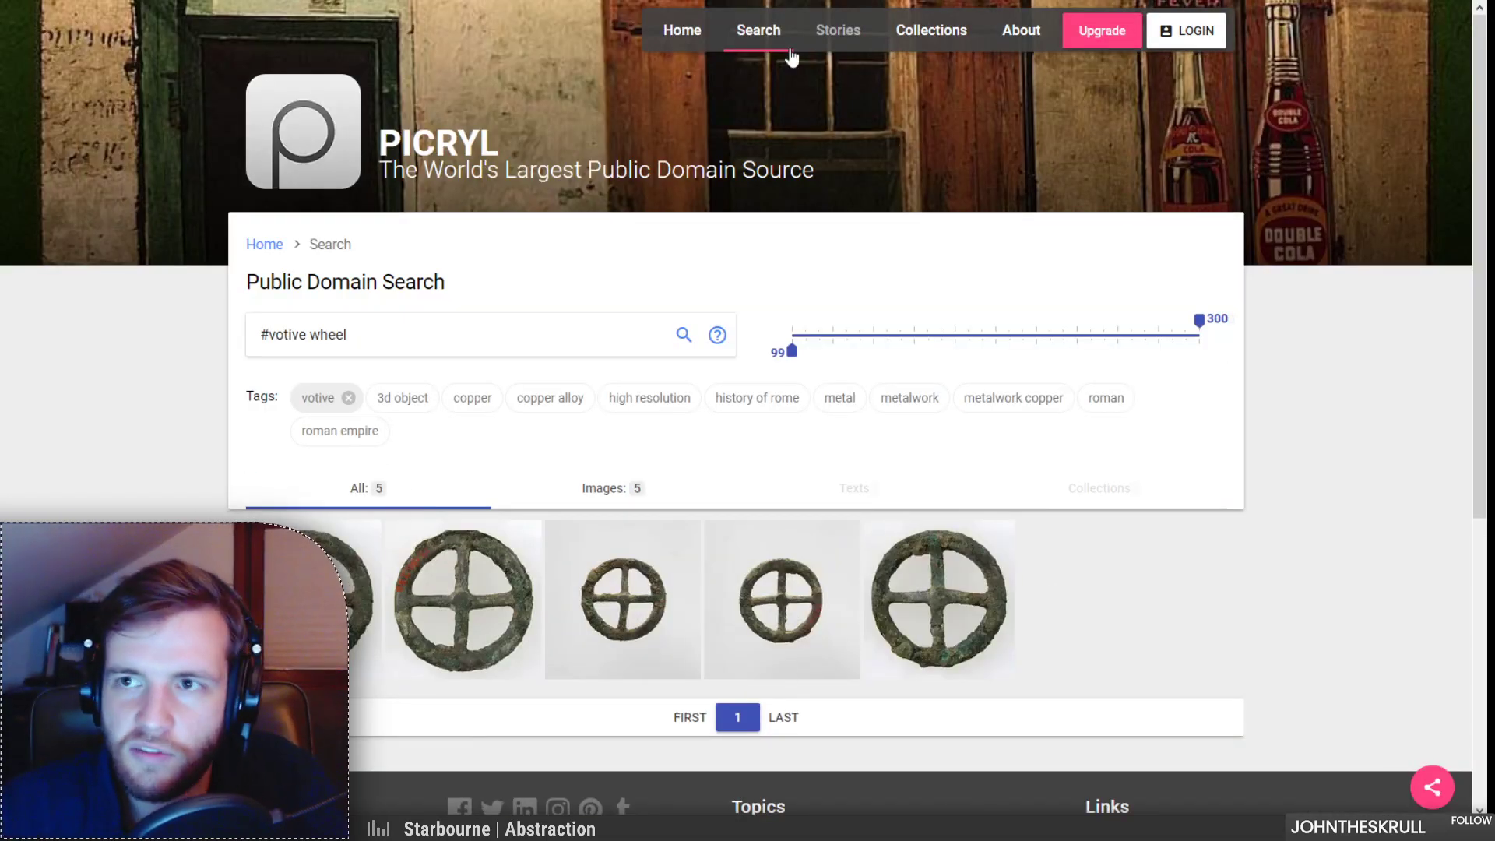
# Step: Return to the general wheel image results, enlarge the "Chariot wheel" picture for inspection, and close the preview
pyautogui.click(767, 0)
pyautogui.scroll(-14, 942, 394)
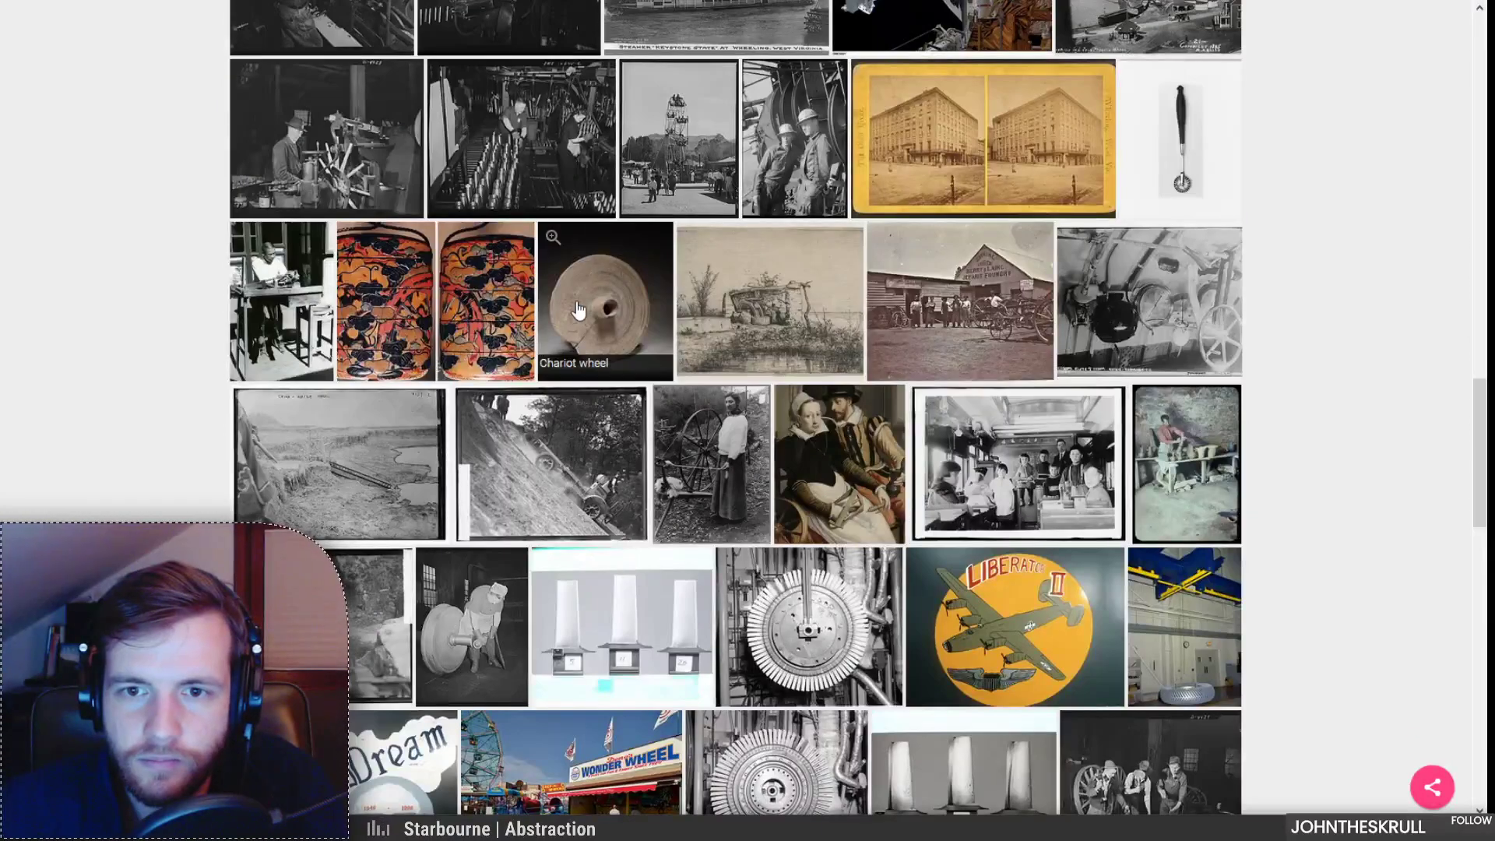
pyautogui.click(554, 248)
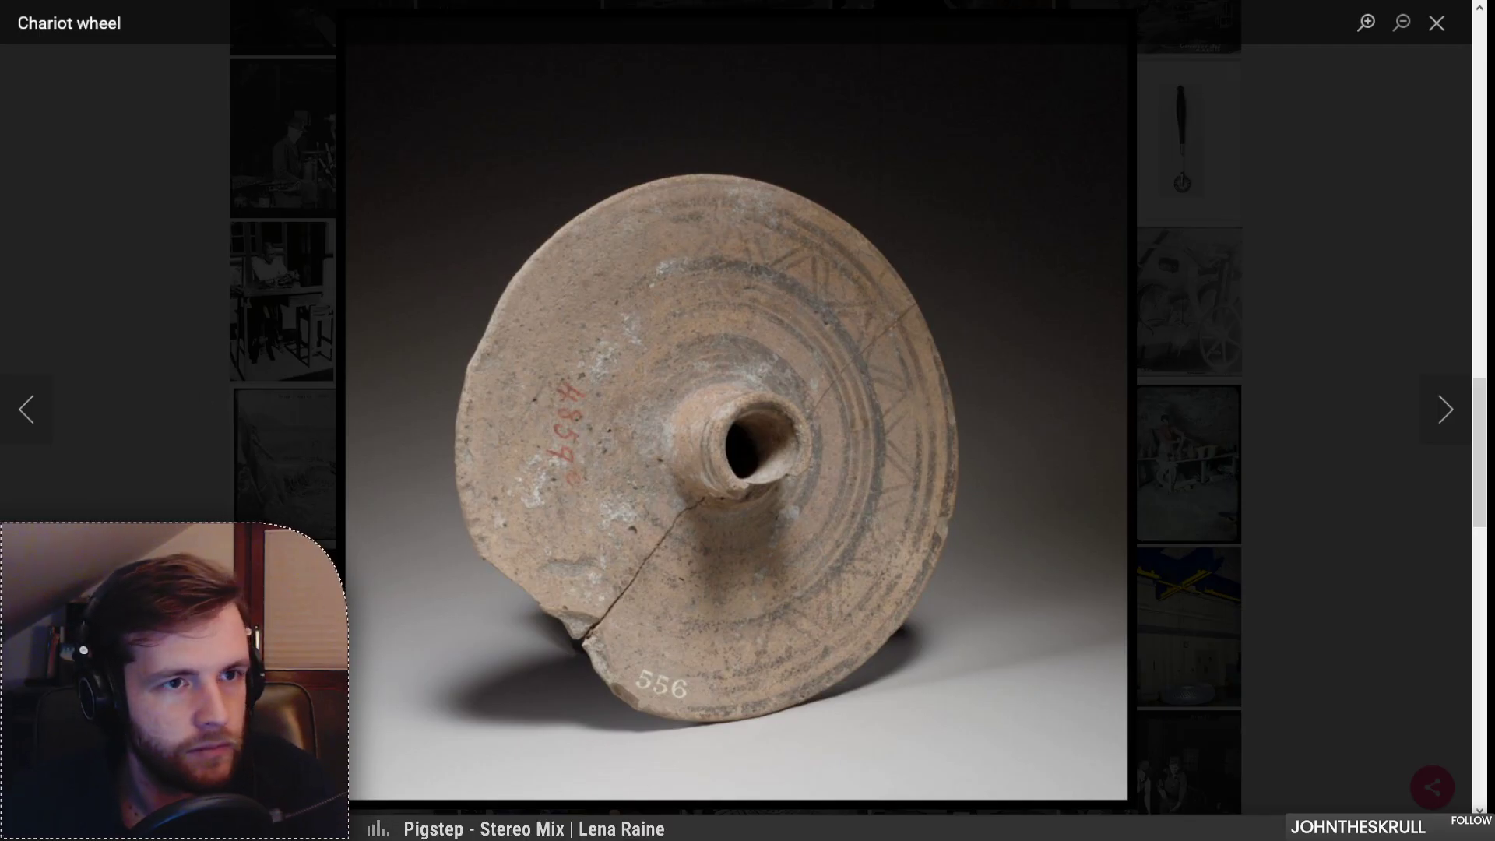
pyautogui.click(183, 307)
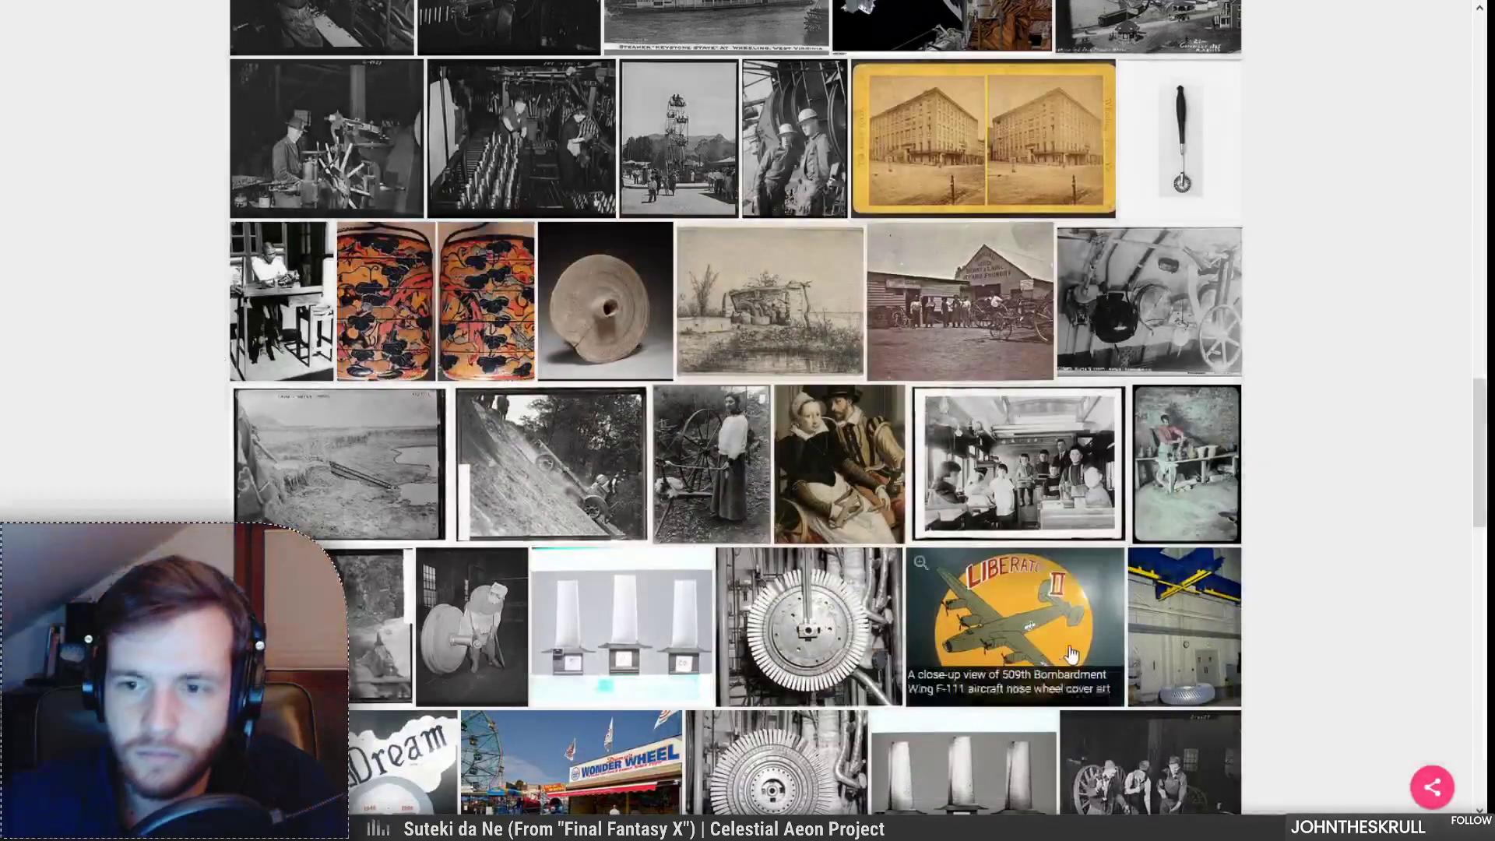
# Step: Look through the rest of page 2 of the wheel images for usable old wheels
pyautogui.scroll(-3, 1061, 637)
pyautogui.scroll(-7, 1061, 637)
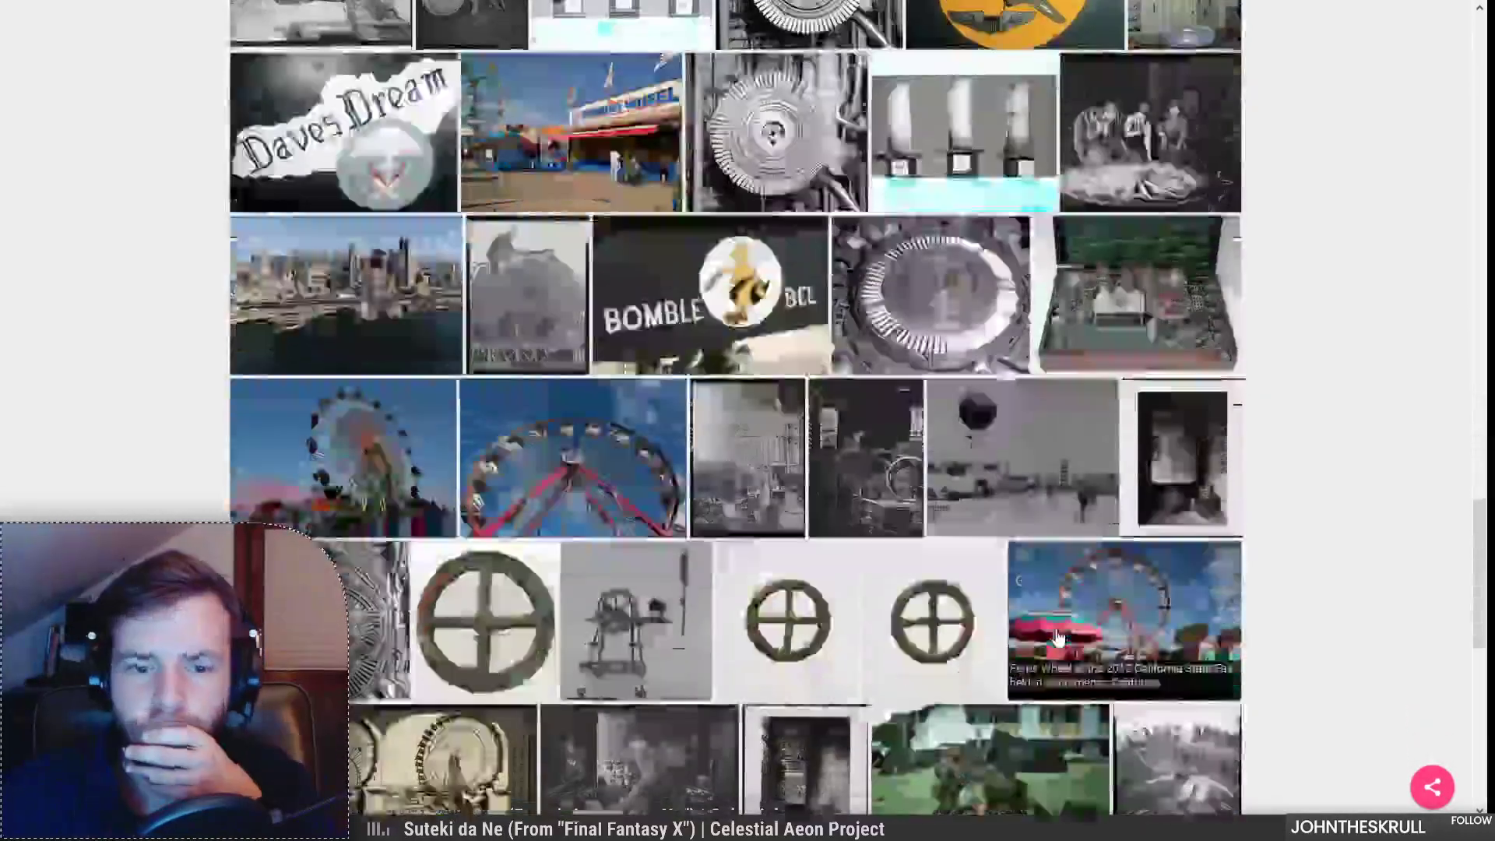
pyautogui.scroll(-2, 761, 534)
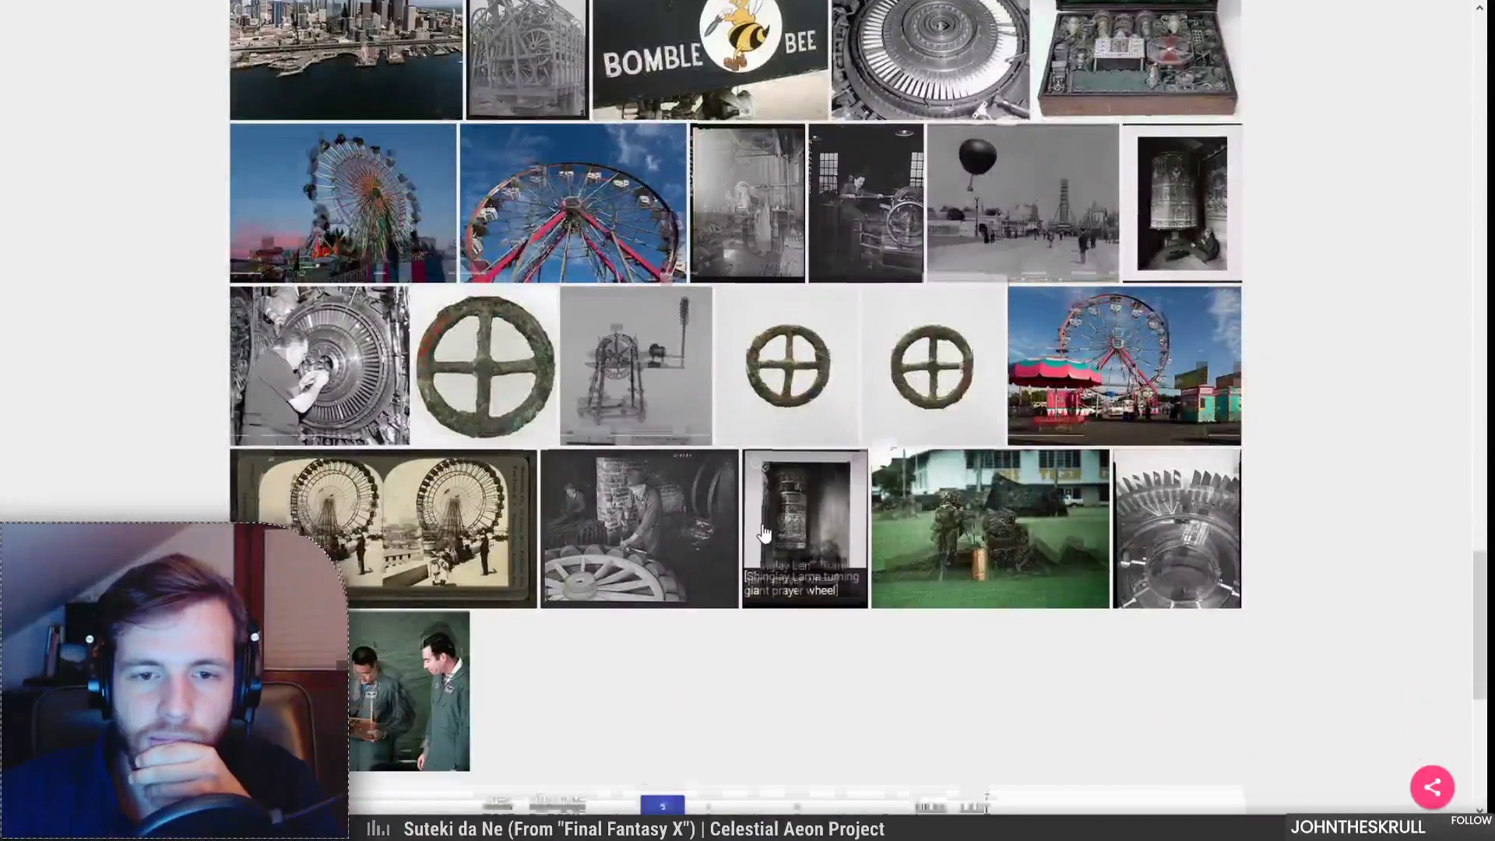
# Step: Go to page 3 of the wheel images and browse the whole page for an old spoked wheel
pyautogui.click(709, 645)
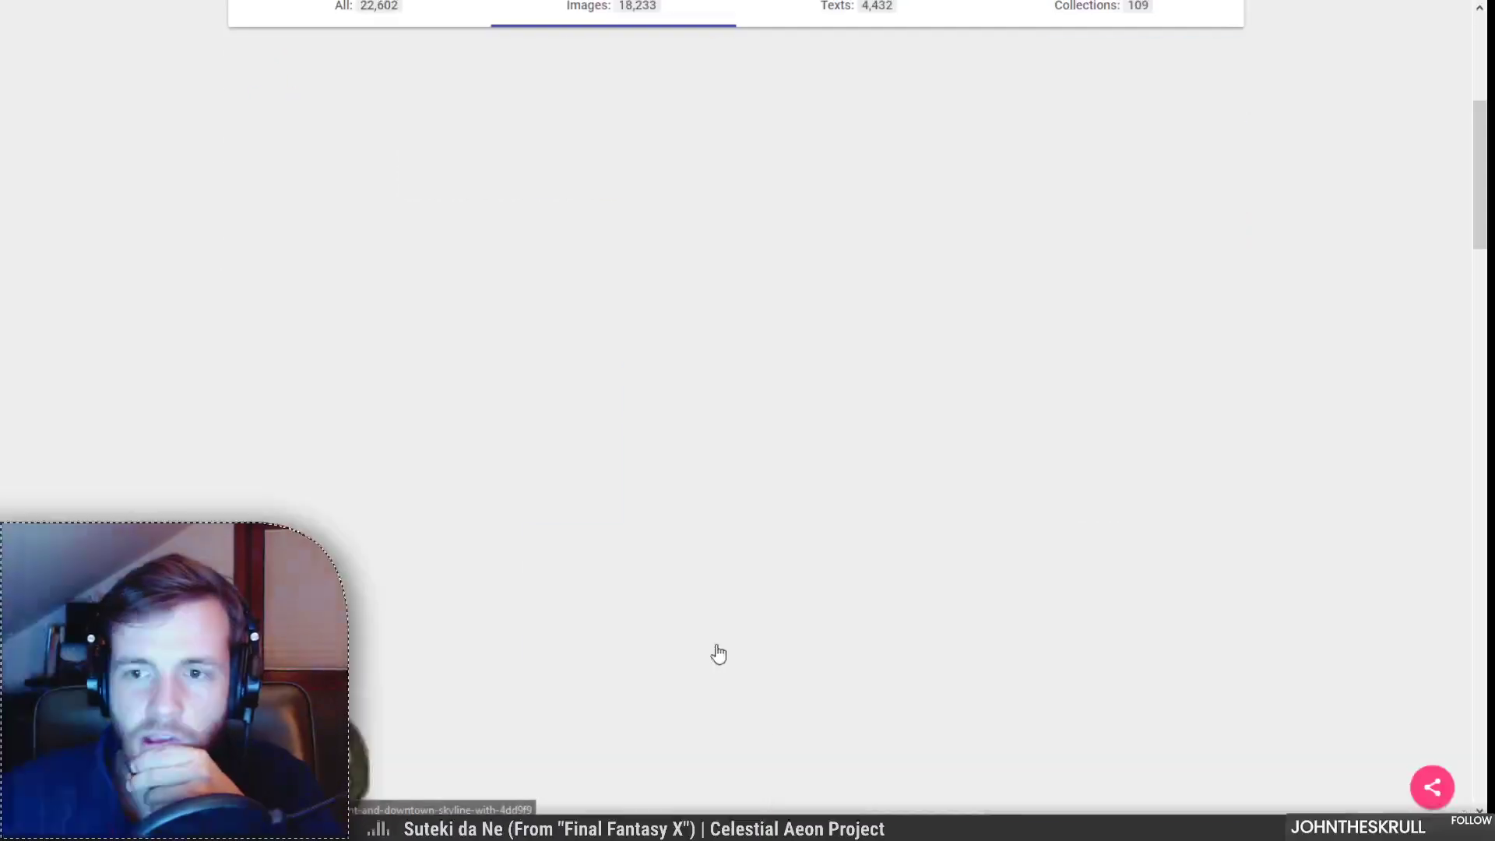
pyautogui.scroll(-2, 312, 405)
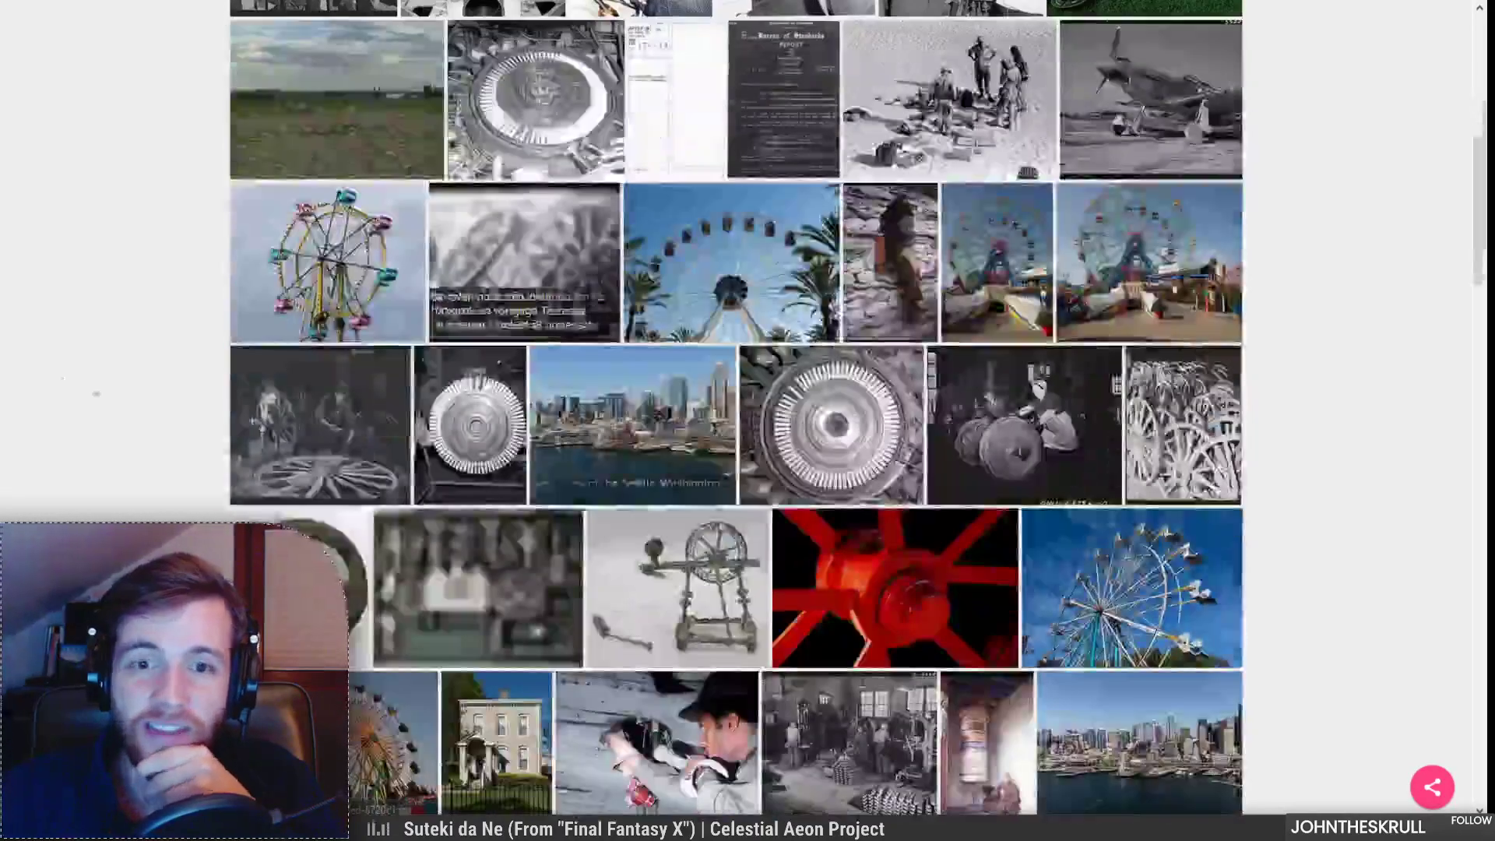
pyautogui.scroll(4, 50, 374)
pyautogui.scroll(-8, 53, 376)
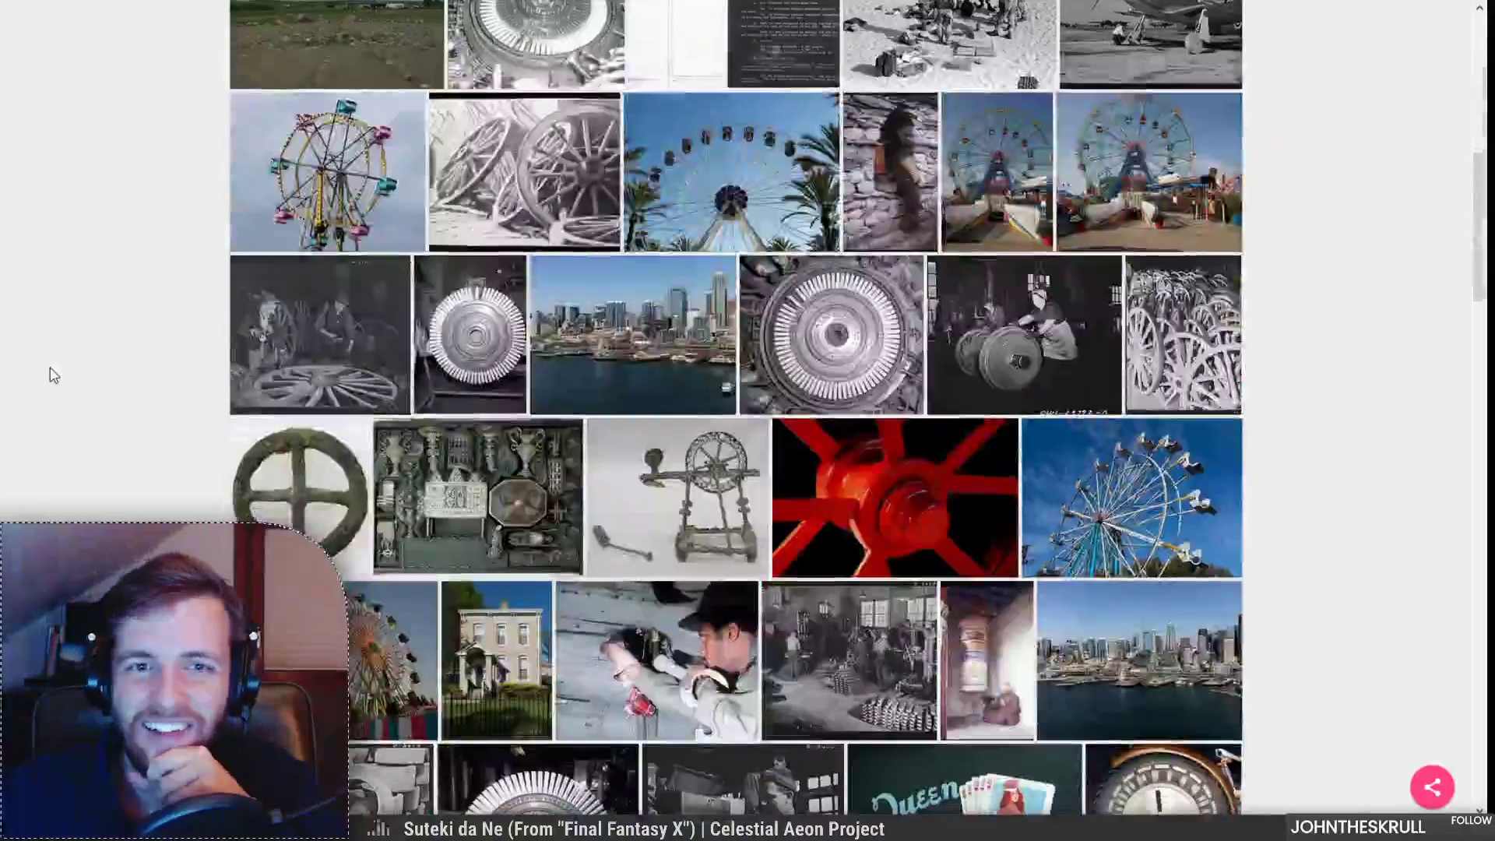
pyautogui.scroll(-5, 53, 376)
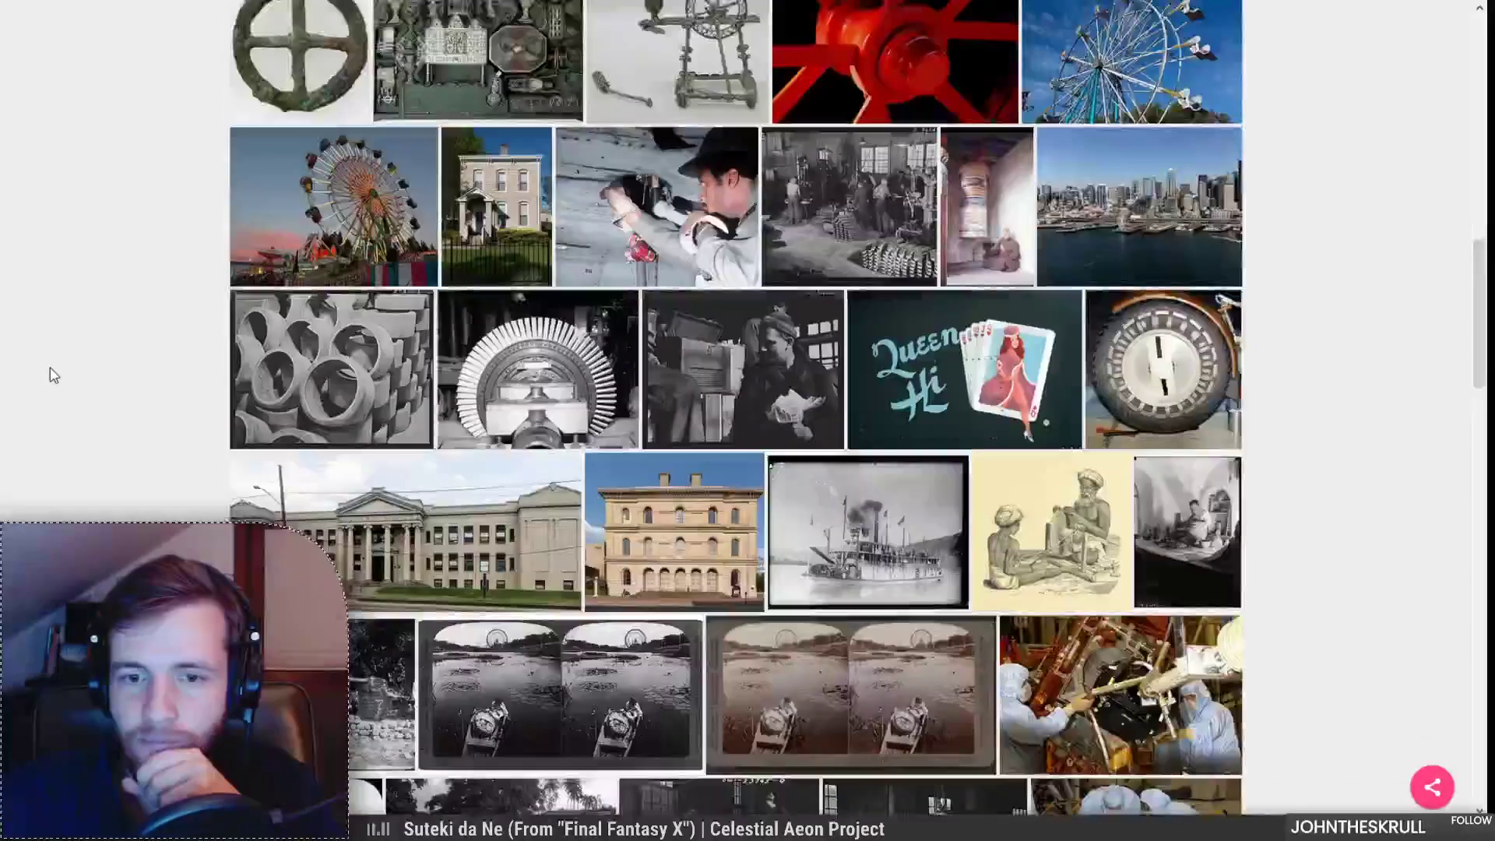
pyautogui.scroll(-8, 53, 376)
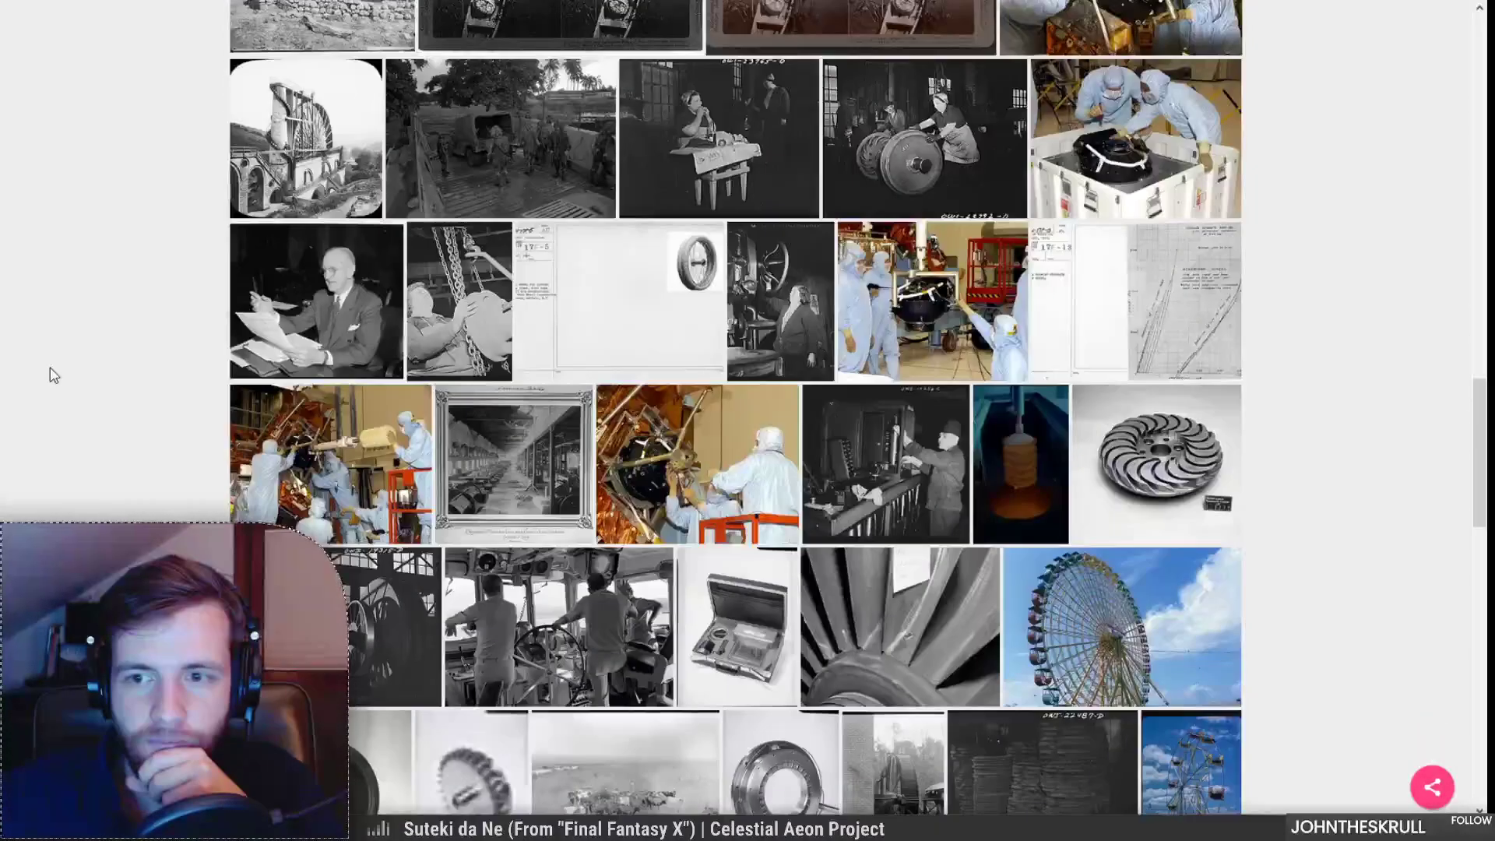
pyautogui.scroll(-3, 53, 376)
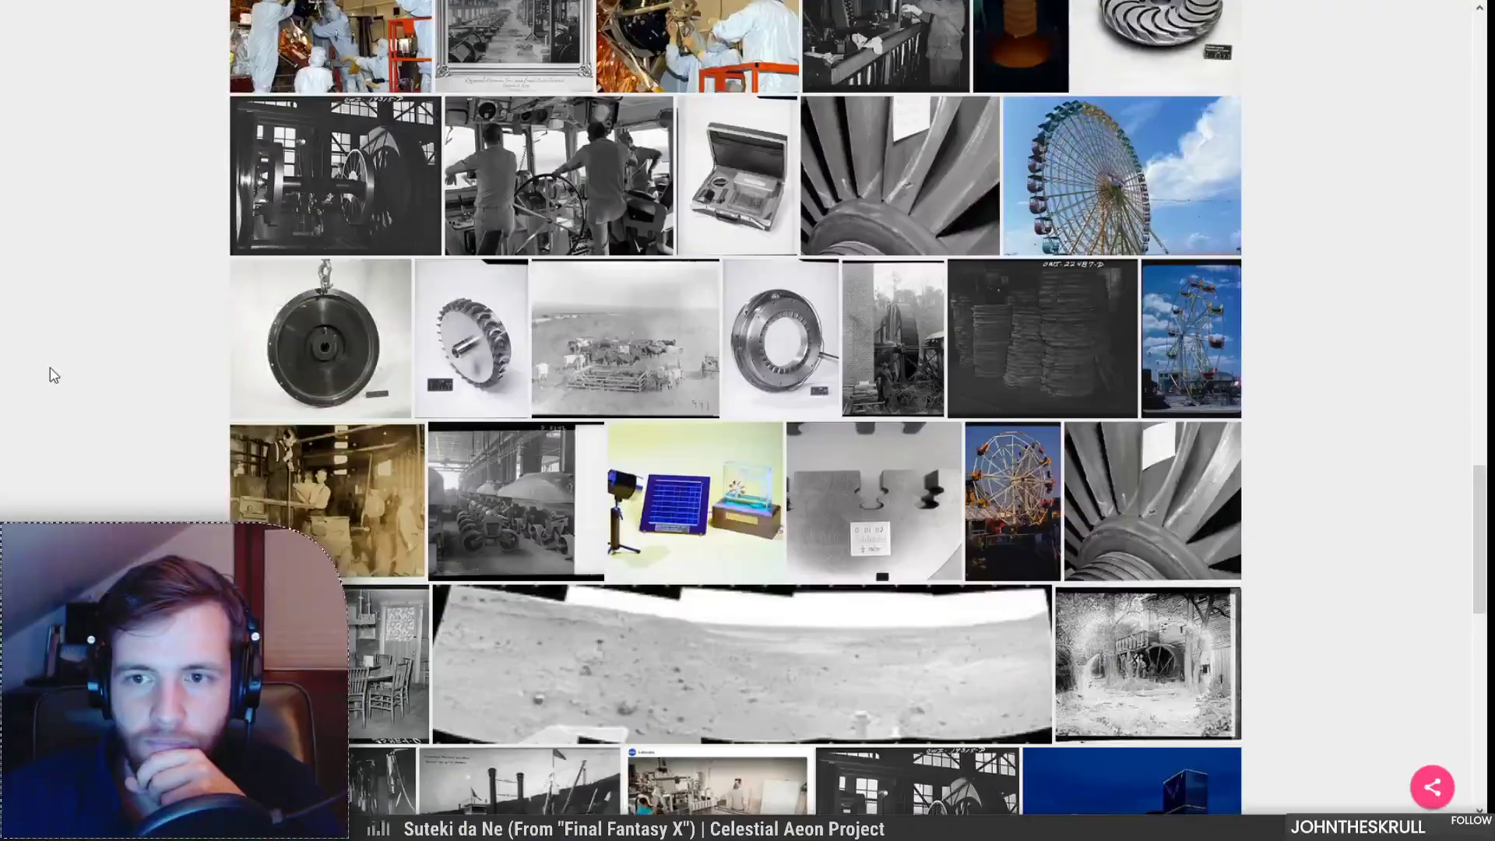
pyautogui.scroll(-3, 53, 376)
pyautogui.scroll(-5, 53, 375)
# Step: Go to page 4 of the wheel images, enlarge the photo of a broken wagon wheel at sunset, and close the preview
pyautogui.click(717, 635)
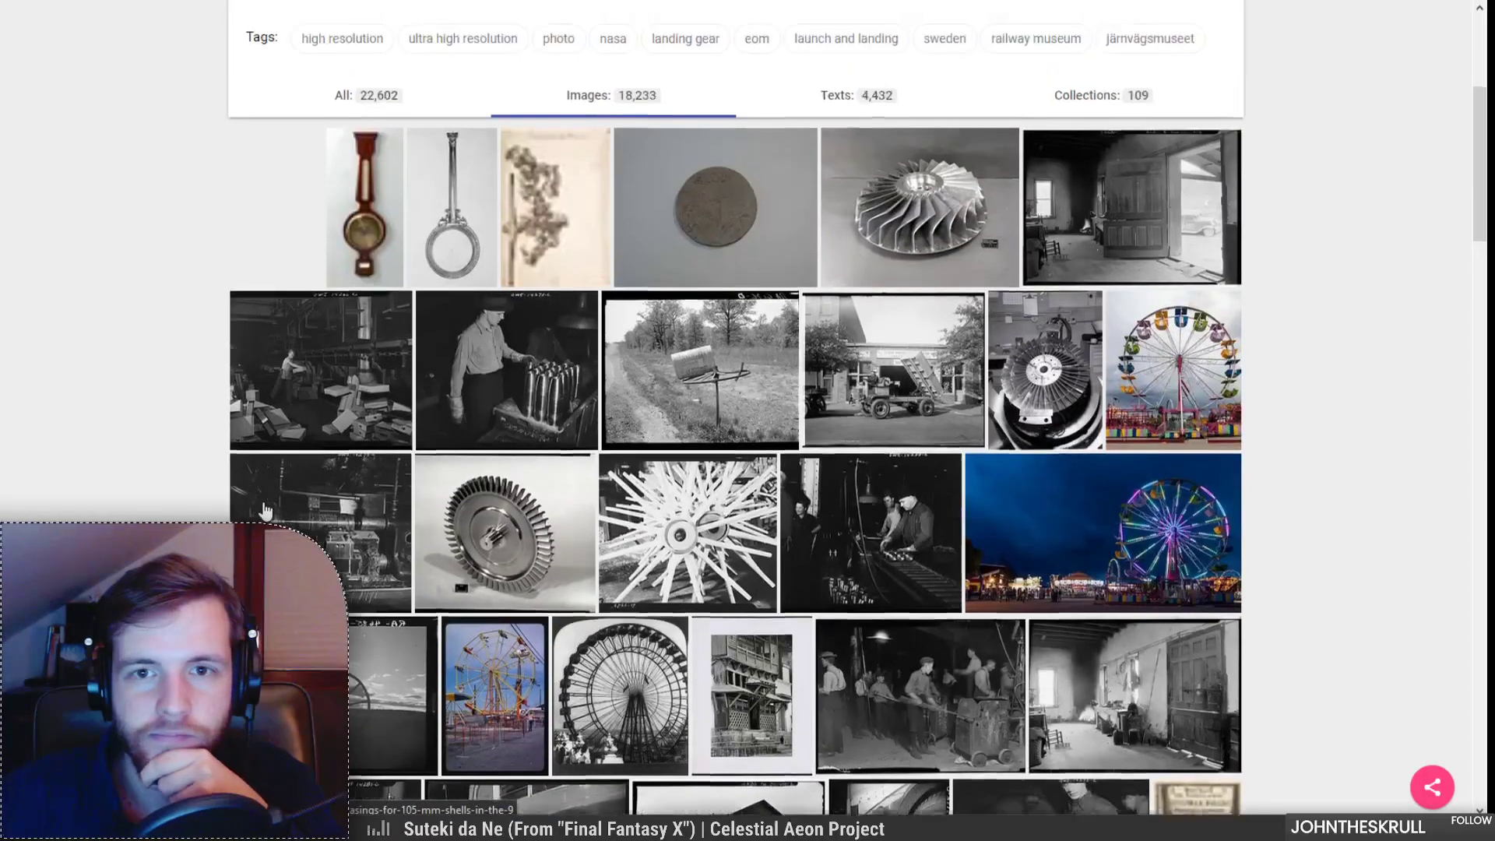
pyautogui.scroll(-2, 499, 408)
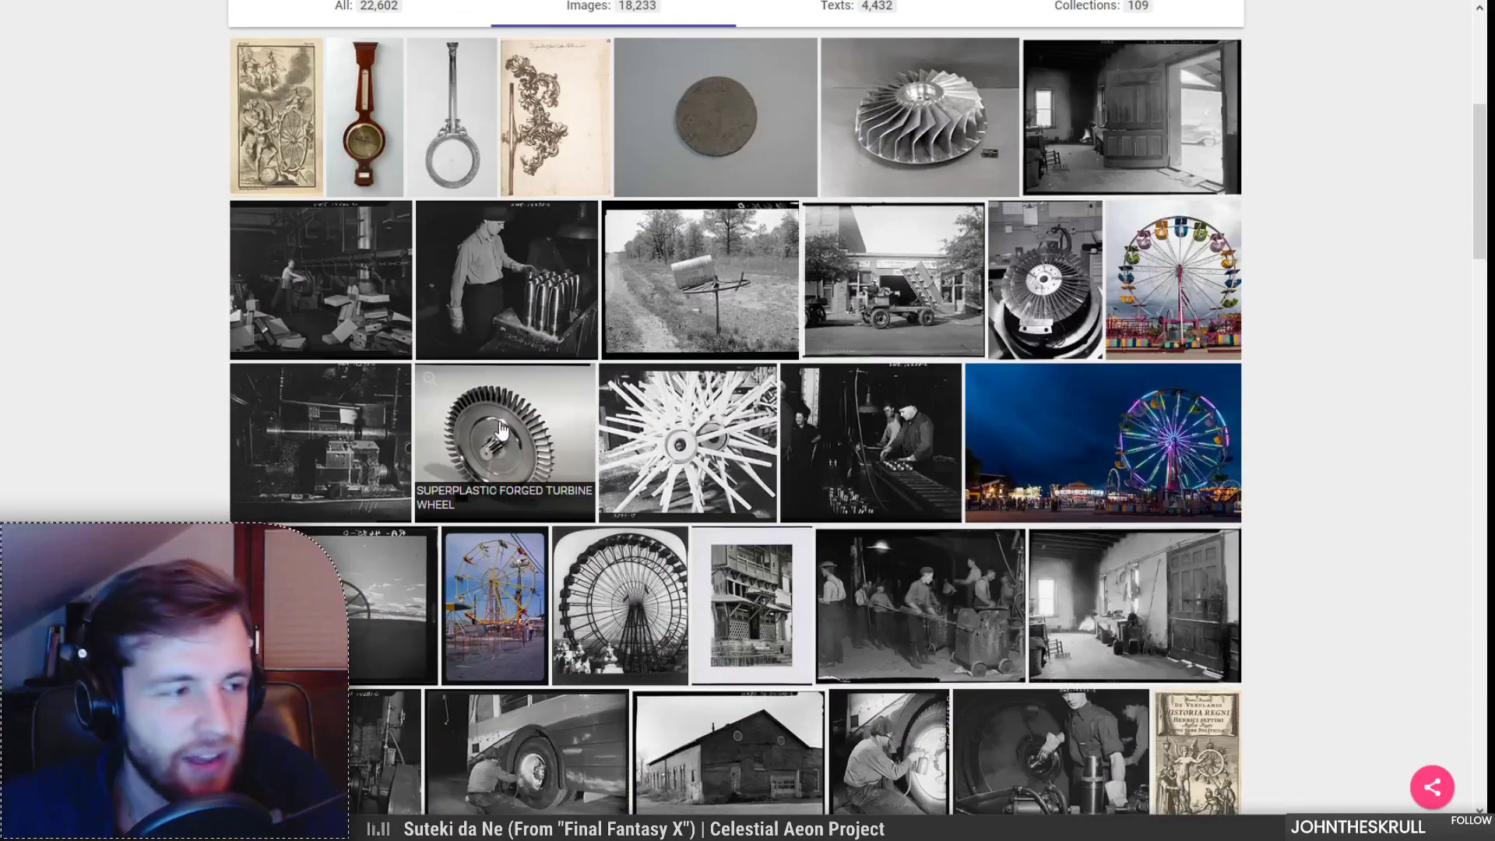
pyautogui.scroll(-1, 499, 429)
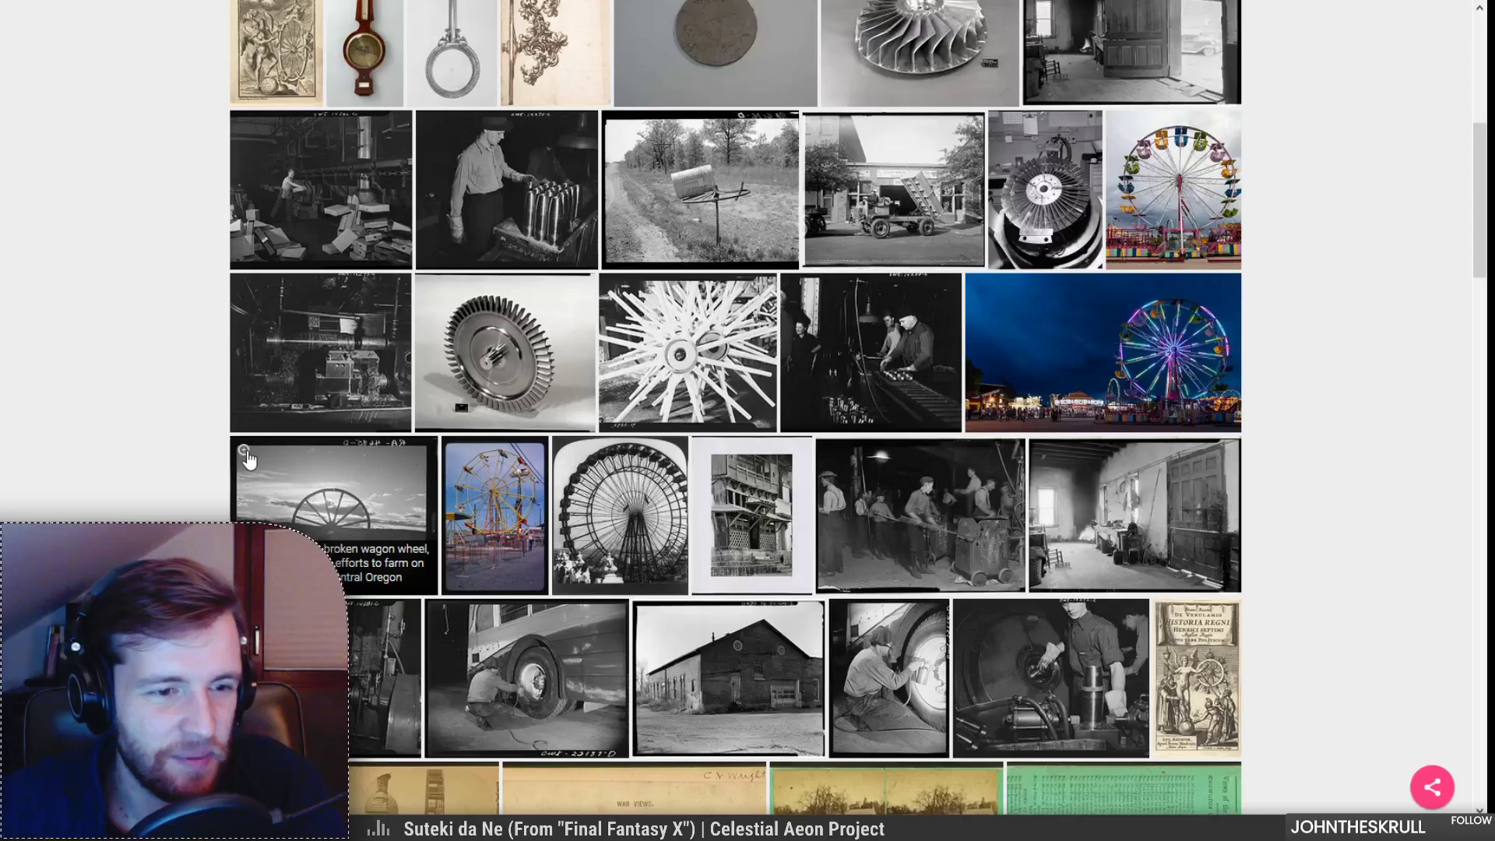
pyautogui.click(248, 459)
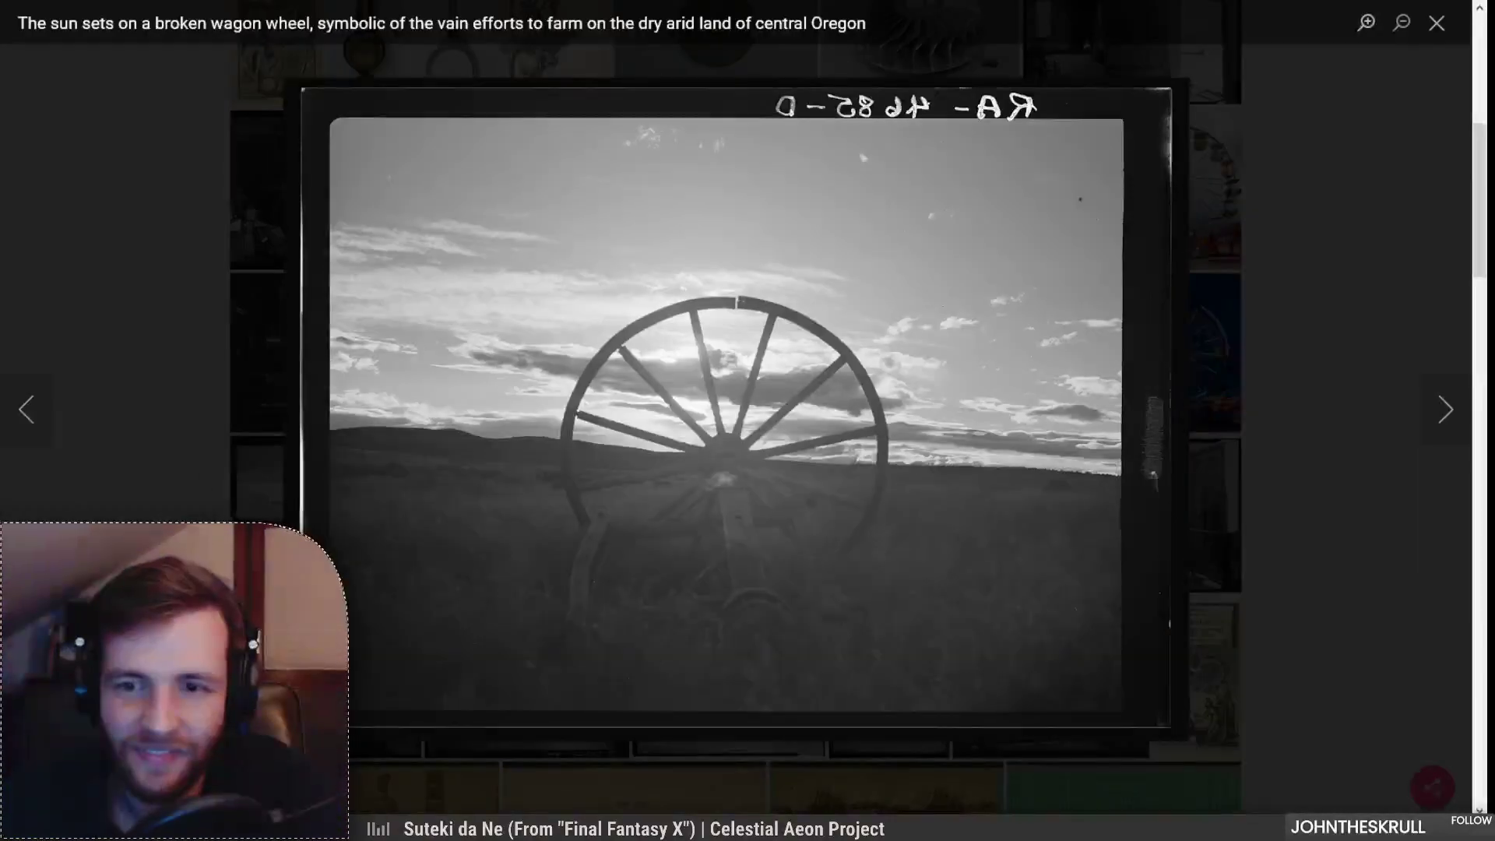
pyautogui.press('Escape')
# Step: Continue down page 4 and enlarge the "Vagnshjul." photo of a wooden spoked wheel, closing it after inspection
pyautogui.scroll(-2, 735, 411)
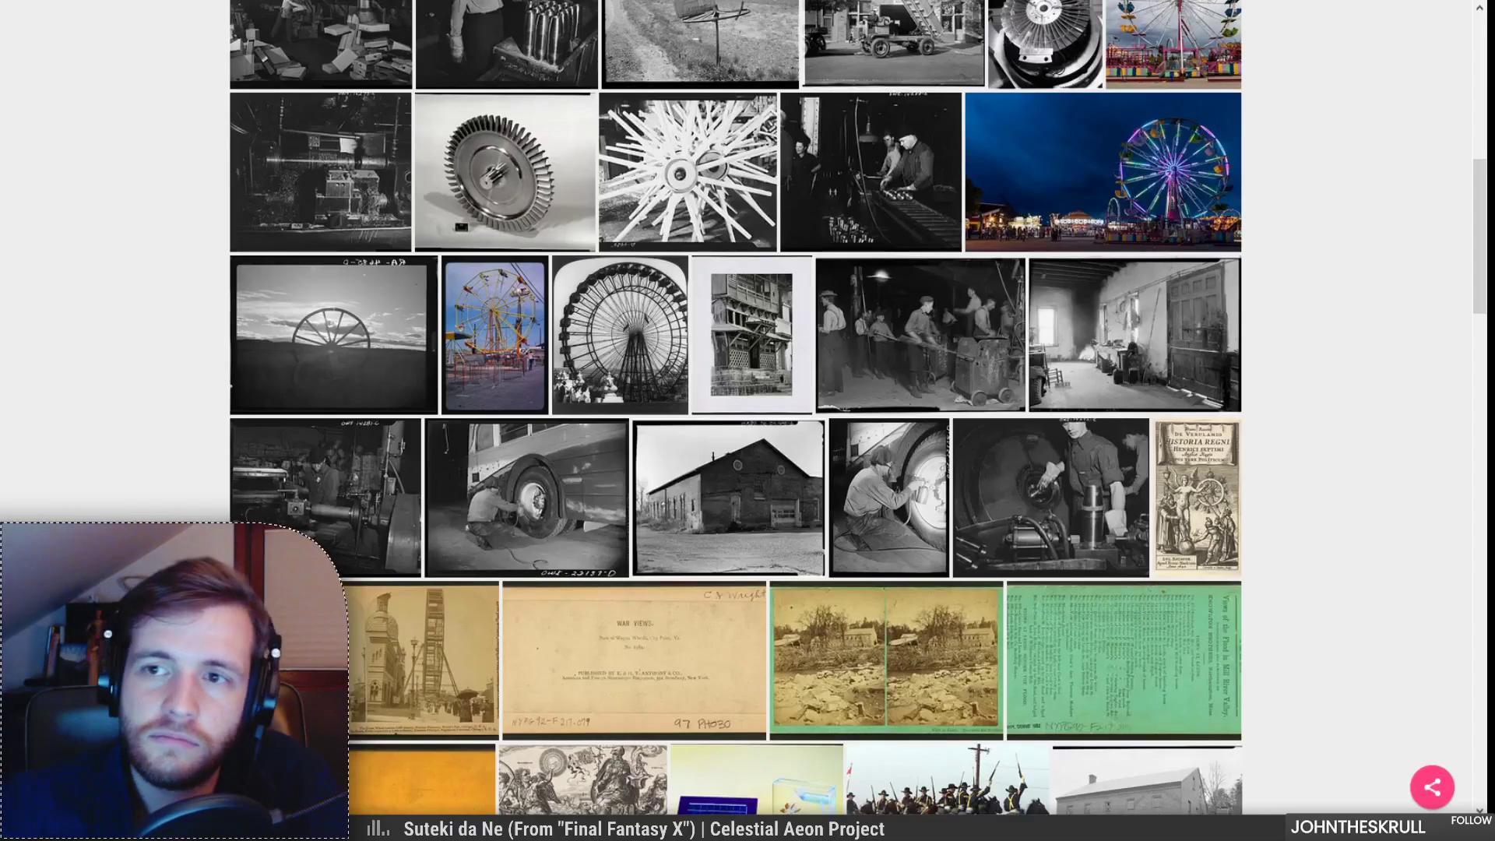
pyautogui.scroll(-9, 736, 411)
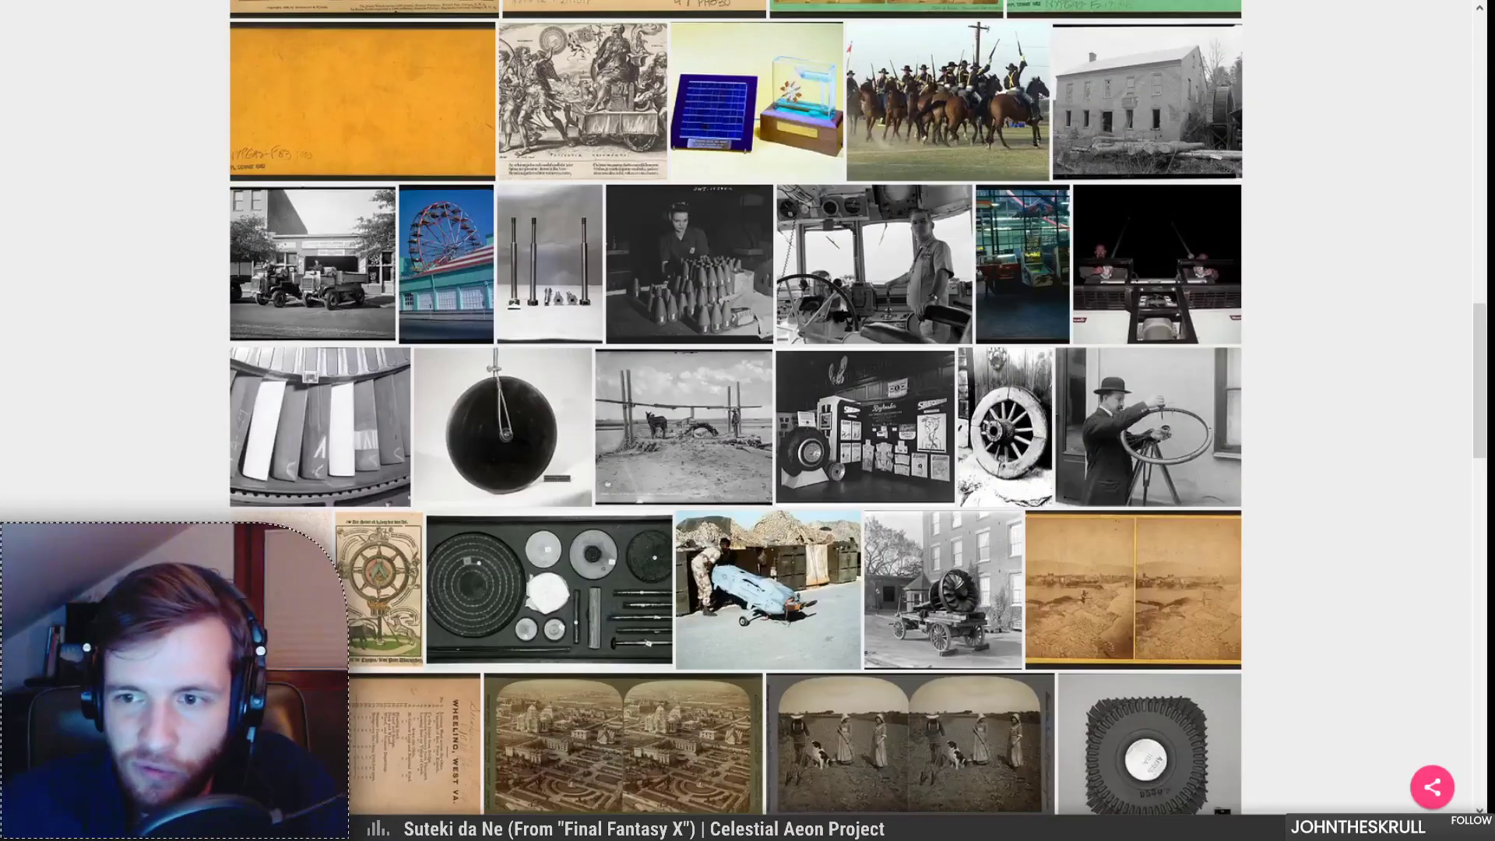
pyautogui.click(981, 378)
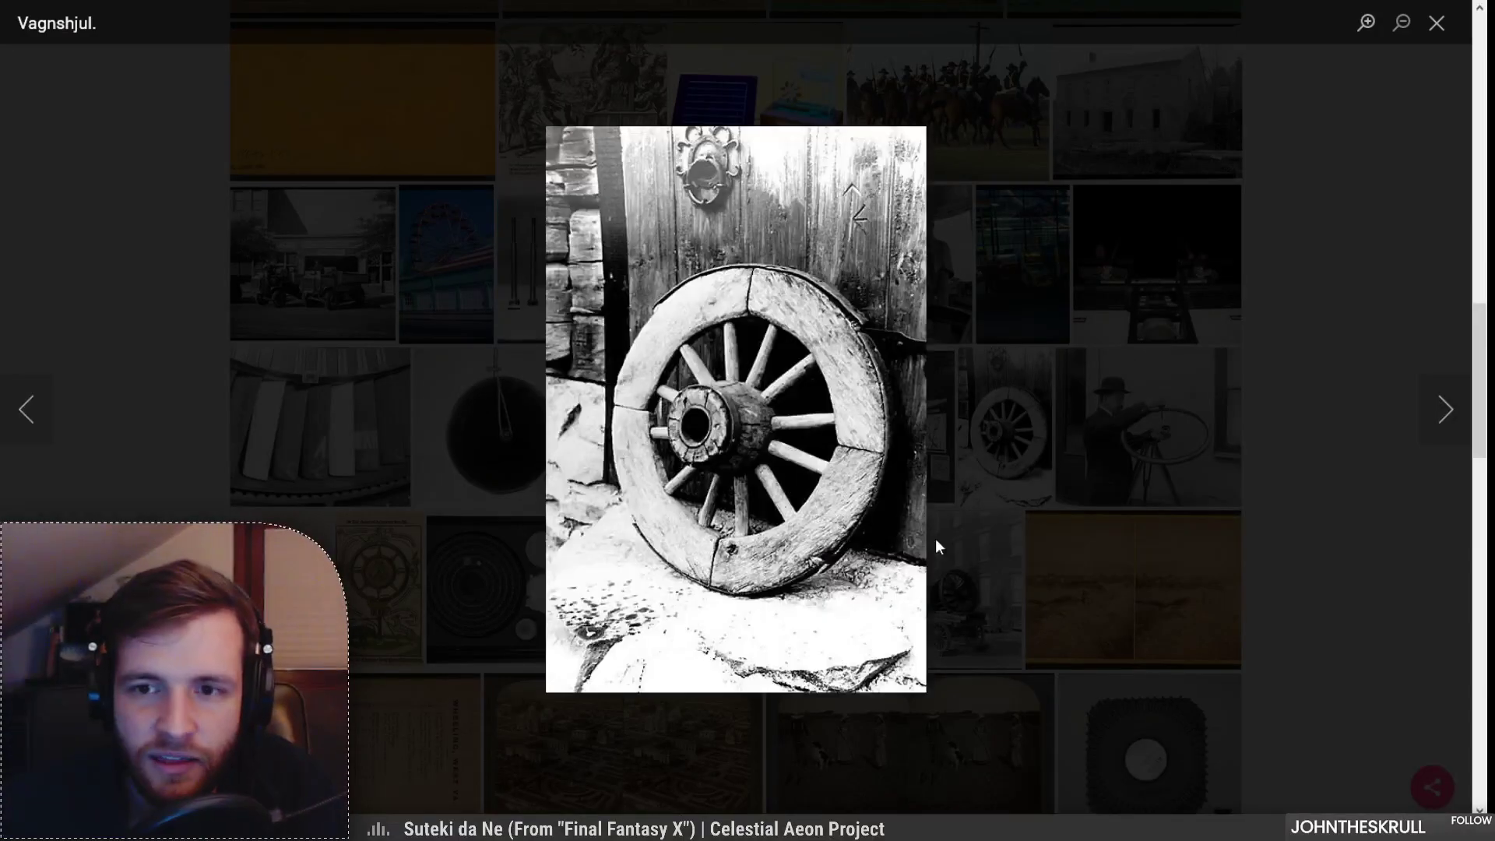
pyautogui.press('Escape')
# Step: Look through the remaining images on page 4 for other spoked wheels
pyautogui.scroll(-8, 736, 413)
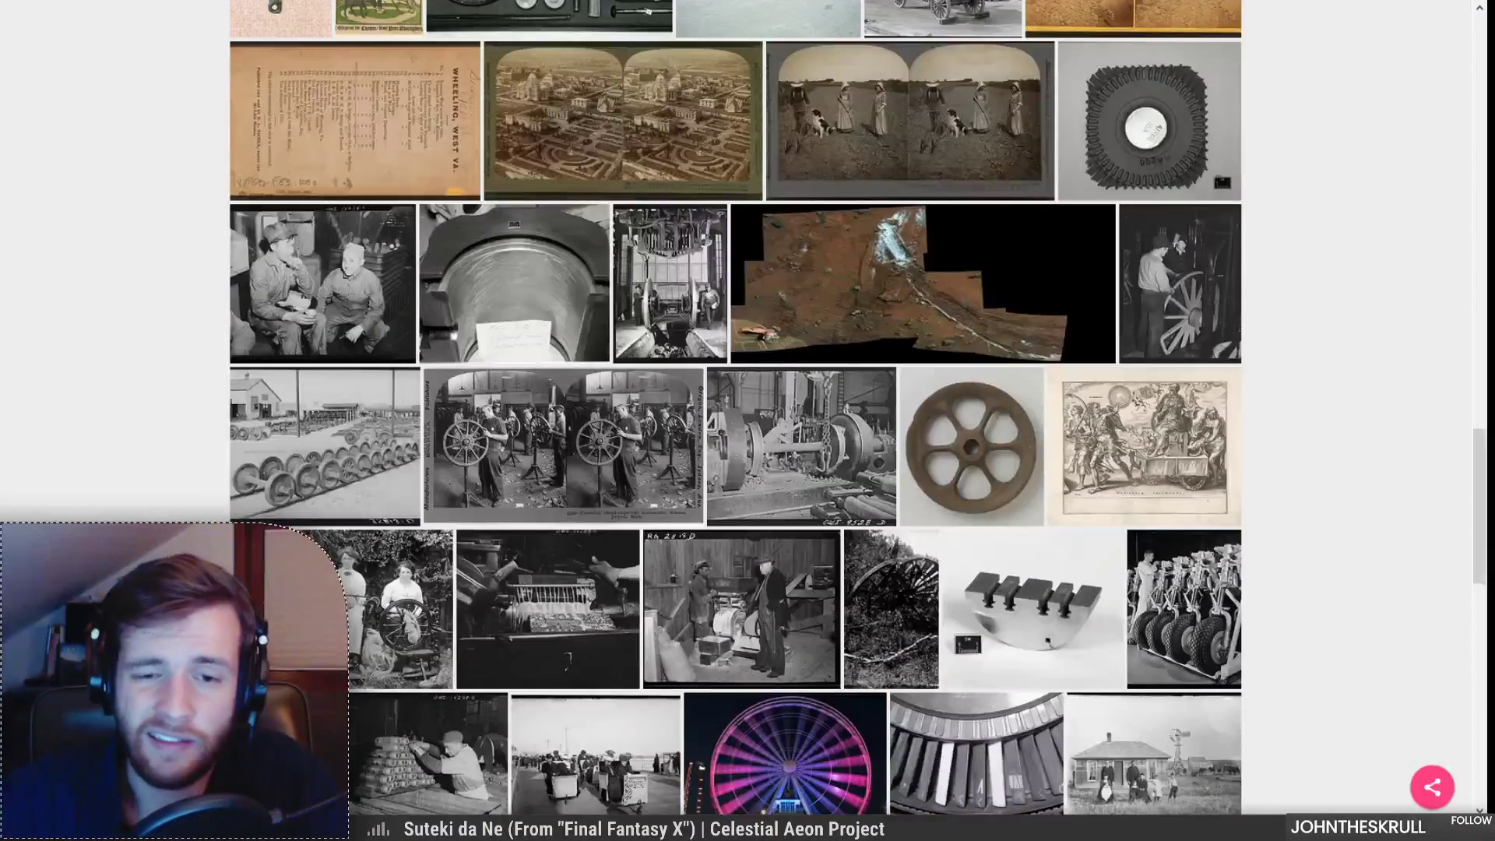
pyautogui.scroll(-5, 117, 514)
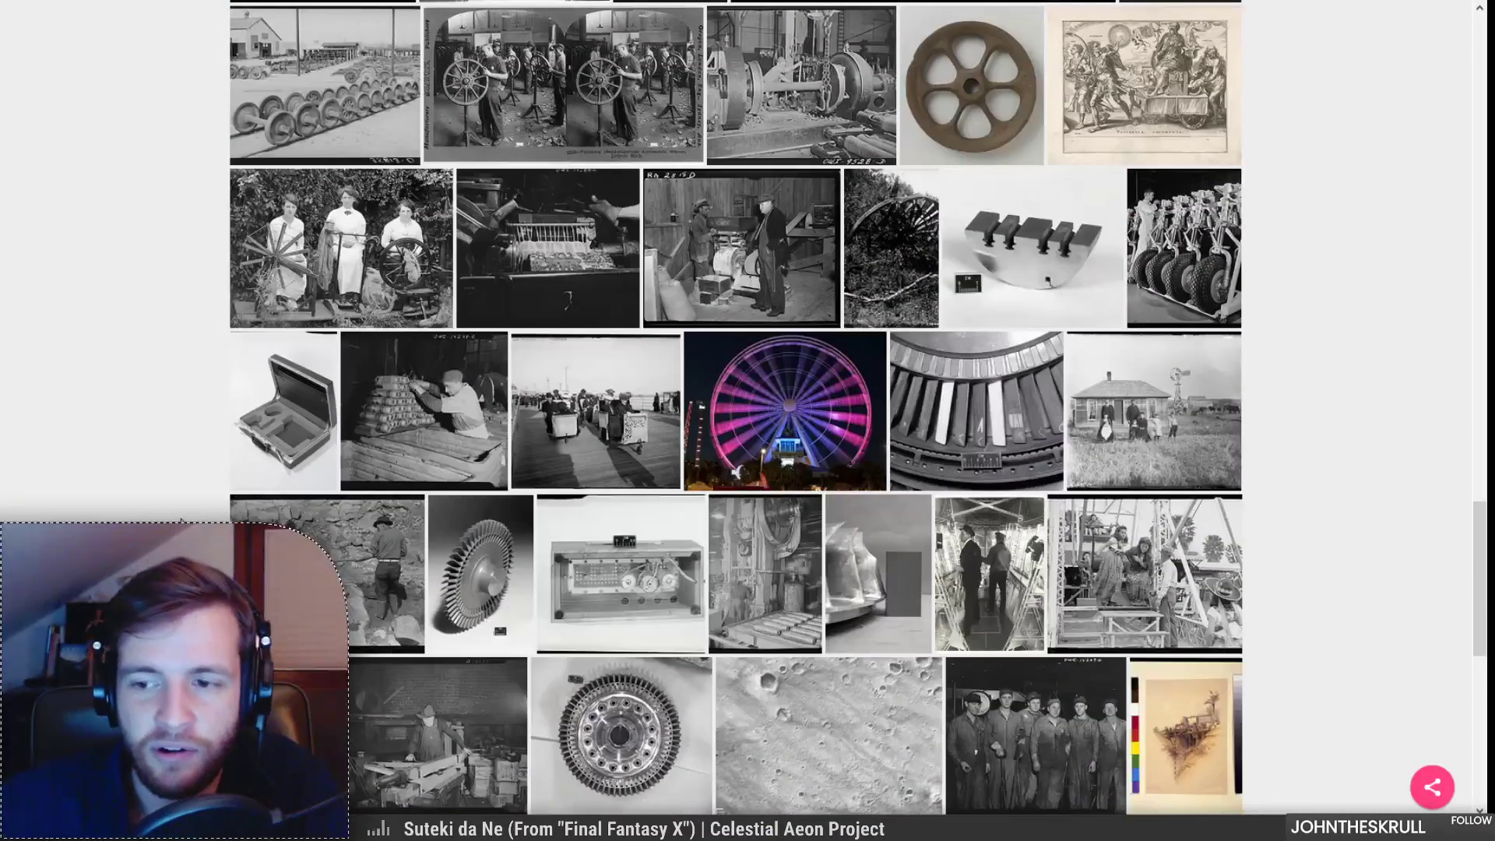
pyautogui.scroll(-5, 180, 520)
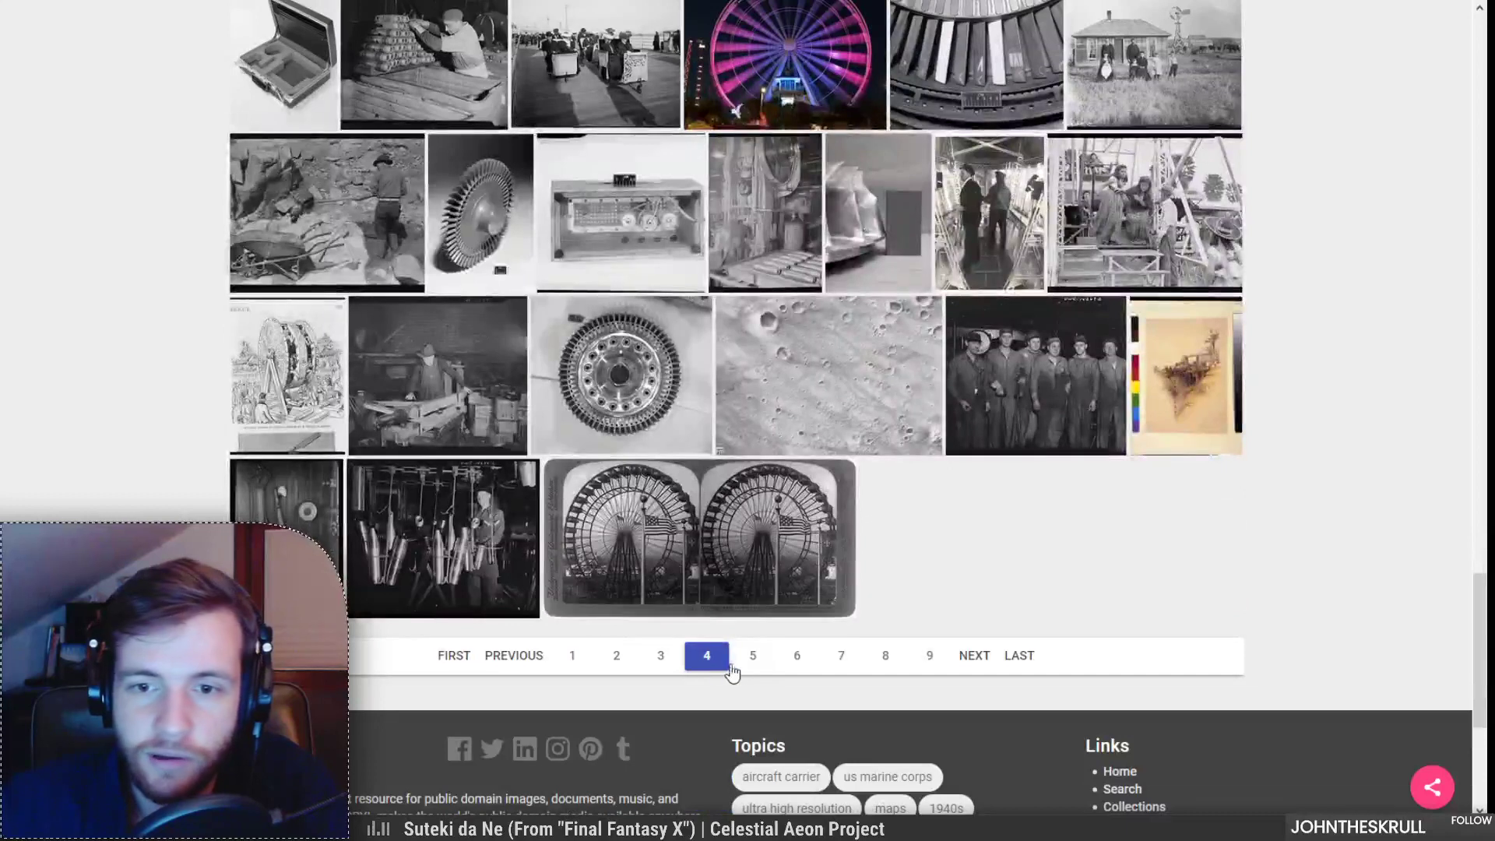
# Step: Go to page 5 of the wheel images and check it for wagon wheels, ending back at the search field
pyautogui.click(746, 665)
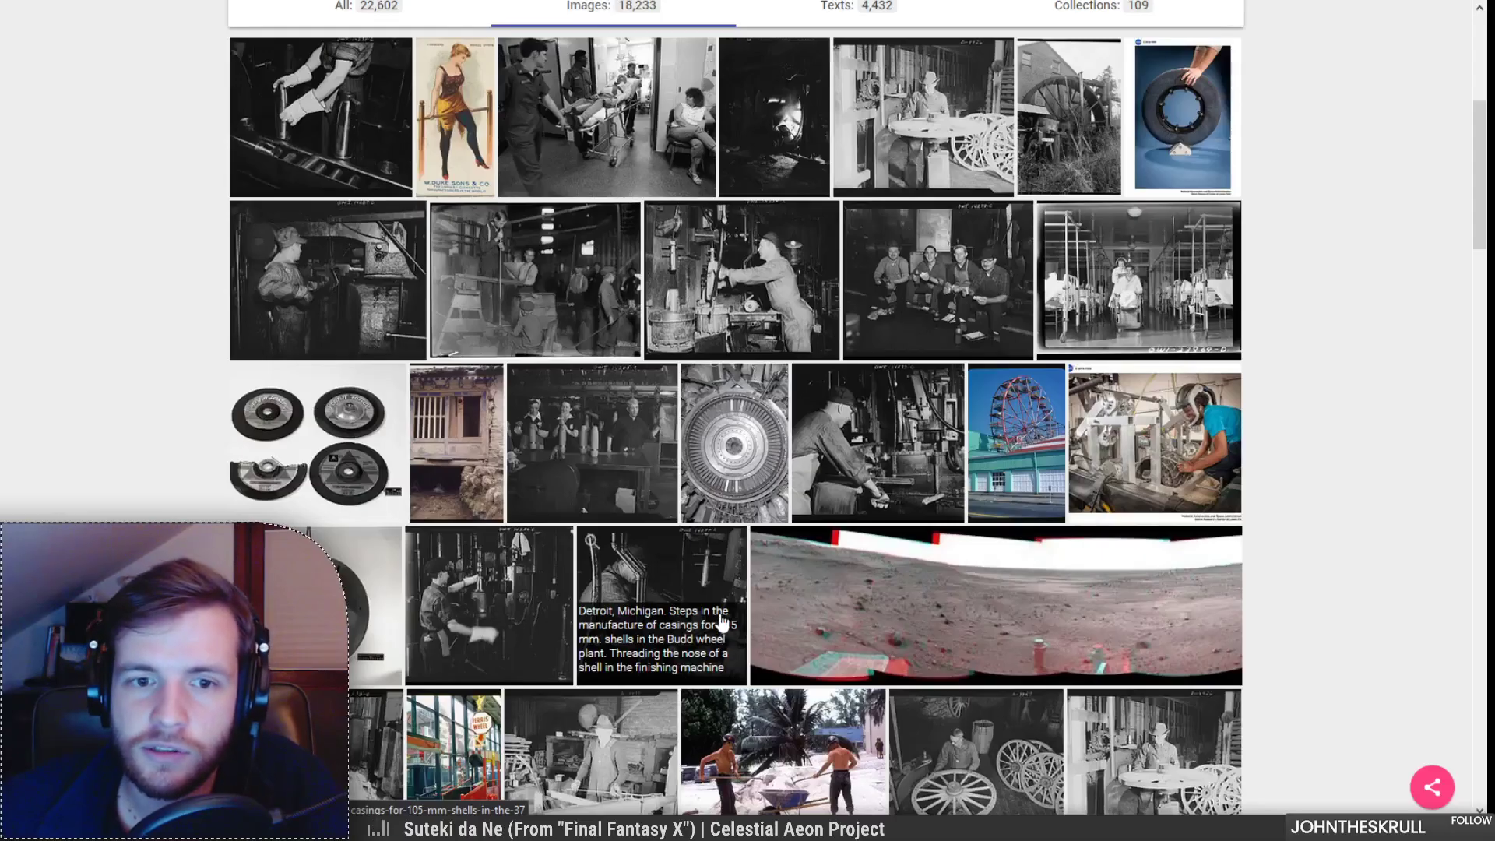
pyautogui.scroll(3, 721, 621)
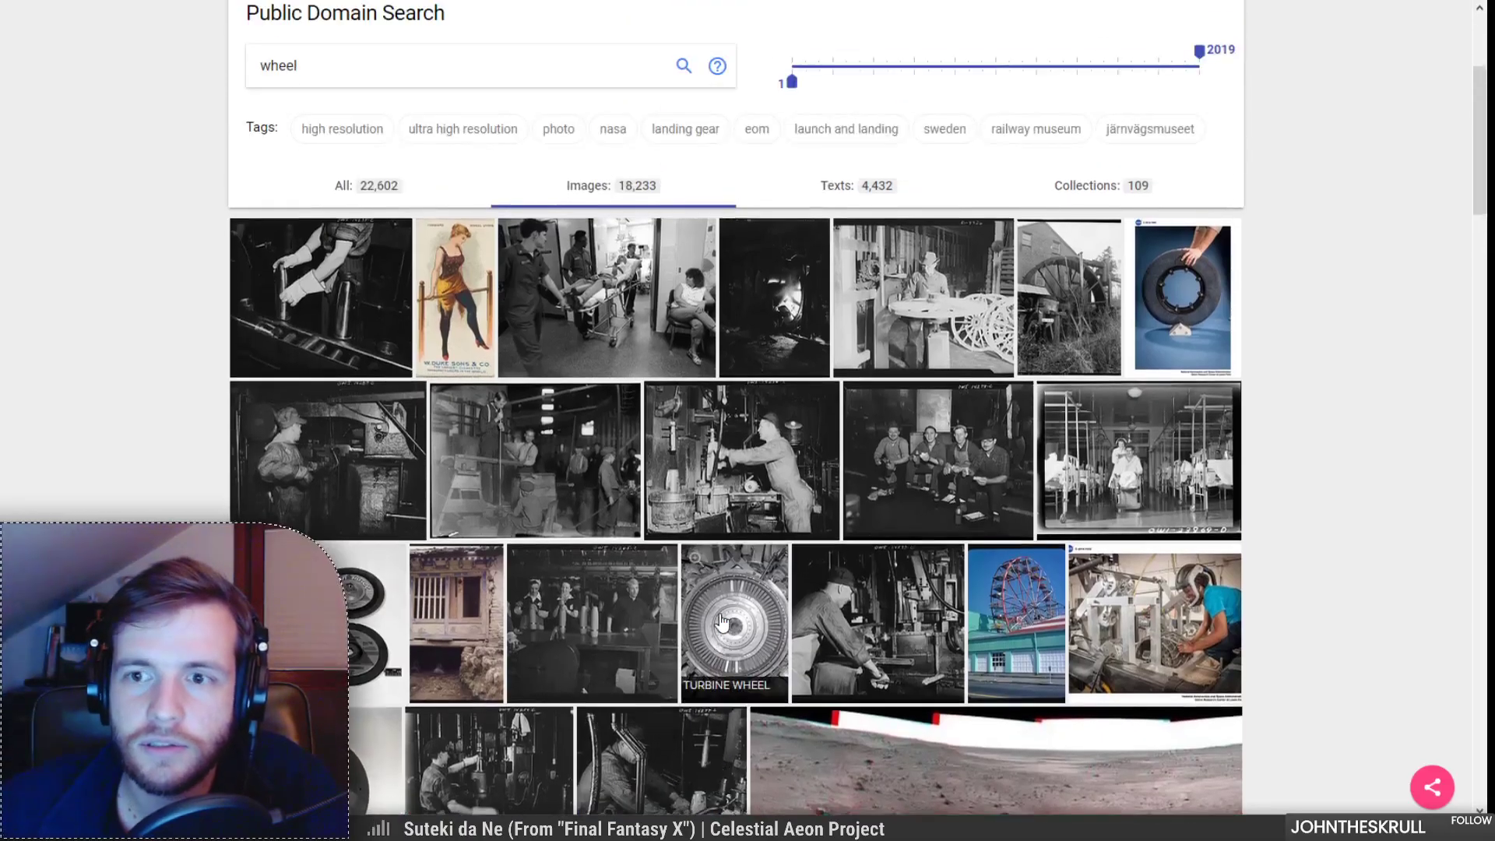
pyautogui.scroll(-15, 721, 621)
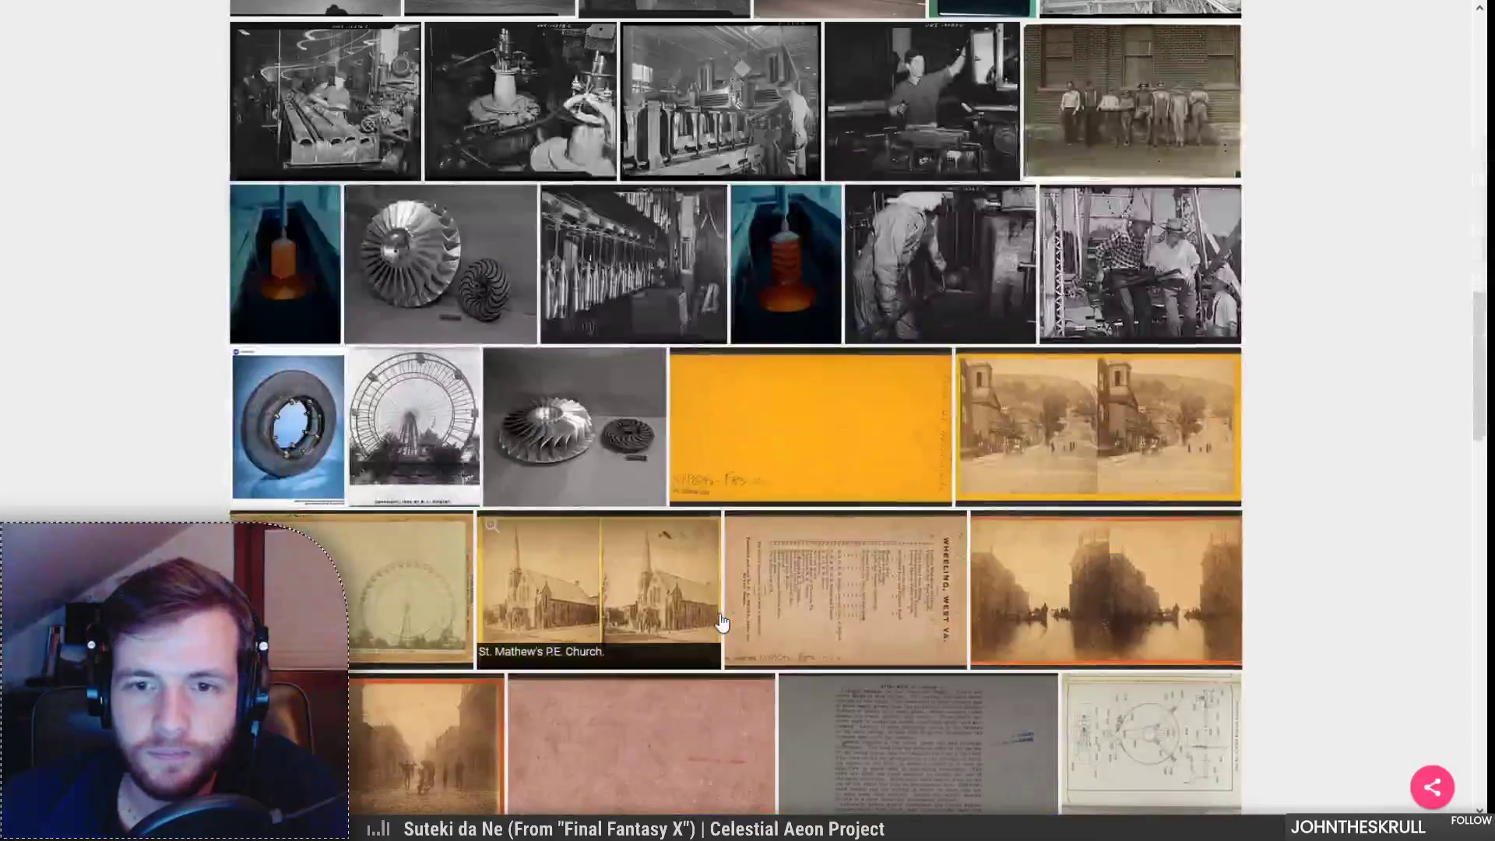
pyautogui.scroll(7, 415, 499)
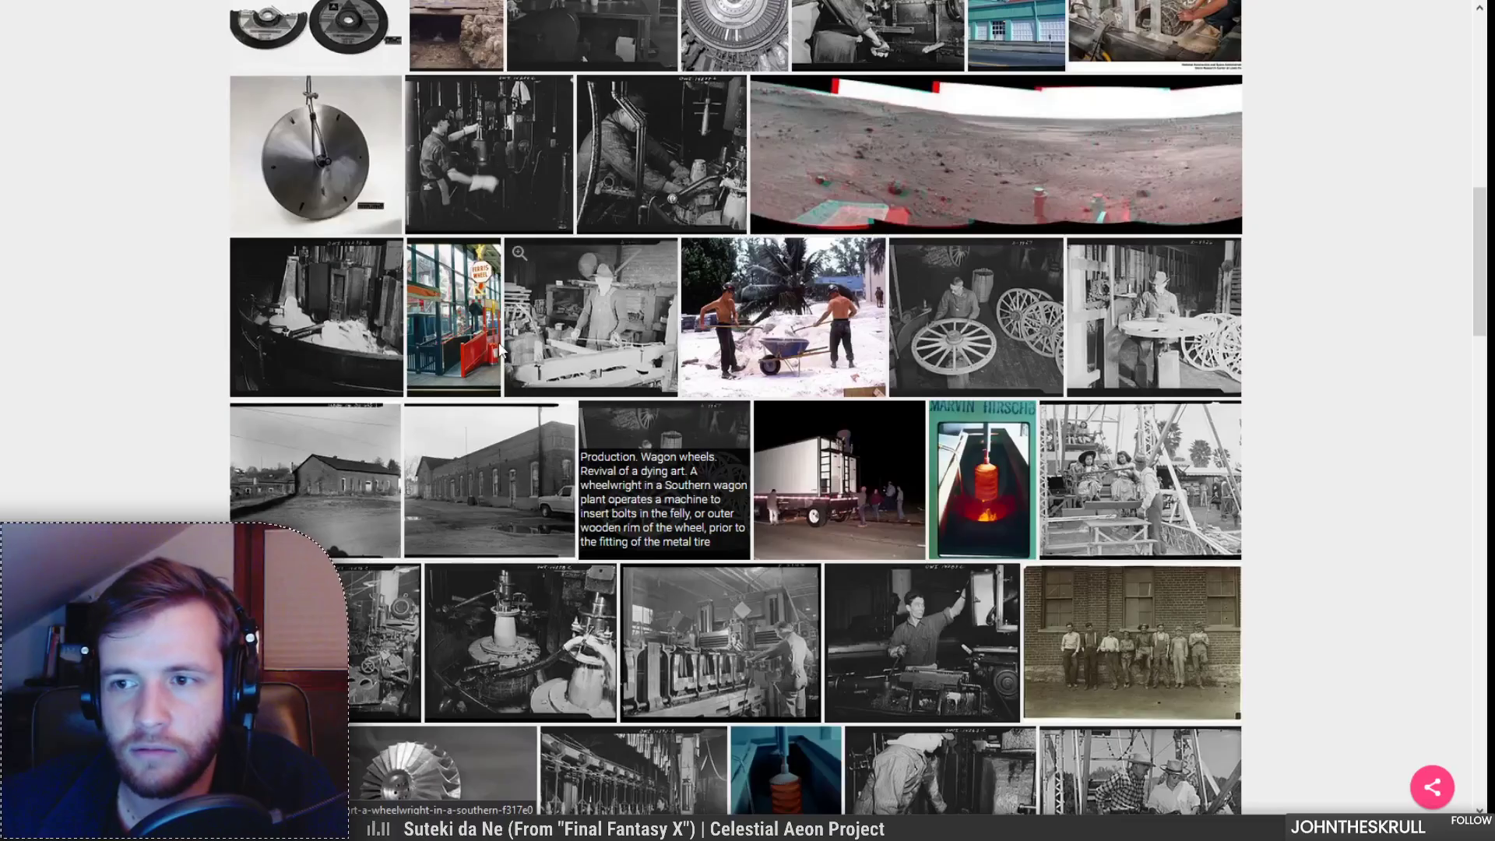
pyautogui.scroll(12, 726, 476)
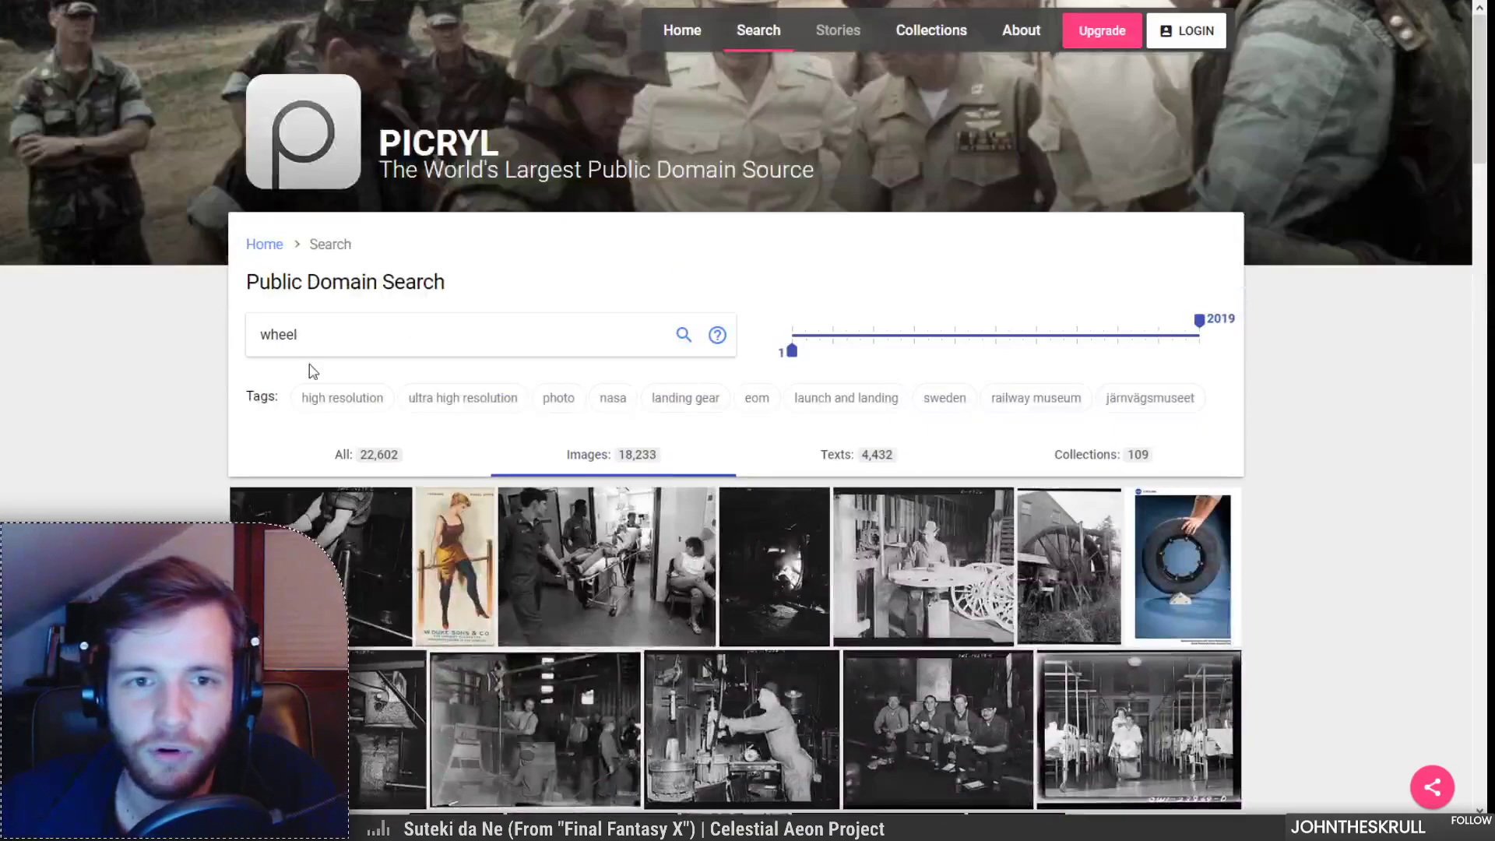
# Step: Refine the image search to "wagon wheel"
pyautogui.click(260, 333)
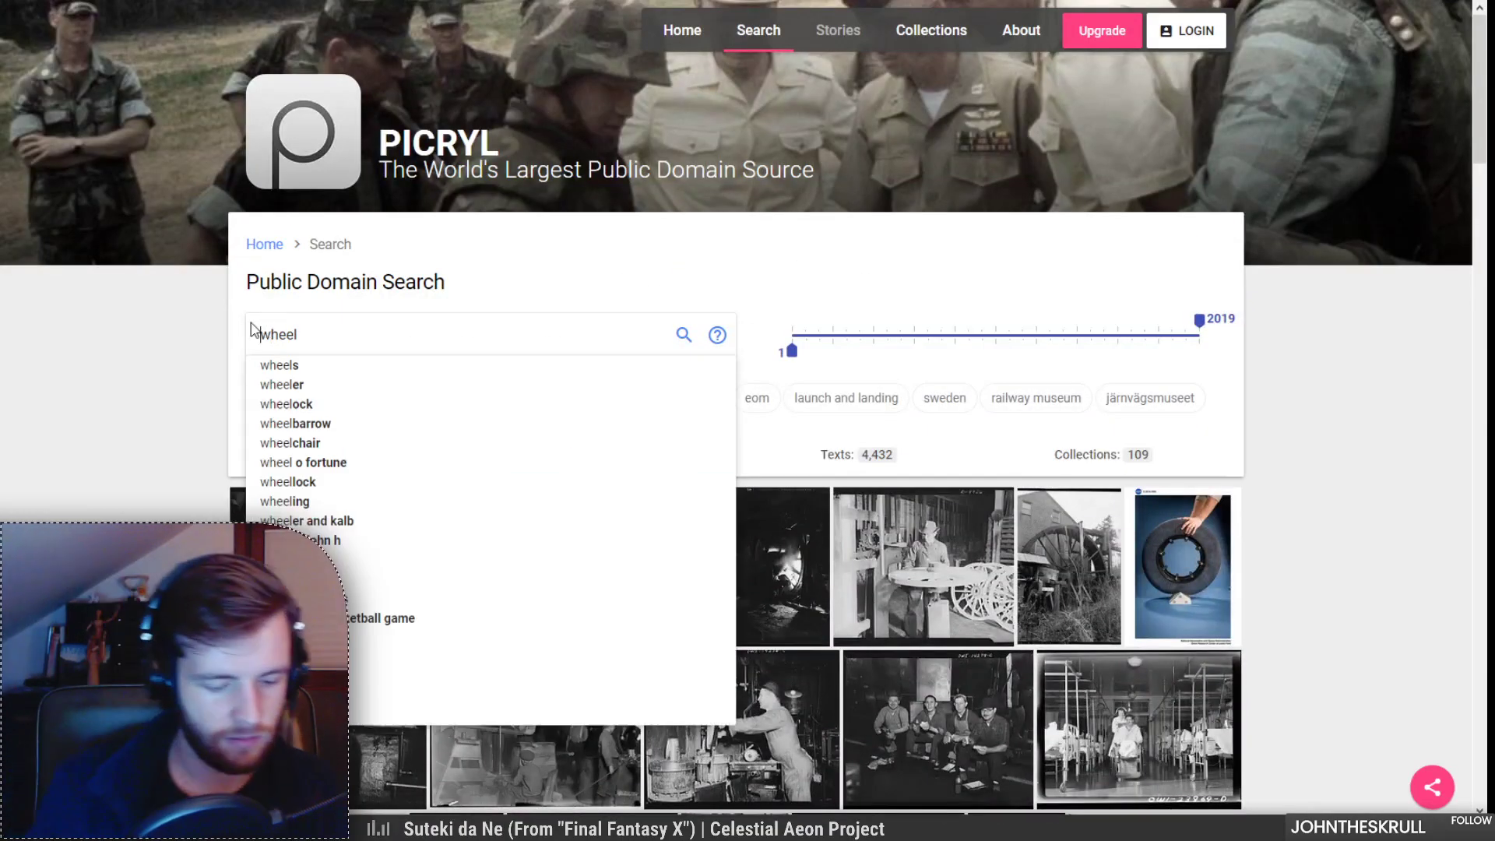
pyautogui.write('wagon')
pyautogui.press('Return')
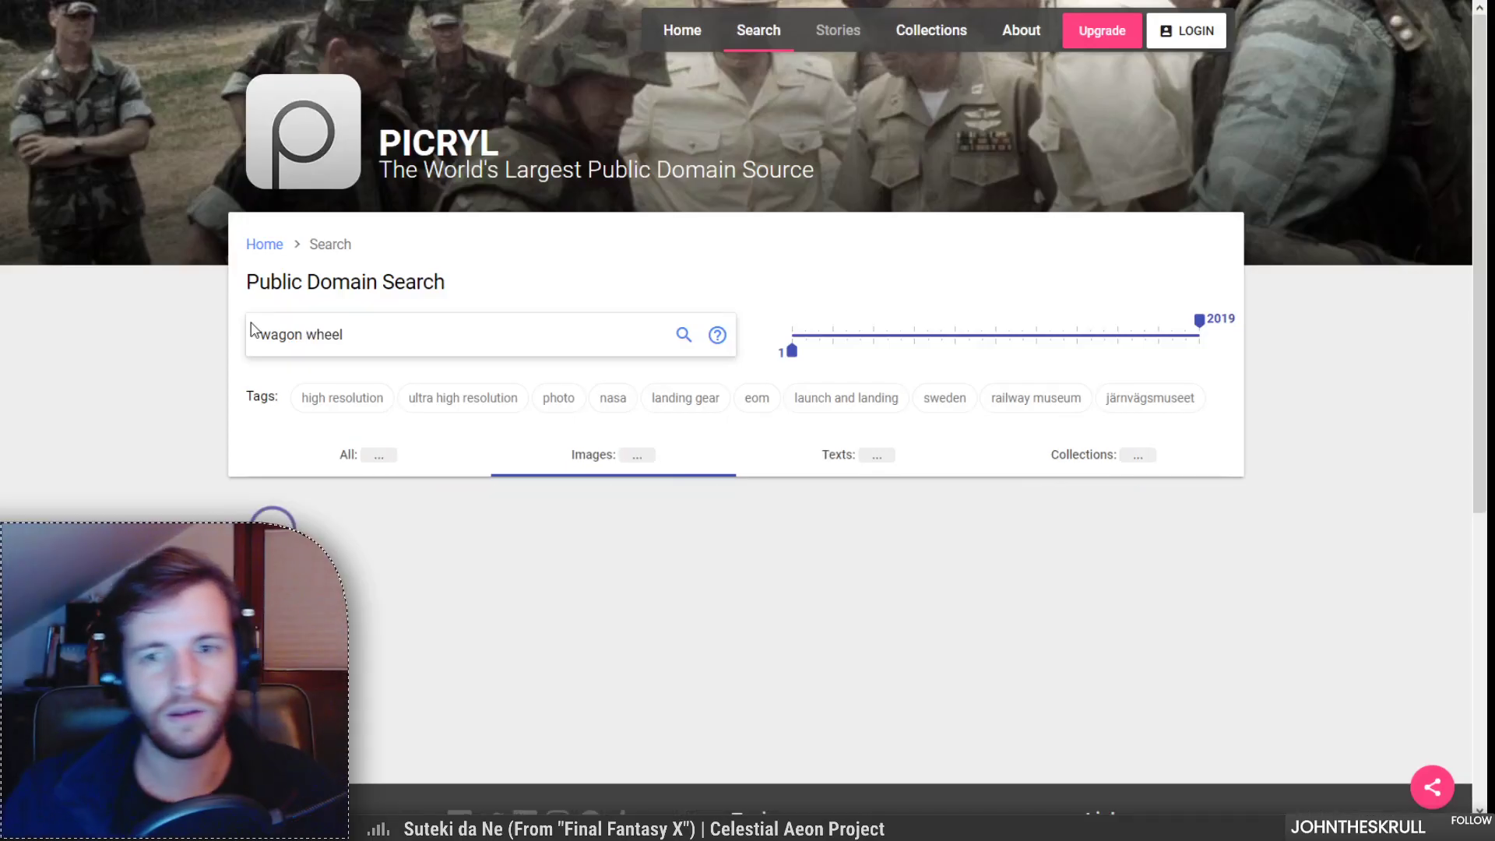
# Step: Look through the first page of "wagon wheel" images for usable spoked wheel references
pyautogui.scroll(-2, 372, 580)
pyautogui.scroll(-5, 373, 580)
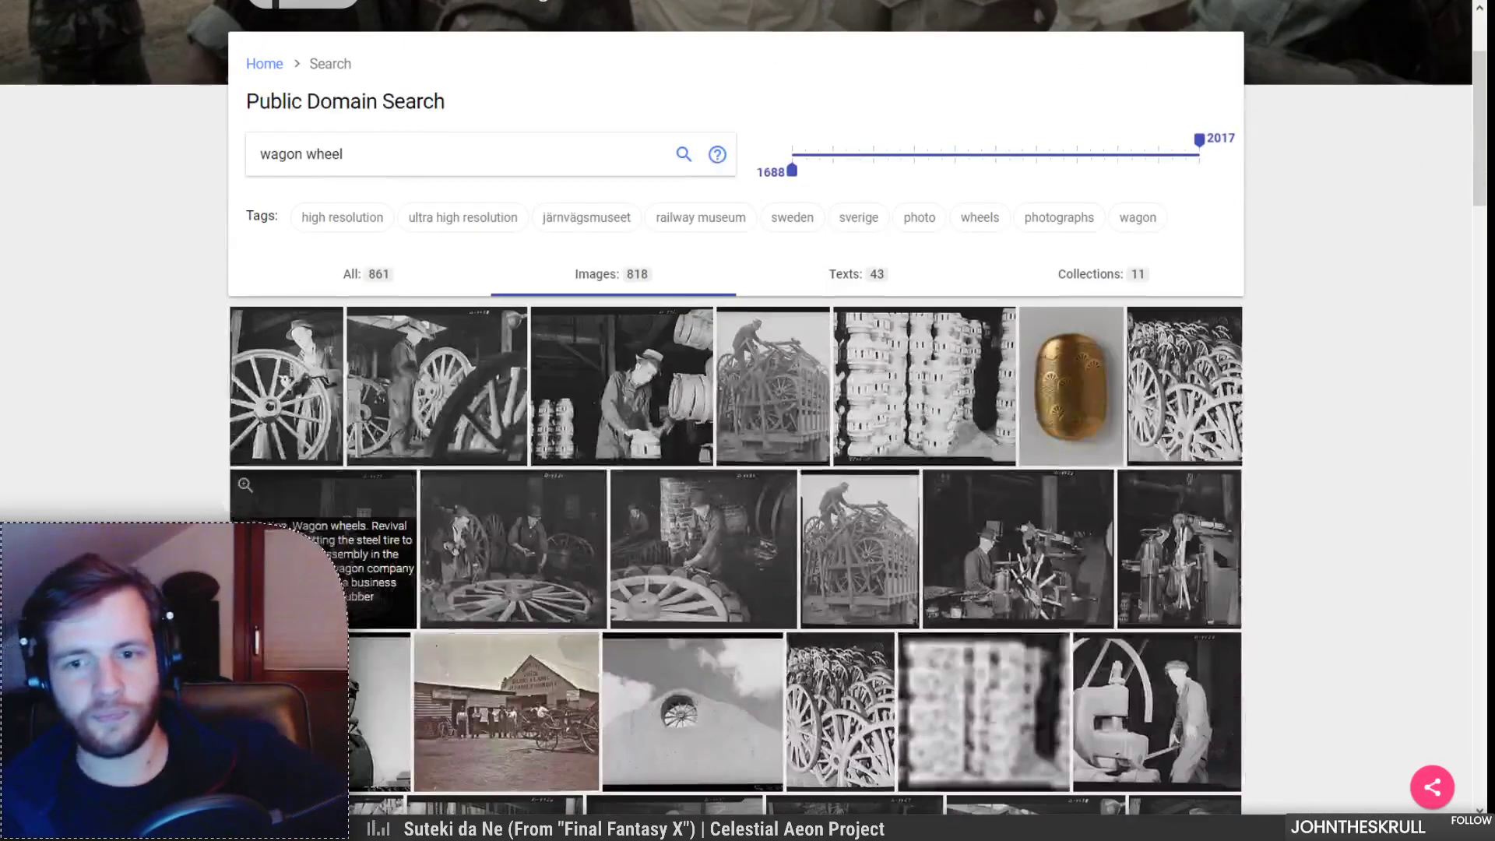
pyautogui.scroll(-5, 195, 508)
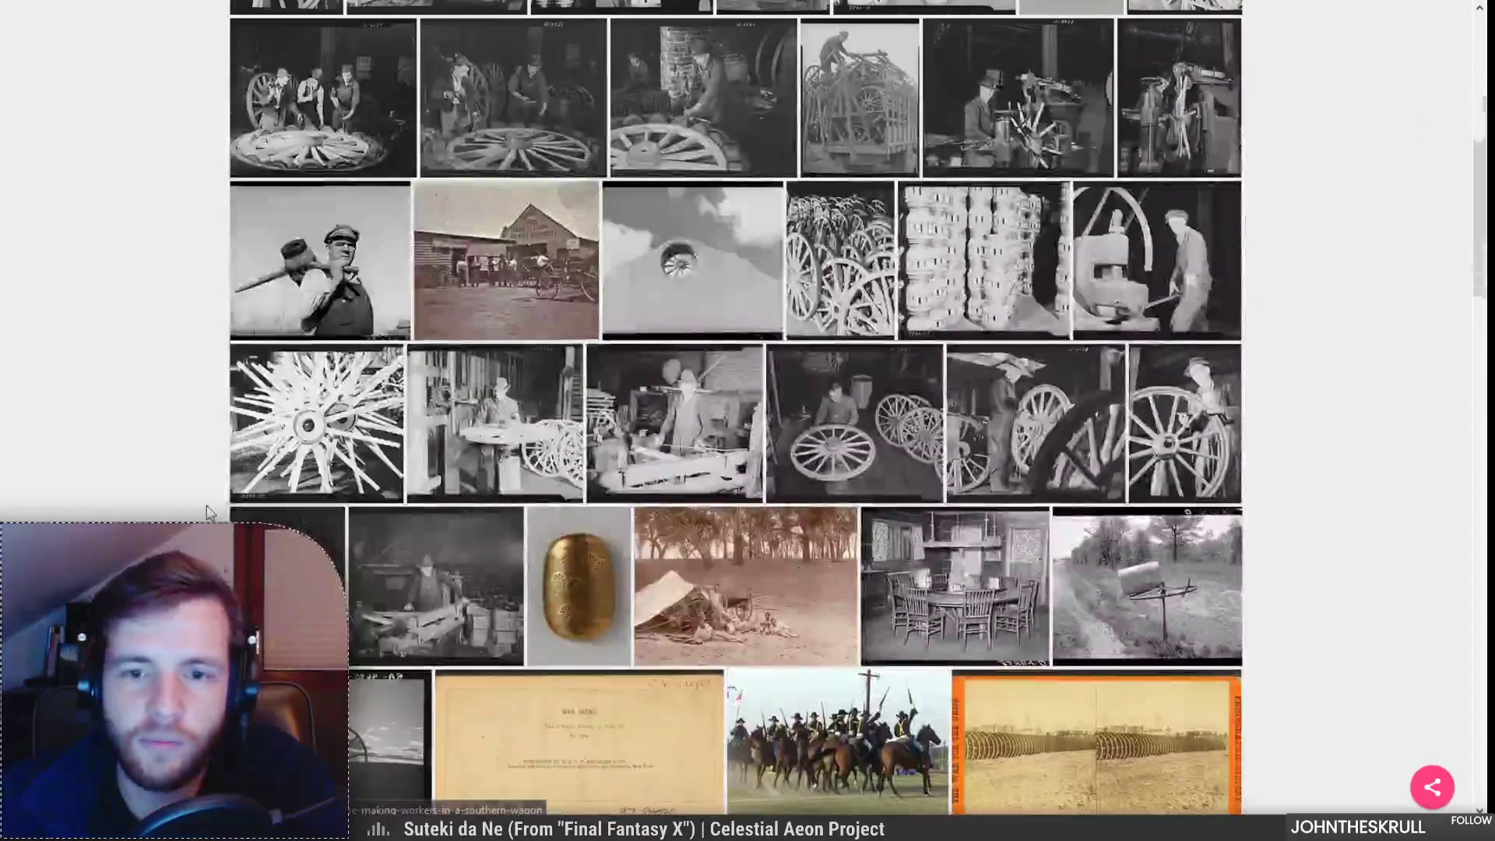
pyautogui.scroll(-3, 195, 508)
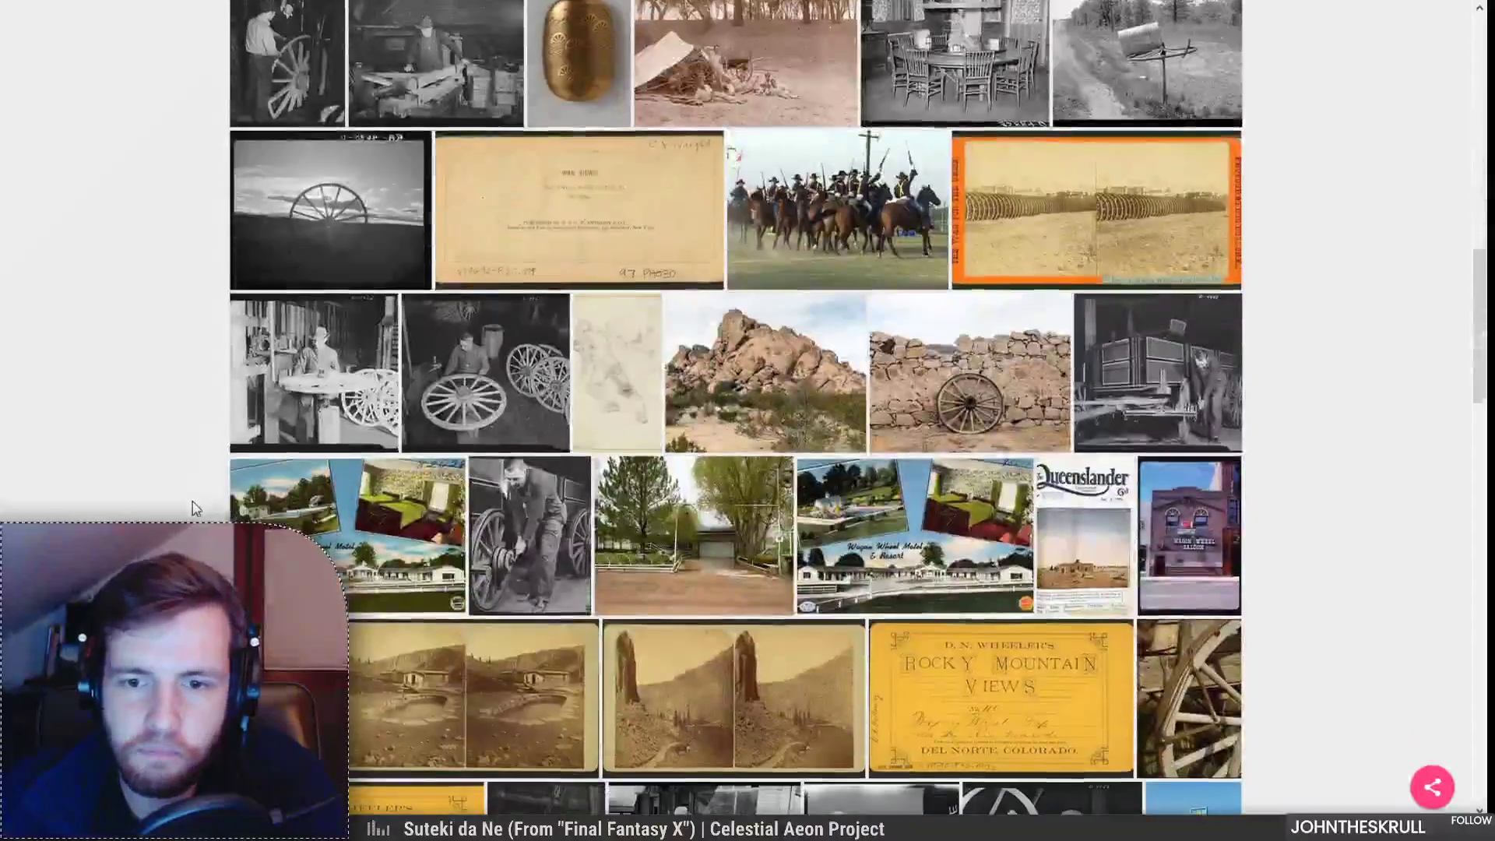
pyautogui.scroll(-4, 195, 514)
pyautogui.scroll(-3, 195, 518)
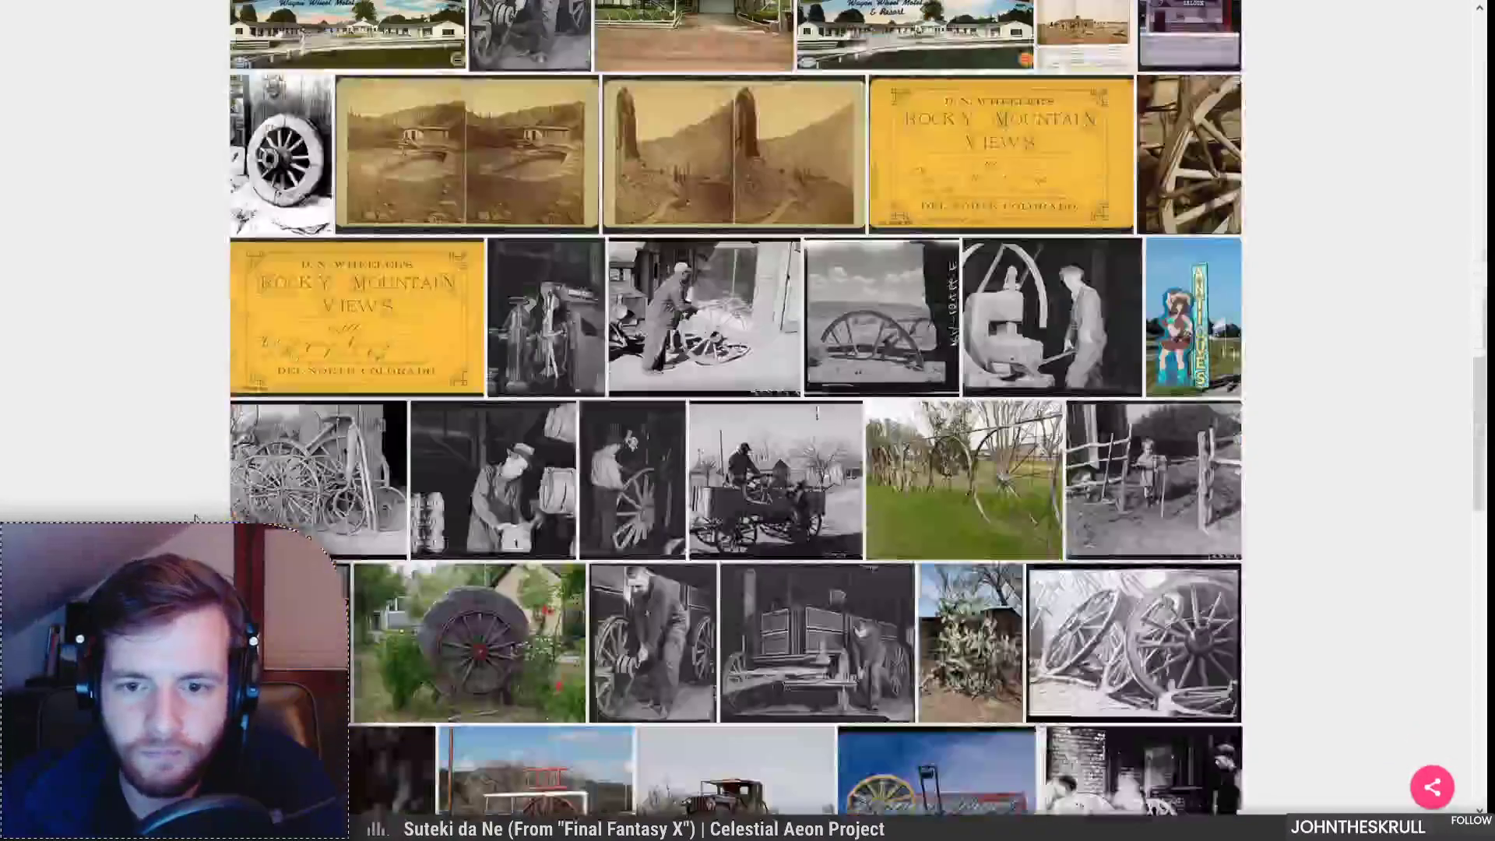
pyautogui.scroll(-4, 196, 521)
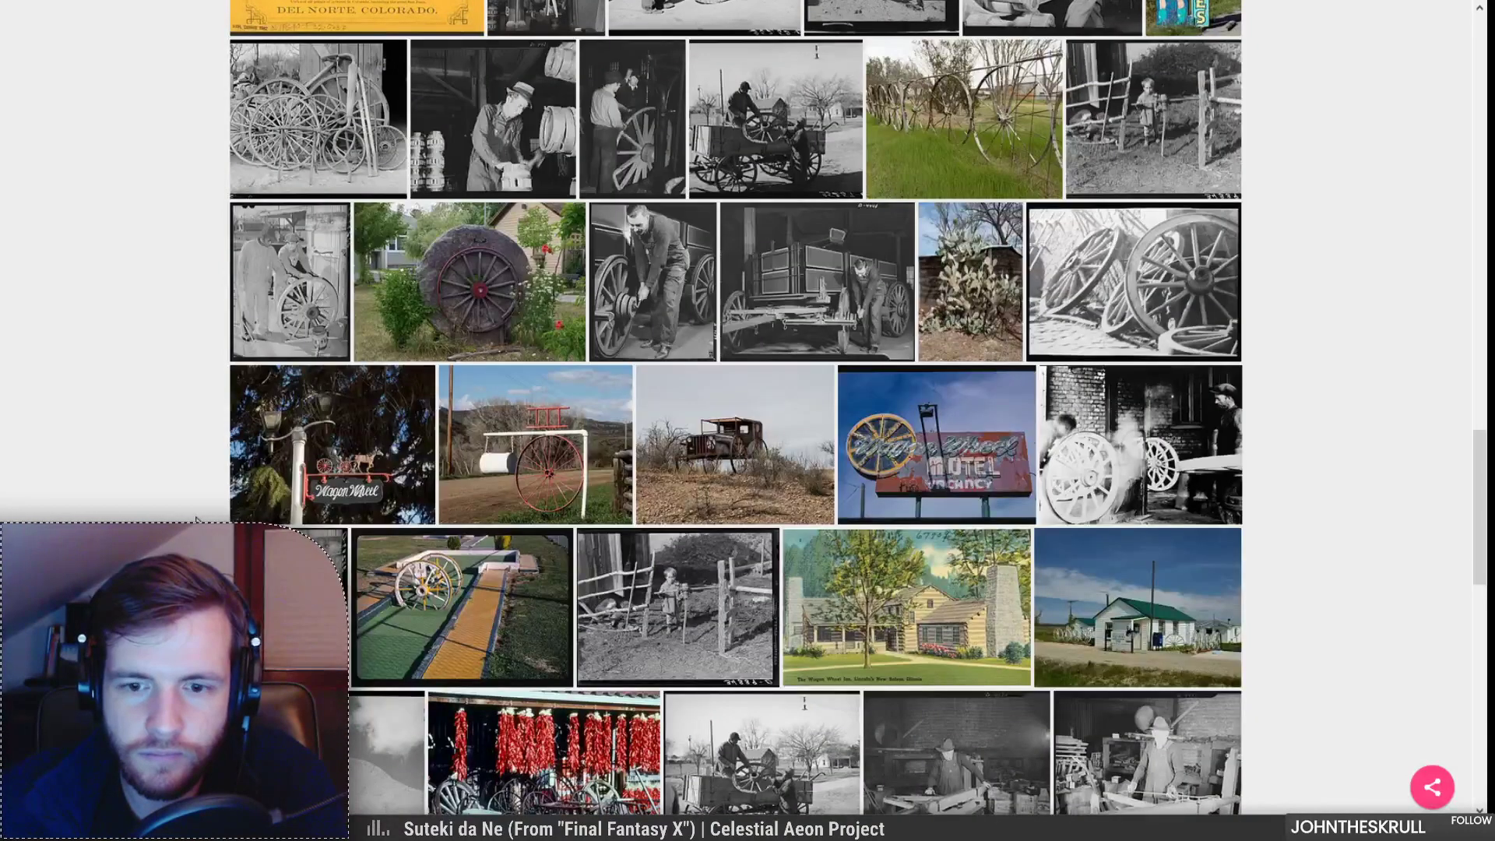
pyautogui.scroll(-4, 197, 520)
pyautogui.scroll(-4, 197, 520)
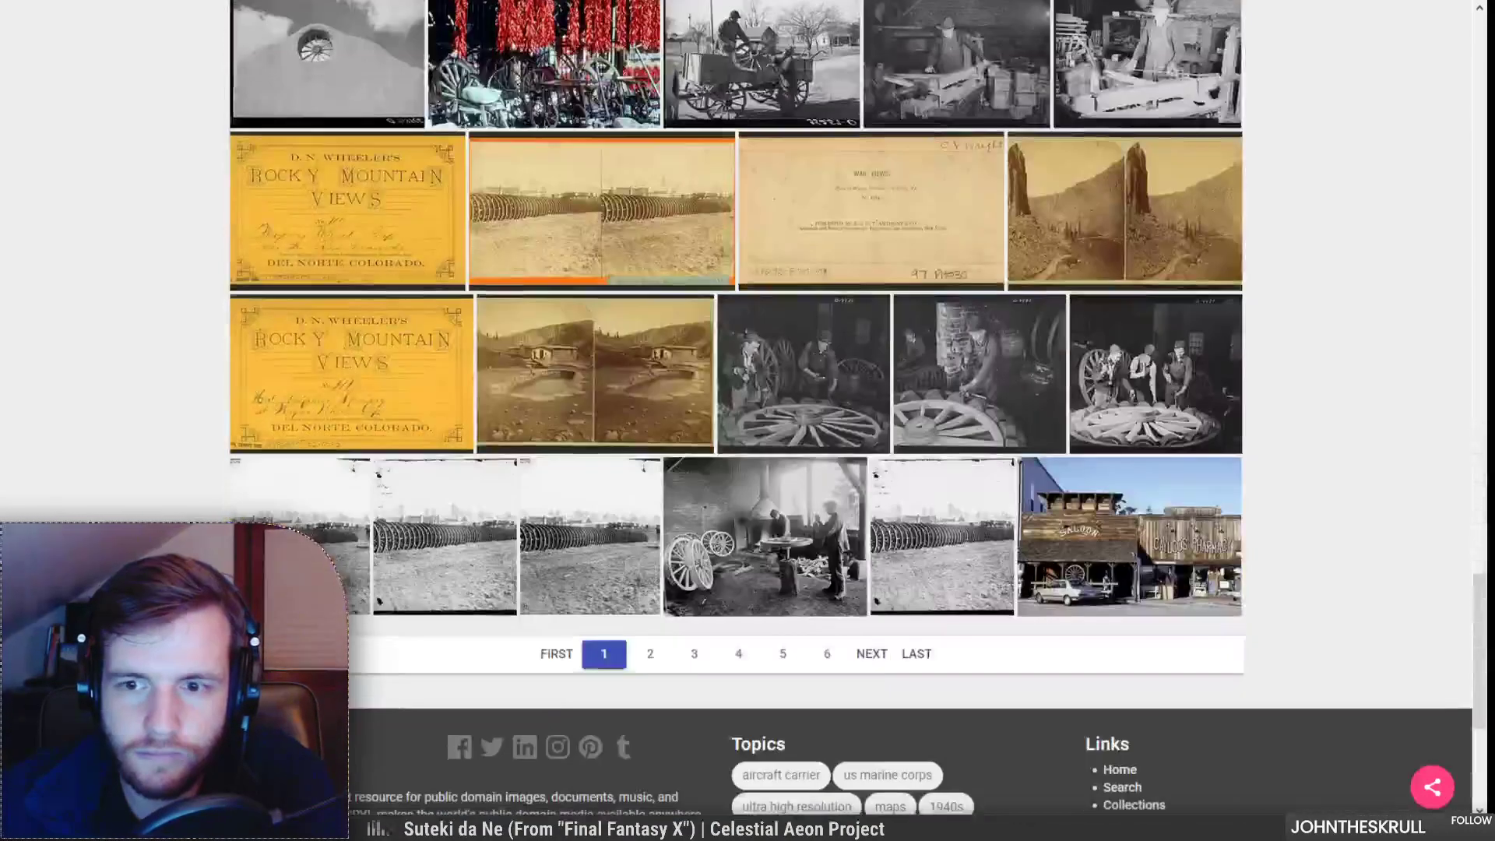
# Step: Go to page 2 of the "wagon wheel" images and check it for clear spoked wheels
pyautogui.click(650, 653)
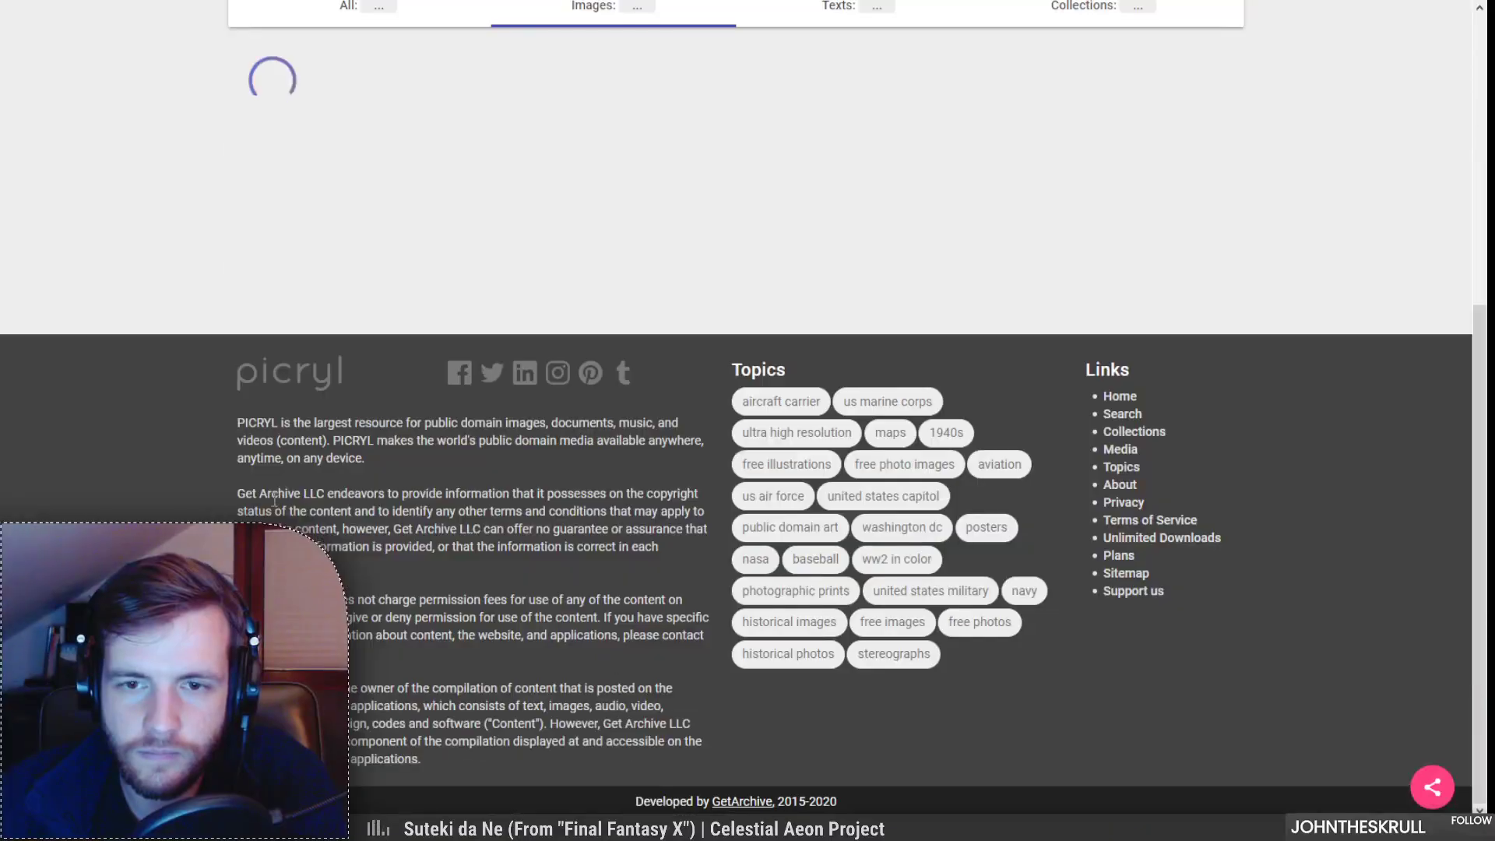
pyautogui.scroll(1, 274, 500)
pyautogui.scroll(-2, 197, 460)
pyautogui.scroll(-7, 197, 461)
pyautogui.scroll(-3, 196, 460)
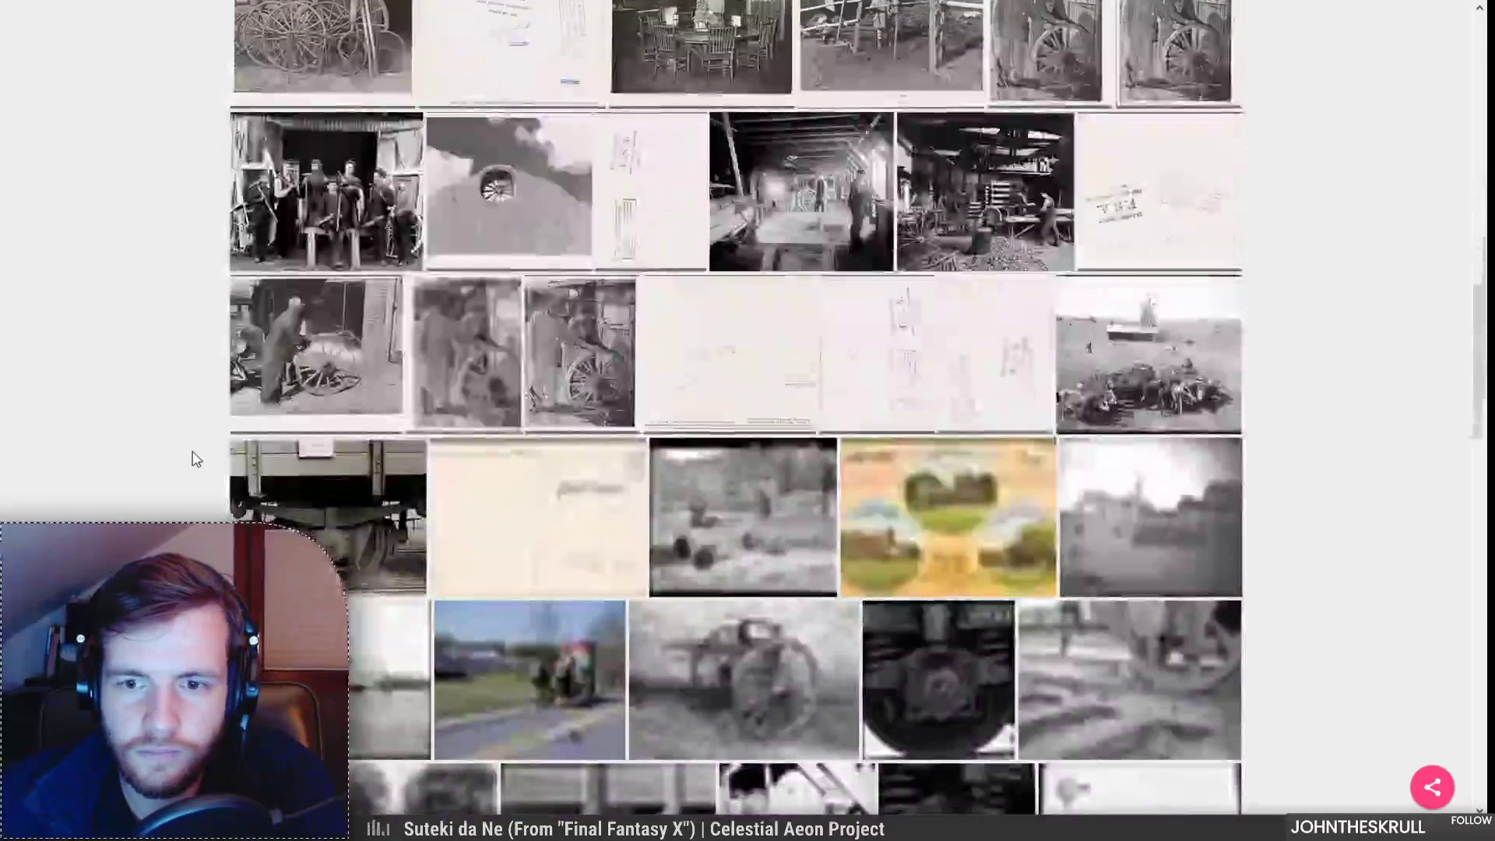
pyautogui.scroll(-2, 197, 460)
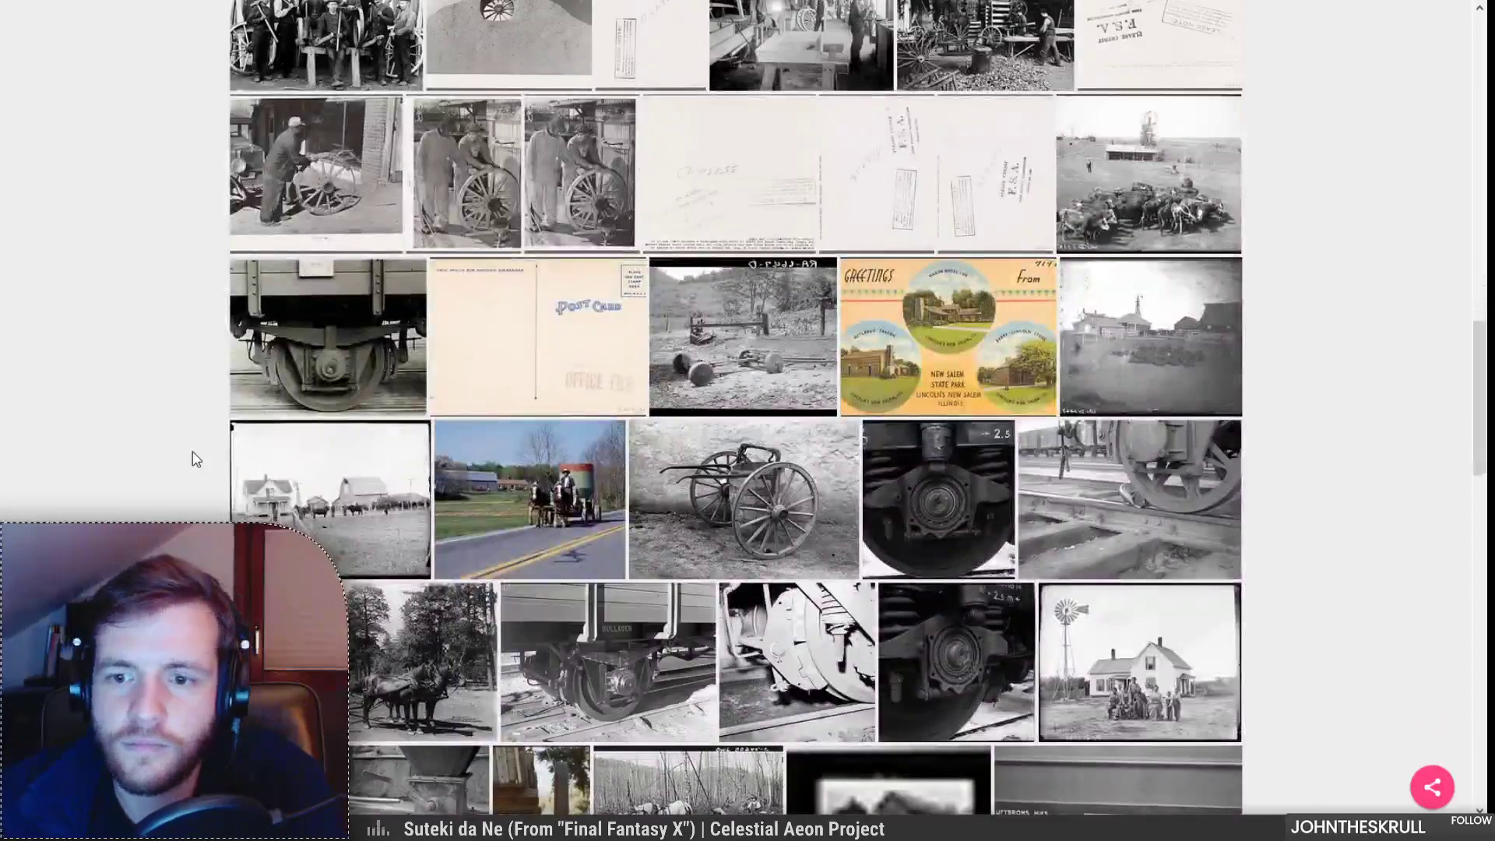
pyautogui.scroll(-3, 196, 460)
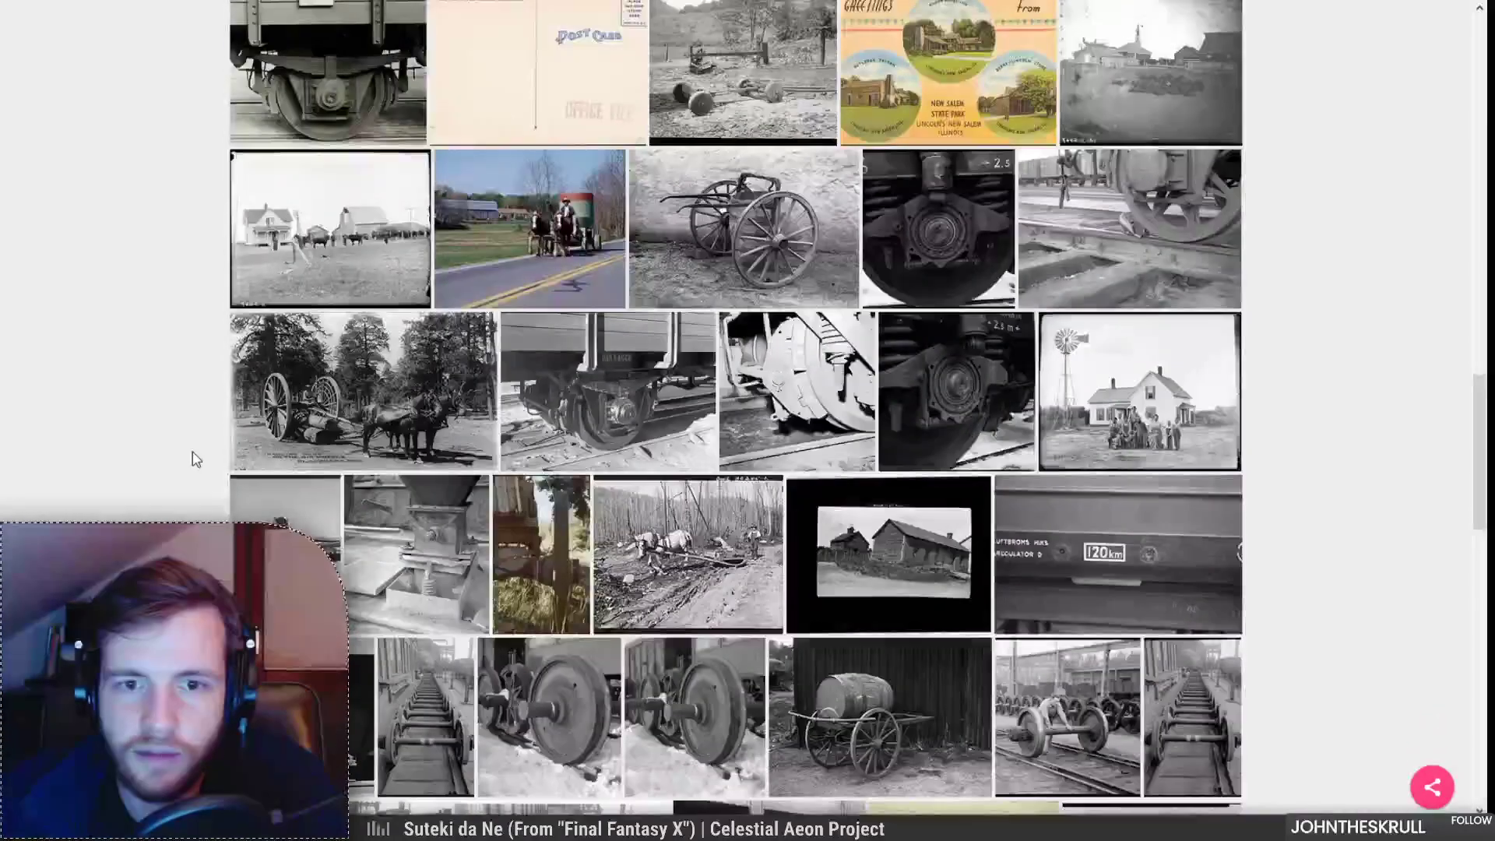
pyautogui.scroll(-15, 197, 459)
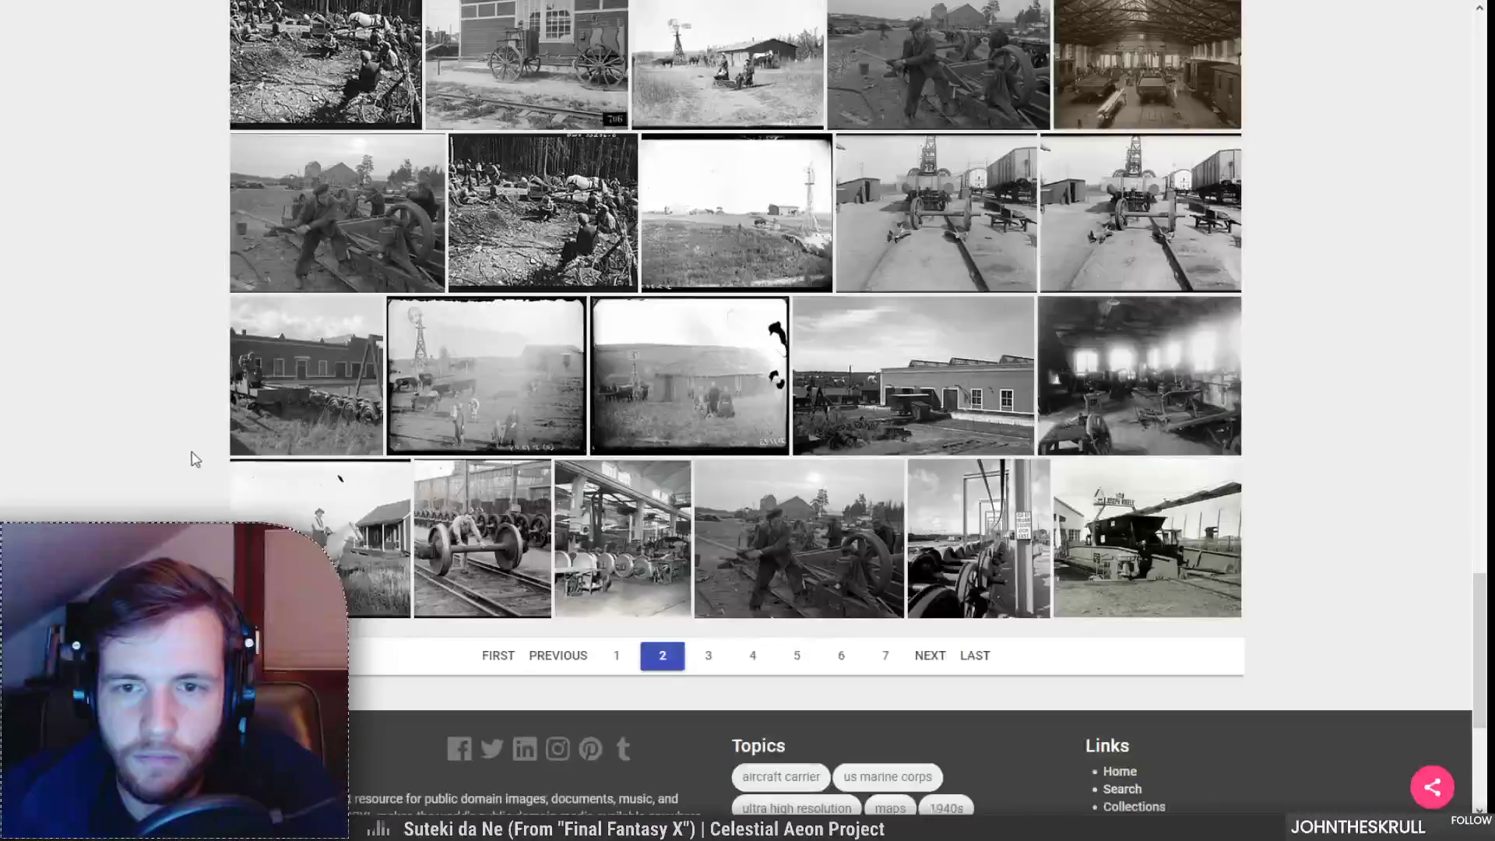
# Step: Open page 3 of the results and scan its photos of carts and wagons for wheel references
pyautogui.click(709, 658)
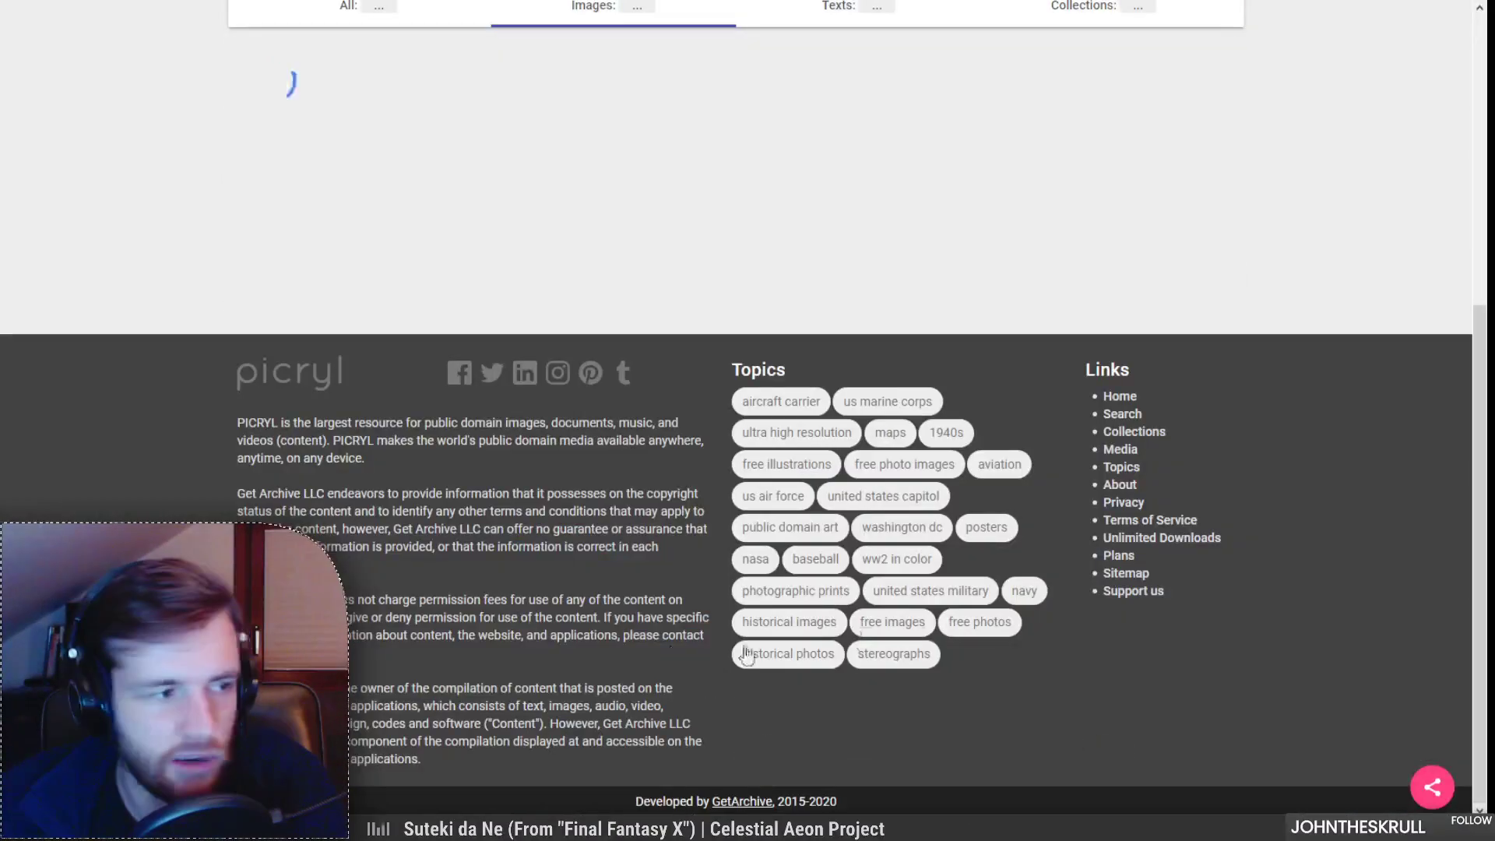
pyautogui.scroll(2, 477, 661)
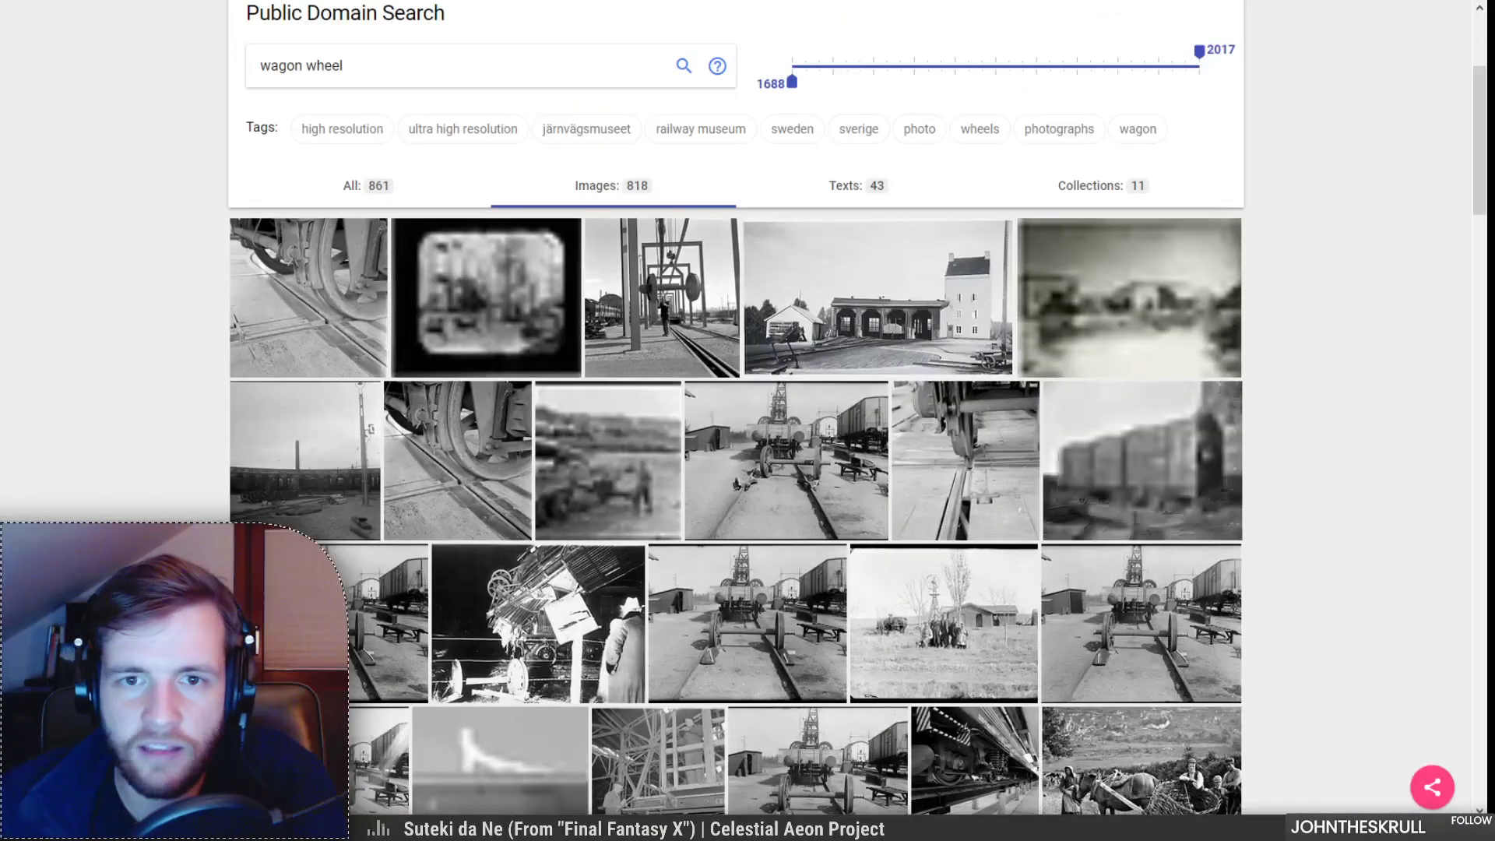
pyautogui.scroll(-10, 736, 437)
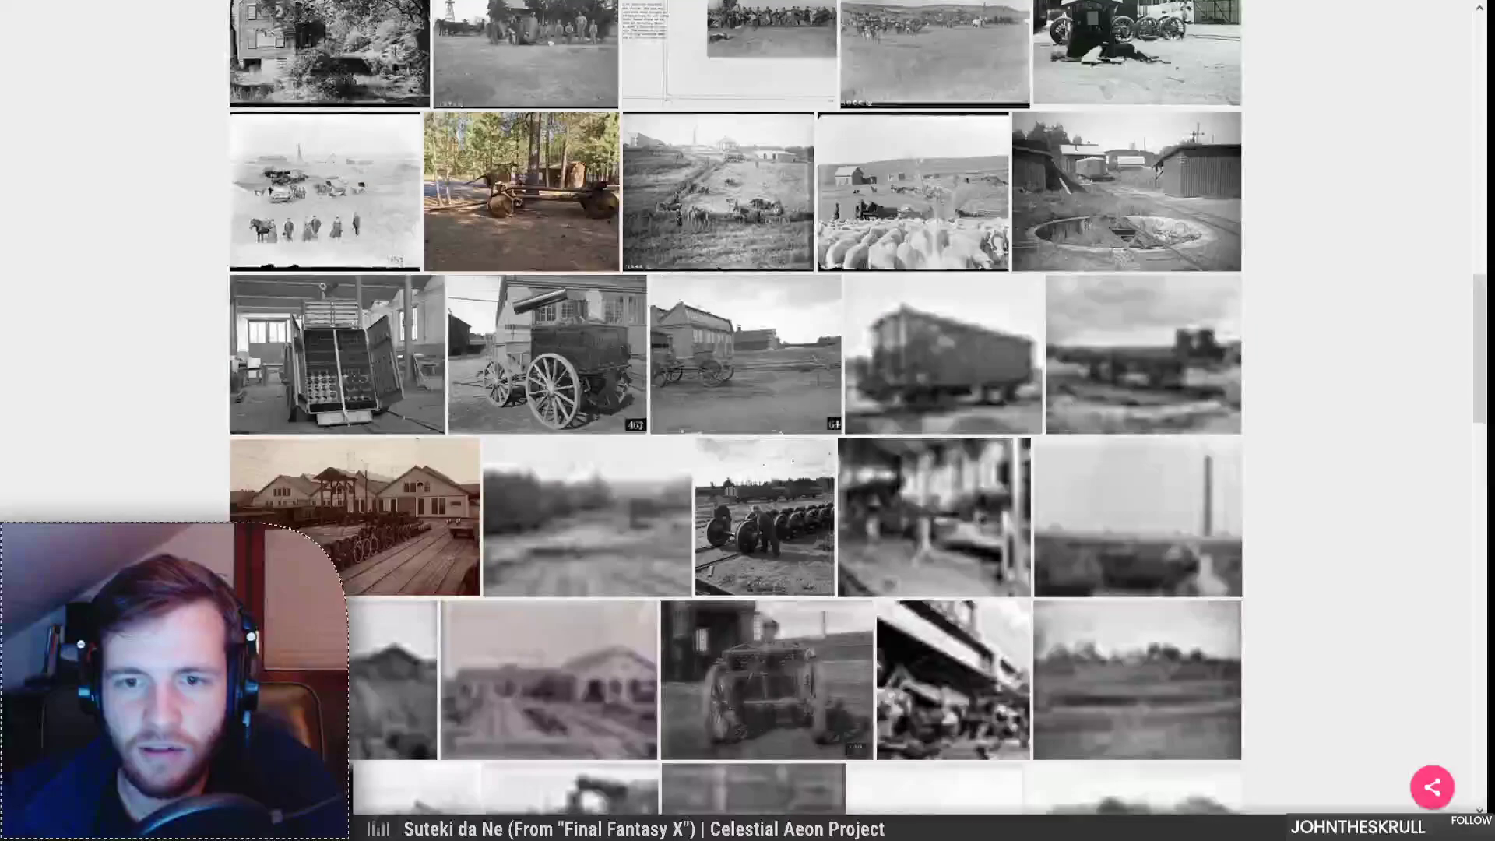
pyautogui.scroll(-2, 736, 421)
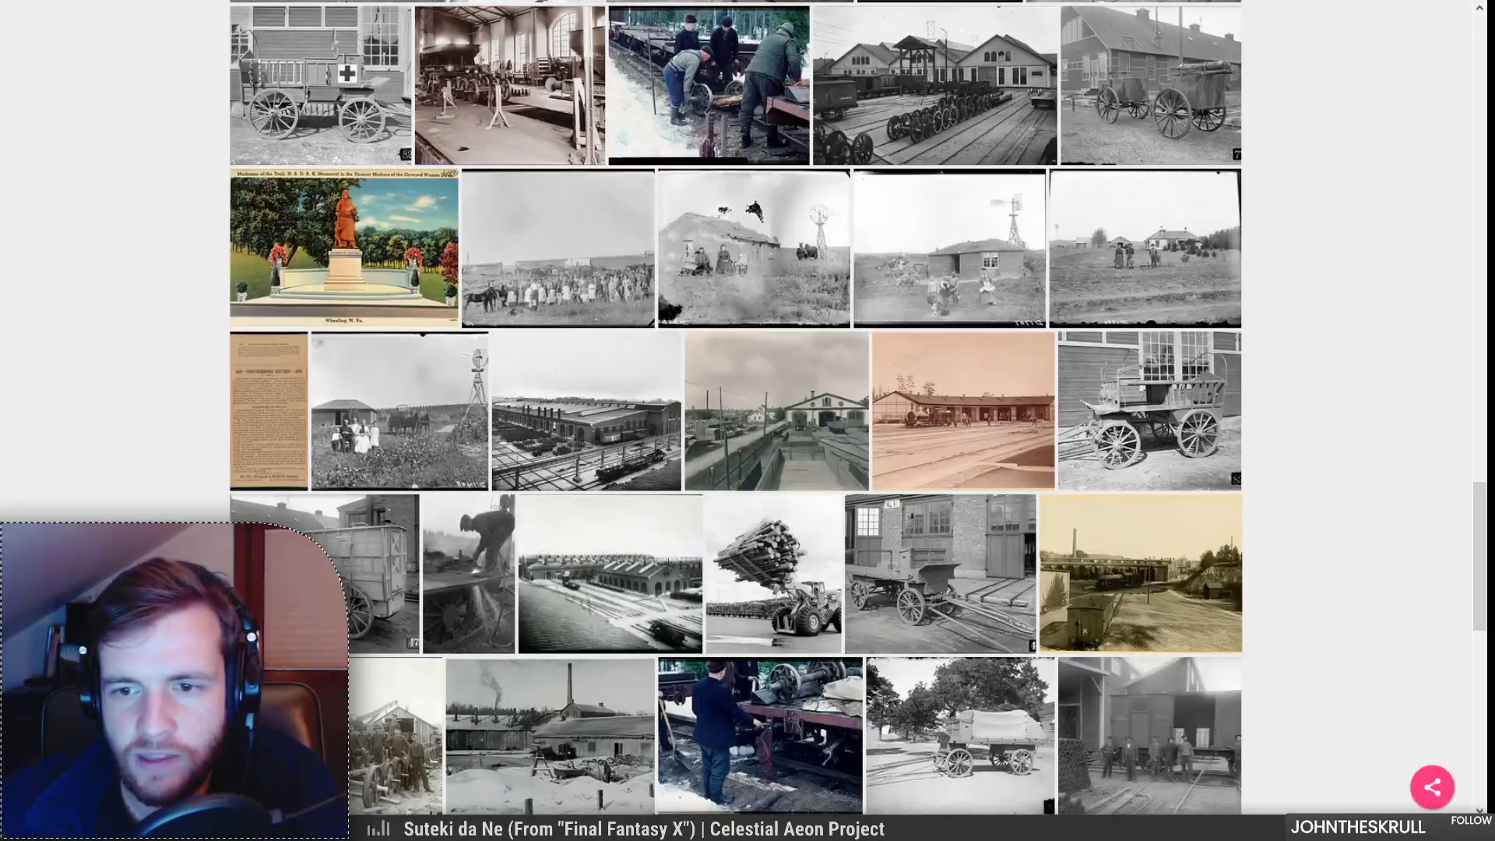
pyautogui.scroll(-5, 736, 421)
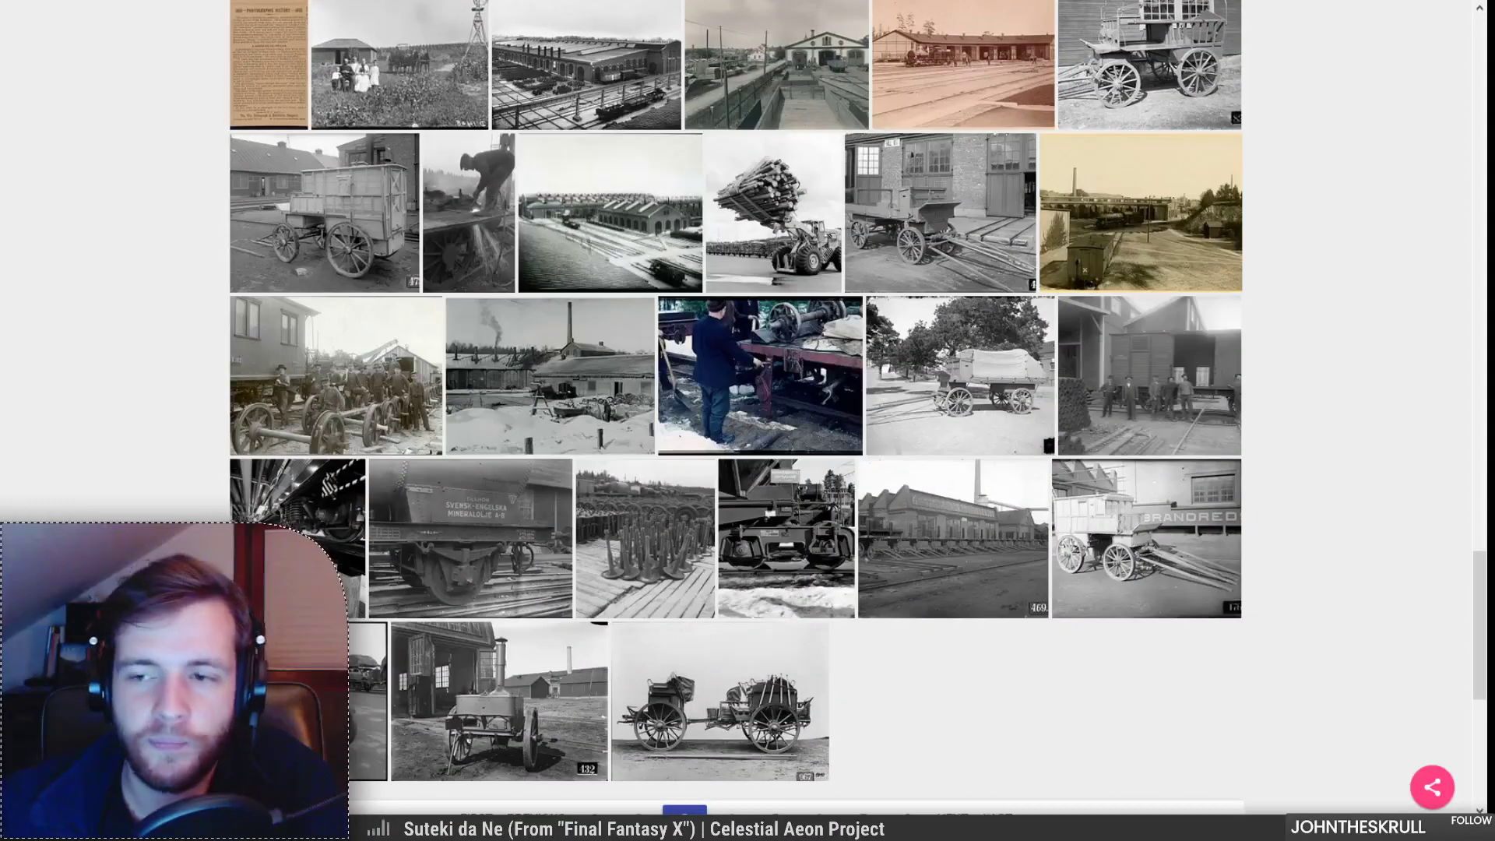
pyautogui.scroll(-3, 709, 549)
# Step: Move on to page 4 of the wagon wheel images and examine its cart photos through to the end
pyautogui.click(709, 549)
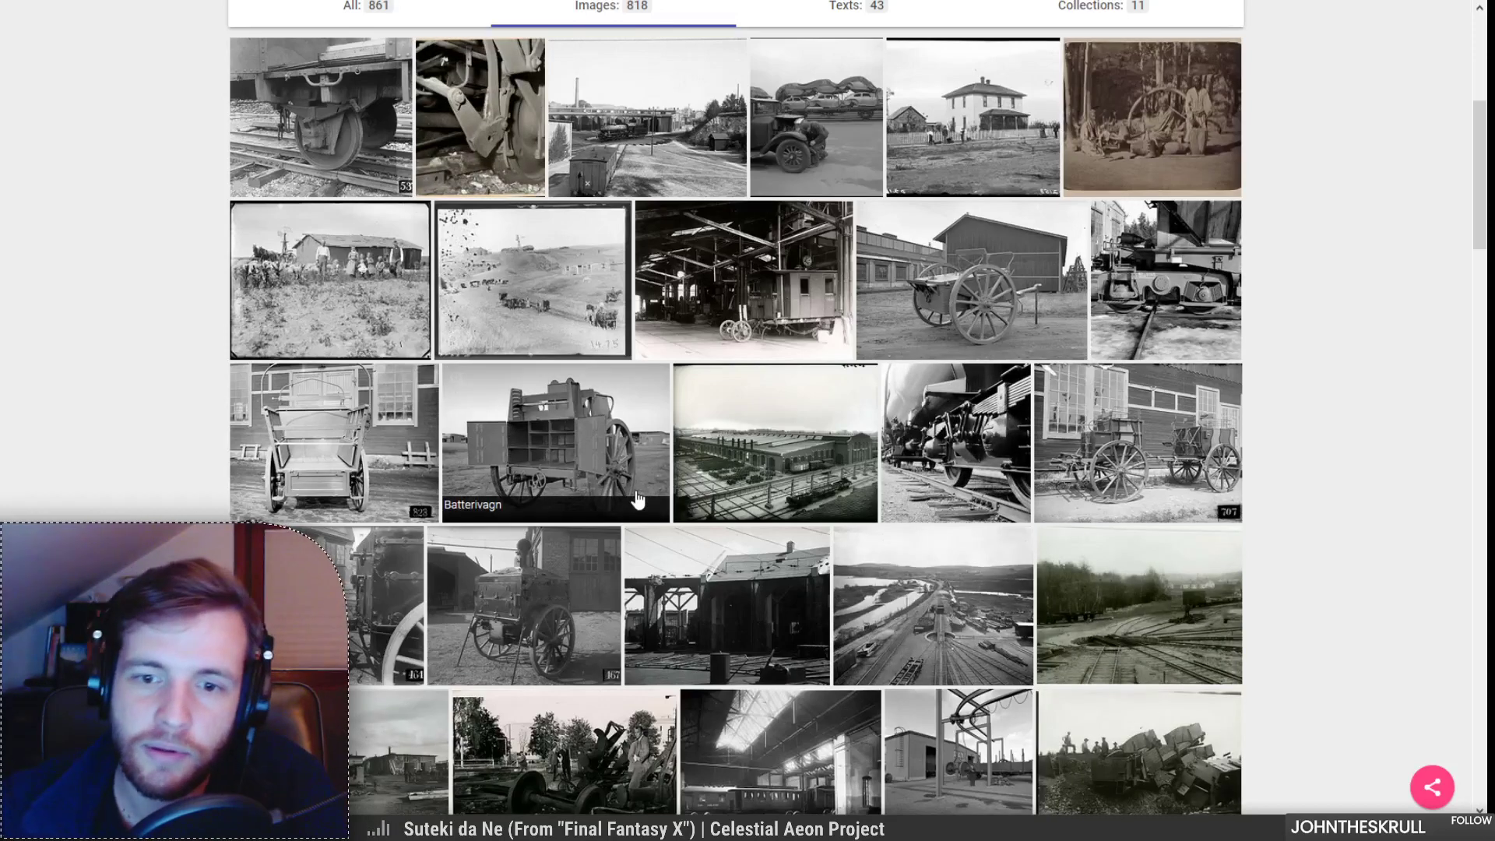
pyautogui.scroll(-10, 592, 514)
pyautogui.scroll(-9, 224, 392)
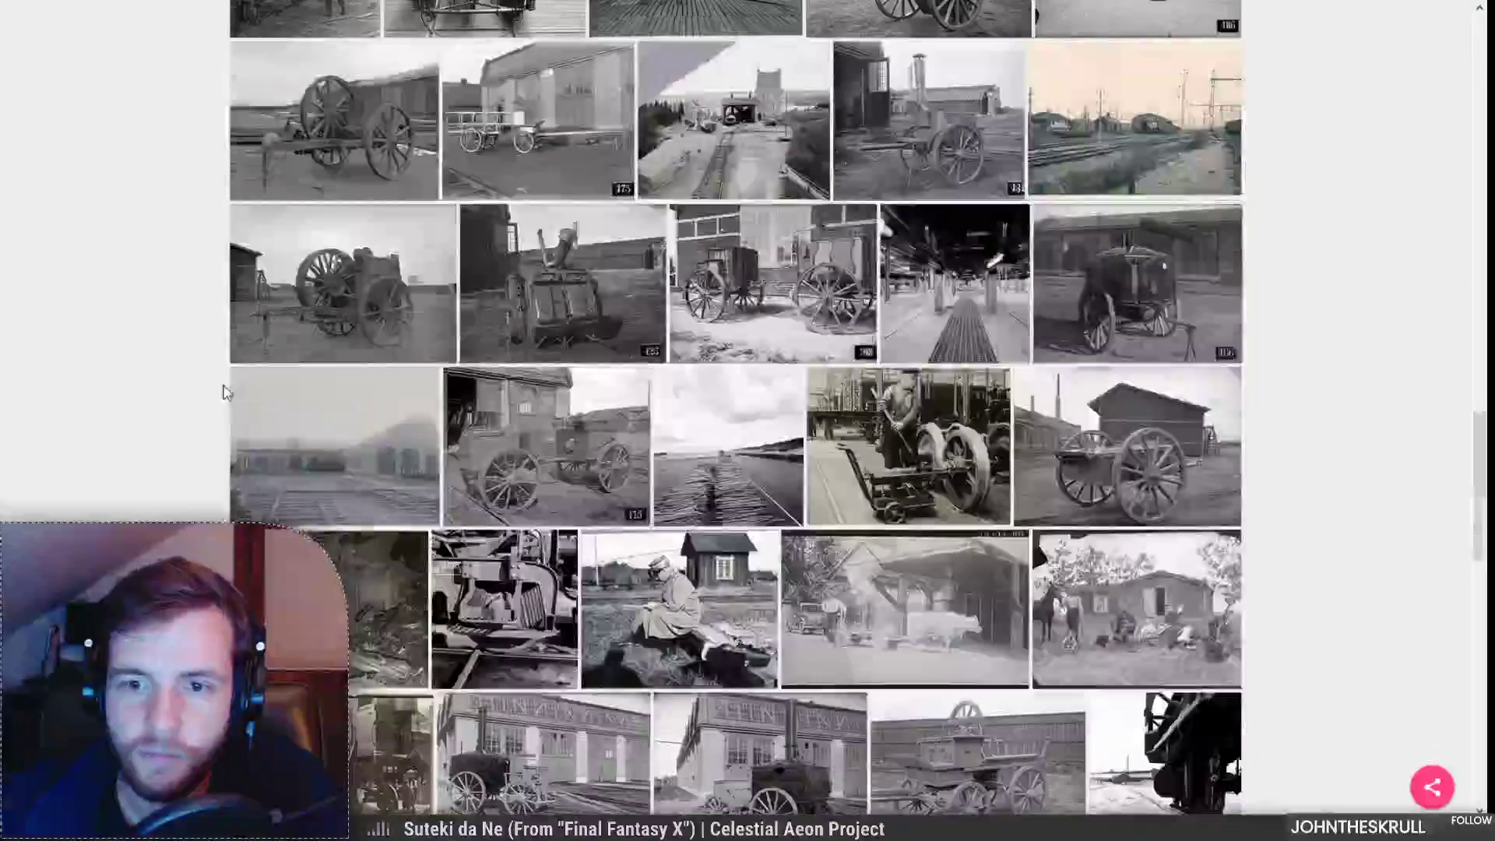
pyautogui.scroll(-7, 224, 392)
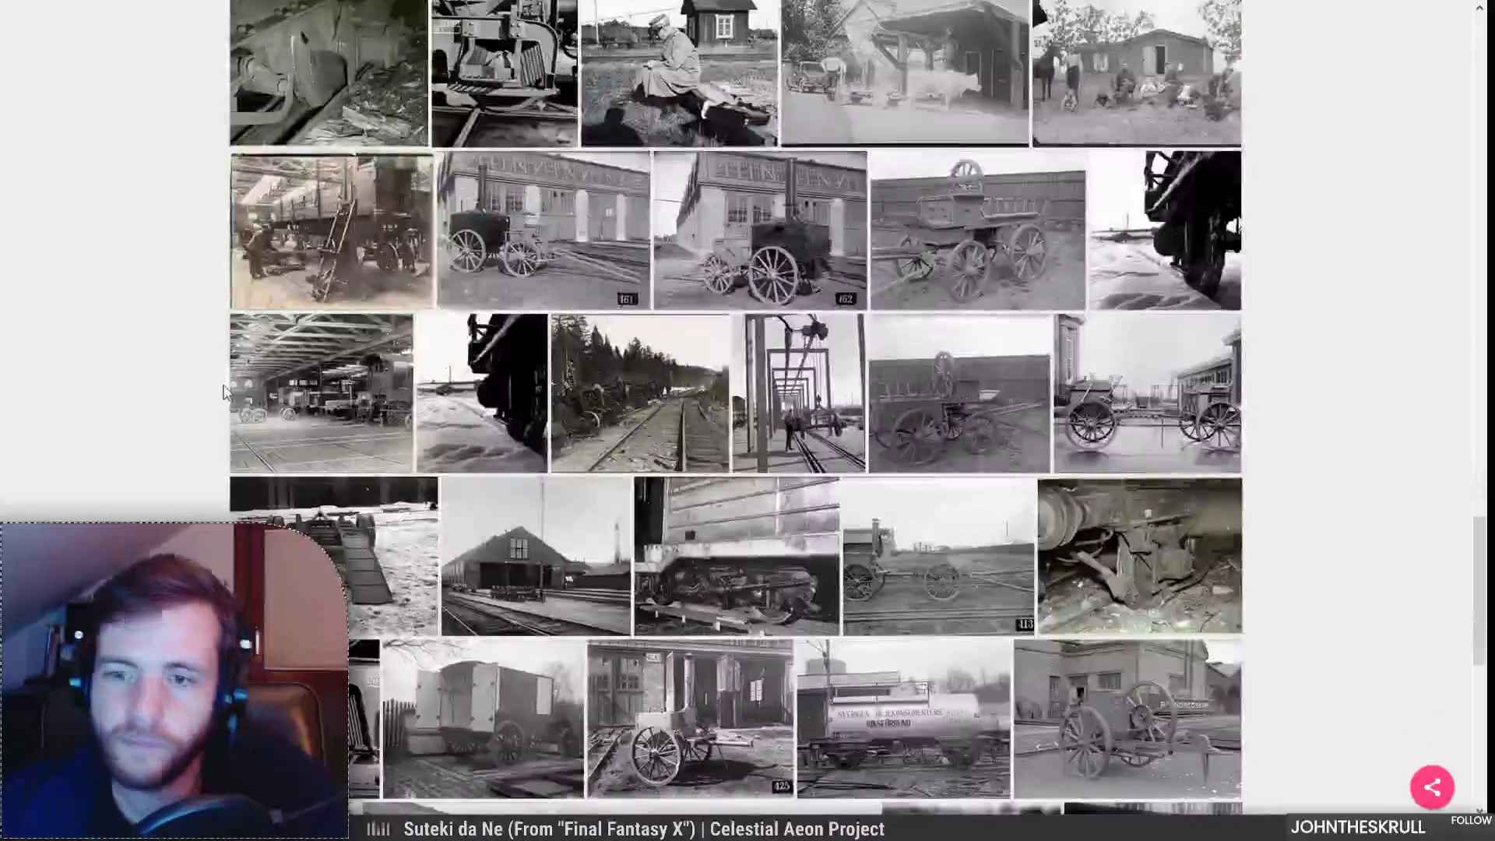
pyautogui.scroll(-4, 224, 391)
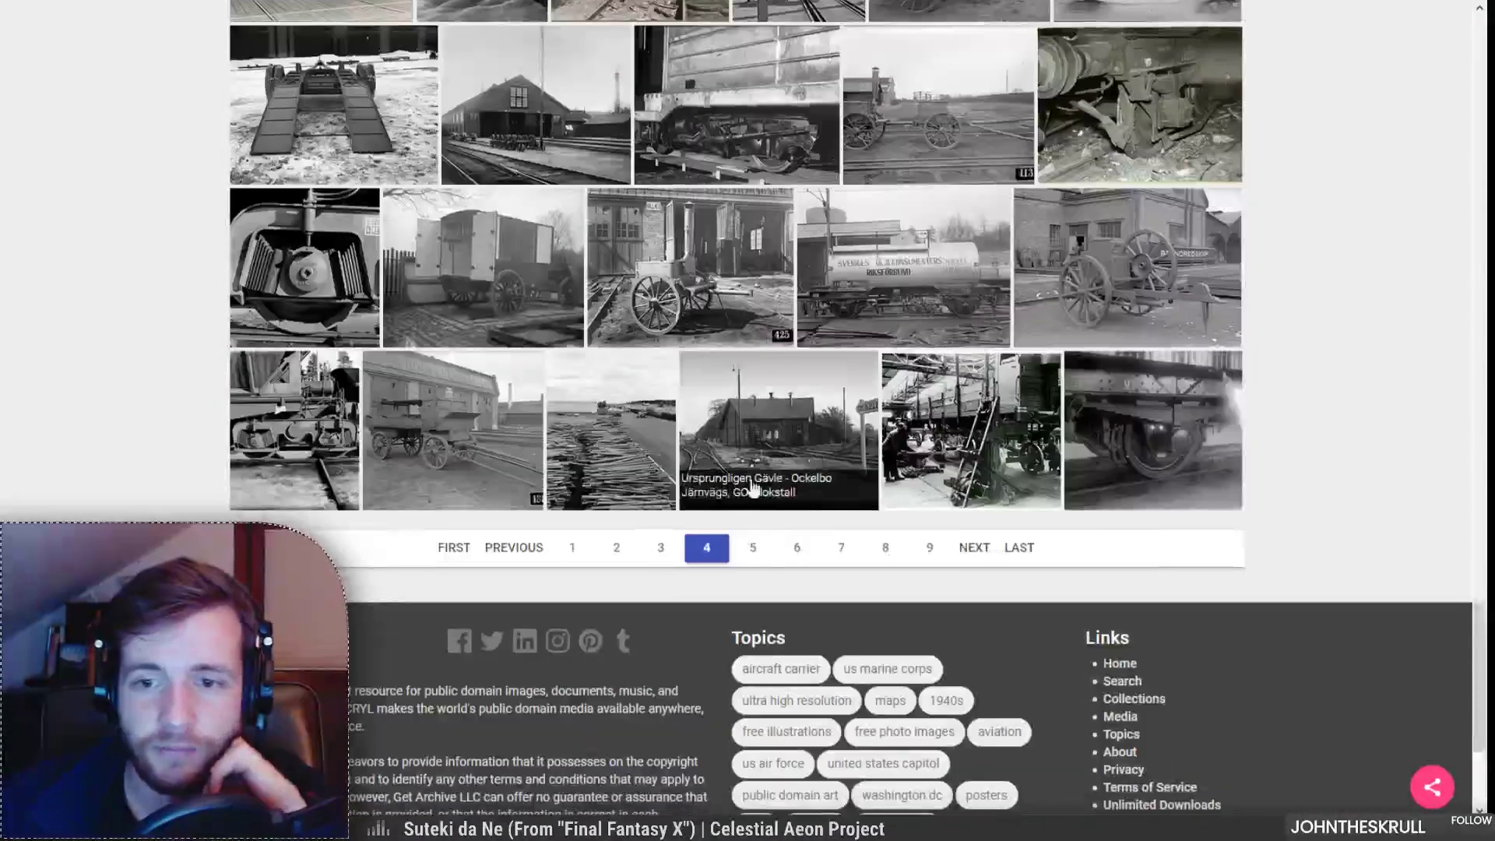
# Step: Check page 5 of the image results for wagon wheel photos
pyautogui.click(751, 550)
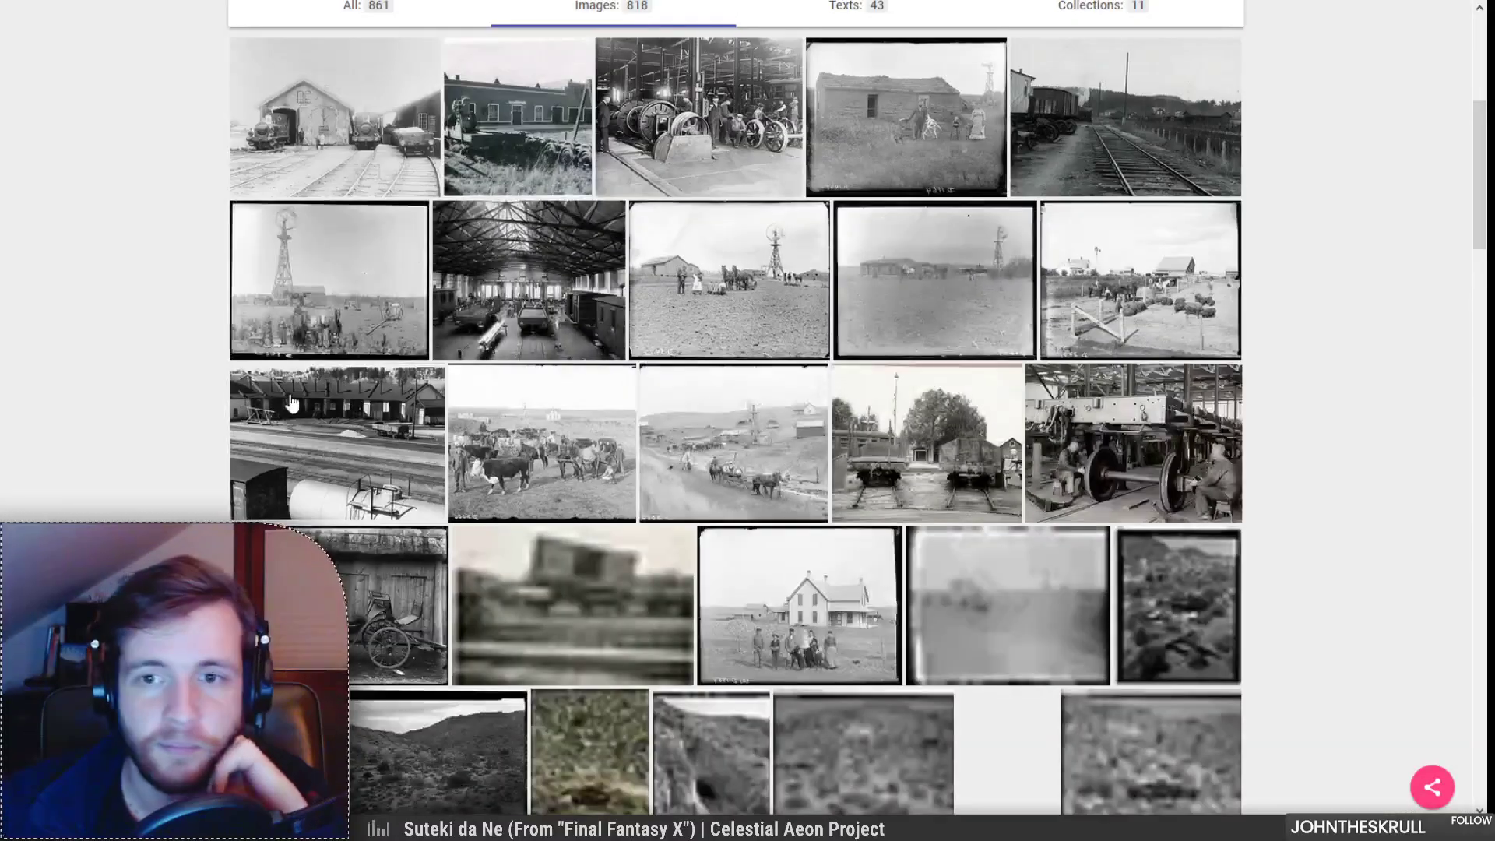
pyautogui.scroll(-9, 295, 413)
pyautogui.scroll(4, 290, 402)
pyautogui.scroll(-13, 291, 403)
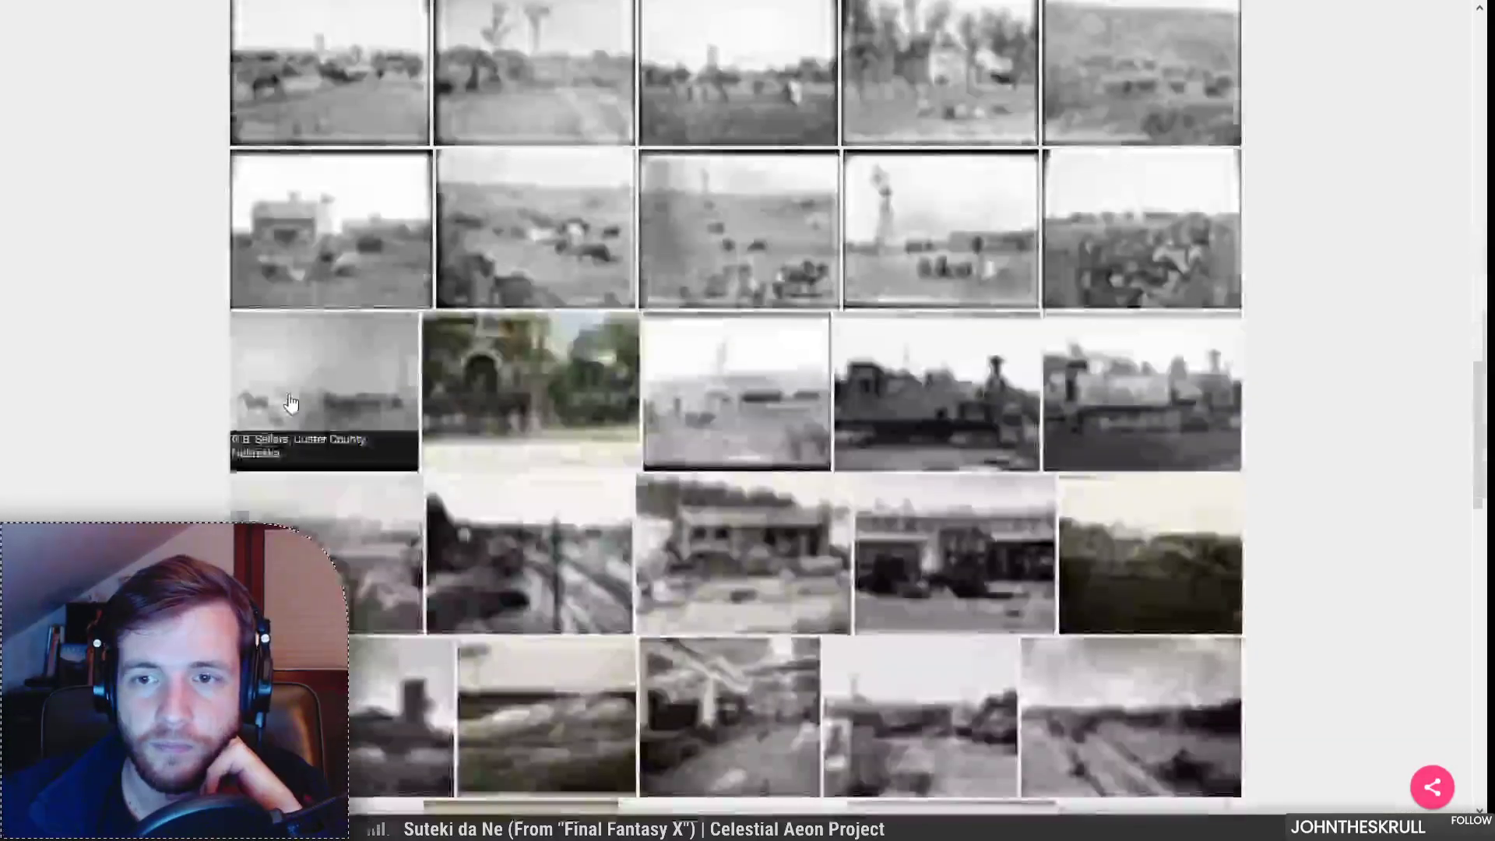
pyautogui.scroll(-5, 740, 389)
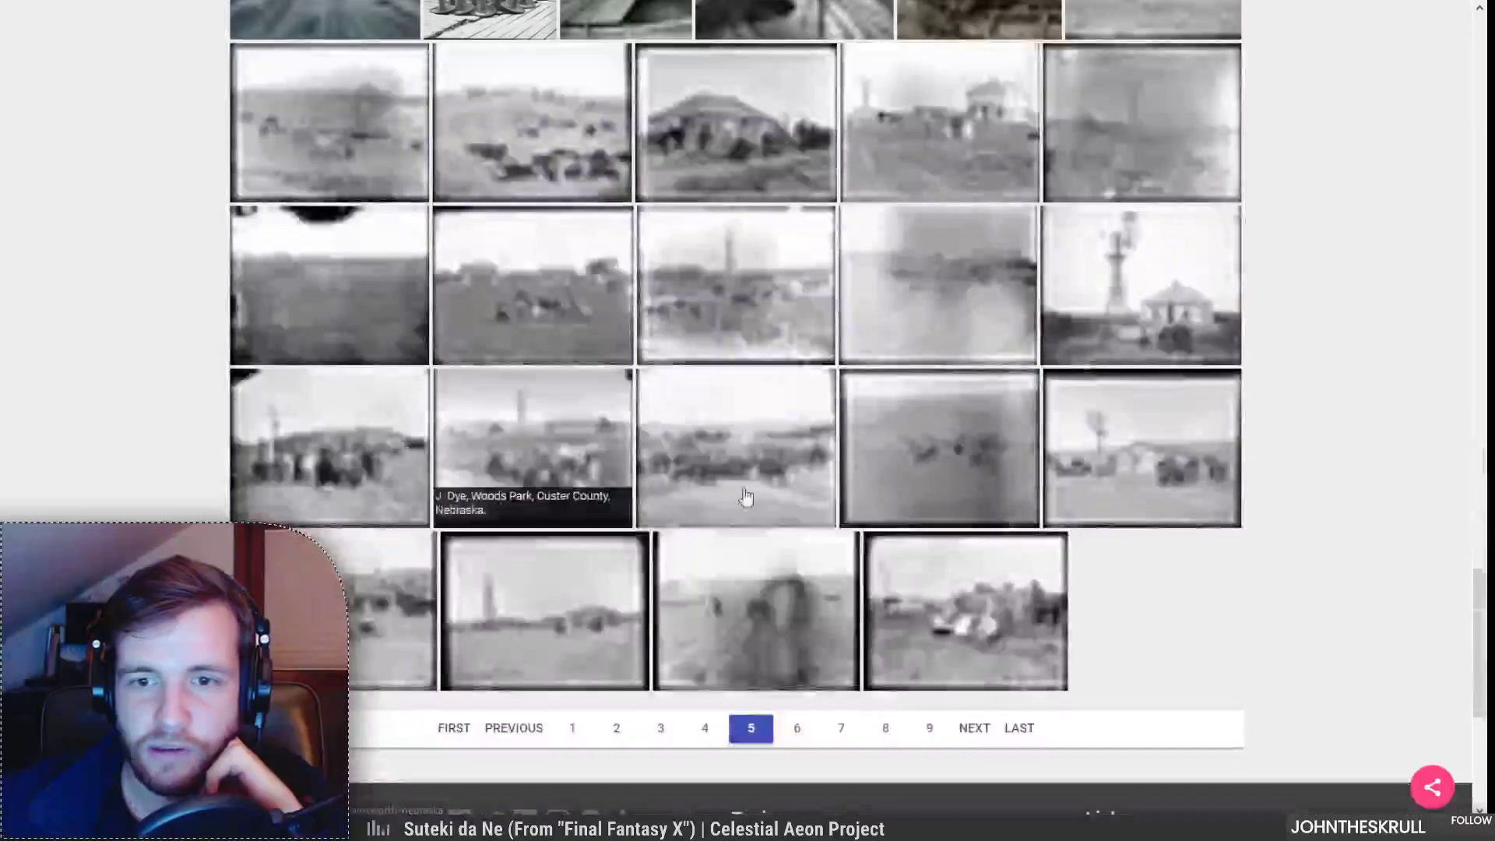
# Step: Continue to page 6 of the results and browse the farm and railway photos for wheels
pyautogui.click(796, 727)
pyautogui.scroll(-7, 259, 421)
pyautogui.scroll(-7, 258, 421)
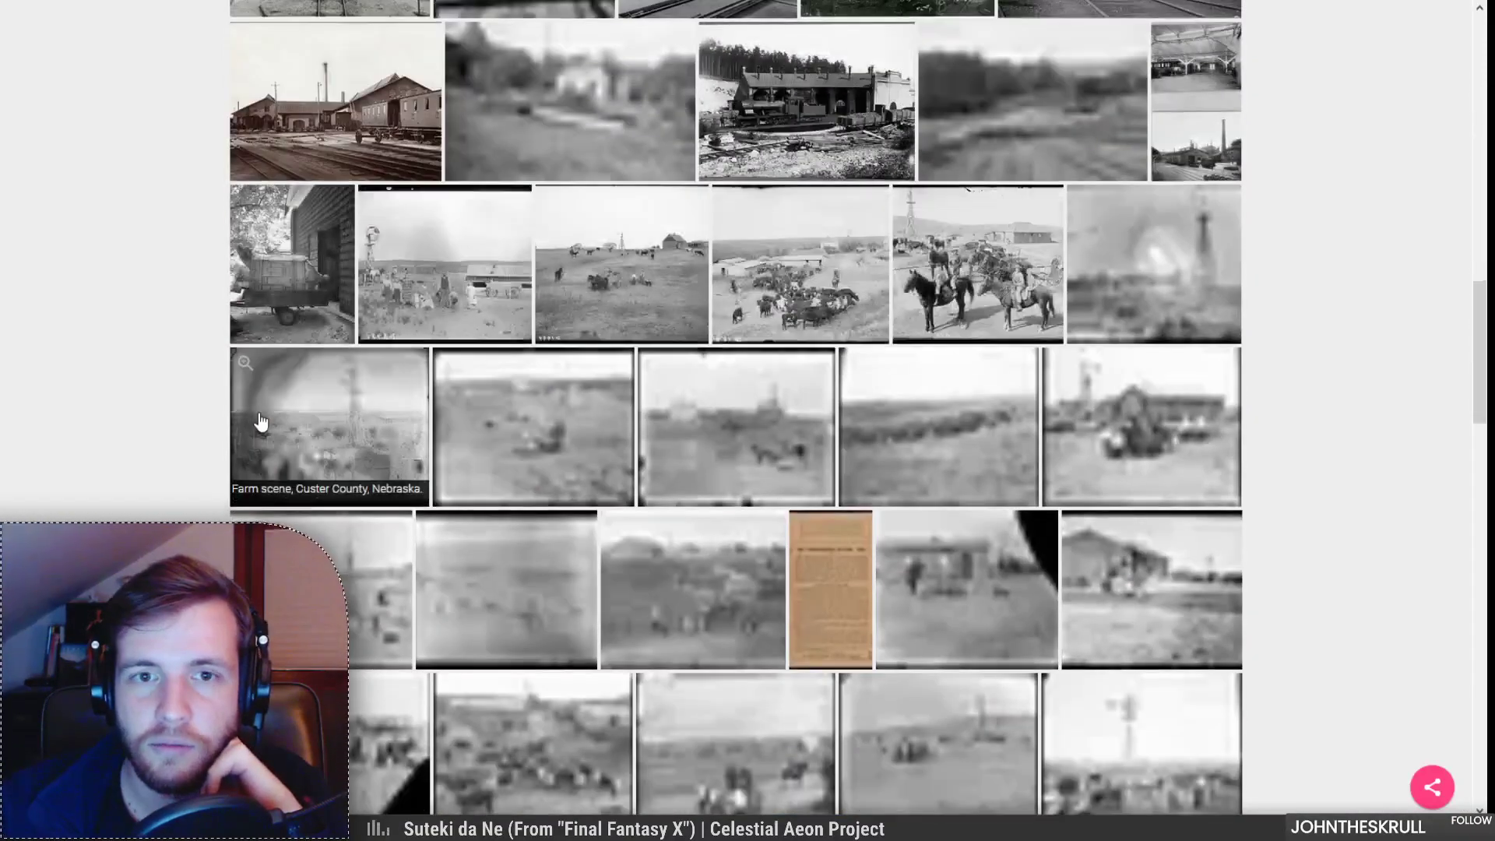
pyautogui.scroll(-7, 239, 421)
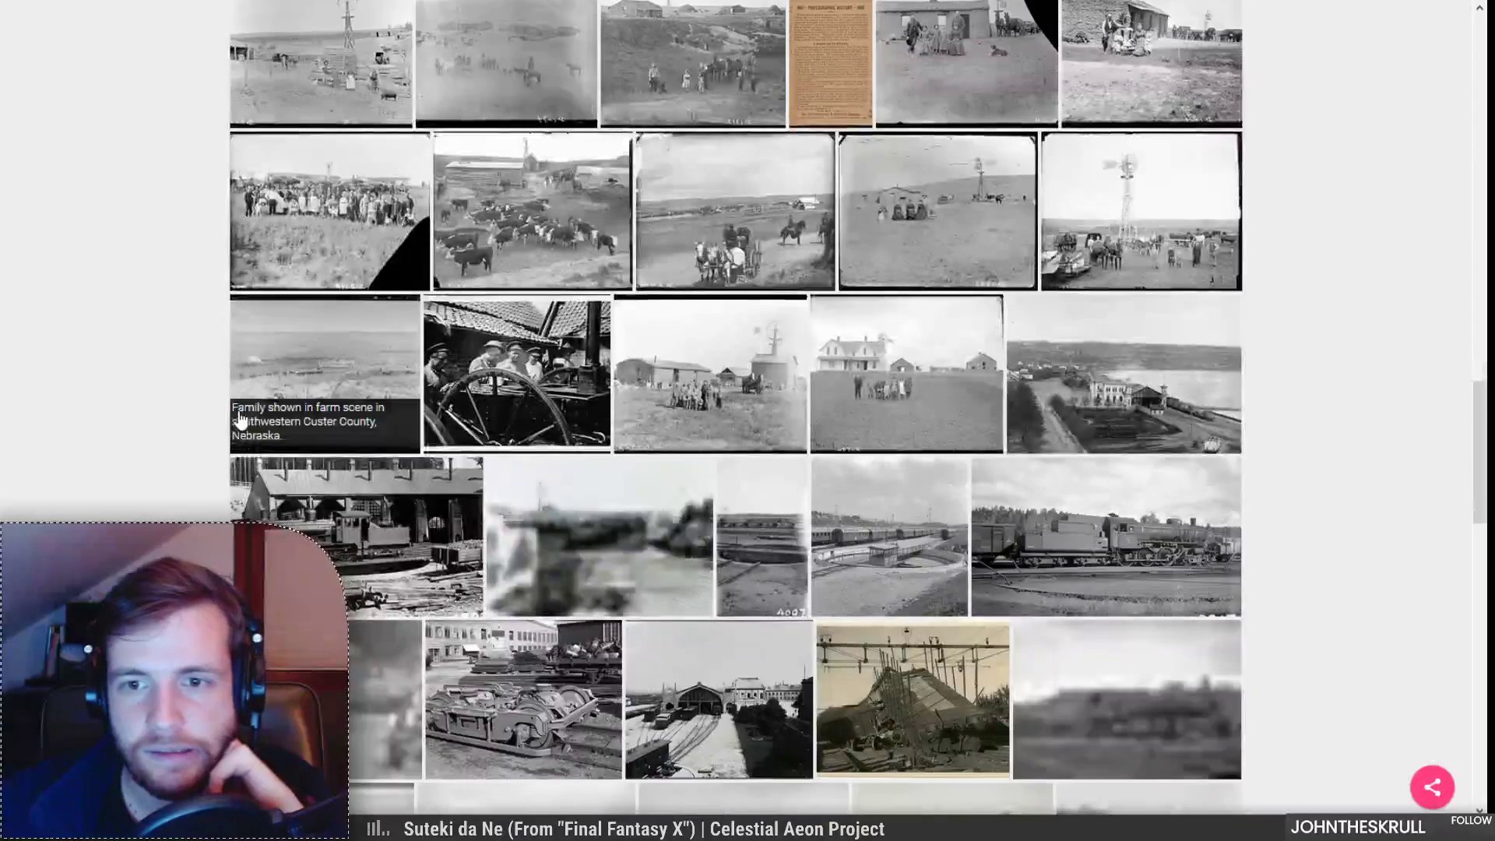
# Step: Enlarge the Custer County, Nebraska photo of a family before a white farmhouse with a windmill, close it, and enlarge it again
pyautogui.click(913, 343)
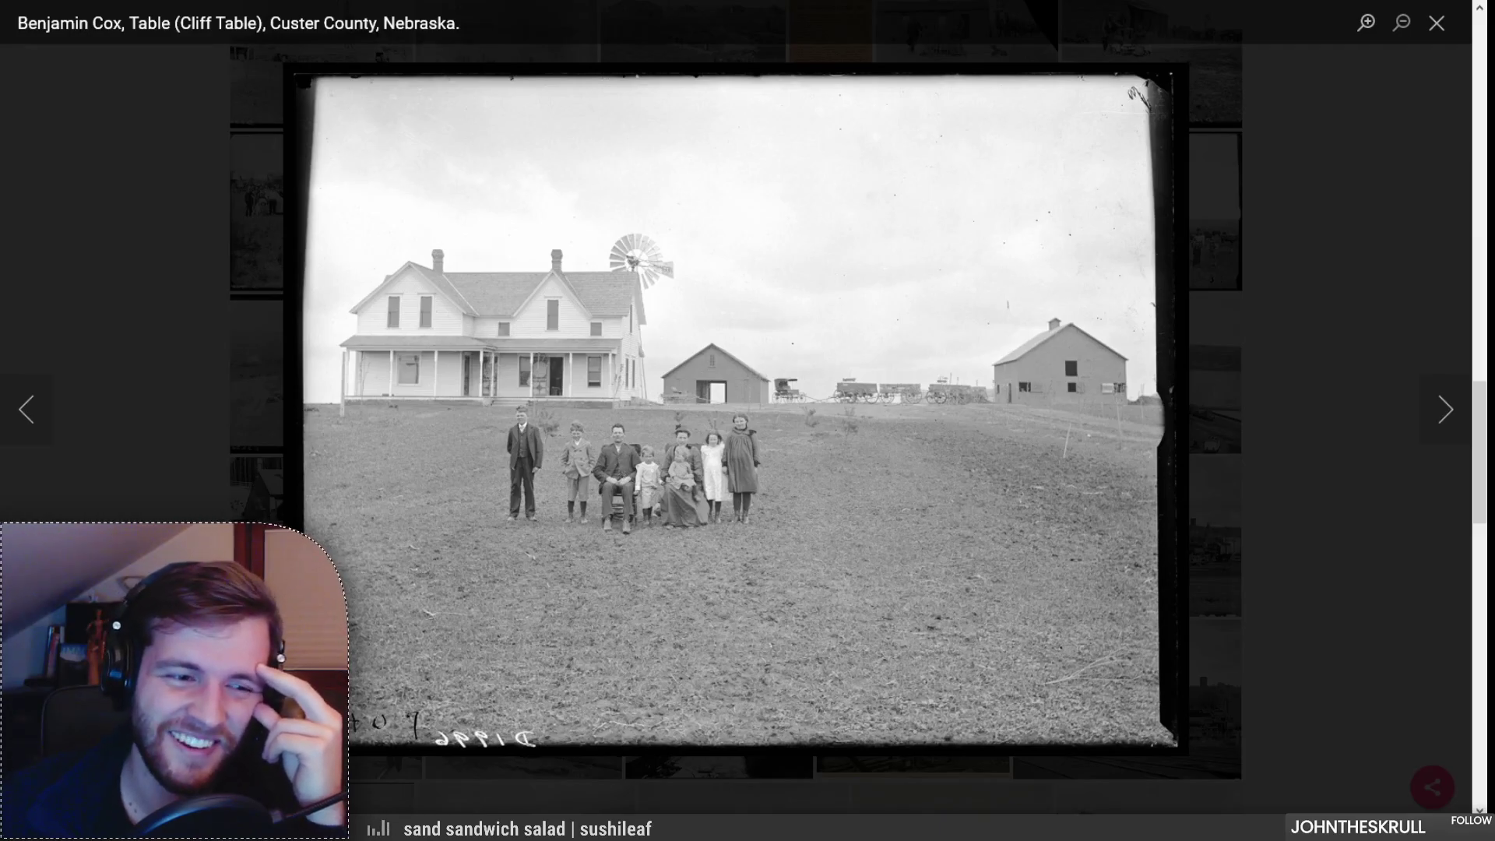
pyautogui.press('Escape')
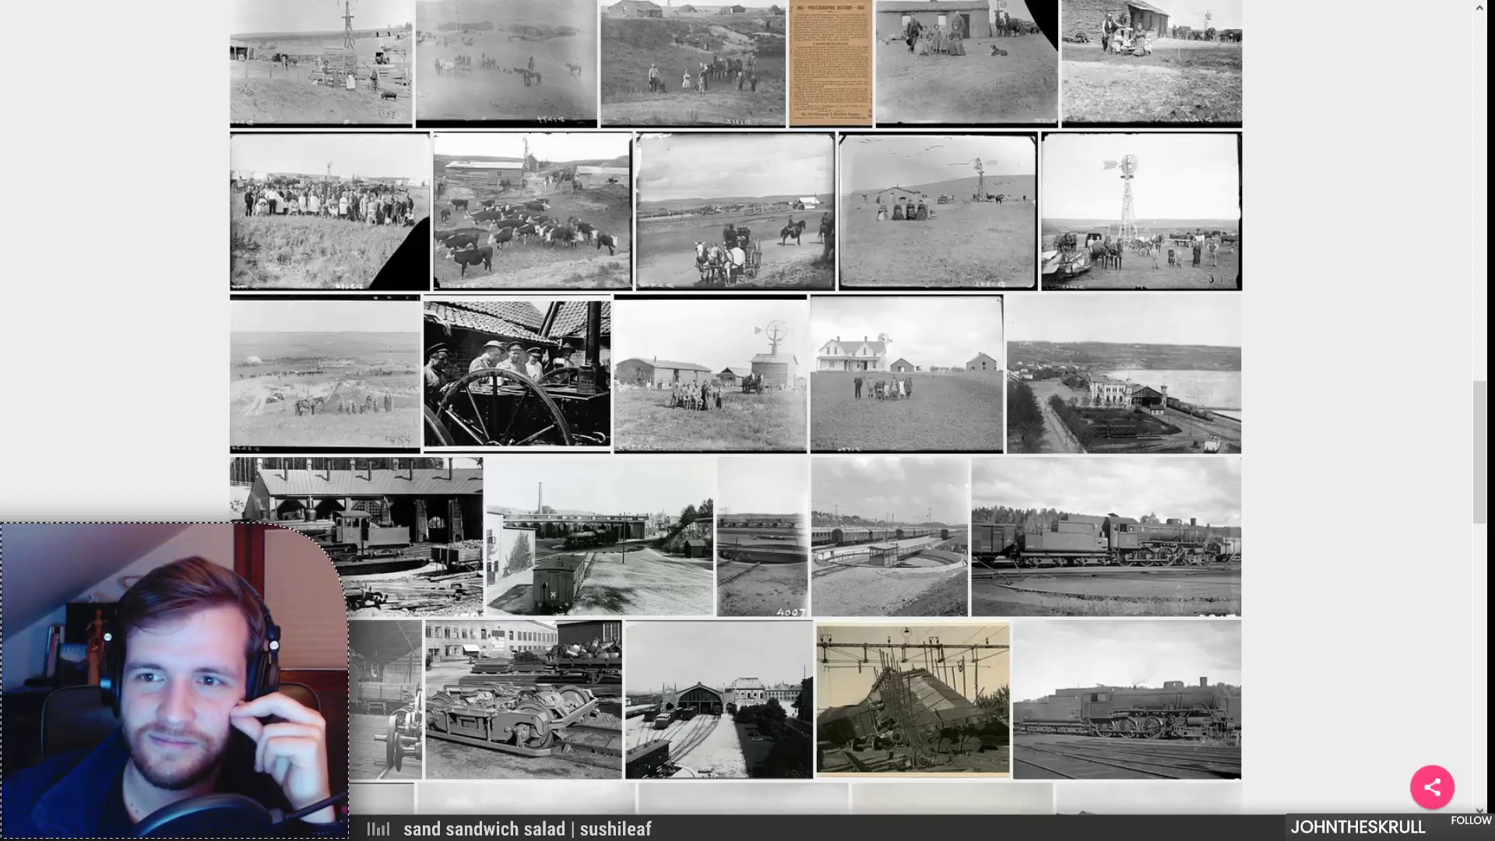
pyautogui.click(845, 324)
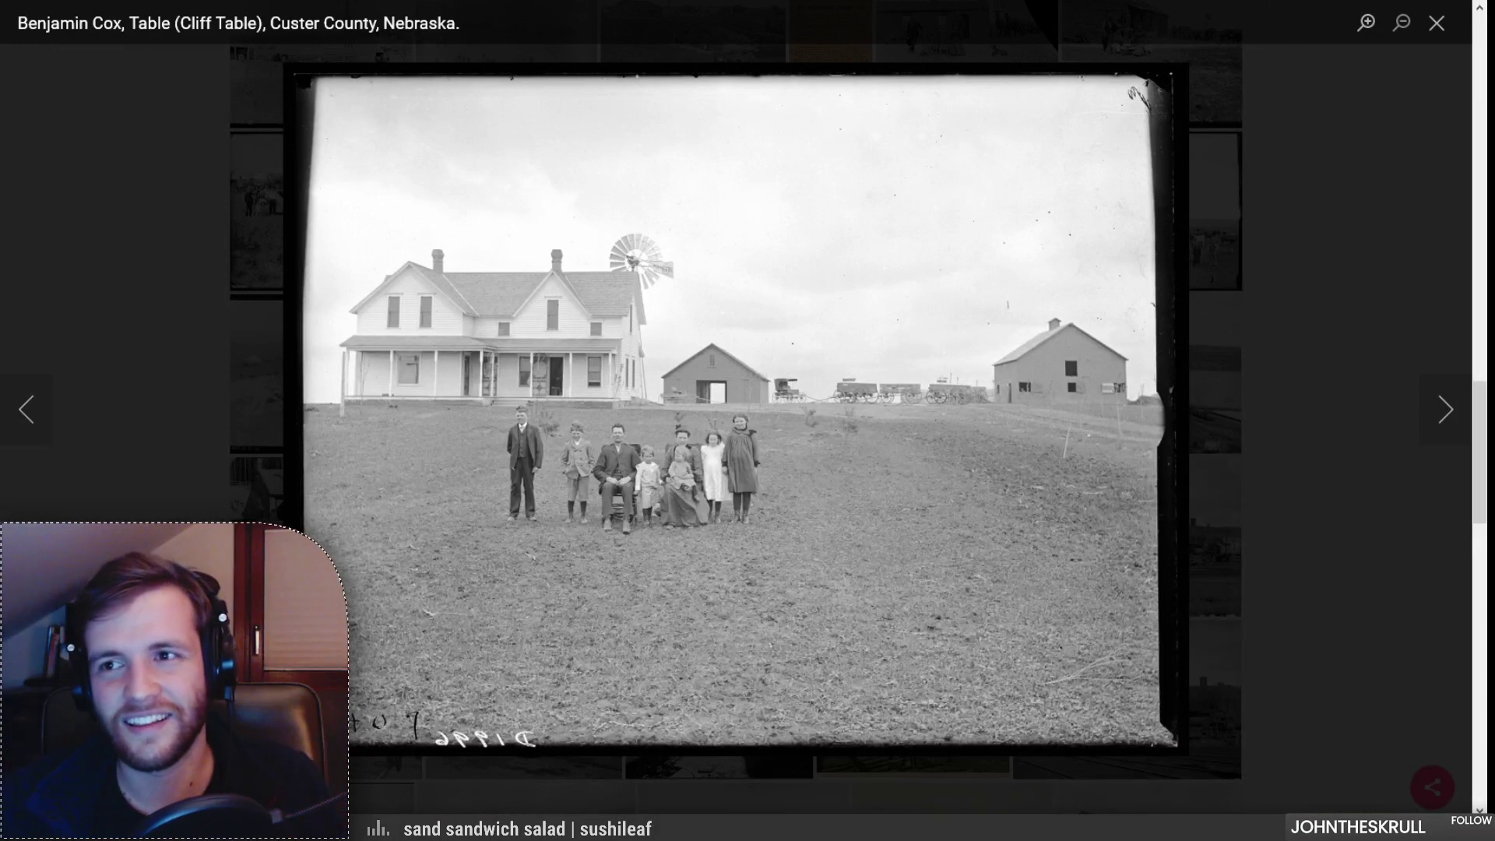
# Step: Search Google in a new tab for "courage the cowardly dog house"
pyautogui.hotkey('ctrl', 't')
pyautogui.write('courage the cowa')
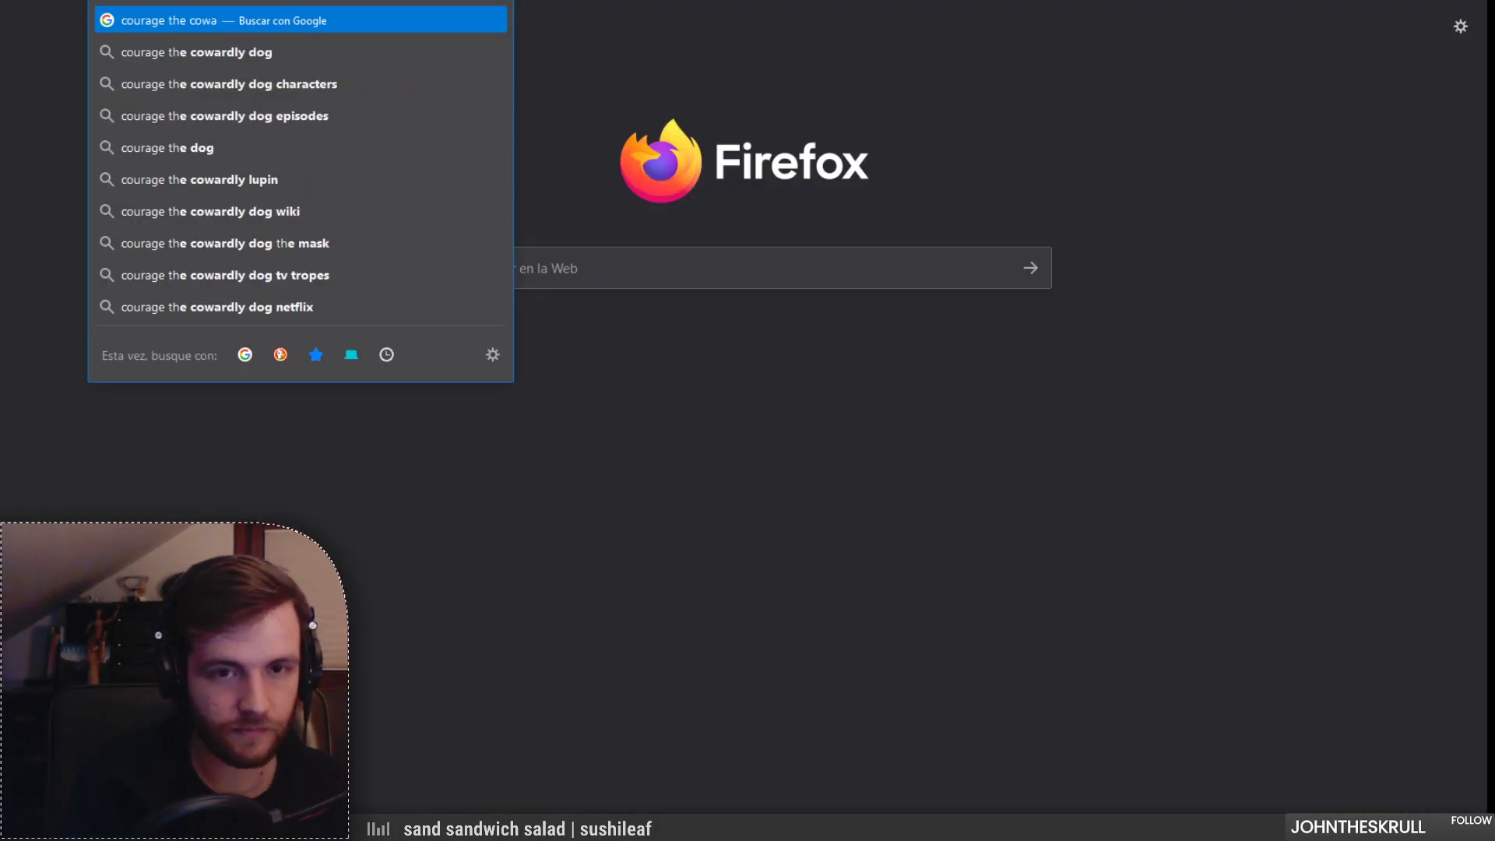
pyautogui.press('Down')
pyautogui.write('house')
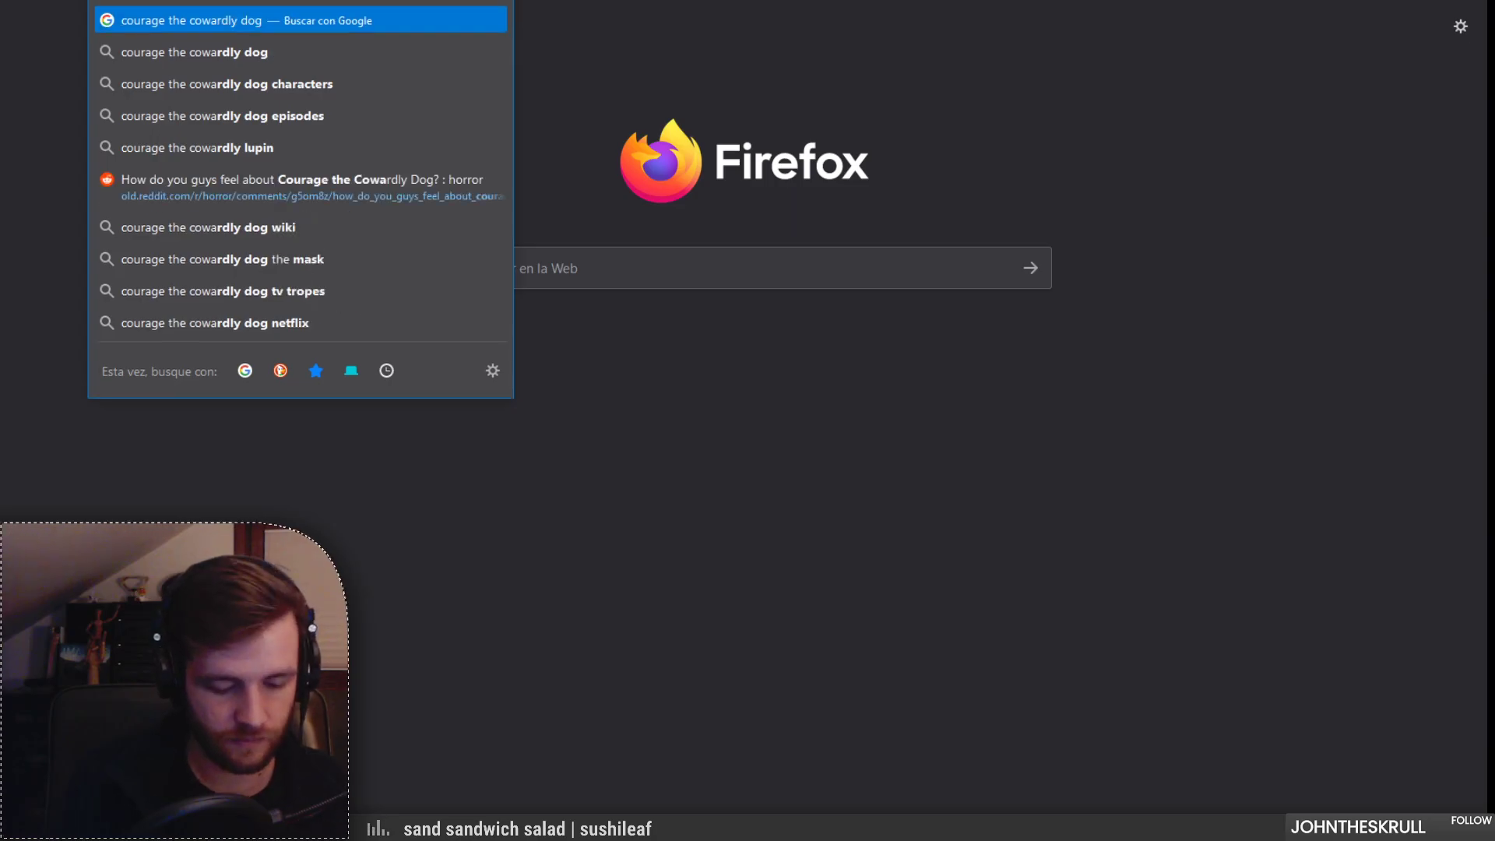
pyautogui.press('Return')
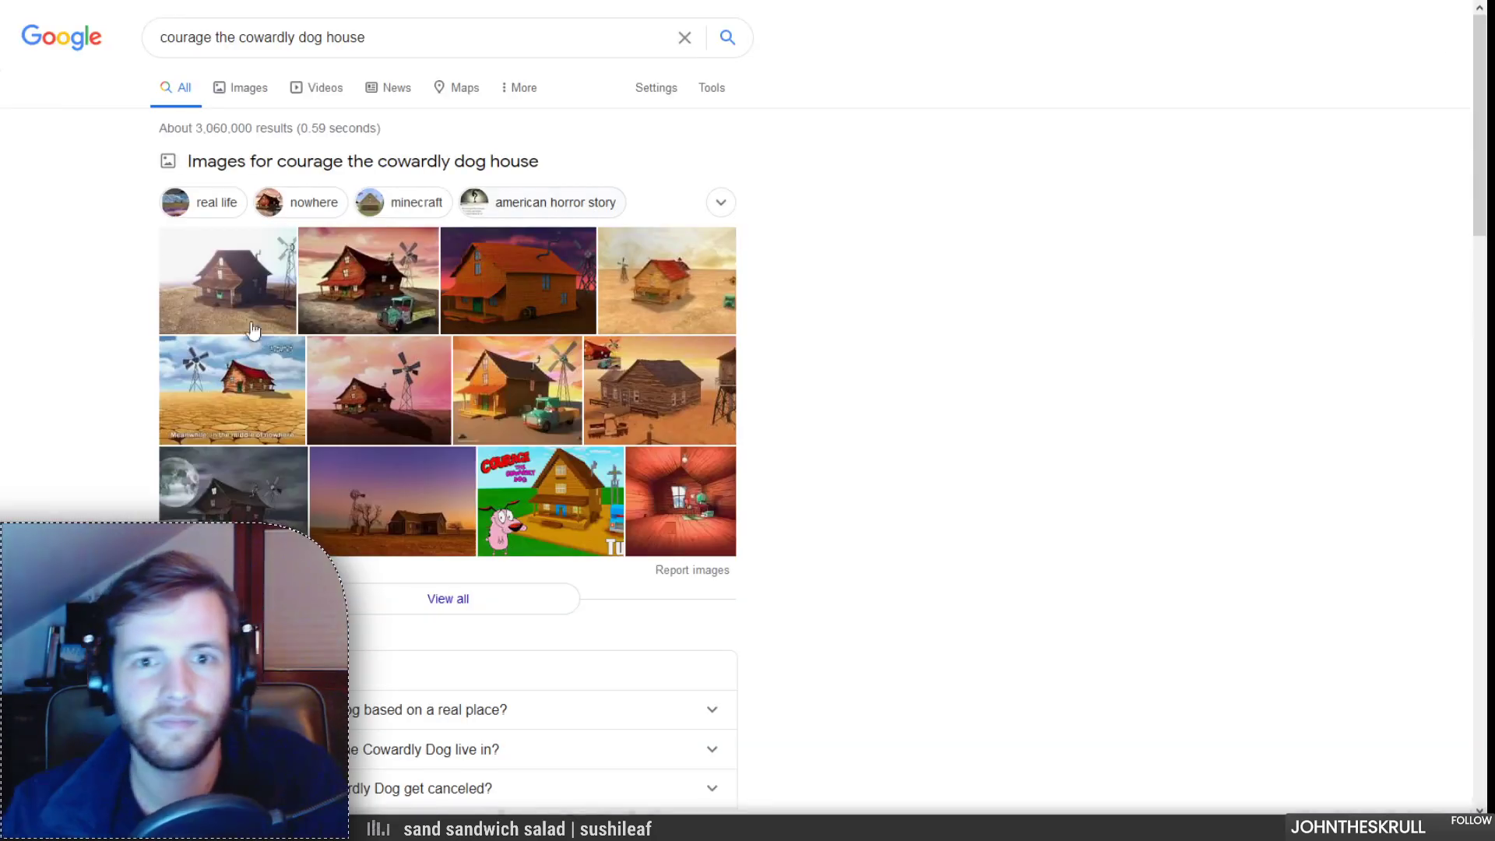
# Step: Show the image results and preview the Blender render of the house and the "Meanwhile, in the middle of nowhere" cartoon still
pyautogui.click(219, 163)
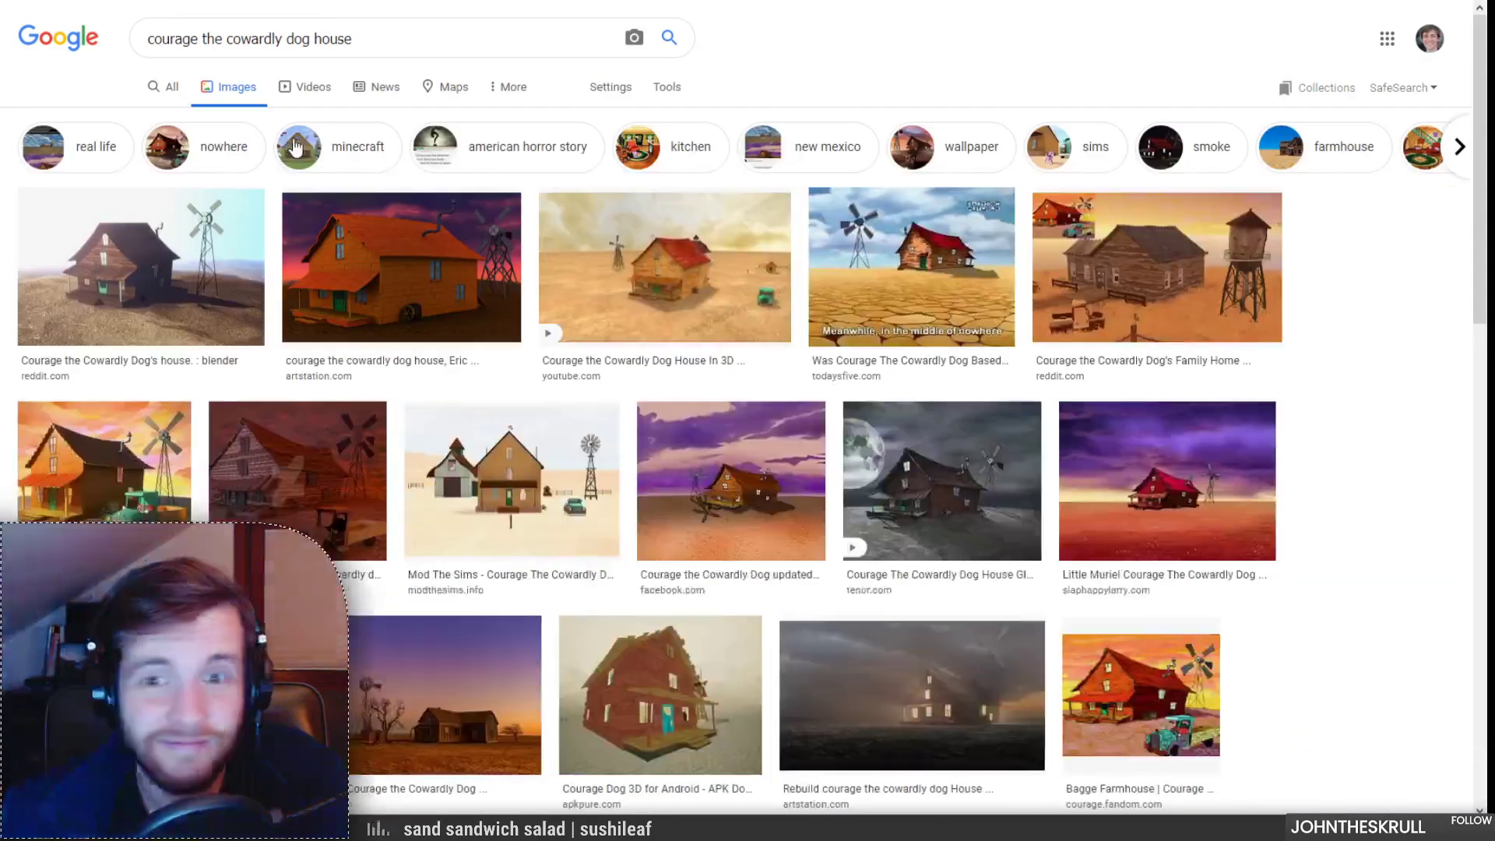
pyautogui.click(131, 300)
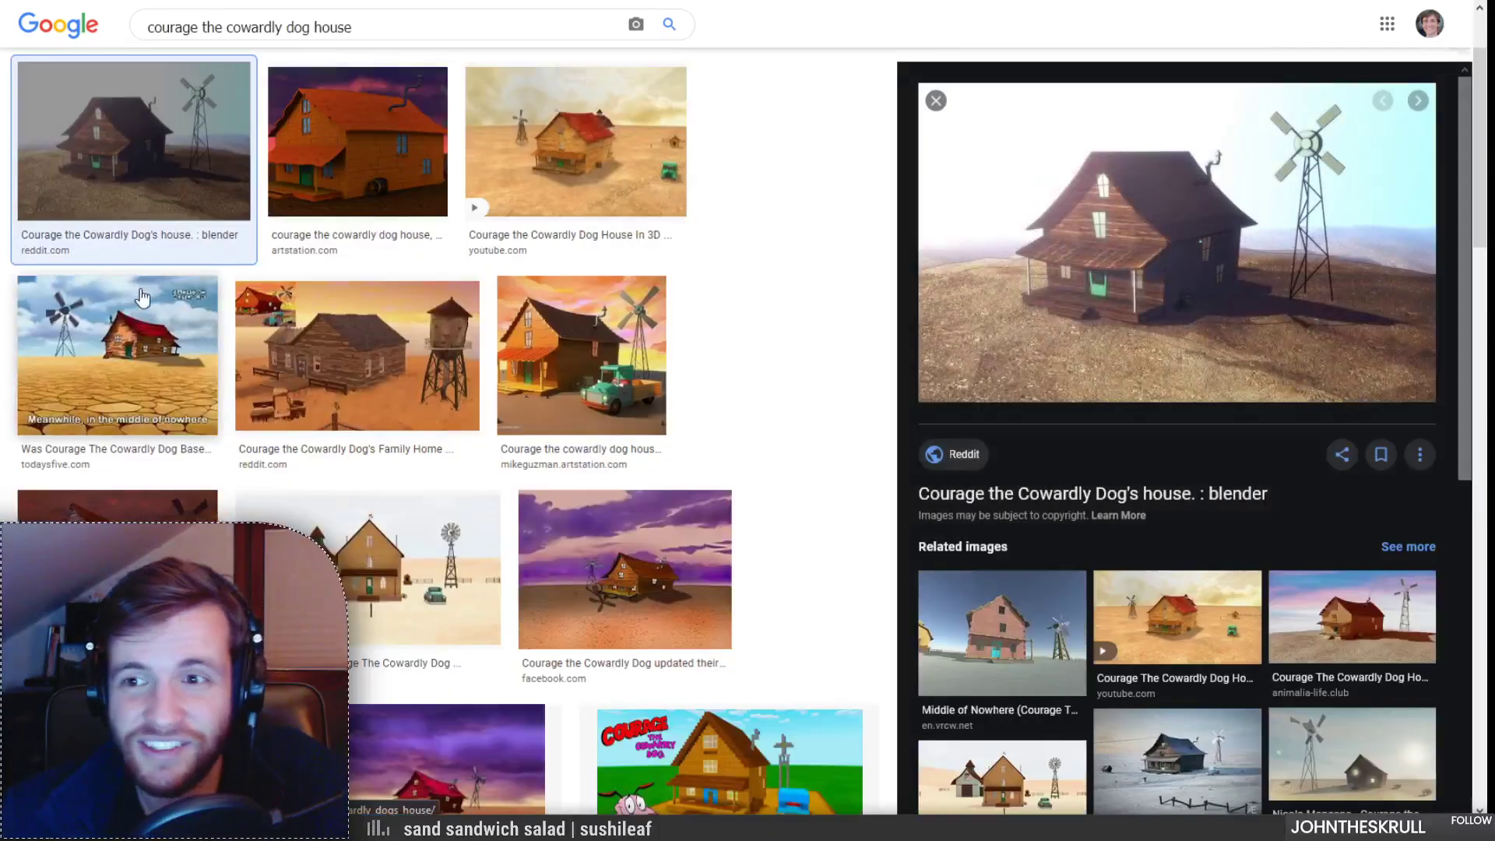
pyautogui.scroll(-1, 374, 420)
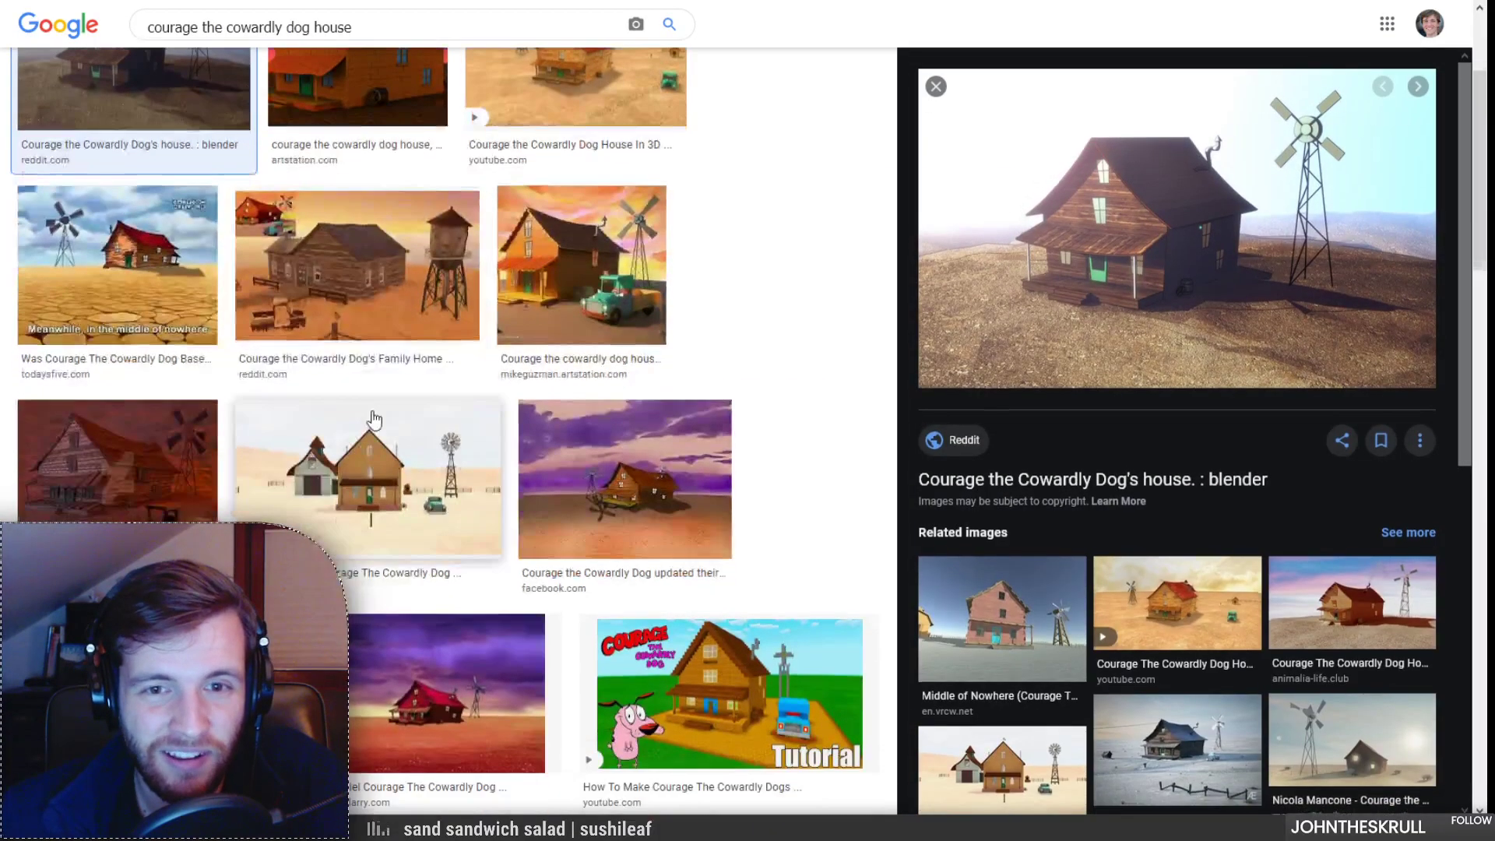
pyautogui.click(117, 265)
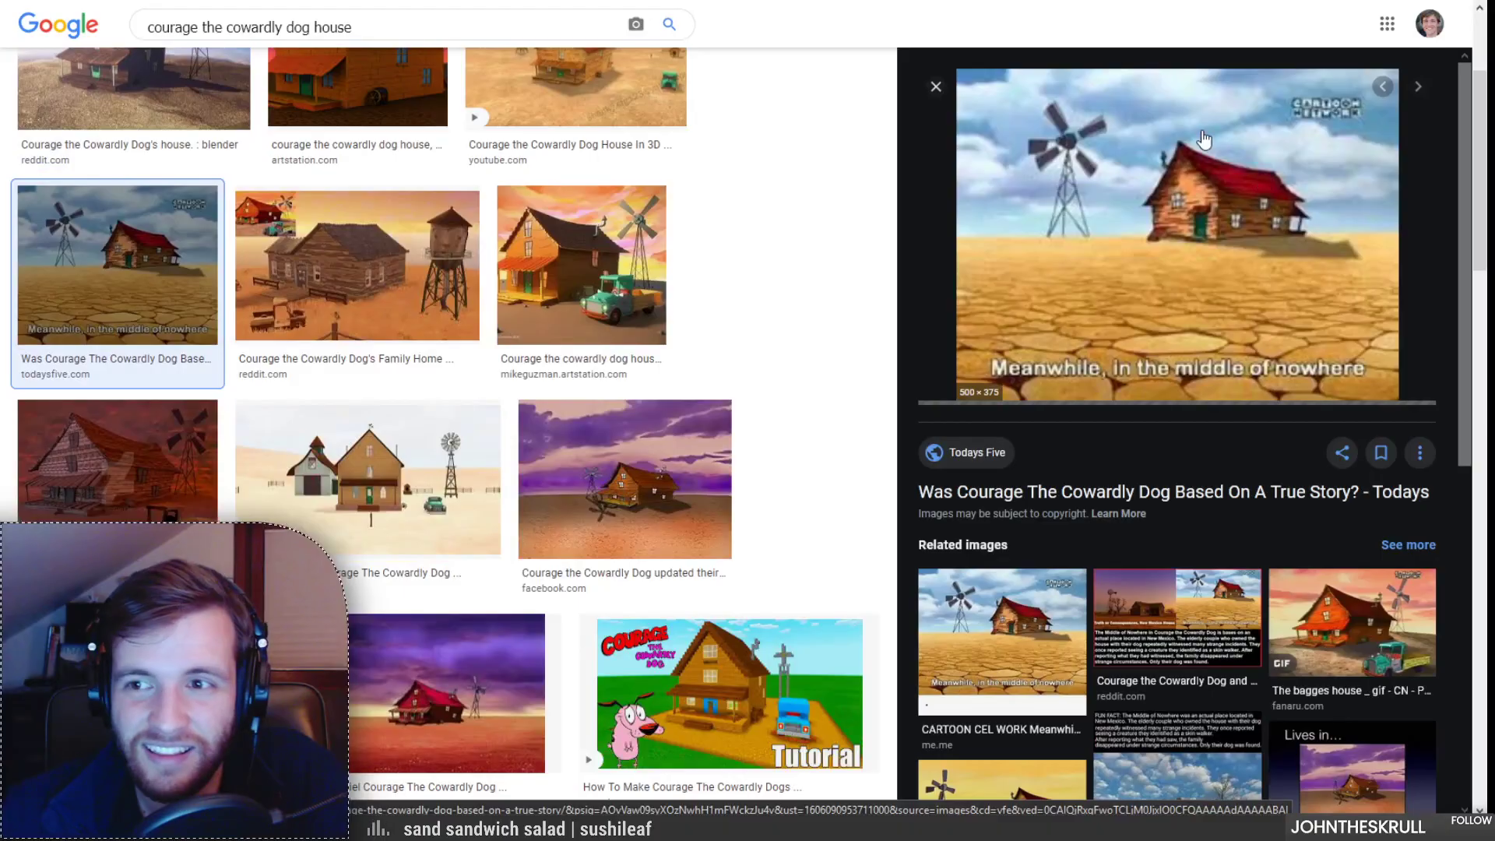
# Step: Compare the cartoon farmhouse still with the Custer County, Nebraska farmhouse photo, and close the enlarged photo
pyautogui.hotkey('ctrl', 'Tab')
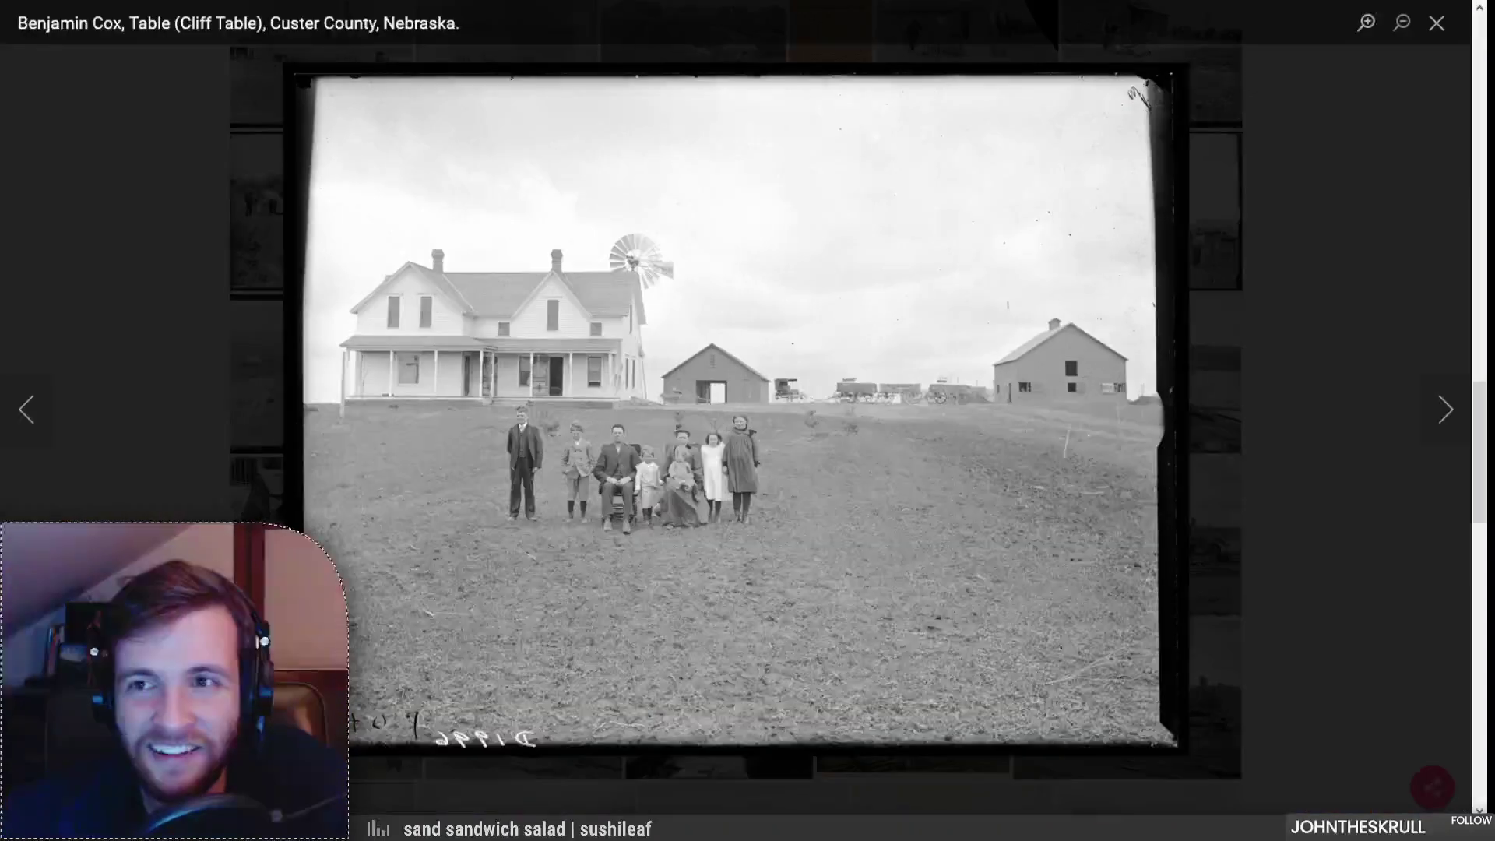
pyautogui.hotkey('ctrl', 'shift', 'Tab')
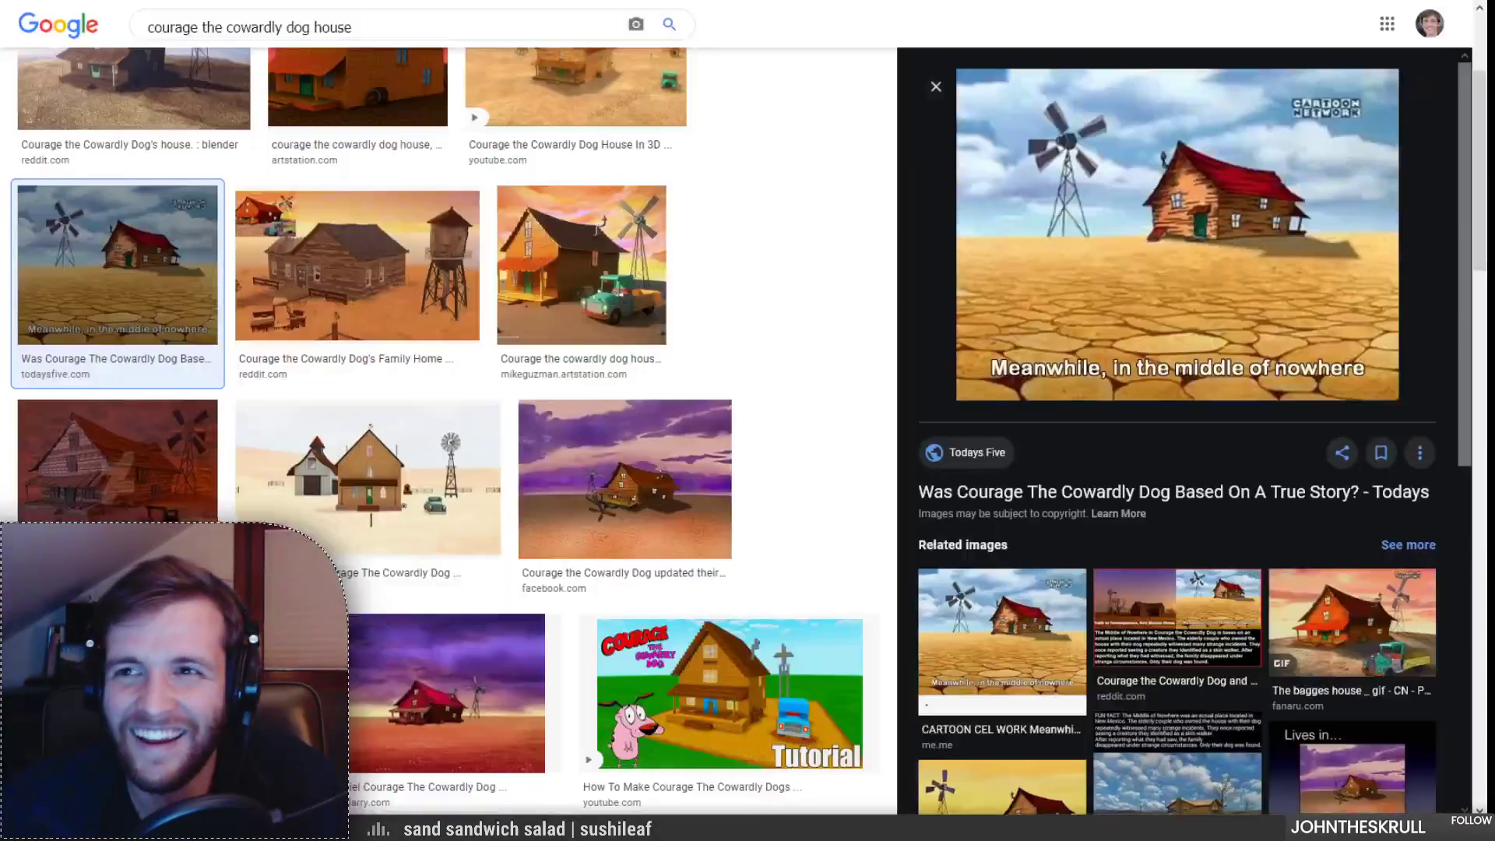
pyautogui.hotkey('ctrl', 'Tab')
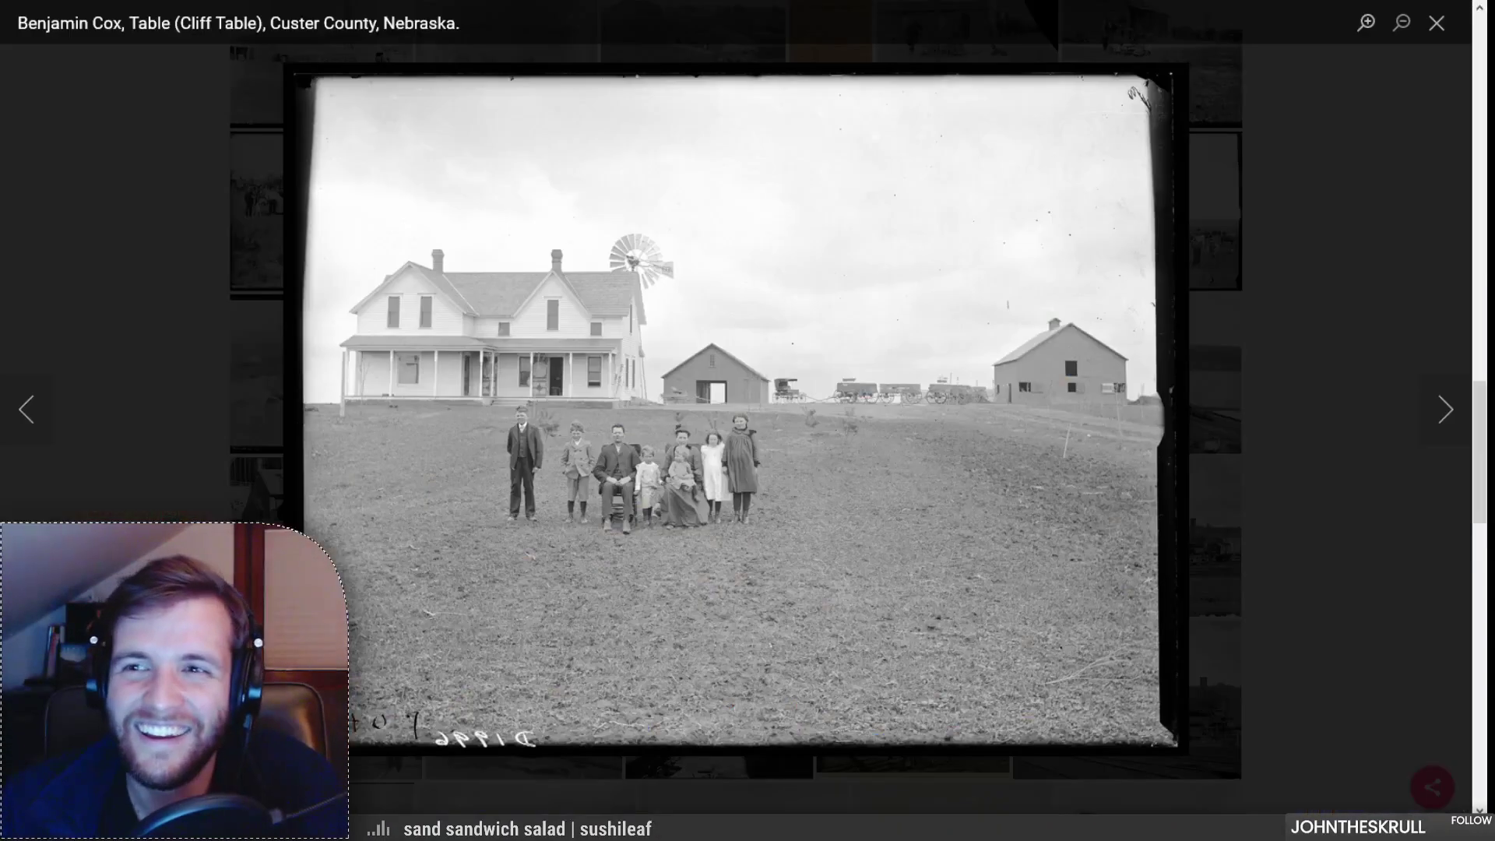
pyautogui.click(199, 347)
# Step: Browse the remaining railway and farm photos on page 6 of the wagon wheel results
pyautogui.scroll(-10, 234, 363)
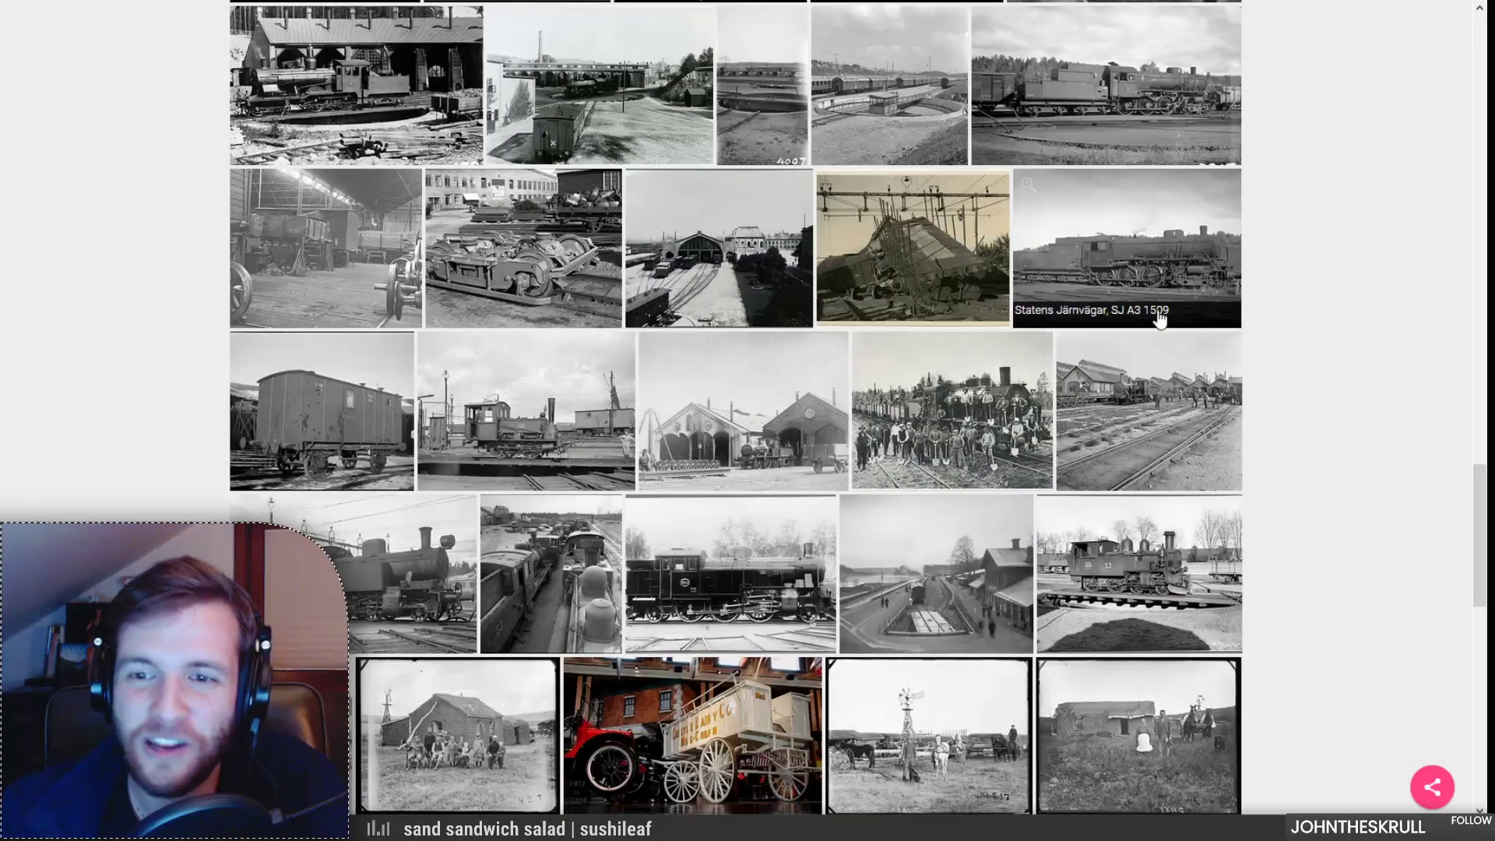
pyautogui.scroll(-1, 1160, 318)
pyautogui.scroll(-1, 1122, 315)
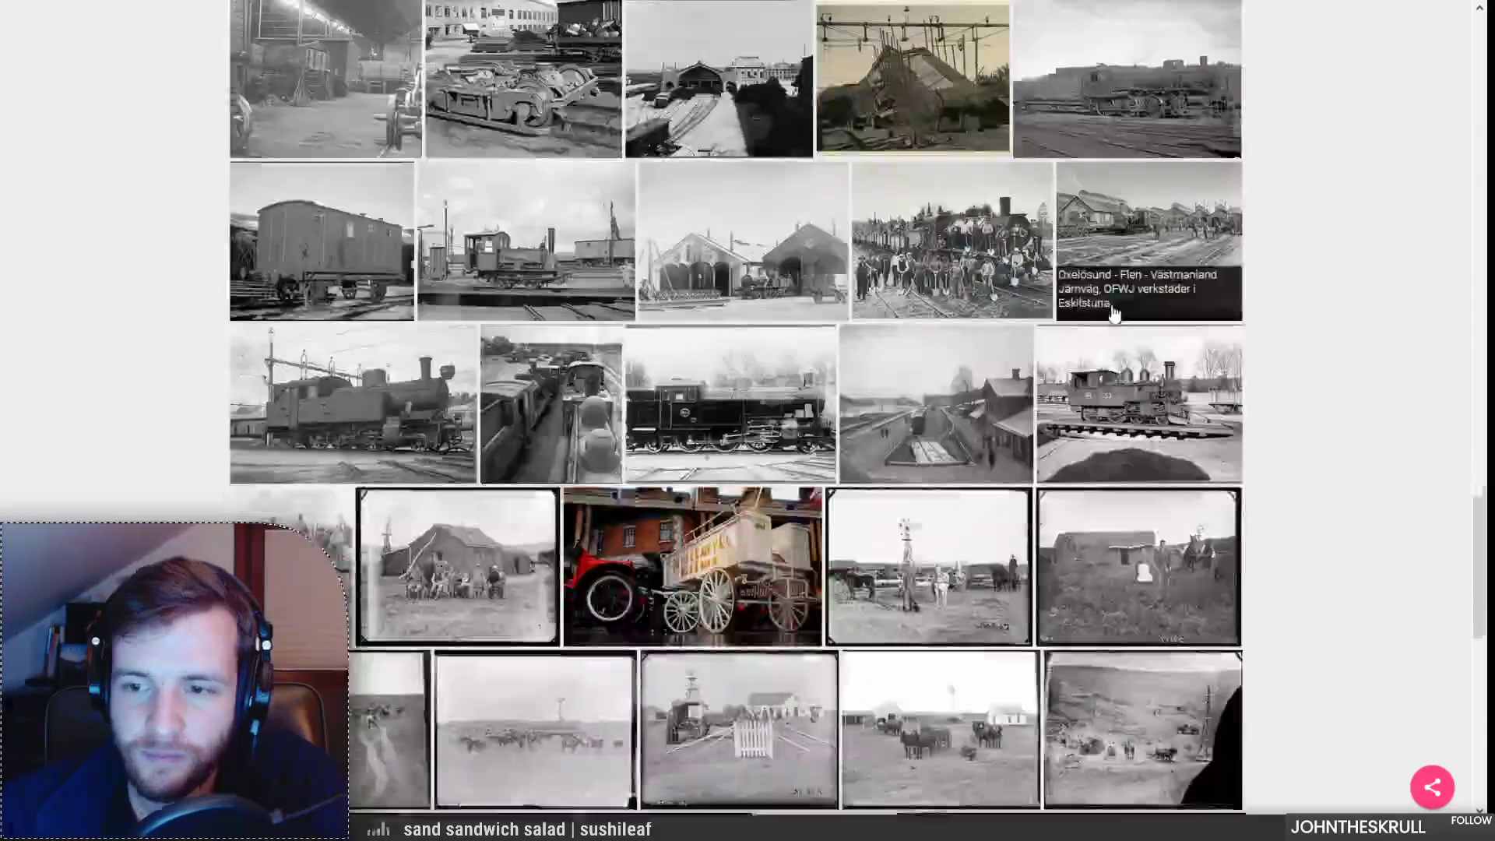
pyautogui.scroll(-4, 1114, 313)
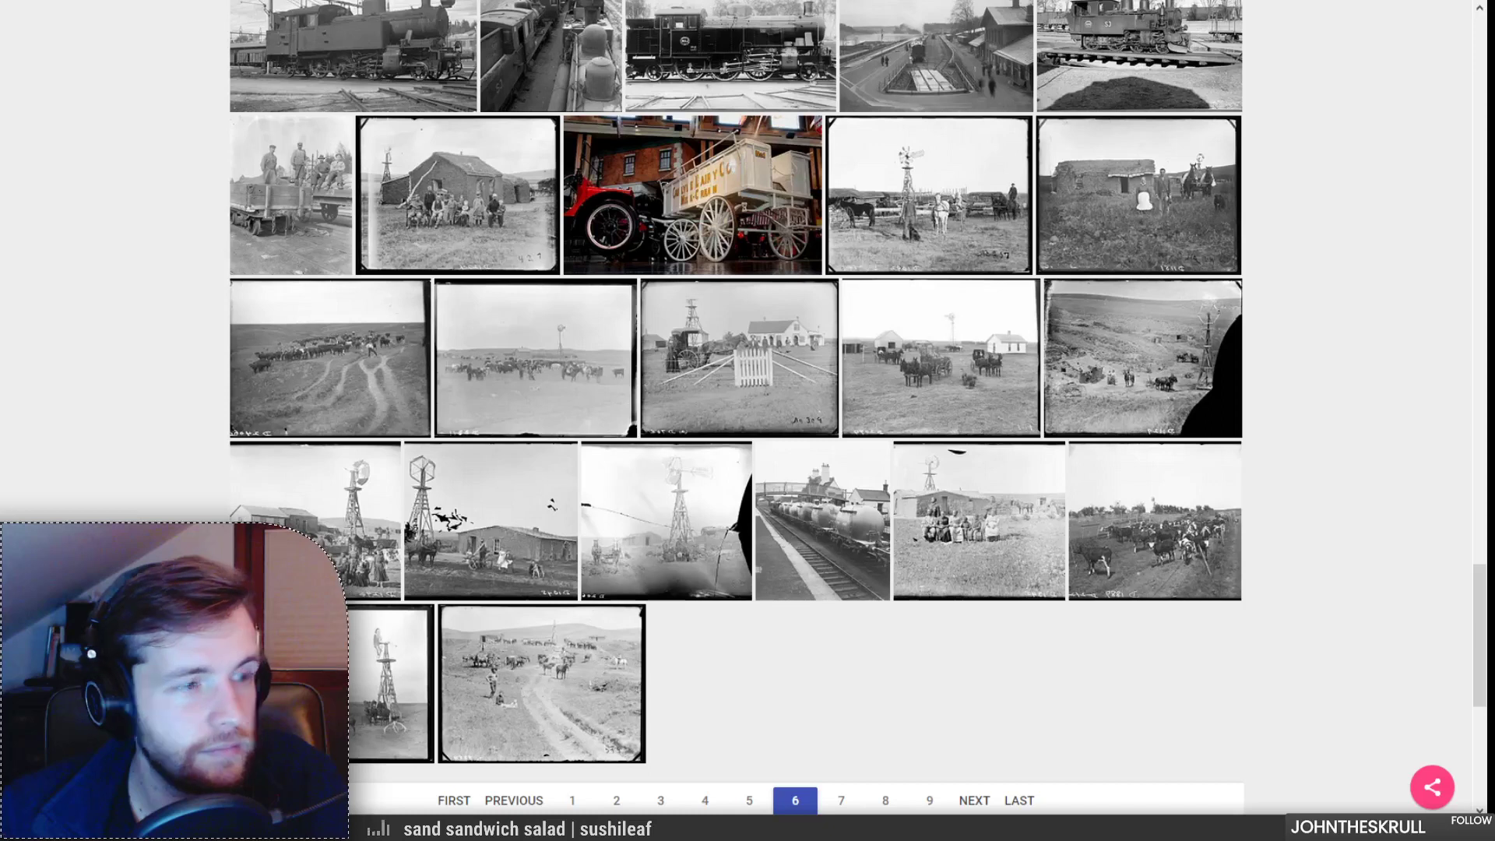
pyautogui.scroll(-1, 841, 711)
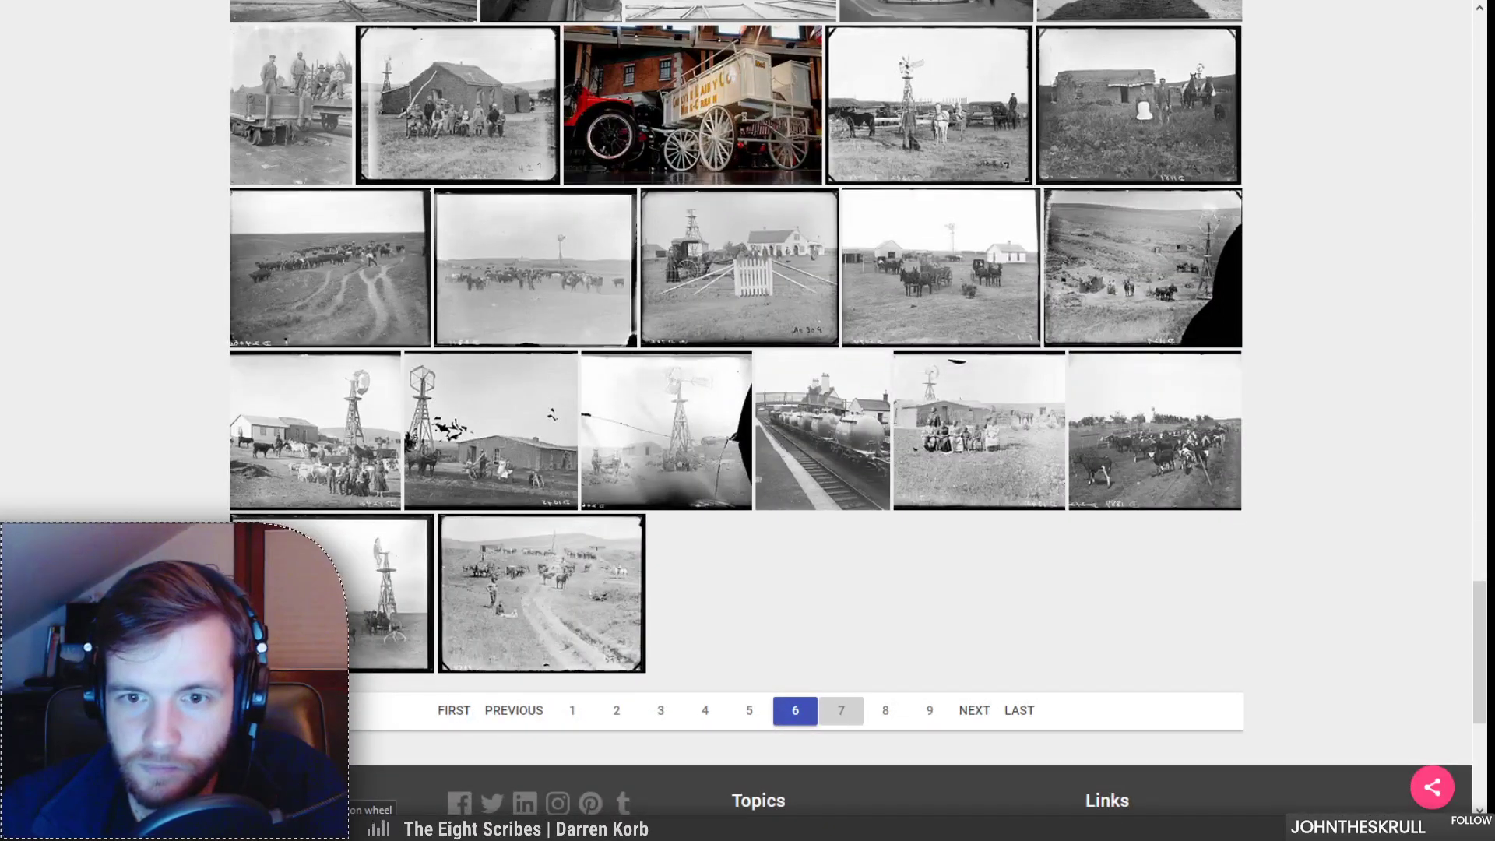
# Step: Continue to page 7 of the results, enlarge the photo of the derailment near Krokvik station, and close it
pyautogui.click(838, 712)
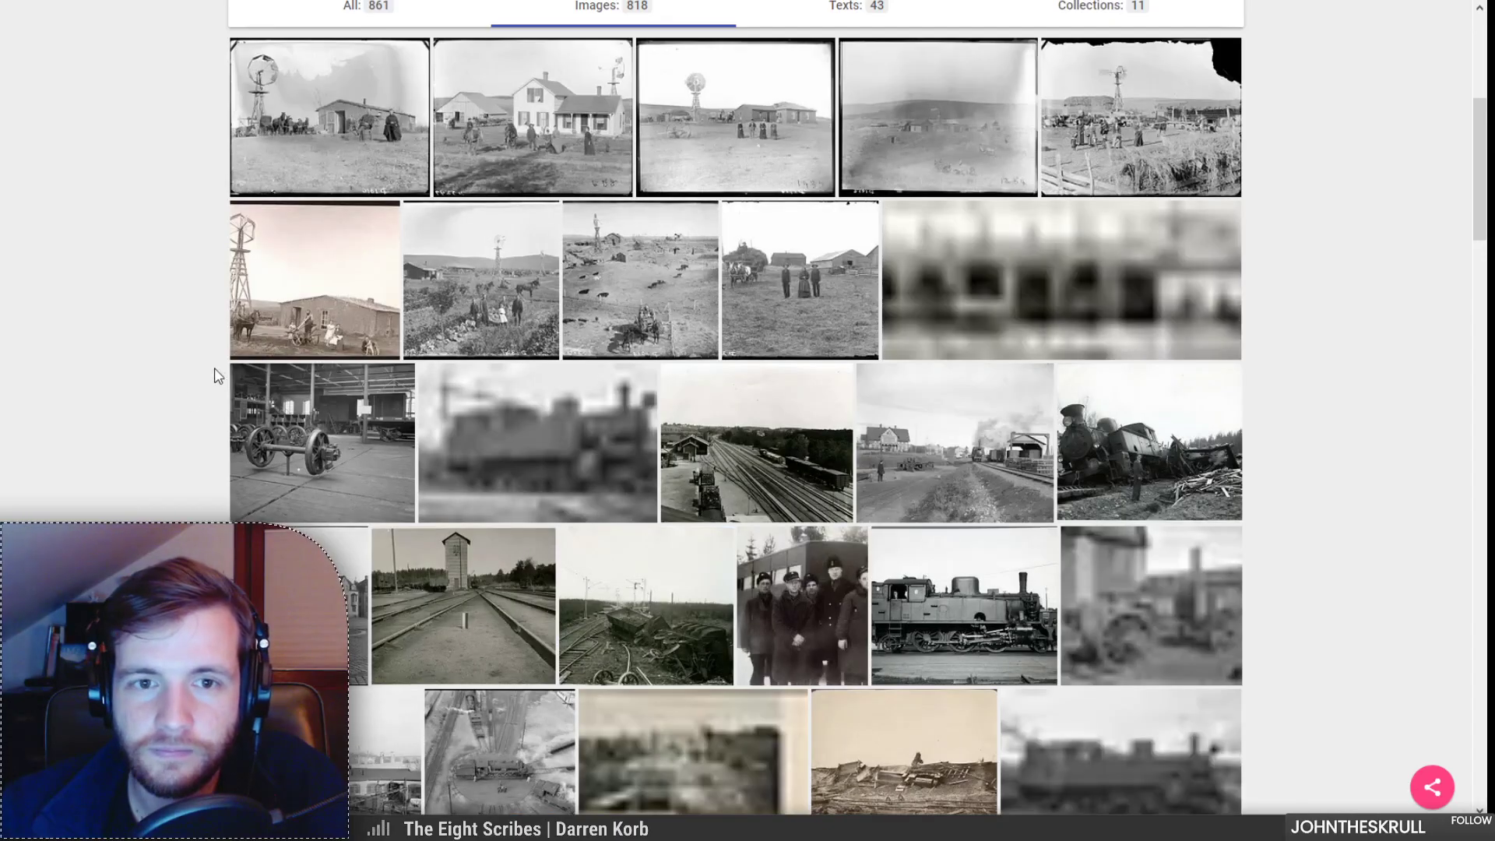
pyautogui.scroll(-5, 219, 372)
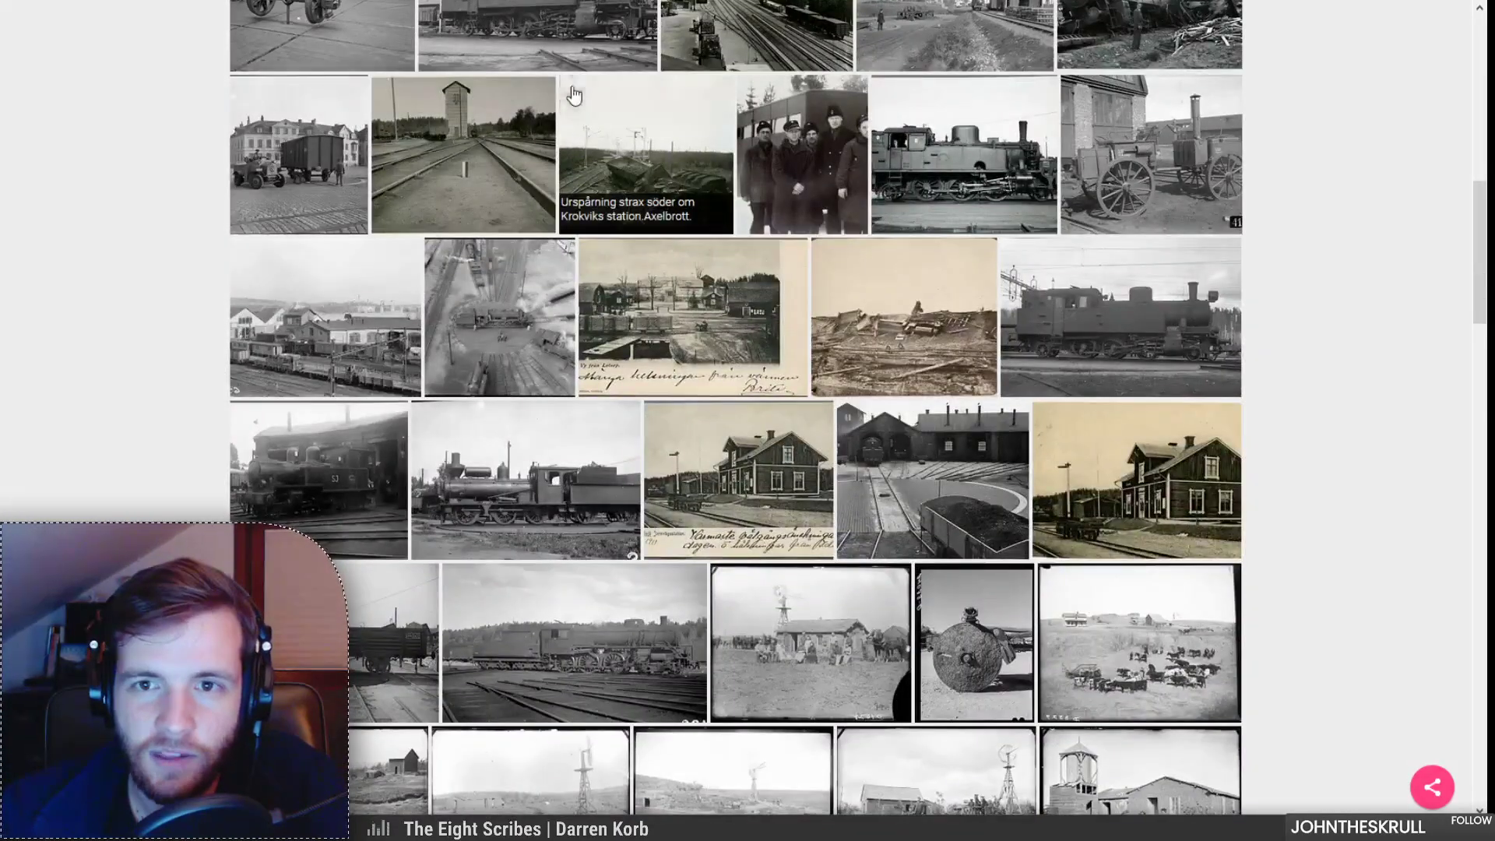
pyautogui.click(571, 125)
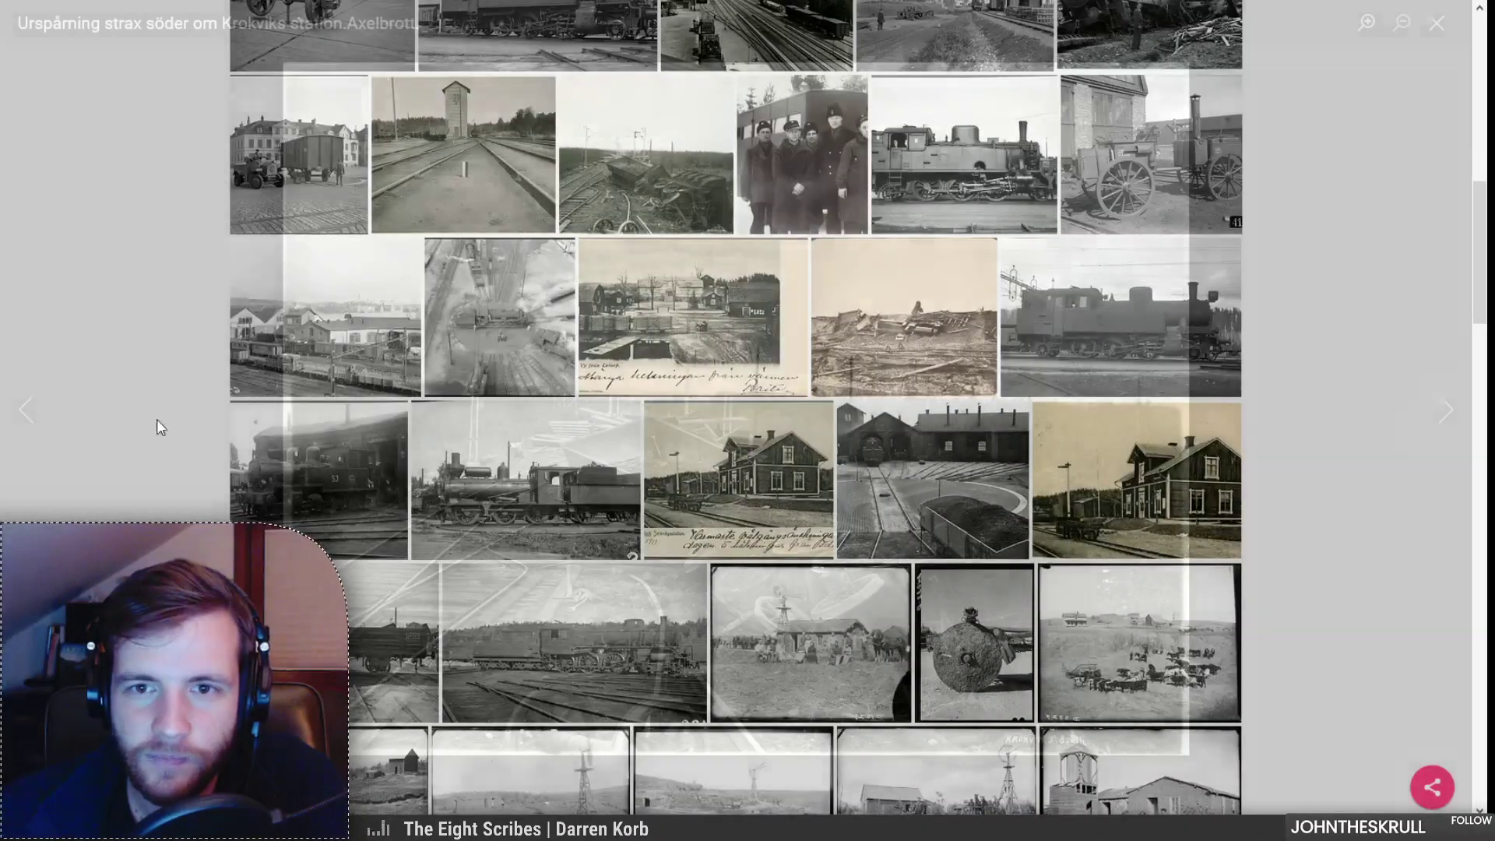
pyautogui.click(151, 427)
pyautogui.click(577, 117)
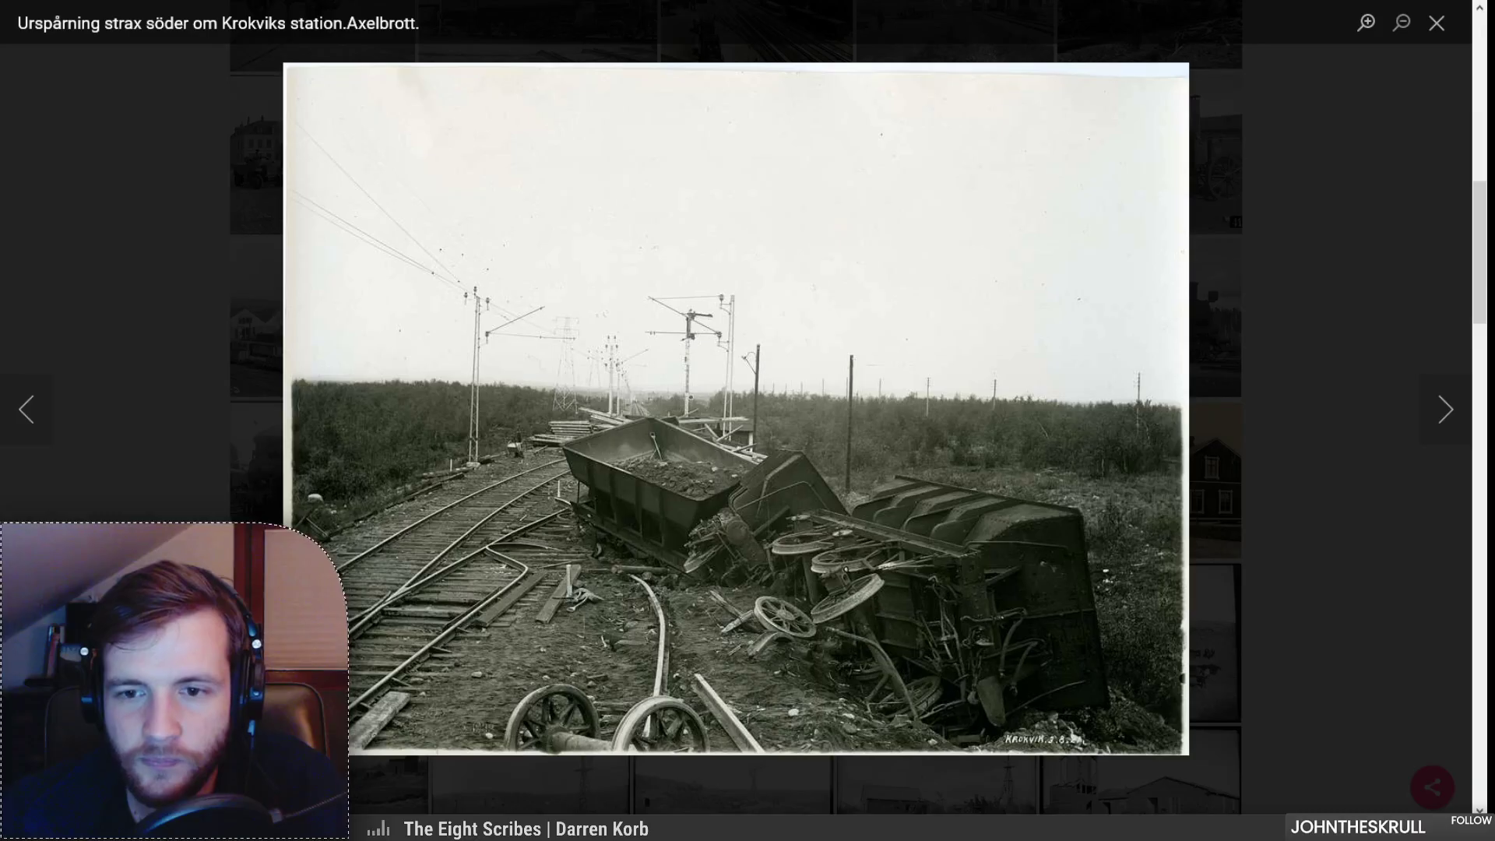
pyautogui.press('Escape')
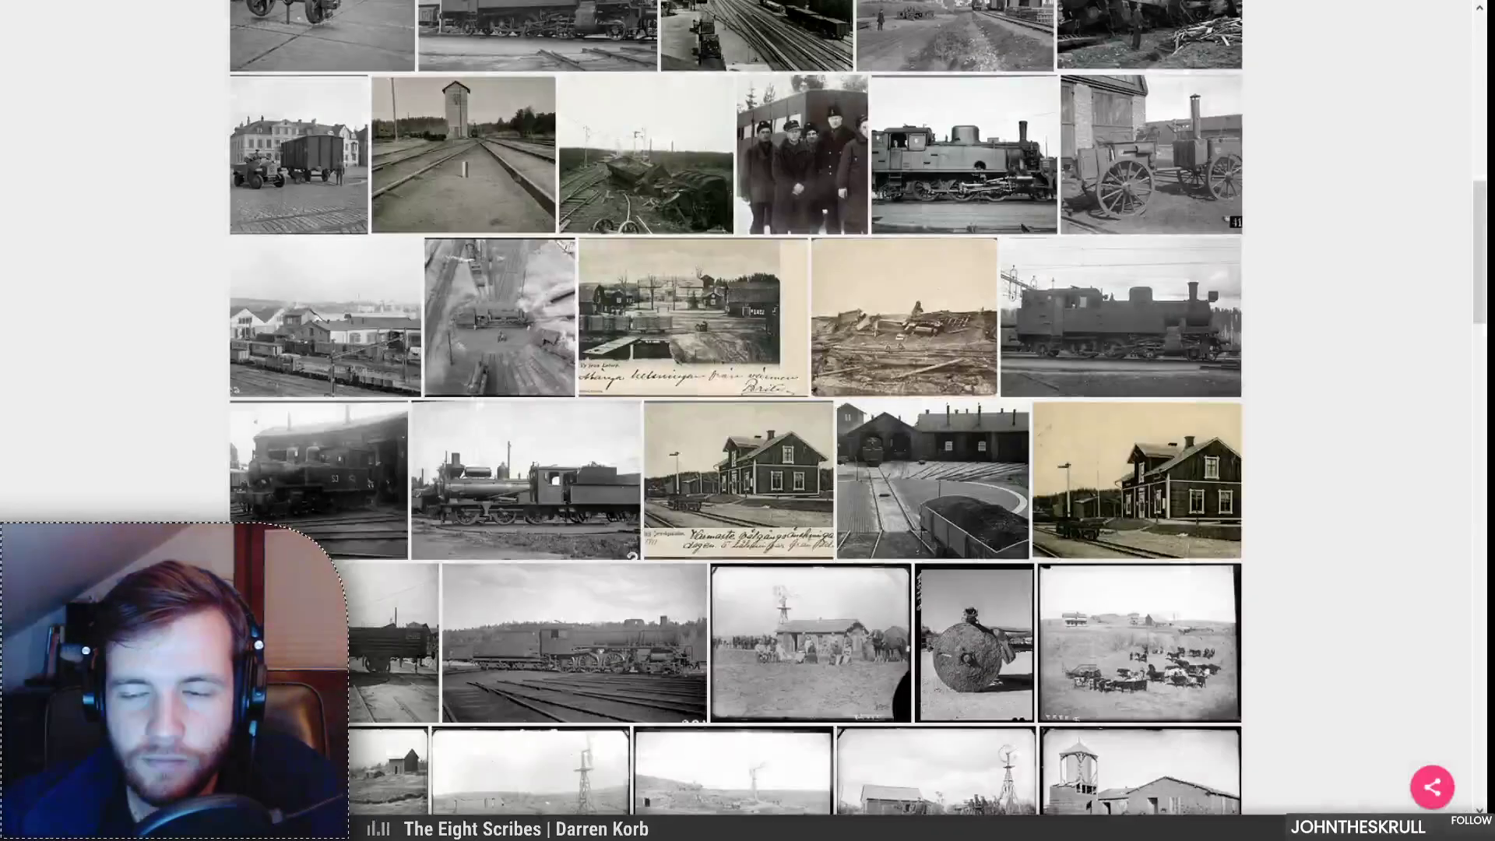
# Step: Look through the rest of page 7 for usable wagon wheel photos
pyautogui.scroll(-3, 736, 409)
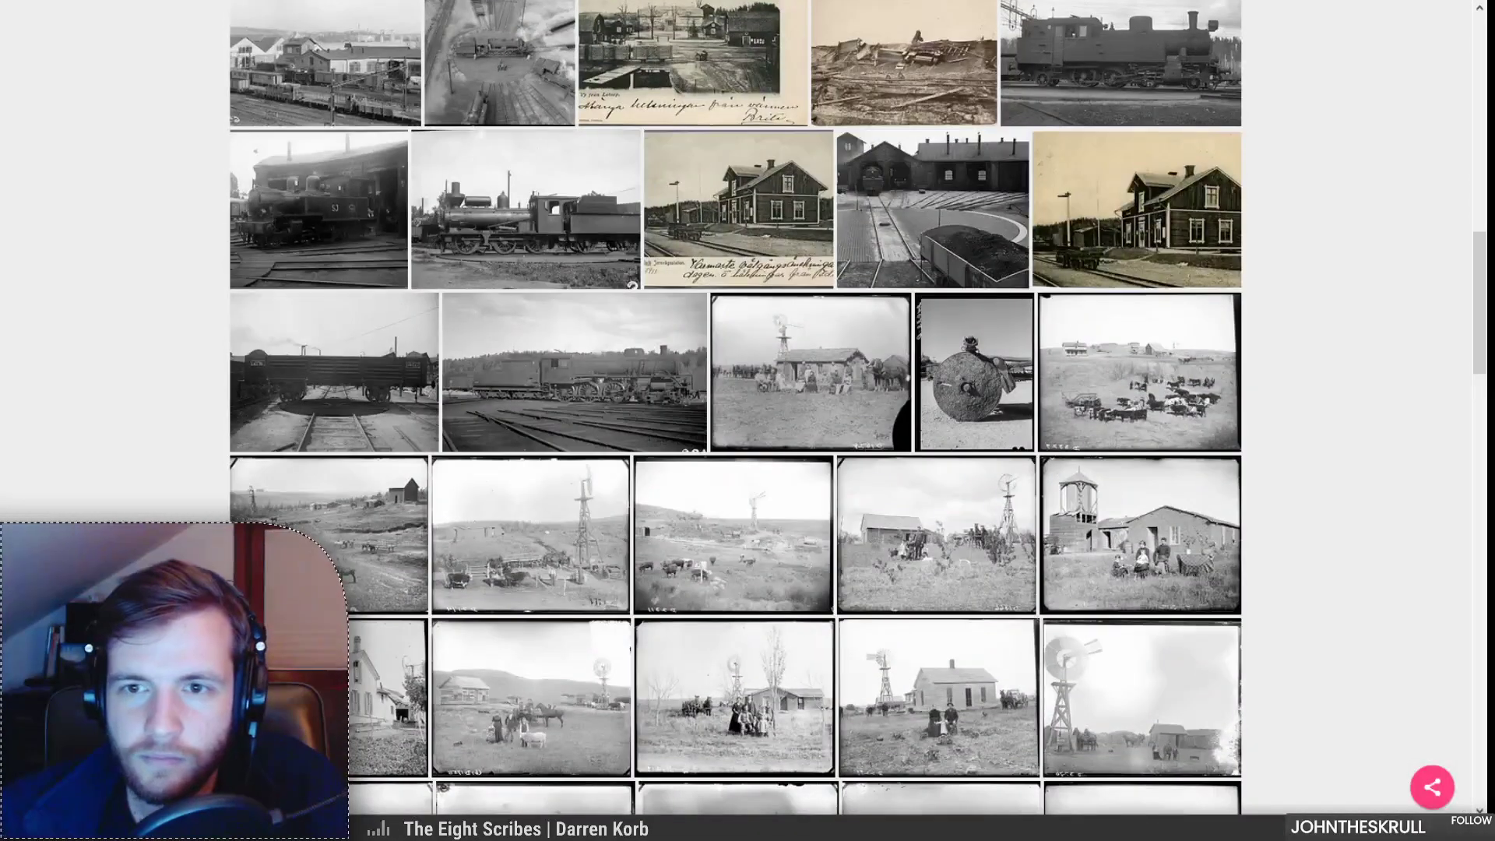
pyautogui.scroll(2, 736, 409)
pyautogui.scroll(-5, 736, 409)
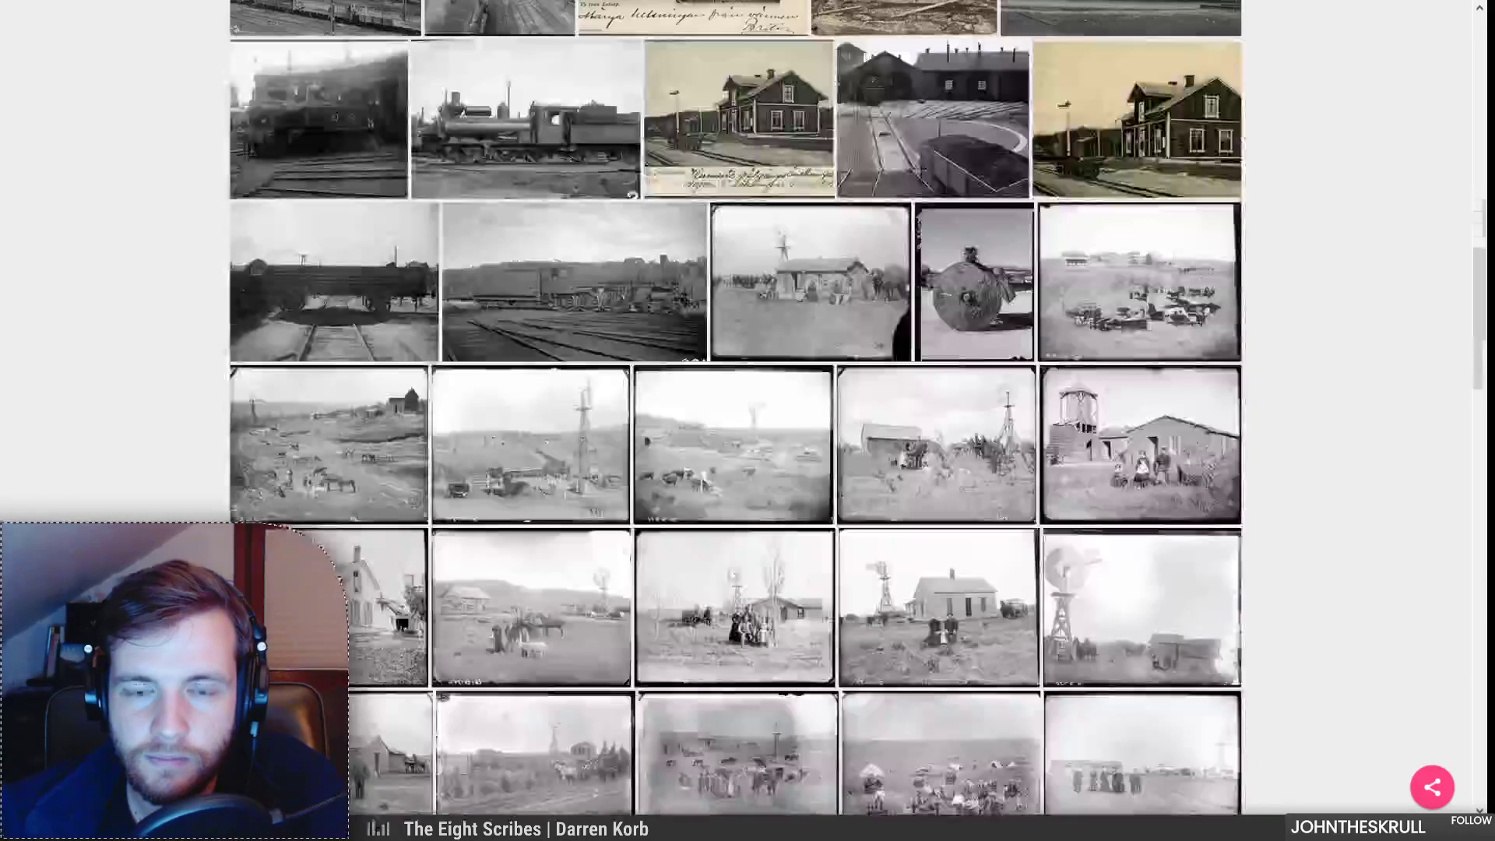
pyautogui.scroll(-12, 736, 409)
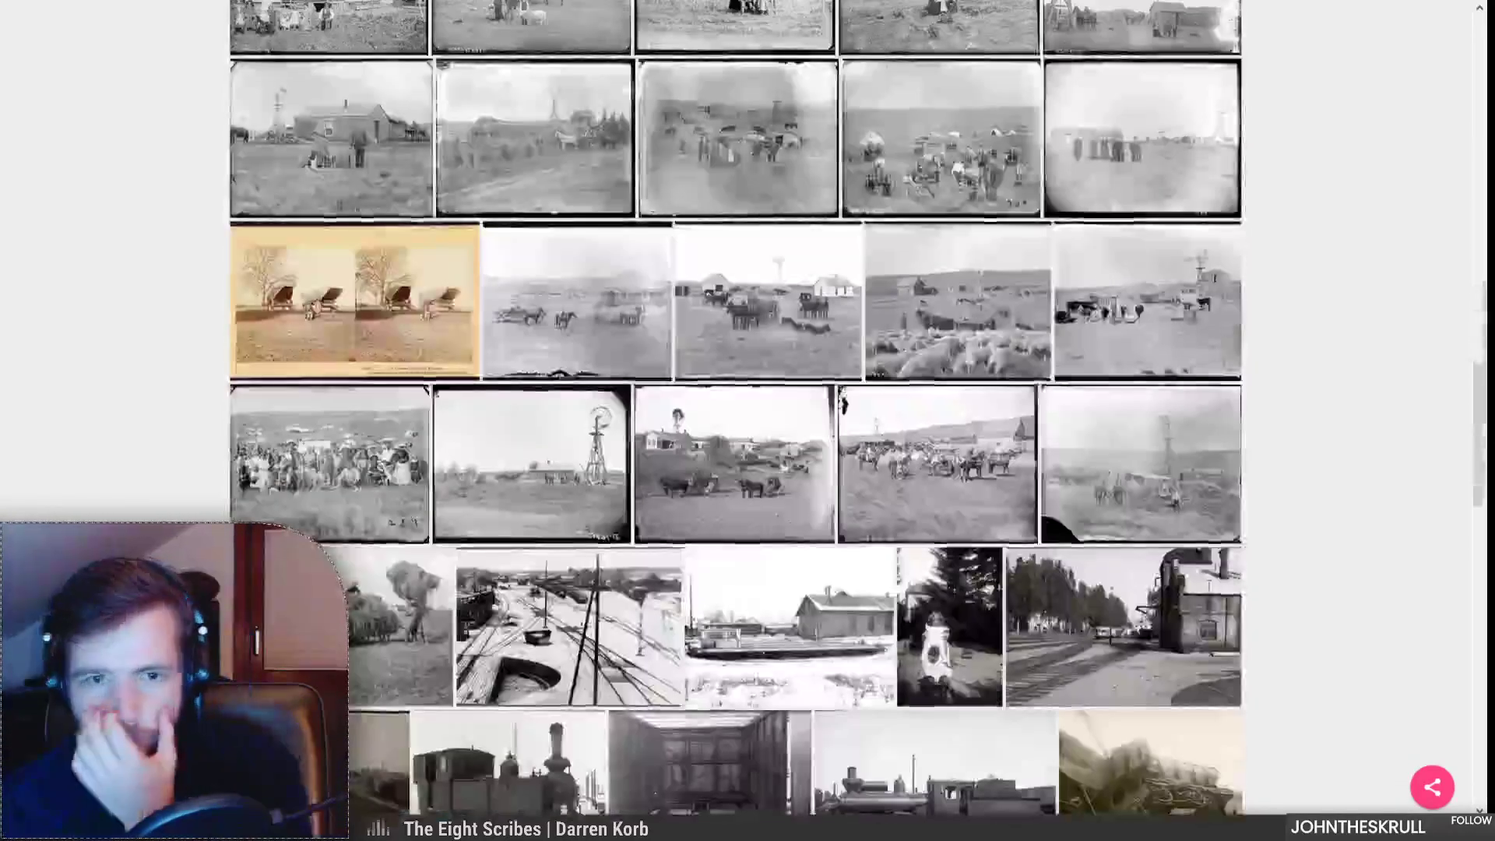
pyautogui.scroll(-10, 832, 501)
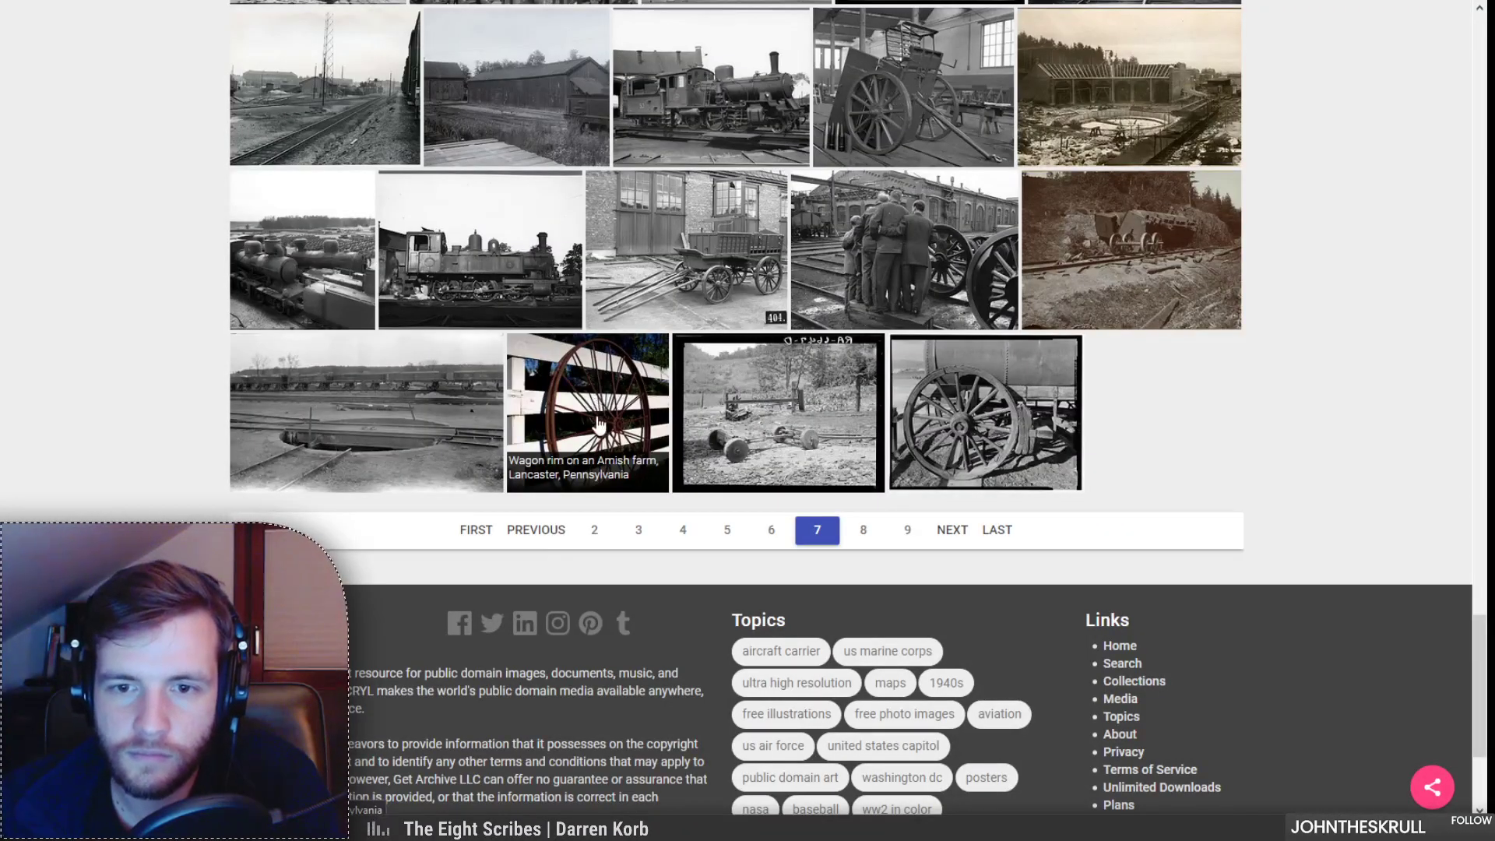
# Step: Continue to page 8 and browse the Twenty Mule Team Borax Wagons photos, drawings and remaining results for wheel references
pyautogui.click(861, 533)
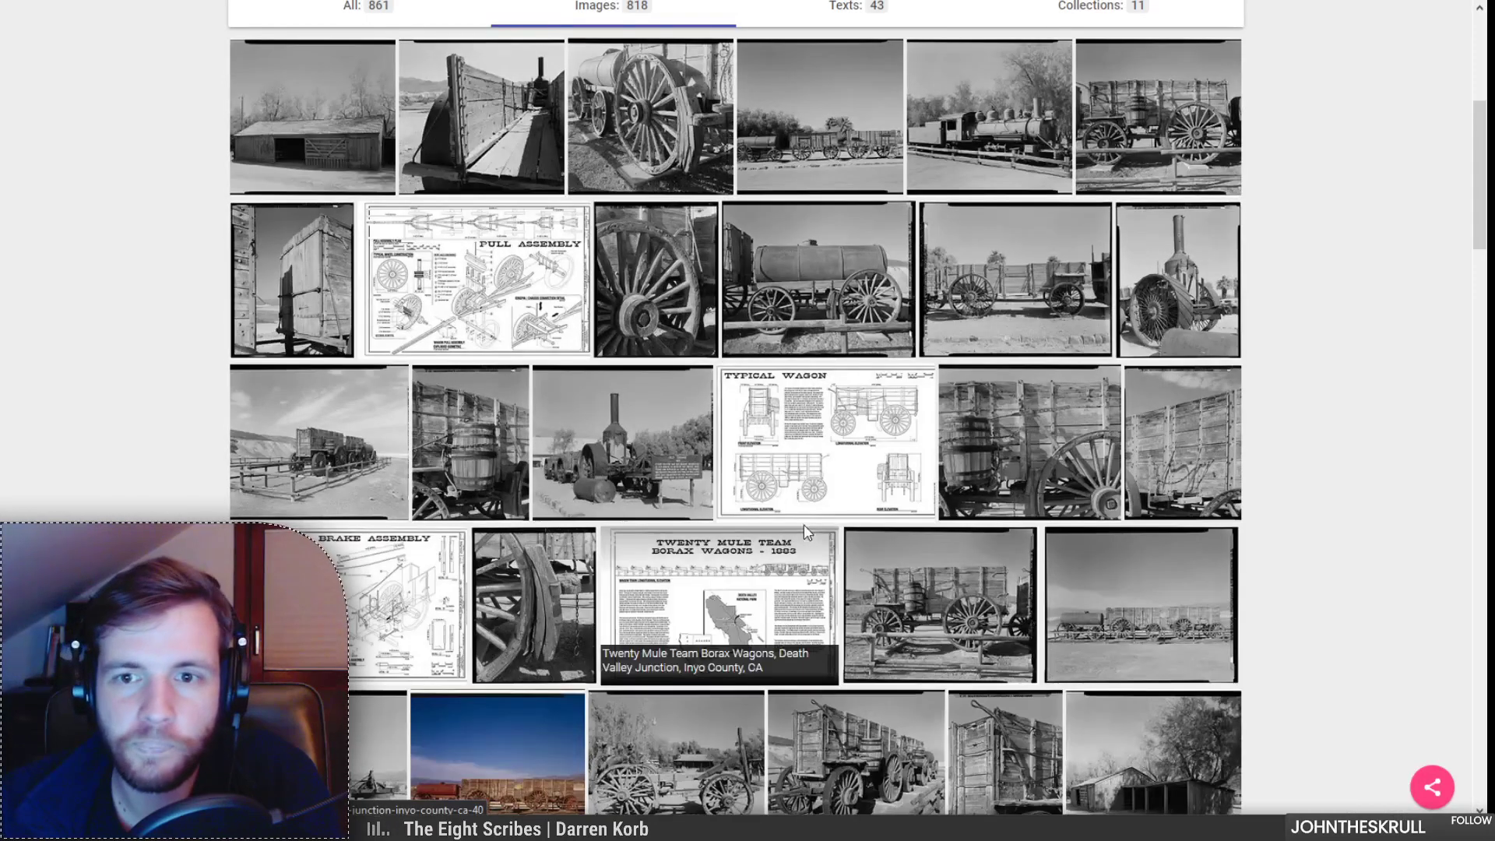
pyautogui.scroll(1, 807, 531)
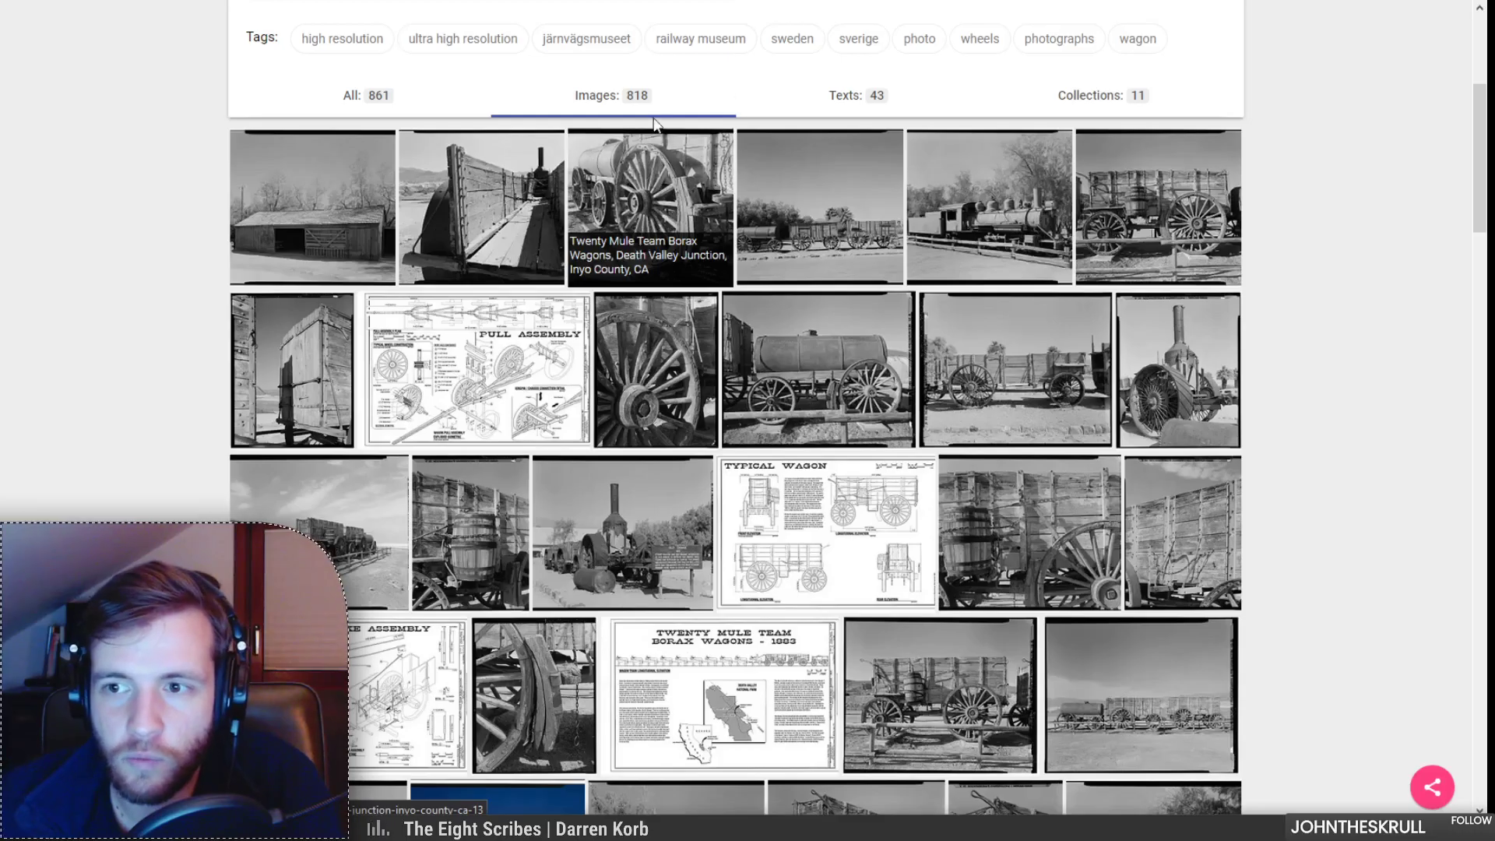
pyautogui.scroll(1, 652, 250)
pyautogui.scroll(-4, 674, 273)
pyautogui.scroll(4, 677, 278)
pyautogui.scroll(-4, 677, 281)
pyautogui.scroll(-10, 677, 280)
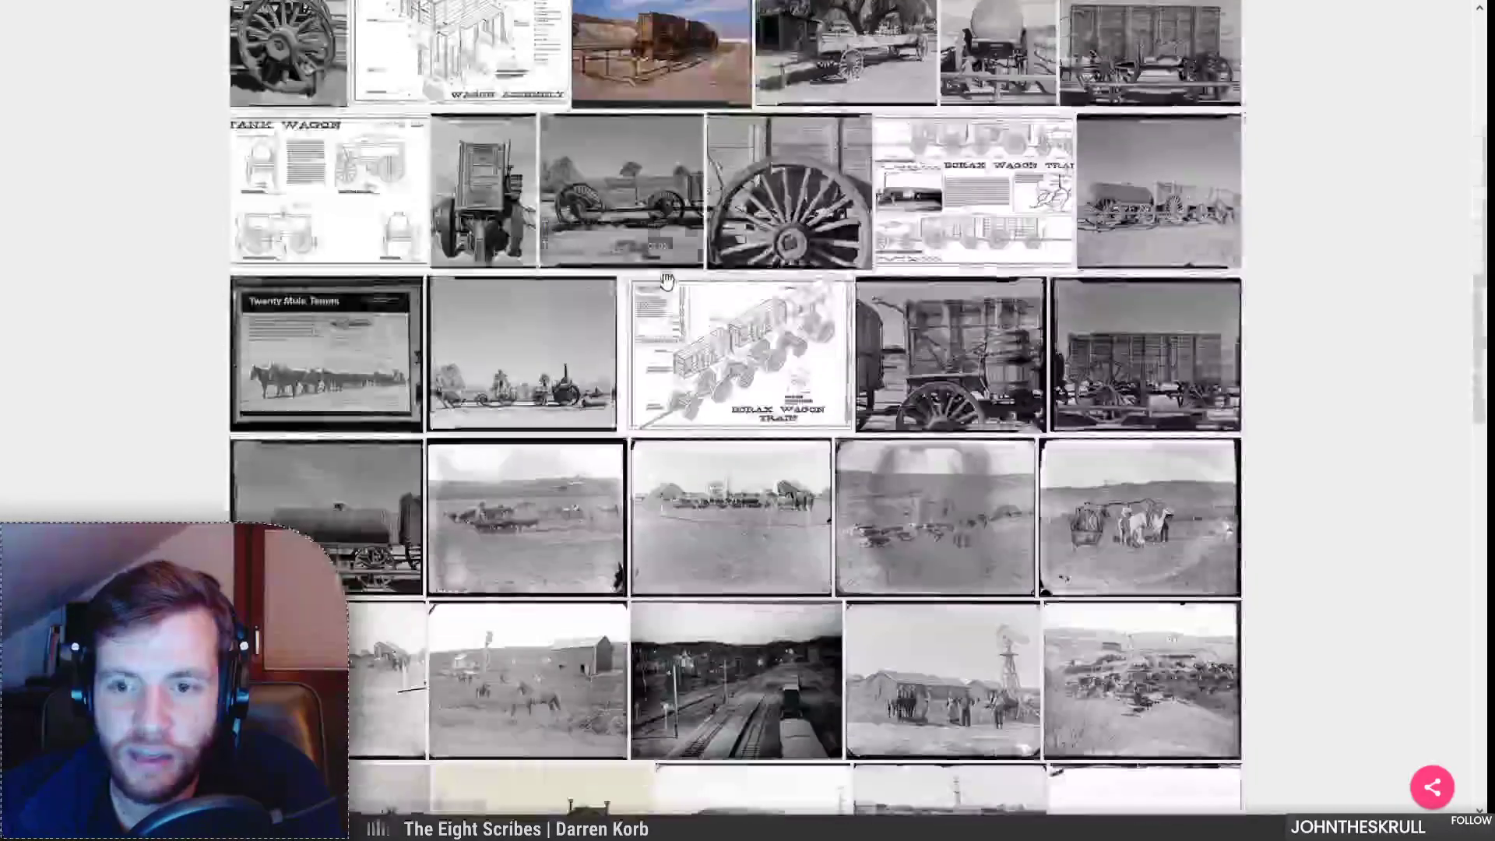
pyautogui.scroll(-7, 643, 281)
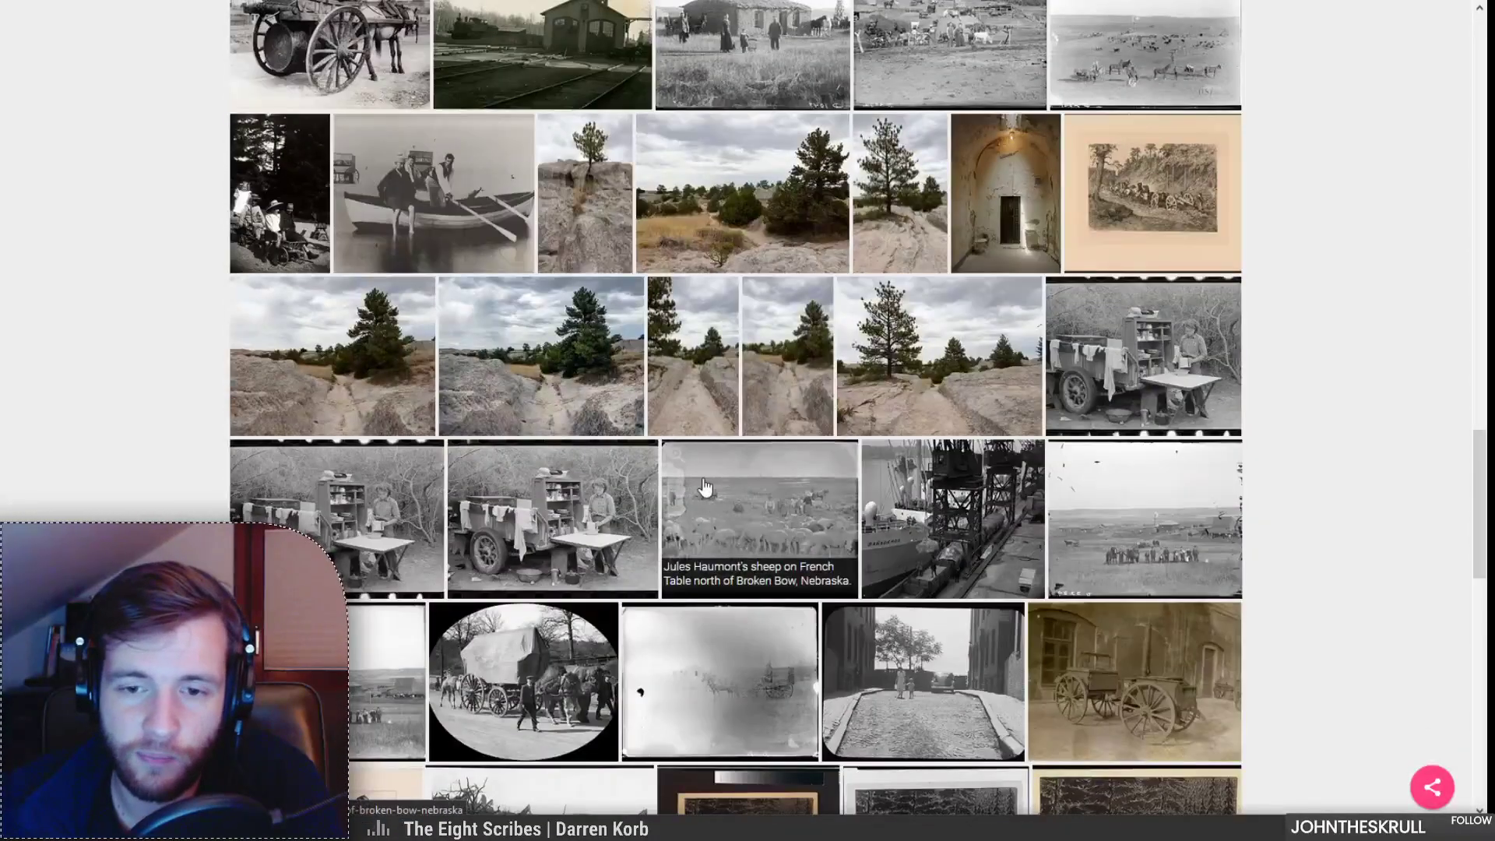
pyautogui.scroll(-5, 686, 487)
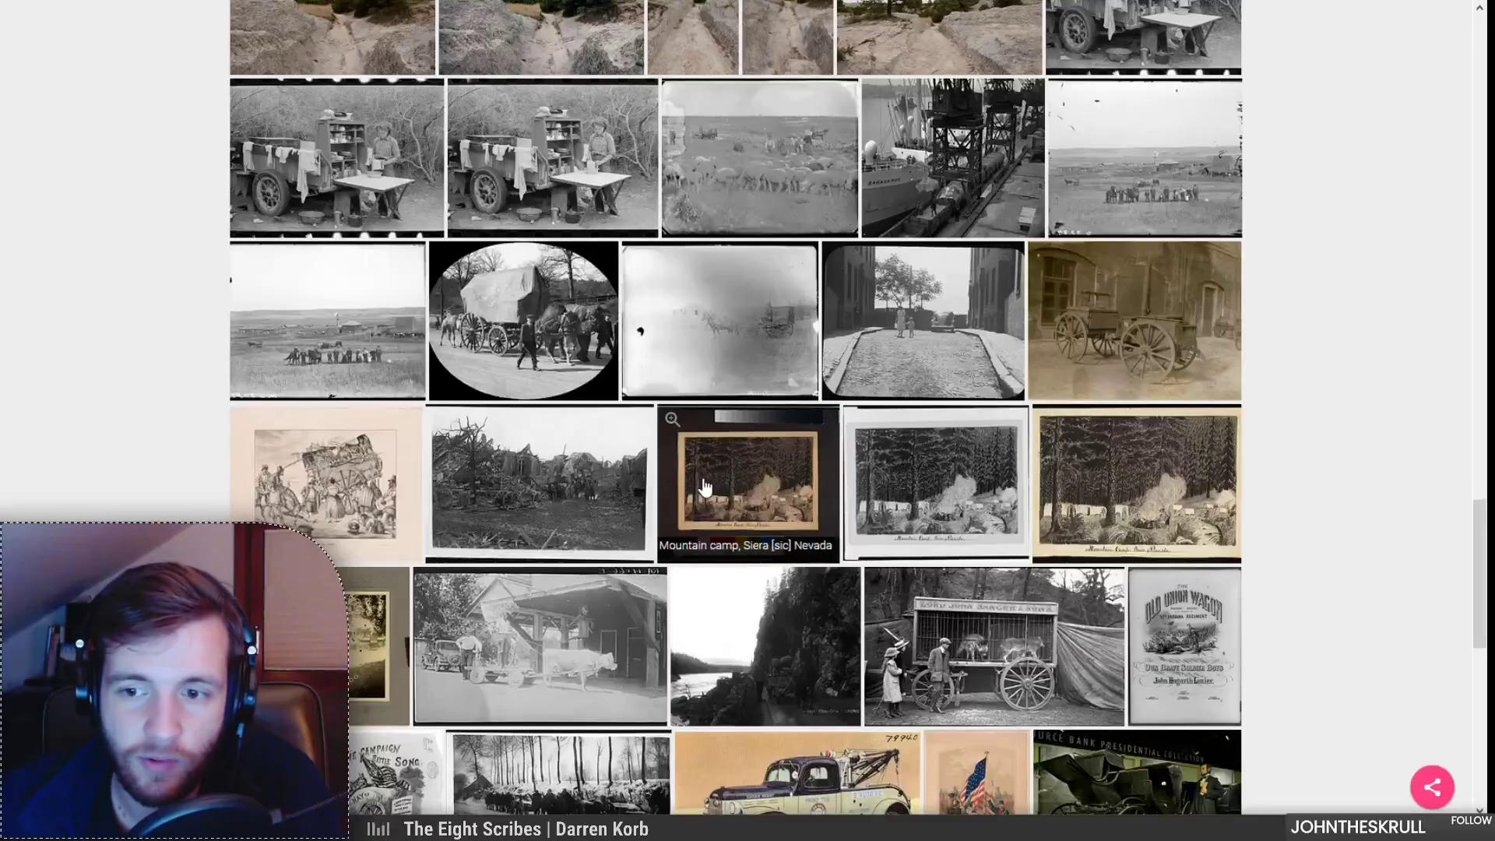
pyautogui.scroll(-3, 705, 487)
pyautogui.scroll(-2, 705, 487)
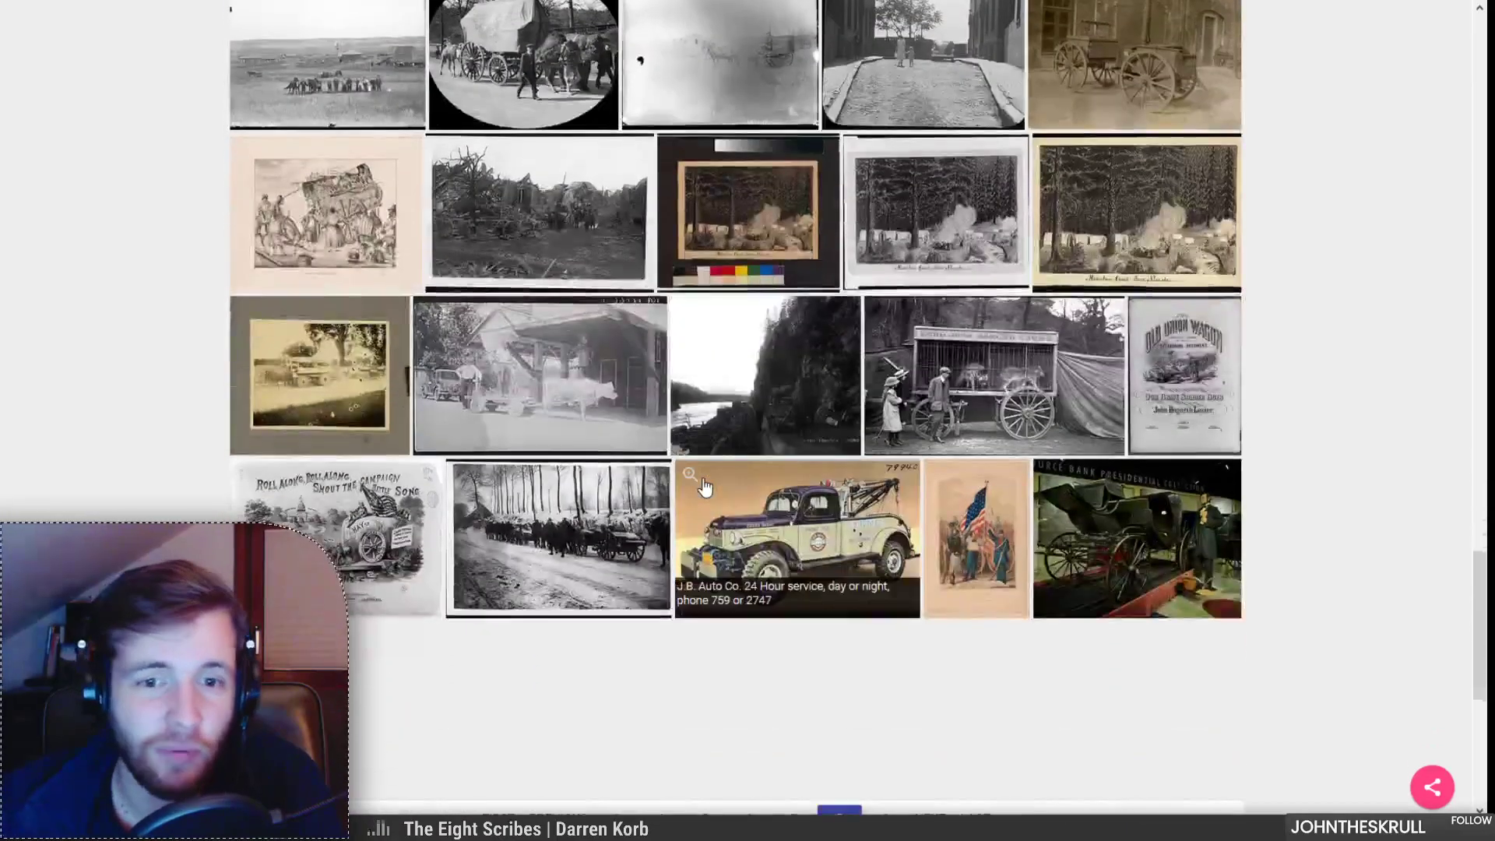
pyautogui.scroll(-2, 704, 487)
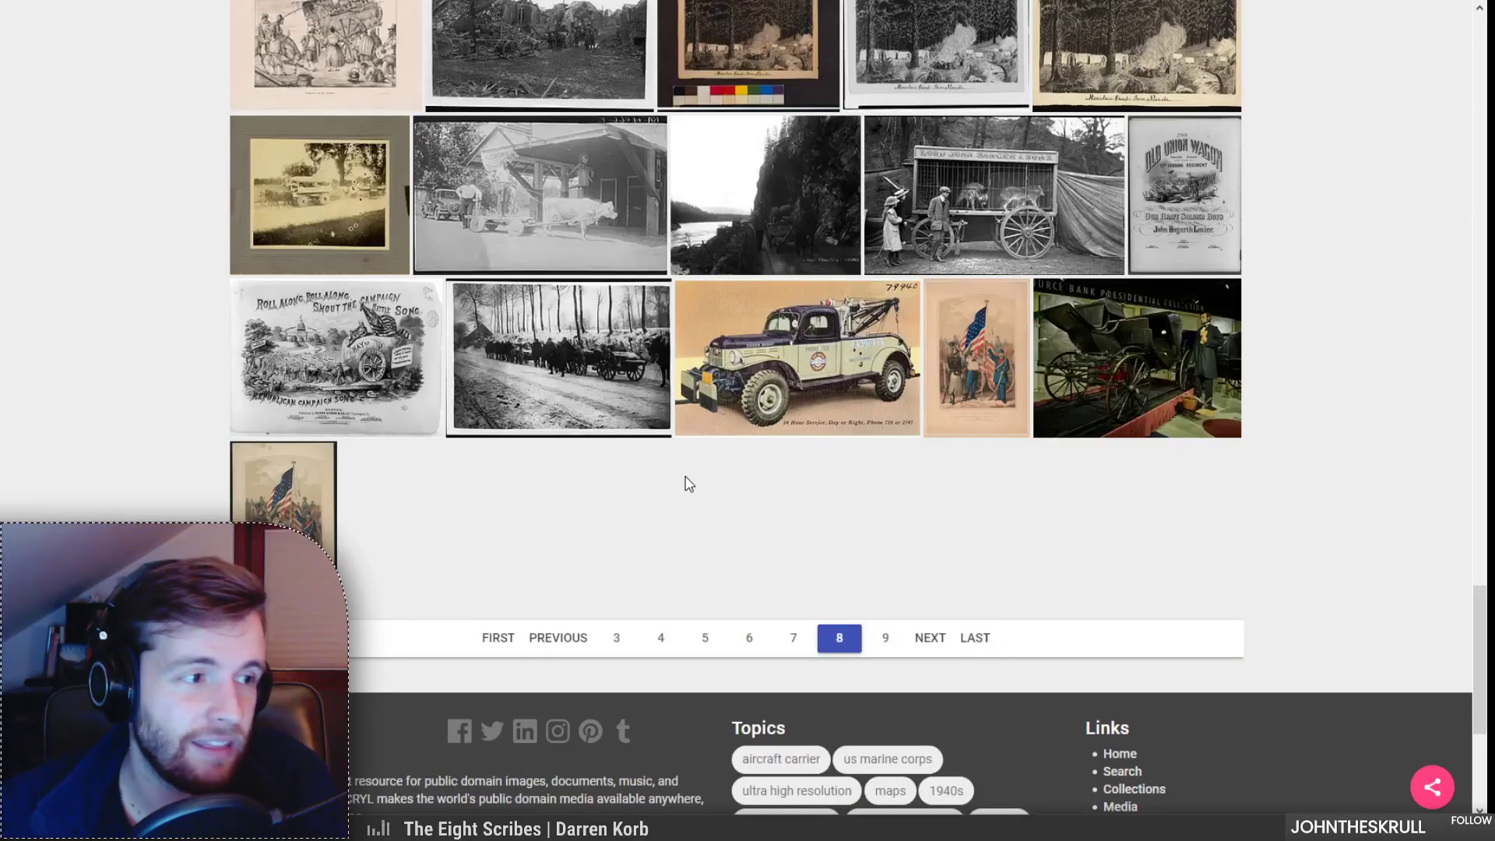
# Step: Enlarge the Lord John Sanger & Sons photo of a caged hyena and wolf on a wagon, and close it
pyautogui.scroll(2, 888, 321)
pyautogui.click(888, 320)
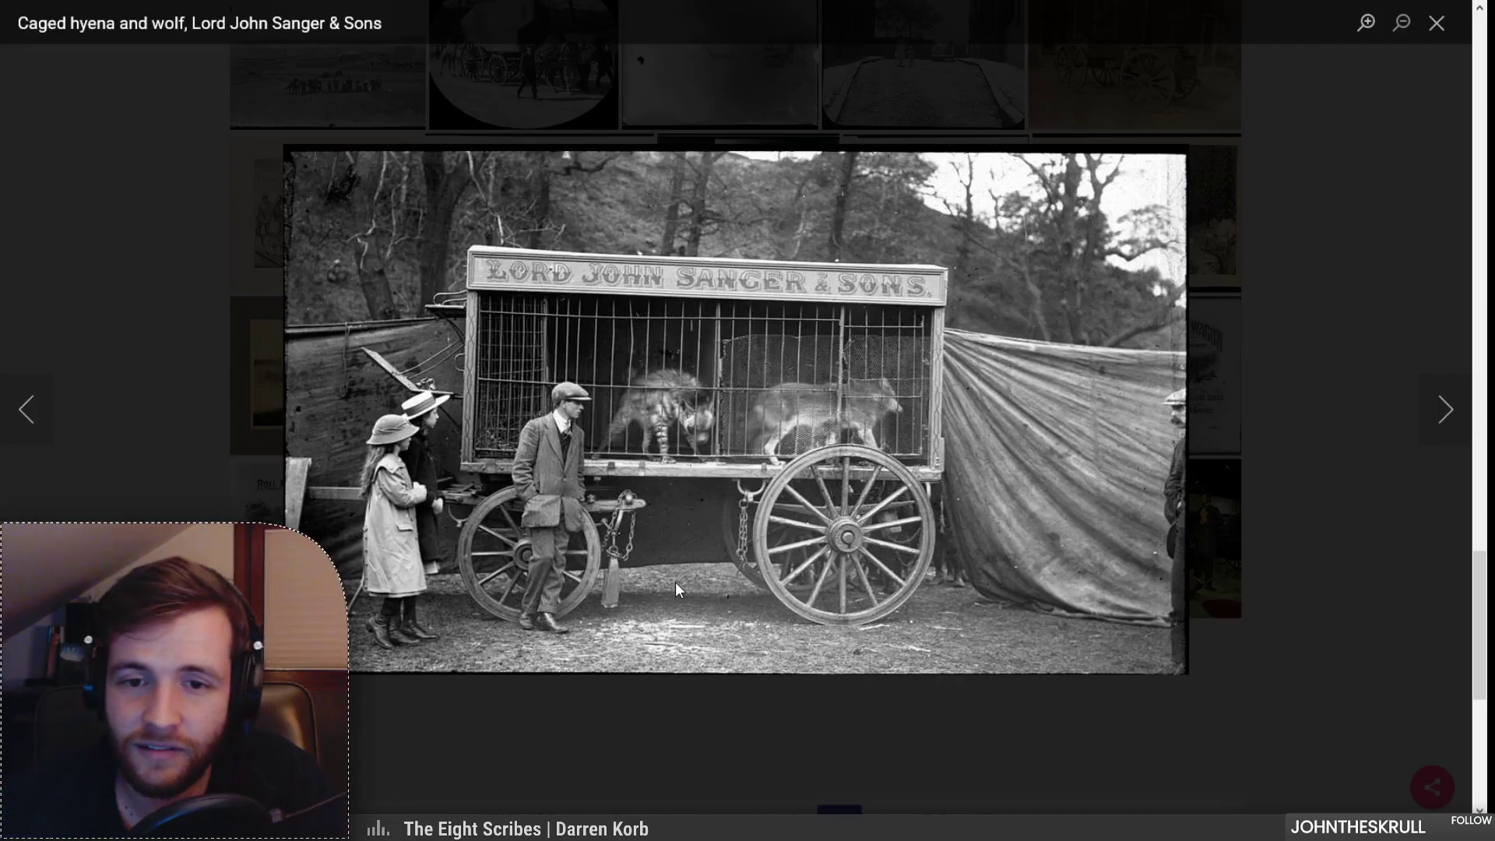
pyautogui.click(624, 683)
pyautogui.scroll(-1, 904, 657)
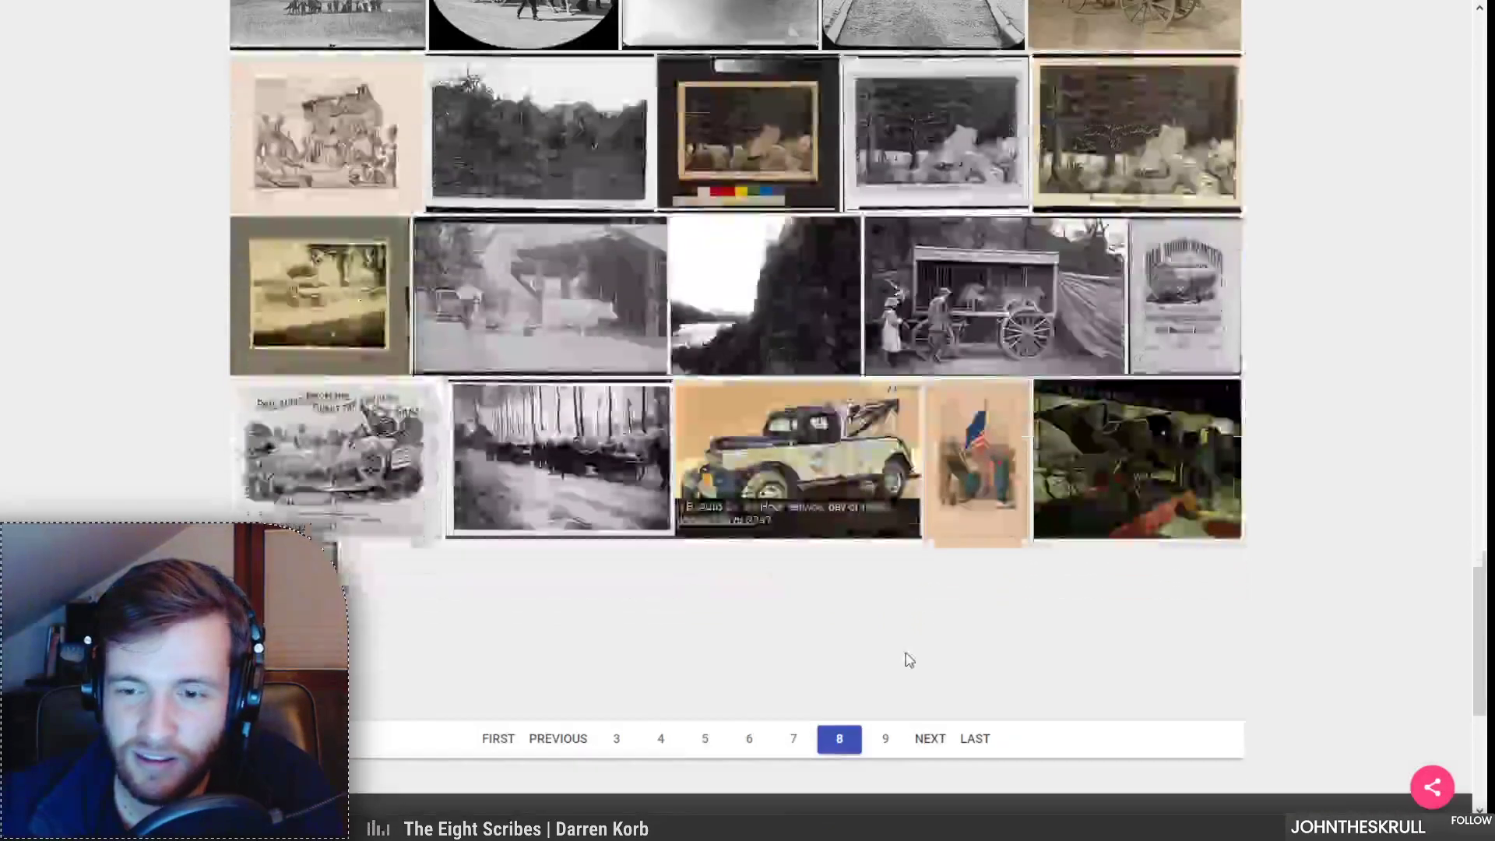
# Step: Continue to page 9, read the details of "Two joking soldiers closely inspecting a container", and return to the results
pyautogui.click(885, 726)
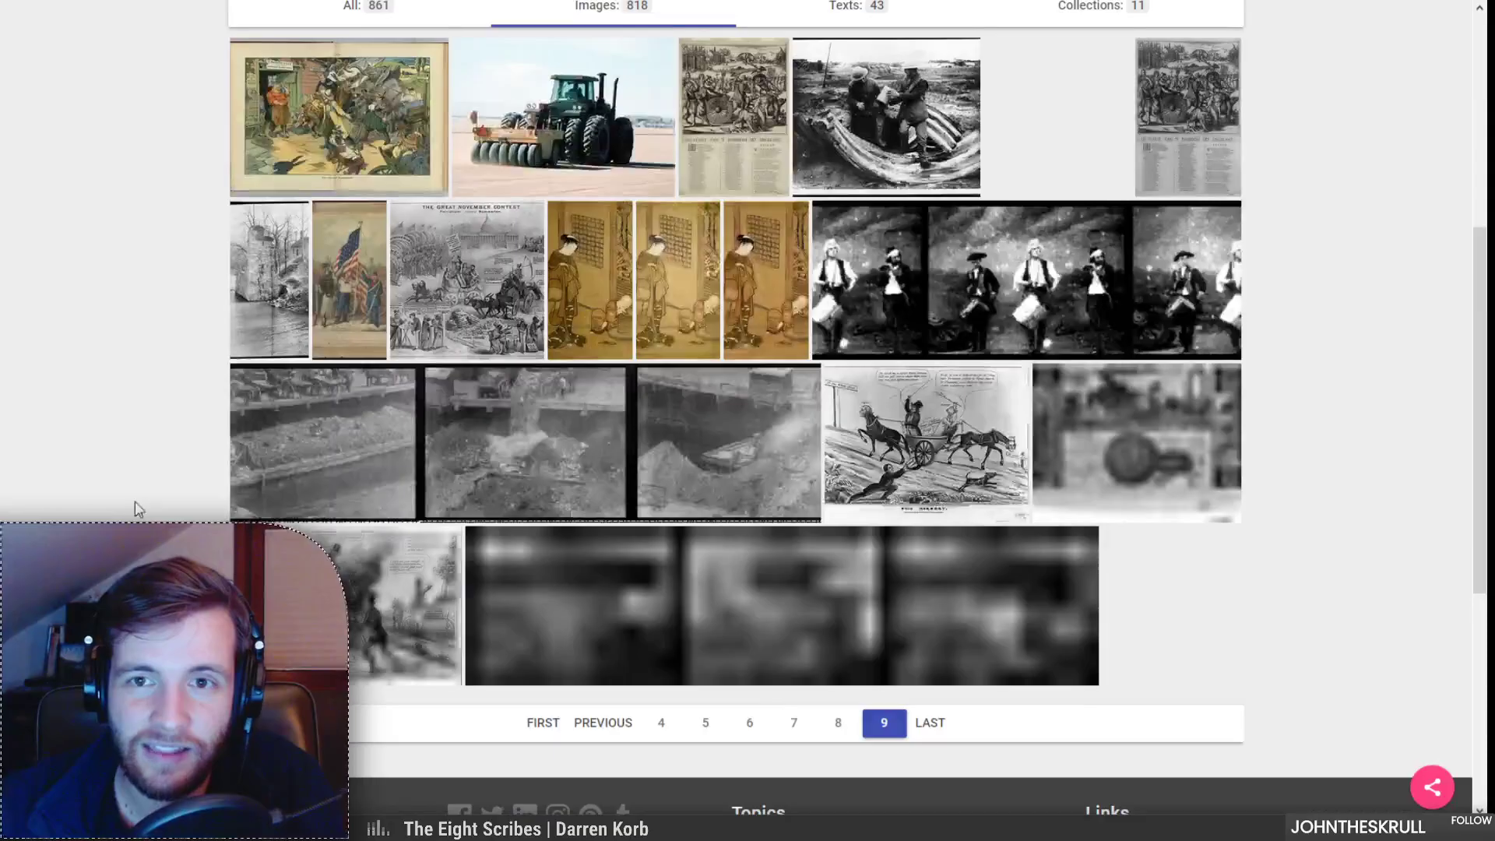
pyautogui.scroll(2, 137, 497)
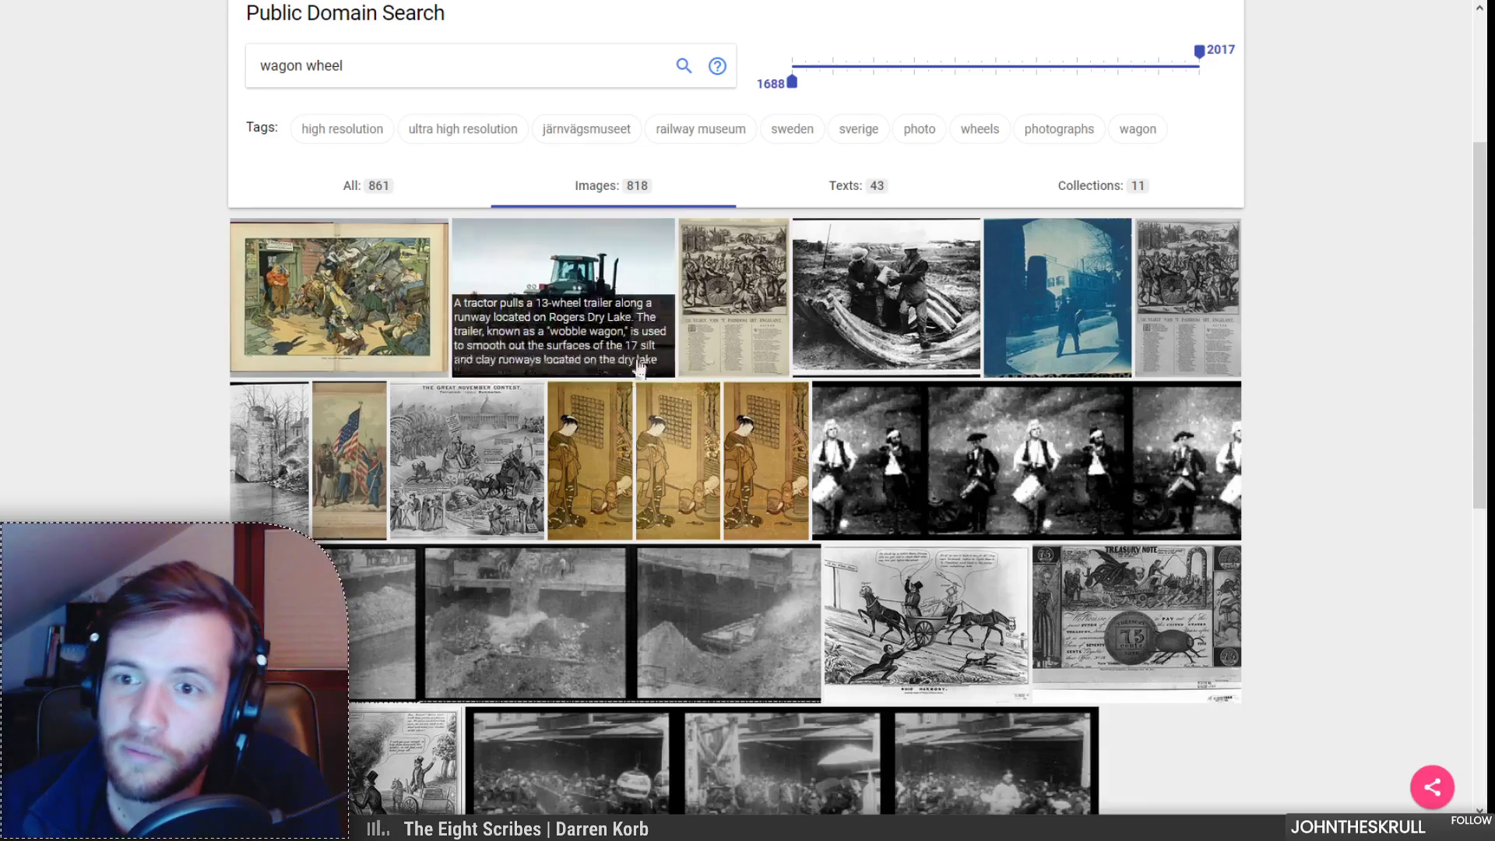
pyautogui.click(804, 238)
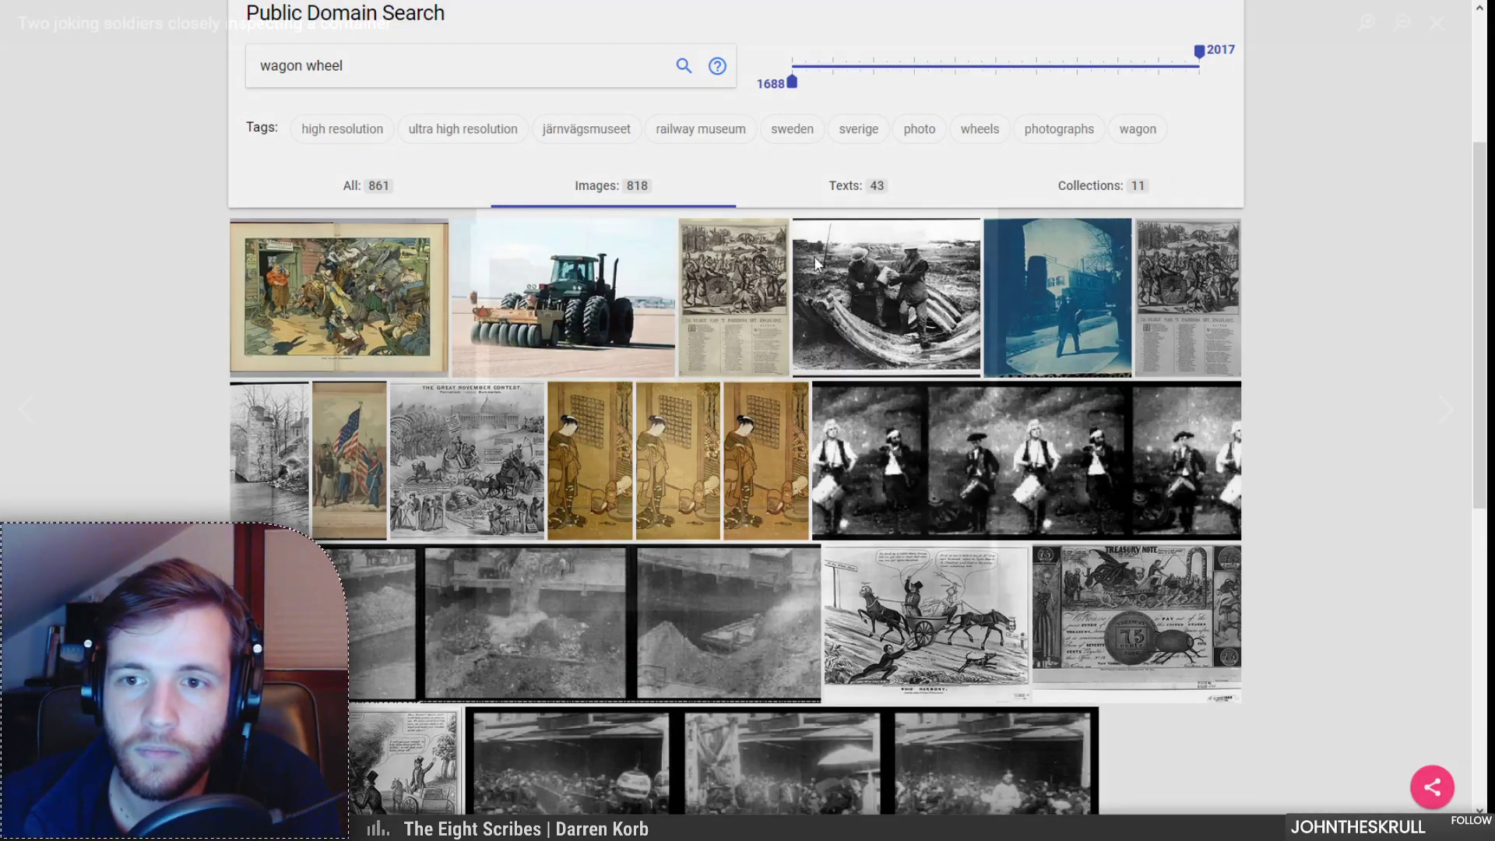
pyautogui.scroll(-4, 1345, 381)
pyautogui.scroll(6, 1341, 380)
pyautogui.click(950, 420)
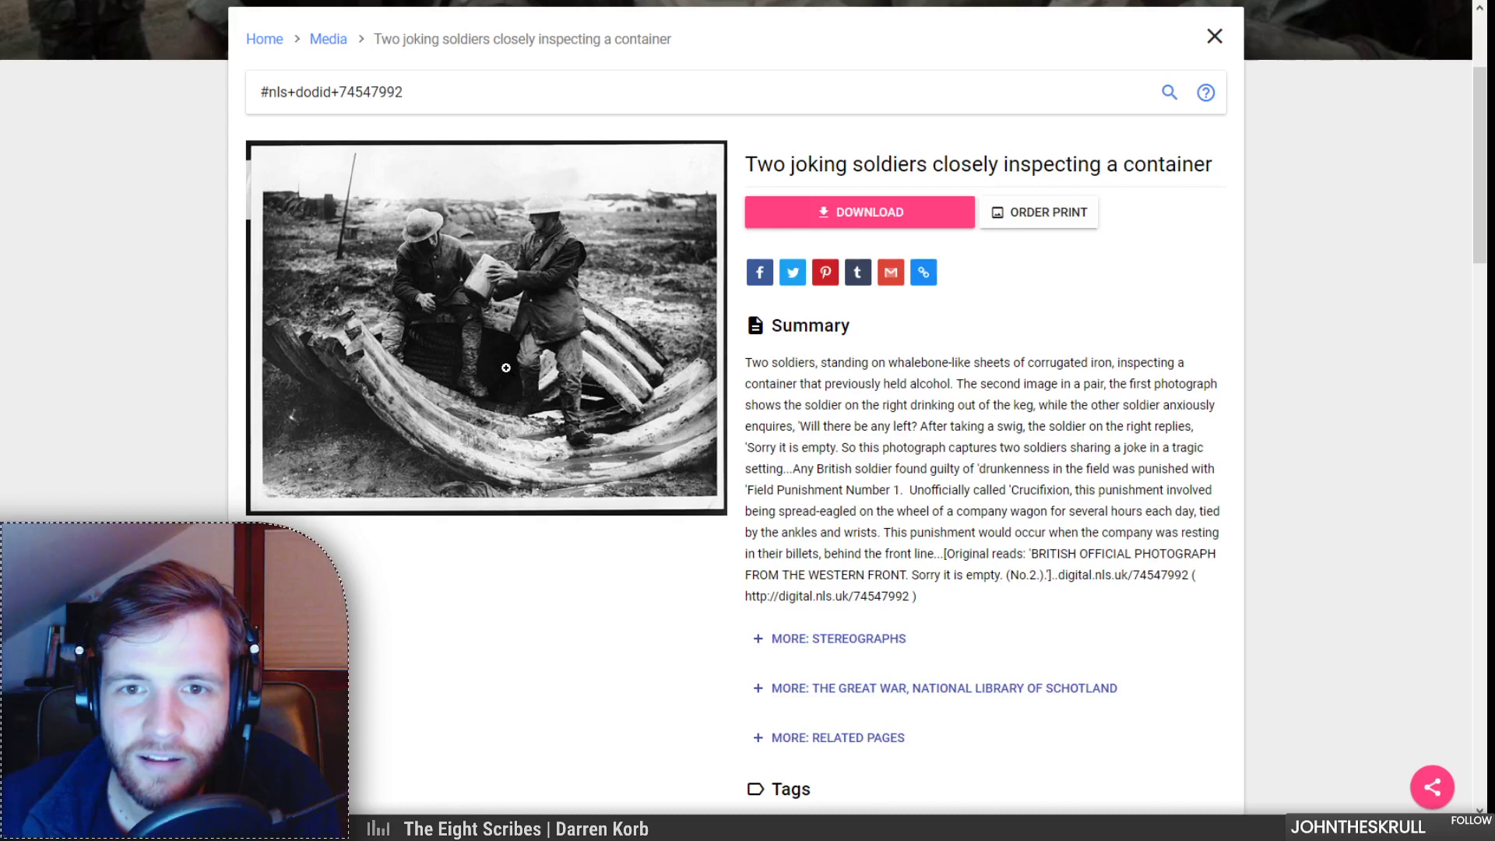
pyautogui.click(26, 15)
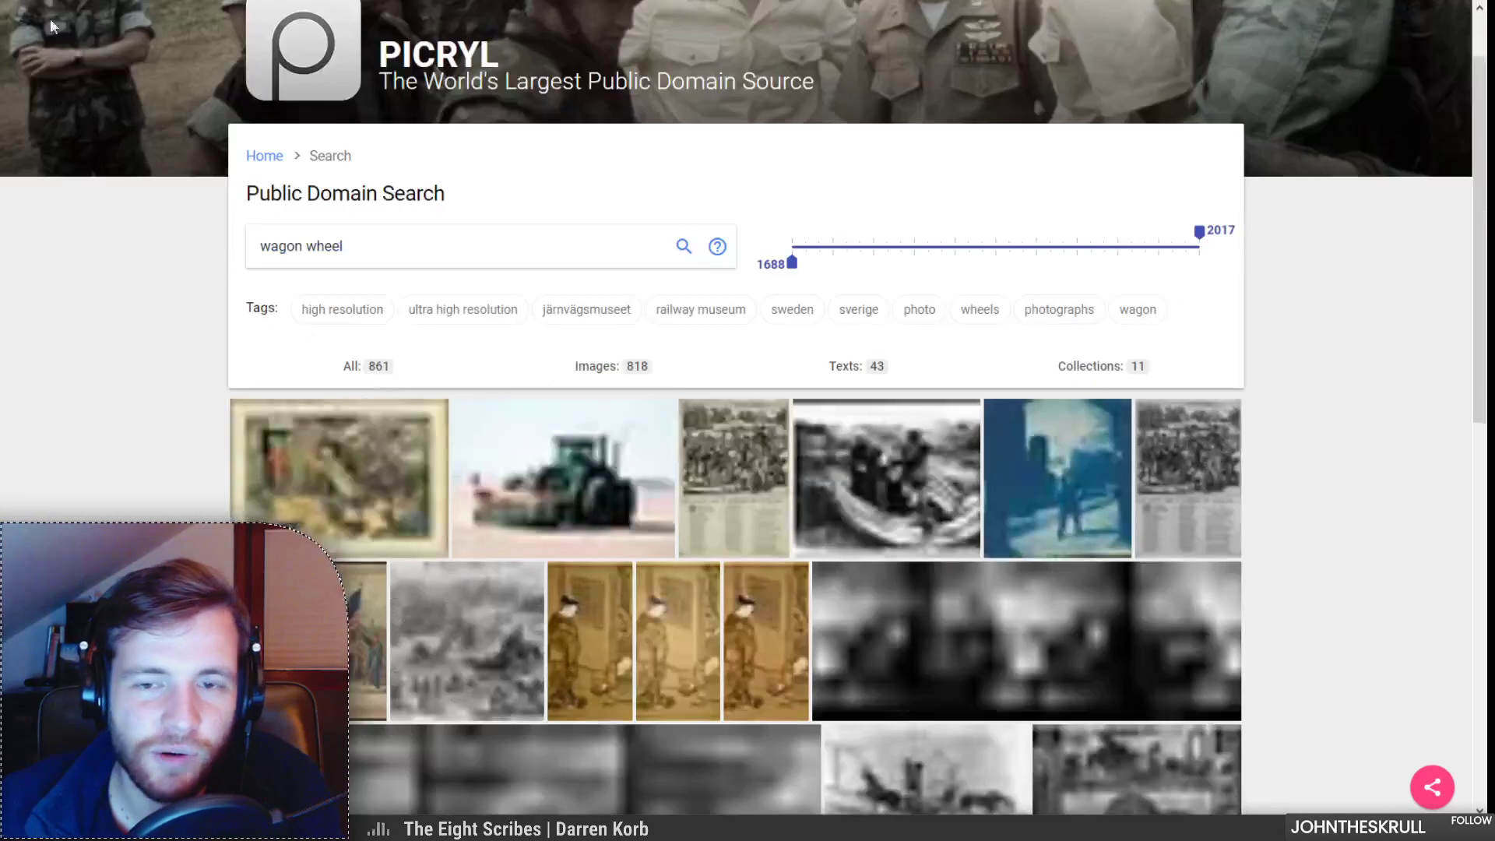
# Step: Look over the remaining images on page 9 of the wagon wheel results
pyautogui.scroll(-4, 180, 468)
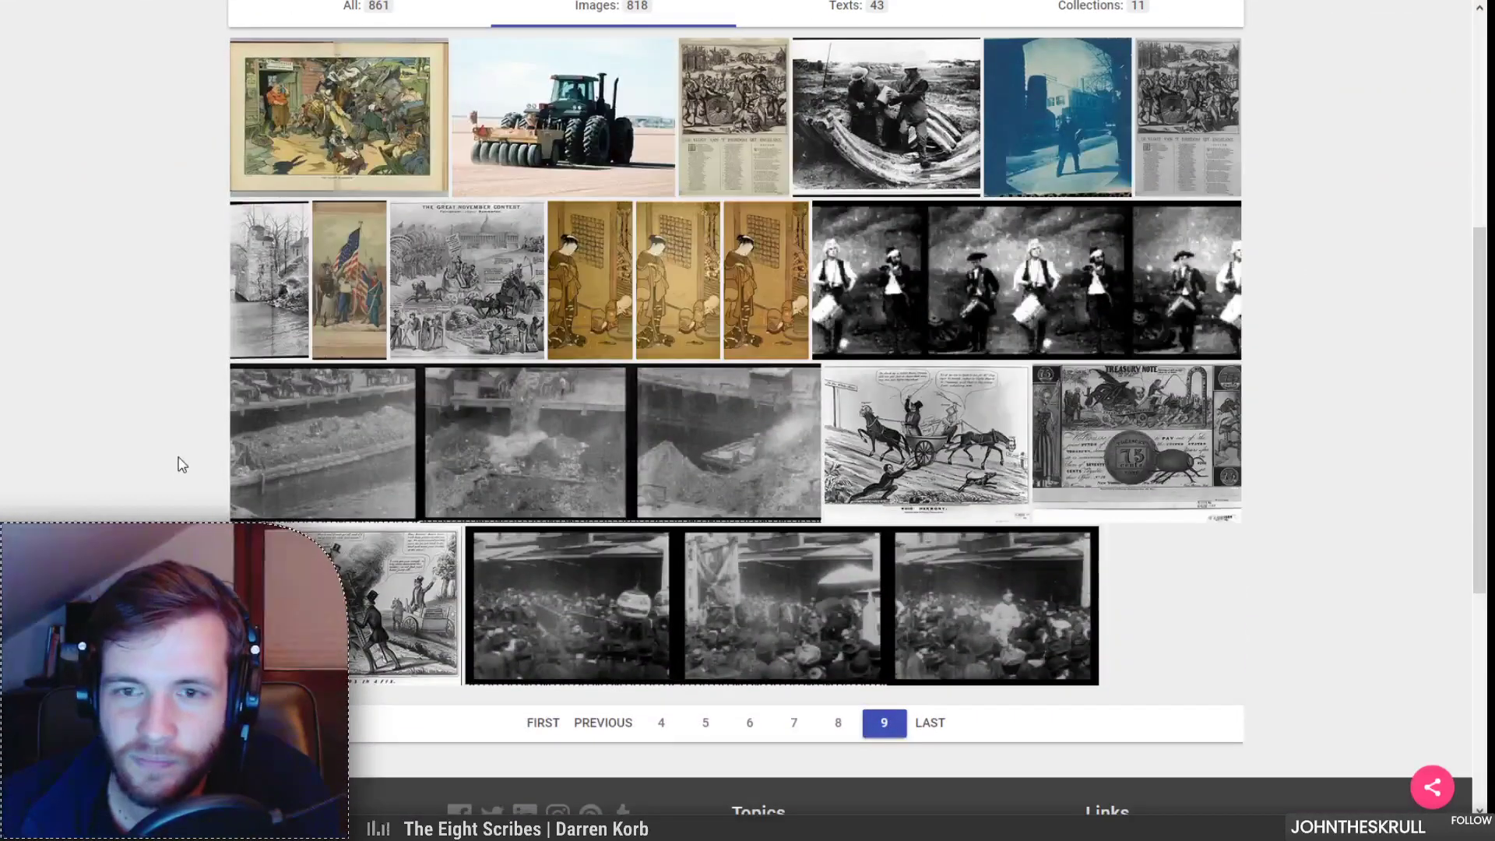
pyautogui.scroll(-1, 179, 465)
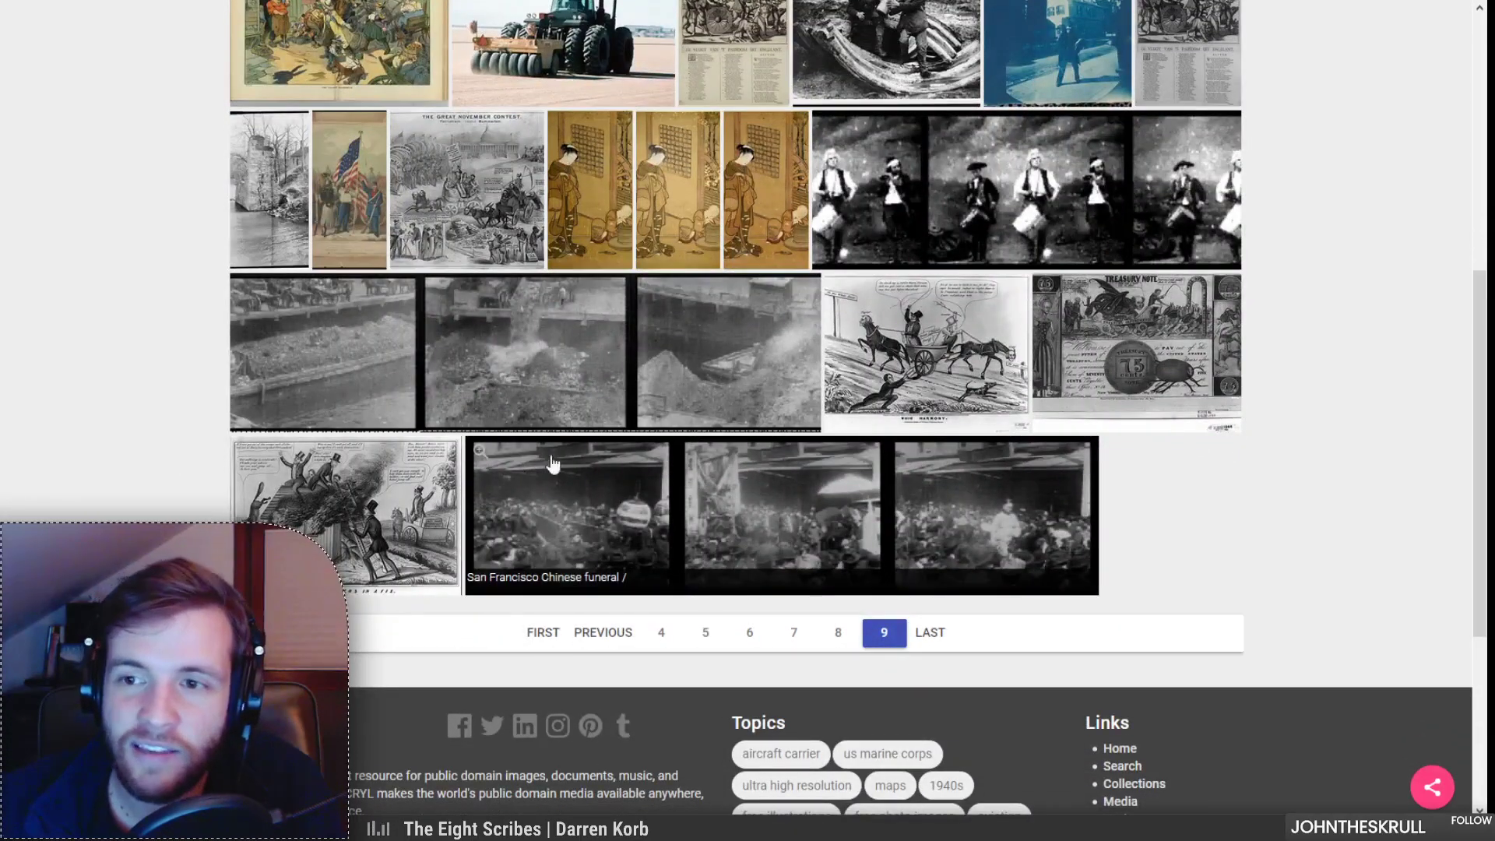
pyautogui.scroll(6, 537, 468)
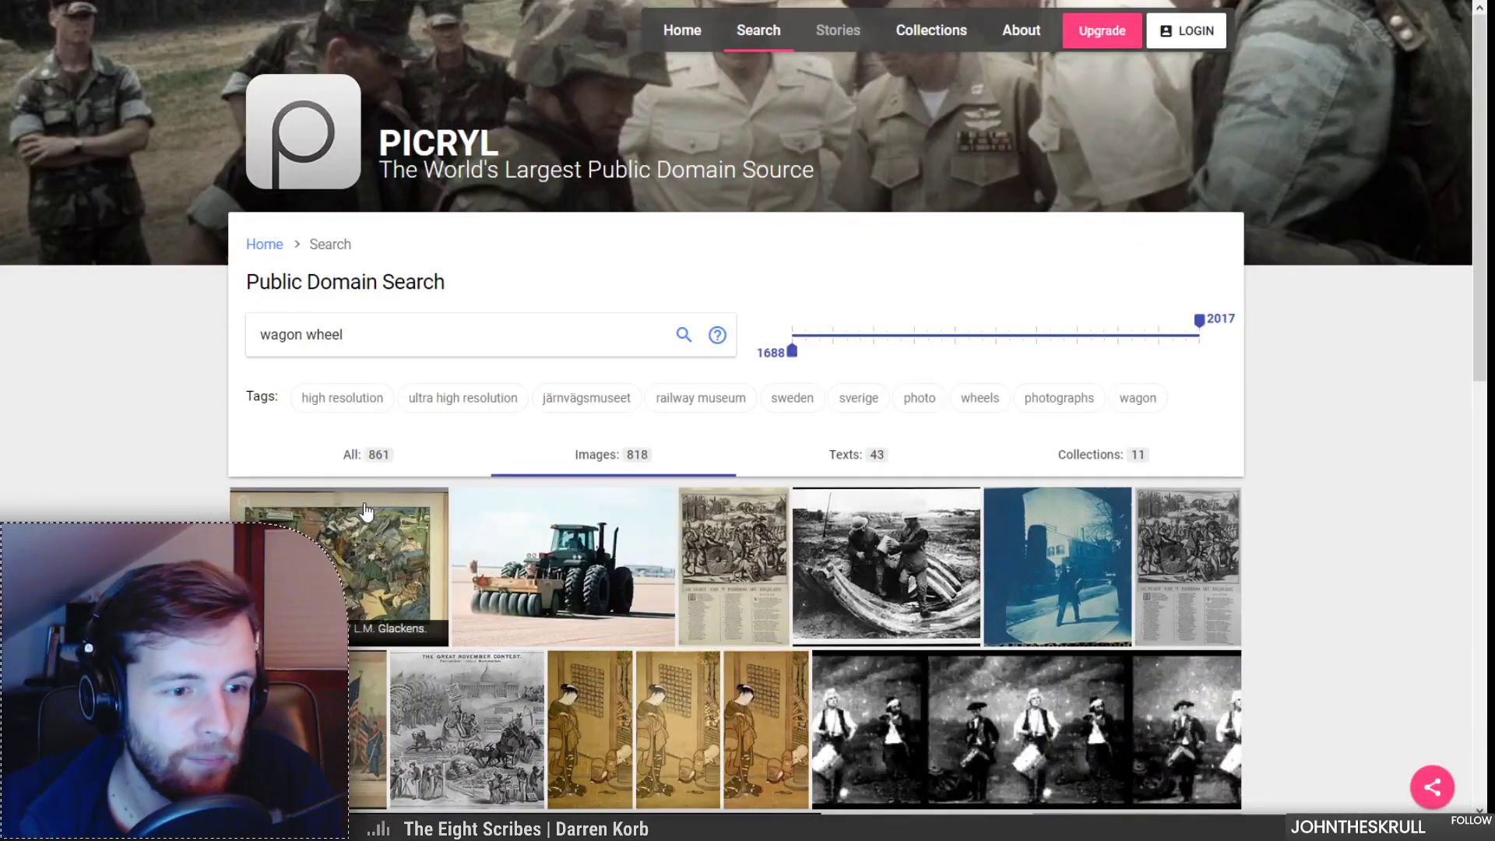
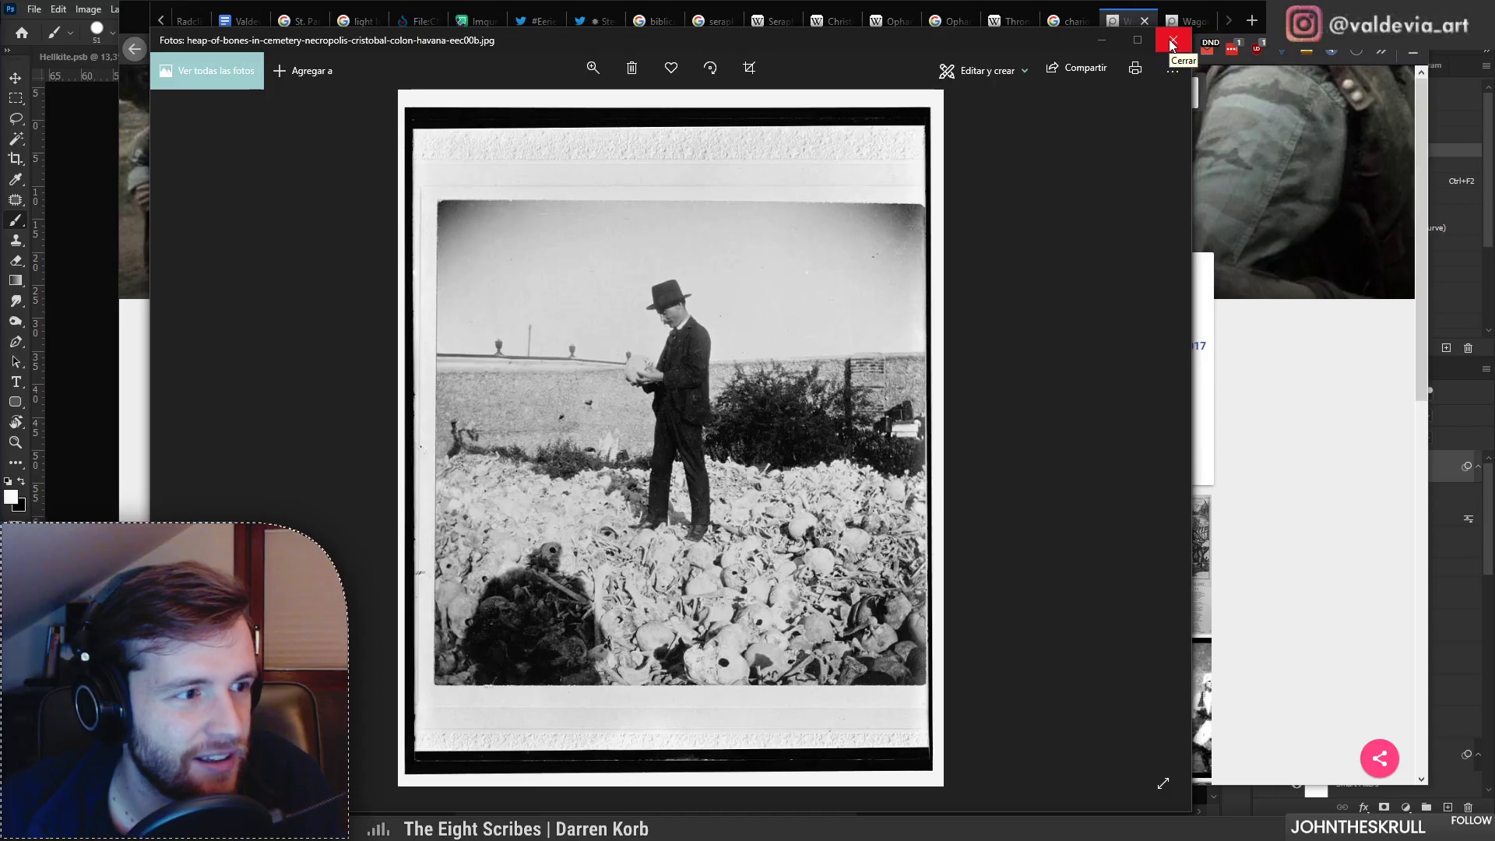
# Step: Enlarge the Eskimo medicine man photo to inspect the mask and the boy, and move on to the next saved photo
pyautogui.press('Right')
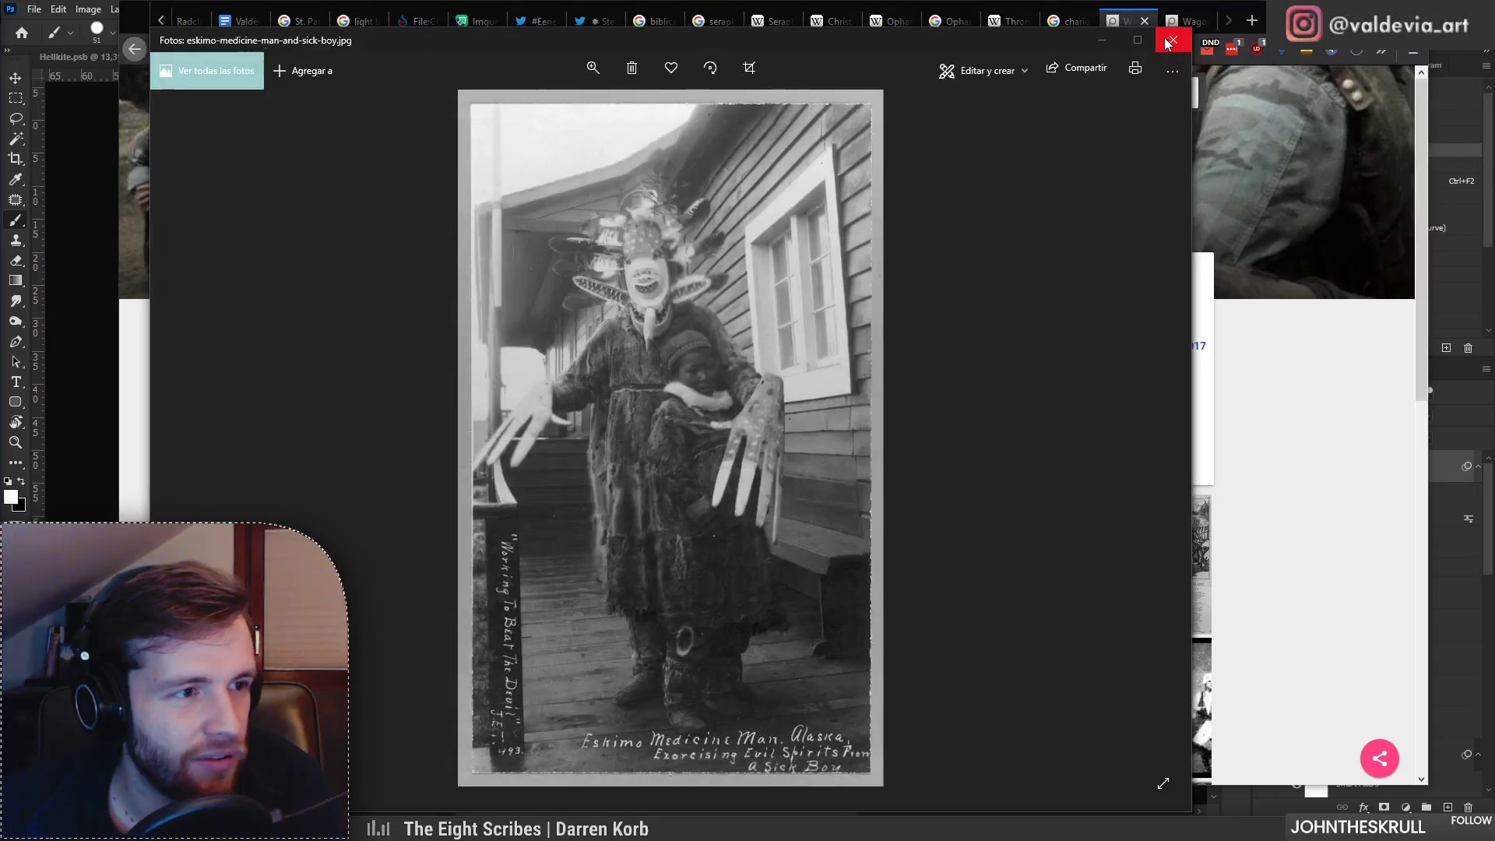
pyautogui.moveTo(548, 104); pyautogui.dragTo(589, 107)
pyautogui.moveTo(862, 458); pyautogui.dragTo(847, 605)
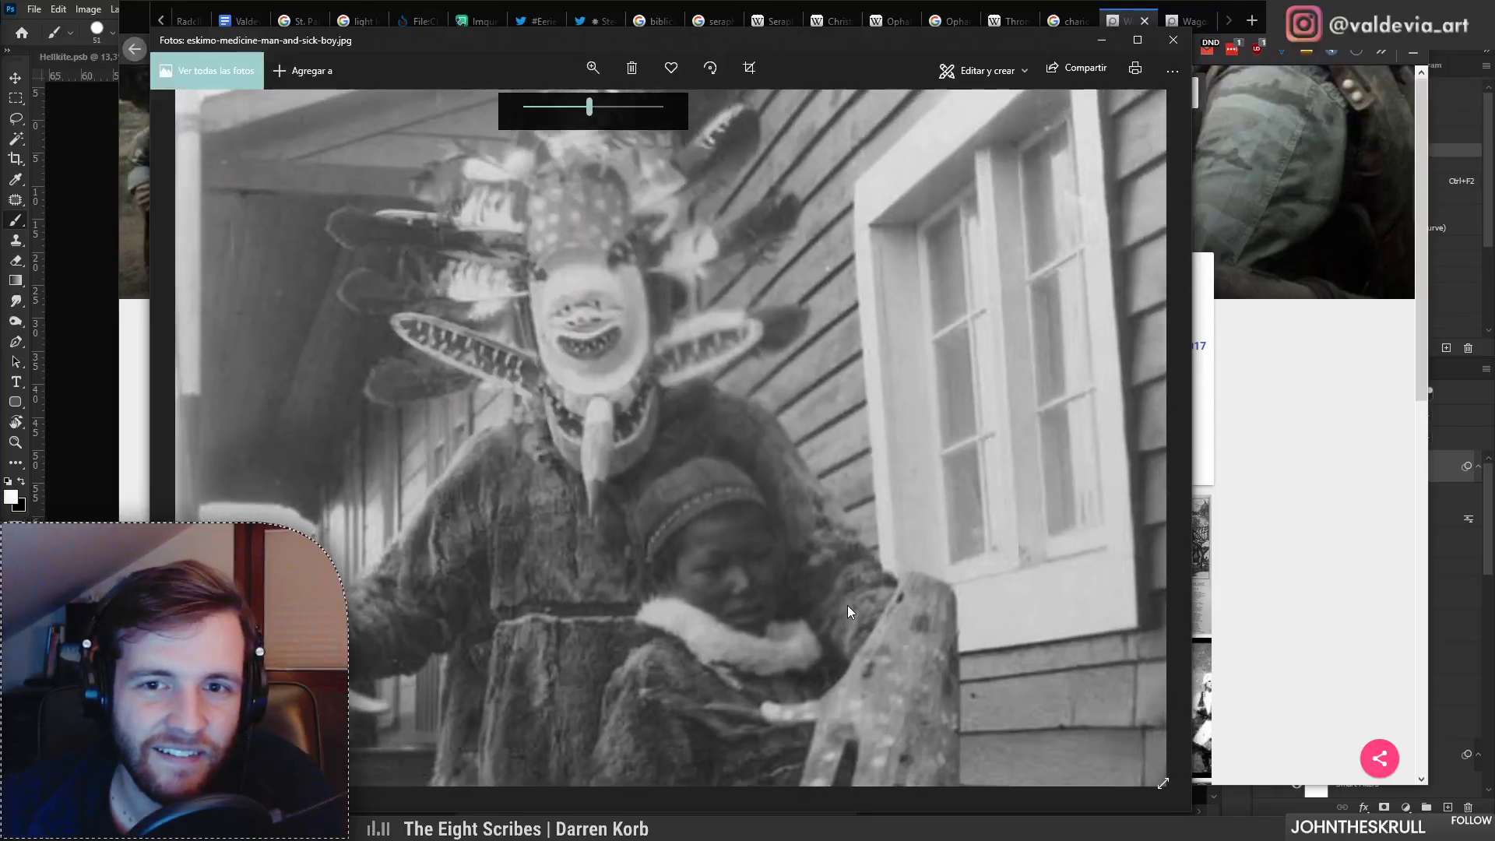
pyautogui.click(1171, 43)
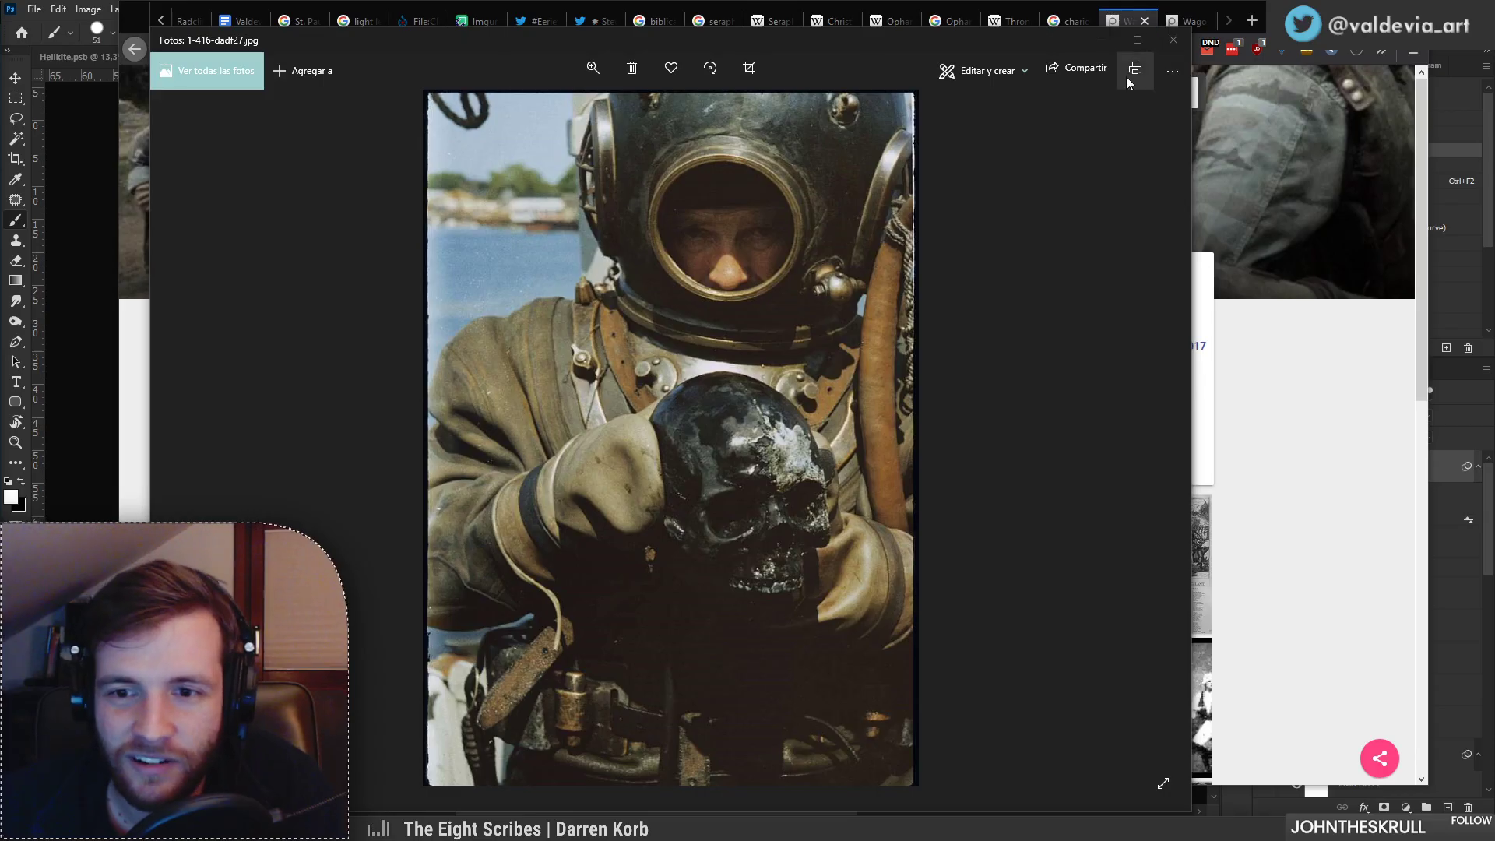
# Step: Look through the saved public domain photos from the fur-and-feather costume through the dressed cats to the man jumping a zebra
pyautogui.click(1166, 41)
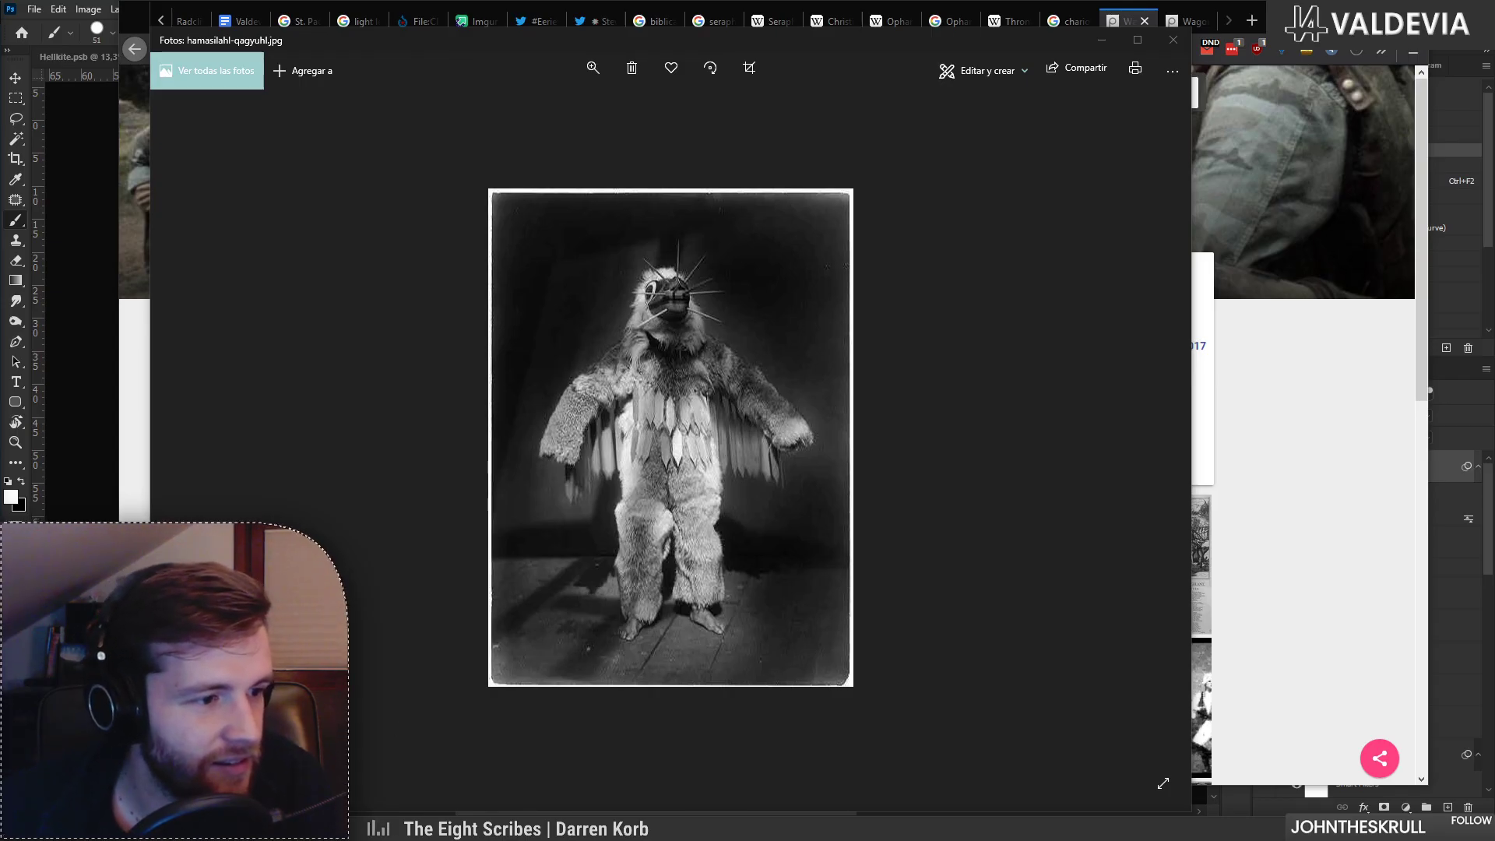
pyautogui.press('Right')
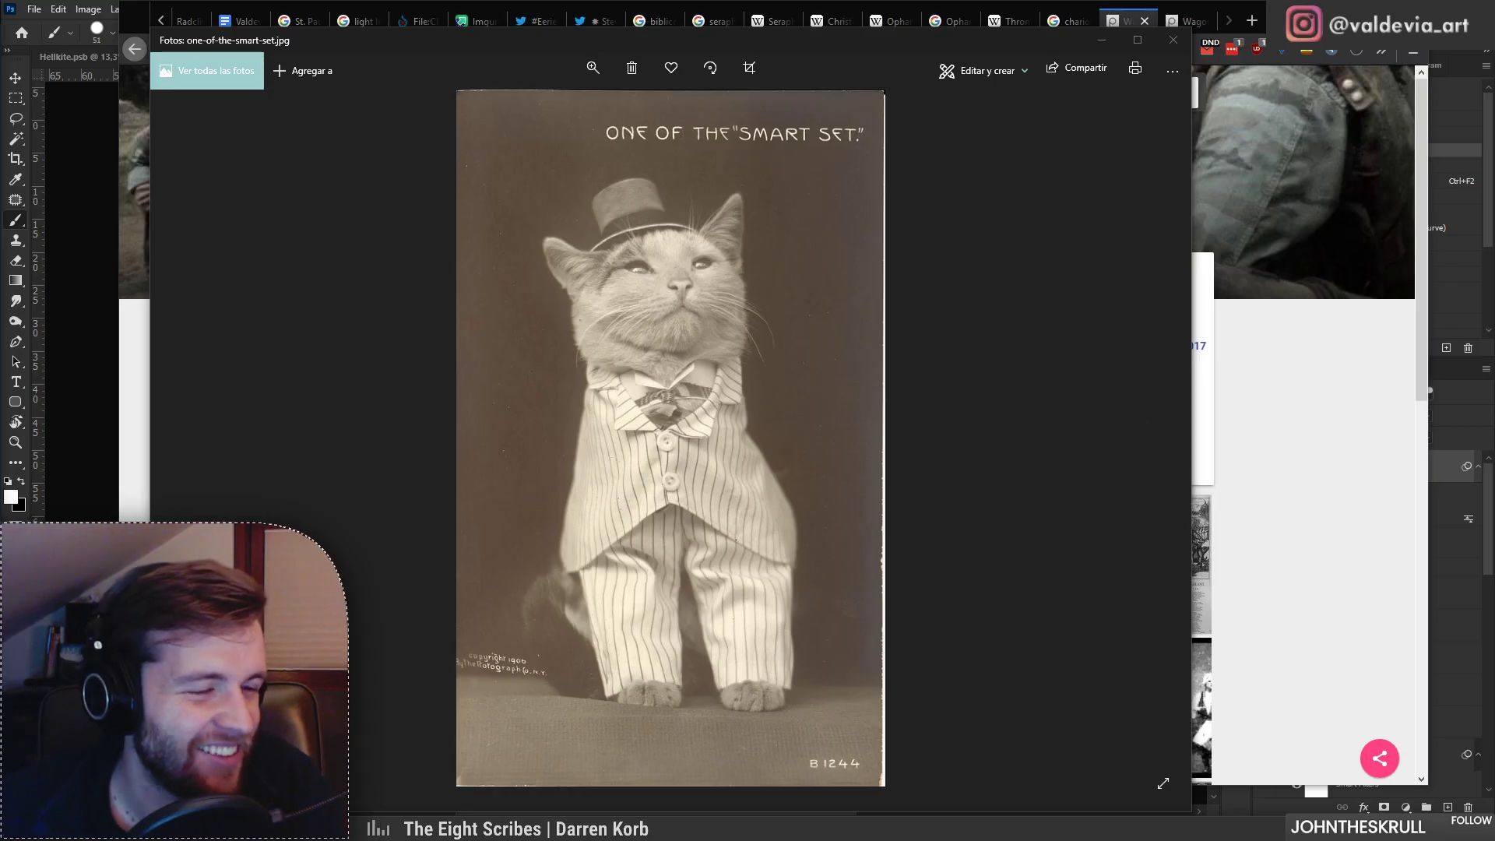
pyautogui.press('Right')
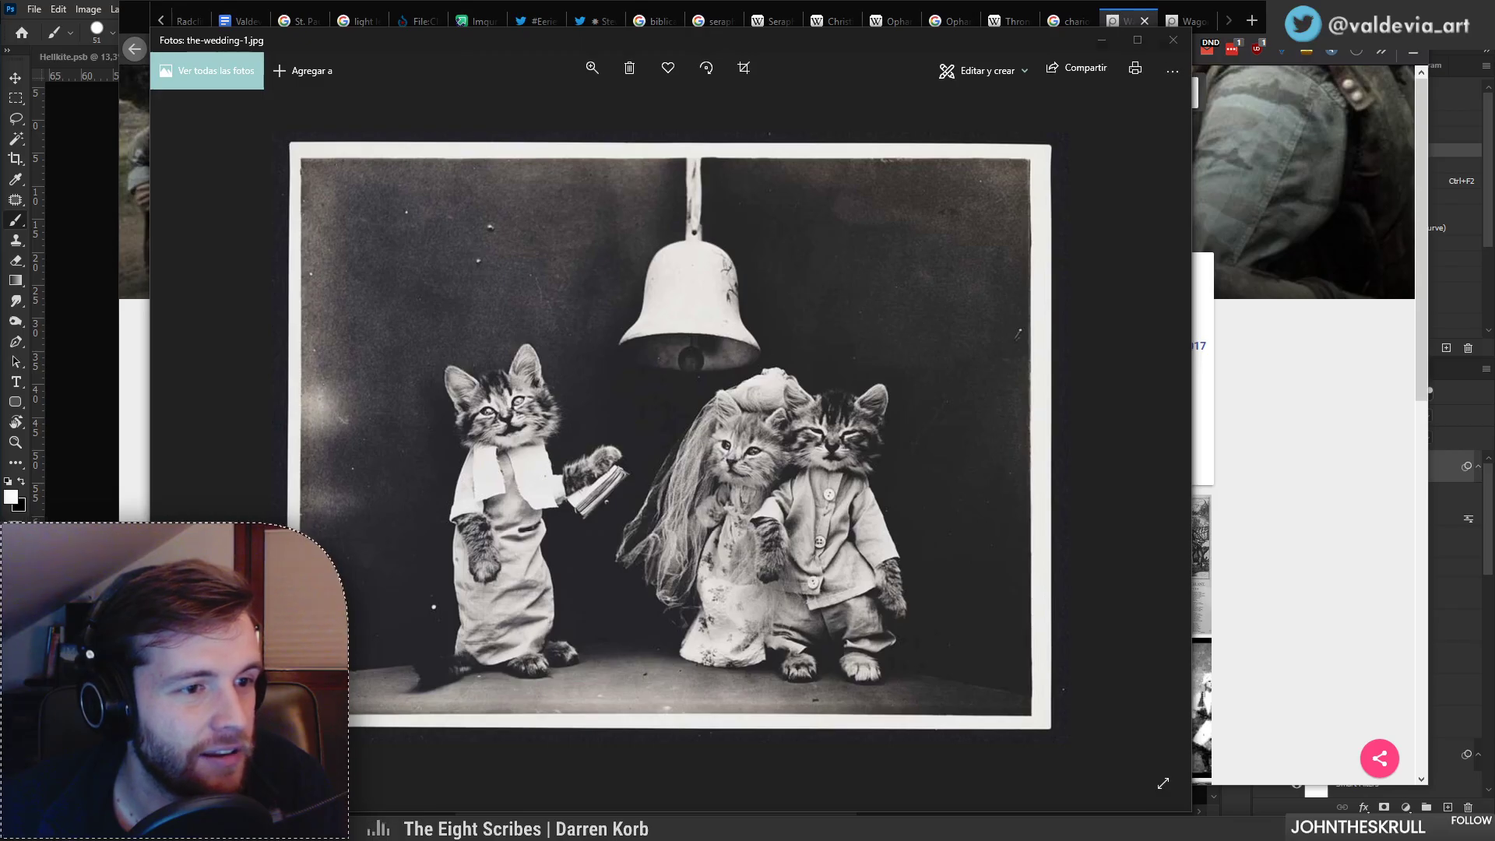
pyautogui.press('Right')
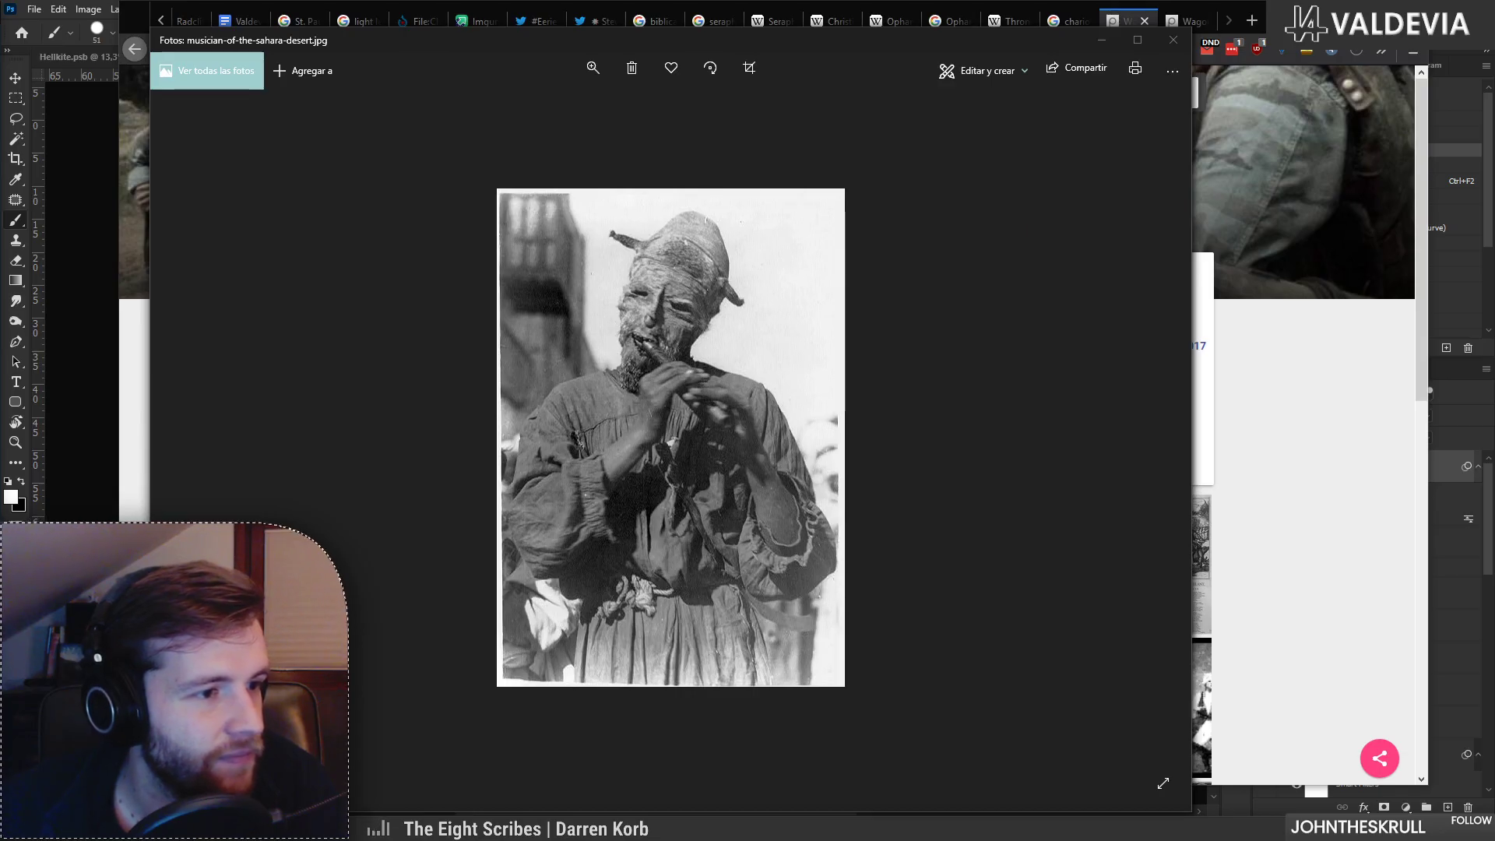
pyautogui.press('Right')
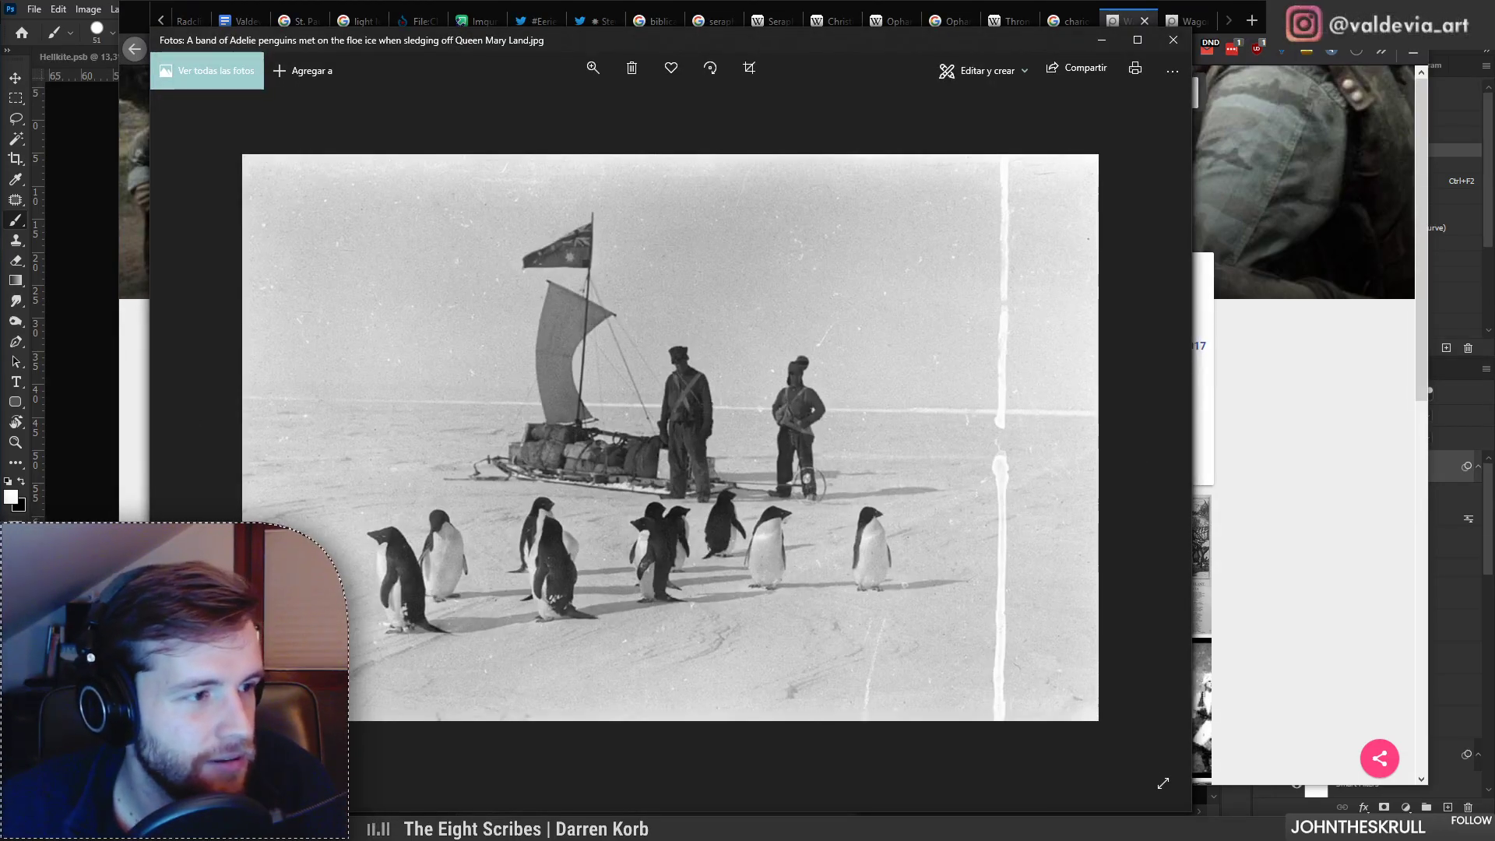
pyautogui.press('Right')
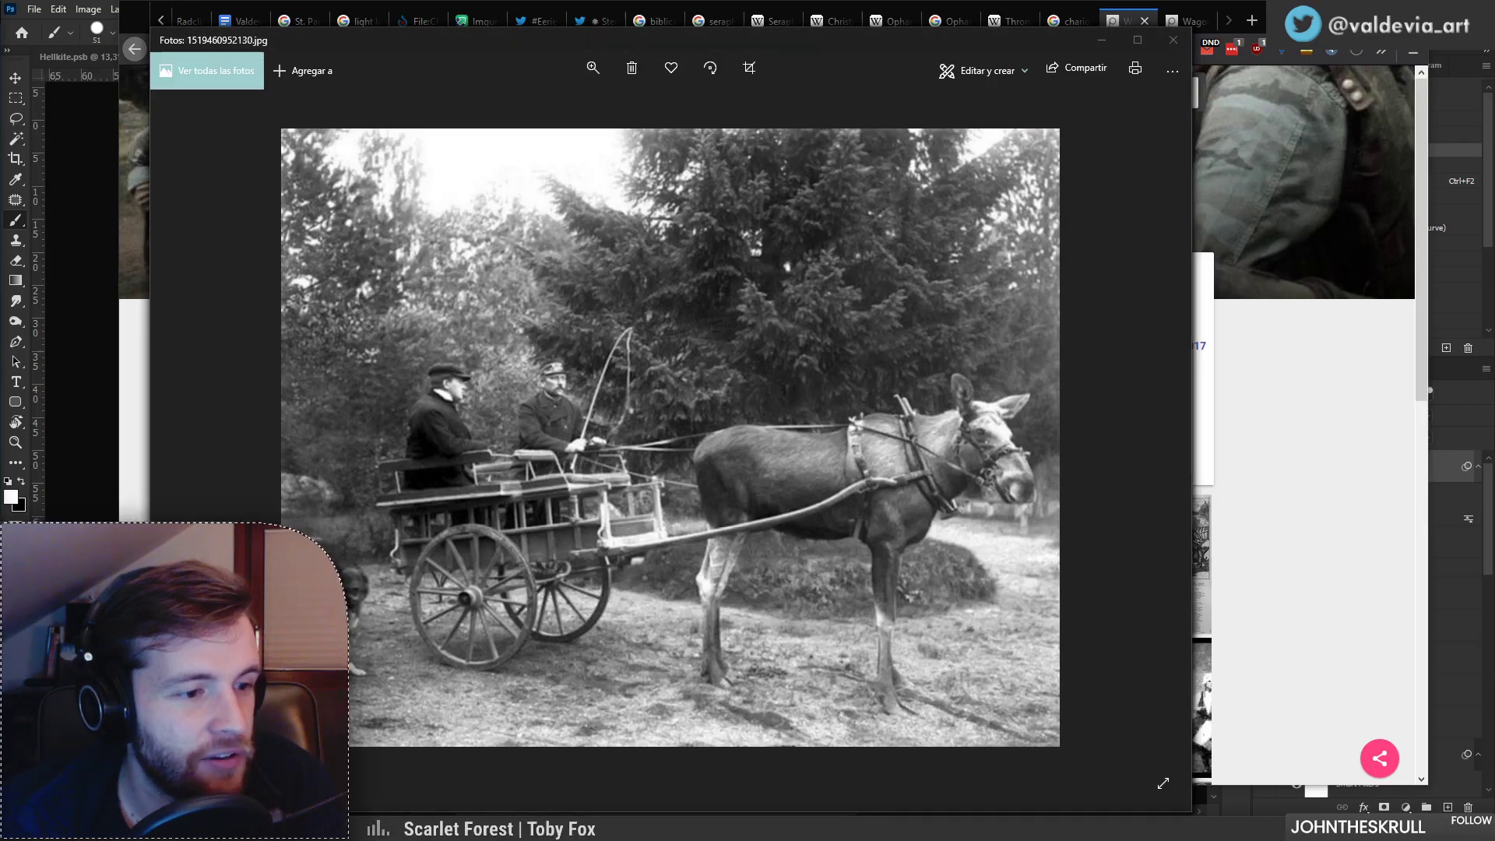
pyautogui.press('Right')
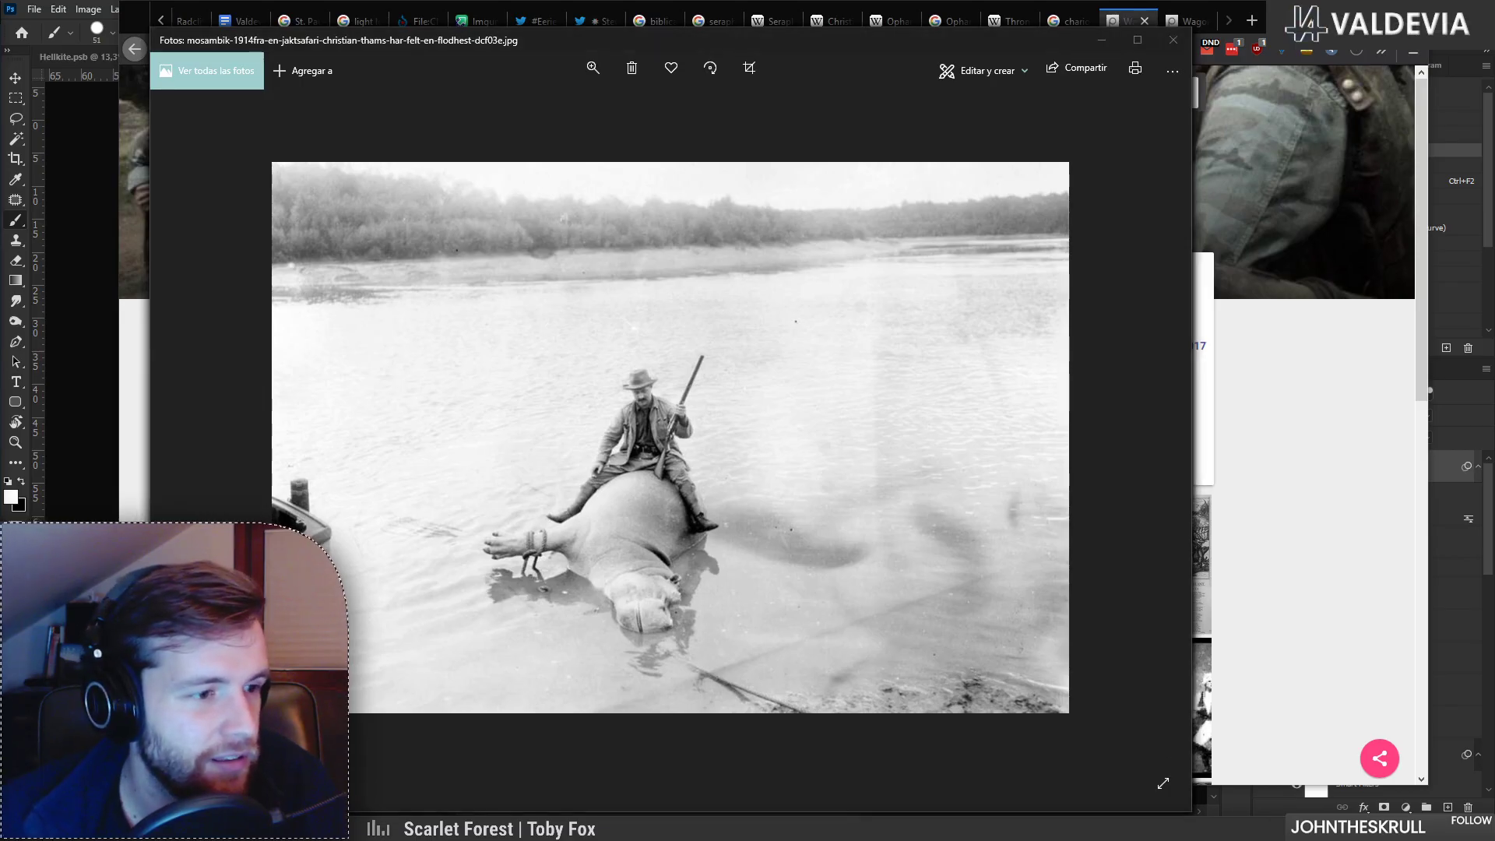
pyautogui.press('Right')
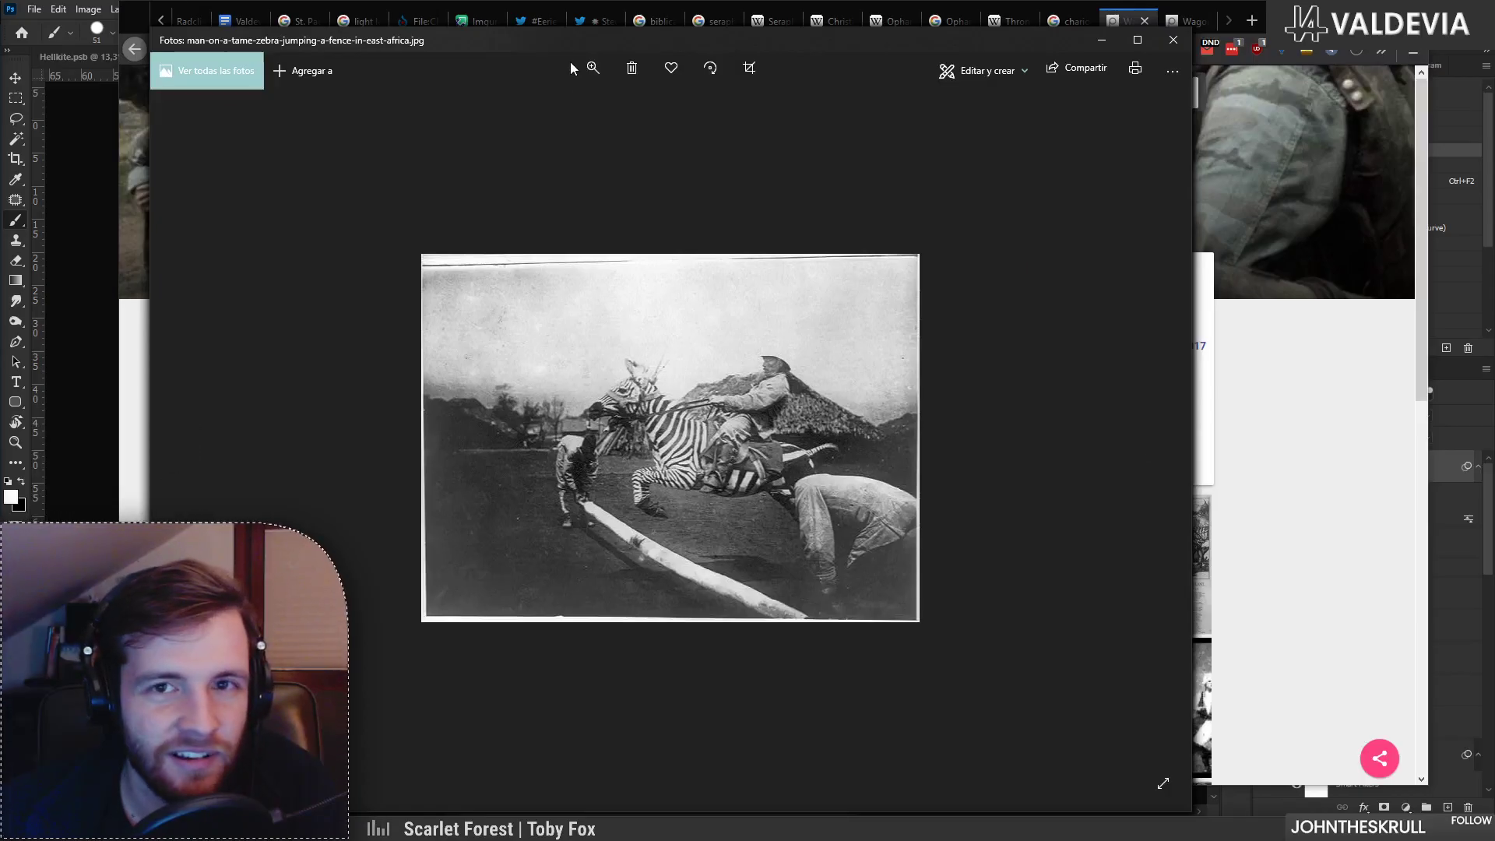
# Step: Enlarge the photo of the man on a tame zebra jumping a fence, and continue to the Antarctic skua gulls photo
pyautogui.click(593, 68)
pyautogui.click(543, 109)
pyautogui.moveTo(542, 112); pyautogui.dragTo(562, 111)
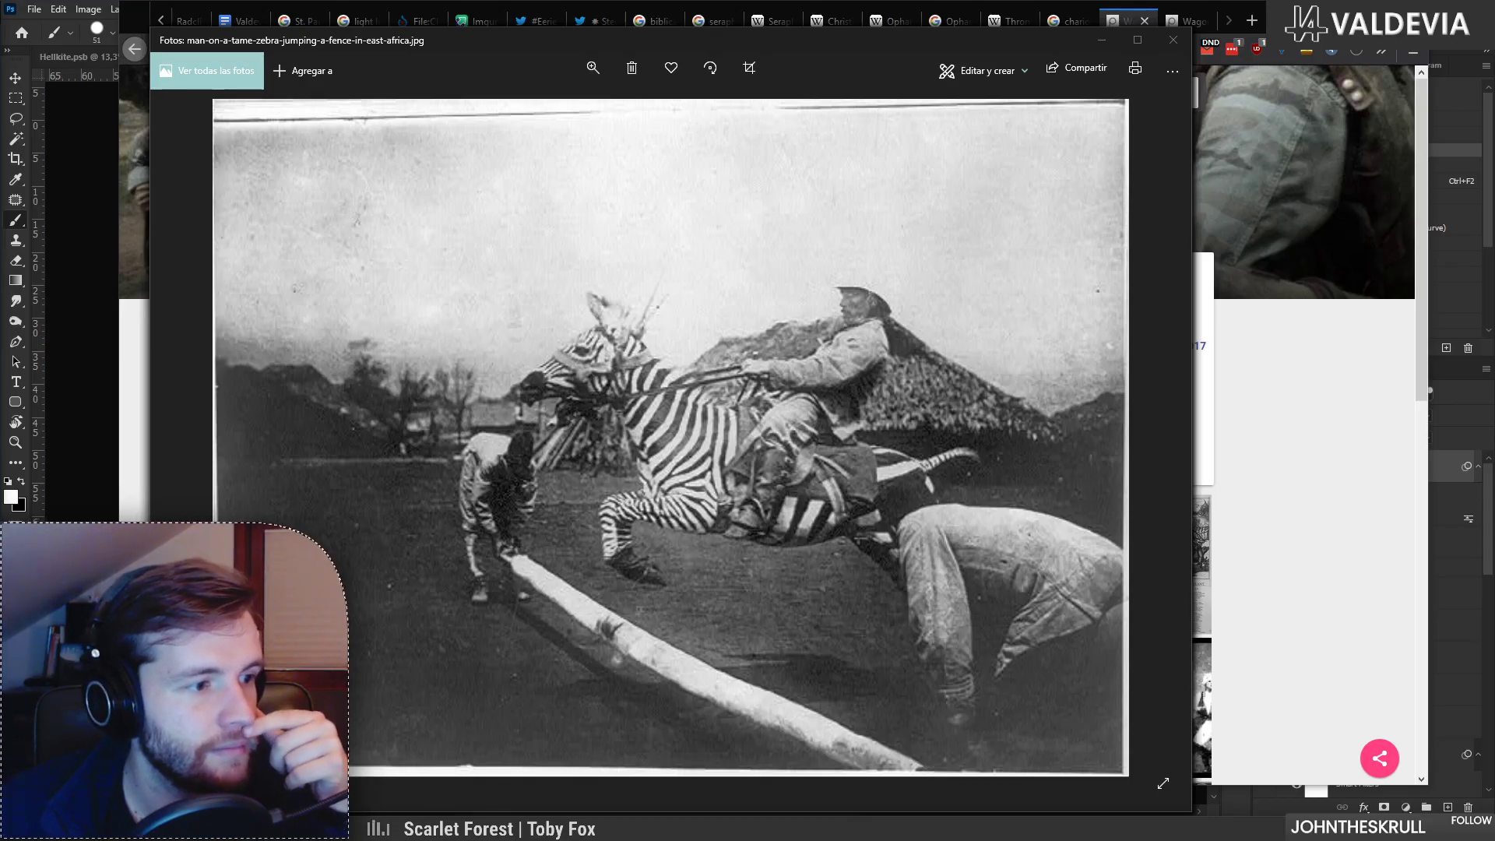
pyautogui.press('Right')
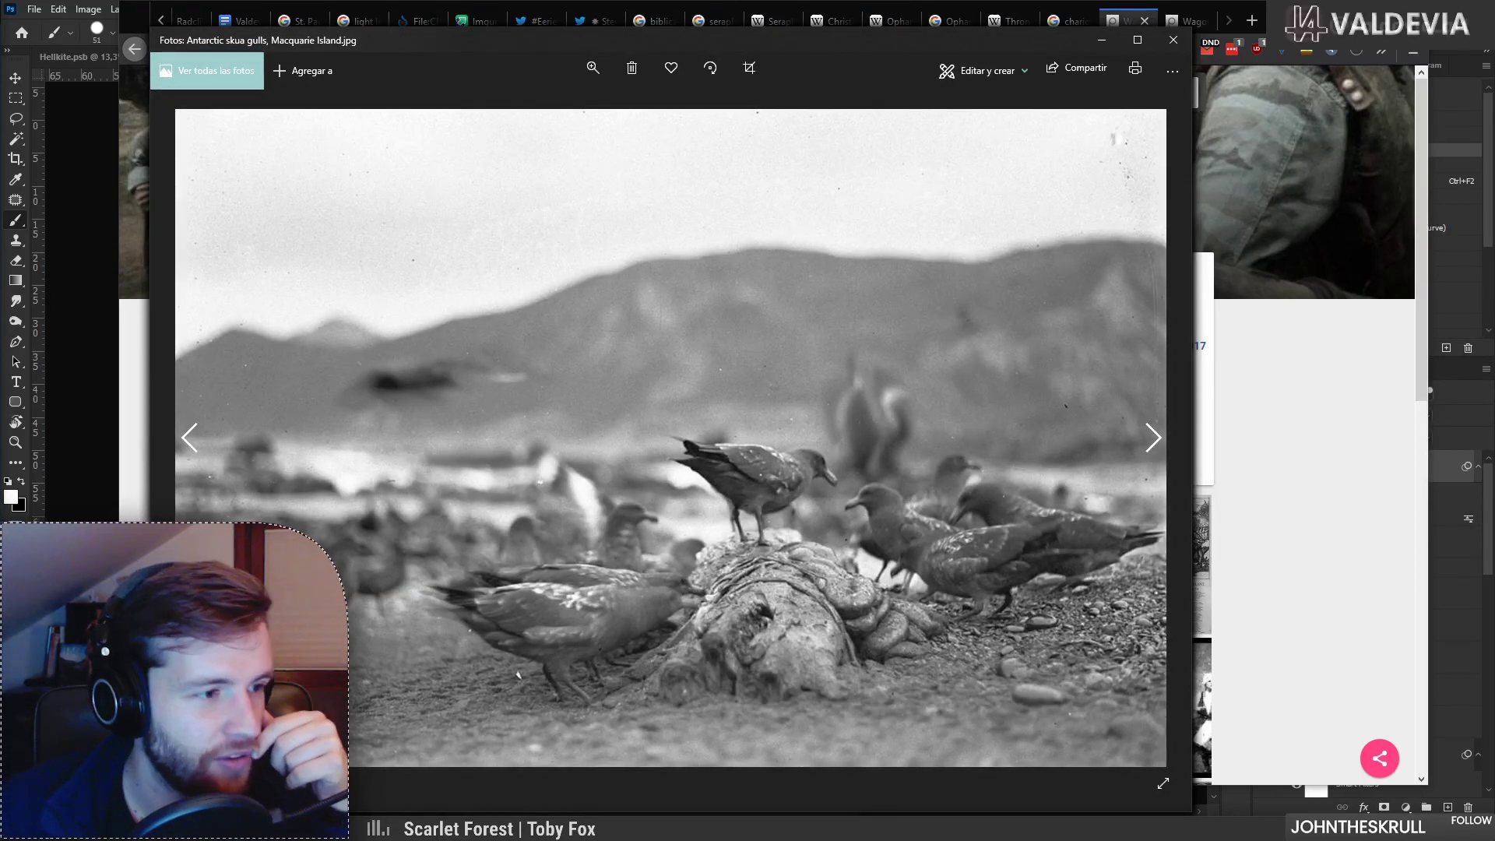
# Step: Close the open saved photos and return to the PICRYL wagon wheel results
pyautogui.click(1185, 43)
pyautogui.click(1185, 43)
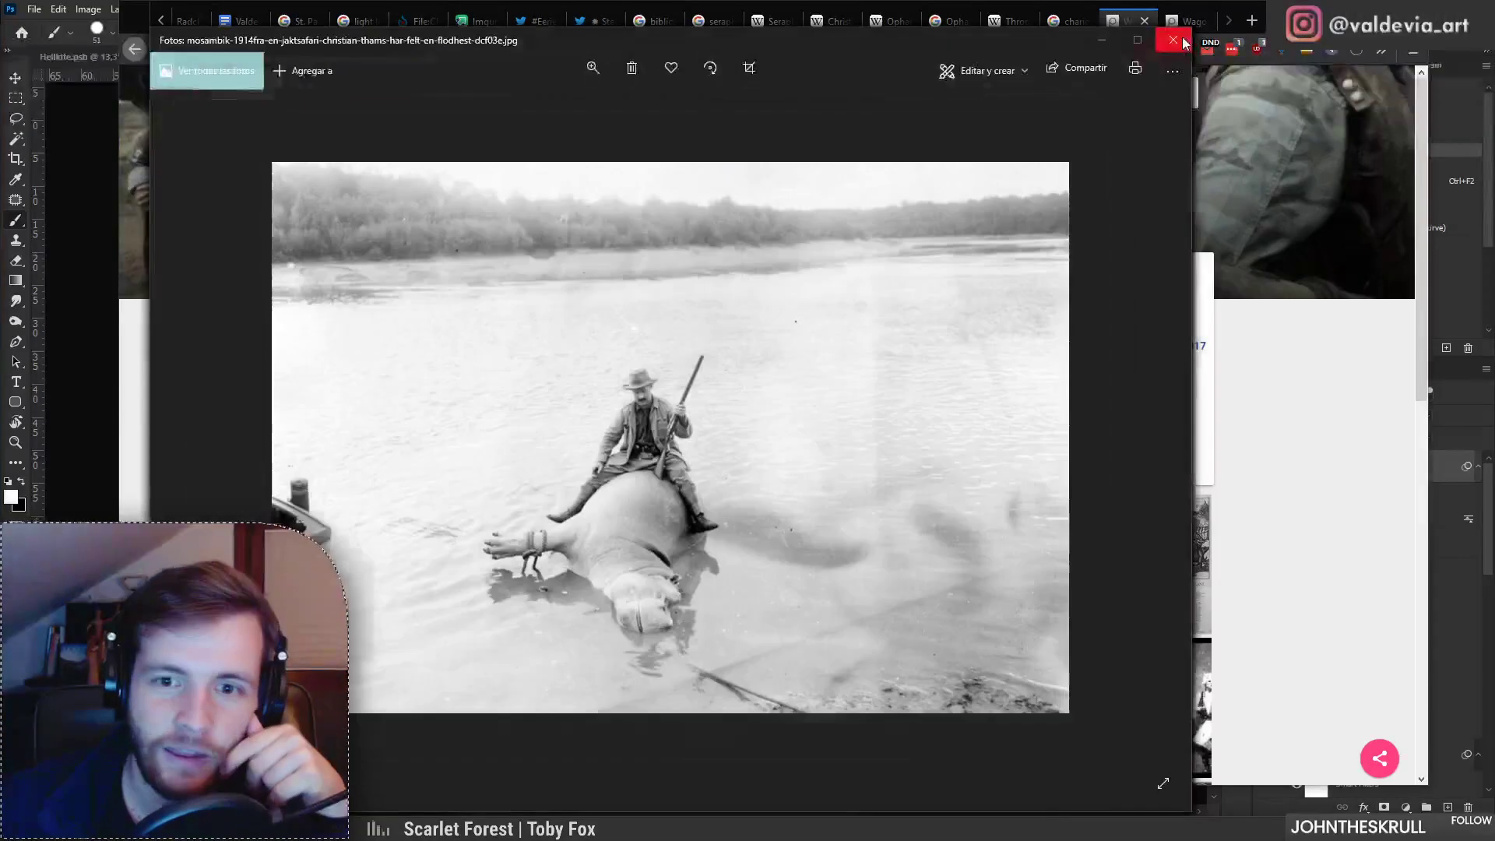
pyautogui.click(1184, 43)
pyautogui.click(1185, 43)
pyautogui.click(1185, 43)
pyautogui.click(1185, 43)
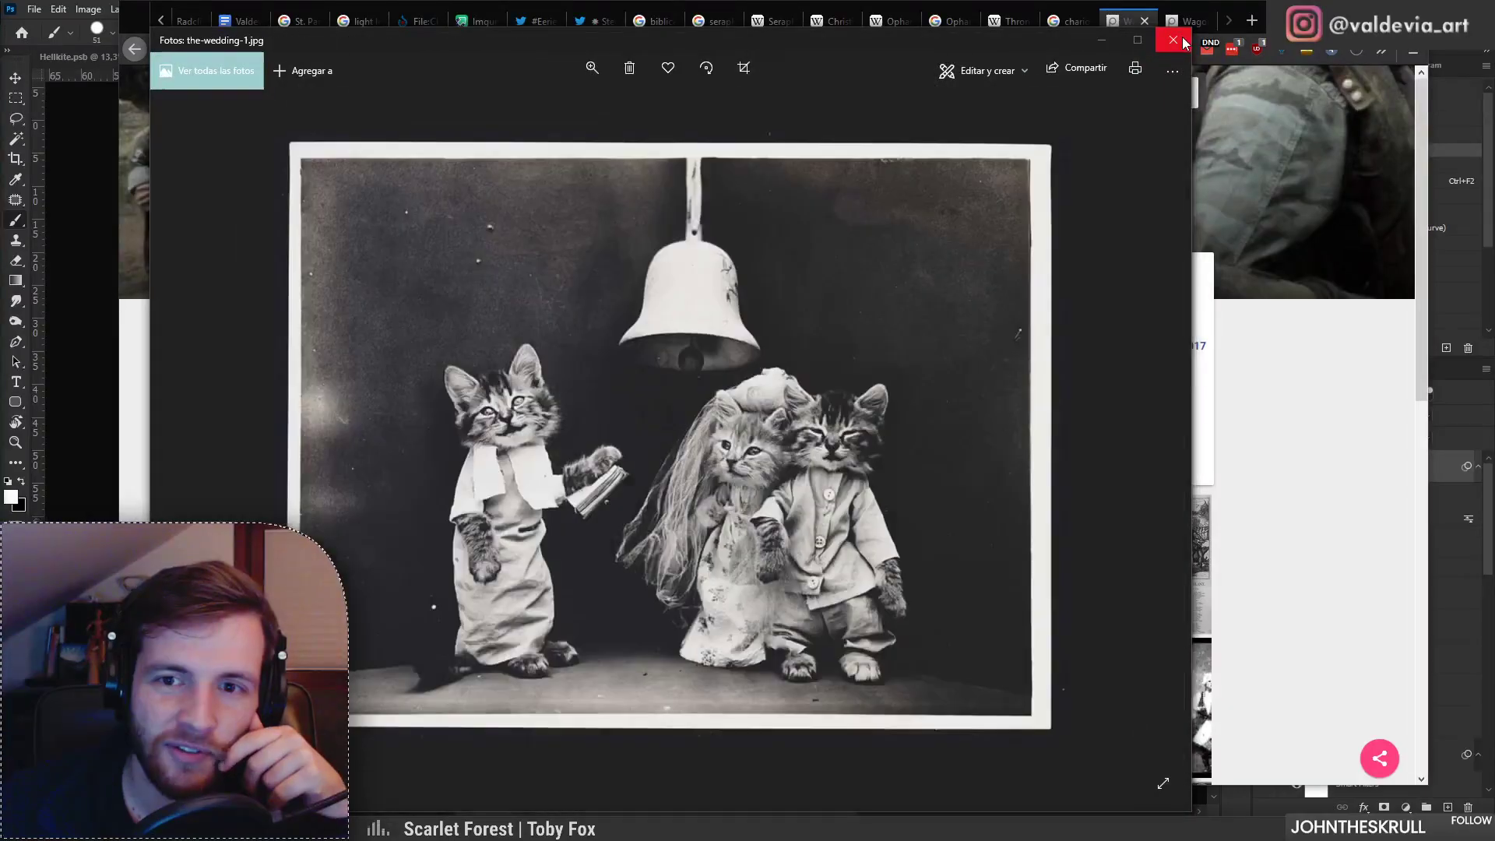
pyautogui.click(1184, 43)
pyautogui.click(1185, 42)
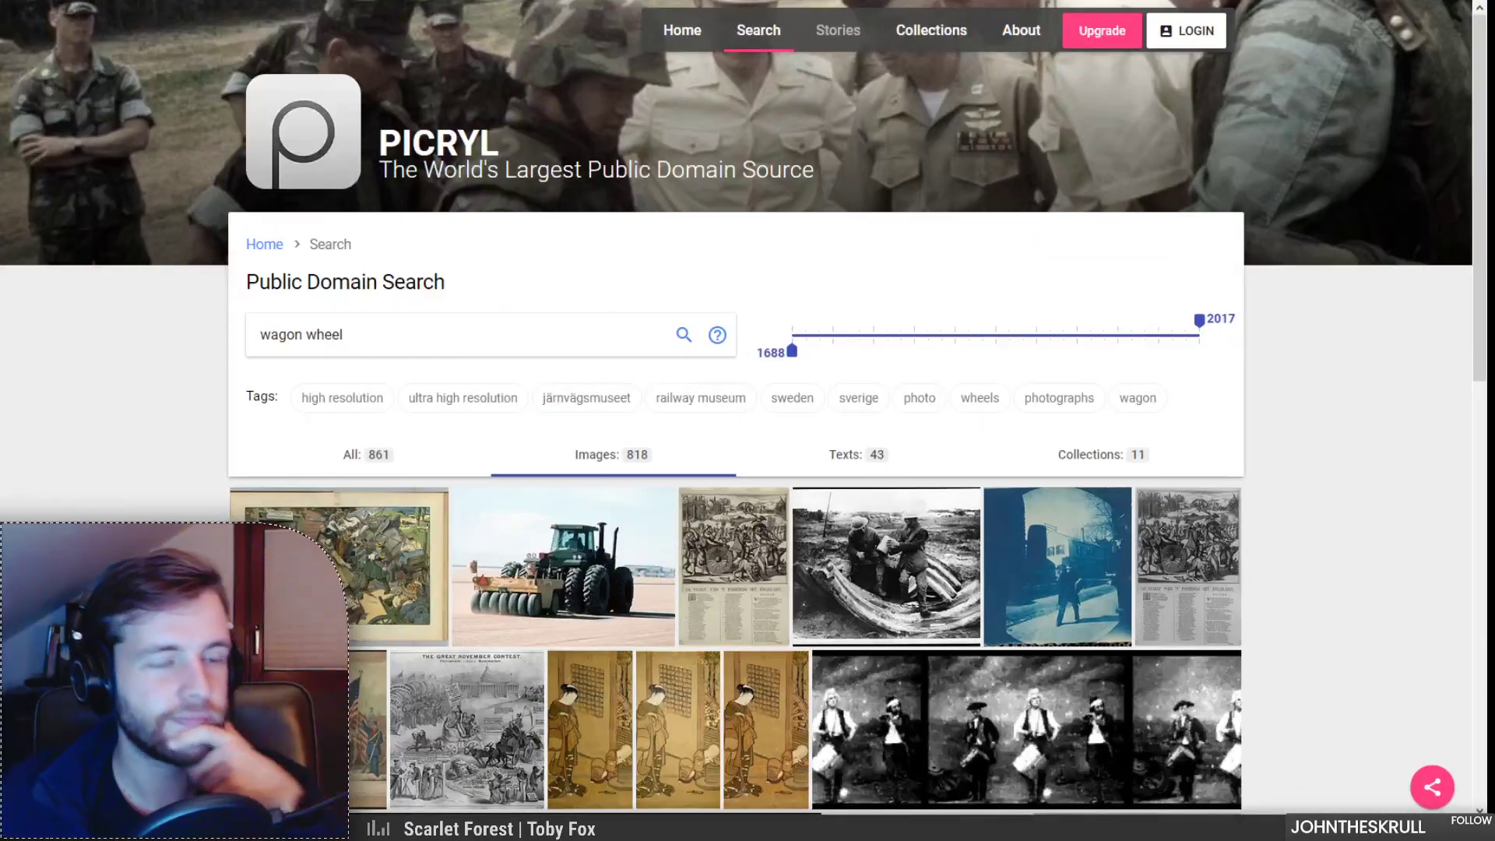
# Step: Browse the rest of page 9, enlarge the "Whig harmony" print, and close it
pyautogui.scroll(-2, 389, 561)
pyautogui.scroll(-2, 736, 467)
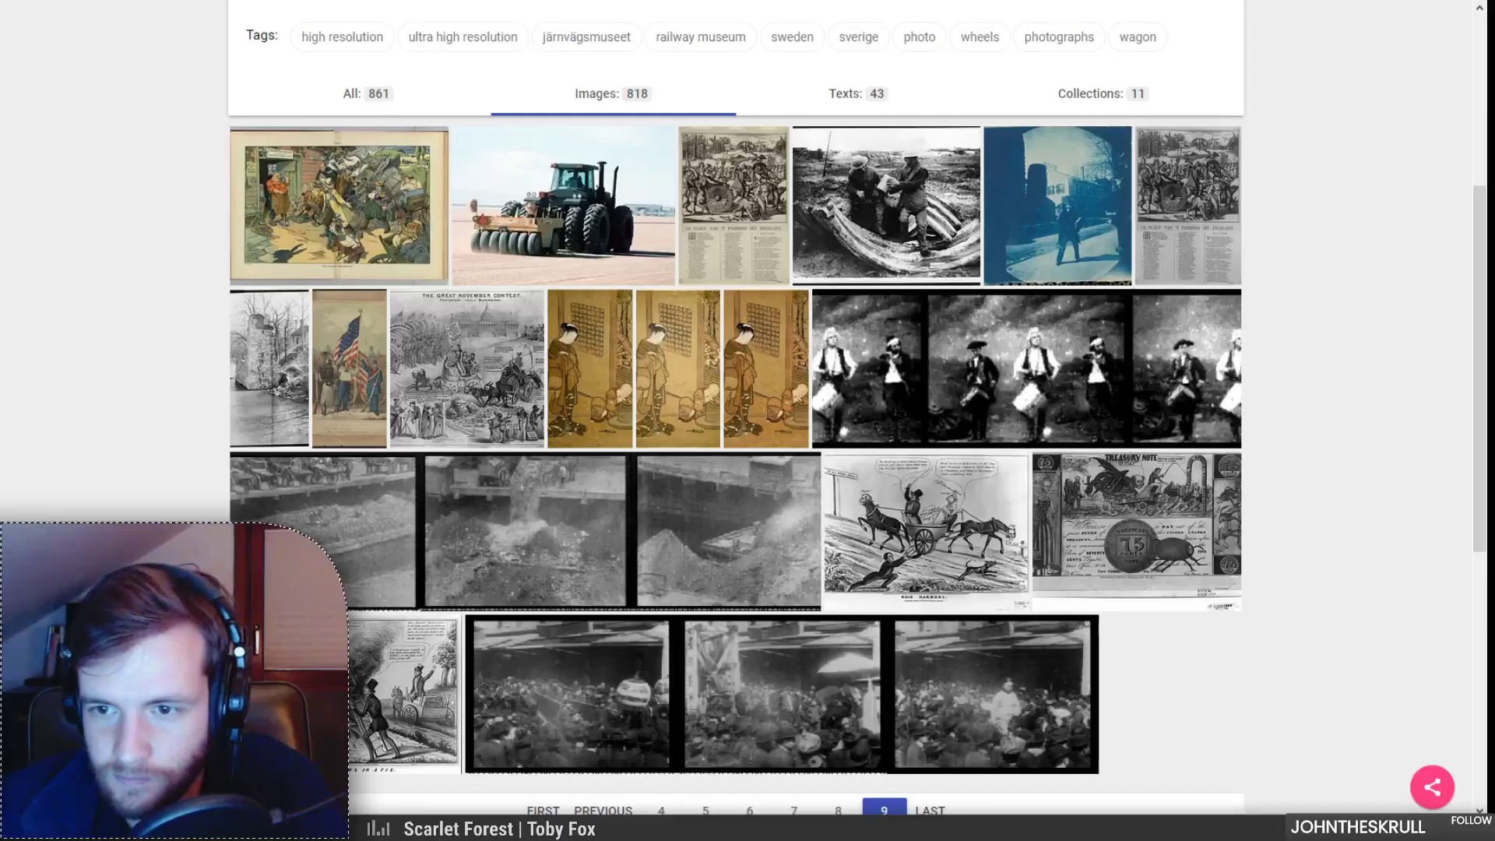
pyautogui.scroll(-1, 927, 499)
pyautogui.click(832, 372)
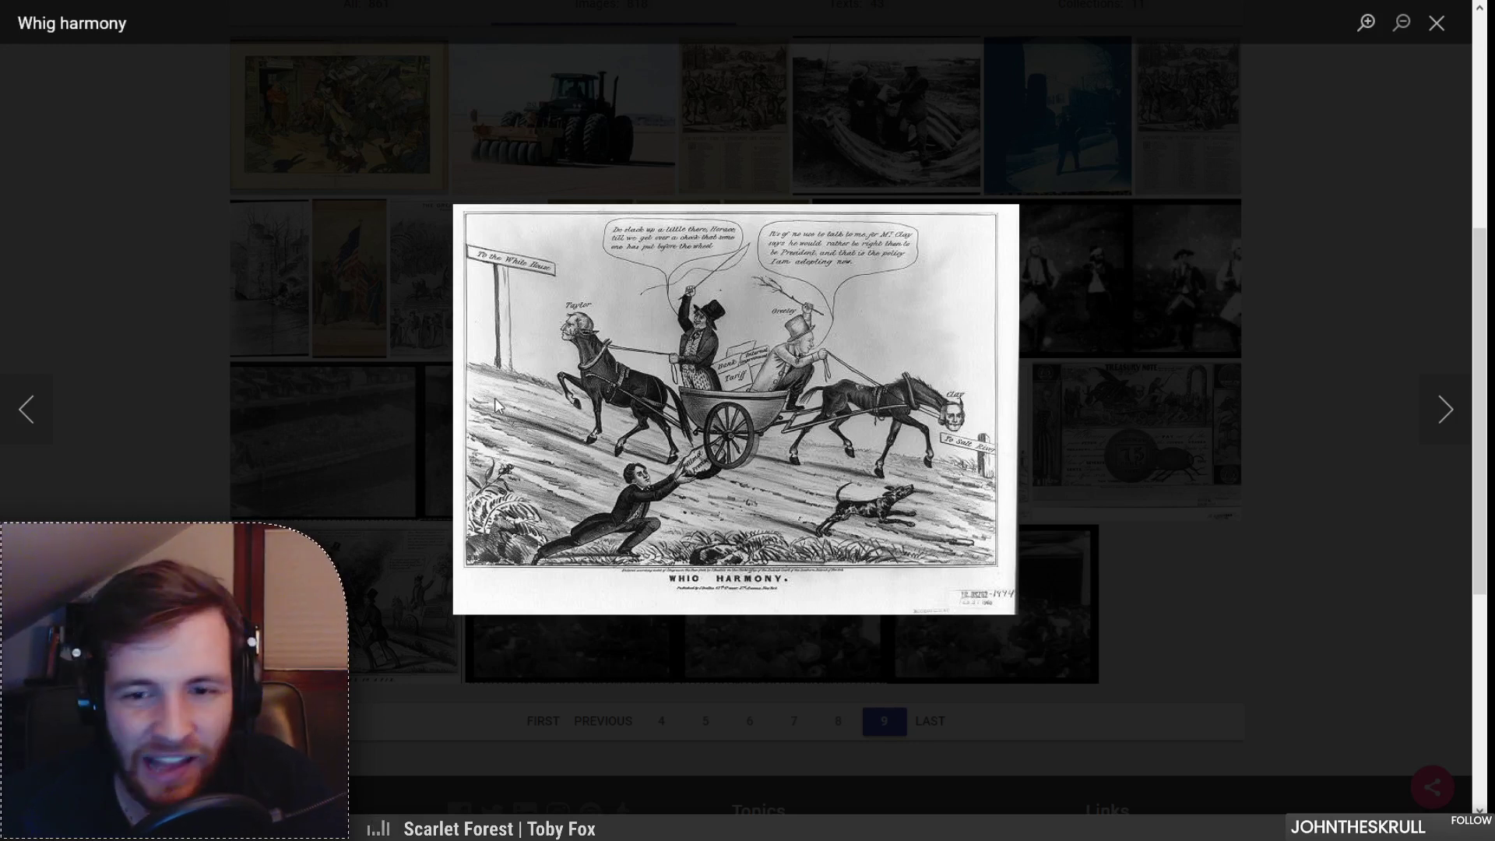
pyautogui.click(388, 405)
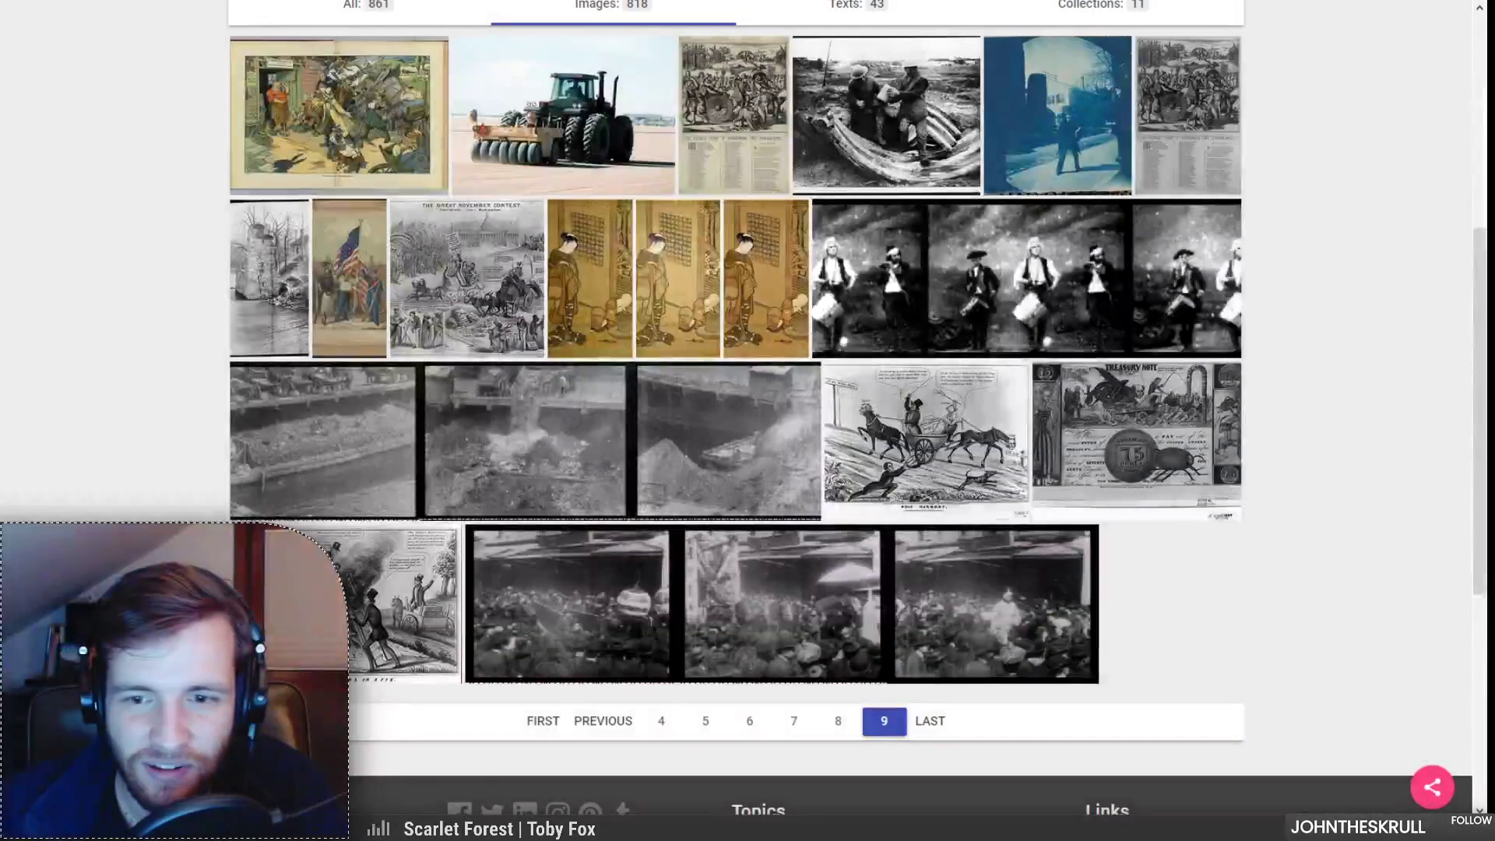
# Step: Change the PICRYL search term from wagon wheel to "wheel statue" and run the search
pyautogui.scroll(6, 385, 387)
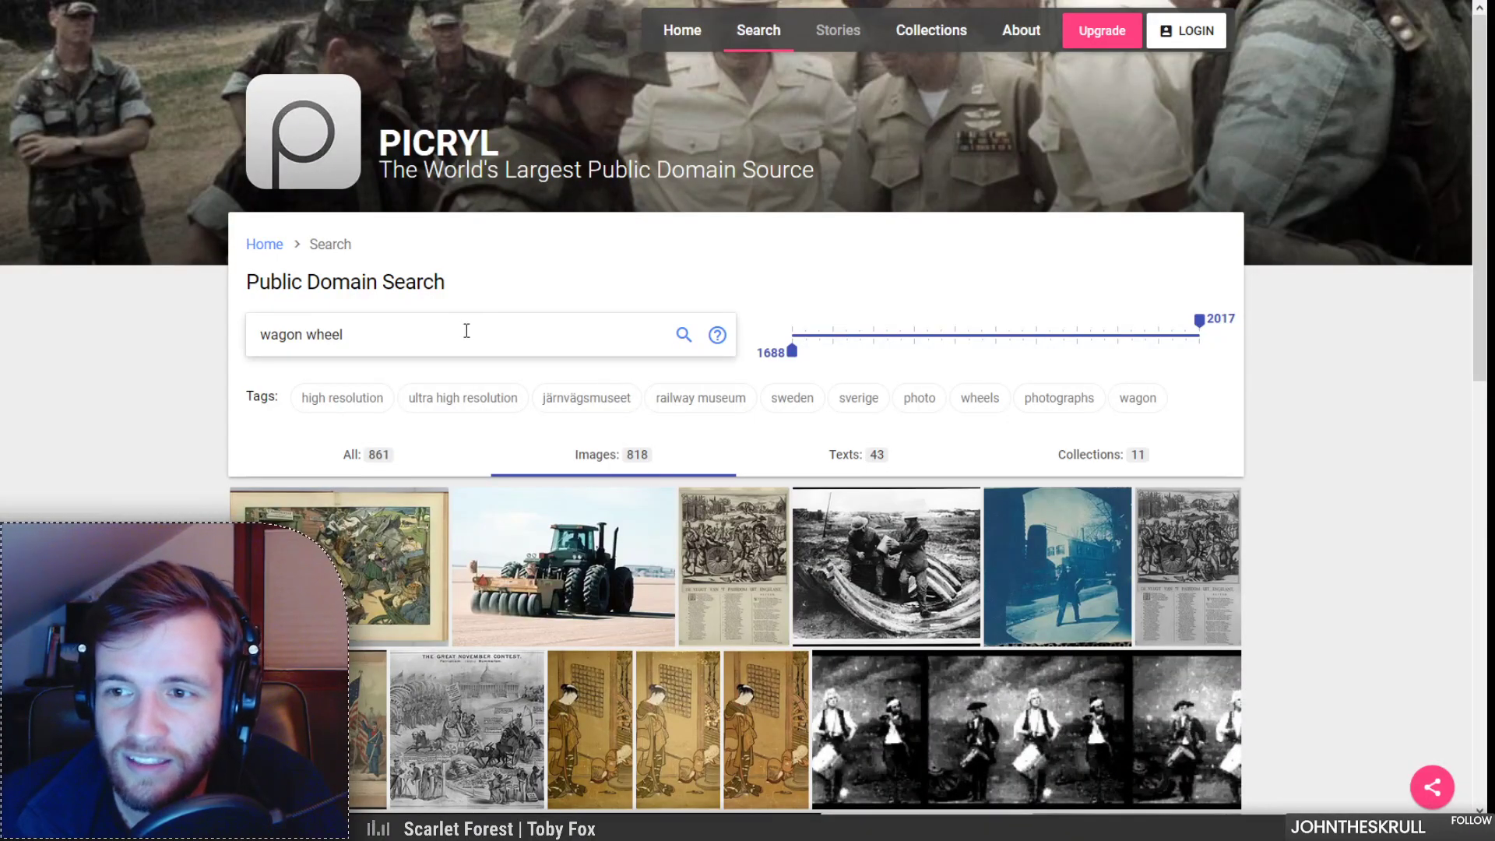
pyautogui.click(376, 333)
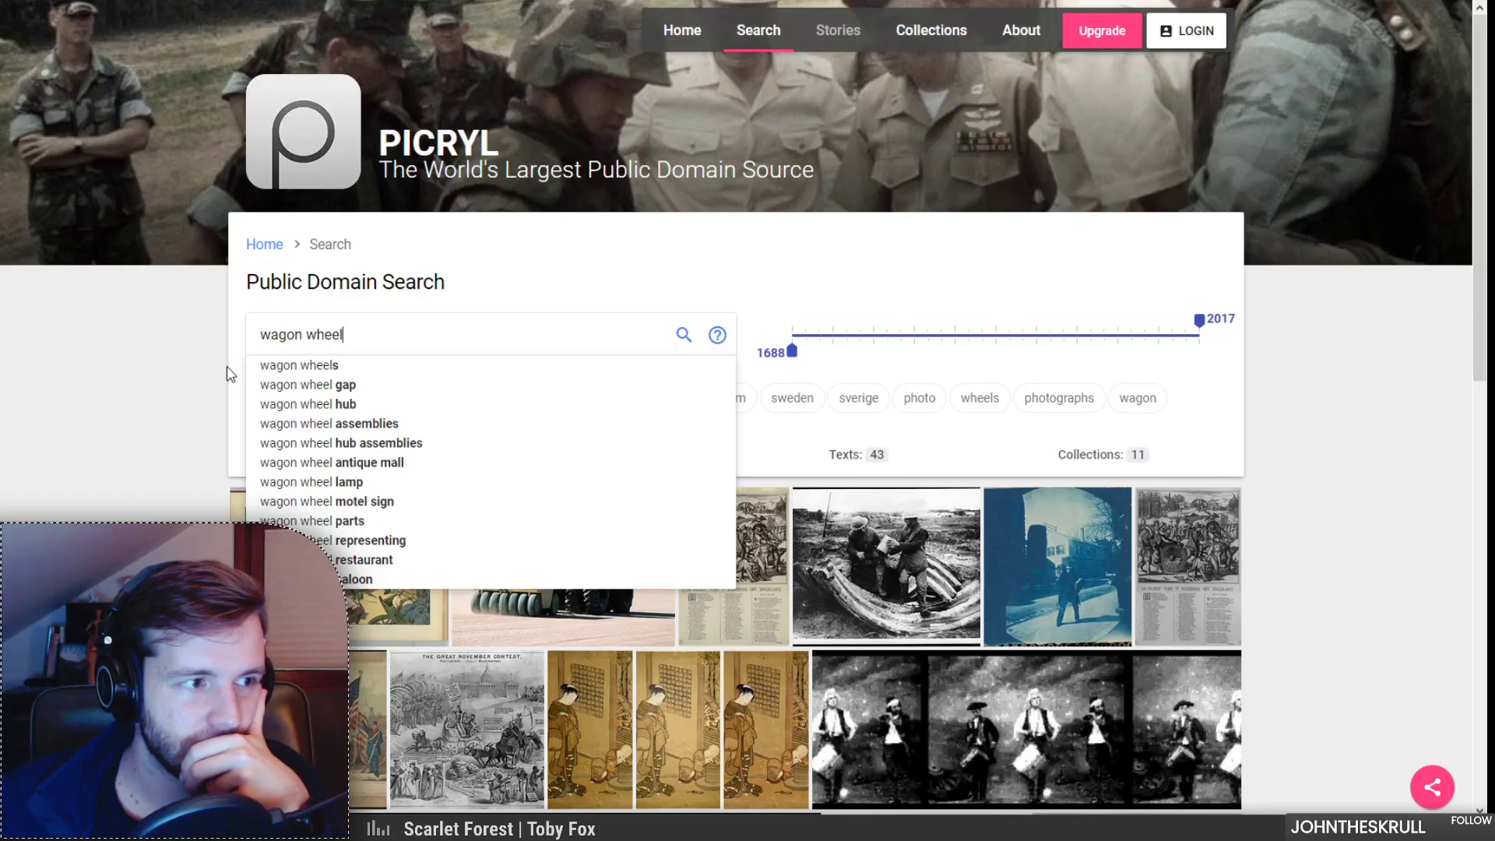
pyautogui.doubleClick(275, 333)
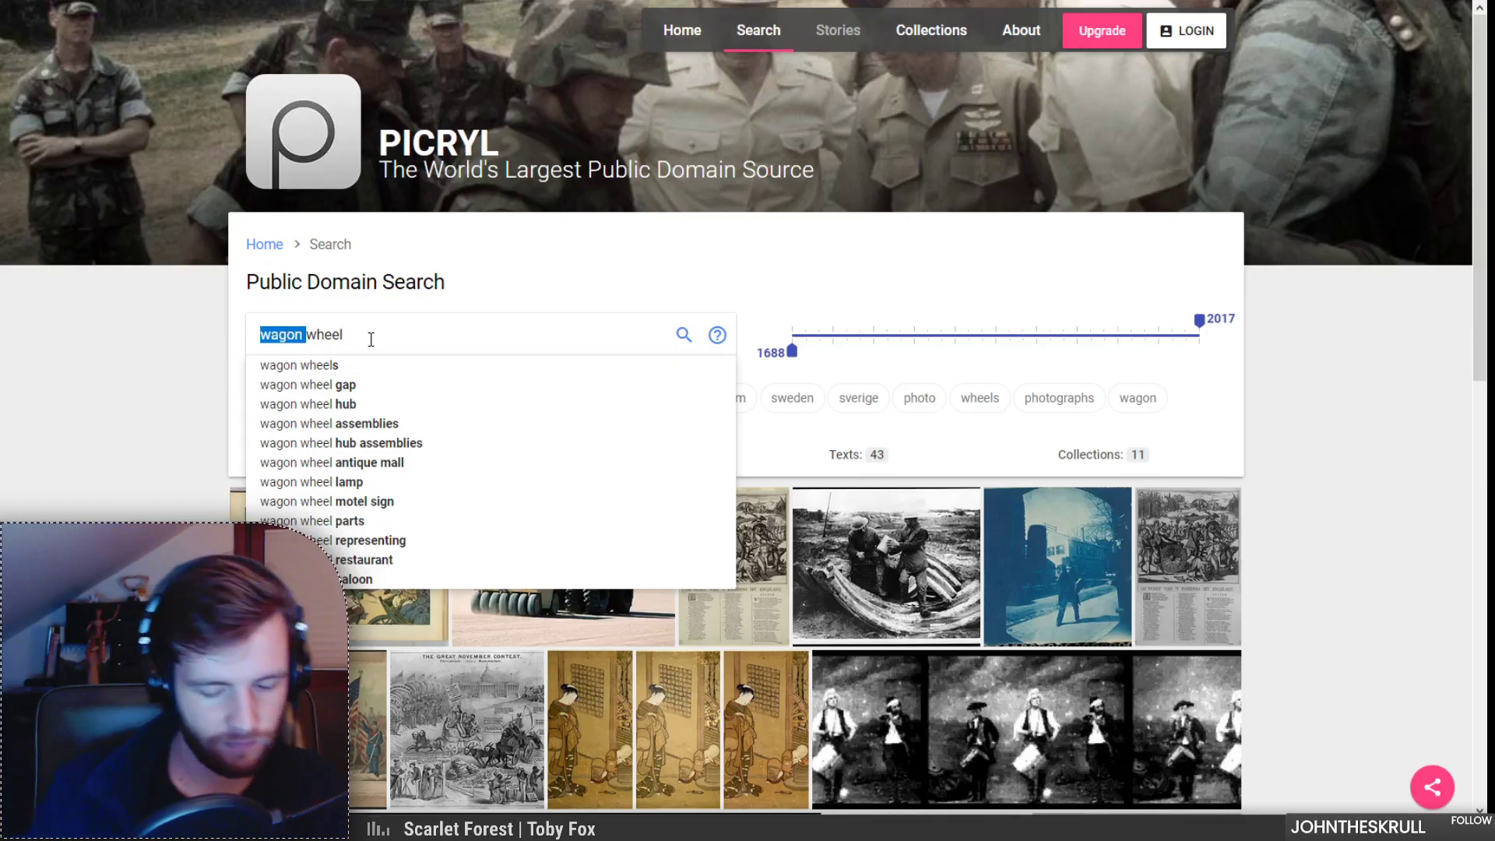
pyautogui.press('BackSpace')
pyautogui.press('Right')
pyautogui.press('Right')
pyautogui.press('Right')
pyautogui.press('Right')
pyautogui.press('Right')
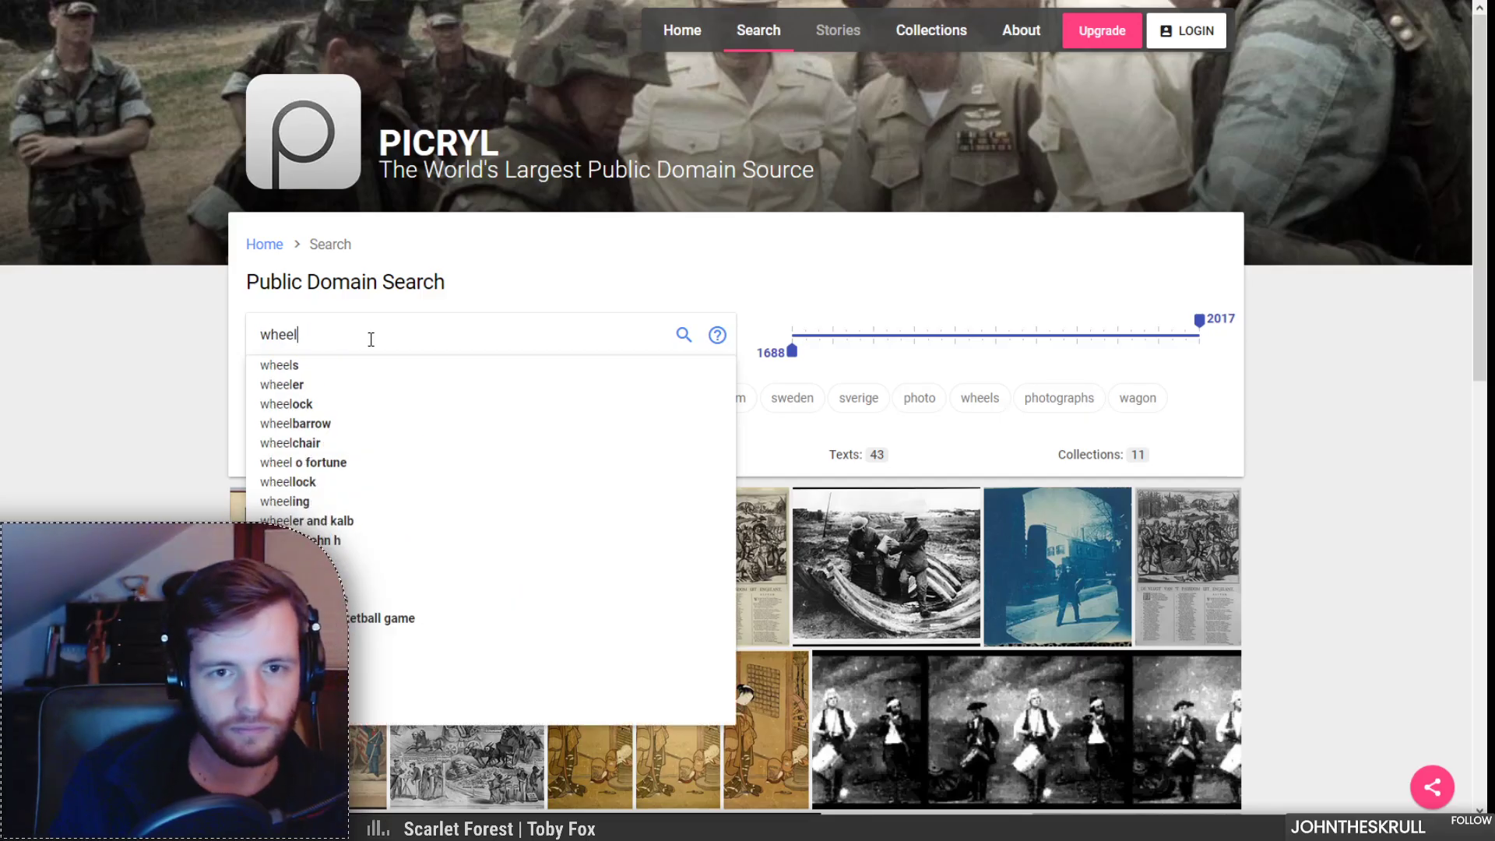
pyautogui.write('statue')
pyautogui.press('Return')
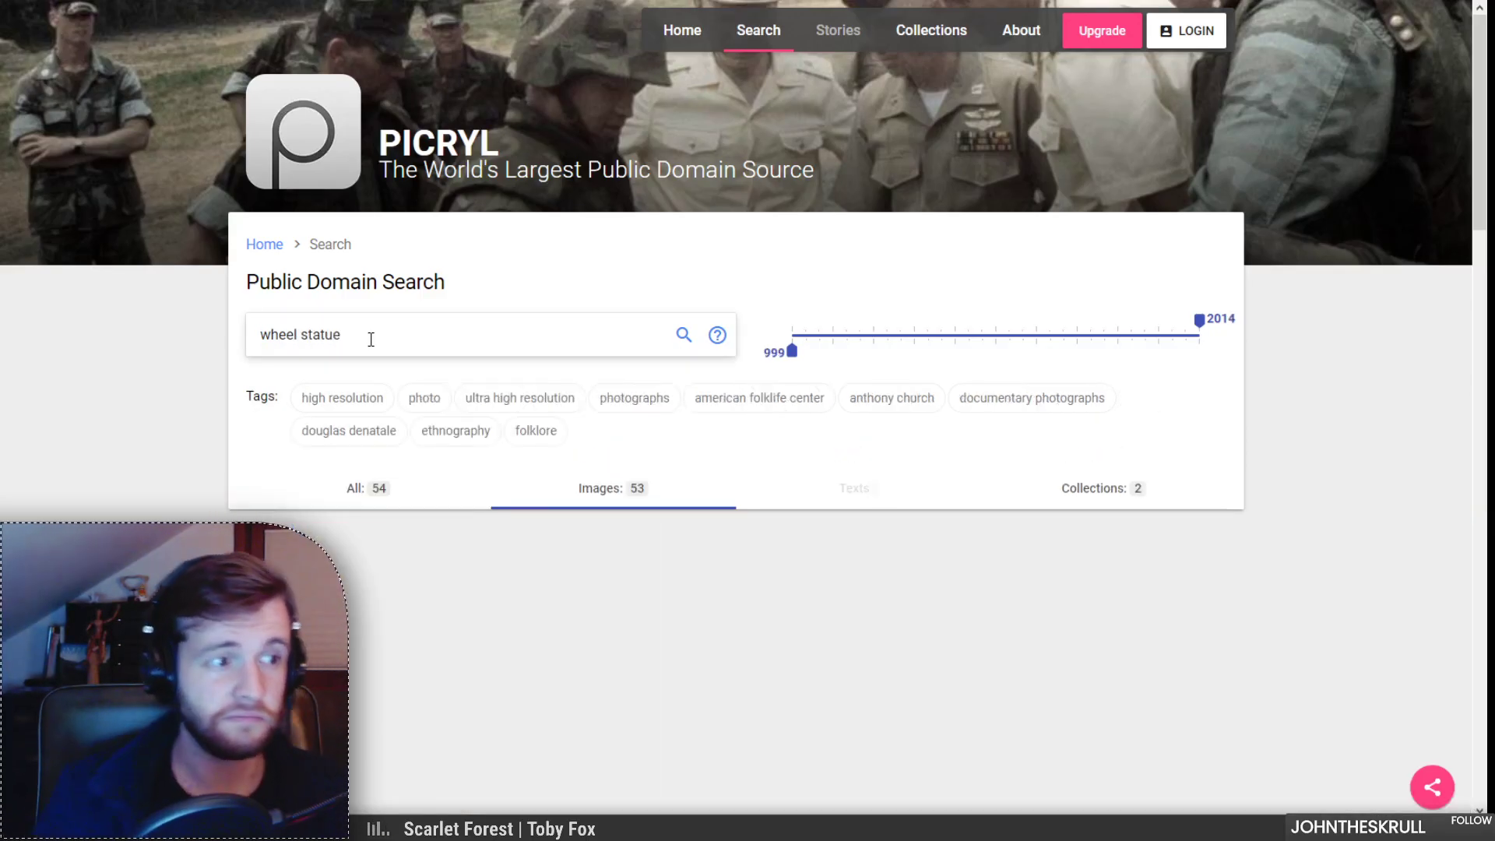
# Step: Look through all the "wheel statue" image results for usable wheel references
pyautogui.scroll(-8, 352, 382)
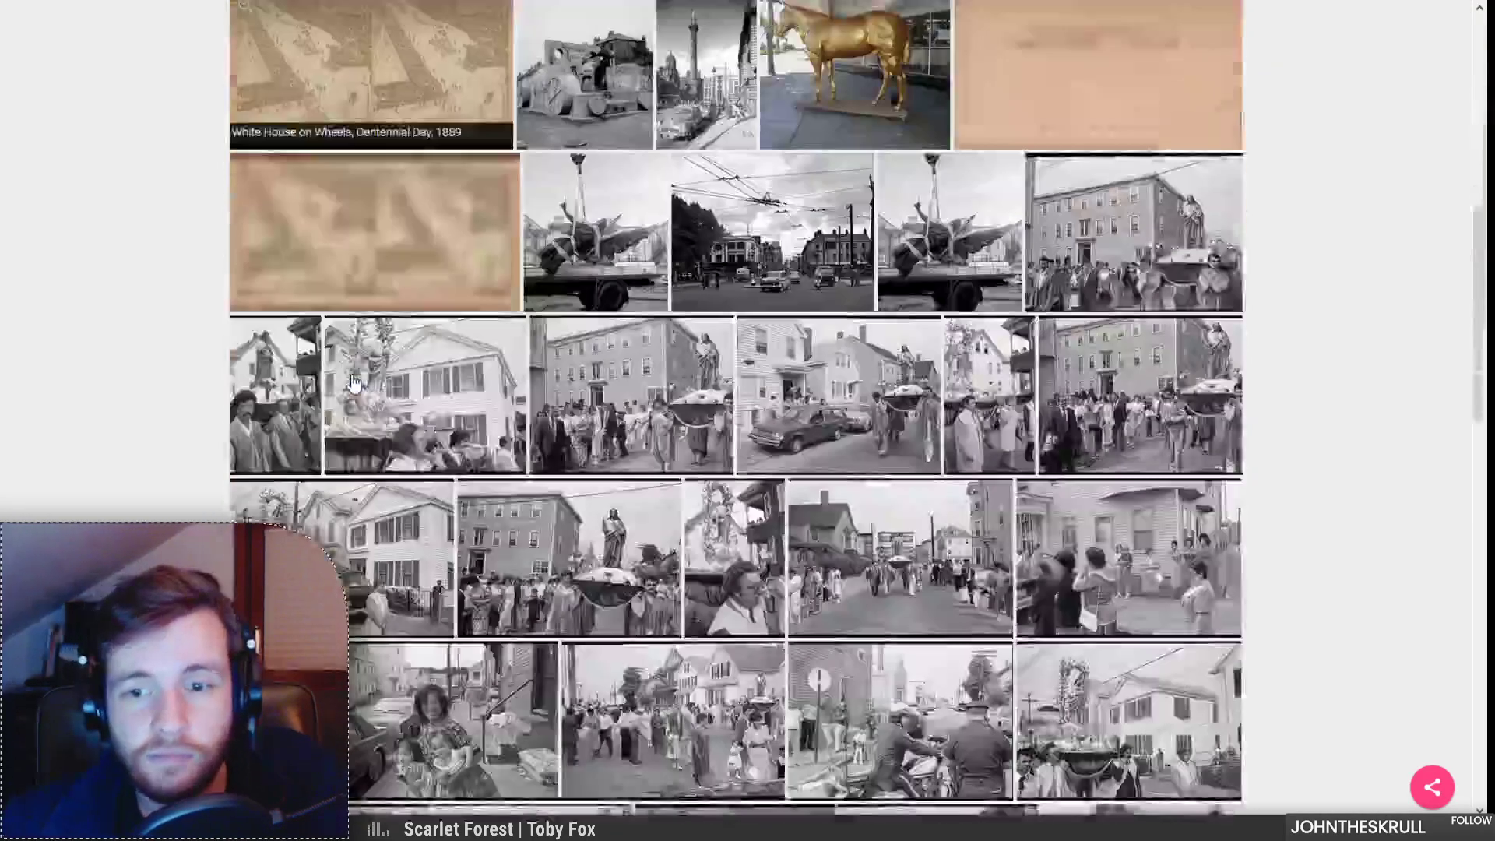
pyautogui.scroll(-5, 352, 382)
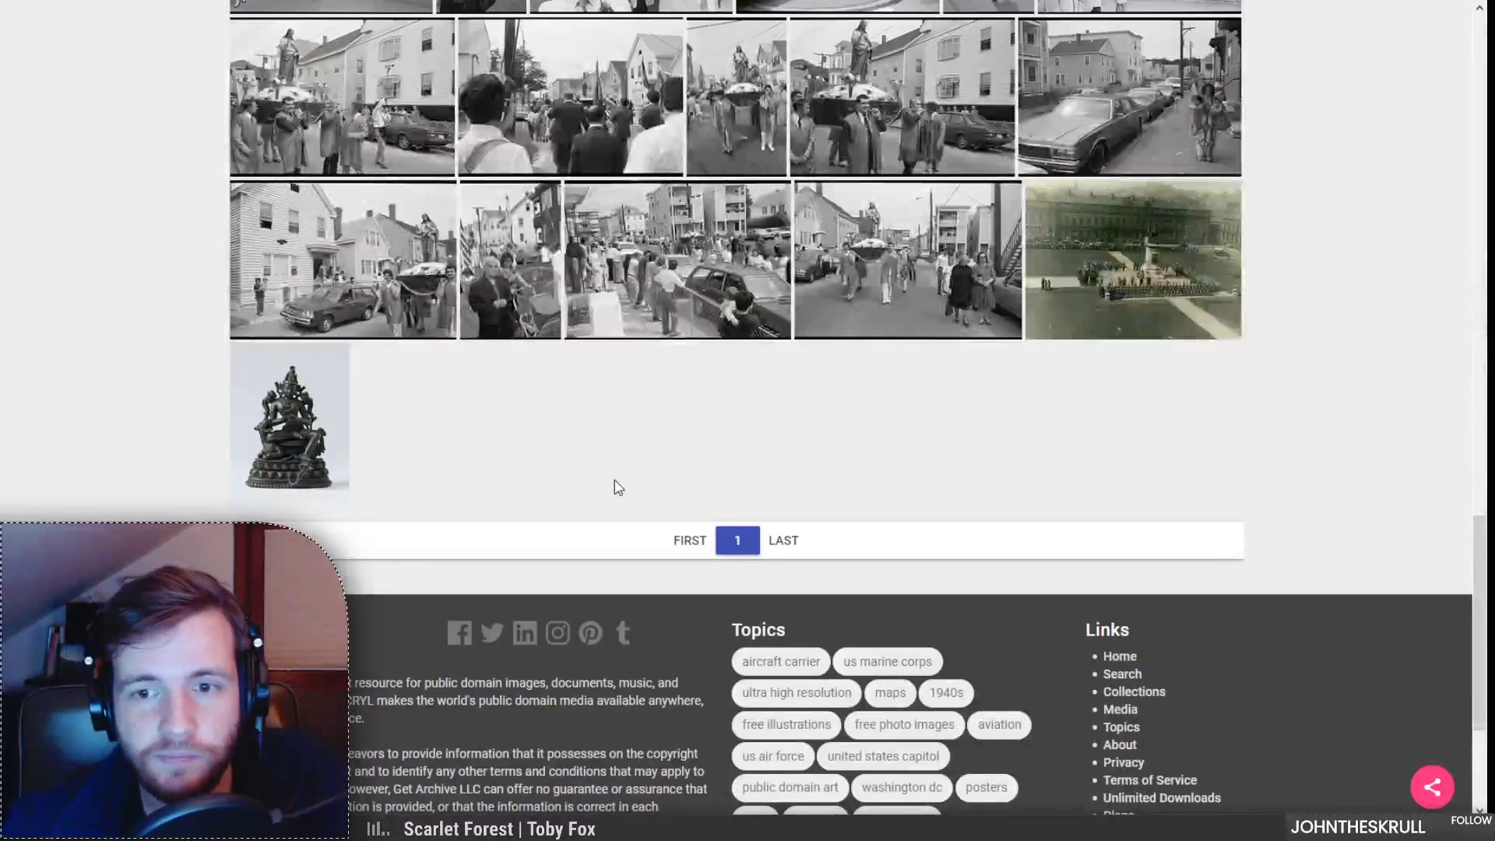
pyautogui.scroll(15, 530, 455)
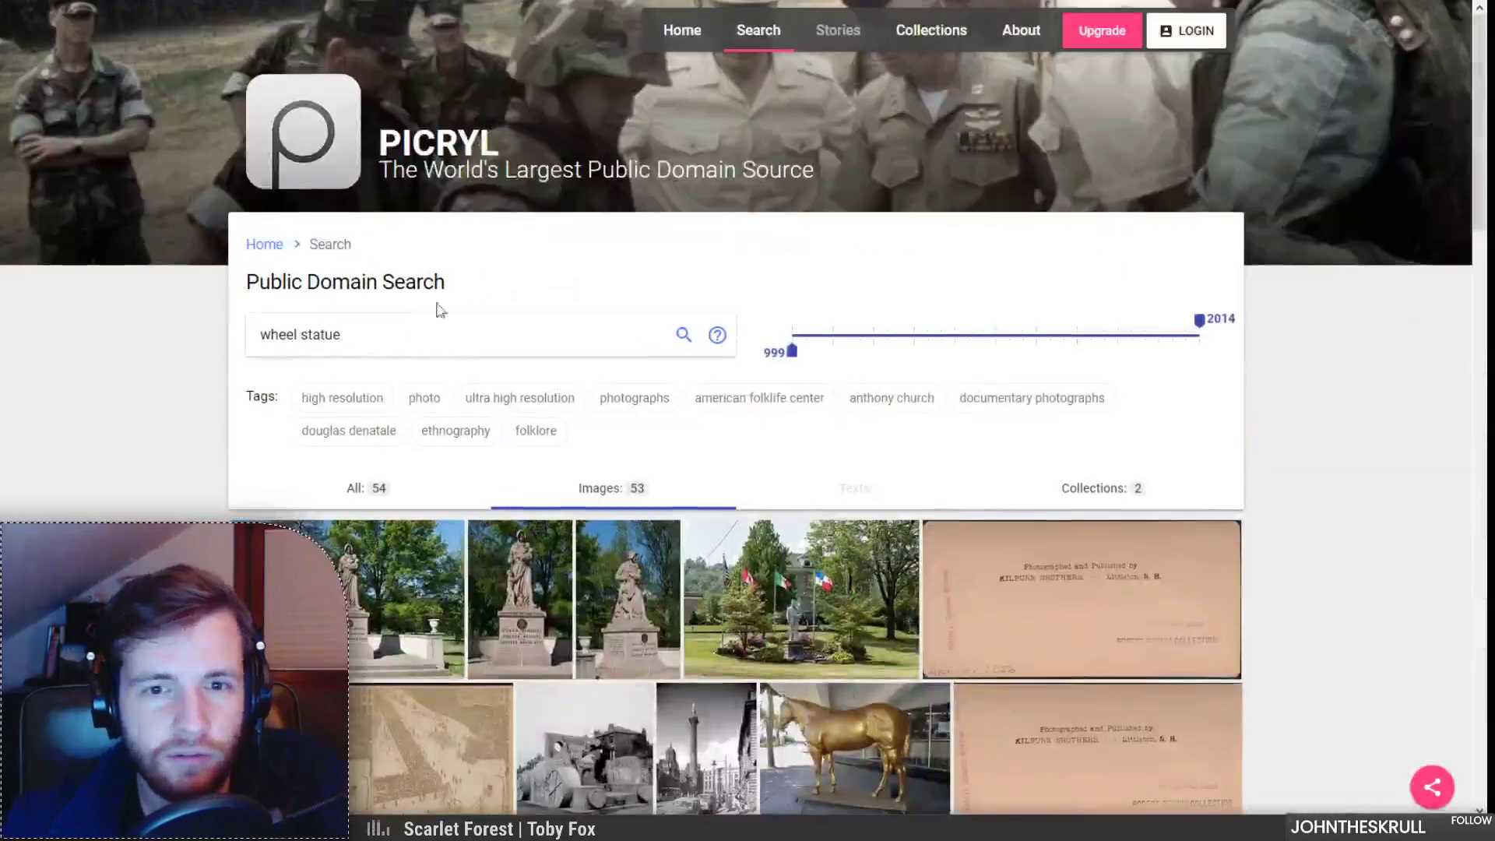
# Step: Search PICRYL for "wheel figurine" instead and check the image results
pyautogui.moveTo(367, 334); pyautogui.dragTo(309, 335)
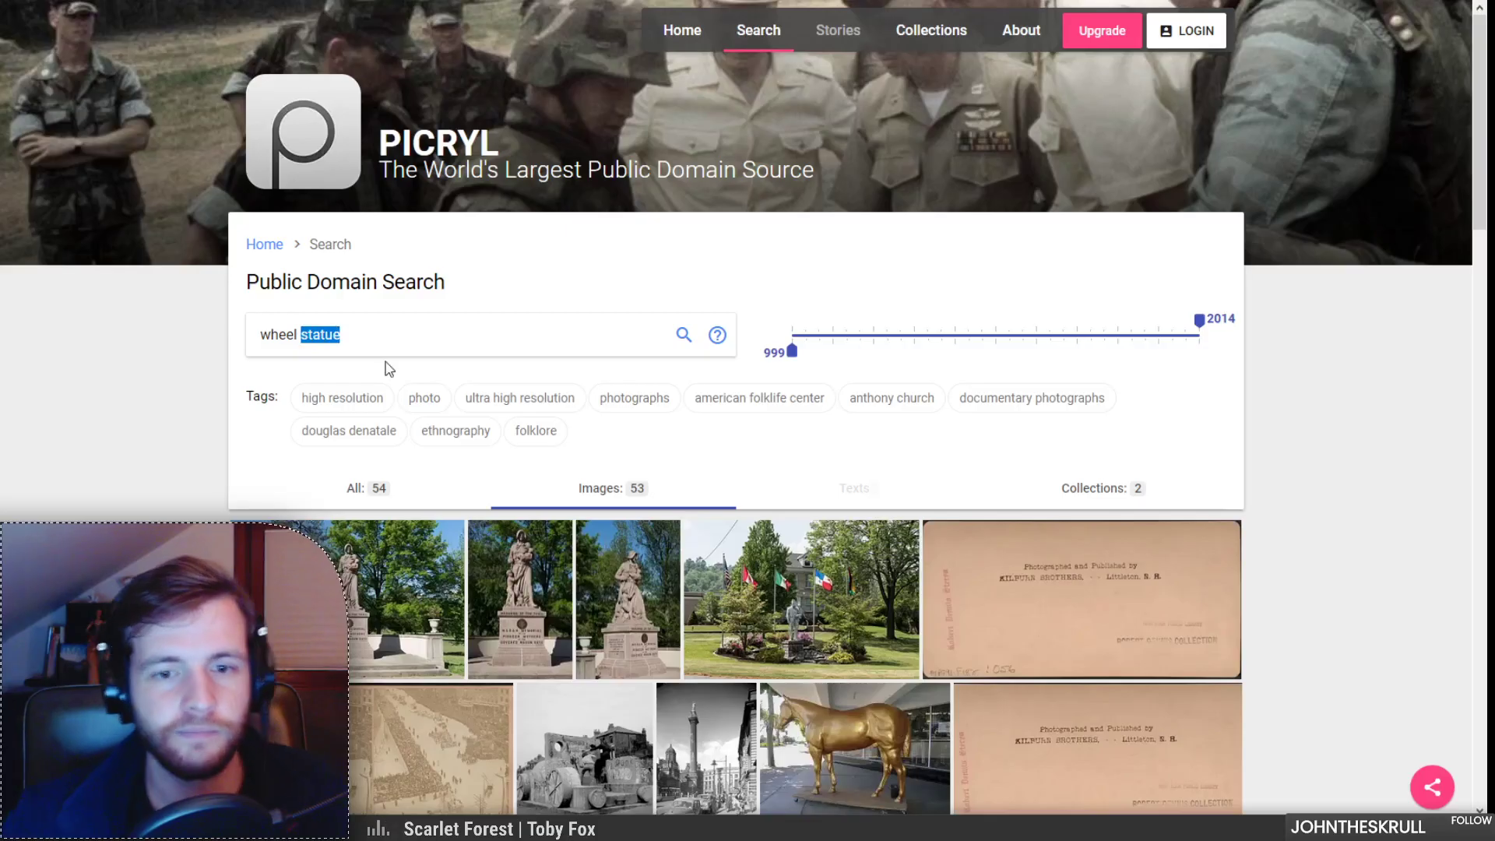
pyautogui.write('figurin')
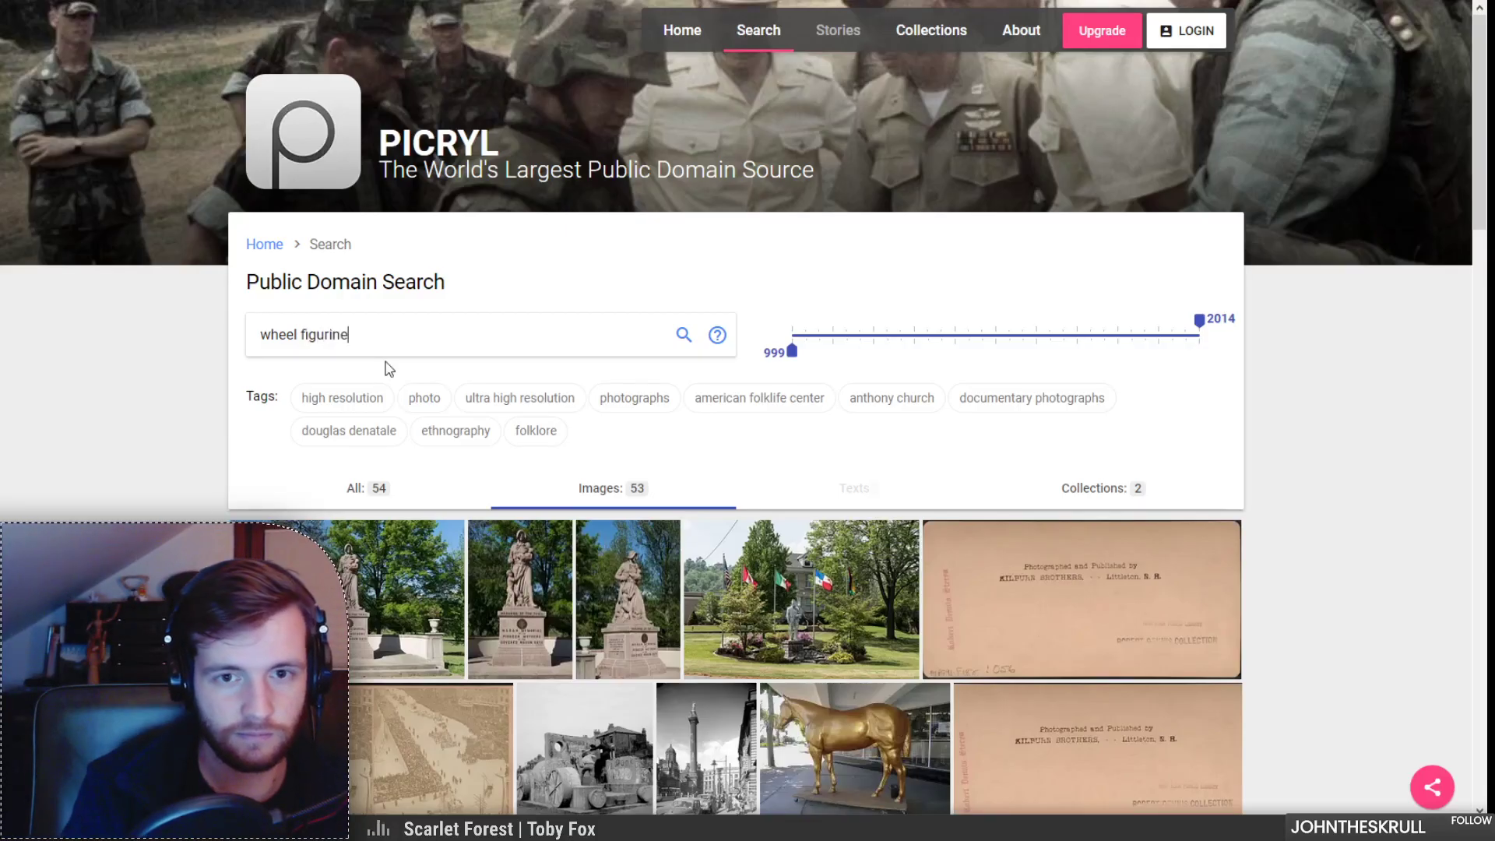
pyautogui.press('Return')
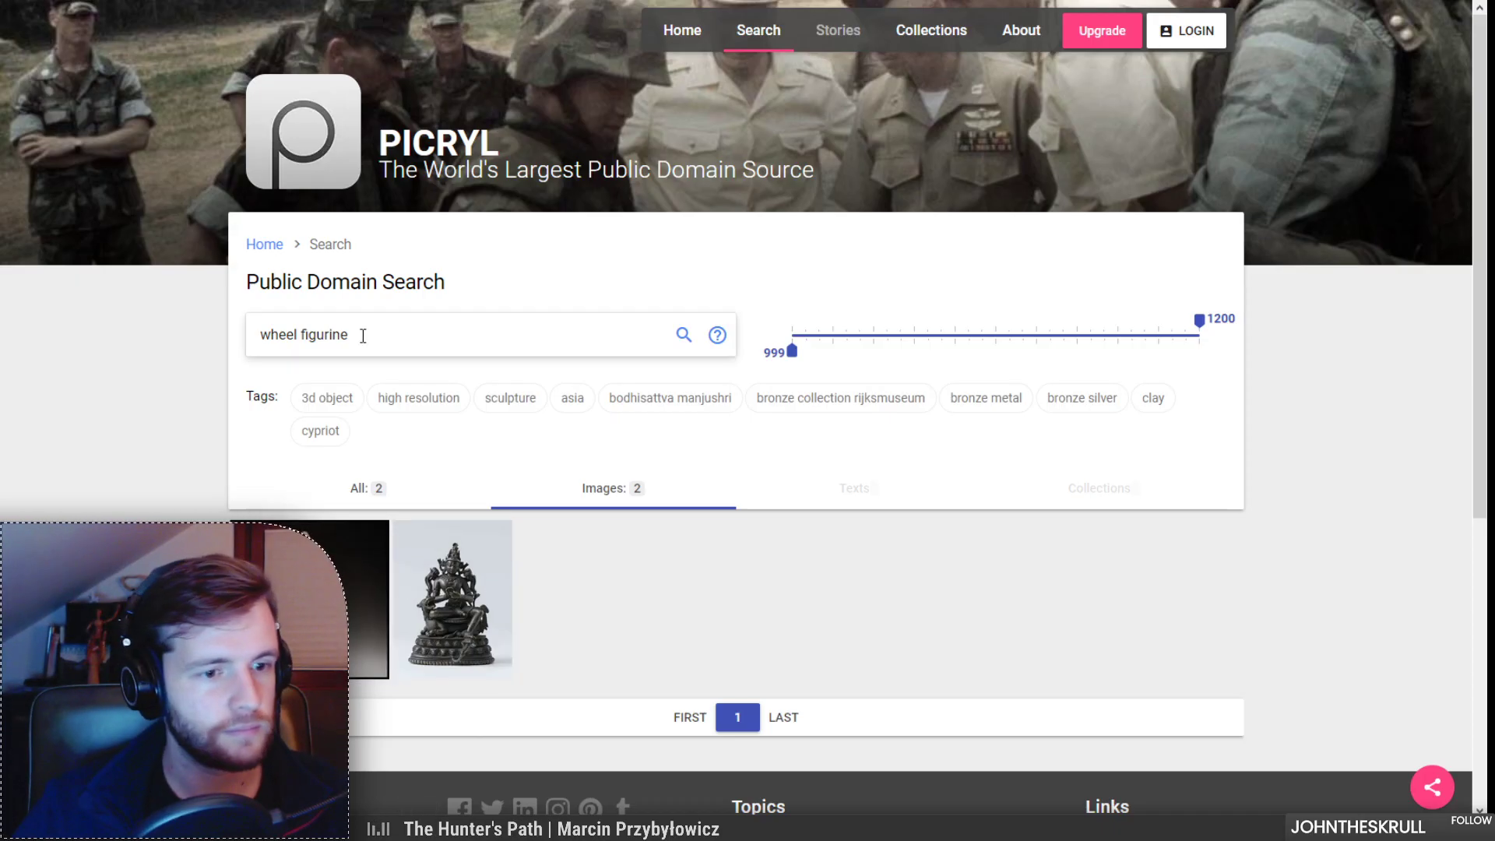
pyautogui.moveTo(363, 335); pyautogui.dragTo(328, 342)
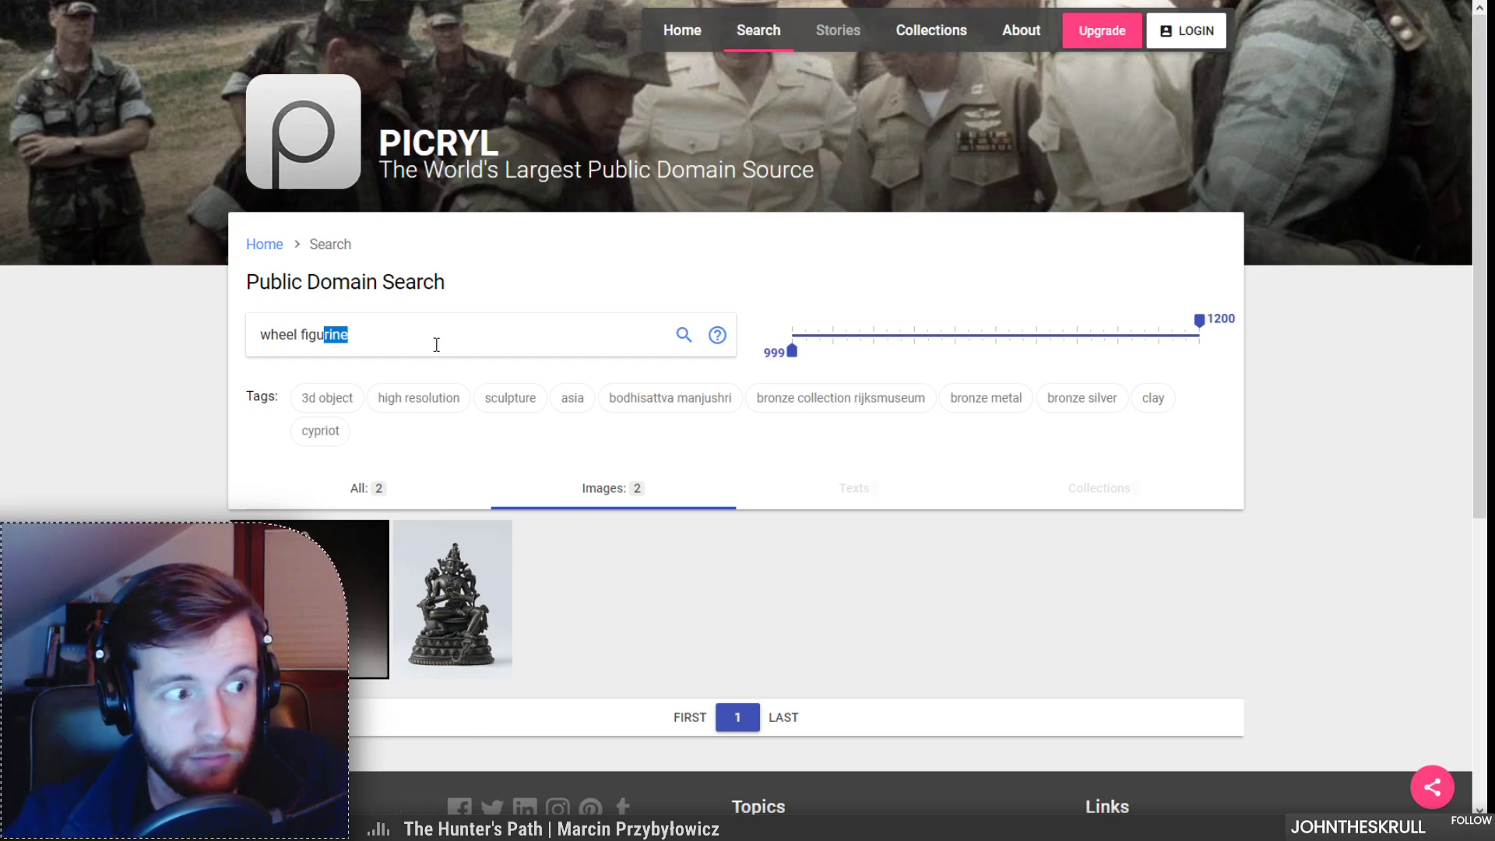
pyautogui.click(343, 322)
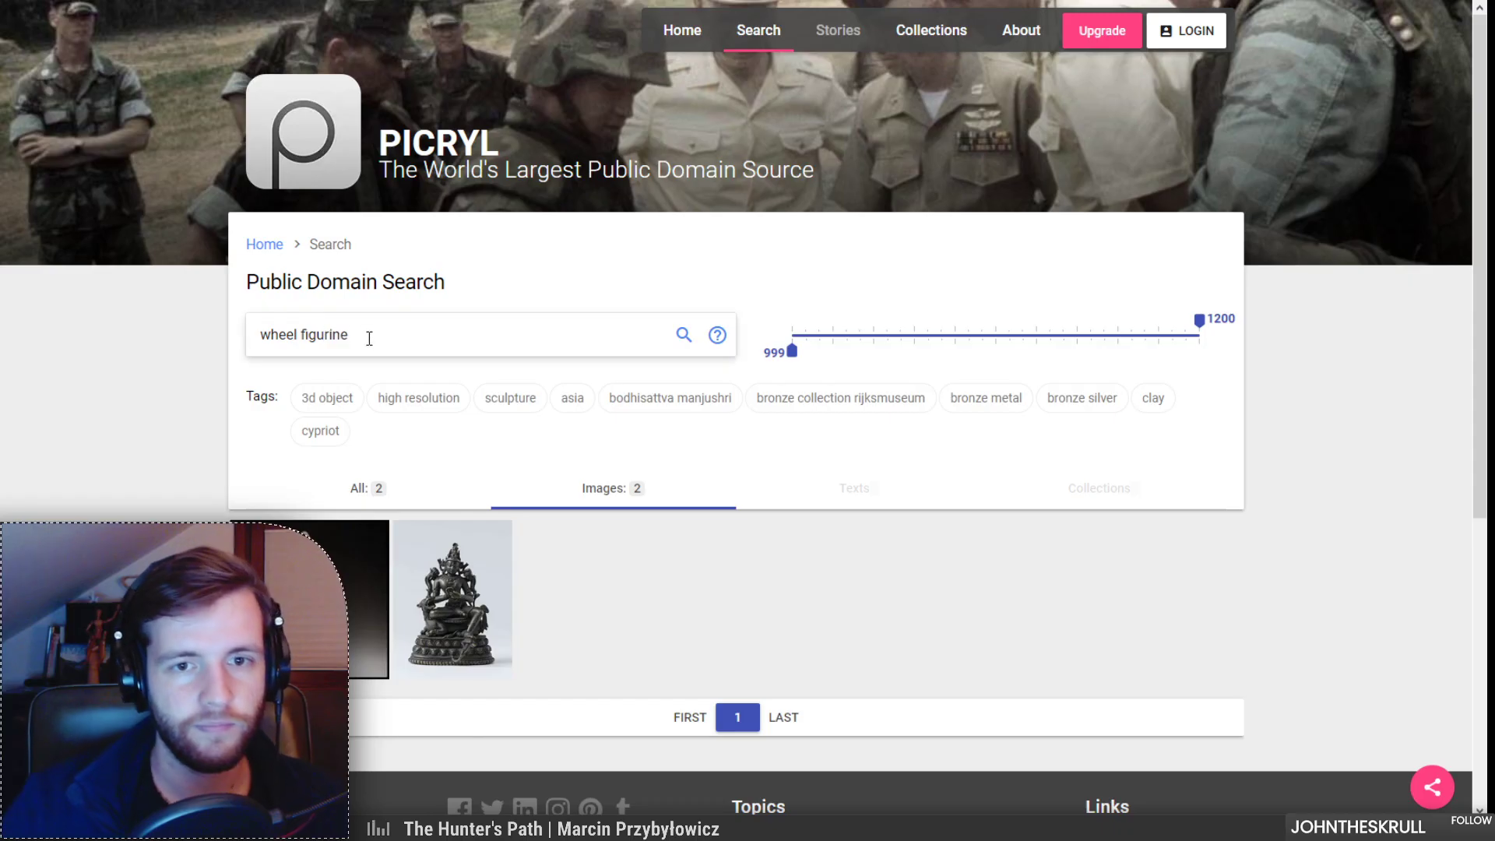
# Step: Switch to the Google Images results for "chariot wheel" and check the Creative Commons licenses option in the usage rights filter
pyautogui.tripleClick(369, 339)
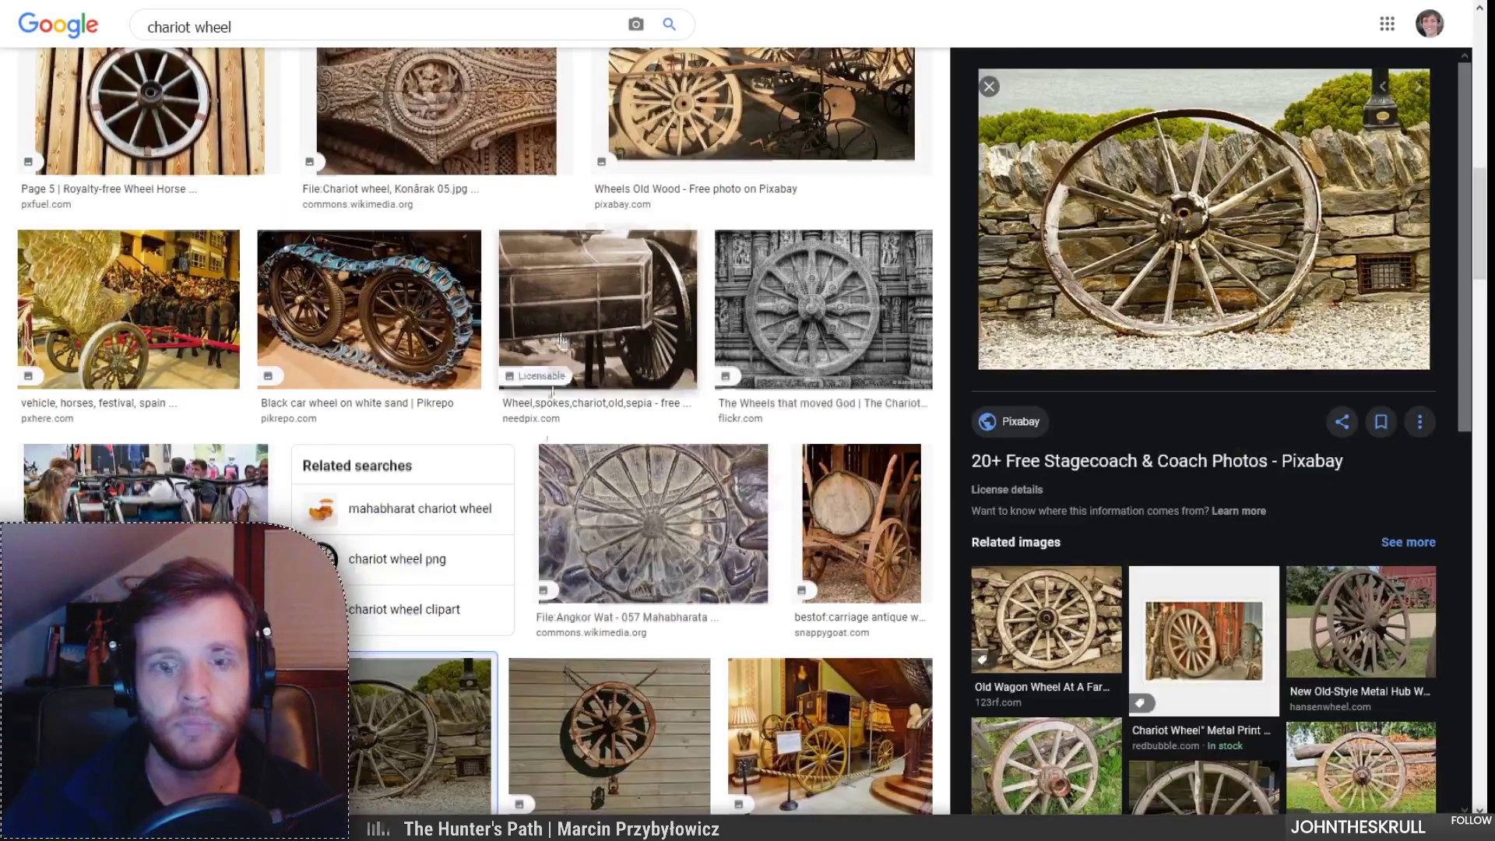
pyautogui.scroll(10, 551, 444)
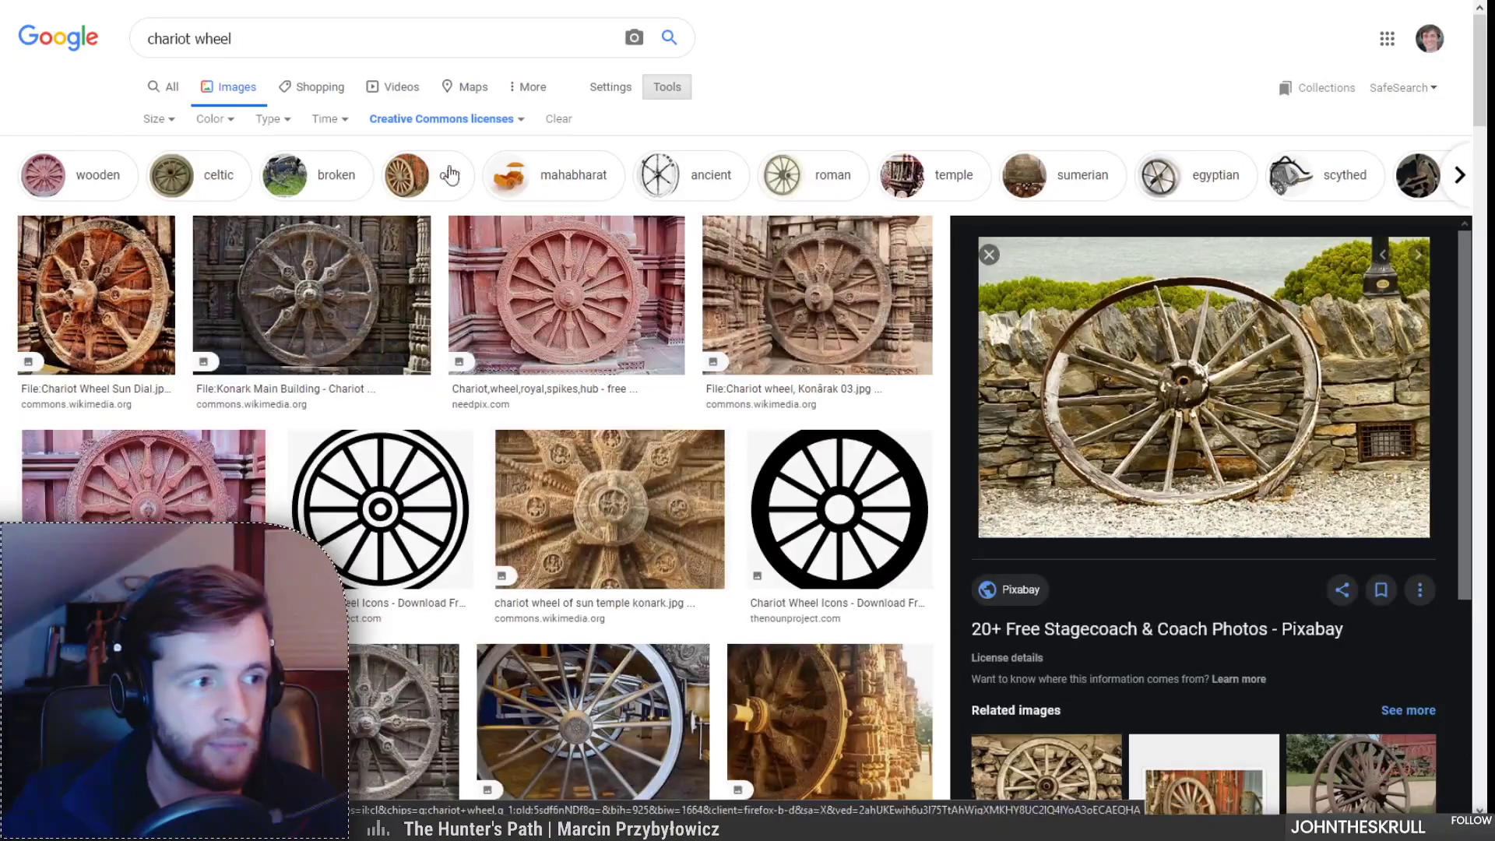
pyautogui.click(435, 127)
pyautogui.click(442, 178)
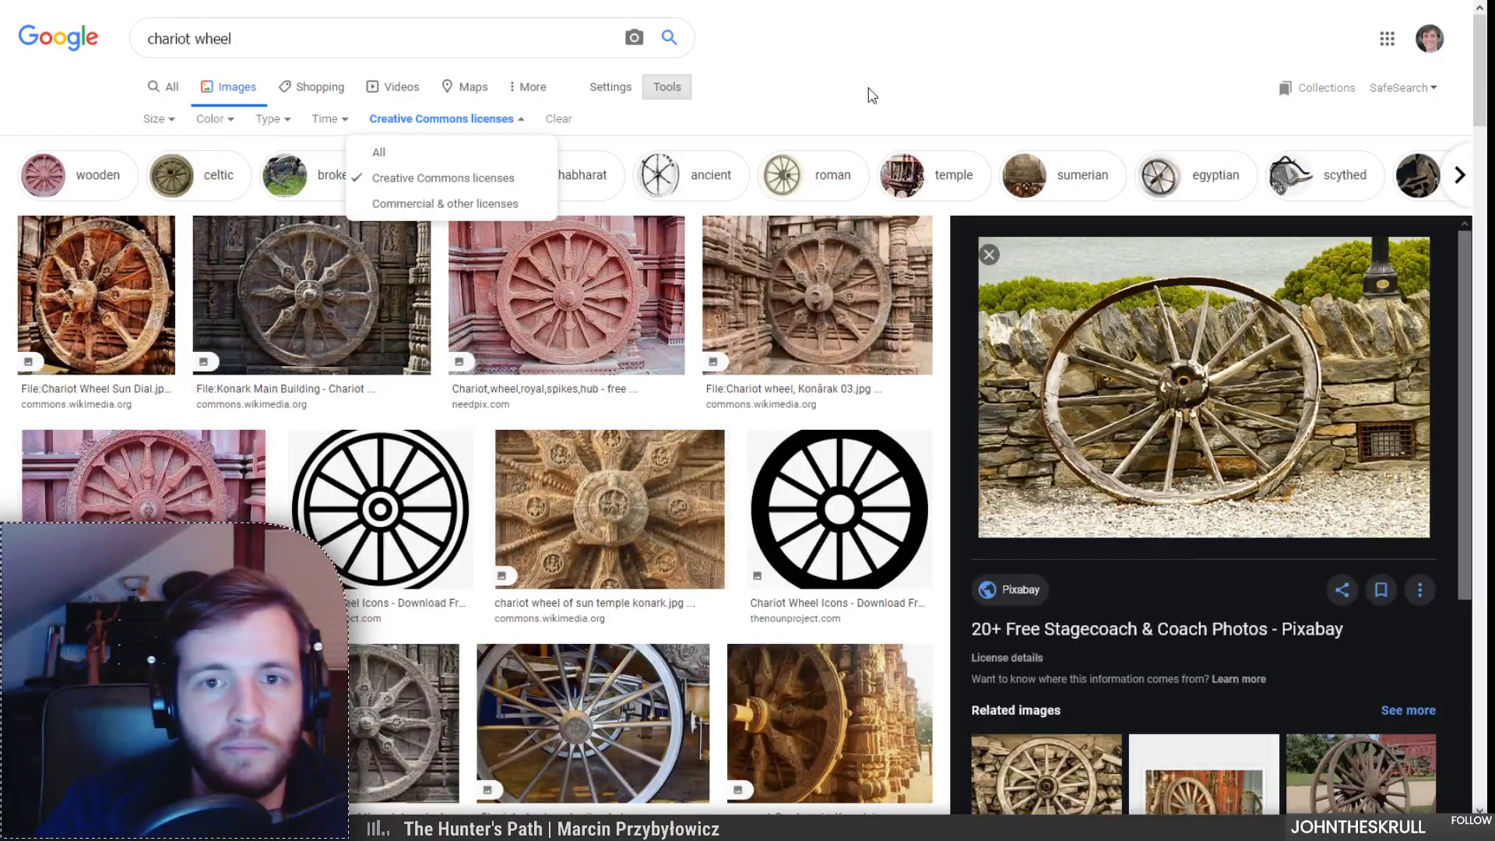
# Step: Change the Google Images search term to "wagon wheel", keeping the Creative Commons licenses filter, and run the corrected search
pyautogui.click(394, 131)
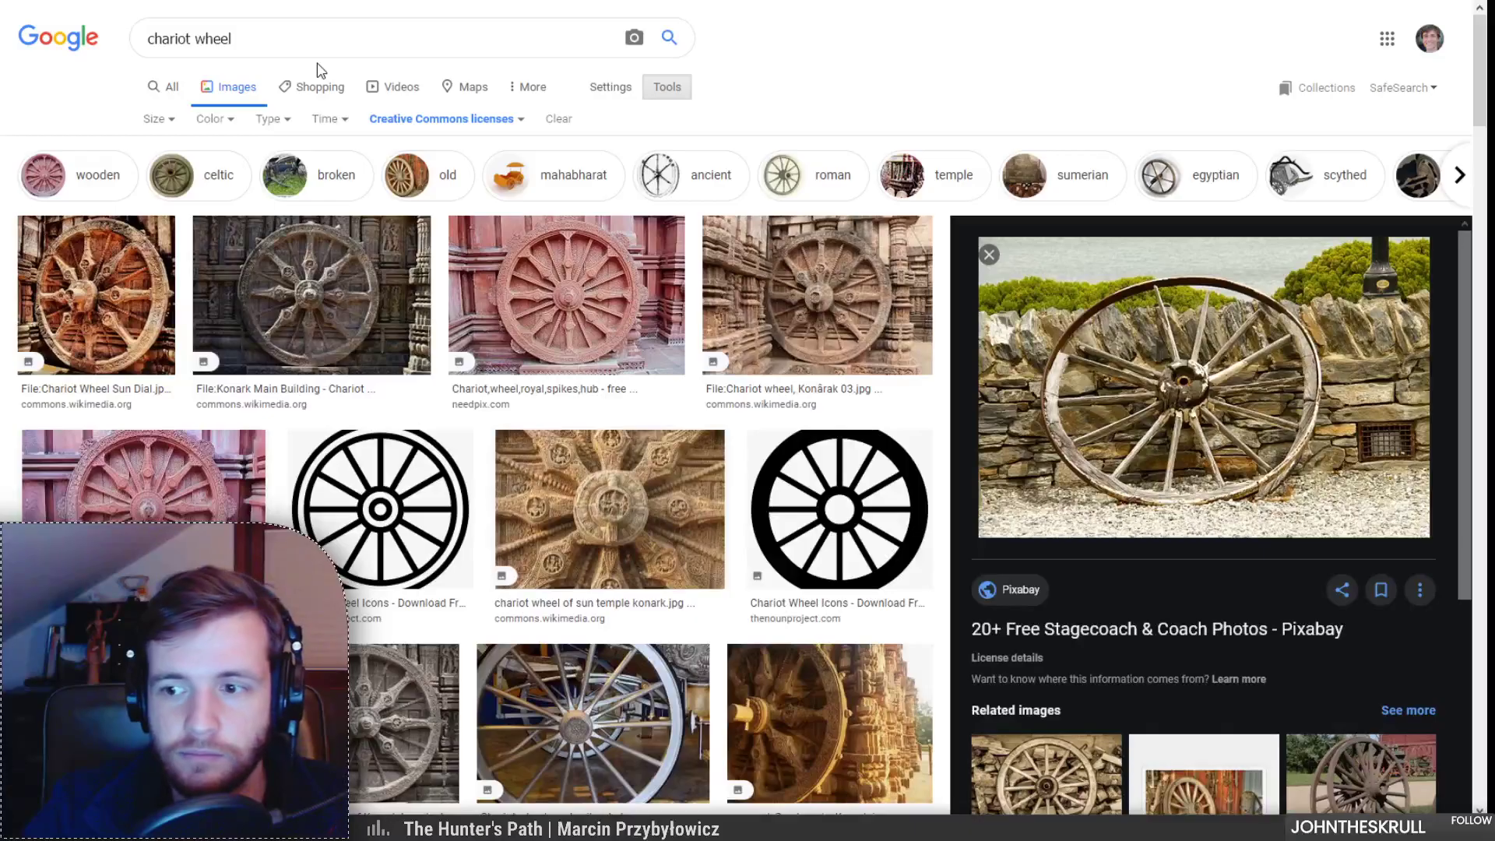
pyautogui.doubleClick(184, 37)
pyautogui.write('wagon')
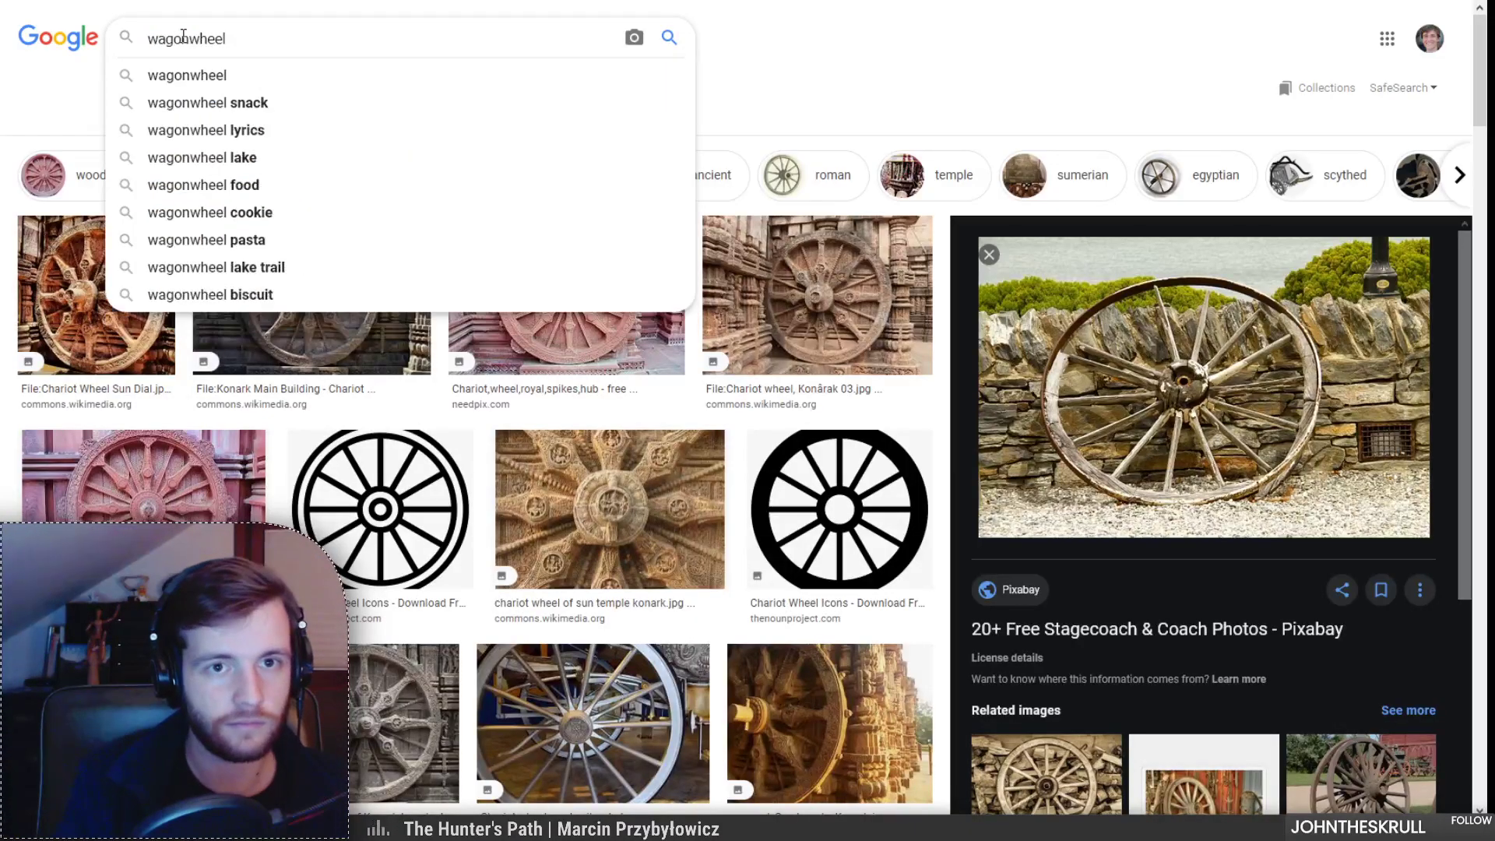
pyautogui.press('Delete')
pyautogui.press('Return')
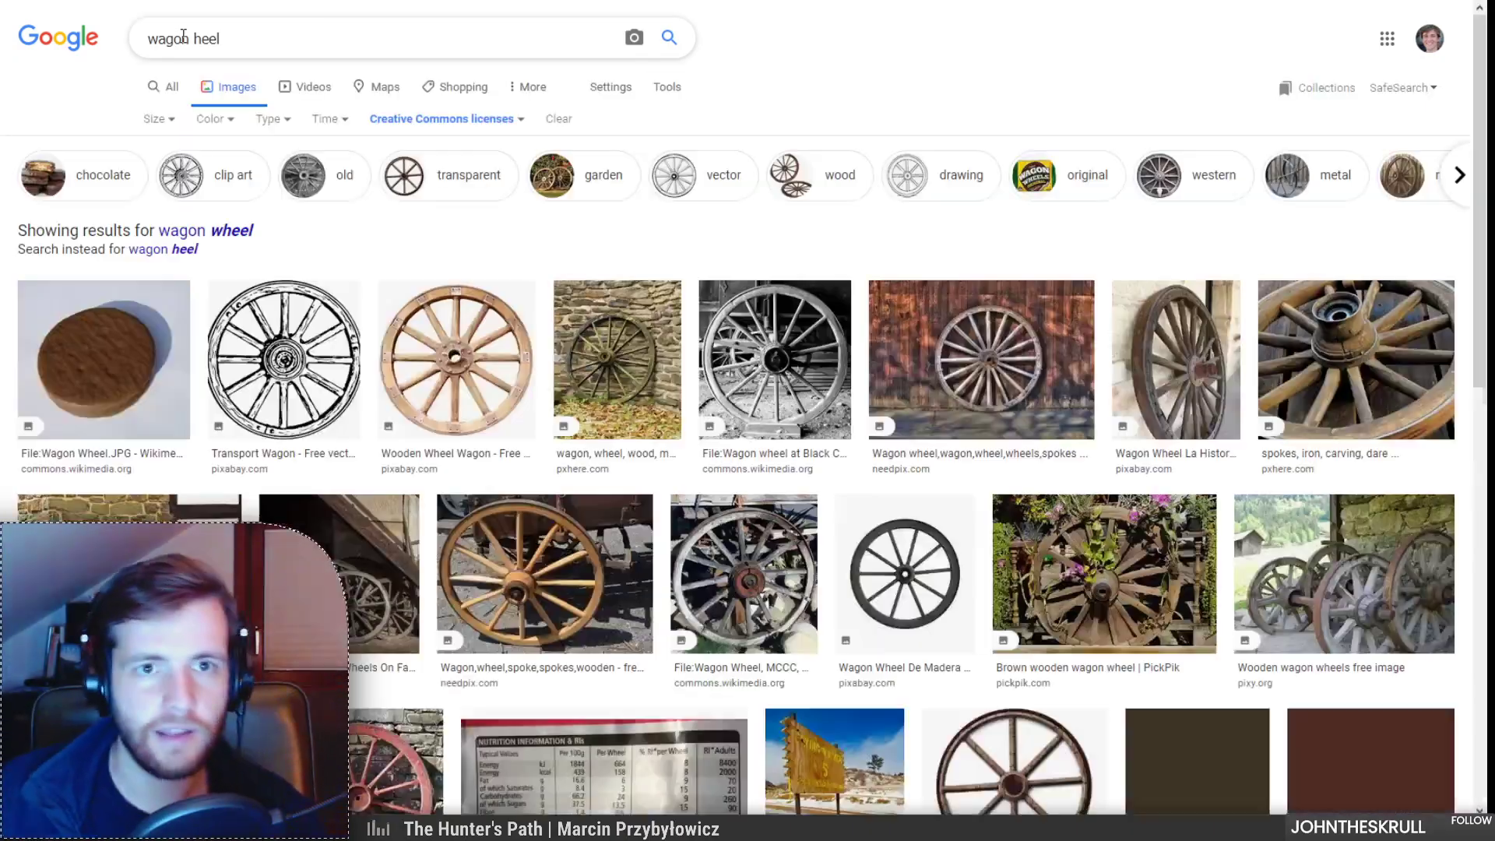
pyautogui.click(244, 231)
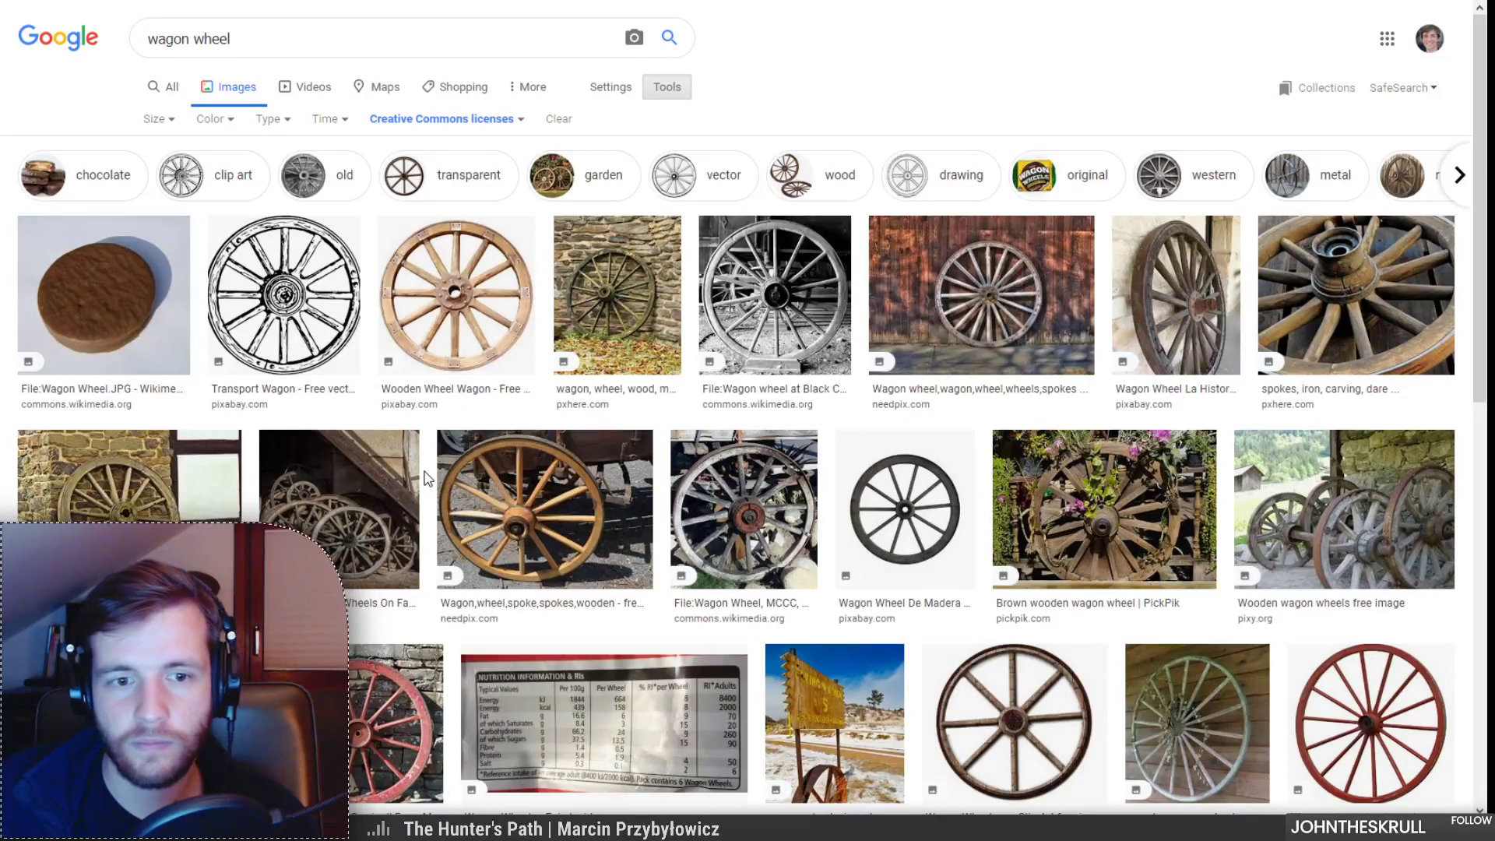
# Step: Look through the Creative Commons "wagon wheel" image results for usable wheel photos
pyautogui.scroll(-1, 428, 478)
pyautogui.scroll(-3, 964, 225)
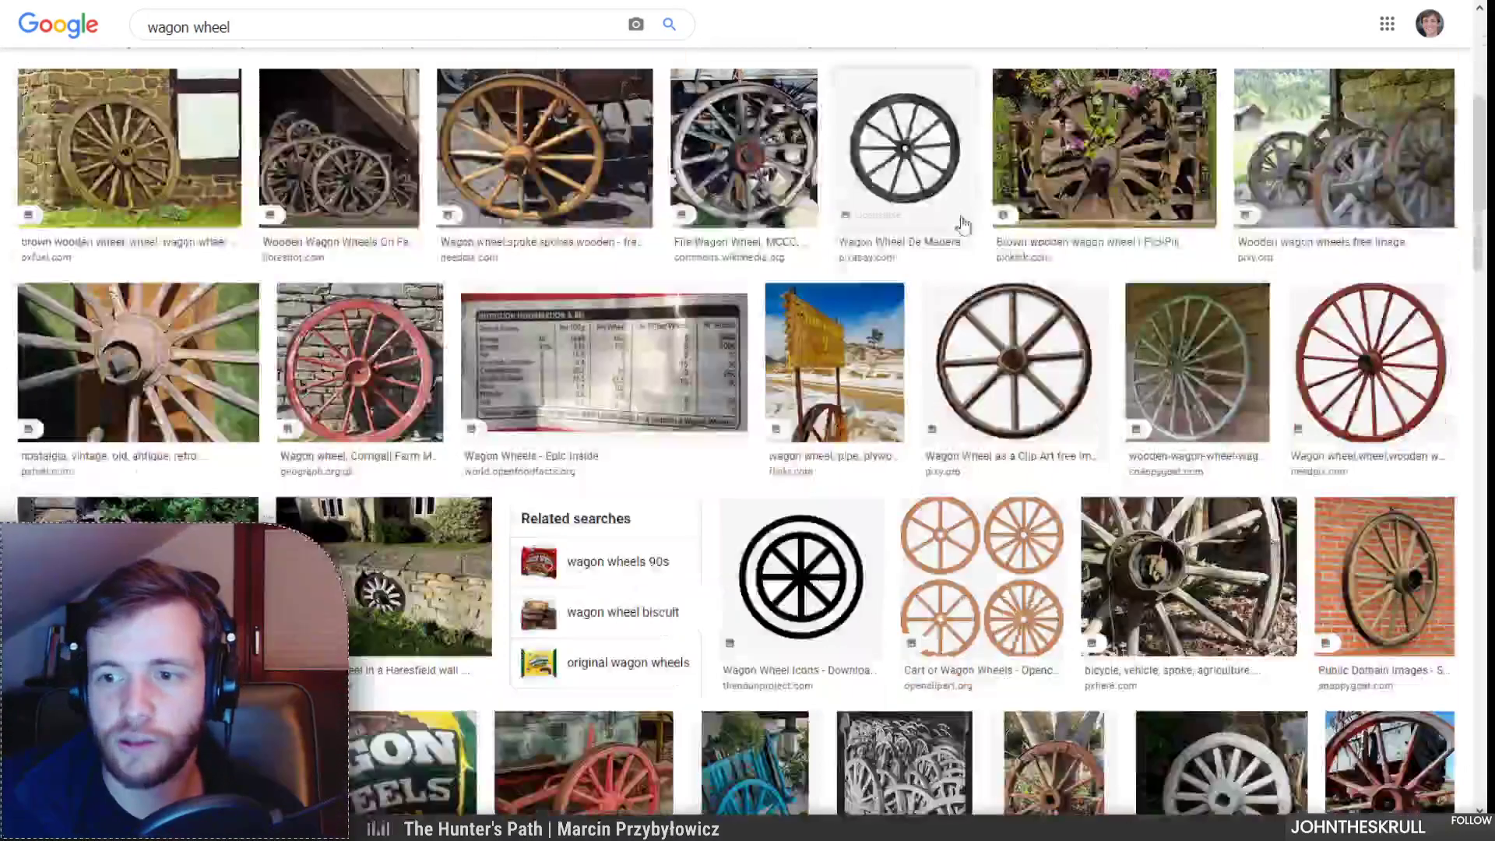
pyautogui.scroll(-5, 775, 291)
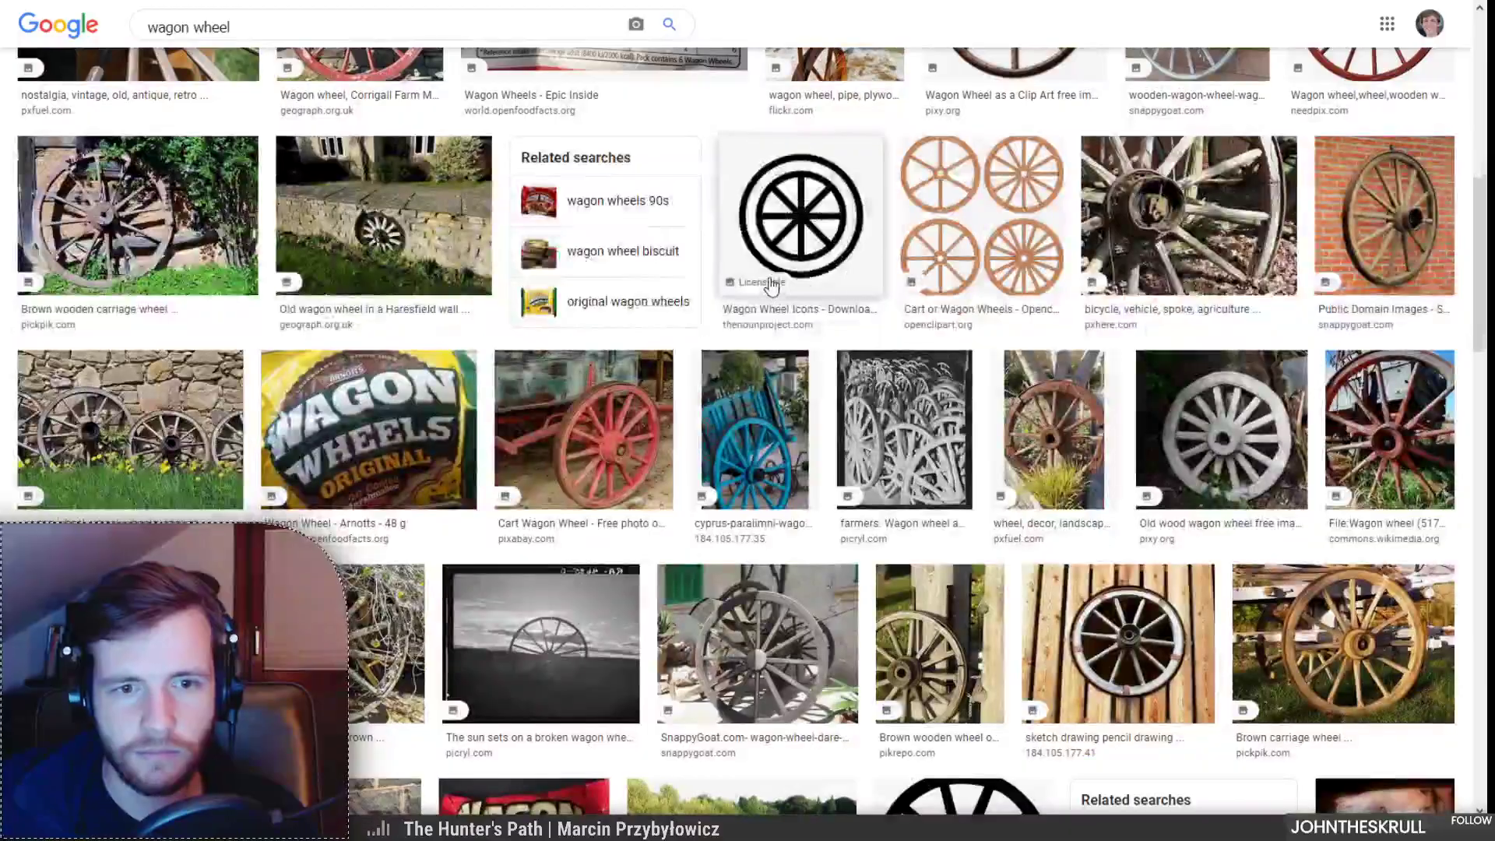
pyautogui.scroll(-6, 771, 288)
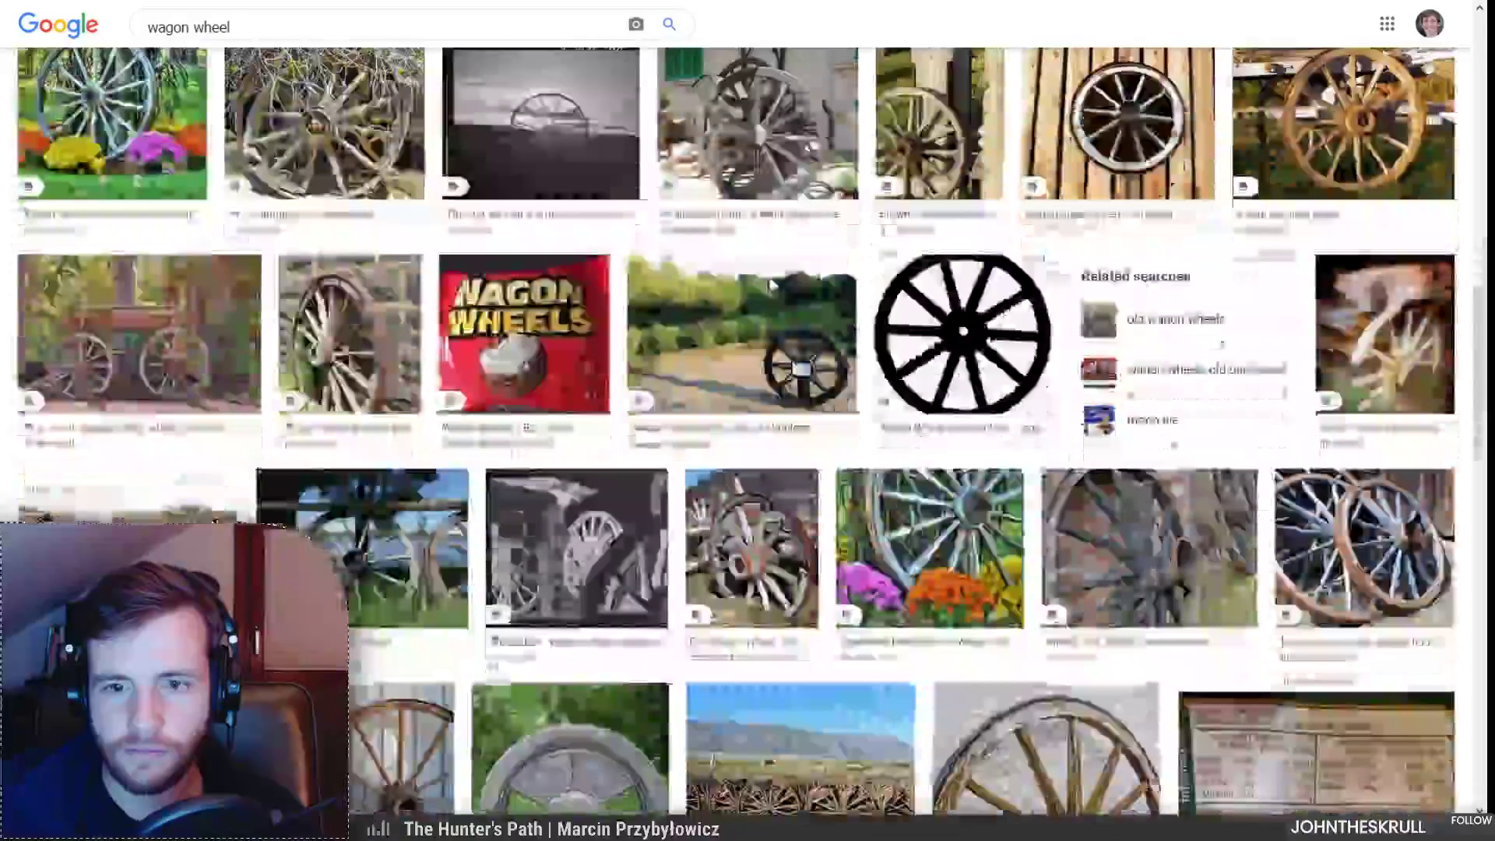
pyautogui.scroll(-2, 771, 287)
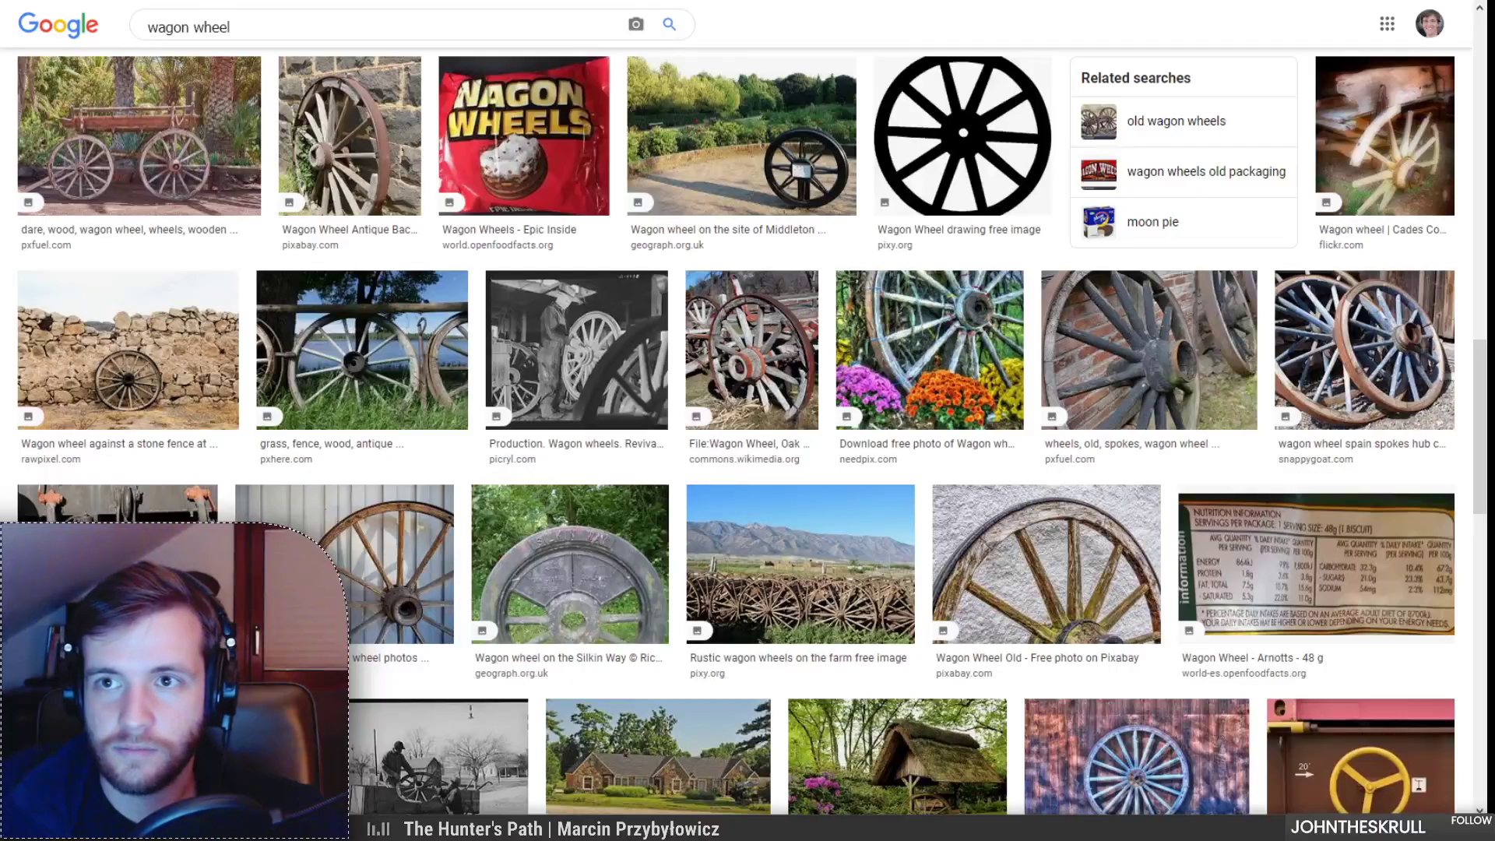
pyautogui.scroll(-2, 964, 377)
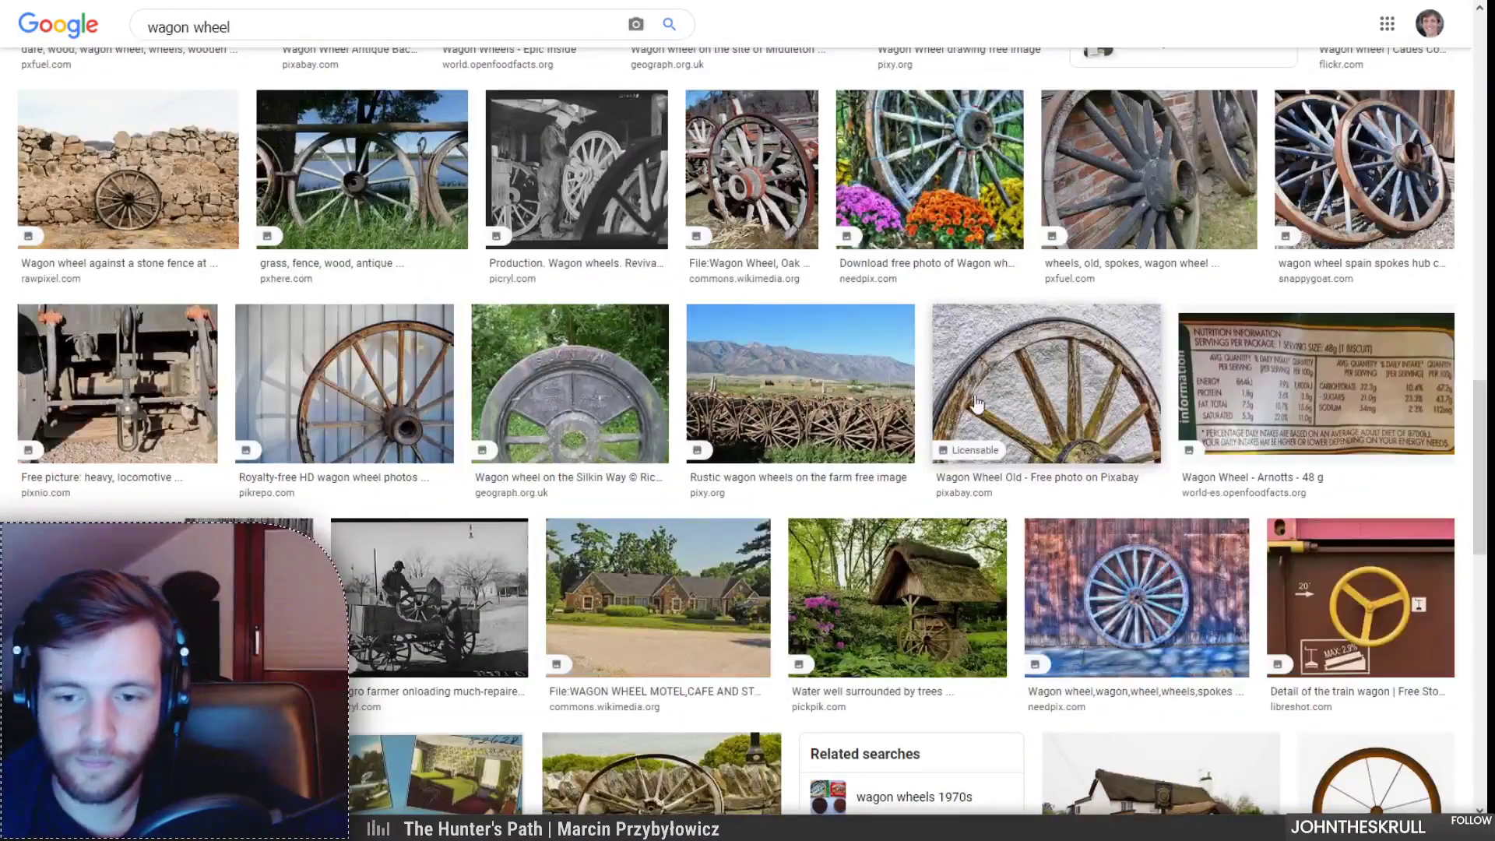
pyautogui.scroll(-3, 964, 378)
pyautogui.scroll(-3, 600, 300)
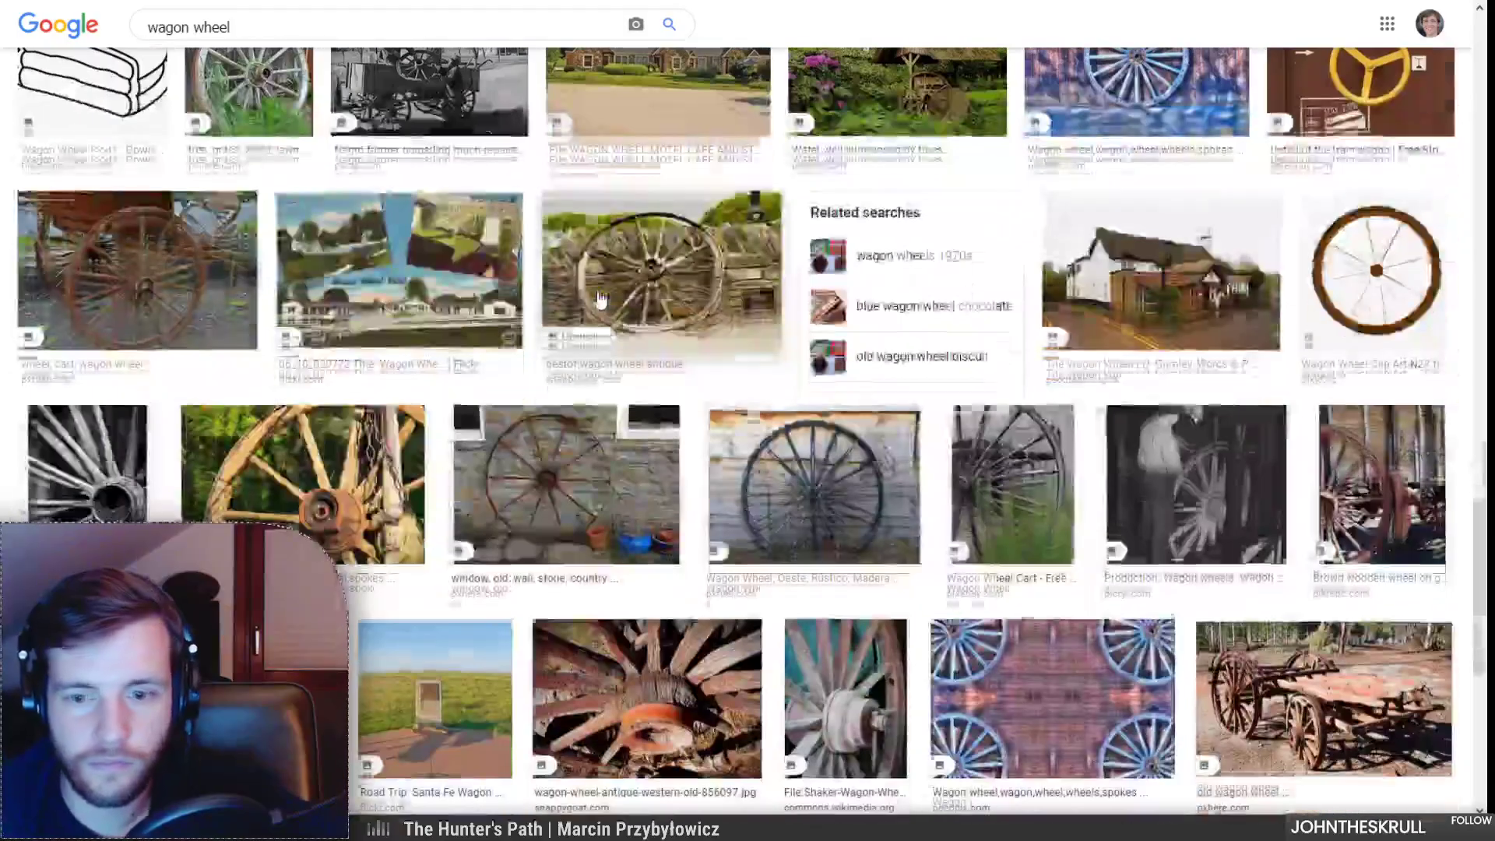
pyautogui.scroll(-1, 600, 299)
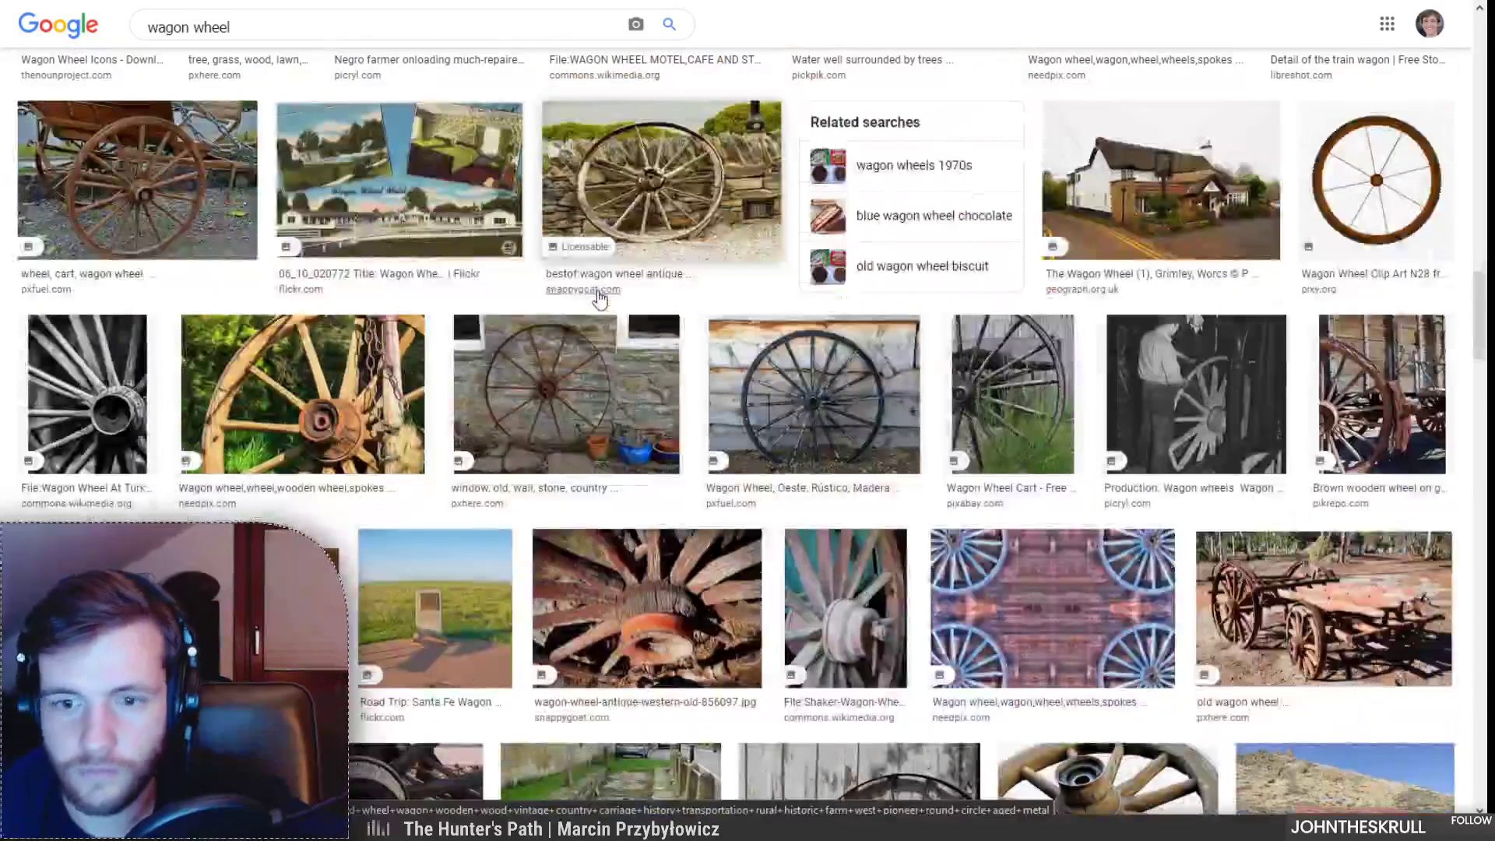
pyautogui.scroll(-3, 599, 300)
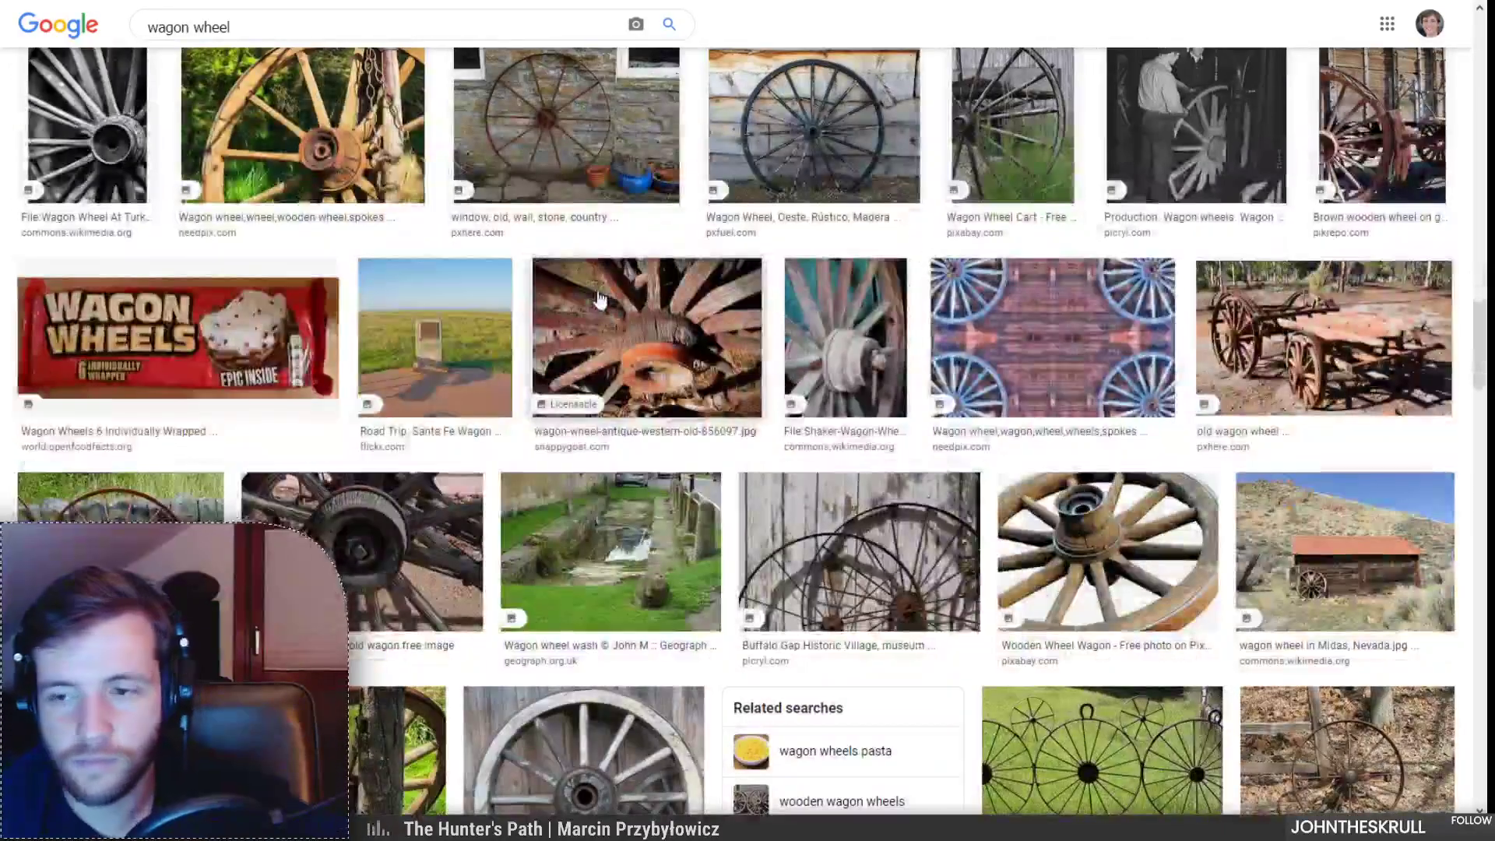
pyautogui.scroll(-2, 600, 300)
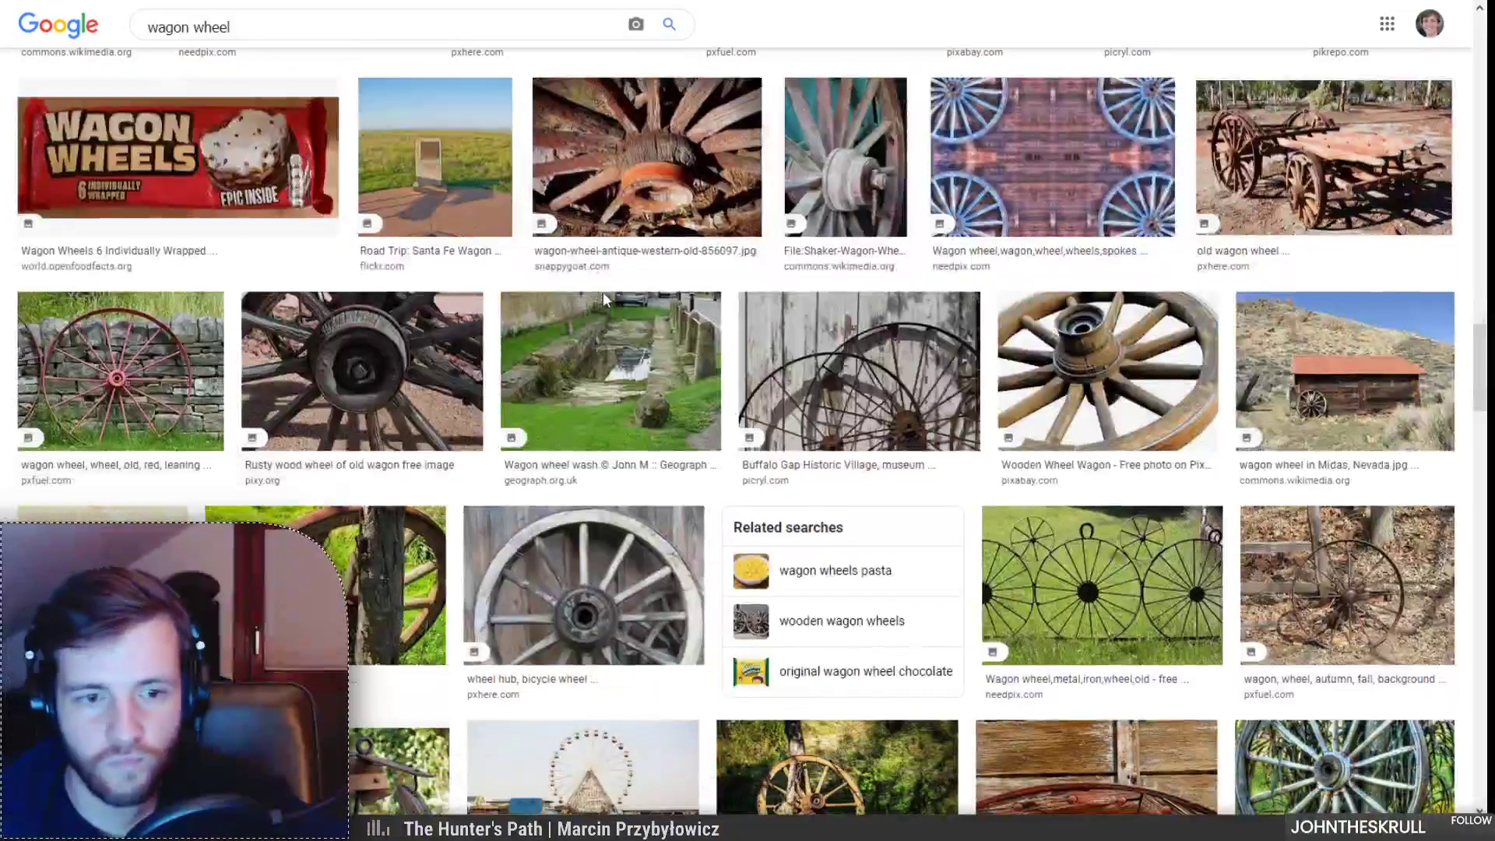
pyautogui.scroll(-3, 602, 292)
pyautogui.scroll(-1, 623, 310)
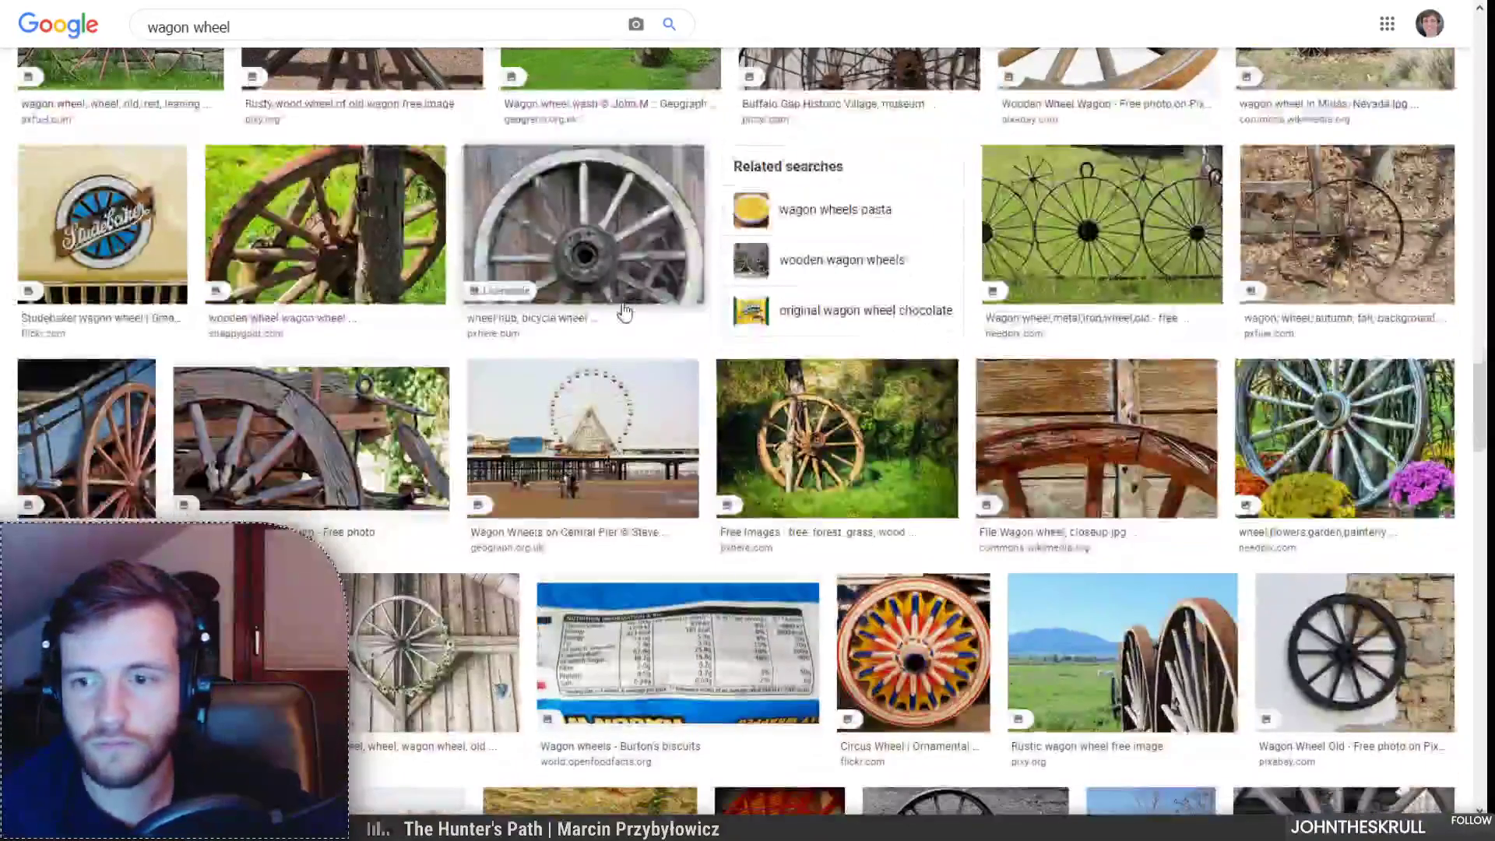
pyautogui.scroll(-2, 623, 311)
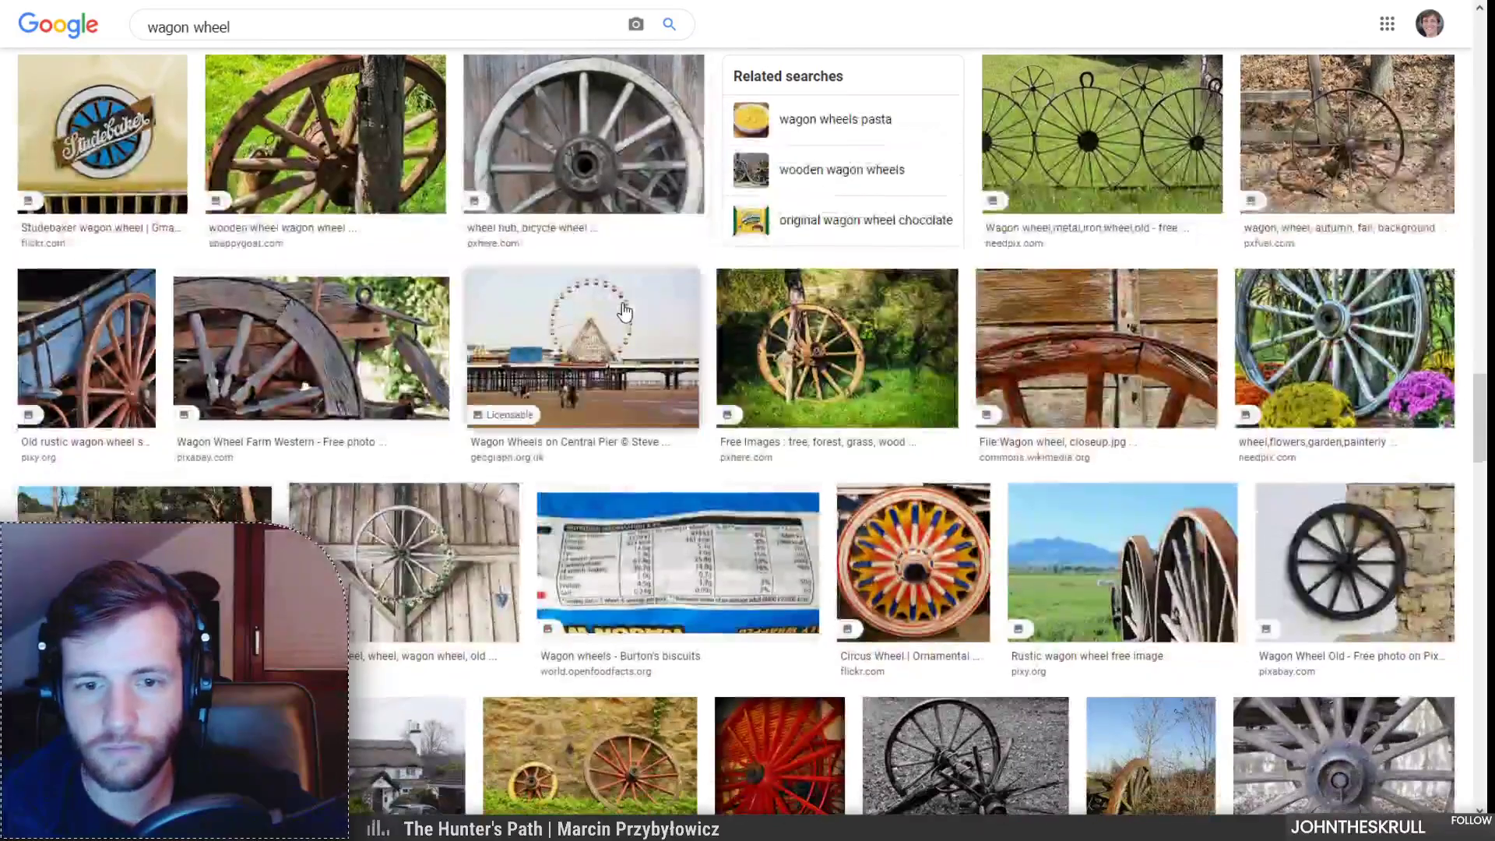
pyautogui.scroll(-5, 624, 315)
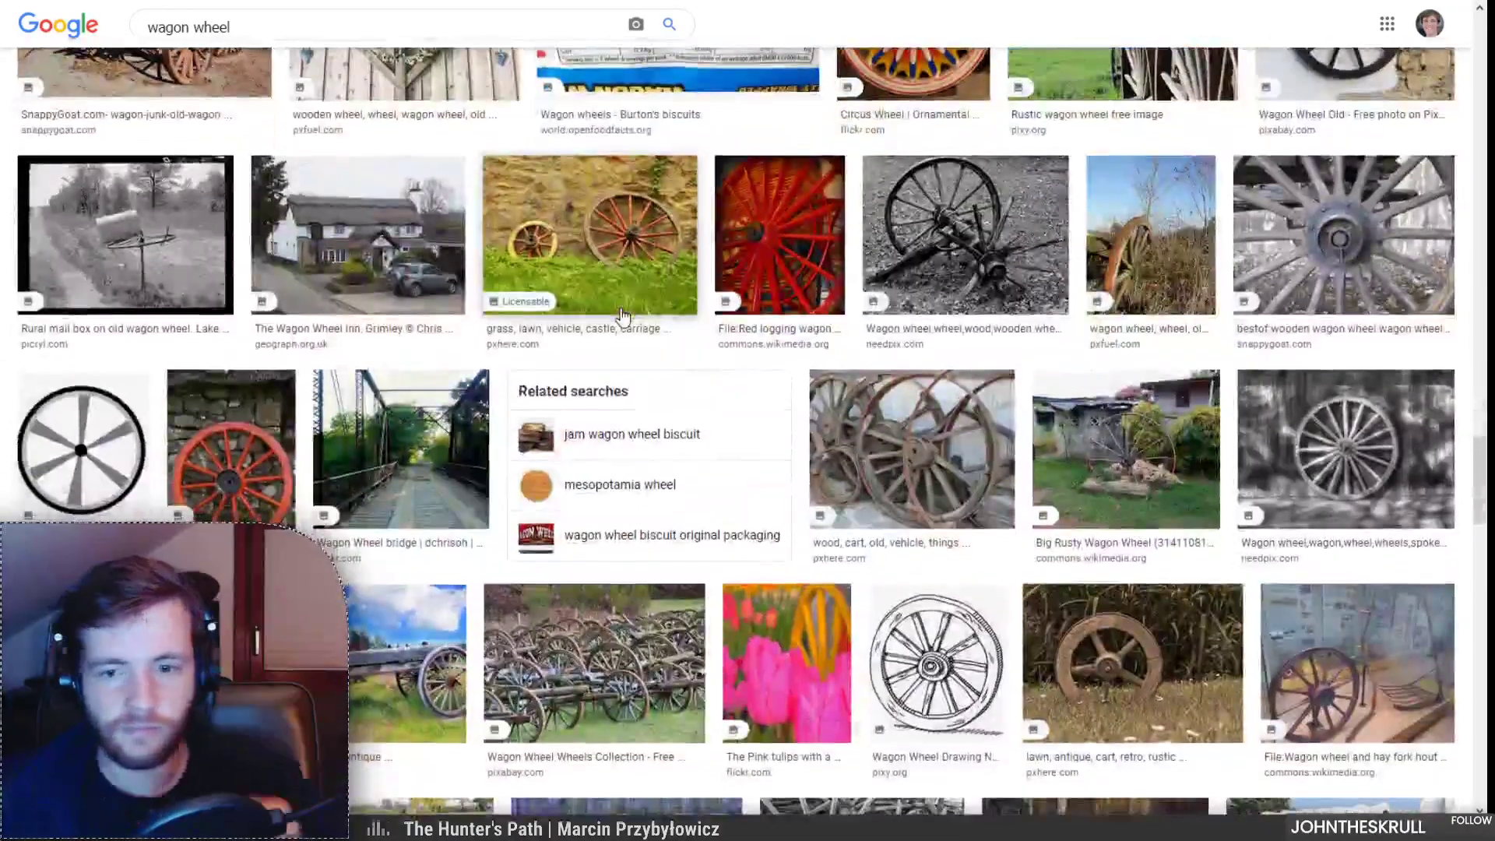
# Step: Preview the Pixabay wagon wheels collection photo and the PxHere museum wagon wheels photo, and review the earlier results again
pyautogui.click(503, 606)
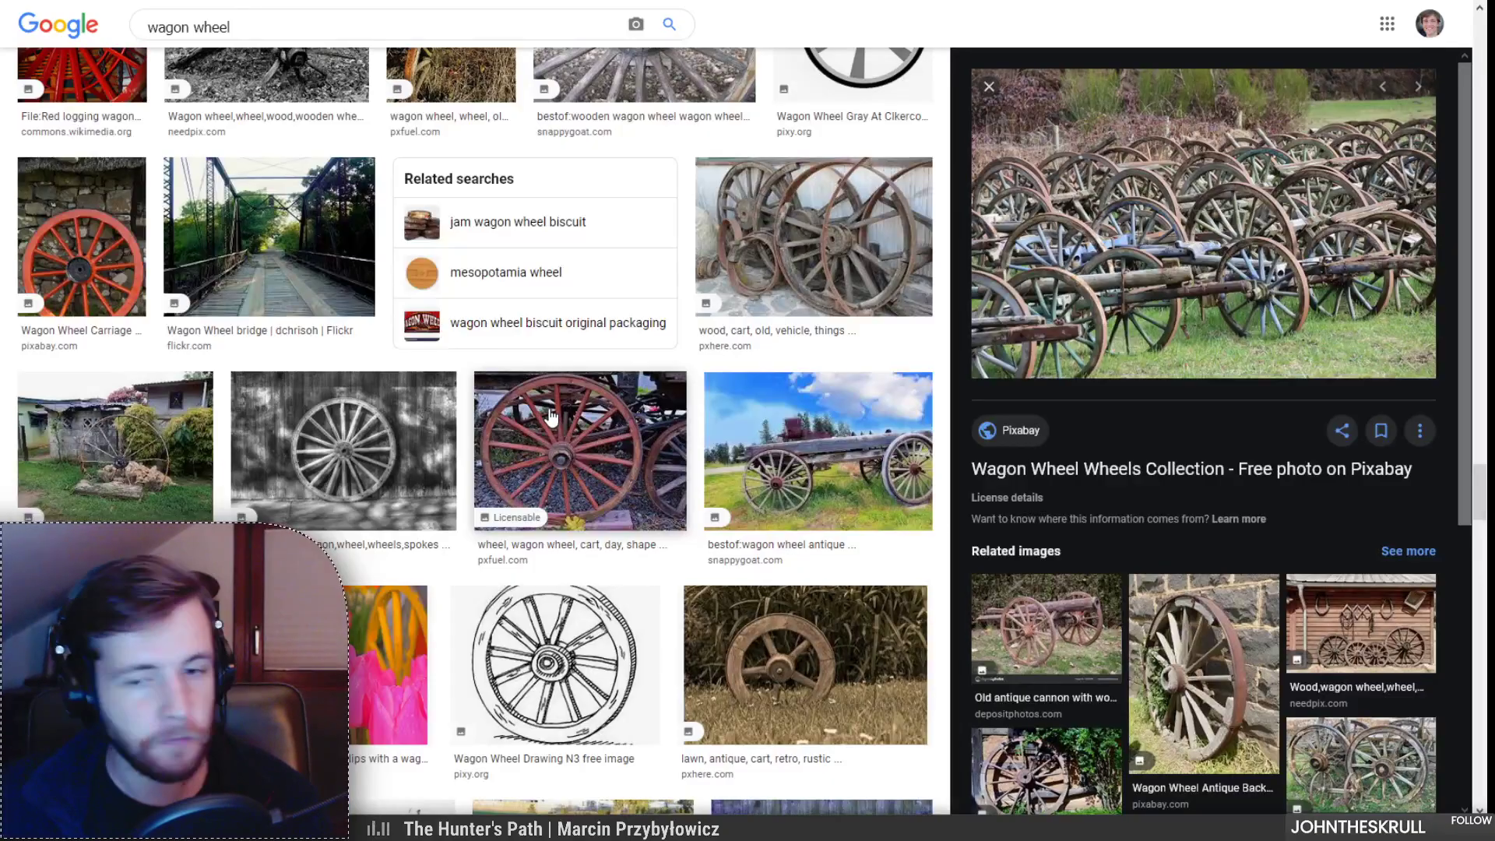
pyautogui.scroll(-8, 550, 415)
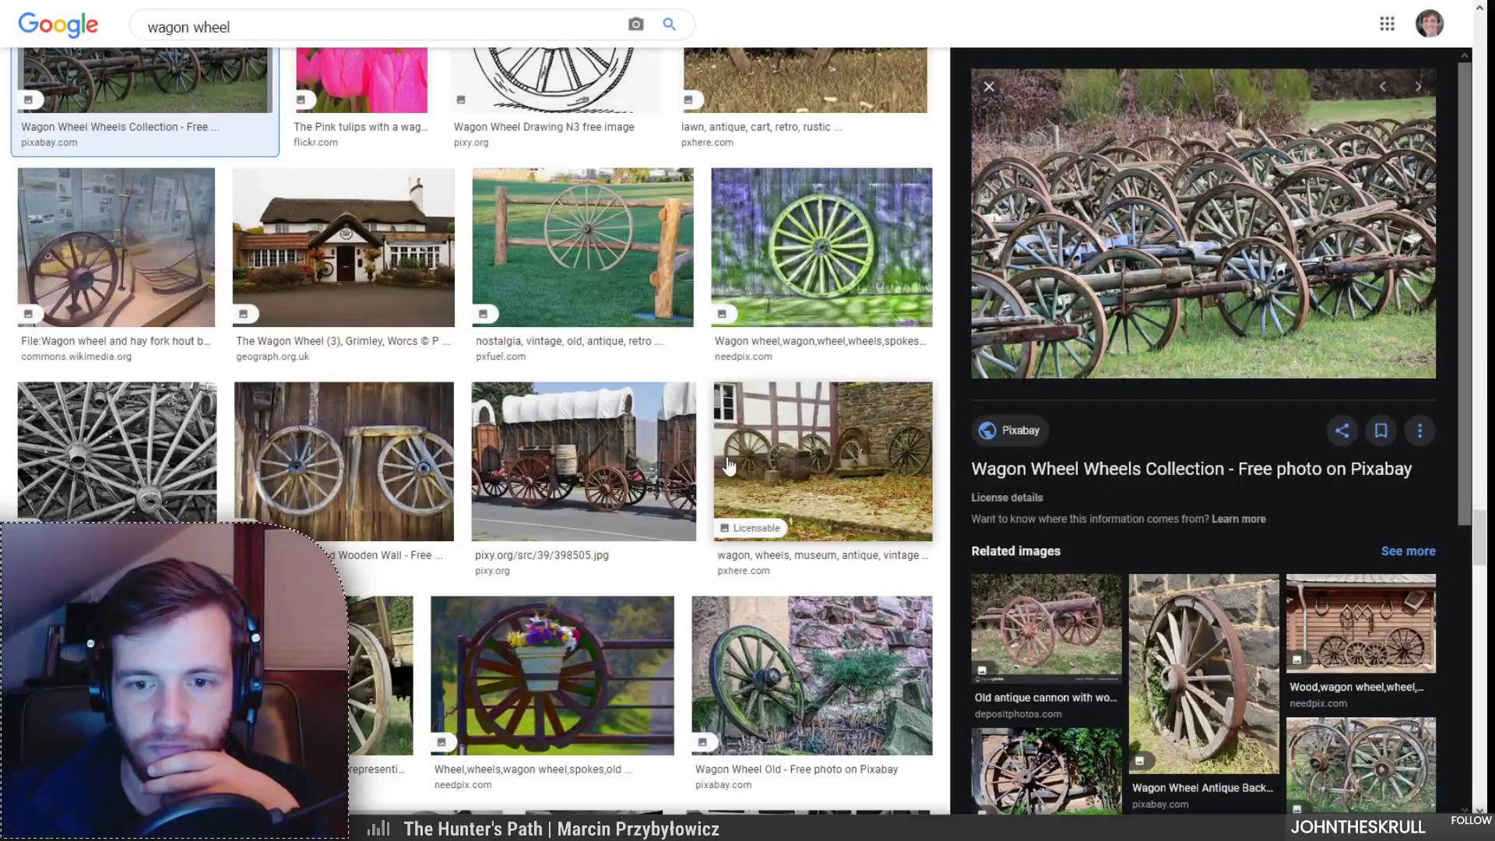
pyautogui.click(767, 438)
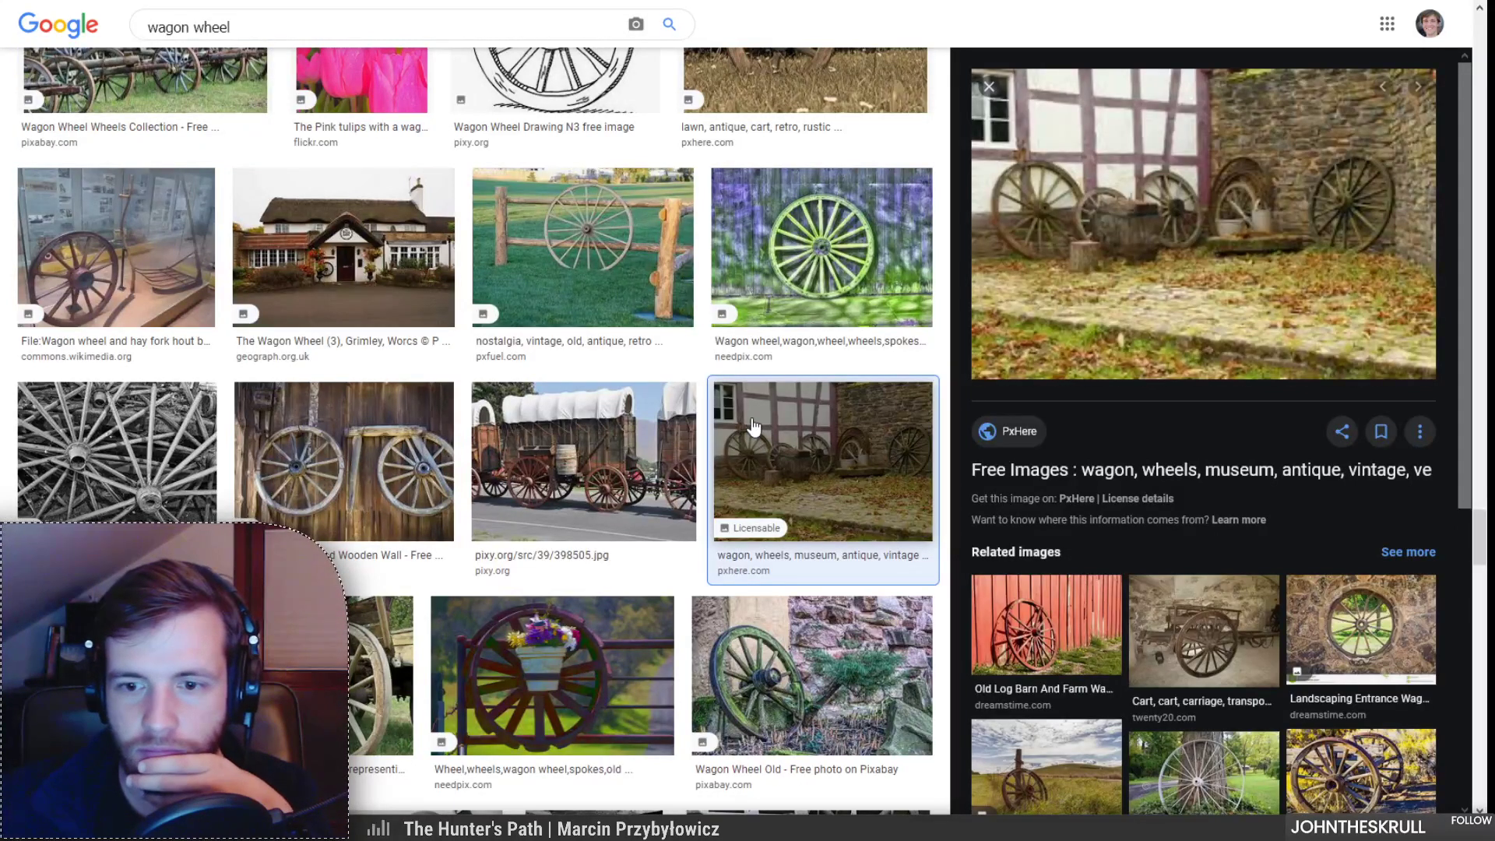
pyautogui.scroll(10, 750, 429)
pyautogui.scroll(15, 720, 467)
pyautogui.scroll(15, 682, 521)
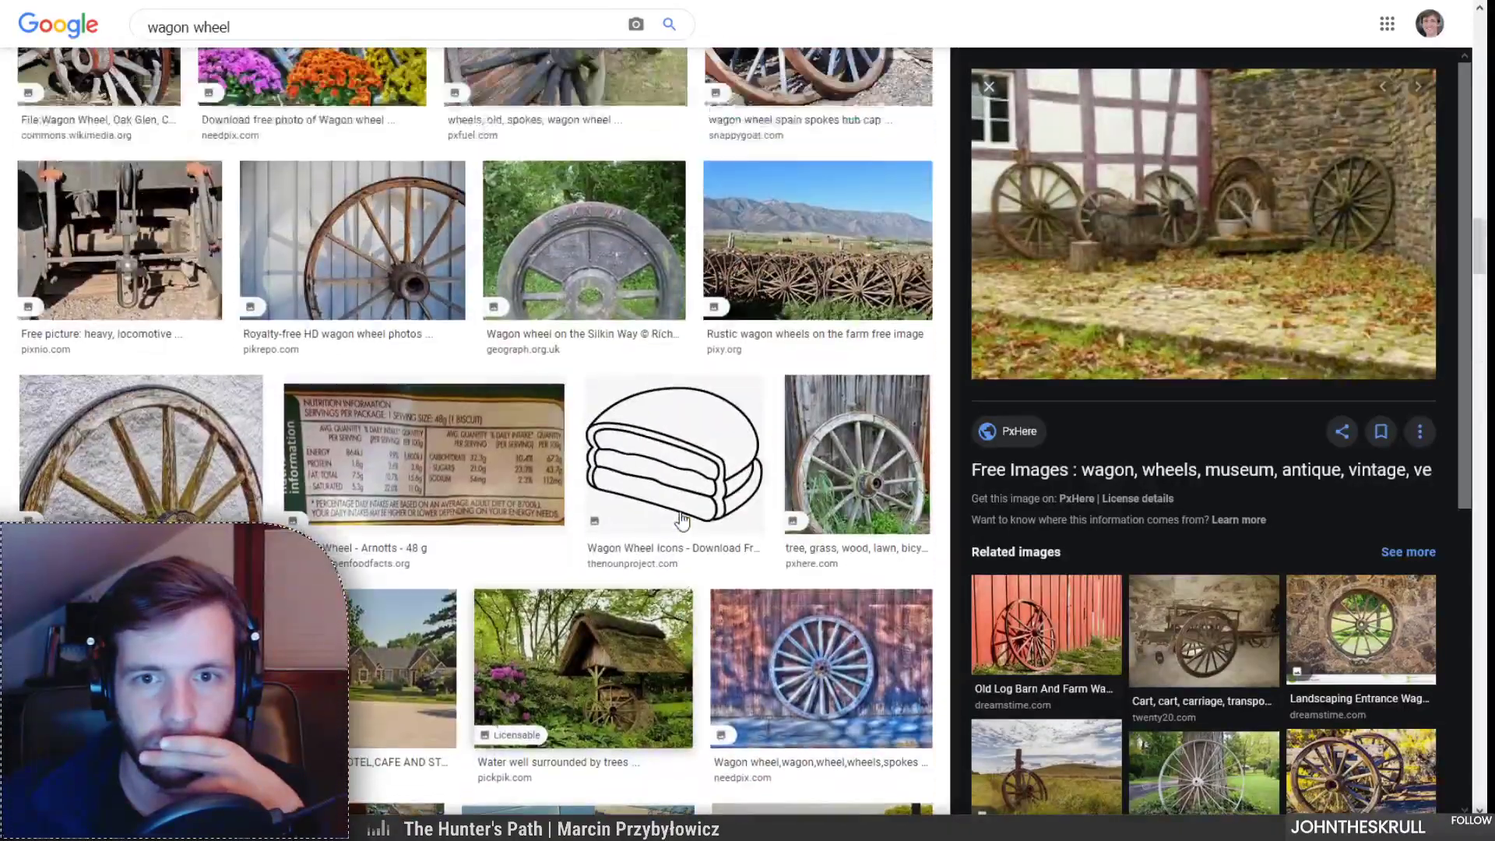
pyautogui.scroll(15, 682, 520)
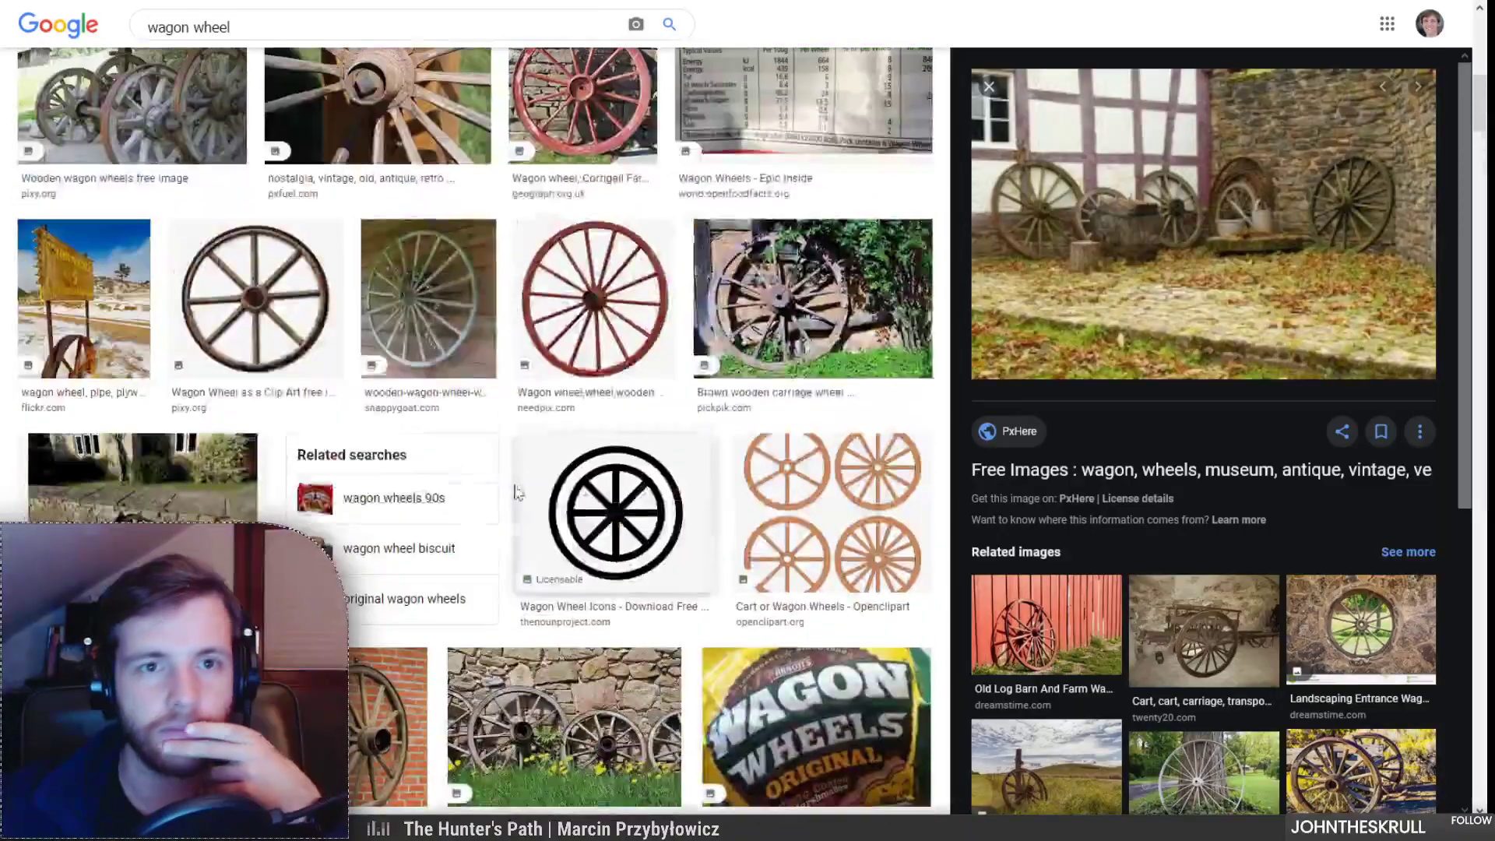
pyautogui.scroll(2, 498, 486)
pyautogui.scroll(5, 479, 484)
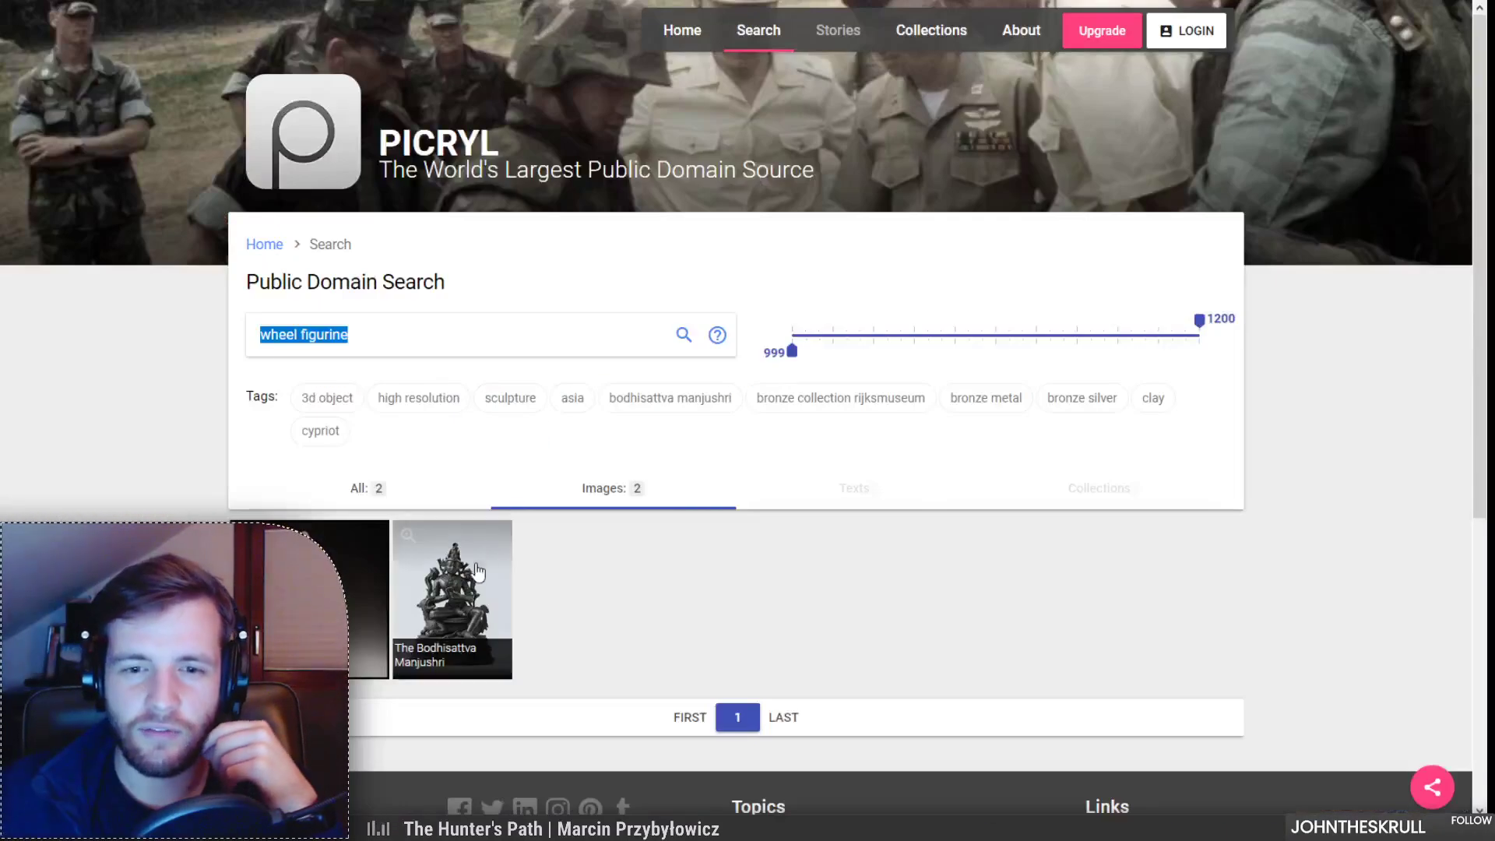
# Step: Switch to PICRYL, view The Bodhisattva Manjushri figurine's page and open its related bronze metal topic
pyautogui.click(472, 579)
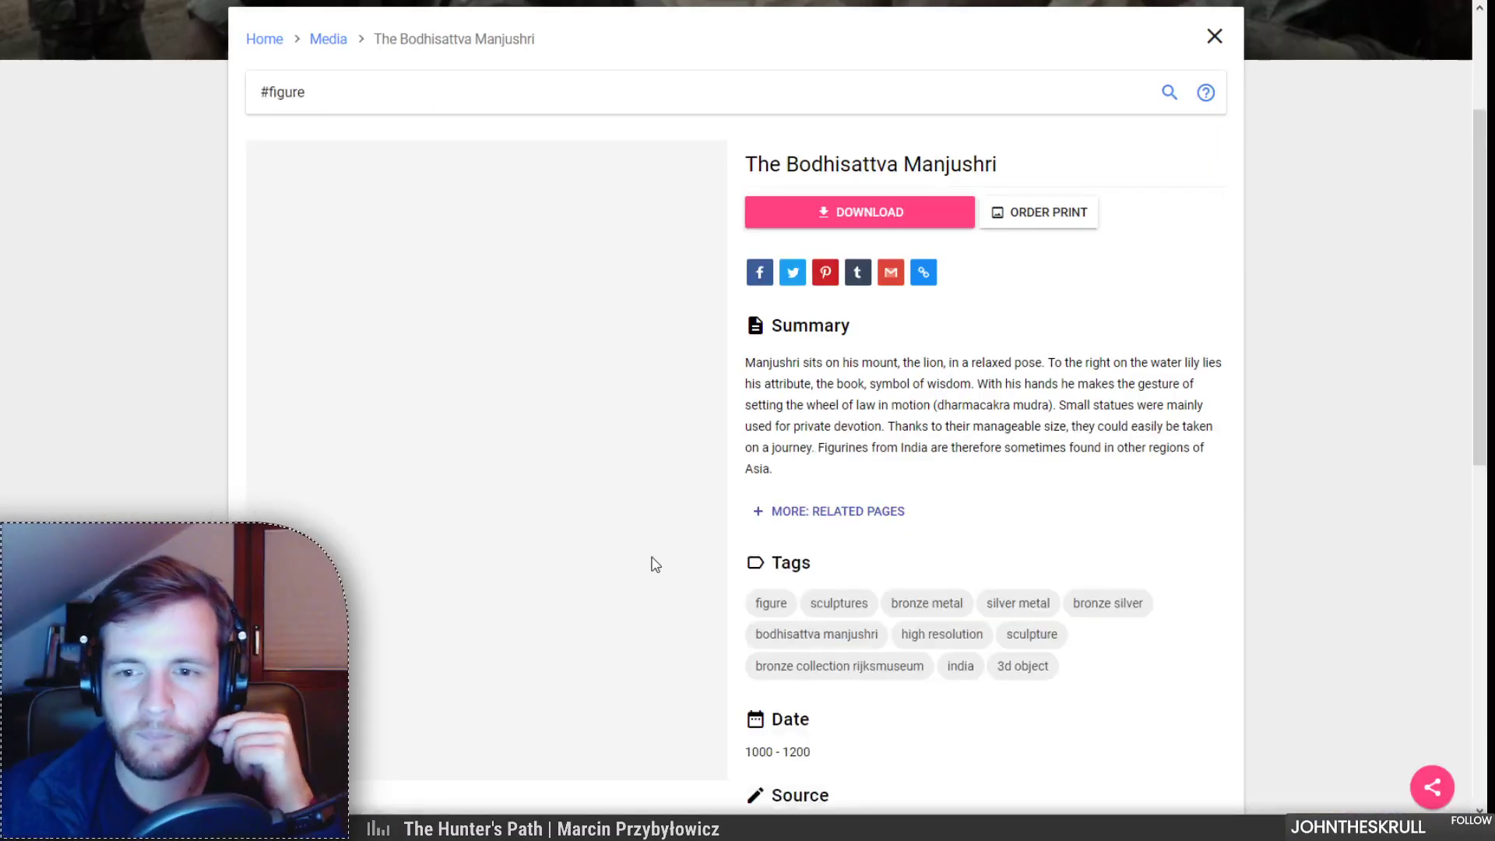
pyautogui.scroll(-5, 656, 564)
pyautogui.scroll(-3, 652, 567)
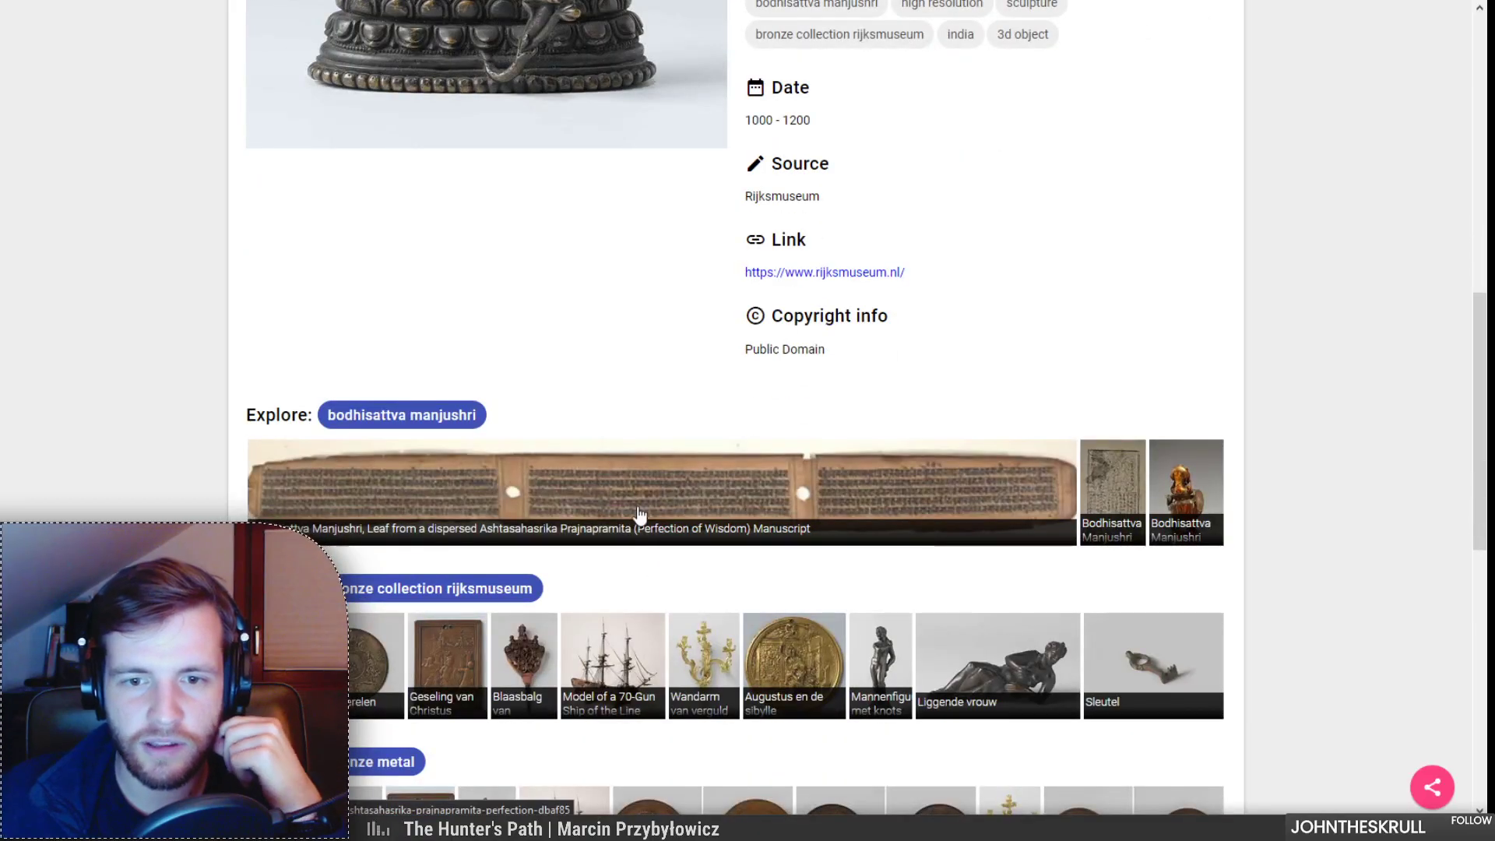
pyautogui.scroll(-5, 638, 514)
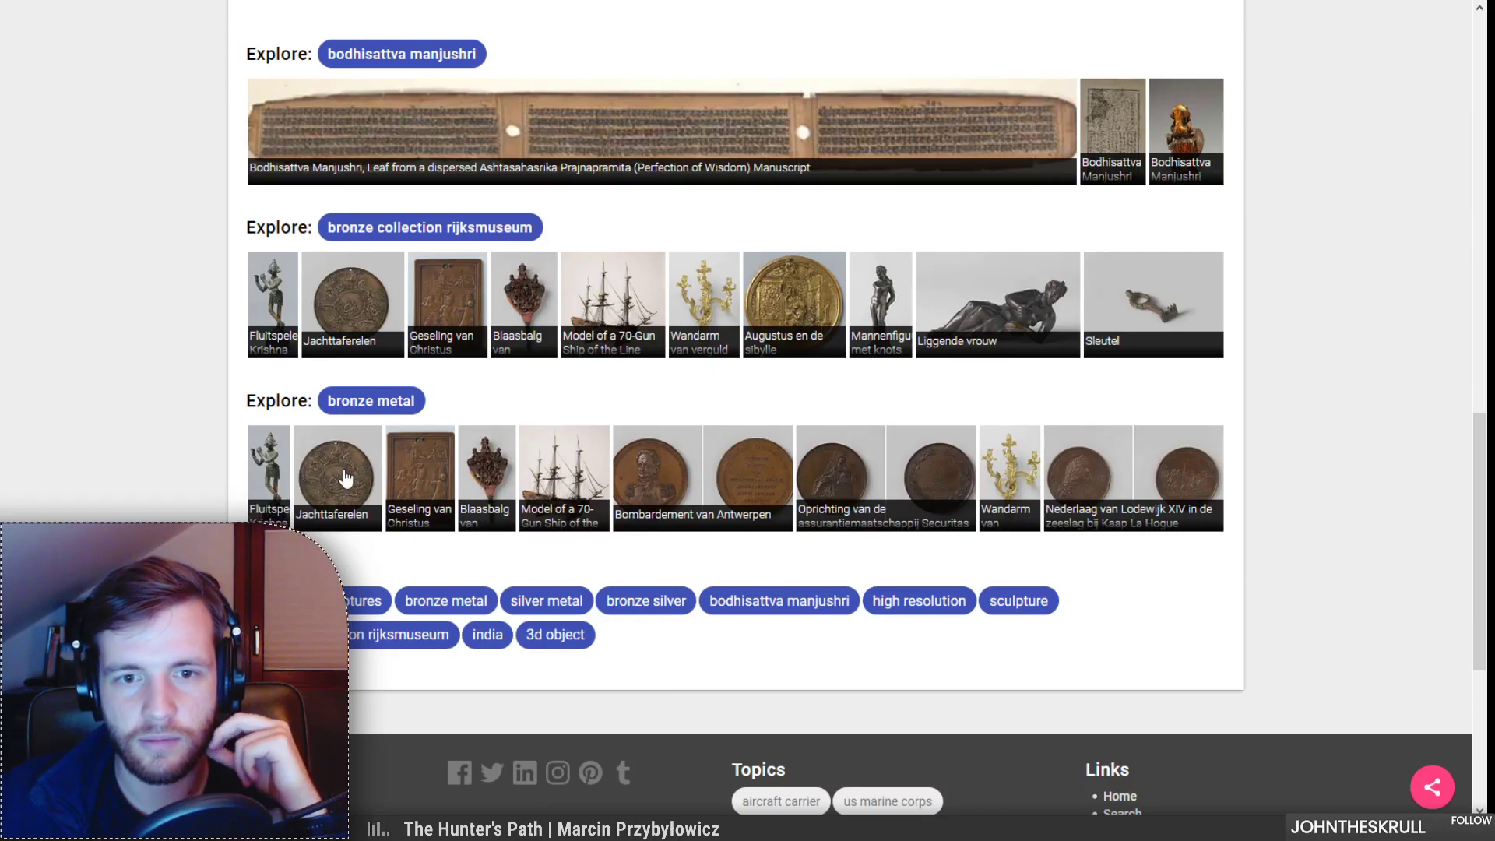
pyautogui.click(372, 402)
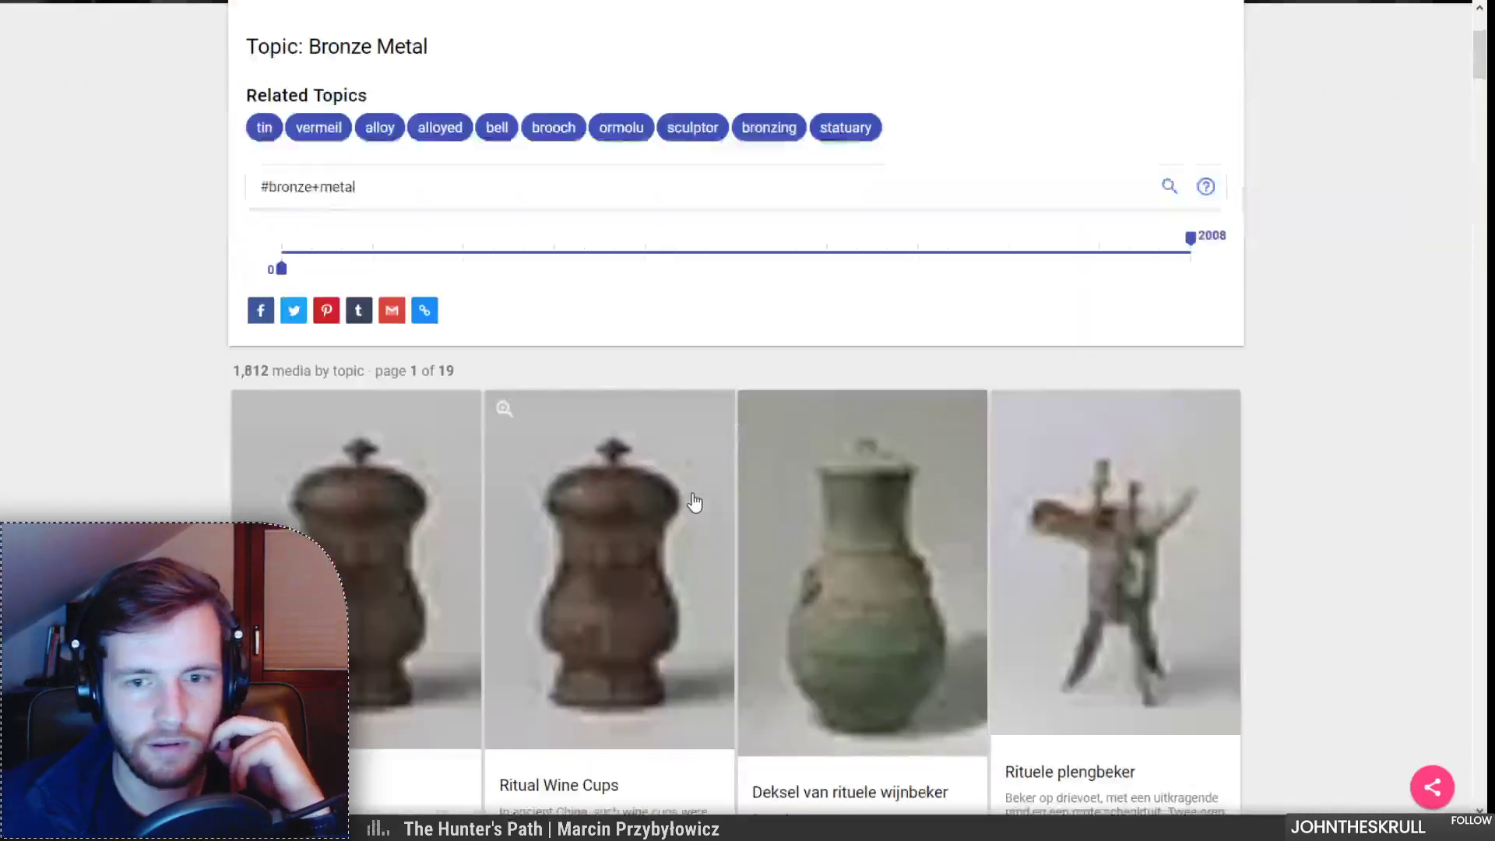
# Step: Check the details of the brown Ritual Wine Cups item and return to the Bronze Metal topic
pyautogui.scroll(-3, 701, 467)
pyautogui.click(605, 394)
pyautogui.scroll(-5, 1026, 520)
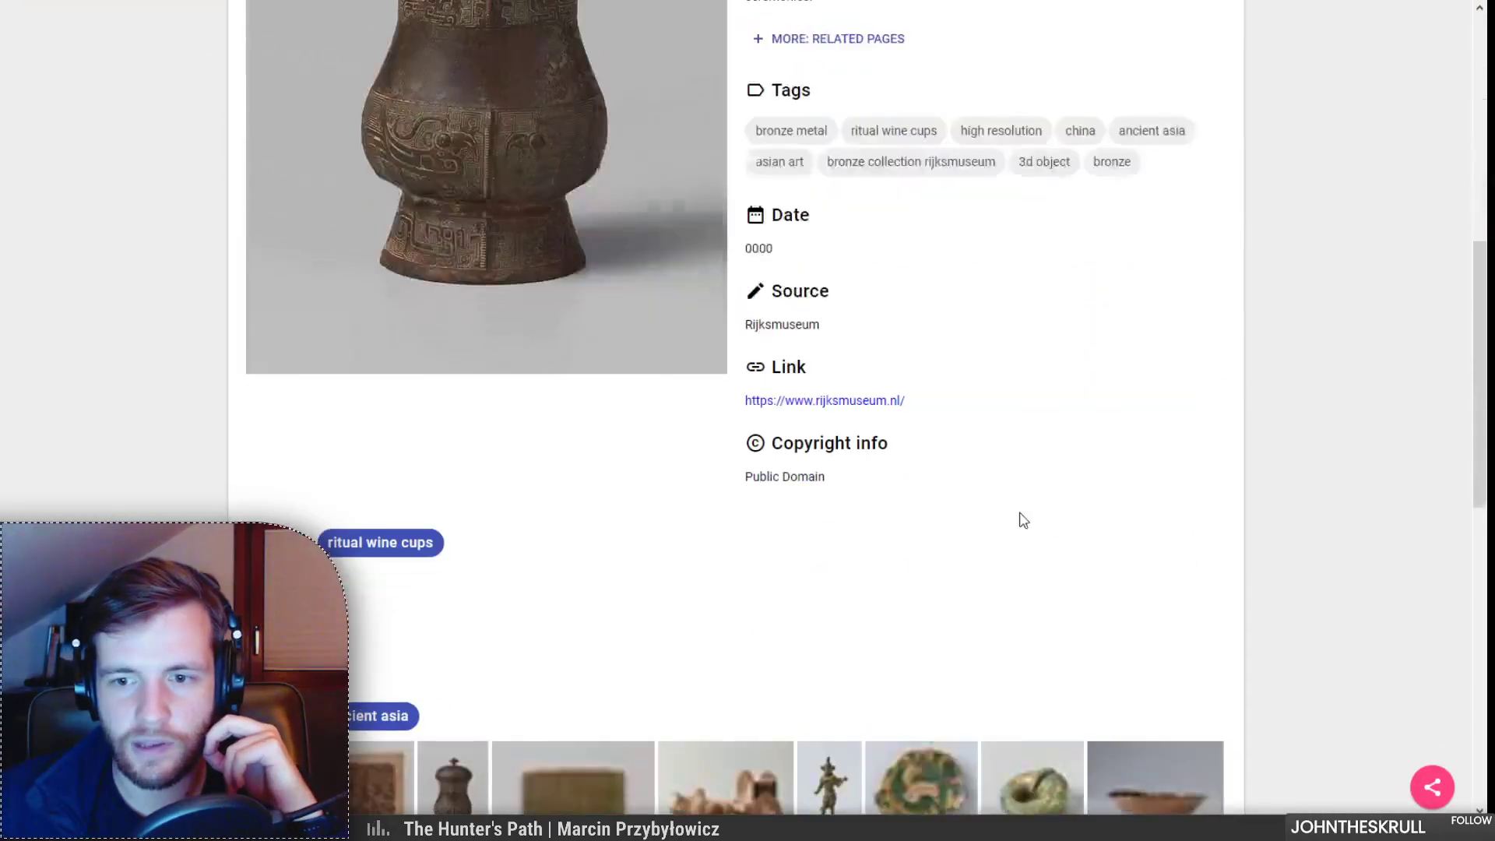
pyautogui.hotkey('alt', 'Left')
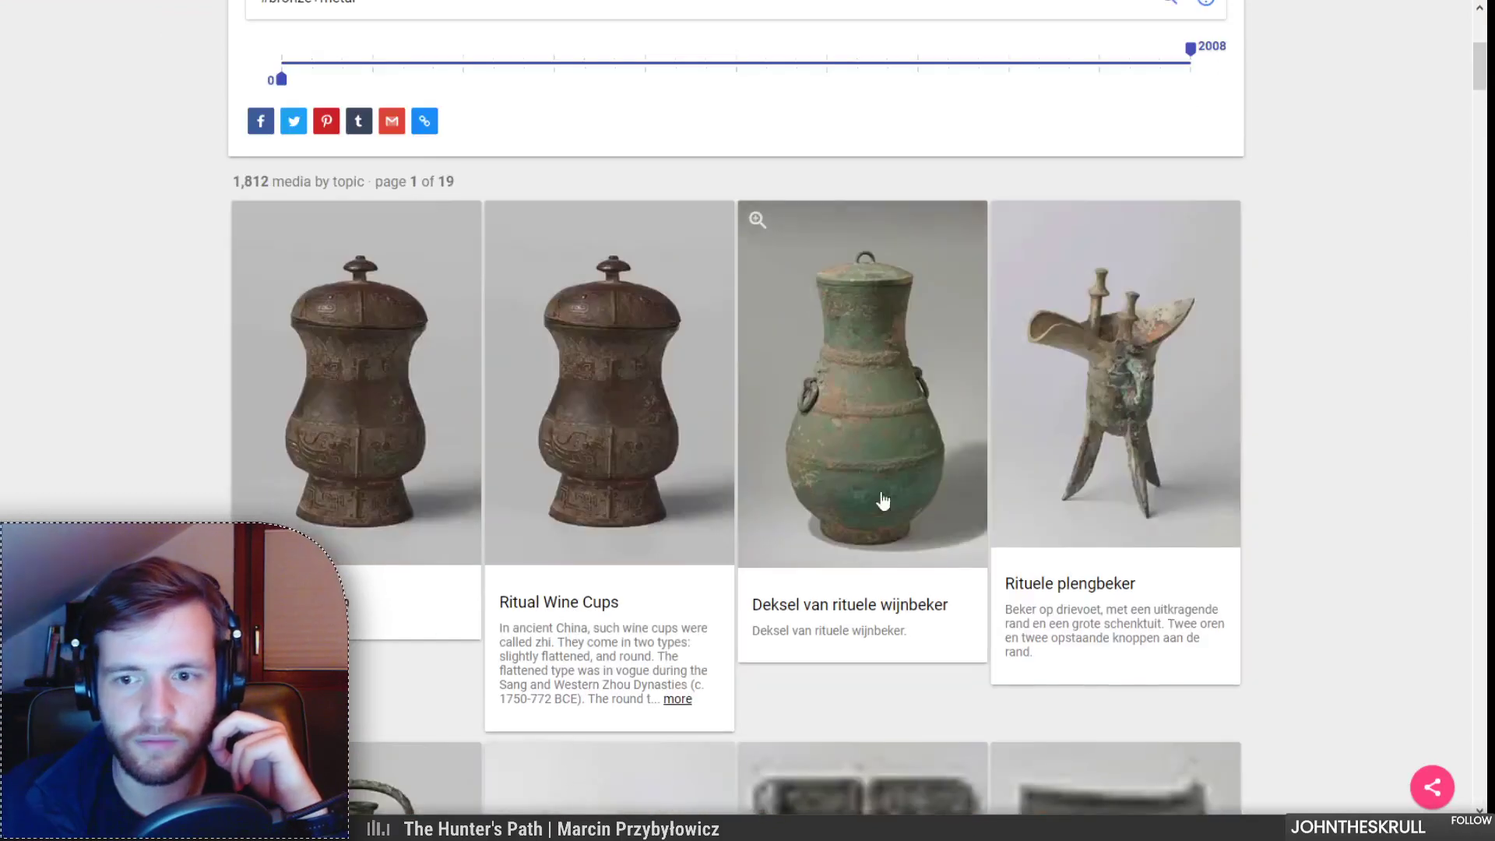
# Step: Browse further down the Bronze Metal topic for wheel-like or ornamental objects
pyautogui.scroll(-6, 914, 517)
pyautogui.scroll(-6, 916, 509)
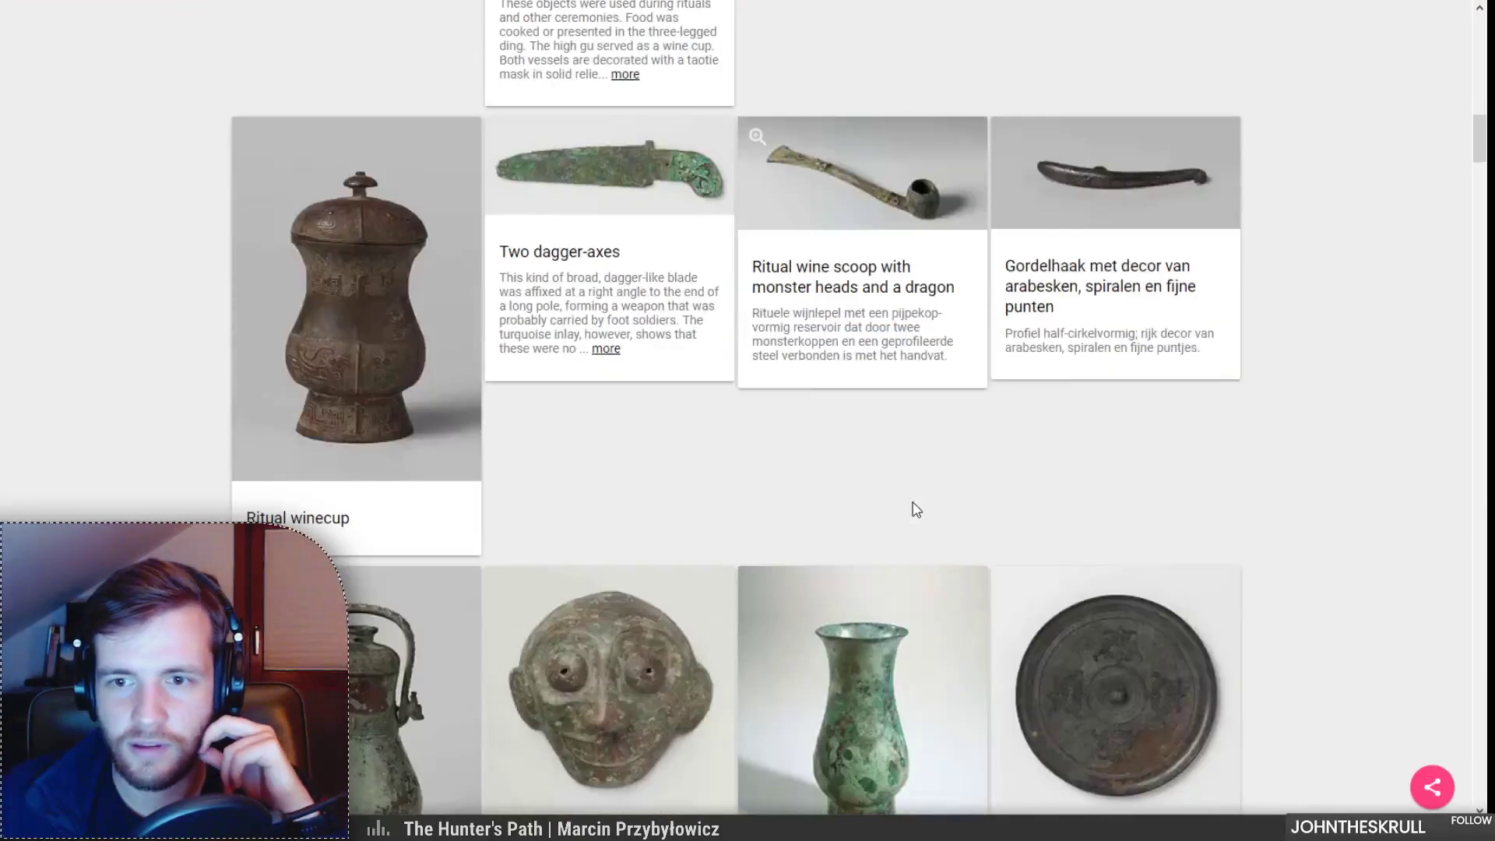
pyautogui.scroll(-7, 861, 334)
pyautogui.scroll(-5, 864, 330)
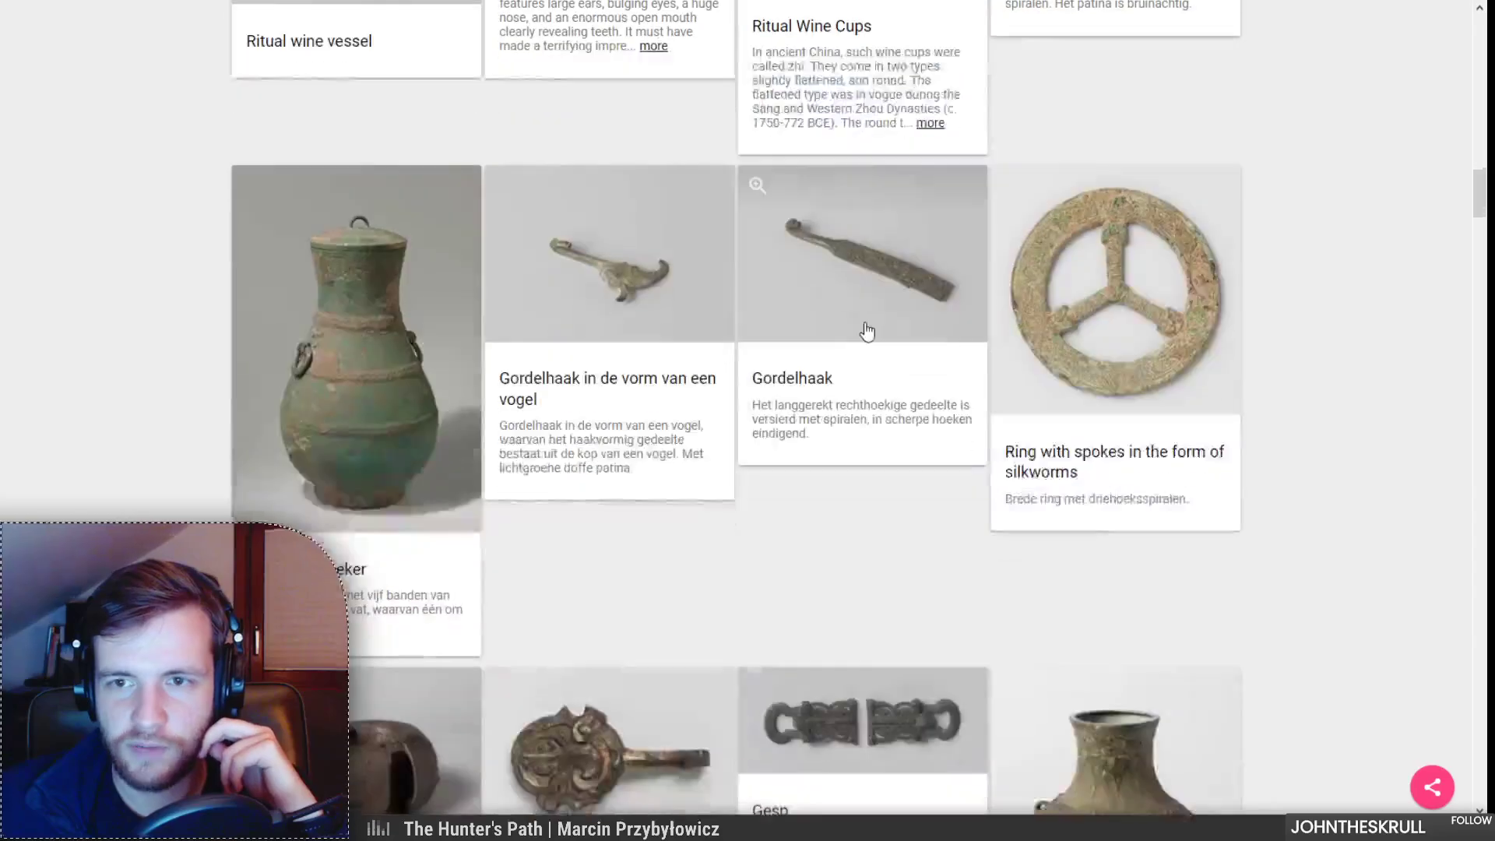
pyautogui.scroll(1, 861, 327)
# Step: Check the green Ritual Wine Cups item's page, return to the Bronze Metal topic and review its first entries
pyautogui.click(864, 33)
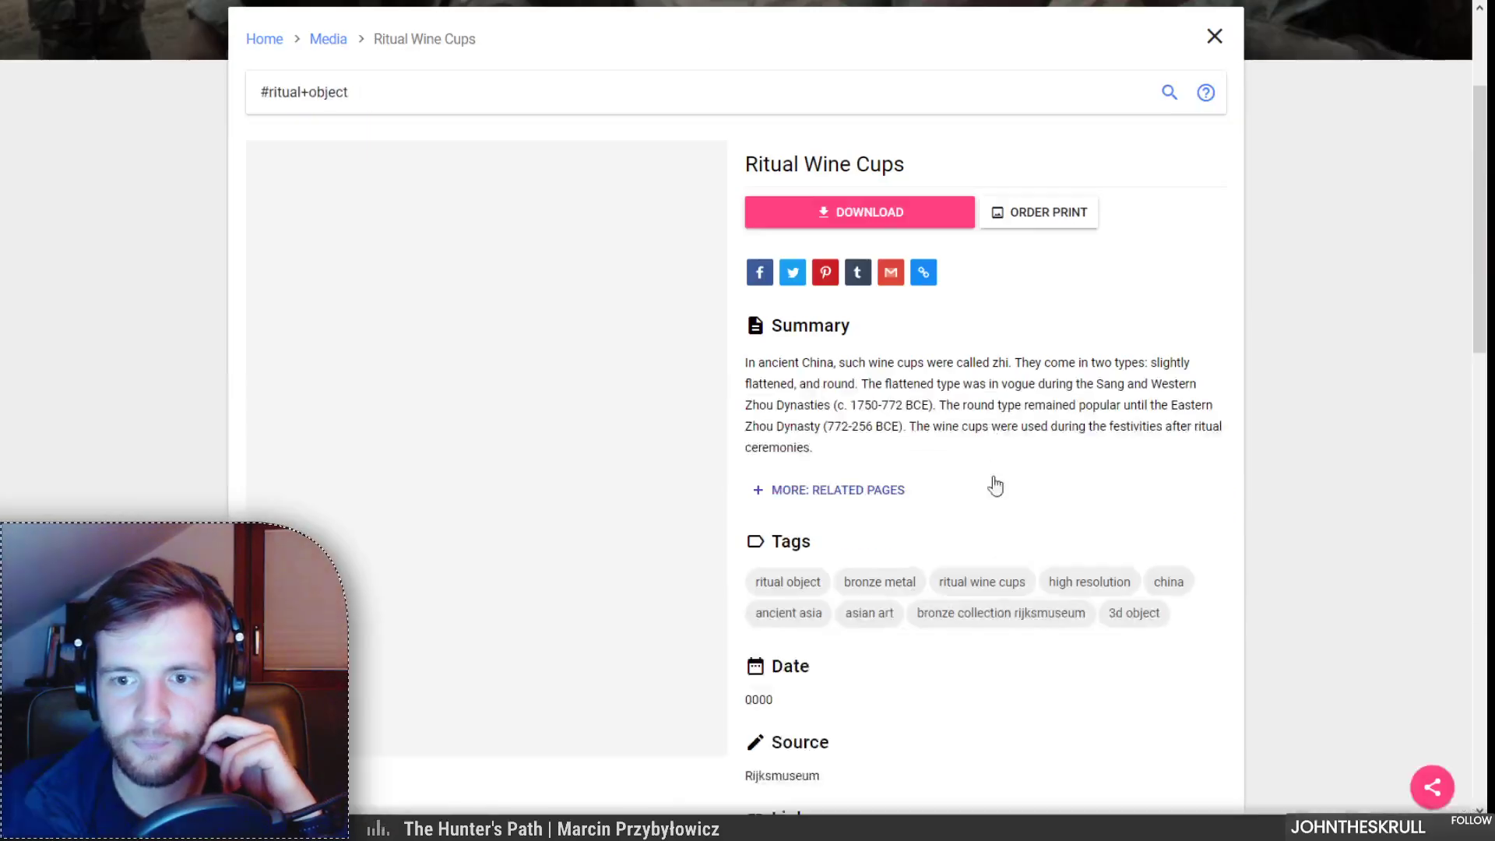
pyautogui.scroll(-5, 991, 487)
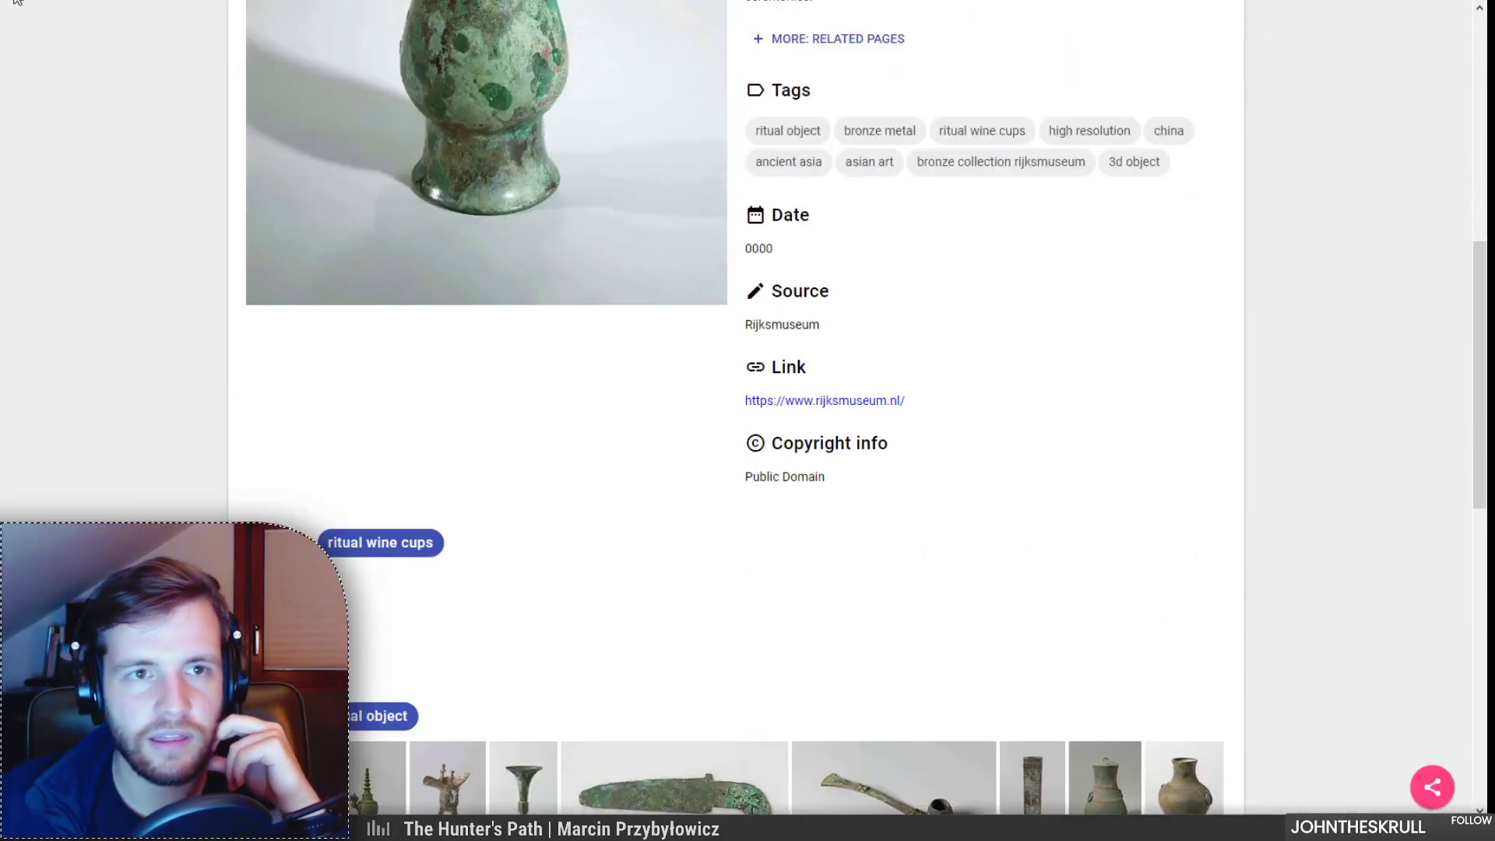
pyautogui.click(16, 1)
pyautogui.scroll(12, 284, 380)
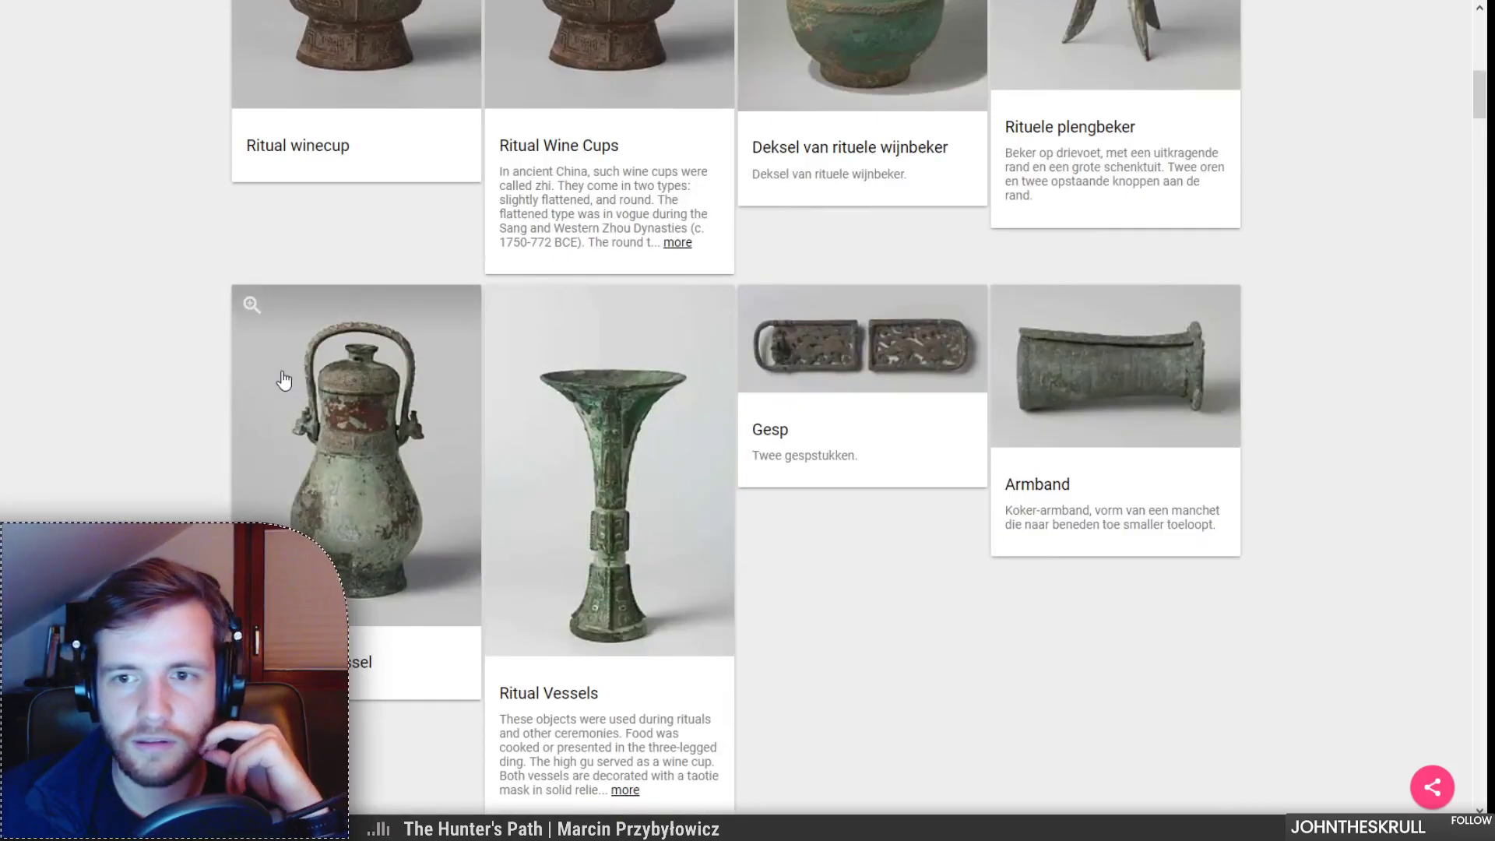
pyautogui.scroll(-3, 284, 380)
pyautogui.scroll(8, 284, 380)
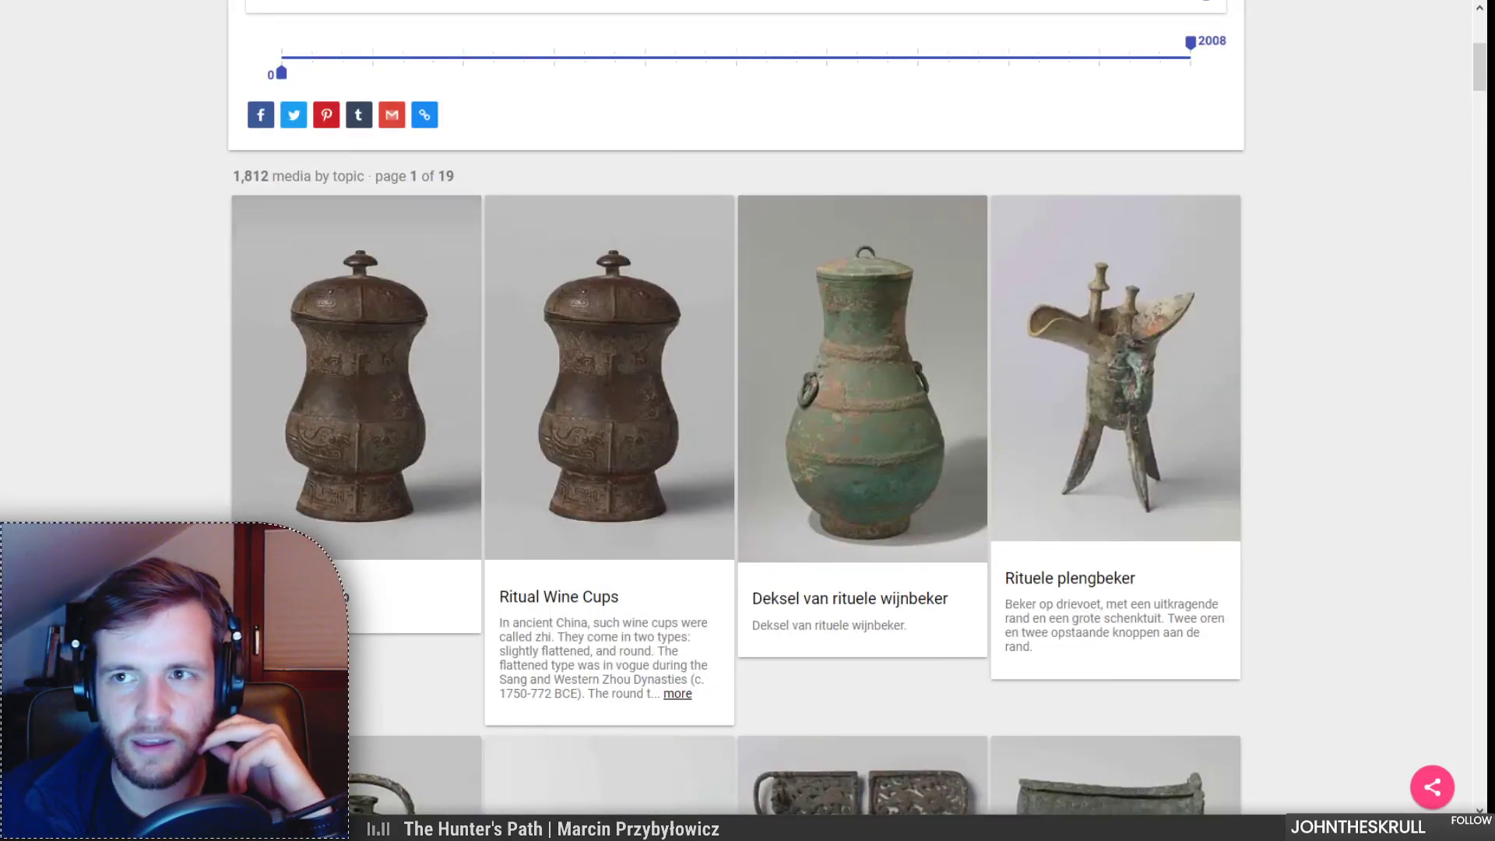
# Step: Search the web for "the met" in a new tab and open The Met museum's website
pyautogui.hotkey('ctrl', 't')
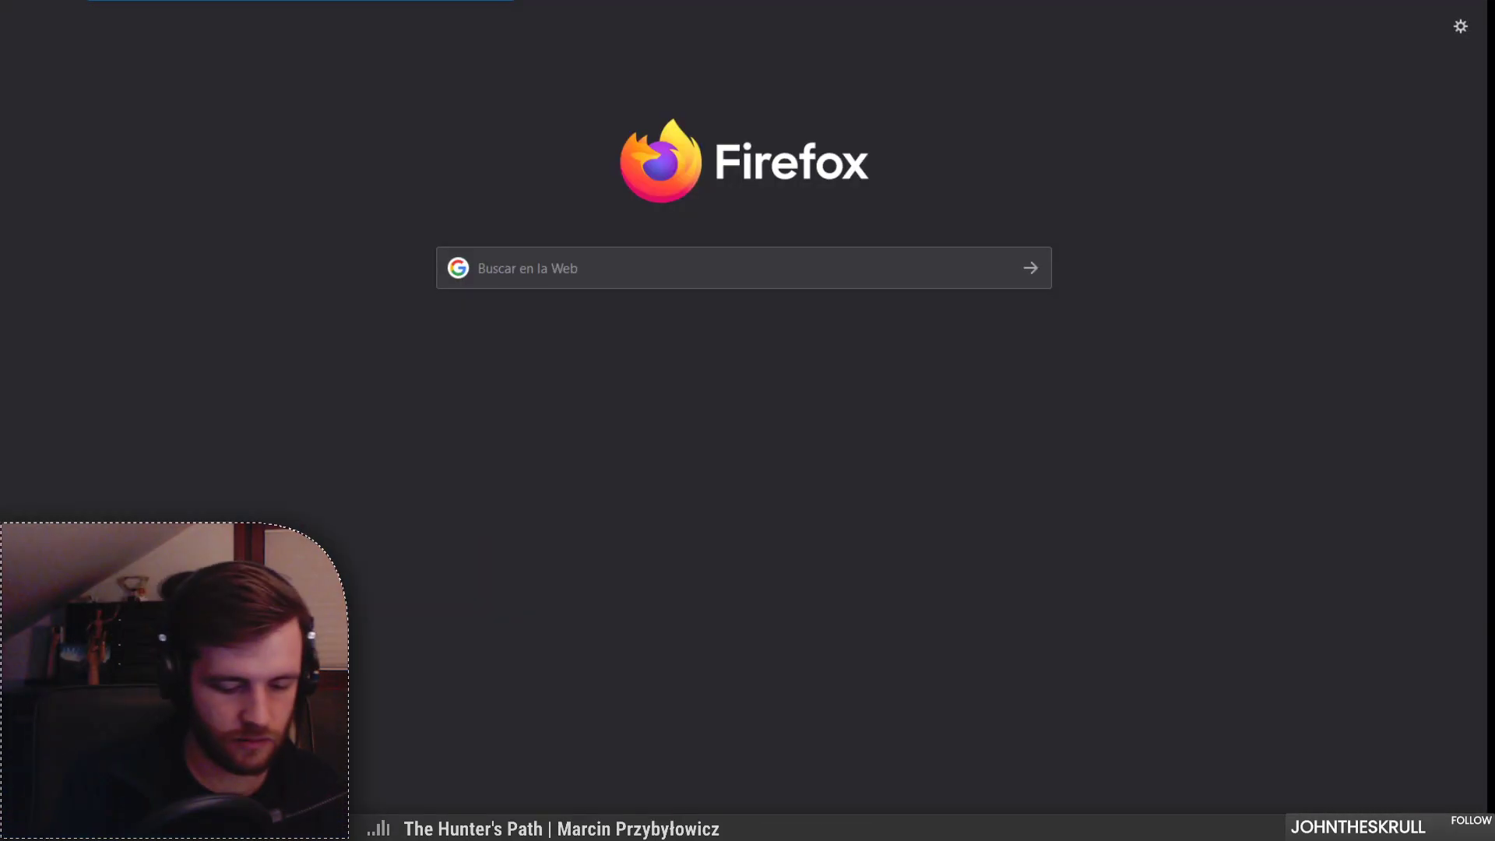
pyautogui.write('the met')
pyautogui.press('Return')
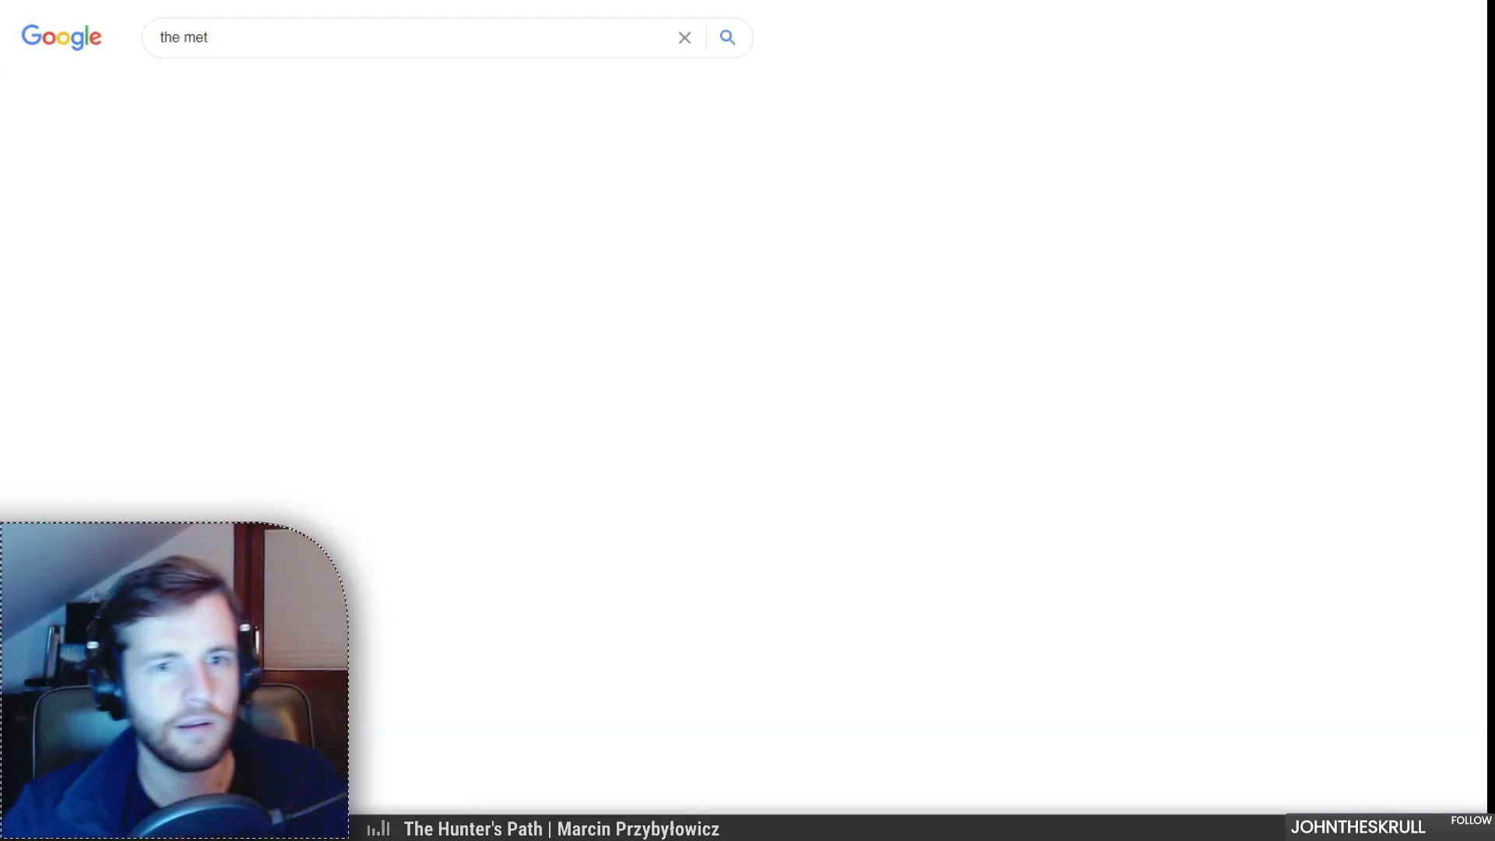
pyautogui.click(429, 184)
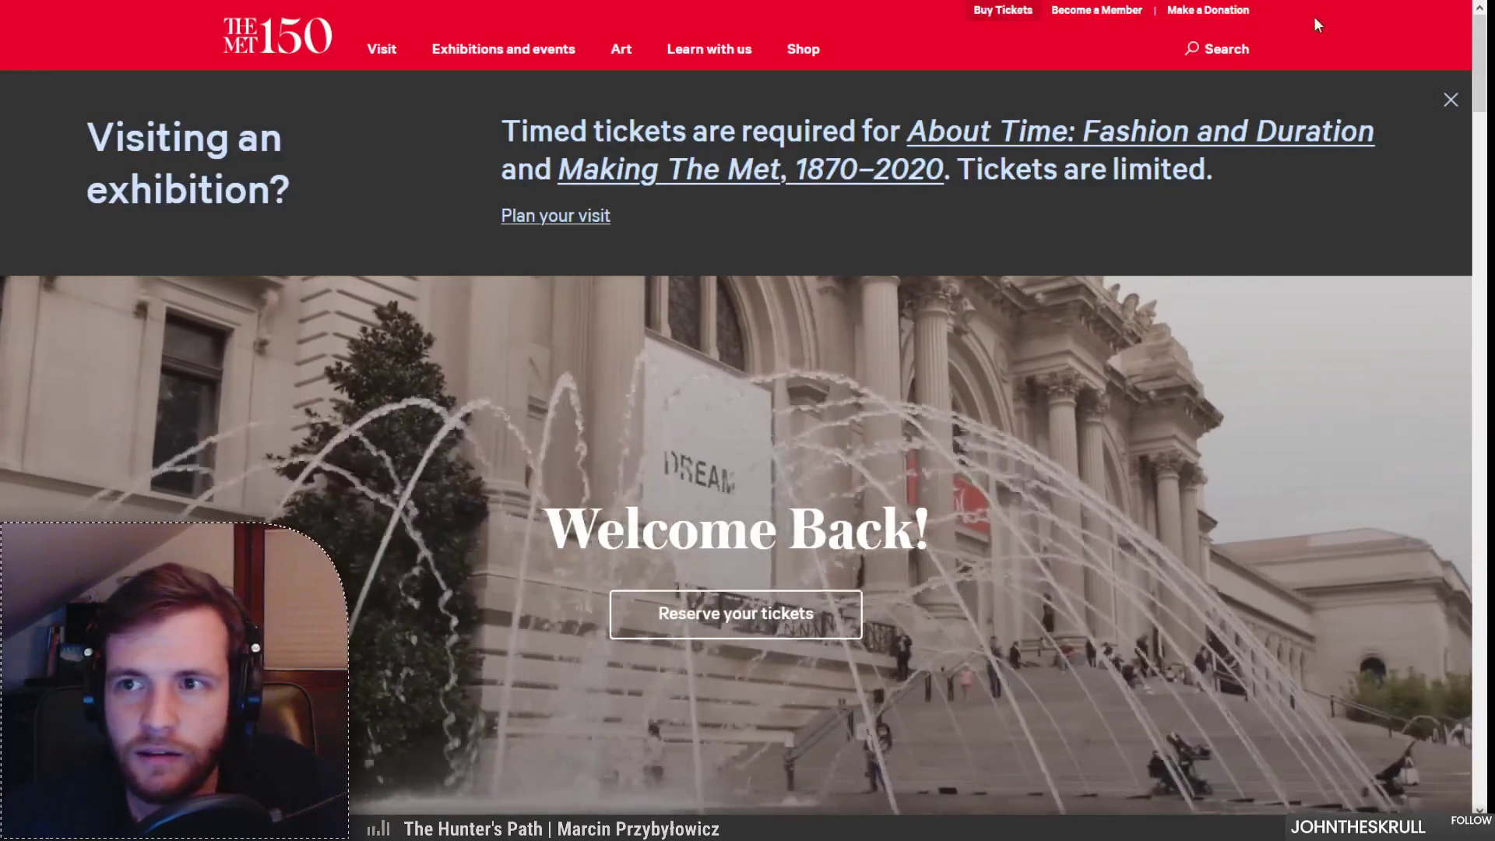
# Step: Search The Met's website for "chariot wheel"
pyautogui.click(1190, 50)
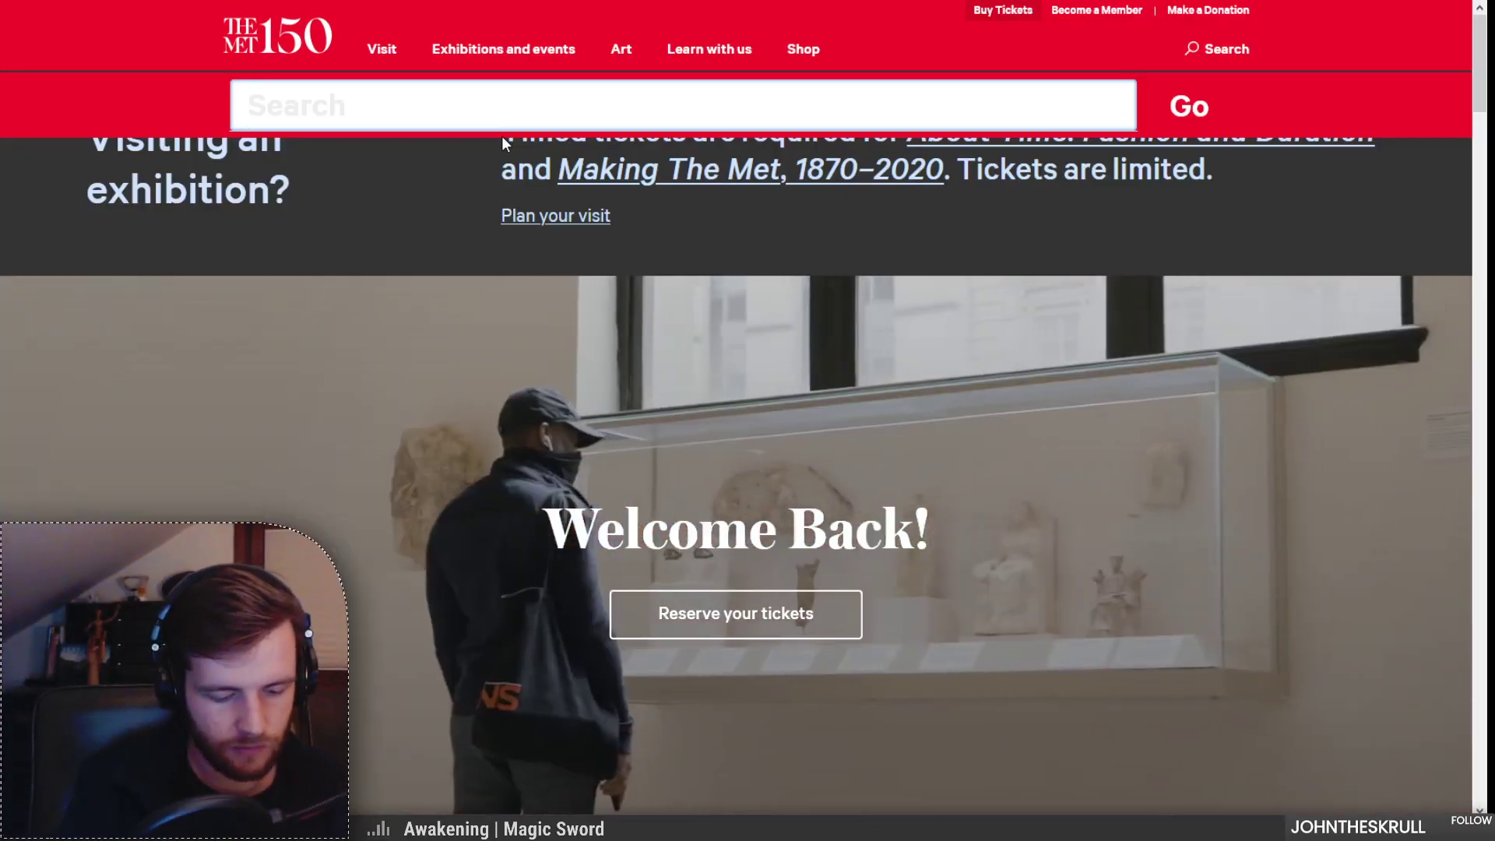
pyautogui.write('chariot whe')
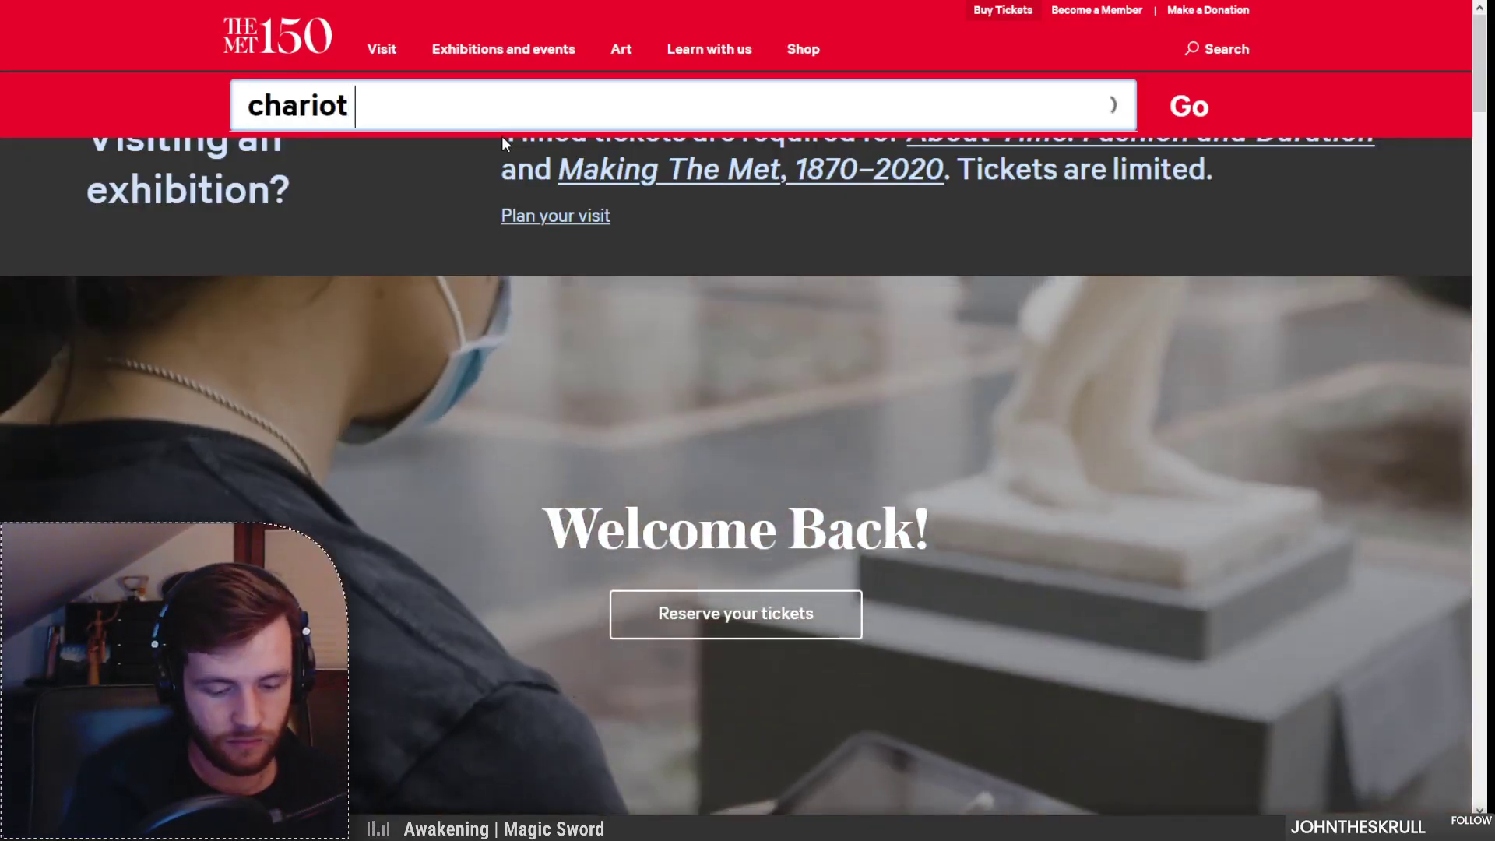
pyautogui.press('Escape')
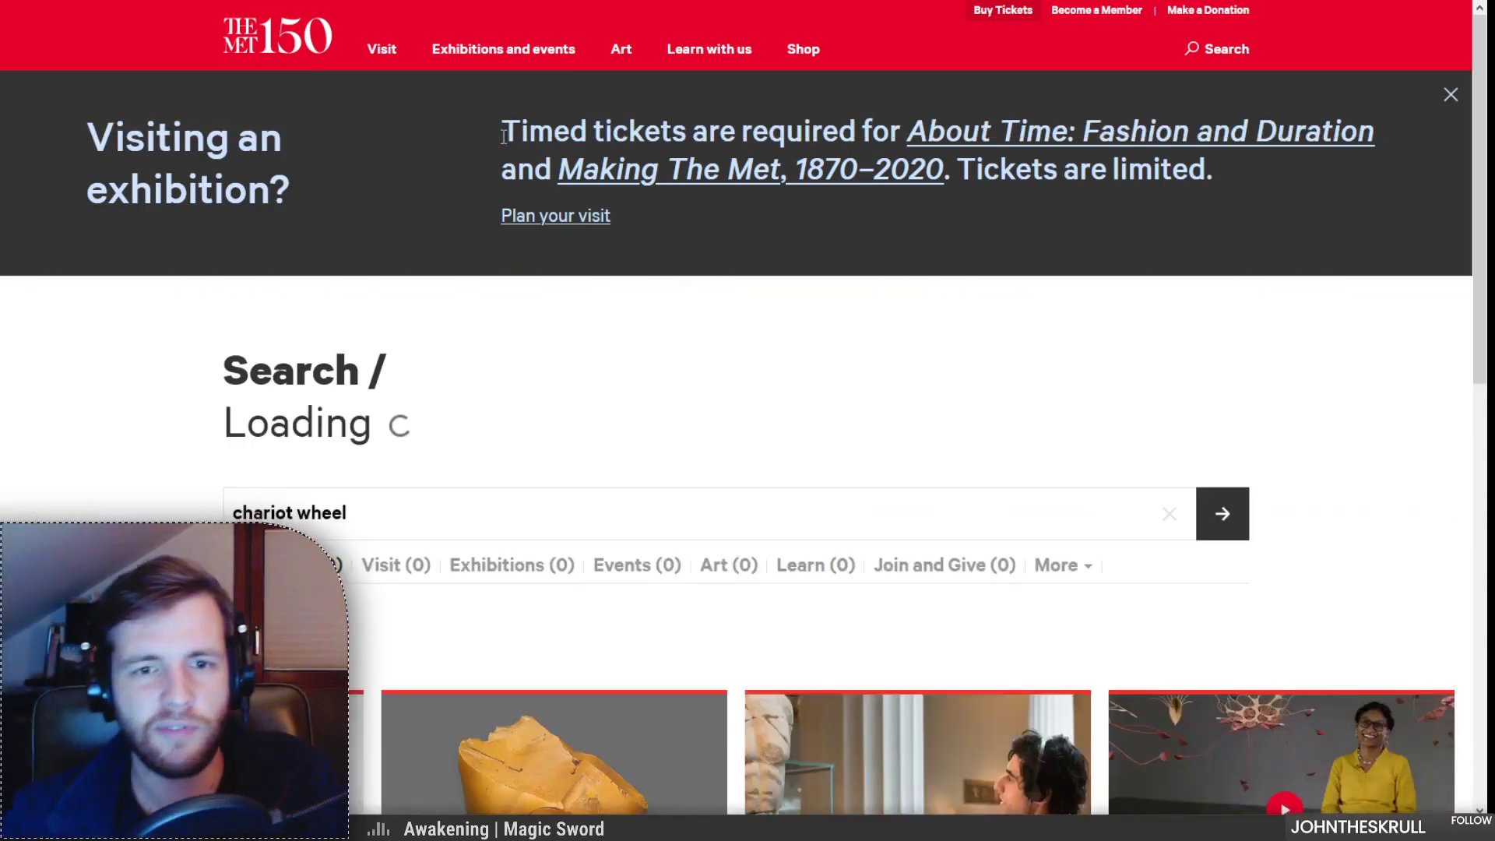
# Step: Look through The Met's chariot wheel results for usable wheel and ornamental metal references
pyautogui.scroll(-5, 496, 366)
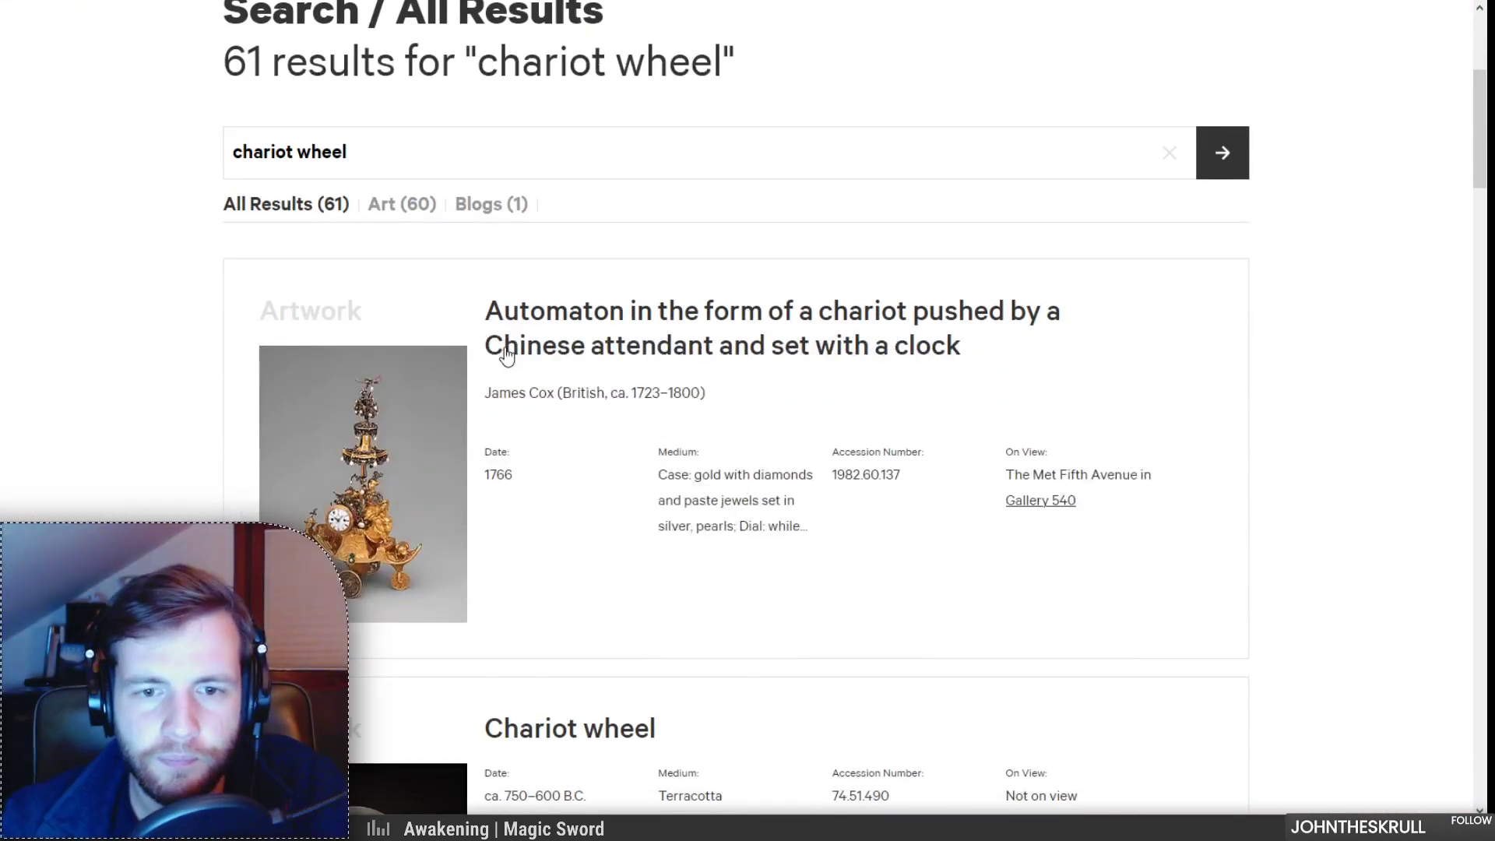
pyautogui.scroll(-5, 639, 355)
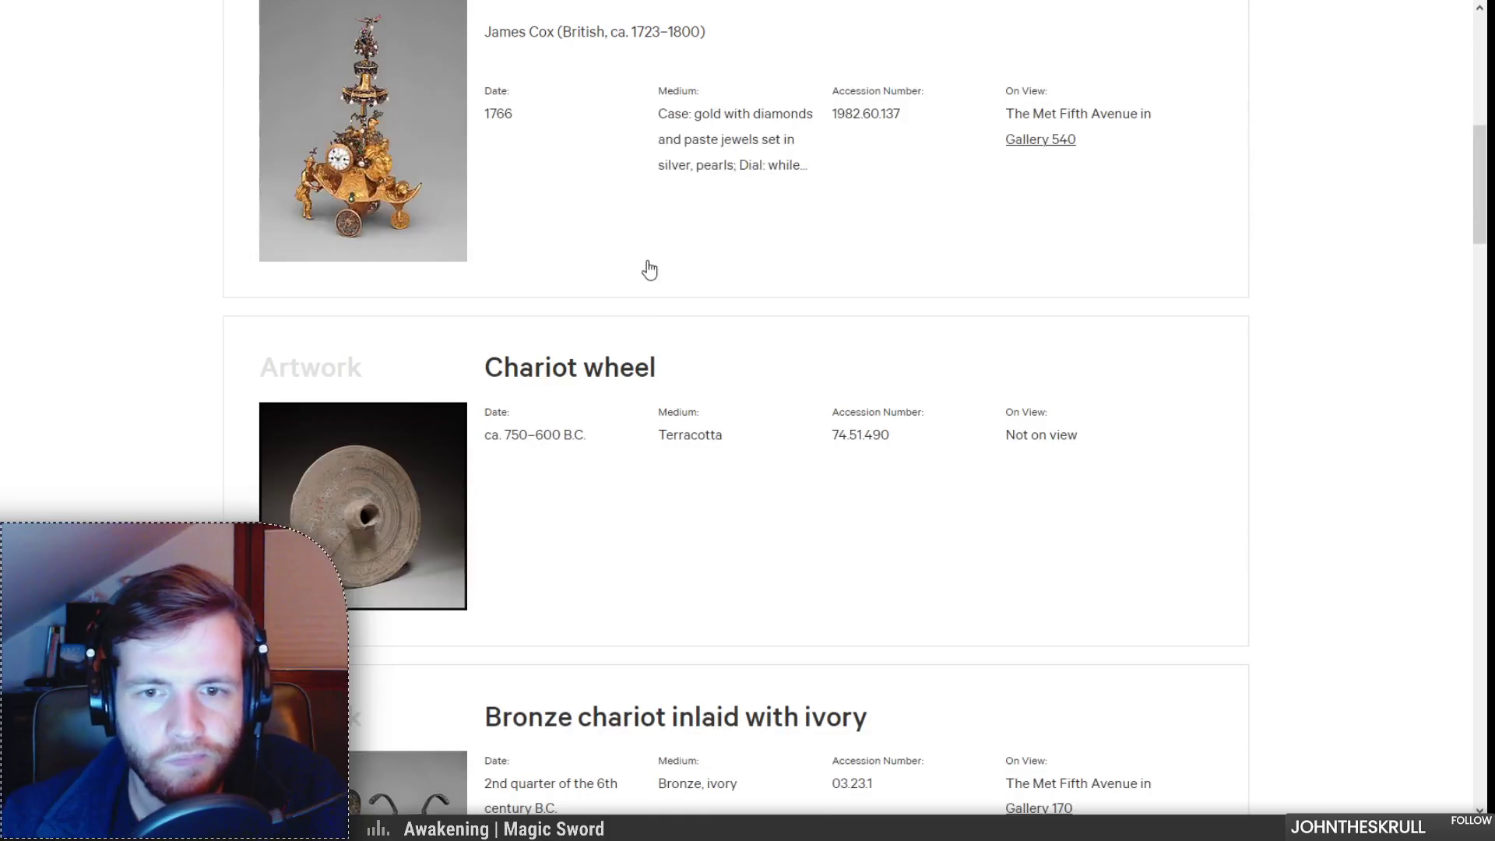
pyautogui.scroll(-4, 650, 270)
pyautogui.scroll(-5, 649, 271)
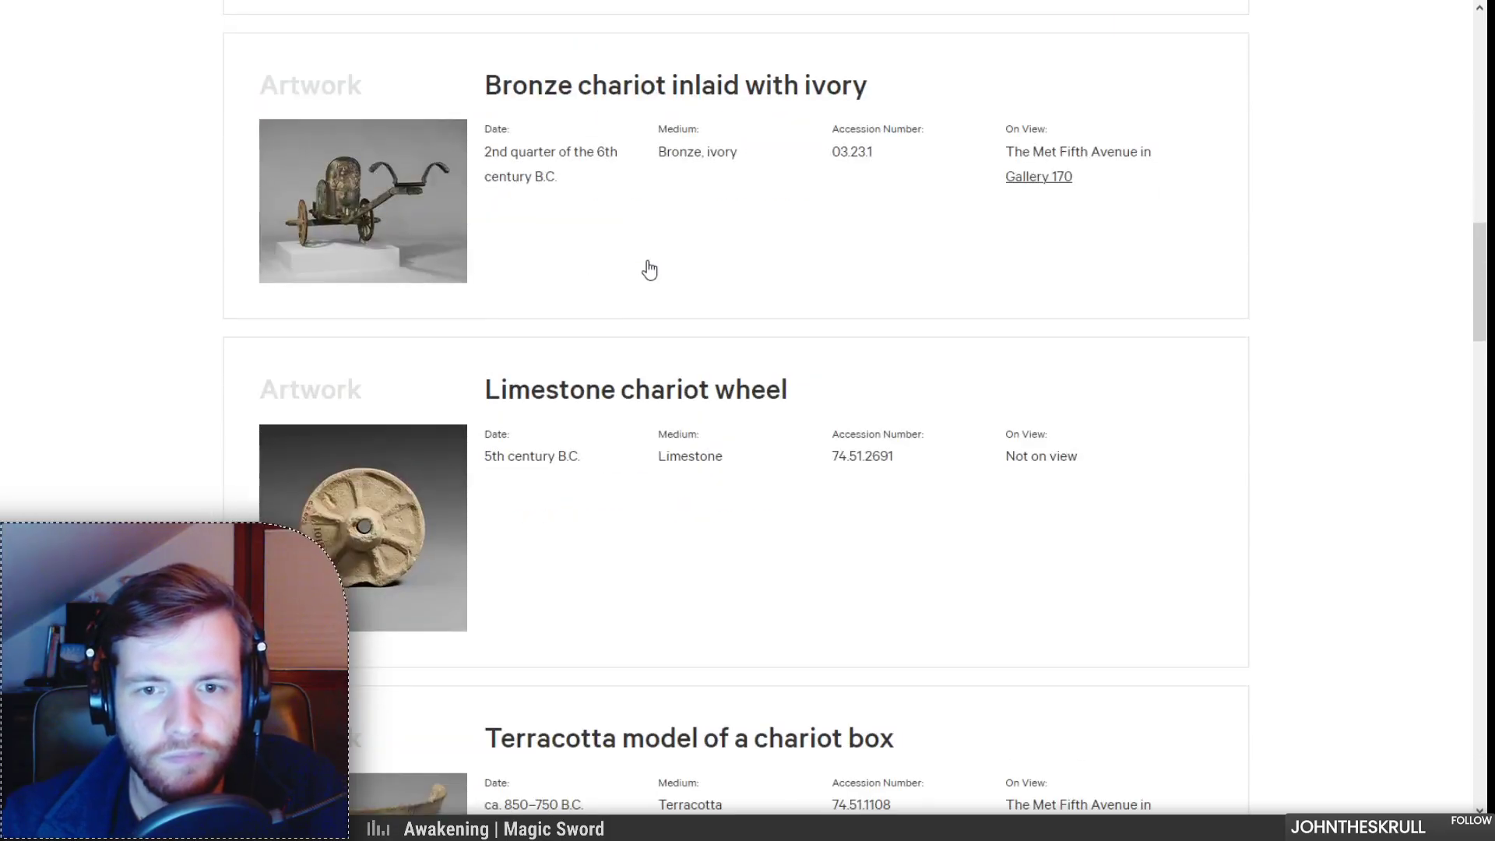
pyautogui.scroll(-5, 649, 270)
pyautogui.scroll(-15, 630, 288)
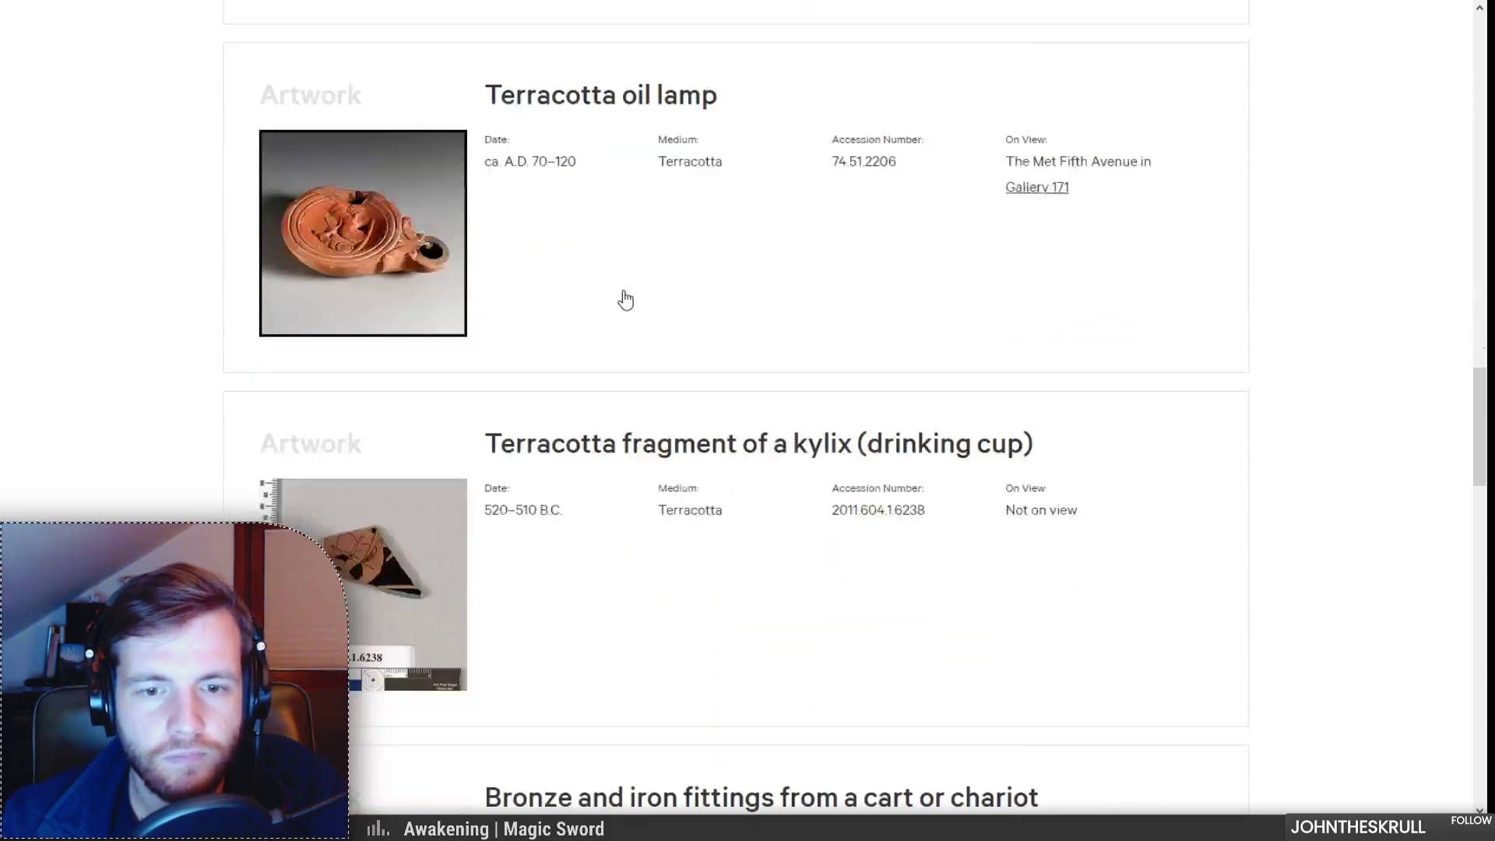
pyautogui.scroll(-4, 623, 298)
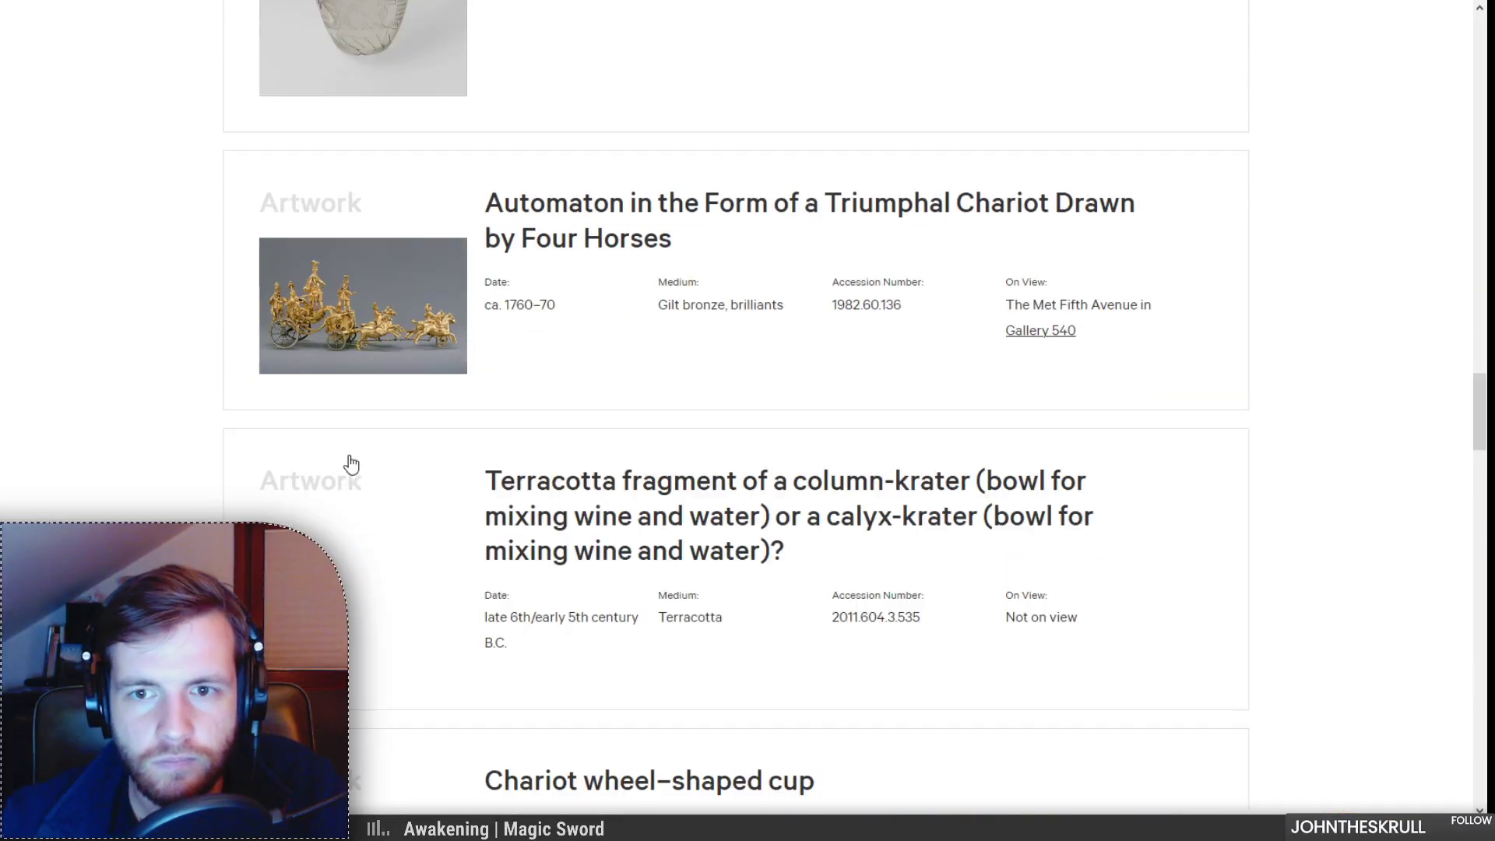
pyautogui.scroll(-4, 160, 459)
pyautogui.scroll(-2, 165, 454)
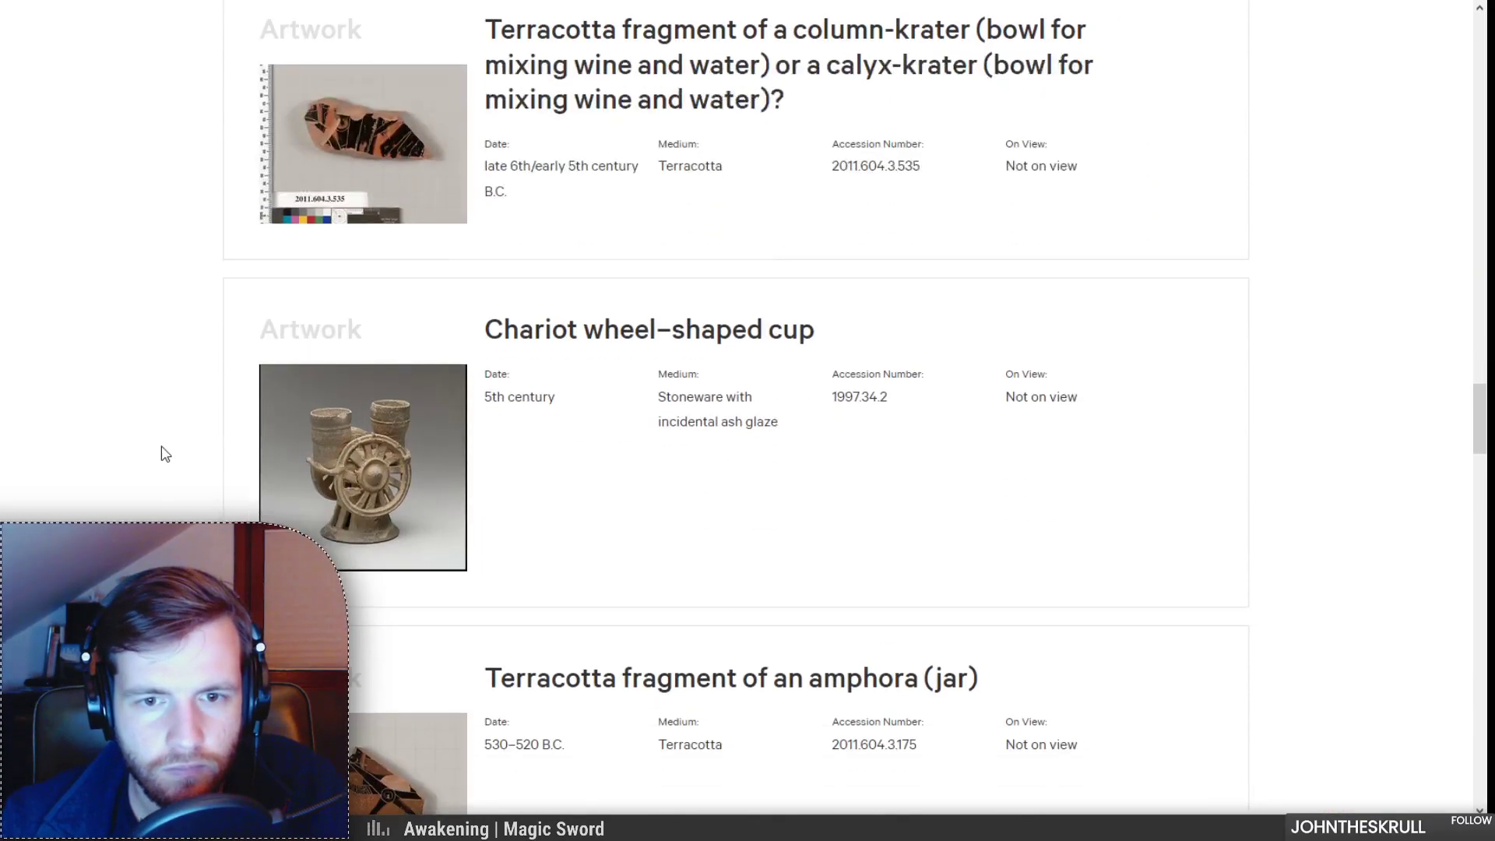
pyautogui.scroll(-4, 533, 337)
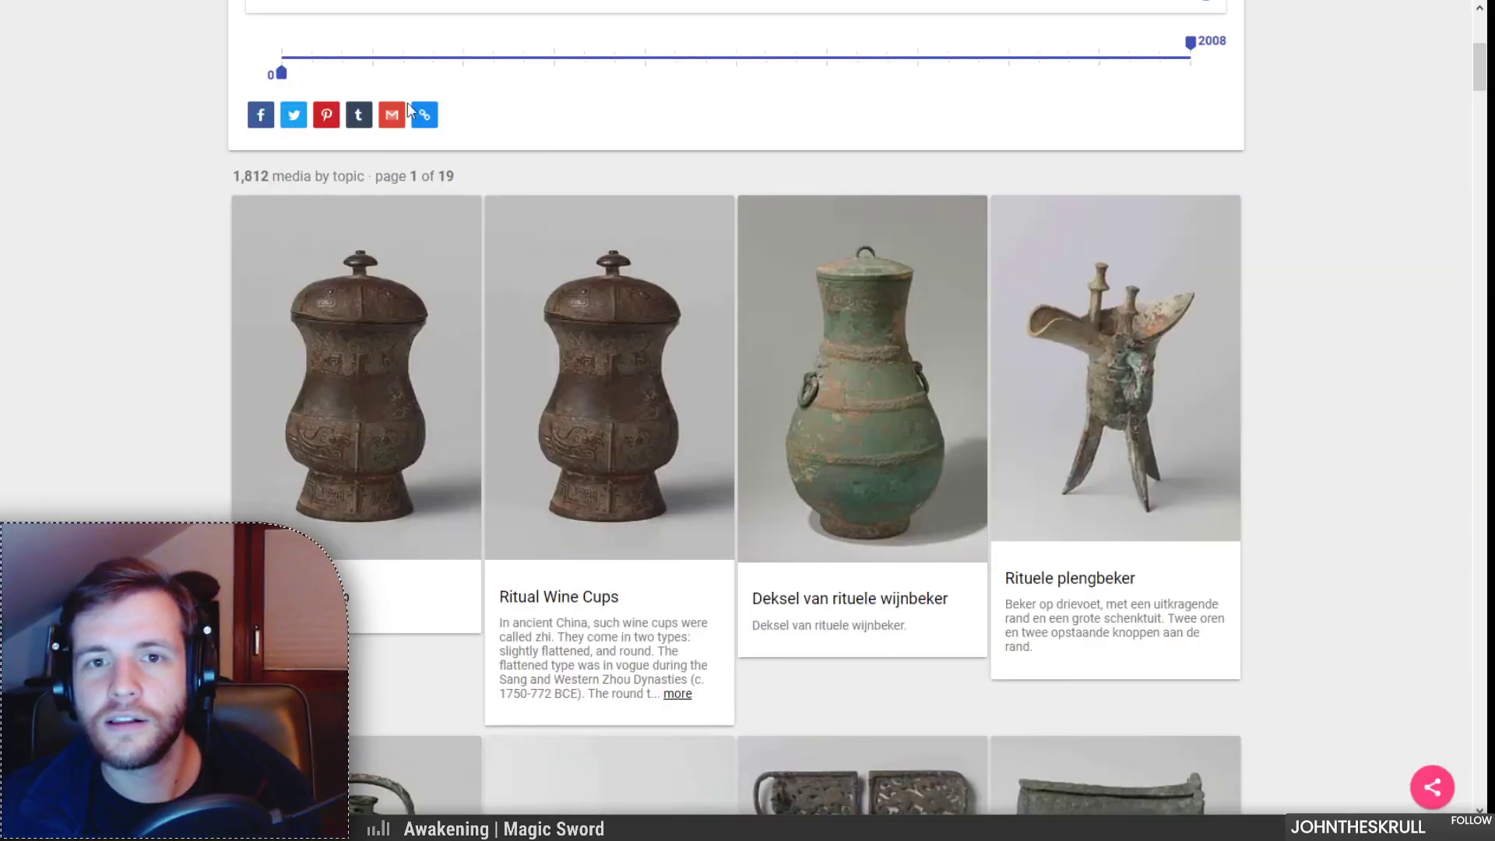
# Step: Return to PICRYL, search for "spinning wheel" and limit the results to images
pyautogui.scroll(6, 408, 101)
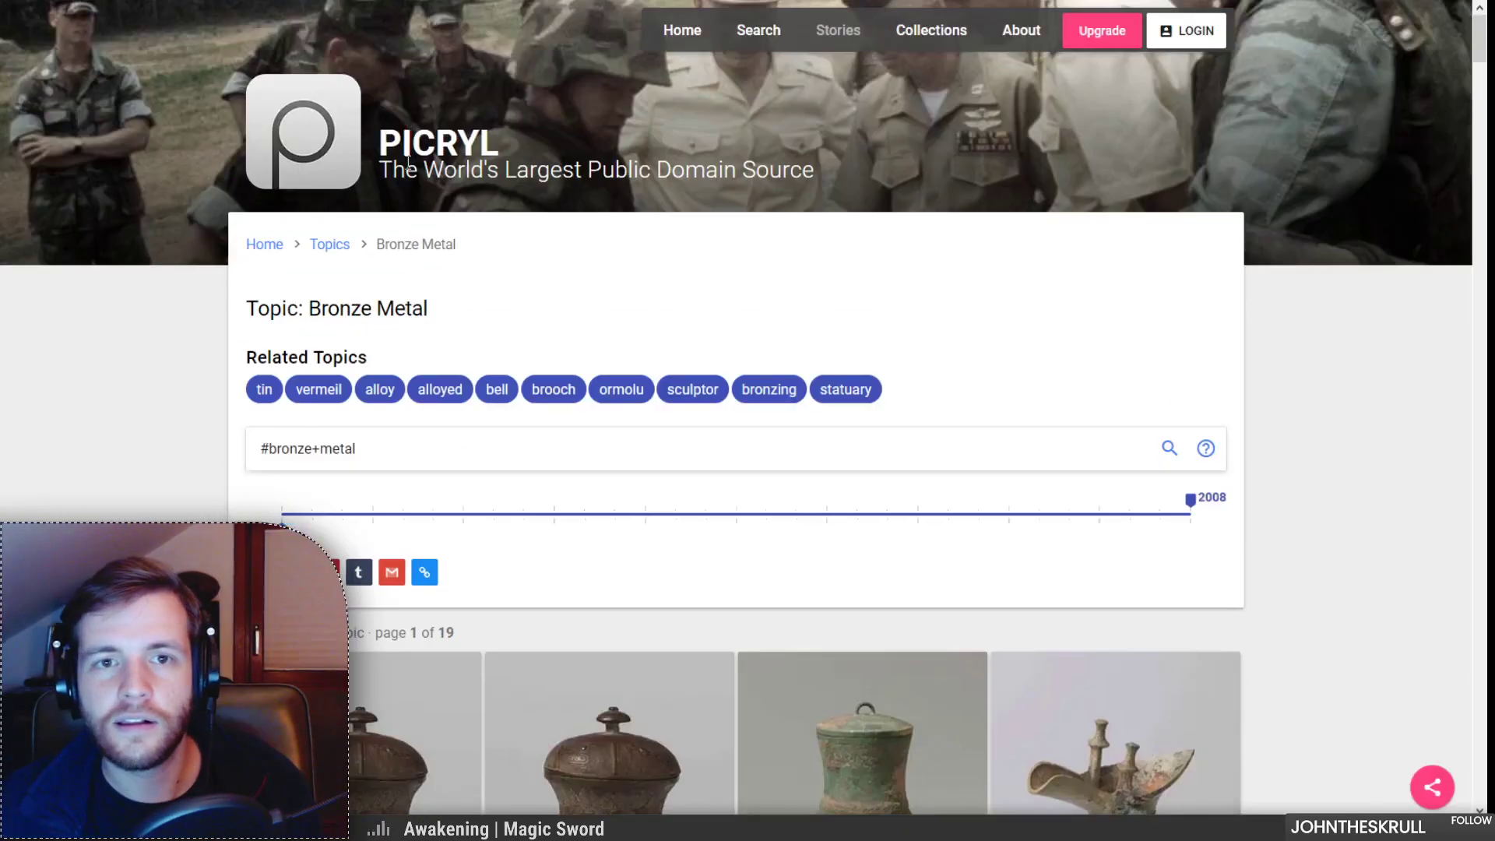
pyautogui.tripleClick(399, 461)
pyautogui.write('spinning wheel')
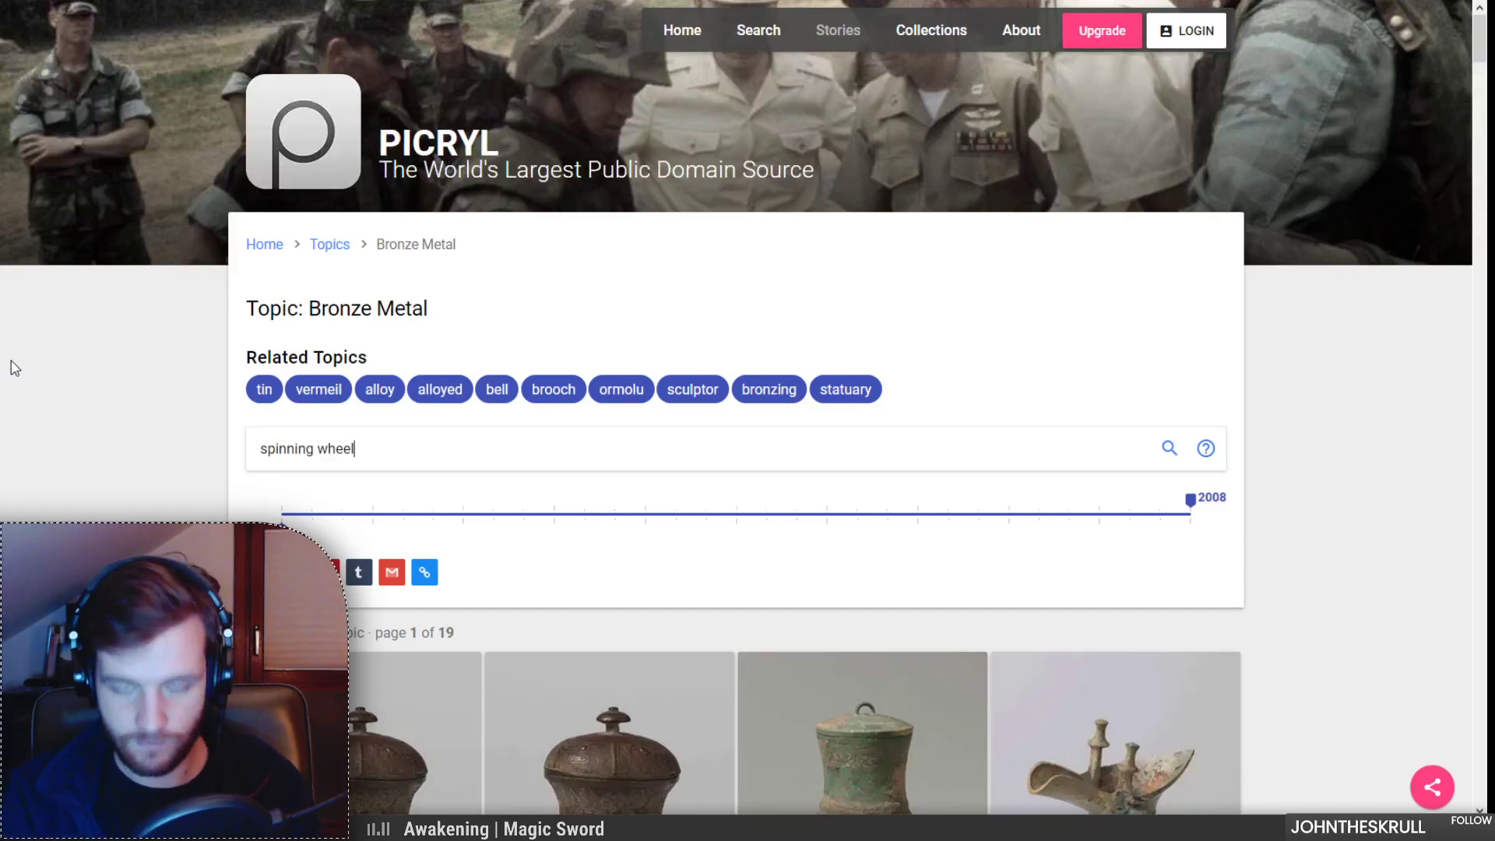
pyautogui.press('Return')
pyautogui.scroll(-2, 225, 483)
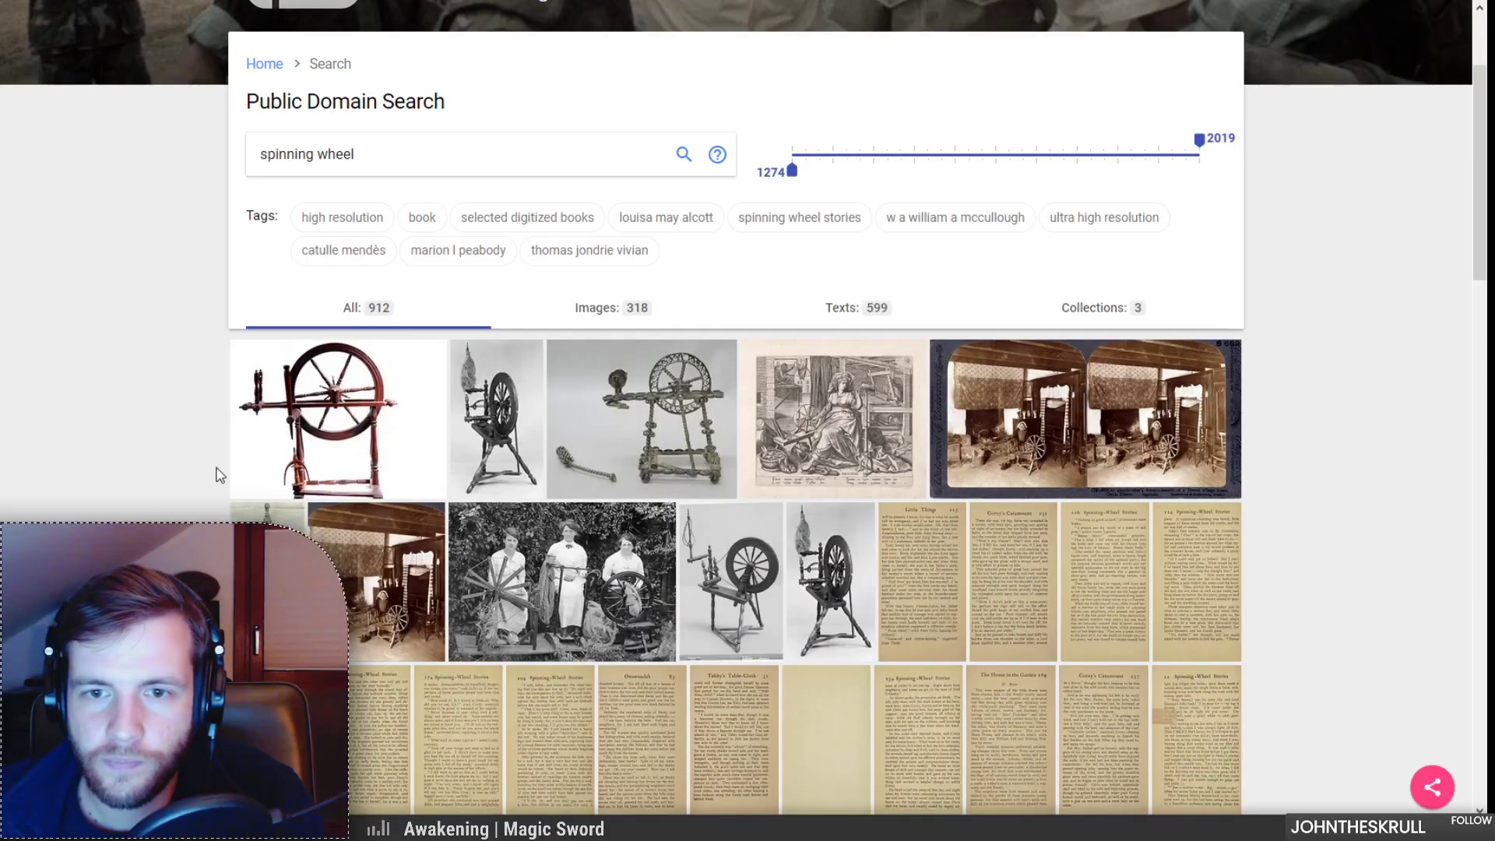
pyautogui.scroll(-4, 545, 421)
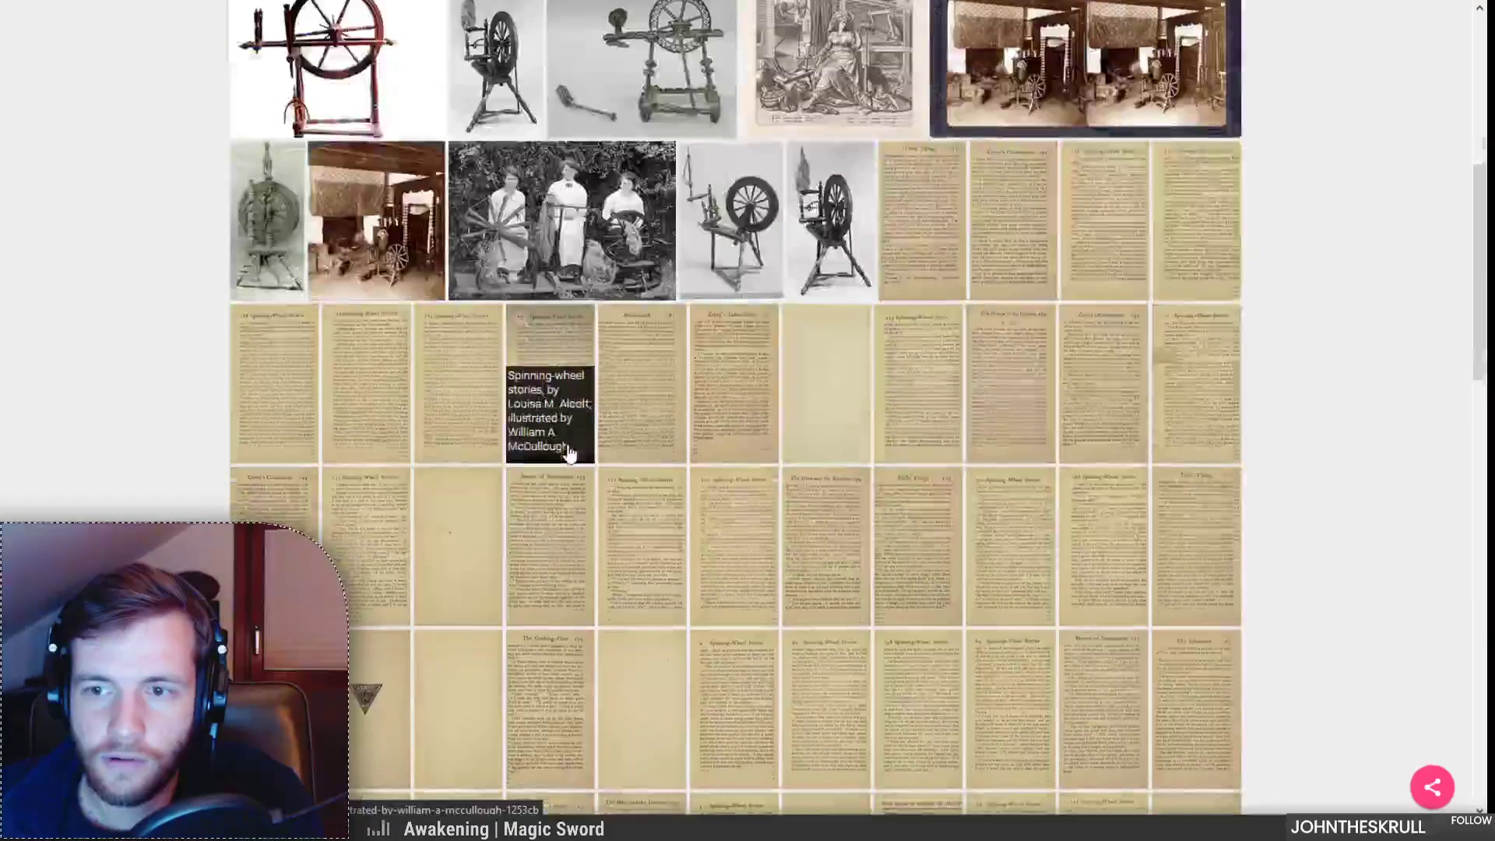
pyautogui.scroll(3, 545, 421)
pyautogui.click(592, 218)
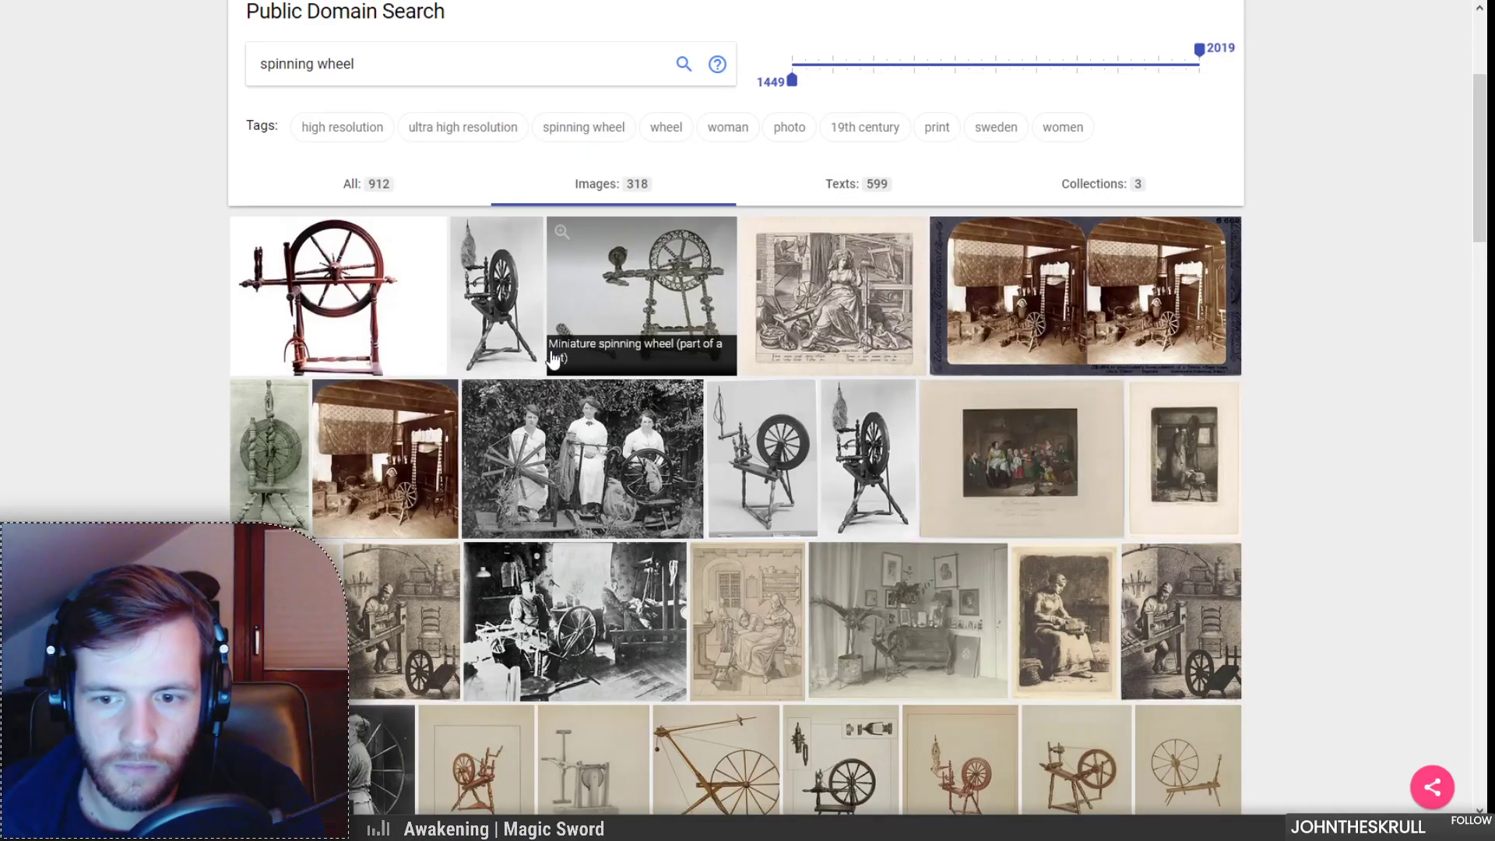
# Step: Examine the first page of spinning wheel images for suitable wheel references
pyautogui.scroll(-1, 550, 355)
pyautogui.scroll(-8, 550, 355)
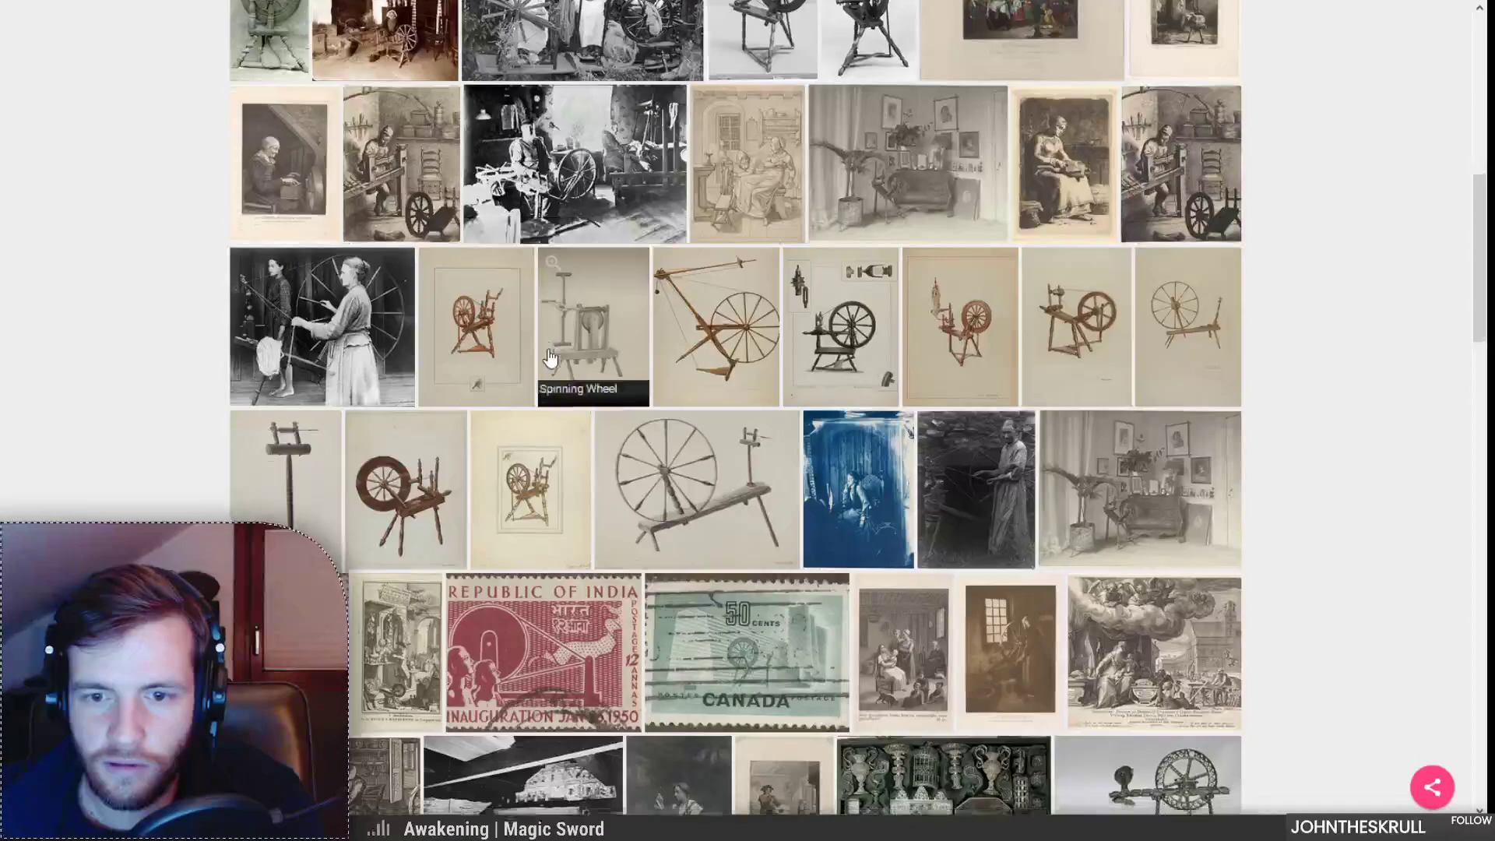
pyautogui.scroll(-3, 550, 355)
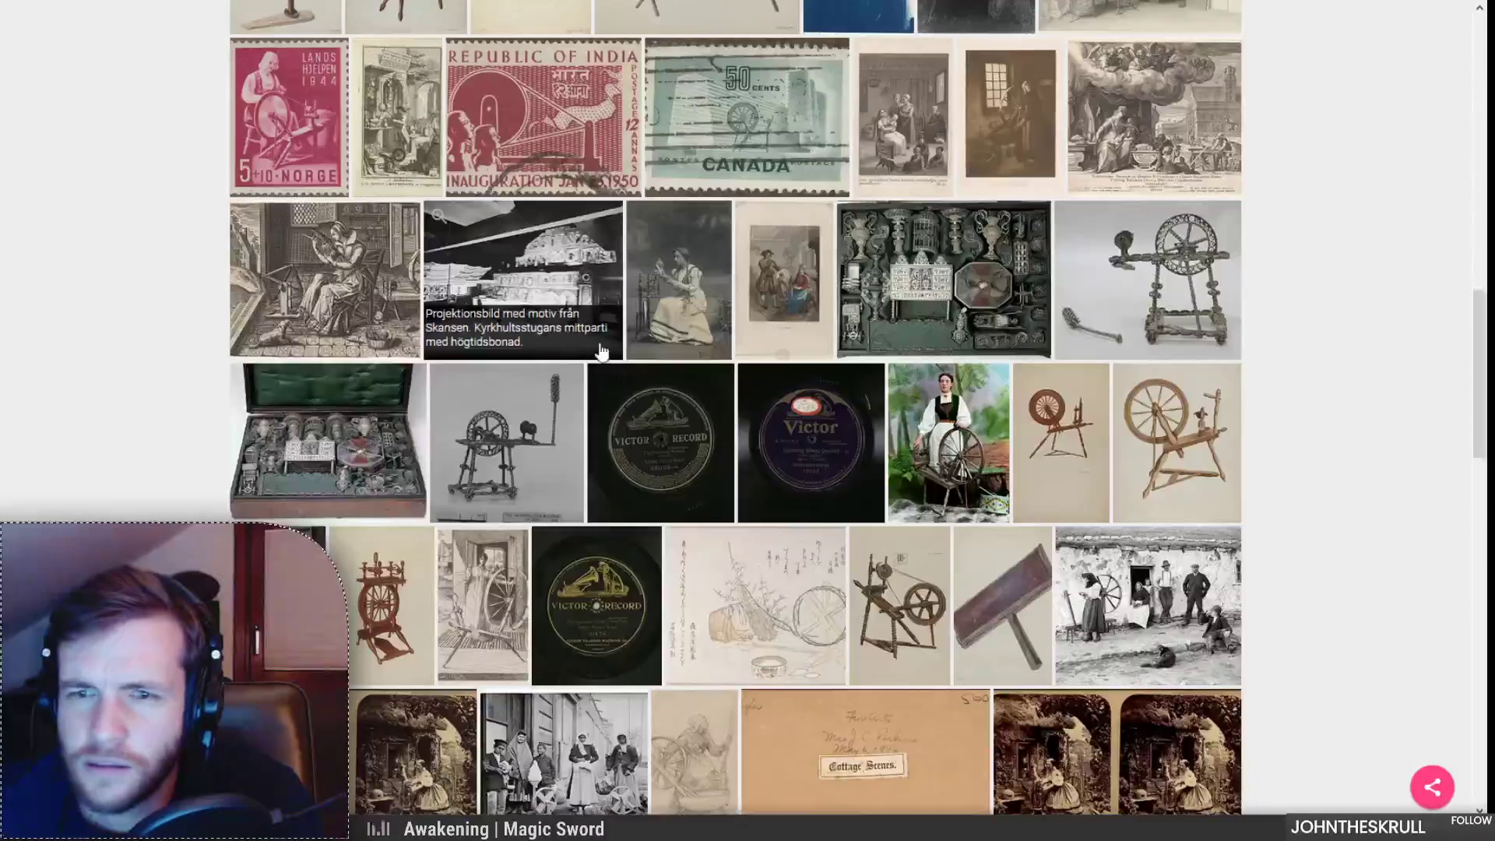
pyautogui.scroll(-3, 477, 461)
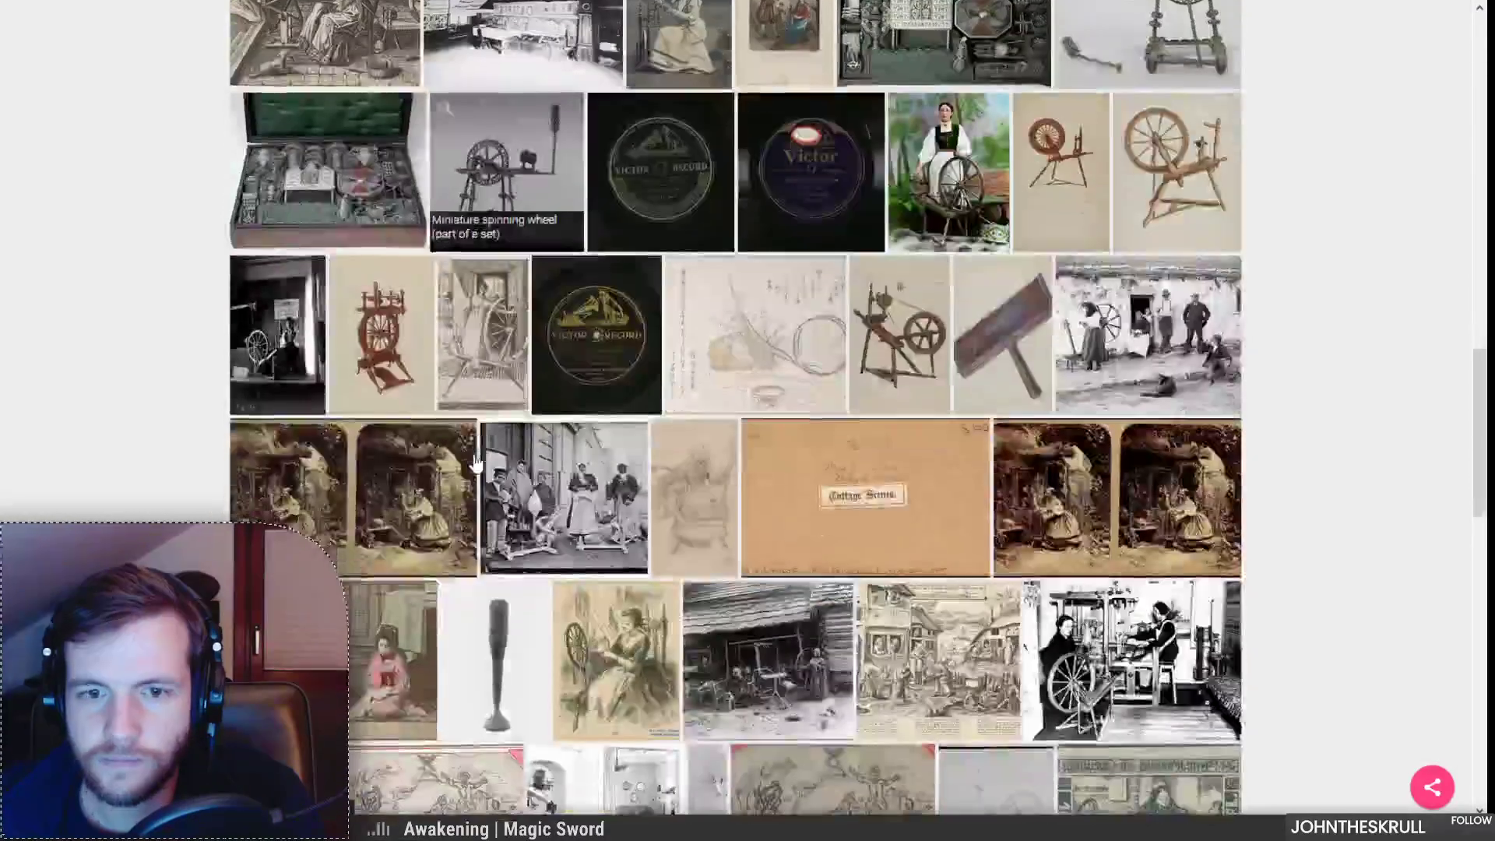
pyautogui.scroll(-3, 474, 254)
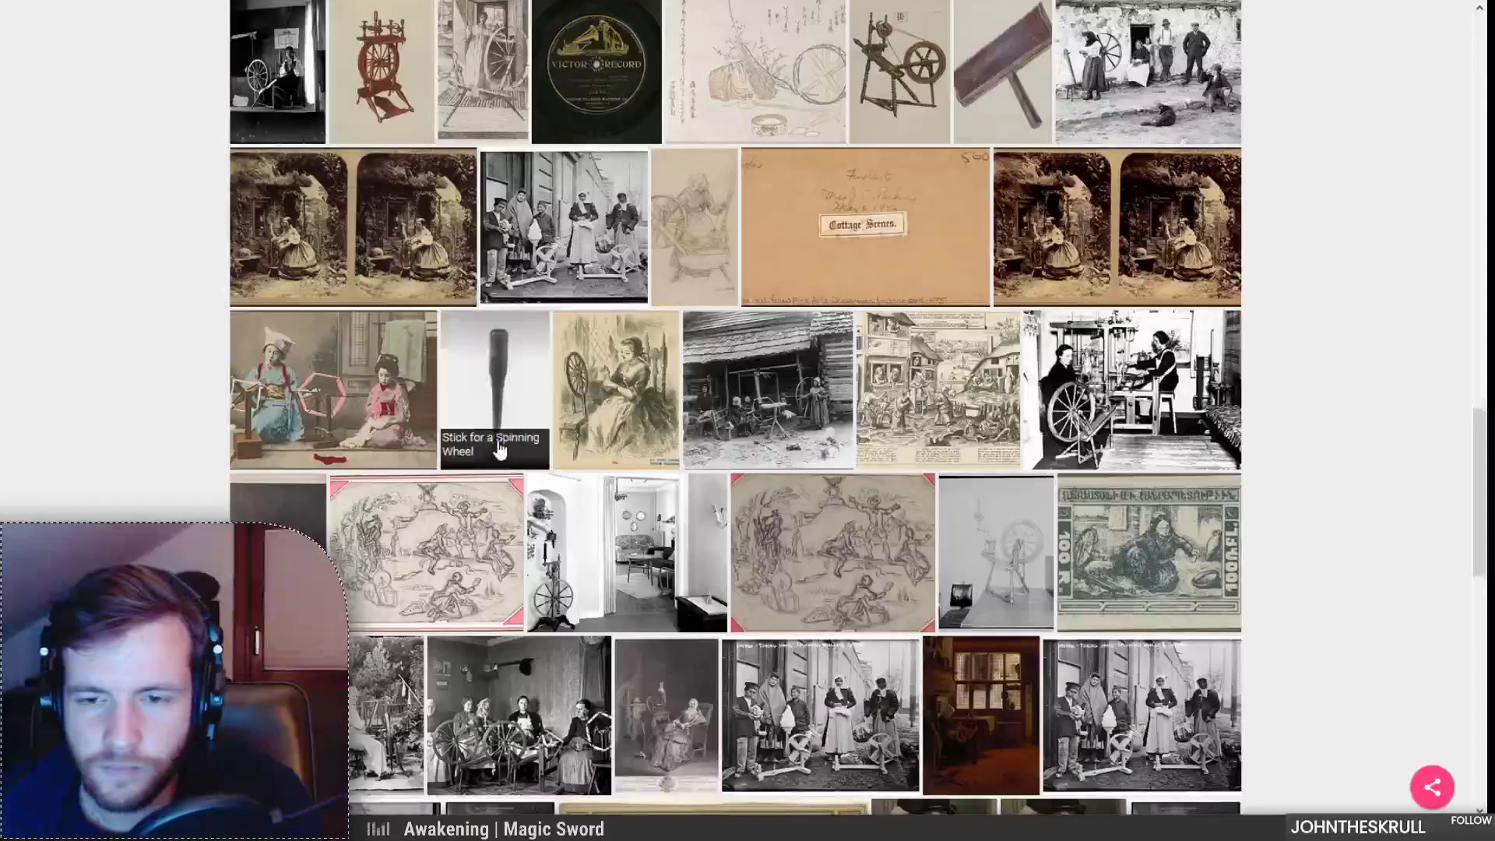
pyautogui.scroll(-4, 495, 413)
pyautogui.scroll(-3, 489, 438)
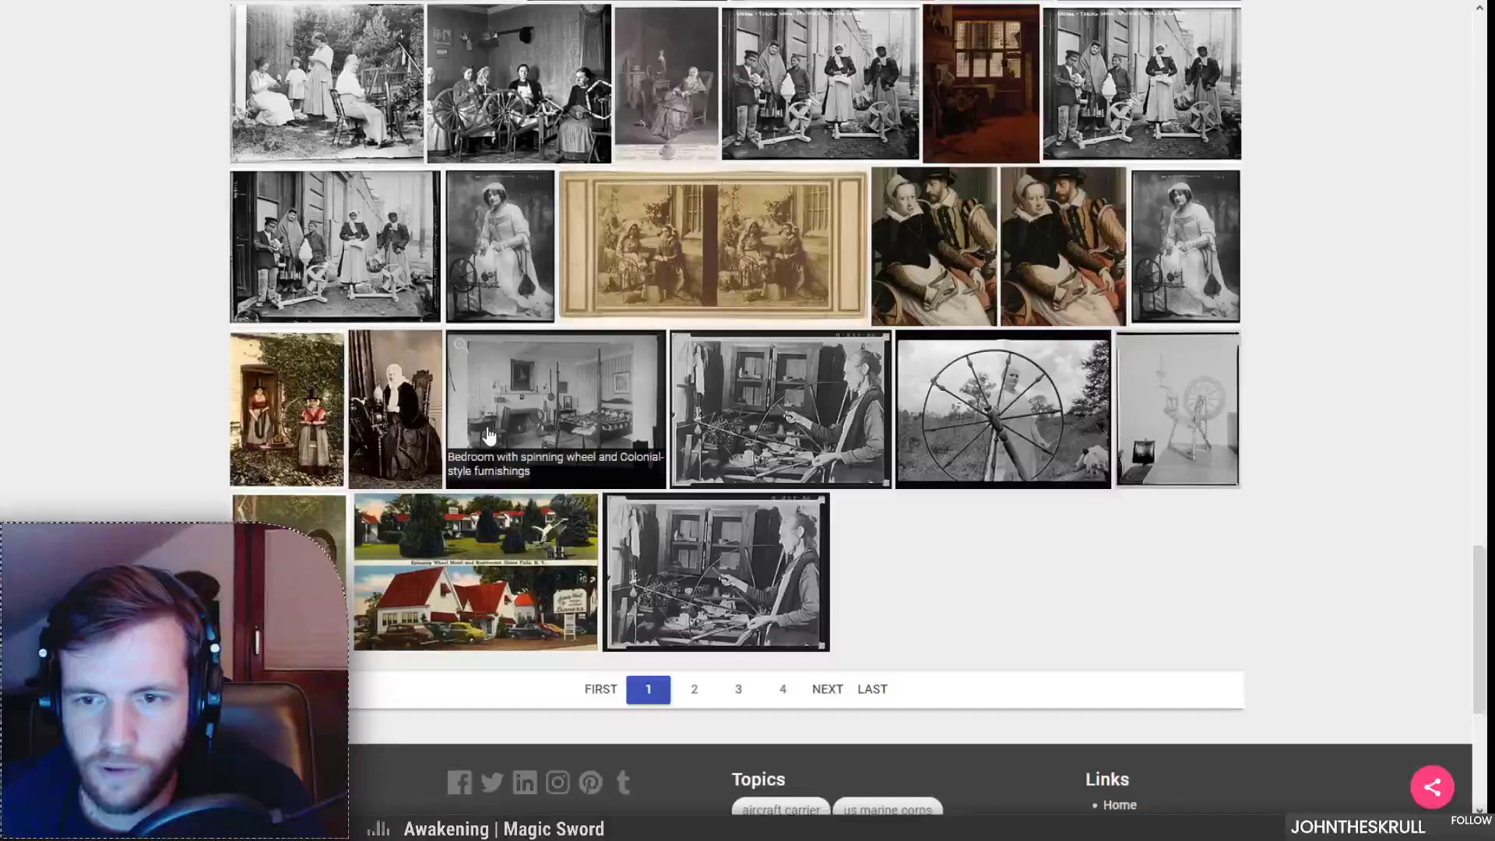
# Step: Open page 2 of the spinning wheel images and look through it for wheel references
pyautogui.click(696, 690)
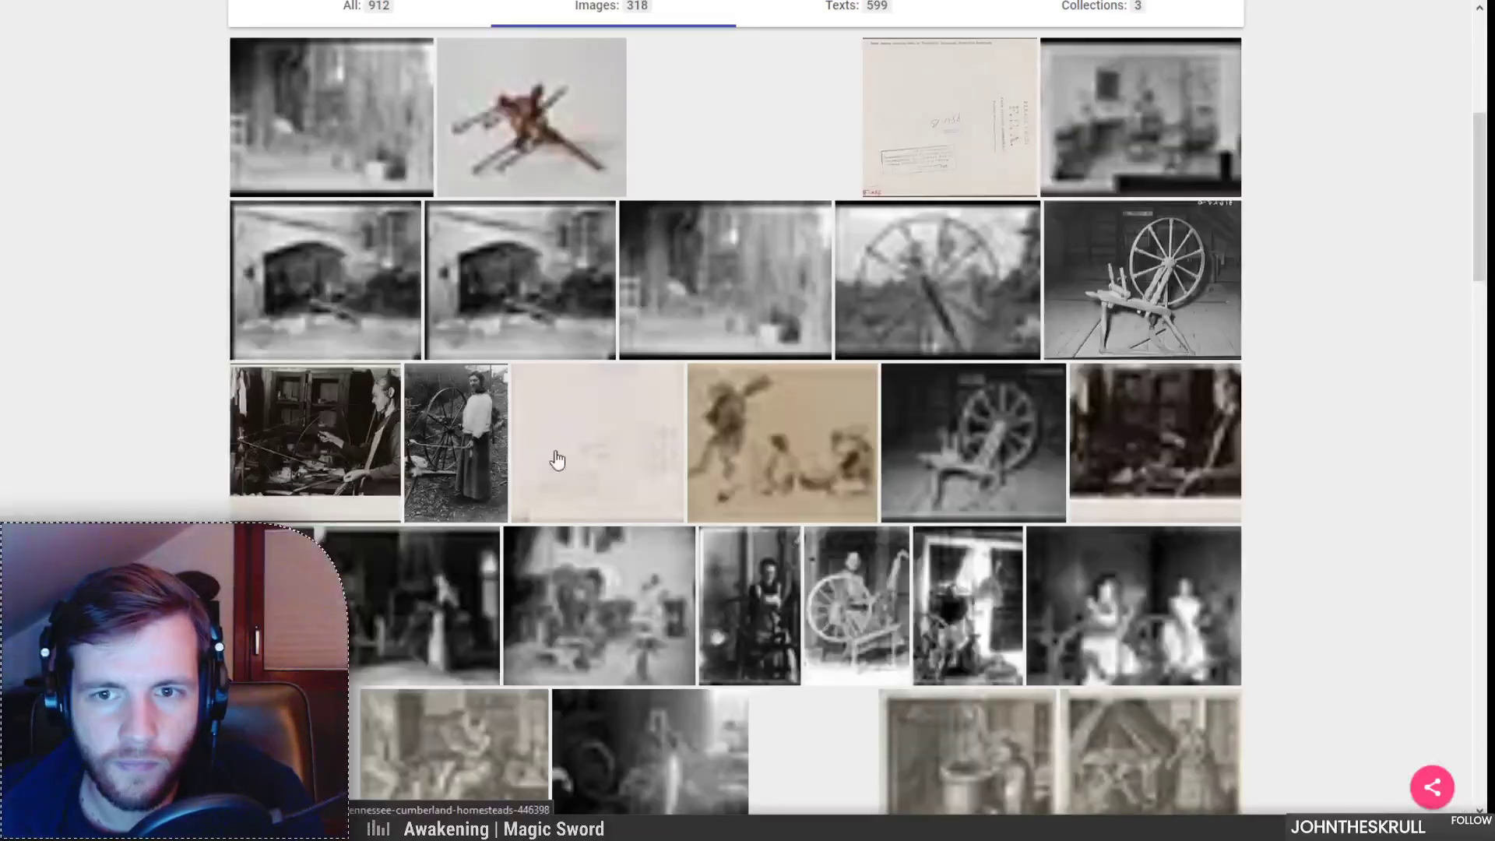
pyautogui.scroll(1, 581, 391)
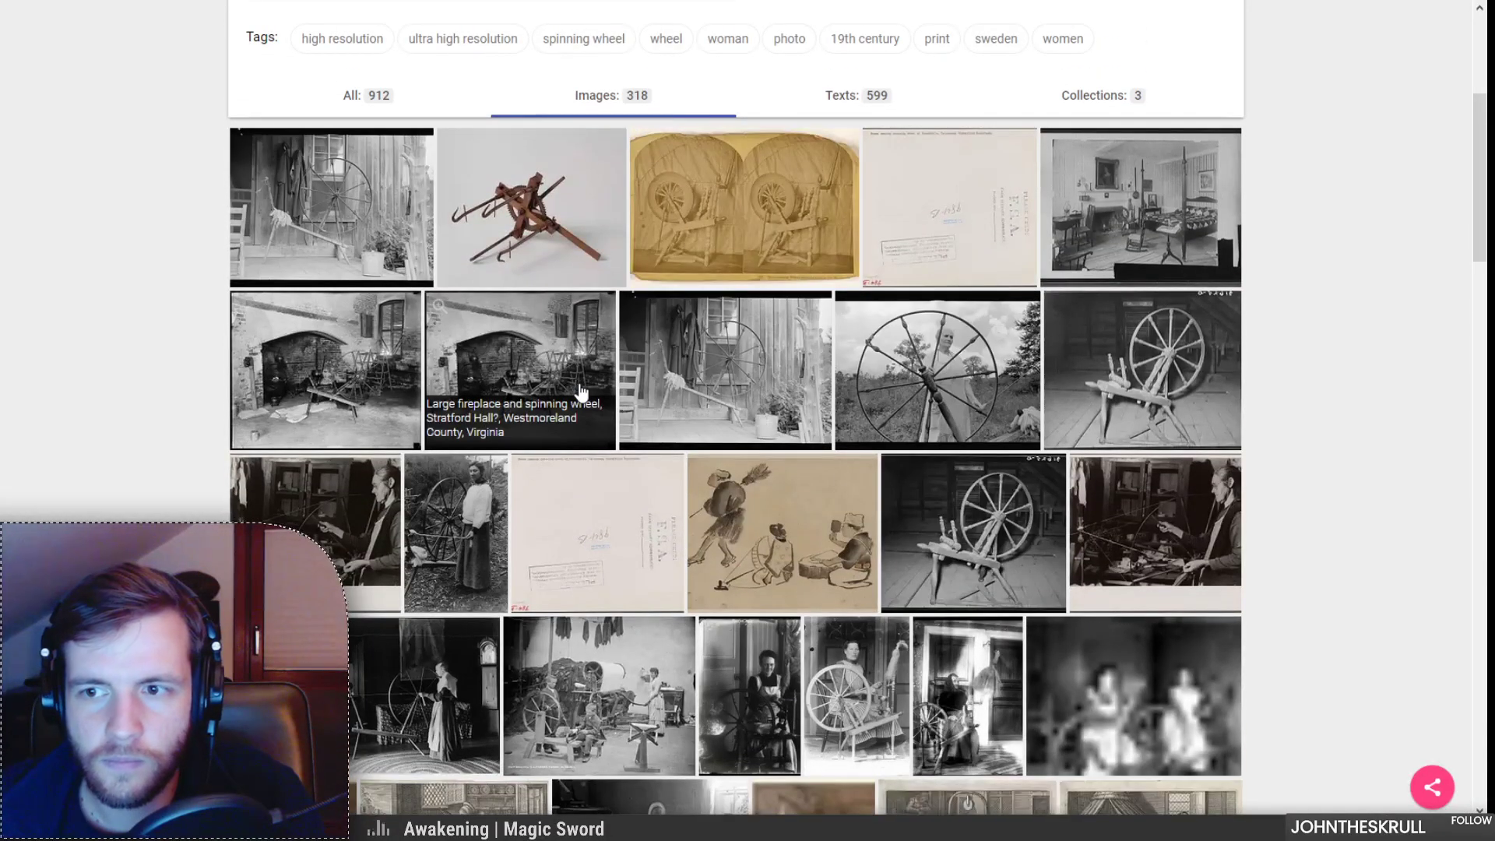
pyautogui.scroll(-3, 581, 391)
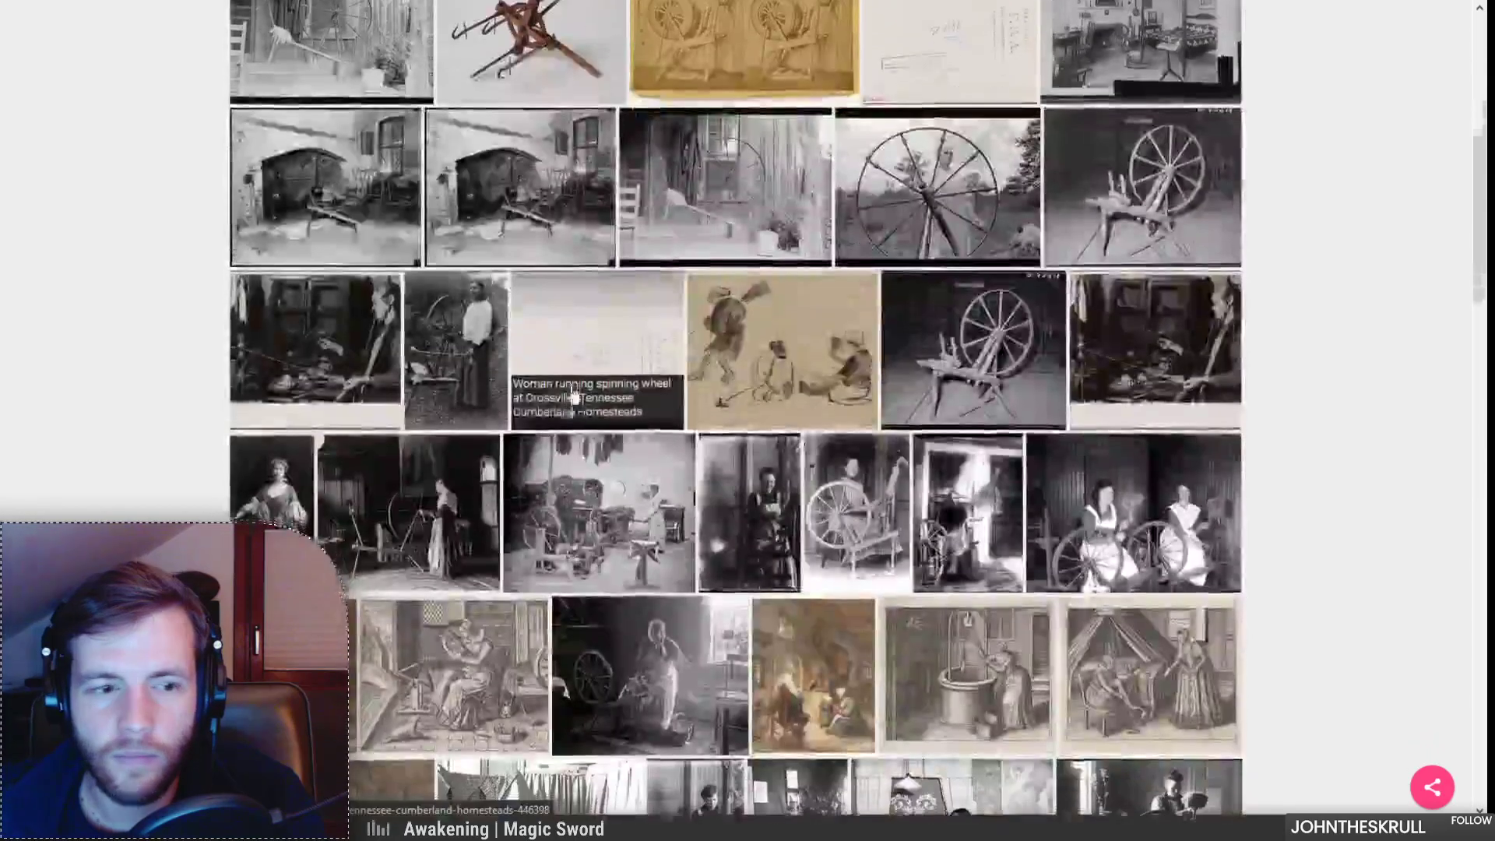
pyautogui.scroll(-10, 467, 351)
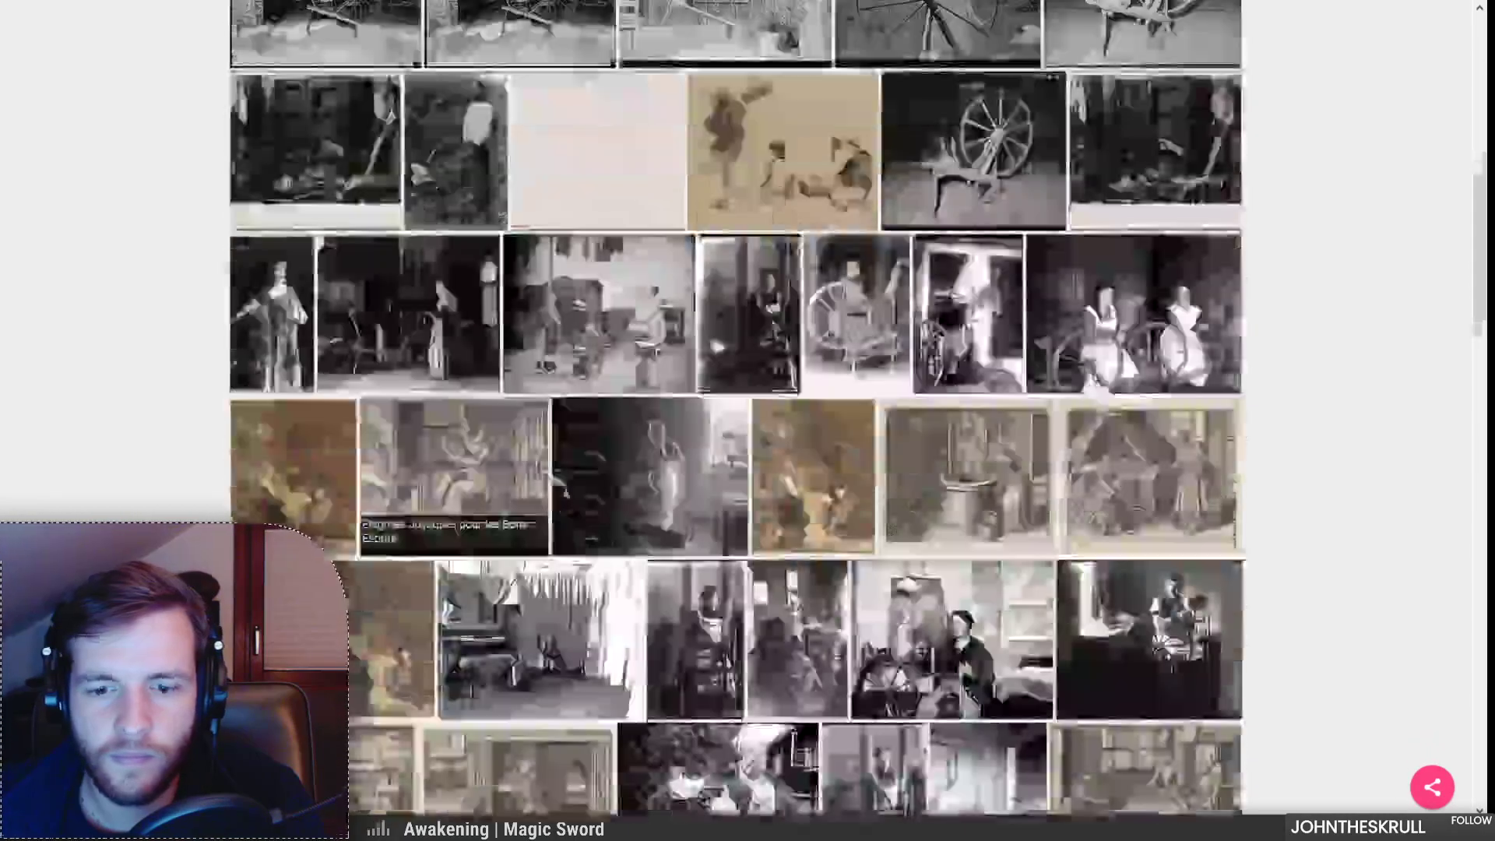
pyautogui.scroll(-8, 467, 351)
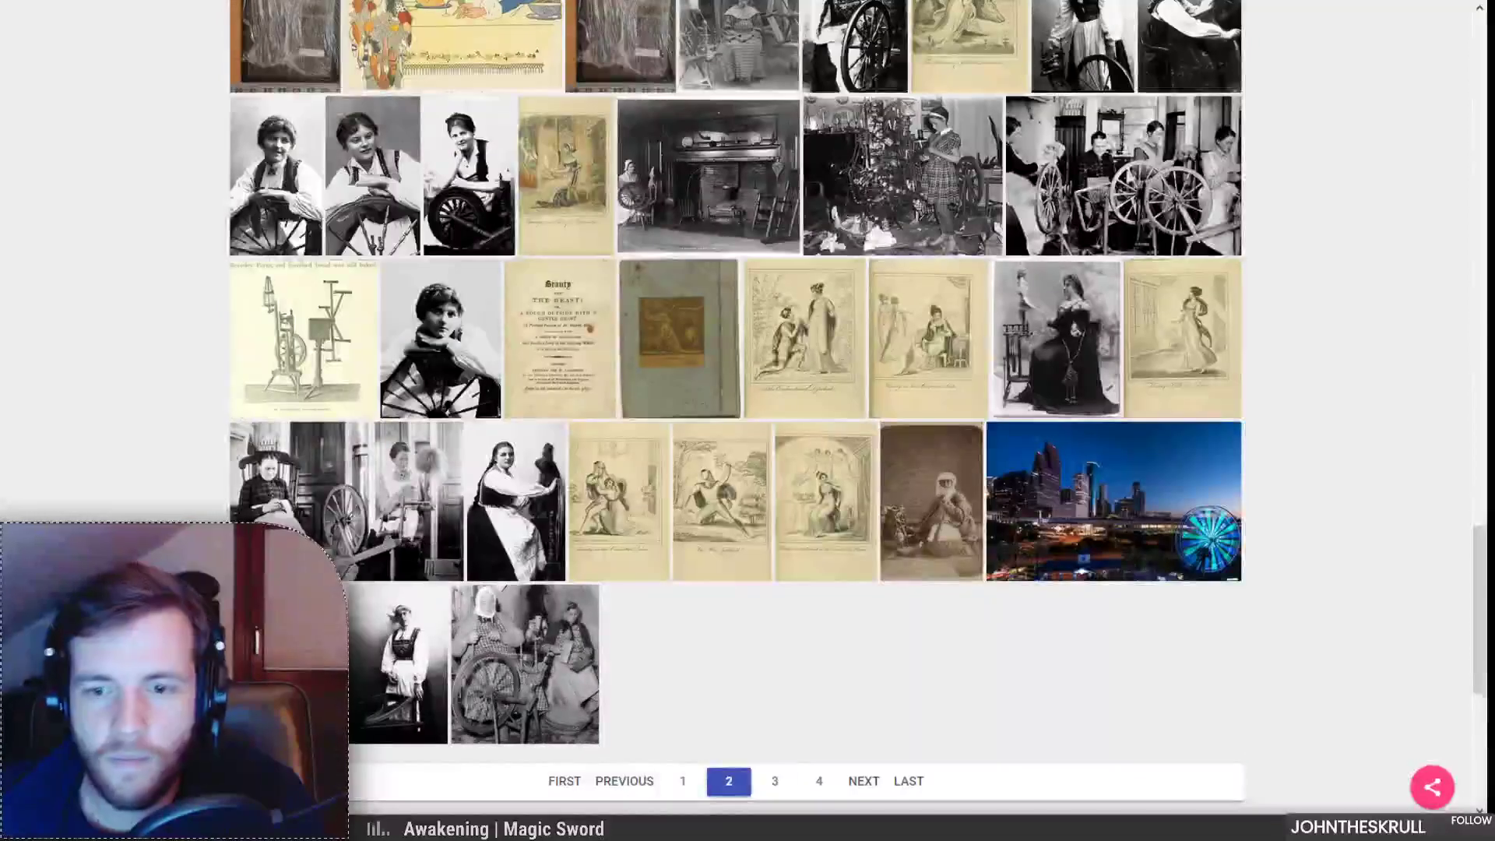
# Step: Open page 3 of the spinning wheel images and browse it down to the end
pyautogui.click(775, 781)
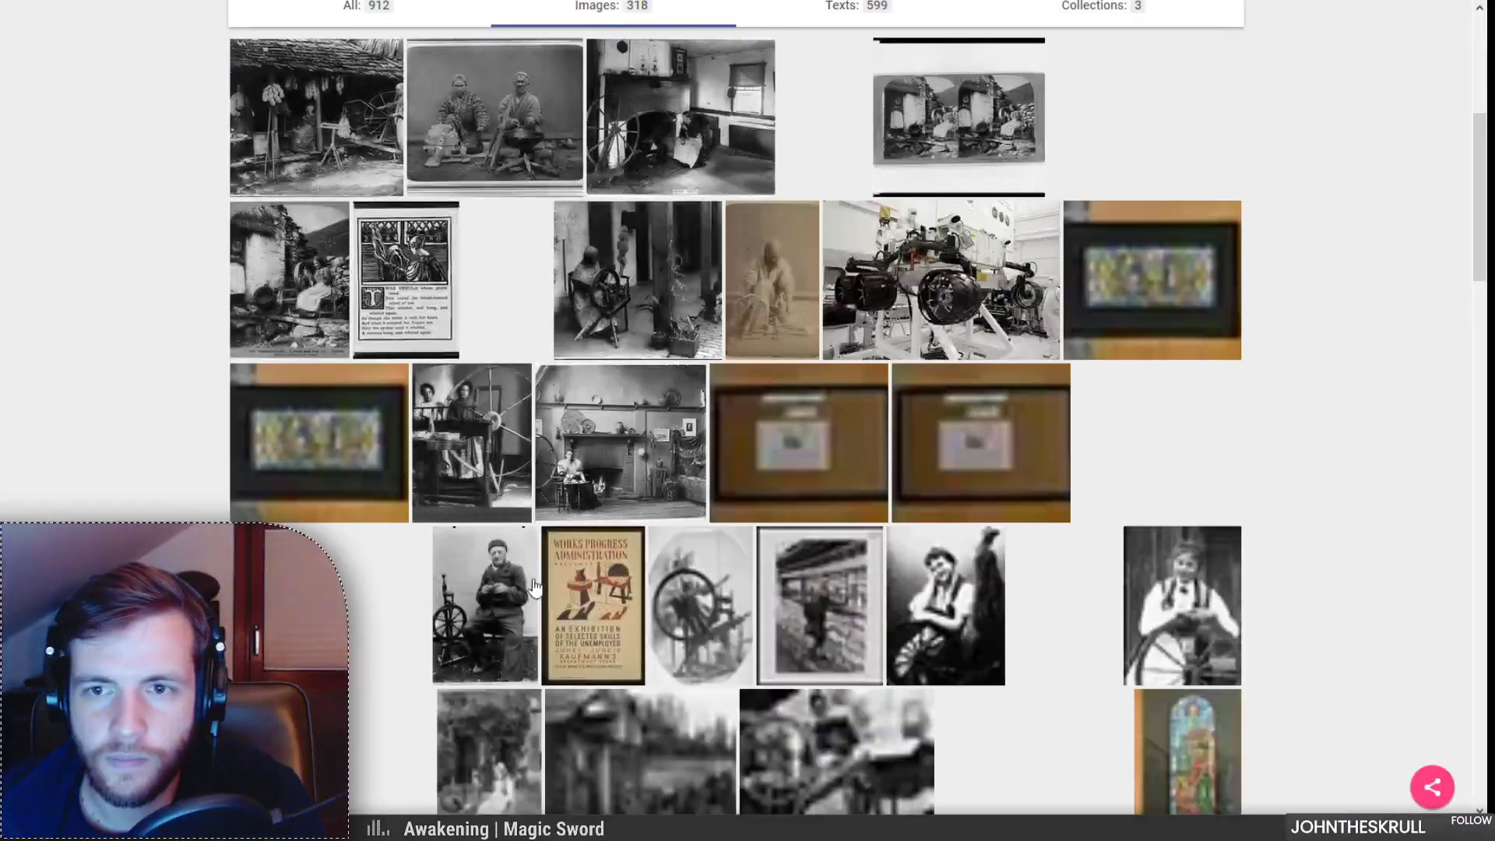
pyautogui.scroll(-7, 166, 162)
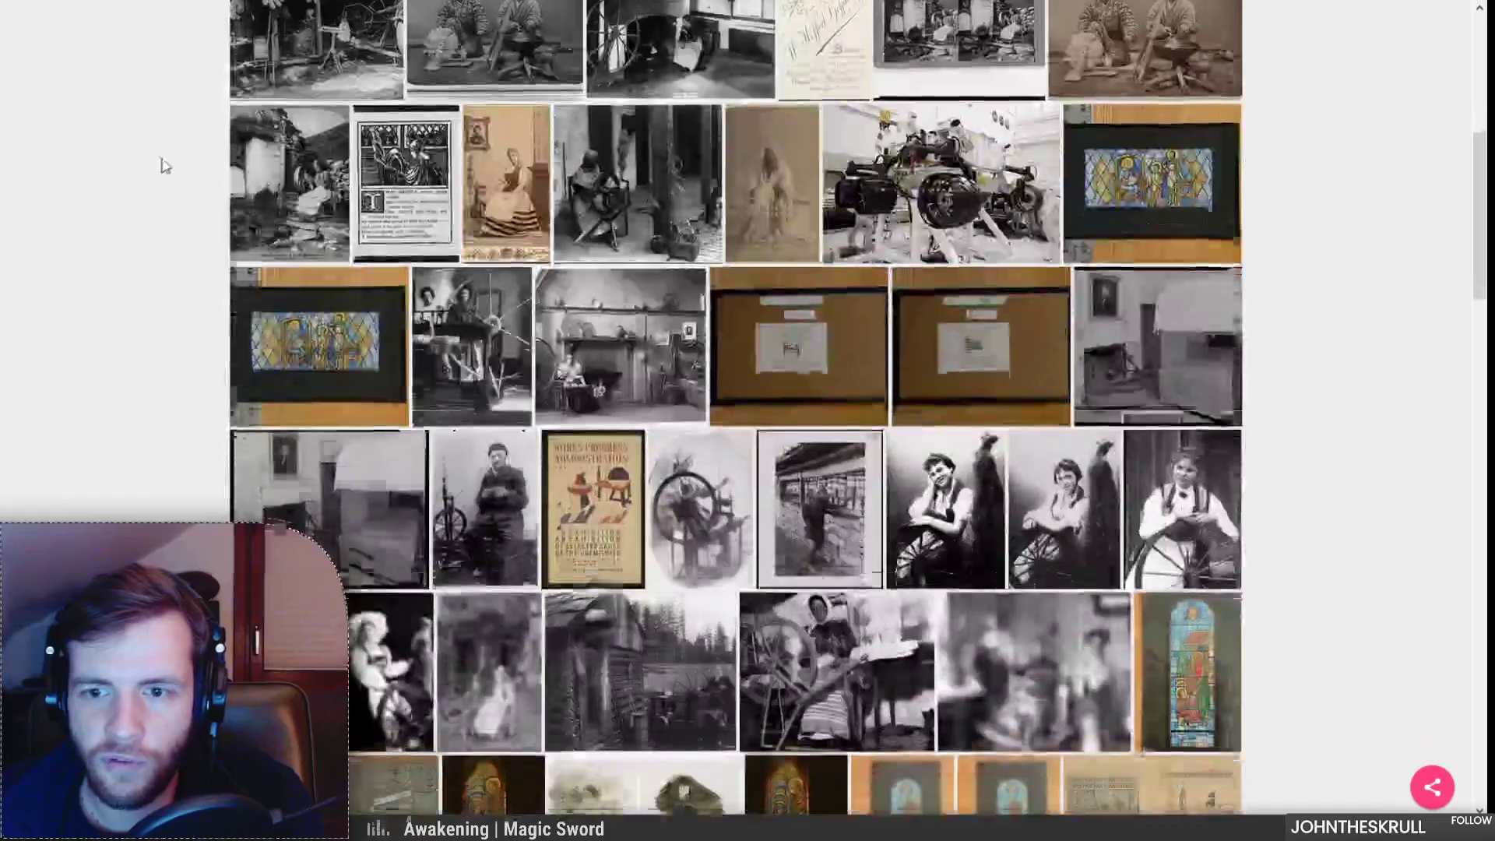
pyautogui.scroll(-4, 162, 161)
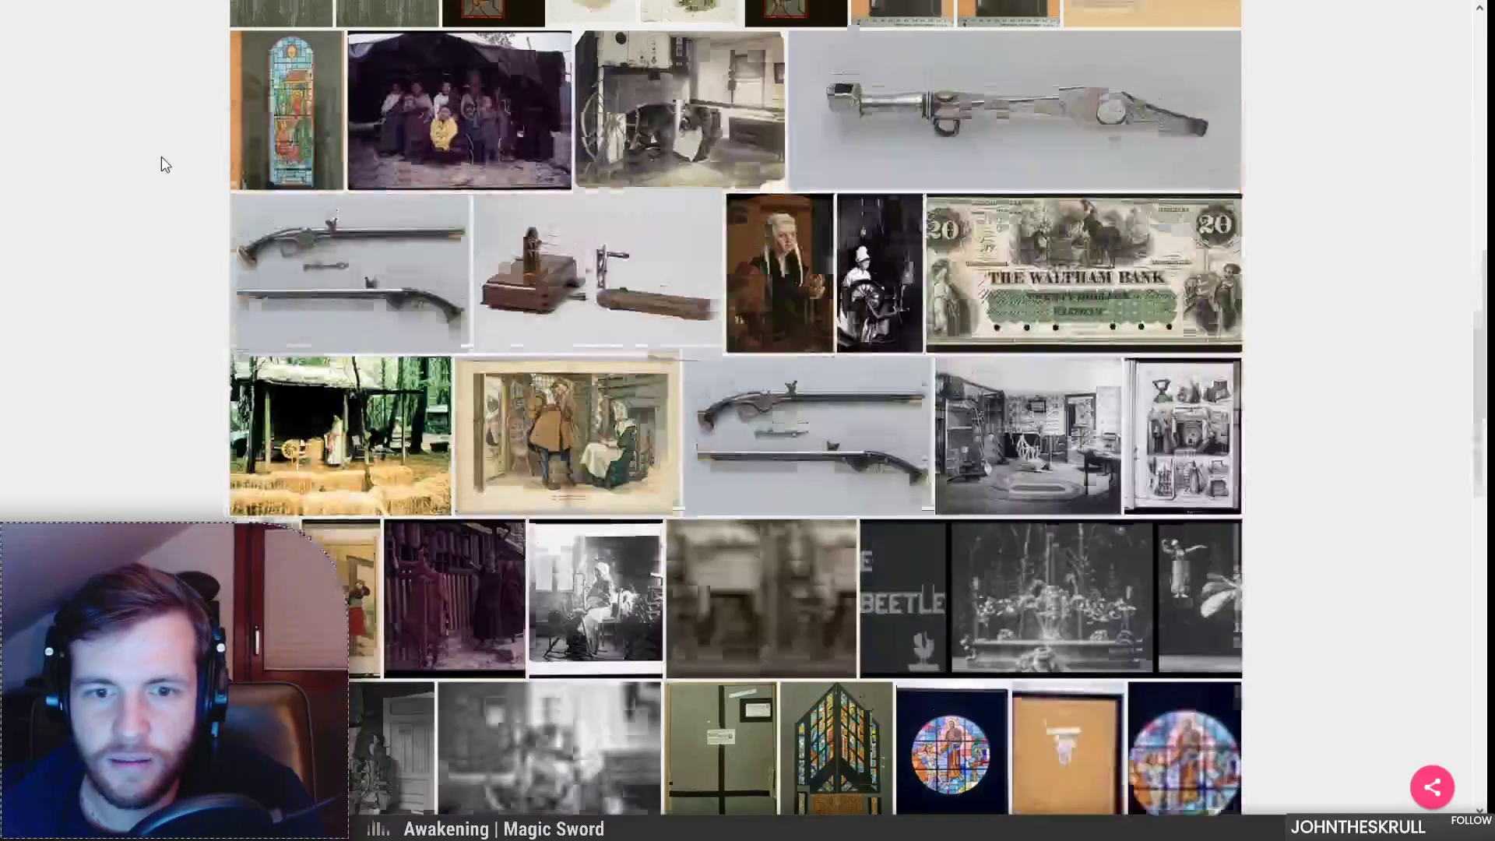
pyautogui.scroll(-7, 156, 179)
pyautogui.scroll(-7, 154, 187)
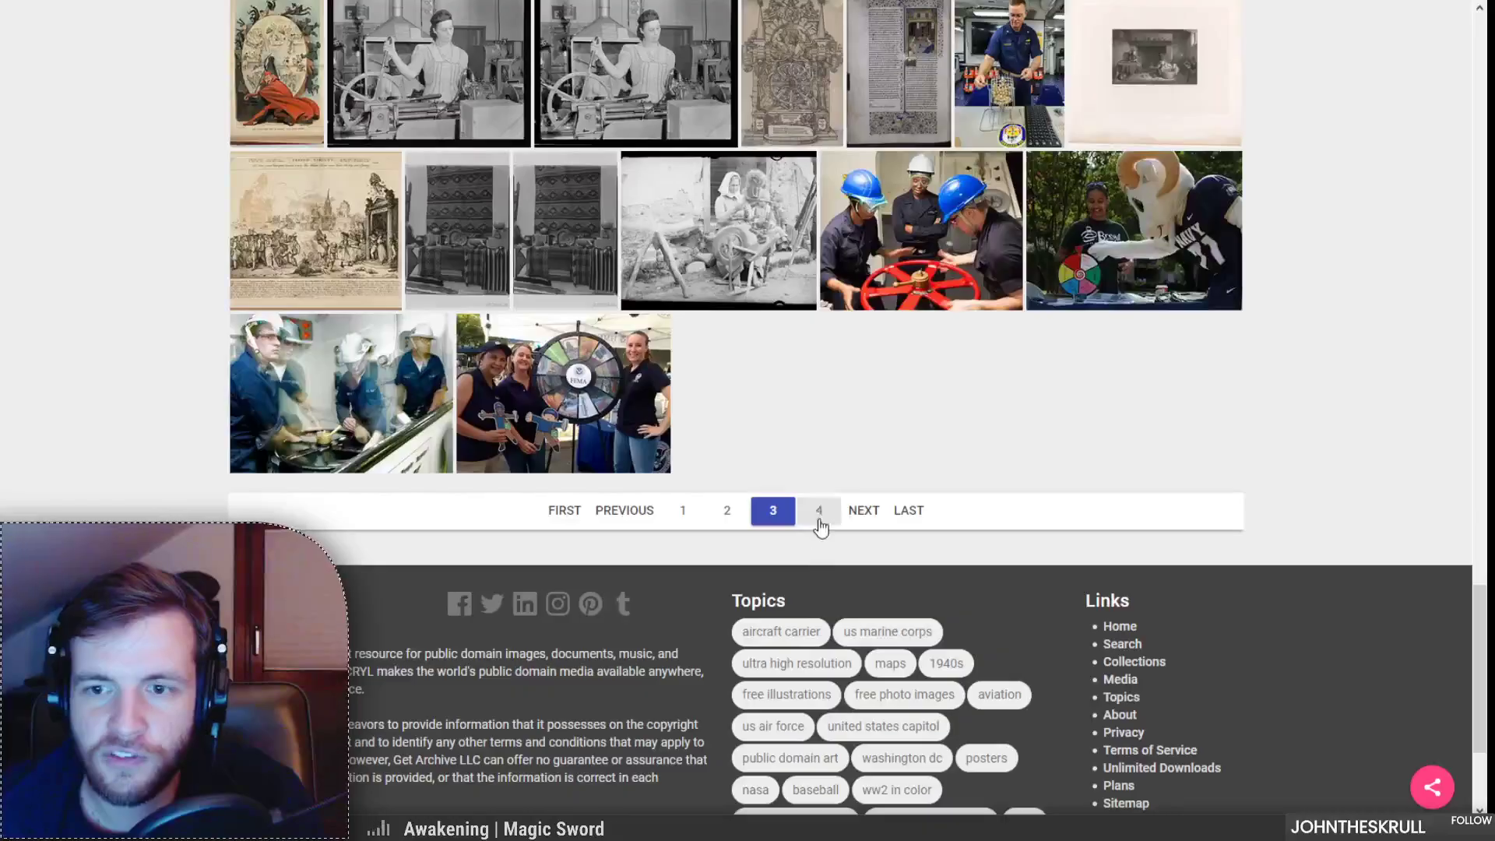
# Step: Check page 4 of the spinning wheel images and return to the first page of results
pyautogui.click(820, 522)
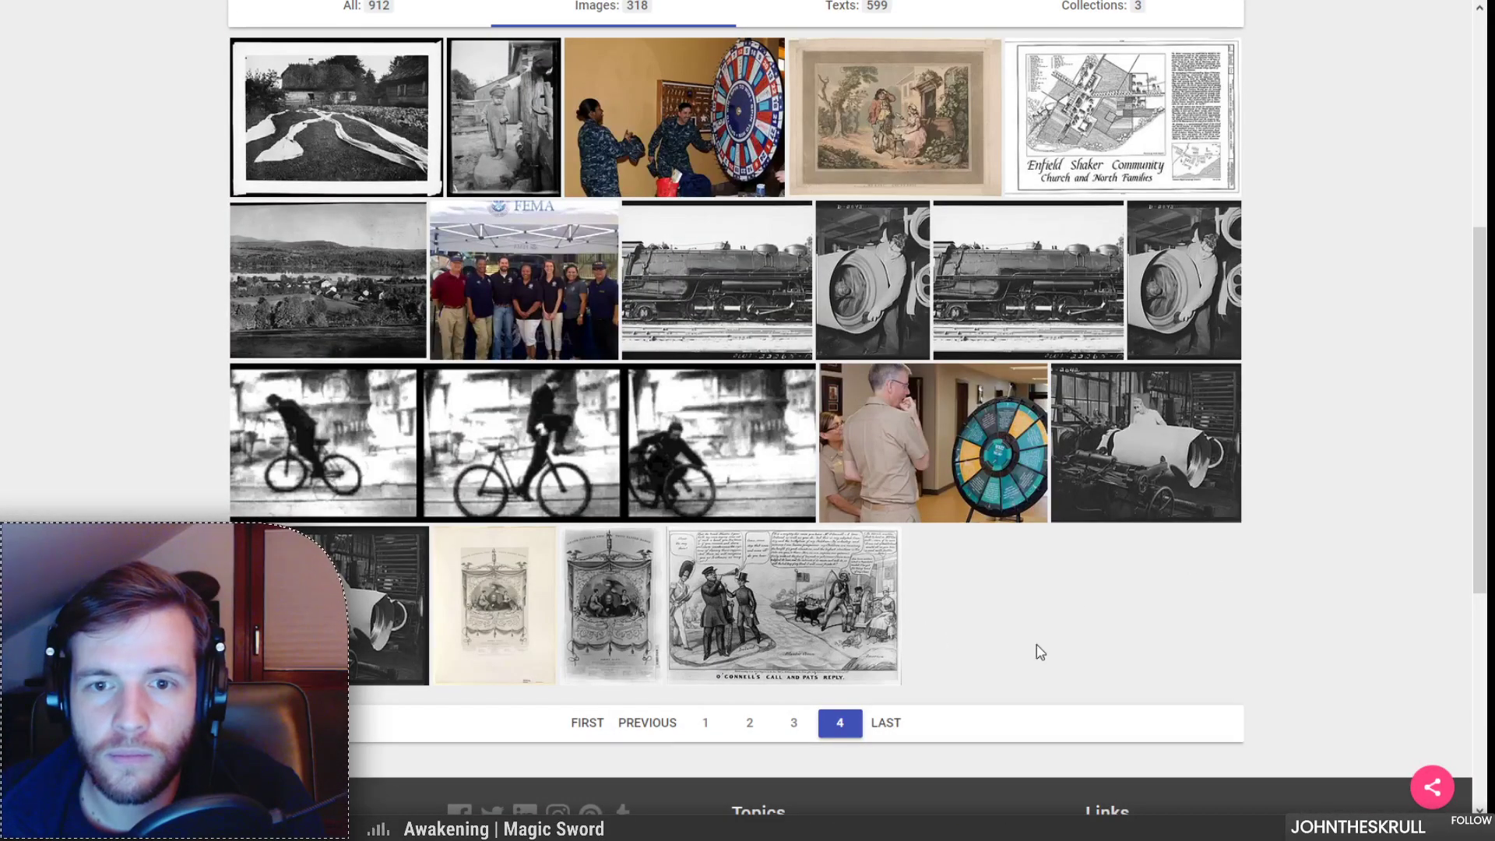
pyautogui.scroll(1, 1041, 652)
pyautogui.scroll(-2, 895, 658)
pyautogui.click(594, 643)
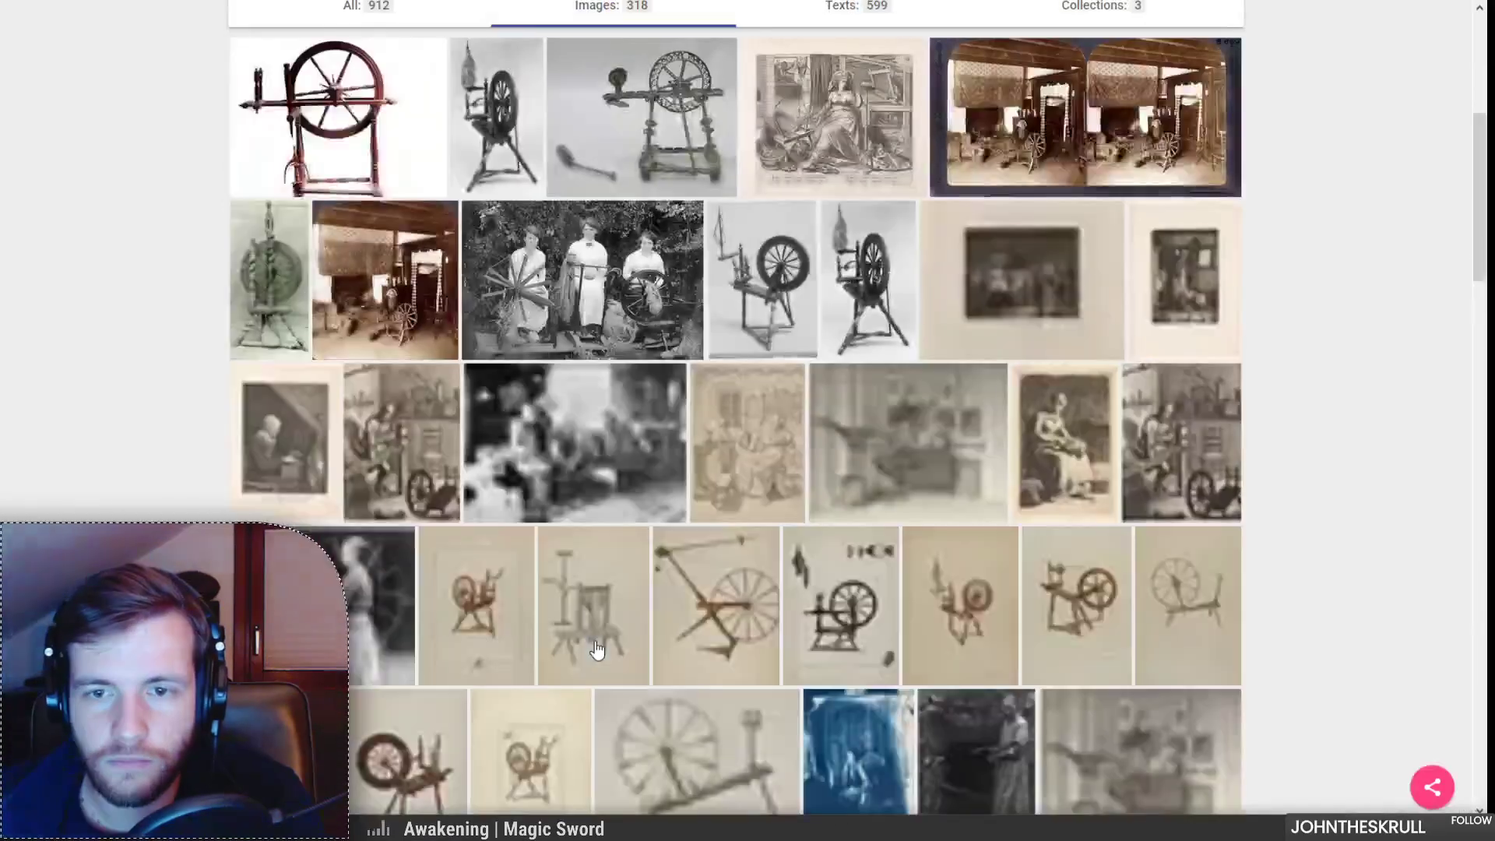
pyautogui.scroll(1, 600, 646)
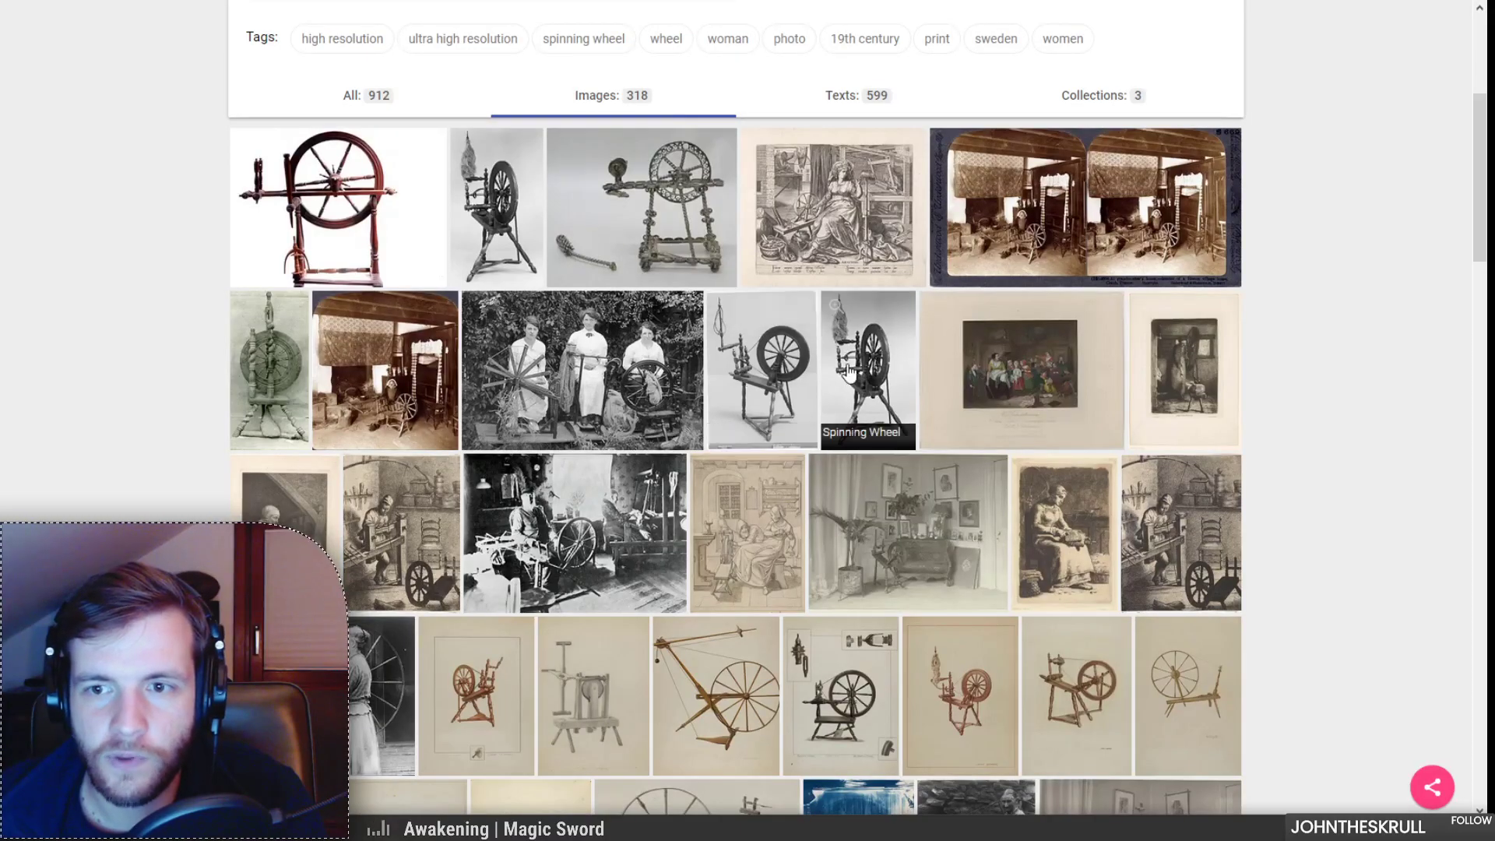
# Step: Open the black-and-white Spinning Wheel photo in the second row of results, check its source and copyright, and copy its title
pyautogui.click(789, 380)
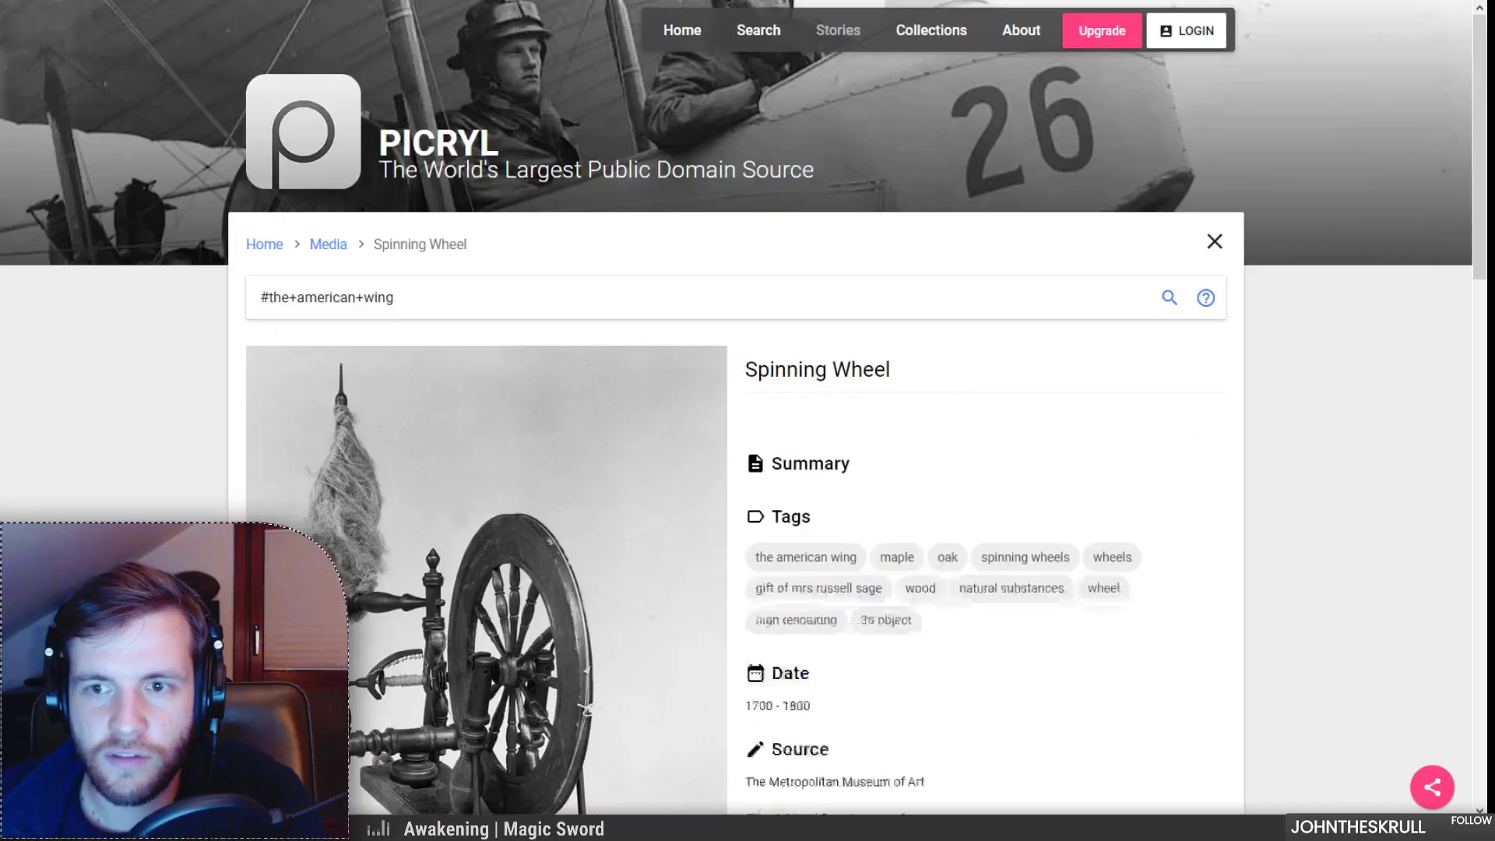
pyautogui.scroll(-7, 951, 467)
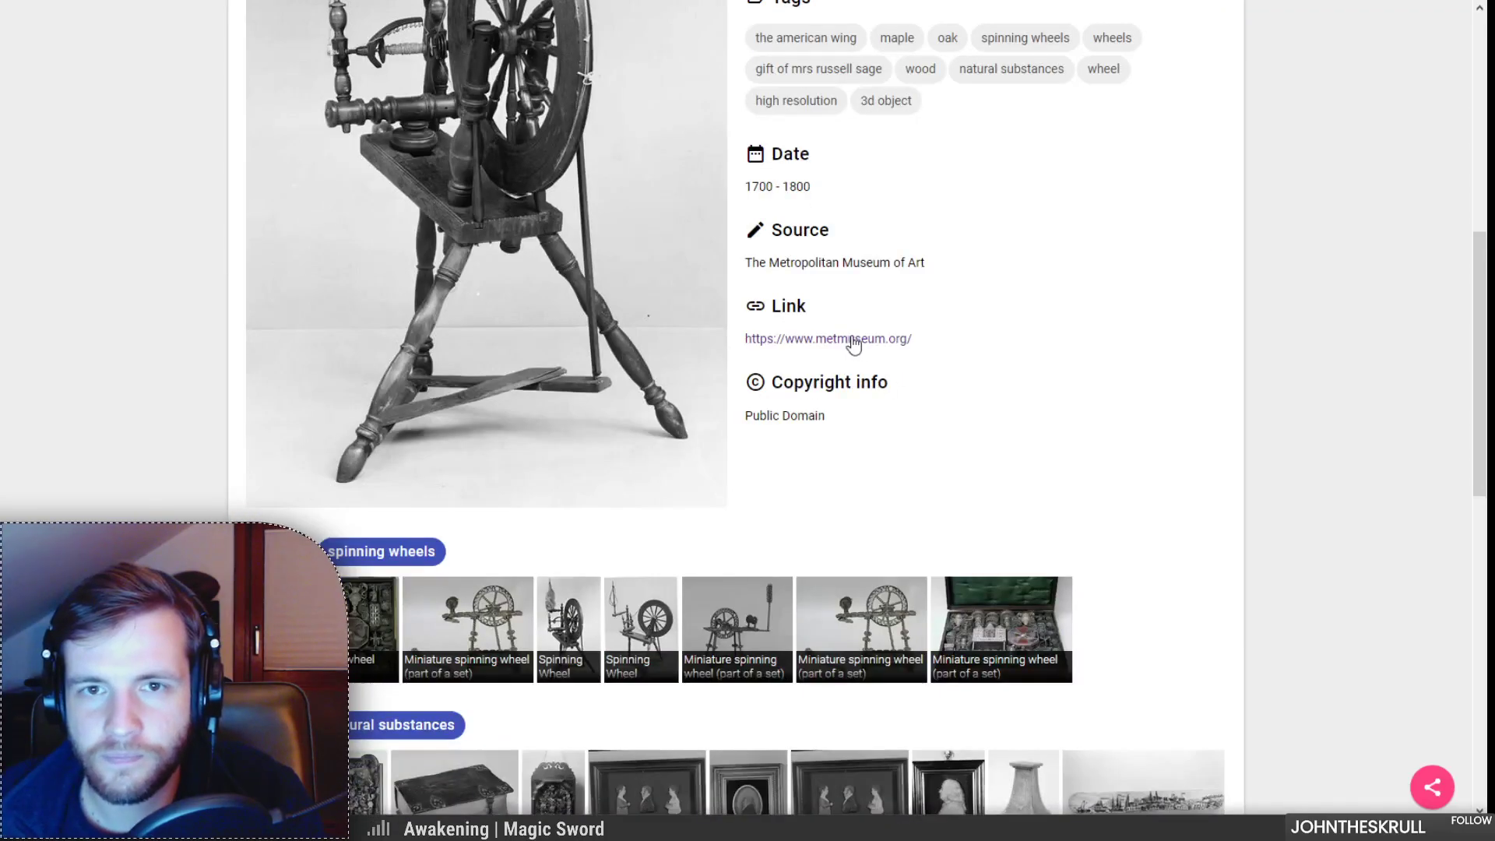
pyautogui.scroll(7, 841, 355)
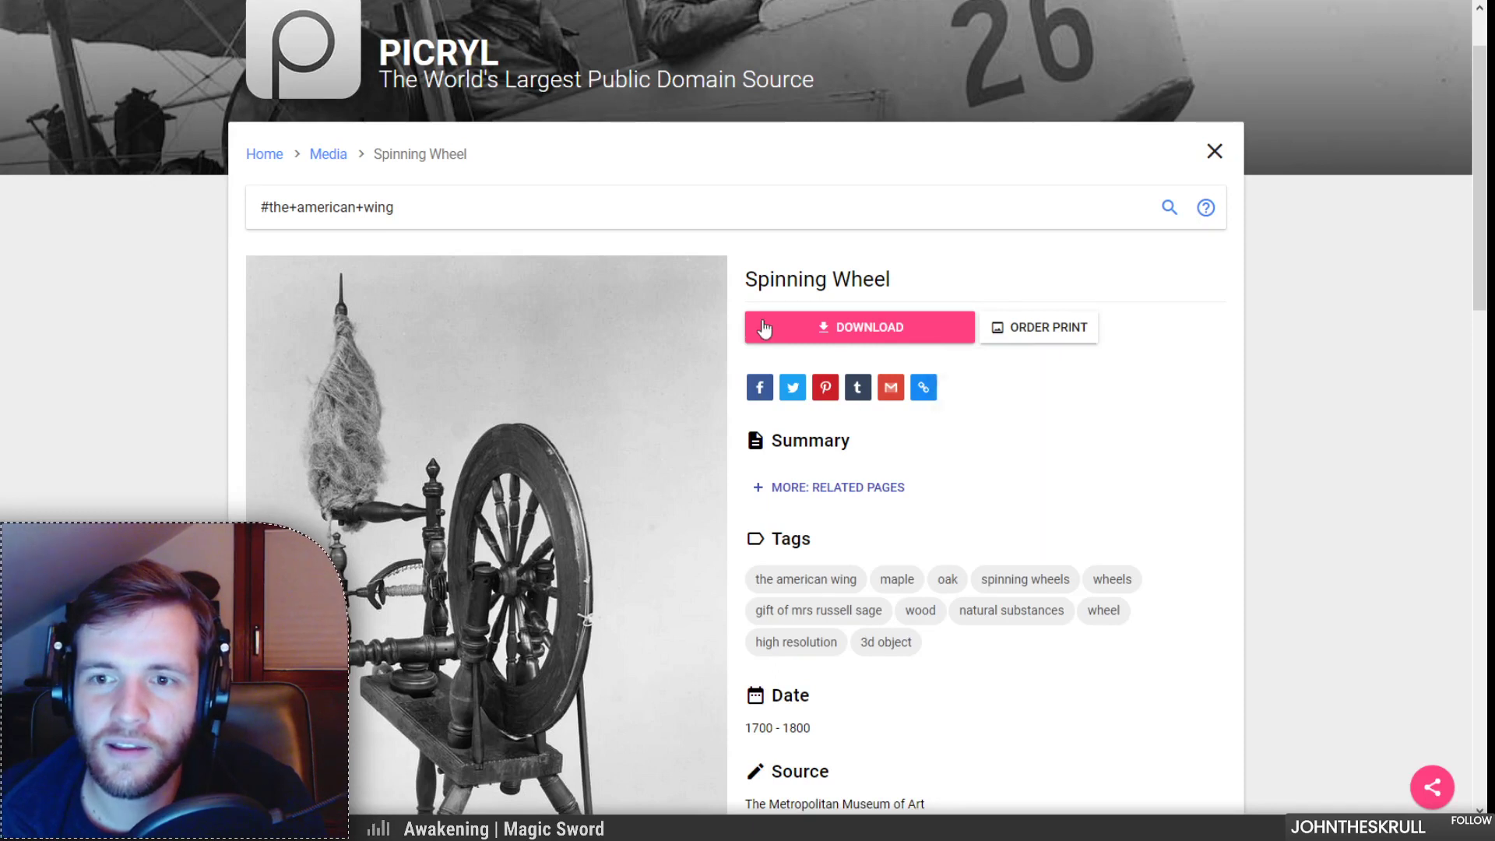
pyautogui.tripleClick(813, 272)
pyautogui.hotkey('ctrl', 'c')
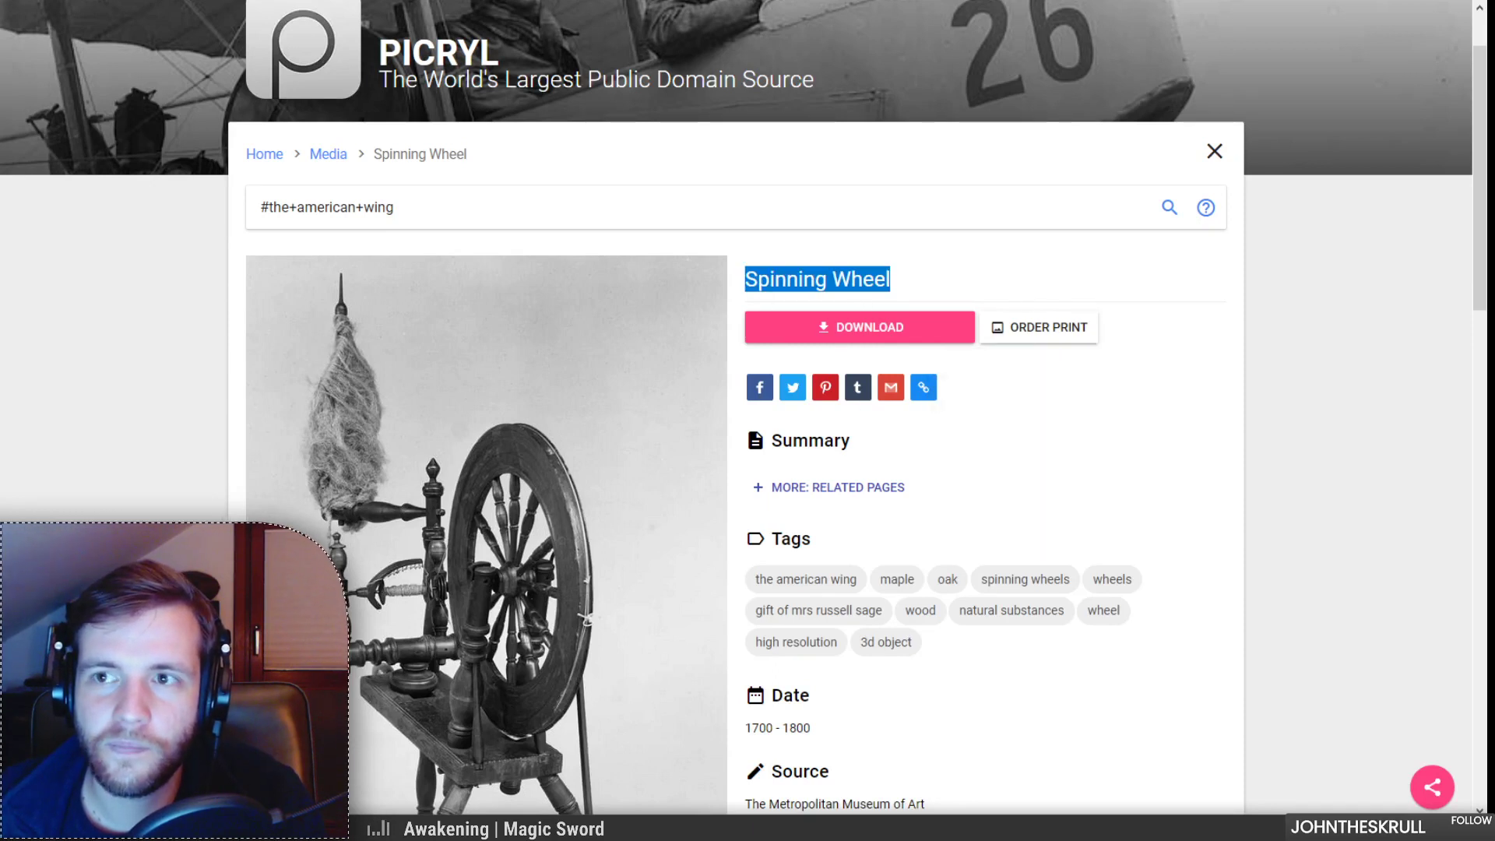
# Step: Switch to The Met website and search it for "Spinning Wheel"
pyautogui.click(601, 2)
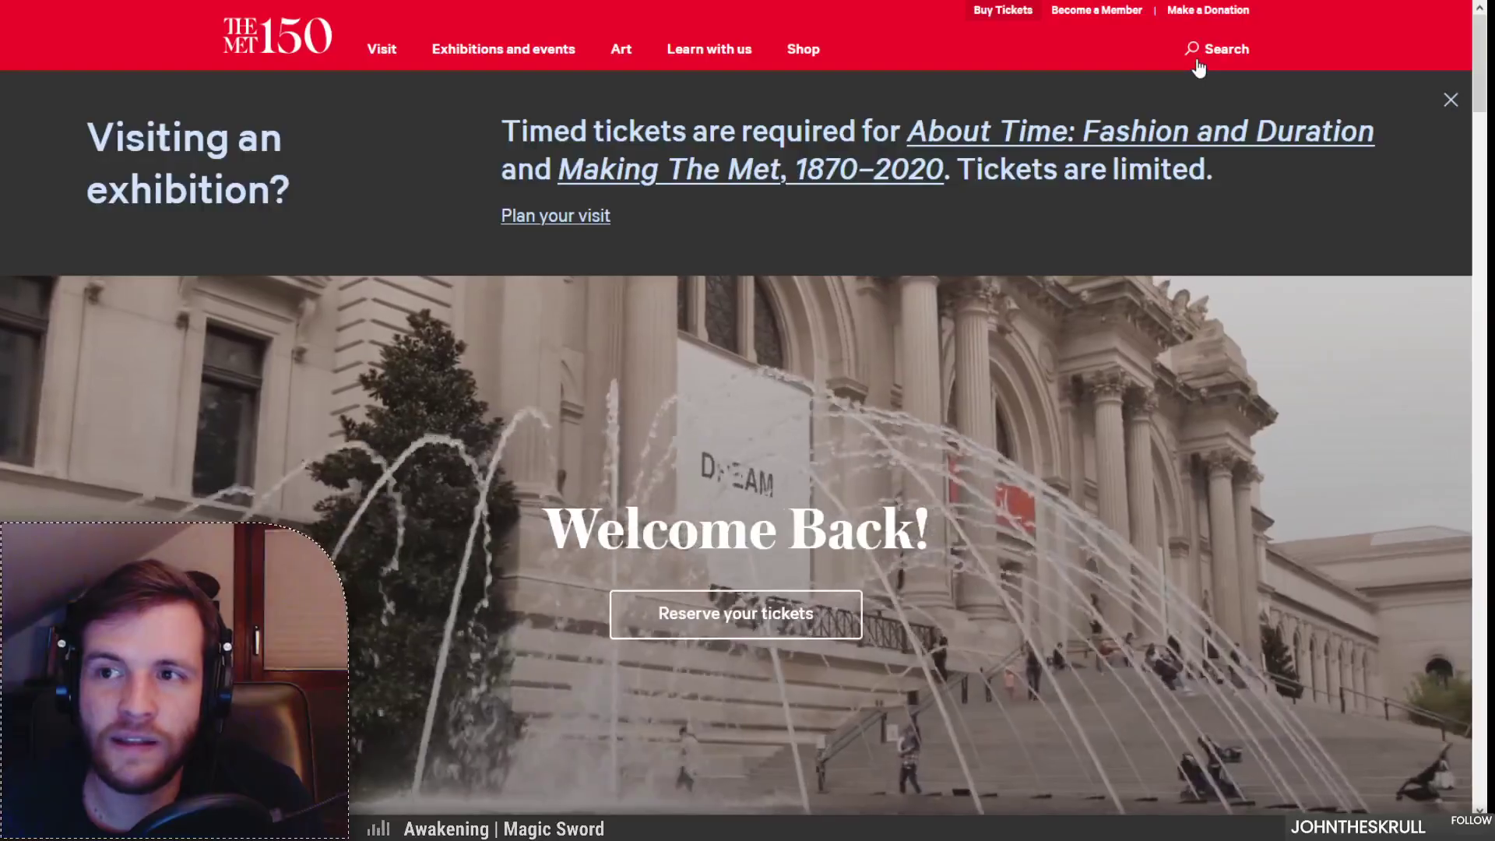
pyautogui.click(1197, 56)
pyautogui.hotkey('ctrl', 'v')
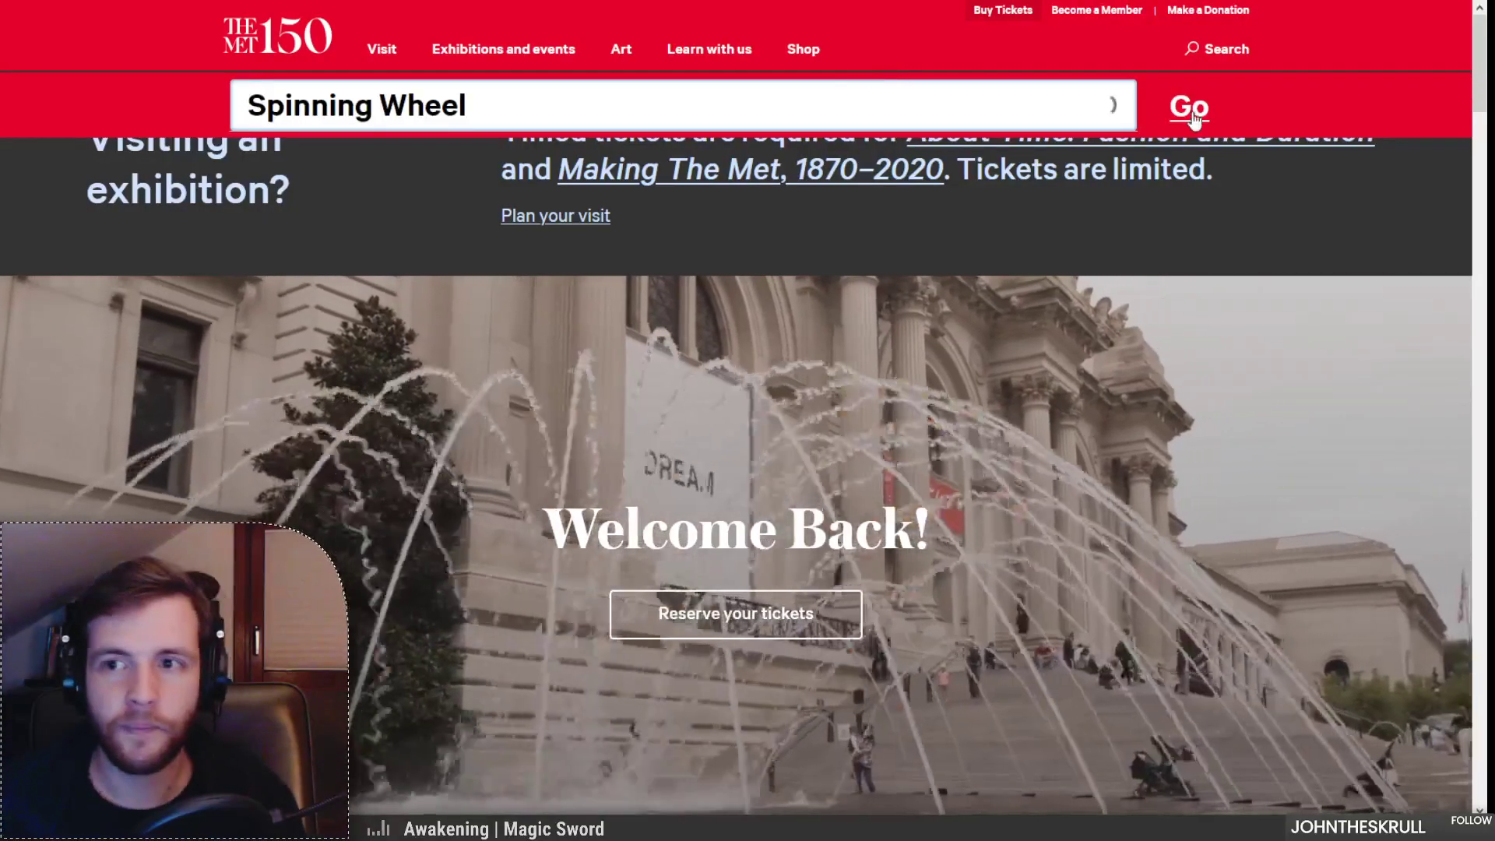
pyautogui.click(1189, 106)
# Step: Open the 1700–1800 Spinning Wheel artwork from The Met results and display its second photo
pyautogui.scroll(-1, 563, 408)
pyautogui.scroll(-5, 563, 405)
pyautogui.scroll(-5, 560, 397)
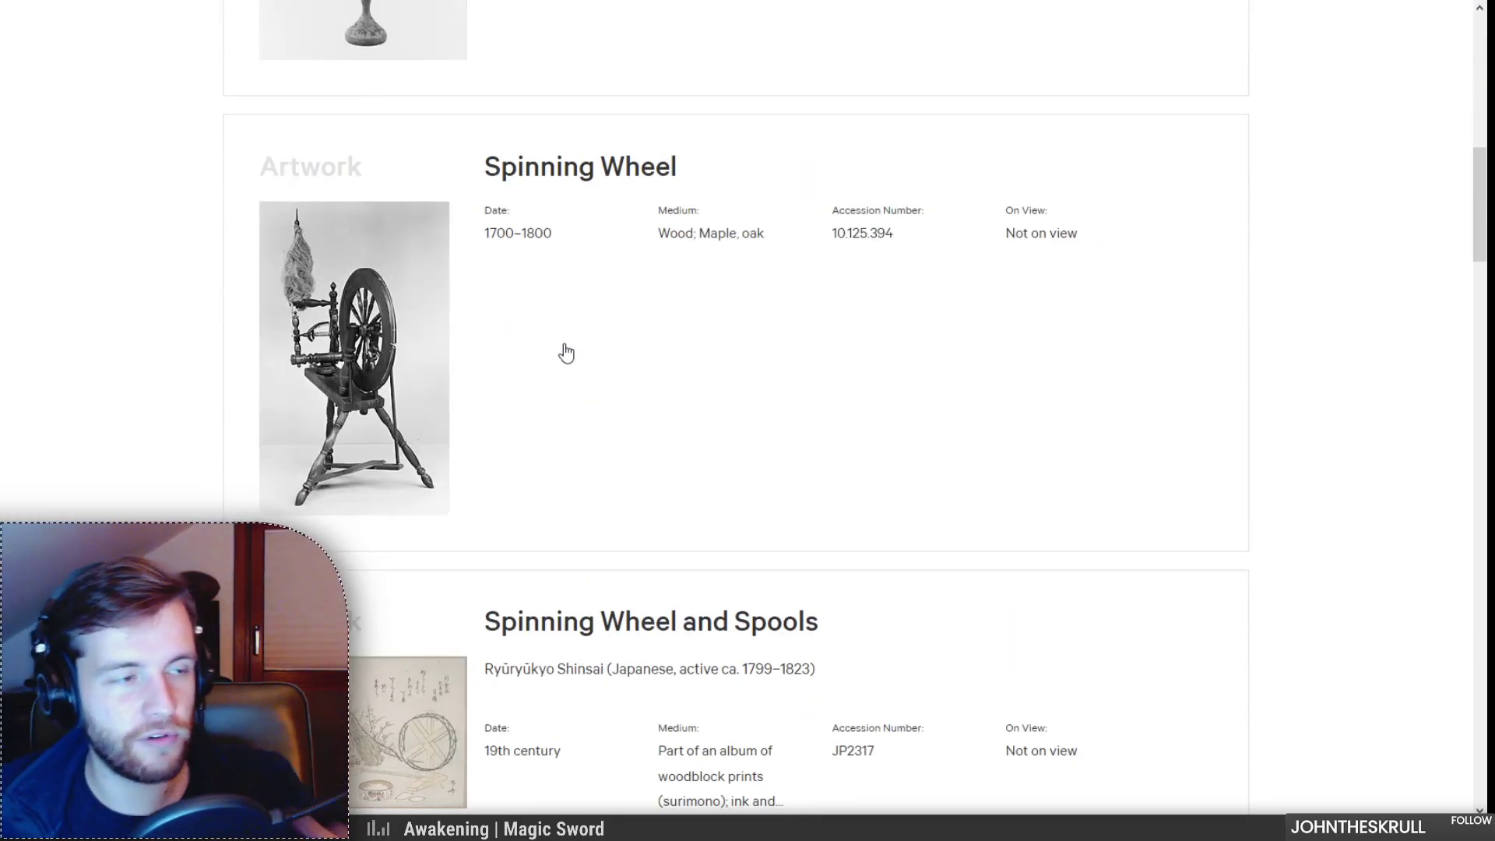
pyautogui.click(602, 179)
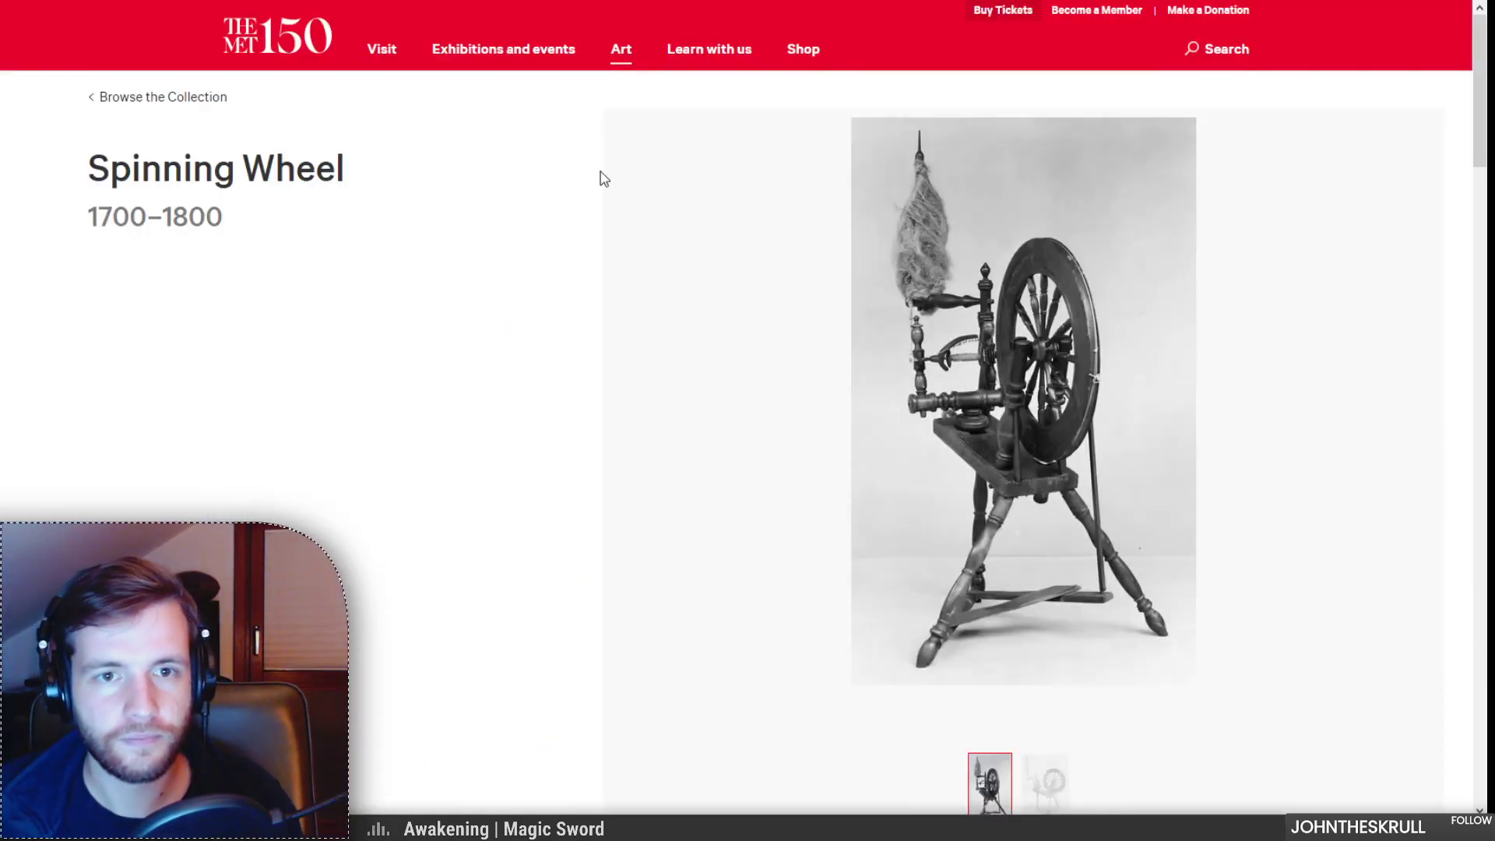
pyautogui.scroll(-3, 592, 471)
pyautogui.scroll(1, 989, 616)
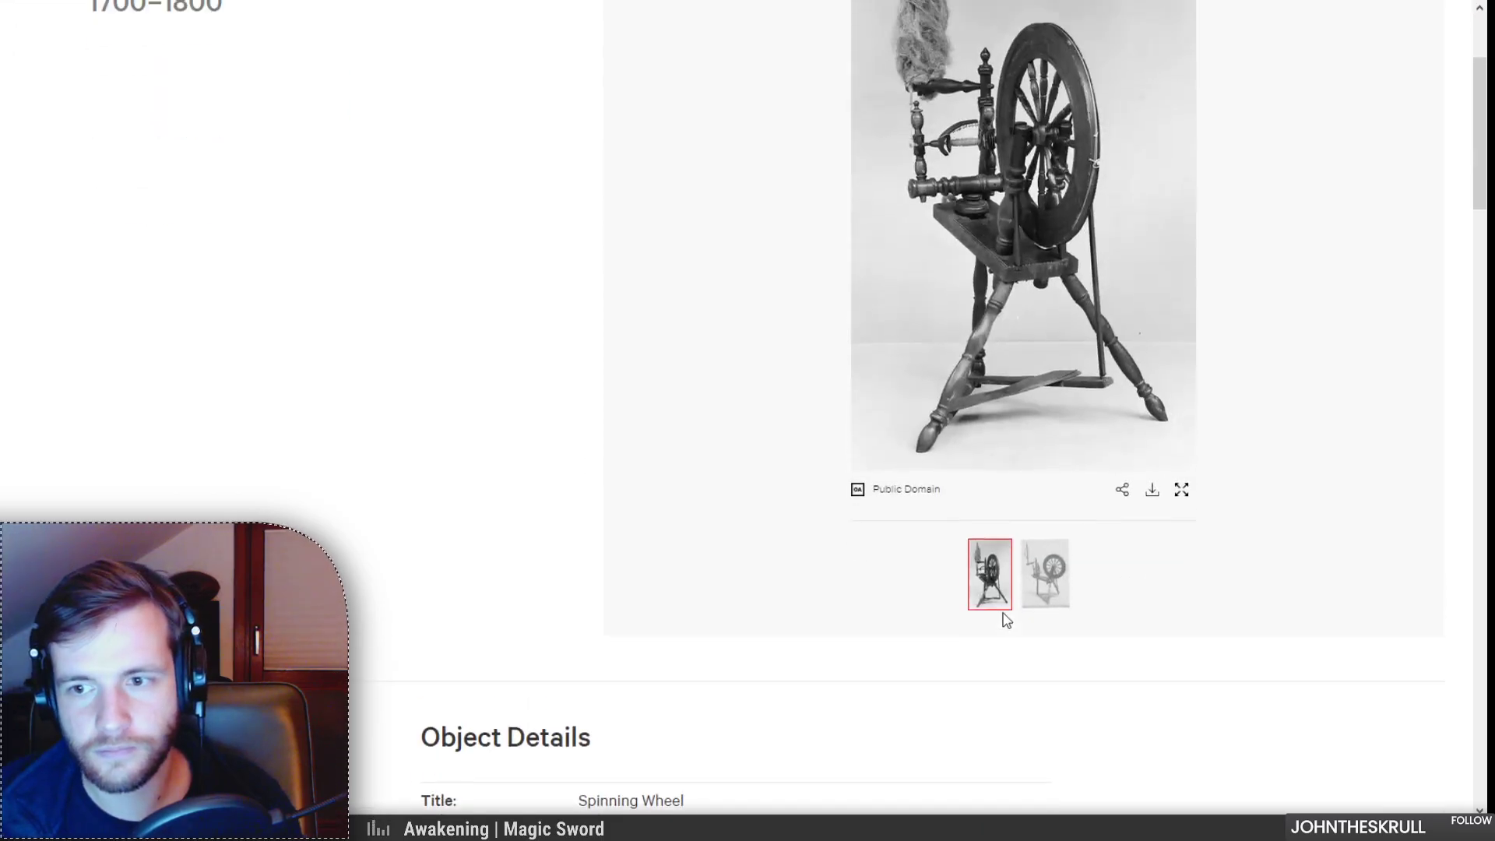
pyautogui.click(1039, 613)
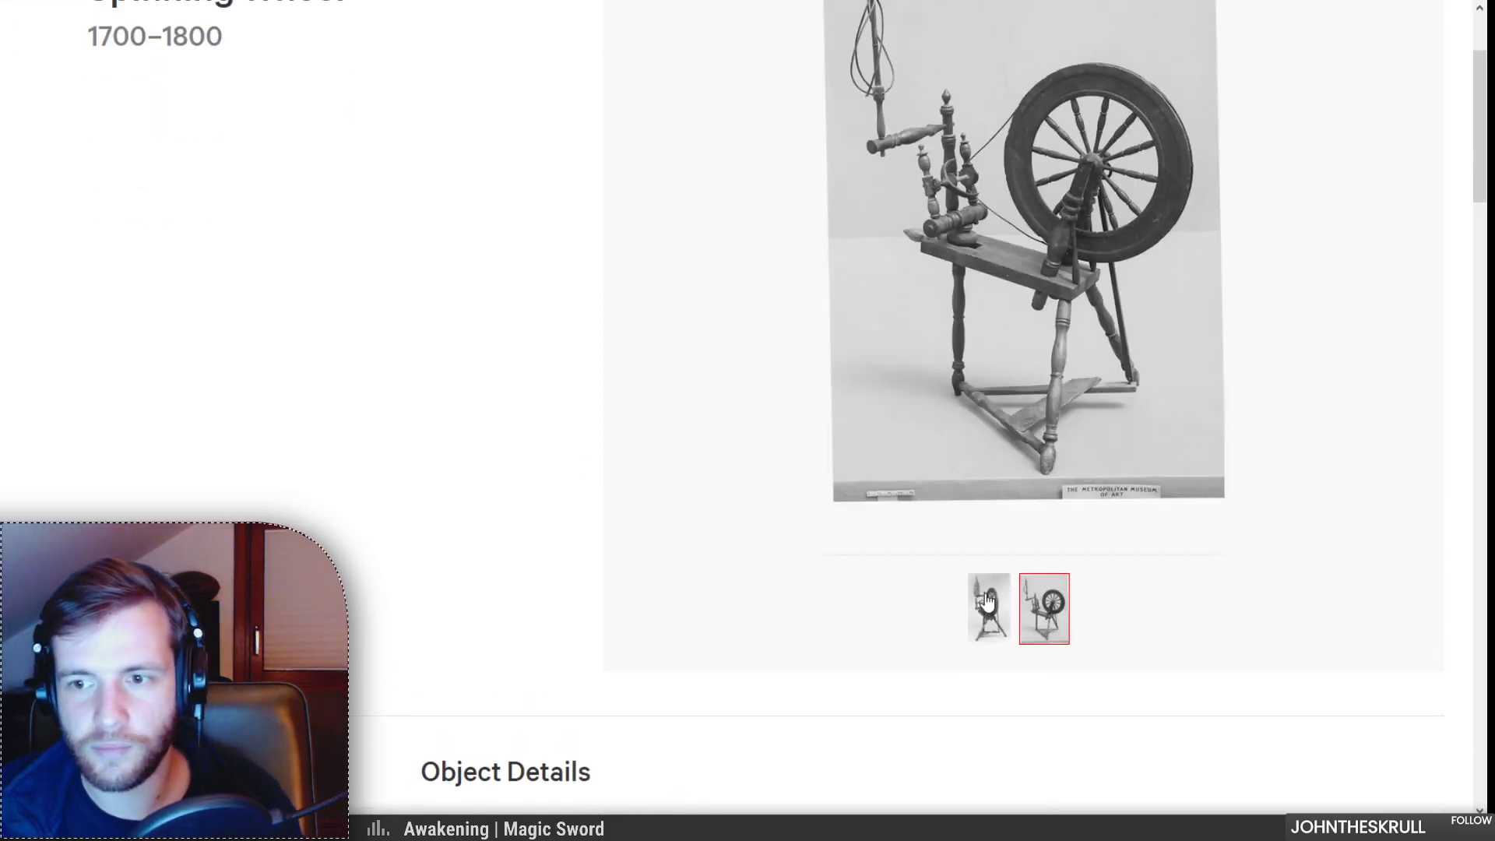
# Step: Compare the PICRYL spinning wheel results and related images with the two photos on The Met's Spinning Wheel page
pyautogui.hotkey('alt', 'Left')
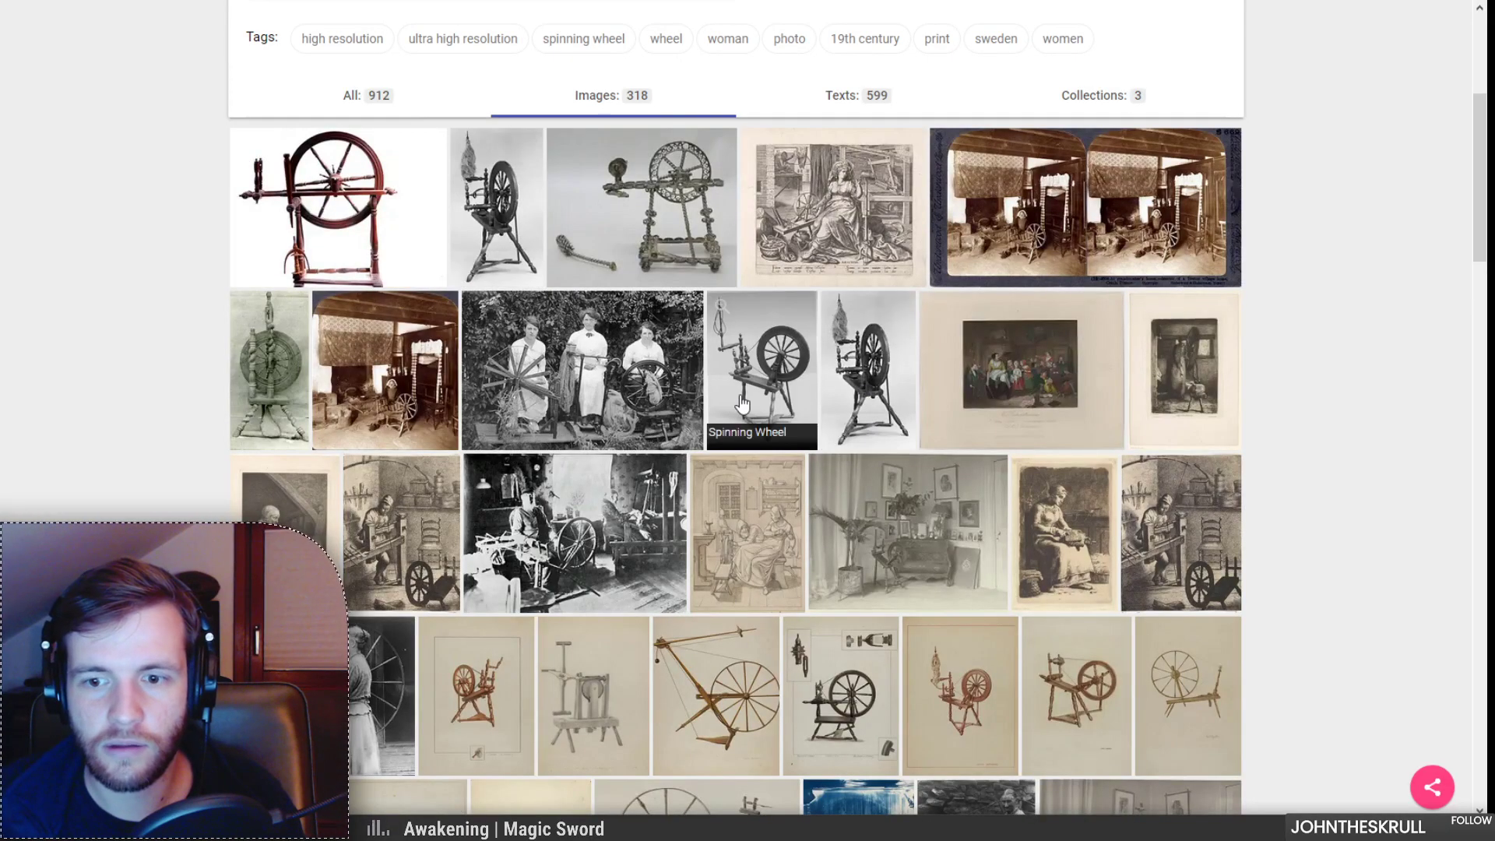
pyautogui.scroll(-2, 772, 584)
pyautogui.scroll(2, 771, 584)
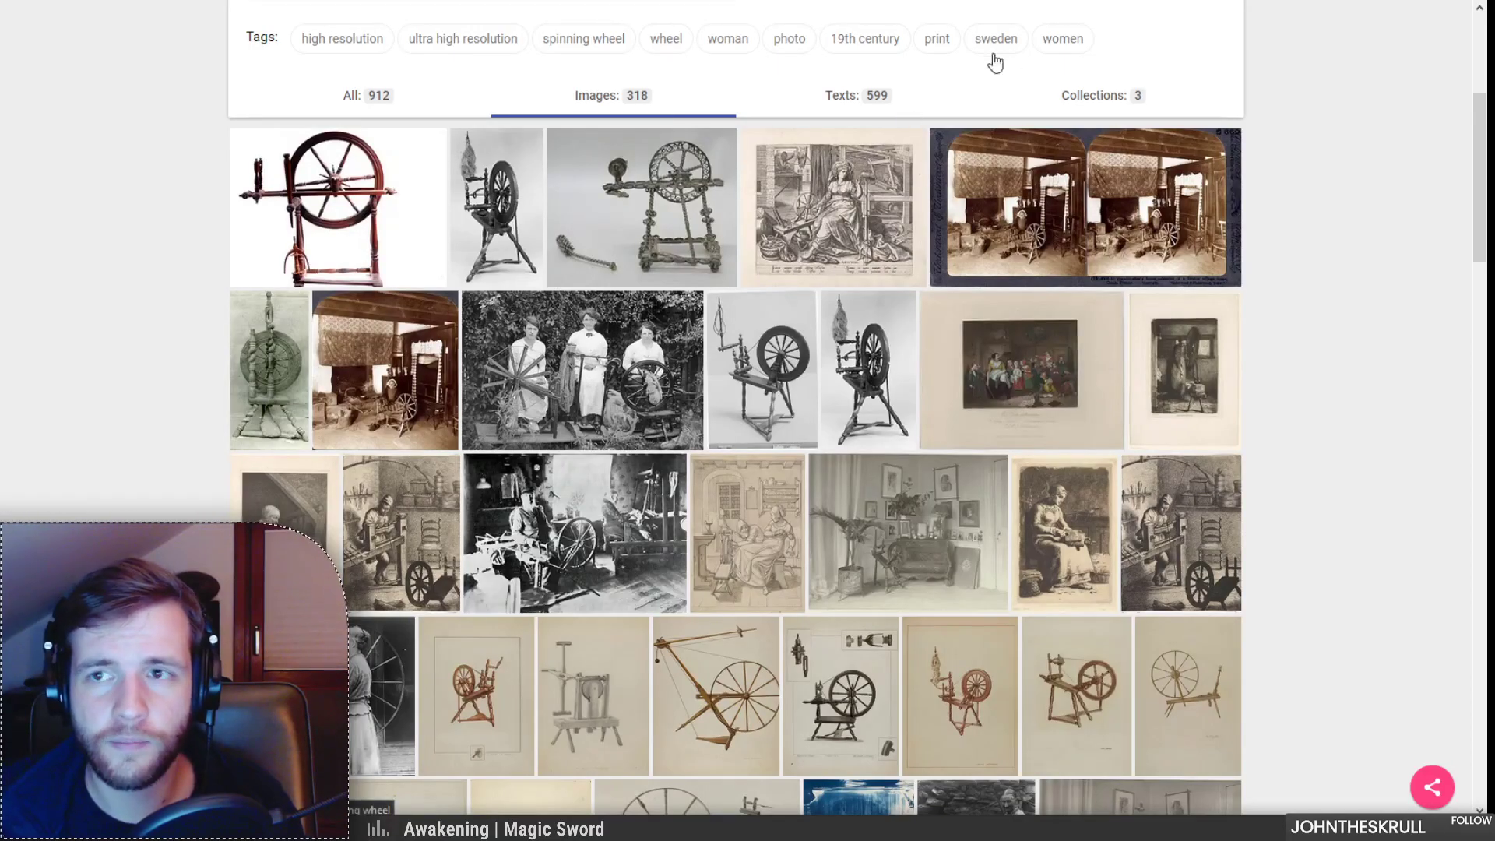
pyautogui.hotkey('ctrl', 'Tab')
pyautogui.scroll(-3, 615, 603)
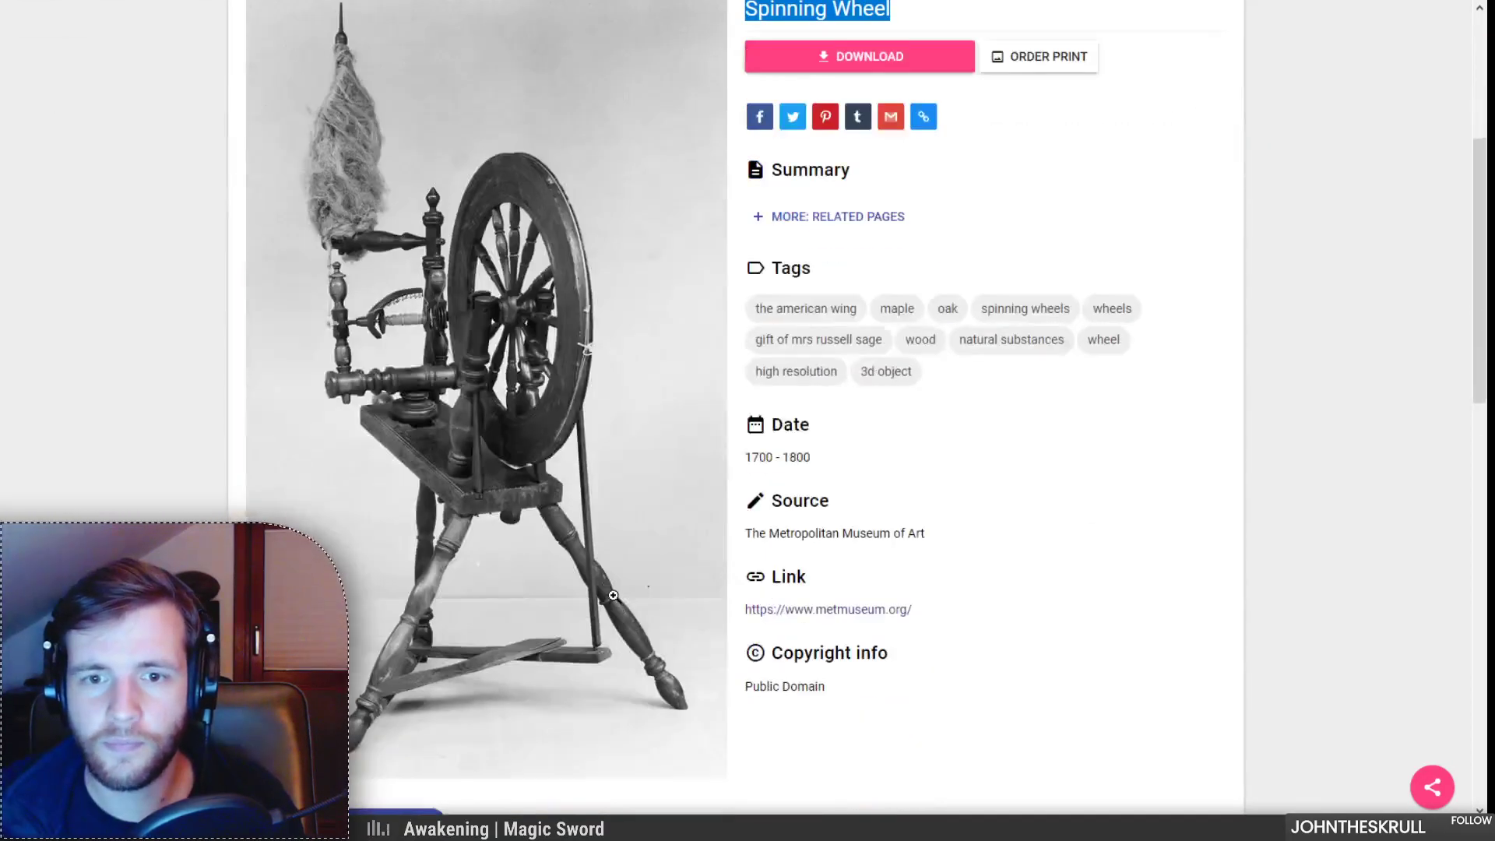
pyautogui.scroll(-2, 613, 595)
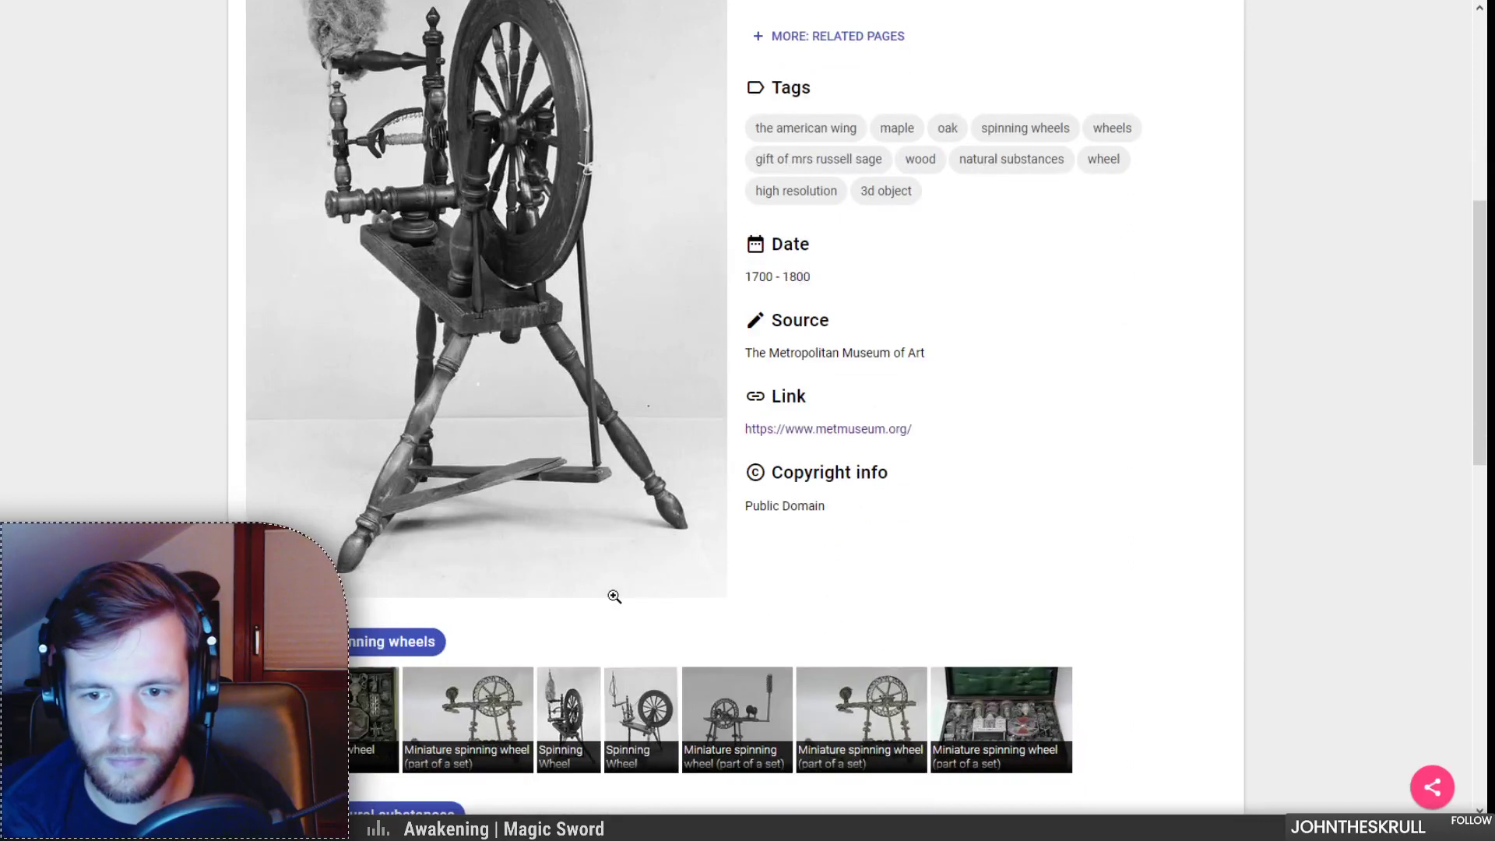
pyautogui.scroll(3, 838, 355)
pyautogui.hotkey('ctrl', 'Tab')
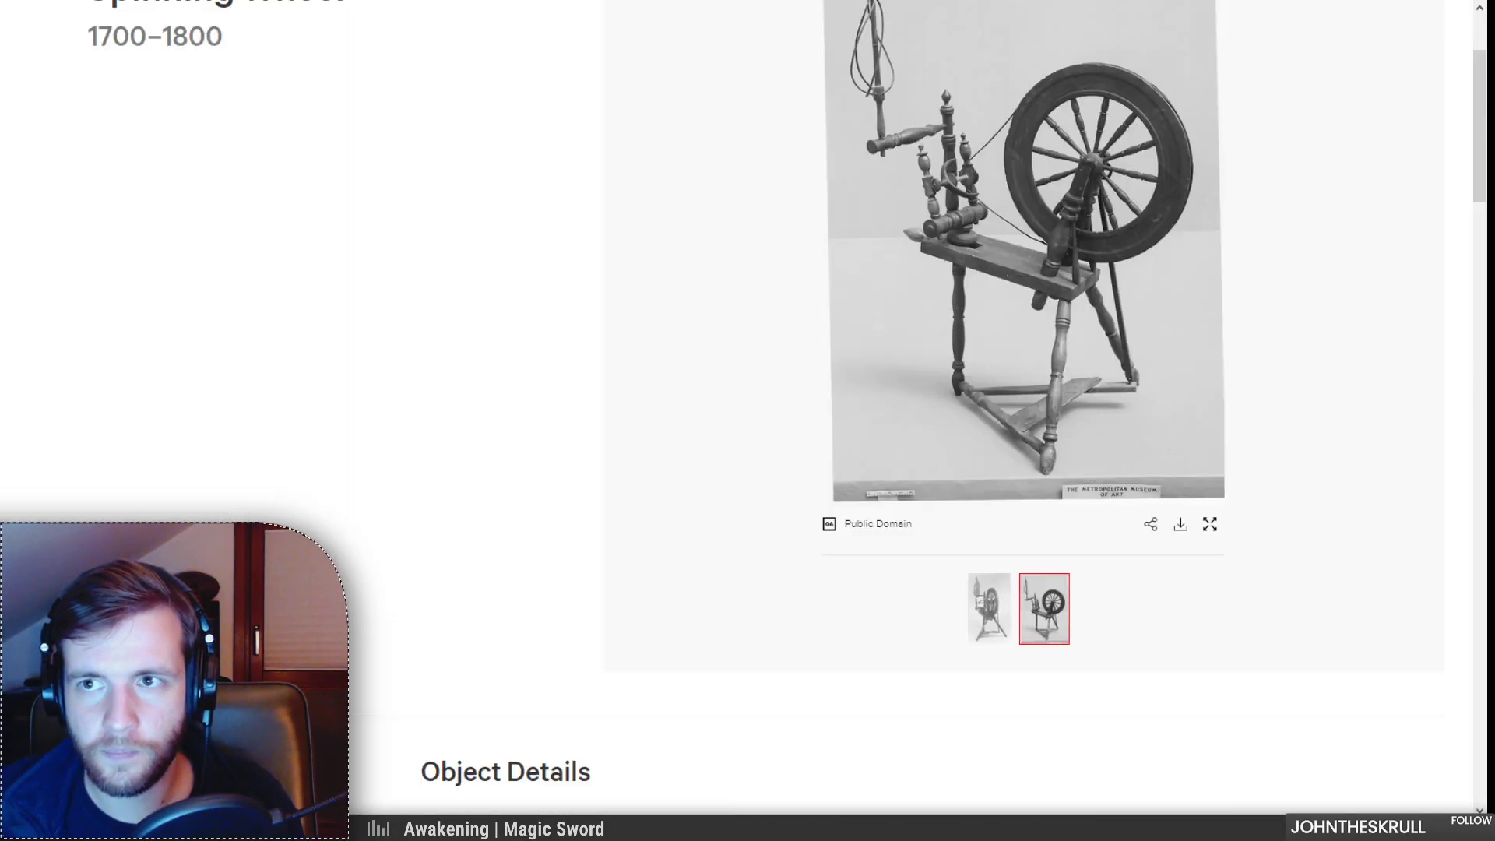
pyautogui.hotkey('ctrl', 'shift', 'Tab')
pyautogui.scroll(-5, 748, 503)
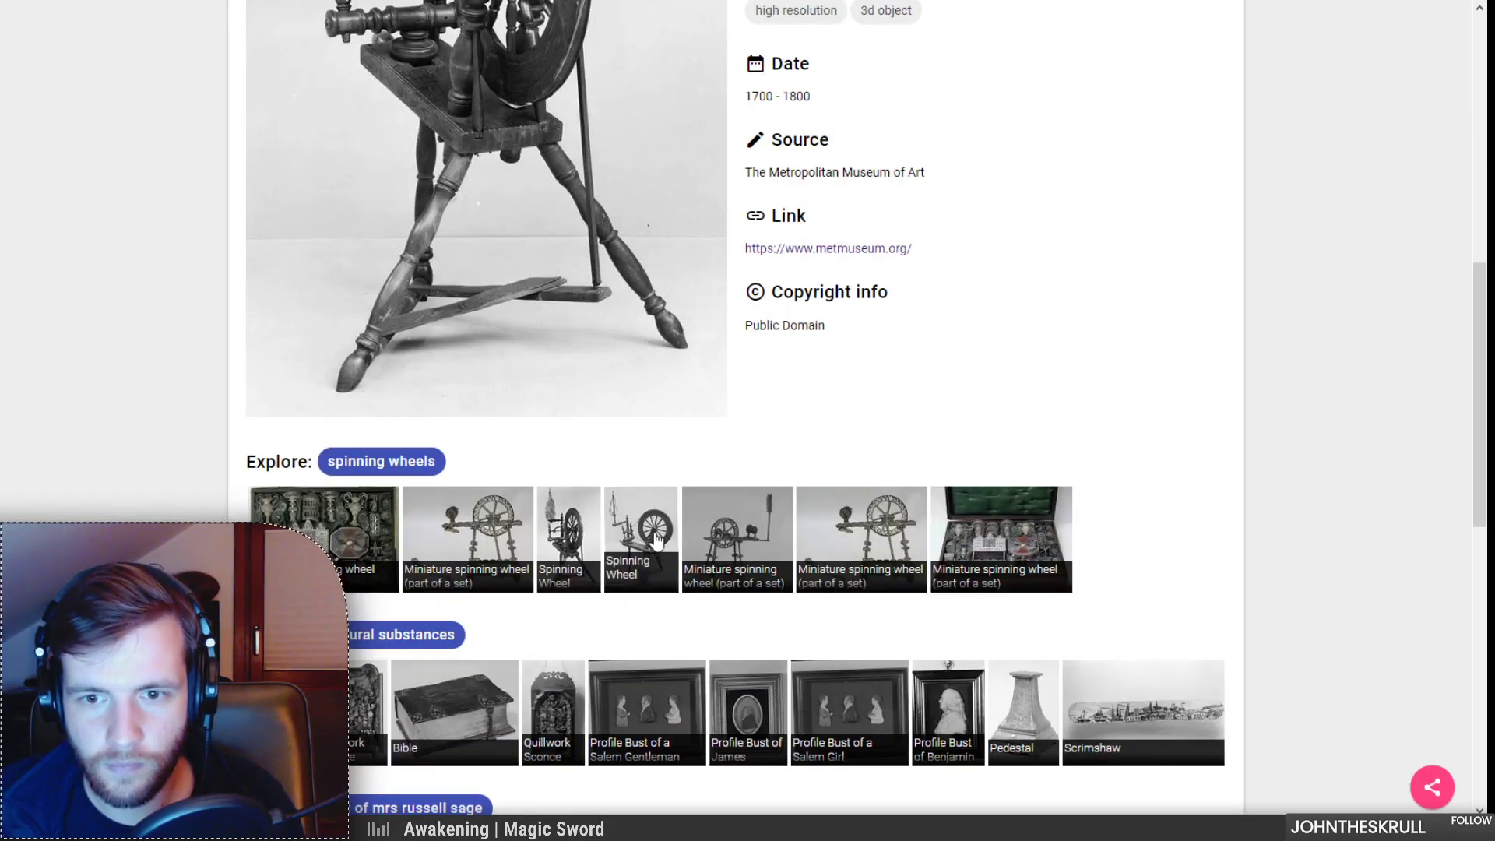
pyautogui.hotkey('ctrl', 'Tab')
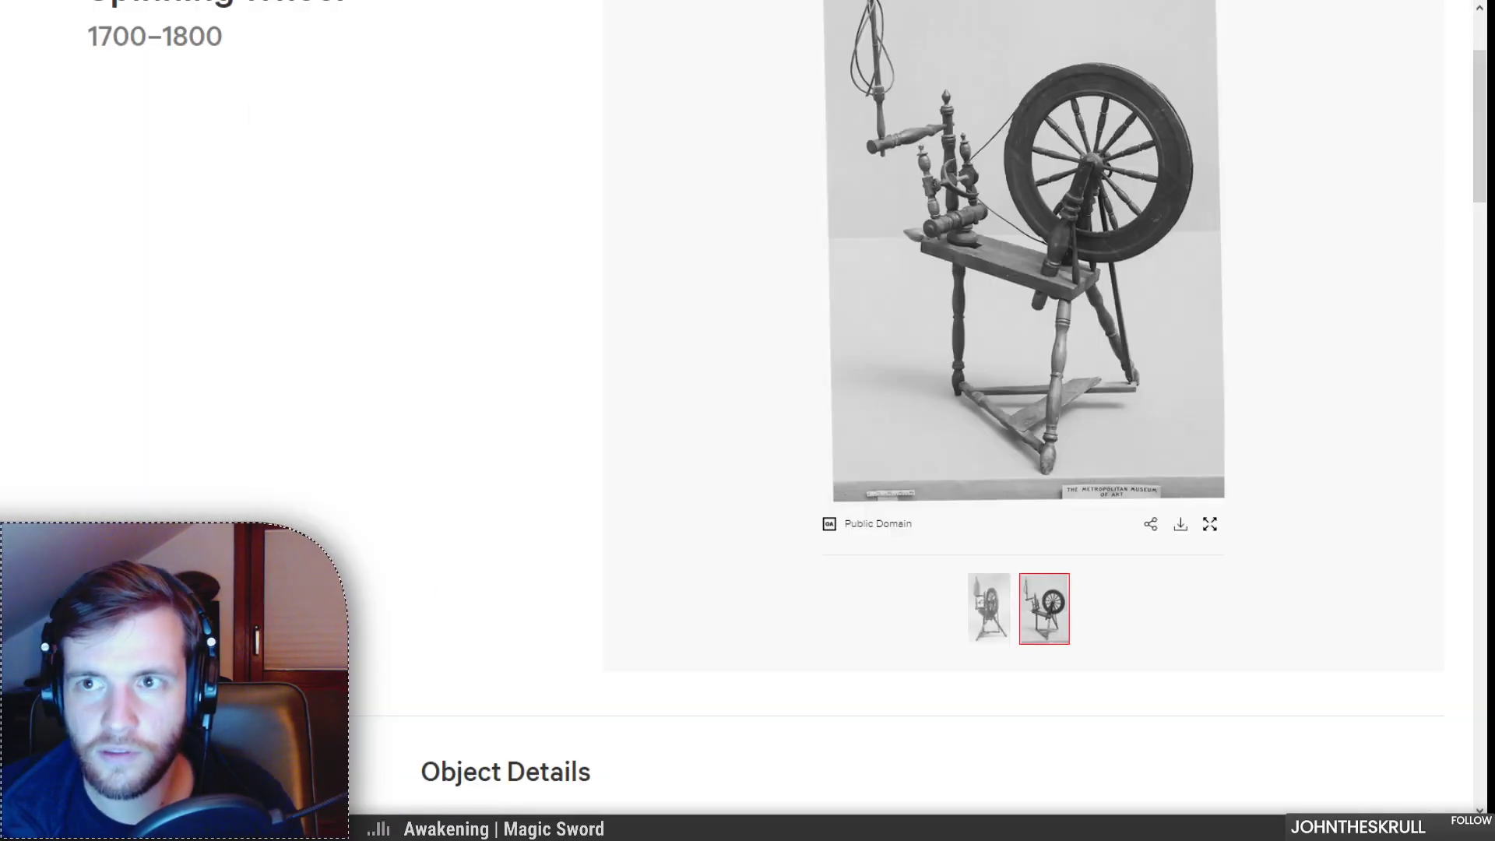
pyautogui.hotkey('ctrl', 'shift', 'Tab')
# Step: Open the related Miniature spinning wheel (part of a set) image on PICRYL, view it enlarged, and check its source and copyright details
pyautogui.click(463, 540)
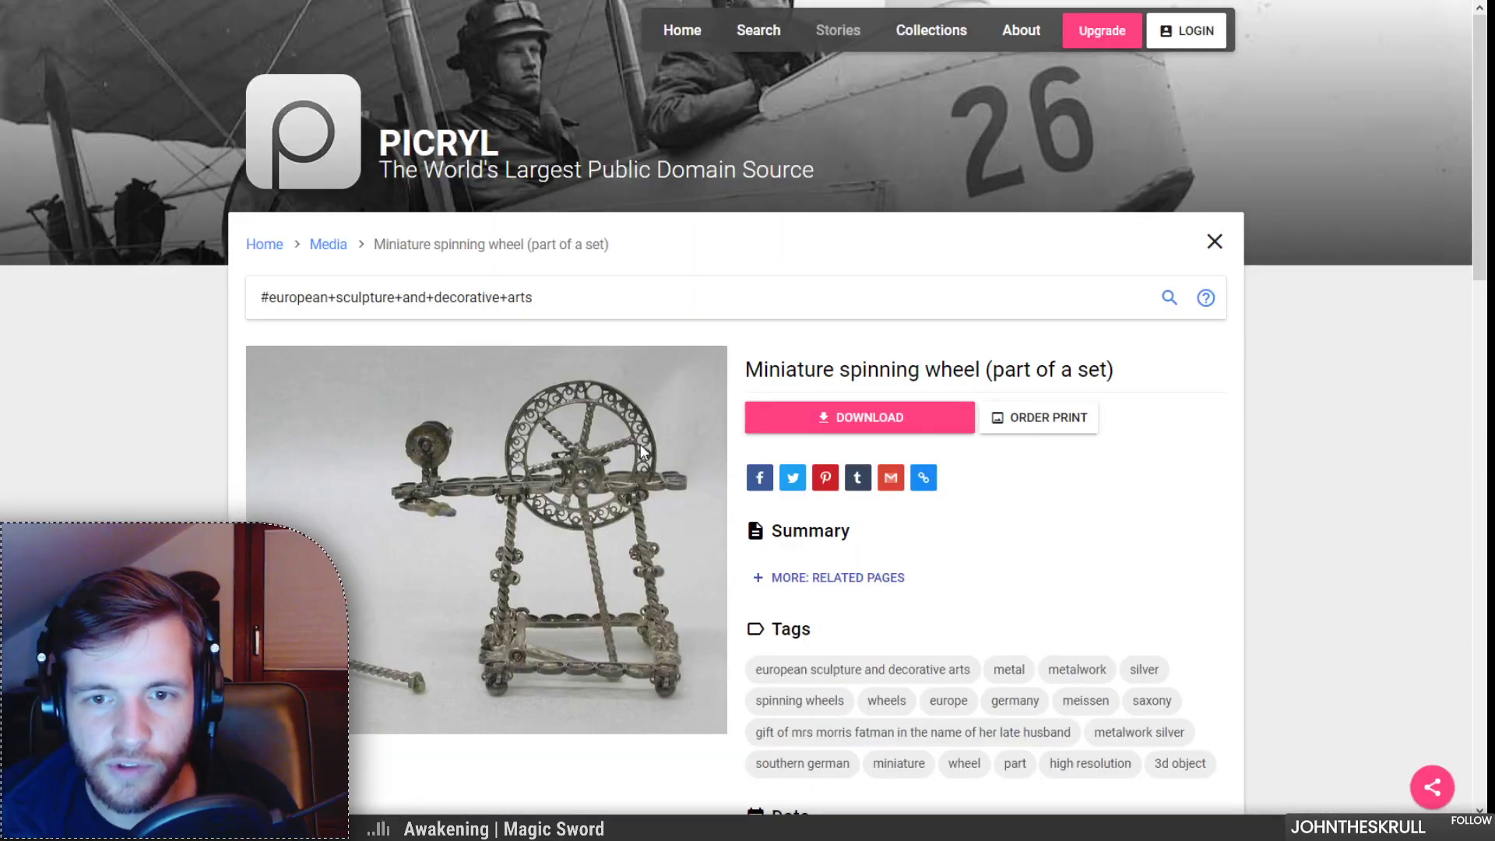
pyautogui.click(643, 452)
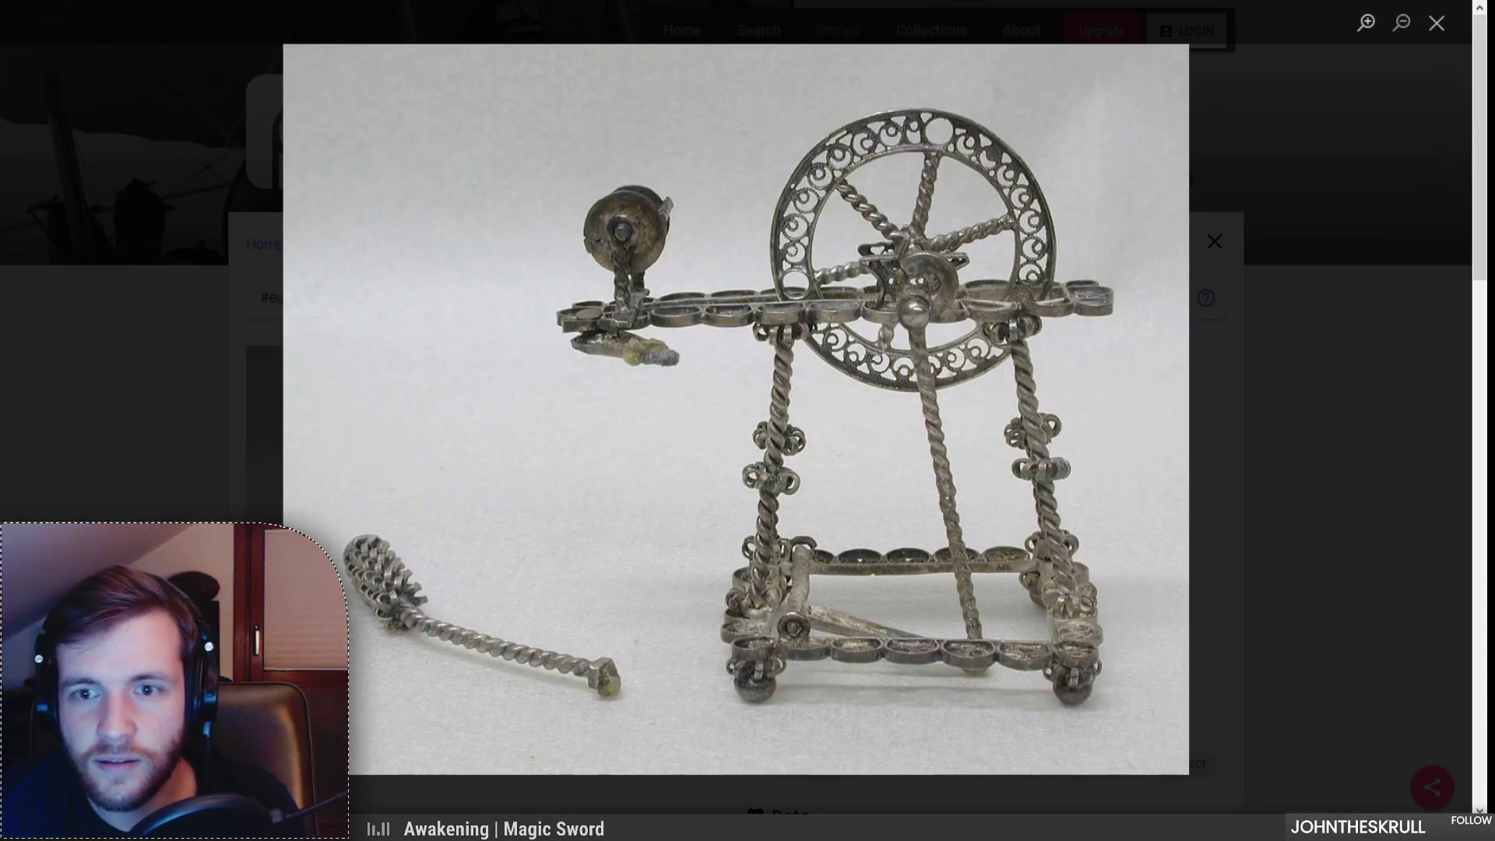
pyautogui.click(199, 498)
pyautogui.scroll(-5, 877, 446)
pyautogui.scroll(-1, 877, 446)
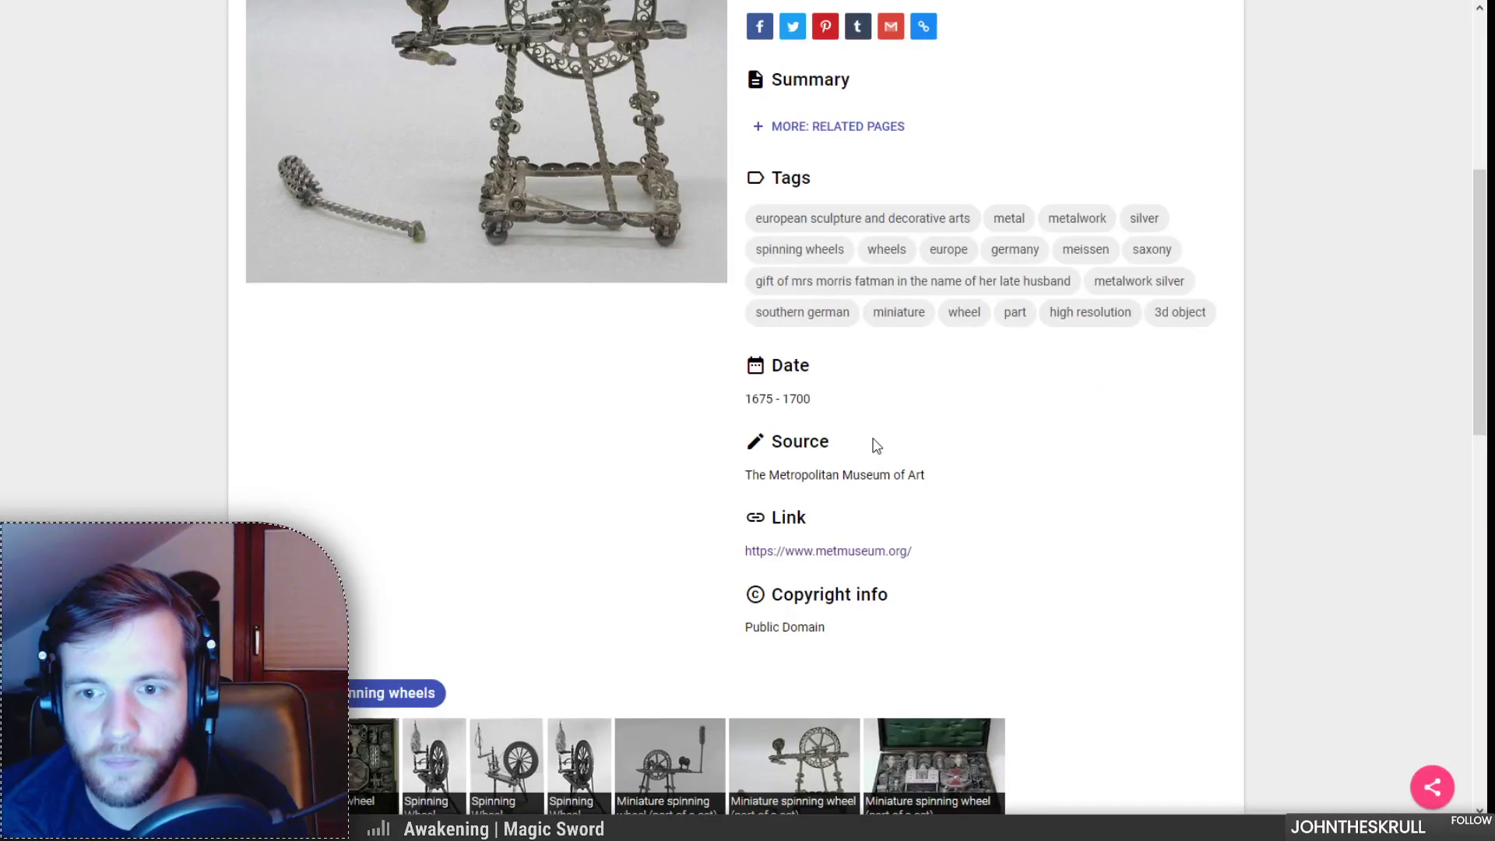
# Step: Follow the source link to The Met and look through the "Spinning Wheel" search results for the miniature spinning wheel and other references
pyautogui.click(815, 552)
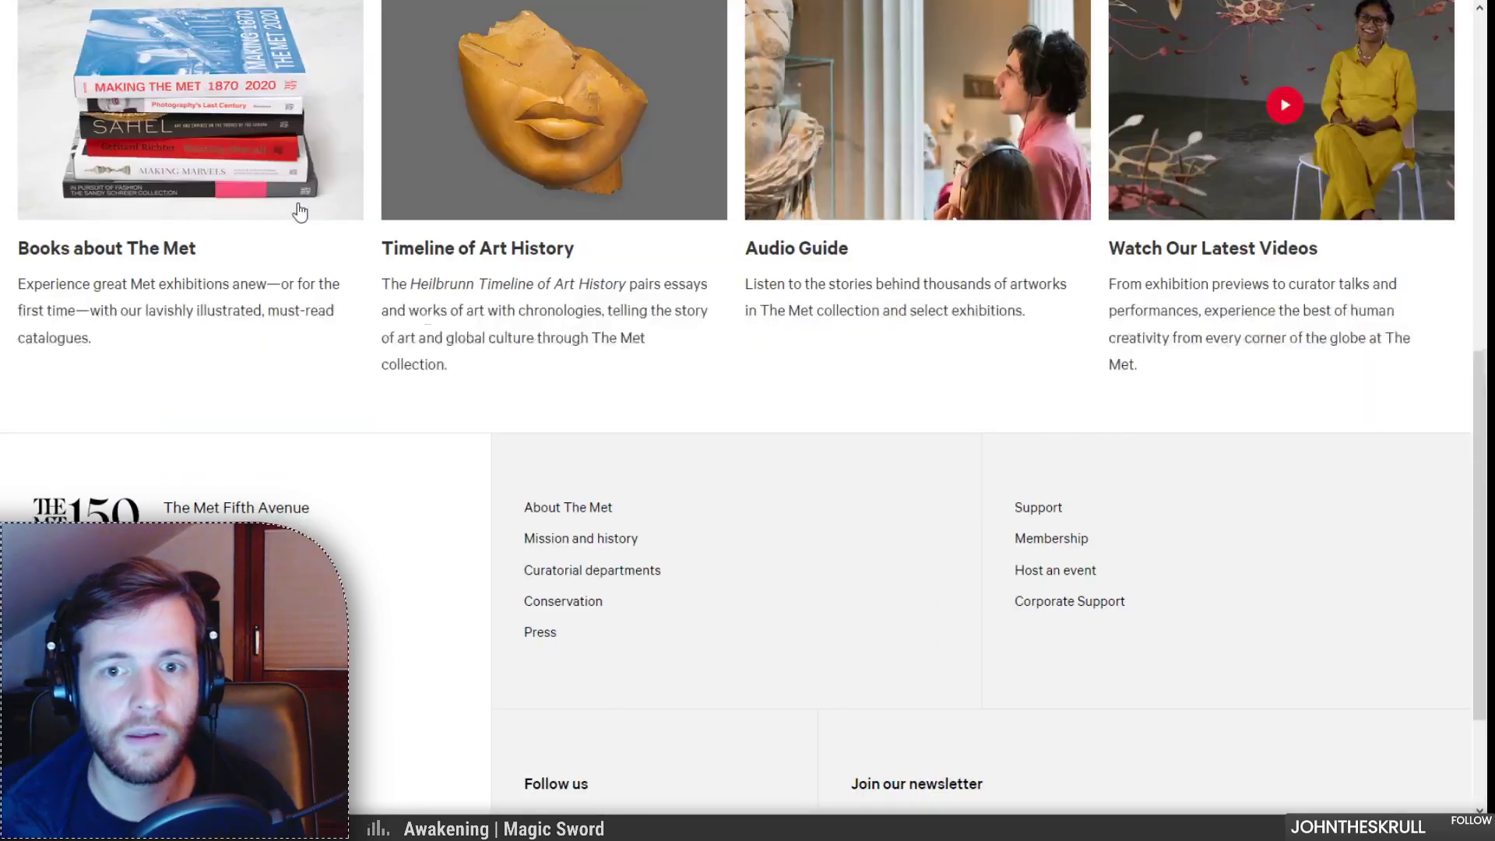
pyautogui.scroll(5, 444, 343)
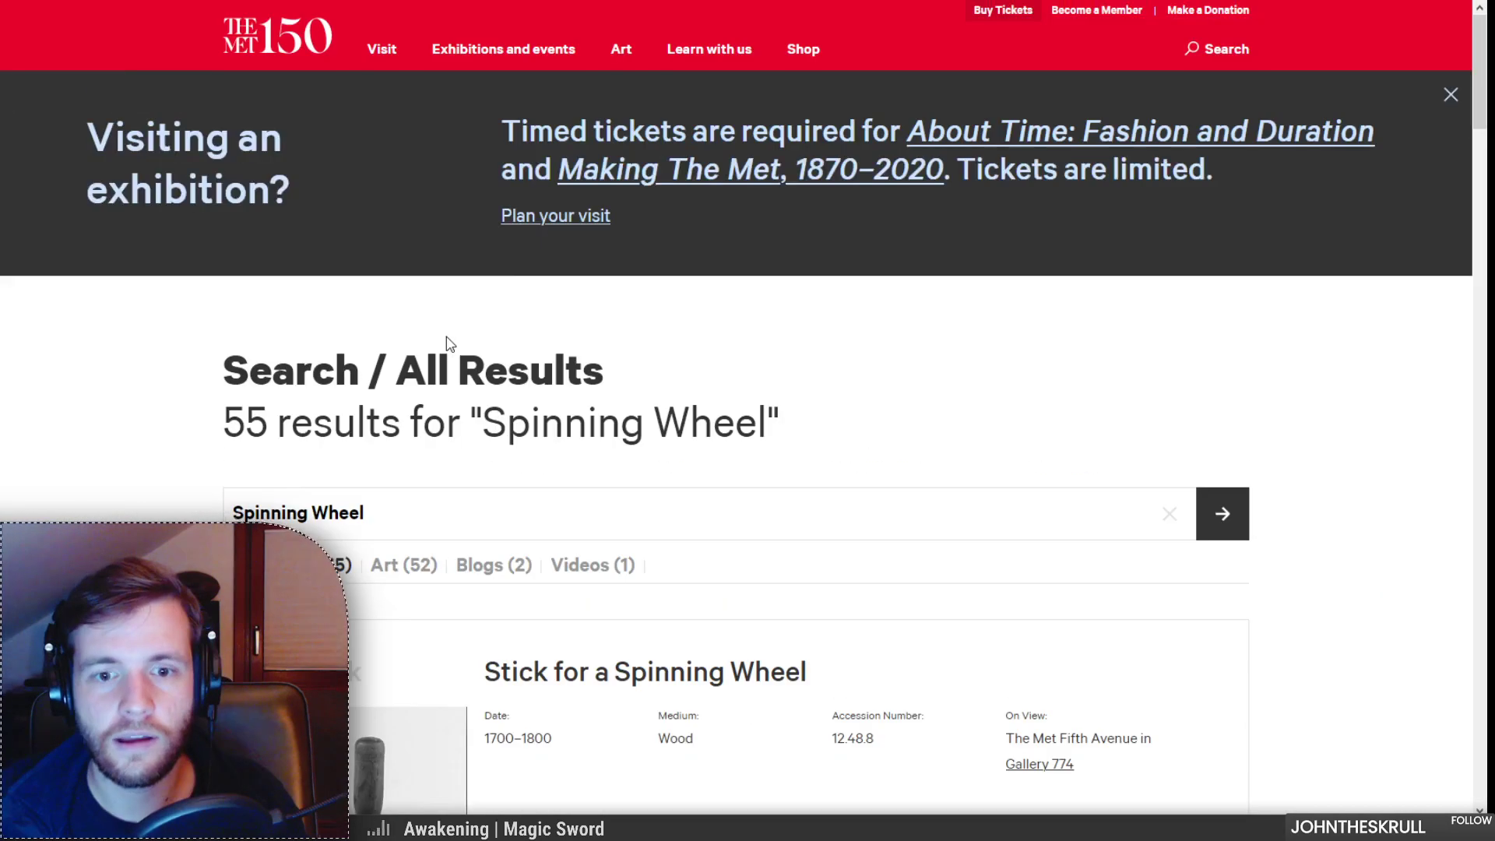
pyautogui.scroll(-8, 448, 346)
pyautogui.scroll(-7, 450, 349)
pyautogui.scroll(2, 504, 247)
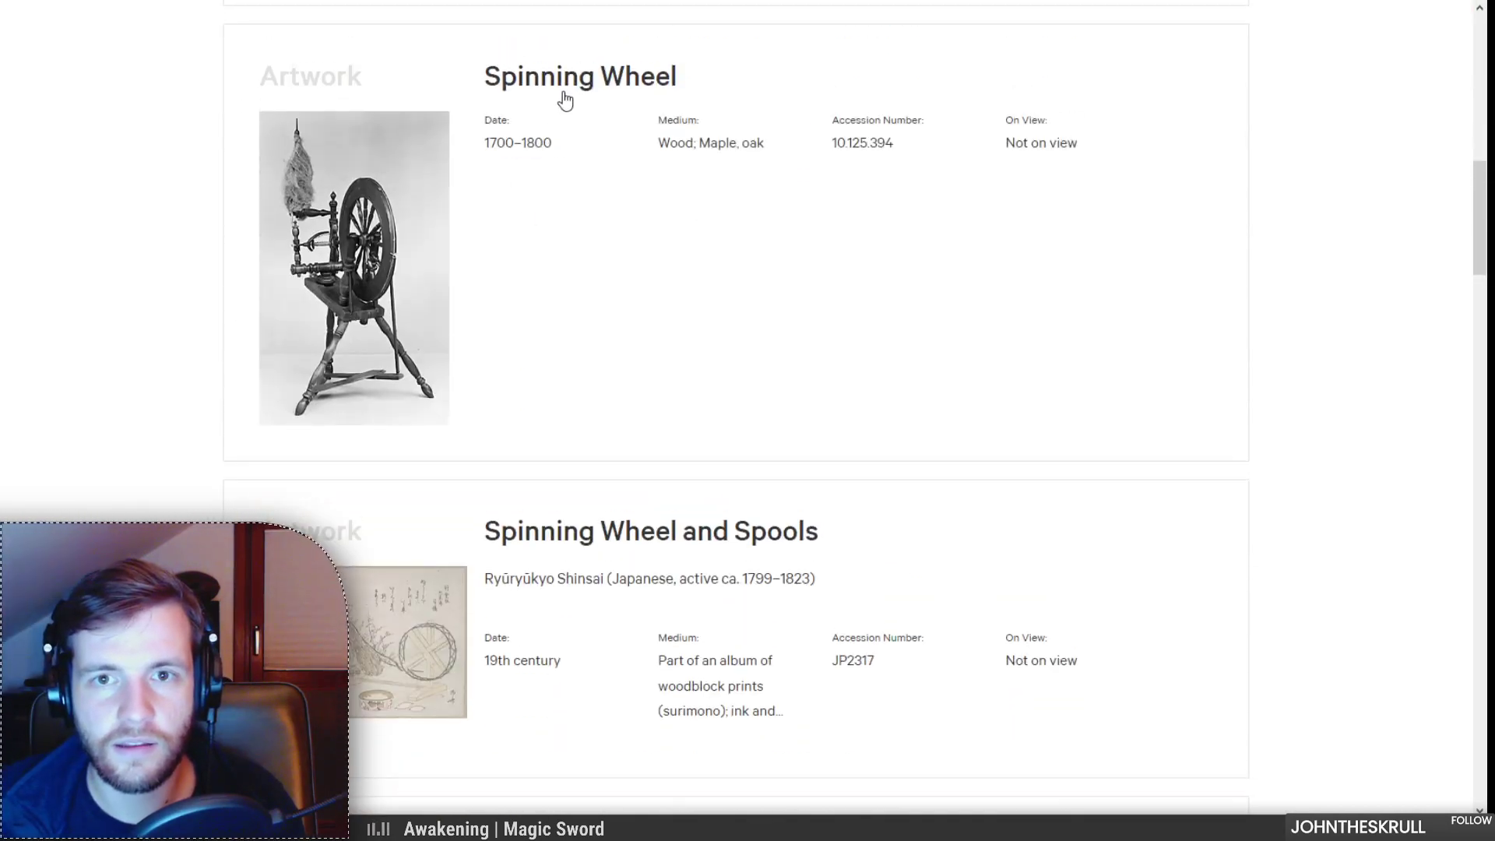
pyautogui.scroll(-15, 566, 95)
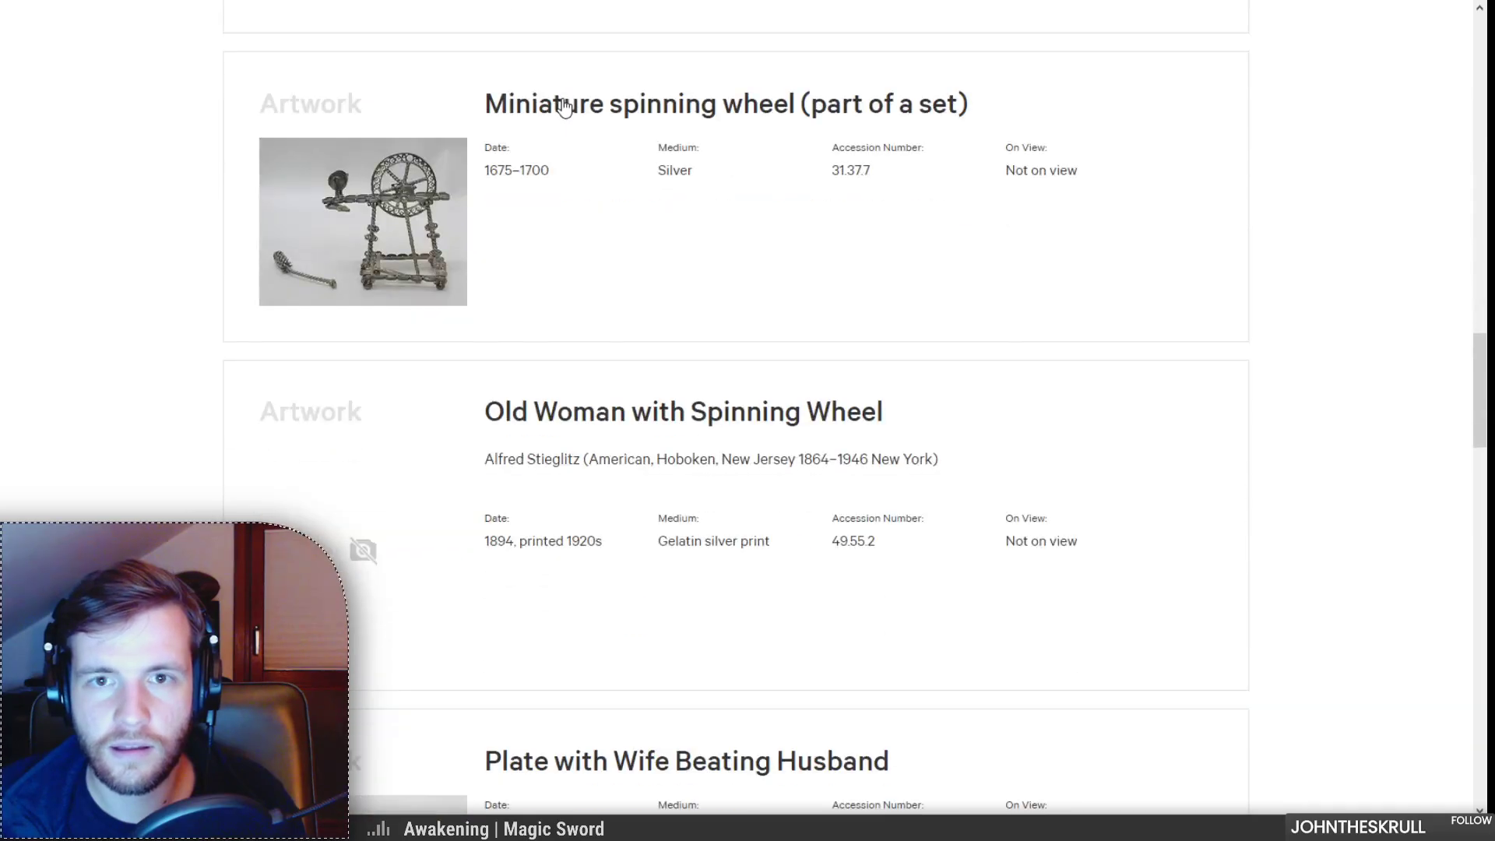
pyautogui.scroll(-14, 563, 109)
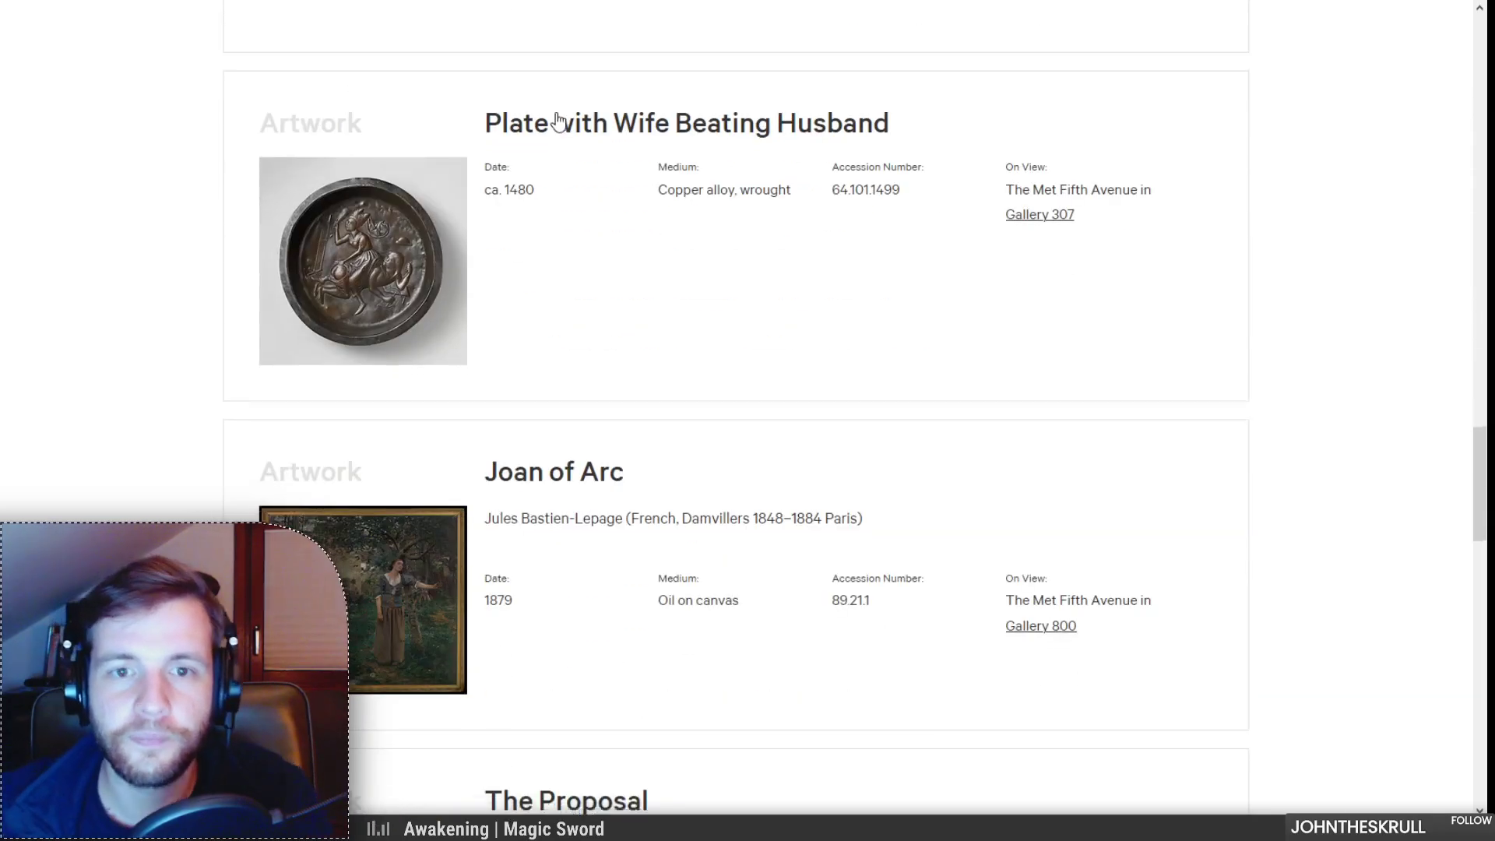
pyautogui.scroll(-8, 560, 117)
pyautogui.scroll(7, 557, 132)
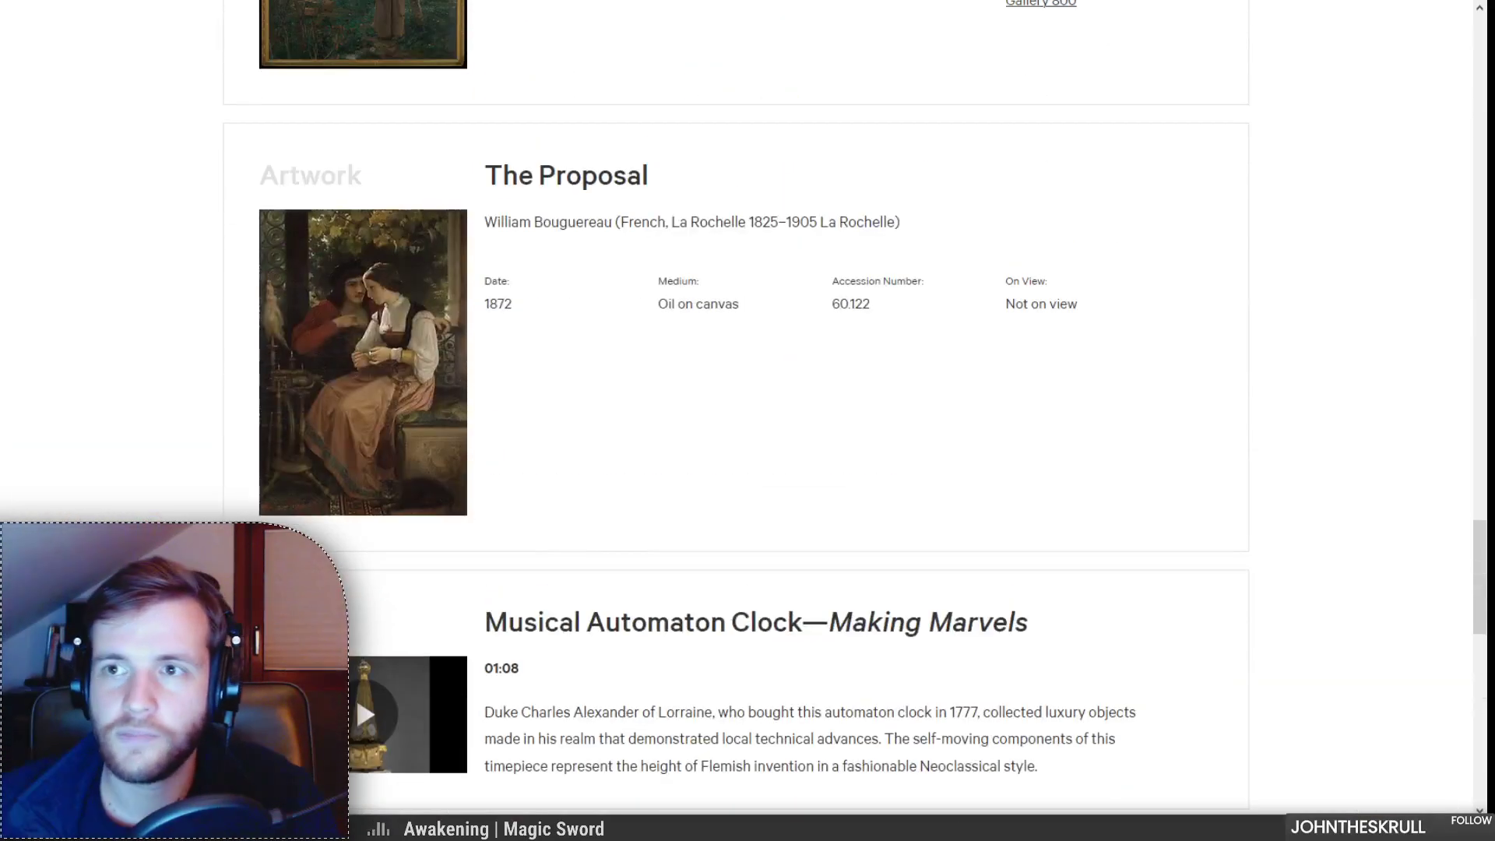
# Step: Open the full-size images of both 1700–1800 Spinning Wheel photos from The Met, and go to the Miniature spinning wheel page
pyautogui.hotkey('ctrl', 'Tab')
pyautogui.scroll(-3, 1145, 511)
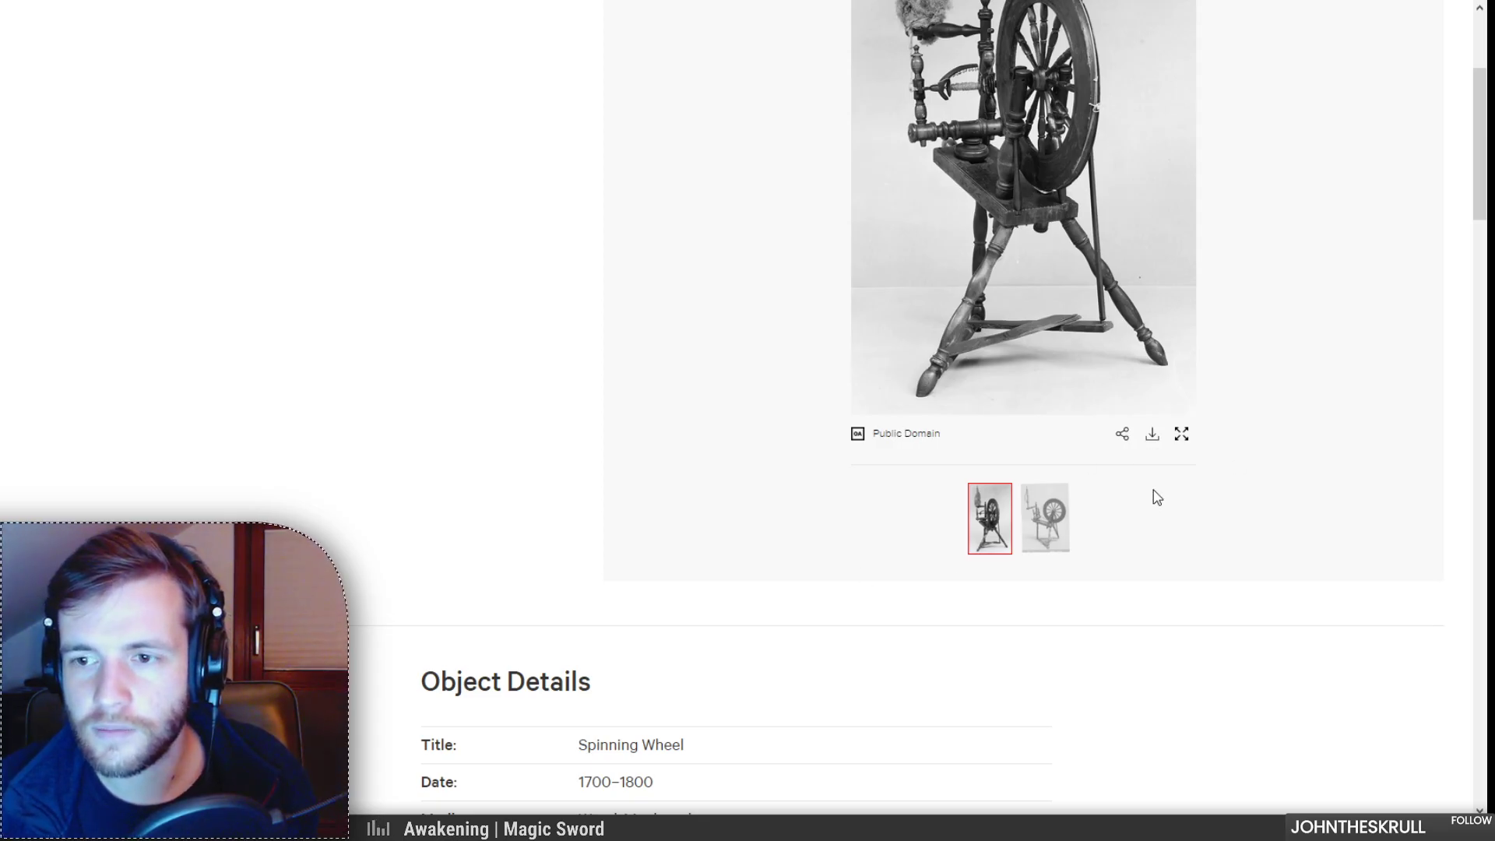
pyautogui.click(1152, 434)
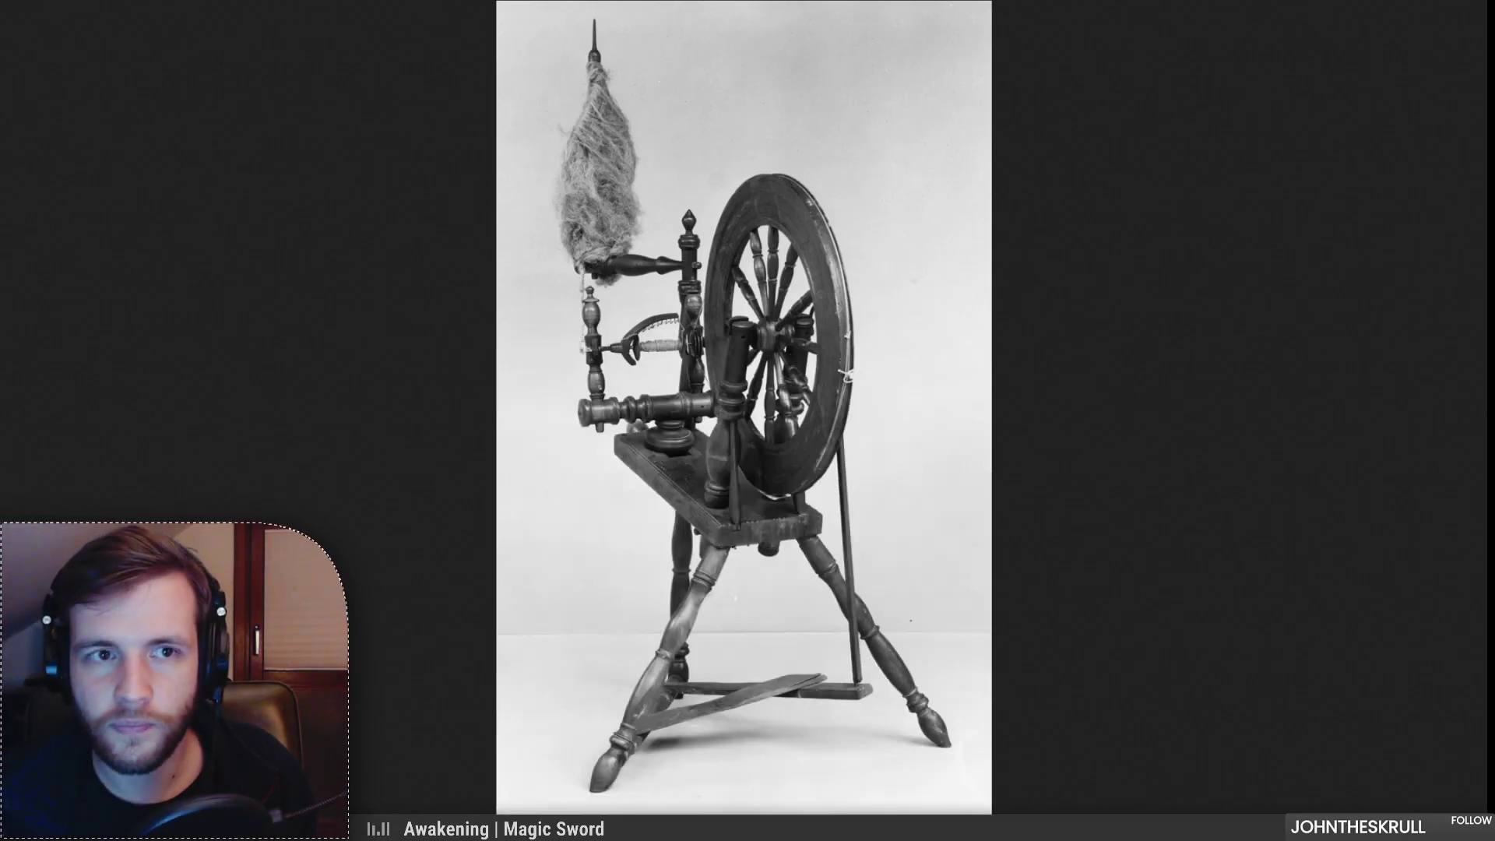
pyautogui.hotkey('alt', 'Left')
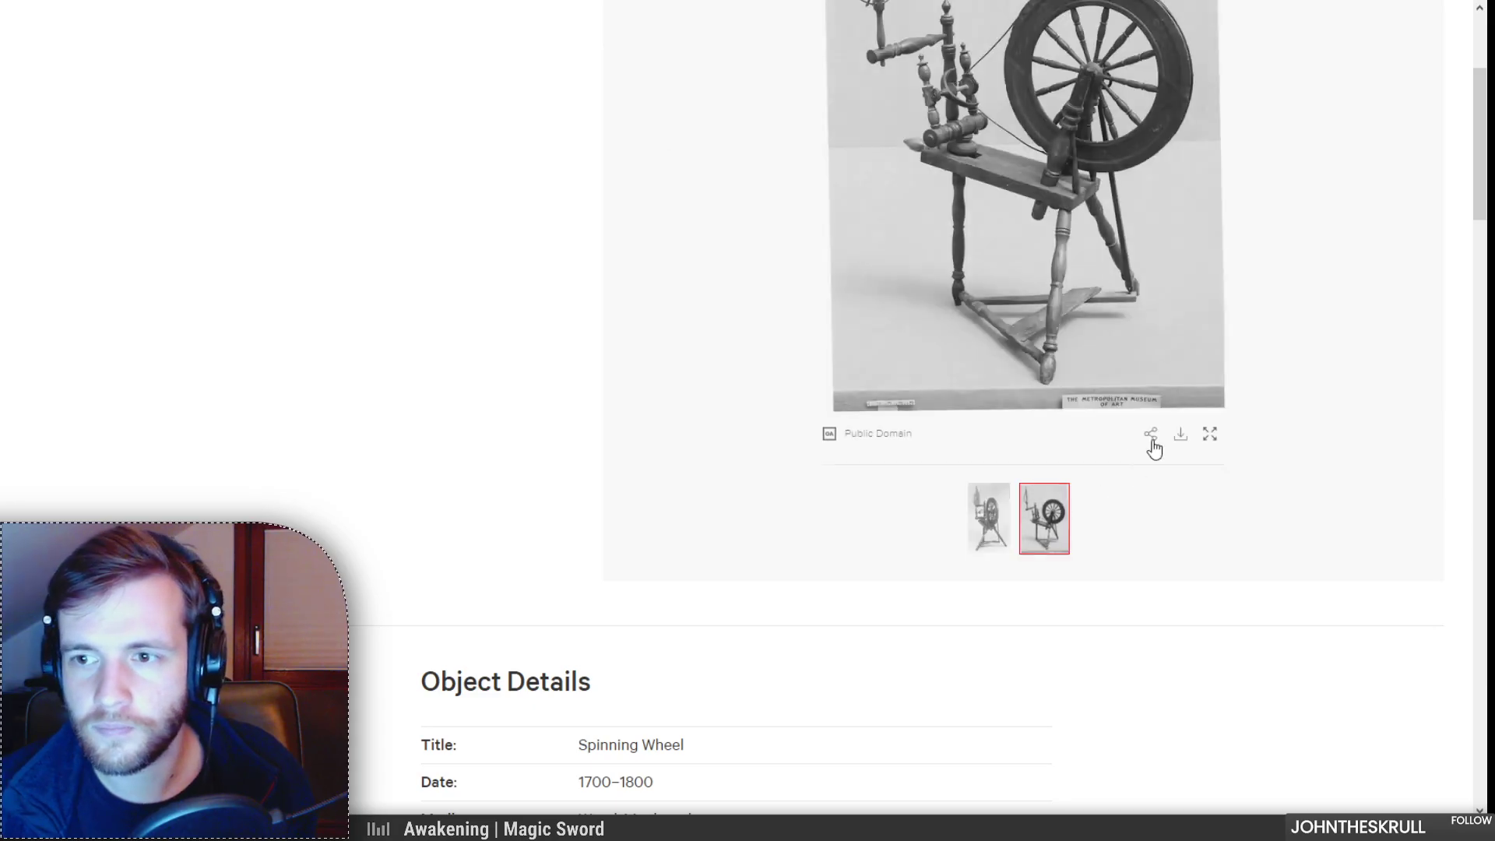
pyautogui.click(1207, 435)
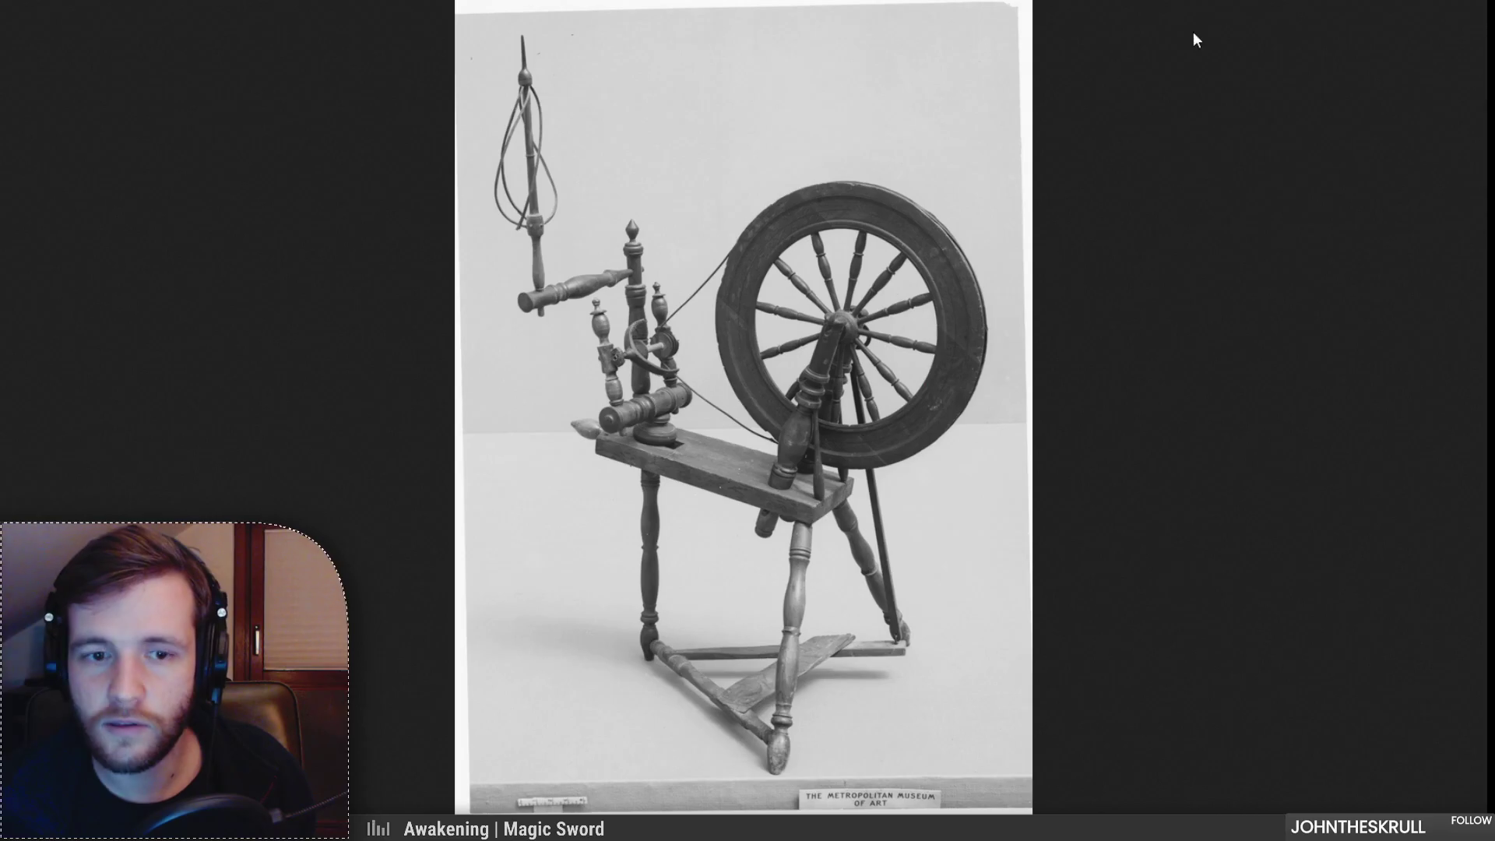
pyautogui.press('Escape')
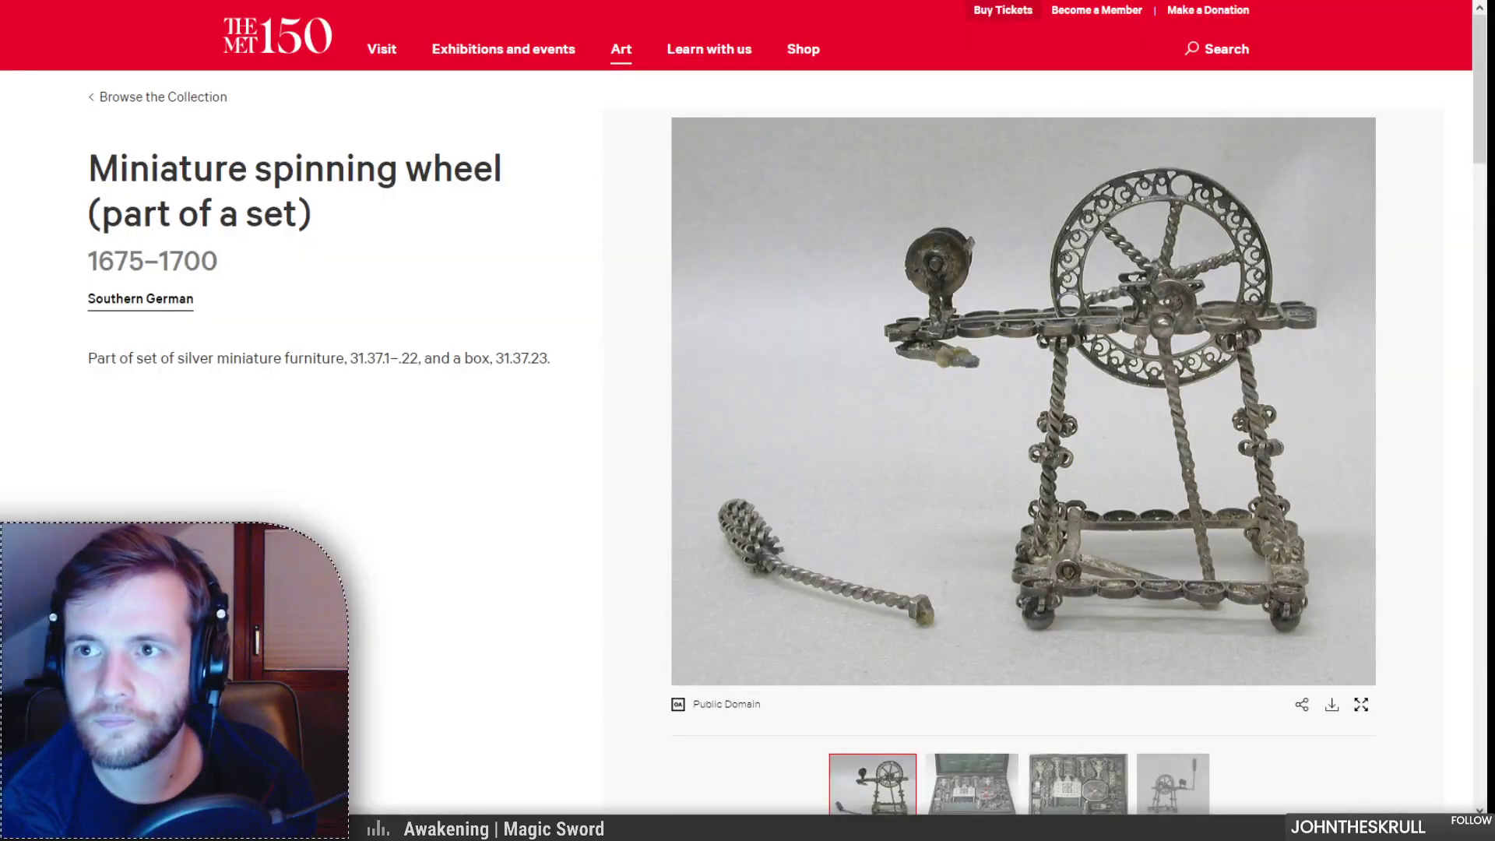
# Step: View the photo of the boxed silver miniature set, and return to the main photo of the miniature spinning wheel
pyautogui.scroll(-2, 1131, 404)
pyautogui.click(988, 620)
pyautogui.scroll(1, 1076, 610)
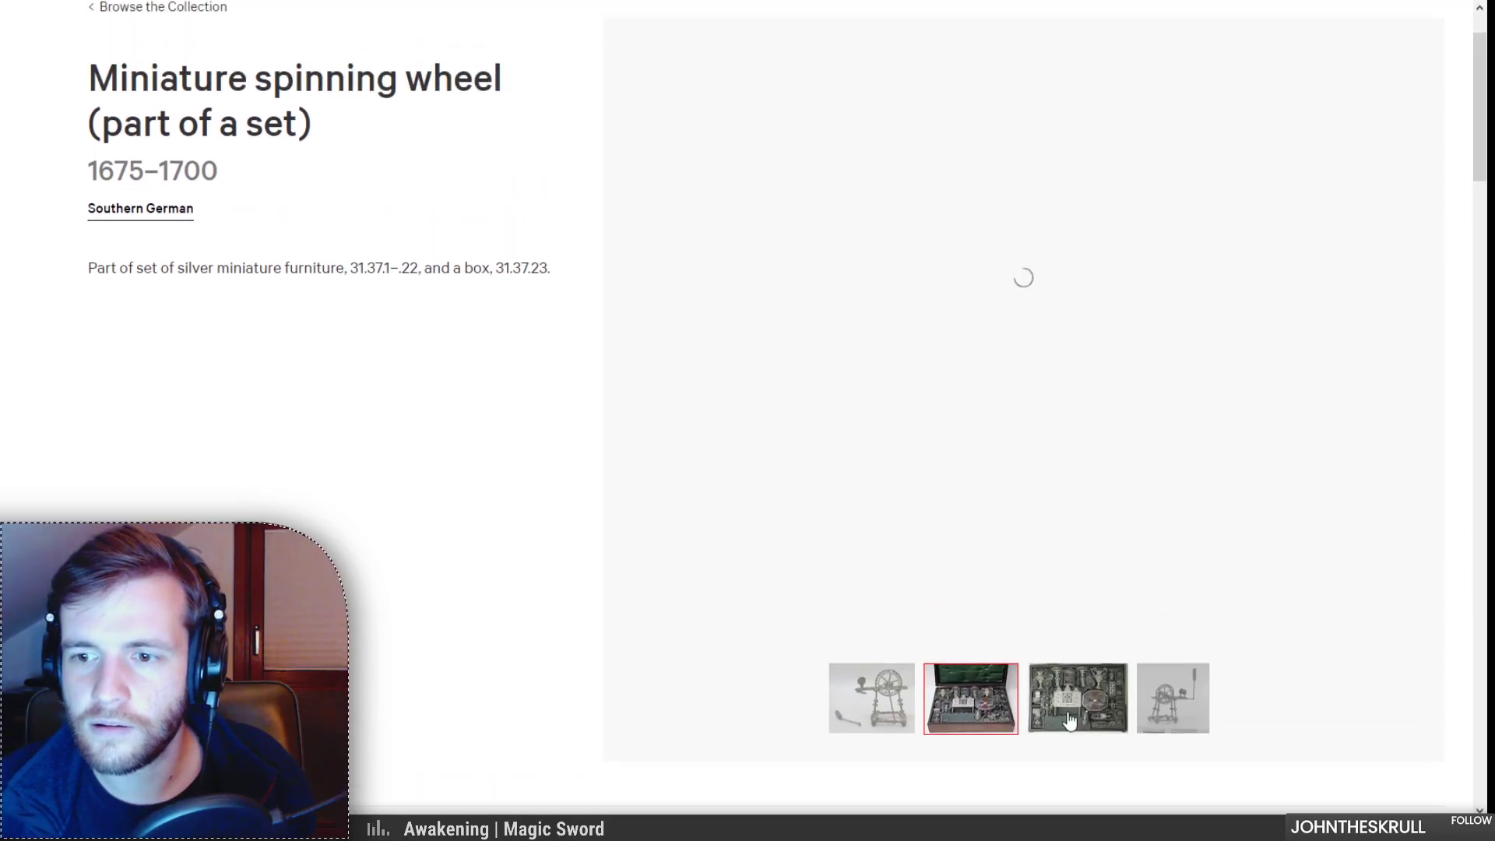
pyautogui.scroll(1, 1068, 718)
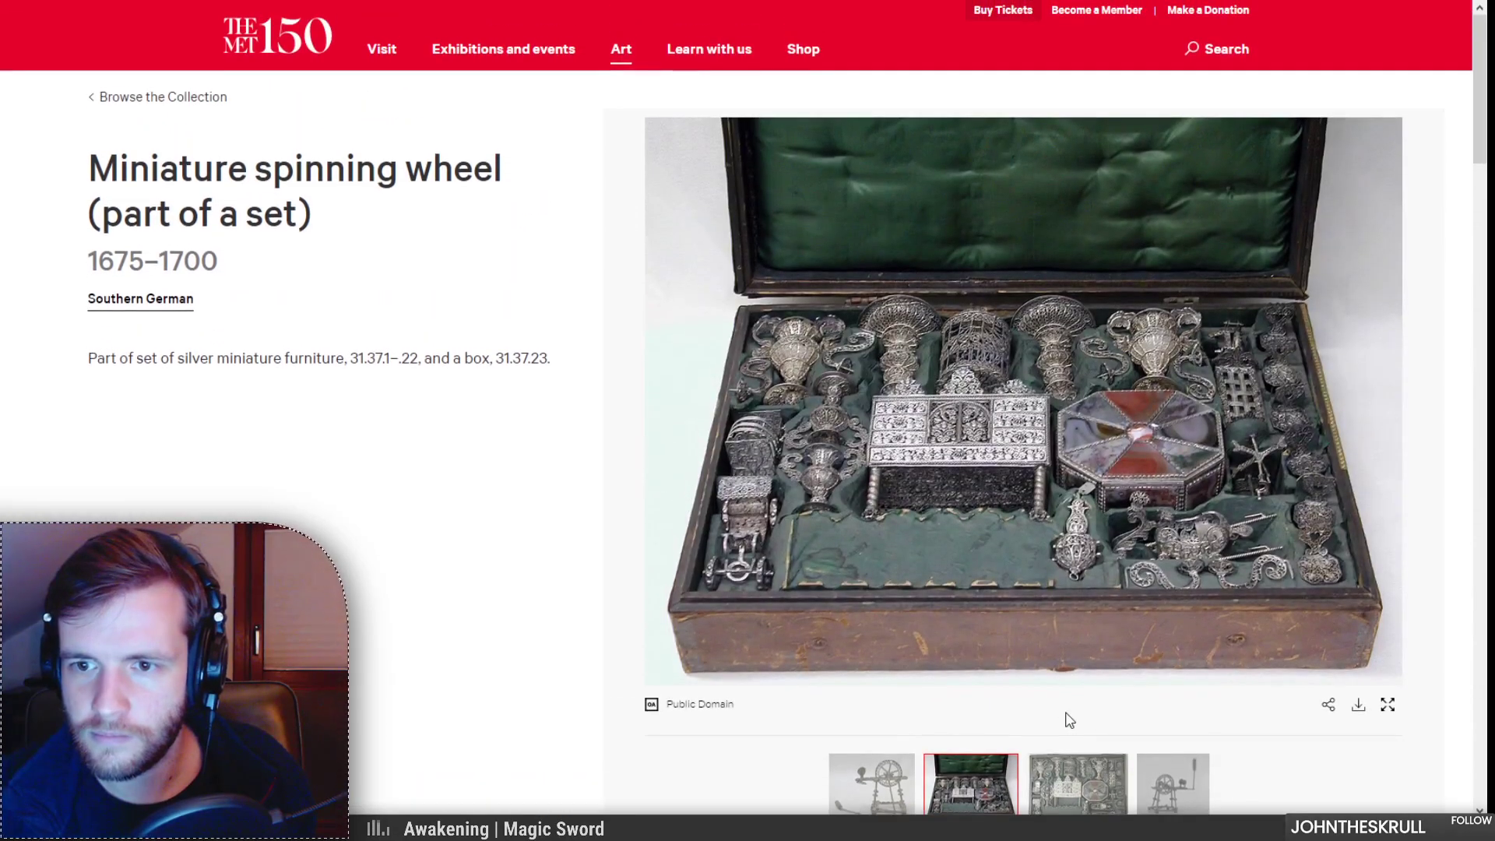
pyautogui.scroll(-2, 1068, 718)
pyautogui.click(889, 635)
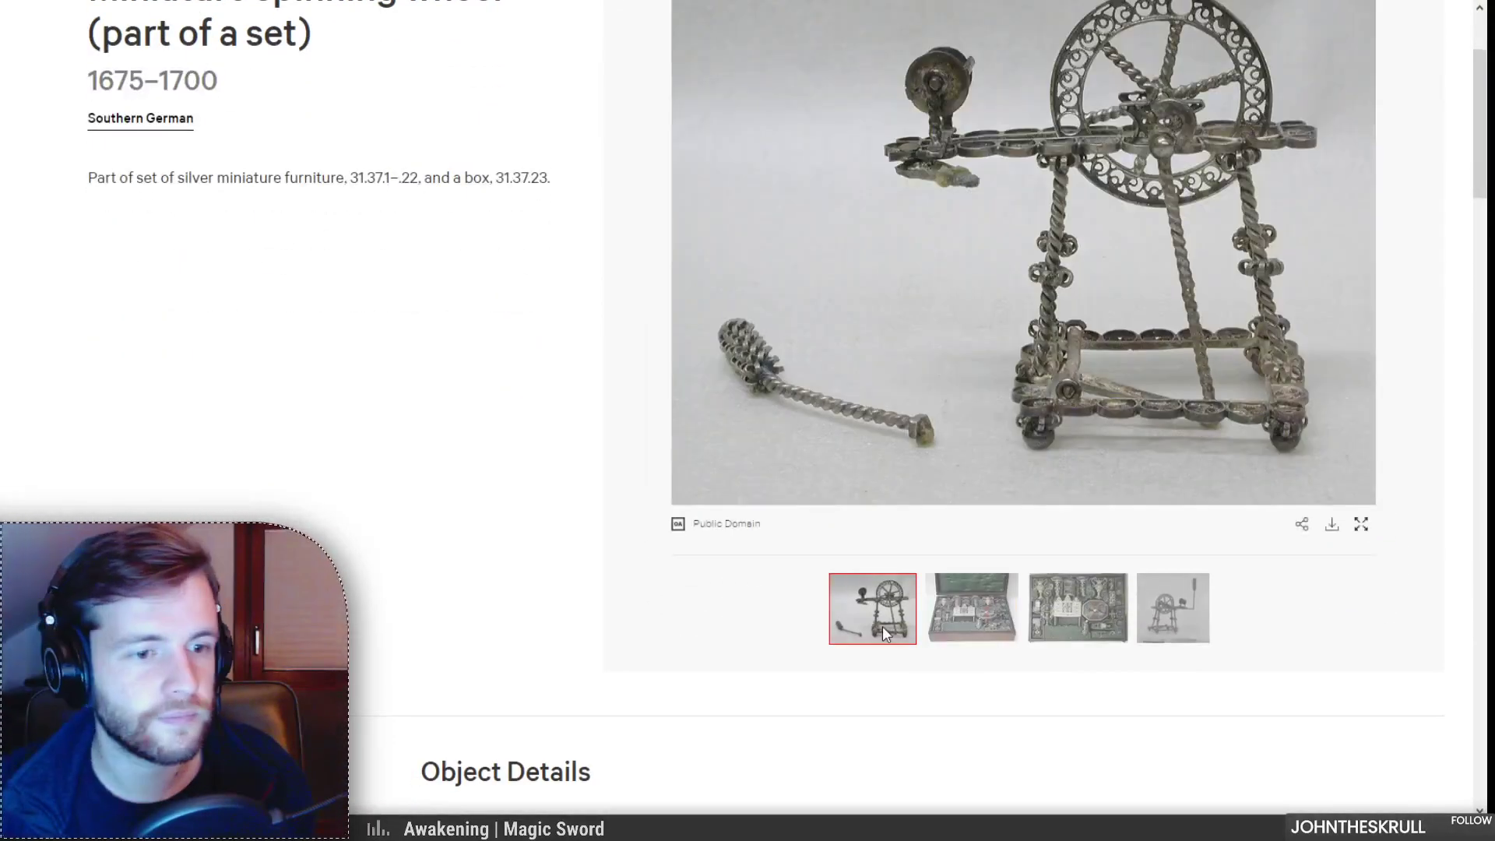
pyautogui.scroll(1, 1332, 690)
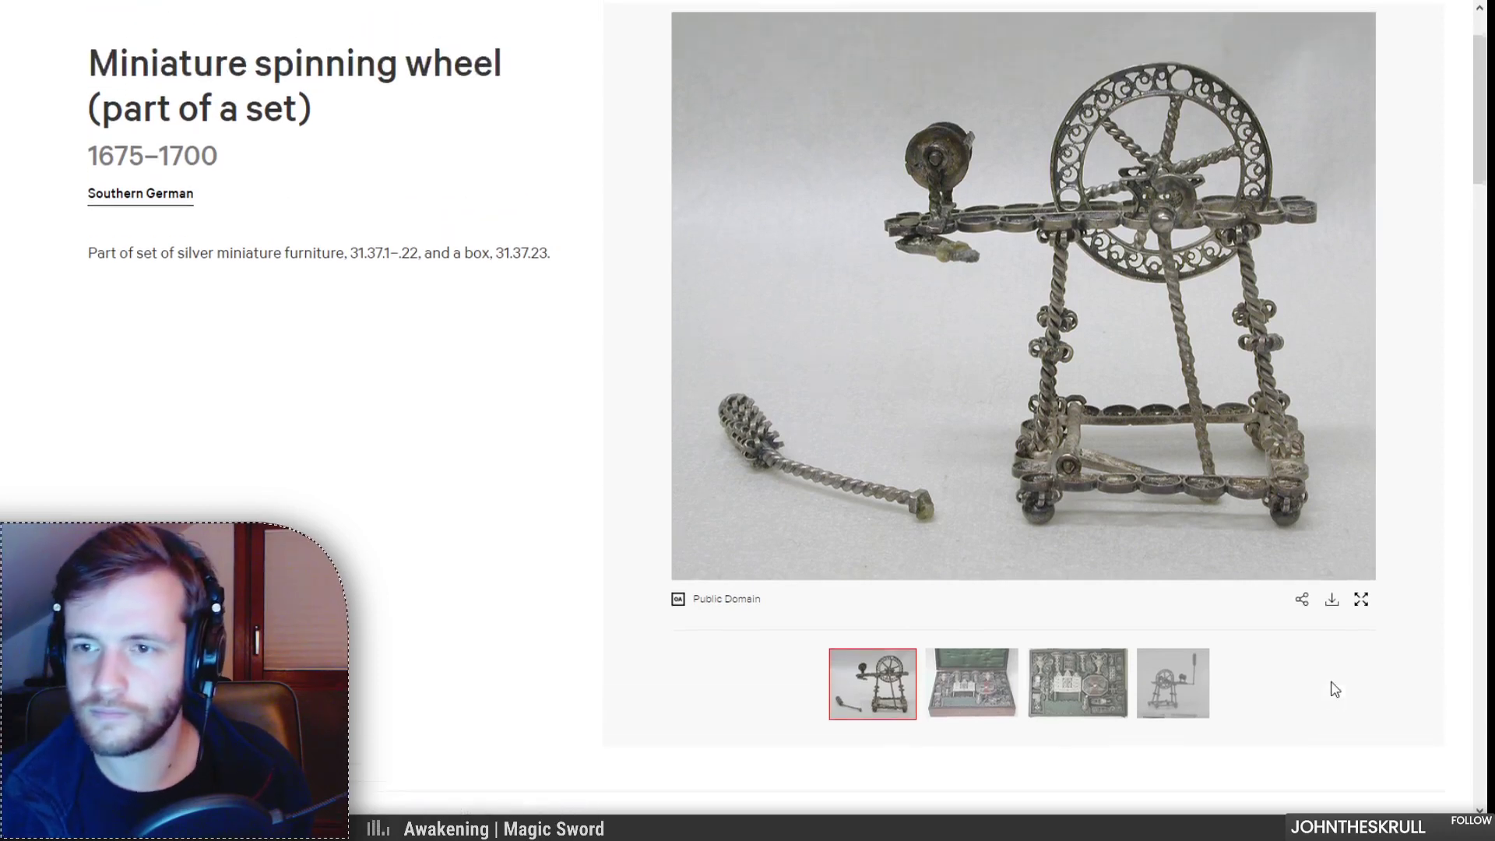
# Step: Open the full-size colour and black-and-white photos of the miniature spinning wheel, and return to the wagon rim page on PICRYL
pyautogui.click(1335, 619)
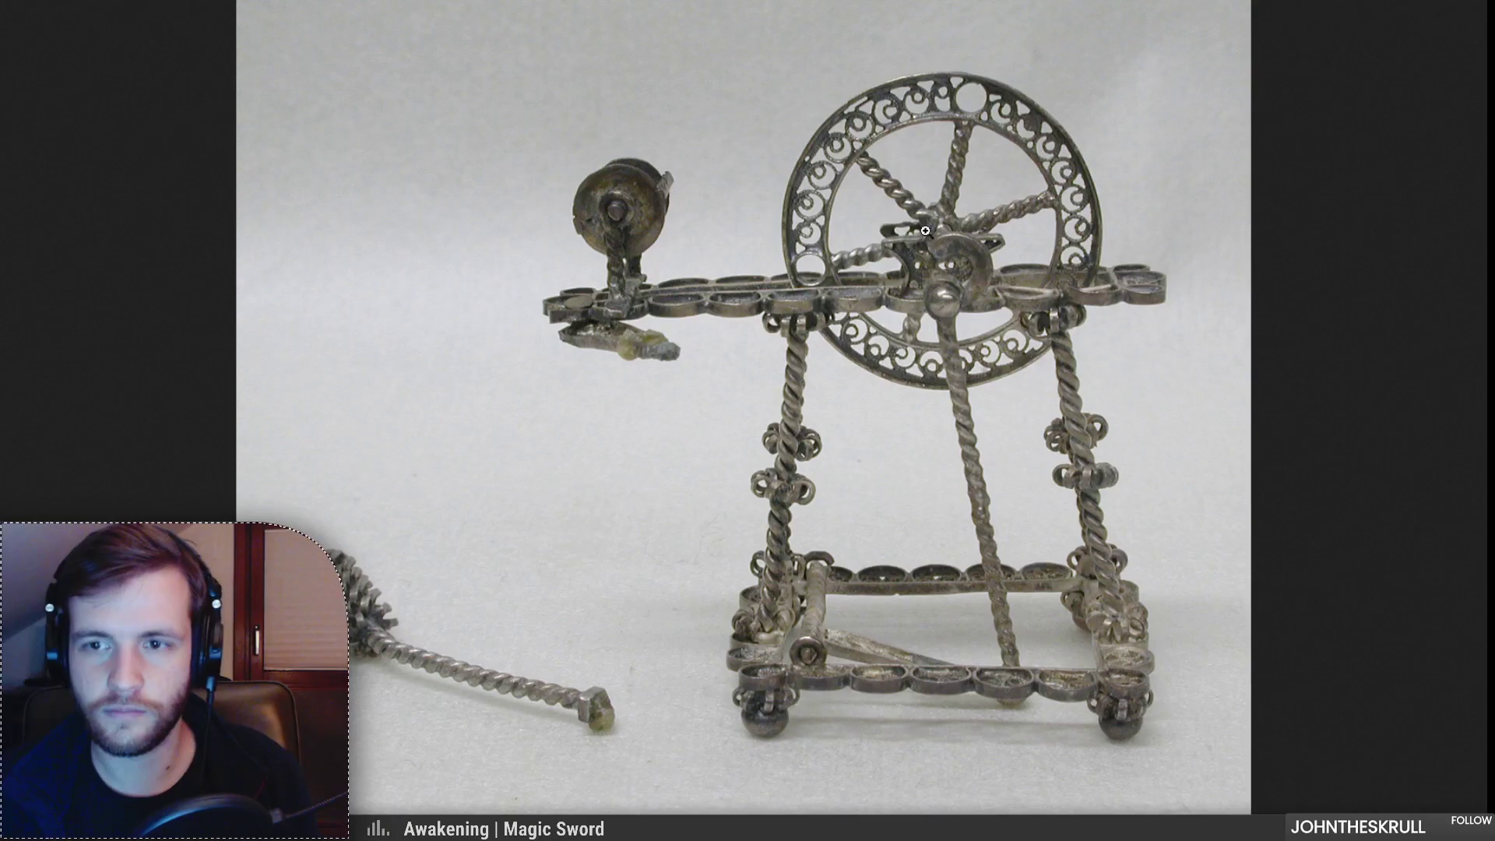
pyautogui.click(14, 1)
pyautogui.click(1192, 689)
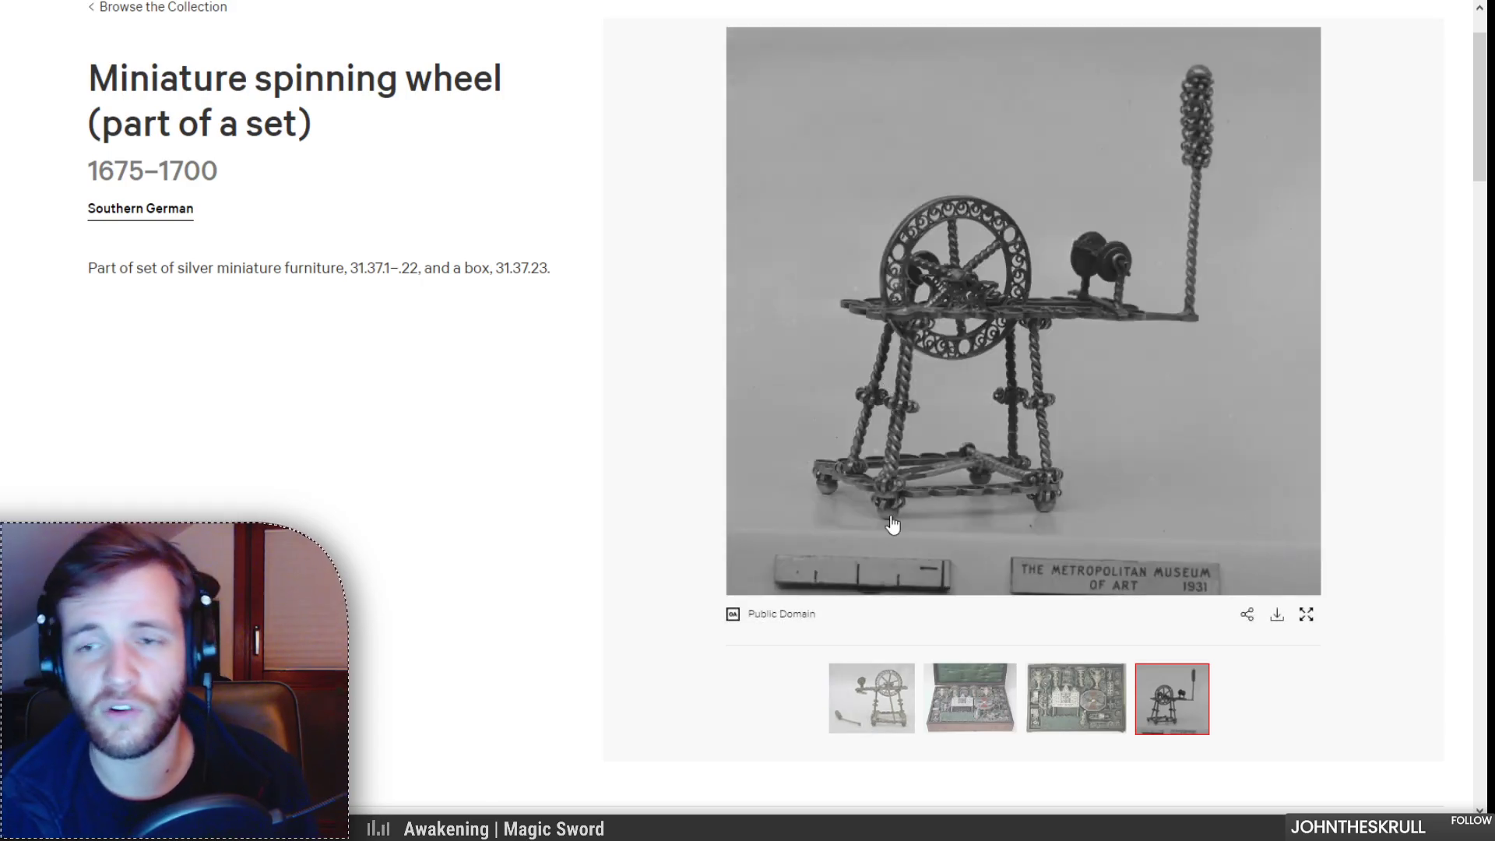
pyautogui.click(1278, 619)
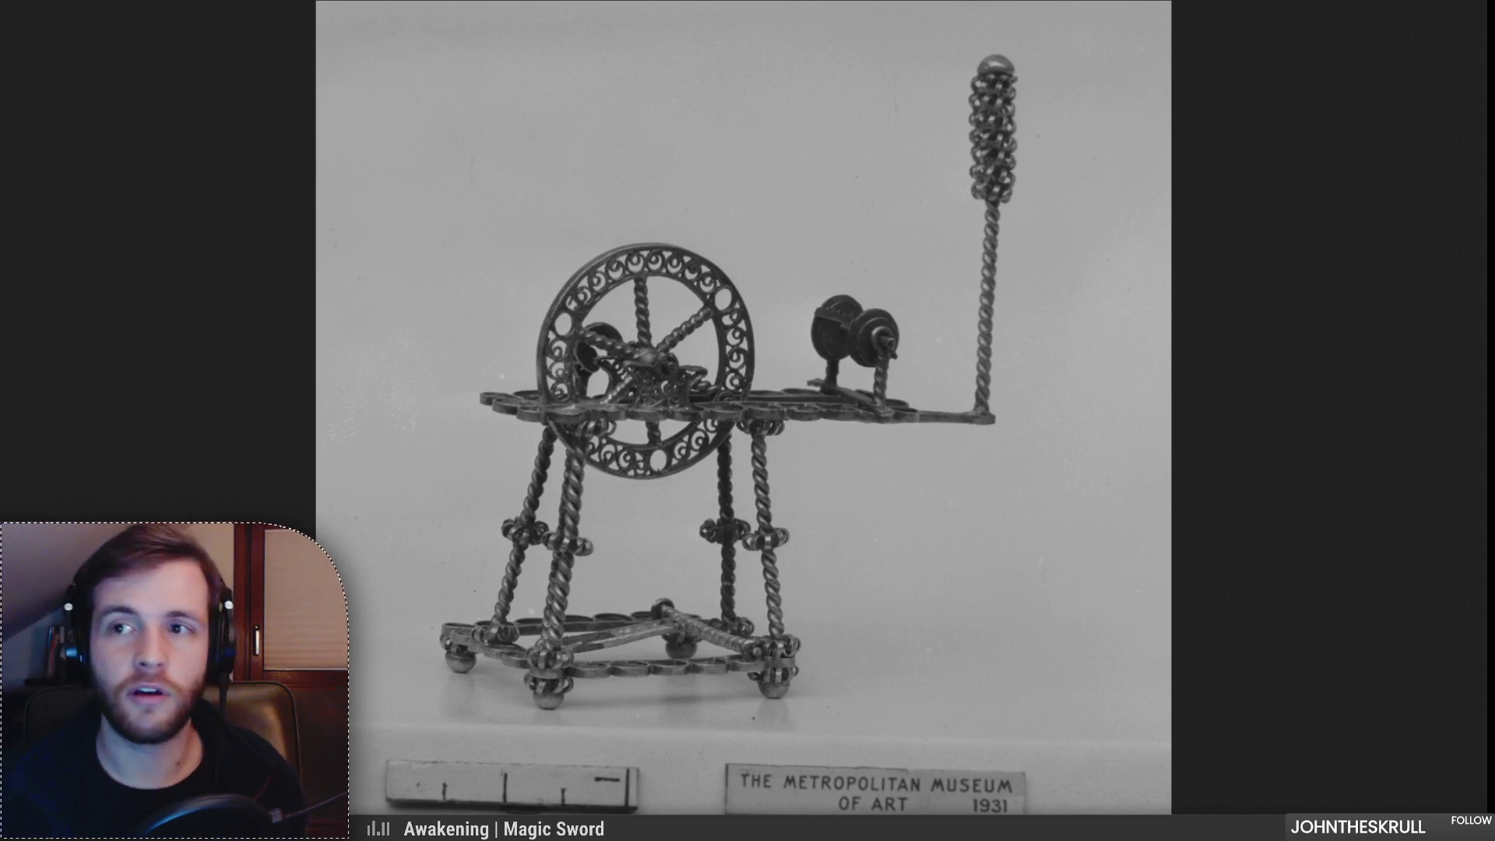
pyautogui.hotkey('ctrl', 'Tab')
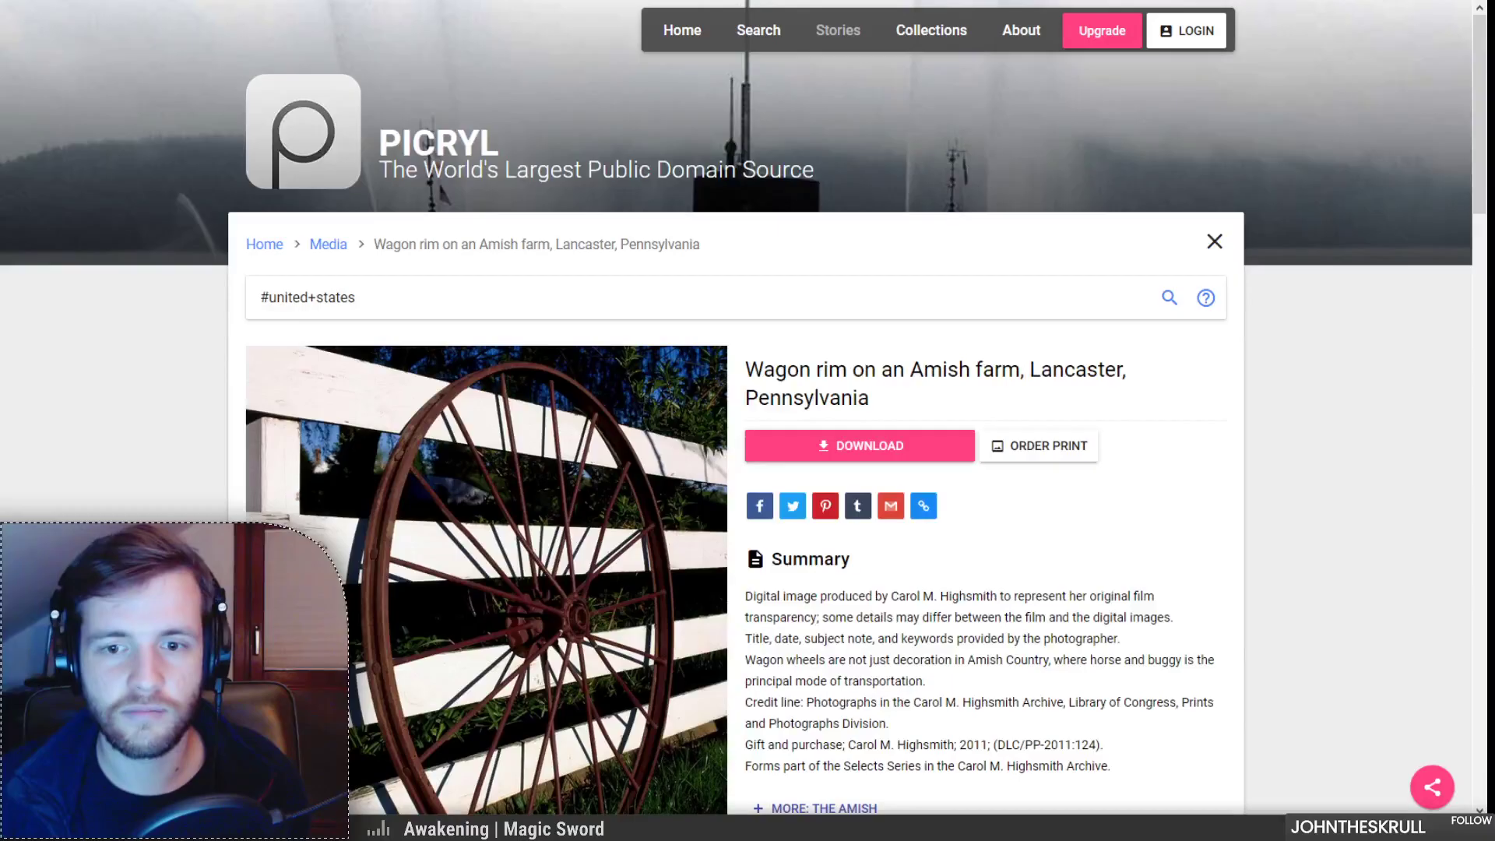
pyautogui.hotkey('ctrl', 'Tab')
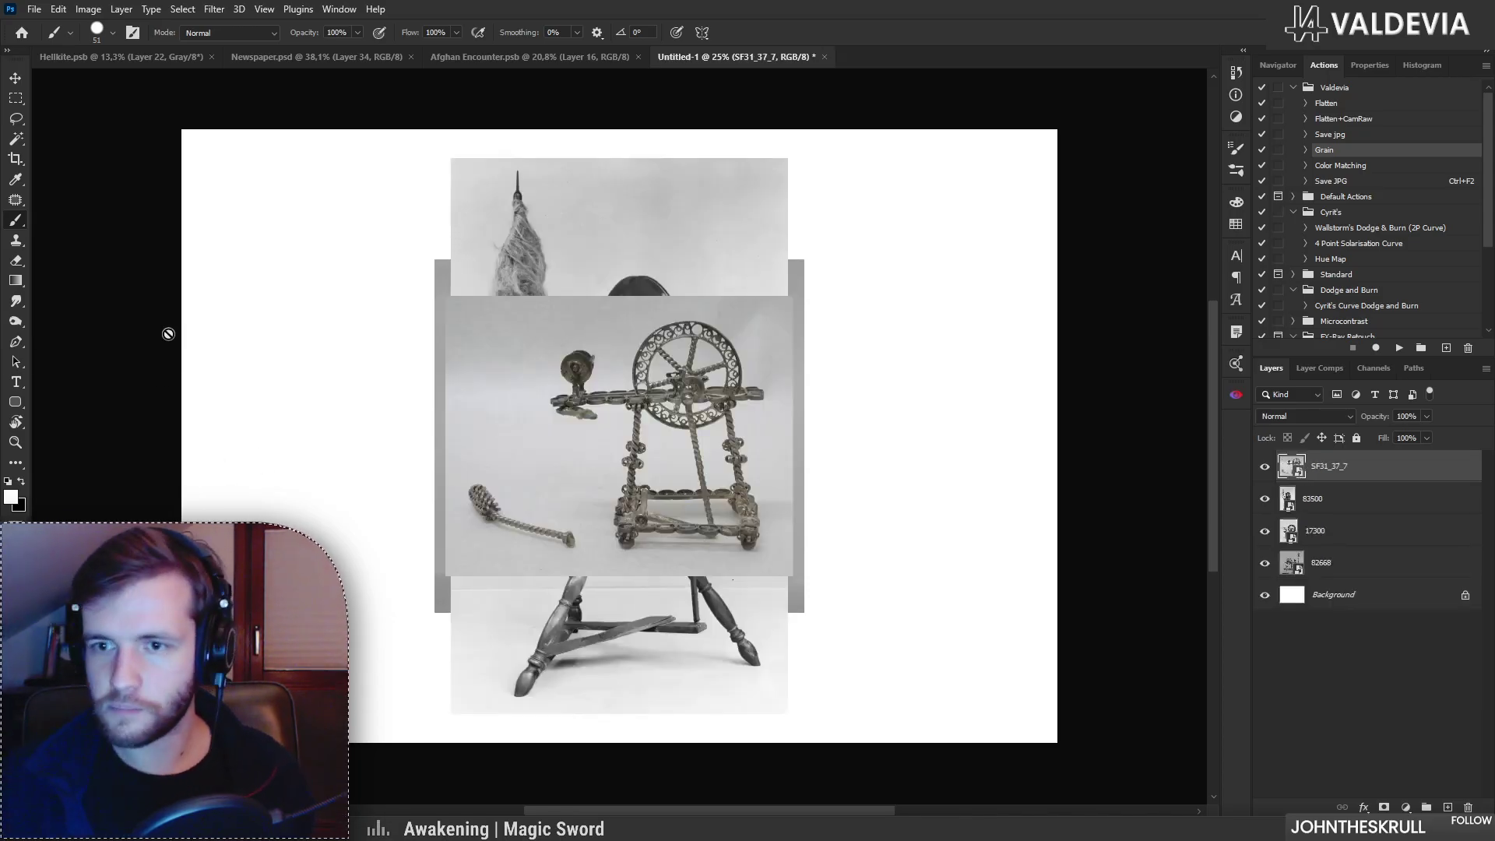
# Step: In Photoshop, move layer 82668 directly below layer SF31_37_7 and inspect the silver wheel's ornament up close
pyautogui.moveTo(1341, 553); pyautogui.dragTo(1331, 485)
pyautogui.press('z')
pyautogui.click(785, 379)
pyautogui.moveTo(788, 377); pyautogui.dragTo(762, 376)
pyautogui.moveTo(715, 257)
pyautogui.mouseDown()
pyautogui.moveTo(822, 260)
pyautogui.moveTo(1068, 417)
pyautogui.mouseUp()
pyautogui.press('b')
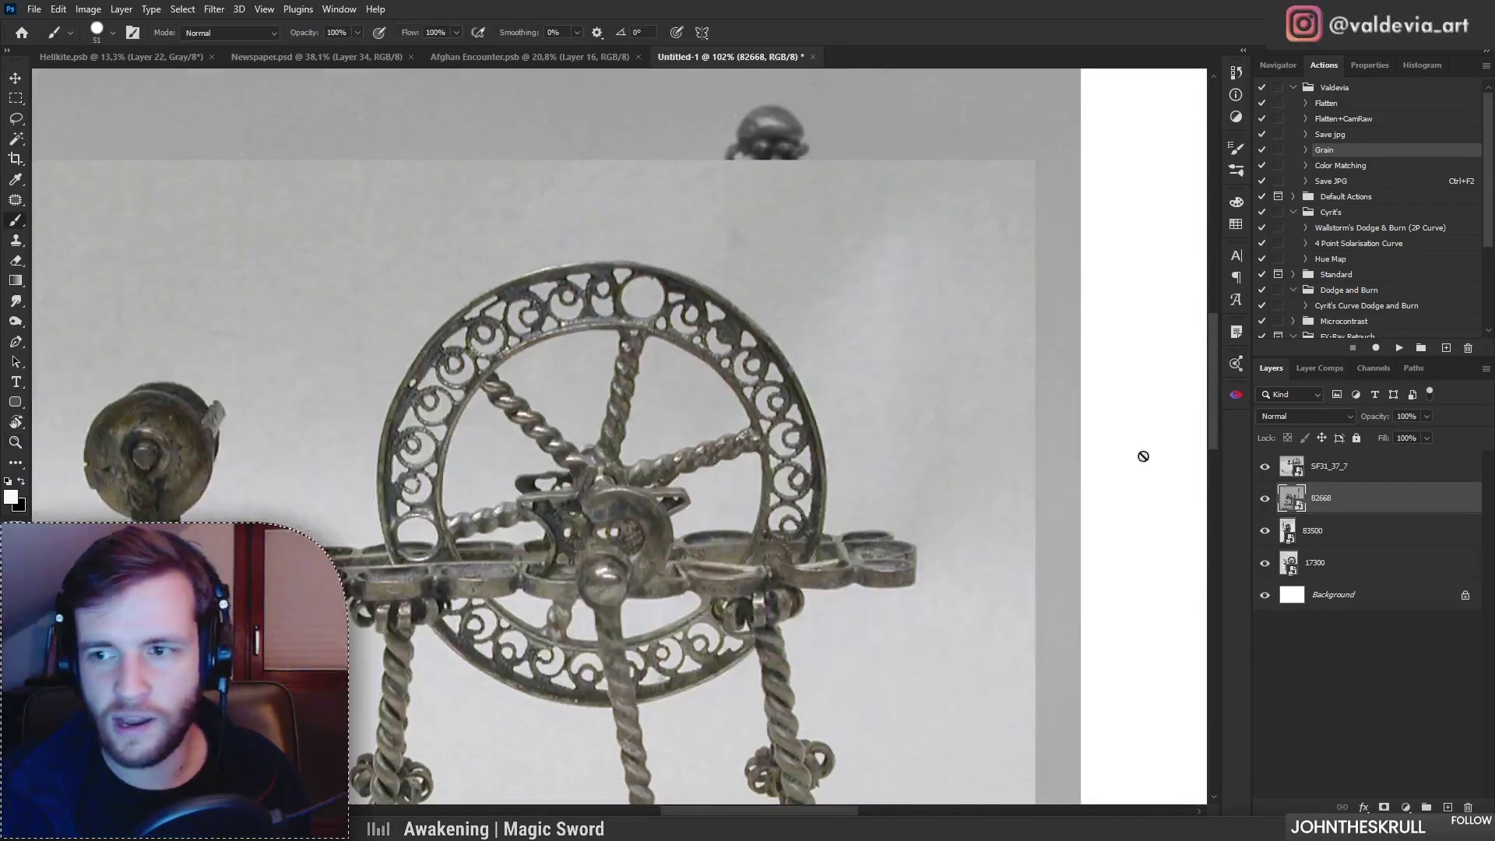
# Step: Hide layers SF31_37_7 and 82668 one after the other to examine the spinning wheel photos underneath, and show both layers again
pyautogui.click(1336, 478)
pyautogui.click(1266, 467)
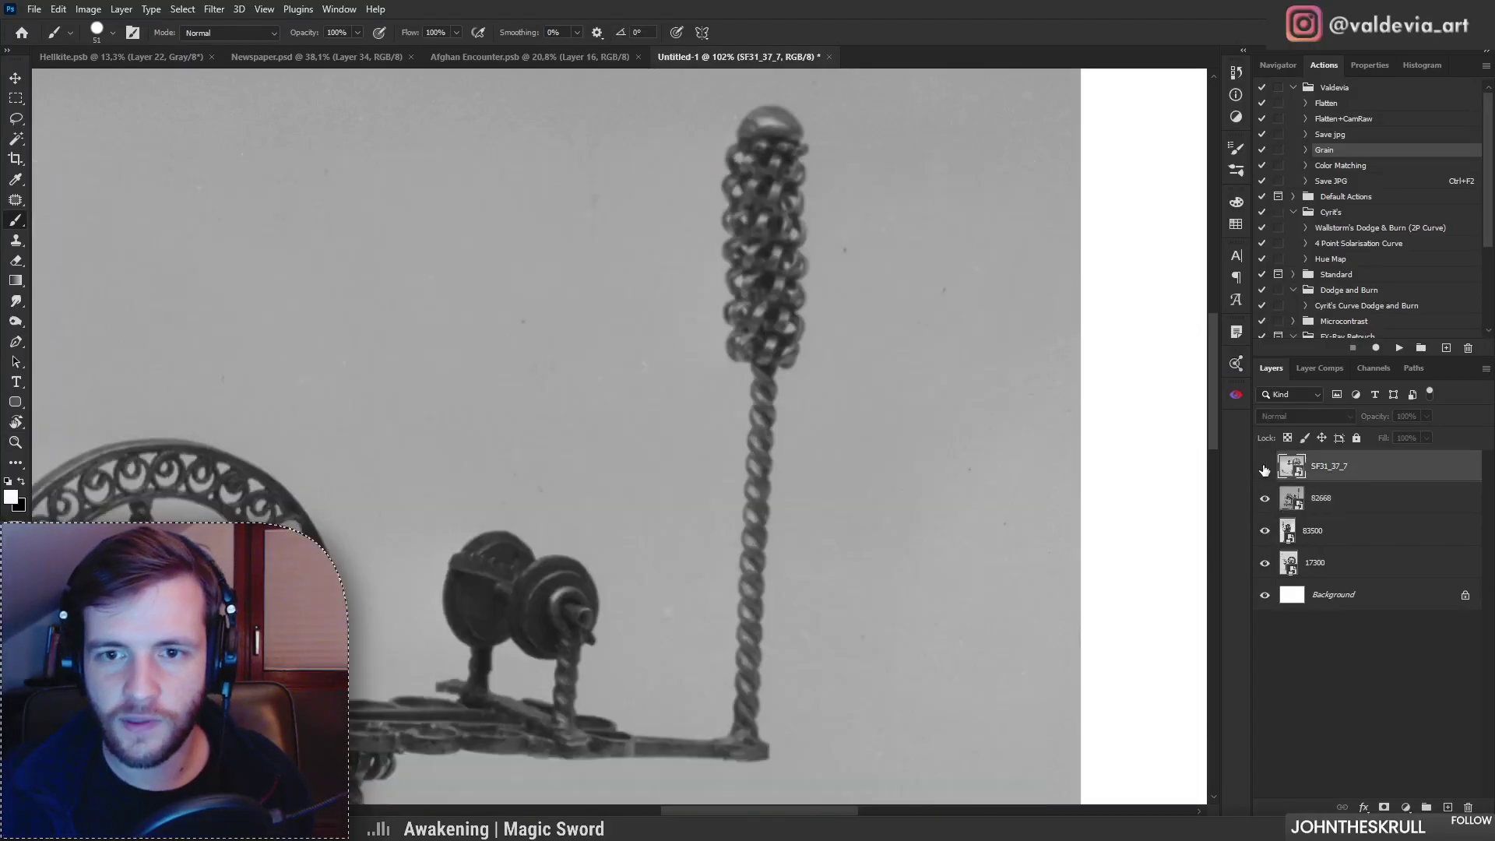
pyautogui.moveTo(850, 479); pyautogui.dragTo(776, 470)
pyautogui.moveTo(552, 534); pyautogui.dragTo(574, 532)
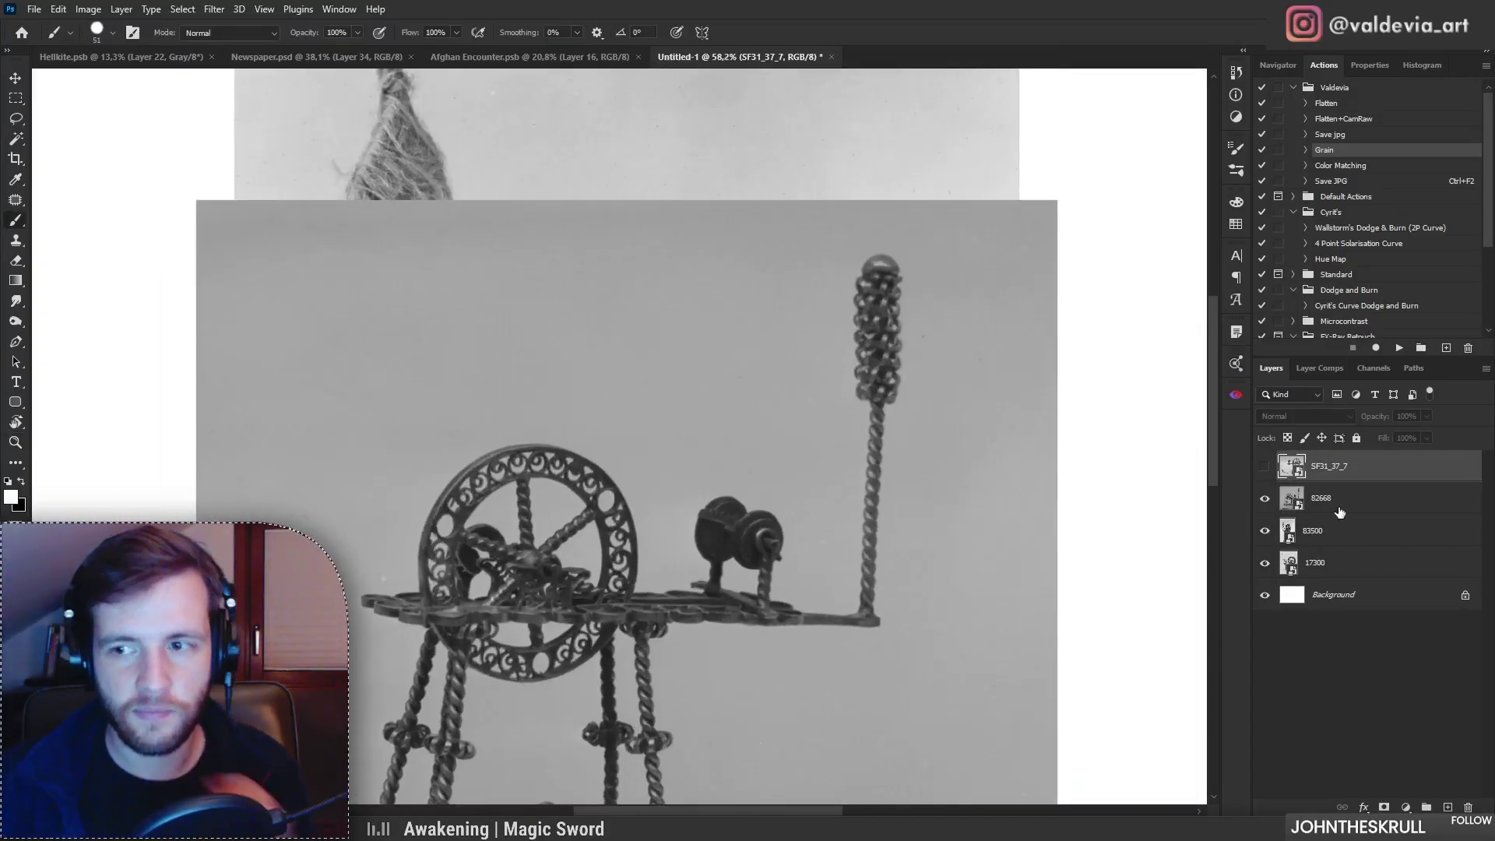
pyautogui.click(1265, 499)
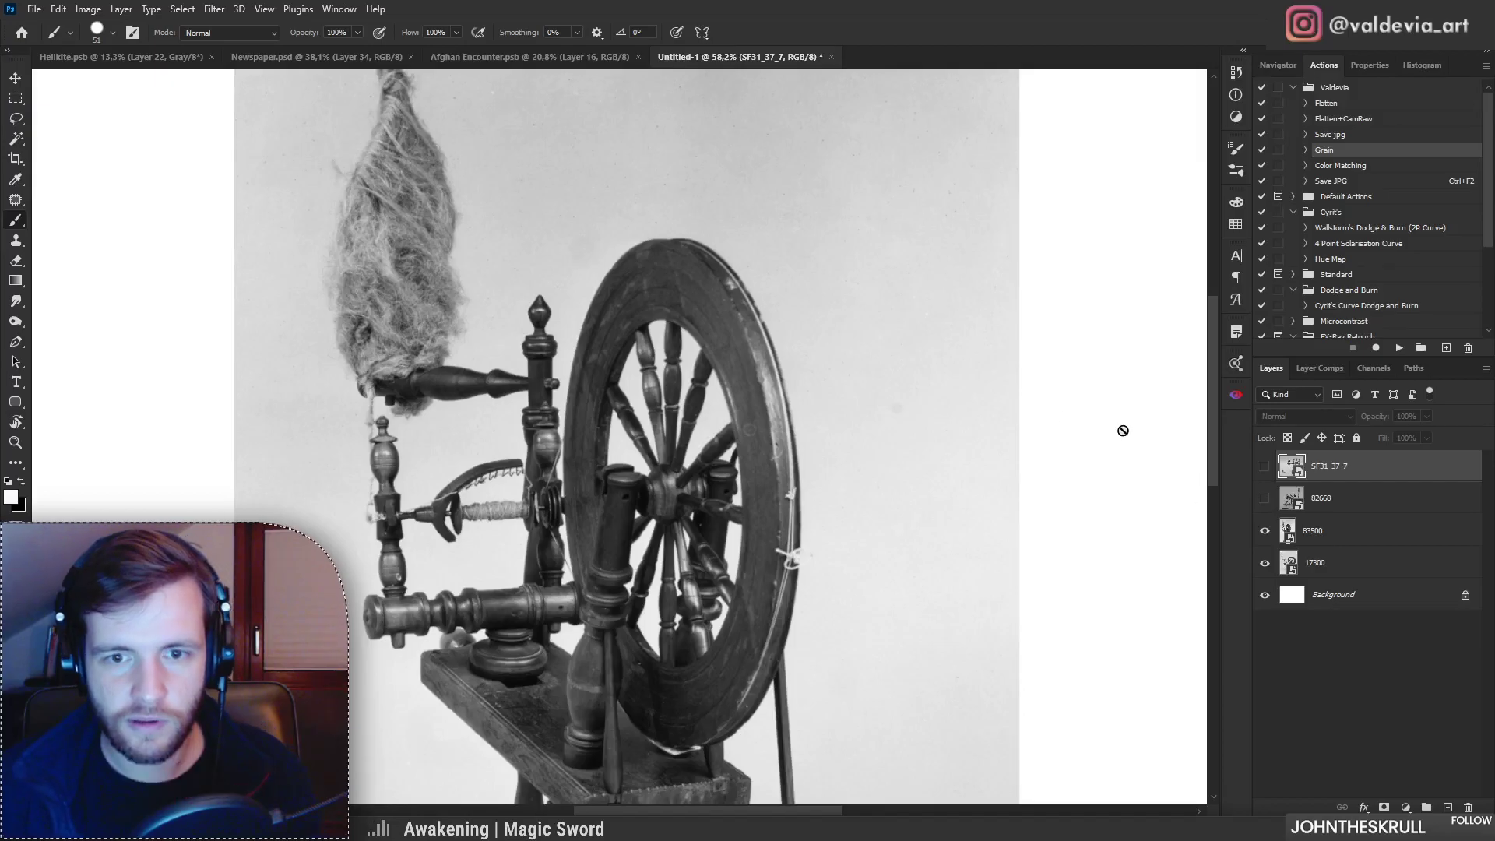
pyautogui.press('z')
pyautogui.moveTo(735, 376)
pyautogui.mouseDown()
pyautogui.moveTo(775, 377)
pyautogui.moveTo(713, 377)
pyautogui.mouseUp()
pyautogui.moveTo(722, 452); pyautogui.dragTo(765, 452)
pyautogui.moveTo(801, 509)
pyautogui.mouseDown()
pyautogui.moveTo(783, 441)
pyautogui.moveTo(689, 440)
pyautogui.mouseUp()
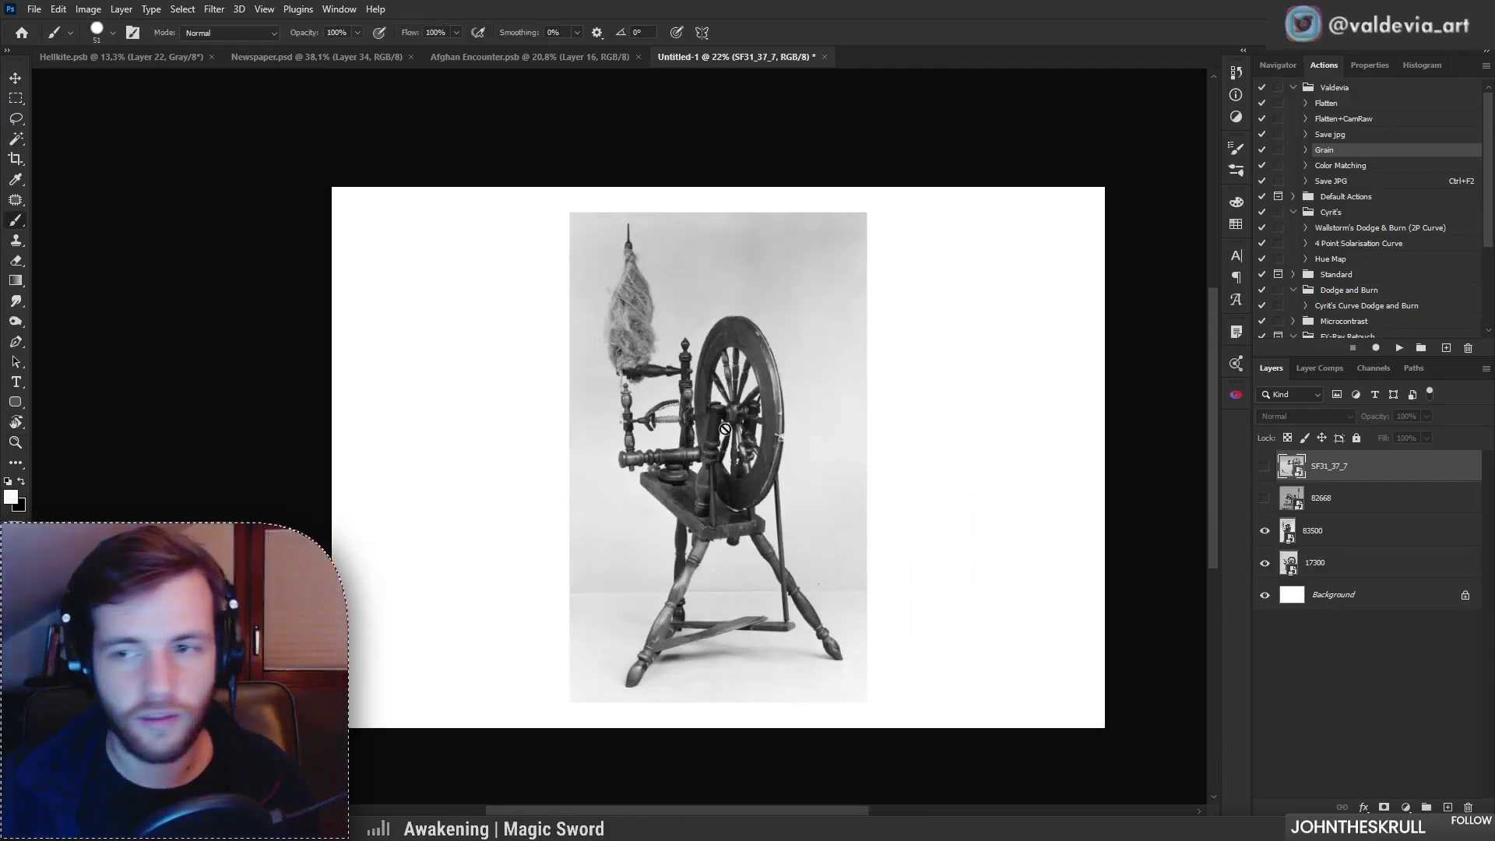
pyautogui.moveTo(1265, 499); pyautogui.dragTo(1265, 466)
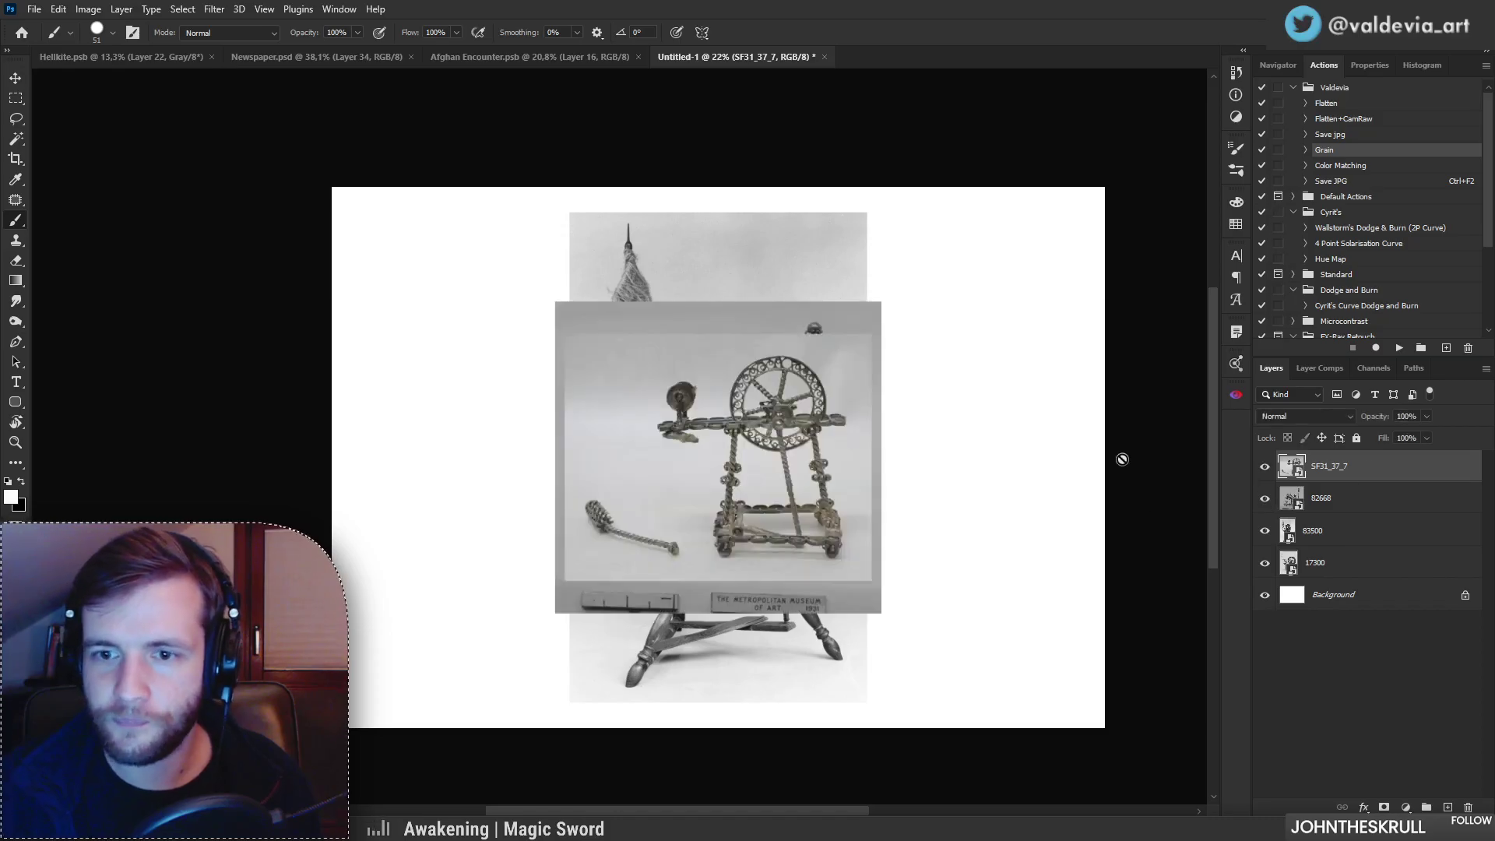
# Step: Hide the three image layers above 17300, then enlarge and reposition the 17300 spinning wheel photo on the canvas
pyautogui.click(1265, 532)
pyautogui.press('z')
pyautogui.moveTo(778, 432)
pyautogui.mouseDown()
pyautogui.moveTo(888, 485)
pyautogui.moveTo(848, 367)
pyautogui.moveTo(740, 377)
pyautogui.mouseUp()
pyautogui.click(1352, 570)
pyautogui.hotkey('ctrl', 't')
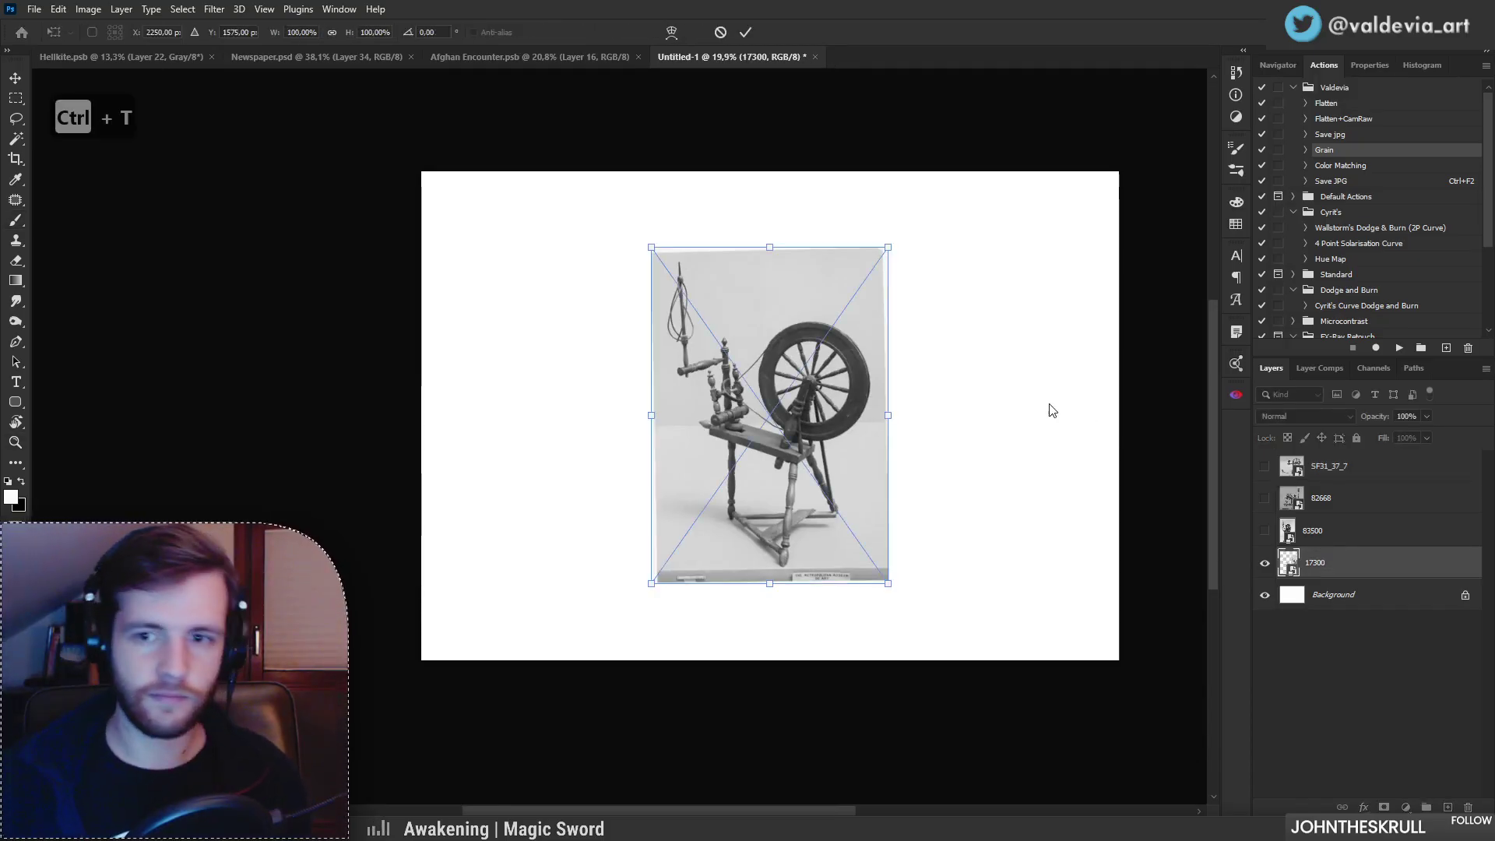
pyautogui.moveTo(890, 415); pyautogui.dragTo(1097, 411)
pyautogui.moveTo(990, 399); pyautogui.dragTo(839, 465)
pyautogui.press('Return')
# Step: Select the wheel along its outer rim with the Object Selection tool in Lasso mode
pyautogui.moveTo(719, 291); pyautogui.dragTo(761, 281)
pyautogui.press('b')
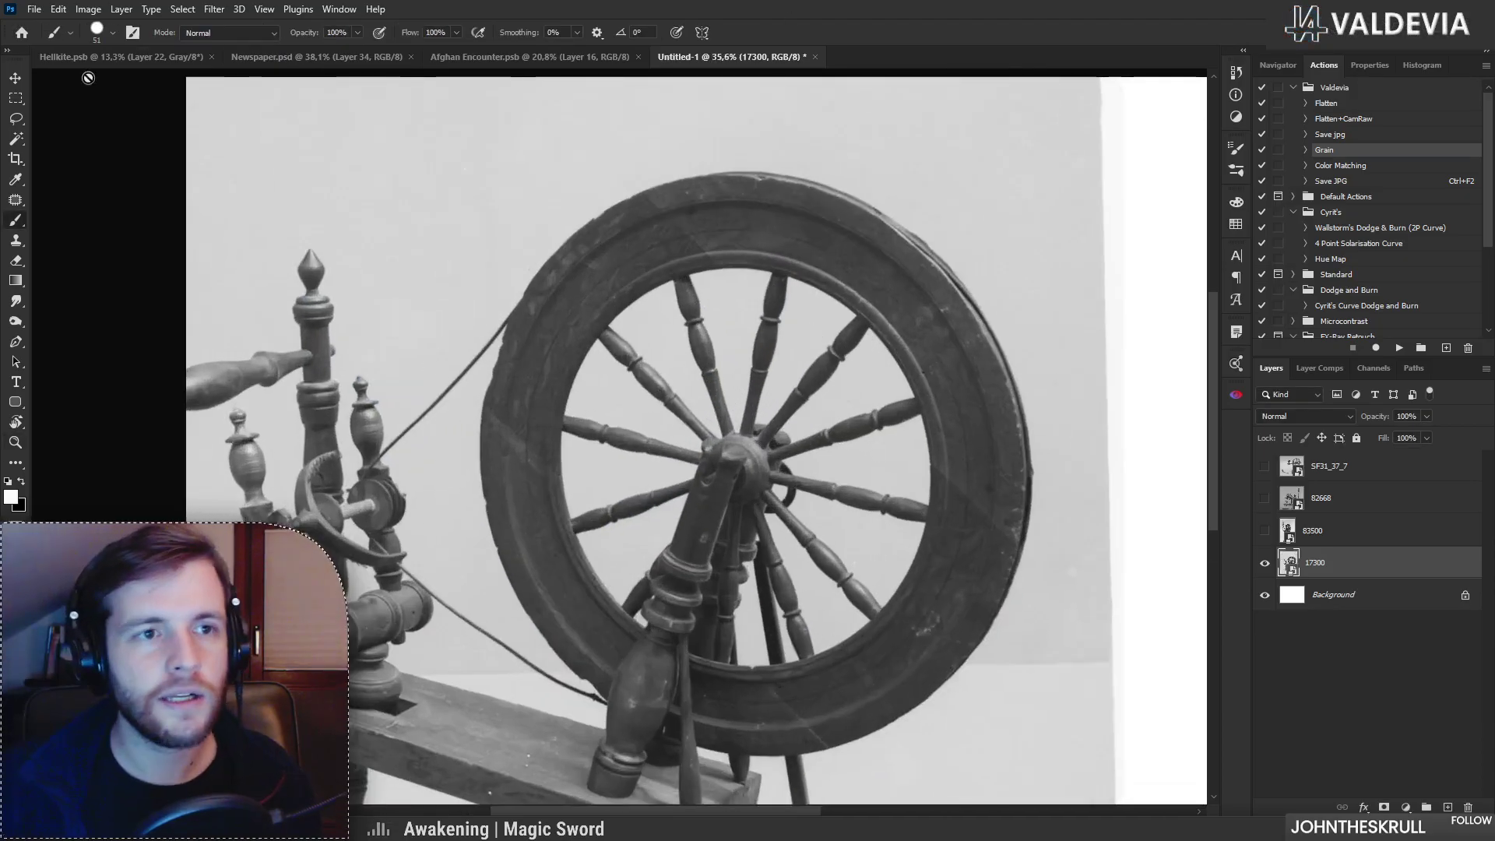
pyautogui.click(15, 139)
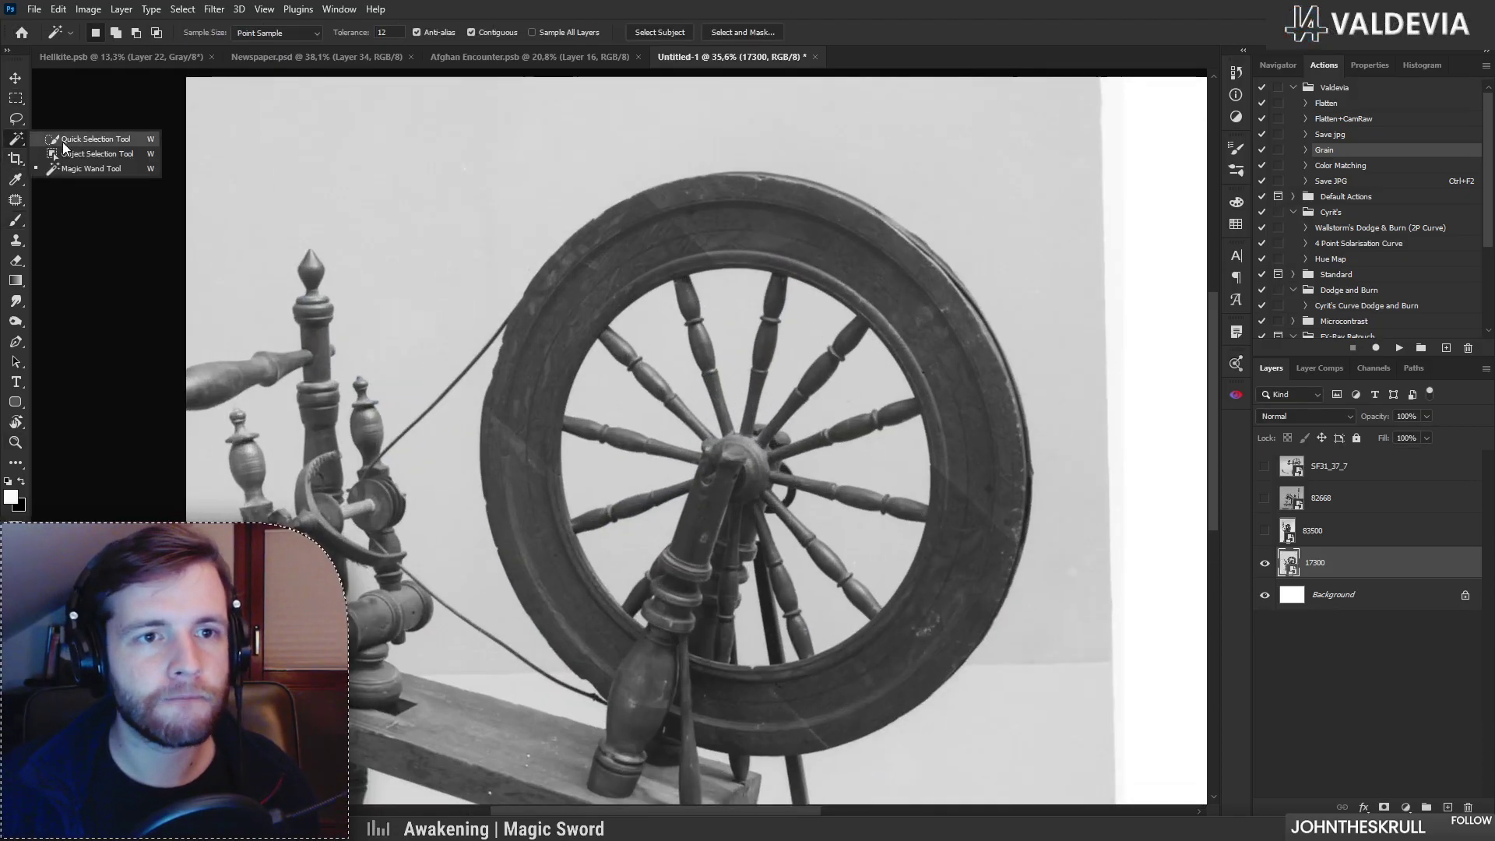
pyautogui.click(69, 152)
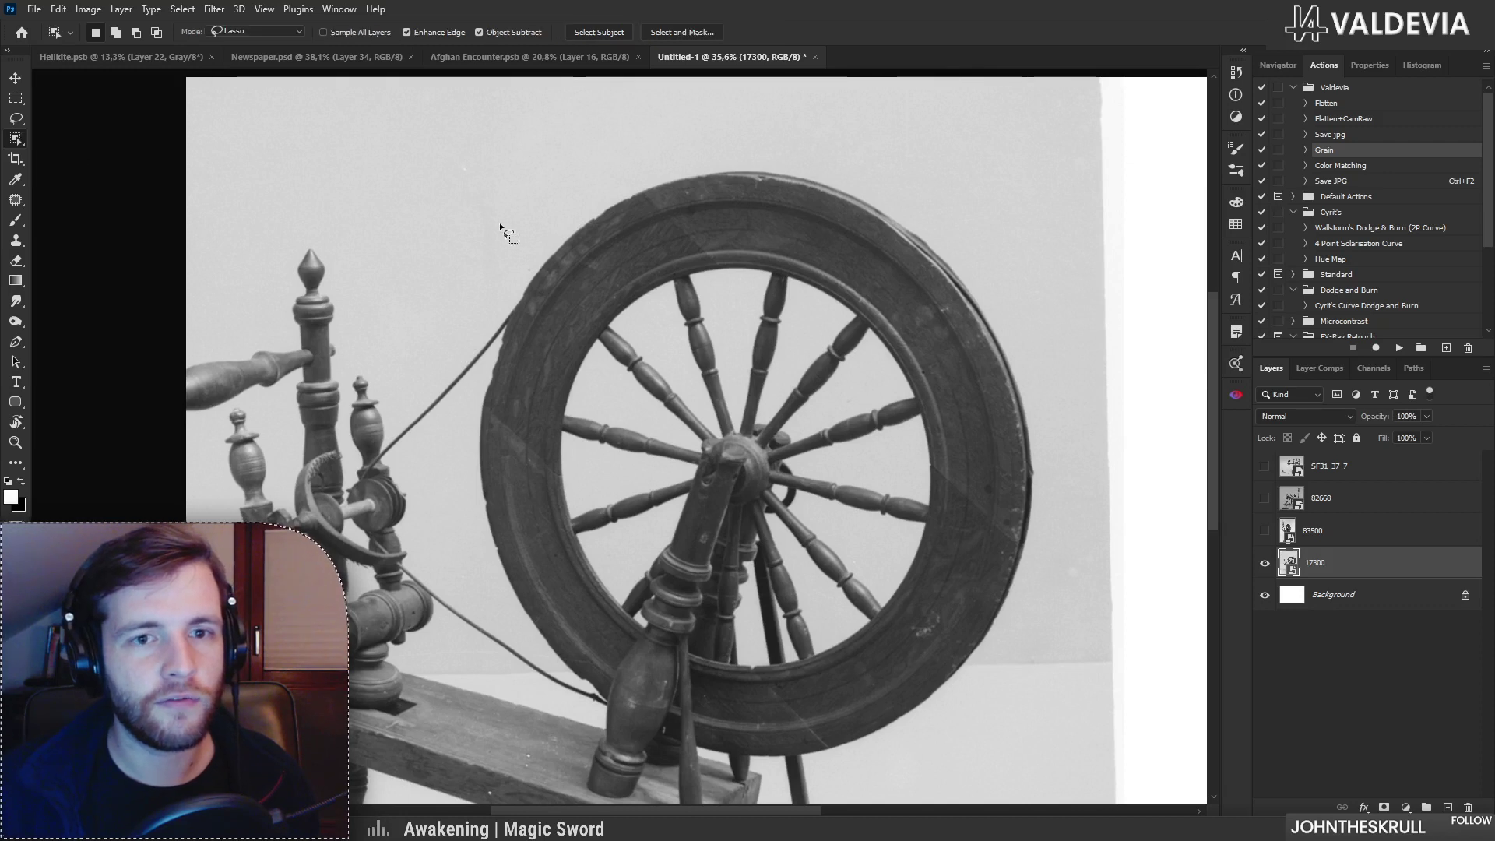
pyautogui.moveTo(495, 283)
pyautogui.mouseDown()
pyautogui.moveTo(623, 166)
pyautogui.moveTo(740, 136)
pyautogui.moveTo(854, 159)
pyautogui.moveTo(934, 209)
pyautogui.moveTo(996, 285)
pyautogui.mouseUp()
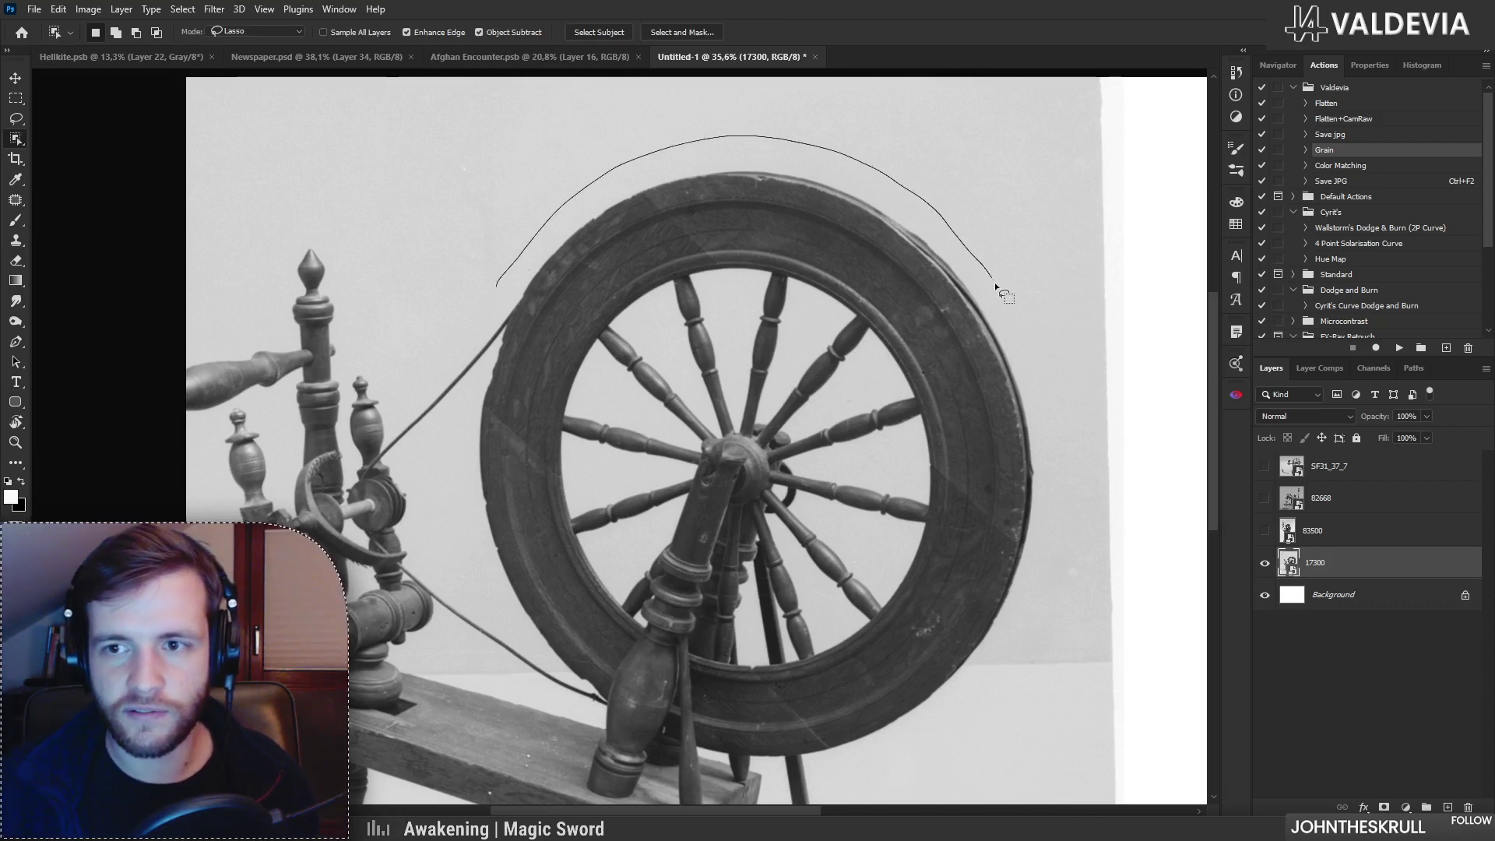
pyautogui.moveTo(875, 750)
pyautogui.mouseDown()
pyautogui.moveTo(768, 773)
pyautogui.moveTo(683, 758)
pyautogui.moveTo(537, 664)
pyautogui.moveTo(476, 585)
pyautogui.moveTo(450, 512)
pyautogui.moveTo(453, 433)
pyautogui.moveTo(494, 305)
pyautogui.mouseUp()
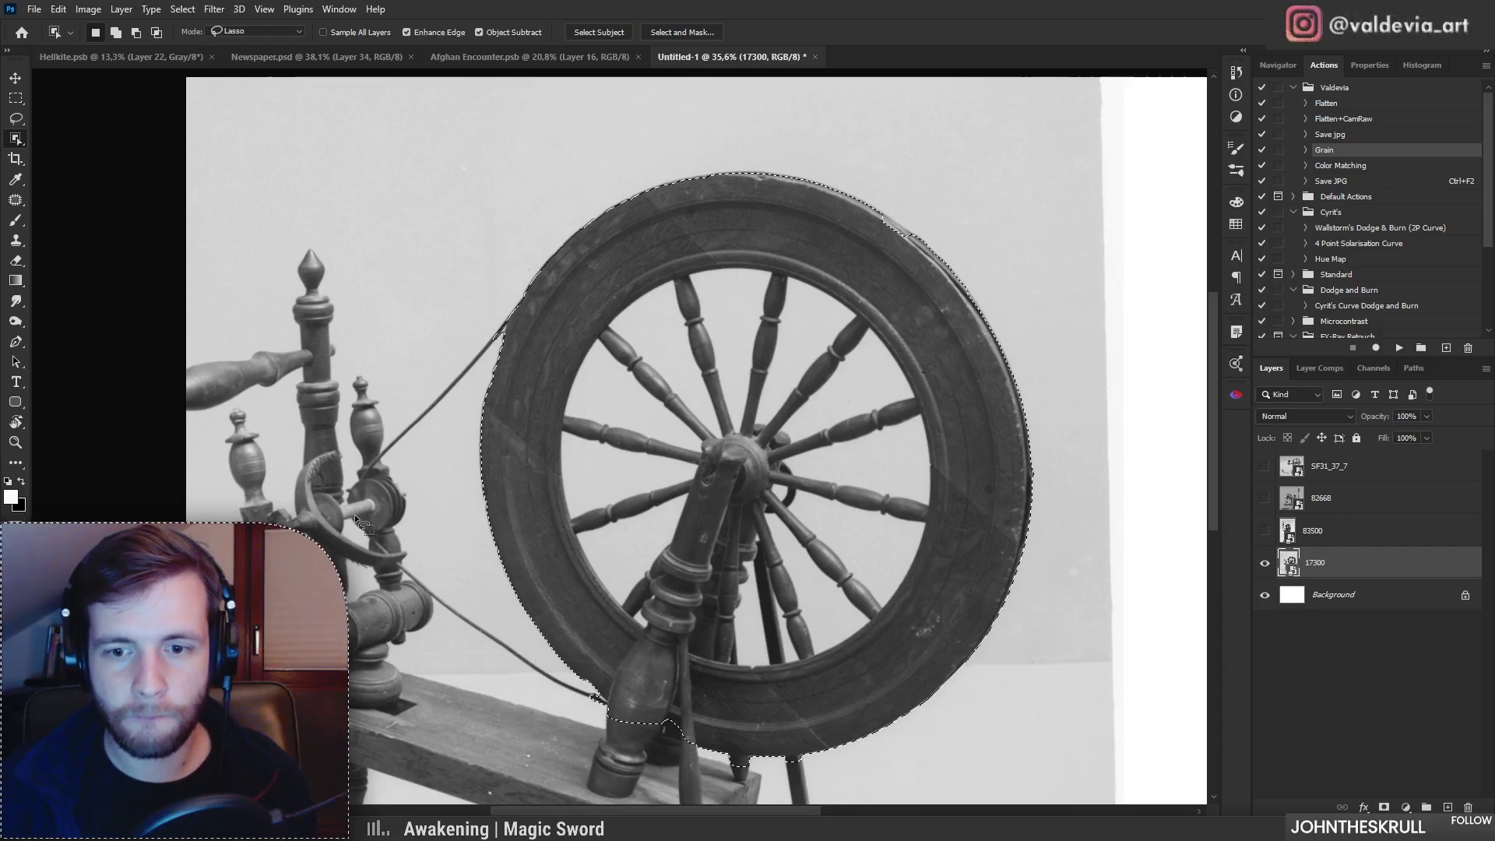
# Step: Subtract the background gaps between the spokes on the wheel's right and lower side from the selection
pyautogui.press('z')
pyautogui.moveTo(651, 592)
pyautogui.mouseDown()
pyautogui.moveTo(673, 593)
pyautogui.moveTo(635, 595)
pyautogui.mouseUp()
pyautogui.moveTo(830, 680); pyautogui.dragTo(869, 681)
pyautogui.press('w')
pyautogui.moveTo(748, 453)
pyautogui.mouseDown()
pyautogui.moveTo(845, 574)
pyautogui.moveTo(907, 469)
pyautogui.moveTo(743, 421)
pyautogui.moveTo(724, 447)
pyautogui.moveTo(823, 358)
pyautogui.moveTo(900, 337)
pyautogui.moveTo(902, 440)
pyautogui.moveTo(748, 413)
pyautogui.moveTo(727, 379)
pyautogui.moveTo(724, 465)
pyautogui.moveTo(707, 457)
pyautogui.moveTo(781, 628)
pyautogui.mouseUp()
pyautogui.moveTo(839, 587); pyautogui.dragTo(711, 501)
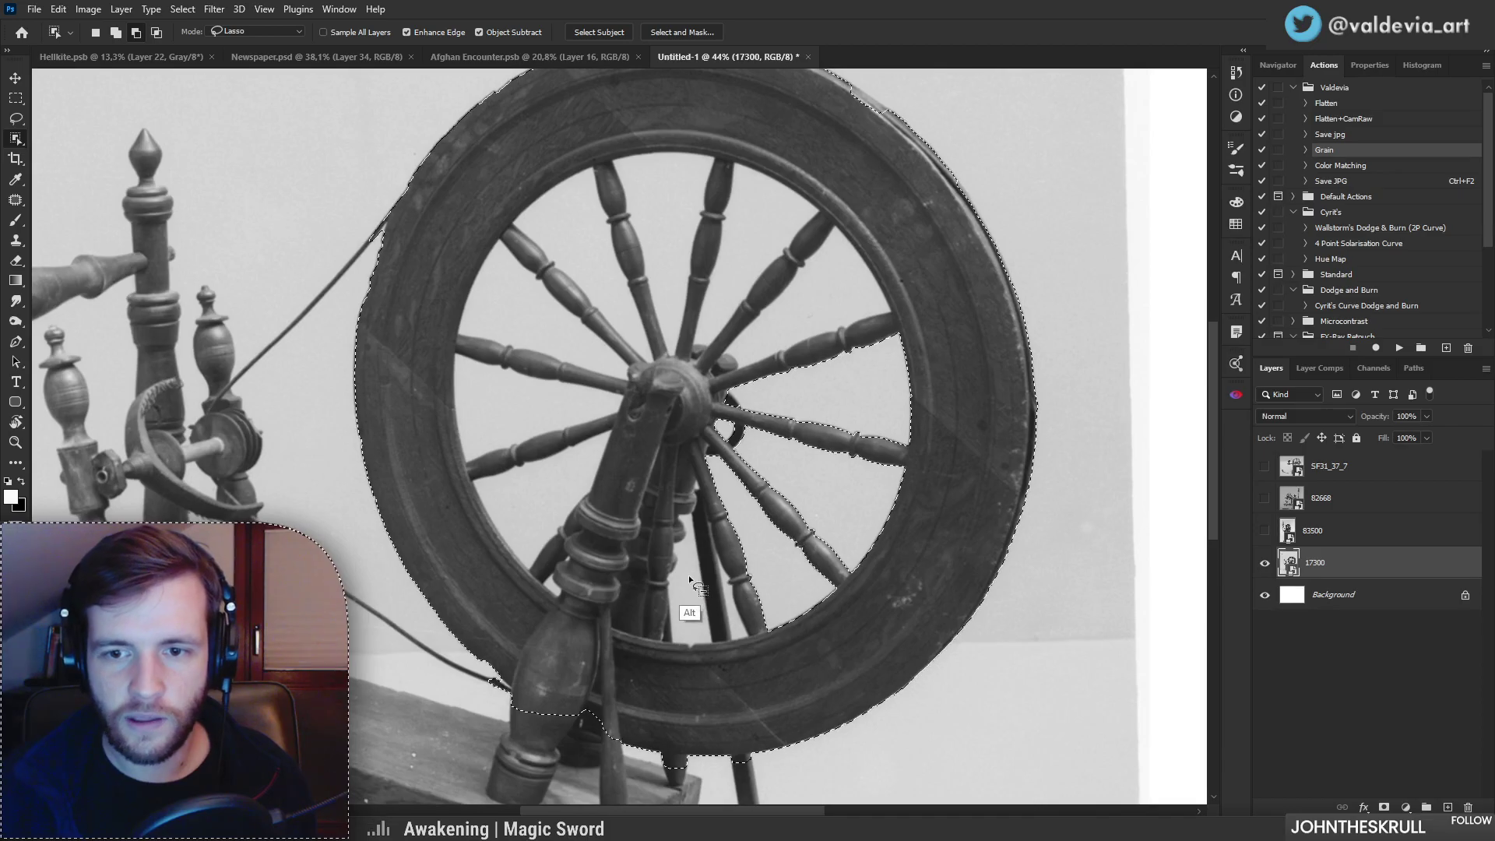
pyautogui.moveTo(699, 631)
pyautogui.mouseDown()
pyautogui.moveTo(602, 614)
pyautogui.moveTo(663, 584)
pyautogui.moveTo(669, 507)
pyautogui.moveTo(685, 504)
pyautogui.moveTo(700, 639)
pyautogui.moveTo(662, 638)
pyautogui.moveTo(729, 592)
pyautogui.moveTo(739, 632)
pyautogui.mouseUp()
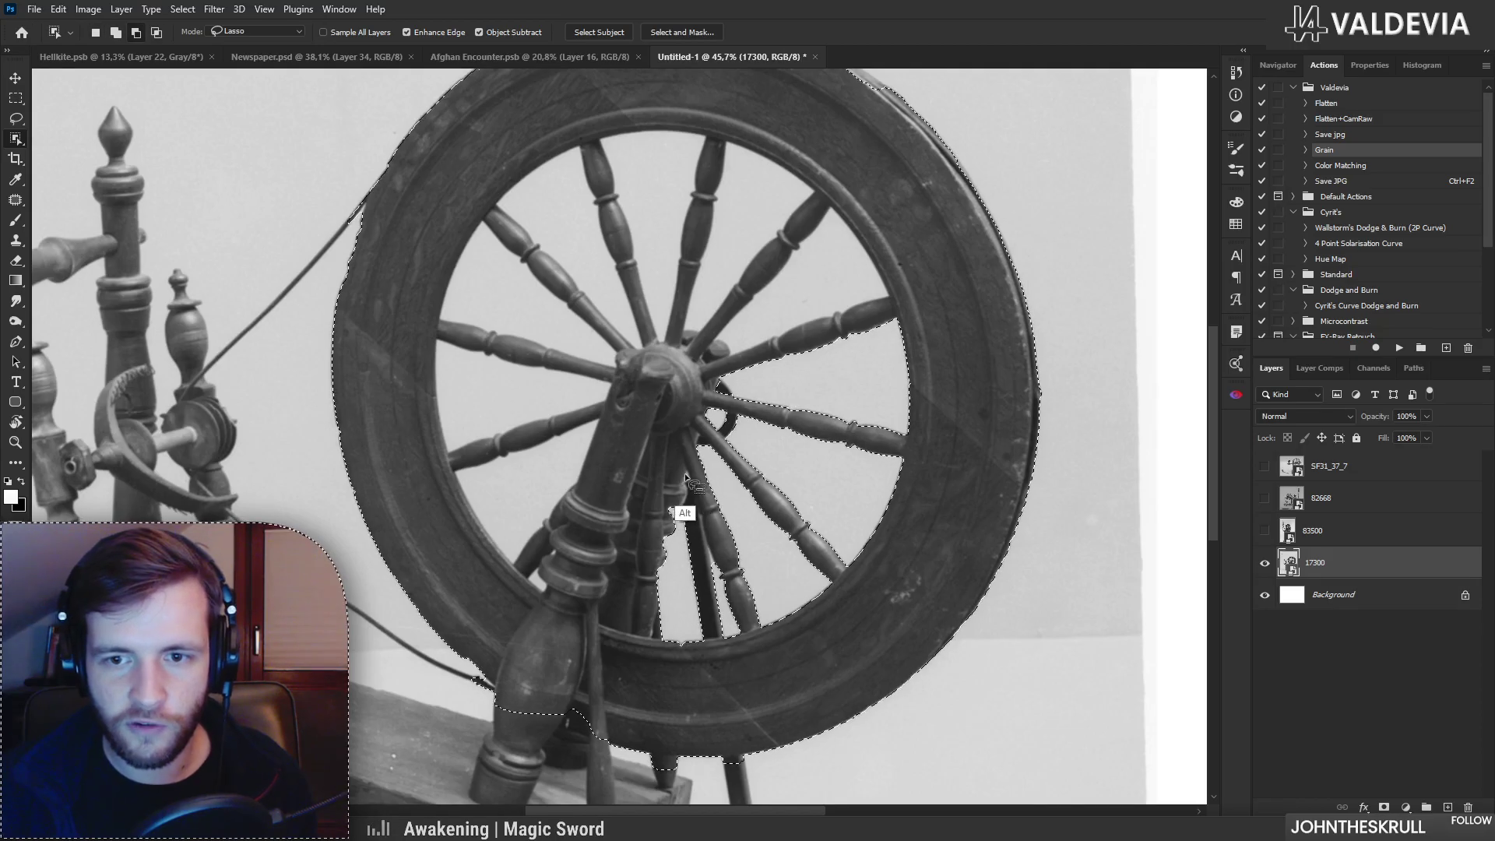
# Step: Subtract the remaining gaps between the left and upper spokes from the selection, then mask layer 17300 to it
pyautogui.moveTo(601, 419)
pyautogui.mouseDown()
pyautogui.moveTo(531, 574)
pyautogui.moveTo(465, 480)
pyautogui.moveTo(438, 370)
pyautogui.moveTo(477, 349)
pyautogui.moveTo(614, 388)
pyautogui.moveTo(444, 456)
pyautogui.mouseUp()
pyautogui.moveTo(443, 318)
pyautogui.mouseDown()
pyautogui.moveTo(457, 273)
pyautogui.moveTo(518, 251)
pyautogui.moveTo(615, 365)
pyautogui.mouseUp()
pyautogui.moveTo(499, 204); pyautogui.dragTo(583, 160)
pyautogui.moveTo(614, 231); pyautogui.dragTo(629, 355)
pyautogui.moveTo(601, 137)
pyautogui.mouseDown()
pyautogui.moveTo(704, 167)
pyautogui.moveTo(657, 347)
pyautogui.moveTo(701, 363)
pyautogui.mouseUp()
pyautogui.moveTo(729, 143); pyautogui.dragTo(810, 188)
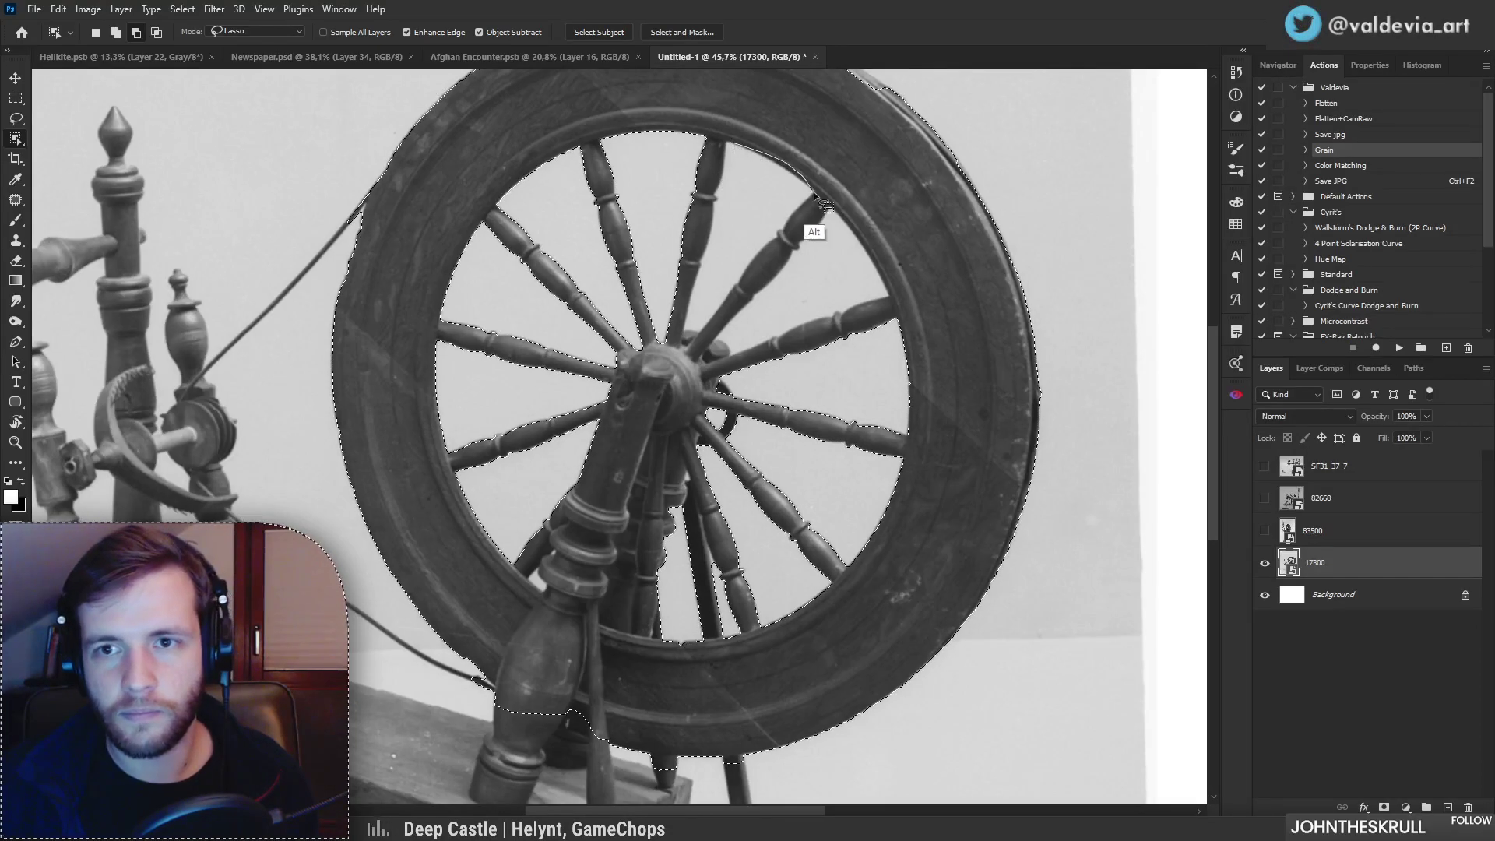
pyautogui.moveTo(749, 271)
pyautogui.mouseDown()
pyautogui.moveTo(700, 344)
pyautogui.moveTo(687, 335)
pyautogui.mouseUp()
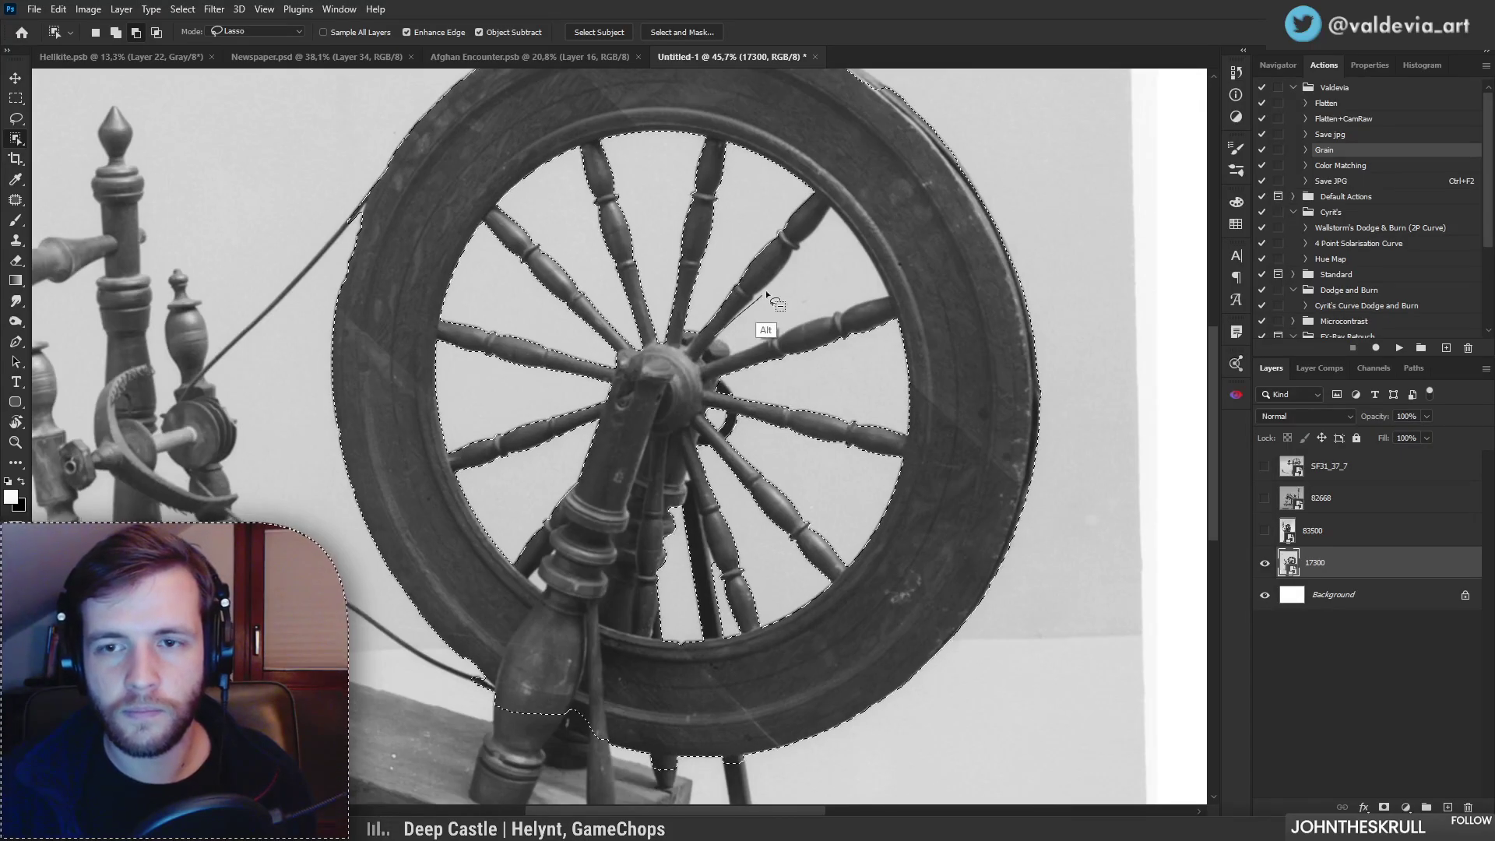
pyautogui.moveTo(857, 242)
pyautogui.mouseDown()
pyautogui.moveTo(884, 299)
pyautogui.moveTo(733, 357)
pyautogui.moveTo(711, 339)
pyautogui.moveTo(823, 337)
pyautogui.mouseUp()
pyautogui.moveTo(661, 428)
pyautogui.mouseDown()
pyautogui.moveTo(667, 366)
pyautogui.moveTo(658, 422)
pyautogui.moveTo(602, 425)
pyautogui.mouseUp()
pyautogui.moveTo(606, 493); pyautogui.dragTo(608, 478)
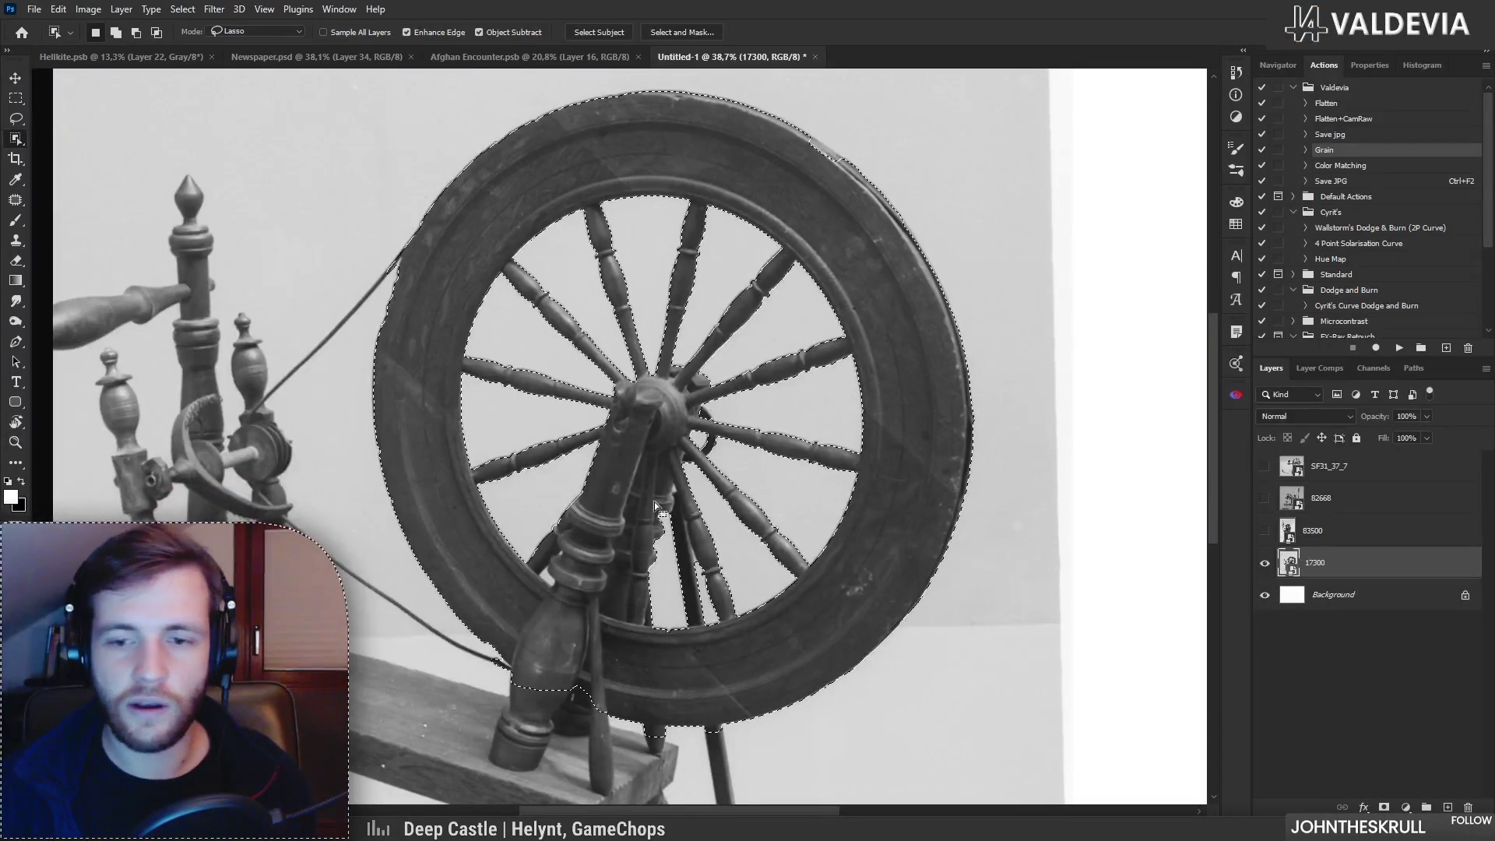
pyautogui.click(1384, 808)
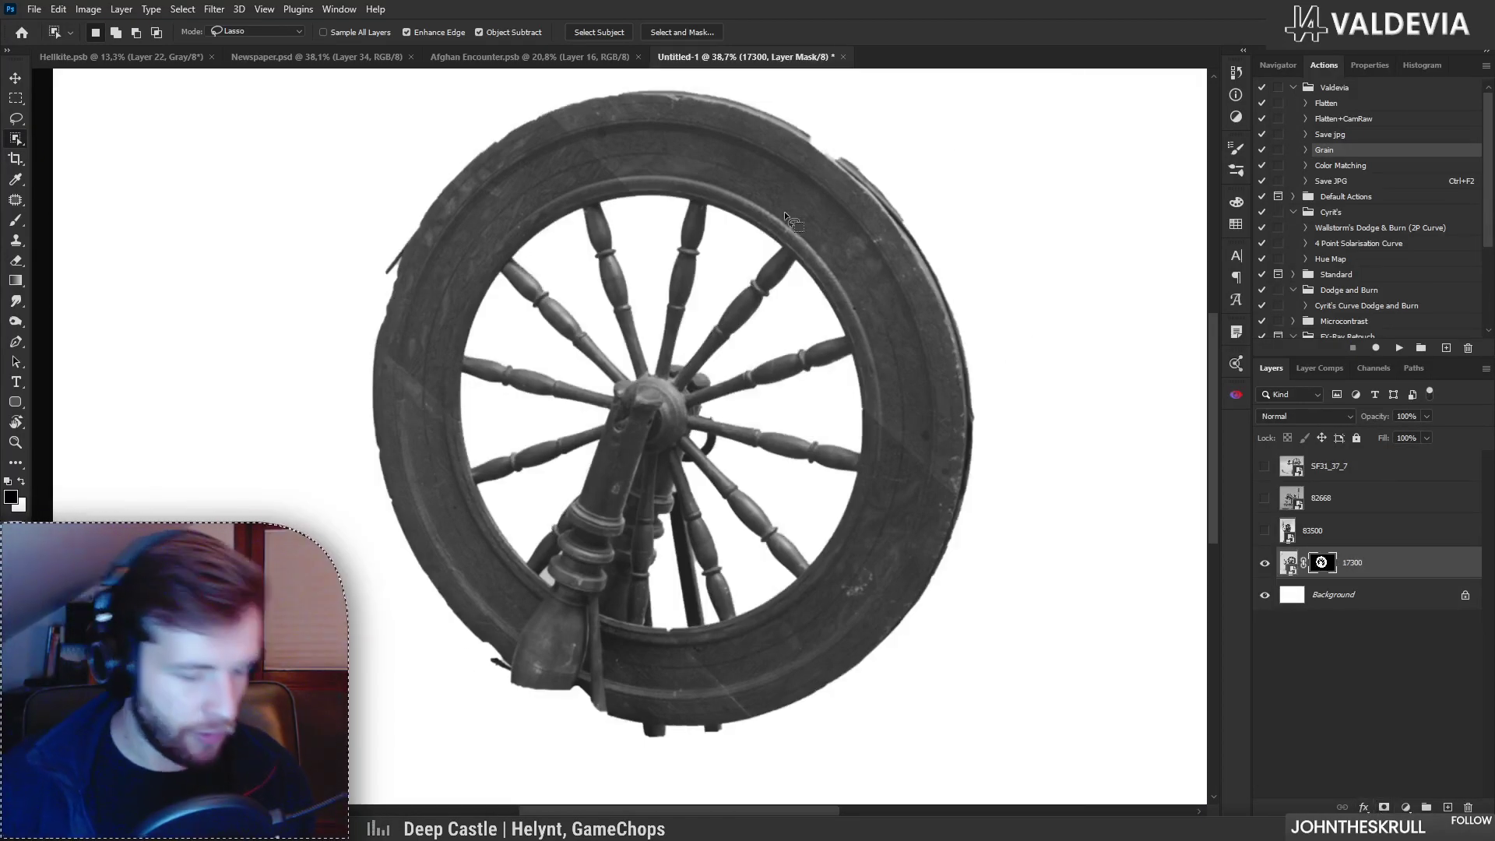
# Step: Restore the missing edge of the wheel's upper-right rim on the layer mask with a white 77 px brush at 75% hardness
pyautogui.press('b')
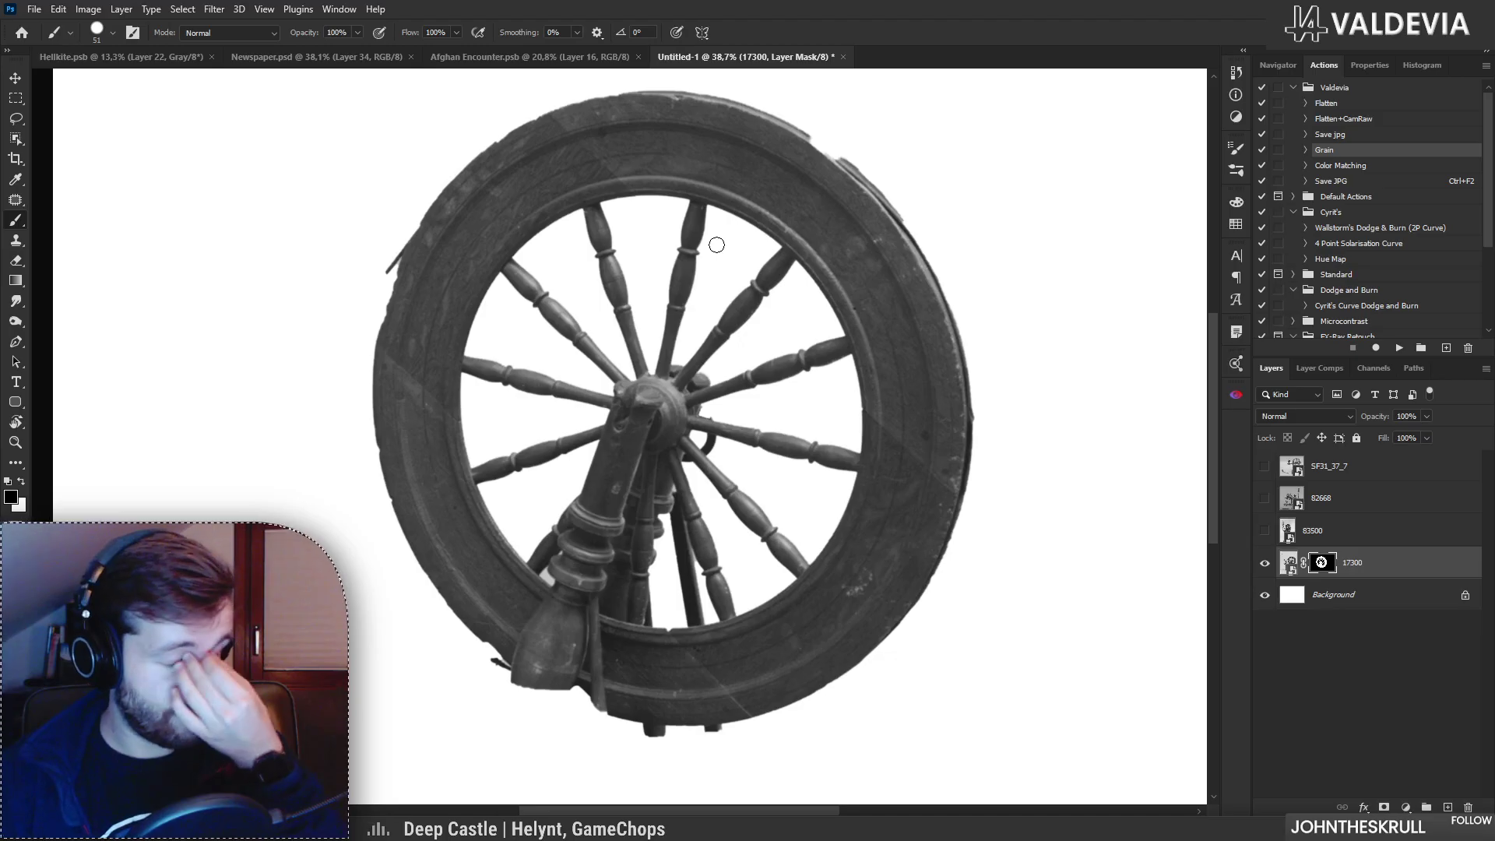
pyautogui.rightClick(810, 229)
pyautogui.click(893, 423)
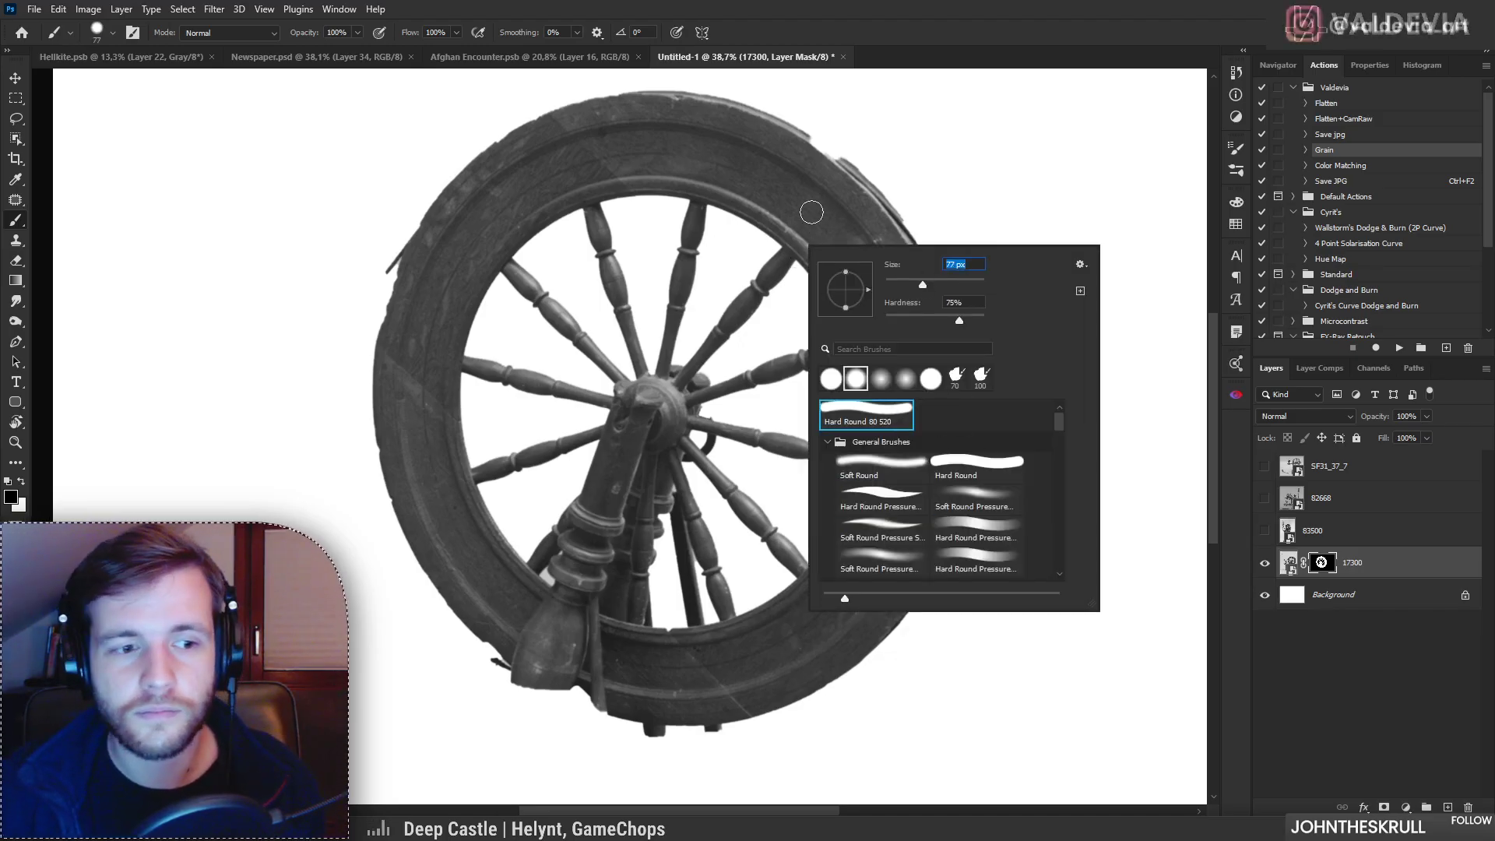
pyautogui.click(1321, 557)
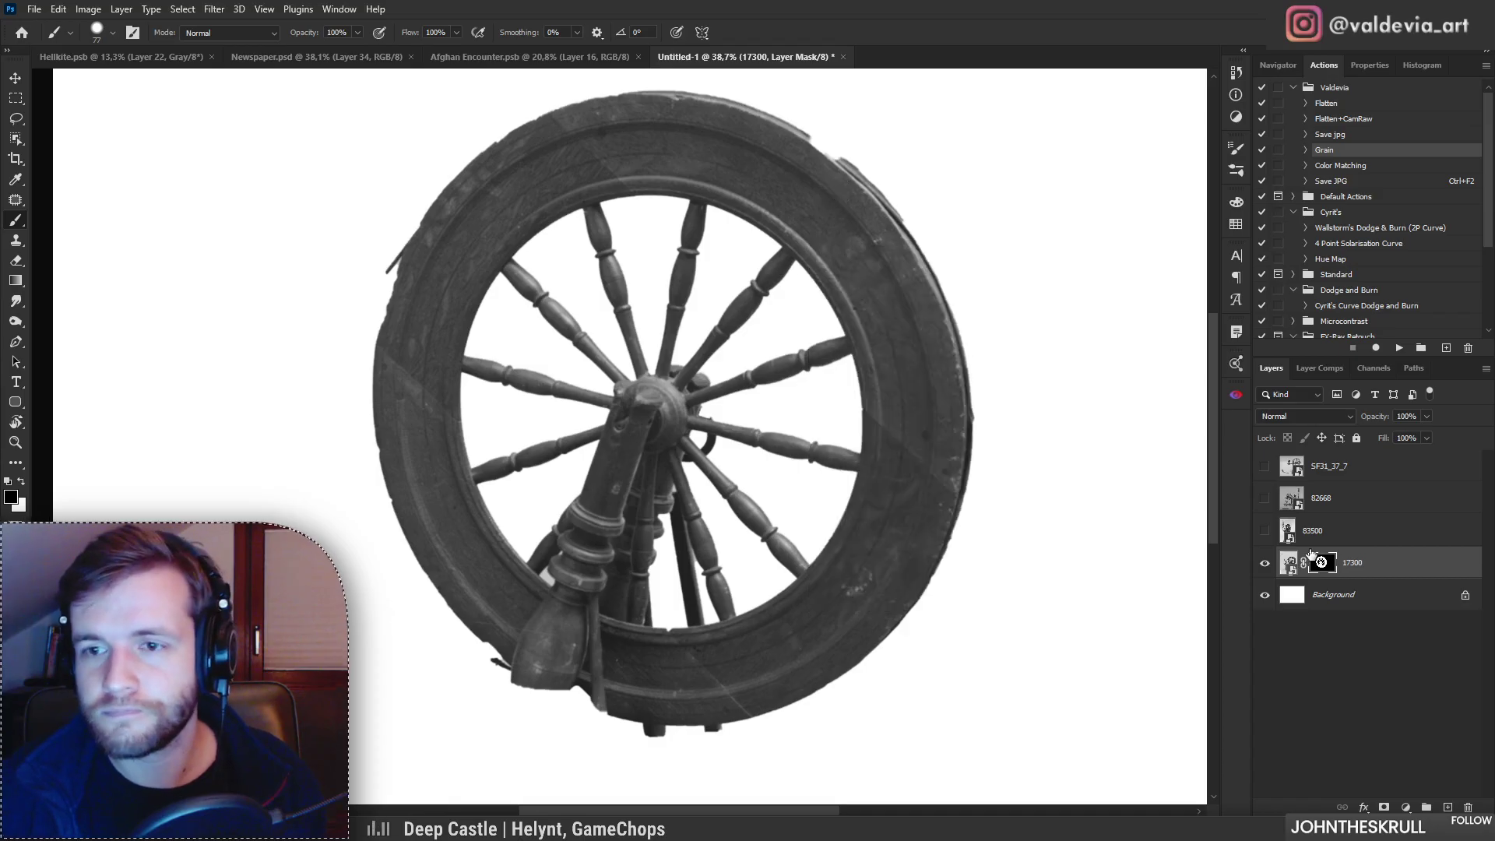
pyautogui.press('x')
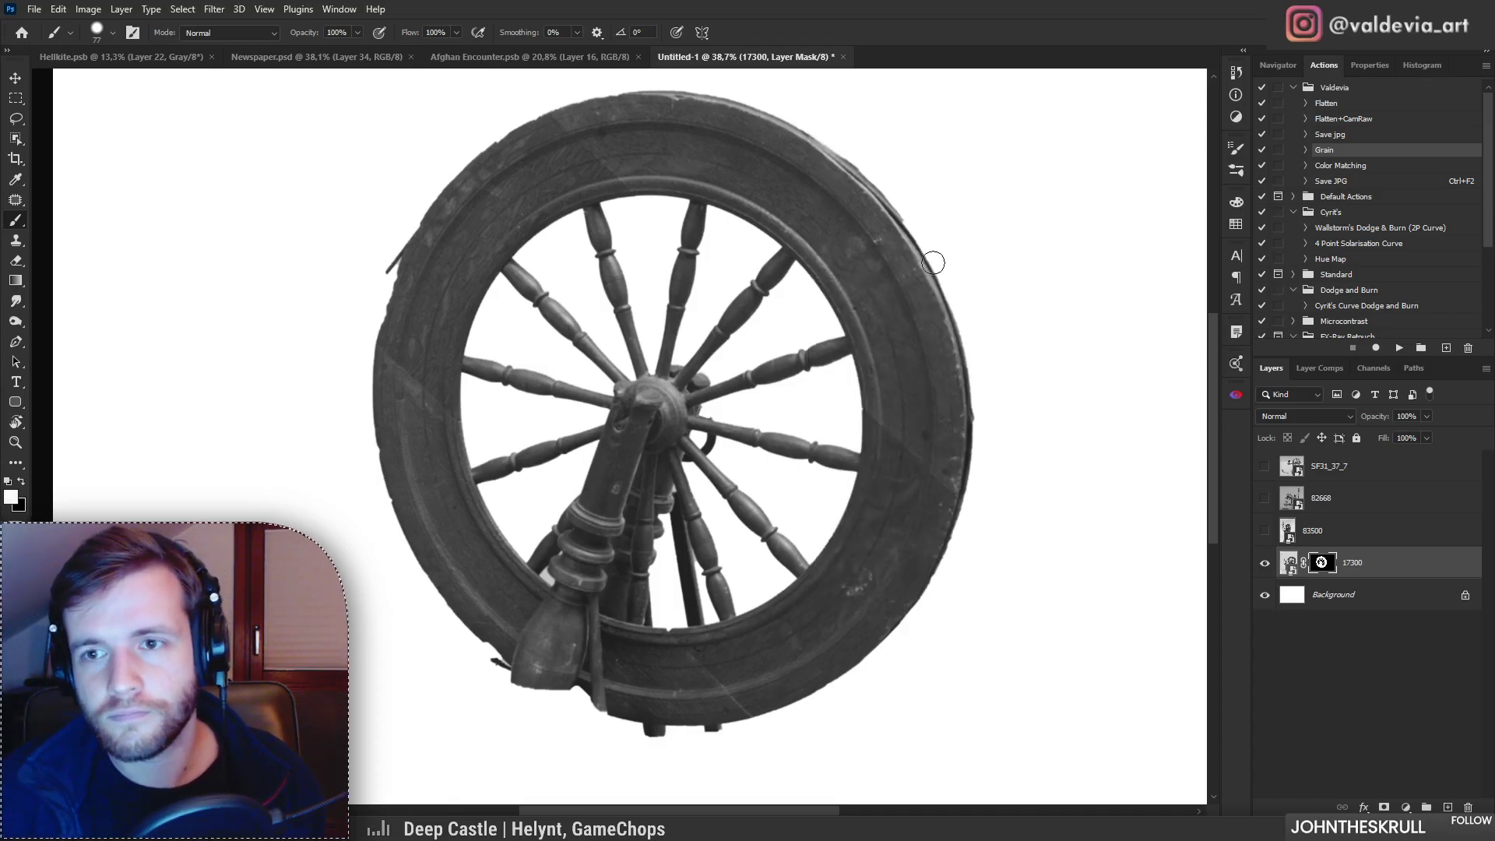
pyautogui.keyDown('shift'); pyautogui.click(1322, 574); pyautogui.keyUp('shift')
pyautogui.keyDown('shift'); pyautogui.click(1322, 574); pyautogui.keyUp('shift')
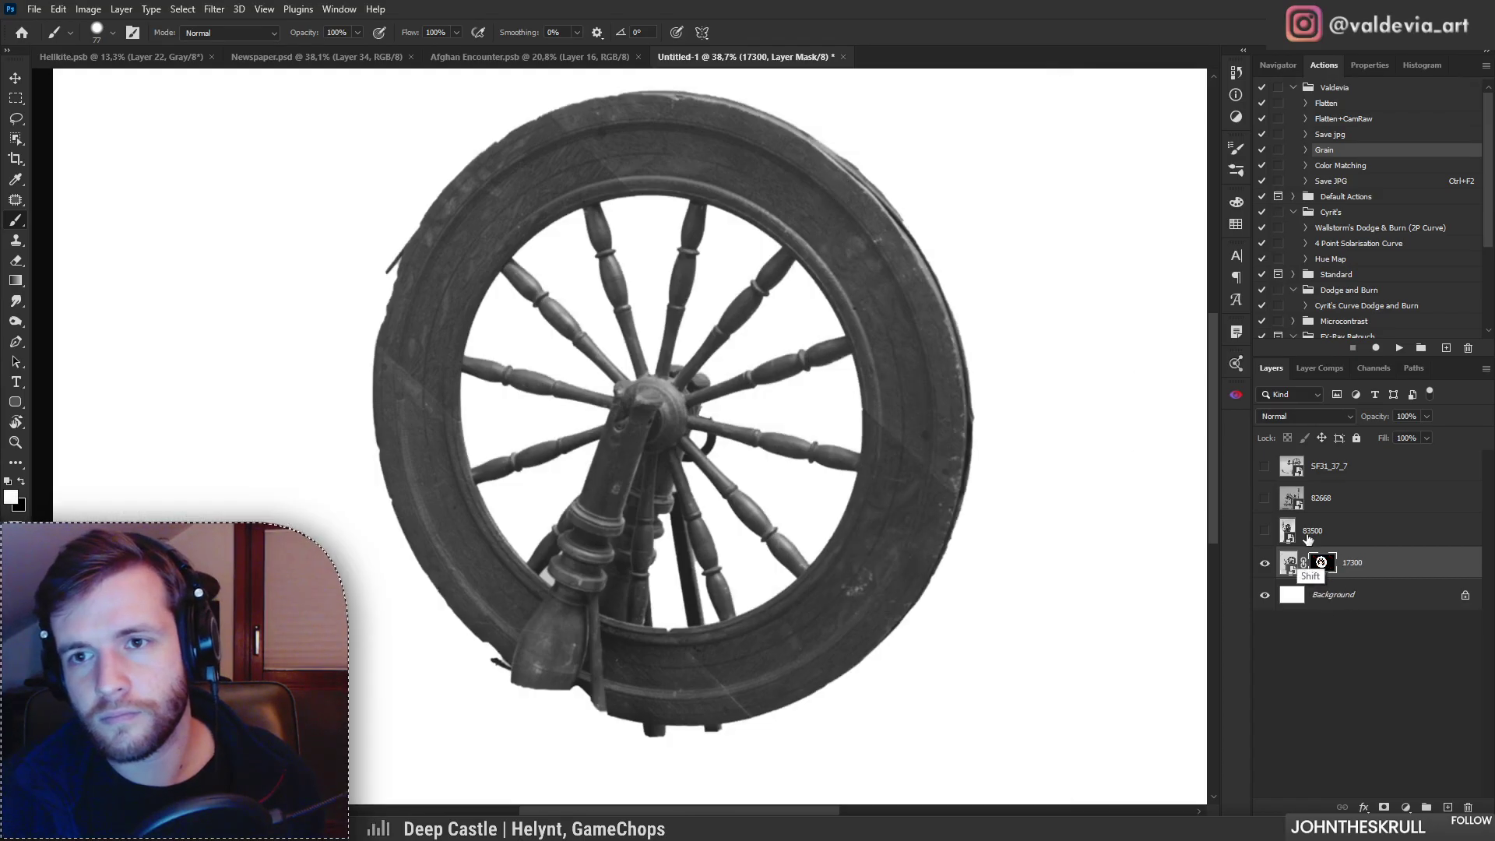
pyautogui.moveTo(897, 227)
pyautogui.mouseDown()
pyautogui.moveTo(917, 272)
pyautogui.moveTo(836, 255)
pyautogui.moveTo(900, 258)
pyautogui.mouseUp()
pyautogui.press('z')
pyautogui.moveTo(596, 201); pyautogui.dragTo(605, 200)
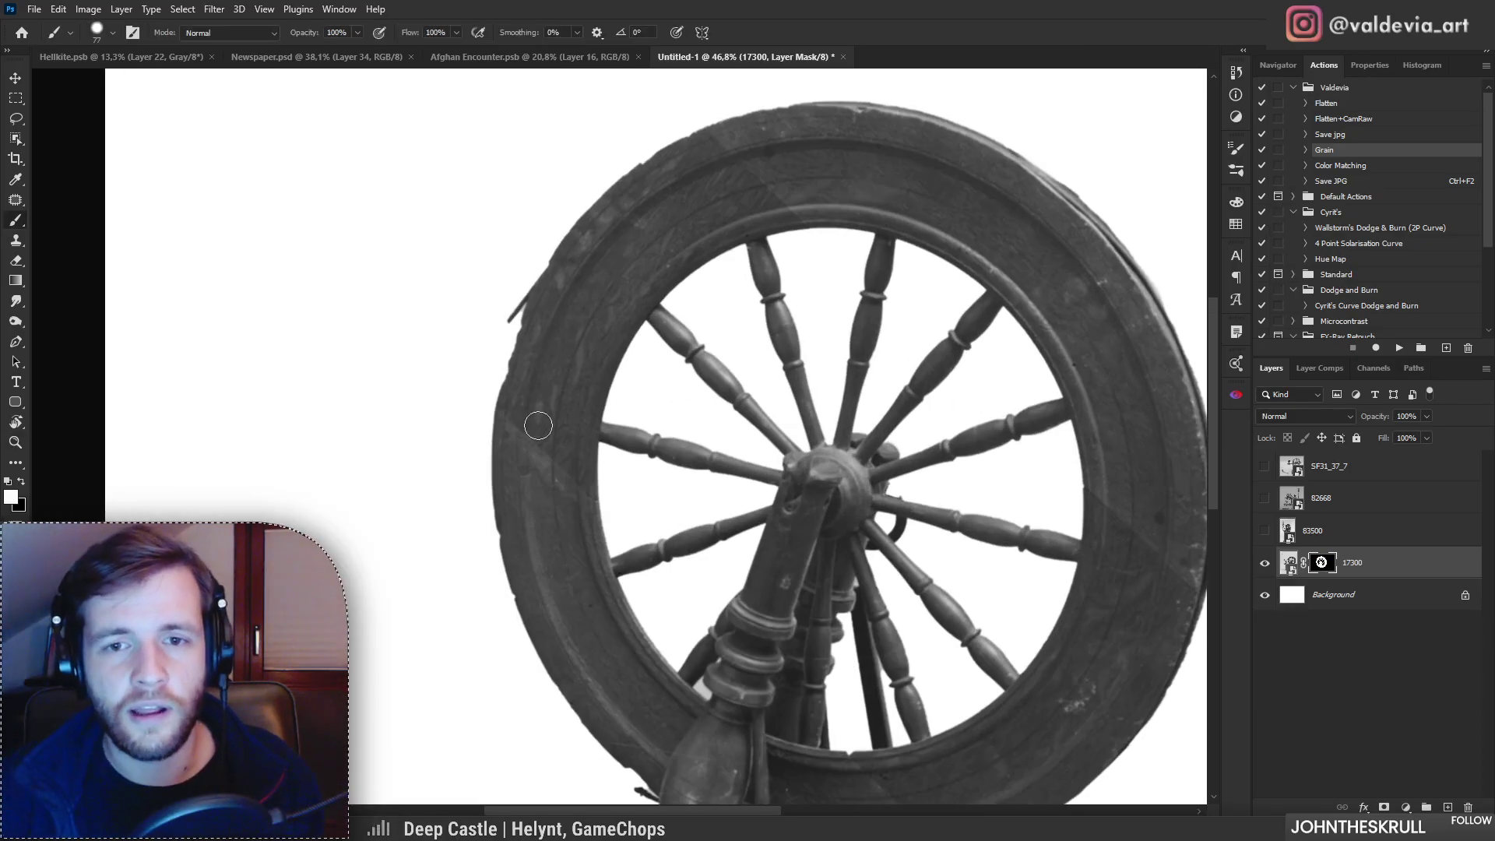
# Step: Paint black on the mask to remove the cord remnants along the wheel's left and lower-left rim
pyautogui.press('z')
pyautogui.keyDown('alt'); pyautogui.click(526, 361); pyautogui.keyUp('alt')
pyautogui.press('b')
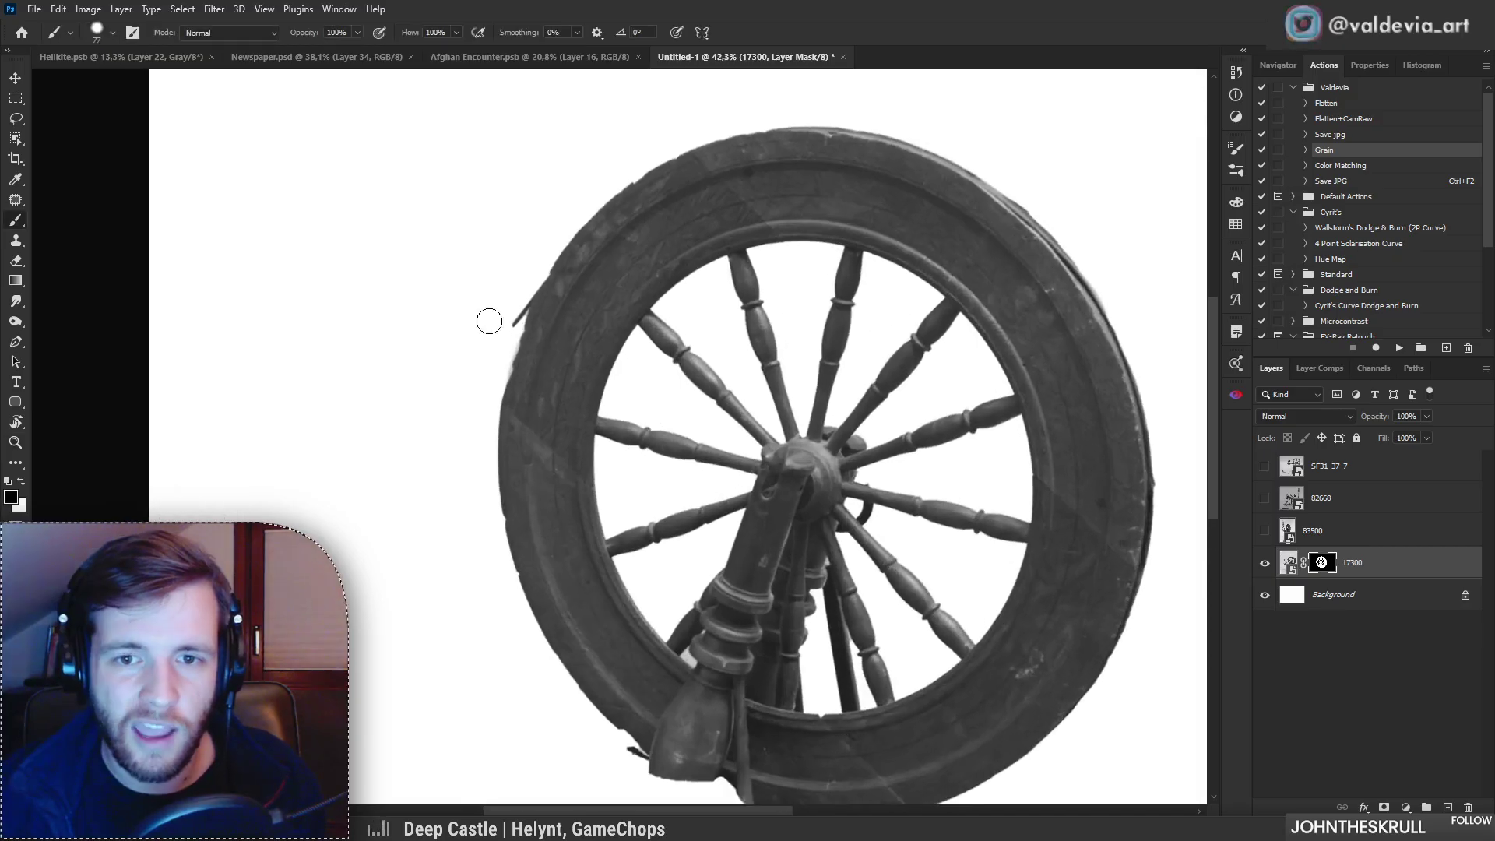
pyautogui.press('z')
pyautogui.moveTo(550, 347)
pyautogui.mouseDown()
pyautogui.moveTo(604, 454)
pyautogui.moveTo(625, 430)
pyautogui.mouseUp()
pyautogui.press('b')
pyautogui.moveTo(721, 476); pyautogui.dragTo(646, 327)
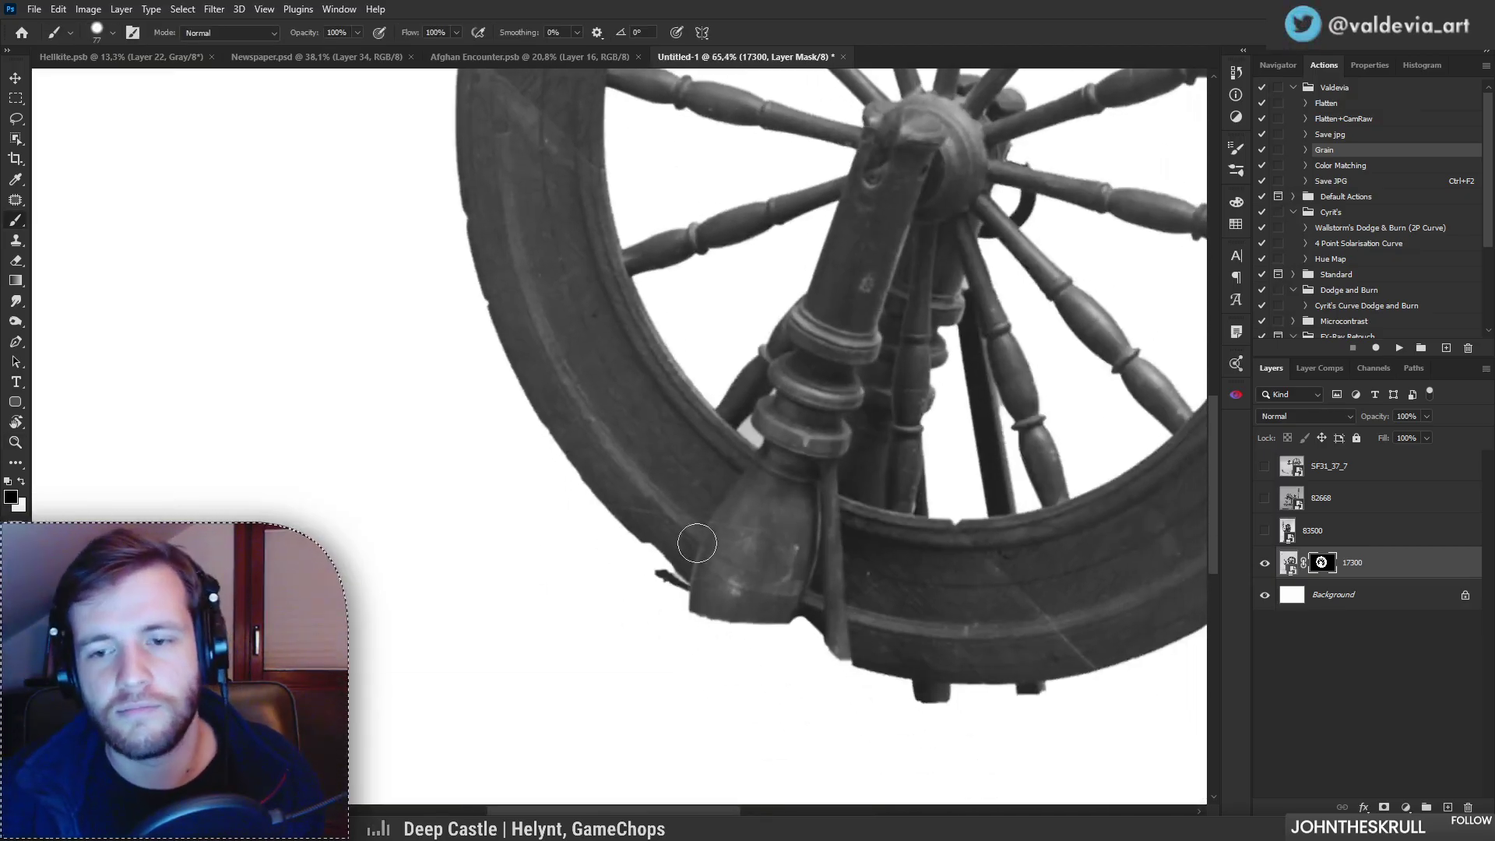
pyautogui.moveTo(651, 587)
pyautogui.mouseDown()
pyautogui.moveTo(720, 648)
pyautogui.moveTo(740, 644)
pyautogui.mouseUp()
pyautogui.scroll(-5, 668, 601)
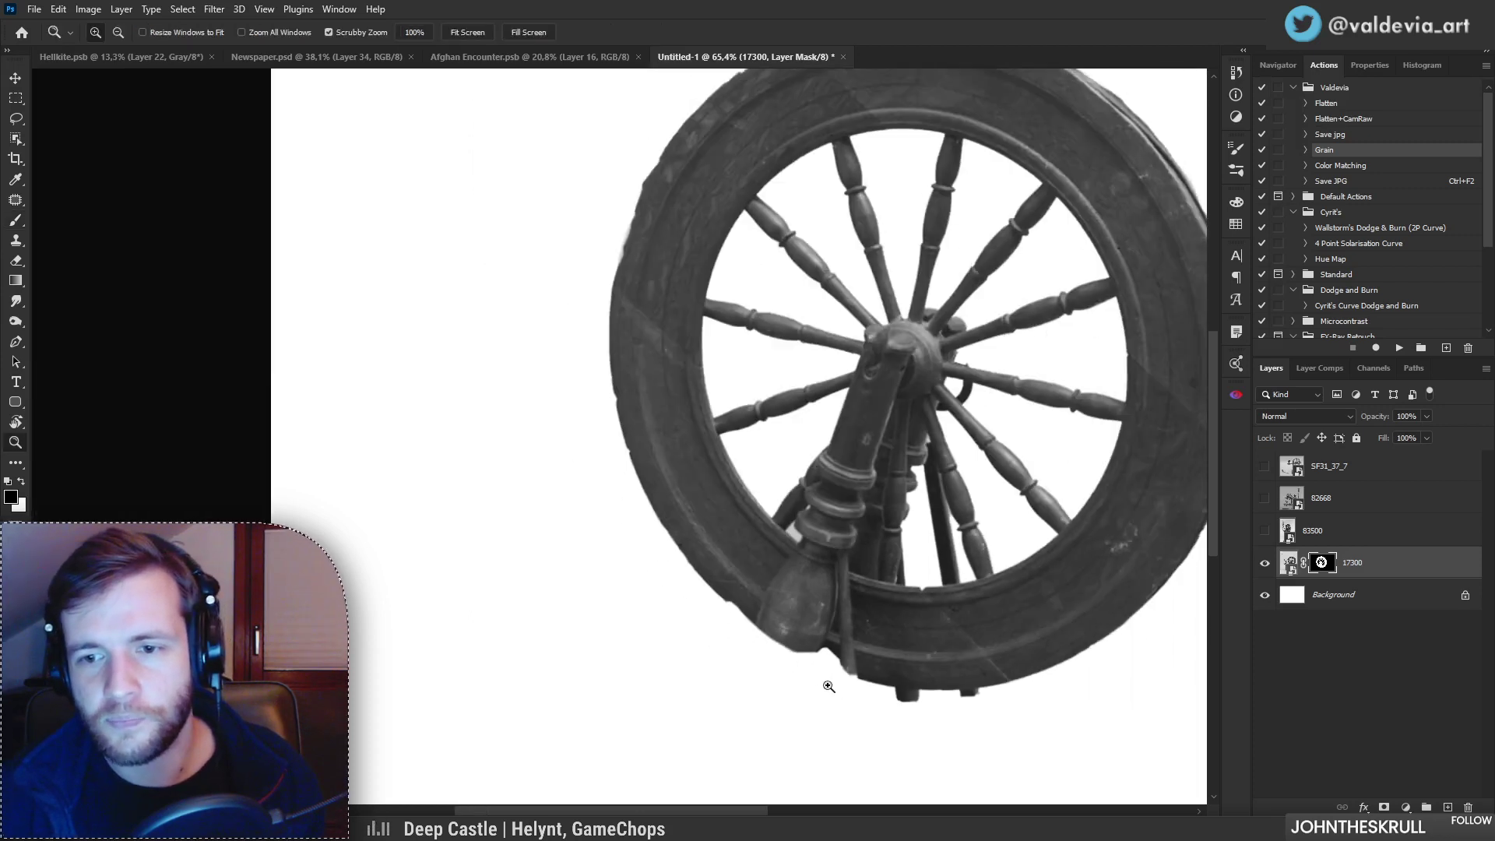
# Step: Compare the wheel with its unmasked photo, then refine the mask around the bottom rim and post, removing the leg stubs
pyautogui.keyDown('shift'); pyautogui.click(1321, 563); pyautogui.keyUp('shift')
pyautogui.keyDown('shift'); pyautogui.click(1322, 563); pyautogui.keyUp('shift')
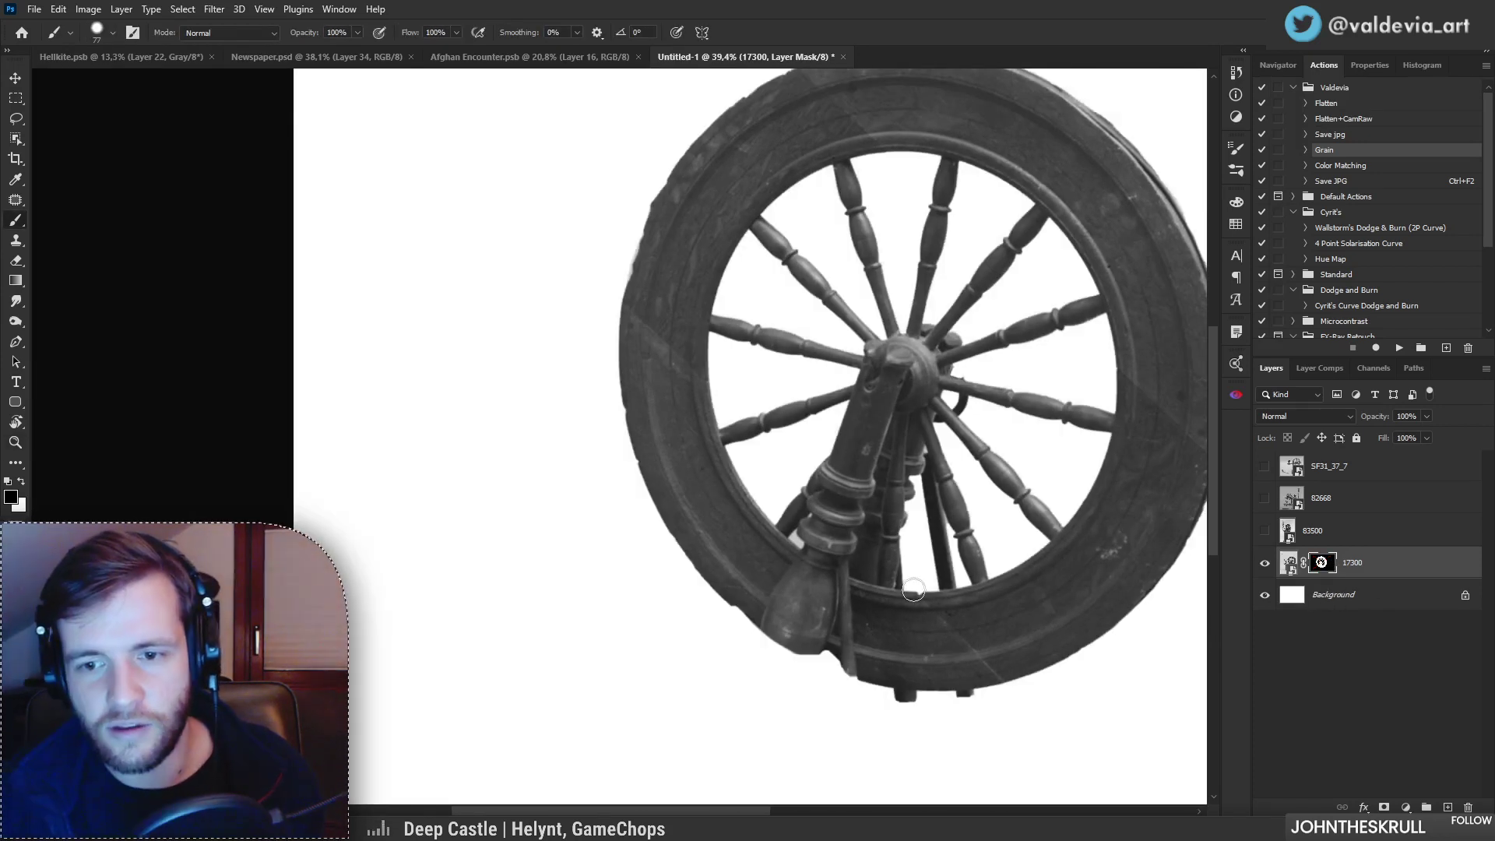
pyautogui.scroll(4, 769, 682)
pyautogui.keyDown('shift'); pyautogui.click(1326, 566); pyautogui.keyUp('shift')
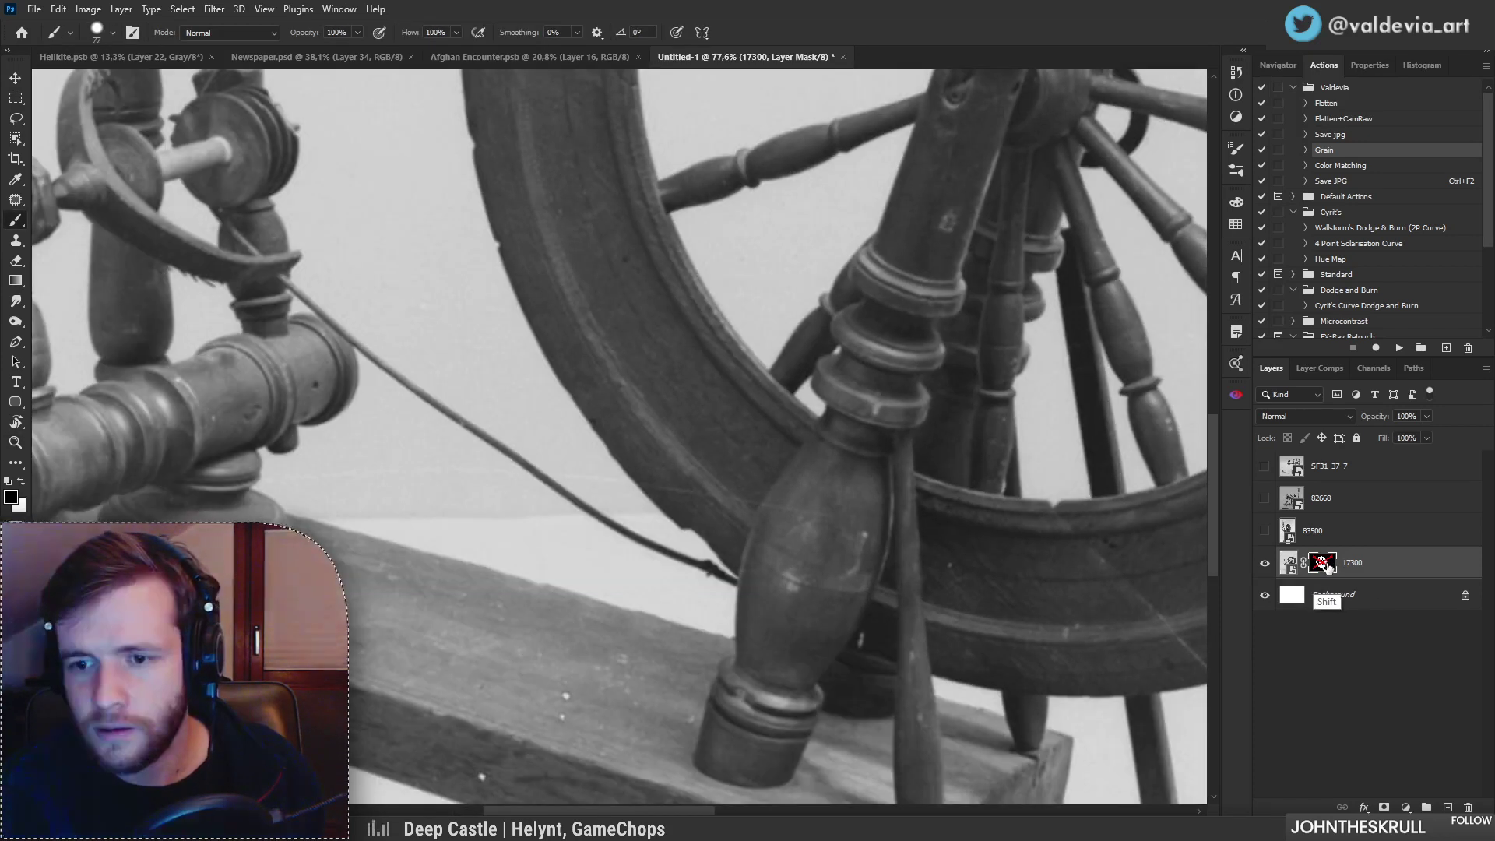
pyautogui.keyDown('shift'); pyautogui.click(1326, 565); pyautogui.keyUp('shift')
pyautogui.press('x')
pyautogui.moveTo(826, 621)
pyautogui.mouseDown()
pyautogui.moveTo(994, 667)
pyautogui.moveTo(701, 627)
pyautogui.mouseUp()
pyautogui.press('x')
pyautogui.moveTo(601, 638)
pyautogui.mouseDown()
pyautogui.moveTo(753, 663)
pyautogui.moveTo(877, 654)
pyautogui.moveTo(701, 651)
pyautogui.mouseUp()
# Step: Preview the 83500 and SF31_37_7 image layers and hide them again
pyautogui.click(1265, 530)
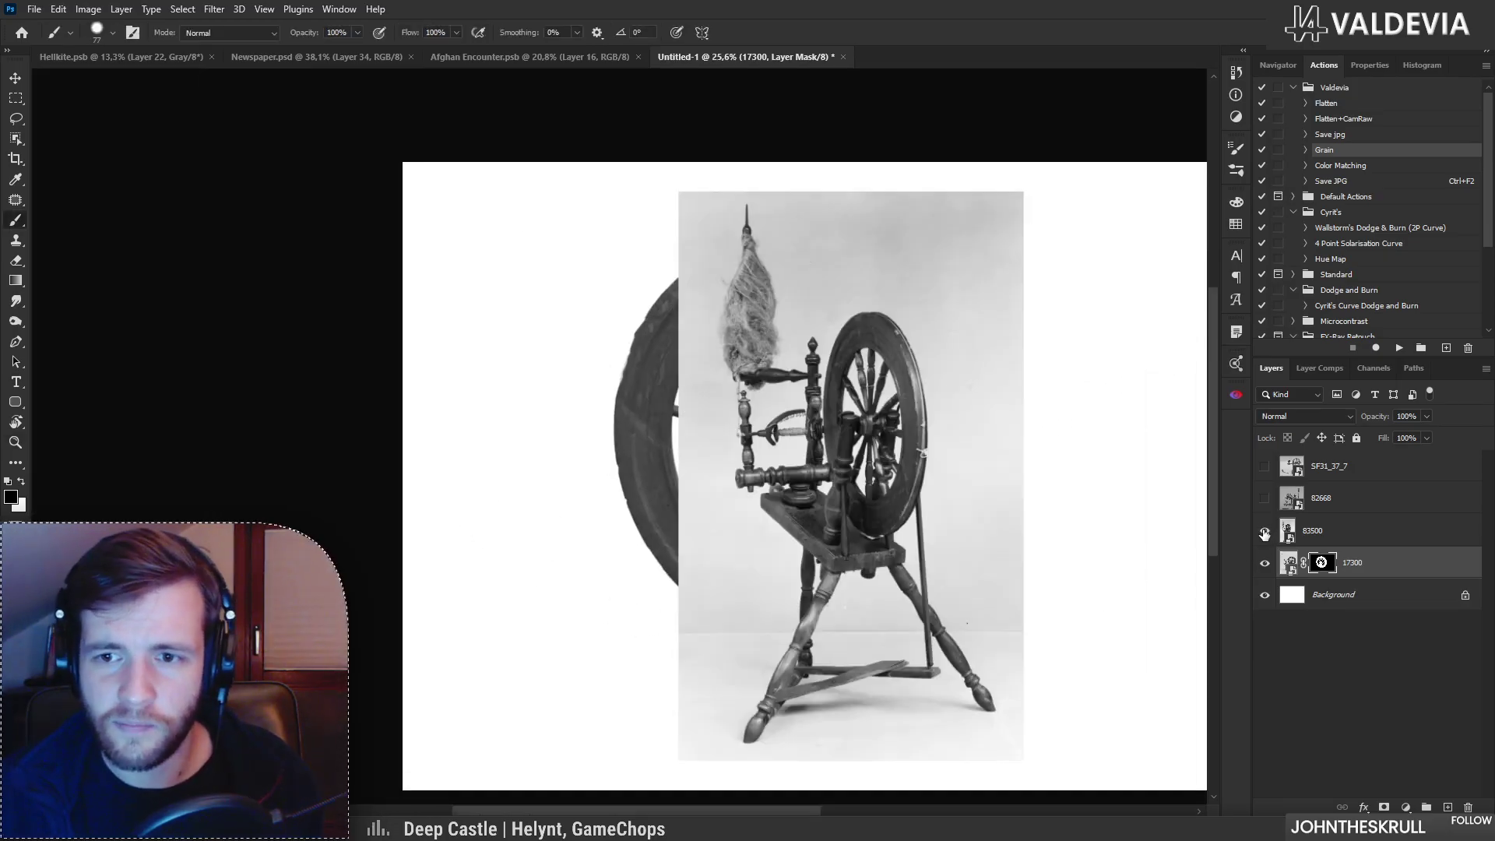
pyautogui.click(1264, 531)
pyautogui.click(1264, 466)
pyautogui.click(1264, 469)
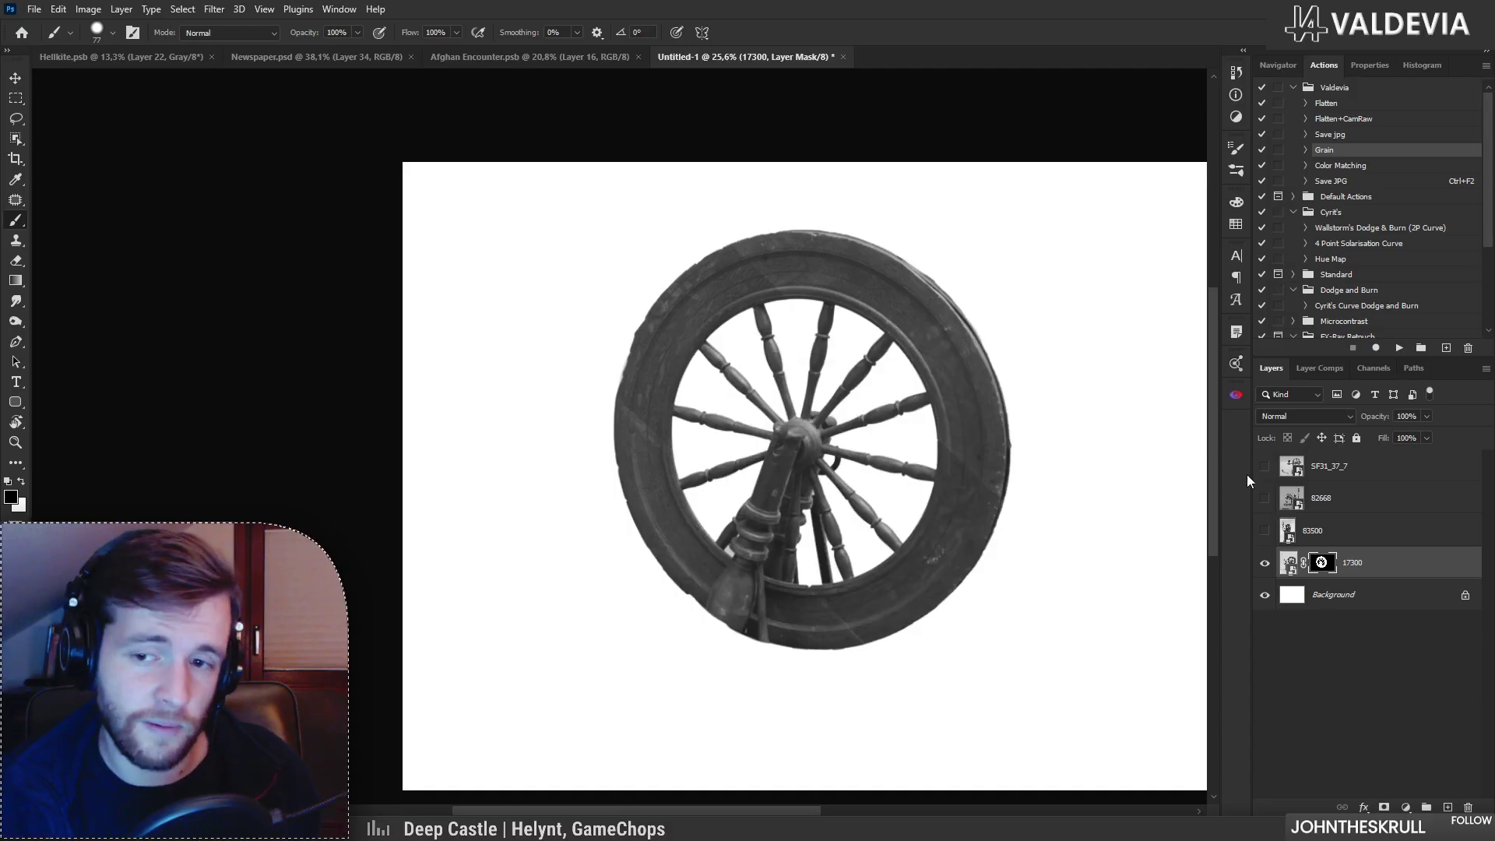
# Step: Mask out the middle of the dark rod behind the lower spokes, and reduce the brush size to 50 px
pyautogui.moveTo(954, 589); pyautogui.dragTo(983, 563)
pyautogui.moveTo(606, 530); pyautogui.dragTo(662, 494)
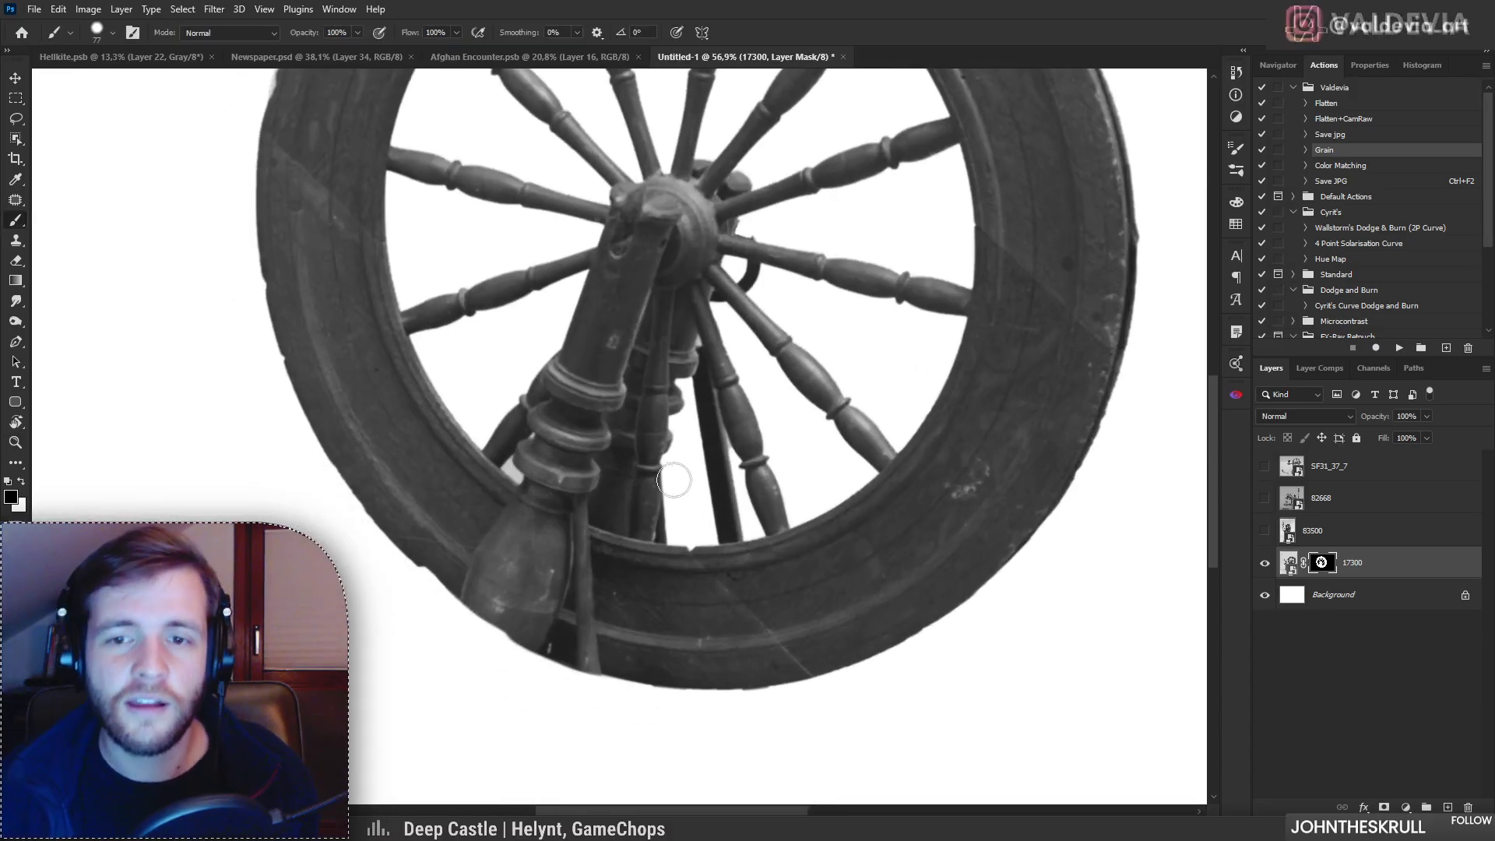
pyautogui.moveTo(725, 450)
pyautogui.mouseDown()
pyautogui.moveTo(662, 458)
pyautogui.moveTo(713, 440)
pyautogui.mouseUp()
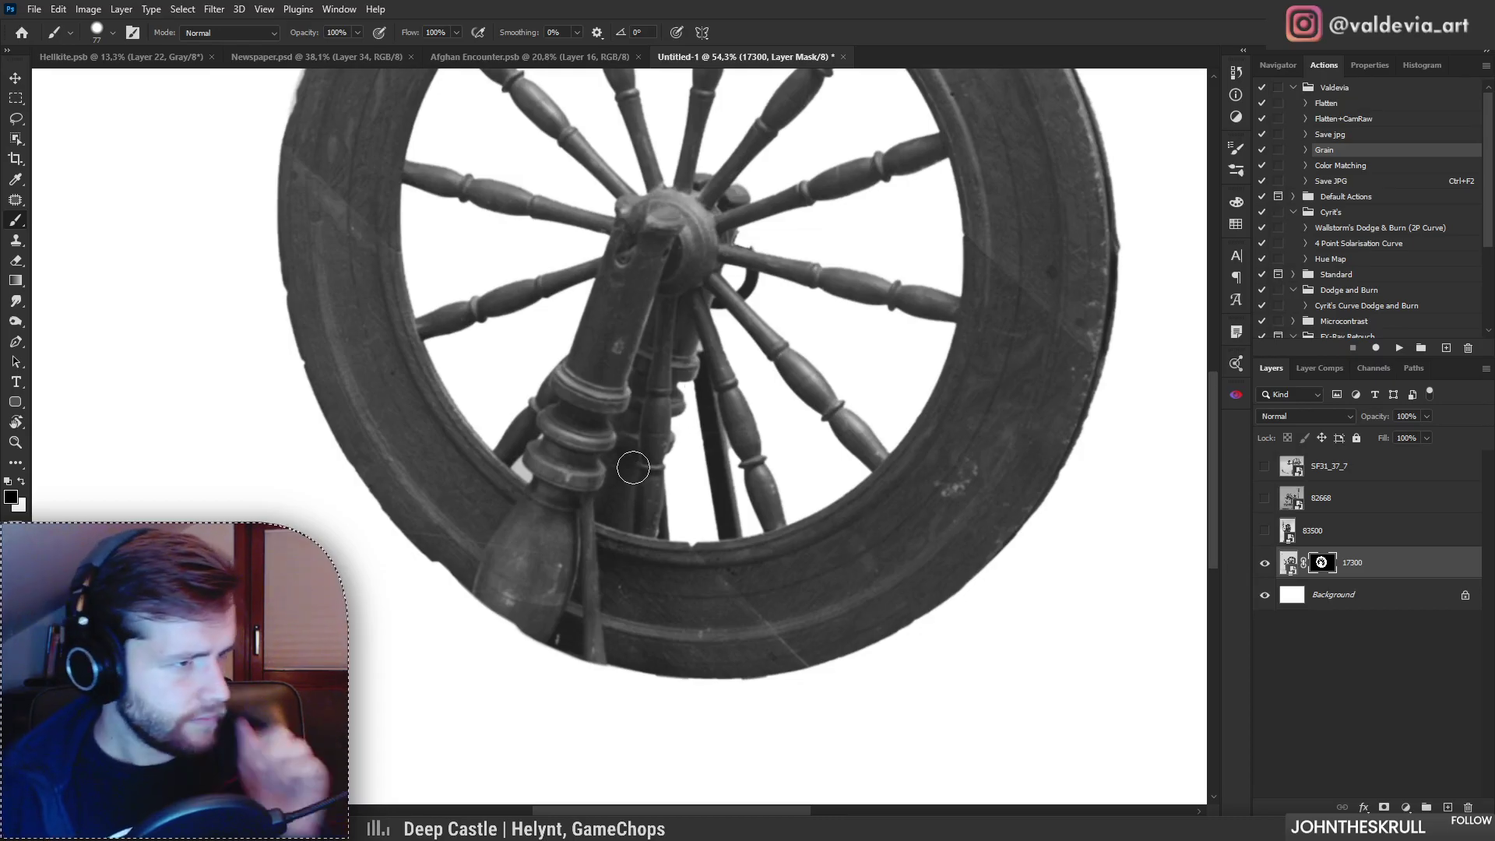
pyautogui.moveTo(709, 456)
pyautogui.mouseDown()
pyautogui.moveTo(701, 427)
pyautogui.moveTo(707, 465)
pyautogui.moveTo(692, 466)
pyautogui.moveTo(742, 469)
pyautogui.mouseUp()
pyautogui.moveTo(704, 355); pyautogui.dragTo(732, 336)
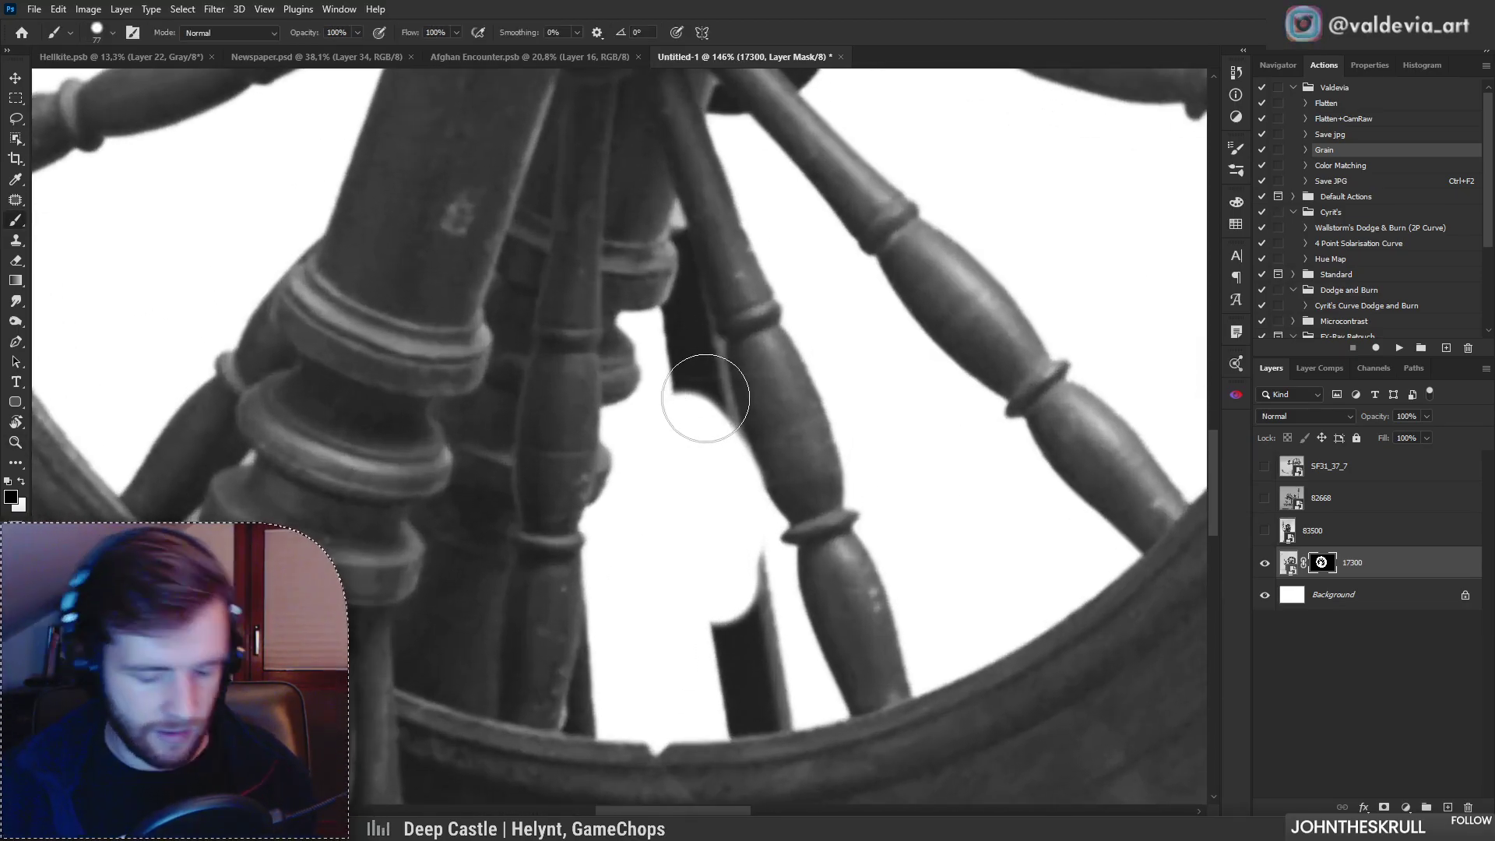
pyautogui.press('[')
pyautogui.press('[')
pyautogui.press('[')
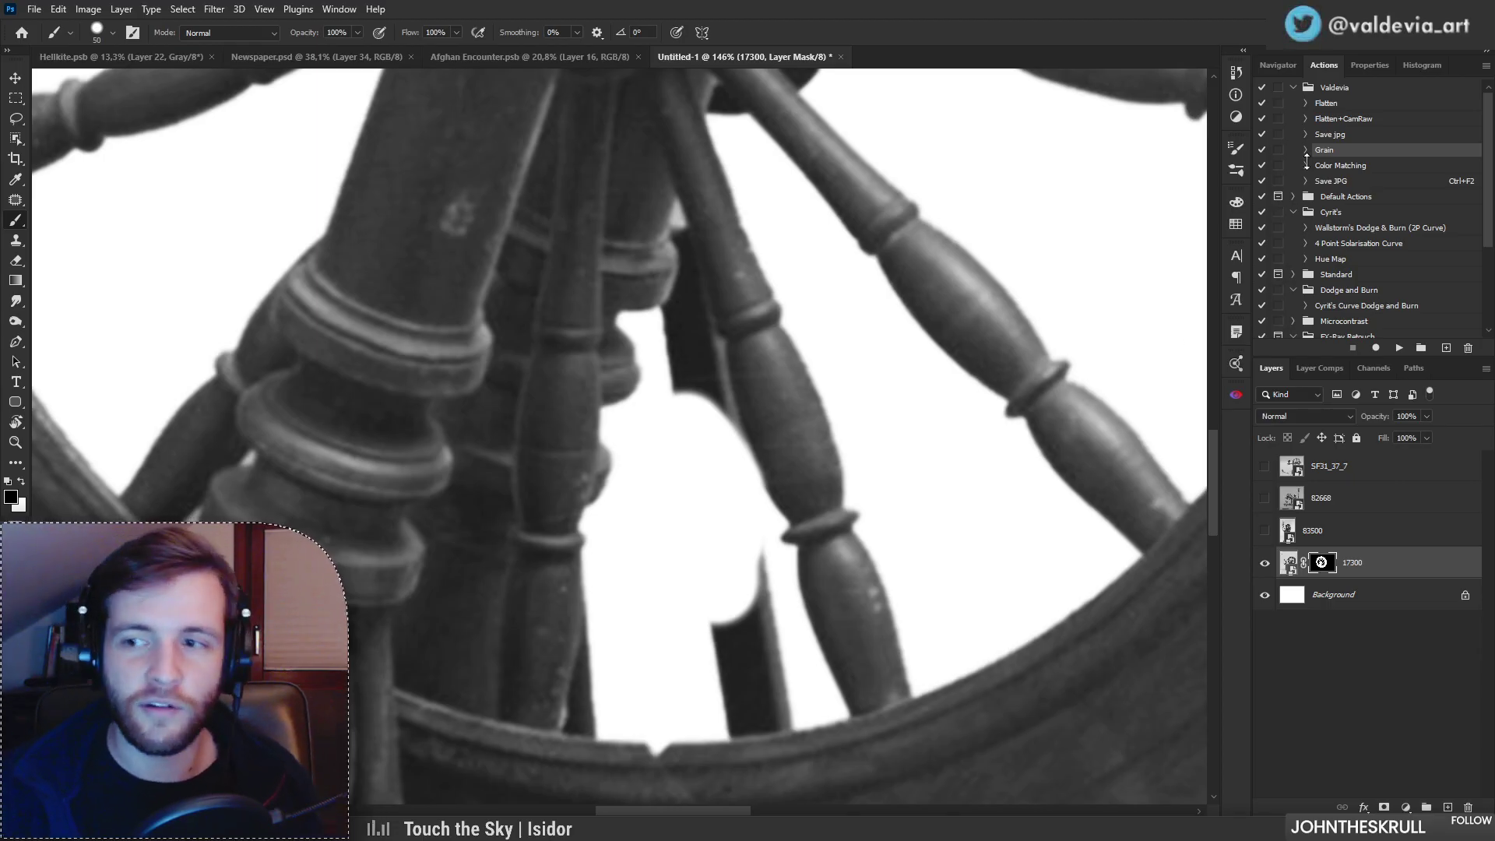
# Step: Display the Navigator preview and zoom out to inspect the whole masked wheel
pyautogui.click(1278, 65)
pyautogui.moveTo(1392, 349); pyautogui.dragTo(1379, 350)
pyautogui.moveTo(692, 289); pyautogui.dragTo(678, 410)
pyautogui.moveTo(557, 319); pyautogui.dragTo(569, 318)
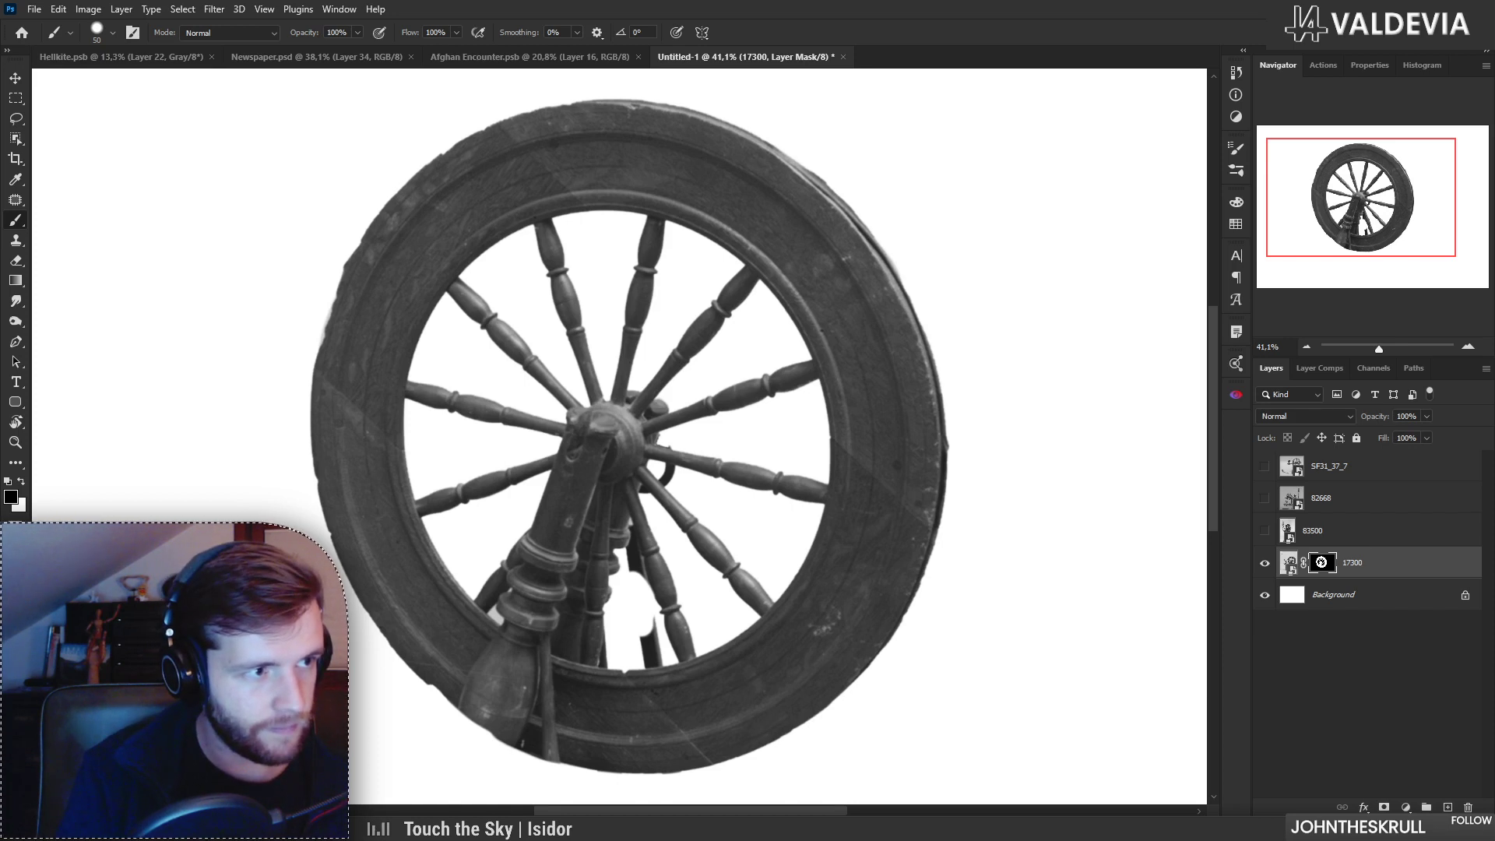
pyautogui.hotkey('ctrl', 'alt', '3')
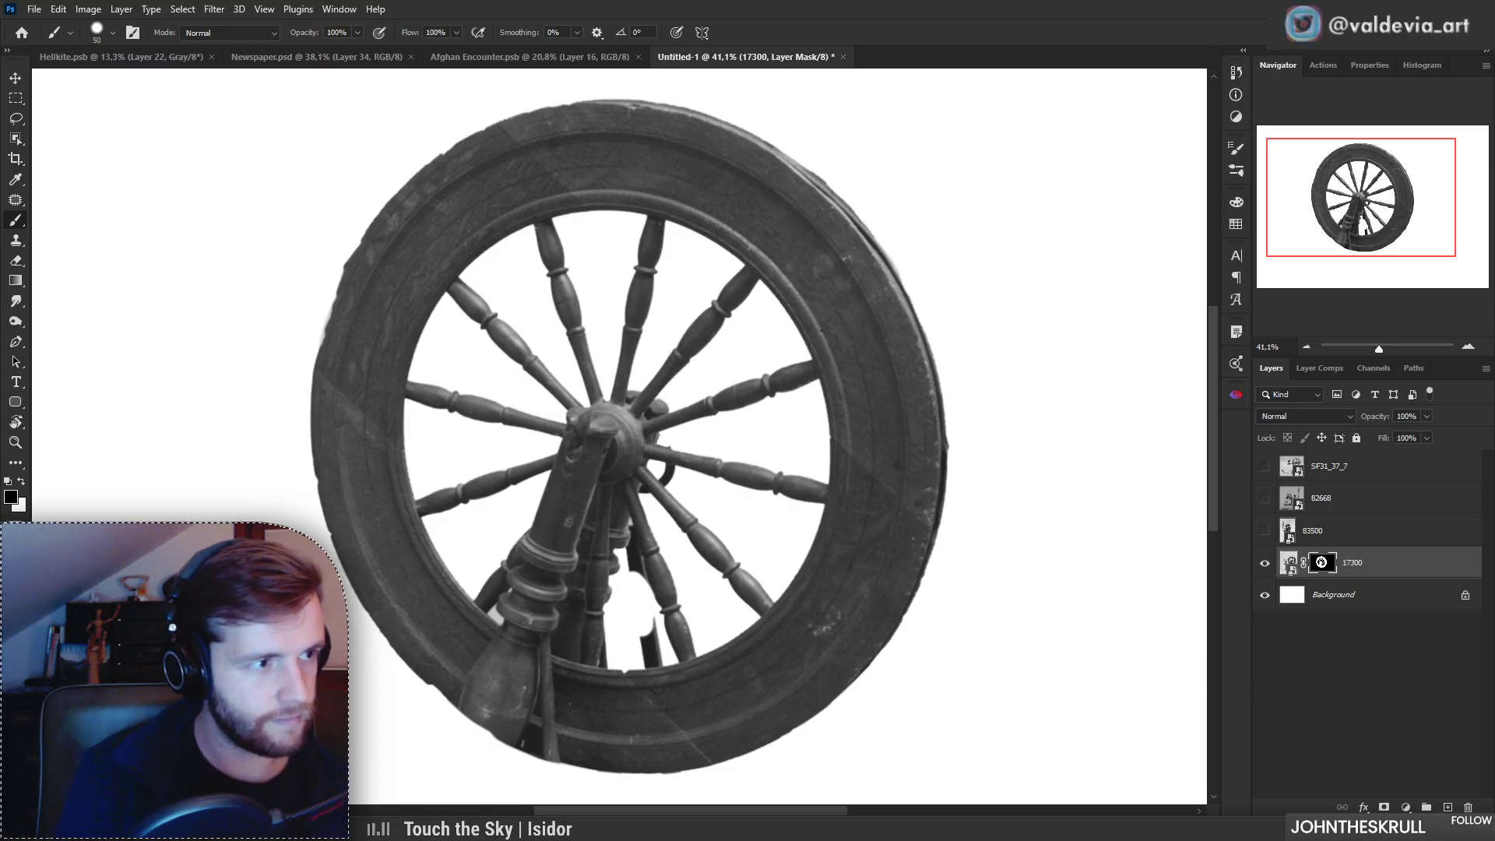
pyautogui.hotkey('ctrl', 'v')
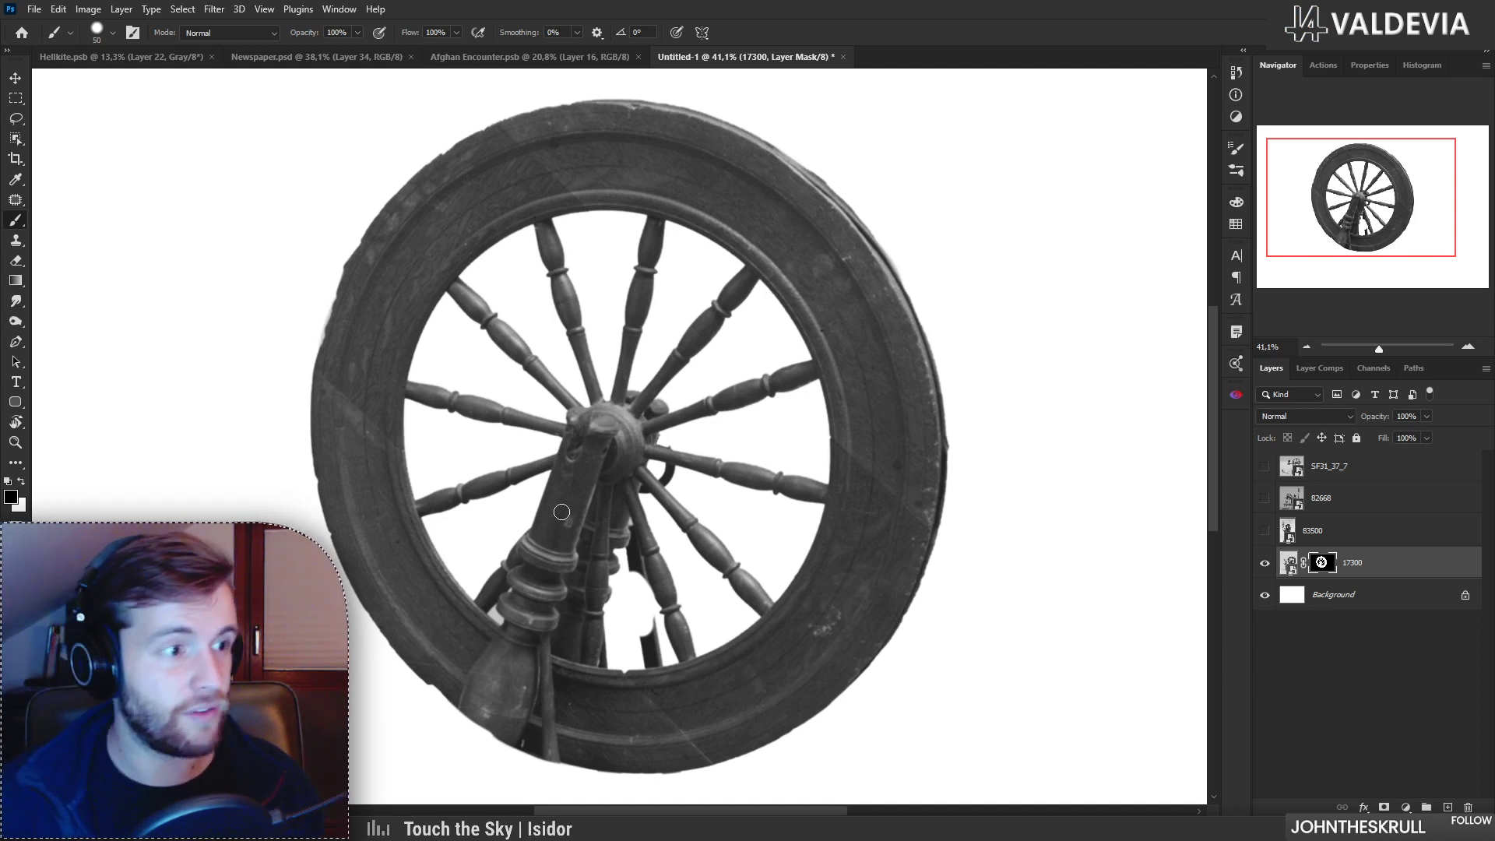
# Step: Paint out the leftover lower stub of the dark rod beside the spoke near the bottom rim on the layer mask
pyautogui.click(661, 594)
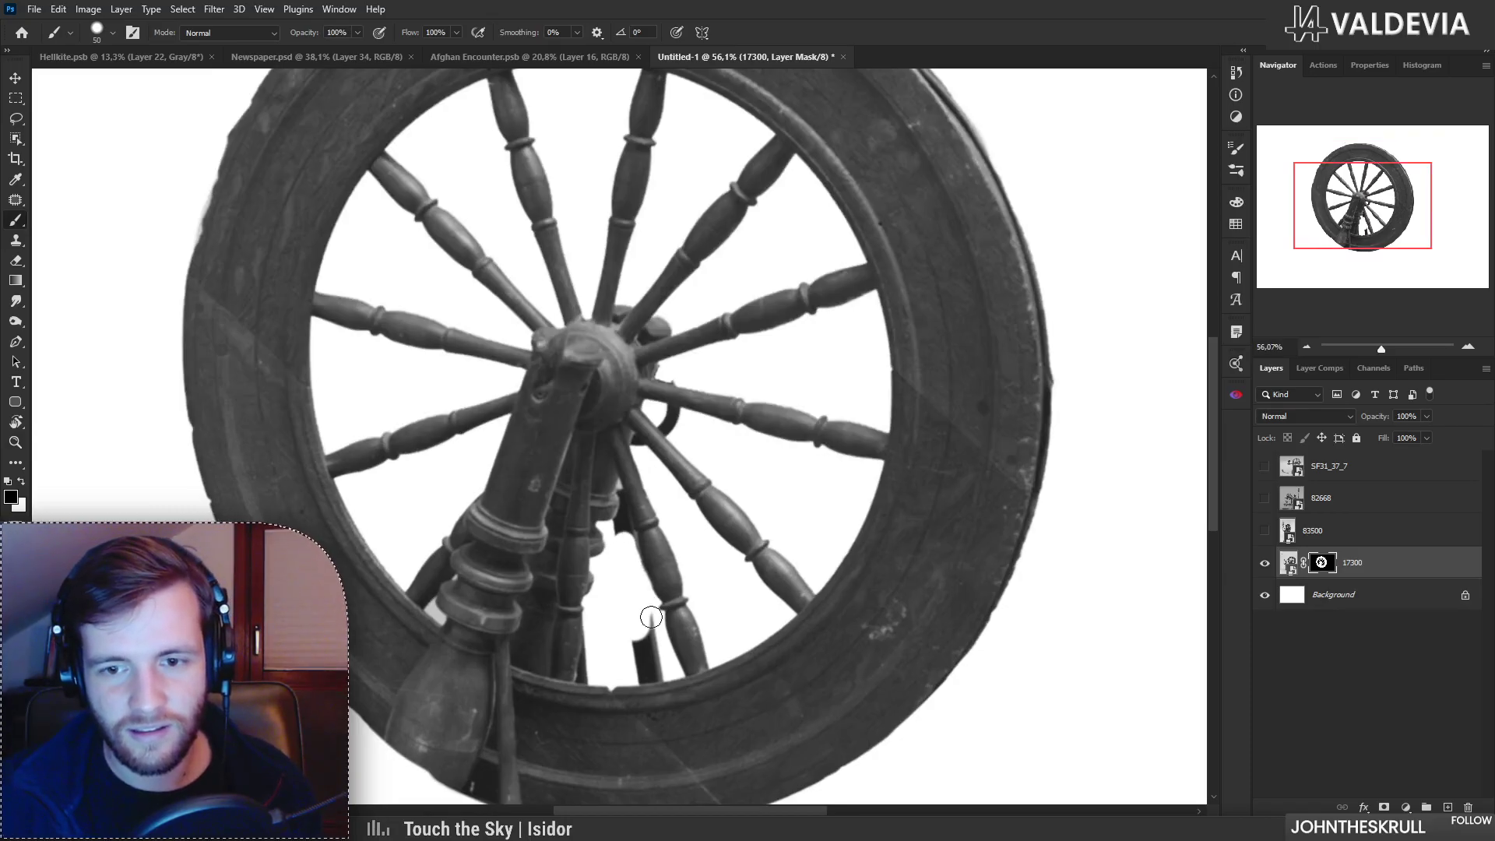
pyautogui.press('x')
pyautogui.scroll(2, 634, 645)
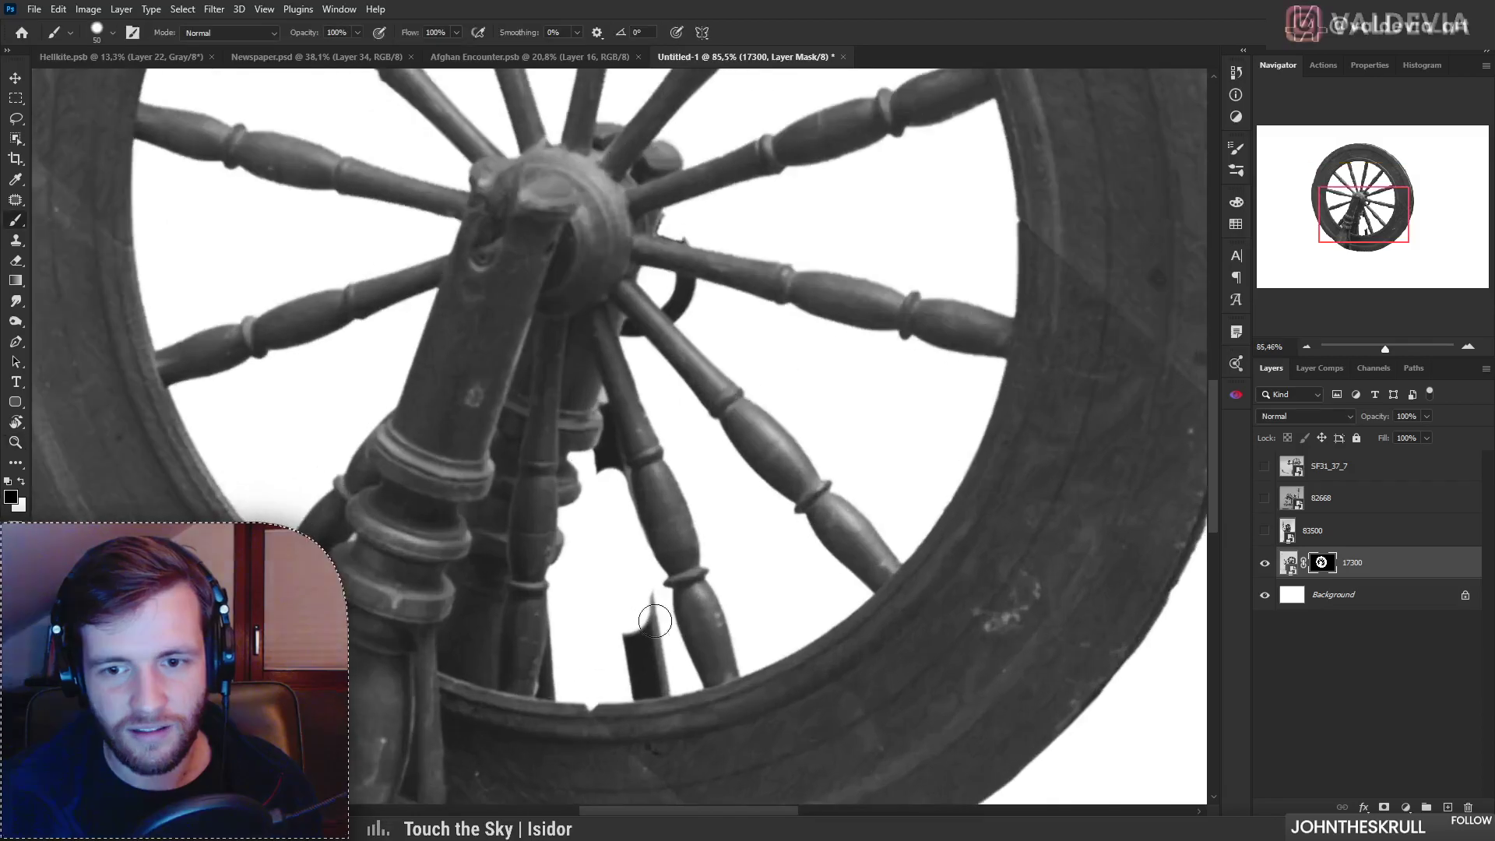
pyautogui.moveTo(644, 648)
pyautogui.mouseDown()
pyautogui.moveTo(629, 678)
pyautogui.moveTo(645, 682)
pyautogui.moveTo(627, 683)
pyautogui.moveTo(655, 684)
pyautogui.moveTo(634, 686)
pyautogui.moveTo(665, 681)
pyautogui.moveTo(641, 634)
pyautogui.mouseUp()
pyautogui.scroll(2, 641, 634)
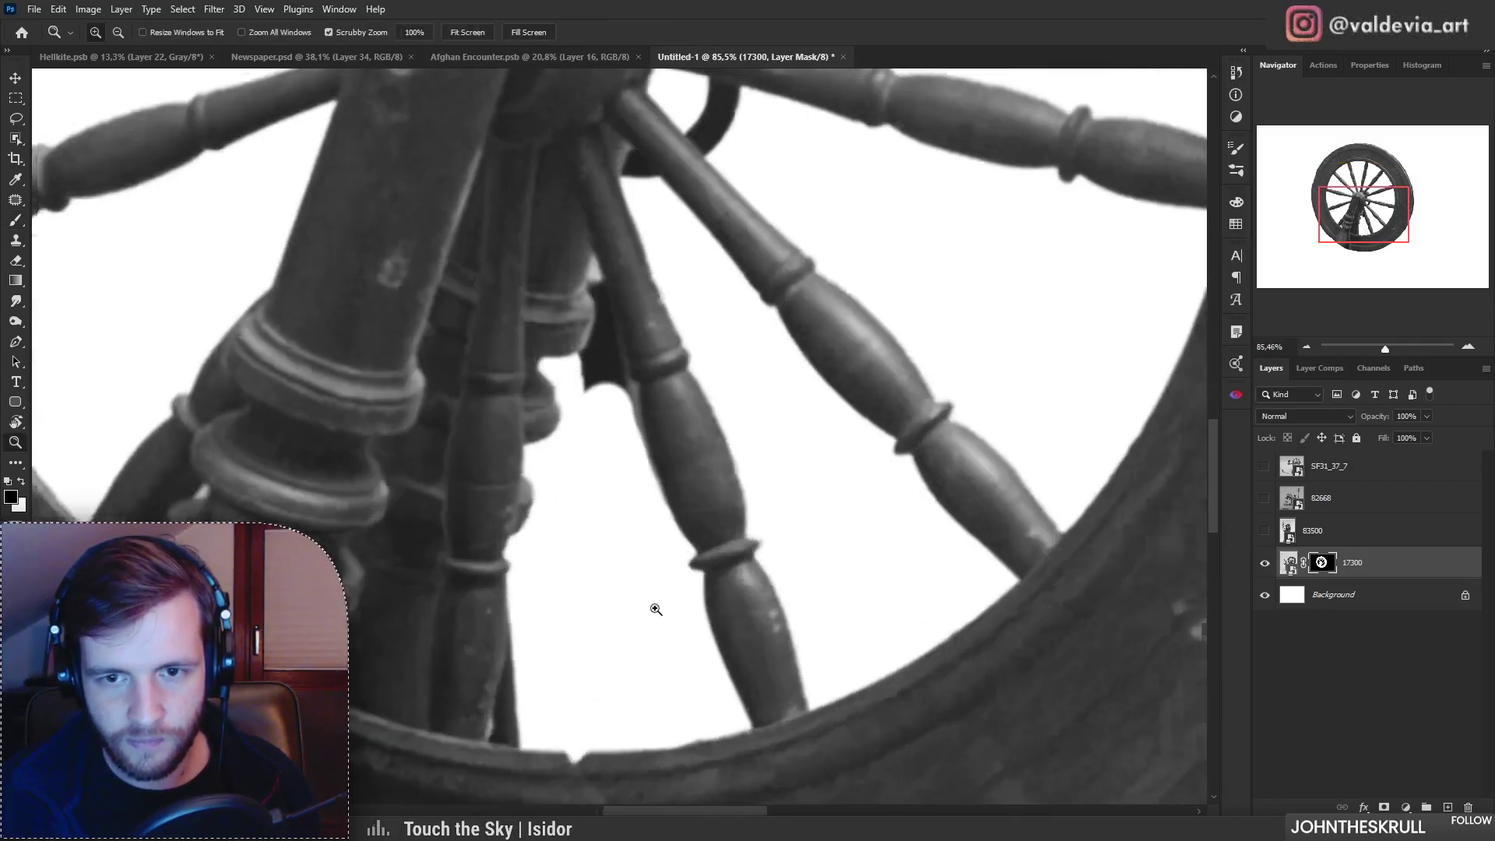
# Step: Mask out the dark leftover between the rear post and the adjacent lower spoke using a 20 px brush
pyautogui.press('[')
pyautogui.press('[')
pyautogui.press('[')
pyautogui.press('[')
pyautogui.press('[')
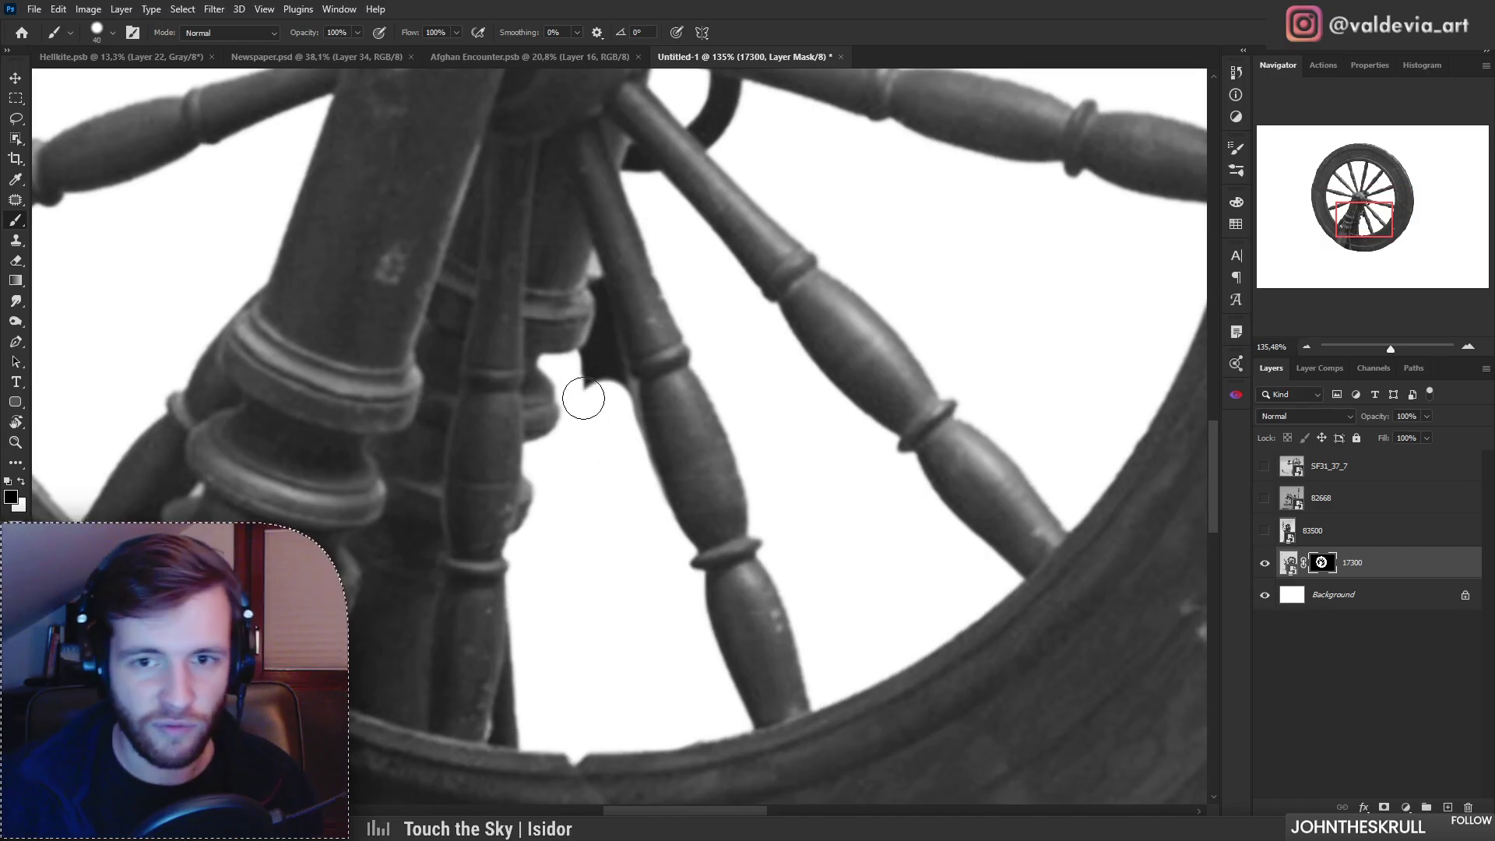
pyautogui.press('[')
pyautogui.moveTo(594, 384)
pyautogui.mouseDown()
pyautogui.moveTo(581, 357)
pyautogui.moveTo(606, 317)
pyautogui.moveTo(591, 350)
pyautogui.moveTo(601, 264)
pyautogui.moveTo(634, 341)
pyautogui.mouseUp()
pyautogui.press('x')
pyautogui.hotkey('ctrl', 'z')
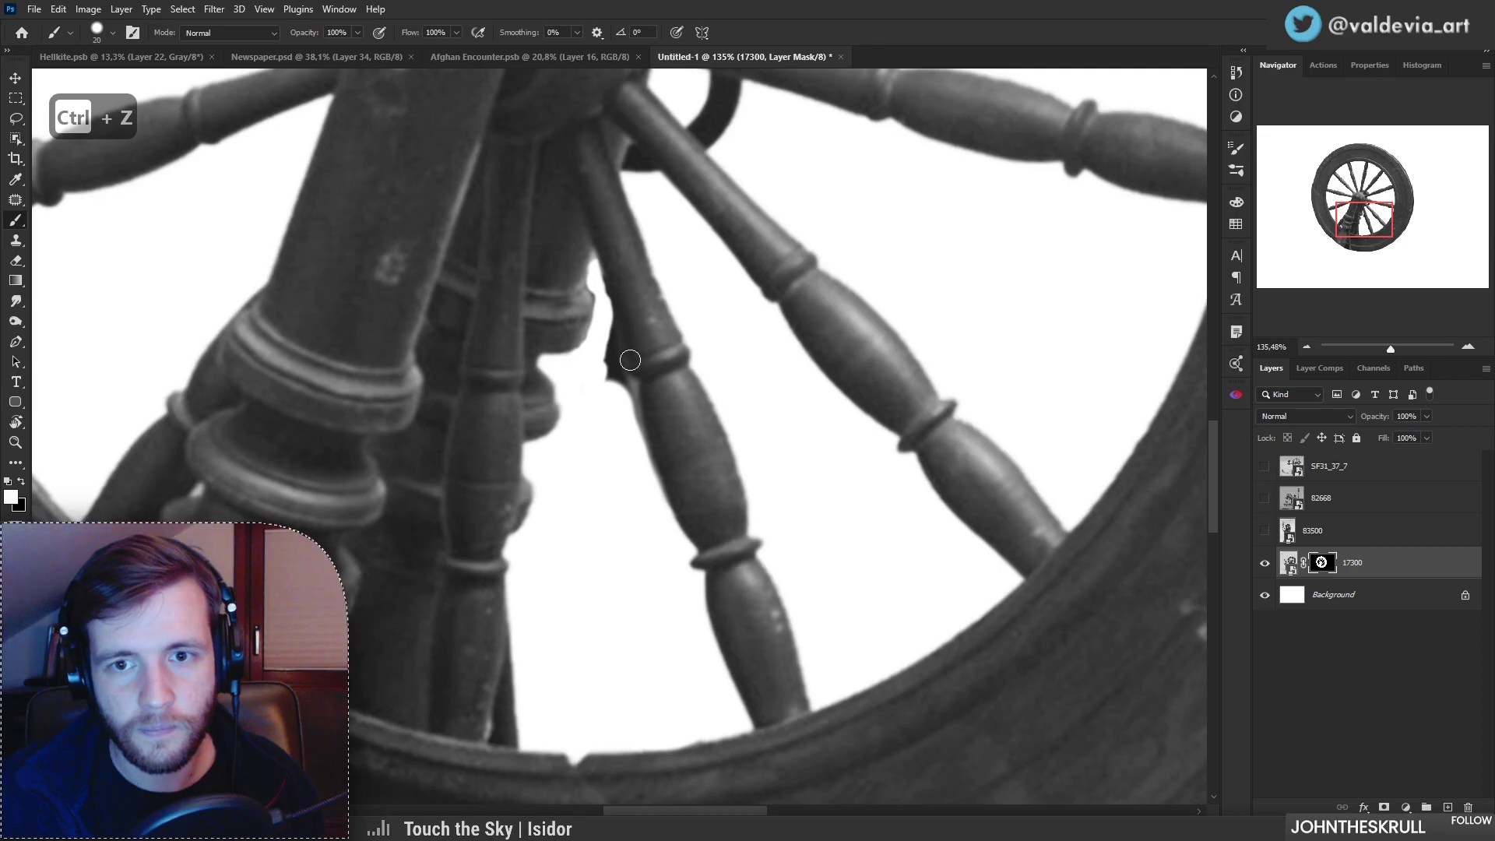
pyautogui.hotkey('ctrl', 'z')
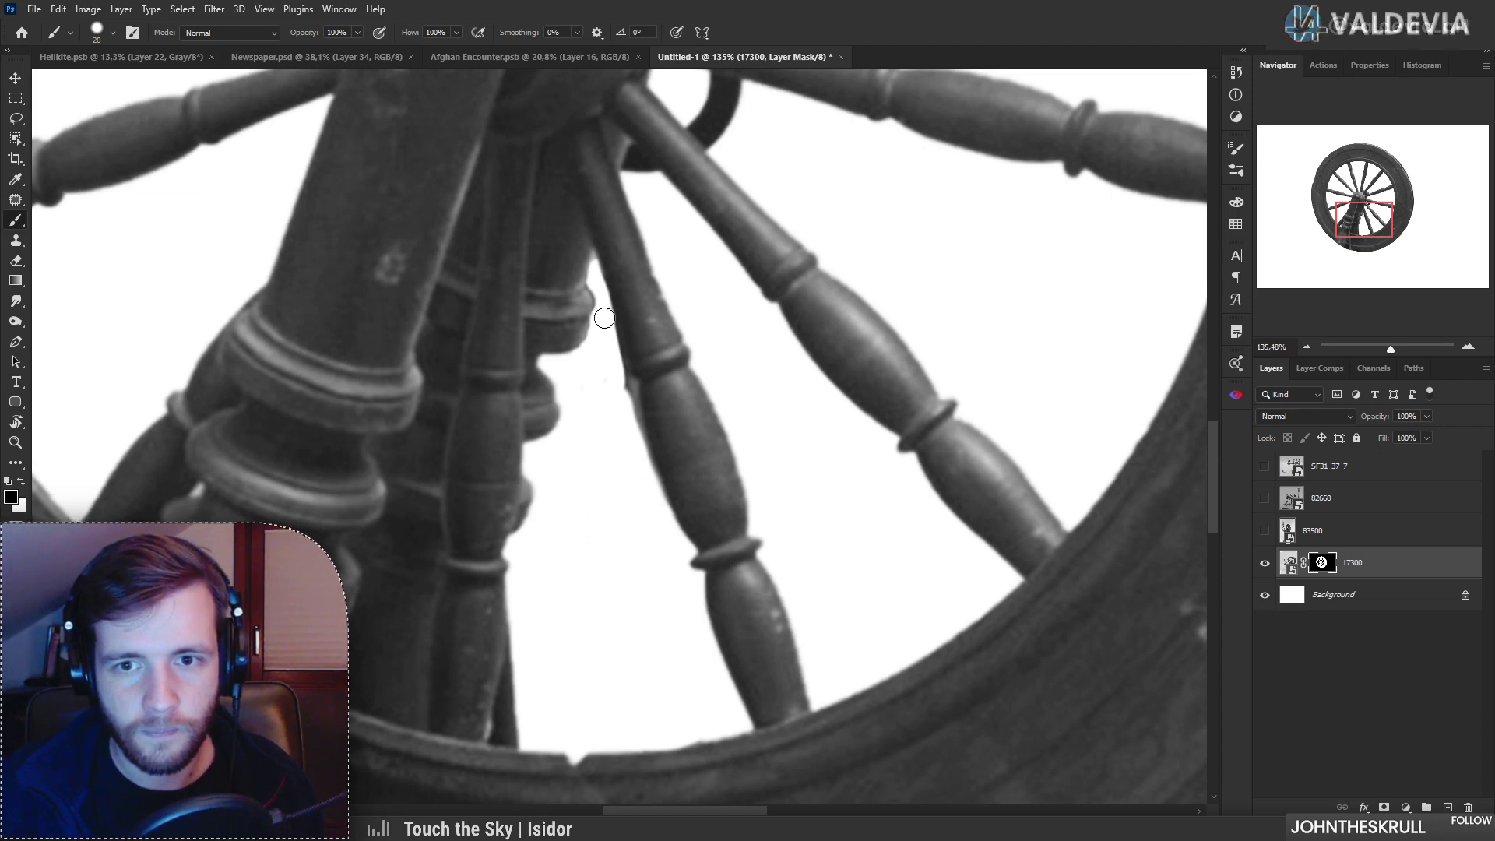
# Step: Clean up the mask along the inner edge of that lower spoke around its upper ring
pyautogui.moveTo(624, 390); pyautogui.dragTo(640, 442)
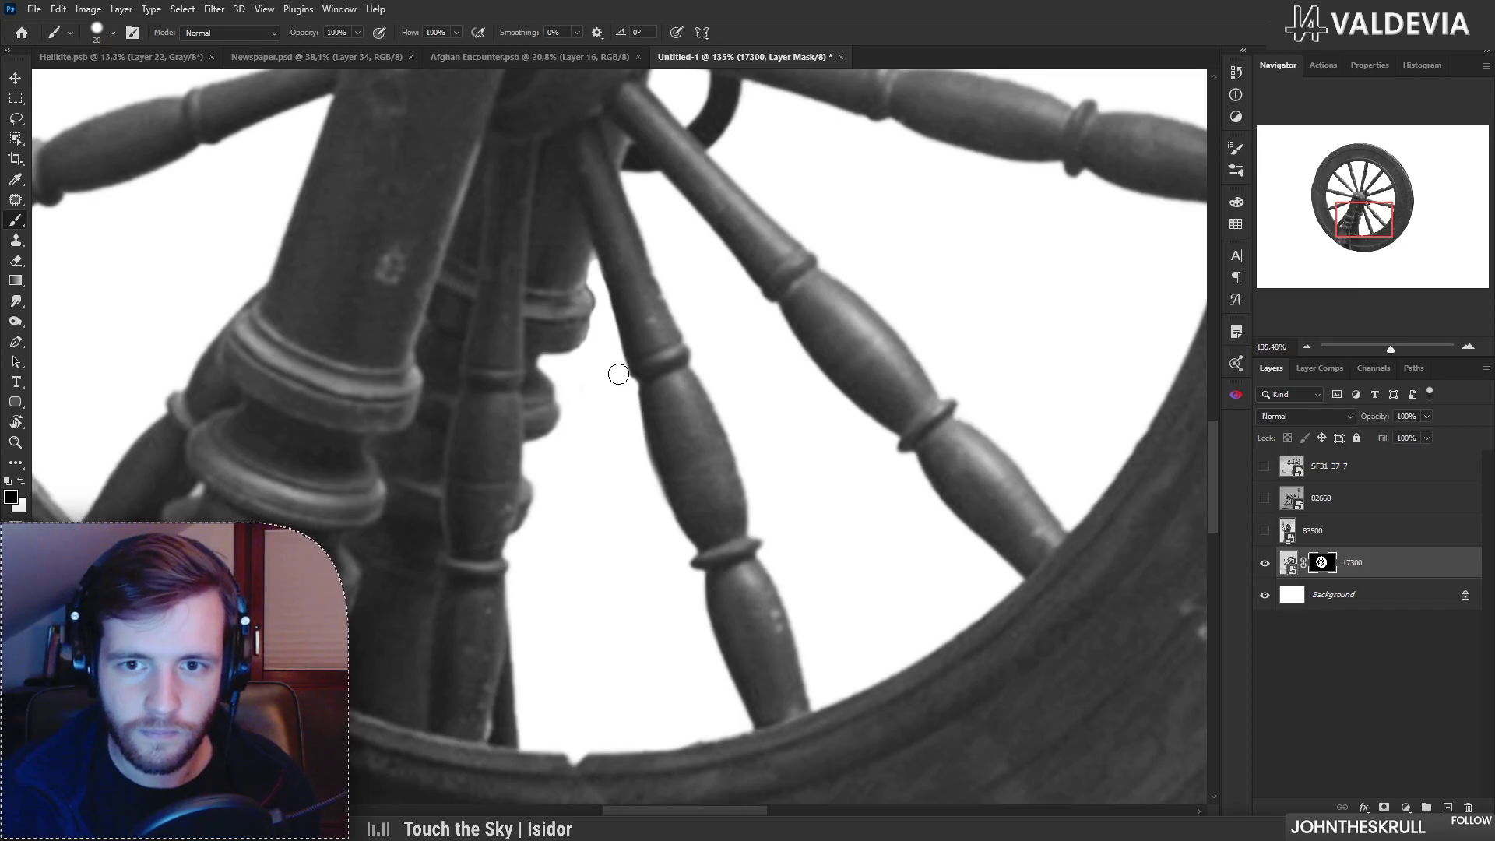
pyautogui.moveTo(619, 374); pyautogui.dragTo(507, 363)
pyautogui.moveTo(587, 310)
pyautogui.mouseDown()
pyautogui.moveTo(625, 307)
pyautogui.moveTo(637, 378)
pyautogui.moveTo(589, 417)
pyautogui.moveTo(530, 414)
pyautogui.moveTo(653, 401)
pyautogui.moveTo(627, 400)
pyautogui.mouseUp()
pyautogui.press('b')
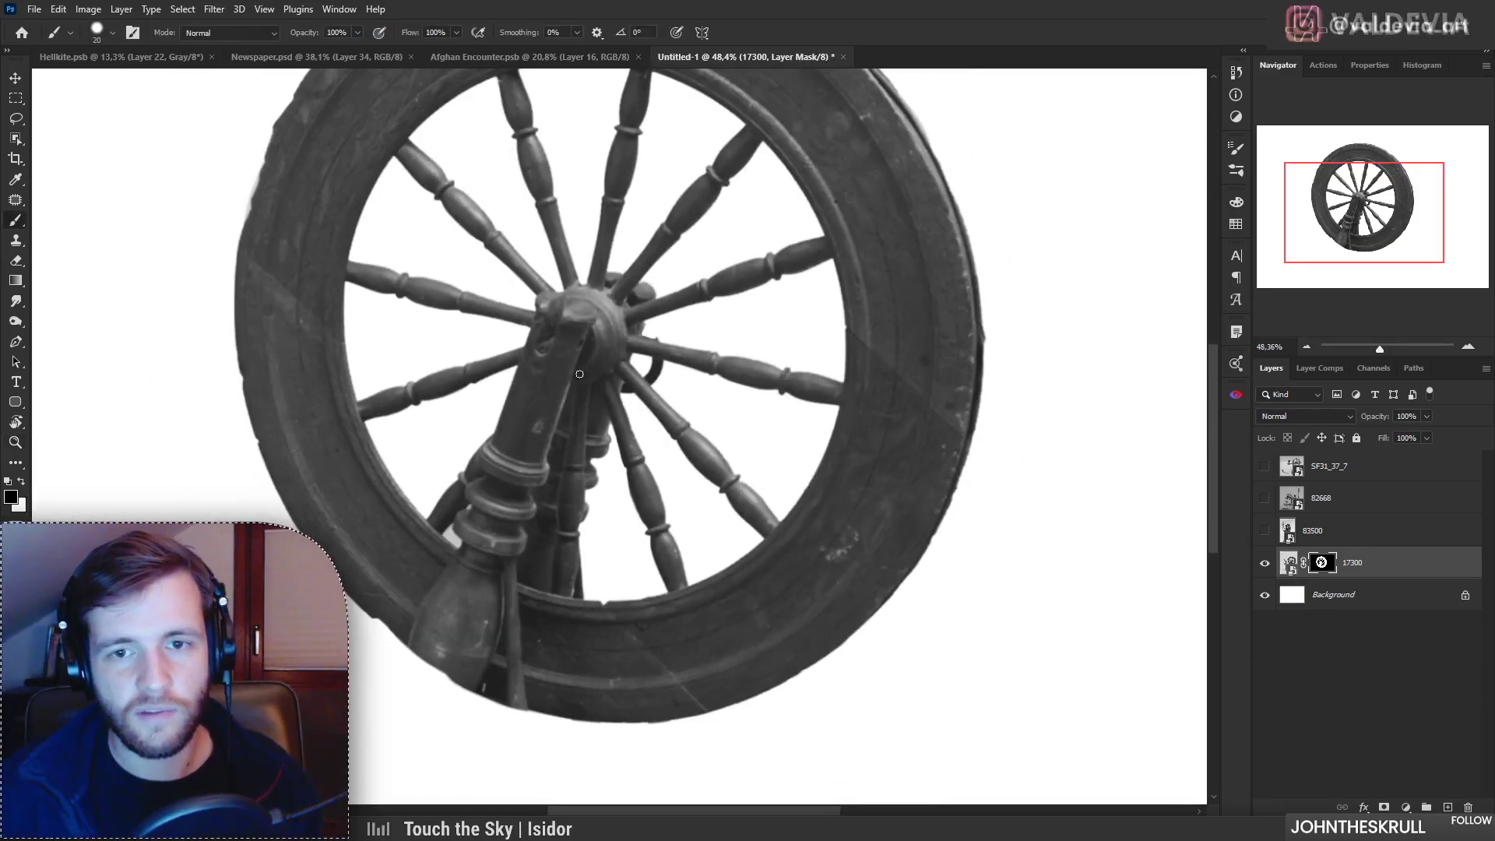
# Step: Paint out the curved dark hook beside the hub between the two lower-right spokes on the layer mask
pyautogui.press('z')
pyautogui.moveTo(596, 267)
pyautogui.mouseDown()
pyautogui.moveTo(569, 268)
pyautogui.moveTo(624, 260)
pyautogui.moveTo(574, 266)
pyautogui.mouseUp()
pyautogui.moveTo(622, 358)
pyautogui.mouseDown()
pyautogui.moveTo(657, 352)
pyautogui.moveTo(696, 409)
pyautogui.moveTo(693, 390)
pyautogui.moveTo(726, 369)
pyautogui.moveTo(749, 334)
pyautogui.mouseUp()
pyautogui.press('b')
pyautogui.press('z')
pyautogui.press('b')
pyautogui.moveTo(657, 337)
pyautogui.mouseDown()
pyautogui.moveTo(713, 348)
pyautogui.moveTo(614, 333)
pyautogui.mouseUp()
pyautogui.press('z')
pyautogui.press('b')
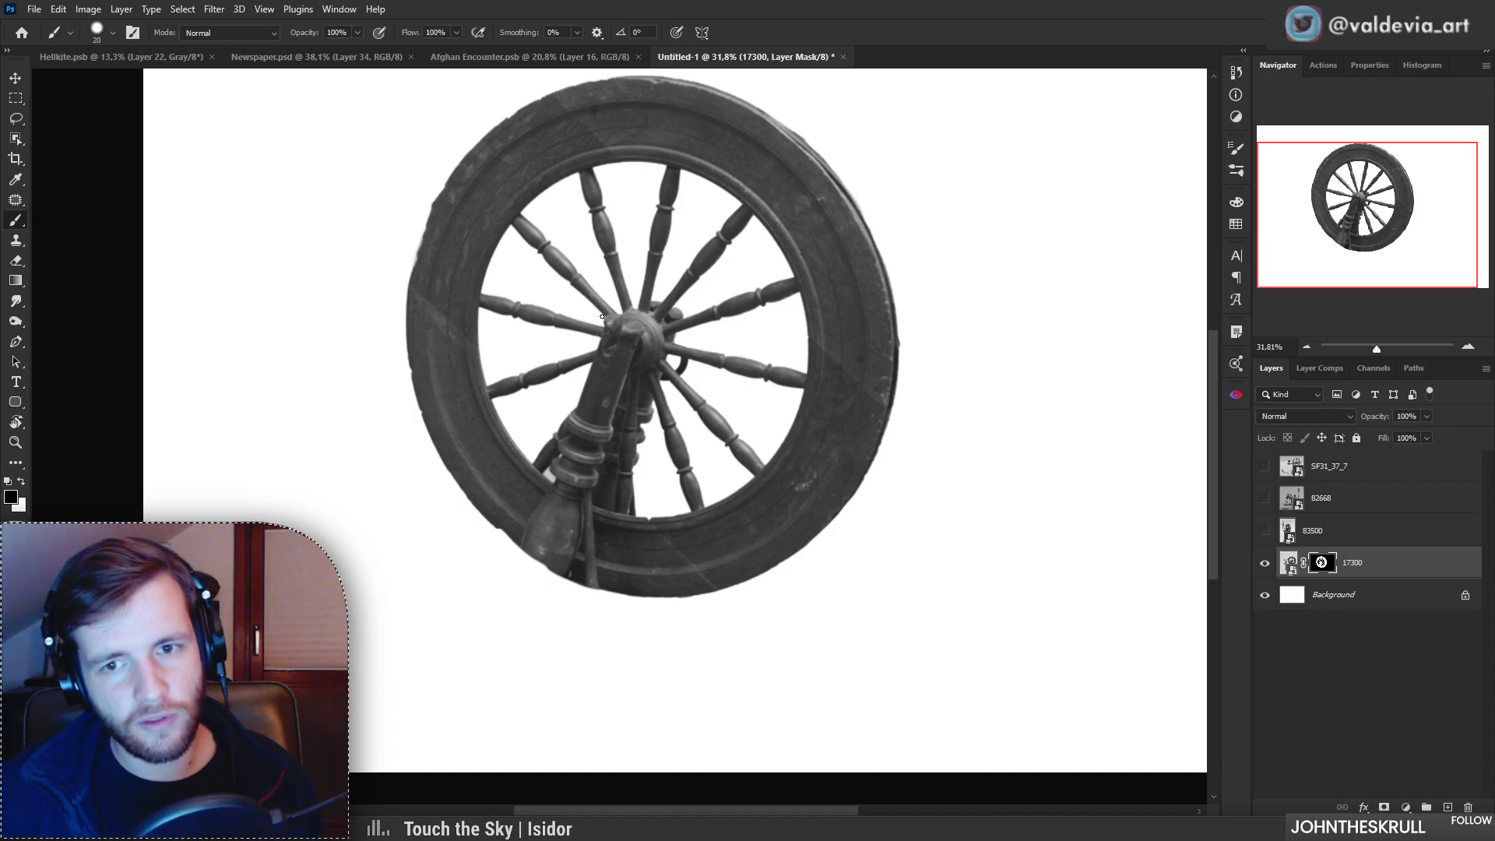
pyautogui.press('z')
pyautogui.moveTo(680, 440)
pyautogui.mouseDown()
pyautogui.moveTo(713, 437)
pyautogui.moveTo(551, 468)
pyautogui.moveTo(569, 468)
pyautogui.mouseUp()
pyautogui.moveTo(658, 289)
pyautogui.mouseDown()
pyautogui.moveTo(698, 306)
pyautogui.moveTo(627, 285)
pyautogui.moveTo(666, 288)
pyautogui.moveTo(700, 321)
pyautogui.moveTo(667, 275)
pyautogui.moveTo(699, 264)
pyautogui.mouseUp()
pyautogui.press('b')
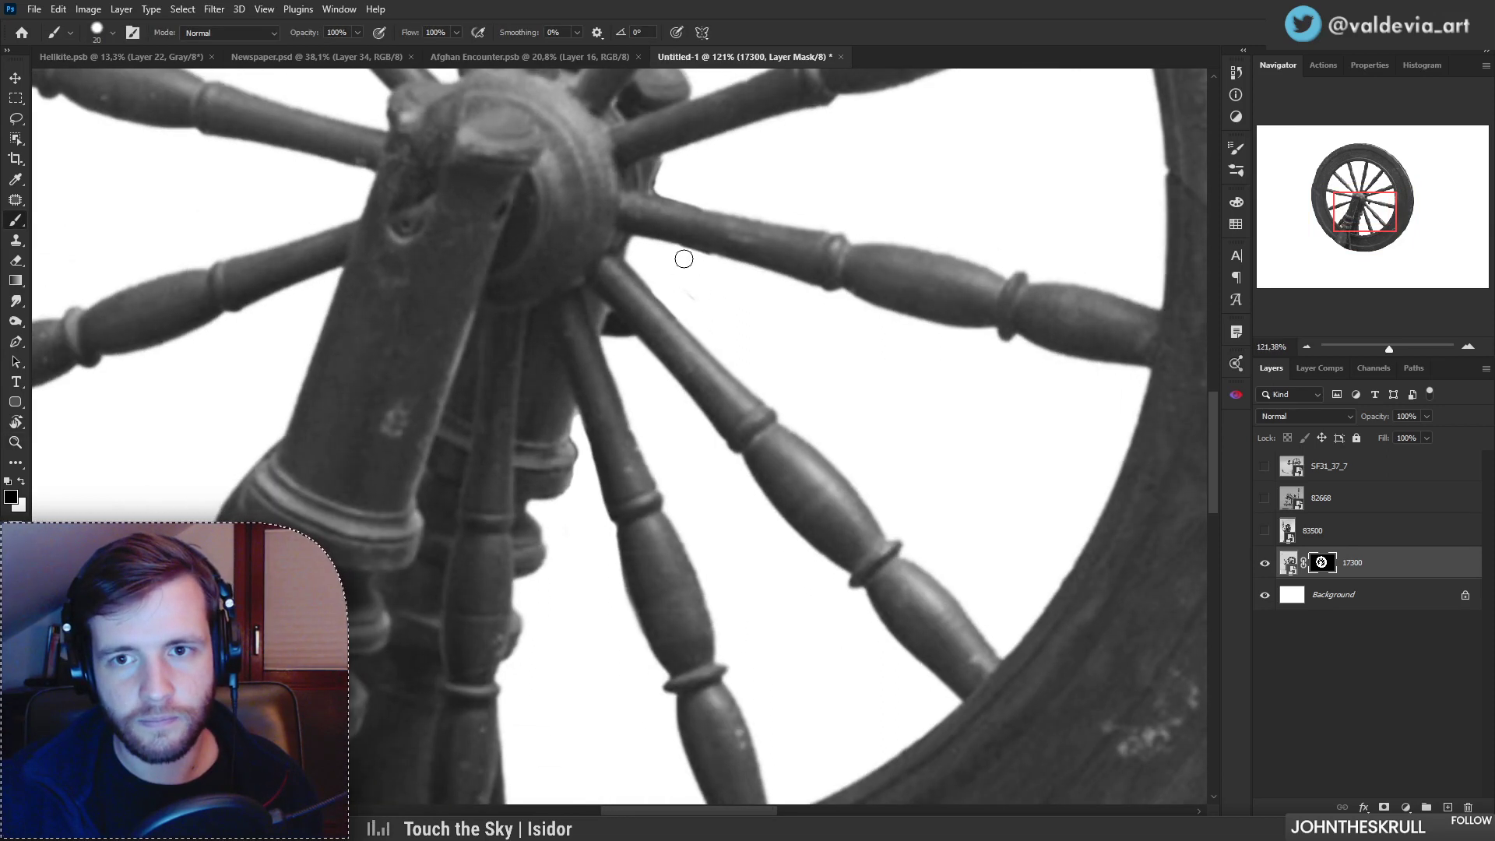
# Step: Add a new empty layer above all the image layers and set the brush size to 31 px
pyautogui.scroll(-5, 682, 250)
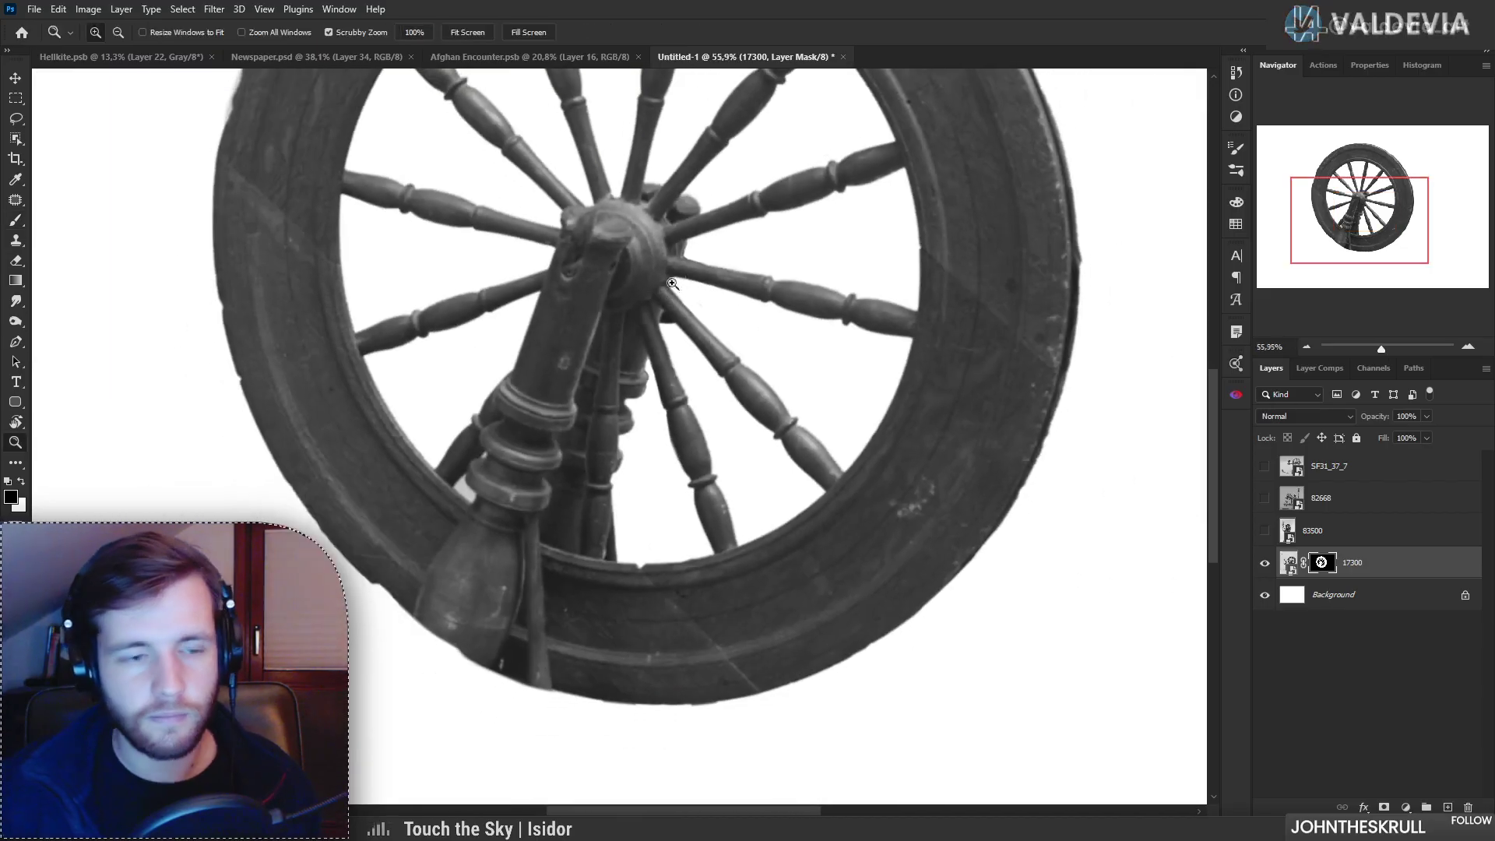
pyautogui.scroll(-3, 693, 293)
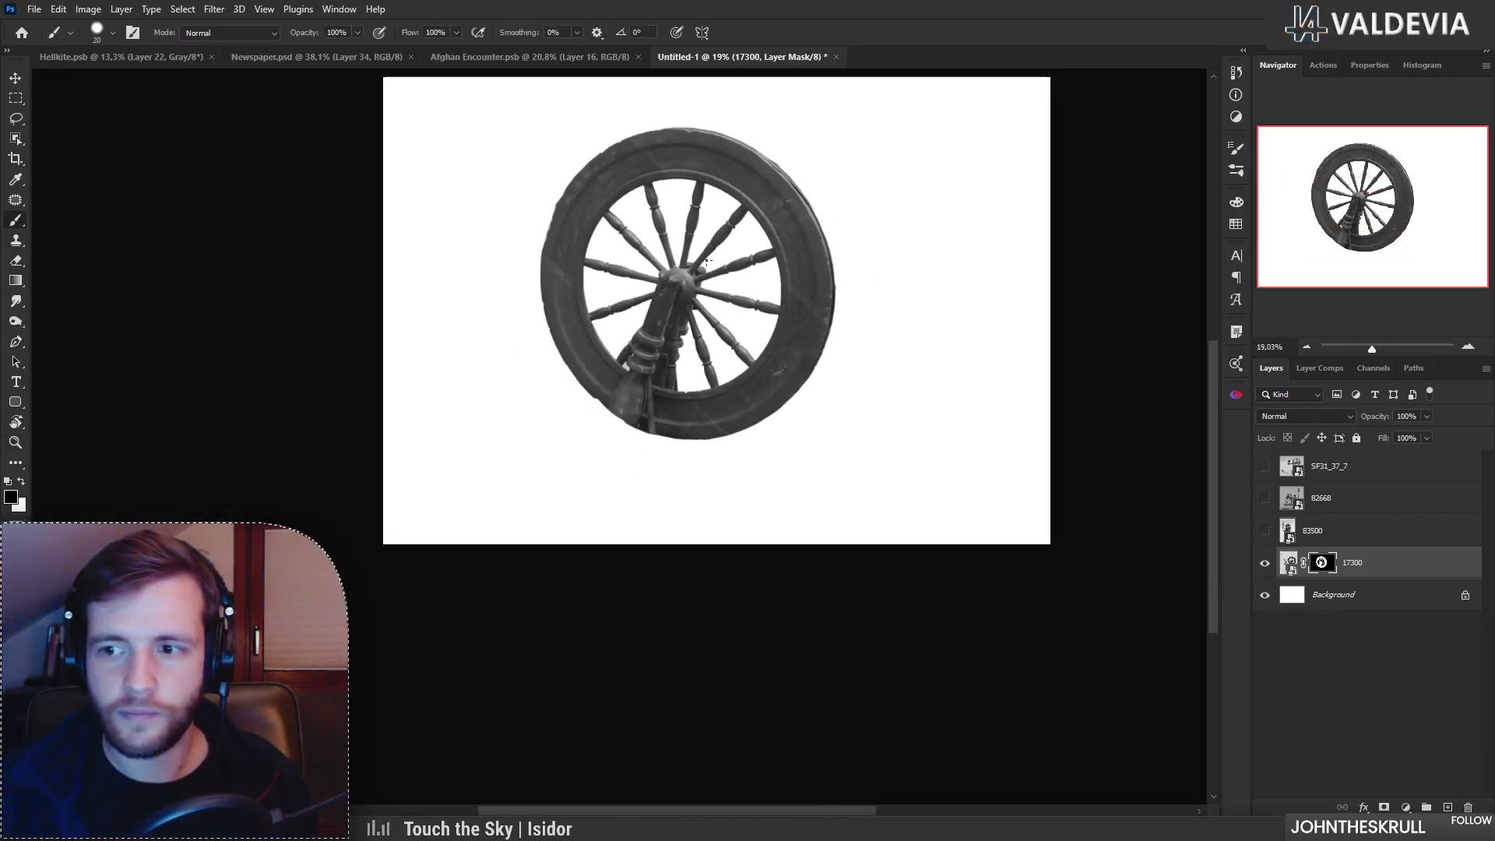
pyautogui.moveTo(720, 244); pyautogui.dragTo(674, 335)
pyautogui.hotkey('ctrl', '2')
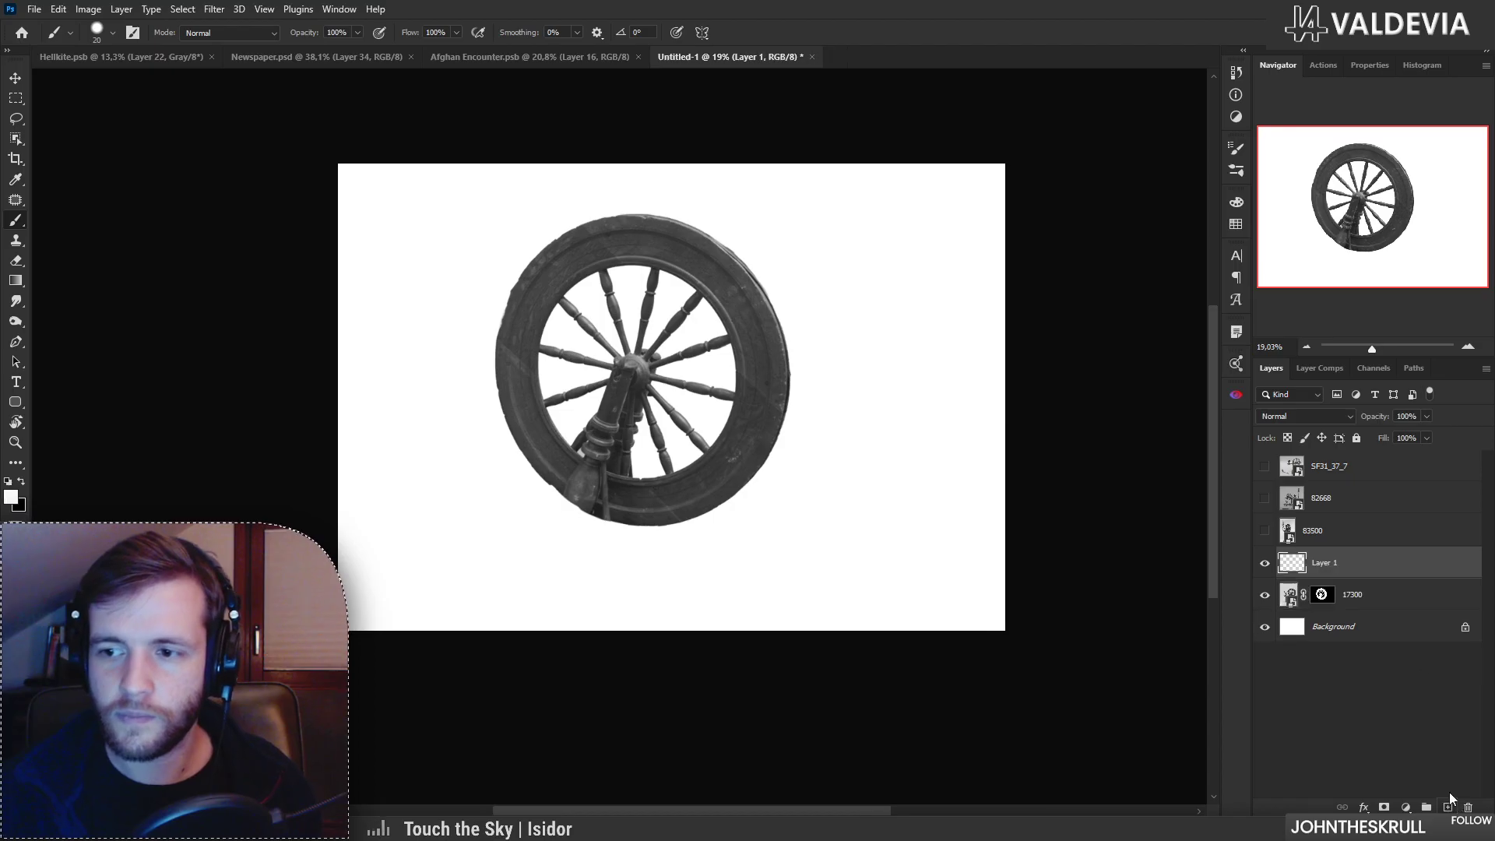
pyautogui.click(1447, 807)
pyautogui.press('x')
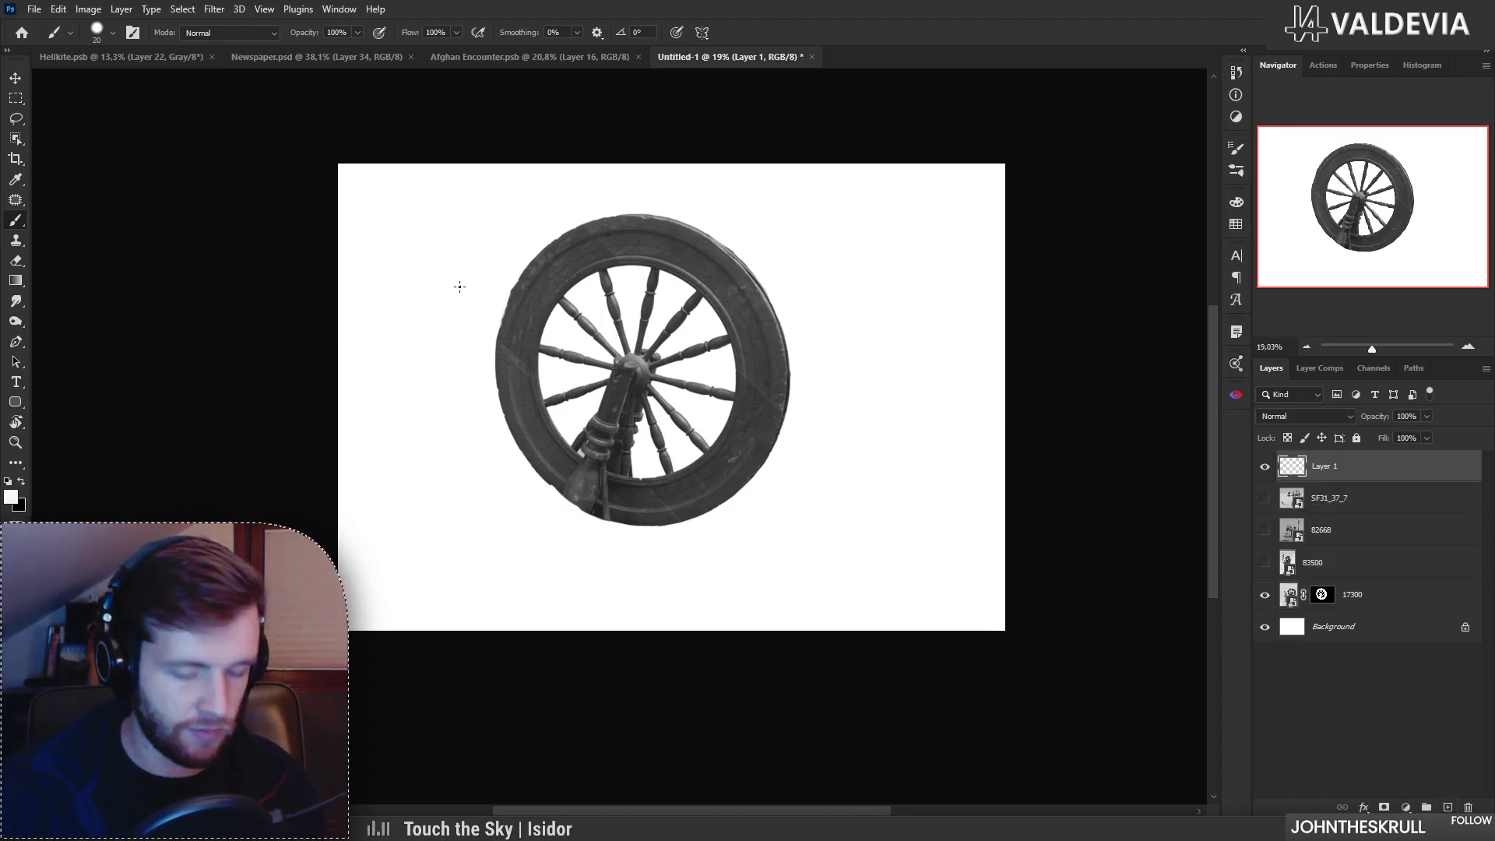
pyautogui.rightClick(402, 201)
pyautogui.moveTo(498, 241); pyautogui.dragTo(503, 242)
# Step: Handwrite "PROMPT: The angel sighting" in black across the upper part of the canvas
pyautogui.moveTo(367, 185)
pyautogui.mouseDown()
pyautogui.moveTo(367, 215)
pyautogui.moveTo(369, 203)
pyautogui.moveTo(404, 213)
pyautogui.moveTo(425, 192)
pyautogui.mouseUp()
pyautogui.moveTo(433, 187)
pyautogui.mouseDown()
pyautogui.moveTo(433, 217)
pyautogui.moveTo(455, 187)
pyautogui.moveTo(455, 218)
pyautogui.mouseUp()
pyautogui.moveTo(465, 189)
pyautogui.mouseDown()
pyautogui.moveTo(465, 222)
pyautogui.moveTo(510, 189)
pyautogui.mouseUp()
pyautogui.moveTo(496, 189); pyautogui.dragTo(495, 216)
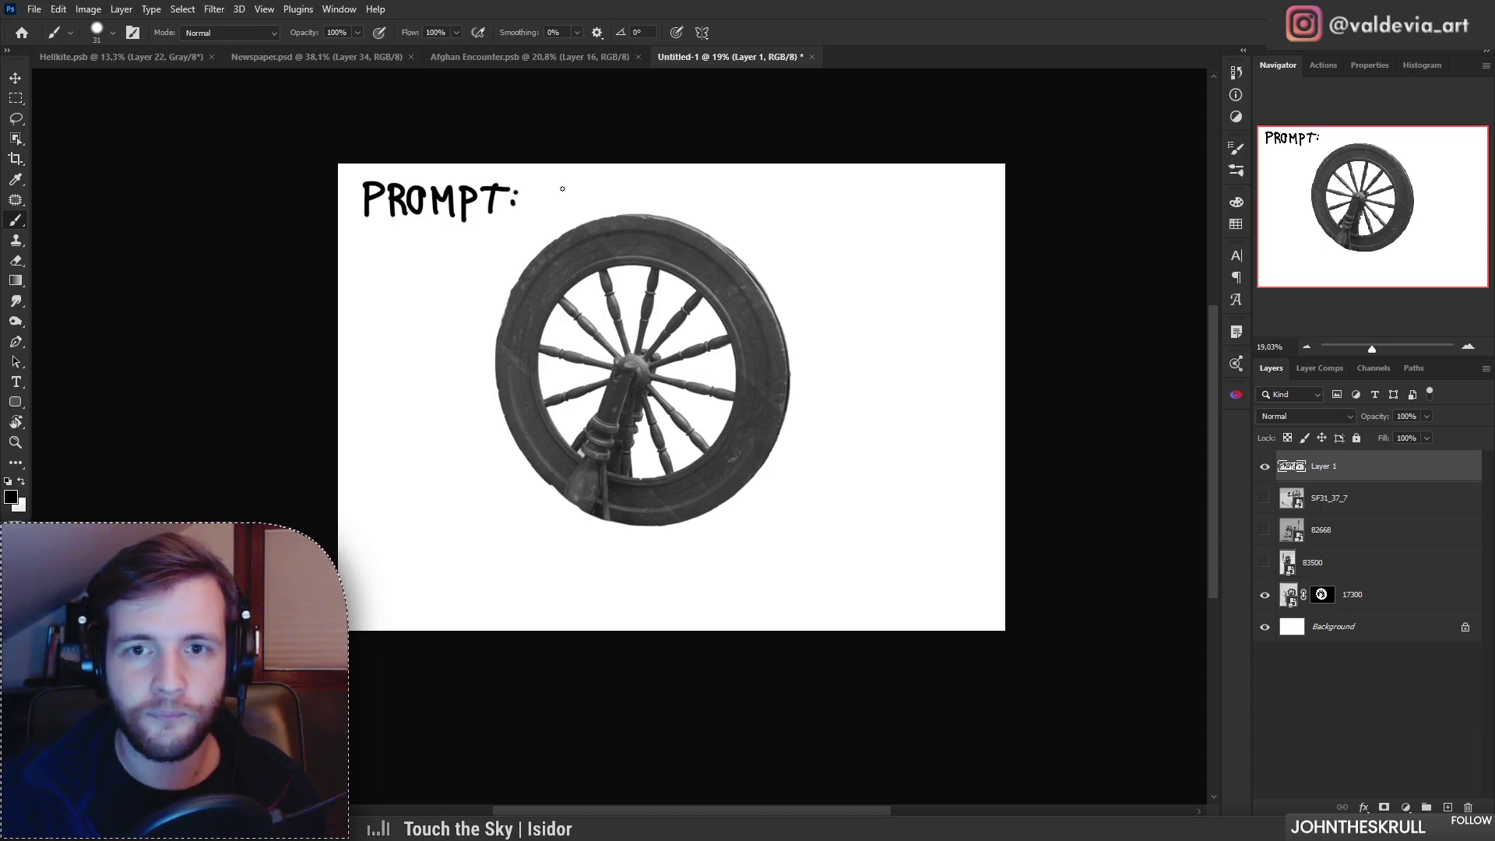
pyautogui.moveTo(556, 186); pyautogui.dragTo(556, 211)
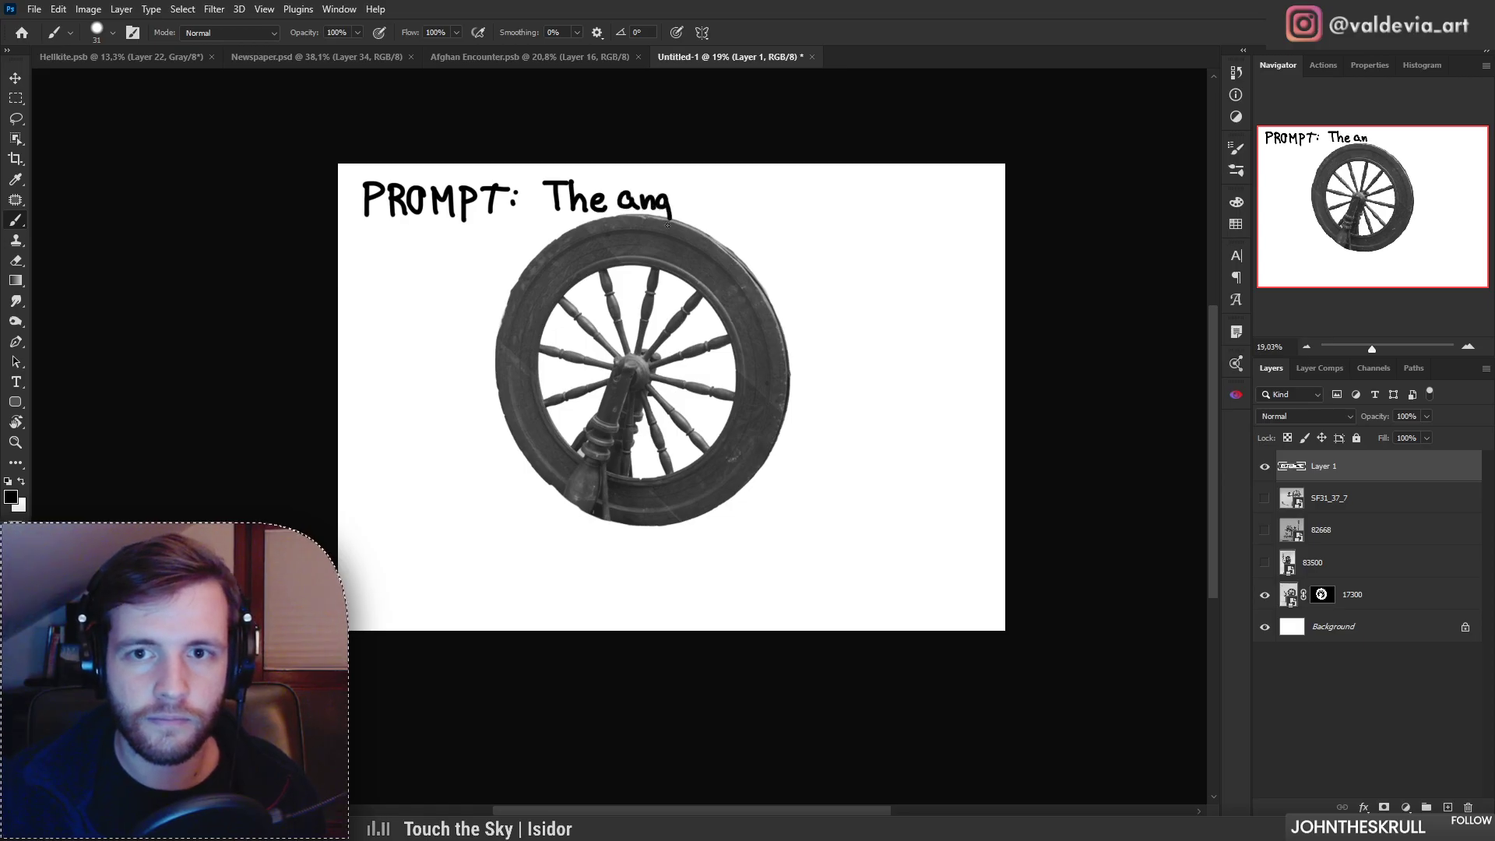
pyautogui.moveTo(690, 204)
pyautogui.mouseDown()
pyautogui.moveTo(727, 200)
pyautogui.moveTo(769, 227)
pyautogui.mouseUp()
pyautogui.moveTo(772, 184); pyautogui.dragTo(773, 199)
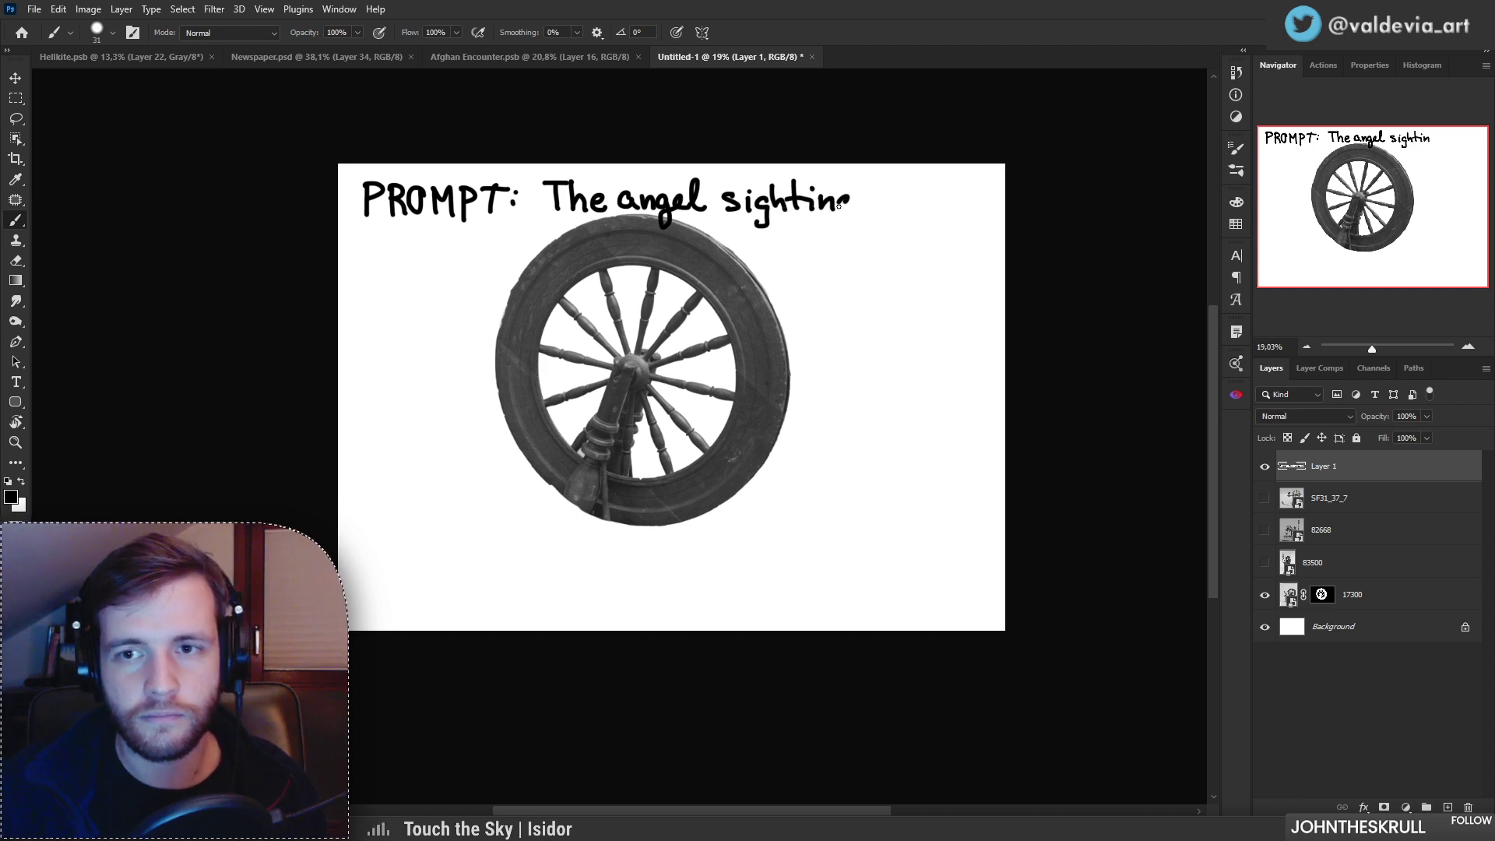
pyautogui.moveTo(867, 262)
pyautogui.mouseDown()
pyautogui.moveTo(827, 263)
pyautogui.moveTo(851, 253)
pyautogui.mouseUp()
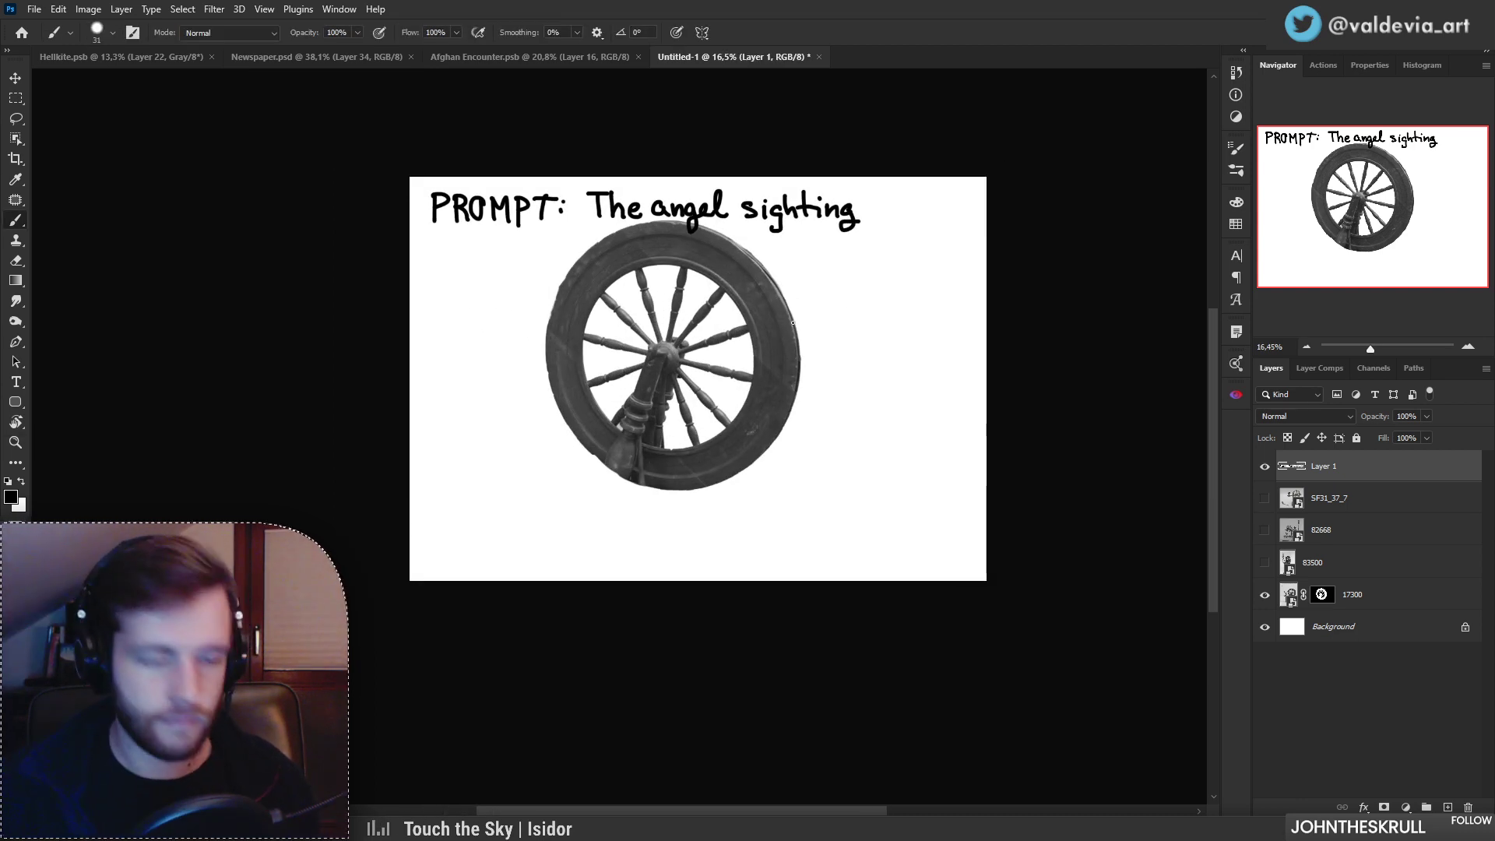
# Step: Scale the handwritten prompt down to about 81% and move it into the upper-left corner of the canvas
pyautogui.hotkey('ctrl', 't')
pyautogui.moveTo(859, 185); pyautogui.dragTo(778, 192)
pyautogui.moveTo(656, 204); pyautogui.dragTo(642, 193)
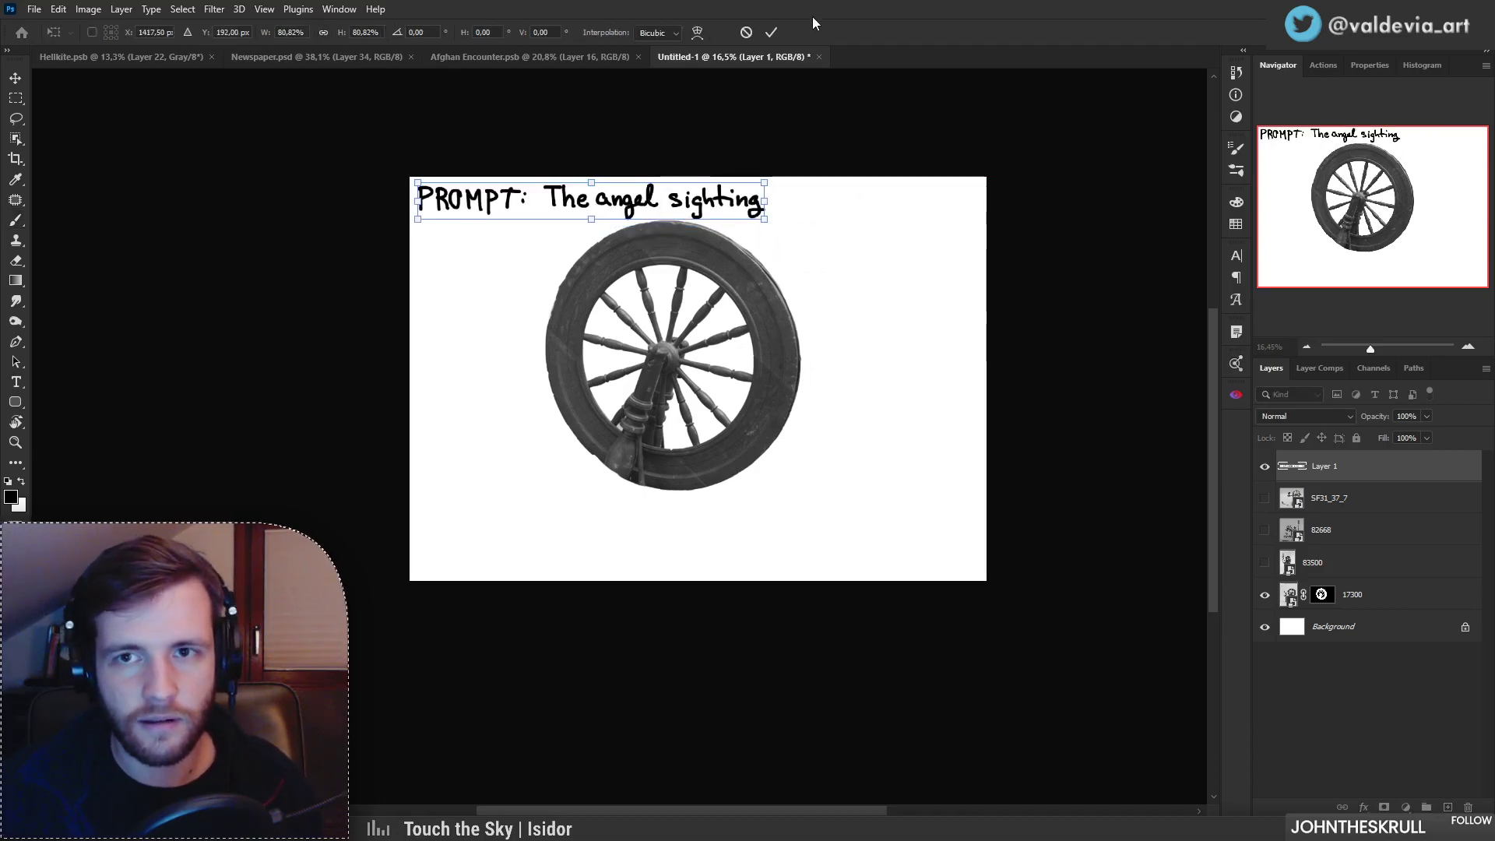
pyautogui.click(771, 32)
# Step: Activate the 17300 layer's mask and reduce the brush to 9 px for work below the hub
pyautogui.moveTo(711, 358); pyautogui.dragTo(810, 362)
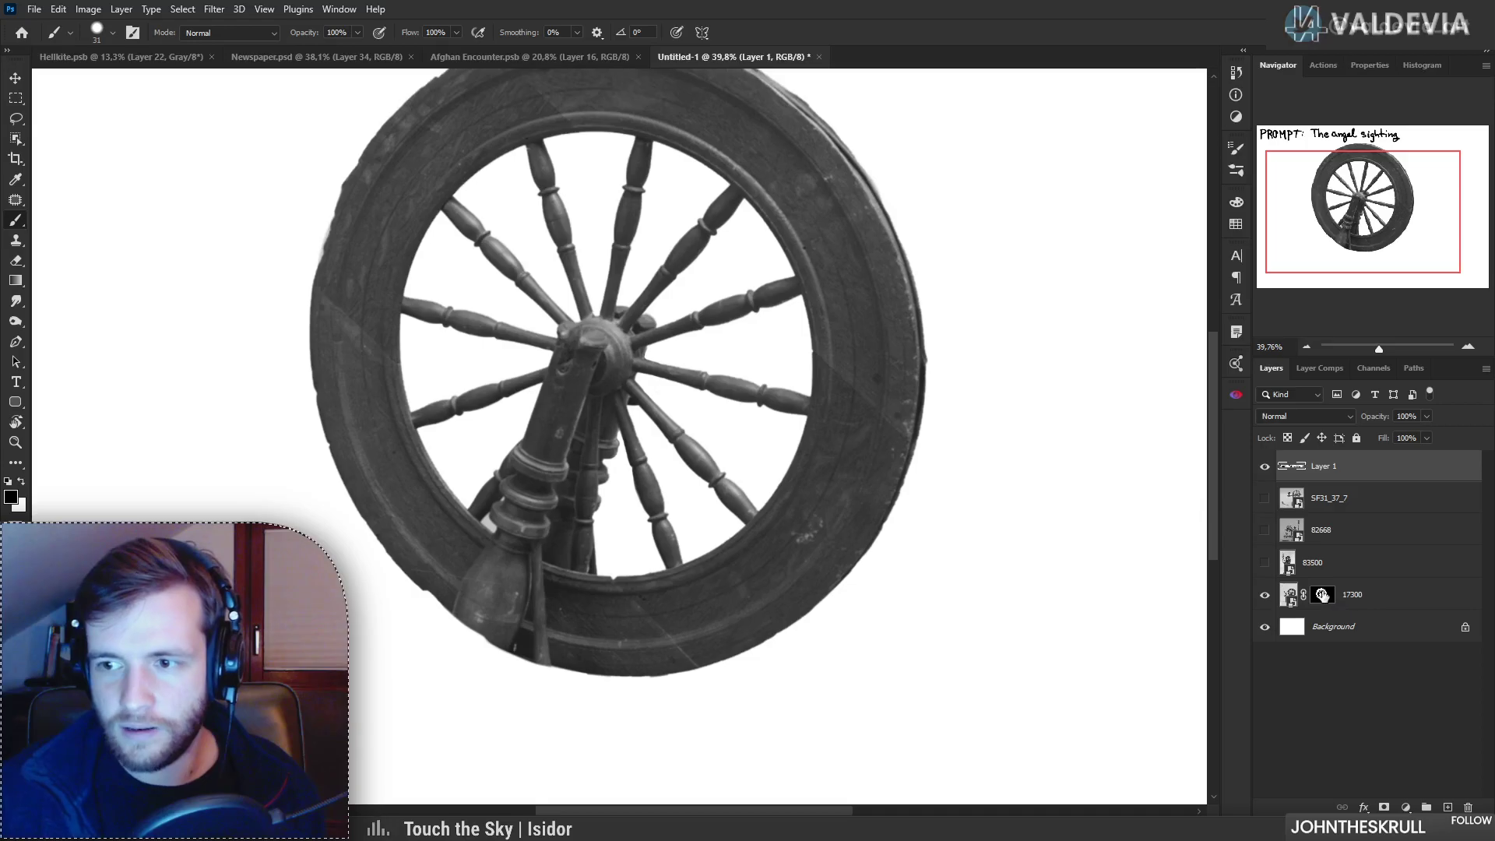
pyautogui.click(1323, 595)
pyautogui.moveTo(661, 461); pyautogui.dragTo(769, 460)
pyautogui.rightClick(645, 390)
pyautogui.click(601, 347)
pyautogui.moveTo(599, 330); pyautogui.dragTo(662, 331)
pyautogui.press('[')
pyautogui.press('[')
pyautogui.press('[')
pyautogui.press('[')
pyautogui.press('[')
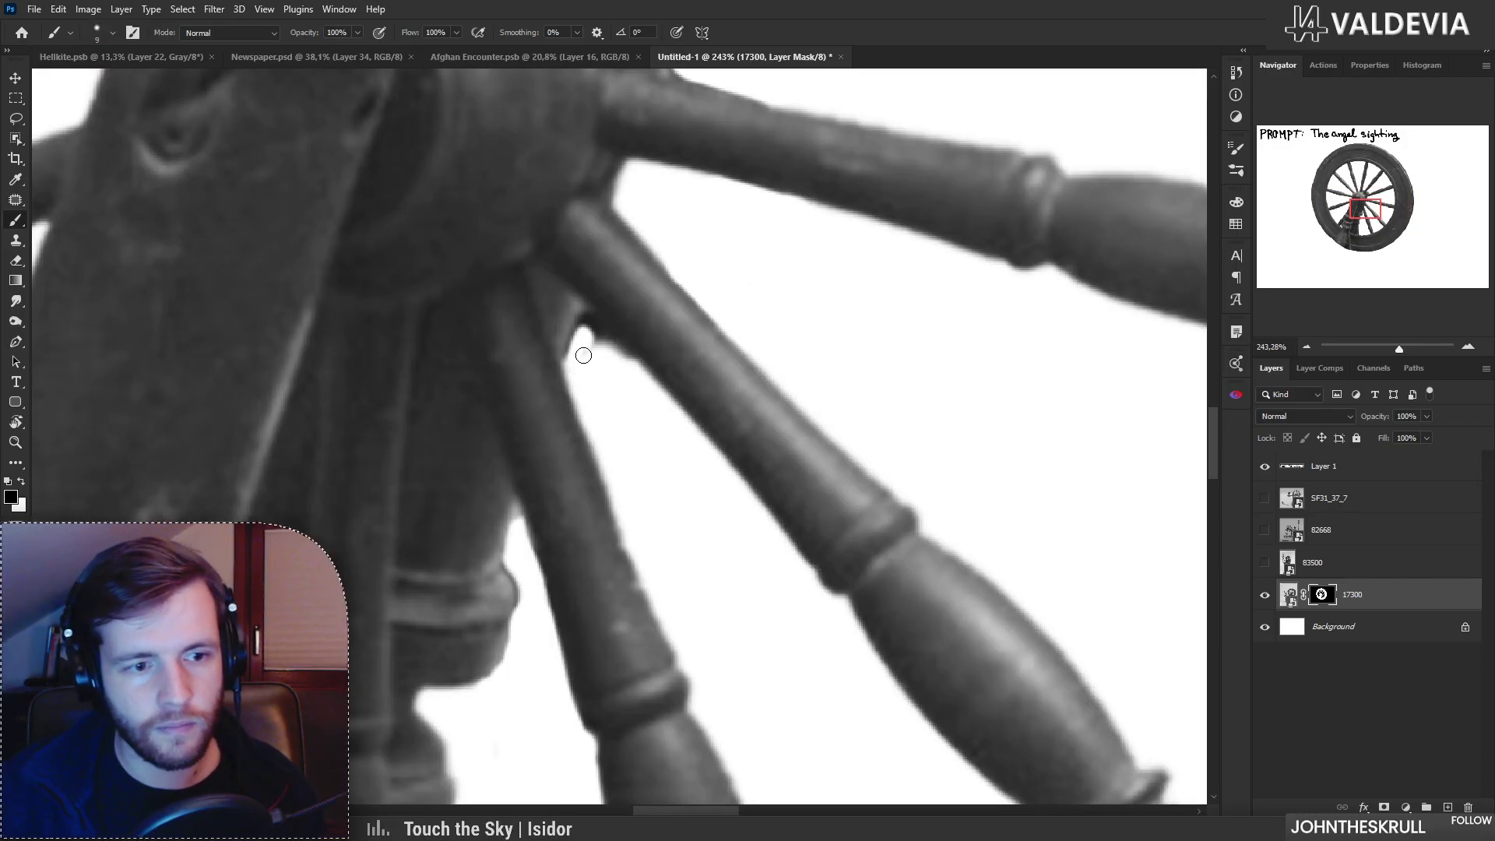
# Step: Mask out the remaining dark fragment in the narrow gap below the hub between the two lower-right spokes
pyautogui.moveTo(618, 352)
pyautogui.mouseDown()
pyautogui.moveTo(584, 338)
pyautogui.moveTo(628, 338)
pyautogui.moveTo(581, 315)
pyautogui.moveTo(607, 357)
pyautogui.moveTo(651, 351)
pyautogui.moveTo(701, 377)
pyautogui.moveTo(662, 405)
pyautogui.moveTo(632, 393)
pyautogui.moveTo(671, 386)
pyautogui.mouseUp()
pyautogui.moveTo(655, 314); pyautogui.dragTo(721, 326)
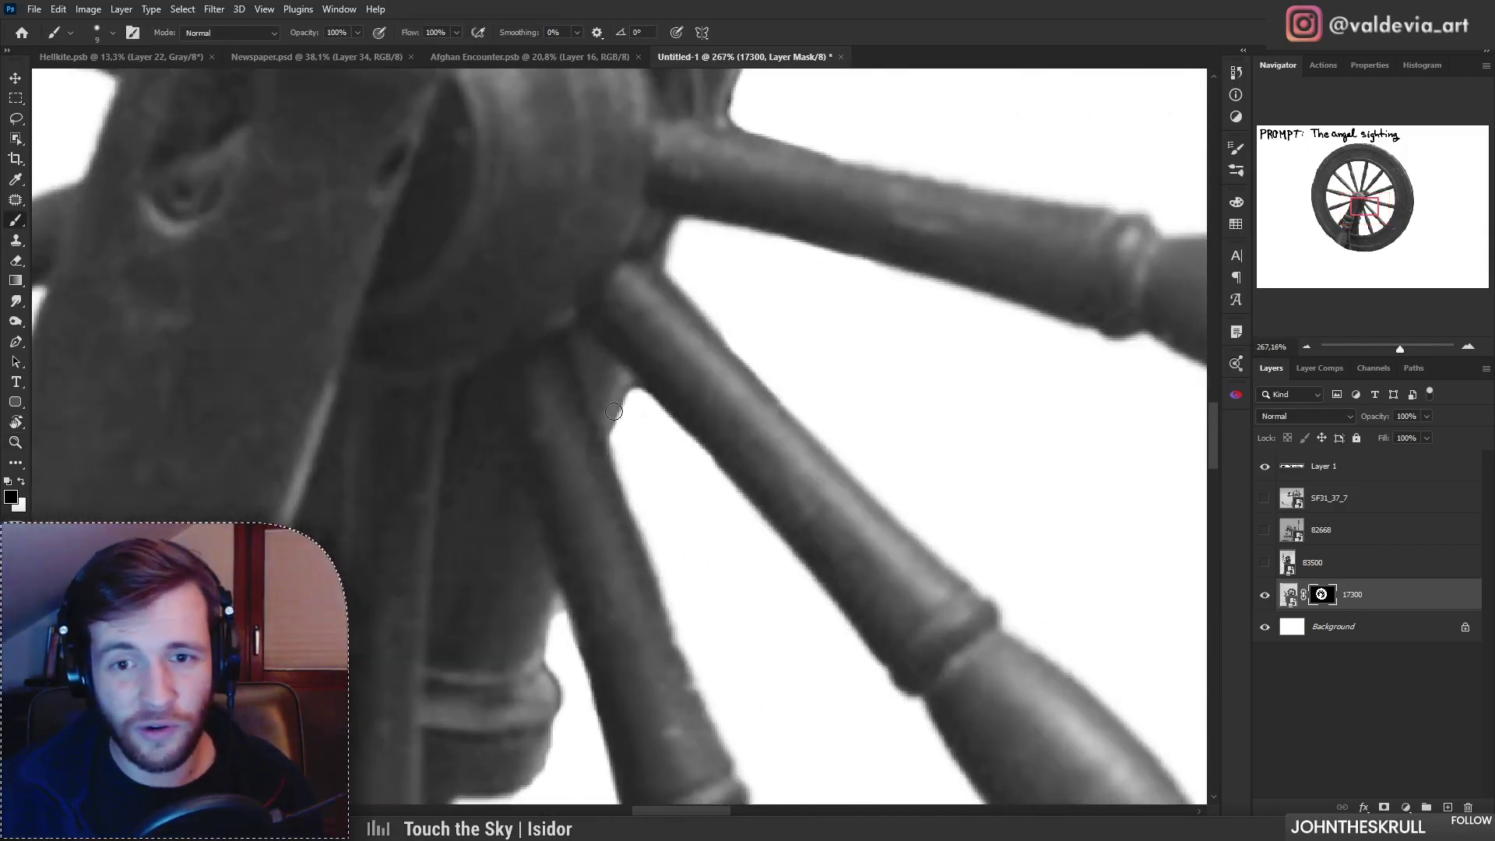
pyautogui.moveTo(576, 345); pyautogui.dragTo(639, 407)
pyautogui.moveTo(581, 342); pyautogui.dragTo(633, 464)
pyautogui.moveTo(608, 374); pyautogui.dragTo(616, 394)
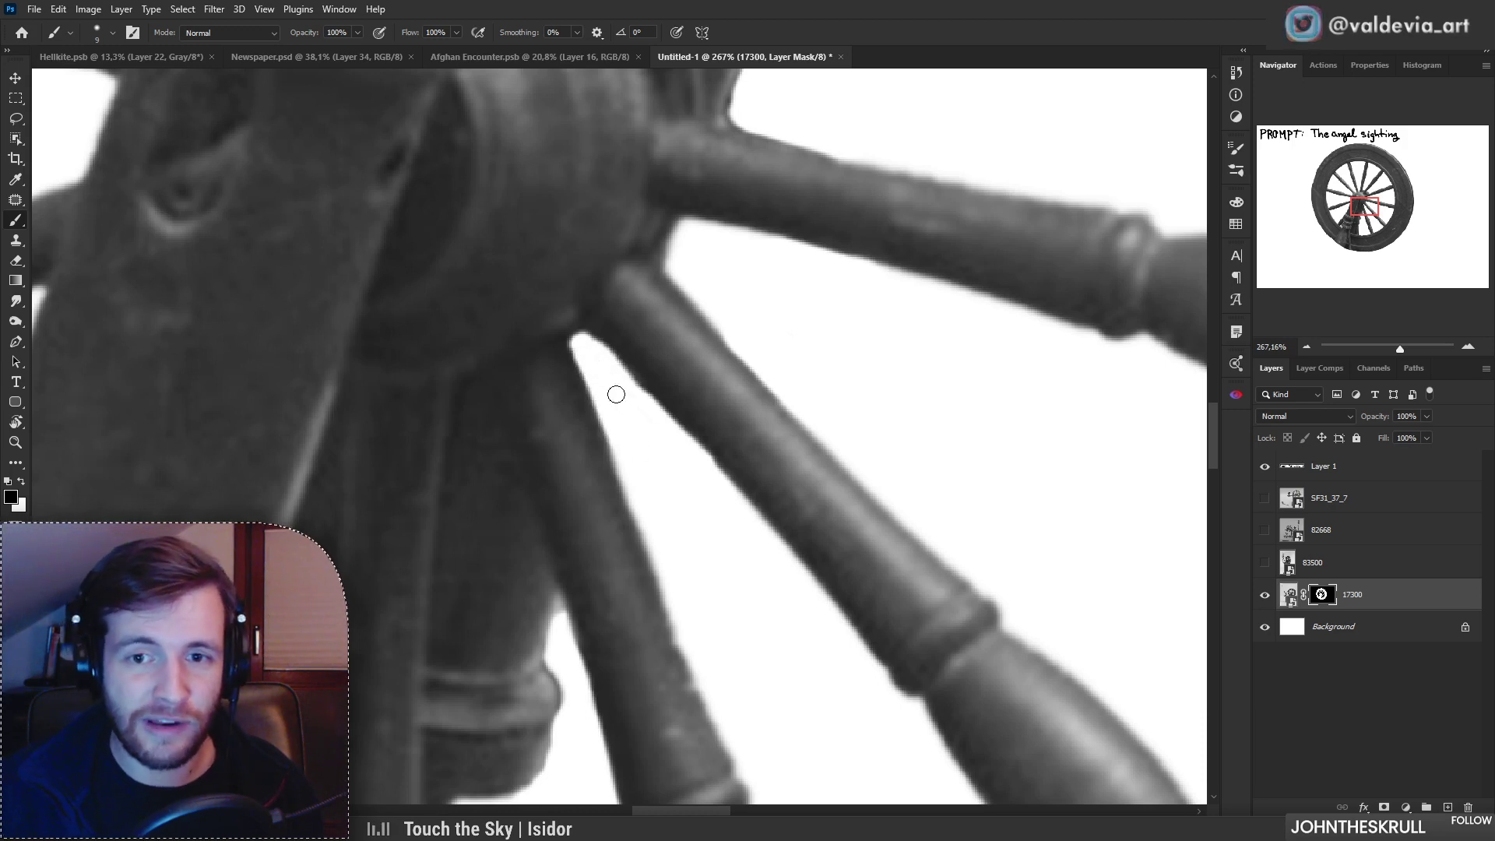
pyautogui.moveTo(592, 343); pyautogui.dragTo(658, 410)
pyautogui.hotkey('ctrl', 'z')
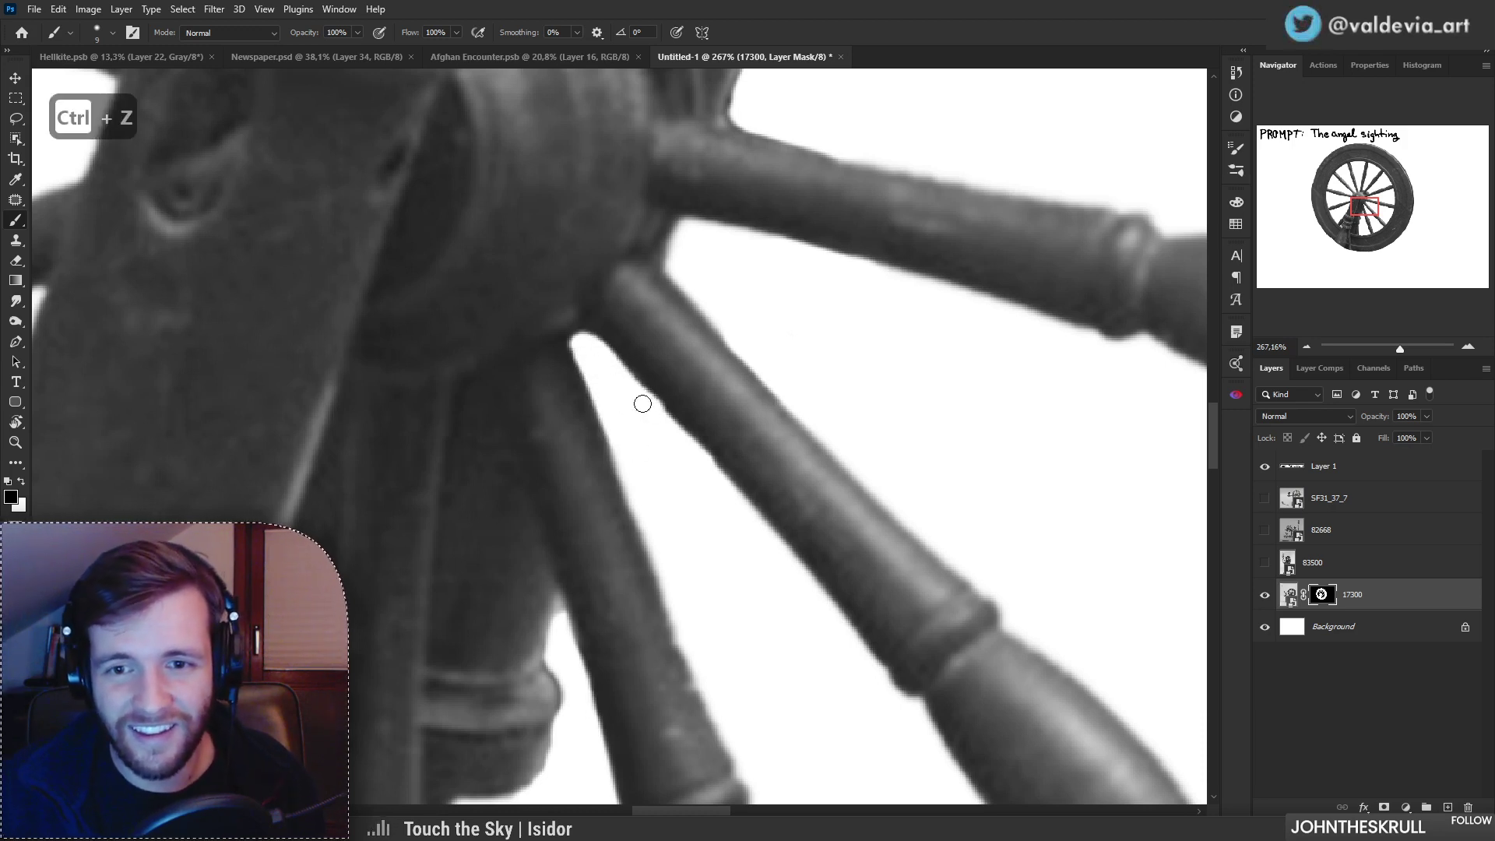
pyautogui.hotkey('ctrl', 'z')
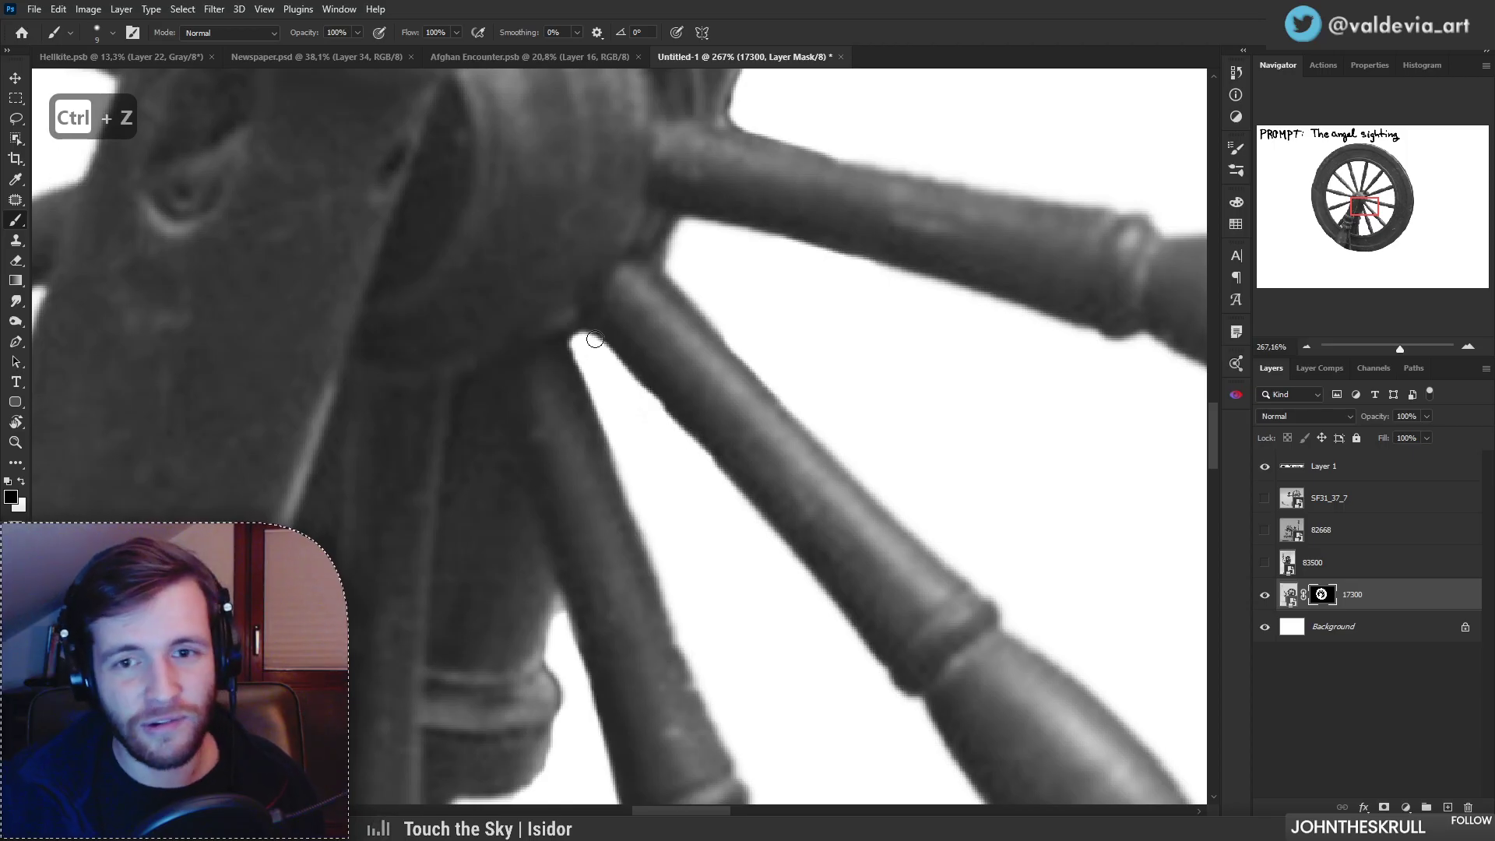
# Step: Refine the mask where the right spoke and the one below it meet the hub
pyautogui.press('z')
pyautogui.moveTo(694, 457)
pyautogui.mouseDown()
pyautogui.moveTo(644, 456)
pyautogui.moveTo(713, 470)
pyautogui.mouseUp()
pyautogui.moveTo(736, 324)
pyautogui.mouseDown()
pyautogui.moveTo(760, 335)
pyautogui.moveTo(686, 299)
pyautogui.moveTo(691, 287)
pyautogui.moveTo(664, 290)
pyautogui.mouseUp()
pyautogui.press('b')
pyautogui.keyDown('shift'); pyautogui.click(674, 325); pyautogui.keyUp('shift')
pyautogui.press('z')
pyautogui.moveTo(736, 226)
pyautogui.mouseDown()
pyautogui.moveTo(769, 227)
pyautogui.moveTo(692, 291)
pyautogui.moveTo(745, 314)
pyautogui.mouseUp()
pyautogui.press('b')
pyautogui.press('z')
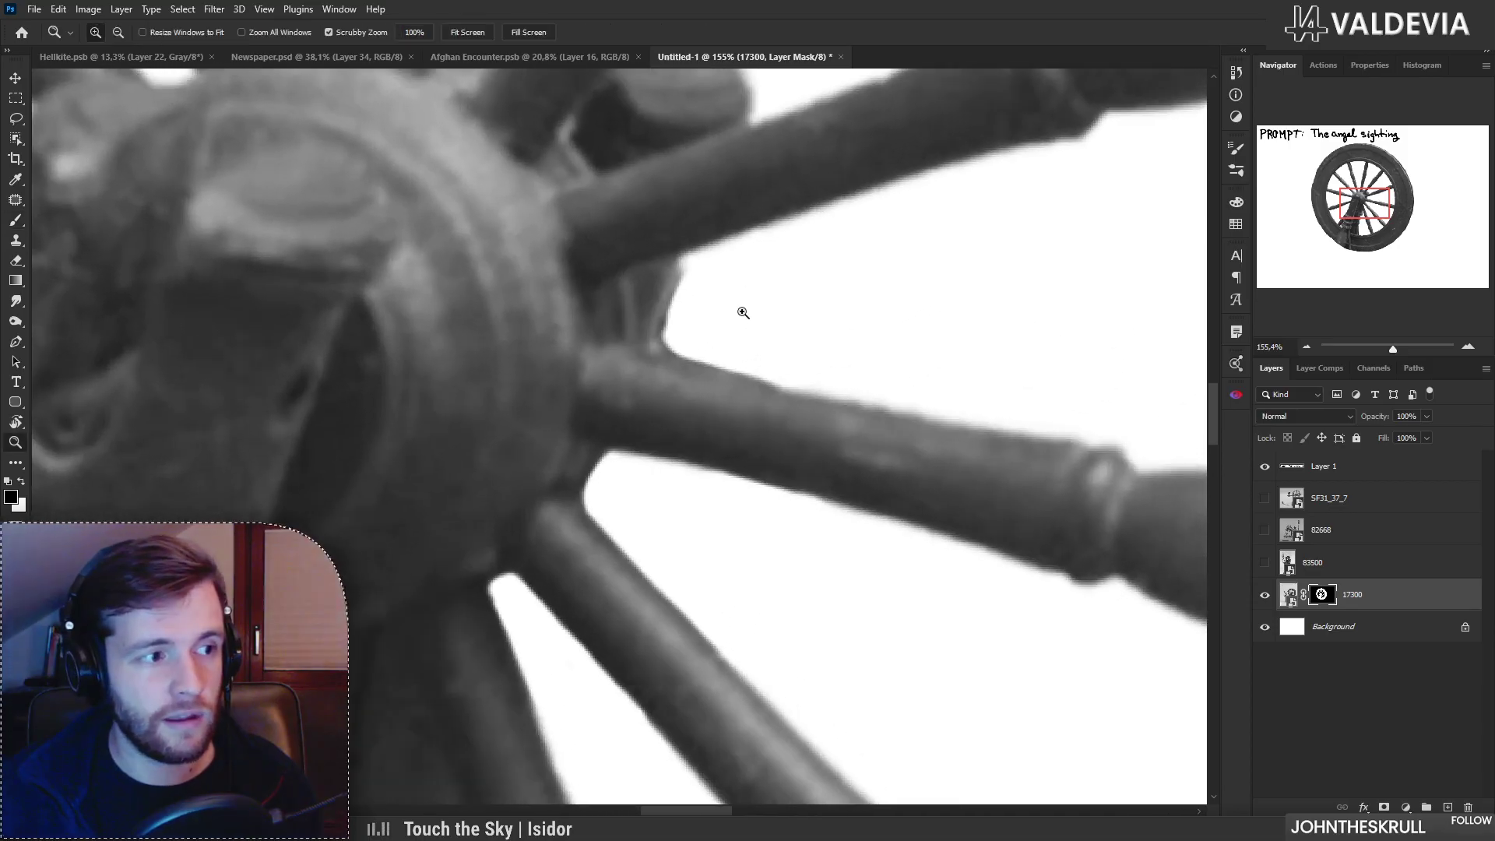
# Step: Trim the leftover support piece beside the hub between the two right-hand spokes, following the spoke edges
pyautogui.press('b')
pyautogui.moveTo(655, 293)
pyautogui.mouseDown()
pyautogui.moveTo(655, 339)
pyautogui.moveTo(721, 357)
pyautogui.mouseUp()
pyautogui.hotkey('ctrl', 'z')
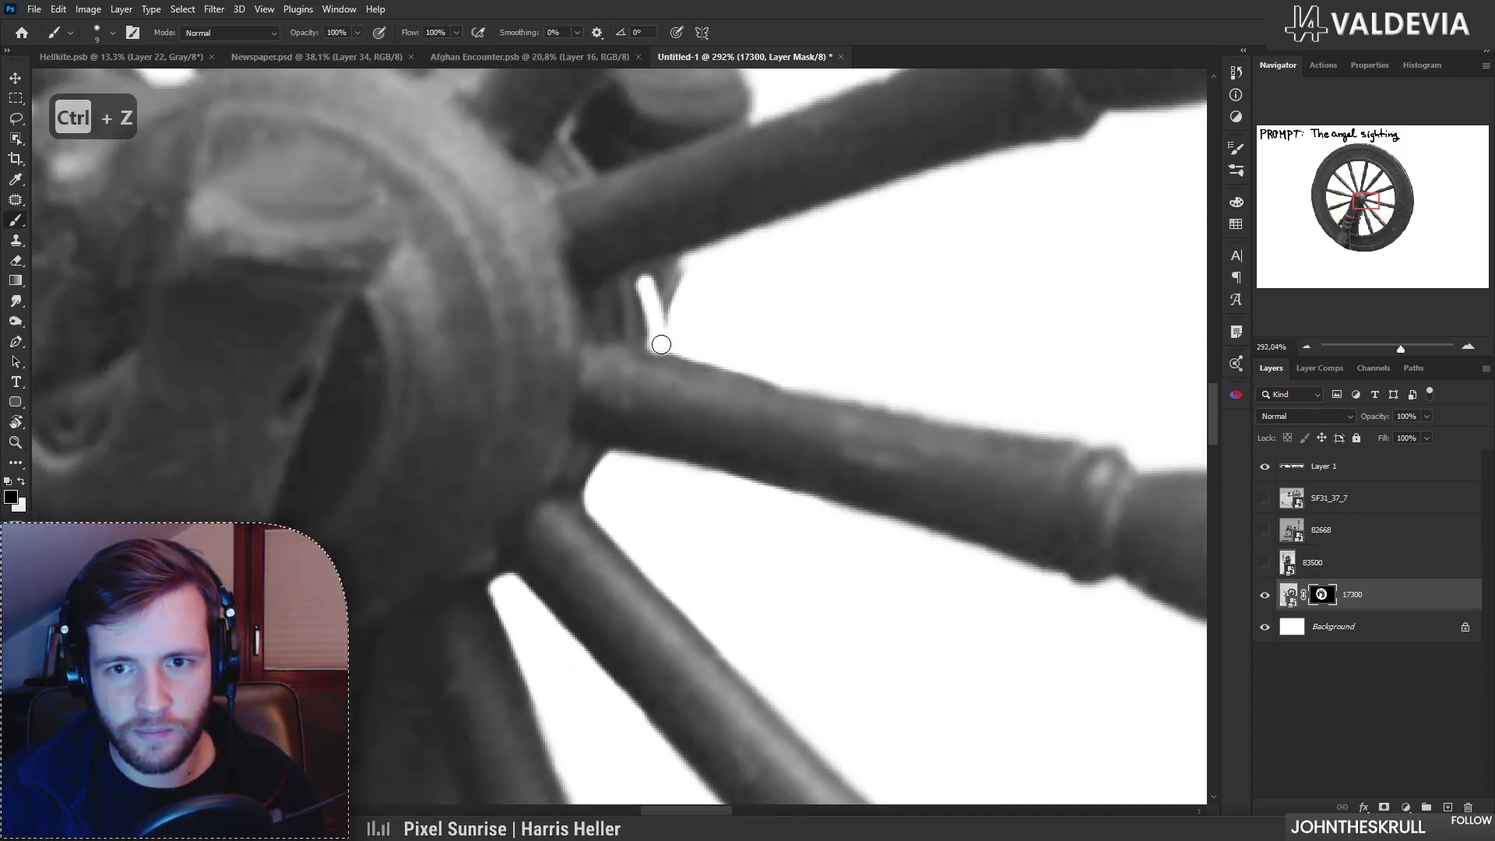
pyautogui.click(662, 350)
pyautogui.keyDown('shift'); pyautogui.click(783, 378); pyautogui.keyUp('shift')
pyautogui.press('z')
pyautogui.moveTo(734, 332)
pyautogui.mouseDown()
pyautogui.moveTo(662, 318)
pyautogui.moveTo(704, 301)
pyautogui.moveTo(645, 278)
pyautogui.moveTo(685, 278)
pyautogui.moveTo(616, 288)
pyautogui.mouseUp()
pyautogui.press('b')
pyautogui.keyDown('shift'); pyautogui.click(692, 265); pyautogui.keyUp('shift')
# Step: Outline and paint out the round knob behind the hub between the two upper-right spokes
pyautogui.hotkey('ctrl', 'space')
pyautogui.moveTo(701, 150)
pyautogui.mouseDown()
pyautogui.moveTo(729, 187)
pyautogui.moveTo(658, 321)
pyautogui.moveTo(492, 331)
pyautogui.moveTo(585, 353)
pyautogui.moveTo(592, 380)
pyautogui.moveTo(641, 330)
pyautogui.moveTo(625, 330)
pyautogui.mouseUp()
pyautogui.hotkey('ctrl', 'space')
pyautogui.hotkey('ctrl', 'space')
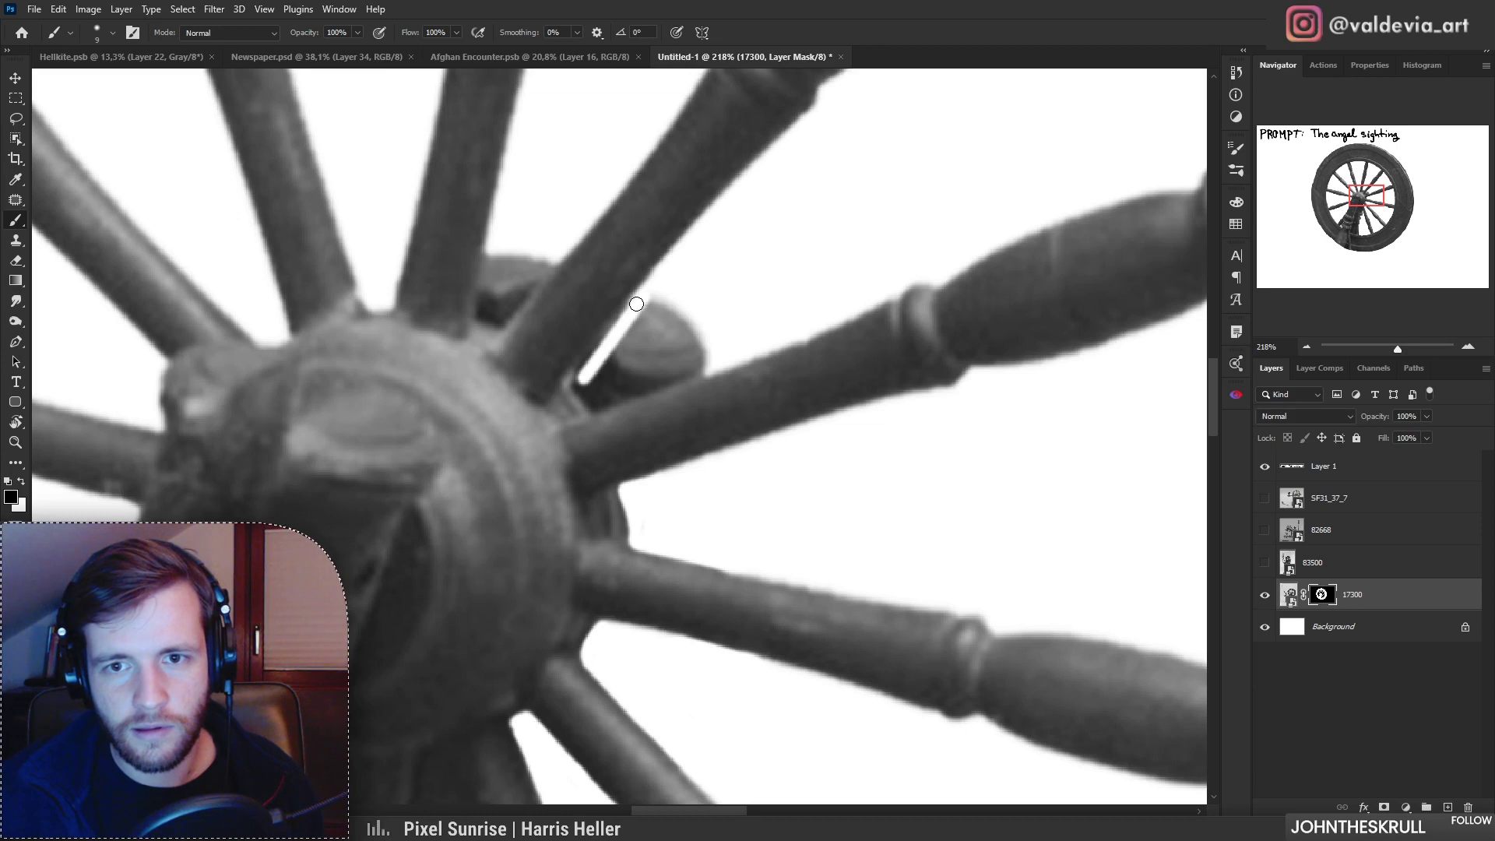
pyautogui.keyDown('shift'); pyautogui.click(586, 371); pyautogui.keyUp('shift')
pyautogui.moveTo(580, 388); pyautogui.dragTo(594, 405)
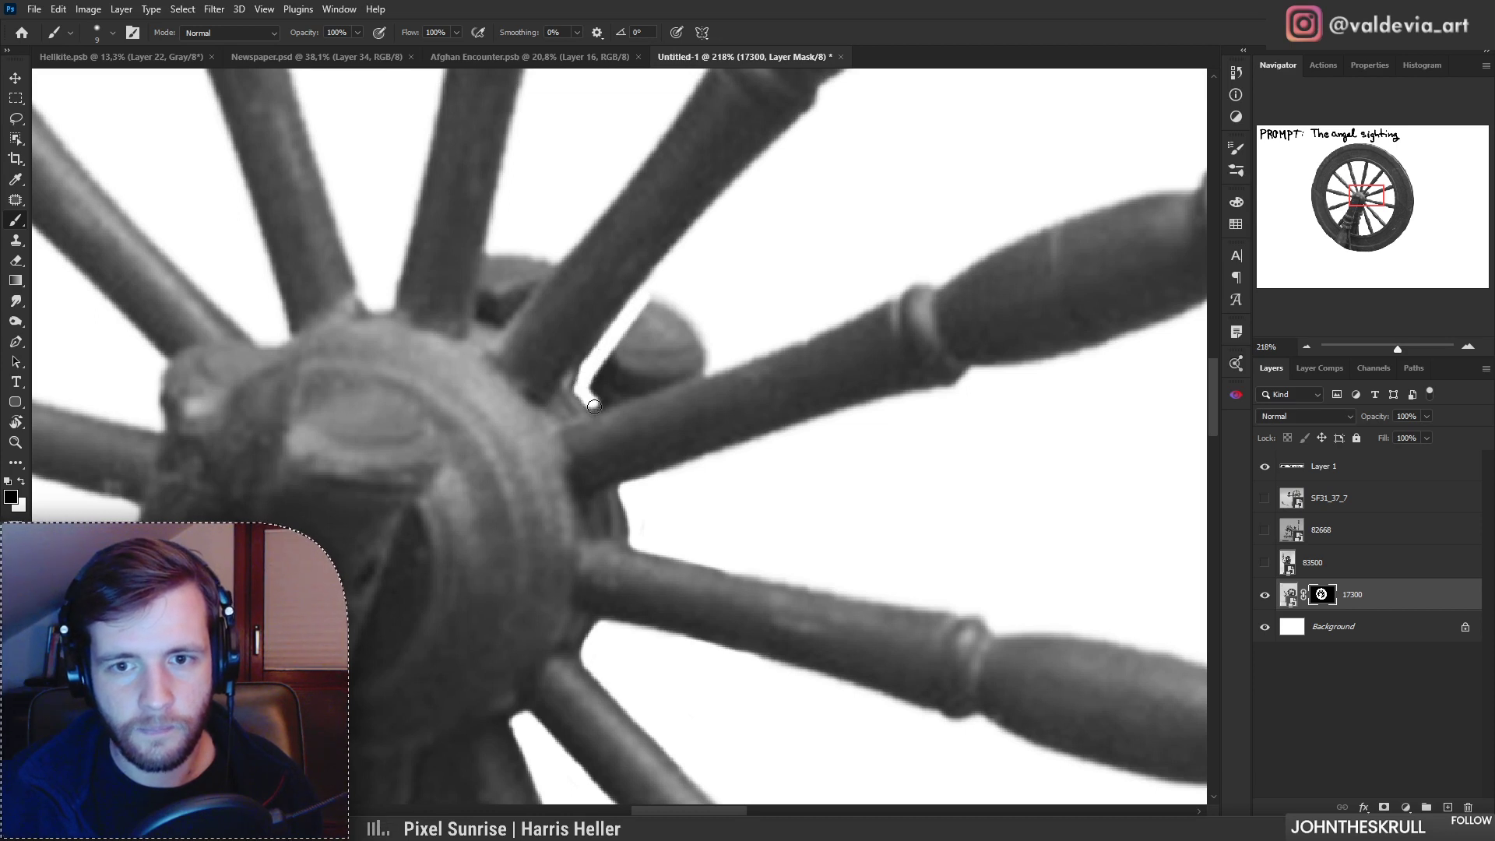
pyautogui.keyDown('shift'); pyautogui.click(724, 359); pyautogui.keyUp('shift')
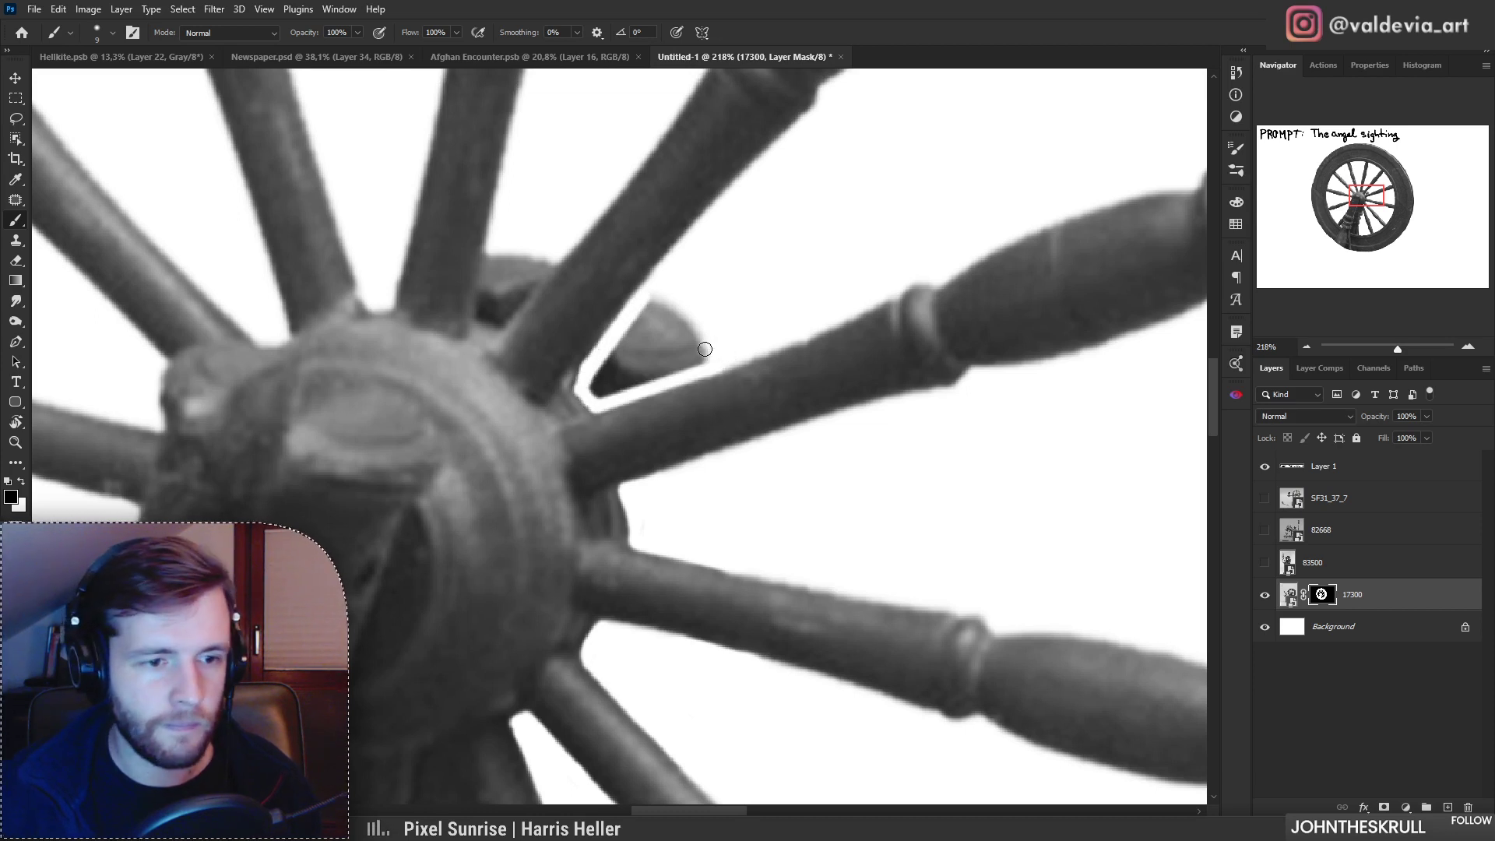
pyautogui.press(']')
pyautogui.press(']')
pyautogui.moveTo(692, 324); pyautogui.dragTo(613, 361)
pyautogui.moveTo(615, 382)
pyautogui.mouseDown()
pyautogui.moveTo(703, 349)
pyautogui.moveTo(681, 320)
pyautogui.mouseUp()
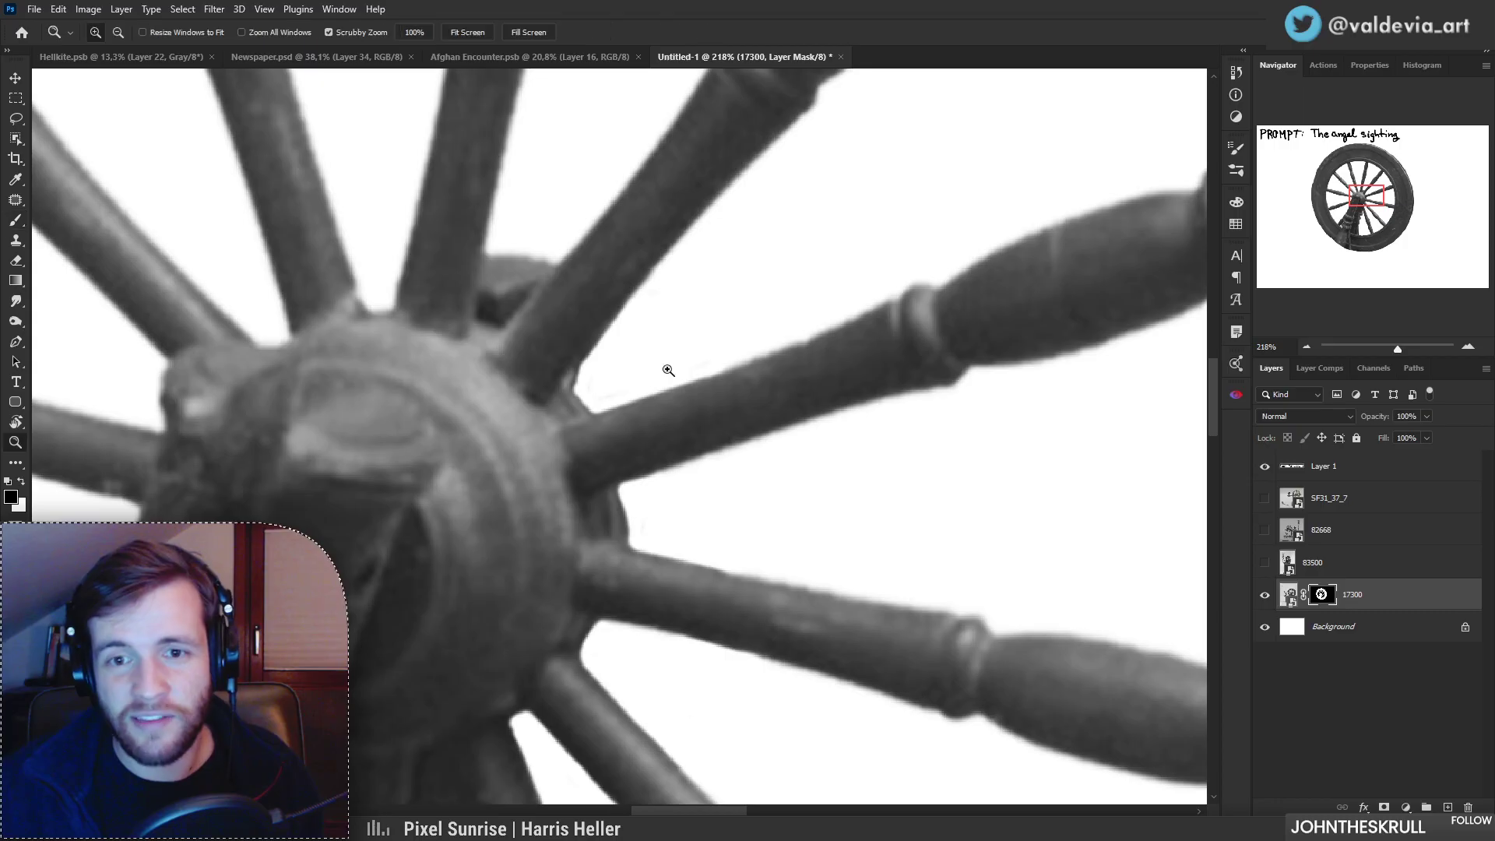
# Step: Mask out the small dark block above the hub between the upright spoke and the upper-right spoke
pyautogui.scroll(-1, 614, 356)
pyautogui.scroll(-10, 632, 380)
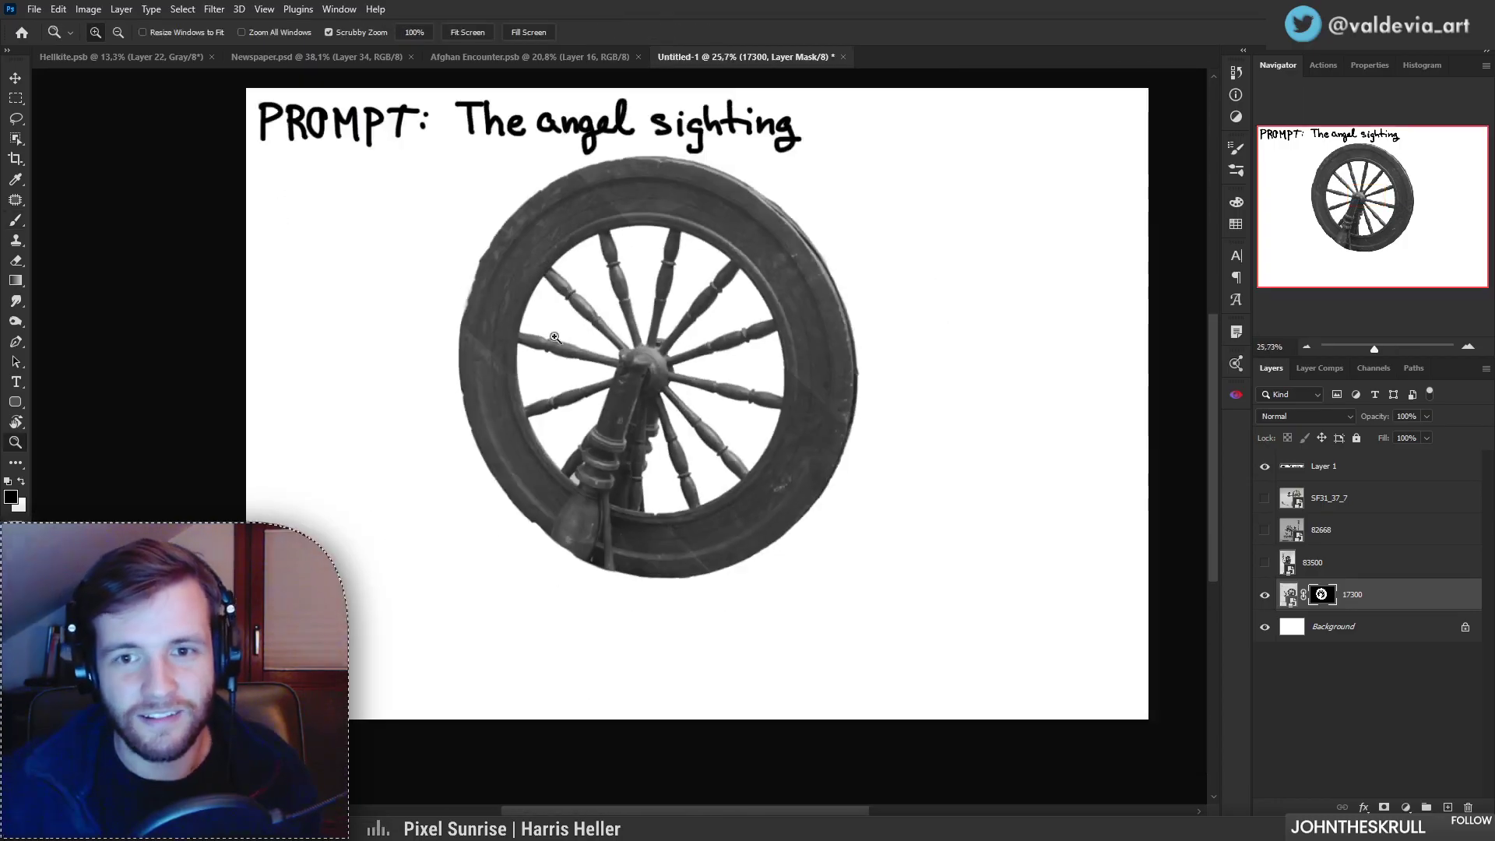
pyautogui.scroll(10, 838, 350)
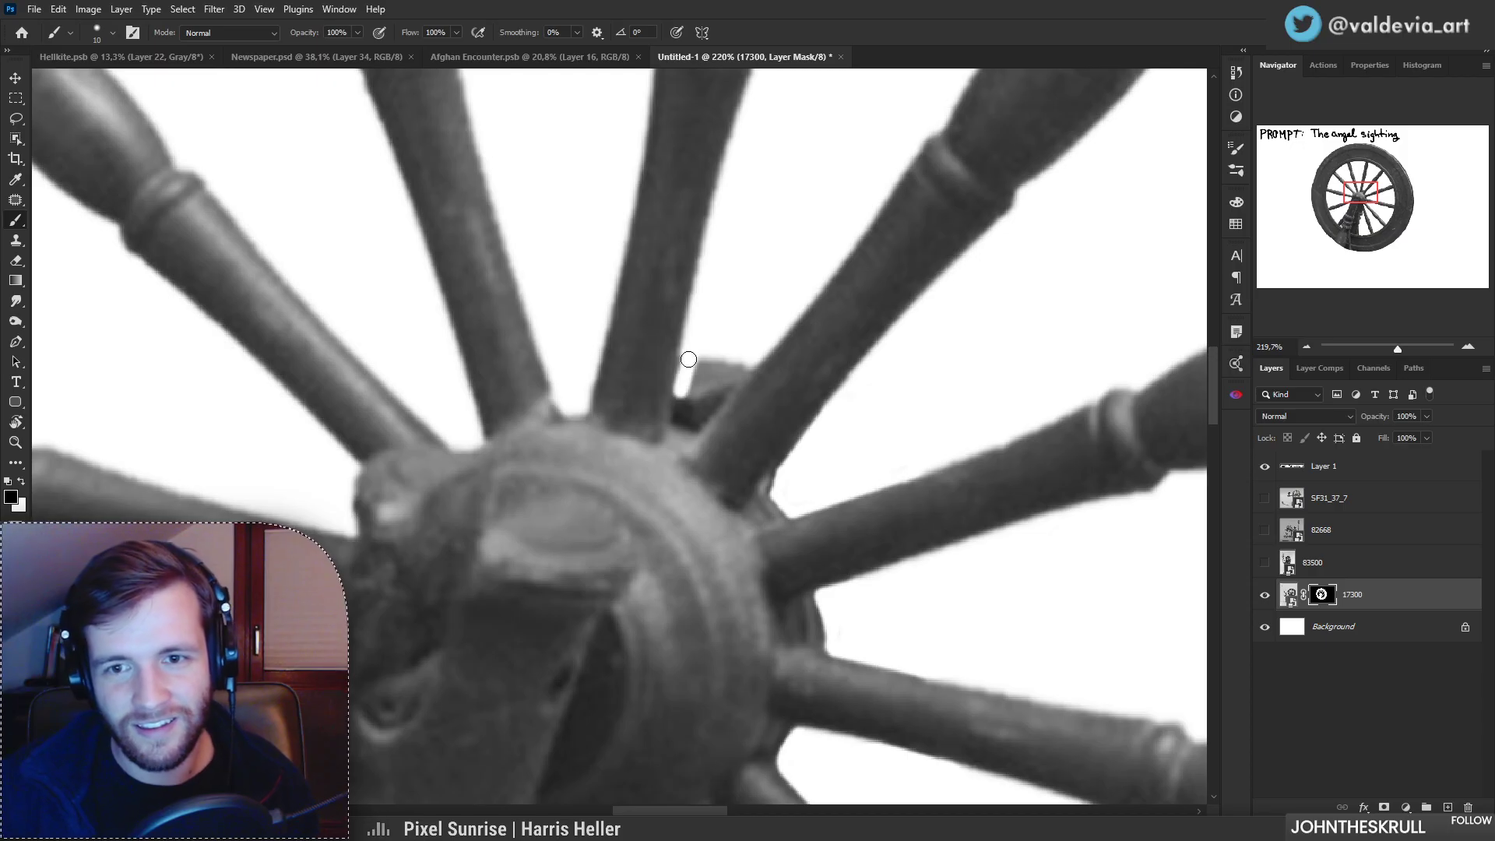
pyautogui.moveTo(680, 383)
pyautogui.mouseDown()
pyautogui.moveTo(678, 416)
pyautogui.moveTo(695, 424)
pyautogui.mouseUp()
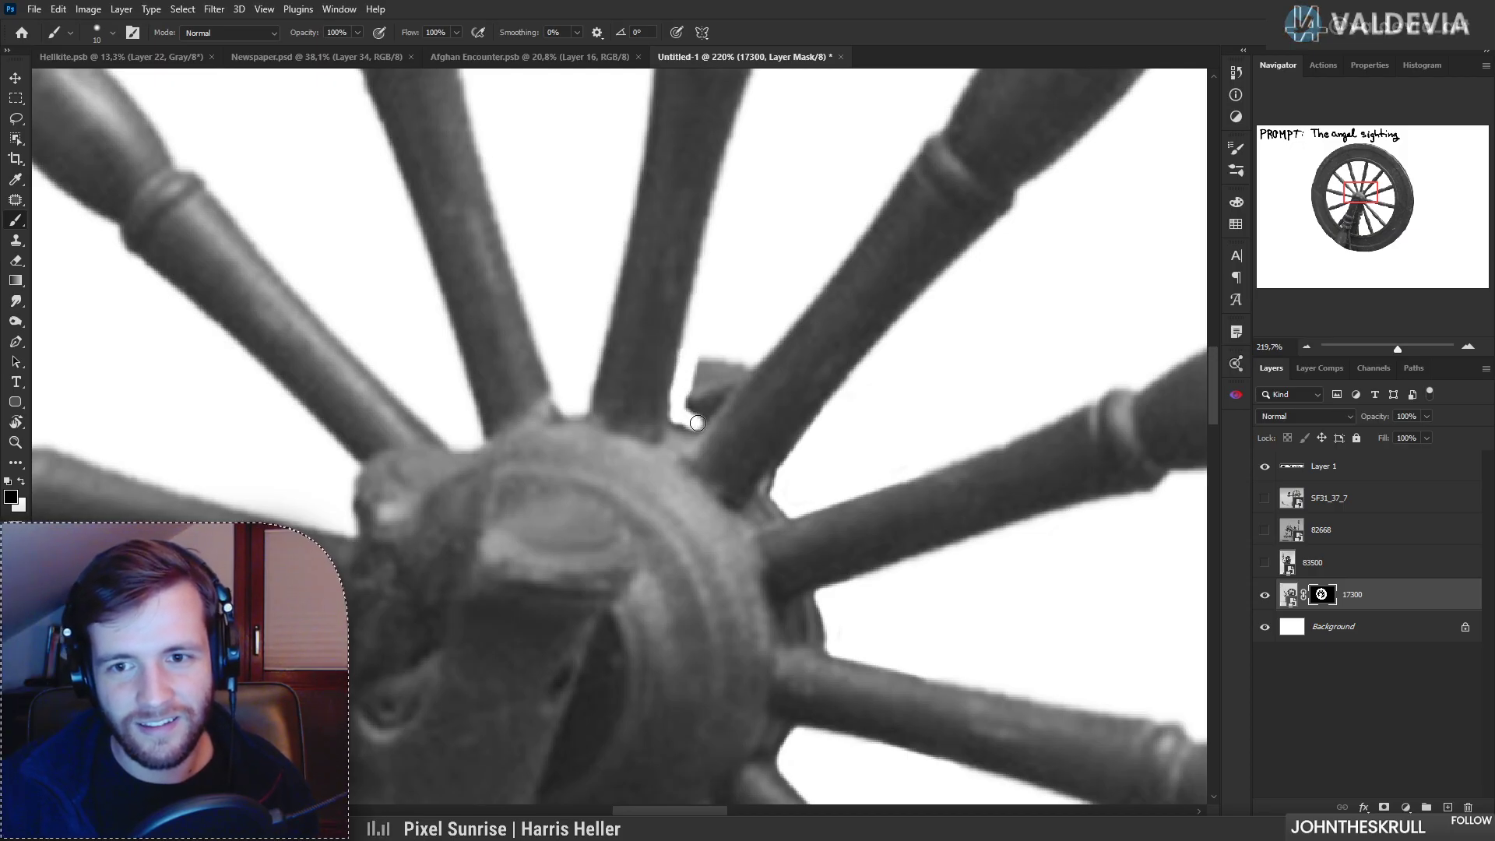
pyautogui.keyDown('shift'); pyautogui.click(754, 358); pyautogui.keyUp('shift')
pyautogui.moveTo(738, 360); pyautogui.dragTo(692, 397)
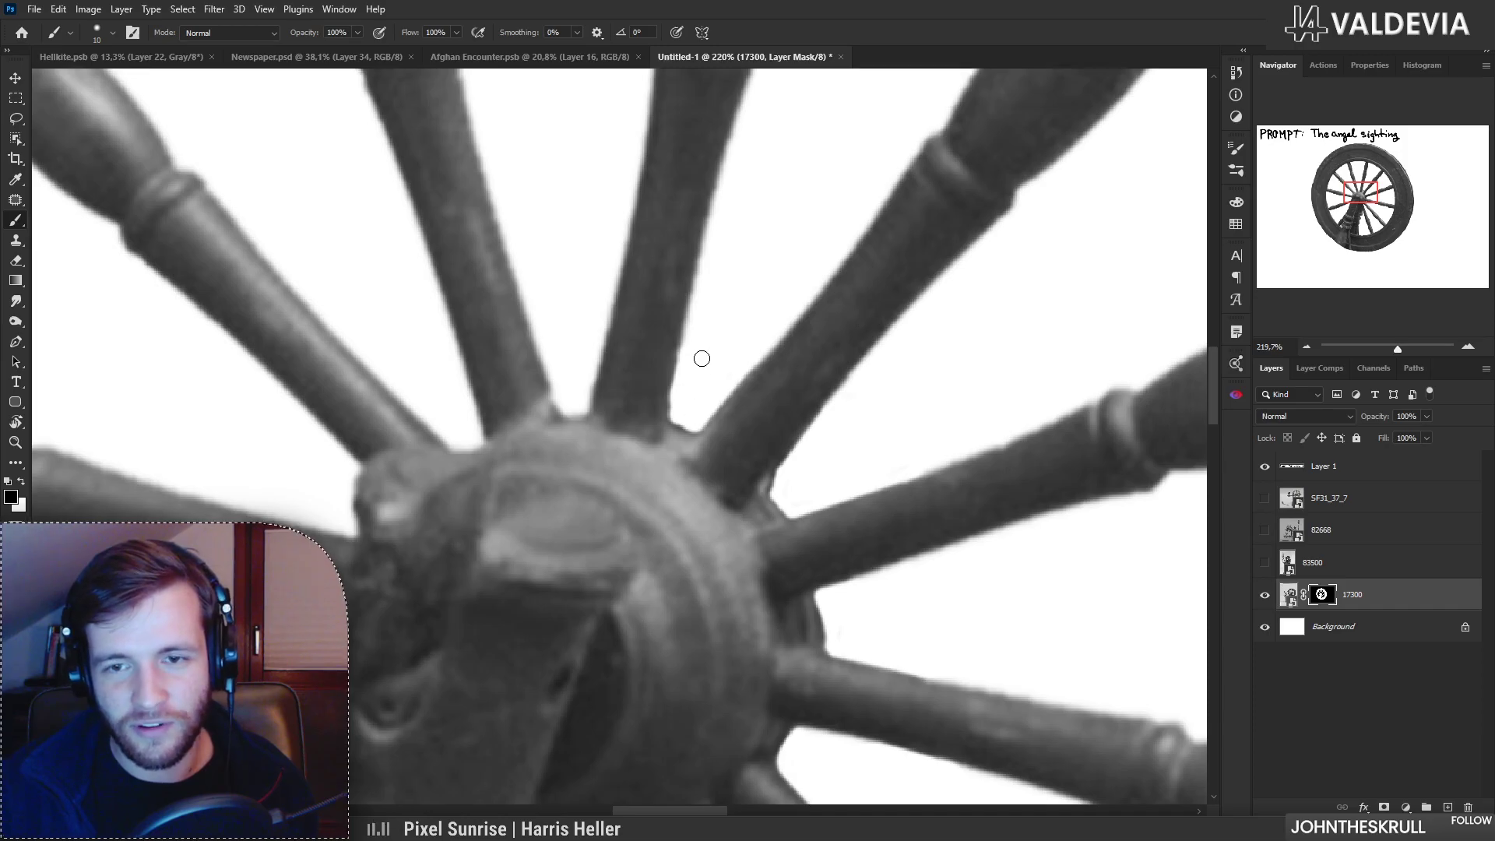
# Step: Paint out the protruding knob on the hub's left side between the two upper-left spokes
pyautogui.press('z')
pyautogui.moveTo(711, 377); pyautogui.dragTo(618, 381)
pyautogui.moveTo(687, 452); pyautogui.dragTo(741, 437)
pyautogui.moveTo(676, 388); pyautogui.dragTo(729, 387)
pyautogui.press('b')
pyautogui.press('z')
pyautogui.moveTo(606, 342)
pyautogui.mouseDown()
pyautogui.moveTo(629, 343)
pyautogui.moveTo(594, 341)
pyautogui.moveTo(614, 366)
pyautogui.moveTo(567, 351)
pyautogui.moveTo(617, 351)
pyautogui.moveTo(590, 352)
pyautogui.mouseUp()
pyautogui.press('b')
pyautogui.press('z')
pyautogui.press('b')
pyautogui.press('z')
pyautogui.press('b')
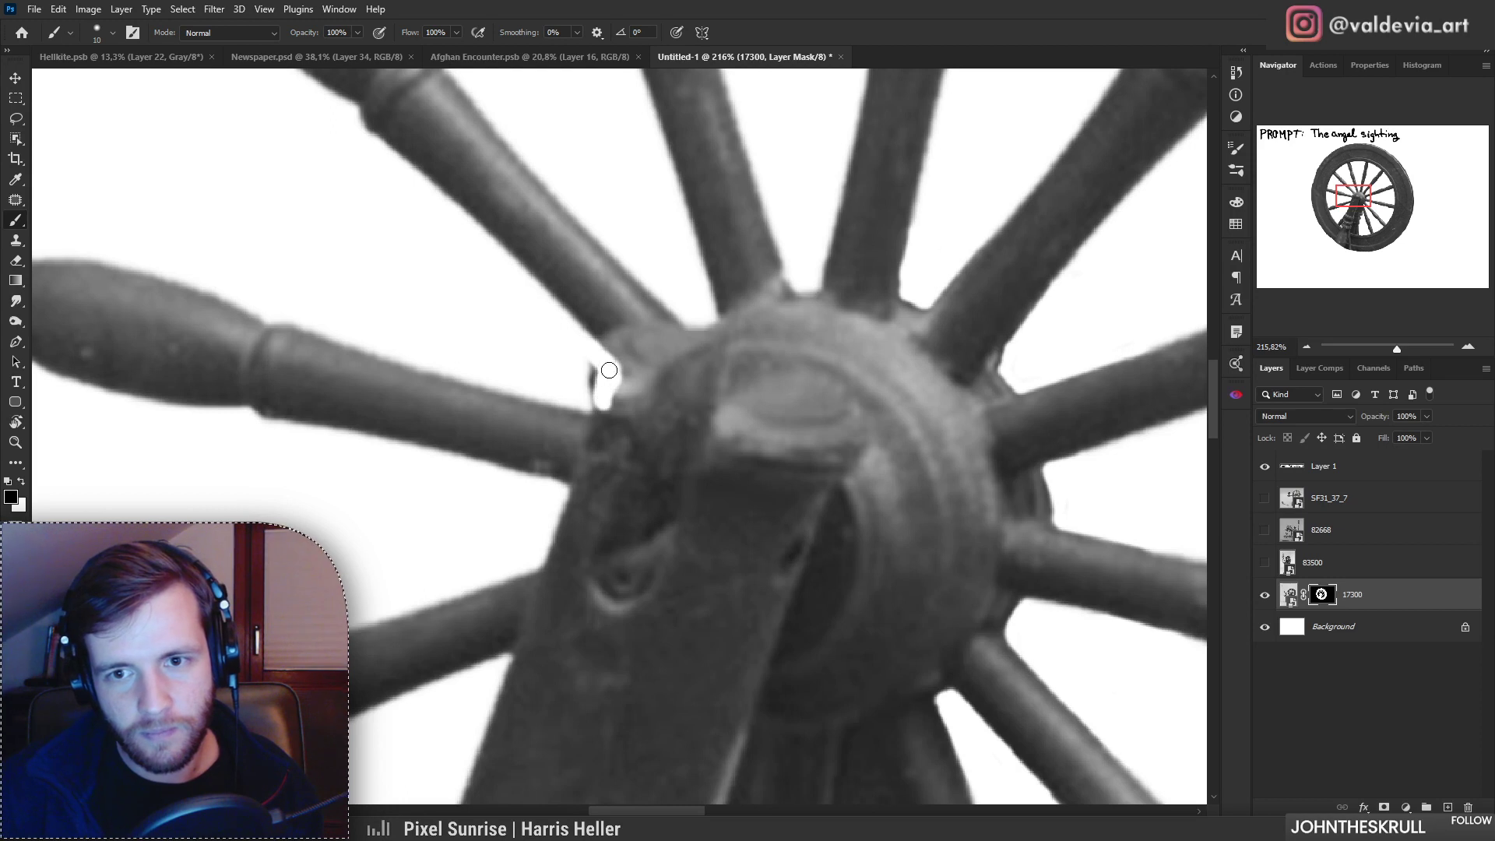
pyautogui.press('z')
pyautogui.moveTo(651, 386); pyautogui.dragTo(575, 385)
pyautogui.moveTo(638, 427)
pyautogui.mouseDown()
pyautogui.moveTo(685, 405)
pyautogui.moveTo(654, 444)
pyautogui.moveTo(697, 437)
pyautogui.mouseUp()
pyautogui.press('b')
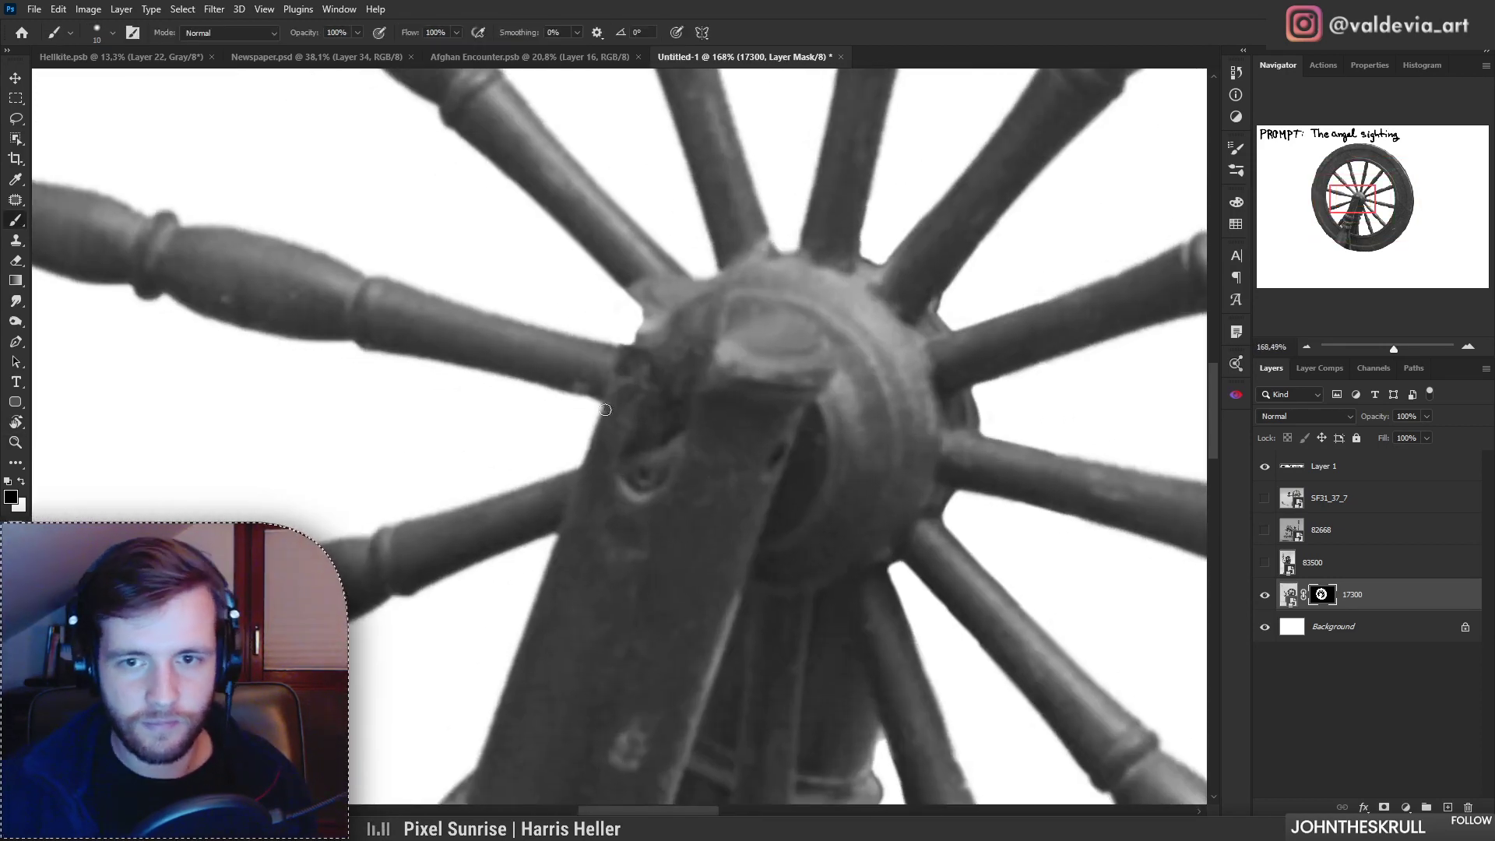
# Step: Clean the mask along the front post's left edge between the two left-hand spokes
pyautogui.moveTo(582, 460)
pyautogui.mouseDown()
pyautogui.moveTo(598, 446)
pyautogui.moveTo(517, 444)
pyautogui.moveTo(616, 422)
pyautogui.mouseUp()
pyautogui.click(605, 422)
pyautogui.press('z')
pyautogui.press('b')
pyautogui.moveTo(588, 494)
pyautogui.mouseDown()
pyautogui.moveTo(704, 452)
pyautogui.moveTo(660, 452)
pyautogui.mouseUp()
# Step: Examine the lower post area and the whole masked wheel for leftover fragments
pyautogui.press('z')
pyautogui.press('b')
pyautogui.press('space')
pyautogui.moveTo(642, 565); pyautogui.dragTo(644, 428)
pyautogui.press('z')
pyautogui.moveTo(669, 500)
pyautogui.mouseDown()
pyautogui.moveTo(641, 405)
pyautogui.moveTo(711, 420)
pyautogui.moveTo(711, 403)
pyautogui.moveTo(651, 412)
pyautogui.mouseUp()
pyautogui.press('b')
pyautogui.press('z')
pyautogui.press('b')
pyautogui.press('z')
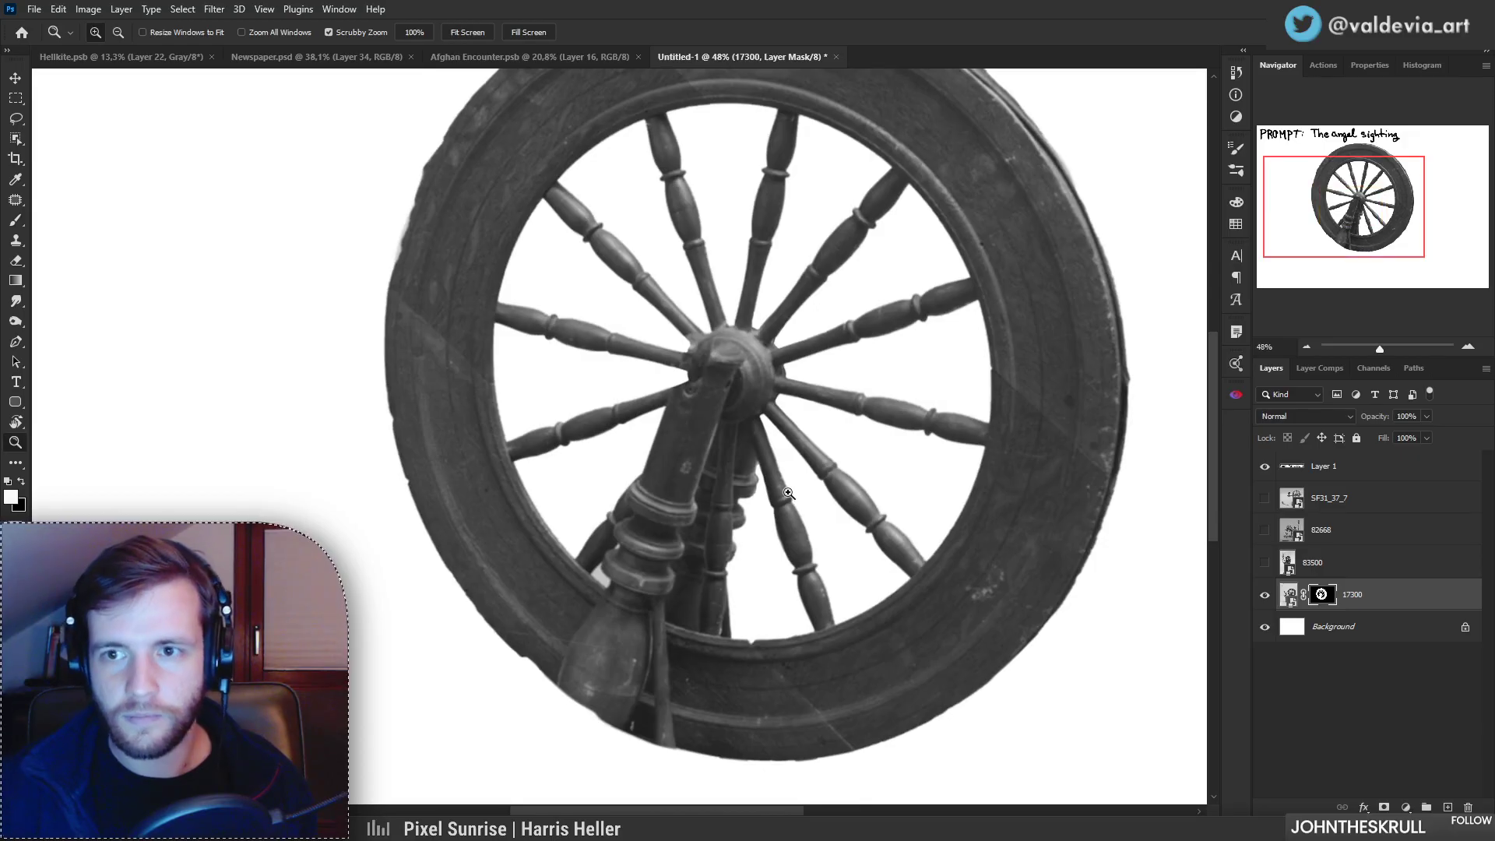
# Step: Mask out the upper rear post between the two lower spokes just below the hub, enlarging the brush to 30
pyautogui.moveTo(772, 491); pyautogui.dragTo(841, 477)
pyautogui.press('b')
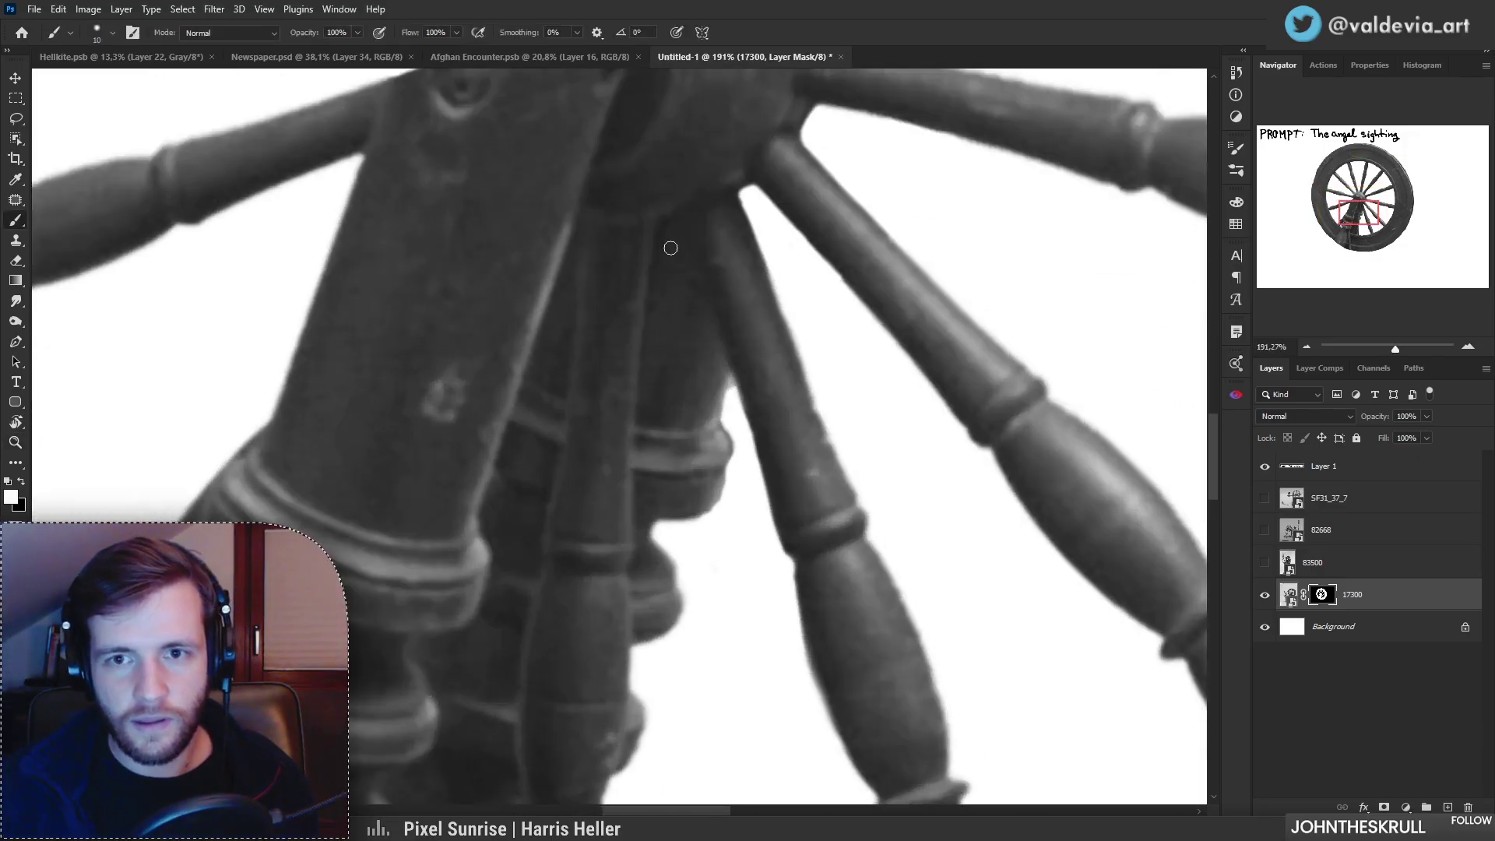
pyautogui.moveTo(670, 269)
pyautogui.mouseDown()
pyautogui.moveTo(660, 413)
pyautogui.moveTo(667, 272)
pyautogui.moveTo(647, 394)
pyautogui.moveTo(648, 355)
pyautogui.moveTo(657, 405)
pyautogui.moveTo(705, 390)
pyautogui.moveTo(685, 391)
pyautogui.moveTo(677, 506)
pyautogui.moveTo(675, 390)
pyautogui.moveTo(717, 523)
pyautogui.moveTo(704, 379)
pyautogui.mouseUp()
pyautogui.press(']')
pyautogui.press(']')
pyautogui.press(']')
pyautogui.press(']')
pyautogui.press(']')
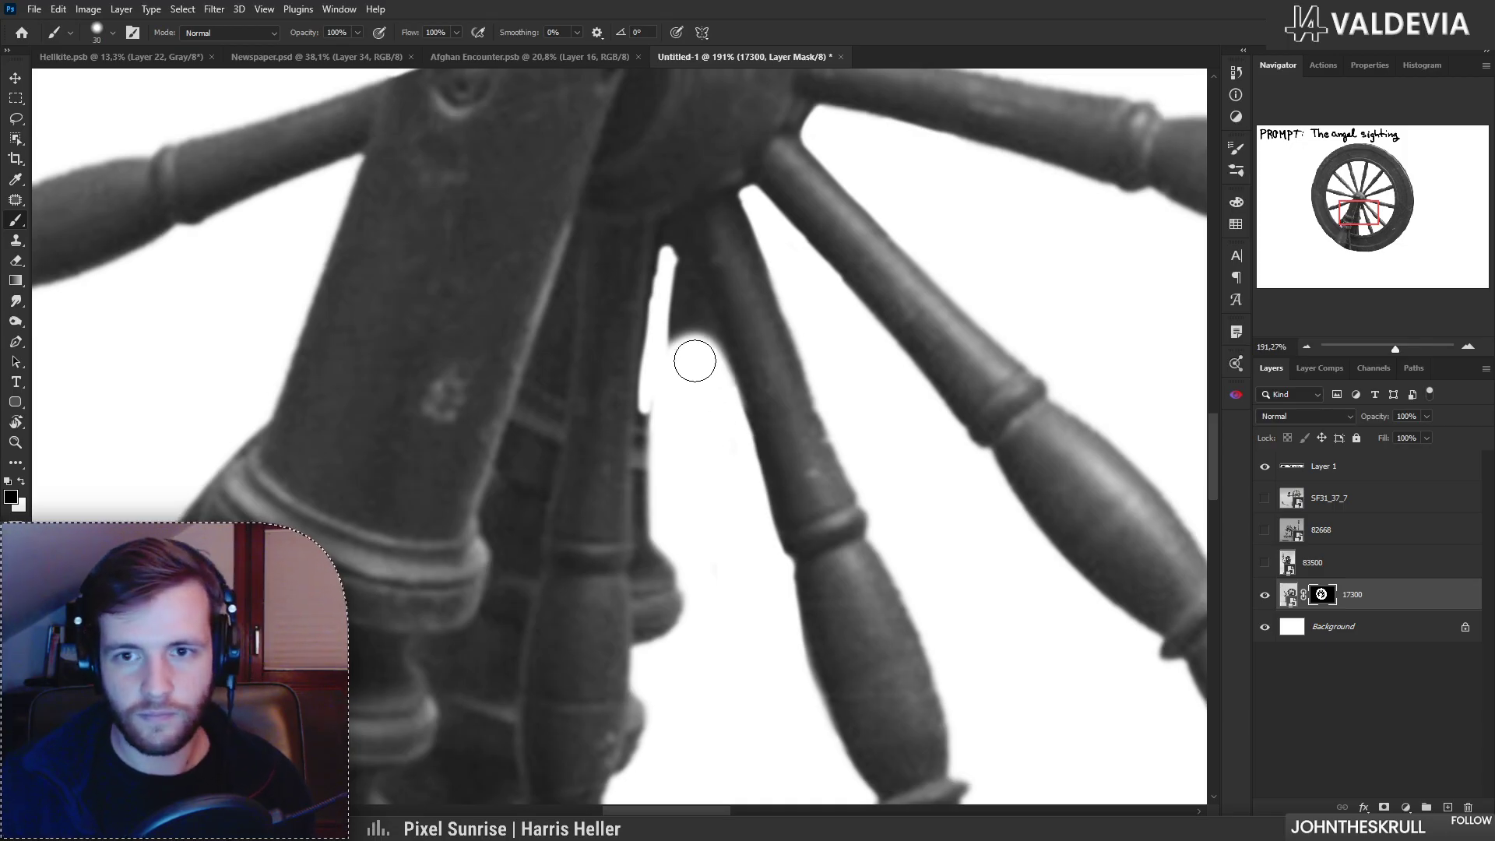
# Step: Mask out the remaining turned rings of the rear post on the right side of the near-vertical lower spoke
pyautogui.moveTo(690, 292)
pyautogui.mouseDown()
pyautogui.moveTo(670, 321)
pyautogui.moveTo(657, 561)
pyautogui.moveTo(643, 570)
pyautogui.moveTo(655, 661)
pyautogui.moveTo(651, 624)
pyautogui.moveTo(675, 664)
pyautogui.moveTo(563, 652)
pyautogui.mouseUp()
pyautogui.hotkey('ctrl', 'z')
pyautogui.moveTo(689, 685)
pyautogui.mouseDown()
pyautogui.moveTo(704, 704)
pyautogui.moveTo(799, 701)
pyautogui.mouseUp()
pyautogui.moveTo(720, 558)
pyautogui.mouseDown()
pyautogui.moveTo(767, 562)
pyautogui.moveTo(688, 474)
pyautogui.moveTo(642, 522)
pyautogui.mouseUp()
pyautogui.moveTo(676, 625); pyautogui.dragTo(787, 615)
pyautogui.moveTo(756, 430)
pyautogui.mouseDown()
pyautogui.moveTo(694, 550)
pyautogui.moveTo(724, 420)
pyautogui.moveTo(747, 428)
pyautogui.moveTo(761, 568)
pyautogui.moveTo(824, 551)
pyautogui.mouseUp()
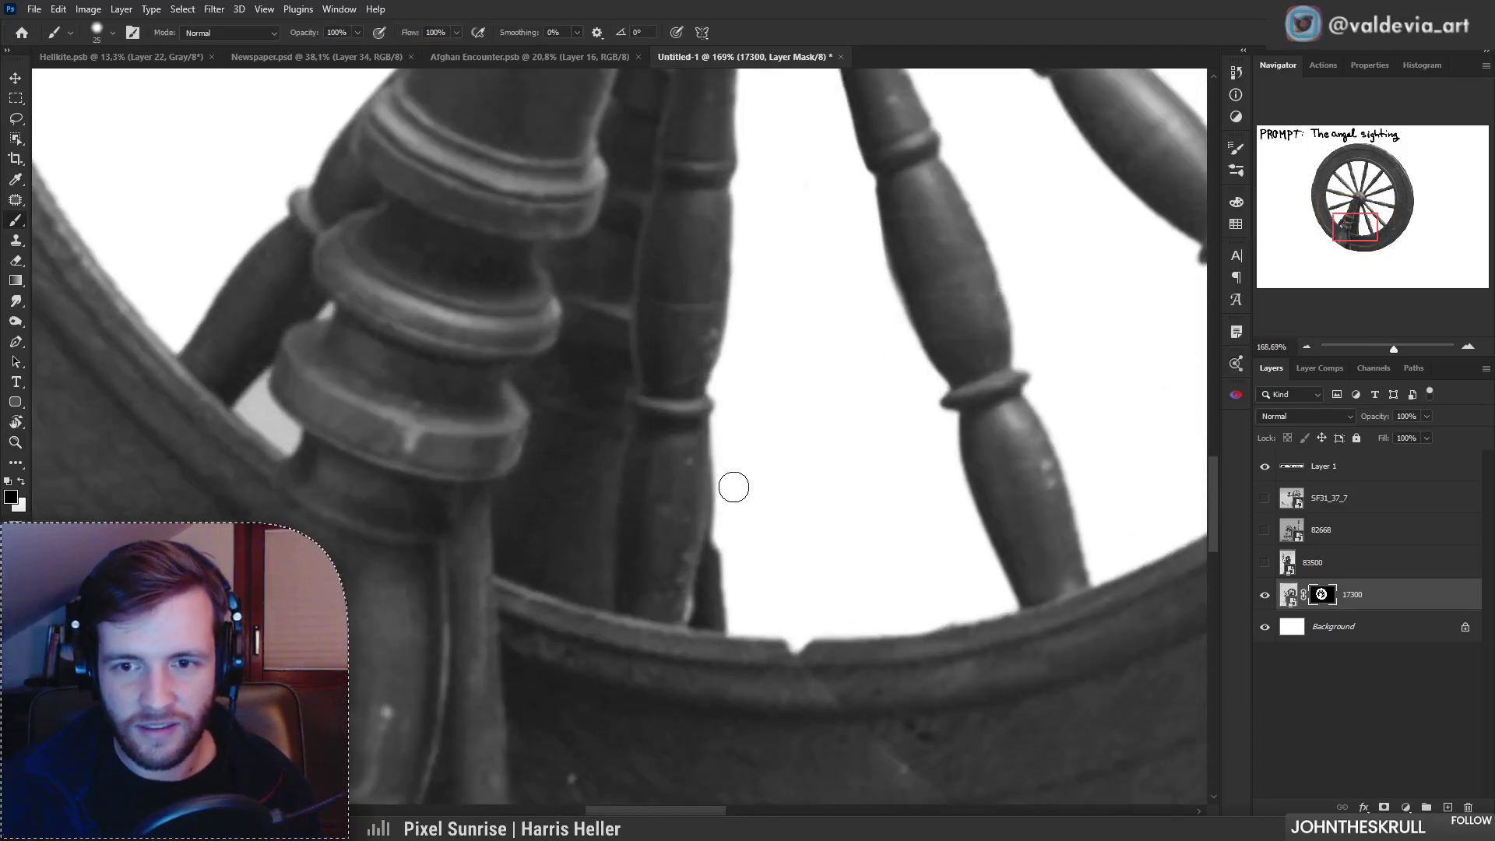
# Step: Clean the mask along the near-vertical lower spoke's right edge down to the inner rim
pyautogui.moveTo(724, 534)
pyautogui.mouseDown()
pyautogui.moveTo(699, 609)
pyautogui.moveTo(744, 622)
pyautogui.moveTo(719, 620)
pyautogui.moveTo(694, 645)
pyautogui.moveTo(676, 634)
pyautogui.moveTo(757, 603)
pyautogui.mouseUp()
pyautogui.press('x')
pyautogui.moveTo(705, 503); pyautogui.dragTo(673, 596)
pyautogui.hotkey('ctrl', 'z')
pyautogui.press('x')
pyautogui.moveTo(730, 463); pyautogui.dragTo(713, 597)
pyautogui.hotkey('ctrl', 'z')
pyautogui.press('x')
pyautogui.moveTo(731, 475); pyautogui.dragTo(716, 579)
# Step: Mask out a strip of the front post along the inner rim and the gap beside the lower-left spoke
pyautogui.press('z')
pyautogui.moveTo(760, 318)
pyautogui.mouseDown()
pyautogui.moveTo(723, 243)
pyautogui.moveTo(779, 240)
pyautogui.moveTo(728, 305)
pyautogui.moveTo(817, 257)
pyautogui.mouseUp()
pyautogui.press('z')
pyautogui.press('z')
pyautogui.moveTo(512, 609)
pyautogui.mouseDown()
pyautogui.moveTo(467, 611)
pyautogui.moveTo(515, 618)
pyautogui.moveTo(523, 665)
pyautogui.moveTo(546, 682)
pyautogui.mouseUp()
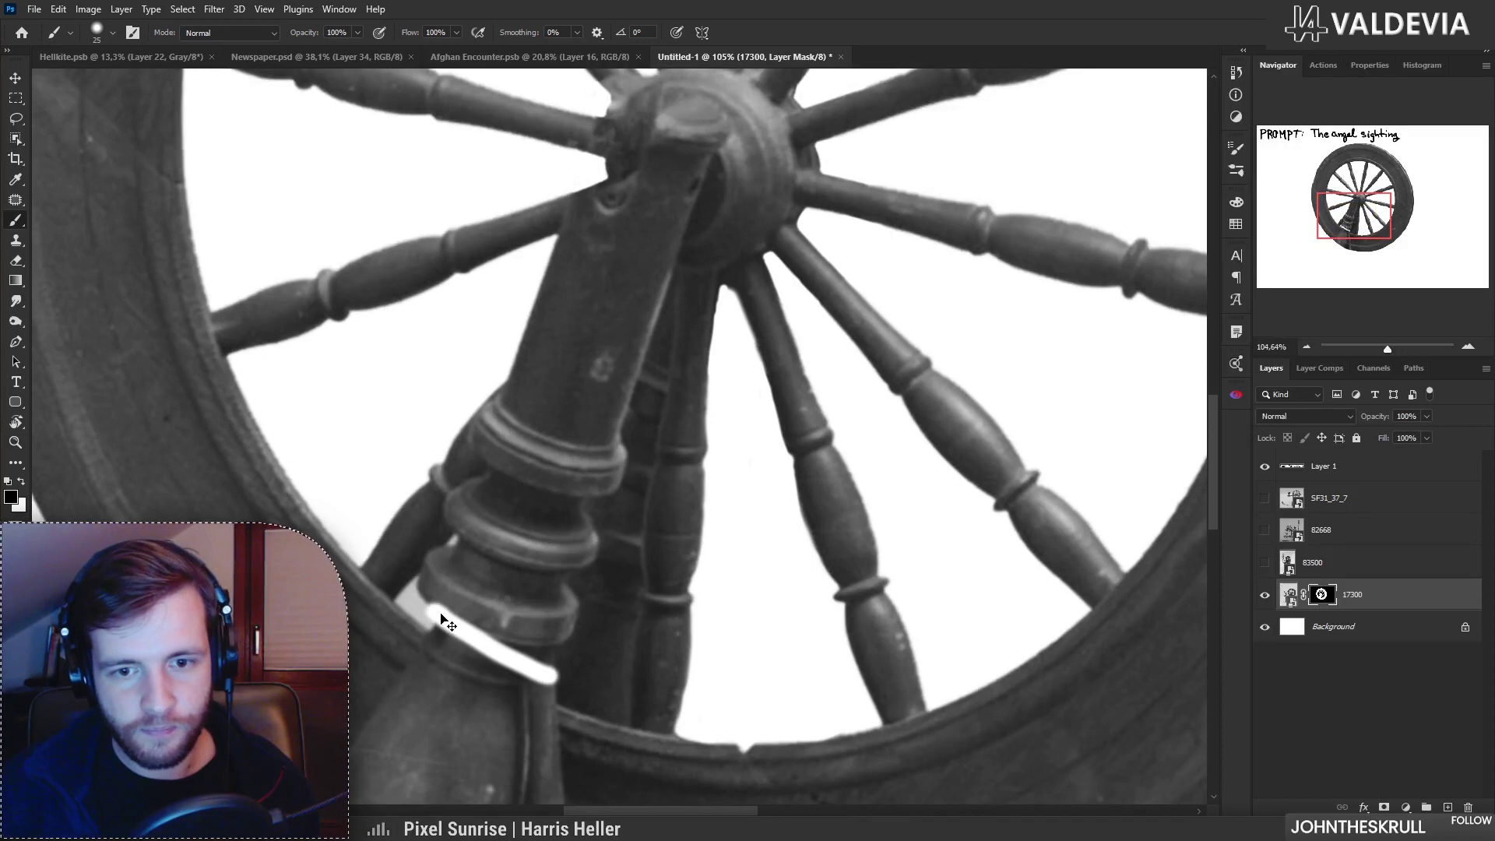
pyautogui.hotkey('ctrl', 'z')
pyautogui.moveTo(433, 622); pyautogui.dragTo(533, 677)
pyautogui.moveTo(413, 604)
pyautogui.mouseDown()
pyautogui.moveTo(461, 546)
pyautogui.moveTo(420, 592)
pyautogui.mouseUp()
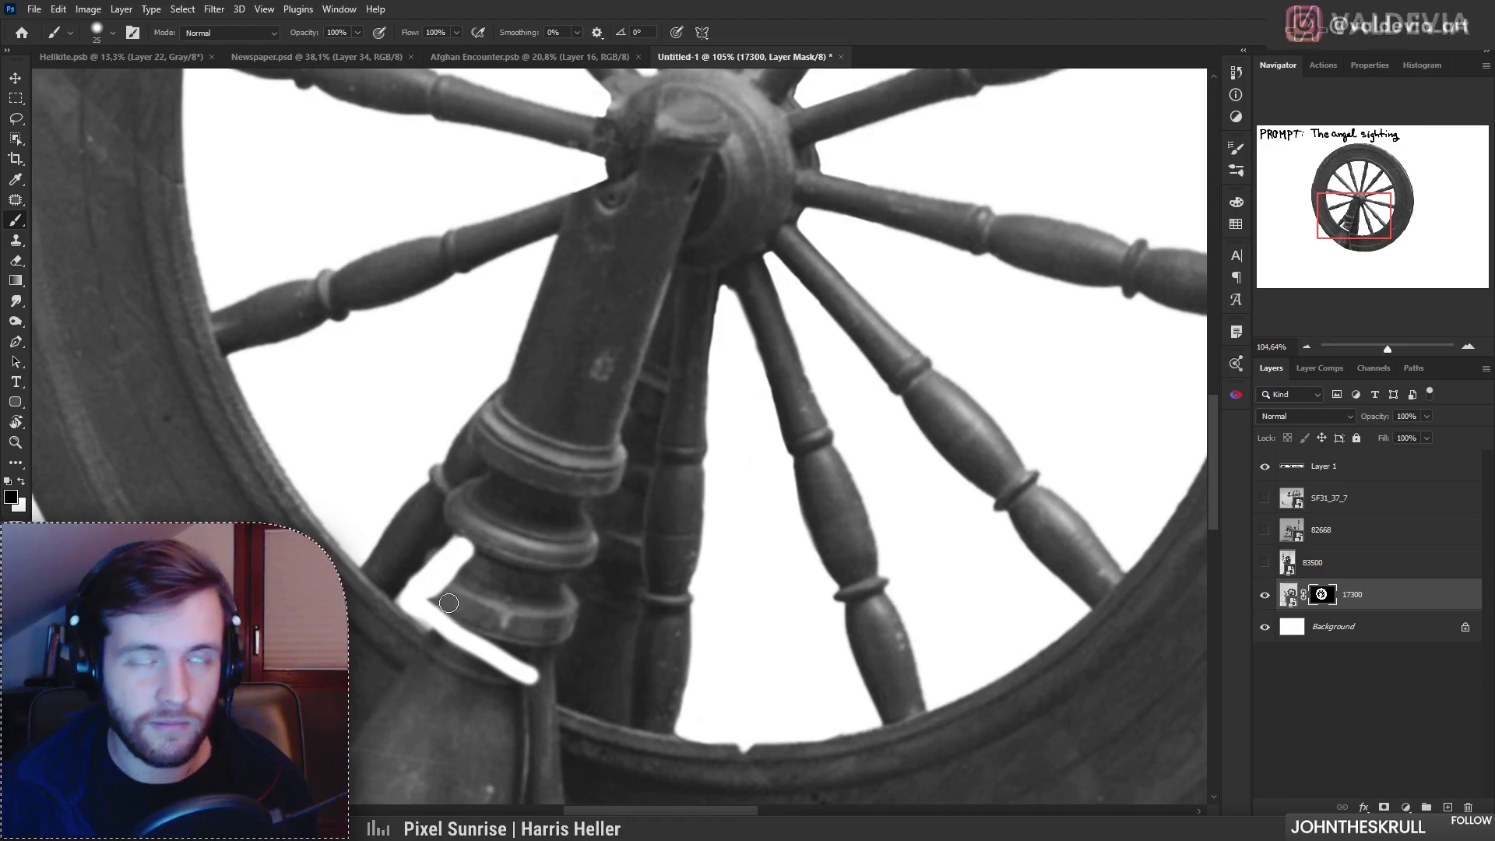
# Step: Mask out the front post's lower turned section and the dark rear post between the lower-left and near-vertical spokes
pyautogui.moveTo(421, 612)
pyautogui.mouseDown()
pyautogui.moveTo(640, 719)
pyautogui.moveTo(597, 709)
pyautogui.moveTo(616, 714)
pyautogui.moveTo(627, 612)
pyautogui.mouseUp()
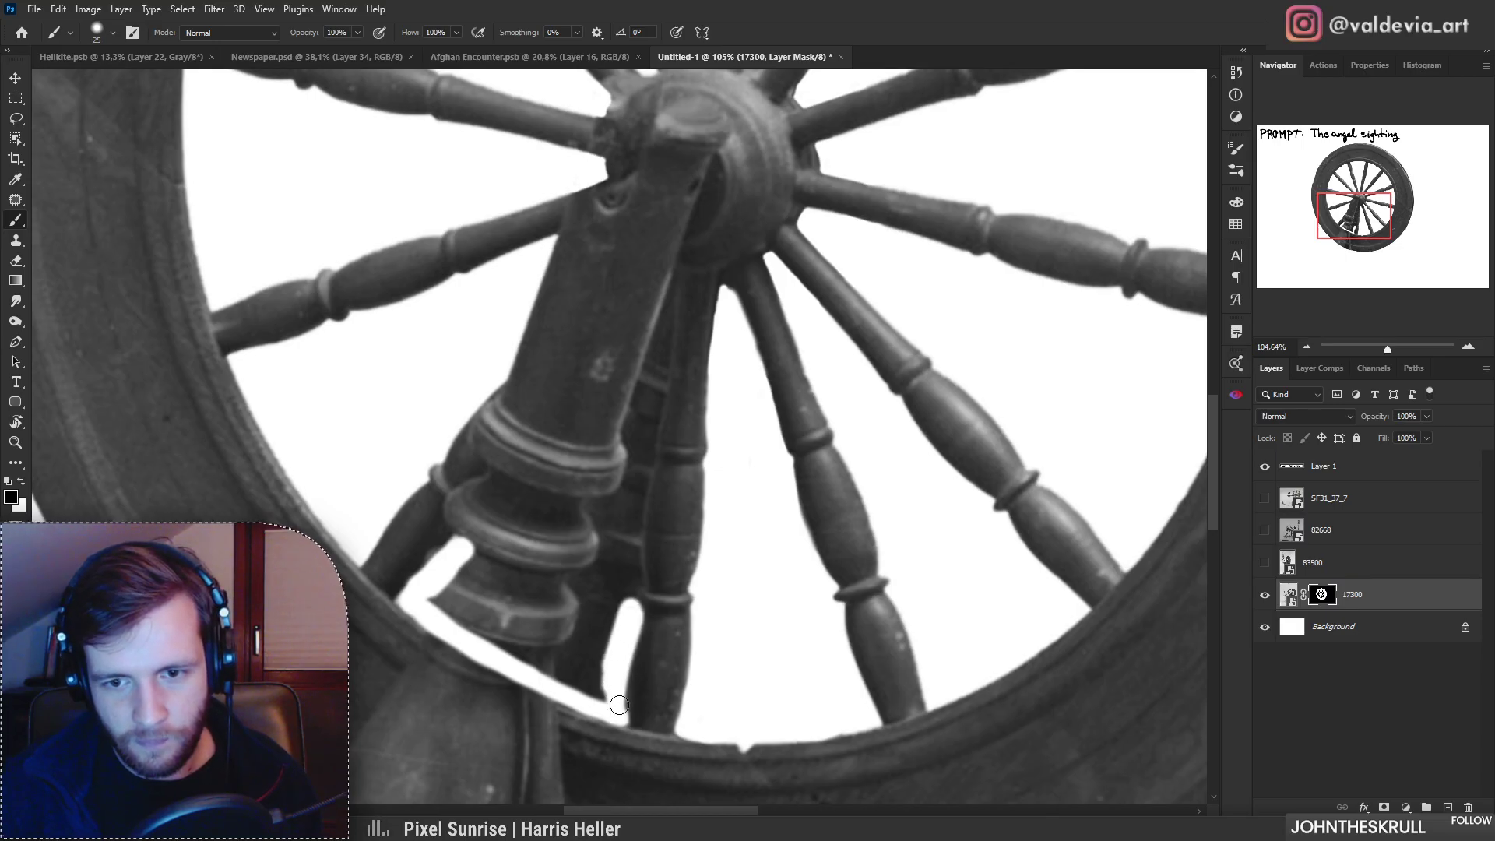
pyautogui.hotkey('ctrl', 'z')
pyautogui.hotkey('ctrl', 'z')
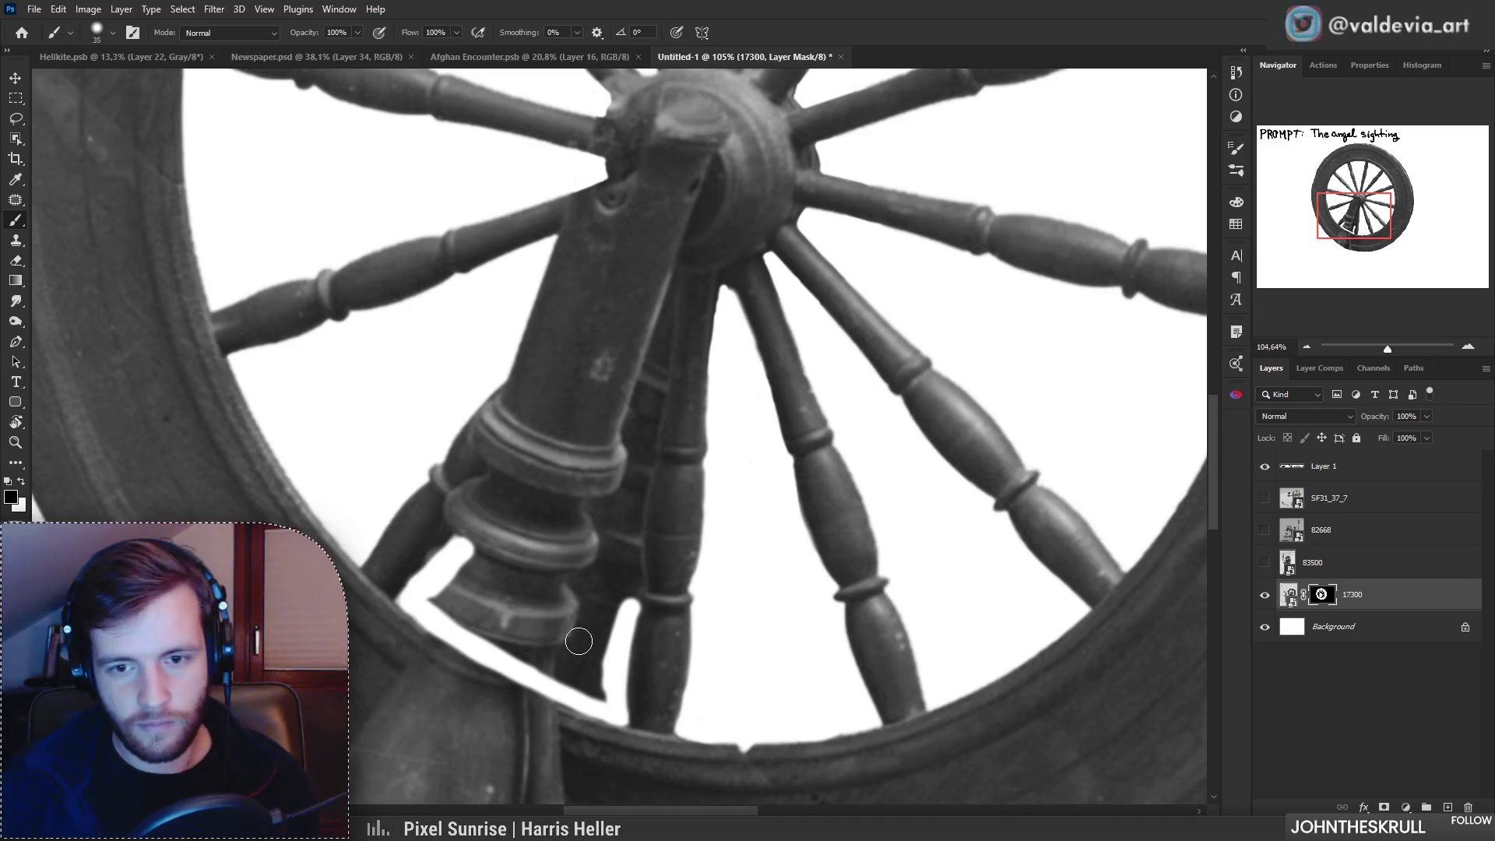
pyautogui.moveTo(449, 597)
pyautogui.mouseDown()
pyautogui.moveTo(572, 673)
pyautogui.moveTo(545, 662)
pyautogui.mouseUp()
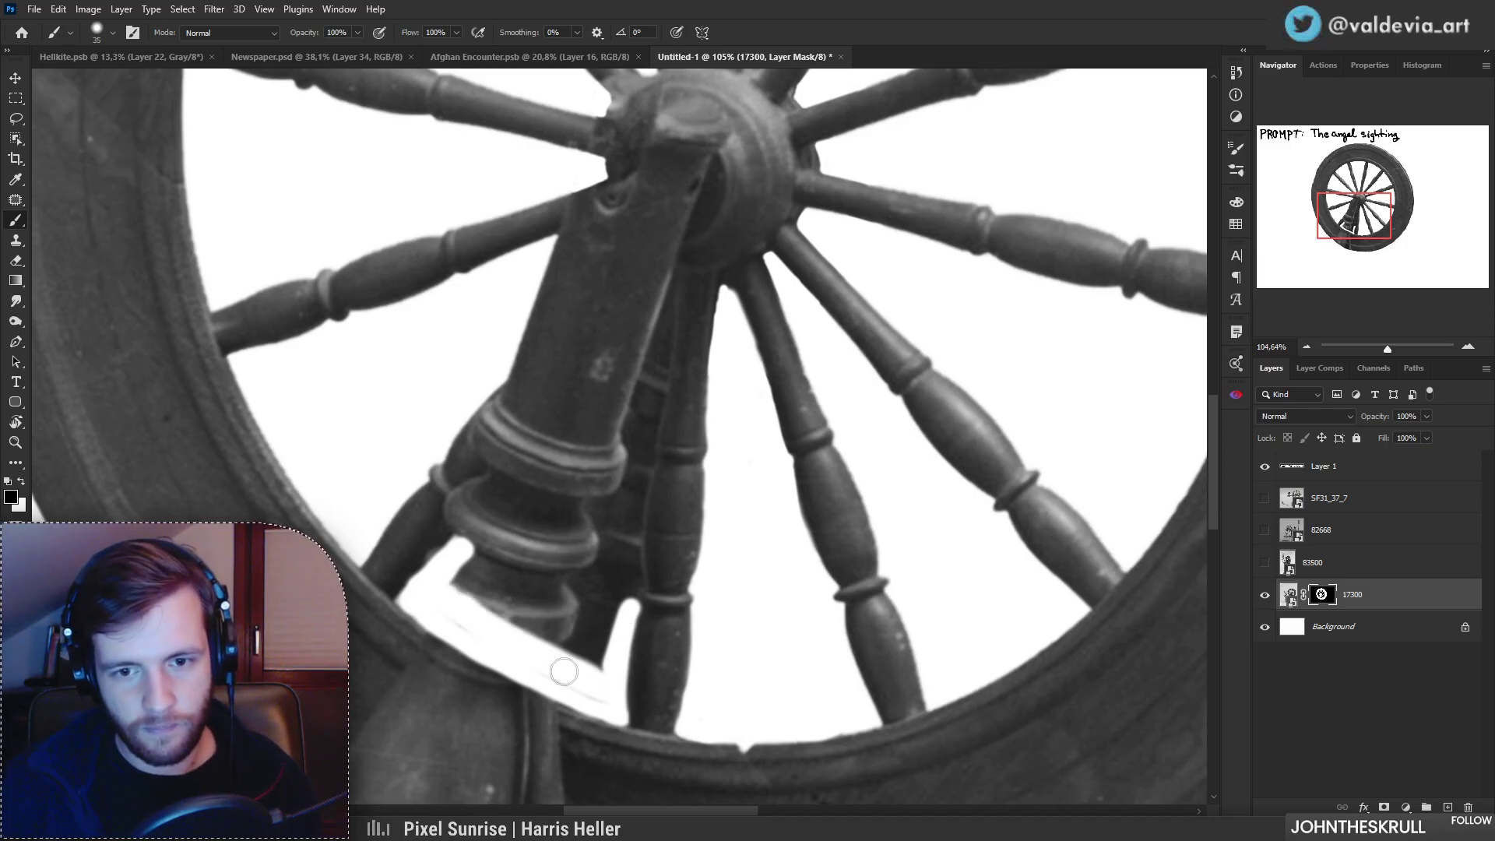
pyautogui.moveTo(481, 627)
pyautogui.mouseDown()
pyautogui.moveTo(497, 541)
pyautogui.moveTo(523, 562)
pyautogui.moveTo(463, 555)
pyautogui.moveTo(476, 528)
pyautogui.moveTo(519, 514)
pyautogui.moveTo(590, 659)
pyautogui.moveTo(528, 627)
pyautogui.moveTo(602, 666)
pyautogui.mouseUp()
pyautogui.moveTo(549, 534)
pyautogui.mouseDown()
pyautogui.moveTo(554, 626)
pyautogui.moveTo(597, 636)
pyautogui.moveTo(625, 586)
pyautogui.moveTo(609, 644)
pyautogui.mouseUp()
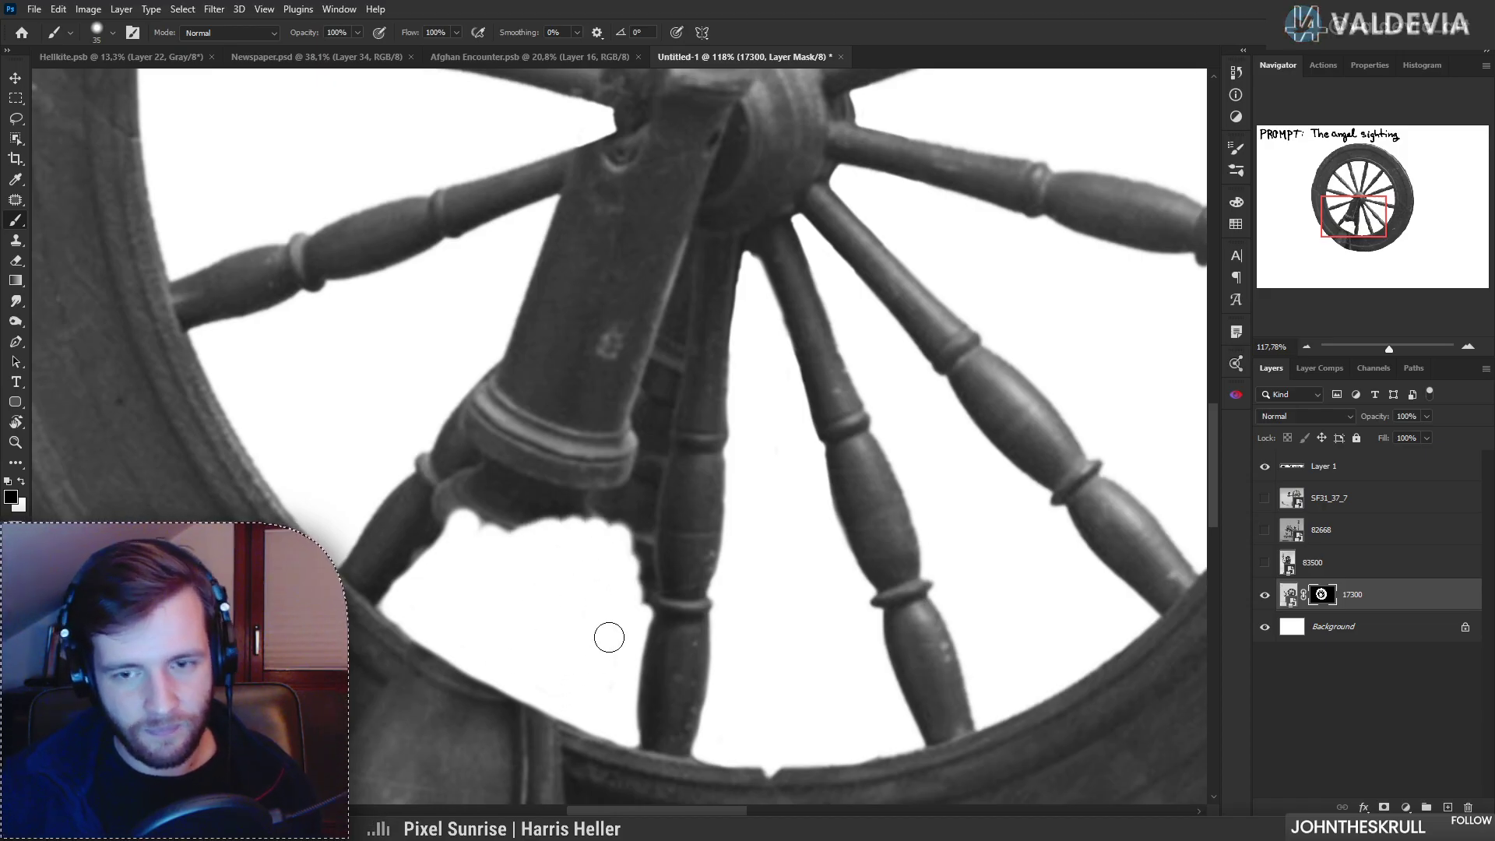
# Step: Remove the rear post remnant along the near-vertical spoke's left edge with a brush of size 25
pyautogui.press('[')
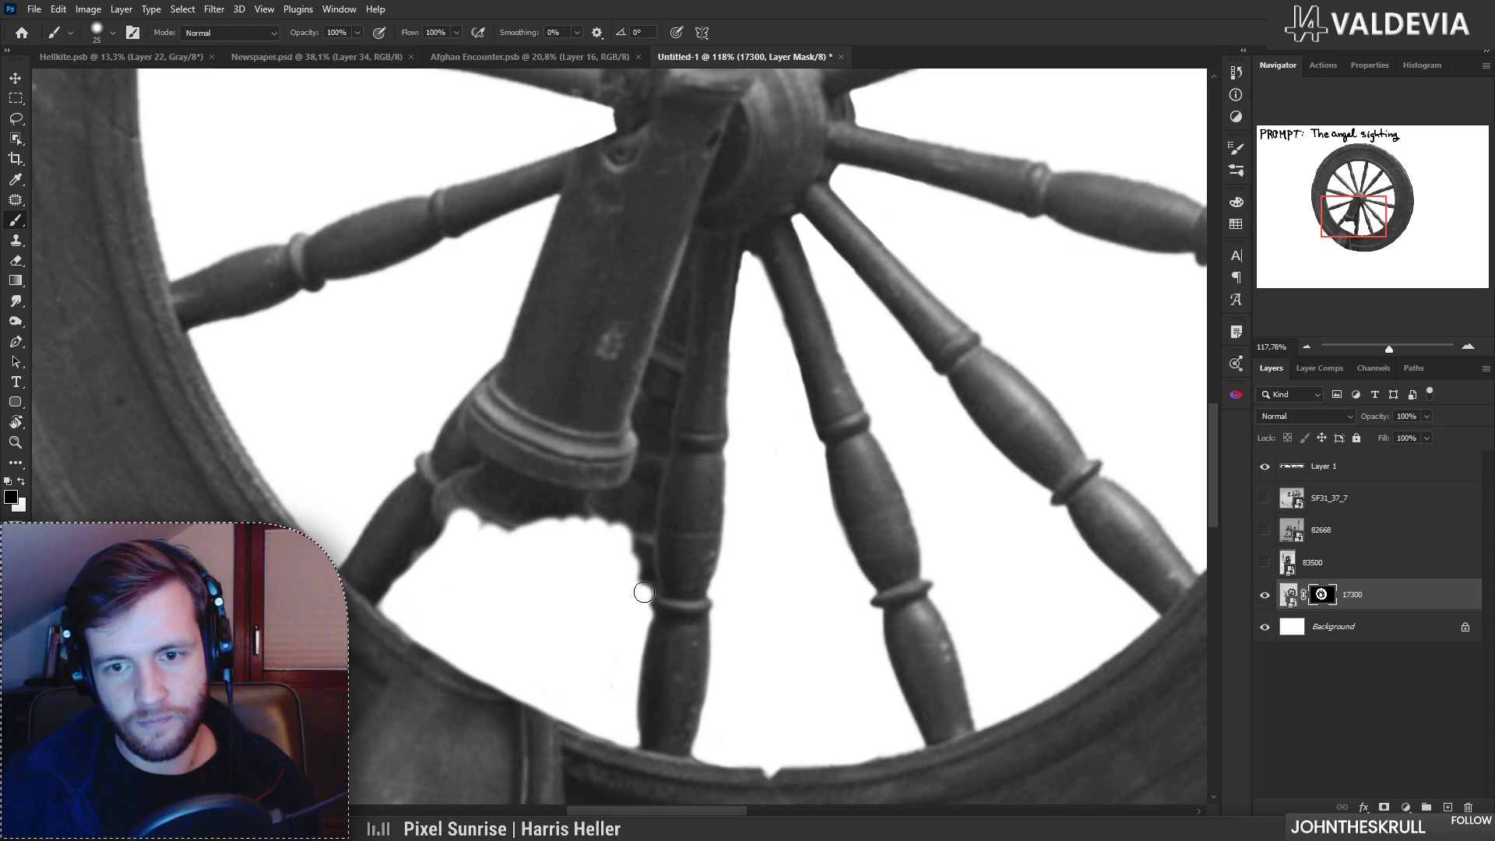
pyautogui.moveTo(641, 580)
pyautogui.mouseDown()
pyautogui.moveTo(631, 500)
pyautogui.moveTo(645, 572)
pyautogui.moveTo(638, 513)
pyautogui.moveTo(644, 581)
pyautogui.mouseUp()
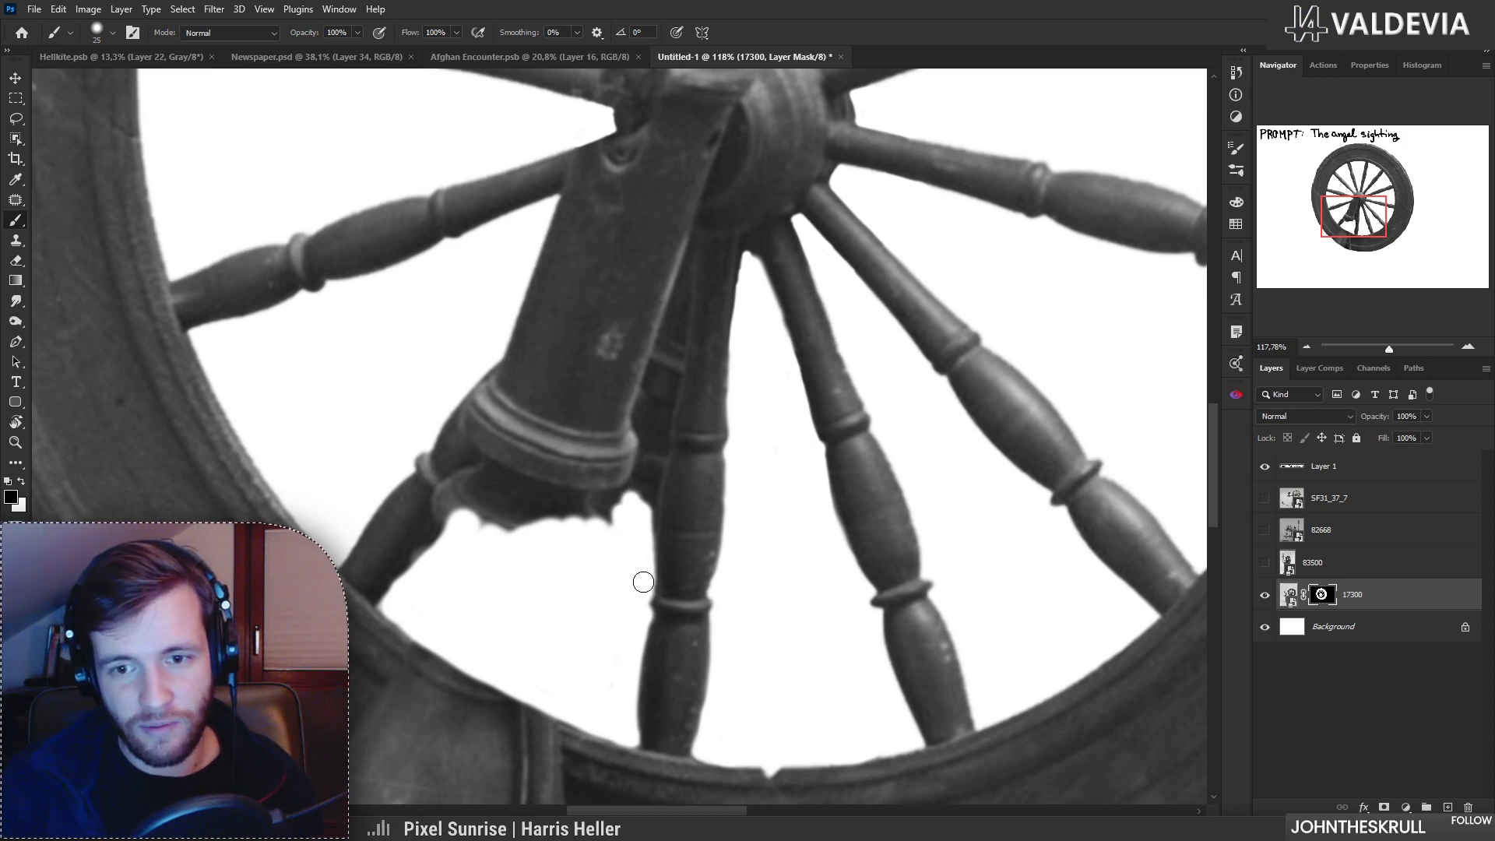
pyautogui.hotkey('ctrl', 'z')
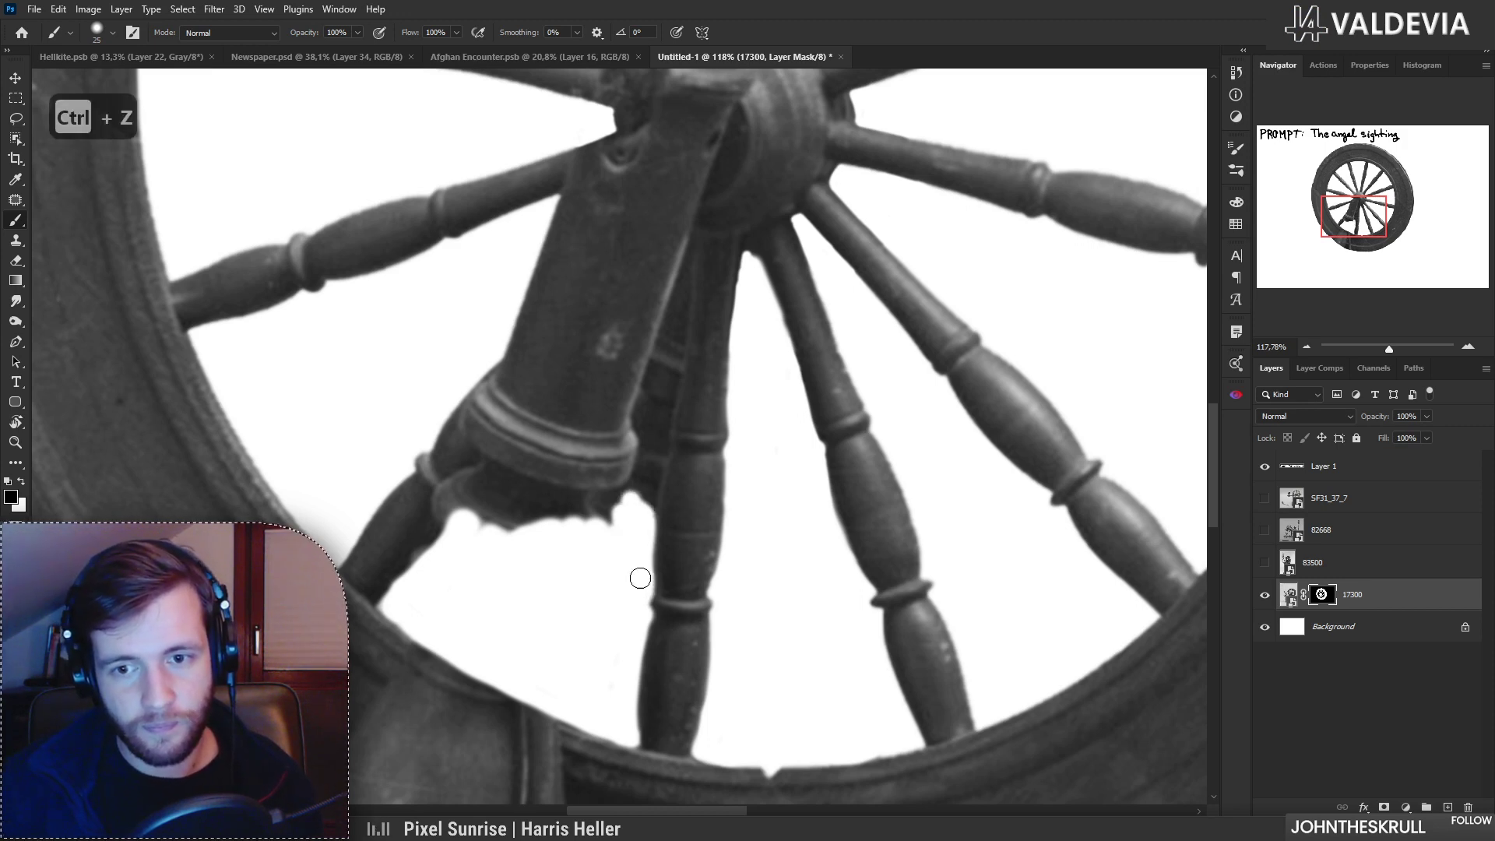
pyautogui.scroll(-3, 641, 577)
pyautogui.scroll(2, 632, 476)
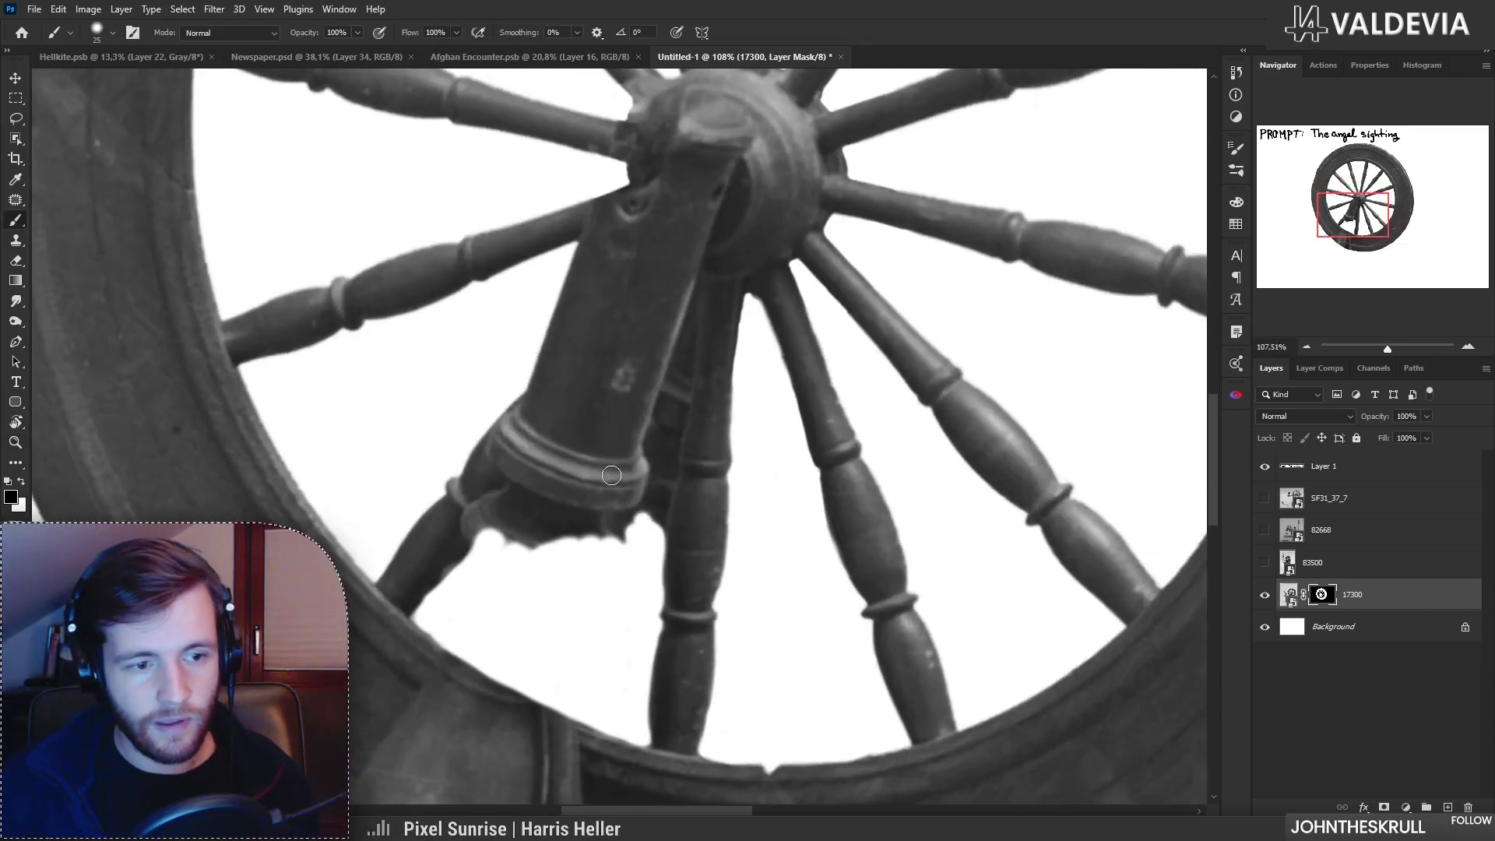
# Step: Mask out the lower edge of the front post's remaining ring and the dark remnant beside the near-vertical spoke
pyautogui.moveTo(499, 552)
pyautogui.mouseDown()
pyautogui.moveTo(634, 467)
pyautogui.moveTo(644, 538)
pyautogui.mouseUp()
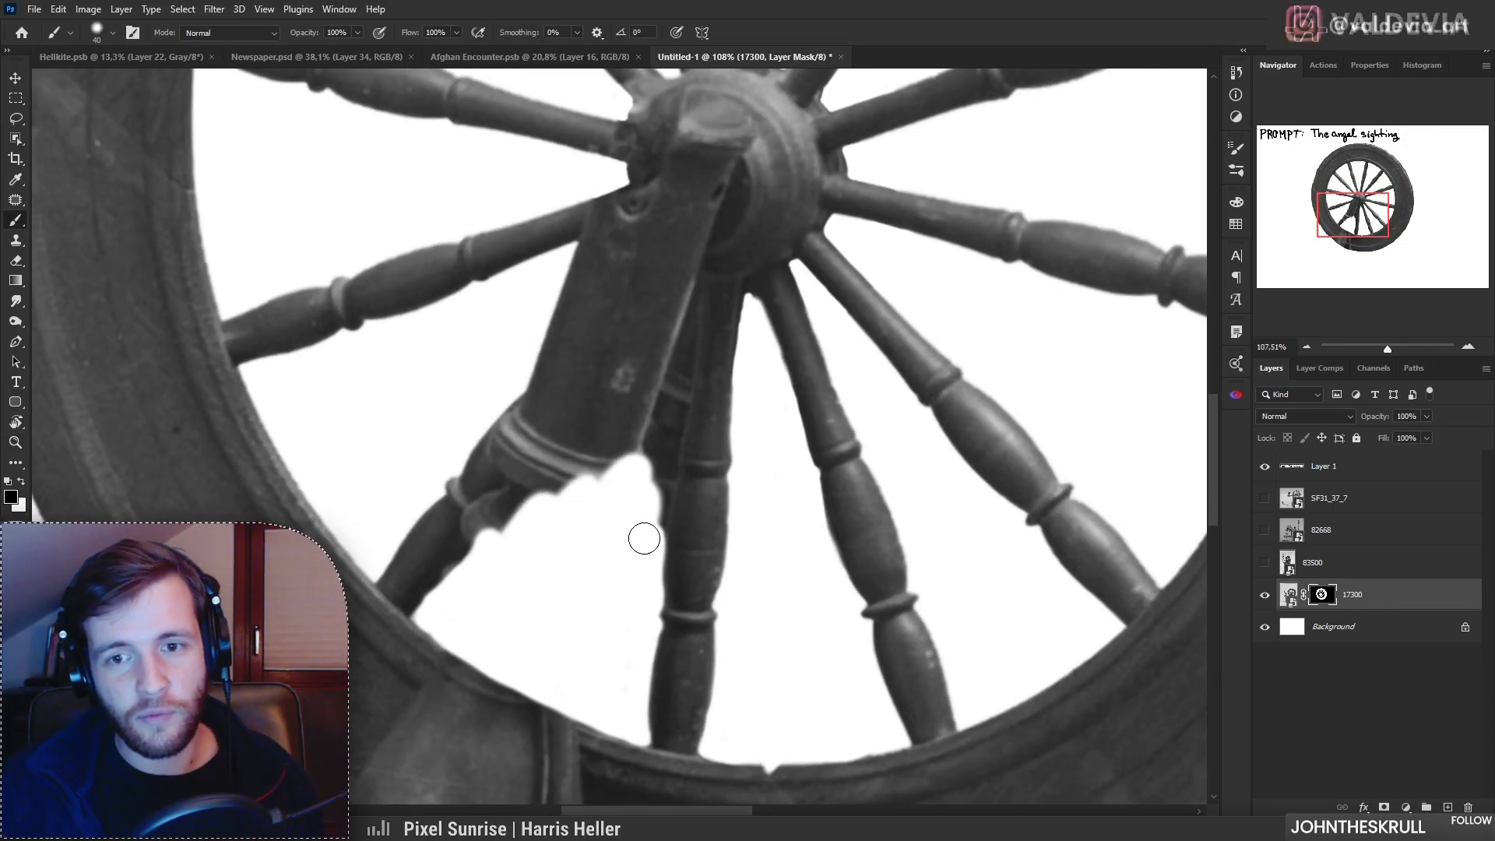
pyautogui.press('[')
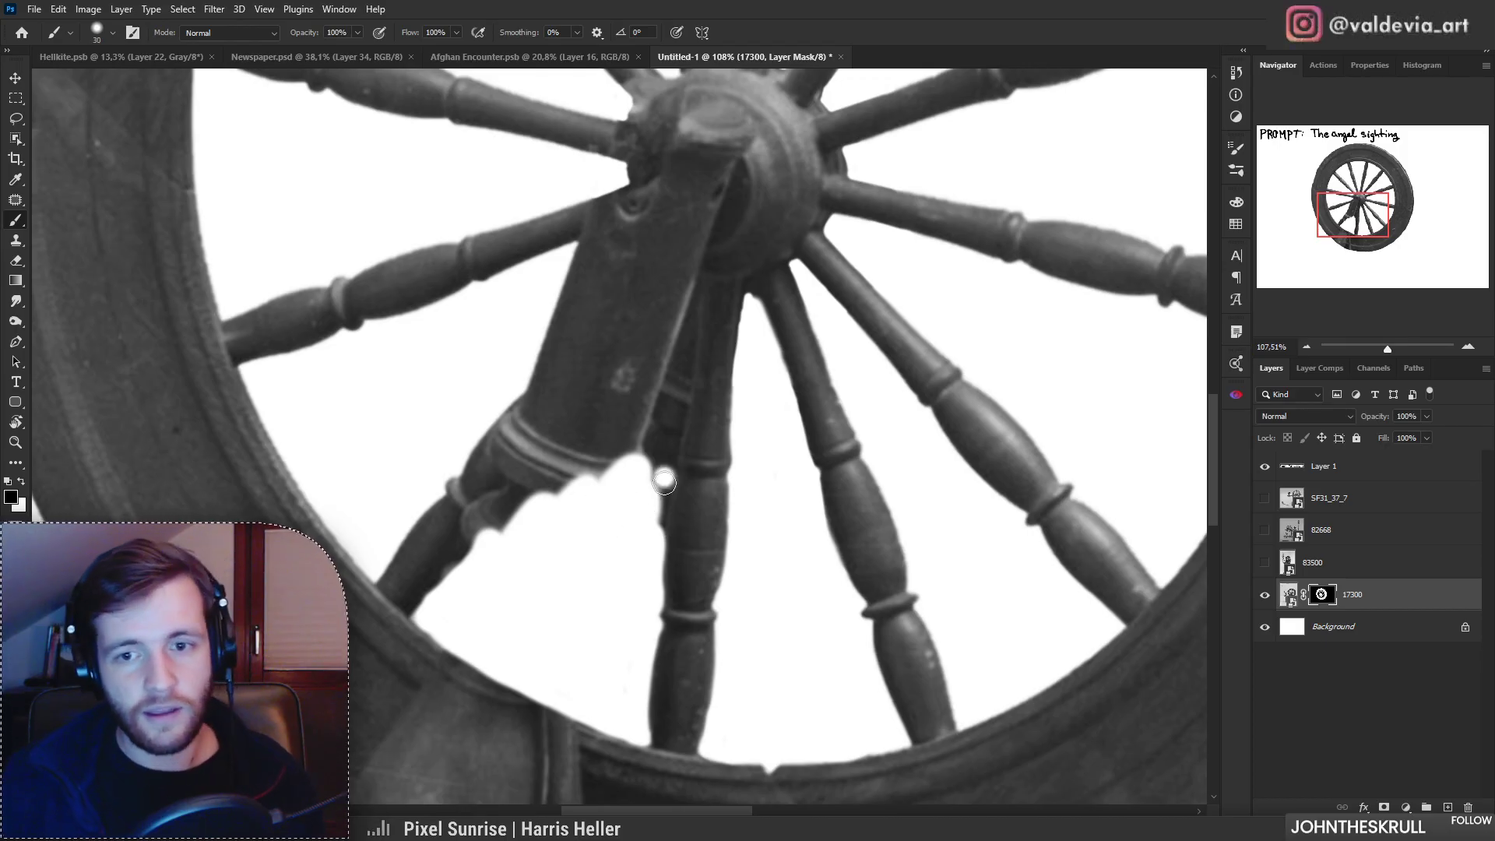
pyautogui.hotkey('ctrl', 'z')
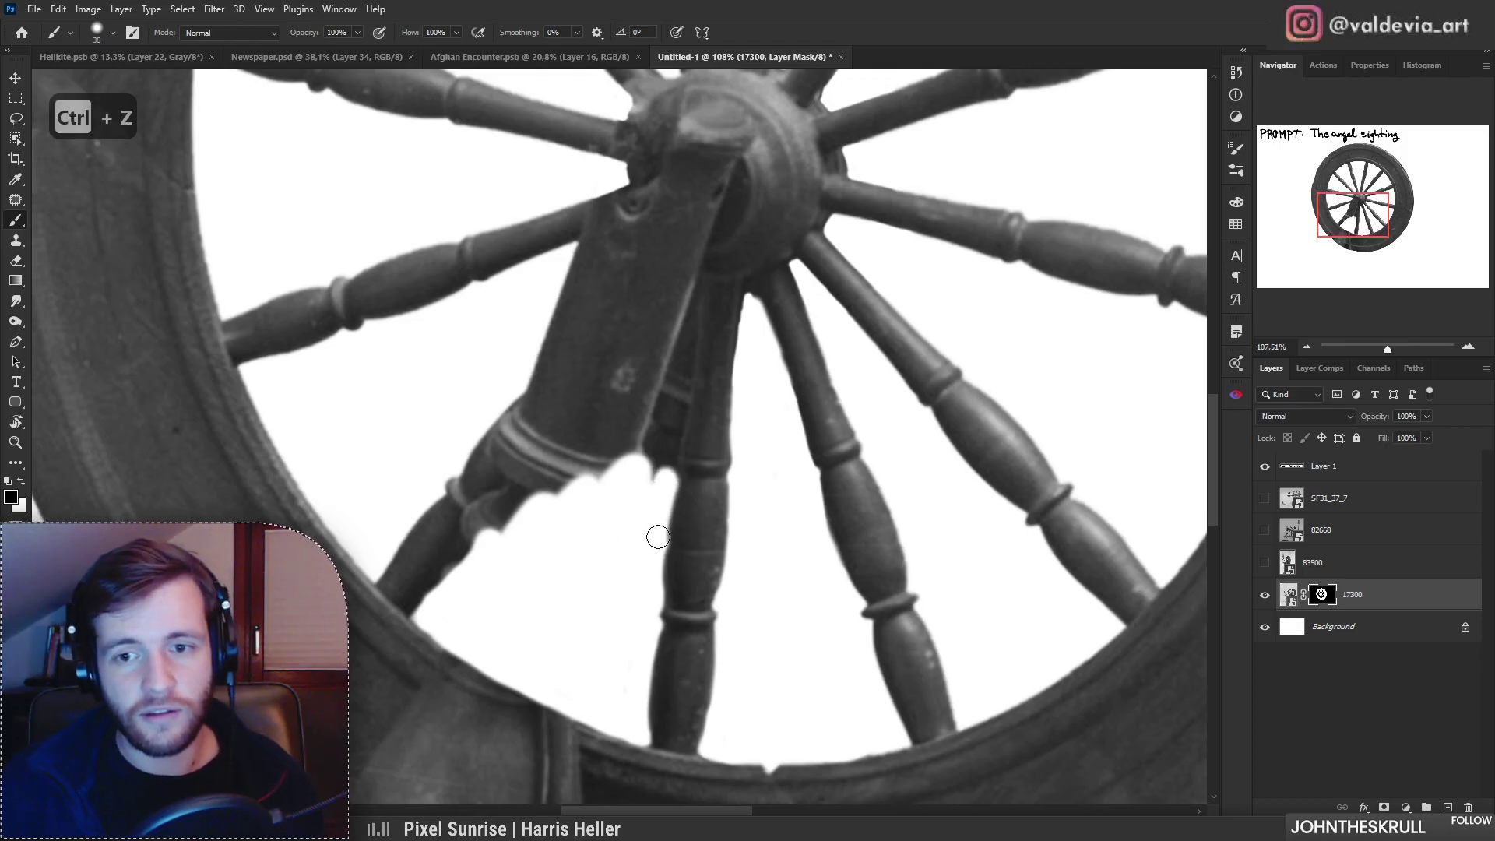
pyautogui.moveTo(685, 534)
pyautogui.mouseDown()
pyautogui.moveTo(633, 530)
pyautogui.moveTo(710, 522)
pyautogui.moveTo(730, 488)
pyautogui.moveTo(668, 535)
pyautogui.moveTo(678, 418)
pyautogui.mouseUp()
pyautogui.press('x')
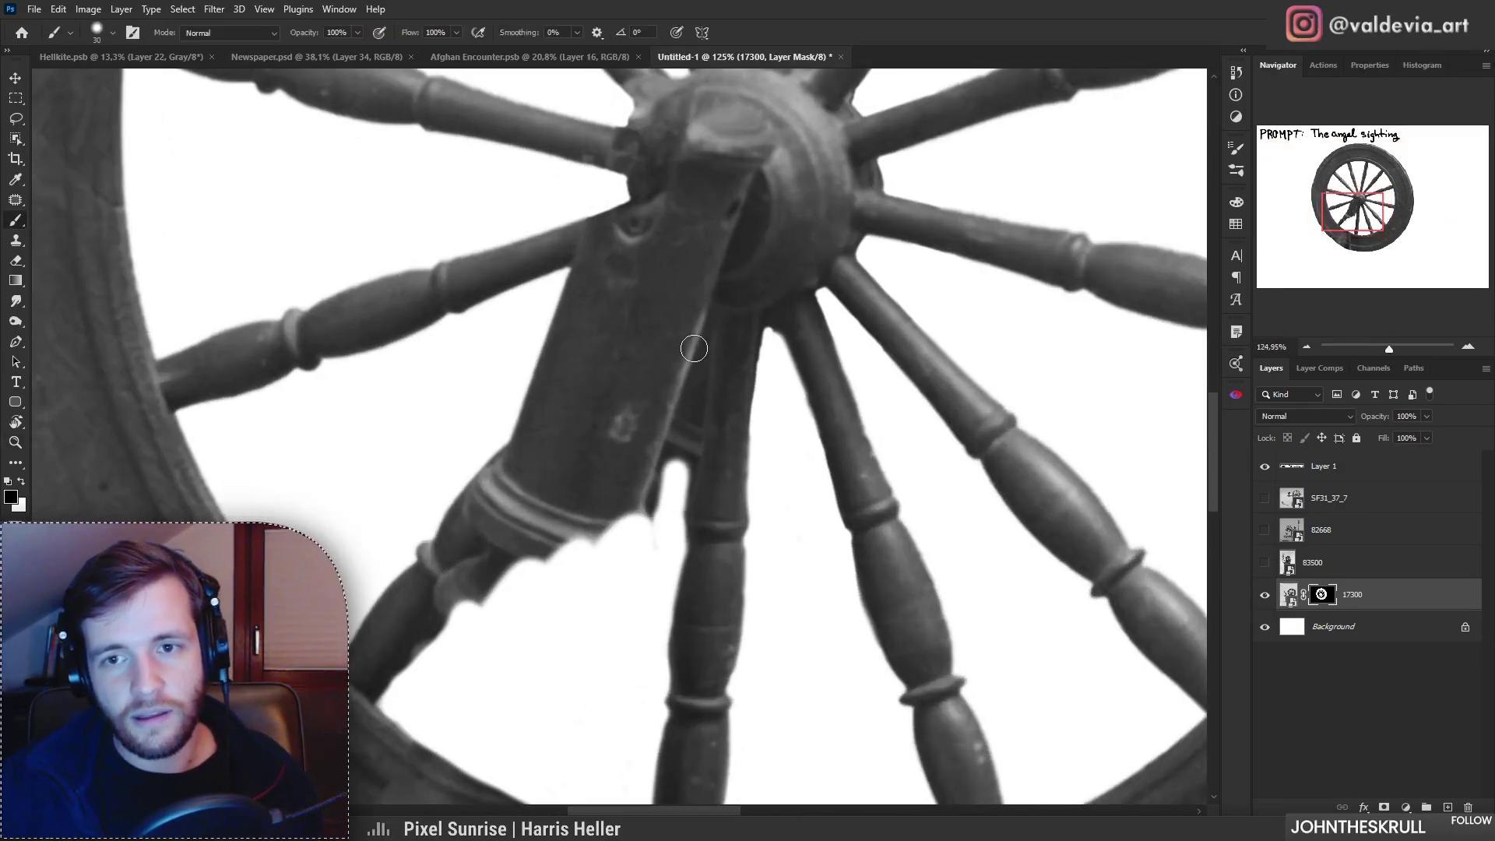
# Step: Mask out the narrow gap between the front post and the near-vertical spoke up toward the hub
pyautogui.moveTo(694, 347); pyautogui.dragTo(680, 441)
pyautogui.moveTo(692, 375); pyautogui.dragTo(670, 459)
pyautogui.hotkey('ctrl', 'z')
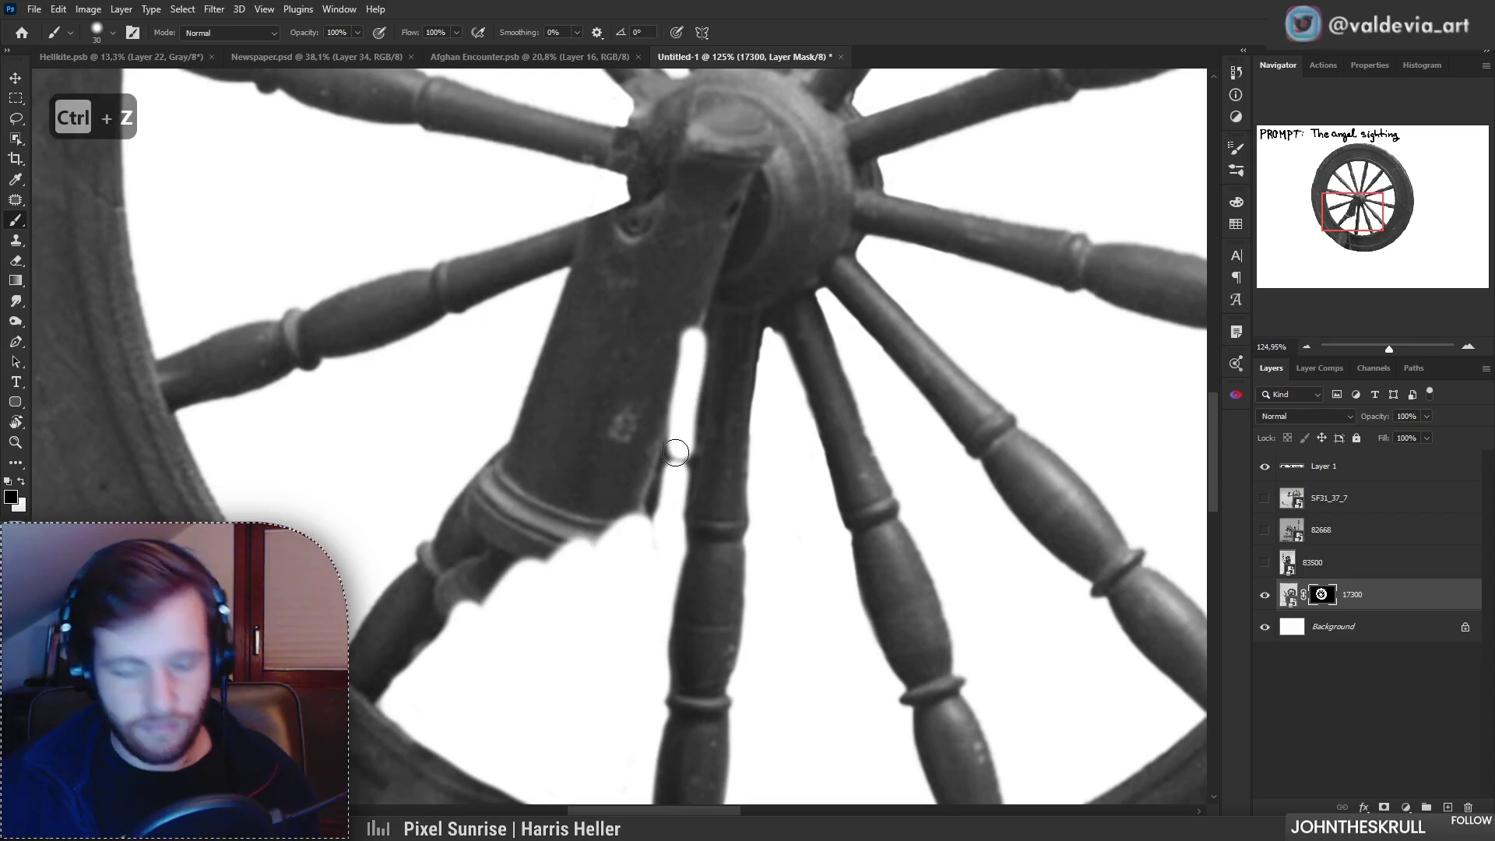
pyautogui.moveTo(696, 372)
pyautogui.mouseDown()
pyautogui.moveTo(671, 520)
pyautogui.moveTo(685, 485)
pyautogui.mouseUp()
pyautogui.hotkey('ctrl', 'z')
pyautogui.moveTo(698, 375); pyautogui.dragTo(687, 444)
pyautogui.hotkey('ctrl', 'z')
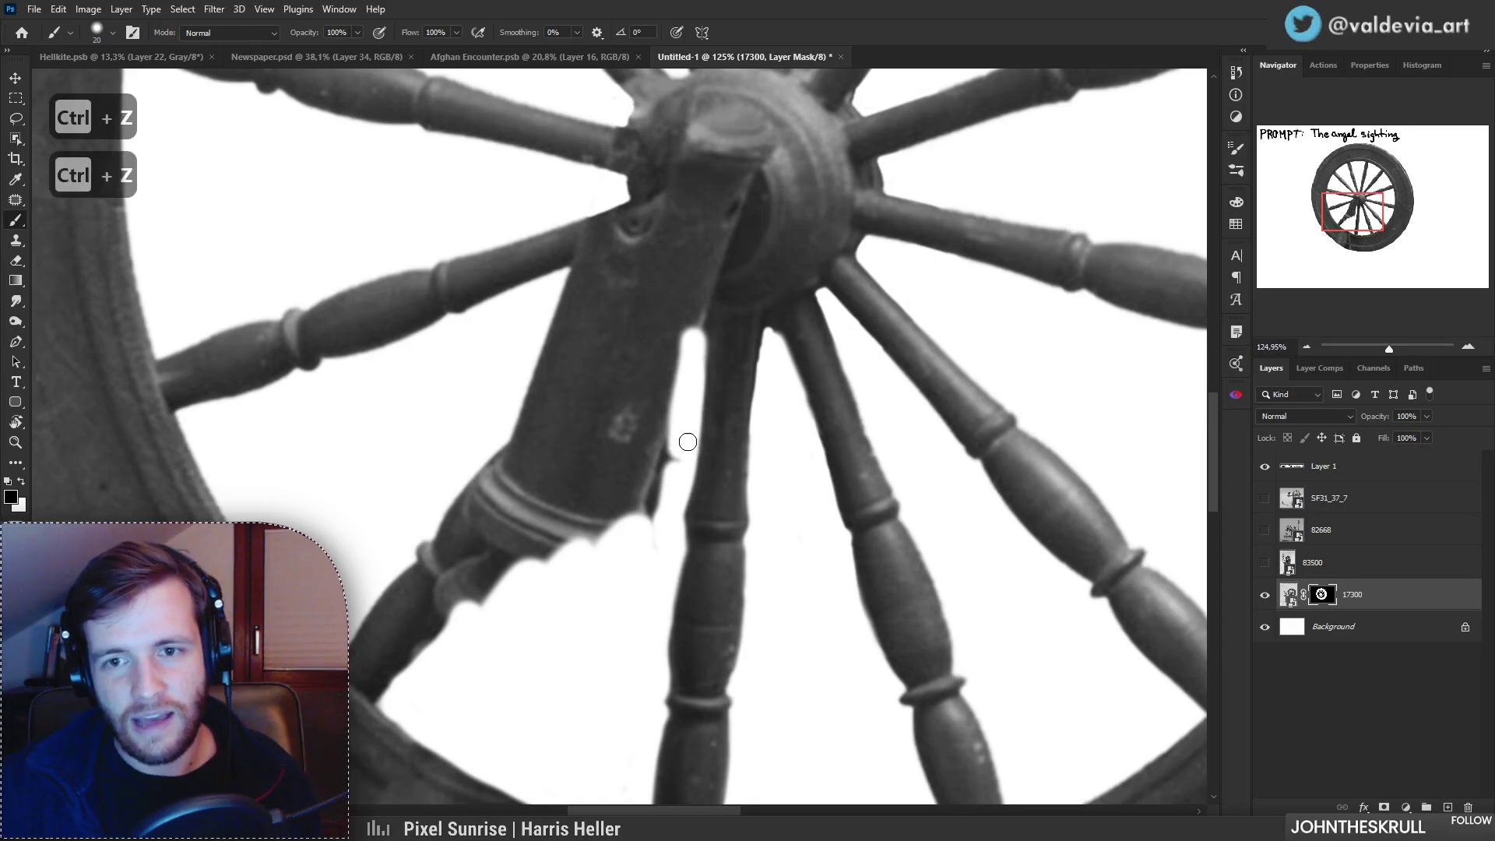
pyautogui.moveTo(725, 535)
pyautogui.mouseDown()
pyautogui.moveTo(693, 534)
pyautogui.moveTo(740, 532)
pyautogui.mouseUp()
pyautogui.hotkey('ctrl', 'z')
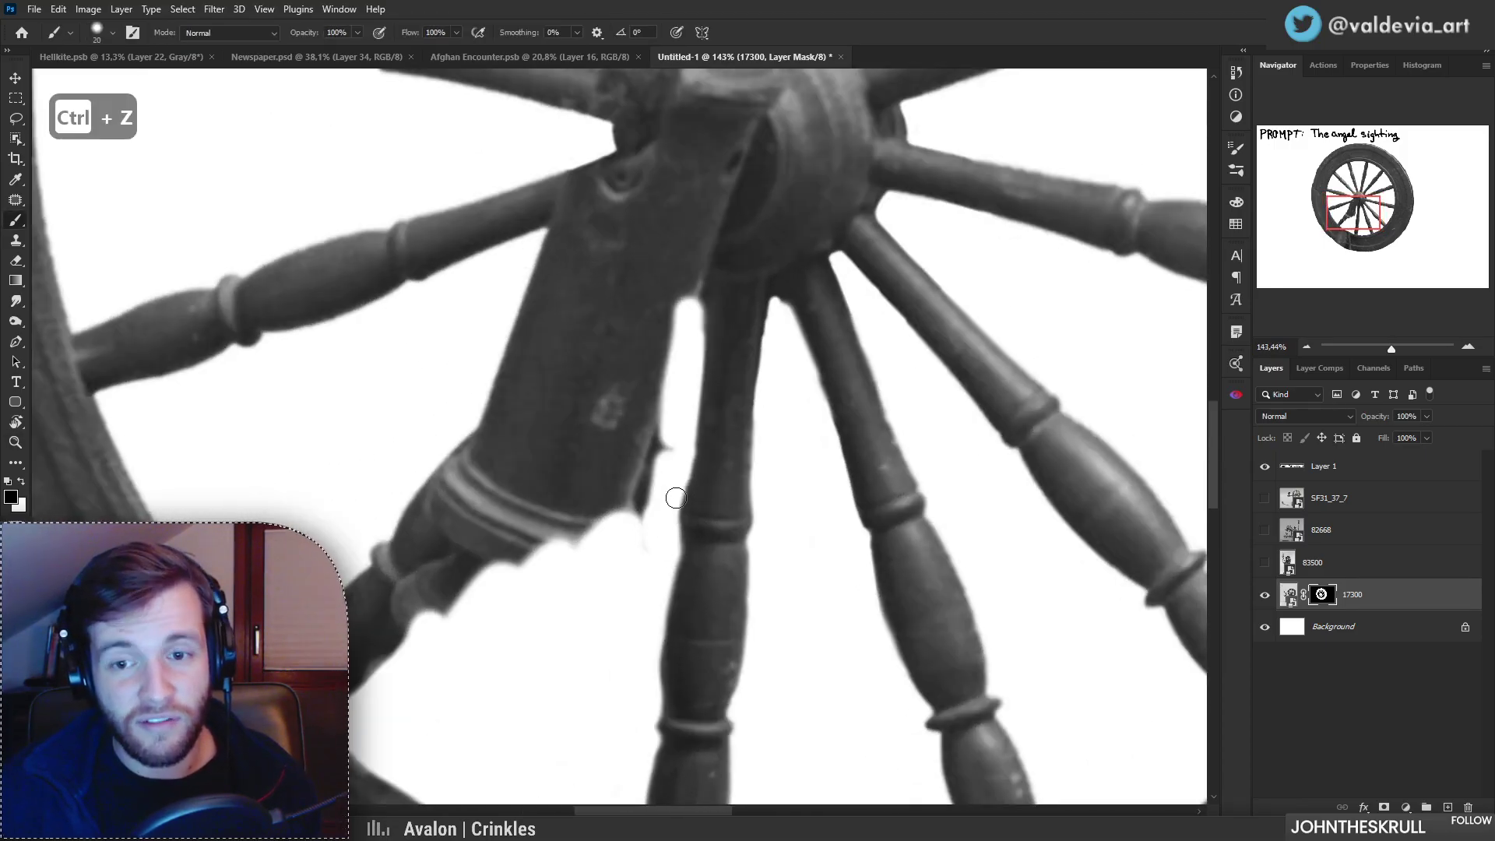
pyautogui.moveTo(675, 544); pyautogui.dragTo(711, 534)
pyautogui.press('x')
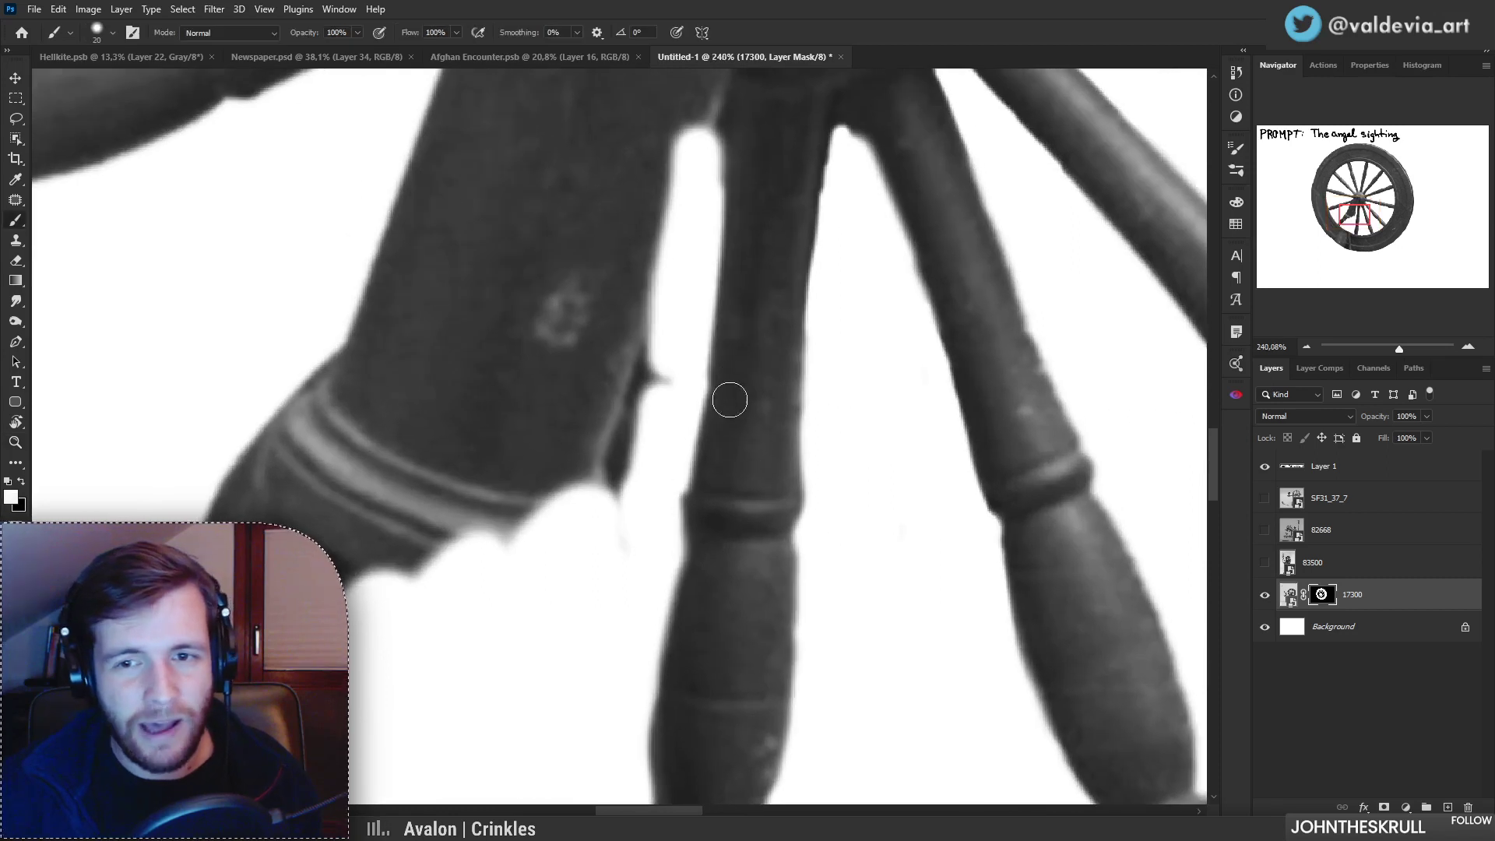
pyautogui.hotkey('ctrl', 'z')
pyautogui.hotkey('ctrl', 'z')
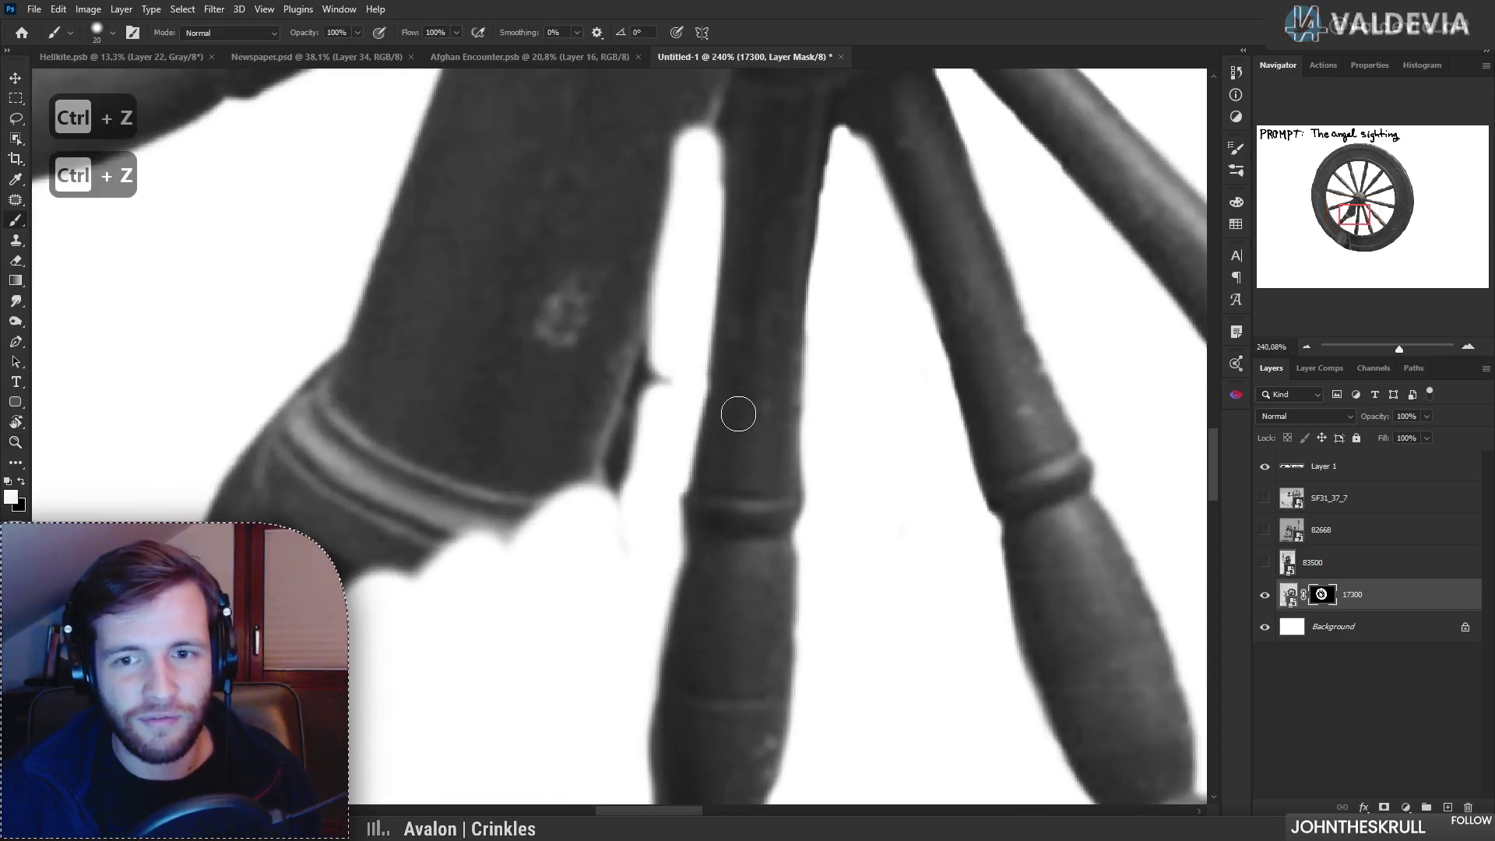
pyautogui.press('x')
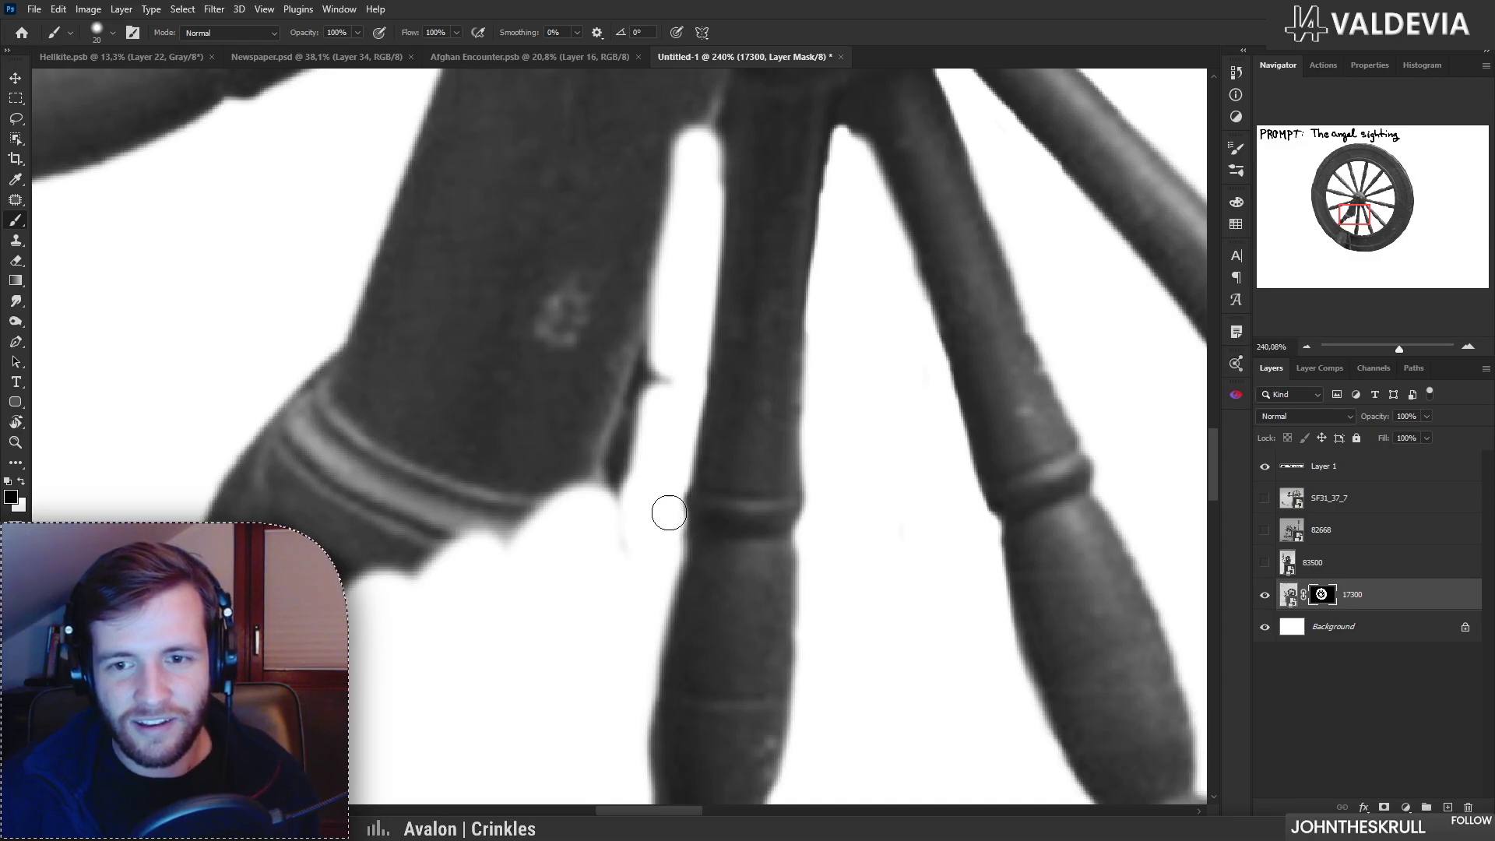
pyautogui.hotkey('ctrl', 'z')
# Step: Refine the mask along both edges of the near-vertical spoke's thick middle section
pyautogui.moveTo(744, 679)
pyautogui.mouseDown()
pyautogui.moveTo(701, 683)
pyautogui.moveTo(756, 534)
pyautogui.mouseUp()
pyautogui.press('x')
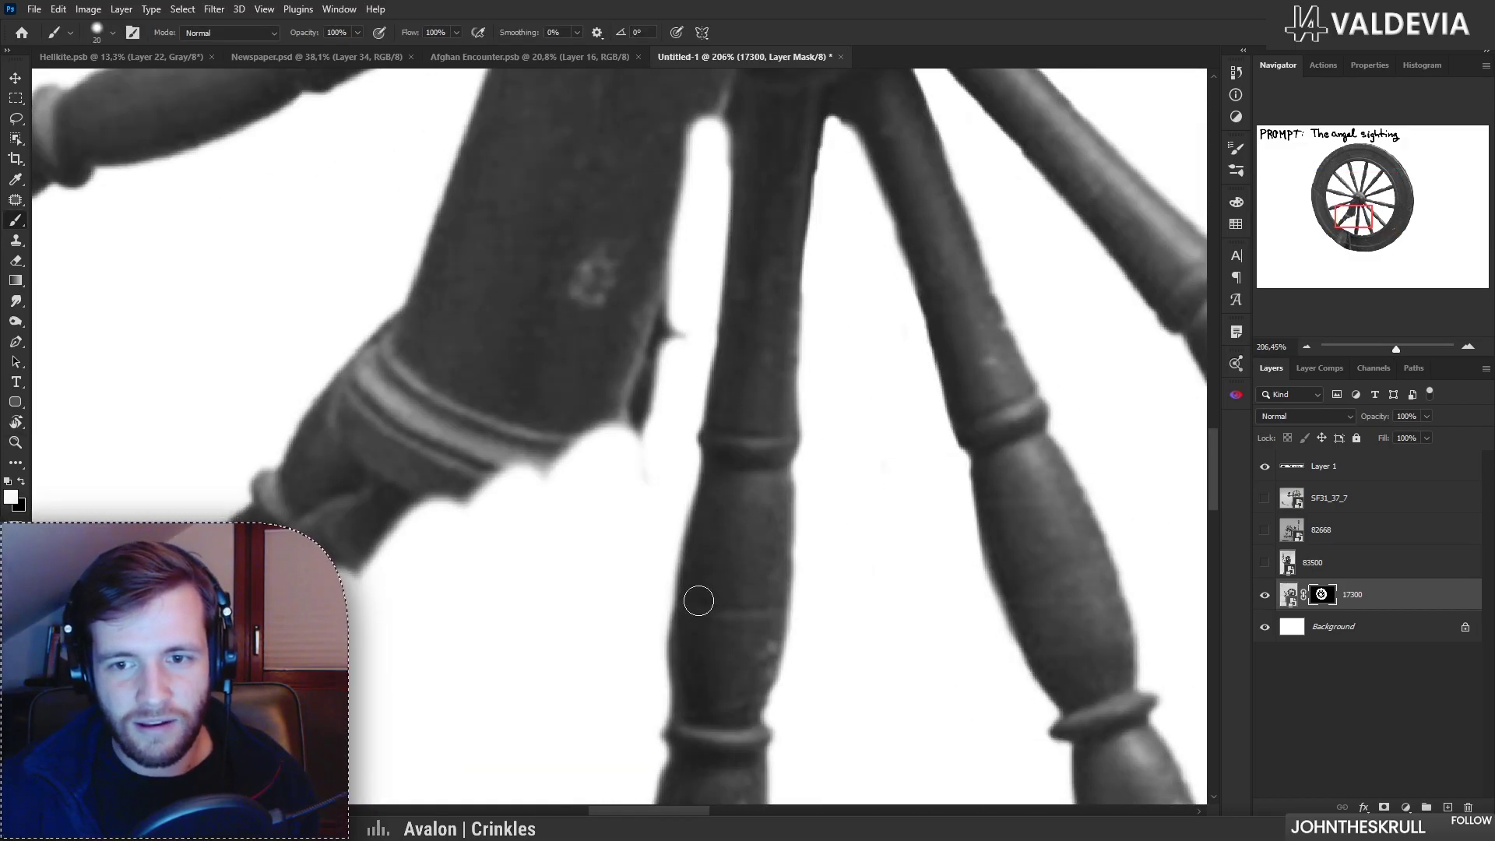
pyautogui.press('x')
pyautogui.moveTo(675, 499); pyautogui.dragTo(666, 698)
pyautogui.hotkey('ctrl', 'z')
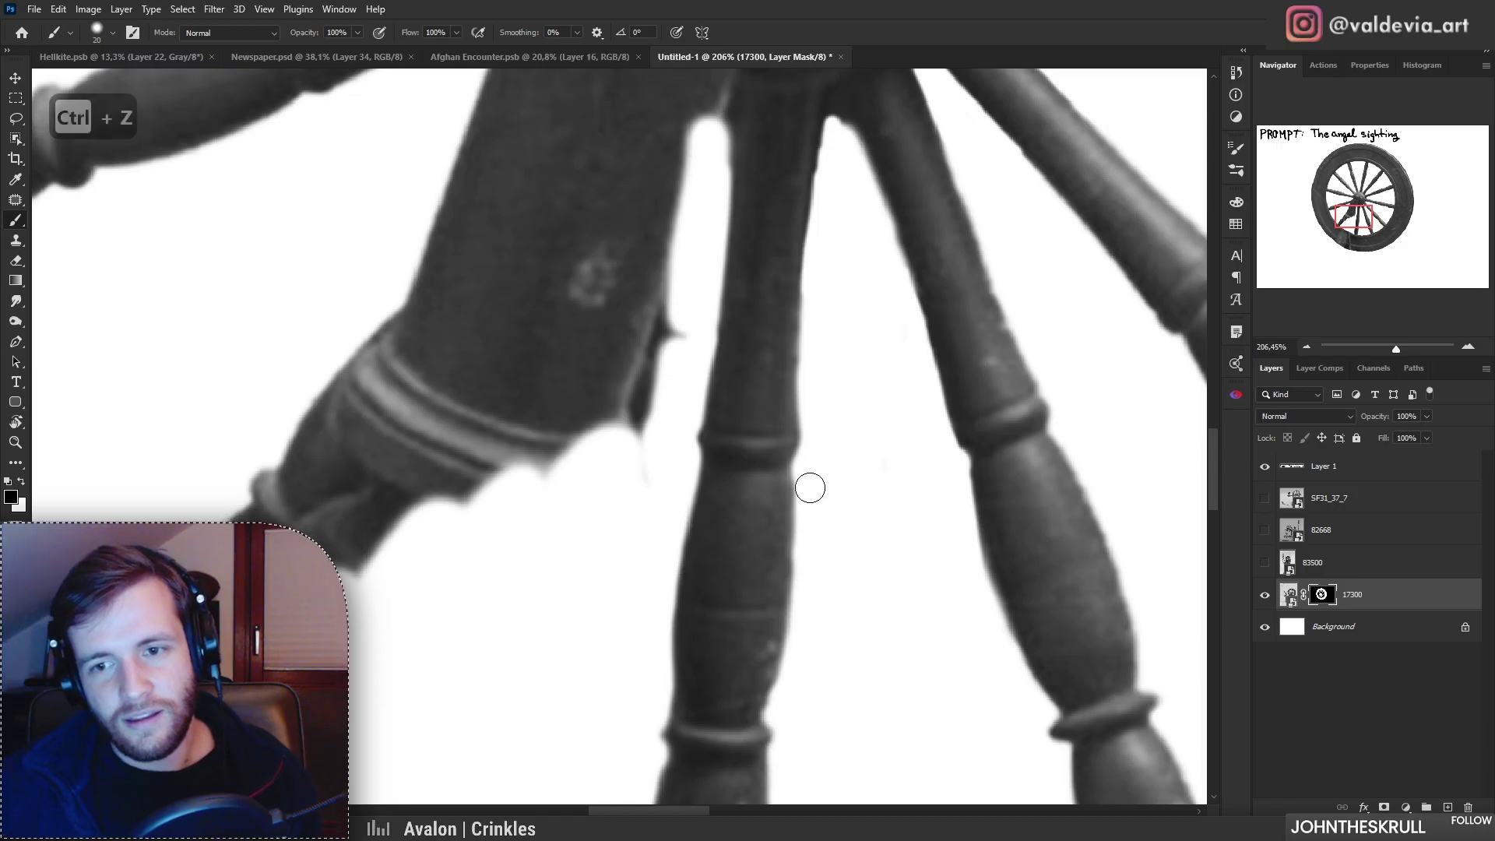
pyautogui.moveTo(806, 538); pyautogui.dragTo(804, 671)
pyautogui.hotkey('ctrl', 'z')
pyautogui.moveTo(809, 487)
pyautogui.mouseDown()
pyautogui.moveTo(812, 651)
pyautogui.moveTo(744, 658)
pyautogui.mouseUp()
pyautogui.press('z')
pyautogui.moveTo(763, 720); pyautogui.dragTo(849, 709)
pyautogui.press('b')
pyautogui.moveTo(707, 574)
pyautogui.mouseDown()
pyautogui.moveTo(715, 596)
pyautogui.moveTo(710, 573)
pyautogui.mouseUp()
pyautogui.hotkey('ctrl', 'z')
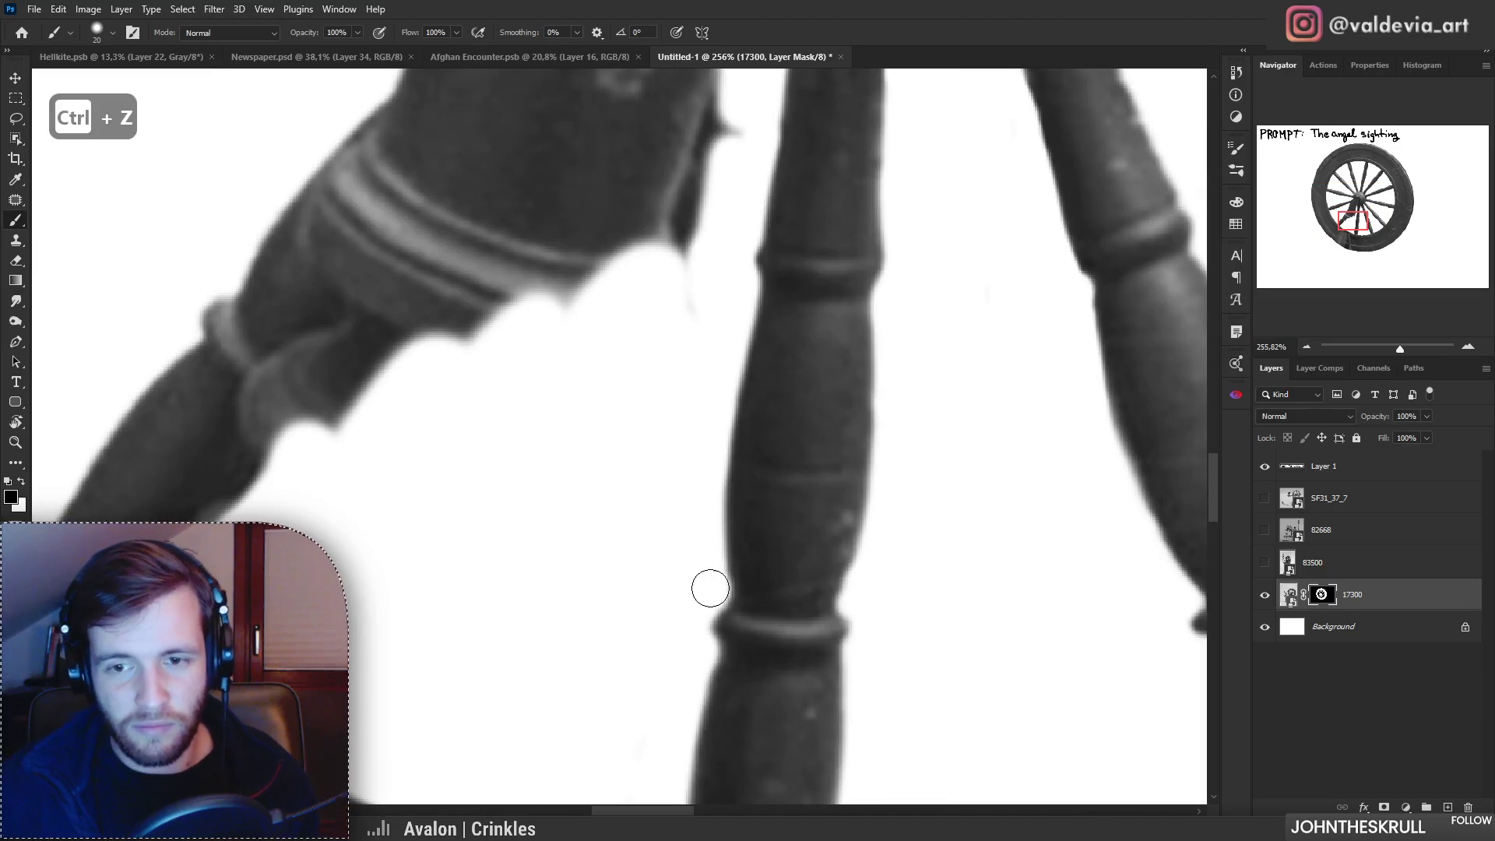
# Step: Set the brush to 45 px with 79% hardness and mask out the front post's lower-right part diagonally
pyautogui.press('z')
pyautogui.moveTo(764, 664)
pyautogui.mouseDown()
pyautogui.moveTo(704, 651)
pyautogui.moveTo(771, 659)
pyautogui.moveTo(725, 644)
pyautogui.moveTo(726, 537)
pyautogui.mouseUp()
pyautogui.press('b')
pyautogui.press('x')
pyautogui.press('z')
pyautogui.press('b')
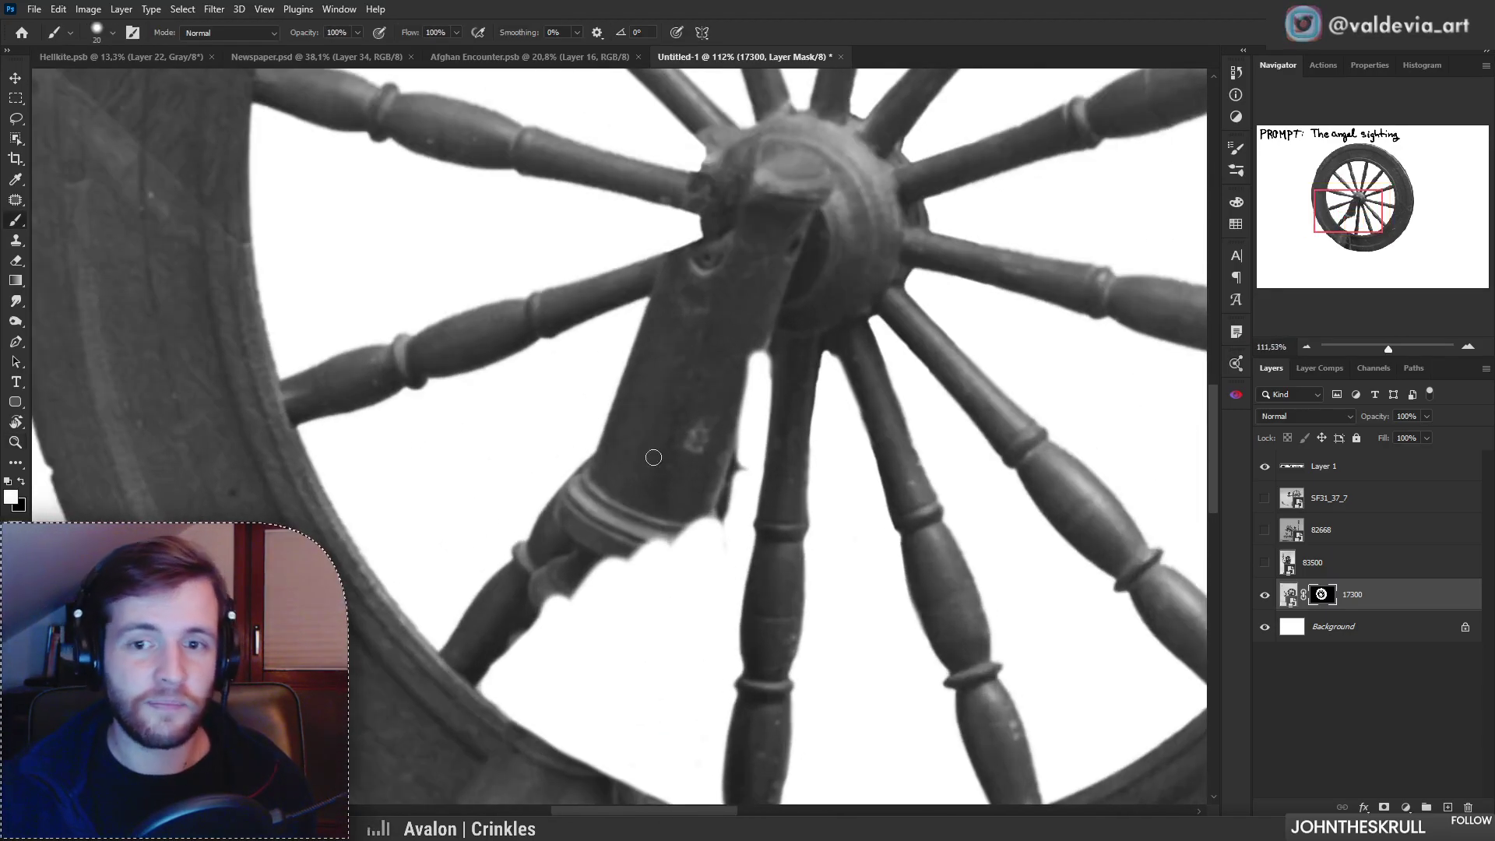
pyautogui.rightClick(618, 569)
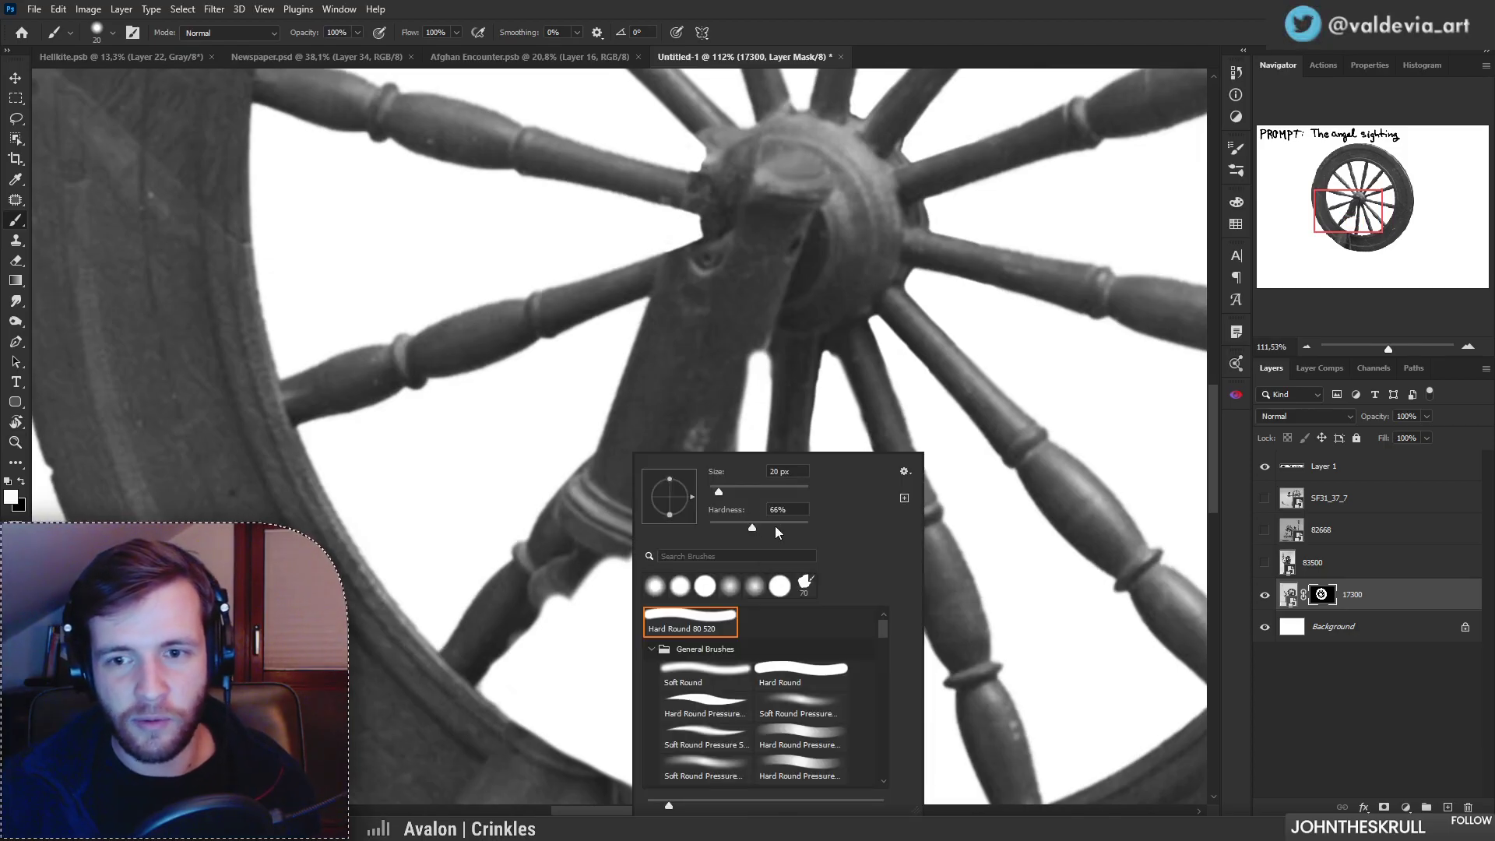
pyautogui.click(732, 489)
pyautogui.moveTo(578, 620)
pyautogui.mouseDown()
pyautogui.moveTo(727, 434)
pyautogui.moveTo(725, 482)
pyautogui.mouseUp()
pyautogui.hotkey('ctrl', 'z')
pyautogui.press('x')
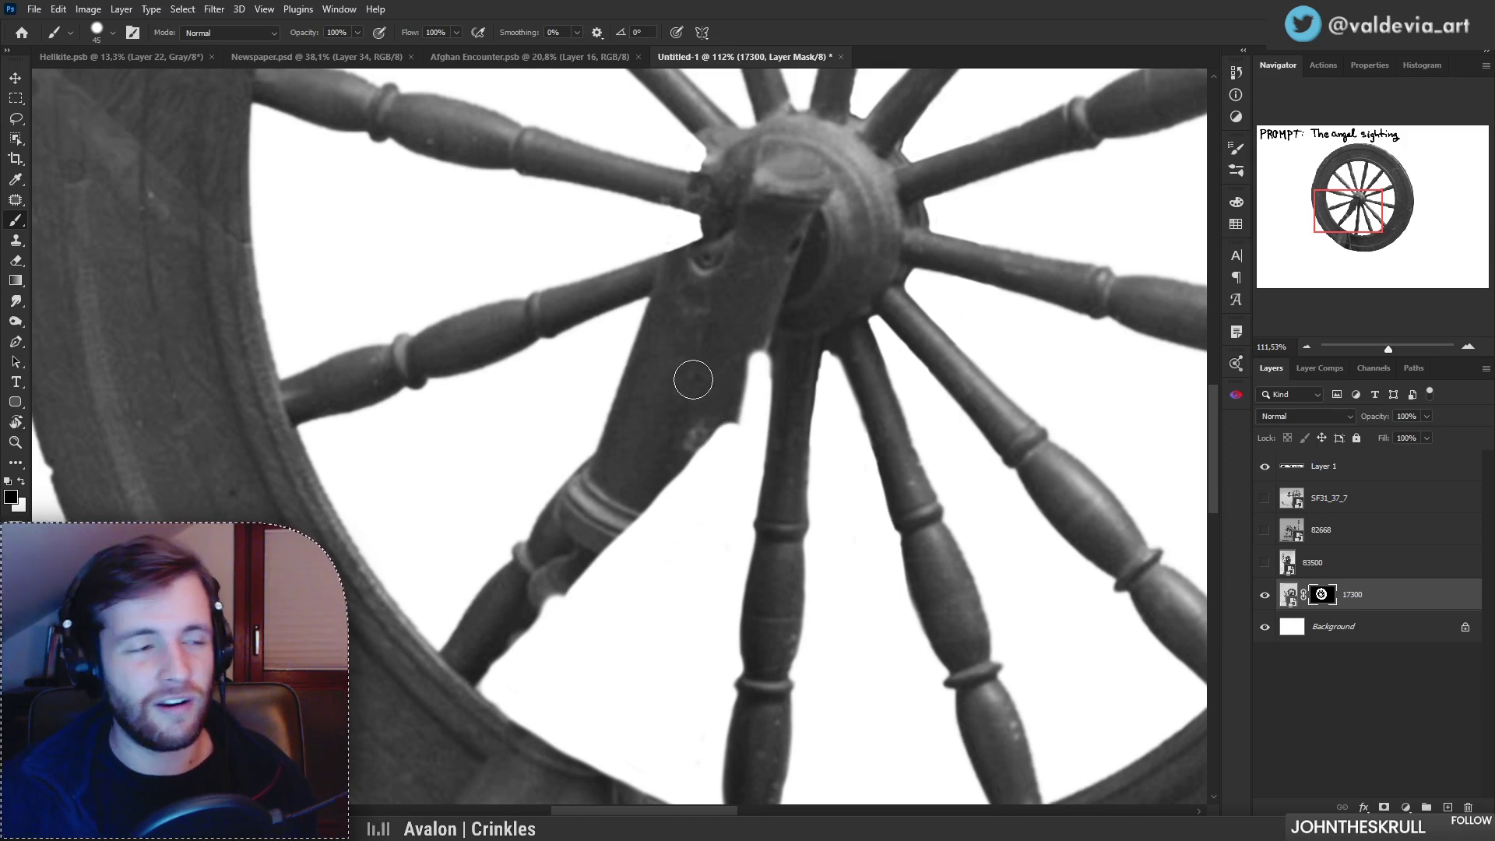
# Step: Reduce the brush size to 31 px and smooth the diagonal right edge of the front post up to the hub
pyautogui.rightClick(719, 419)
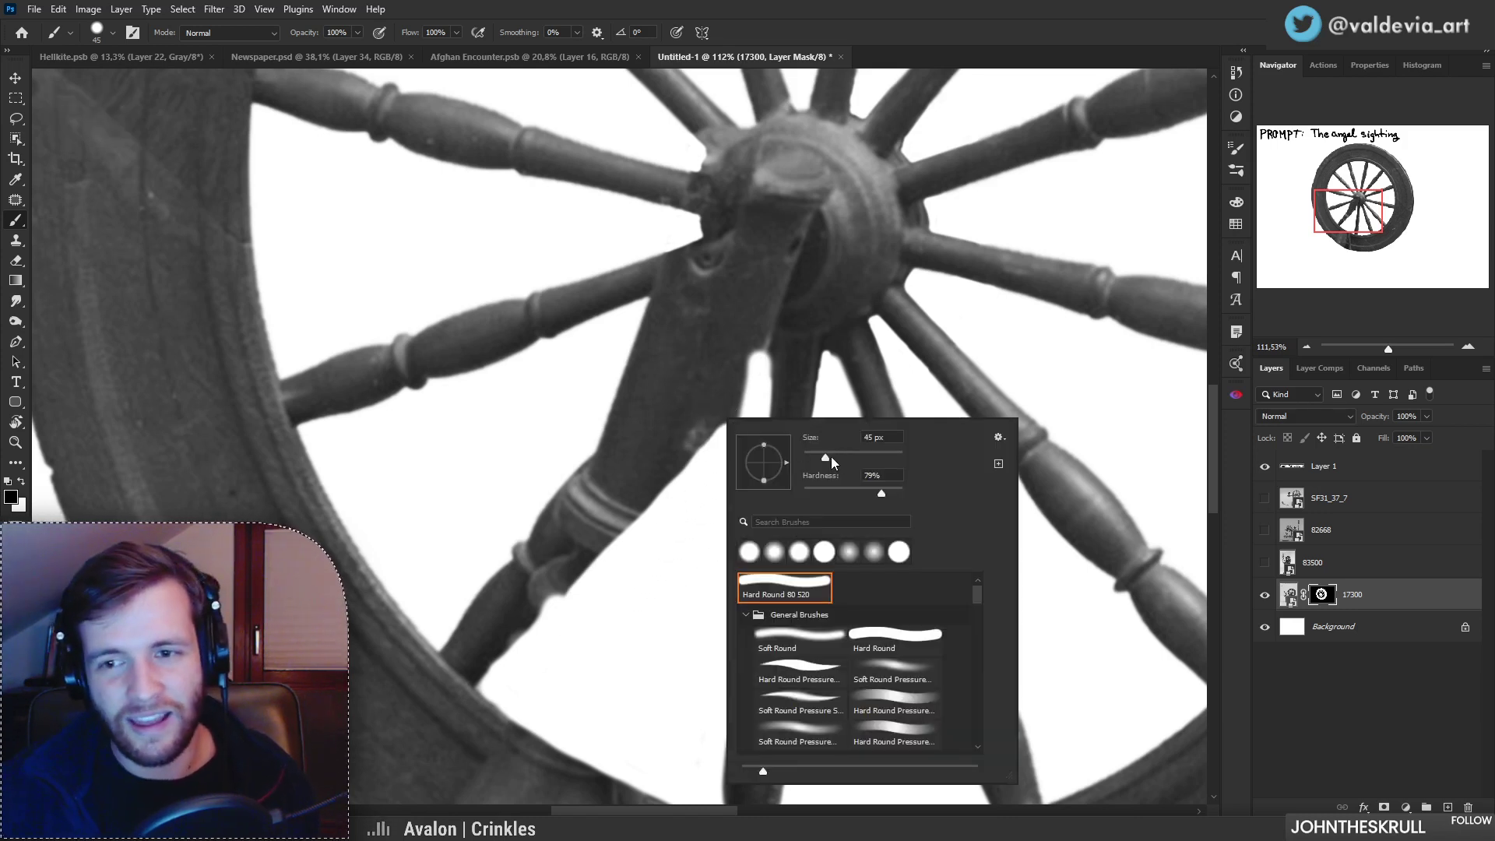
pyautogui.moveTo(881, 494); pyautogui.dragTo(817, 457)
pyautogui.press('Return')
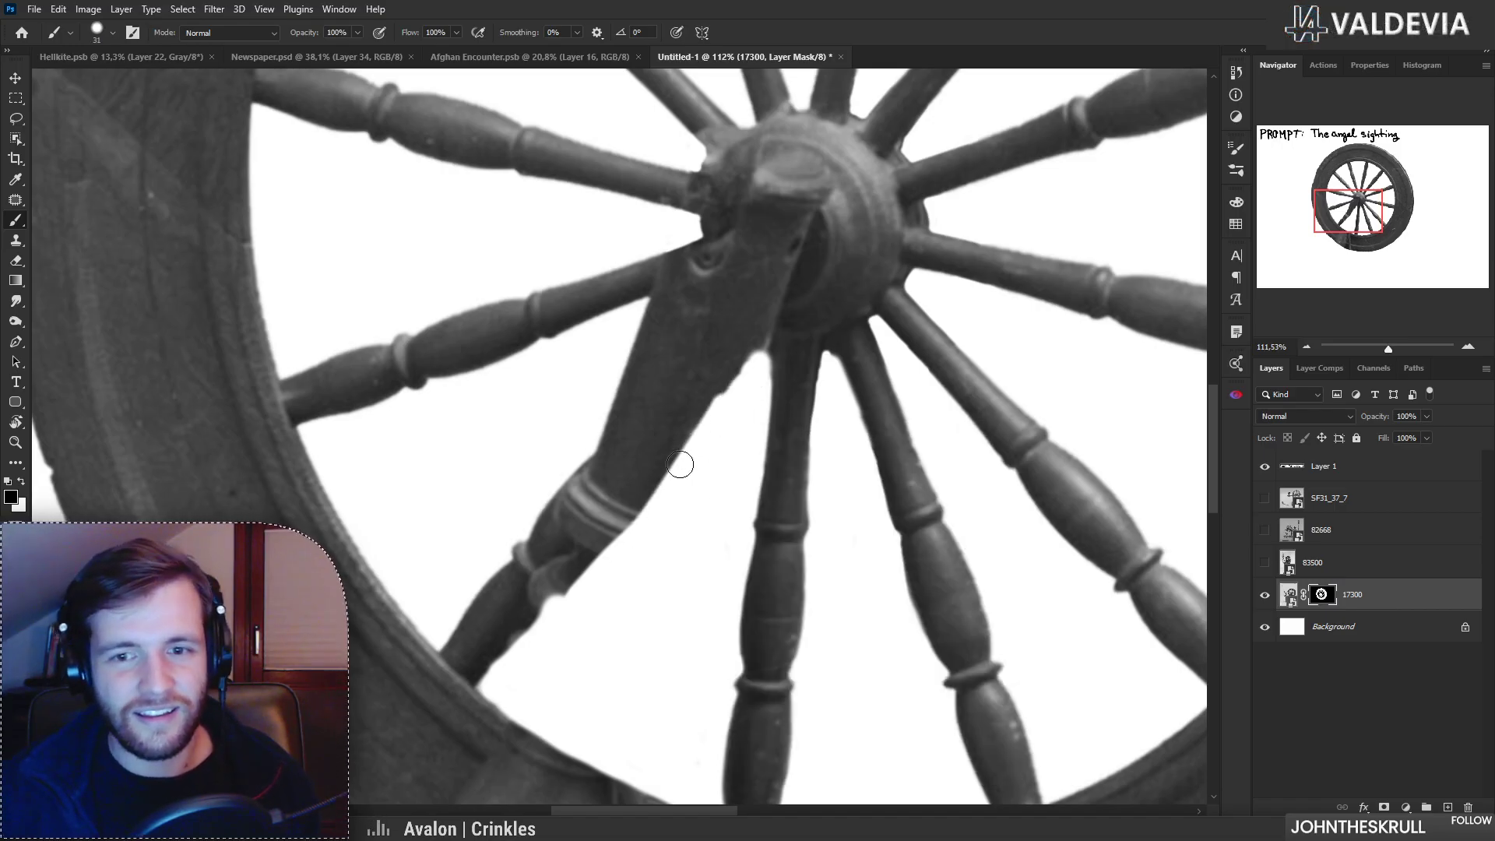
pyautogui.scroll(3, 627, 551)
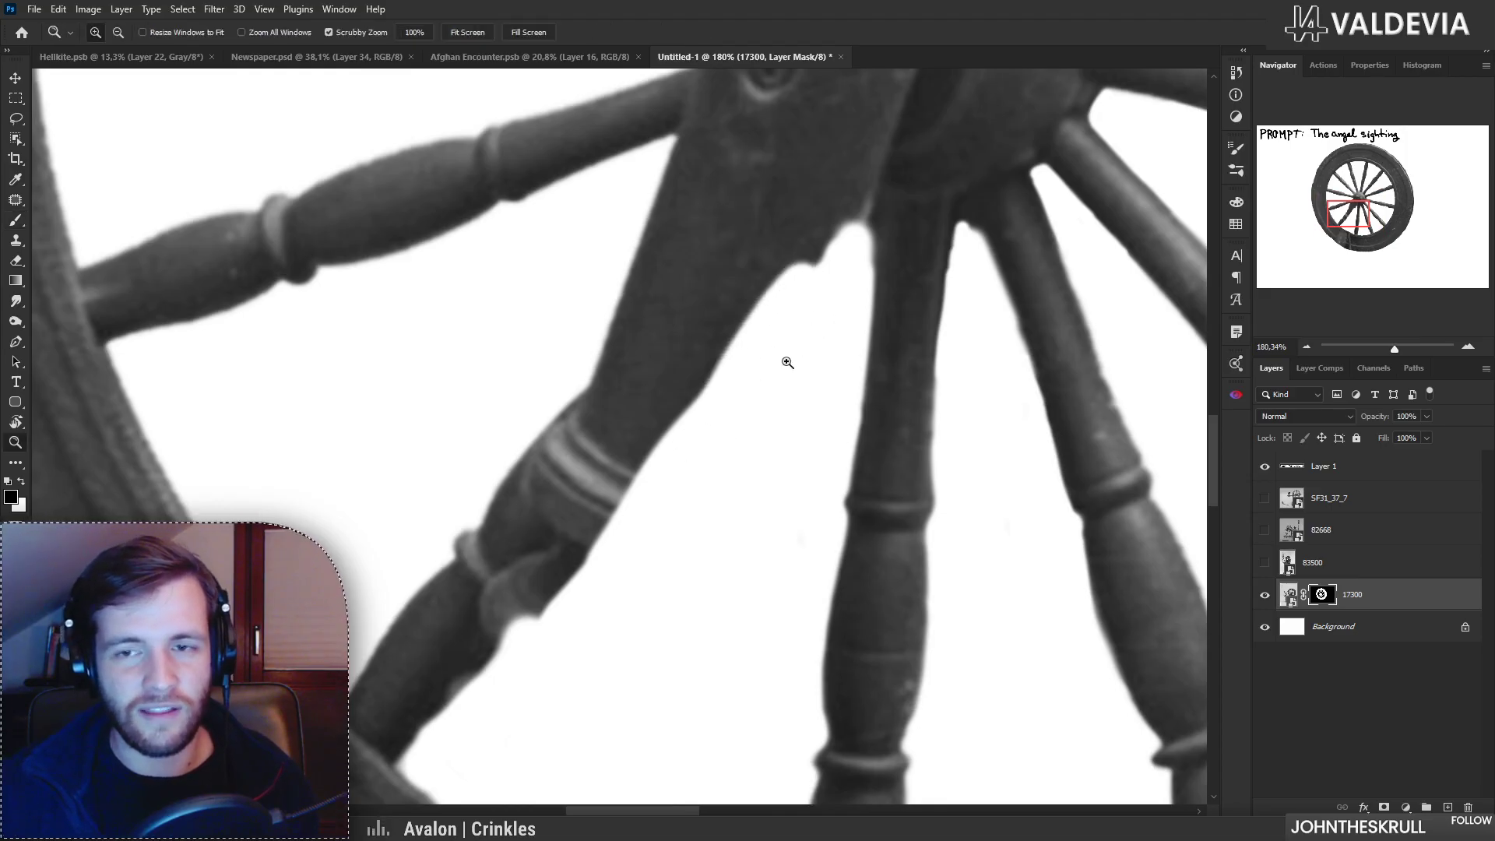
pyautogui.scroll(-4, 808, 340)
pyautogui.scroll(3, 761, 425)
pyautogui.moveTo(746, 436)
pyautogui.mouseDown()
pyautogui.moveTo(781, 397)
pyautogui.moveTo(766, 442)
pyautogui.mouseUp()
pyautogui.moveTo(693, 401); pyautogui.dragTo(774, 390)
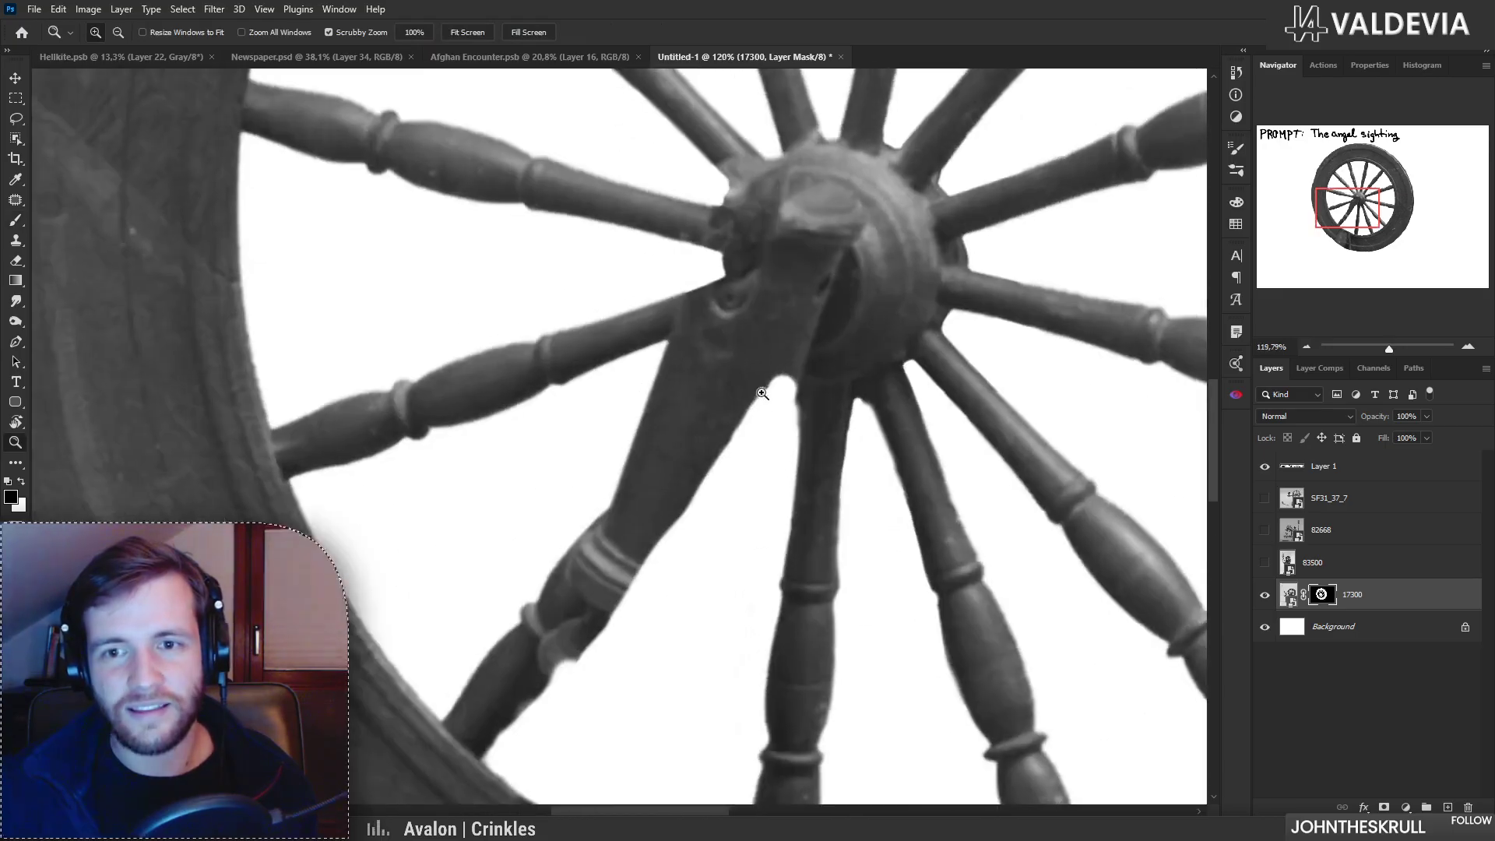
# Step: Mask out the front post's left side below the left spoke, narrowing the post to a spoke shape
pyautogui.moveTo(676, 335)
pyautogui.mouseDown()
pyautogui.moveTo(668, 354)
pyautogui.moveTo(740, 329)
pyautogui.moveTo(603, 467)
pyautogui.moveTo(609, 487)
pyautogui.moveTo(577, 533)
pyautogui.moveTo(557, 503)
pyautogui.moveTo(630, 486)
pyautogui.moveTo(706, 385)
pyautogui.mouseUp()
pyautogui.hotkey('ctrl', 'z')
pyautogui.hotkey('ctrl', 'z')
pyautogui.moveTo(584, 527)
pyautogui.mouseDown()
pyautogui.moveTo(704, 374)
pyautogui.moveTo(568, 539)
pyautogui.mouseUp()
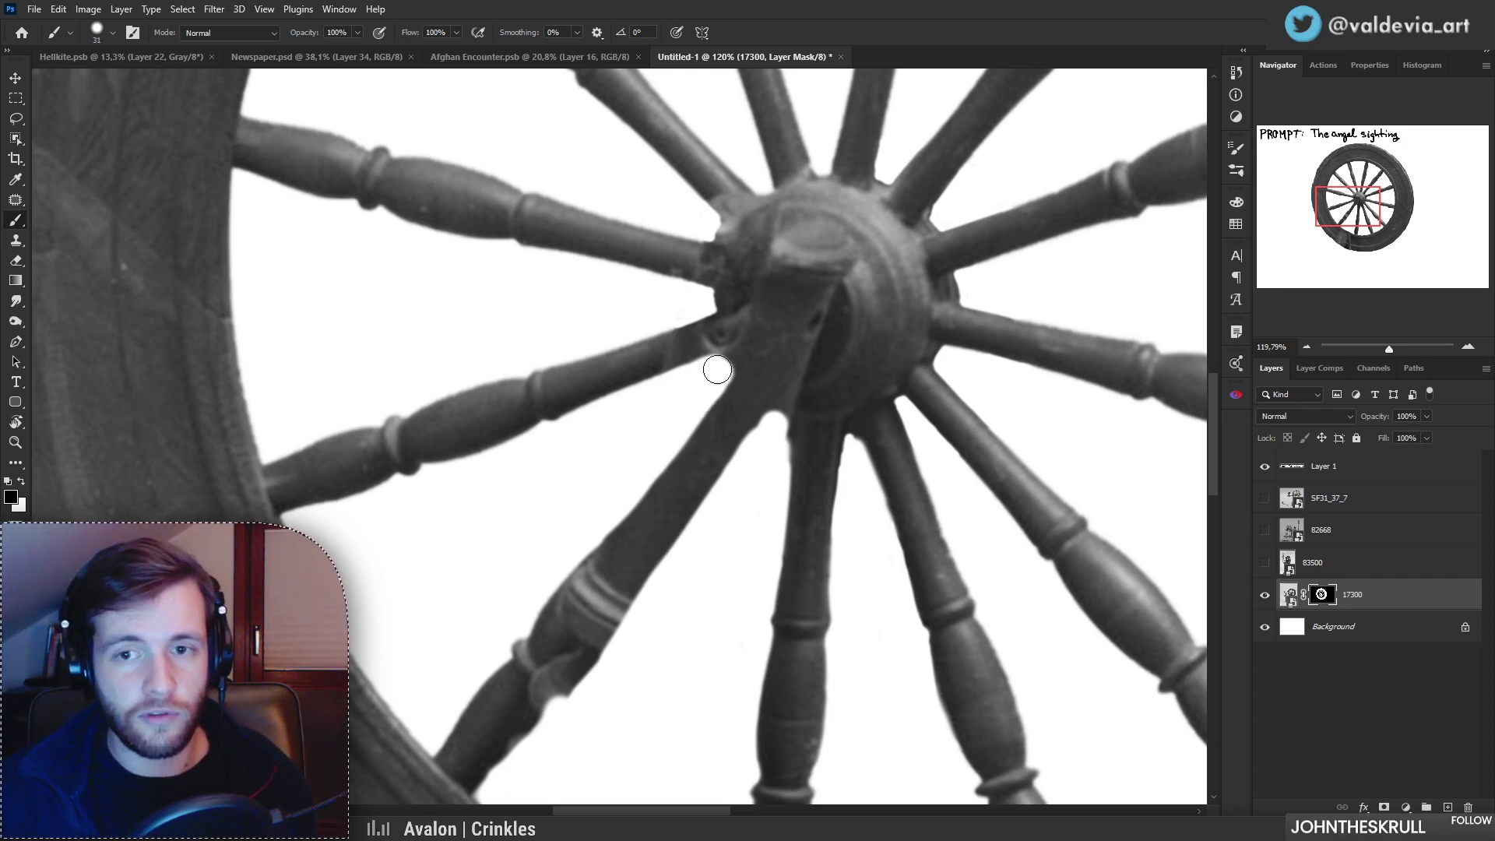
pyautogui.moveTo(780, 373)
pyautogui.mouseDown()
pyautogui.moveTo(714, 377)
pyautogui.moveTo(785, 401)
pyautogui.mouseUp()
pyautogui.hotkey('ctrl', 'z')
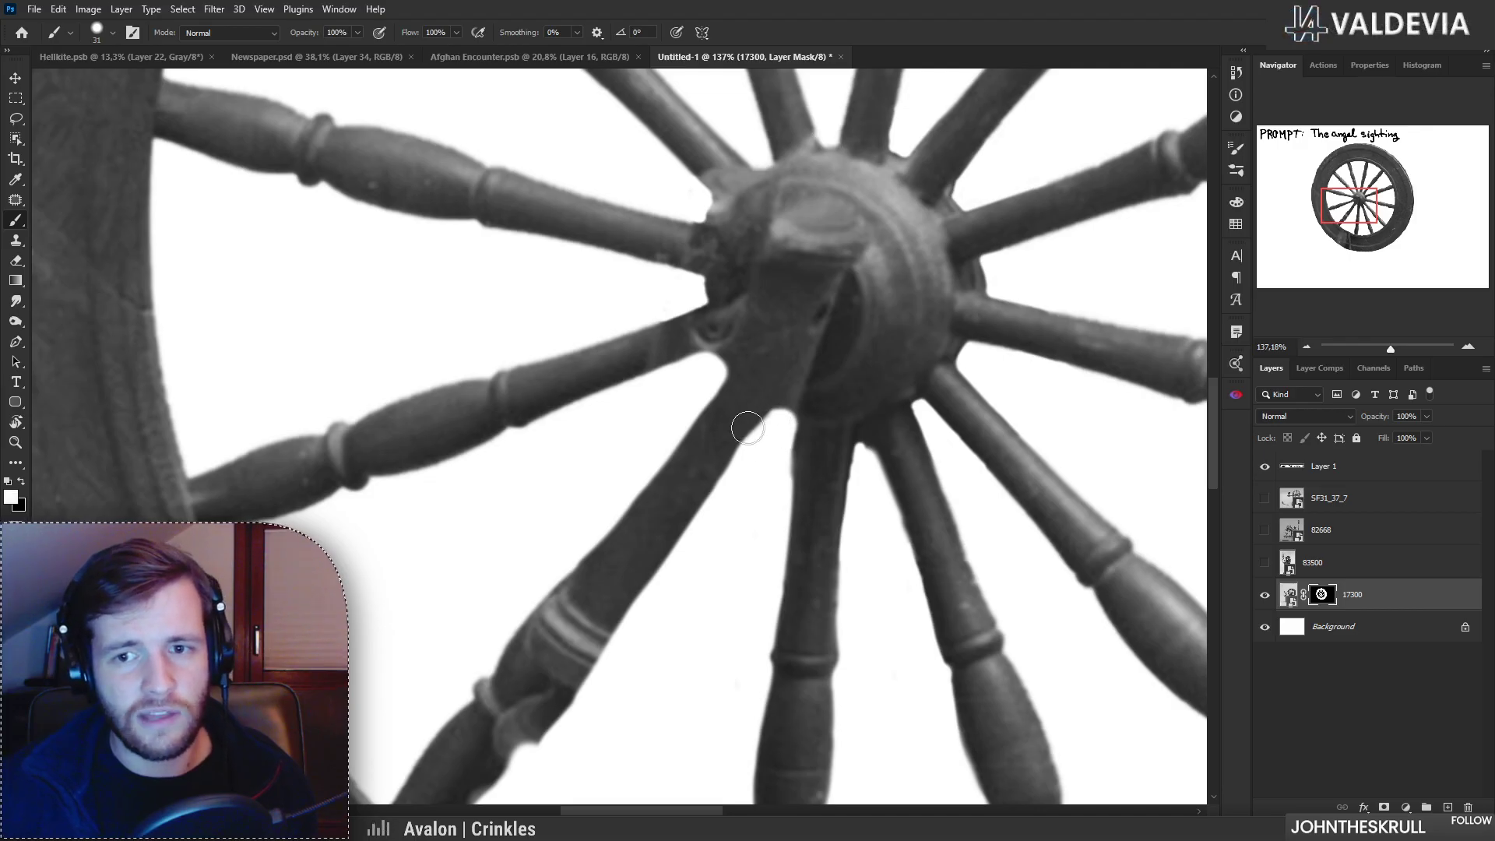
# Step: Undo the last mask strokes beneath the hub and rework the front post's edges where it meets the hub
pyautogui.hotkey('ctrl', 'z')
pyautogui.hotkey('ctrl', 'z')
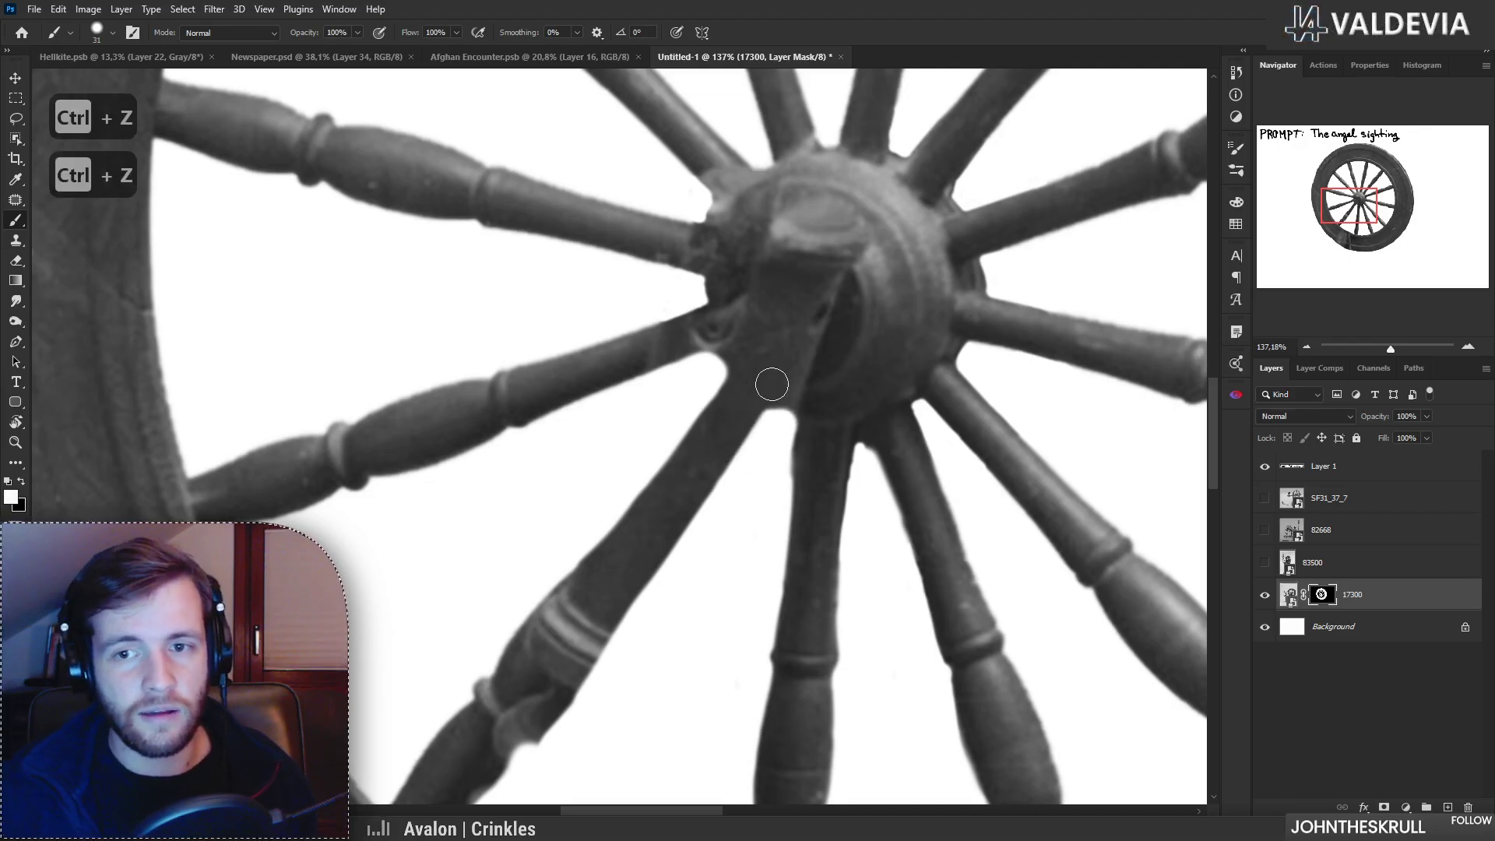
pyautogui.press('z')
pyautogui.moveTo(788, 378)
pyautogui.mouseDown()
pyautogui.moveTo(760, 374)
pyautogui.moveTo(802, 370)
pyautogui.mouseUp()
pyautogui.press('b')
pyautogui.moveTo(658, 370)
pyautogui.mouseDown()
pyautogui.moveTo(679, 355)
pyautogui.moveTo(737, 365)
pyautogui.moveTo(639, 335)
pyautogui.mouseUp()
pyautogui.moveTo(764, 332); pyautogui.dragTo(787, 336)
pyautogui.moveTo(764, 396); pyautogui.dragTo(802, 487)
pyautogui.moveTo(710, 546); pyautogui.dragTo(746, 532)
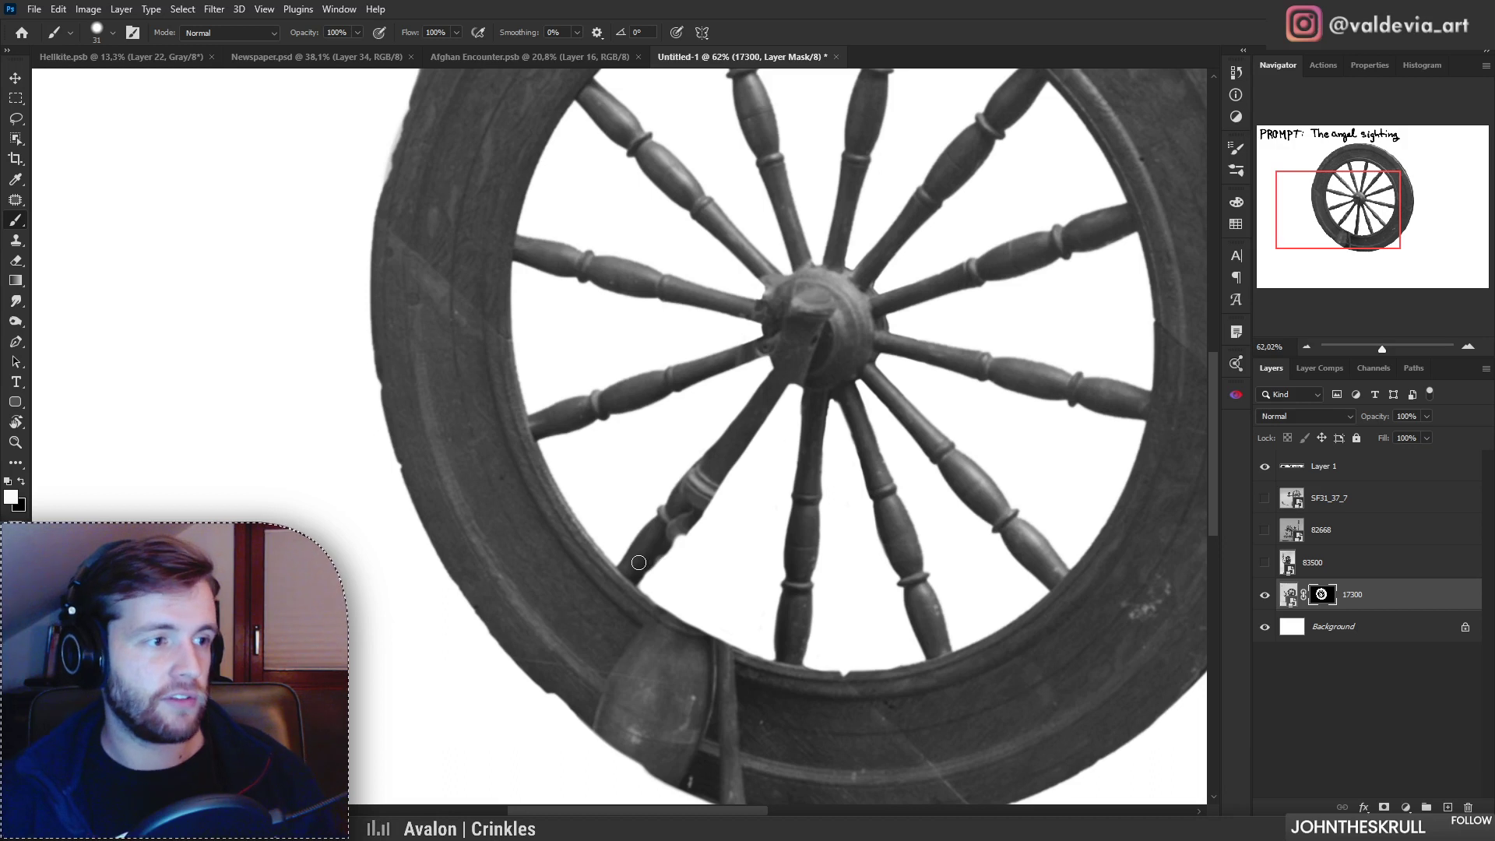
# Step: Compare the front post with the layer mask off and on, and refine its lower right edge near the rim
pyautogui.moveTo(687, 553)
pyautogui.mouseDown()
pyautogui.moveTo(779, 510)
pyautogui.moveTo(707, 491)
pyautogui.mouseUp()
pyautogui.hotkey('ctrl', 'z')
pyautogui.hotkey('ctrl', 'z')
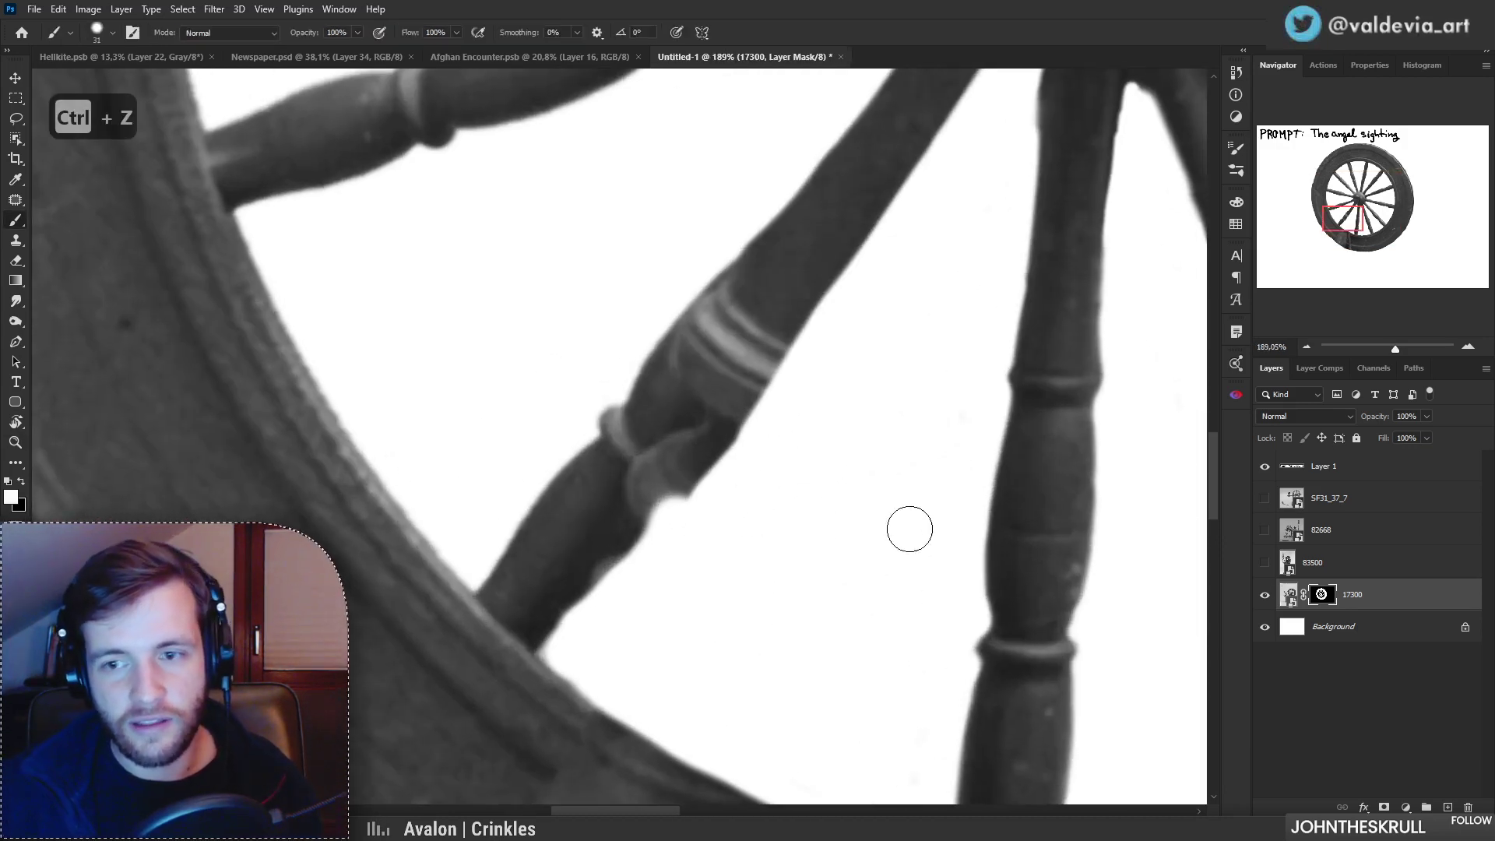
pyautogui.keyDown('shift'); pyautogui.click(1321, 594); pyautogui.keyUp('shift')
pyautogui.keyDown('shift'); pyautogui.click(1322, 594); pyautogui.keyUp('shift')
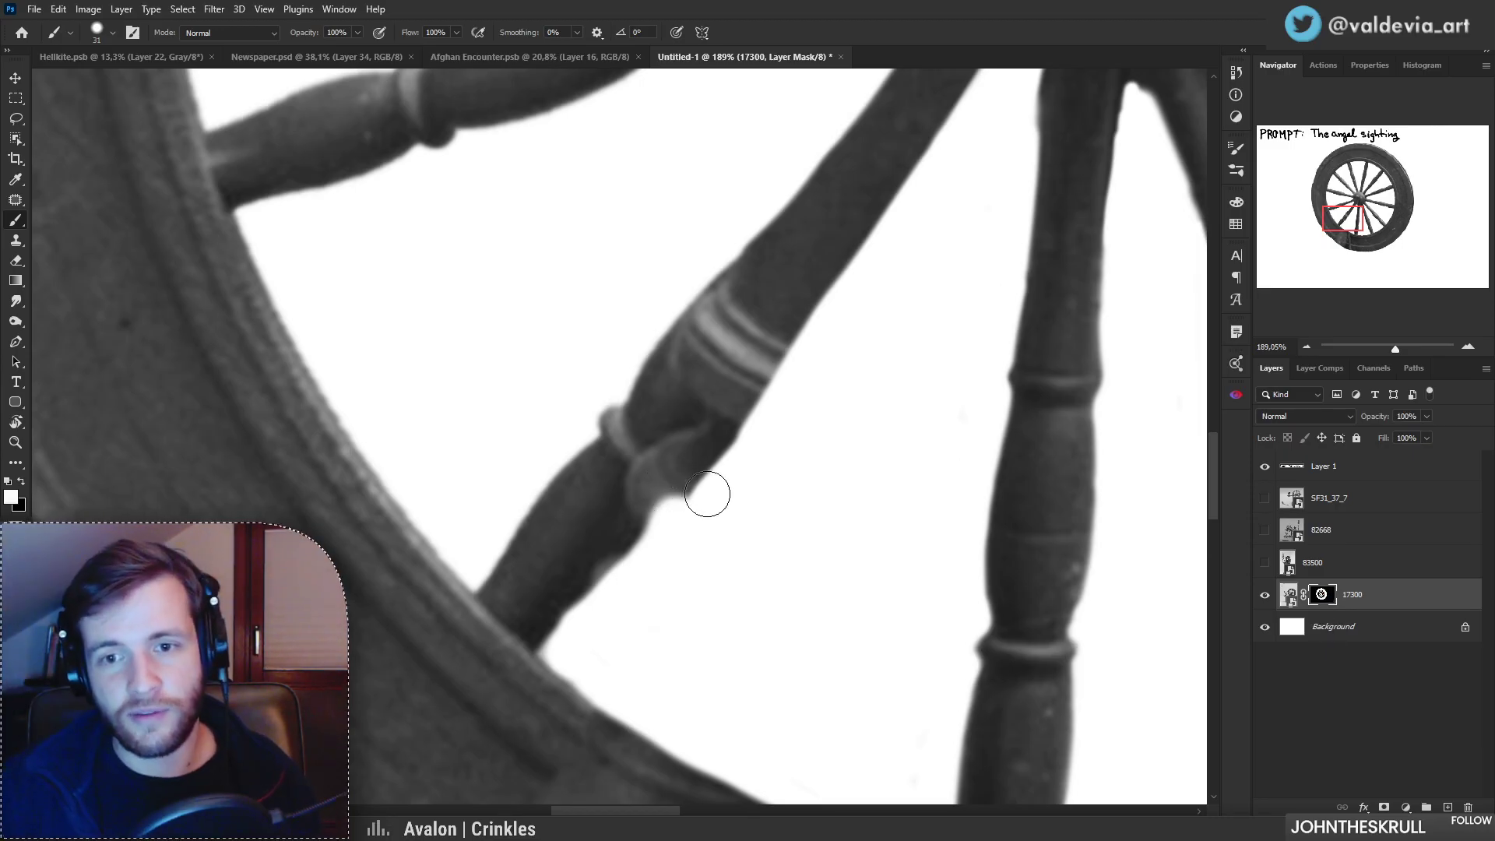
pyautogui.moveTo(634, 512)
pyautogui.mouseDown()
pyautogui.moveTo(537, 608)
pyautogui.moveTo(639, 495)
pyautogui.moveTo(557, 612)
pyautogui.mouseUp()
pyautogui.hotkey('ctrl', 'z')
pyautogui.moveTo(656, 584)
pyautogui.mouseDown()
pyautogui.moveTo(592, 588)
pyautogui.moveTo(662, 585)
pyautogui.mouseUp()
pyautogui.press('x')
pyautogui.moveTo(557, 657)
pyautogui.mouseDown()
pyautogui.moveTo(670, 535)
pyautogui.moveTo(665, 551)
pyautogui.moveTo(611, 549)
pyautogui.moveTo(689, 574)
pyautogui.moveTo(758, 514)
pyautogui.moveTo(717, 539)
pyautogui.moveTo(750, 531)
pyautogui.moveTo(720, 533)
pyautogui.mouseUp()
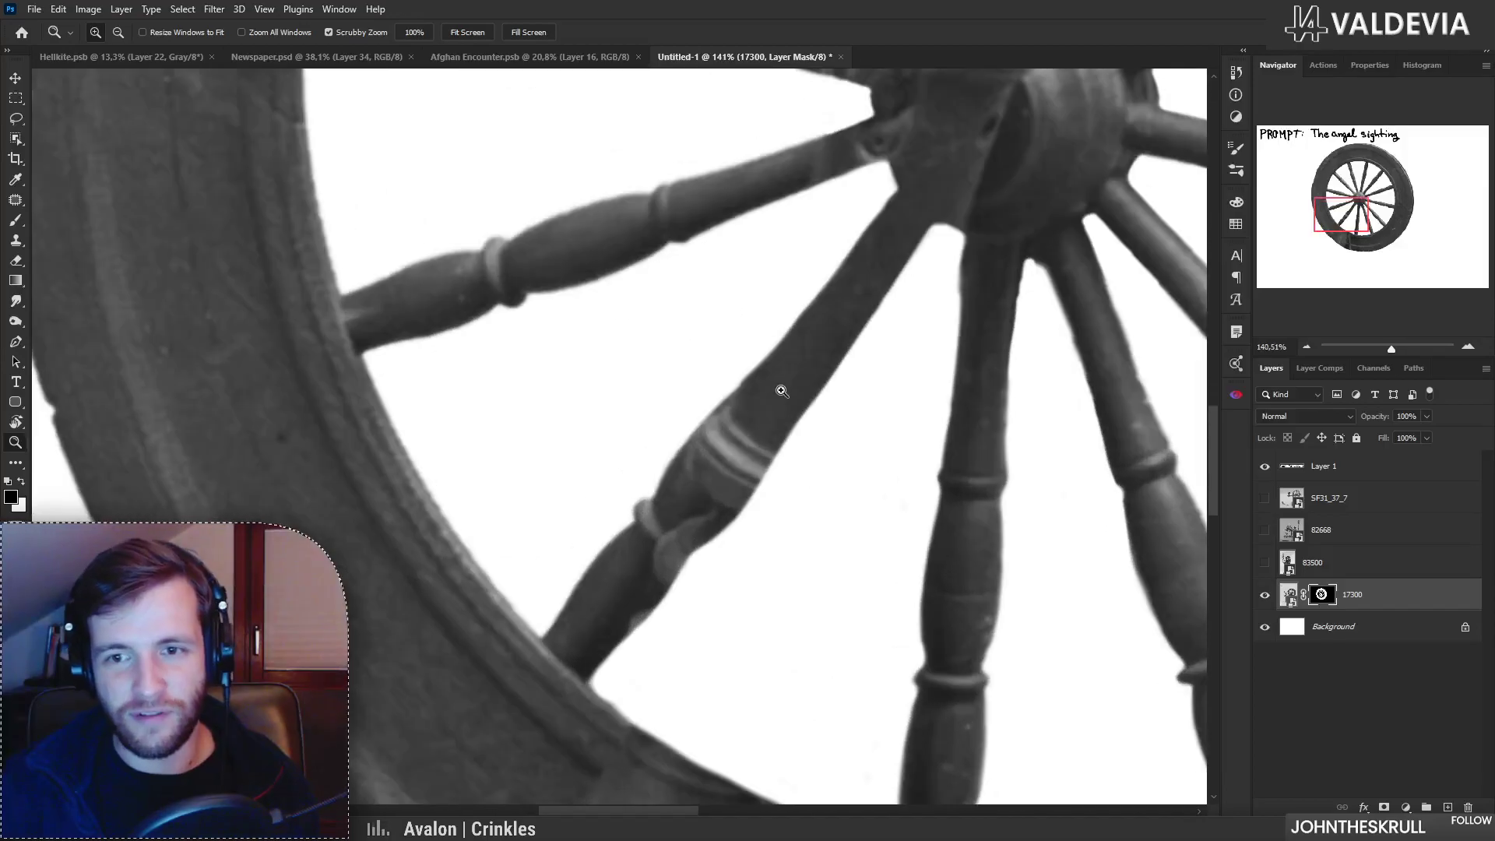
# Step: Try to narrow the front post's shaft between its ring and the hub on the mask
pyautogui.press('b')
pyautogui.hotkey('ctrl', 'z')
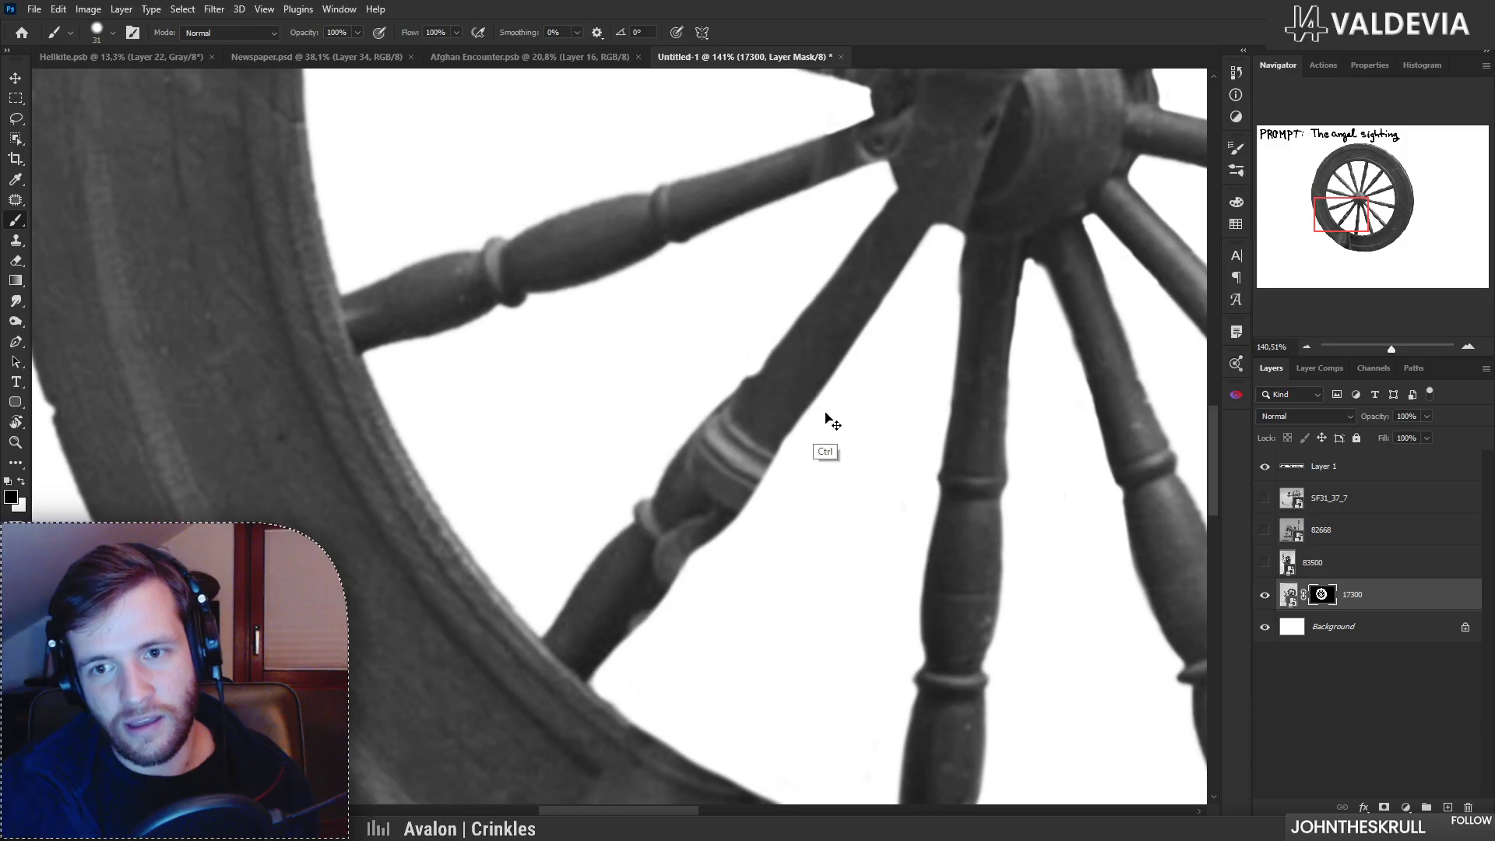
pyautogui.hotkey('ctrl', 'z')
pyautogui.hotkey('ctrl', 'z')
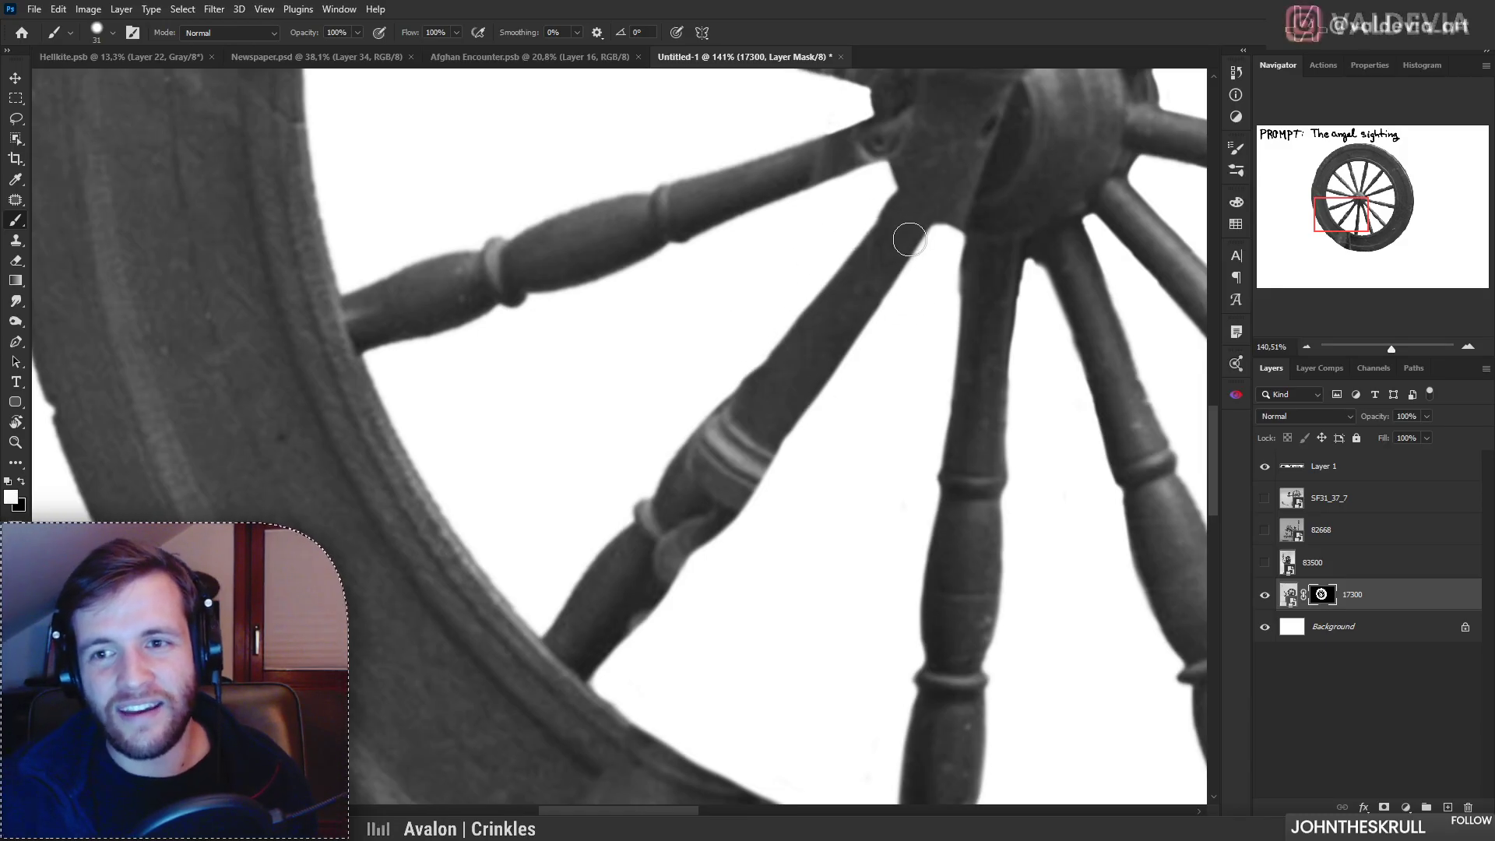
pyautogui.press('x')
pyautogui.hotkey('ctrl', 'z')
pyautogui.moveTo(931, 265); pyautogui.dragTo(884, 260)
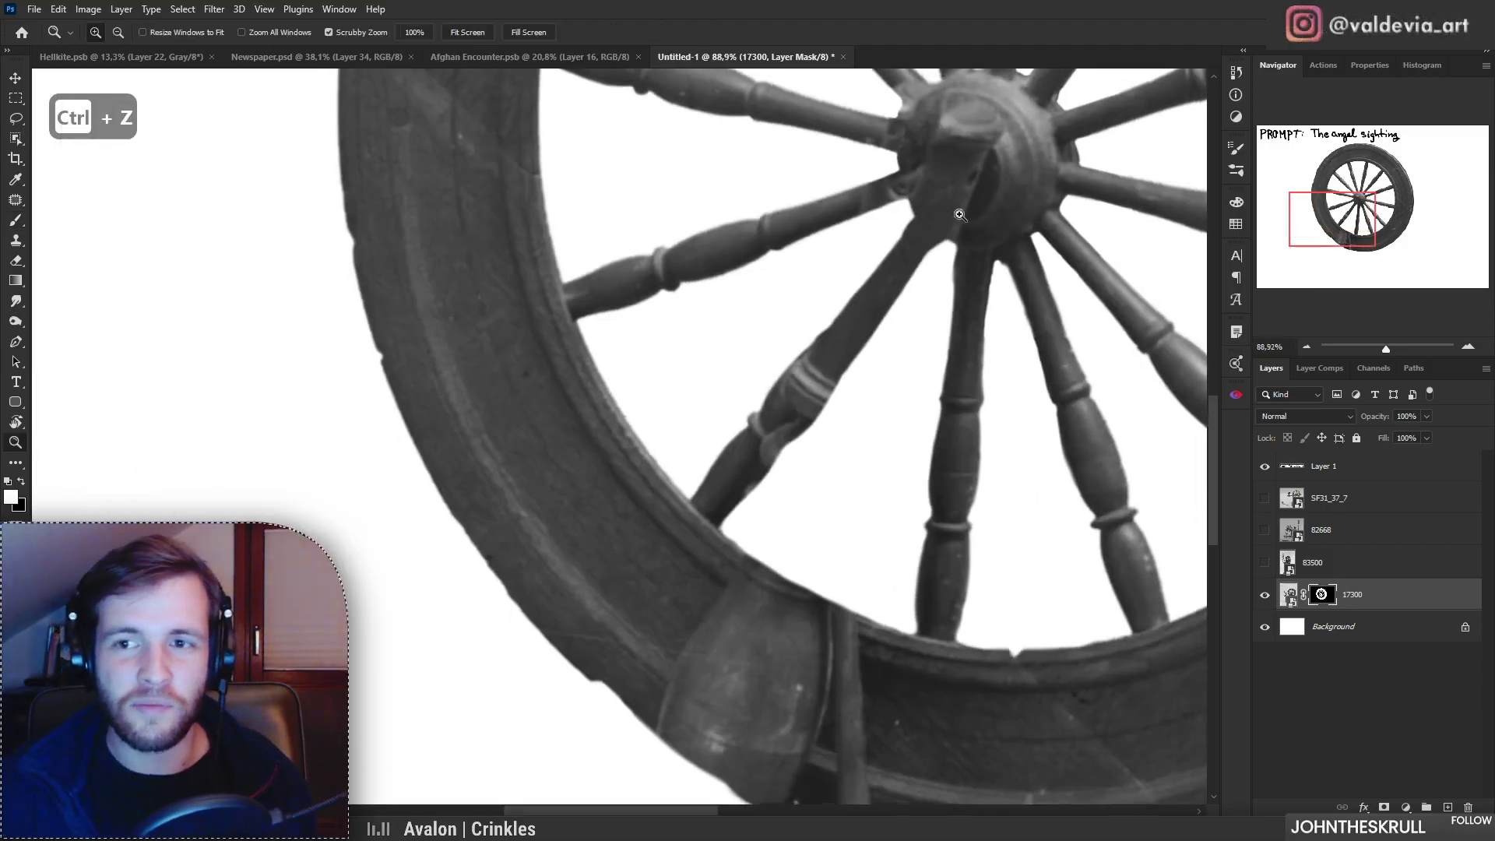
# Step: Try to trim the mask just below the hub with a 25 px brush
pyautogui.moveTo(945, 214); pyautogui.dragTo(1036, 214)
pyautogui.press('x')
pyautogui.moveTo(890, 249); pyautogui.dragTo(818, 250)
pyautogui.moveTo(919, 275); pyautogui.dragTo(988, 281)
pyautogui.moveTo(866, 300)
pyautogui.mouseDown()
pyautogui.moveTo(817, 297)
pyautogui.moveTo(931, 282)
pyautogui.moveTo(837, 306)
pyautogui.mouseUp()
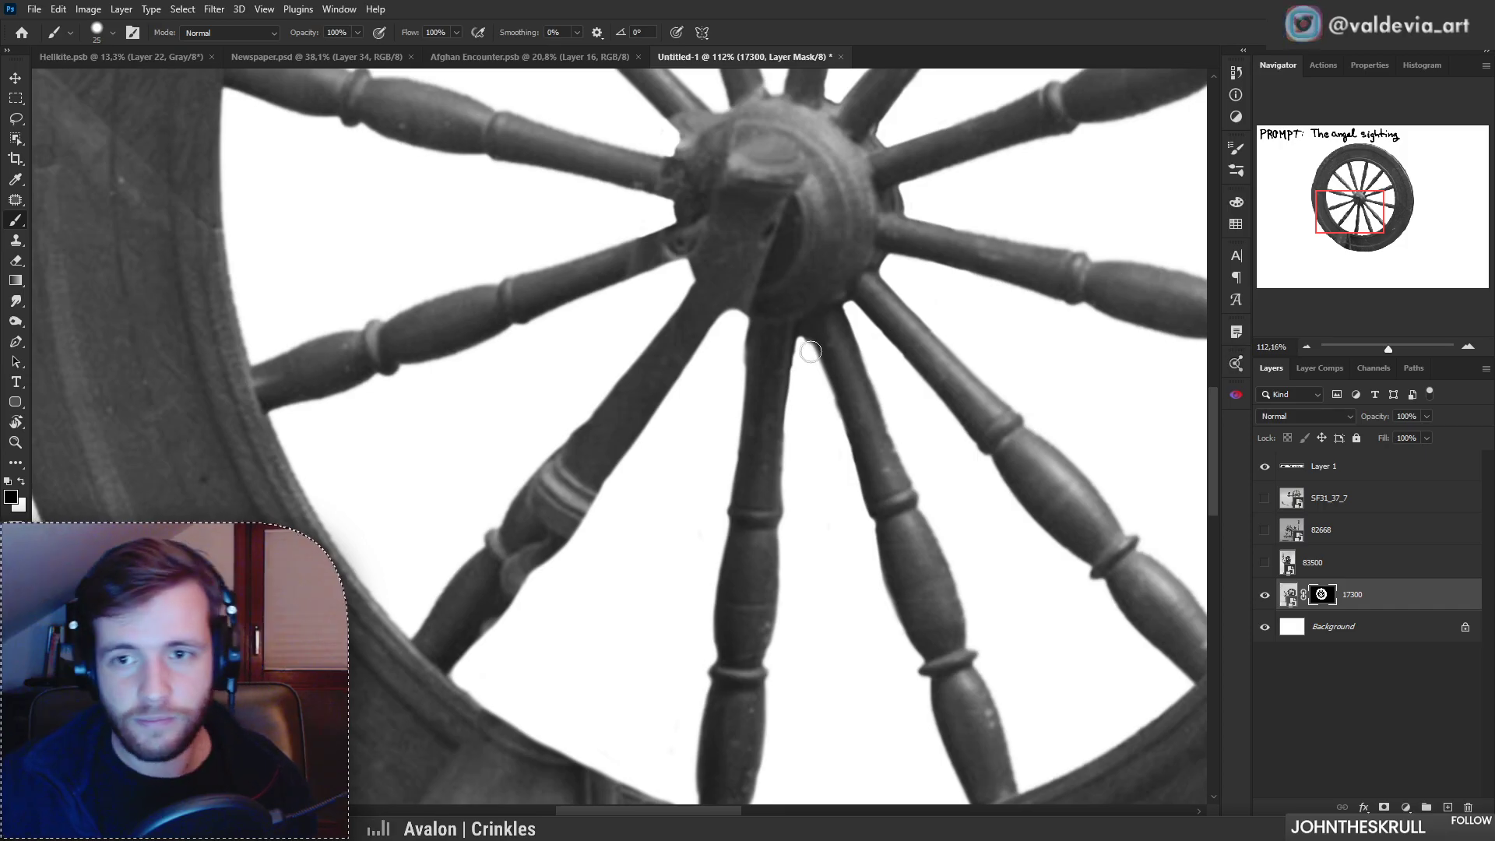
pyautogui.hotkey('ctrl', 'z')
pyautogui.hotkey('ctrl', 'z')
# Step: Mask out the front post's upper shaft with a 100 px brush and round off the hub's lower-left edge with a smaller one
pyautogui.moveTo(810, 374)
pyautogui.mouseDown()
pyautogui.moveTo(714, 364)
pyautogui.moveTo(792, 362)
pyautogui.moveTo(669, 394)
pyautogui.moveTo(709, 347)
pyautogui.mouseUp()
pyautogui.rightClick(707, 360)
pyautogui.click(634, 384)
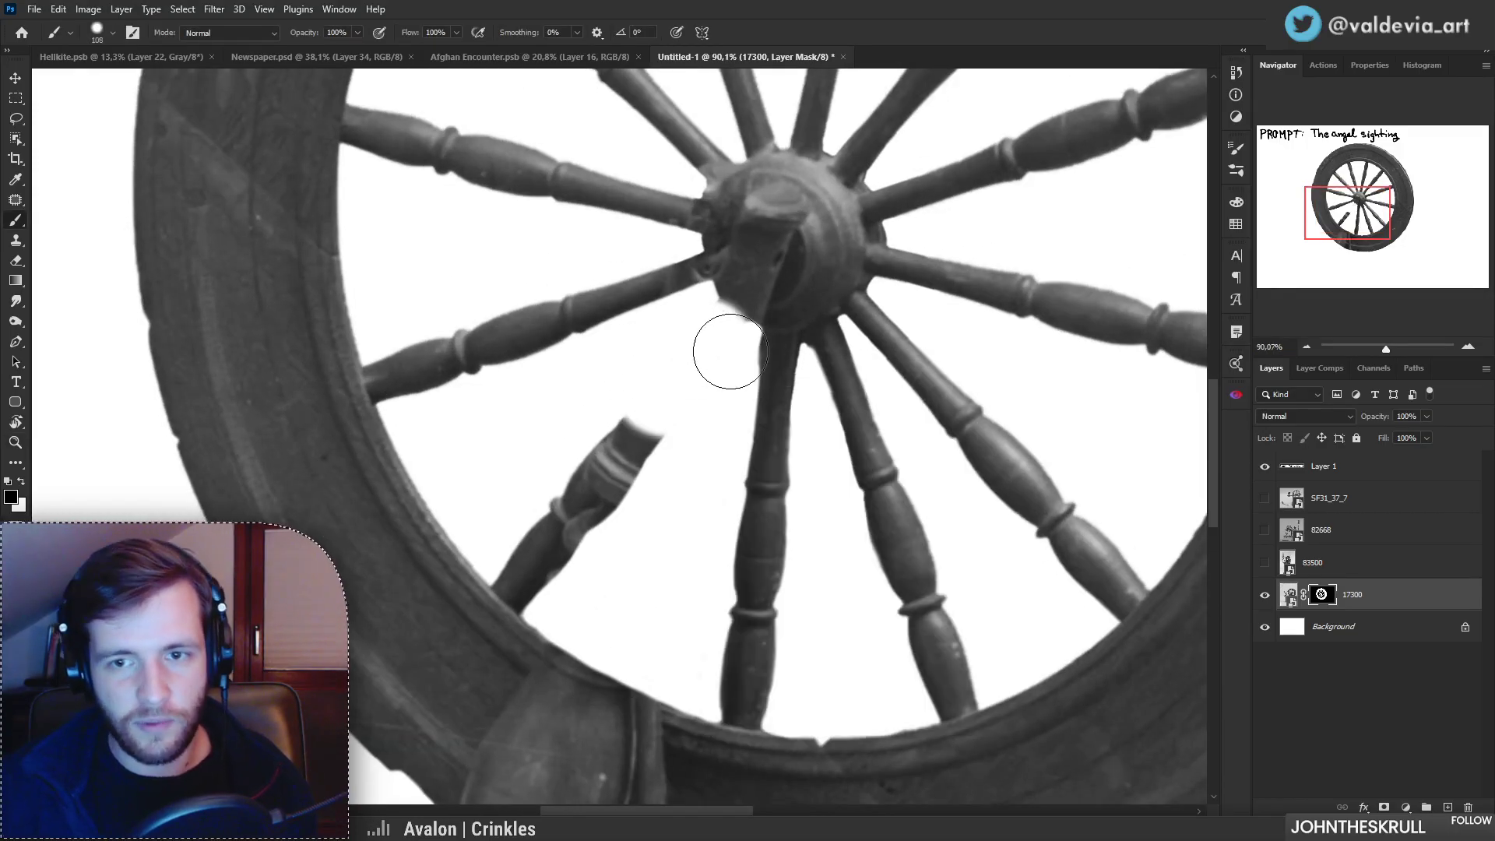
pyautogui.rightClick(730, 352)
pyautogui.click(711, 309)
pyautogui.hotkey('ctrl', 'z')
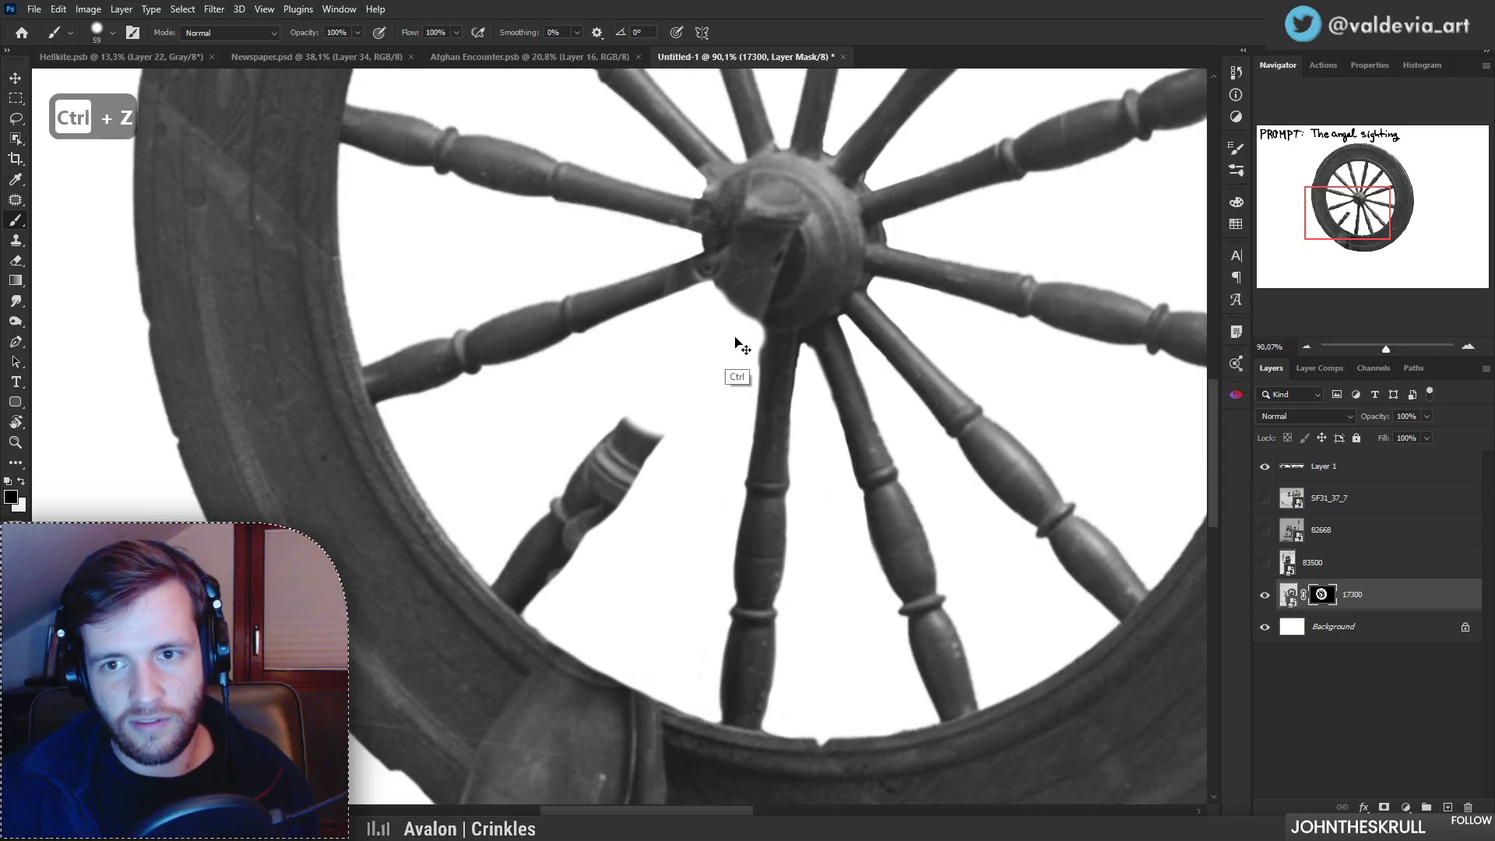
# Step: Lasso the three intact spokes on the wheel's lower right, from the hub out to the inner rim, with a 1.5 px feather
pyautogui.click(16, 118)
pyautogui.scroll(-2, 555, 360)
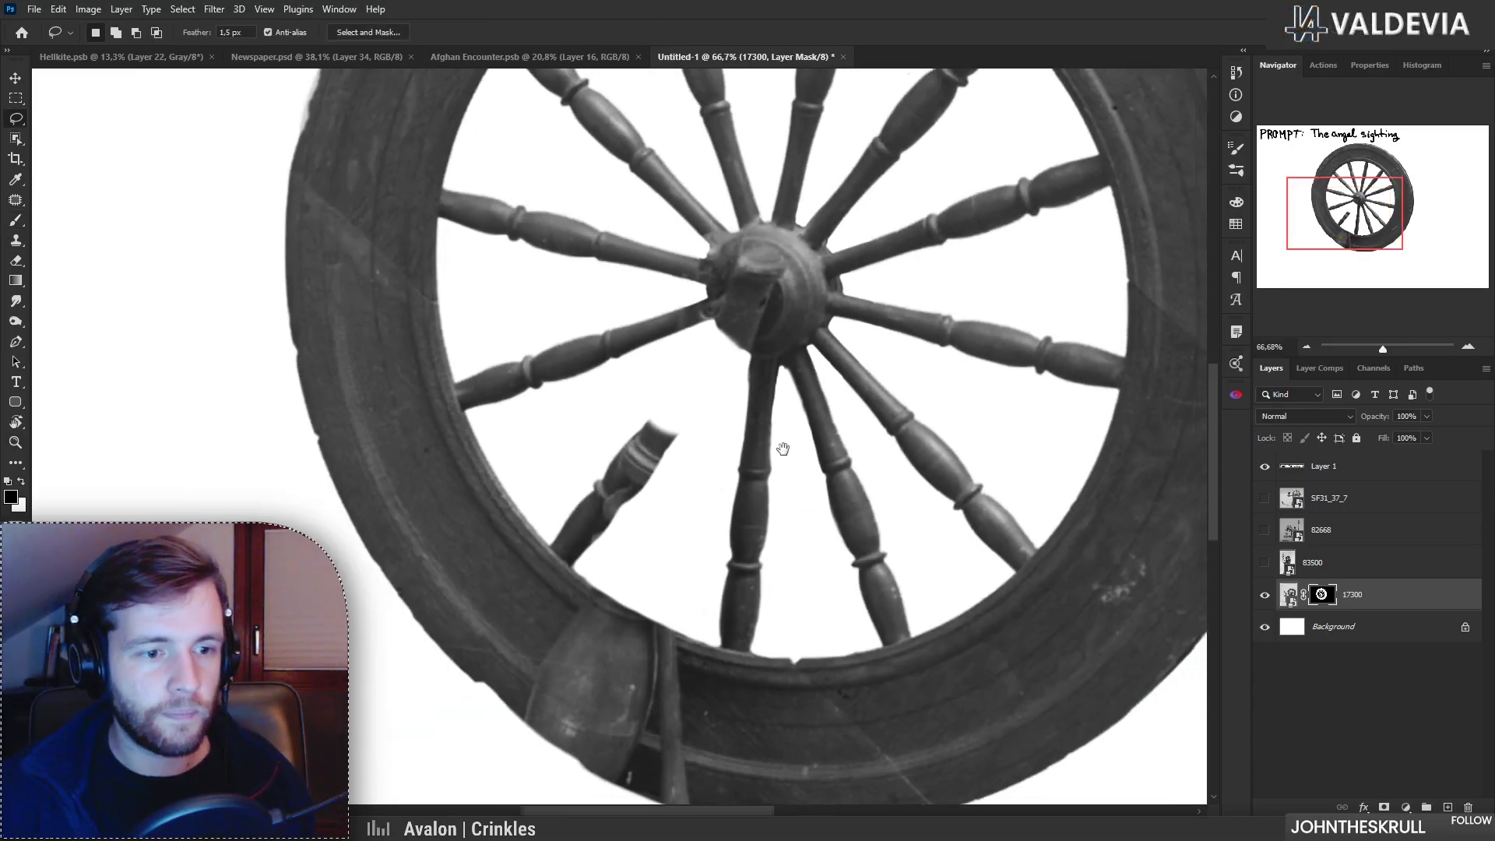
pyautogui.scroll(2, 776, 332)
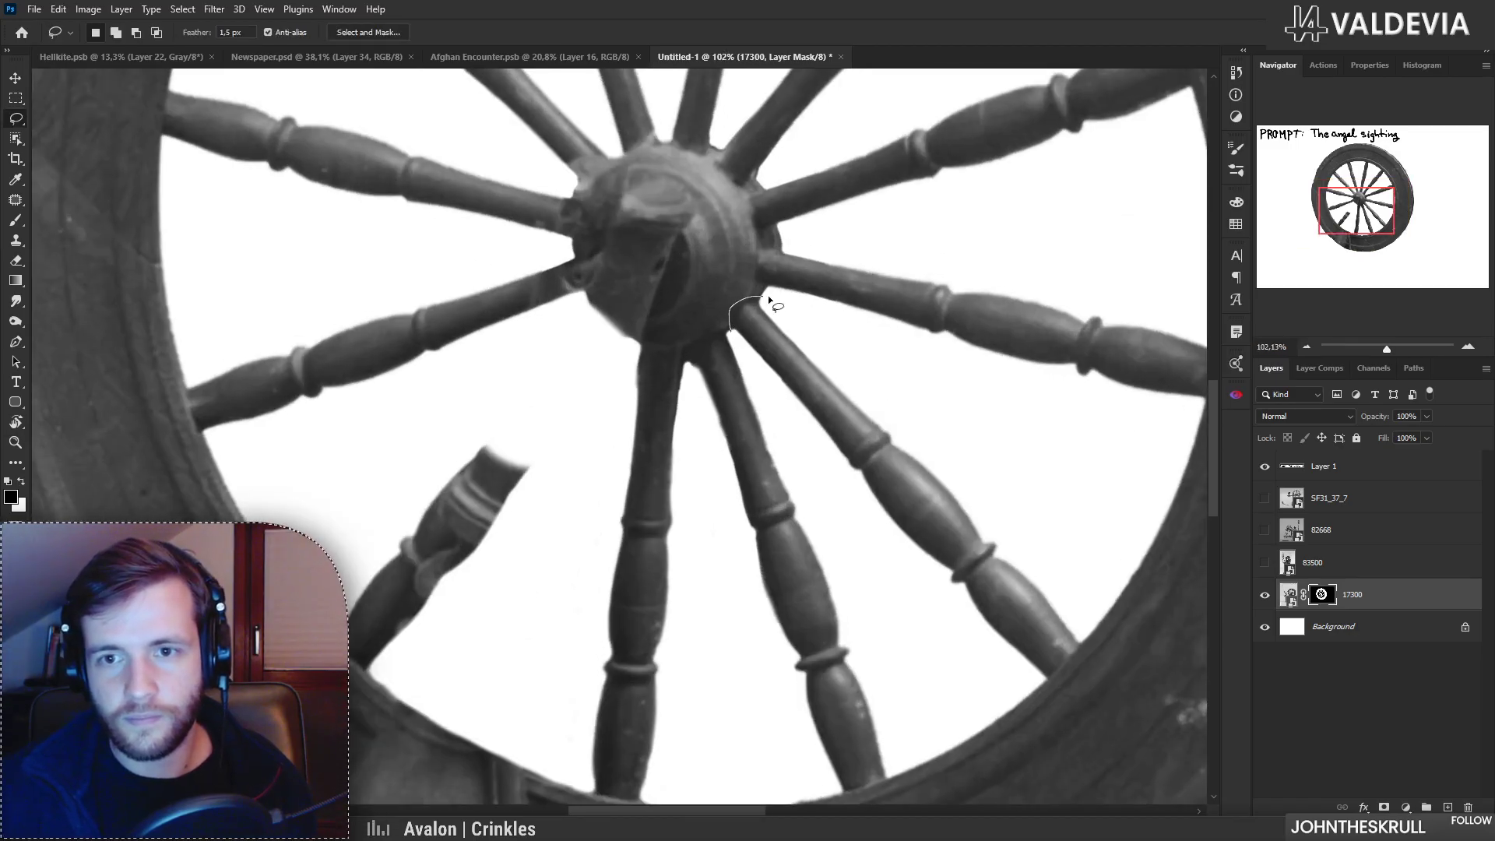
pyautogui.hotkey('ctrl', 'd')
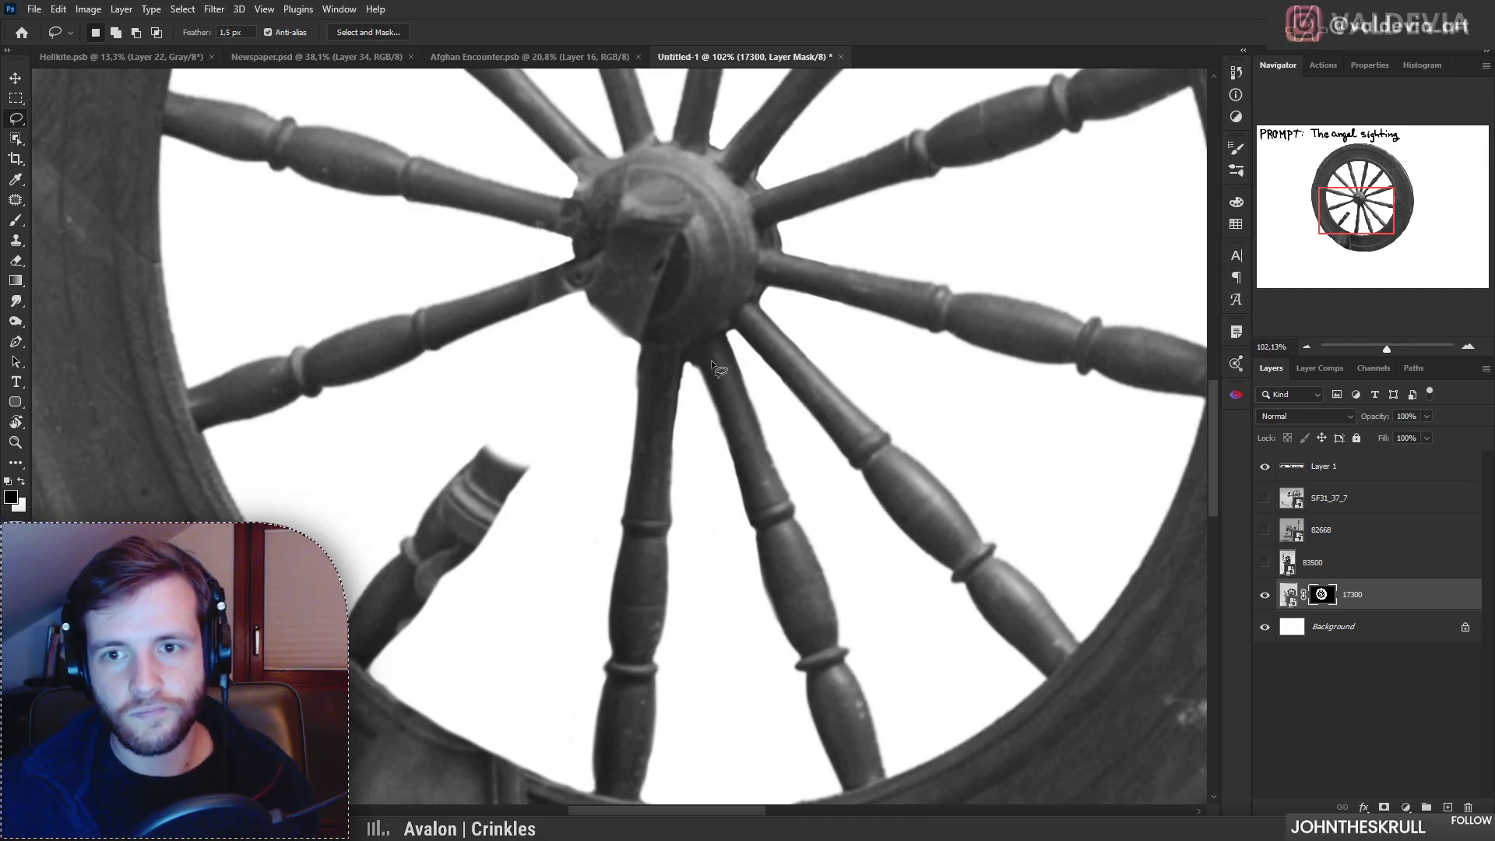
pyautogui.moveTo(685, 371)
pyautogui.mouseDown()
pyautogui.moveTo(693, 307)
pyautogui.moveTo(762, 250)
pyautogui.mouseUp()
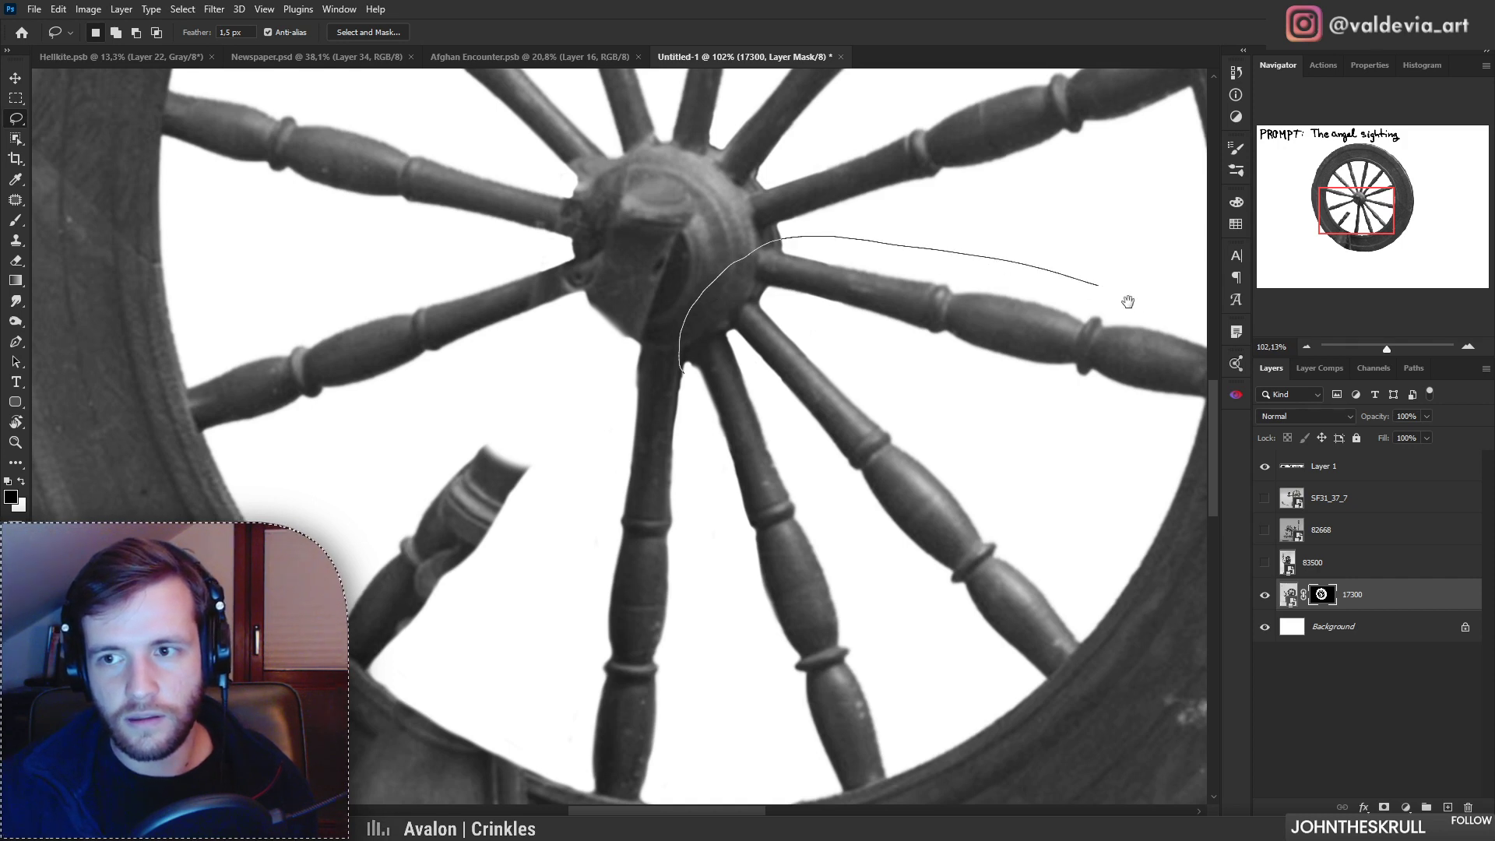
pyautogui.moveTo(1372, 219); pyautogui.dragTo(1386, 222)
pyautogui.moveTo(853, 235); pyautogui.dragTo(966, 263)
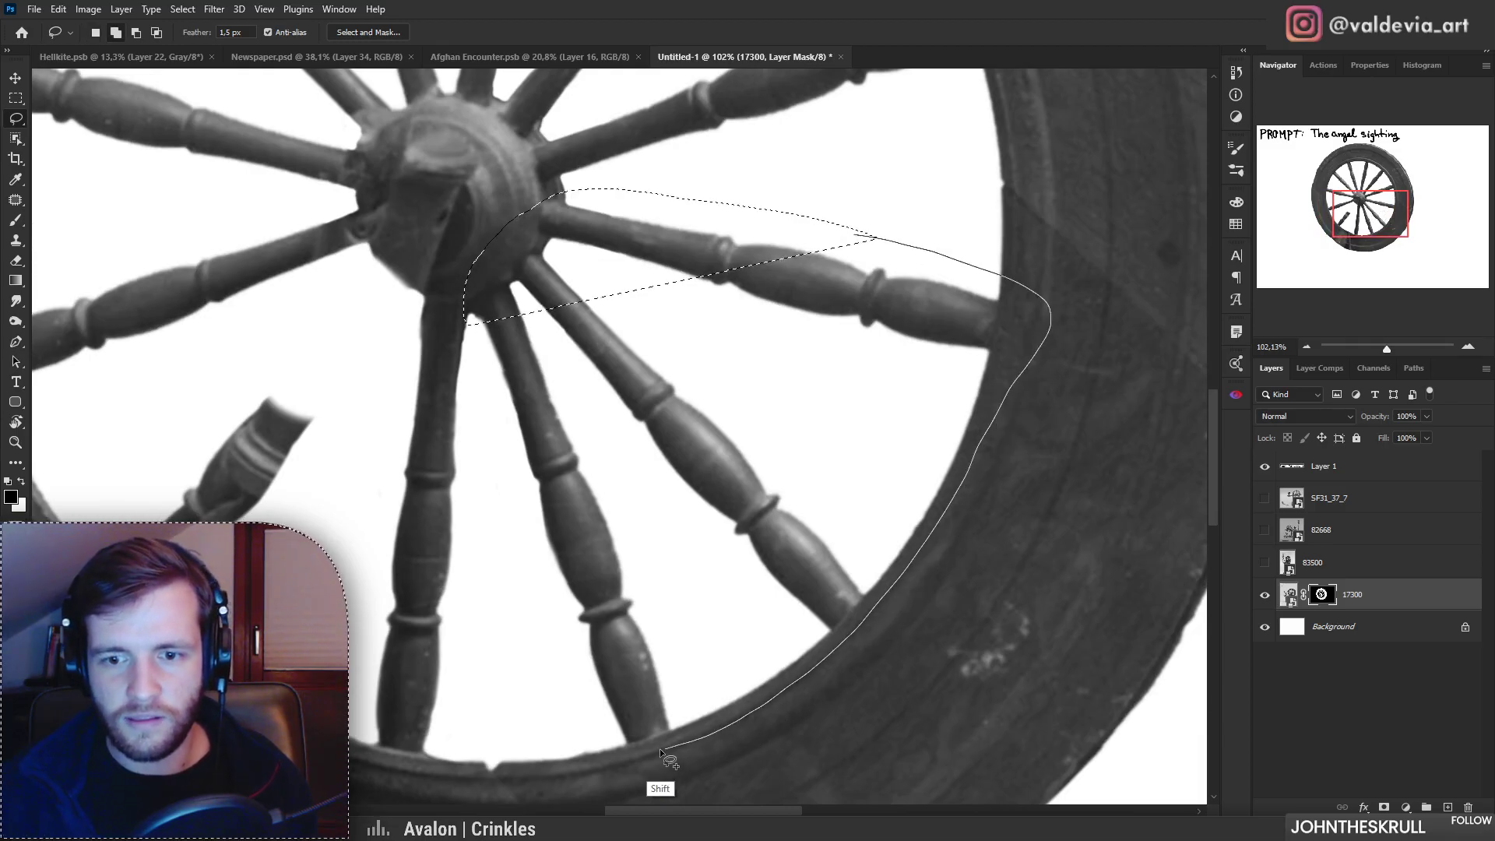
pyautogui.moveTo(586, 730); pyautogui.dragTo(554, 611)
pyautogui.moveTo(472, 312)
pyautogui.mouseDown()
pyautogui.moveTo(469, 374)
pyautogui.moveTo(549, 624)
pyautogui.moveTo(743, 535)
pyautogui.moveTo(871, 268)
pyautogui.moveTo(855, 241)
pyautogui.moveTo(701, 269)
pyautogui.mouseUp()
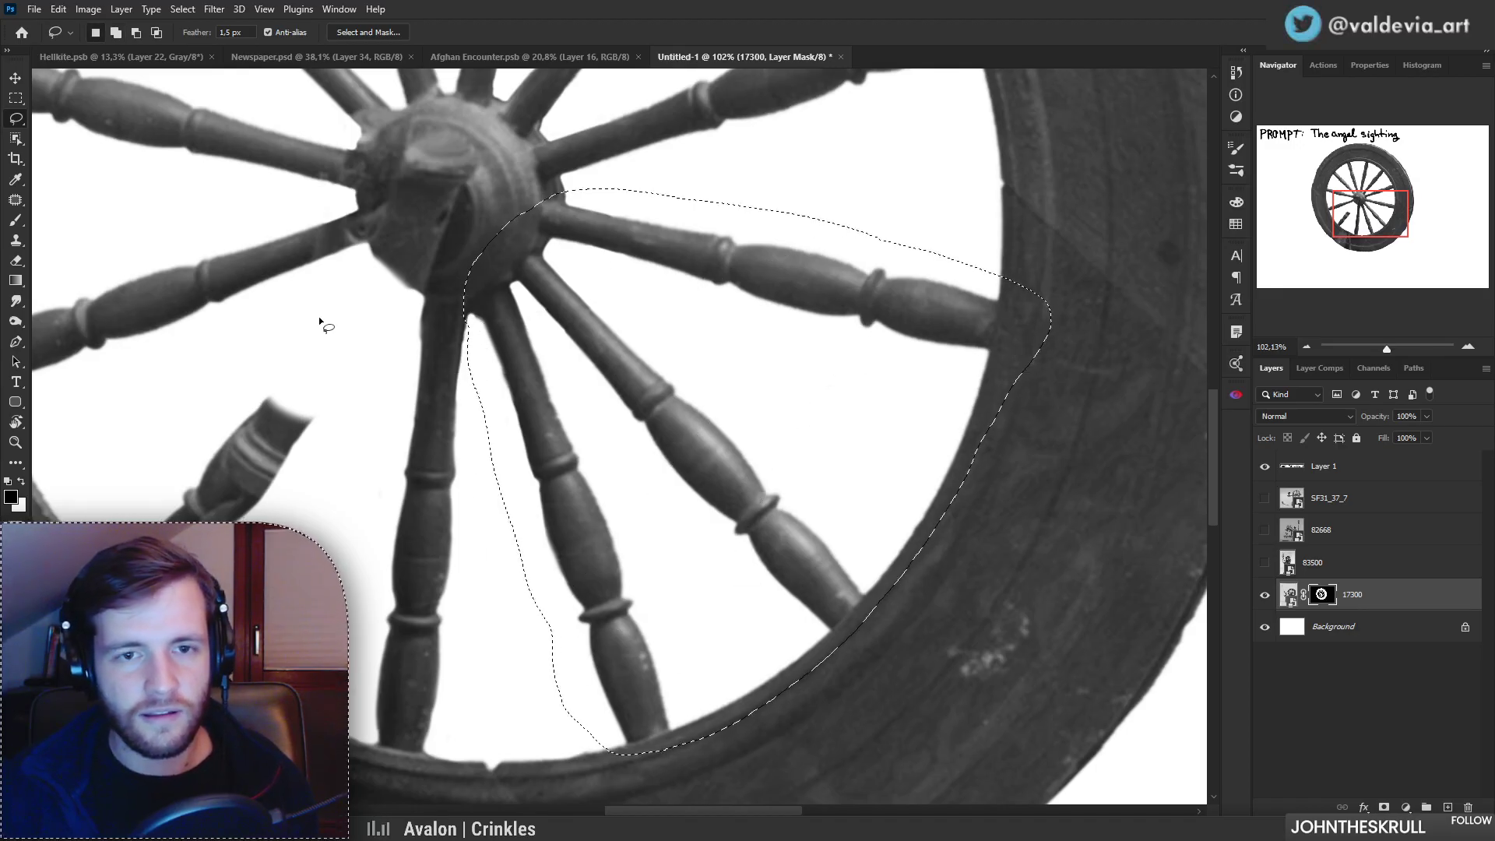
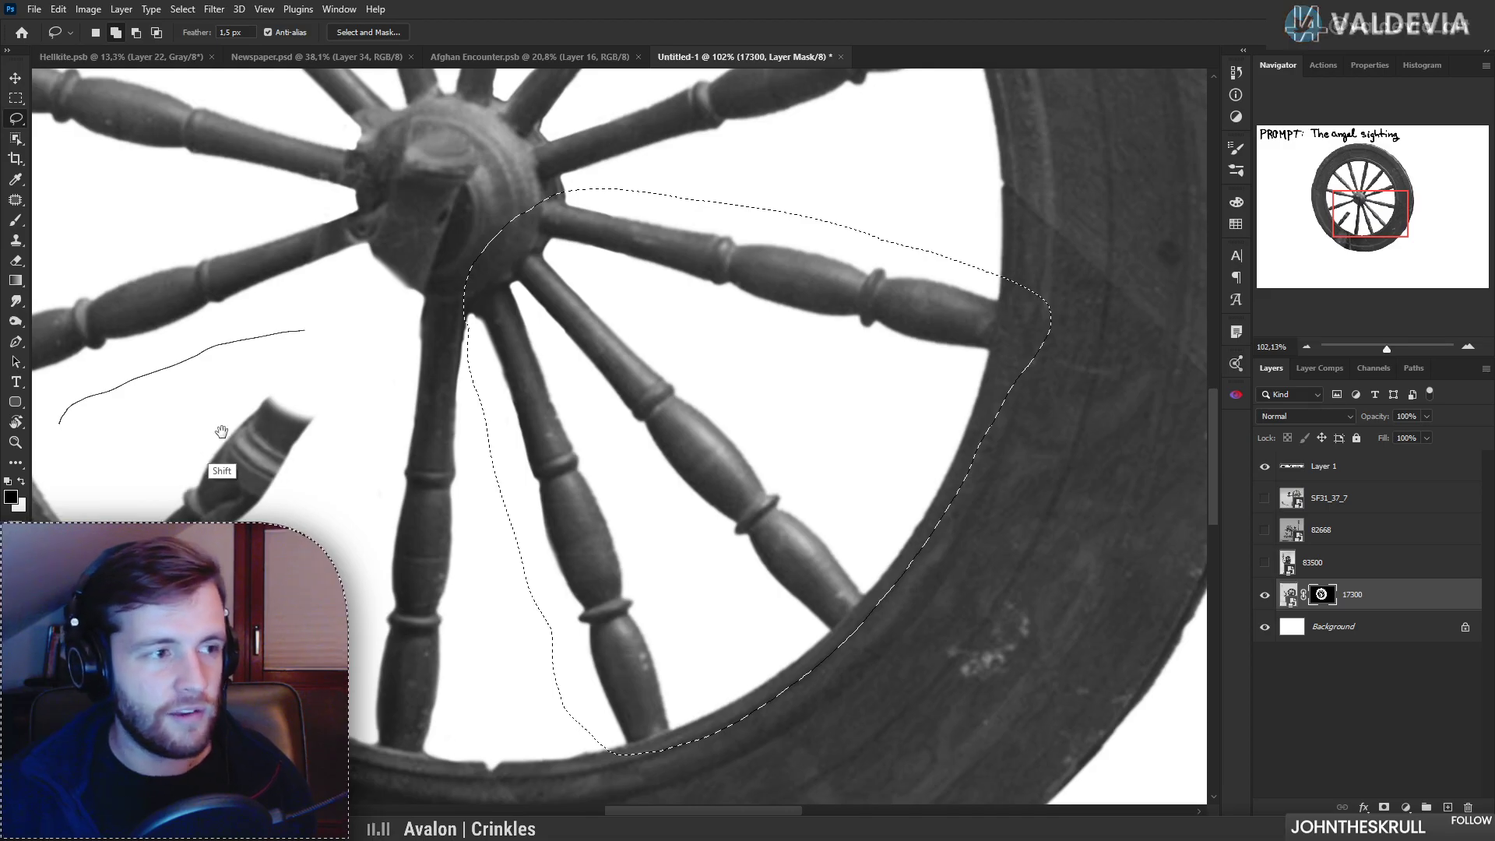
pyautogui.moveTo(221, 433); pyautogui.dragTo(223, 433)
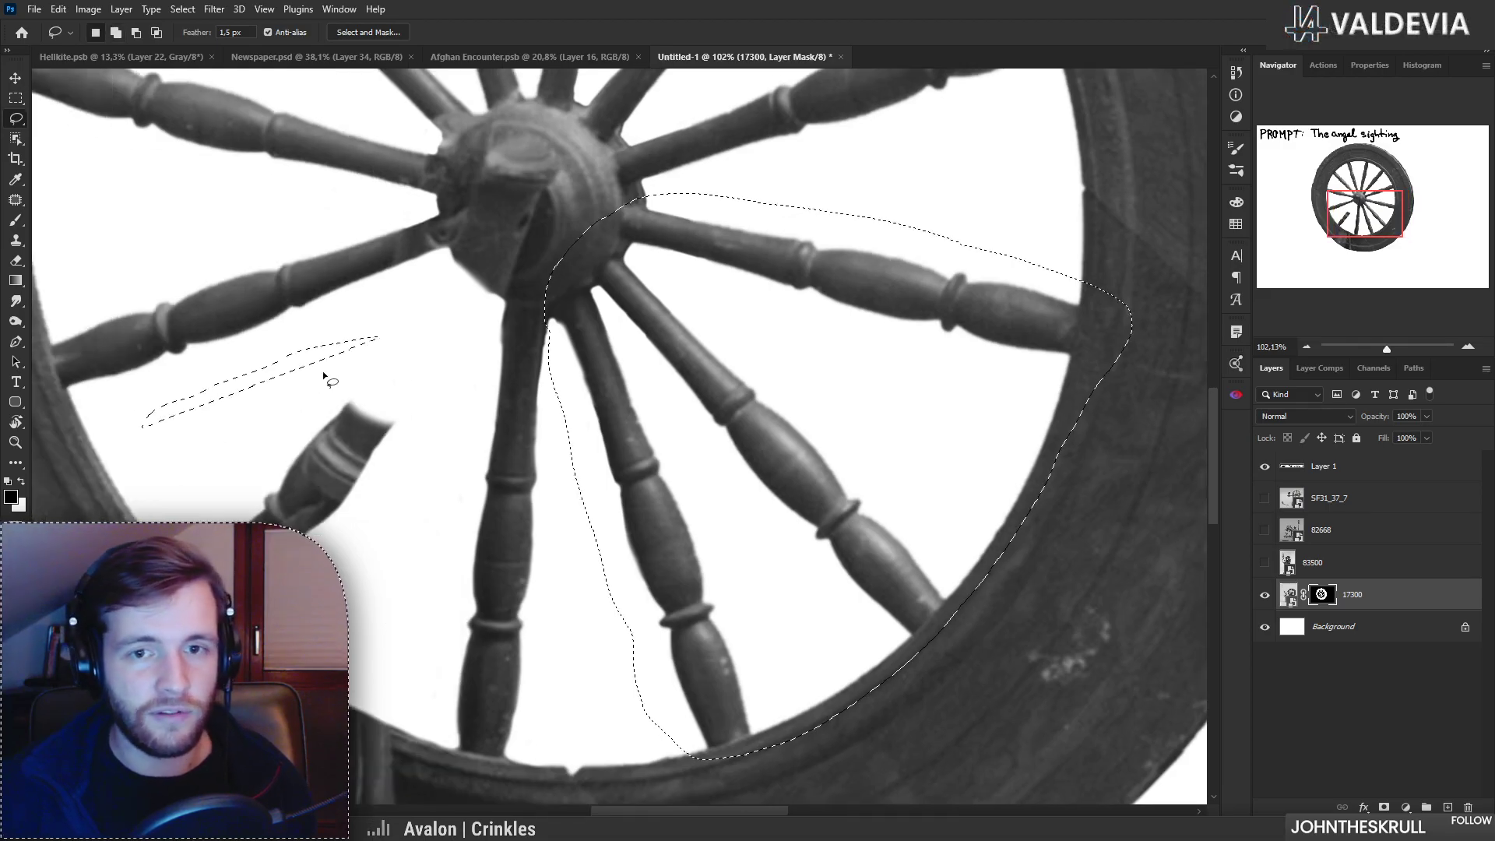
pyautogui.hotkey('ctrl', 'z')
# Step: Copy the selected spokes from the 17300 layer onto a new layer directly above it
pyautogui.scroll(-3, 514, 420)
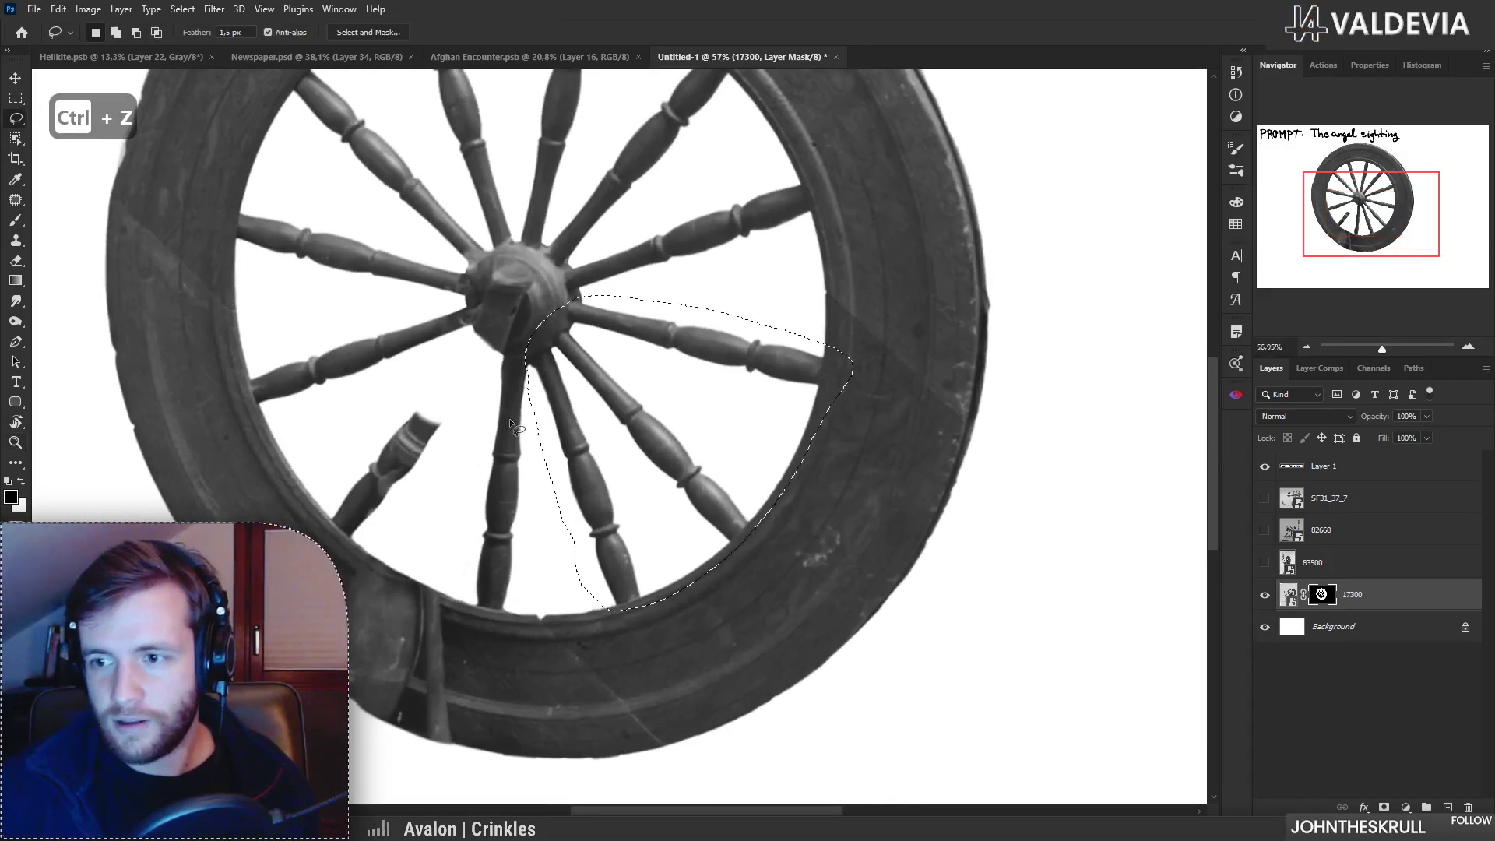
pyautogui.hotkey('ctrl', 'shift', 'j')
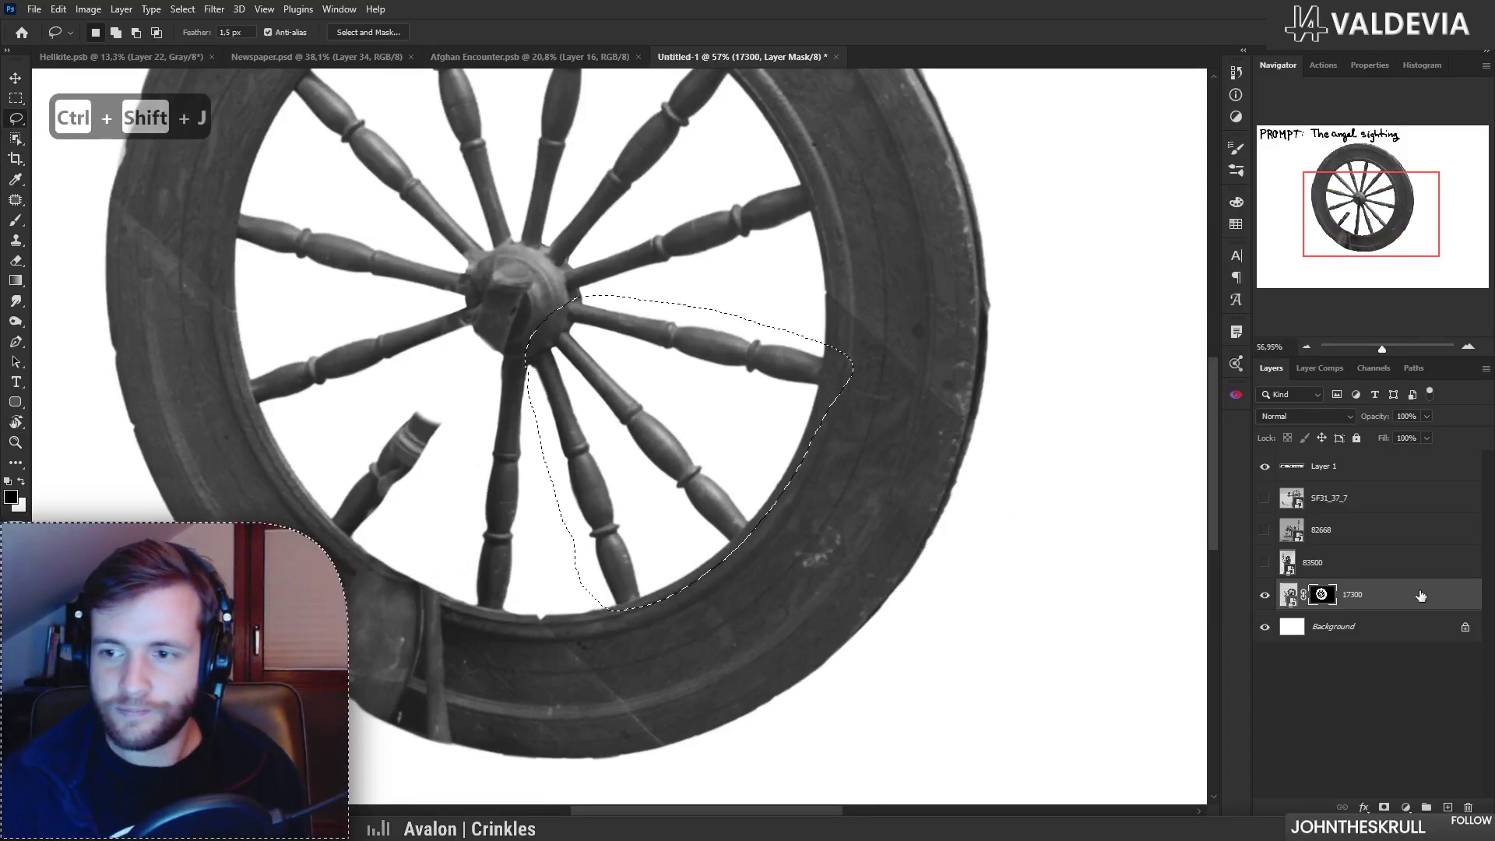
pyautogui.hotkey('ctrl', 'j')
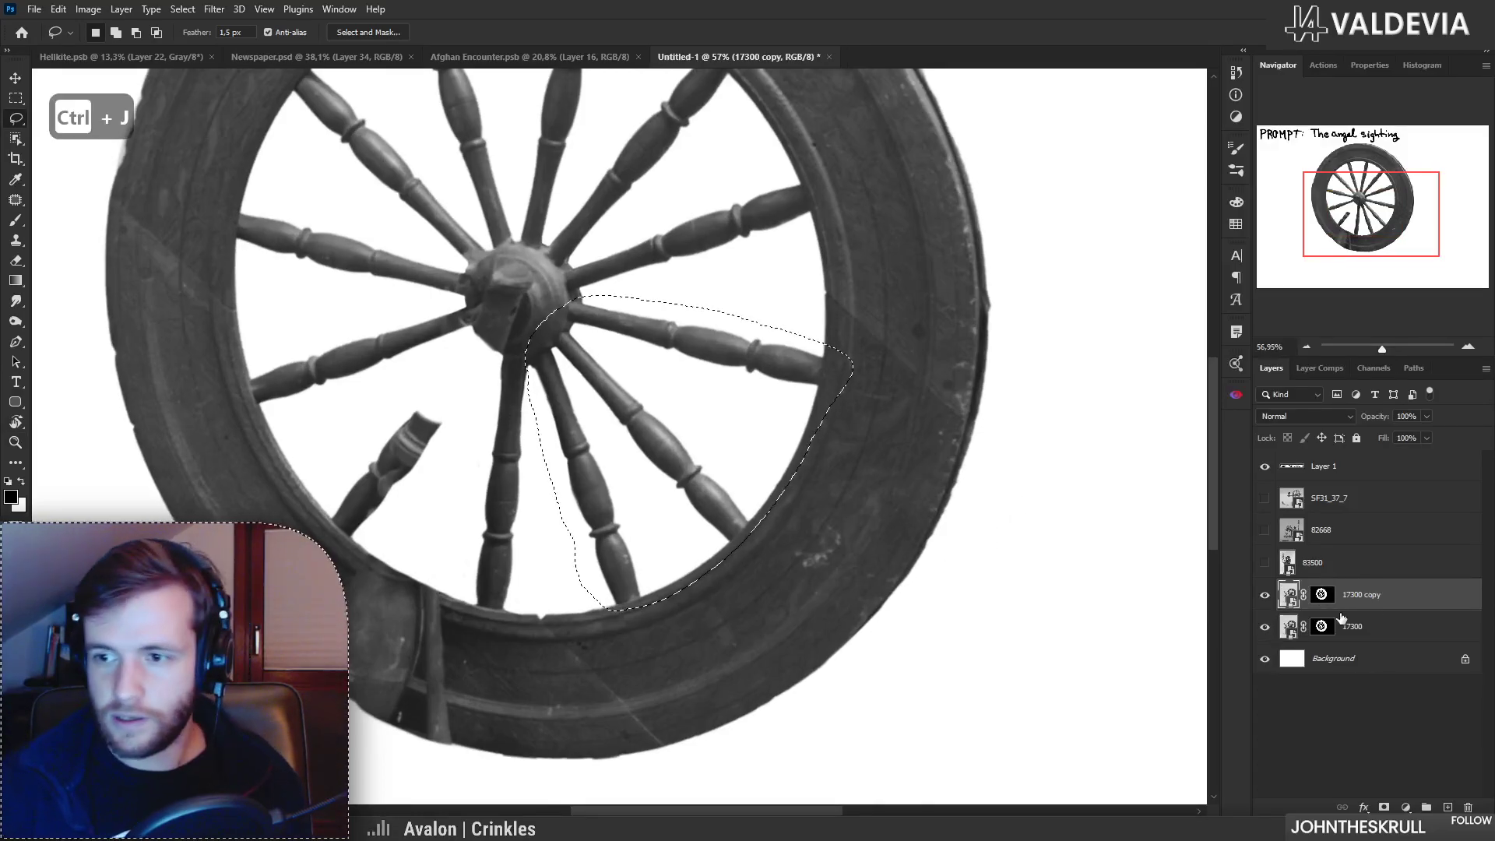
pyautogui.hotkey('ctrl', 'z')
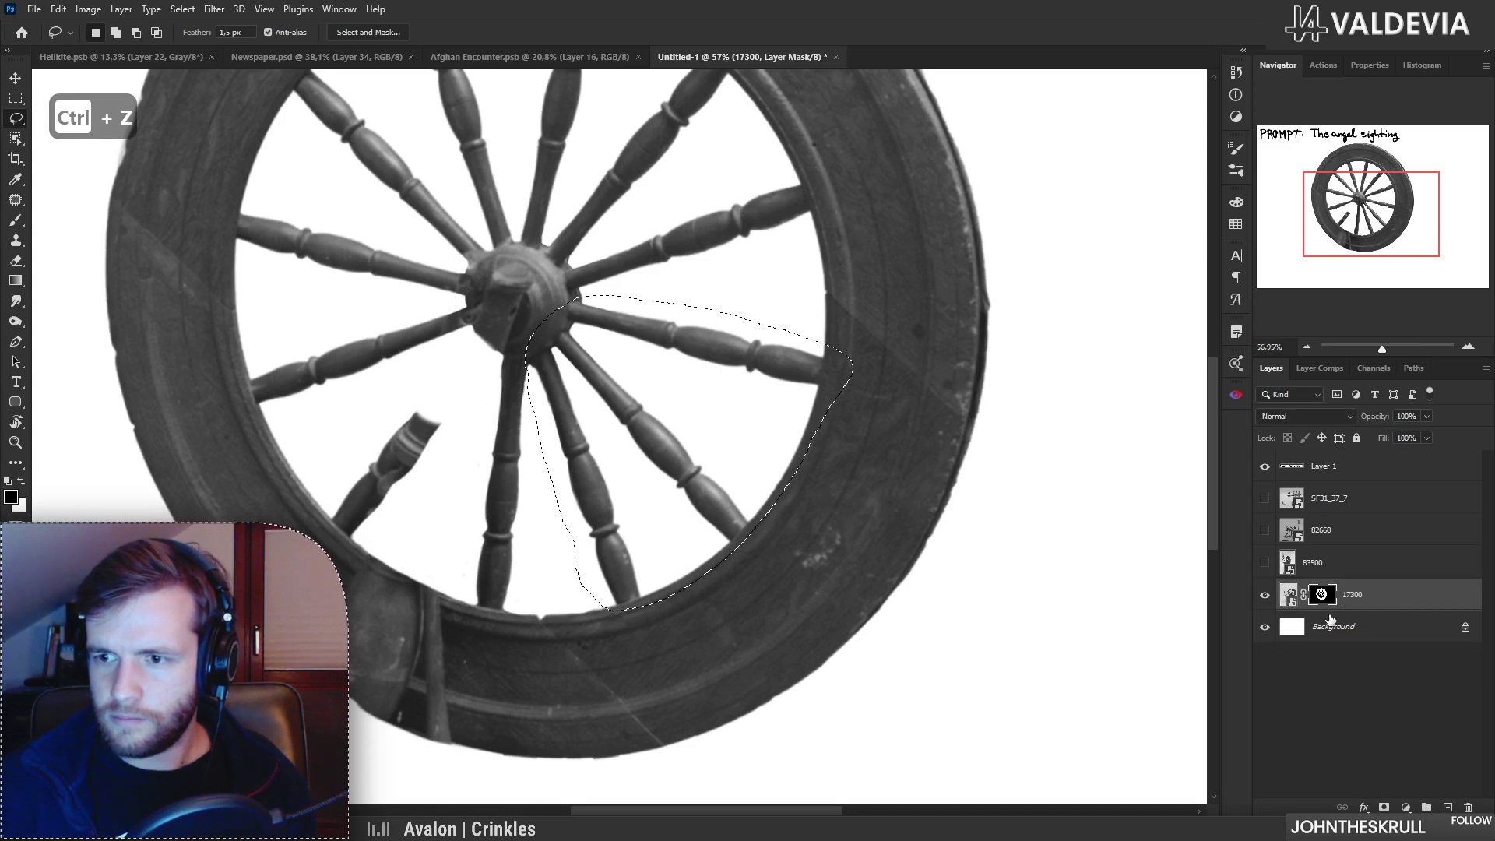
pyautogui.hotkey('ctrl', 'j')
pyautogui.moveTo(1316, 627); pyautogui.dragTo(1322, 606)
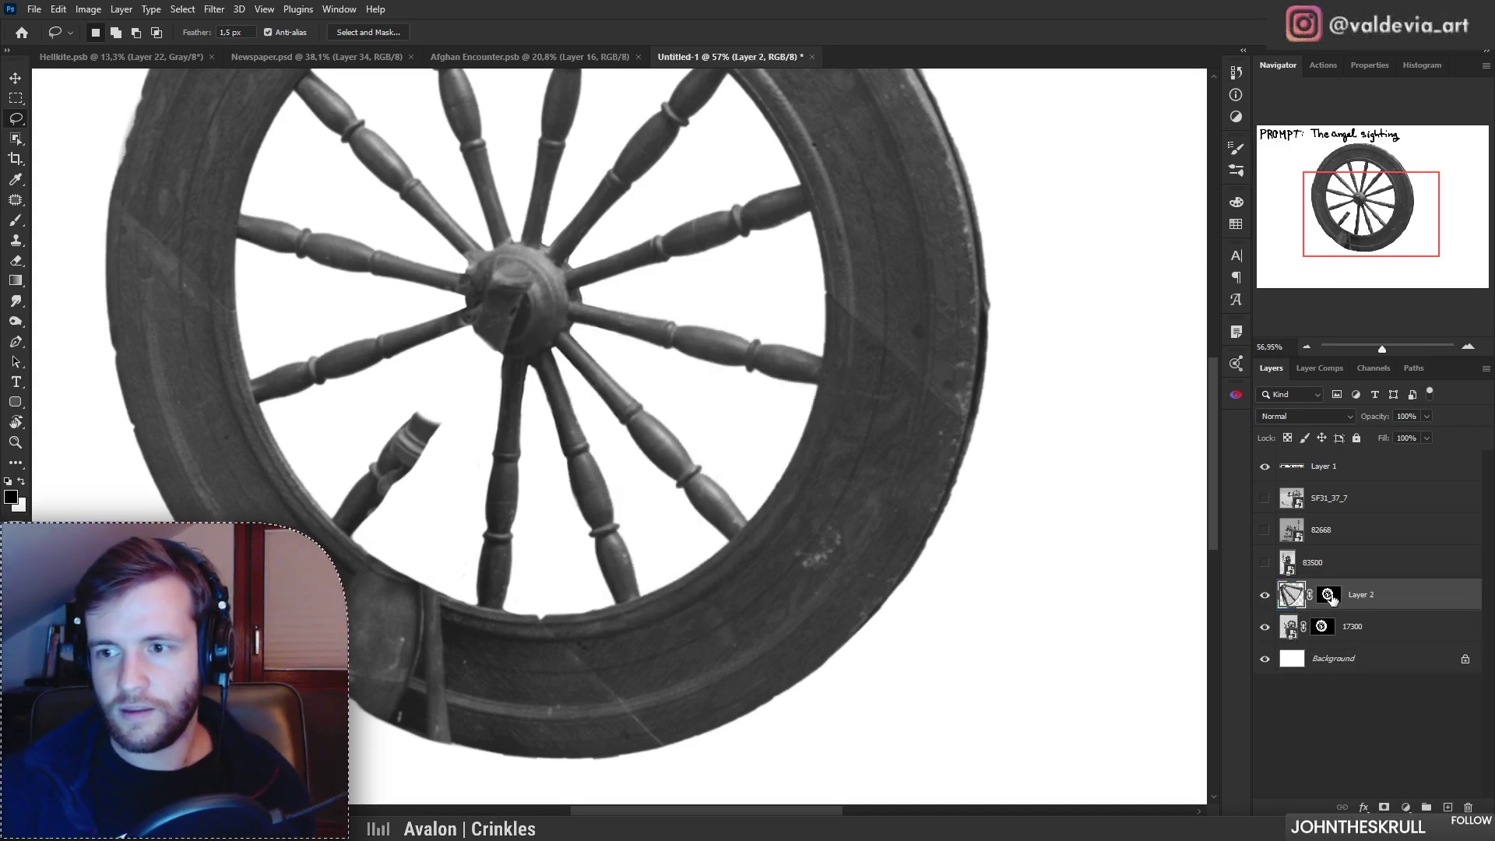
# Step: Flip the copied spokes horizontally, then move and rotate them over the gap on the wheel's lower left
pyautogui.hotkey('ctrl', 't')
pyautogui.rightClick(723, 420)
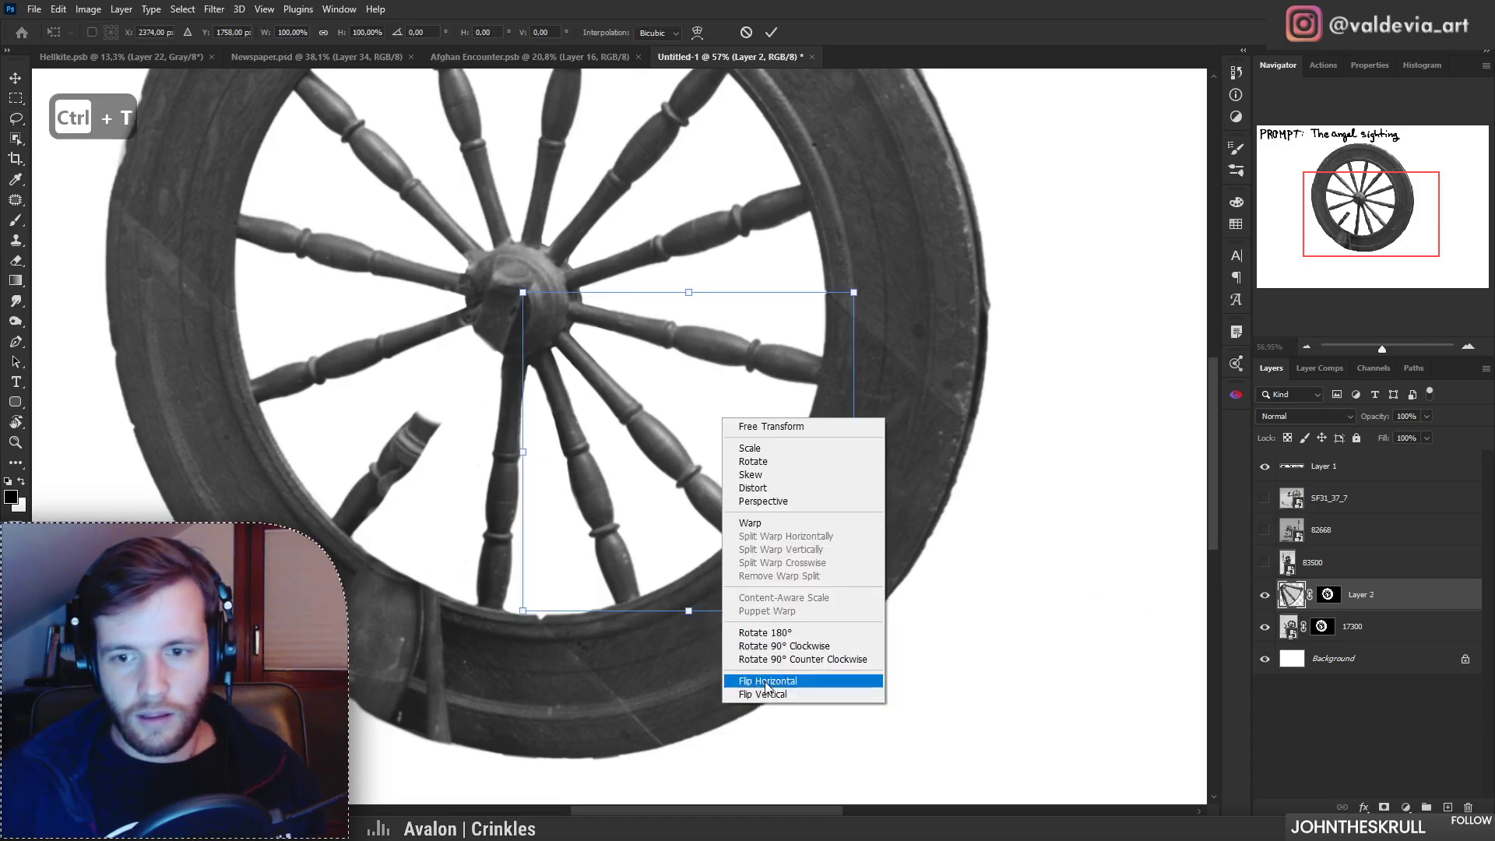
pyautogui.click(786, 677)
pyautogui.moveTo(549, 458); pyautogui.dragTo(404, 428)
pyautogui.moveTo(648, 479); pyautogui.dragTo(649, 447)
pyautogui.moveTo(464, 488); pyautogui.dragTo(454, 491)
pyautogui.moveTo(654, 467); pyautogui.dragTo(652, 487)
pyautogui.moveTo(457, 447)
pyautogui.mouseDown()
pyautogui.moveTo(464, 462)
pyautogui.moveTo(453, 454)
pyautogui.mouseUp()
# Step: Flip the copied spokes vertically and rotate them to about 80.6° so the middle one fills the missing spoke's gap
pyautogui.rightClick(448, 448)
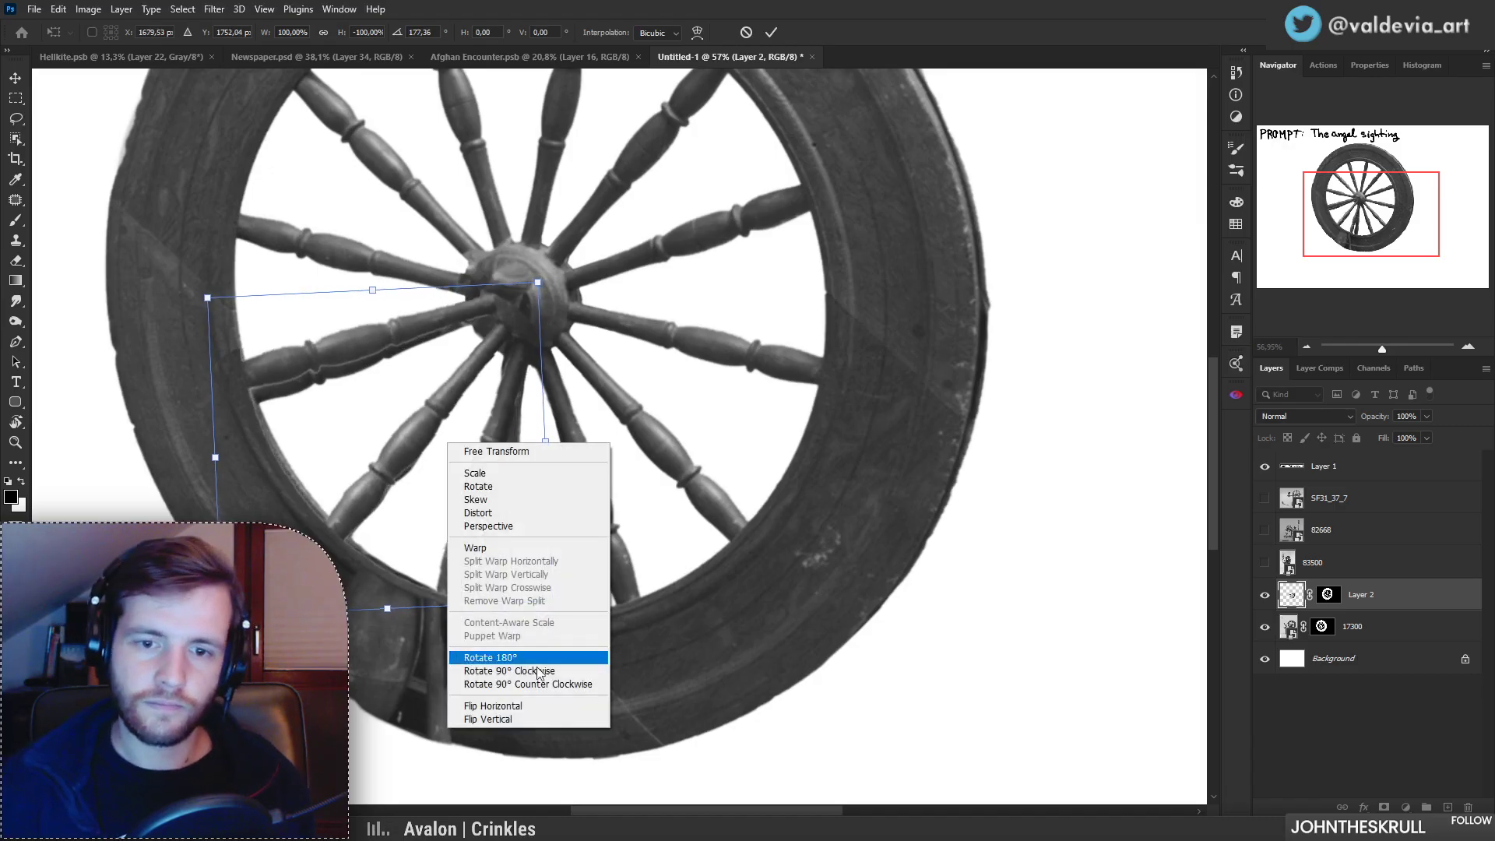
pyautogui.click(539, 716)
pyautogui.moveTo(602, 489); pyautogui.dragTo(441, 236)
pyautogui.moveTo(428, 397); pyautogui.dragTo(461, 434)
pyautogui.moveTo(623, 438); pyautogui.dragTo(622, 426)
pyautogui.moveTo(514, 456); pyautogui.dragTo(527, 459)
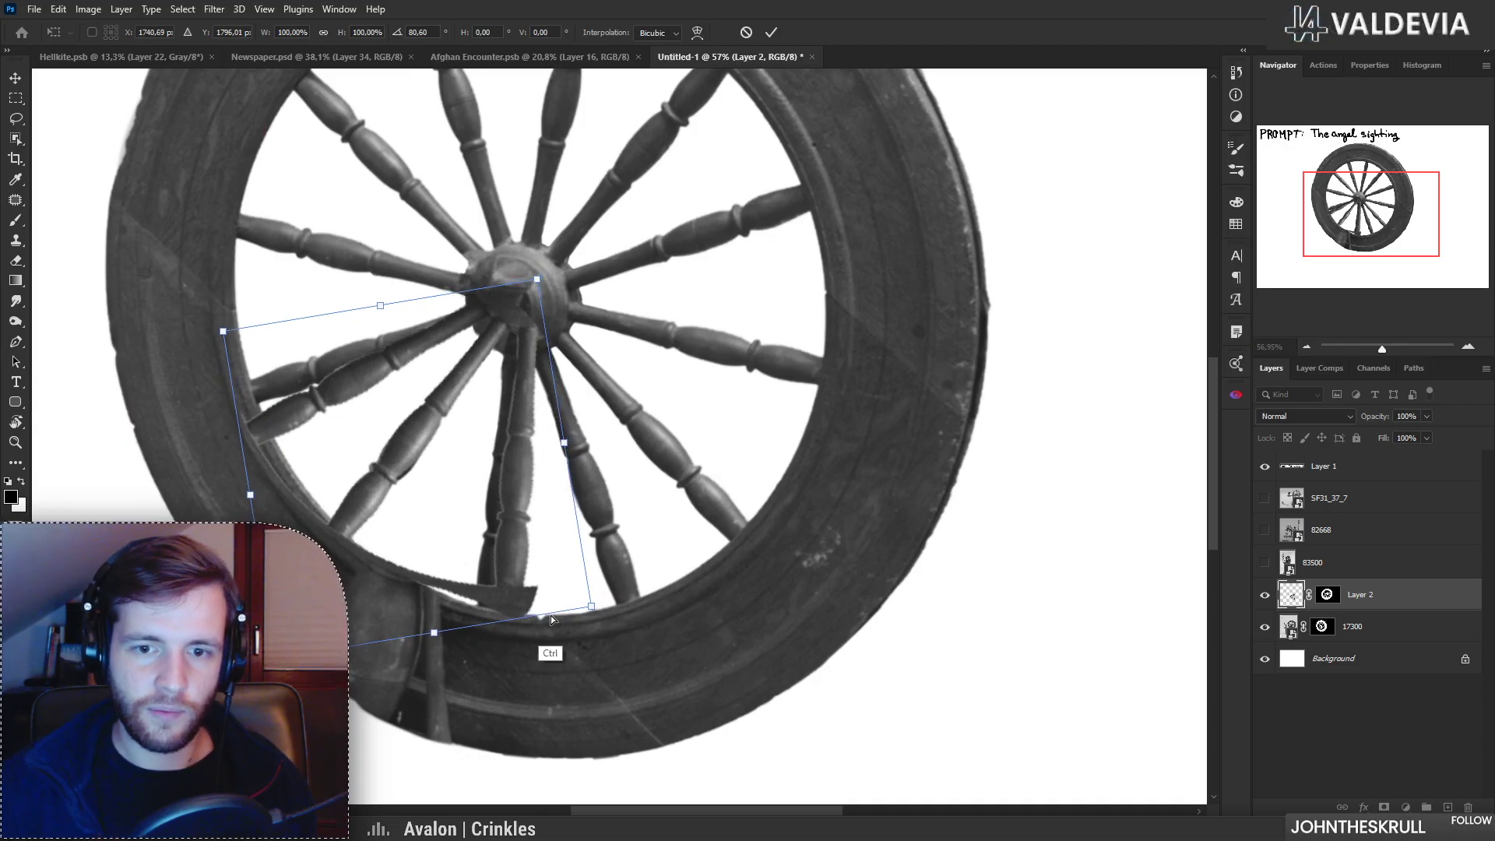
# Step: Distort the corners of the copied spokes to line up with the hub, rim and neighbouring spokes, and apply the transform
pyautogui.moveTo(588, 611); pyautogui.dragTo(562, 615)
pyautogui.moveTo(537, 281); pyautogui.dragTo(527, 301)
pyautogui.moveTo(224, 331); pyautogui.dragTo(225, 269)
pyautogui.moveTo(566, 627); pyautogui.dragTo(554, 632)
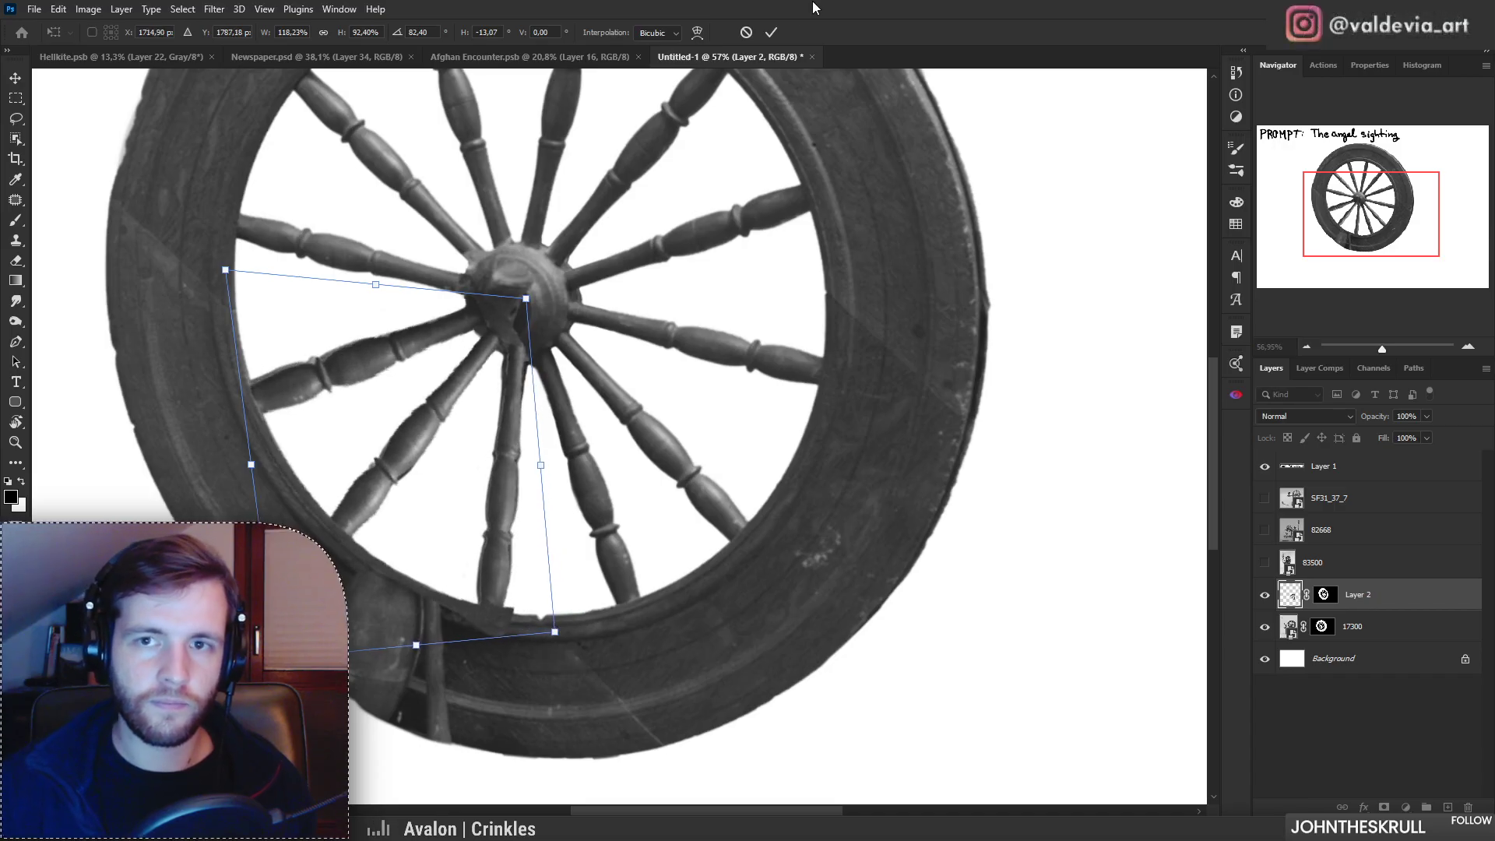
pyautogui.click(773, 38)
# Step: Compare the wheel without the copied layer, and erase its duplicate left spoke with a soft 183 px eraser
pyautogui.press('z')
pyautogui.moveTo(449, 381)
pyautogui.mouseDown()
pyautogui.moveTo(467, 375)
pyautogui.moveTo(397, 374)
pyautogui.moveTo(471, 378)
pyautogui.mouseUp()
pyautogui.press('l')
pyautogui.moveTo(476, 259); pyautogui.dragTo(518, 274)
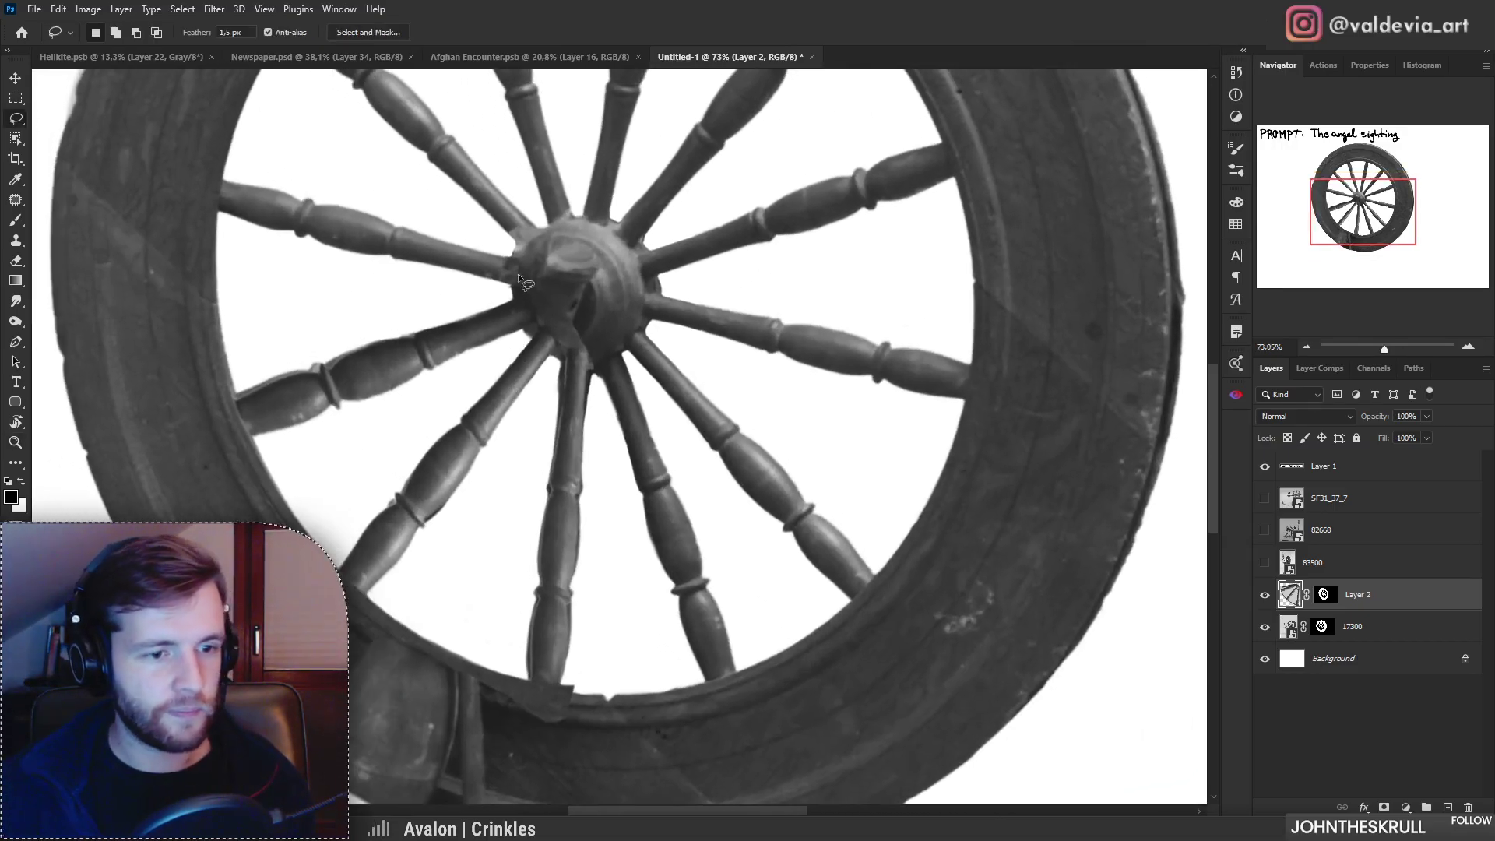
pyautogui.click(1265, 597)
pyautogui.click(1266, 597)
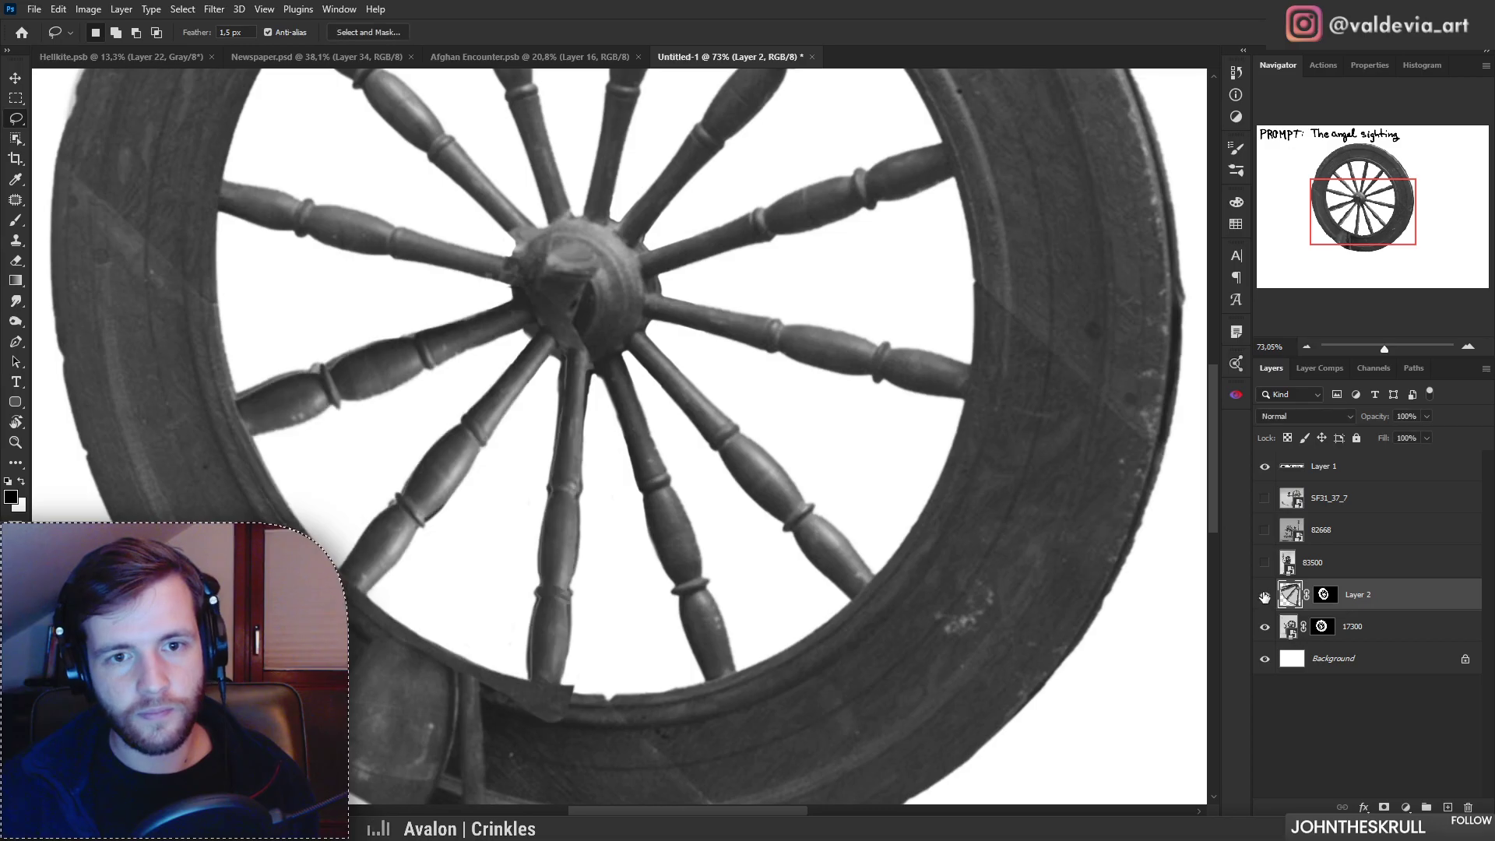
pyautogui.press('e')
pyautogui.rightClick(536, 433)
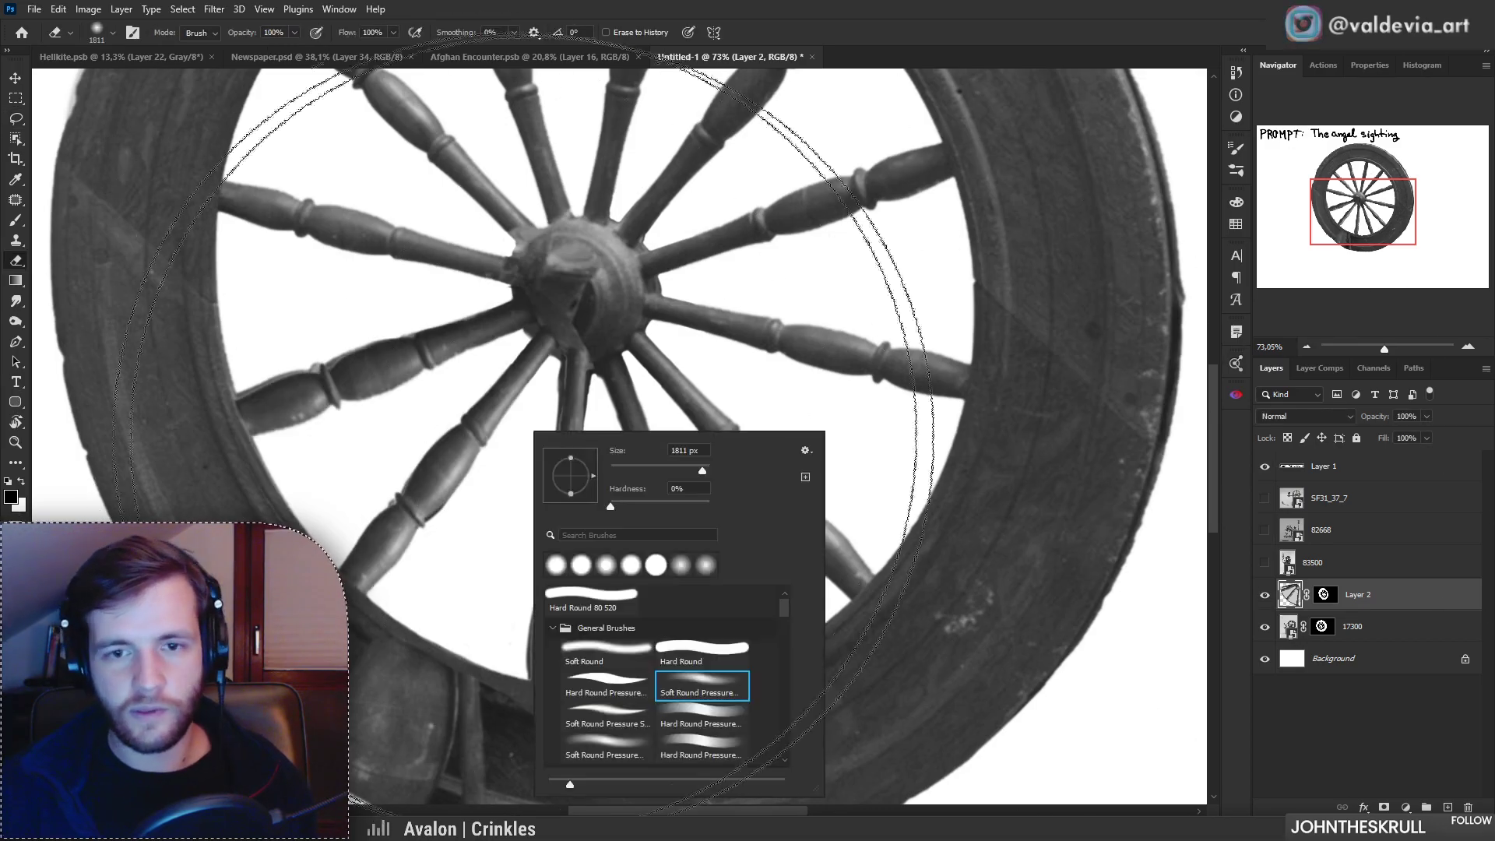
pyautogui.click(387, 448)
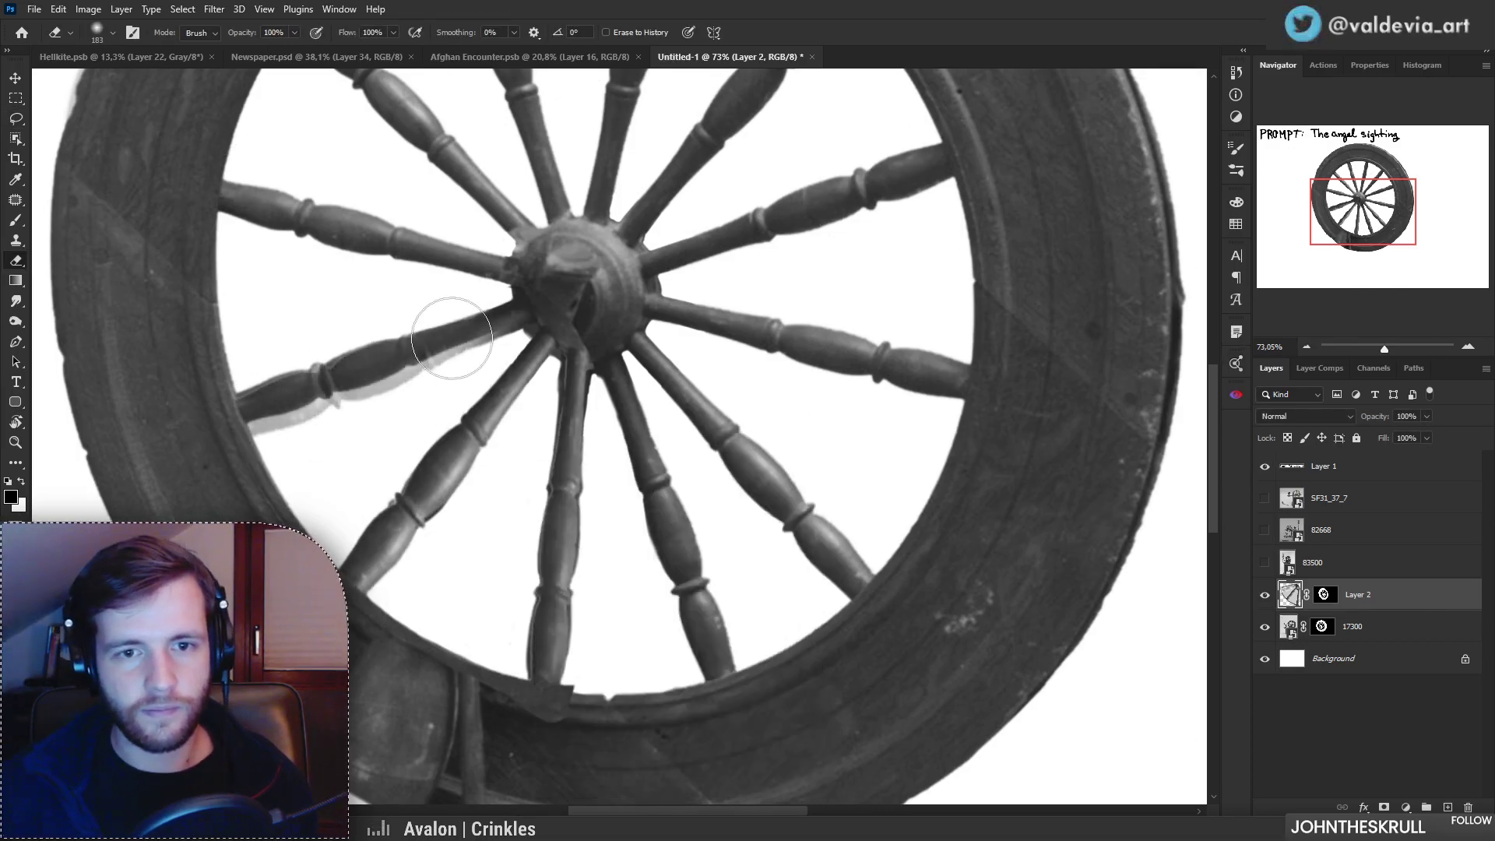
pyautogui.hotkey('ctrl', 'z')
pyautogui.moveTo(511, 354)
pyautogui.mouseDown()
pyautogui.moveTo(478, 319)
pyautogui.moveTo(290, 384)
pyautogui.moveTo(333, 356)
pyautogui.mouseUp()
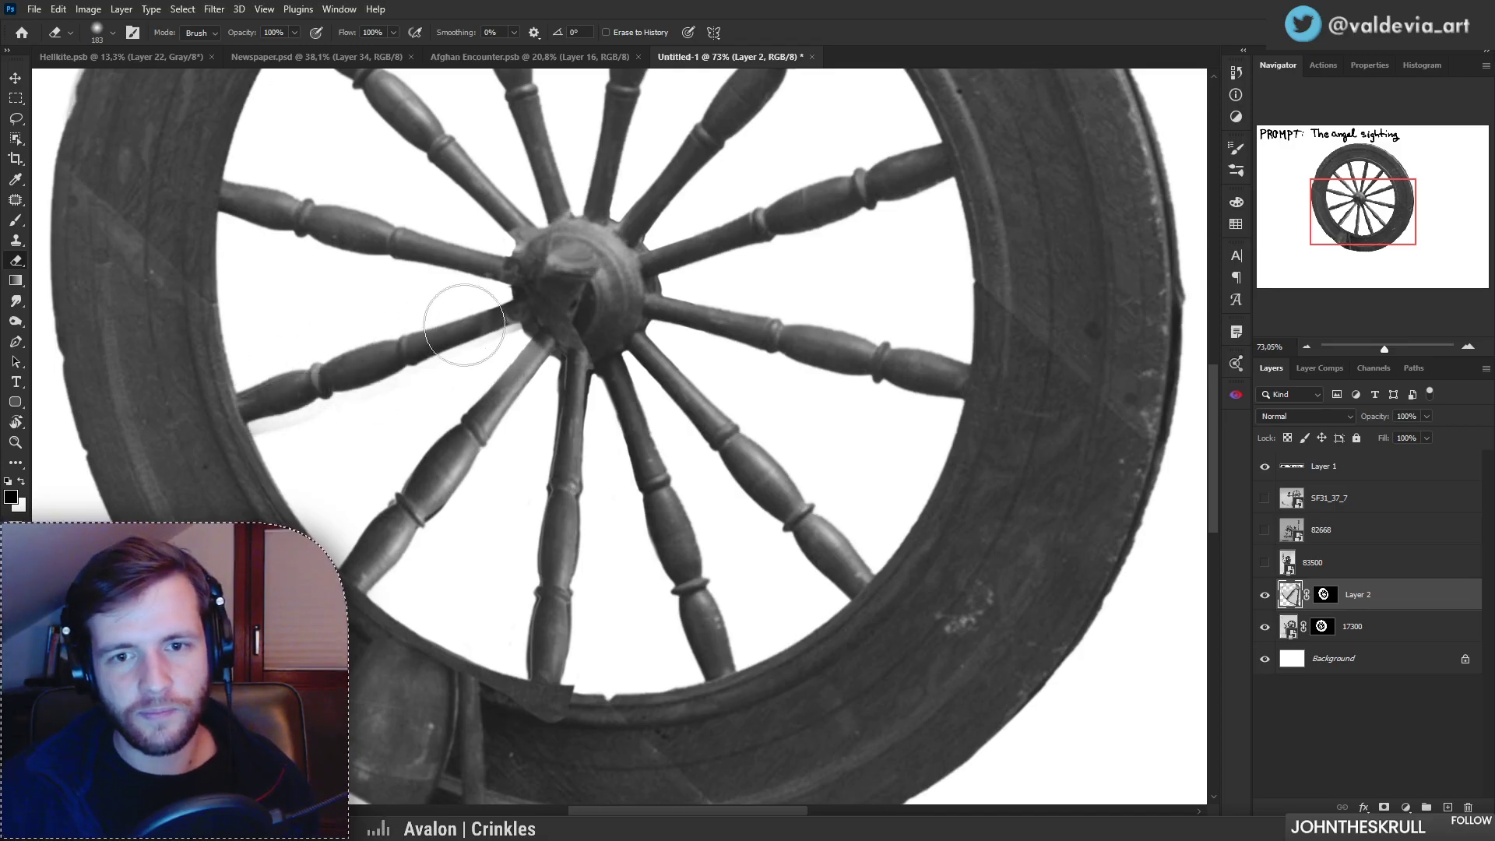
# Step: Try to erase the duplicate near-vertical spoke and the area around the hub from the copied layer
pyautogui.moveTo(567, 384)
pyautogui.mouseDown()
pyautogui.moveTo(563, 658)
pyautogui.moveTo(541, 612)
pyautogui.mouseUp()
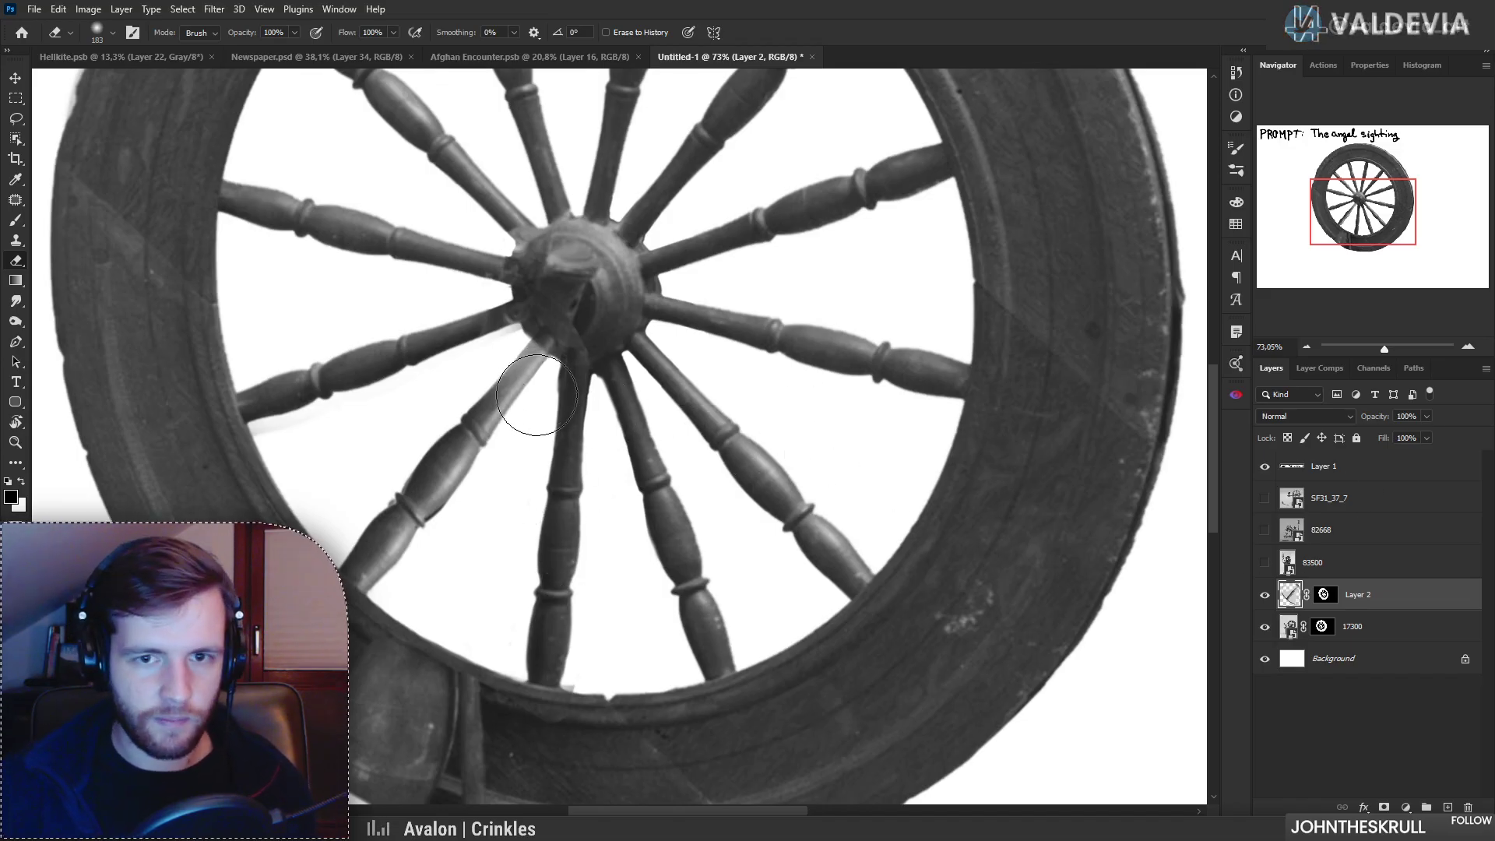
pyautogui.hotkey('ctrl', 'z')
pyautogui.hotkey('ctrl', 'z')
pyautogui.hotkey('ctrl', 'z')
pyautogui.hotkey('ctrl', 'z')
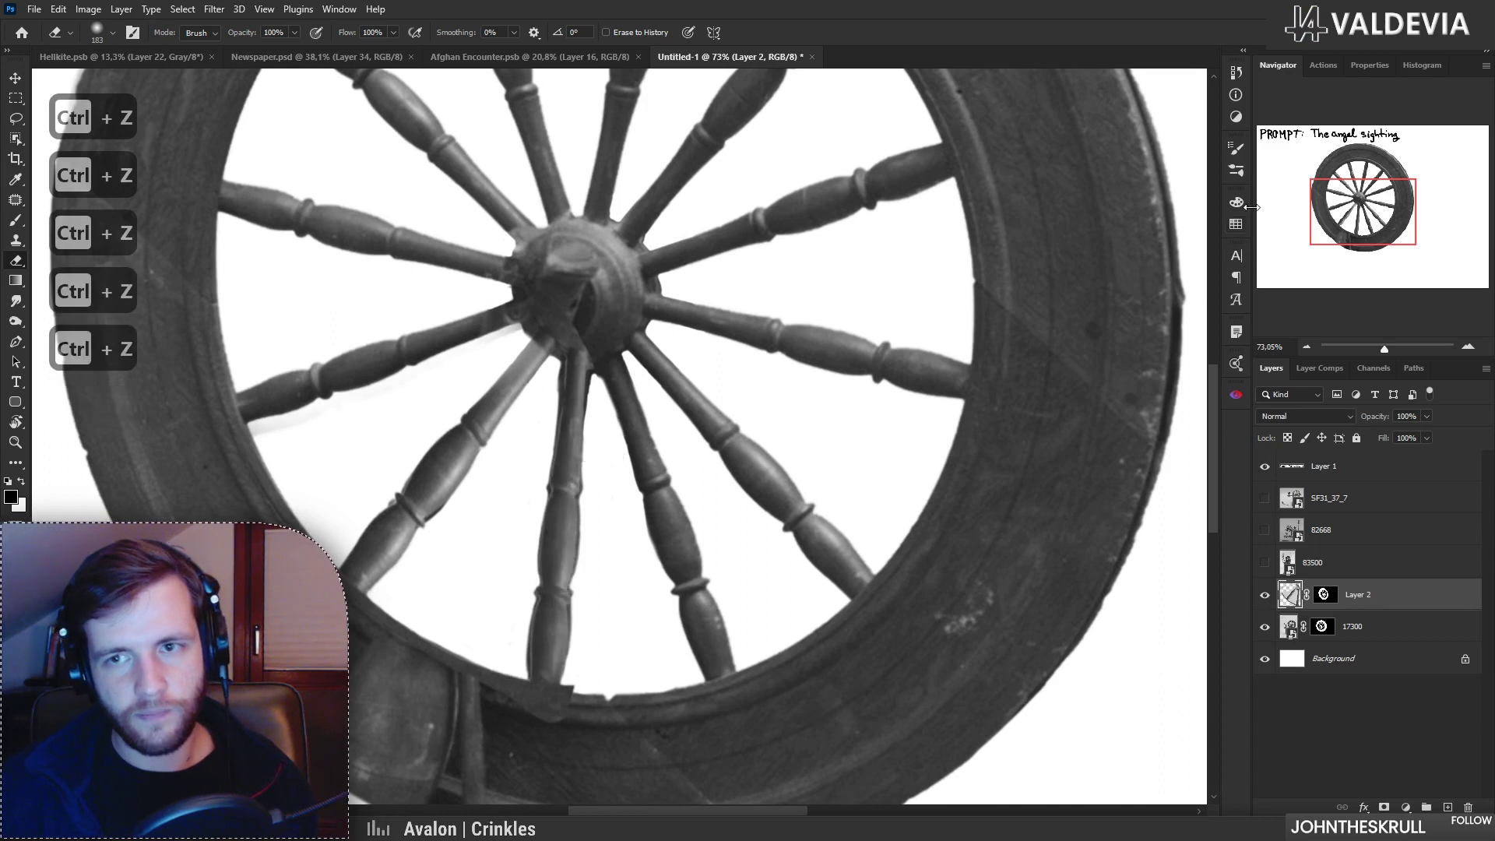
# Step: Revert the document history to the Add Layer Mask state, before the copied spokes were transformed and erased
pyautogui.click(1235, 73)
pyautogui.click(1087, 182)
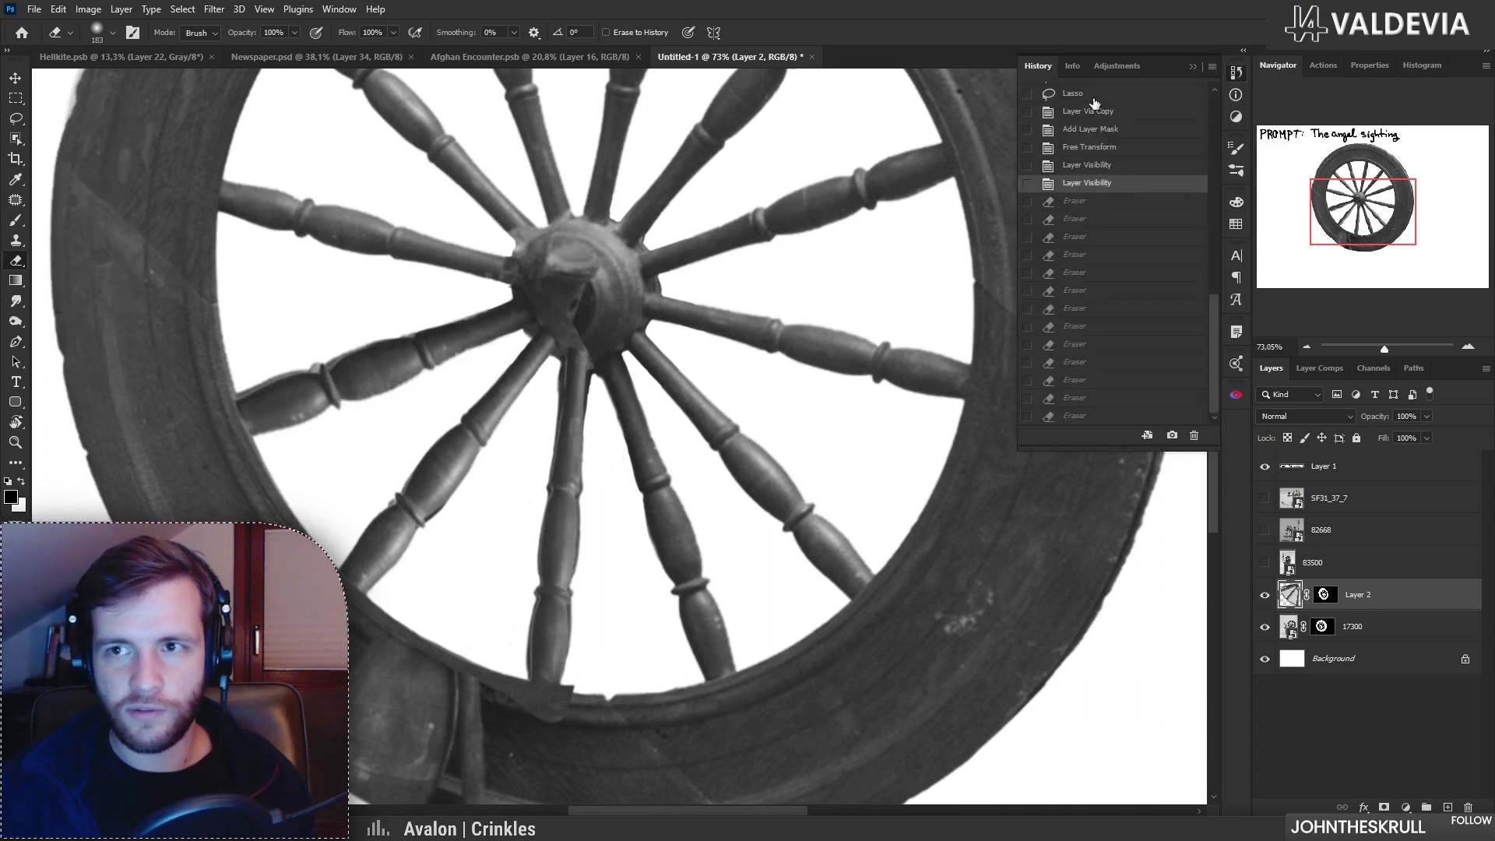
pyautogui.click(1192, 67)
pyautogui.click(1236, 73)
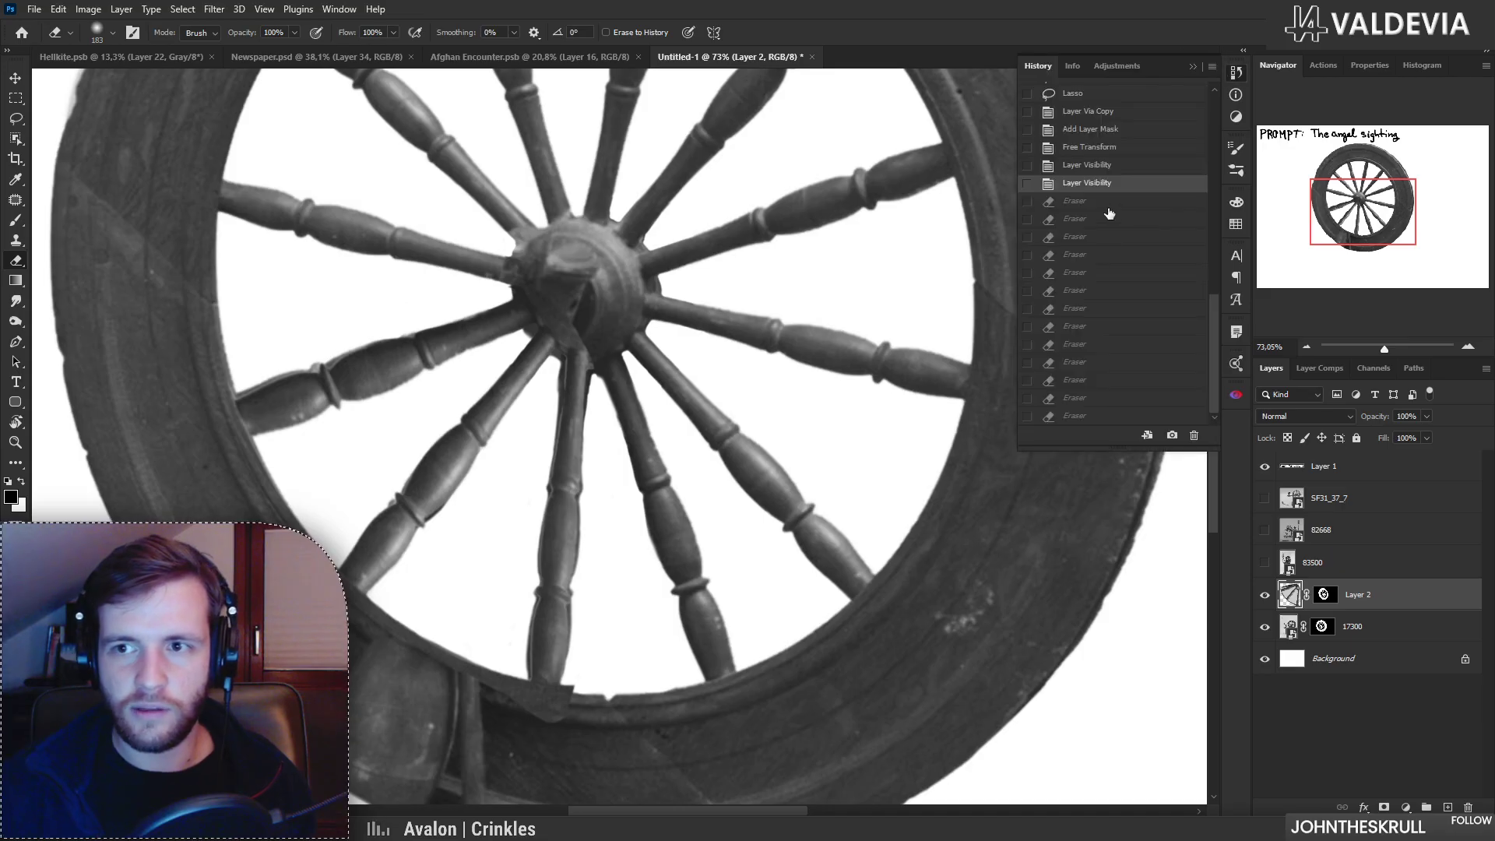
pyautogui.click(1092, 130)
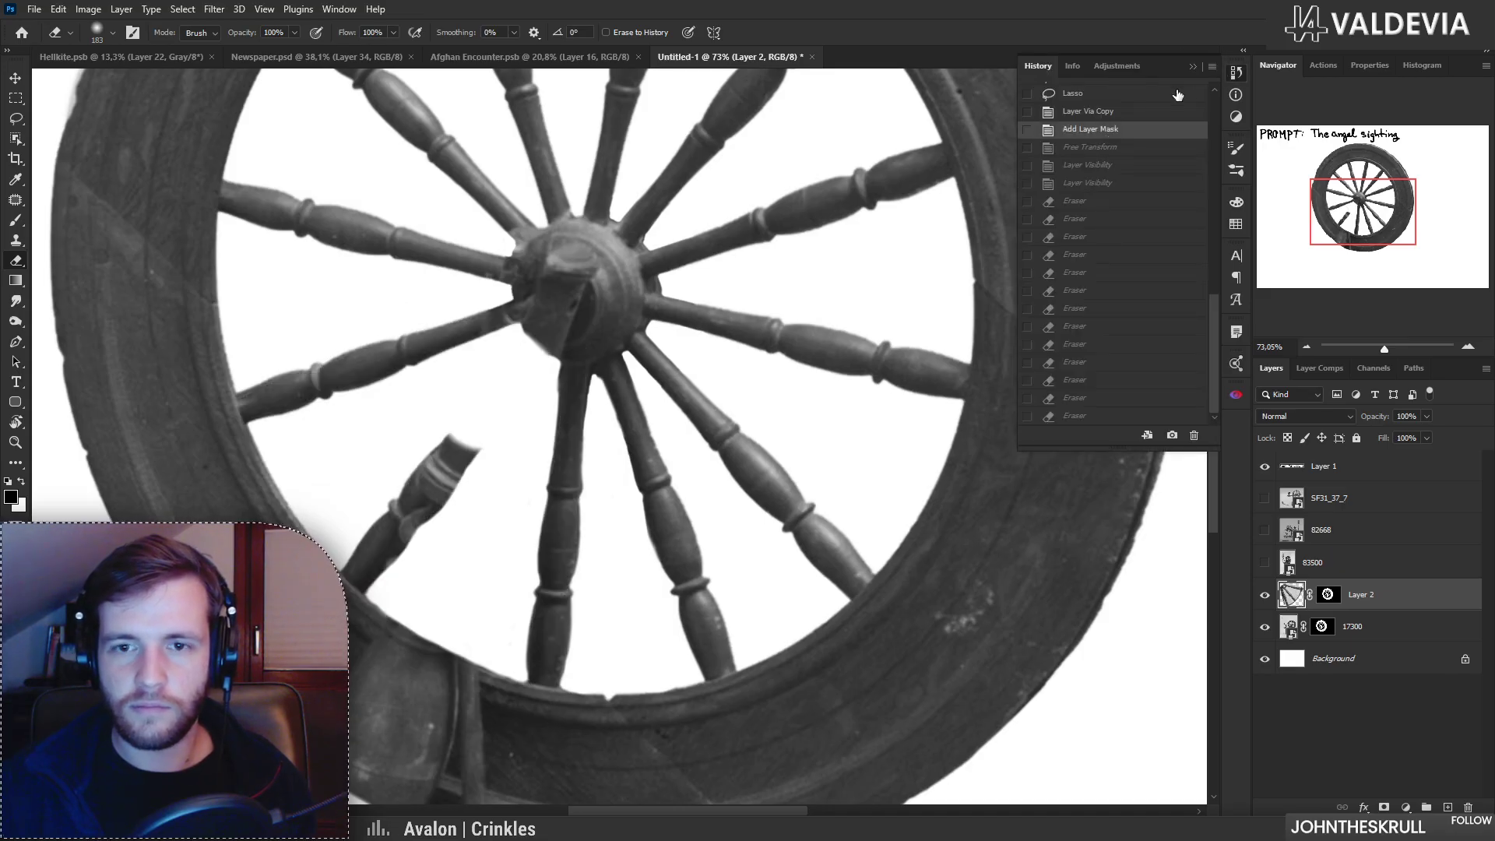
pyautogui.click(1194, 67)
# Step: Flip the copied spokes on Layer 2 horizontally, move them over the missing spoke's gap, rotate them to about 176° and apply the transform
pyautogui.keyDown('shift'); pyautogui.click(1394, 627); pyautogui.keyUp('shift')
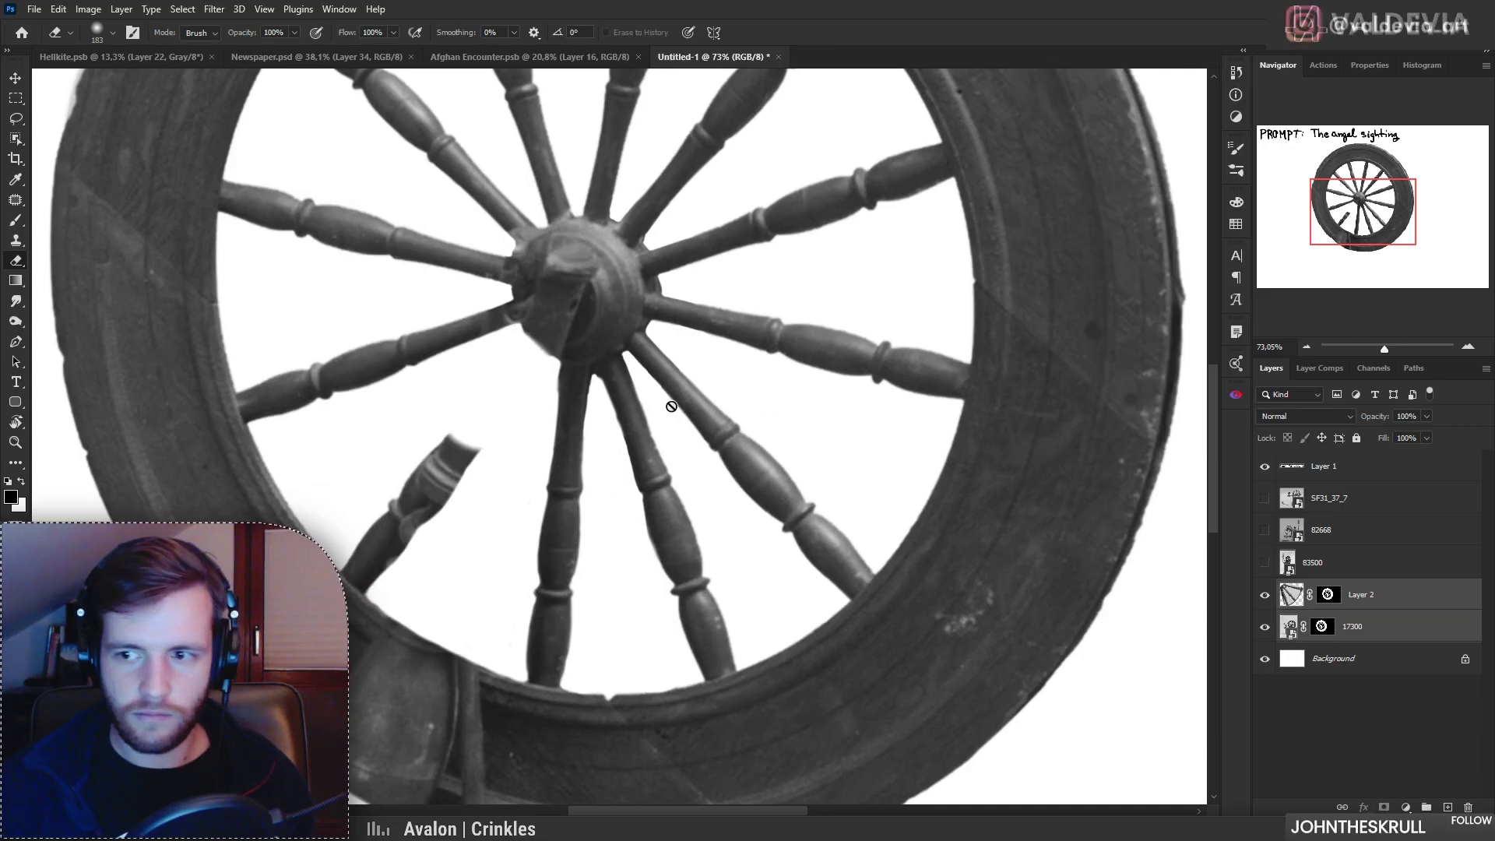
pyautogui.click(1399, 597)
pyautogui.hotkey('ctrl', 't')
pyautogui.rightClick(770, 439)
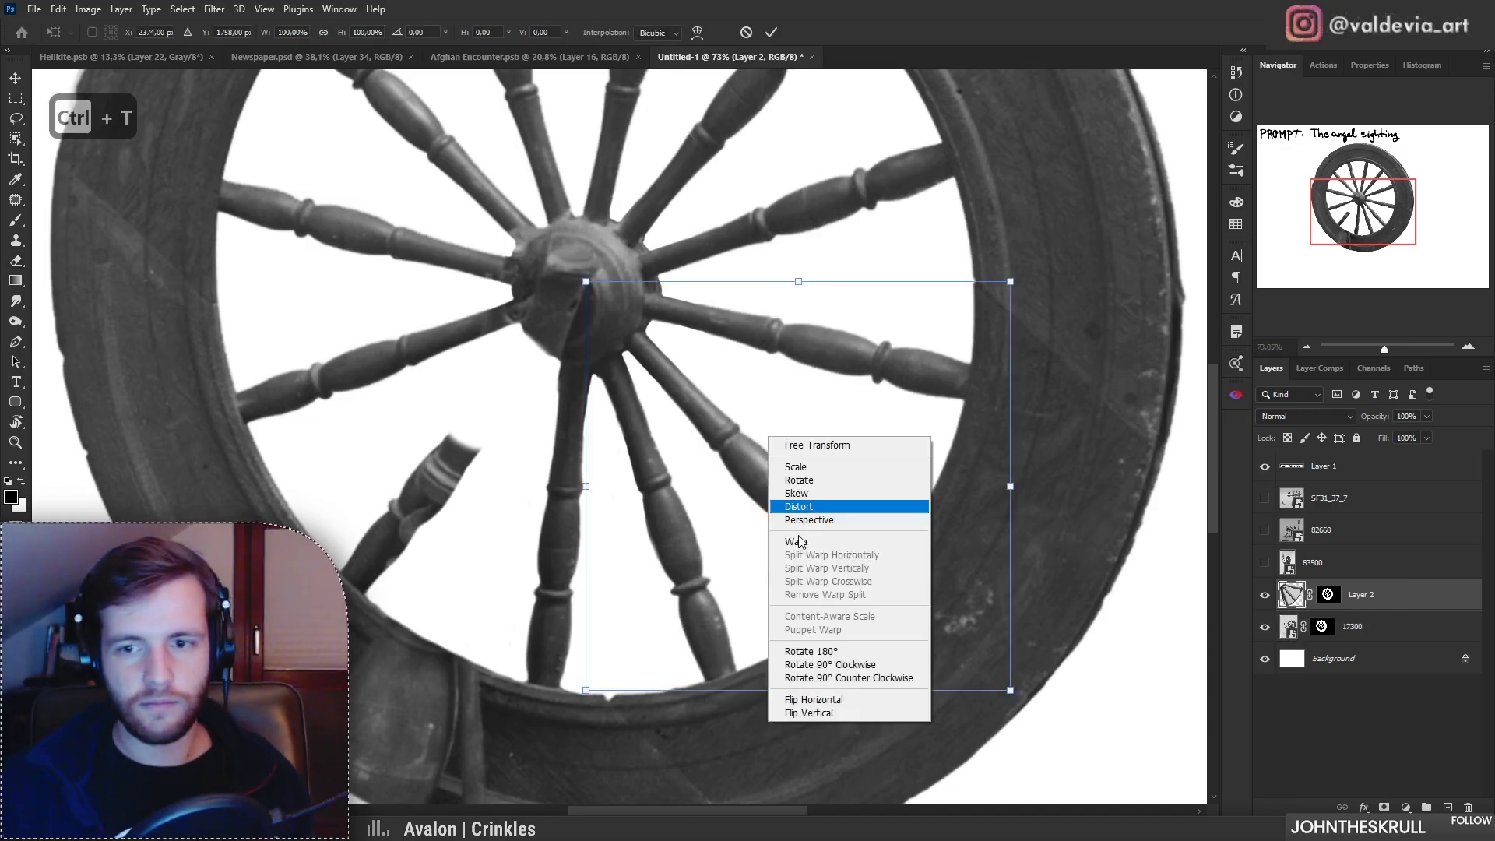
pyautogui.click(818, 700)
pyautogui.moveTo(690, 478); pyautogui.dragTo(275, 483)
pyautogui.moveTo(712, 521); pyautogui.dragTo(714, 488)
pyautogui.moveTo(498, 492); pyautogui.dragTo(527, 479)
pyautogui.moveTo(657, 458); pyautogui.dragTo(657, 463)
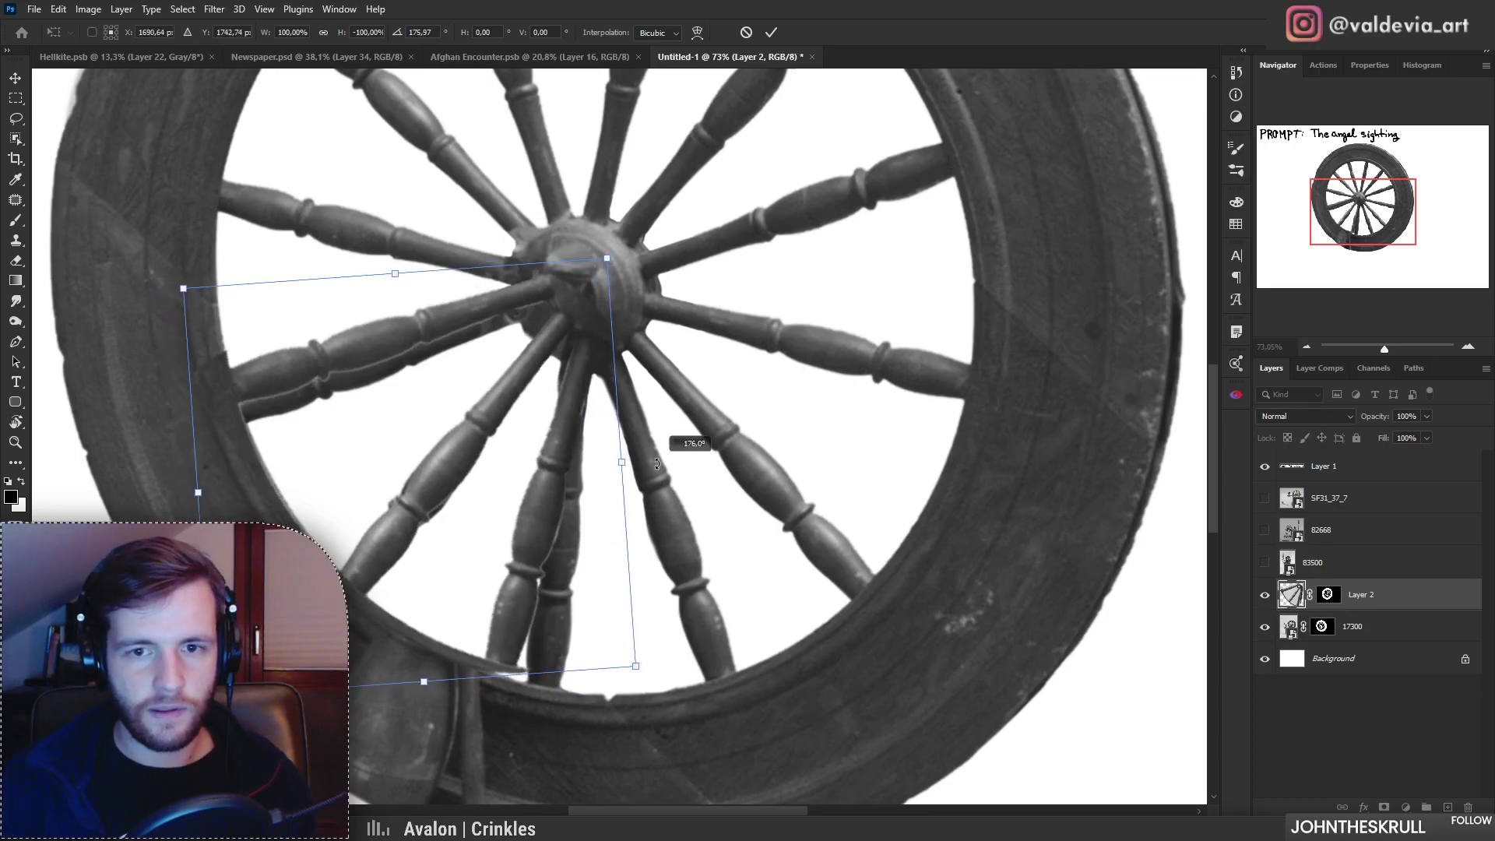
pyautogui.click(771, 32)
# Step: Erase the two duplicate neighbouring spokes and the hub overlap from Layer 2 with a 183 px eraser at 75% hardness
pyautogui.press('e')
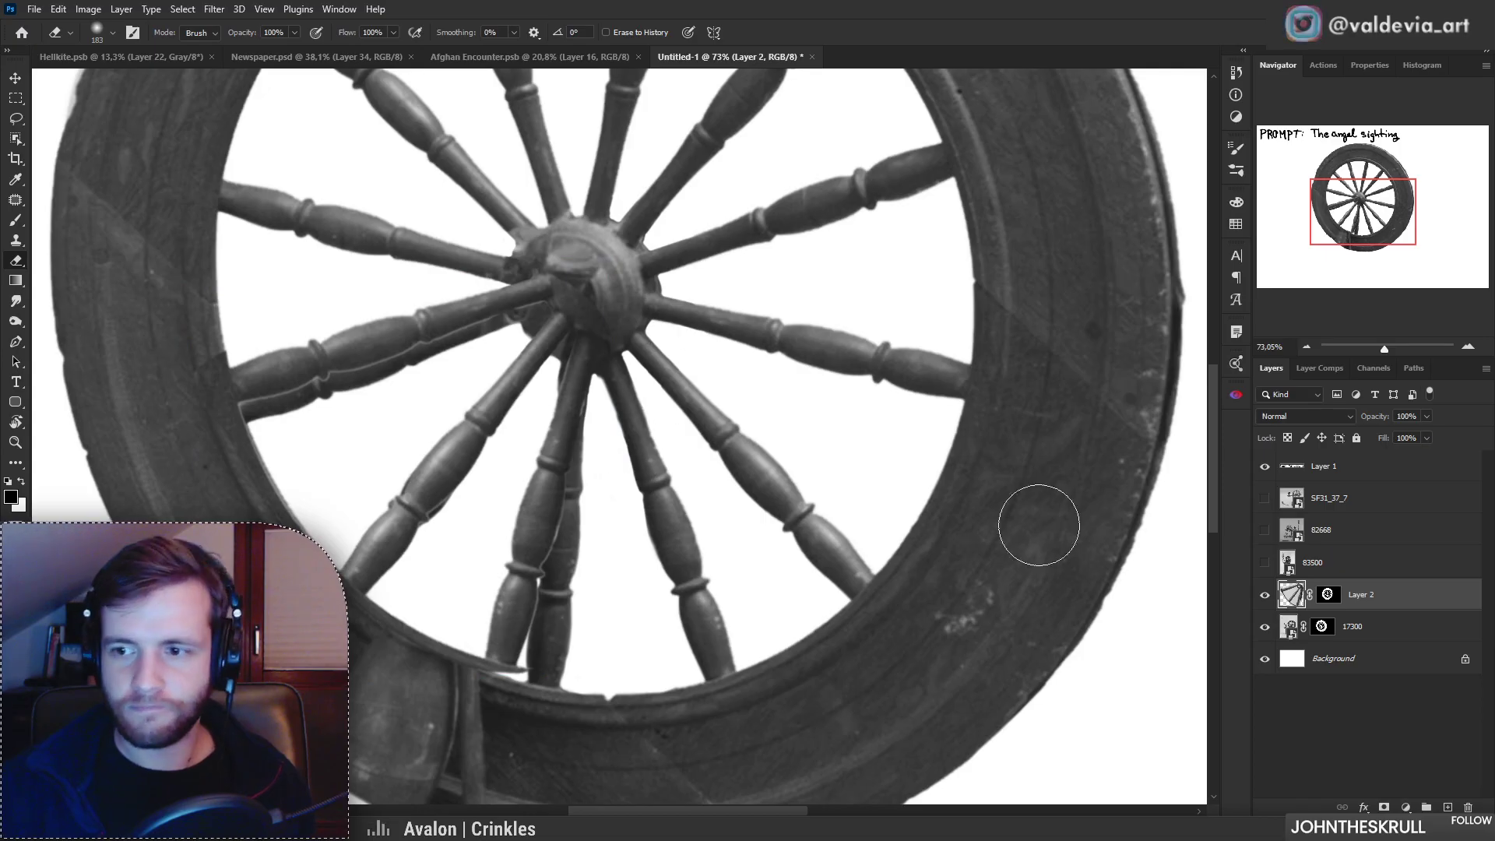
pyautogui.rightClick(619, 419)
pyautogui.click(699, 582)
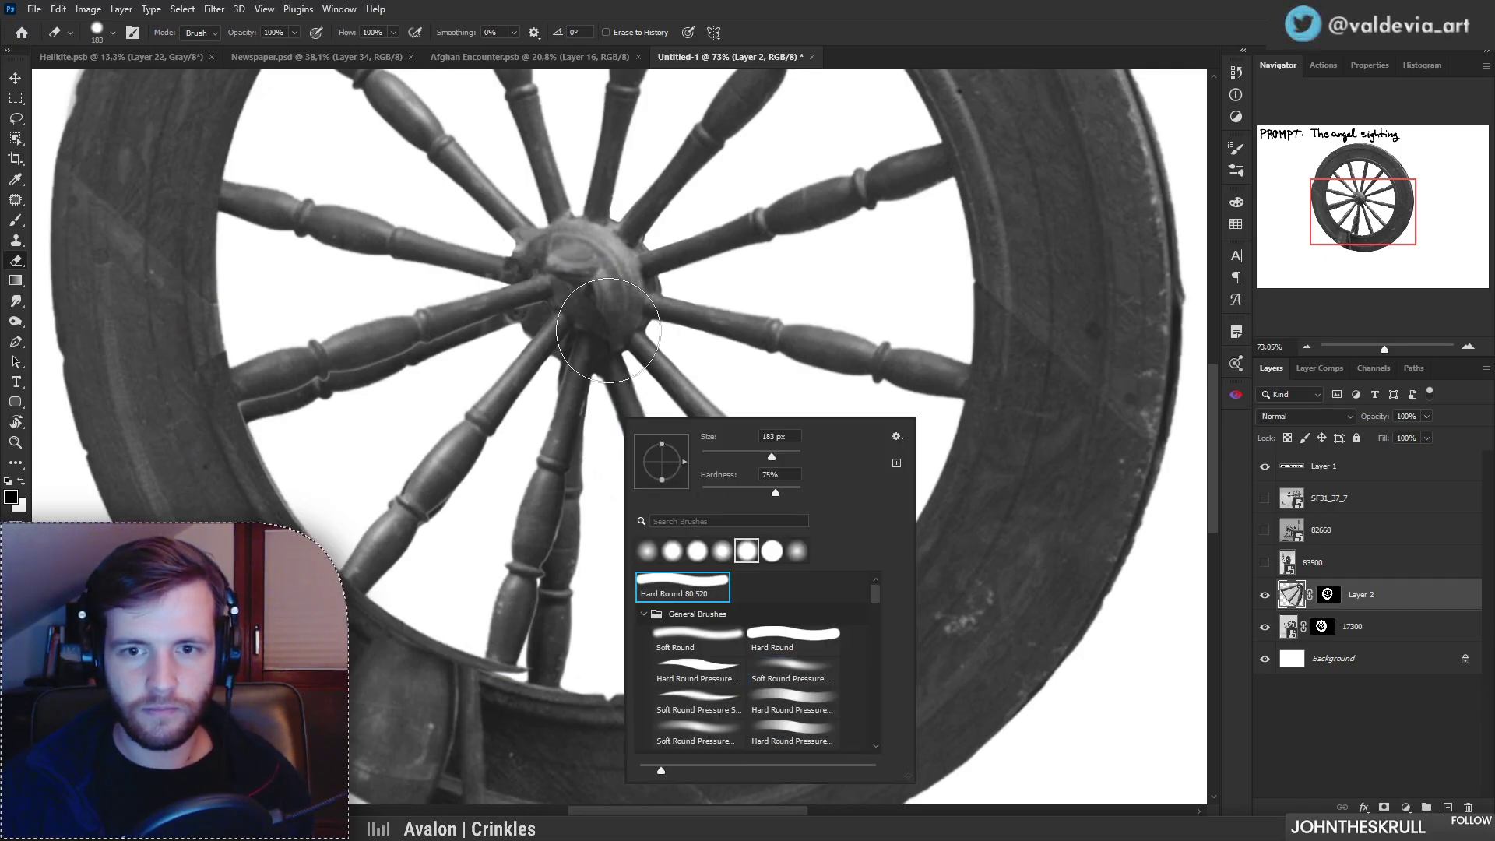
pyautogui.moveTo(610, 330); pyautogui.dragTo(530, 671)
pyautogui.moveTo(306, 356); pyautogui.dragTo(537, 300)
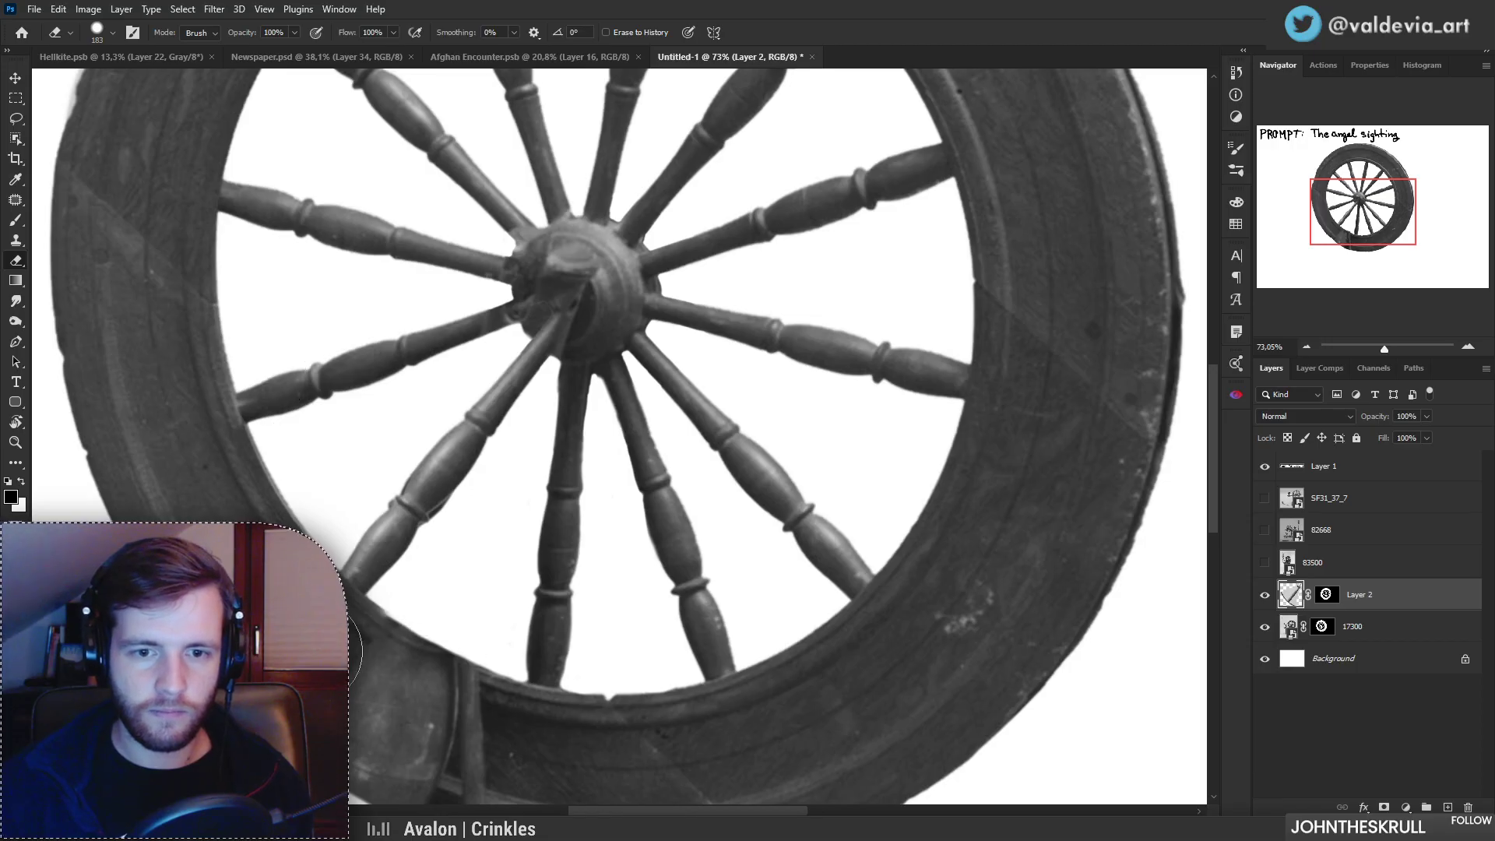
pyautogui.moveTo(413, 542); pyautogui.dragTo(409, 541)
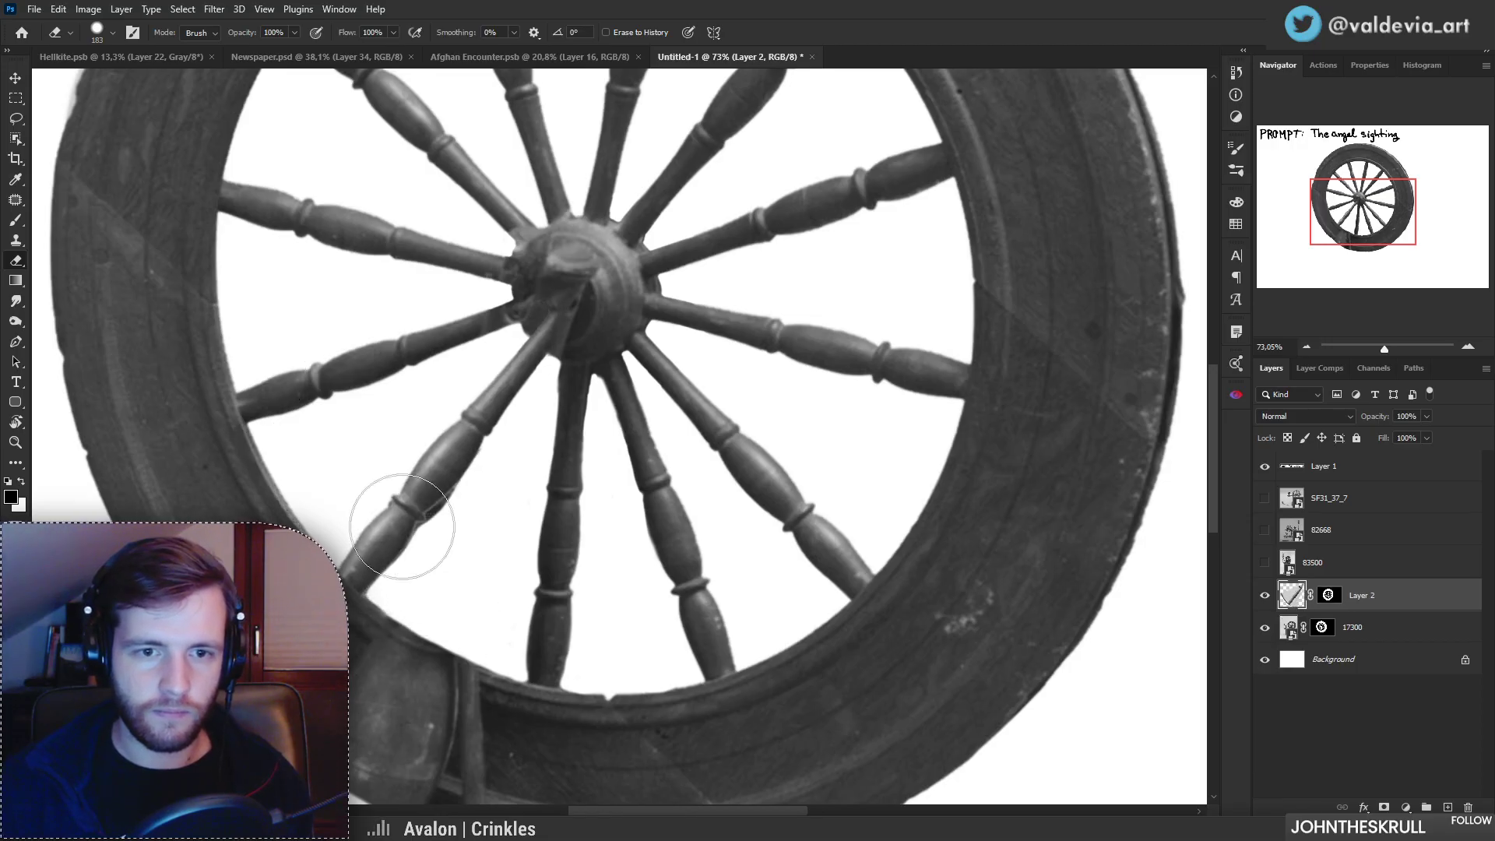
pyautogui.moveTo(549, 288)
pyautogui.mouseDown()
pyautogui.moveTo(587, 312)
pyautogui.moveTo(527, 310)
pyautogui.moveTo(583, 306)
pyautogui.mouseUp()
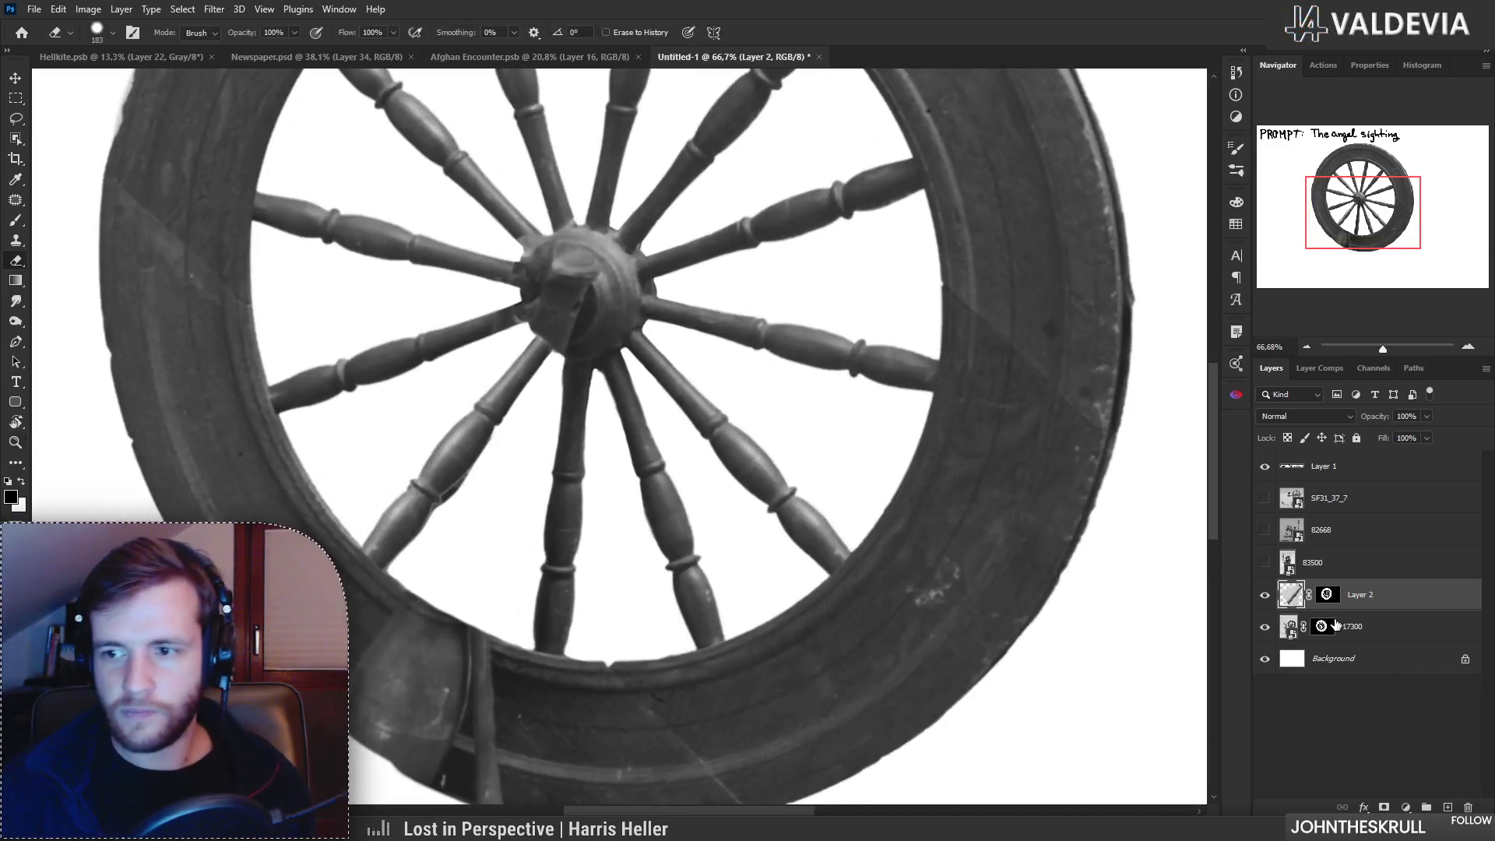
# Step: Touch up the 17300 layer mask around the replaced spoke and hub with the eraser, undoing the first stroke
pyautogui.click(1322, 627)
pyautogui.moveTo(561, 467)
pyautogui.mouseDown()
pyautogui.moveTo(489, 498)
pyautogui.moveTo(452, 463)
pyautogui.moveTo(448, 499)
pyautogui.mouseUp()
pyautogui.hotkey('ctrl', 'z')
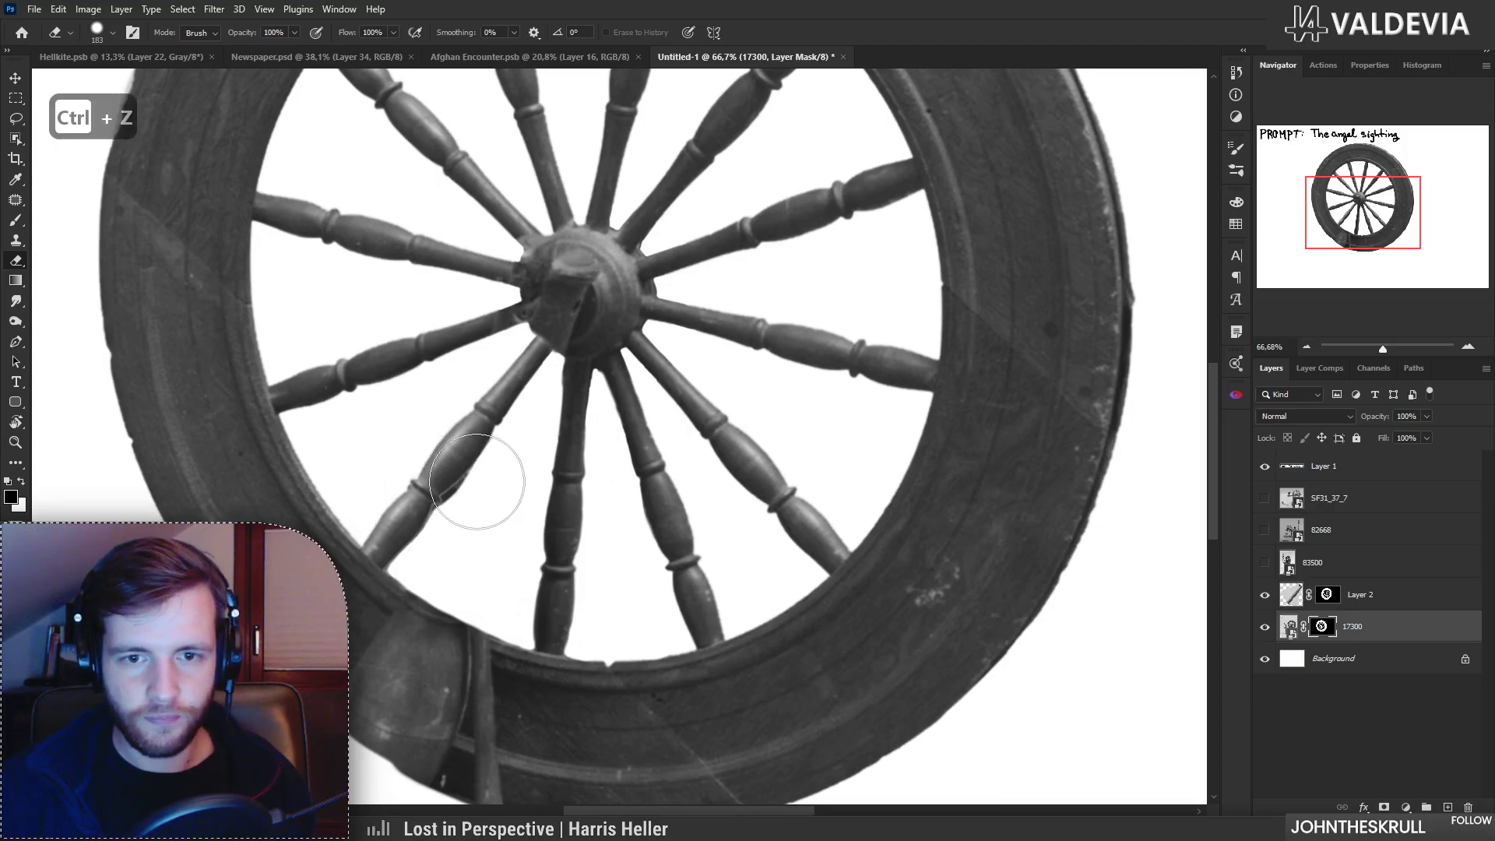
pyautogui.moveTo(553, 402); pyautogui.dragTo(494, 410)
pyautogui.moveTo(513, 348)
pyautogui.mouseDown()
pyautogui.moveTo(646, 327)
pyautogui.moveTo(554, 306)
pyautogui.moveTo(654, 319)
pyautogui.mouseUp()
# Step: Match Layer 2's spoke to the wheel with Levels, setting midtones to 0.69 and the output black level to 38
pyautogui.click(1355, 598)
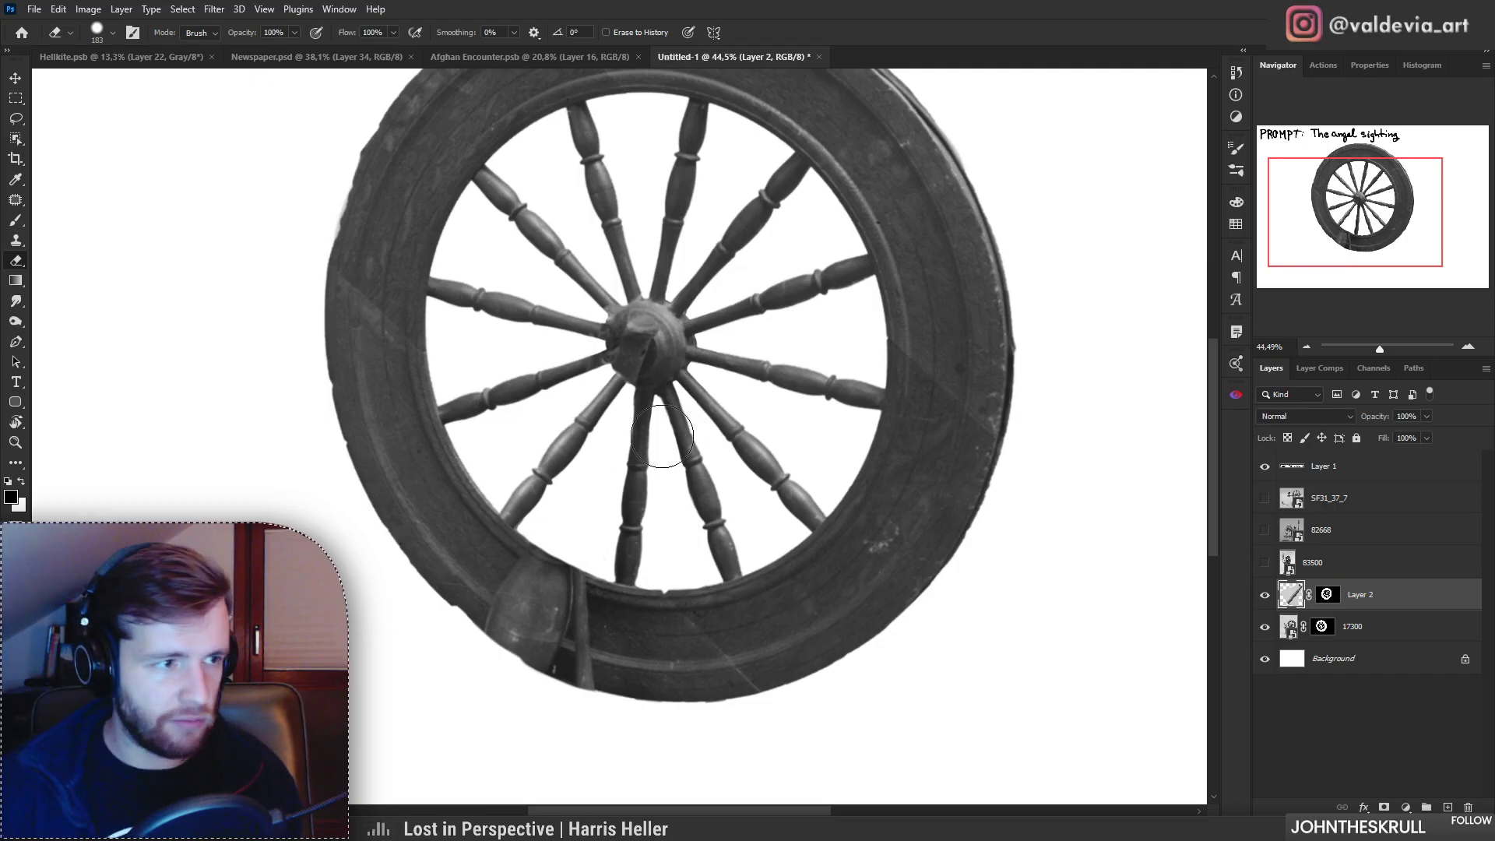
pyautogui.hotkey('ctrl', 'l')
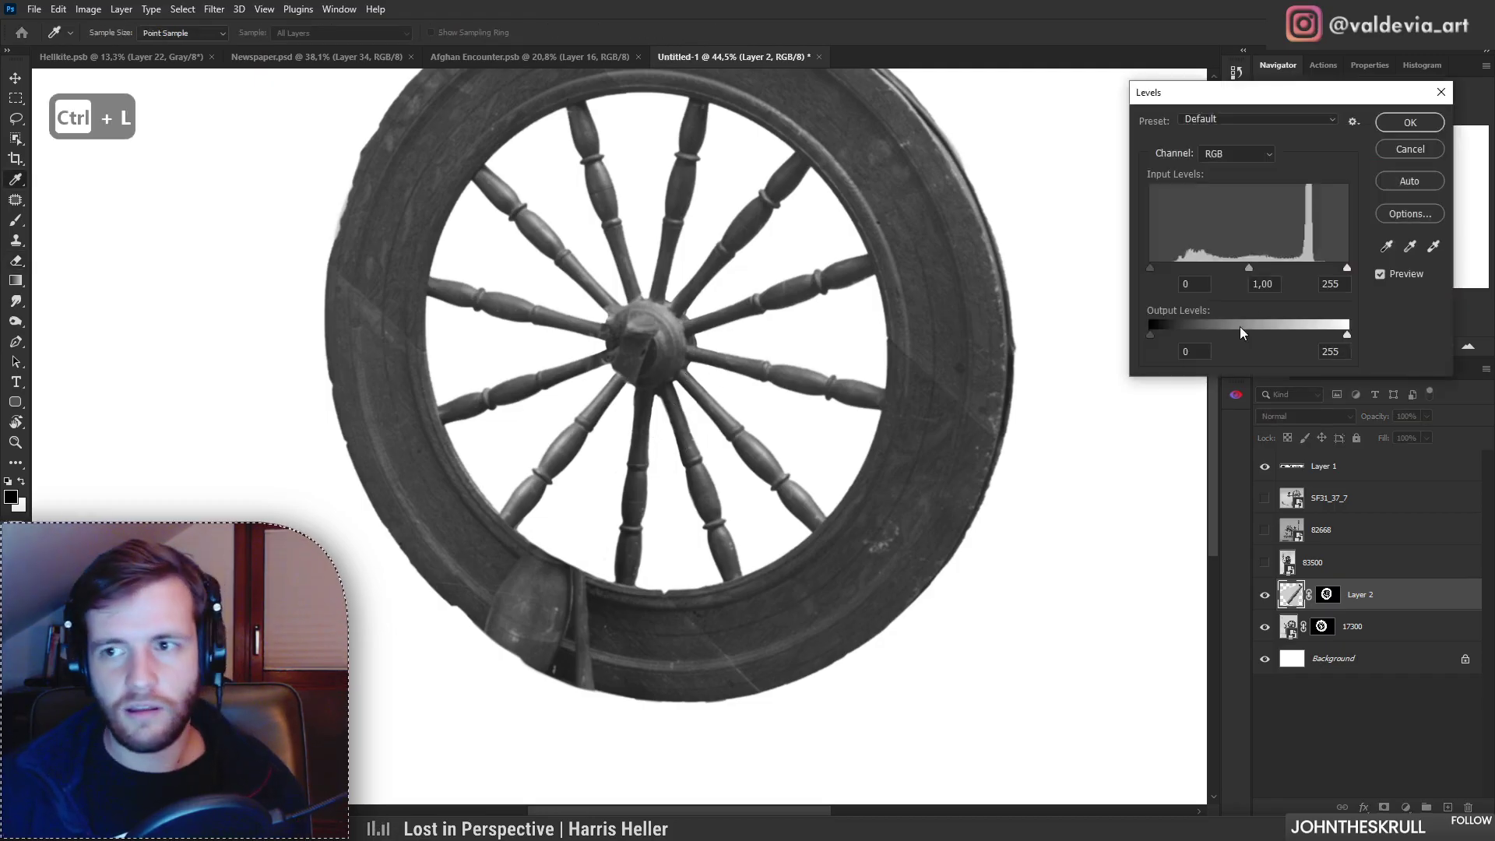
pyautogui.moveTo(1251, 266)
pyautogui.mouseDown()
pyautogui.moveTo(1232, 263)
pyautogui.moveTo(1261, 263)
pyautogui.mouseUp()
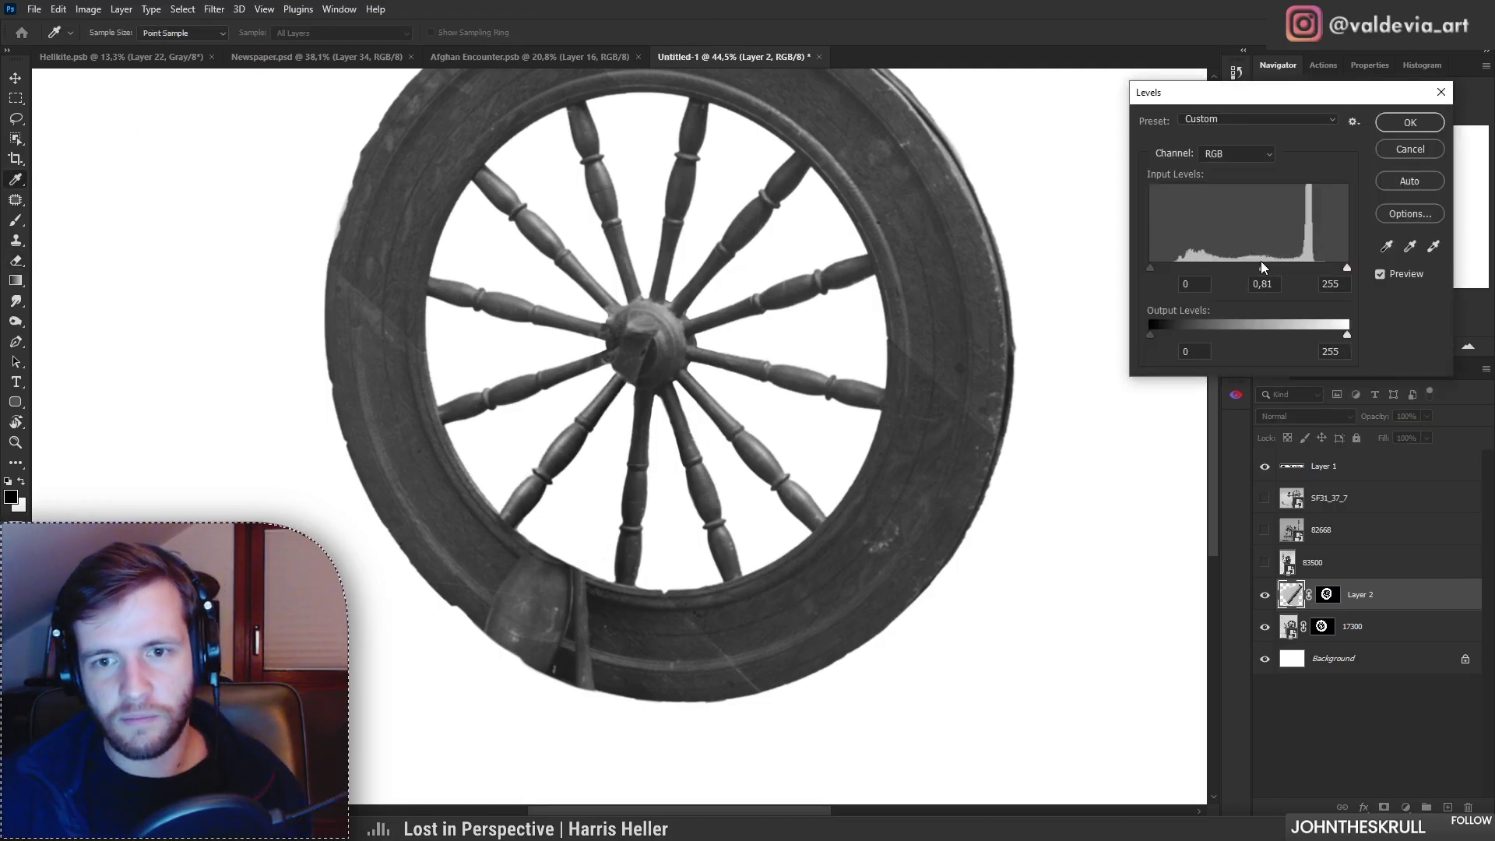
pyautogui.moveTo(1151, 332); pyautogui.dragTo(1181, 333)
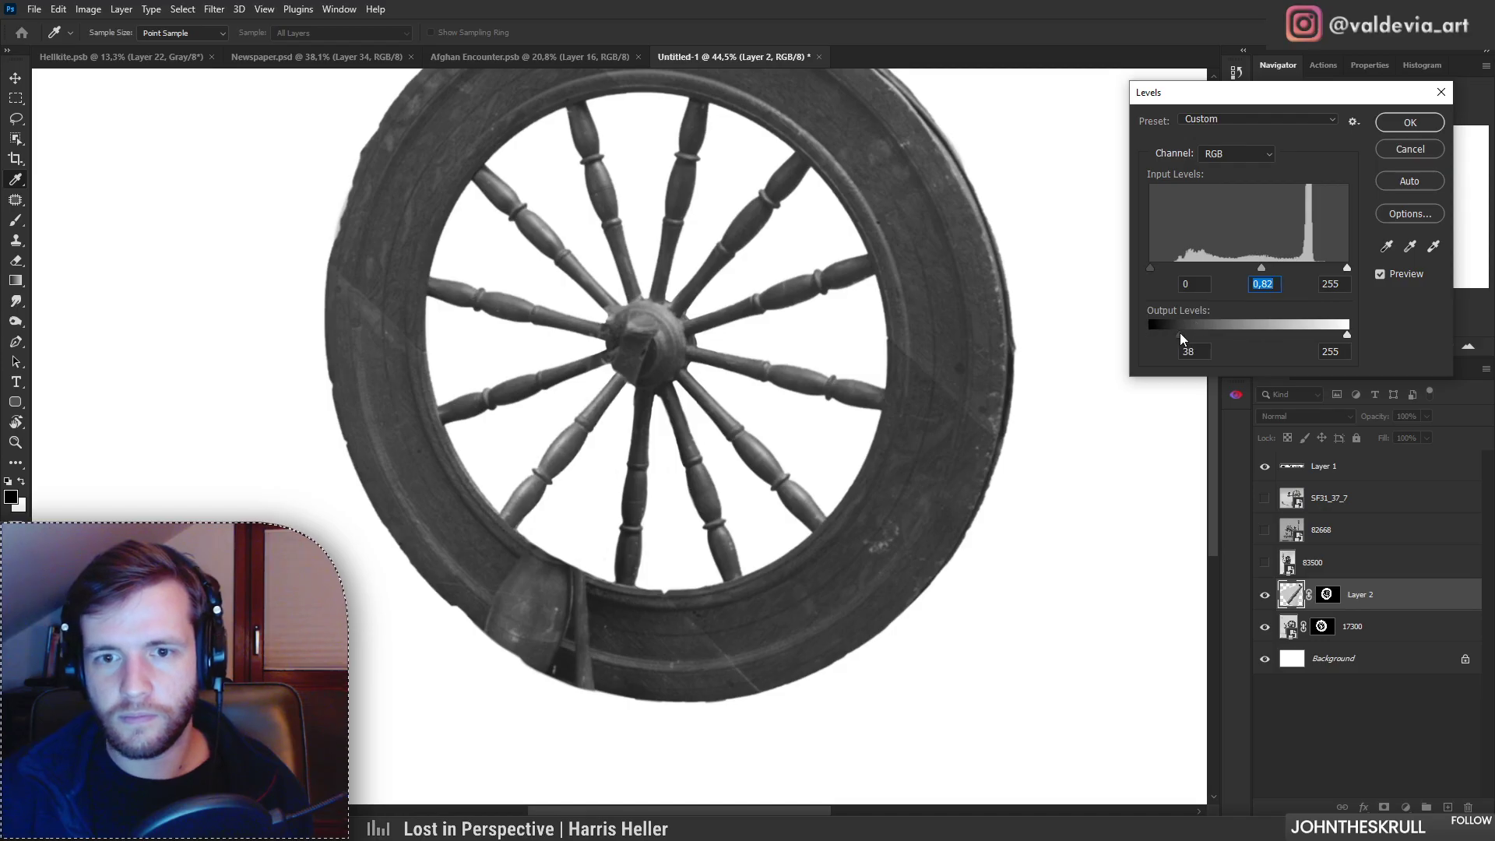
pyautogui.moveTo(1265, 269)
pyautogui.mouseDown()
pyautogui.moveTo(1287, 269)
pyautogui.moveTo(1273, 268)
pyautogui.mouseUp()
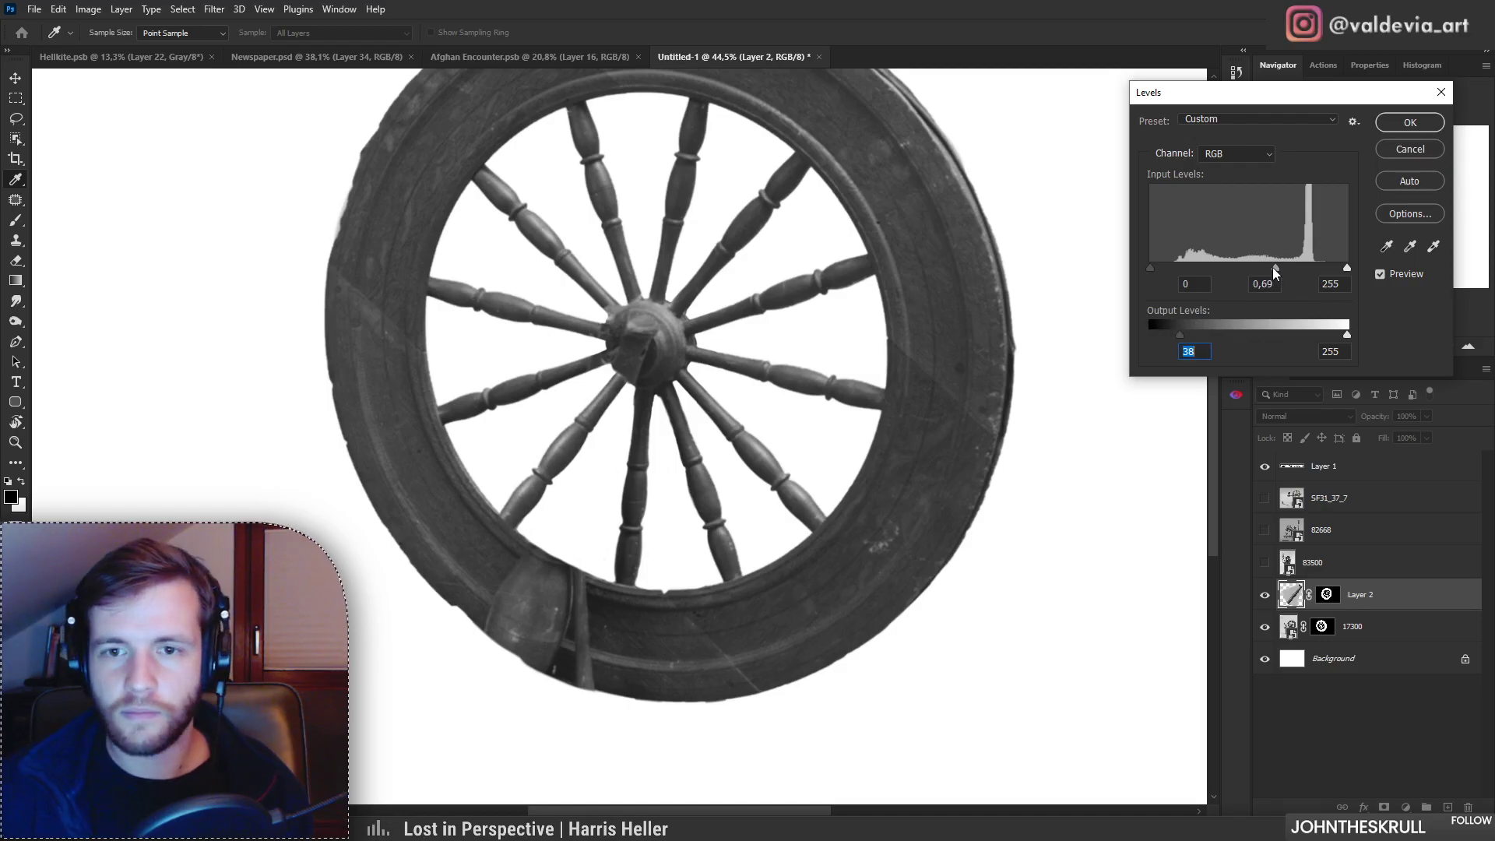
pyautogui.click(1411, 122)
# Step: Preview the hidden photos 82668 and SF31_37_7 one at a time, and hide each again
pyautogui.press('z')
pyautogui.moveTo(679, 389)
pyautogui.mouseDown()
pyautogui.moveTo(517, 391)
pyautogui.moveTo(751, 399)
pyautogui.moveTo(750, 445)
pyautogui.mouseUp()
pyautogui.press('e')
pyautogui.click(1403, 628)
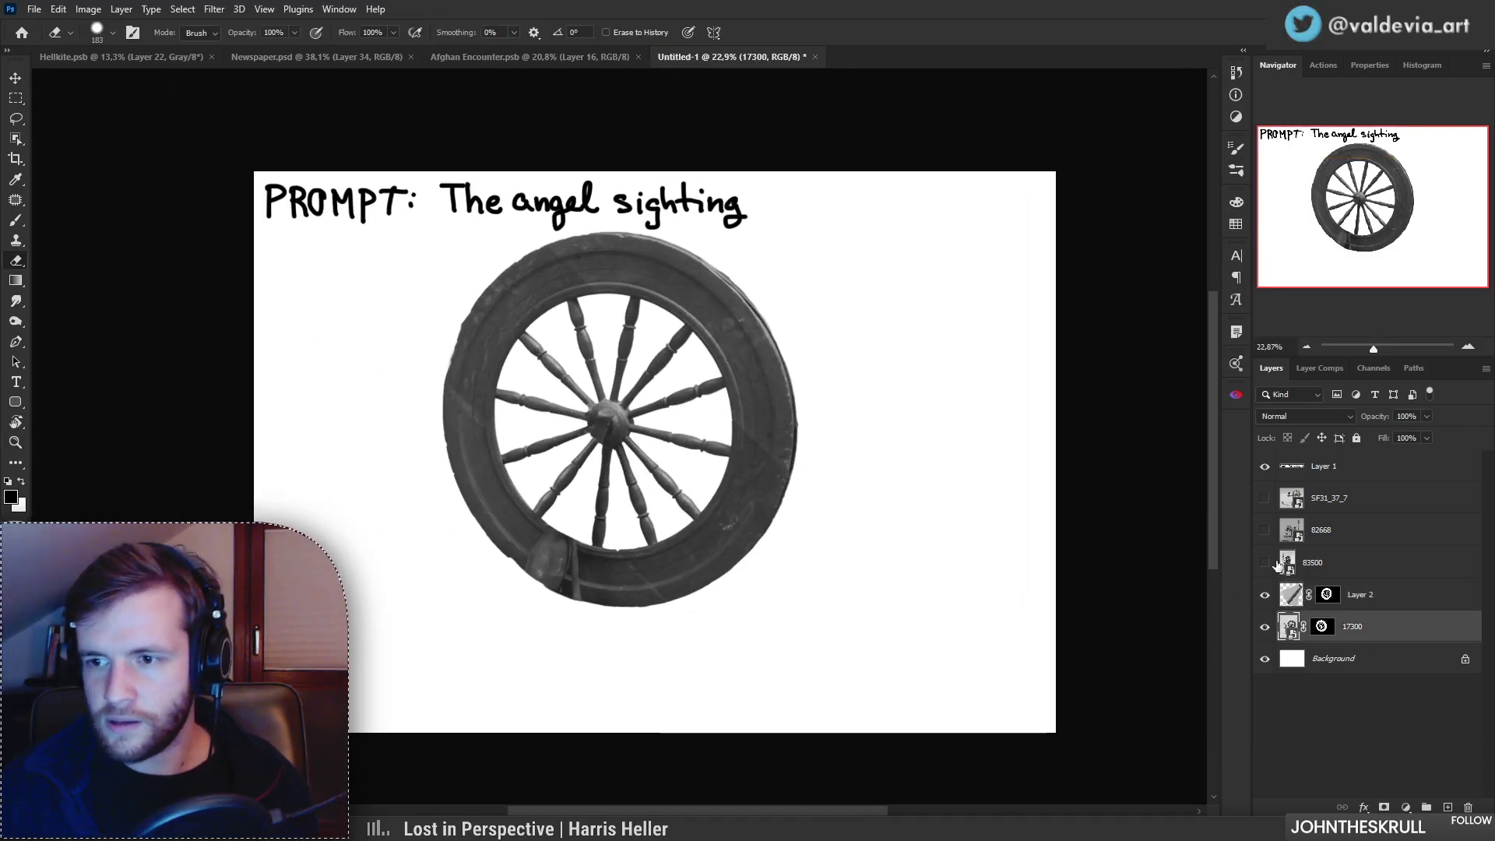
pyautogui.click(1264, 531)
pyautogui.click(1311, 538)
pyautogui.click(1265, 530)
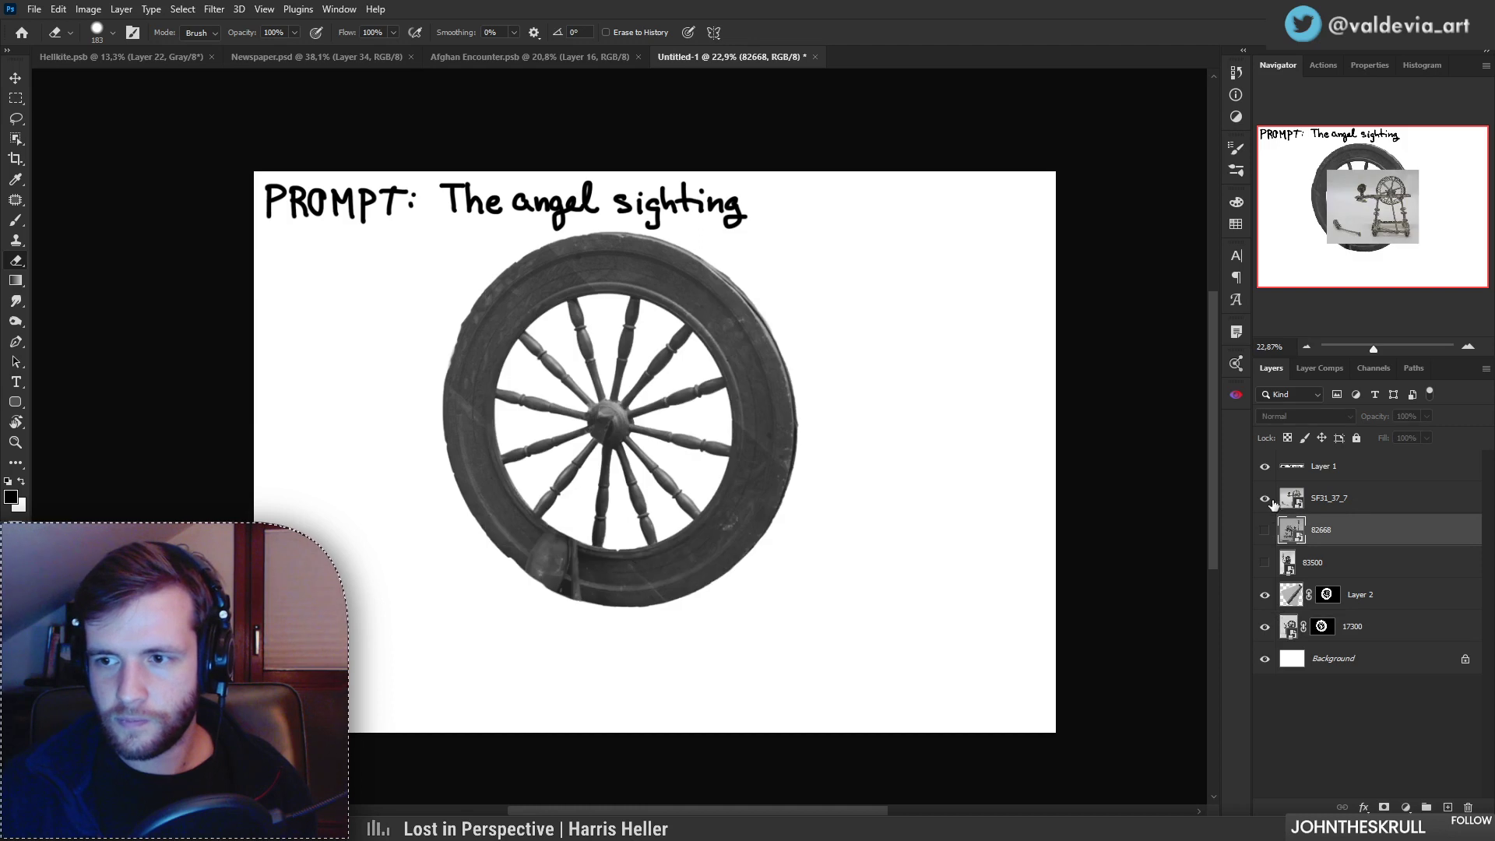
pyautogui.click(1266, 499)
pyautogui.click(1292, 500)
pyautogui.click(1263, 500)
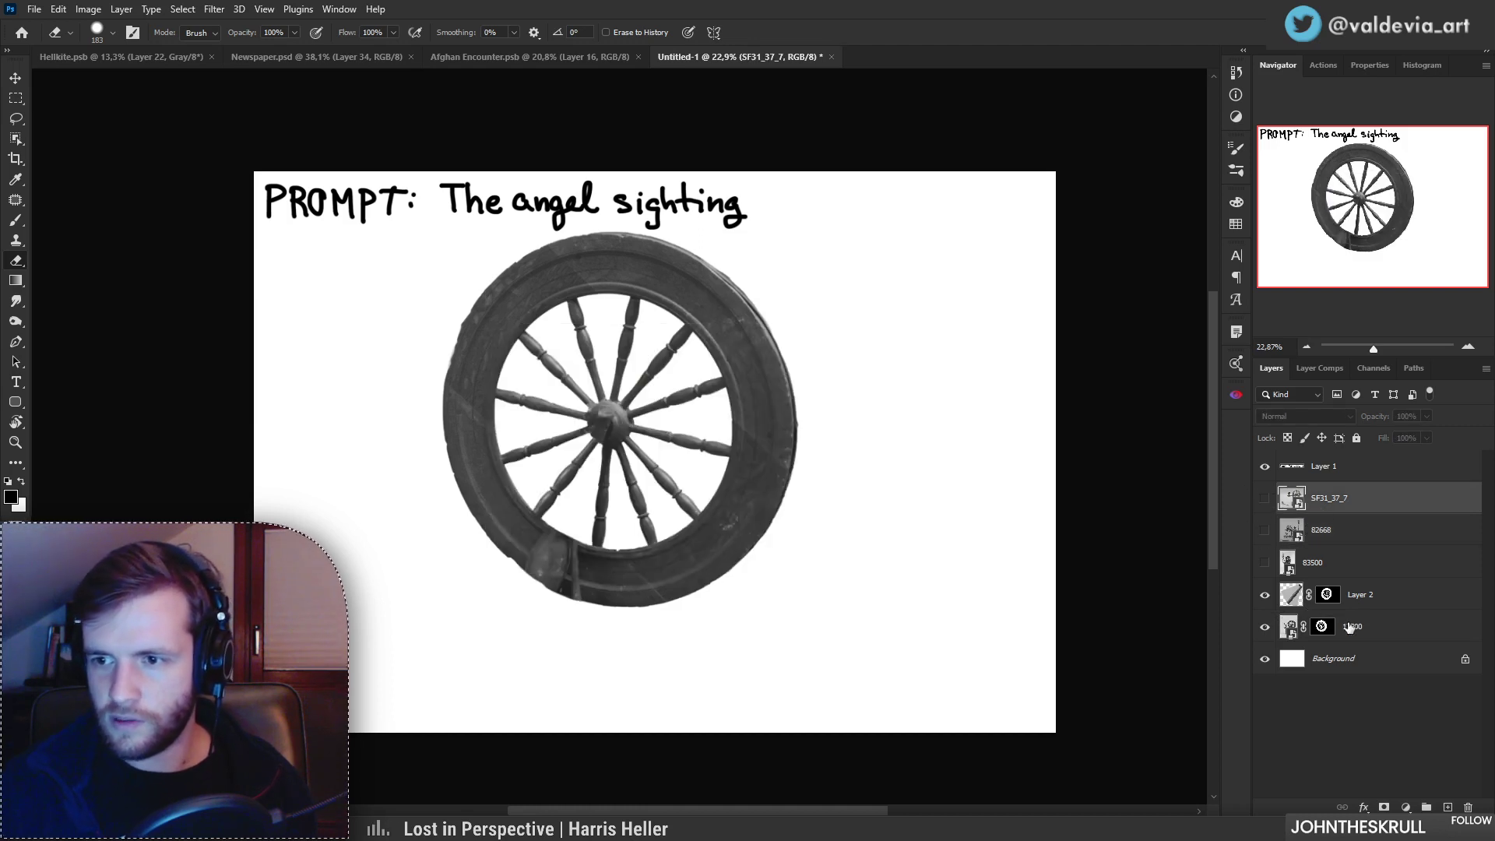
# Step: Show the 83500 photo and select the full outer outline of its wheel with the Object Selection tool in Lasso mode
pyautogui.click(1263, 564)
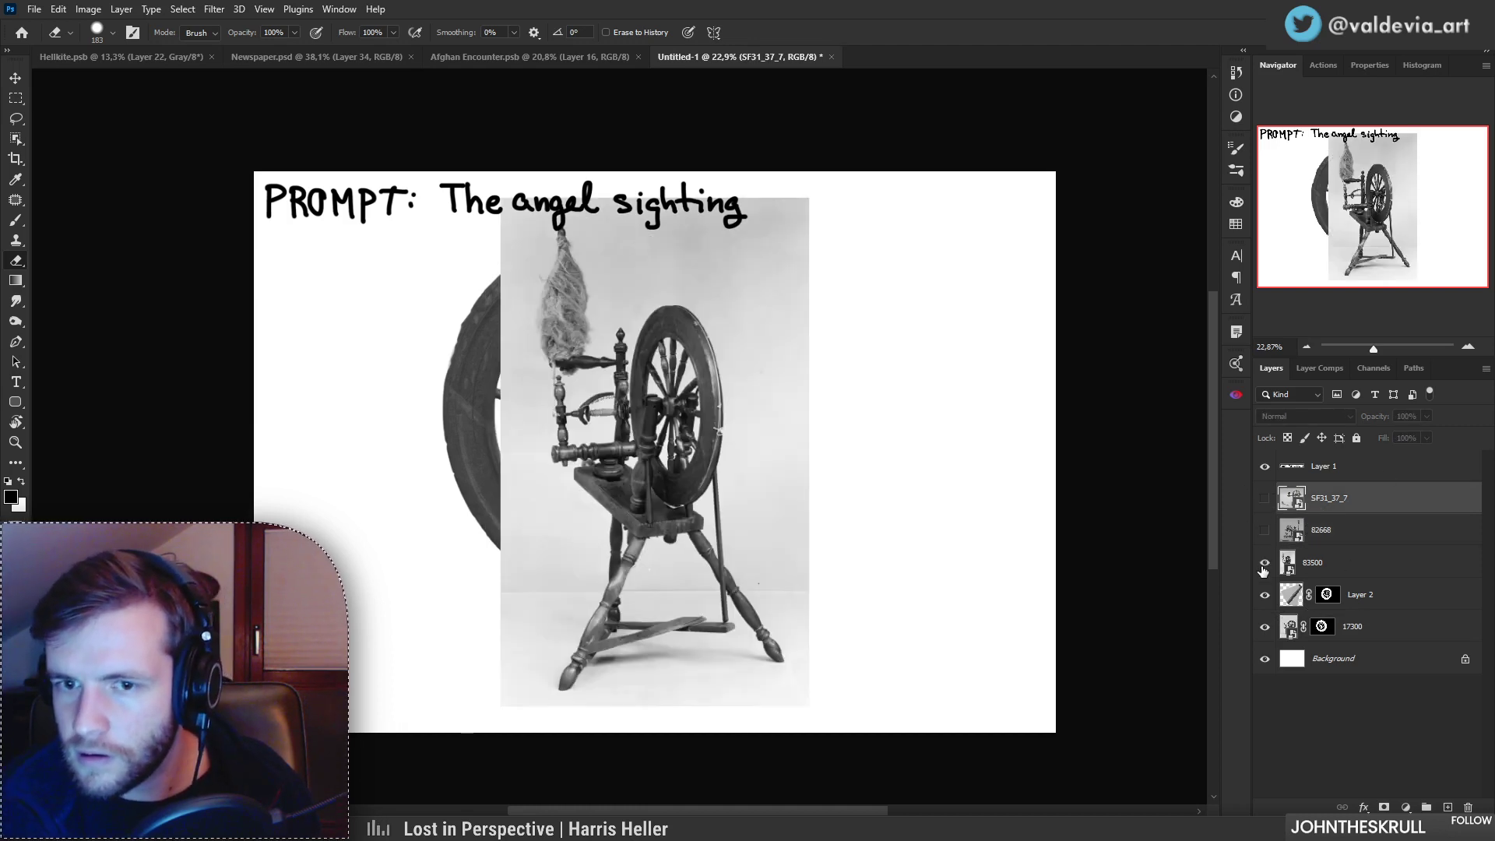
pyautogui.click(1330, 571)
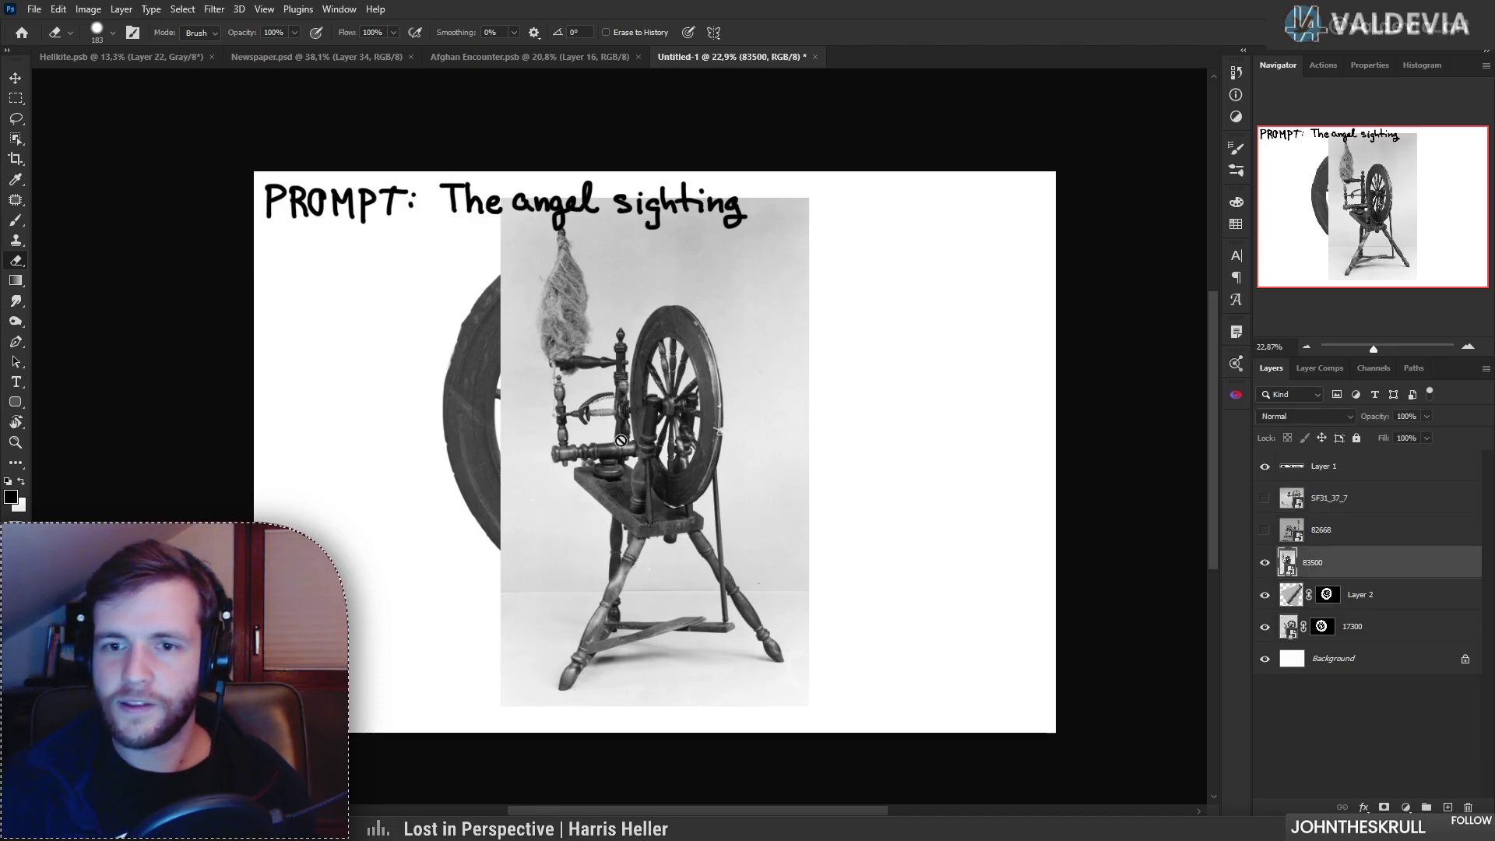
pyautogui.press('z')
pyautogui.moveTo(690, 407); pyautogui.dragTo(738, 399)
pyautogui.press('e')
pyautogui.click(17, 141)
pyautogui.scroll(2, 576, 337)
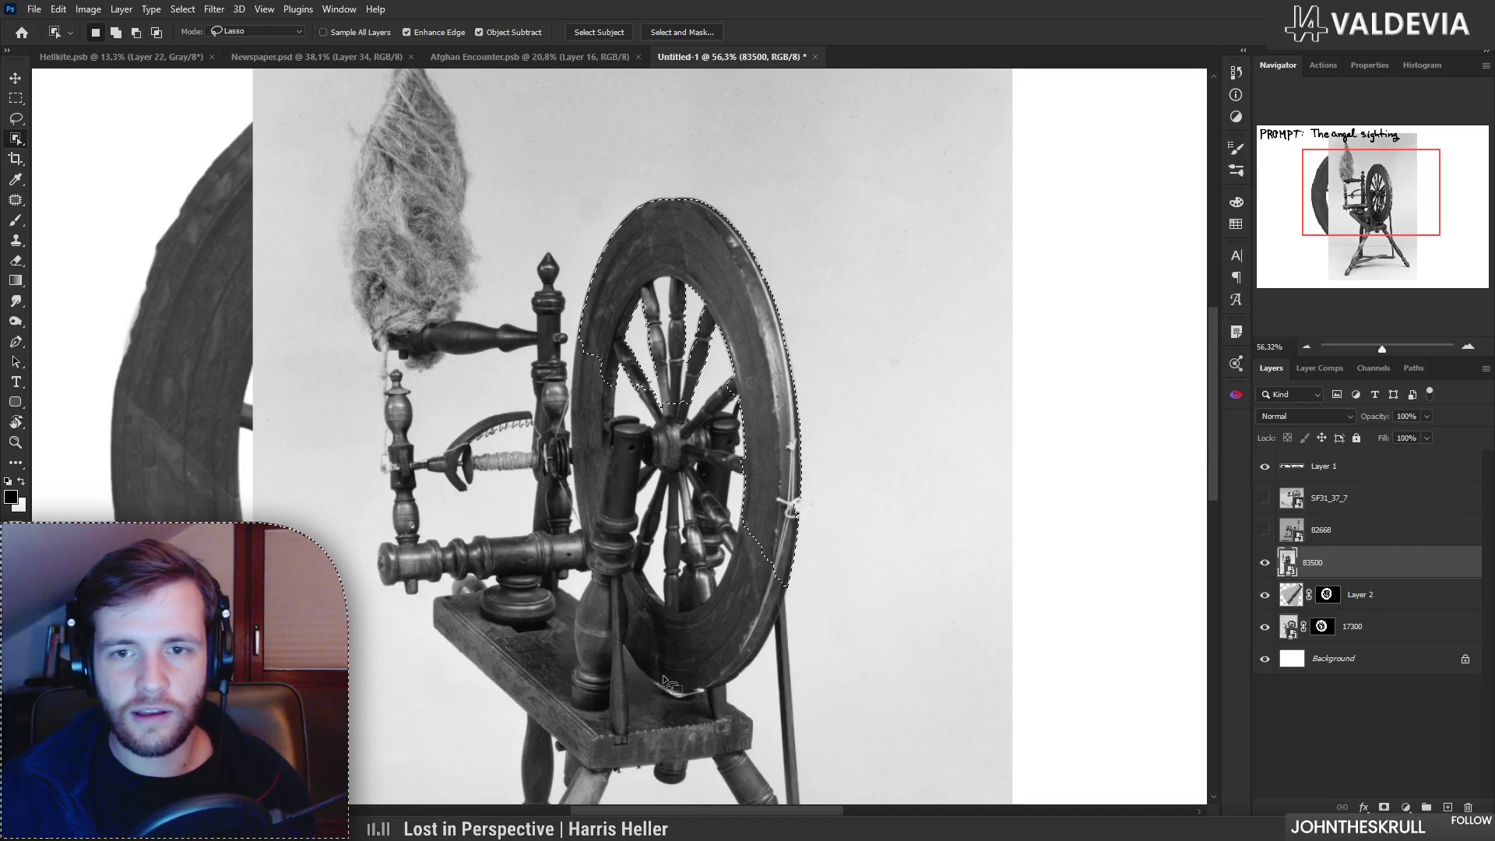
pyautogui.hotkey('ctrl', 'd')
pyautogui.moveTo(668, 705)
pyautogui.mouseDown()
pyautogui.moveTo(754, 674)
pyautogui.moveTo(786, 600)
pyautogui.mouseUp()
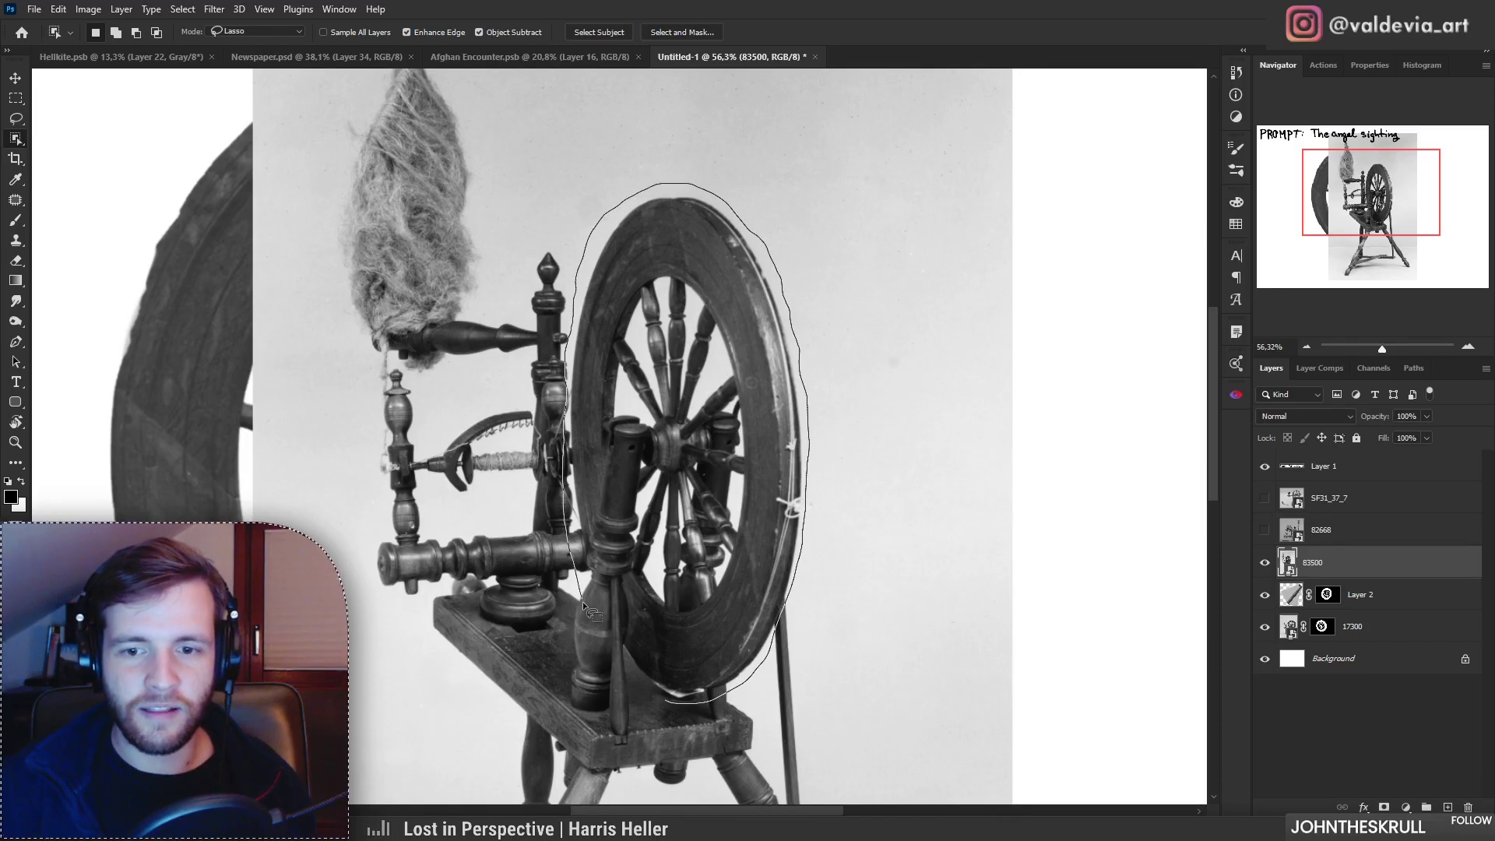
pyautogui.moveTo(661, 697); pyautogui.dragTo(662, 697)
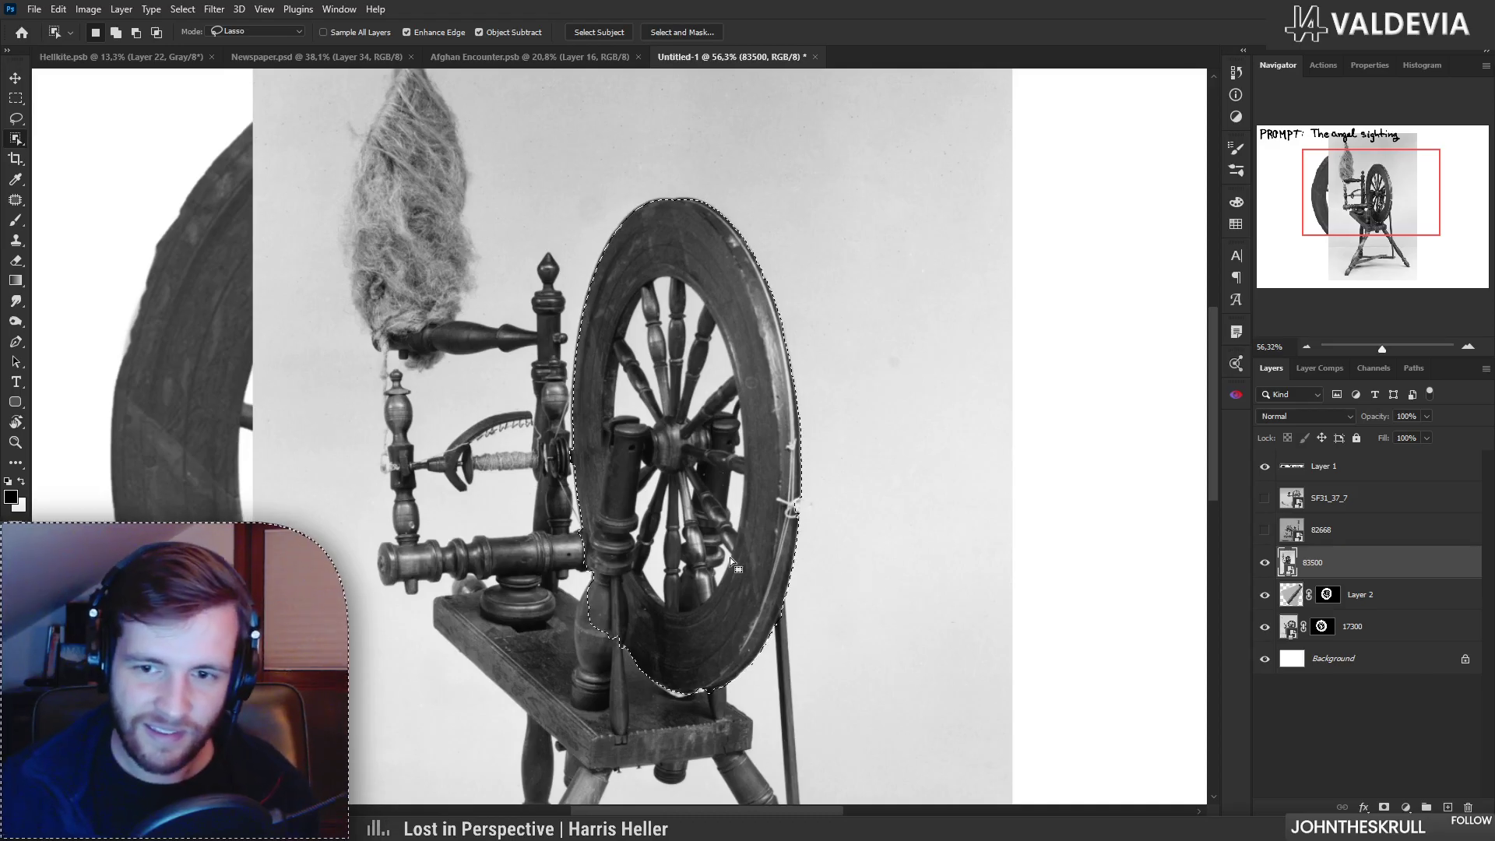
# Step: Subtract the three background gaps between the top spokes and the right-hand spoke of the 83500 wheel from the selection
pyautogui.press('z')
pyautogui.moveTo(710, 362); pyautogui.dragTo(794, 348)
pyautogui.press('w')
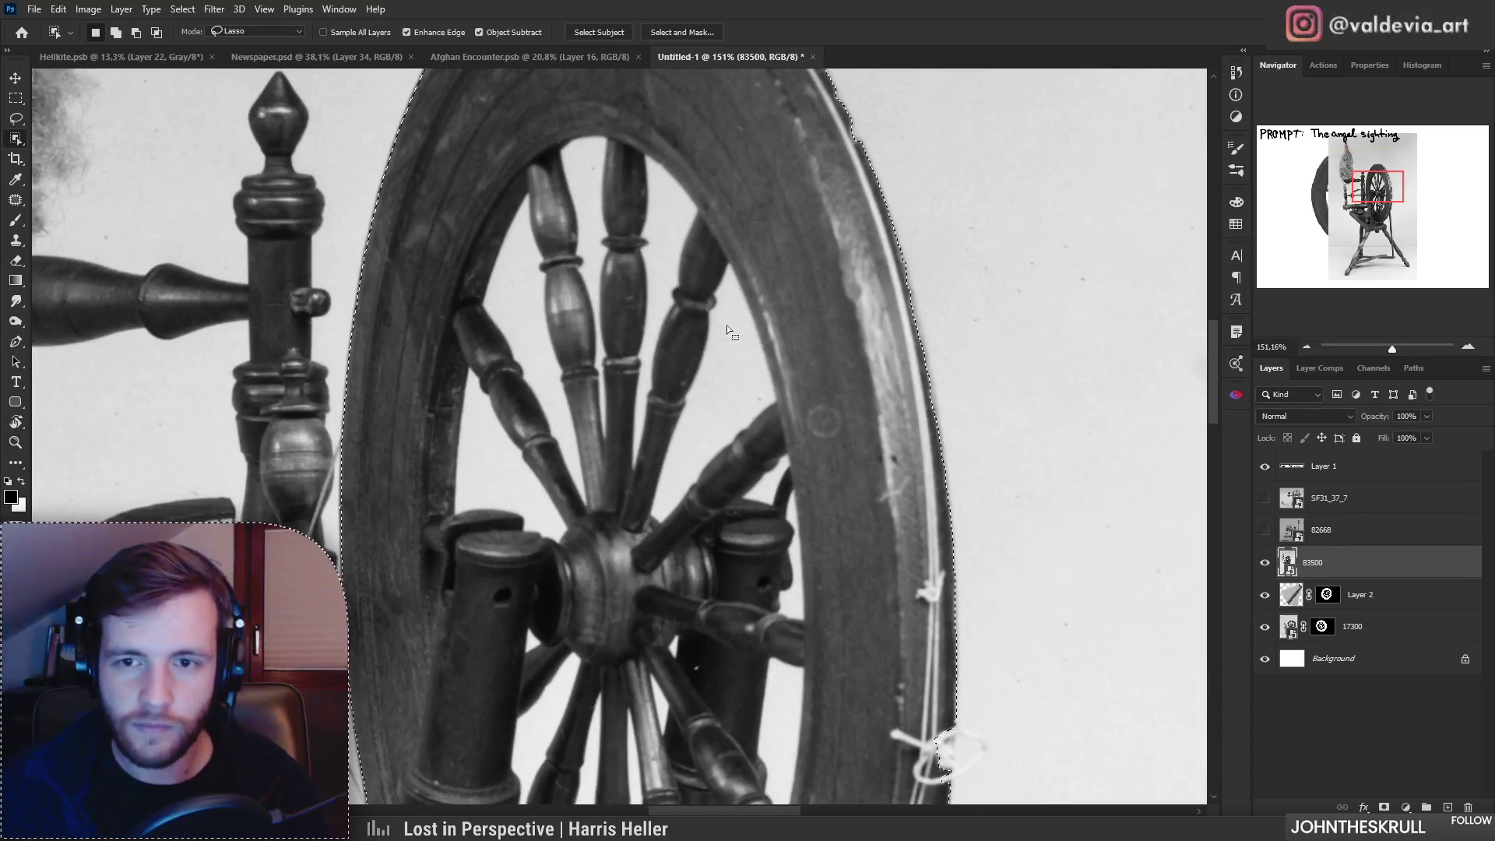
pyautogui.moveTo(727, 263)
pyautogui.mouseDown()
pyautogui.moveTo(648, 513)
pyautogui.moveTo(662, 520)
pyautogui.moveTo(779, 403)
pyautogui.moveTo(706, 274)
pyautogui.mouseUp()
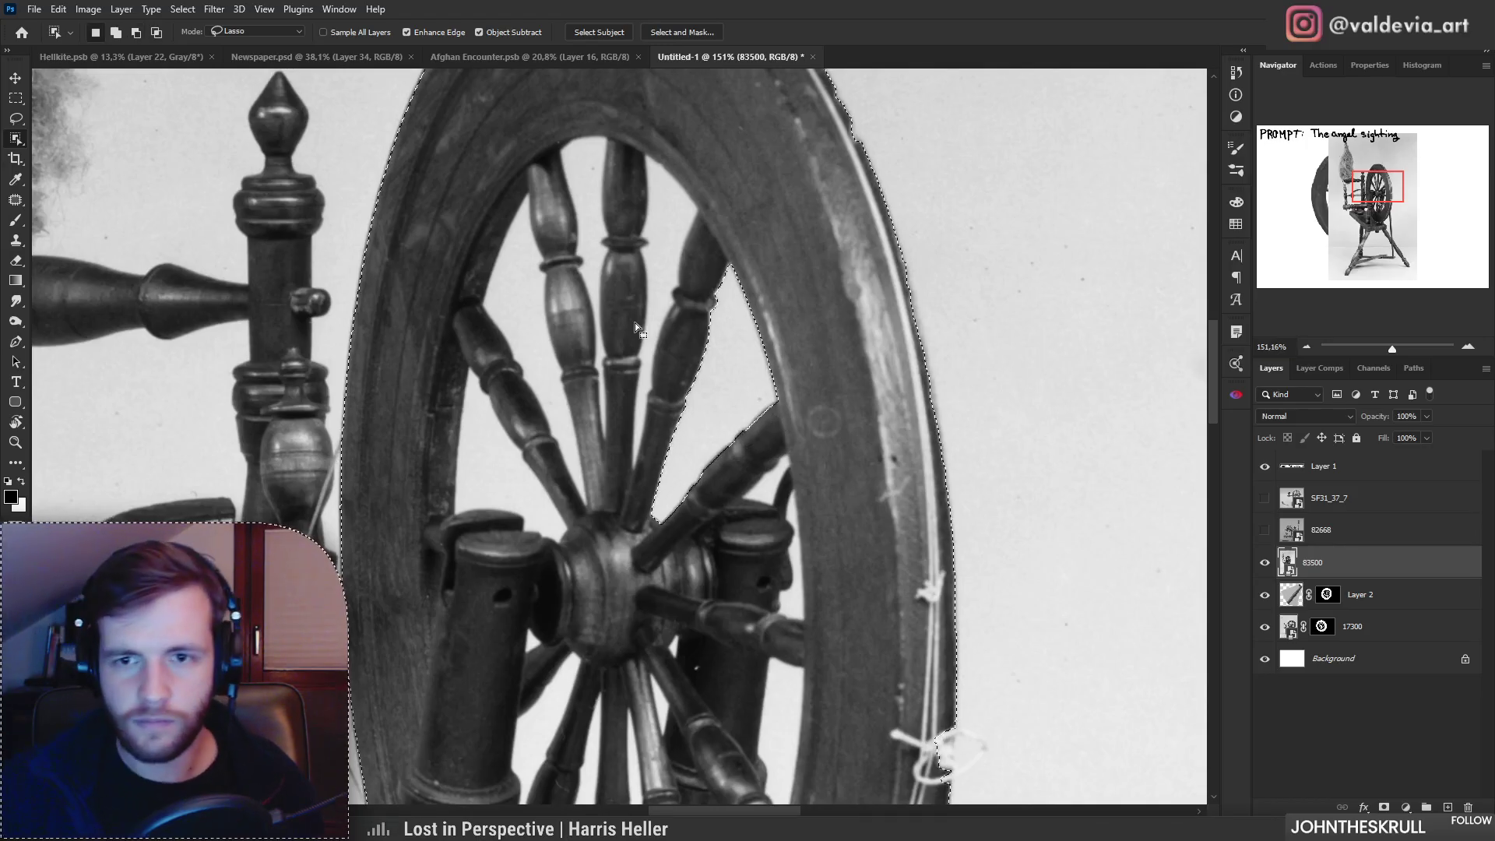
pyautogui.moveTo(644, 155); pyautogui.dragTo(696, 204)
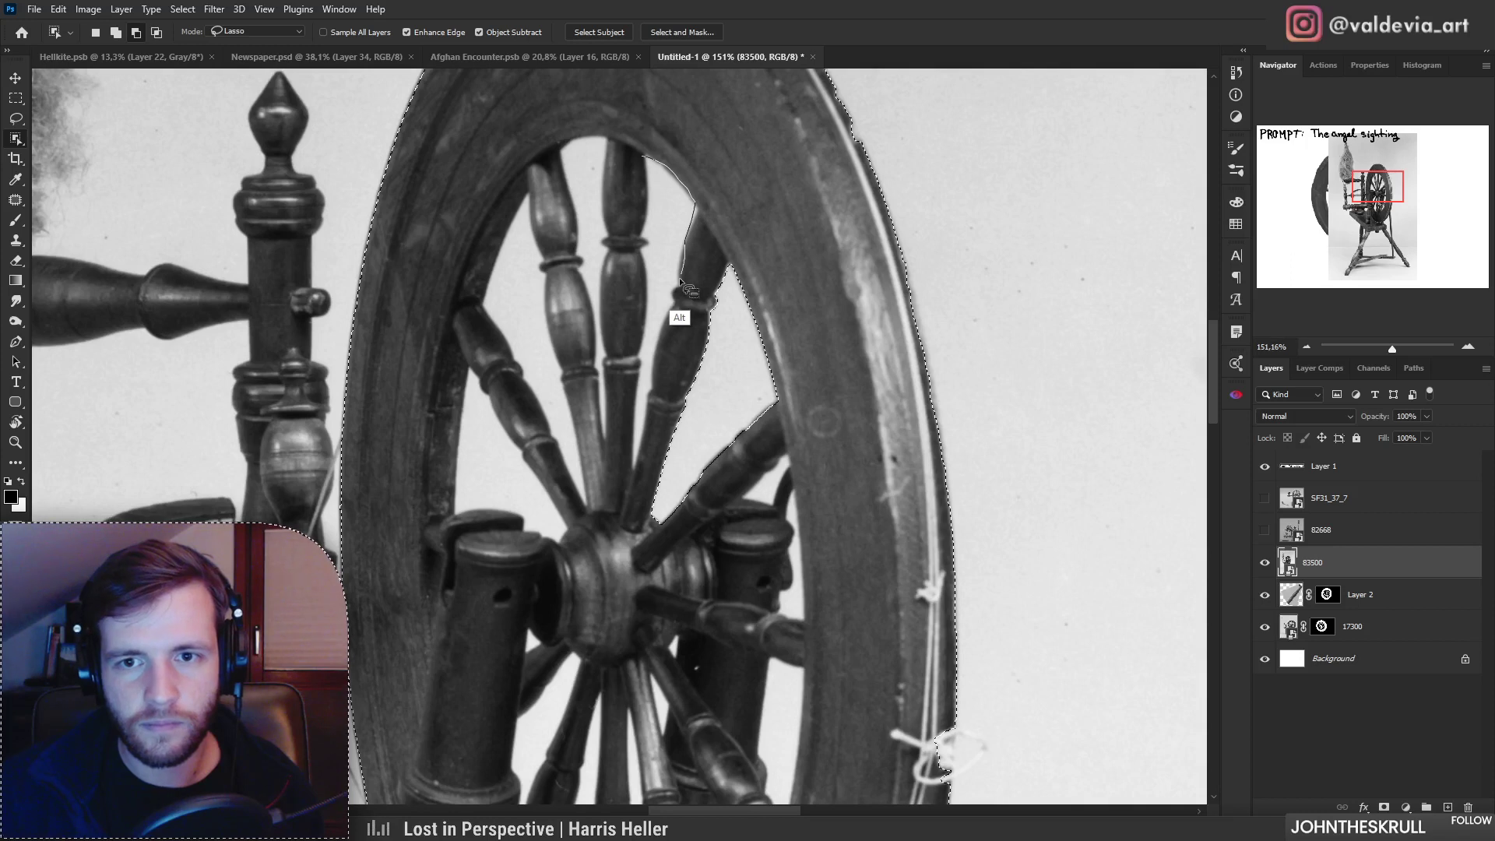
pyautogui.moveTo(656, 376)
pyautogui.mouseDown()
pyautogui.moveTo(627, 475)
pyautogui.moveTo(644, 157)
pyautogui.mouseUp()
pyautogui.moveTo(553, 150); pyautogui.dragTo(620, 141)
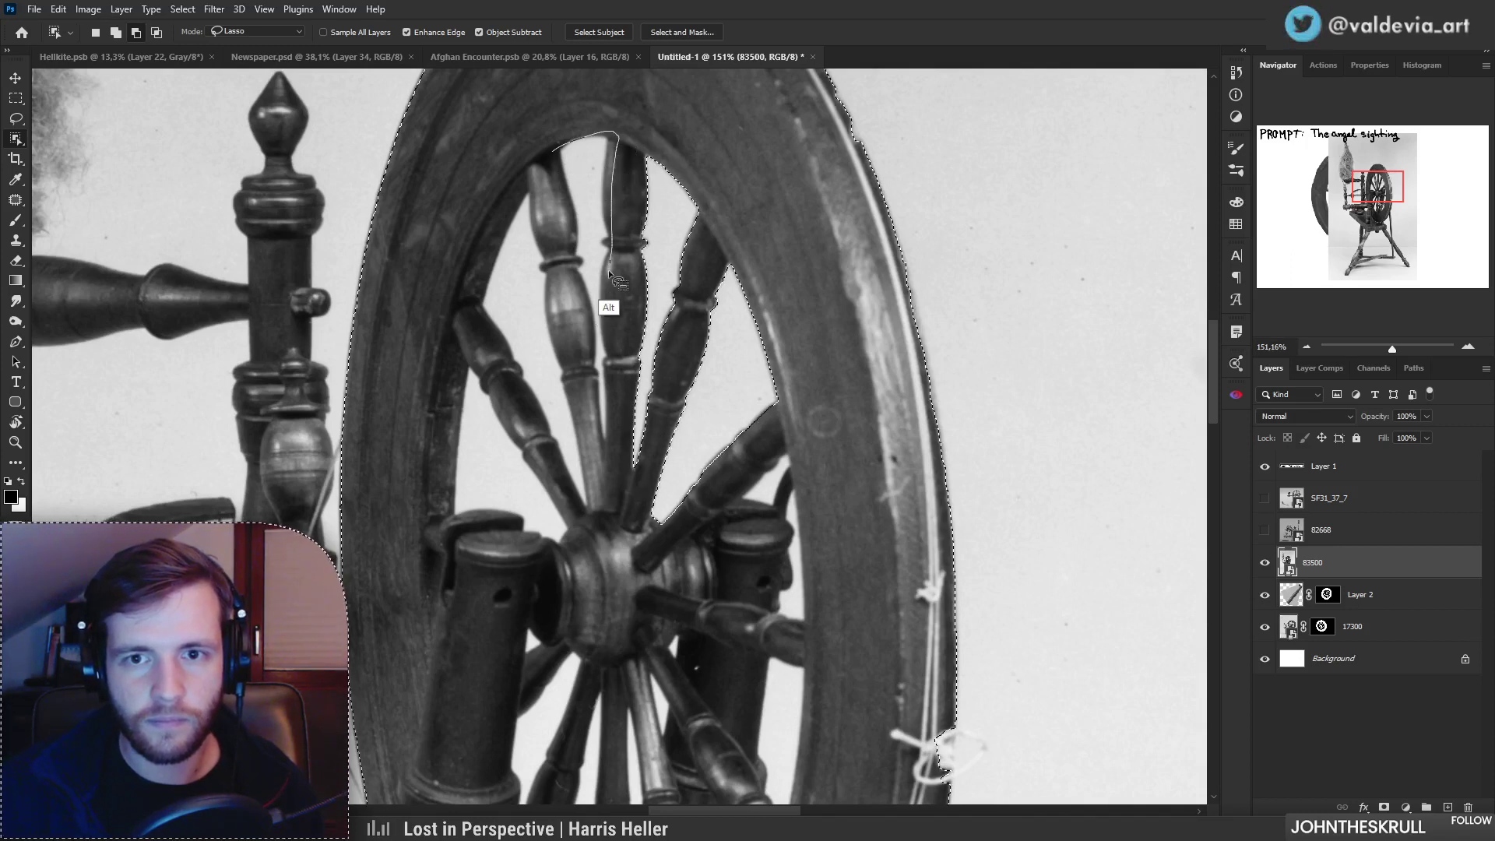
pyautogui.moveTo(566, 229); pyautogui.dragTo(552, 154)
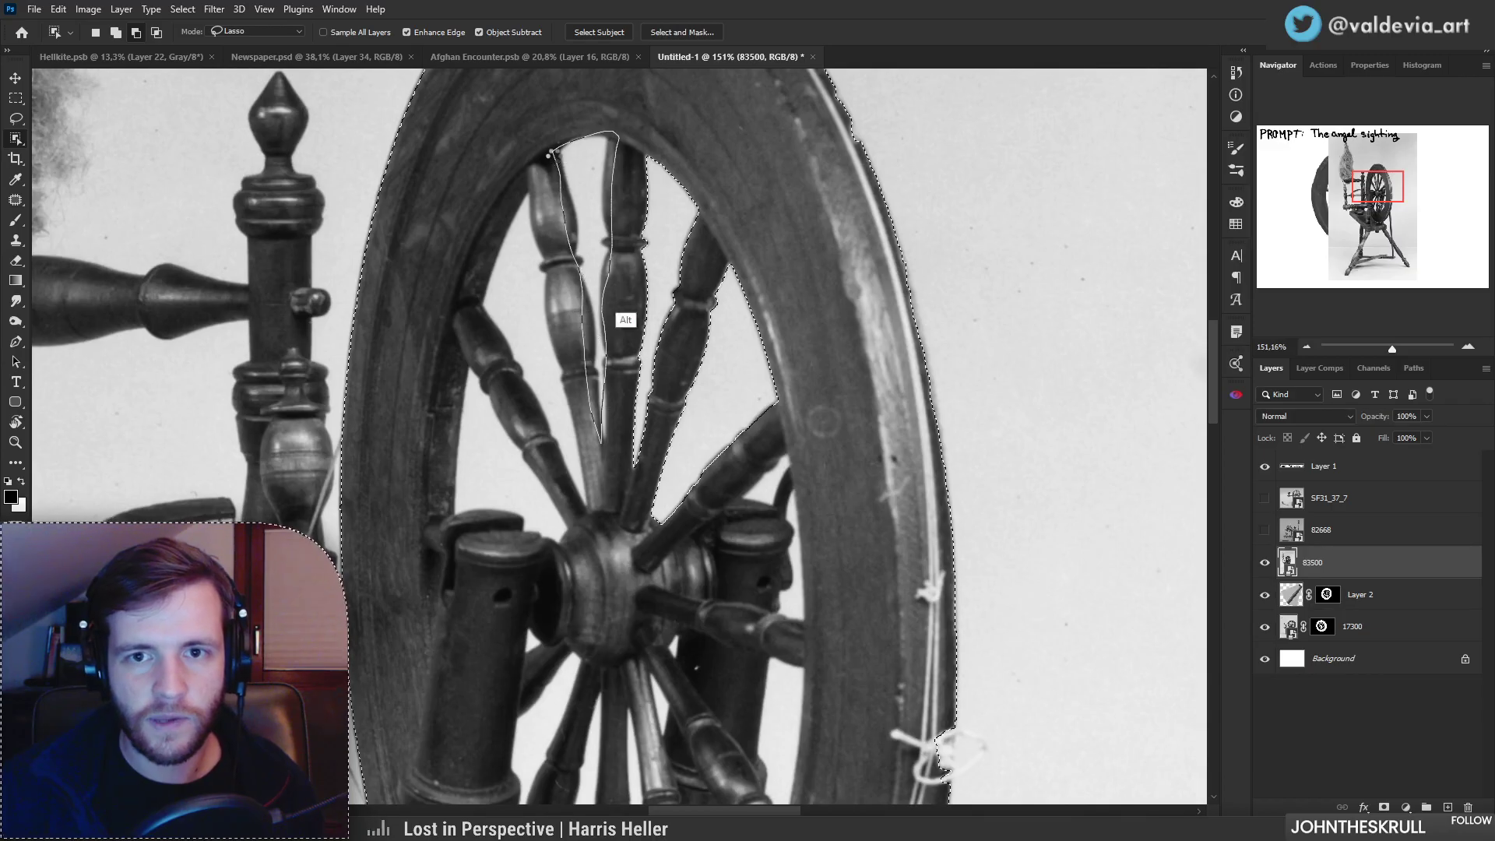
# Step: Subtract the background gaps on both sides of the 83500 wheel's upper-left spoke from the selection, following the rim, hub and post
pyautogui.moveTo(506, 294); pyautogui.dragTo(537, 291)
pyautogui.moveTo(545, 220)
pyautogui.mouseDown()
pyautogui.moveTo(491, 204)
pyautogui.moveTo(541, 204)
pyautogui.mouseUp()
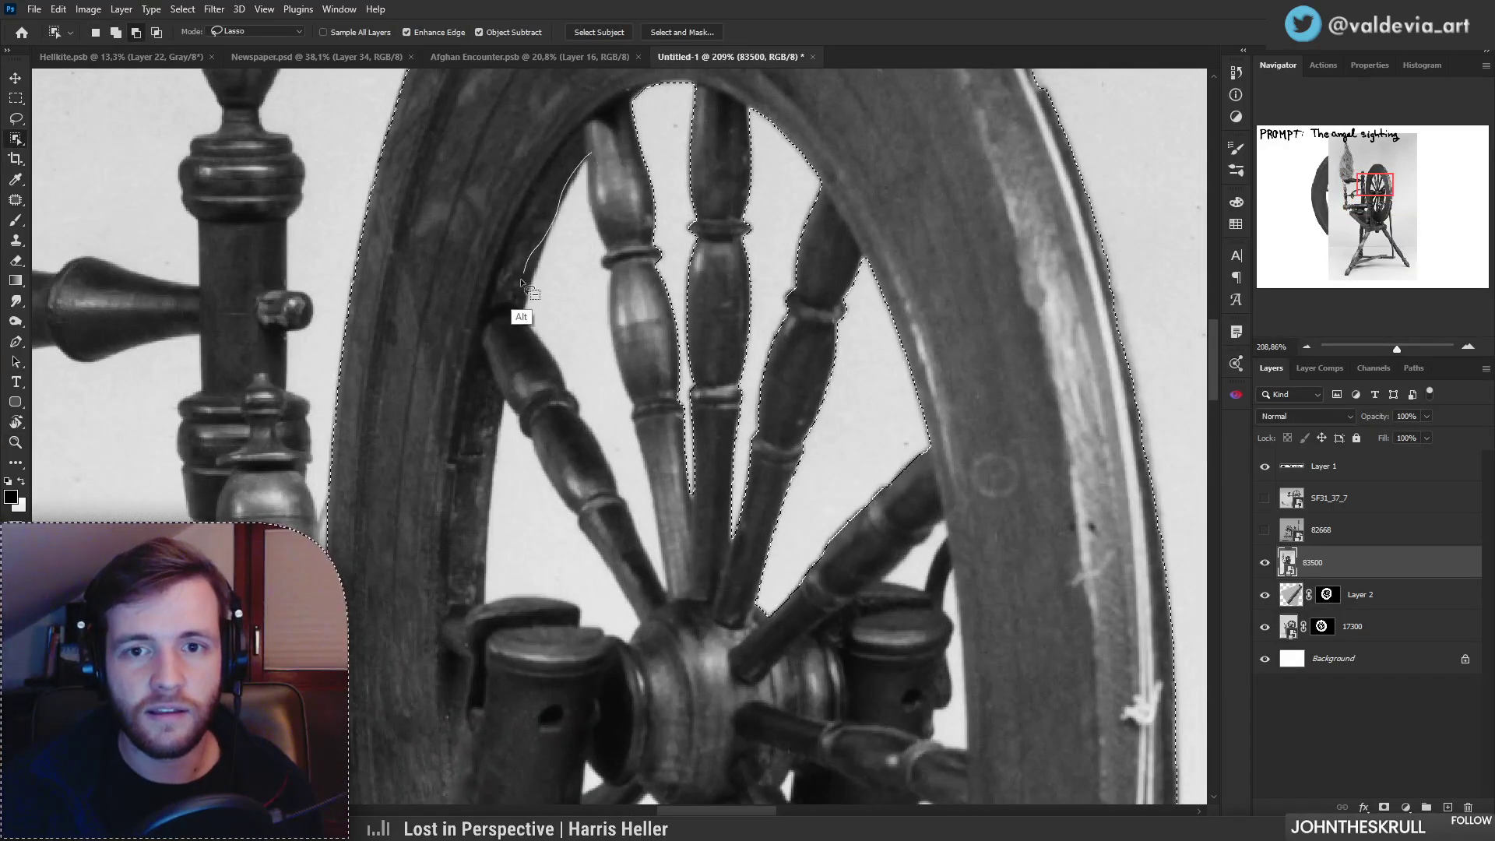
pyautogui.moveTo(599, 454); pyautogui.dragTo(653, 576)
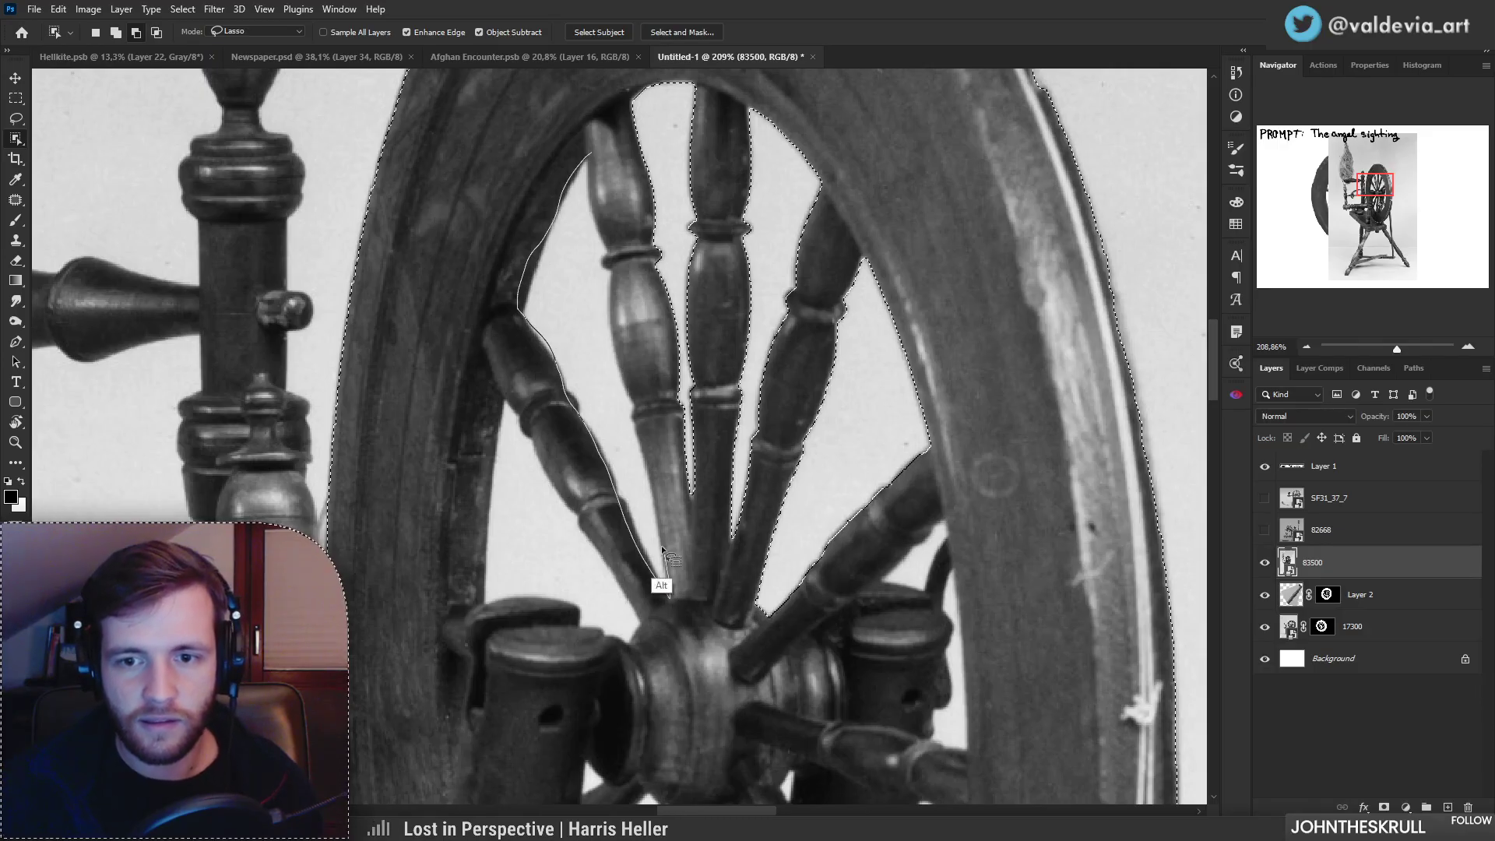
pyautogui.moveTo(633, 387); pyautogui.dragTo(594, 160)
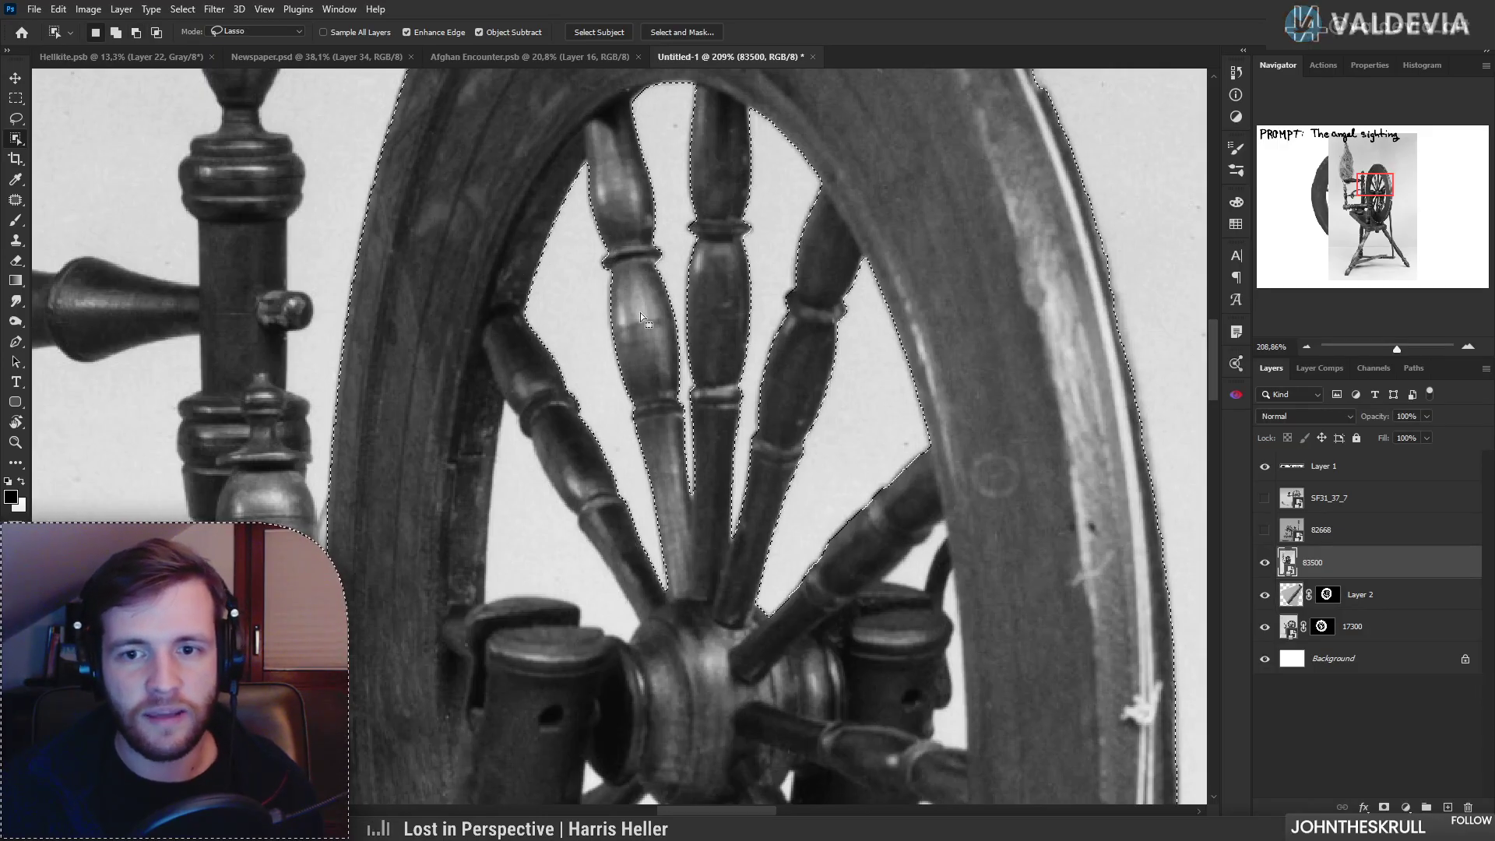
pyautogui.moveTo(504, 395); pyautogui.dragTo(480, 520)
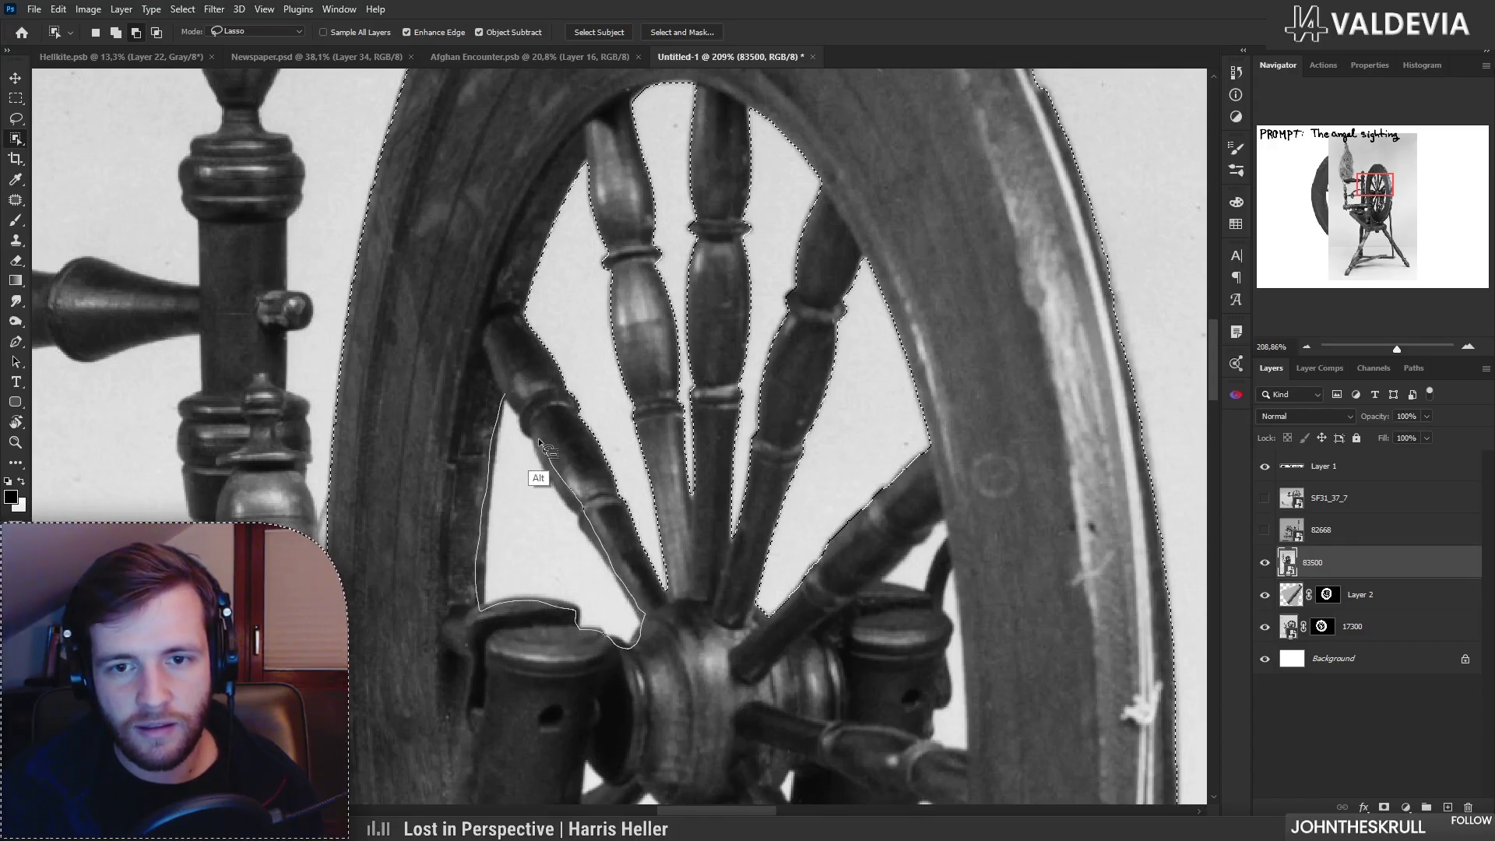
pyautogui.moveTo(501, 395); pyautogui.dragTo(505, 397)
pyautogui.moveTo(555, 530); pyautogui.dragTo(486, 503)
pyautogui.moveTo(640, 580); pyautogui.dragTo(711, 530)
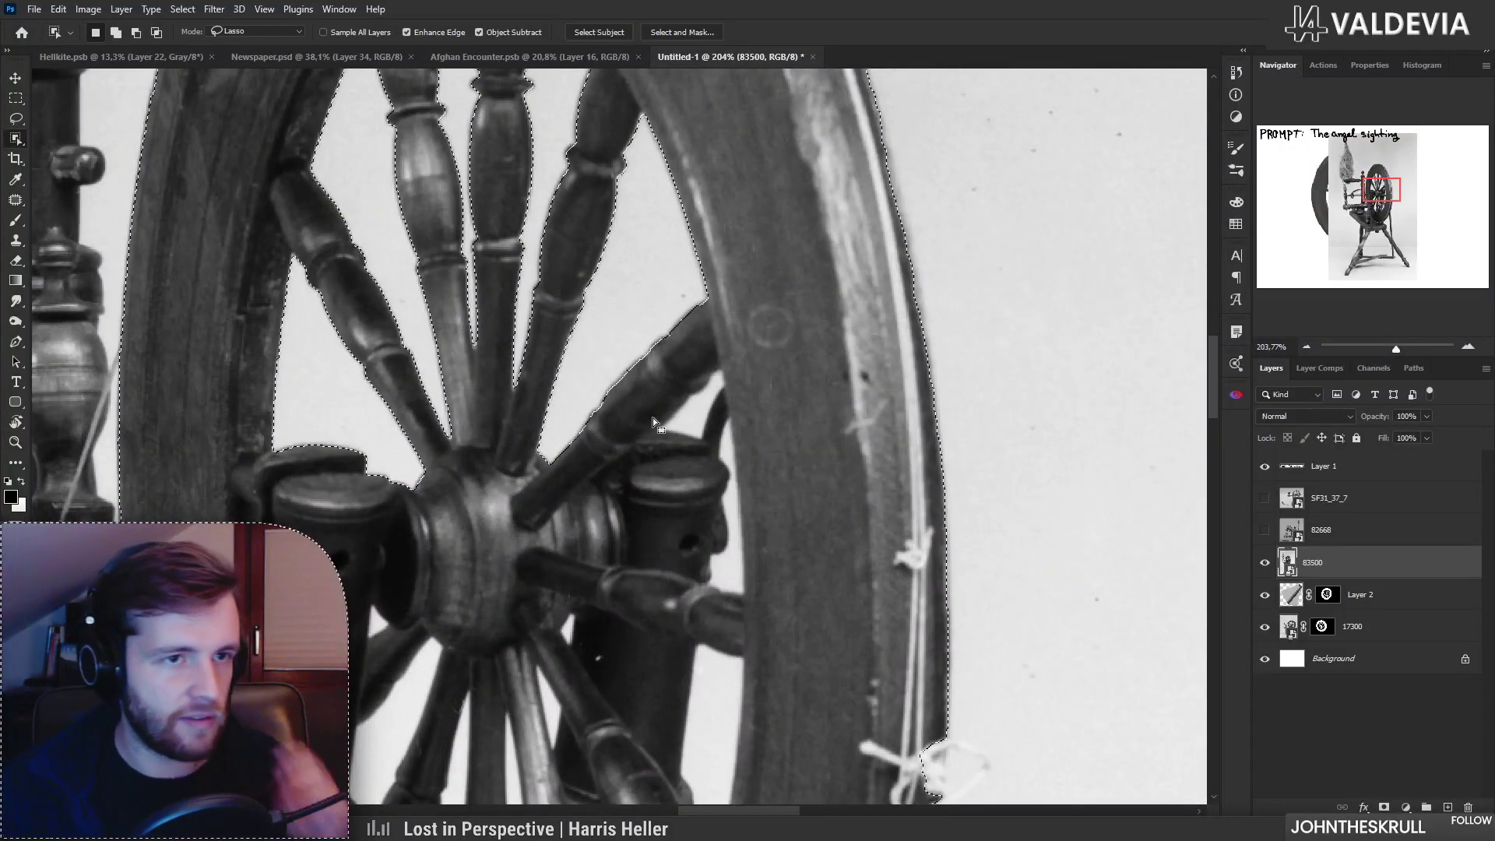
# Step: Subtract the background gaps between the right post and the rim, above and below the right spoke, from the 83500 wheel selection
pyautogui.press('alt')
pyautogui.moveTo(666, 428)
pyautogui.mouseDown()
pyautogui.moveTo(720, 376)
pyautogui.moveTo(701, 439)
pyautogui.moveTo(659, 435)
pyautogui.mouseUp()
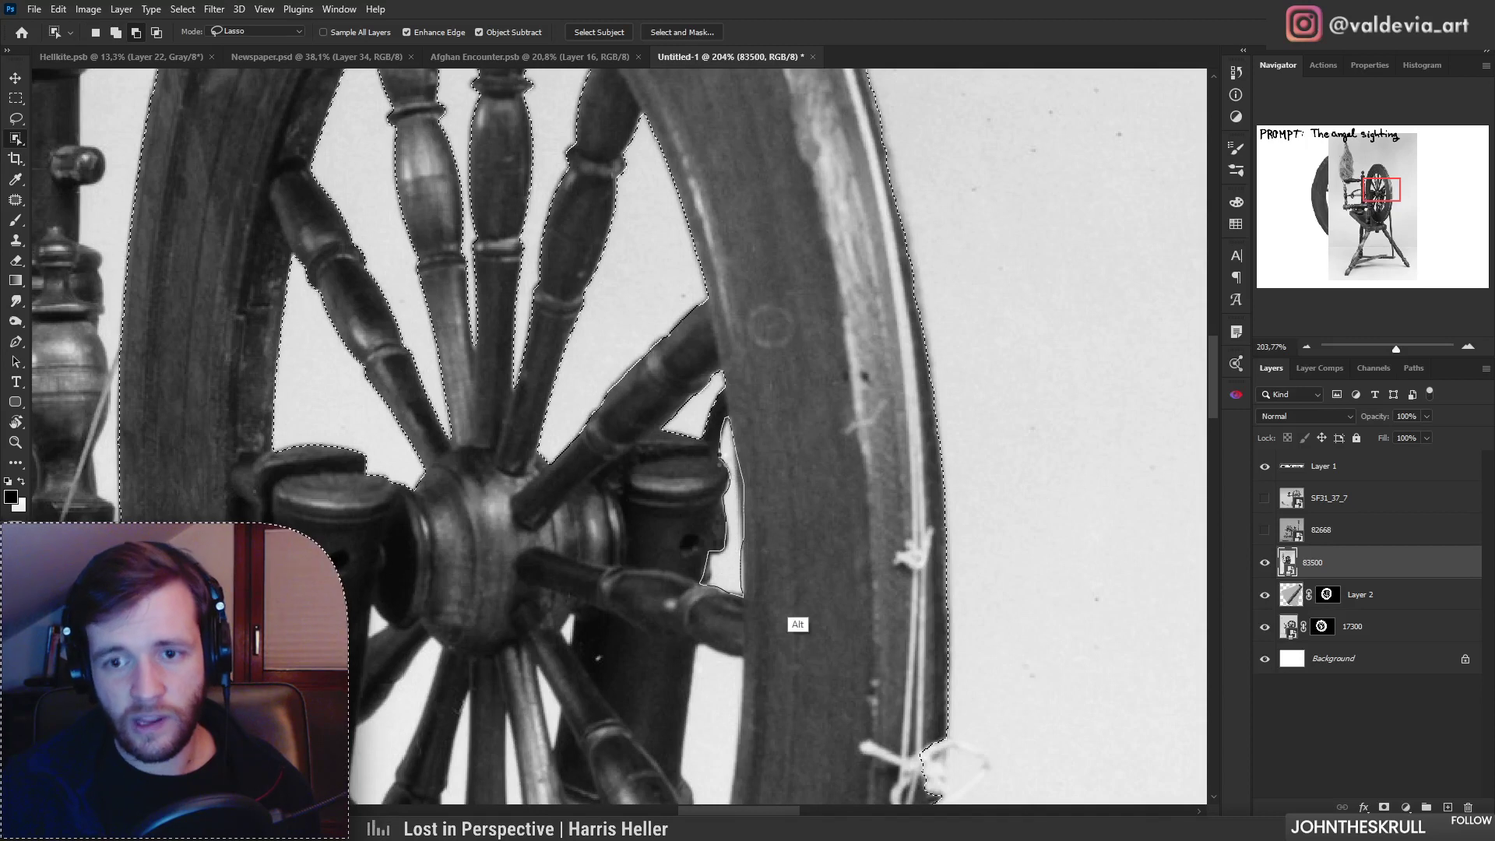
pyautogui.moveTo(720, 682); pyautogui.dragTo(623, 681)
pyautogui.moveTo(718, 740); pyautogui.dragTo(826, 740)
pyautogui.moveTo(706, 489)
pyautogui.mouseDown()
pyautogui.moveTo(749, 514)
pyautogui.moveTo(750, 643)
pyautogui.moveTo(706, 491)
pyautogui.mouseUp()
pyautogui.moveTo(752, 701)
pyautogui.mouseDown()
pyautogui.moveTo(809, 474)
pyautogui.moveTo(872, 425)
pyautogui.mouseUp()
pyautogui.moveTo(767, 554)
pyautogui.mouseDown()
pyautogui.moveTo(826, 594)
pyautogui.moveTo(768, 735)
pyautogui.moveTo(744, 689)
pyautogui.moveTo(748, 645)
pyautogui.moveTo(798, 611)
pyautogui.moveTo(771, 555)
pyautogui.mouseUp()
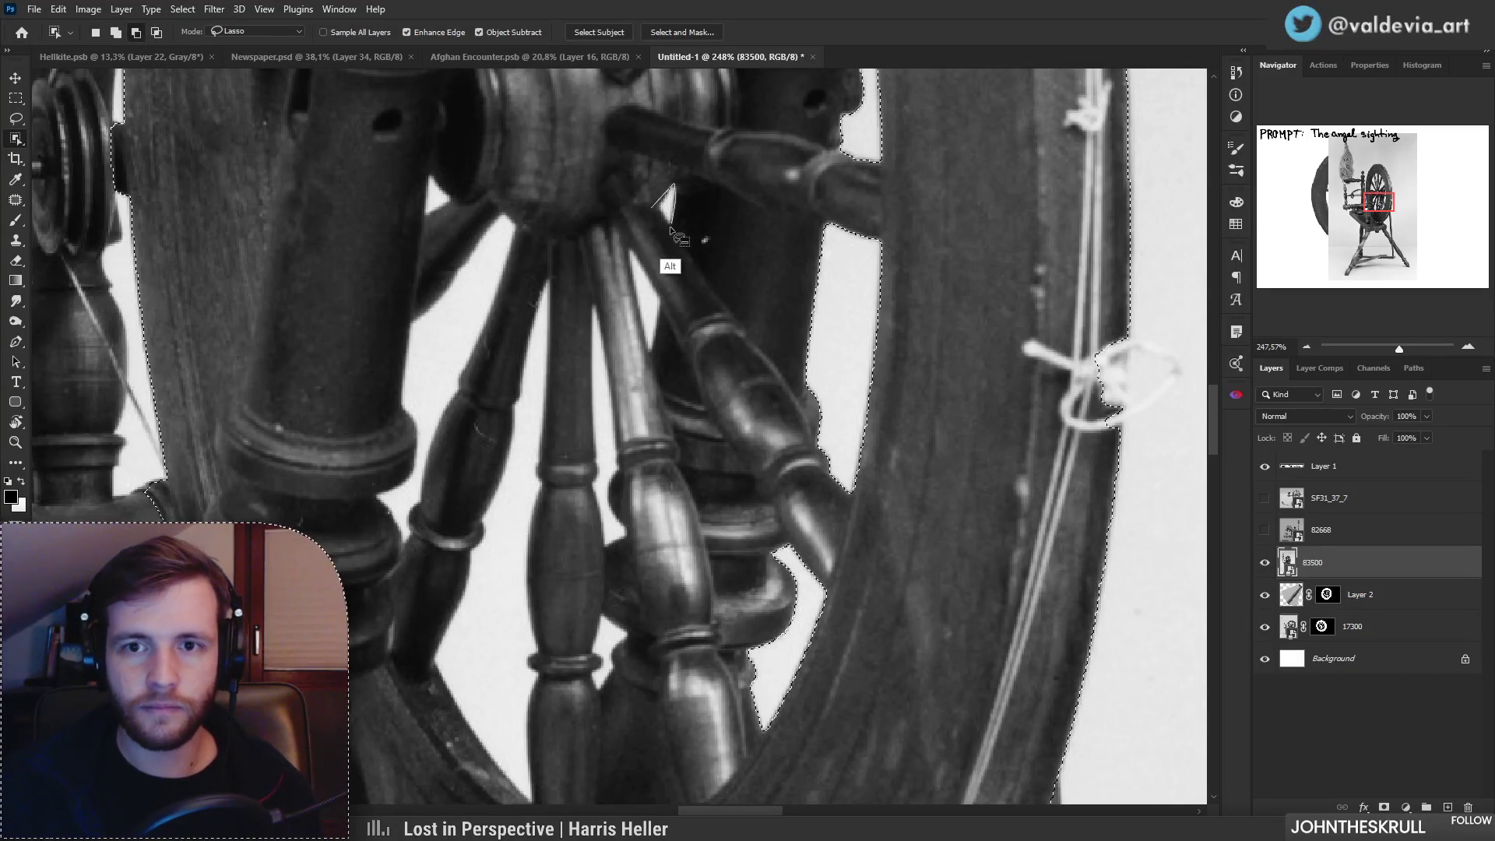
# Step: Subtract the small triangular gap below the hub and the opening between the two lower middle spokes from the selection
pyautogui.hotkey('ctrl', 'space')
pyautogui.moveTo(677, 314); pyautogui.dragTo(683, 306)
pyautogui.moveTo(615, 237)
pyautogui.mouseDown()
pyautogui.moveTo(621, 281)
pyautogui.moveTo(664, 315)
pyautogui.mouseUp()
pyautogui.moveTo(618, 230); pyautogui.dragTo(617, 233)
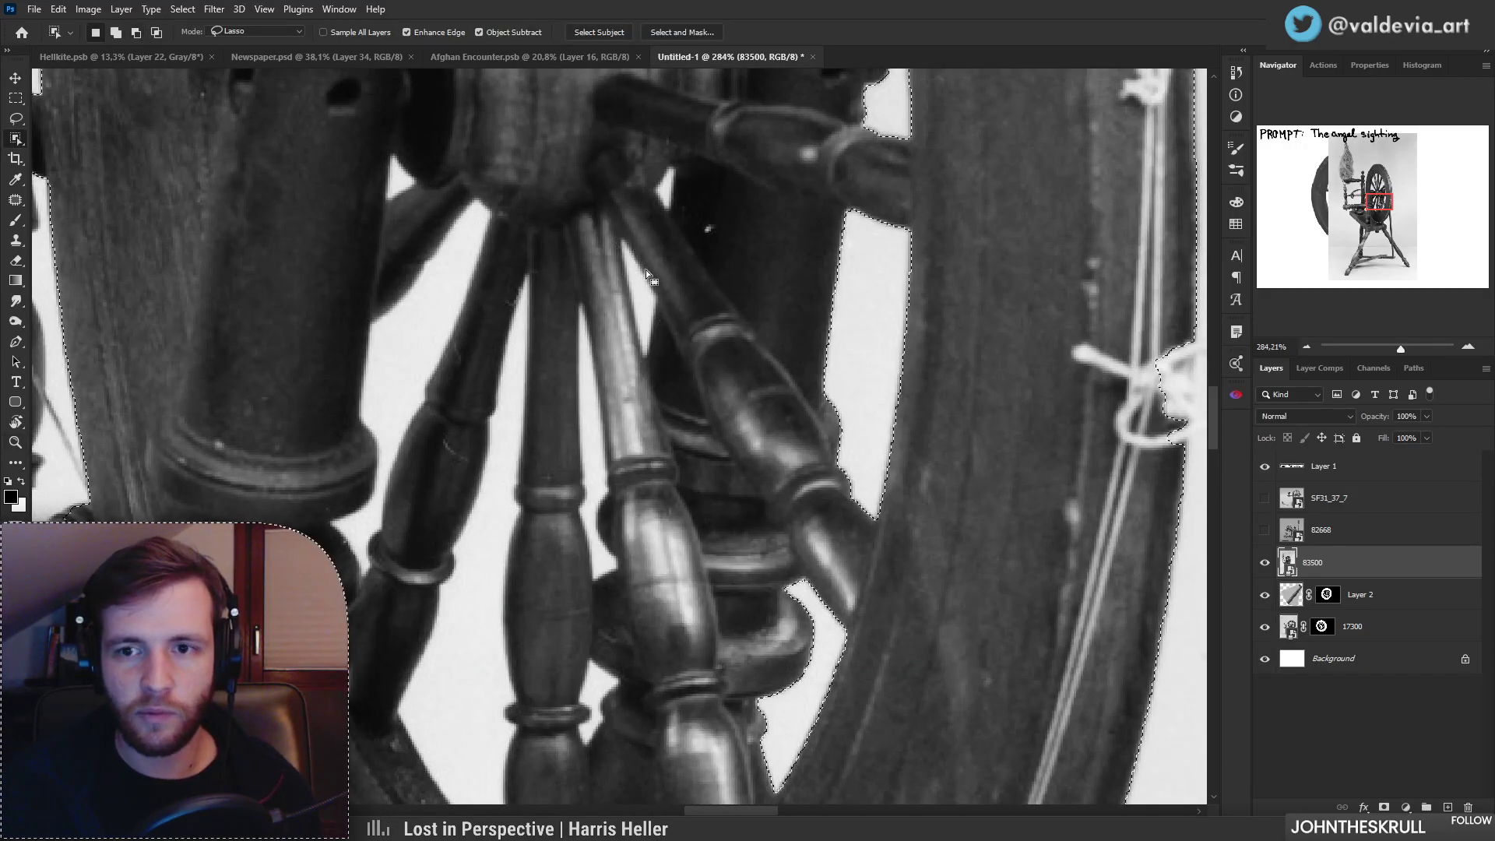
pyautogui.scroll(-5, 599, 350)
pyautogui.scroll(4, 597, 358)
pyautogui.moveTo(590, 298); pyautogui.dragTo(591, 455)
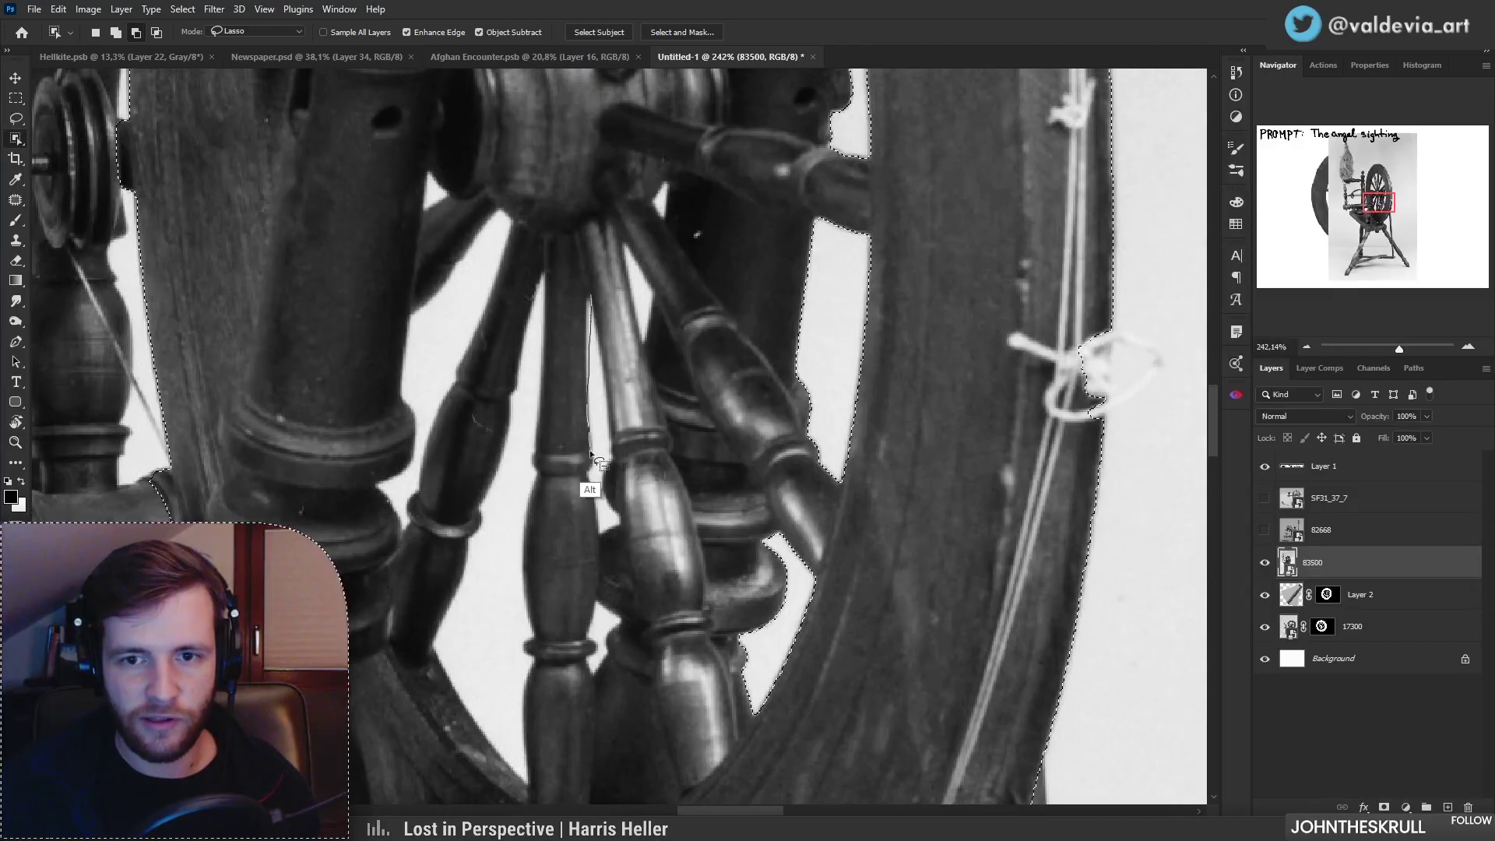
pyautogui.moveTo(606, 532)
pyautogui.mouseDown()
pyautogui.moveTo(621, 445)
pyautogui.moveTo(592, 299)
pyautogui.mouseUp()
# Step: Subtract the gap between the lower-left spoke and the vertical bottom spoke from the selection, up to its narrow tip
pyautogui.press('z')
pyautogui.moveTo(712, 514); pyautogui.dragTo(666, 579)
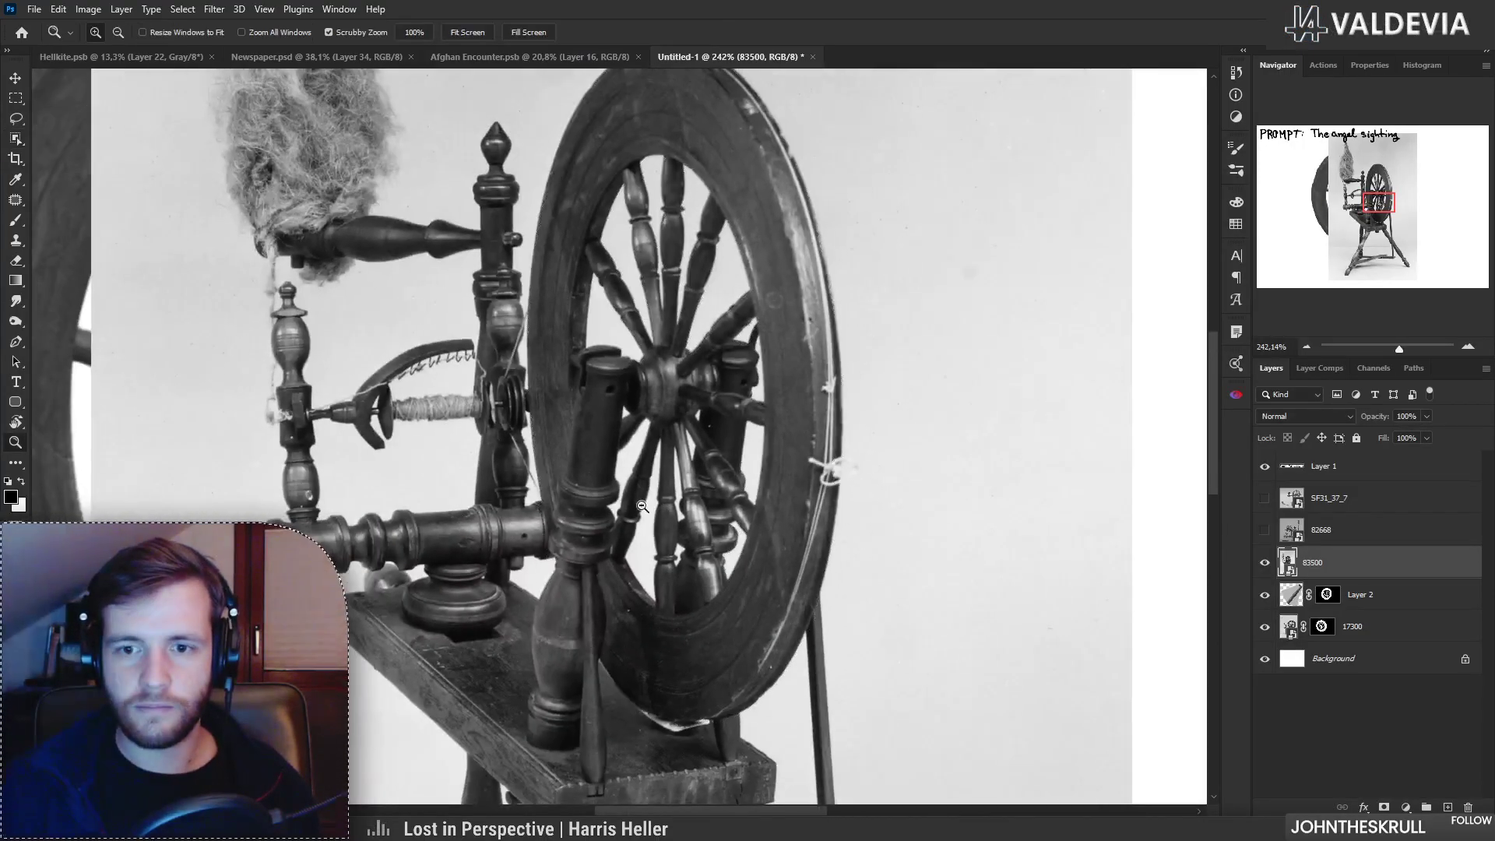
pyautogui.scroll(6, 665, 578)
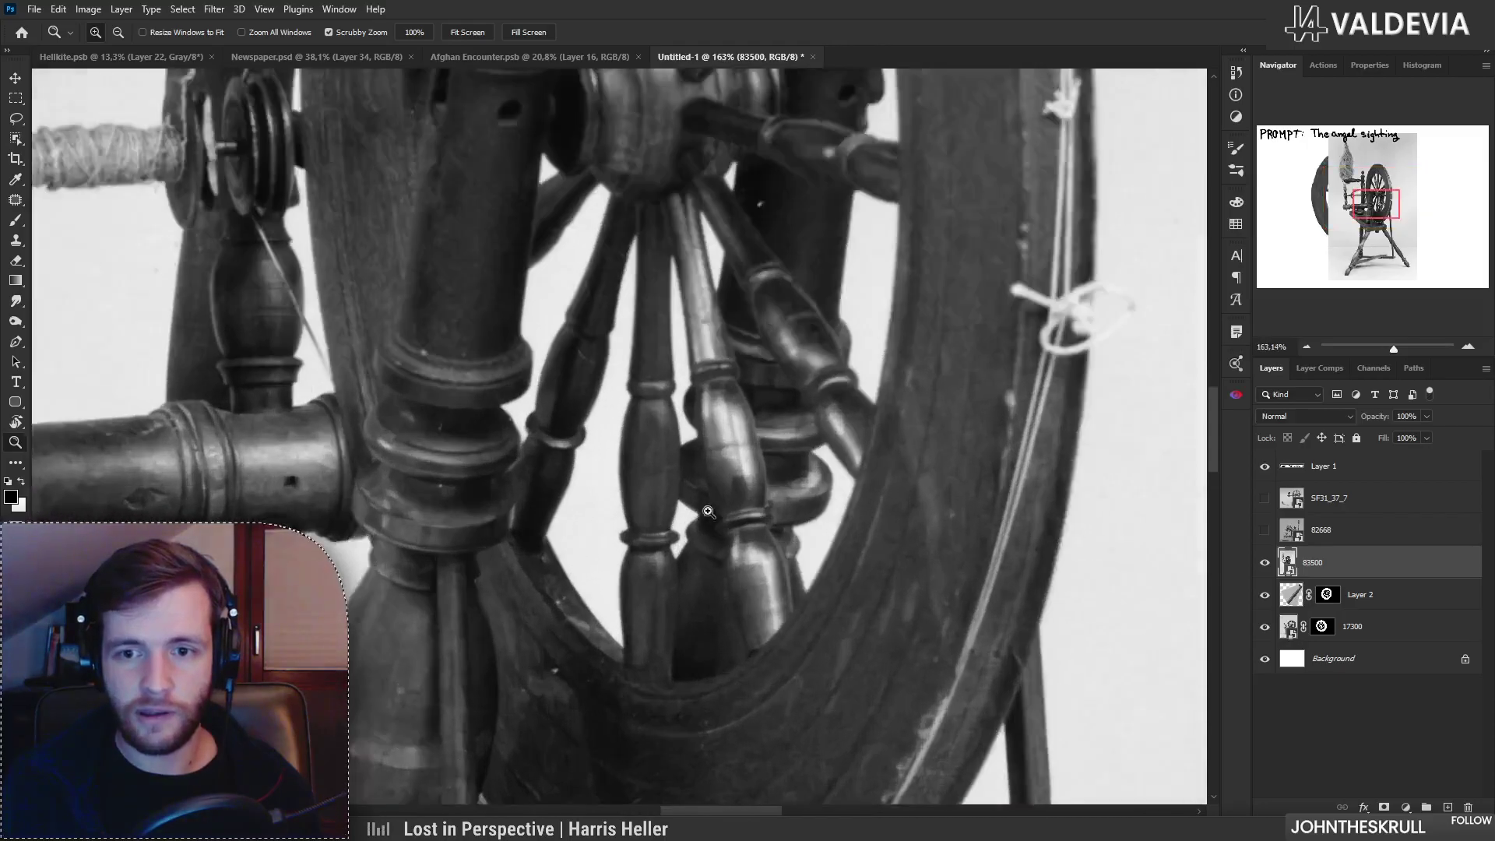
pyautogui.press('w')
pyautogui.moveTo(664, 530); pyautogui.dragTo(684, 604)
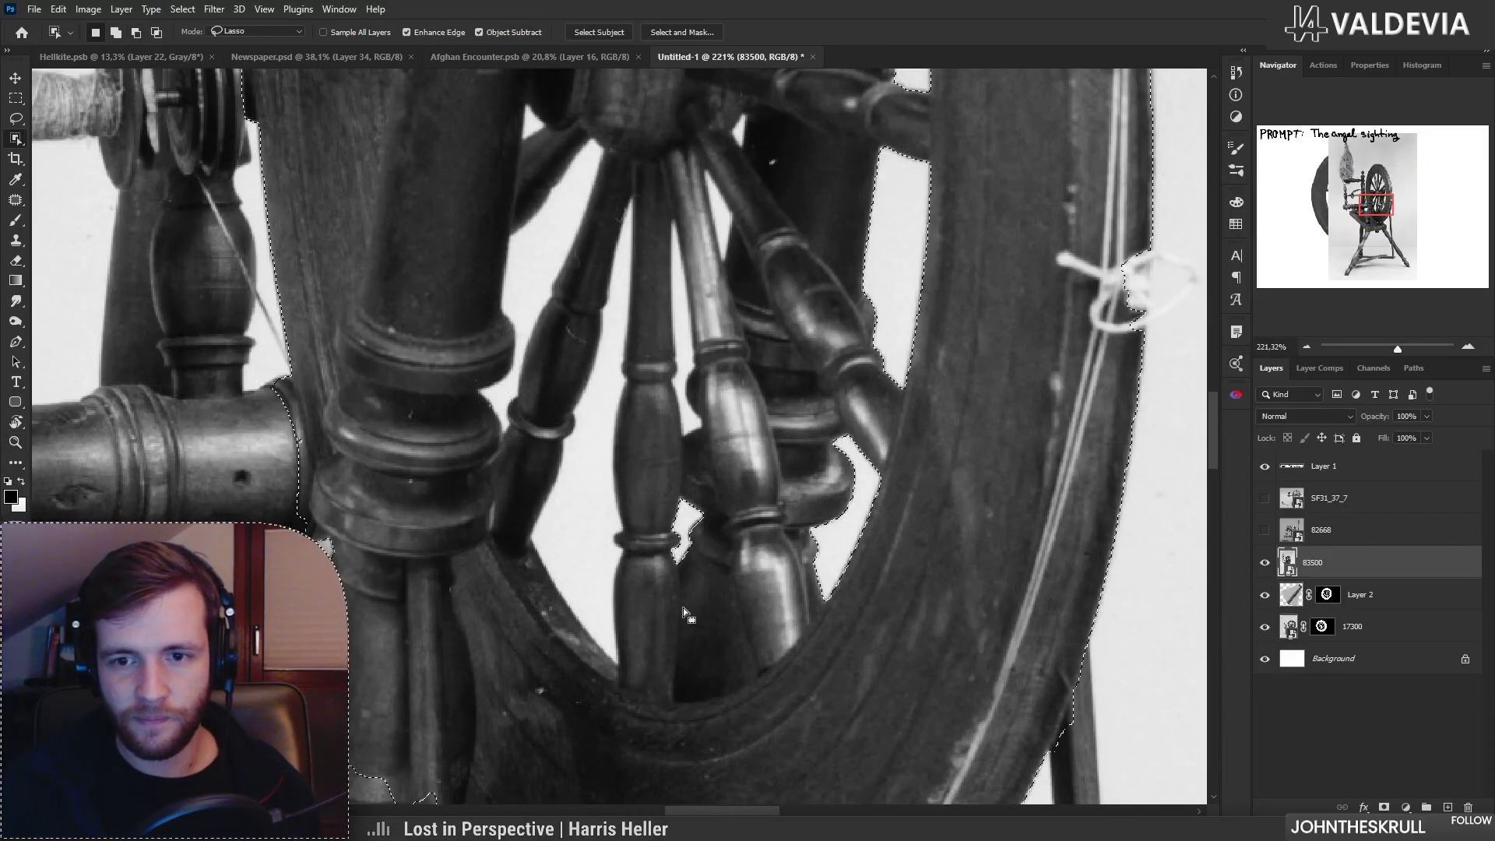
pyautogui.moveTo(682, 424)
pyautogui.mouseDown()
pyautogui.moveTo(666, 367)
pyautogui.moveTo(673, 219)
pyautogui.moveTo(701, 397)
pyautogui.moveTo(683, 436)
pyautogui.mouseUp()
pyautogui.moveTo(633, 196)
pyautogui.mouseDown()
pyautogui.moveTo(612, 668)
pyautogui.moveTo(545, 588)
pyautogui.moveTo(559, 454)
pyautogui.moveTo(623, 262)
pyautogui.mouseUp()
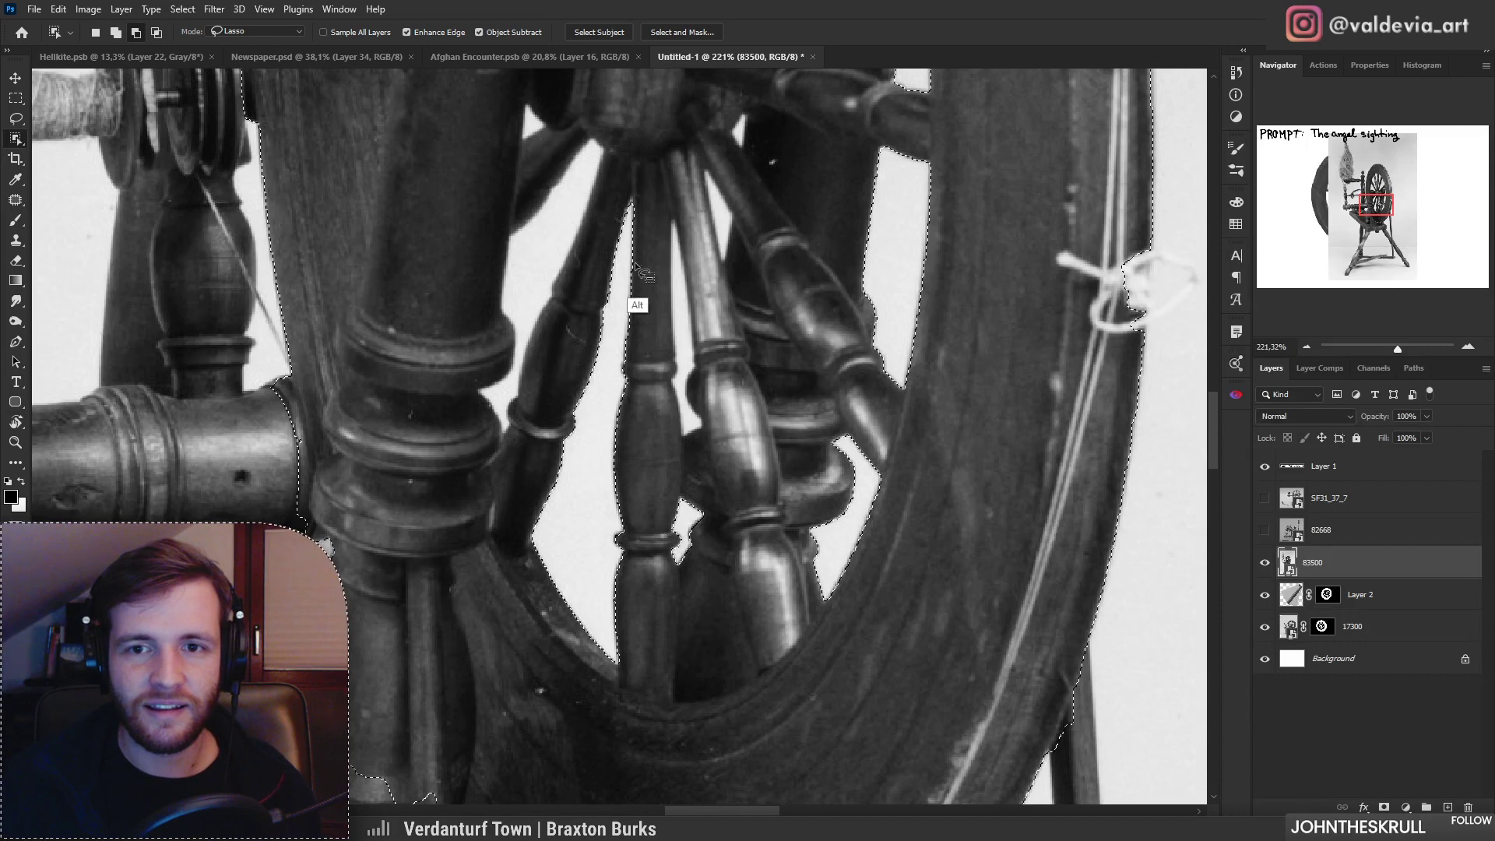
# Step: Subtract the background between the left post and the lower-left spoke, including the small triangle beside the hub, from the selection
pyautogui.moveTo(502, 239); pyautogui.dragTo(572, 162)
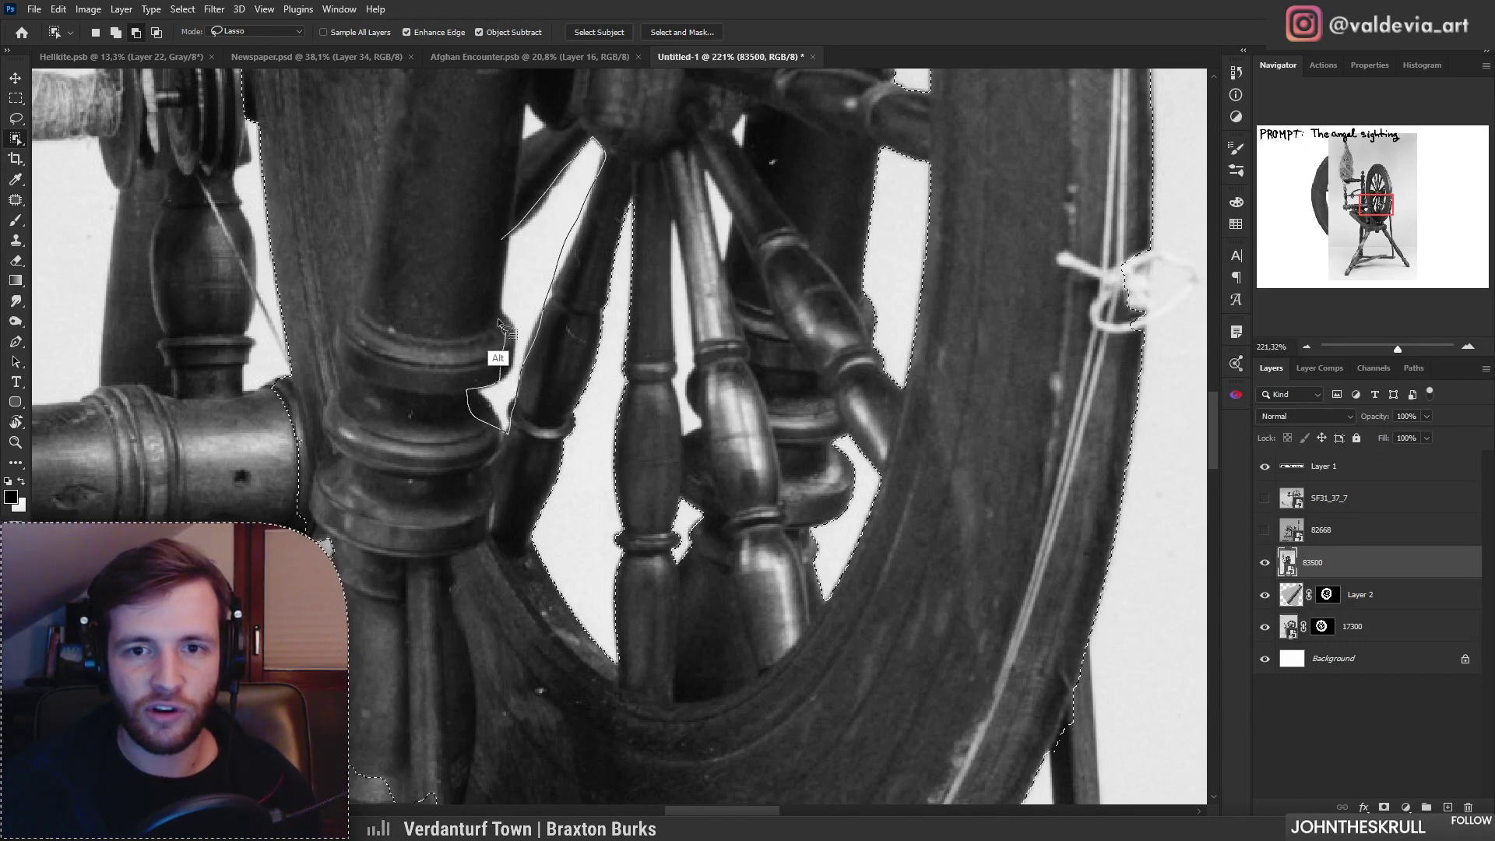
pyautogui.moveTo(573, 265); pyautogui.dragTo(498, 268)
pyautogui.moveTo(547, 181); pyautogui.dragTo(647, 184)
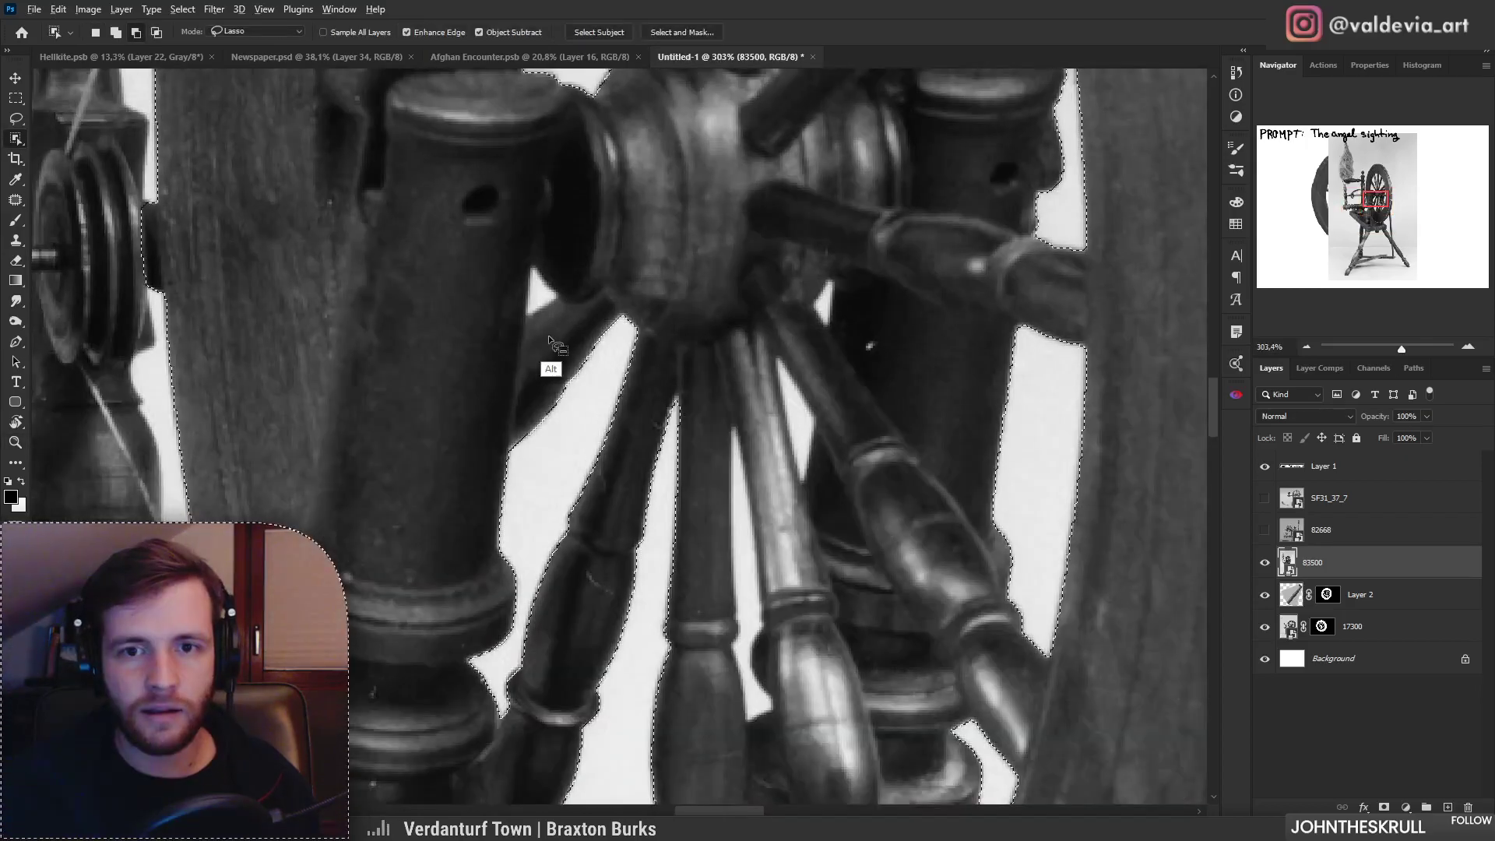
pyautogui.moveTo(544, 318); pyautogui.dragTo(438, 342)
pyautogui.moveTo(448, 127); pyautogui.dragTo(529, 130)
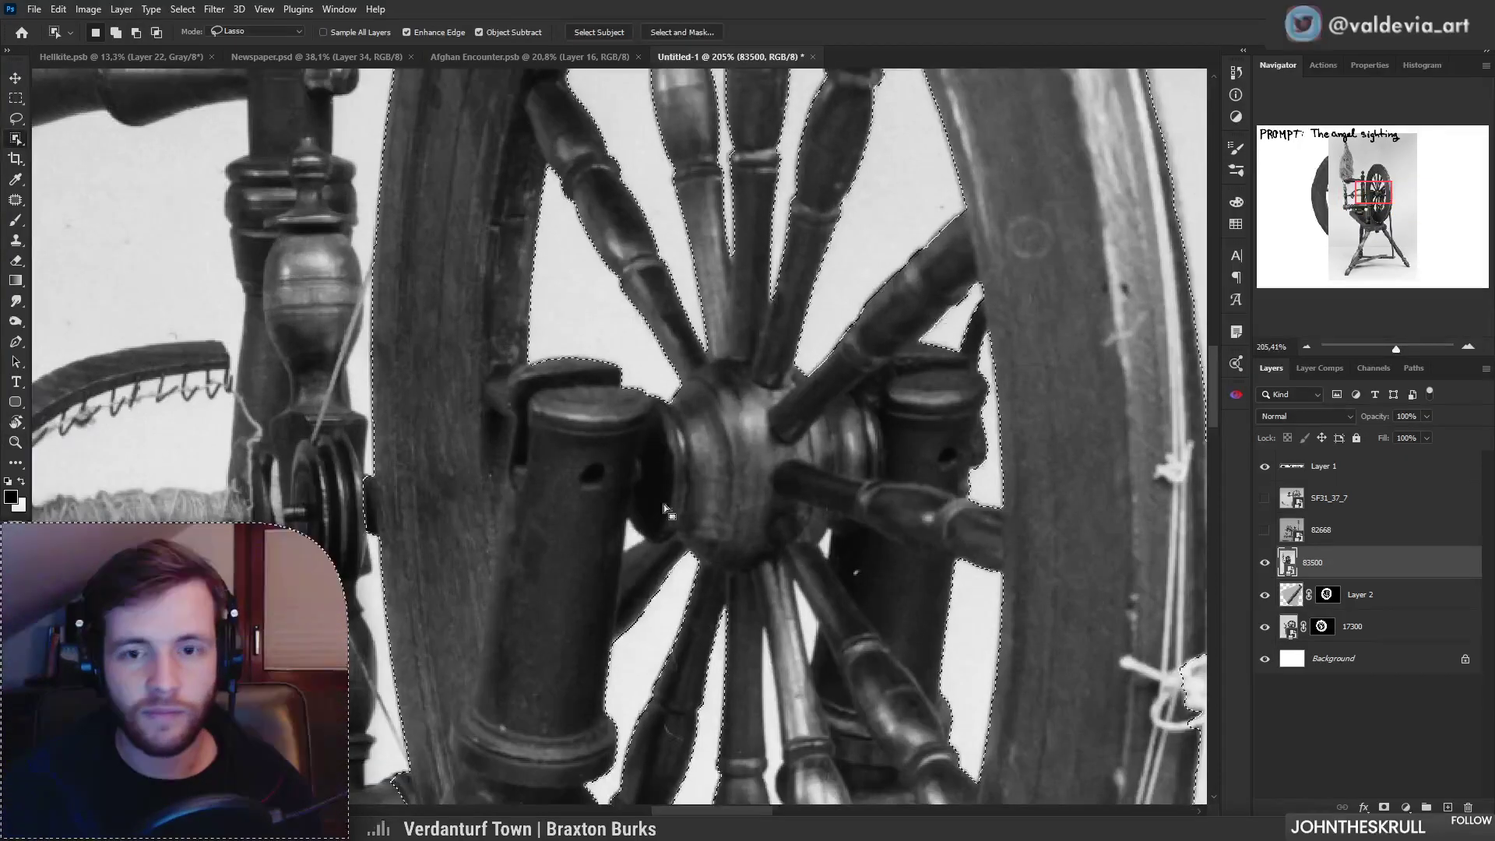
# Step: Reshape the selection with the Lasso tool along the wheel's lower-left rim, excluding the horizontal beam and the turned leg
pyautogui.moveTo(599, 572); pyautogui.dragTo(550, 568)
pyautogui.moveTo(669, 648); pyautogui.dragTo(663, 408)
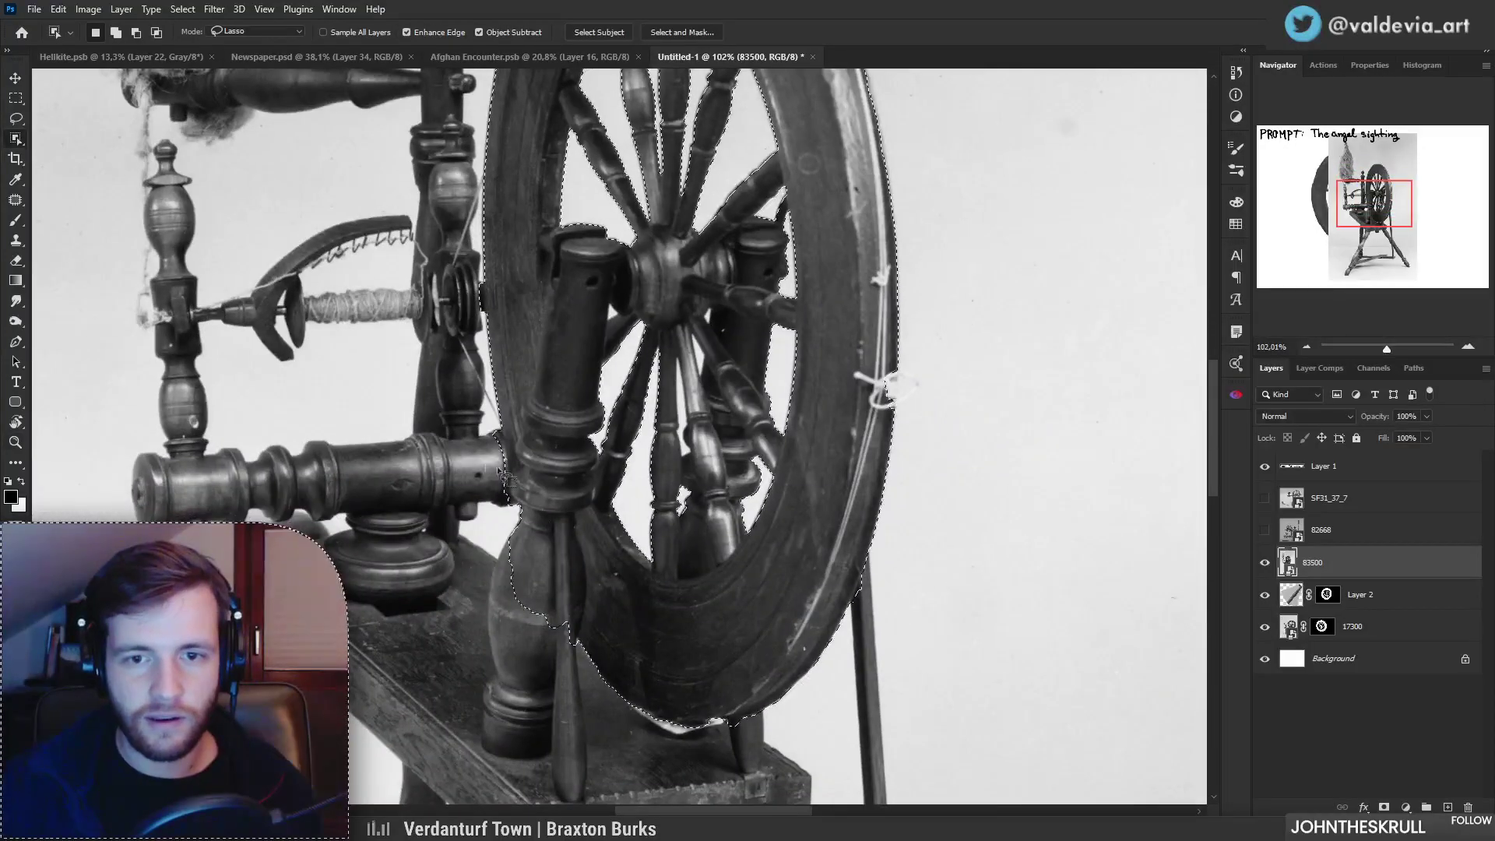
pyautogui.moveTo(493, 469); pyautogui.dragTo(544, 468)
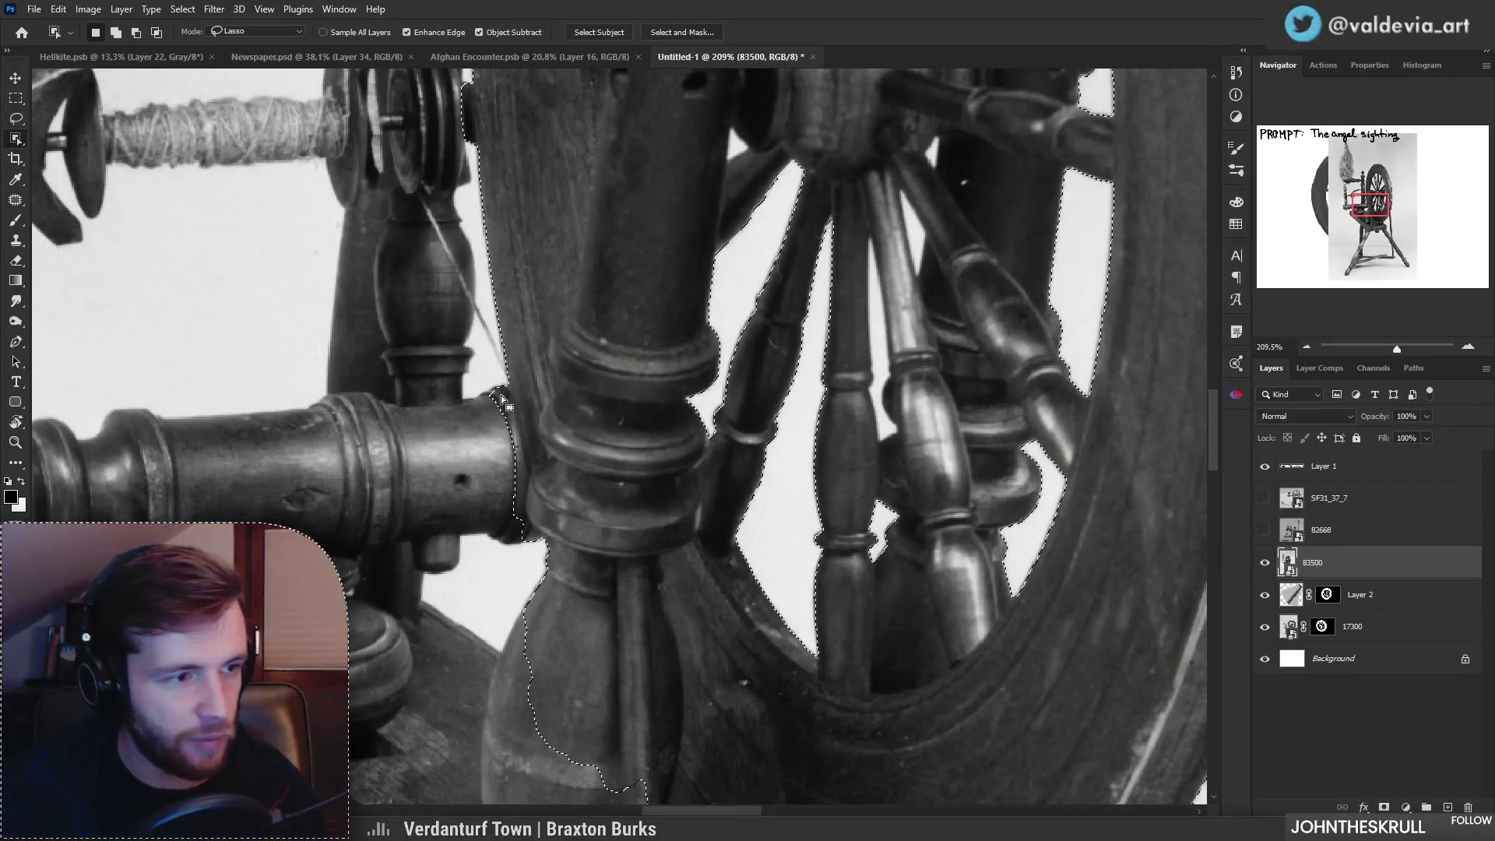
pyautogui.click(17, 123)
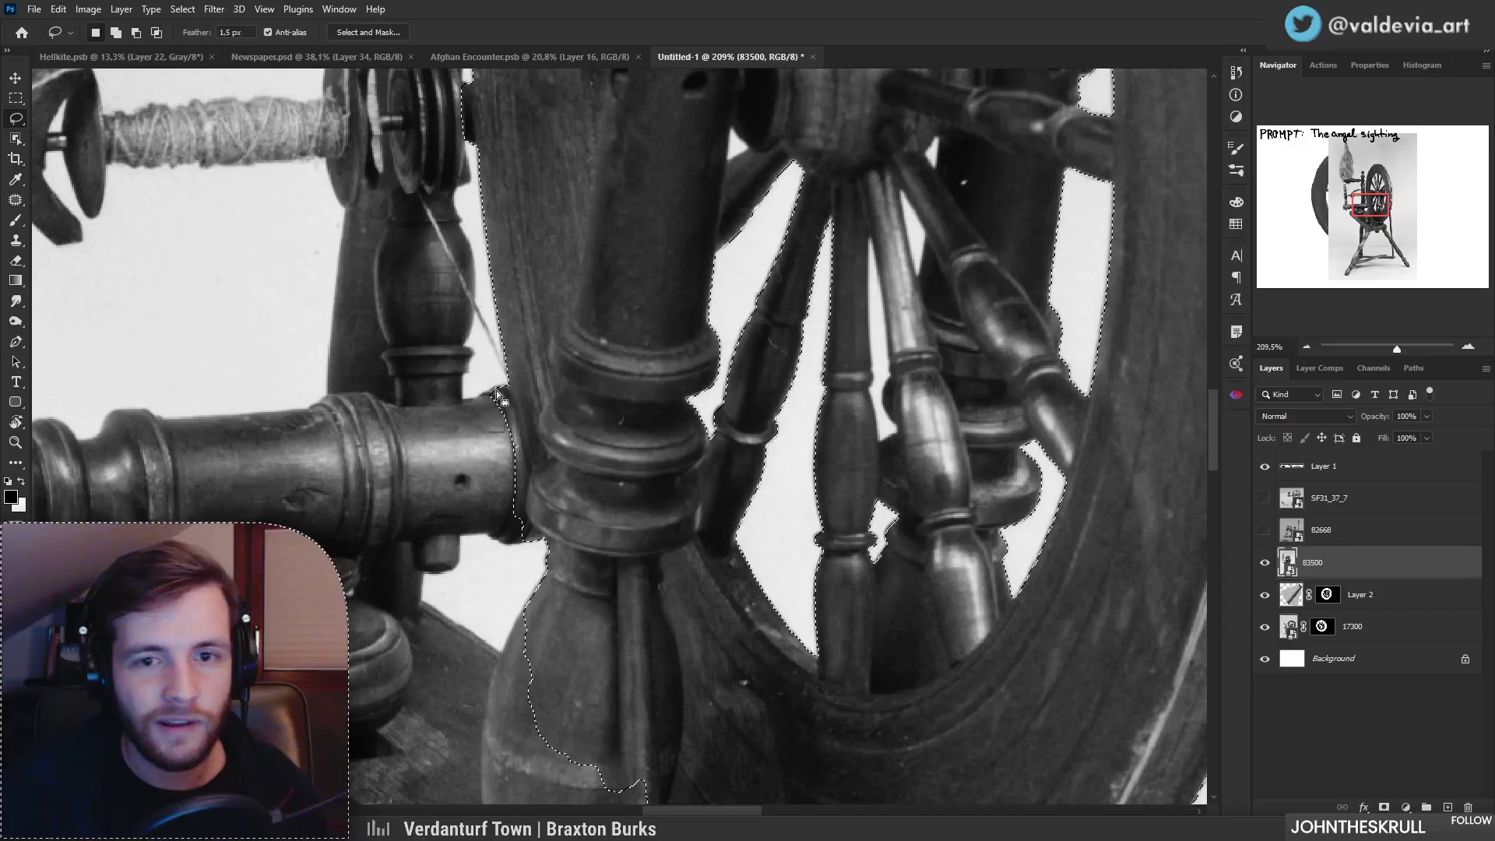
pyautogui.moveTo(508, 371); pyautogui.dragTo(529, 450)
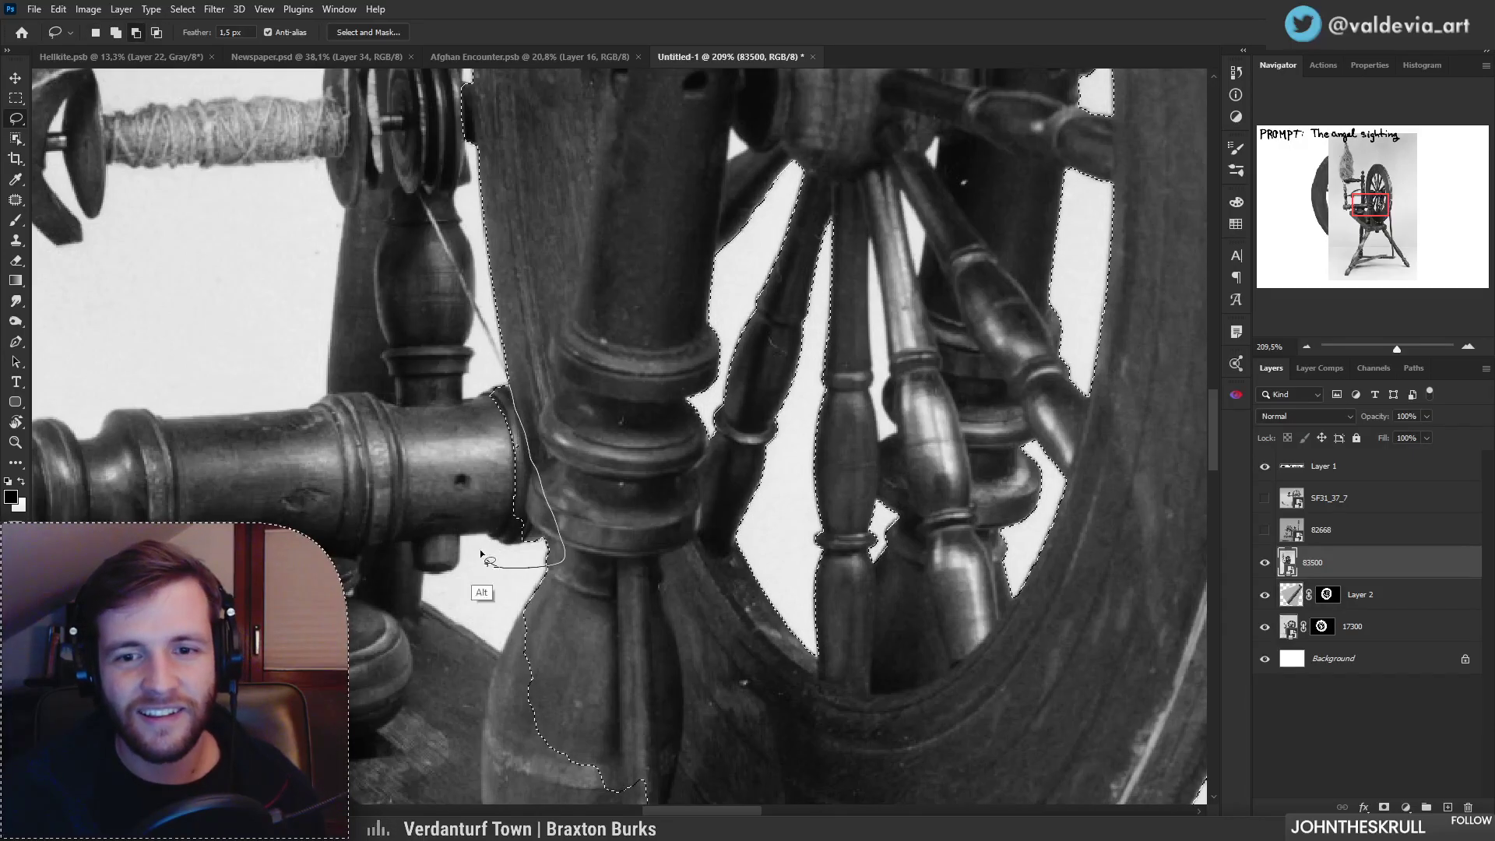
pyautogui.moveTo(579, 648); pyautogui.dragTo(499, 648)
pyautogui.moveTo(674, 721); pyautogui.dragTo(713, 722)
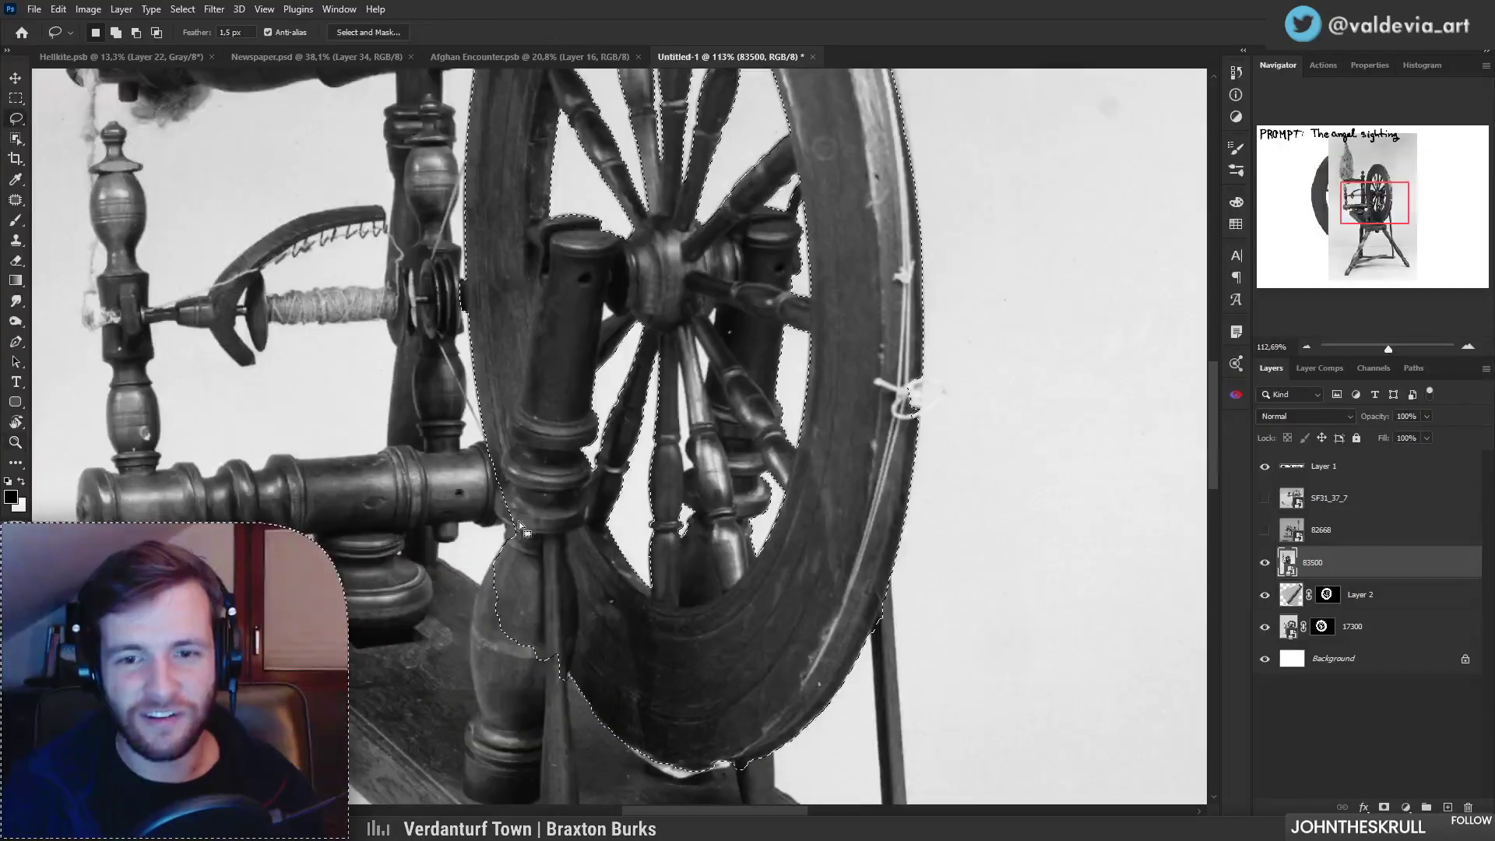
pyautogui.moveTo(510, 536)
pyautogui.mouseDown()
pyautogui.moveTo(576, 684)
pyautogui.moveTo(436, 555)
pyautogui.moveTo(499, 529)
pyautogui.mouseUp()
pyautogui.moveTo(522, 626); pyautogui.dragTo(537, 626)
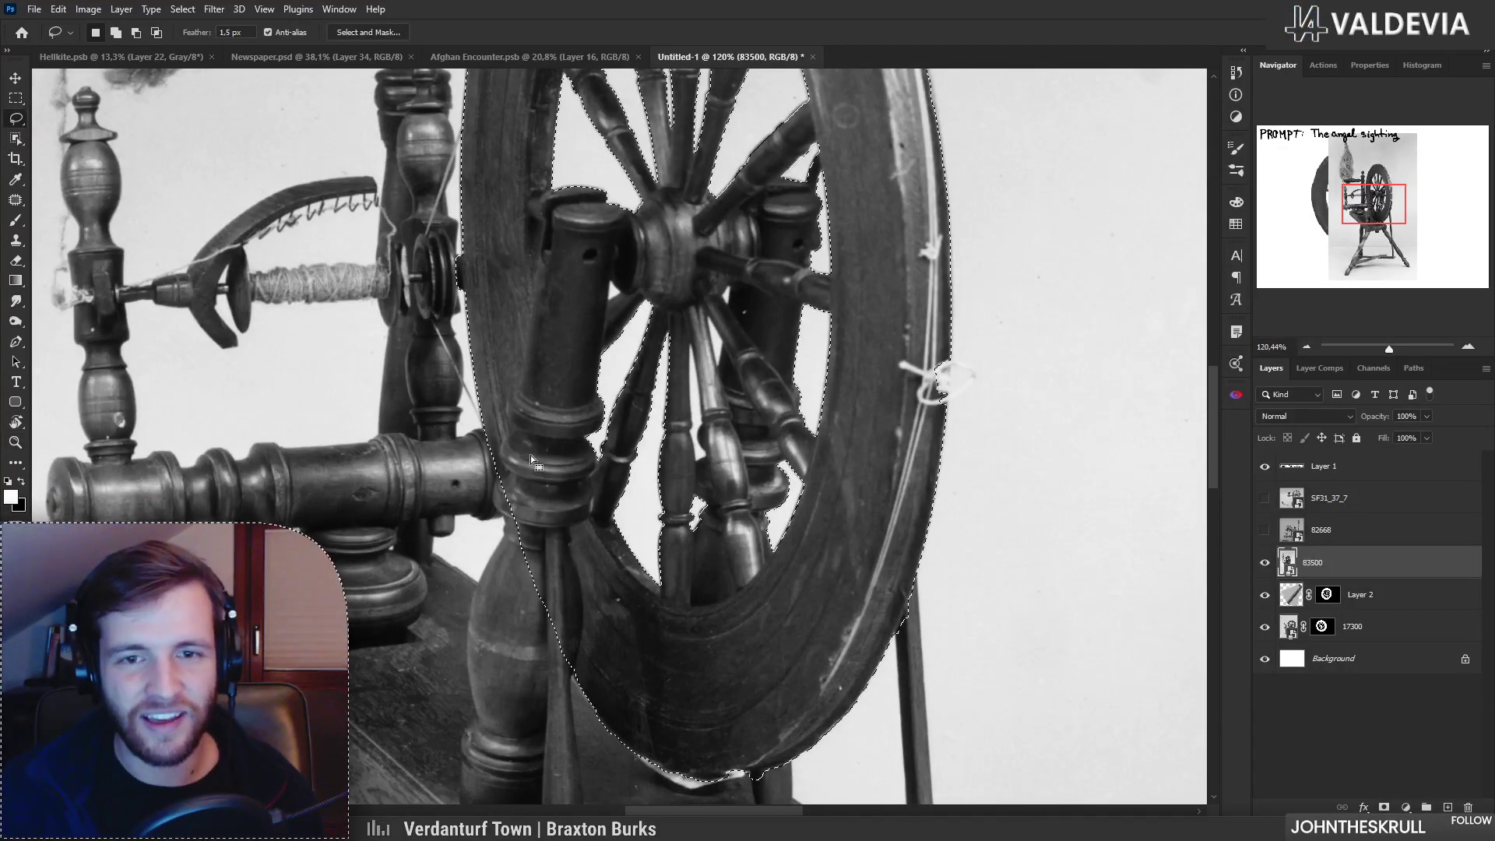
# Step: Subtract the small bobbin part protruding from the wheel's left rim from the selection
pyautogui.scroll(4, 472, 385)
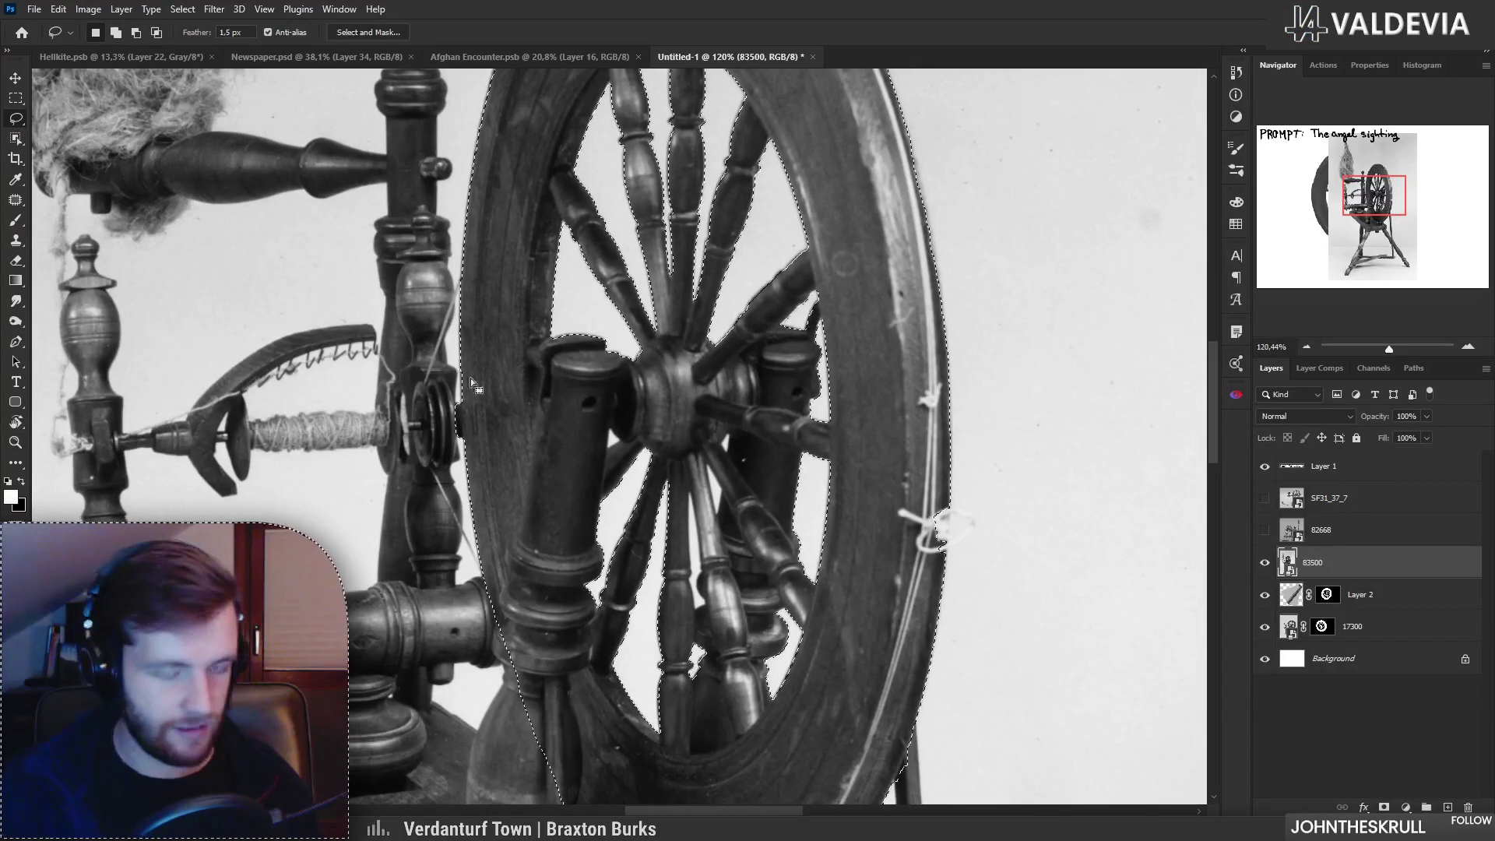
pyautogui.keyDown('alt'); pyautogui.scroll(6, 472, 385); pyautogui.keyUp('alt')
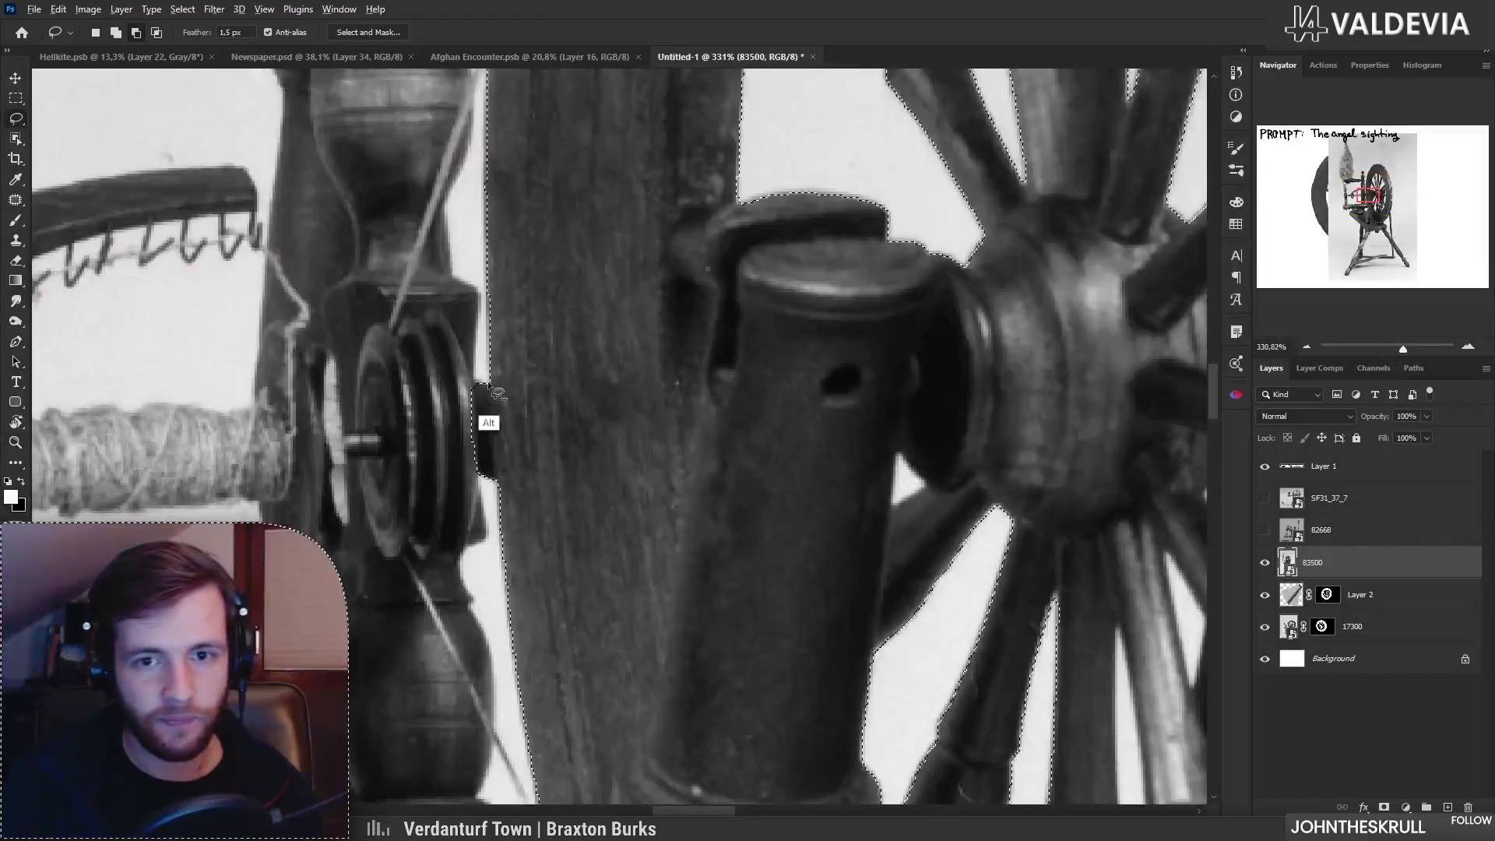
pyautogui.moveTo(540, 493); pyautogui.dragTo(397, 494)
pyautogui.moveTo(723, 447); pyautogui.dragTo(553, 556)
pyautogui.moveTo(726, 573); pyautogui.dragTo(757, 533)
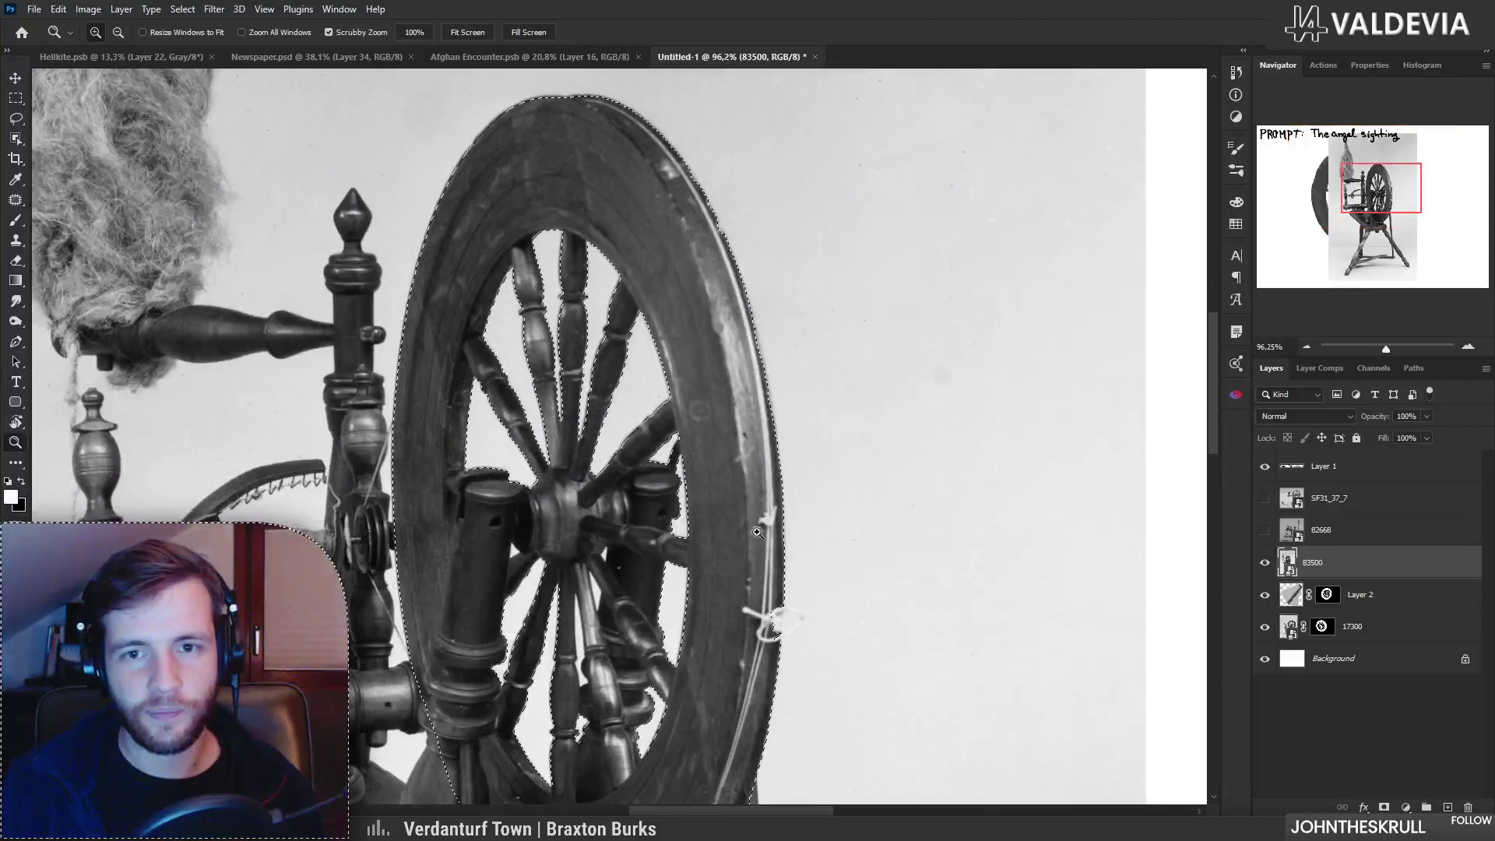
pyautogui.moveTo(541, 243); pyautogui.dragTo(586, 251)
pyautogui.moveTo(677, 416); pyautogui.dragTo(669, 265)
pyautogui.moveTo(603, 470); pyautogui.dragTo(553, 460)
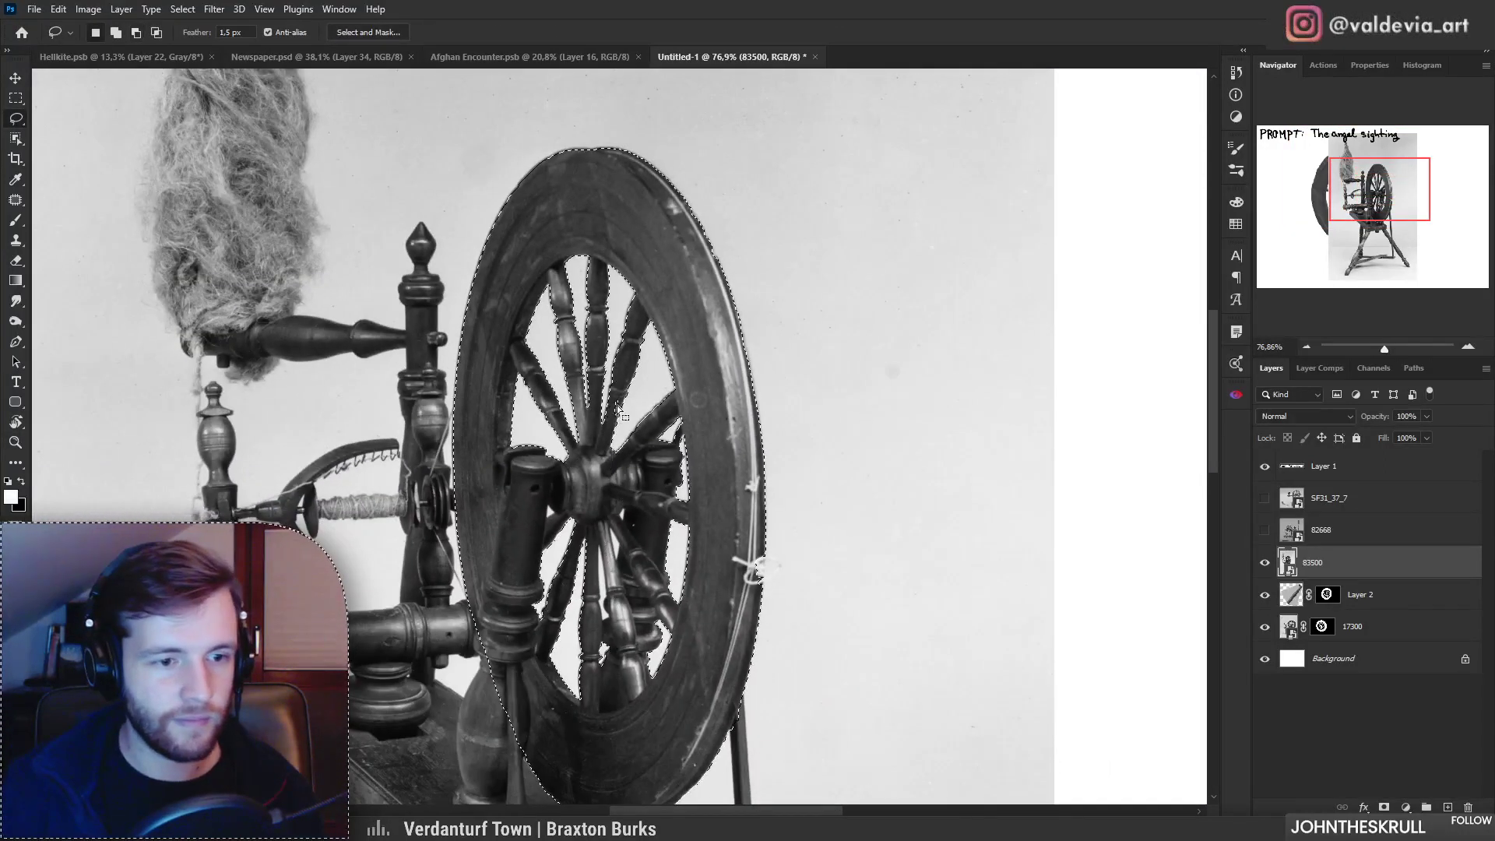
# Step: Subtract the narrow background gap between the bright lower spoke and the lower-right spoke from the selection with the Lasso tool
pyautogui.moveTo(578, 506); pyautogui.dragTo(593, 427)
pyautogui.moveTo(556, 545)
pyautogui.mouseDown()
pyautogui.moveTo(617, 560)
pyautogui.moveTo(523, 555)
pyautogui.moveTo(570, 545)
pyautogui.mouseUp()
pyautogui.moveTo(672, 514); pyautogui.dragTo(761, 455)
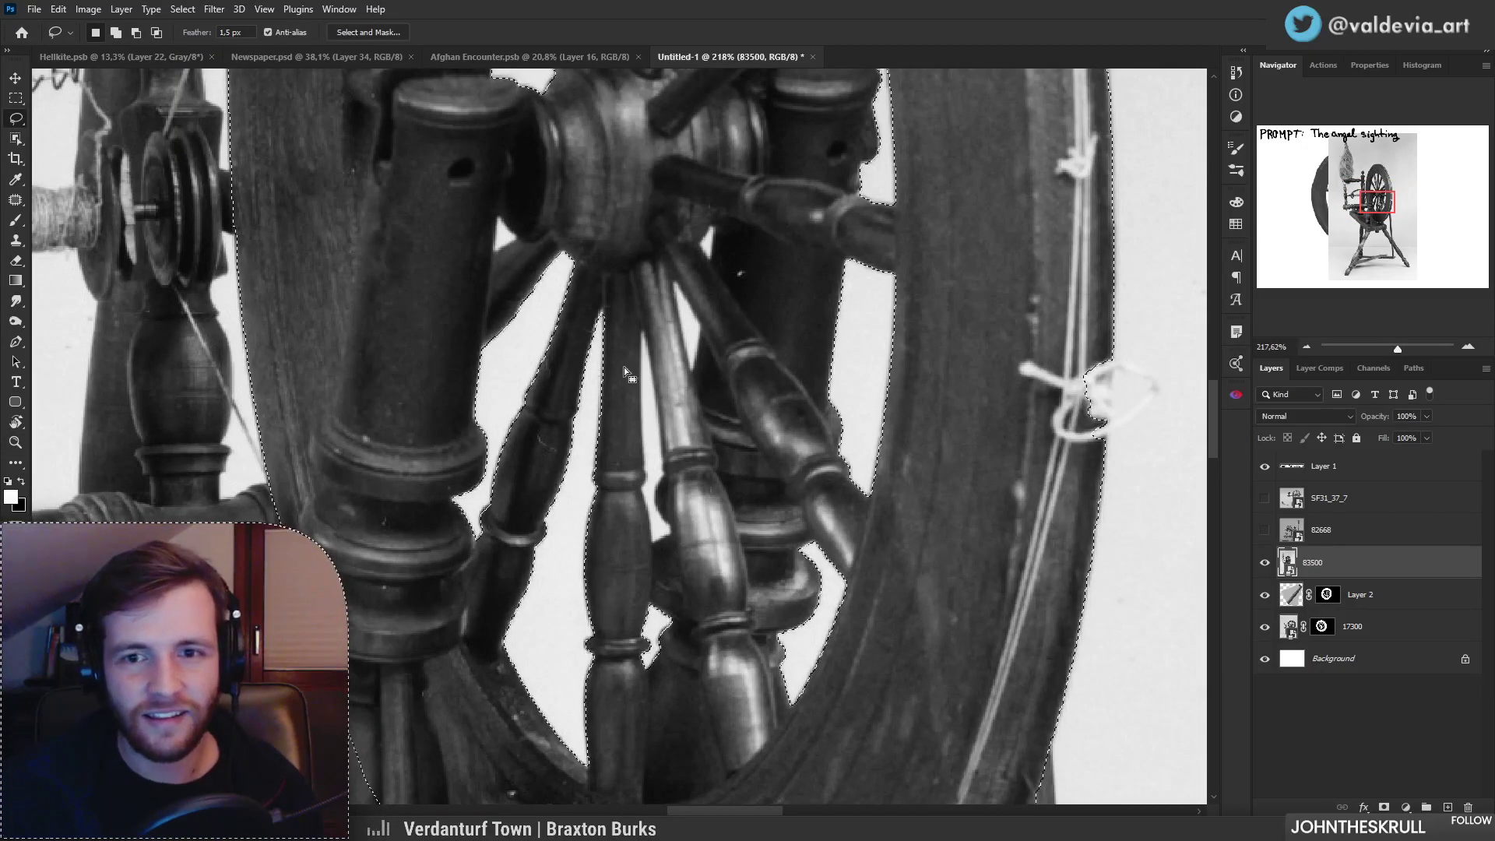
pyautogui.moveTo(675, 316); pyautogui.dragTo(728, 290)
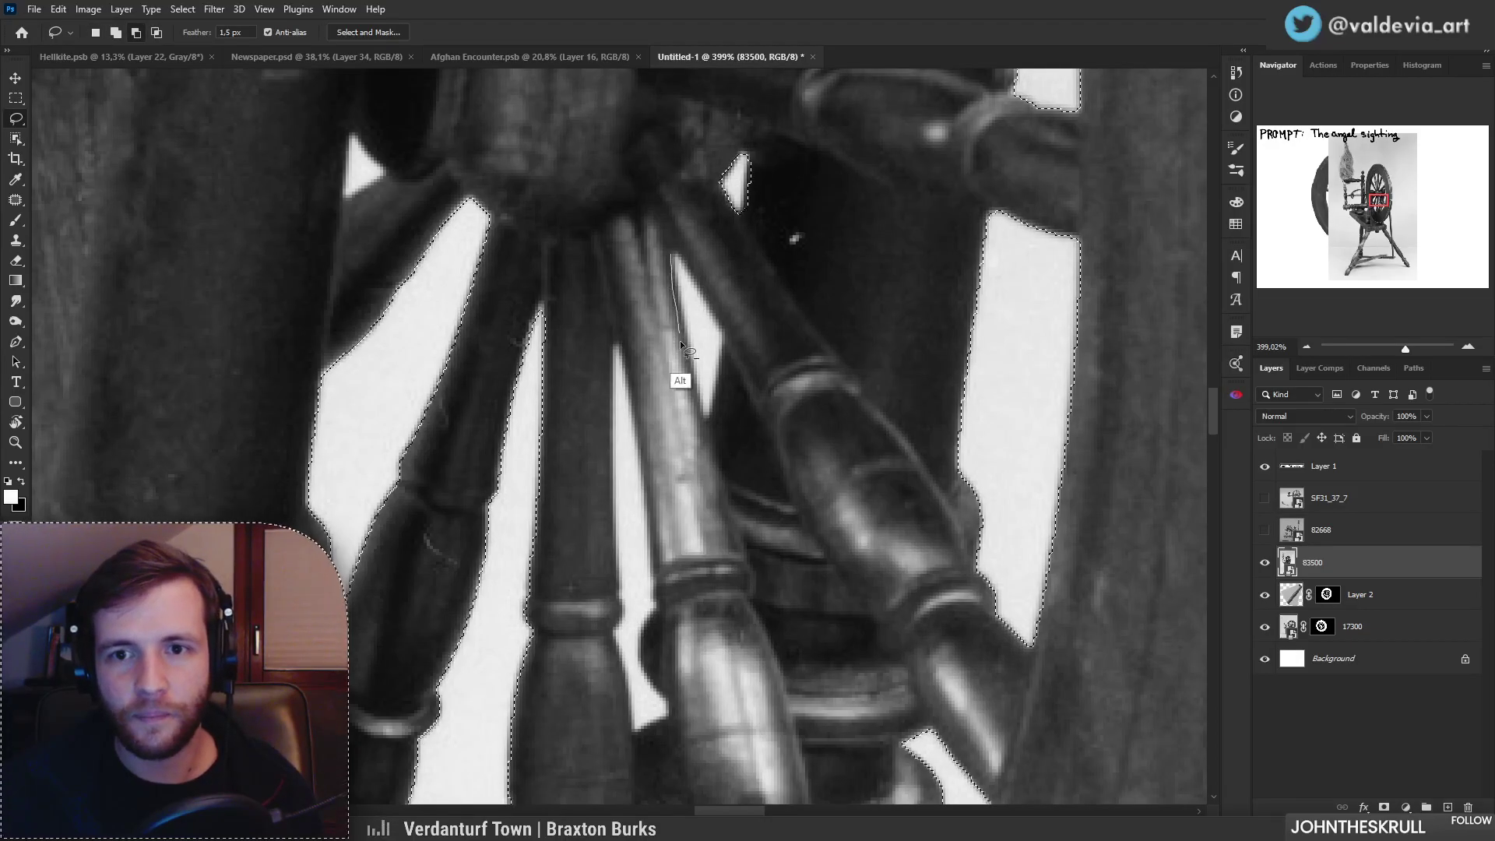
pyautogui.moveTo(710, 421)
pyautogui.mouseDown()
pyautogui.moveTo(717, 334)
pyautogui.moveTo(728, 384)
pyautogui.moveTo(704, 357)
pyautogui.moveTo(688, 257)
pyautogui.moveTo(680, 316)
pyautogui.mouseUp()
pyautogui.moveTo(696, 391)
pyautogui.mouseDown()
pyautogui.moveTo(656, 336)
pyautogui.moveTo(664, 261)
pyautogui.moveTo(745, 370)
pyautogui.moveTo(732, 293)
pyautogui.mouseUp()
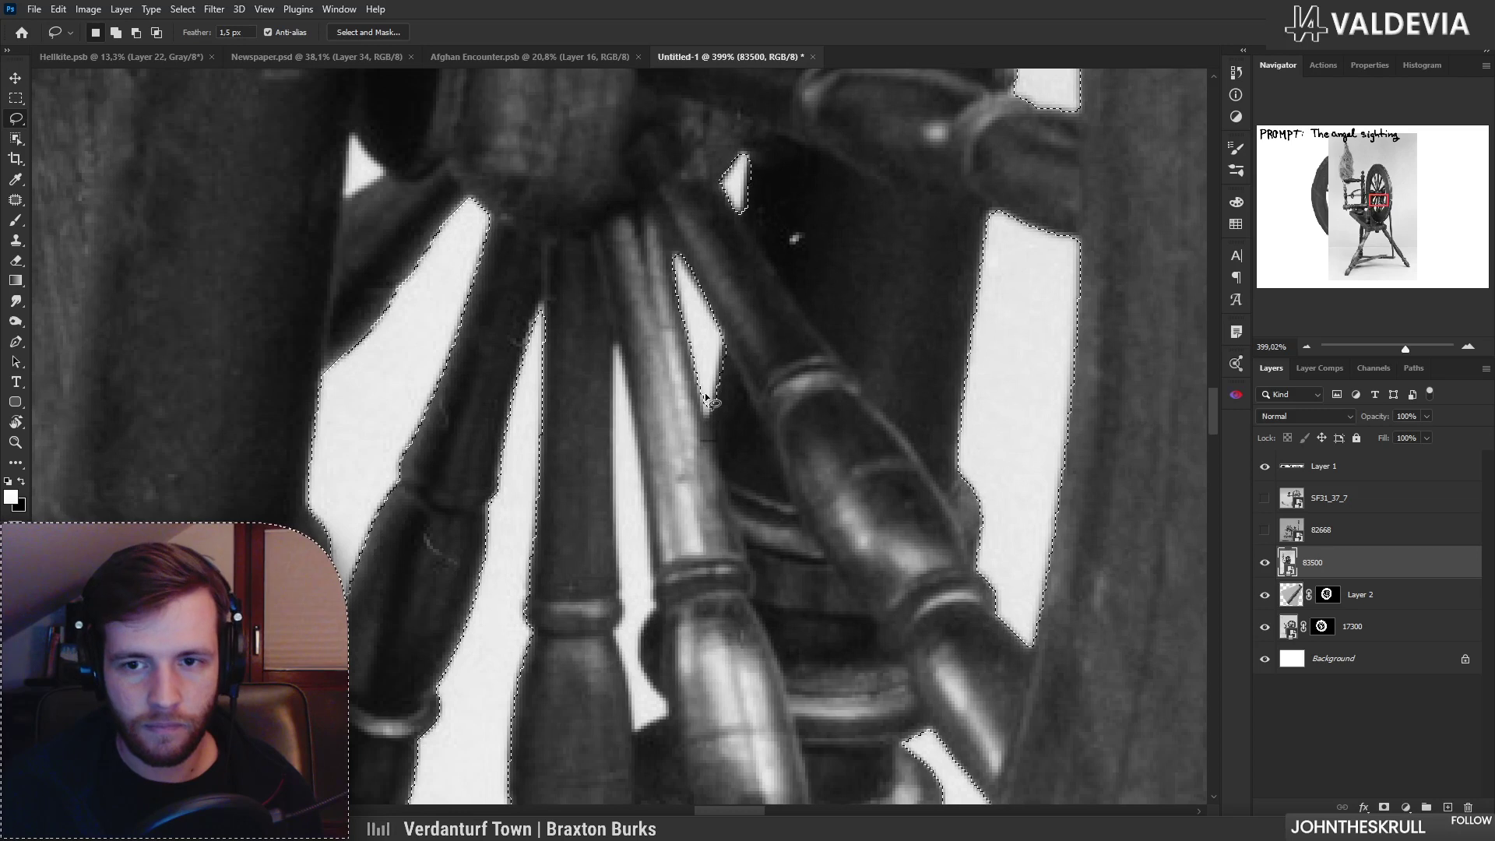
# Step: Subtract the thin background strip between the vertical bottom spoke and the bright spoke from the selection
pyautogui.moveTo(616, 348); pyautogui.dragTo(623, 374)
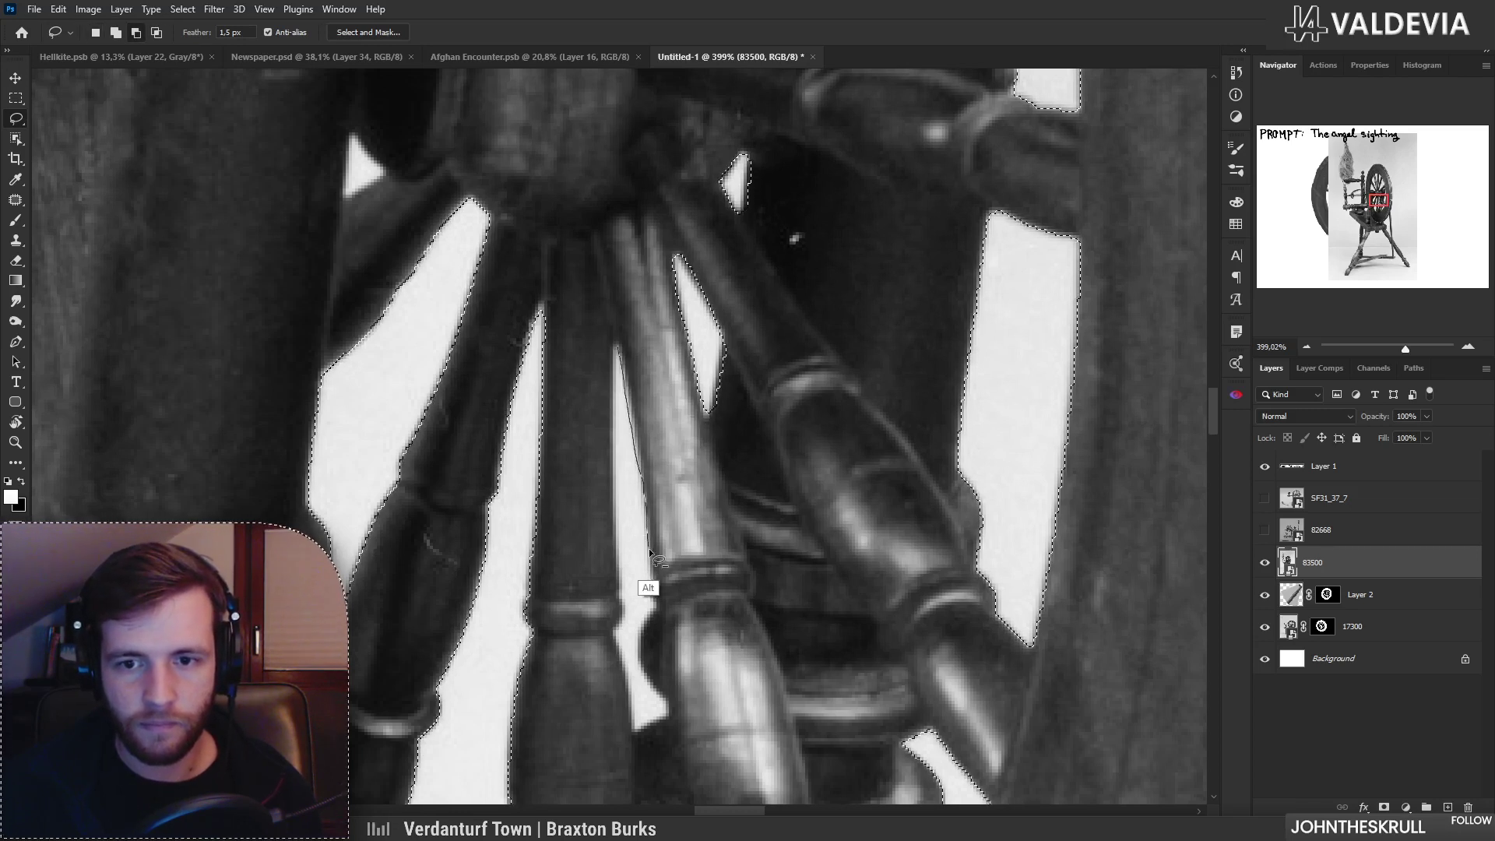
pyautogui.moveTo(655, 589)
pyautogui.mouseDown()
pyautogui.moveTo(640, 653)
pyautogui.moveTo(668, 717)
pyautogui.mouseUp()
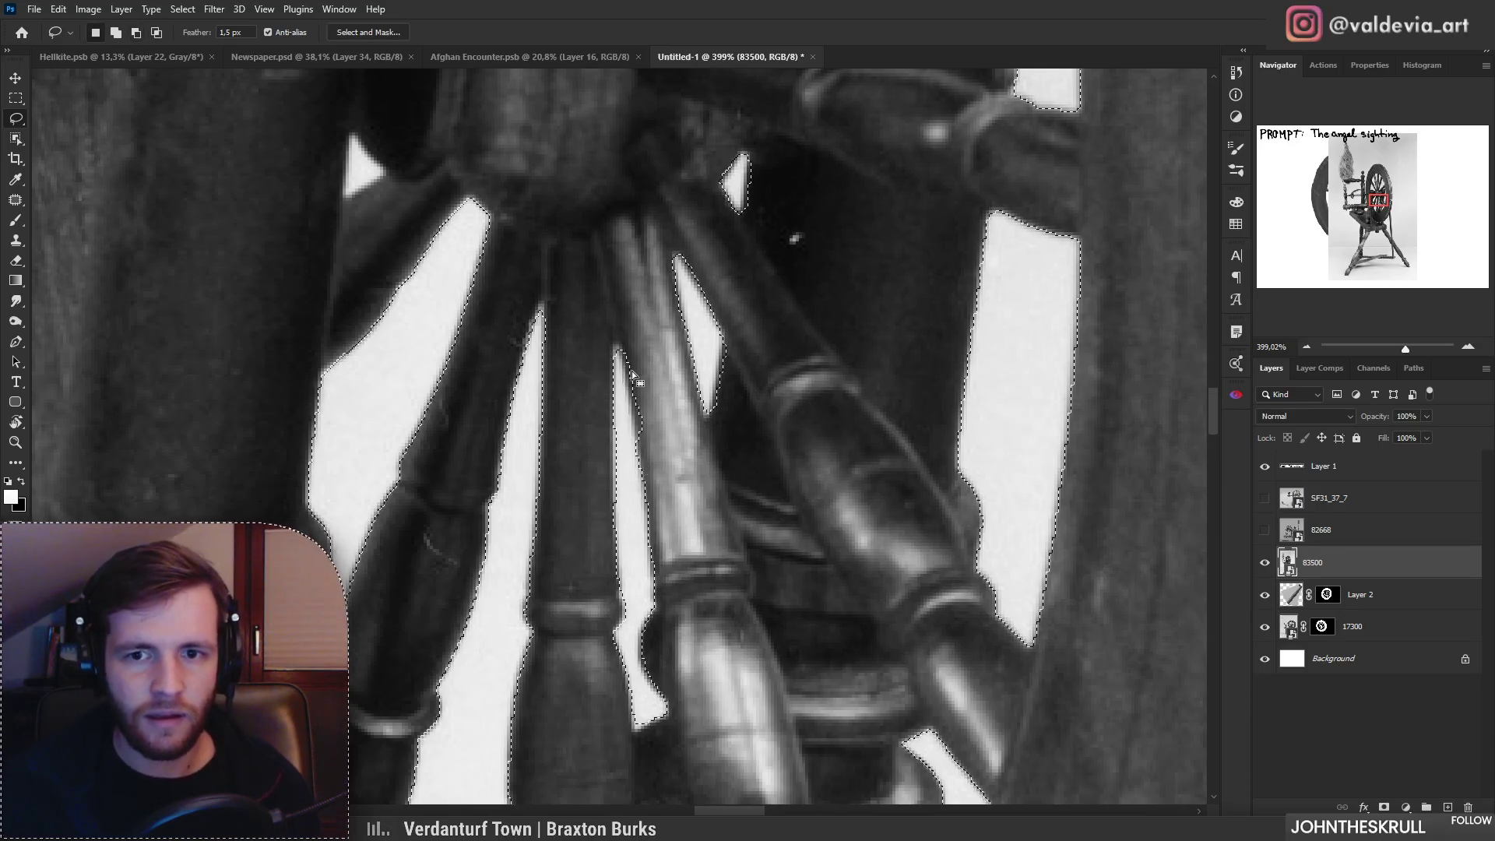
pyautogui.hotkey('ctrl', 'z')
pyautogui.press('z')
pyautogui.moveTo(580, 421)
pyautogui.mouseDown()
pyautogui.moveTo(519, 427)
pyautogui.moveTo(586, 425)
pyautogui.moveTo(546, 416)
pyautogui.moveTo(561, 417)
pyautogui.mouseUp()
pyautogui.press('z')
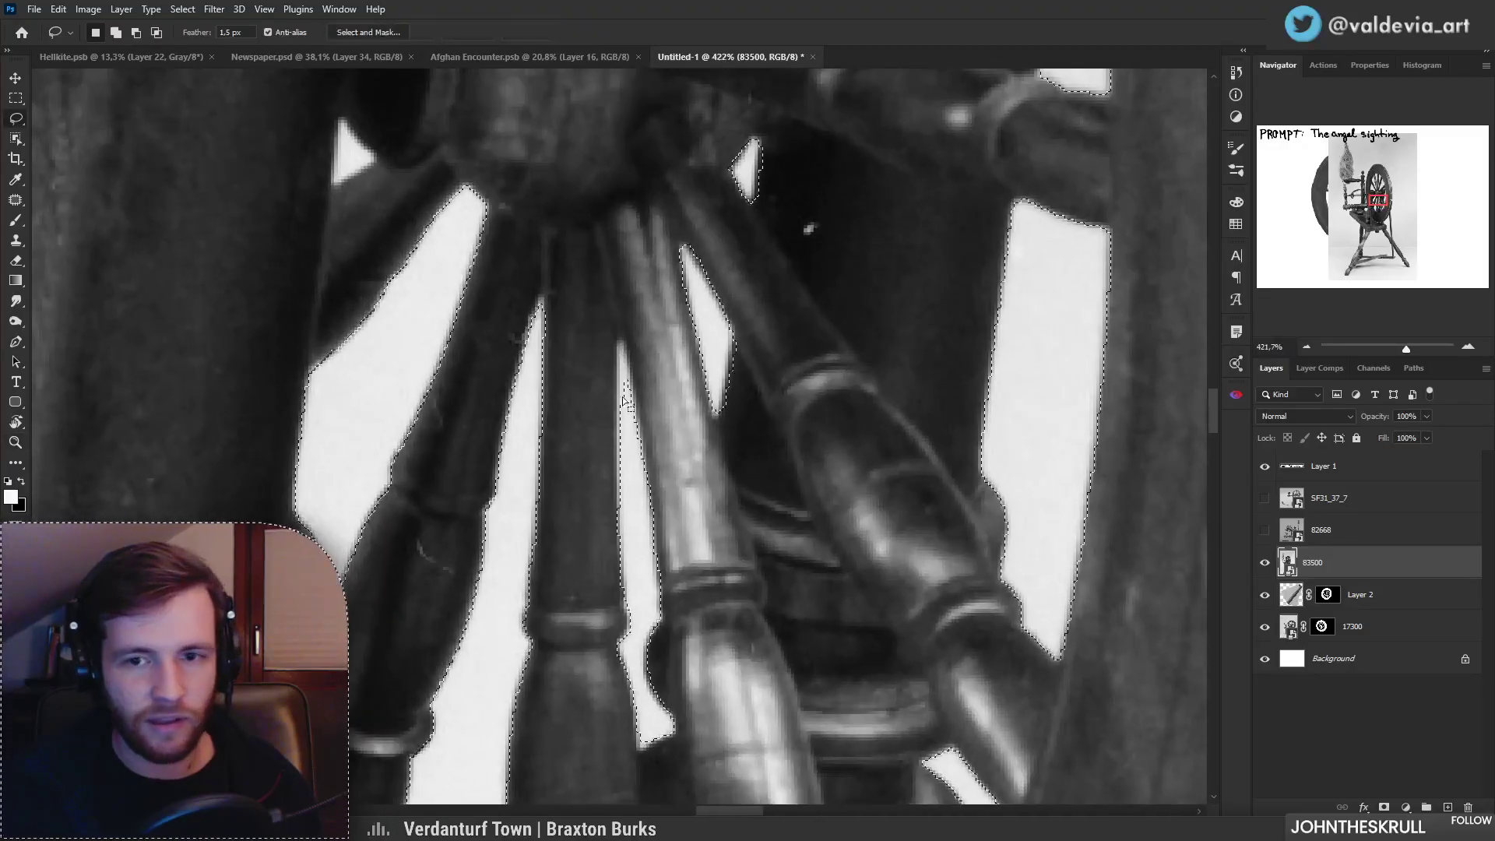
# Step: Examine the selection around the wheel's rim, hub and spokes for missed areas
pyautogui.press('z')
pyautogui.moveTo(626, 455); pyautogui.dragTo(546, 413)
pyautogui.moveTo(475, 315)
pyautogui.mouseDown()
pyautogui.moveTo(617, 344)
pyautogui.moveTo(548, 333)
pyautogui.moveTo(560, 288)
pyautogui.mouseUp()
pyautogui.press('l')
pyautogui.press('z')
pyautogui.moveTo(580, 382); pyautogui.dragTo(467, 311)
pyautogui.press('l')
pyautogui.moveTo(596, 300)
pyautogui.mouseDown()
pyautogui.moveTo(552, 396)
pyautogui.moveTo(539, 339)
pyautogui.moveTo(656, 280)
pyautogui.mouseUp()
pyautogui.press('z')
pyautogui.press('l')
pyautogui.moveTo(661, 375)
pyautogui.mouseDown()
pyautogui.moveTo(647, 437)
pyautogui.moveTo(597, 466)
pyautogui.mouseUp()
pyautogui.press('z')
pyautogui.press('l')
pyautogui.press('z')
pyautogui.moveTo(674, 506); pyautogui.dragTo(600, 506)
pyautogui.press('l')
pyautogui.press('z')
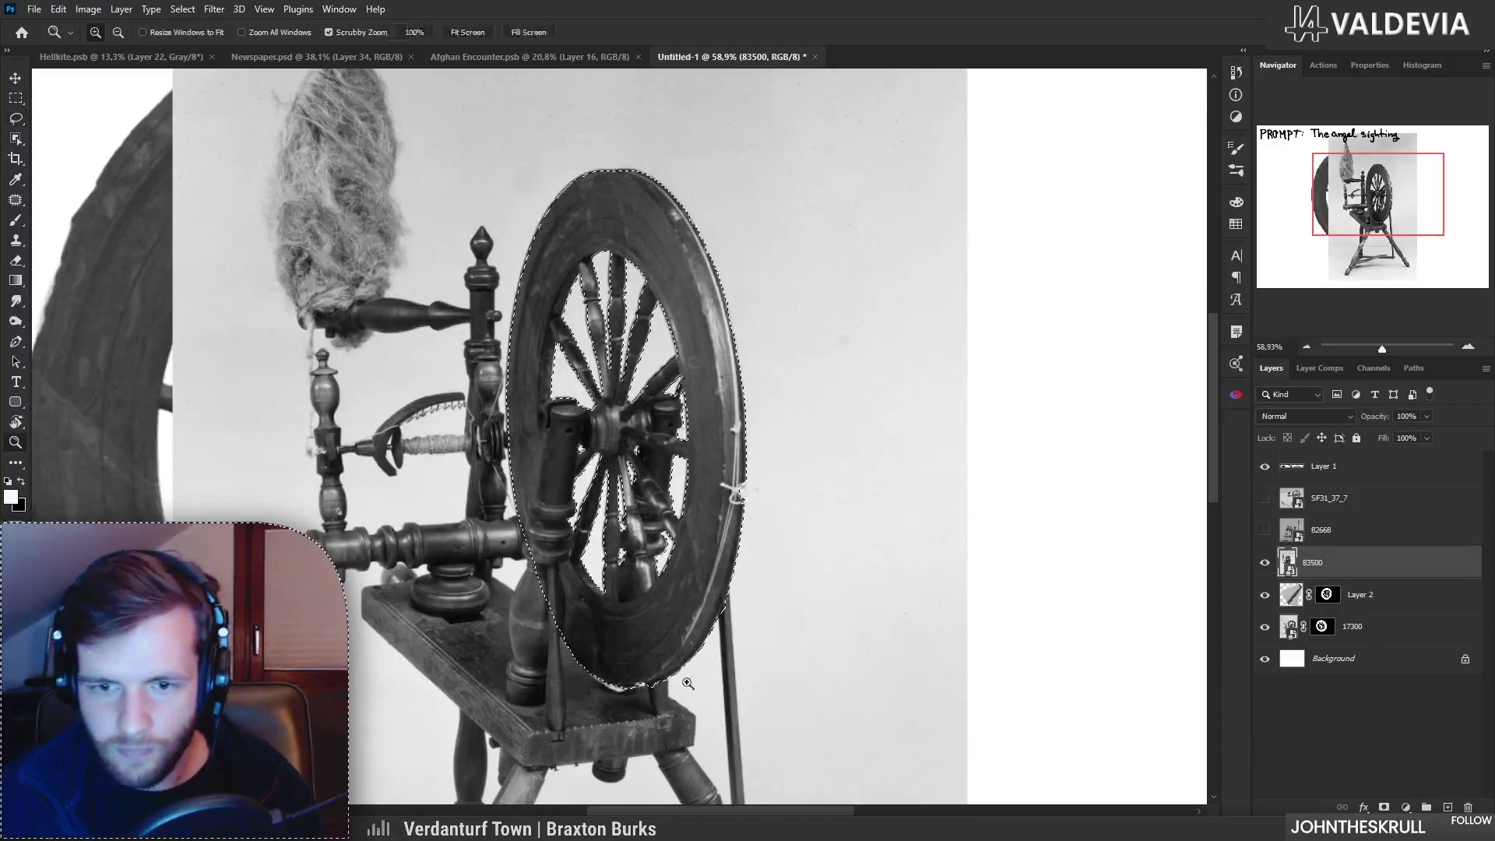
# Step: Refine the selection along the wheel's bottom rim with the Lasso tool and apply it as a layer mask on 83500
pyautogui.moveTo(648, 683); pyautogui.dragTo(751, 664)
pyautogui.press('l')
pyautogui.moveTo(683, 713)
pyautogui.mouseDown()
pyautogui.moveTo(721, 607)
pyautogui.moveTo(660, 628)
pyautogui.moveTo(771, 553)
pyautogui.moveTo(590, 646)
pyautogui.moveTo(616, 635)
pyautogui.moveTo(603, 590)
pyautogui.moveTo(553, 611)
pyautogui.mouseUp()
pyautogui.press('z')
pyautogui.press('l')
pyautogui.press('z')
pyautogui.moveTo(652, 633); pyautogui.dragTo(589, 627)
pyautogui.press('l')
pyautogui.click(1384, 807)
# Step: Scale the 83500 wheel to 185.13% and centre it over the 17300 wheel so that their heights match
pyautogui.press('z')
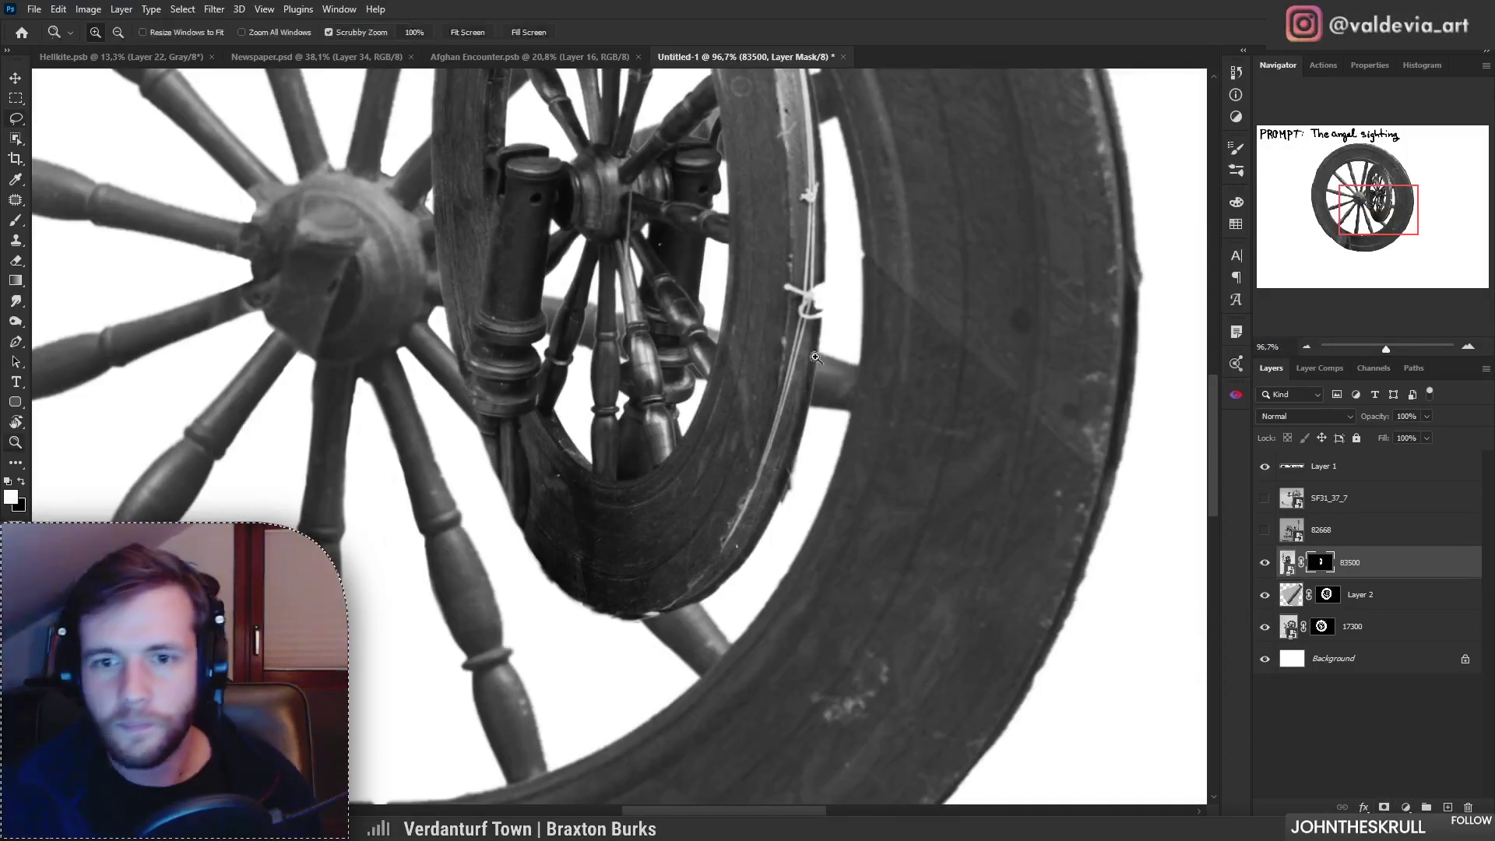
pyautogui.moveTo(761, 434); pyautogui.dragTo(677, 433)
pyautogui.press('l')
pyautogui.moveTo(743, 388); pyautogui.dragTo(888, 498)
pyautogui.hotkey('ctrl', 't')
pyautogui.moveTo(1010, 272); pyautogui.dragTo(1168, 97)
pyautogui.moveTo(950, 455); pyautogui.dragTo(727, 394)
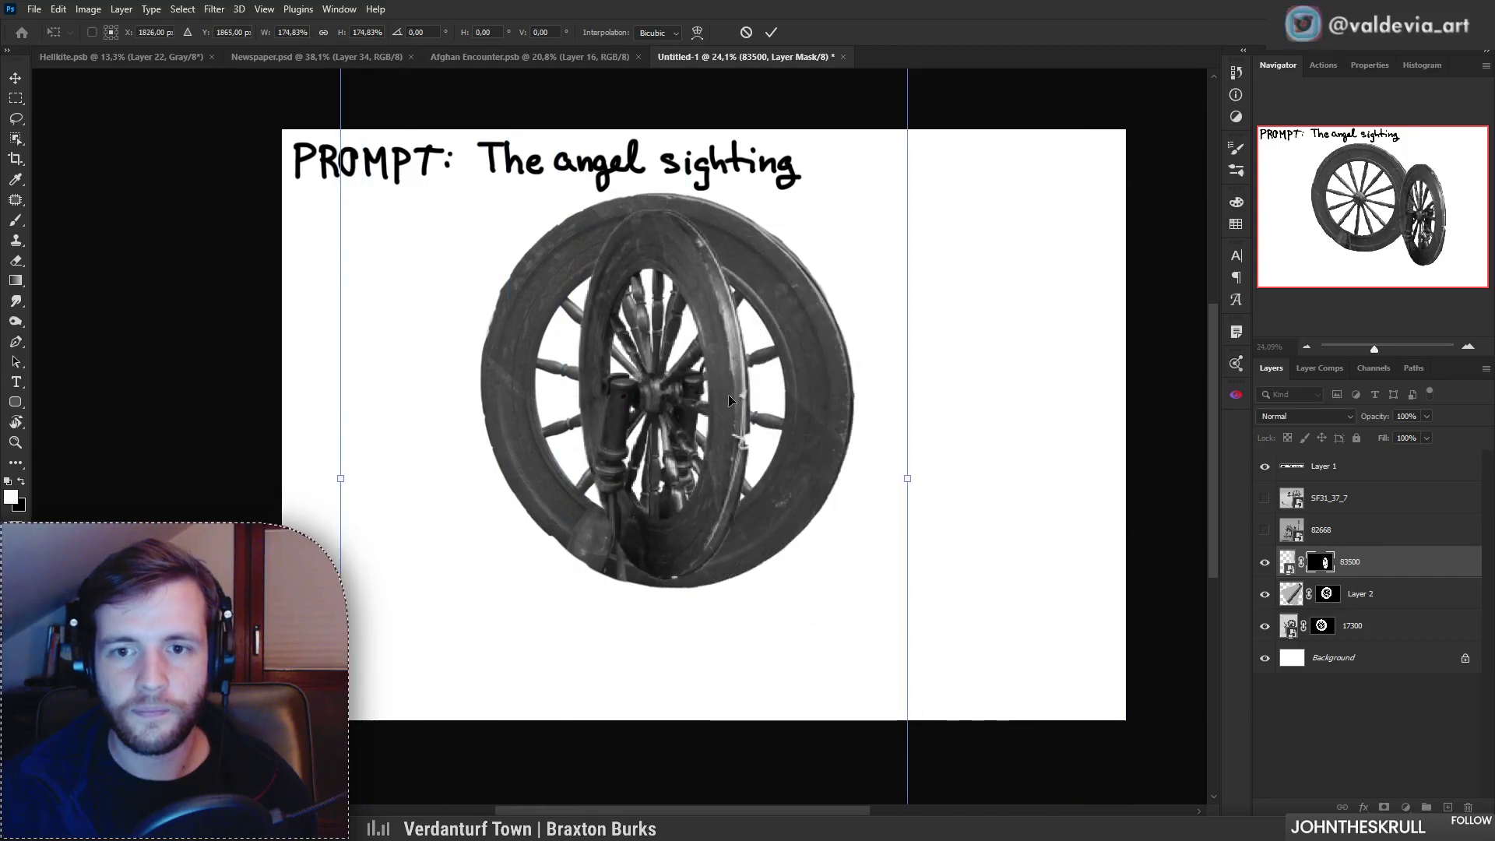
pyautogui.moveTo(906, 475)
pyautogui.mouseDown()
pyautogui.moveTo(951, 473)
pyautogui.moveTo(922, 473)
pyautogui.mouseUp()
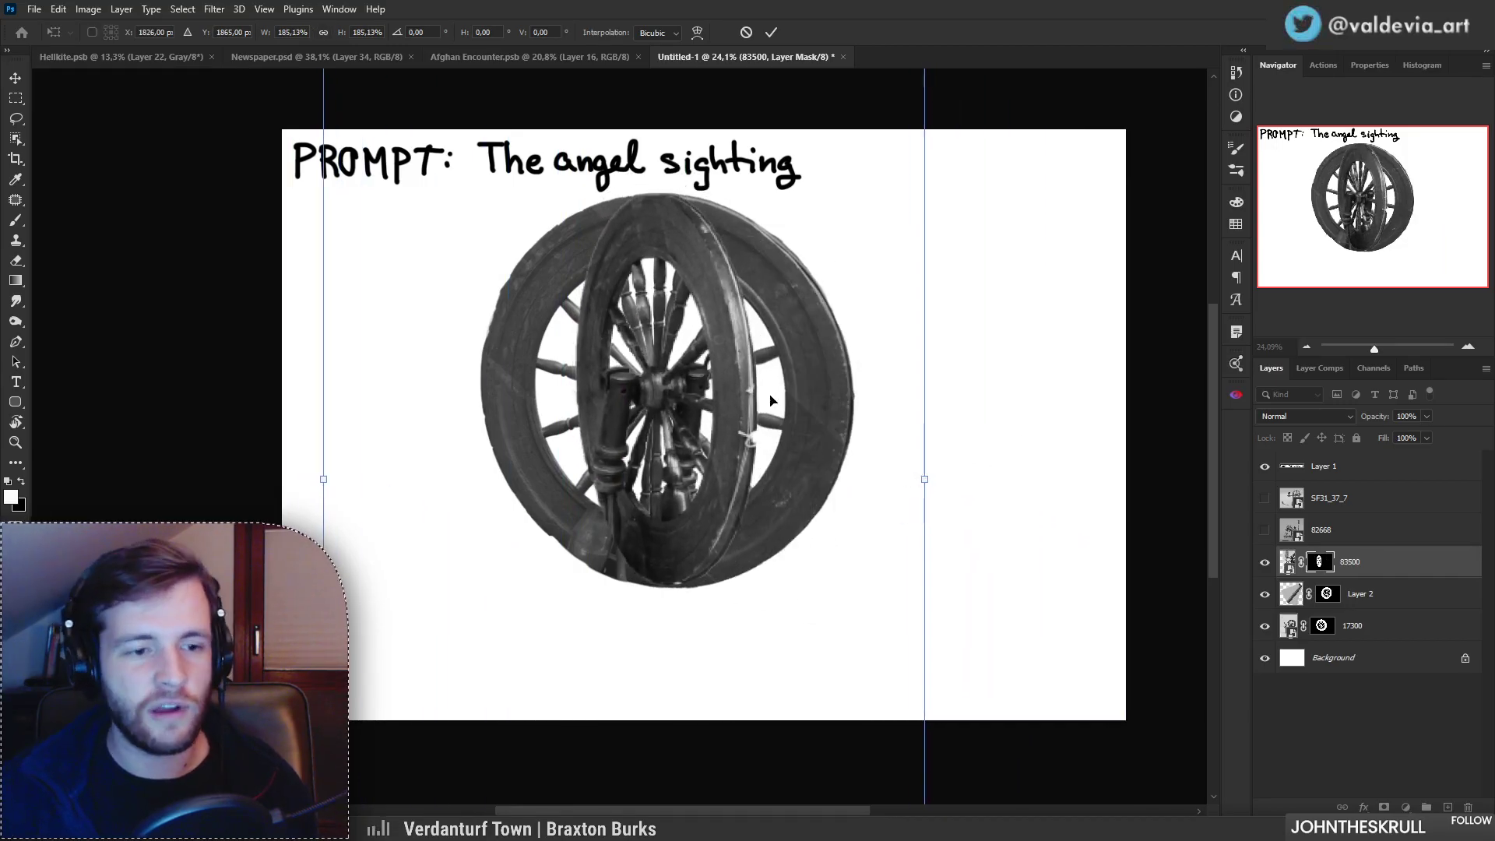
pyautogui.click(772, 32)
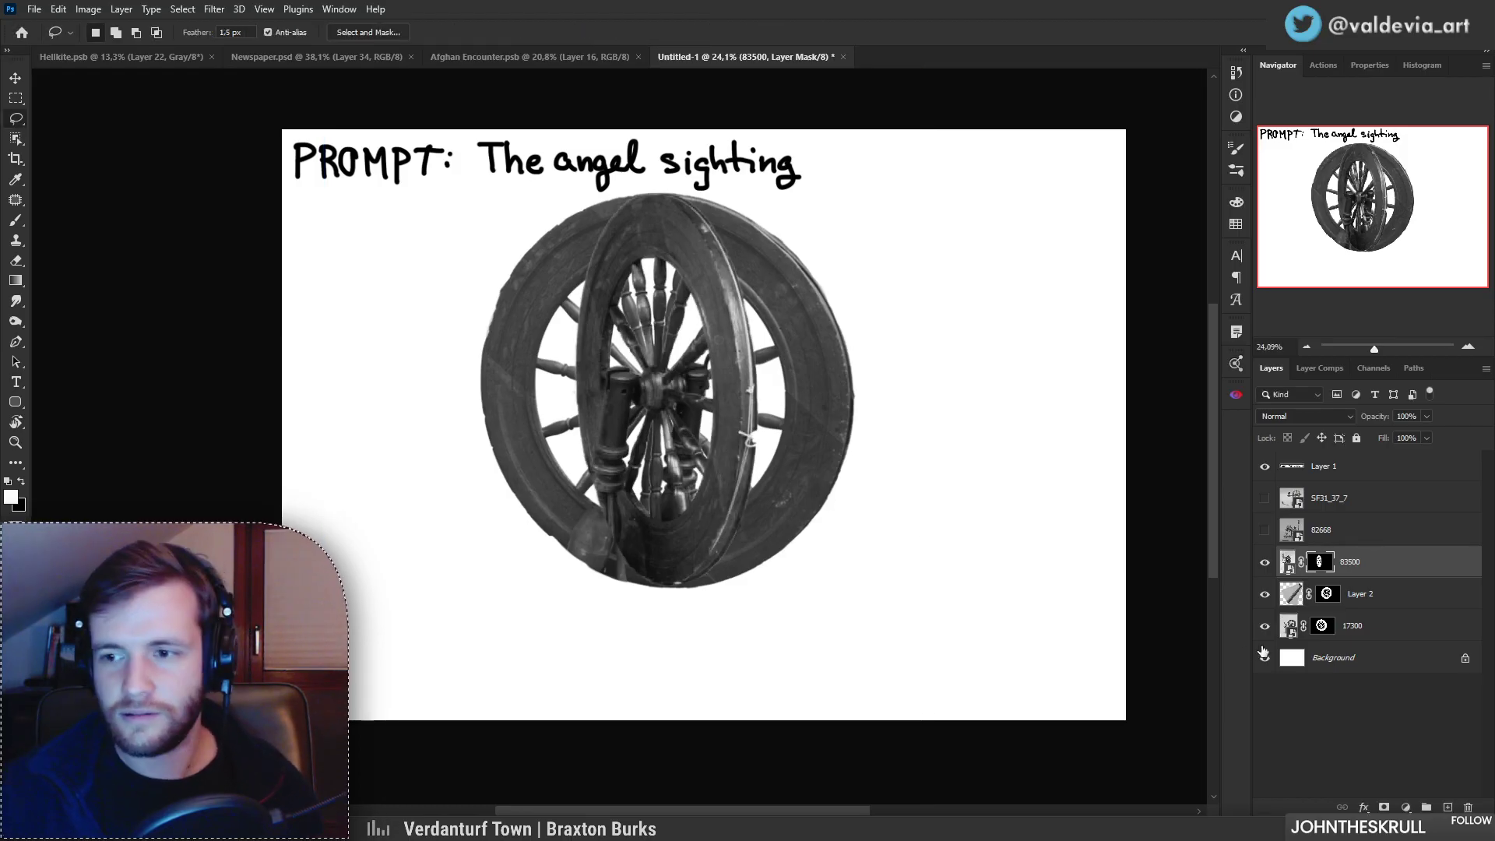
# Step: Hide the 17300 wheel and Layer 2, then mask out the post top between the two spokes at the right of the 83500 hub
pyautogui.click(1263, 627)
pyautogui.moveTo(661, 414); pyautogui.dragTo(737, 541)
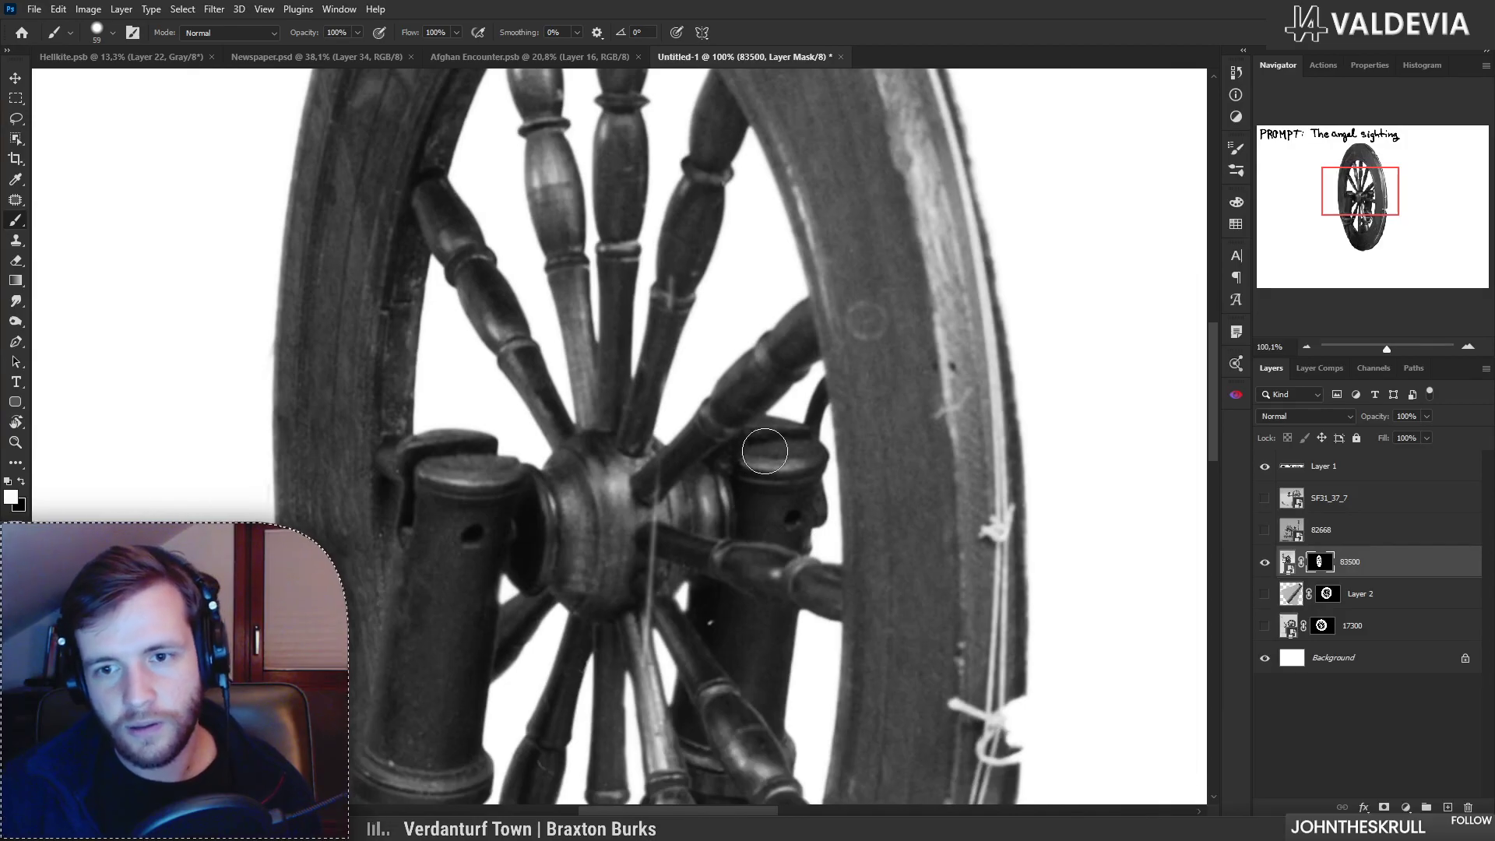
pyautogui.press('x')
pyautogui.moveTo(771, 456); pyautogui.dragTo(718, 502)
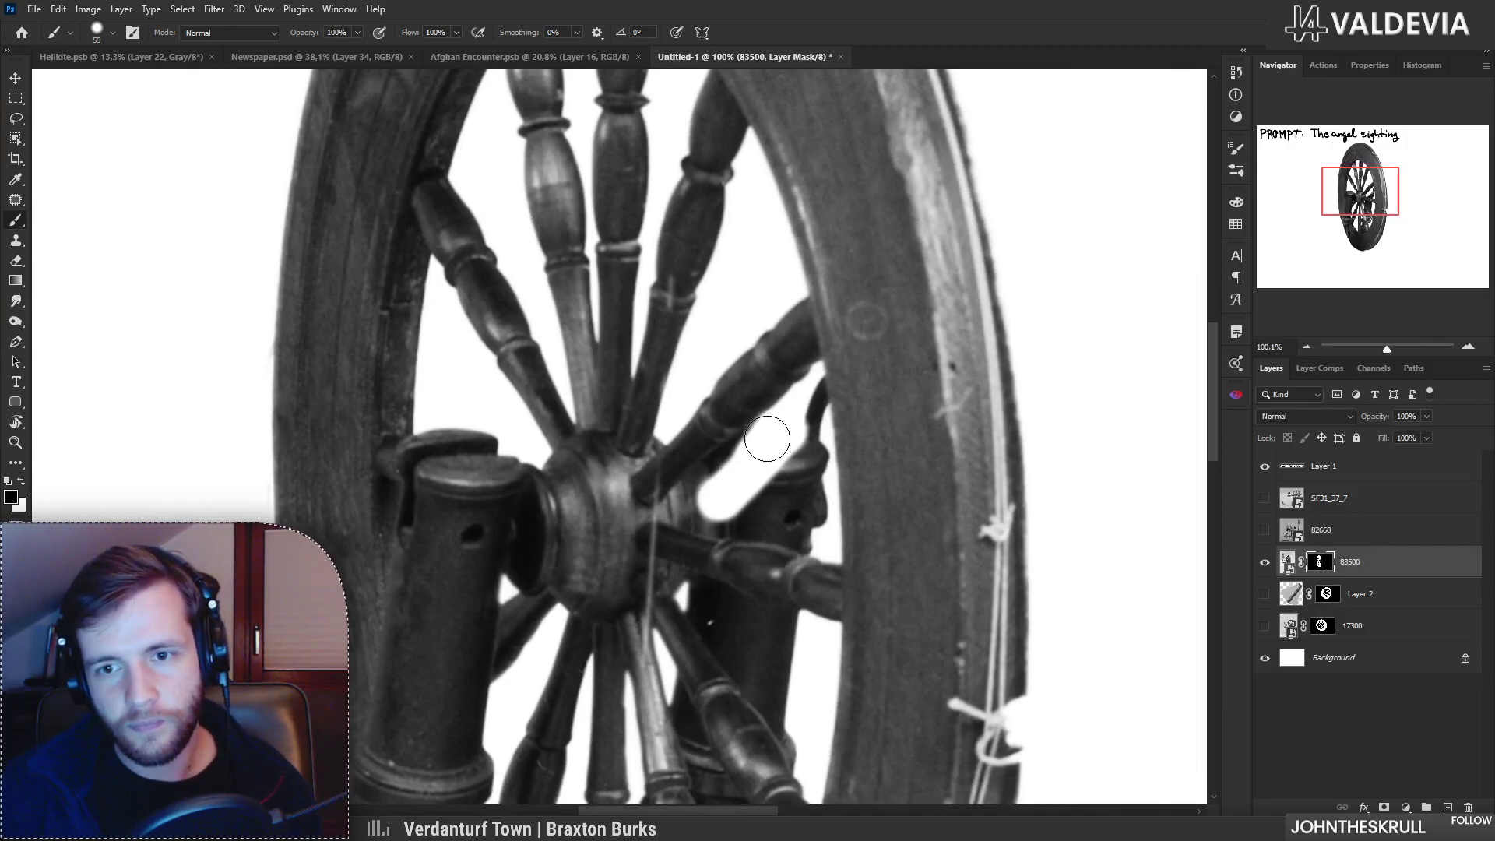
pyautogui.moveTo(753, 450); pyautogui.dragTo(719, 479)
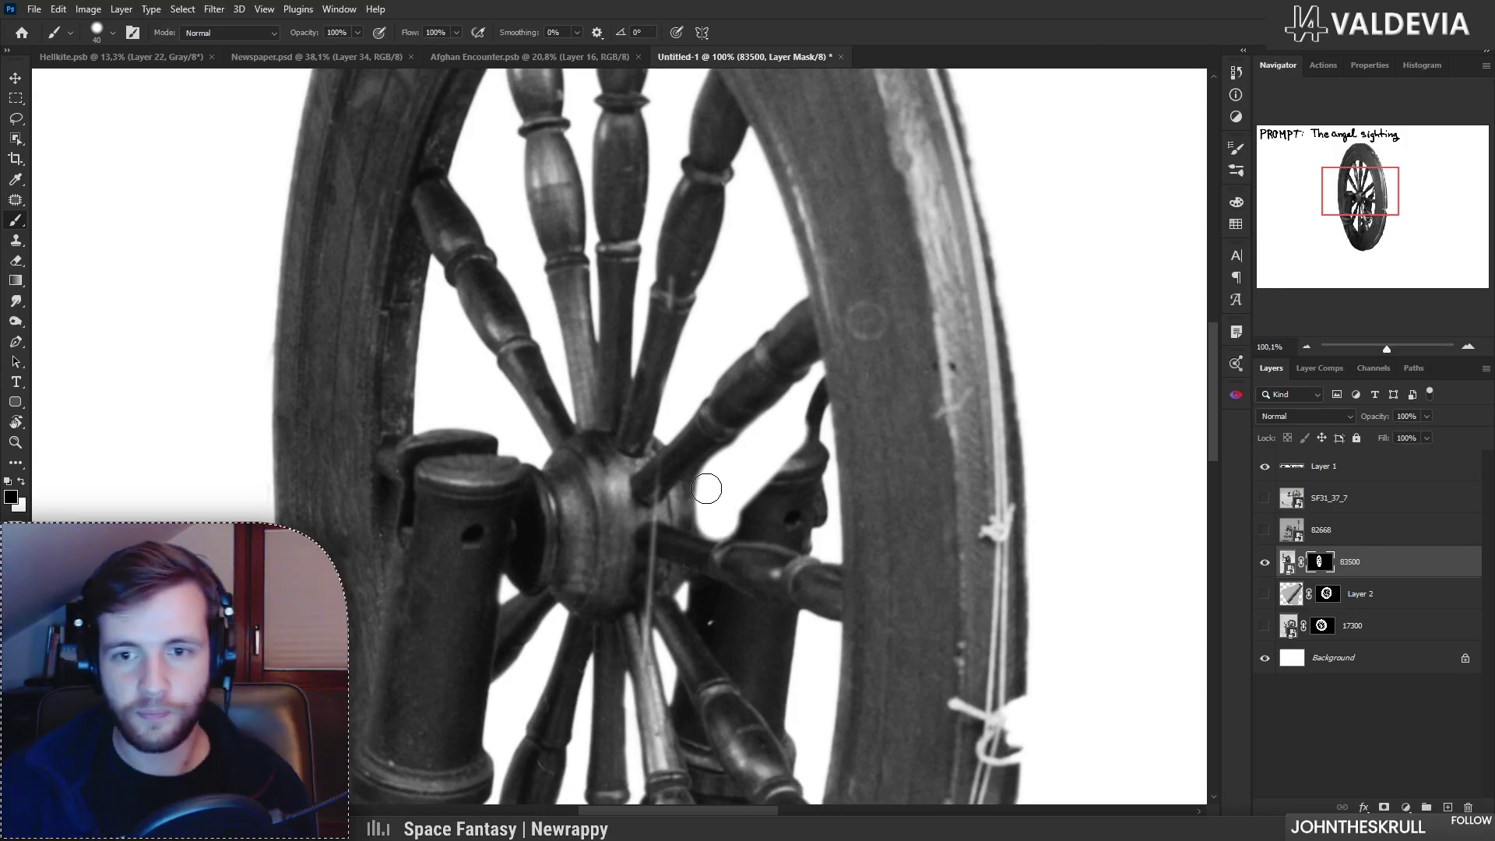
pyautogui.moveTo(701, 484)
pyautogui.mouseDown()
pyautogui.moveTo(721, 460)
pyautogui.moveTo(708, 526)
pyautogui.moveTo(729, 525)
pyautogui.mouseUp()
pyautogui.moveTo(813, 546)
pyautogui.mouseDown()
pyautogui.moveTo(815, 457)
pyautogui.moveTo(733, 504)
pyautogui.mouseUp()
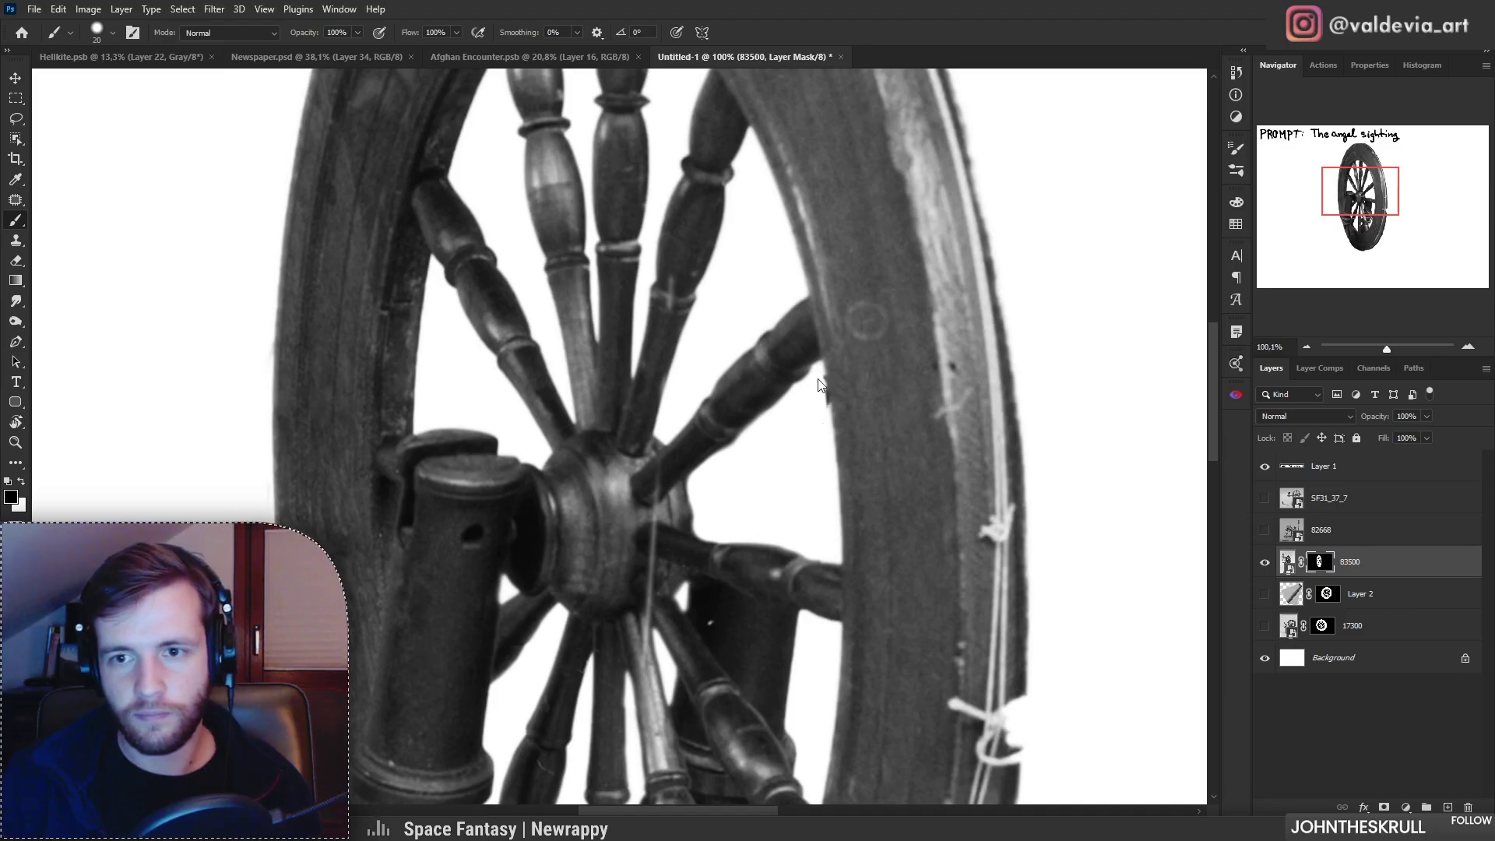
# Step: Mask out the post below the hub's right-hand spoke, following the edges of that spoke, the lower-right spoke and the hub
pyautogui.hotkey('ctrl', 'space')
pyautogui.moveTo(822, 449); pyautogui.dragTo(724, 499)
pyautogui.moveTo(816, 557); pyautogui.dragTo(919, 538)
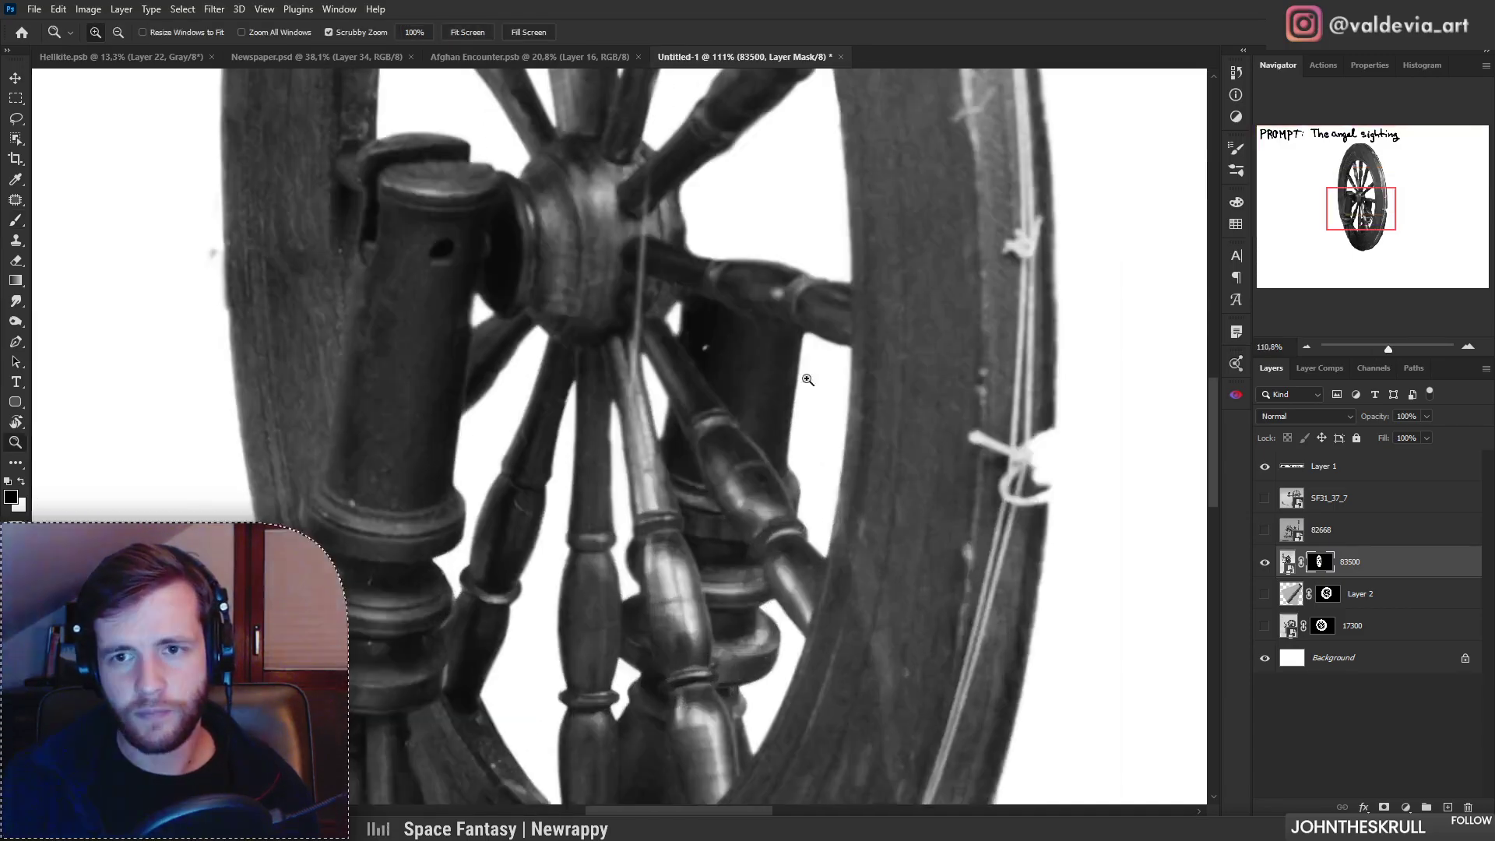
pyautogui.moveTo(775, 306); pyautogui.dragTo(797, 308)
pyautogui.moveTo(662, 299); pyautogui.dragTo(811, 352)
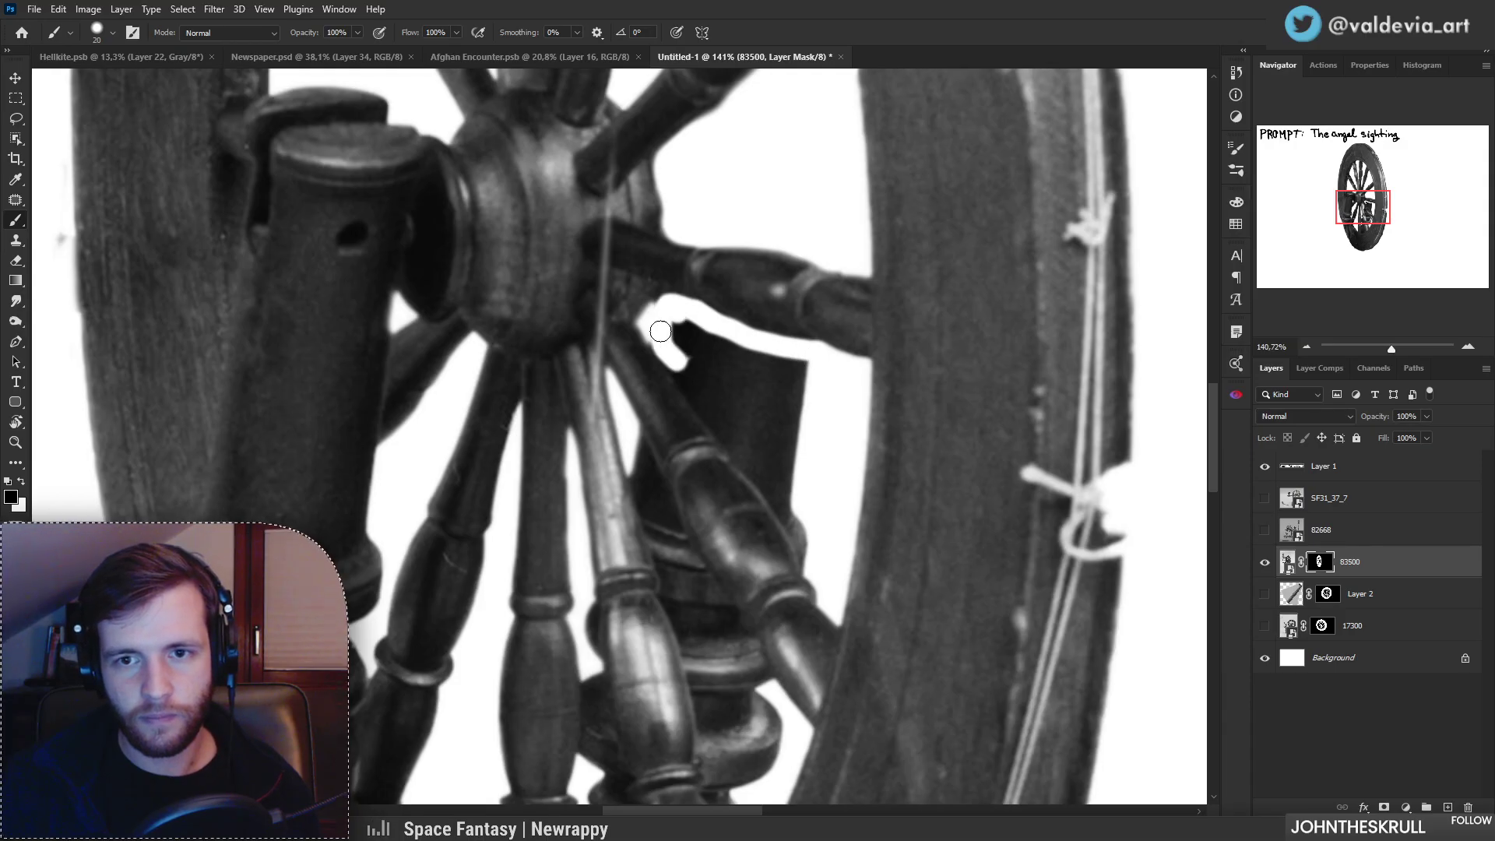
pyautogui.keyDown('shift'); pyautogui.click(725, 431); pyautogui.keyUp('shift')
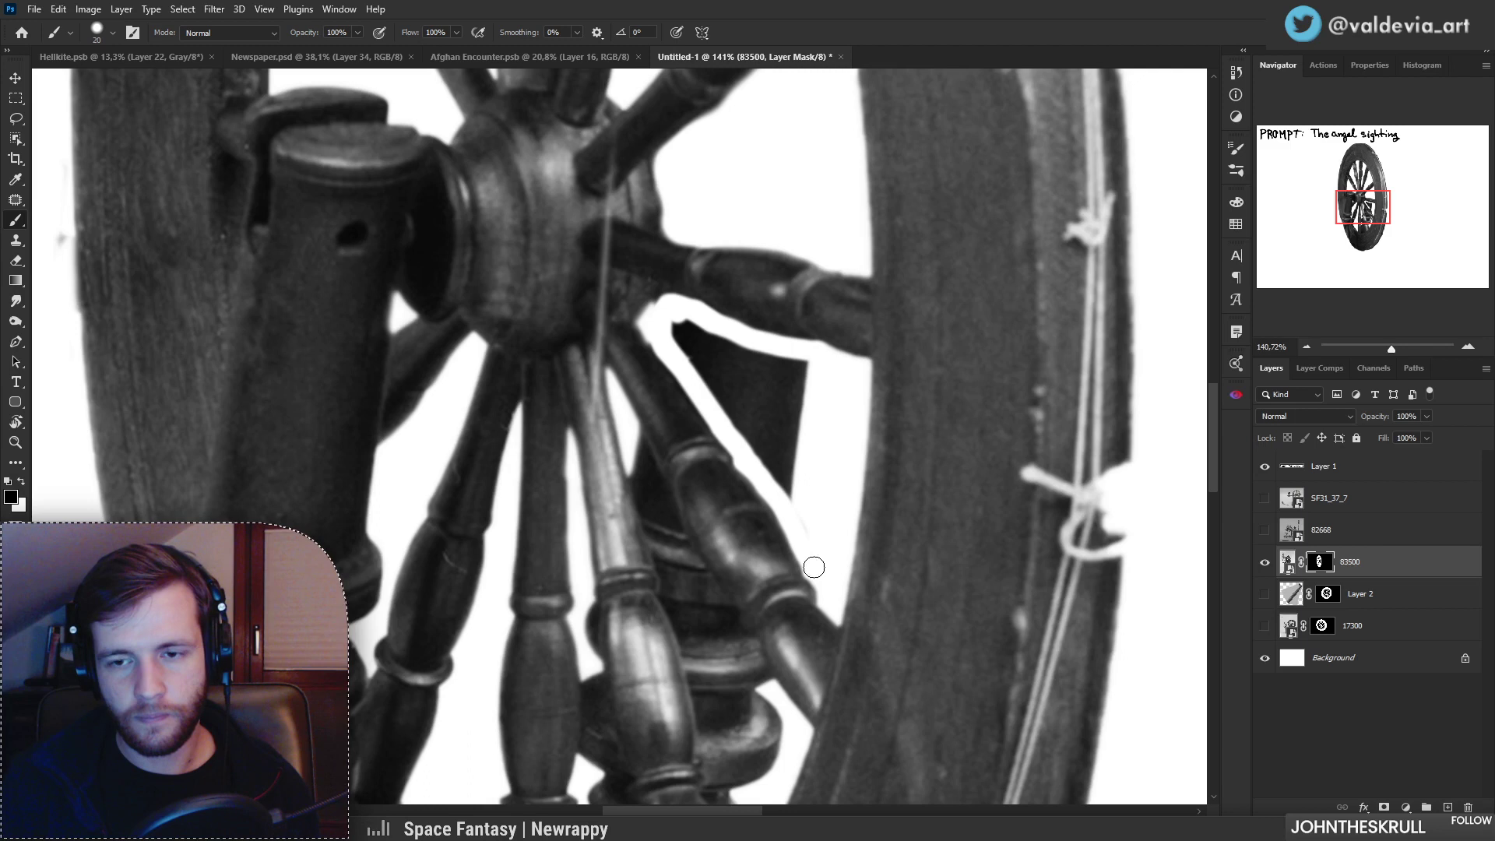
pyautogui.moveTo(679, 334); pyautogui.dragTo(782, 483)
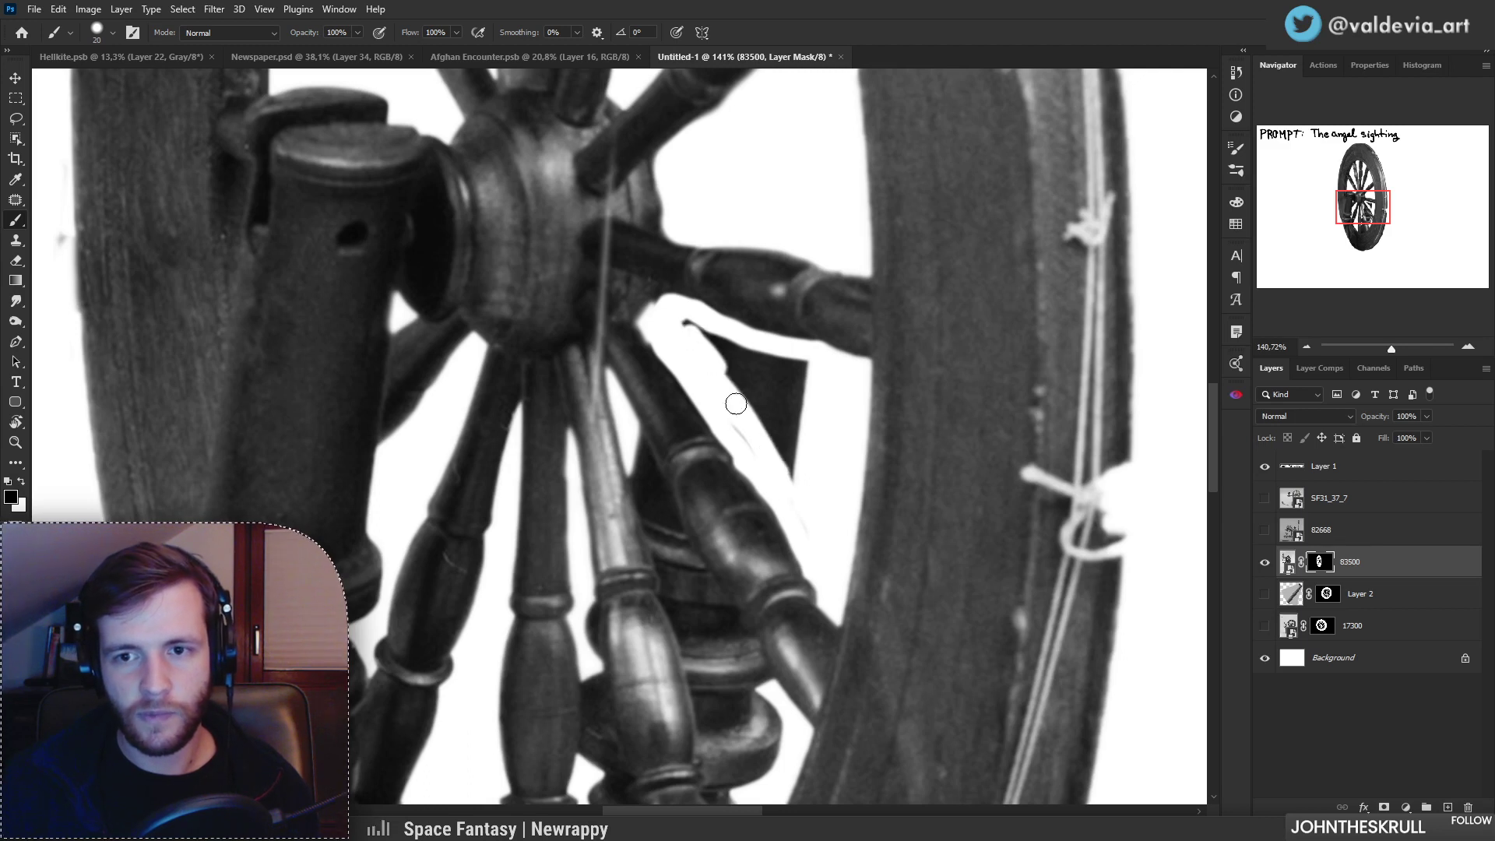
pyautogui.moveTo(680, 313)
pyautogui.mouseDown()
pyautogui.moveTo(778, 434)
pyautogui.moveTo(801, 444)
pyautogui.moveTo(744, 359)
pyautogui.moveTo(771, 350)
pyautogui.moveTo(811, 394)
pyautogui.mouseUp()
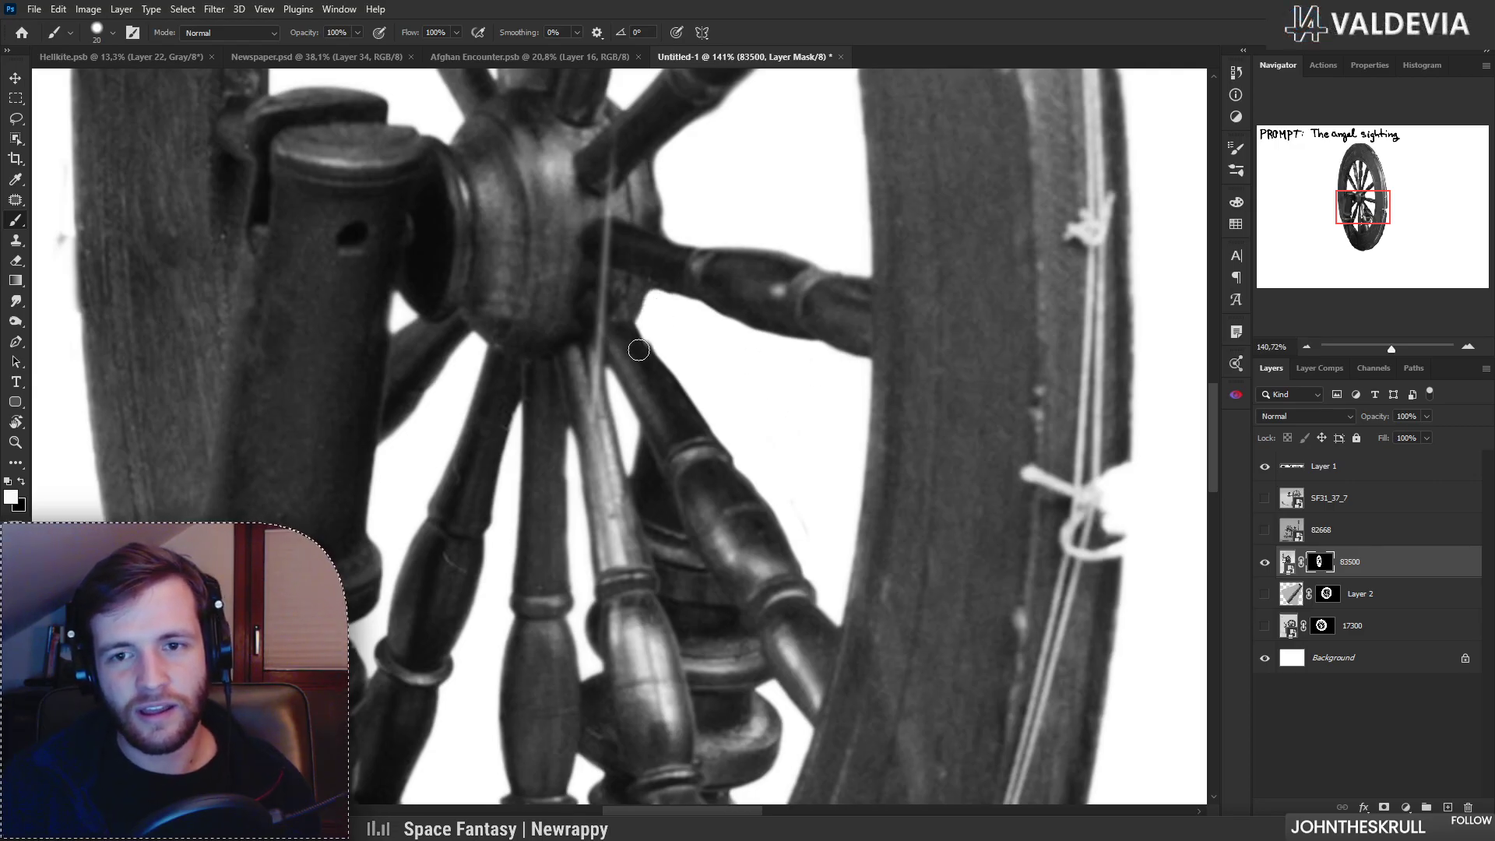
pyautogui.moveTo(726, 389); pyautogui.dragTo(664, 358)
# Step: Enlarge the brush to 25 px and undo the latest brush edits beside the hub
pyautogui.moveTo(679, 282); pyautogui.dragTo(752, 271)
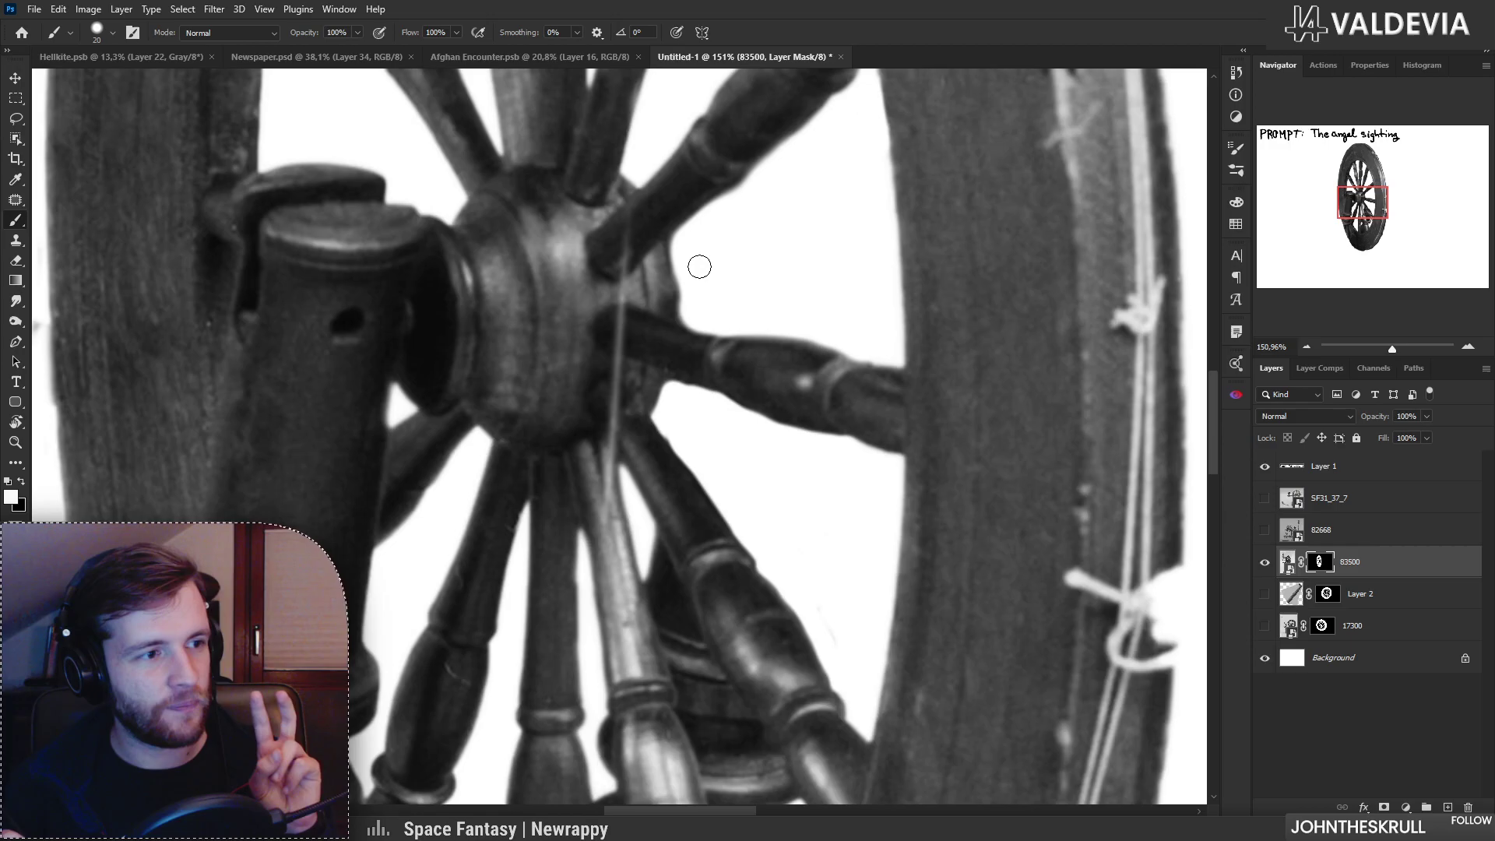
pyautogui.press(']')
pyautogui.press(']')
pyautogui.press(']')
pyautogui.press(']')
pyautogui.press(']')
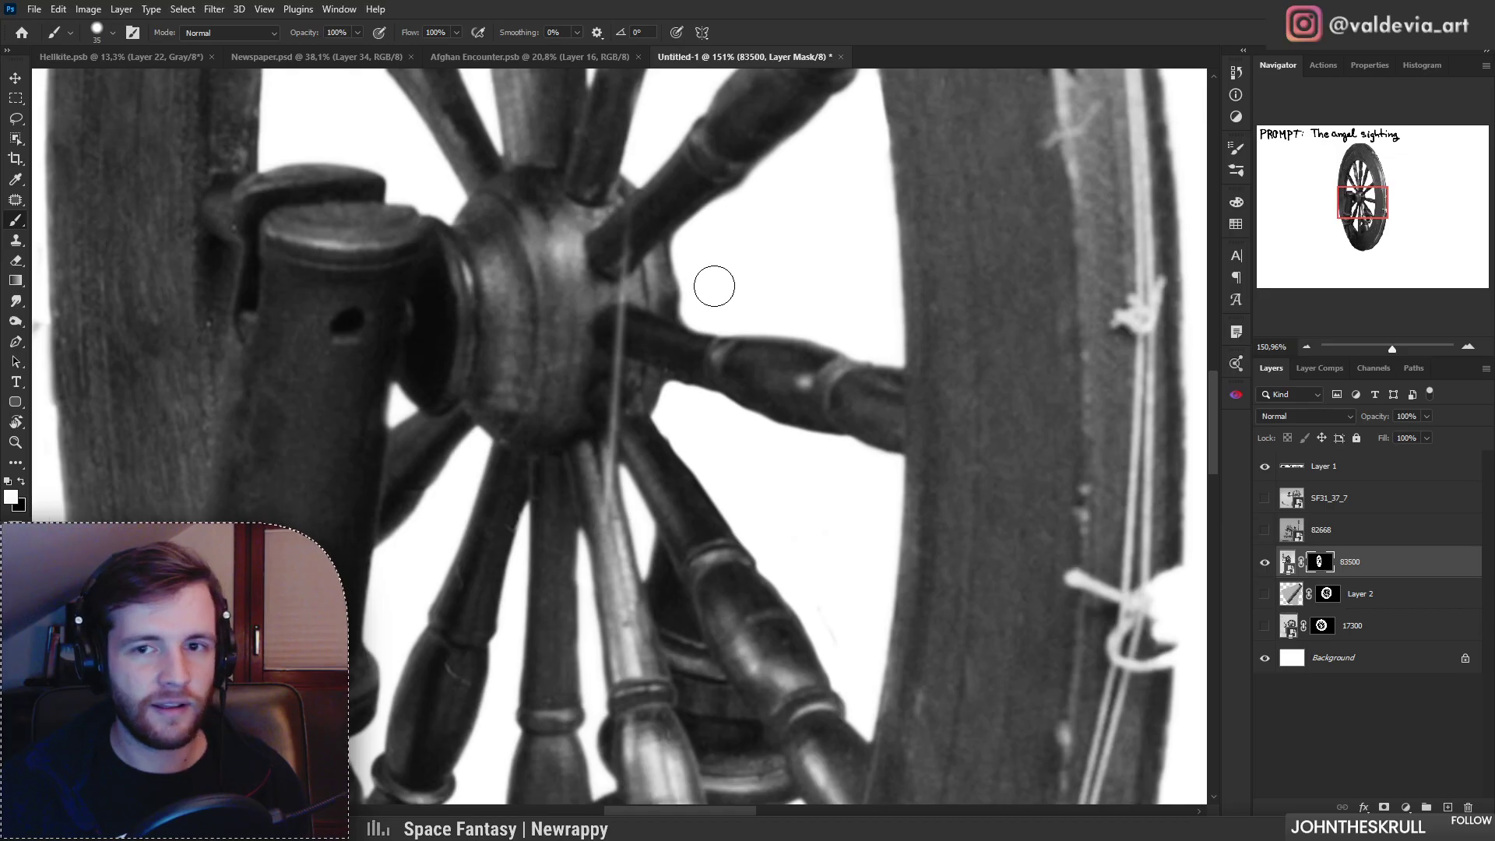
pyautogui.hotkey('ctrl', 'z')
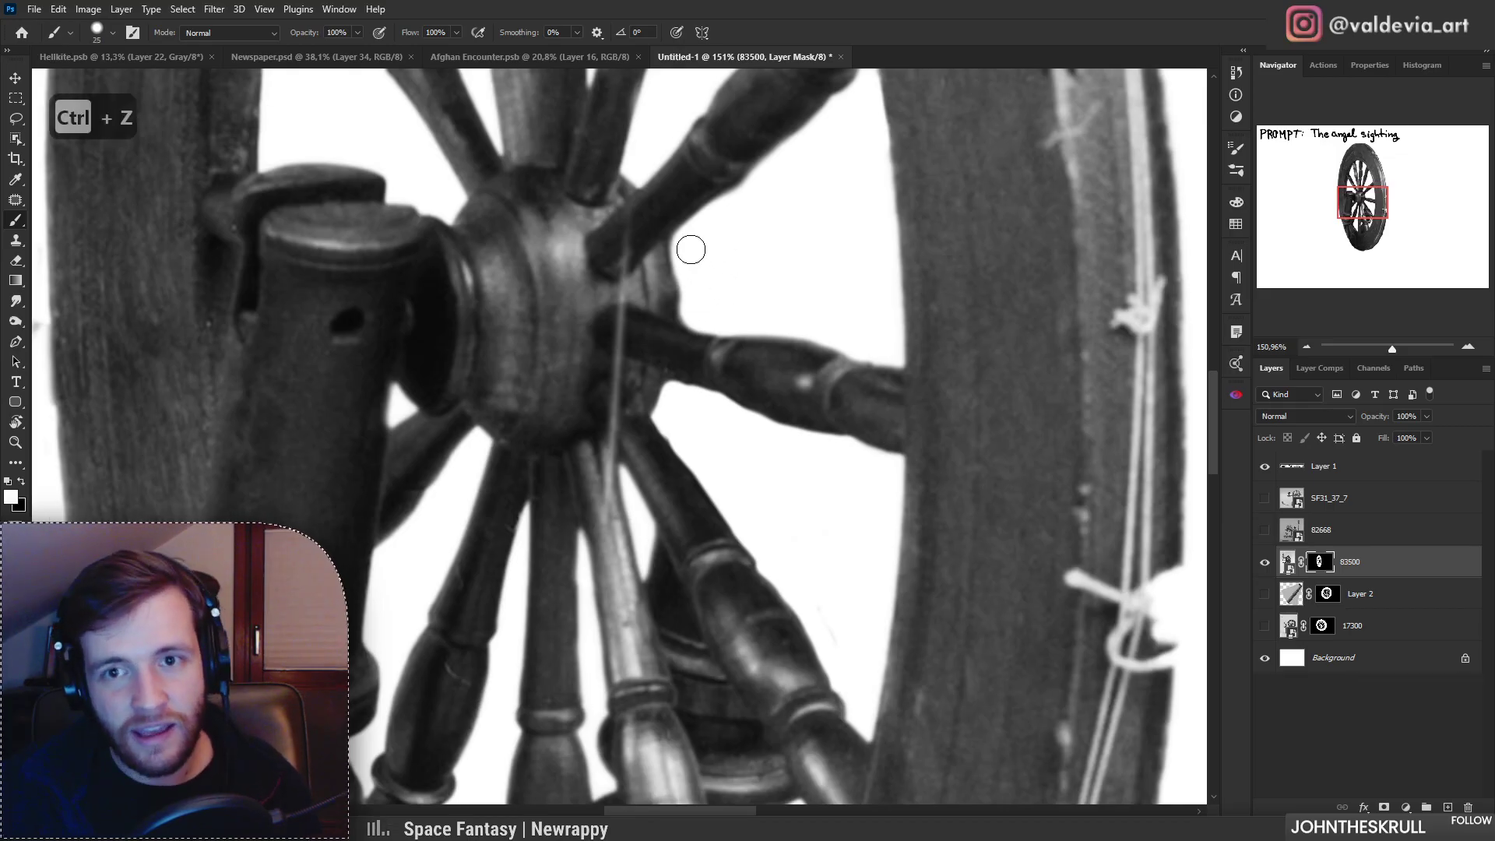
pyautogui.hotkey('ctrl', 'z')
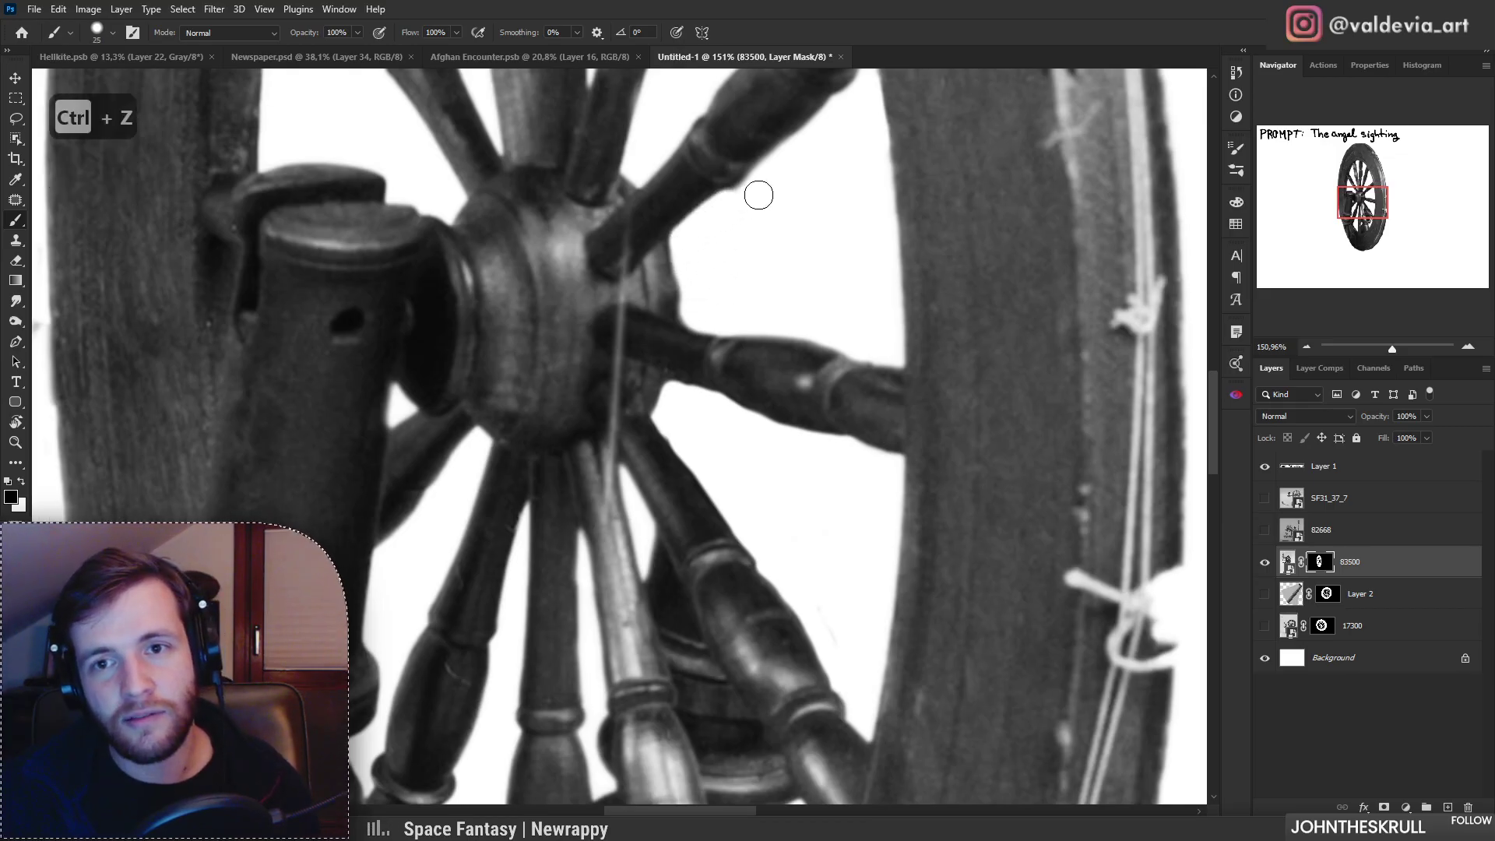
# Step: Paint out the turned post base in the lower gap between the bright spoke and the lower-right spoke on the 83500 mask
pyautogui.moveTo(797, 197)
pyautogui.mouseDown()
pyautogui.moveTo(712, 163)
pyautogui.moveTo(888, 163)
pyautogui.mouseUp()
pyautogui.moveTo(824, 409); pyautogui.dragTo(744, 450)
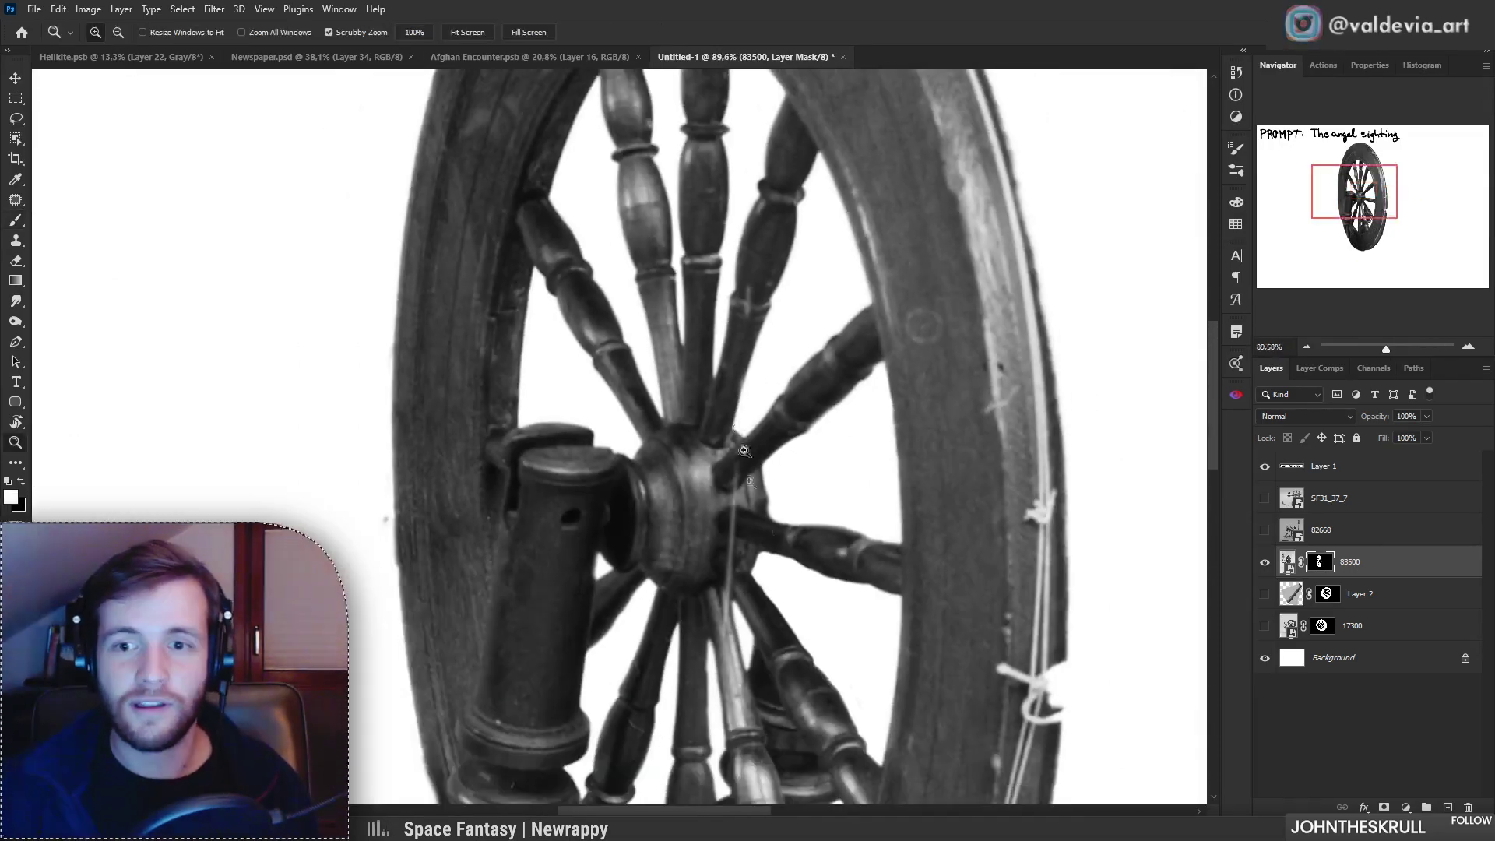
pyautogui.moveTo(794, 555)
pyautogui.mouseDown()
pyautogui.moveTo(781, 430)
pyautogui.moveTo(770, 565)
pyautogui.moveTo(841, 585)
pyautogui.moveTo(860, 574)
pyautogui.mouseUp()
pyautogui.moveTo(831, 627); pyautogui.dragTo(765, 443)
pyautogui.moveTo(796, 603); pyautogui.dragTo(815, 595)
pyautogui.moveTo(715, 406); pyautogui.dragTo(768, 520)
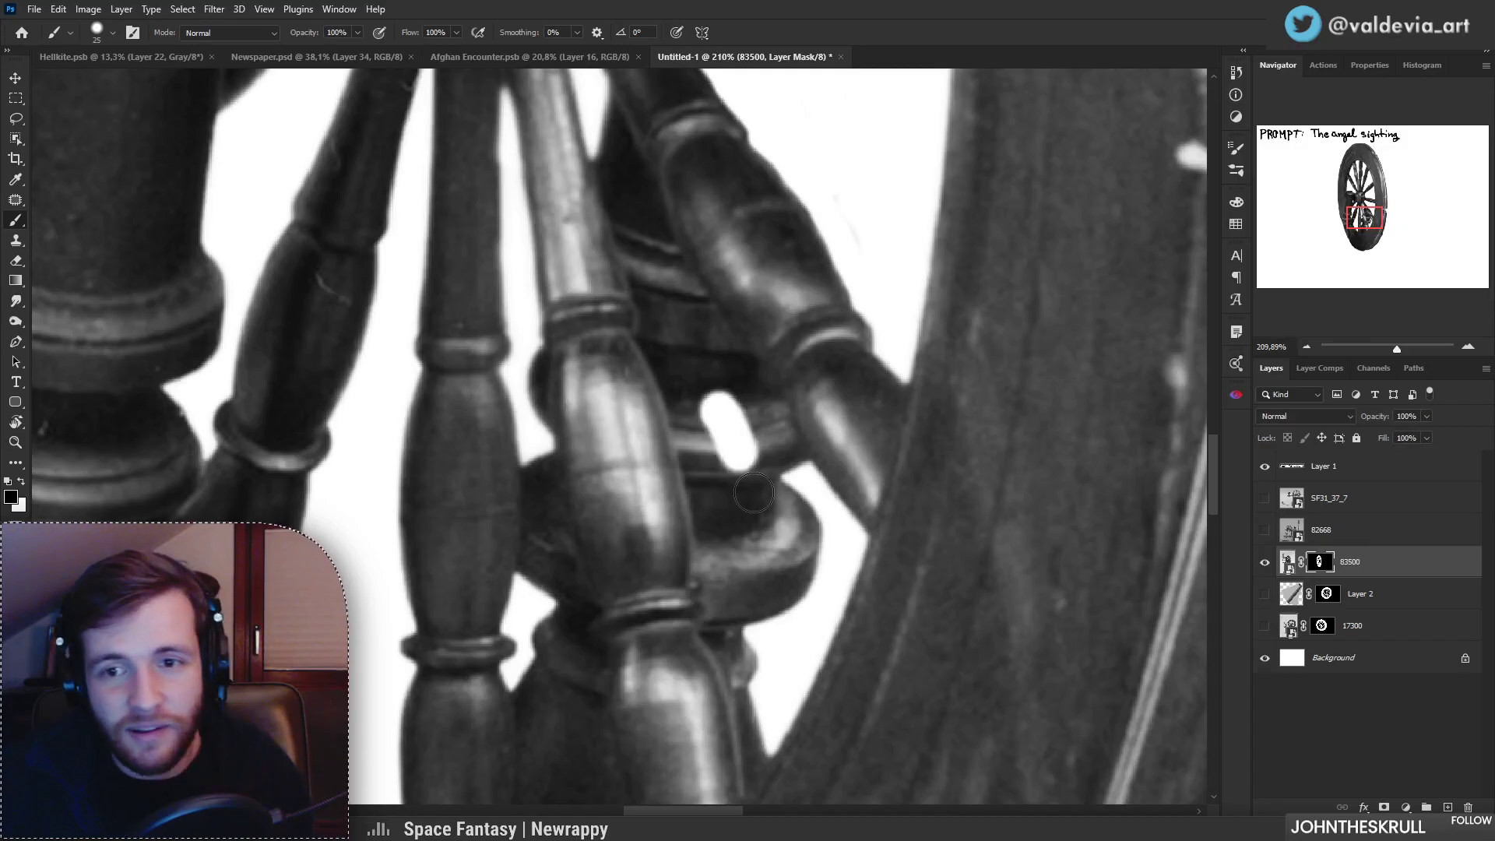
pyautogui.moveTo(705, 465); pyautogui.dragTo(715, 553)
pyautogui.moveTo(715, 559)
pyautogui.mouseDown()
pyautogui.moveTo(662, 327)
pyautogui.moveTo(694, 407)
pyautogui.moveTo(670, 358)
pyautogui.moveTo(689, 468)
pyautogui.mouseUp()
pyautogui.hotkey('ctrl', 'z')
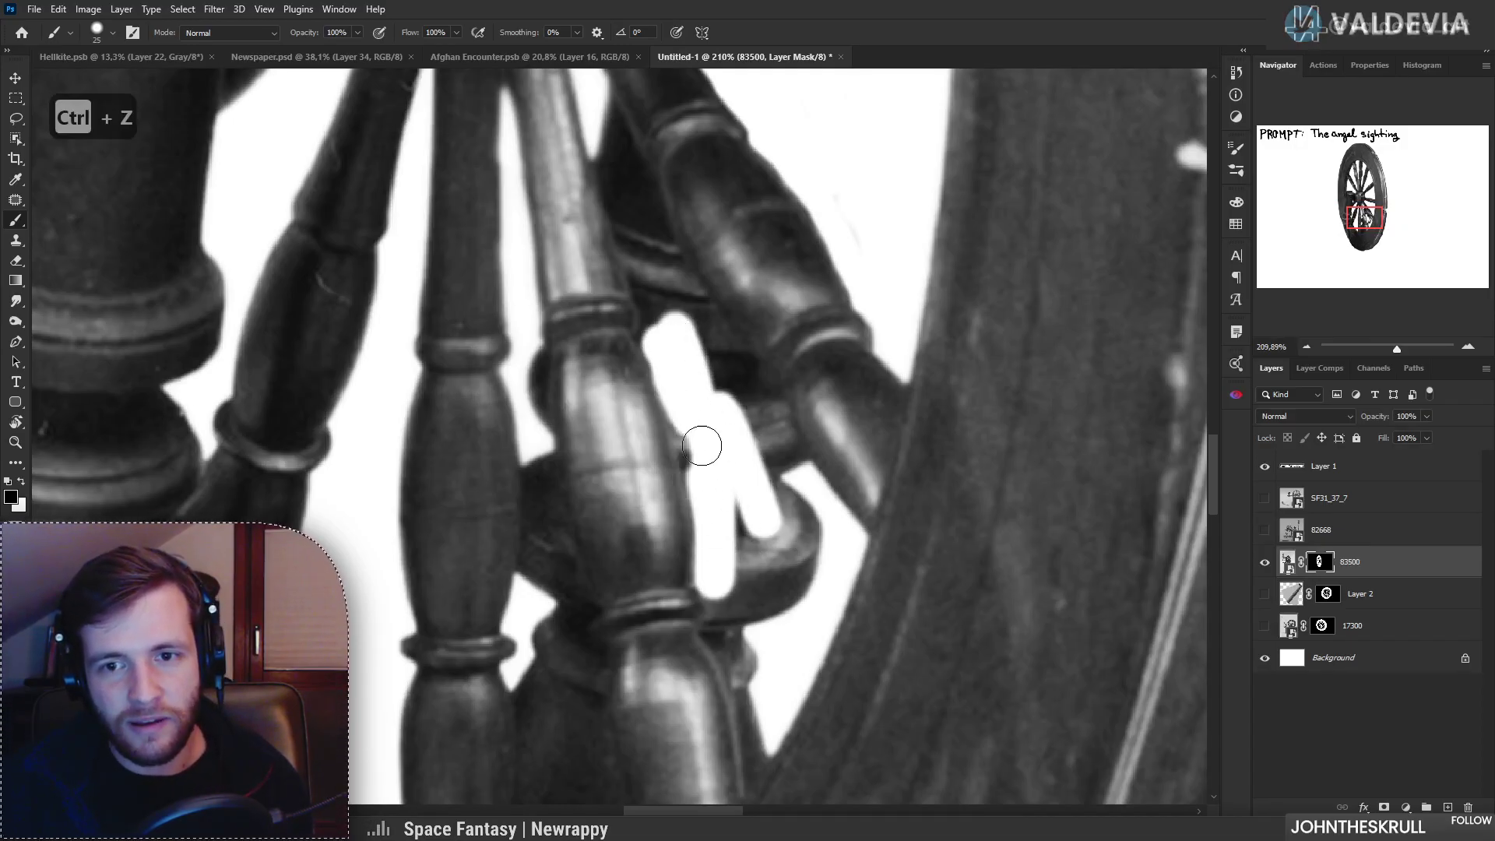
pyautogui.moveTo(667, 338)
pyautogui.mouseDown()
pyautogui.moveTo(667, 313)
pyautogui.moveTo(692, 408)
pyautogui.moveTo(685, 541)
pyautogui.mouseUp()
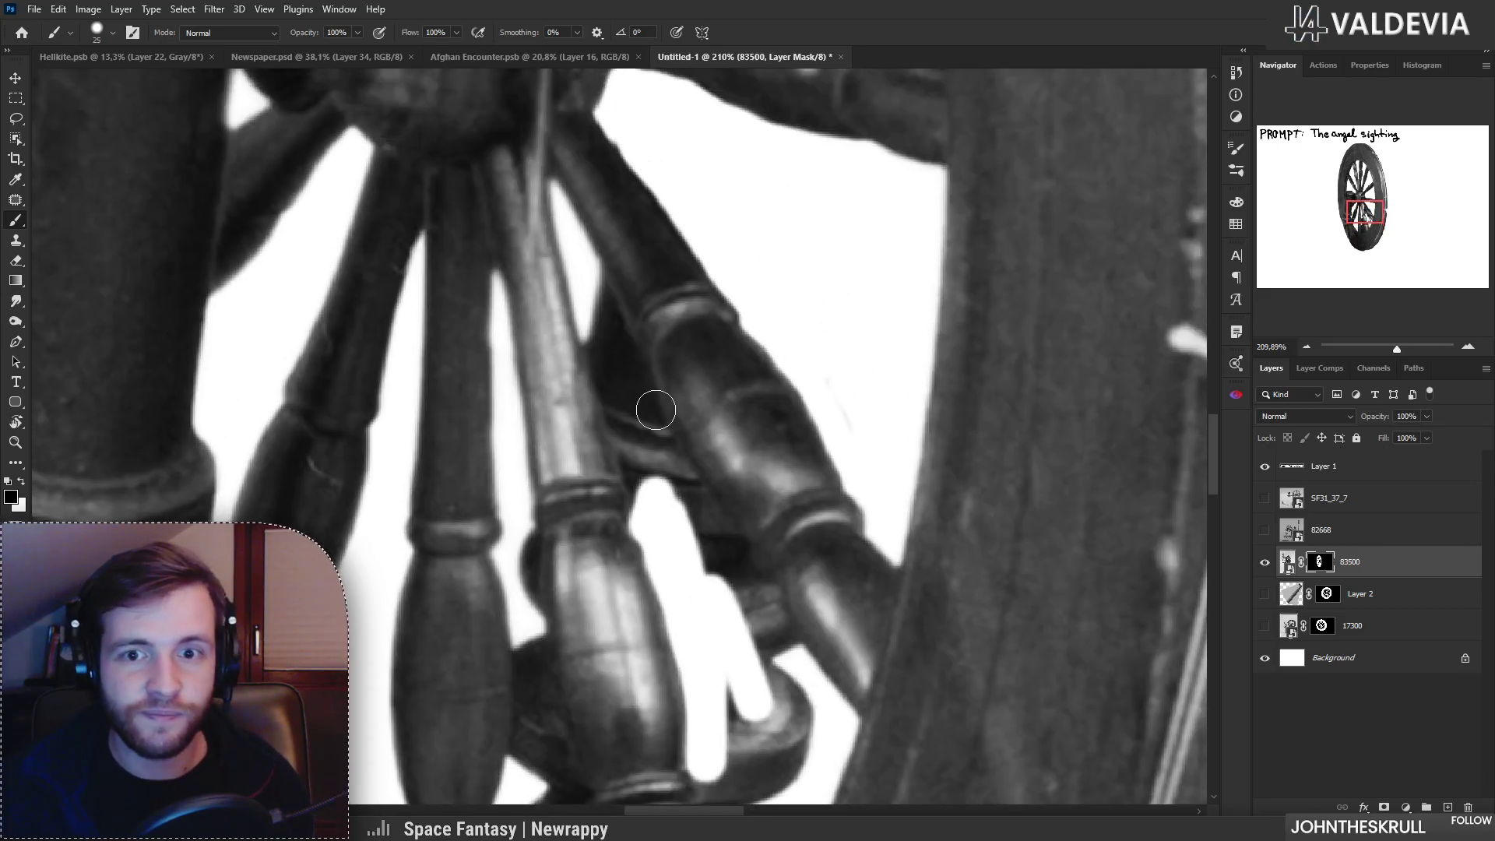
# Step: Mask out the post remnants in the narrow upper gap, tracing the bright spoke and the inner edge of the lower-right spoke
pyautogui.click(599, 333)
pyautogui.keyDown('shift'); pyautogui.click(638, 458); pyautogui.keyUp('shift')
pyautogui.moveTo(637, 464); pyautogui.dragTo(664, 524)
pyautogui.click(588, 282)
pyautogui.keyDown('shift'); pyautogui.click(621, 378); pyautogui.keyUp('shift')
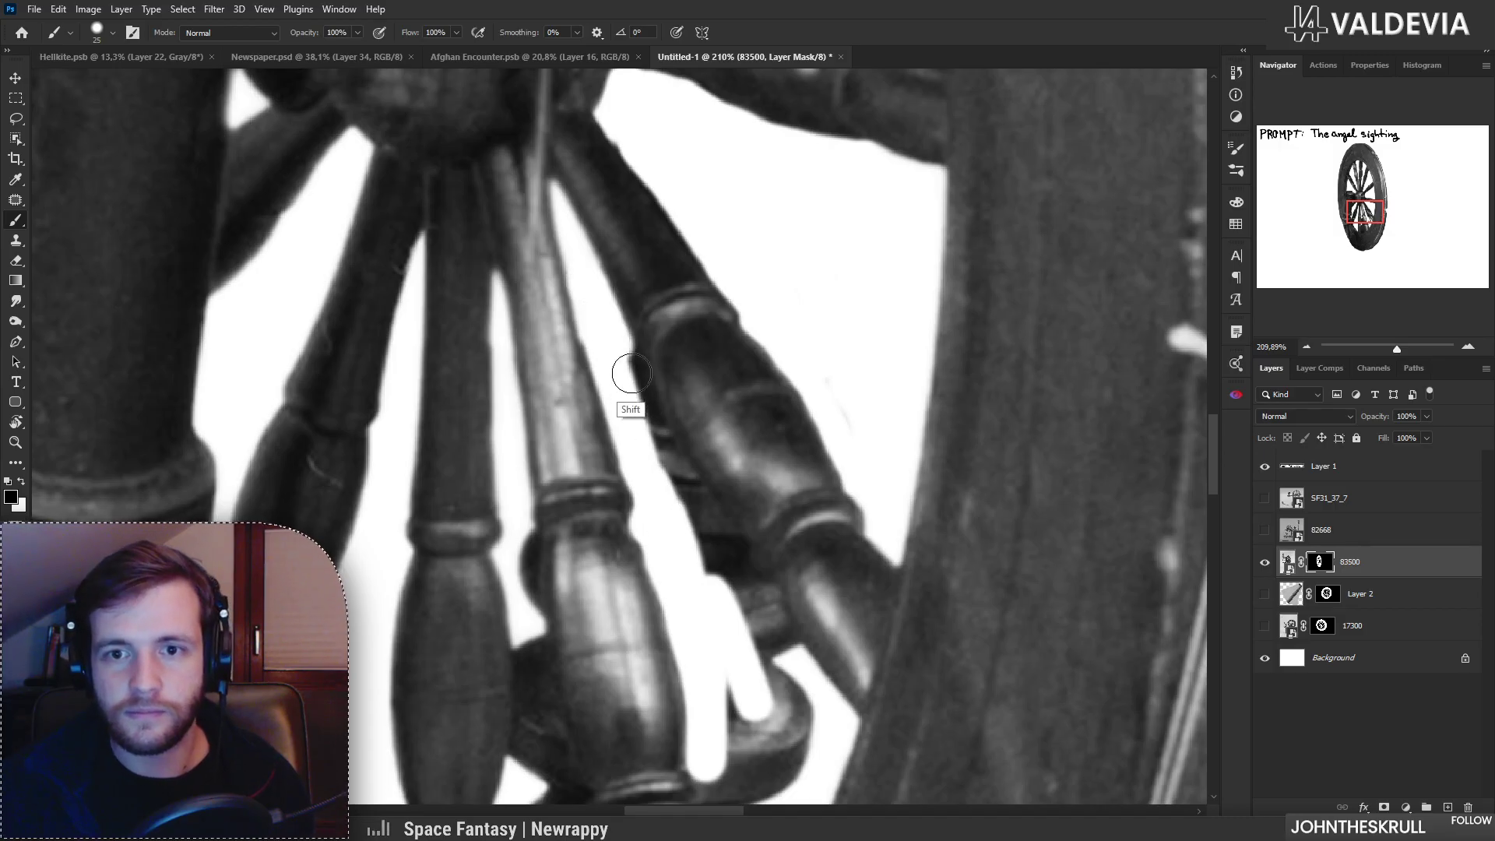
pyautogui.keyDown('shift'); pyautogui.click(644, 411); pyautogui.keyUp('shift')
pyautogui.keyDown('shift'); pyautogui.click(670, 475); pyautogui.keyUp('shift')
pyautogui.keyDown('shift'); pyautogui.click(689, 518); pyautogui.keyUp('shift')
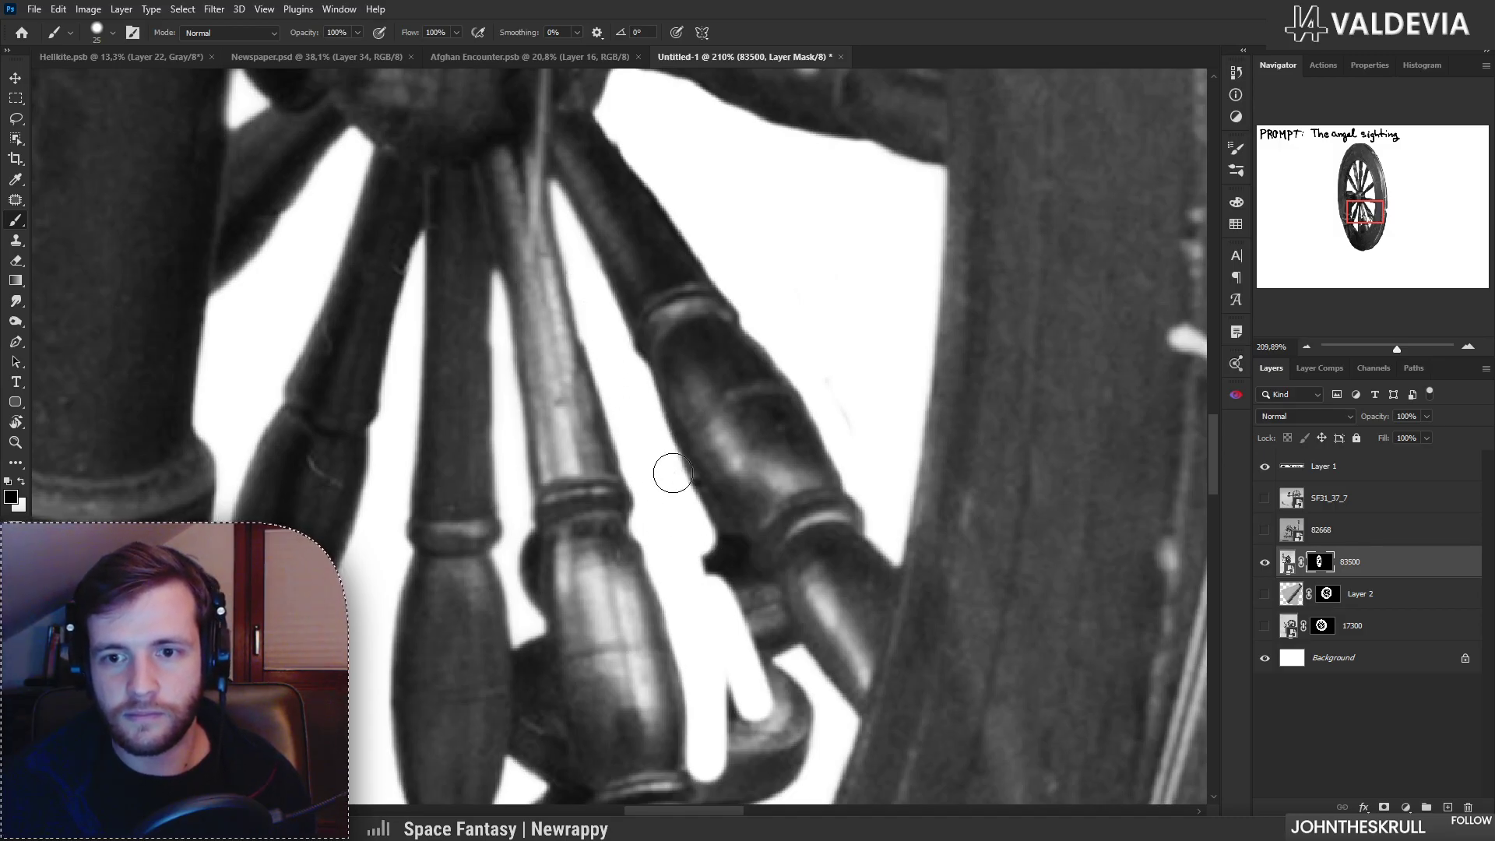
pyautogui.keyDown('shift'); pyautogui.click(707, 545); pyautogui.keyUp('shift')
pyautogui.keyDown('shift'); pyautogui.click(657, 433); pyautogui.keyUp('shift')
pyautogui.hotkey('ctrl', 'z')
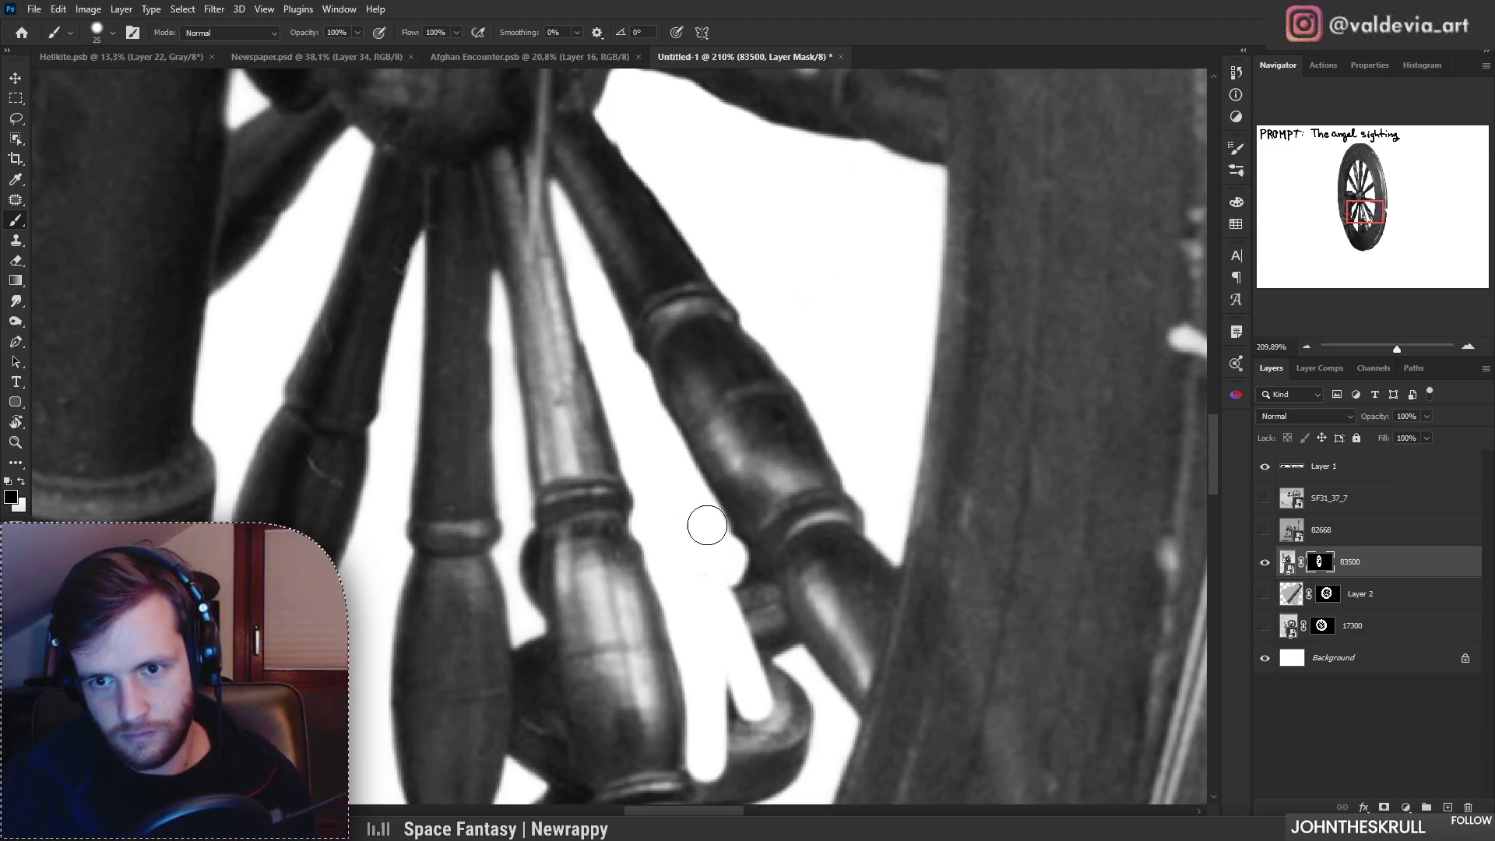
pyautogui.hotkey('ctrl', 'z')
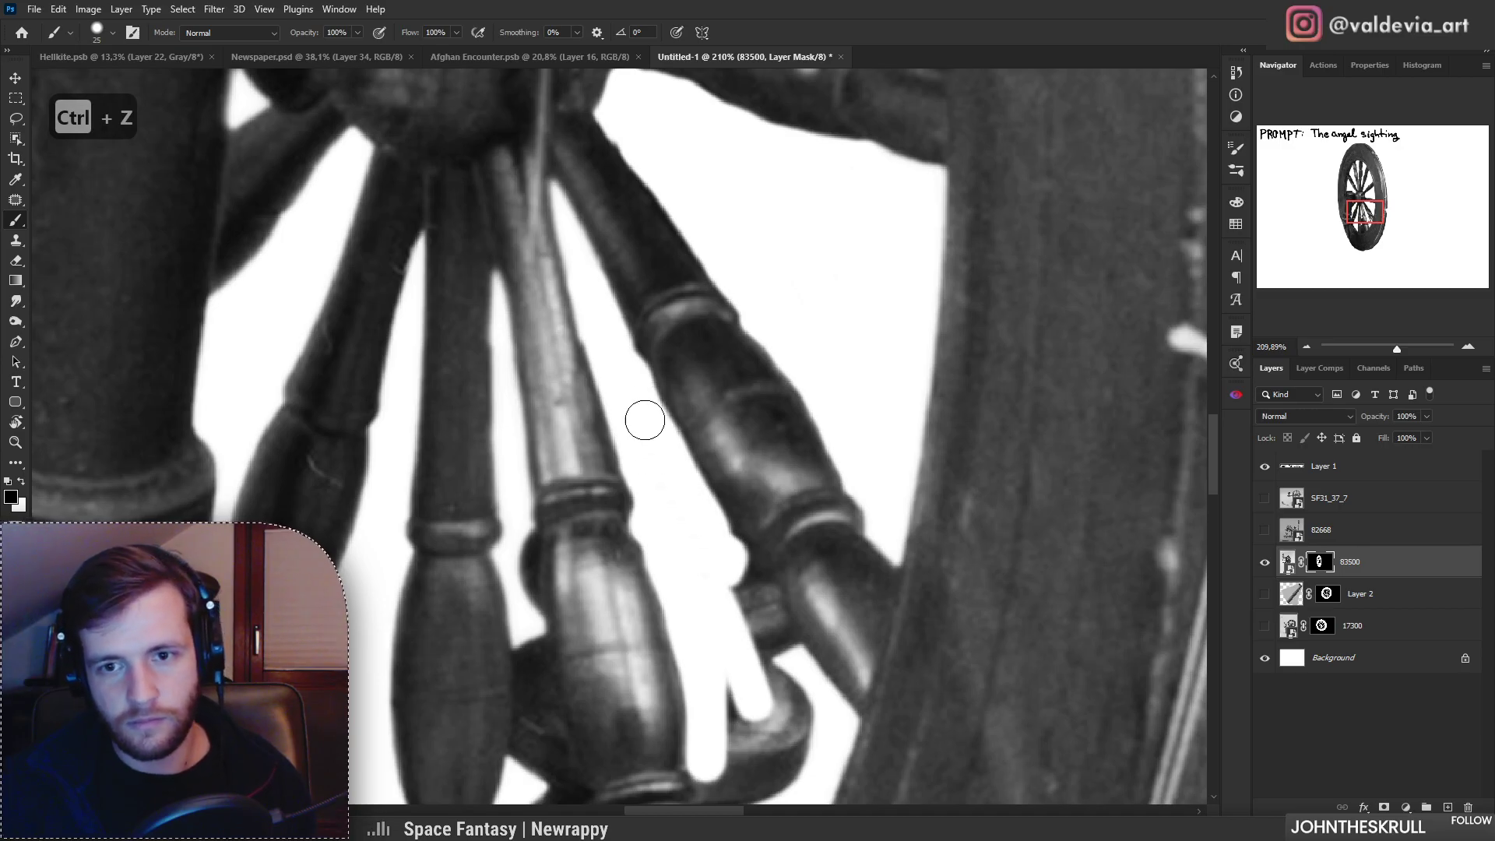
# Step: Mask out the rest of the post down to the rim beside the bright spoke, and restore the overpainted rim edge in white
pyautogui.moveTo(742, 592); pyautogui.dragTo(796, 672)
pyautogui.moveTo(827, 726); pyautogui.dragTo(754, 718)
pyautogui.moveTo(753, 719); pyautogui.dragTo(776, 530)
pyautogui.press('b')
pyautogui.moveTo(727, 361)
pyautogui.mouseDown()
pyautogui.moveTo(777, 465)
pyautogui.moveTo(781, 362)
pyautogui.moveTo(749, 290)
pyautogui.mouseUp()
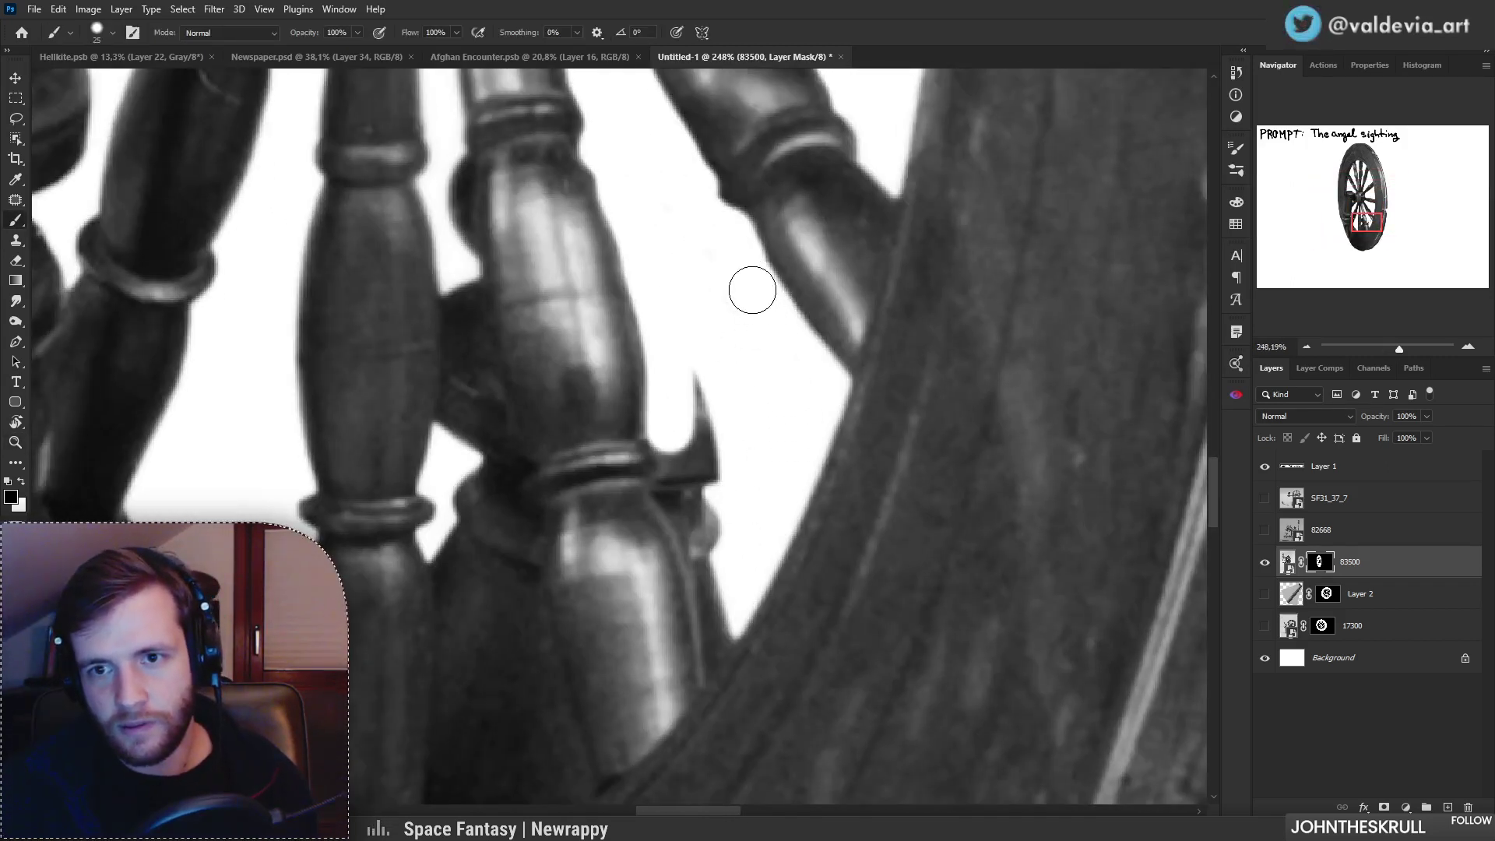
pyautogui.moveTo(711, 457)
pyautogui.mouseDown()
pyautogui.moveTo(673, 437)
pyautogui.moveTo(680, 484)
pyautogui.mouseUp()
pyautogui.moveTo(723, 423)
pyautogui.mouseDown()
pyautogui.moveTo(715, 534)
pyautogui.moveTo(682, 491)
pyautogui.moveTo(724, 550)
pyautogui.moveTo(694, 509)
pyautogui.moveTo(722, 579)
pyautogui.moveTo(703, 535)
pyautogui.moveTo(728, 612)
pyautogui.moveTo(726, 672)
pyautogui.moveTo(728, 589)
pyautogui.moveTo(734, 652)
pyautogui.mouseUp()
pyautogui.hotkey('ctrl', 'z')
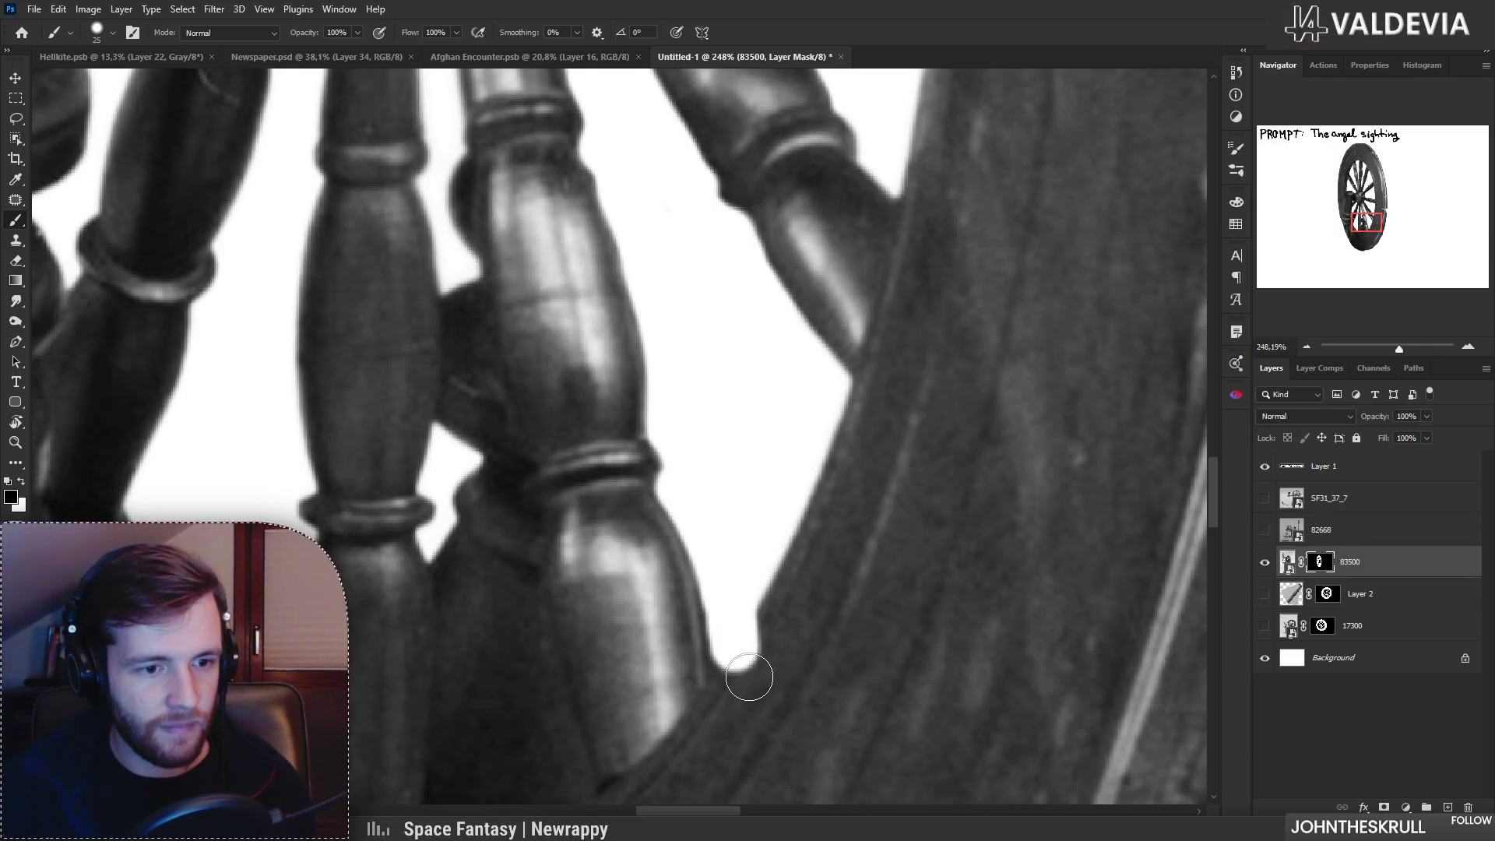
pyautogui.press('x')
pyautogui.moveTo(778, 644)
pyautogui.mouseDown()
pyautogui.moveTo(716, 703)
pyautogui.moveTo(778, 630)
pyautogui.moveTo(740, 684)
pyautogui.mouseUp()
pyautogui.moveTo(798, 620); pyautogui.dragTo(673, 608)
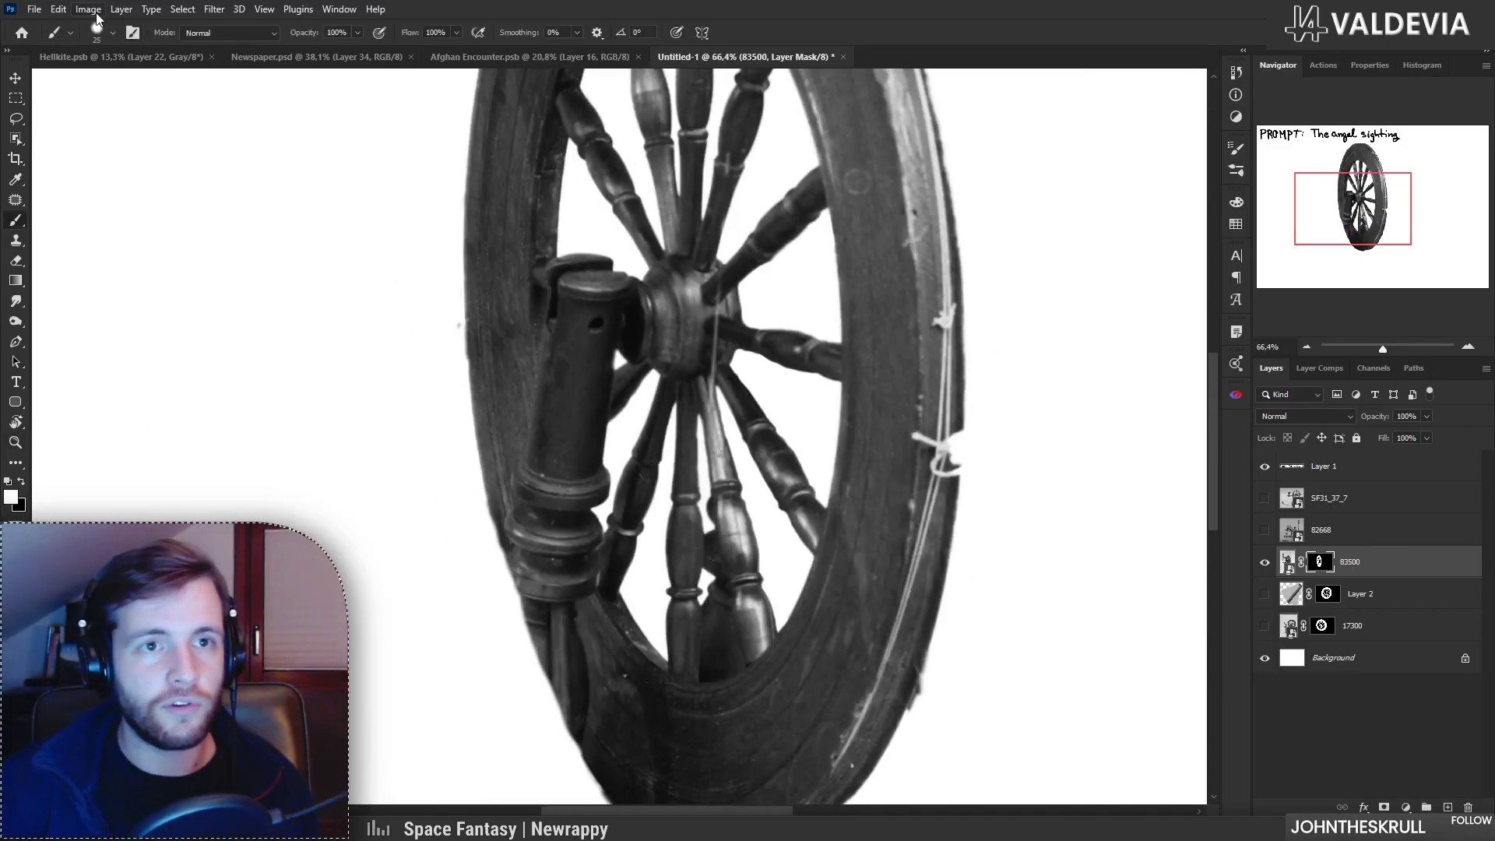
# Step: Examine the keyboard shortcut lists for tools, panel menus and application menus, and close the settings without changes
pyautogui.click(59, 9)
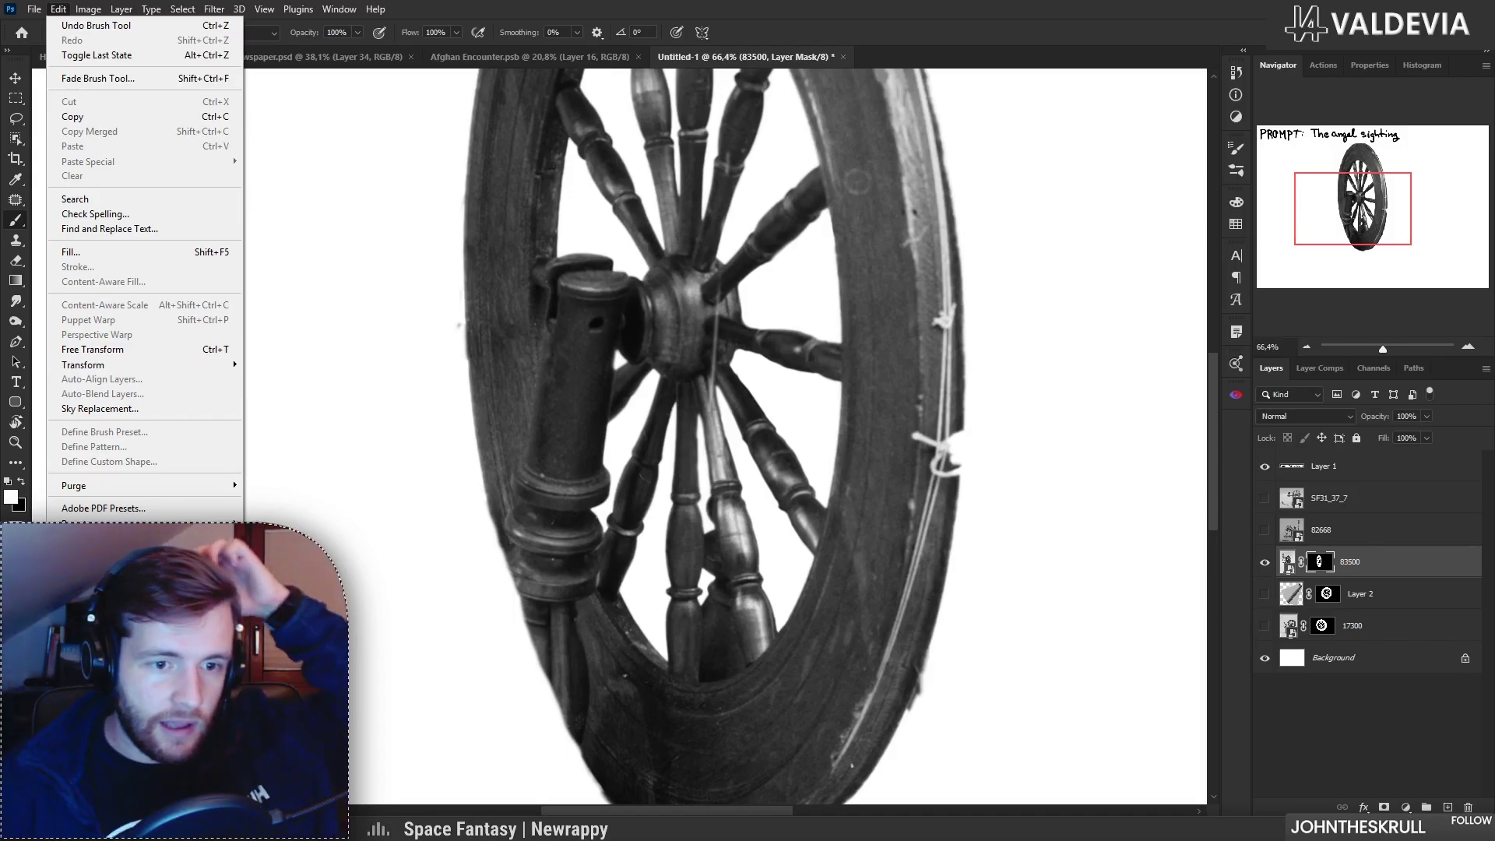
pyautogui.moveTo(87, 660)
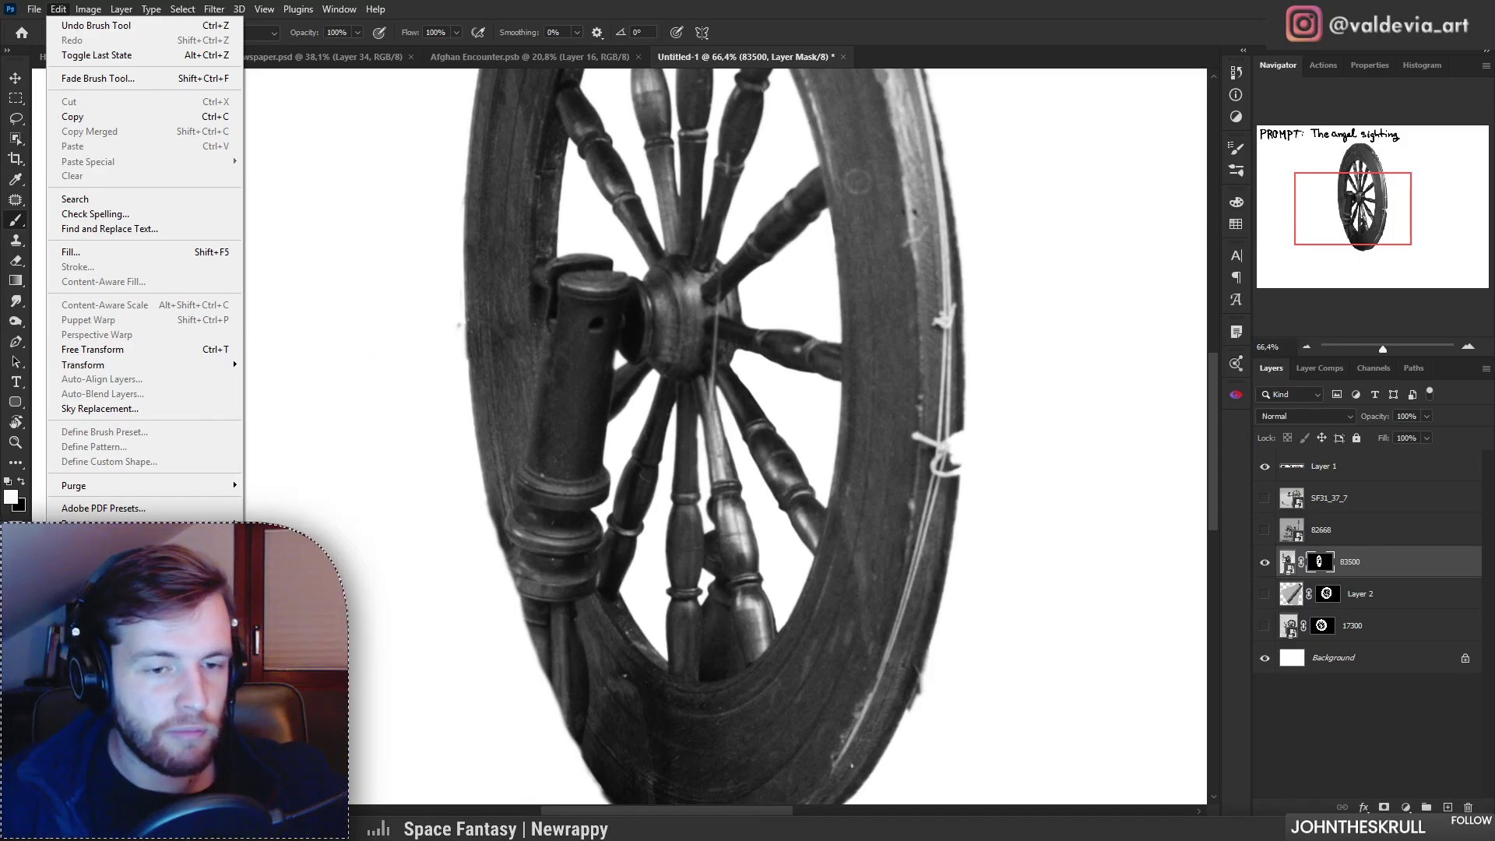
pyautogui.click(109, 615)
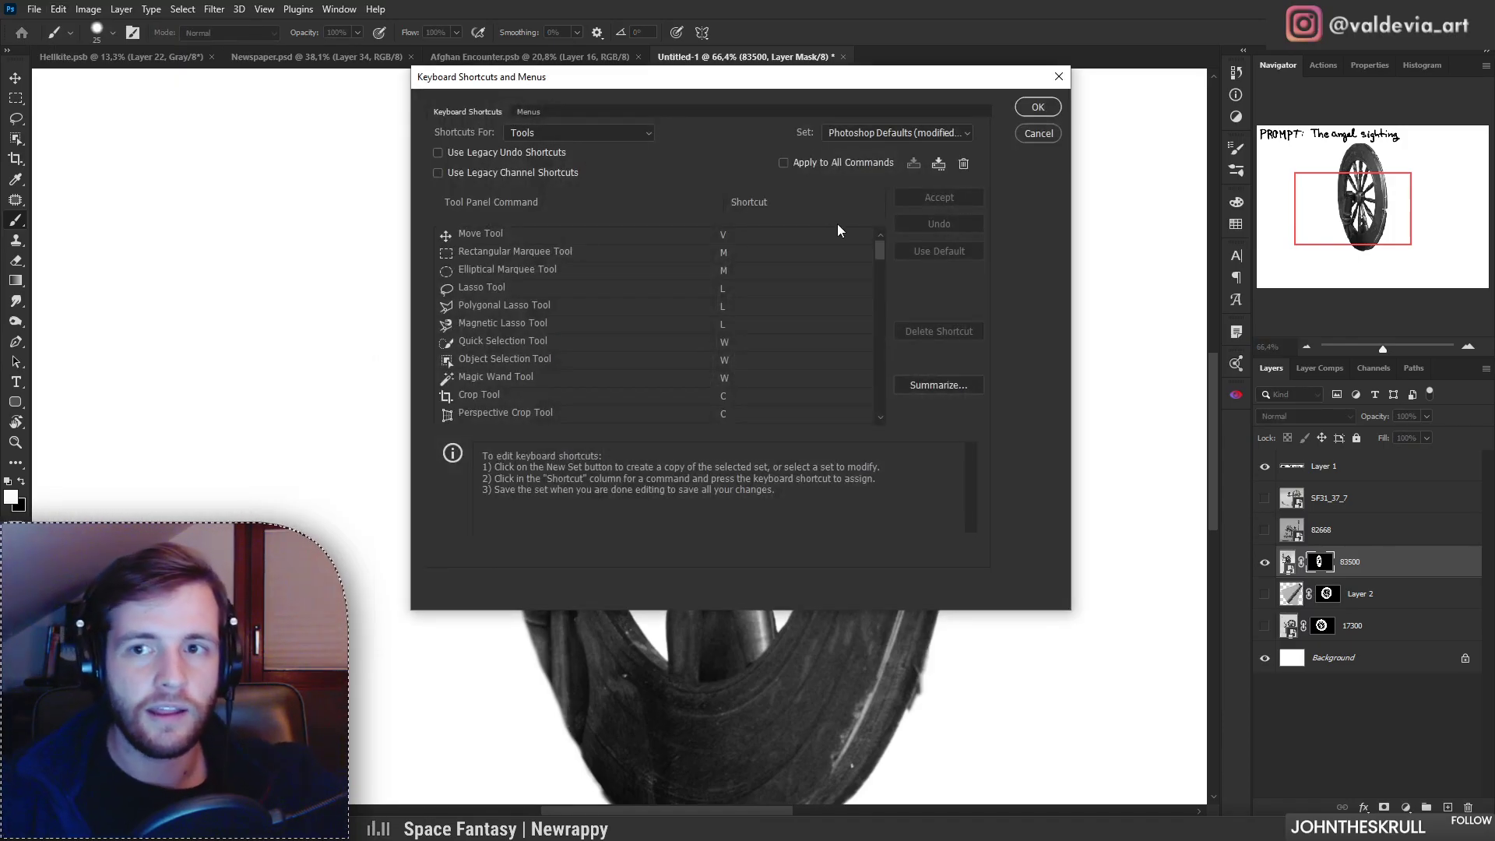
pyautogui.moveTo(881, 251)
pyautogui.mouseDown()
pyautogui.moveTo(868, 377)
pyautogui.moveTo(866, 362)
pyautogui.mouseUp()
pyautogui.click(574, 134)
pyautogui.click(595, 137)
pyautogui.moveTo(880, 358)
pyautogui.mouseDown()
pyautogui.moveTo(880, 254)
pyautogui.moveTo(873, 374)
pyautogui.mouseUp()
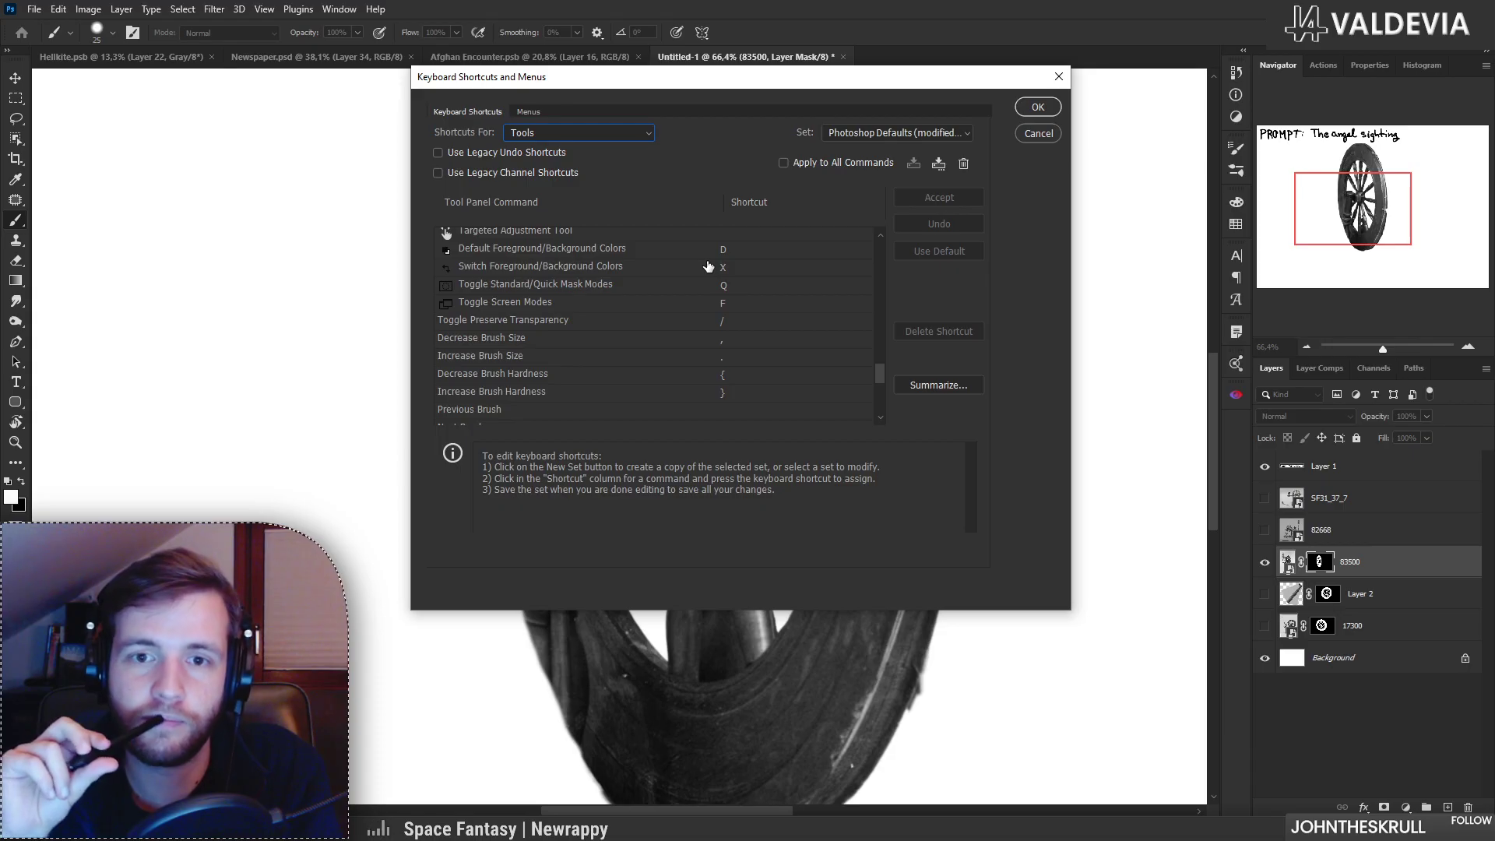
pyautogui.moveTo(883, 386)
pyautogui.mouseDown()
pyautogui.moveTo(881, 407)
pyautogui.moveTo(862, 410)
pyautogui.mouseUp()
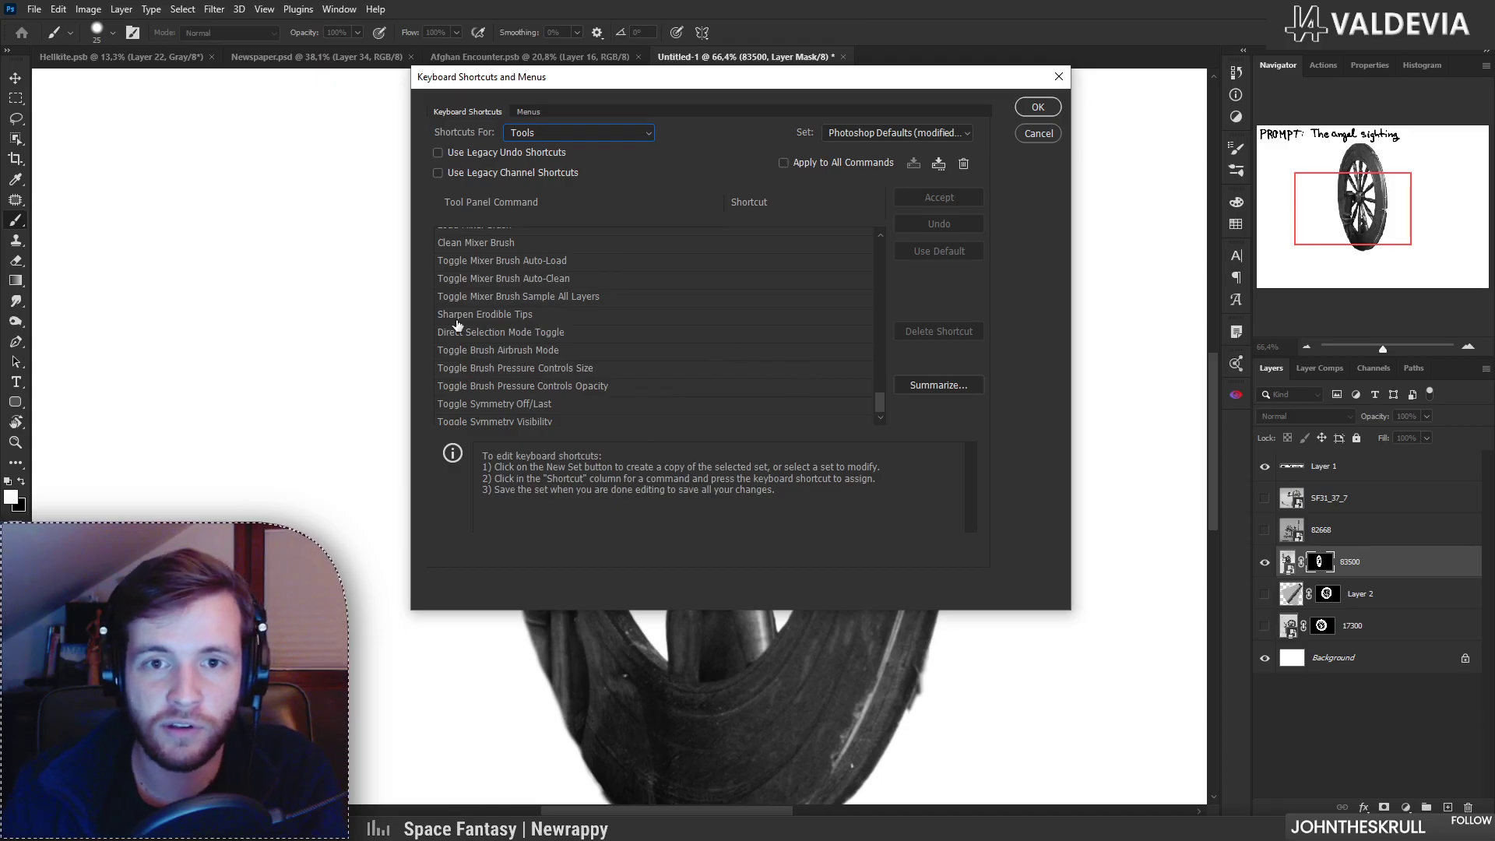
pyautogui.moveTo(880, 402); pyautogui.dragTo(870, 233)
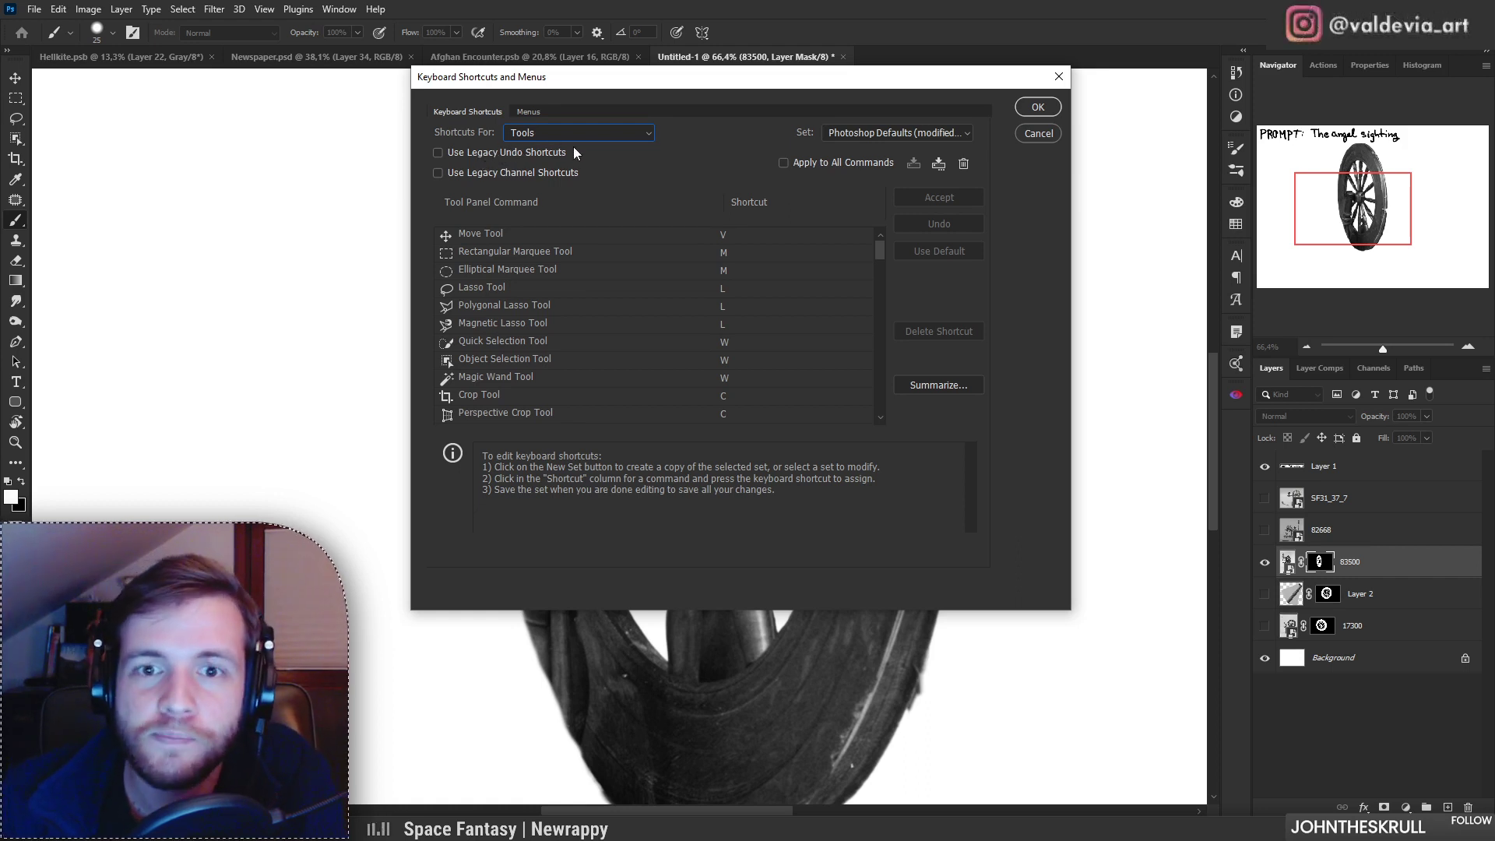
pyautogui.click(610, 132)
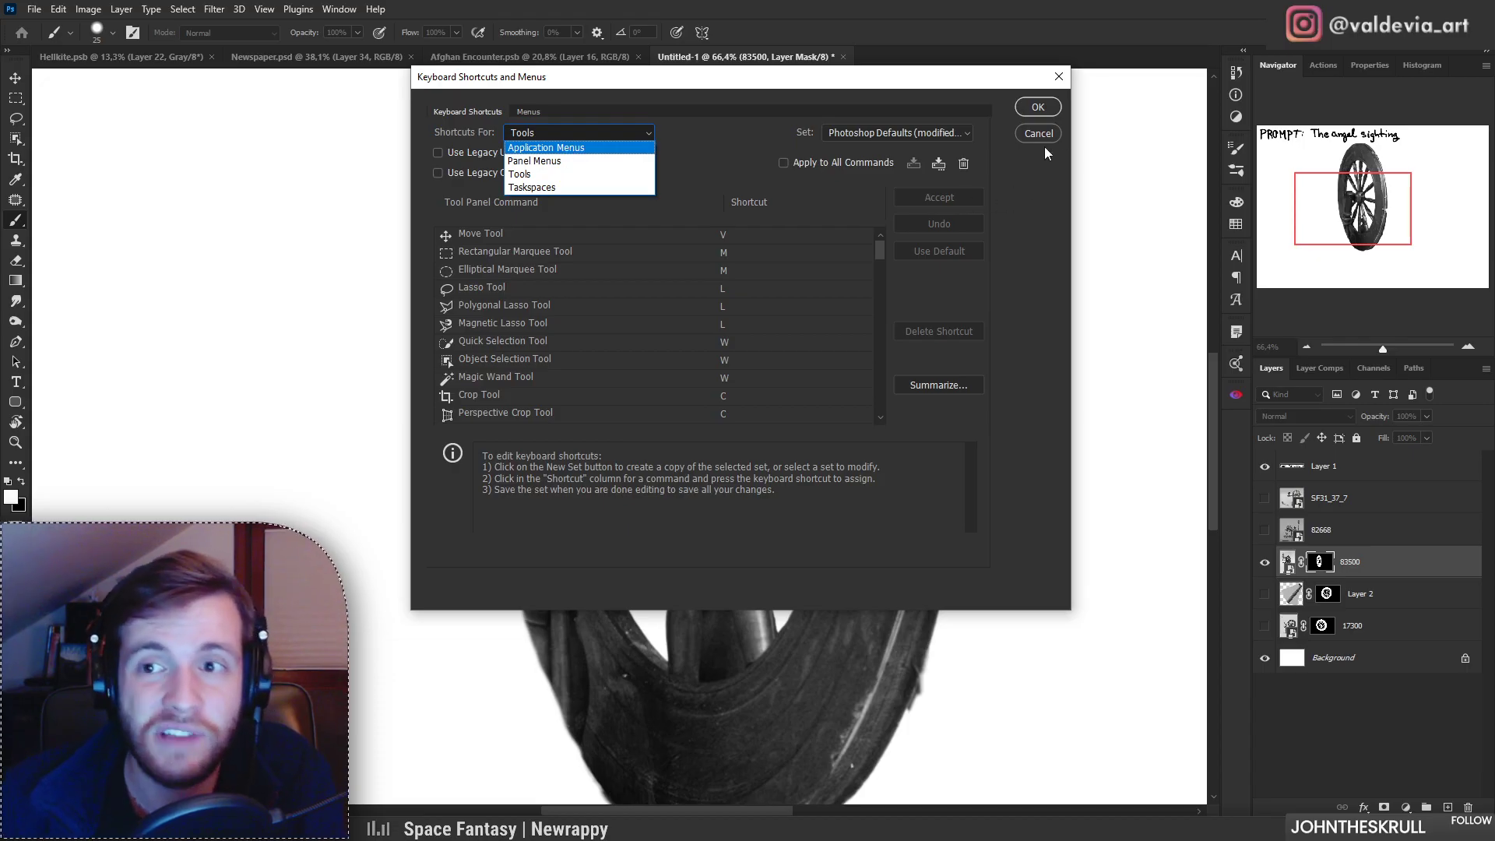
pyautogui.click(530, 164)
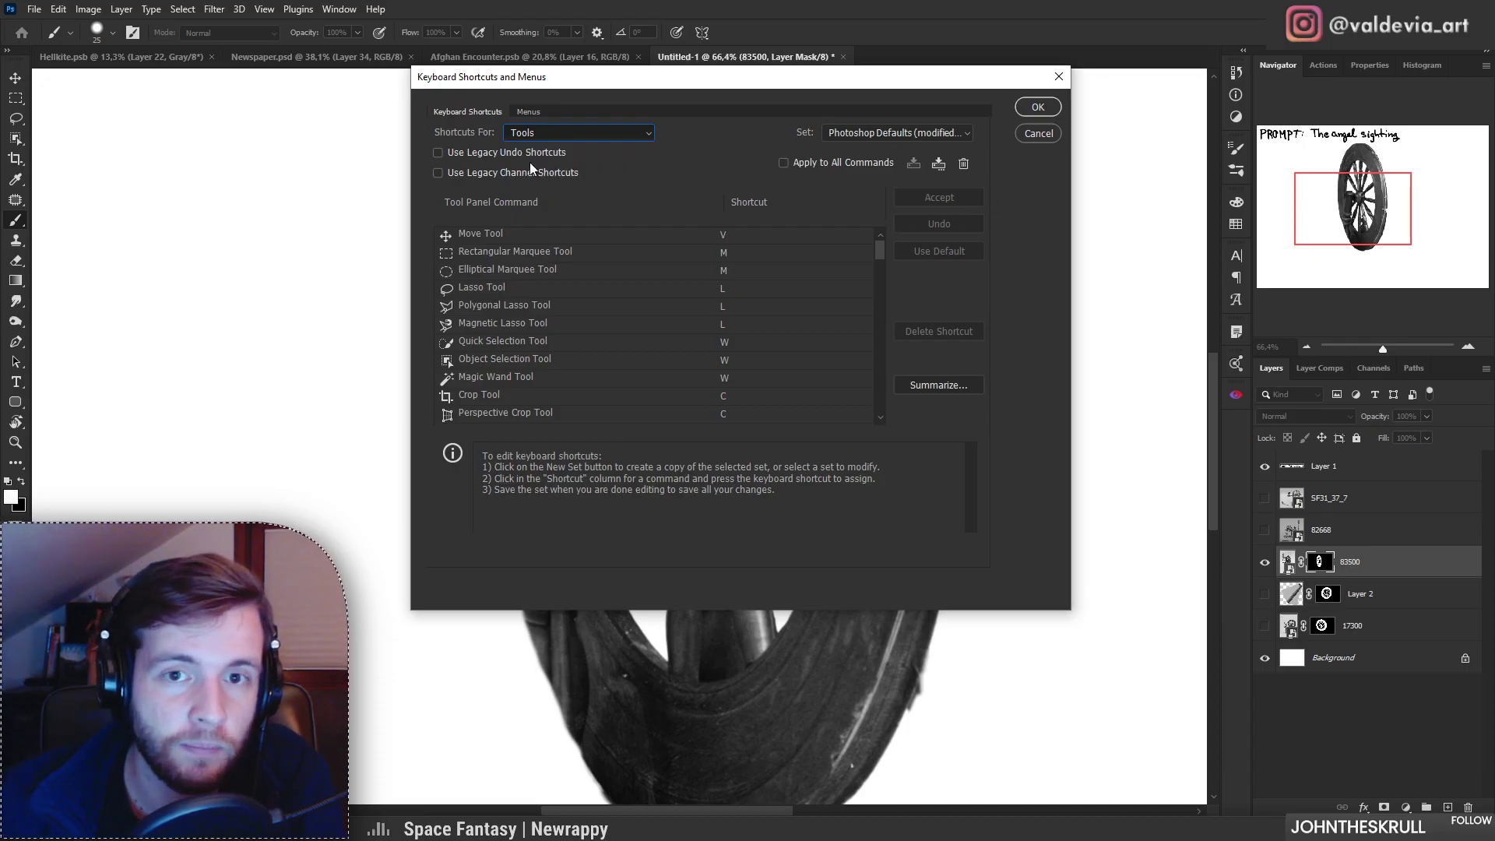
pyautogui.click(548, 137)
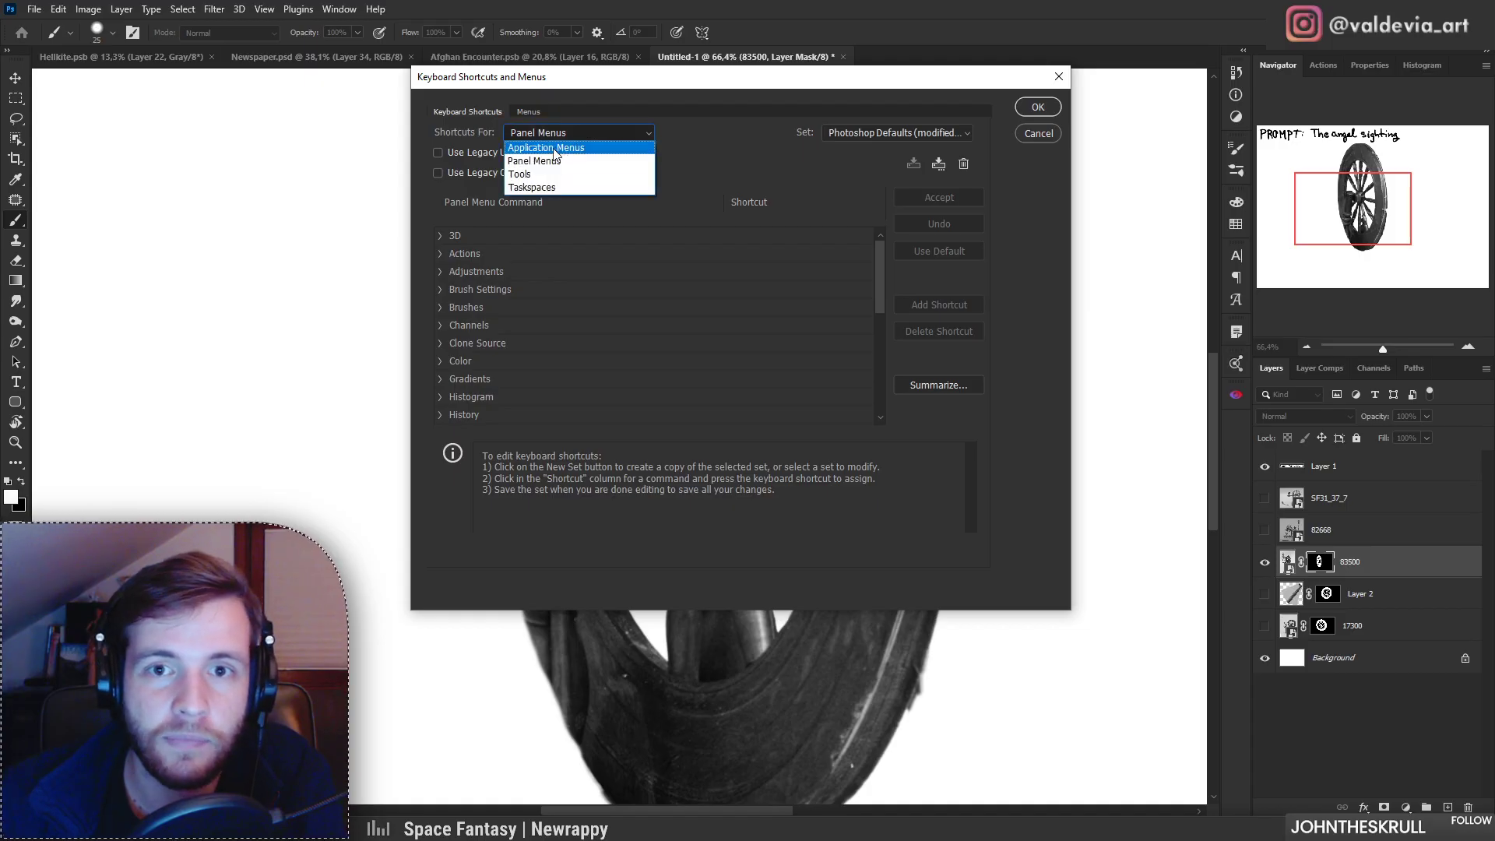
pyautogui.click(553, 150)
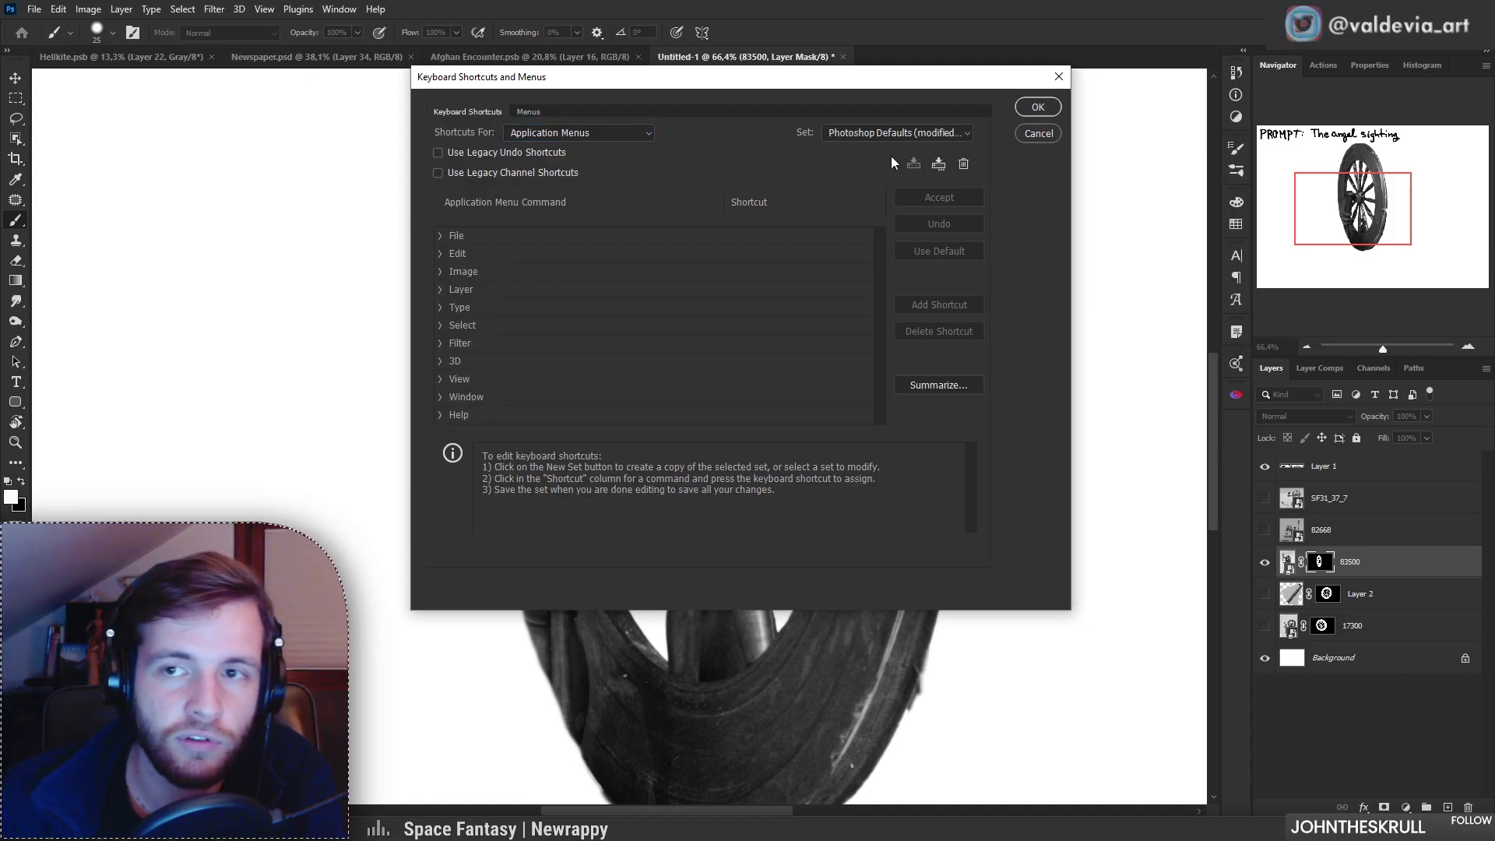
pyautogui.click(1039, 133)
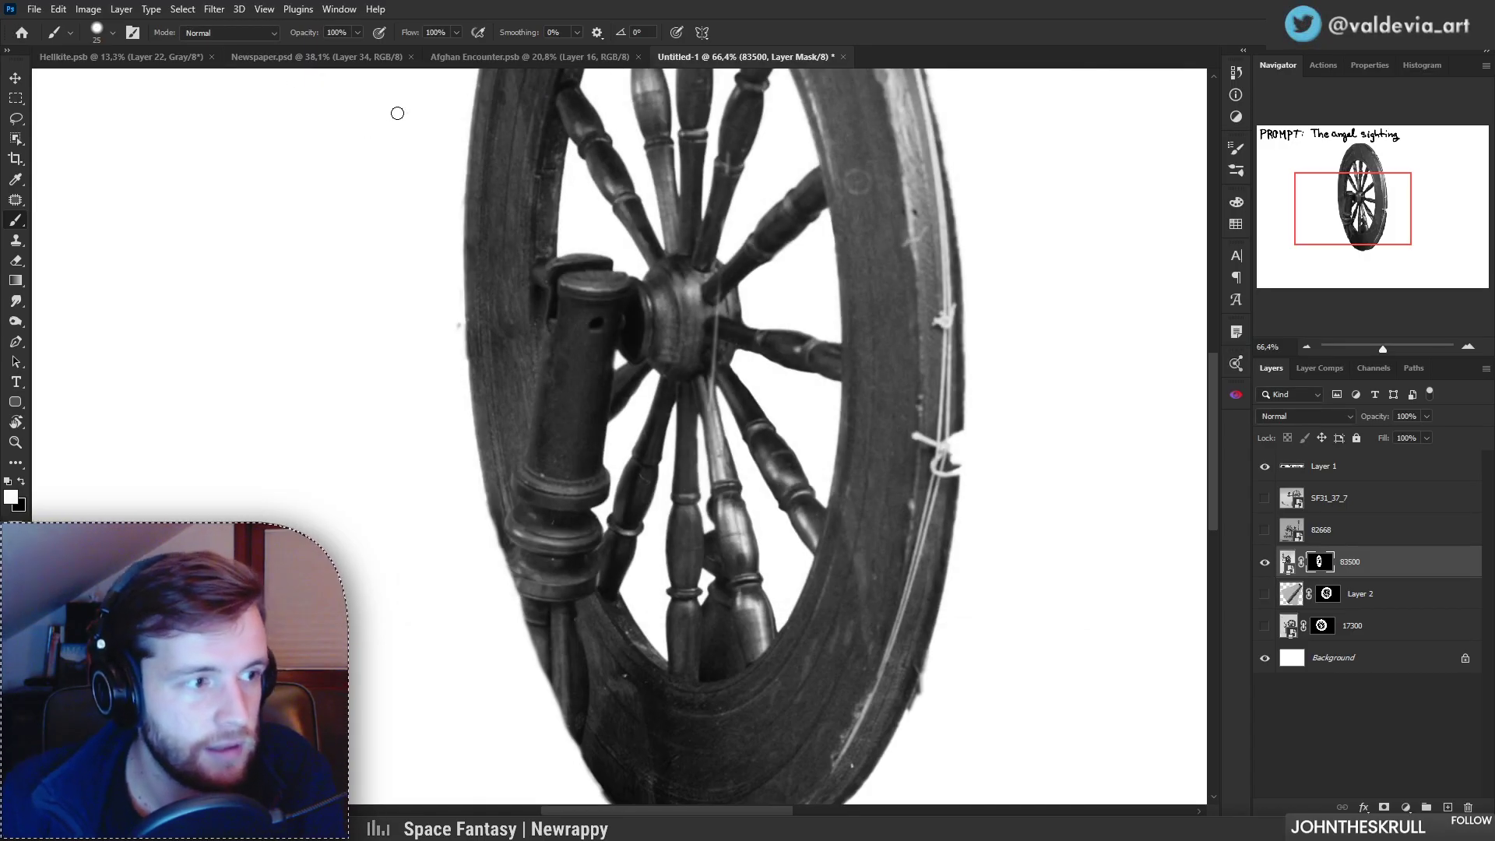
pyautogui.scroll(-3, 460, 220)
pyautogui.scroll(1, 414, 213)
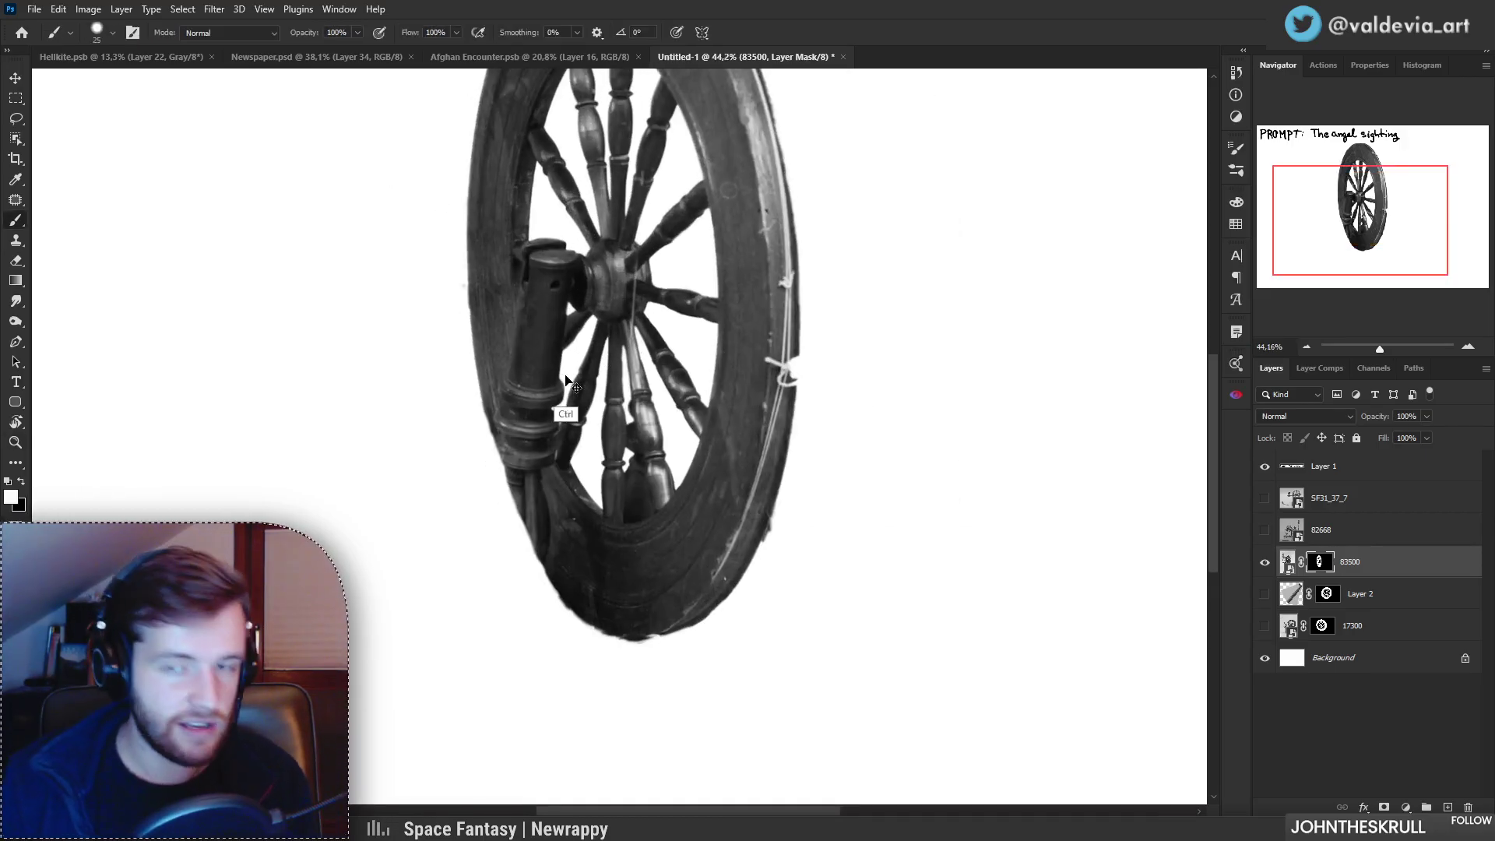
pyautogui.hotkey('ctrl', 'shift', 'g')
pyautogui.moveTo(221, 308); pyautogui.dragTo(974, 299)
pyautogui.click(888, 537)
pyautogui.click(1046, 350)
pyautogui.moveTo(687, 338); pyautogui.dragTo(645, 331)
pyautogui.moveTo(673, 227); pyautogui.dragTo(675, 286)
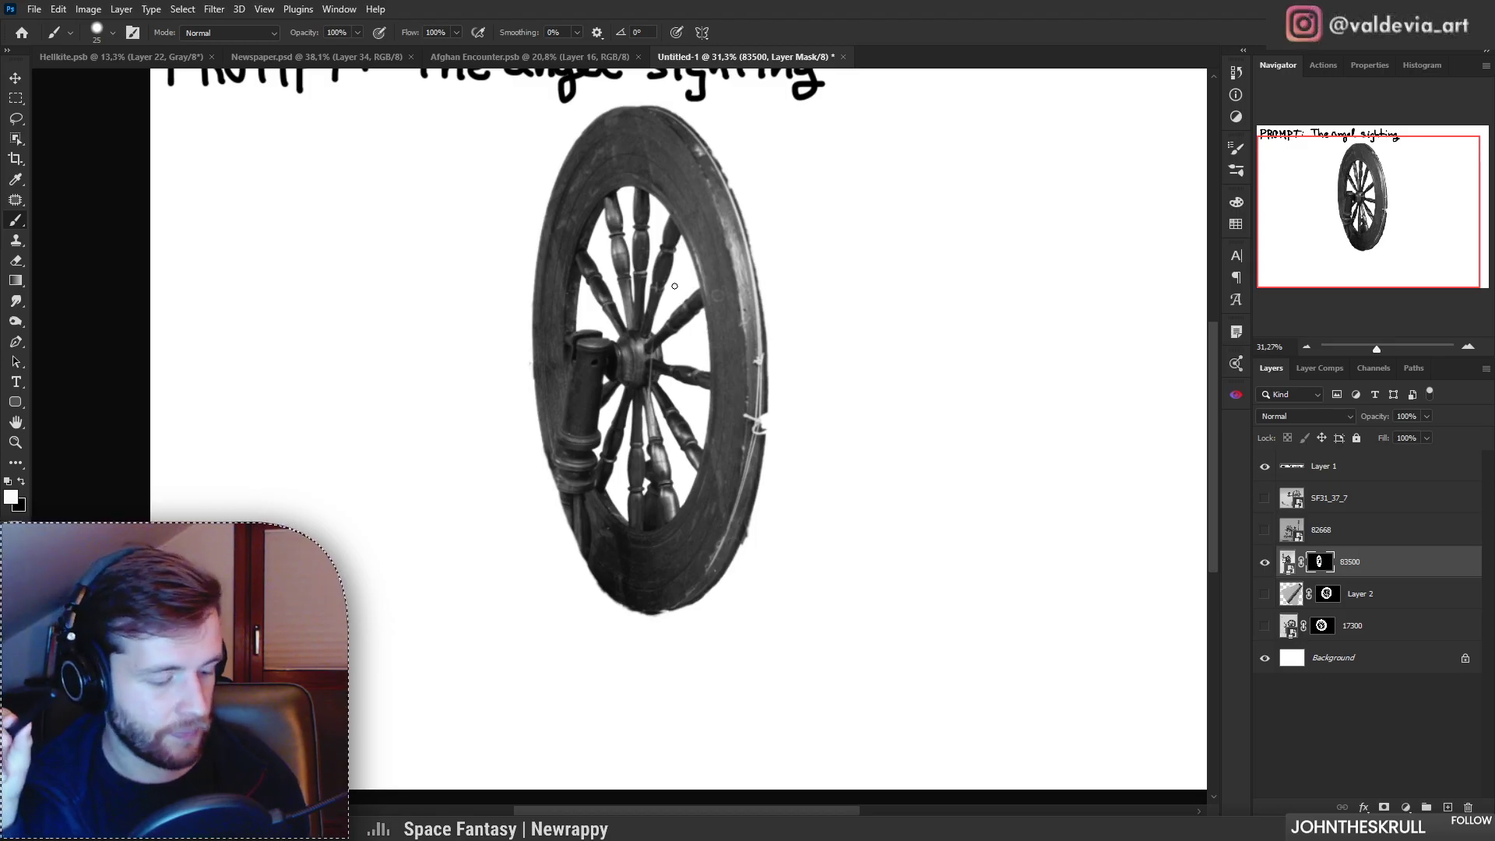
pyautogui.click(1380, 537)
pyautogui.hotkey('ctrl', '\\')
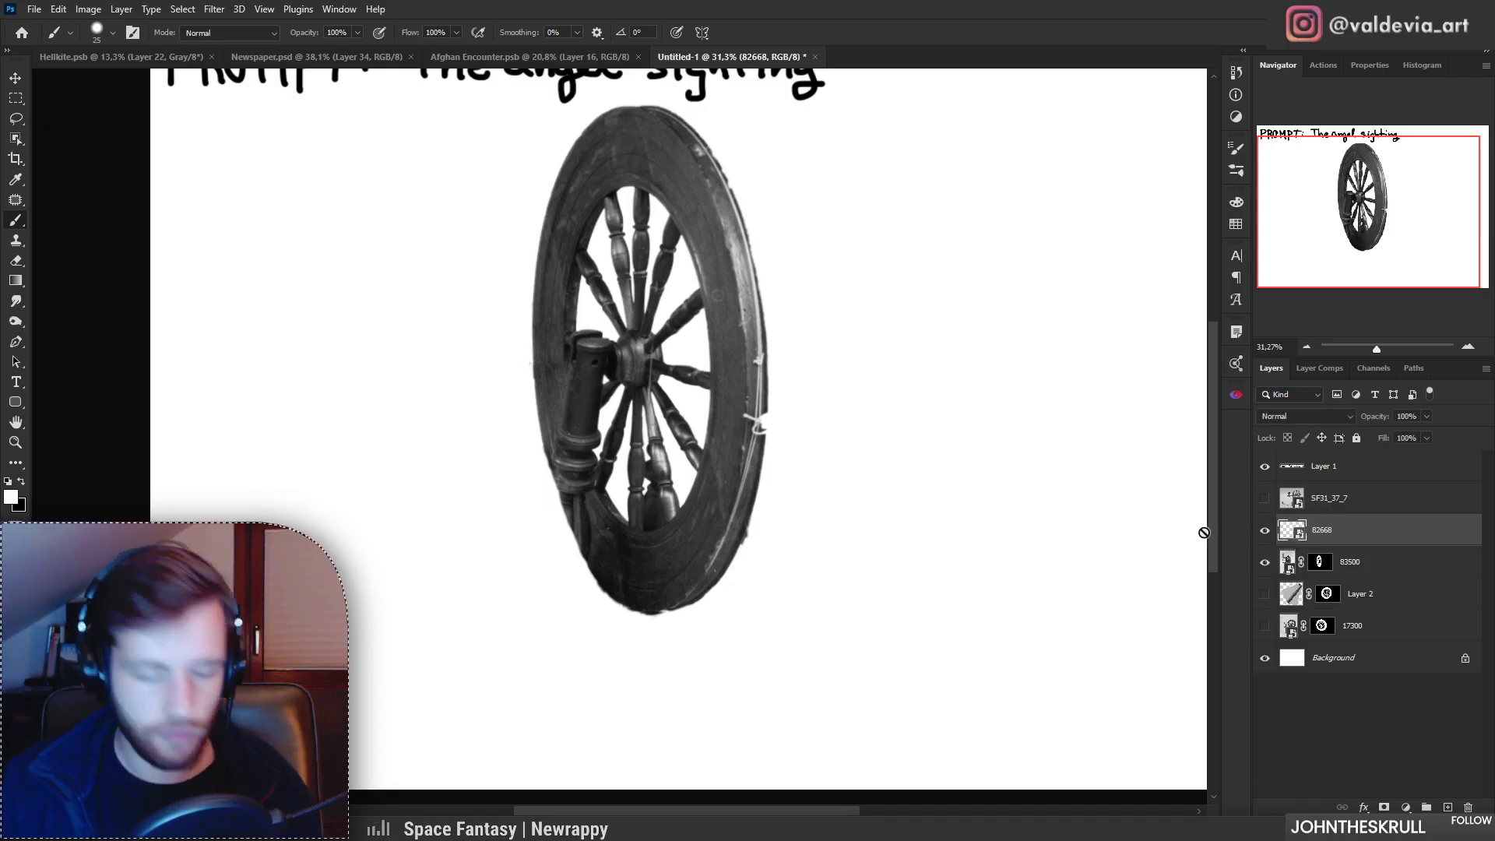
pyautogui.hotkey('ctrl', 'z')
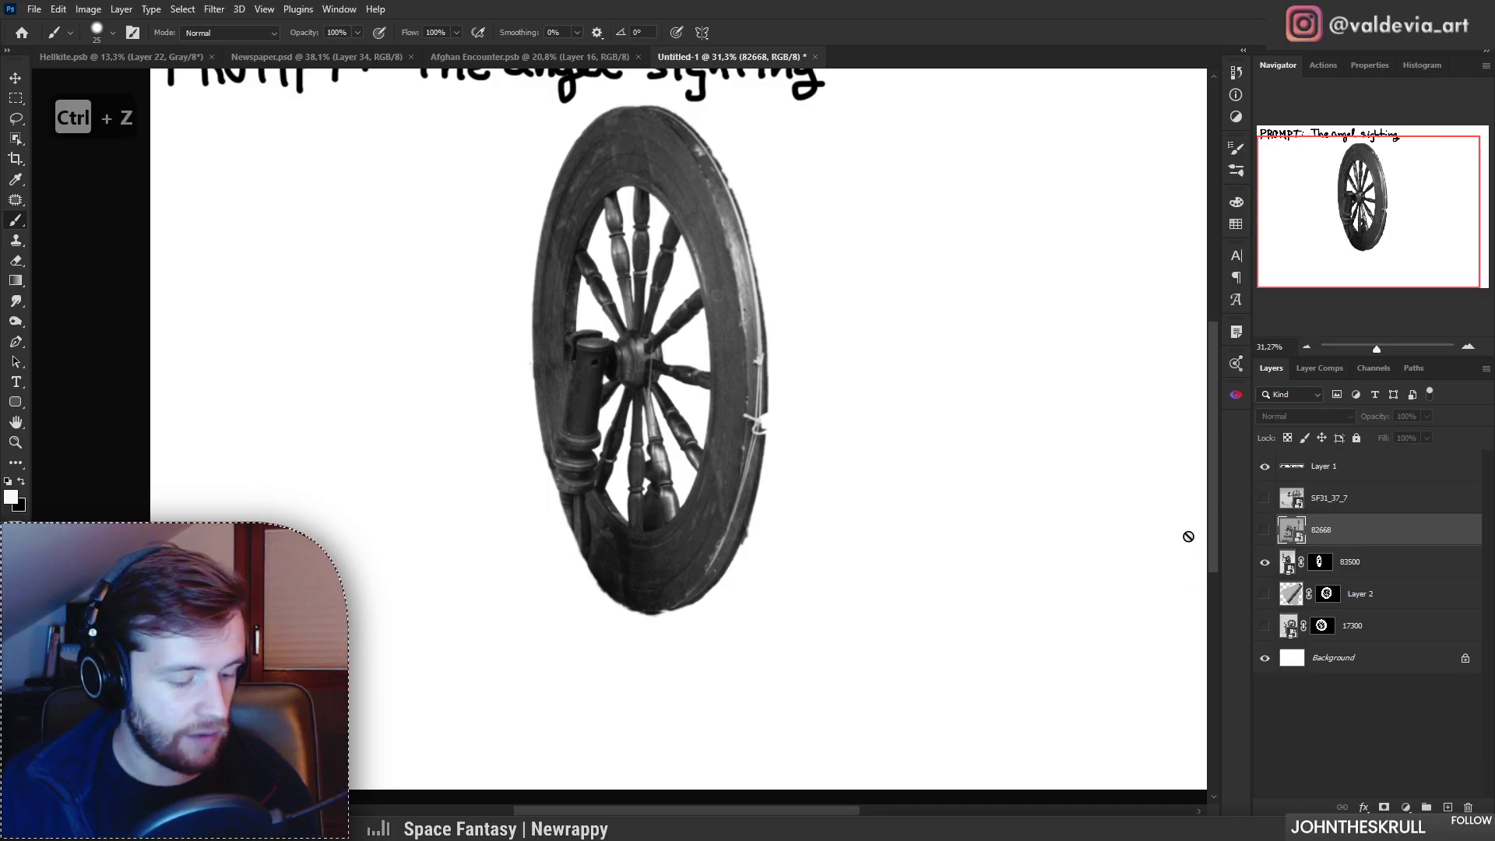
pyautogui.hotkey('ctrl', 'shift', '\\')
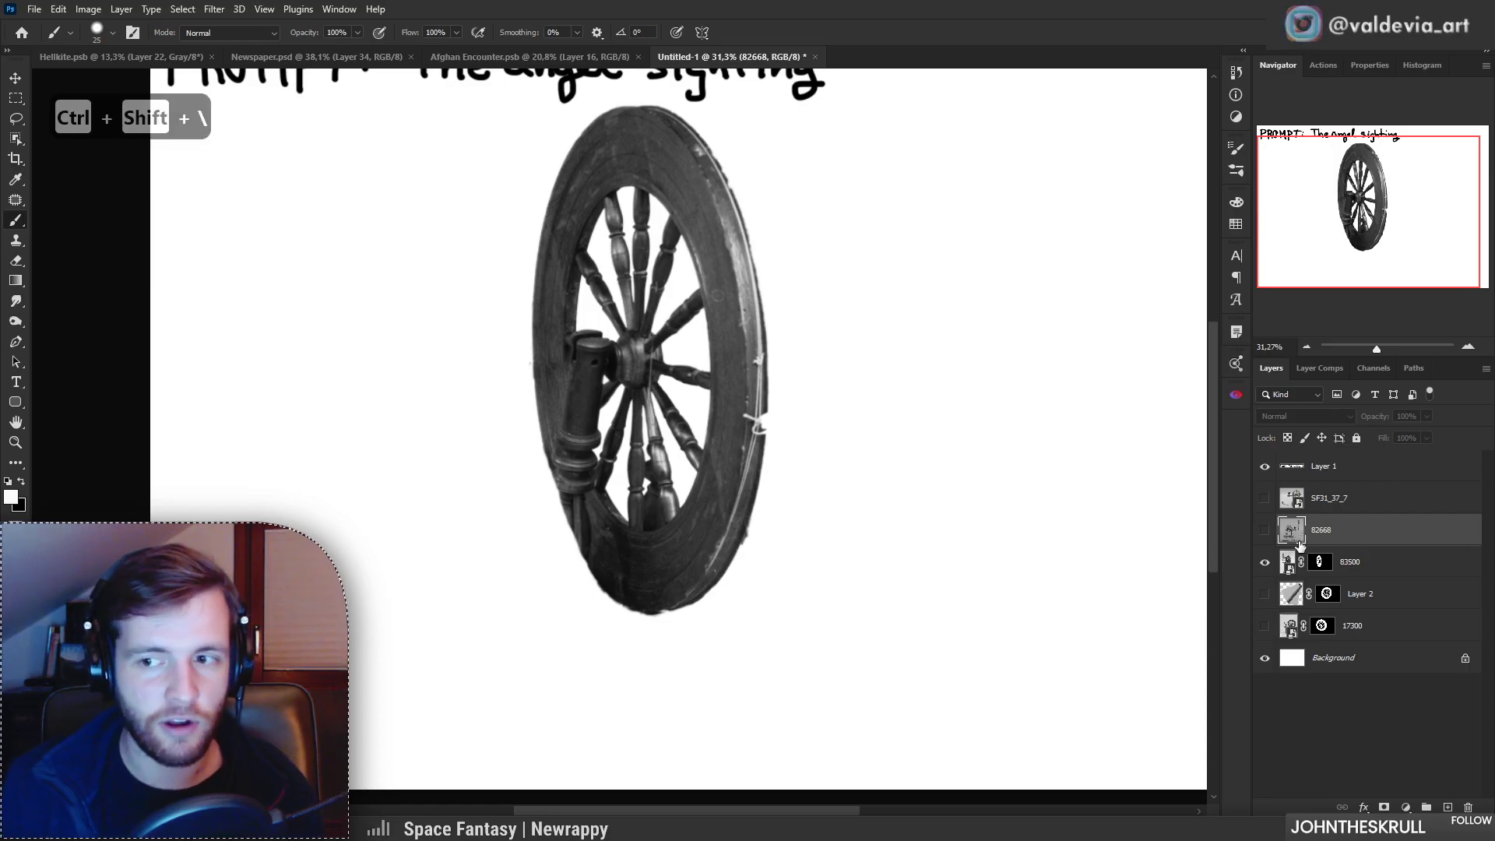
pyautogui.hotkey('ctrl', 'z')
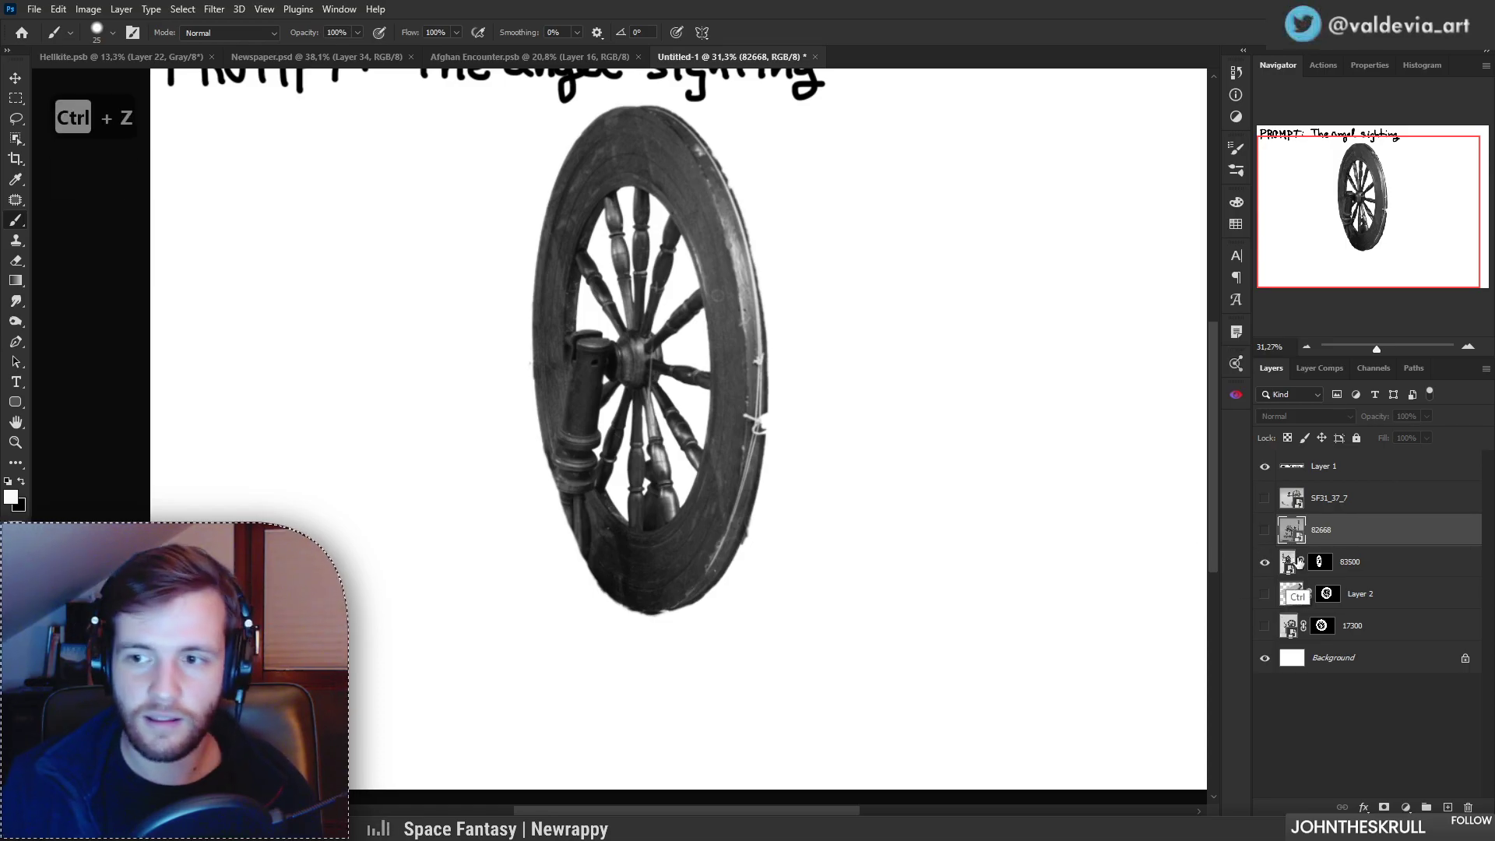
pyautogui.hotkey('ctrl', 'shift', '\\')
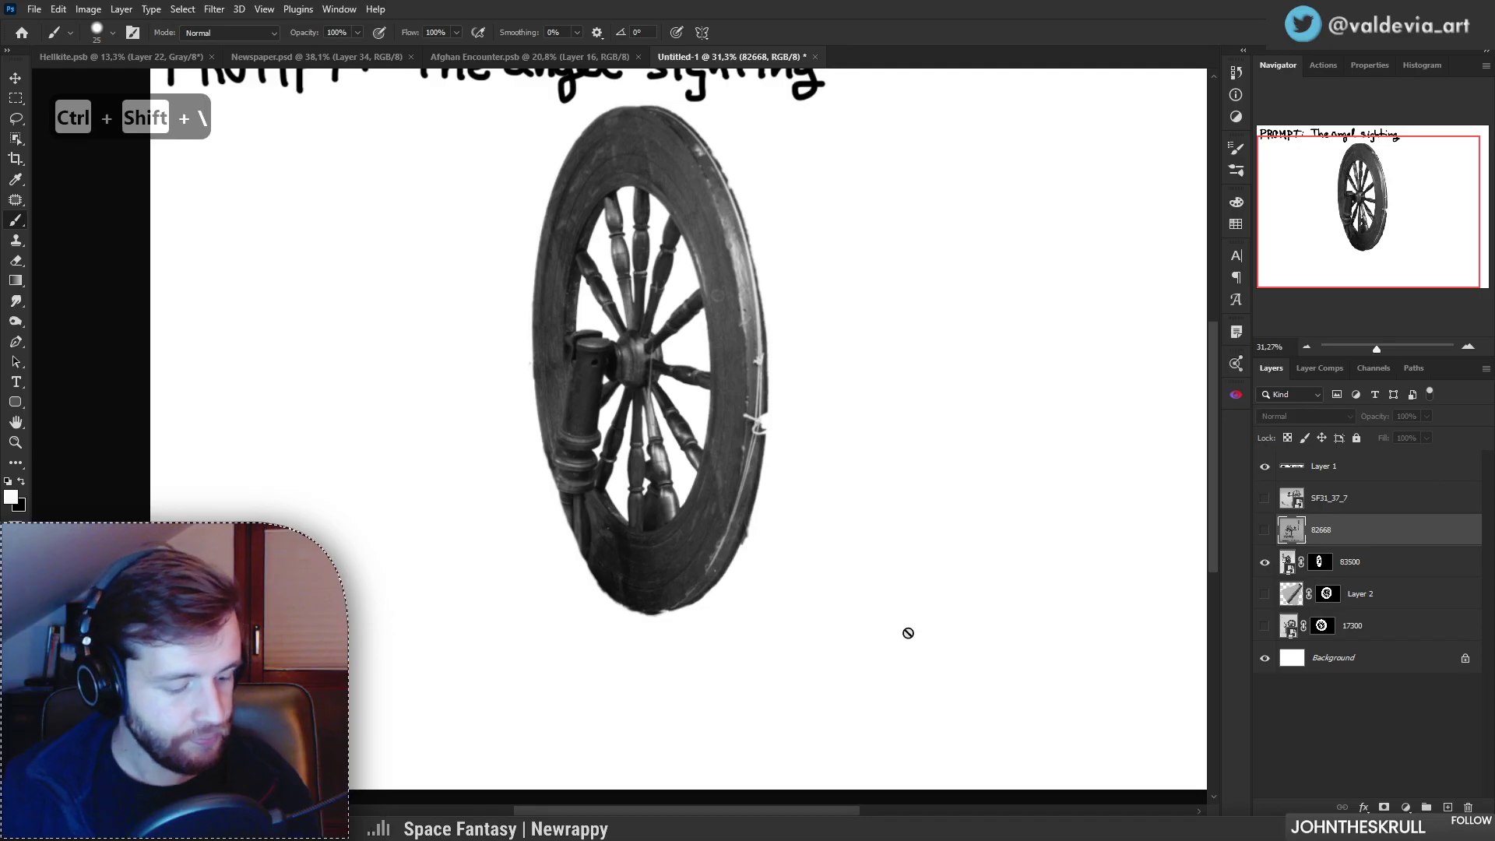
pyautogui.hotkey('ctrl', '\\')
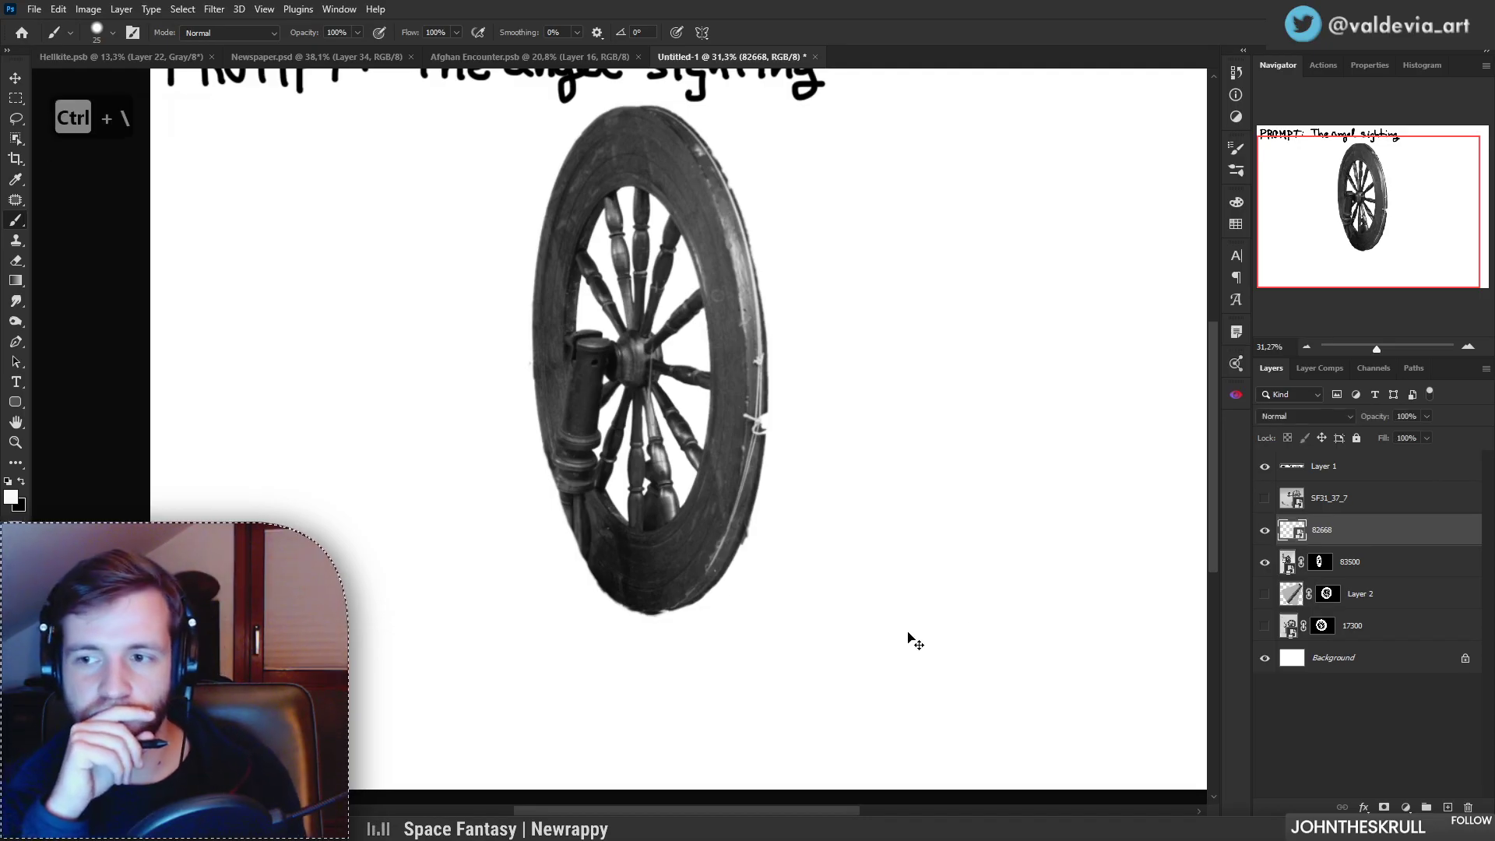
pyautogui.hotkey('ctrl', 'z')
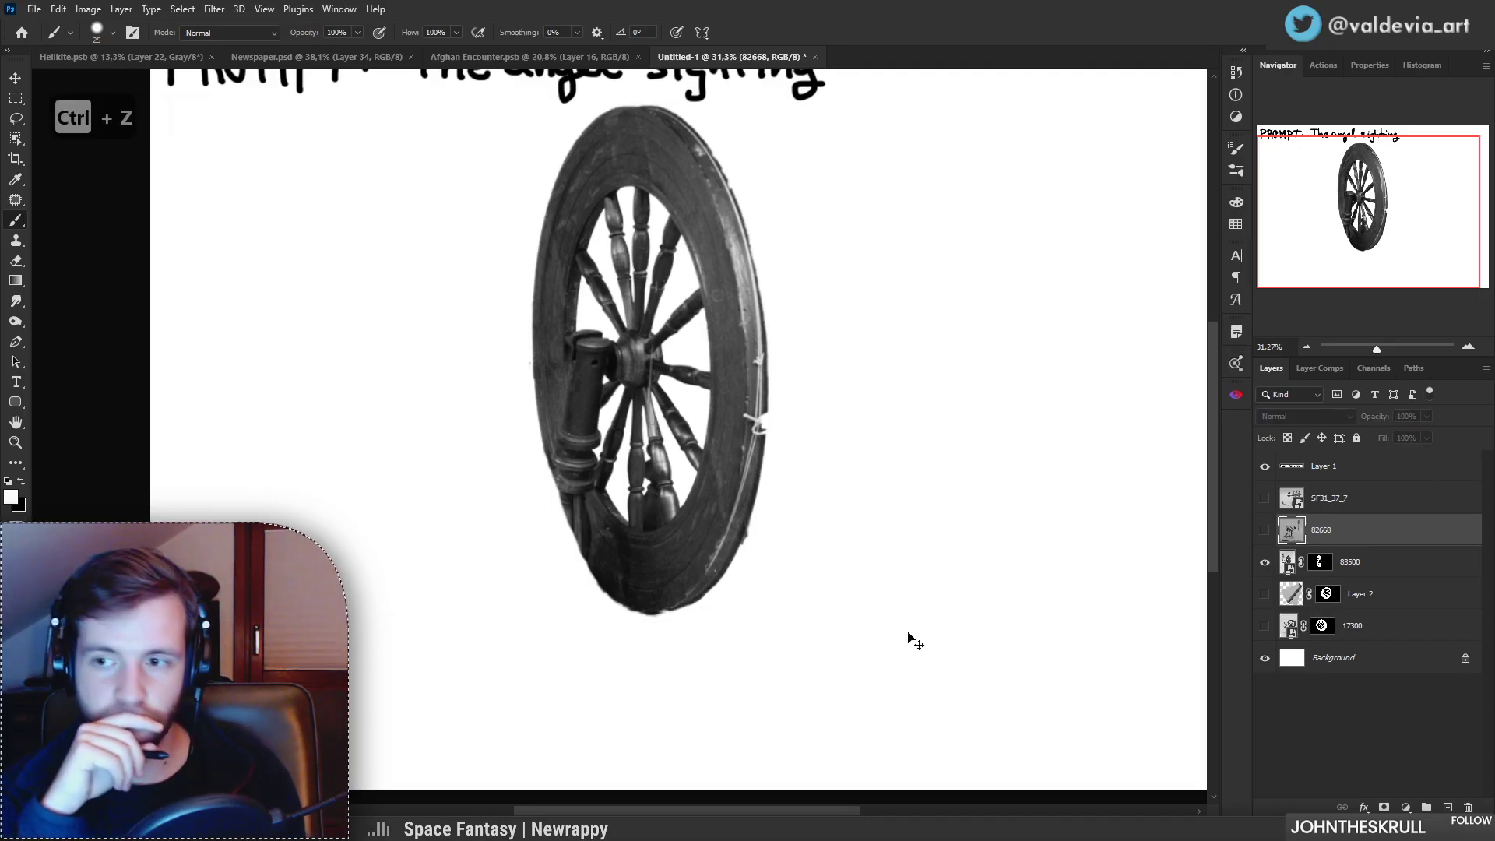
pyautogui.hotkey('ctrl', 'z')
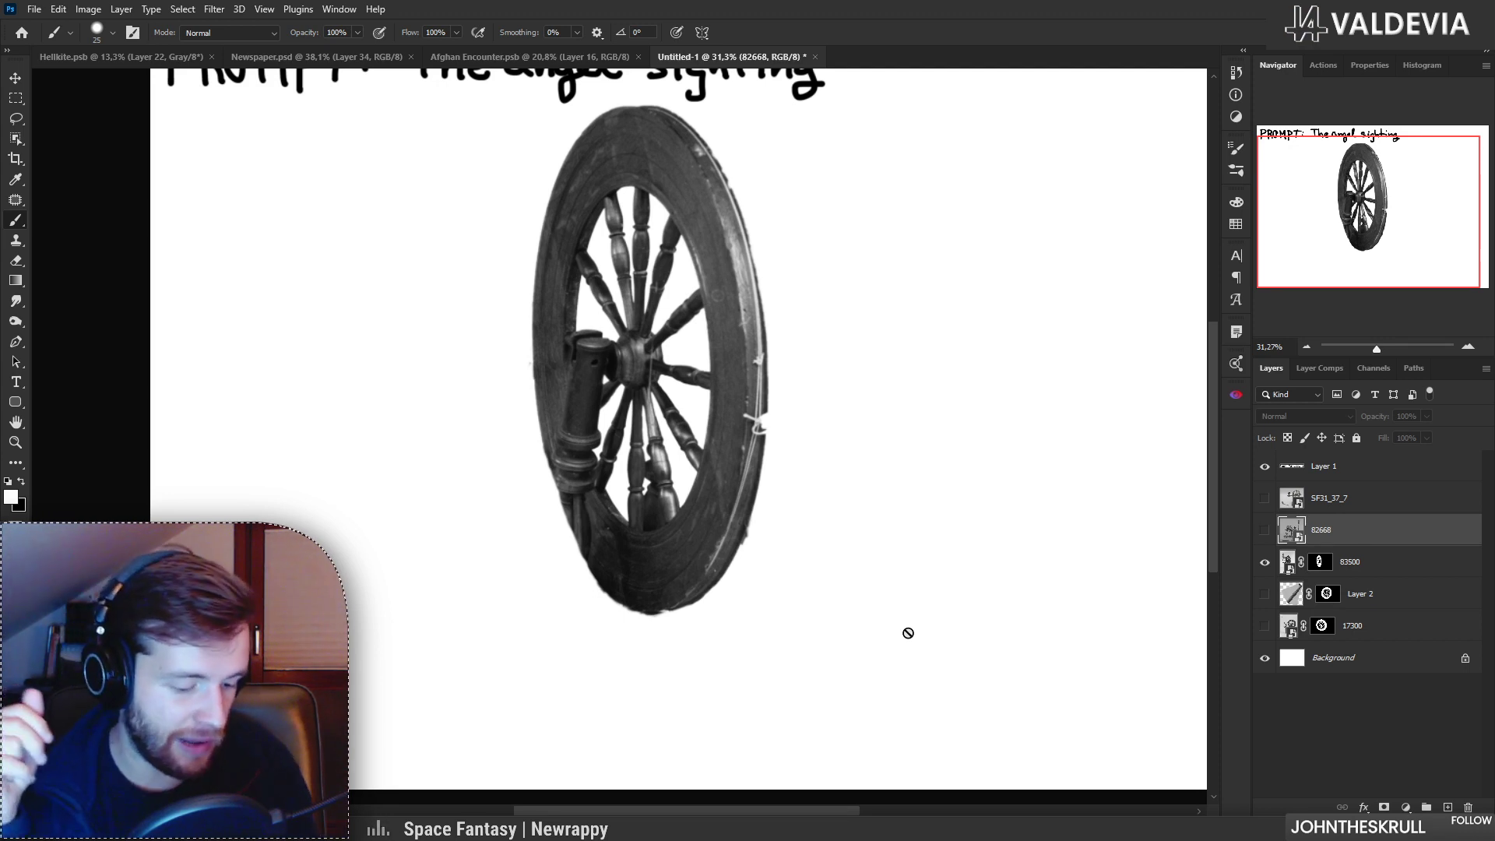
# Step: Check the composition in mirror image by flipping the canvas view horizontally several times, and restore the normal view
pyautogui.hotkey('ctrl', 'f')
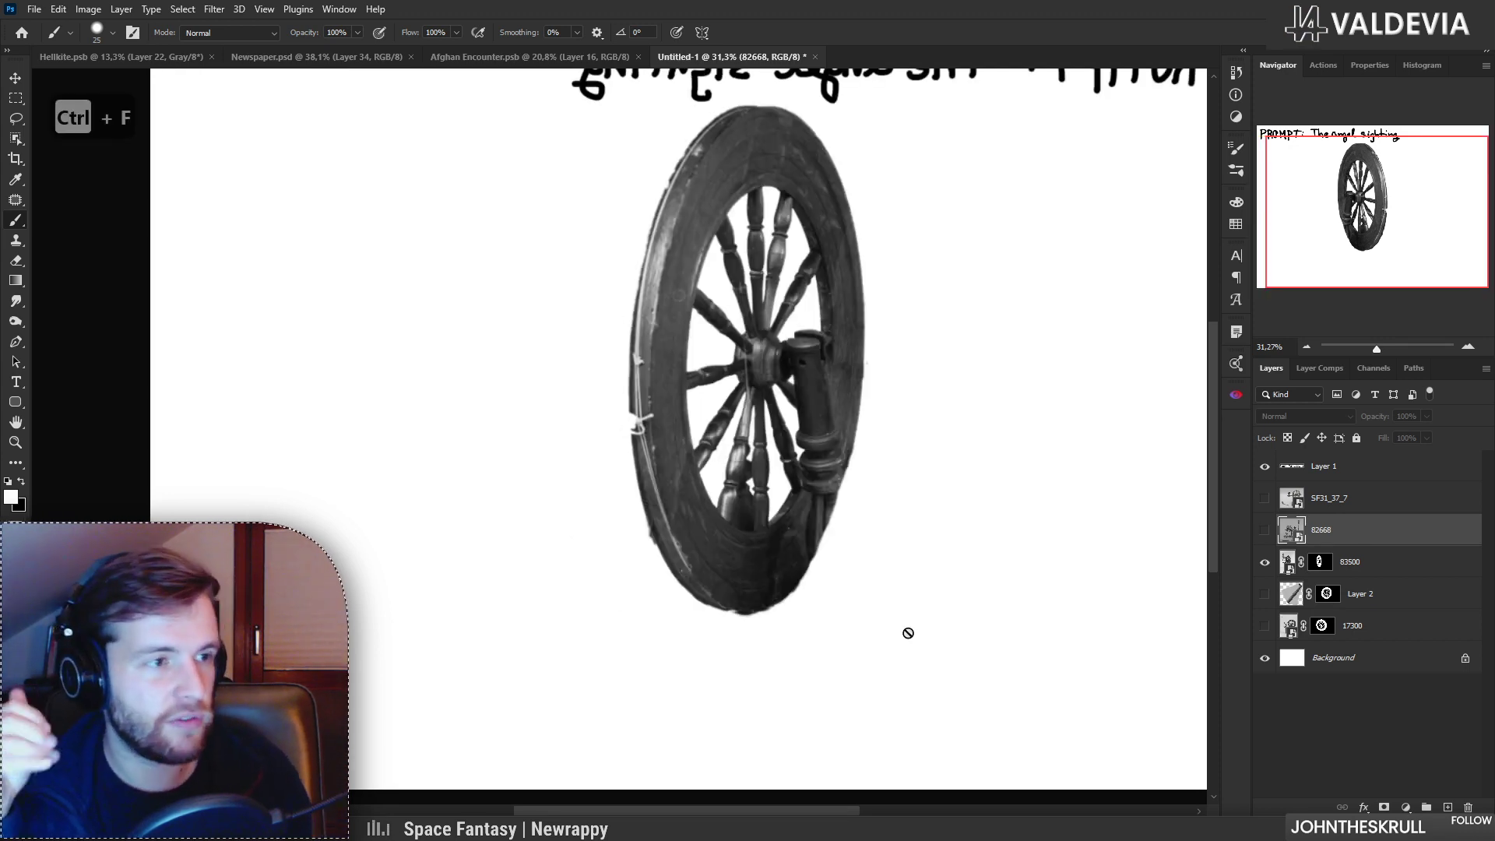
pyautogui.moveTo(721, 406)
pyautogui.mouseDown()
pyautogui.moveTo(662, 417)
pyautogui.moveTo(707, 422)
pyautogui.mouseUp()
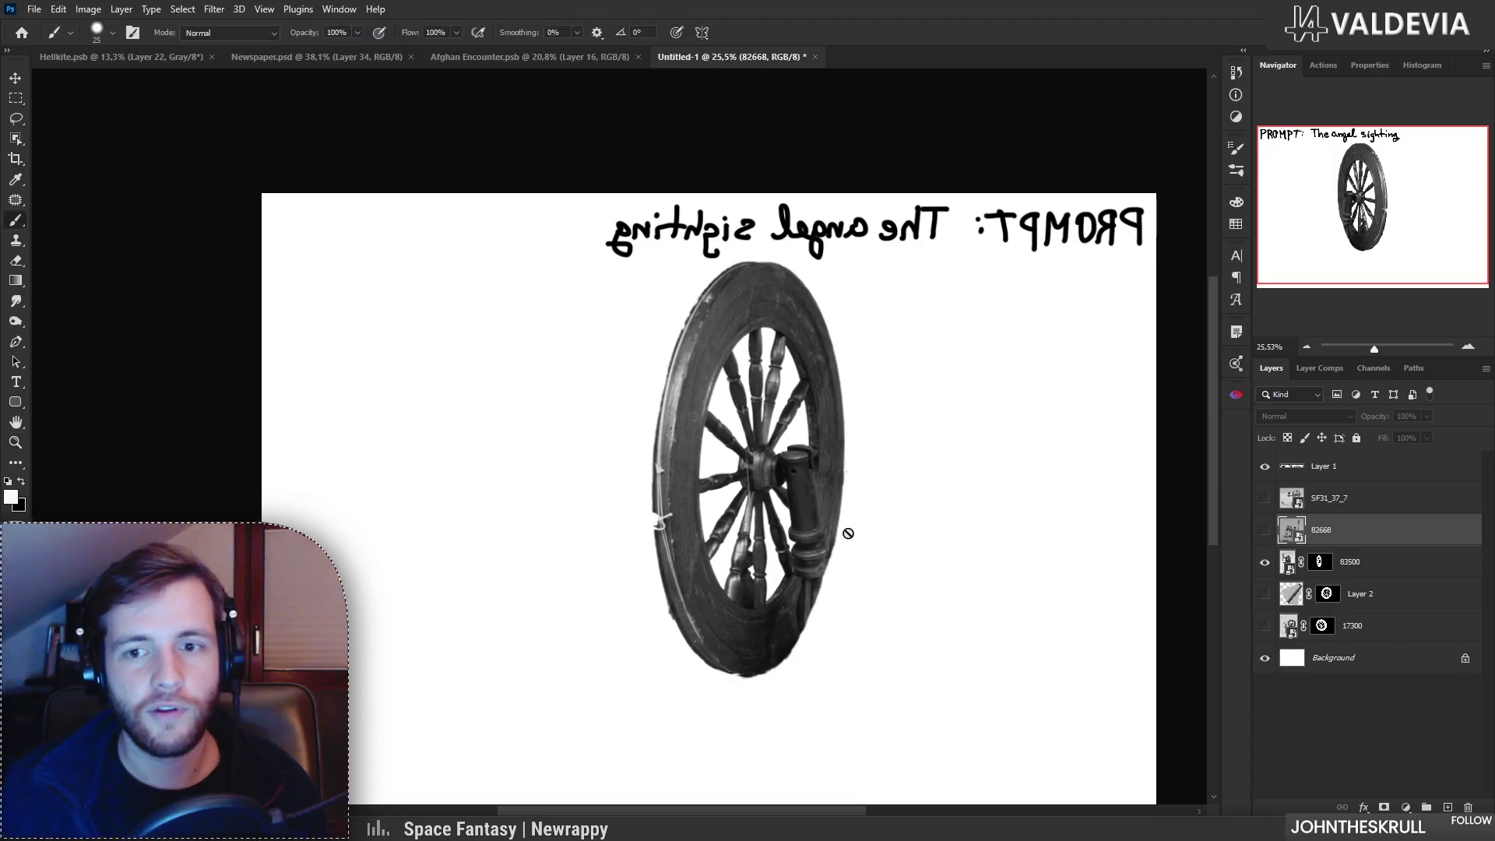
pyautogui.hotkey('ctrl', 'f')
pyautogui.hotkey('ctrl', 'f')
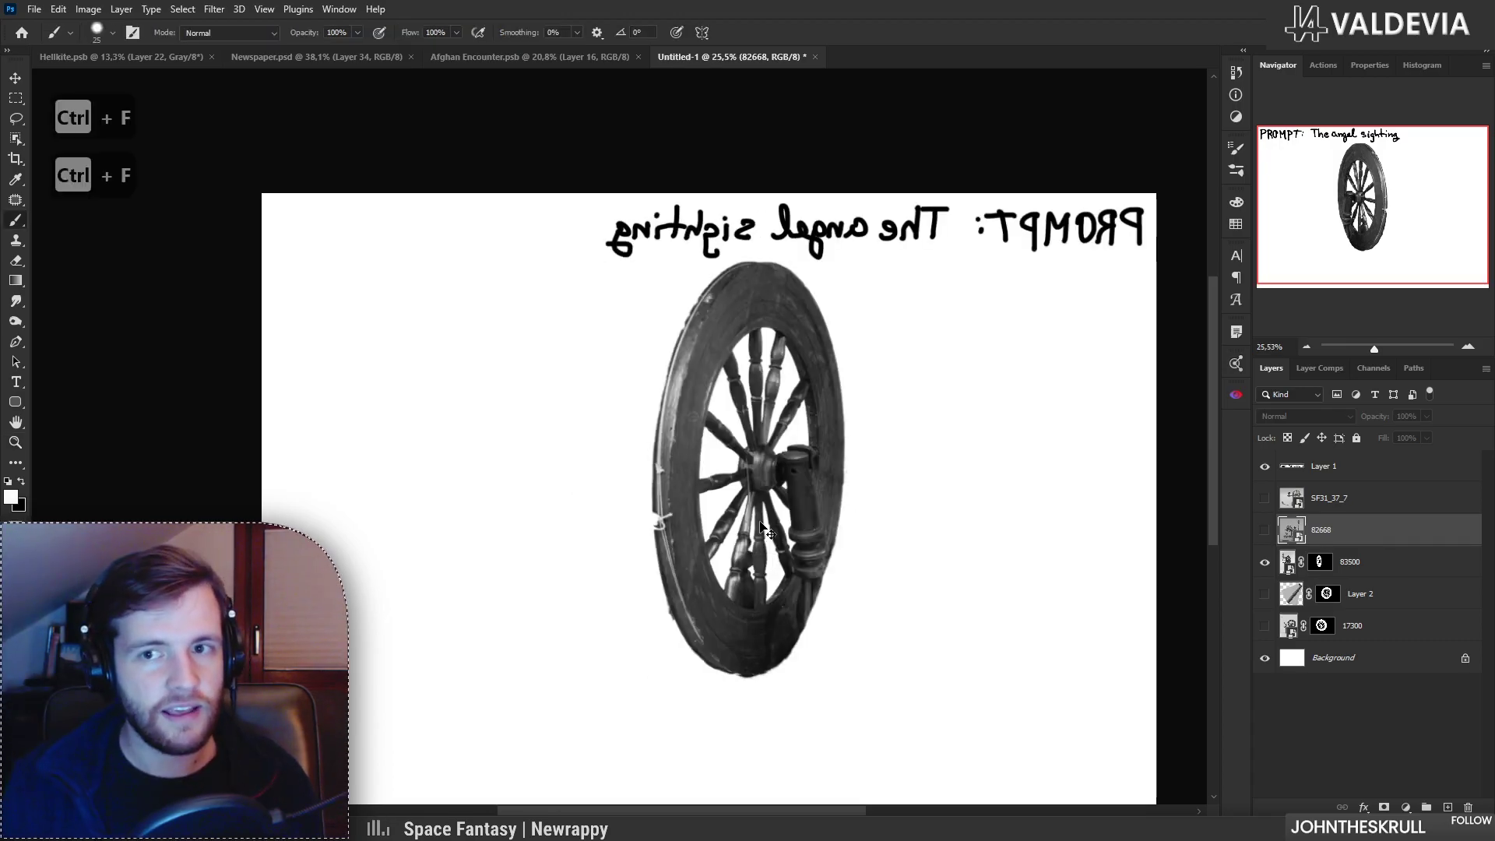
pyautogui.hotkey('ctrl', 'f')
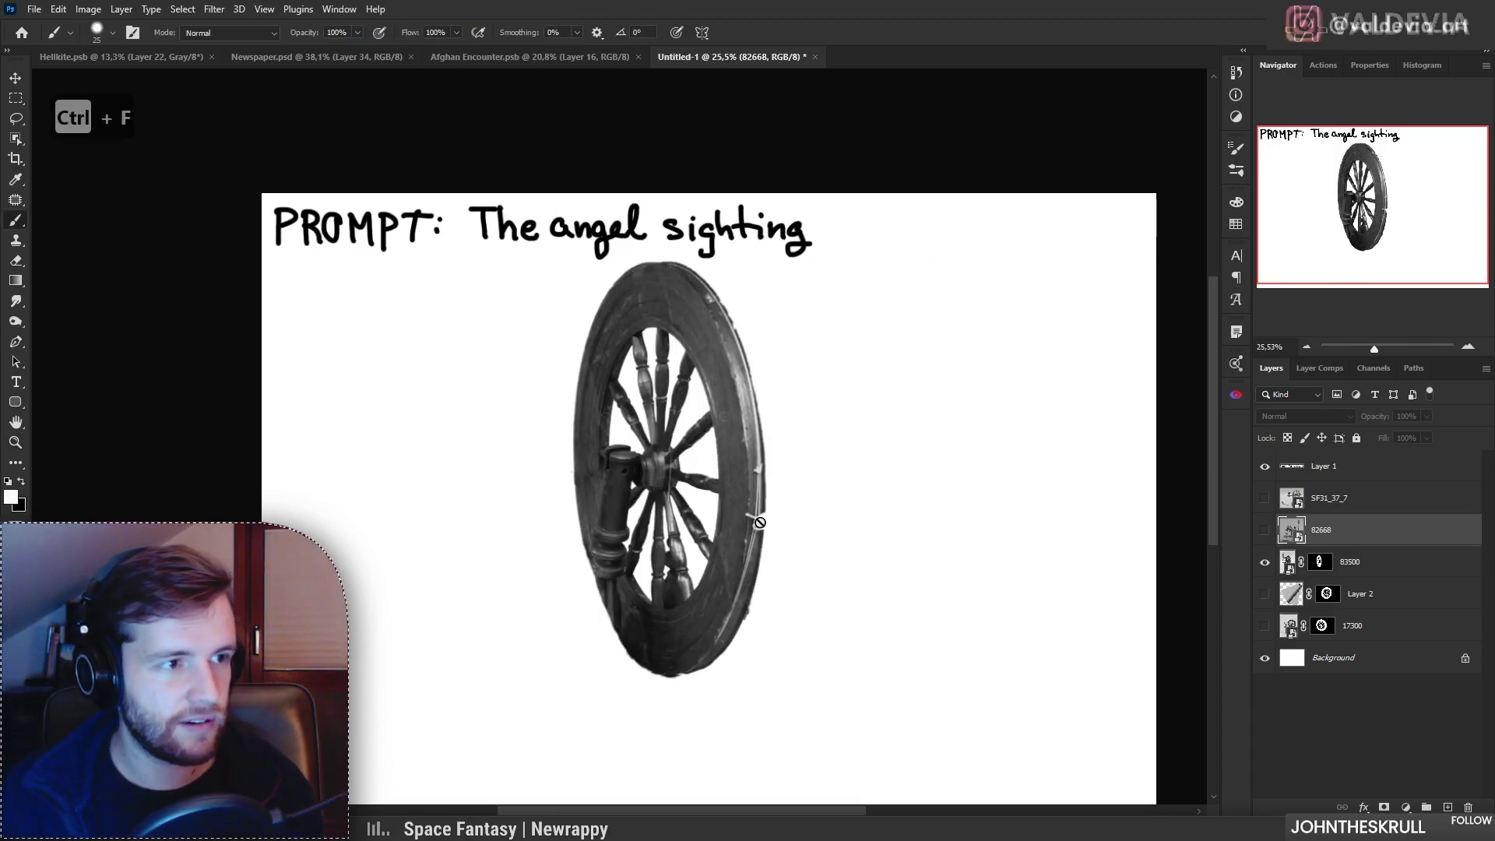
pyautogui.click(264, 9)
pyautogui.click(311, 257)
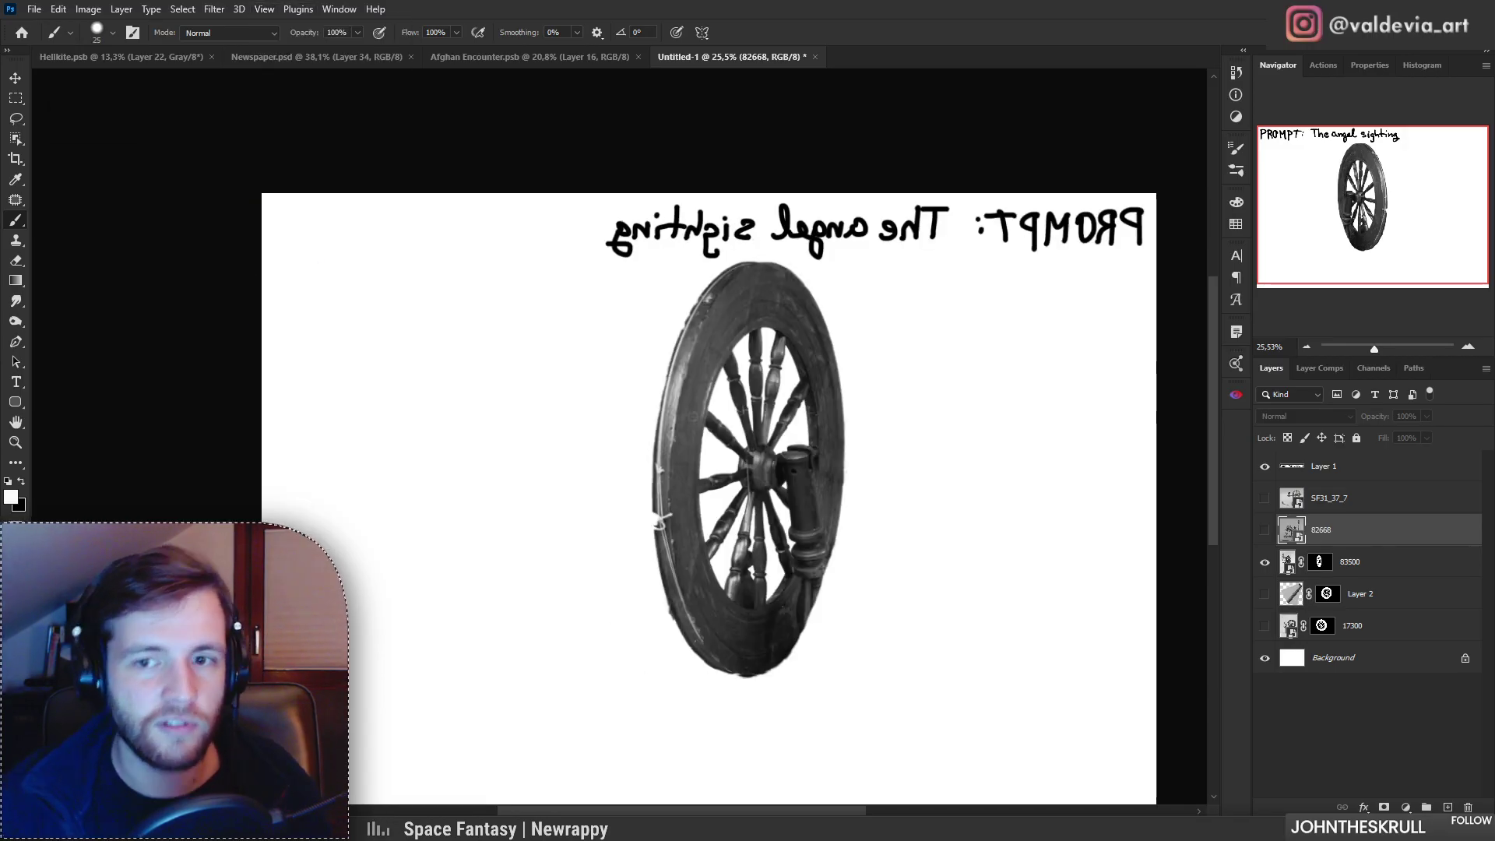
pyautogui.hotkey('ctrl', 'f')
# Step: Make the 83500 layer mask active and try restoring the rim edge beside the string knot with white paint
pyautogui.keyDown('ctrl'); pyautogui.moveTo(754, 611); pyautogui.dragTo(858, 567); pyautogui.keyUp('ctrl')
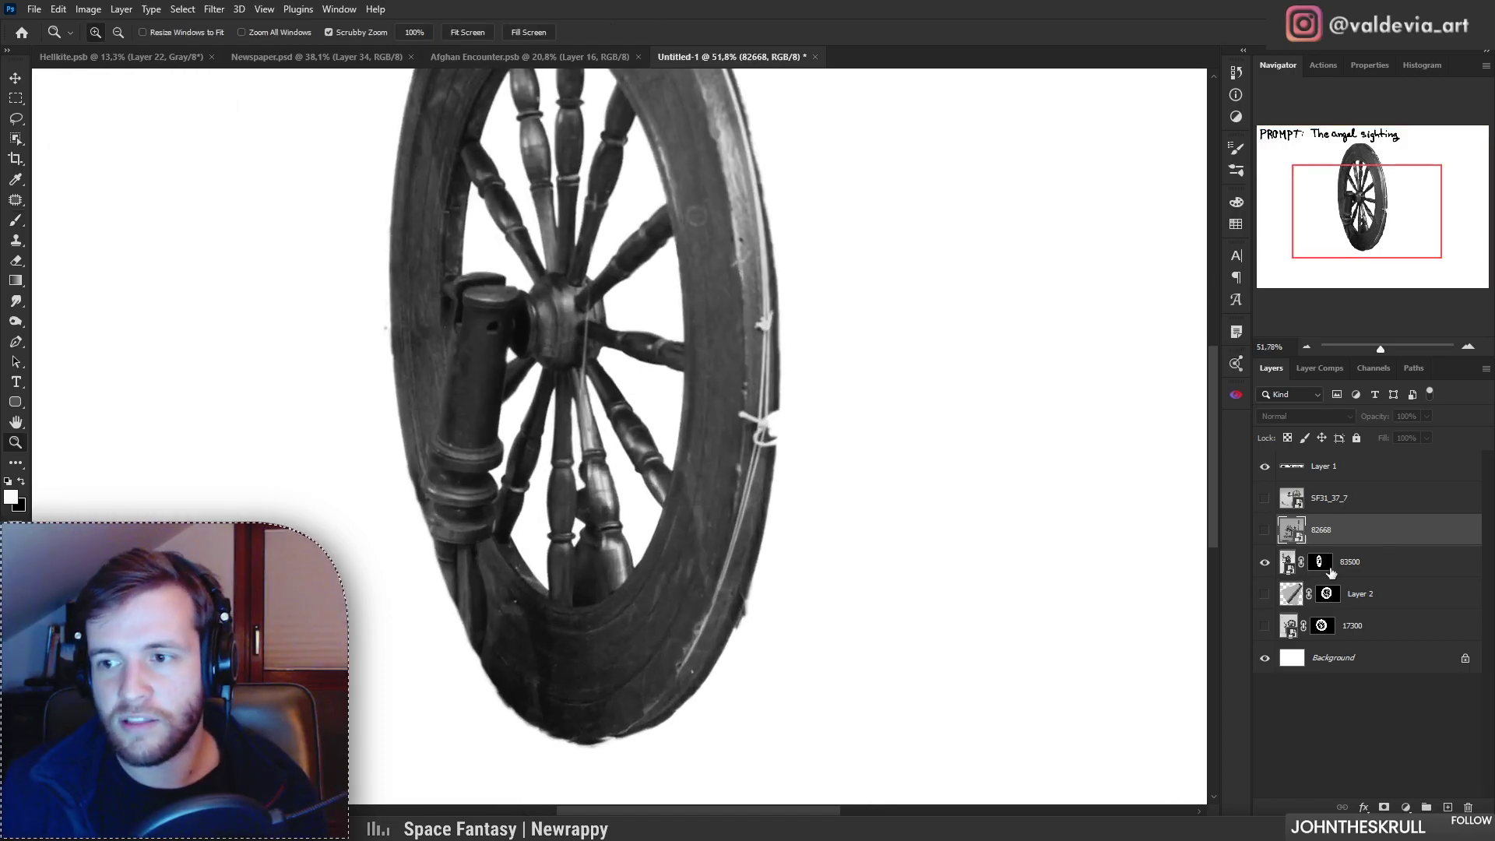
pyautogui.click(1320, 562)
pyautogui.moveTo(801, 415); pyautogui.dragTo(830, 411)
pyautogui.click(1264, 562)
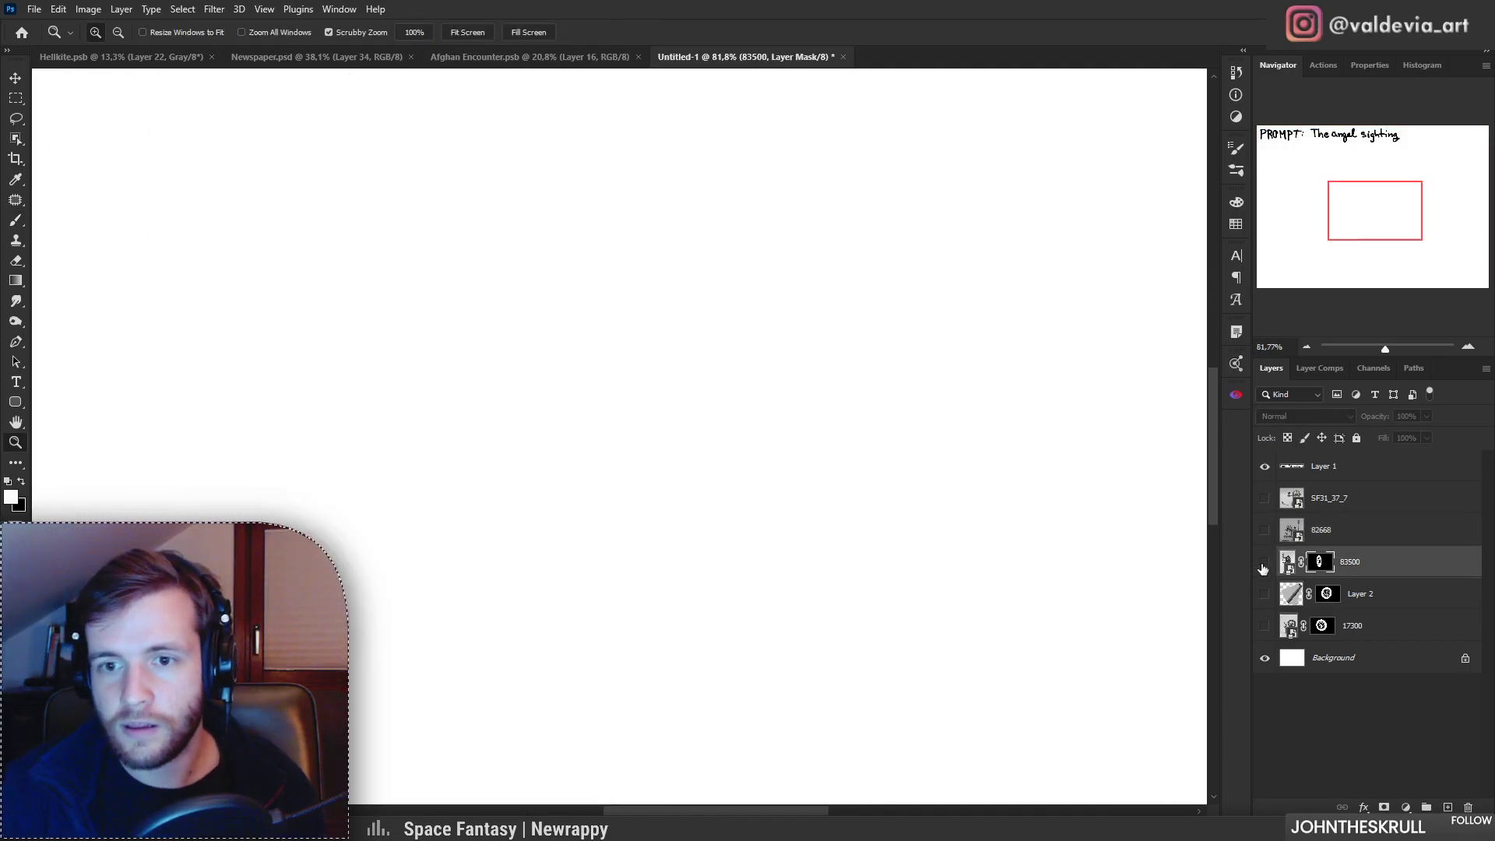
pyautogui.click(1264, 563)
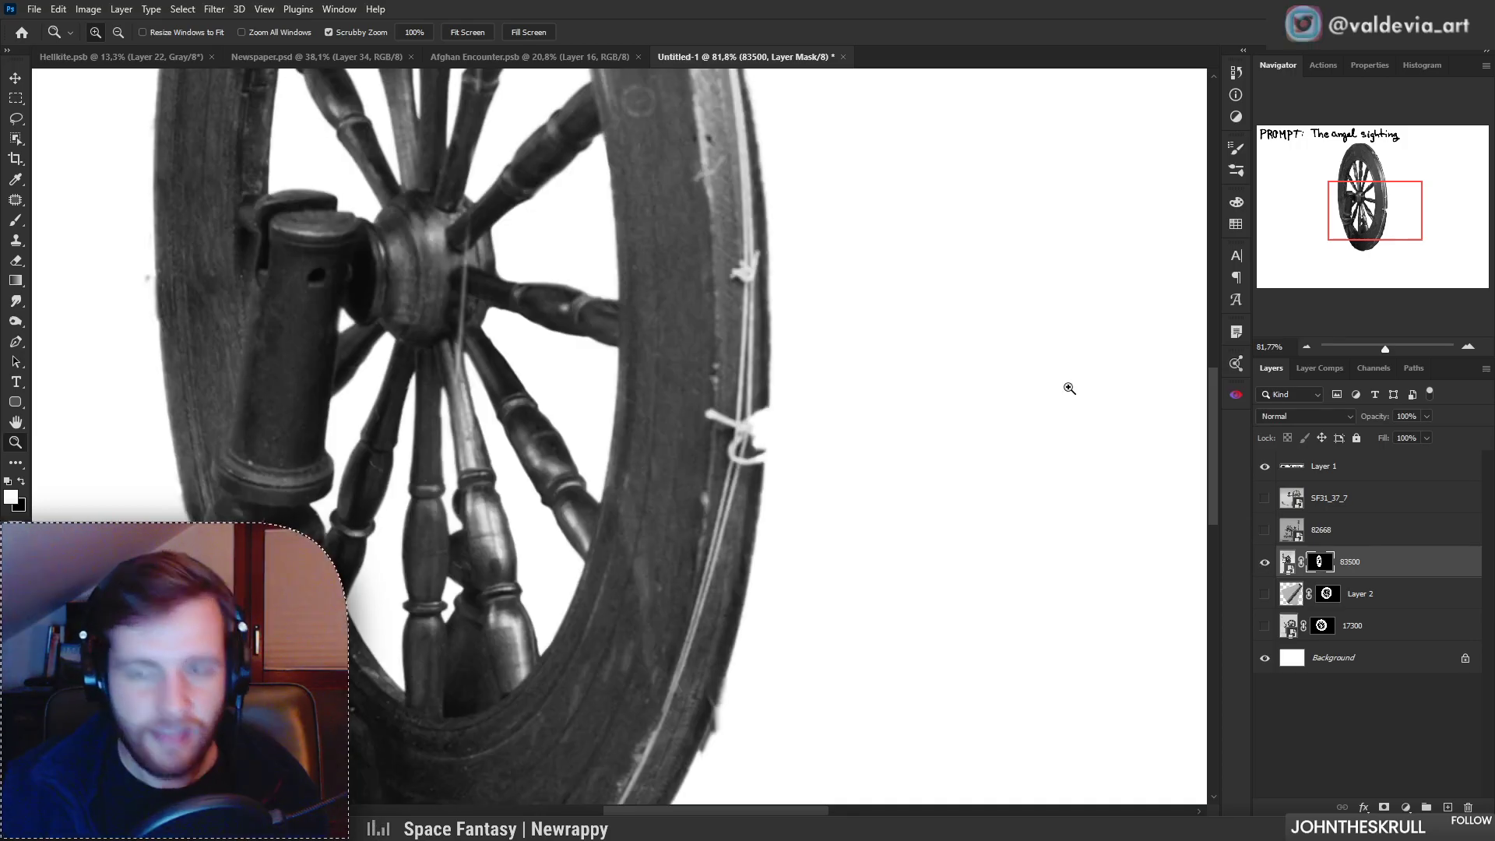
pyautogui.press('b')
pyautogui.moveTo(770, 415); pyautogui.dragTo(756, 452)
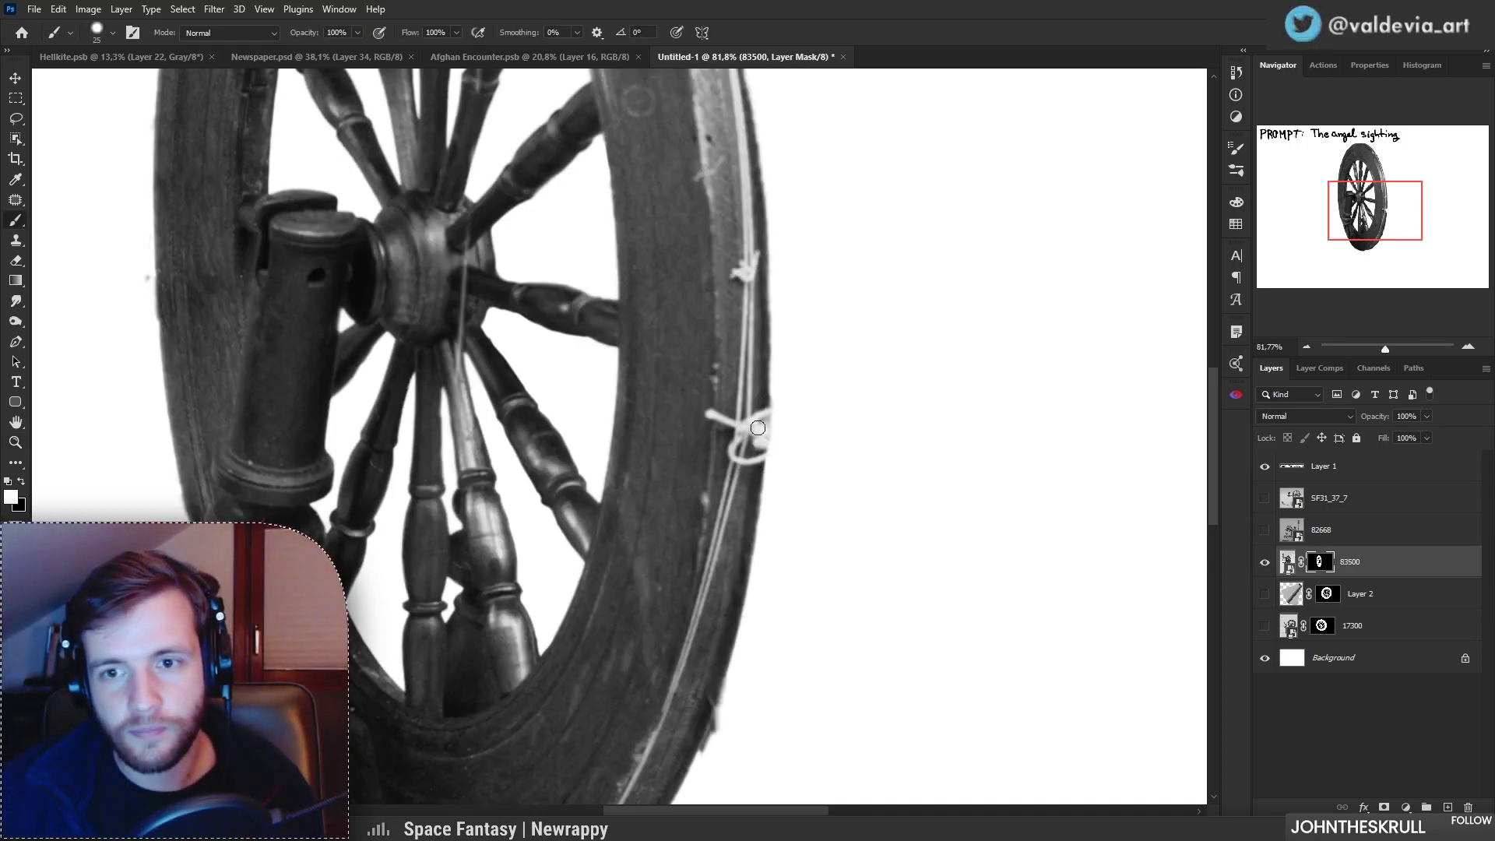
pyautogui.hotkey('ctrl', 'z')
pyautogui.moveTo(760, 454)
pyautogui.mouseDown()
pyautogui.moveTo(687, 460)
pyautogui.moveTo(771, 460)
pyautogui.moveTo(776, 490)
pyautogui.moveTo(791, 490)
pyautogui.mouseUp()
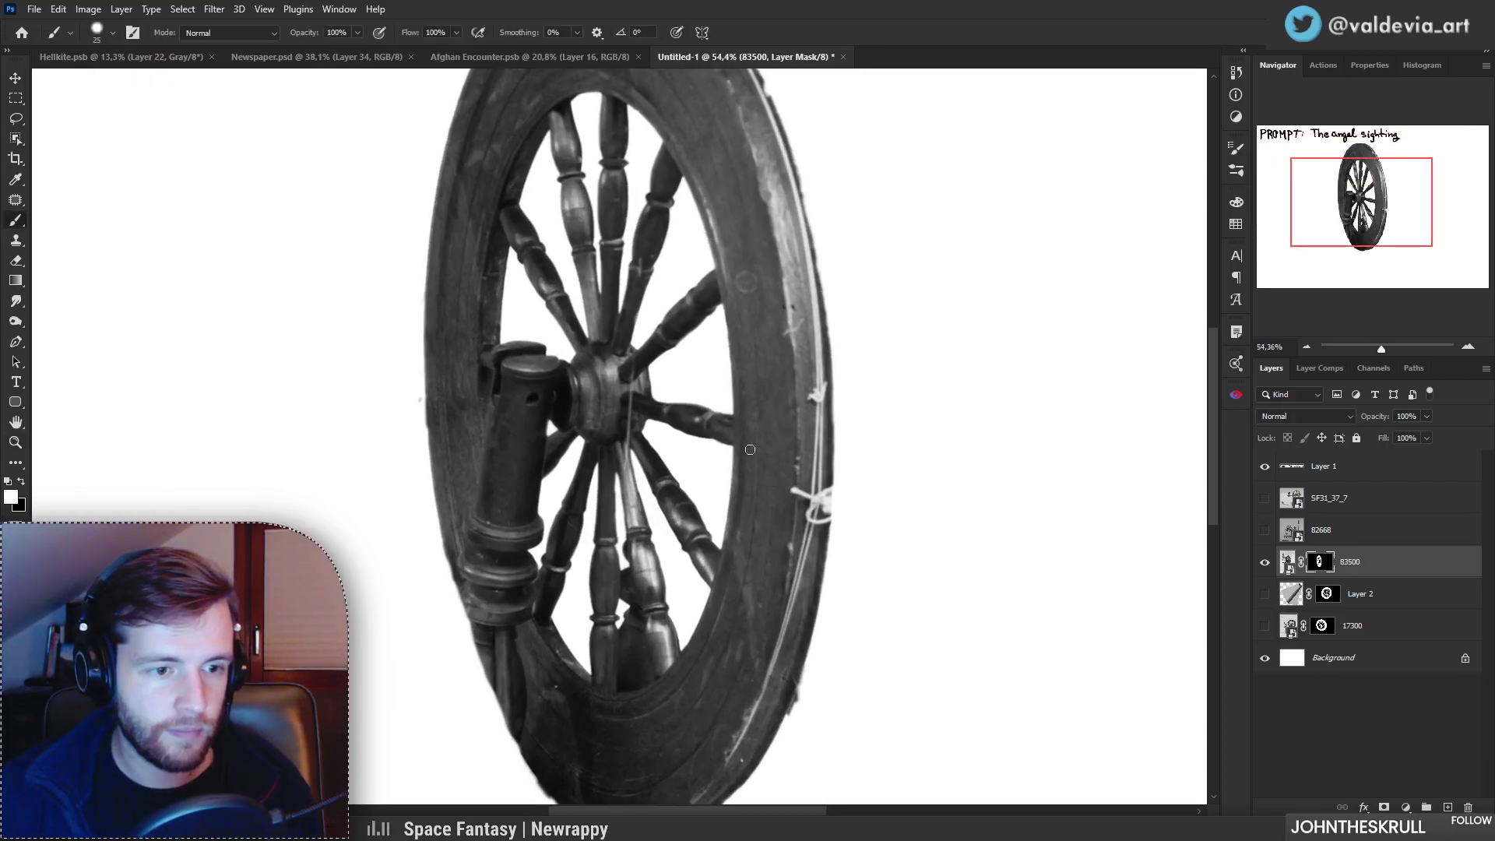
# Step: Paint out the post remnants between the middle and bright lower spokes in black, down past the bright spoke's lower collar, with a 20 px brush
pyautogui.moveTo(776, 461)
pyautogui.mouseDown()
pyautogui.moveTo(678, 486)
pyautogui.moveTo(728, 484)
pyautogui.moveTo(754, 460)
pyautogui.mouseUp()
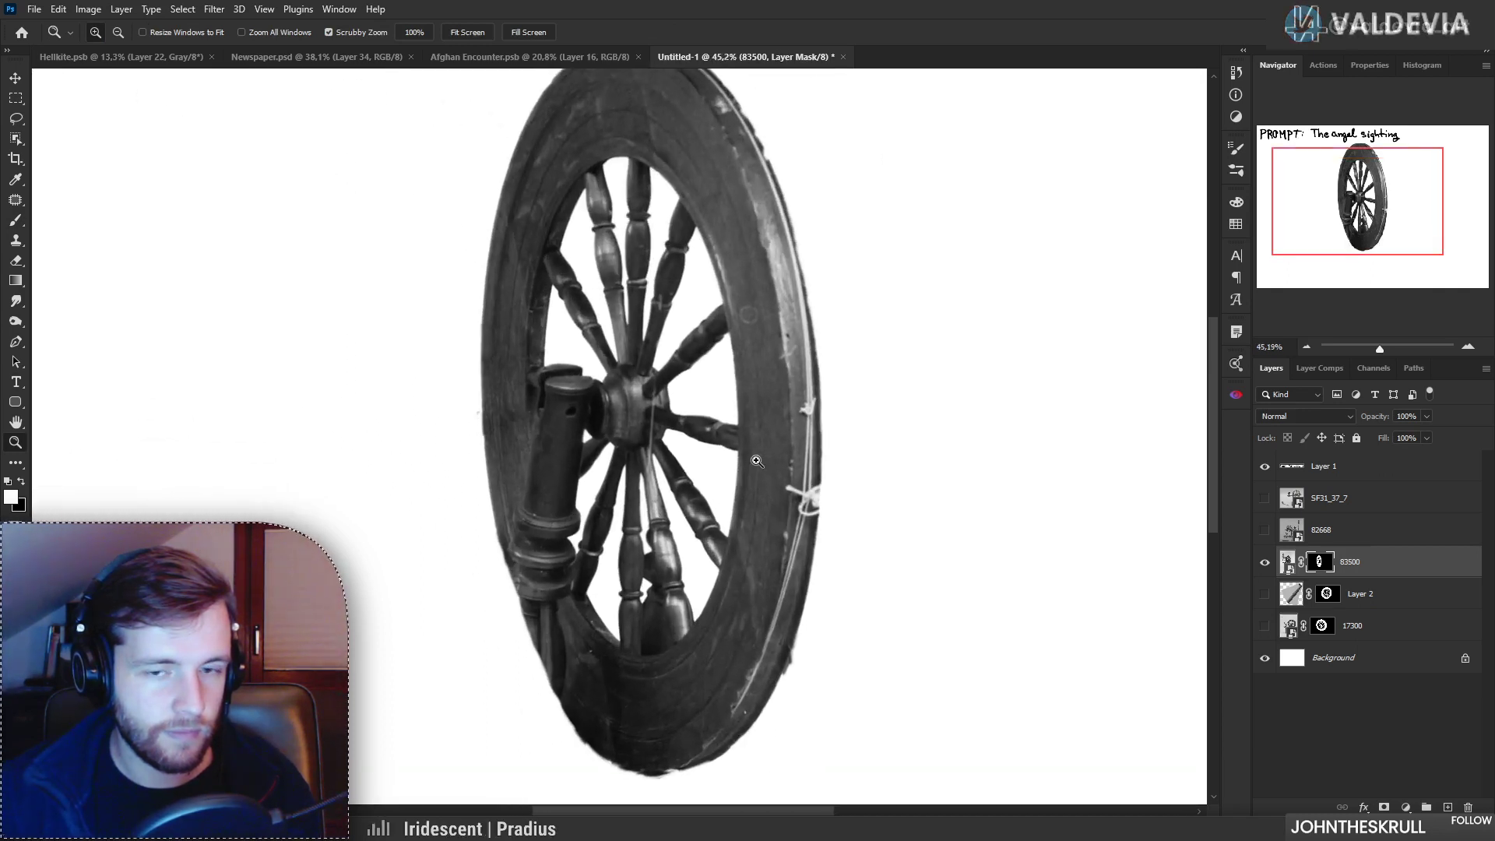
pyautogui.moveTo(647, 472)
pyautogui.mouseDown()
pyautogui.moveTo(757, 461)
pyautogui.moveTo(701, 459)
pyautogui.mouseUp()
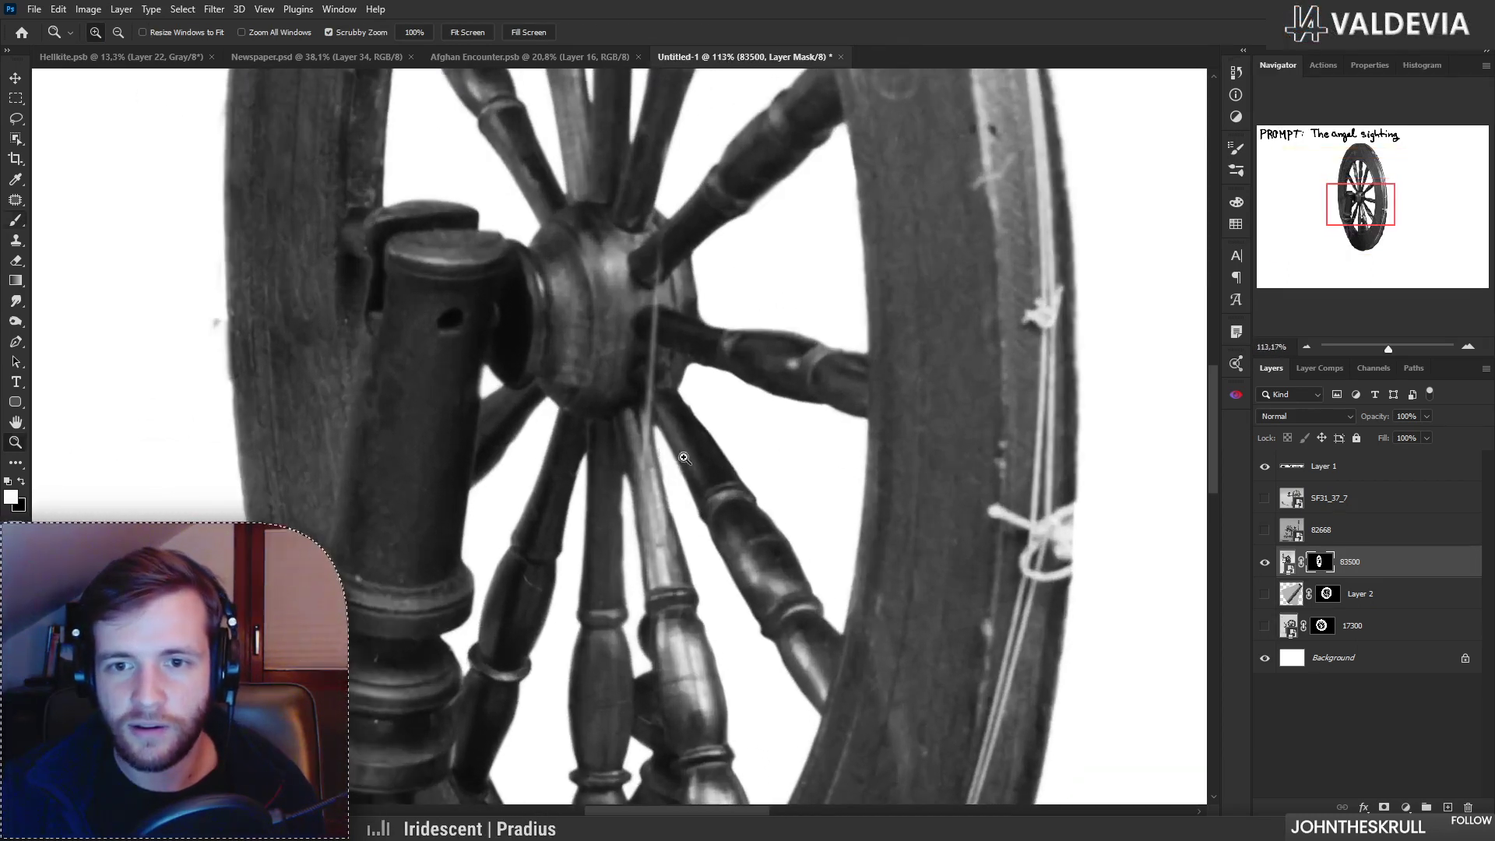
pyautogui.moveTo(608, 578); pyautogui.dragTo(549, 584)
pyautogui.moveTo(621, 713); pyautogui.dragTo(681, 685)
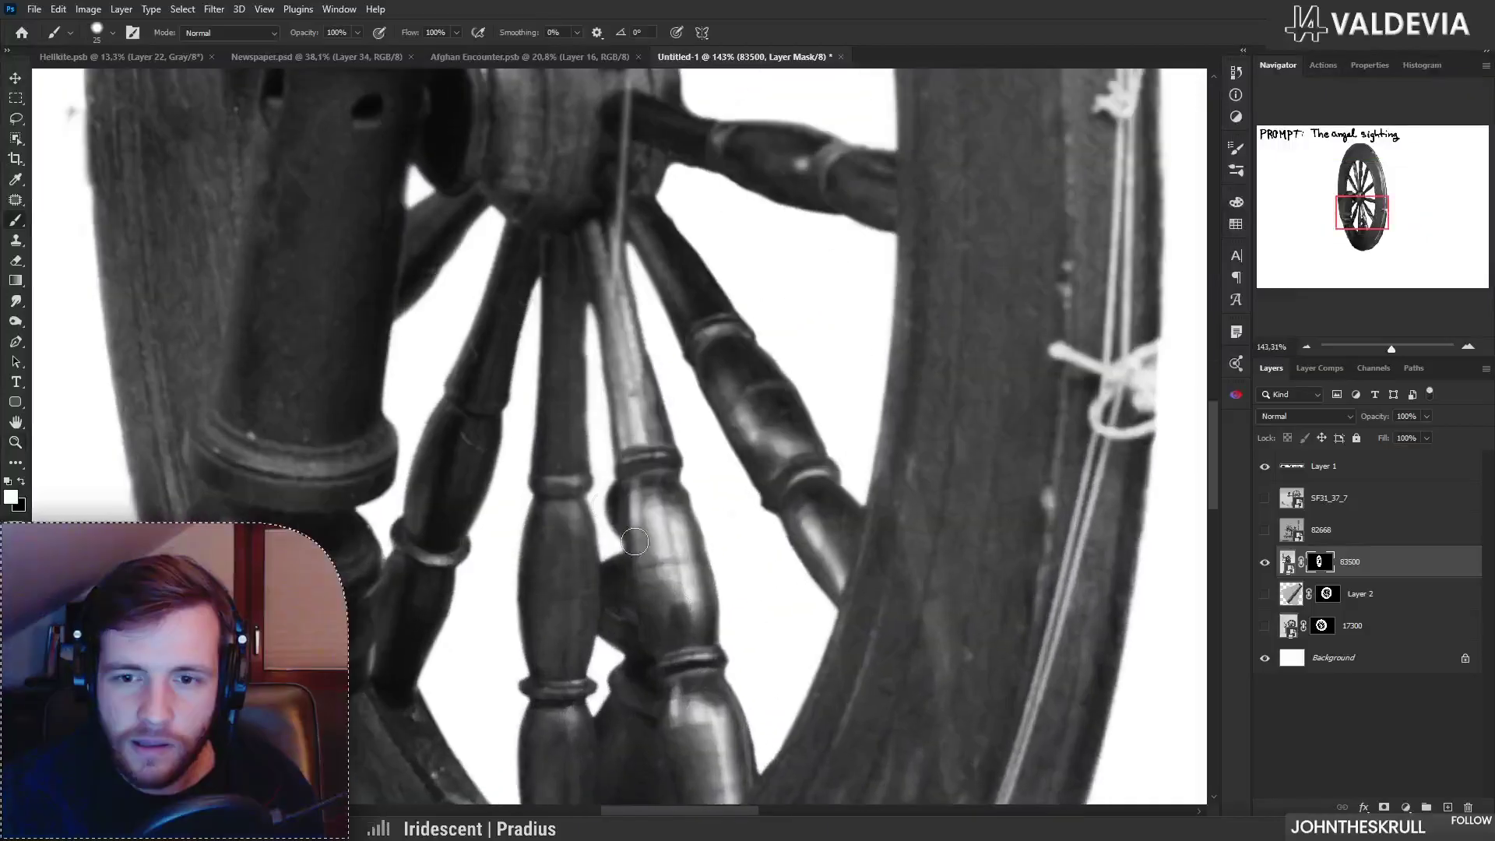
pyautogui.press('x')
pyautogui.hotkey('ctrl', 'z')
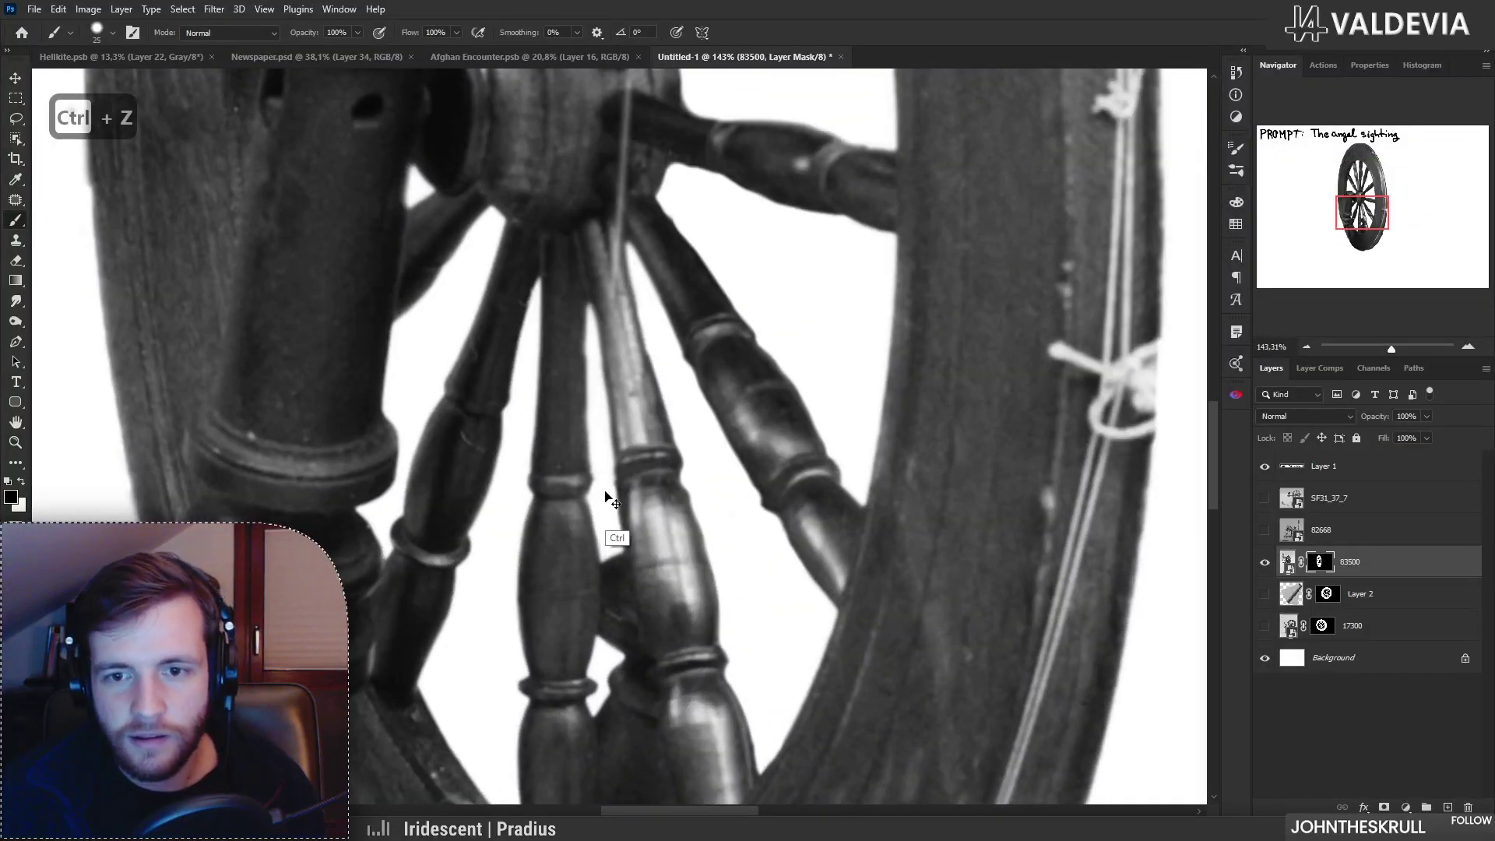
pyautogui.hotkey('ctrl', 'z')
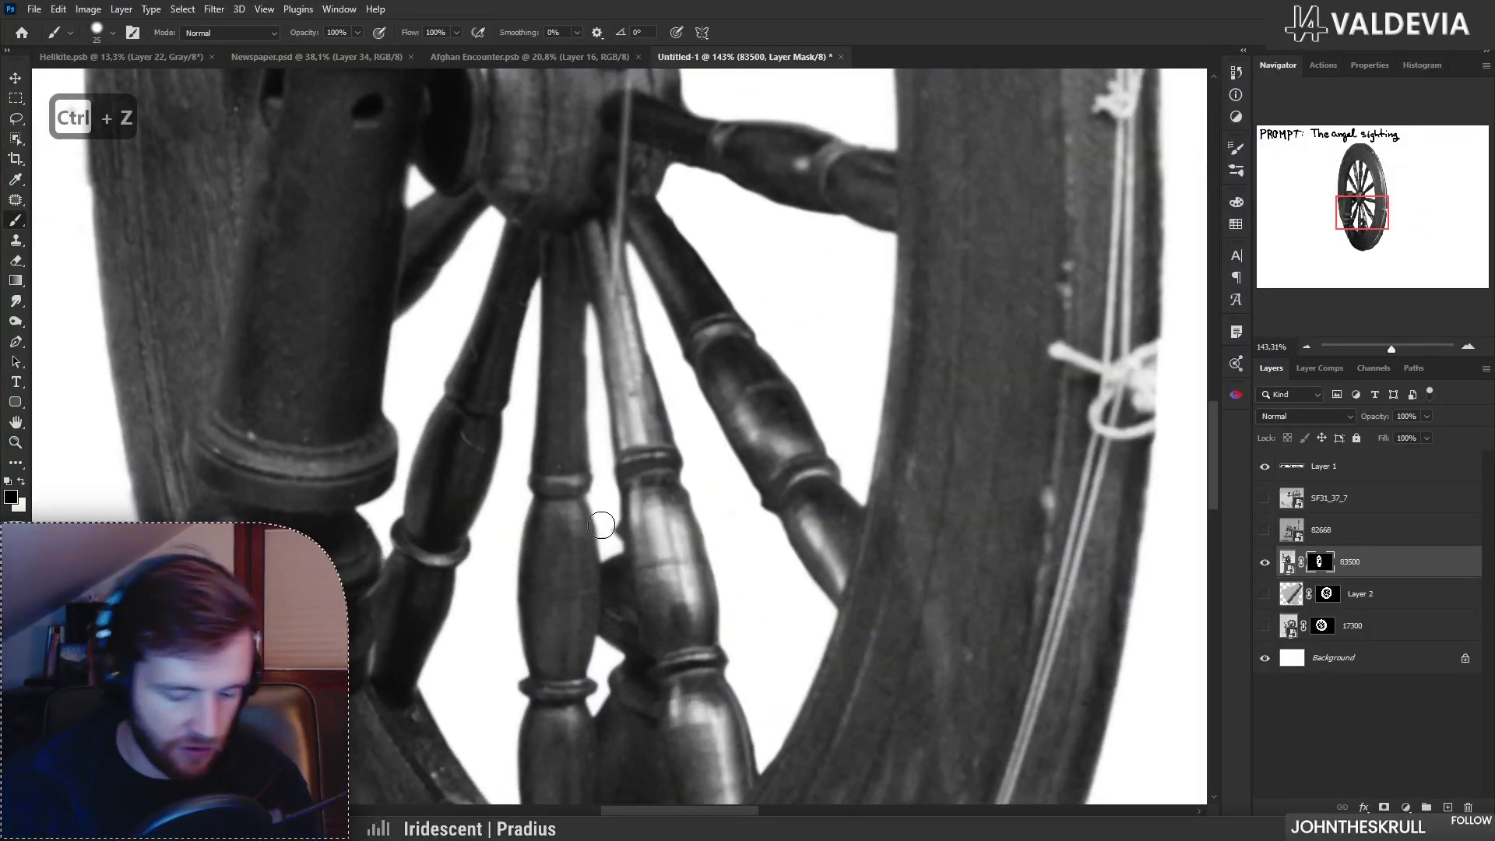
pyautogui.press('[')
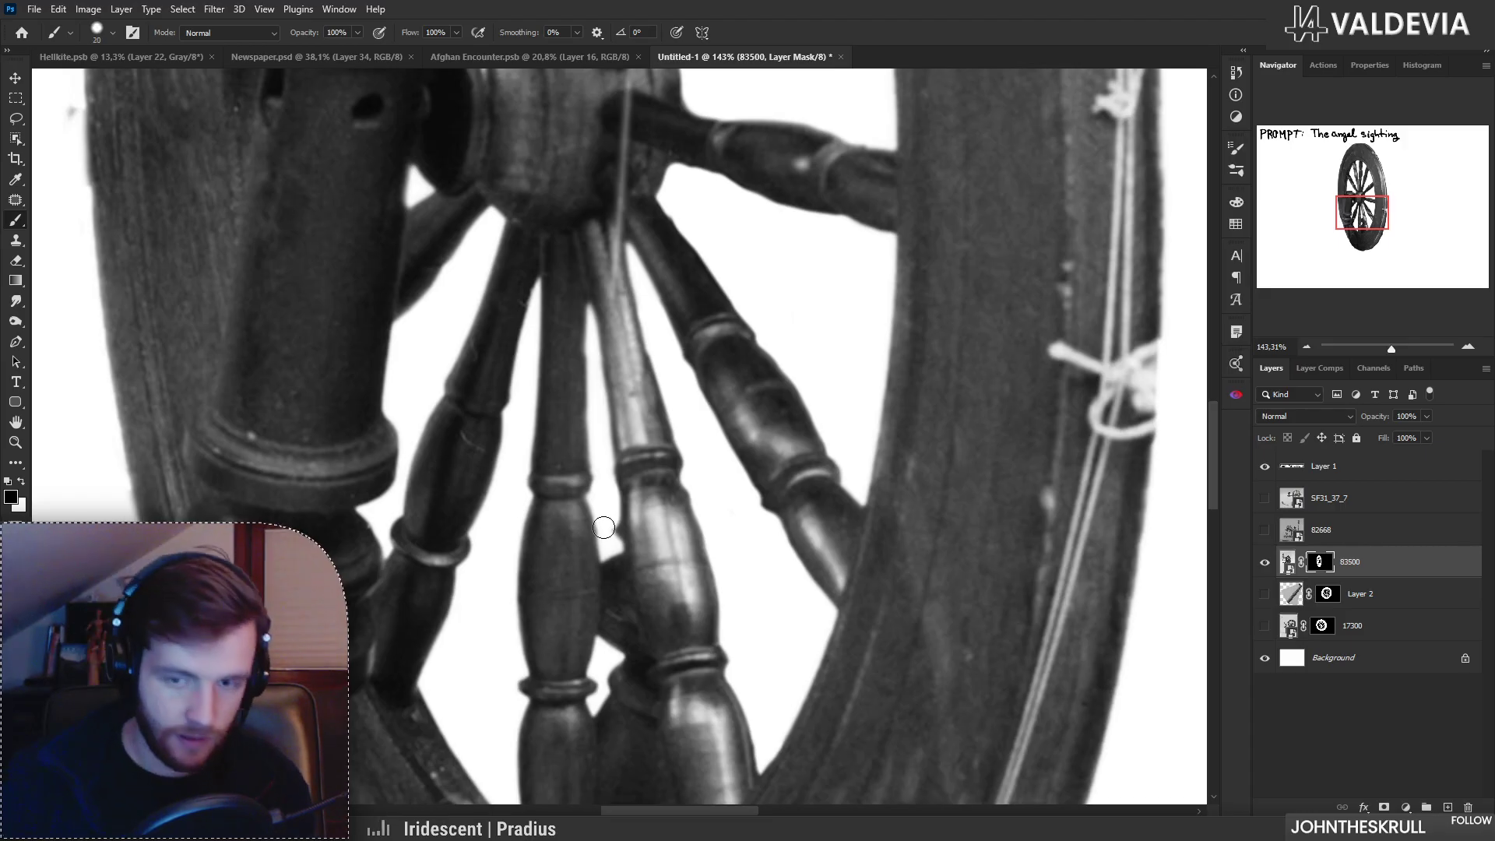
pyautogui.moveTo(609, 523); pyautogui.dragTo(635, 637)
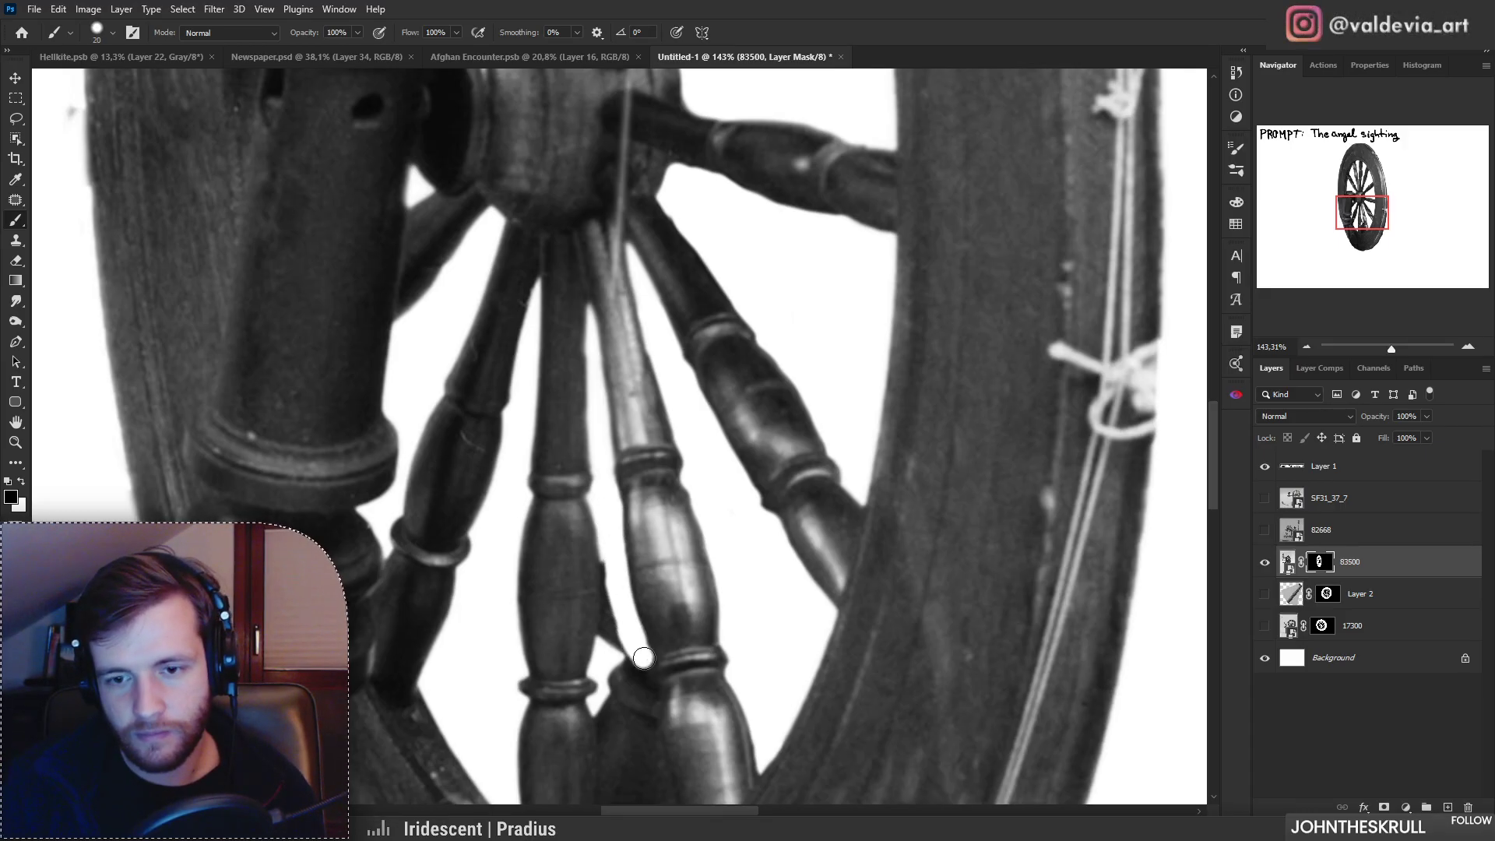
pyautogui.moveTo(609, 580); pyautogui.dragTo(611, 631)
pyautogui.hotkey('ctrl', 'z')
pyautogui.moveTo(611, 571)
pyautogui.mouseDown()
pyautogui.moveTo(608, 634)
pyautogui.moveTo(635, 732)
pyautogui.mouseUp()
pyautogui.hotkey('ctrl', 'z')
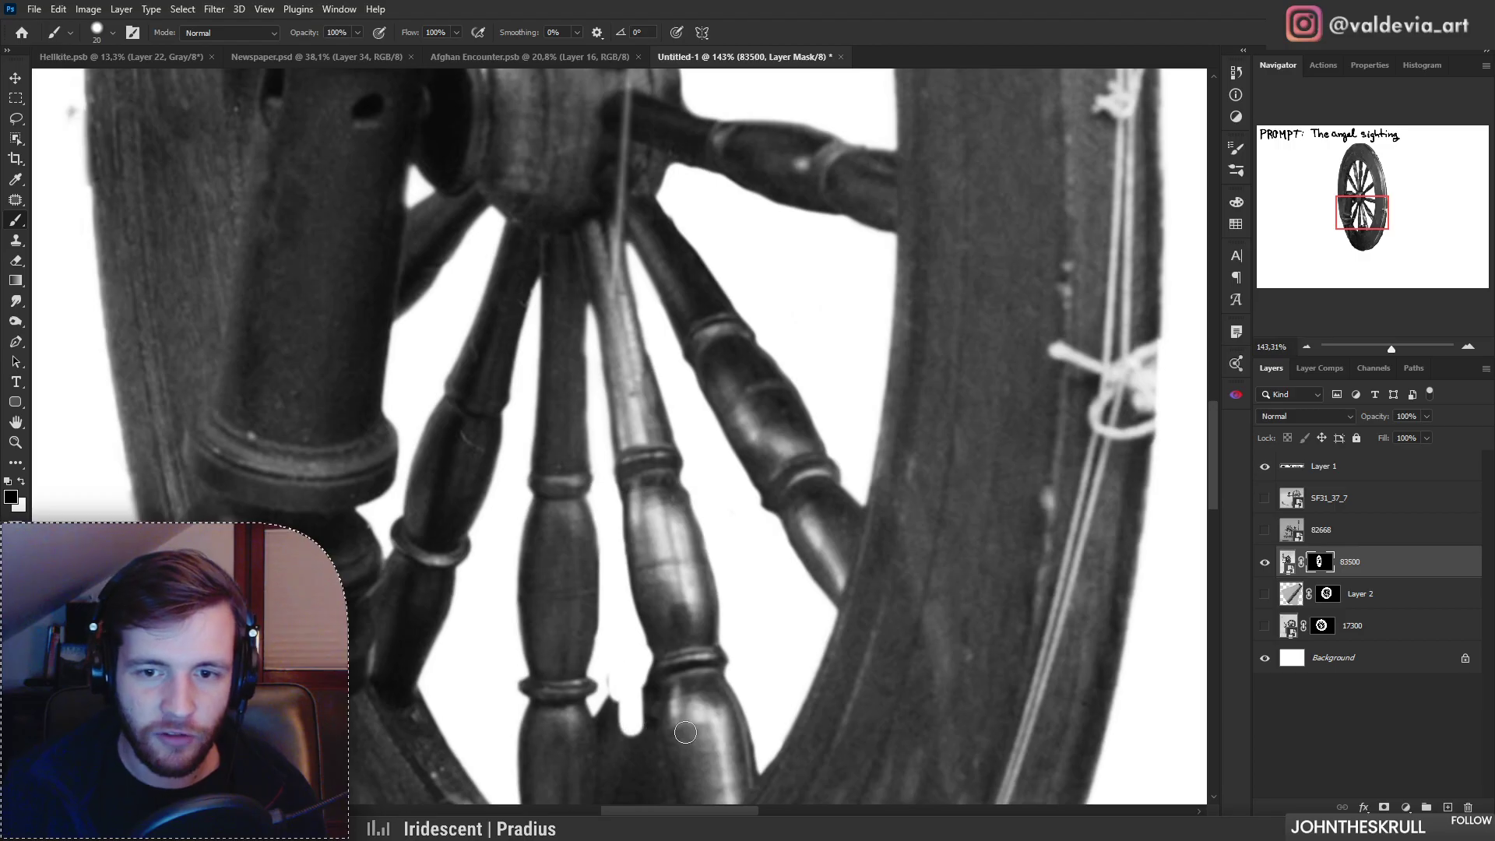
# Step: Mask out the rest of the post in this gap down to the rim, following the edges of the middle and bright spokes
pyautogui.scroll(-4, 634, 725)
pyautogui.scroll(2, 584, 619)
pyautogui.moveTo(584, 535)
pyautogui.mouseDown()
pyautogui.moveTo(572, 708)
pyautogui.moveTo(568, 671)
pyautogui.moveTo(621, 662)
pyautogui.moveTo(578, 662)
pyautogui.mouseUp()
pyautogui.press('z')
pyautogui.moveTo(617, 684)
pyautogui.mouseDown()
pyautogui.moveTo(624, 575)
pyautogui.moveTo(577, 607)
pyautogui.moveTo(625, 605)
pyautogui.moveTo(573, 624)
pyautogui.mouseUp()
pyautogui.press('z')
pyautogui.hotkey('ctrl', 'z')
pyautogui.moveTo(578, 542)
pyautogui.mouseDown()
pyautogui.moveTo(576, 620)
pyautogui.moveTo(535, 625)
pyautogui.moveTo(647, 617)
pyautogui.moveTo(689, 580)
pyautogui.mouseUp()
pyautogui.press('z')
pyautogui.press('b')
pyautogui.keyDown('shift'); pyautogui.click(629, 402); pyautogui.keyUp('shift')
pyautogui.moveTo(604, 478)
pyautogui.mouseDown()
pyautogui.moveTo(586, 619)
pyautogui.moveTo(618, 523)
pyautogui.moveTo(634, 599)
pyautogui.moveTo(649, 581)
pyautogui.moveTo(606, 600)
pyautogui.moveTo(655, 585)
pyautogui.moveTo(620, 622)
pyautogui.moveTo(679, 592)
pyautogui.mouseUp()
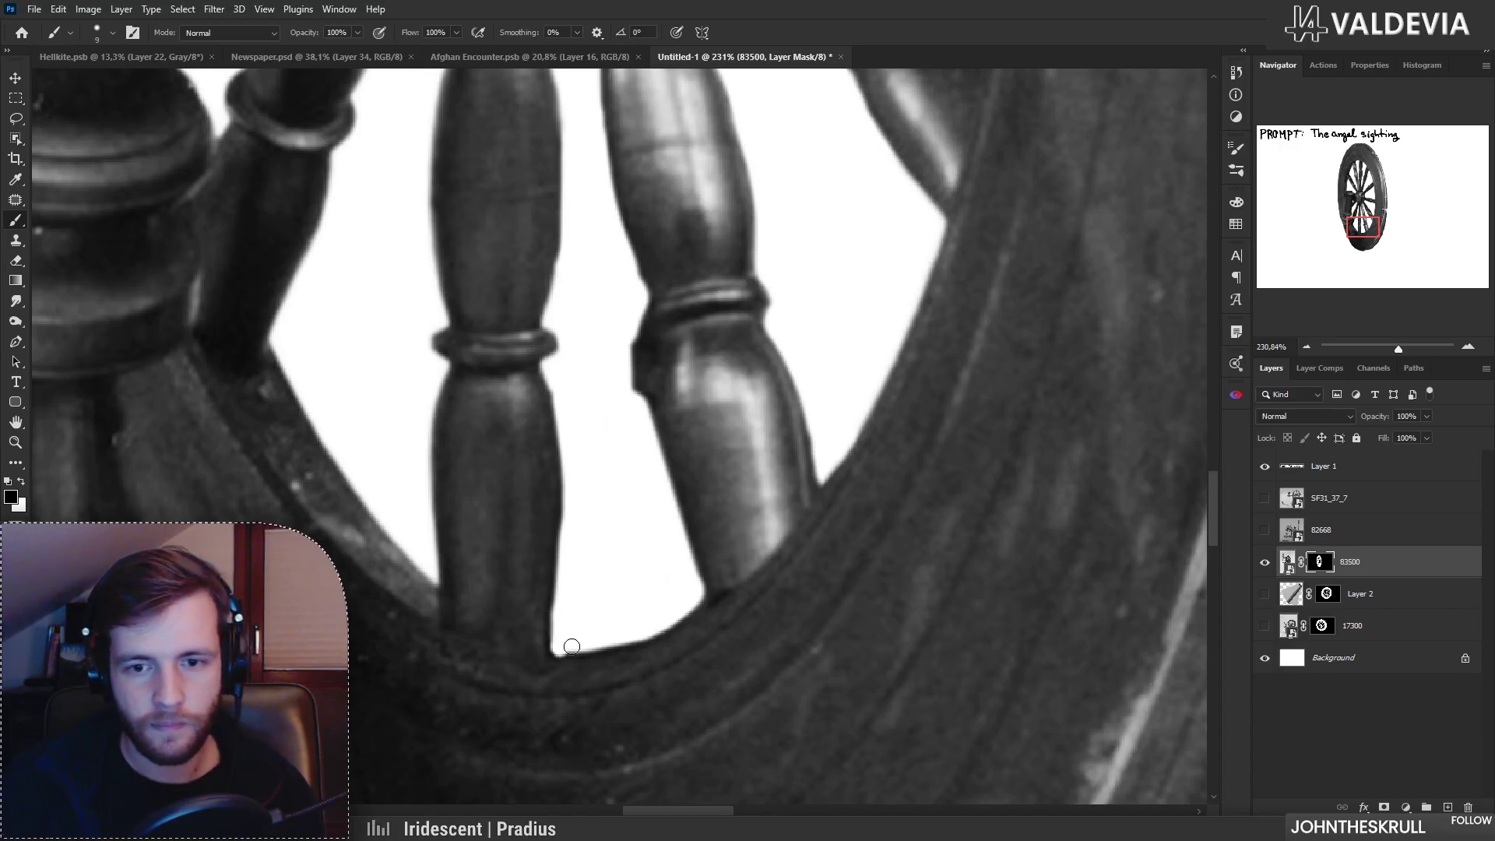
# Step: Mask out the dark bump below the bright spoke's lower collar and smooth the spoke's outline there
pyautogui.scroll(-4, 592, 562)
pyautogui.scroll(4, 671, 524)
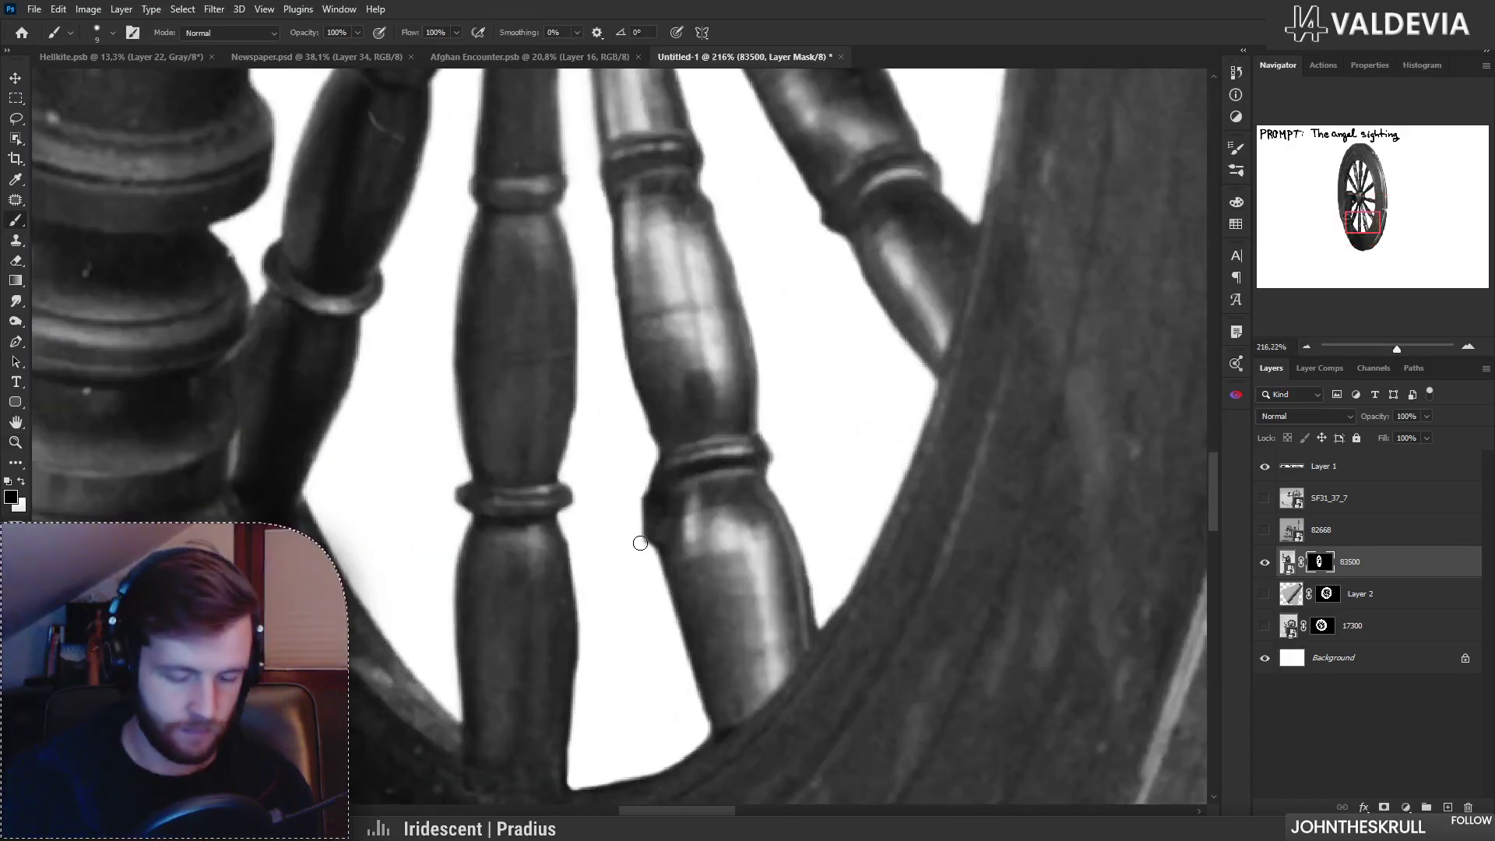
pyautogui.moveTo(637, 540); pyautogui.dragTo(647, 574)
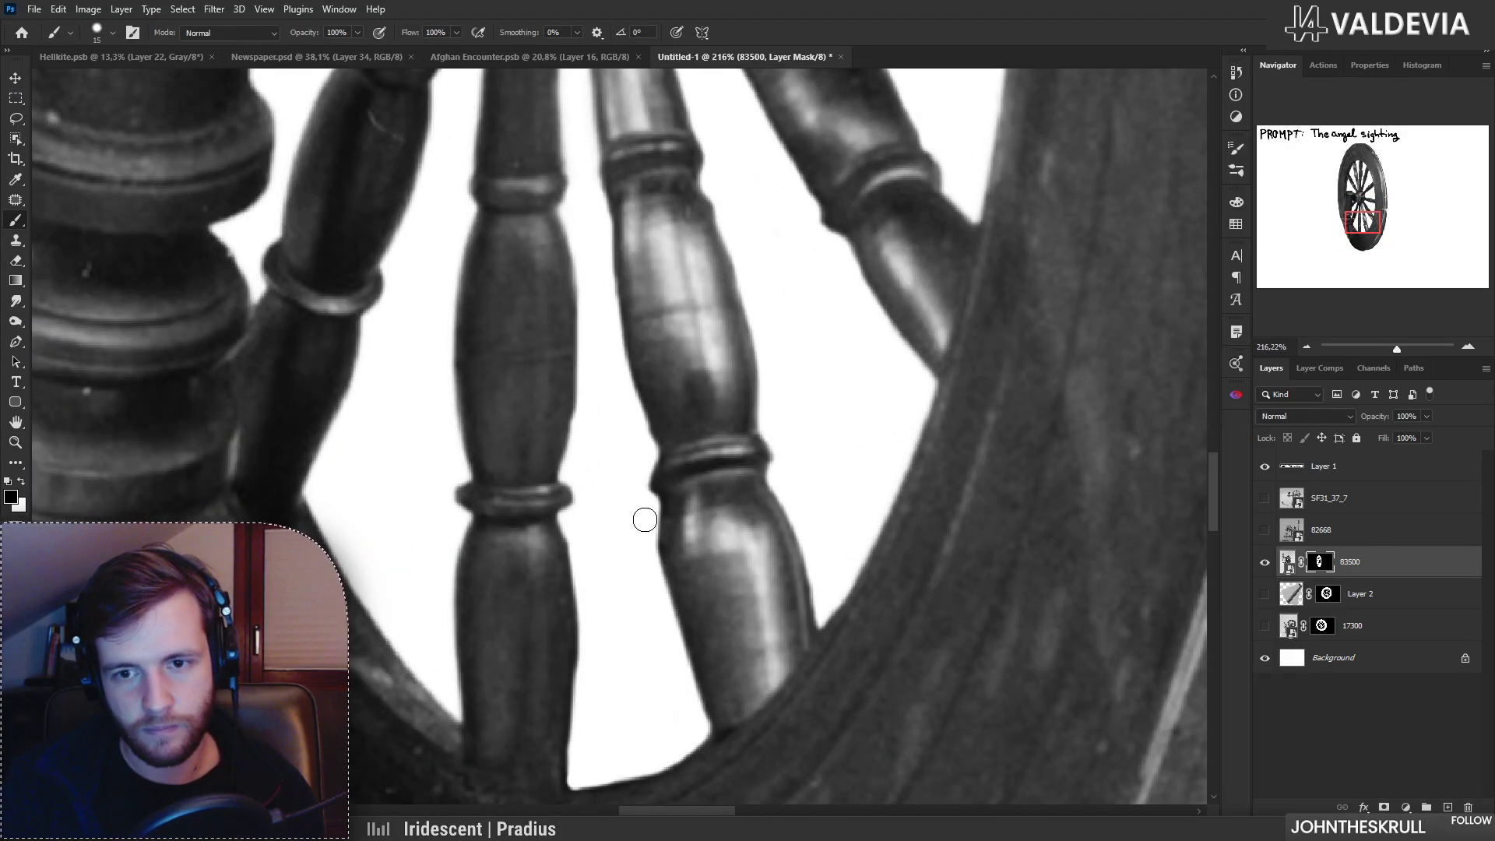
pyautogui.scroll(-4, 635, 464)
pyautogui.scroll(4, 811, 538)
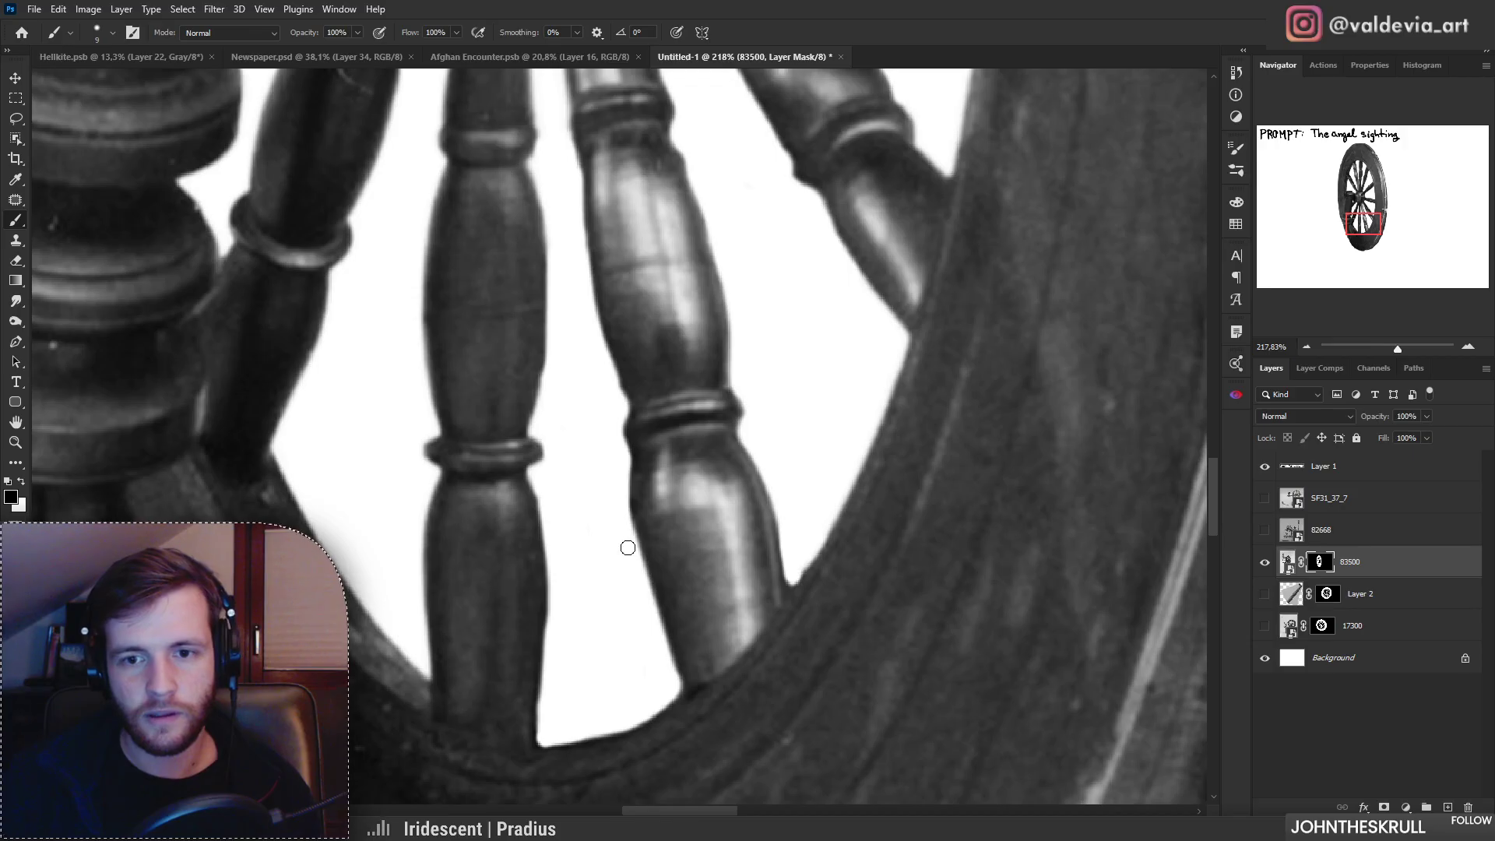
pyautogui.moveTo(629, 473)
pyautogui.mouseDown()
pyautogui.moveTo(585, 478)
pyautogui.moveTo(636, 483)
pyautogui.moveTo(645, 428)
pyautogui.mouseUp()
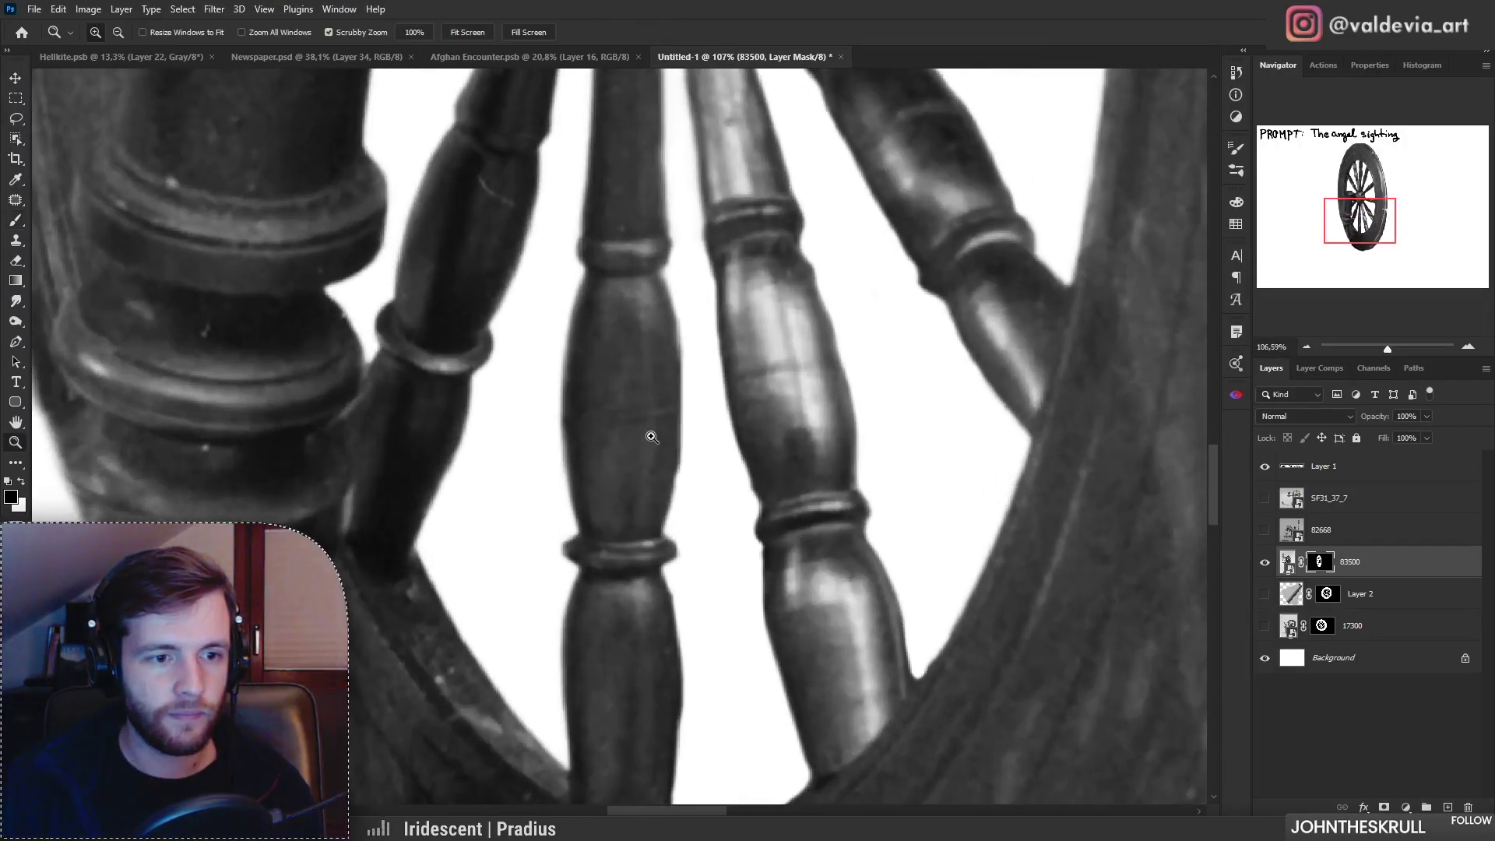
# Step: Clean up the mask along the left edge of the middle lower spoke's bulge
pyautogui.moveTo(590, 471)
pyautogui.mouseDown()
pyautogui.moveTo(537, 504)
pyautogui.moveTo(514, 483)
pyautogui.moveTo(623, 467)
pyautogui.moveTo(655, 605)
pyautogui.mouseUp()
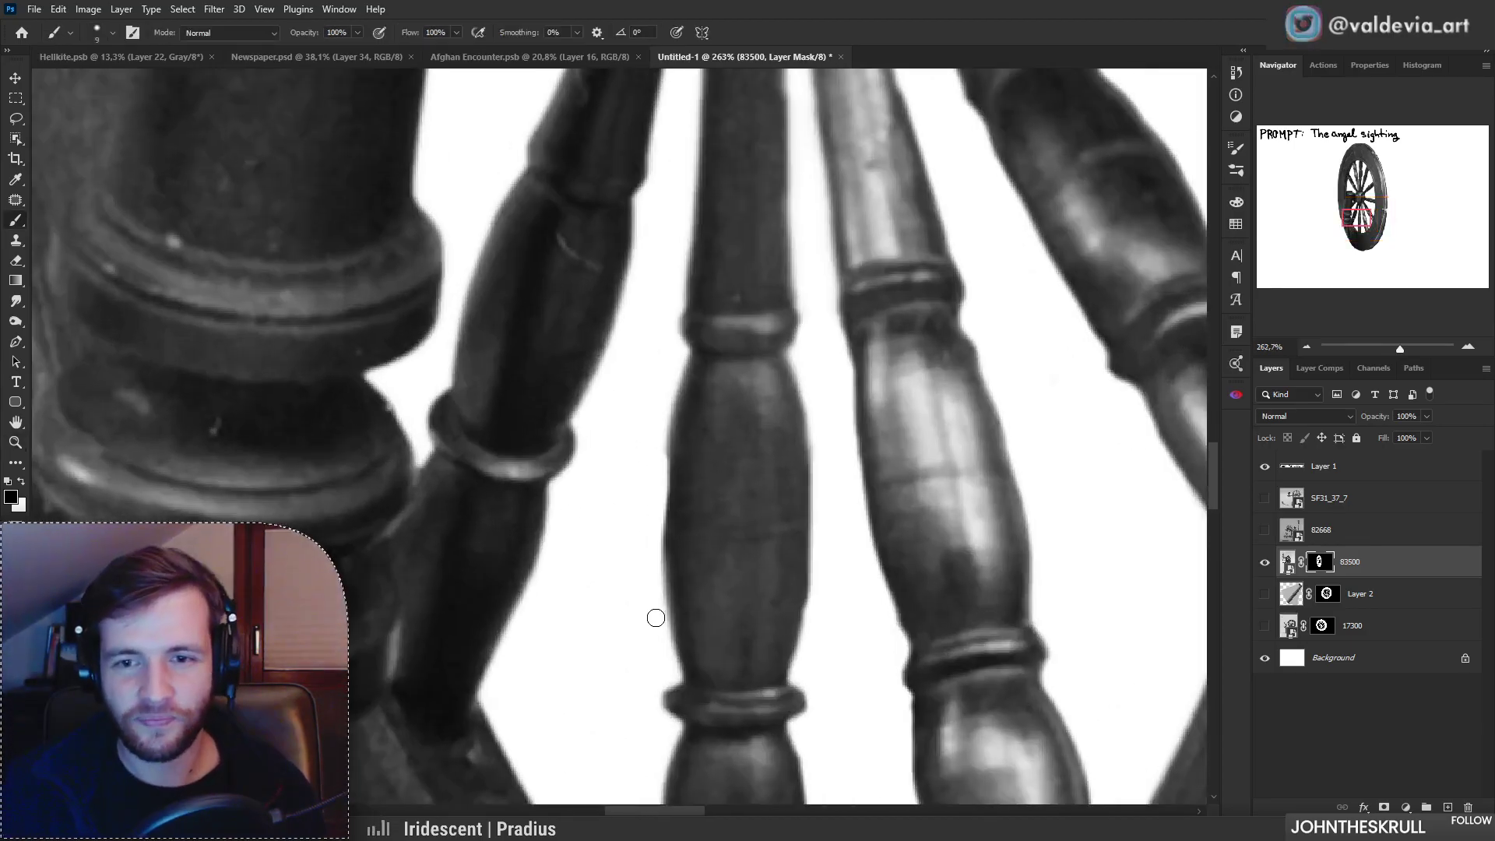
pyautogui.hotkey('ctrl', 'z')
pyautogui.moveTo(668, 402); pyautogui.dragTo(659, 627)
pyautogui.moveTo(672, 574)
pyautogui.mouseDown()
pyautogui.moveTo(617, 571)
pyautogui.moveTo(611, 538)
pyautogui.mouseUp()
pyautogui.moveTo(596, 435); pyautogui.dragTo(577, 467)
pyautogui.moveTo(710, 423); pyautogui.dragTo(1025, 471)
pyautogui.moveTo(567, 501)
pyautogui.mouseDown()
pyautogui.moveTo(535, 504)
pyautogui.moveTo(552, 507)
pyautogui.mouseUp()
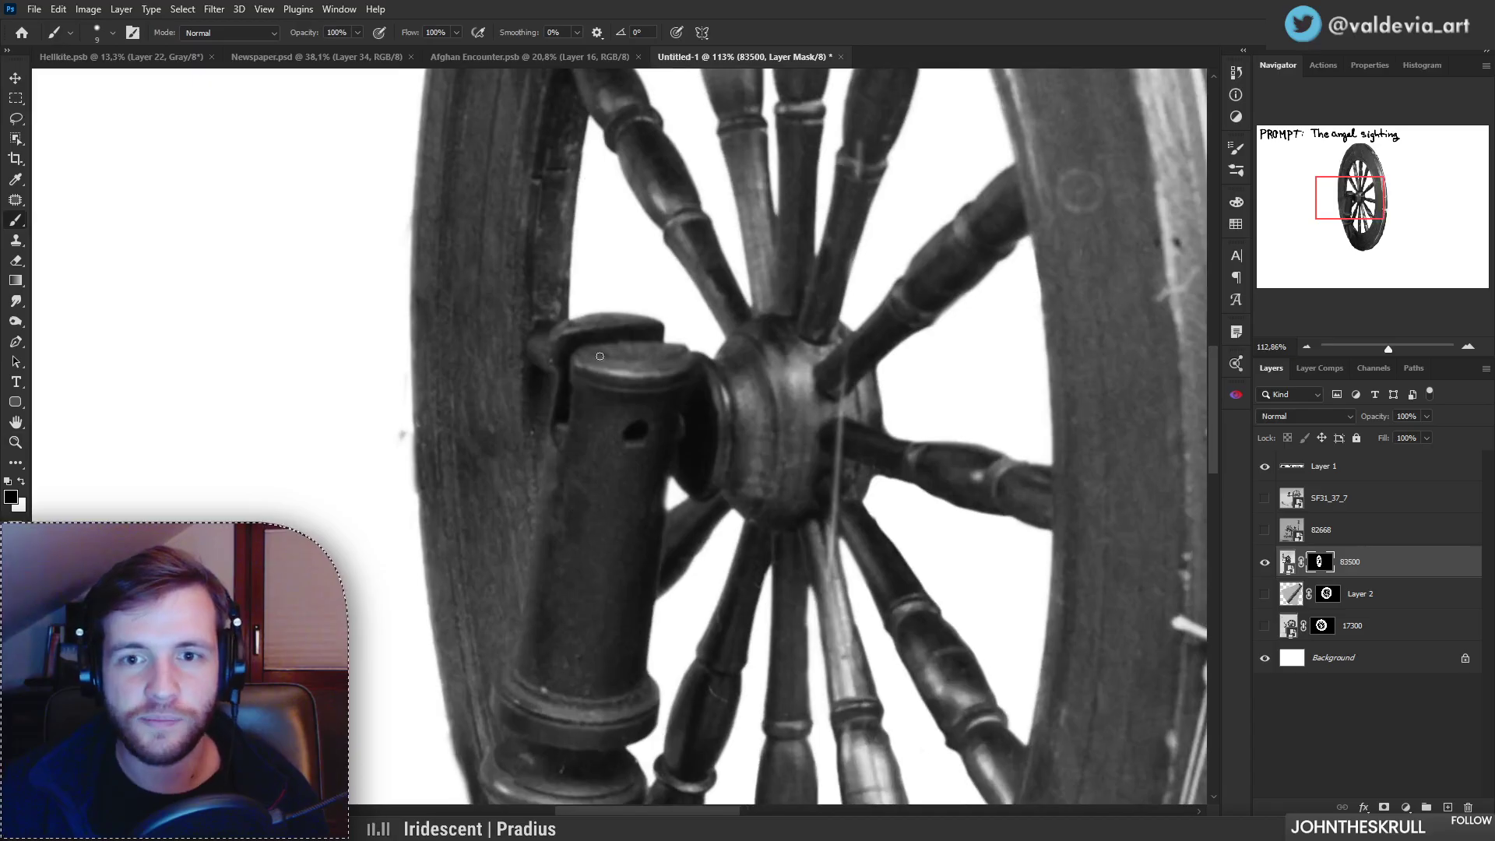
# Step: Mask out the dark bracket piece sticking out behind and above the top of the post, beside the rim
pyautogui.rightClick(691, 310)
pyautogui.click(789, 346)
pyautogui.moveTo(594, 305)
pyautogui.mouseDown()
pyautogui.moveTo(584, 317)
pyautogui.moveTo(698, 338)
pyautogui.moveTo(607, 358)
pyautogui.moveTo(679, 351)
pyautogui.moveTo(659, 327)
pyautogui.moveTo(605, 354)
pyautogui.mouseUp()
pyautogui.moveTo(693, 388); pyautogui.dragTo(810, 389)
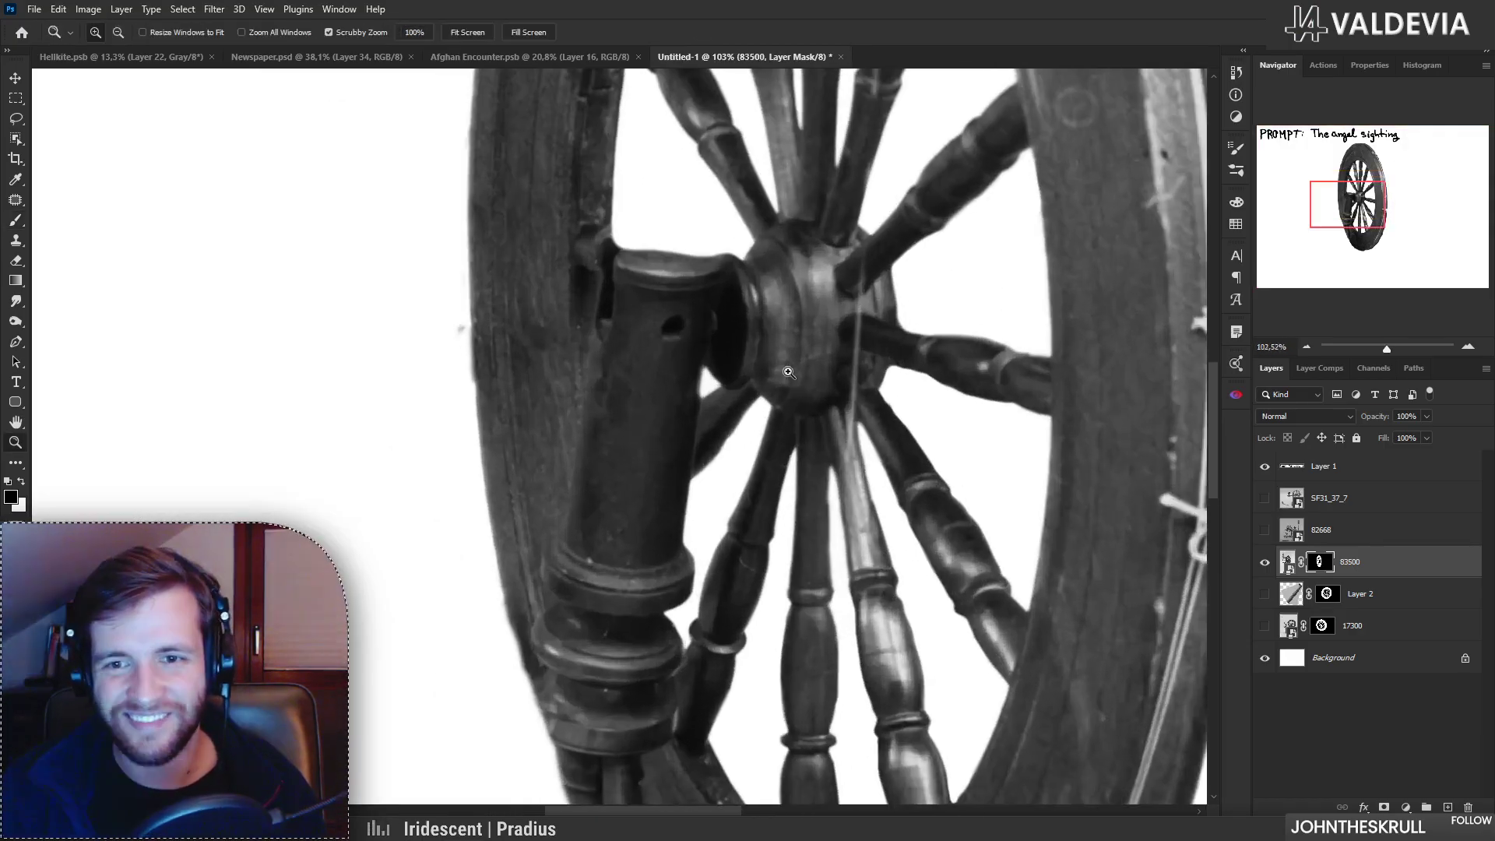
# Step: Mask out the part of the post below its top, opening the gap between the hub and the lower-left spoke
pyautogui.moveTo(703, 387)
pyautogui.mouseDown()
pyautogui.moveTo(597, 437)
pyautogui.moveTo(678, 435)
pyautogui.moveTo(638, 418)
pyautogui.moveTo(705, 370)
pyautogui.moveTo(594, 404)
pyautogui.moveTo(667, 423)
pyautogui.mouseUp()
pyautogui.hotkey('ctrl', 'z')
pyautogui.moveTo(680, 512)
pyautogui.mouseDown()
pyautogui.moveTo(712, 508)
pyautogui.moveTo(726, 419)
pyautogui.moveTo(640, 440)
pyautogui.mouseUp()
pyautogui.moveTo(757, 386)
pyautogui.mouseDown()
pyautogui.moveTo(810, 379)
pyautogui.moveTo(864, 436)
pyautogui.mouseUp()
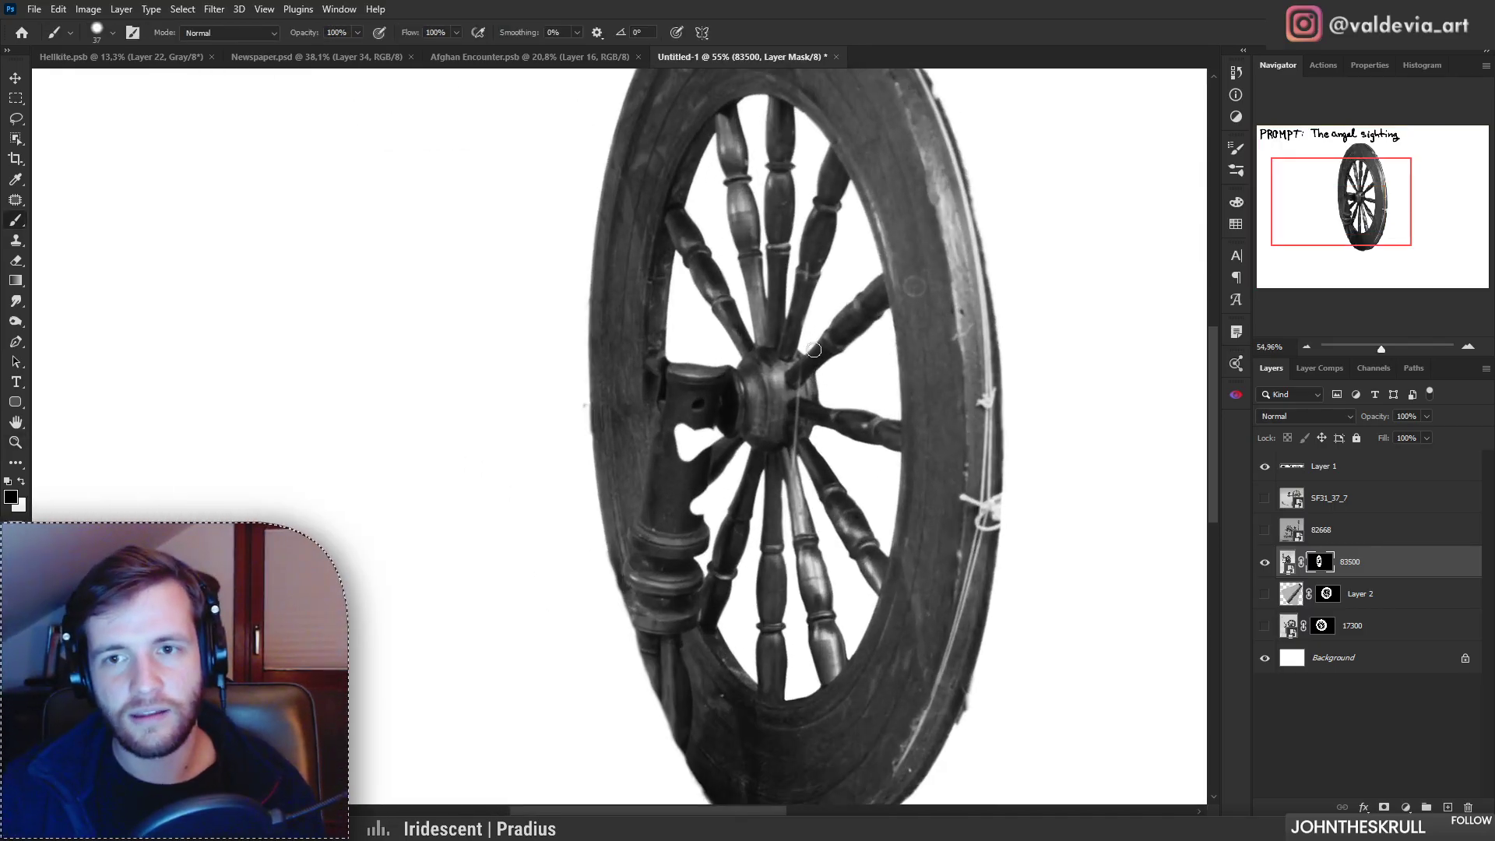
pyautogui.moveTo(686, 588); pyautogui.dragTo(734, 551)
pyautogui.moveTo(741, 398)
pyautogui.mouseDown()
pyautogui.moveTo(718, 510)
pyautogui.moveTo(736, 479)
pyautogui.mouseUp()
pyautogui.moveTo(760, 675)
pyautogui.mouseDown()
pyautogui.moveTo(710, 639)
pyautogui.moveTo(748, 600)
pyautogui.mouseUp()
pyautogui.moveTo(732, 436)
pyautogui.mouseDown()
pyautogui.moveTo(725, 514)
pyautogui.moveTo(743, 481)
pyautogui.mouseUp()
pyautogui.hotkey('ctrl', 'z')
pyautogui.moveTo(839, 467); pyautogui.dragTo(866, 457)
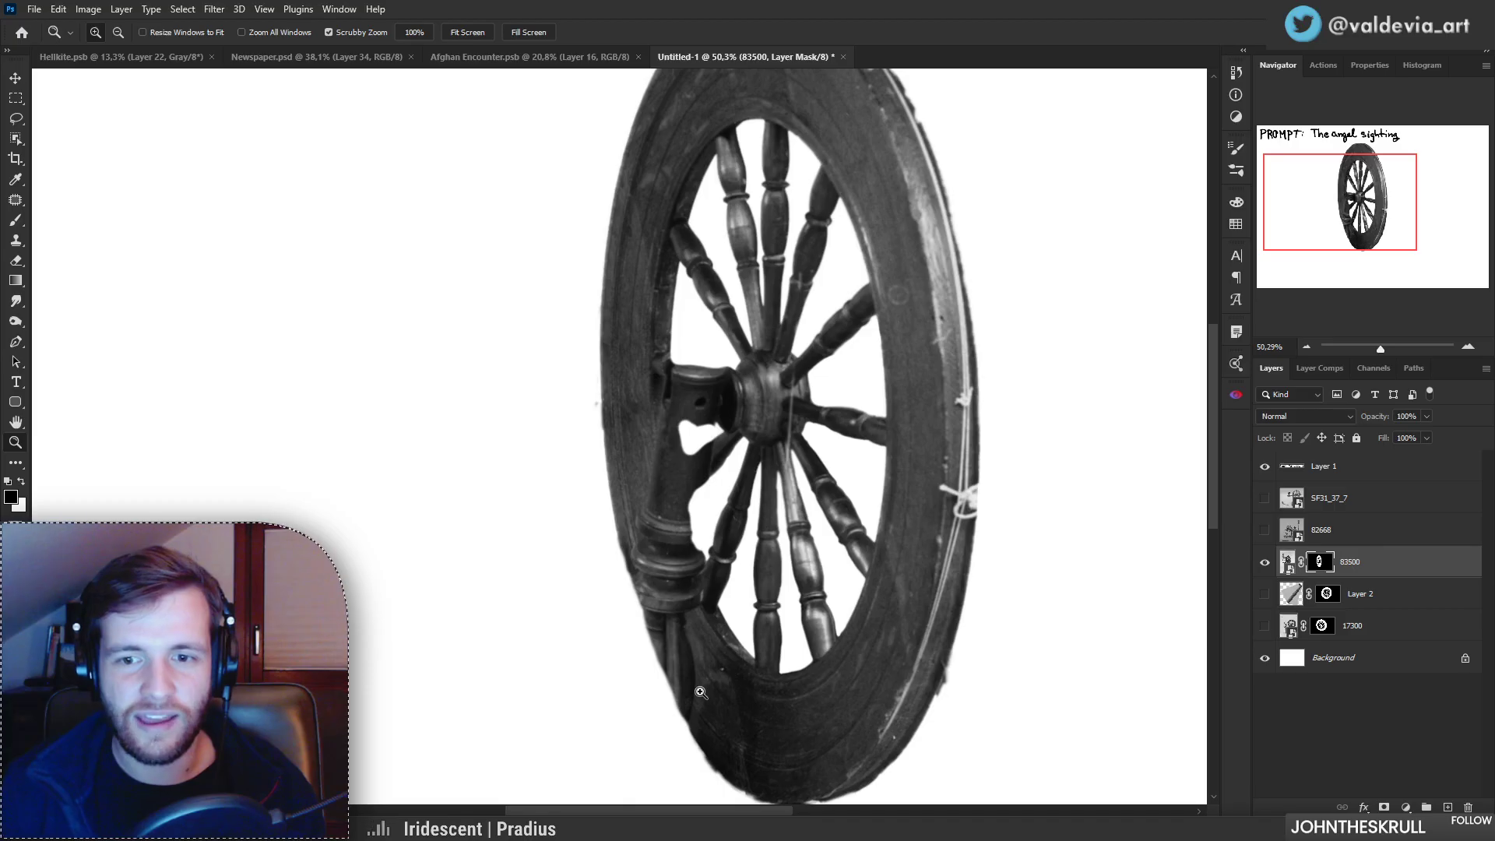
pyautogui.moveTo(704, 693); pyautogui.dragTo(674, 693)
pyautogui.press('s')
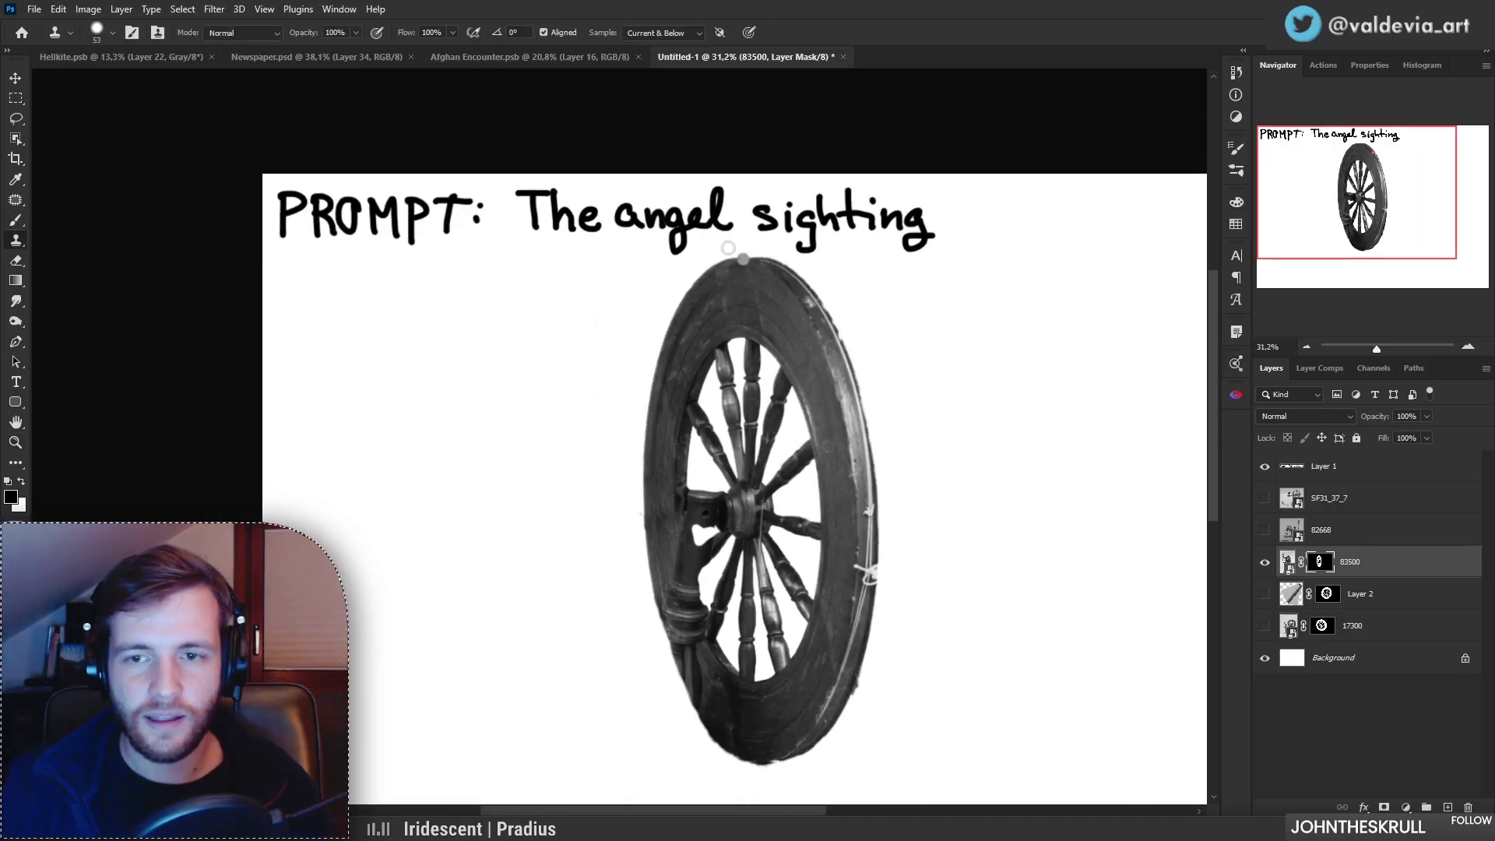
# Step: Lasso the upper-left part of the wheel and copy it from the 83500 layer to a new layer
pyautogui.press('l')
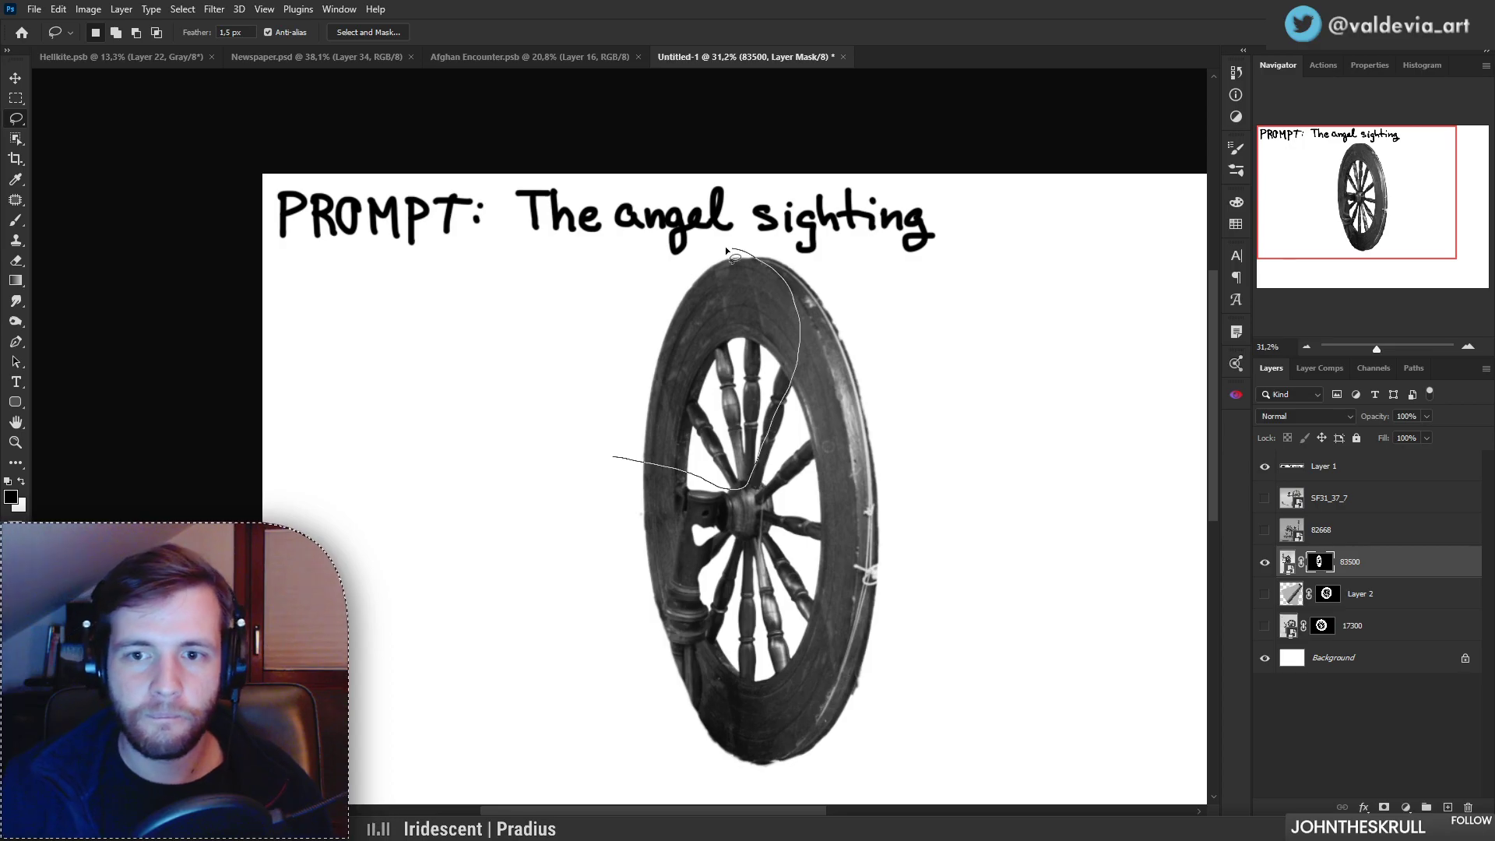
pyautogui.moveTo(600, 417); pyautogui.dragTo(613, 456)
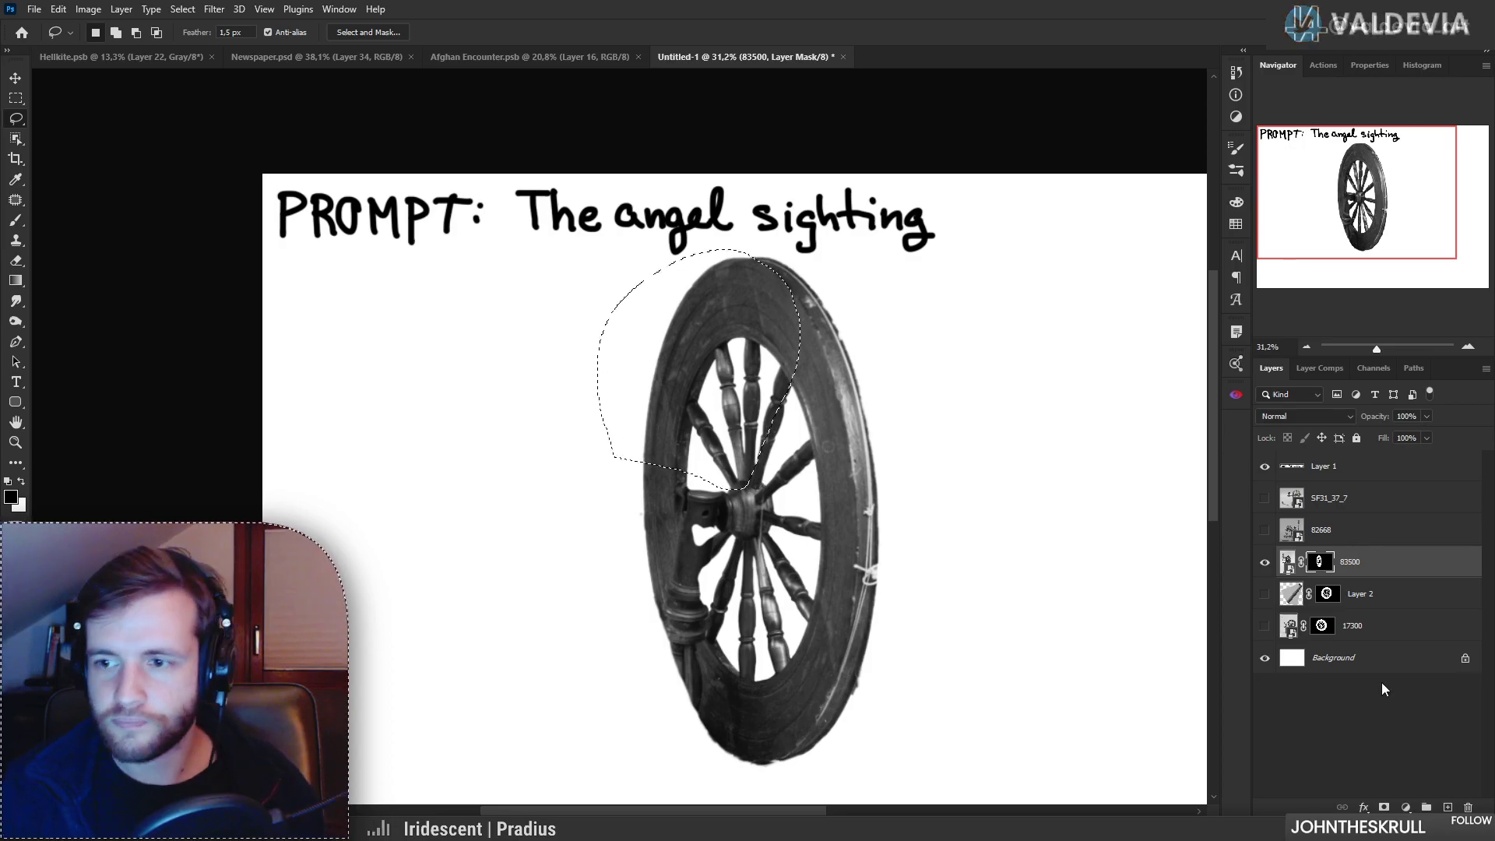
pyautogui.click(1421, 569)
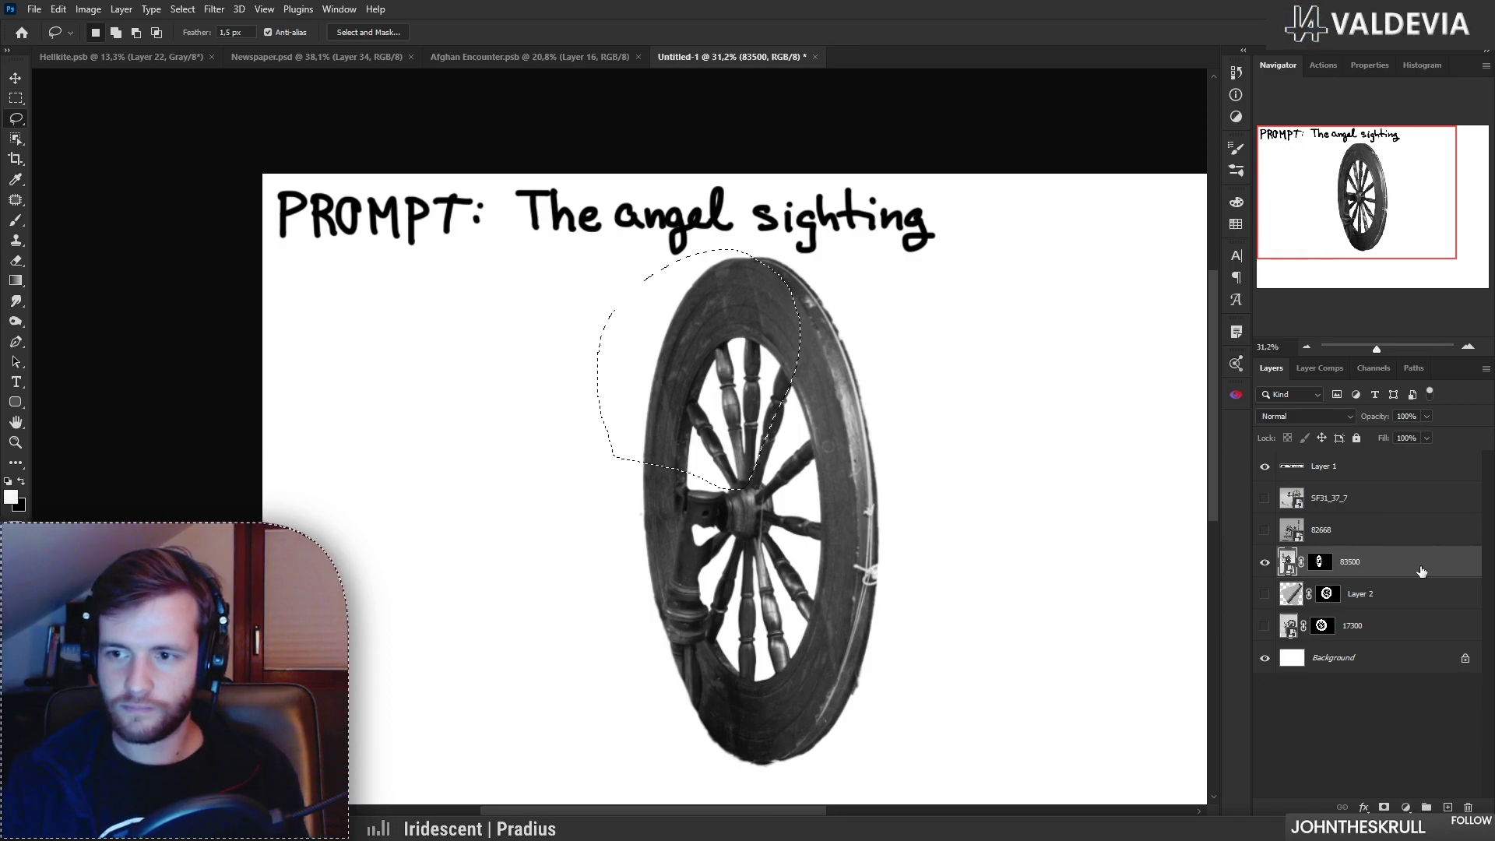
pyautogui.hotkey('ctrl', 'j')
# Step: Copy the 83500 layer mask onto the new Layer 3 and apply it permanently
pyautogui.moveTo(1316, 593); pyautogui.dragTo(1323, 561)
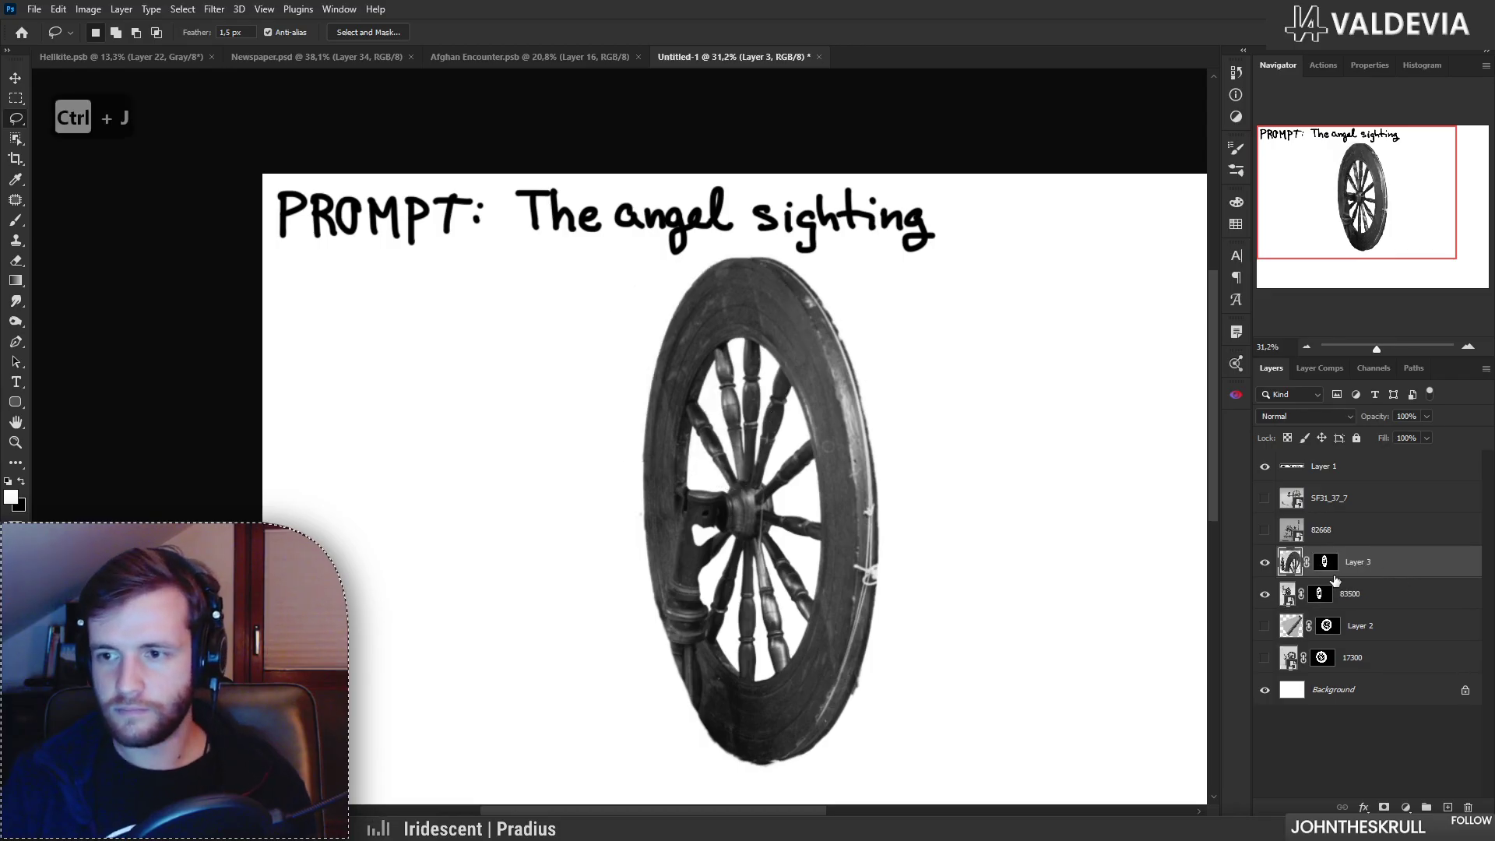
pyautogui.rightClick(1336, 573)
pyautogui.click(1363, 592)
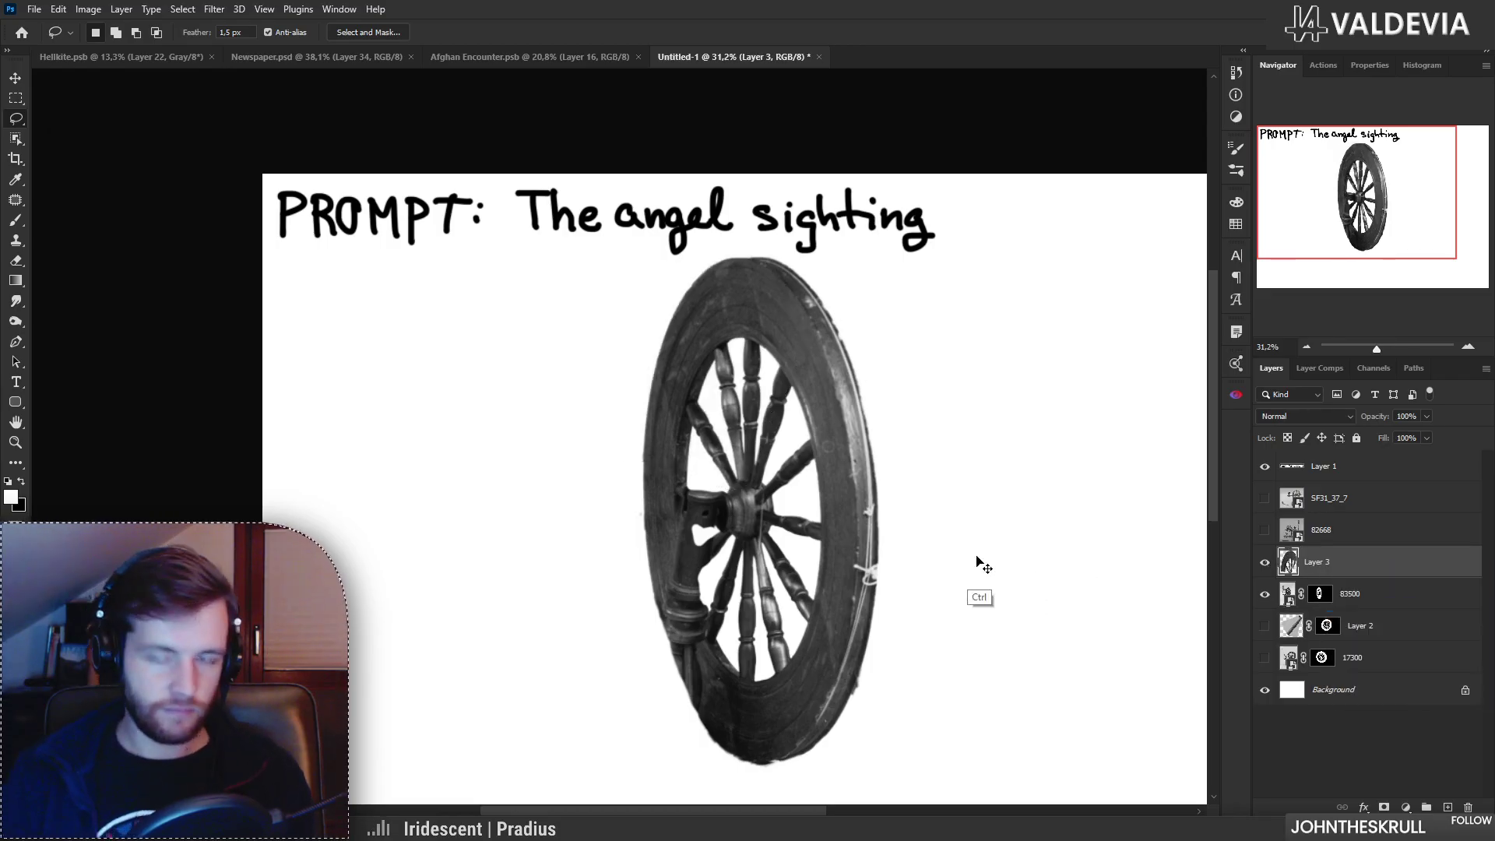
# Step: Flip the copied wheel piece vertically and place it over the wheel's lower-left part, with a slight rotation
pyautogui.hotkey('ctrl', 't')
pyautogui.rightClick(734, 425)
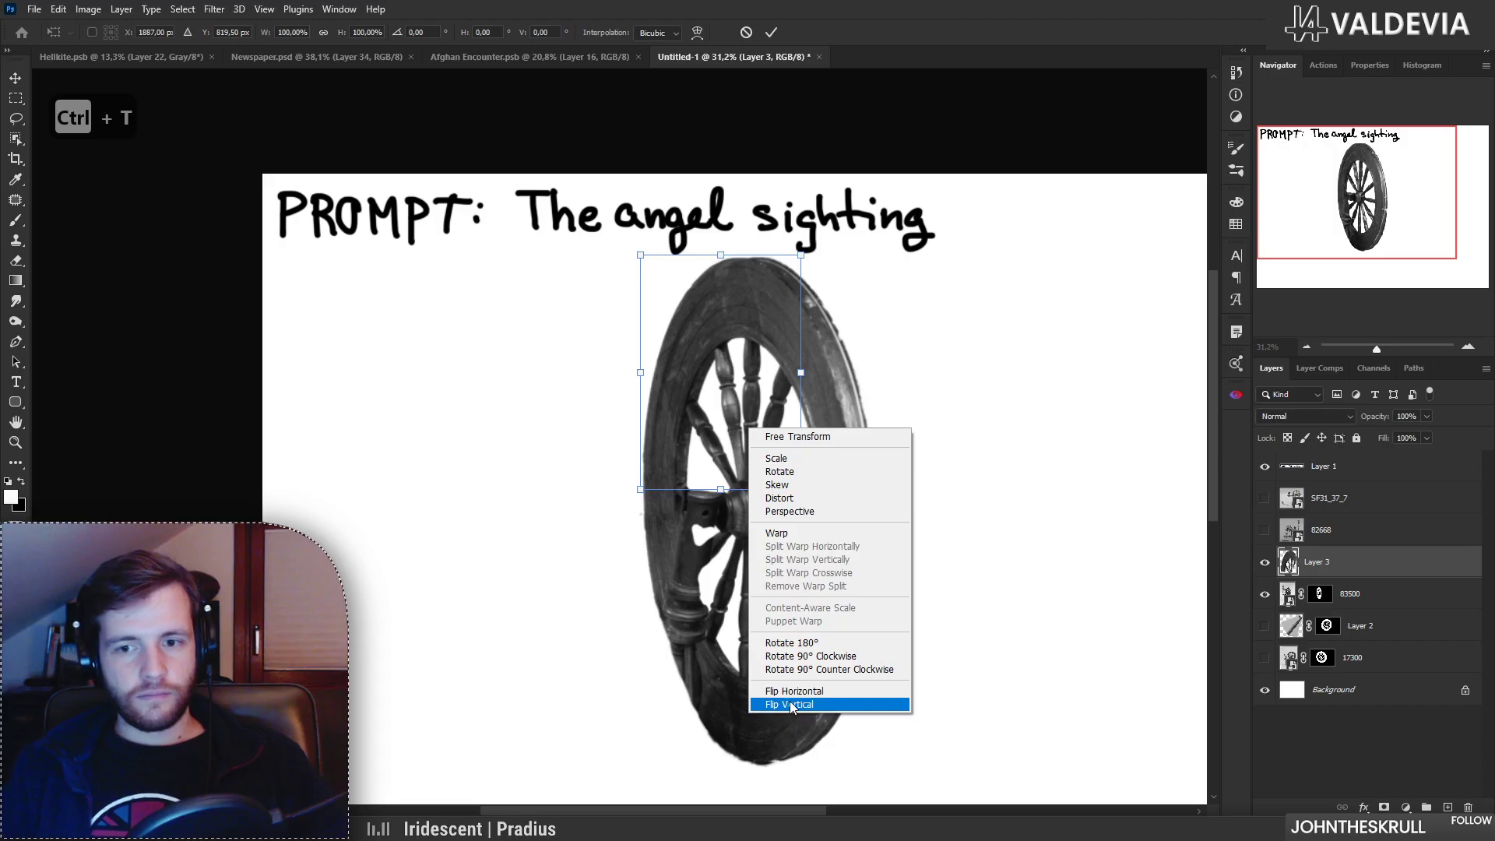
pyautogui.click(789, 704)
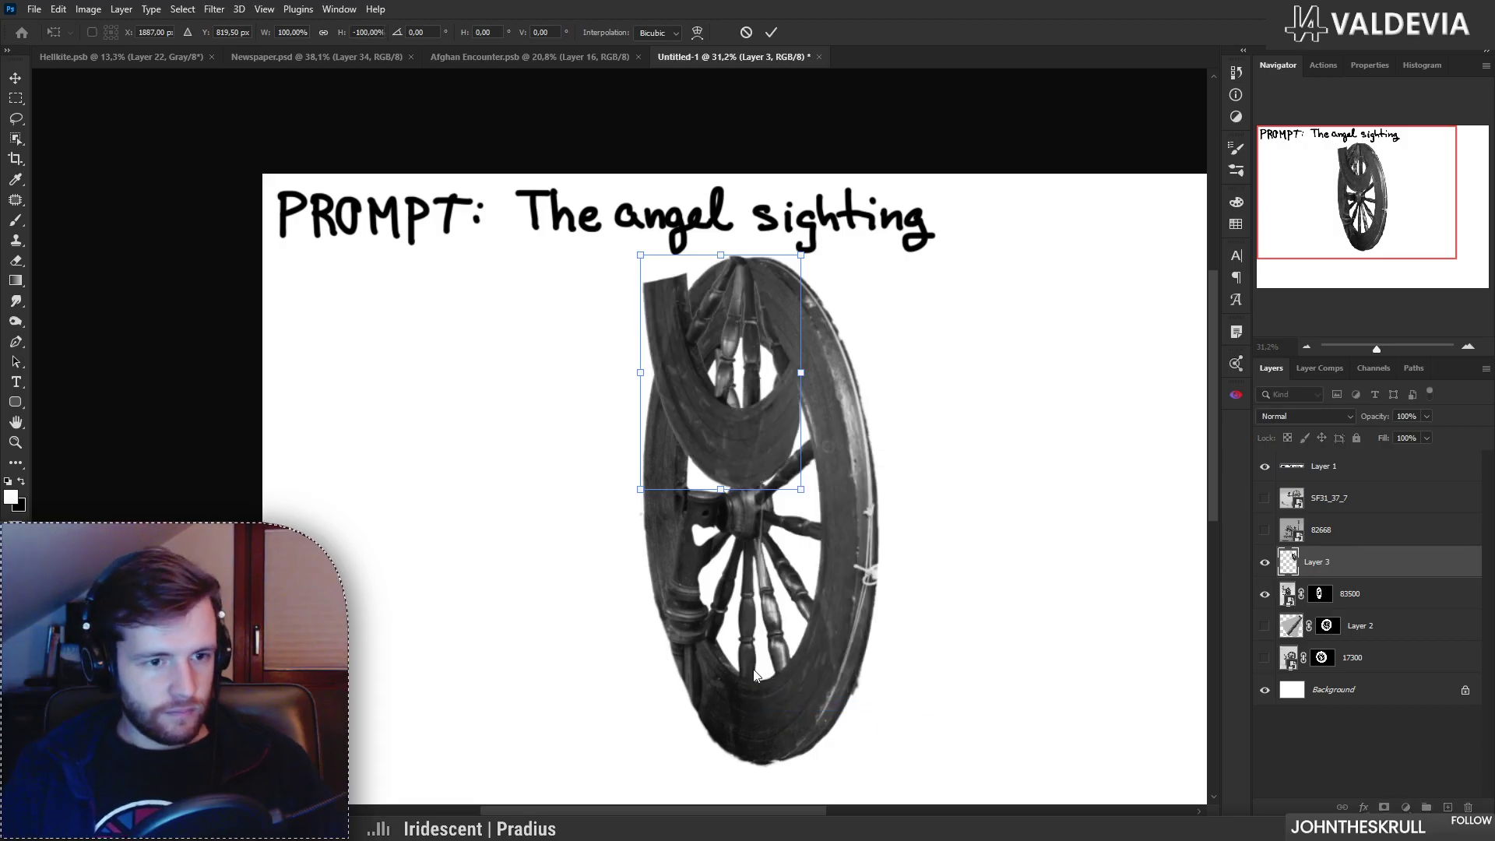
pyautogui.moveTo(740, 403); pyautogui.dragTo(738, 654)
pyautogui.moveTo(857, 654)
pyautogui.mouseDown()
pyautogui.moveTo(859, 682)
pyautogui.moveTo(858, 659)
pyautogui.mouseUp()
pyautogui.moveTo(744, 636); pyautogui.dragTo(741, 641)
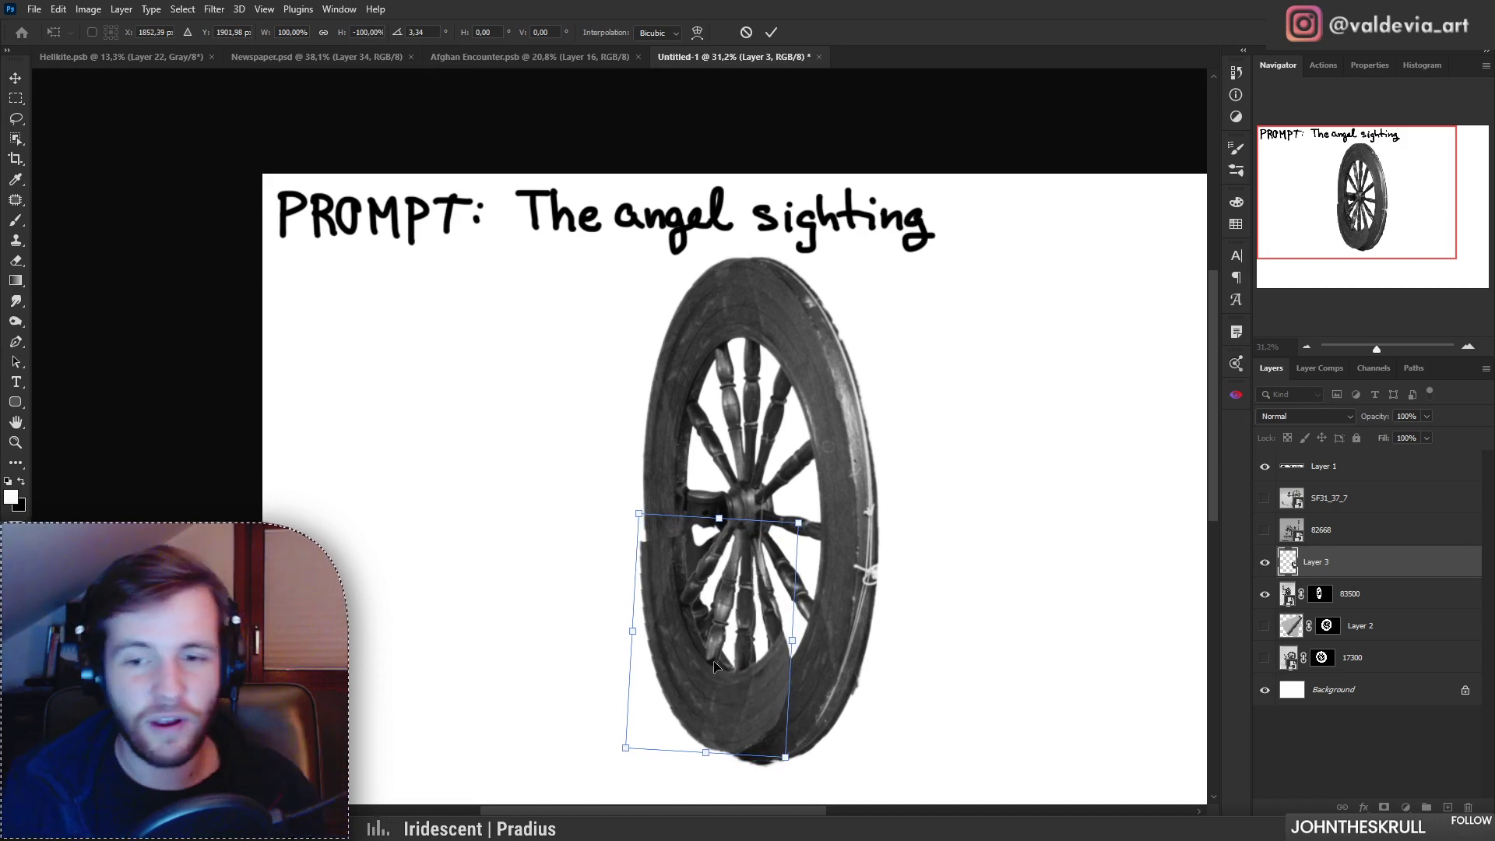
# Step: Rotate the flipped piece to about -7.37° and shift it to line up with the wheel's lower rim, covering the post
pyautogui.moveTo(742, 651); pyautogui.dragTo(765, 650)
pyautogui.moveTo(855, 699); pyautogui.dragTo(855, 674)
pyautogui.moveTo(766, 660); pyautogui.dragTo(769, 679)
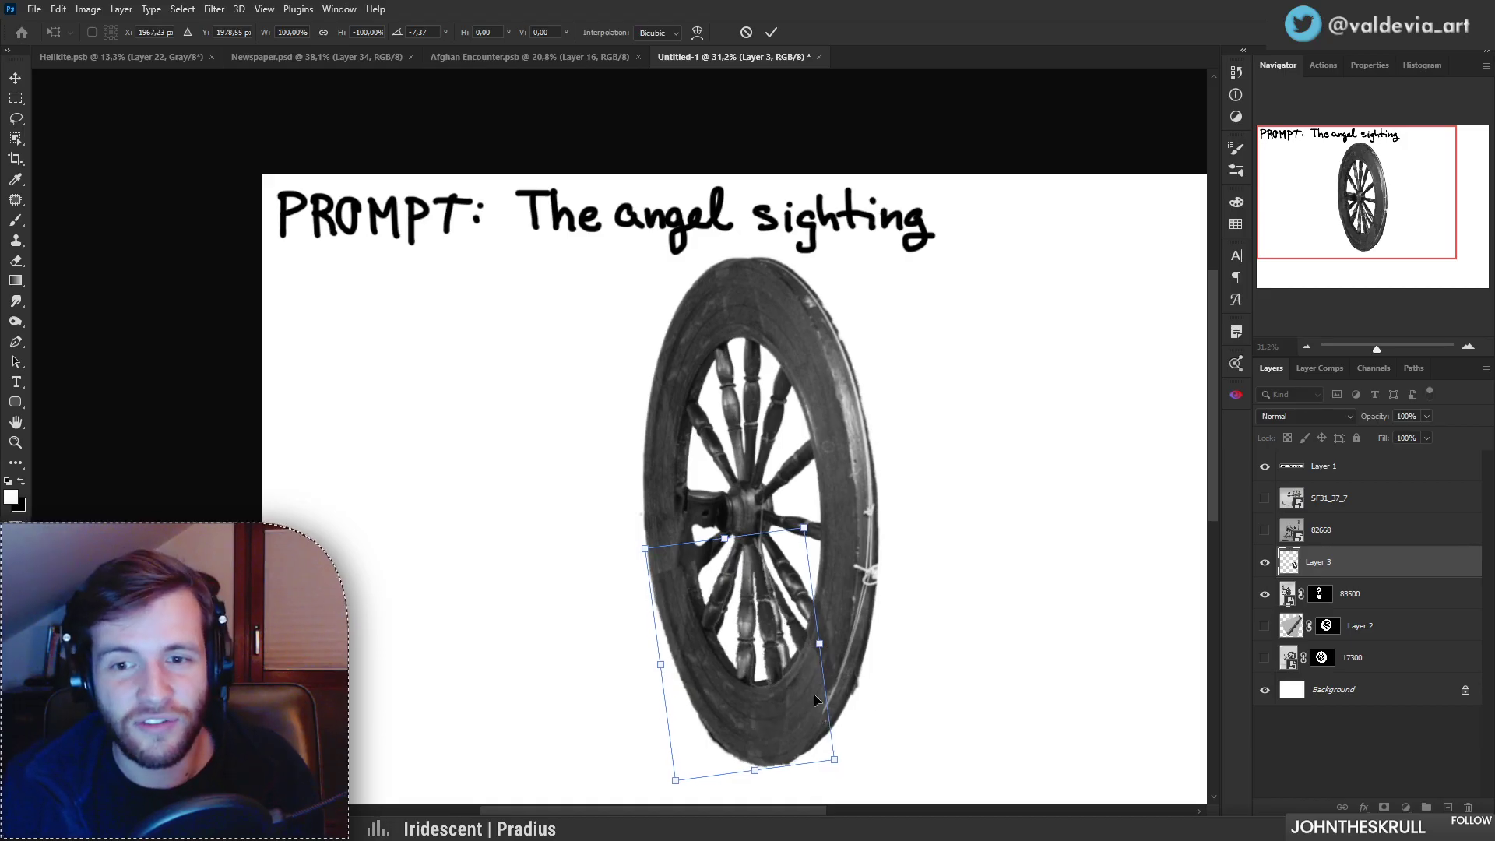
pyautogui.moveTo(763, 737); pyautogui.dragTo(759, 733)
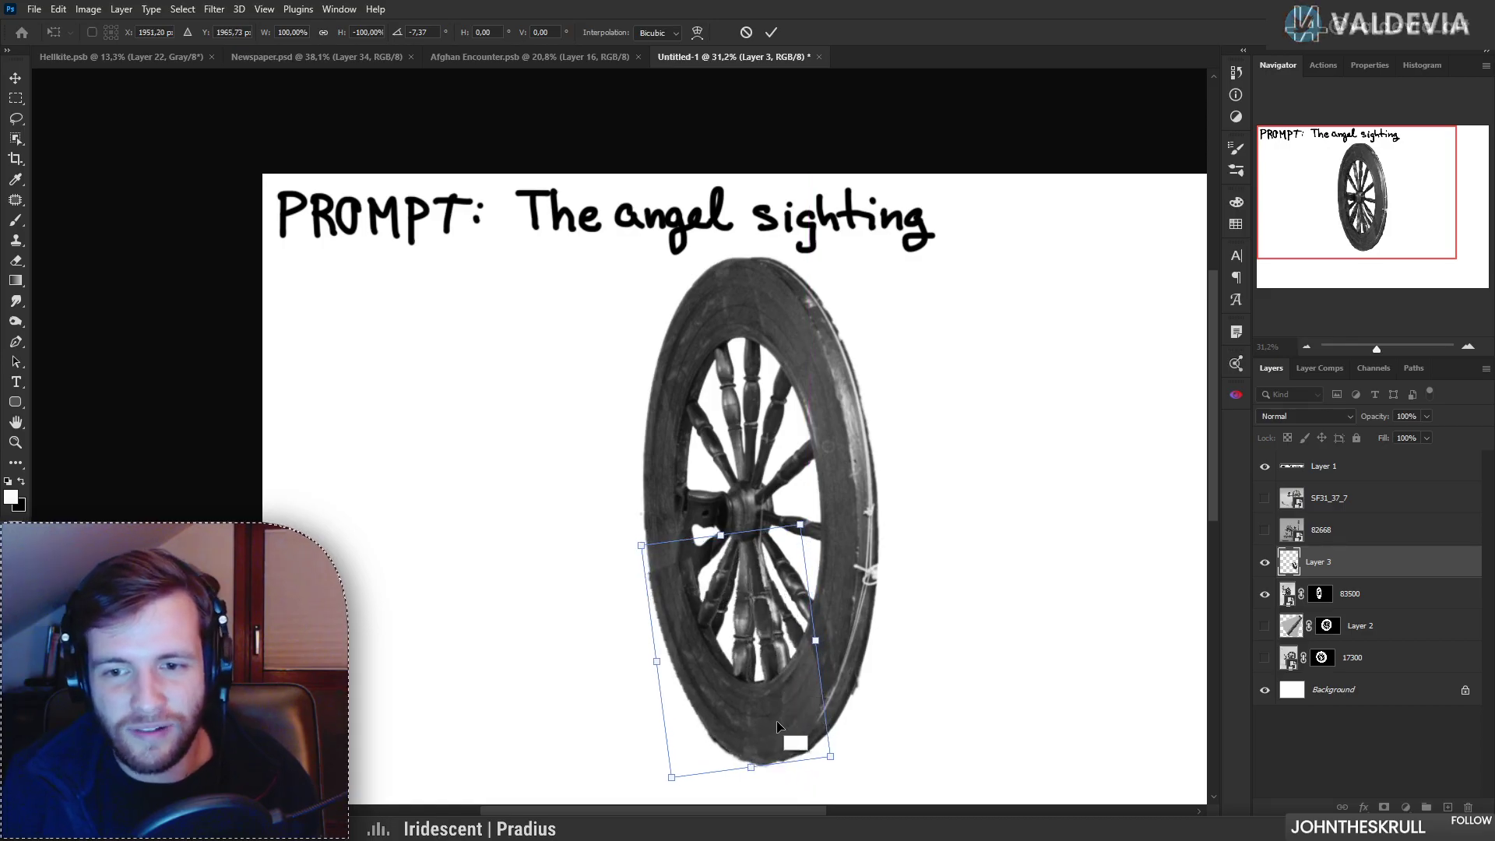
pyautogui.moveTo(756, 656); pyautogui.dragTo(732, 686)
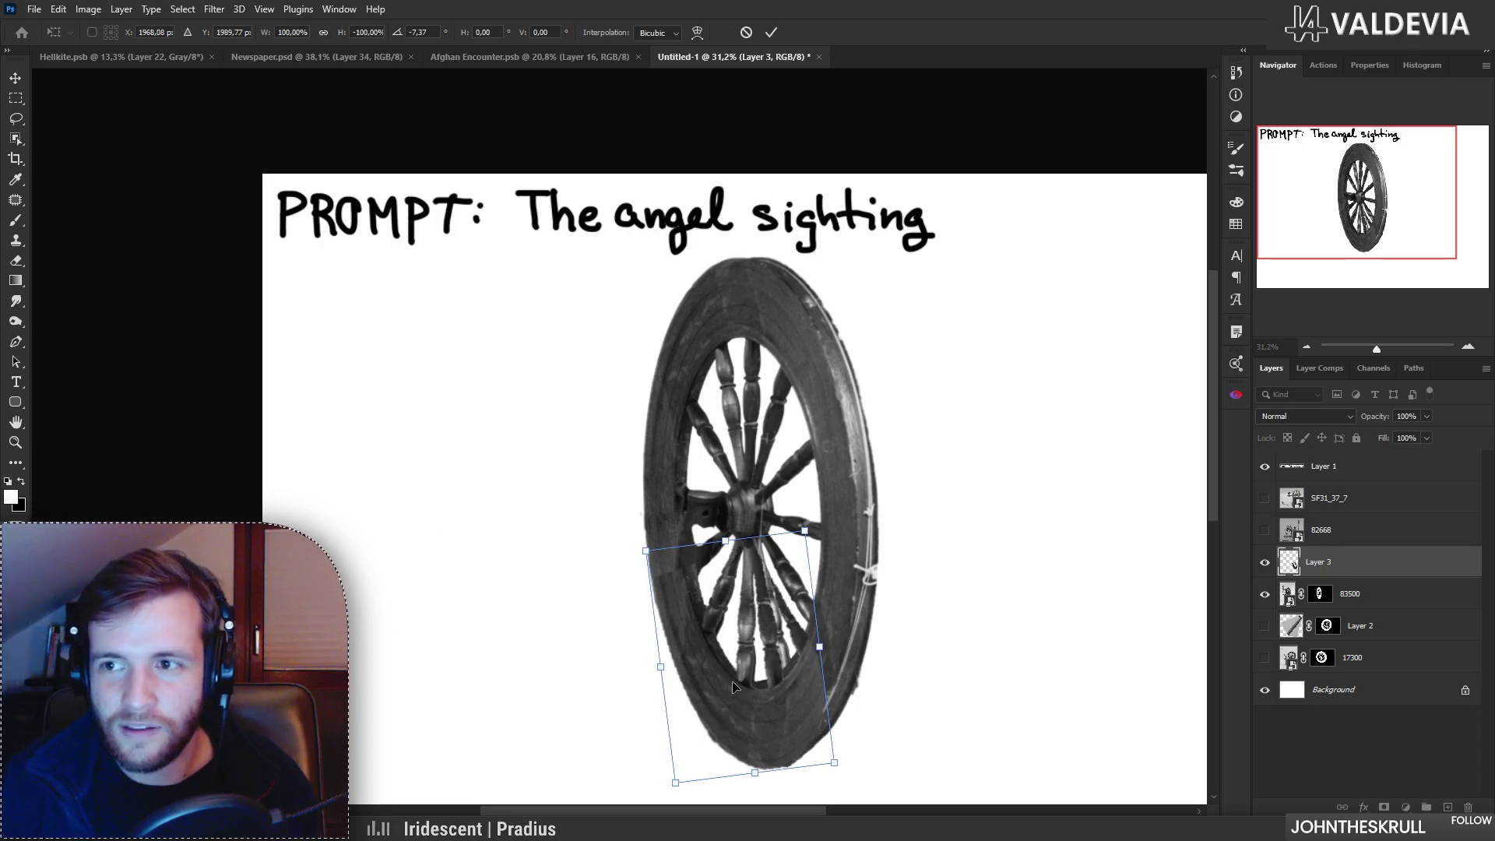
pyautogui.click(771, 33)
# Step: Add a mask to Layer 3 and hide its duplicate lower spokes with a 133 px soft round brush
pyautogui.press('l')
pyautogui.scroll(5, 765, 637)
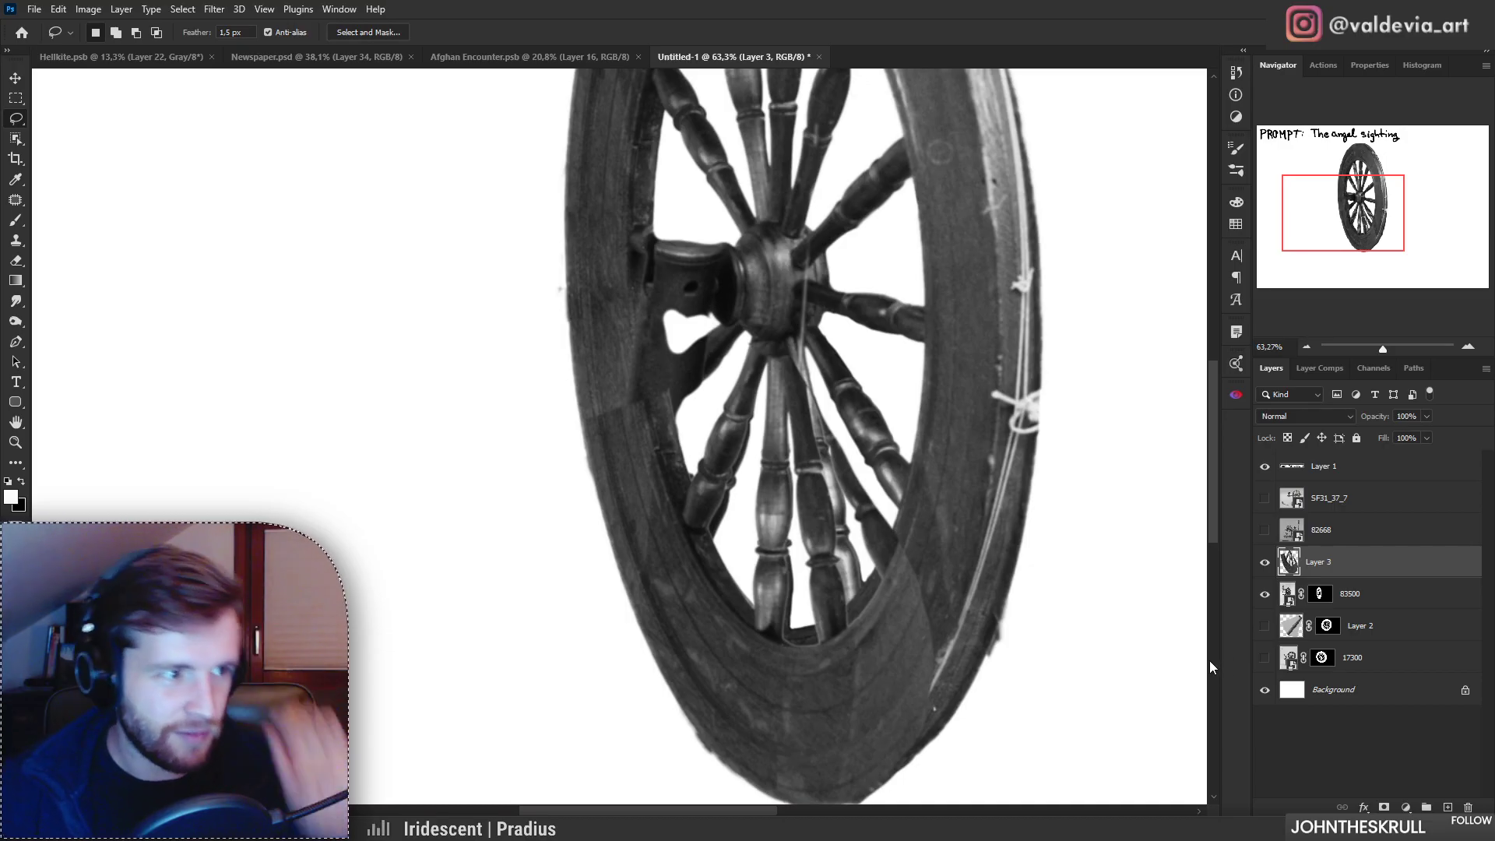
pyautogui.click(1382, 807)
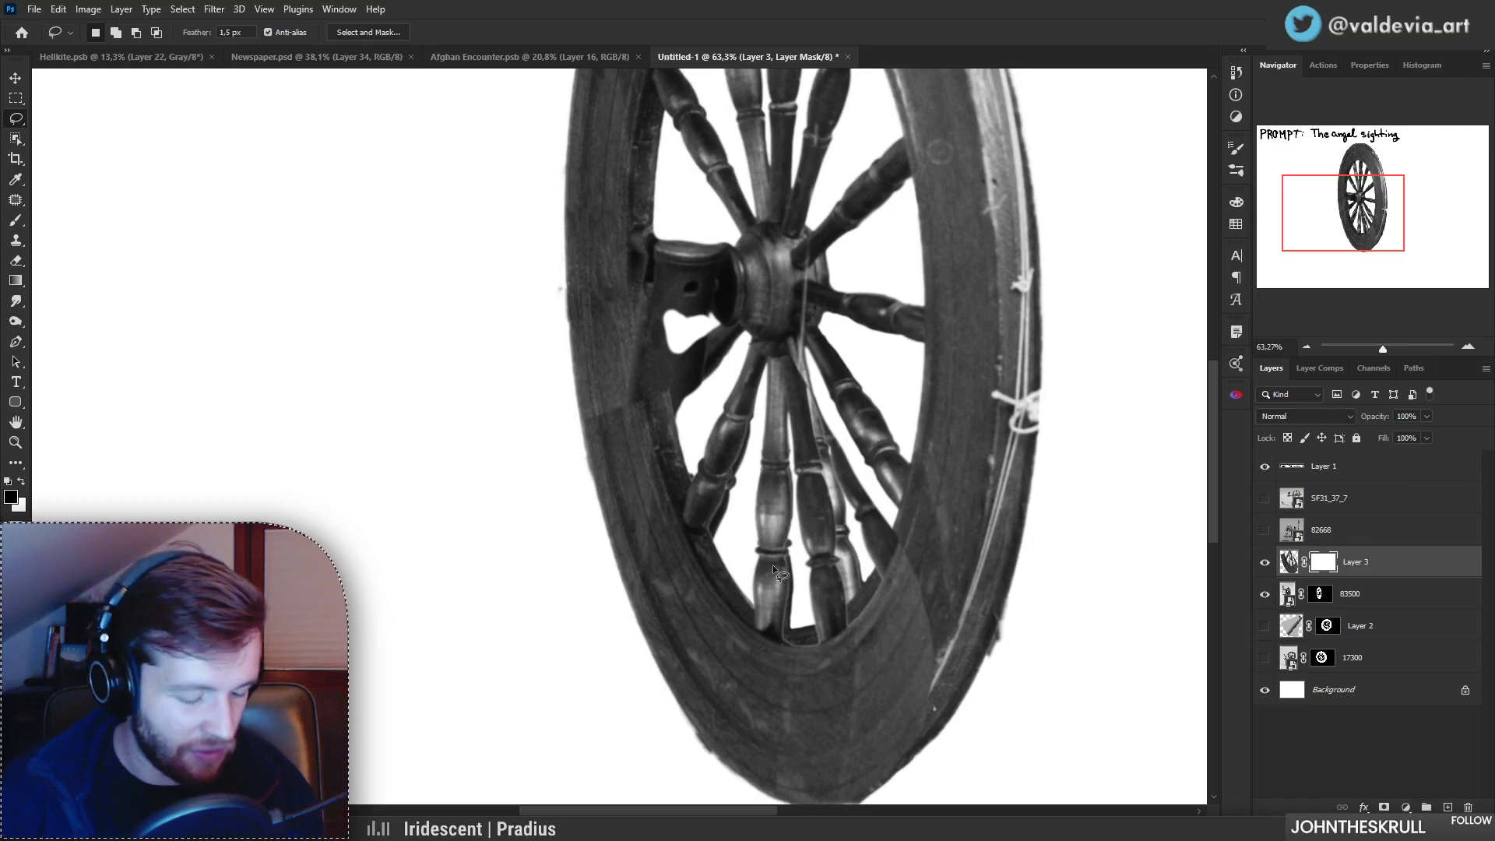
pyautogui.press('b')
pyautogui.rightClick(777, 517)
pyautogui.click(937, 700)
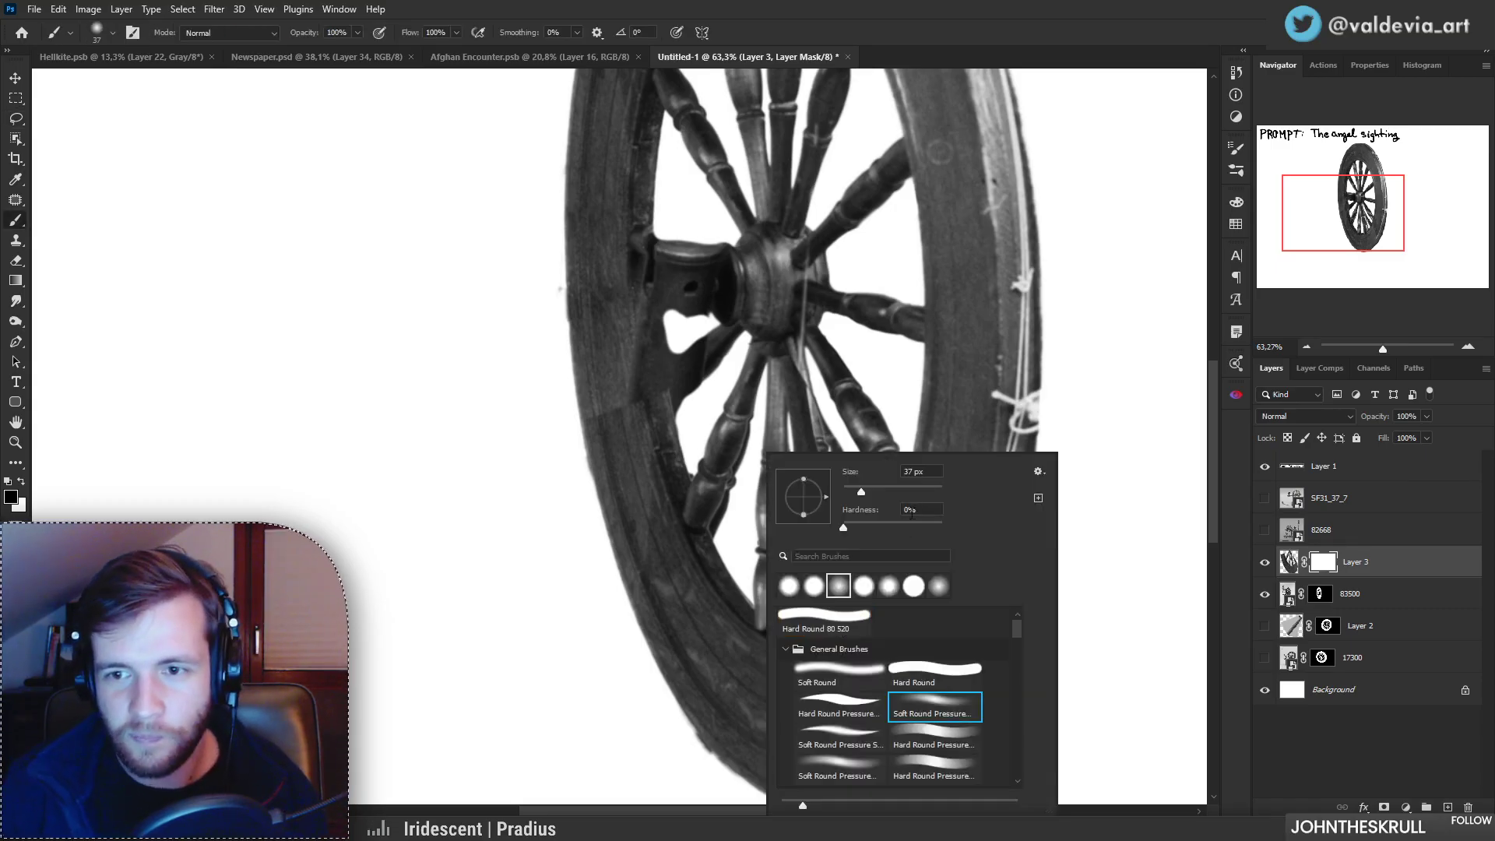
pyautogui.click(857, 672)
pyautogui.moveTo(861, 491); pyautogui.dragTo(901, 492)
pyautogui.moveTo(790, 355)
pyautogui.mouseDown()
pyautogui.moveTo(799, 528)
pyautogui.moveTo(828, 609)
pyautogui.mouseUp()
pyautogui.moveTo(834, 460)
pyautogui.mouseDown()
pyautogui.moveTo(859, 606)
pyautogui.moveTo(891, 571)
pyautogui.mouseUp()
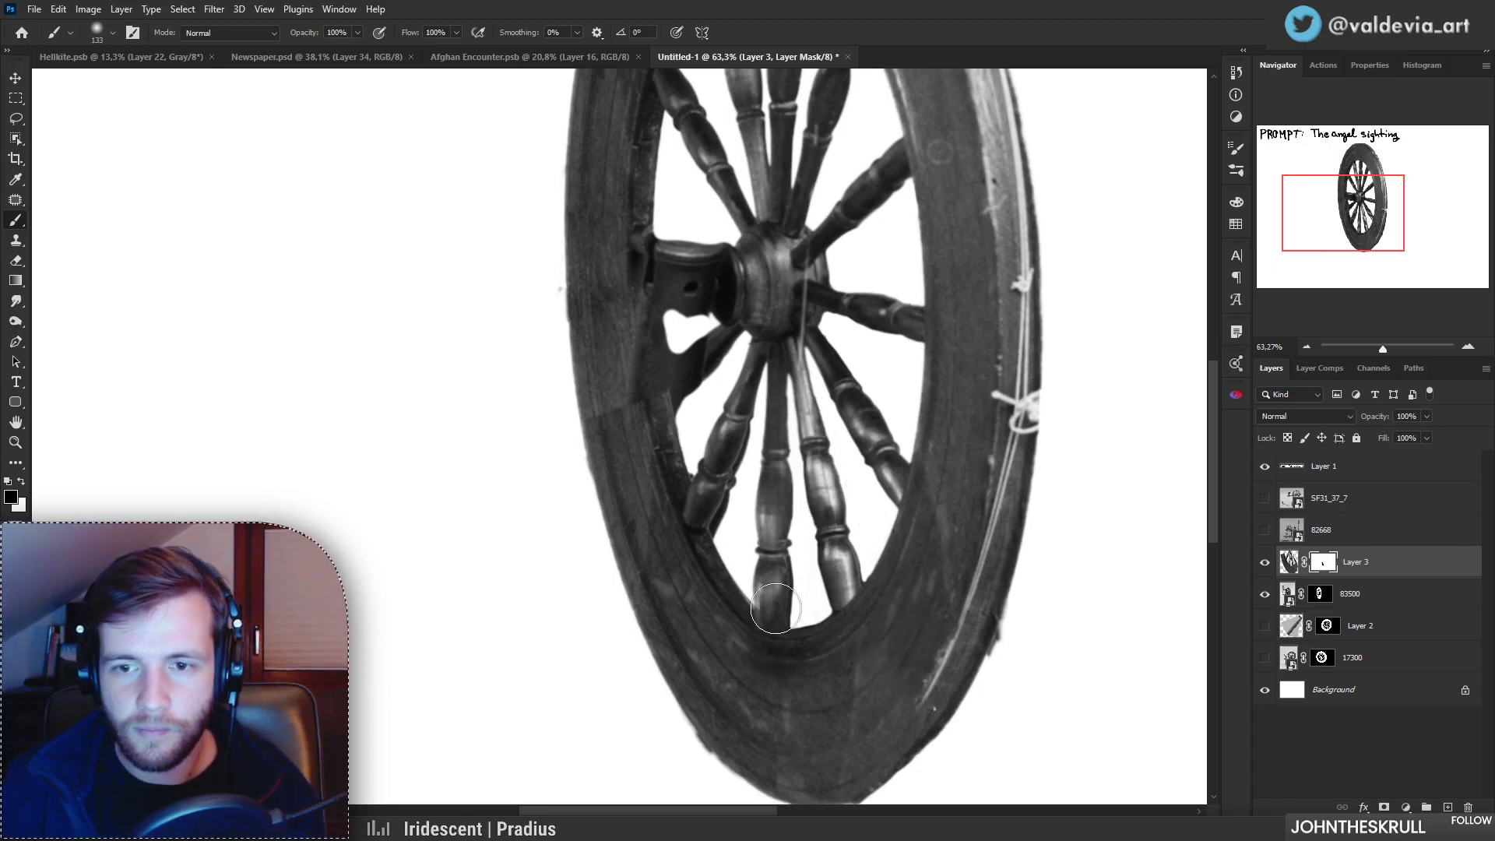
pyautogui.moveTo(777, 614); pyautogui.dragTo(782, 359)
pyautogui.moveTo(759, 586); pyautogui.dragTo(744, 618)
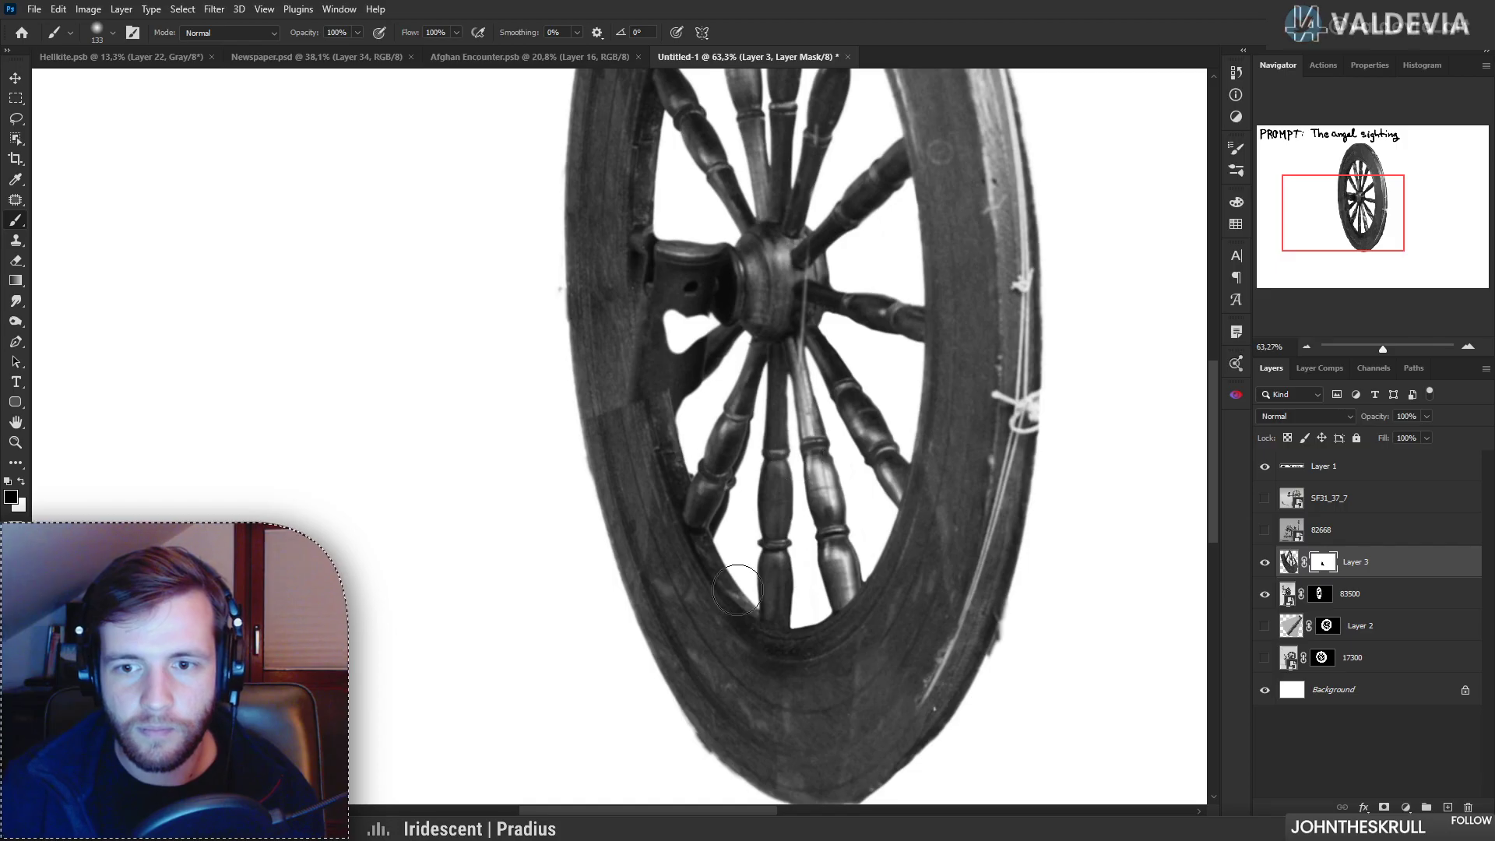
# Step: Try to blend the flipped piece's upper seam on the left rim by painting on its mask
pyautogui.moveTo(596, 413); pyautogui.dragTo(609, 462)
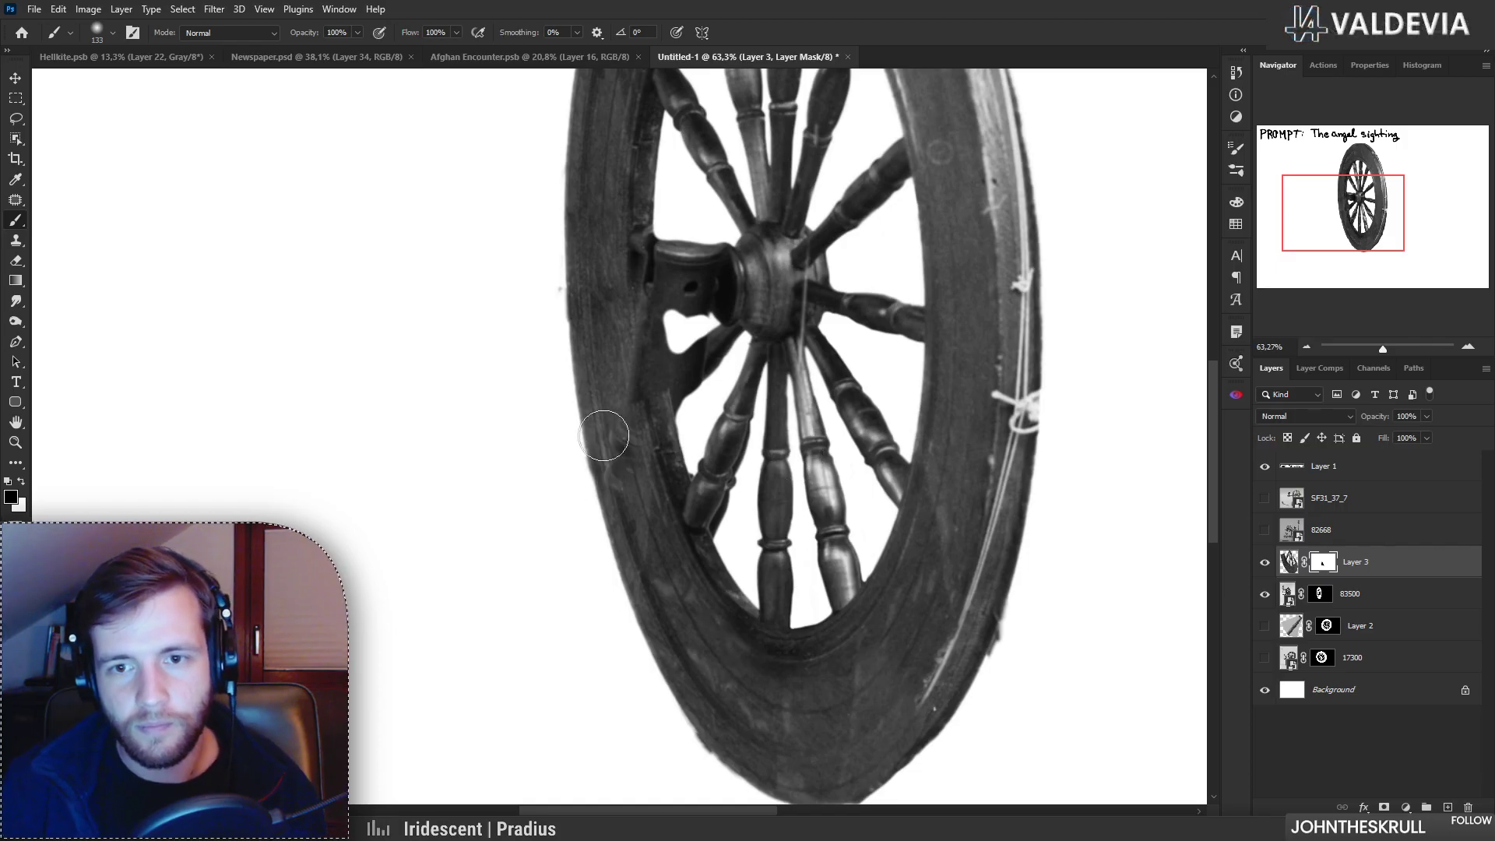
pyautogui.hotkey('ctrl', 'z')
pyautogui.hotkey('ctrl', 'z')
pyautogui.hotkey('ctrl', 'z')
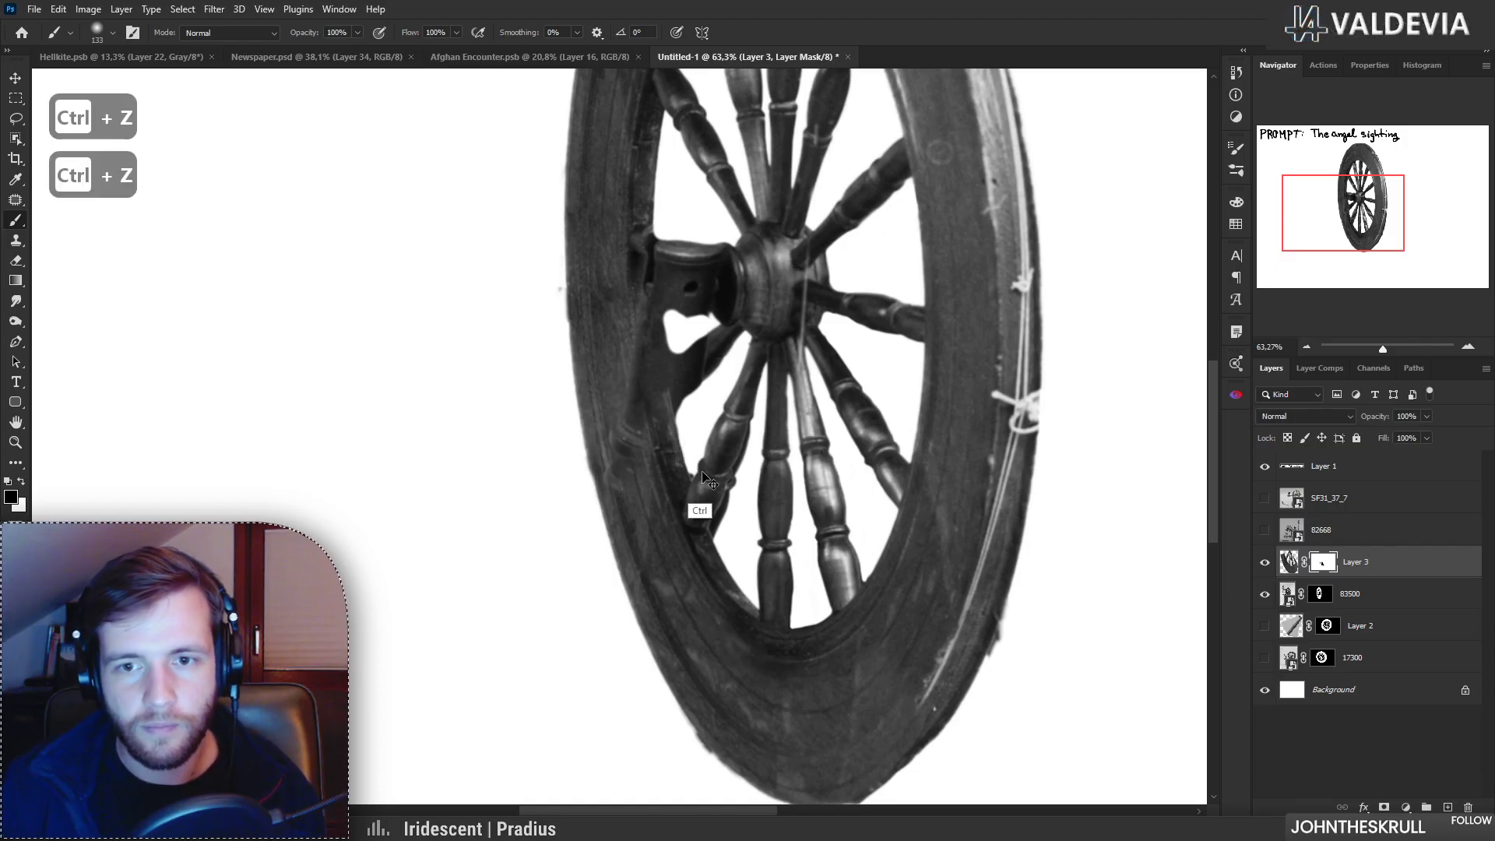
pyautogui.moveTo(677, 463)
pyautogui.mouseDown()
pyautogui.moveTo(597, 460)
pyautogui.moveTo(651, 454)
pyautogui.moveTo(598, 430)
pyautogui.moveTo(621, 430)
pyautogui.mouseUp()
# Step: Clone wood texture on Layer 3 over the seam across the left rim, switching to a soft round pressure brush
pyautogui.press('s')
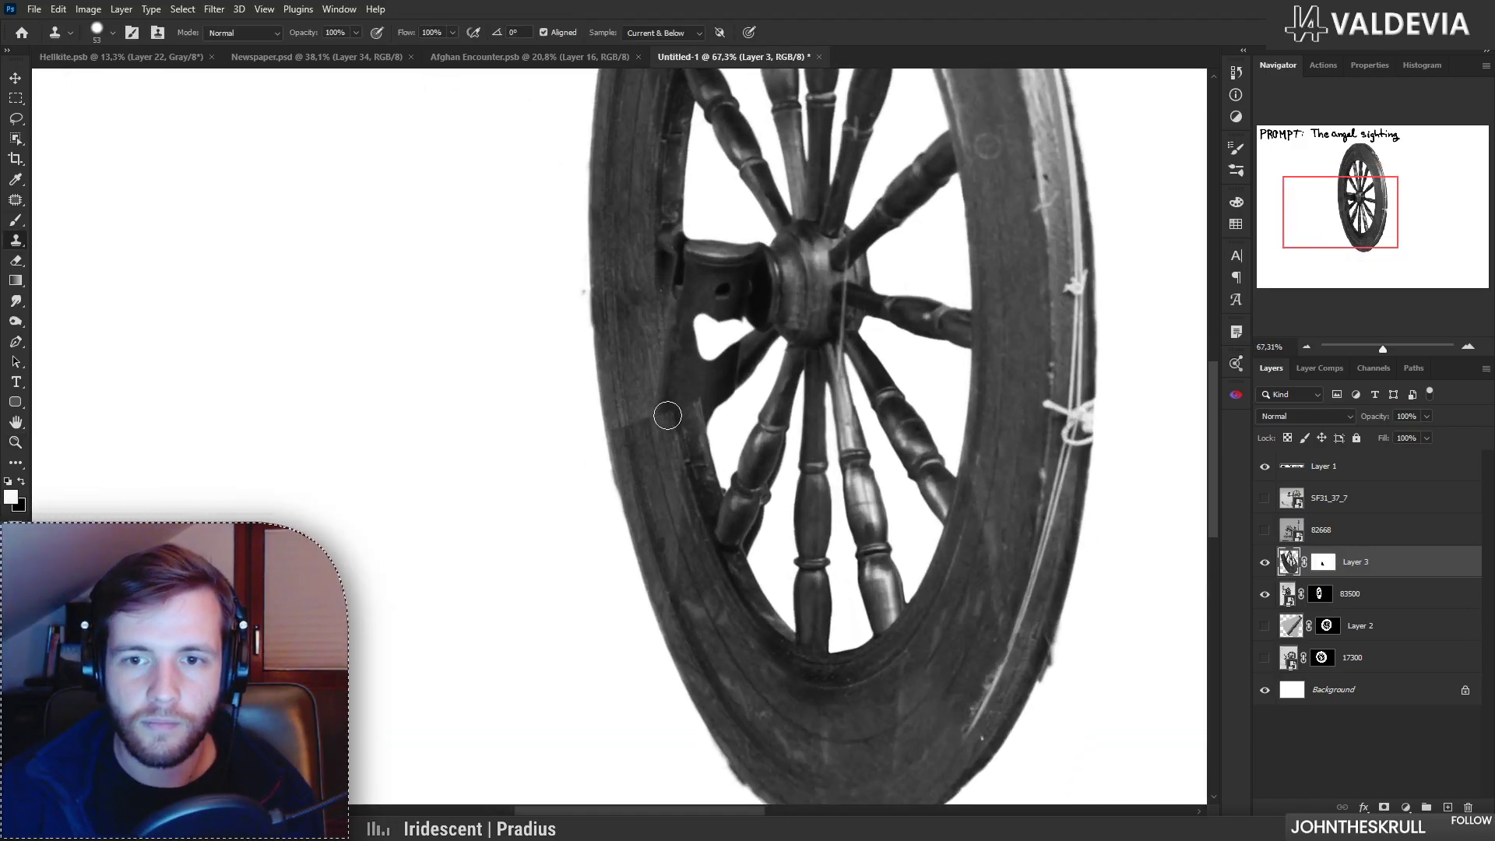
pyautogui.moveTo(649, 409)
pyautogui.mouseDown()
pyautogui.moveTo(627, 371)
pyautogui.moveTo(621, 401)
pyautogui.mouseUp()
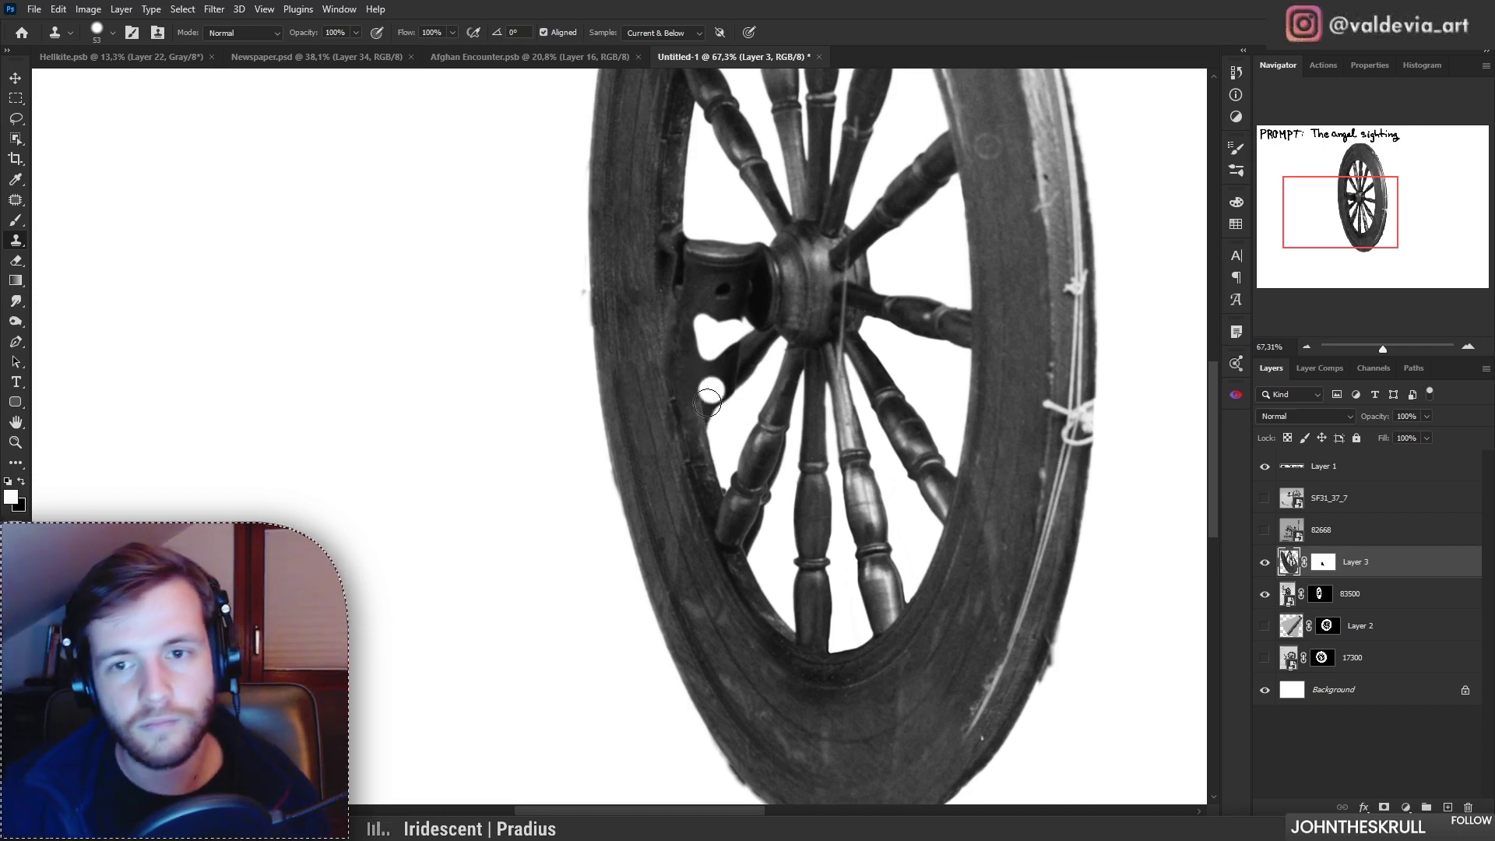
pyautogui.hotkey('ctrl', 'z')
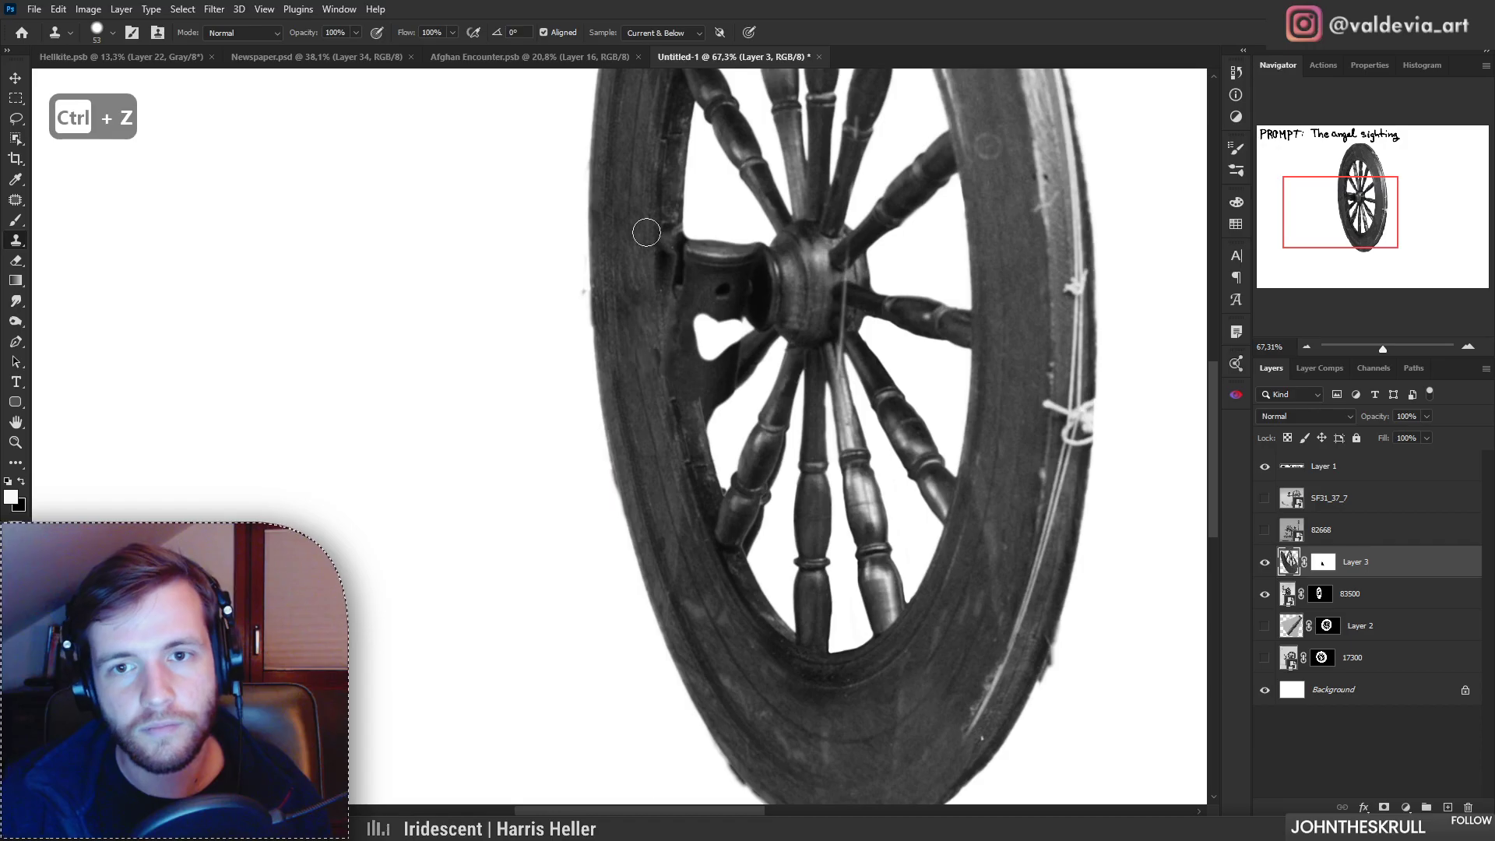
pyautogui.rightClick(715, 383)
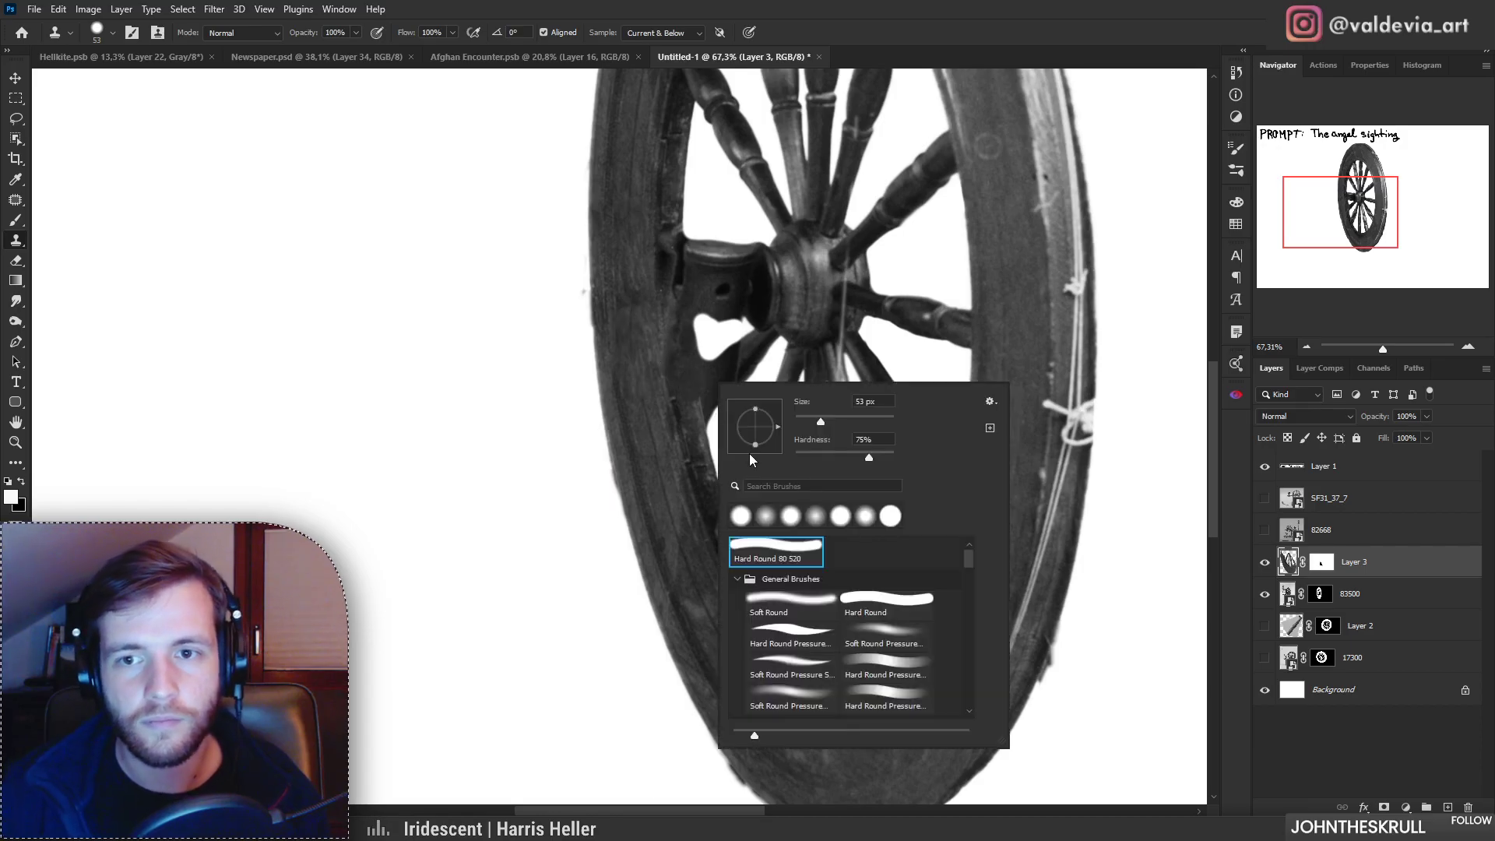
pyautogui.click(881, 635)
pyautogui.click(647, 352)
pyautogui.press('z')
pyautogui.moveTo(631, 390)
pyautogui.mouseDown()
pyautogui.moveTo(604, 360)
pyautogui.moveTo(704, 366)
pyautogui.mouseUp()
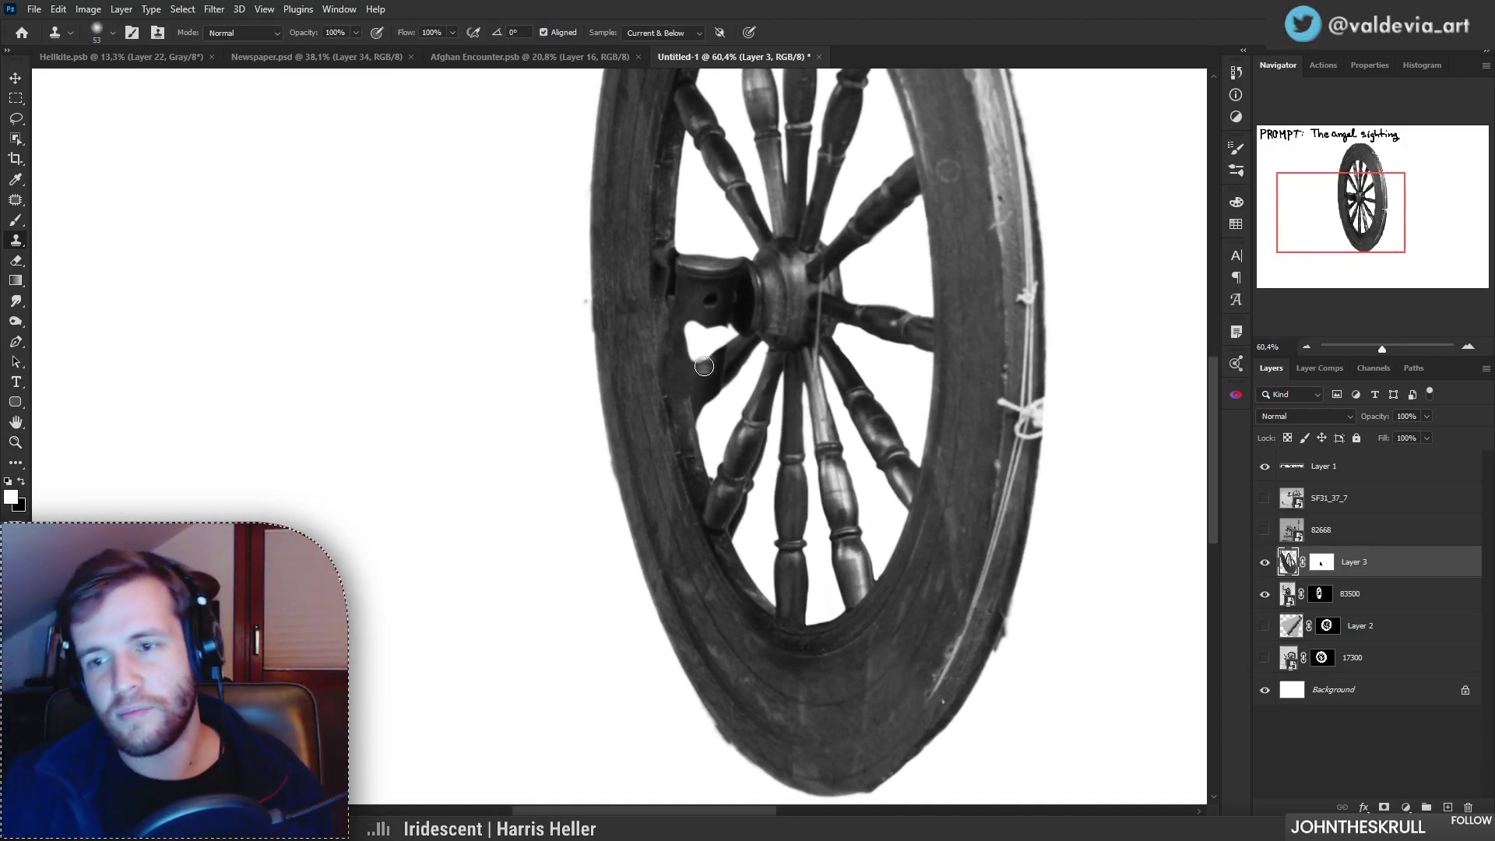
# Step: Group Layer 3 with the 83500 layer and move the group below the 17300 layer
pyautogui.press('z')
pyautogui.moveTo(779, 263)
pyautogui.mouseDown()
pyautogui.moveTo(847, 267)
pyautogui.moveTo(728, 282)
pyautogui.mouseUp()
pyautogui.press('z')
pyautogui.moveTo(814, 262); pyautogui.dragTo(701, 266)
pyautogui.press('space')
pyautogui.moveTo(805, 233)
pyautogui.mouseDown()
pyautogui.moveTo(748, 297)
pyautogui.moveTo(778, 287)
pyautogui.mouseUp()
pyautogui.press('z')
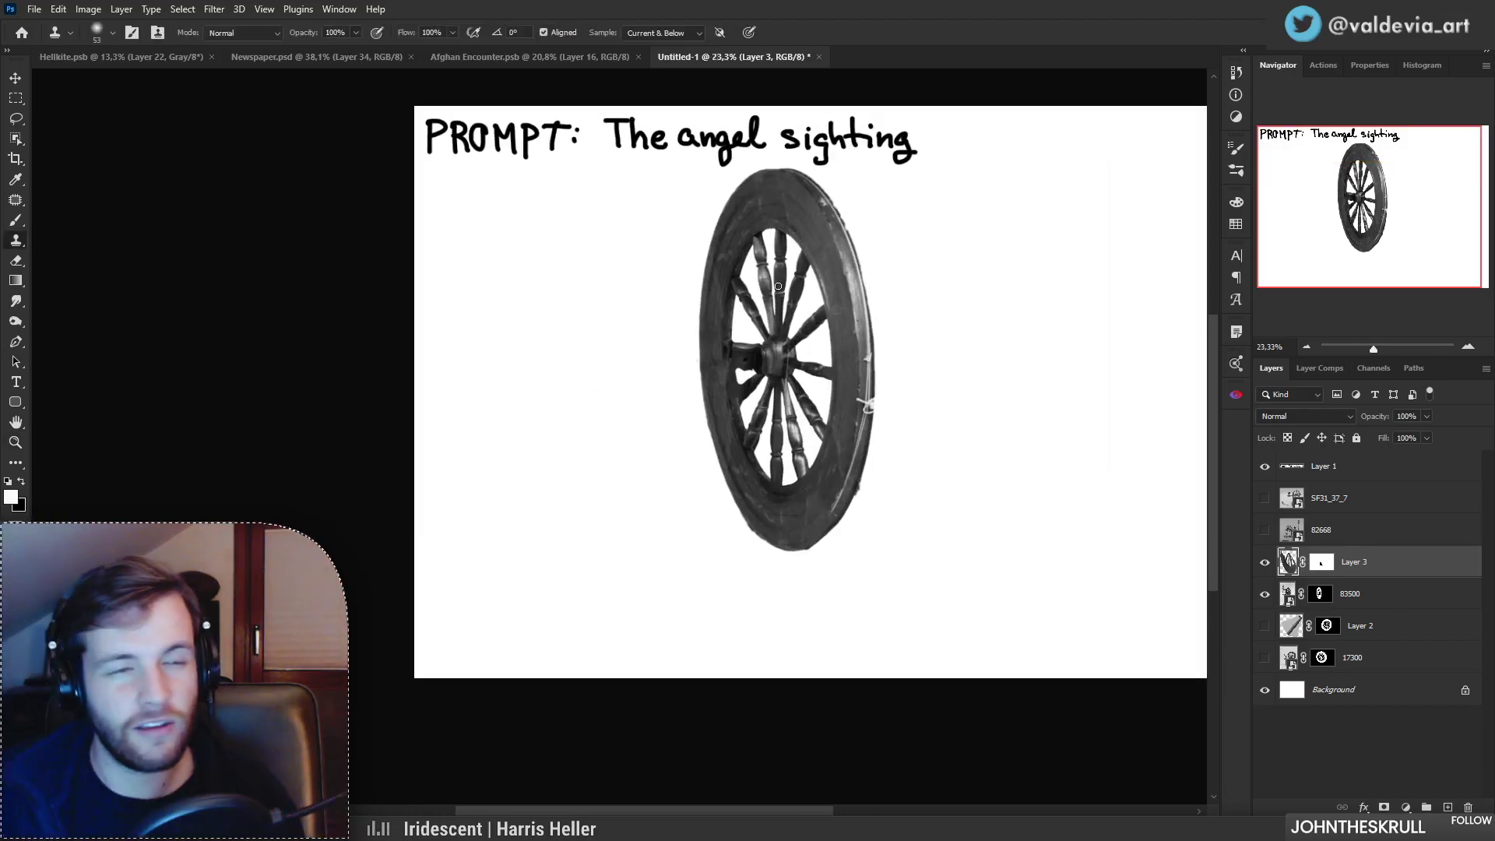
pyautogui.keyDown('shift'); pyautogui.click(1385, 594); pyautogui.keyUp('shift')
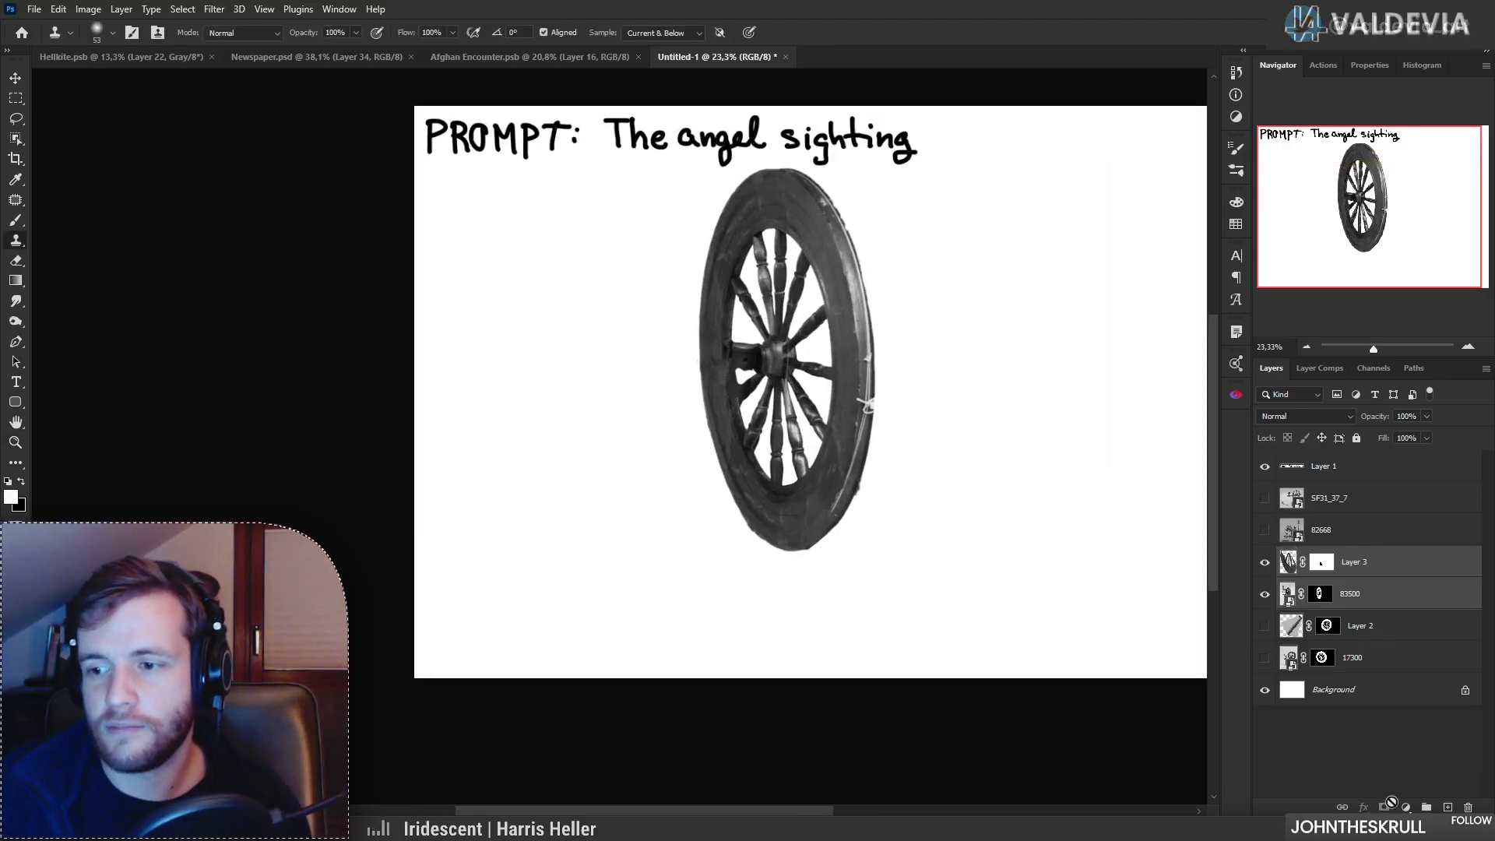
pyautogui.hotkey('ctrl', 'g')
pyautogui.moveTo(1358, 569); pyautogui.dragTo(1325, 627)
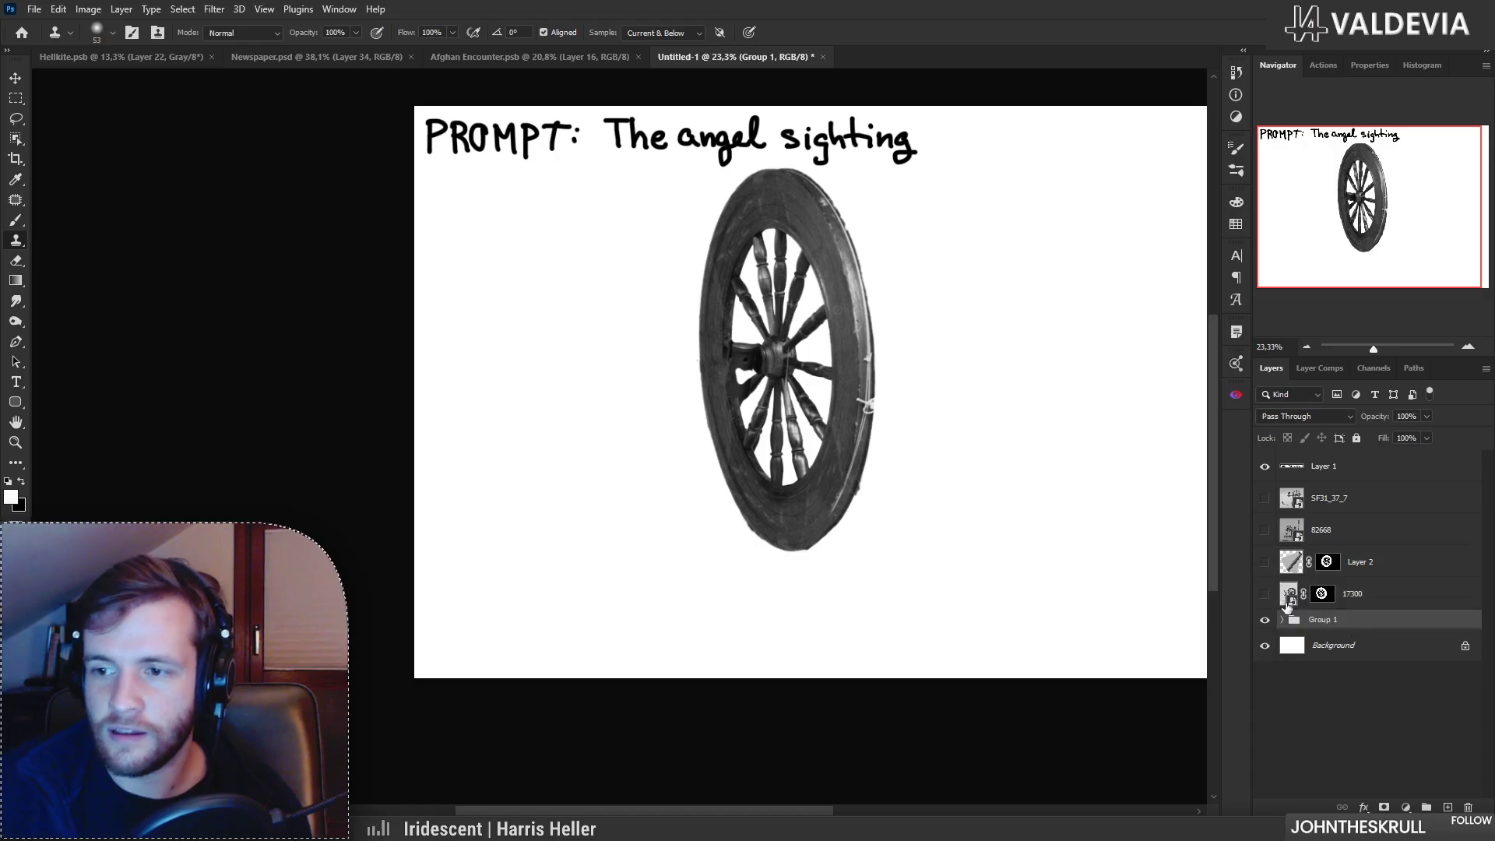
# Step: Show the 17300 layer and Layer 2 so the round wheel appears over the narrow one
pyautogui.click(1264, 593)
pyautogui.click(1265, 561)
pyautogui.press('z')
pyautogui.moveTo(828, 341)
pyautogui.mouseDown()
pyautogui.moveTo(940, 351)
pyautogui.moveTo(761, 351)
pyautogui.moveTo(894, 354)
pyautogui.moveTo(866, 358)
pyautogui.mouseUp()
pyautogui.press('s')
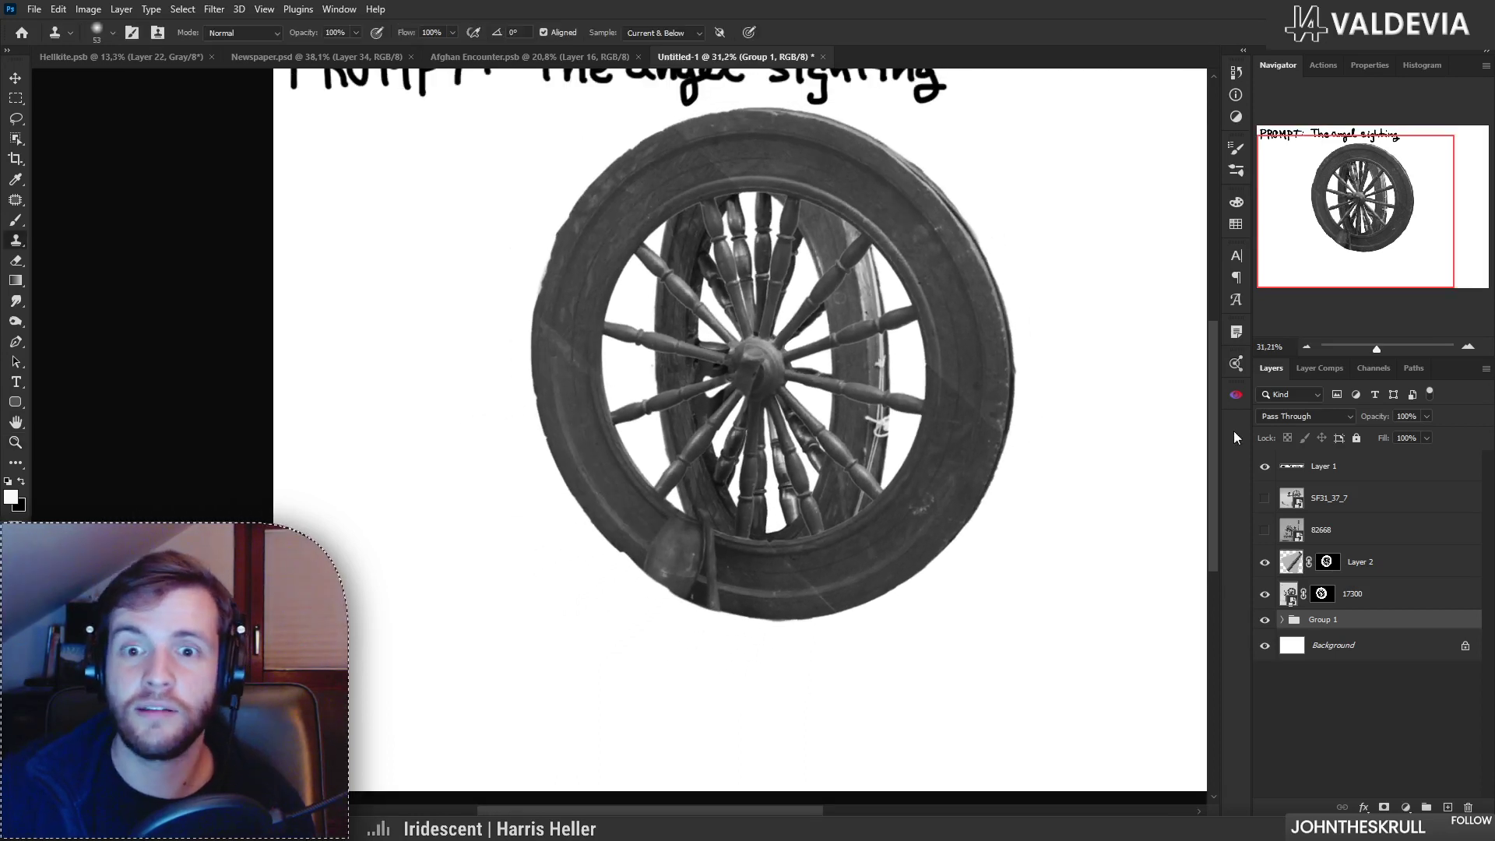
# Step: Duplicate Group 1 above Layer 2 and mask out the copy's left half and hub with a 354 px soft round brush
pyautogui.moveTo(1355, 625); pyautogui.dragTo(1352, 552)
pyautogui.click(1384, 807)
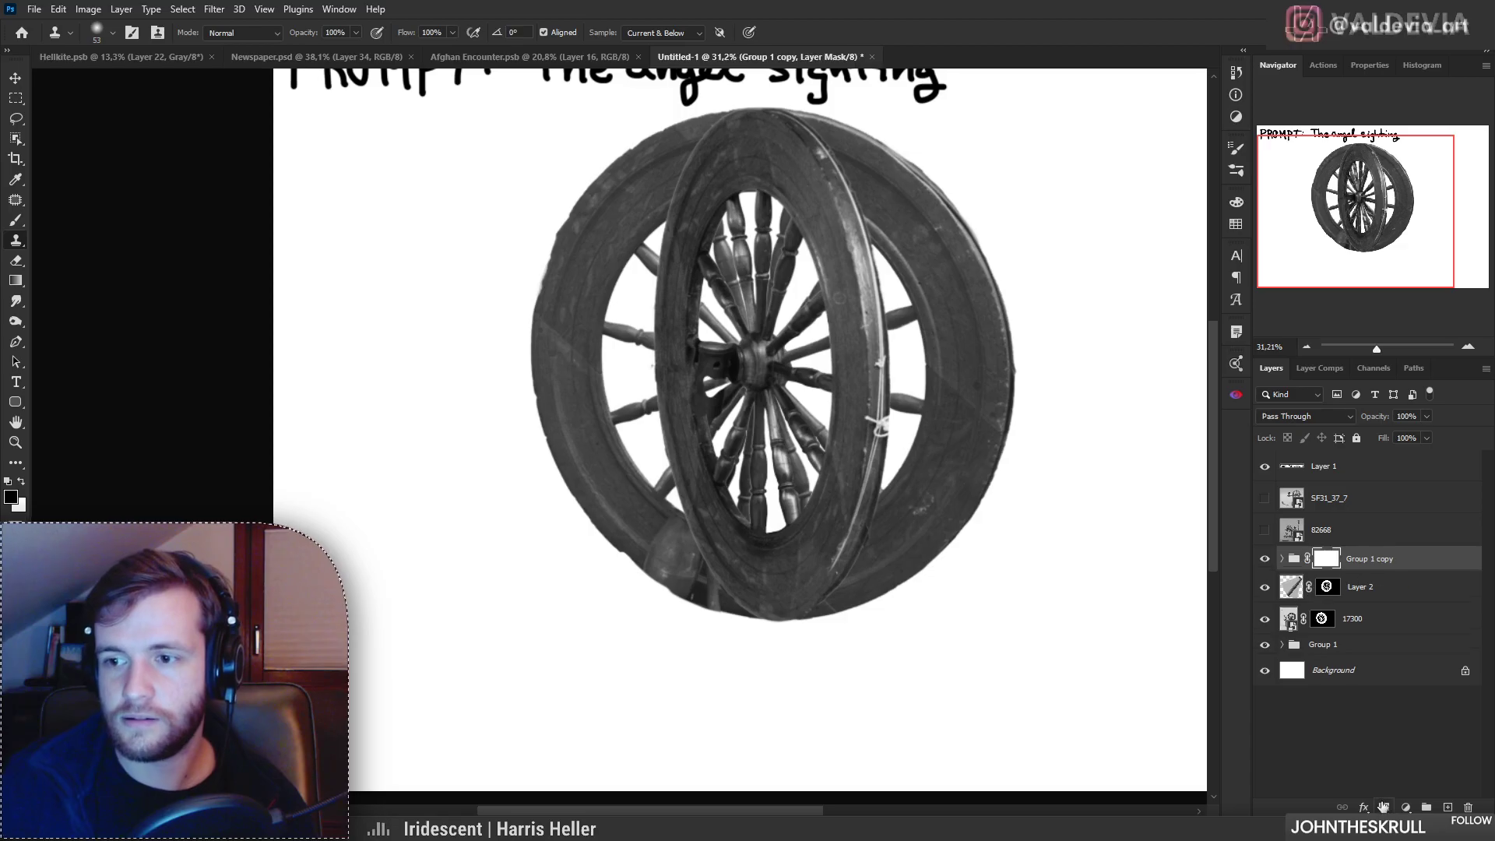
pyautogui.press('b')
pyautogui.rightClick(768, 304)
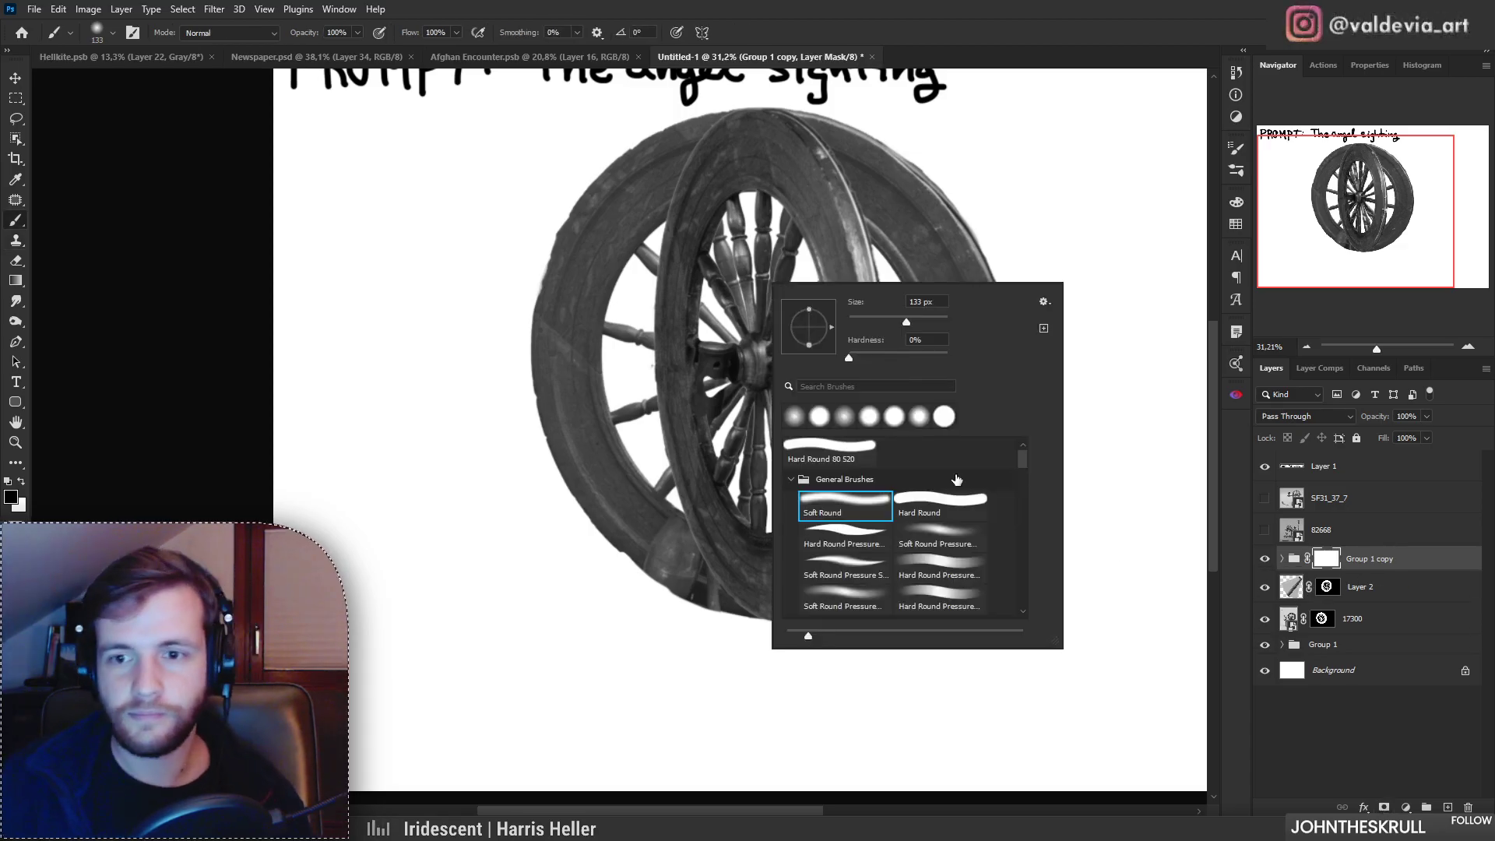
pyautogui.moveTo(720, 189)
pyautogui.mouseDown()
pyautogui.moveTo(728, 276)
pyautogui.moveTo(738, 212)
pyautogui.moveTo(717, 157)
pyautogui.moveTo(707, 346)
pyautogui.moveTo(689, 352)
pyautogui.moveTo(692, 252)
pyautogui.moveTo(669, 530)
pyautogui.moveTo(719, 435)
pyautogui.mouseUp()
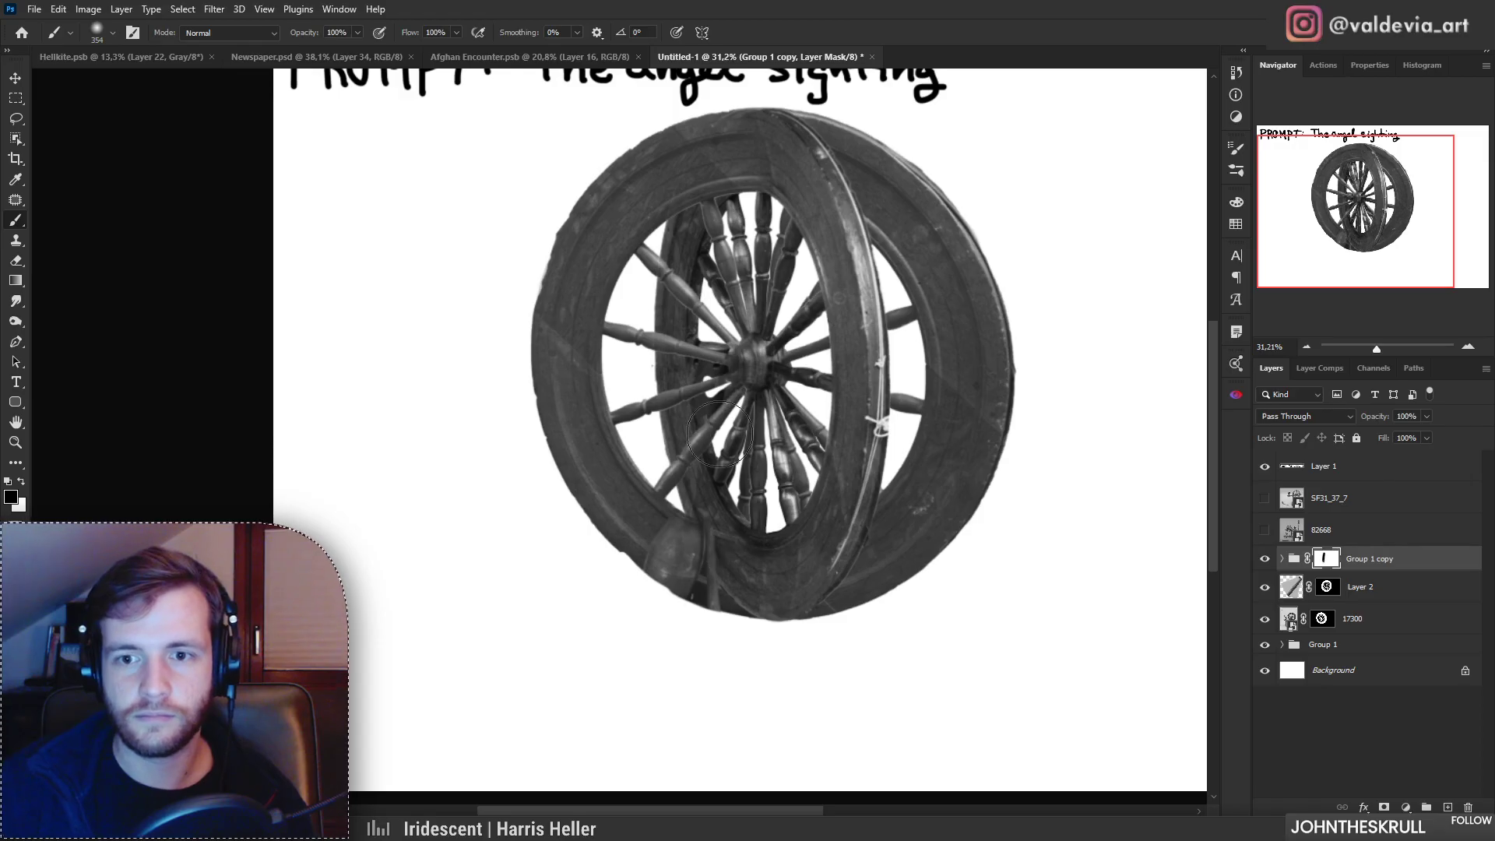
pyautogui.moveTo(708, 550)
pyautogui.mouseDown()
pyautogui.moveTo(731, 491)
pyautogui.moveTo(719, 601)
pyautogui.moveTo(706, 592)
pyautogui.moveTo(731, 498)
pyautogui.moveTo(710, 555)
pyautogui.moveTo(710, 616)
pyautogui.mouseUp()
pyautogui.moveTo(718, 186); pyautogui.dragTo(707, 545)
pyautogui.moveTo(729, 295); pyautogui.dragTo(712, 484)
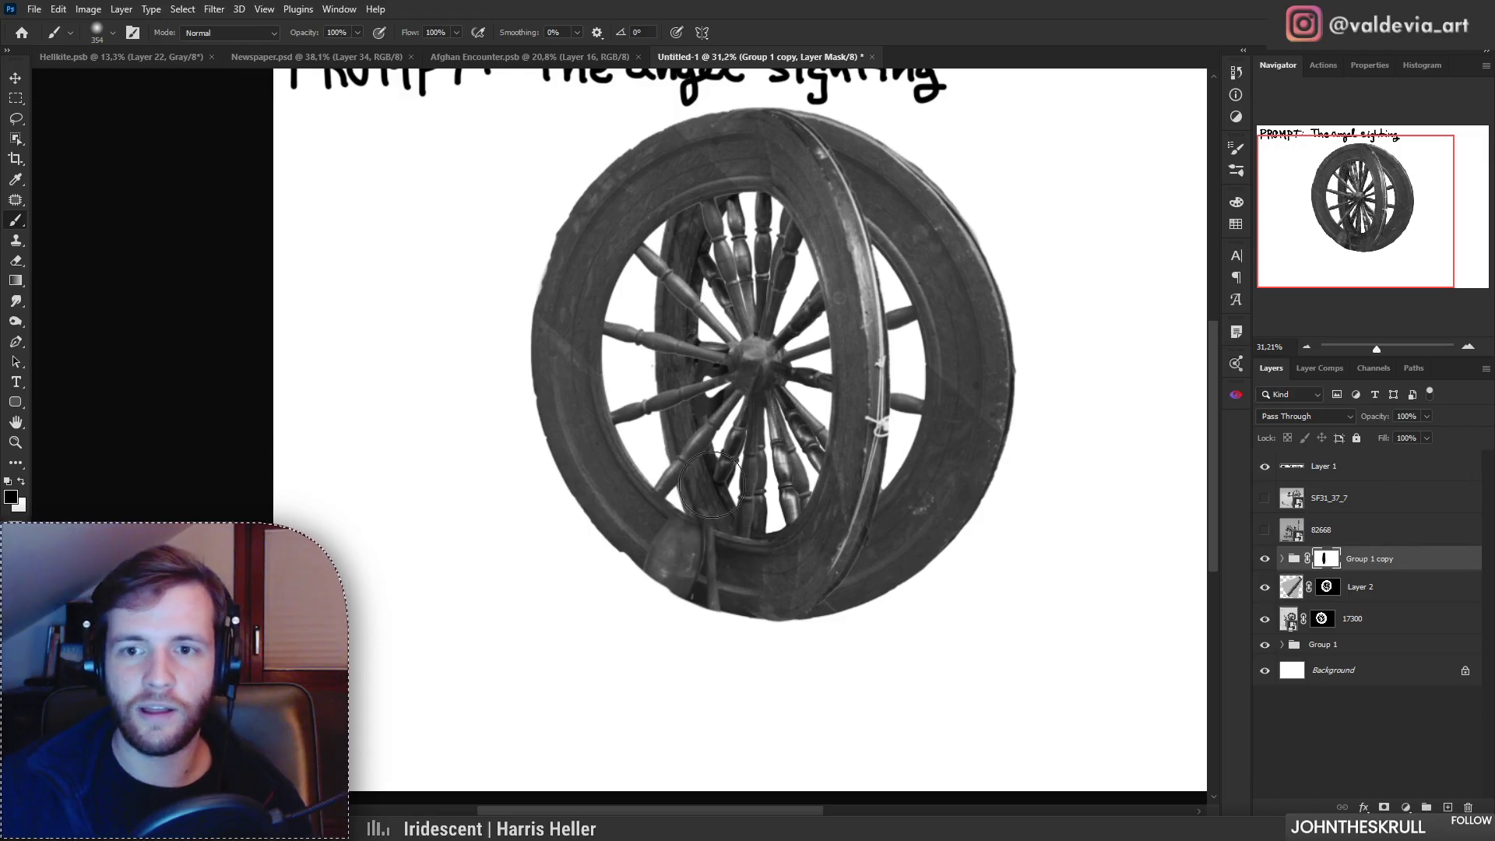
pyautogui.press('z')
pyautogui.moveTo(741, 369)
pyautogui.mouseDown()
pyautogui.moveTo(692, 391)
pyautogui.moveTo(788, 384)
pyautogui.moveTo(763, 374)
pyautogui.mouseUp()
pyautogui.press('b')
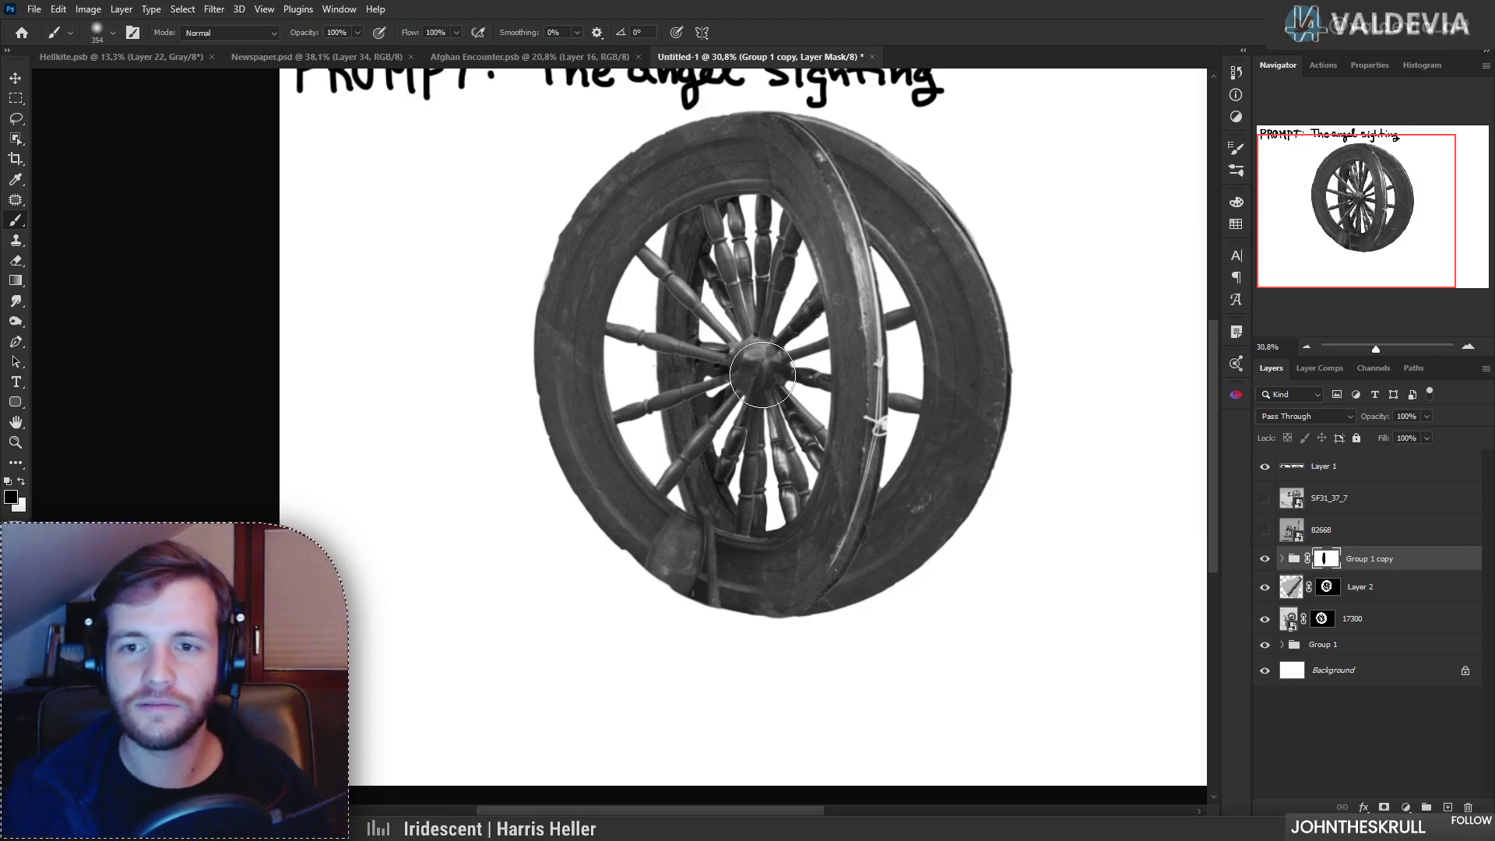
pyautogui.press('z')
pyautogui.moveTo(844, 343)
pyautogui.mouseDown()
pyautogui.moveTo(755, 334)
pyautogui.moveTo(856, 341)
pyautogui.mouseUp()
pyautogui.press('b')
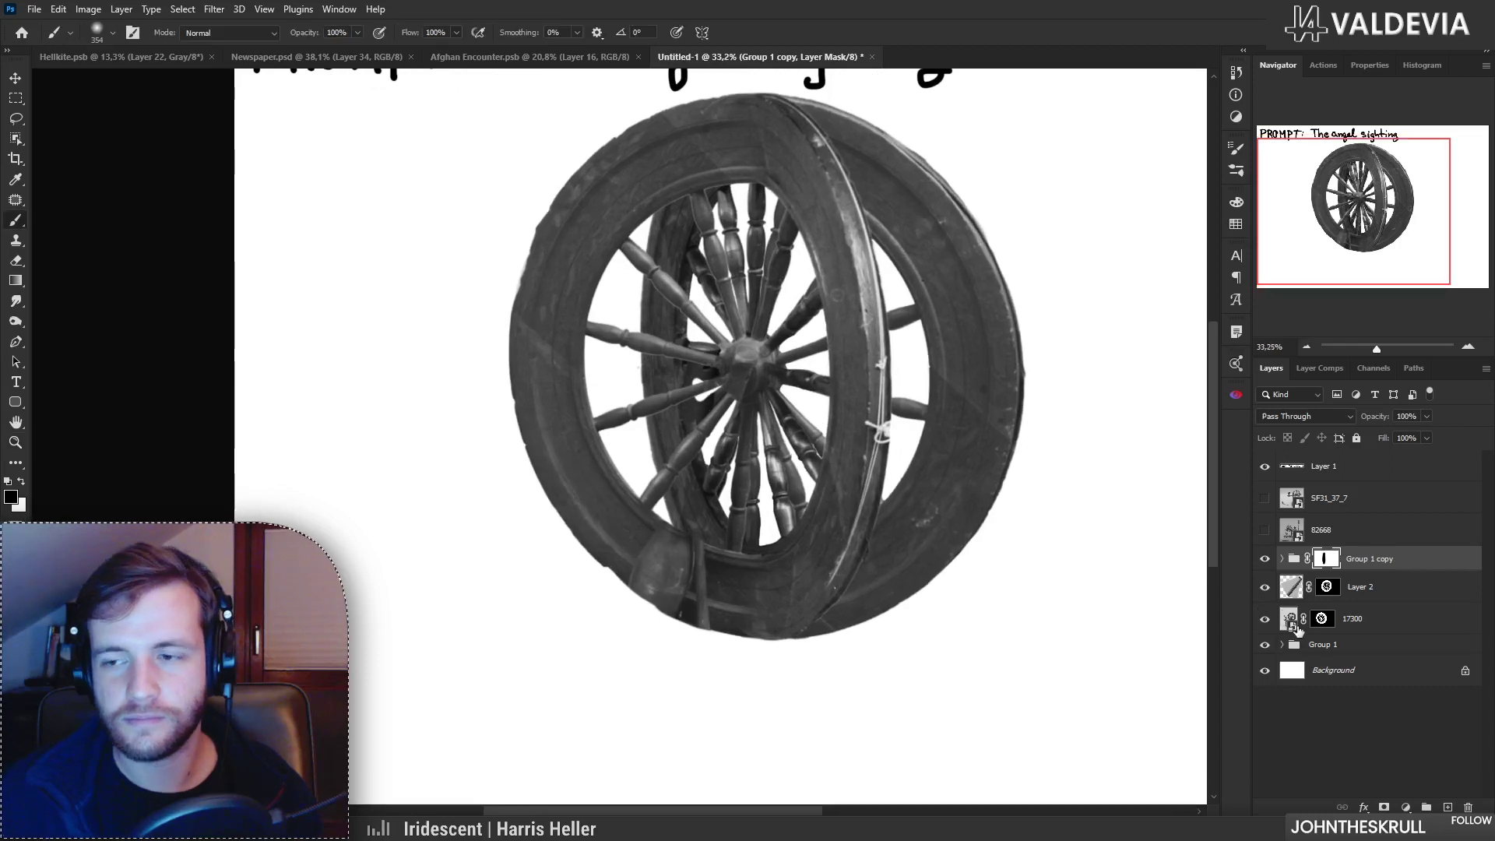
# Step: Hide Group 1 copy and Group 1 to isolate the round wheel, and select the 17300 layer's mask
pyautogui.click(1265, 559)
pyautogui.scroll(2, 727, 575)
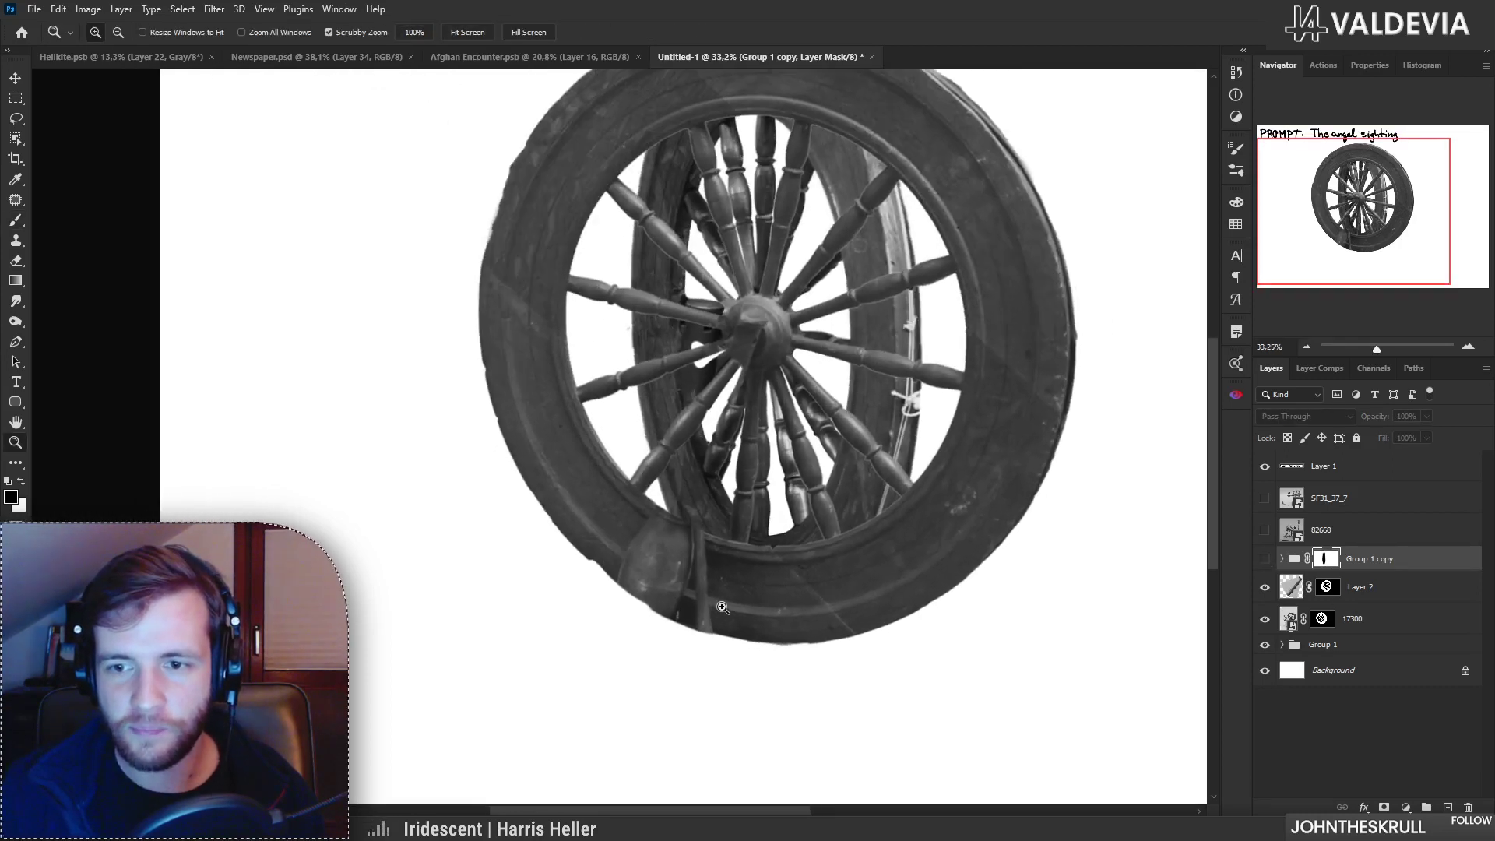
pyautogui.click(1322, 619)
pyautogui.keyDown('shift'); pyautogui.click(1322, 619); pyautogui.keyUp('shift')
pyautogui.keyDown('shift'); pyautogui.click(1322, 619); pyautogui.keyUp('shift')
pyautogui.press('z')
pyautogui.scroll(-2, 878, 559)
pyautogui.press('b')
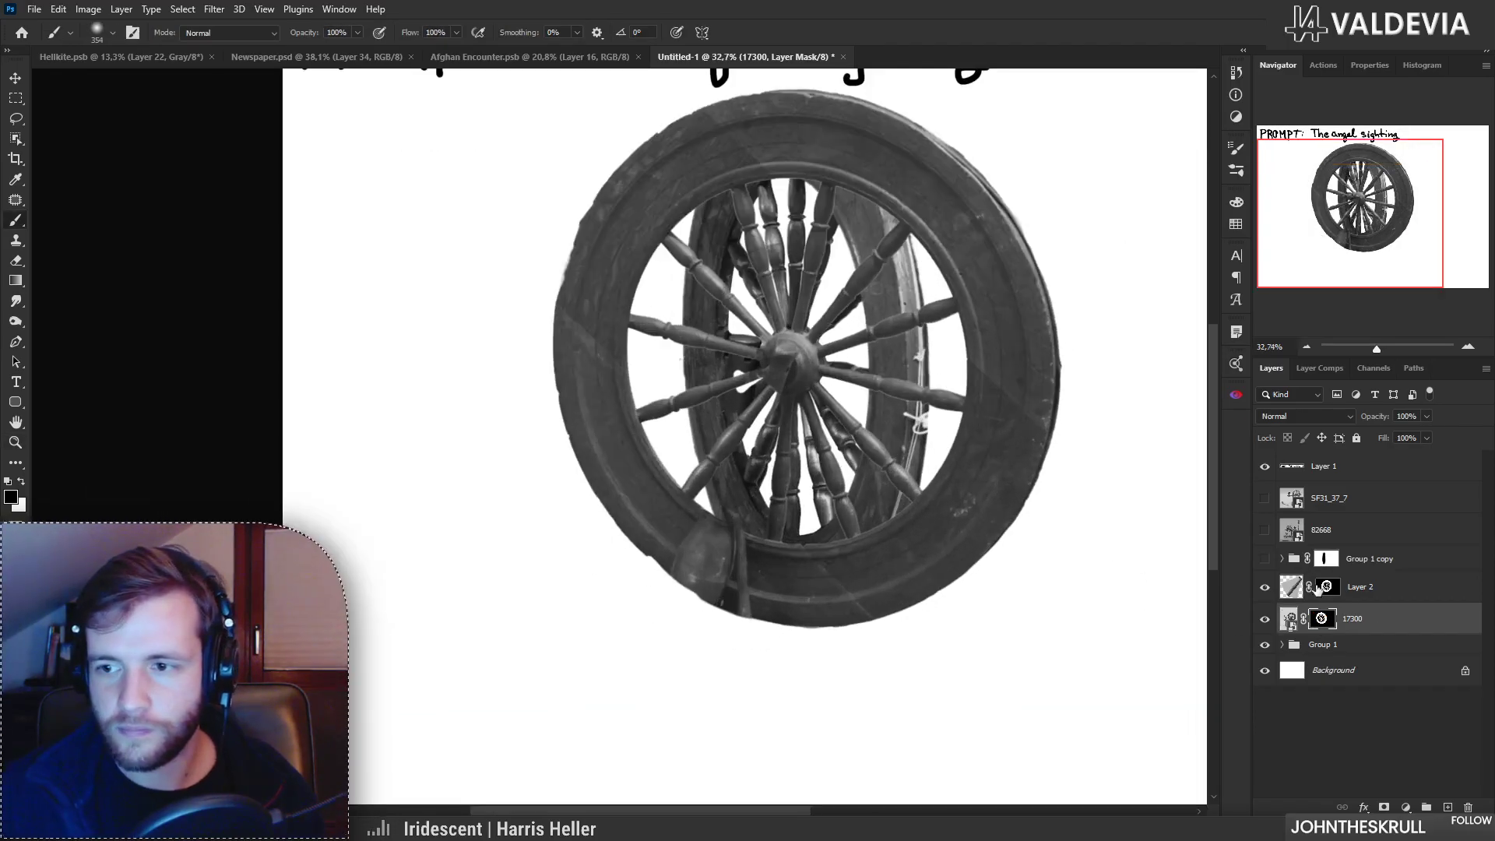
pyautogui.click(1264, 587)
pyautogui.click(1265, 645)
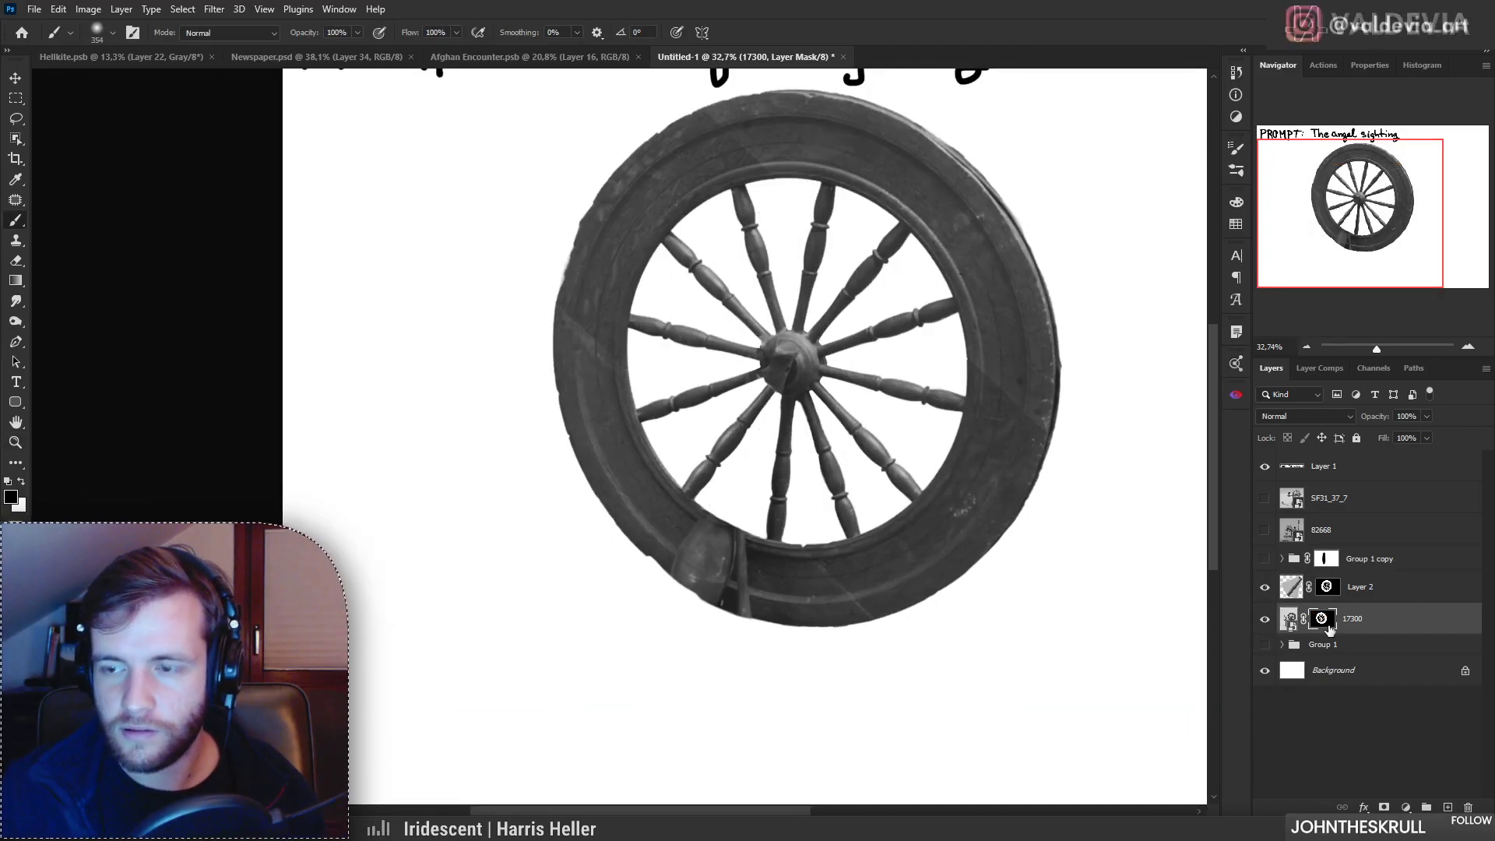
# Step: Lasso the lower-right rim section of the 17300 wheel, copy it to a new layer, and apply the copy's layer mask
pyautogui.click(15, 118)
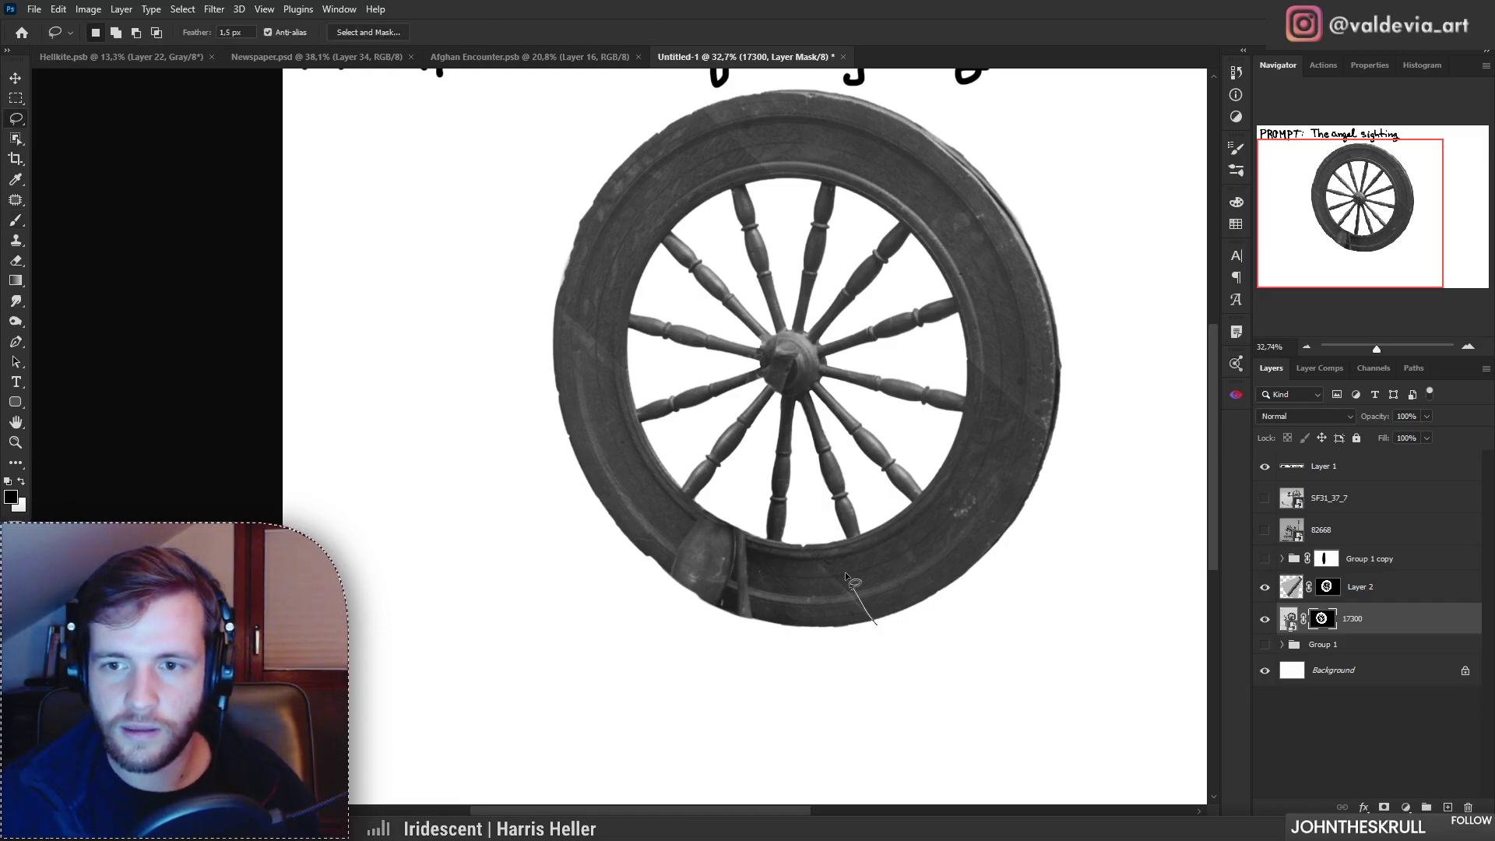
pyautogui.moveTo(997, 442); pyautogui.dragTo(943, 643)
pyautogui.click(1393, 631)
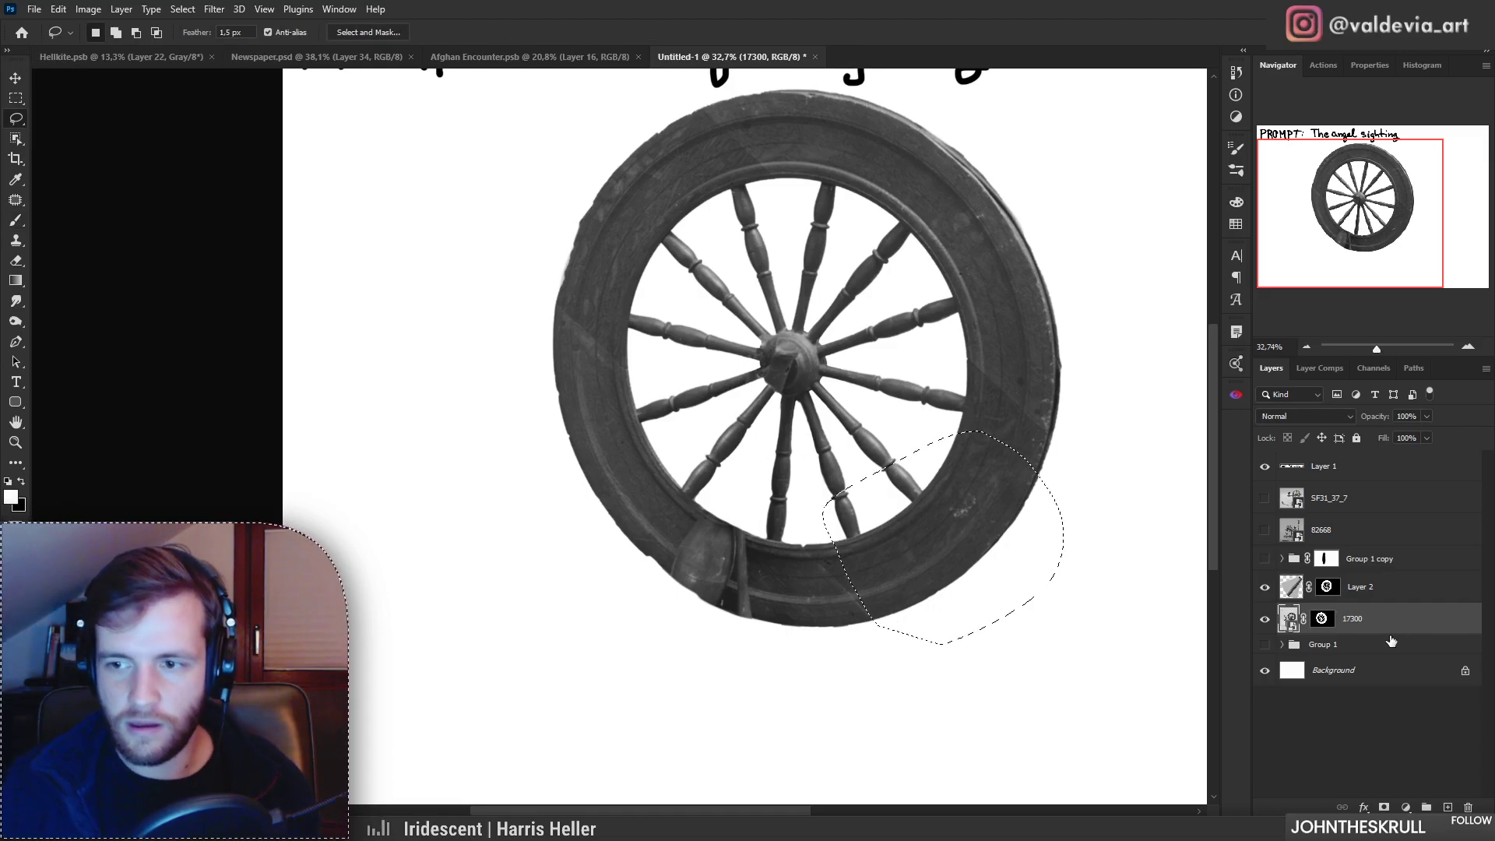
pyautogui.hotkey('ctrl', 'j')
pyautogui.moveTo(1325, 651); pyautogui.dragTo(1328, 625)
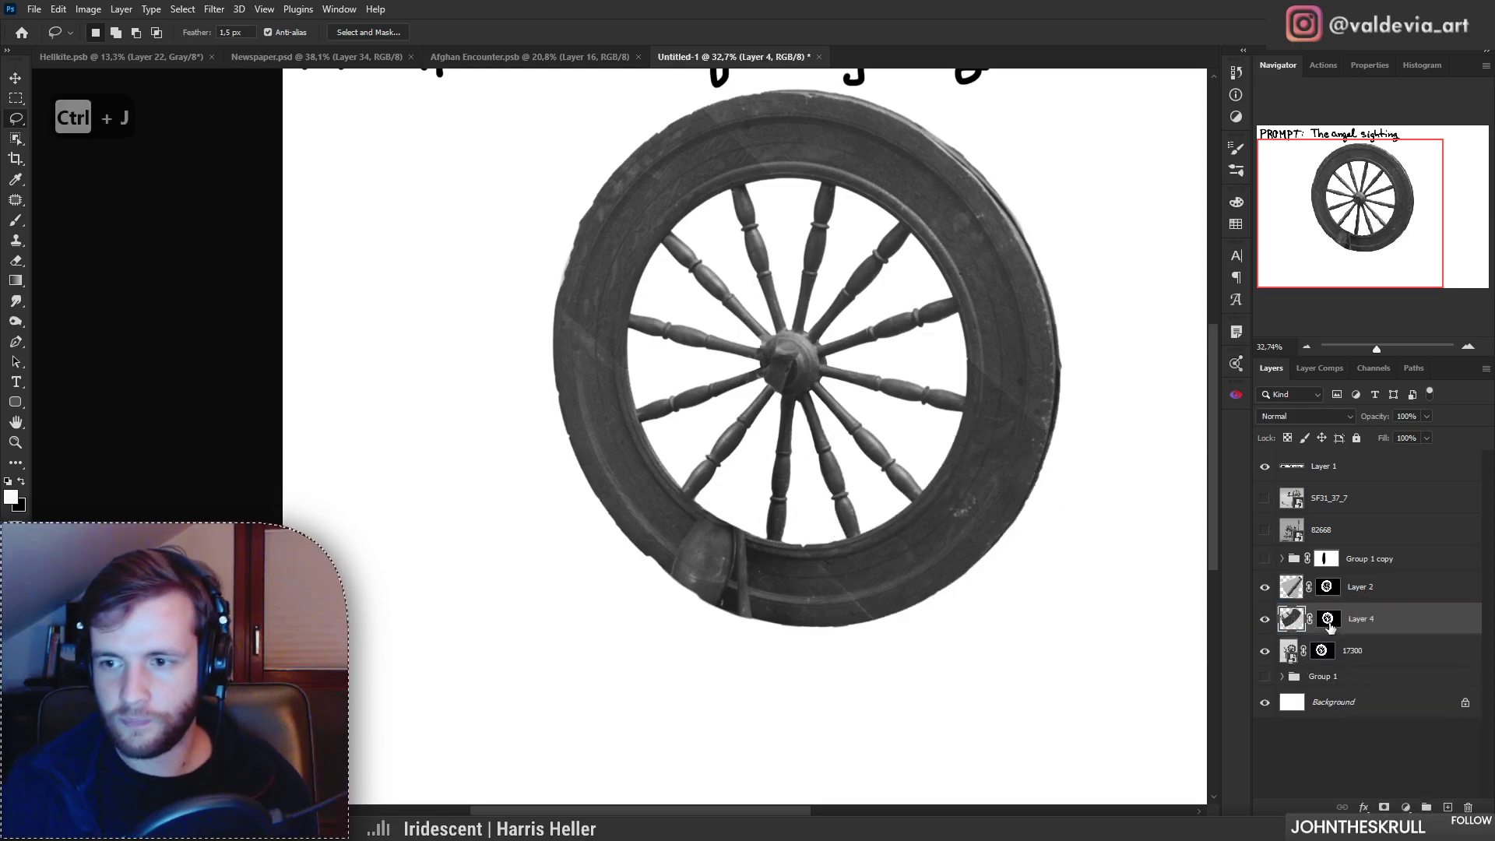
pyautogui.rightClick(1327, 623)
pyautogui.click(1380, 666)
# Step: Mirror and rotate the copied rim section and fit it over the leftover post on the wheel's lower-left rim
pyautogui.hotkey('ctrl', 't')
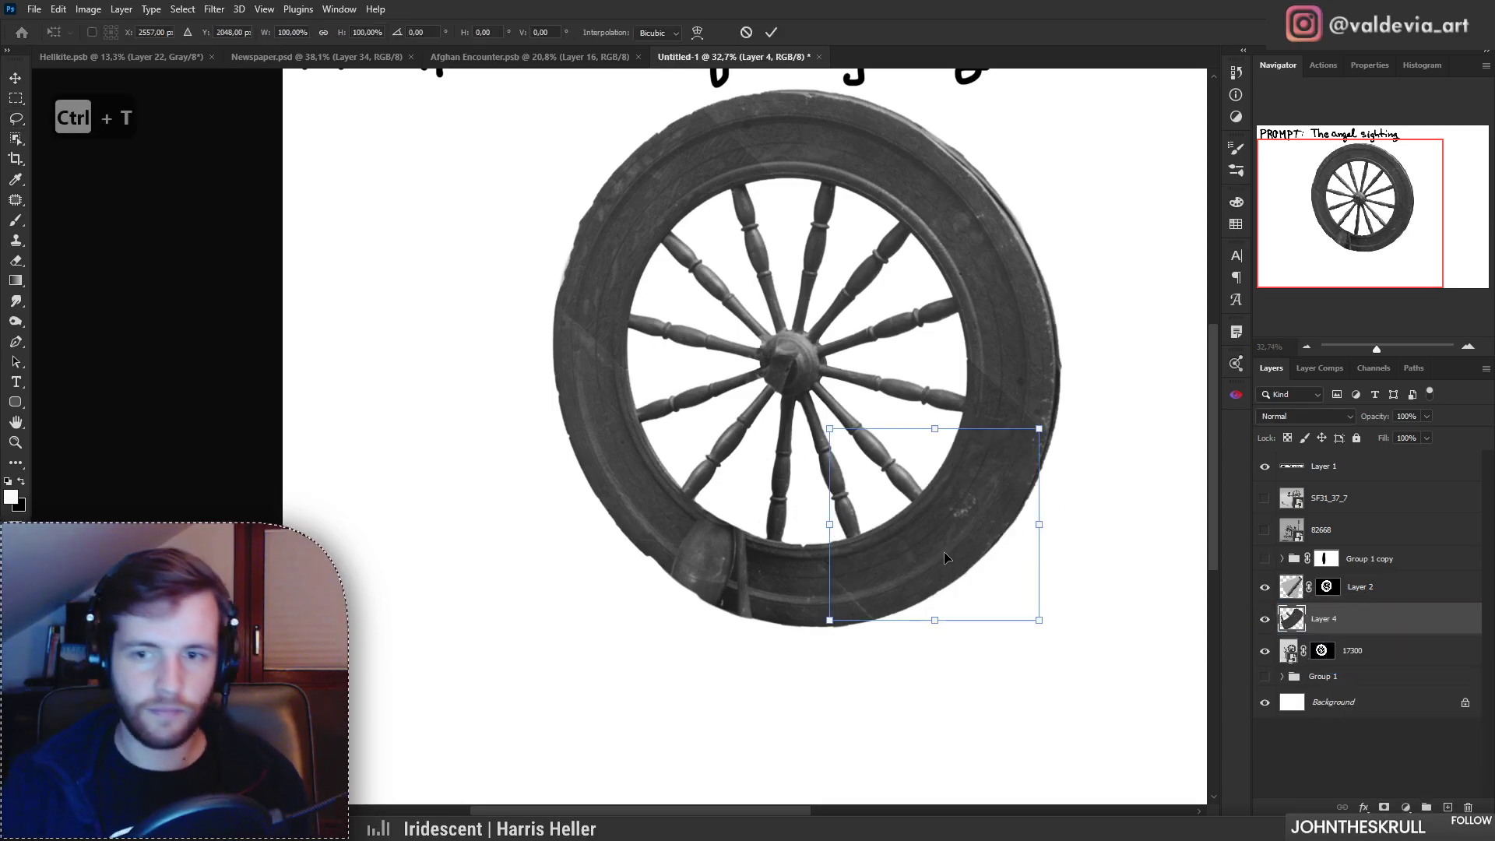
pyautogui.rightClick(997, 602)
pyautogui.click(990, 530)
pyautogui.moveTo(958, 524); pyautogui.dragTo(733, 550)
pyautogui.moveTo(849, 611); pyautogui.dragTo(870, 583)
pyautogui.moveTo(760, 572); pyautogui.dragTo(744, 562)
pyautogui.moveTo(865, 574); pyautogui.dragTo(874, 582)
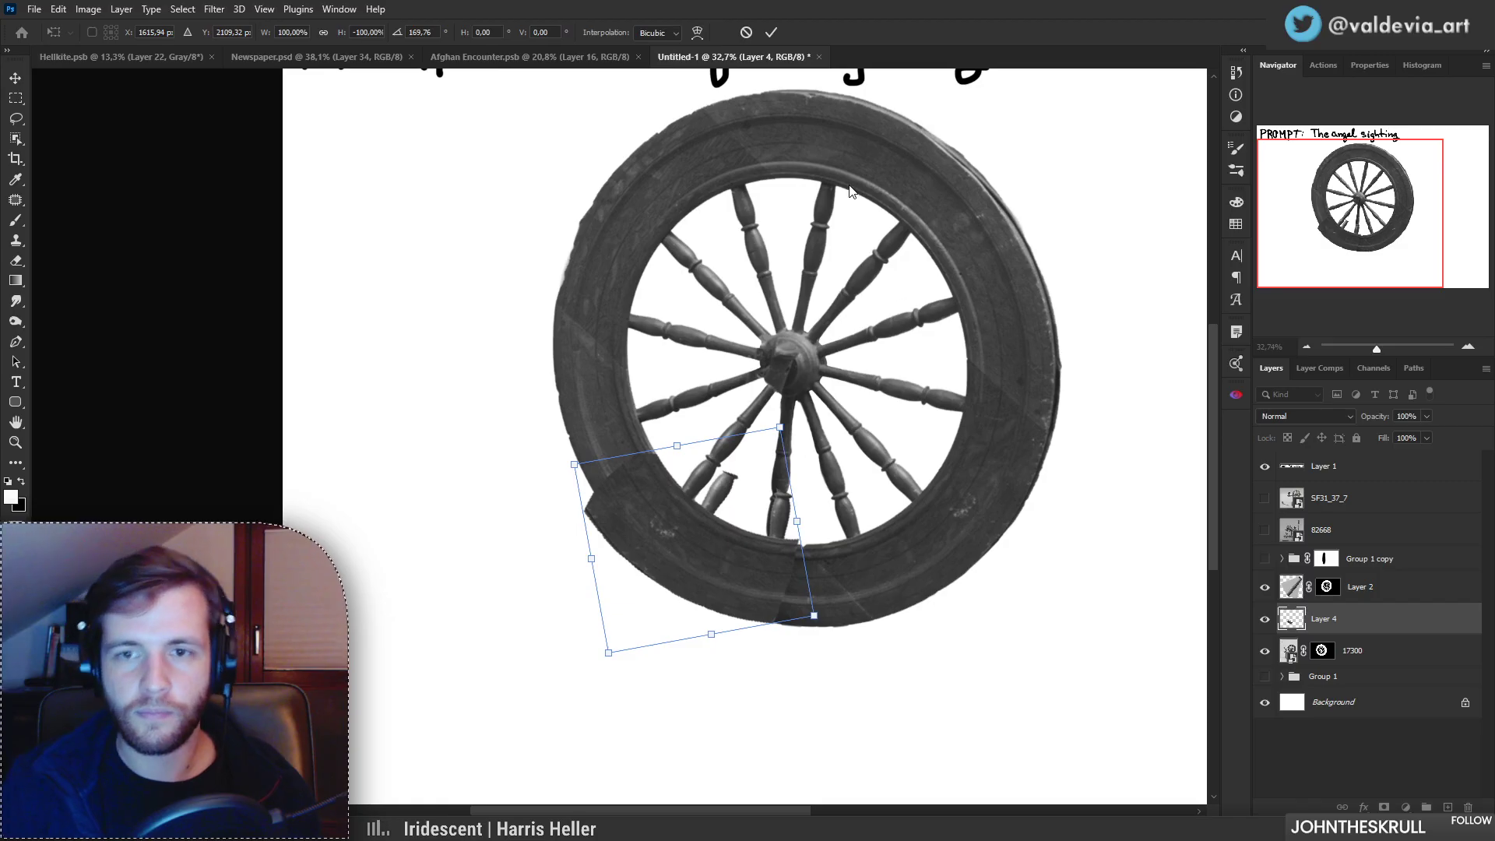
pyautogui.click(772, 33)
# Step: Hide Layer 4 with a black mask and reveal the patch over the lower-left rim with a soft round brush
pyautogui.keyDown('alt'); pyautogui.click(1384, 807); pyautogui.keyUp('alt')
pyautogui.press('b')
pyautogui.press('x')
pyautogui.press('x')
pyautogui.moveTo(762, 583)
pyautogui.mouseDown()
pyautogui.moveTo(685, 574)
pyautogui.moveTo(728, 574)
pyautogui.moveTo(691, 534)
pyautogui.moveTo(805, 613)
pyautogui.moveTo(807, 588)
pyautogui.moveTo(794, 606)
pyautogui.mouseUp()
pyautogui.press('x')
pyautogui.press('x')
pyautogui.moveTo(721, 574); pyautogui.dragTo(721, 609)
pyautogui.moveTo(632, 588)
pyautogui.mouseDown()
pyautogui.moveTo(724, 660)
pyautogui.moveTo(725, 647)
pyautogui.mouseUp()
pyautogui.moveTo(717, 574)
pyautogui.mouseDown()
pyautogui.moveTo(691, 557)
pyautogui.moveTo(754, 597)
pyautogui.mouseUp()
# Step: Trim the patch's outer edge on Layer 4's mask using the Hard Round 80 520 brush
pyautogui.rightClick(767, 593)
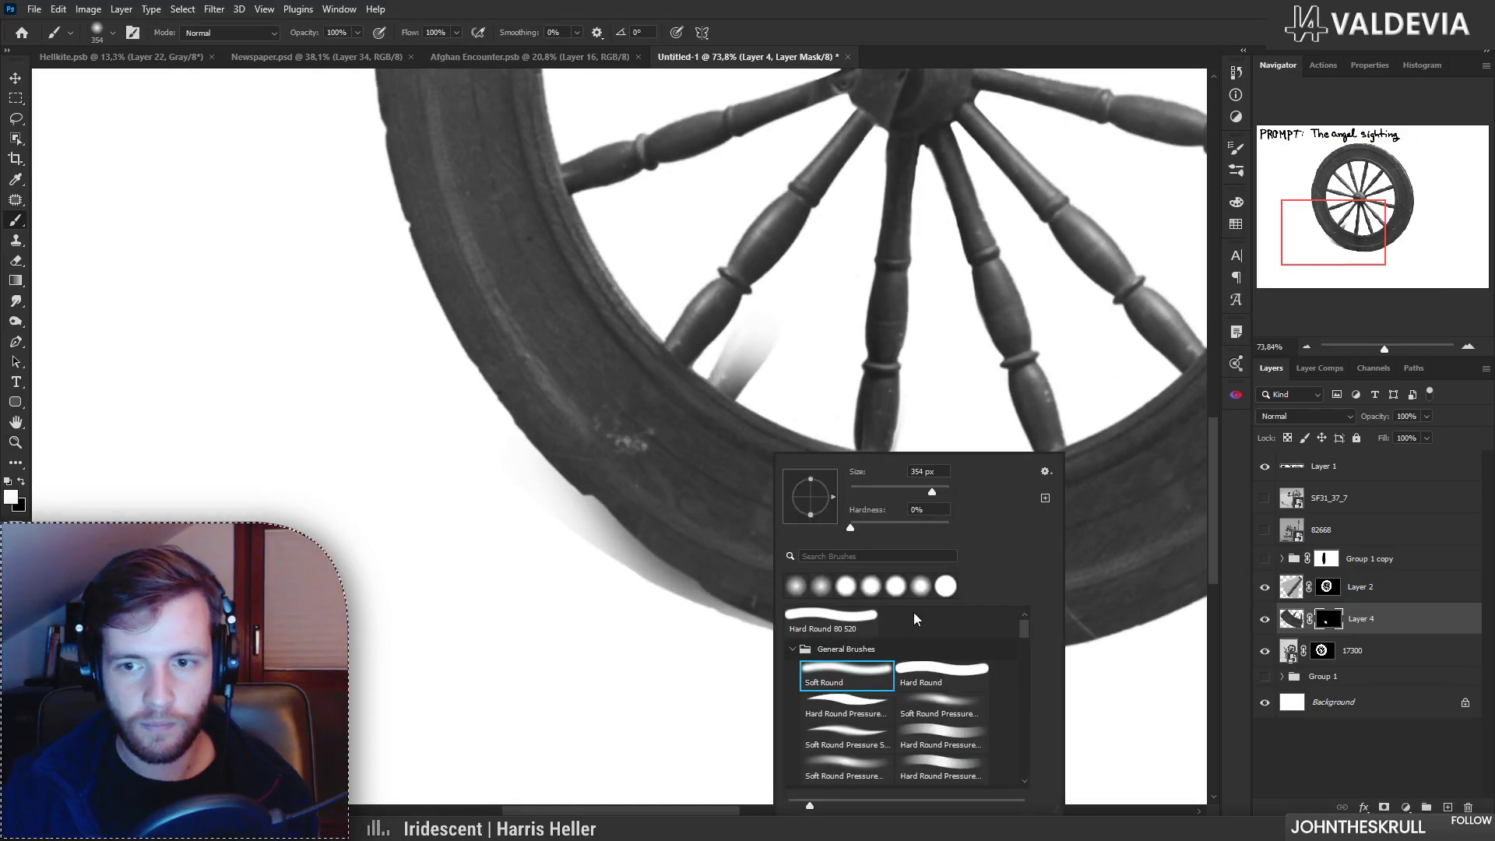
pyautogui.click(847, 625)
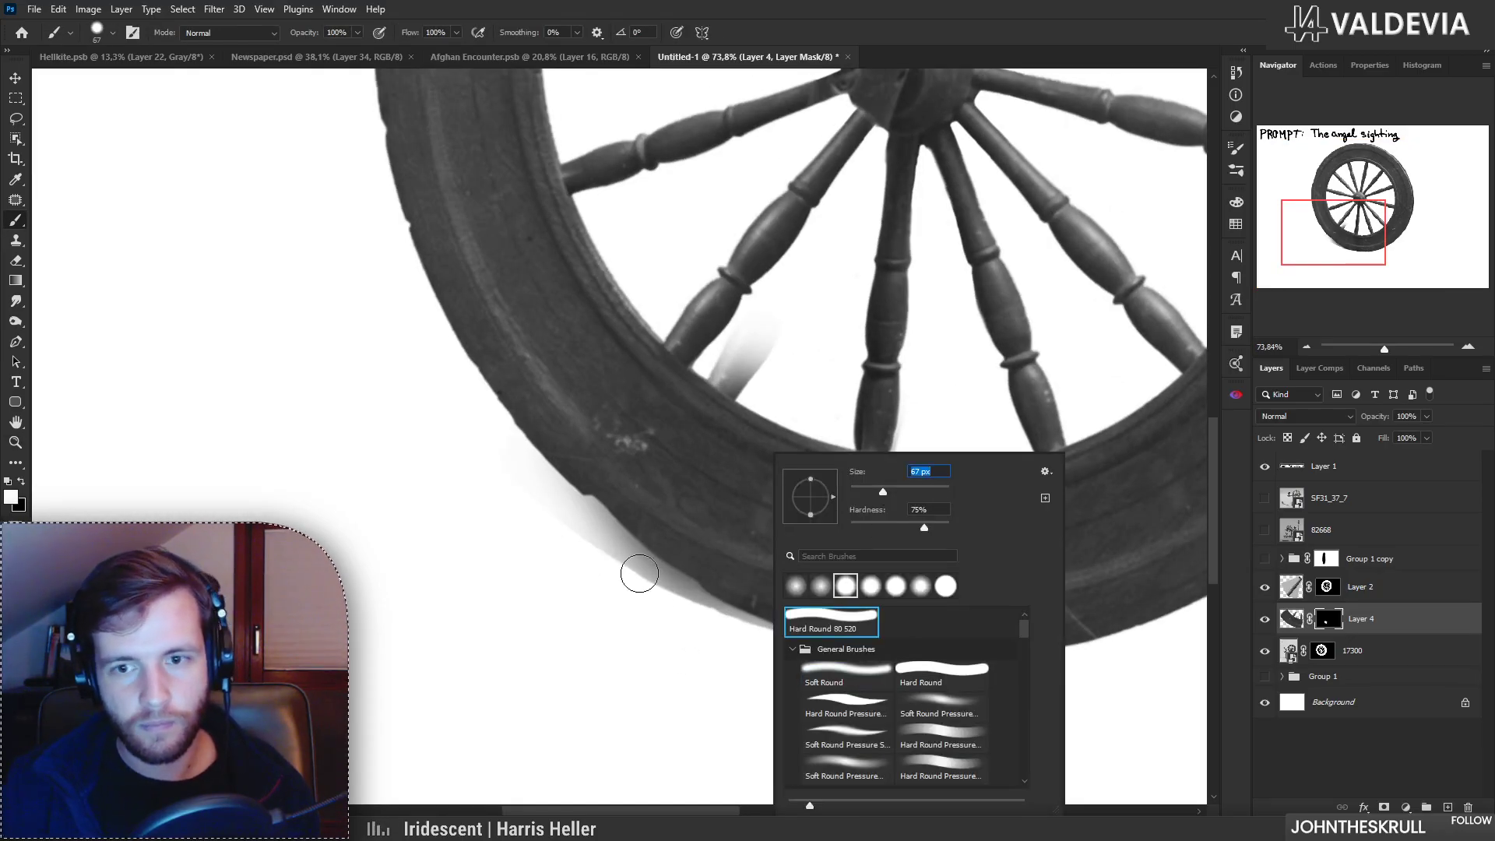
pyautogui.moveTo(562, 536); pyautogui.dragTo(651, 598)
pyautogui.hotkey('ctrl', 'z')
pyautogui.press('x')
pyautogui.moveTo(574, 540)
pyautogui.mouseDown()
pyautogui.moveTo(731, 644)
pyautogui.moveTo(825, 677)
pyautogui.mouseUp()
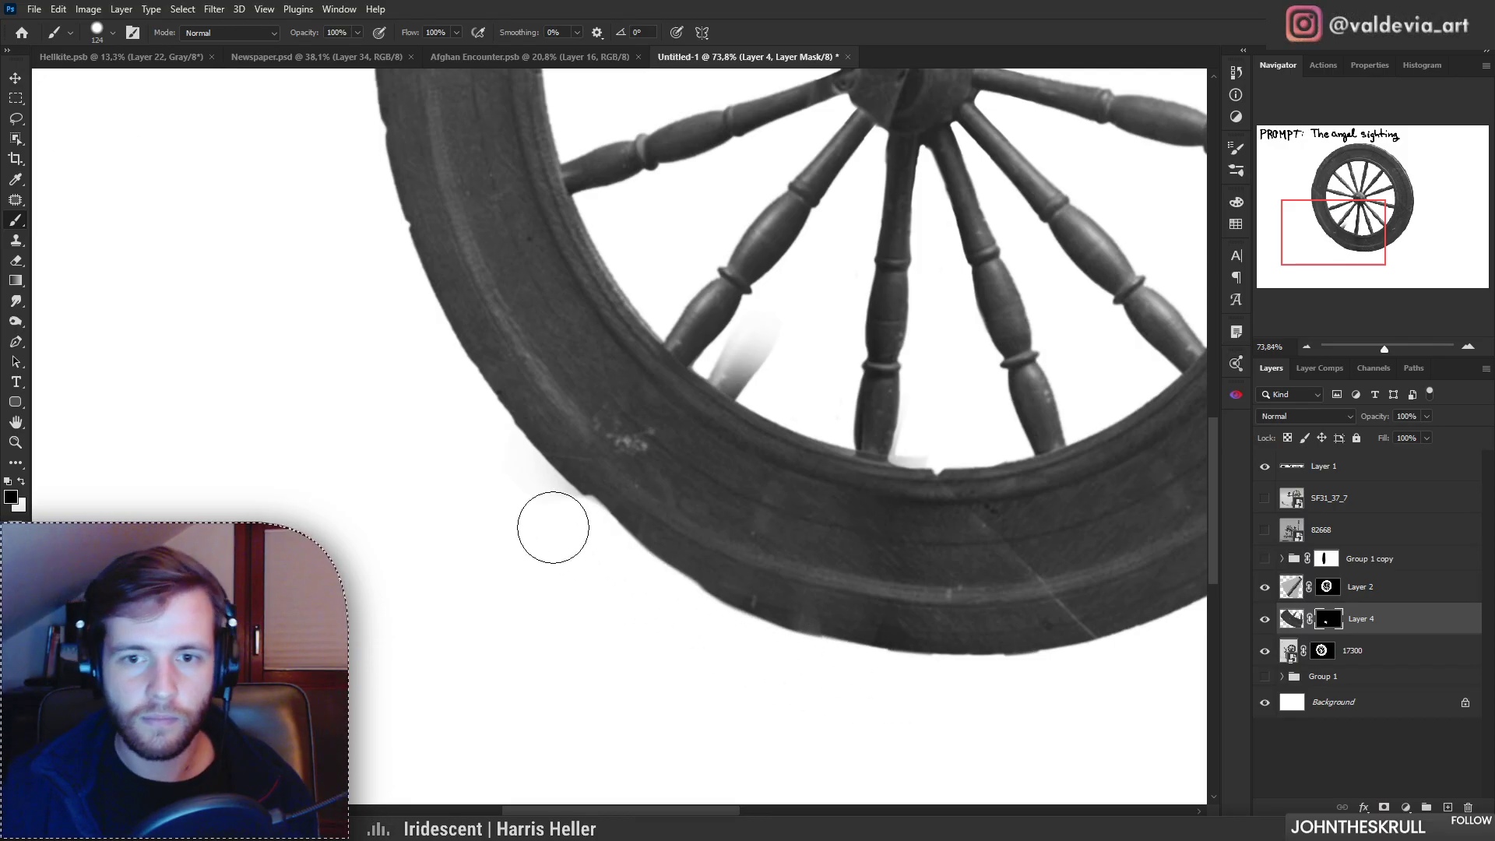
# Step: Mask out the stray spoke fragments of Layer 4 along the lower inner rim
pyautogui.press('z')
pyautogui.hotkey('ctrl', '0')
pyautogui.moveTo(570, 565); pyautogui.dragTo(565, 564)
pyautogui.hotkey('ctrl', 'space')
pyautogui.moveTo(693, 511); pyautogui.dragTo(793, 517)
pyautogui.press('x')
pyautogui.moveTo(643, 508); pyautogui.dragTo(672, 532)
pyautogui.press('x')
pyautogui.hotkey('ctrl', 'z')
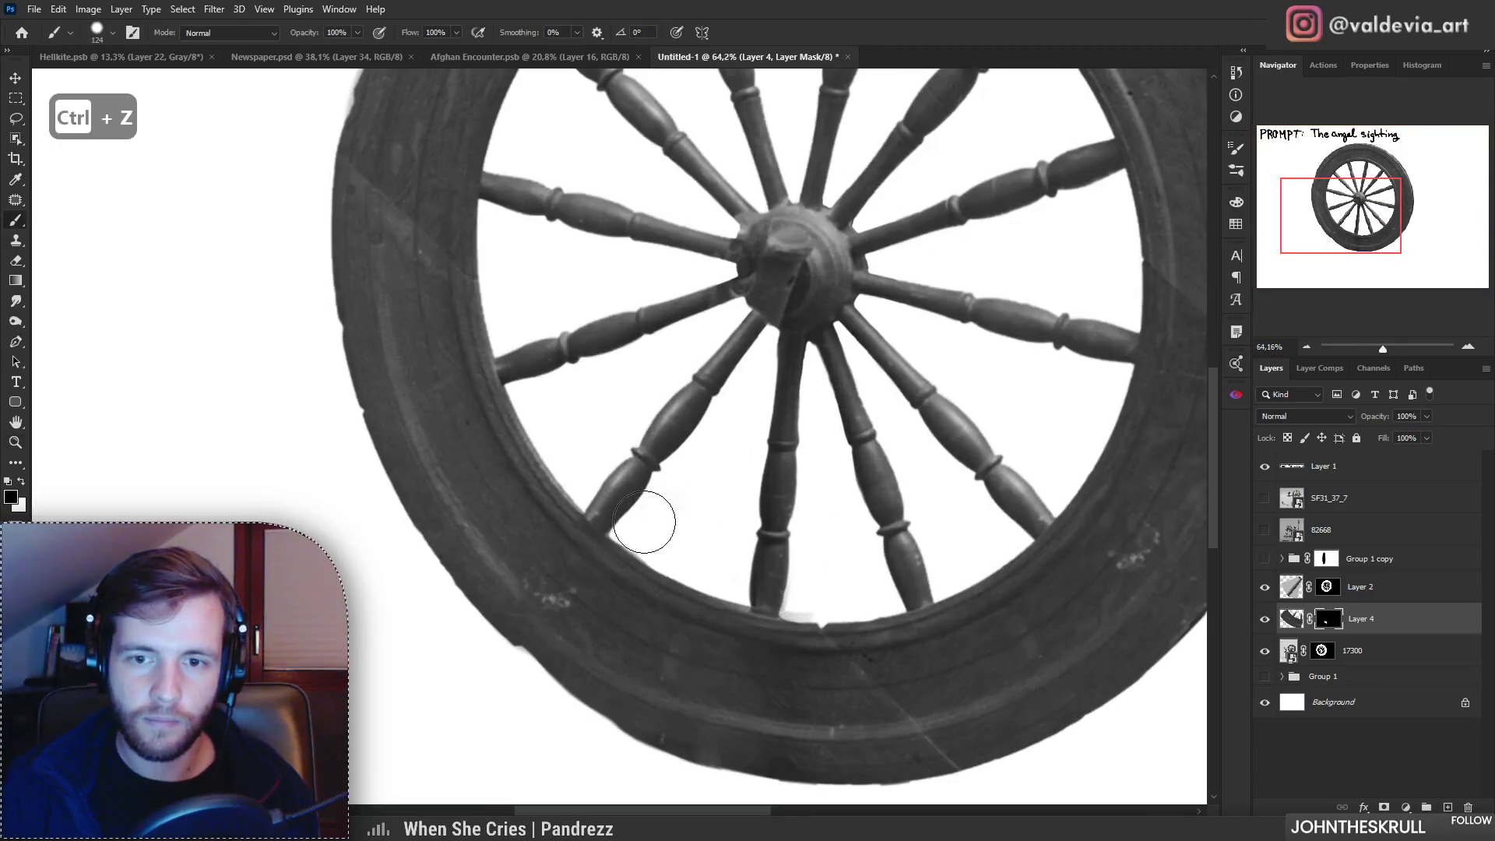
pyautogui.moveTo(789, 564)
pyautogui.mouseDown()
pyautogui.moveTo(791, 588)
pyautogui.moveTo(736, 589)
pyautogui.mouseUp()
pyautogui.hotkey('ctrl', 'space')
pyautogui.press('space')
pyautogui.moveTo(882, 612); pyautogui.dragTo(821, 581)
pyautogui.hotkey('ctrl', 'space')
pyautogui.moveTo(761, 522); pyautogui.dragTo(791, 514)
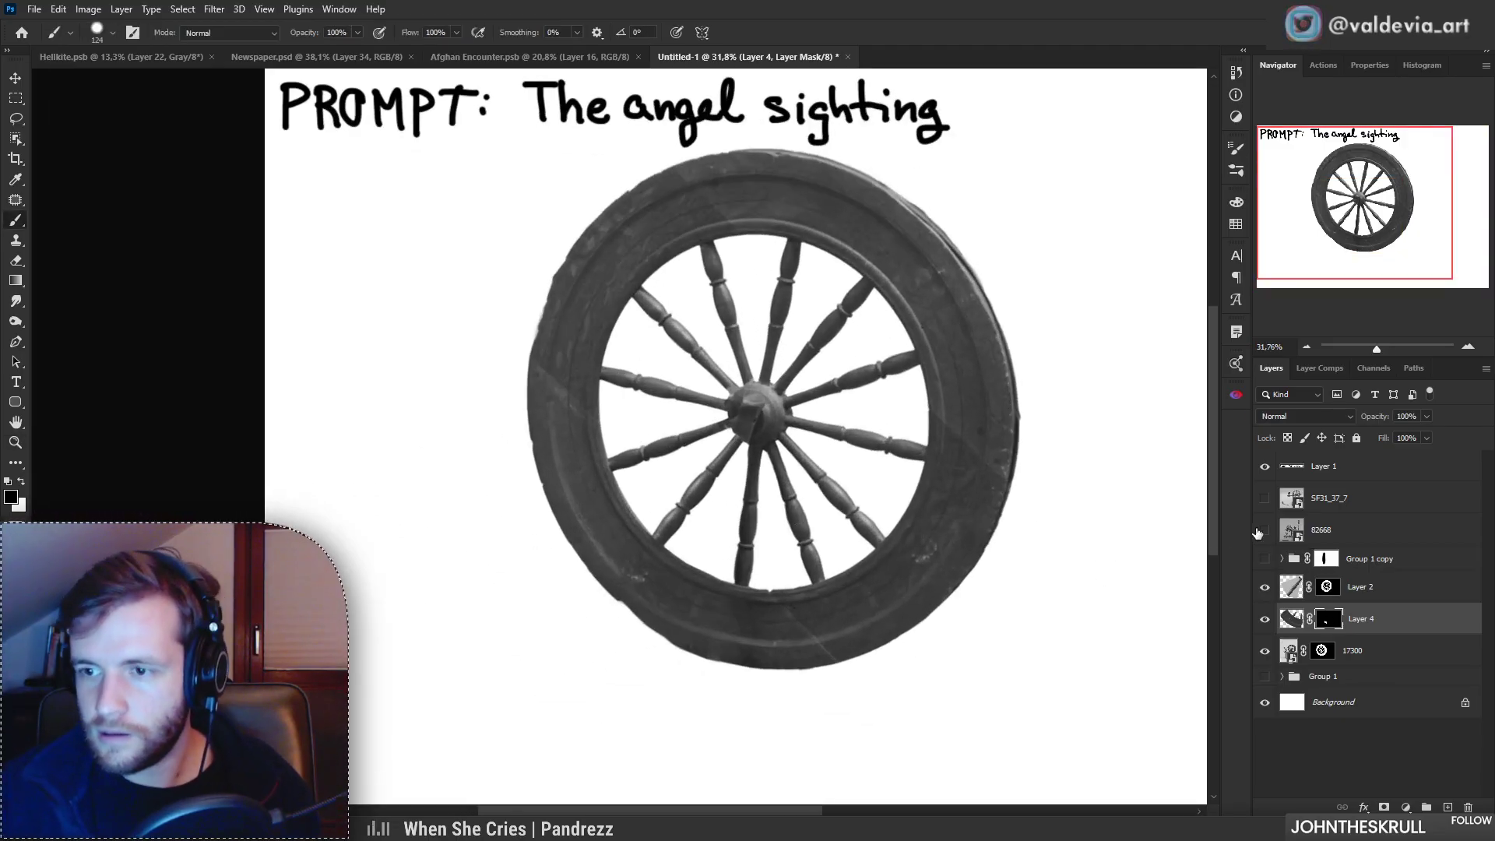
# Step: Show Group 1 and Group 1 copy again so both interlocking wheels appear
pyautogui.click(1265, 676)
pyautogui.click(1263, 558)
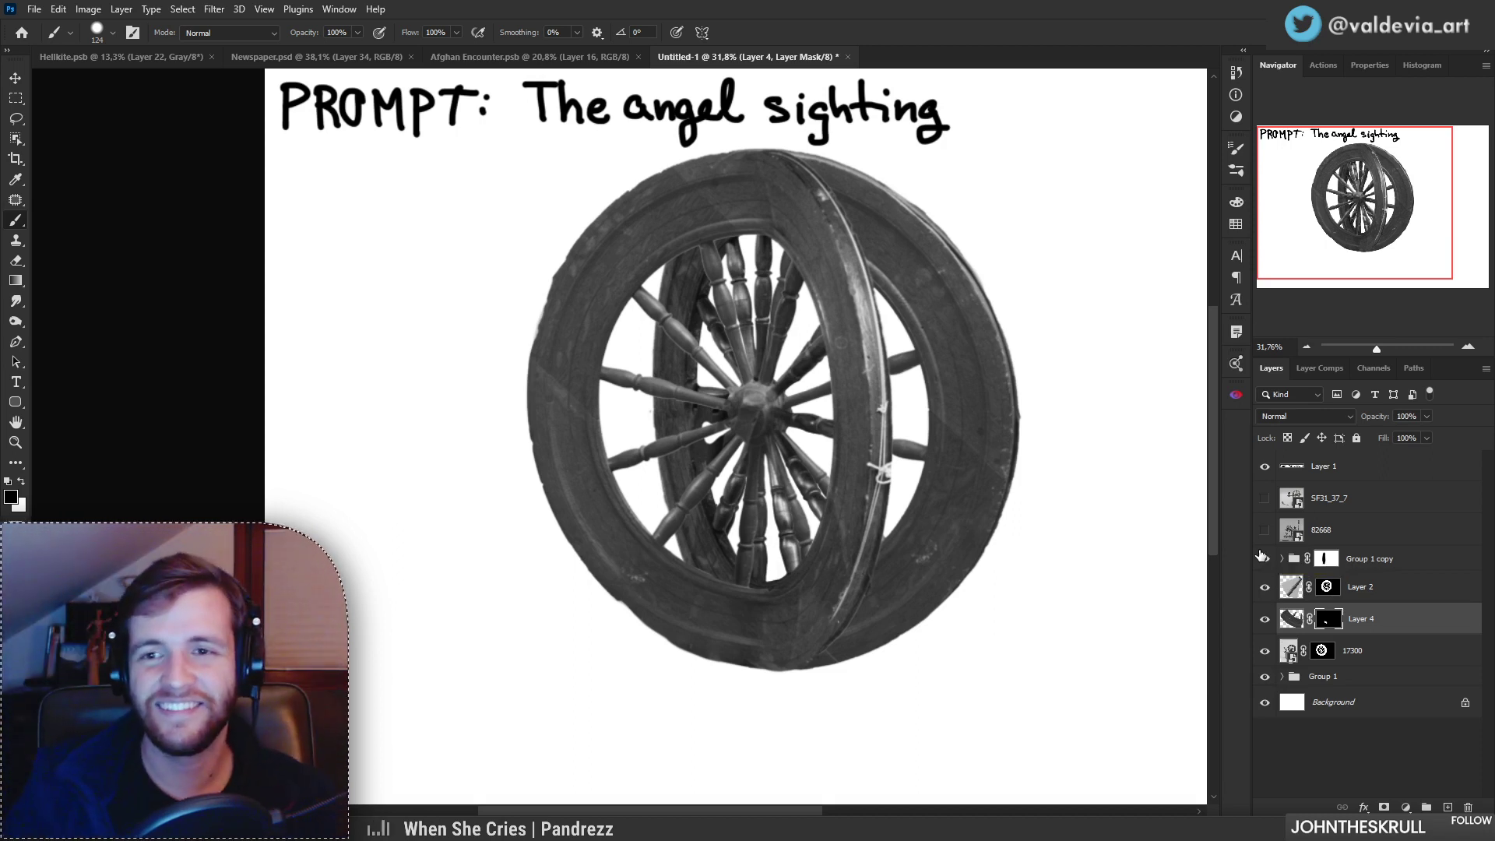
pyautogui.press('z')
pyautogui.moveTo(934, 430)
pyautogui.mouseDown()
pyautogui.moveTo(954, 428)
pyautogui.moveTo(907, 402)
pyautogui.mouseUp()
pyautogui.moveTo(841, 200)
pyautogui.mouseDown()
pyautogui.moveTo(938, 218)
pyautogui.moveTo(882, 238)
pyautogui.mouseUp()
pyautogui.press('b')
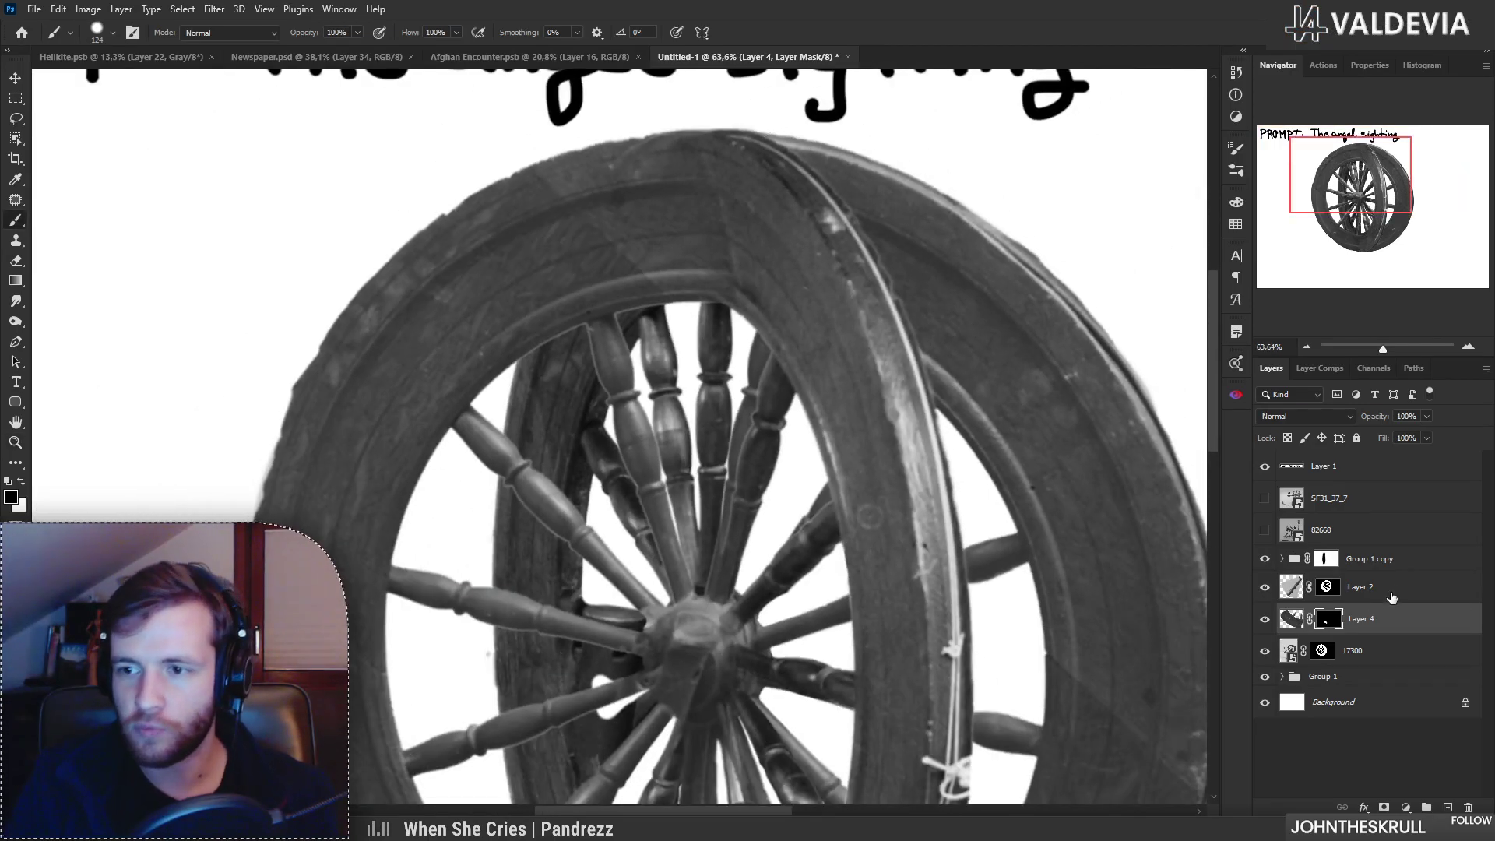
# Step: Add a new layer inside Group 1 copy and clip it to the 83500 layer
pyautogui.click(1266, 559)
pyautogui.click(1266, 559)
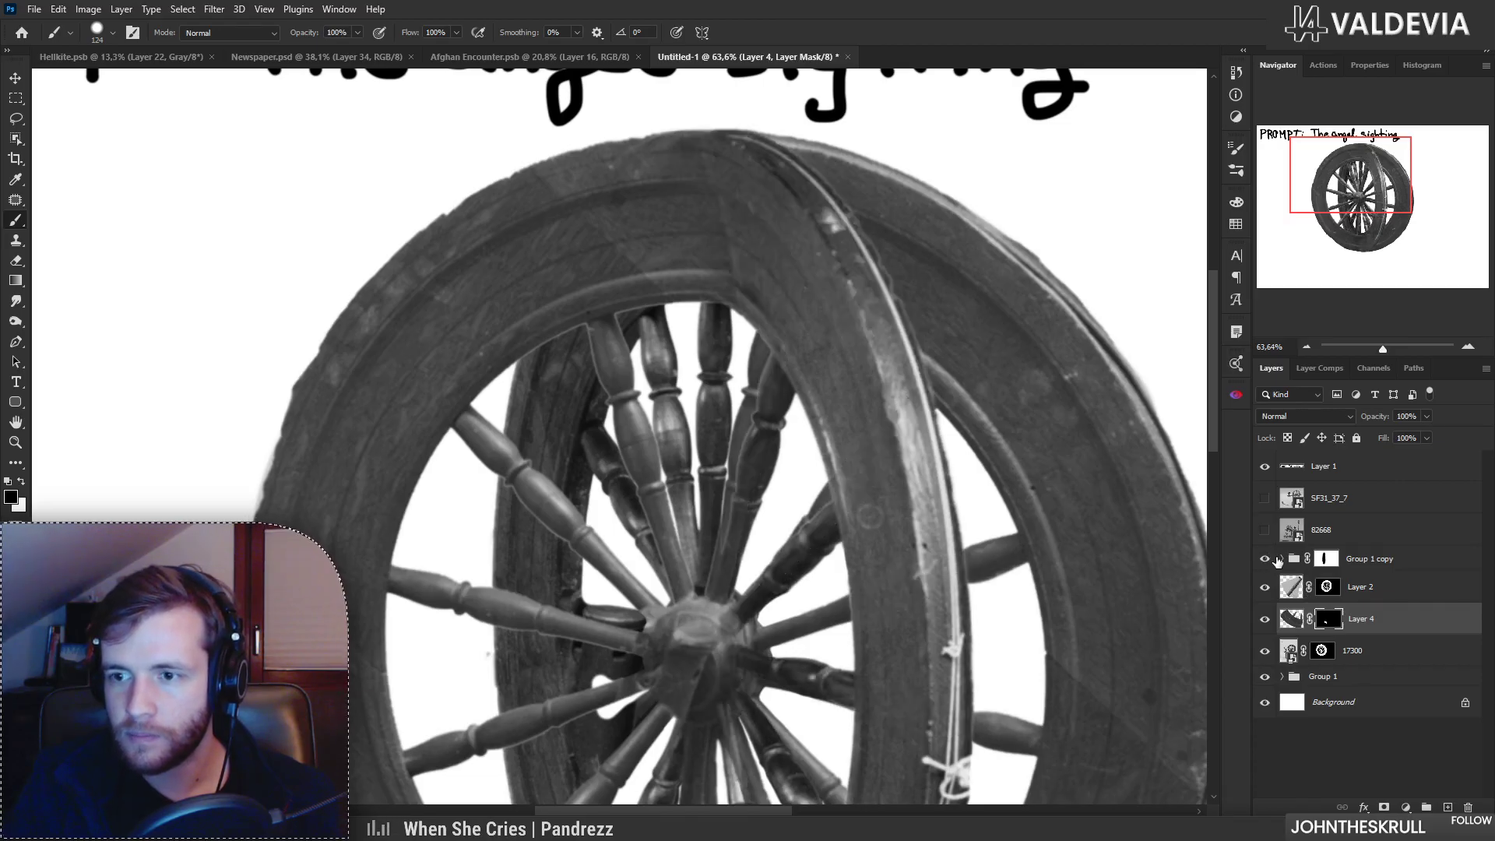
pyautogui.click(1281, 559)
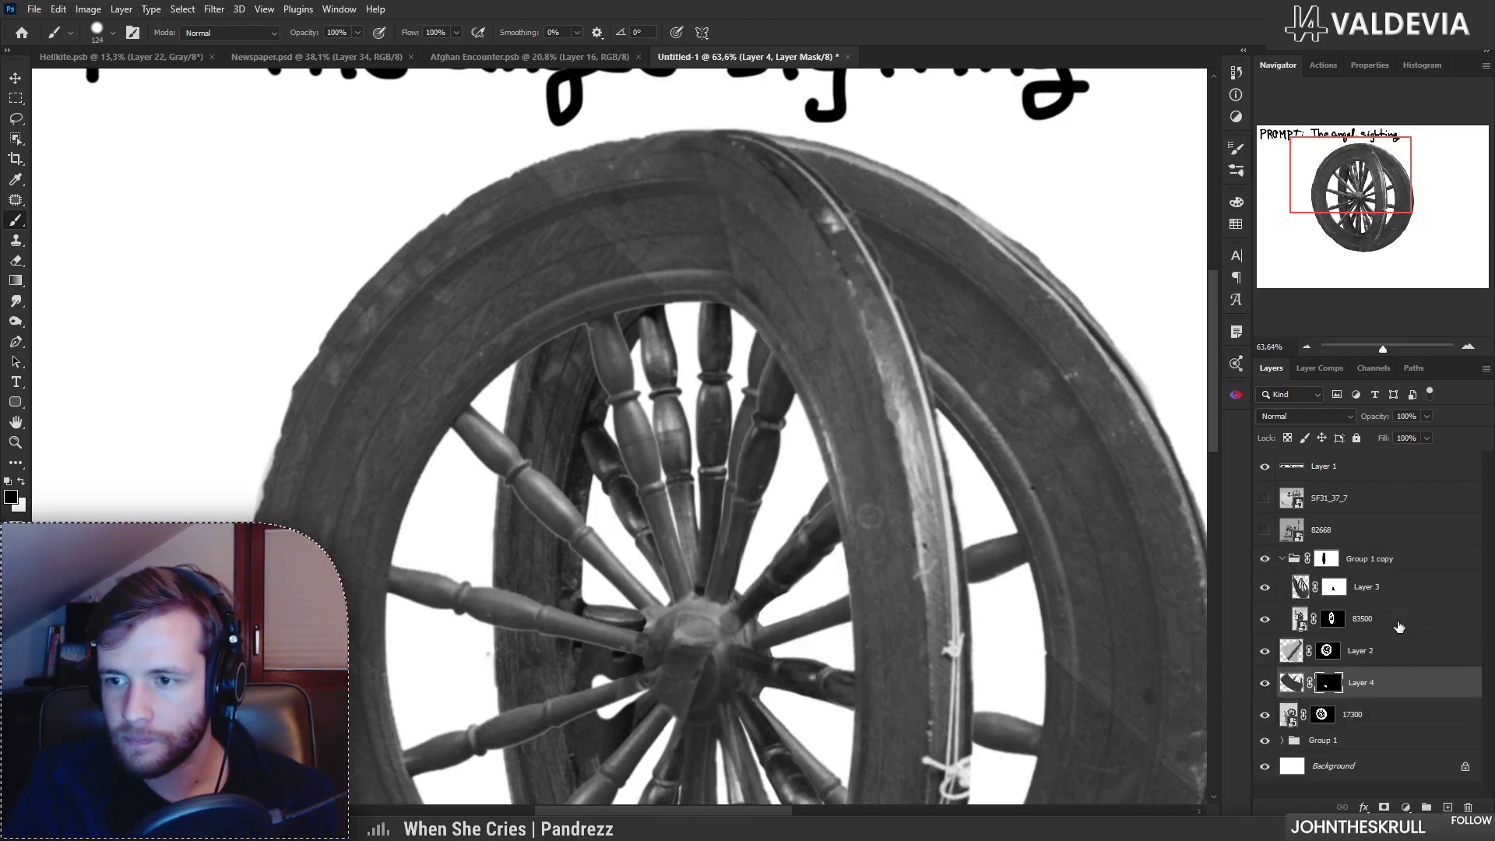
pyautogui.click(1400, 626)
pyautogui.click(1447, 807)
pyautogui.keyDown('alt'); pyautogui.click(1377, 630); pyautogui.keyUp('alt')
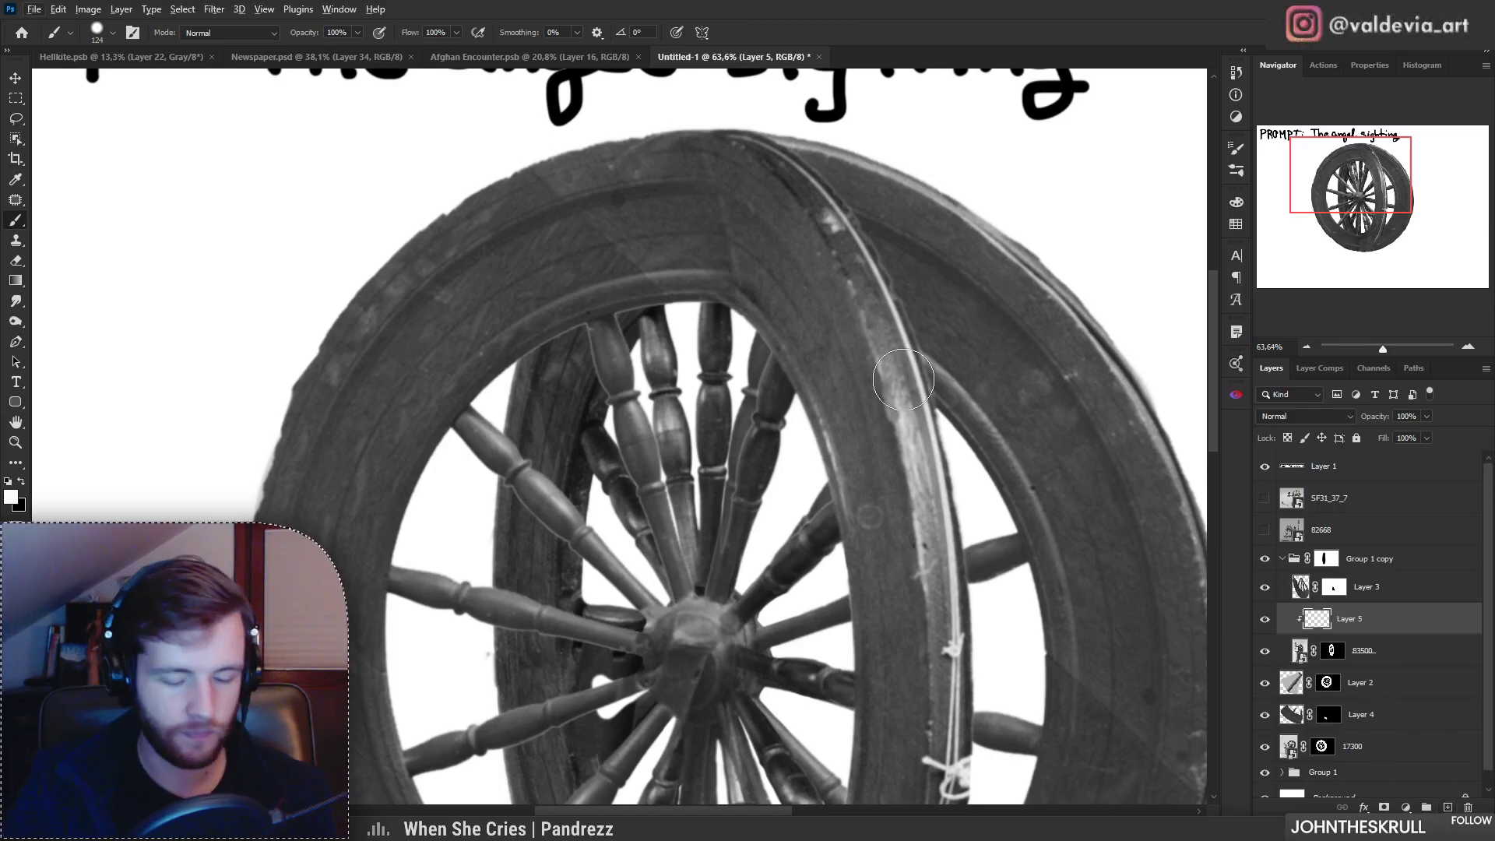
# Step: Set up the Clone Stamp with a 36 px Soft Round brush at 0% hardness for retouching the narrow wheel's rim
pyautogui.press('s')
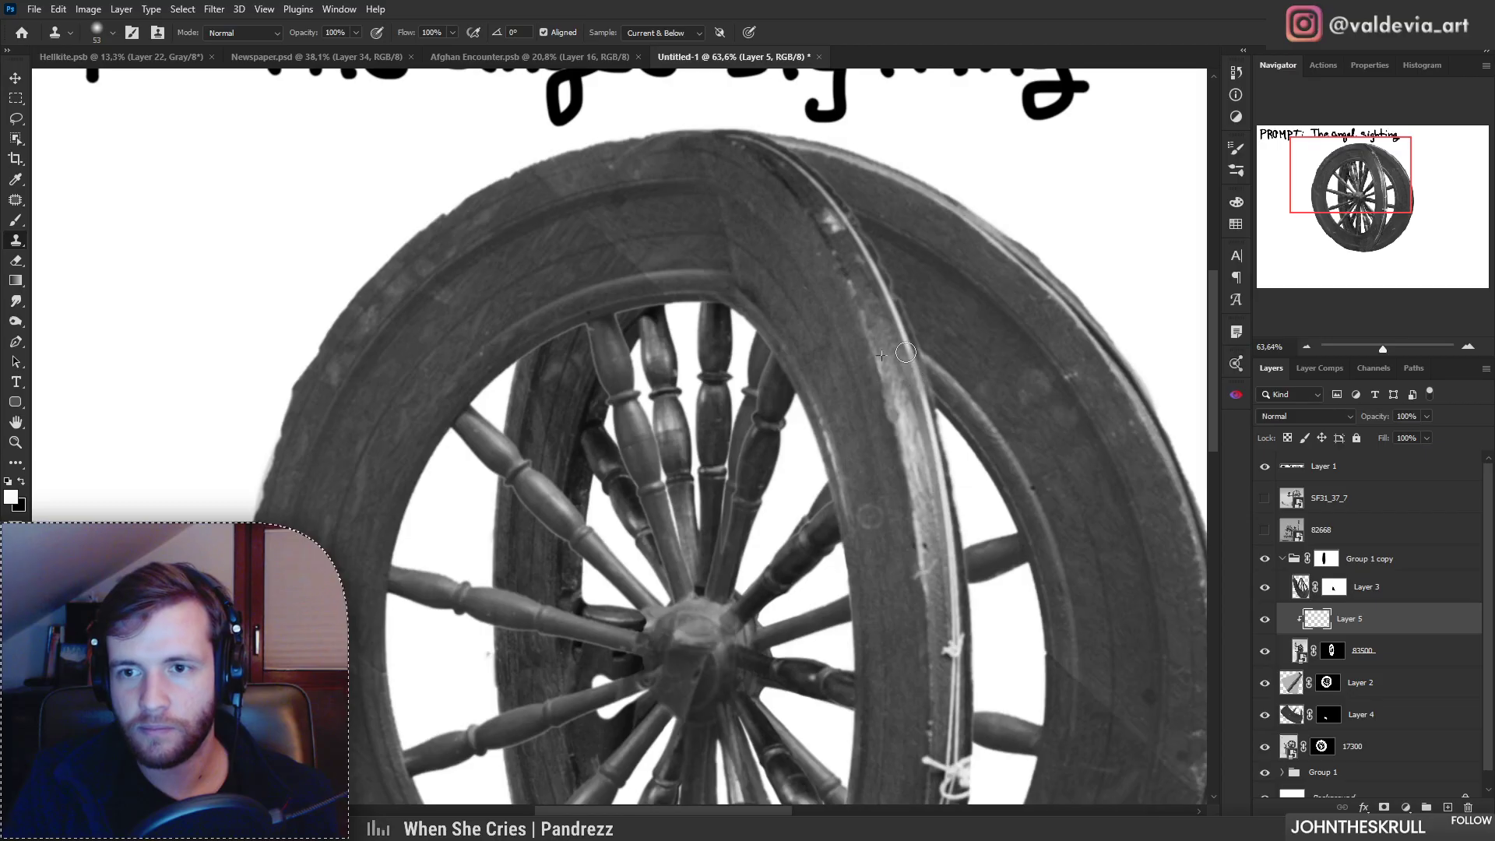
pyautogui.moveTo(908, 358); pyautogui.dragTo(930, 399)
pyautogui.hotkey('ctrl', 'z')
pyautogui.press('b')
pyautogui.moveTo(899, 304)
pyautogui.mouseDown()
pyautogui.moveTo(947, 320)
pyautogui.moveTo(930, 396)
pyautogui.moveTo(908, 407)
pyautogui.mouseUp()
pyautogui.press('s')
pyautogui.rightClick(916, 387)
pyautogui.click(1011, 609)
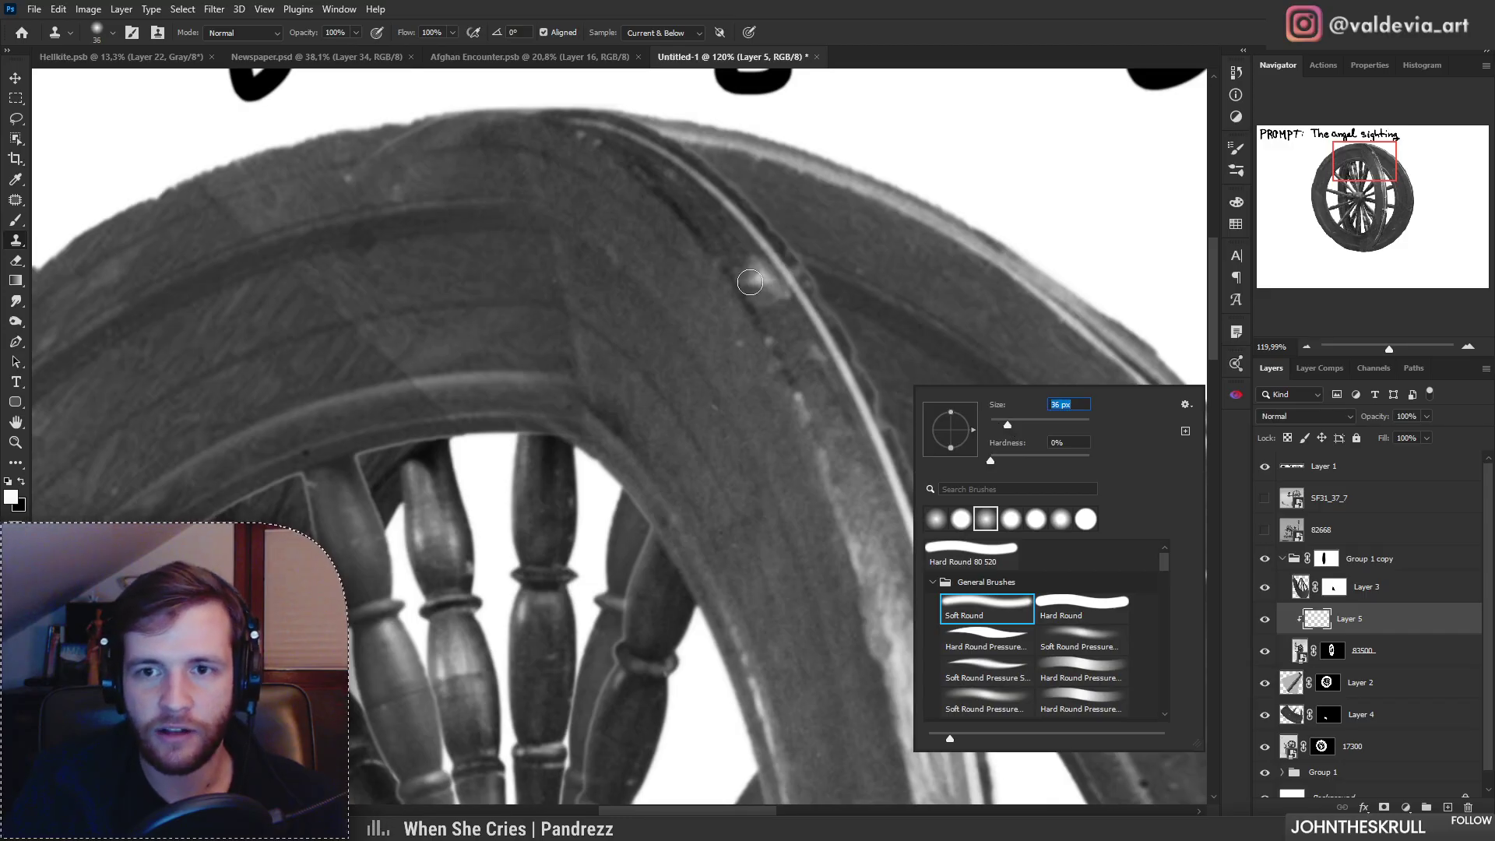
# Step: Clone wood texture on Layer 5 over the white cord along the narrow wheel's upper-right rim edge
pyautogui.keyDown('alt'); pyautogui.click(841, 464); pyautogui.keyUp('alt')
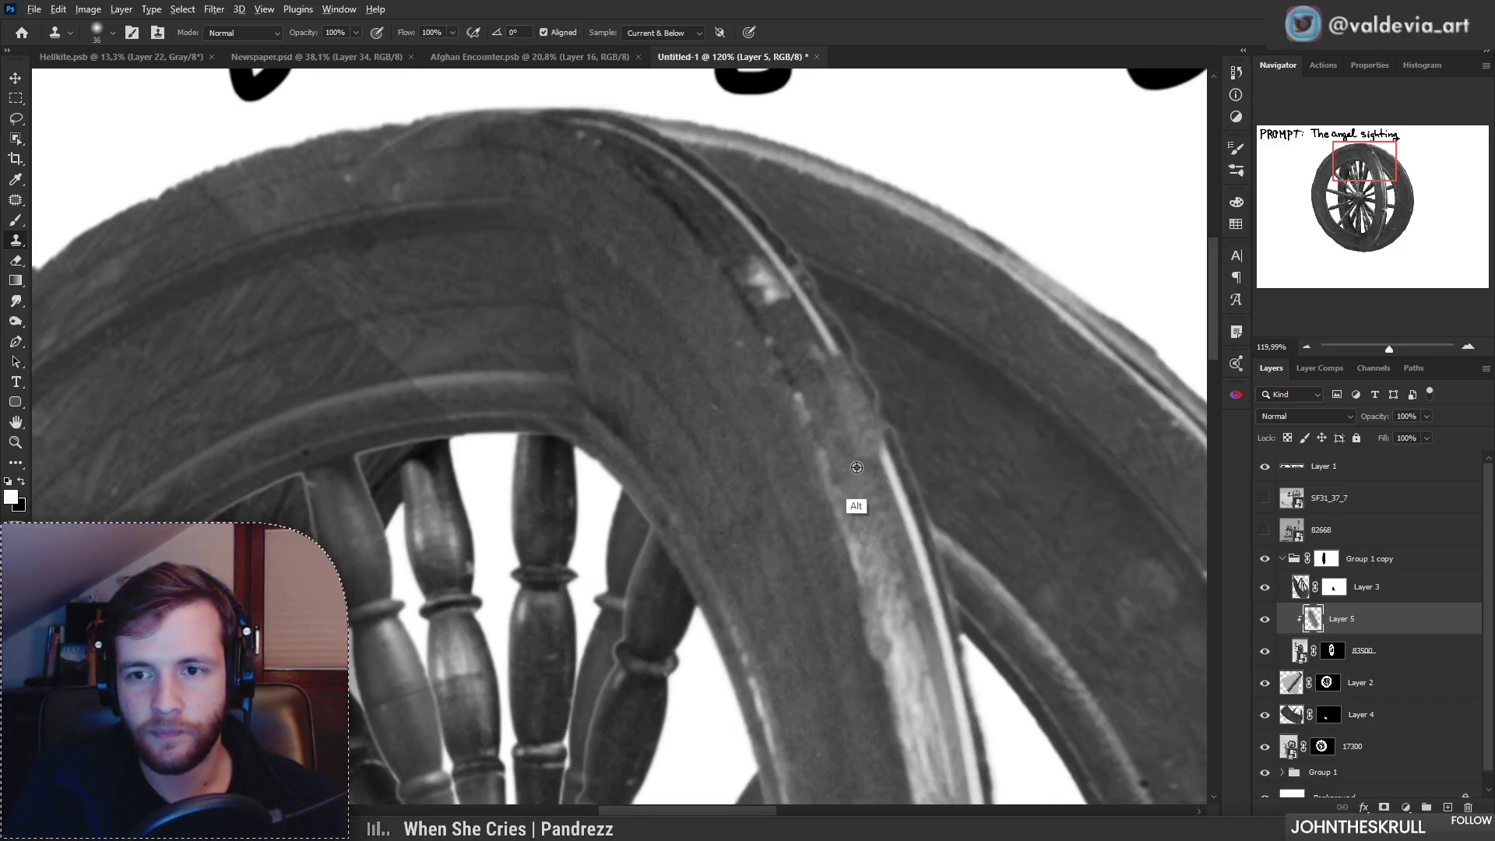
pyautogui.moveTo(877, 459); pyautogui.dragTo(938, 666)
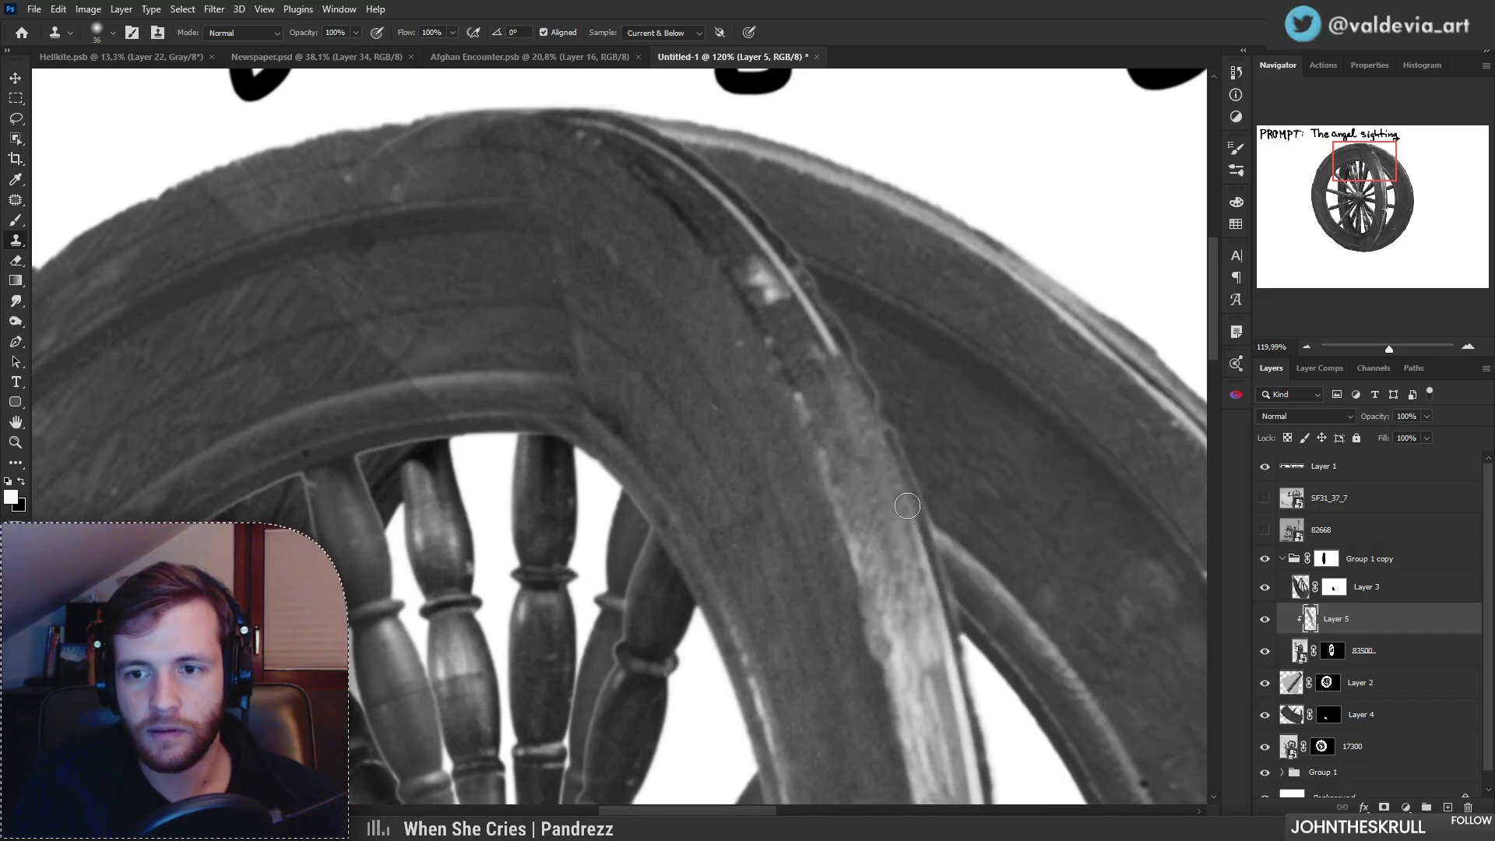
pyautogui.hotkey('ctrl', 'z')
pyautogui.moveTo(912, 510); pyautogui.dragTo(866, 419)
pyautogui.moveTo(958, 691); pyautogui.dragTo(880, 693)
pyautogui.moveTo(1007, 706); pyautogui.dragTo(920, 437)
pyautogui.moveTo(895, 457); pyautogui.dragTo(972, 458)
pyautogui.moveTo(870, 602); pyautogui.dragTo(812, 250)
pyautogui.moveTo(843, 409); pyautogui.dragTo(781, 413)
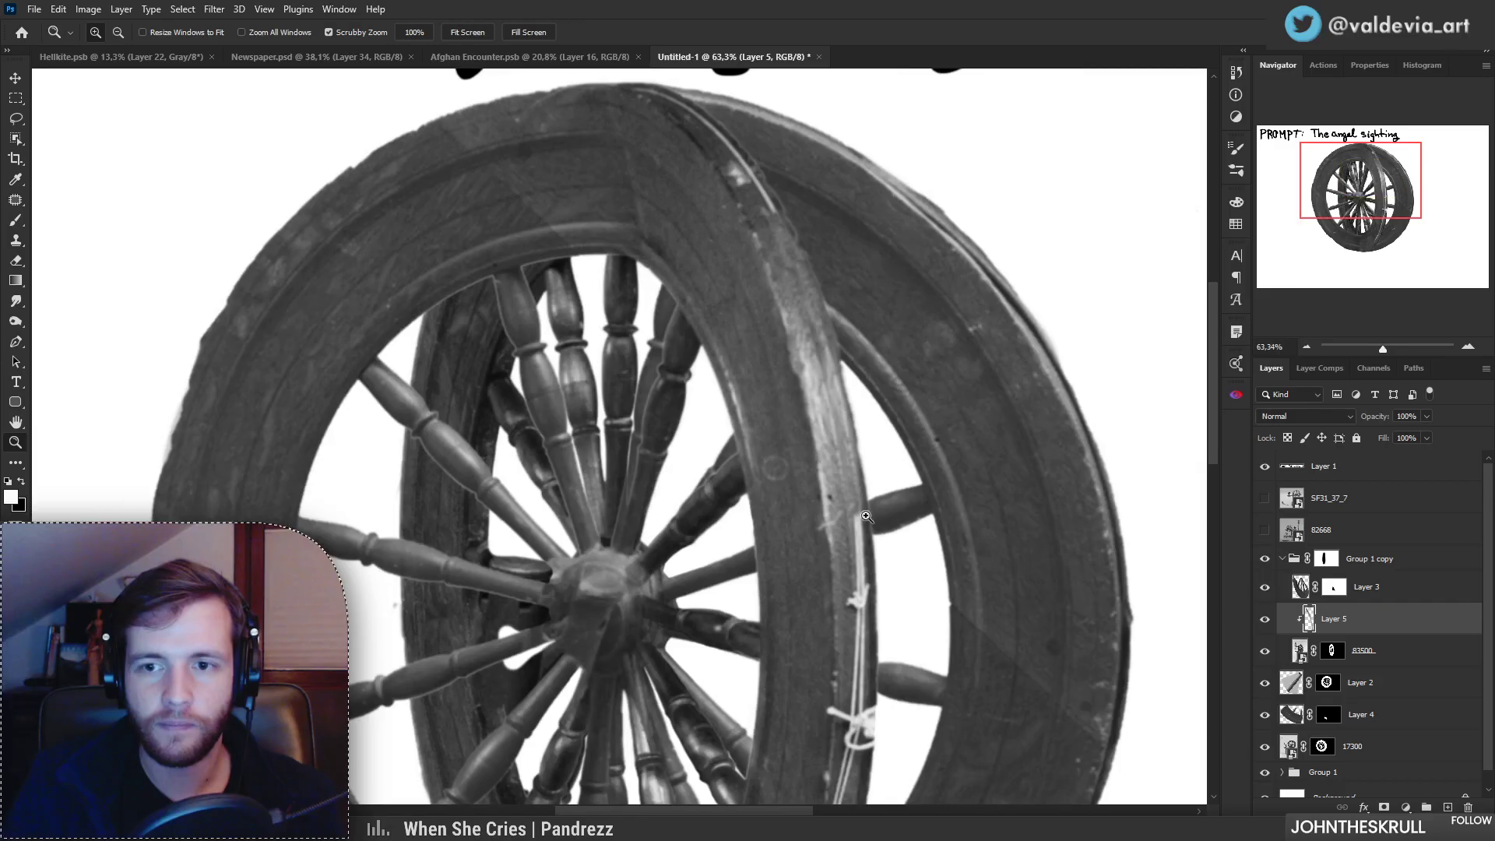
pyautogui.moveTo(856, 506); pyautogui.dragTo(901, 505)
# Step: Clone wood grain over the cord farther down the narrow wheel's right rim, as far as the upper knot
pyautogui.keyDown('alt'); pyautogui.click(811, 318); pyautogui.keyUp('alt')
pyautogui.moveTo(795, 294); pyautogui.dragTo(769, 203)
pyautogui.hotkey('ctrl', 'z')
pyautogui.keyDown('alt'); pyautogui.click(807, 426); pyautogui.keyUp('alt')
pyautogui.moveTo(793, 358); pyautogui.dragTo(773, 212)
pyautogui.moveTo(822, 424)
pyautogui.mouseDown()
pyautogui.moveTo(732, 426)
pyautogui.moveTo(823, 426)
pyautogui.mouseUp()
pyautogui.keyDown('alt'); pyautogui.click(830, 535); pyautogui.keyUp('alt')
pyautogui.moveTo(827, 532); pyautogui.dragTo(847, 595)
pyautogui.moveTo(941, 676); pyautogui.dragTo(880, 429)
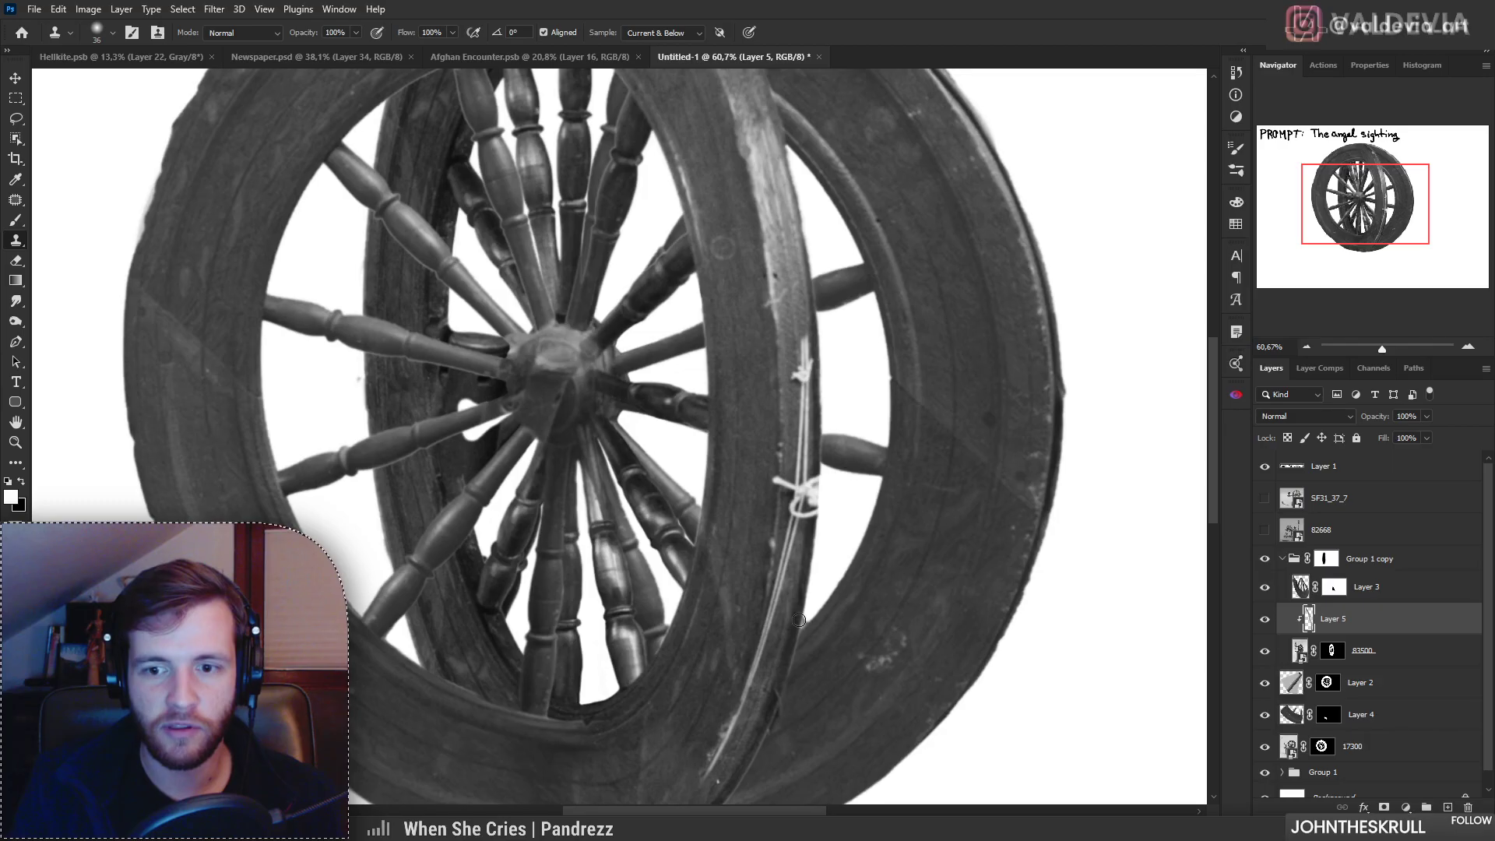
# Step: Clone wood over the cord's upper knot on the right rim, undoing the strokes that do not blend
pyautogui.press('z')
pyautogui.click(754, 350)
pyautogui.press('s')
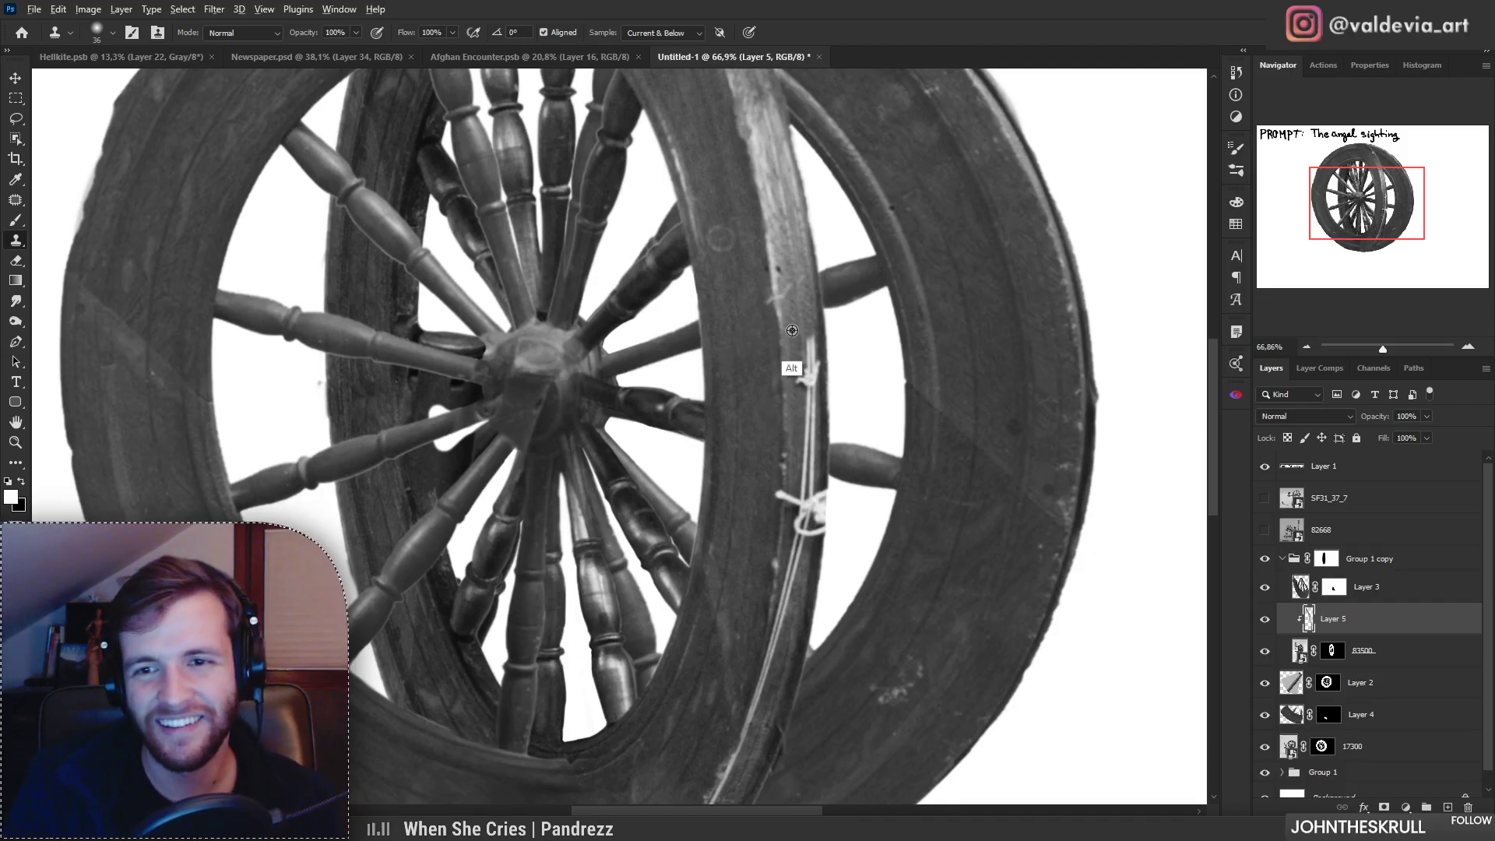
pyautogui.hotkey('ctrl', 'z')
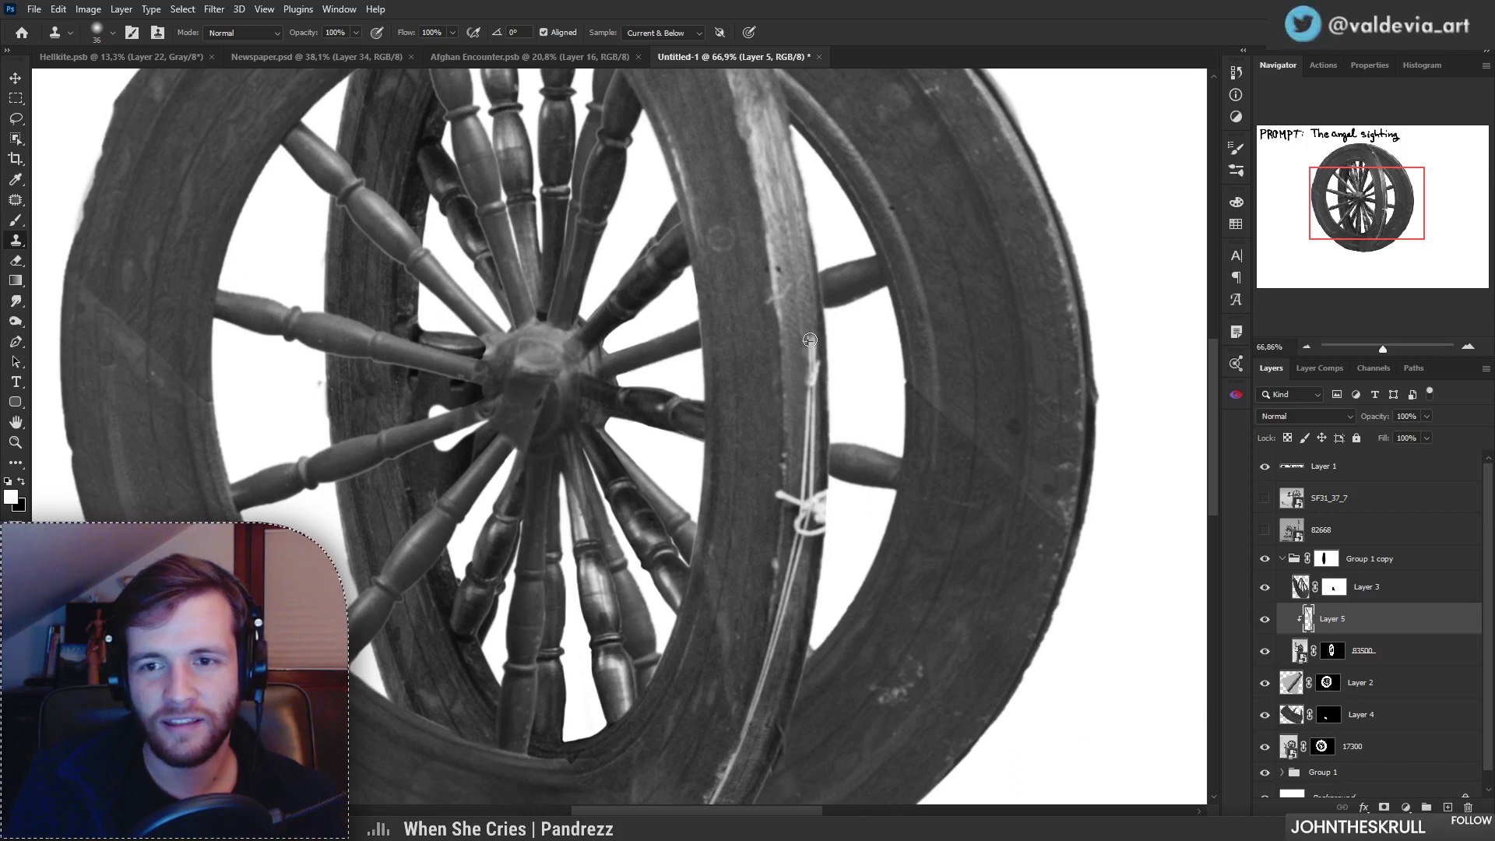
pyautogui.hotkey('ctrl', 'z')
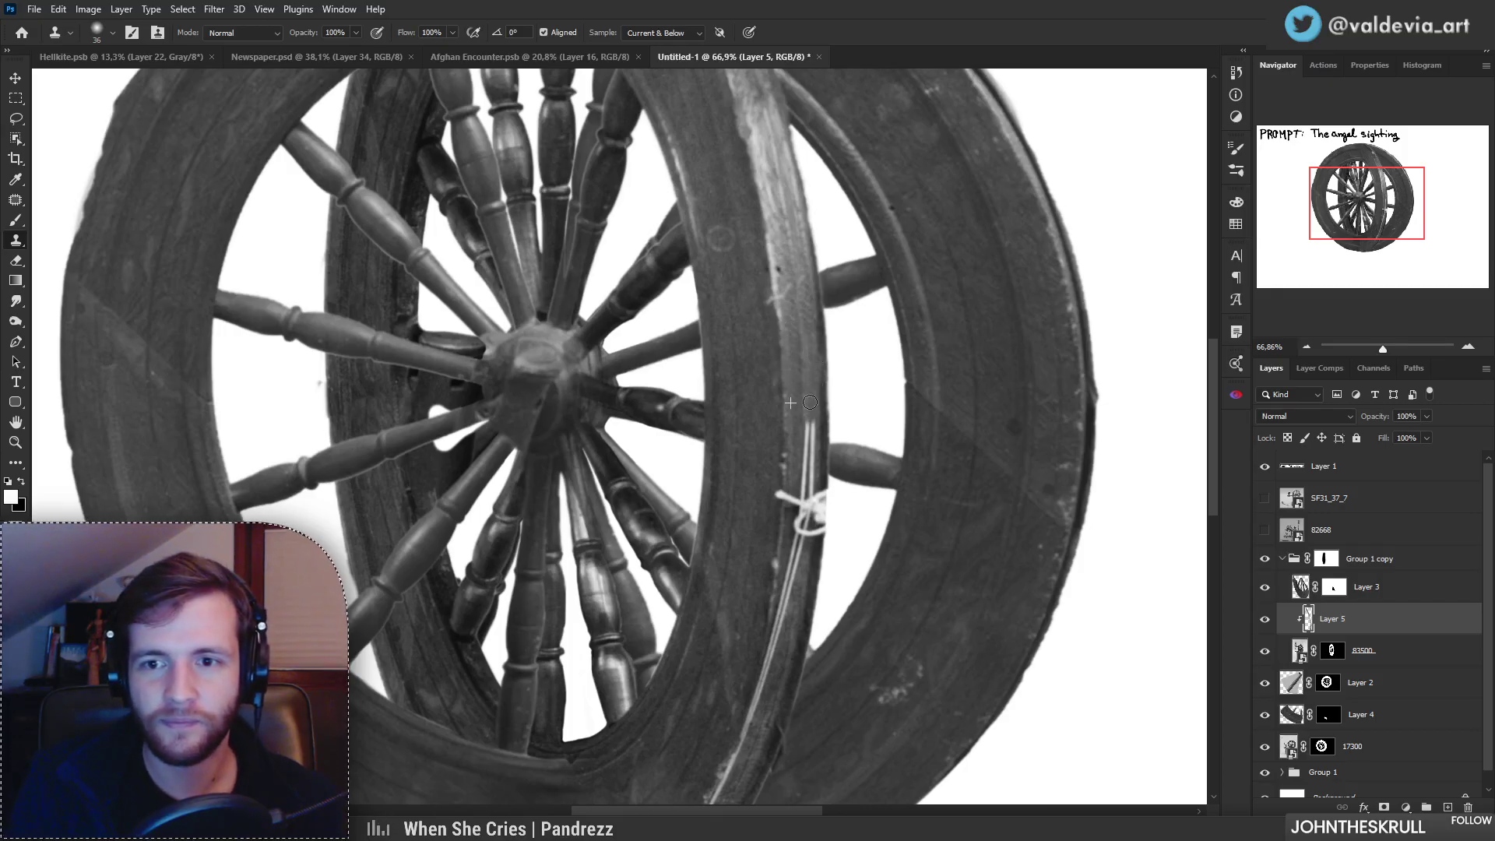
pyautogui.scroll(-5, 810, 435)
pyautogui.scroll(6, 775, 439)
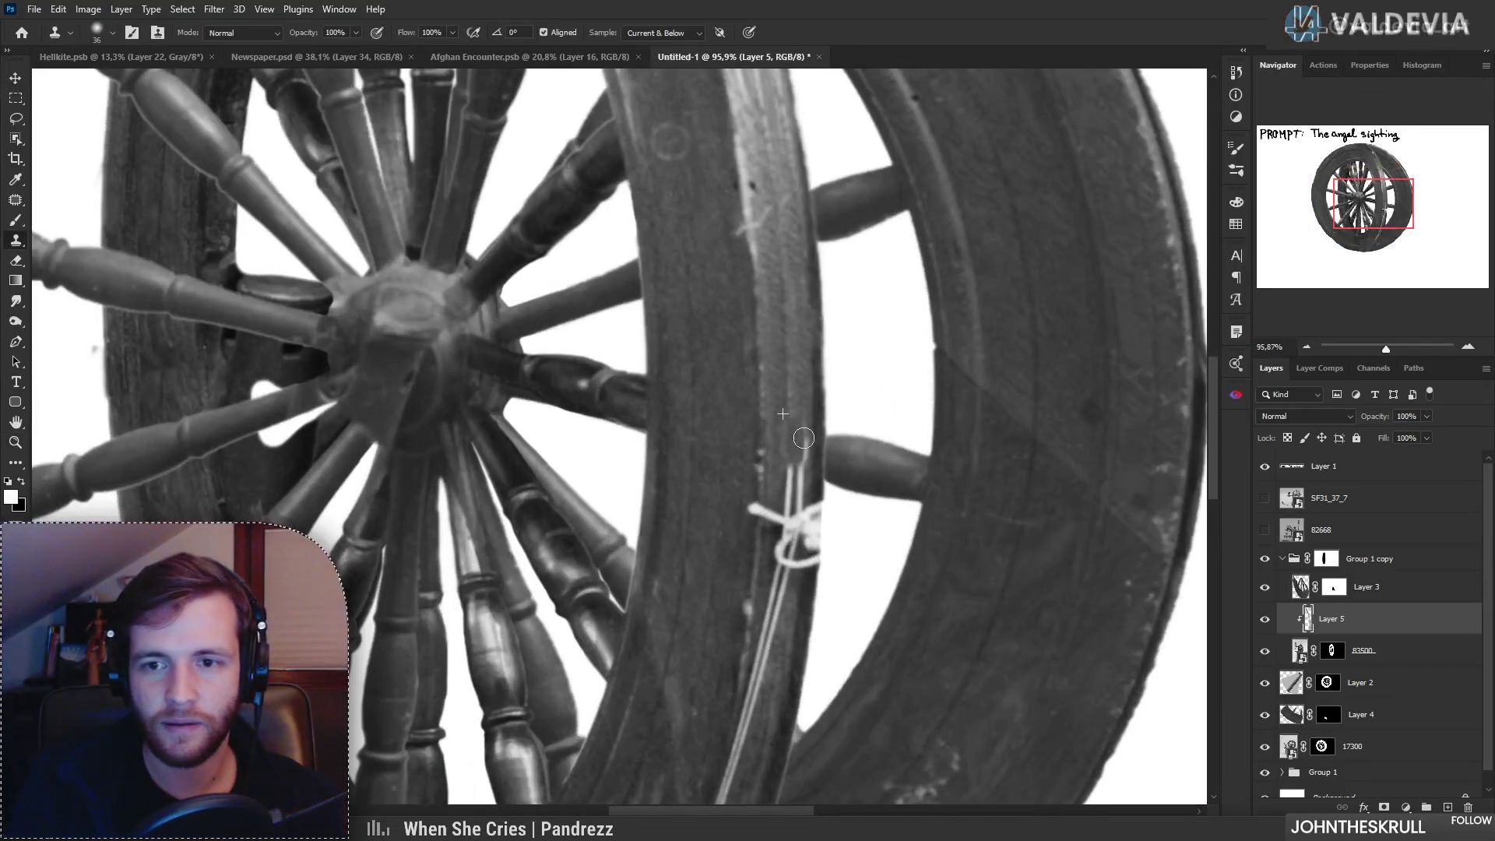
pyautogui.hotkey('ctrl', 'z')
pyautogui.hotkey('ctrl', 'z')
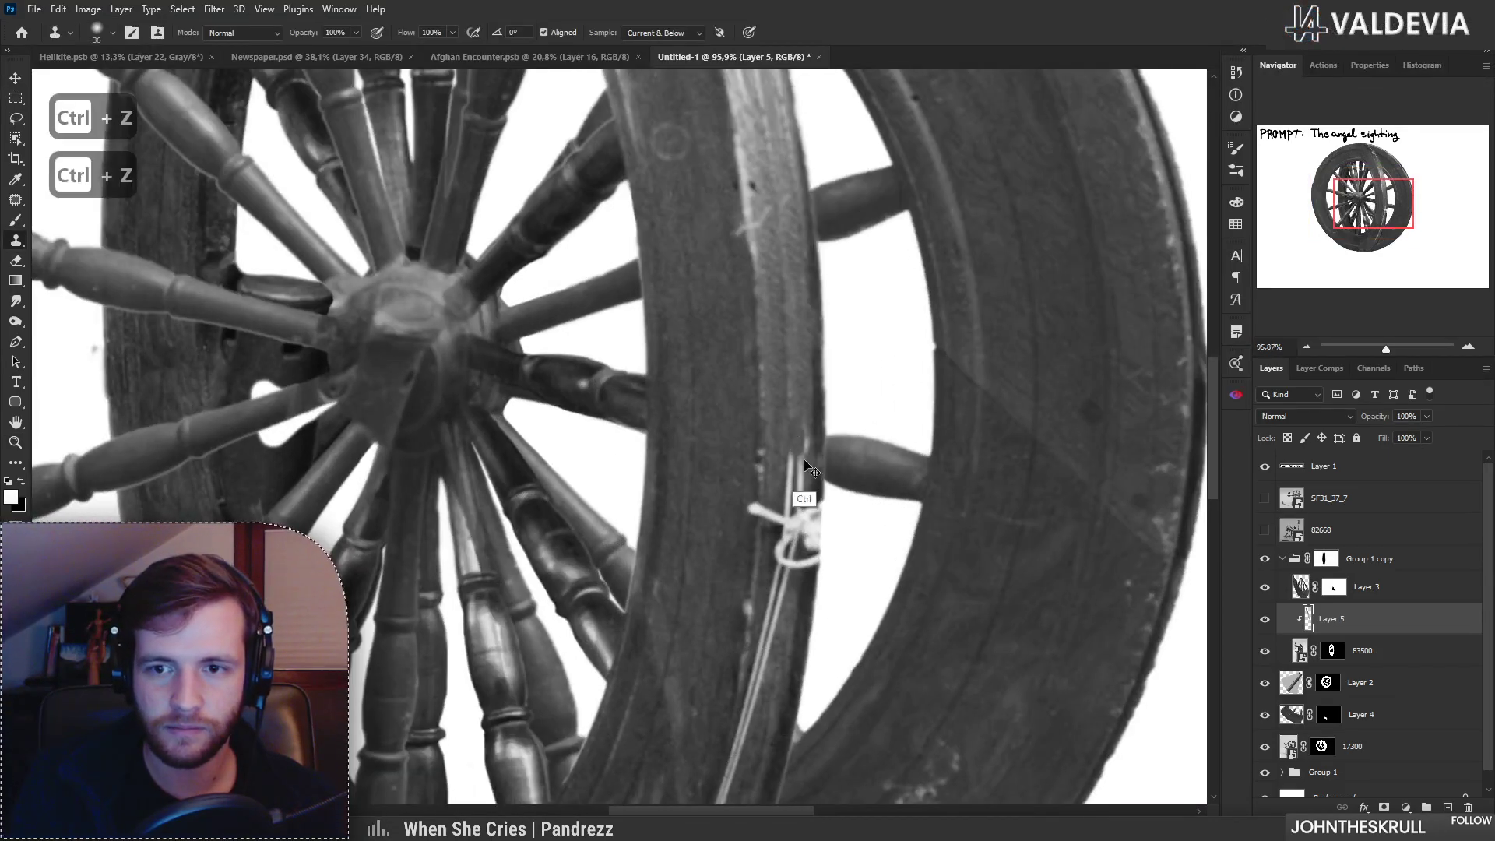
# Step: Clone wood over the remaining cord strands directly above the white bow
pyautogui.keyDown('alt'); pyautogui.click(780, 340); pyautogui.keyUp('alt')
pyautogui.moveTo(825, 358)
pyautogui.mouseDown()
pyautogui.moveTo(760, 360)
pyautogui.moveTo(822, 365)
pyautogui.mouseUp()
pyautogui.keyDown('alt'); pyautogui.click(778, 383); pyautogui.keyUp('alt')
pyautogui.moveTo(791, 511); pyautogui.dragTo(788, 533)
pyautogui.moveTo(791, 447); pyautogui.dragTo(793, 438)
pyautogui.moveTo(830, 549); pyautogui.dragTo(722, 489)
pyautogui.moveTo(806, 705); pyautogui.dragTo(855, 667)
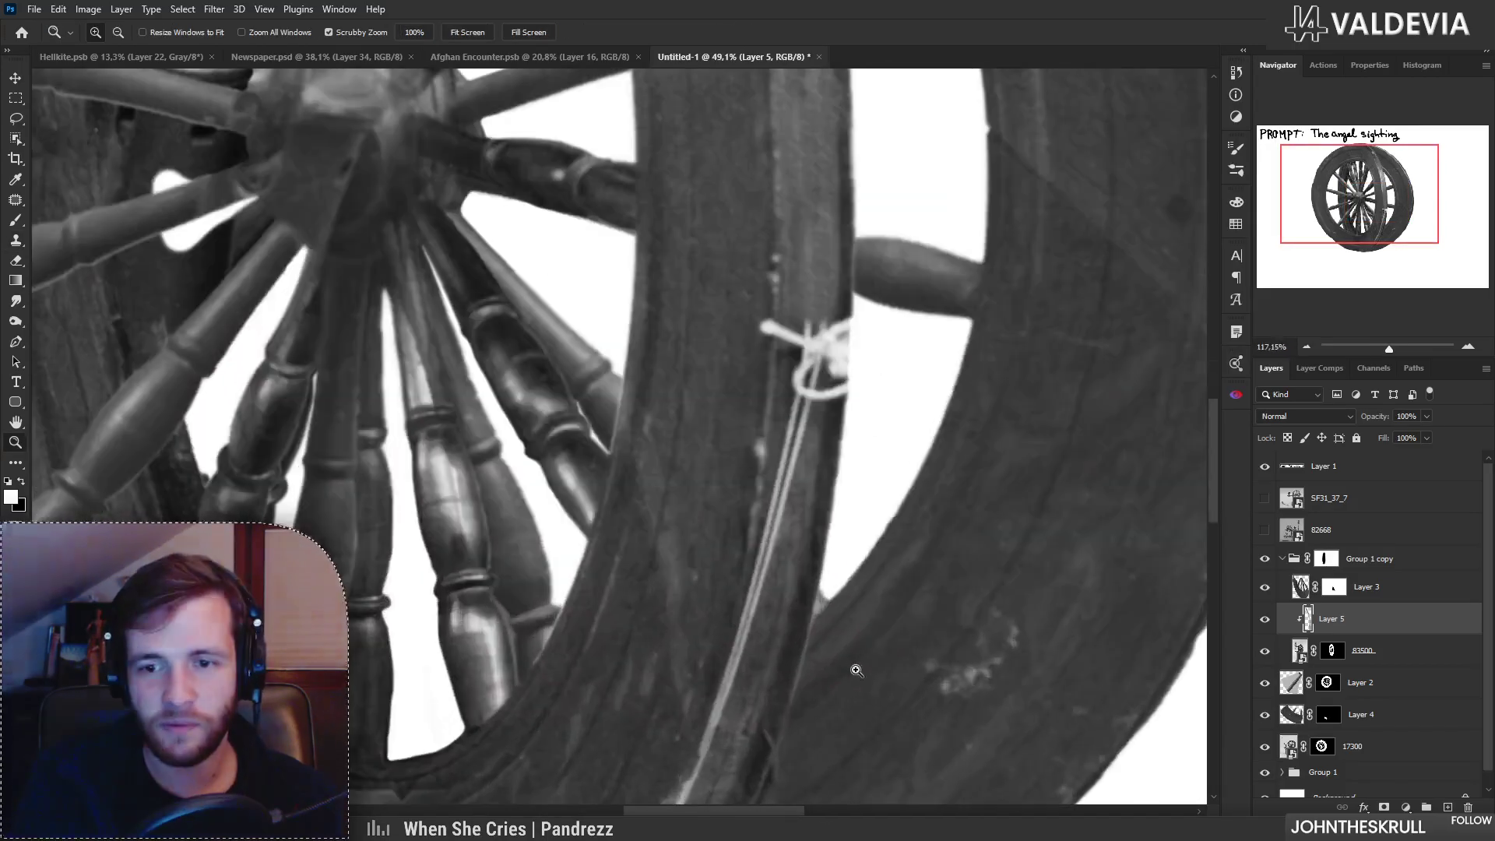
# Step: Reduce the Clone Stamp brush size and clone wood over the cord strands below the white bow
pyautogui.keyDown('alt'); pyautogui.click(787, 553); pyautogui.keyUp('alt')
pyautogui.moveTo(769, 553); pyautogui.dragTo(779, 506)
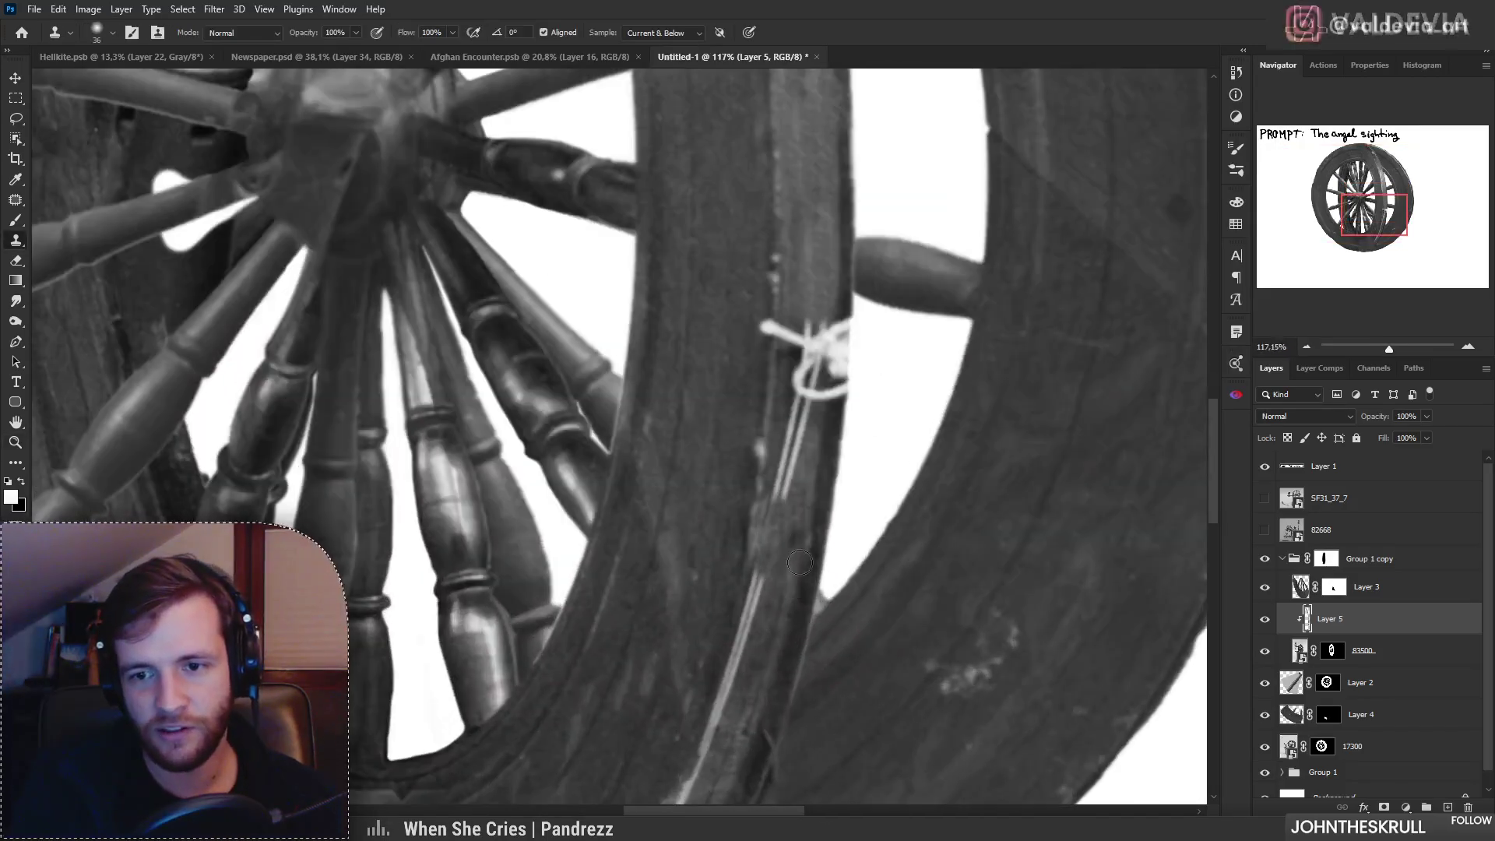
pyautogui.hotkey('ctrl', 'z')
pyautogui.rightClick(860, 541)
pyautogui.moveTo(958, 492); pyautogui.dragTo(950, 499)
pyautogui.moveTo(773, 530); pyautogui.dragTo(771, 555)
pyautogui.moveTo(779, 494)
pyautogui.mouseDown()
pyautogui.moveTo(771, 550)
pyautogui.moveTo(791, 474)
pyautogui.moveTo(724, 498)
pyautogui.moveTo(793, 476)
pyautogui.mouseUp()
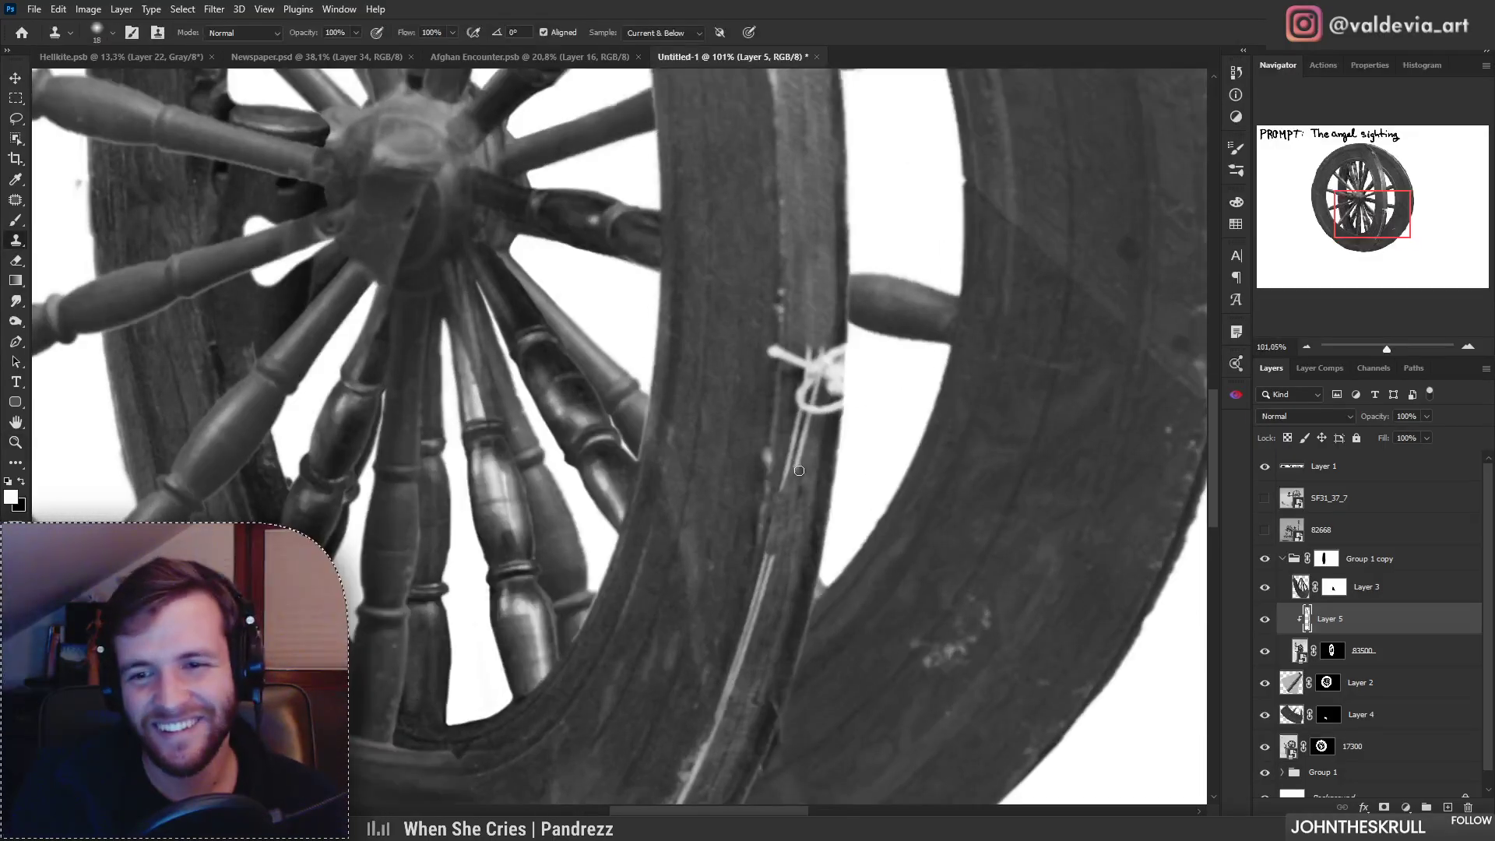
# Step: Clone wood grain over the cord strands along the lower curve of the narrow wheel's right rim, undoing the final stroke
pyautogui.keyDown('alt'); pyautogui.click(776, 607); pyautogui.keyUp('alt')
pyautogui.moveTo(773, 562)
pyautogui.mouseDown()
pyautogui.moveTo(772, 556)
pyautogui.moveTo(768, 613)
pyautogui.moveTo(731, 691)
pyautogui.mouseUp()
pyautogui.keyDown('alt'); pyautogui.click(773, 594); pyautogui.keyUp('alt')
pyautogui.hotkey('ctrl', 'space')
pyautogui.moveTo(801, 629); pyautogui.dragTo(769, 612)
pyautogui.moveTo(740, 694)
pyautogui.mouseDown()
pyautogui.moveTo(775, 594)
pyautogui.moveTo(800, 586)
pyautogui.mouseUp()
pyautogui.hotkey('ctrl', 'space')
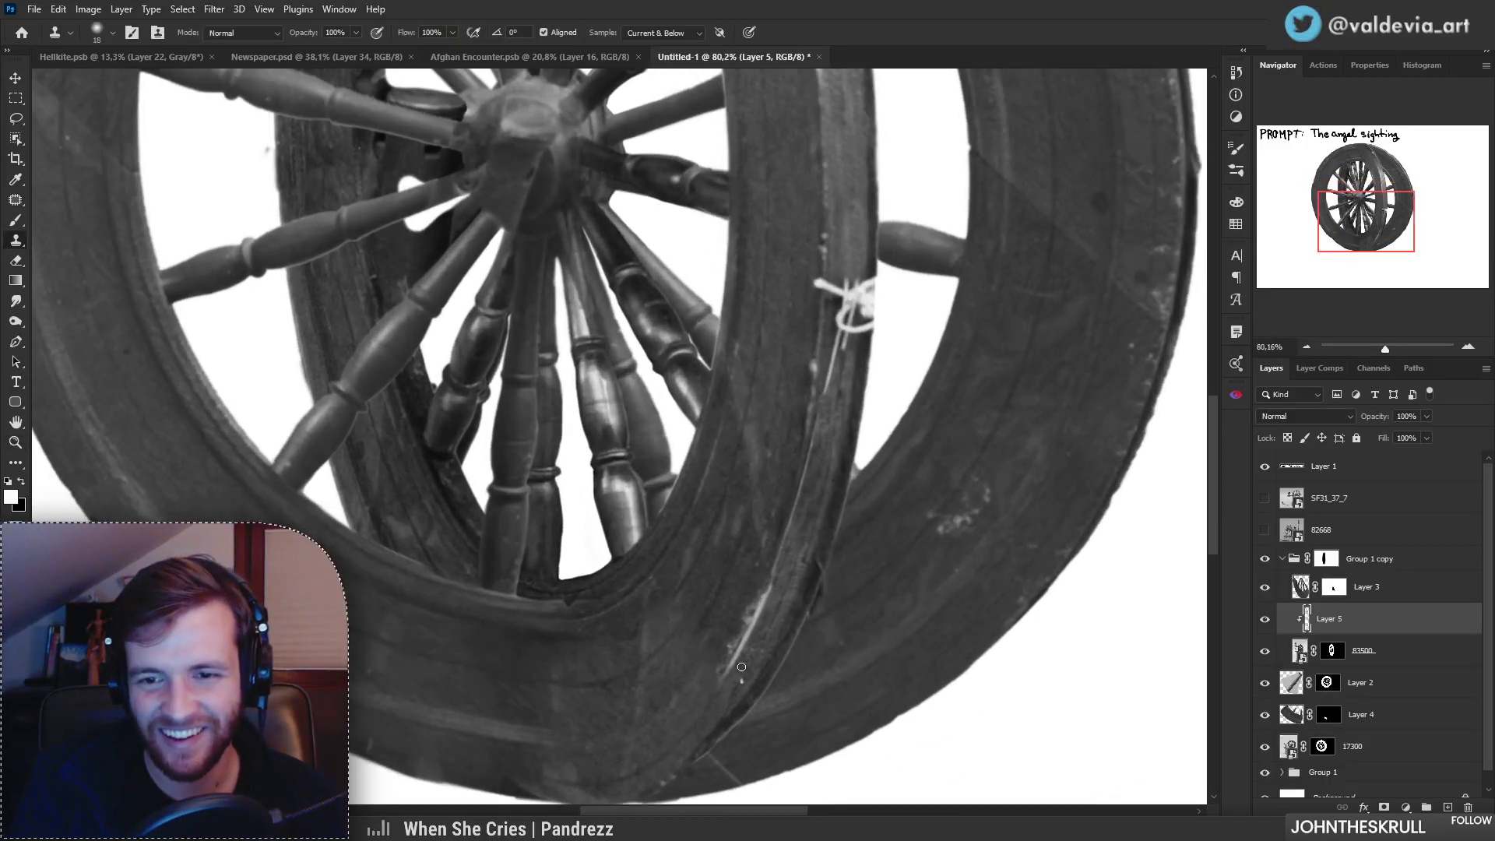
pyautogui.keyDown('alt'); pyautogui.click(757, 661); pyautogui.keyUp('alt')
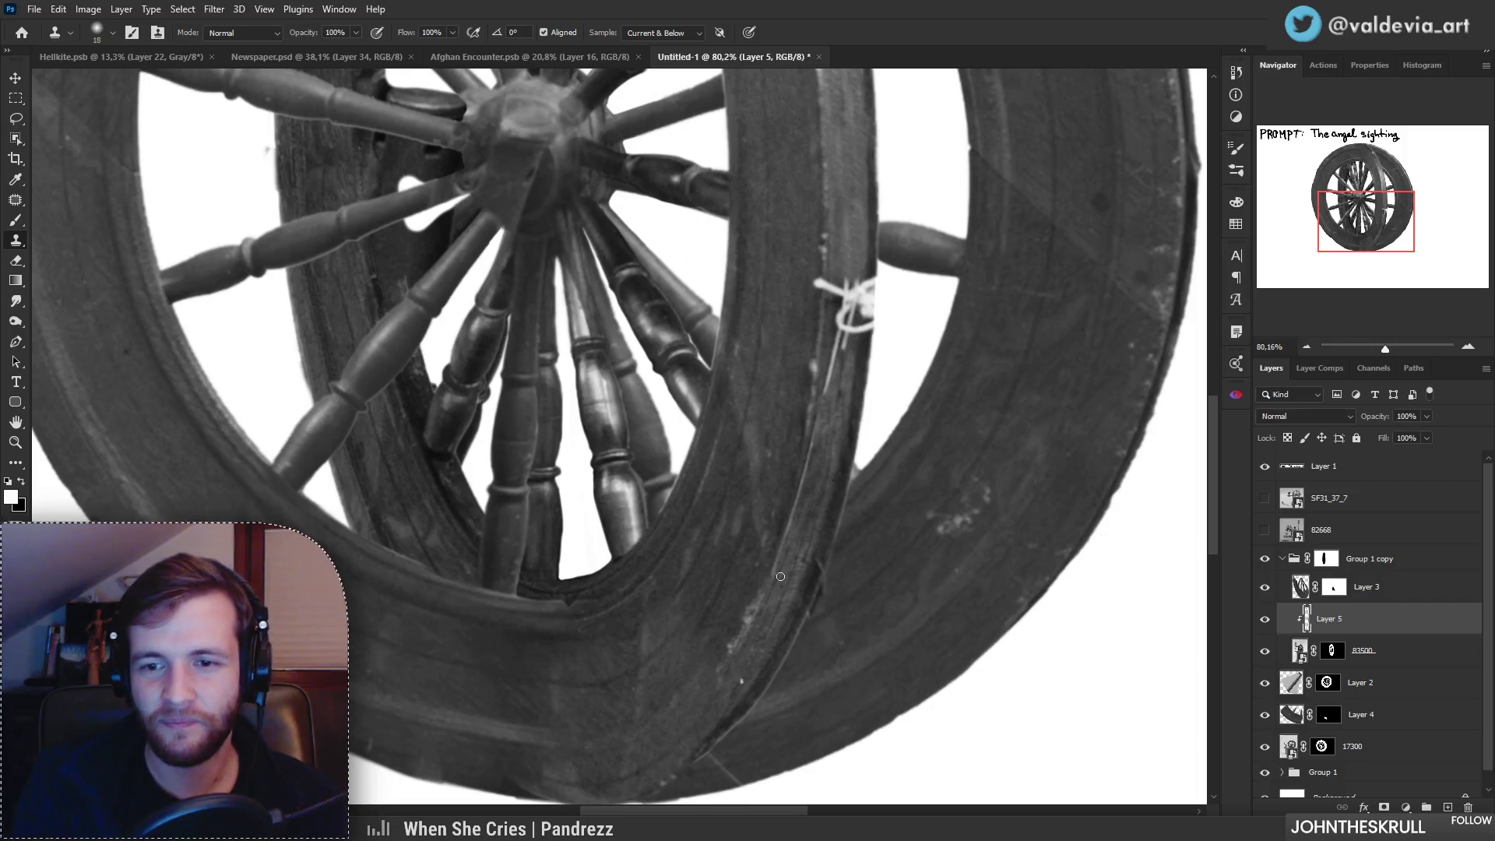
pyautogui.hotkey('ctrl', 'z')
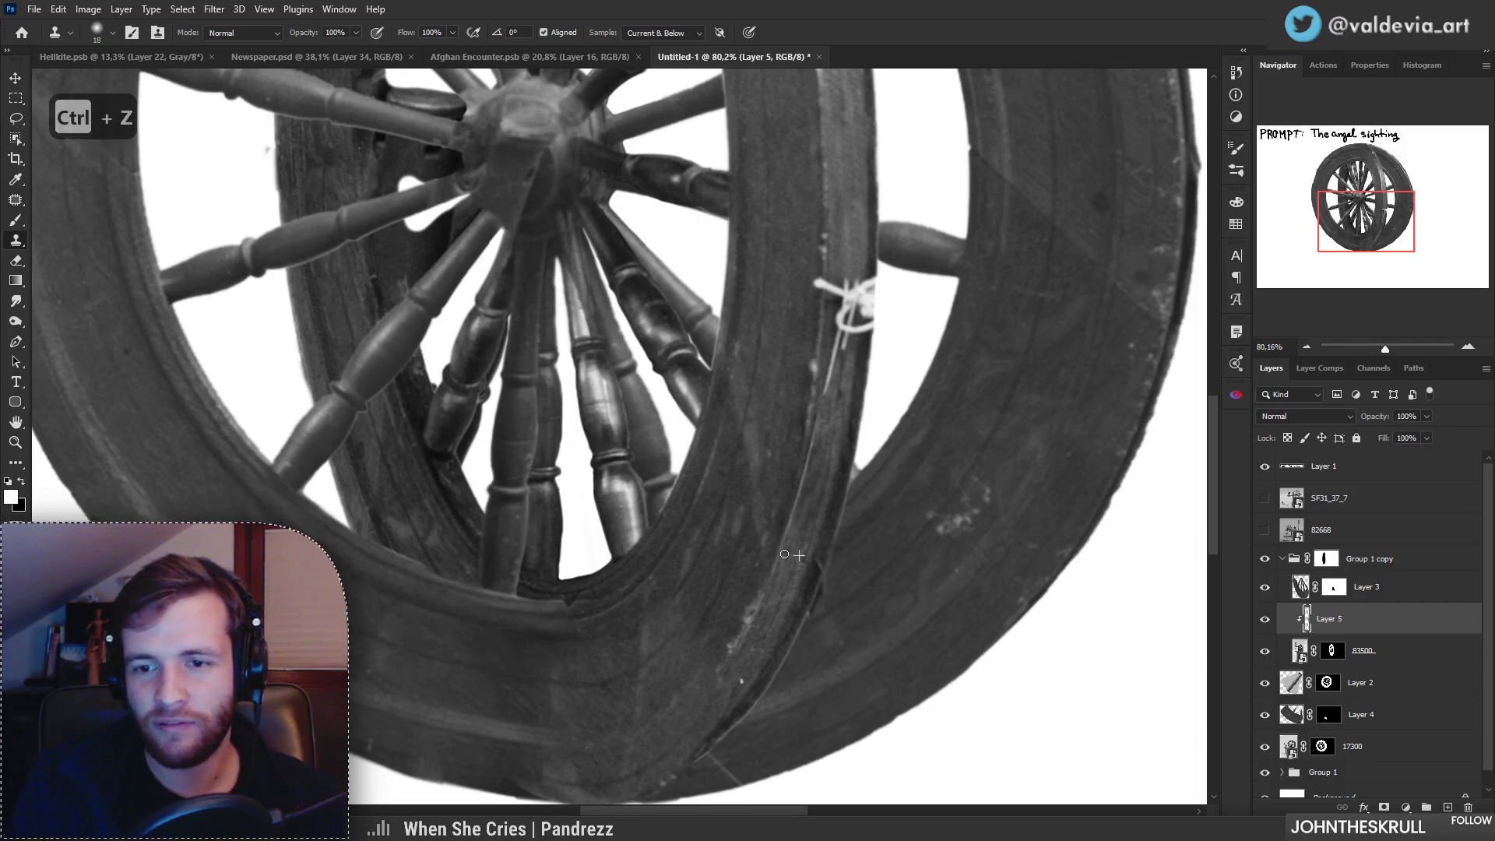
# Step: Clone wood over the lower ends of the thin cord strands hanging below the white bow
pyautogui.scroll(2, 818, 467)
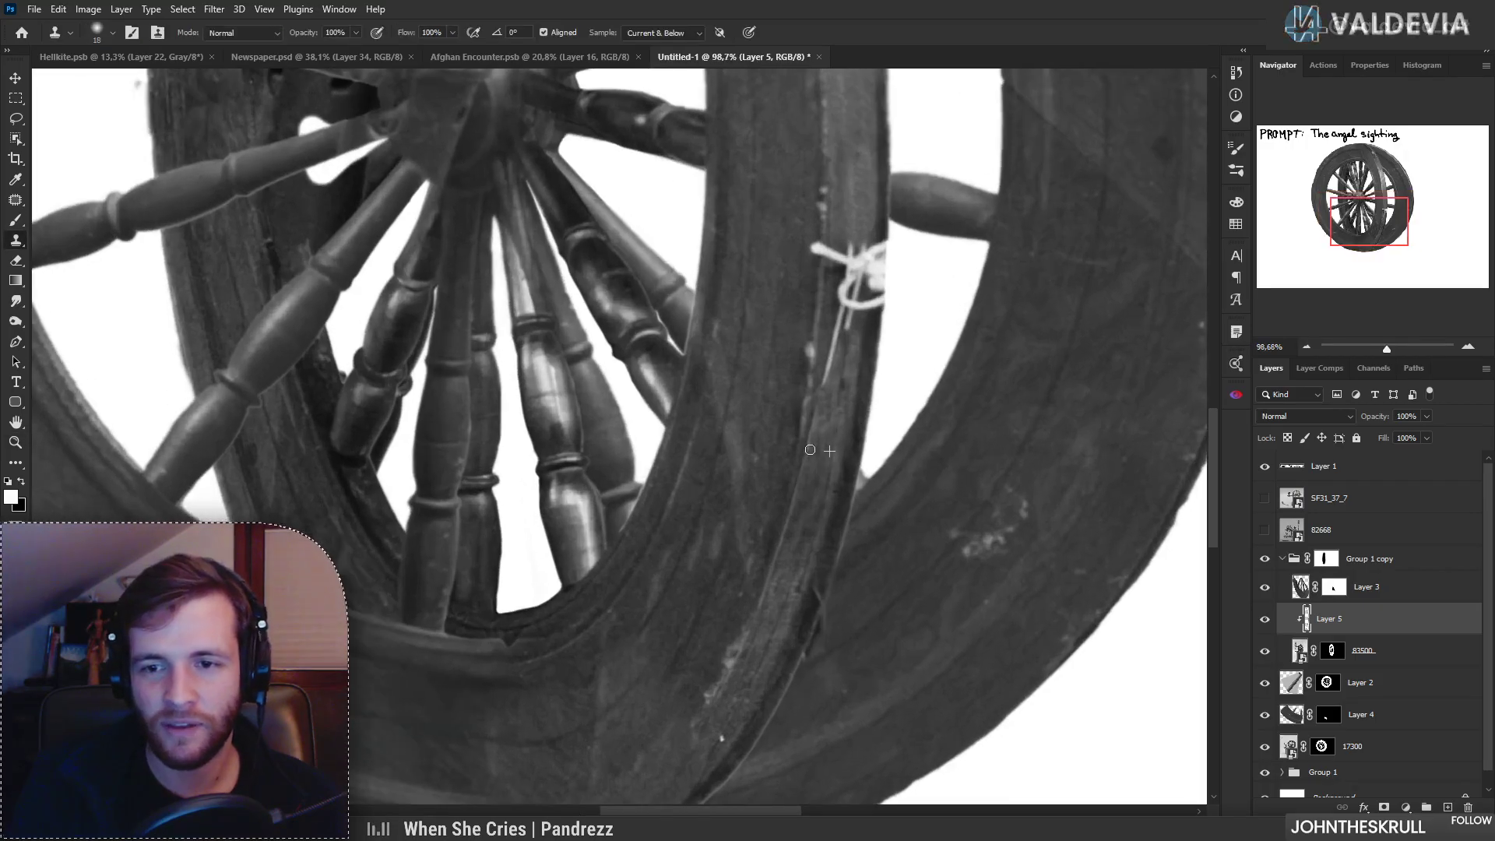
pyautogui.scroll(-3, 841, 433)
pyautogui.scroll(5, 849, 390)
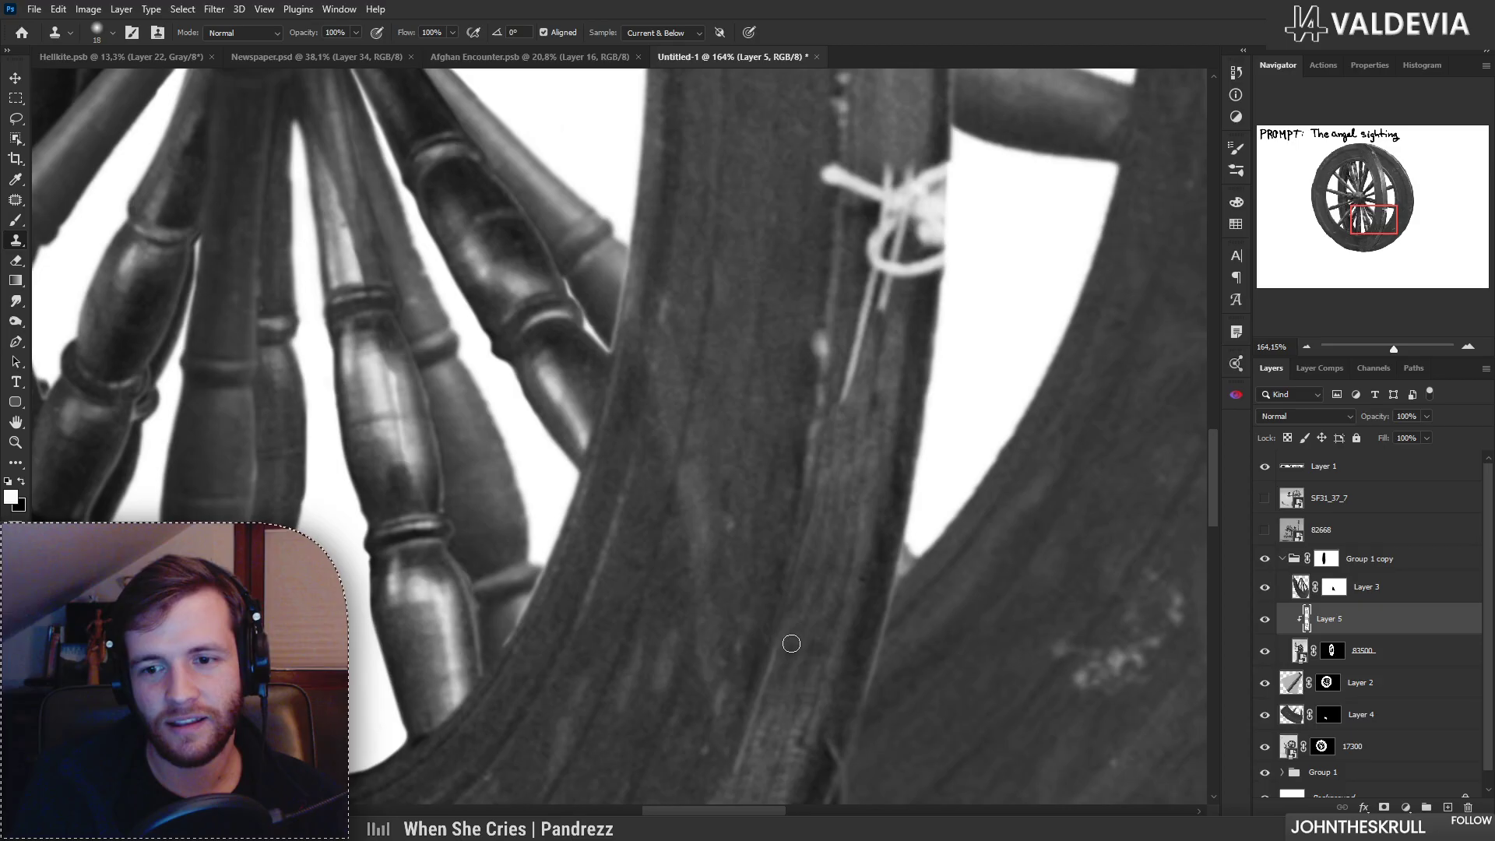
pyautogui.press('z')
pyautogui.moveTo(828, 663); pyautogui.dragTo(685, 662)
pyautogui.moveTo(855, 595)
pyautogui.mouseDown()
pyautogui.moveTo(963, 557)
pyautogui.moveTo(947, 595)
pyautogui.mouseUp()
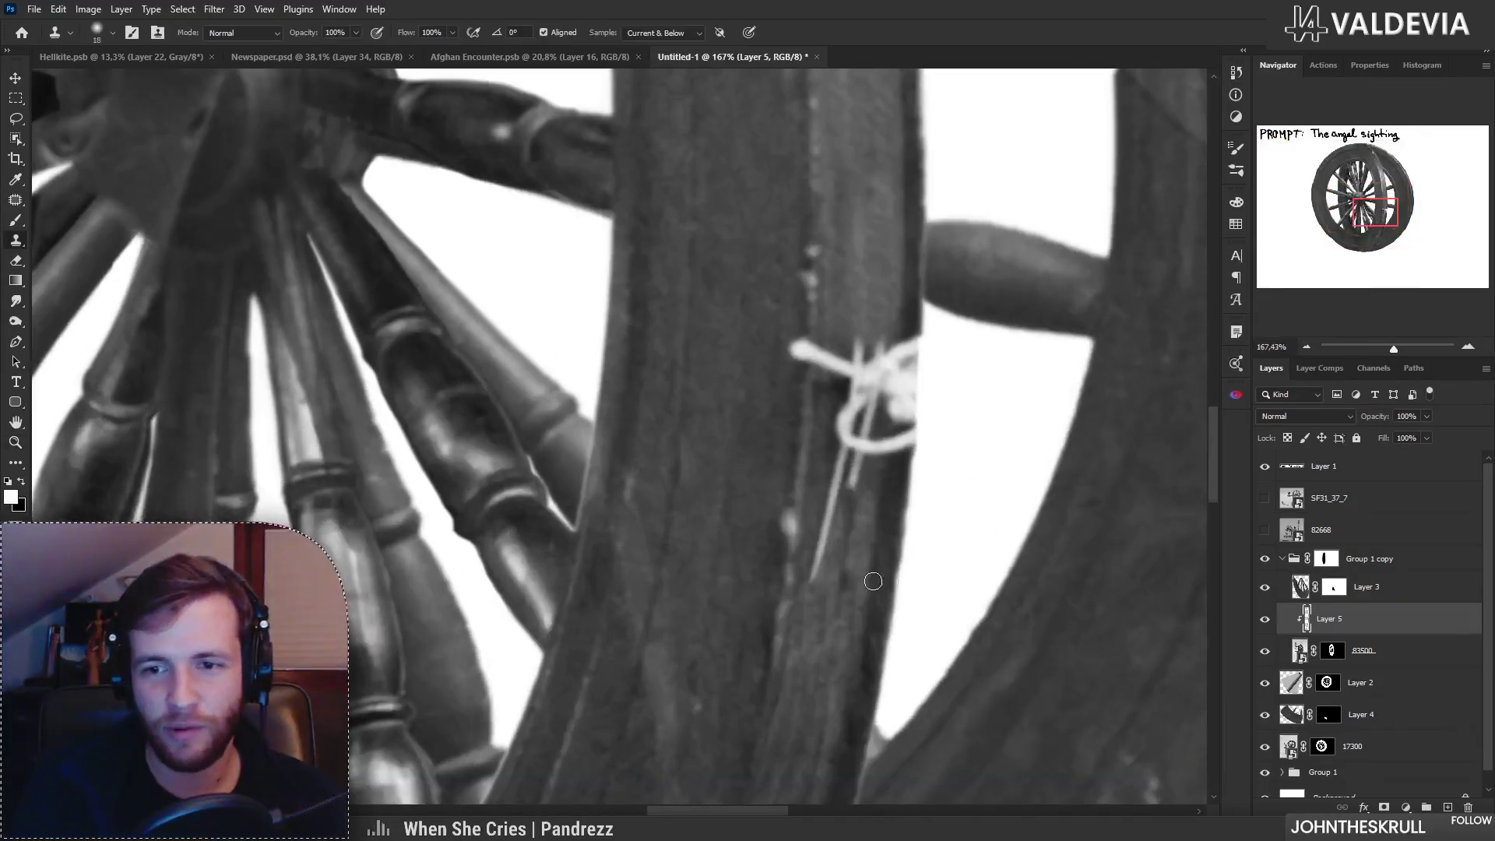
pyautogui.keyDown('alt'); pyautogui.click(844, 576); pyautogui.keyUp('alt')
pyautogui.moveTo(817, 574)
pyautogui.mouseDown()
pyautogui.moveTo(829, 528)
pyautogui.moveTo(812, 588)
pyautogui.moveTo(840, 516)
pyautogui.mouseUp()
pyautogui.keyDown('alt'); pyautogui.click(824, 640); pyautogui.keyUp('alt')
pyautogui.moveTo(838, 571)
pyautogui.mouseDown()
pyautogui.moveTo(828, 514)
pyautogui.moveTo(732, 547)
pyautogui.moveTo(871, 543)
pyautogui.mouseUp()
# Step: Clone wood over the white bow on the right rim, adjusting the brush and undoing the strokes that do not blend
pyautogui.keyDown('alt'); pyautogui.click(864, 285); pyautogui.keyUp('alt')
pyautogui.keyDown('alt'); pyautogui.click(817, 300); pyautogui.keyUp('alt')
pyautogui.moveTo(816, 380)
pyautogui.mouseDown()
pyautogui.moveTo(794, 348)
pyautogui.moveTo(839, 389)
pyautogui.moveTo(878, 376)
pyautogui.mouseUp()
pyautogui.moveTo(881, 322)
pyautogui.mouseDown()
pyautogui.moveTo(818, 317)
pyautogui.moveTo(850, 317)
pyautogui.moveTo(879, 349)
pyautogui.moveTo(874, 378)
pyautogui.moveTo(888, 335)
pyautogui.moveTo(881, 391)
pyautogui.moveTo(871, 356)
pyautogui.moveTo(856, 421)
pyautogui.moveTo(865, 390)
pyautogui.moveTo(898, 471)
pyautogui.moveTo(623, 461)
pyautogui.moveTo(834, 451)
pyautogui.moveTo(883, 430)
pyautogui.moveTo(881, 406)
pyautogui.moveTo(870, 413)
pyautogui.mouseUp()
pyautogui.rightClick(932, 305)
pyautogui.click(1040, 348)
pyautogui.hotkey('ctrl', 'z')
pyautogui.keyDown('alt'); pyautogui.click(875, 513); pyautogui.keyUp('alt')
pyautogui.hotkey('ctrl', 'z')
pyautogui.keyDown('alt'); pyautogui.click(860, 500); pyautogui.keyUp('alt')
pyautogui.moveTo(877, 463)
pyautogui.mouseDown()
pyautogui.moveTo(739, 439)
pyautogui.moveTo(815, 432)
pyautogui.mouseUp()
pyautogui.moveTo(845, 207); pyautogui.dragTo(931, 210)
# Step: Try cloning darker wood over the bright spot near the top of the narrow wheel's right rim with different brush sizes, undoing each stroke
pyautogui.press('s')
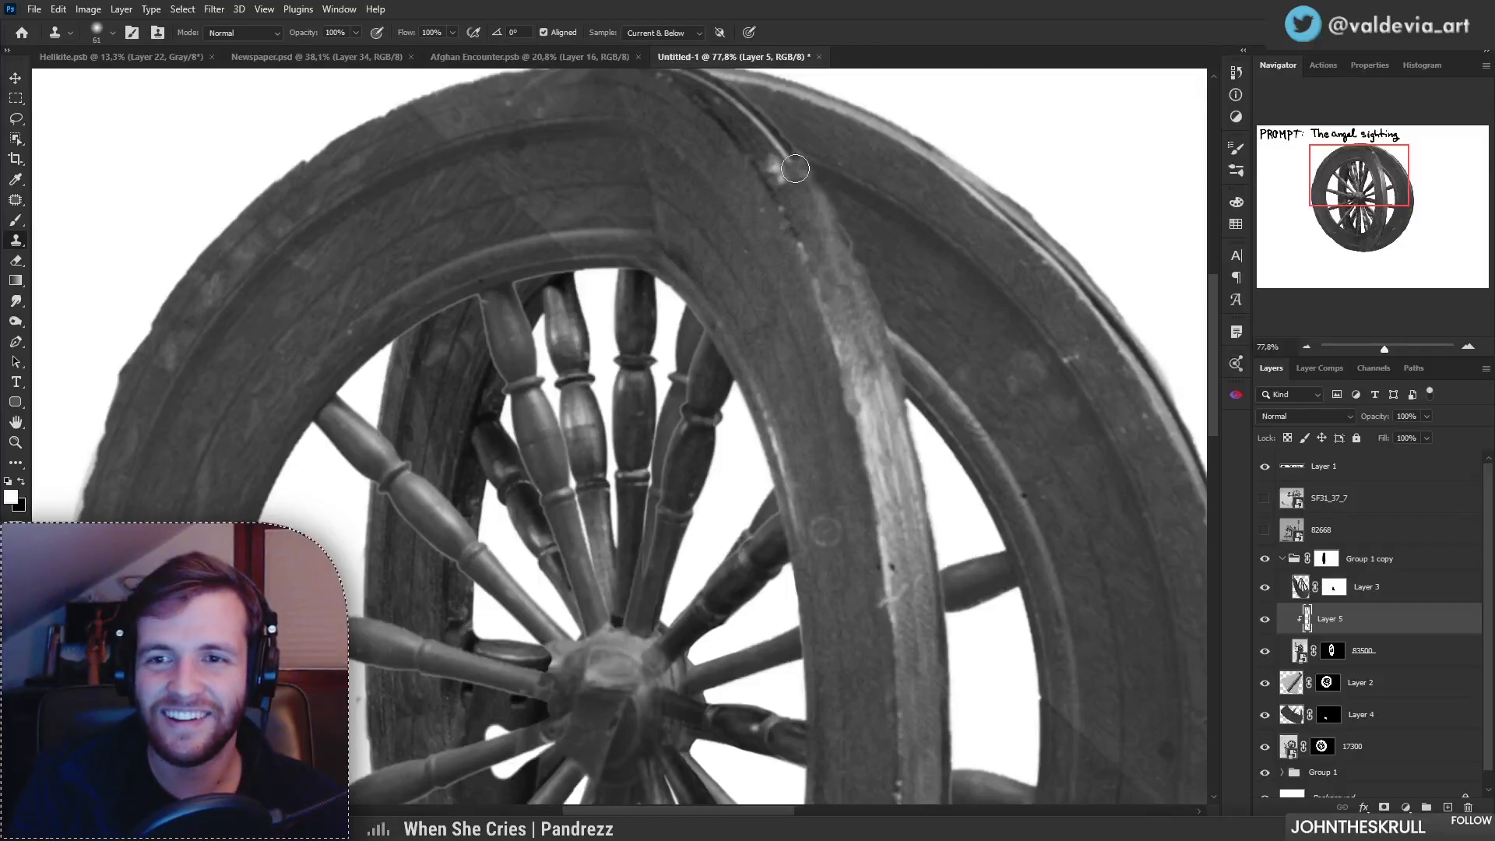
pyautogui.hotkey('ctrl', 'z')
pyautogui.keyDown('alt'); pyautogui.click(847, 334); pyautogui.keyUp('alt')
pyautogui.moveTo(831, 226)
pyautogui.mouseDown()
pyautogui.moveTo(794, 169)
pyautogui.moveTo(825, 239)
pyautogui.moveTo(881, 209)
pyautogui.mouseUp()
pyautogui.hotkey('ctrl', 'z')
pyautogui.rightClick(773, 175)
pyautogui.keyDown('alt'); pyautogui.click(758, 148); pyautogui.keyUp('alt')
pyautogui.moveTo(788, 169); pyautogui.dragTo(755, 122)
pyautogui.hotkey('ctrl', 'z')
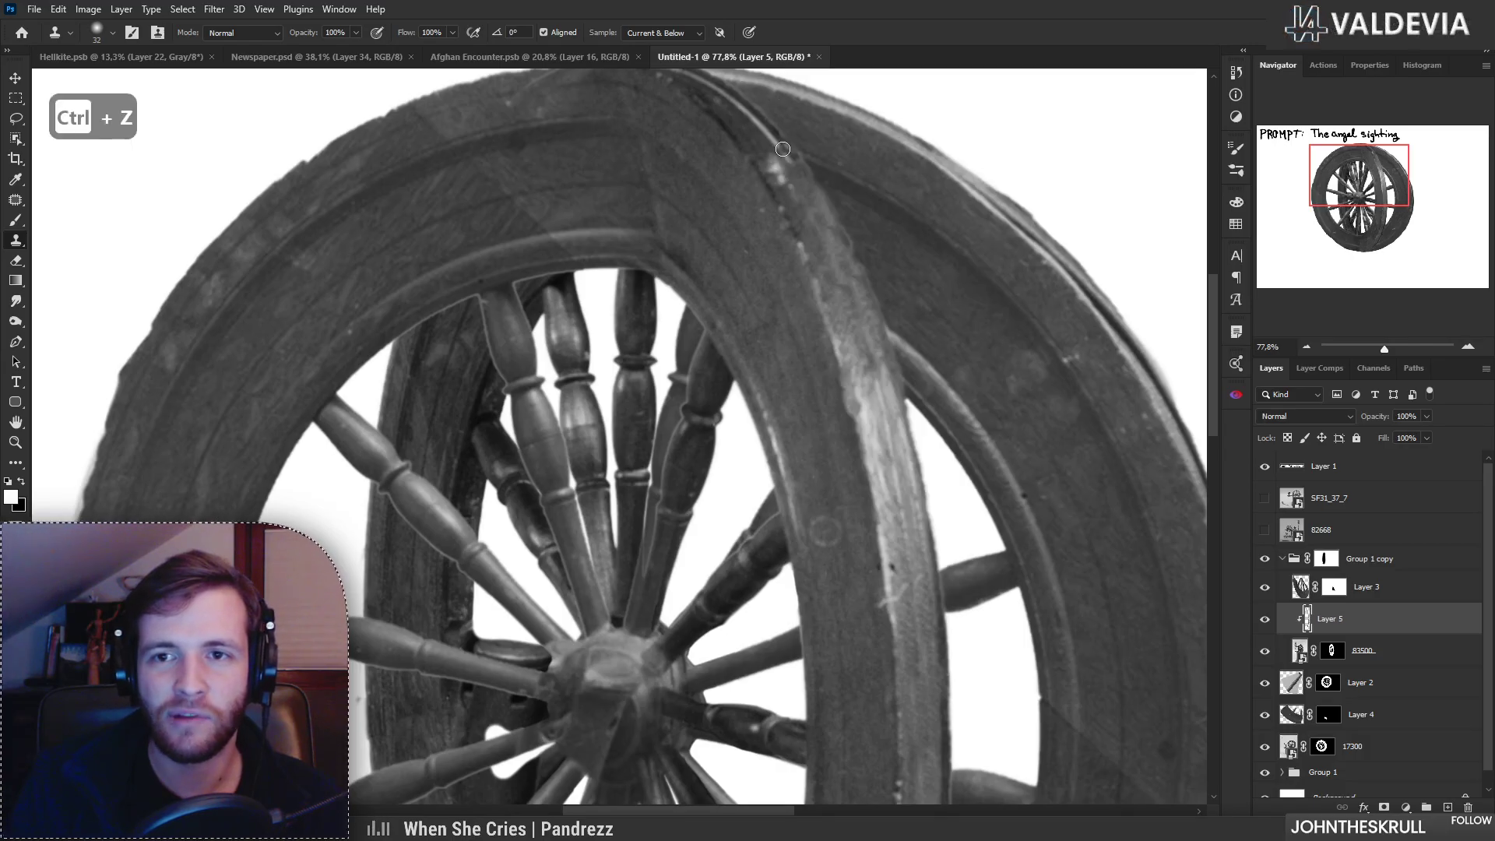
# Step: Clone wood grain along the top of the narrow wheel's rim where it crosses the wider wheel, and check the whole composite
pyautogui.keyDown('alt'); pyautogui.scroll(5, 746, 92); pyautogui.keyUp('alt')
pyautogui.keyDown('alt'); pyautogui.click(775, 229); pyautogui.keyUp('alt')
pyautogui.moveTo(856, 269)
pyautogui.mouseDown()
pyautogui.moveTo(734, 133)
pyautogui.moveTo(824, 310)
pyautogui.mouseUp()
pyautogui.keyDown('alt'); pyautogui.click(770, 231); pyautogui.keyUp('alt')
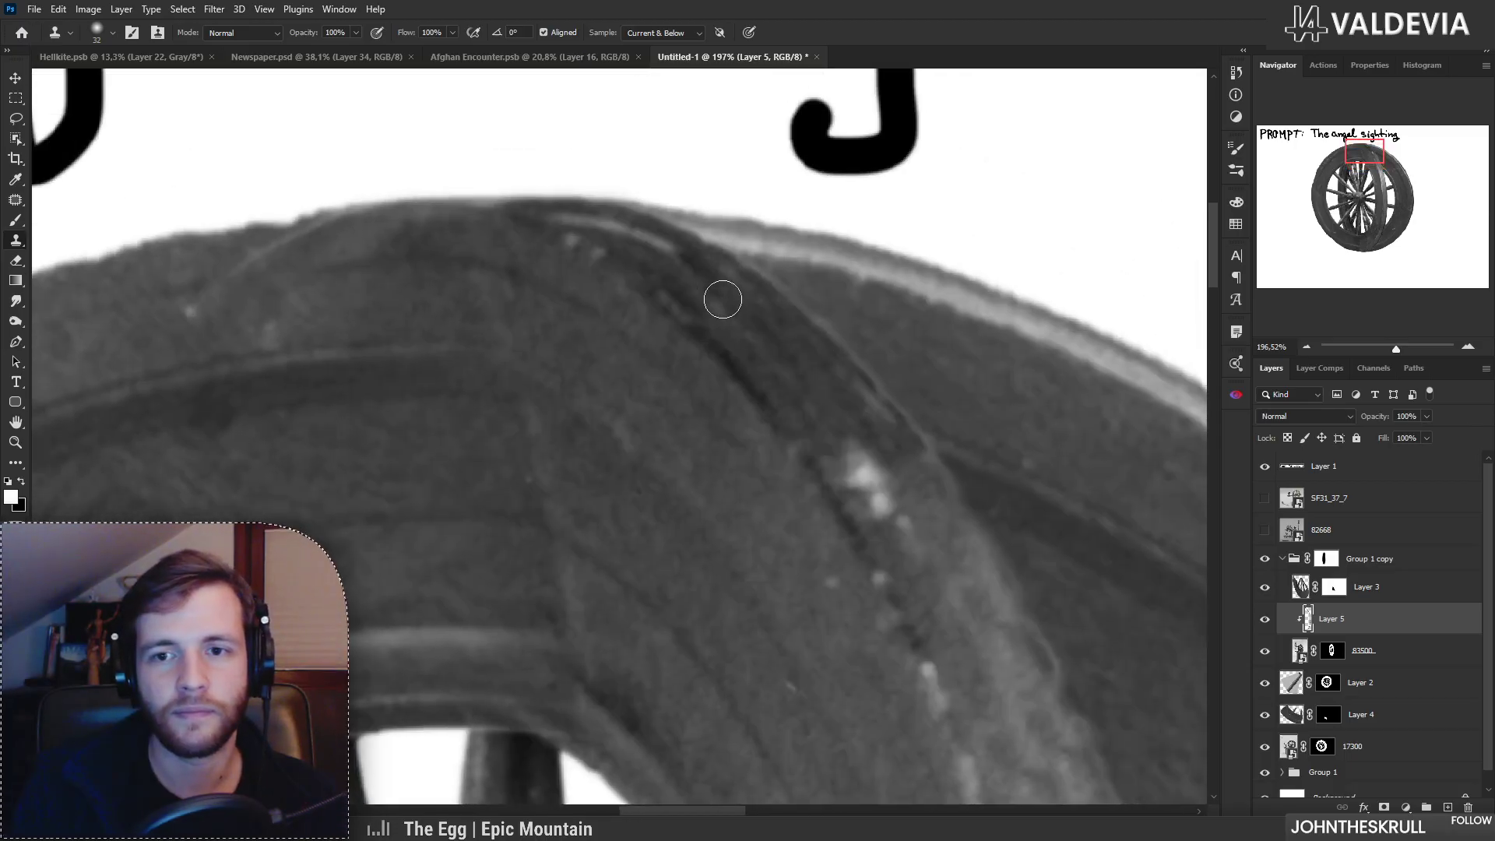
pyautogui.press('z')
pyautogui.moveTo(632, 261); pyautogui.dragTo(448, 280)
pyautogui.moveTo(650, 484); pyautogui.dragTo(662, 327)
pyautogui.press('z')
pyautogui.moveTo(658, 431)
pyautogui.mouseDown()
pyautogui.moveTo(602, 405)
pyautogui.moveTo(683, 388)
pyautogui.moveTo(647, 382)
pyautogui.mouseUp()
pyautogui.press('s')
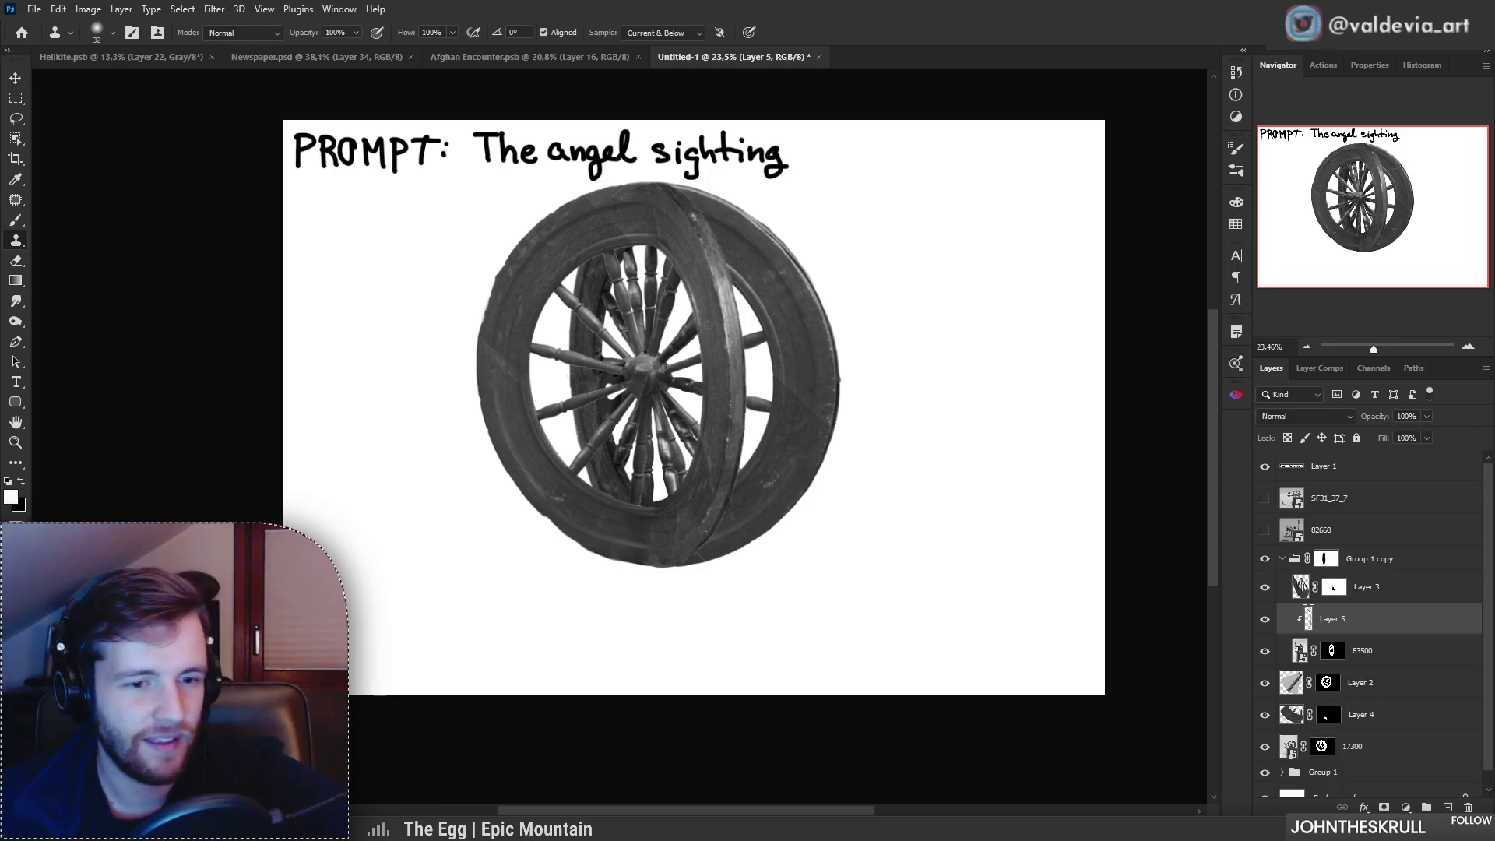
# Step: Switch to the browser and bring up the general web search results for Ophanim
pyautogui.hotkey('alt', 'Tab')
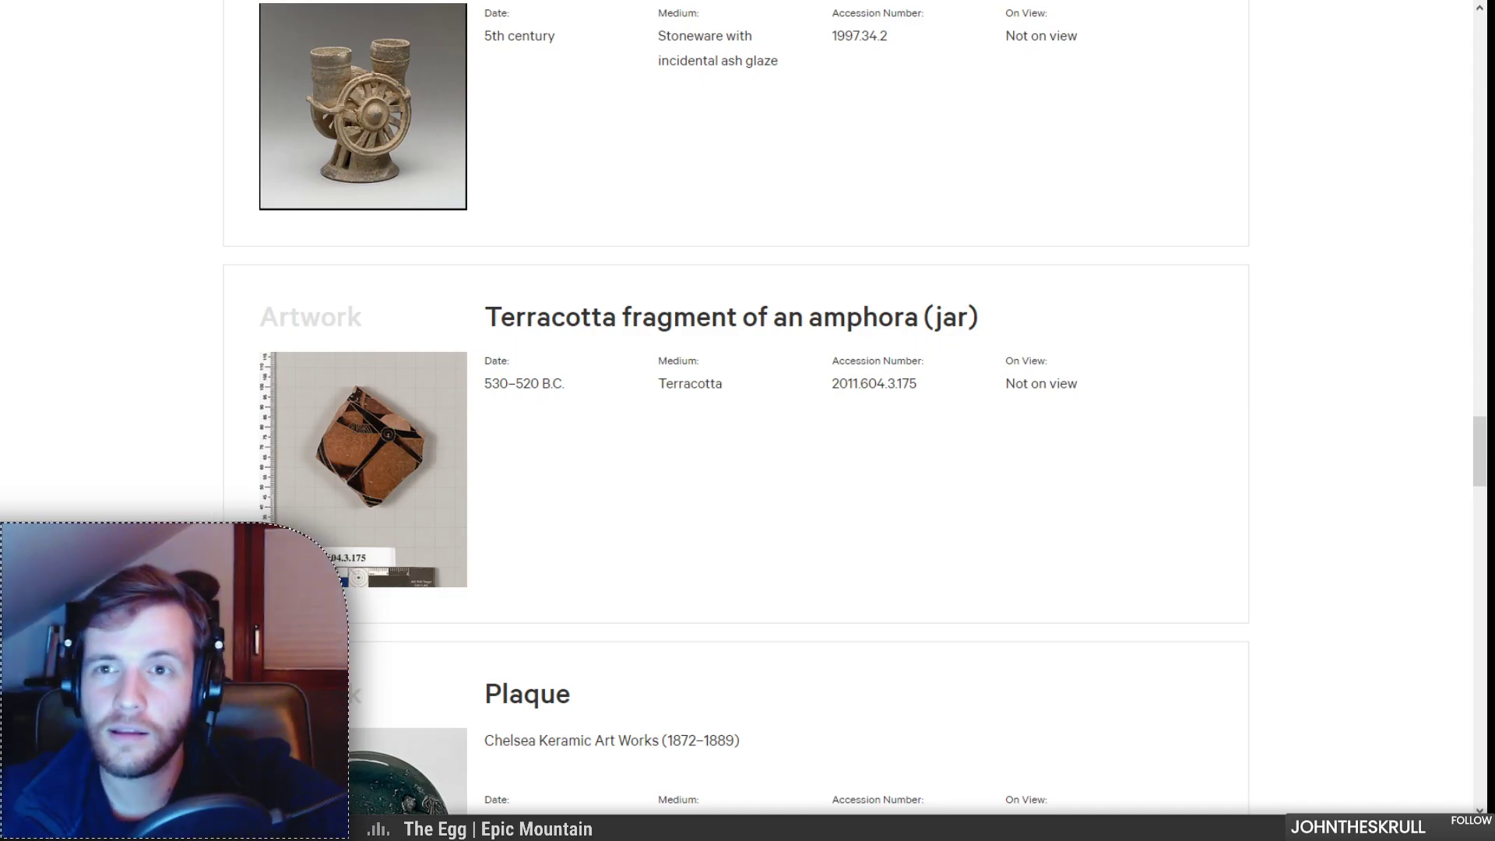
pyautogui.hotkey('ctrl', 'Tab')
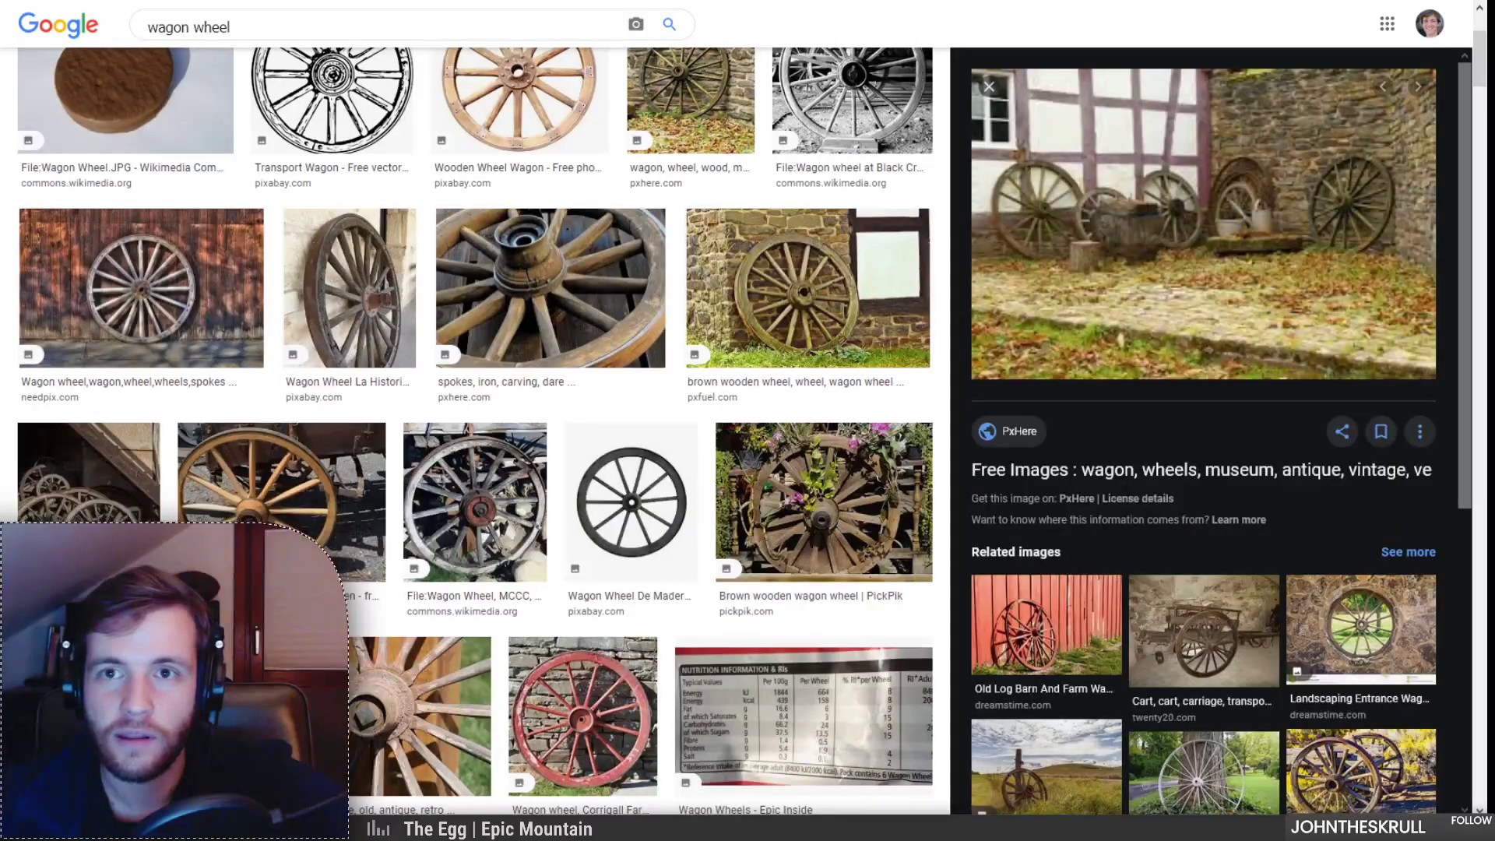
pyautogui.hotkey('ctrl', 'Tab')
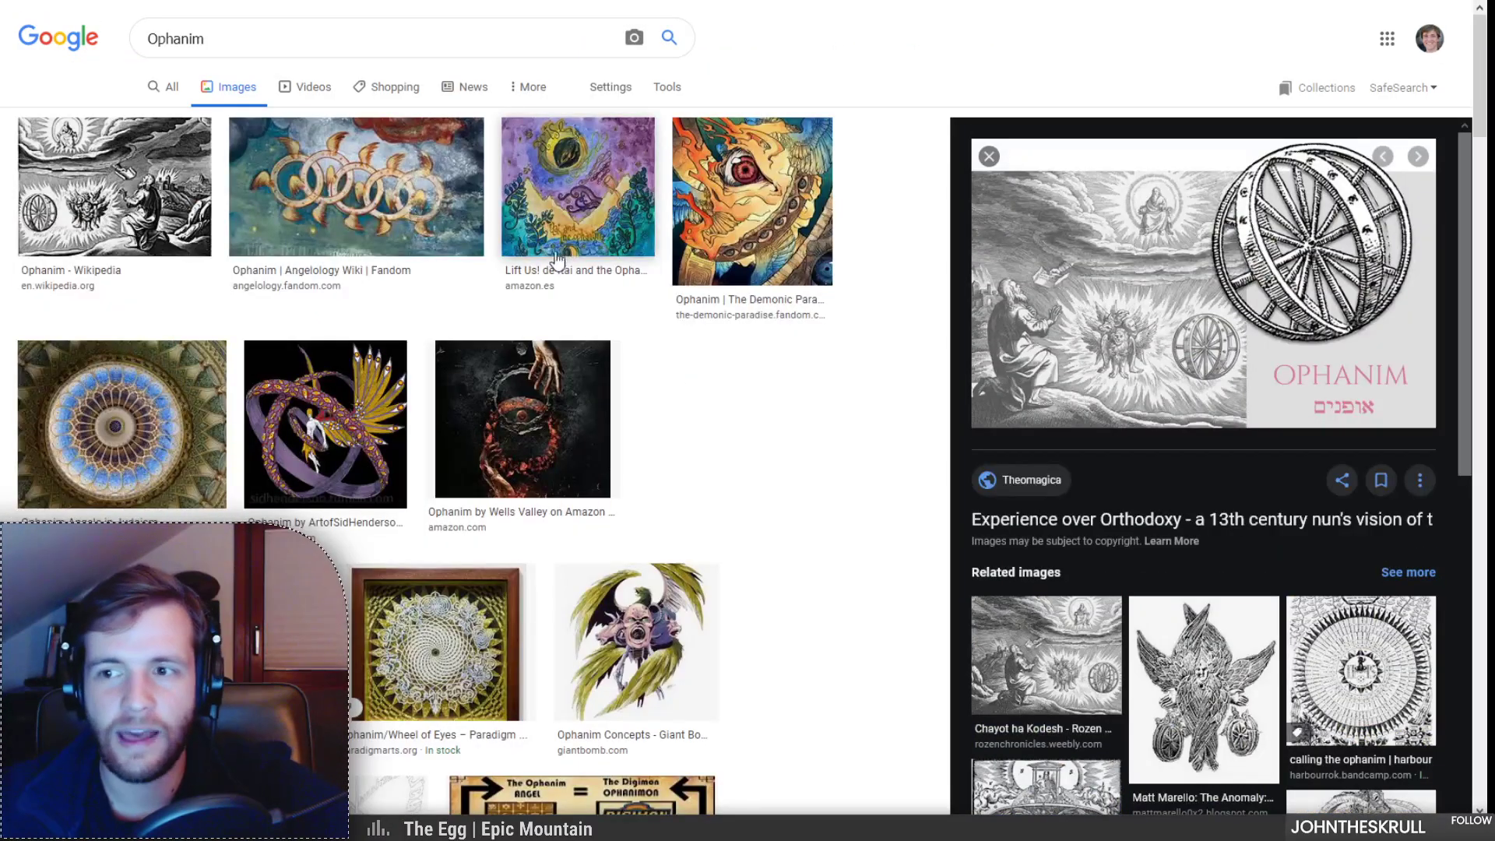
pyautogui.click(161, 98)
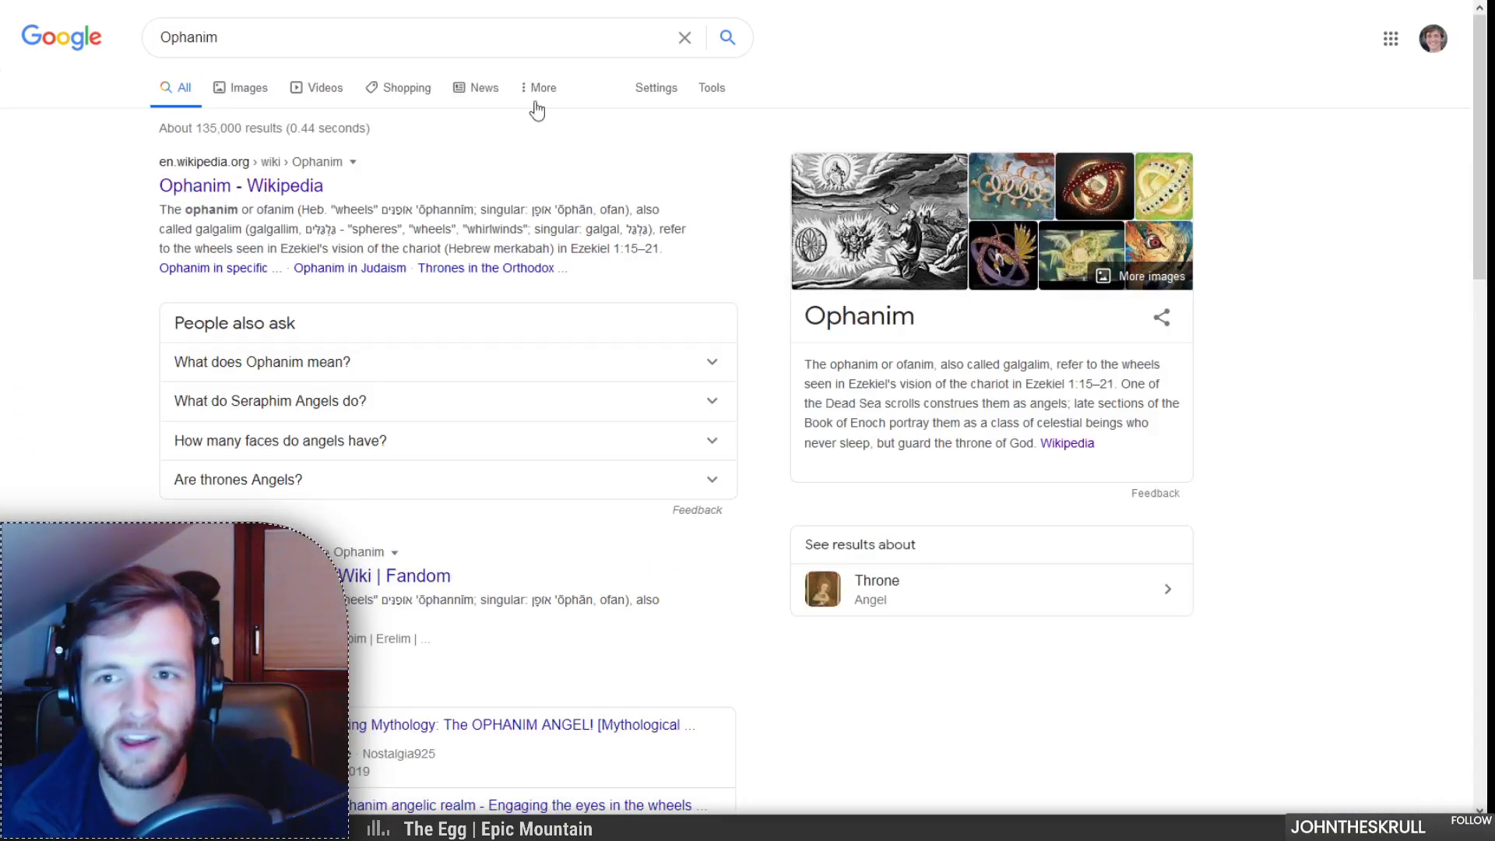
# Step: Read the Wikipedia article on Ophanim, focusing on the passage about four eye-covered wheels composed of two nested wheels
pyautogui.hotkey('ctrl', 'Tab')
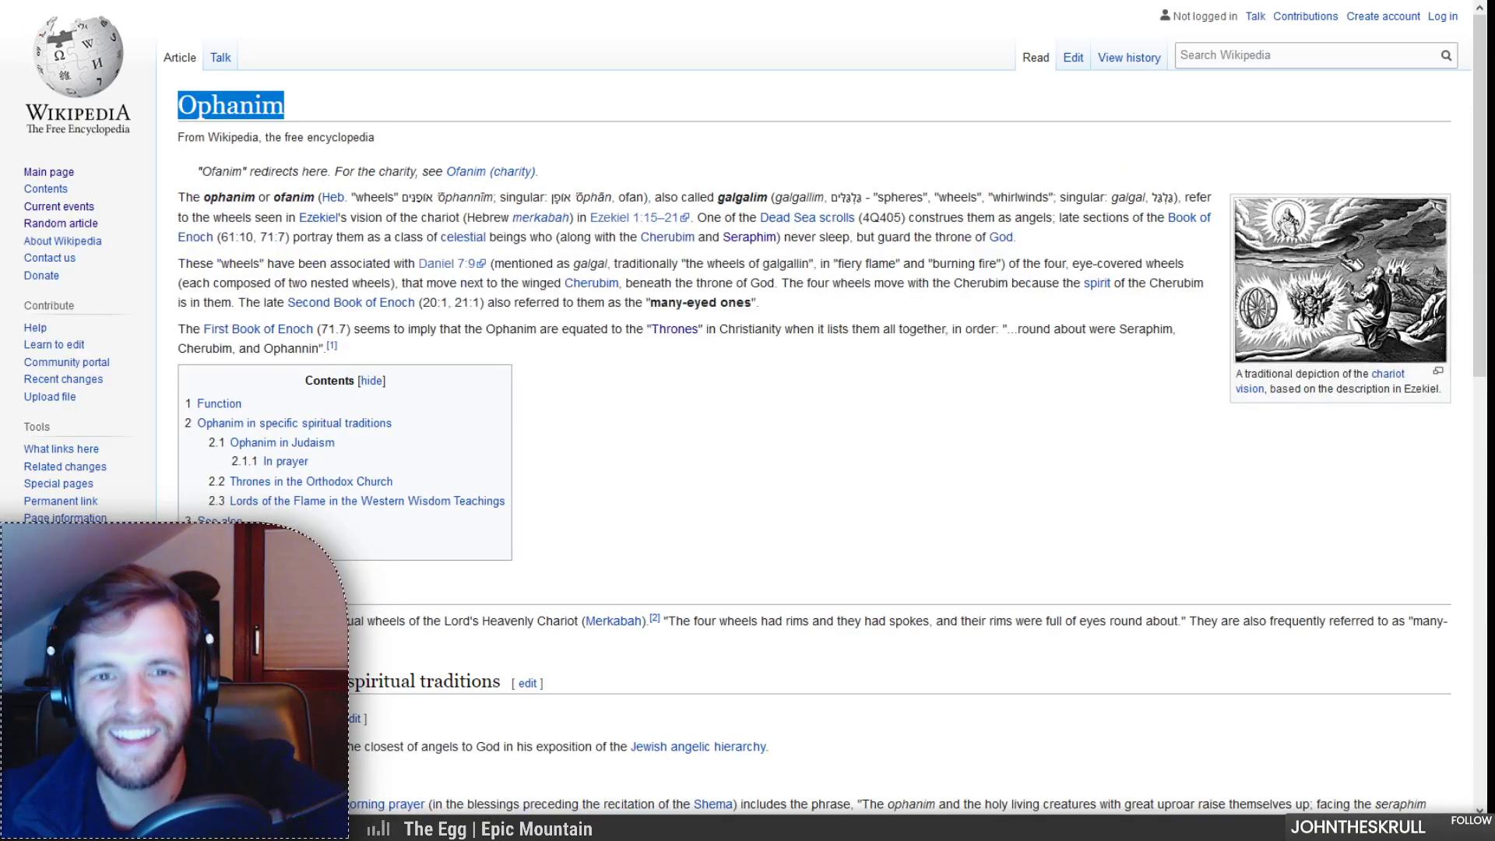
pyautogui.click(214, 119)
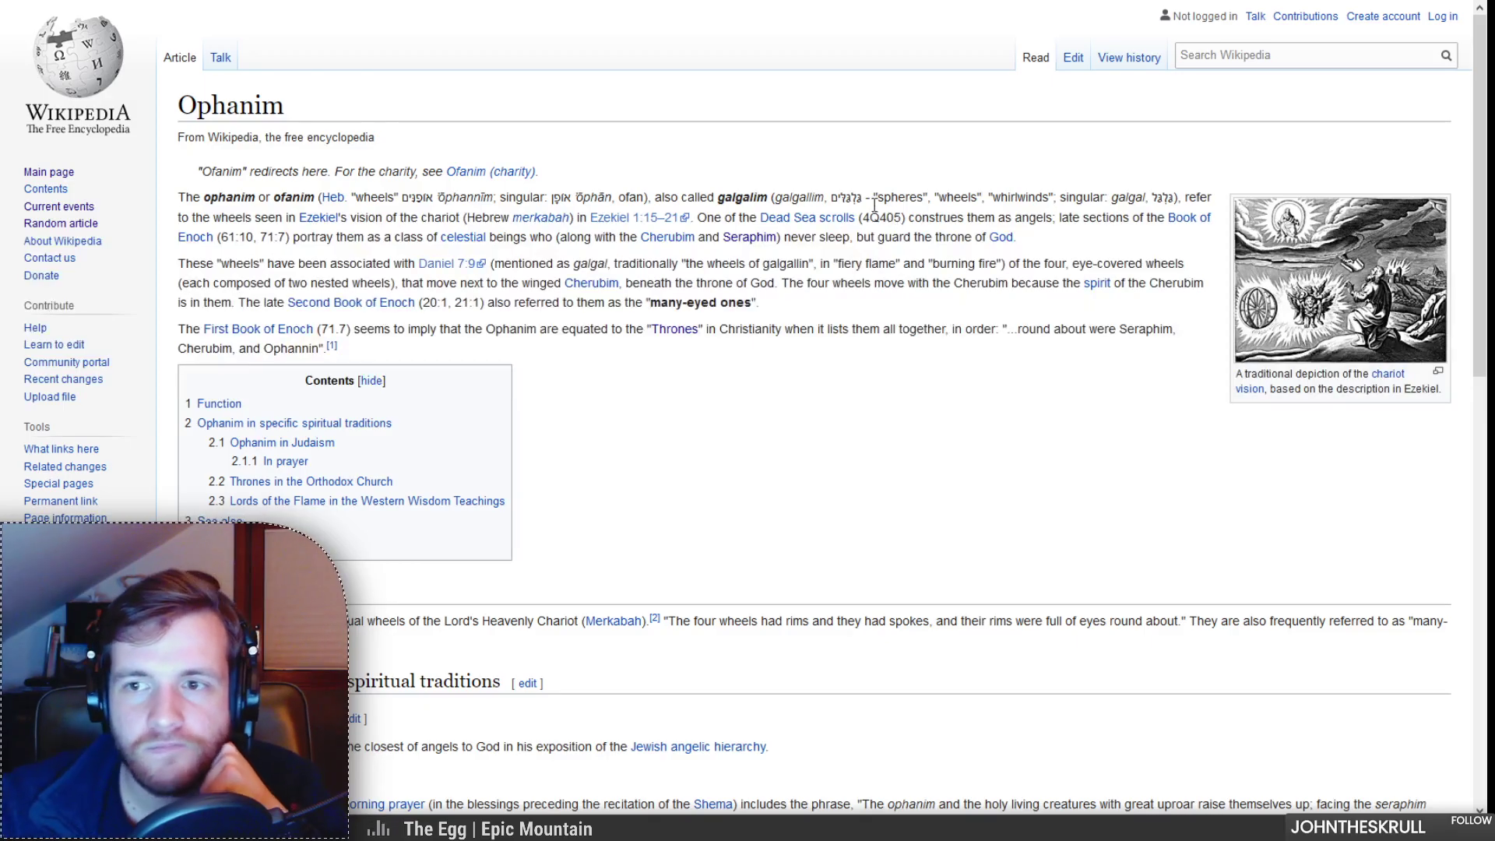
pyautogui.moveTo(1012, 266); pyautogui.dragTo(1060, 261)
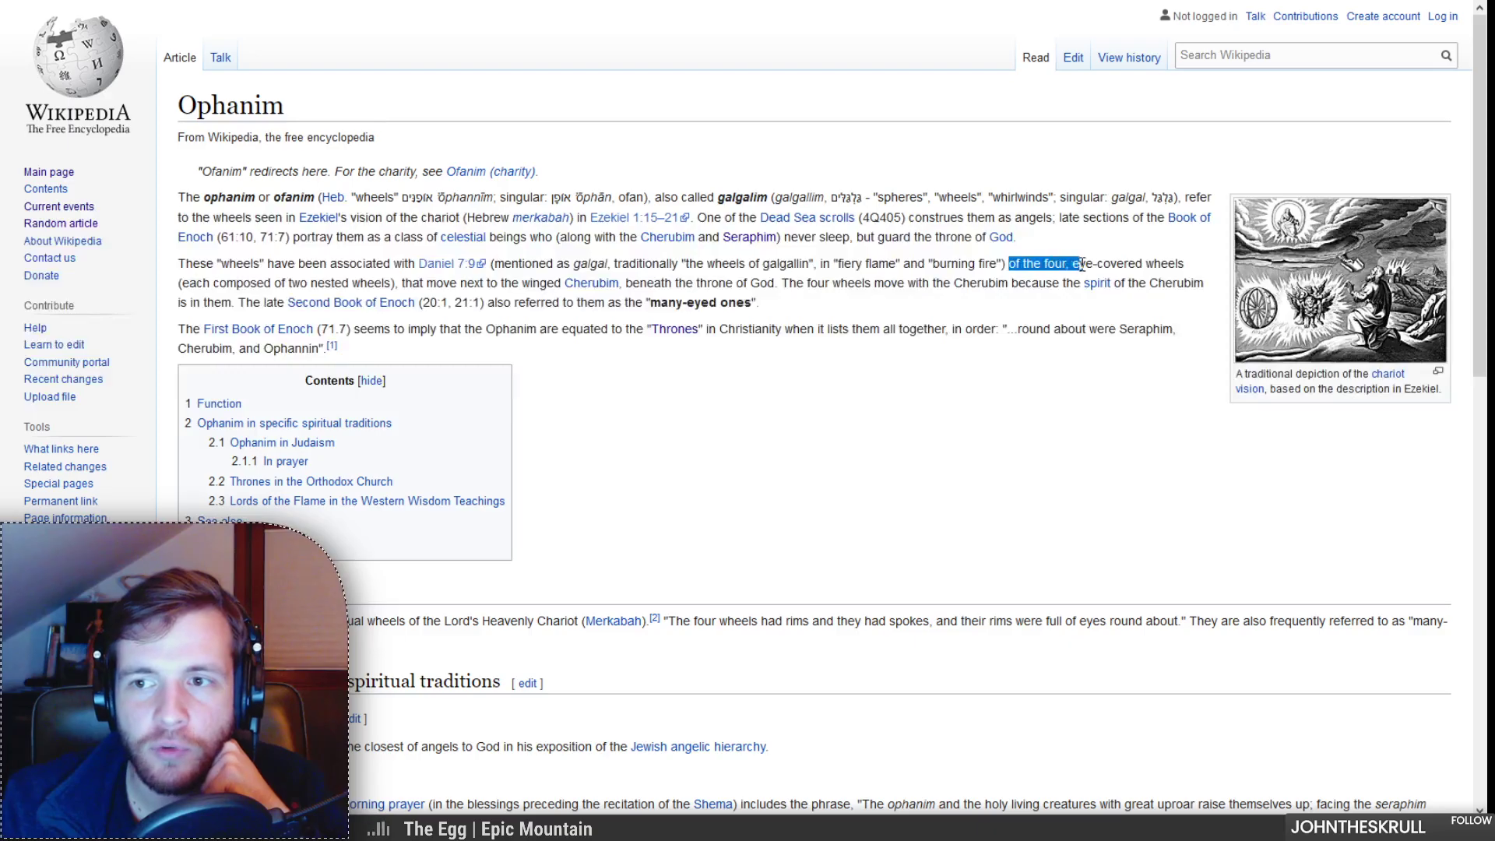
pyautogui.moveTo(1095, 267); pyautogui.dragTo(395, 288)
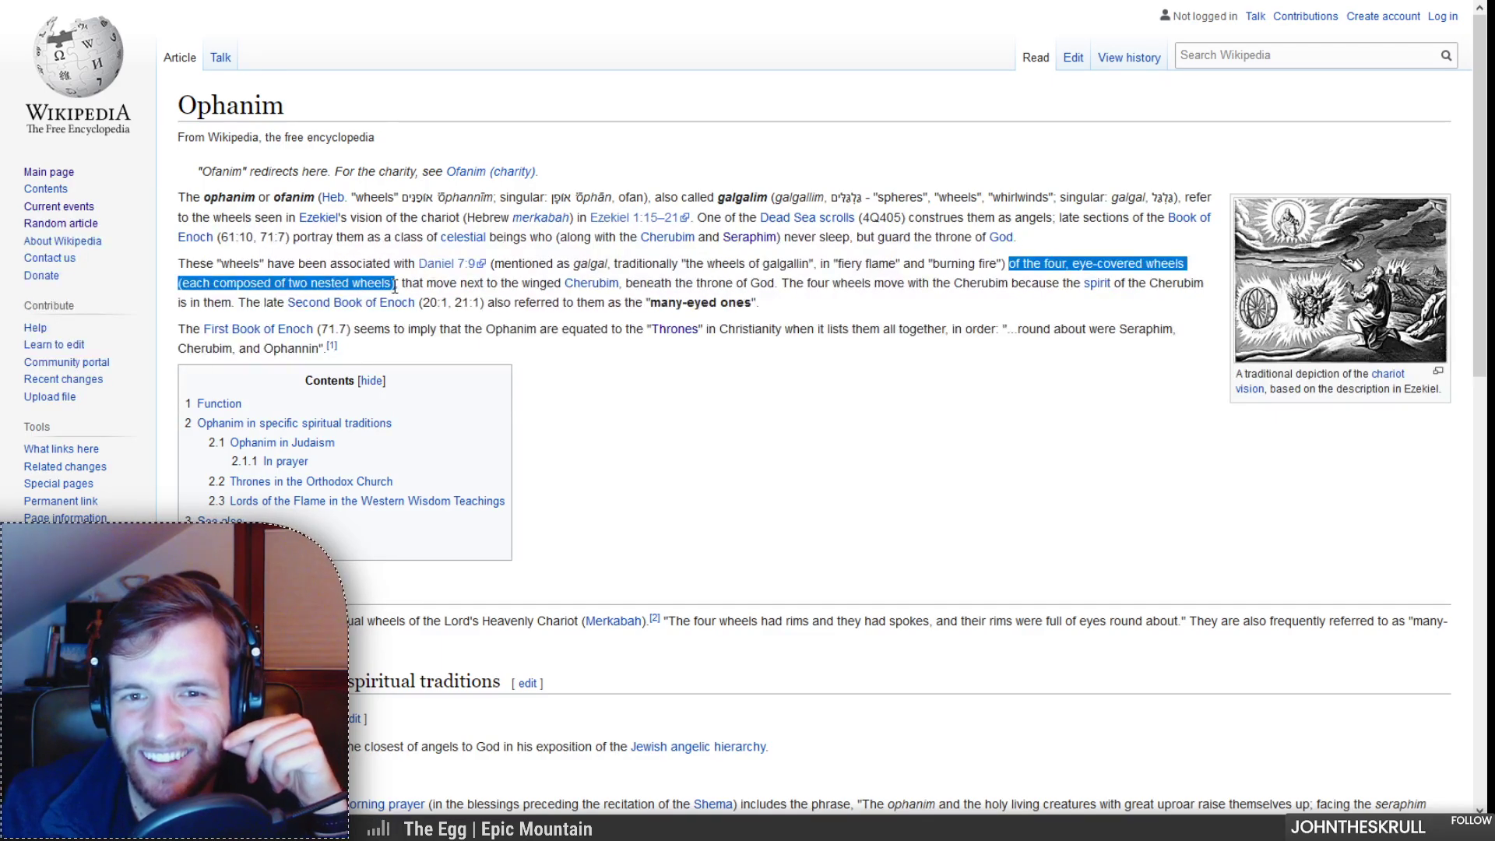
pyautogui.click(406, 284)
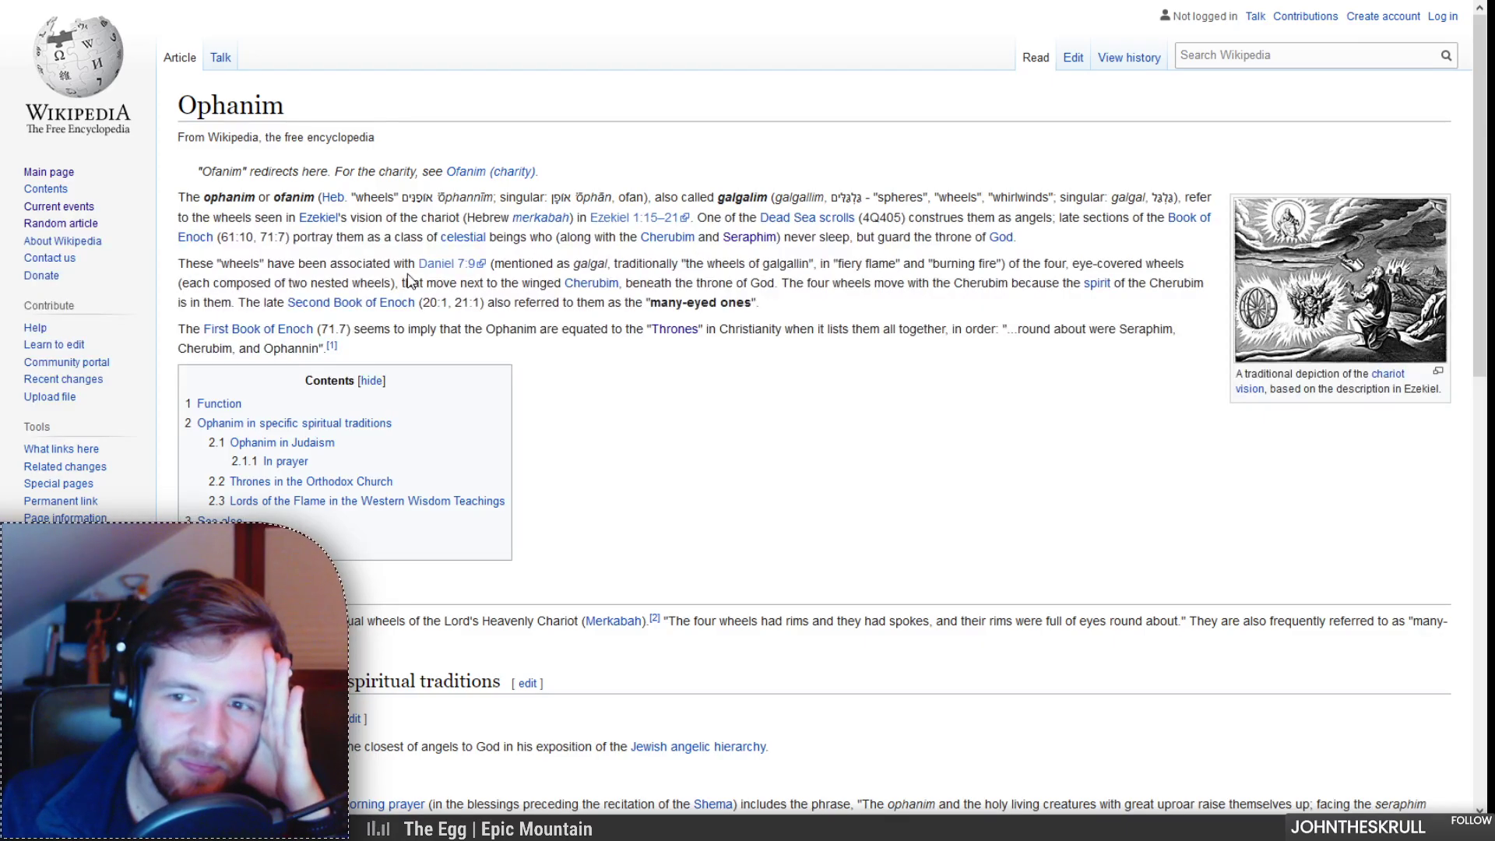
pyautogui.scroll(-6, 576, 264)
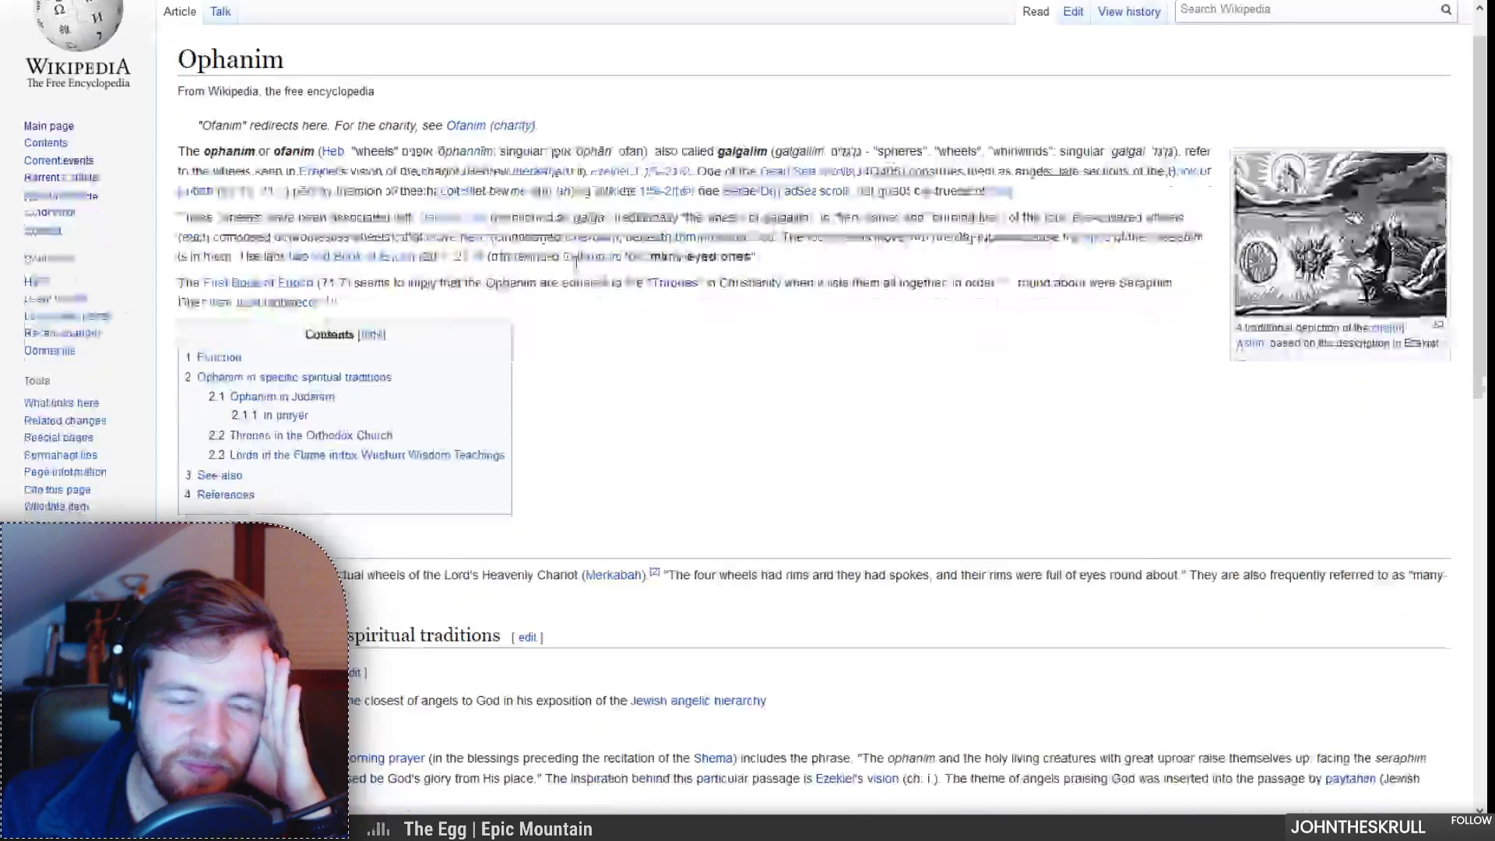
pyautogui.scroll(-3, 576, 263)
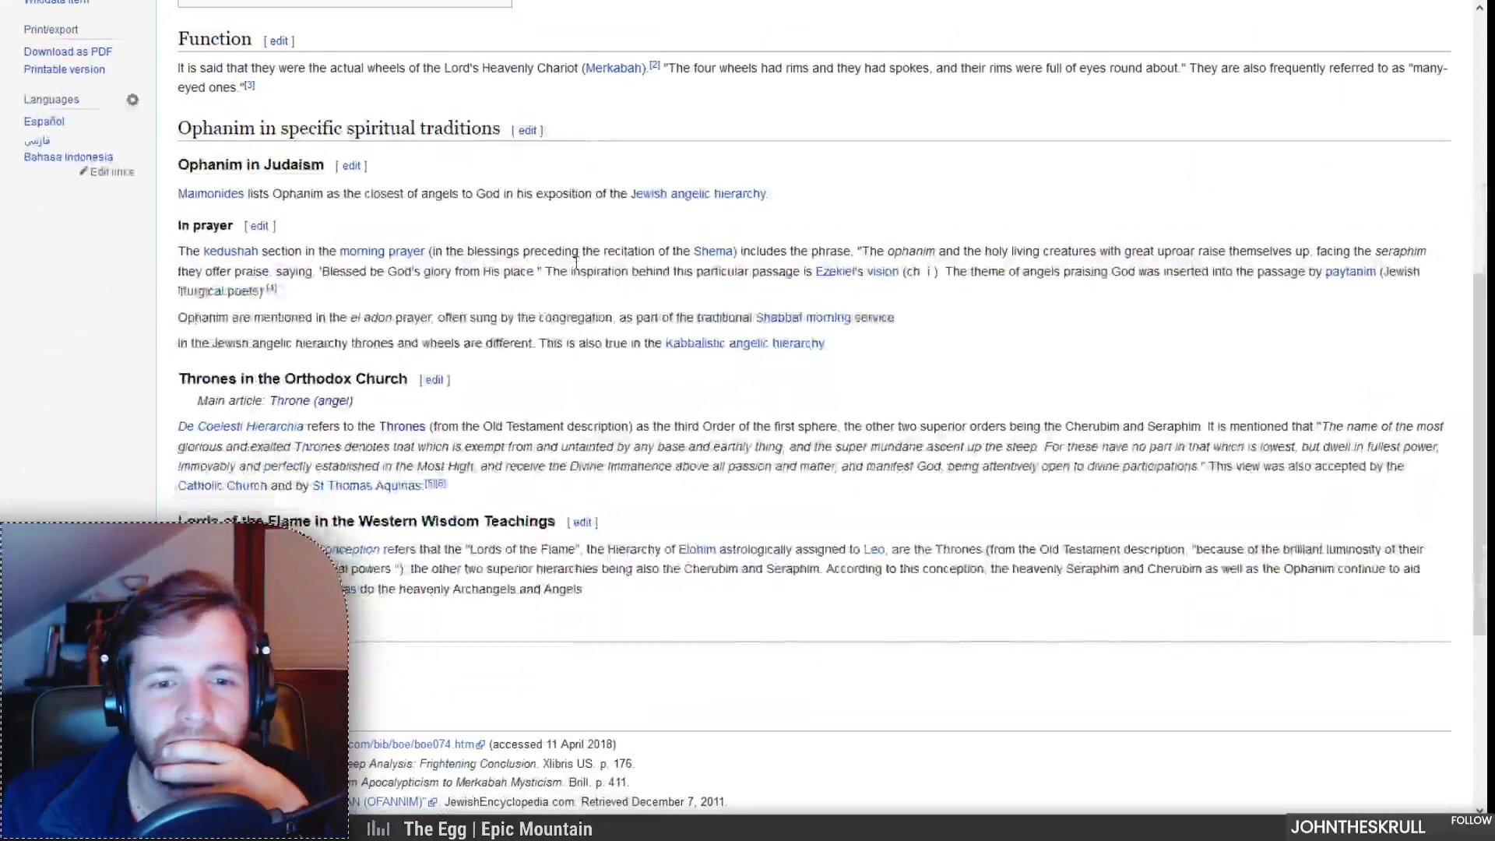
pyautogui.scroll(10, 576, 263)
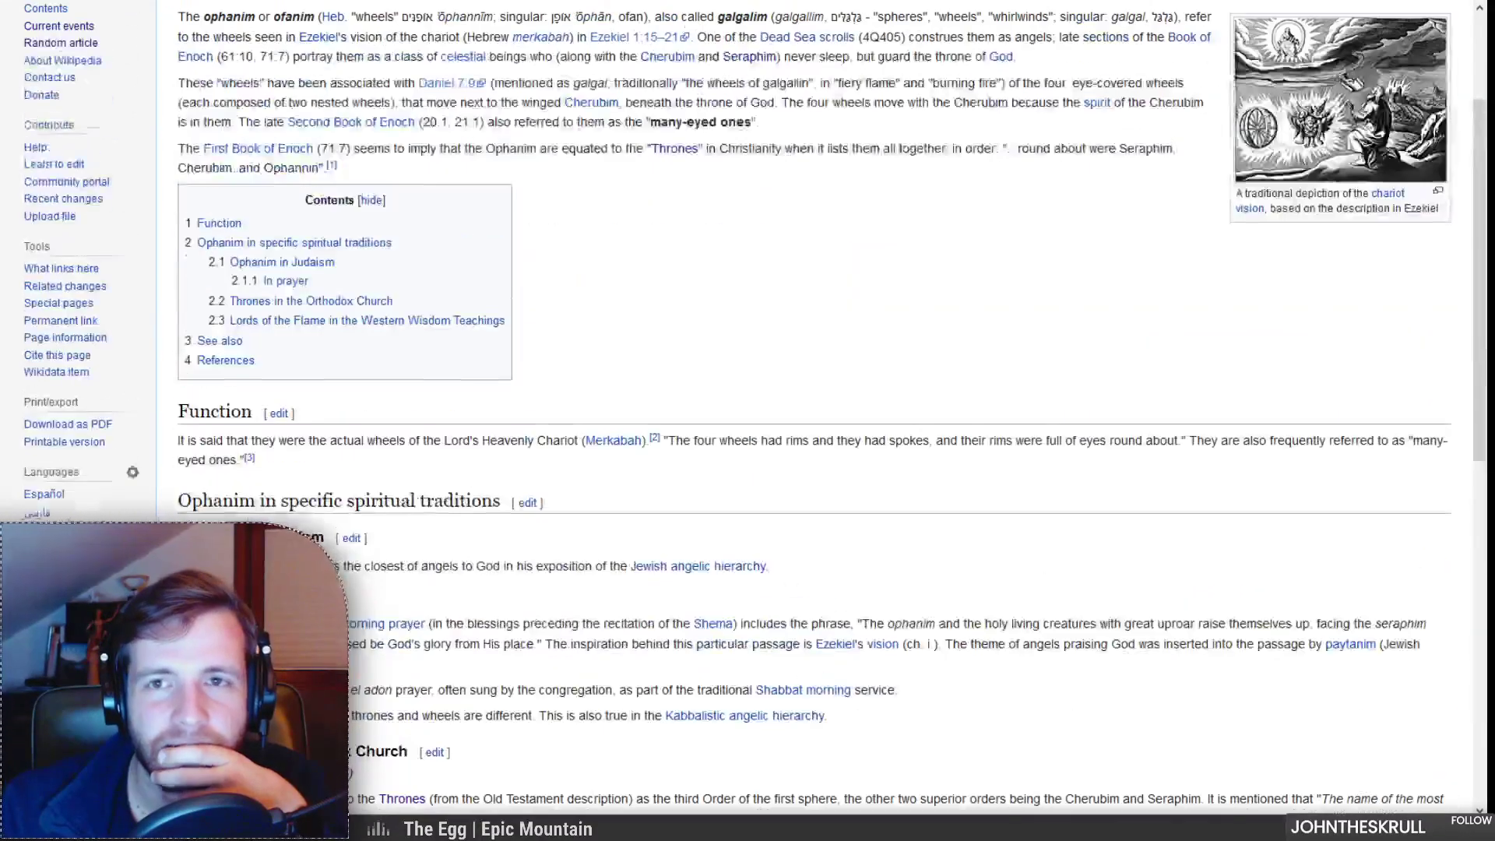
# Step: Return to the Ophanim image results and preview the Wikipedia engraving, winged golden rings, patterned dome and purple eye-covered rings
pyautogui.hotkey('alt', 'Left')
pyautogui.click(241, 88)
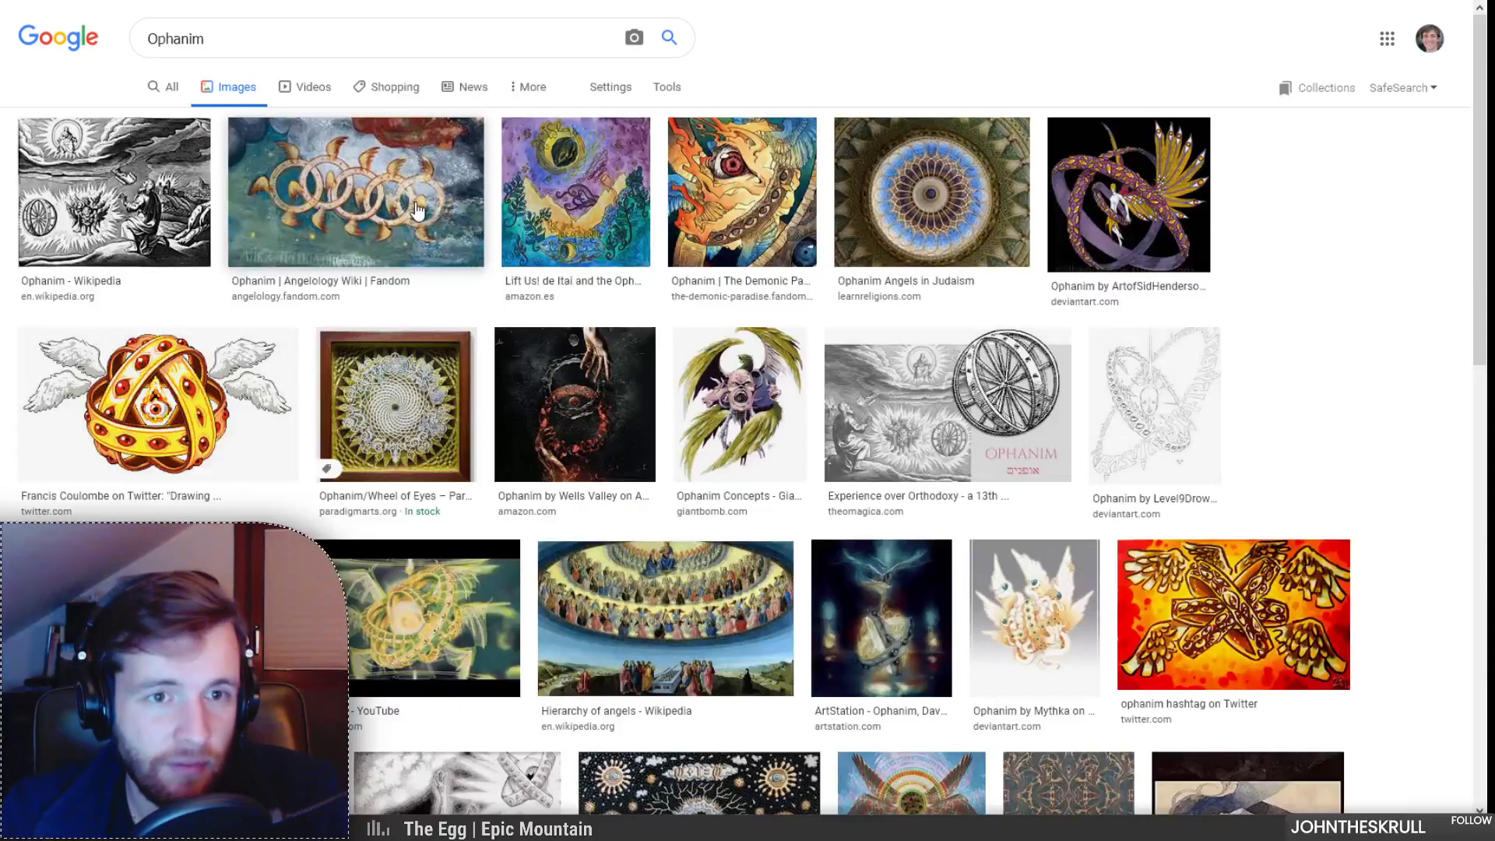
pyautogui.click(117, 195)
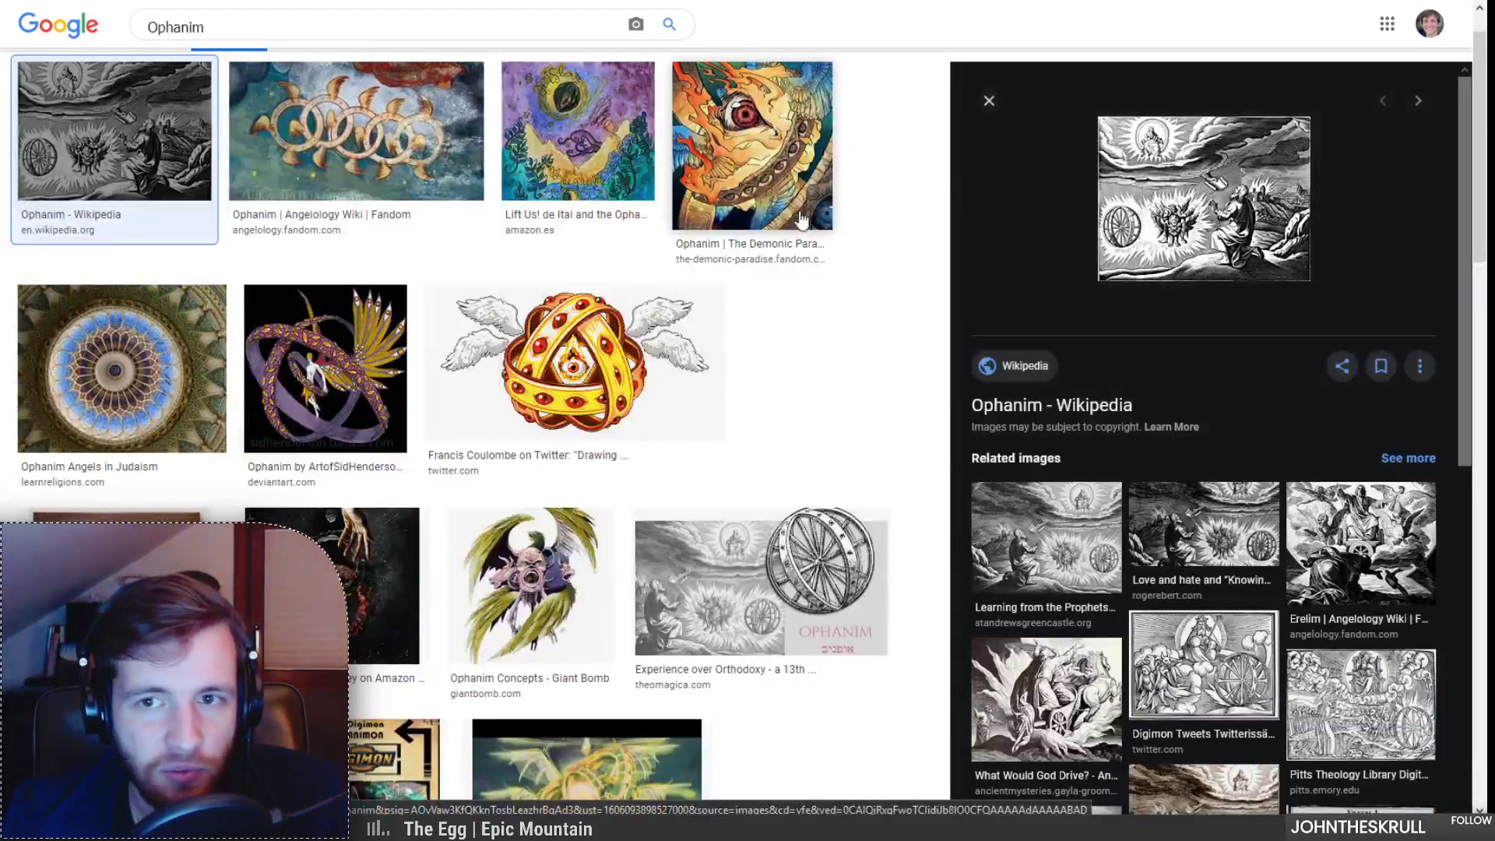
pyautogui.click(560, 390)
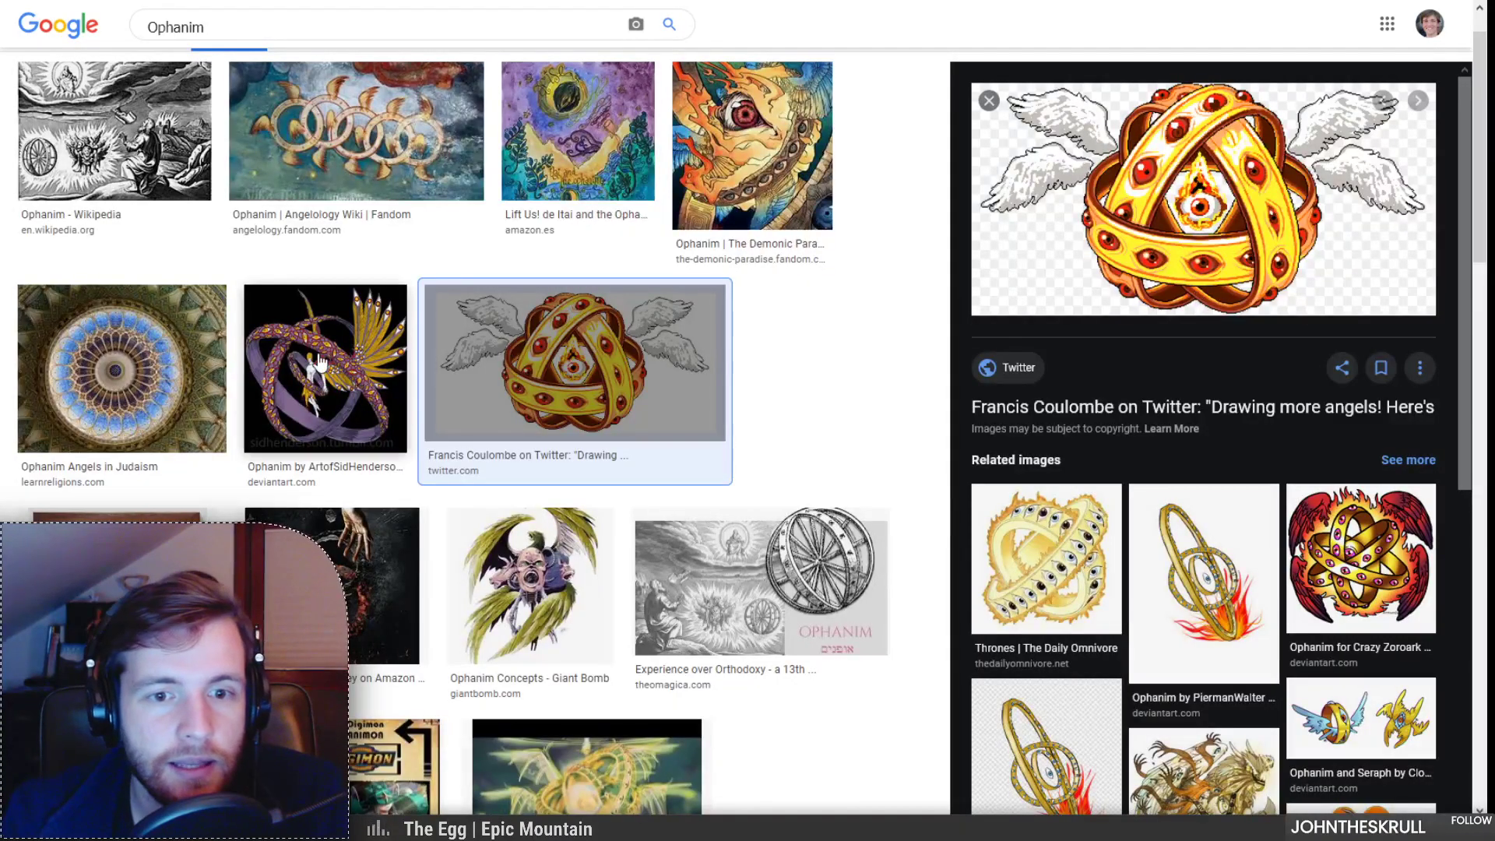
pyautogui.click(194, 390)
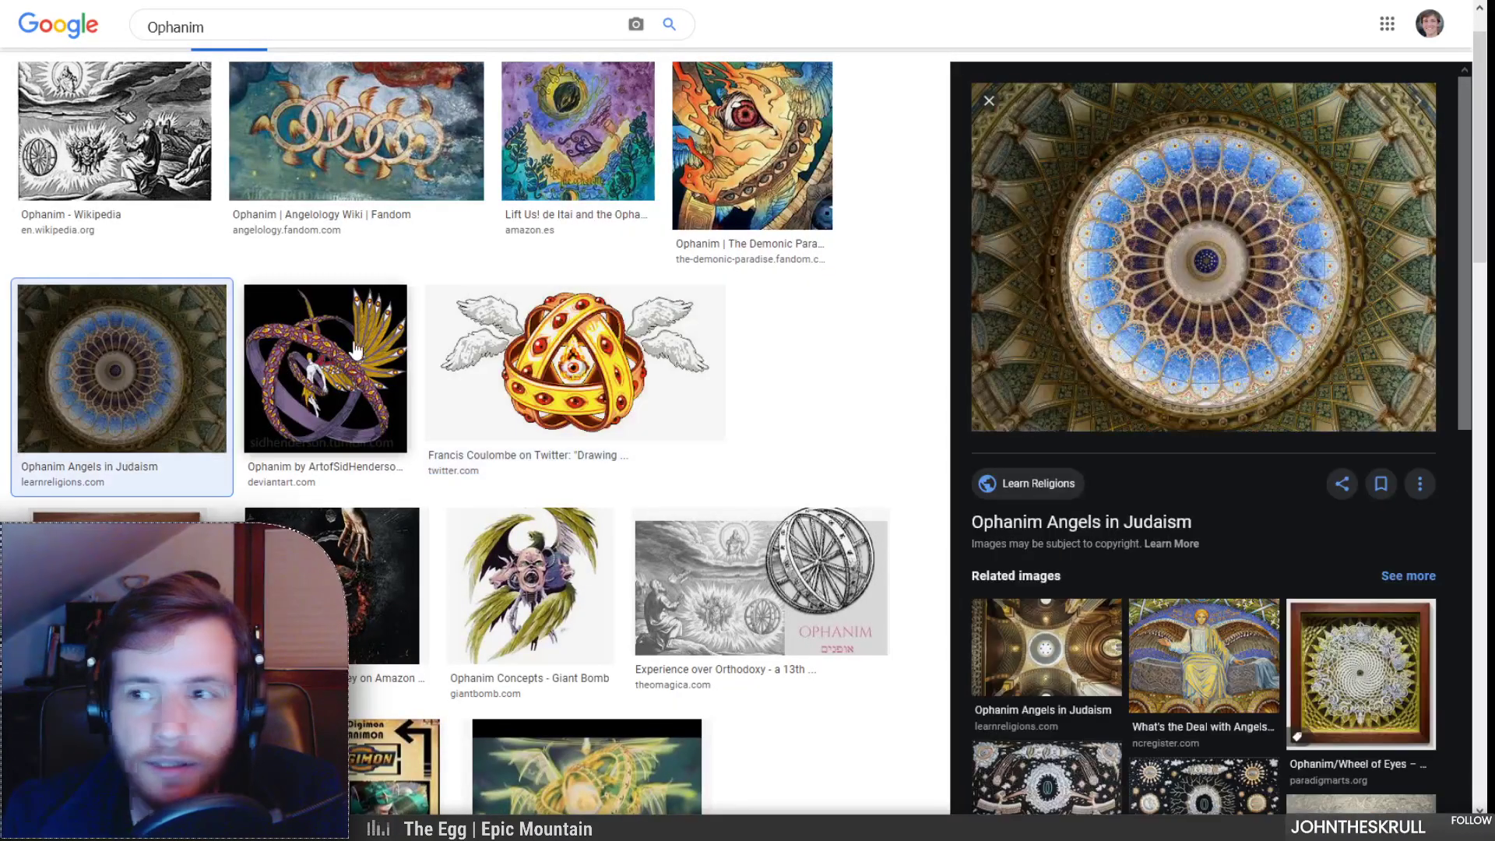
pyautogui.click(356, 350)
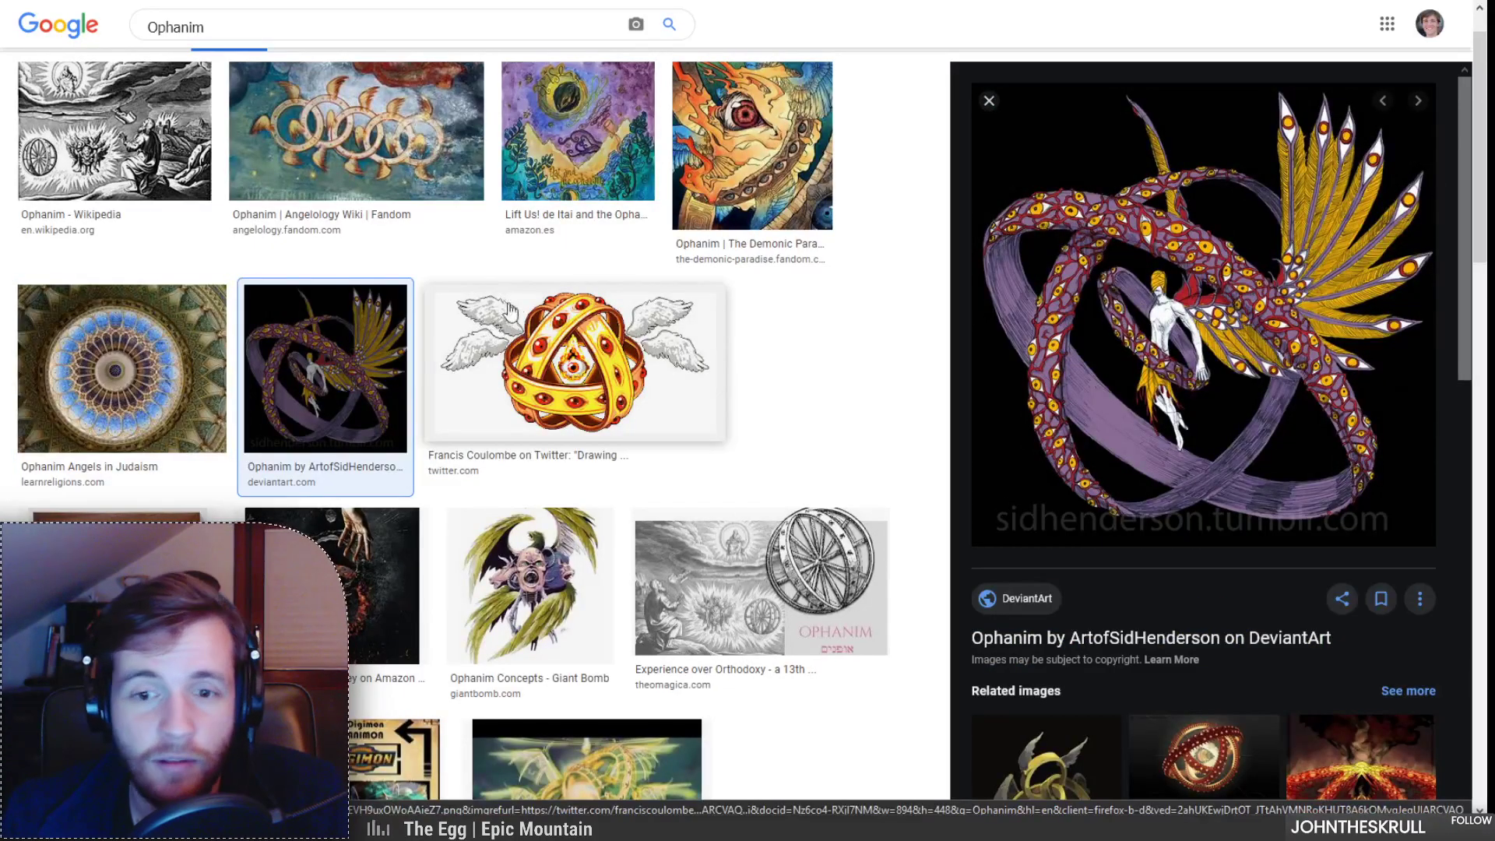
# Step: Preview more Ophanim concepts, including the Giant Bomb creature, the YouTube golden rings, the DeviantArt winged form and the Society6 art print
pyautogui.scroll(-2, 545, 366)
pyautogui.click(565, 424)
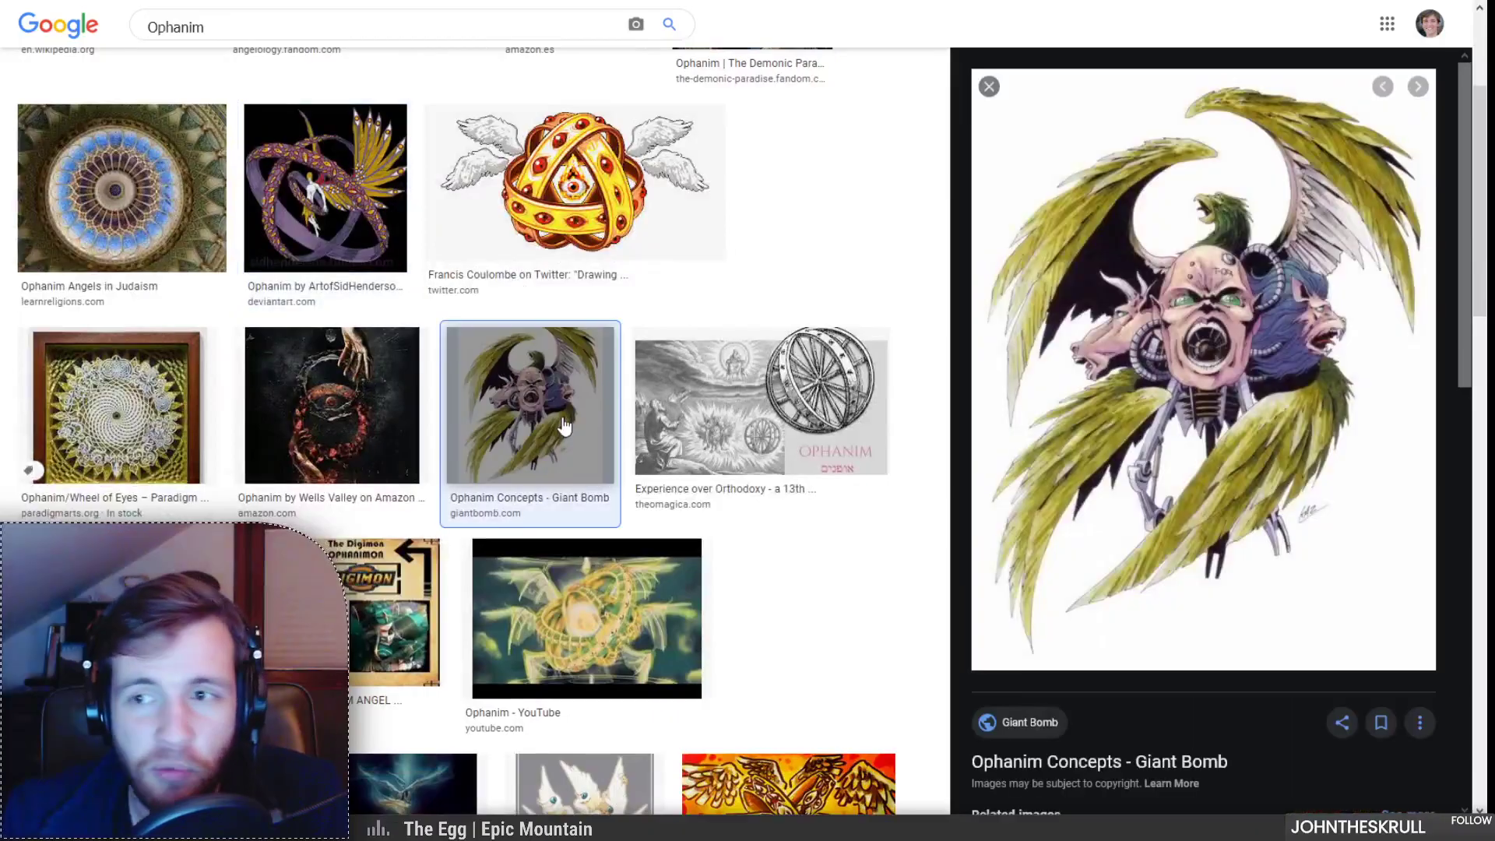
pyautogui.scroll(-1, 564, 425)
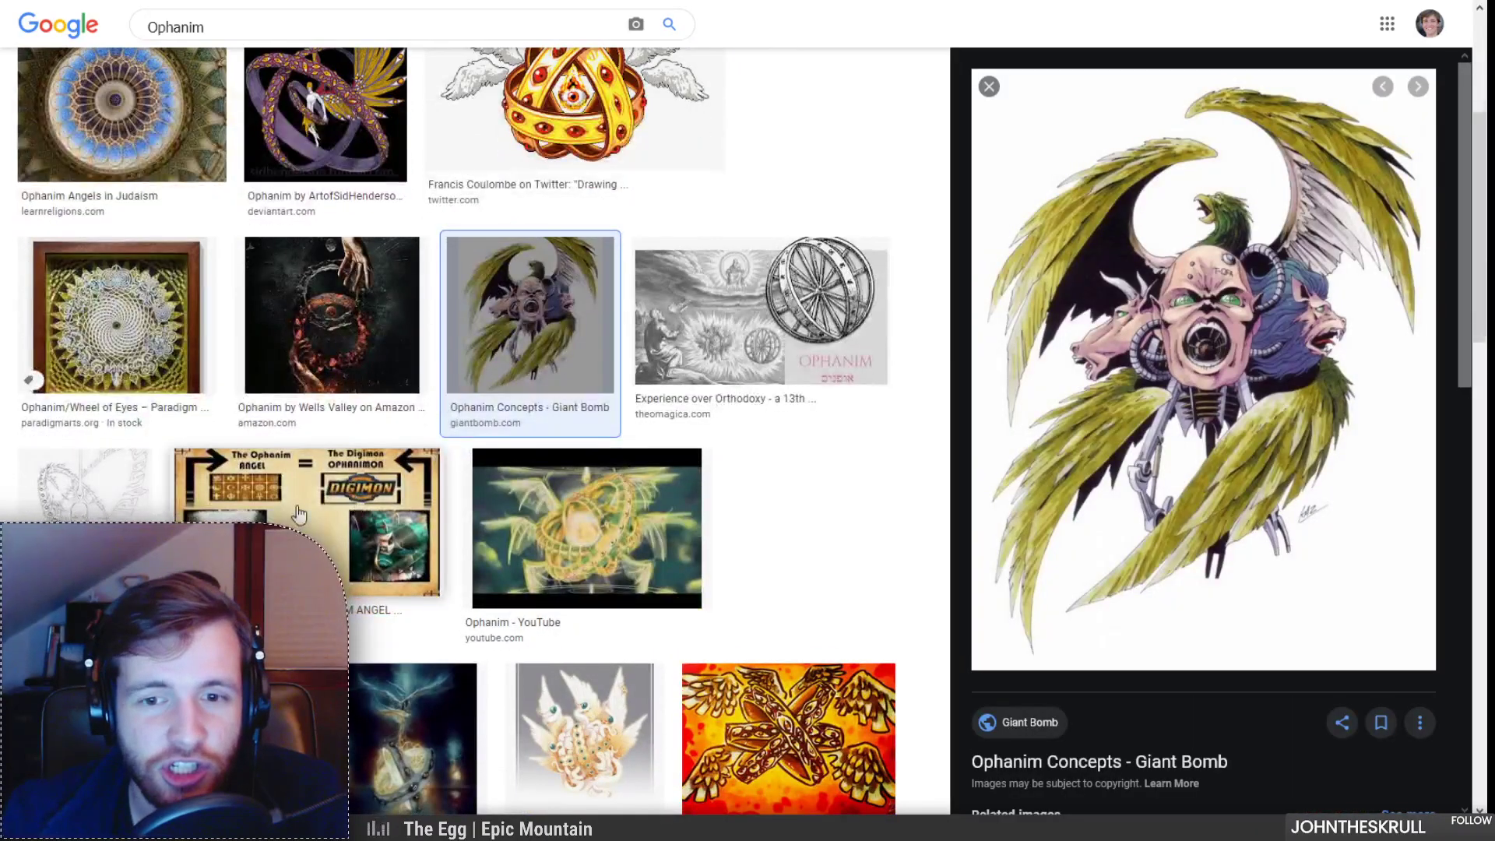
pyautogui.click(624, 556)
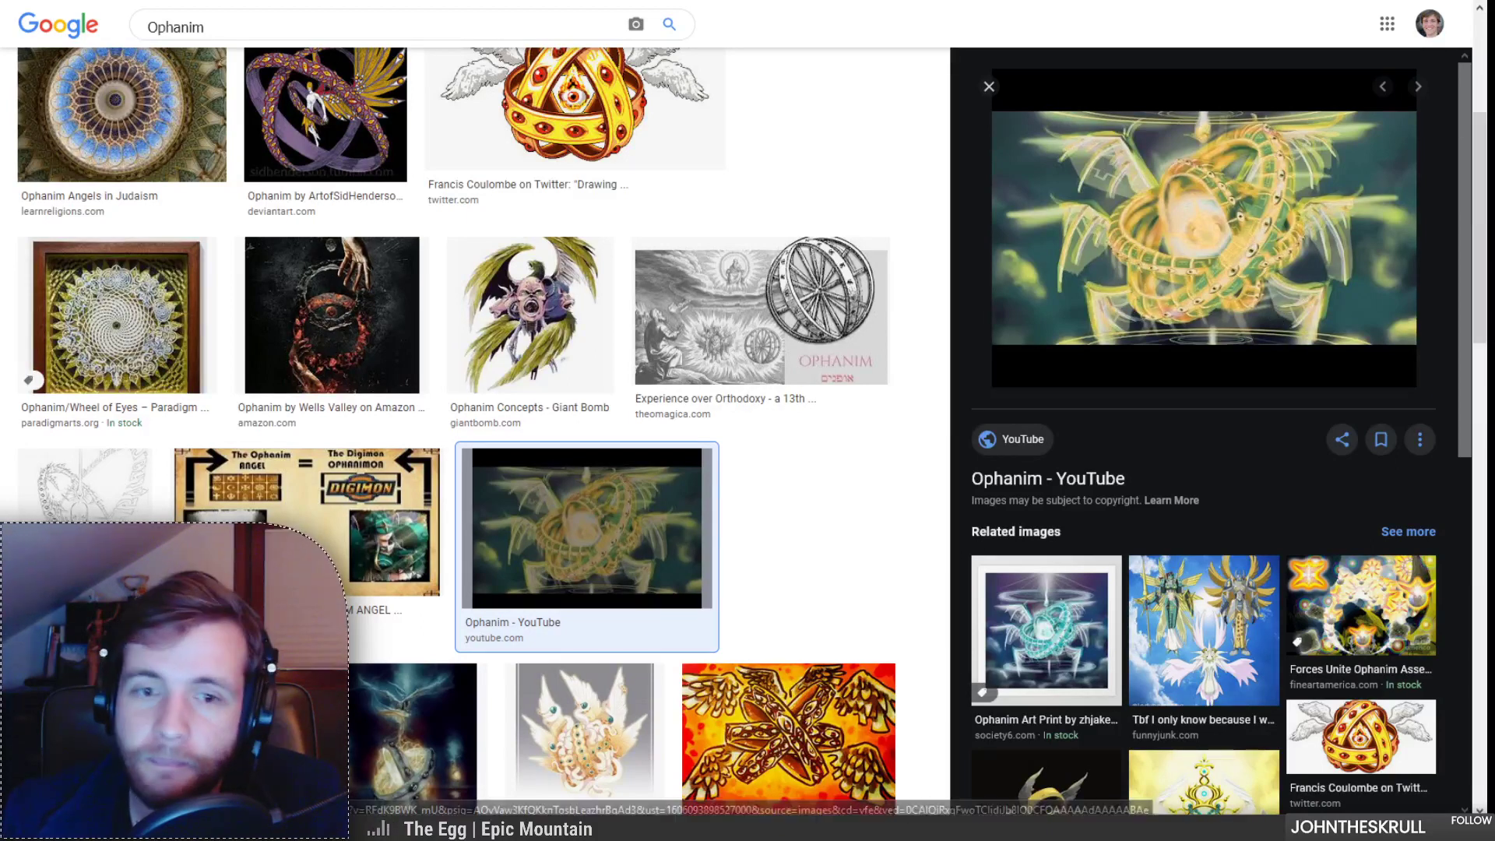
pyautogui.scroll(-5, 409, 487)
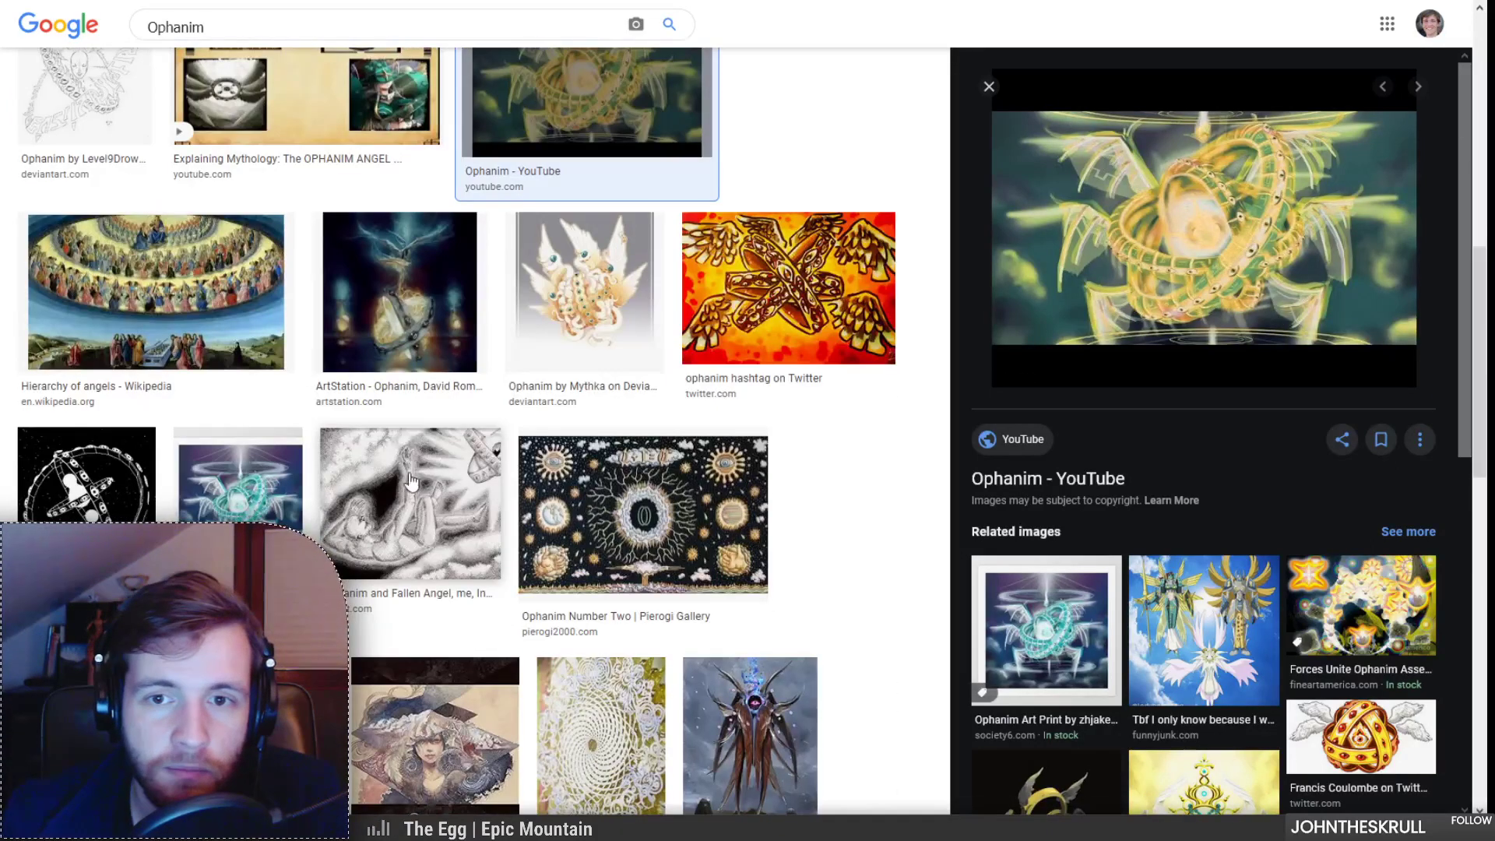
pyautogui.click(425, 323)
pyautogui.click(601, 286)
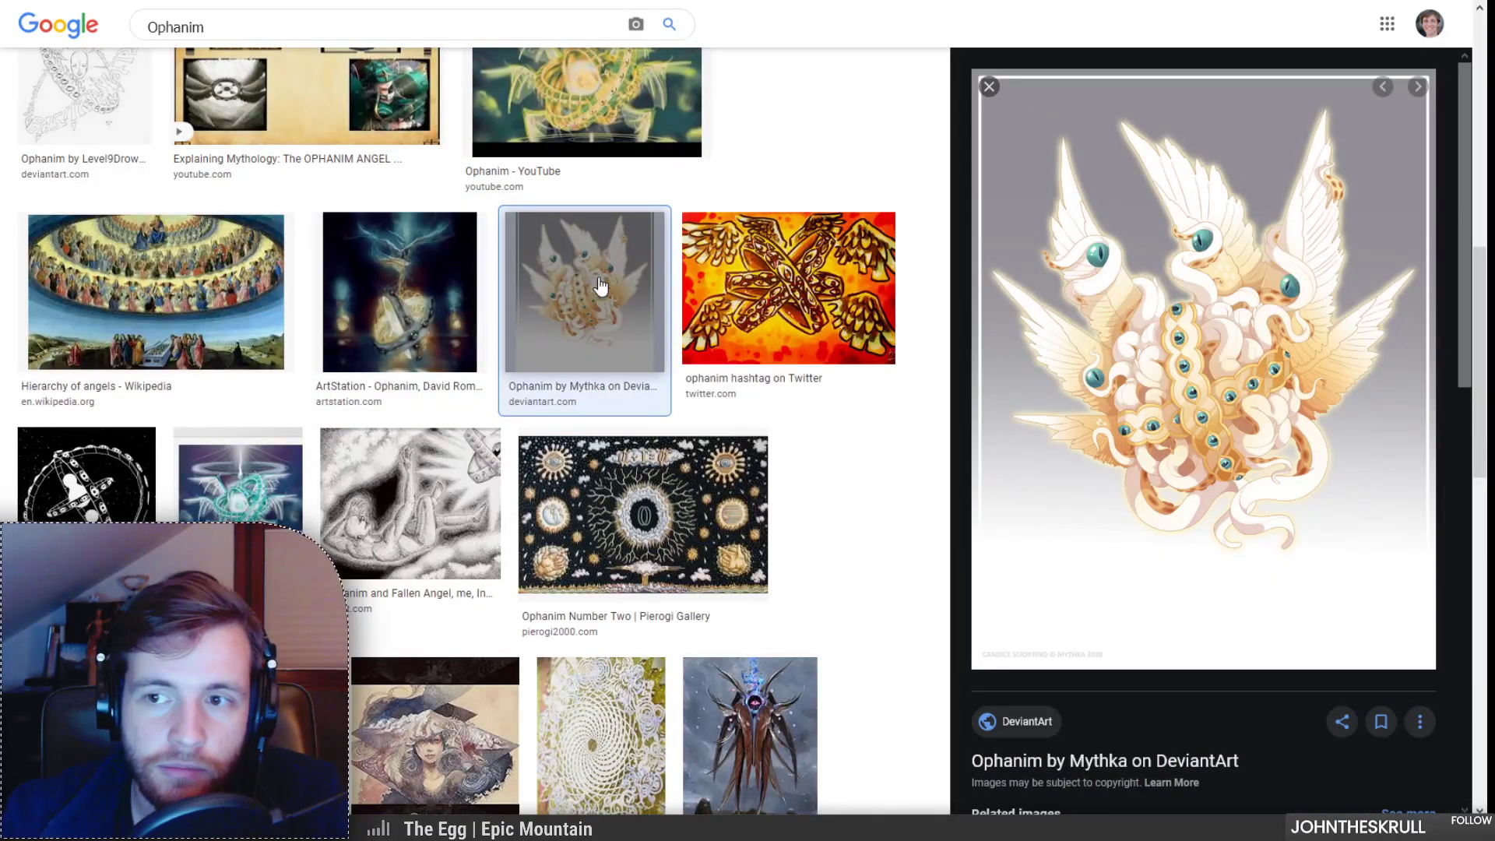
pyautogui.click(237, 472)
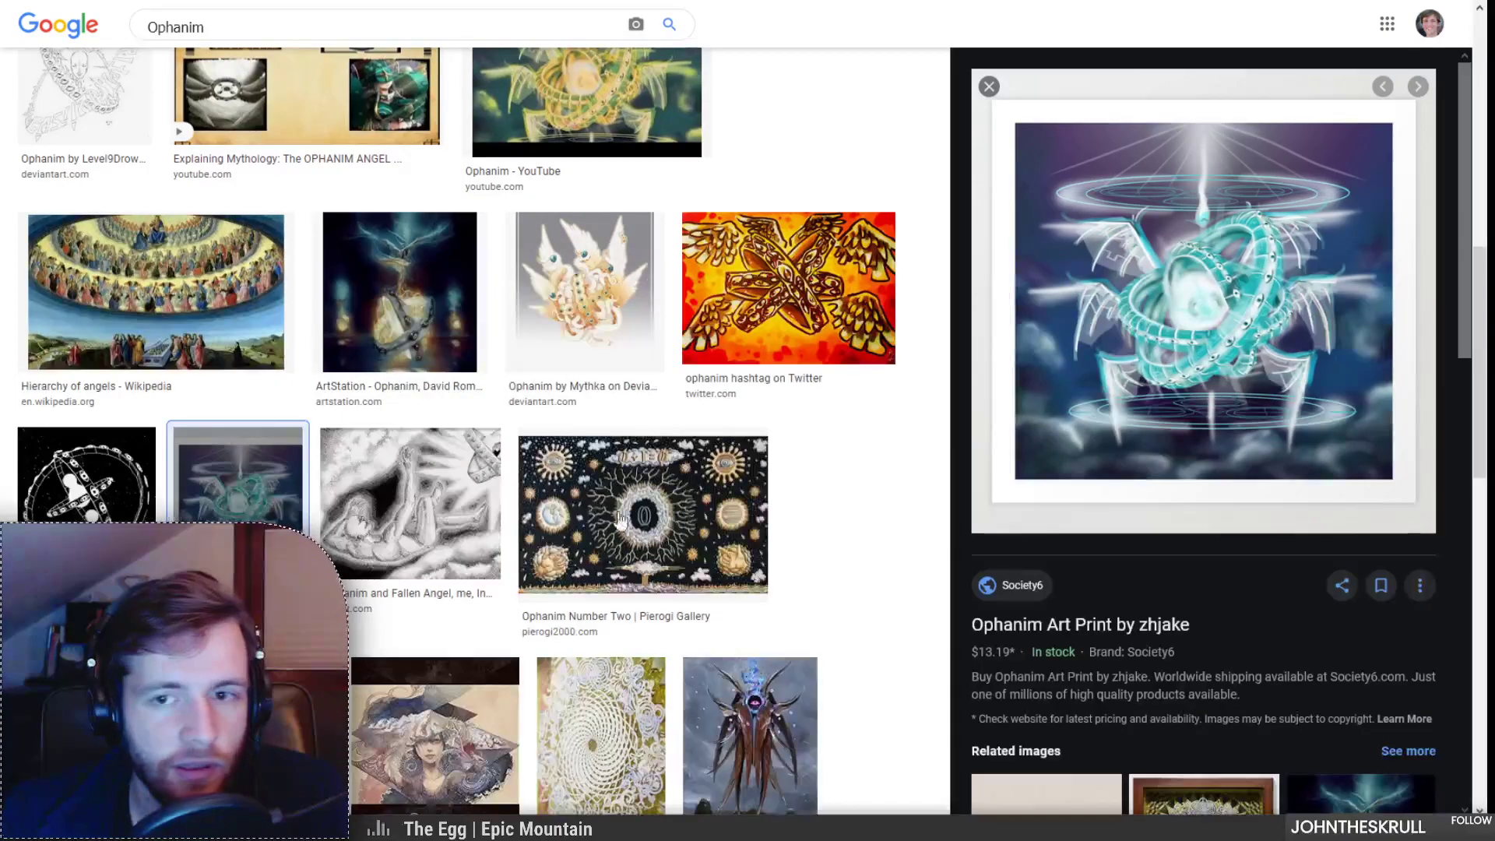
# Step: Go back to the Wikipedia engraving of the chariot vision and preview the related St. Andrew's Episcopal Church version
pyautogui.scroll(7, 841, 461)
pyautogui.scroll(2, 839, 460)
pyautogui.click(70, 175)
pyautogui.click(1100, 543)
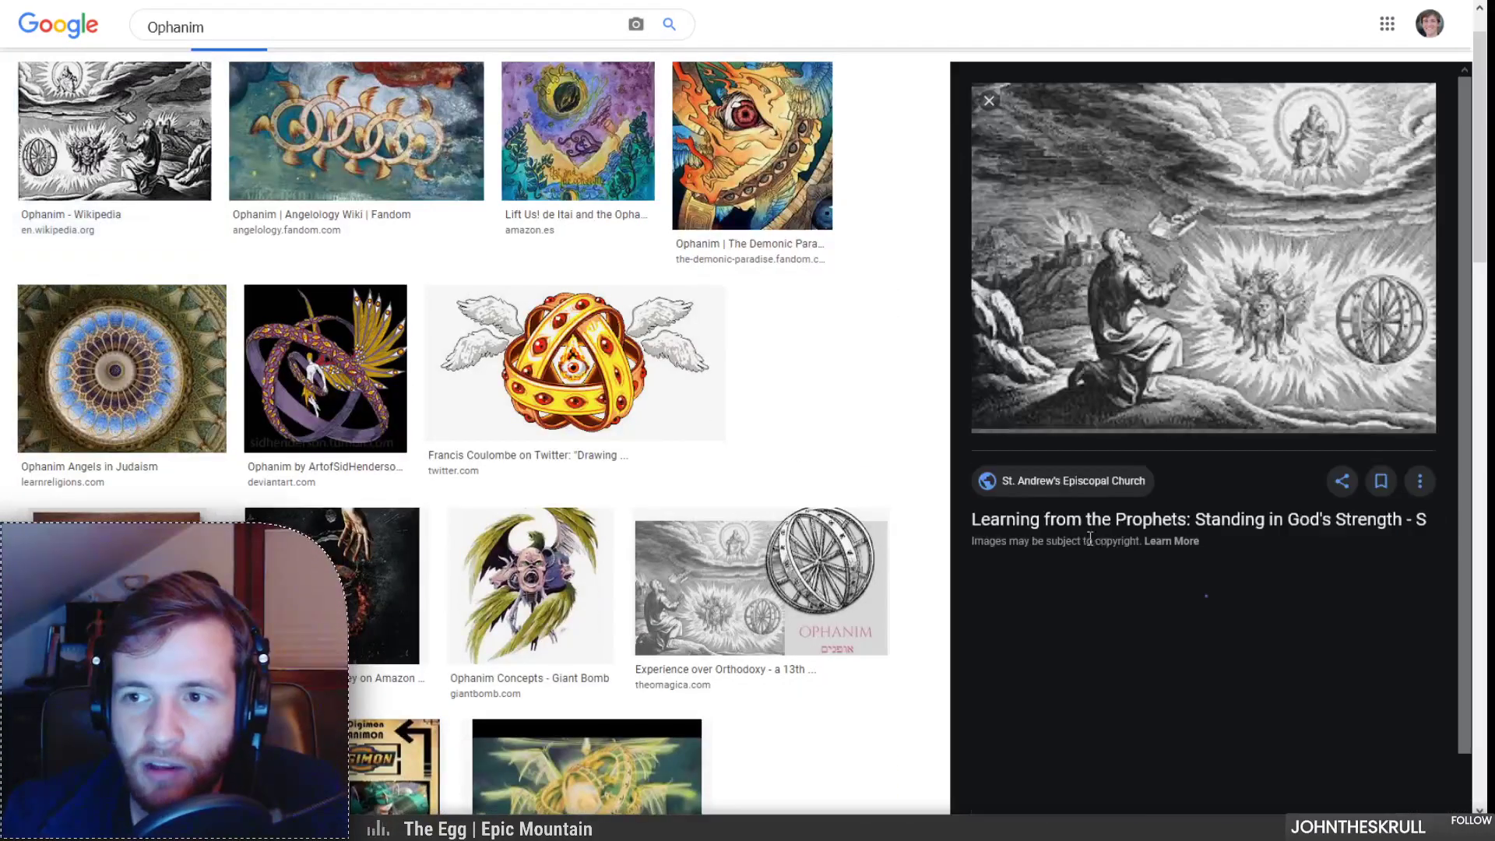
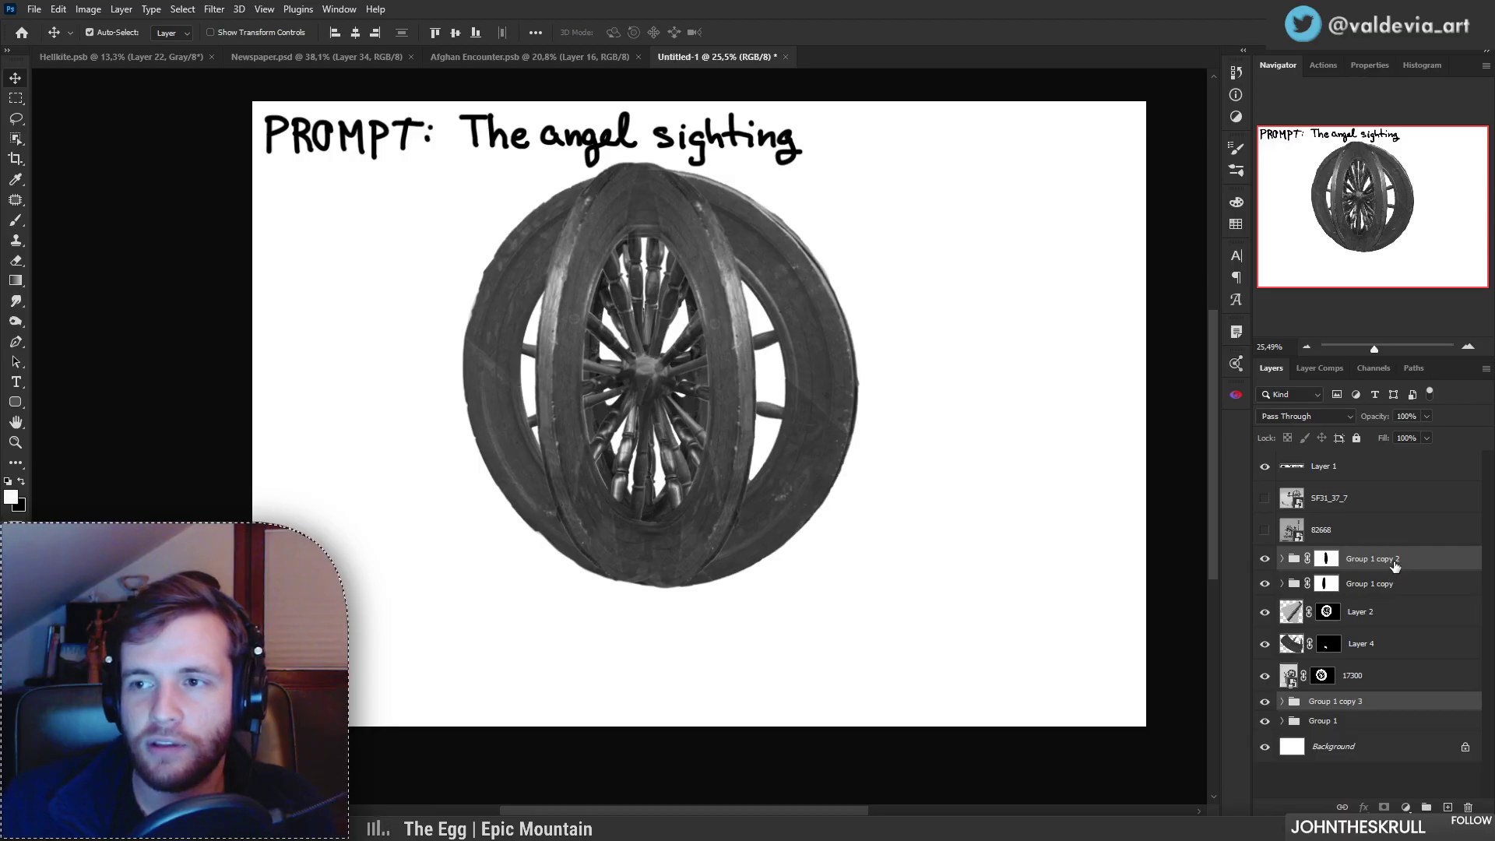
# Step: Compare the wheel with and without Group 1 copy 2 and Group 1 copy 3, and recheck the Ophanim engraving reference
pyautogui.click(1264, 561)
pyautogui.click(1265, 559)
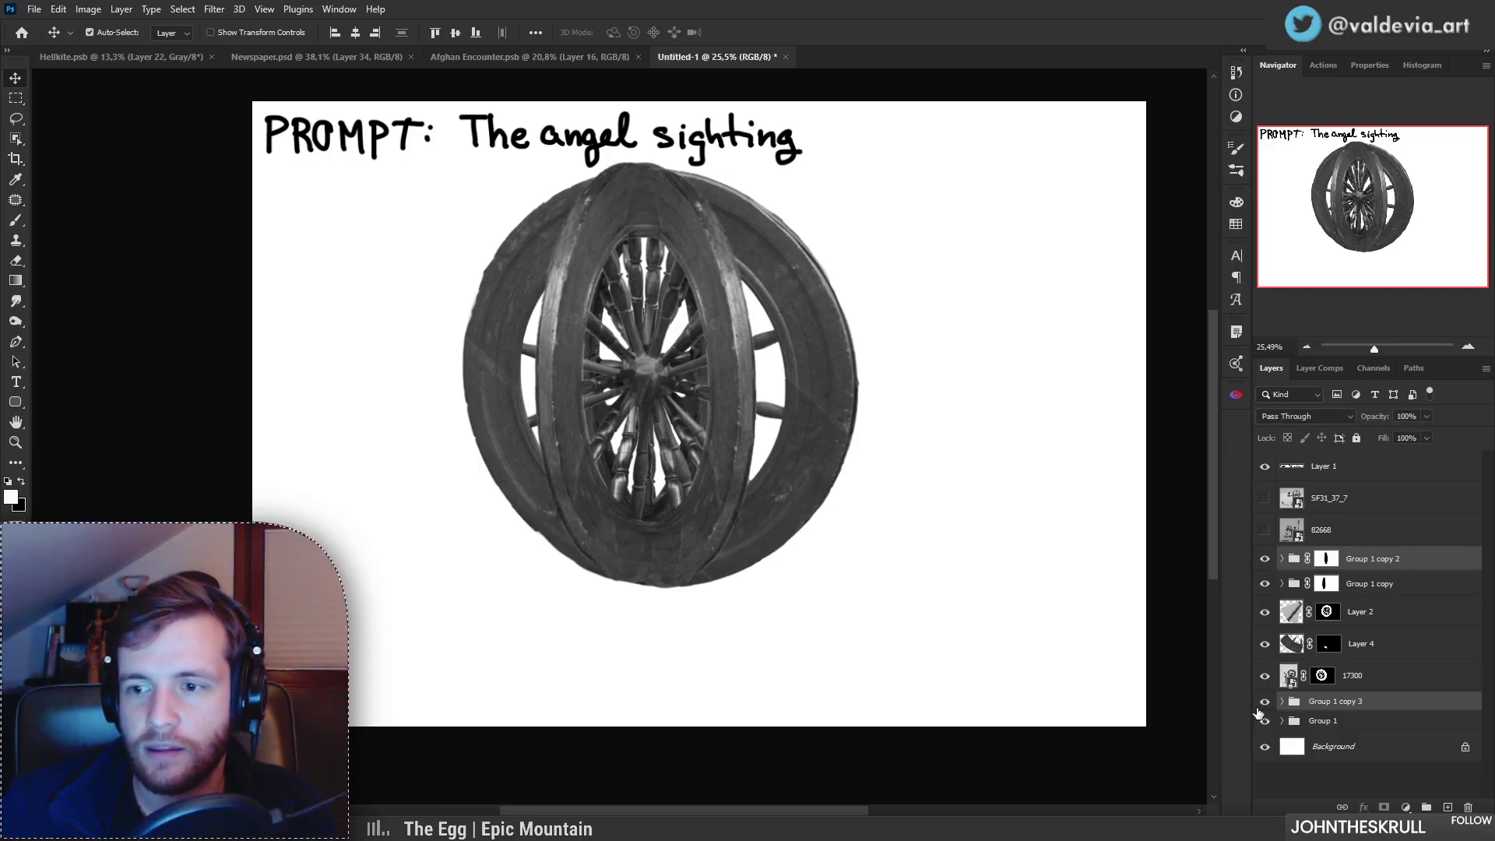
pyautogui.click(1265, 703)
pyautogui.click(1266, 703)
pyautogui.press('z')
pyautogui.moveTo(782, 238)
pyautogui.mouseDown()
pyautogui.moveTo(701, 238)
pyautogui.moveTo(782, 238)
pyautogui.mouseUp()
pyautogui.press('v')
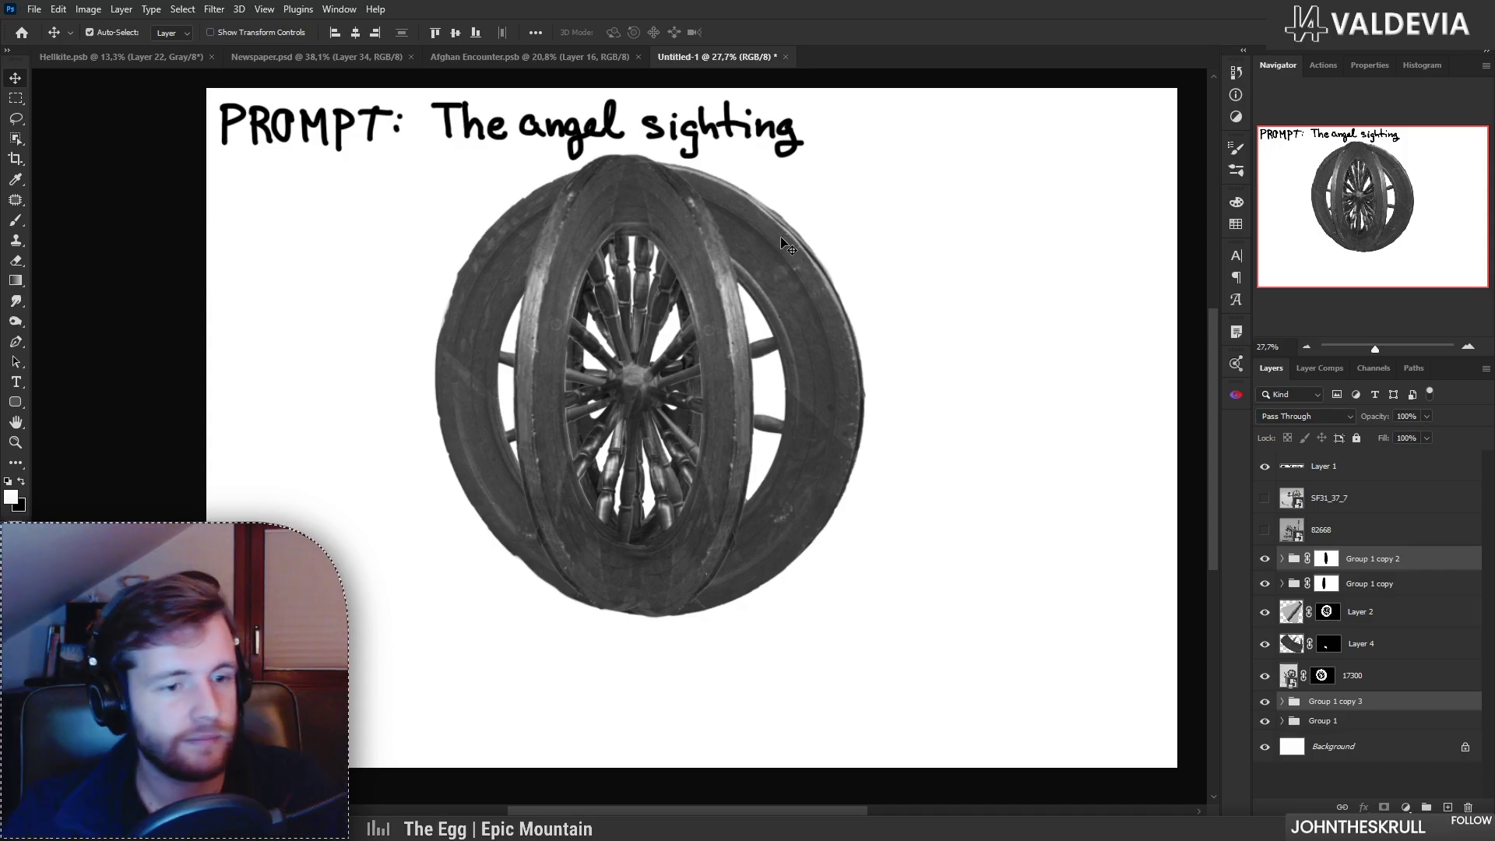
pyautogui.hotkey('alt', 'Tab')
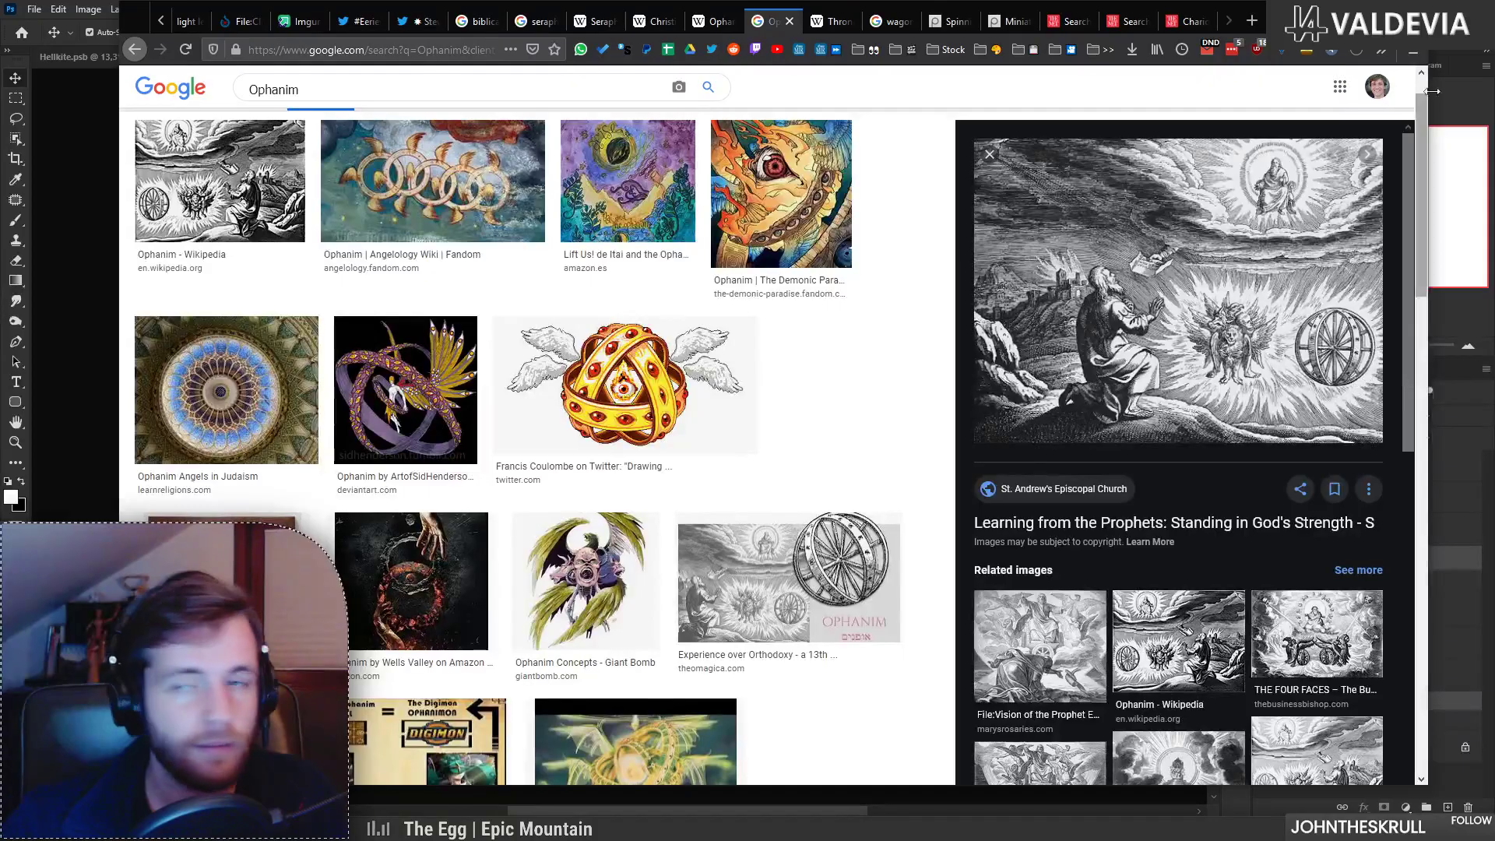
pyautogui.hotkey('alt', 'Tab')
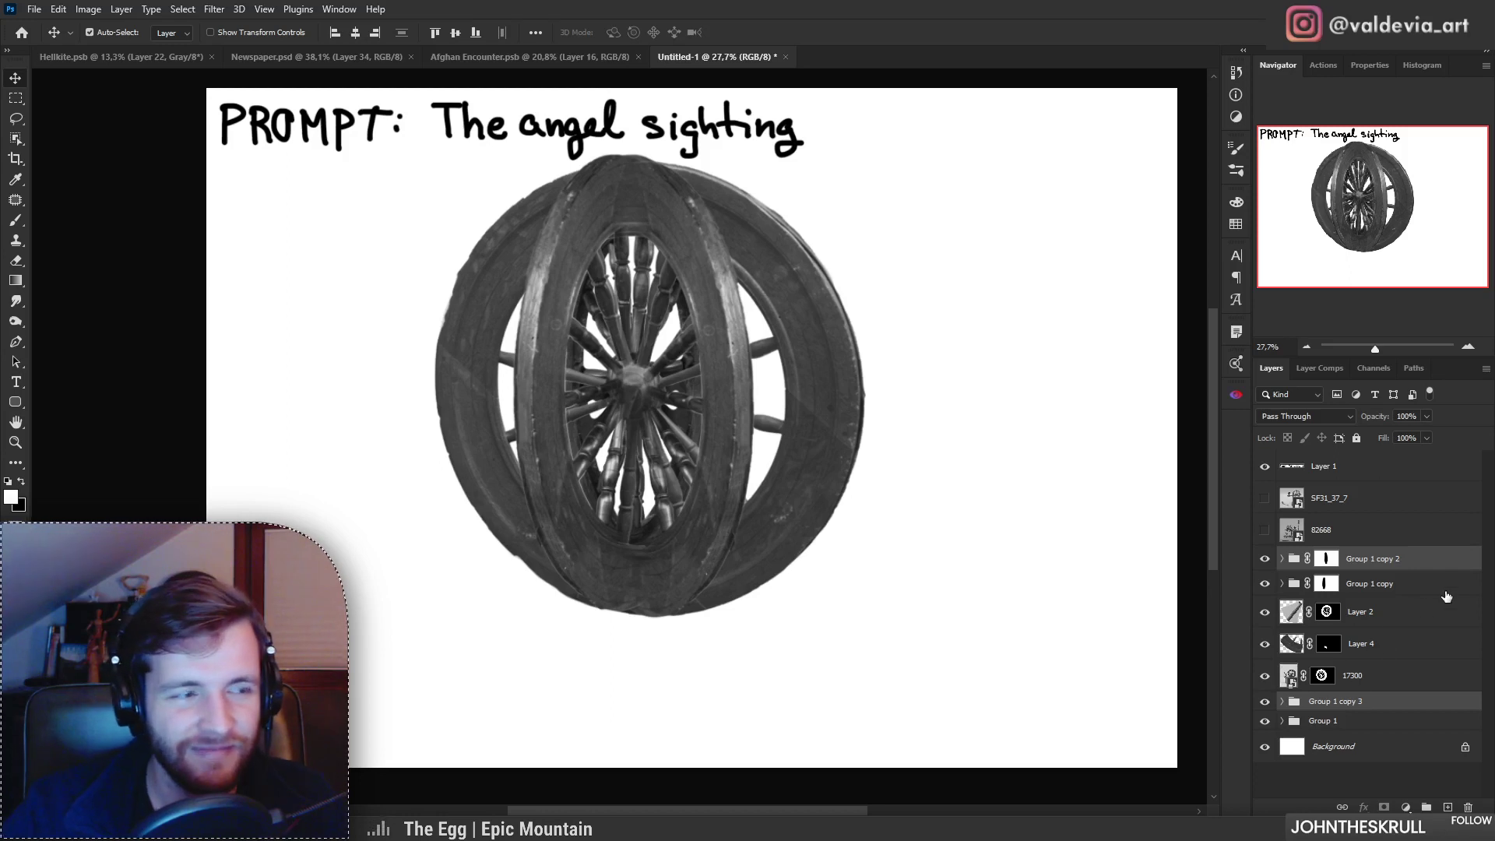
# Step: Delete the extra crossing ring made of Group 1 copy 2 and Group 1 copy 3
pyautogui.click(1457, 560)
pyautogui.keyDown('ctrl'); pyautogui.click(1383, 704); pyautogui.keyUp('ctrl')
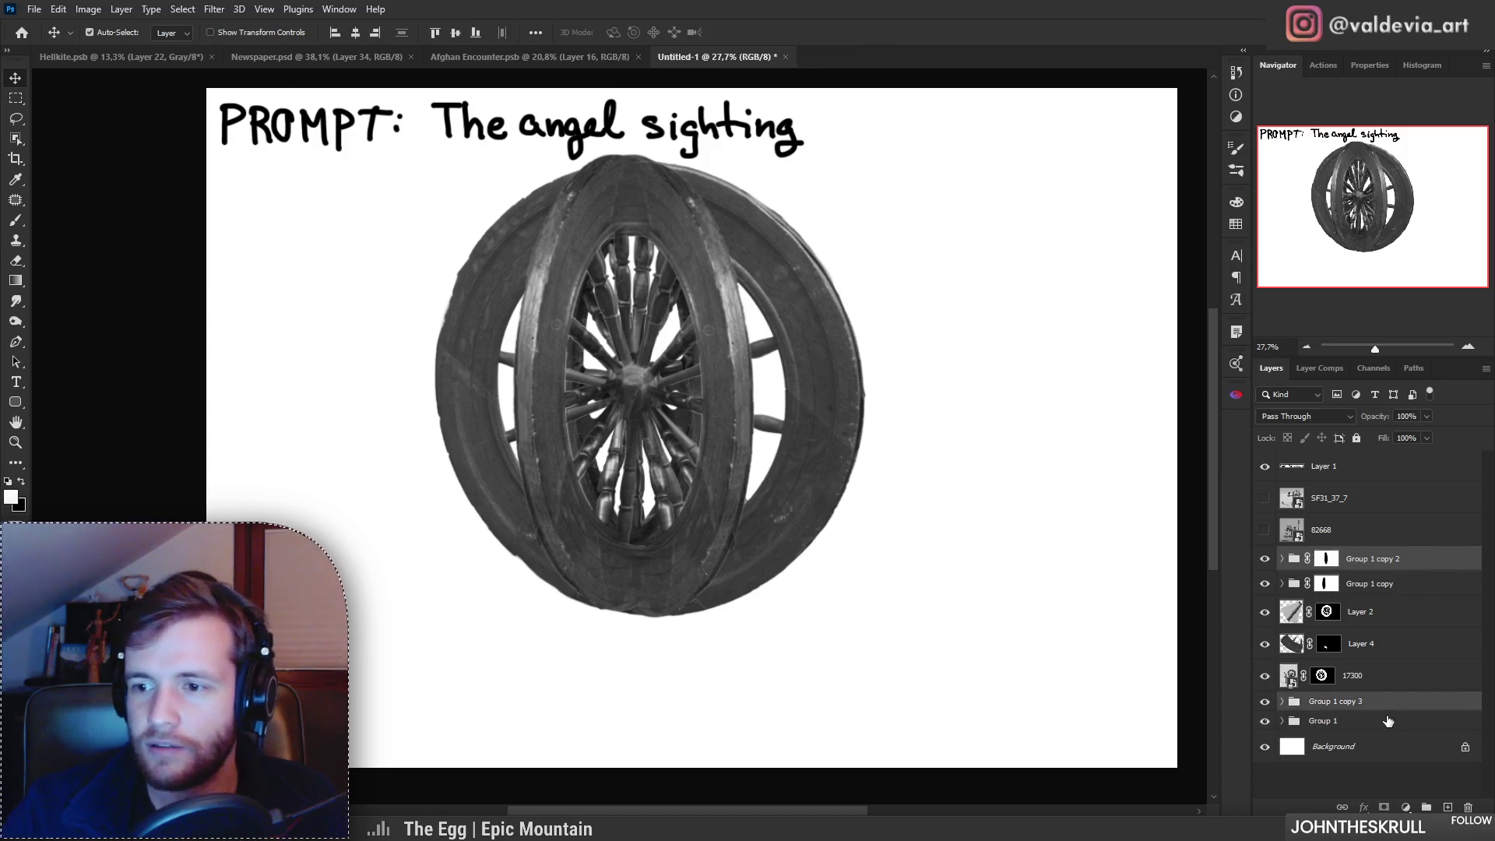
pyautogui.click(1468, 808)
pyautogui.press('z')
pyautogui.moveTo(615, 366); pyautogui.dragTo(645, 383)
pyautogui.press('v')
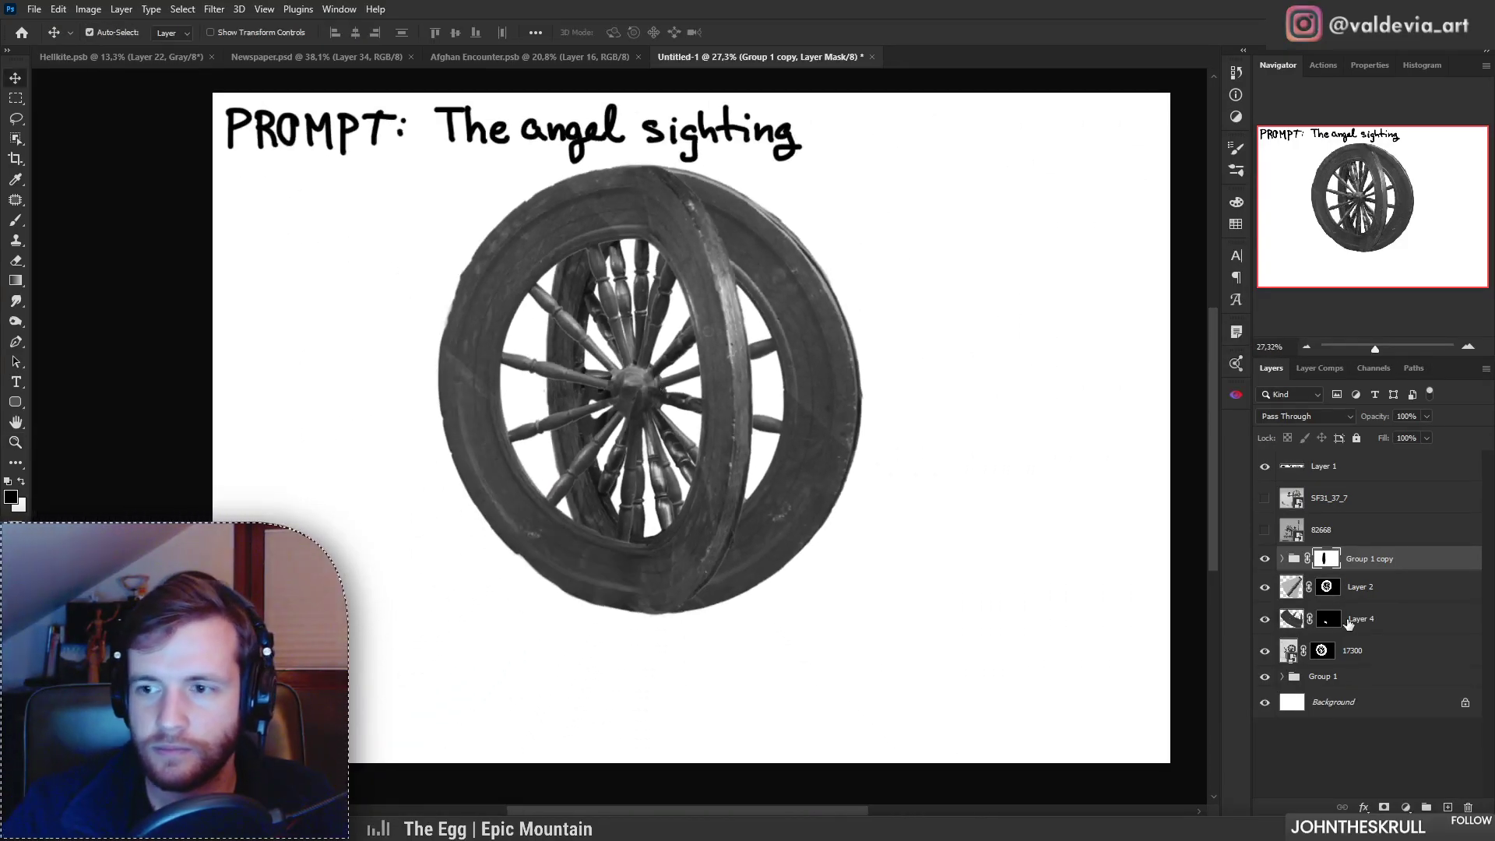
# Step: Flip Group 1 copy and Group 1 horizontally together, rotate them about 2.3° counter-clockwise, and realign them with the main wheel's hub
pyautogui.keyDown('ctrl'); pyautogui.click(1381, 677); pyautogui.keyUp('ctrl')
pyautogui.hotkey('ctrl', 't')
pyautogui.rightClick(756, 477)
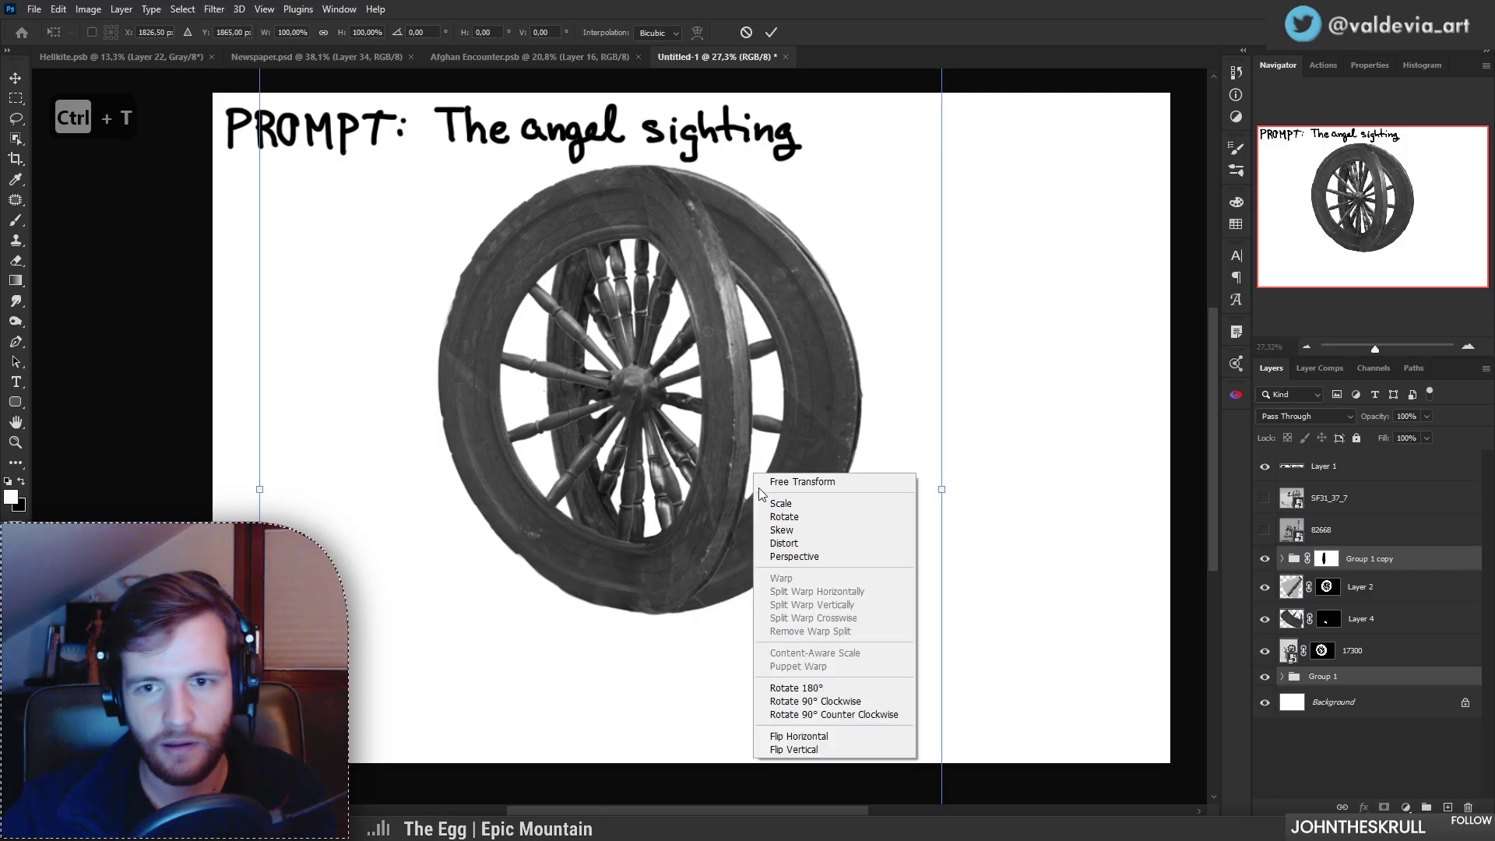
pyautogui.click(787, 738)
pyautogui.moveTo(715, 492); pyautogui.dragTo(781, 486)
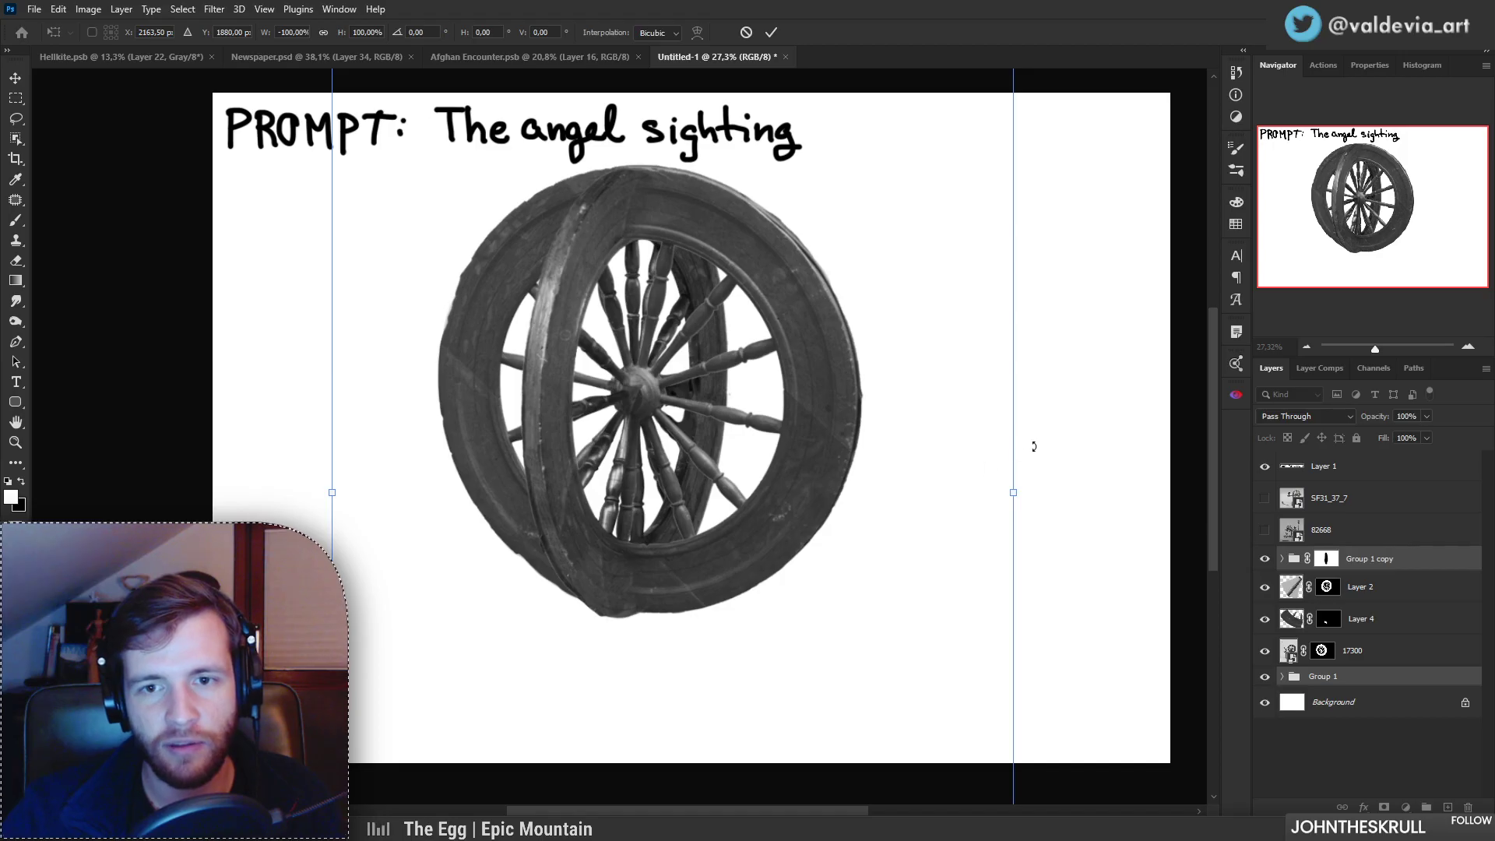
pyautogui.moveTo(1031, 444)
pyautogui.mouseDown()
pyautogui.moveTo(1038, 419)
pyautogui.moveTo(1036, 433)
pyautogui.mouseUp()
pyautogui.moveTo(827, 451); pyautogui.dragTo(825, 438)
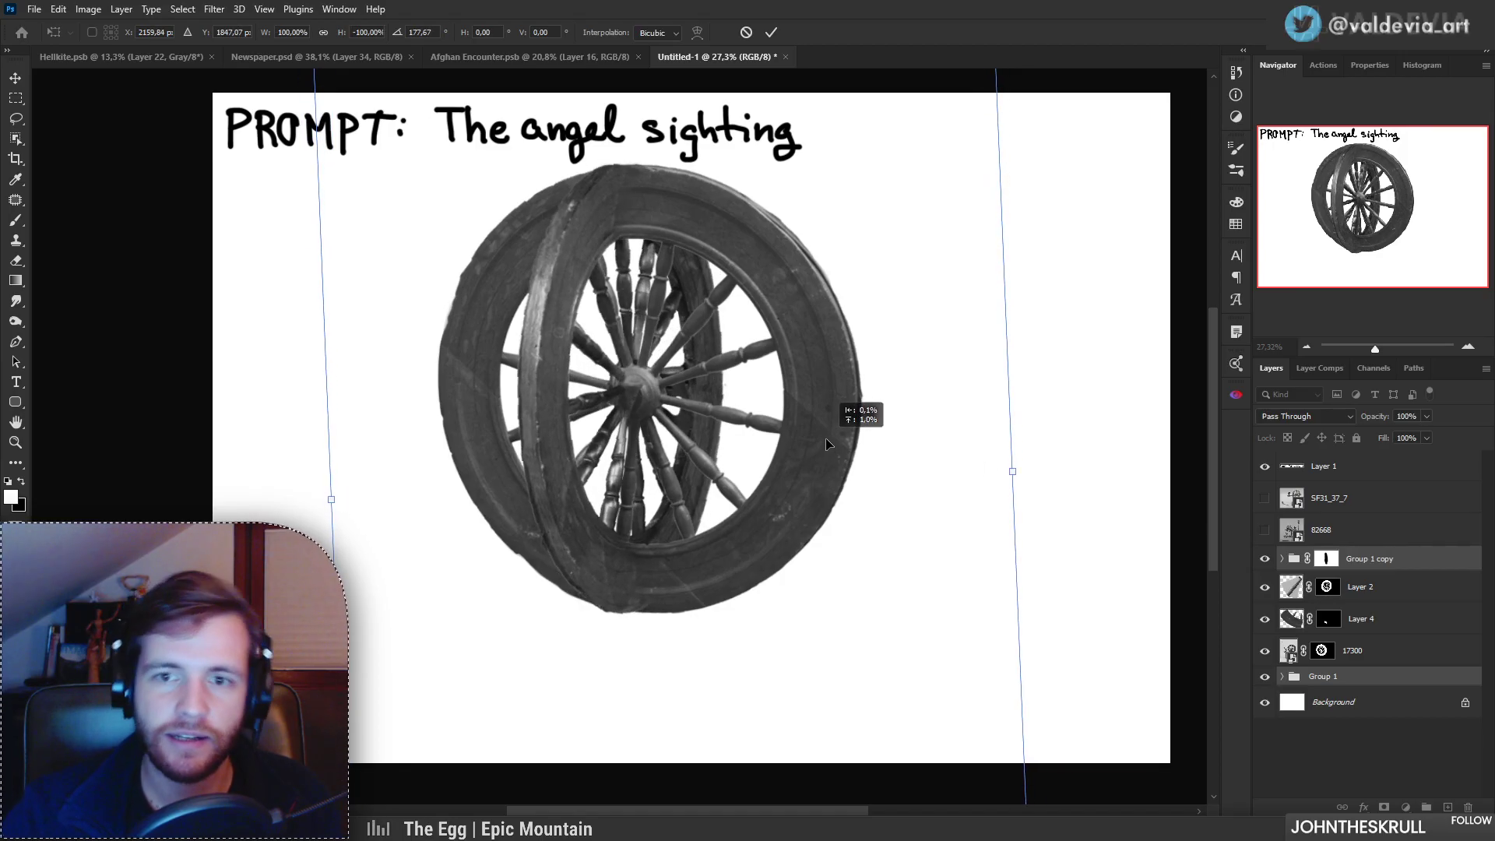
pyautogui.click(771, 31)
pyautogui.press('z')
pyautogui.moveTo(639, 340); pyautogui.dragTo(732, 333)
pyautogui.press('v')
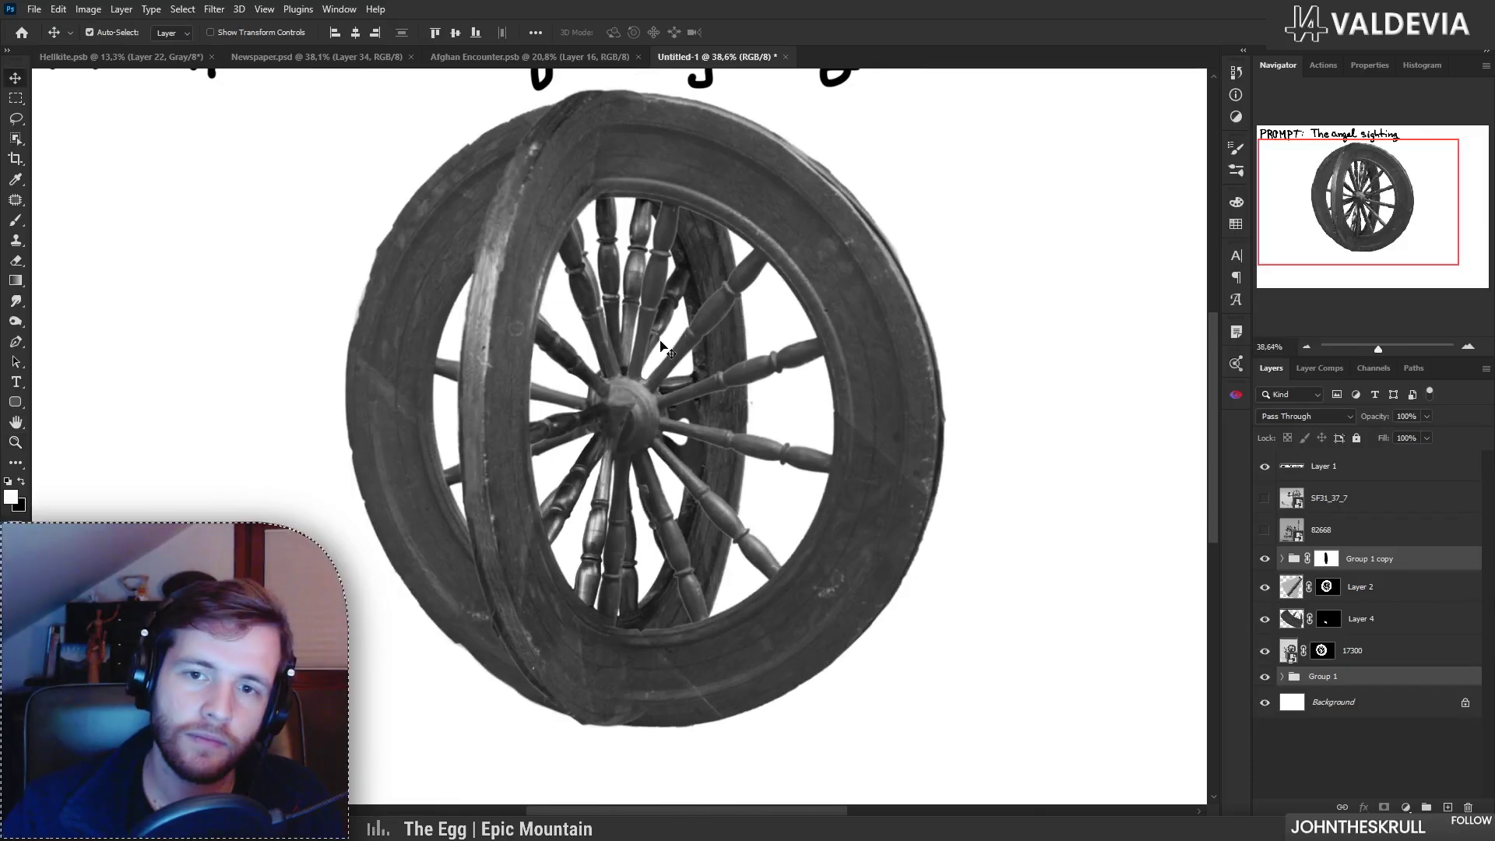
# Step: Turn off layer auto-selection and reposition Group 1 copy and Group 1 together so the crossing wheel sits slightly further right
pyautogui.moveTo(551, 332); pyautogui.dragTo(574, 306)
pyautogui.hotkey('ctrl', 'z')
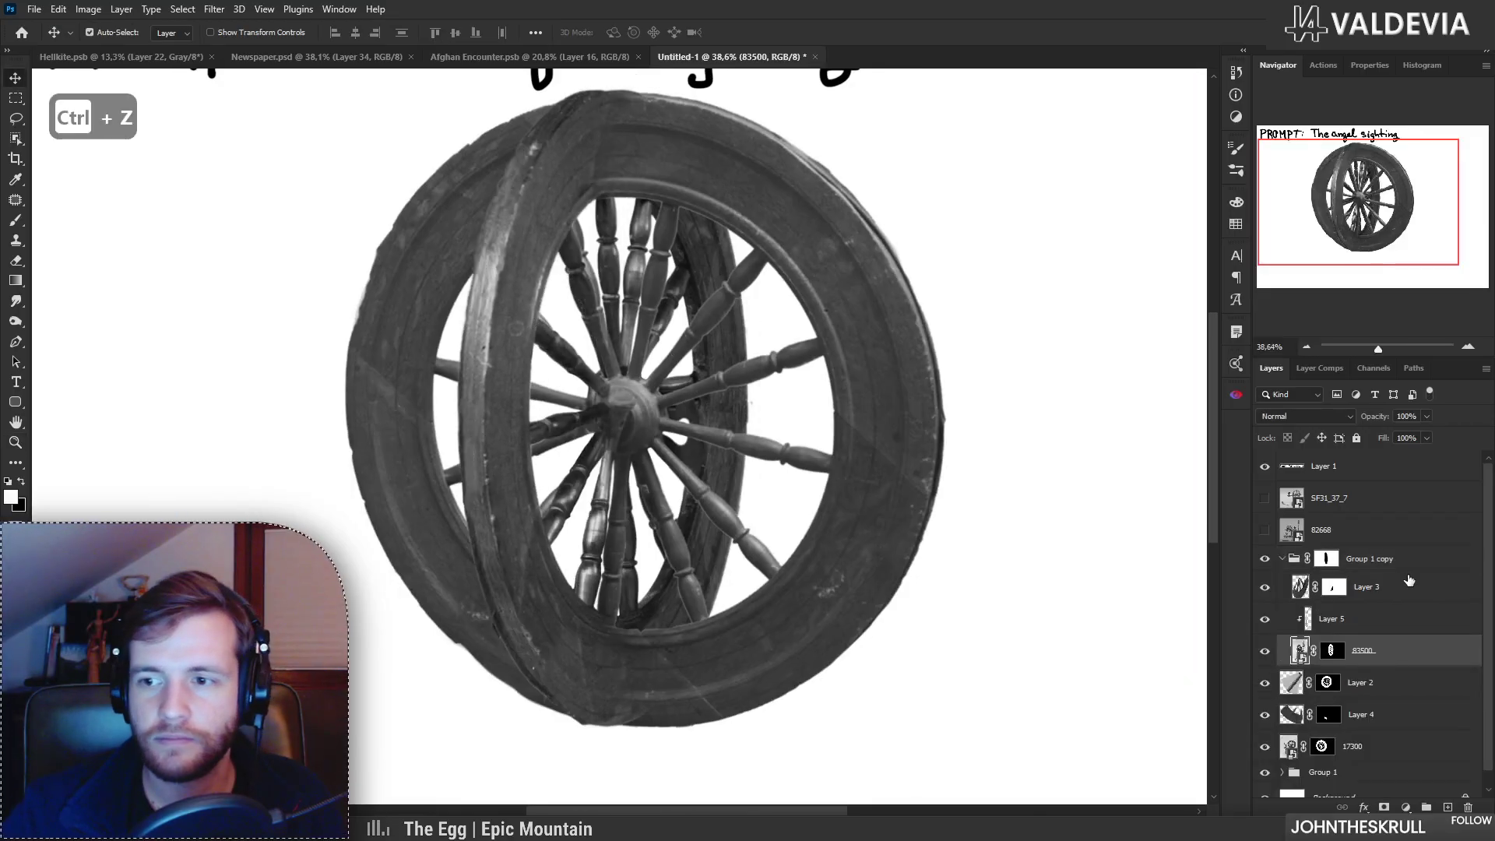
pyautogui.click(1400, 564)
pyautogui.click(90, 32)
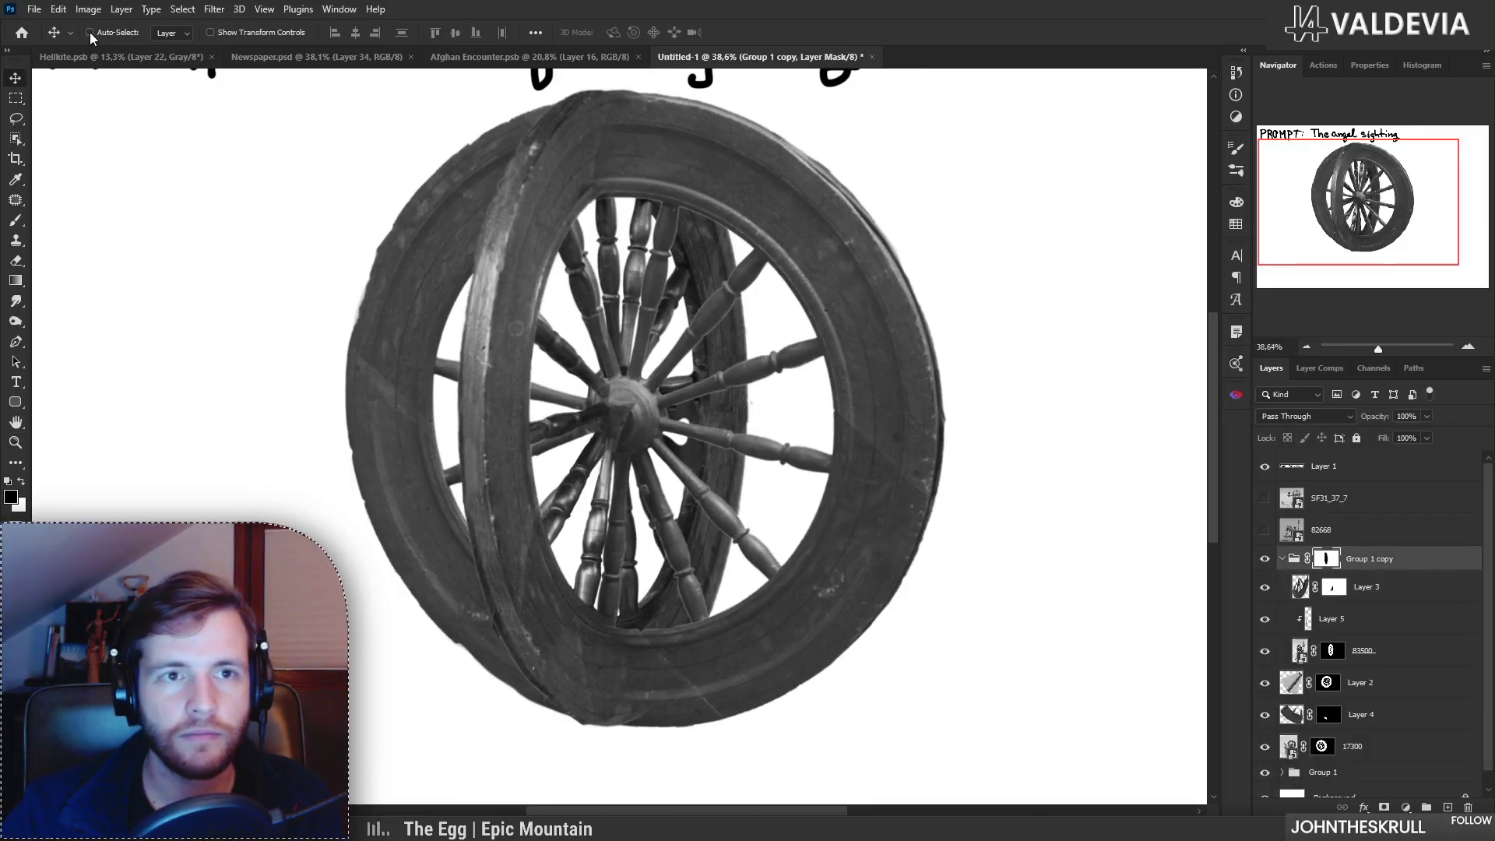
pyautogui.click(1283, 559)
pyautogui.keyDown('ctrl'); pyautogui.click(1335, 680); pyautogui.keyUp('ctrl')
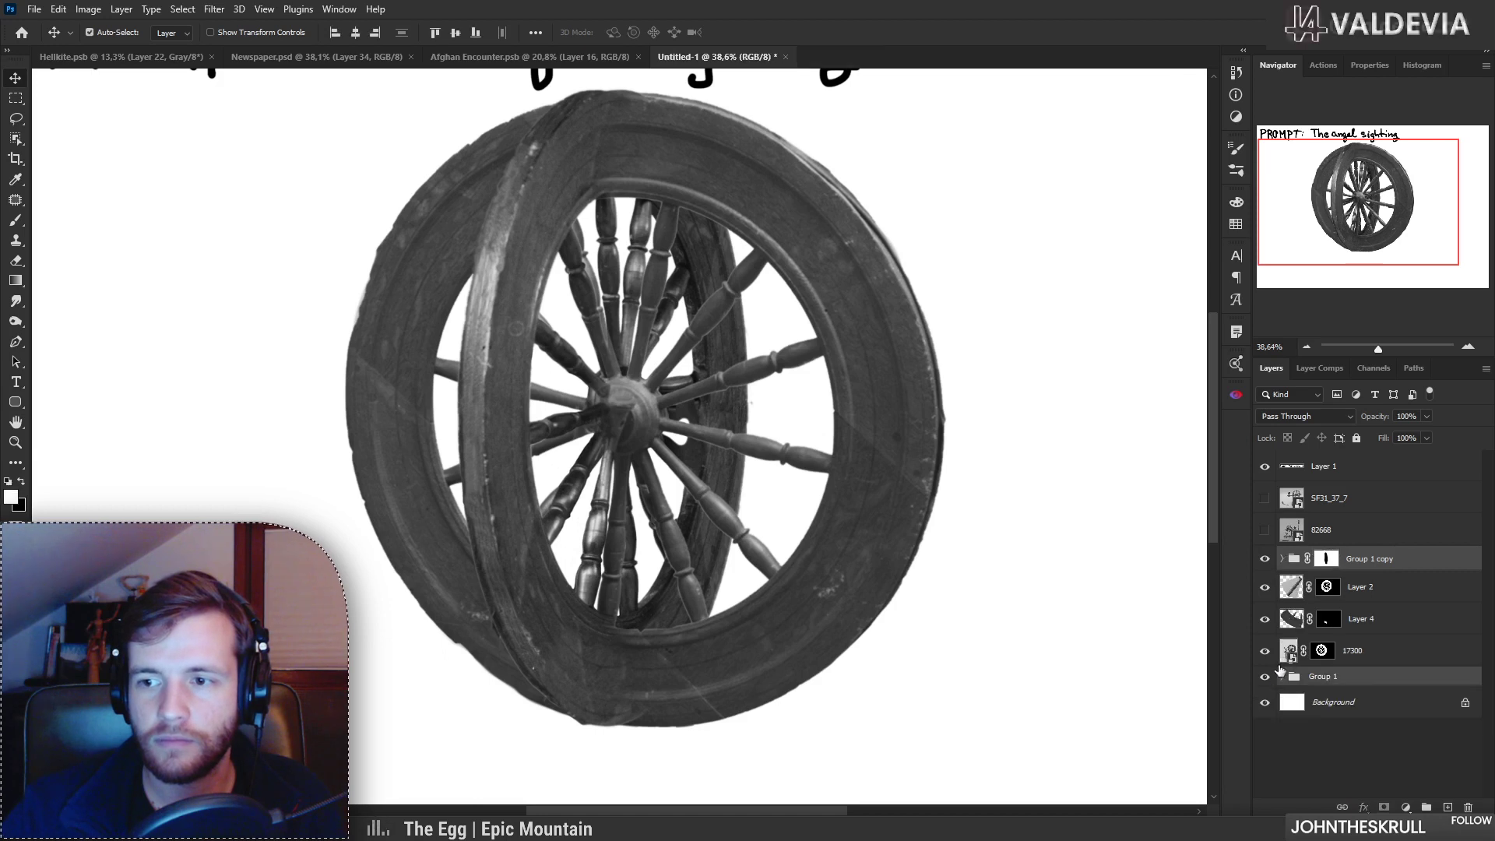
pyautogui.moveTo(523, 350); pyautogui.dragTo(534, 367)
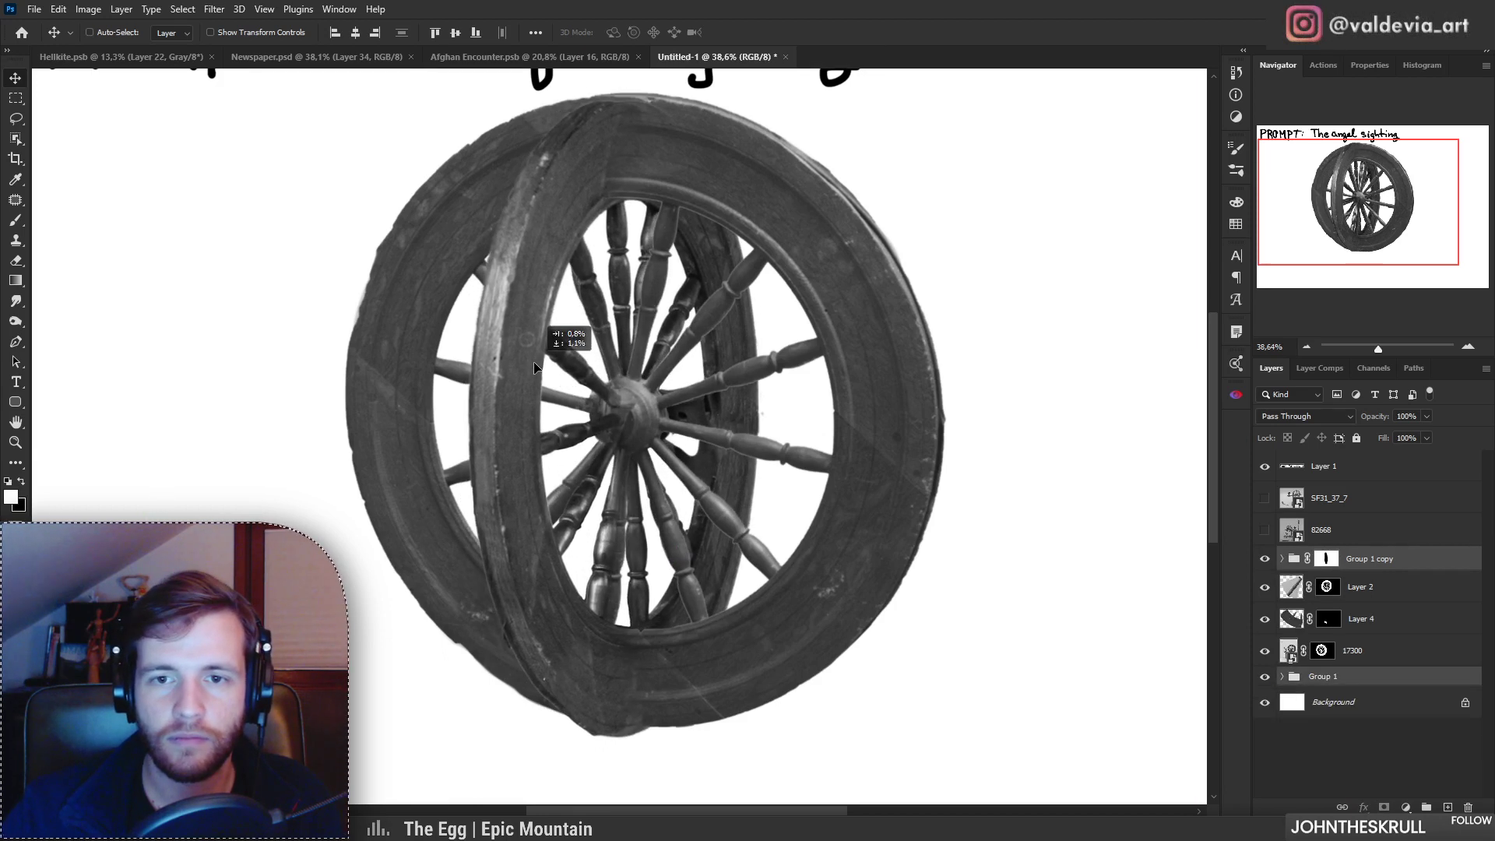
pyautogui.moveTo(534, 362); pyautogui.dragTo(522, 376)
pyautogui.moveTo(766, 549)
pyautogui.mouseDown()
pyautogui.moveTo(650, 545)
pyautogui.moveTo(750, 530)
pyautogui.mouseUp()
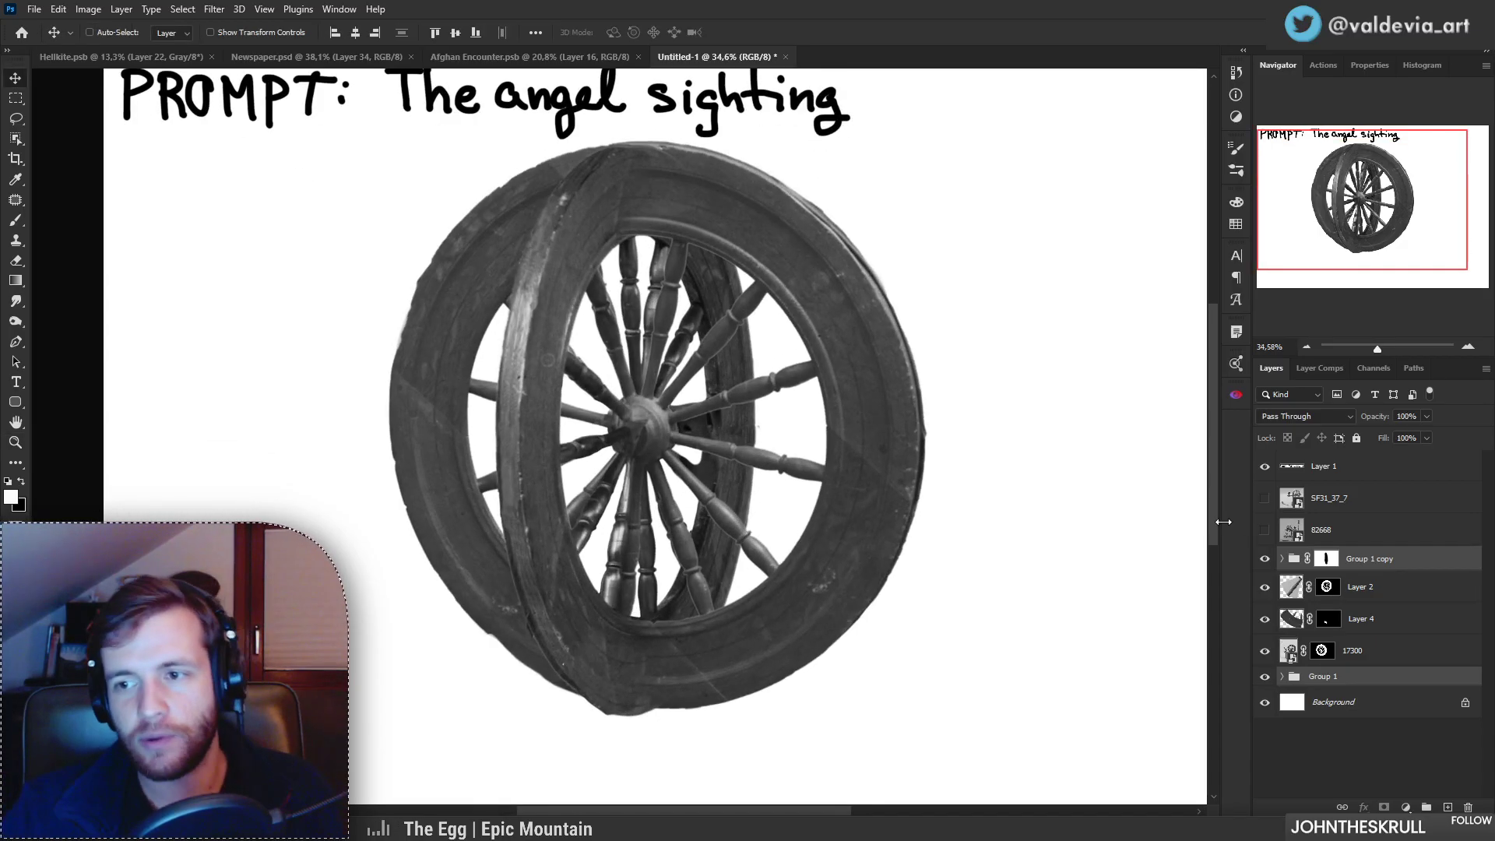
# Step: Show the 82668 and SF31_37_7 photo layers and compare their filigree spinning wheels
pyautogui.click(1265, 530)
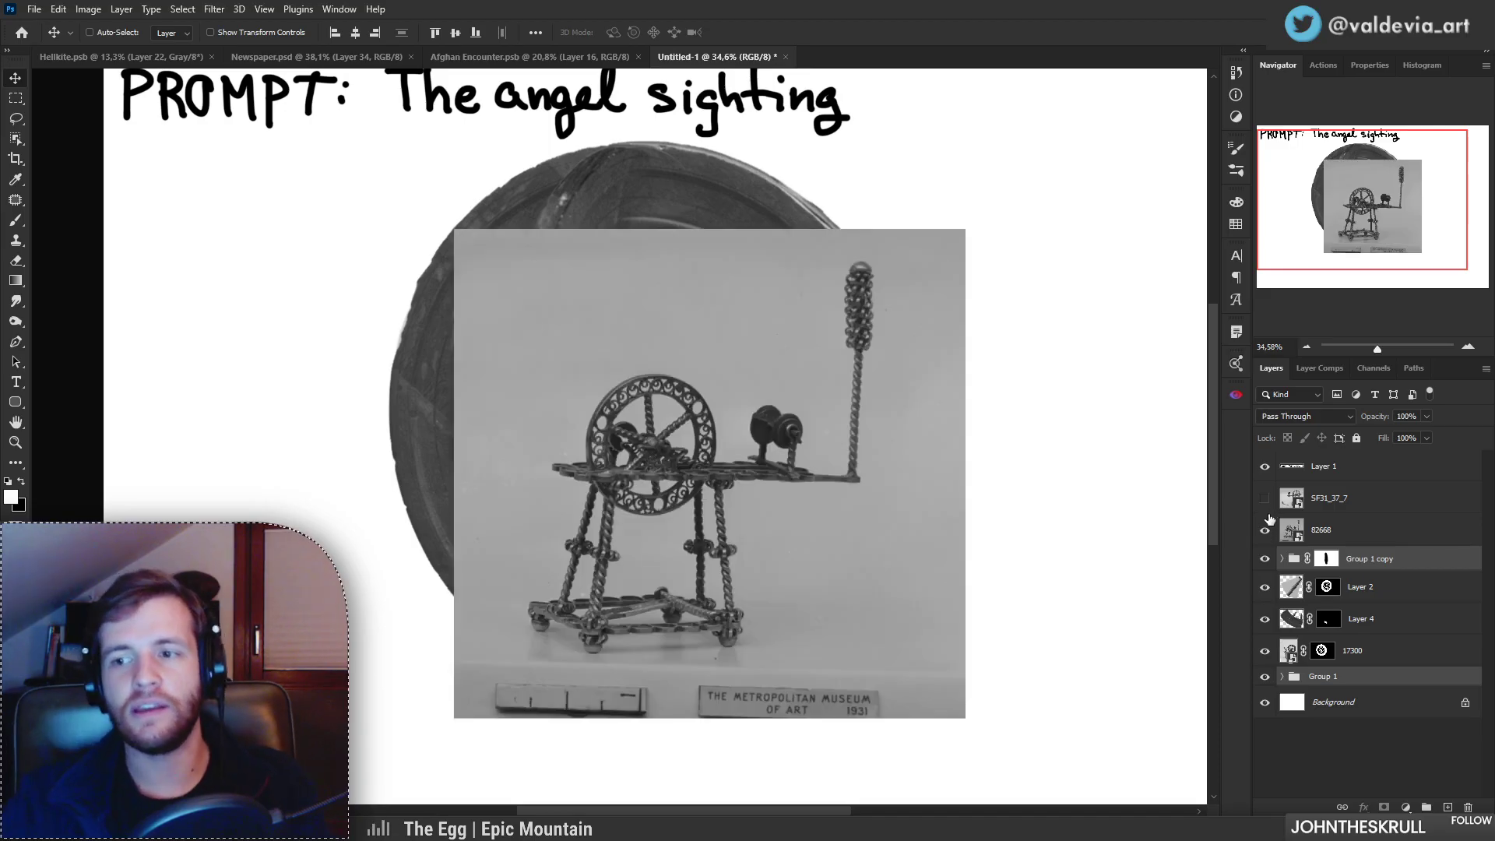
pyautogui.click(1281, 503)
pyautogui.click(1265, 499)
pyautogui.moveTo(854, 383); pyautogui.dragTo(933, 383)
pyautogui.click(1270, 503)
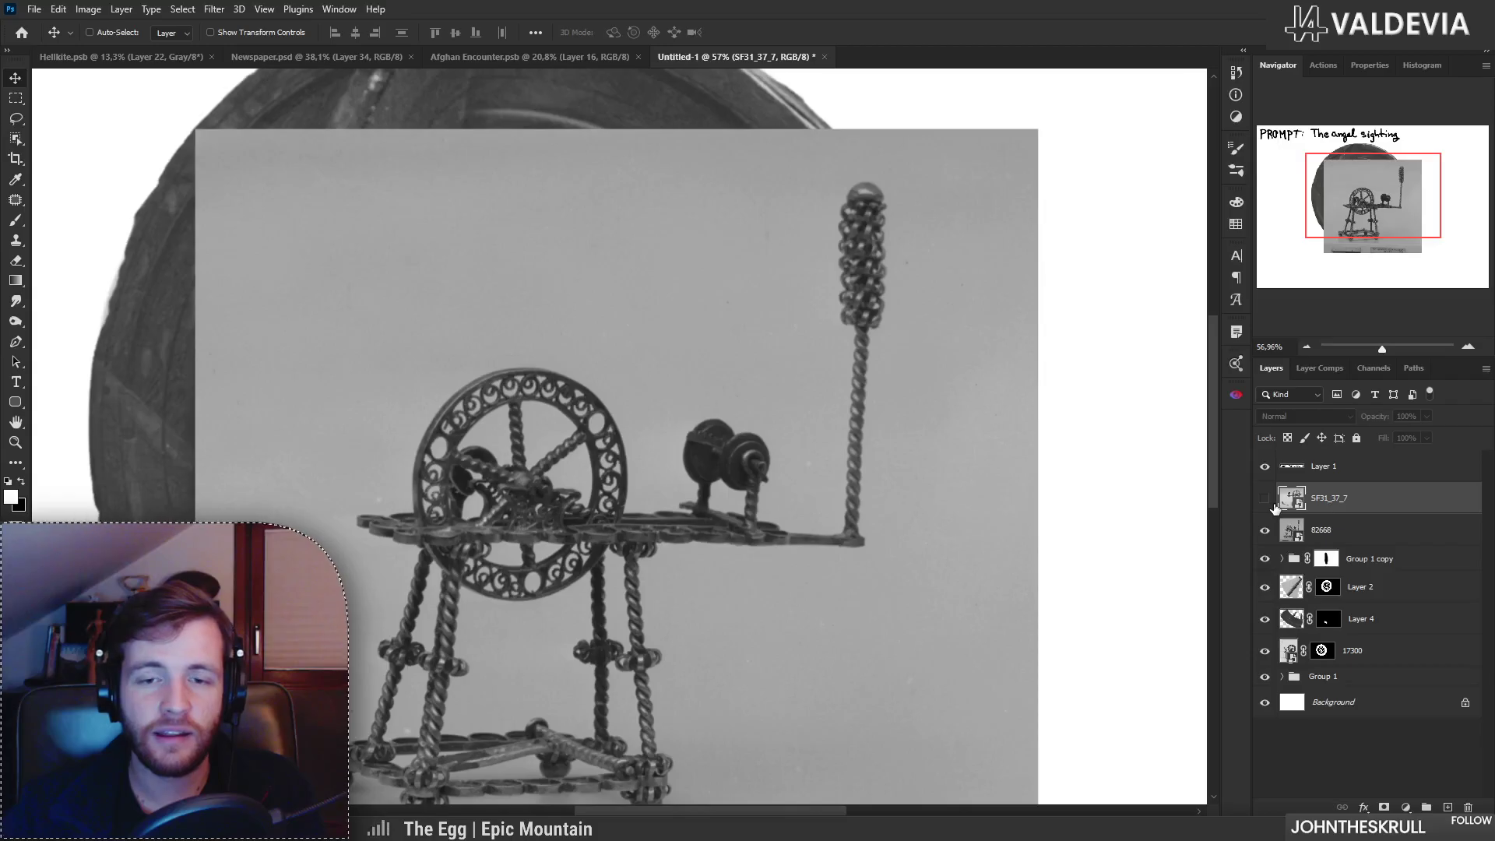
pyautogui.click(1274, 505)
pyautogui.click(1274, 505)
pyautogui.click(1274, 505)
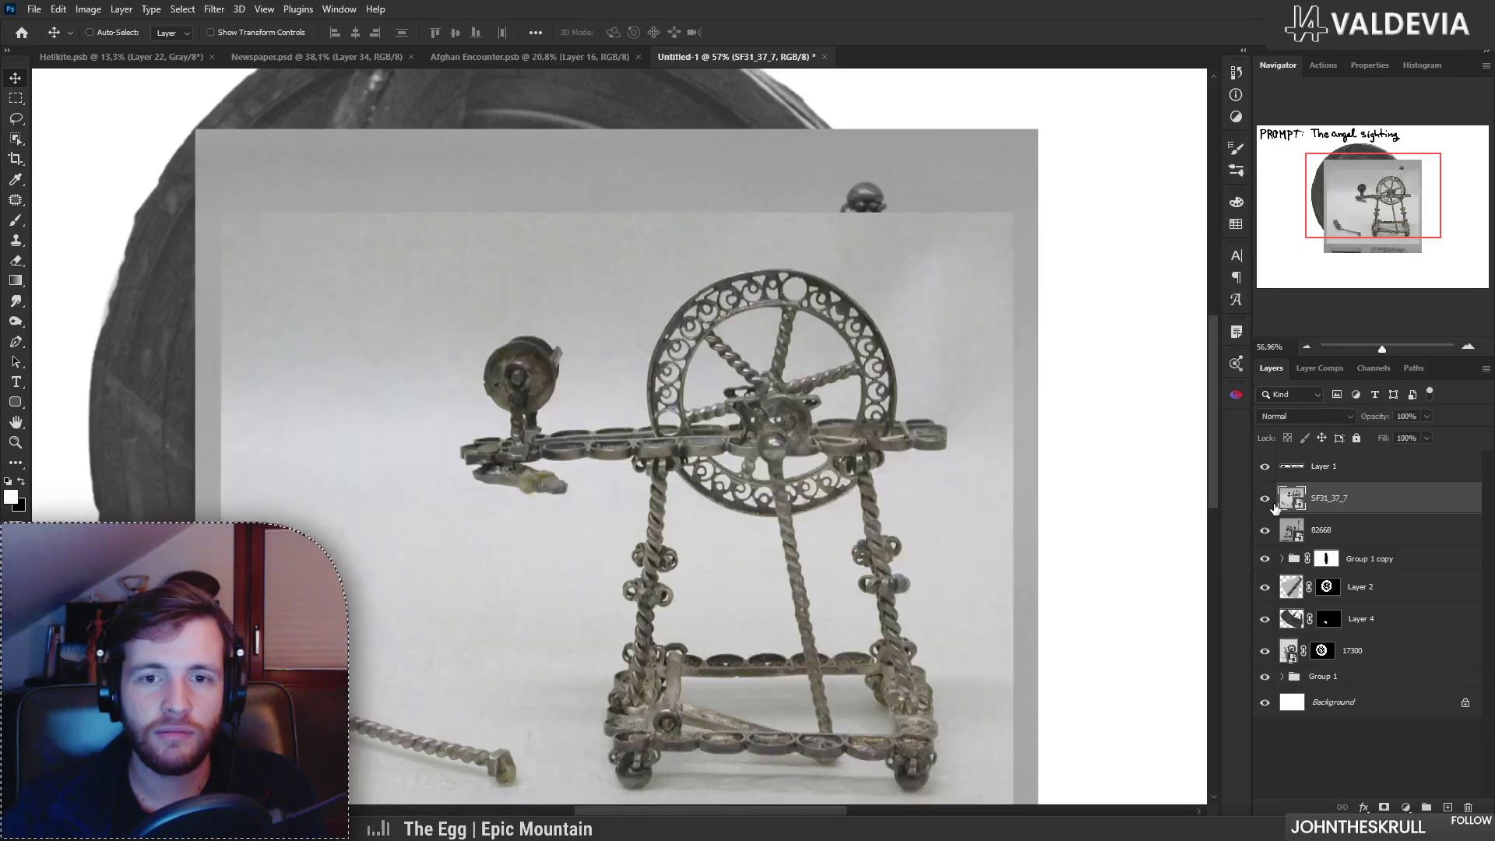
pyautogui.click(1274, 505)
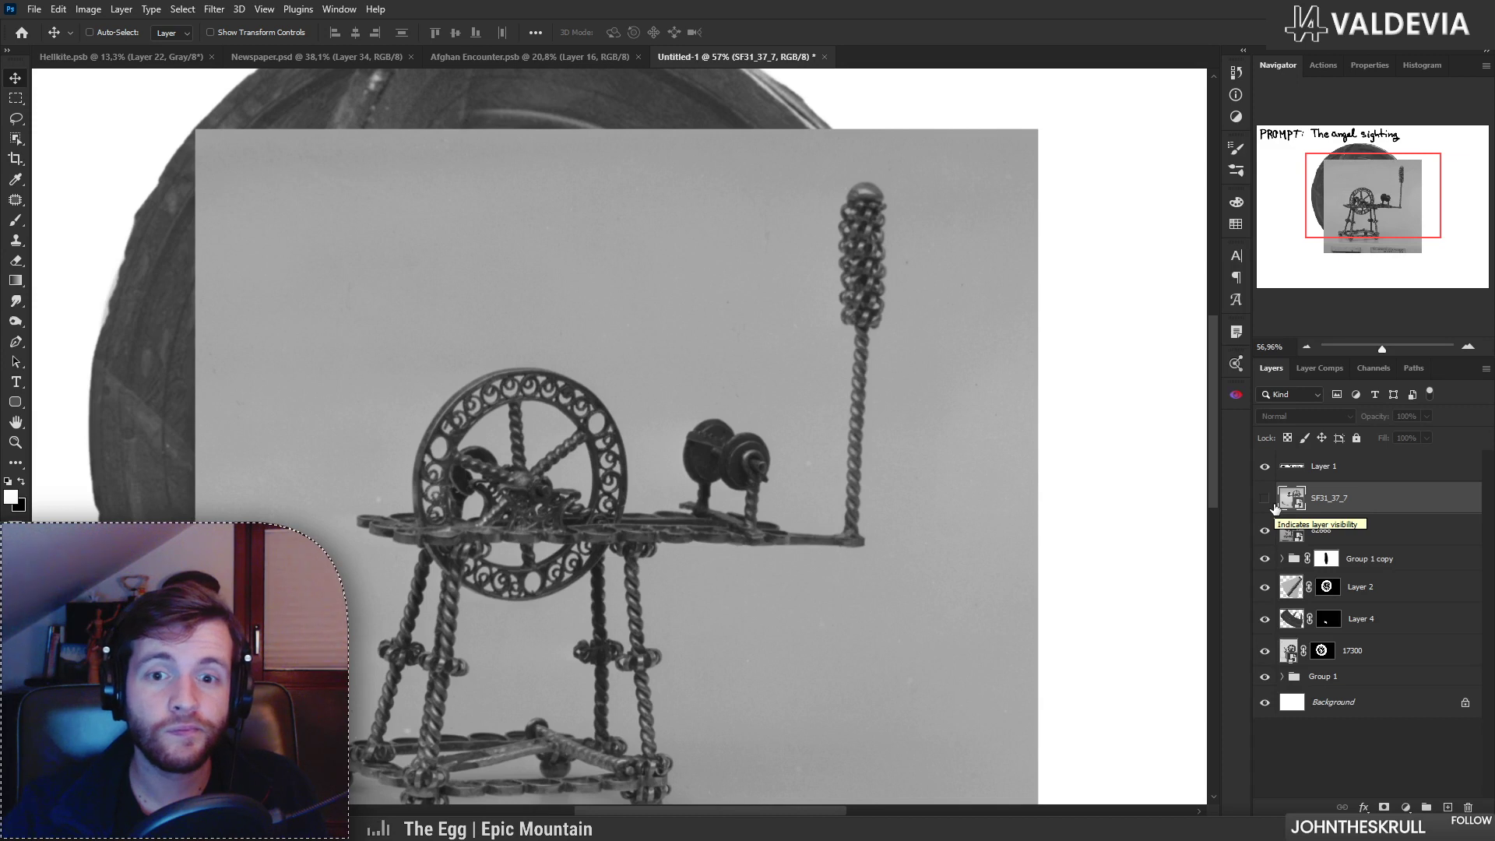
pyautogui.click(1271, 505)
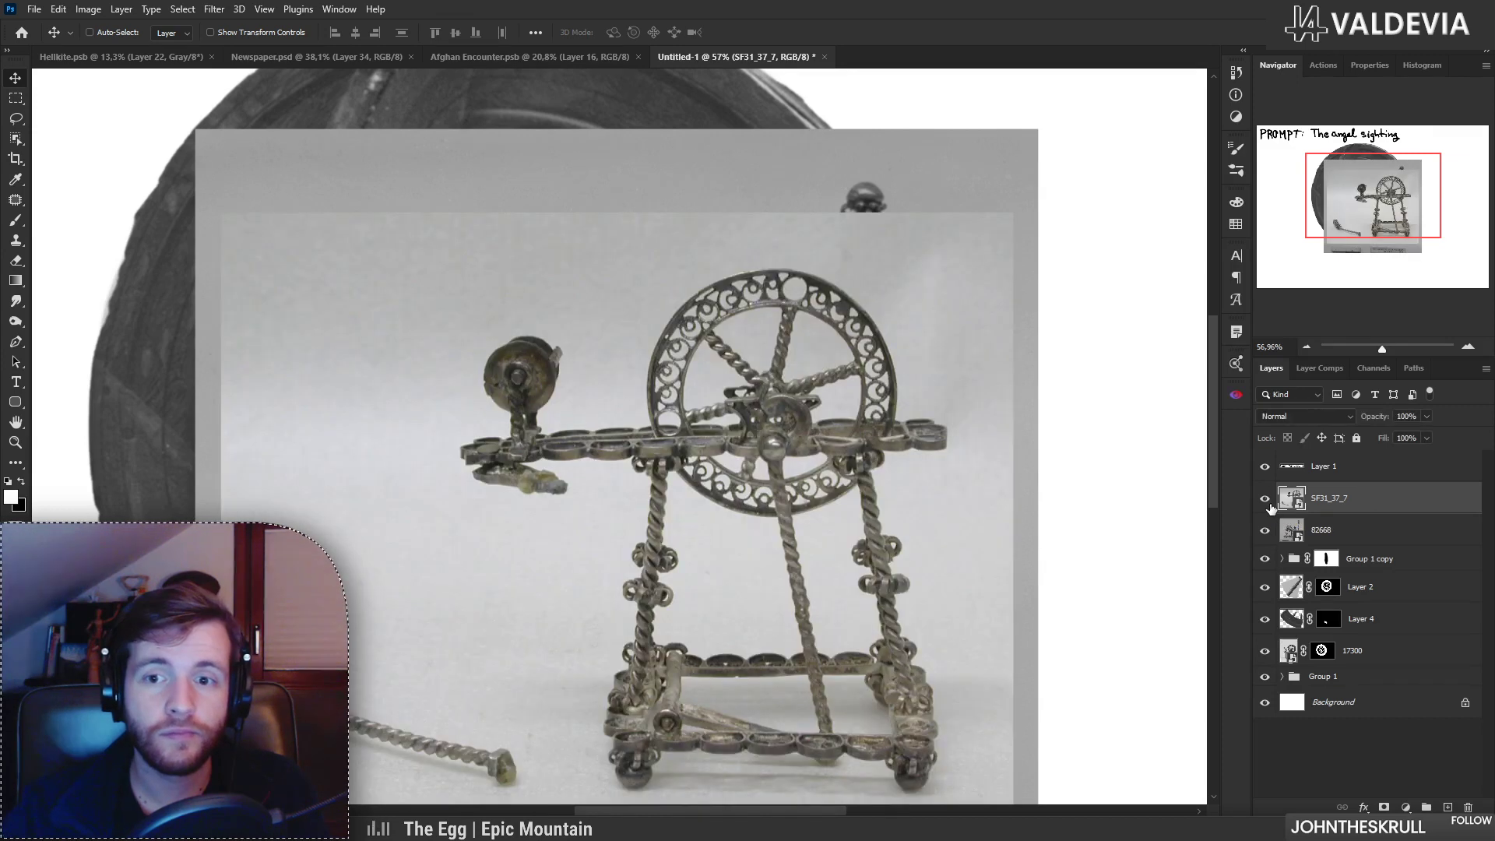
pyautogui.click(1265, 498)
pyautogui.click(1265, 498)
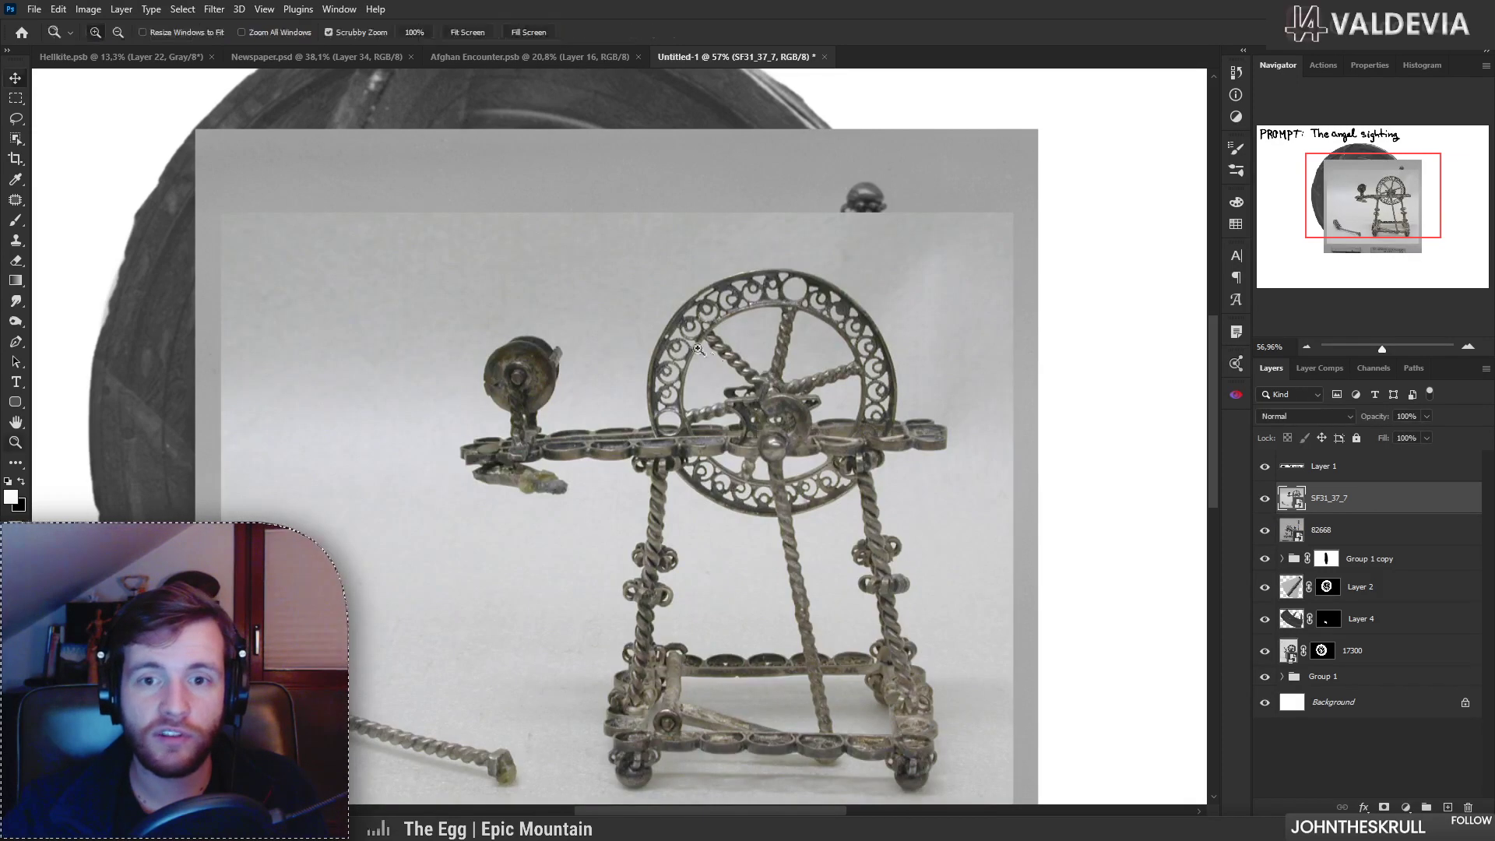
# Step: Hide the 82668 photo and move the SF31_37_7 layer below it in the layer stack
pyautogui.press('z')
pyautogui.click(785, 368)
pyautogui.keyDown('alt'); pyautogui.click(785, 368); pyautogui.keyUp('alt')
pyautogui.press('v')
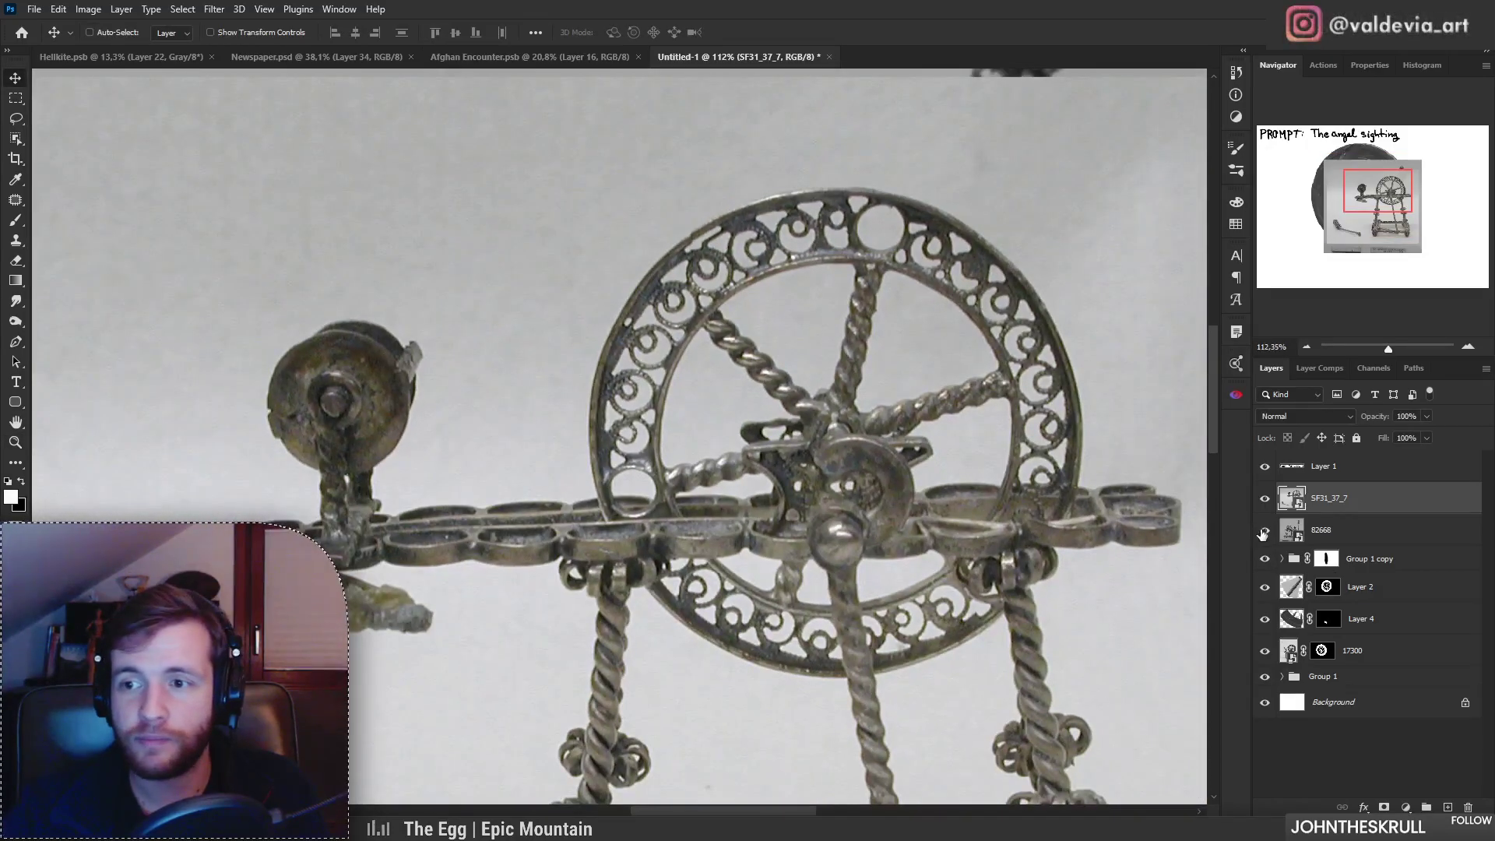
pyautogui.click(1265, 531)
pyautogui.moveTo(1363, 506); pyautogui.dragTo(1357, 539)
pyautogui.moveTo(963, 454); pyautogui.dragTo(719, 475)
pyautogui.moveTo(689, 405); pyautogui.dragTo(734, 389)
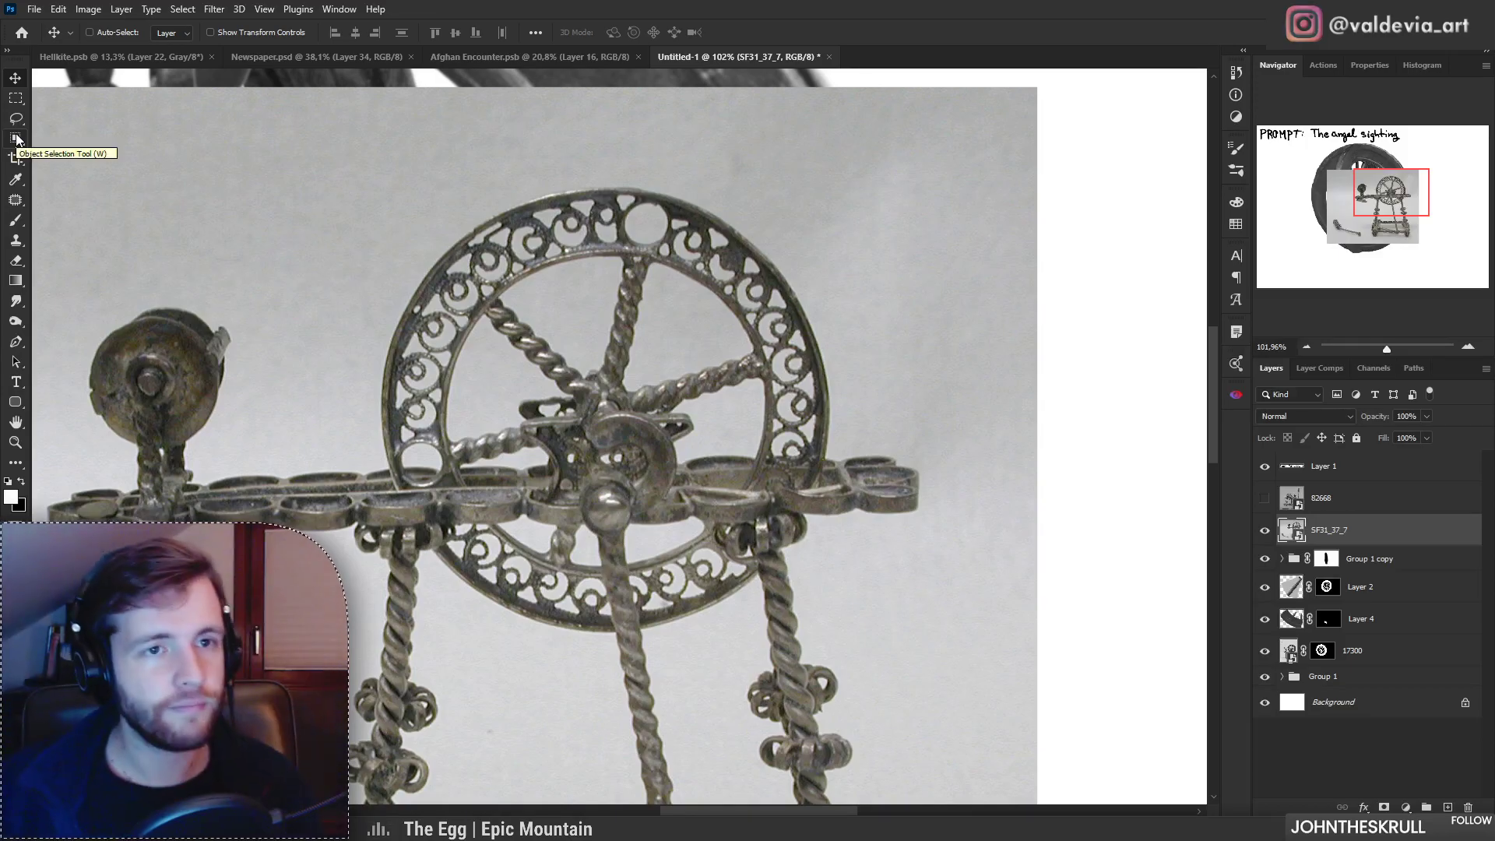
# Step: Select the filigree wheel in the SF31_37_7 photo with the Object Selection tool by outlining it loosely
pyautogui.click(15, 139)
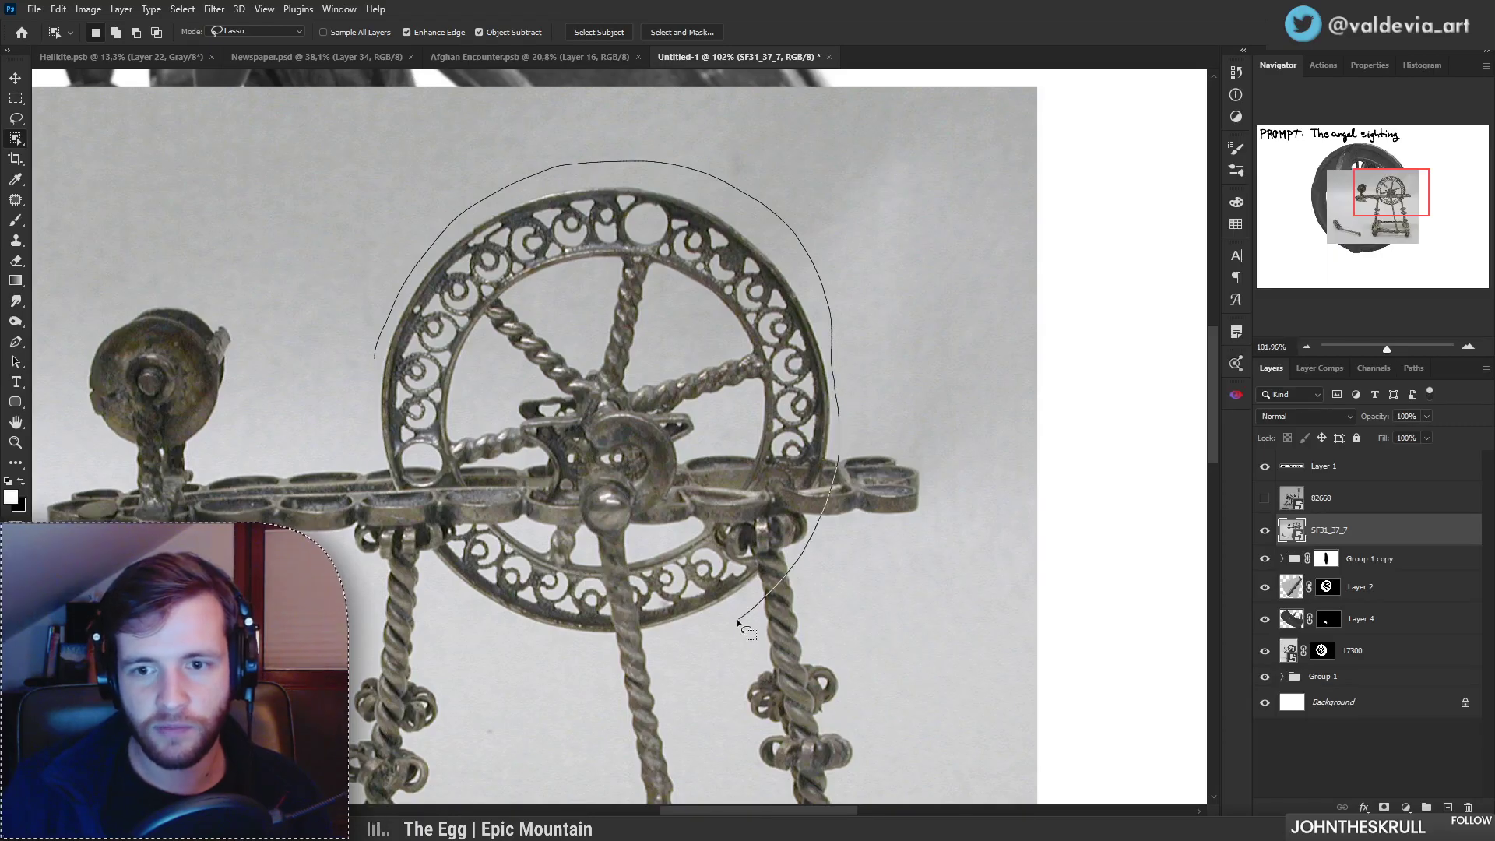
pyautogui.moveTo(354, 407); pyautogui.dragTo(373, 359)
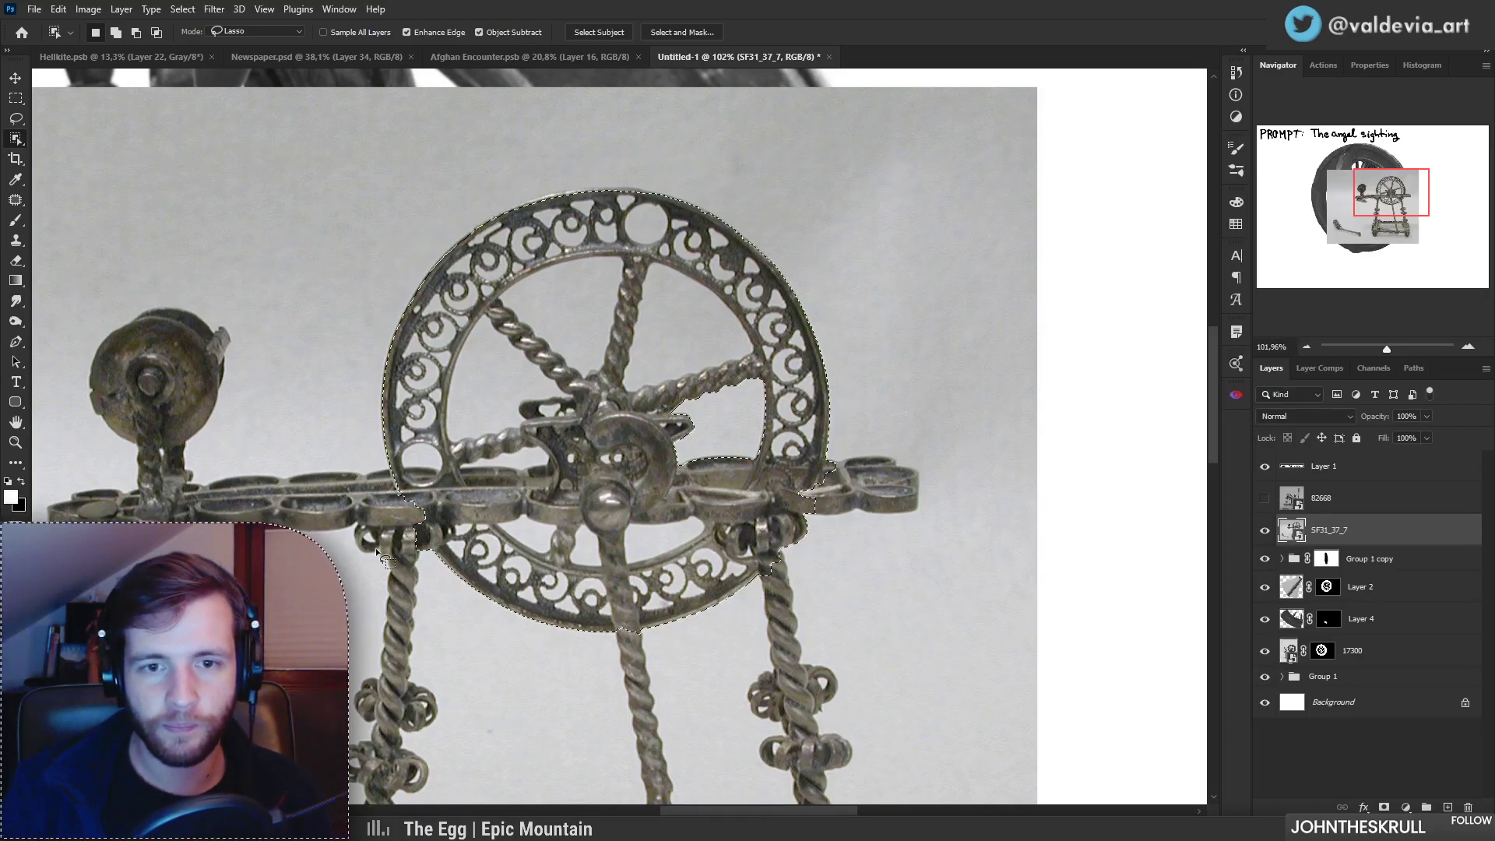
pyautogui.hotkey('ctrl', 'space')
pyautogui.moveTo(701, 572); pyautogui.dragTo(754, 562)
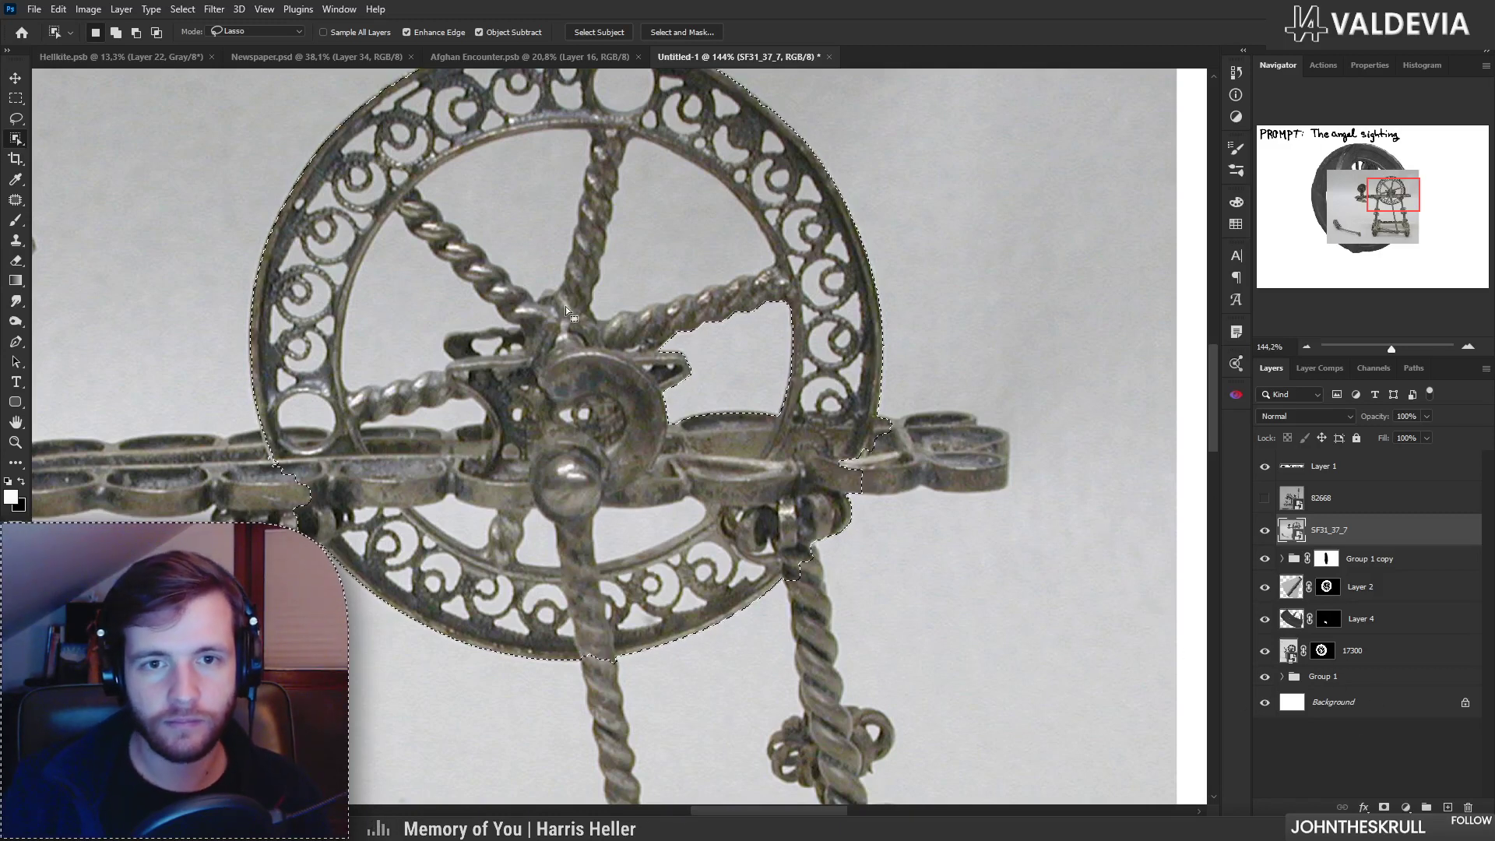
# Step: Subtract the background gaps between the wheel's upper spokes from the selection
pyautogui.moveTo(342, 390)
pyautogui.mouseDown()
pyautogui.moveTo(341, 283)
pyautogui.moveTo(380, 217)
pyautogui.mouseUp()
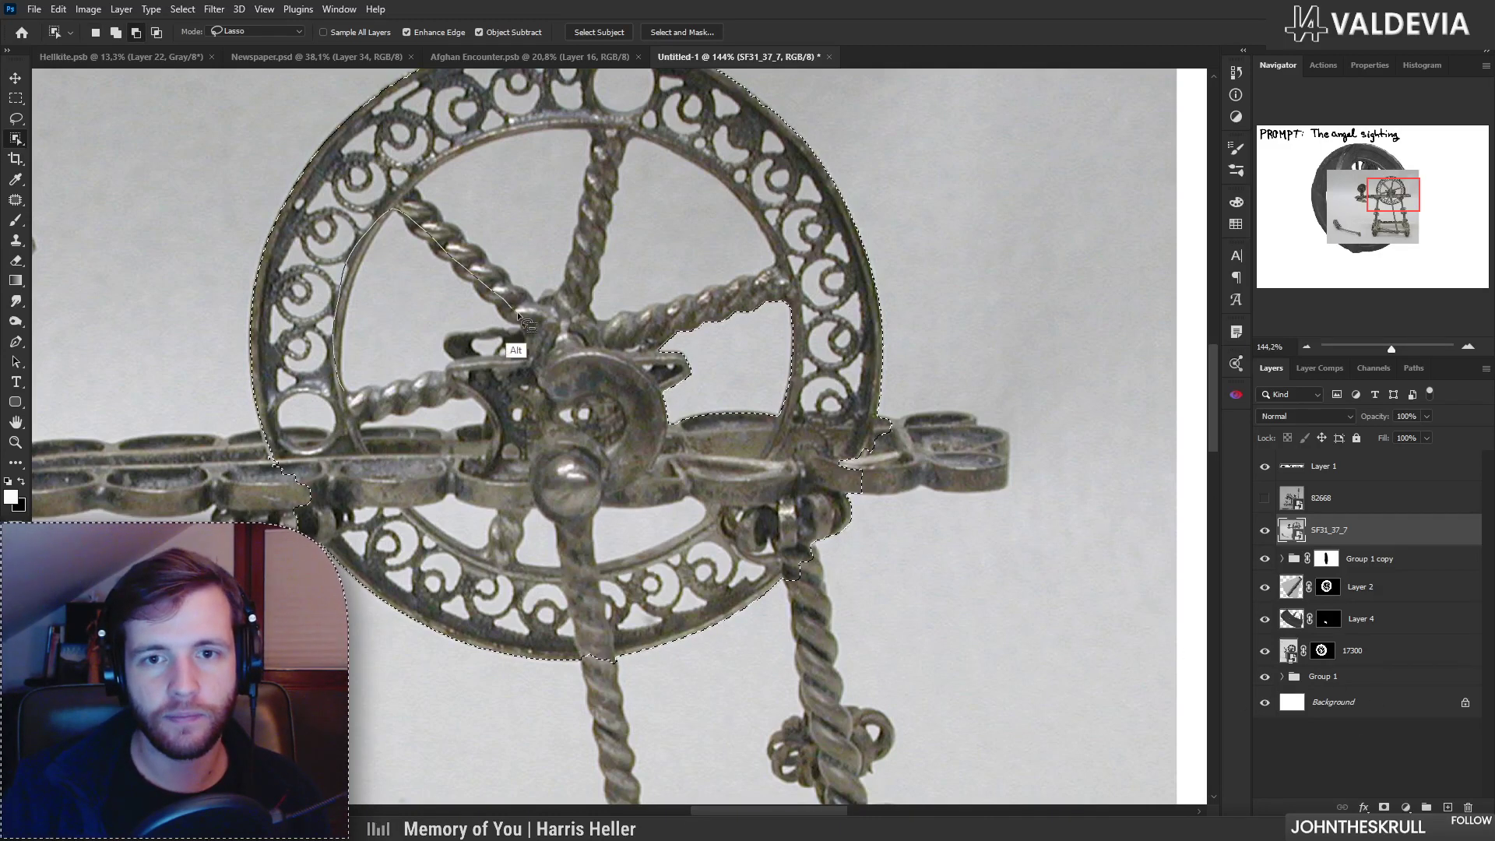
pyautogui.moveTo(467, 331)
pyautogui.mouseDown()
pyautogui.moveTo(433, 368)
pyautogui.moveTo(444, 401)
pyautogui.mouseUp()
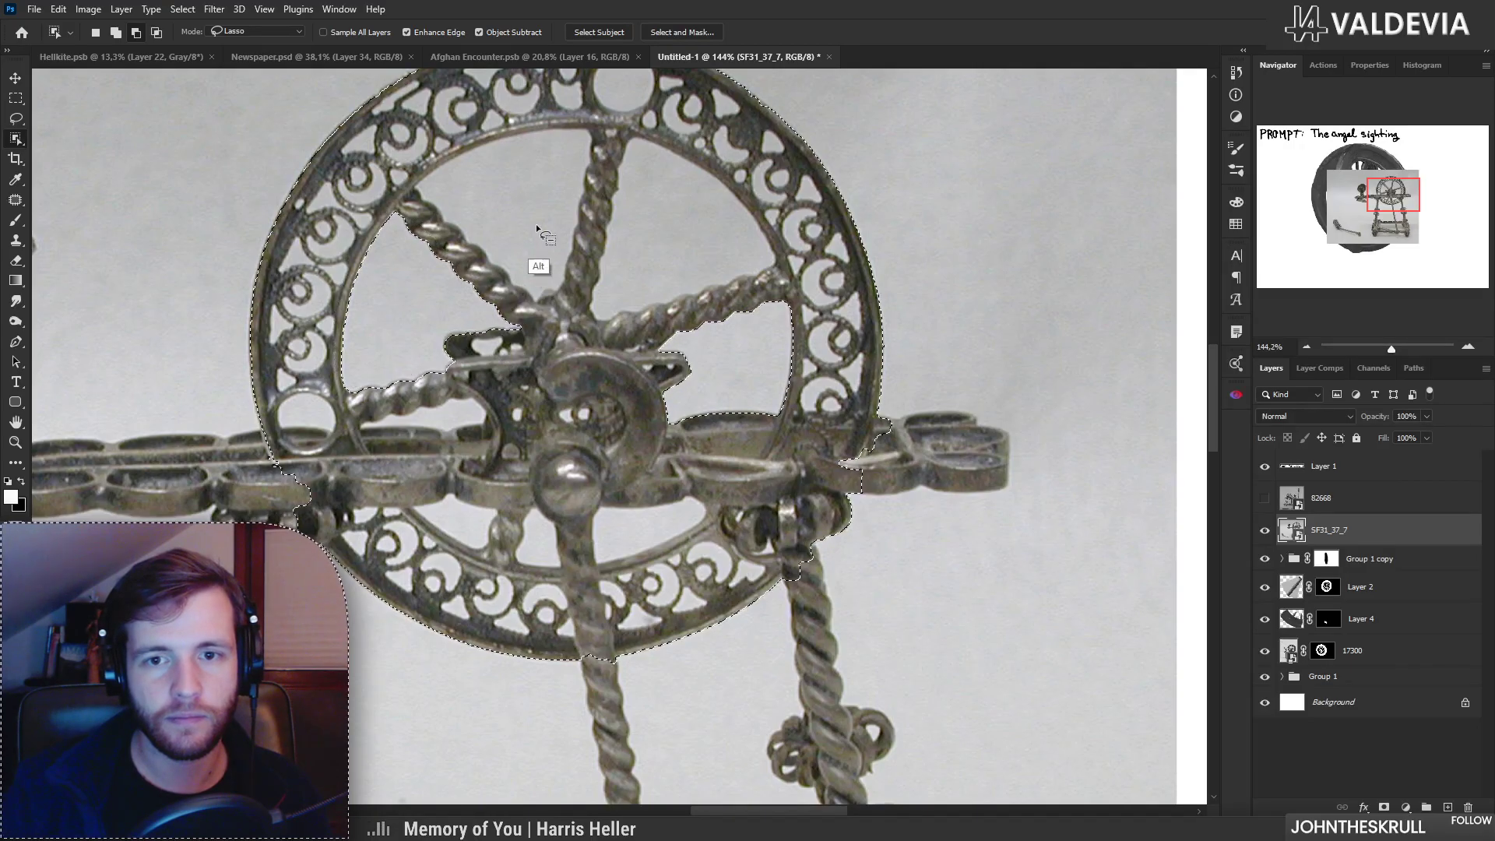
pyautogui.moveTo(596, 148)
pyautogui.mouseDown()
pyautogui.moveTo(566, 277)
pyautogui.moveTo(536, 292)
pyautogui.moveTo(467, 267)
pyautogui.mouseUp()
pyautogui.moveTo(595, 292); pyautogui.dragTo(624, 153)
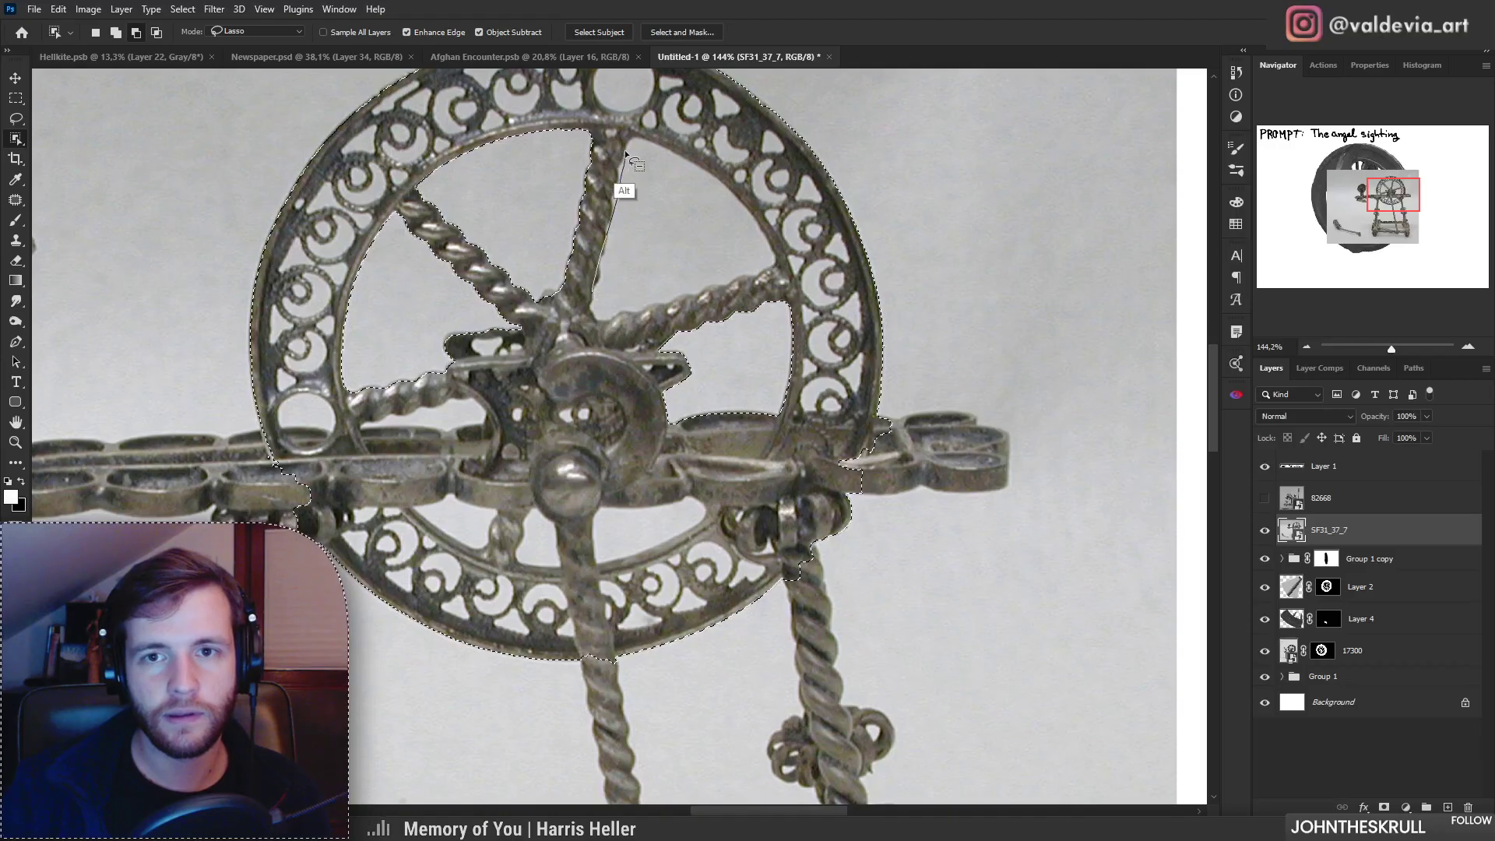
pyautogui.moveTo(641, 306); pyautogui.dragTo(642, 307)
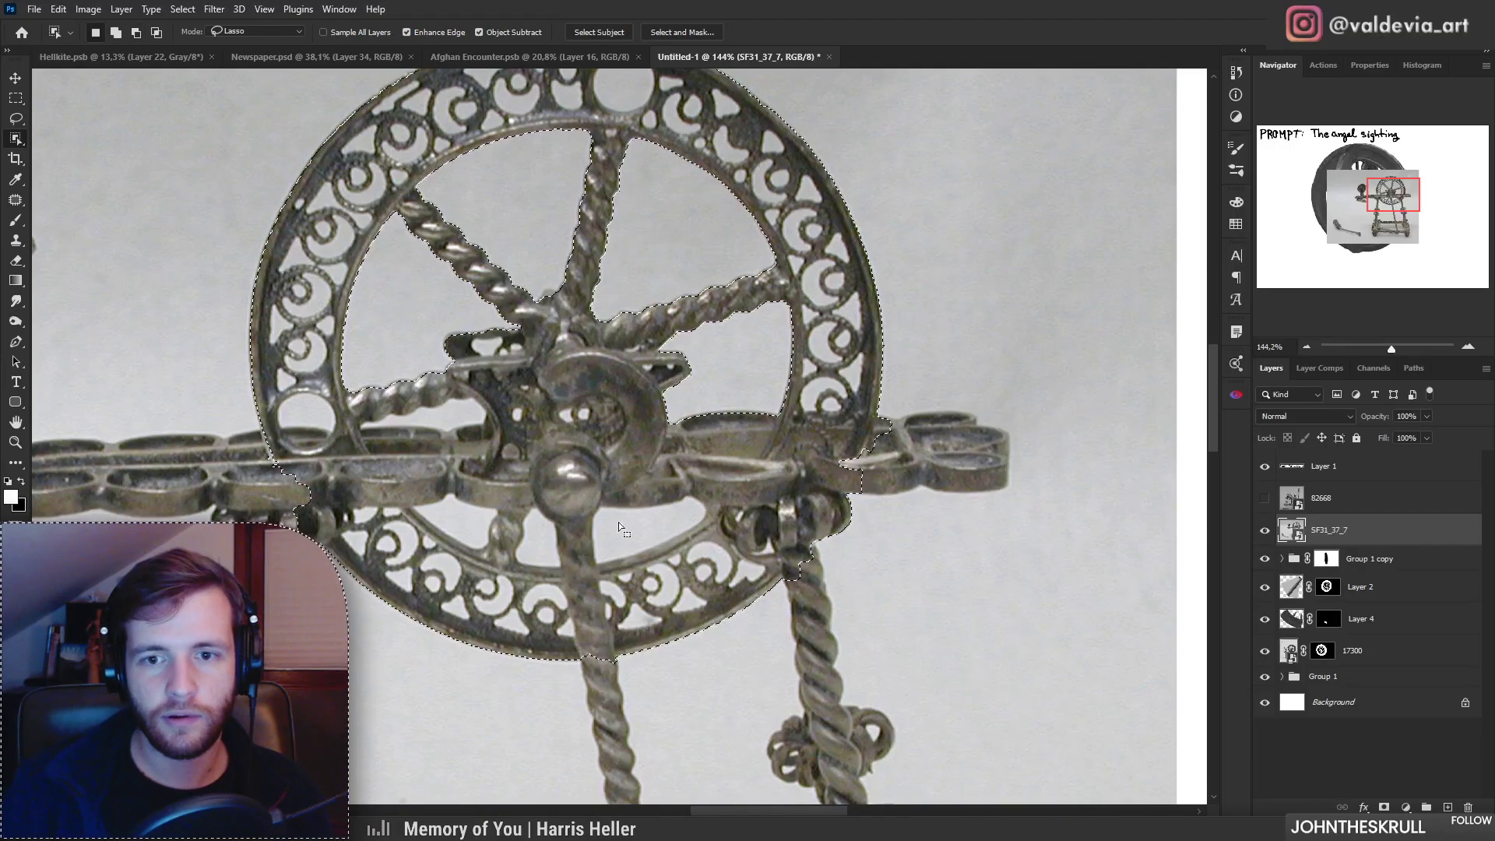
# Step: Subtract the gap below the crossbar to the right of the twisted post, undoing the stray subtraction beside it
pyautogui.moveTo(598, 510)
pyautogui.mouseDown()
pyautogui.moveTo(696, 504)
pyautogui.moveTo(604, 567)
pyautogui.moveTo(537, 511)
pyautogui.moveTo(545, 563)
pyautogui.mouseUp()
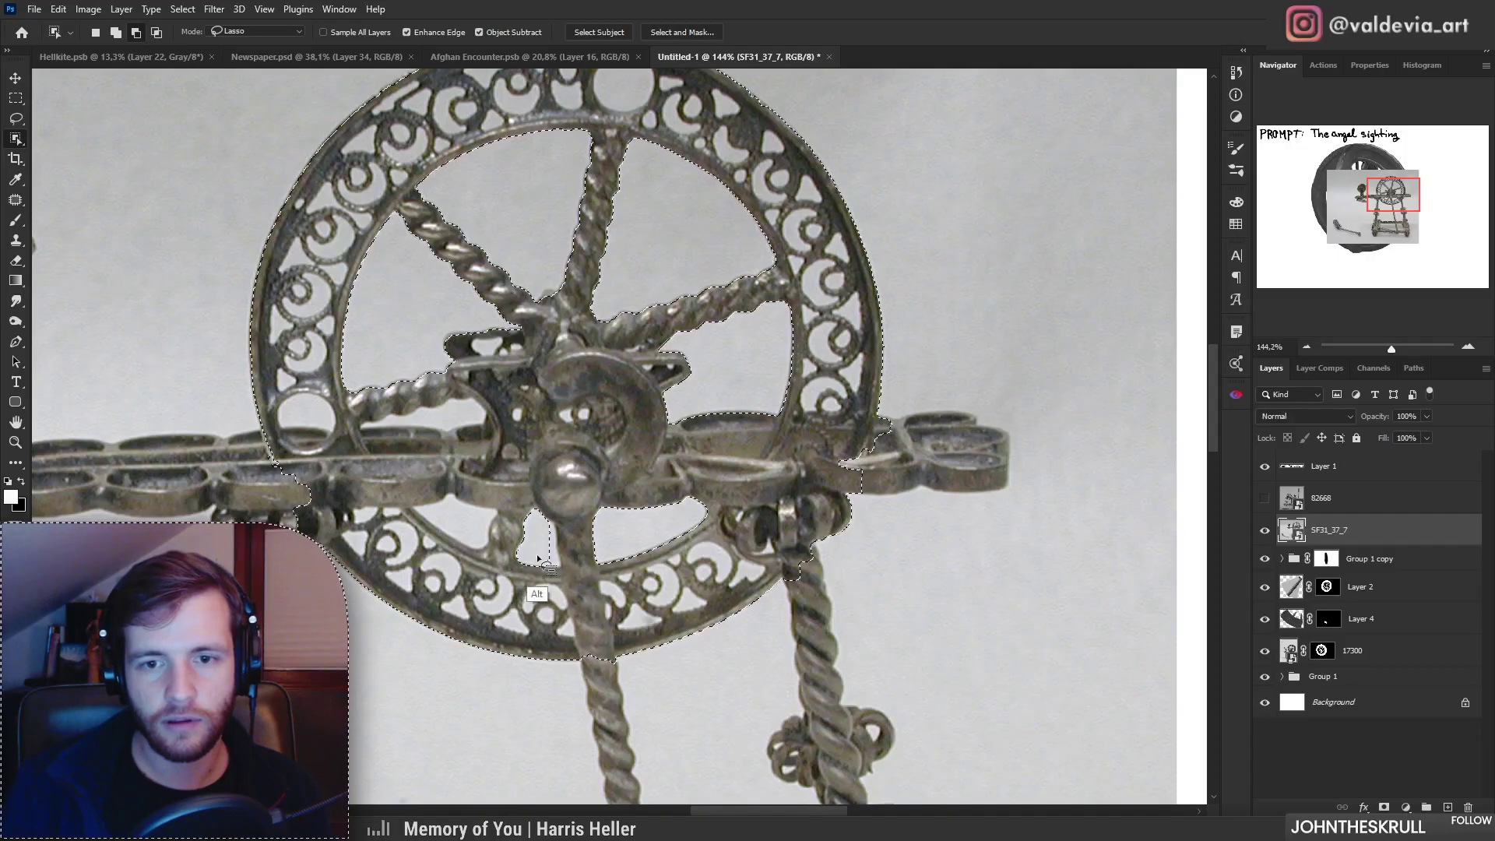
pyautogui.moveTo(543, 561); pyautogui.dragTo(563, 569)
pyautogui.hotkey('ctrl', 'z')
pyautogui.hotkey('ctrl', 'z')
pyautogui.hotkey('ctrl', 'z')
pyautogui.hotkey('ctrl', 'z')
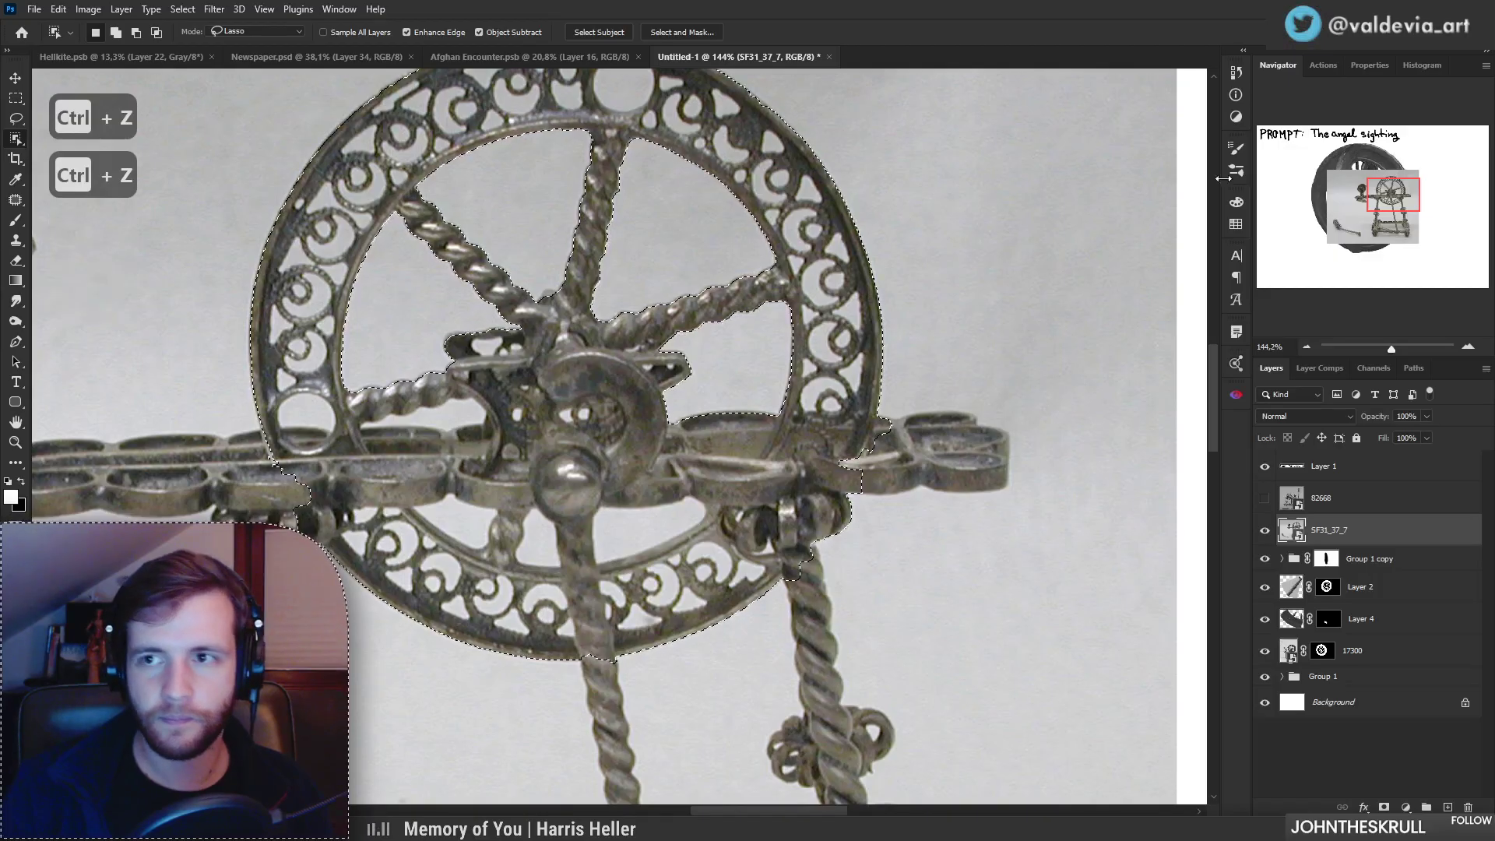
pyautogui.hotkey('ctrl', 'shift', 'z')
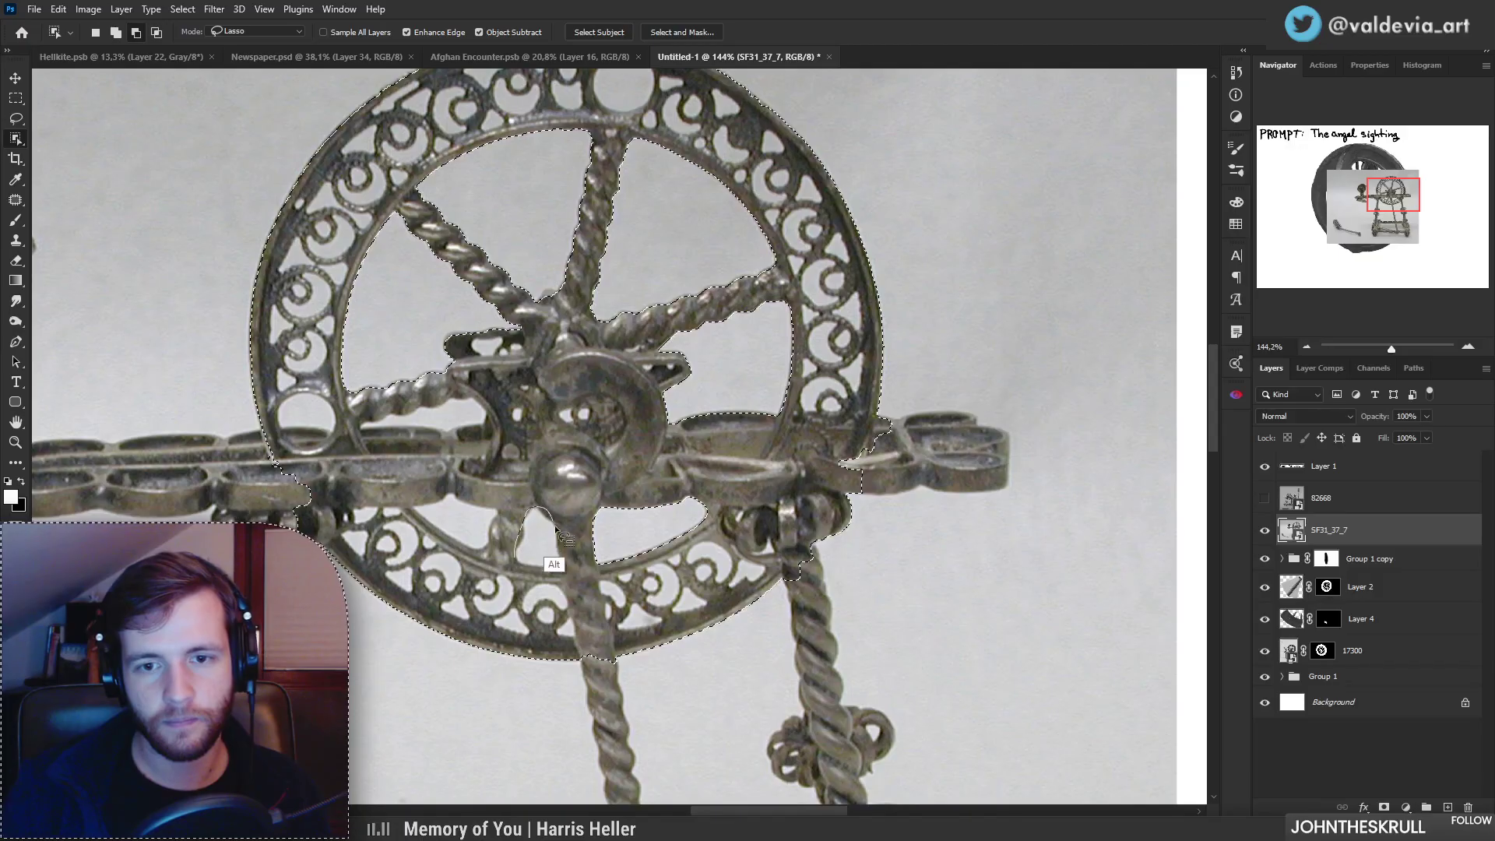
# Step: Subtract the remaining gaps on the post's left side and mask the SF31_37_7 layer with the selection
pyautogui.moveTo(542, 569); pyautogui.dragTo(543, 571)
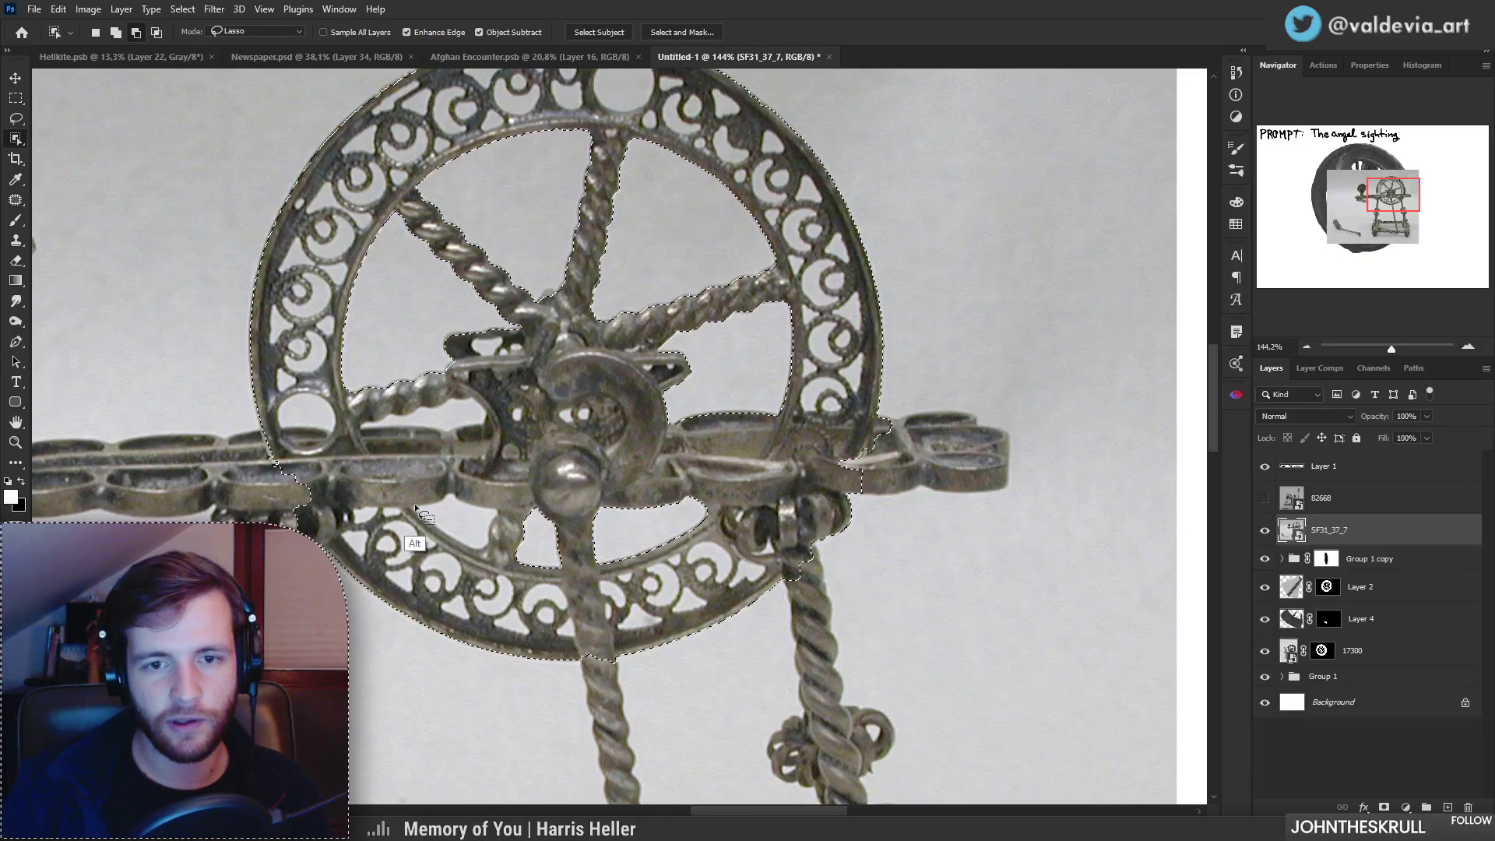
pyautogui.moveTo(469, 553)
pyautogui.mouseDown()
pyautogui.moveTo(414, 559)
pyautogui.moveTo(409, 538)
pyautogui.mouseUp()
pyautogui.moveTo(361, 428)
pyautogui.mouseDown()
pyautogui.moveTo(447, 399)
pyautogui.moveTo(490, 422)
pyautogui.moveTo(363, 428)
pyautogui.mouseUp()
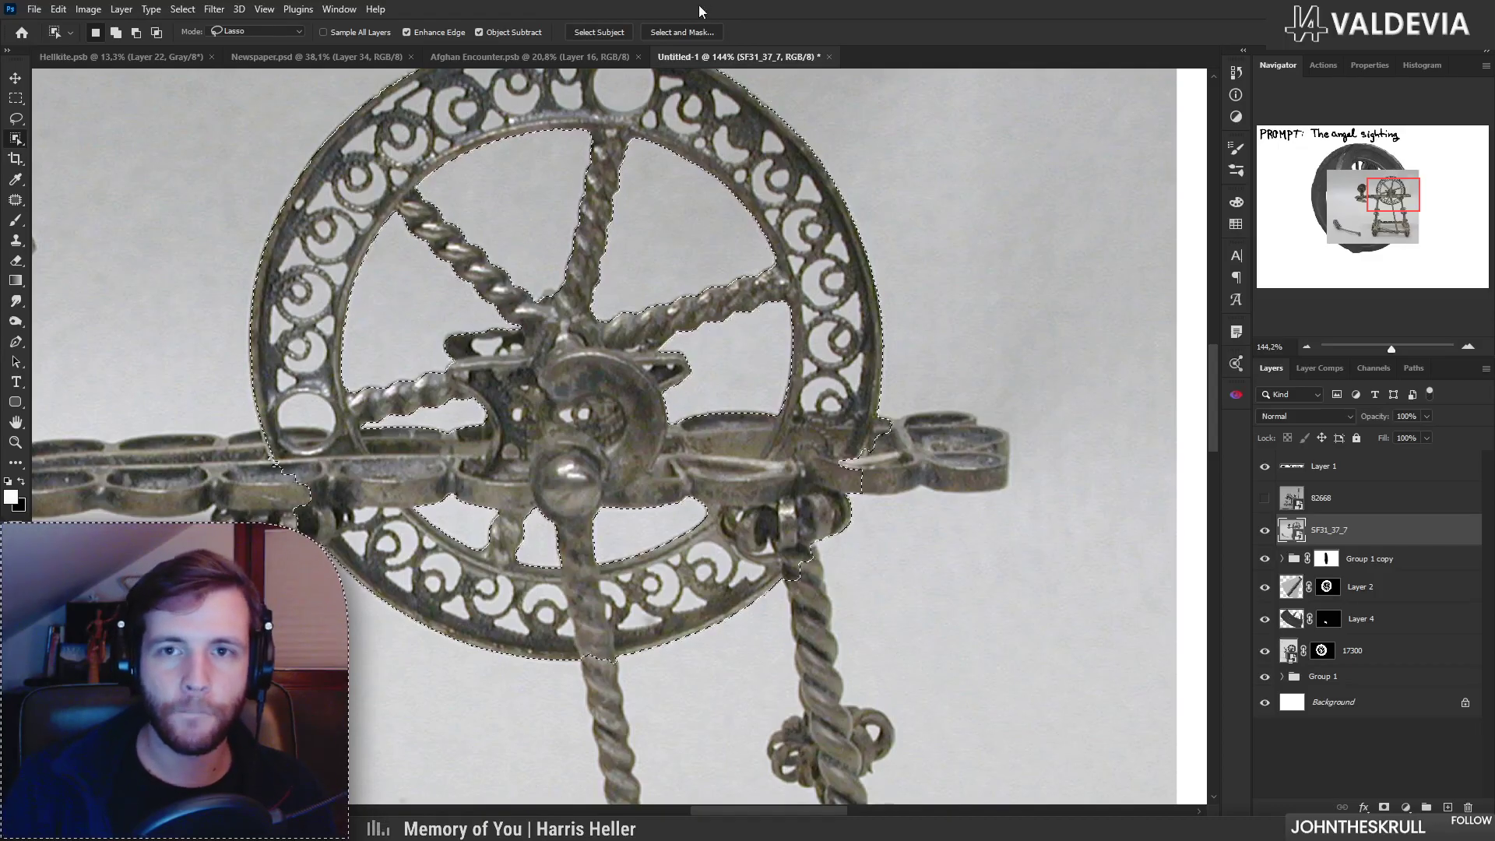
pyautogui.click(1384, 807)
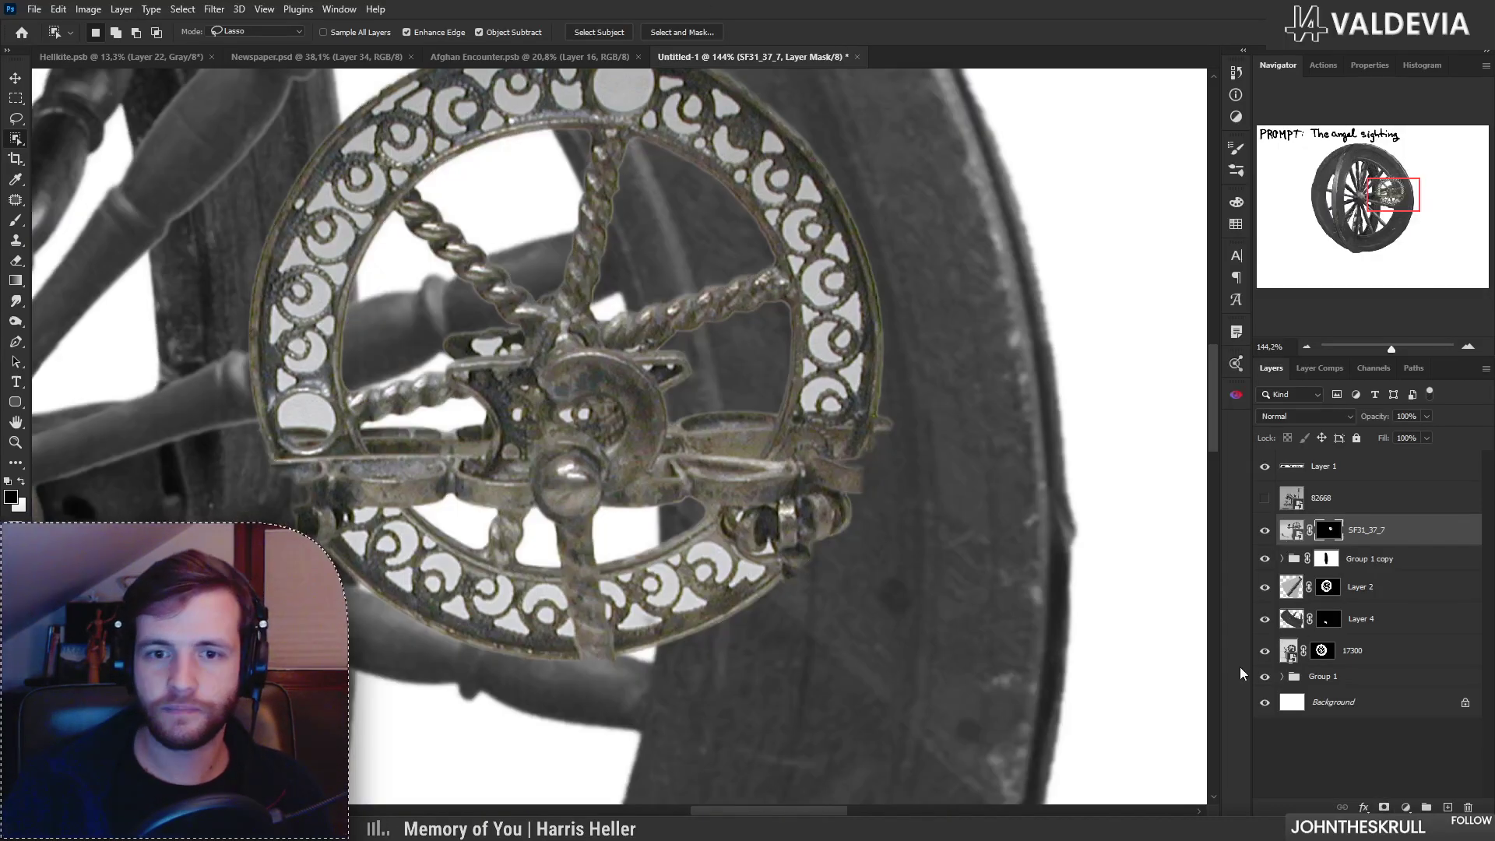
# Step: Select the light backdrop in the SF31_37_7 image with a non-contiguous Magic Wand at tolerance 30
pyautogui.rightClick(15, 139)
pyautogui.click(85, 168)
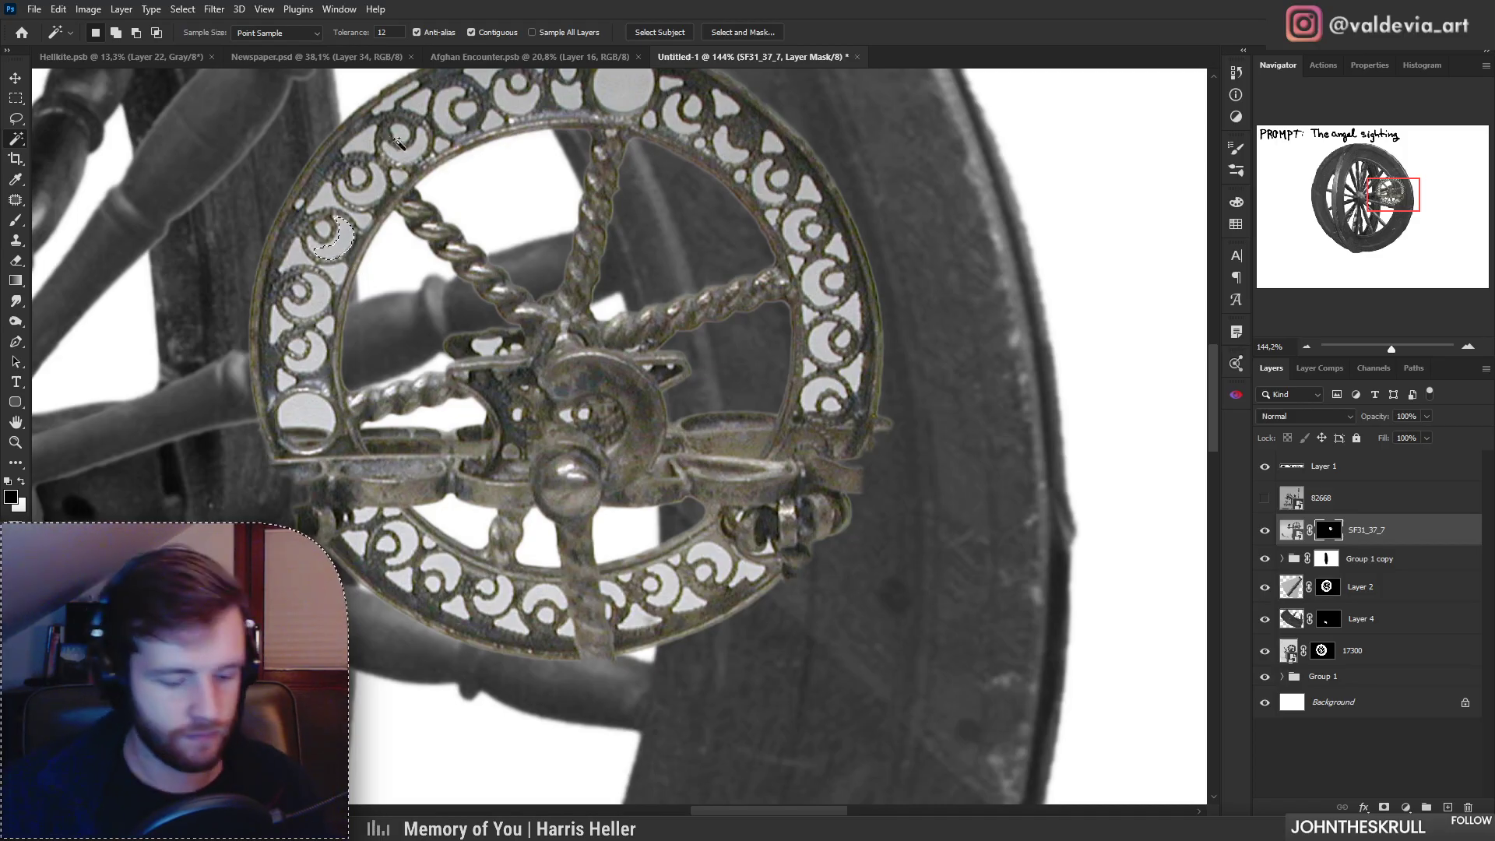
pyautogui.hotkey('ctrl', 'z')
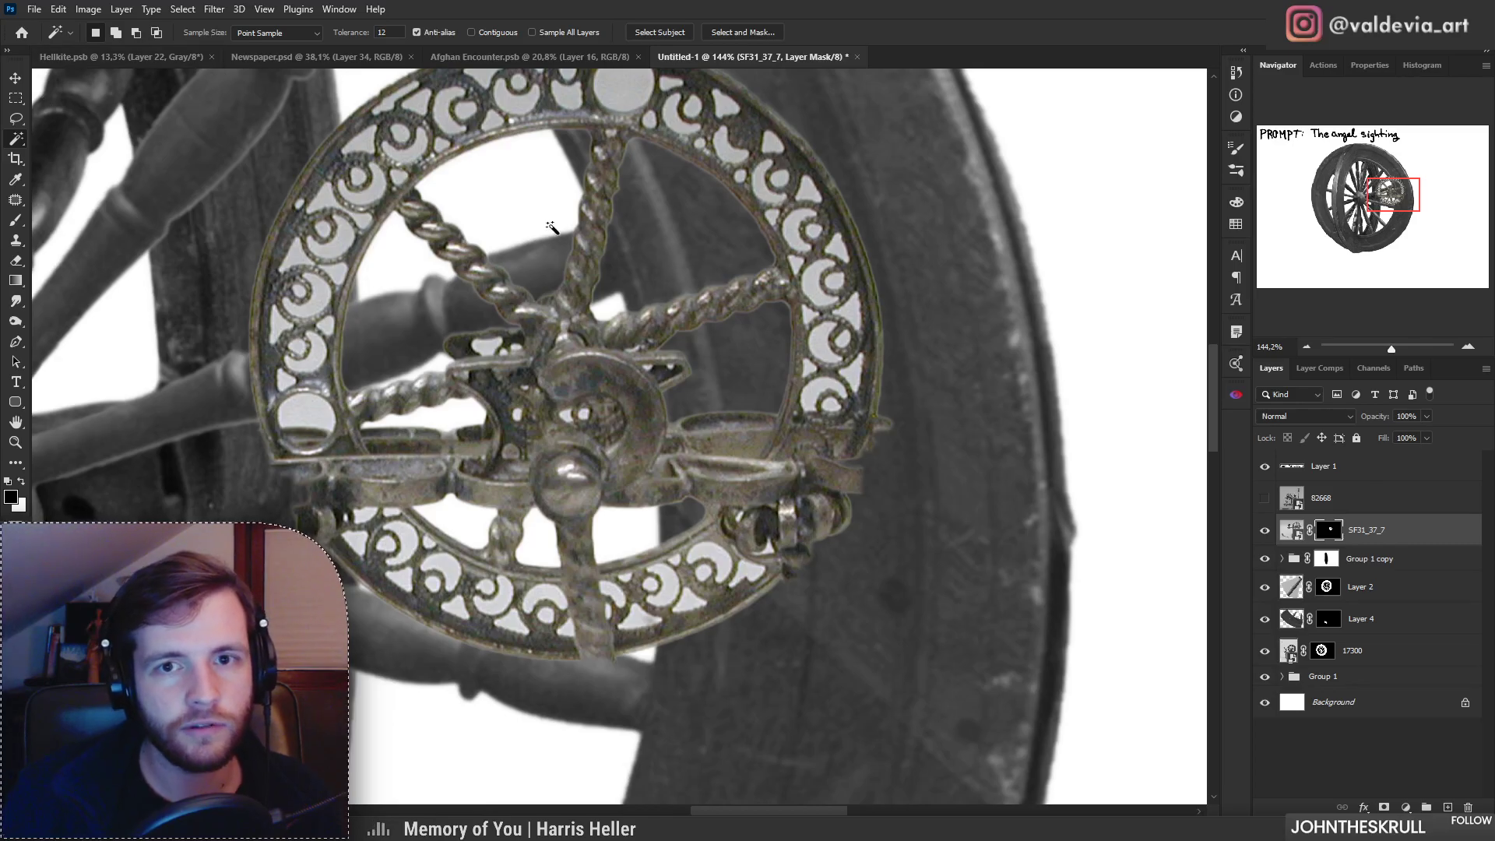
pyautogui.scroll(2, 539, 215)
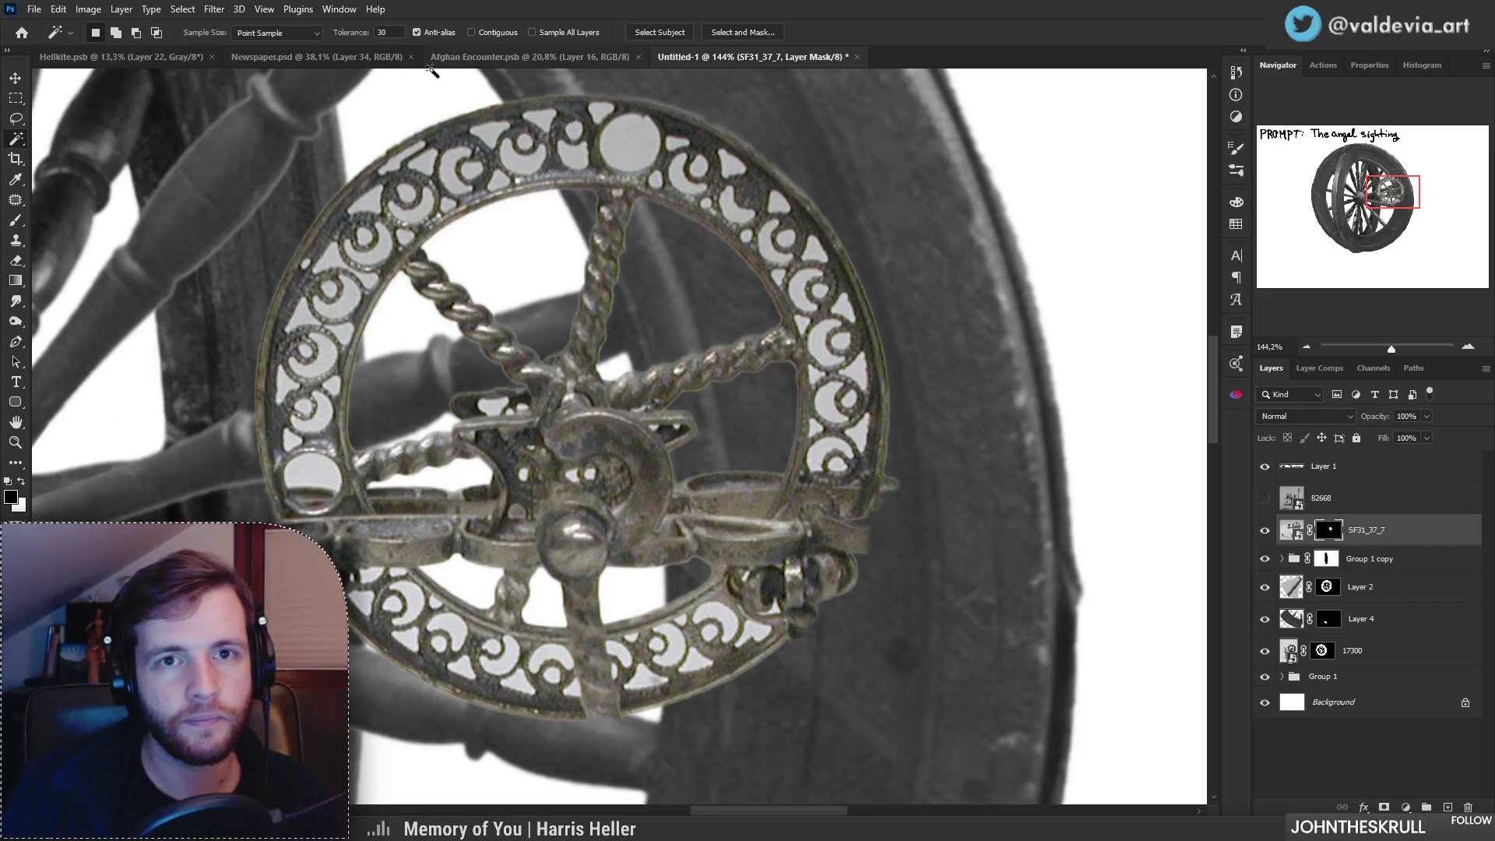
pyautogui.click(626, 154)
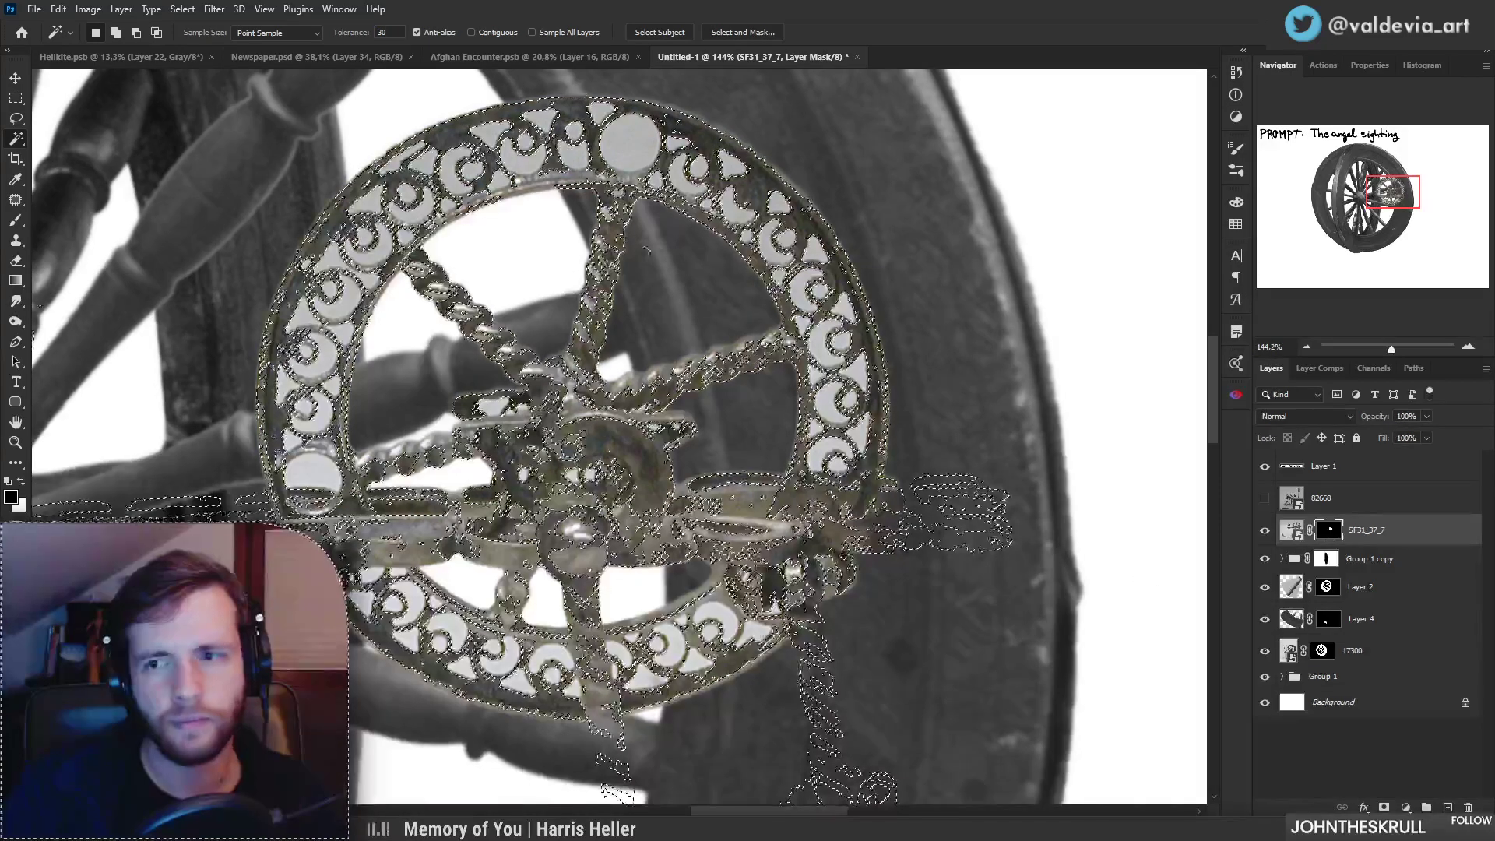
pyautogui.hotkey('ctrl', 'z')
pyautogui.hotkey('ctrl', 'd')
pyautogui.click(1291, 530)
pyautogui.click(589, 198)
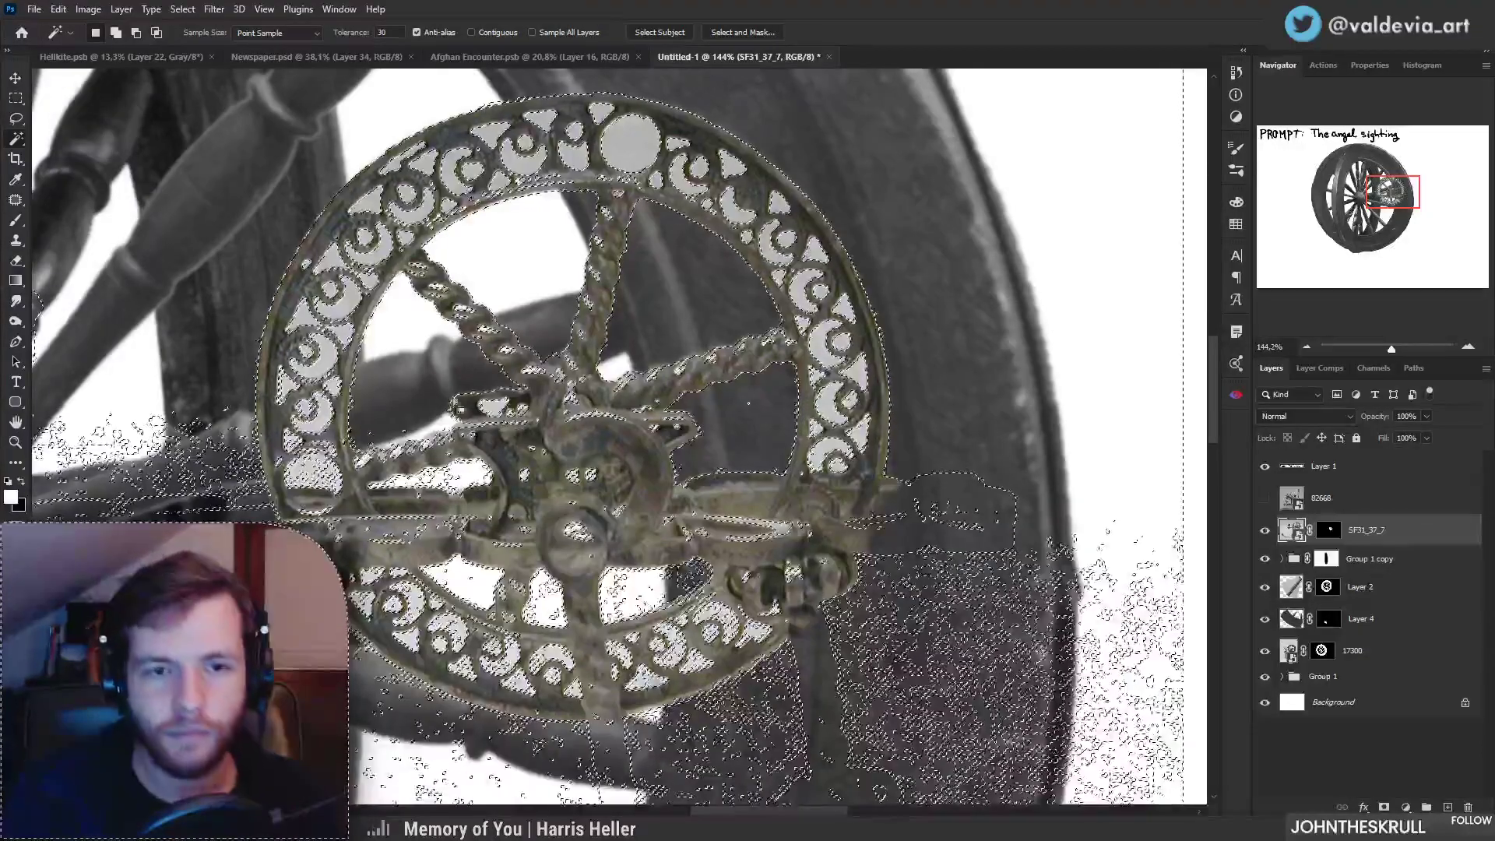
# Step: Paint black on the SF31_37_7 mask to hide the selected light backdrop between the upper rim's filigree scrolls, and deselect
pyautogui.click(1329, 529)
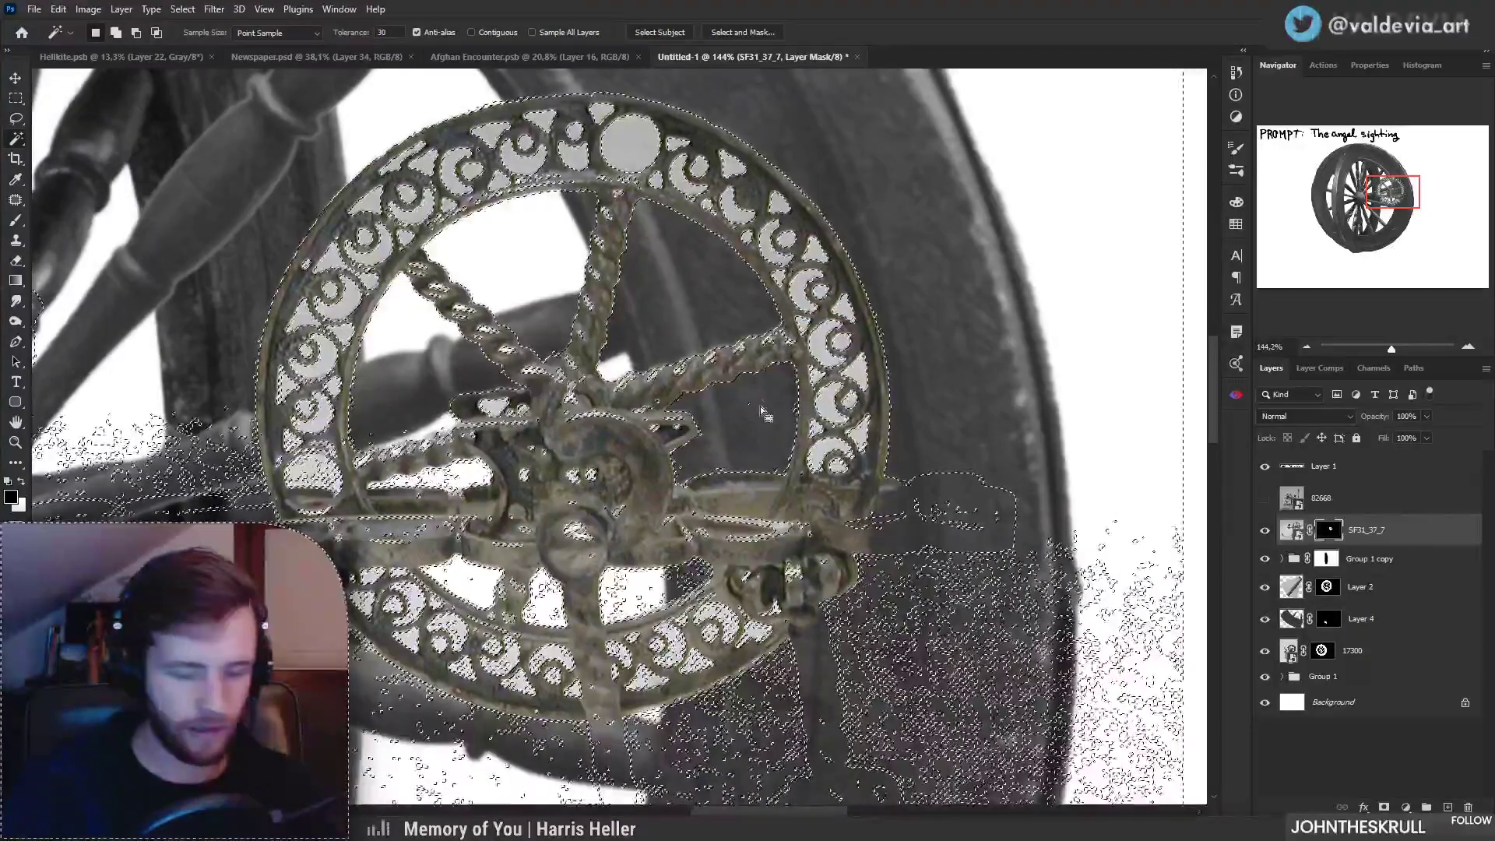
pyautogui.press('x')
pyautogui.press('b')
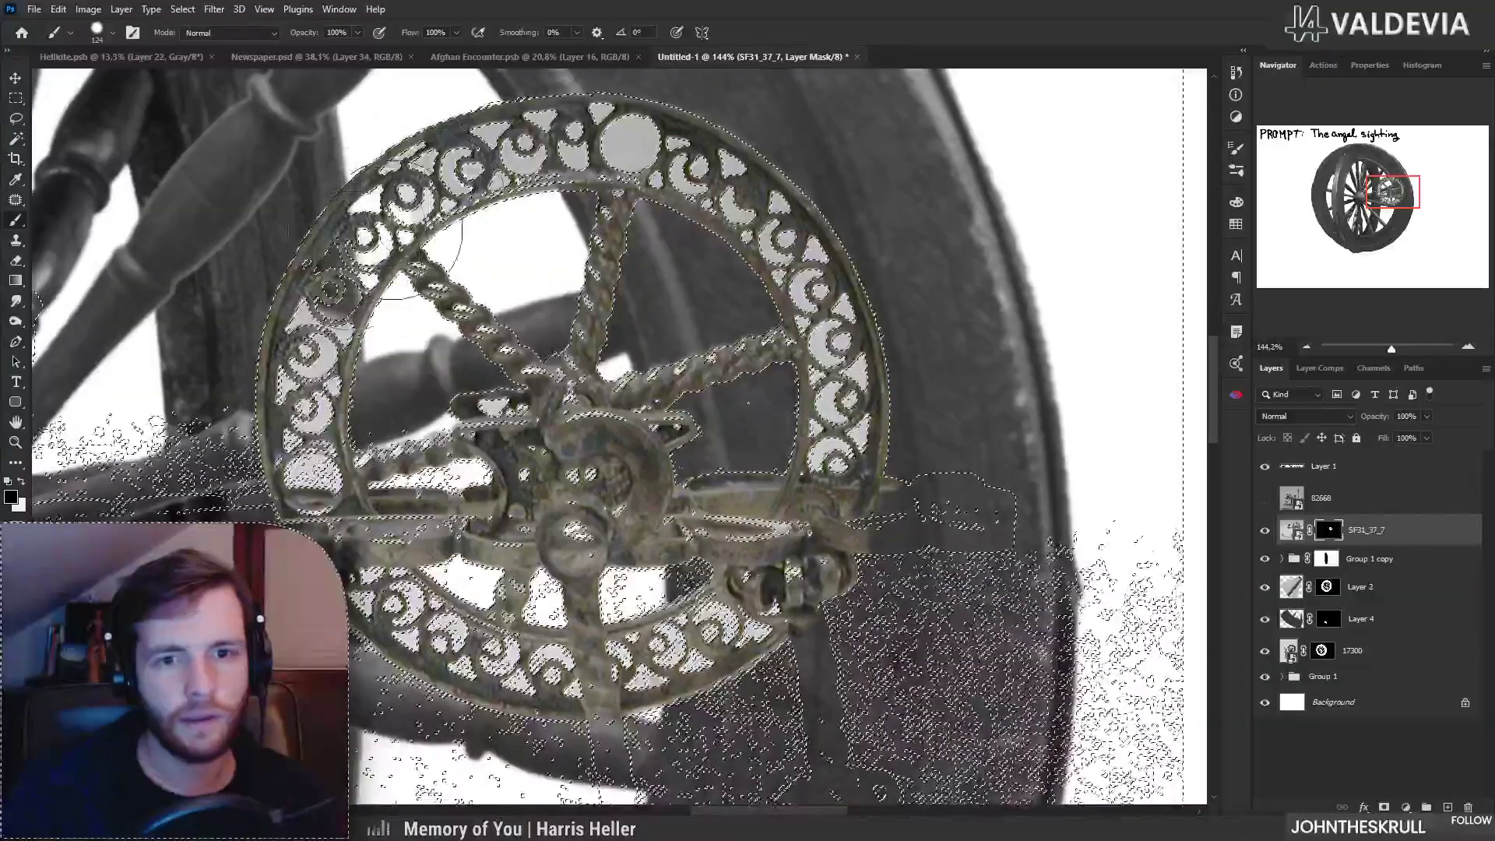
pyautogui.hotkey('ctrl', 'z')
pyautogui.rightClick(451, 221)
pyautogui.moveTo(585, 256); pyautogui.dragTo(548, 254)
pyautogui.moveTo(369, 240); pyautogui.dragTo(331, 291)
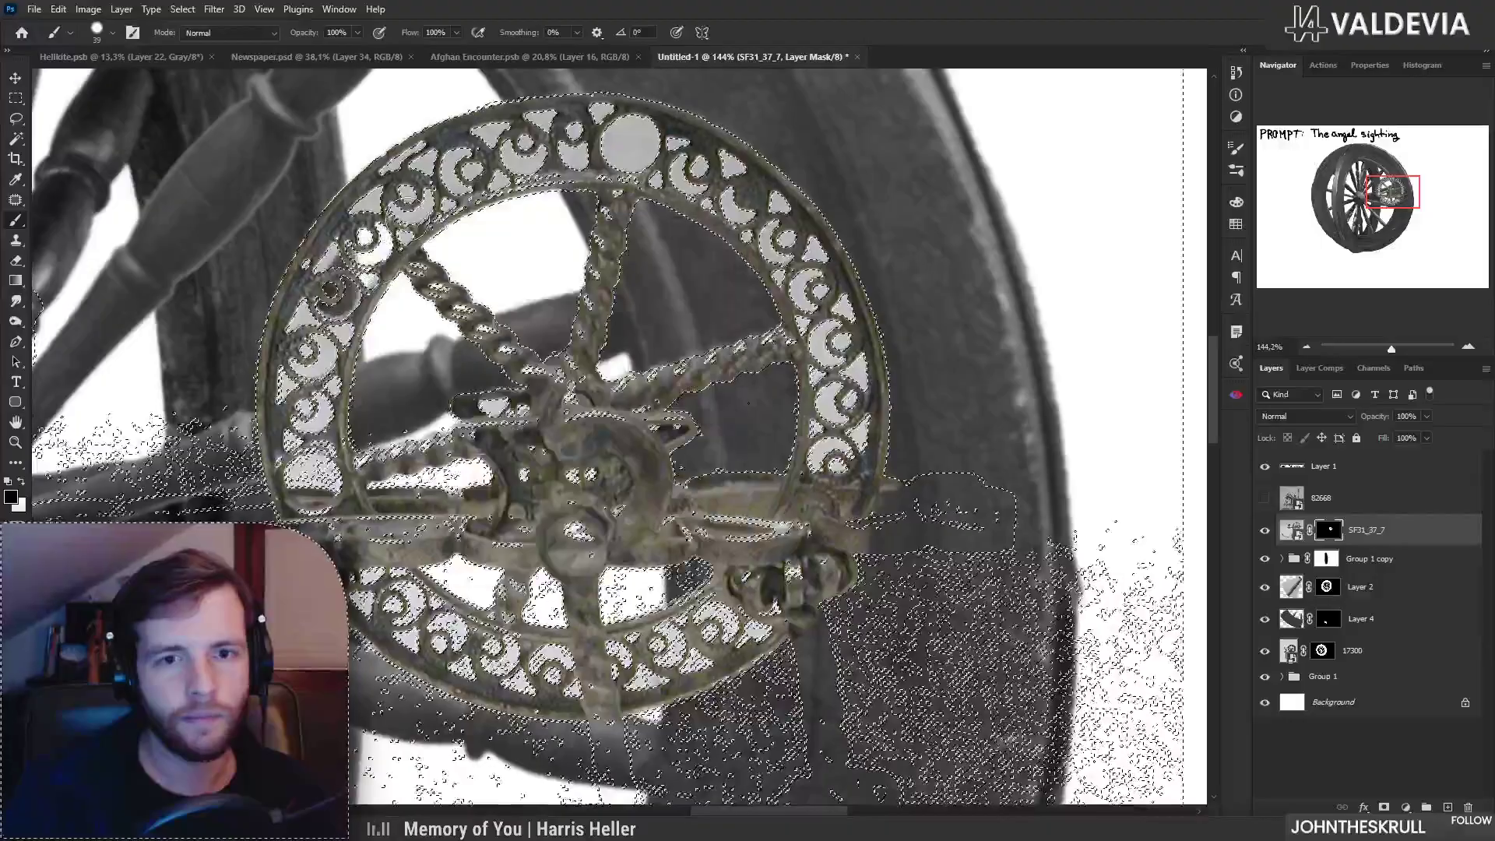
pyautogui.moveTo(427, 191)
pyautogui.mouseDown()
pyautogui.moveTo(639, 139)
pyautogui.moveTo(642, 160)
pyautogui.moveTo(690, 165)
pyautogui.moveTo(740, 204)
pyautogui.moveTo(830, 324)
pyautogui.moveTo(830, 461)
pyautogui.moveTo(855, 428)
pyautogui.moveTo(856, 382)
pyautogui.moveTo(816, 520)
pyautogui.mouseUp()
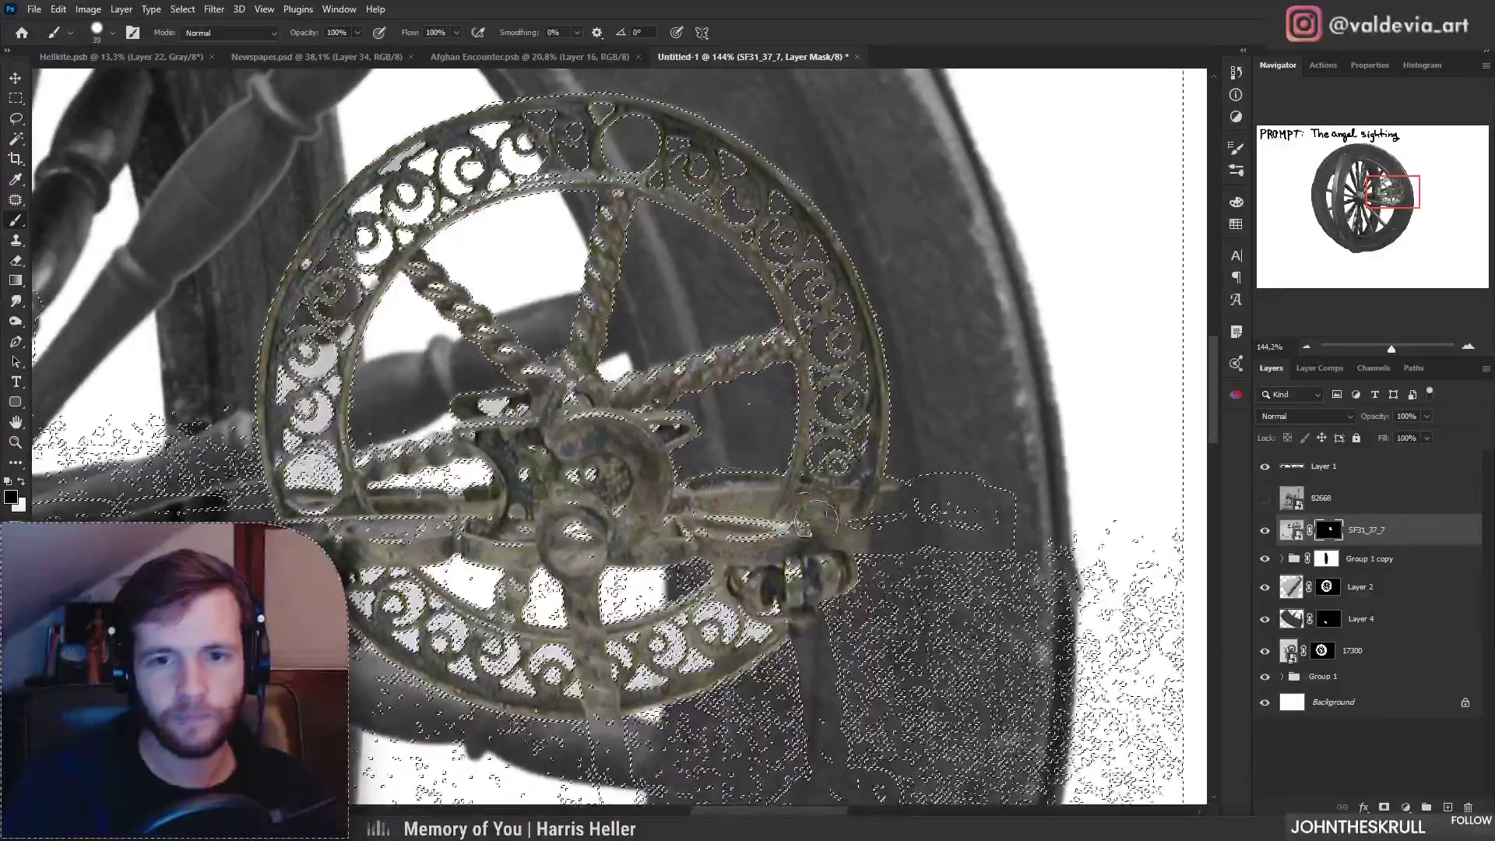
pyautogui.moveTo(299, 347)
pyautogui.mouseDown()
pyautogui.moveTo(302, 413)
pyautogui.moveTo(322, 418)
pyautogui.mouseUp()
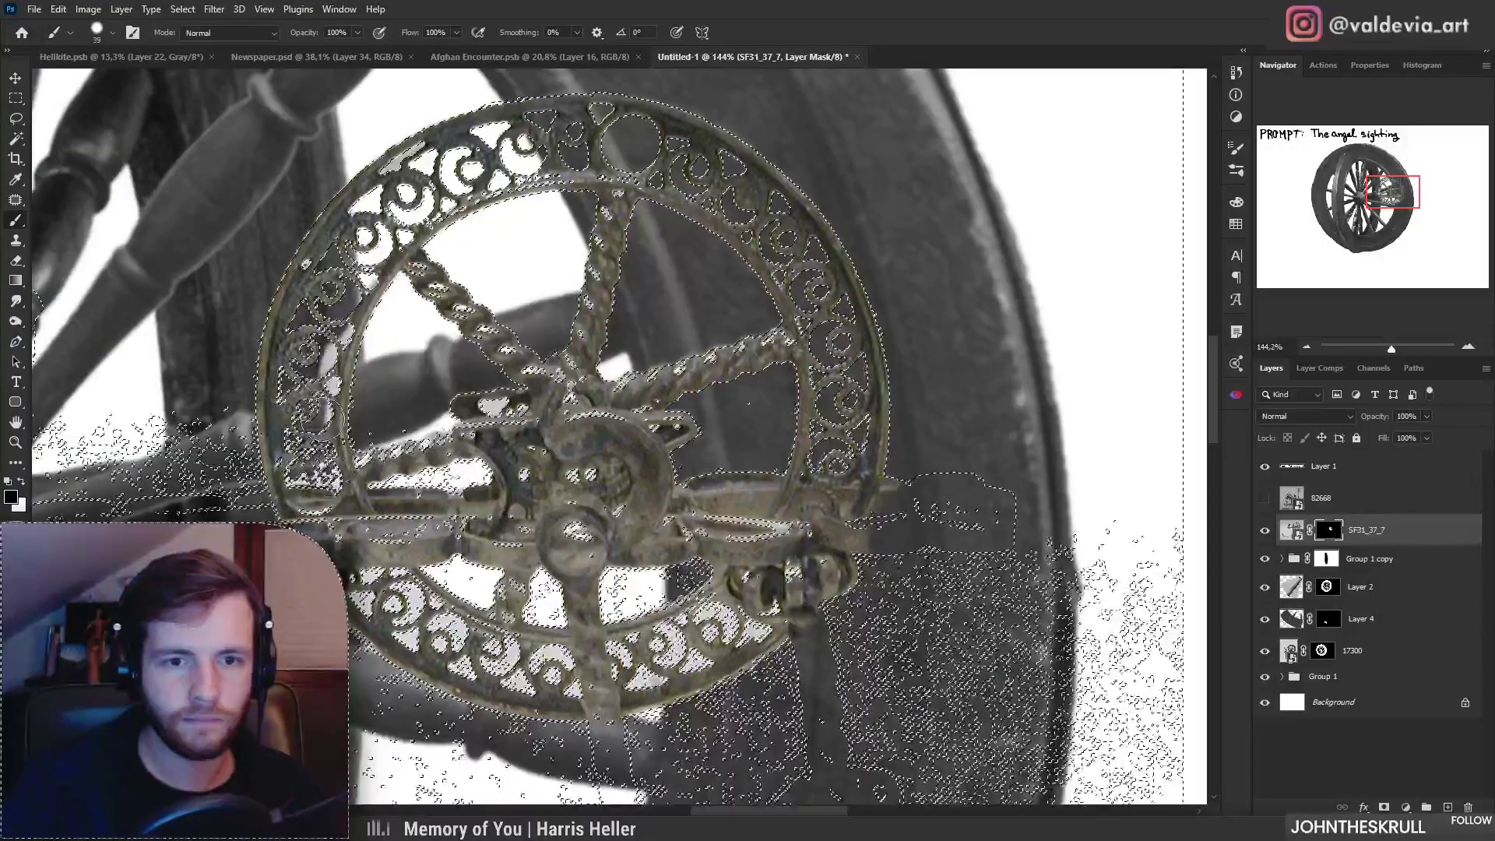
pyautogui.hotkey('ctrl', 'd')
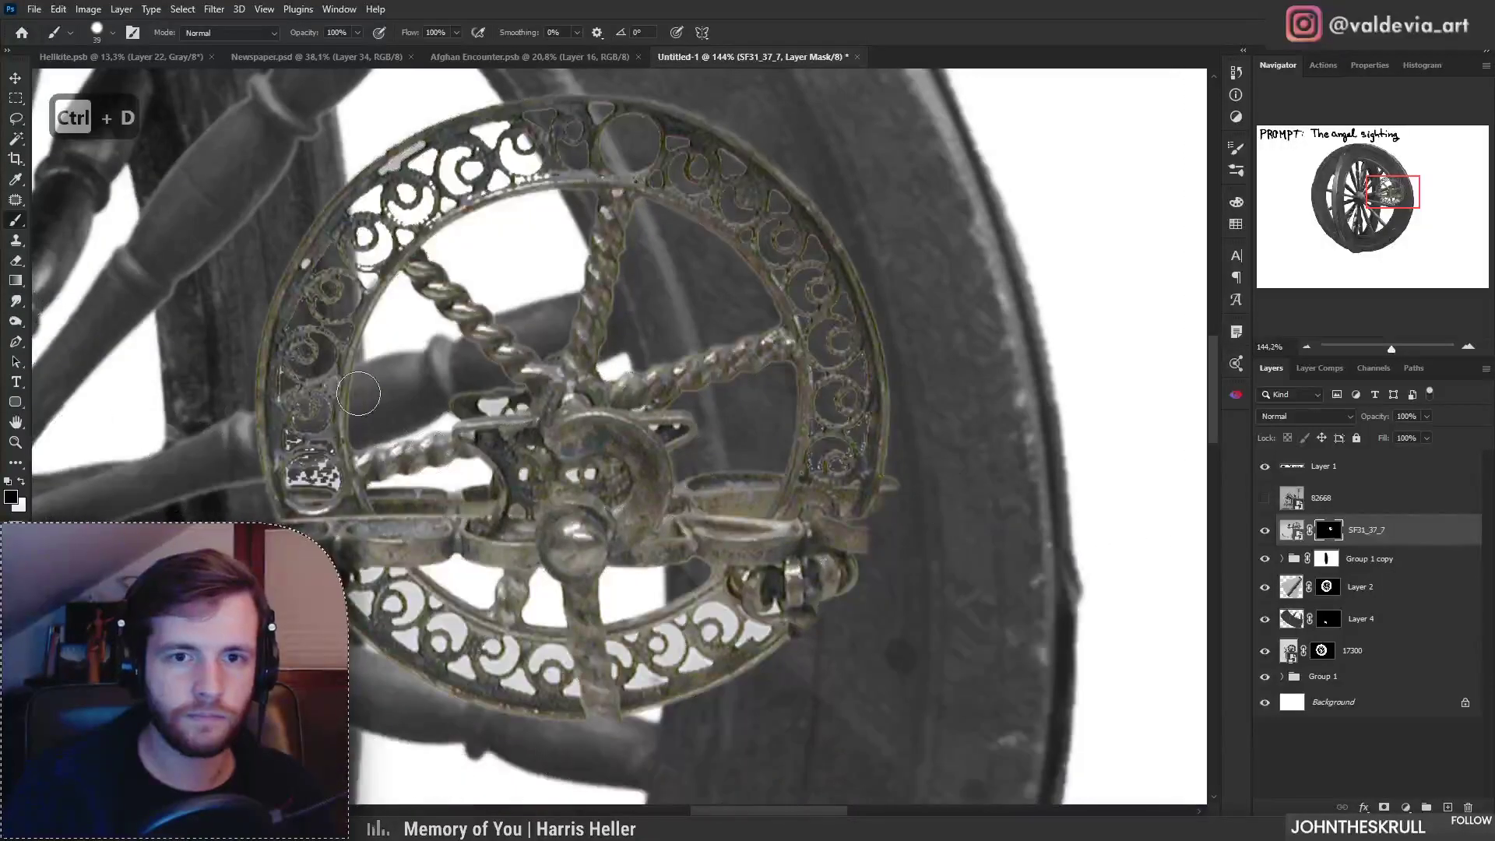
# Step: Select the backdrop inside the lower filigree and paint it out on the mask along with the left rim's leftover patches, and deselect
pyautogui.press('z')
pyautogui.moveTo(402, 247)
pyautogui.mouseDown()
pyautogui.moveTo(436, 257)
pyautogui.moveTo(397, 311)
pyautogui.moveTo(396, 376)
pyautogui.moveTo(444, 375)
pyautogui.mouseUp()
pyautogui.press('b')
pyautogui.click(16, 139)
pyautogui.click(563, 607)
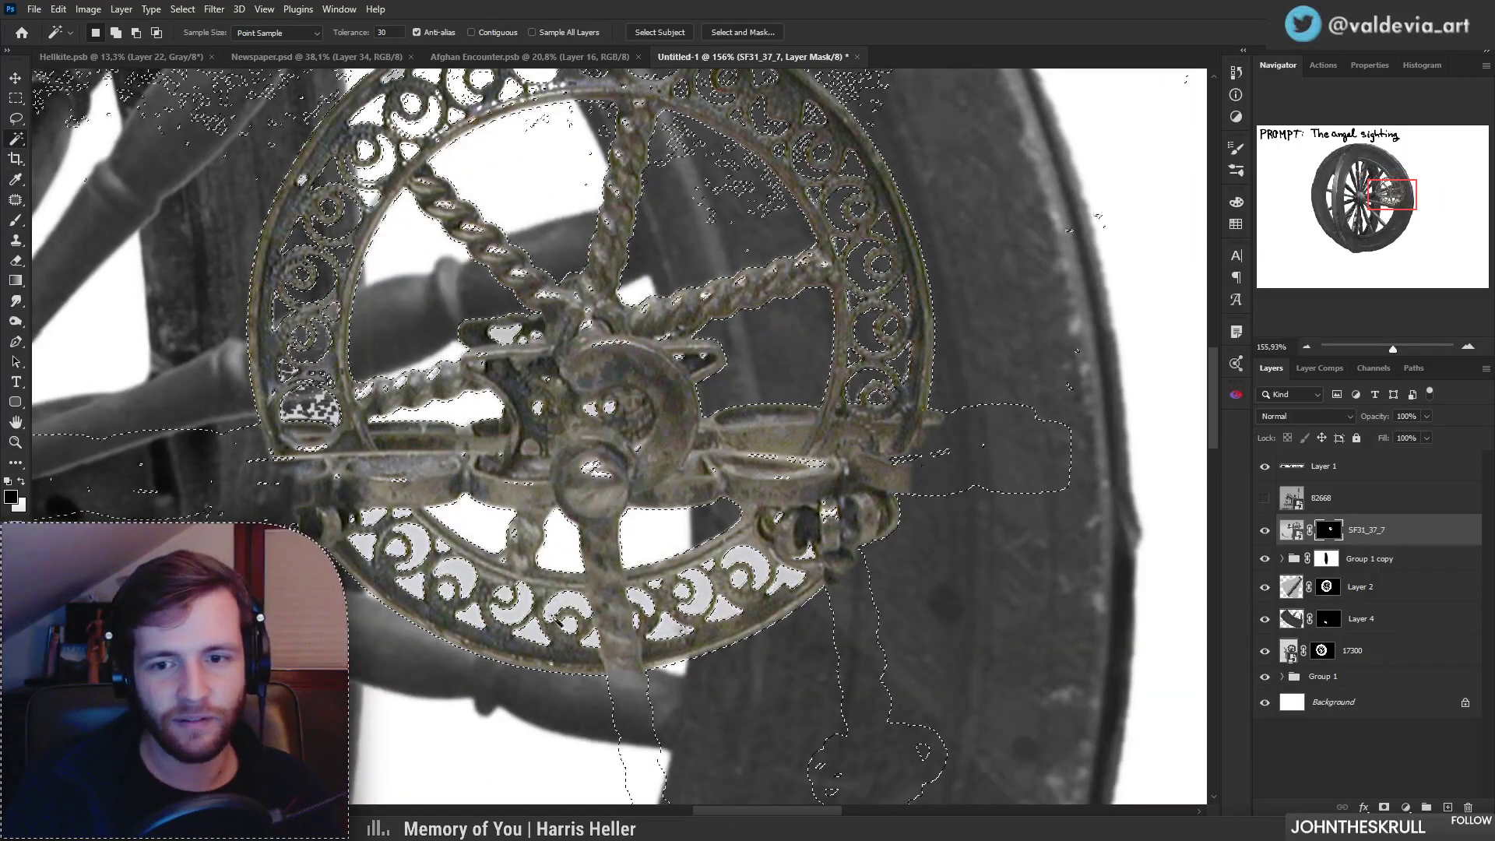
pyautogui.press('b')
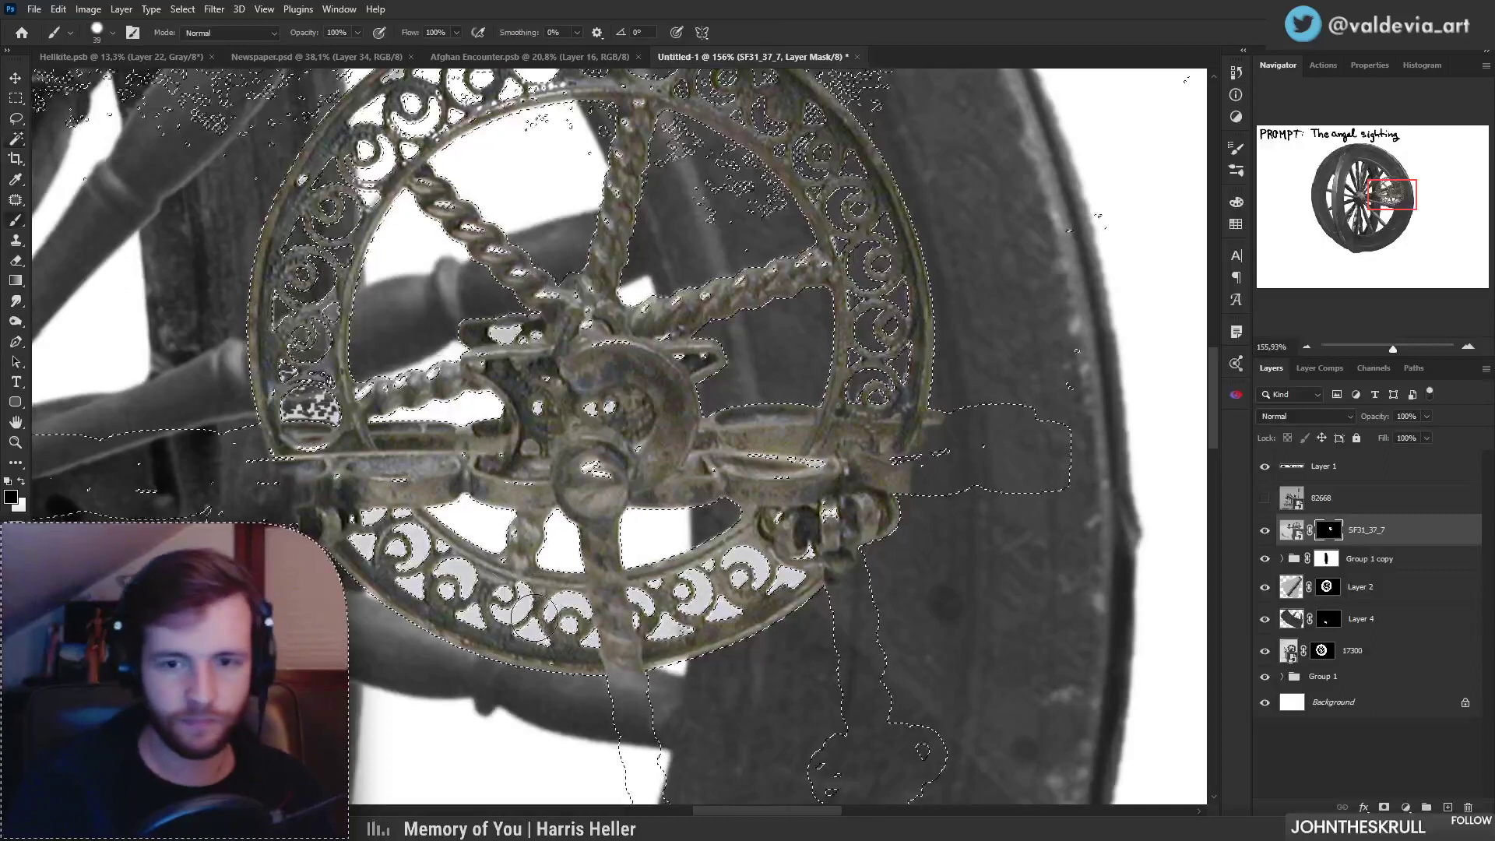
pyautogui.moveTo(436, 589)
pyautogui.mouseDown()
pyautogui.moveTo(562, 633)
pyautogui.moveTo(523, 601)
pyautogui.moveTo(571, 615)
pyautogui.moveTo(580, 634)
pyautogui.moveTo(551, 622)
pyautogui.moveTo(670, 628)
pyautogui.moveTo(776, 573)
pyautogui.moveTo(631, 609)
pyautogui.moveTo(763, 560)
pyautogui.moveTo(738, 576)
pyautogui.moveTo(784, 579)
pyautogui.moveTo(812, 550)
pyautogui.moveTo(753, 598)
pyautogui.moveTo(658, 615)
pyautogui.mouseUp()
pyautogui.moveTo(319, 373)
pyautogui.mouseDown()
pyautogui.moveTo(308, 413)
pyautogui.moveTo(300, 402)
pyautogui.mouseUp()
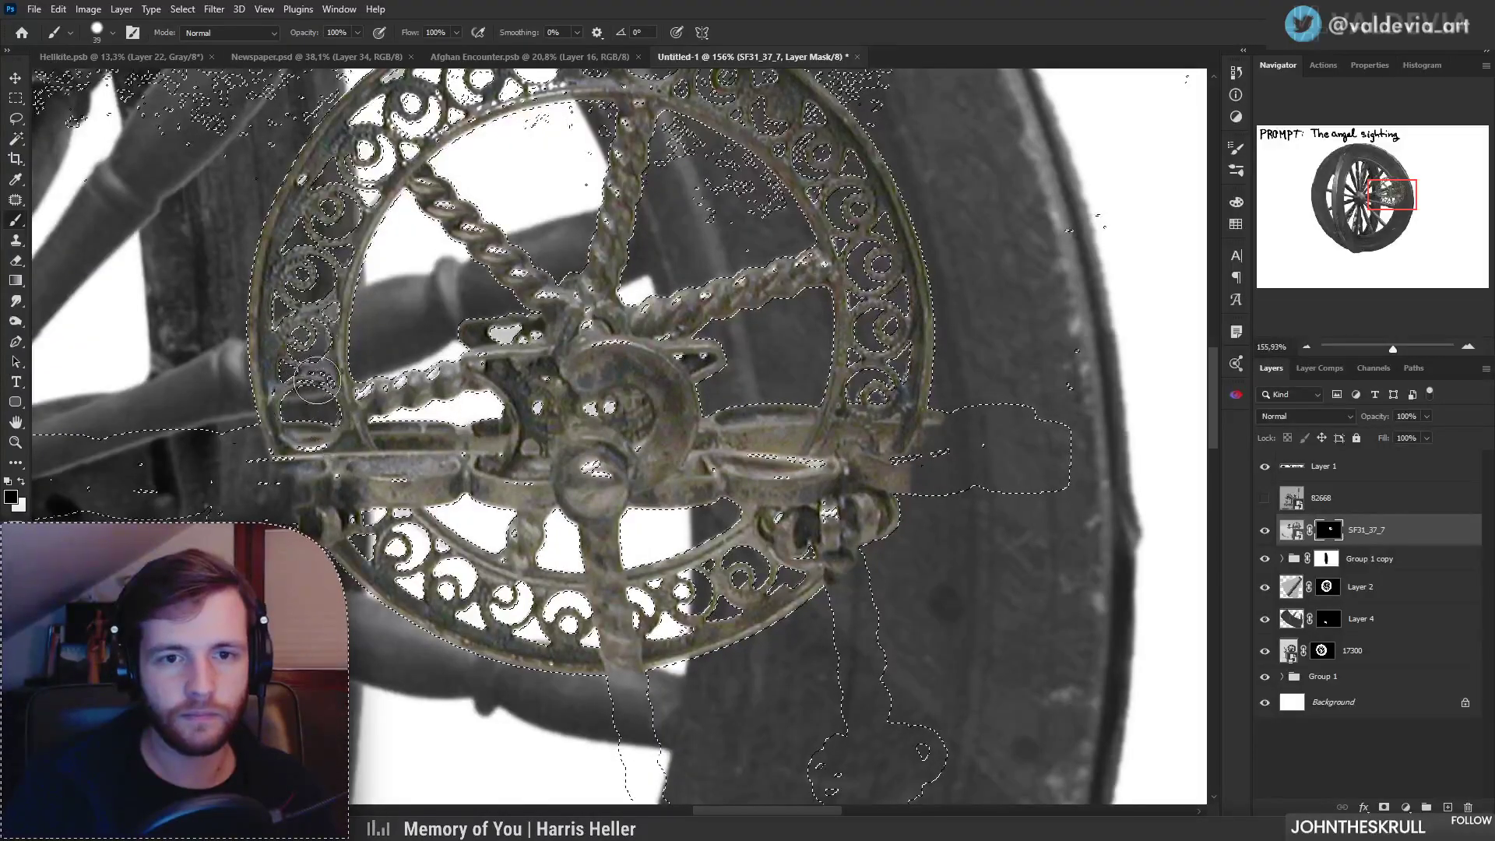
pyautogui.hotkey('ctrl', 'd')
# Step: Open the SF31_37_7 mask for edge refinement and use Smart Radius with a 2 px radius
pyautogui.press('z')
pyautogui.moveTo(754, 359); pyautogui.dragTo(651, 375)
pyautogui.moveTo(562, 293)
pyautogui.mouseDown()
pyautogui.moveTo(685, 285)
pyautogui.moveTo(642, 286)
pyautogui.mouseUp()
pyautogui.press('b')
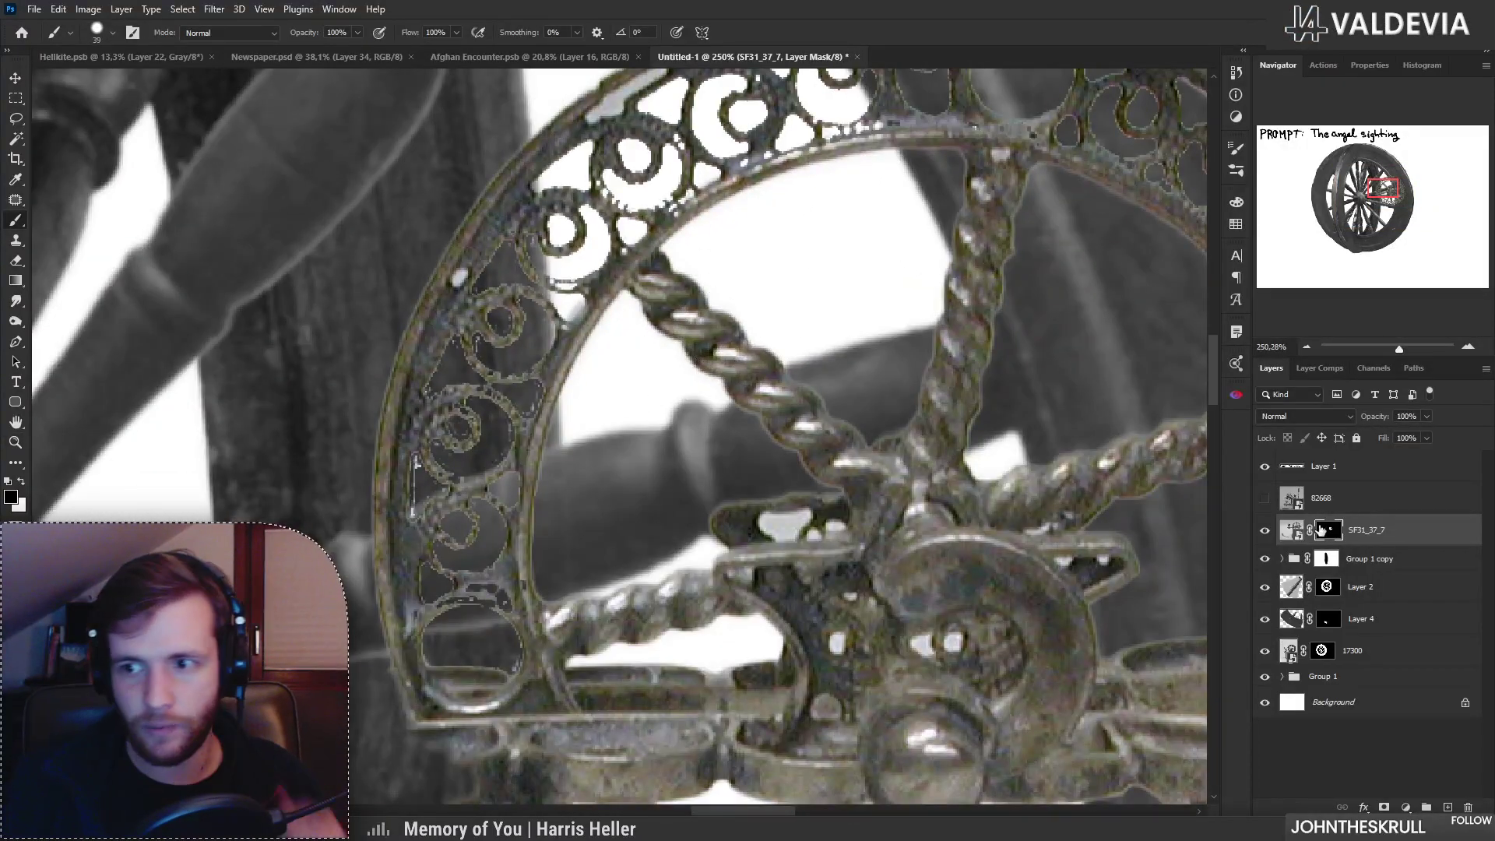
pyautogui.doubleClick(1329, 532)
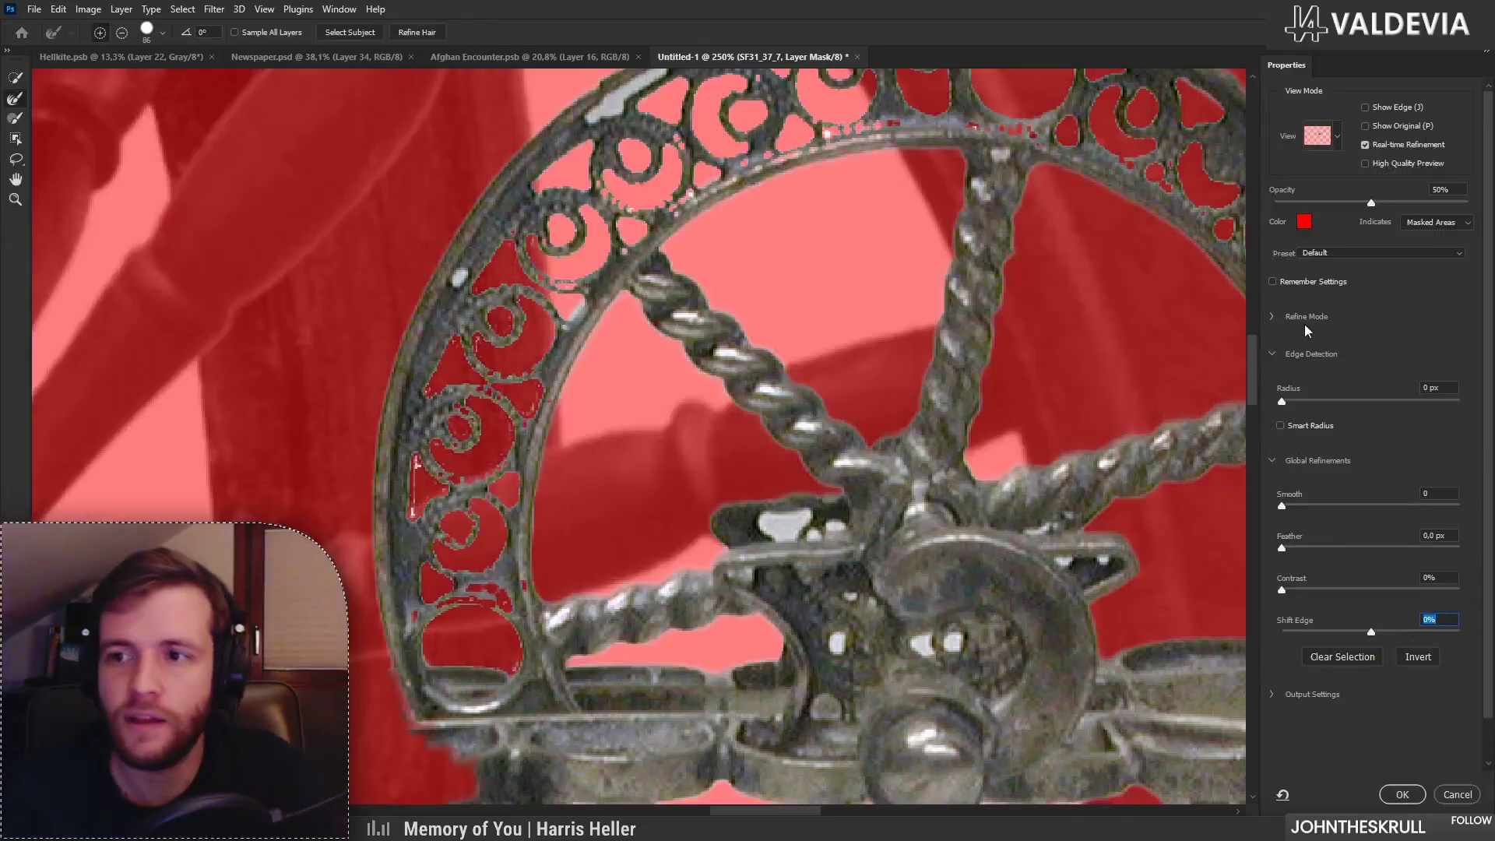
pyautogui.click(1312, 402)
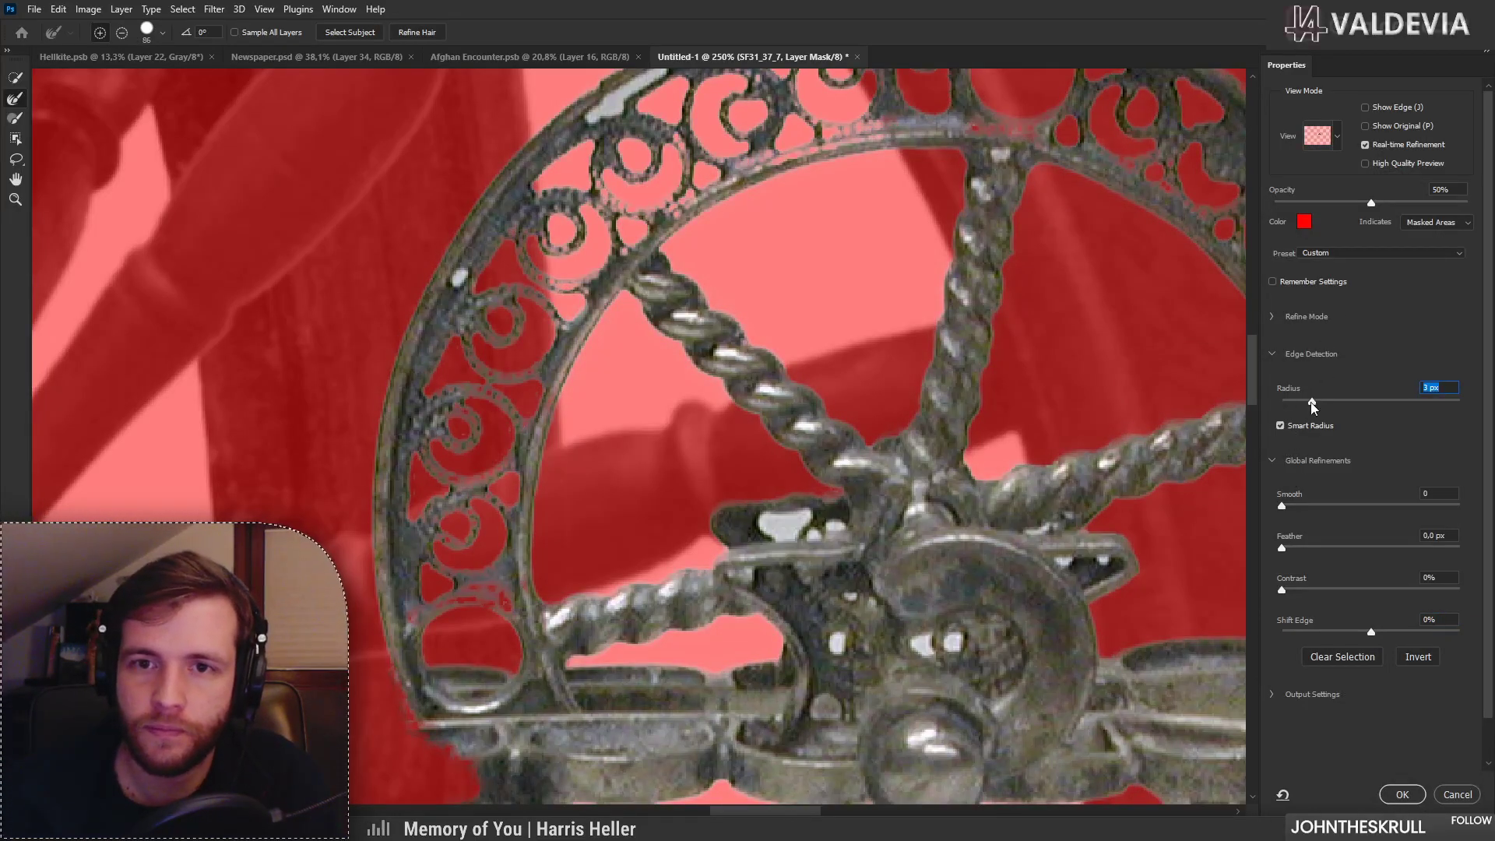
pyautogui.click(1301, 401)
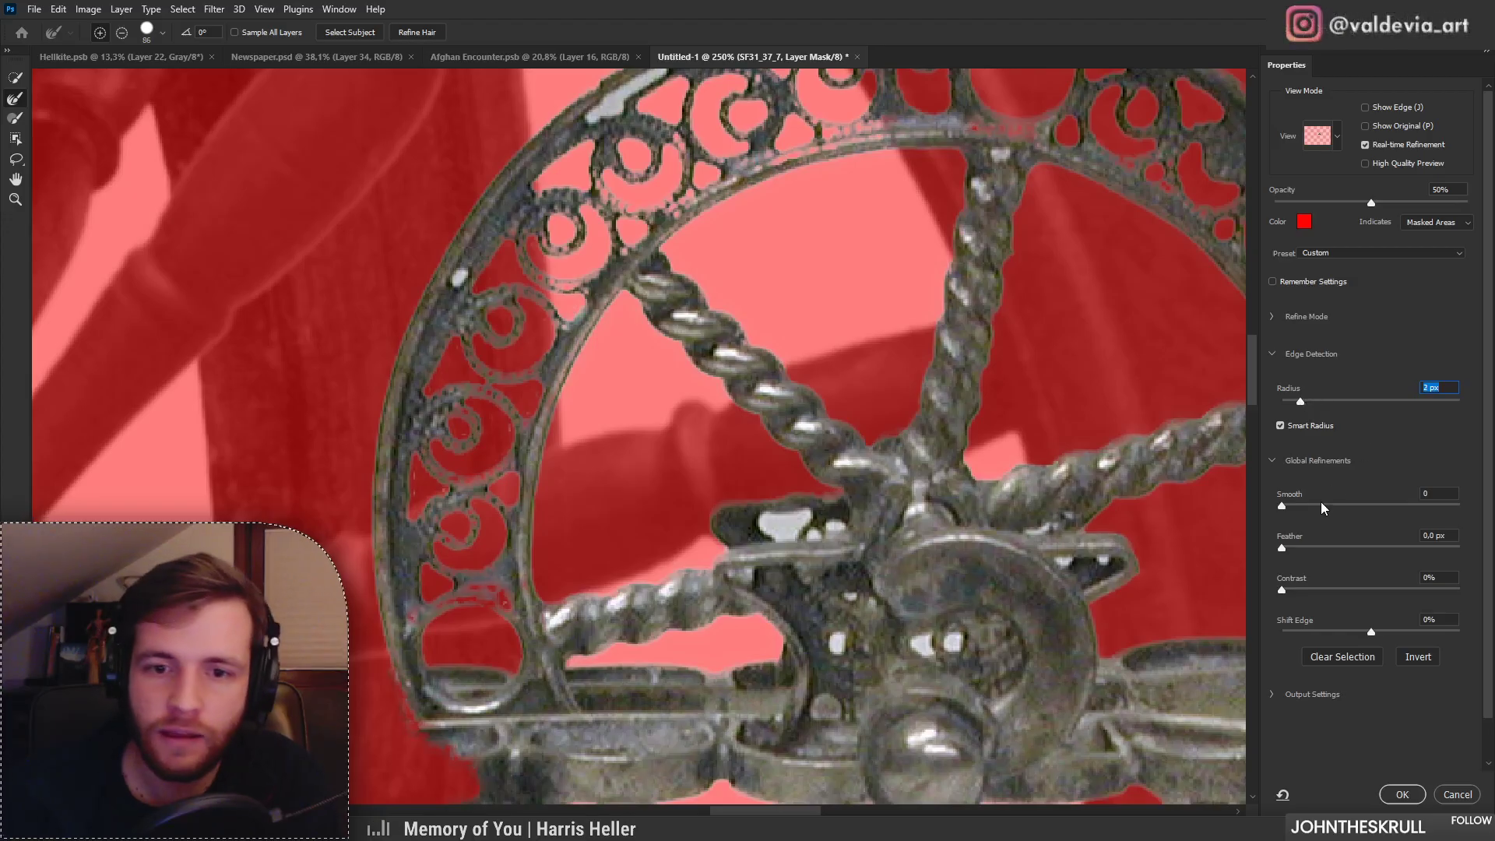
# Step: Set the mask's contrast to 17%, shift its edge slightly outward, and apply the refinement
pyautogui.moveTo(1369, 632); pyautogui.dragTo(1406, 634)
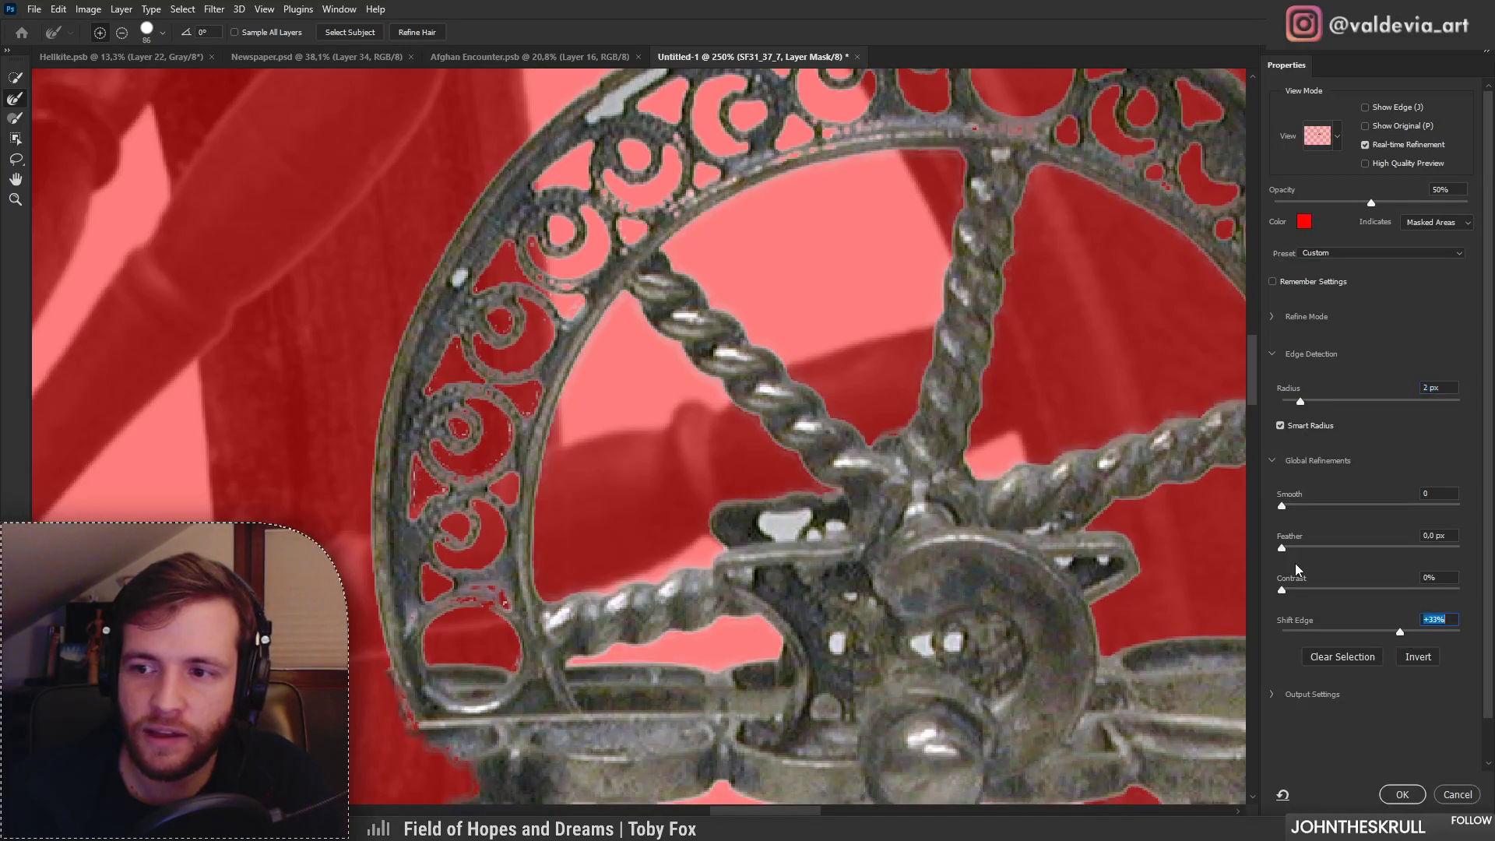
pyautogui.click(1311, 590)
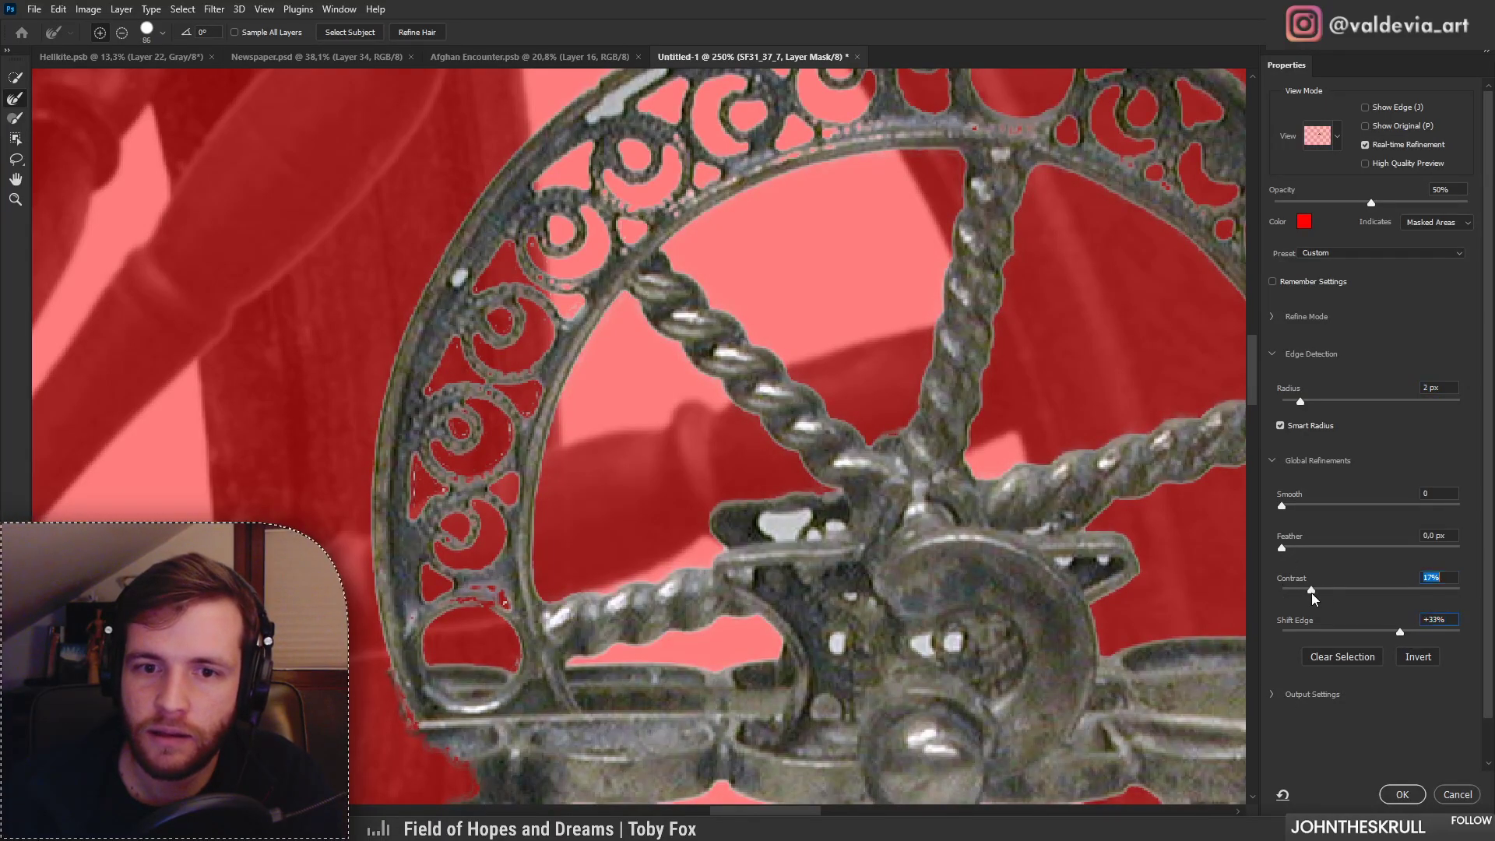
pyautogui.moveTo(1398, 636); pyautogui.dragTo(1383, 629)
pyautogui.click(1408, 796)
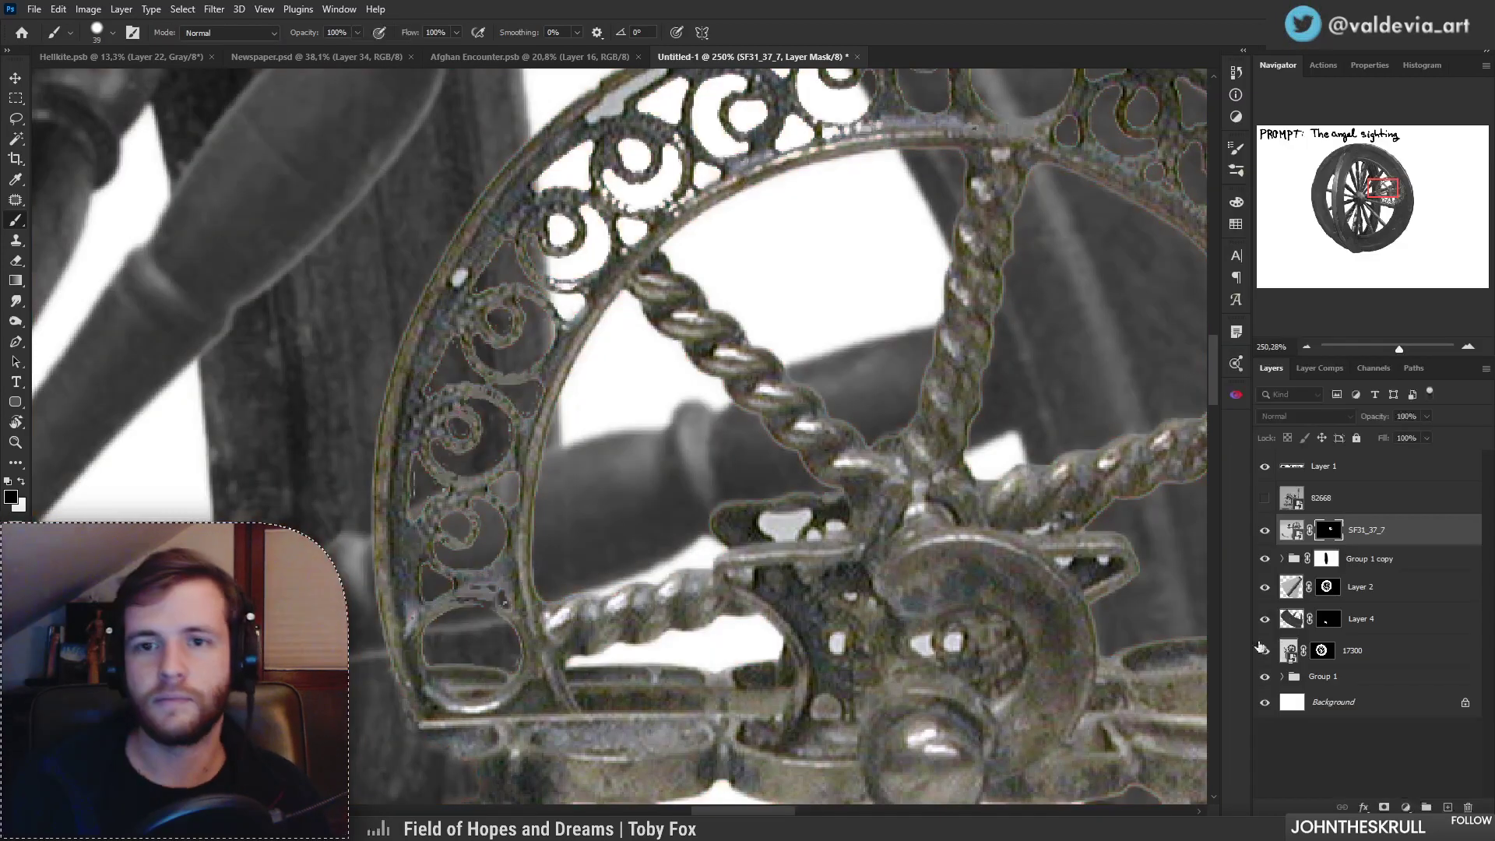
# Step: Move the cut-out filigree wheel off the large wheel onto the blank canvas to its right
pyautogui.press('z')
pyautogui.moveTo(814, 208)
pyautogui.mouseDown()
pyautogui.moveTo(714, 195)
pyautogui.moveTo(812, 179)
pyautogui.mouseUp()
pyautogui.press('b')
pyautogui.press('z')
pyautogui.moveTo(767, 356); pyautogui.dragTo(665, 341)
pyautogui.moveTo(795, 305)
pyautogui.mouseDown()
pyautogui.moveTo(827, 308)
pyautogui.moveTo(808, 292)
pyautogui.mouseUp()
pyautogui.moveTo(925, 444); pyautogui.dragTo(958, 450)
pyautogui.press('b')
pyautogui.press('z')
pyautogui.moveTo(833, 476)
pyautogui.mouseDown()
pyautogui.moveTo(819, 485)
pyautogui.moveTo(850, 475)
pyautogui.moveTo(831, 457)
pyautogui.moveTo(1084, 283)
pyautogui.mouseUp()
pyautogui.press('b')
pyautogui.moveTo(1059, 460); pyautogui.dragTo(702, 484)
pyautogui.keyDown('ctrl'); pyautogui.moveTo(739, 332); pyautogui.dragTo(867, 393); pyautogui.keyUp('ctrl')
pyautogui.moveTo(915, 343); pyautogui.dragTo(981, 338)
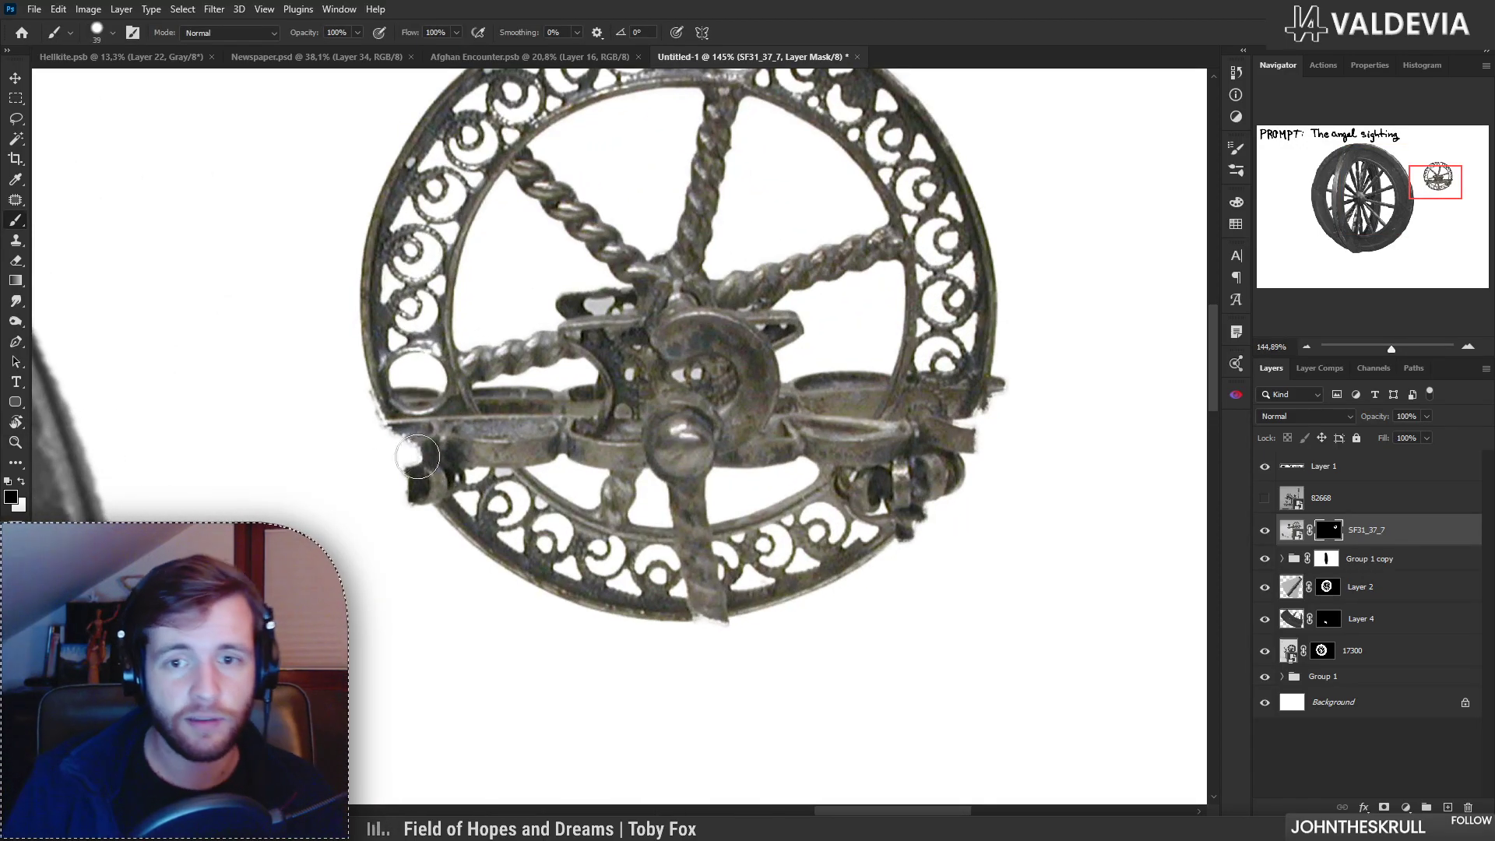
# Step: Mask out the left half of the crossbar and the clamp below it, using a 17 px brush for the finer edges
pyautogui.moveTo(385, 441)
pyautogui.mouseDown()
pyautogui.moveTo(533, 428)
pyautogui.moveTo(489, 401)
pyautogui.moveTo(545, 402)
pyautogui.moveTo(549, 432)
pyautogui.moveTo(593, 375)
pyautogui.moveTo(514, 382)
pyautogui.mouseUp()
pyautogui.moveTo(547, 329); pyautogui.dragTo(633, 335)
pyautogui.rightClick(496, 455)
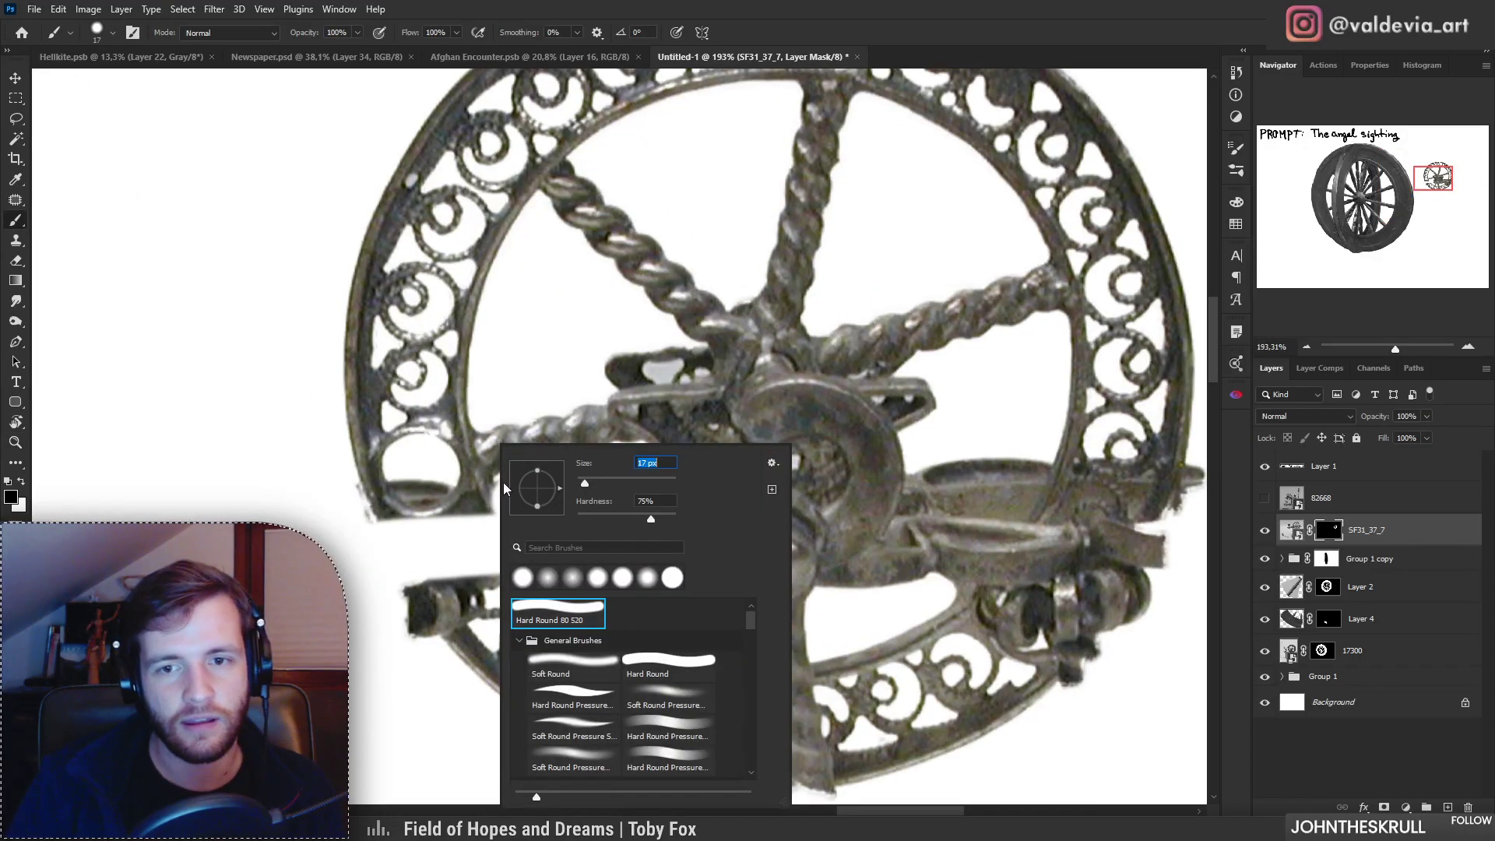
pyautogui.click(404, 476)
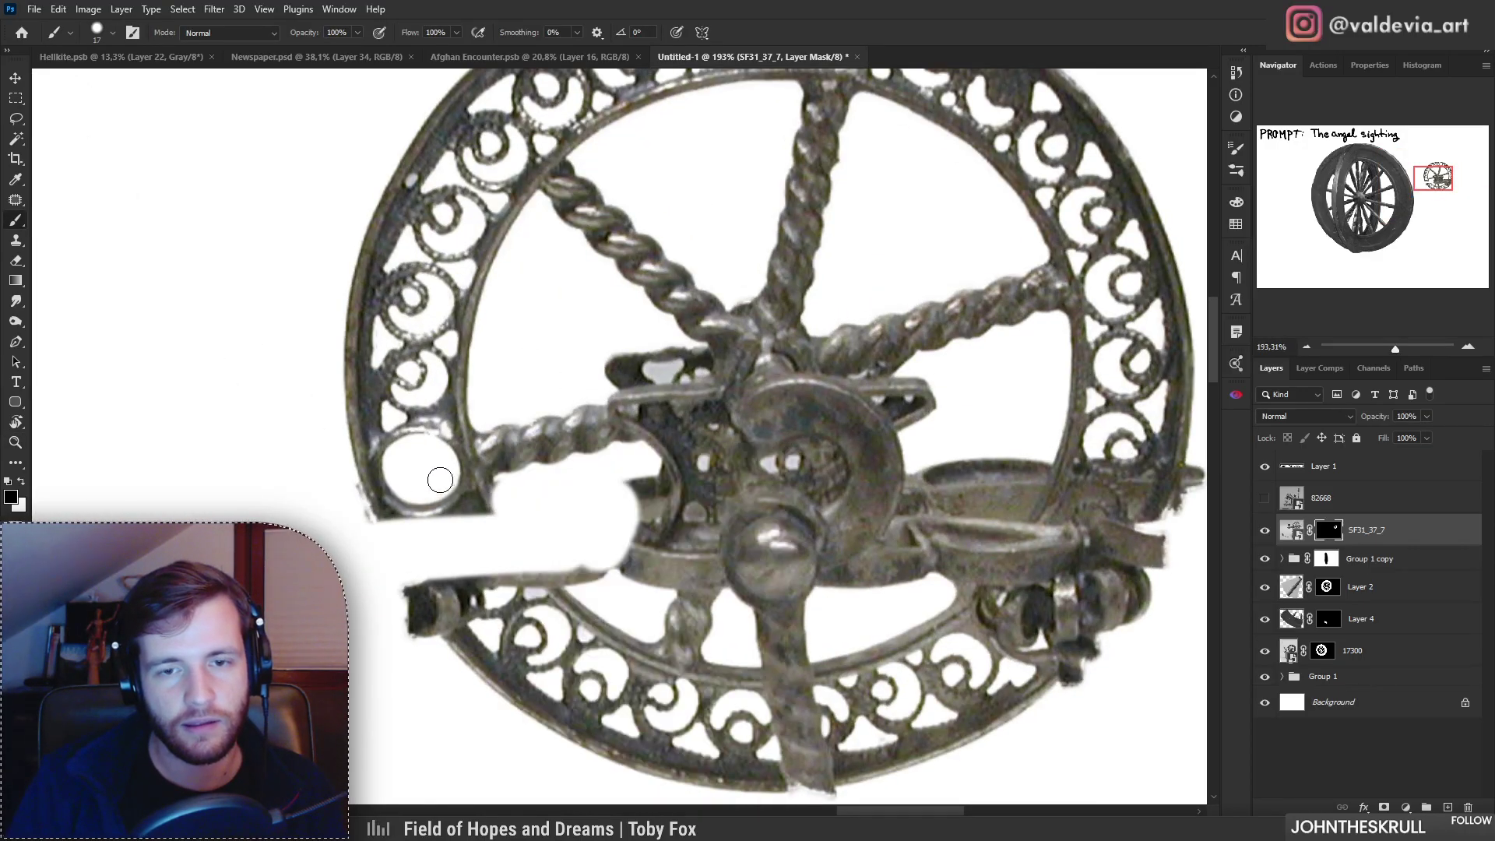
pyautogui.moveTo(499, 482); pyautogui.dragTo(407, 464)
pyautogui.moveTo(548, 528); pyautogui.dragTo(623, 514)
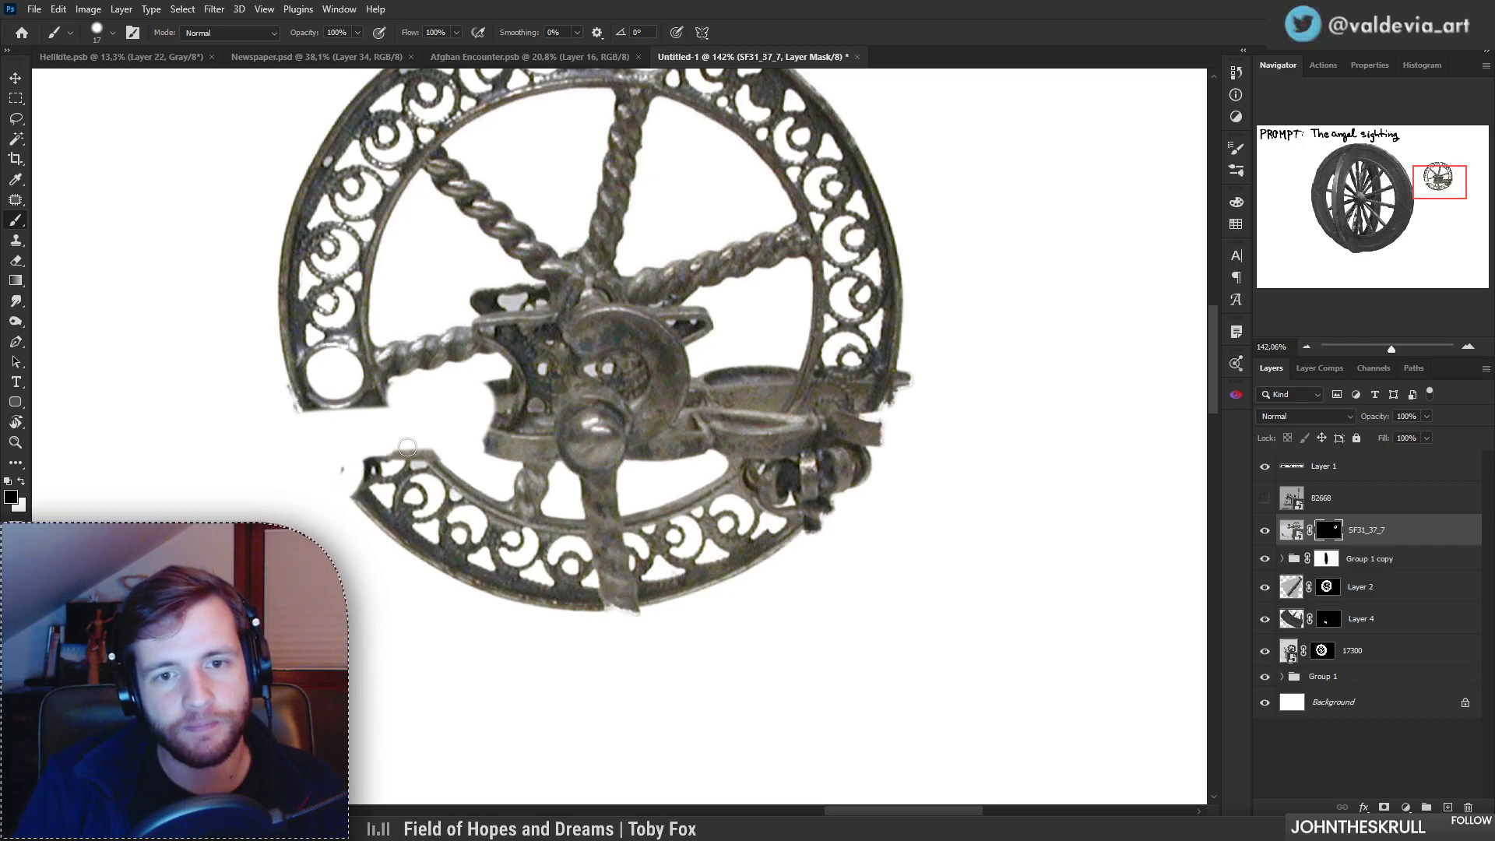
pyautogui.moveTo(527, 452)
pyautogui.mouseDown()
pyautogui.moveTo(460, 446)
pyautogui.moveTo(608, 421)
pyautogui.moveTo(561, 382)
pyautogui.mouseUp()
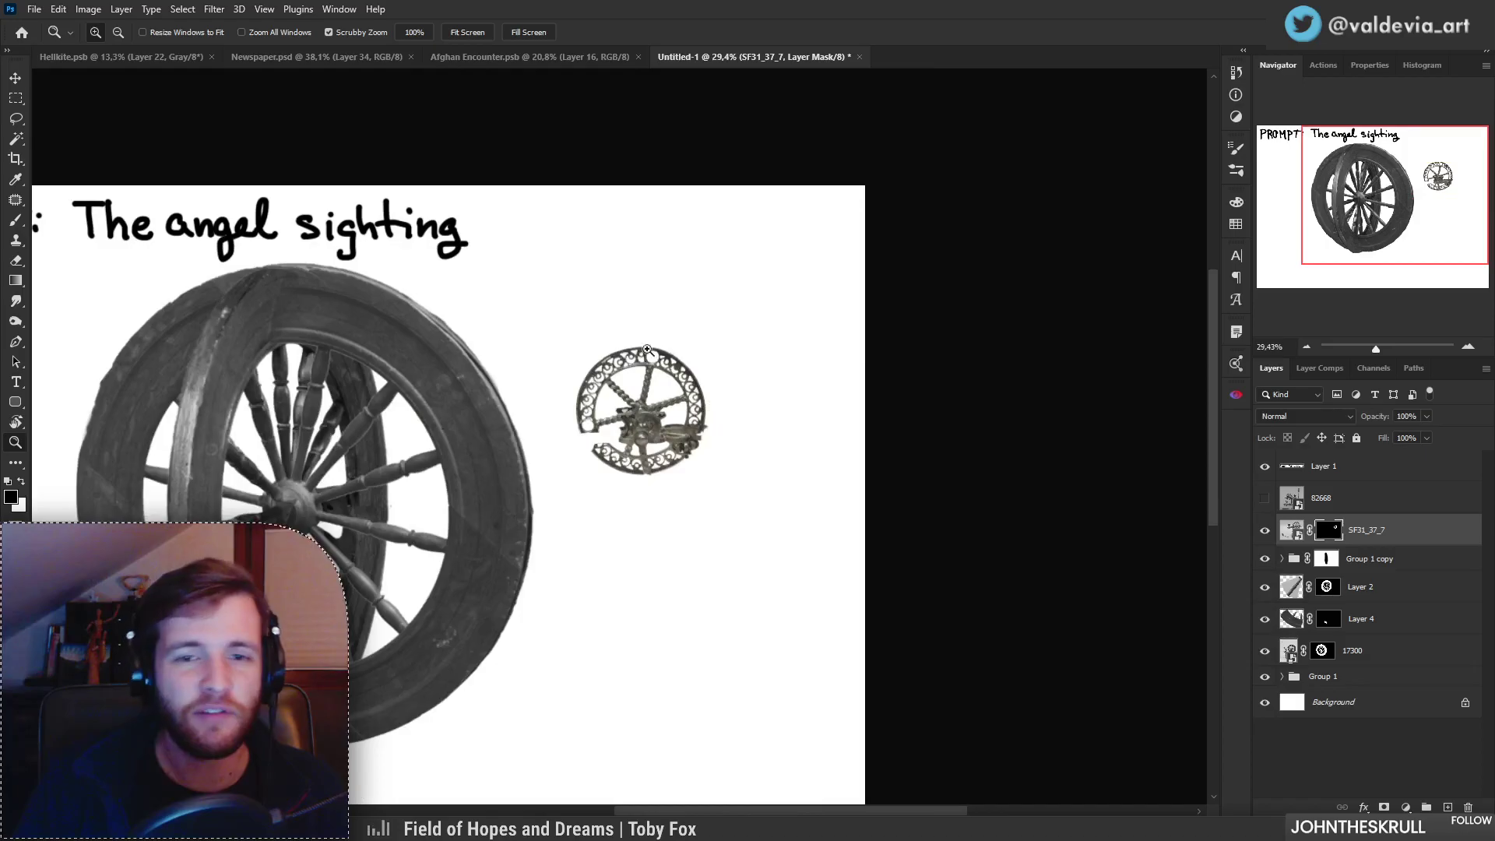
pyautogui.moveTo(627, 446); pyautogui.dragTo(609, 535)
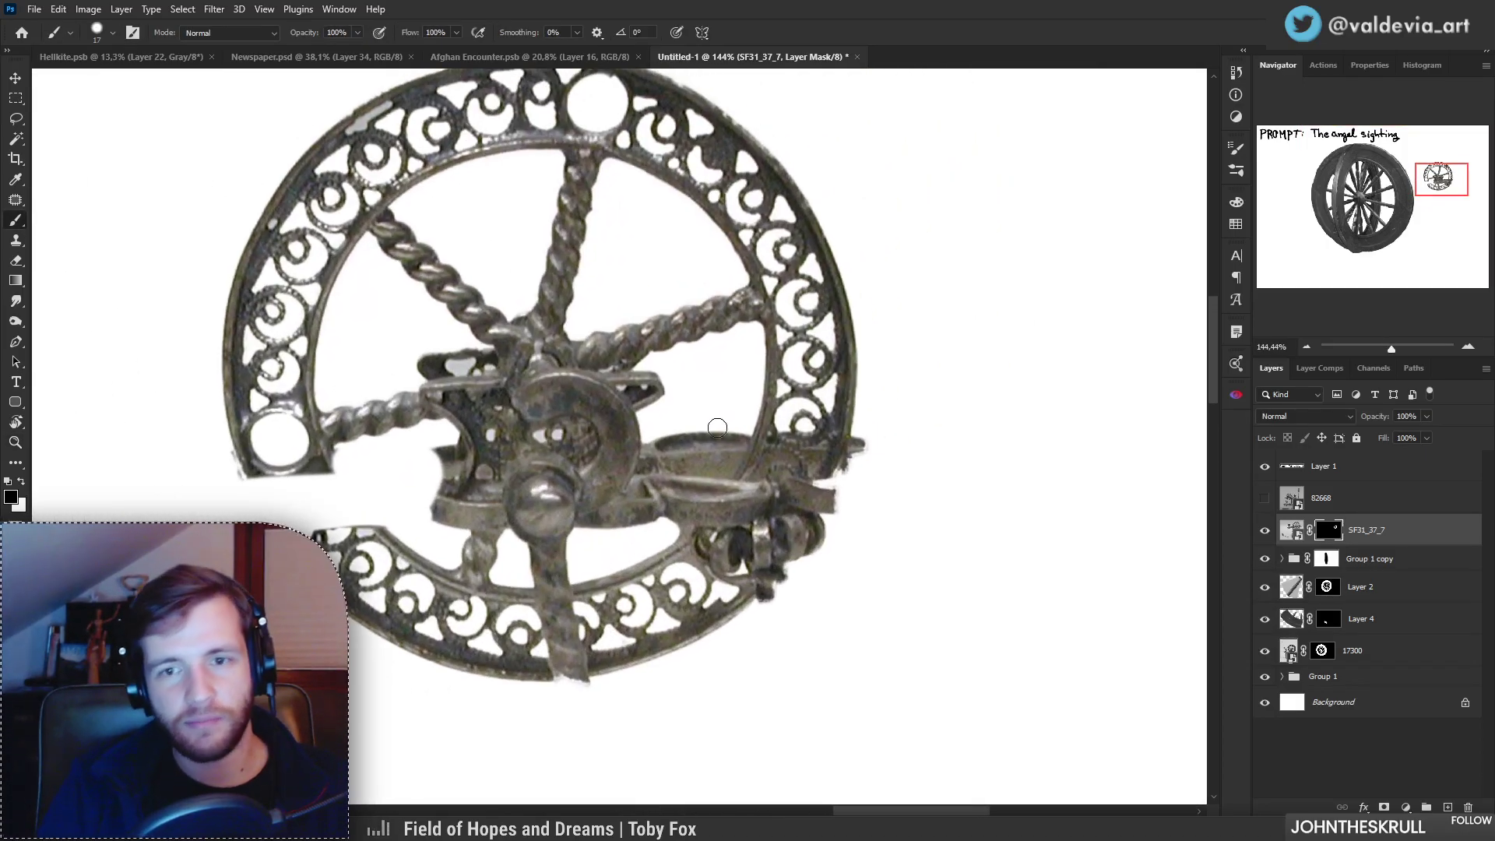
# Step: Mask out the bracket's right arm, the round central knob and the post crossing the lower rim
pyautogui.moveTo(609, 424); pyautogui.dragTo(646, 423)
pyautogui.moveTo(282, 351)
pyautogui.mouseDown()
pyautogui.moveTo(396, 324)
pyautogui.moveTo(352, 306)
pyautogui.moveTo(377, 308)
pyautogui.moveTo(354, 337)
pyautogui.mouseUp()
pyautogui.moveTo(502, 359); pyautogui.dragTo(567, 357)
pyautogui.moveTo(468, 315)
pyautogui.mouseDown()
pyautogui.moveTo(484, 313)
pyautogui.moveTo(515, 305)
pyautogui.moveTo(472, 319)
pyautogui.moveTo(491, 339)
pyautogui.moveTo(503, 329)
pyautogui.moveTo(508, 367)
pyautogui.moveTo(521, 367)
pyautogui.moveTo(528, 356)
pyautogui.moveTo(439, 365)
pyautogui.moveTo(509, 367)
pyautogui.mouseUp()
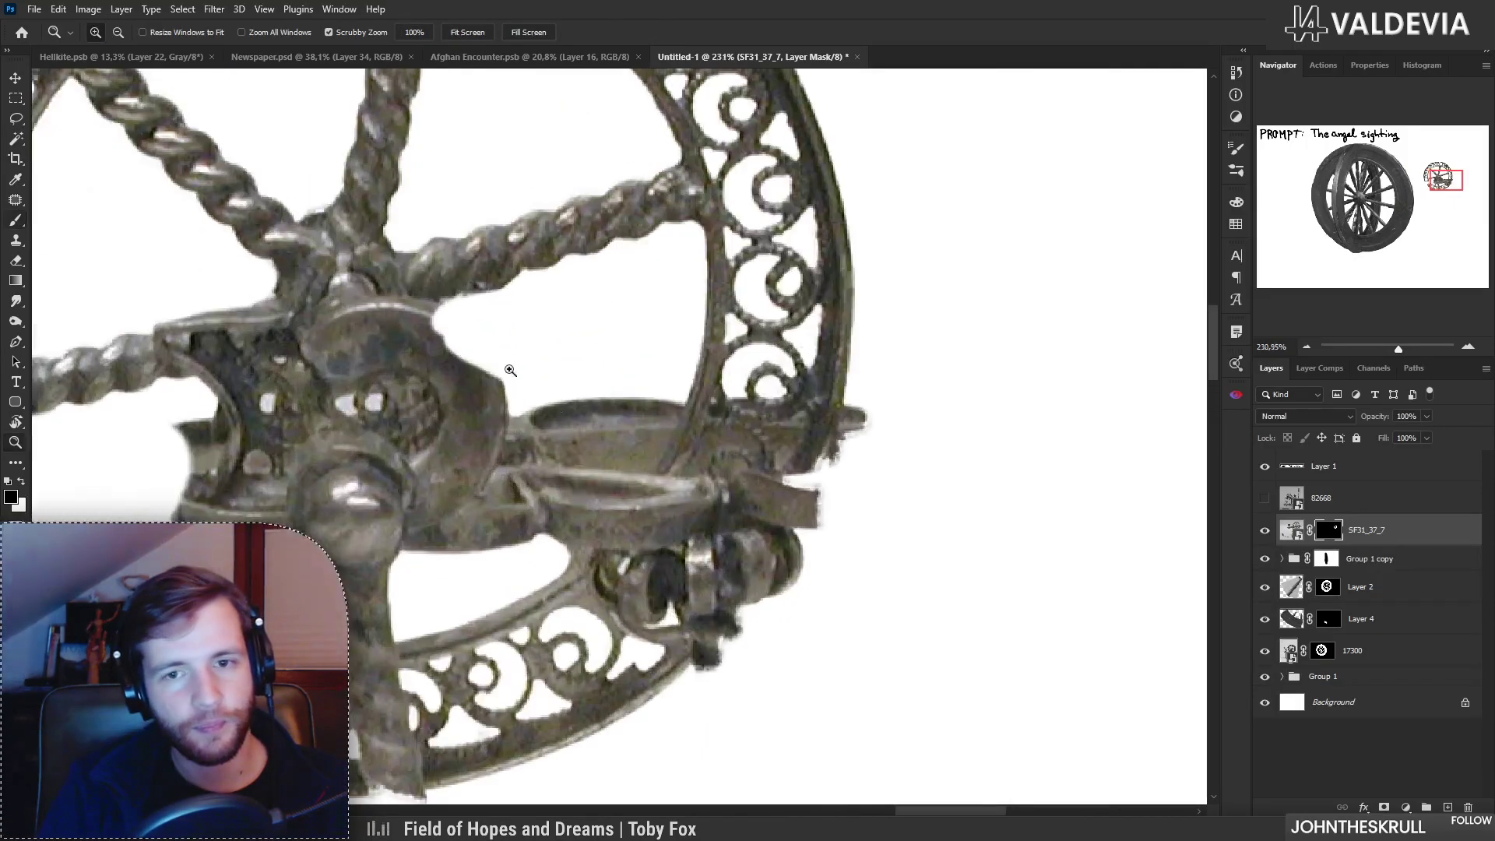
pyautogui.moveTo(529, 505)
pyautogui.mouseDown()
pyautogui.moveTo(454, 531)
pyautogui.moveTo(509, 591)
pyautogui.moveTo(459, 559)
pyautogui.moveTo(514, 524)
pyautogui.moveTo(479, 495)
pyautogui.moveTo(484, 474)
pyautogui.moveTo(553, 468)
pyautogui.moveTo(534, 444)
pyautogui.moveTo(477, 523)
pyautogui.moveTo(605, 545)
pyautogui.mouseUp()
pyautogui.hotkey('ctrl', 'space')
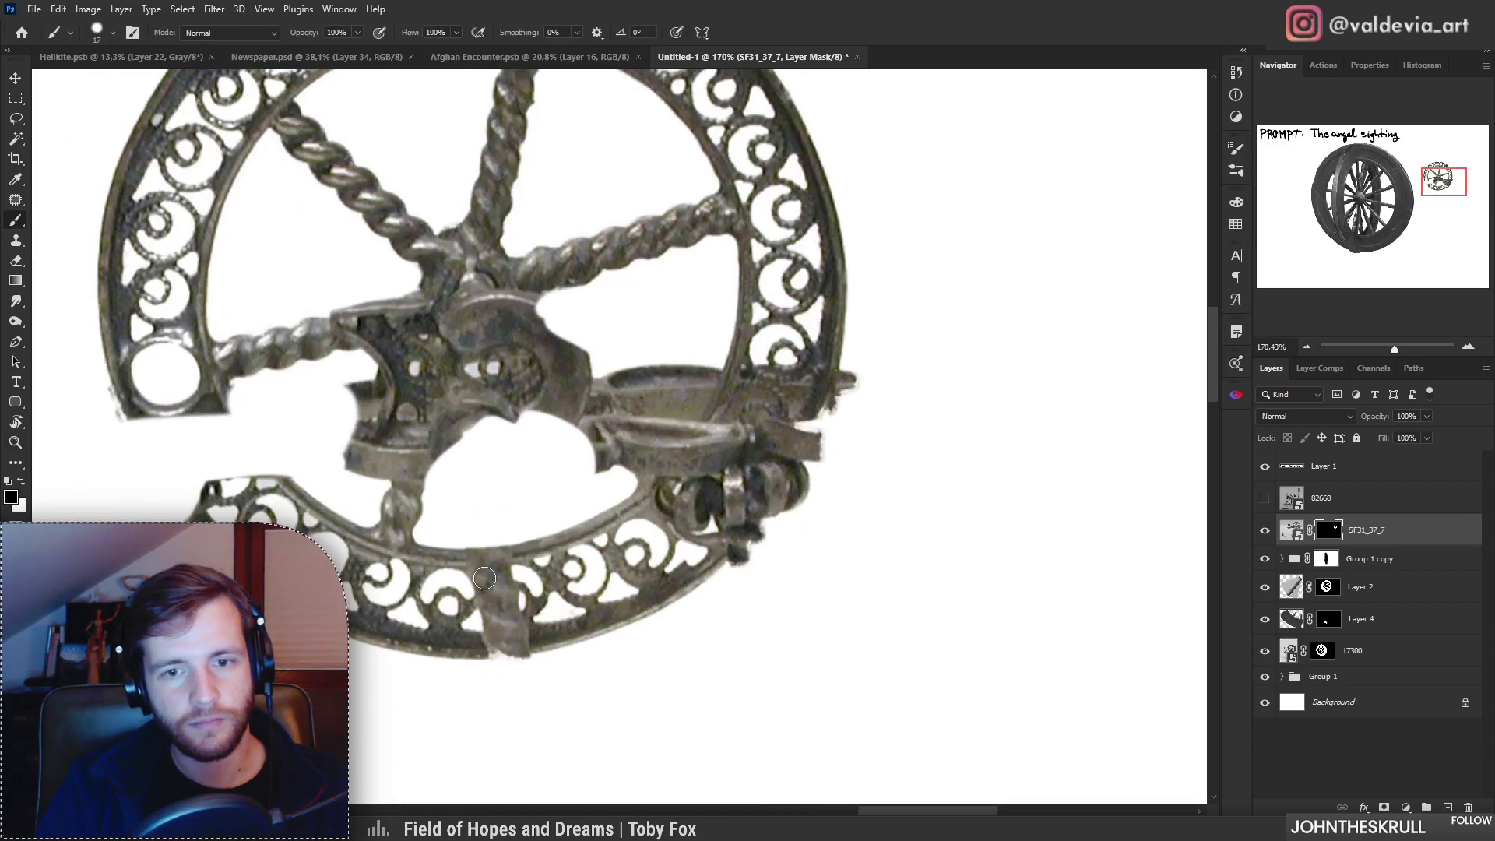
pyautogui.moveTo(475, 551)
pyautogui.mouseDown()
pyautogui.moveTo(504, 677)
pyautogui.moveTo(507, 655)
pyautogui.mouseUp()
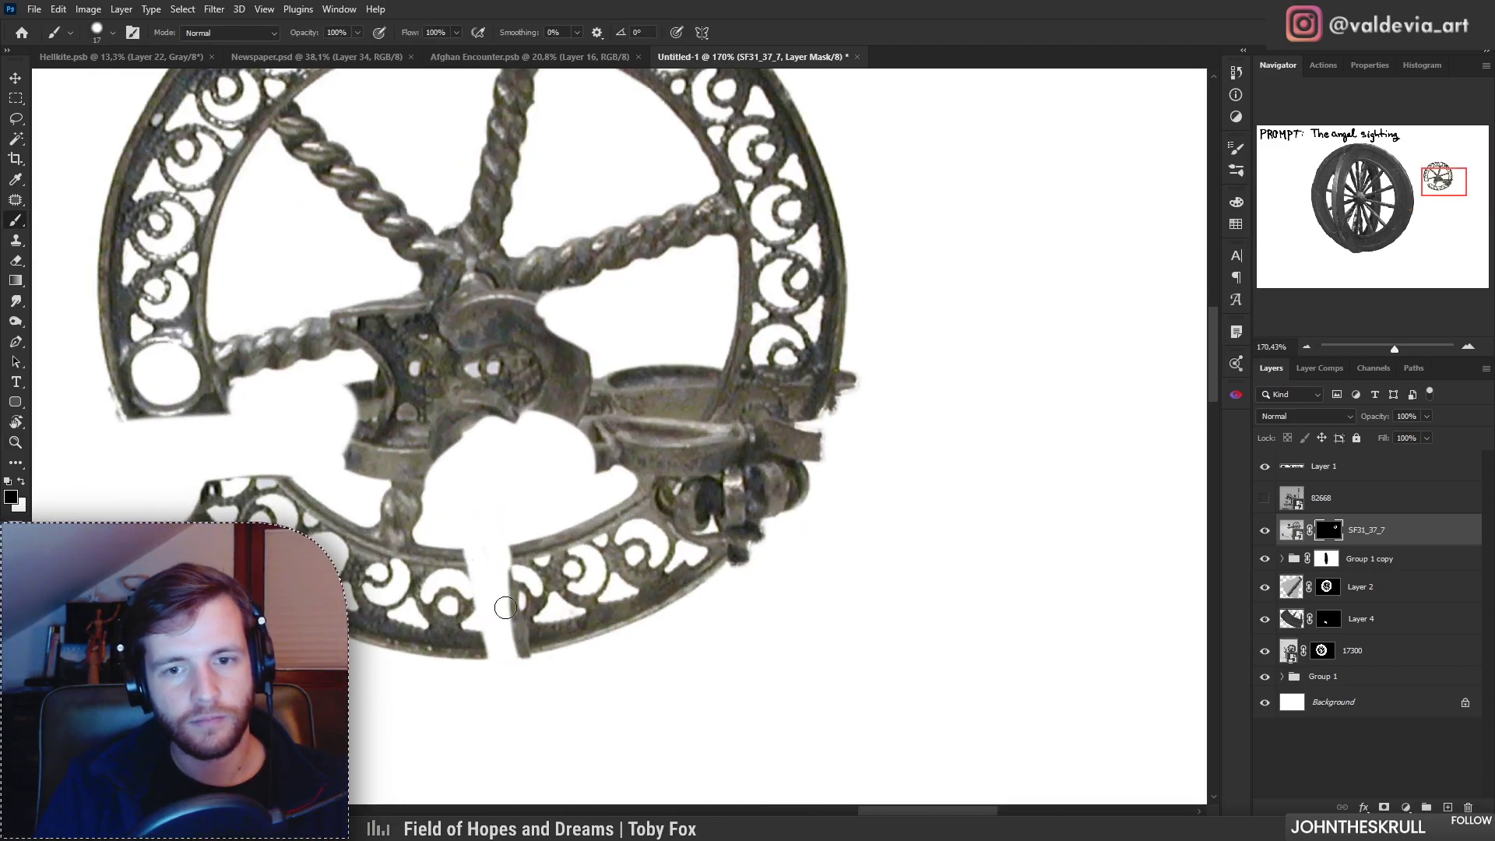
pyautogui.moveTo(616, 621)
pyautogui.mouseDown()
pyautogui.moveTo(532, 622)
pyautogui.moveTo(599, 612)
pyautogui.mouseUp()
# Step: Mask out the right half of the crossbar, the clamp beneath it and the right edge of the hub
pyautogui.moveTo(812, 510); pyautogui.dragTo(840, 523)
pyautogui.moveTo(651, 401)
pyautogui.mouseDown()
pyautogui.moveTo(795, 405)
pyautogui.moveTo(650, 394)
pyautogui.moveTo(658, 415)
pyautogui.moveTo(799, 438)
pyautogui.moveTo(796, 456)
pyautogui.moveTo(585, 479)
pyautogui.moveTo(704, 507)
pyautogui.mouseUp()
pyautogui.moveTo(767, 442)
pyautogui.mouseDown()
pyautogui.moveTo(734, 441)
pyautogui.moveTo(761, 424)
pyautogui.mouseUp()
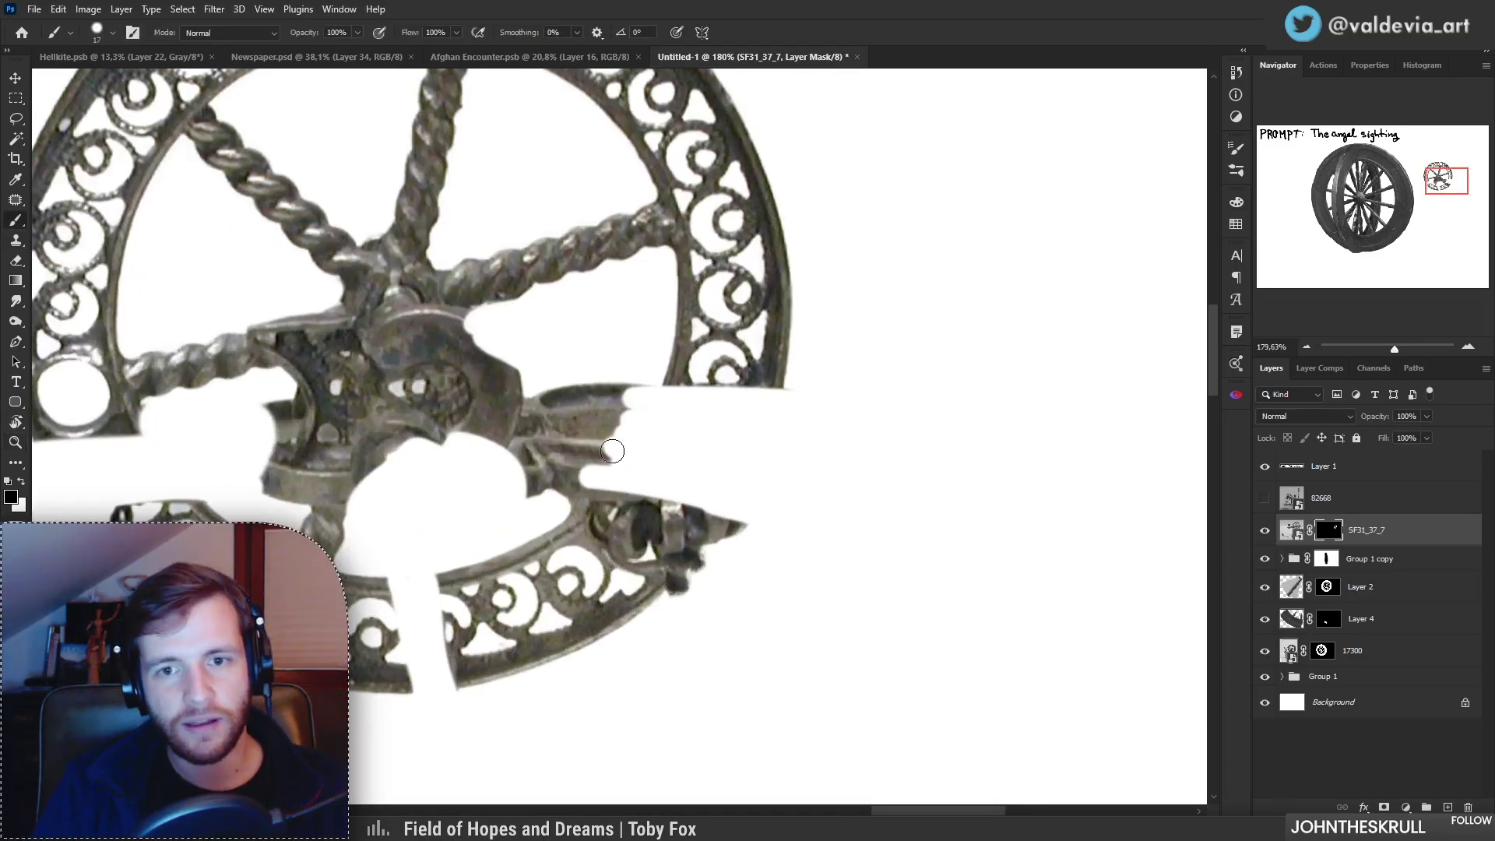
pyautogui.moveTo(477, 342)
pyautogui.mouseDown()
pyautogui.moveTo(440, 432)
pyautogui.moveTo(466, 464)
pyautogui.moveTo(488, 458)
pyautogui.moveTo(529, 494)
pyautogui.moveTo(571, 472)
pyautogui.moveTo(554, 497)
pyautogui.moveTo(633, 475)
pyautogui.moveTo(583, 491)
pyautogui.moveTo(637, 507)
pyautogui.moveTo(561, 489)
pyautogui.moveTo(637, 534)
pyautogui.moveTo(612, 519)
pyautogui.moveTo(665, 574)
pyautogui.moveTo(632, 492)
pyautogui.mouseUp()
pyautogui.moveTo(660, 545)
pyautogui.mouseDown()
pyautogui.moveTo(744, 556)
pyautogui.moveTo(763, 537)
pyautogui.moveTo(638, 488)
pyautogui.mouseUp()
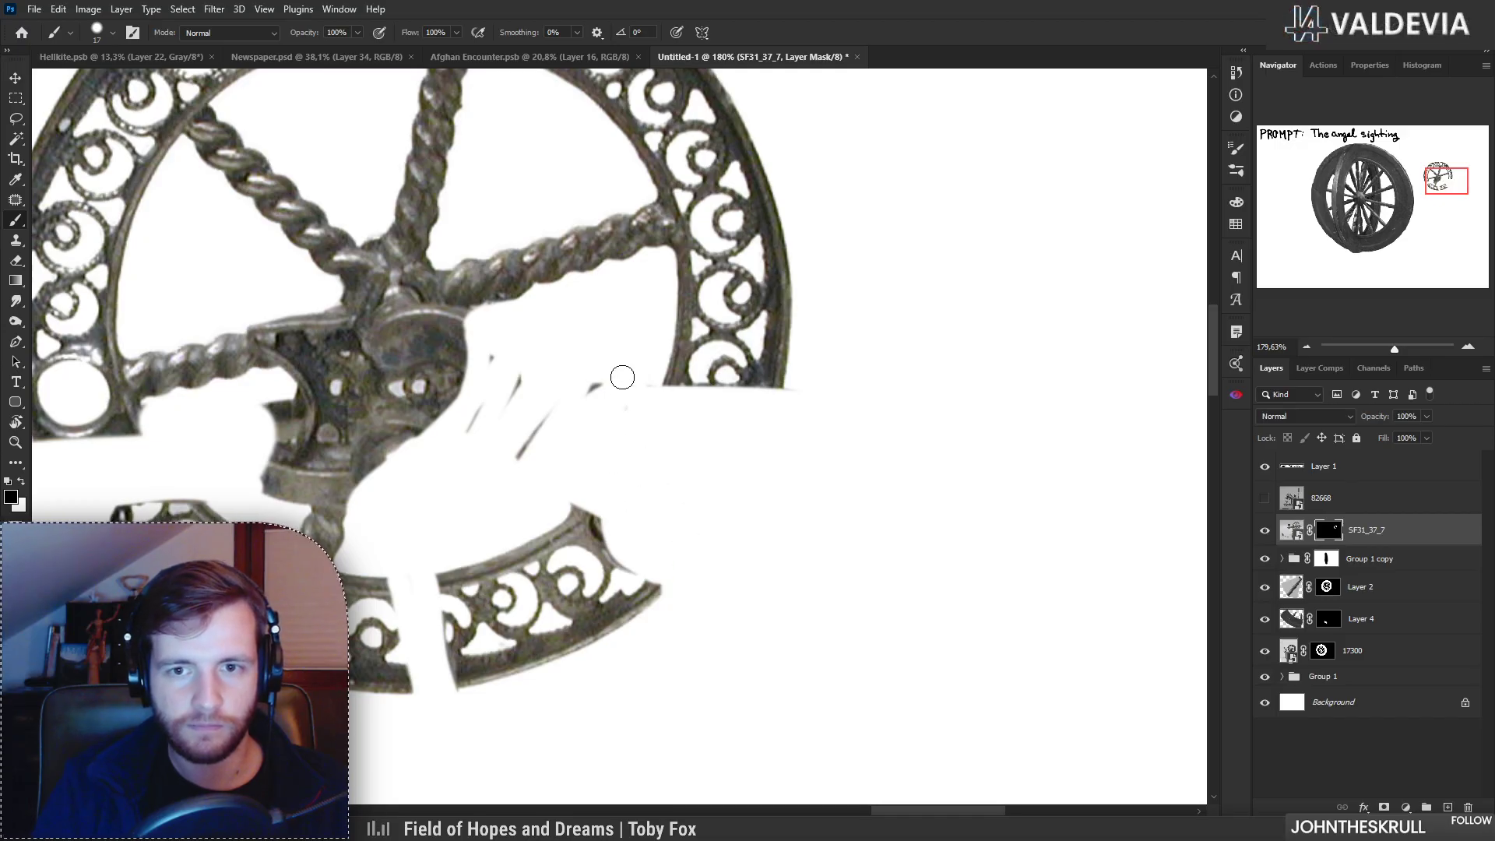
# Step: Mask out the remaining hub and bracket hardware below the twisted spokes, including the stray leftover strokes
pyautogui.scroll(-3, 637, 400)
pyautogui.scroll(5, 297, 477)
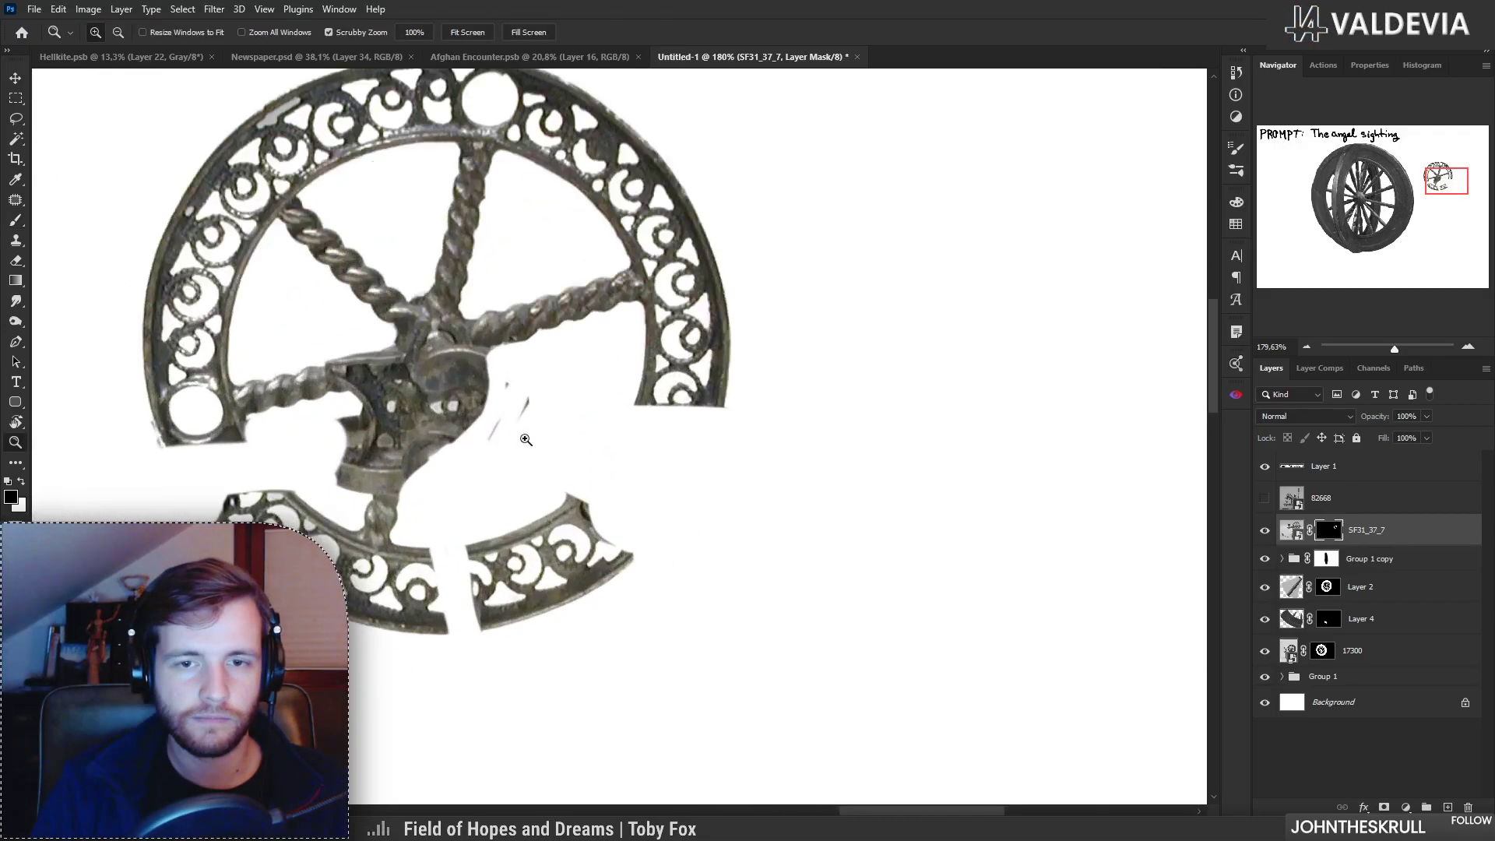
pyautogui.moveTo(278, 483)
pyautogui.mouseDown()
pyautogui.moveTo(304, 409)
pyautogui.moveTo(251, 505)
pyautogui.moveTo(333, 505)
pyautogui.moveTo(288, 506)
pyautogui.moveTo(423, 411)
pyautogui.moveTo(354, 401)
pyautogui.mouseUp()
pyautogui.moveTo(238, 311); pyautogui.dragTo(322, 384)
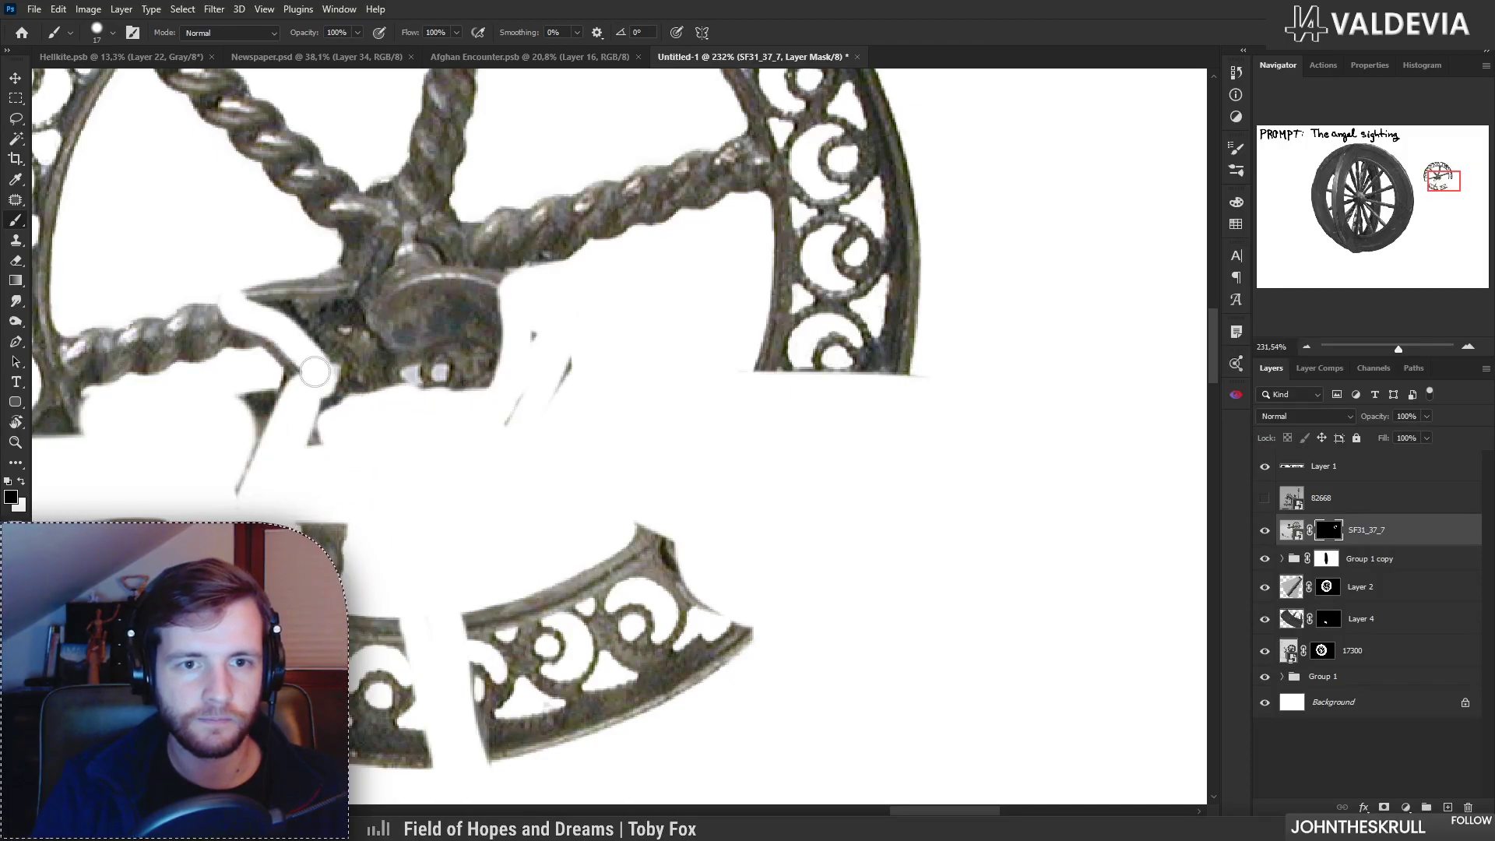
pyautogui.moveTo(284, 336)
pyautogui.mouseDown()
pyautogui.moveTo(255, 300)
pyautogui.moveTo(369, 305)
pyautogui.moveTo(419, 280)
pyautogui.moveTo(395, 285)
pyautogui.moveTo(516, 297)
pyautogui.moveTo(481, 288)
pyautogui.moveTo(370, 322)
pyautogui.moveTo(412, 330)
pyautogui.moveTo(392, 357)
pyautogui.moveTo(403, 383)
pyautogui.moveTo(296, 314)
pyautogui.mouseUp()
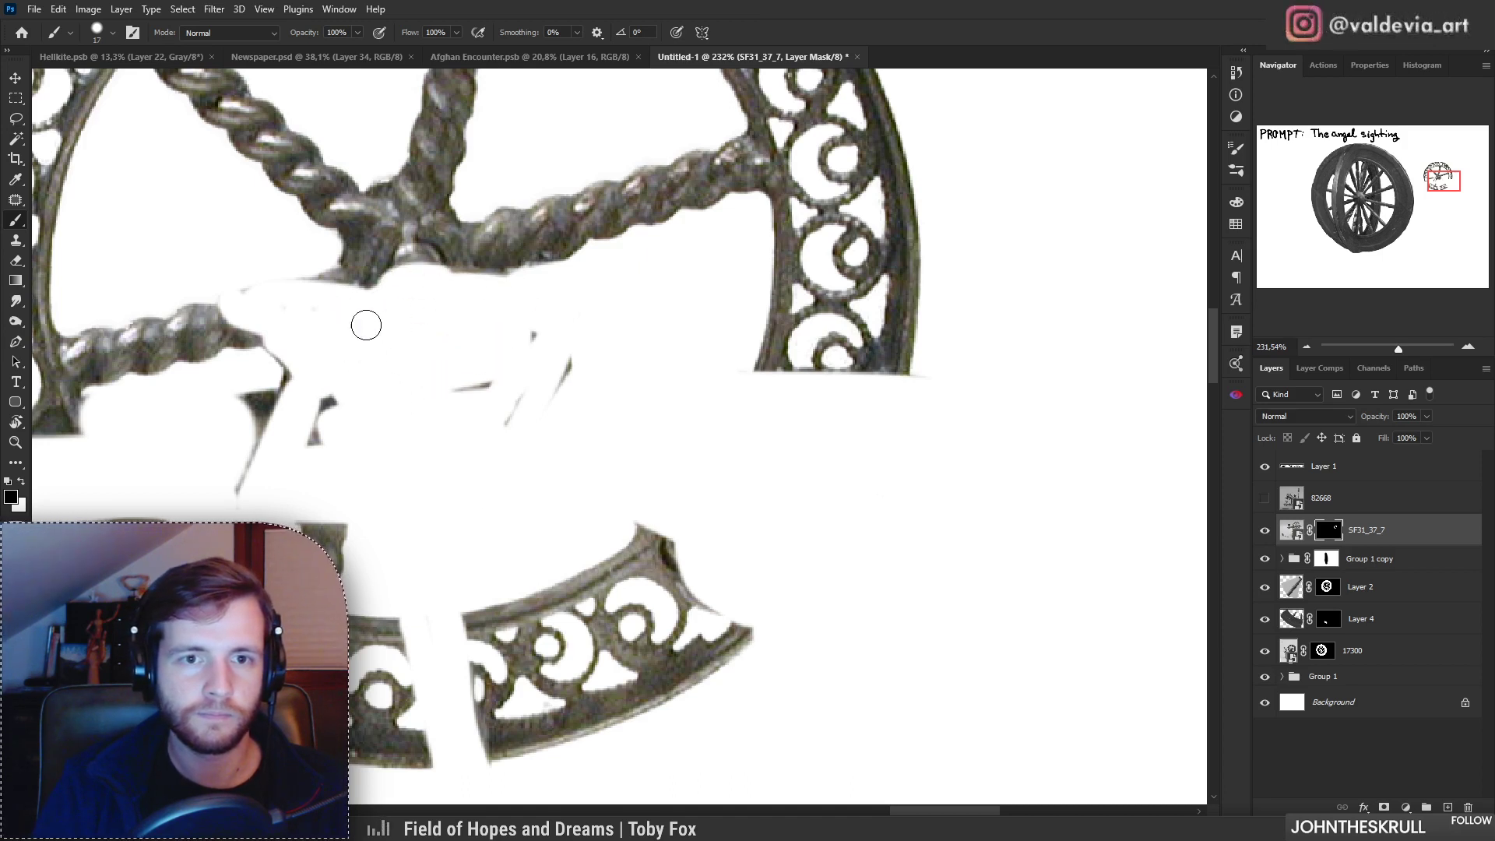
pyautogui.moveTo(386, 365); pyautogui.dragTo(256, 399)
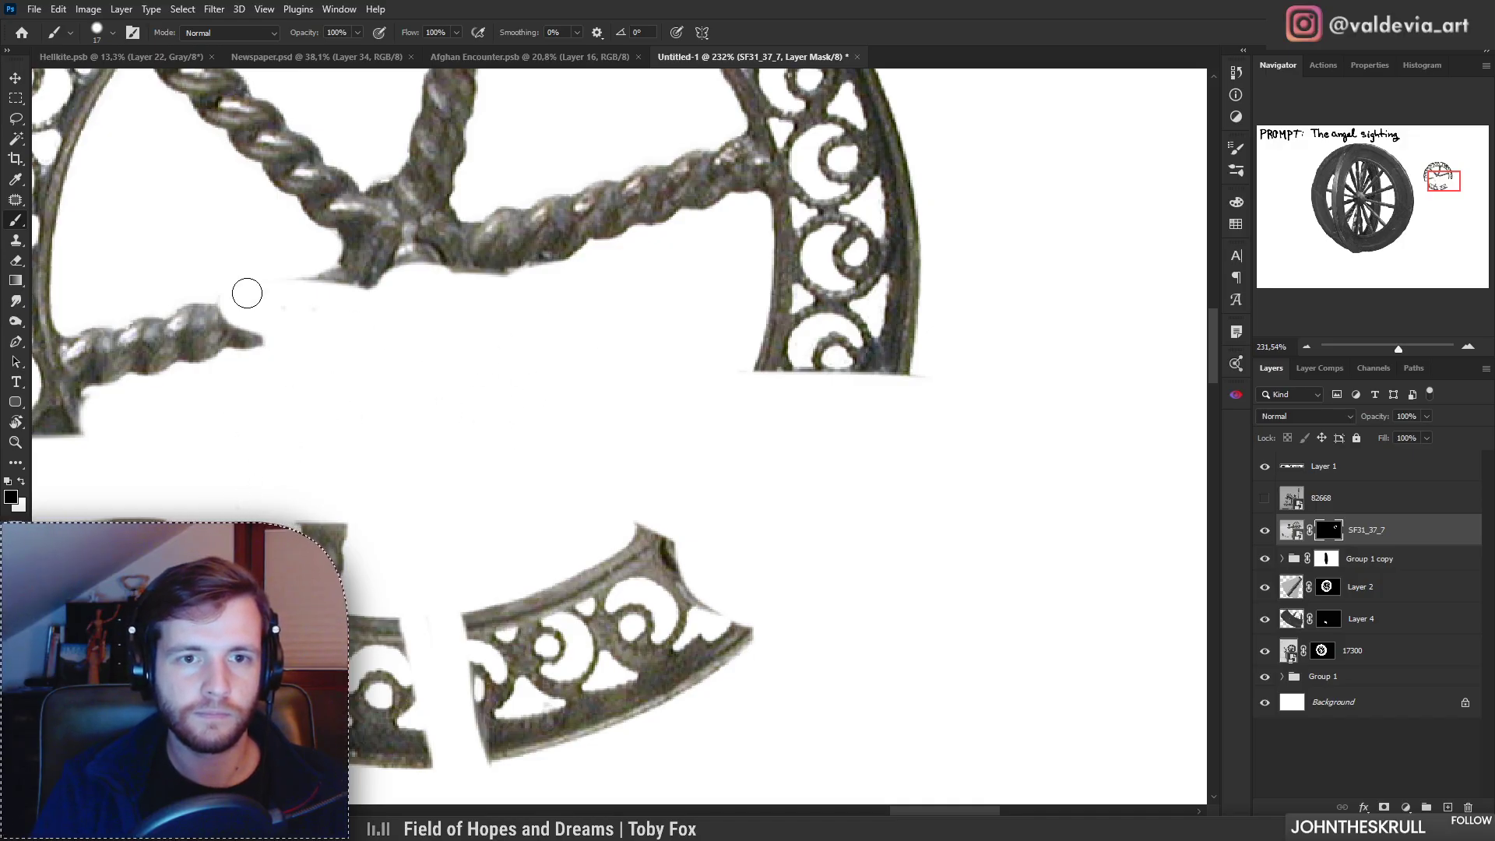
pyautogui.moveTo(379, 334)
pyautogui.mouseDown()
pyautogui.moveTo(299, 335)
pyautogui.moveTo(400, 337)
pyautogui.moveTo(365, 340)
pyautogui.mouseUp()
pyautogui.moveTo(406, 278); pyautogui.dragTo(470, 335)
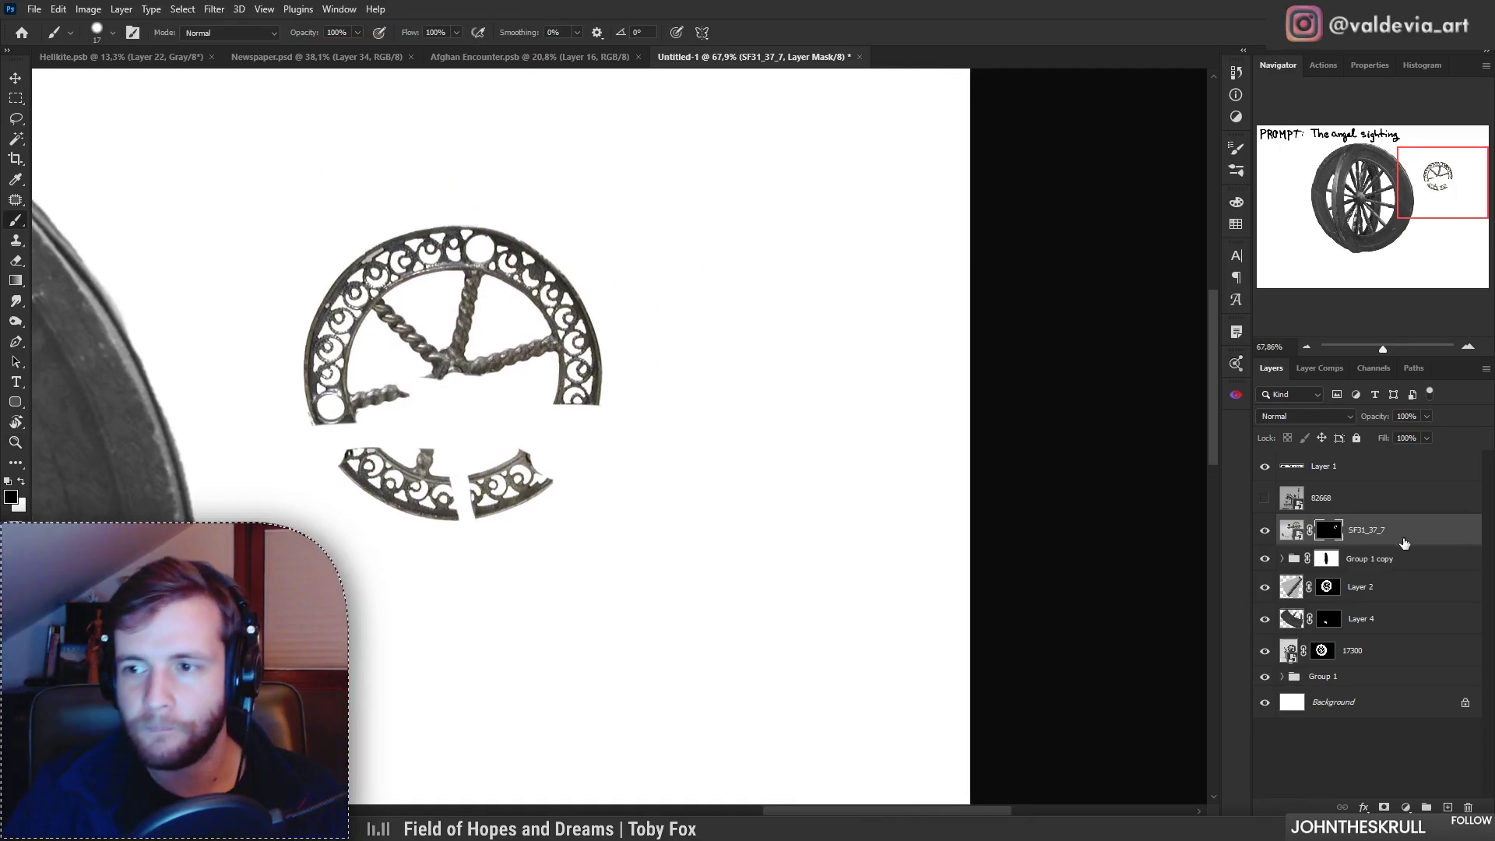
# Step: Duplicate the cleaned-up filigree wheel layer and try flipping the copy horizontally
pyautogui.press('x')
pyautogui.hotkey('ctrl', 'j')
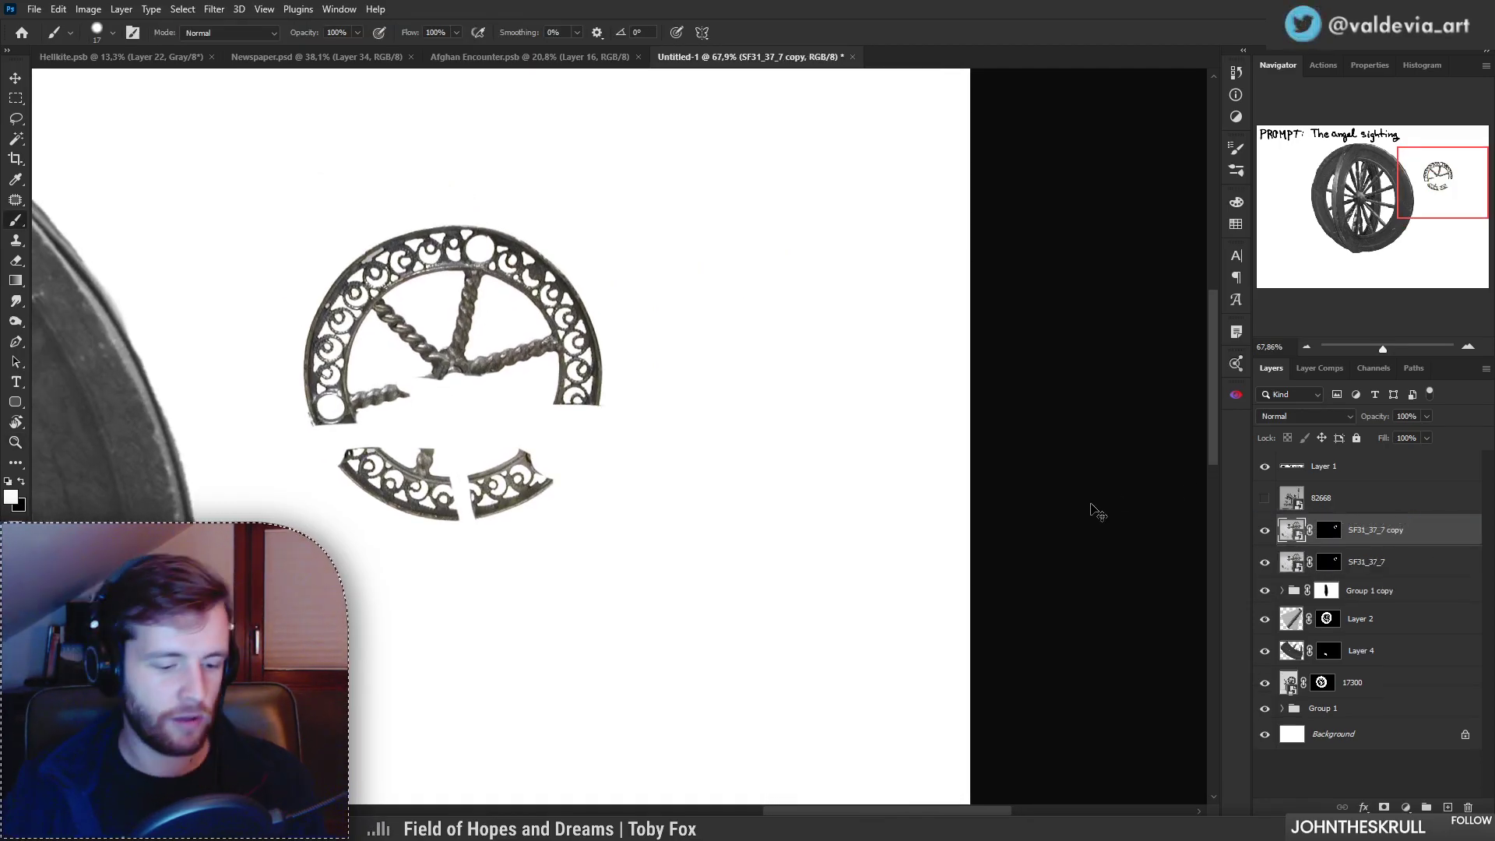
pyautogui.hotkey('ctrl', 't')
pyautogui.rightClick(516, 368)
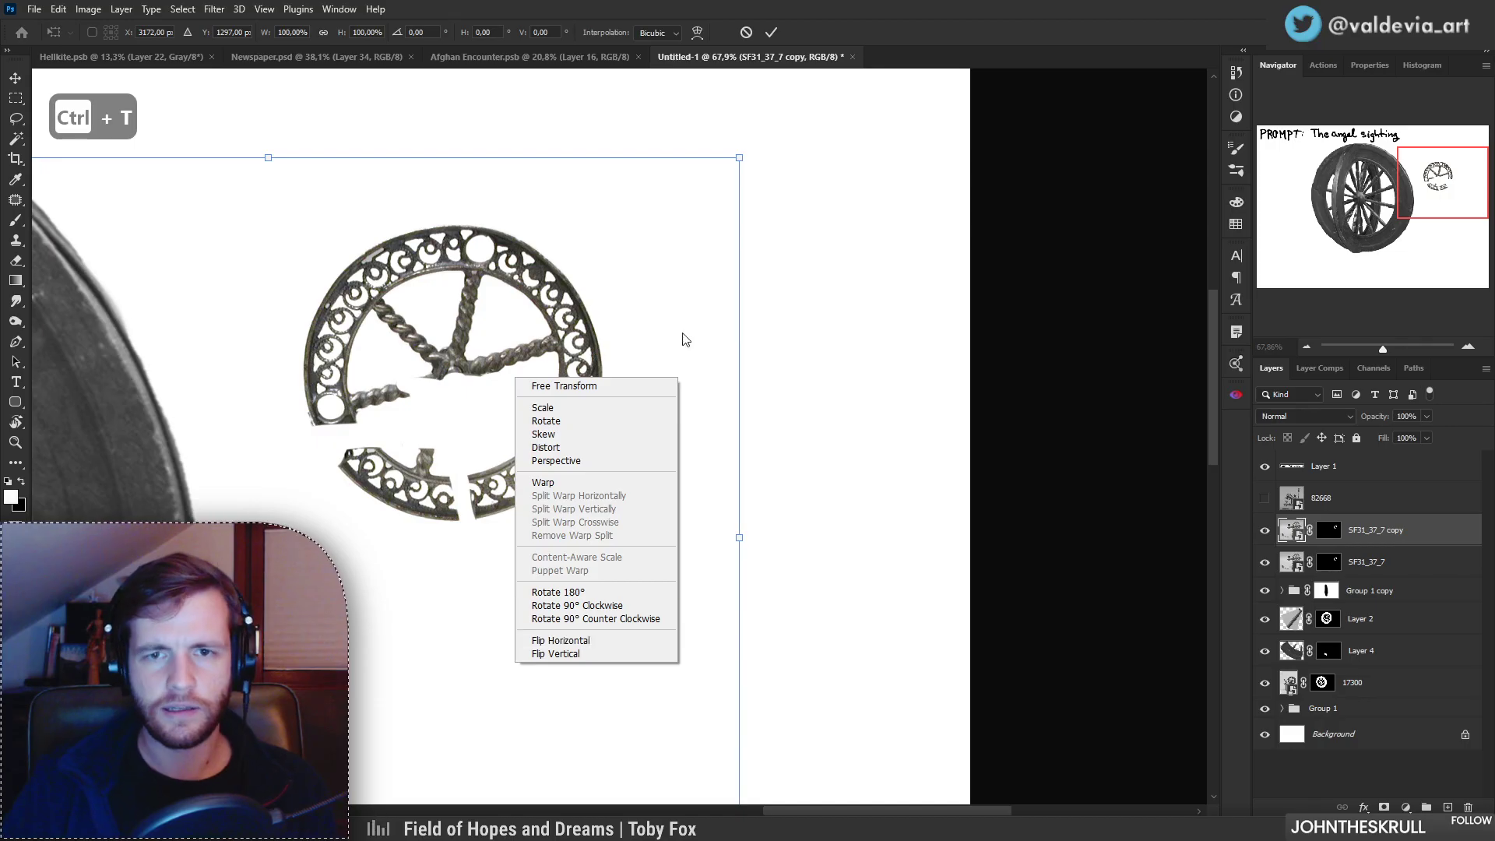
pyautogui.click(623, 640)
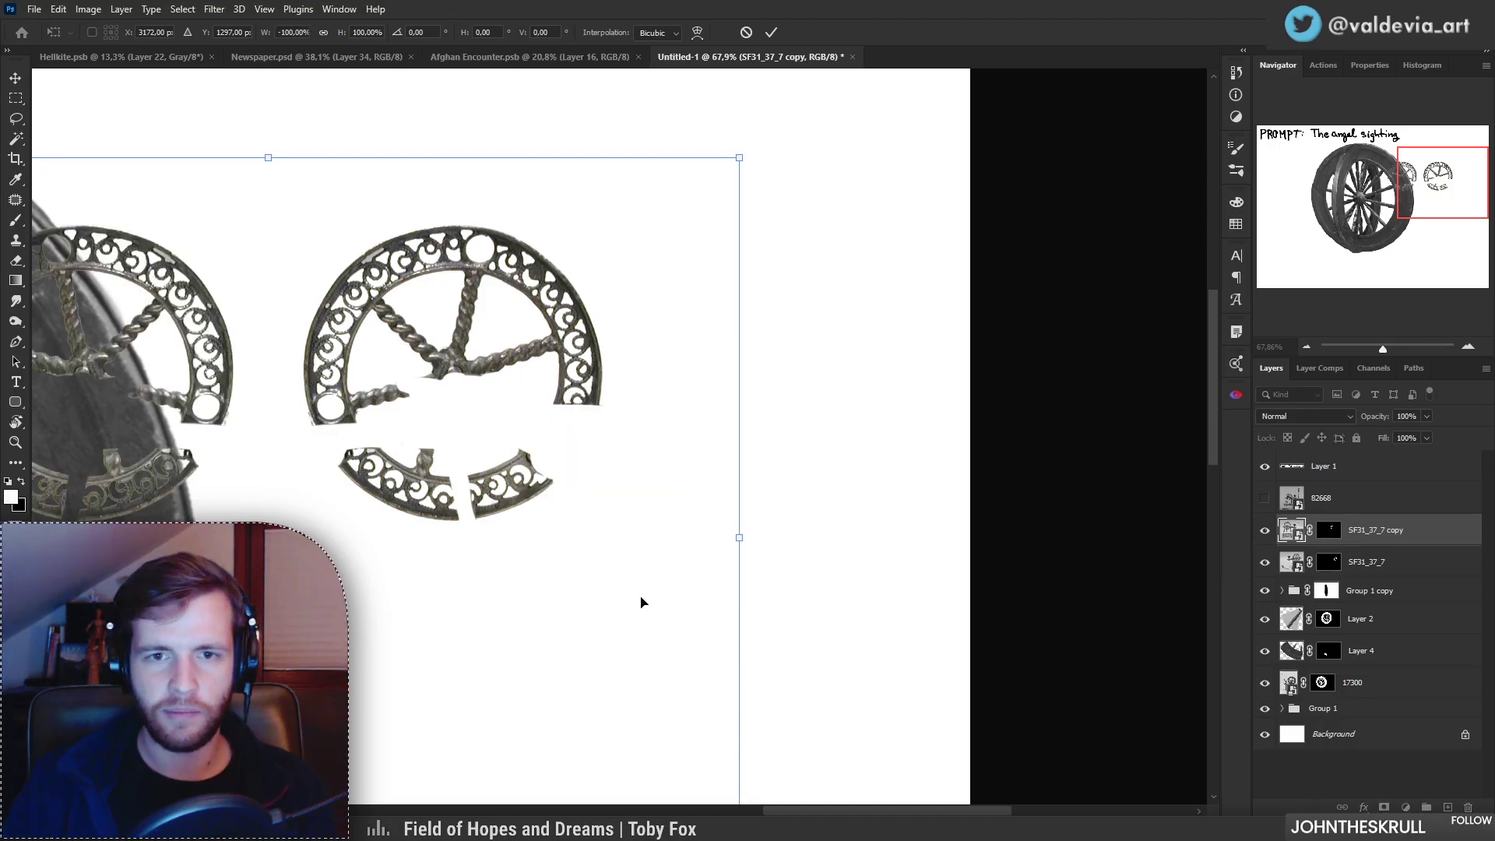
pyautogui.hotkey('ctrl', 'z')
pyautogui.hotkey('ctrl', 'z')
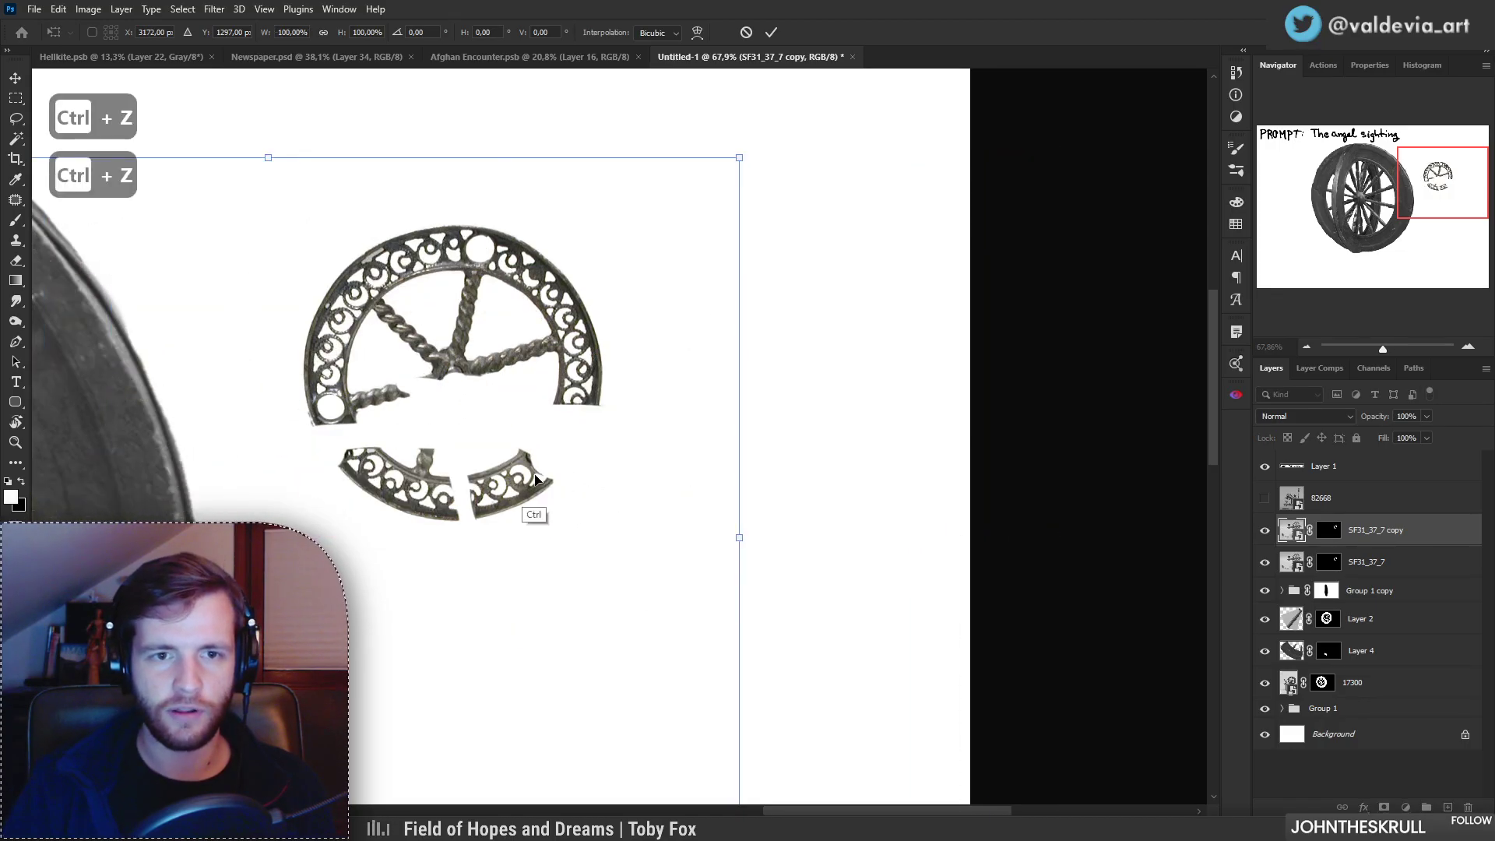
# Step: Flip the copy vertically and align it over the original so both rims form one full circle
pyautogui.rightClick(533, 433)
pyautogui.click(577, 708)
pyautogui.moveTo(517, 644); pyautogui.dragTo(525, 310)
pyautogui.moveTo(696, 447); pyautogui.dragTo(839, 238)
pyautogui.hotkey('ctrl', 'z')
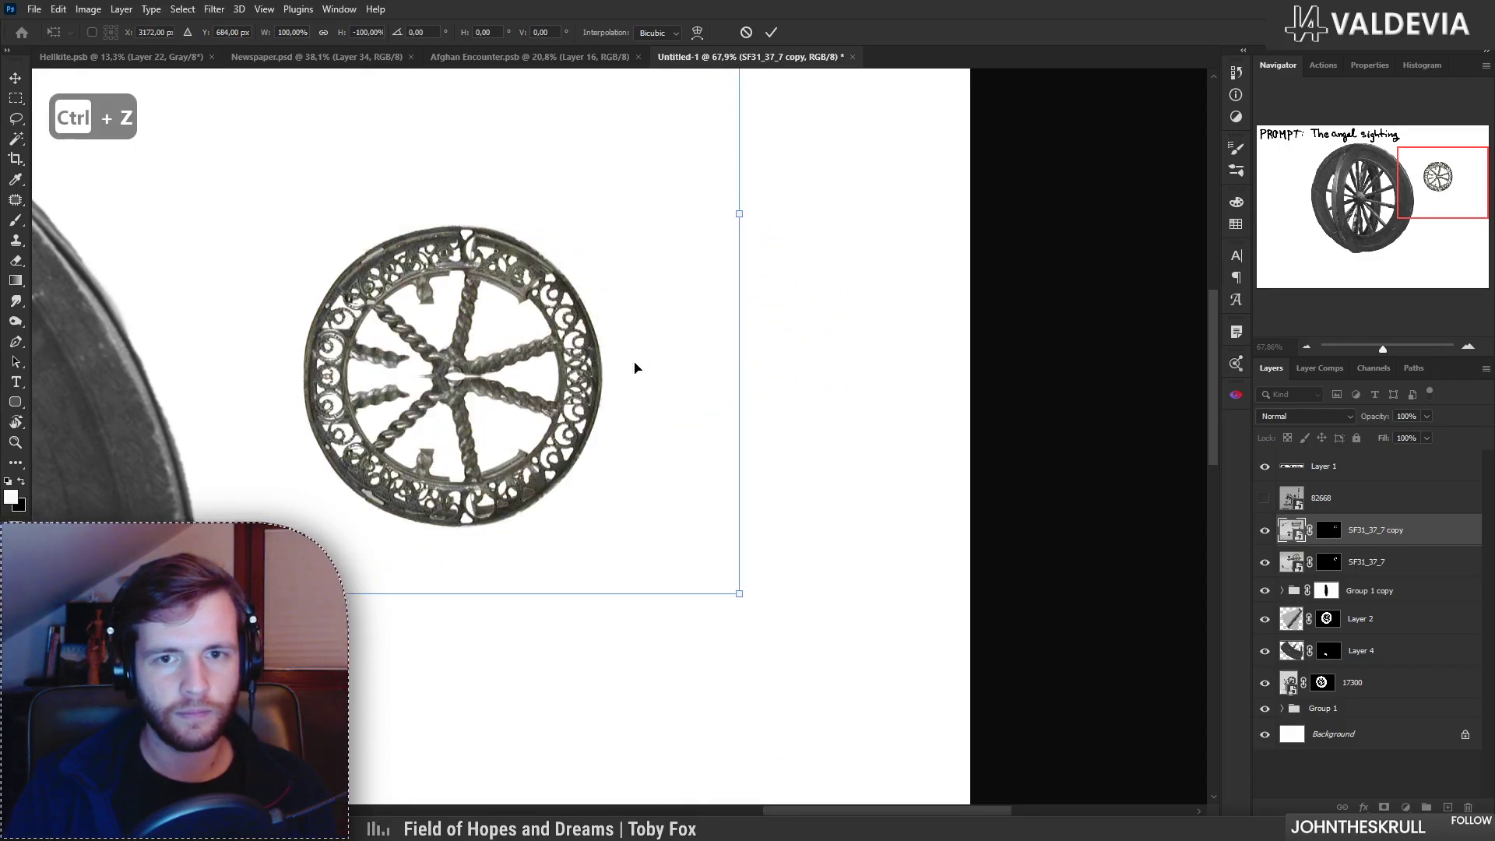
pyautogui.moveTo(469, 407); pyautogui.dragTo(470, 404)
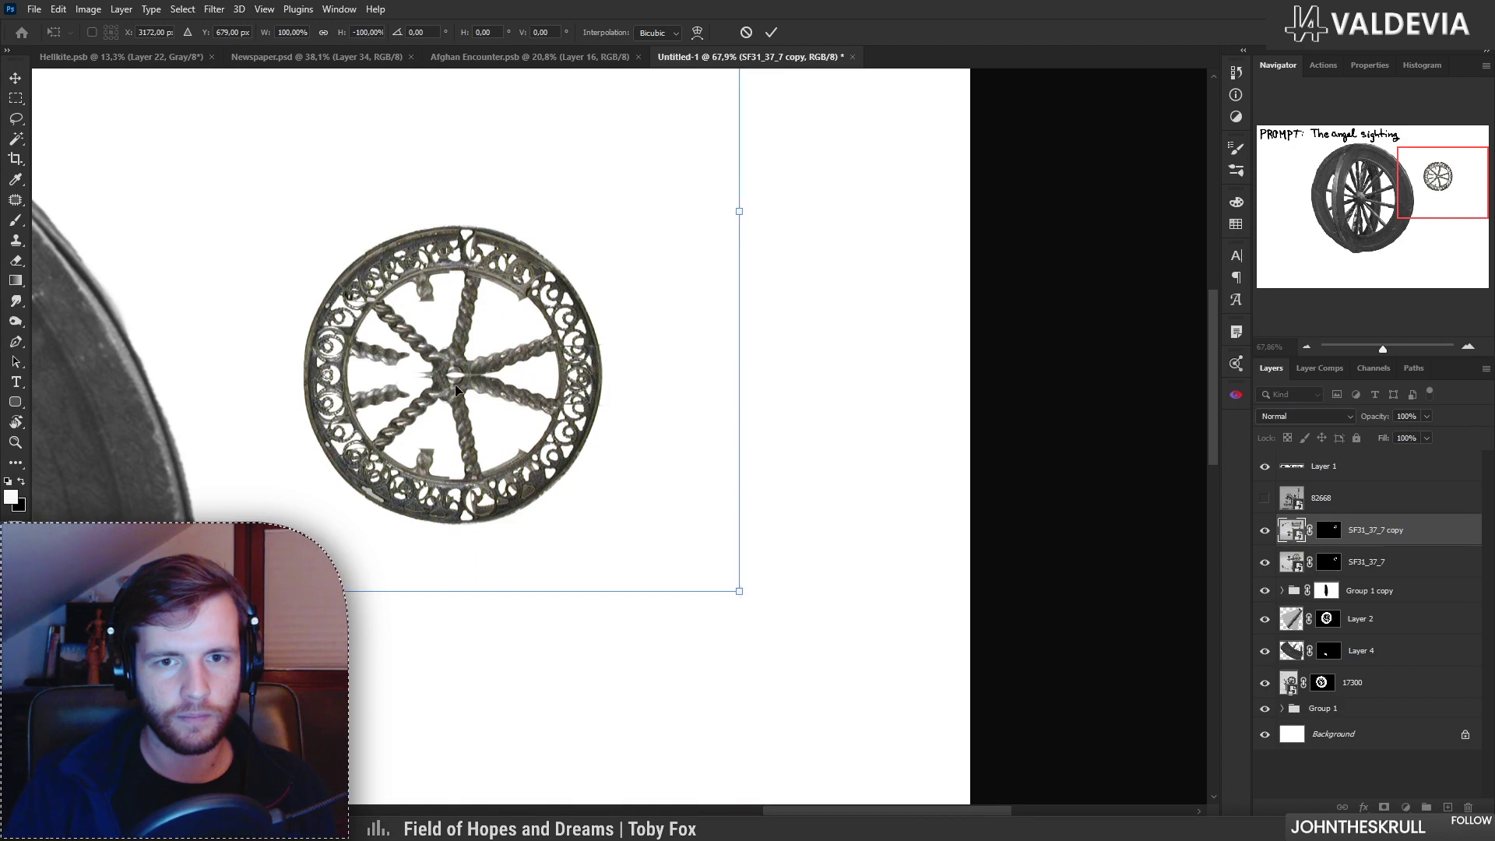
# Step: Rotate the flipped copy about -31 degrees around the wheel's hub, lining its spokes up with the original, and commit the transform
pyautogui.keyDown('alt'); pyautogui.click(452, 375); pyautogui.keyUp('alt')
pyautogui.moveTo(759, 603); pyautogui.dragTo(718, 348)
pyautogui.moveTo(616, 395); pyautogui.dragTo(620, 400)
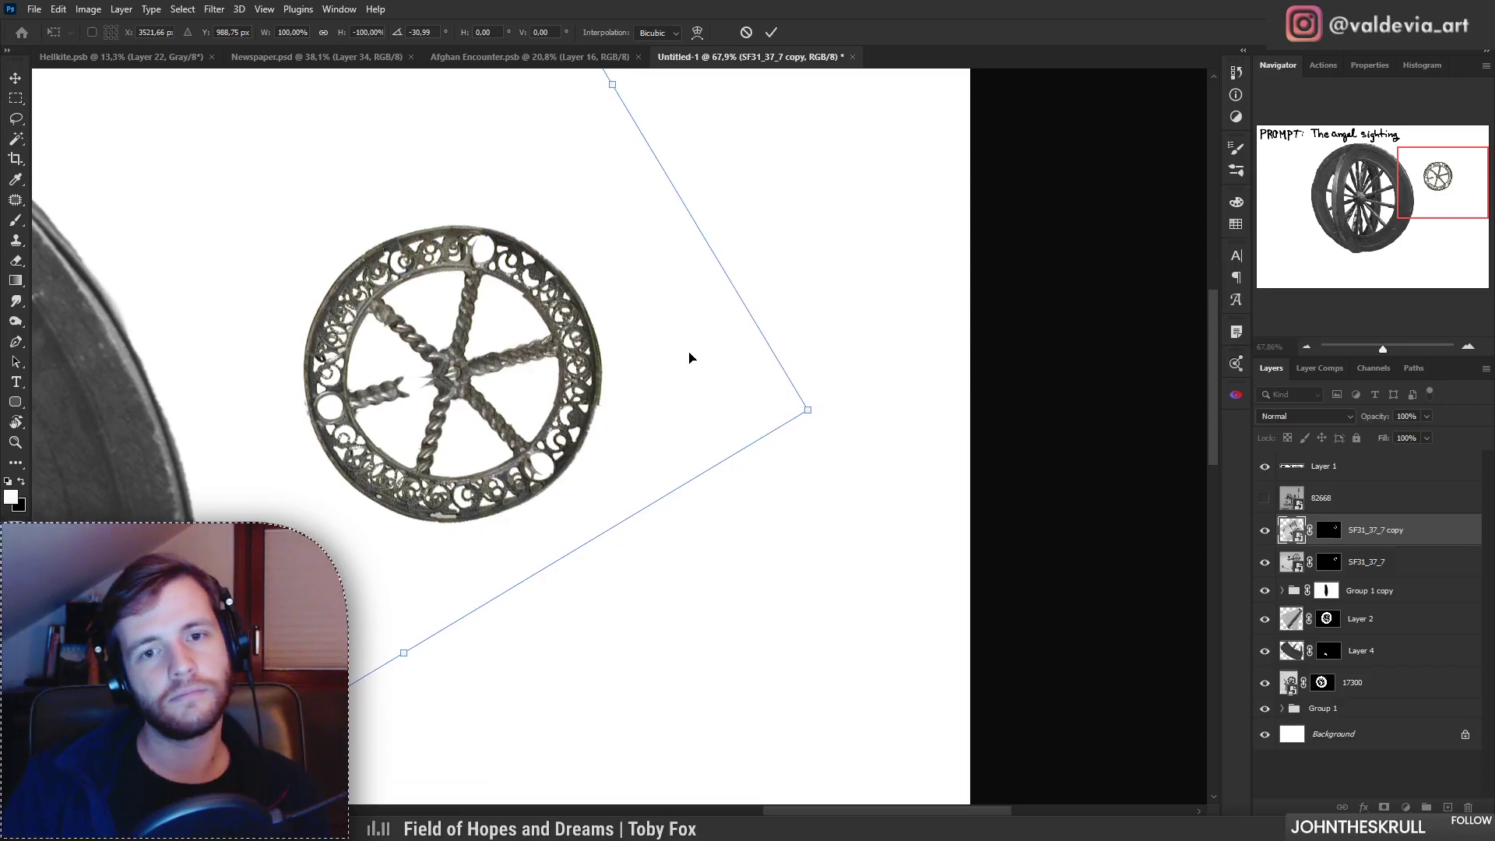
pyautogui.click(775, 33)
# Step: Replace the flipped copy's layer mask with a black one that hides the whole layer
pyautogui.press('b')
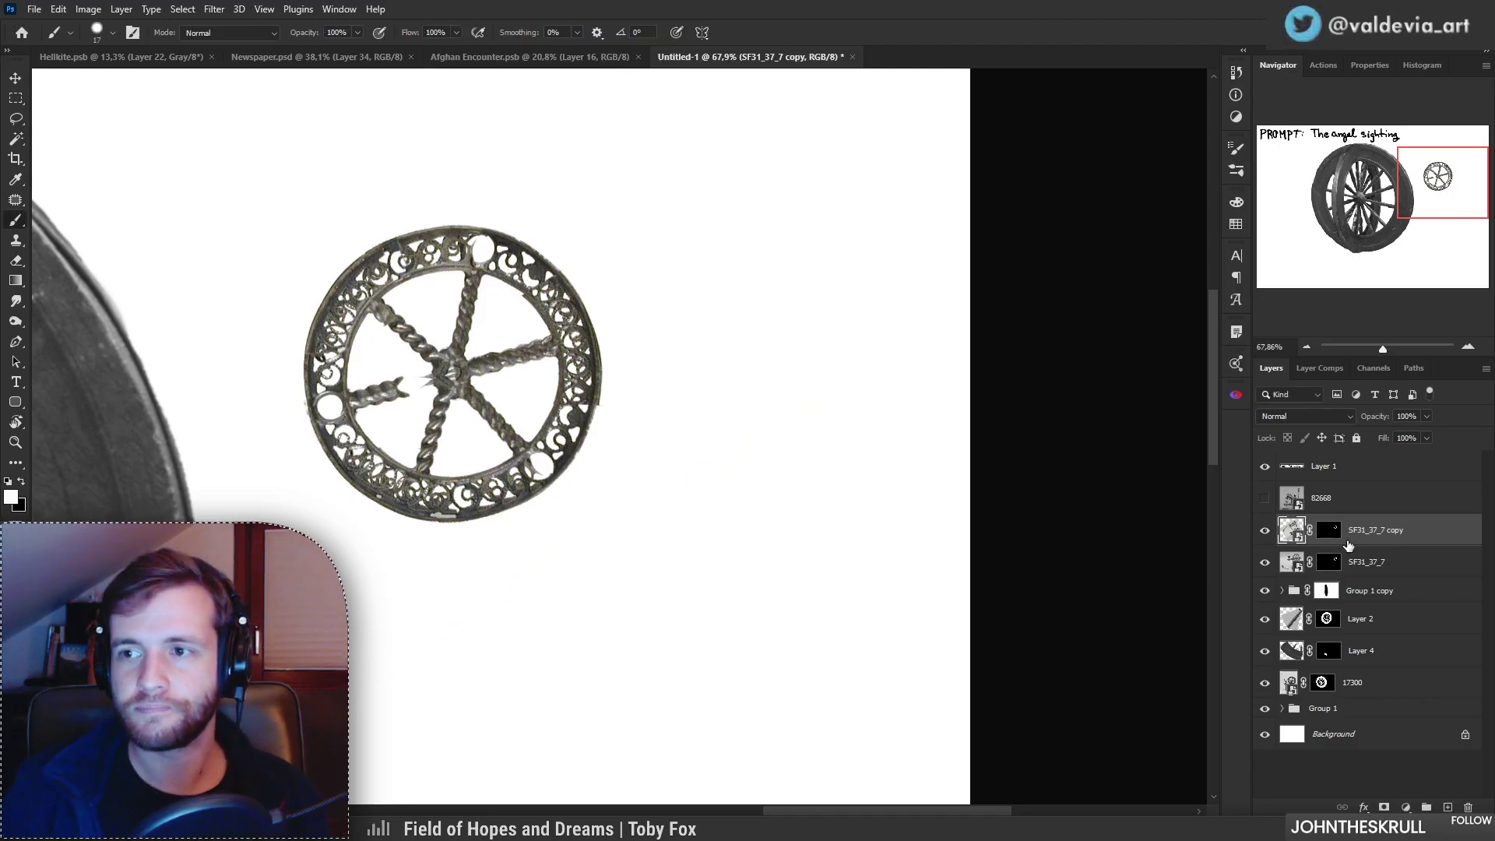
pyautogui.hotkey('ctrl', '\\')
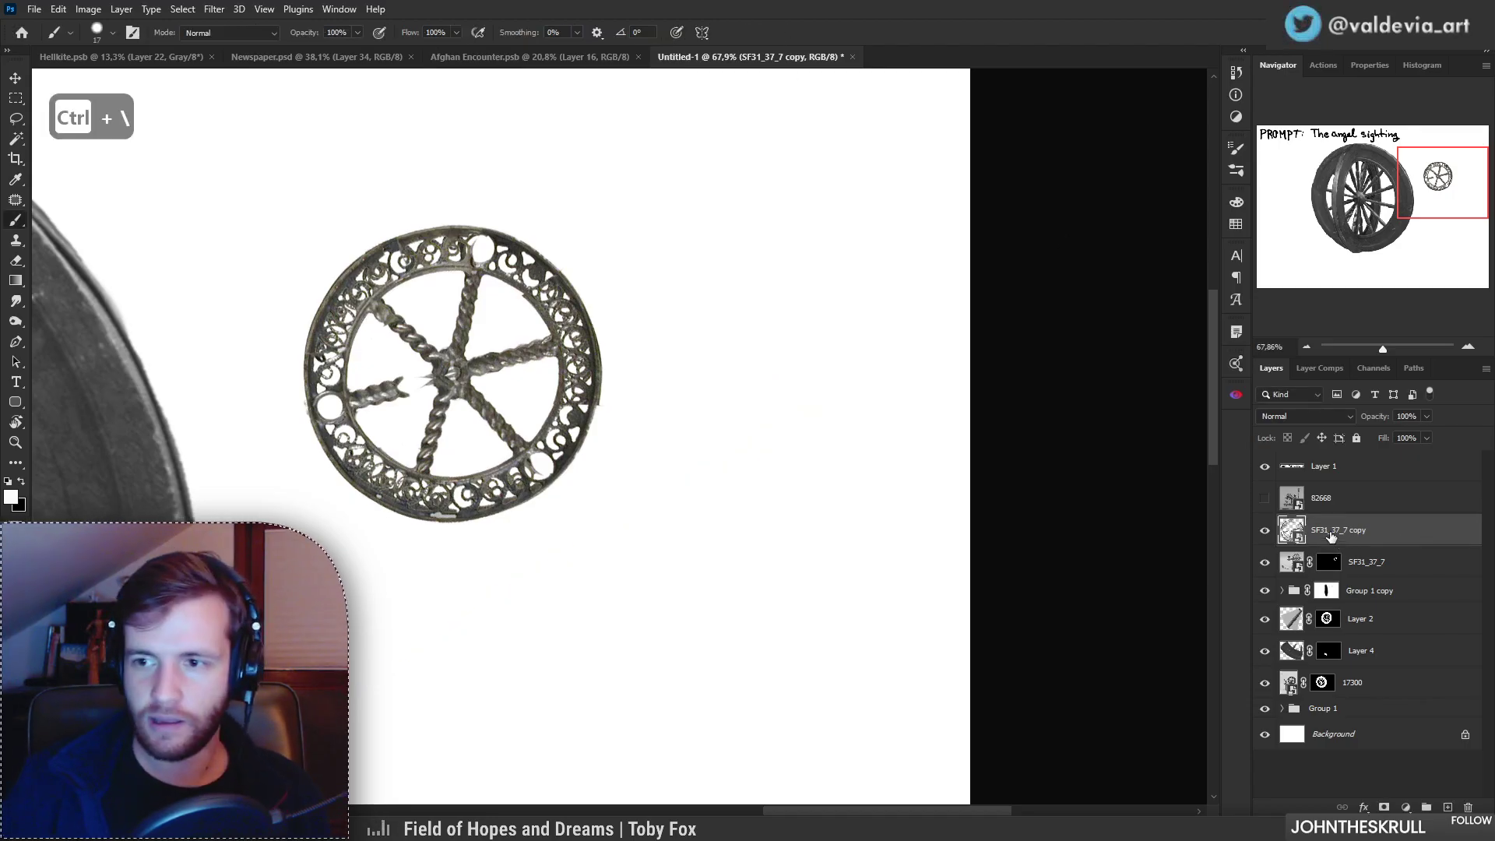
pyautogui.hotkey('ctrl', 'z')
pyautogui.hotkey('ctrl', 'z')
pyautogui.hotkey('ctrl', 'z')
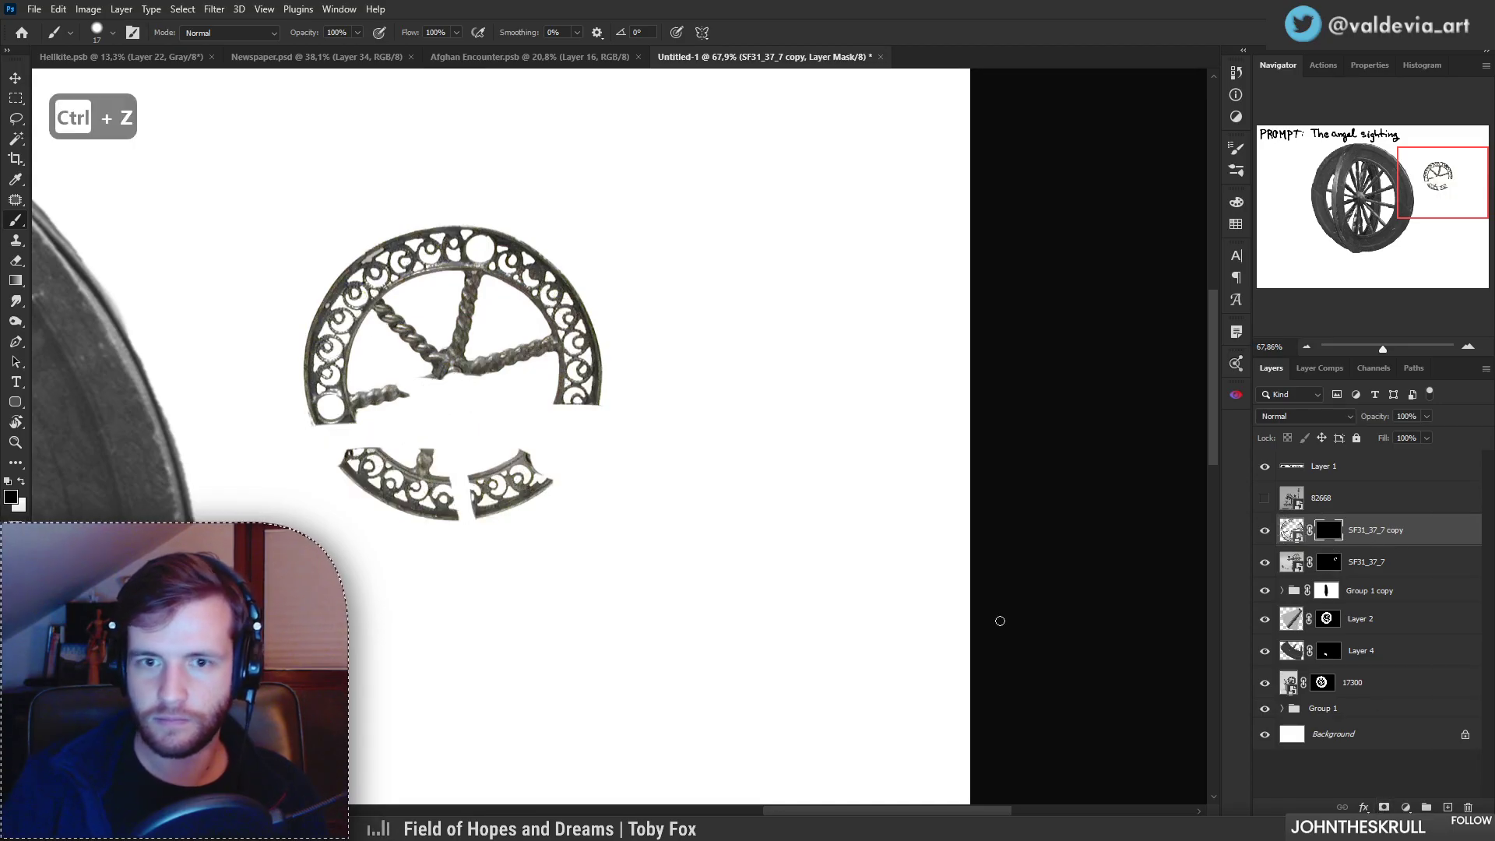
# Step: Reveal the copy along the missing lower-right stretch of the rim with a larger white brush on its mask
pyautogui.moveTo(532, 439); pyautogui.dragTo(584, 439)
pyautogui.press('x')
pyautogui.rightClick(574, 445)
pyautogui.click(703, 475)
pyautogui.moveTo(563, 461); pyautogui.dragTo(582, 474)
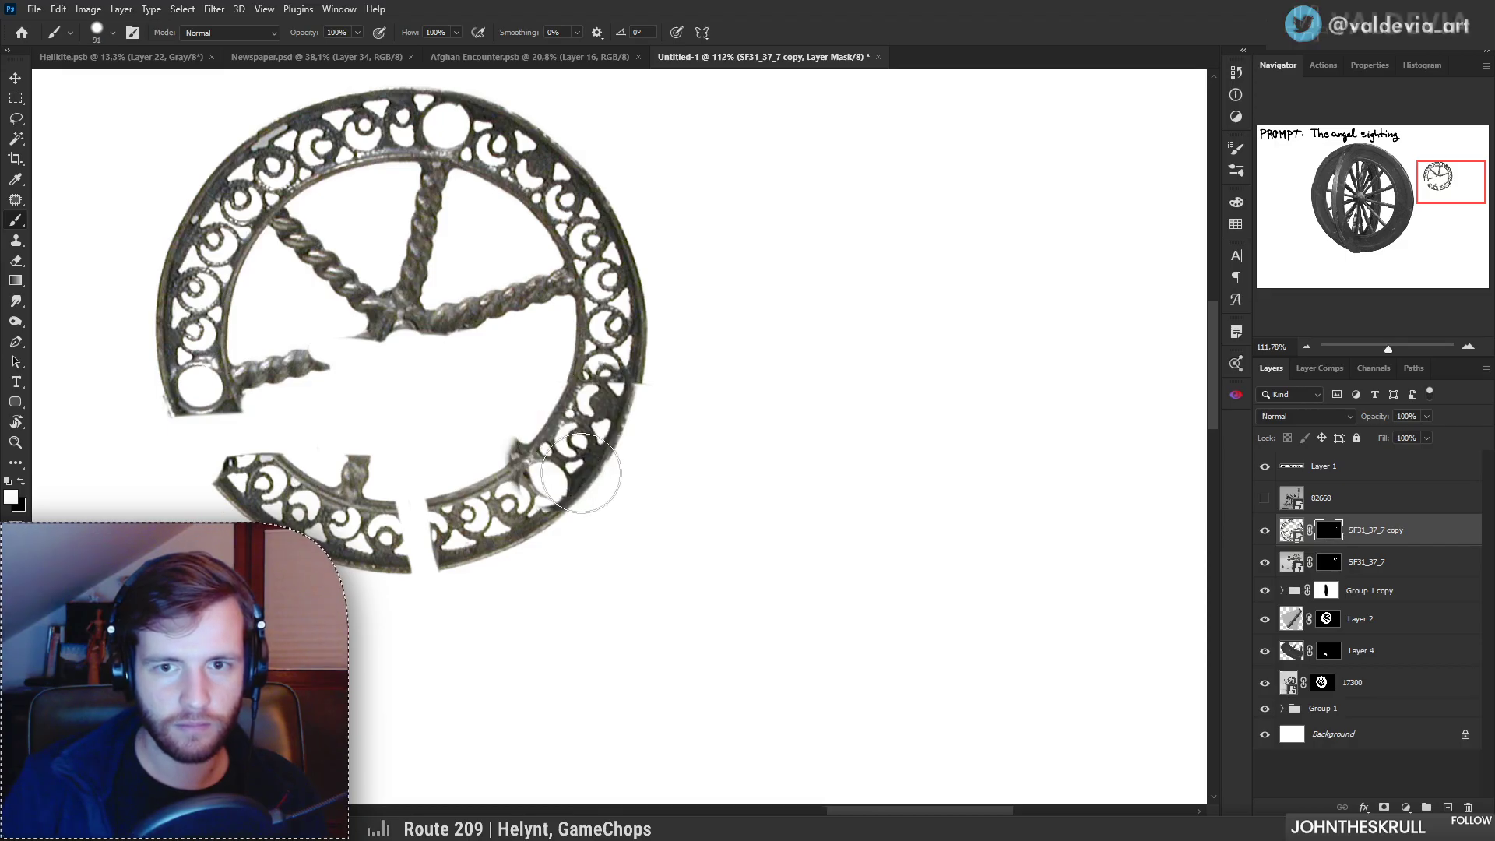
pyautogui.hotkey('ctrl', 'z')
pyautogui.moveTo(598, 425)
pyautogui.mouseDown()
pyautogui.moveTo(613, 386)
pyautogui.moveTo(549, 463)
pyautogui.moveTo(568, 482)
pyautogui.moveTo(612, 381)
pyautogui.mouseUp()
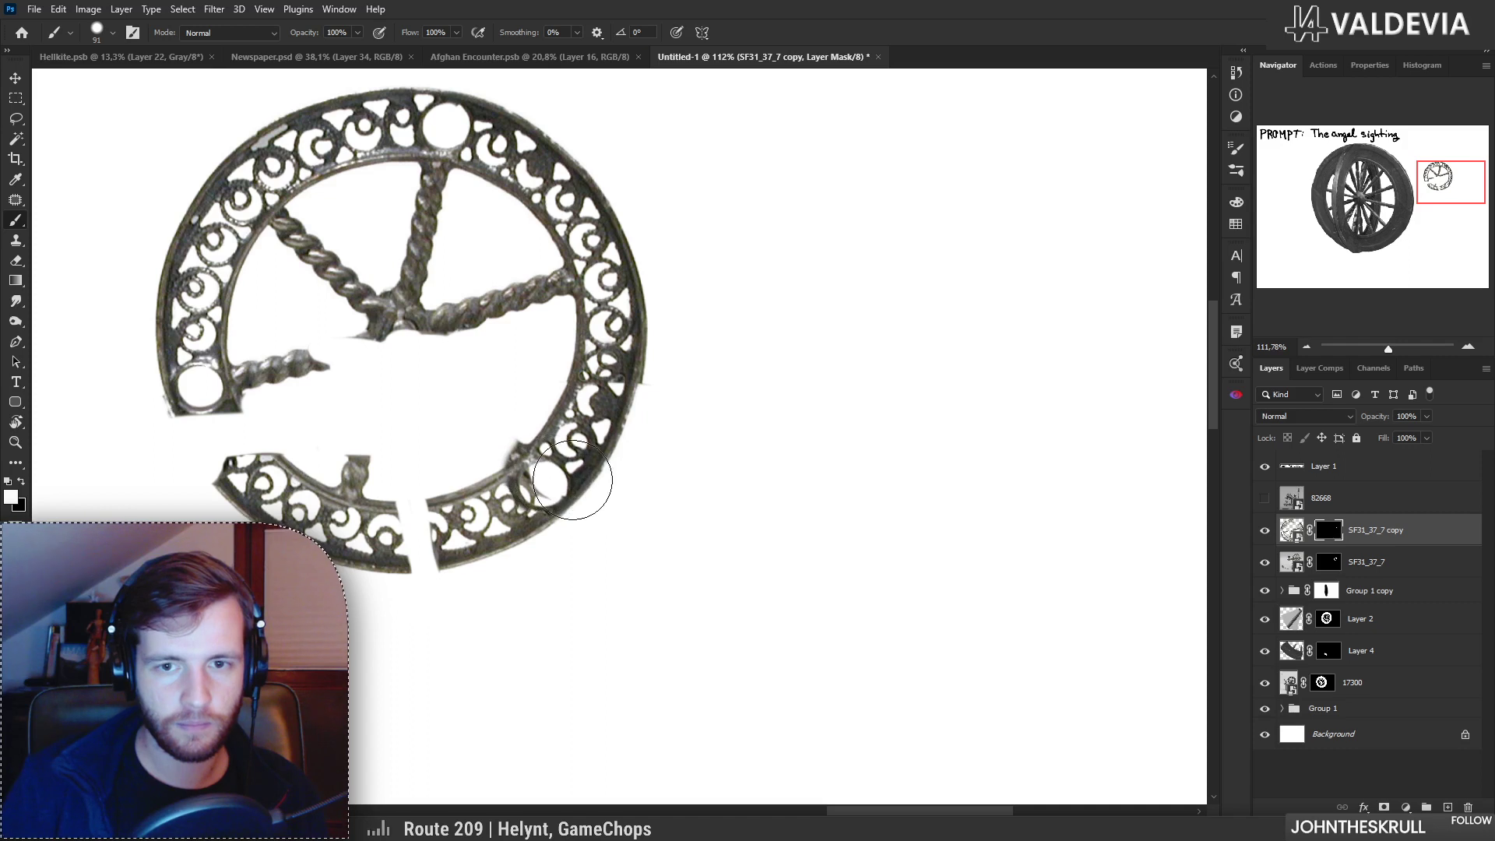
# Step: Reveal the copy in the rim's bottom and lower-left gaps and along the two missing lower spokes to the hub
pyautogui.moveTo(438, 539); pyautogui.dragTo(416, 535)
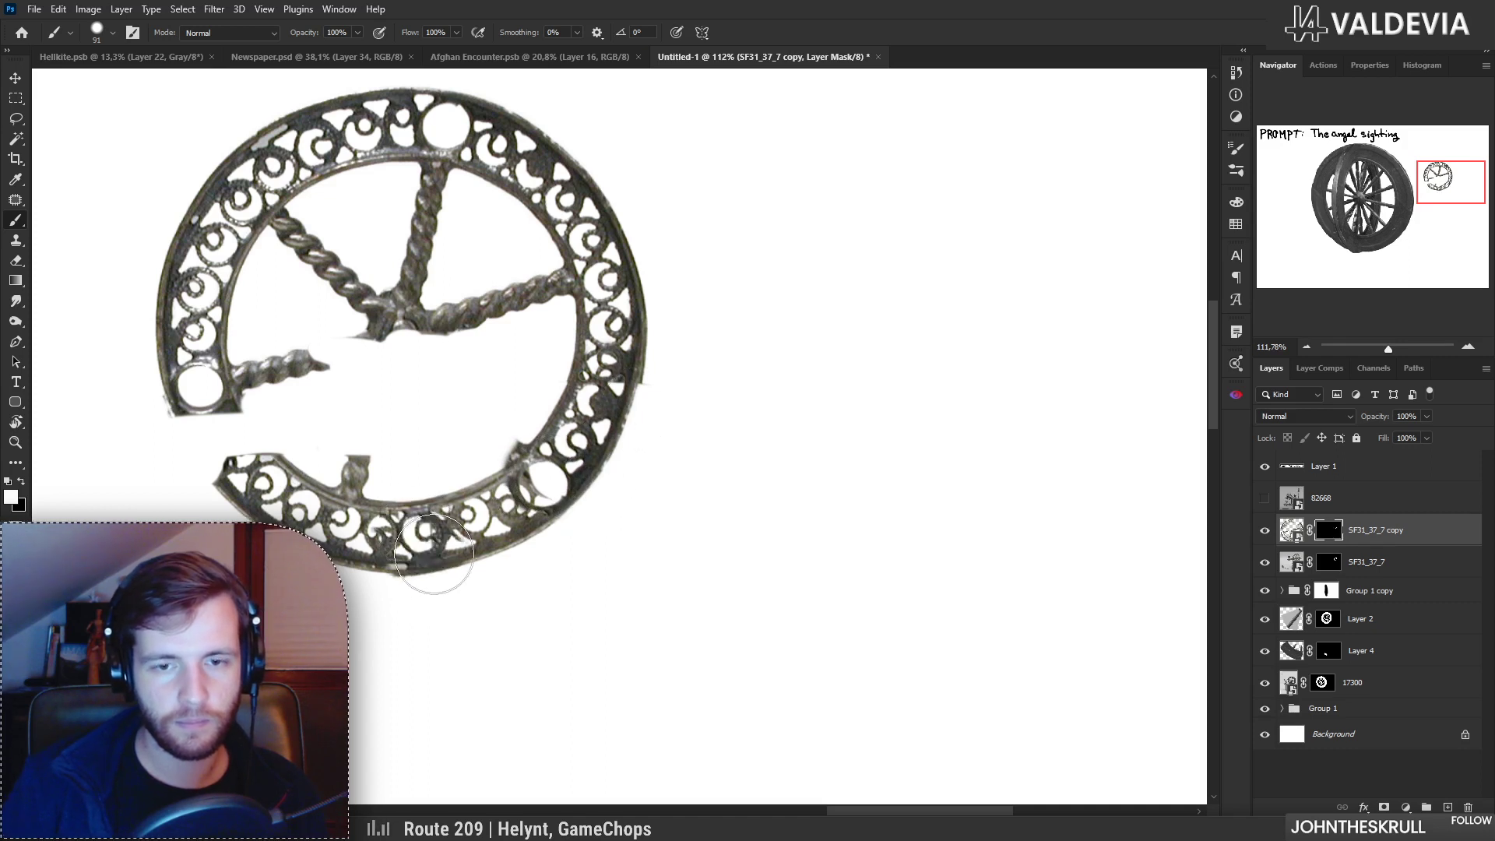
pyautogui.moveTo(280, 504)
pyautogui.mouseDown()
pyautogui.moveTo(213, 473)
pyautogui.moveTo(196, 434)
pyautogui.mouseUp()
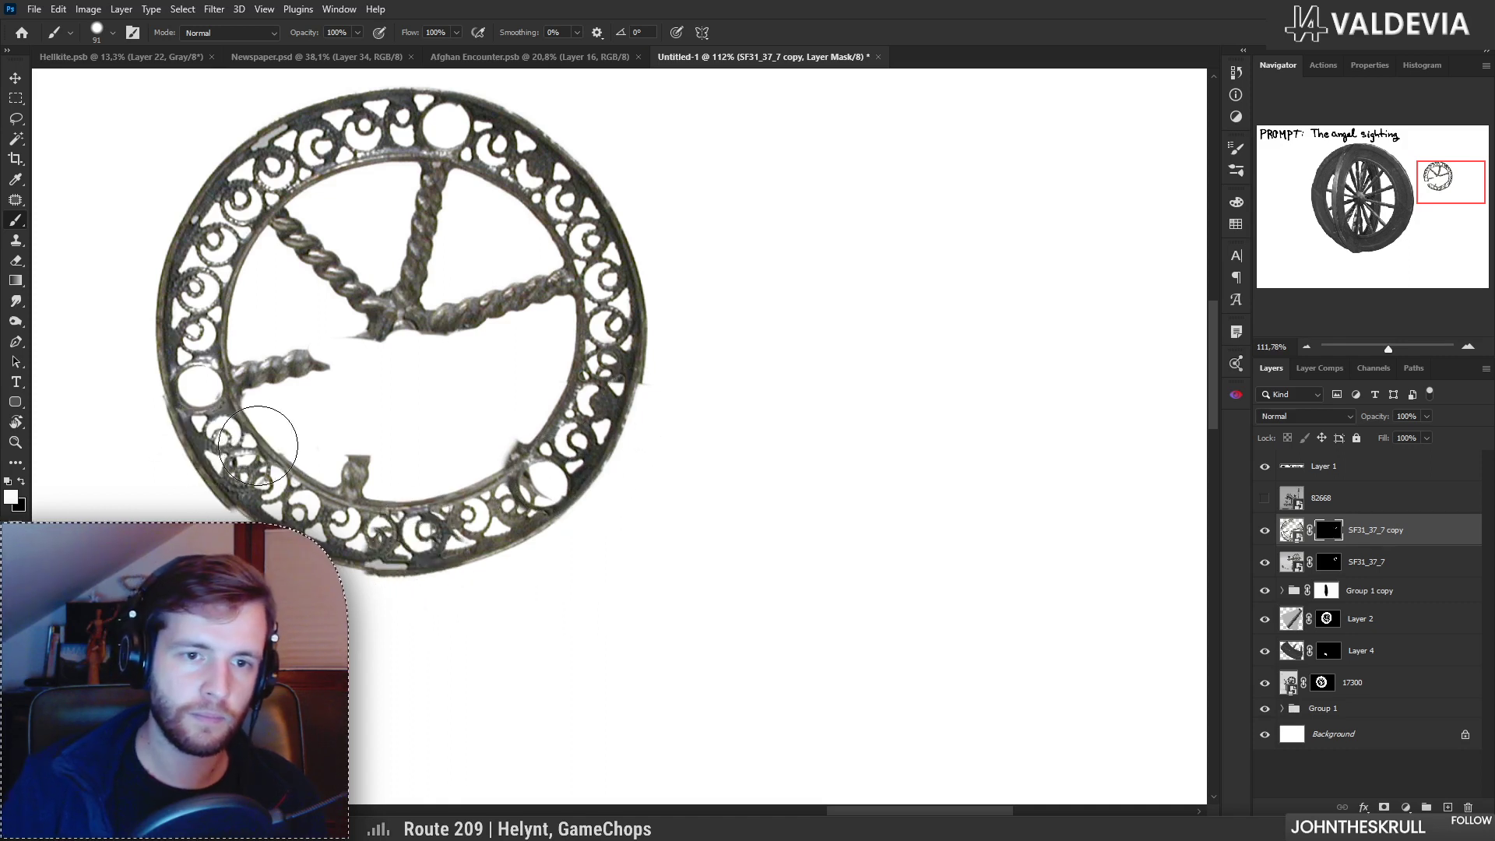
pyautogui.moveTo(324, 484)
pyautogui.mouseDown()
pyautogui.moveTo(413, 344)
pyautogui.moveTo(502, 426)
pyautogui.mouseUp()
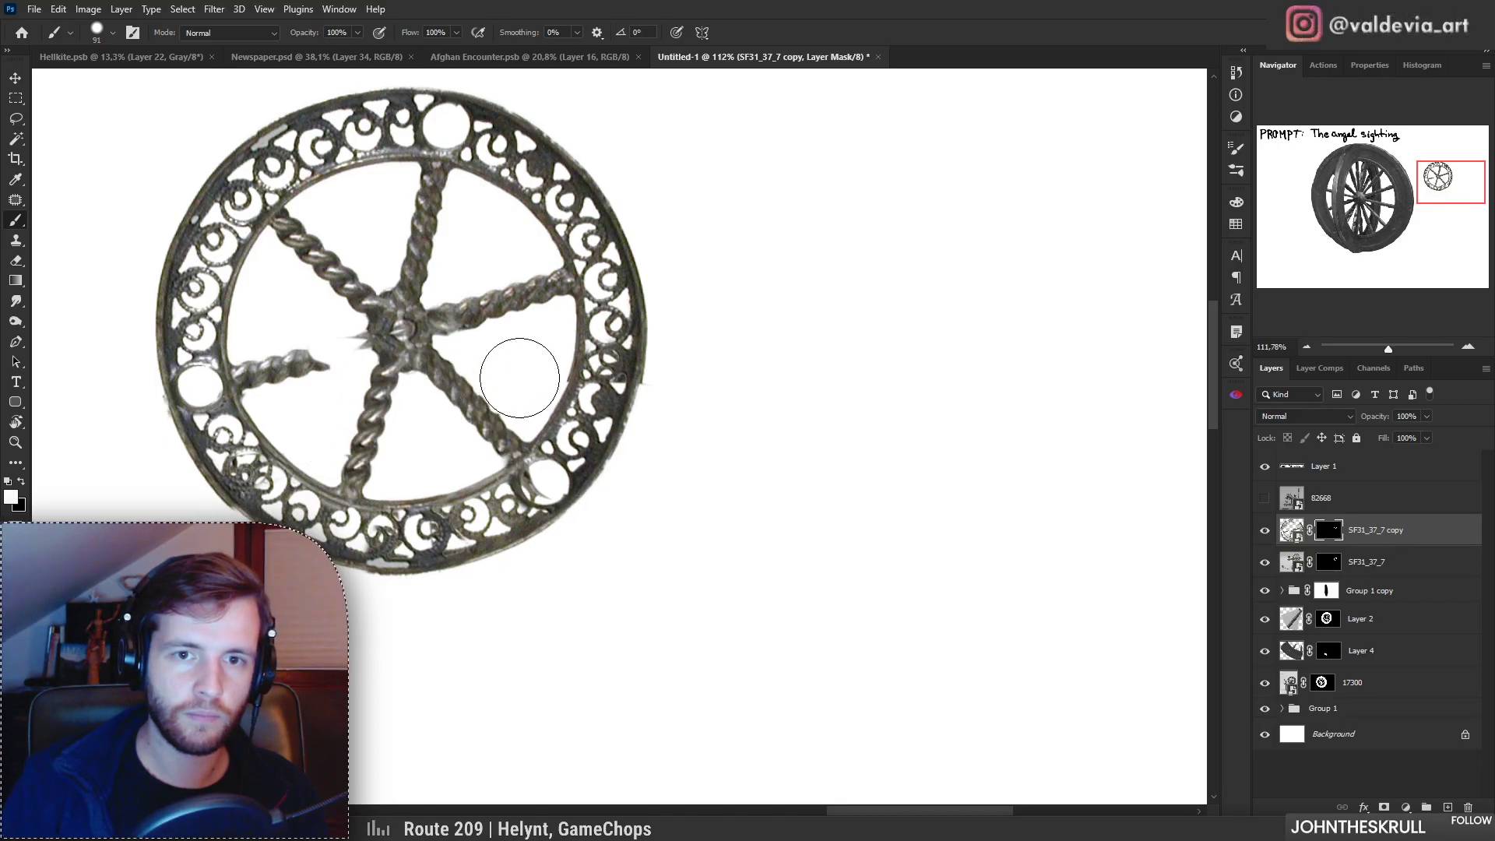
# Step: Mask out the copy's stray fragments around the hub and between the lower spokes
pyautogui.scroll(-5, 480, 337)
pyautogui.press('x')
pyautogui.moveTo(469, 347); pyautogui.dragTo(487, 381)
pyautogui.moveTo(422, 414); pyautogui.dragTo(506, 398)
pyautogui.moveTo(453, 413)
pyautogui.mouseDown()
pyautogui.moveTo(409, 420)
pyautogui.moveTo(482, 445)
pyautogui.mouseUp()
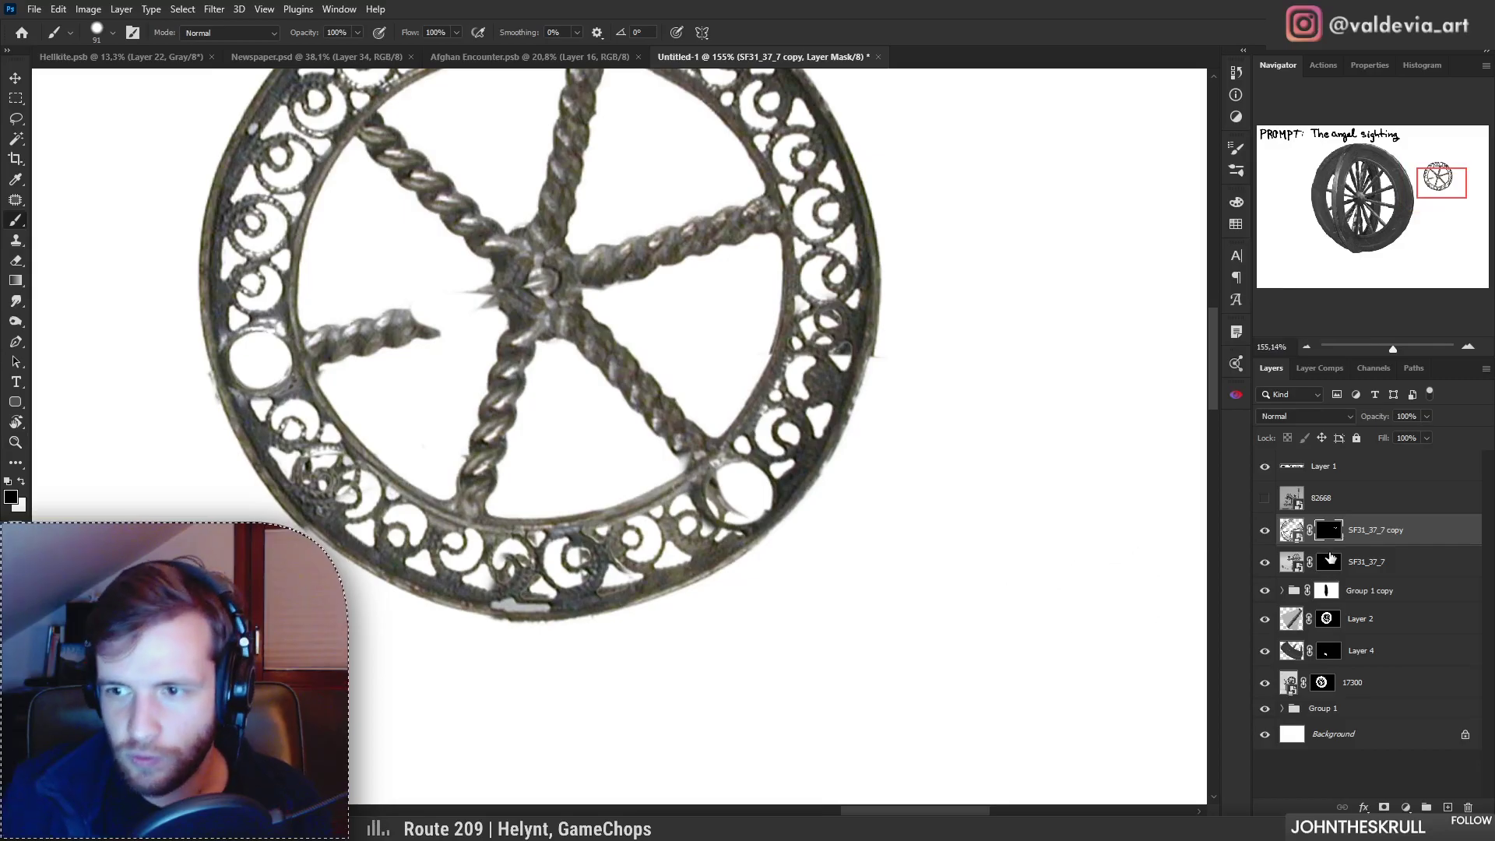
# Step: Mask out the original wheel's remnants inside the lower-right round opening, using a 42 px brush on the original layer's mask
pyautogui.click(1329, 561)
pyautogui.rightClick(849, 467)
pyautogui.click(725, 489)
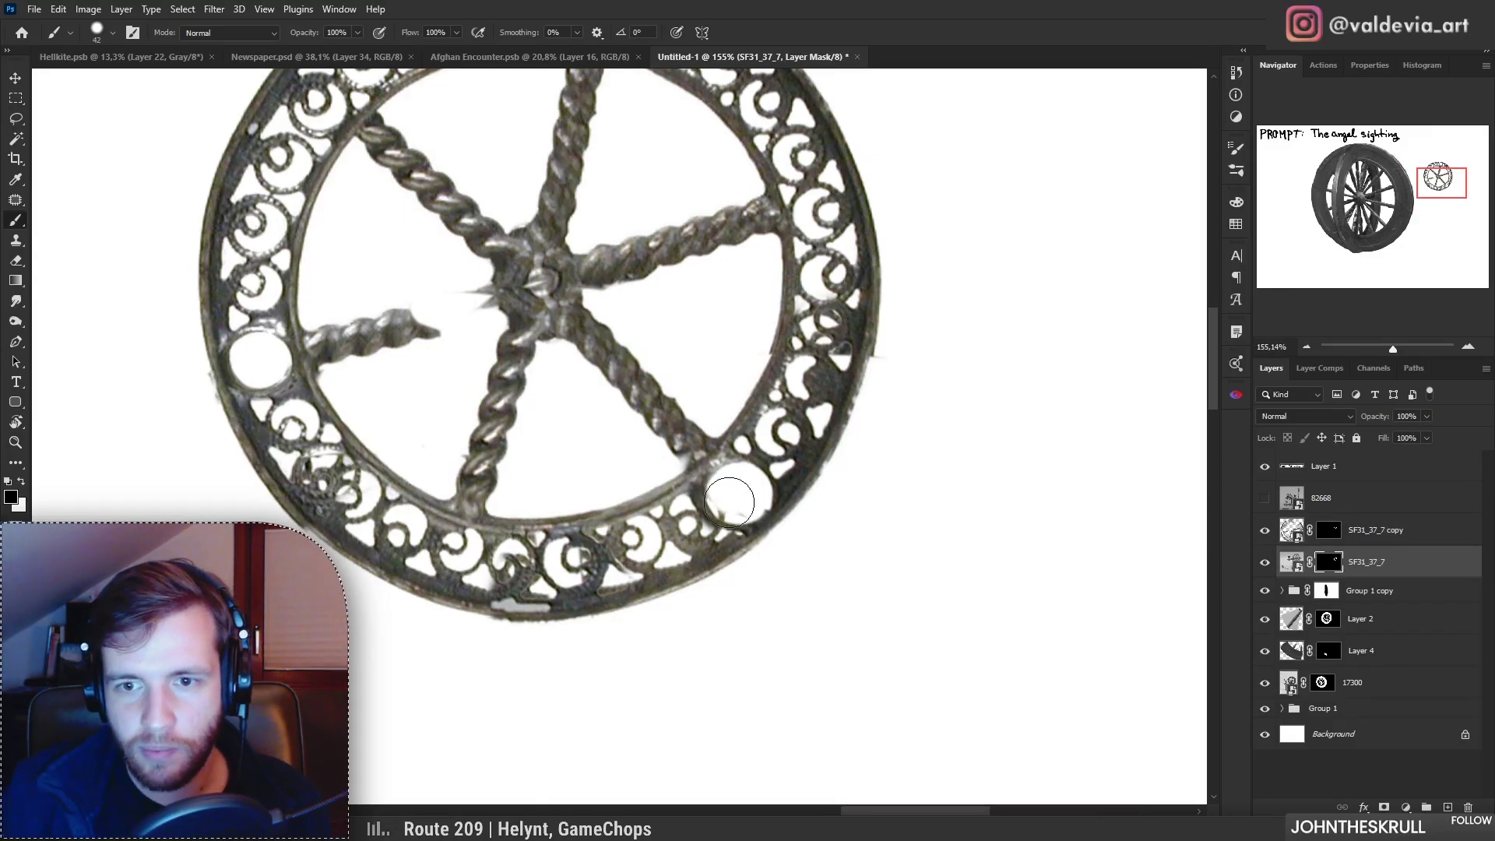
pyautogui.moveTo(918, 475); pyautogui.dragTo(885, 447)
pyautogui.moveTo(913, 396); pyautogui.dragTo(970, 344)
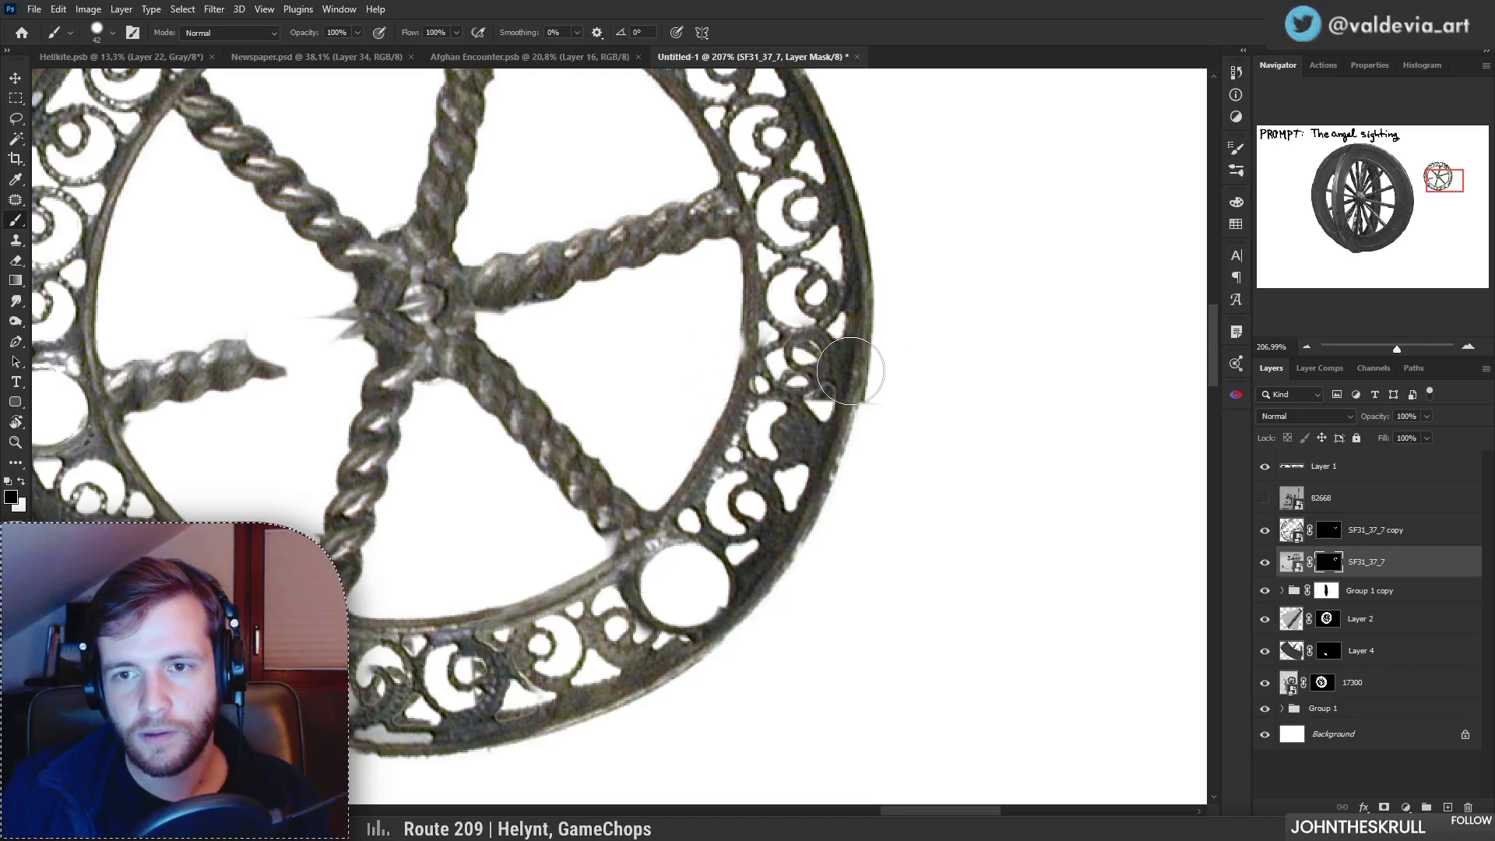
# Step: Restore the inner and outer rim edges at the right-hand seam with a 10 px brush on the original layer's mask
pyautogui.moveTo(807, 376); pyautogui.dragTo(805, 371)
pyautogui.moveTo(867, 410)
pyautogui.mouseDown()
pyautogui.moveTo(878, 404)
pyautogui.moveTo(752, 445)
pyautogui.moveTo(985, 294)
pyautogui.mouseUp()
pyautogui.hotkey('ctrl', 'z')
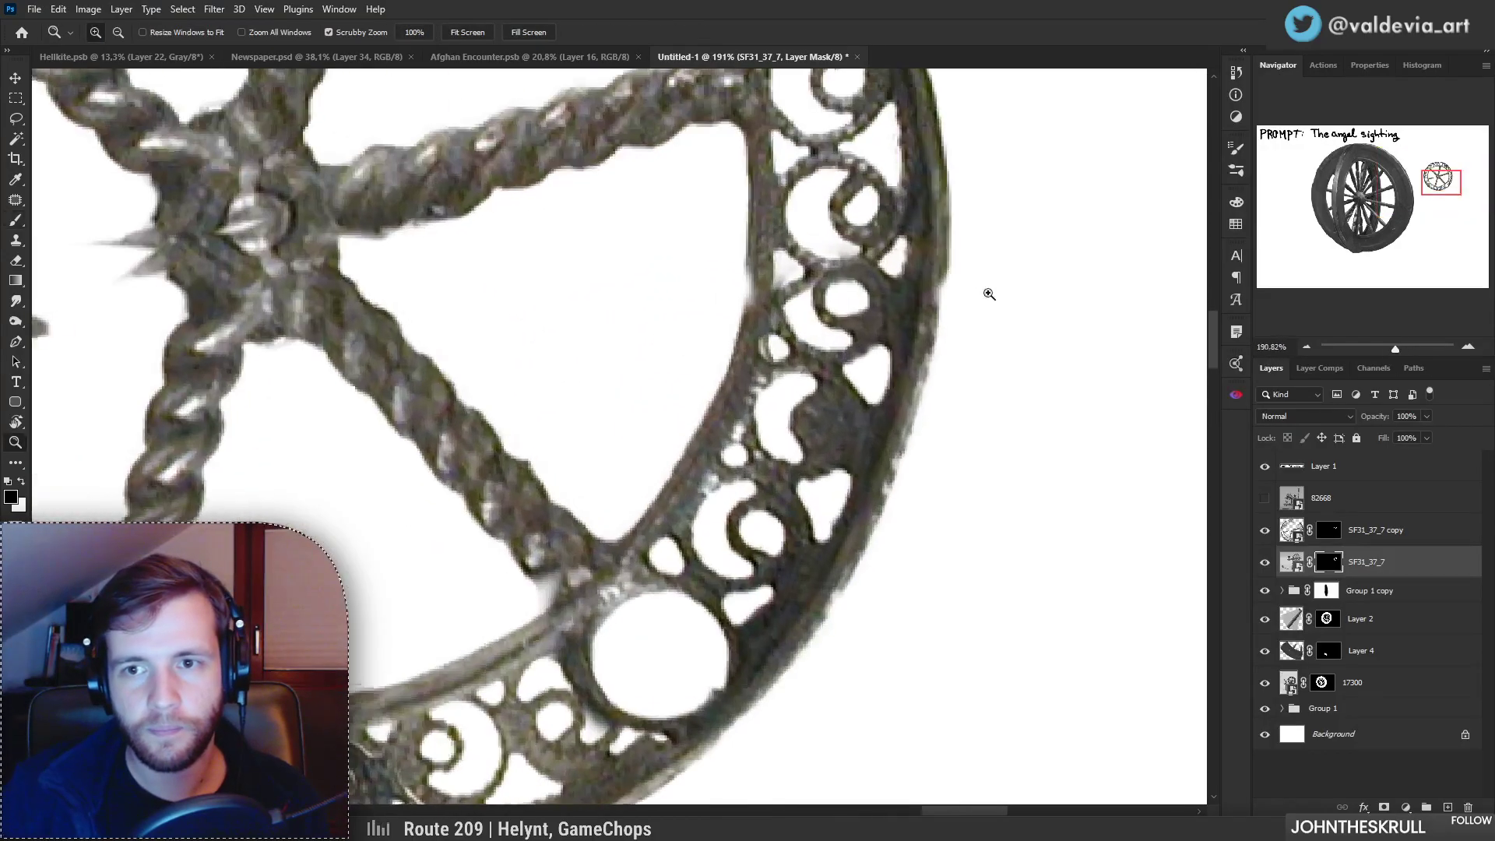
pyautogui.hotkey('ctrl', 'z')
pyautogui.rightClick(861, 302)
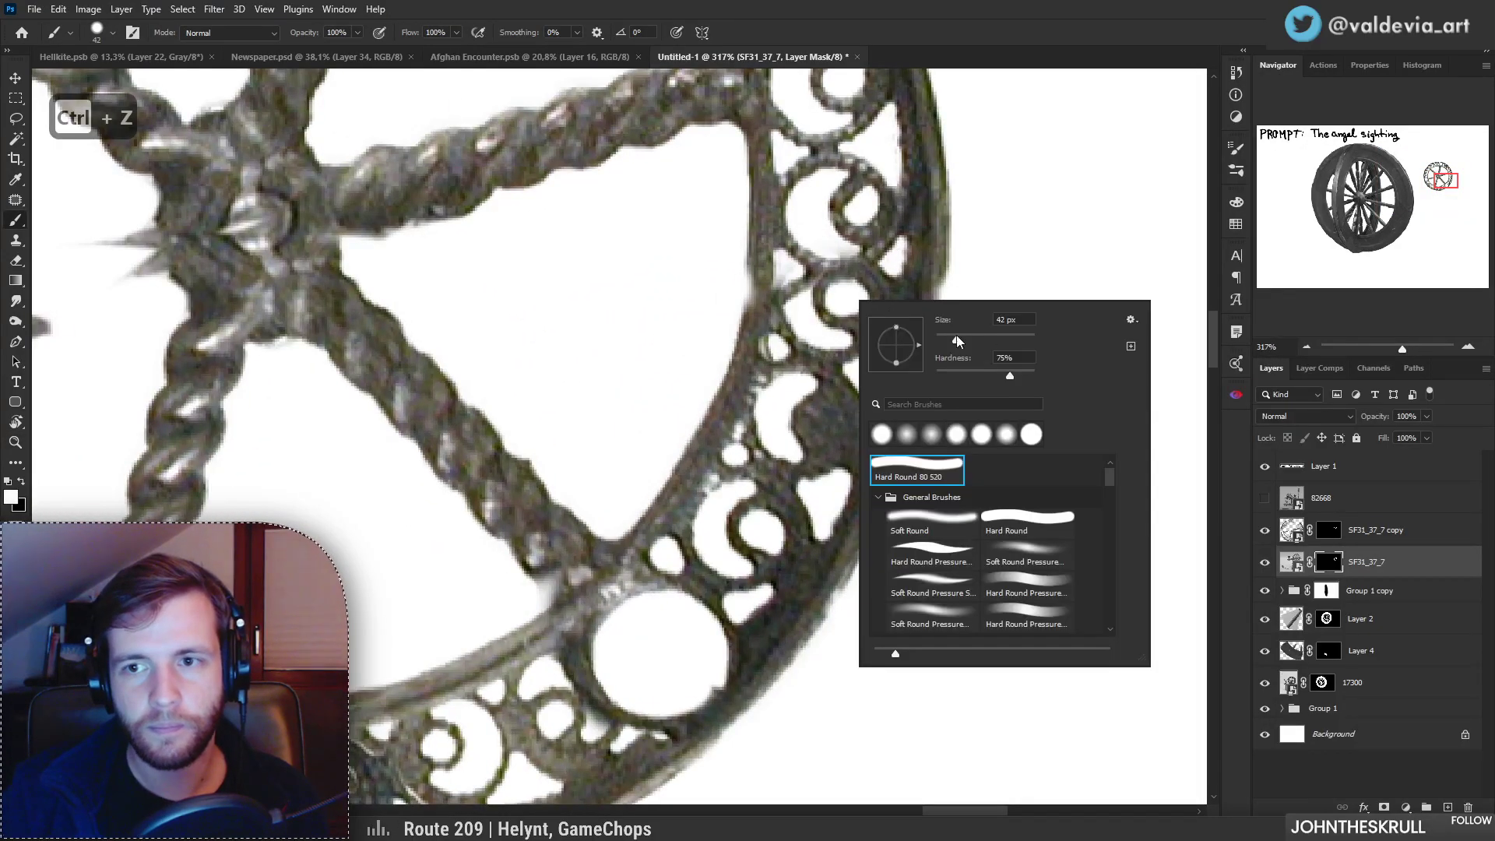
pyautogui.moveTo(761, 263); pyautogui.dragTo(754, 320)
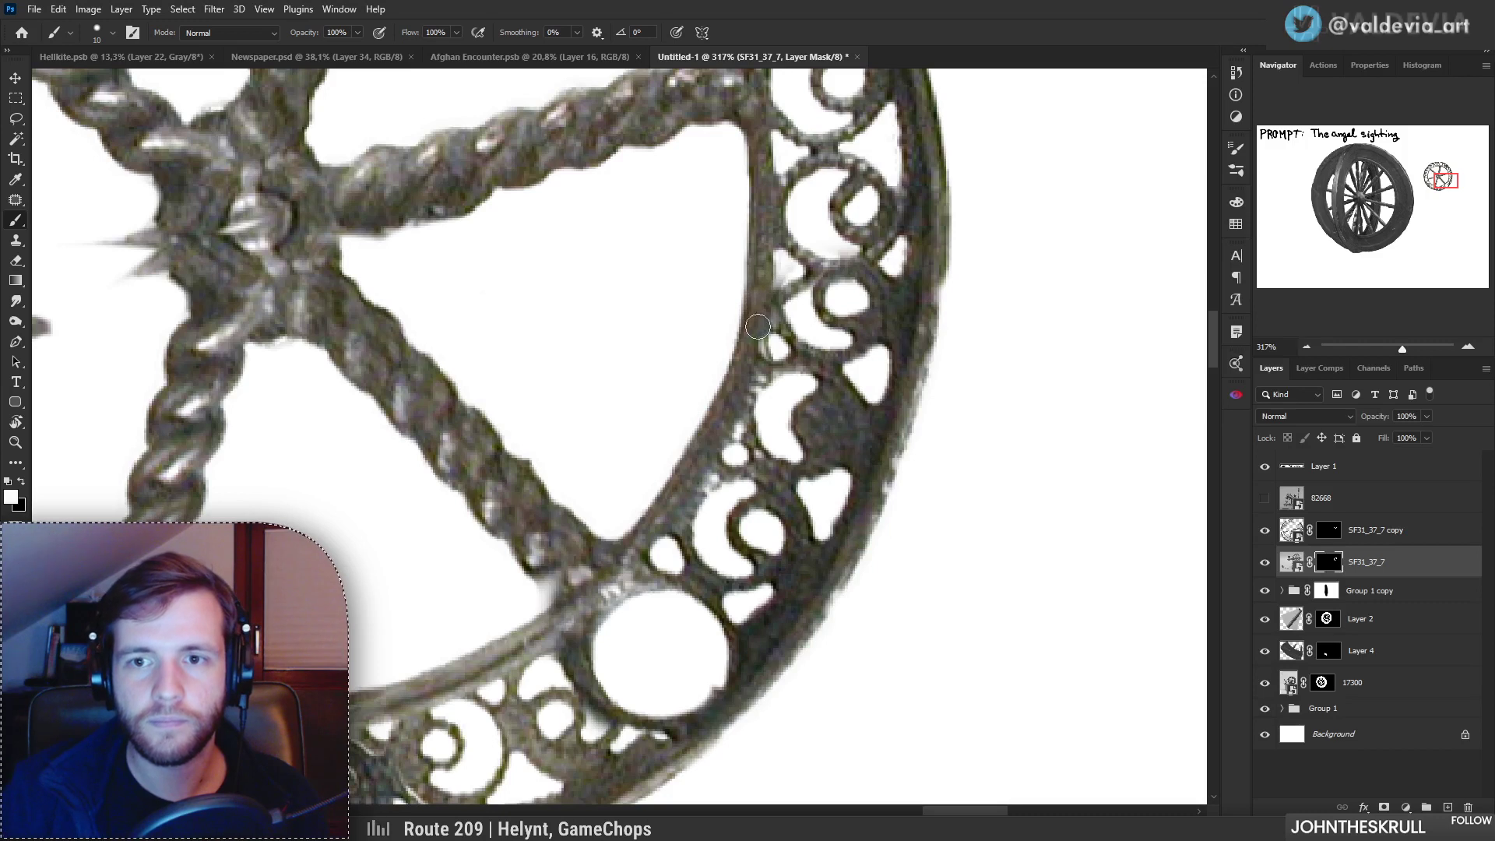
pyautogui.moveTo(931, 288); pyautogui.dragTo(935, 323)
pyautogui.scroll(-10, 922, 408)
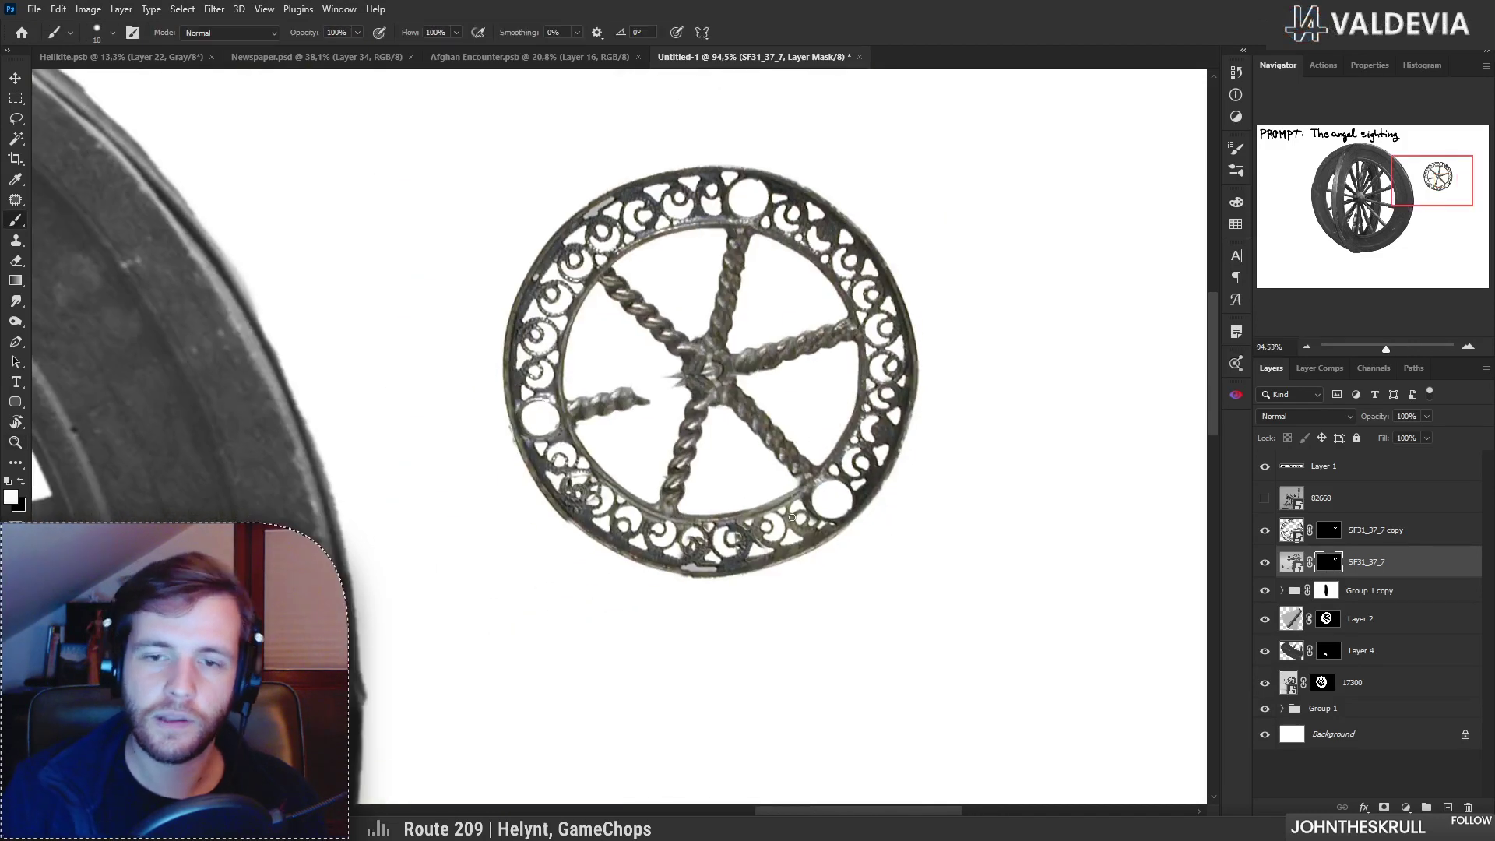
pyautogui.click(1264, 568)
pyautogui.click(1264, 568)
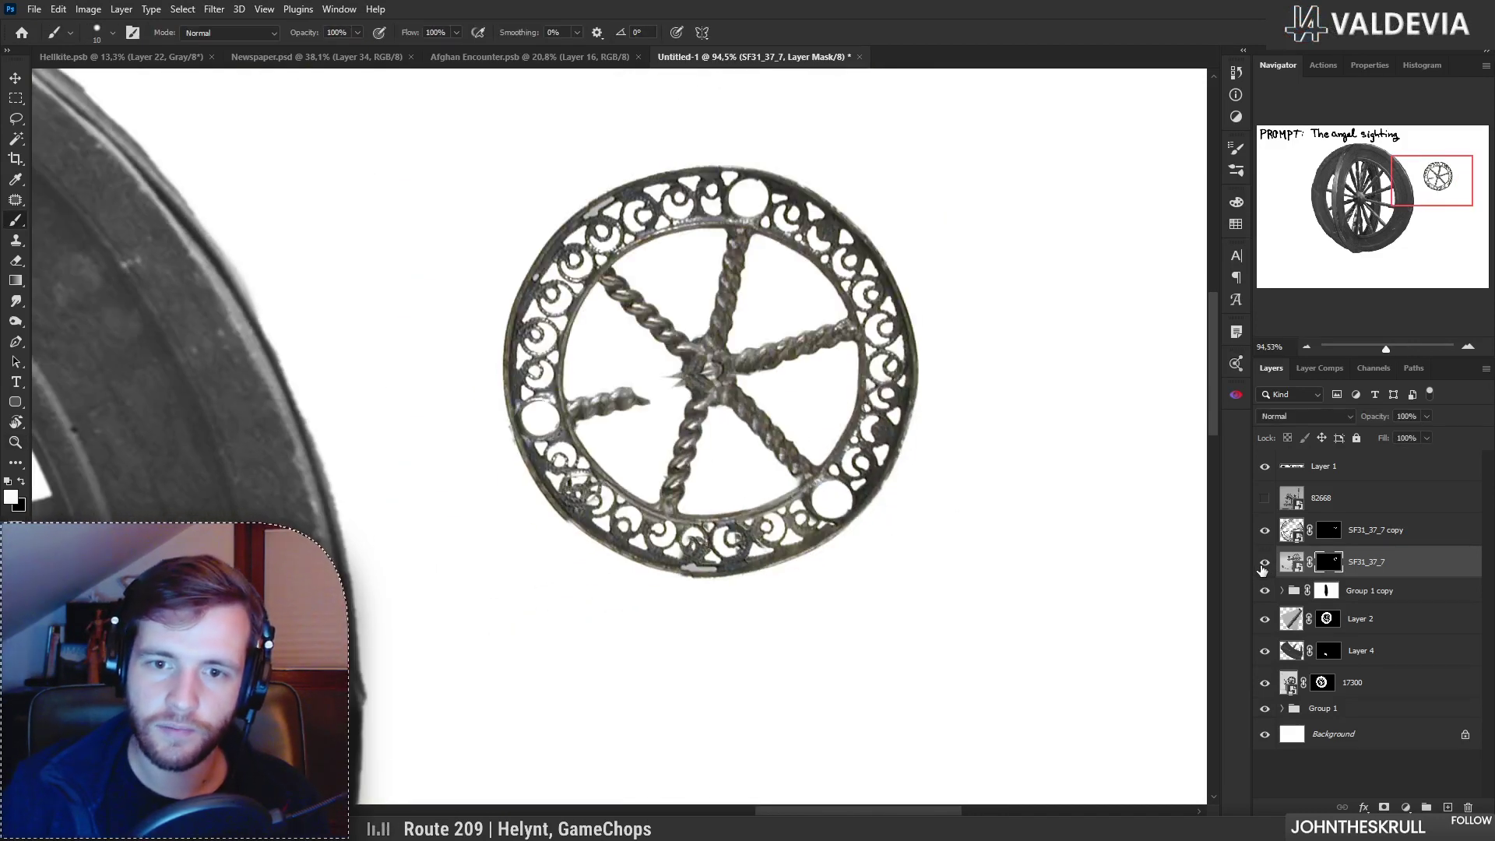
# Step: Mask out the original's overlapping filigree on the lower-left rim with a 72 px brush
pyautogui.scroll(5, 595, 526)
pyautogui.rightClick(592, 441)
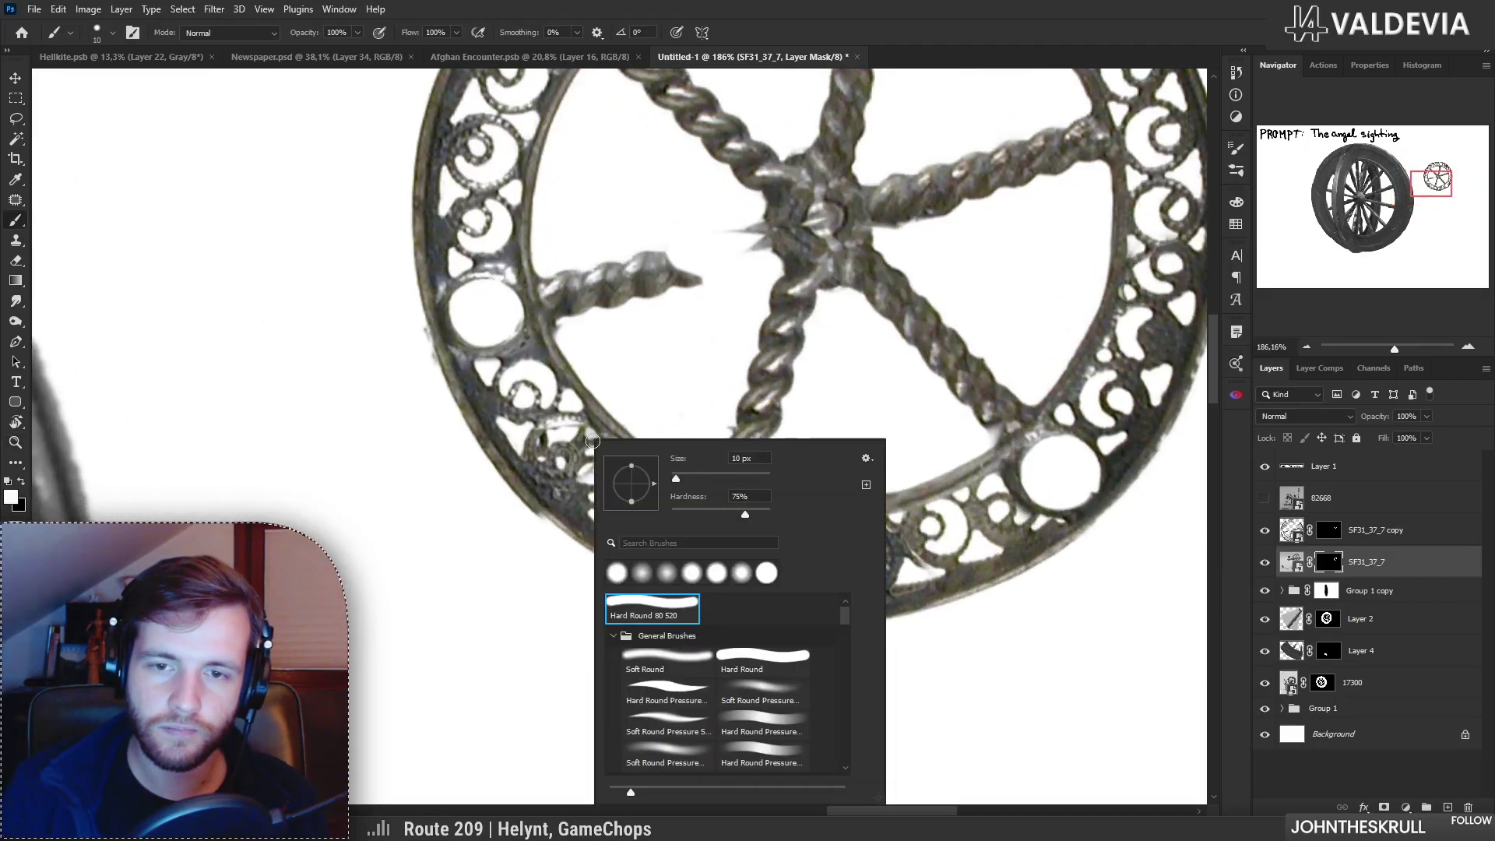
pyautogui.moveTo(570, 480)
pyautogui.mouseDown()
pyautogui.moveTo(563, 489)
pyautogui.moveTo(587, 477)
pyautogui.moveTo(548, 438)
pyautogui.moveTo(569, 464)
pyautogui.mouseUp()
pyautogui.hotkey('ctrl', 'z')
pyautogui.press('x')
pyautogui.hotkey('ctrl', 'z')
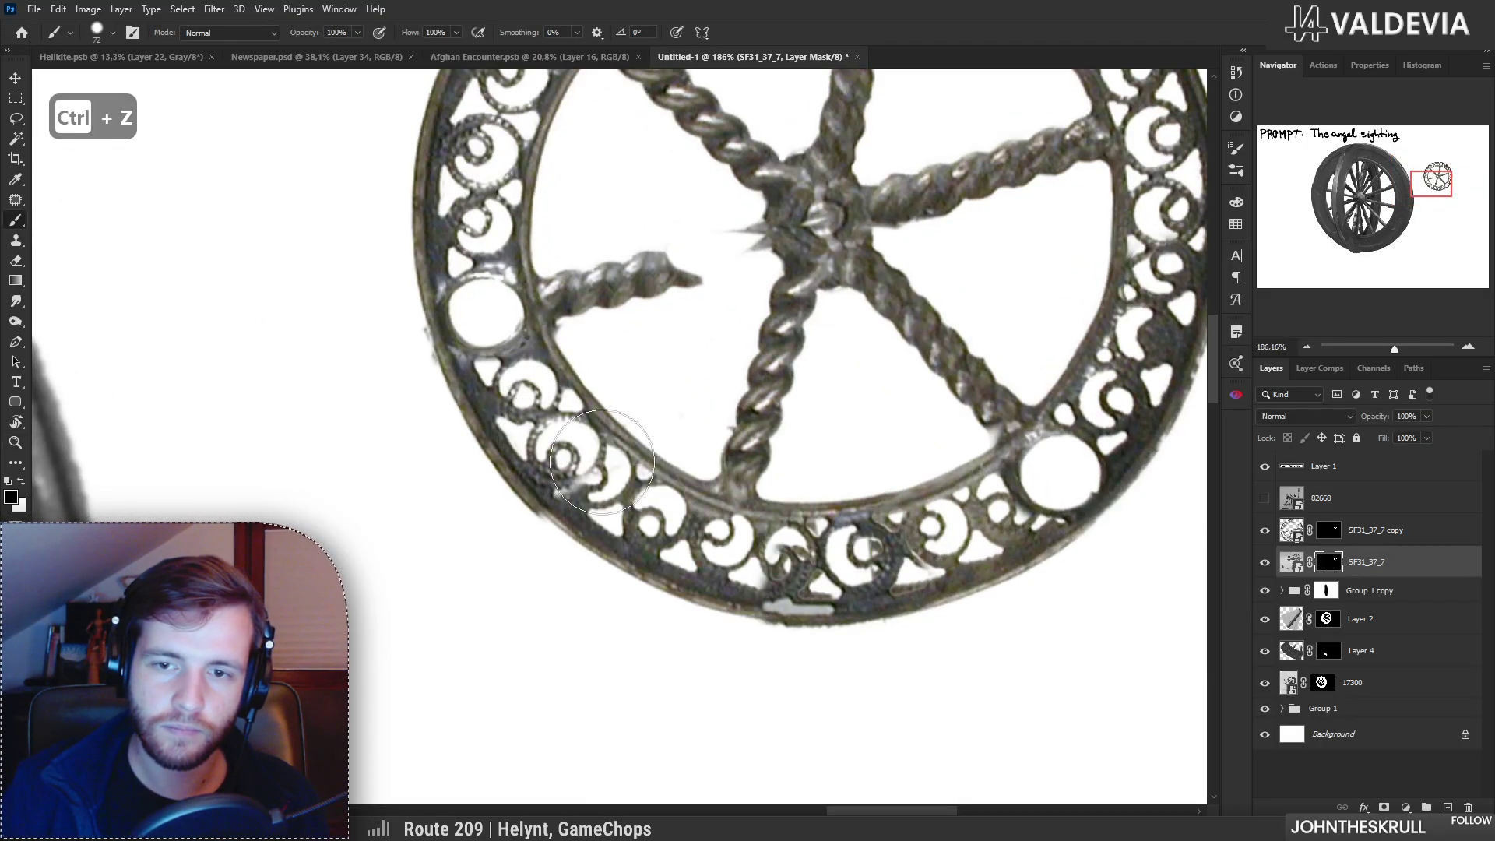
pyautogui.hotkey('ctrl', 'z')
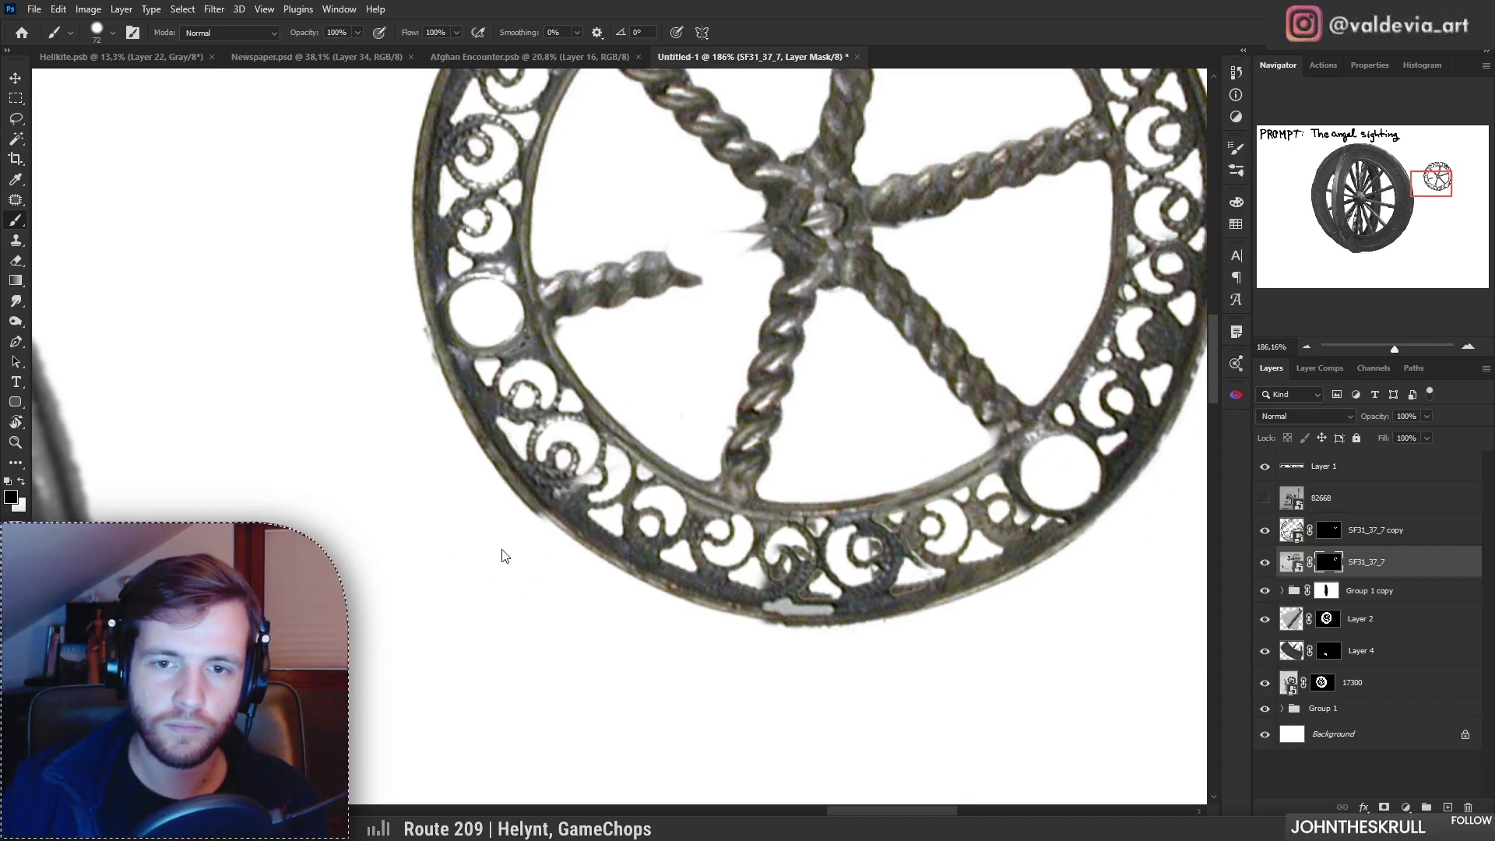
# Step: Clean up the stray outer edge of the lower-left rim on the flipped copy's mask
pyautogui.click(1328, 533)
pyautogui.moveTo(534, 535); pyautogui.dragTo(475, 529)
pyautogui.moveTo(464, 475)
pyautogui.mouseDown()
pyautogui.moveTo(511, 469)
pyautogui.moveTo(466, 447)
pyautogui.mouseUp()
pyautogui.moveTo(652, 444); pyautogui.dragTo(703, 435)
pyautogui.moveTo(602, 387)
pyautogui.mouseDown()
pyautogui.moveTo(524, 387)
pyautogui.moveTo(580, 388)
pyautogui.mouseUp()
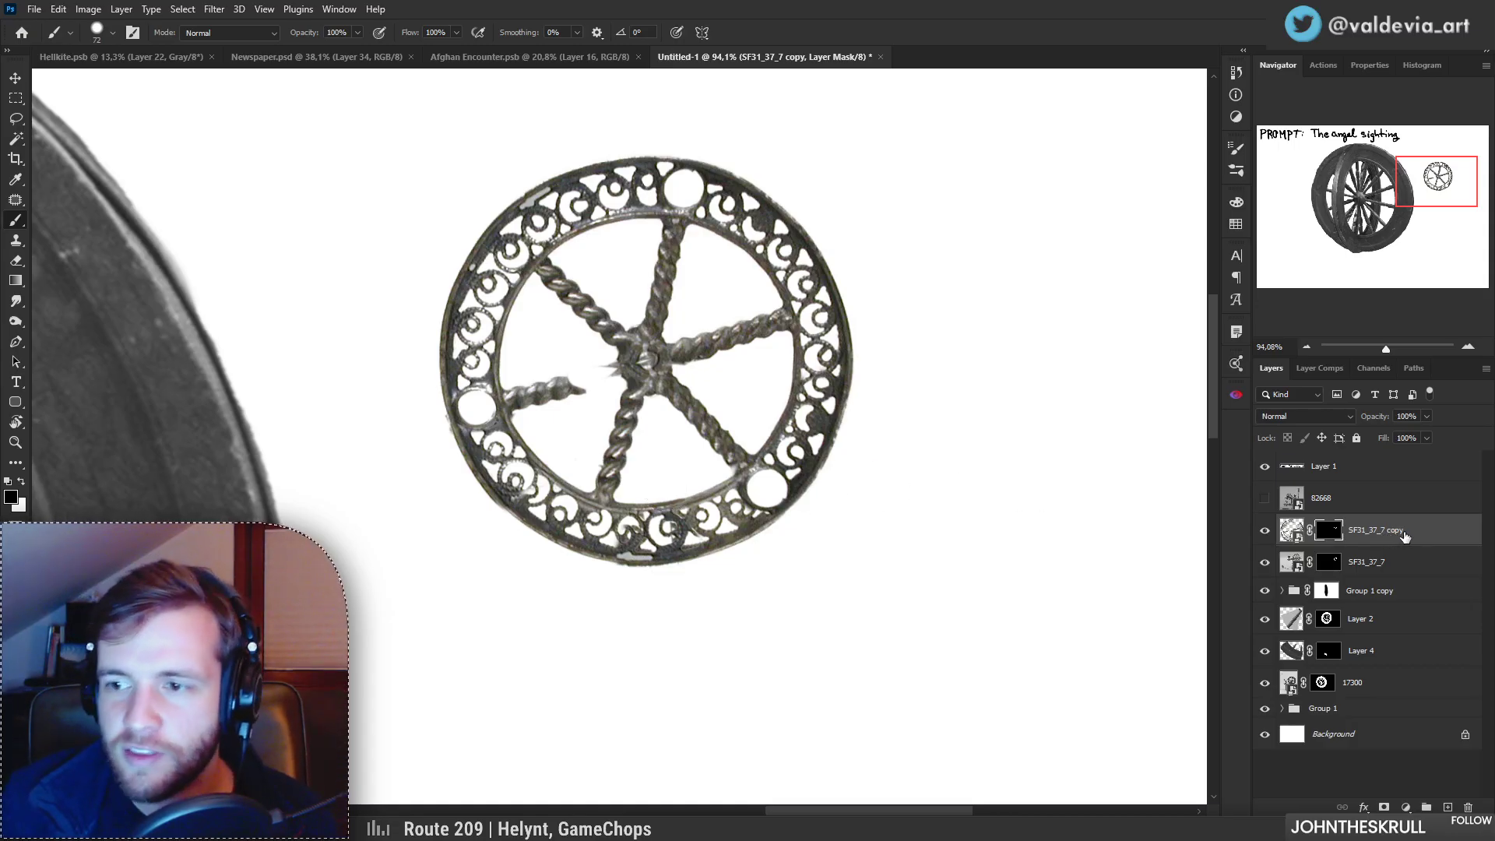
# Step: Duplicate the flipped wheel copy and shift the duplicate to the left of the hub
pyautogui.hotkey('ctrl', 'j')
pyautogui.press('x')
pyautogui.moveTo(703, 426); pyautogui.dragTo(603, 407)
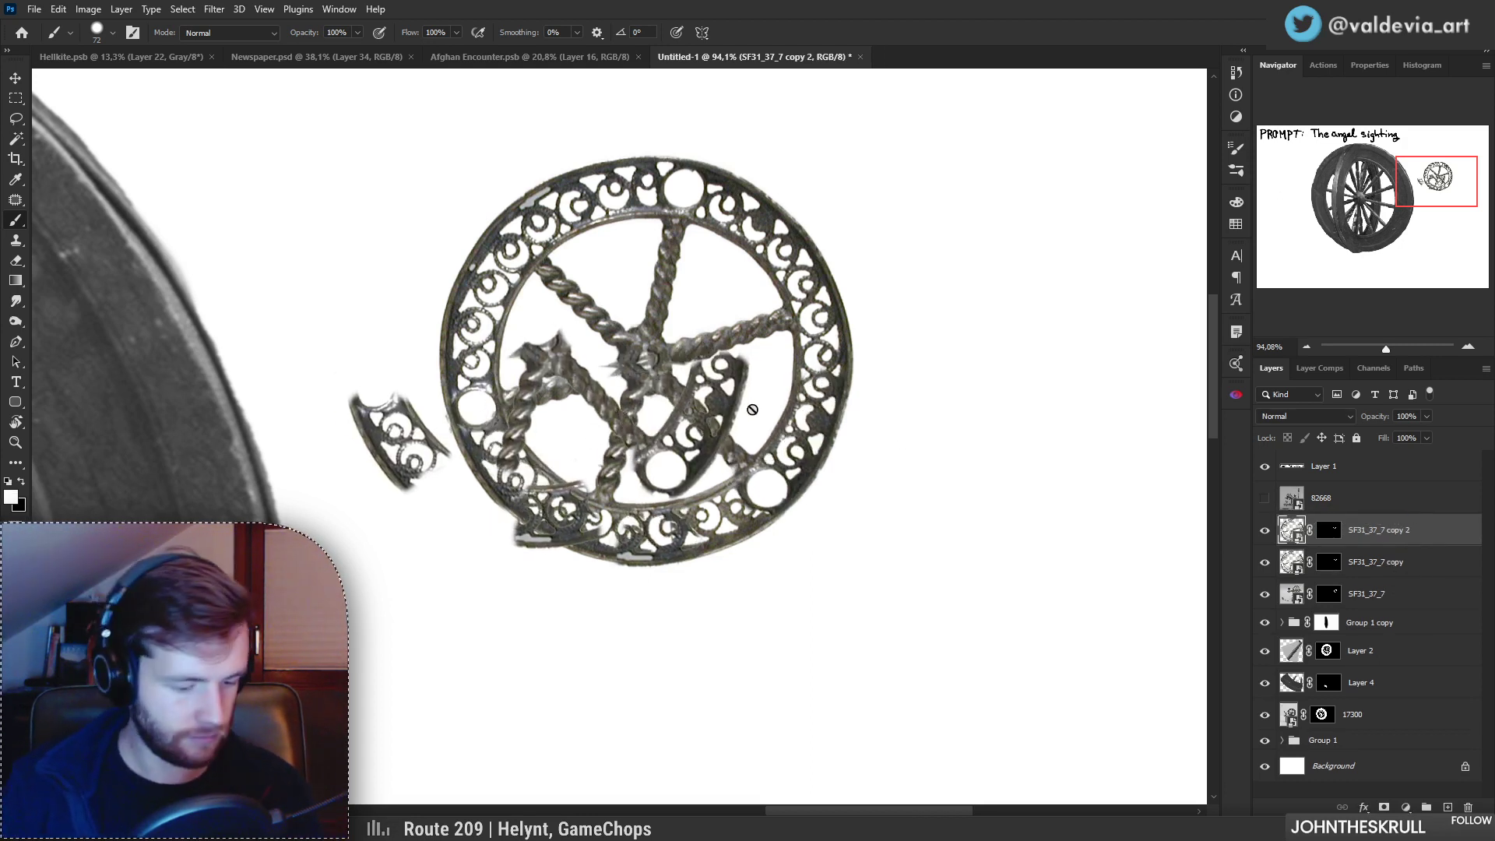
pyautogui.hotkey('ctrl', 'r')
pyautogui.hotkey('ctrl', 'r')
# Step: Rotate and position the duplicate so that one of its twisted spokes fills the missing left spoke, and commit the transform
pyautogui.hotkey('ctrl', 't')
pyautogui.moveTo(885, 494); pyautogui.dragTo(346, 463)
pyautogui.moveTo(794, 514); pyautogui.dragTo(759, 248)
pyautogui.moveTo(562, 407); pyautogui.dragTo(658, 437)
pyautogui.moveTo(811, 555); pyautogui.dragTo(819, 549)
pyautogui.click(771, 33)
# Step: Delete the duplicate's layer mask and add a black mask that hides the whole layer
pyautogui.scroll(3, 721, 390)
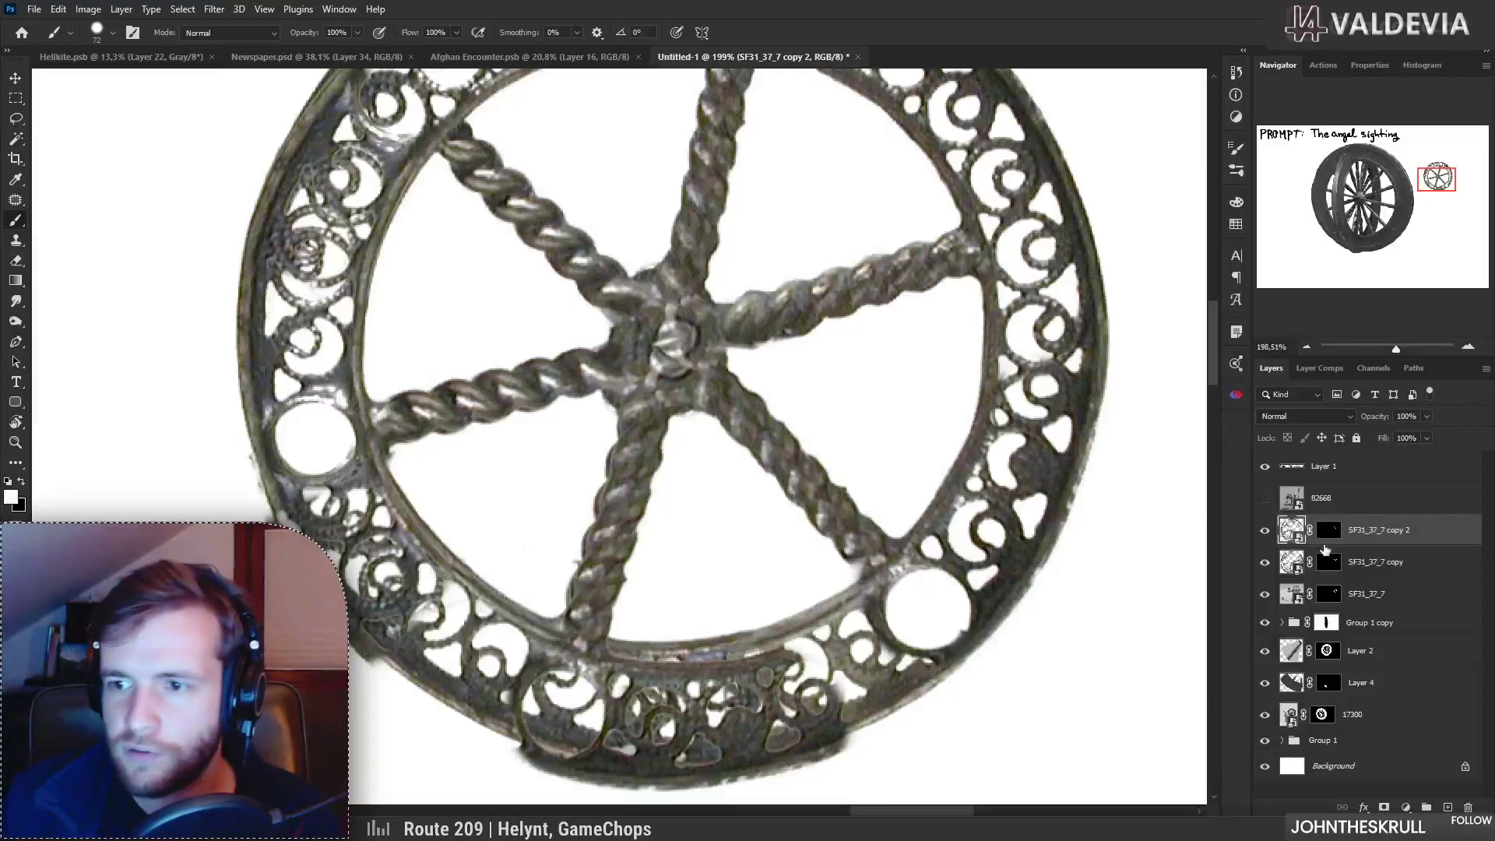
pyautogui.rightClick(1328, 531)
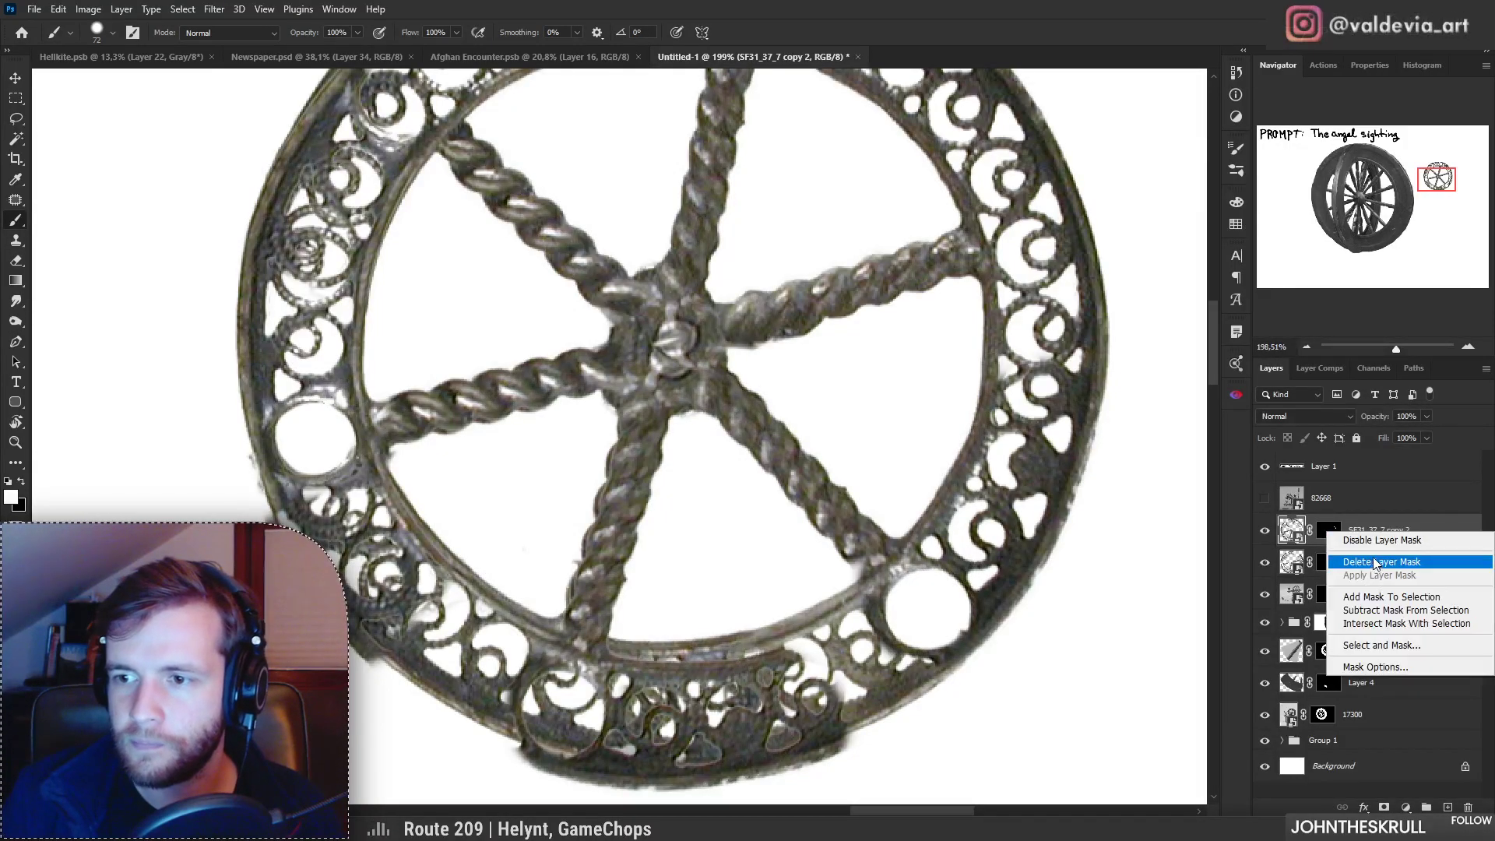
pyautogui.click(1383, 563)
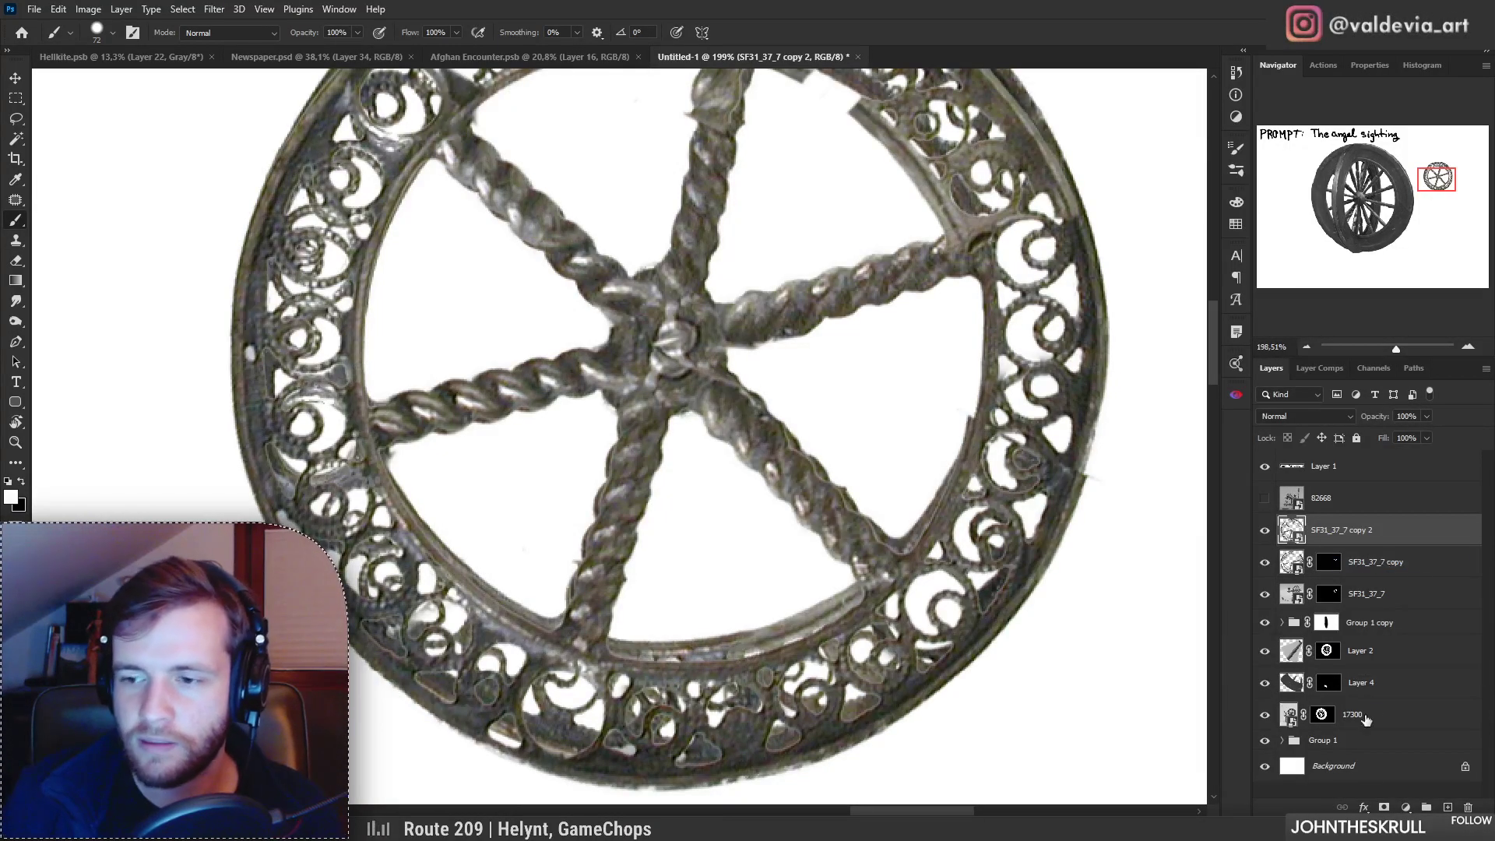
pyautogui.keyDown('alt'); pyautogui.click(1384, 808); pyautogui.keyUp('alt')
# Step: Reveal the duplicate's twisted spoke from the hub to the left rim, reducing the brush to 45 px for the outer end
pyautogui.click(553, 375)
pyautogui.moveTo(553, 375)
pyautogui.mouseDown()
pyautogui.moveTo(569, 374)
pyautogui.moveTo(468, 404)
pyautogui.mouseUp()
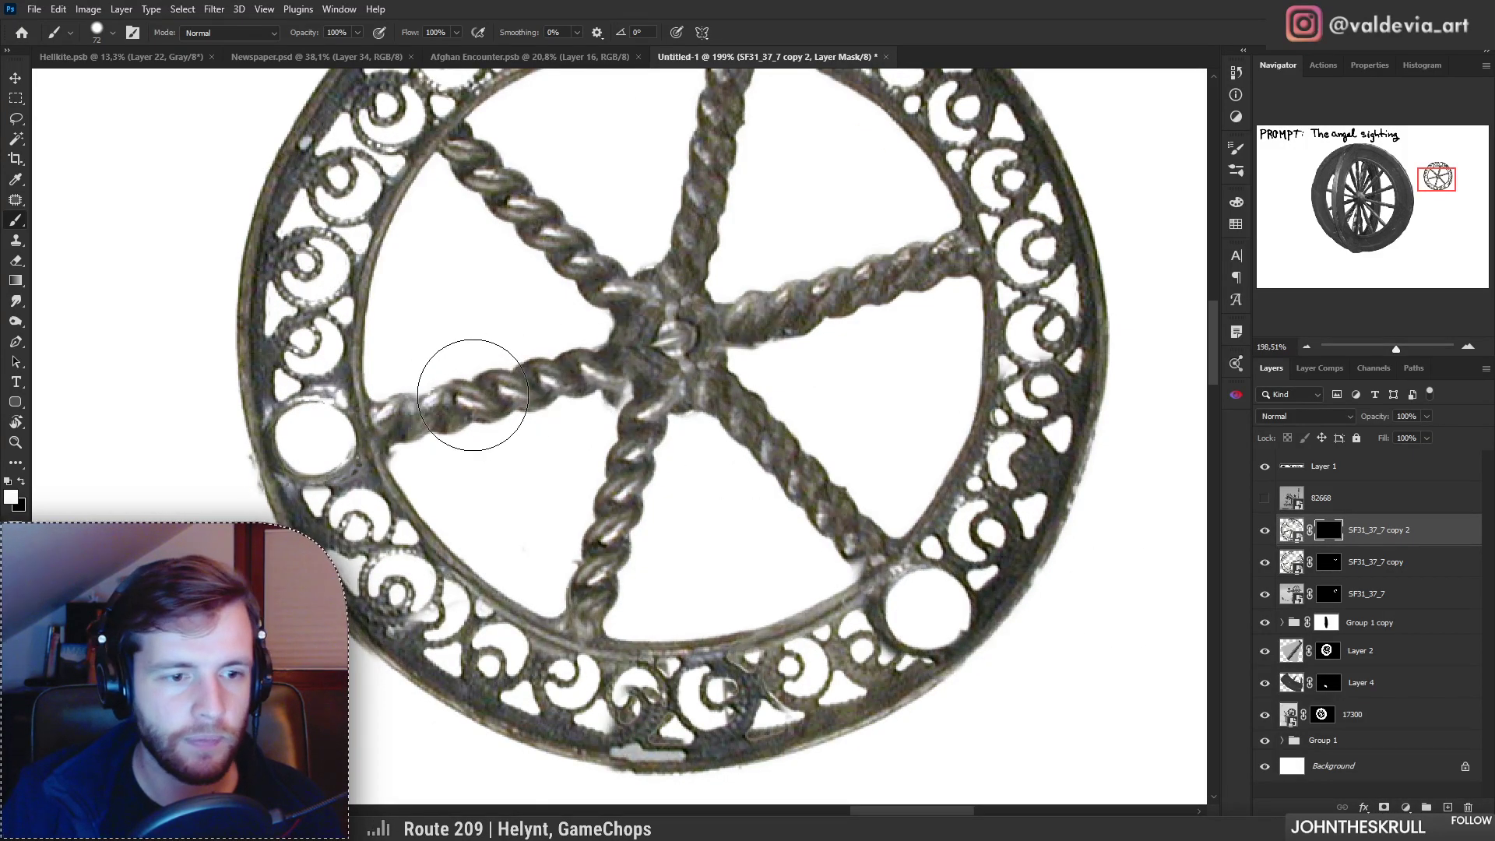
pyautogui.rightClick(487, 393)
pyautogui.click(588, 432)
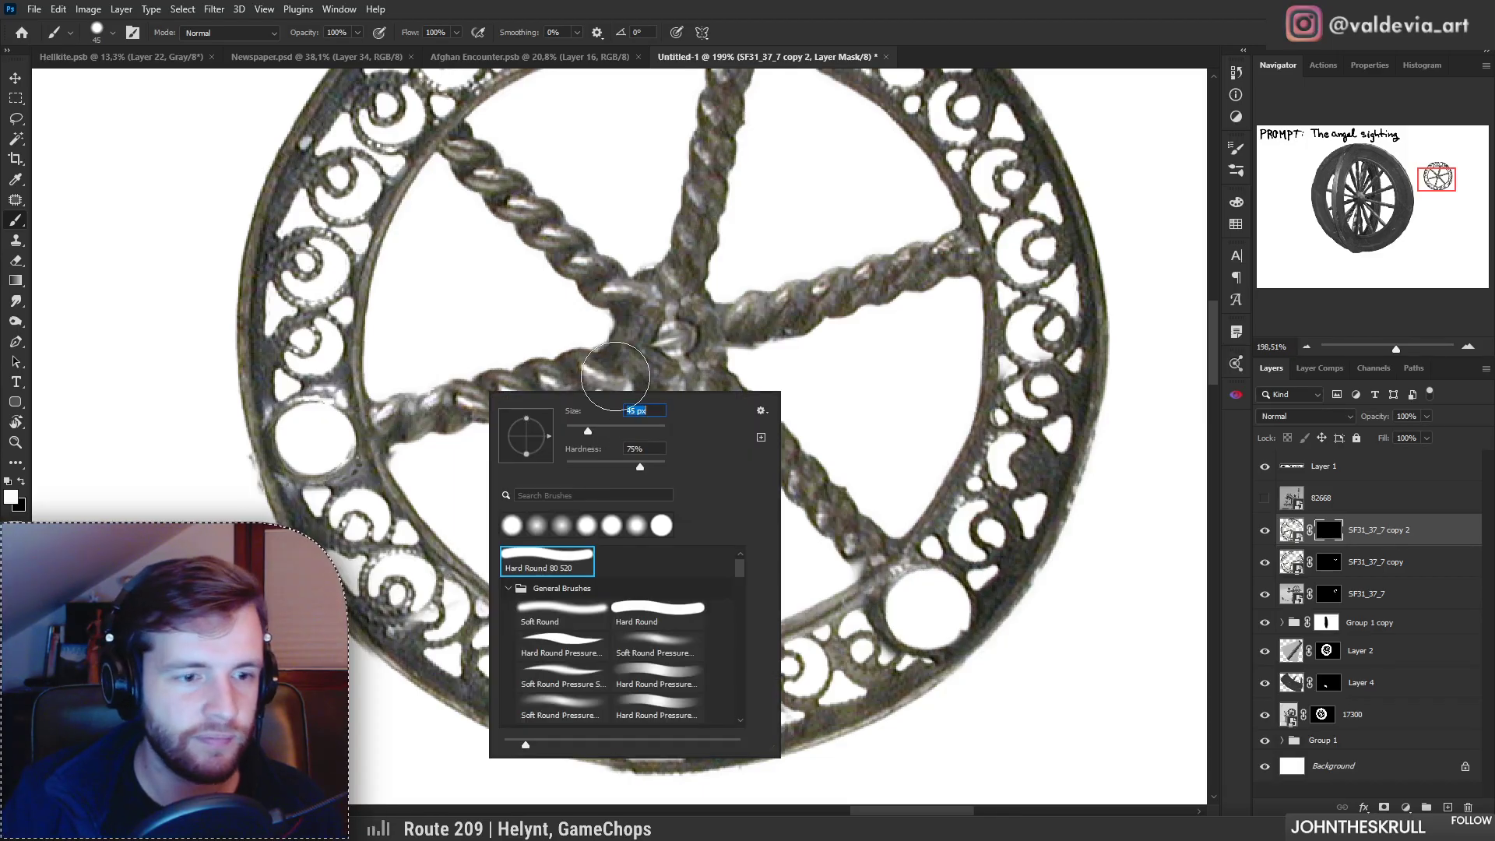
pyautogui.moveTo(427, 418); pyautogui.dragTo(413, 418)
# Step: Mask out the duplicate's excess fragments around the new left spoke and its joint with the hub
pyautogui.press('z')
pyautogui.moveTo(538, 415)
pyautogui.mouseDown()
pyautogui.moveTo(447, 413)
pyautogui.moveTo(621, 381)
pyautogui.mouseUp()
pyautogui.press('b')
pyautogui.press('x')
pyautogui.moveTo(652, 463); pyautogui.dragTo(601, 468)
pyautogui.press('z')
pyautogui.moveTo(686, 485); pyautogui.dragTo(591, 472)
pyautogui.press('b')
pyautogui.moveTo(718, 559); pyautogui.dragTo(697, 480)
pyautogui.press('z')
pyautogui.moveTo(689, 431); pyautogui.dragTo(621, 413)
pyautogui.press('b')
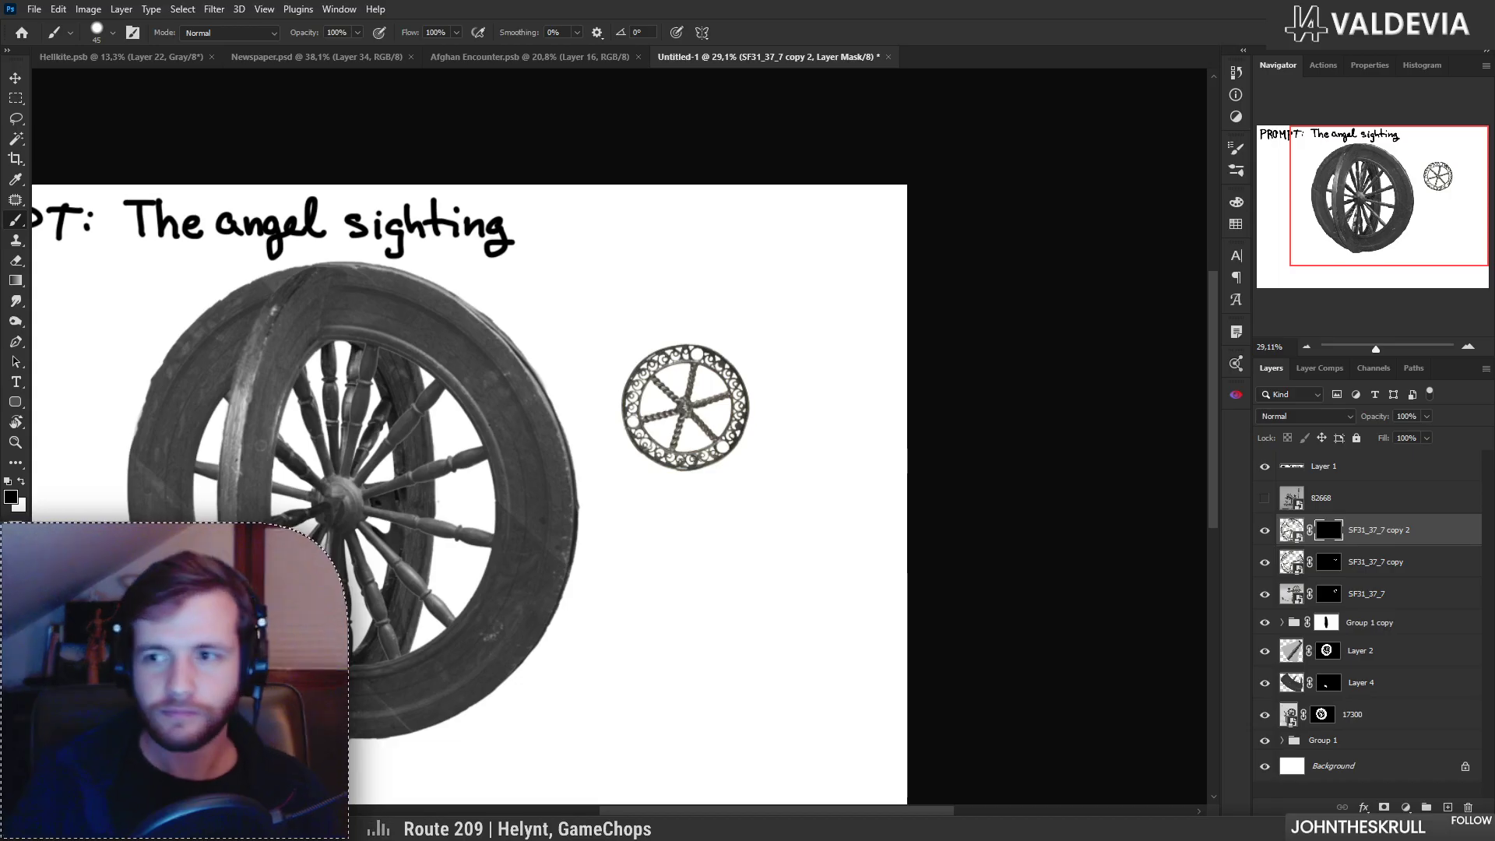
pyautogui.hotkey('ctrl', 'space')
pyautogui.moveTo(422, 446); pyautogui.dragTo(333, 447)
pyautogui.moveTo(333, 447); pyautogui.dragTo(401, 448)
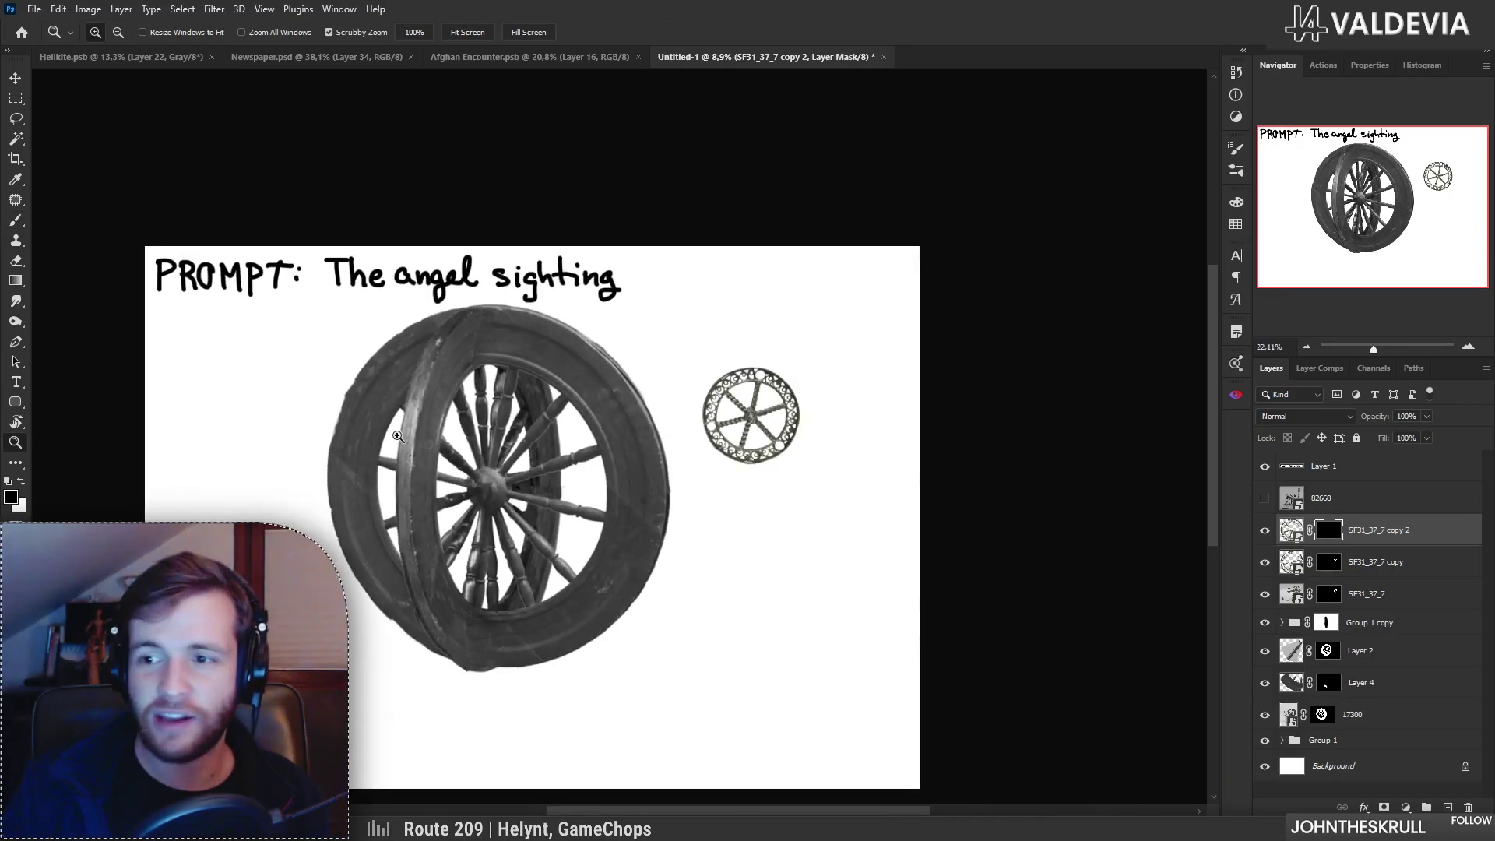
# Step: Group the filigree wheel layers SF31_37_7, SF31_37_7 copy and SF31_37_7 copy 2
pyautogui.keyDown('shift'); pyautogui.click(1375, 568); pyautogui.keyUp('shift')
pyautogui.press('x')
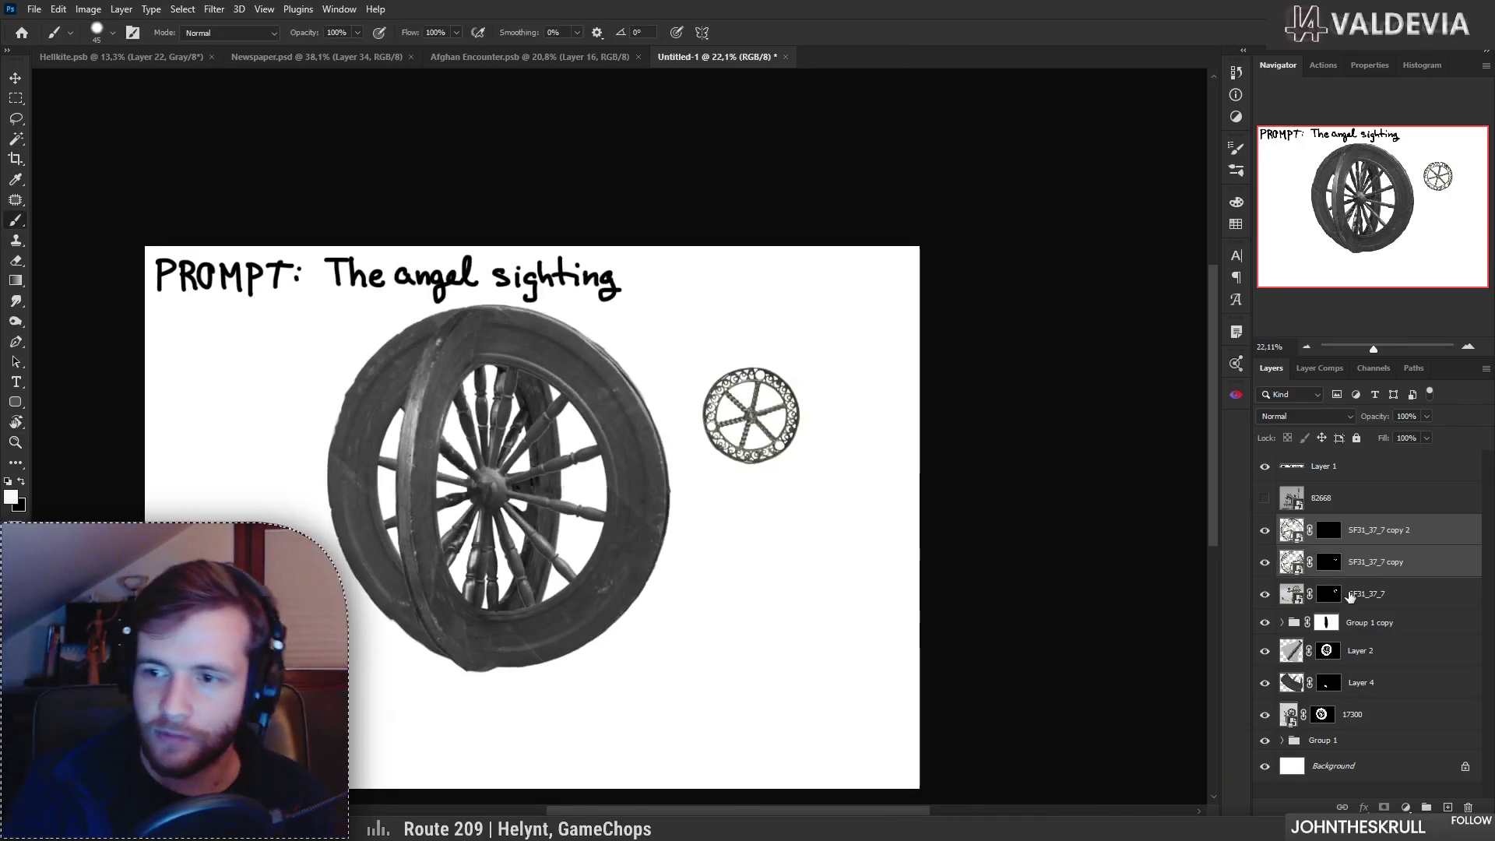
pyautogui.keyDown('shift'); pyautogui.click(1361, 586); pyautogui.keyUp('shift')
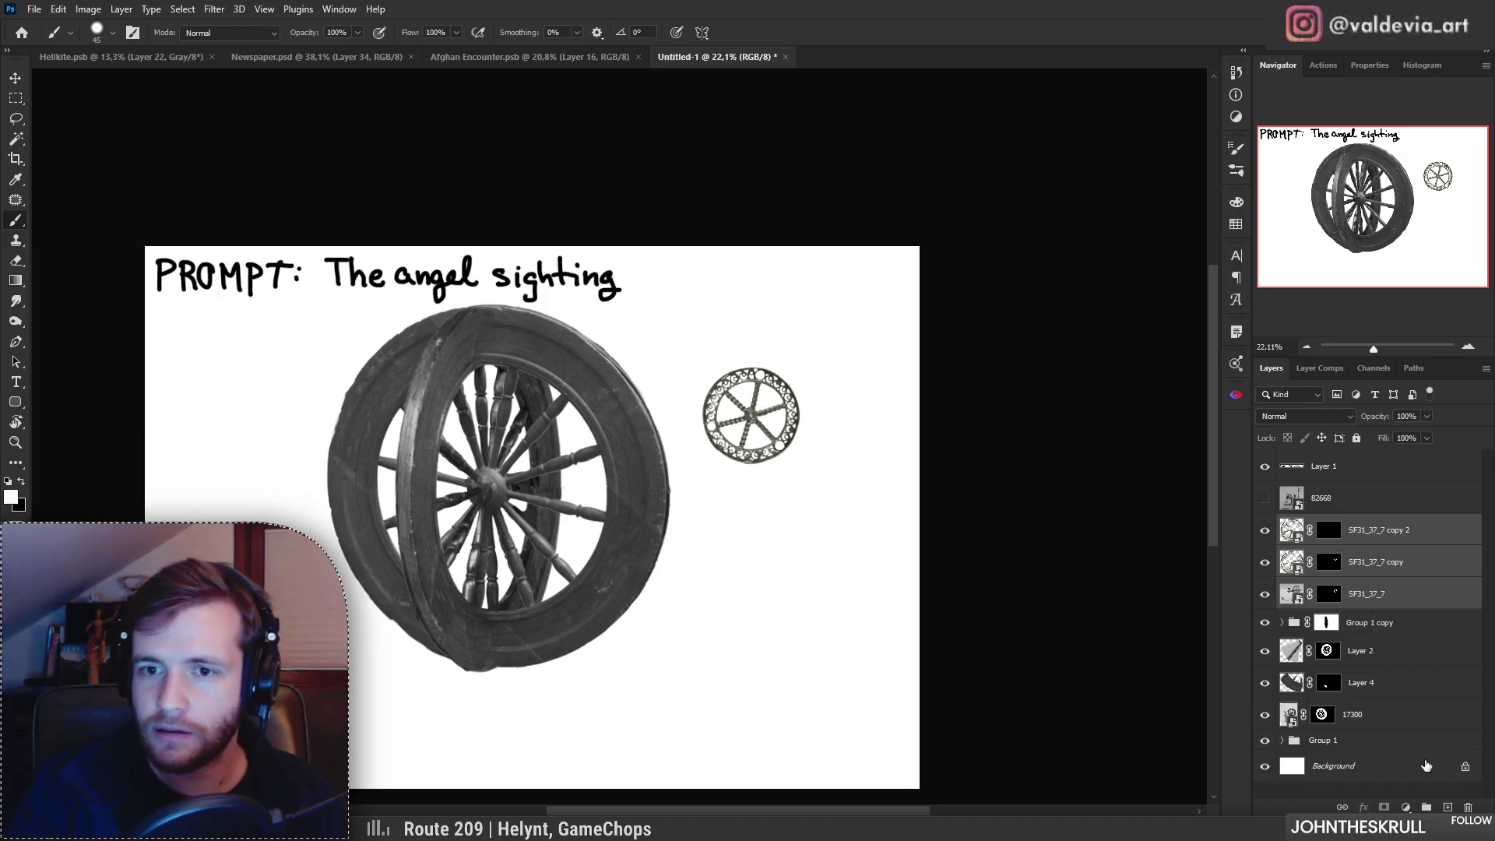
pyautogui.hotkey('ctrl', 'g')
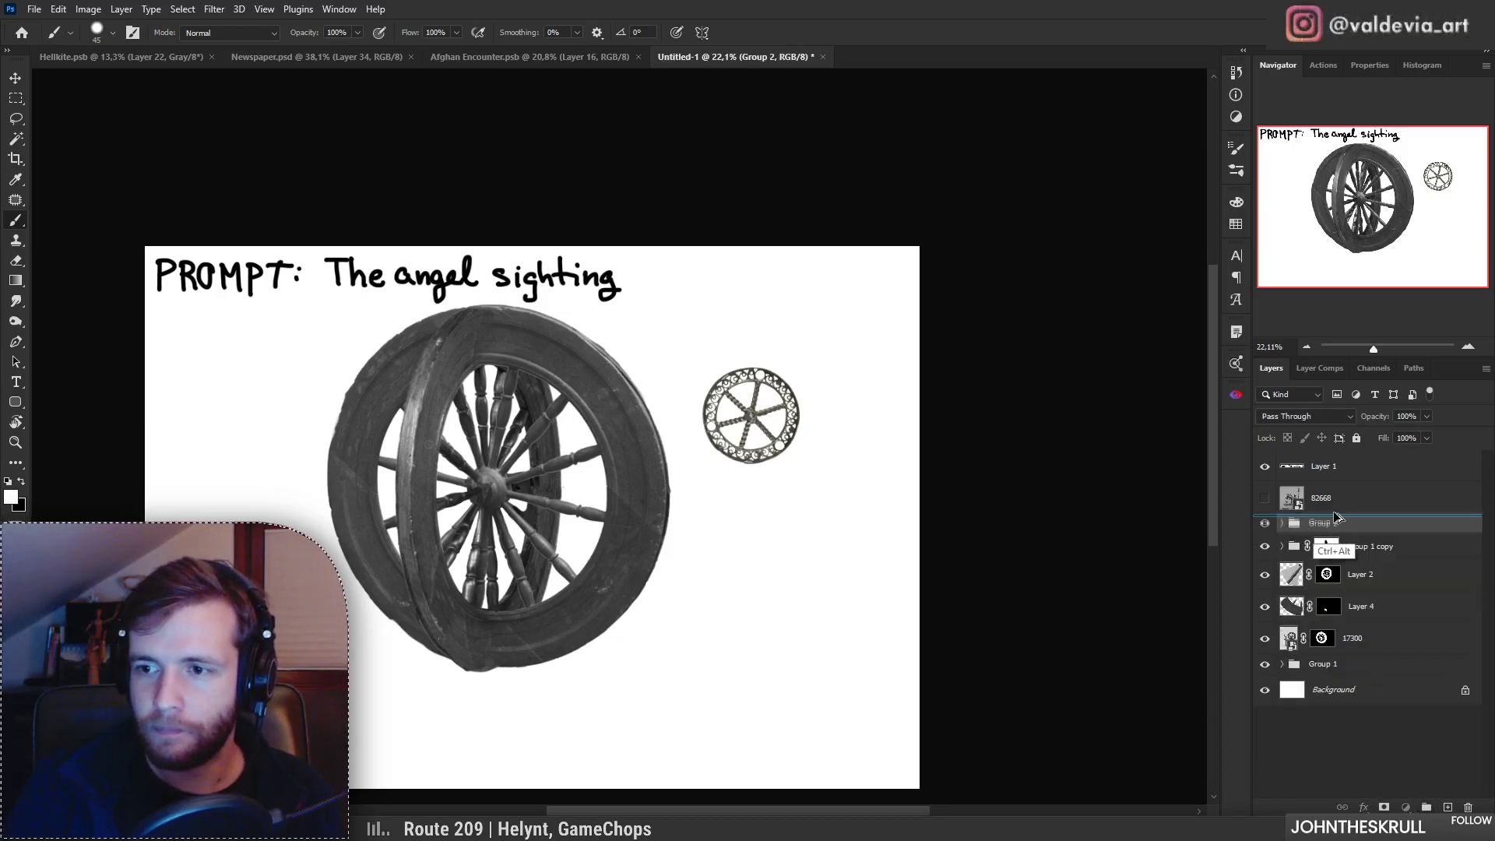
pyautogui.hotkey('ctrl', 'j')
pyautogui.rightClick(1341, 529)
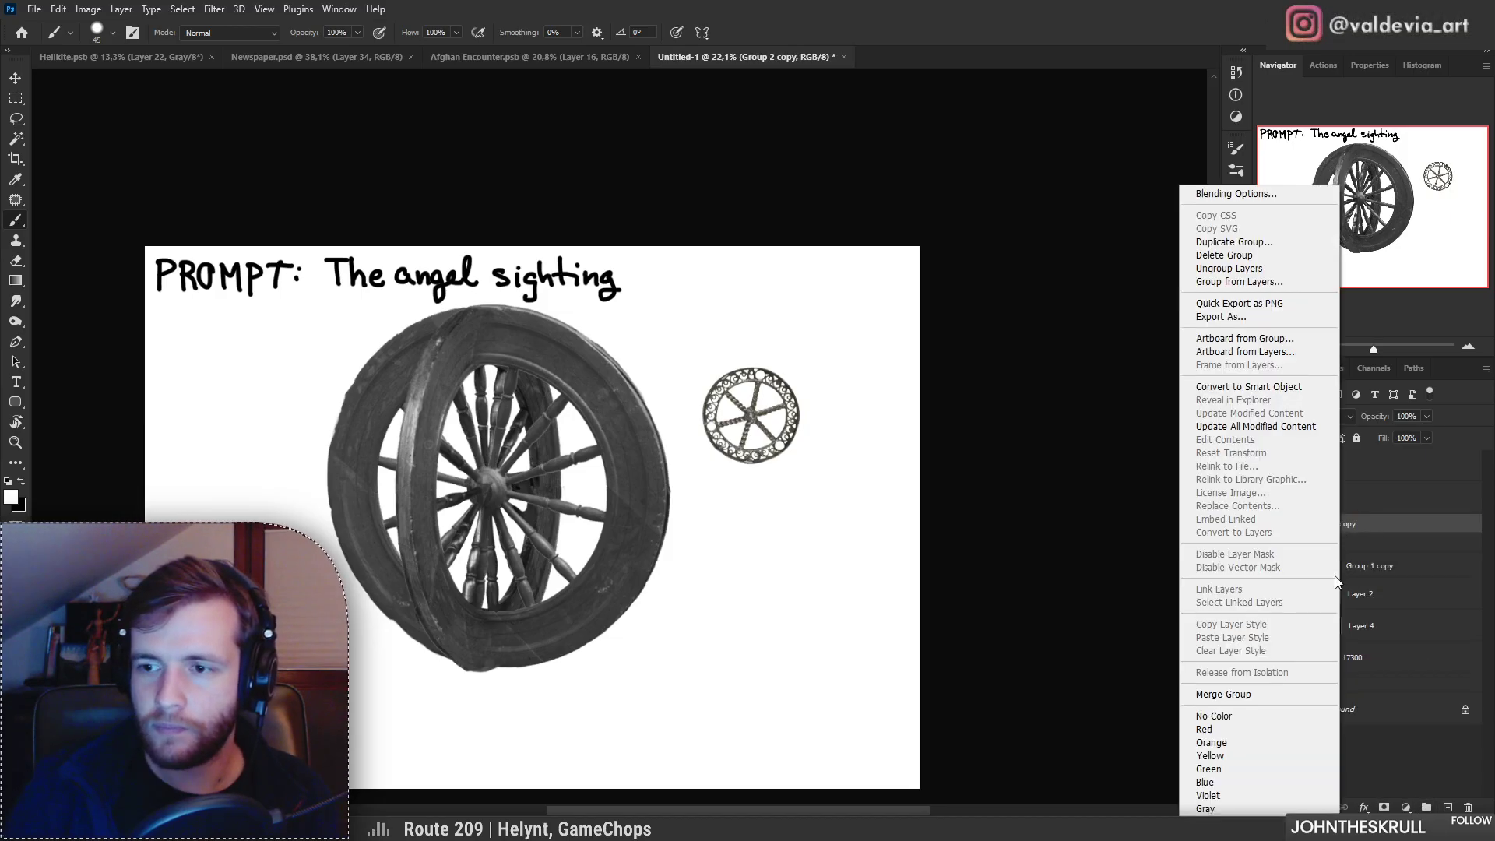
pyautogui.click(1238, 694)
pyautogui.doubleClick(1335, 529)
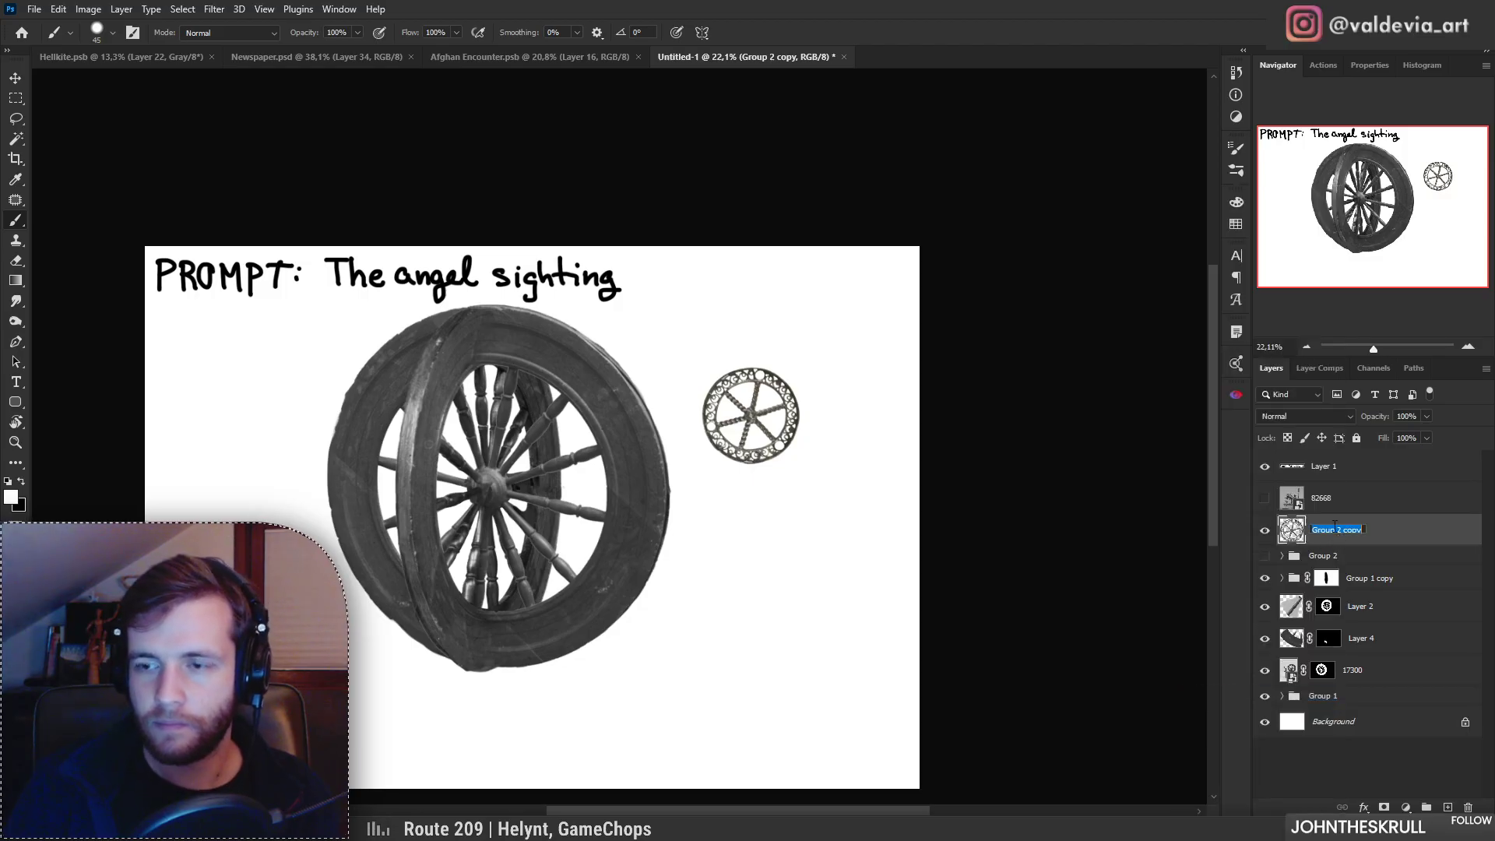
pyautogui.press('Return')
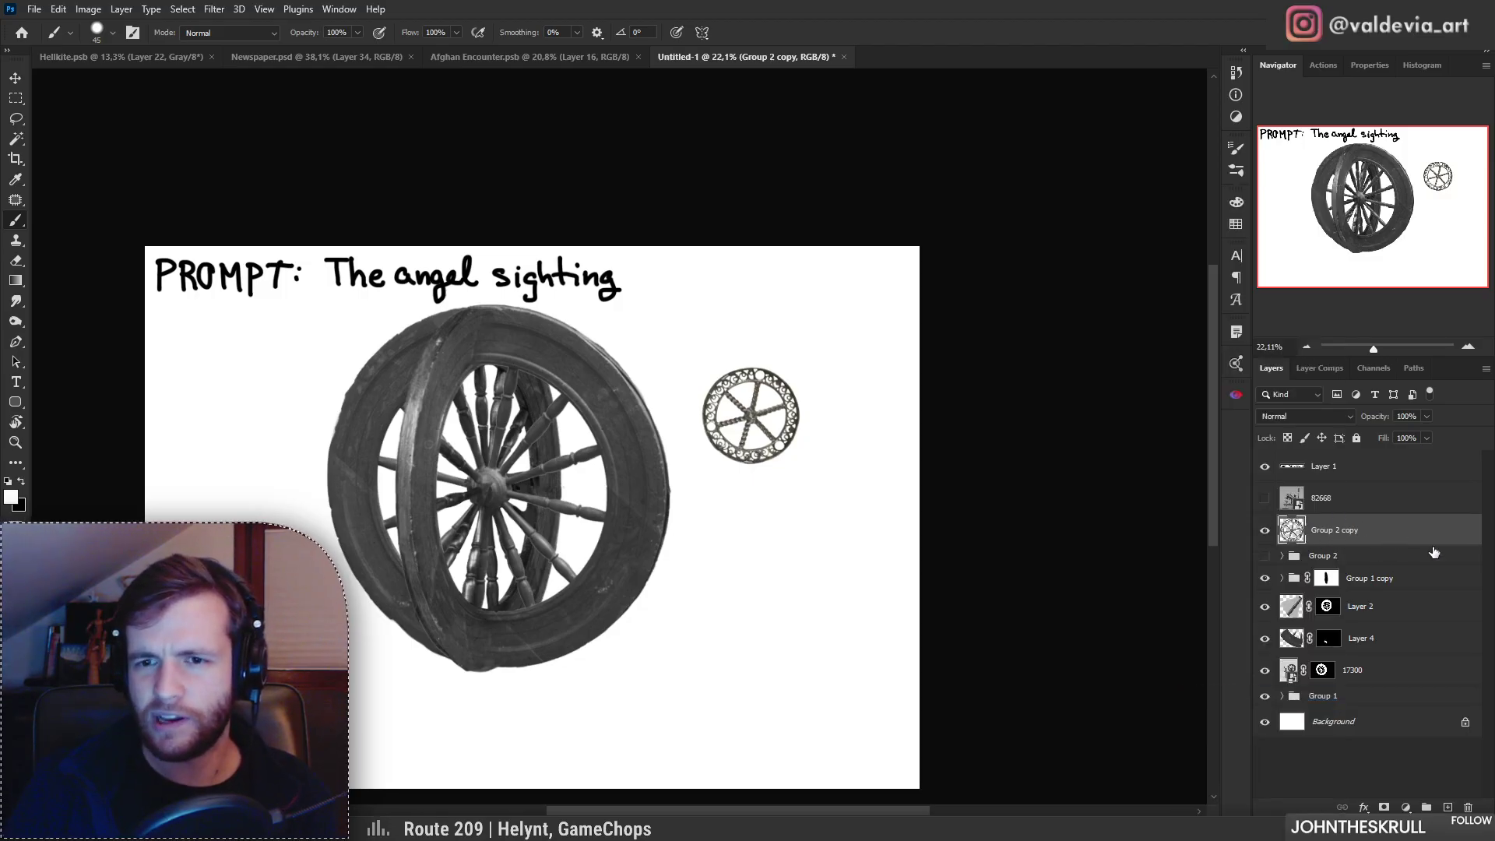
pyautogui.press('Delete')
pyautogui.click(1265, 523)
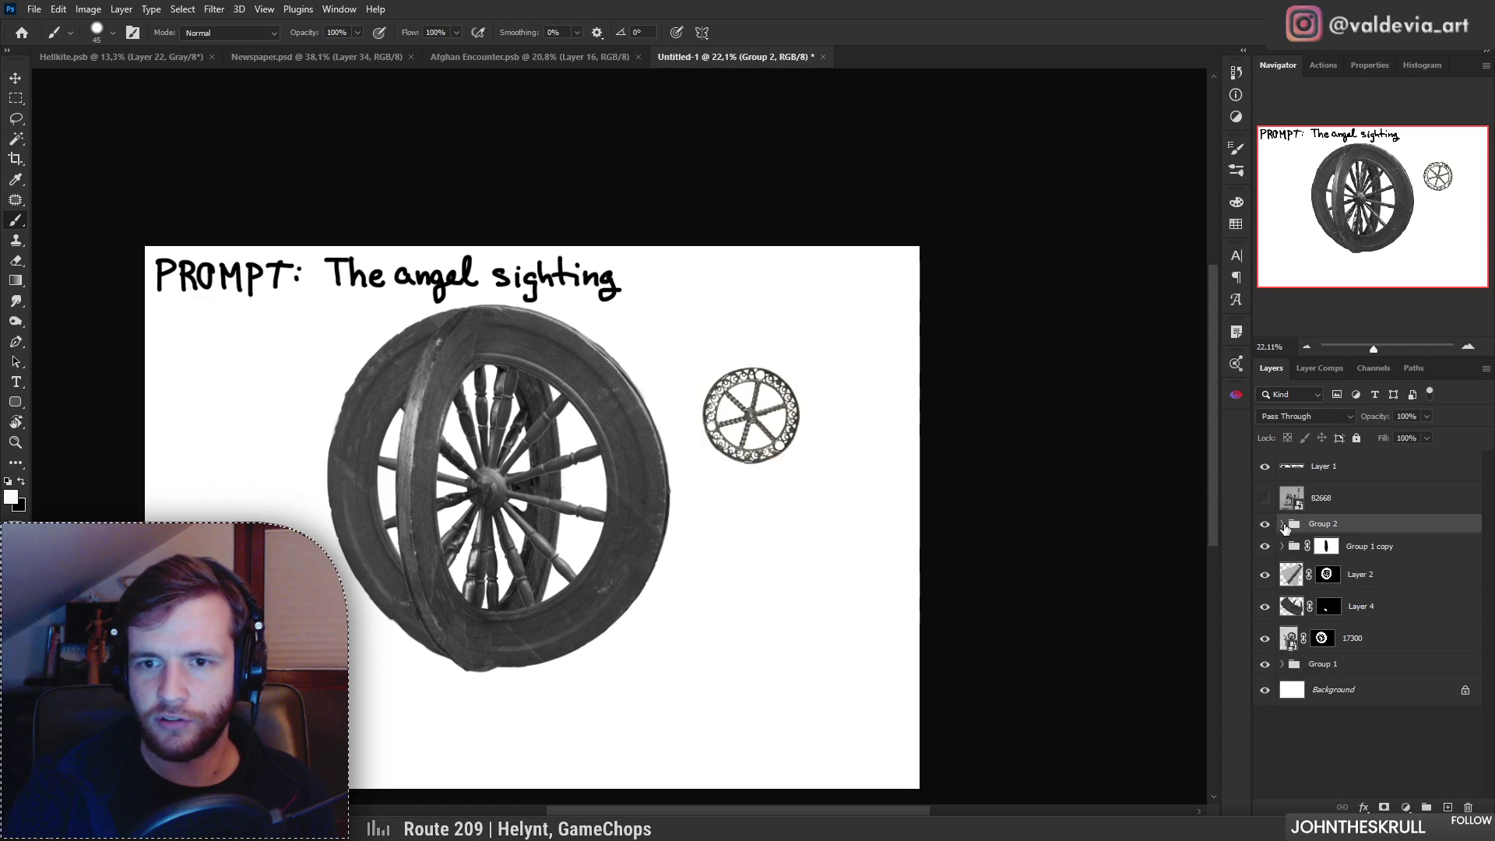
# Step: Enlarge the filigree wheel group, centre it on the hub of the large wooden wheel, and commit the transform
pyautogui.hotkey('ctrl', 't')
pyautogui.moveTo(844, 472); pyautogui.dragTo(1059, 451)
pyautogui.moveTo(887, 405); pyautogui.dragTo(538, 551)
pyautogui.moveTo(717, 524); pyautogui.dragTo(444, 686)
pyautogui.moveTo(502, 529); pyautogui.dragTo(501, 537)
pyautogui.moveTo(664, 624); pyautogui.dragTo(717, 561)
pyautogui.click(771, 32)
# Step: Scale the filigree wheel group down proportionally around its hub until it is well inside the wooden rim, and commit
pyautogui.press('z')
pyautogui.moveTo(516, 530)
pyautogui.mouseDown()
pyautogui.moveTo(437, 516)
pyautogui.moveTo(561, 514)
pyautogui.moveTo(517, 514)
pyautogui.moveTo(537, 514)
pyautogui.mouseUp()
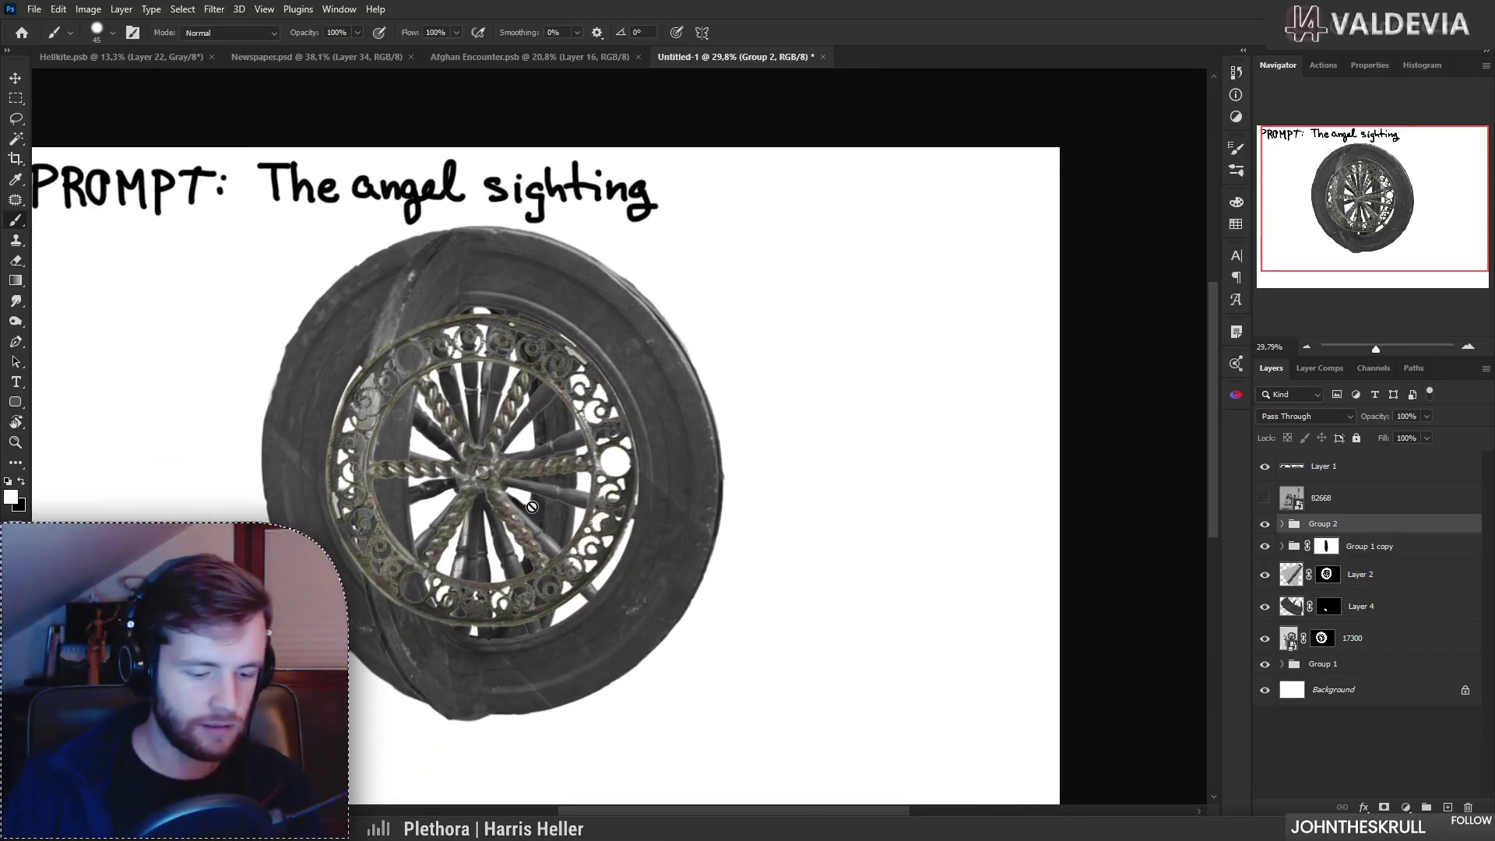
pyautogui.hotkey('ctrl', 't')
pyautogui.moveTo(788, 333); pyautogui.dragTo(692, 341)
pyautogui.hotkey('ctrl', 'z')
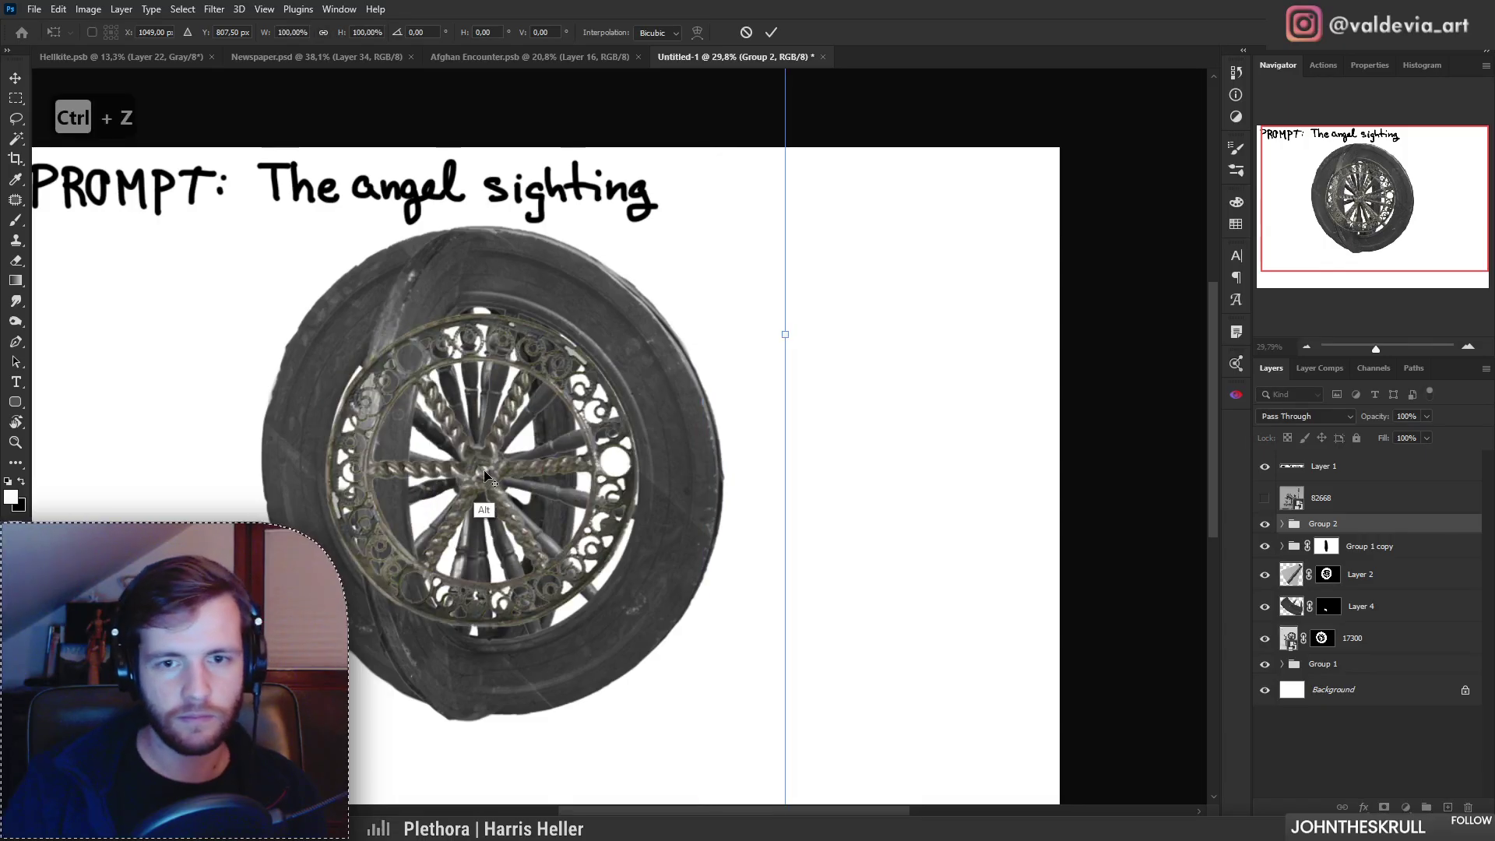
pyautogui.moveTo(788, 335); pyautogui.dragTo(678, 335)
pyautogui.click(771, 32)
# Step: Move the filigree wheel group directly below Group 1 copy in the layer order
pyautogui.moveTo(1316, 525)
pyautogui.mouseDown()
pyautogui.moveTo(1354, 544)
pyautogui.moveTo(1352, 559)
pyautogui.mouseUp()
pyautogui.press('z')
pyautogui.moveTo(461, 450)
pyautogui.mouseDown()
pyautogui.moveTo(529, 439)
pyautogui.moveTo(418, 429)
pyautogui.moveTo(479, 435)
pyautogui.mouseUp()
pyautogui.press('b')
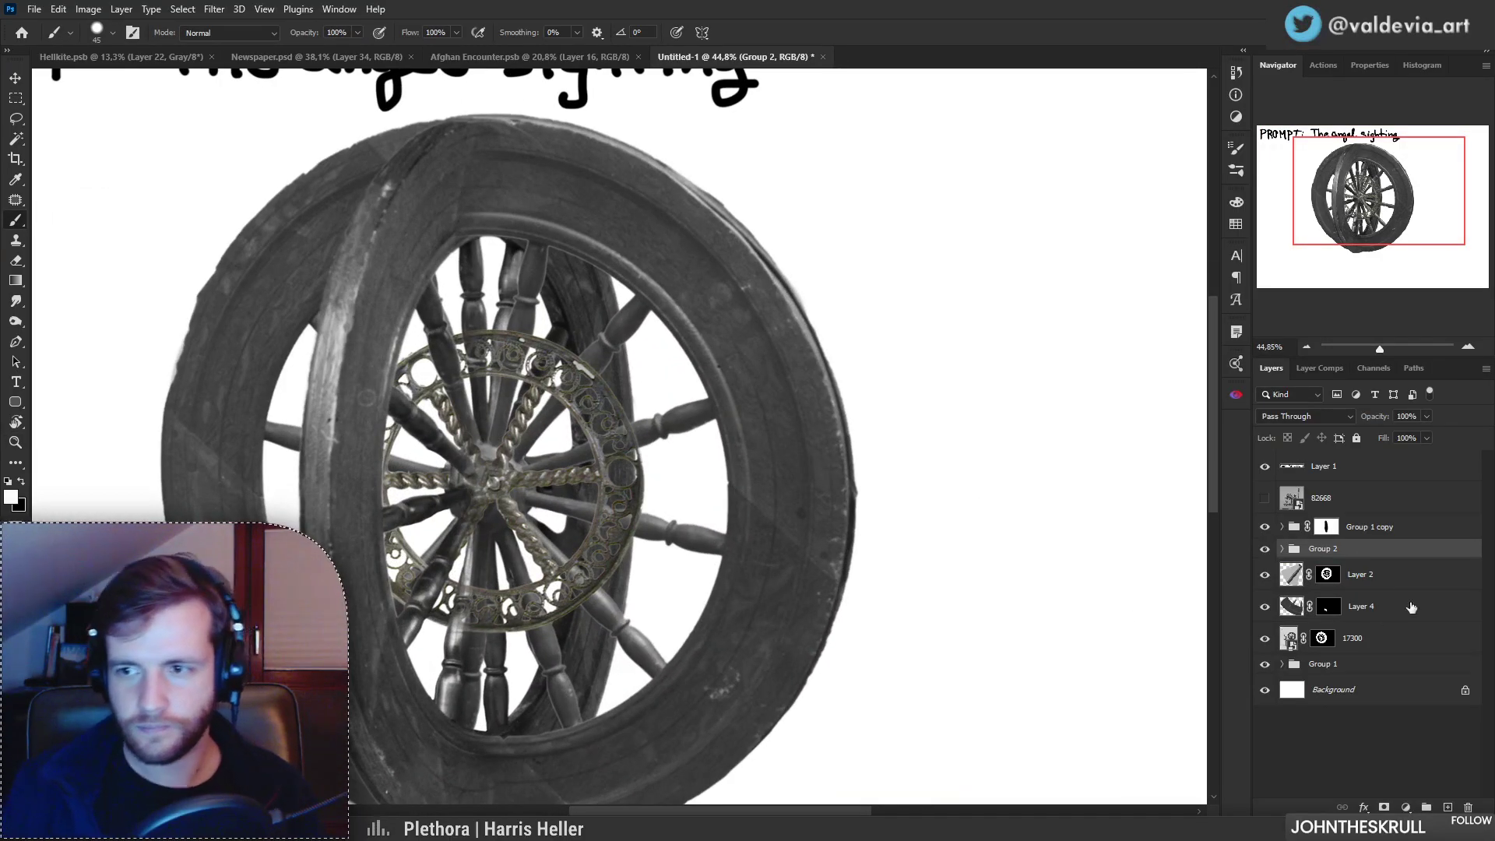
# Step: Add a Levels adjustment clipped to the filigree wheel group and brighten its midtones
pyautogui.click(1406, 808)
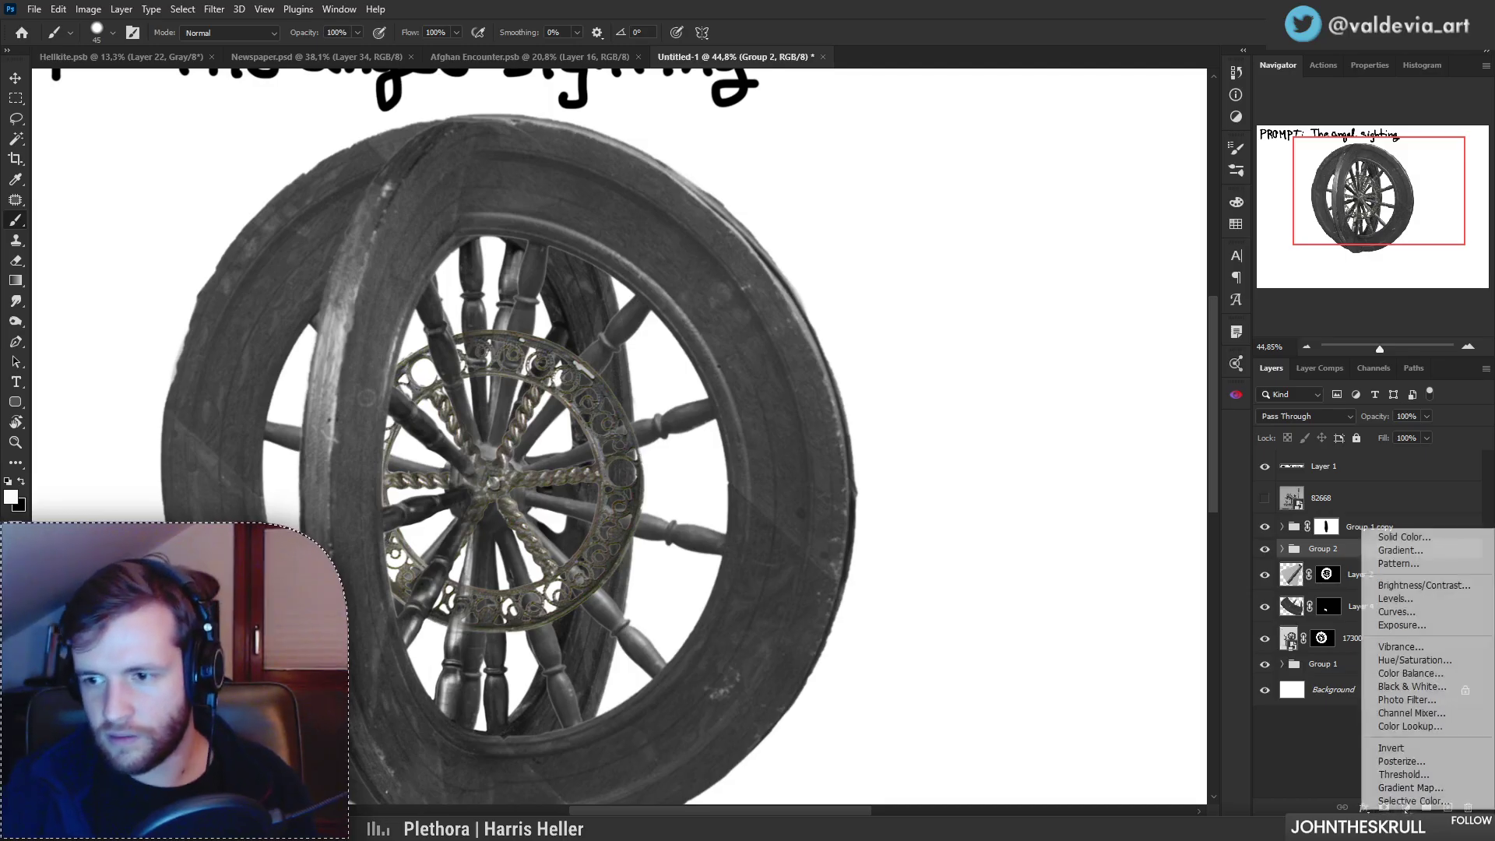
pyautogui.click(1373, 578)
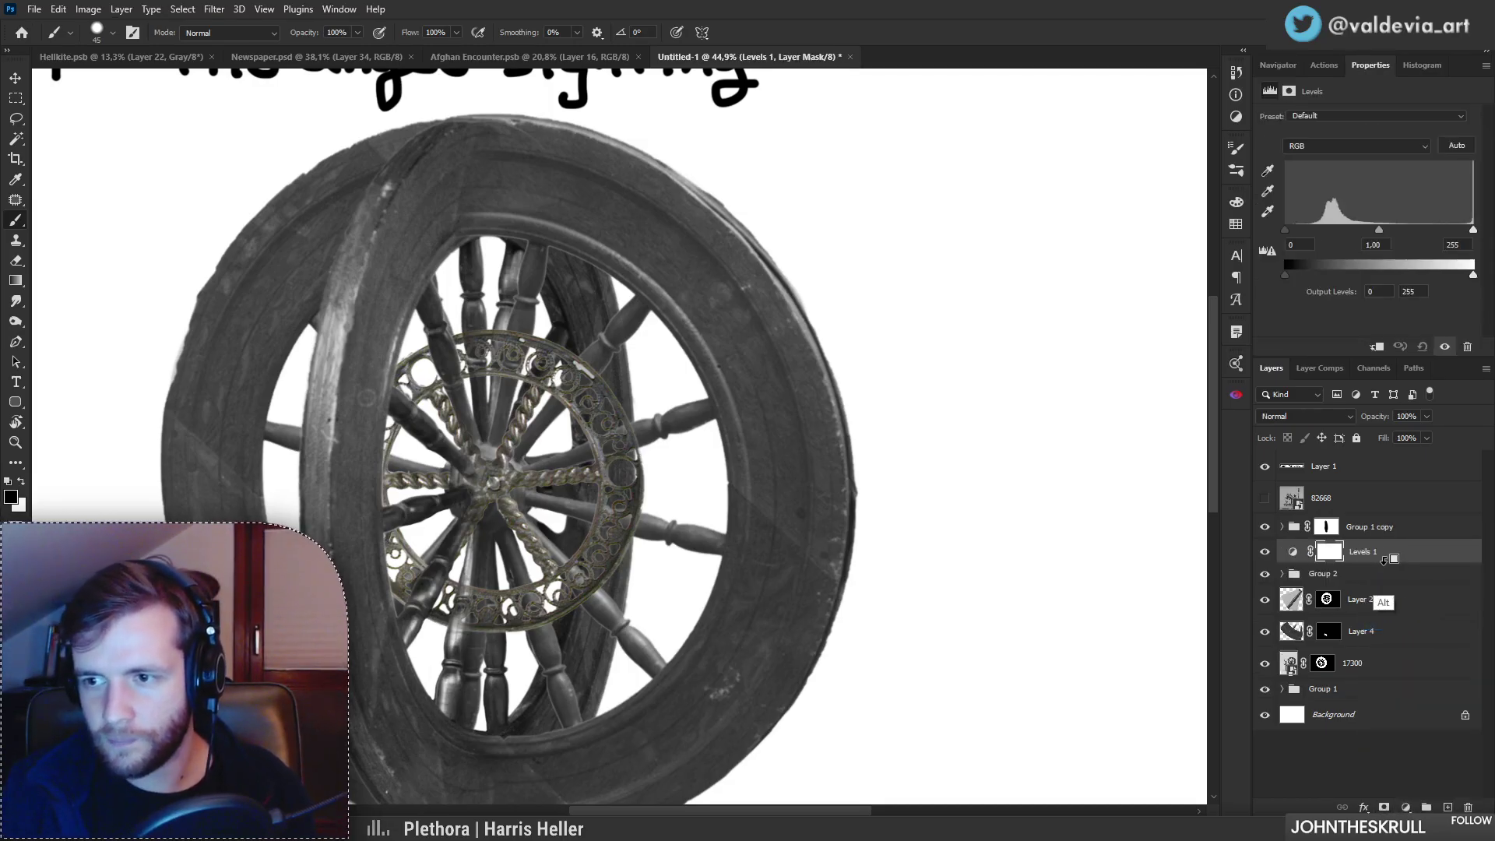
pyautogui.hotkey('ctrl', 'alt', 'g')
pyautogui.moveTo(1378, 231)
pyautogui.mouseDown()
pyautogui.moveTo(1352, 229)
pyautogui.moveTo(1405, 229)
pyautogui.moveTo(1298, 231)
pyautogui.moveTo(1366, 229)
pyautogui.mouseUp()
# Step: Add a clipped Black & White adjustment directly above the filigree wheel group and close the reference photo
pyautogui.click(1368, 580)
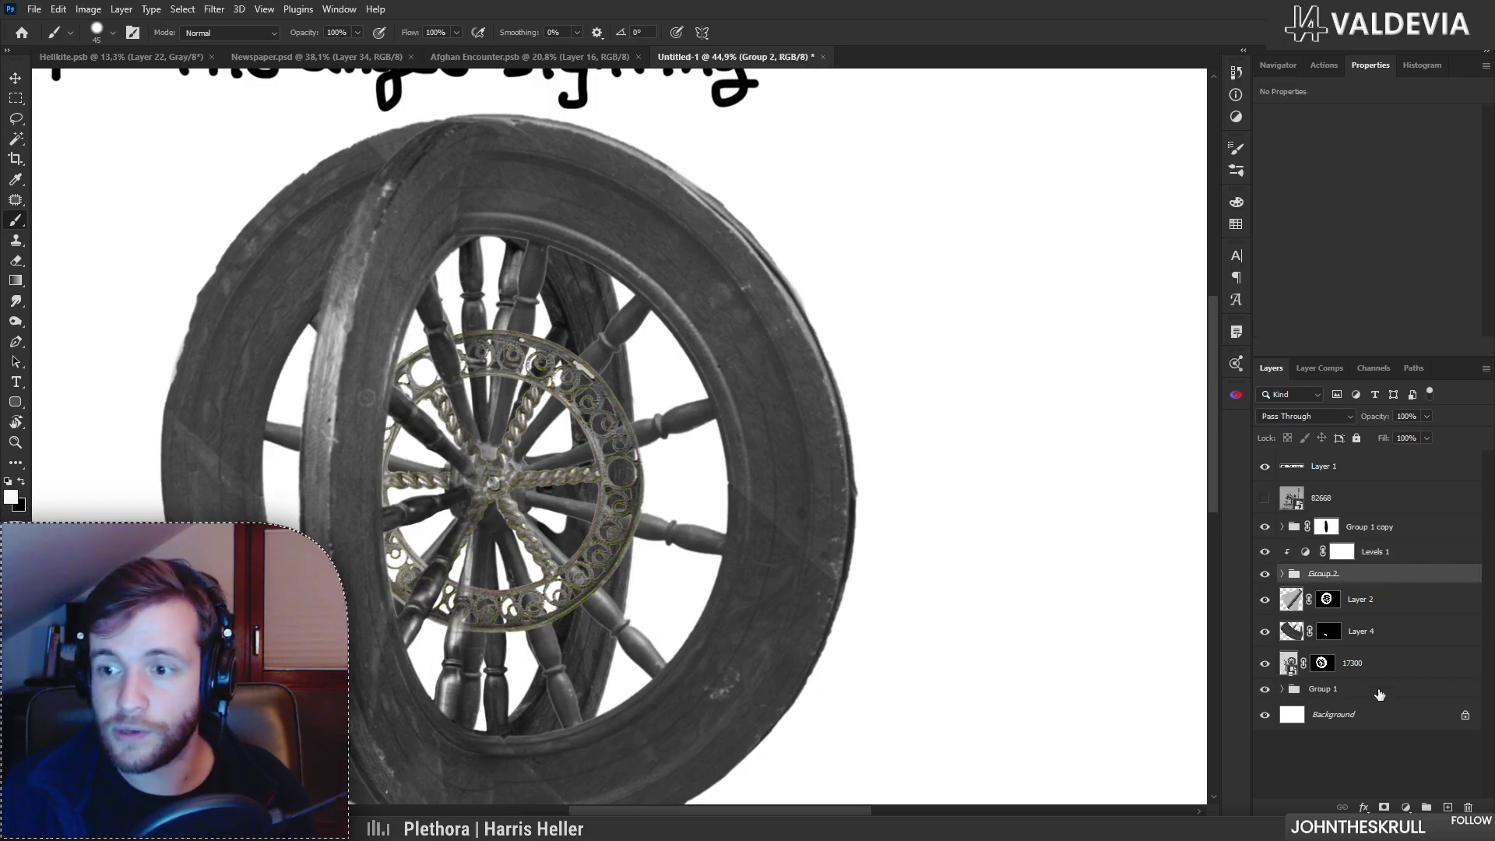
pyautogui.click(1406, 808)
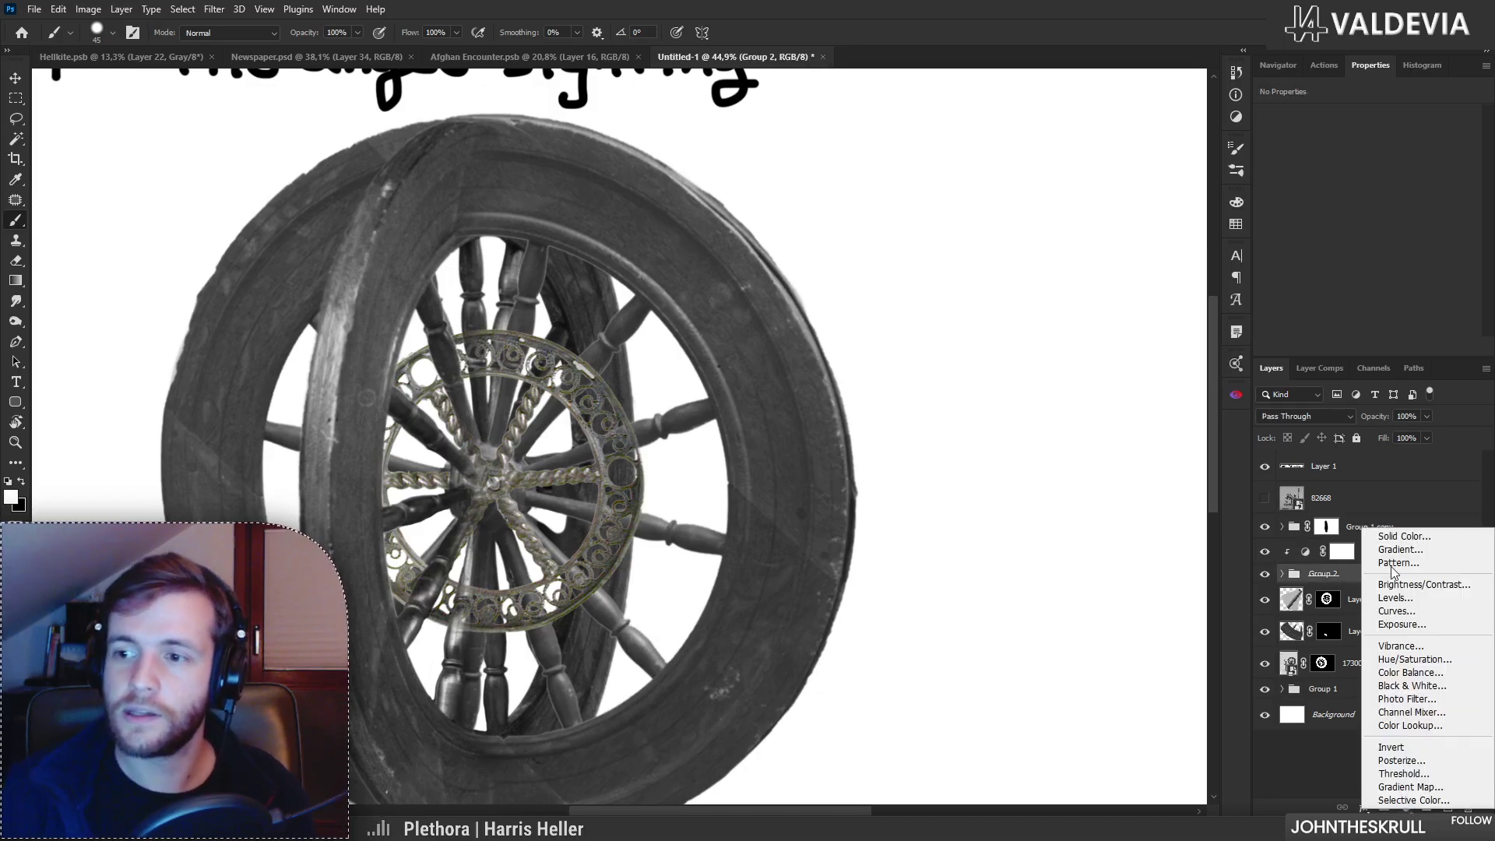
pyautogui.click(1409, 687)
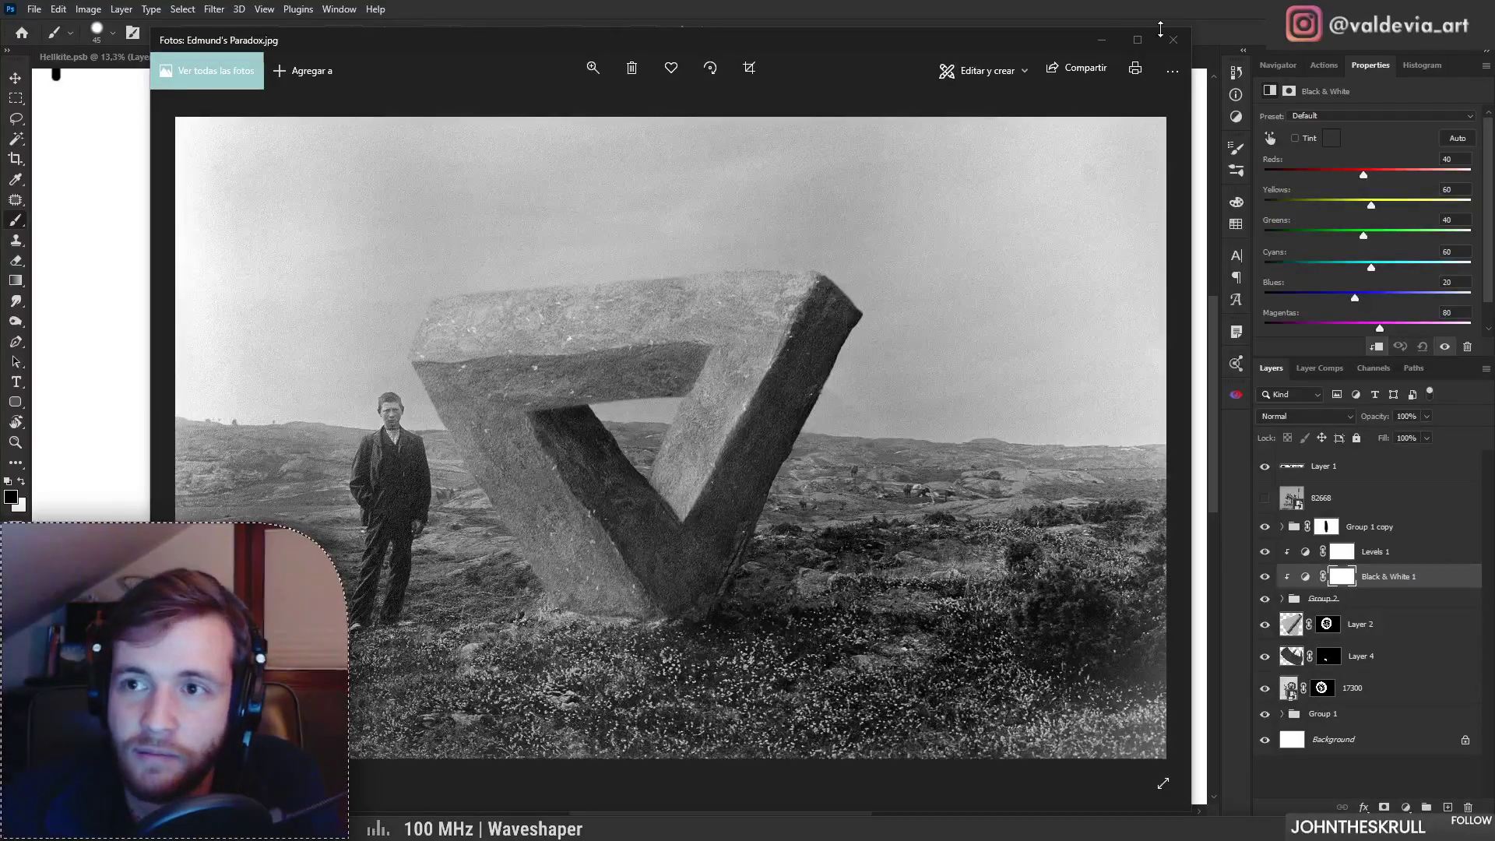
pyautogui.click(1174, 43)
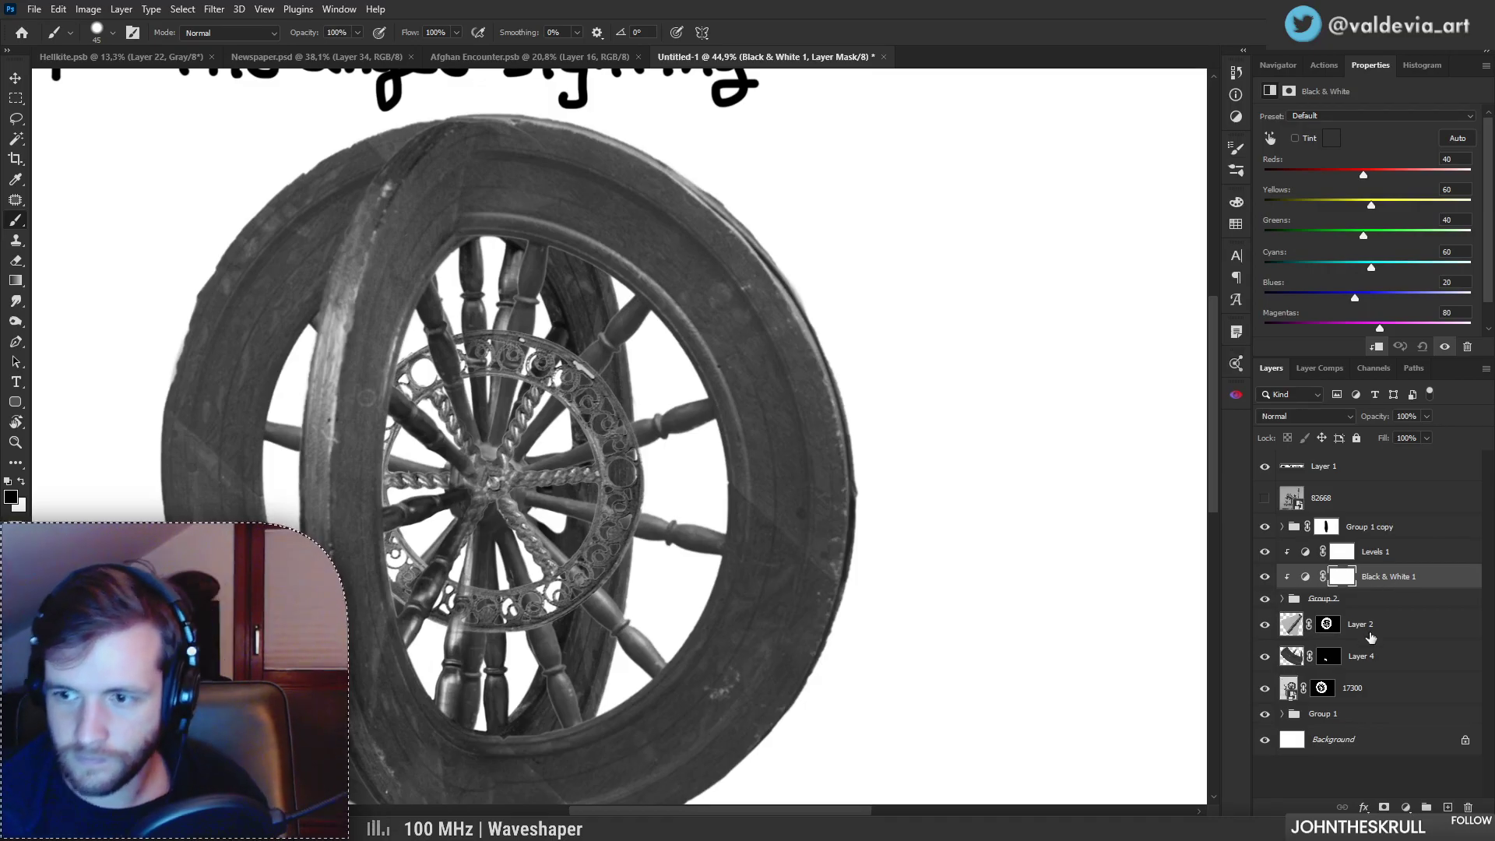
# Step: Check the filigree wheel group by toggling its visibility and rename it "middle wheel"
pyautogui.click(1265, 600)
pyautogui.click(1265, 600)
pyautogui.doubleClick(1324, 598)
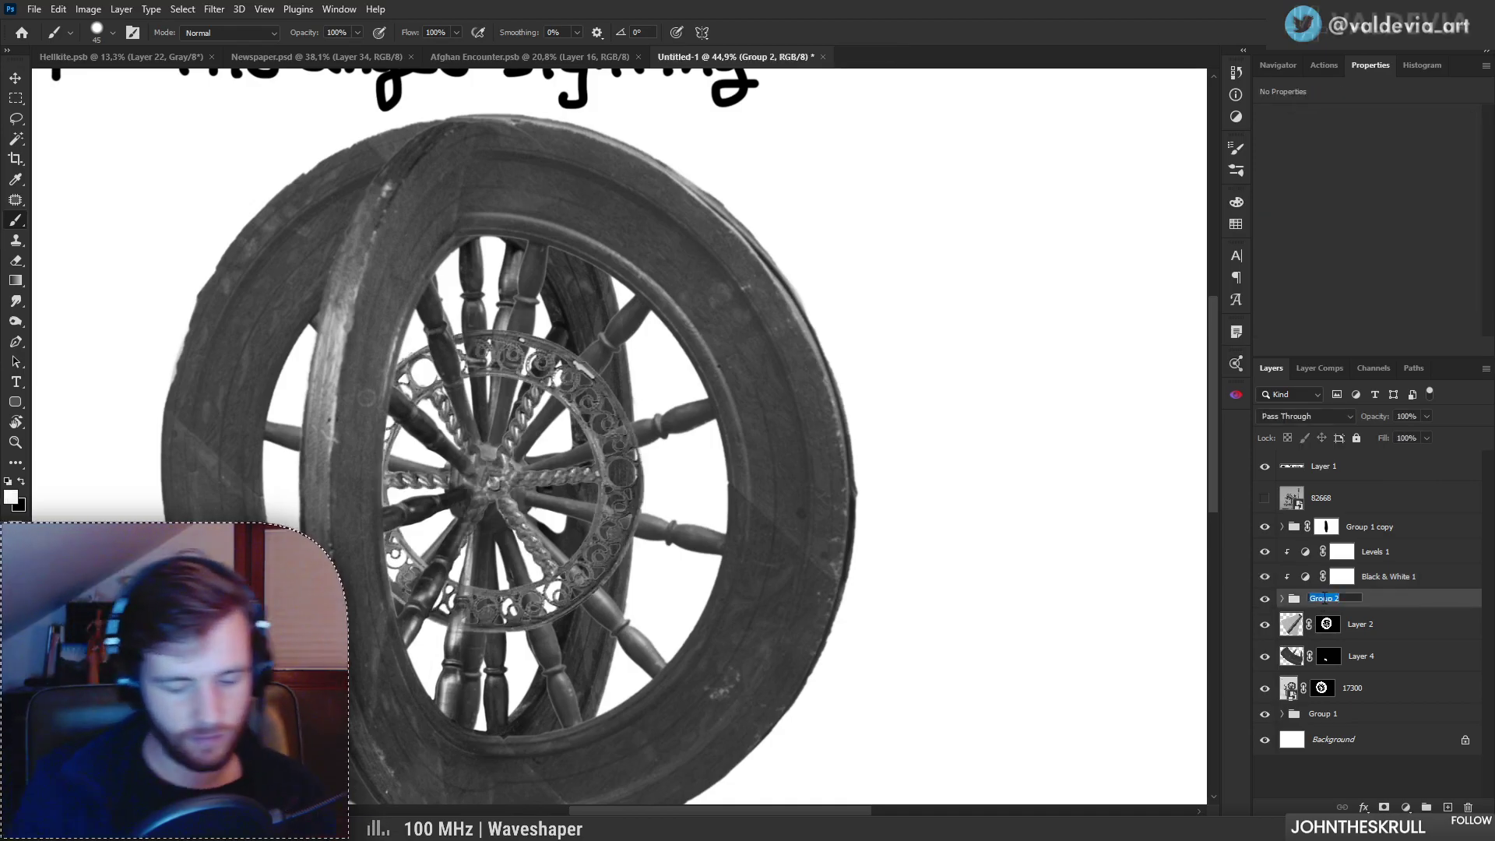
pyautogui.write('middle wheel')
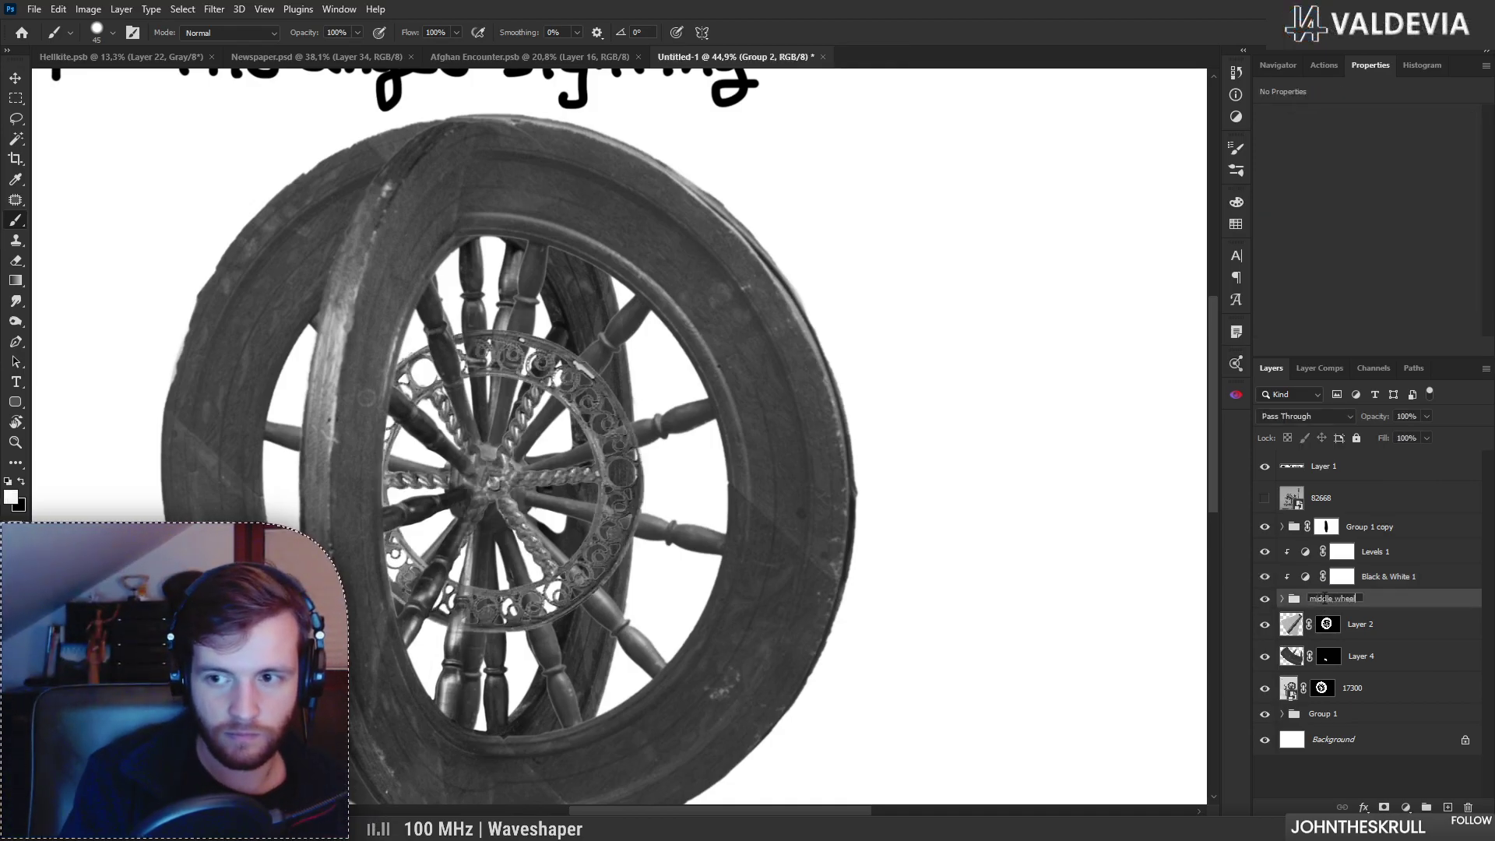
pyautogui.press('Return')
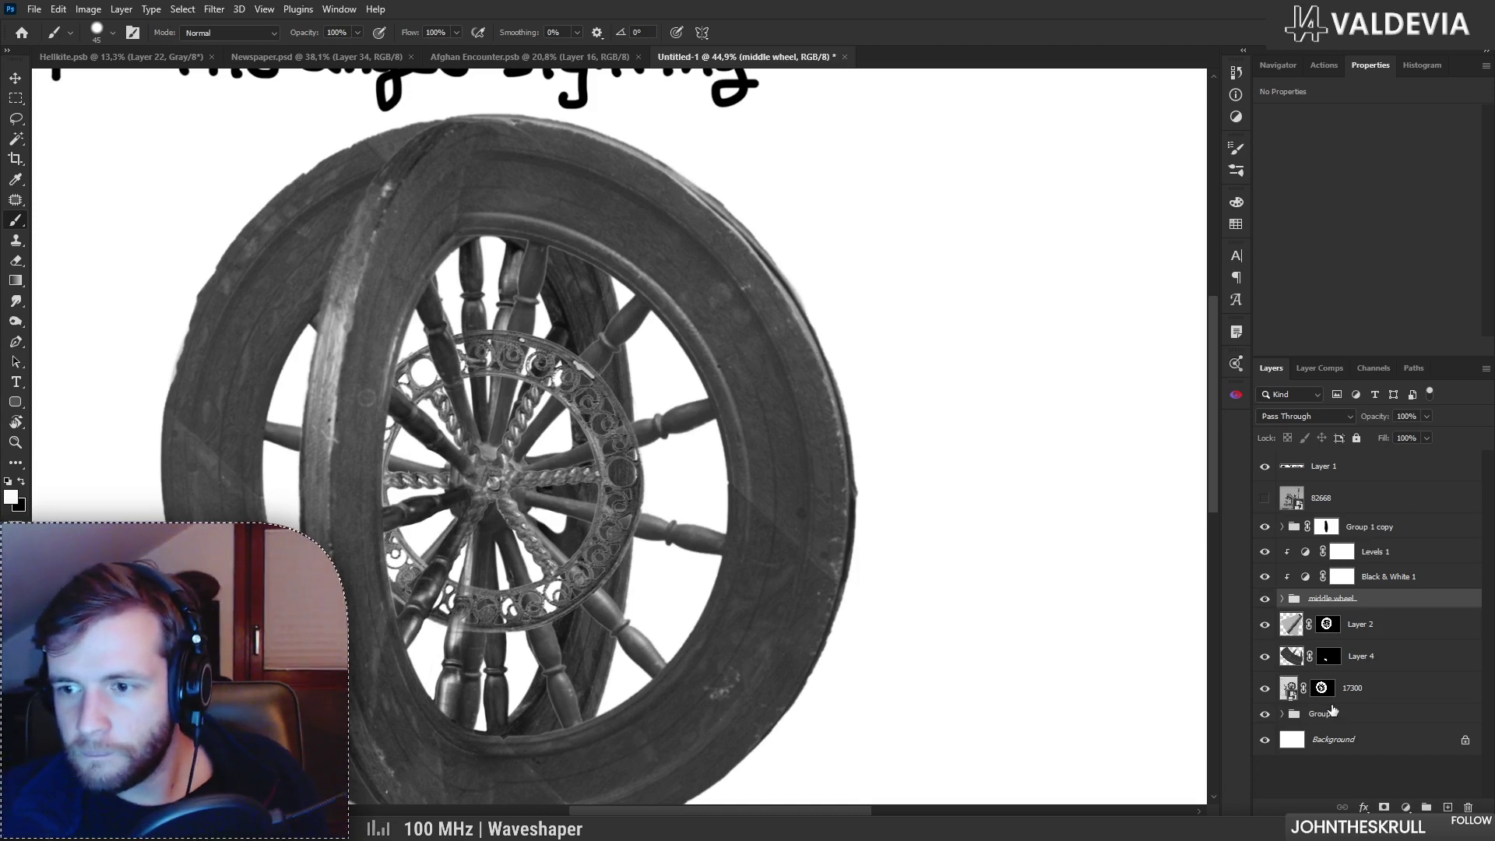
# Step: Group Layer 2, Layer 4 and 17300 and name the group "center wood"
pyautogui.click(1386, 682)
pyautogui.keyDown('shift'); pyautogui.click(1386, 624); pyautogui.keyUp('shift')
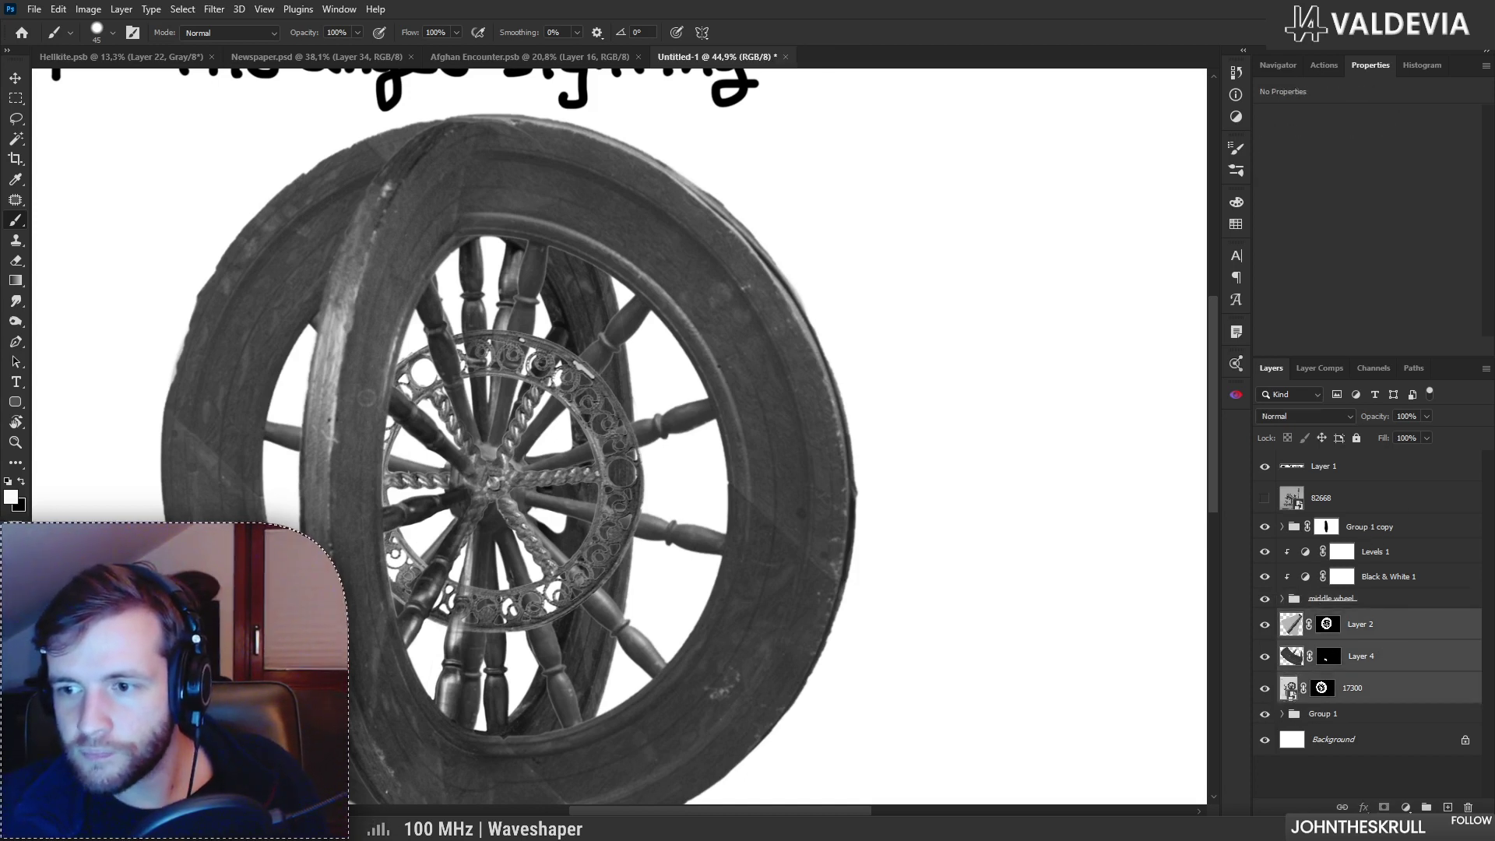
pyautogui.click(1426, 806)
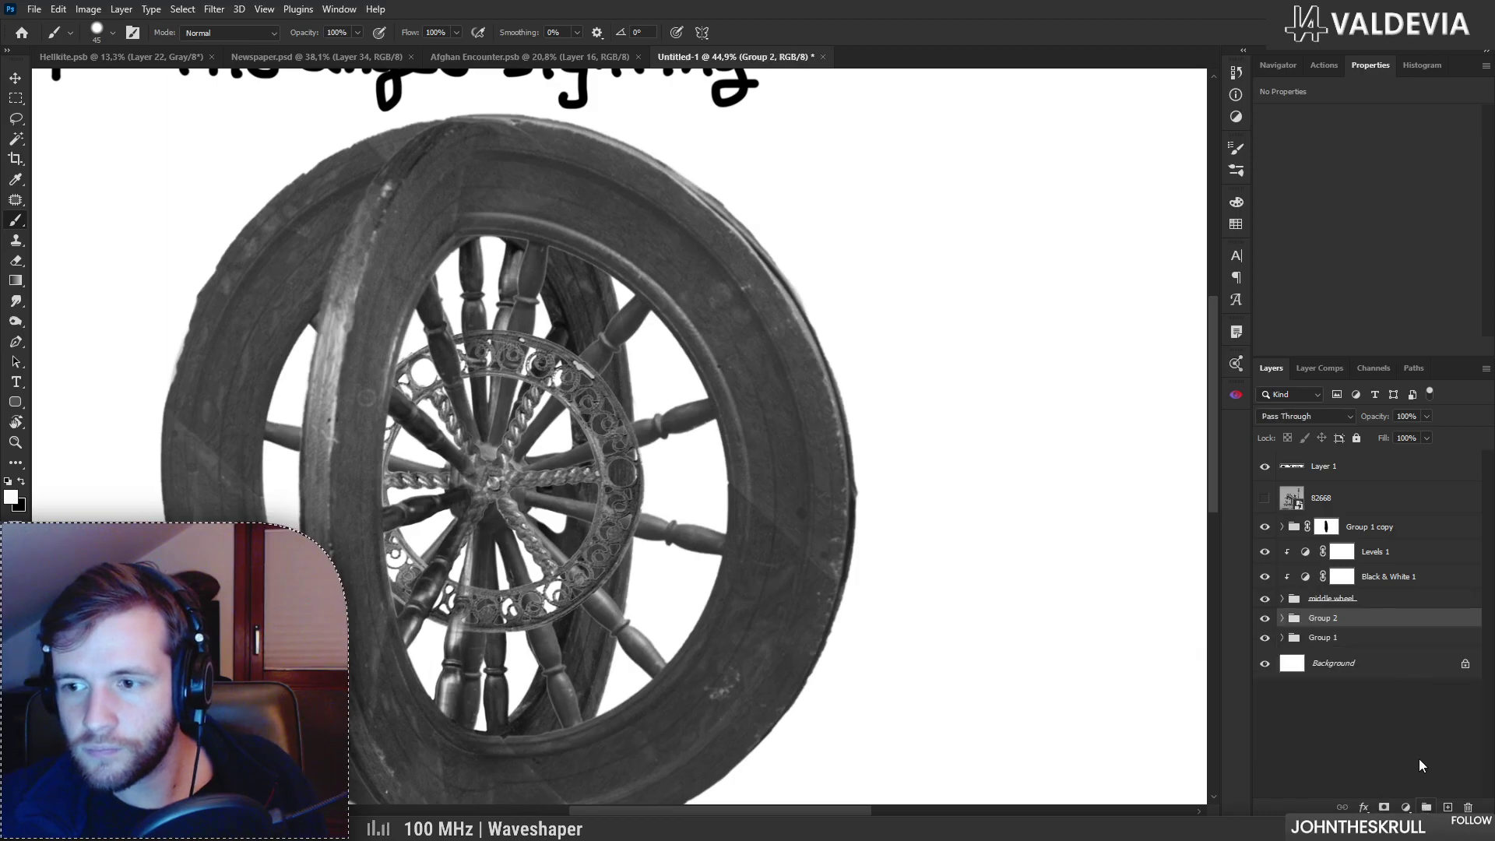
pyautogui.write('center wood')
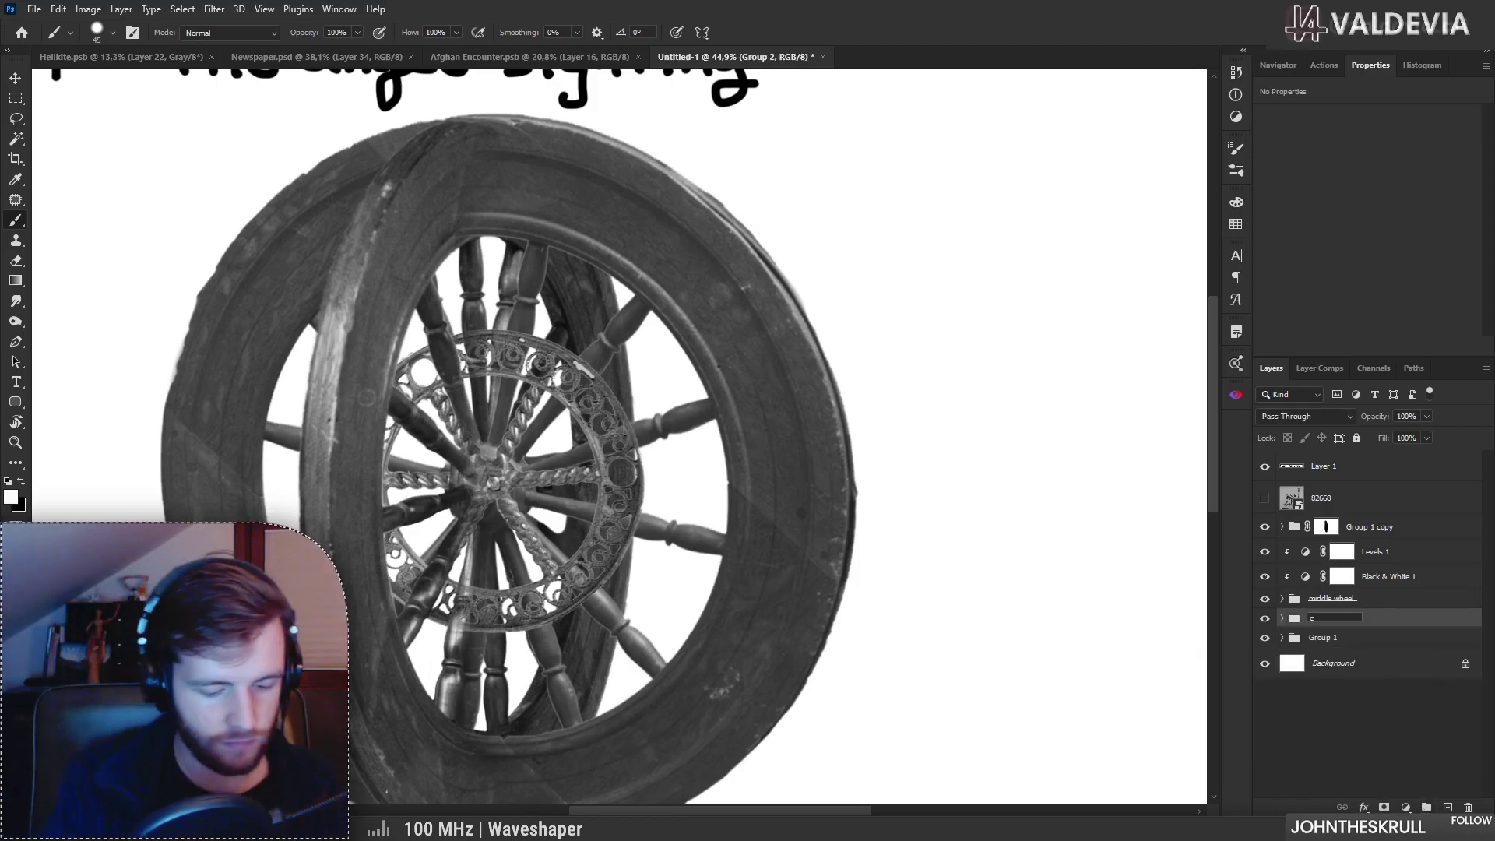
pyautogui.press('Return')
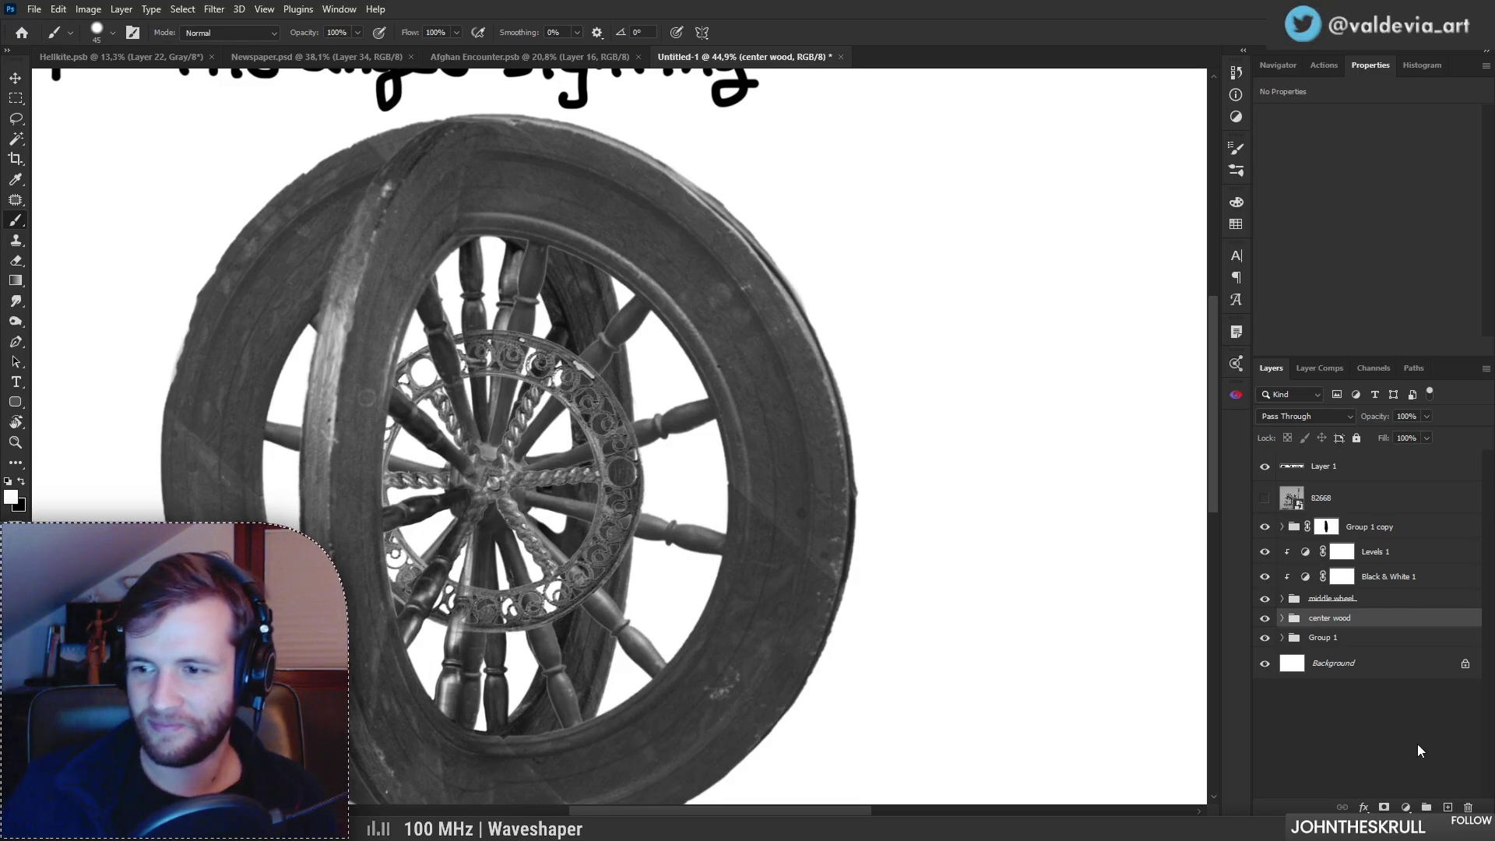
# Step: Add a layer mask to the center wood group and hide its spokes inside the filigree wheel with a 196 px brush
pyautogui.scroll(1, 602, 517)
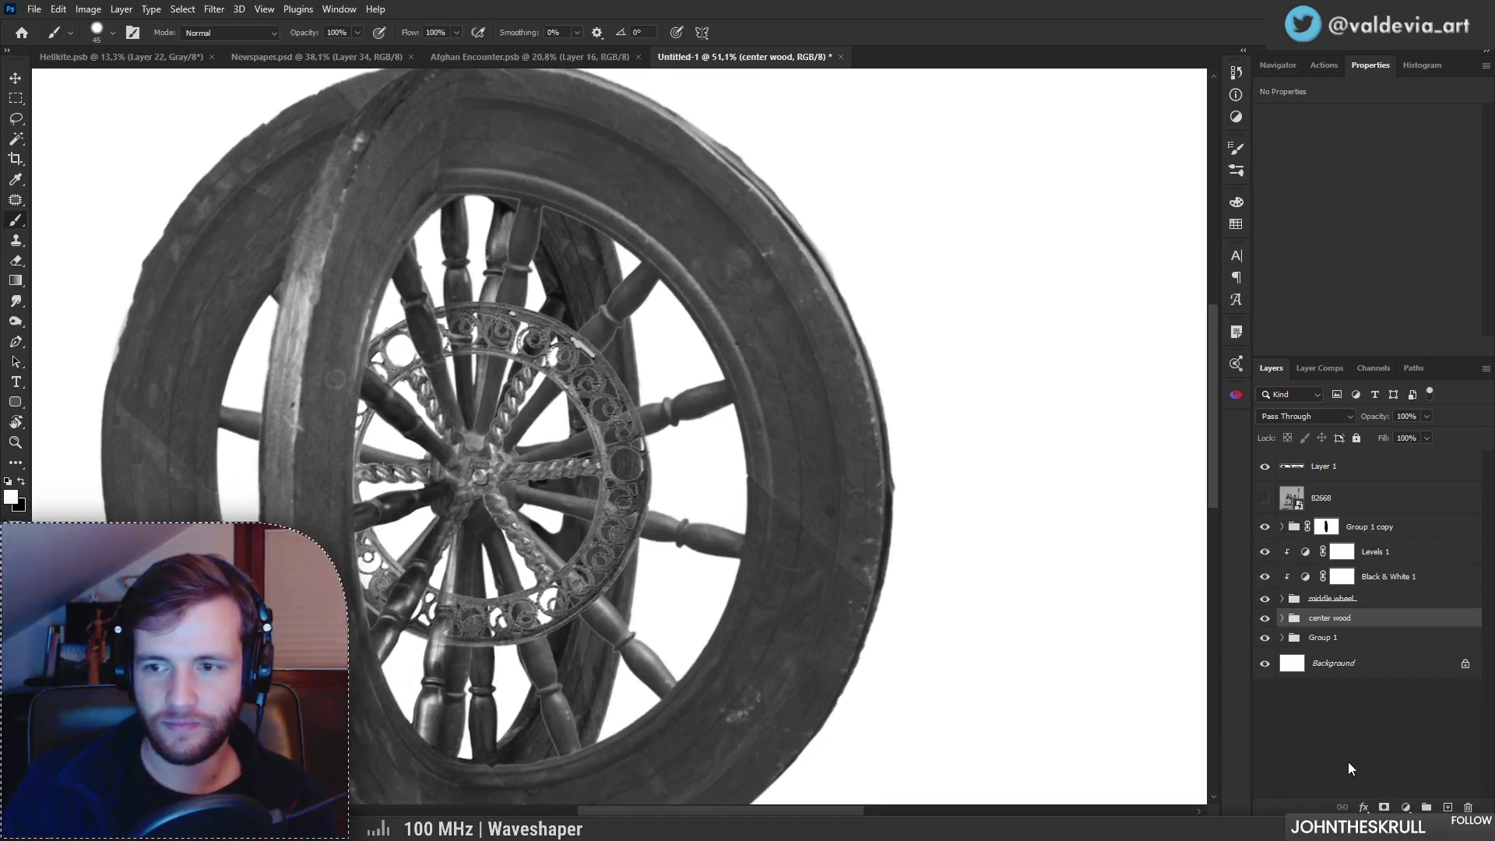
pyautogui.click(1384, 807)
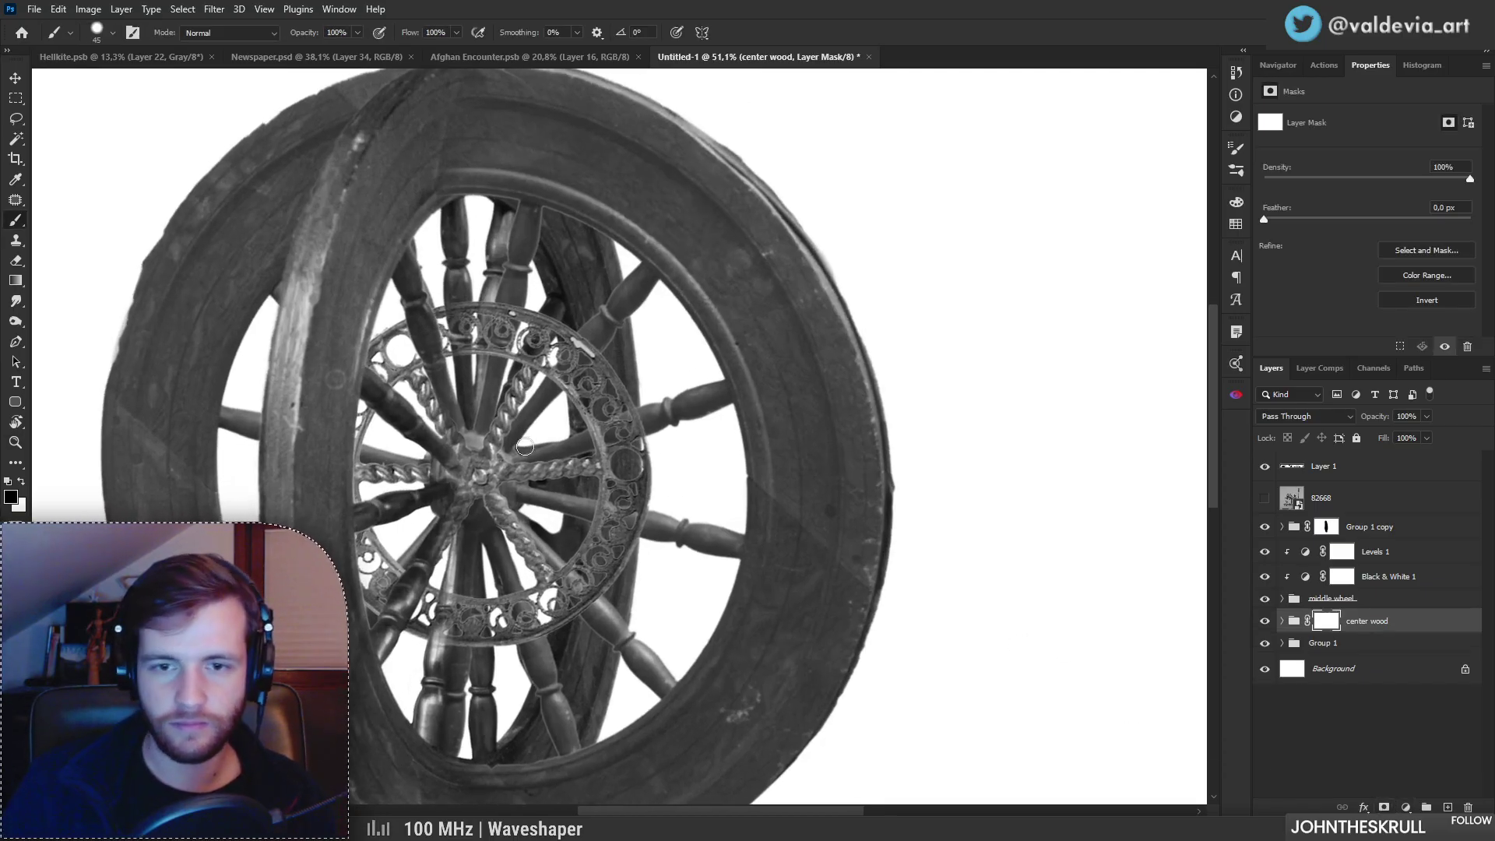
pyautogui.rightClick(465, 459)
pyautogui.moveTo(473, 452); pyautogui.dragTo(480, 509)
pyautogui.moveTo(608, 492); pyautogui.dragTo(613, 493)
pyautogui.moveTo(469, 416)
pyautogui.mouseDown()
pyautogui.moveTo(506, 465)
pyautogui.moveTo(433, 522)
pyautogui.moveTo(444, 405)
pyautogui.moveTo(538, 486)
pyautogui.moveTo(413, 468)
pyautogui.moveTo(524, 543)
pyautogui.moveTo(509, 400)
pyautogui.moveTo(386, 505)
pyautogui.moveTo(523, 556)
pyautogui.moveTo(533, 410)
pyautogui.moveTo(385, 421)
pyautogui.moveTo(437, 545)
pyautogui.moveTo(554, 470)
pyautogui.moveTo(440, 389)
pyautogui.moveTo(372, 465)
pyautogui.moveTo(403, 410)
pyautogui.moveTo(392, 402)
pyautogui.moveTo(461, 373)
pyautogui.moveTo(567, 396)
pyautogui.moveTo(603, 481)
pyautogui.moveTo(586, 412)
pyautogui.moveTo(477, 351)
pyautogui.moveTo(379, 389)
pyautogui.moveTo(521, 353)
pyautogui.moveTo(597, 451)
pyautogui.moveTo(595, 526)
pyautogui.moveTo(505, 599)
pyautogui.moveTo(555, 572)
pyautogui.moveTo(440, 593)
pyautogui.mouseUp()
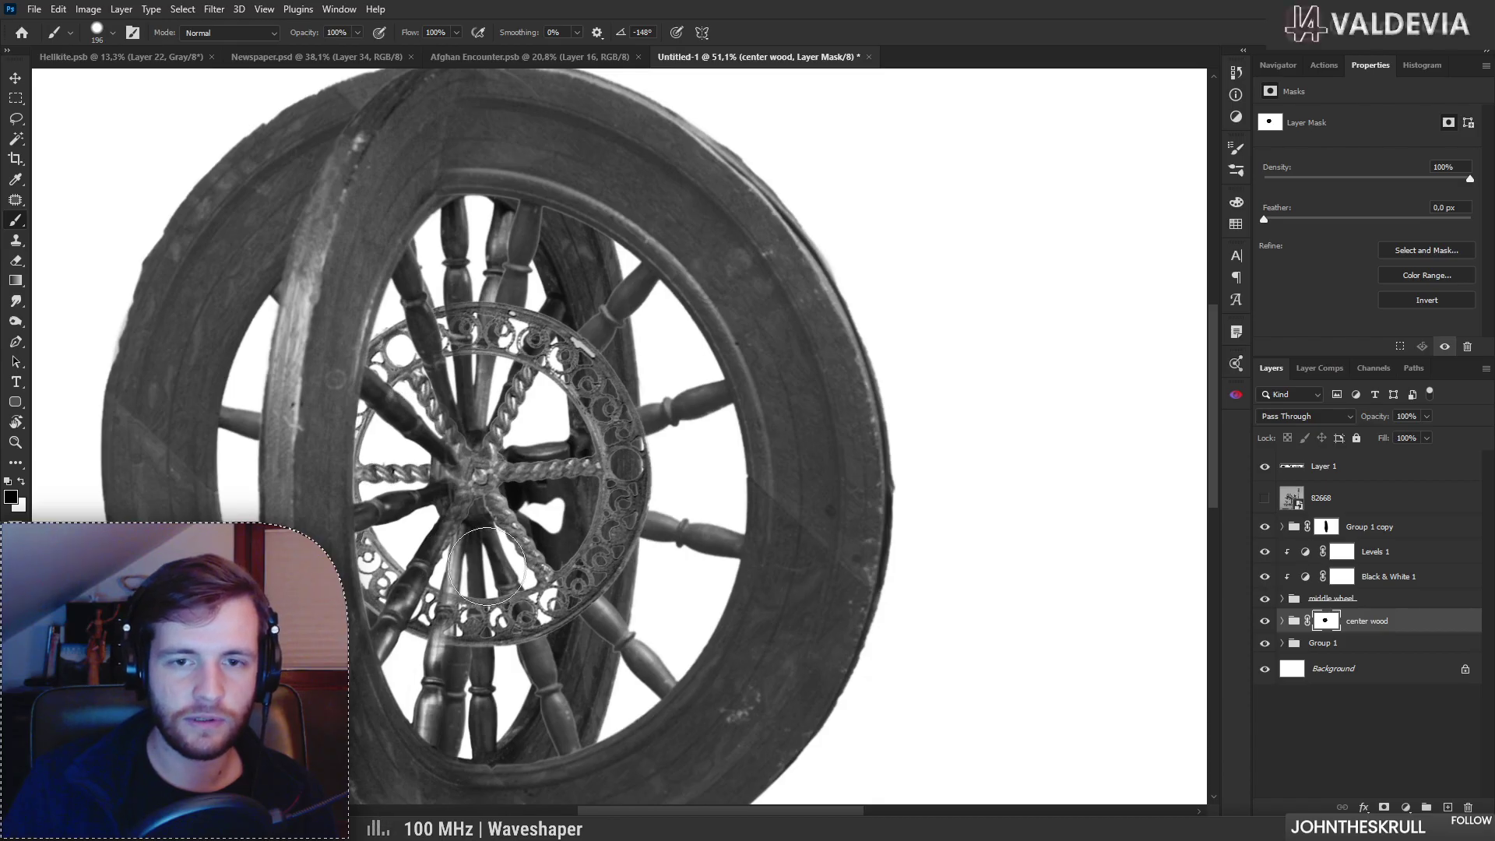
pyautogui.press('z')
pyautogui.moveTo(508, 469)
pyautogui.mouseDown()
pyautogui.moveTo(432, 486)
pyautogui.moveTo(518, 489)
pyautogui.moveTo(481, 471)
pyautogui.moveTo(436, 498)
pyautogui.moveTo(511, 514)
pyautogui.mouseUp()
pyautogui.press('b')
pyautogui.press('z')
pyautogui.press('b')
pyautogui.click(1359, 598)
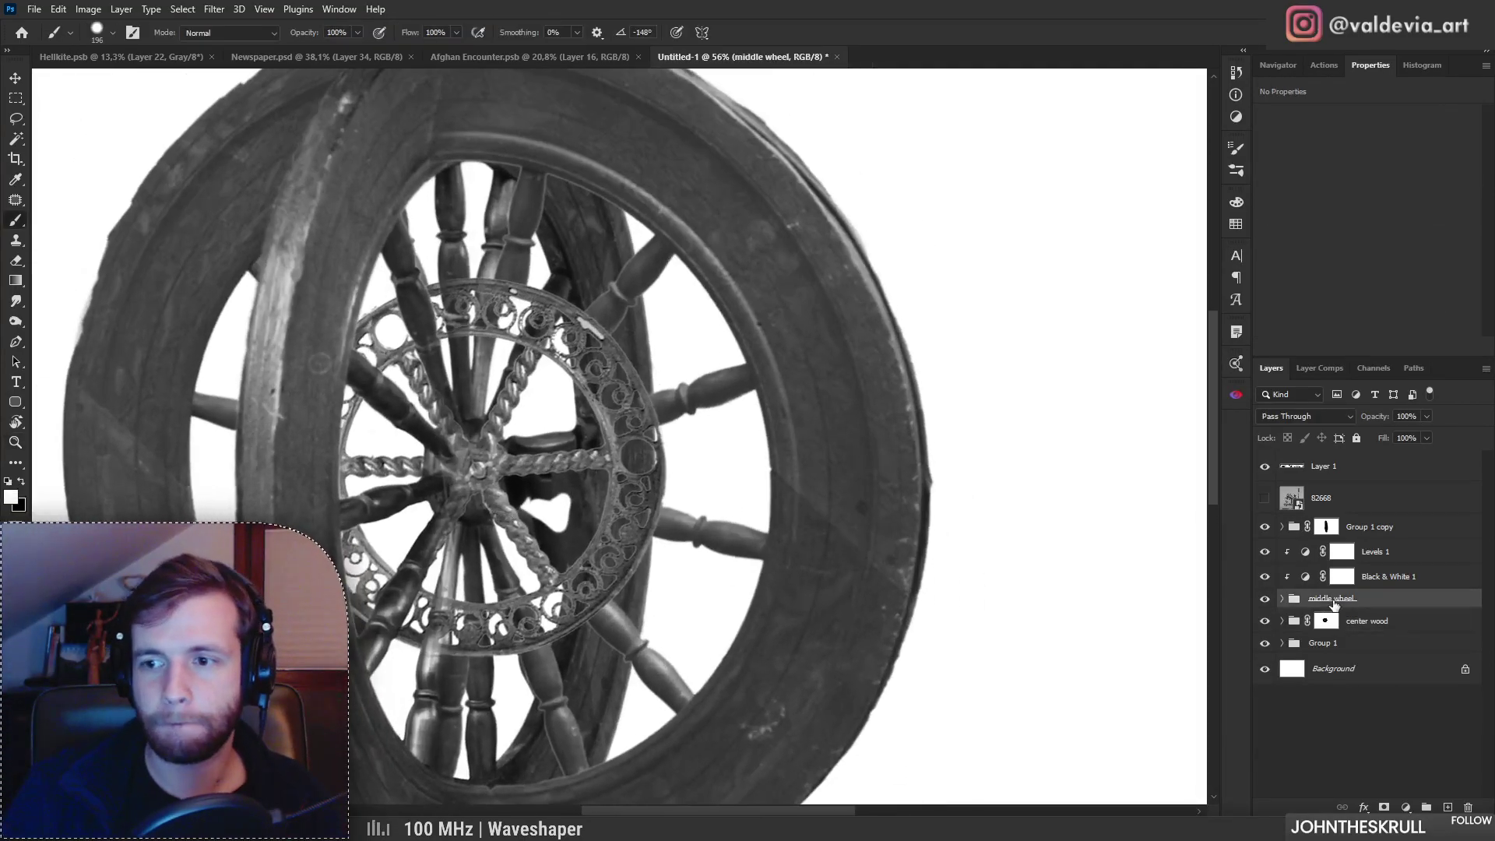
pyautogui.press('x')
pyautogui.moveTo(536, 524); pyautogui.dragTo(522, 538)
pyautogui.press('z')
pyautogui.moveTo(637, 544); pyautogui.dragTo(575, 545)
pyautogui.moveTo(501, 592)
pyautogui.mouseDown()
pyautogui.moveTo(562, 584)
pyautogui.moveTo(523, 578)
pyautogui.moveTo(538, 575)
pyautogui.mouseUp()
pyautogui.moveTo(768, 505); pyautogui.dragTo(782, 506)
pyautogui.press('b')
pyautogui.click(1325, 621)
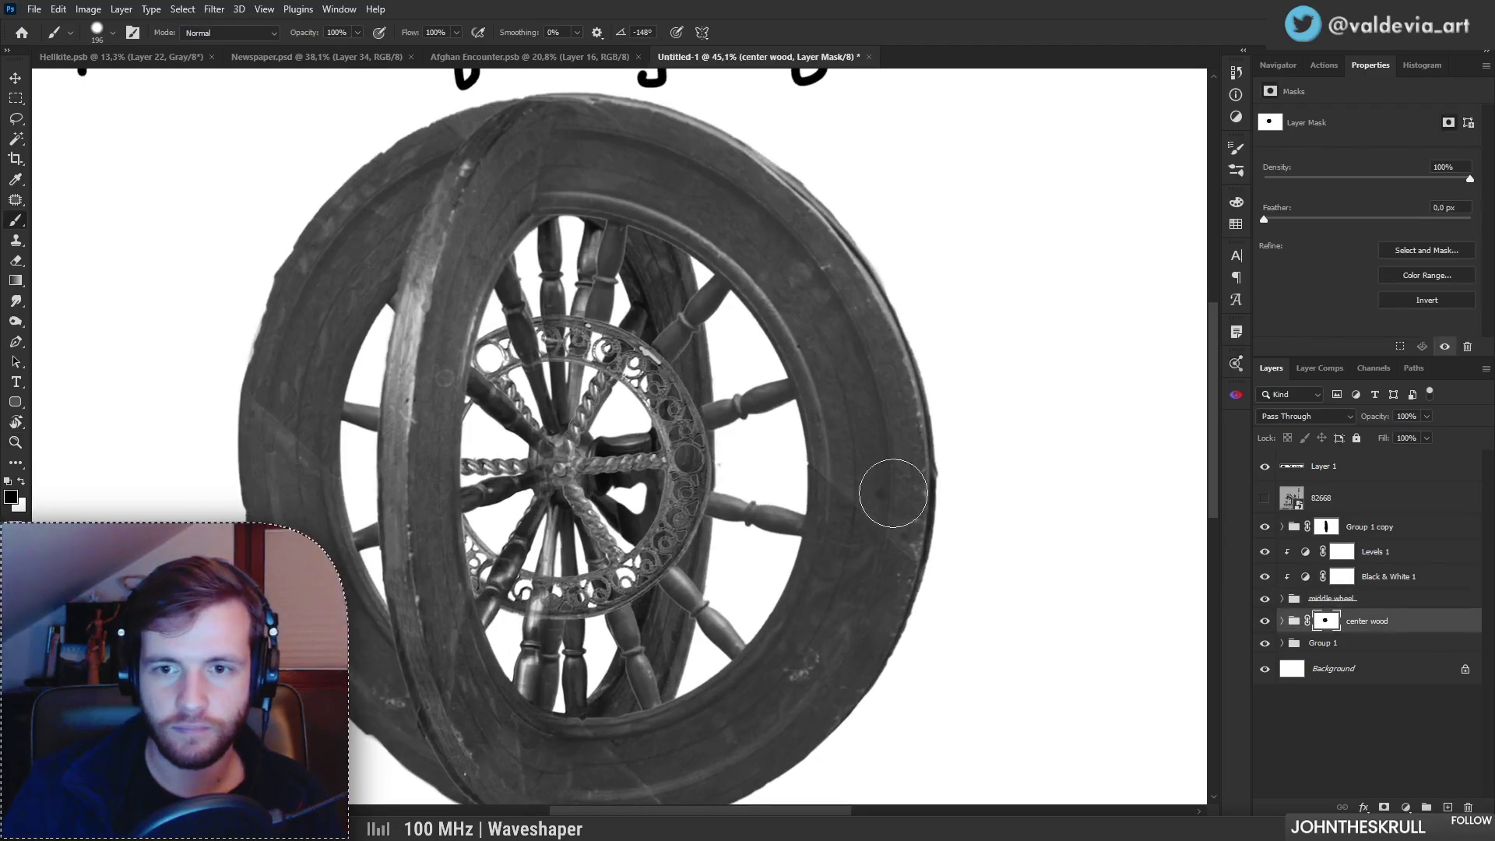
pyautogui.hotkey('ctrl', 'z')
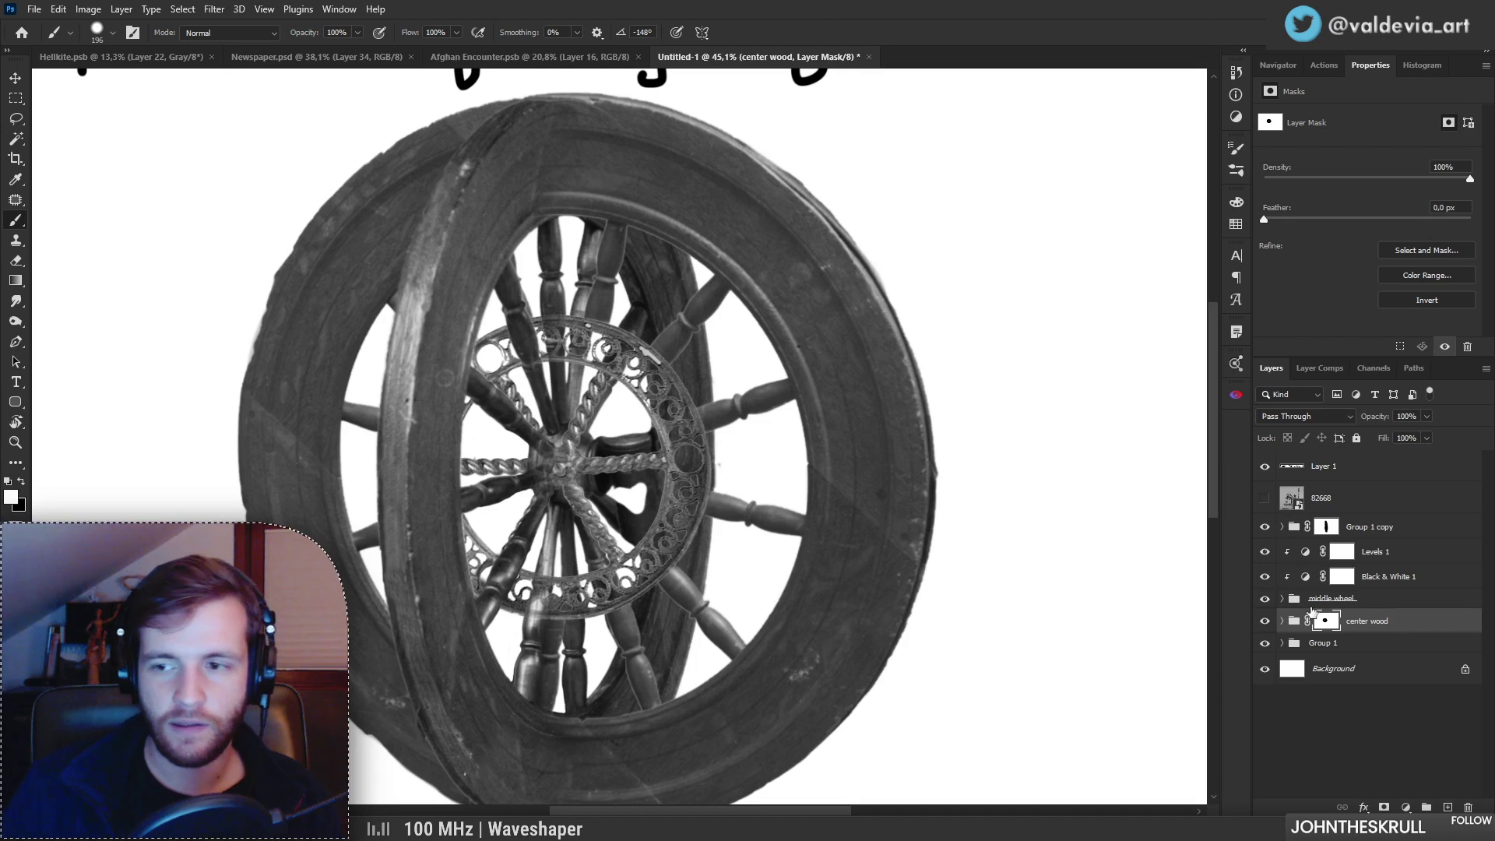
# Step: Mask out the wooden spokes of Group 1 copy that cross in front of the filigree wheel
pyautogui.click(1360, 530)
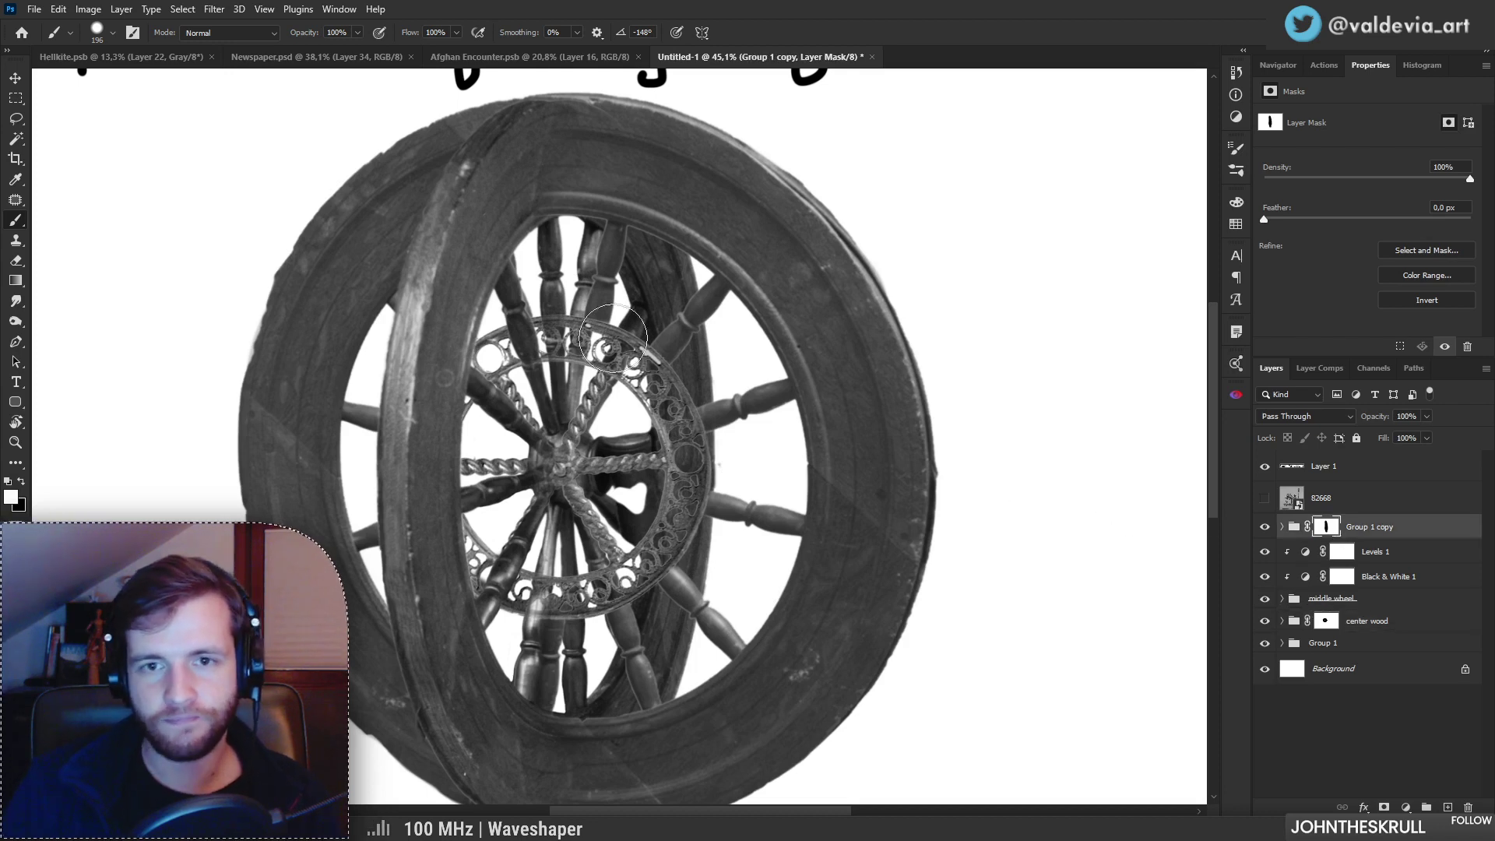
pyautogui.press('x')
pyautogui.hotkey('ctrl', 'z')
pyautogui.moveTo(504, 436)
pyautogui.mouseDown()
pyautogui.moveTo(583, 398)
pyautogui.moveTo(537, 294)
pyautogui.moveTo(496, 393)
pyautogui.moveTo(562, 254)
pyautogui.moveTo(512, 469)
pyautogui.moveTo(517, 407)
pyautogui.moveTo(533, 623)
pyautogui.mouseUp()
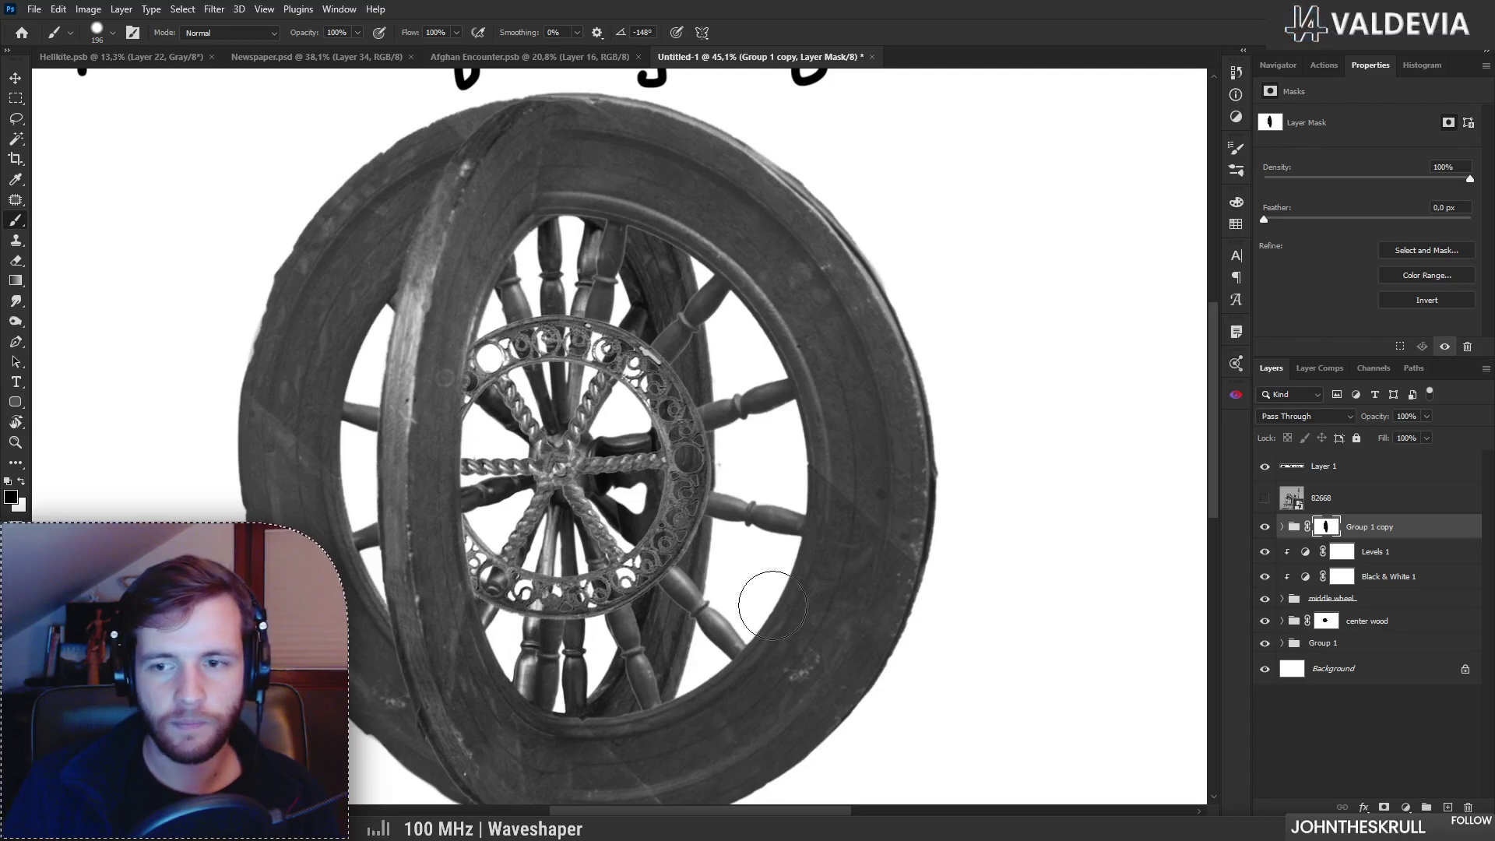
# Step: Add a layer mask to Group 1 and hide its wooden spokes behind the filigree wheel
pyautogui.click(1324, 643)
pyautogui.click(1383, 808)
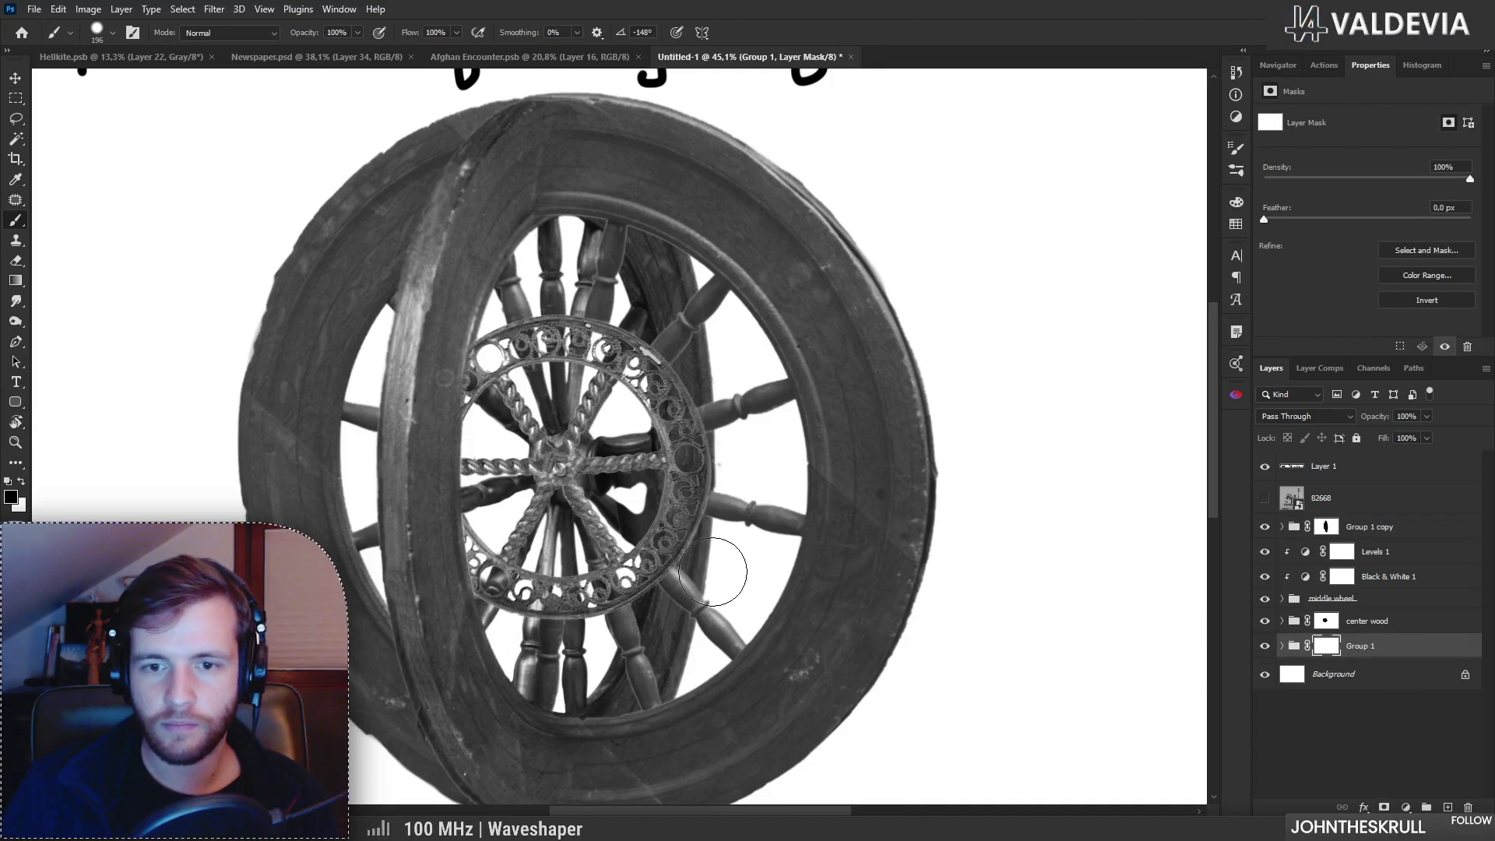
pyautogui.moveTo(547, 670)
pyautogui.mouseDown()
pyautogui.moveTo(574, 646)
pyautogui.moveTo(560, 666)
pyautogui.moveTo(572, 663)
pyautogui.moveTo(546, 649)
pyautogui.moveTo(510, 564)
pyautogui.moveTo(514, 620)
pyautogui.moveTo(507, 598)
pyautogui.moveTo(566, 674)
pyautogui.moveTo(608, 456)
pyautogui.moveTo(606, 507)
pyautogui.moveTo(614, 498)
pyautogui.moveTo(582, 345)
pyautogui.moveTo(600, 347)
pyautogui.moveTo(604, 370)
pyautogui.moveTo(593, 308)
pyautogui.moveTo(558, 257)
pyautogui.moveTo(518, 336)
pyautogui.moveTo(563, 260)
pyautogui.moveTo(582, 278)
pyautogui.moveTo(535, 246)
pyautogui.moveTo(499, 331)
pyautogui.moveTo(558, 370)
pyautogui.moveTo(567, 503)
pyautogui.moveTo(516, 457)
pyautogui.moveTo(493, 505)
pyautogui.moveTo(526, 588)
pyautogui.moveTo(553, 628)
pyautogui.mouseUp()
pyautogui.press('z')
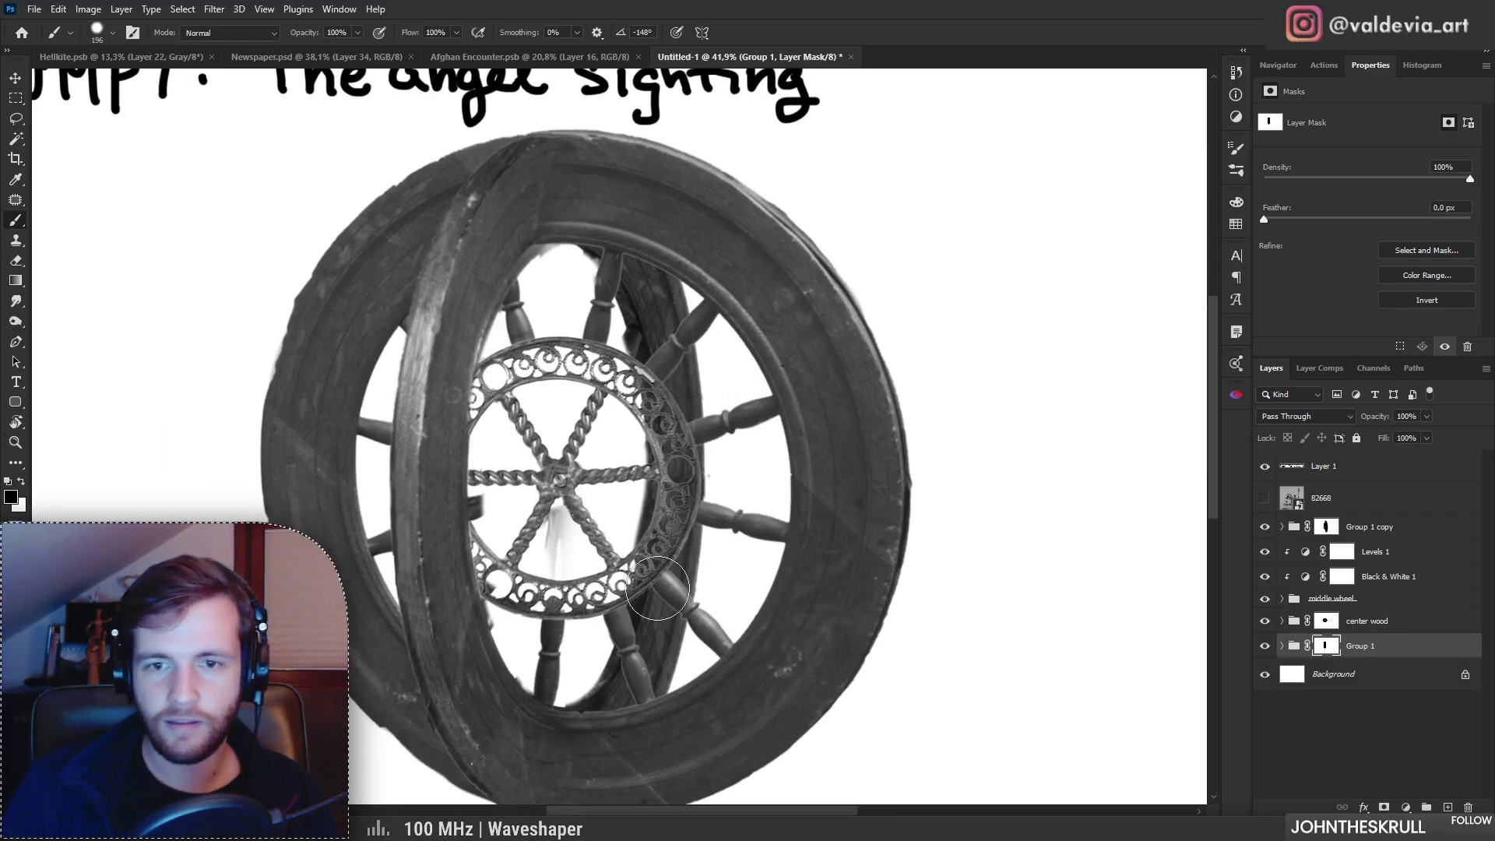
# Step: Mask out the leftover wooden spoke fragments of Group 1 copy along the inner edge of the filigree wheel
pyautogui.click(1326, 526)
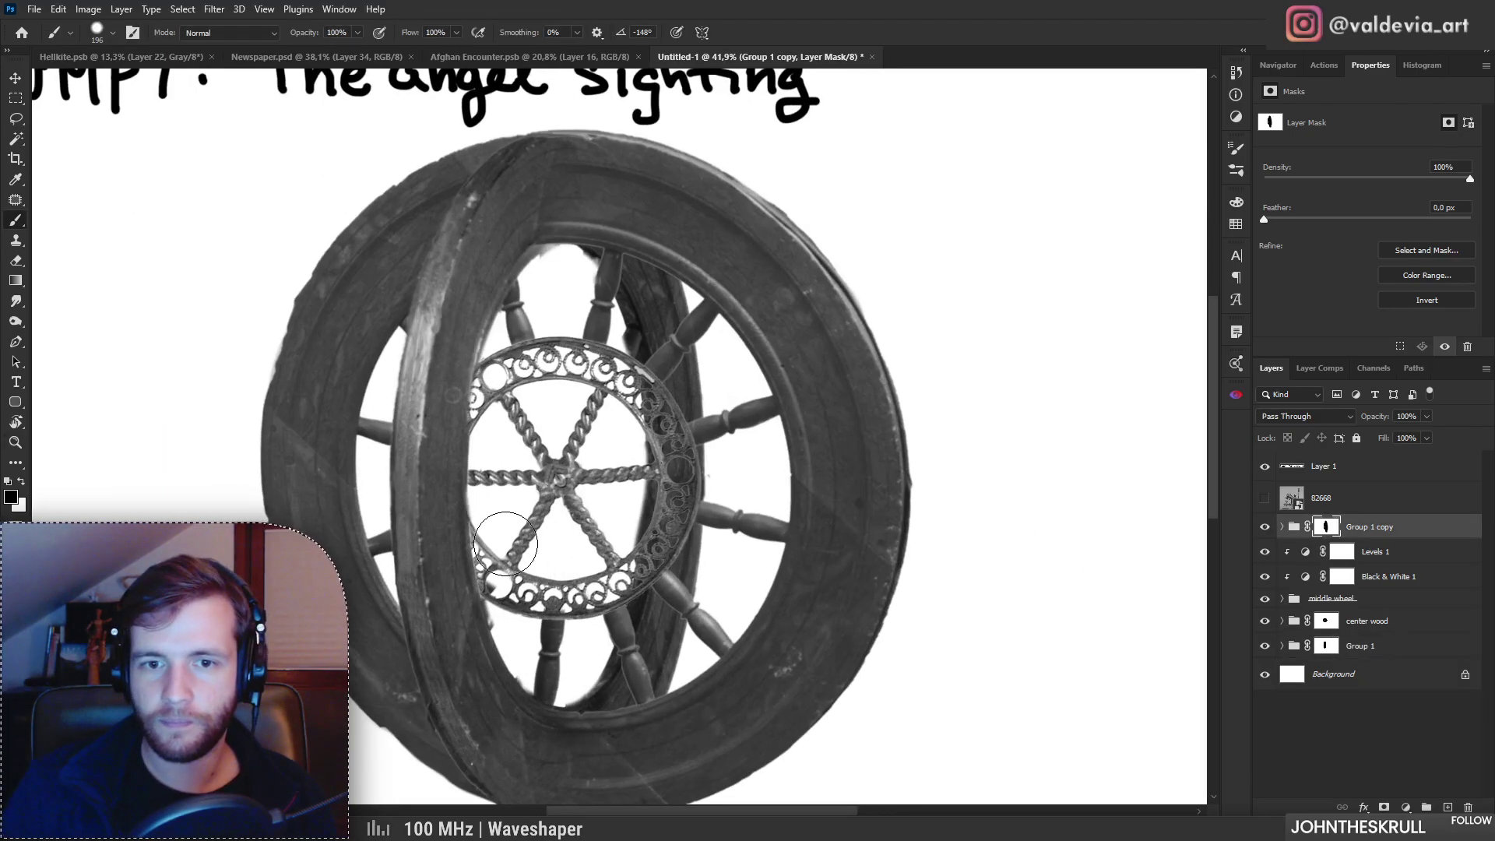
pyautogui.hotkey('ctrl', 'z')
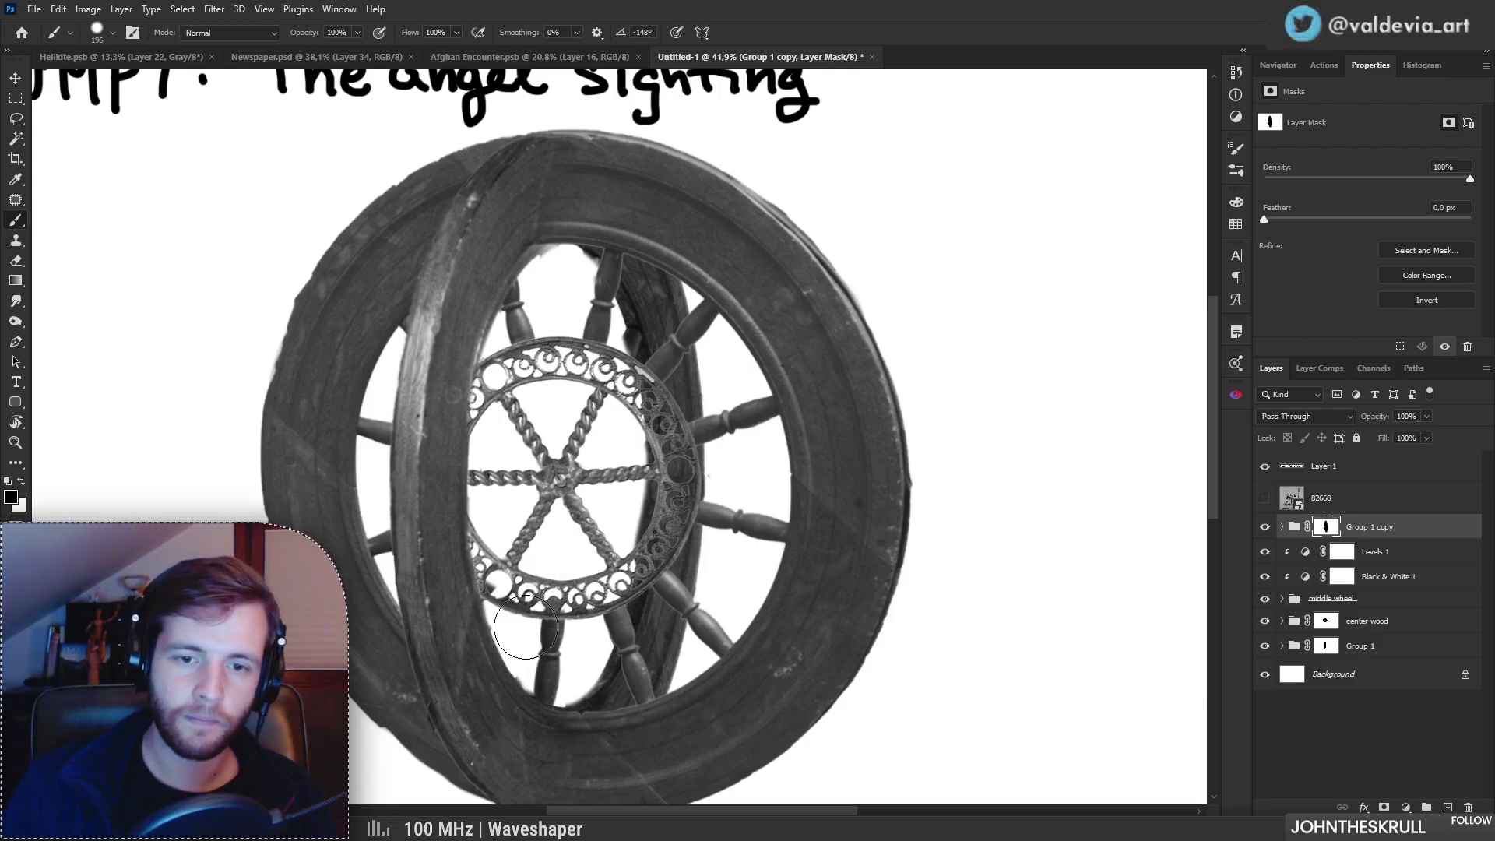
pyautogui.press('z')
pyautogui.moveTo(558, 598)
pyautogui.mouseDown()
pyautogui.moveTo(427, 577)
pyautogui.moveTo(571, 564)
pyautogui.moveTo(538, 545)
pyautogui.moveTo(462, 553)
pyautogui.moveTo(561, 546)
pyautogui.moveTo(538, 543)
pyautogui.mouseUp()
pyautogui.press('b')
pyautogui.press('z')
pyautogui.press('b')
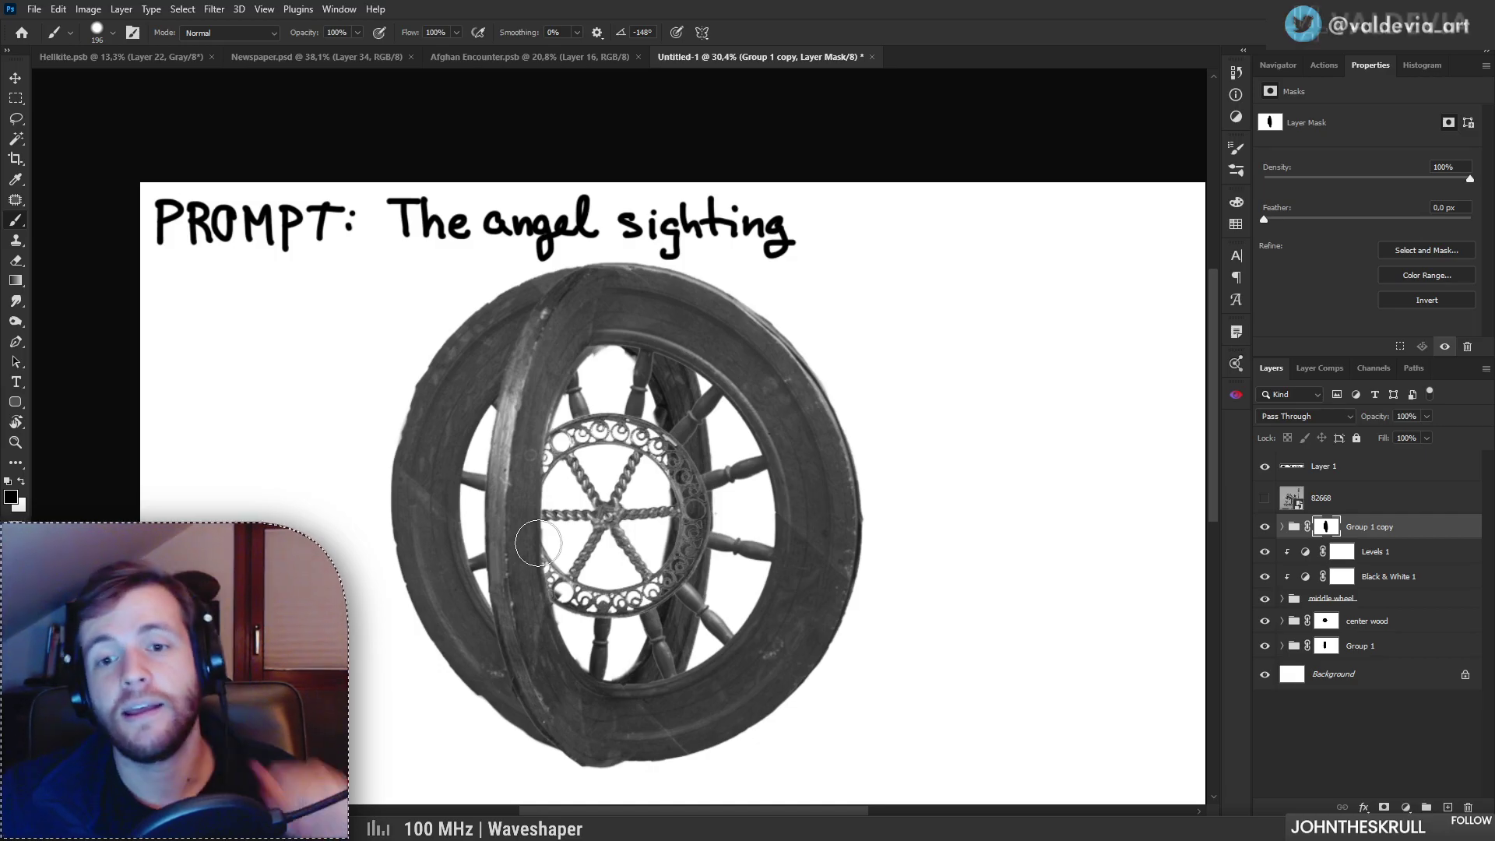
# Step: Hide and show the center wood group to check which wood surrounds the filigree wheel
pyautogui.press('z')
pyautogui.moveTo(621, 508); pyautogui.dragTo(661, 490)
pyautogui.moveTo(682, 407)
pyautogui.mouseDown()
pyautogui.moveTo(643, 440)
pyautogui.moveTo(685, 470)
pyautogui.mouseUp()
pyautogui.press('b')
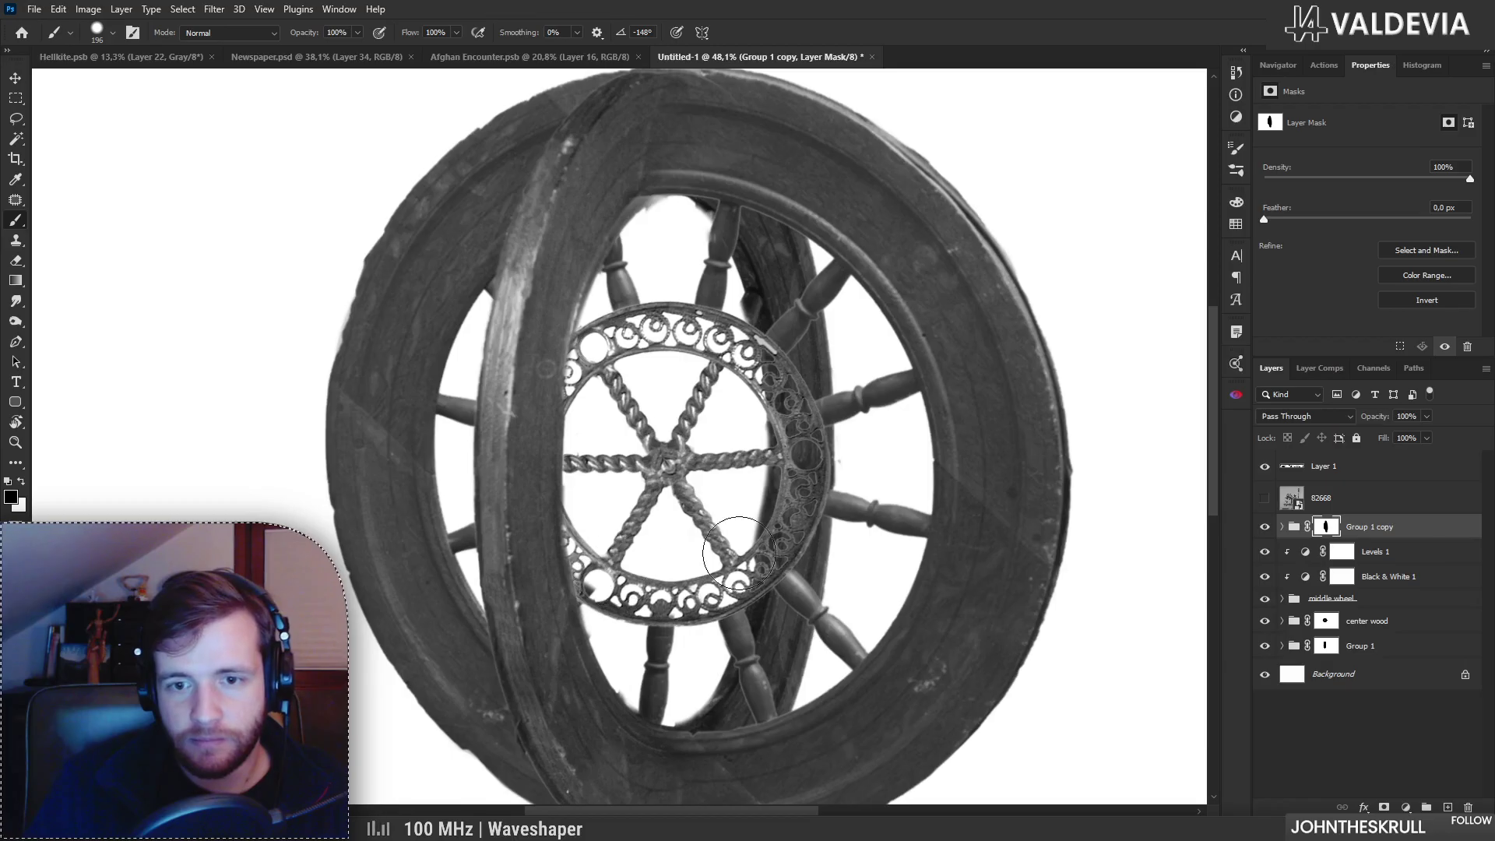
pyautogui.hotkey('ctrl', 'z')
pyautogui.click(1328, 648)
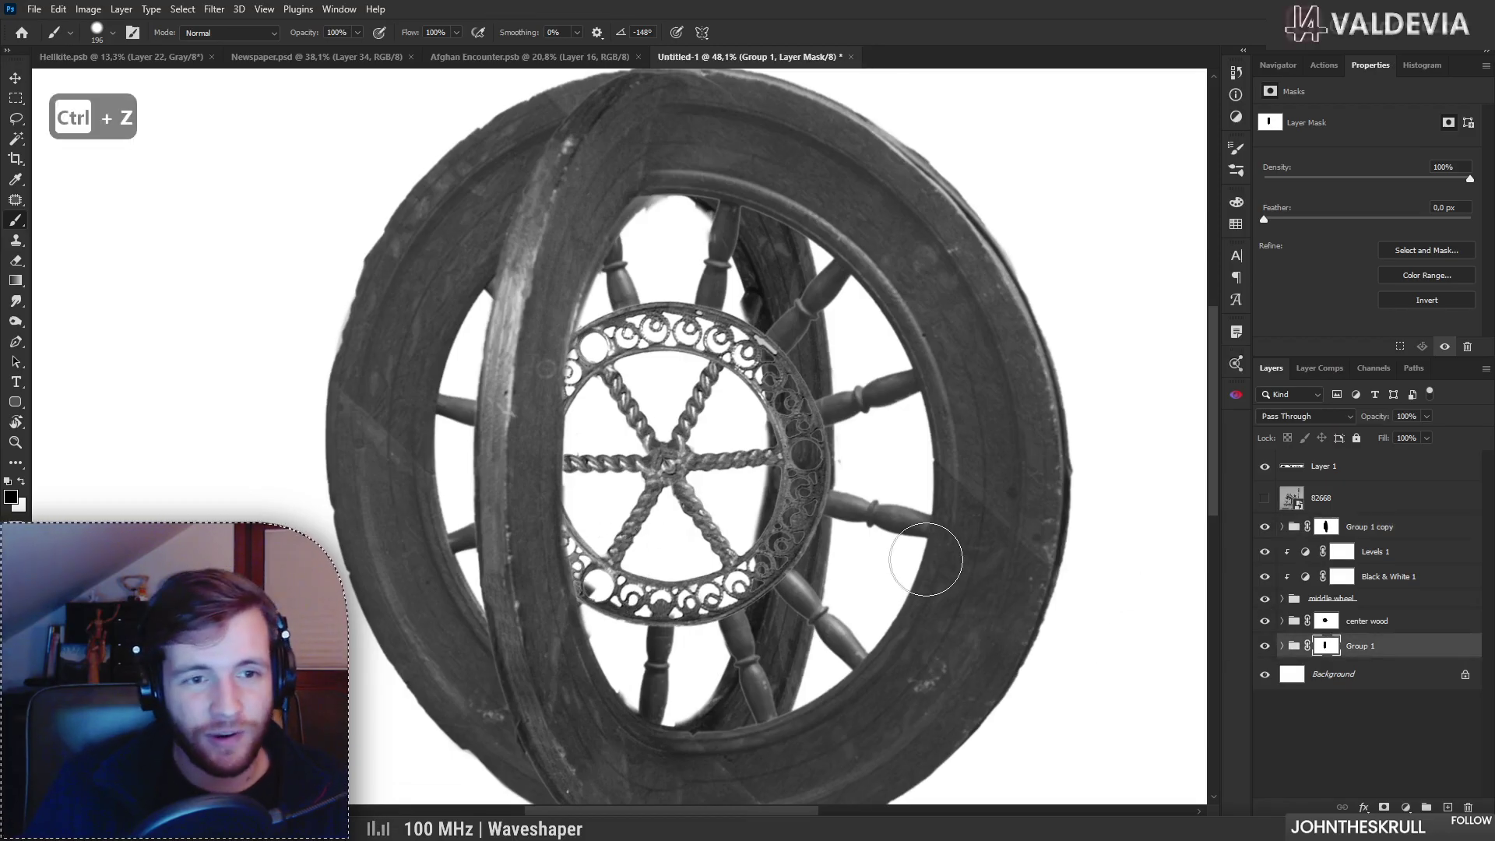
pyautogui.click(1265, 623)
pyautogui.click(1265, 623)
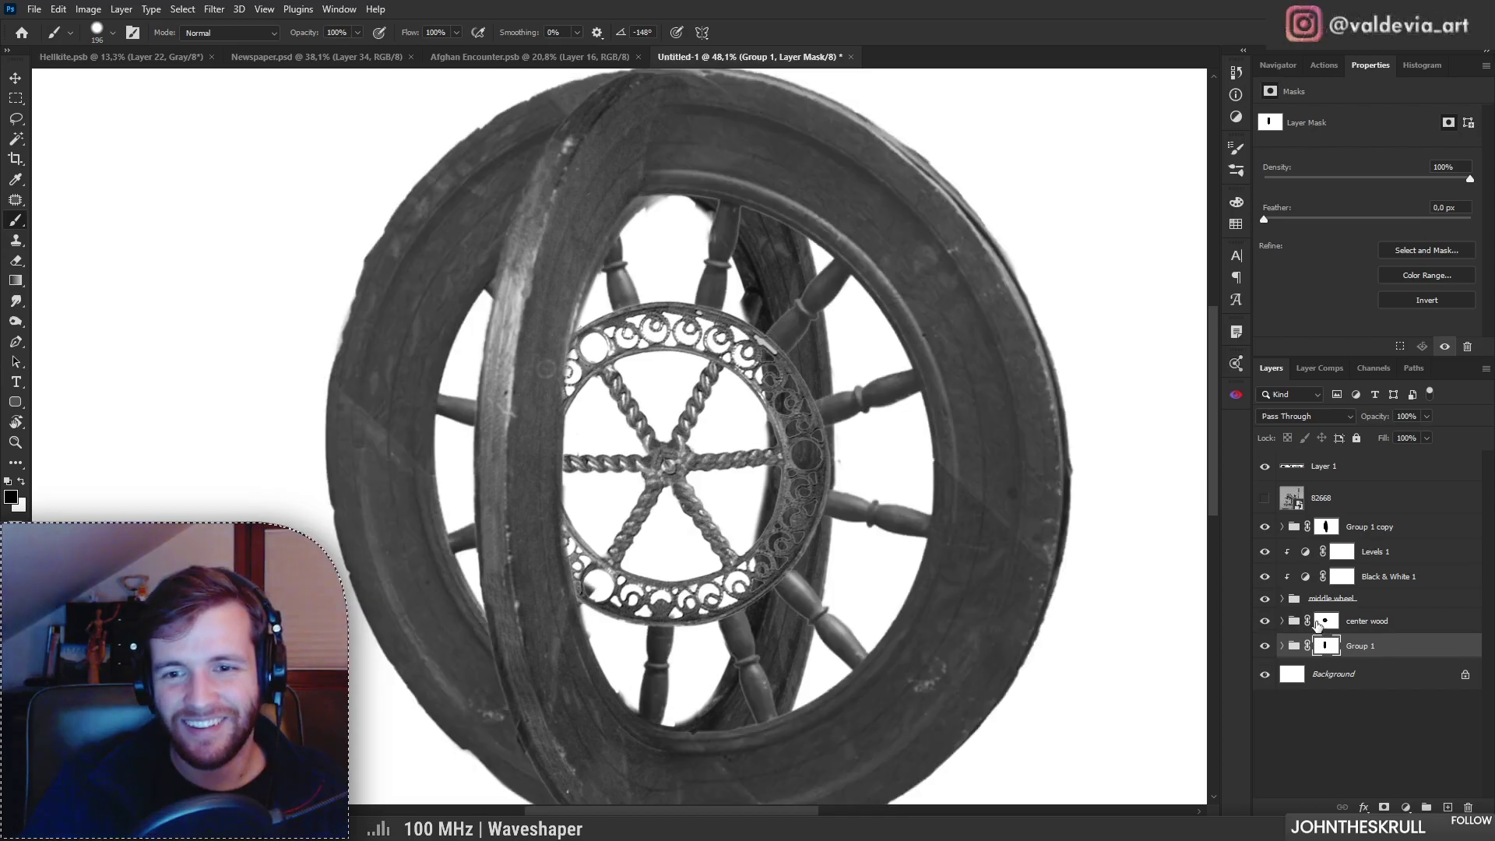
# Step: Try to touch up the center wood mask around the filigree wheel
pyautogui.click(1326, 621)
pyautogui.press('z')
pyautogui.moveTo(717, 529)
pyautogui.mouseDown()
pyautogui.moveTo(610, 515)
pyautogui.moveTo(727, 521)
pyautogui.moveTo(692, 510)
pyautogui.mouseUp()
pyautogui.moveTo(726, 390)
pyautogui.mouseDown()
pyautogui.moveTo(775, 372)
pyautogui.moveTo(722, 400)
pyautogui.moveTo(750, 389)
pyautogui.moveTo(689, 372)
pyautogui.moveTo(685, 399)
pyautogui.mouseUp()
pyautogui.press('b')
pyautogui.press('z')
pyautogui.press('b')
pyautogui.hotkey('ctrl', 'z')
# Step: Target the Group 1 mask and review the complete wheel beneath the prompt title
pyautogui.click(1338, 648)
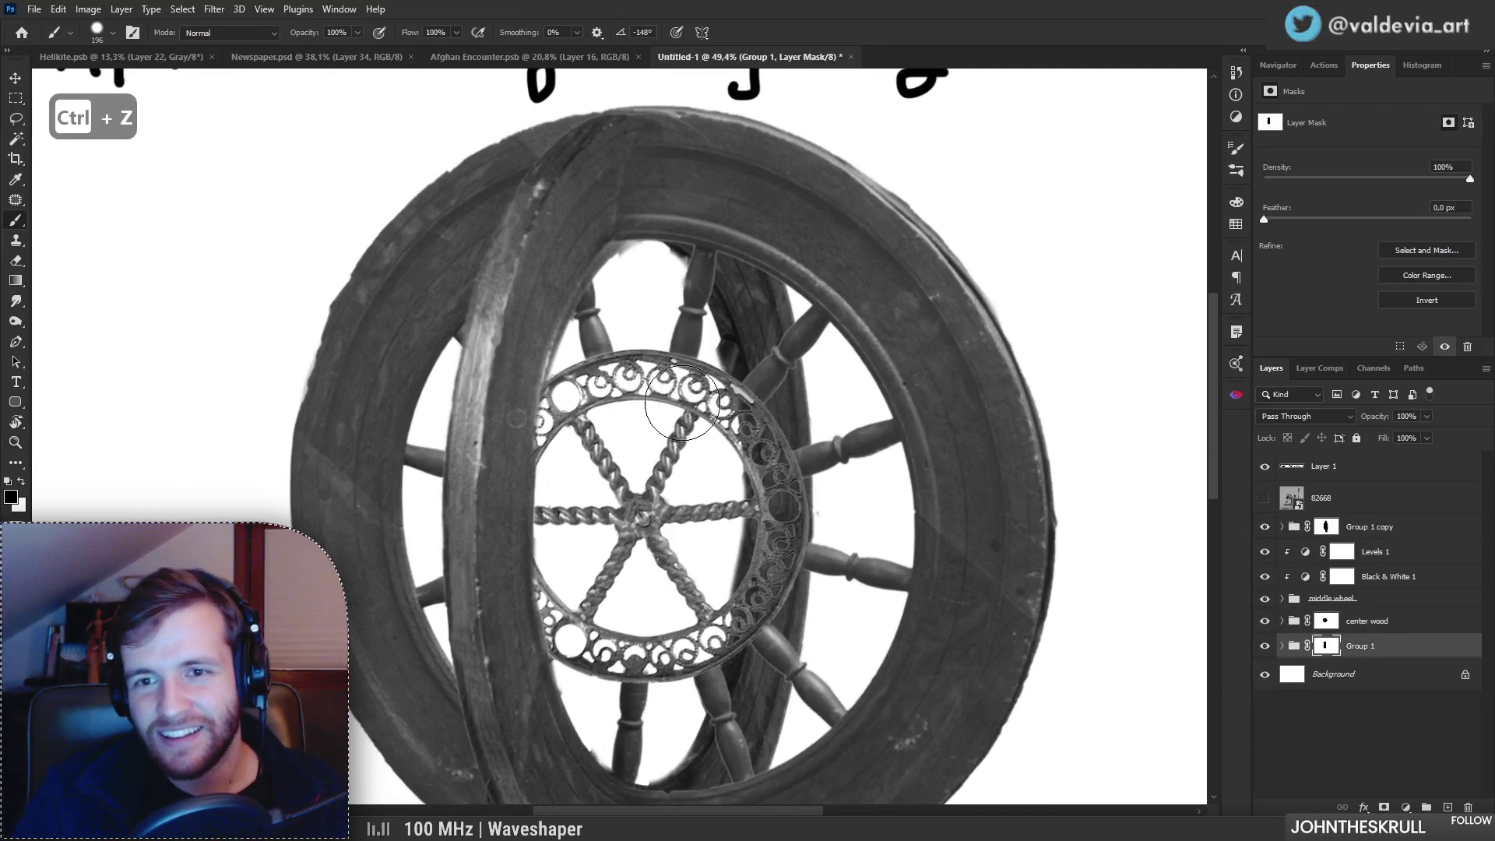
pyautogui.press('z')
pyautogui.moveTo(730, 446)
pyautogui.mouseDown()
pyautogui.moveTo(696, 474)
pyautogui.moveTo(719, 502)
pyautogui.mouseUp()
pyautogui.press('b')
pyautogui.press('z')
pyautogui.moveTo(749, 591)
pyautogui.mouseDown()
pyautogui.moveTo(695, 622)
pyautogui.moveTo(770, 610)
pyautogui.moveTo(720, 546)
pyautogui.mouseUp()
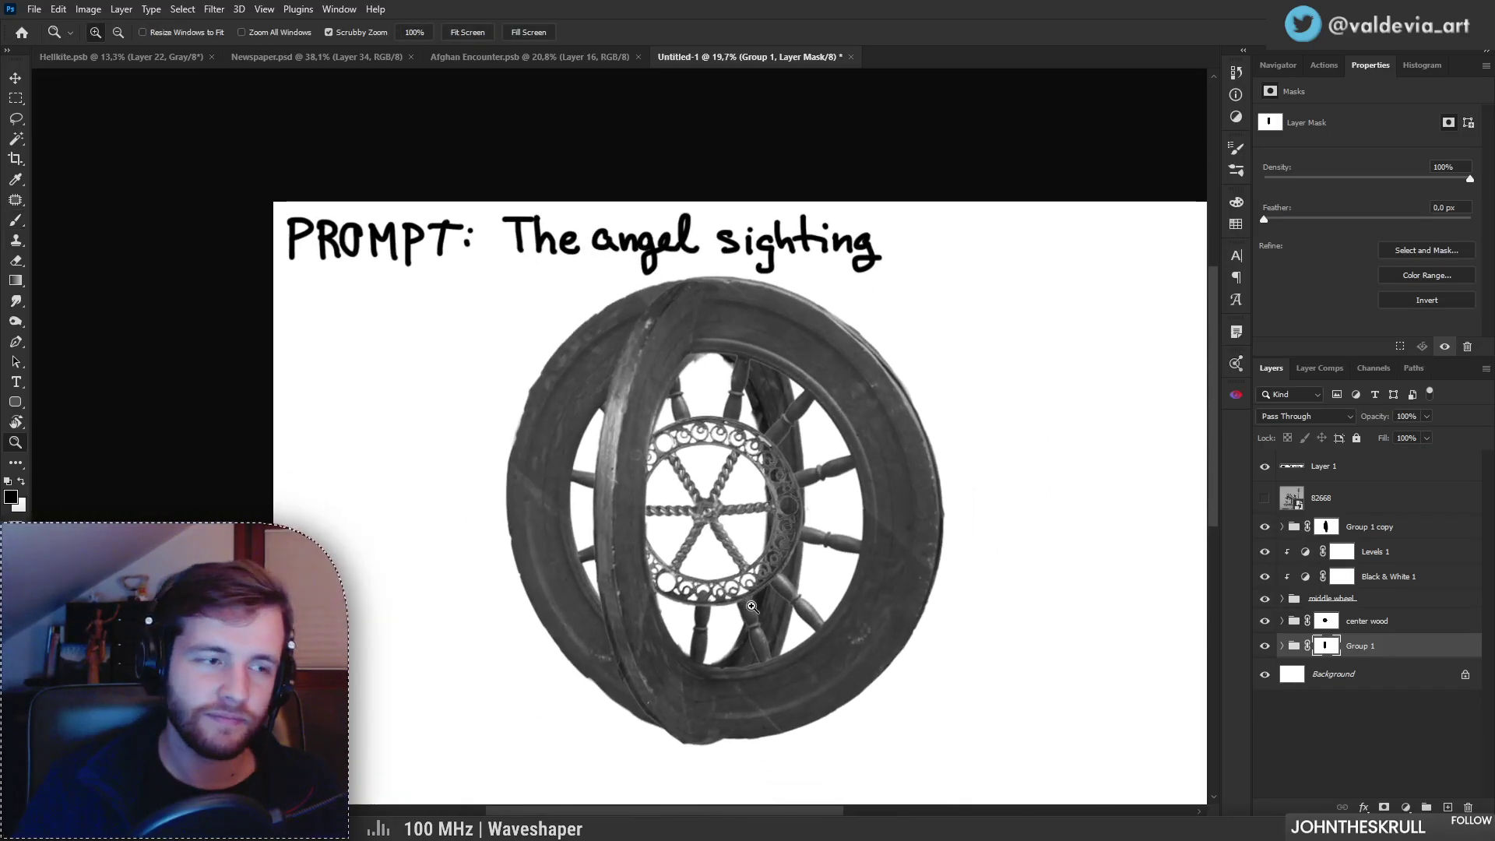
pyautogui.press('b')
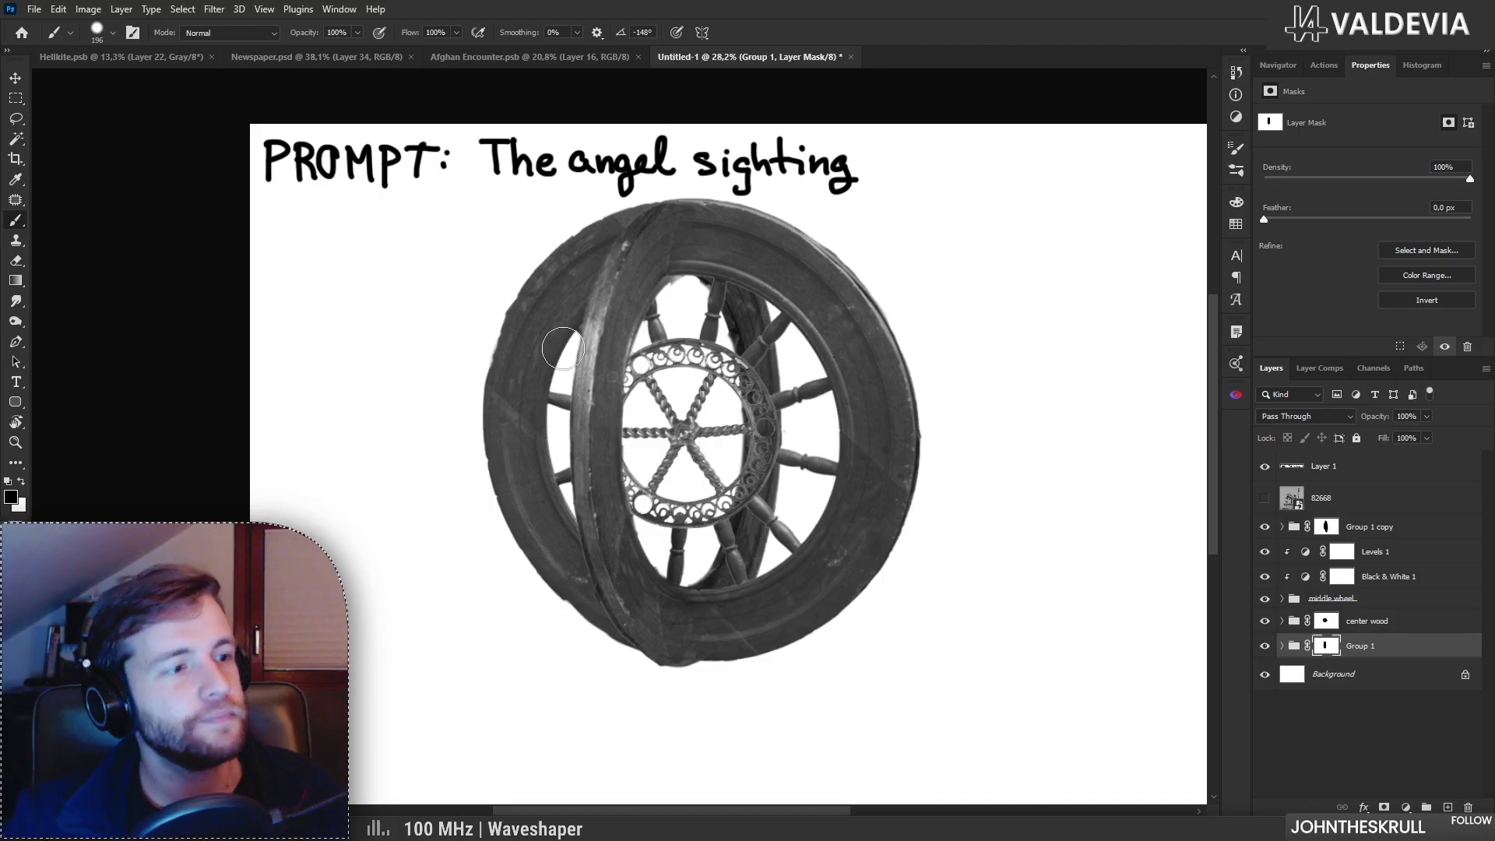
# Step: Switch to Hellkite.psb and show Layer 22 to examine the close-up of the creature beside the church spire
pyautogui.click(146, 62)
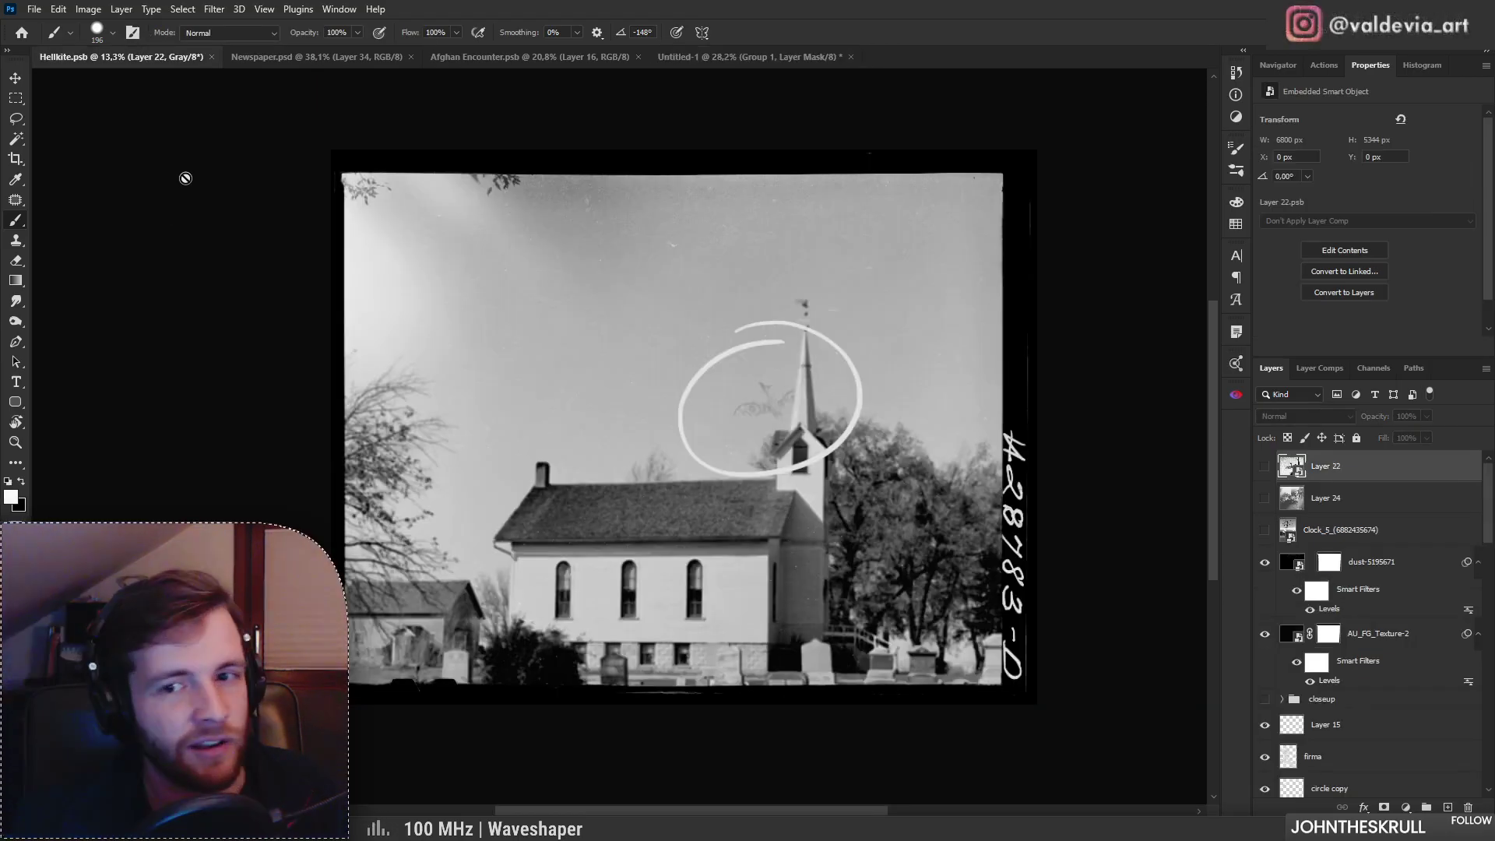
pyautogui.scroll(3, 698, 496)
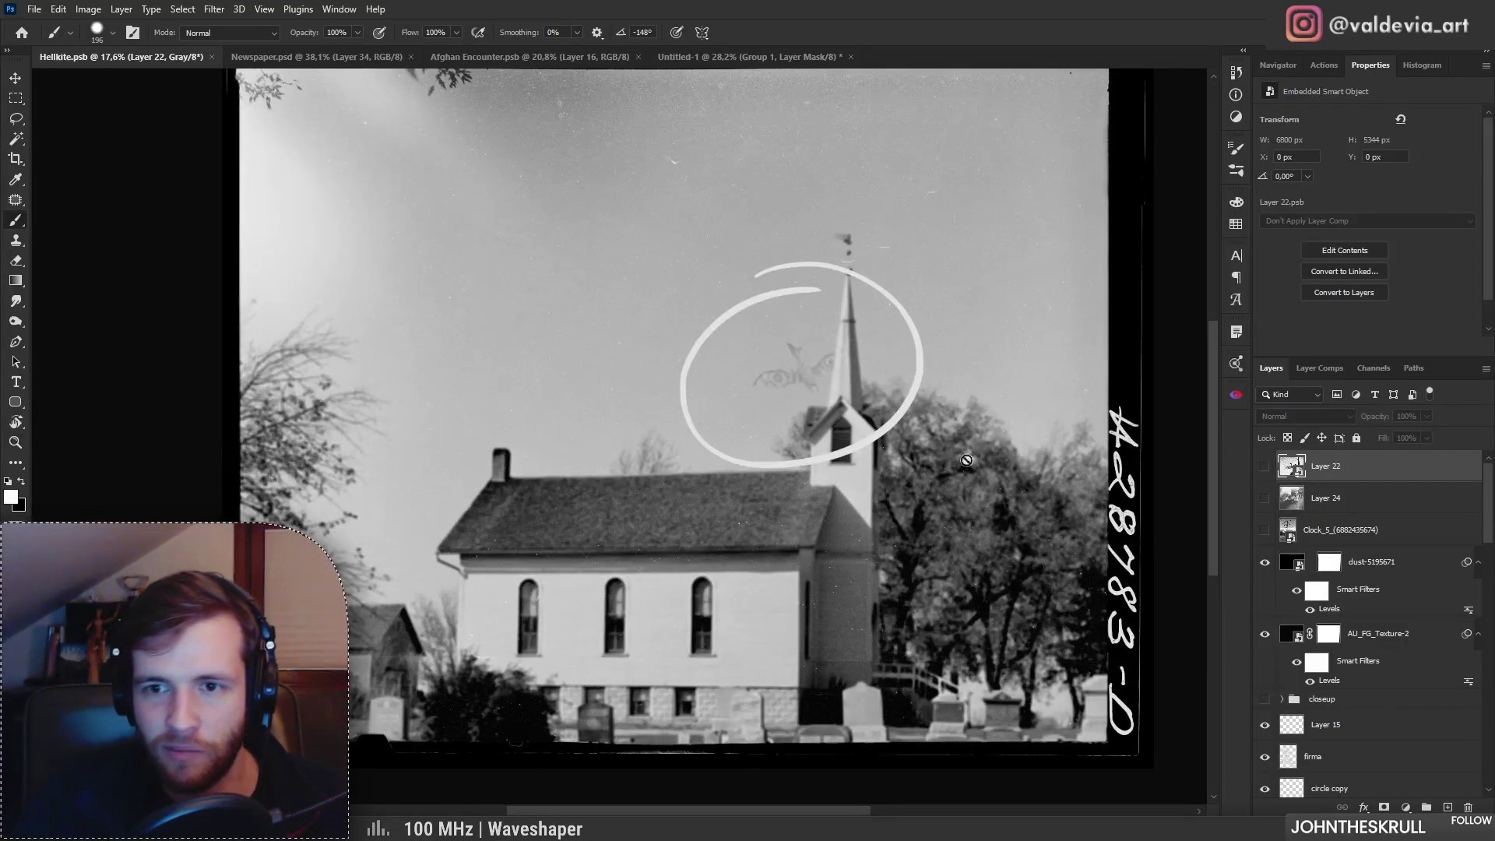
pyautogui.scroll(-1, 965, 461)
pyautogui.click(1264, 466)
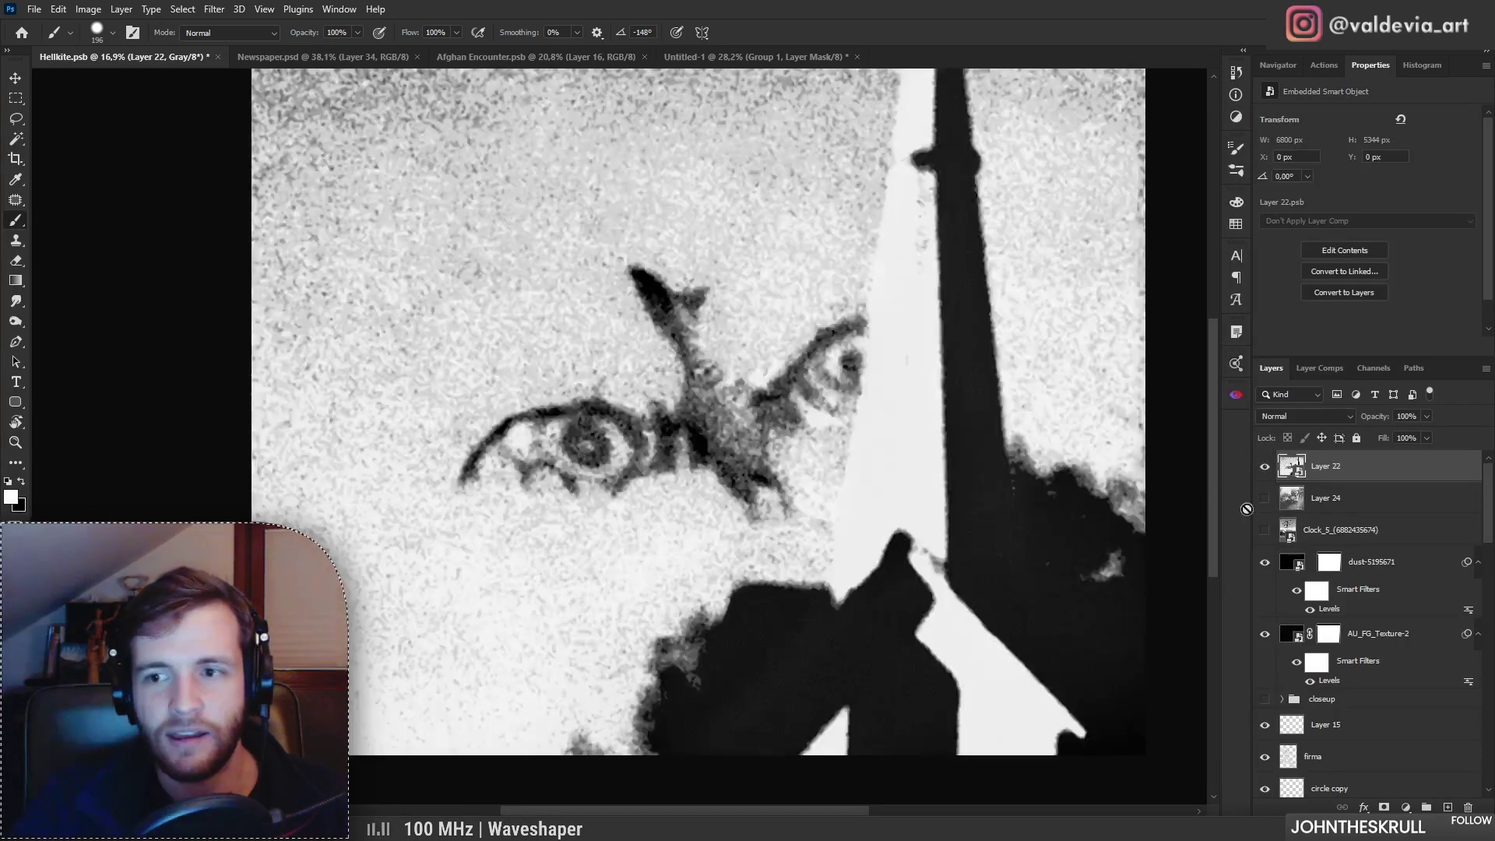
pyautogui.moveTo(894, 317); pyautogui.dragTo(865, 317)
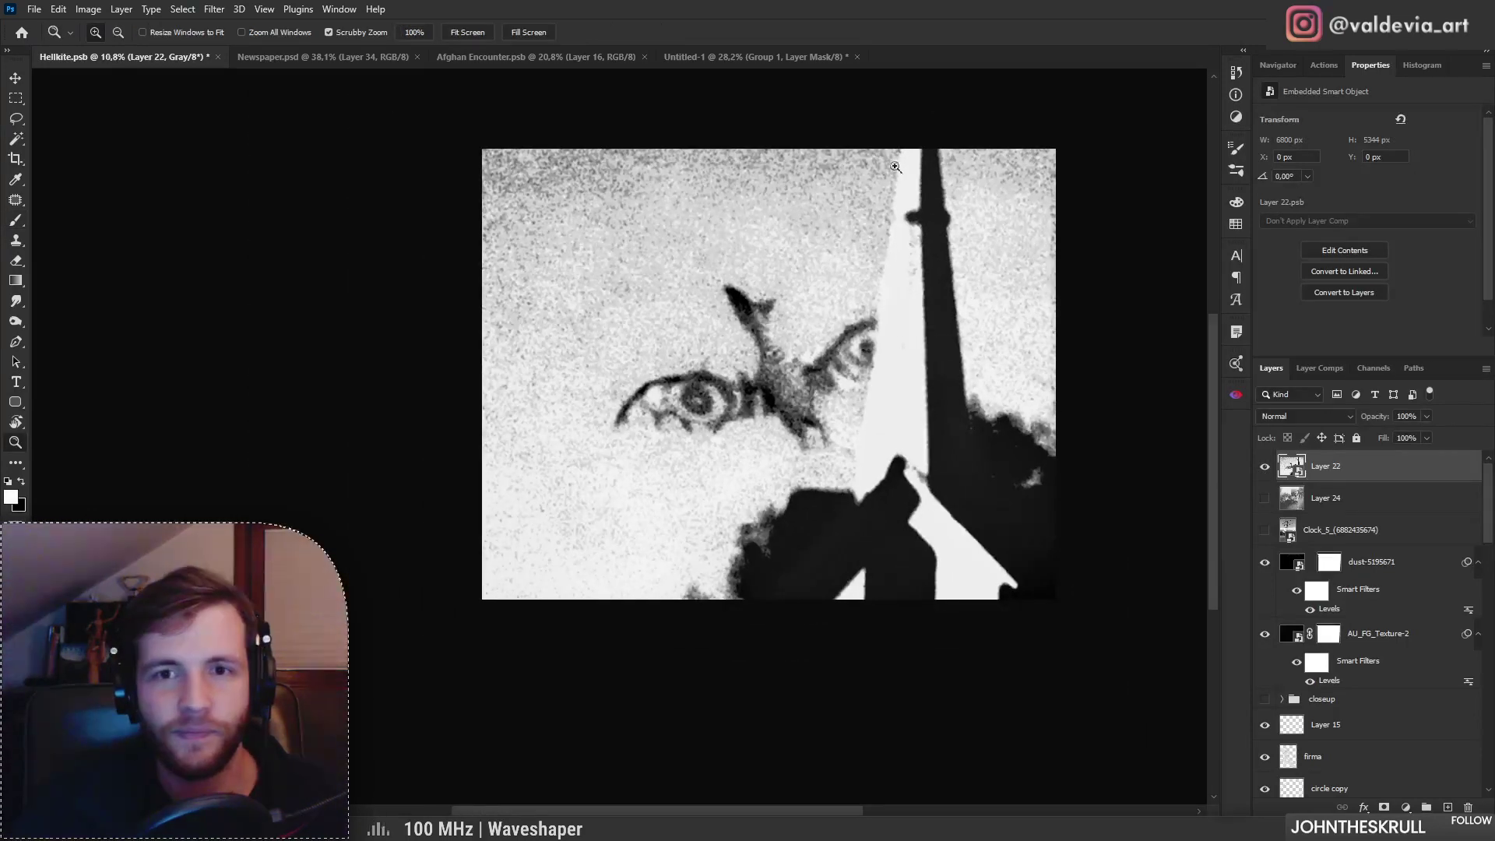
pyautogui.moveTo(899, 162); pyautogui.dragTo(917, 155)
# Step: Switch to Newspaper.psd and examine the Gazette front page with its headline and creature photo
pyautogui.click(295, 60)
pyautogui.scroll(-8, 904, 583)
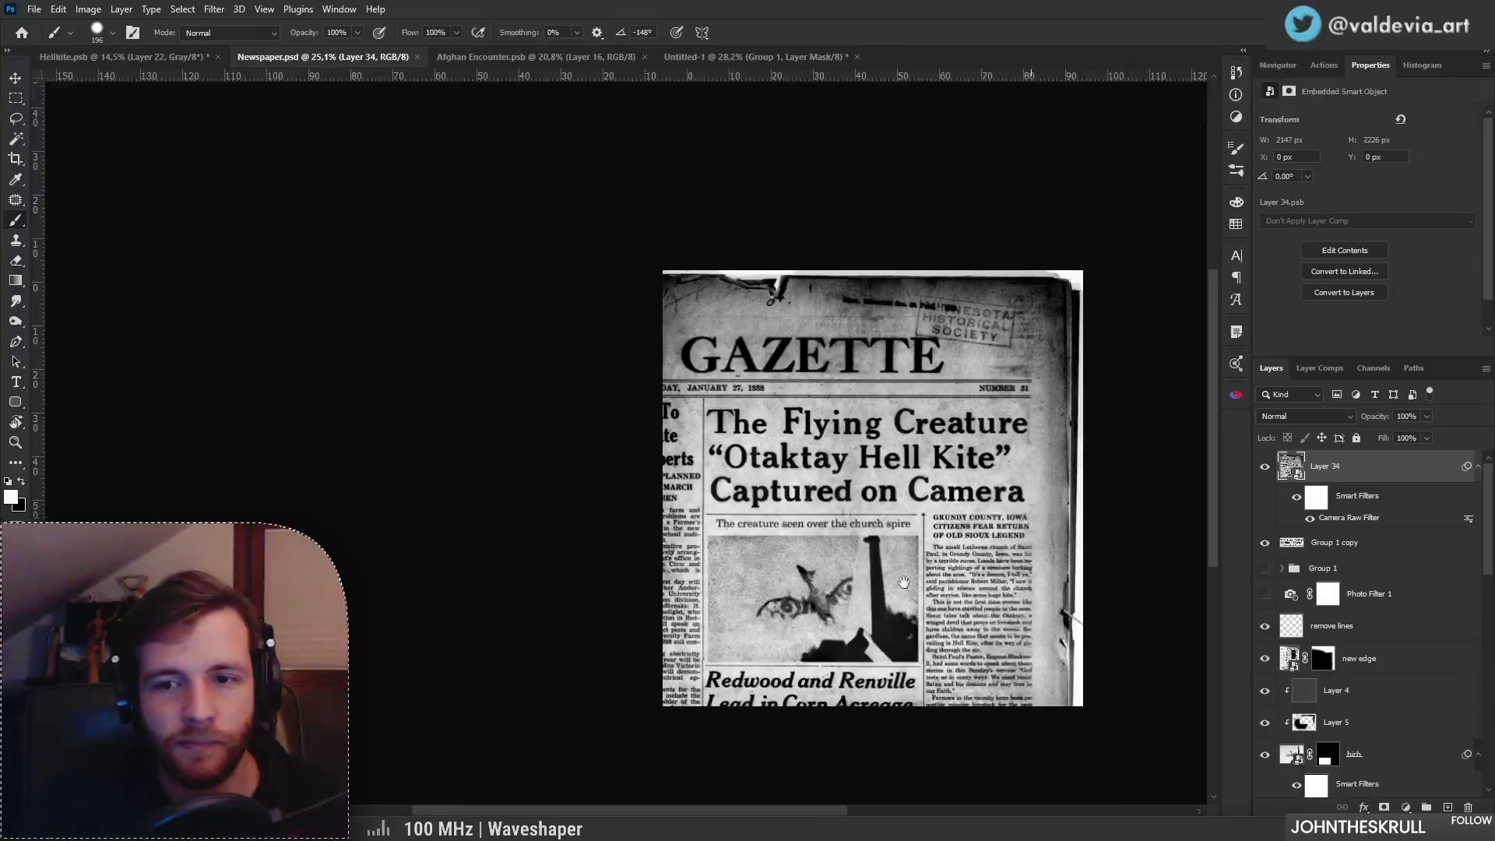
pyautogui.moveTo(904, 582); pyautogui.dragTo(689, 496)
pyautogui.moveTo(623, 448); pyautogui.dragTo(673, 437)
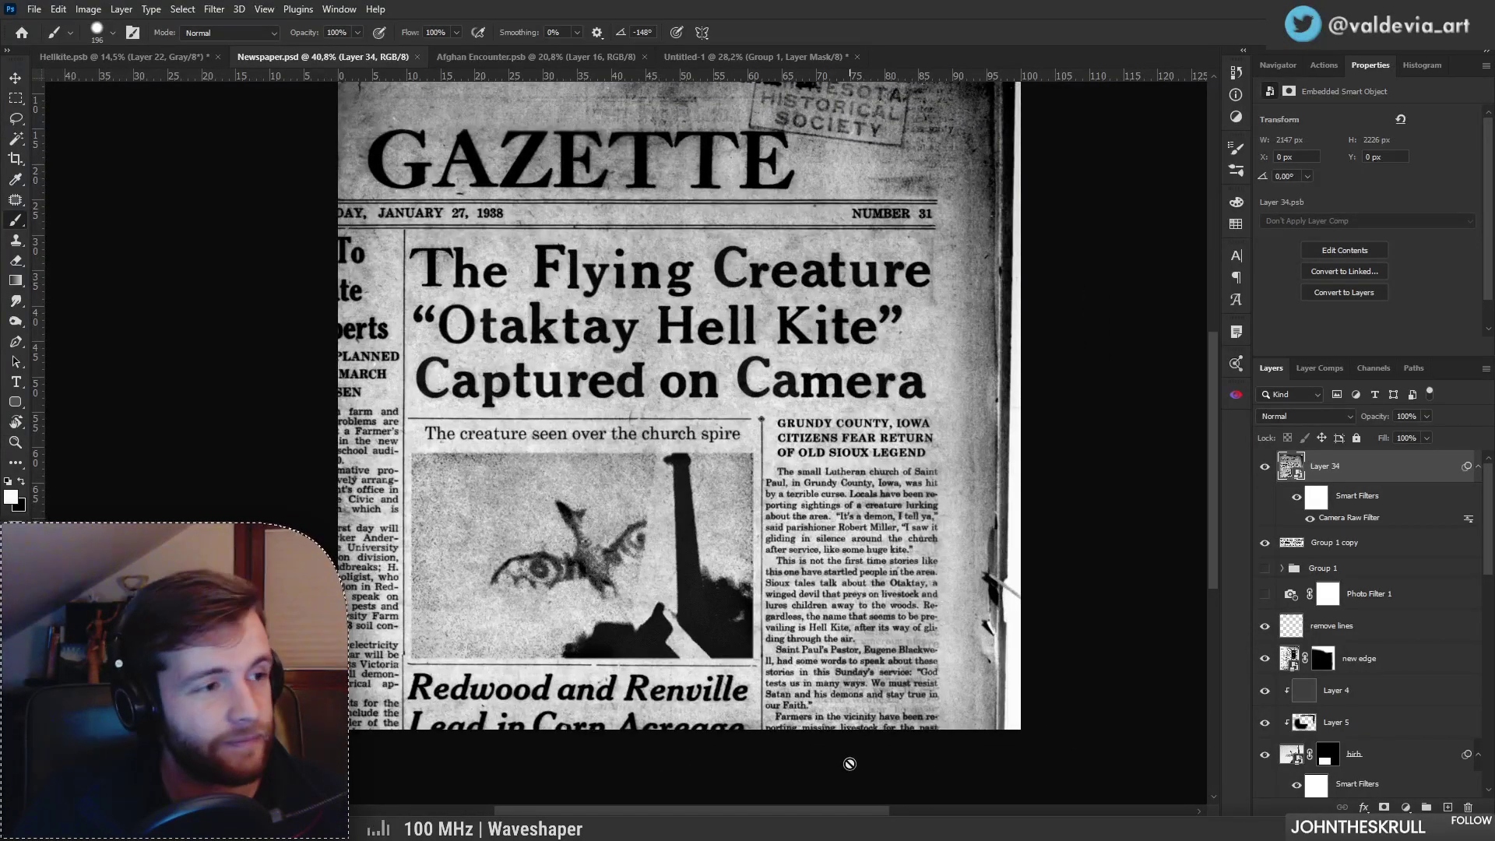
pyautogui.moveTo(690, 635)
pyautogui.mouseDown()
pyautogui.moveTo(658, 633)
pyautogui.moveTo(678, 633)
pyautogui.mouseUp()
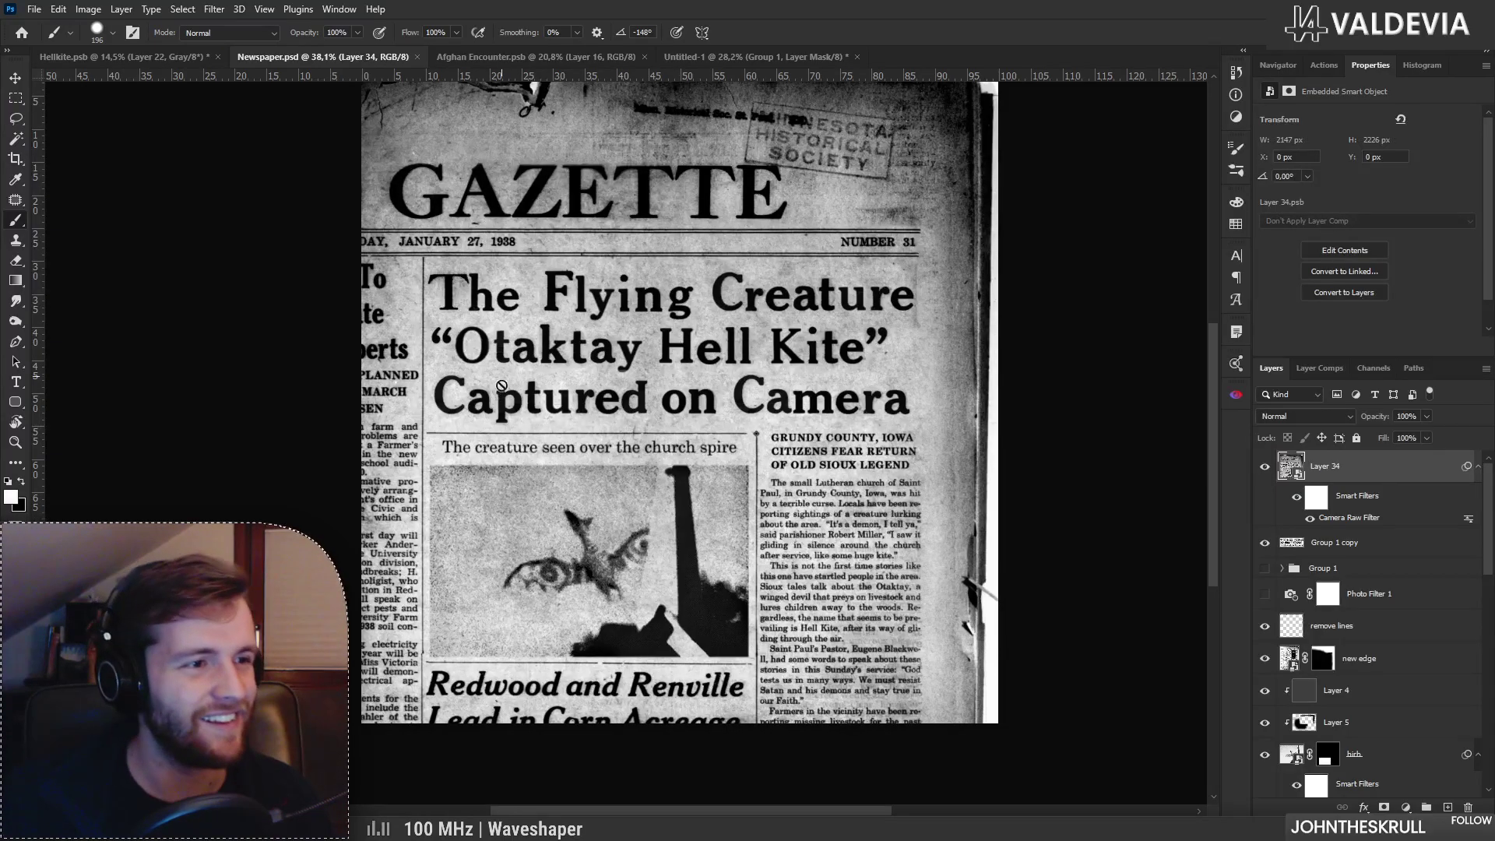
pyautogui.moveTo(603, 598)
pyautogui.mouseDown()
pyautogui.moveTo(625, 598)
pyautogui.moveTo(611, 596)
pyautogui.mouseUp()
pyautogui.moveTo(513, 554)
pyautogui.mouseDown()
pyautogui.moveTo(524, 534)
pyautogui.moveTo(542, 555)
pyautogui.mouseUp()
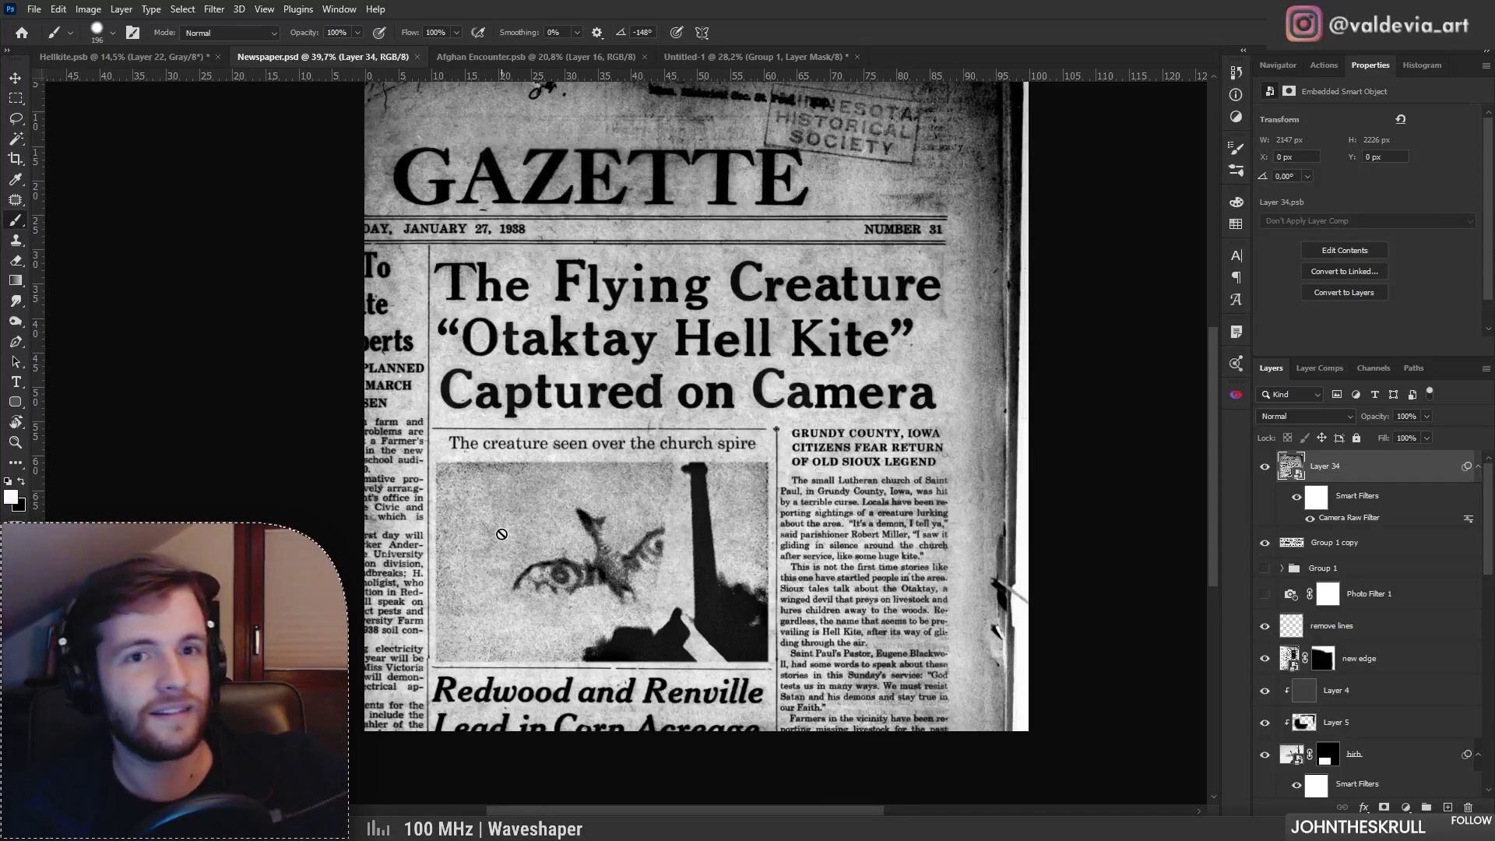
# Step: Return to Hellkite.psb and hide Layer 22 to show the full church photograph
pyautogui.click(72, 57)
pyautogui.press('z')
pyautogui.moveTo(781, 419); pyautogui.dragTo(790, 452)
pyautogui.click(1265, 466)
pyautogui.press('z')
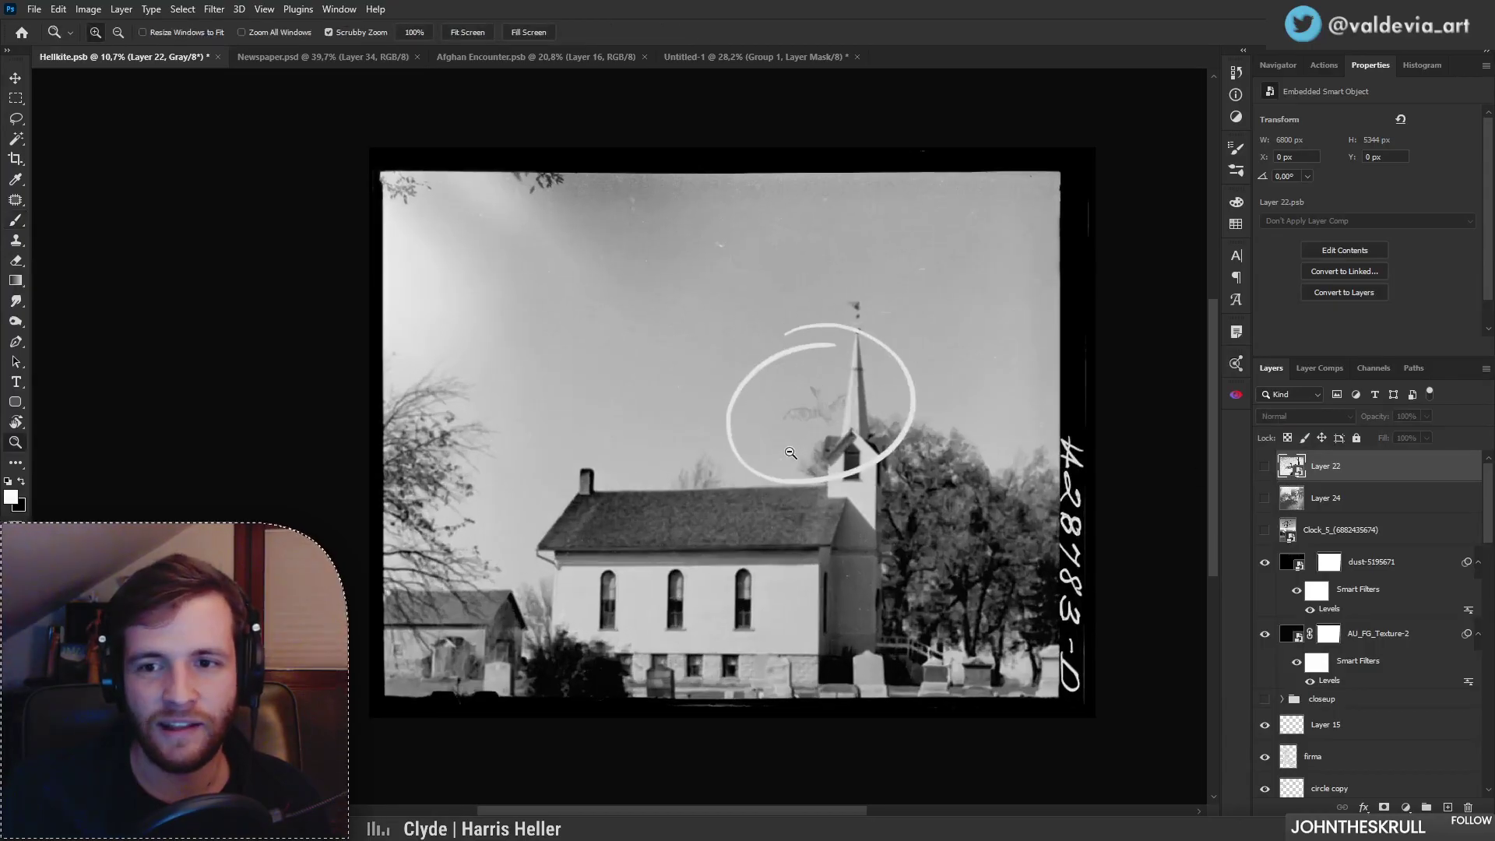
pyautogui.press('space')
pyautogui.moveTo(664, 394); pyautogui.dragTo(669, 409)
pyautogui.press('z')
pyautogui.moveTo(759, 504); pyautogui.dragTo(732, 465)
pyautogui.press('z')
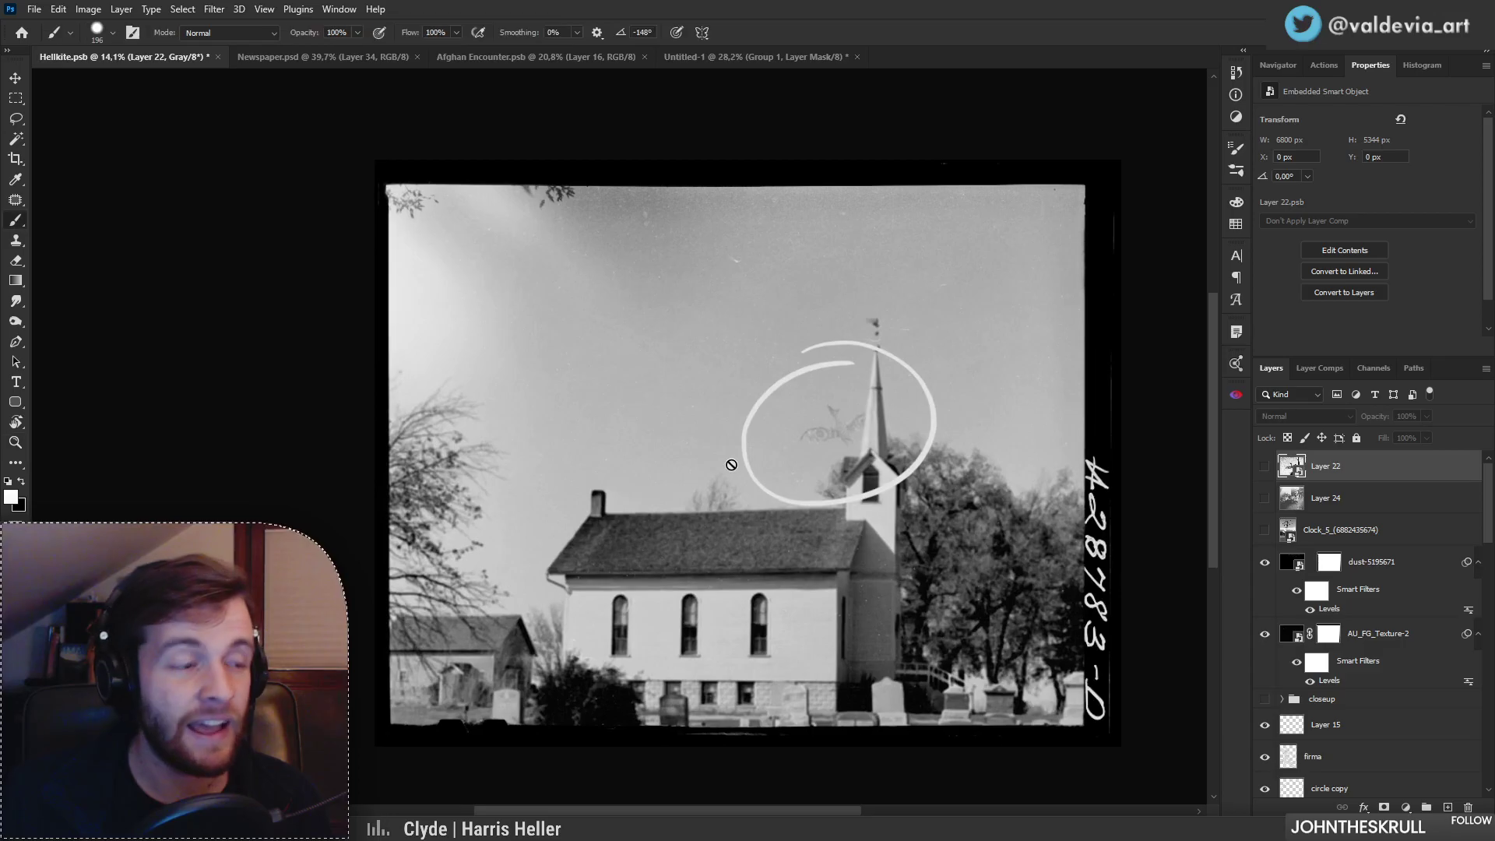
# Step: Examine the church photograph around the circled creature next to the spire
pyautogui.press('z')
pyautogui.moveTo(797, 533)
pyautogui.mouseDown()
pyautogui.moveTo(784, 516)
pyautogui.moveTo(813, 545)
pyautogui.moveTo(775, 538)
pyautogui.mouseUp()
pyautogui.press('space')
pyautogui.press('z')
pyautogui.moveTo(845, 587)
pyautogui.mouseDown()
pyautogui.moveTo(925, 550)
pyautogui.moveTo(860, 539)
pyautogui.mouseUp()
pyautogui.press('space')
pyautogui.moveTo(690, 225); pyautogui.dragTo(676, 280)
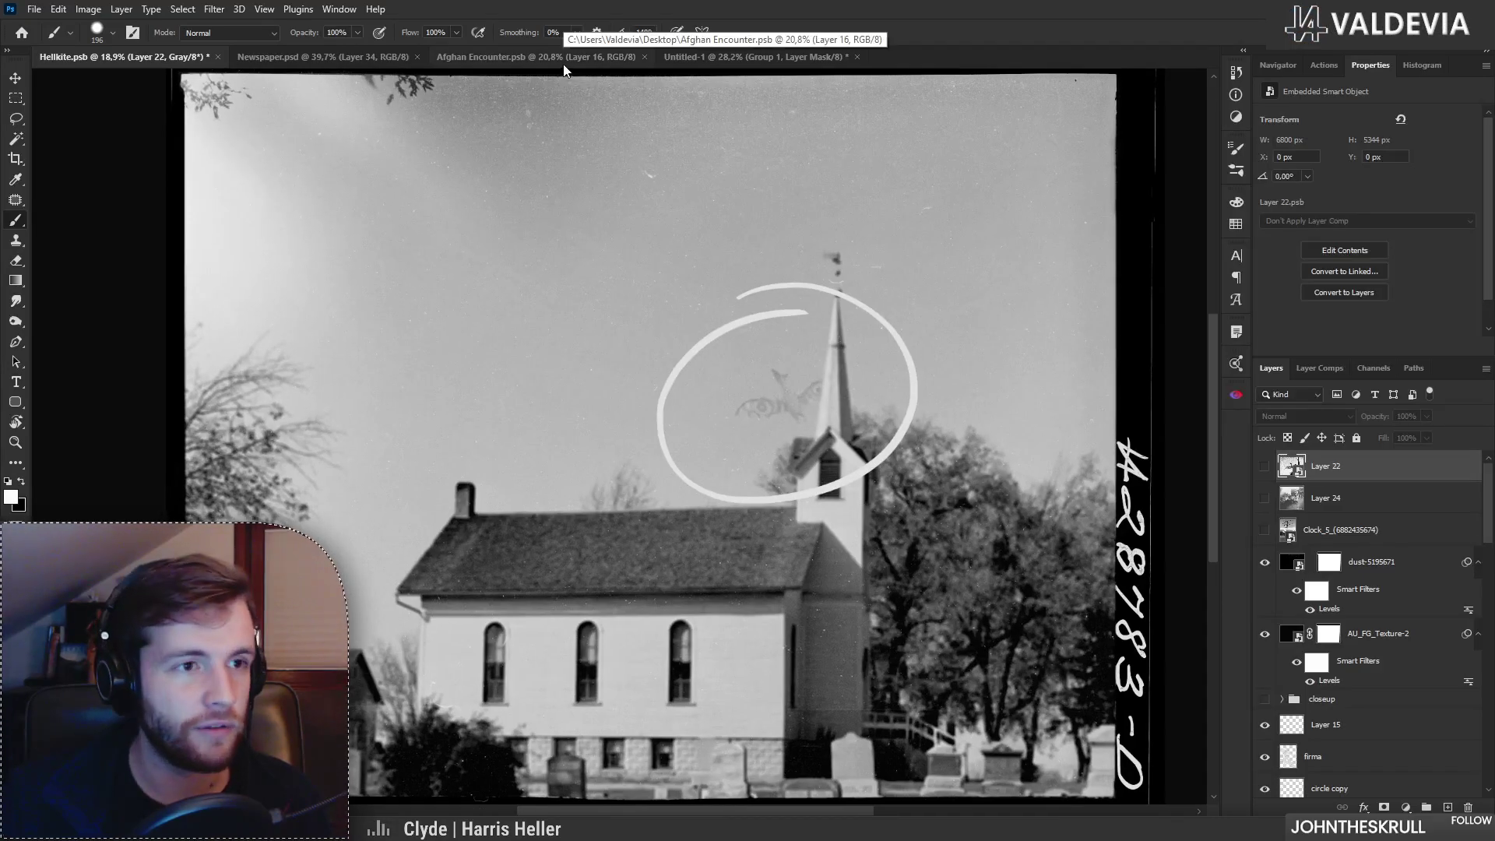
# Step: Return to the Untitled-1 document, target the Group 1 copy mask and reduce the brush size to 70 px
pyautogui.click(713, 61)
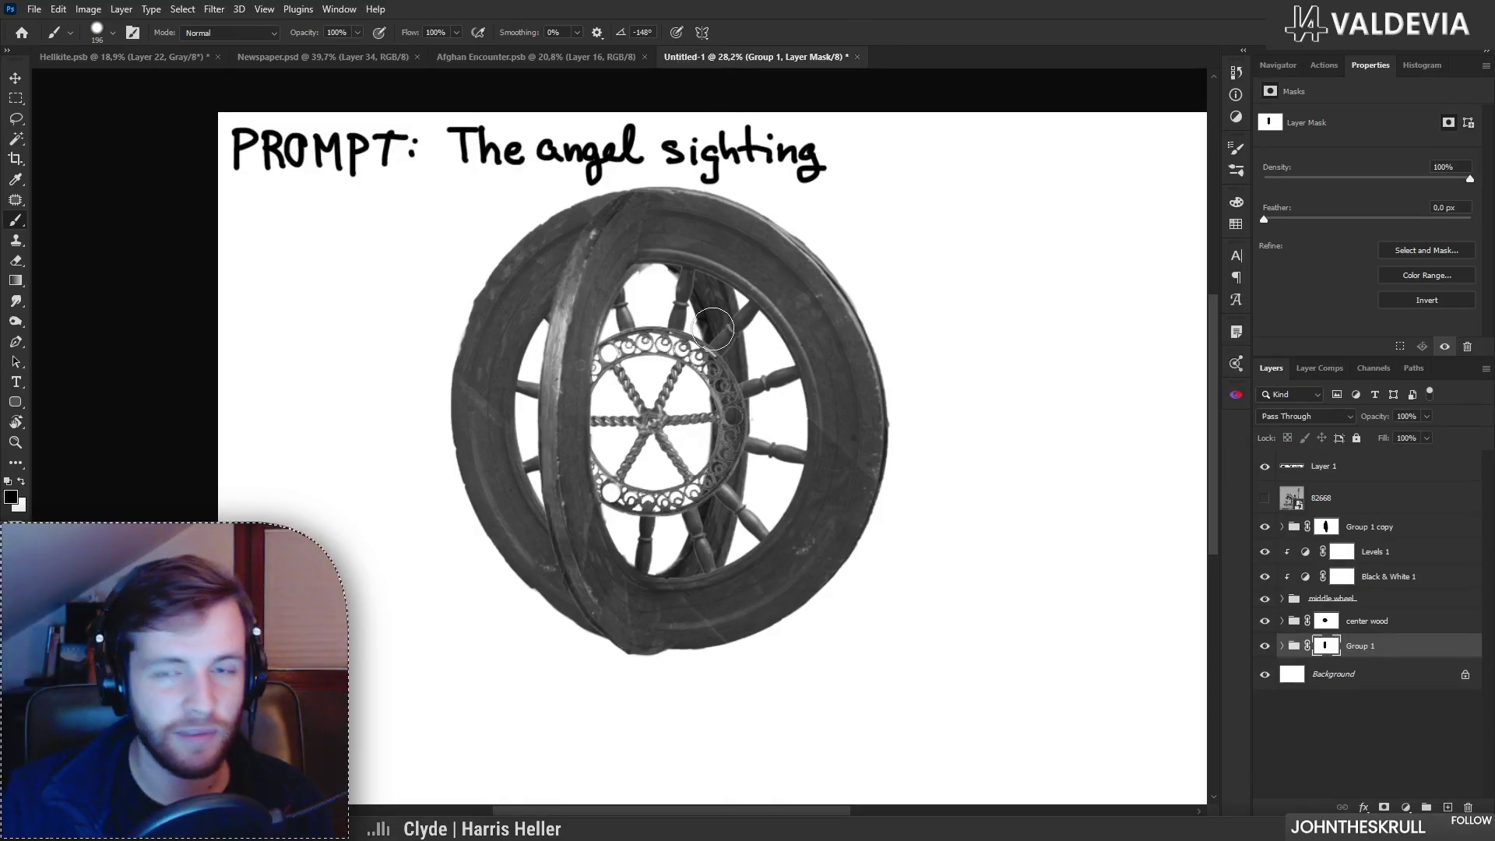
pyautogui.hotkey('ctrl', 'space')
pyautogui.moveTo(774, 407)
pyautogui.mouseDown()
pyautogui.moveTo(720, 401)
pyautogui.moveTo(768, 386)
pyautogui.mouseUp()
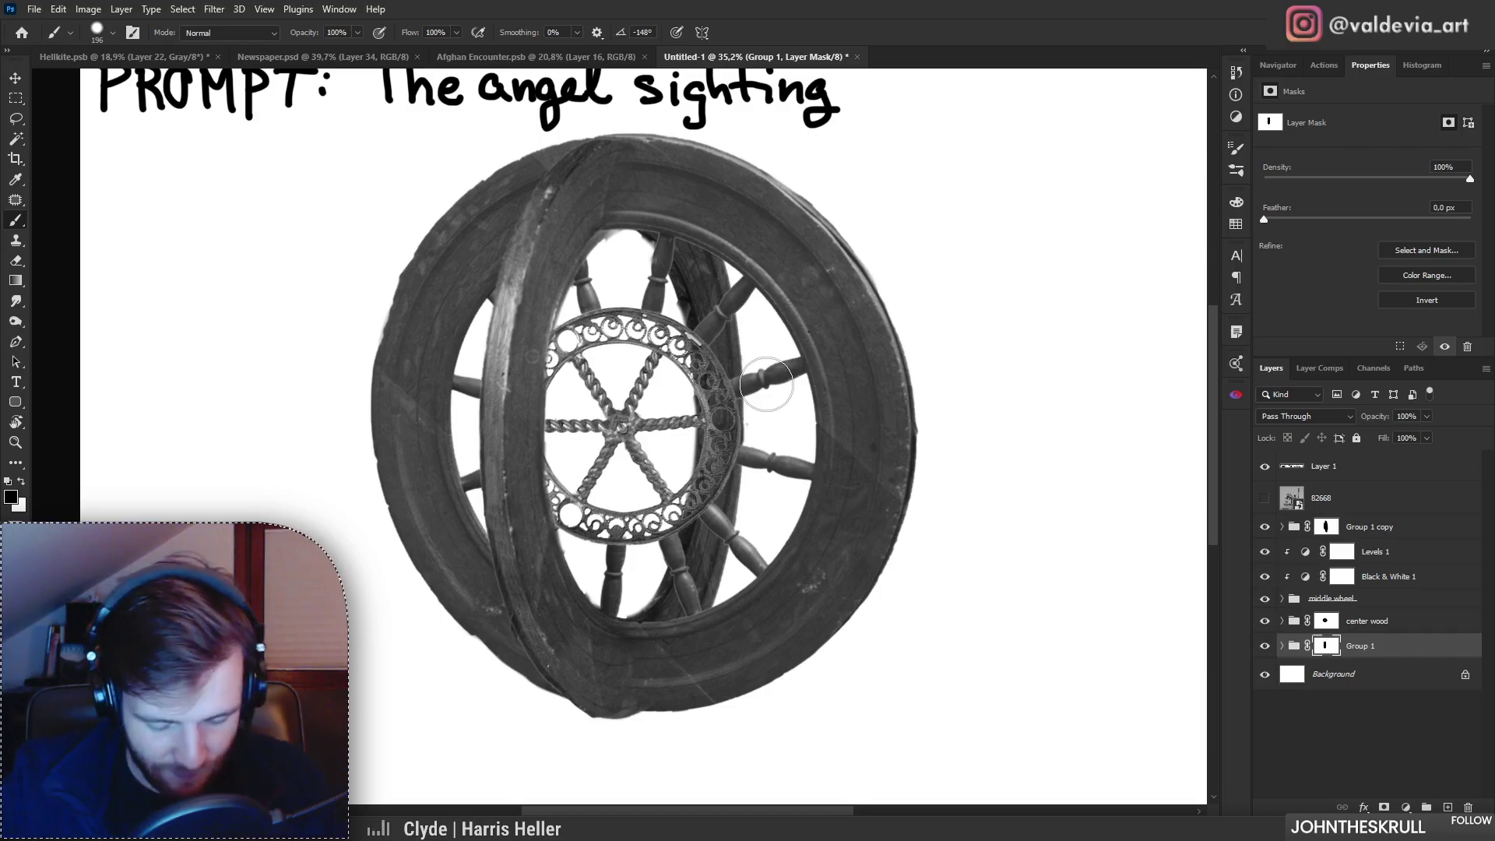
pyautogui.press('z')
pyautogui.moveTo(760, 438)
pyautogui.mouseDown()
pyautogui.moveTo(658, 437)
pyautogui.moveTo(761, 428)
pyautogui.mouseUp()
pyautogui.press('b')
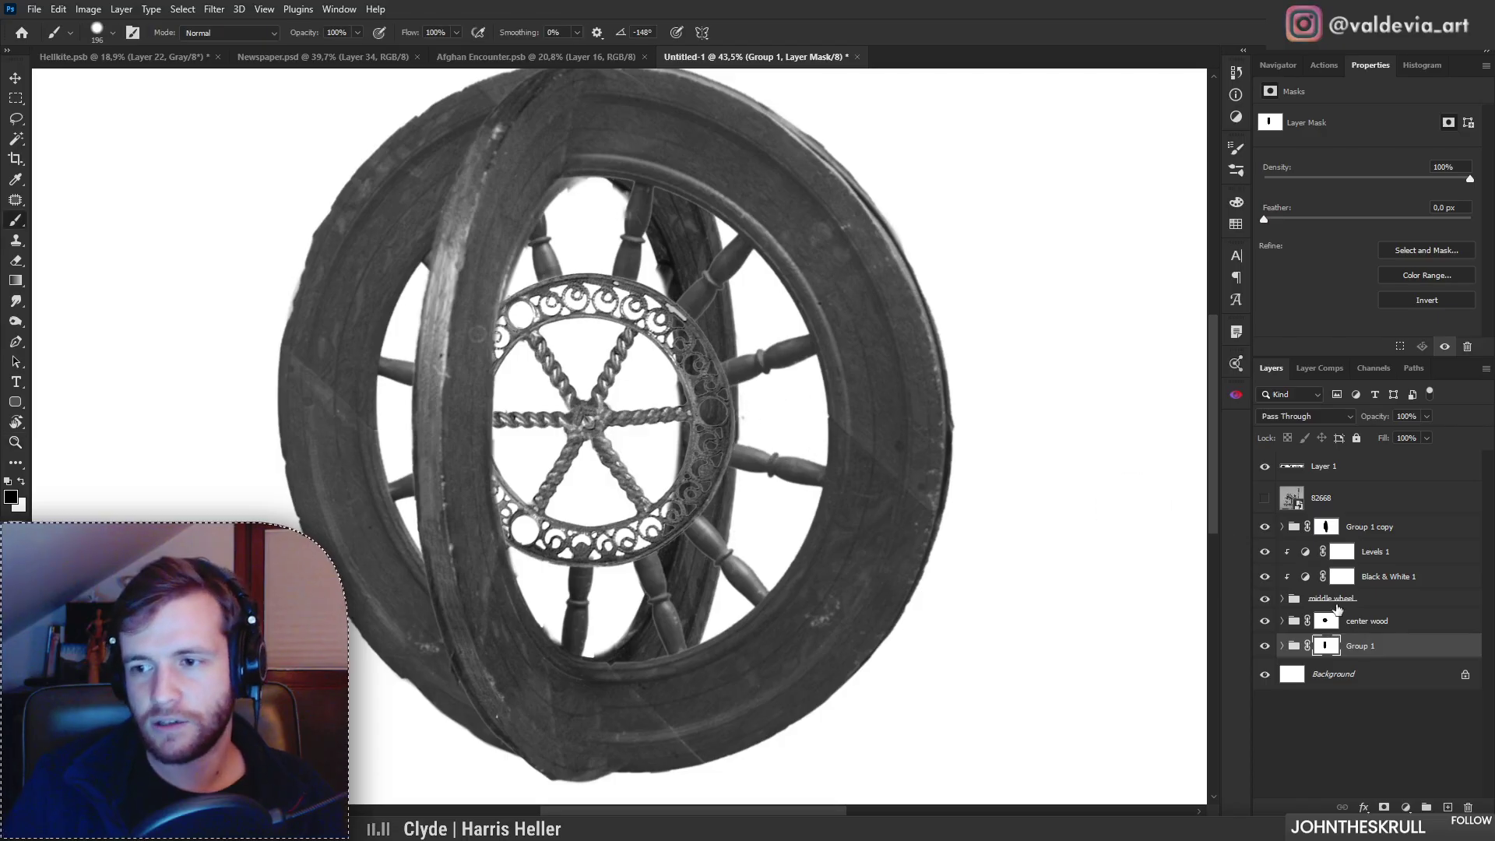
pyautogui.click(1326, 527)
pyautogui.rightClick(669, 381)
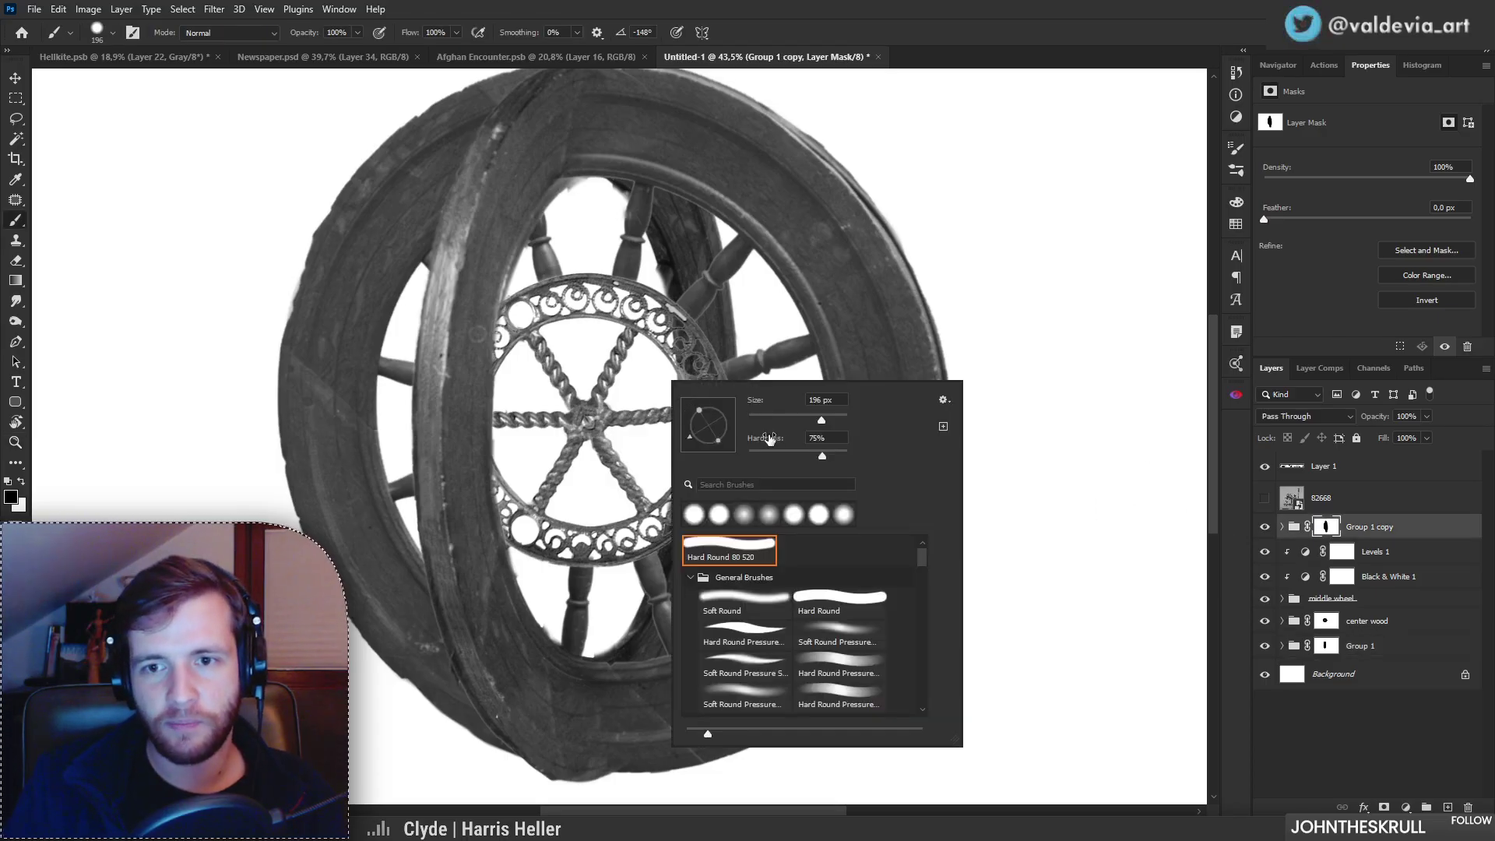
pyautogui.click(488, 387)
pyautogui.hotkey('ctrl', 'z')
# Step: Reveal the wooden spoke of Group 1 copy from the front rim to the filigree hub and trim its end on the mask
pyautogui.press('x')
pyautogui.moveTo(556, 419)
pyautogui.mouseDown()
pyautogui.moveTo(572, 415)
pyautogui.moveTo(489, 469)
pyautogui.moveTo(584, 426)
pyautogui.moveTo(544, 434)
pyautogui.moveTo(621, 431)
pyautogui.mouseUp()
pyautogui.hotkey('ctrl', 'z')
pyautogui.press('z')
pyautogui.press('b')
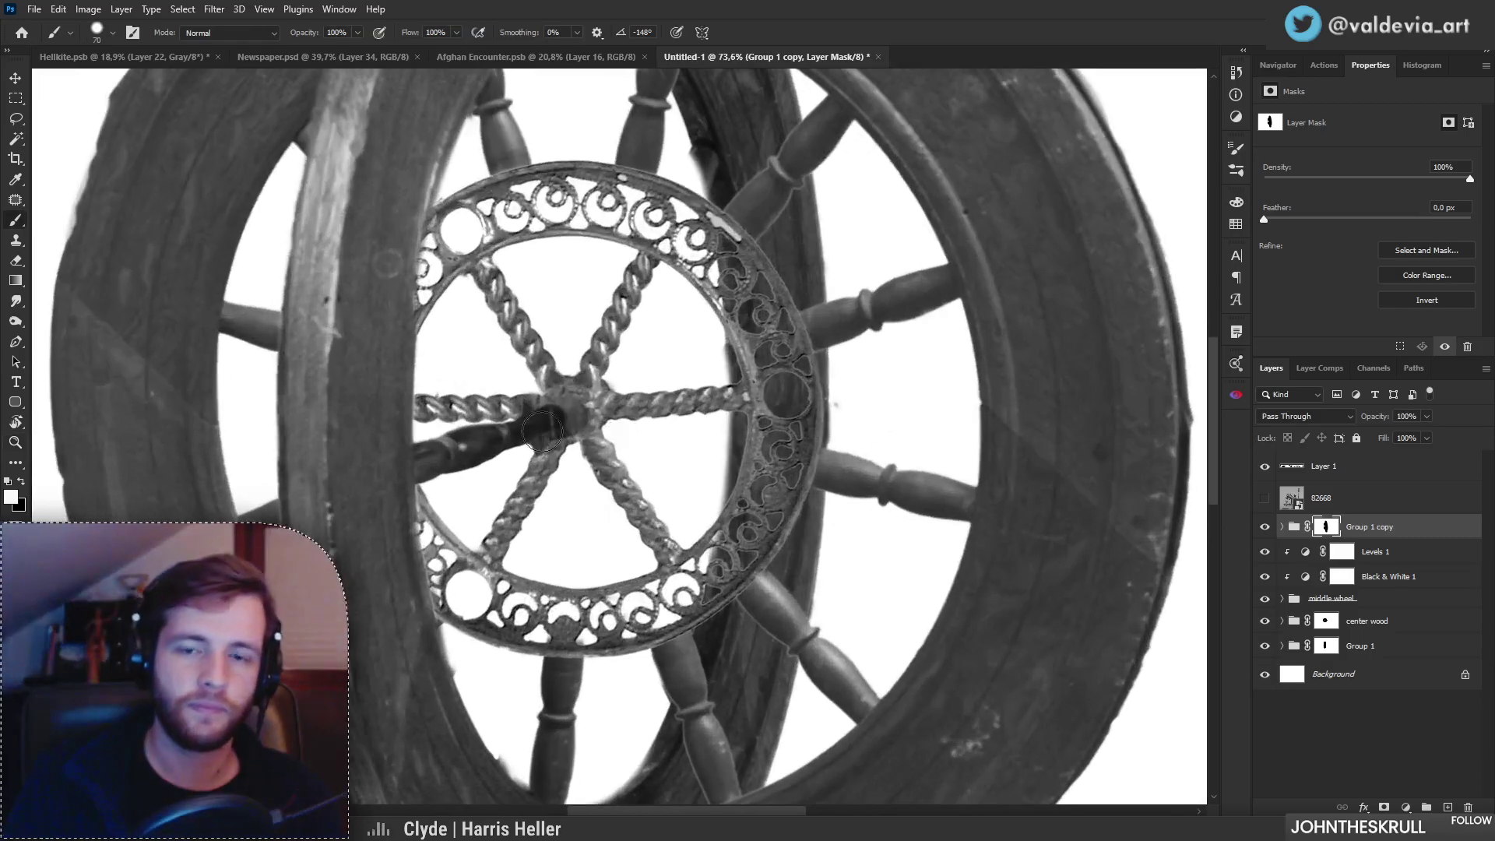
pyautogui.press('x')
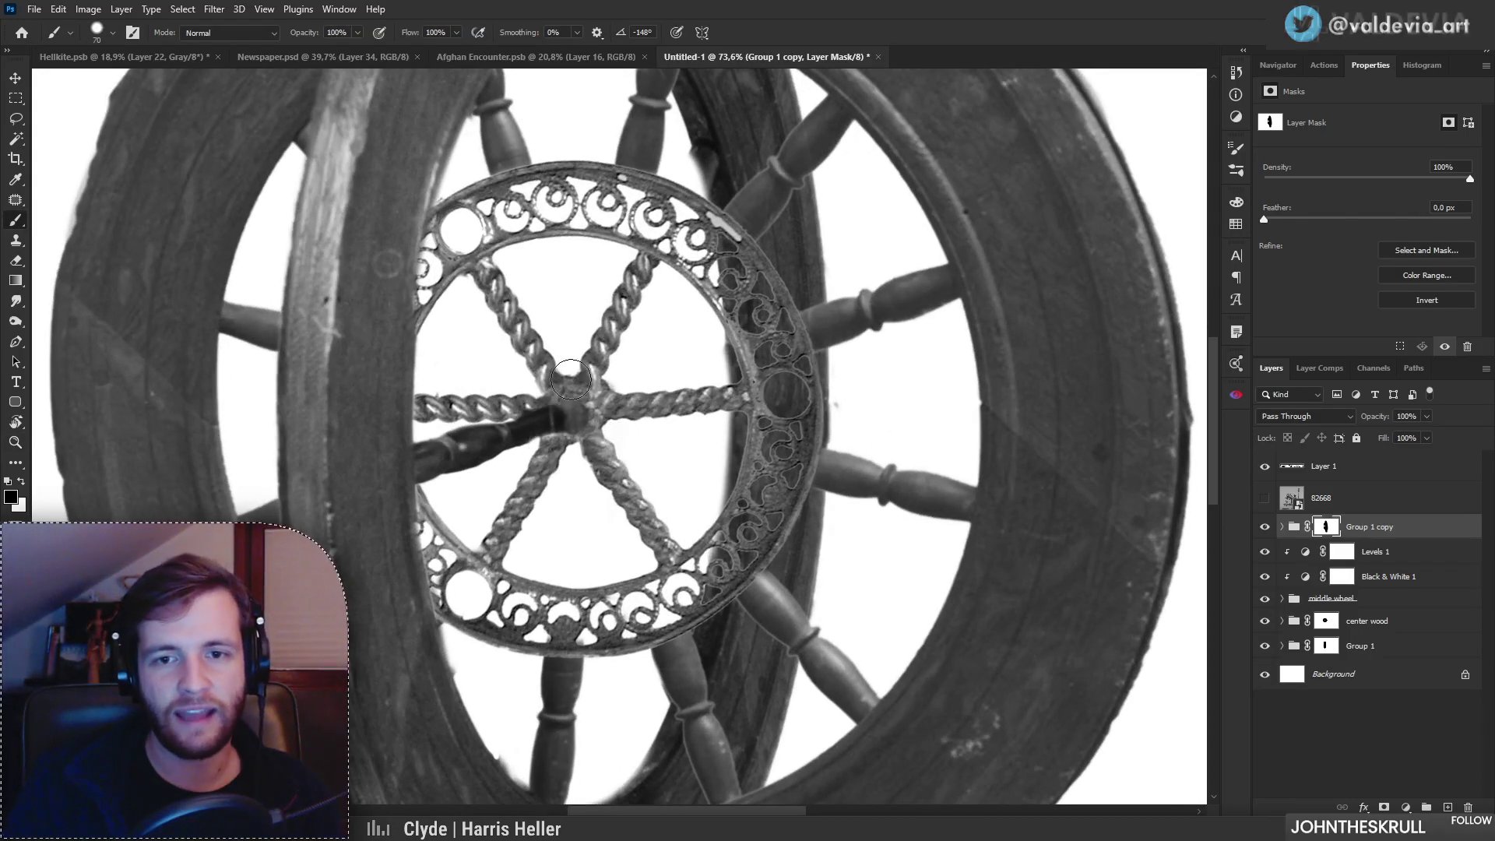
pyautogui.press('z')
pyautogui.moveTo(623, 463)
pyautogui.mouseDown()
pyautogui.moveTo(555, 466)
pyautogui.moveTo(602, 468)
pyautogui.mouseUp()
pyautogui.press('b')
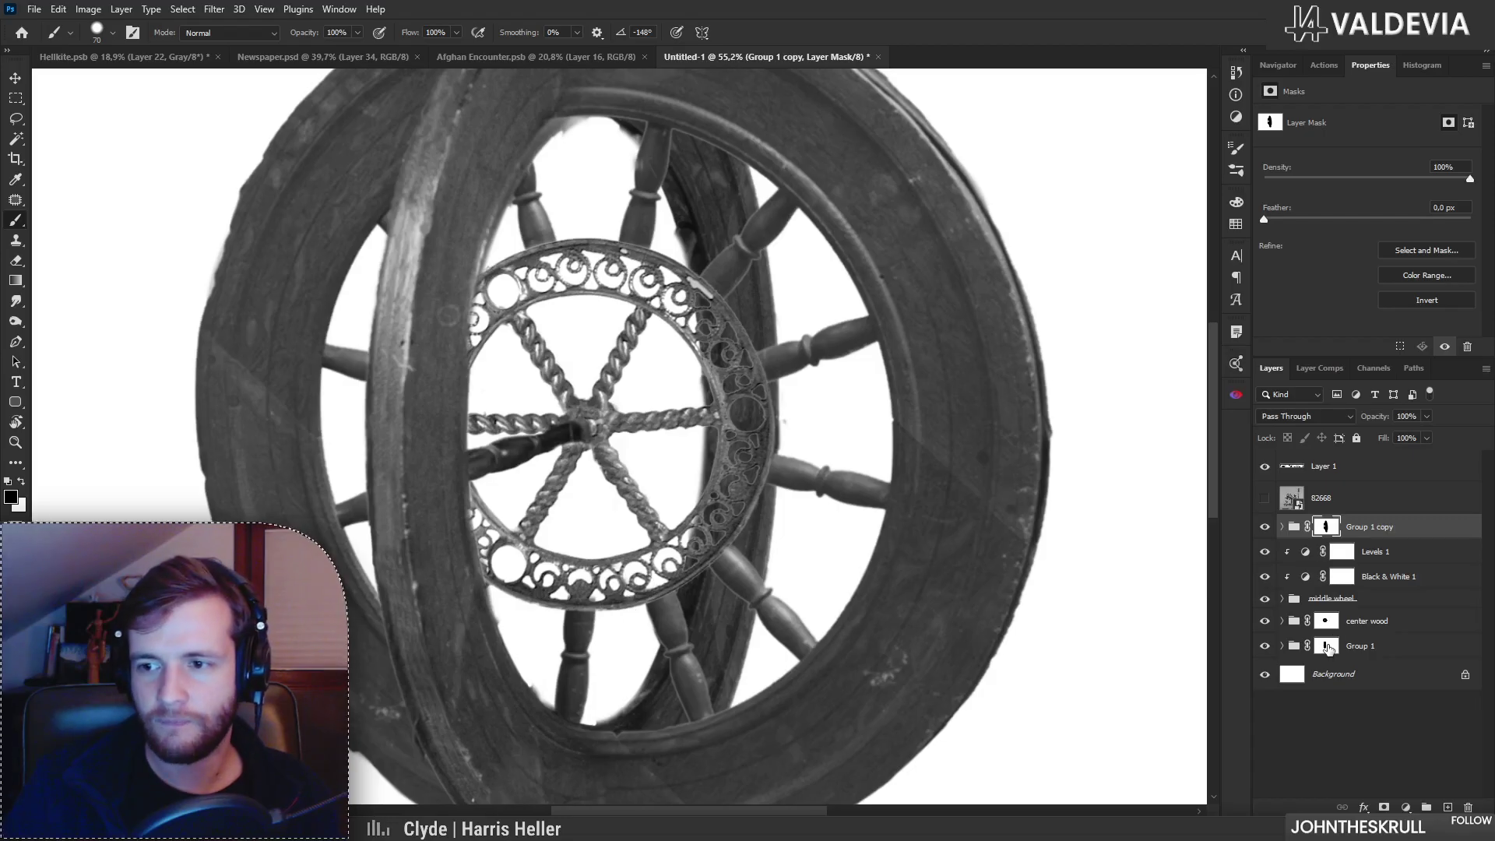
# Step: Compare Group 1 with its mask off and on, and reveal its wooden spoke behind the filigree hub on the right
pyautogui.keyDown('shift'); pyautogui.click(1327, 648); pyautogui.keyUp('shift')
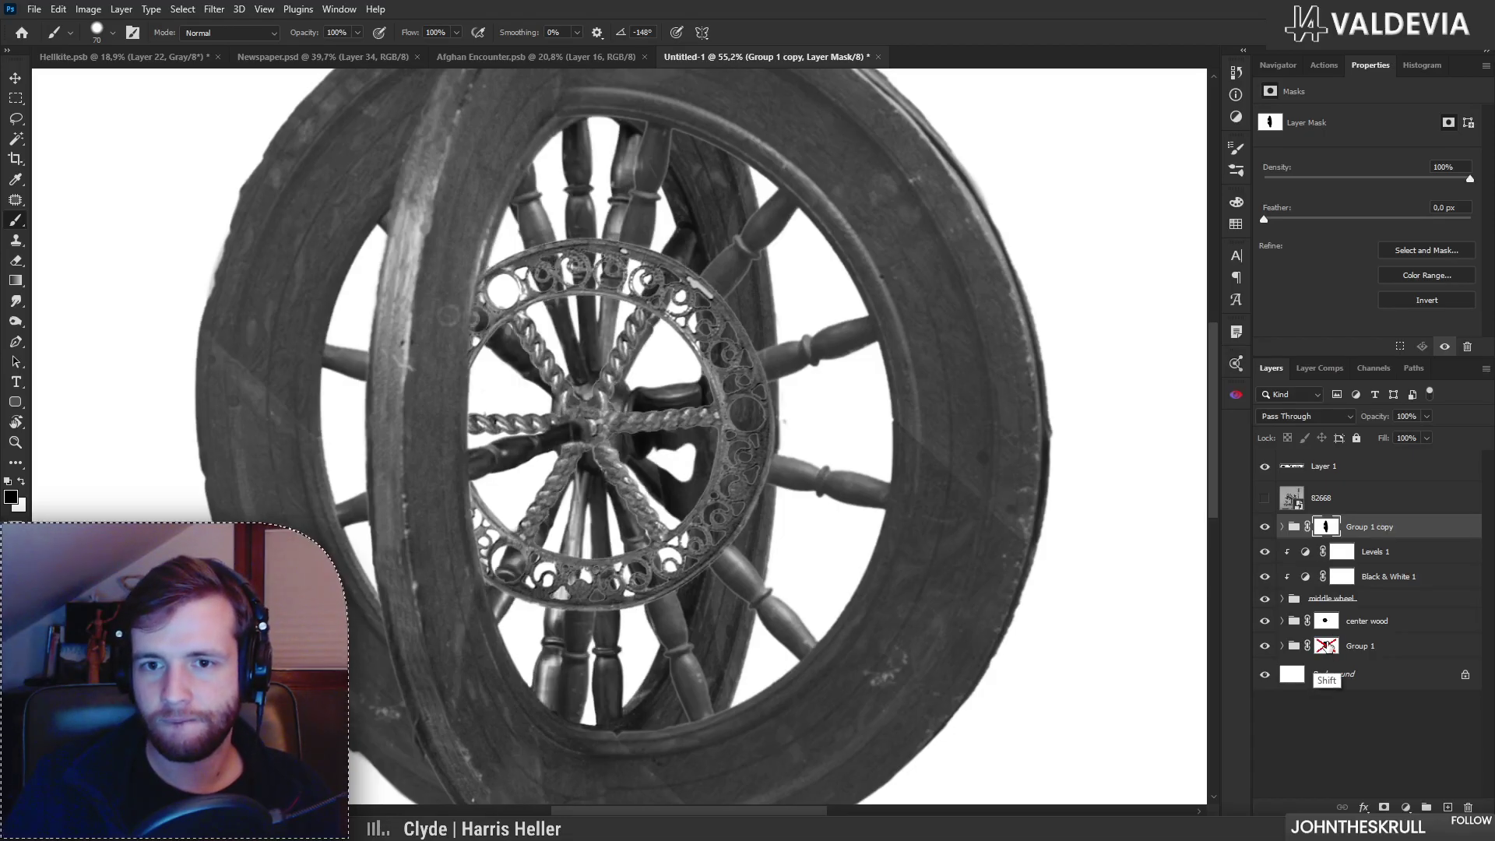
pyautogui.keyDown('shift'); pyautogui.click(1327, 647); pyautogui.keyUp('shift')
pyautogui.click(1328, 648)
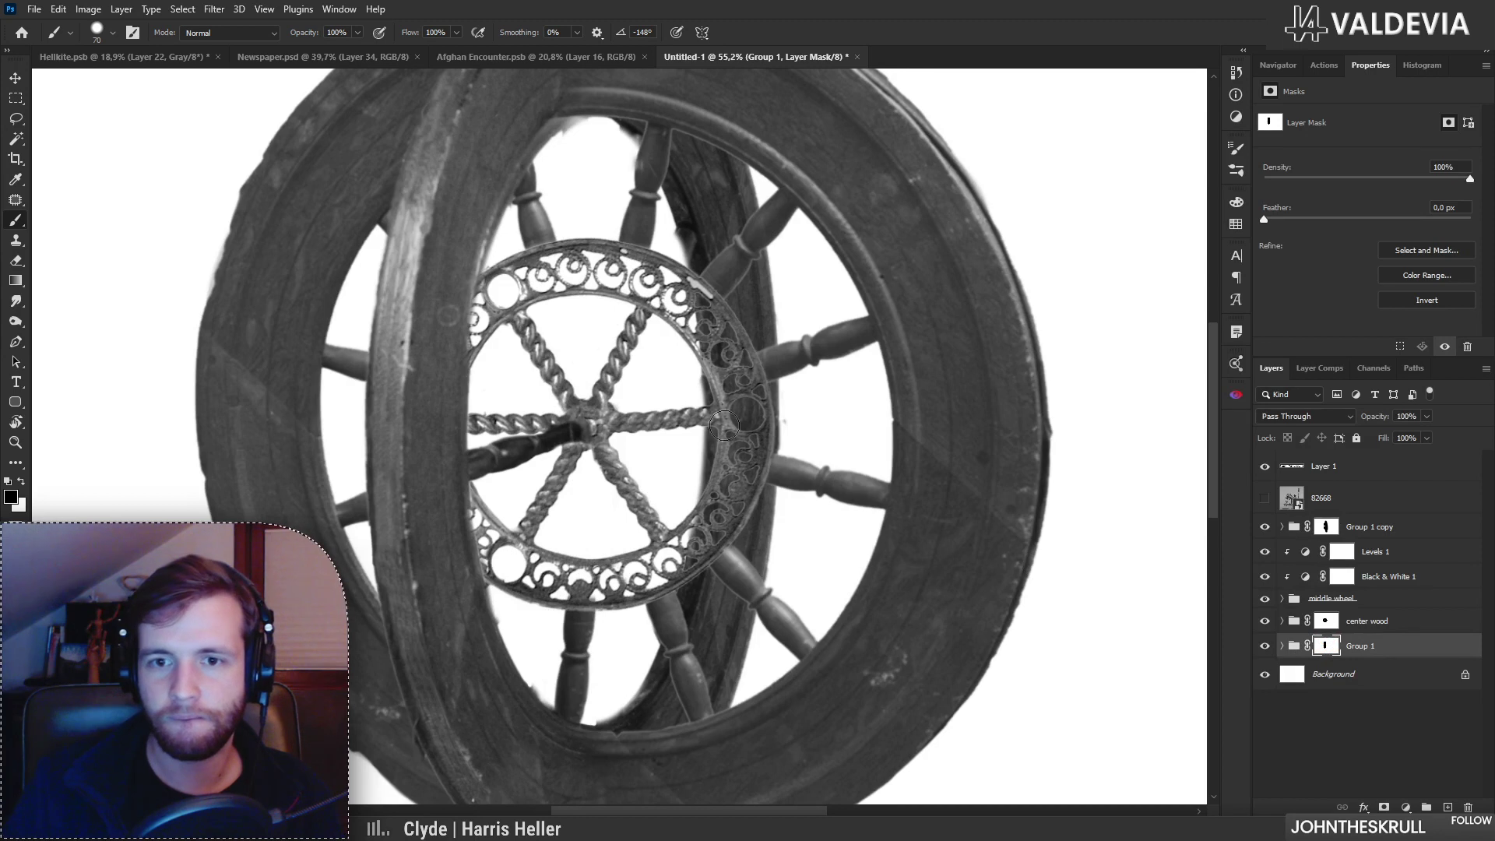
pyautogui.moveTo(619, 396)
pyautogui.mouseDown()
pyautogui.moveTo(696, 390)
pyautogui.moveTo(611, 418)
pyautogui.moveTo(693, 393)
pyautogui.moveTo(596, 402)
pyautogui.mouseUp()
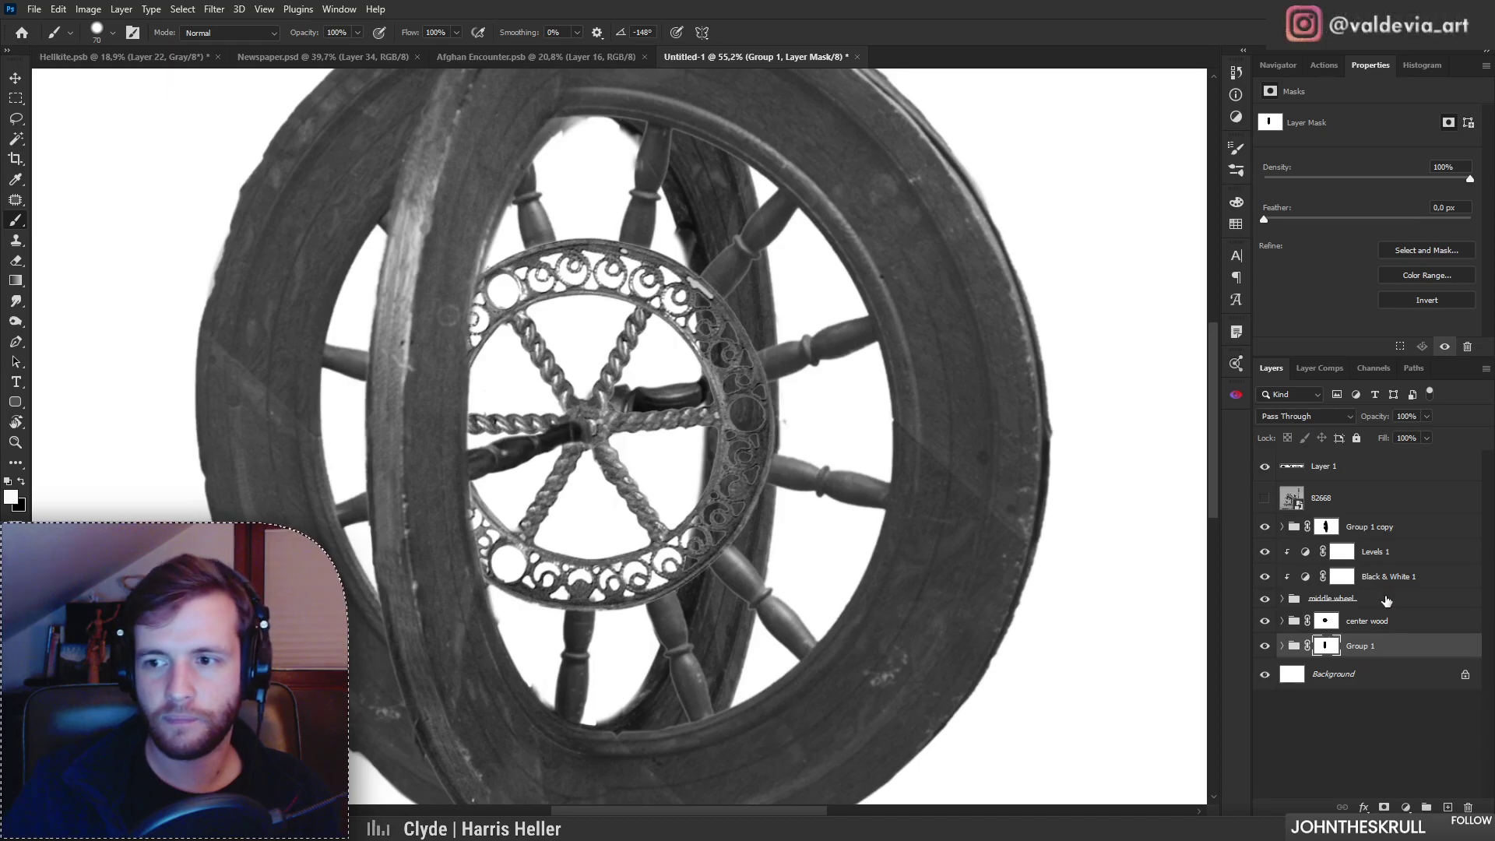
# Step: Move the middle wheel group slightly up and to the right so its hub meets the wooden spokes
pyautogui.click(1389, 600)
pyautogui.moveTo(617, 444); pyautogui.dragTo(636, 430)
pyautogui.press('z')
pyautogui.moveTo(704, 490)
pyautogui.mouseDown()
pyautogui.moveTo(588, 490)
pyautogui.moveTo(724, 491)
pyautogui.mouseUp()
pyautogui.press('b')
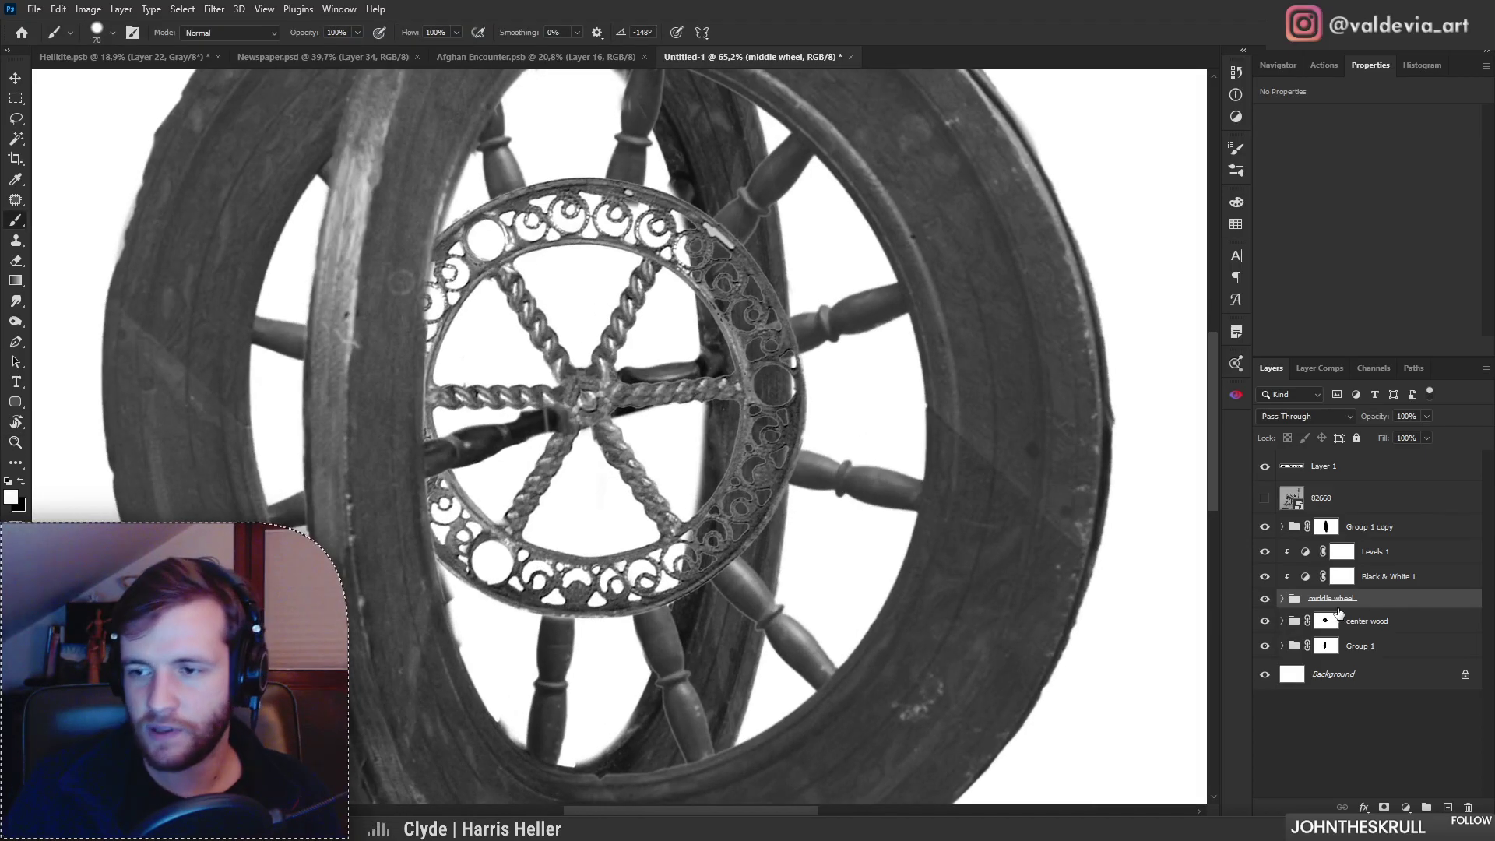
pyautogui.click(1328, 528)
pyautogui.moveTo(585, 394); pyautogui.dragTo(555, 417)
pyautogui.hotkey('ctrl', 'z')
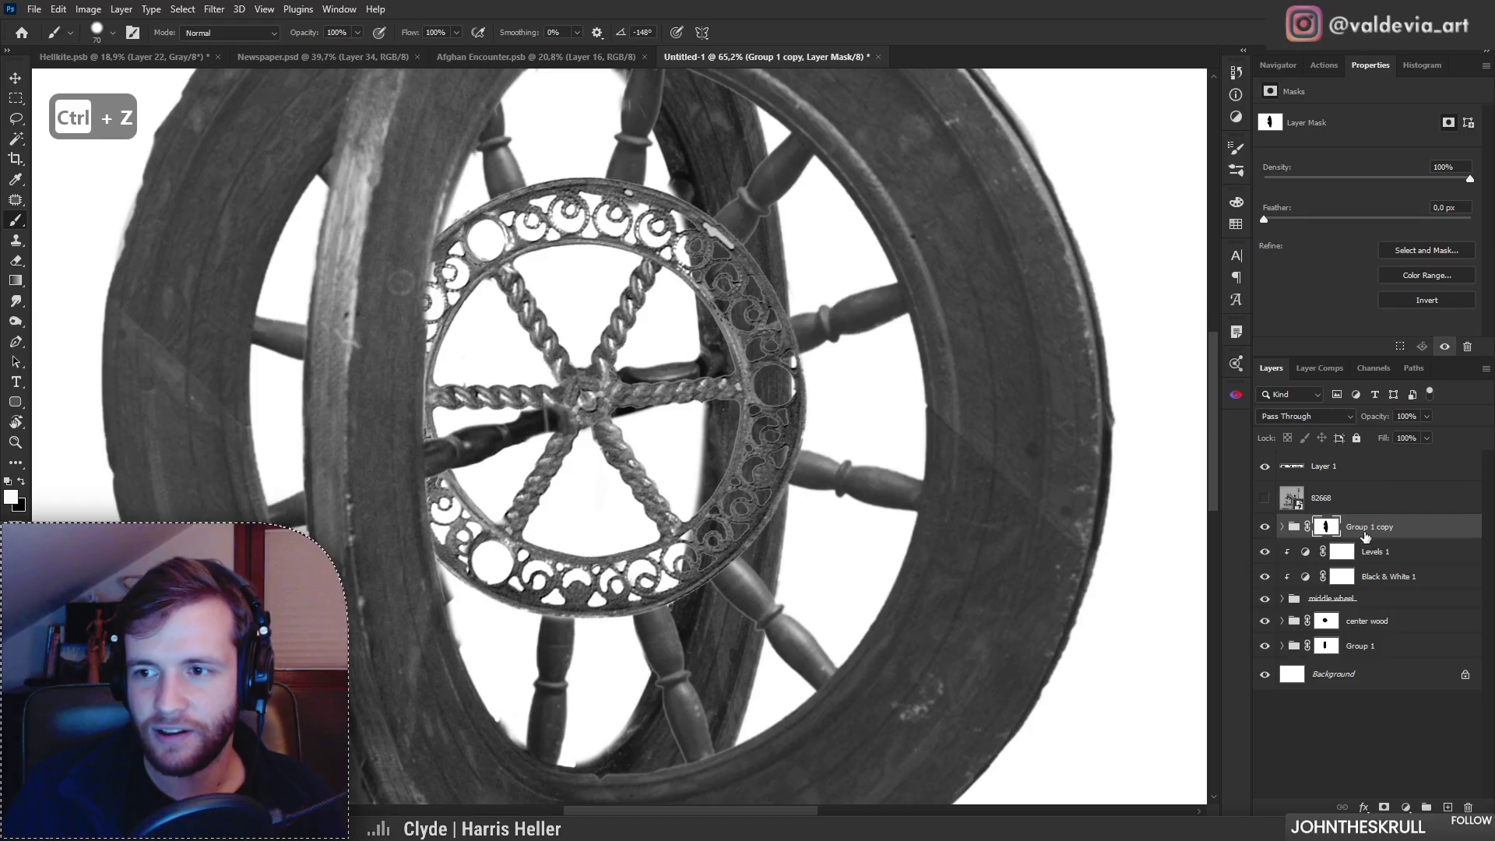
# Step: Nudge the middle wheel group slightly downward to fine-tune its position against the wooden spokes
pyautogui.click(1333, 598)
pyautogui.press('z')
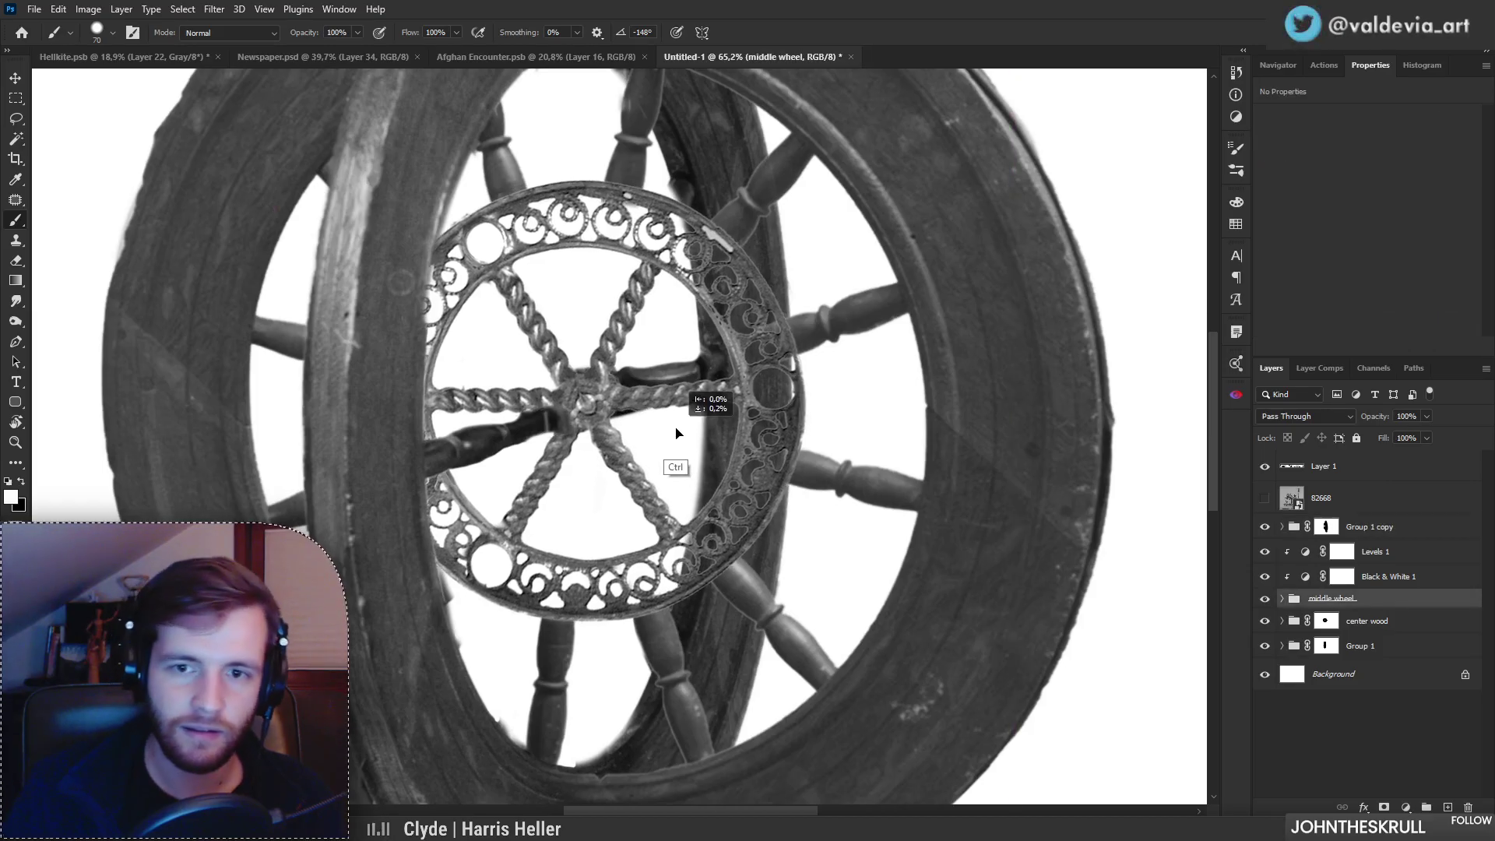
pyautogui.keyDown('alt'); pyautogui.click(666, 511); pyautogui.keyUp('alt')
pyautogui.moveTo(665, 511)
pyautogui.mouseDown()
pyautogui.moveTo(623, 510)
pyautogui.moveTo(670, 507)
pyautogui.mouseUp()
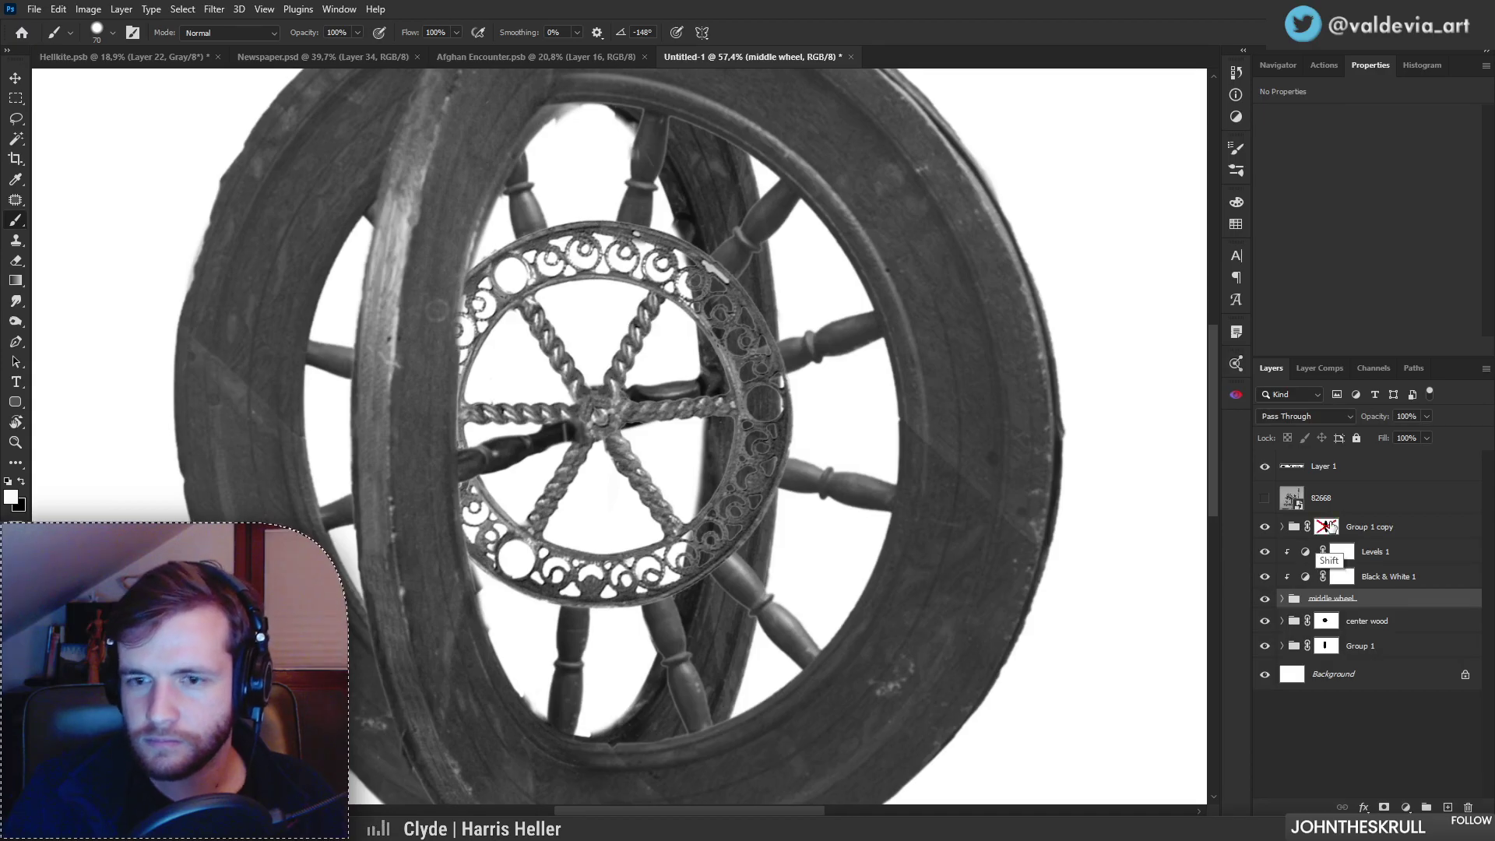
# Step: Try to reveal the lower wooden spoke of Group 1 copy up to the filigree hub on its mask
pyautogui.keyDown('shift'); pyautogui.click(1326, 527); pyautogui.keyUp('shift')
pyautogui.keyDown('shift'); pyautogui.click(1326, 526); pyautogui.keyUp('shift')
pyautogui.click(1326, 527)
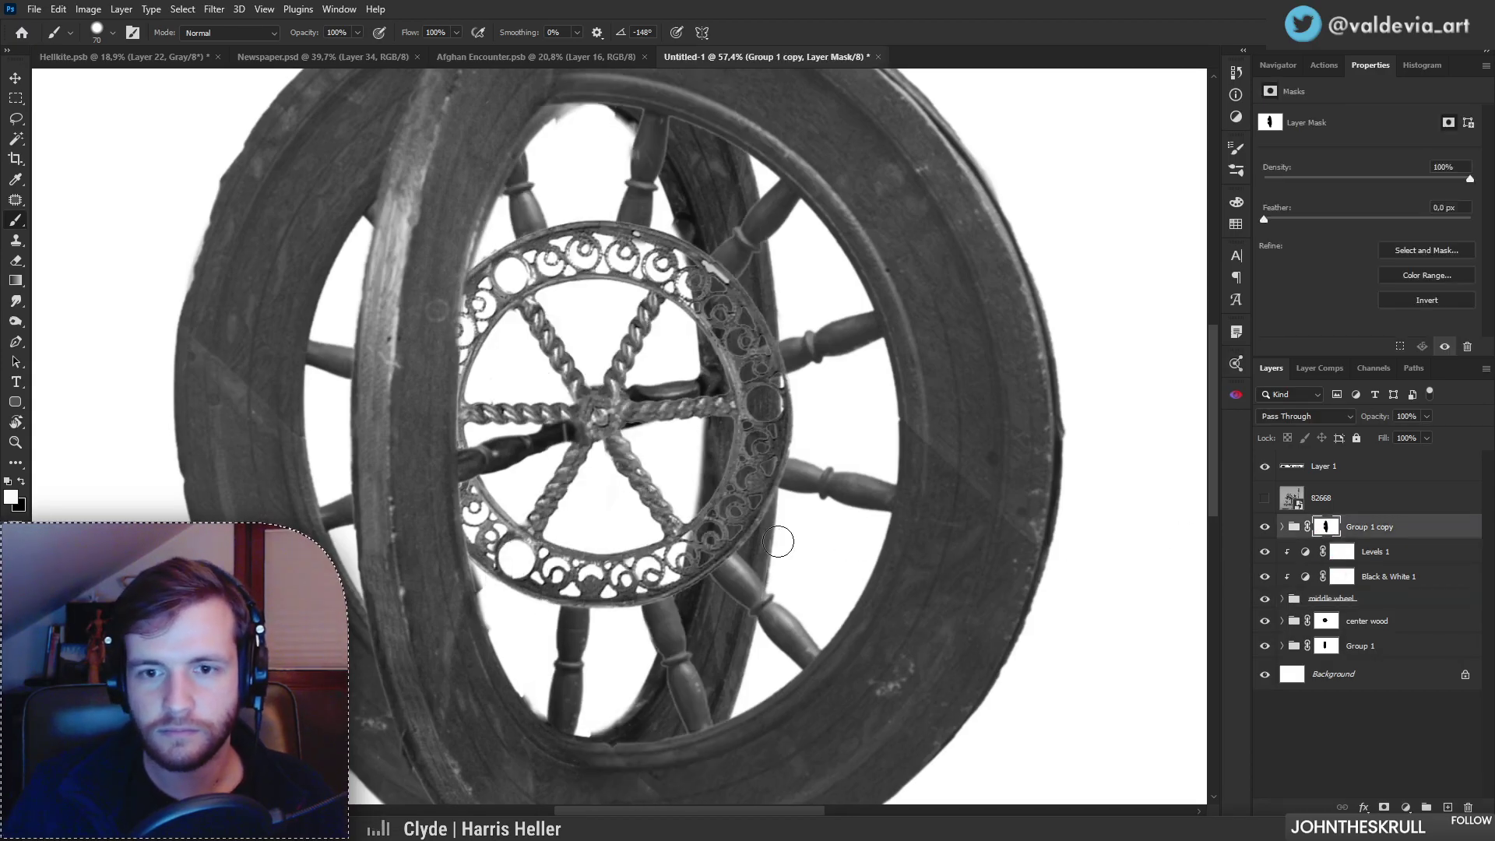
pyautogui.press('x')
pyautogui.moveTo(605, 710)
pyautogui.mouseDown()
pyautogui.moveTo(601, 732)
pyautogui.moveTo(599, 611)
pyautogui.moveTo(608, 736)
pyautogui.mouseUp()
pyautogui.moveTo(602, 592)
pyautogui.mouseDown()
pyautogui.moveTo(599, 445)
pyautogui.moveTo(599, 615)
pyautogui.moveTo(598, 475)
pyautogui.mouseUp()
pyautogui.hotkey('ctrl', 'z')
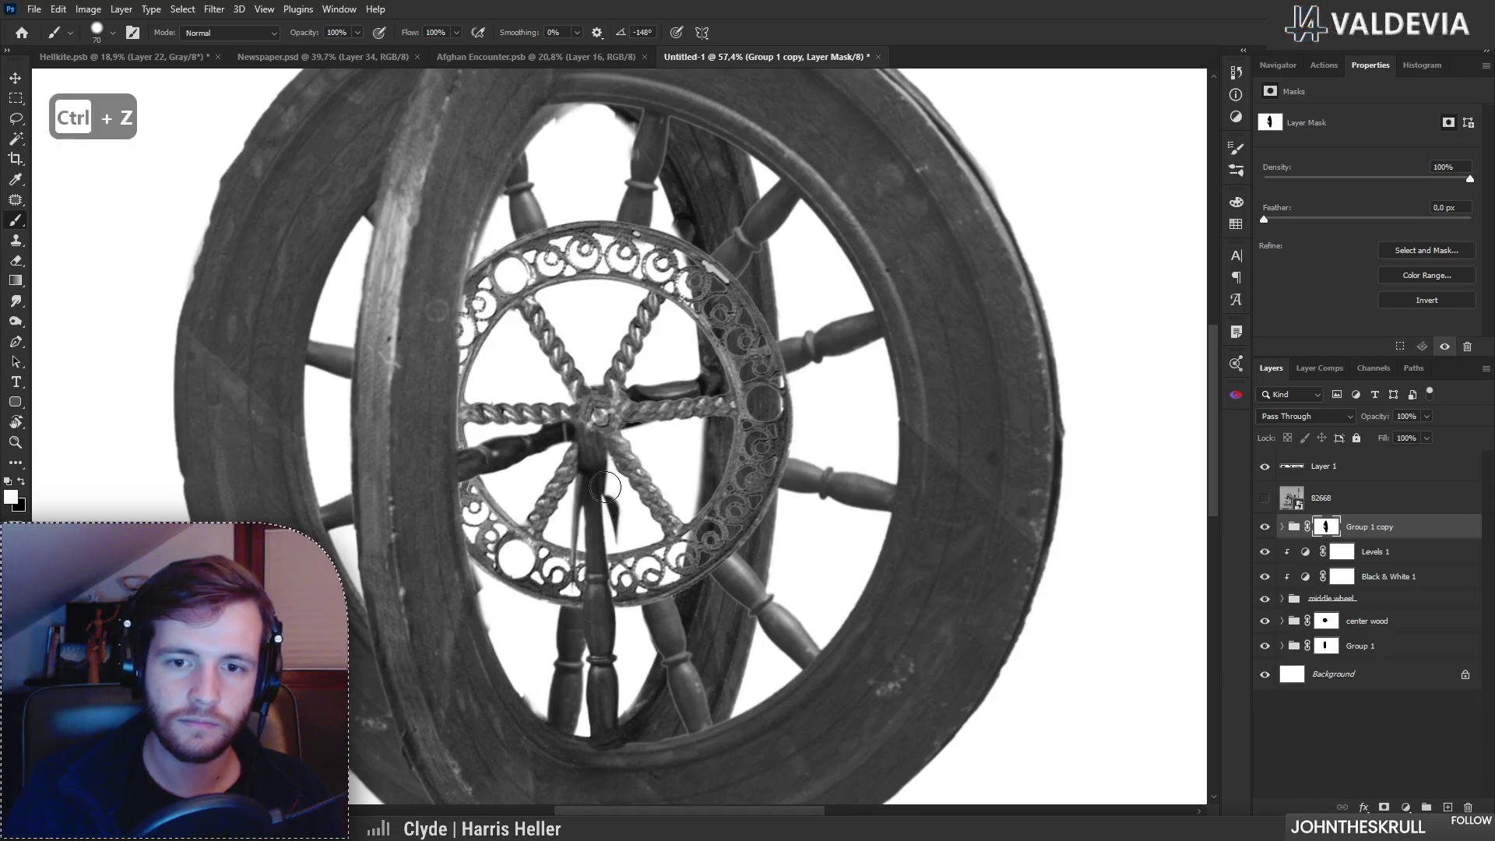
pyautogui.hotkey('ctrl', 'z')
pyautogui.moveTo(603, 609); pyautogui.dragTo(595, 430)
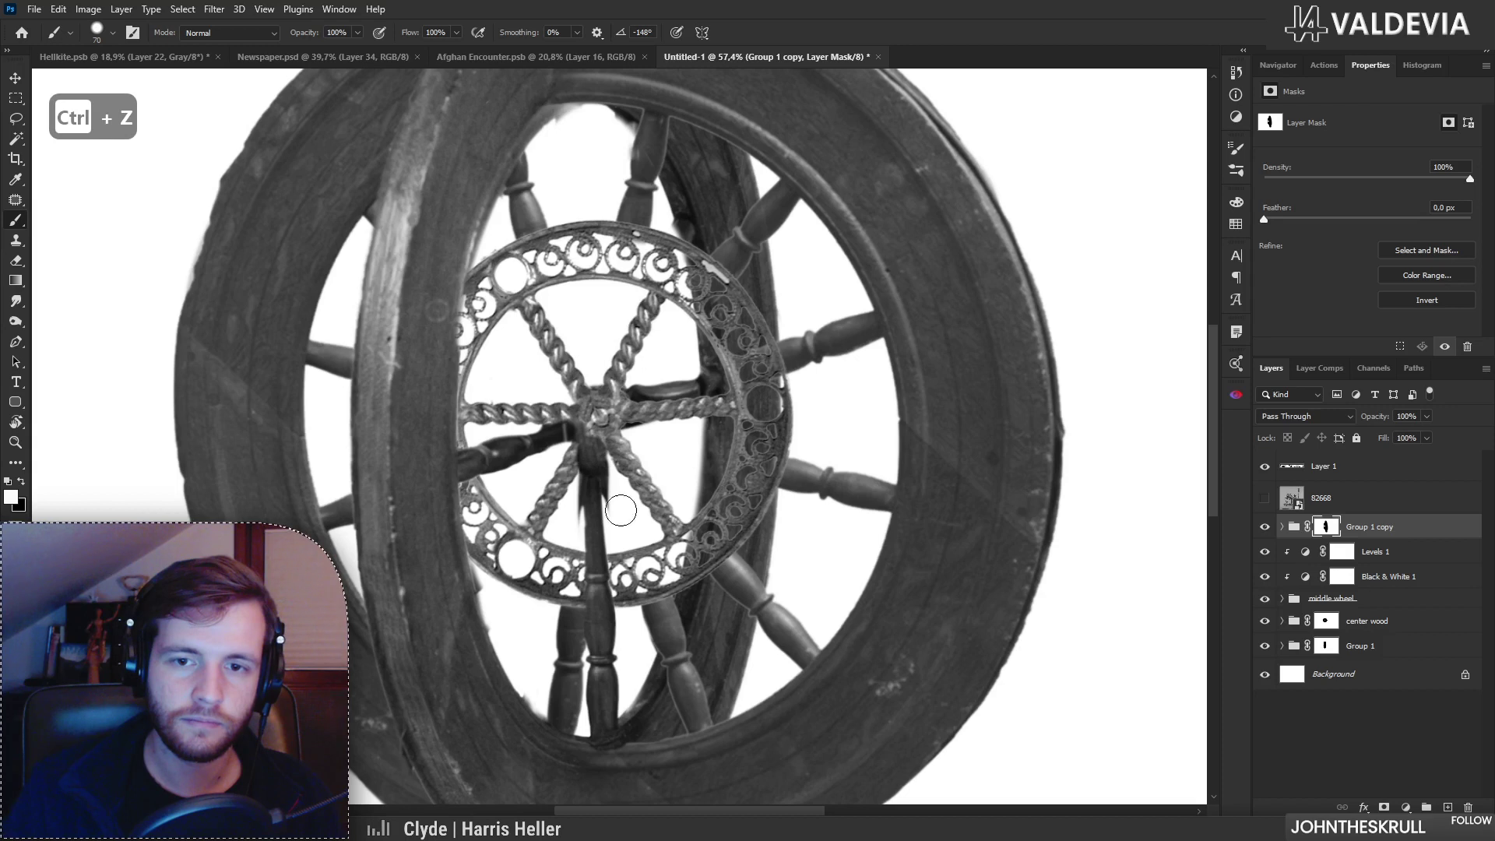
pyautogui.moveTo(626, 498)
pyautogui.mouseDown()
pyautogui.moveTo(528, 494)
pyautogui.moveTo(575, 497)
pyautogui.moveTo(629, 468)
pyautogui.moveTo(531, 467)
pyautogui.moveTo(626, 489)
pyautogui.mouseUp()
pyautogui.hotkey('ctrl', 'z')
pyautogui.hotkey('ctrl', 'z')
pyautogui.press('x')
# Step: Compare the wheels with the Group 1 copy layer group hidden and shown
pyautogui.moveTo(594, 691)
pyautogui.mouseDown()
pyautogui.moveTo(613, 712)
pyautogui.moveTo(602, 593)
pyautogui.moveTo(589, 658)
pyautogui.moveTo(542, 624)
pyautogui.mouseUp()
pyautogui.moveTo(605, 527); pyautogui.dragTo(643, 520)
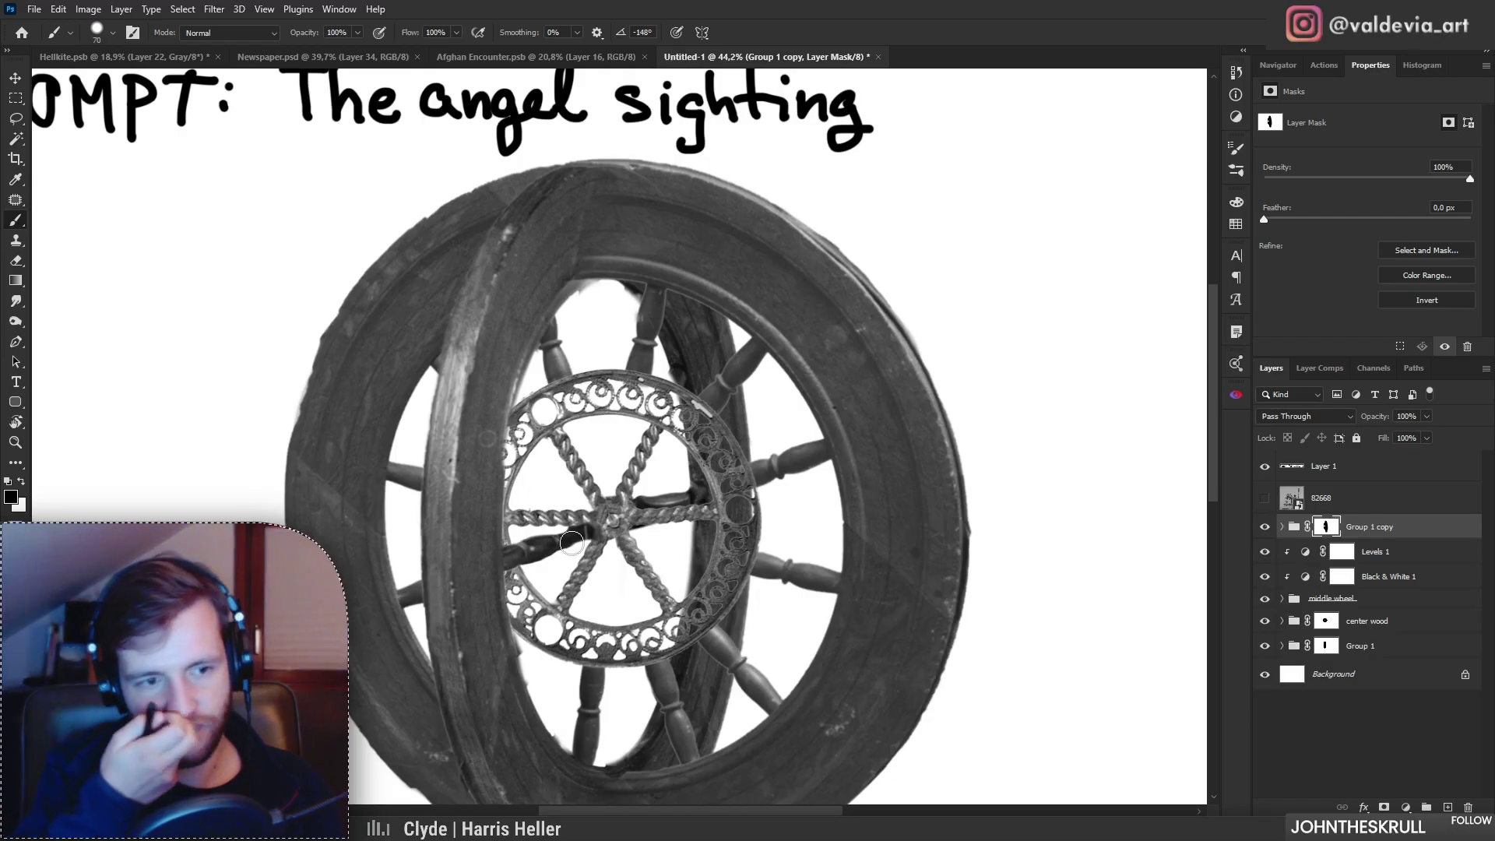
pyautogui.moveTo(668, 489); pyautogui.dragTo(728, 489)
pyautogui.moveTo(607, 524)
pyautogui.mouseDown()
pyautogui.moveTo(613, 426)
pyautogui.moveTo(619, 446)
pyautogui.moveTo(600, 445)
pyautogui.moveTo(629, 443)
pyautogui.mouseUp()
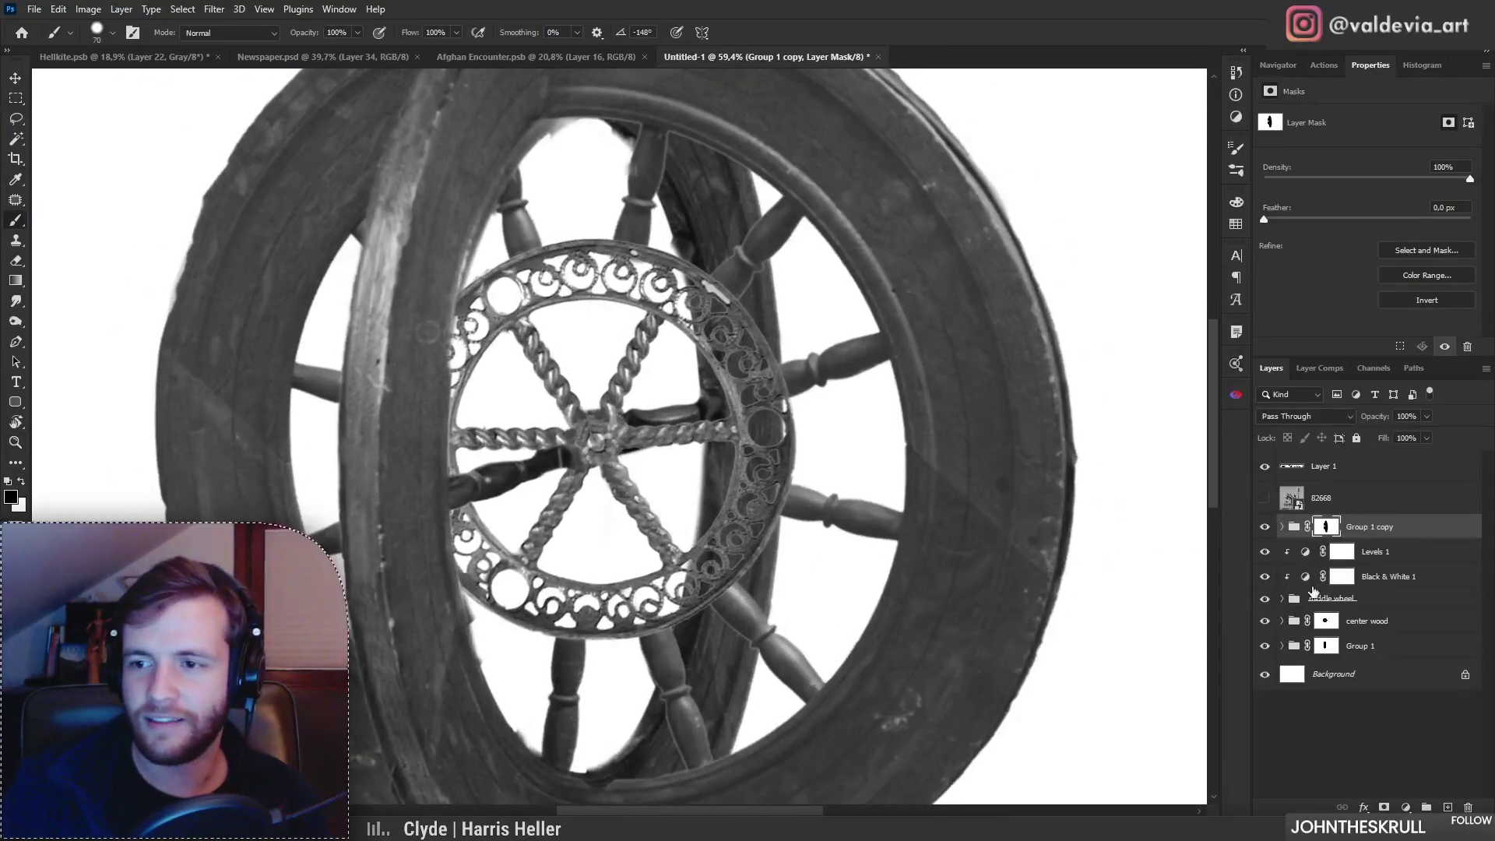
pyautogui.click(1266, 528)
pyautogui.click(1266, 528)
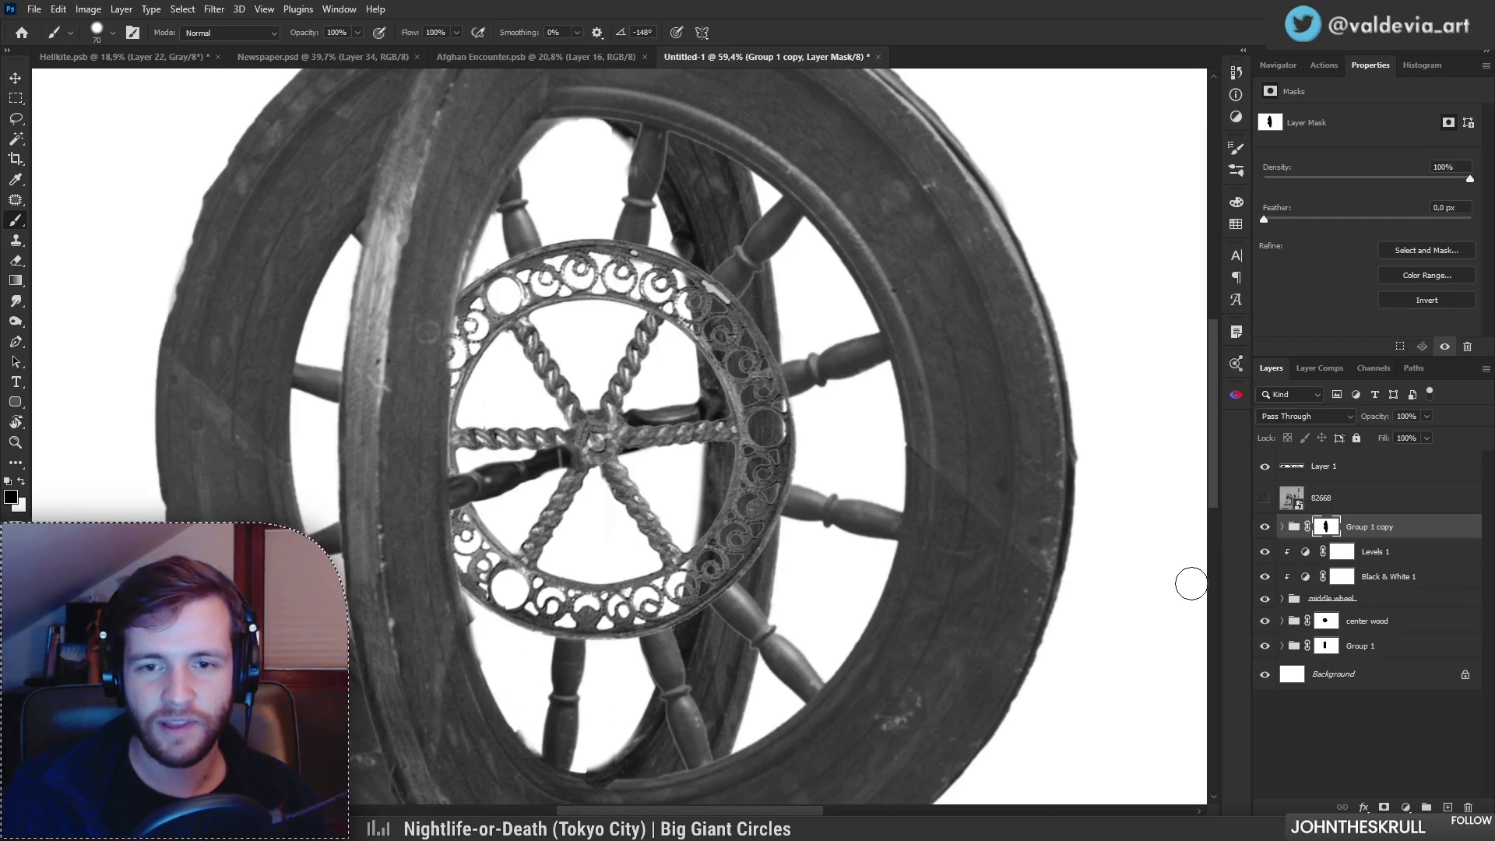
pyautogui.click(1265, 528)
pyautogui.click(1264, 527)
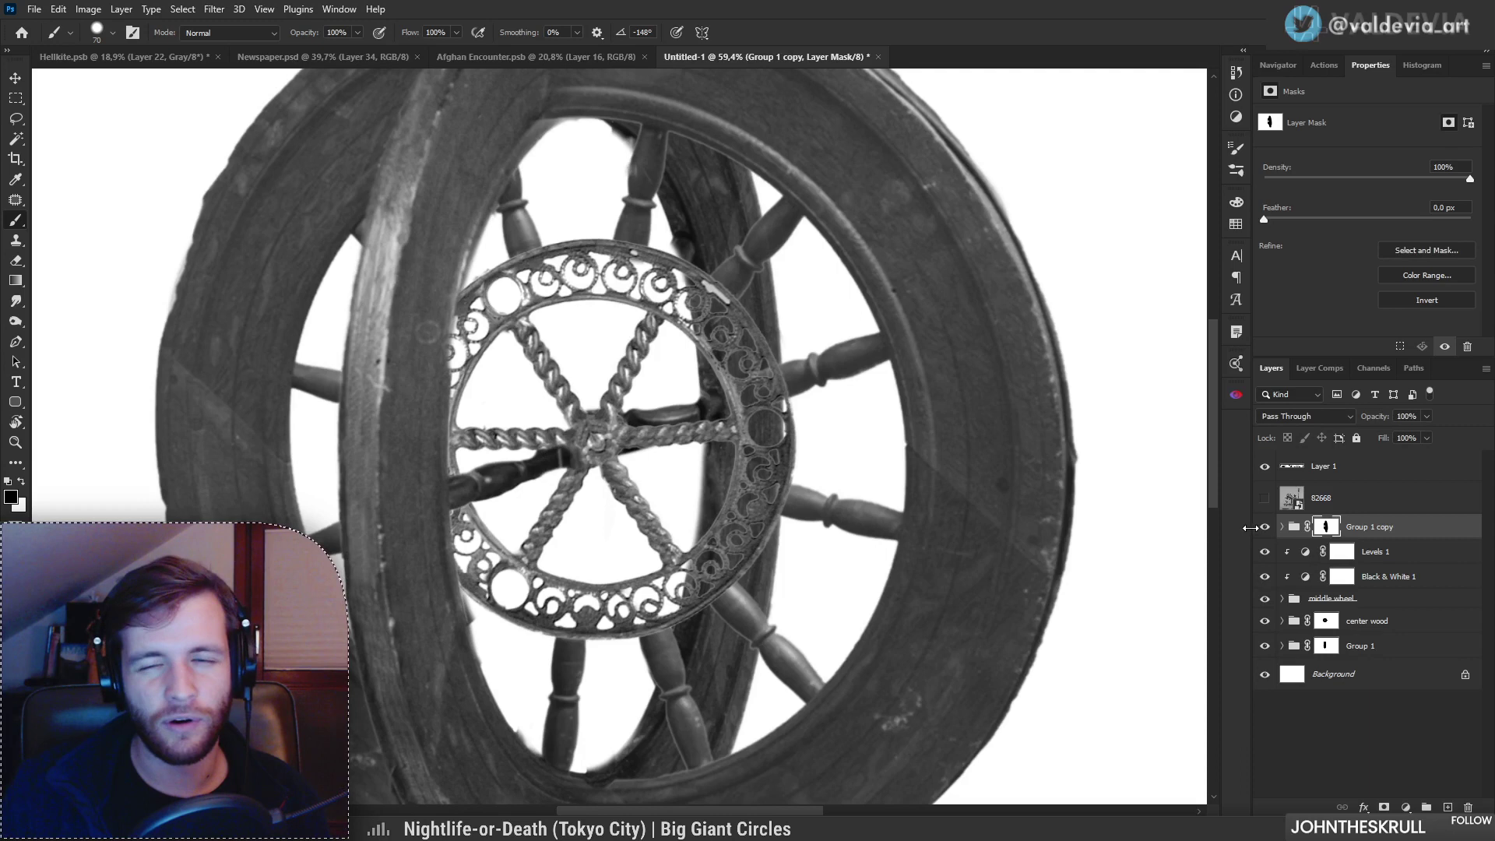
pyautogui.click(1265, 528)
pyautogui.click(1265, 527)
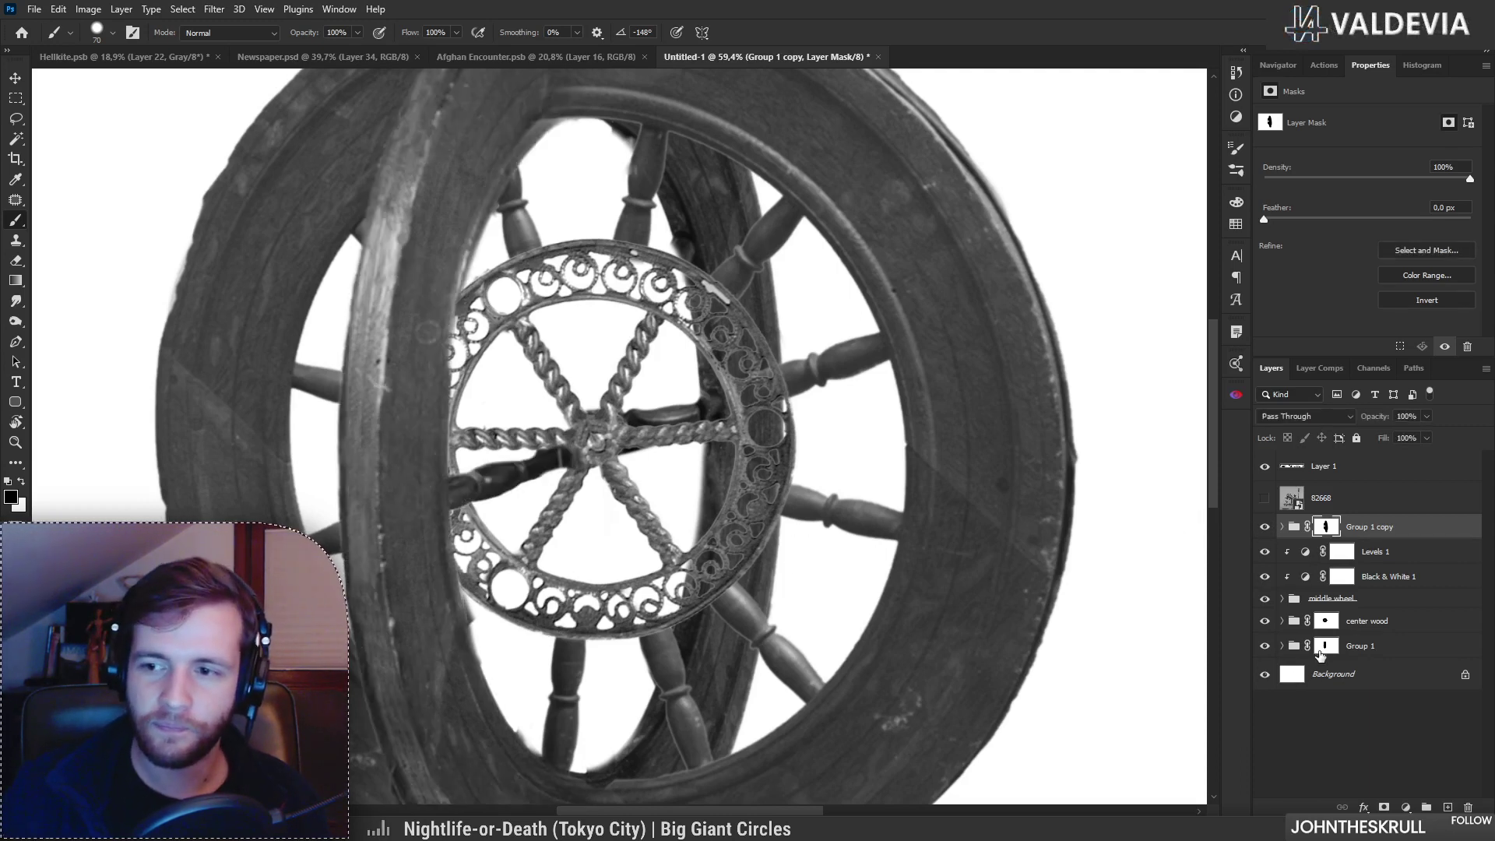
# Step: Try to mask out the wooden spoke below the filigree wheel on the Group 1 and center wood masks
pyautogui.click(1324, 646)
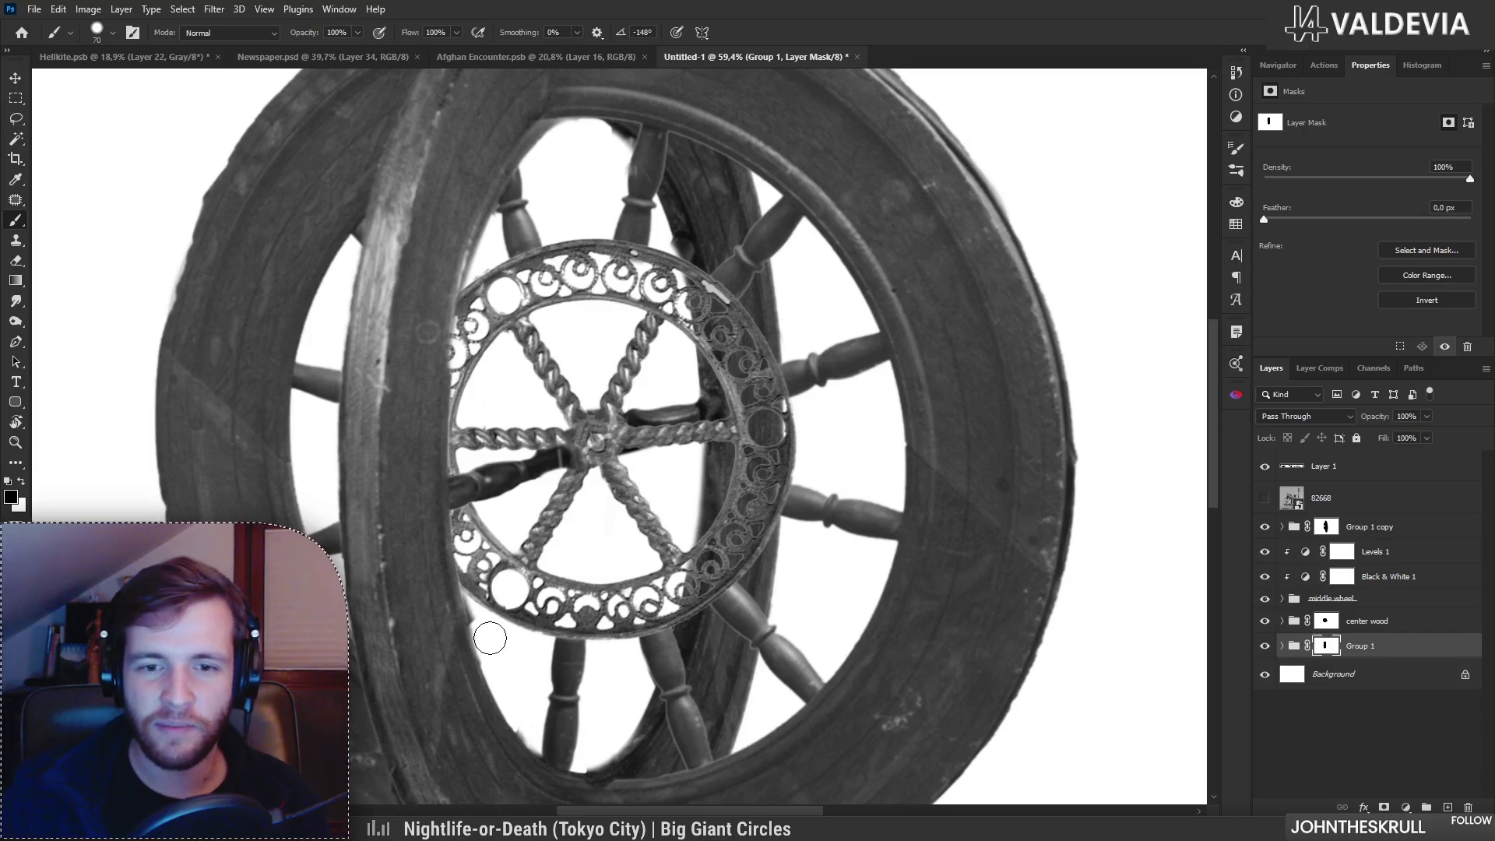
pyautogui.hotkey('ctrl', 'z')
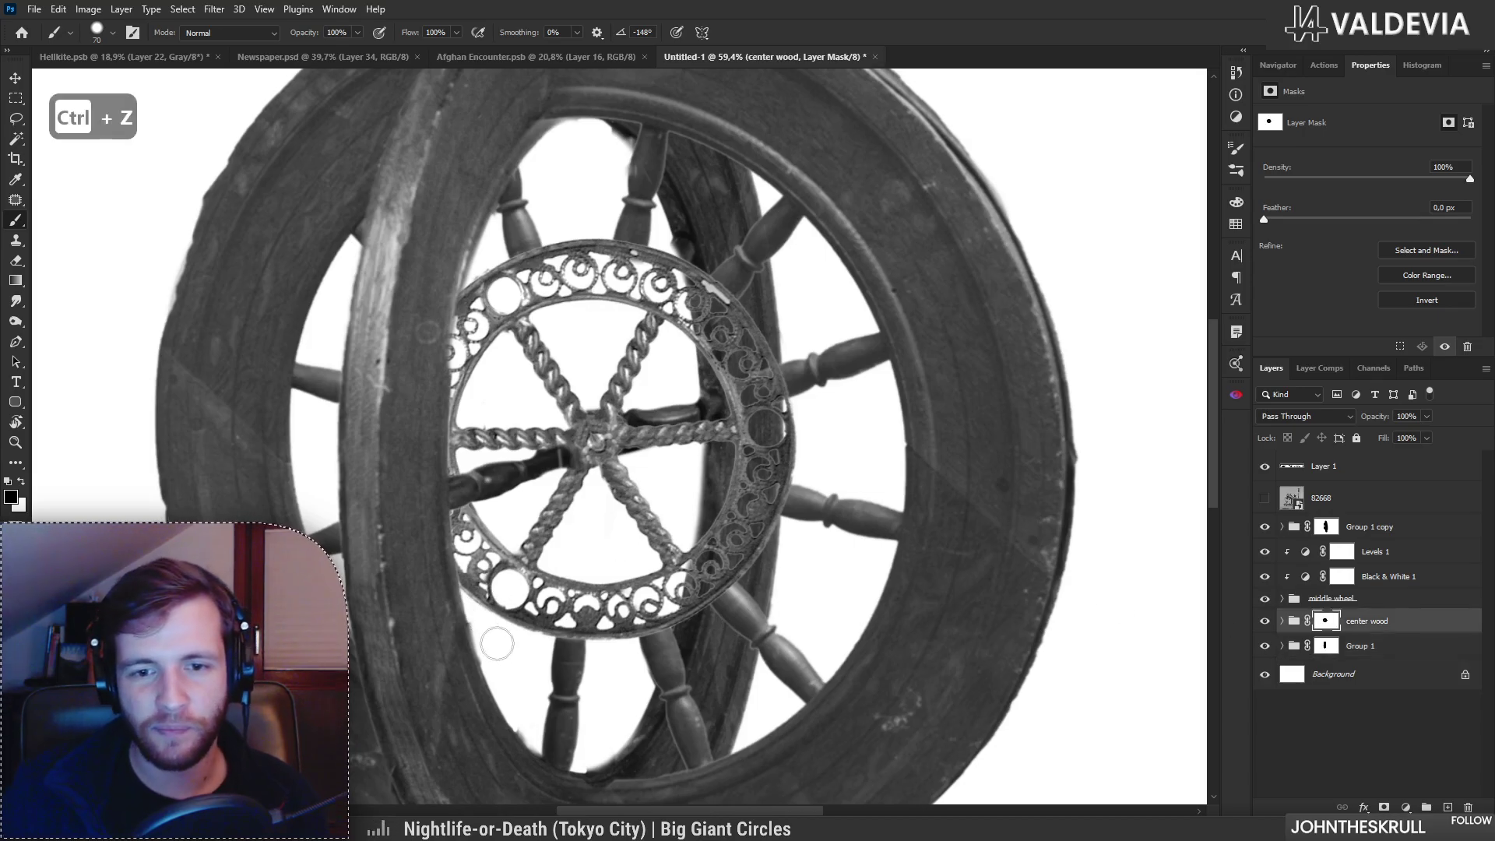
pyautogui.moveTo(516, 710)
pyautogui.mouseDown()
pyautogui.moveTo(553, 742)
pyautogui.moveTo(589, 711)
pyautogui.moveTo(545, 711)
pyautogui.mouseUp()
pyautogui.hotkey('ctrl', 'z')
pyautogui.hotkey('ctrl', 'z')
# Step: Compare the center wood group with its mask disabled and enabled to examine the spokes behind the hub
pyautogui.hotkey('ctrl', 'space')
pyautogui.keyDown('shift'); pyautogui.click(1326, 621); pyautogui.keyUp('shift')
pyautogui.keyDown('shift'); pyautogui.click(1328, 621); pyautogui.keyUp('shift')
pyautogui.keyDown('shift'); pyautogui.click(1328, 621); pyautogui.keyUp('shift')
pyautogui.keyDown('shift'); pyautogui.click(1328, 621); pyautogui.keyUp('shift')
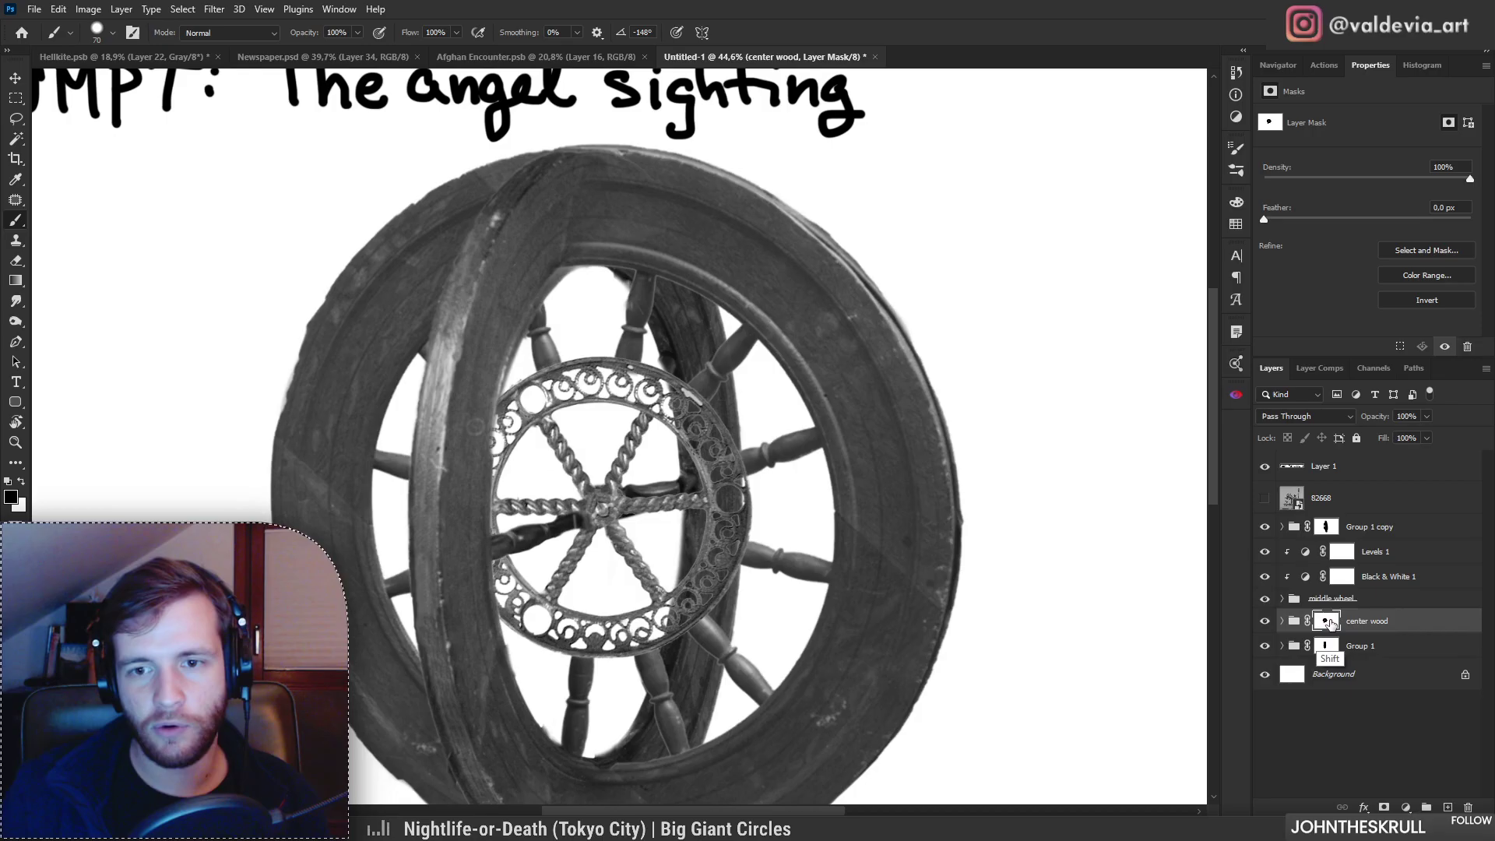
pyautogui.keyDown('shift'); pyautogui.click(1327, 621); pyautogui.keyUp('shift')
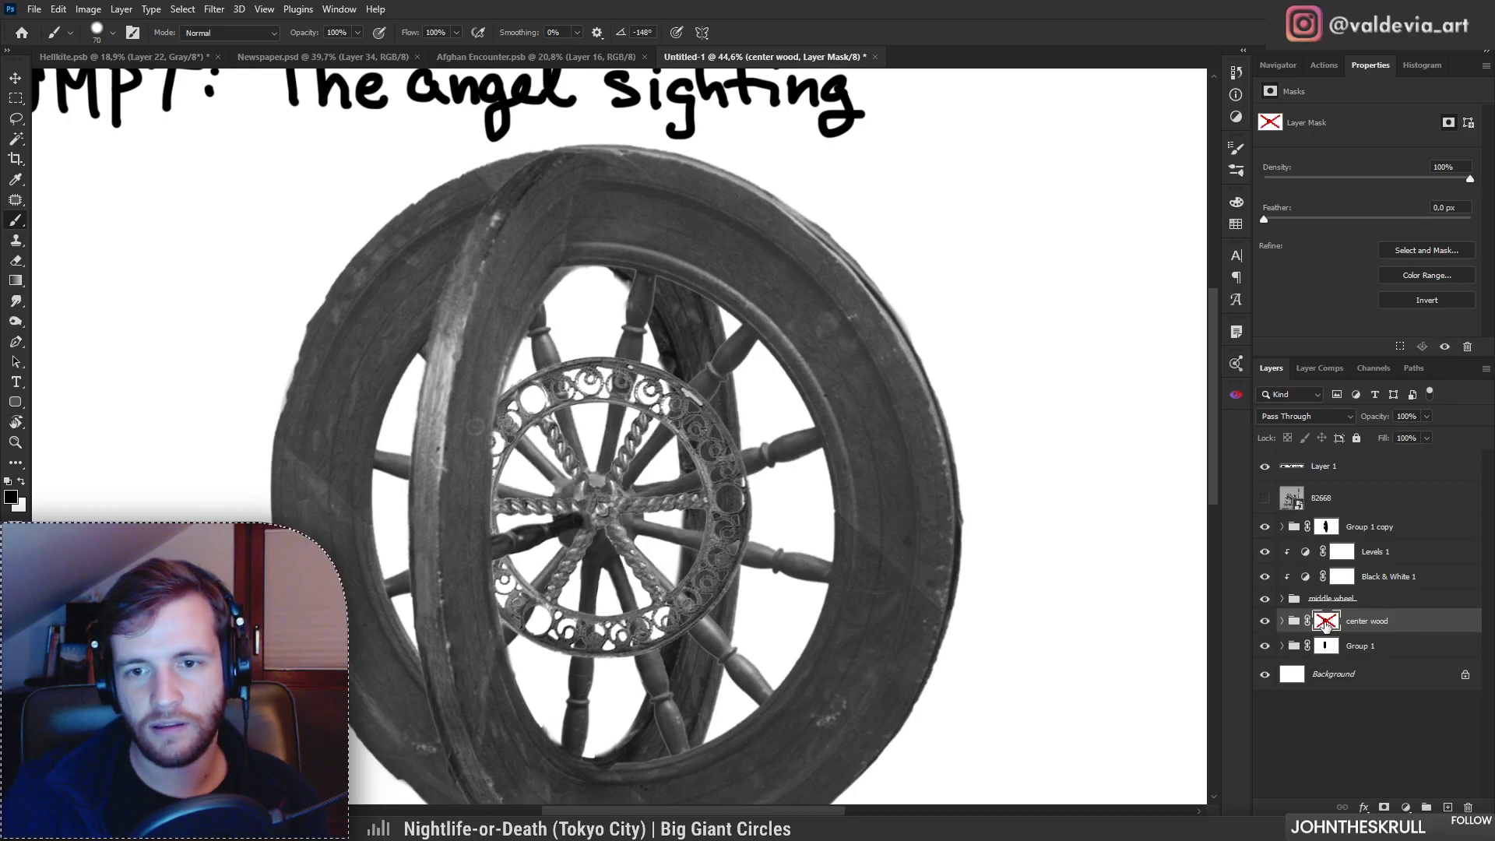
pyautogui.keyDown('shift'); pyautogui.click(1328, 621); pyautogui.keyUp('shift')
# Step: Mask out the right-hand spoke just above hub level and the lower-right spoke of the center wood group
pyautogui.moveTo(718, 472)
pyautogui.mouseDown()
pyautogui.moveTo(738, 497)
pyautogui.moveTo(807, 453)
pyautogui.mouseUp()
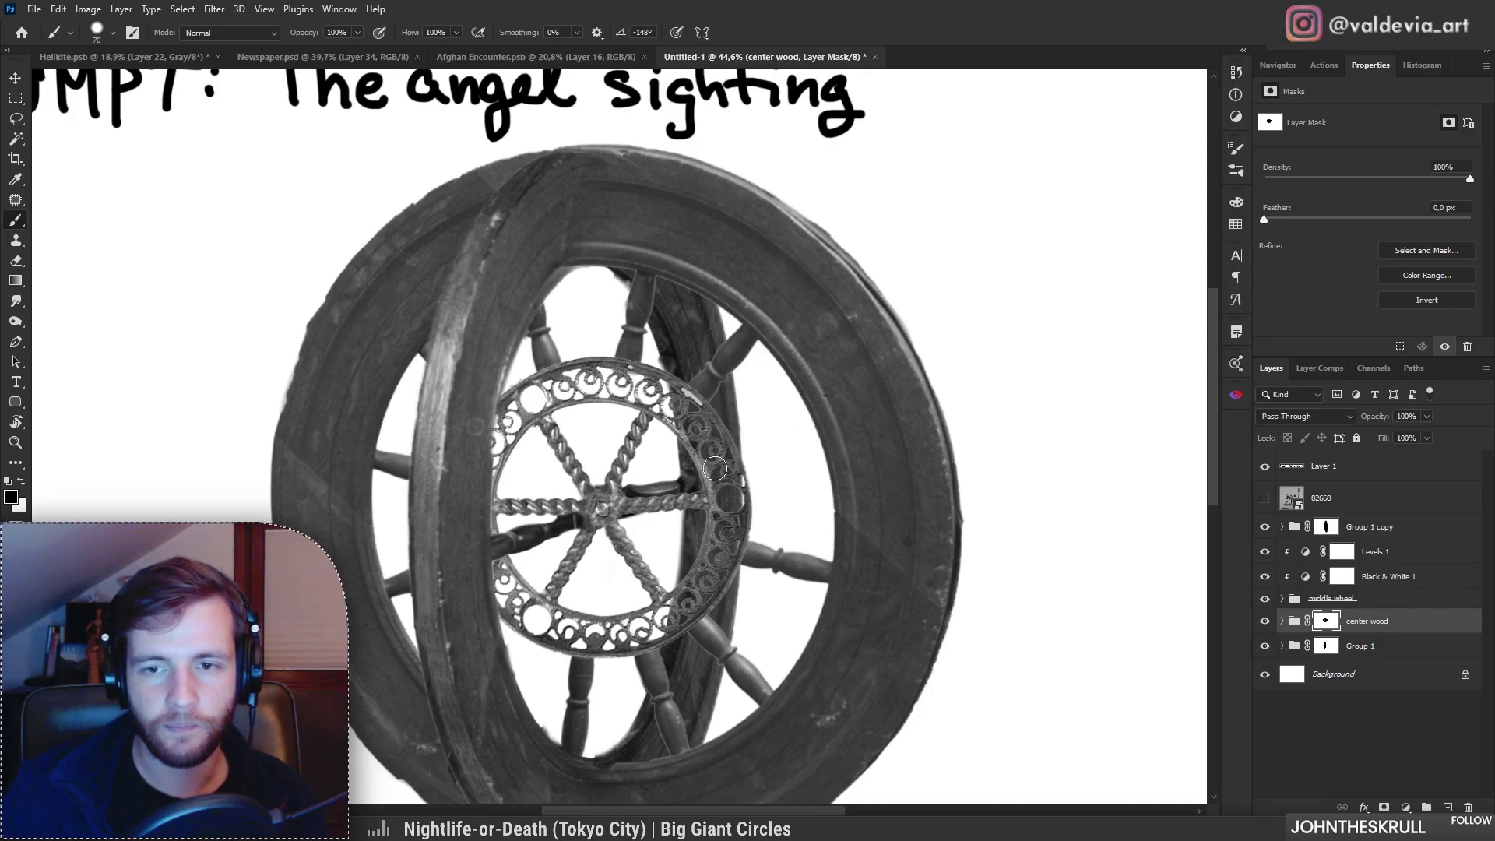
pyautogui.press('z')
pyautogui.moveTo(707, 471)
pyautogui.mouseDown()
pyautogui.moveTo(632, 472)
pyautogui.moveTo(679, 464)
pyautogui.mouseUp()
pyautogui.press('b')
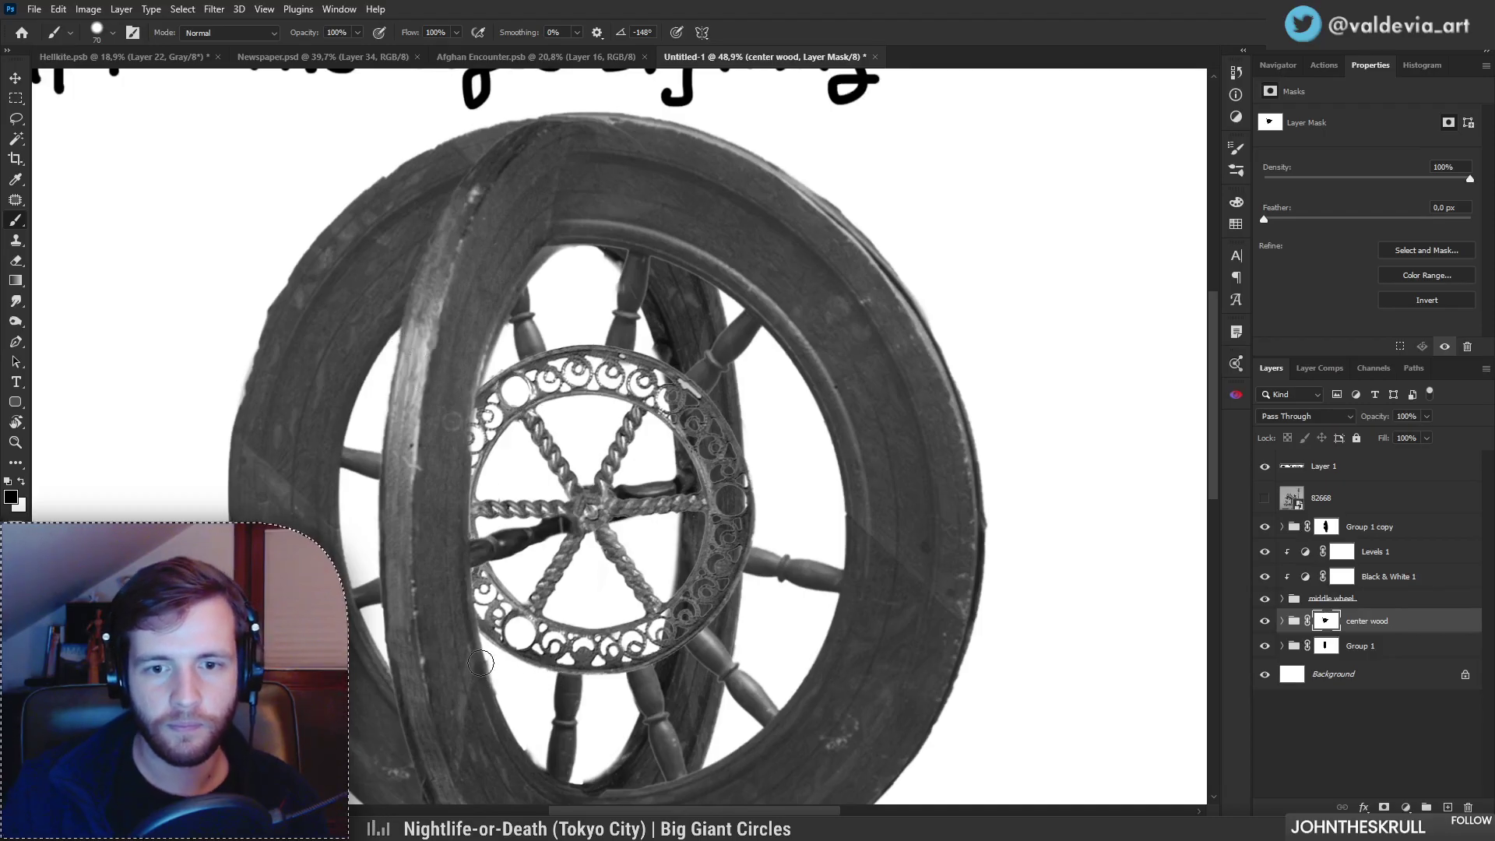
pyautogui.moveTo(718, 687)
pyautogui.mouseDown()
pyautogui.moveTo(706, 638)
pyautogui.moveTo(759, 686)
pyautogui.moveTo(754, 709)
pyautogui.moveTo(704, 704)
pyautogui.moveTo(734, 701)
pyautogui.mouseUp()
pyautogui.press('z')
pyautogui.click(1264, 621)
pyautogui.click(1264, 621)
# Step: Reveal the remaining right-hand wooden spoke and its opposite left one up to the filigree hub on the center wood mask, cleaning their edges
pyautogui.press('z')
pyautogui.moveTo(738, 718)
pyautogui.mouseDown()
pyautogui.moveTo(706, 712)
pyautogui.moveTo(738, 705)
pyautogui.moveTo(717, 600)
pyautogui.moveTo(711, 714)
pyautogui.mouseUp()
pyautogui.press('b')
pyautogui.press('x')
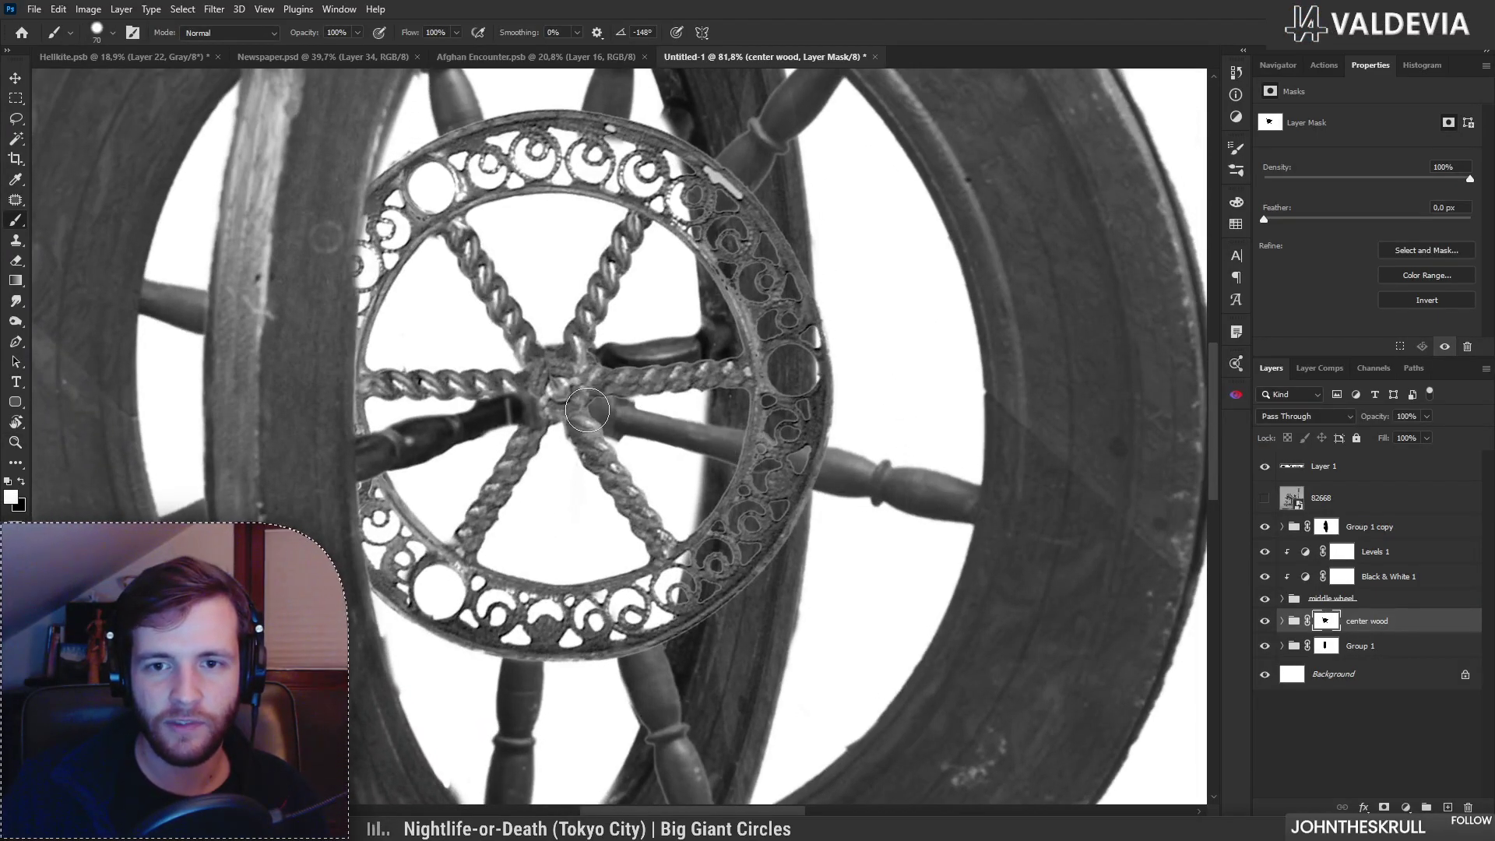
pyautogui.moveTo(301, 348); pyautogui.dragTo(592, 398)
pyautogui.press('z')
pyautogui.press('b')
pyautogui.press('x')
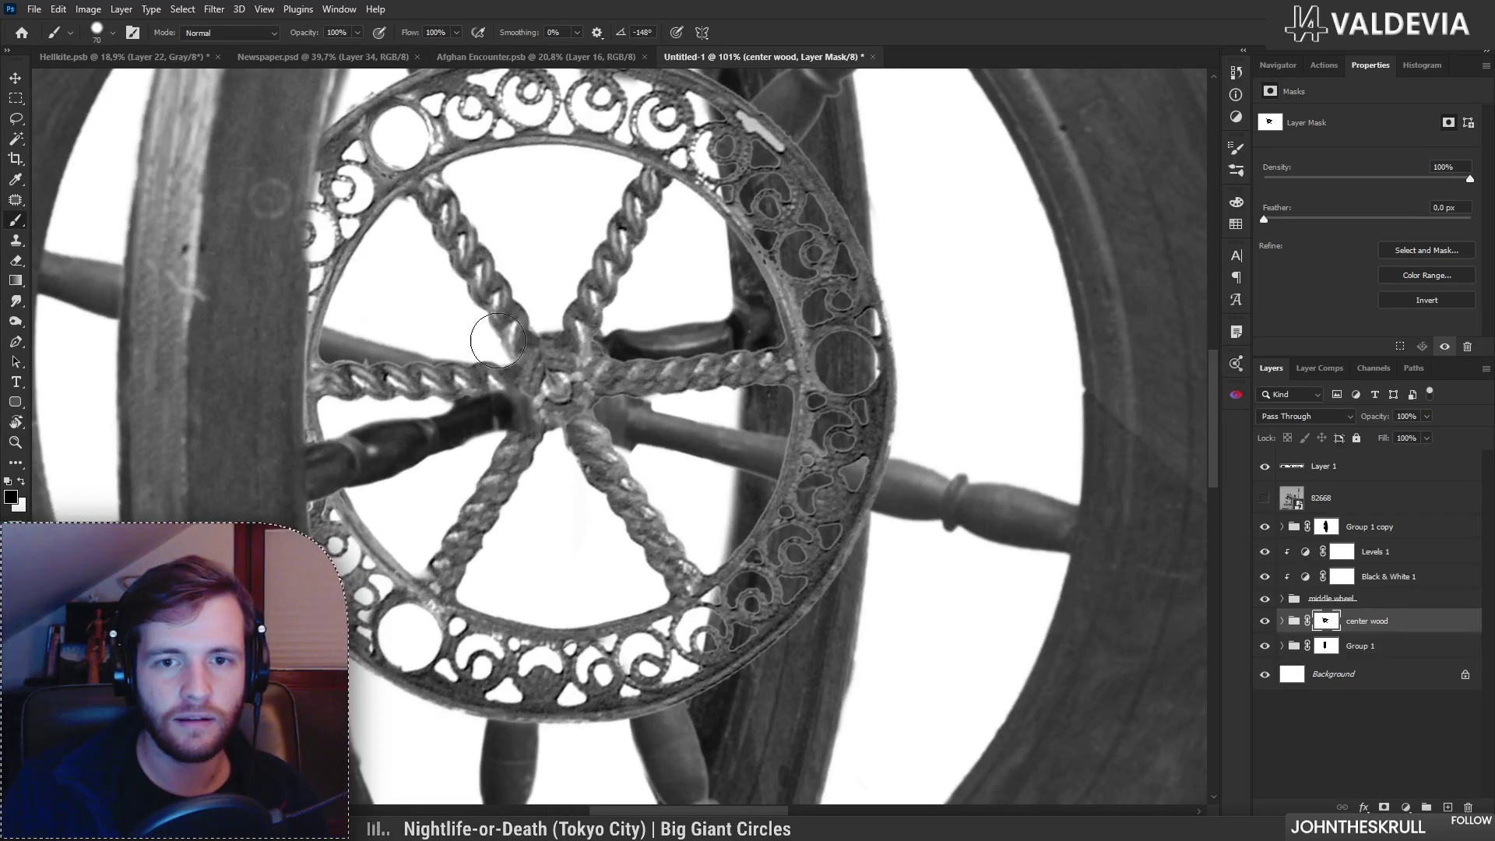
pyautogui.press('z')
pyautogui.moveTo(659, 510)
pyautogui.mouseDown()
pyautogui.moveTo(608, 490)
pyautogui.moveTo(648, 498)
pyautogui.mouseUp()
pyautogui.press('b')
# Step: Mask out the wooden spokes below the filigree wheel in the center wood group
pyautogui.moveTo(797, 608); pyautogui.dragTo(740, 540)
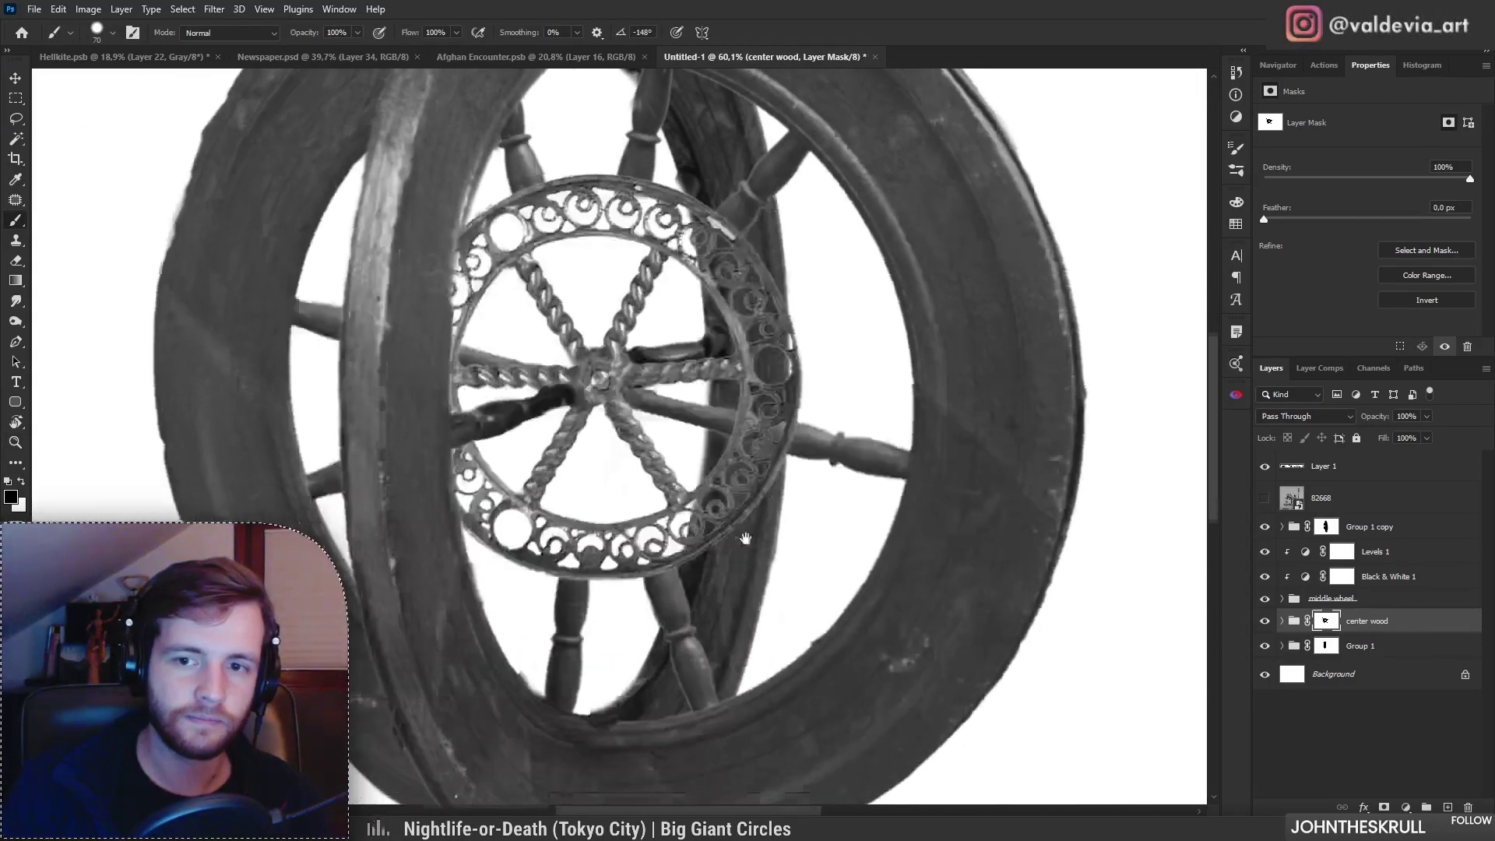
pyautogui.press('z')
pyautogui.moveTo(738, 596)
pyautogui.mouseDown()
pyautogui.moveTo(698, 630)
pyautogui.moveTo(671, 567)
pyautogui.moveTo(721, 606)
pyautogui.moveTo(682, 619)
pyautogui.mouseUp()
pyautogui.press('b')
pyautogui.press('x')
pyautogui.press('x')
pyautogui.moveTo(613, 586)
pyautogui.mouseDown()
pyautogui.moveTo(584, 653)
pyautogui.moveTo(595, 668)
pyautogui.moveTo(580, 664)
pyautogui.moveTo(721, 664)
pyautogui.mouseUp()
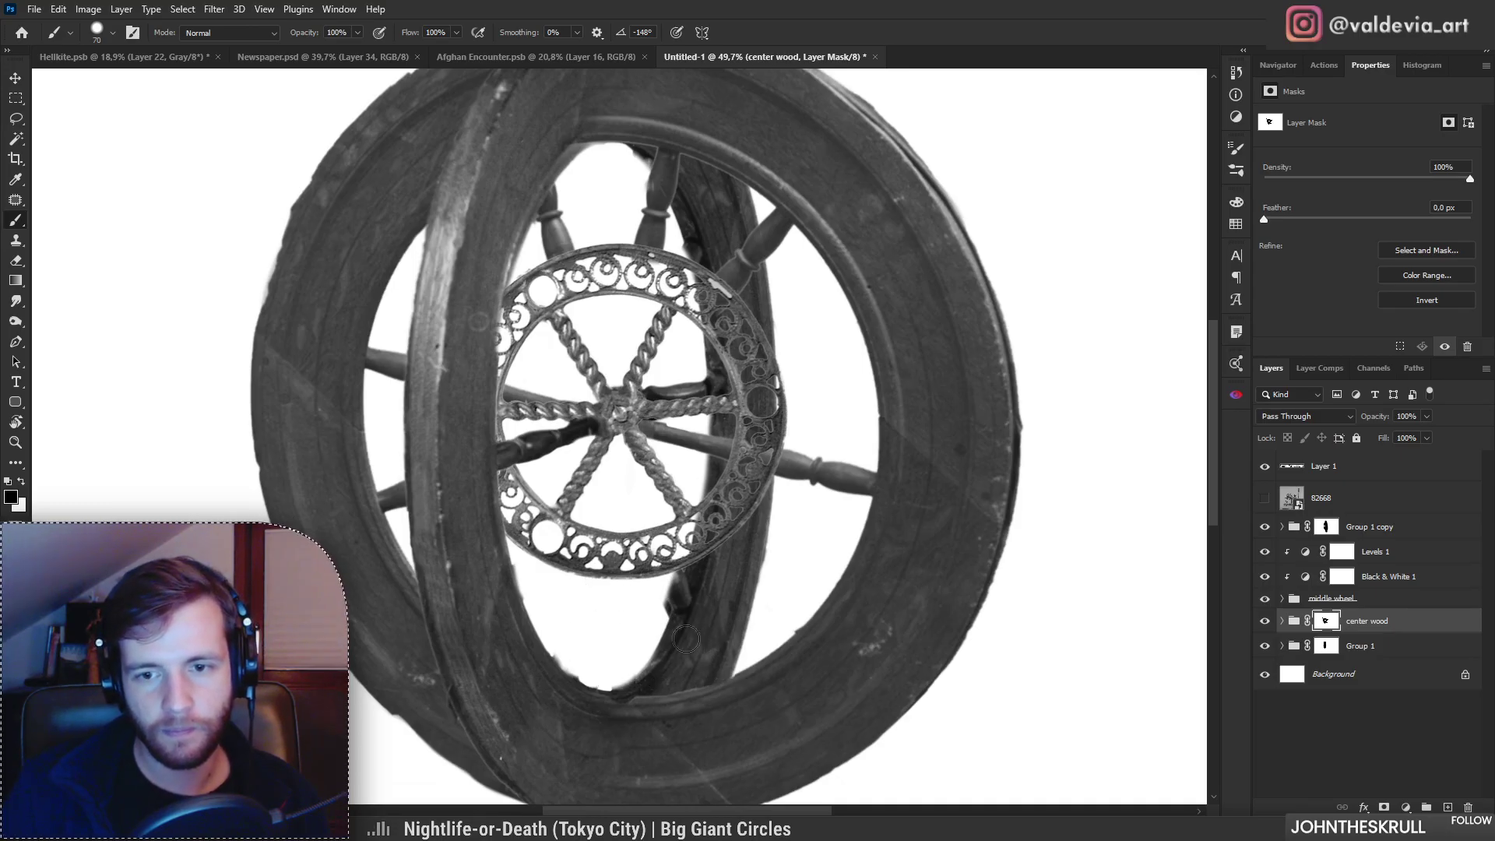
# Step: Mask out the three wooden spokes above the filigree wheel in the center wood group
pyautogui.keyDown('alt'); pyautogui.click(699, 632); pyautogui.keyUp('alt')
pyautogui.keyDown('ctrl'); pyautogui.click(648, 346); pyautogui.keyUp('ctrl')
pyautogui.moveTo(663, 316)
pyautogui.mouseDown()
pyautogui.moveTo(672, 238)
pyautogui.moveTo(691, 246)
pyautogui.moveTo(664, 269)
pyautogui.mouseUp()
pyautogui.moveTo(742, 305)
pyautogui.mouseDown()
pyautogui.moveTo(802, 292)
pyautogui.moveTo(732, 319)
pyautogui.moveTo(752, 367)
pyautogui.mouseUp()
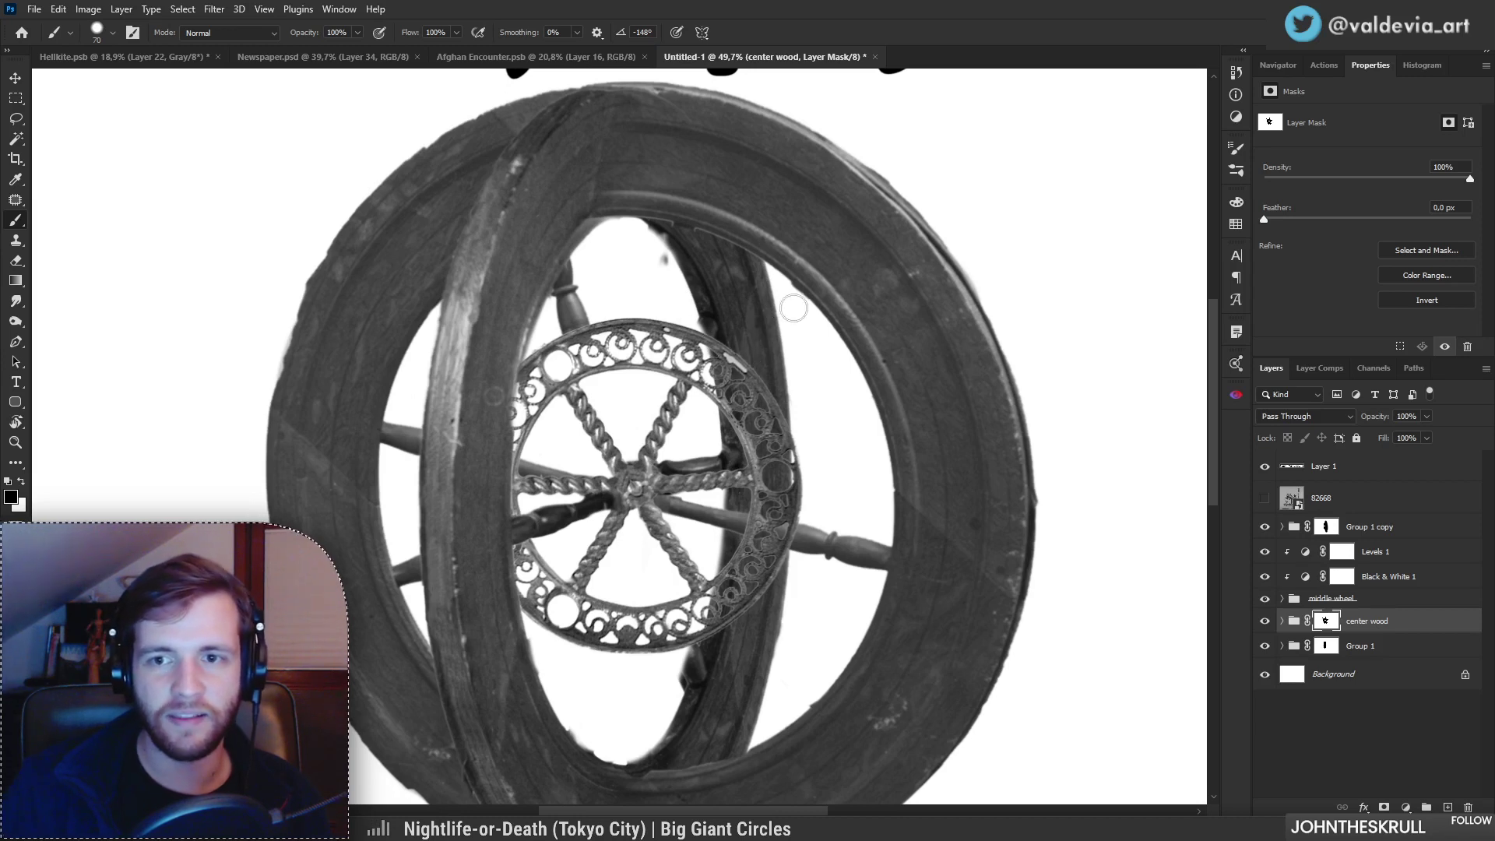
pyautogui.moveTo(588, 327)
pyautogui.mouseDown()
pyautogui.moveTo(562, 300)
pyautogui.moveTo(577, 268)
pyautogui.moveTo(564, 316)
pyautogui.moveTo(586, 314)
pyautogui.mouseUp()
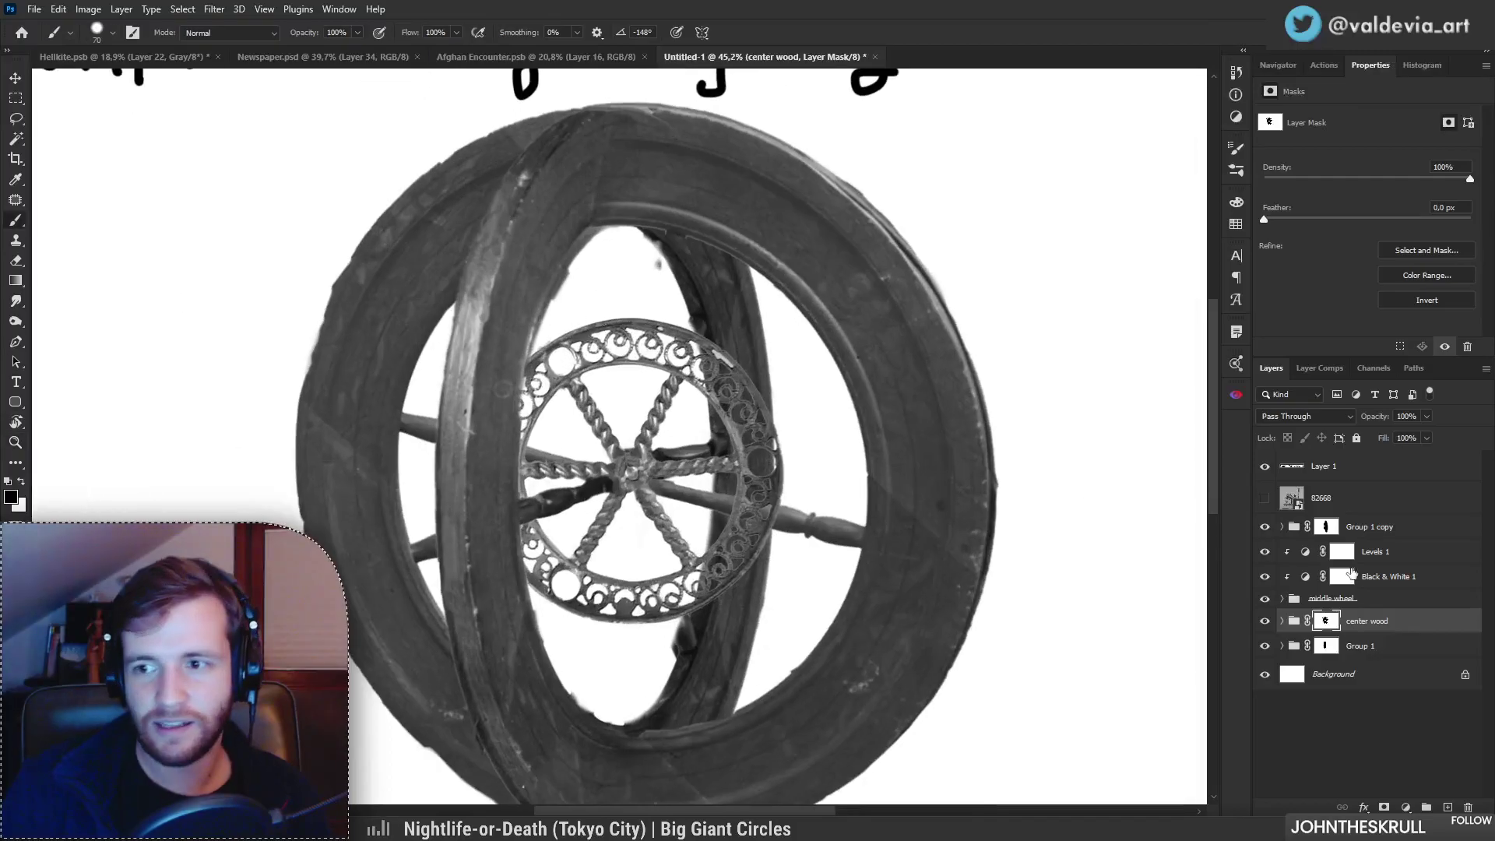
# Step: Clean the leftover spoke ends off the inner edge of the rear rim on the Group 1 mask
pyautogui.click(1329, 528)
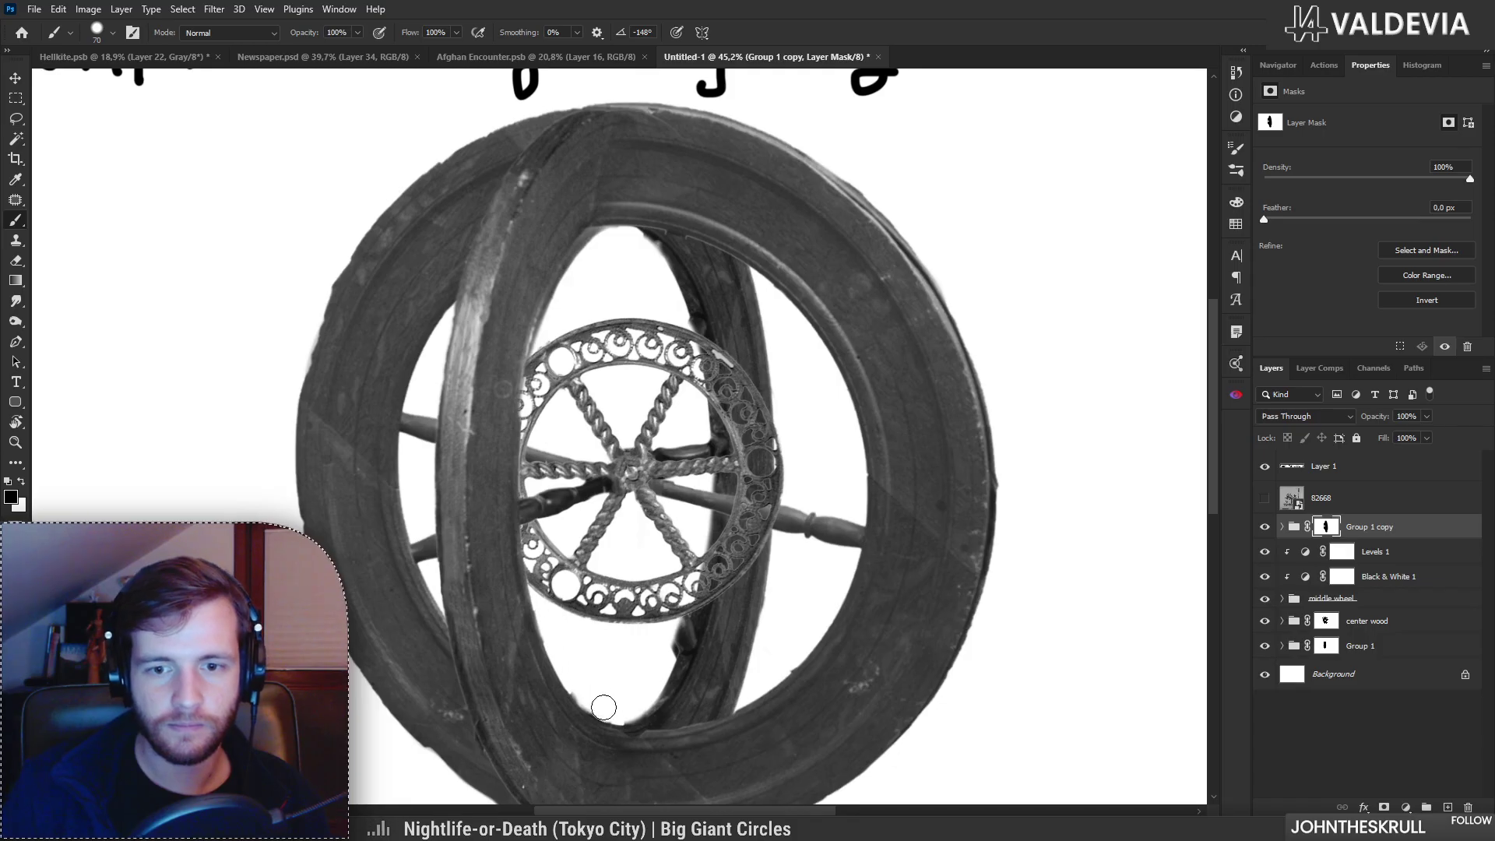
pyautogui.click(1327, 645)
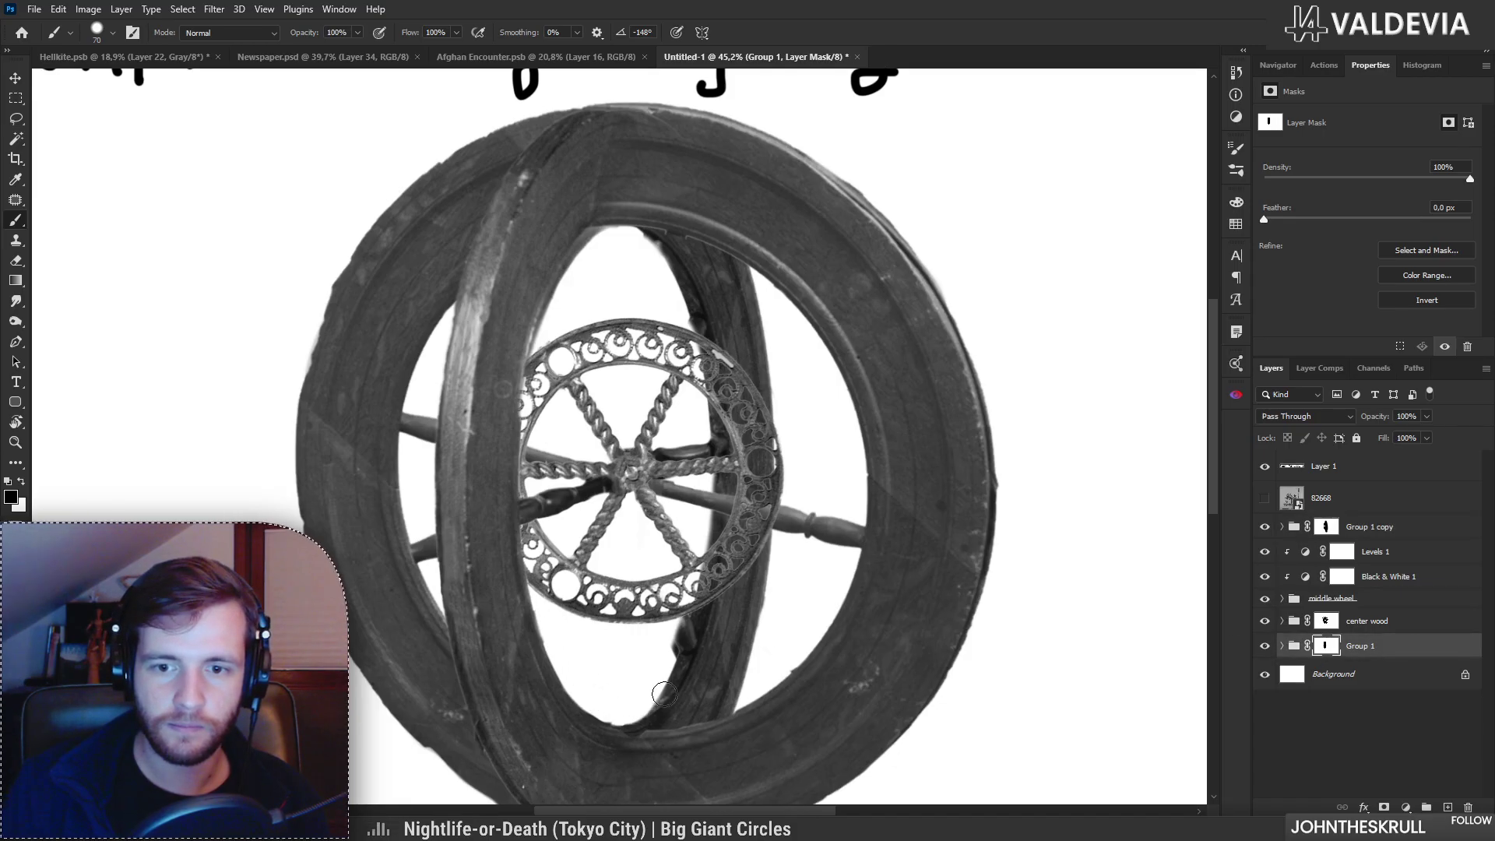
pyautogui.hotkey('ctrl', 'space')
pyautogui.moveTo(683, 626)
pyautogui.mouseDown()
pyautogui.moveTo(661, 634)
pyautogui.moveTo(691, 619)
pyautogui.mouseUp()
pyautogui.moveTo(652, 551); pyautogui.dragTo(675, 548)
pyautogui.moveTo(712, 302); pyautogui.dragTo(704, 302)
pyautogui.hotkey('ctrl', 'space')
pyautogui.moveTo(736, 382)
pyautogui.mouseDown()
pyautogui.moveTo(662, 405)
pyautogui.moveTo(815, 365)
pyautogui.mouseUp()
pyautogui.moveTo(684, 368); pyautogui.dragTo(764, 401)
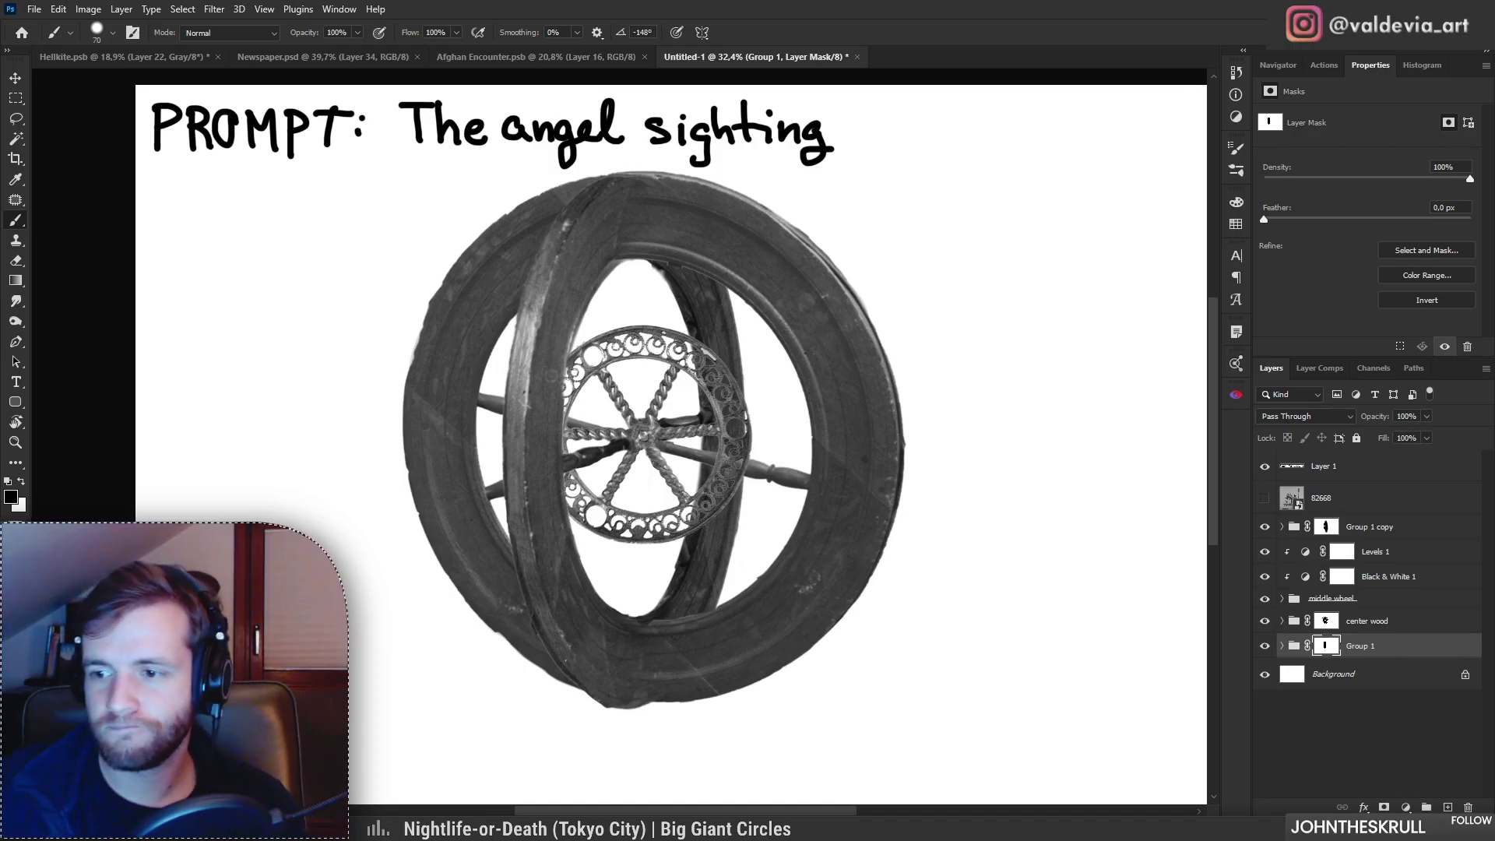
# Step: Add a Levels adjustment clipped to the center wood group with black input 41 and midtones 2.69 to brighten it
pyautogui.click(1406, 808)
pyautogui.press('Escape')
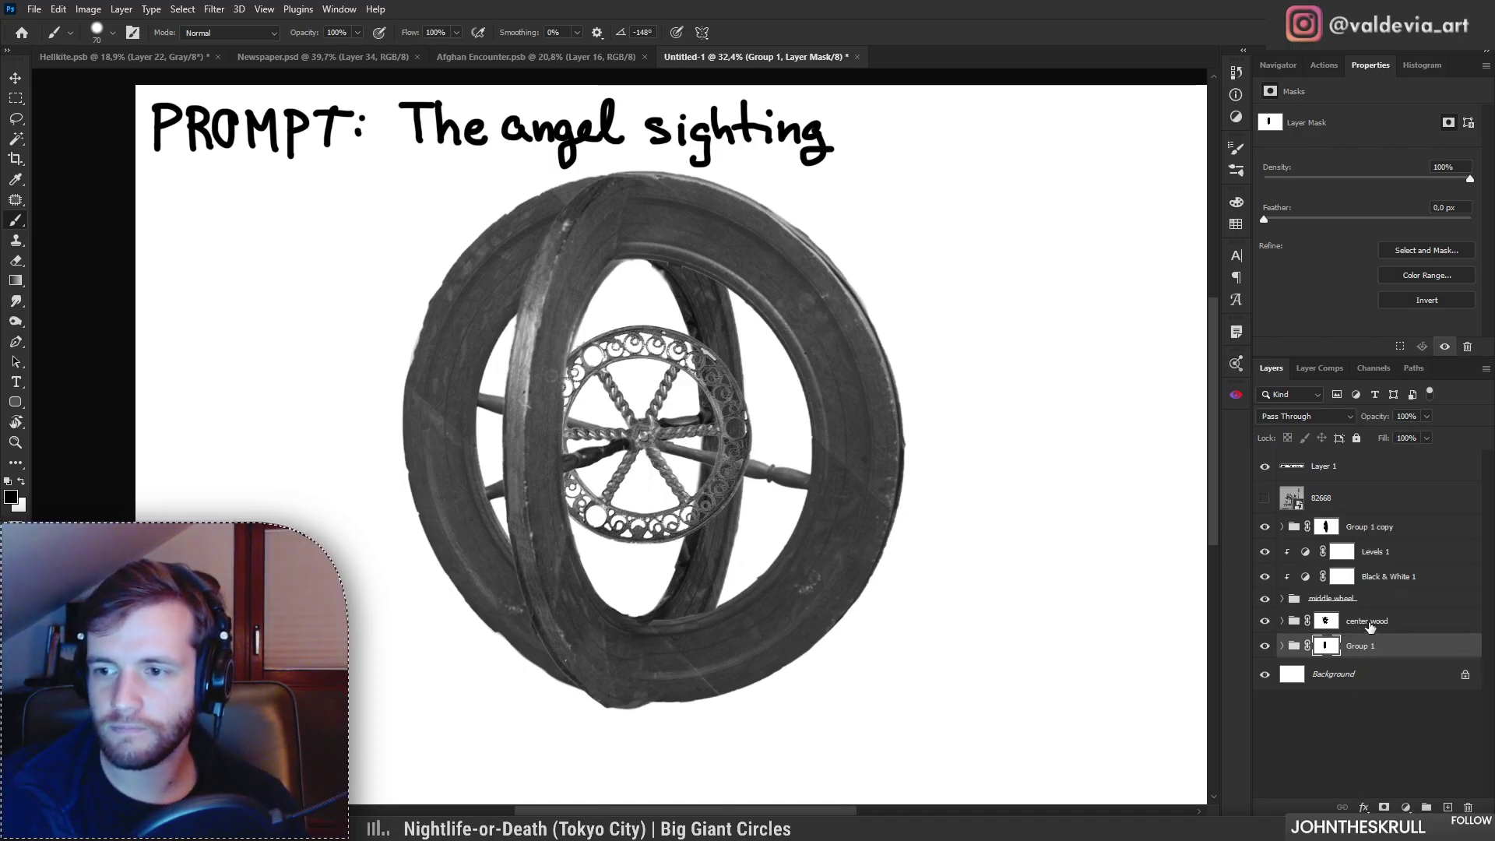
pyautogui.hotkey('alt', ']')
pyautogui.click(1407, 806)
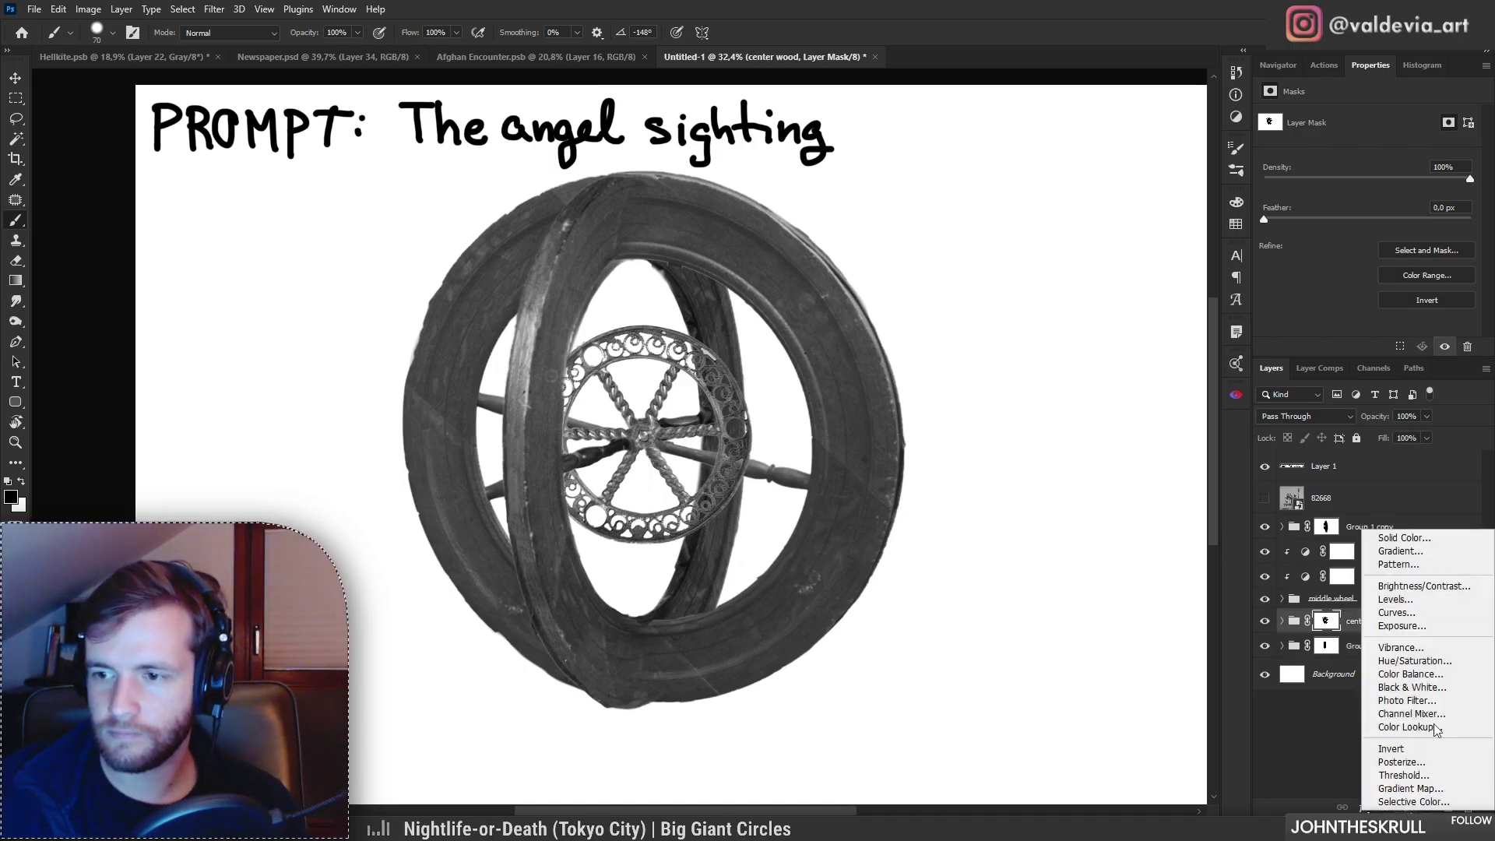
pyautogui.click(1422, 606)
pyautogui.hotkey('ctrl', 'alt', 'g')
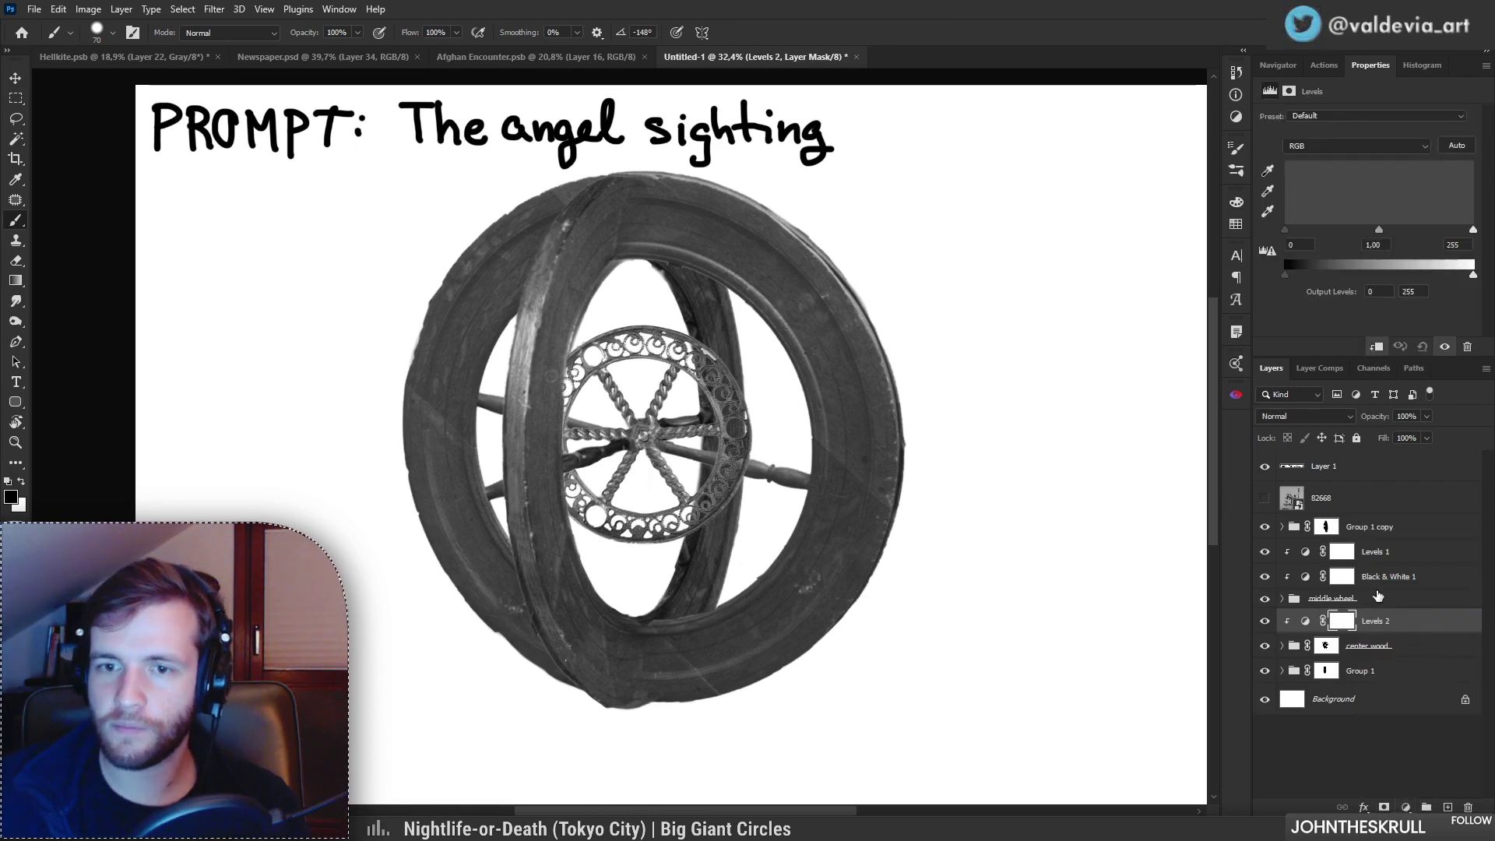
pyautogui.moveTo(1377, 229); pyautogui.dragTo(1315, 231)
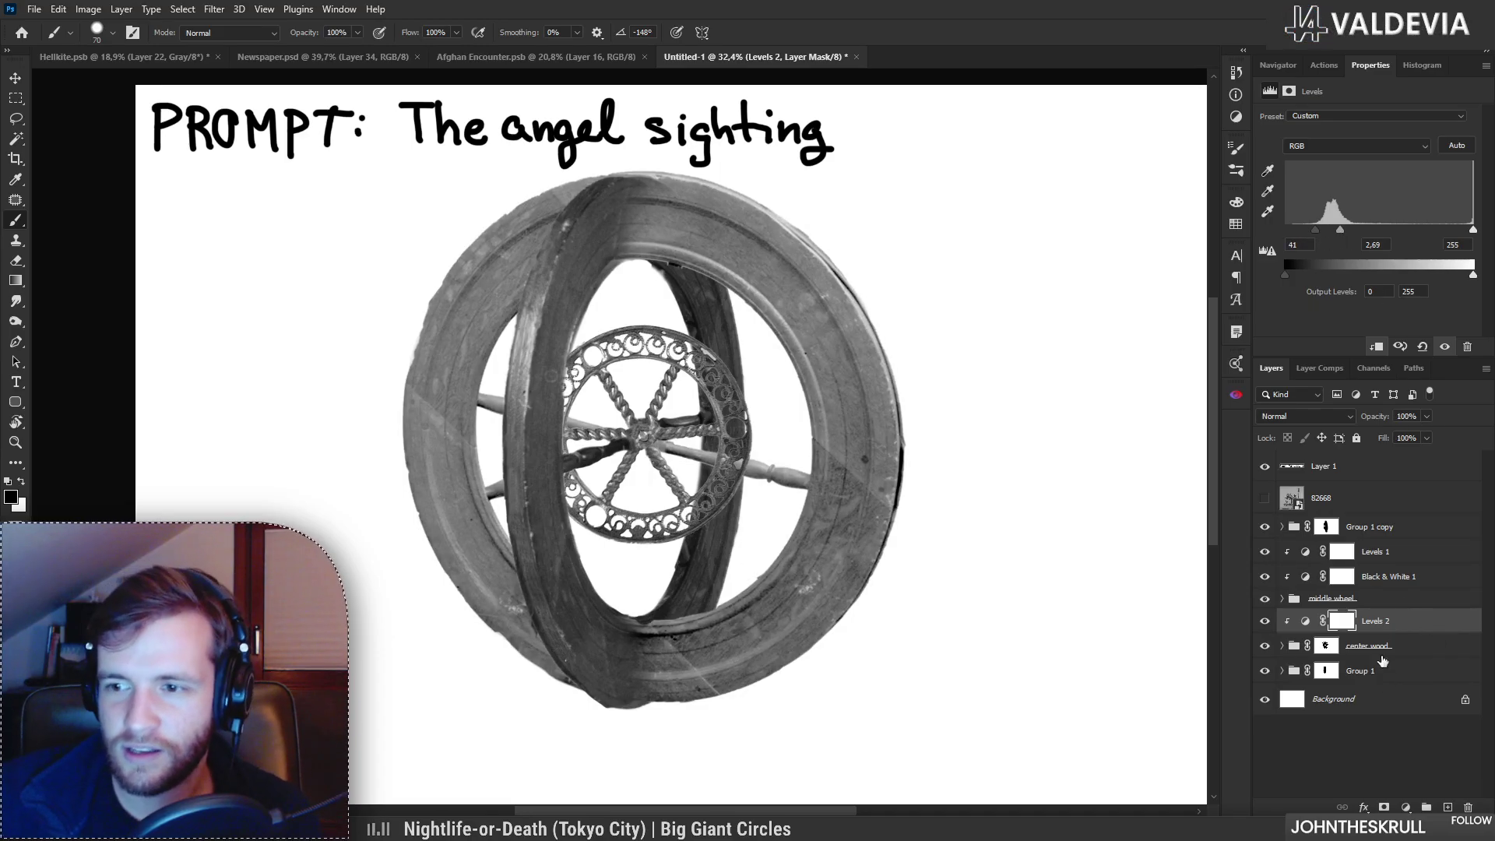
# Step: Duplicate the Levels adjustment as clipped copies onto Group 1 copy and Group 1, and lower the black input on Group 1's copy
pyautogui.moveTo(1402, 627); pyautogui.dragTo(1397, 703)
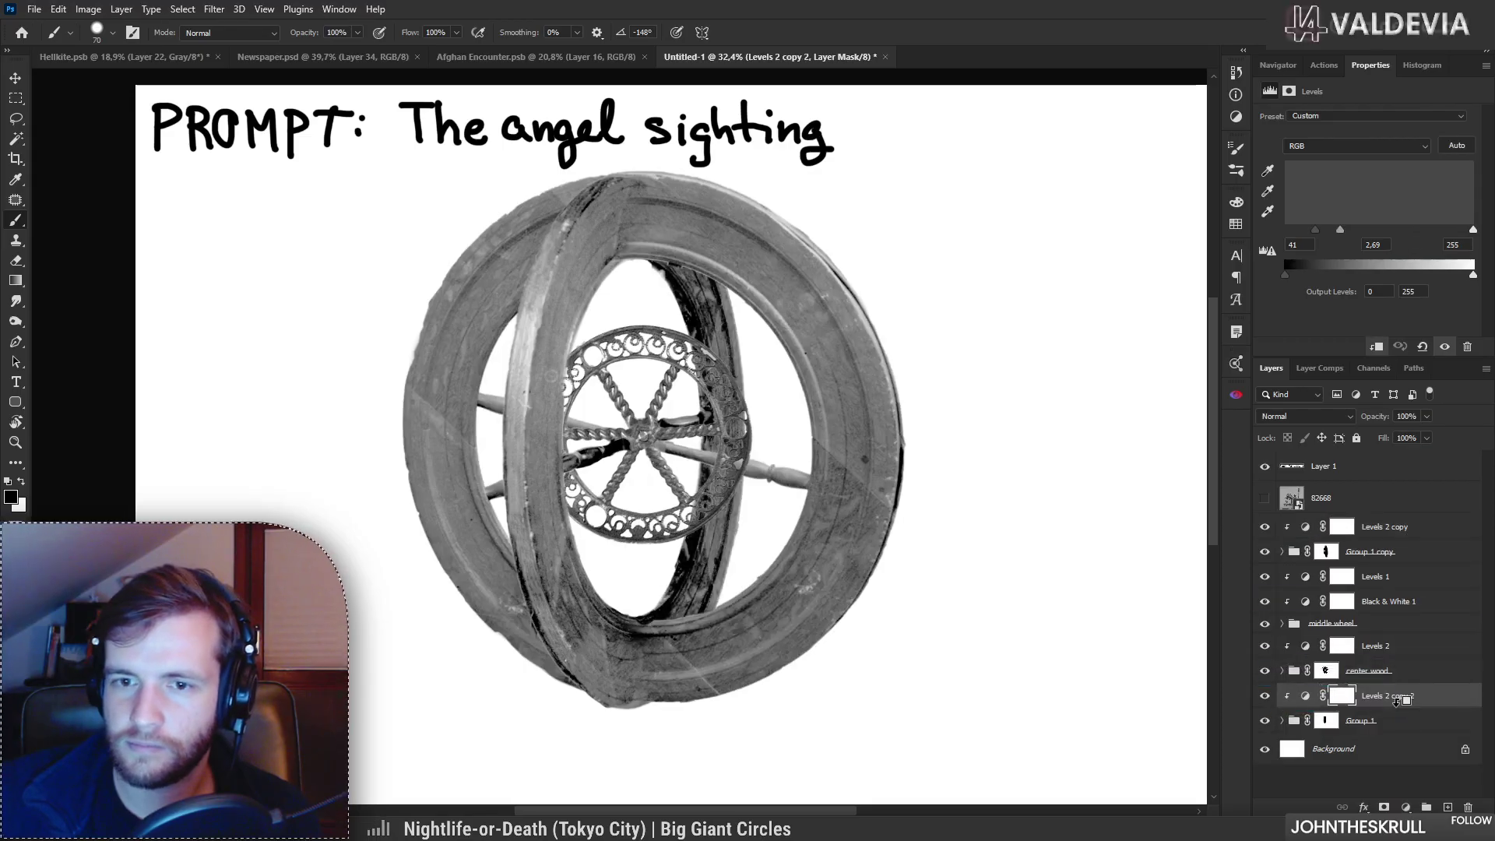
pyautogui.moveTo(1316, 232); pyautogui.dragTo(1294, 231)
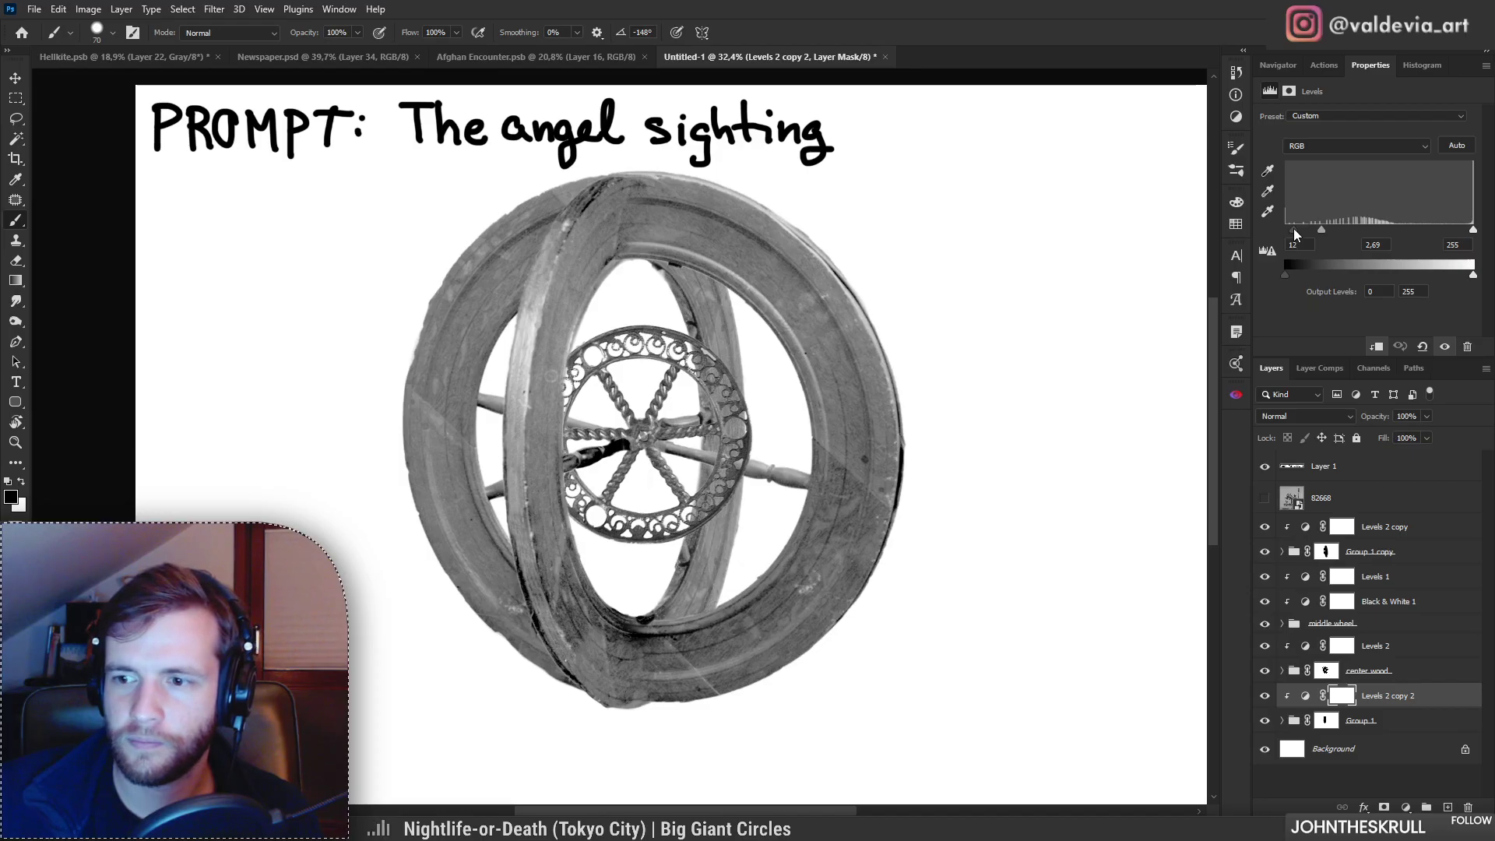
pyautogui.moveTo(1294, 233); pyautogui.dragTo(1287, 235)
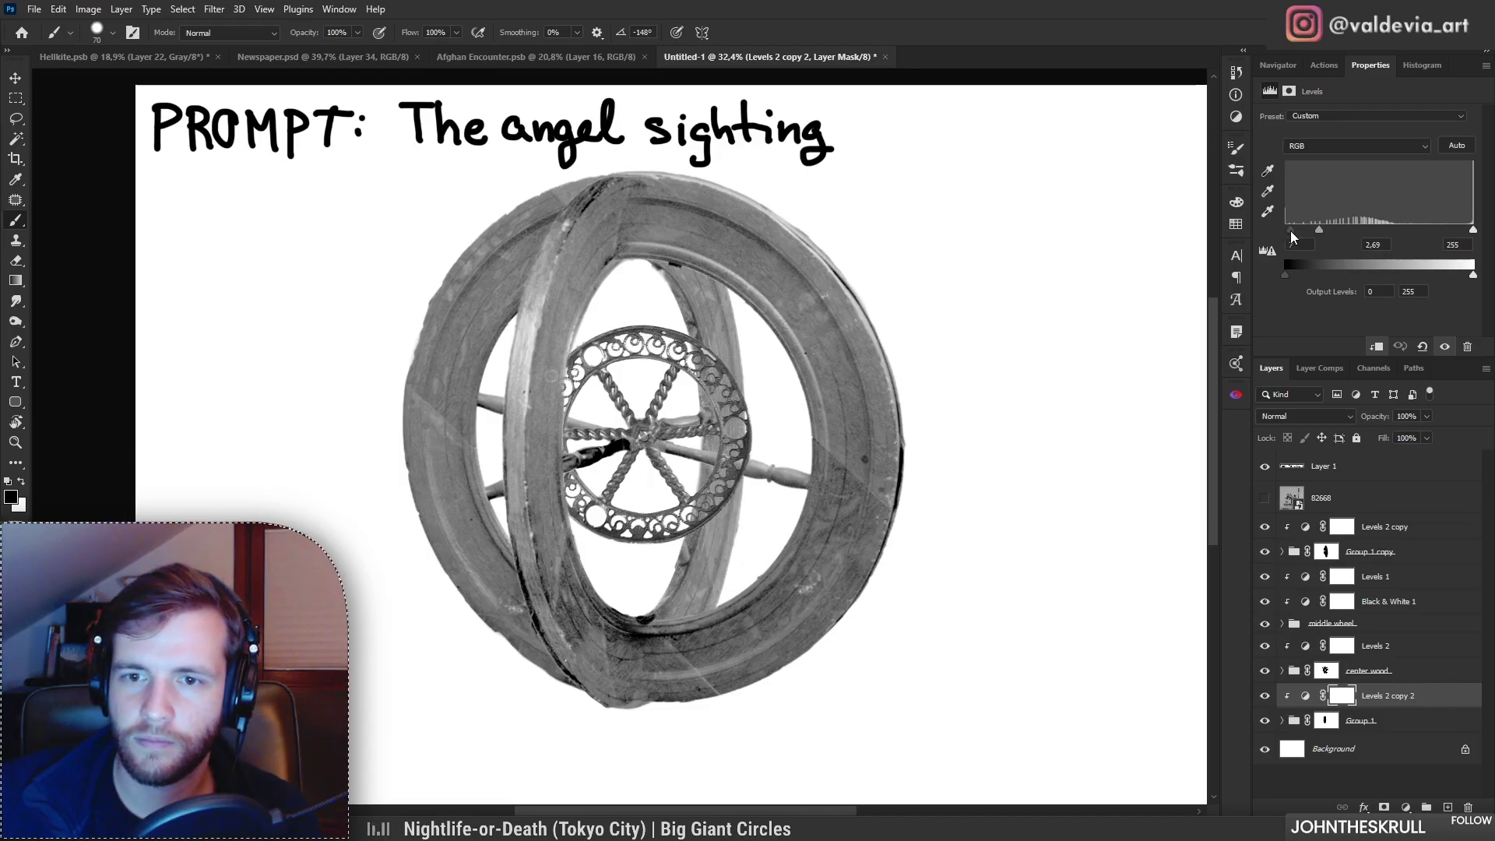
# Step: Set the Levels adjustment clipped to Group 1 copy to black input 11 and midtones 1.64
pyautogui.click(1402, 529)
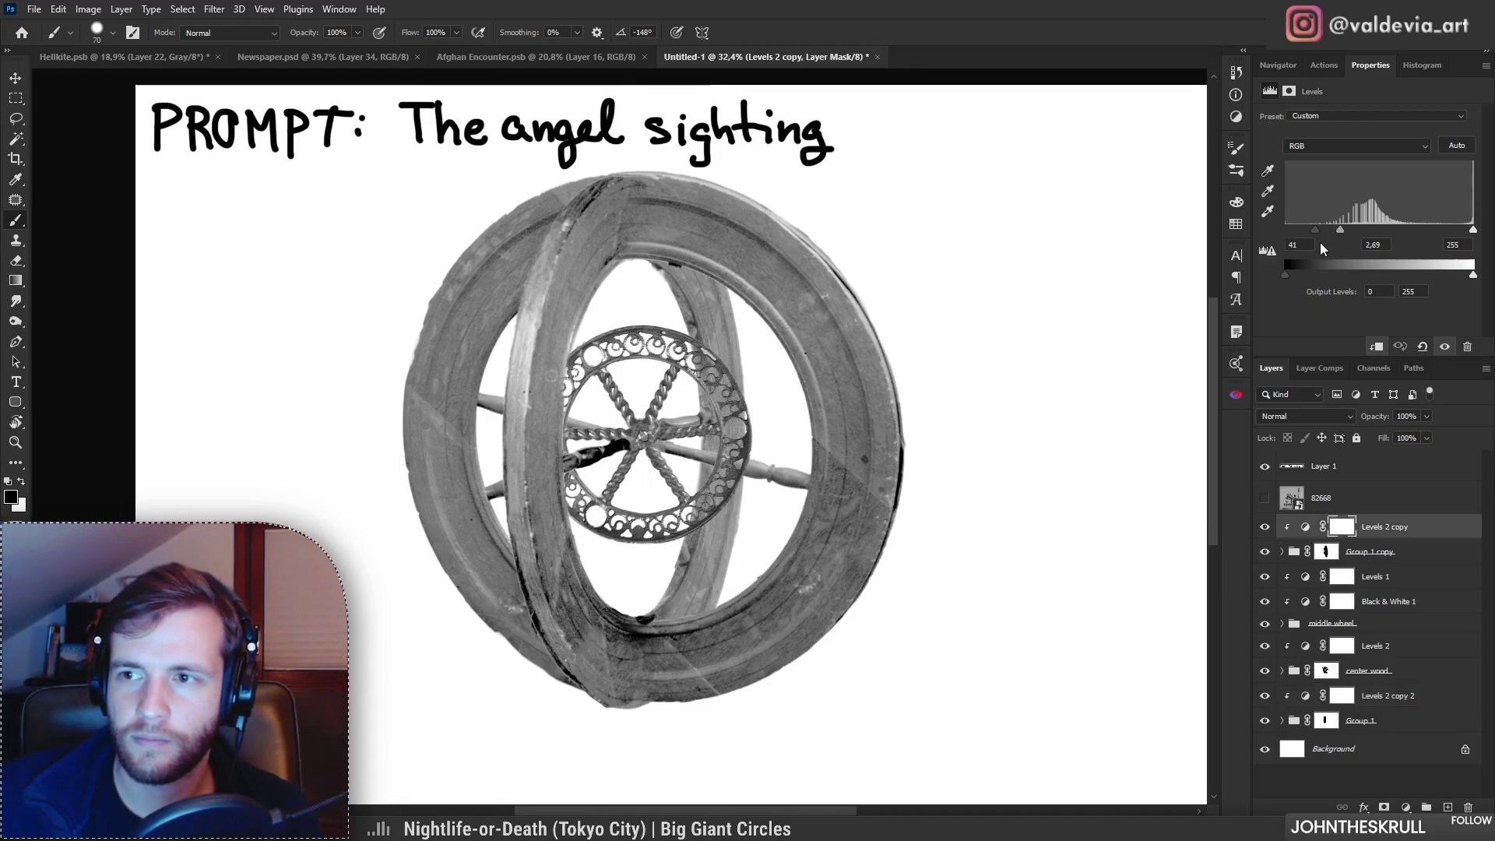
pyautogui.moveTo(1310, 227); pyautogui.dragTo(1308, 233)
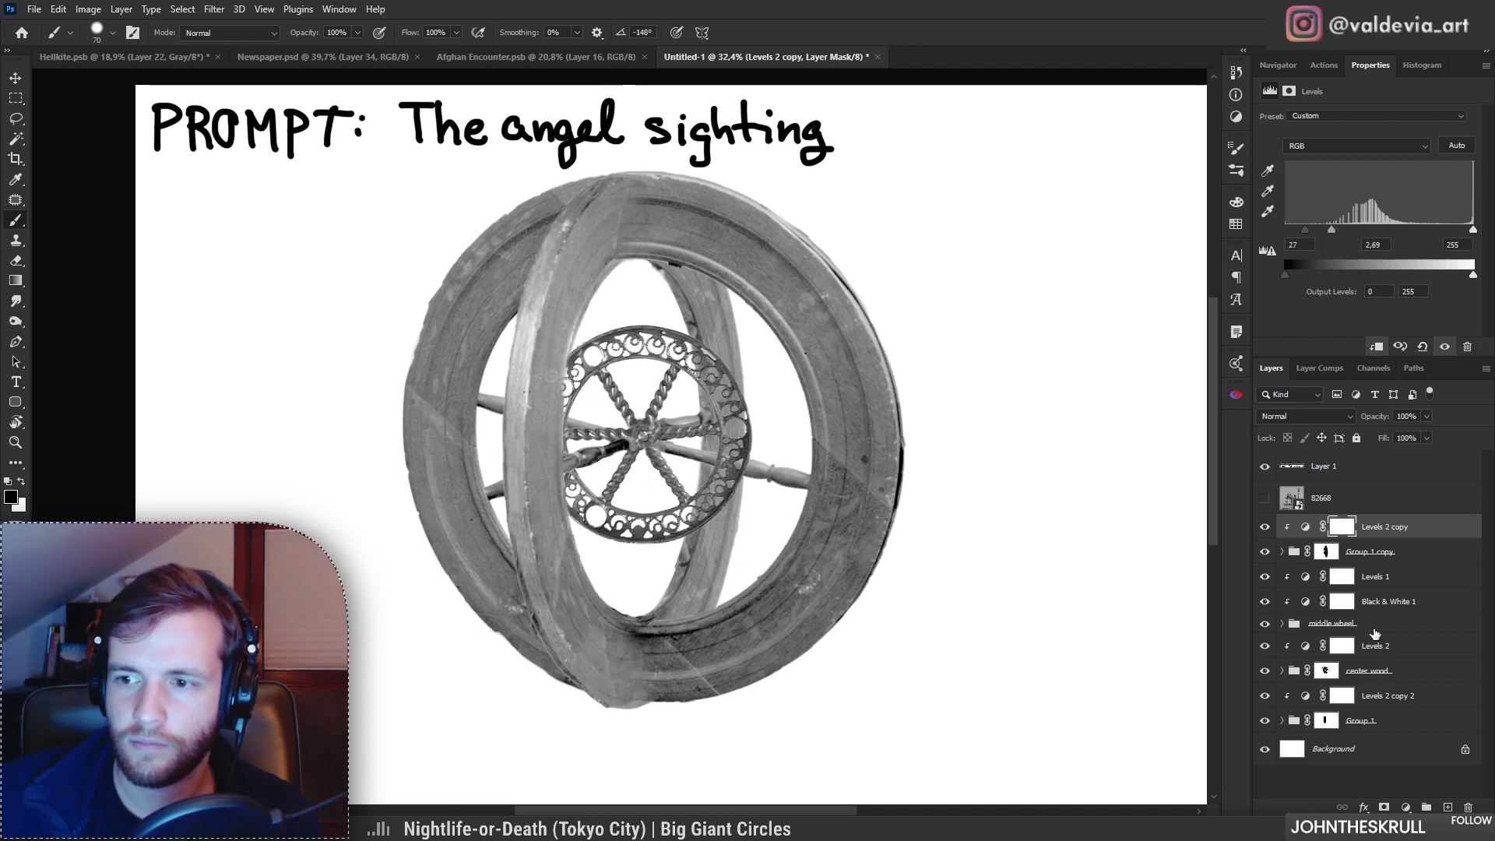
pyautogui.moveTo(1302, 231); pyautogui.dragTo(1351, 233)
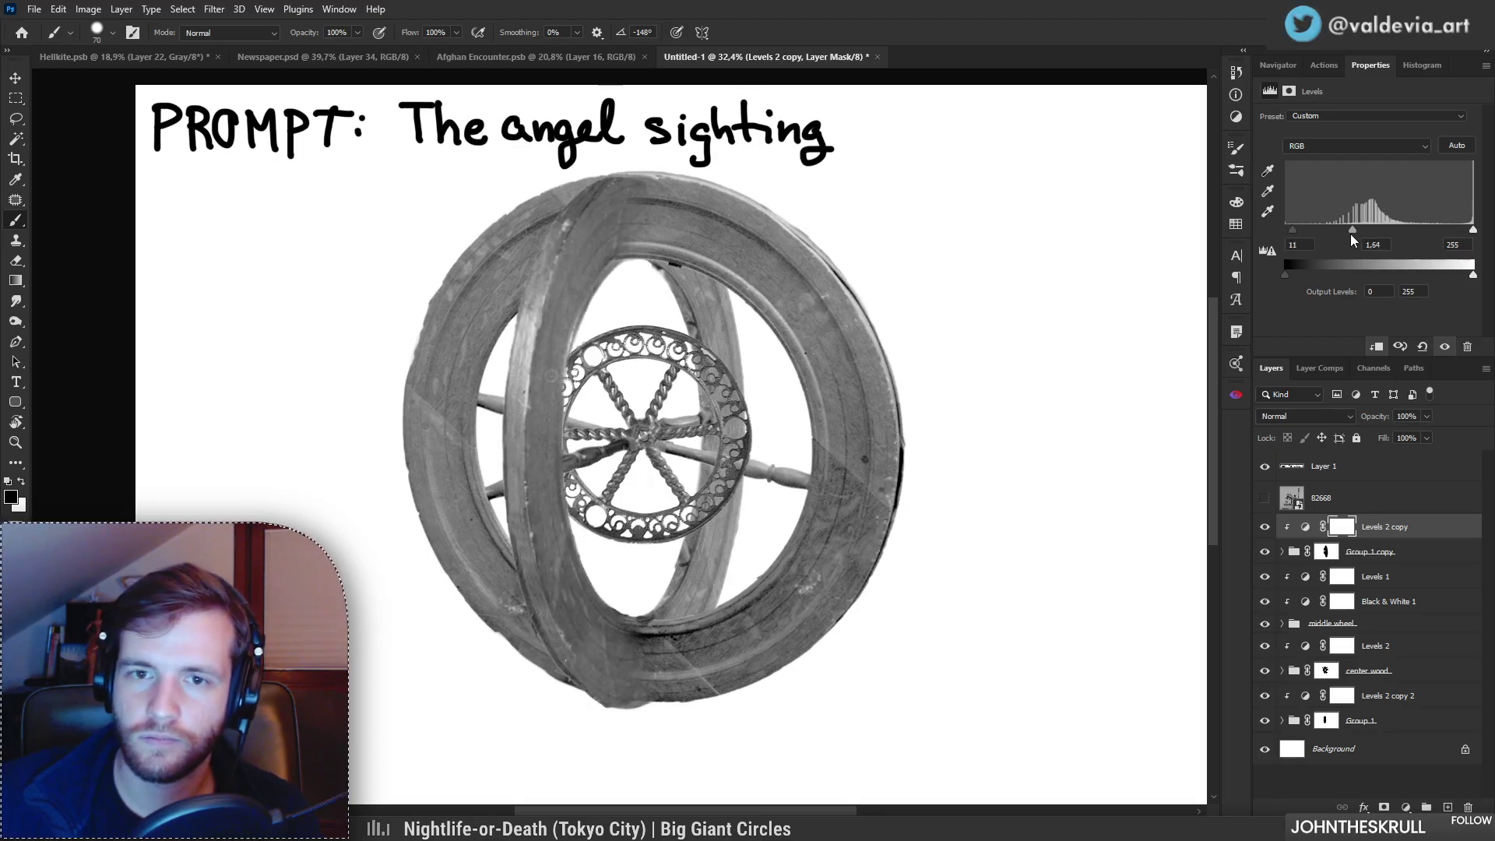
# Step: Reveal the two near-vertical wooden spokes above and below the hub on the center wood group's mask
pyautogui.press('z')
pyautogui.moveTo(662, 431)
pyautogui.mouseDown()
pyautogui.moveTo(574, 431)
pyautogui.moveTo(716, 451)
pyautogui.moveTo(656, 468)
pyautogui.moveTo(688, 467)
pyautogui.moveTo(669, 494)
pyautogui.moveTo(630, 487)
pyautogui.moveTo(673, 480)
pyautogui.moveTo(1184, 631)
pyautogui.mouseUp()
pyautogui.press('b')
pyautogui.click(1391, 625)
pyautogui.press('z')
pyautogui.press('b')
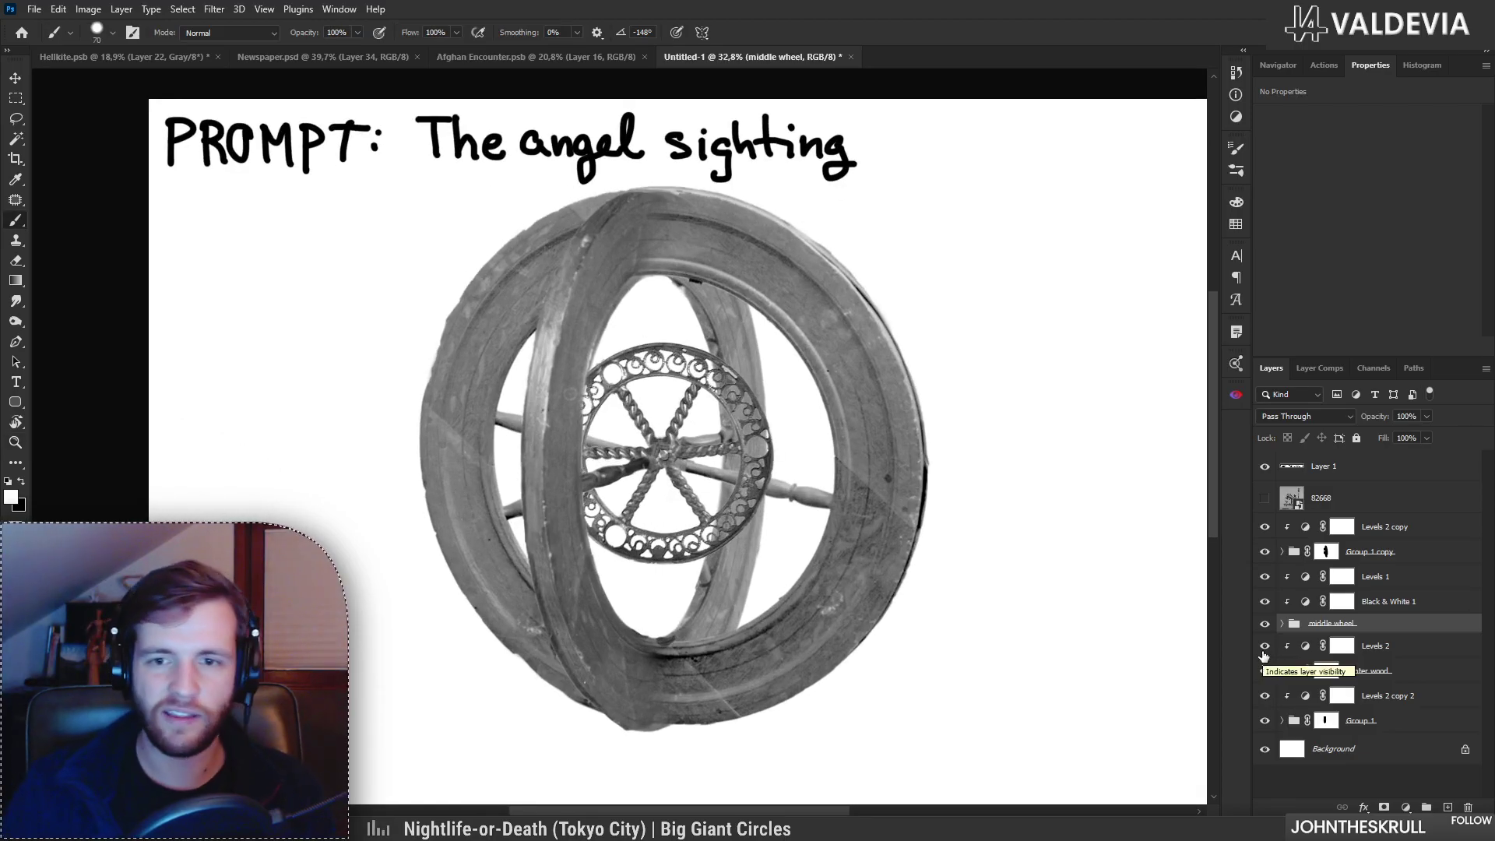
pyautogui.click(1336, 676)
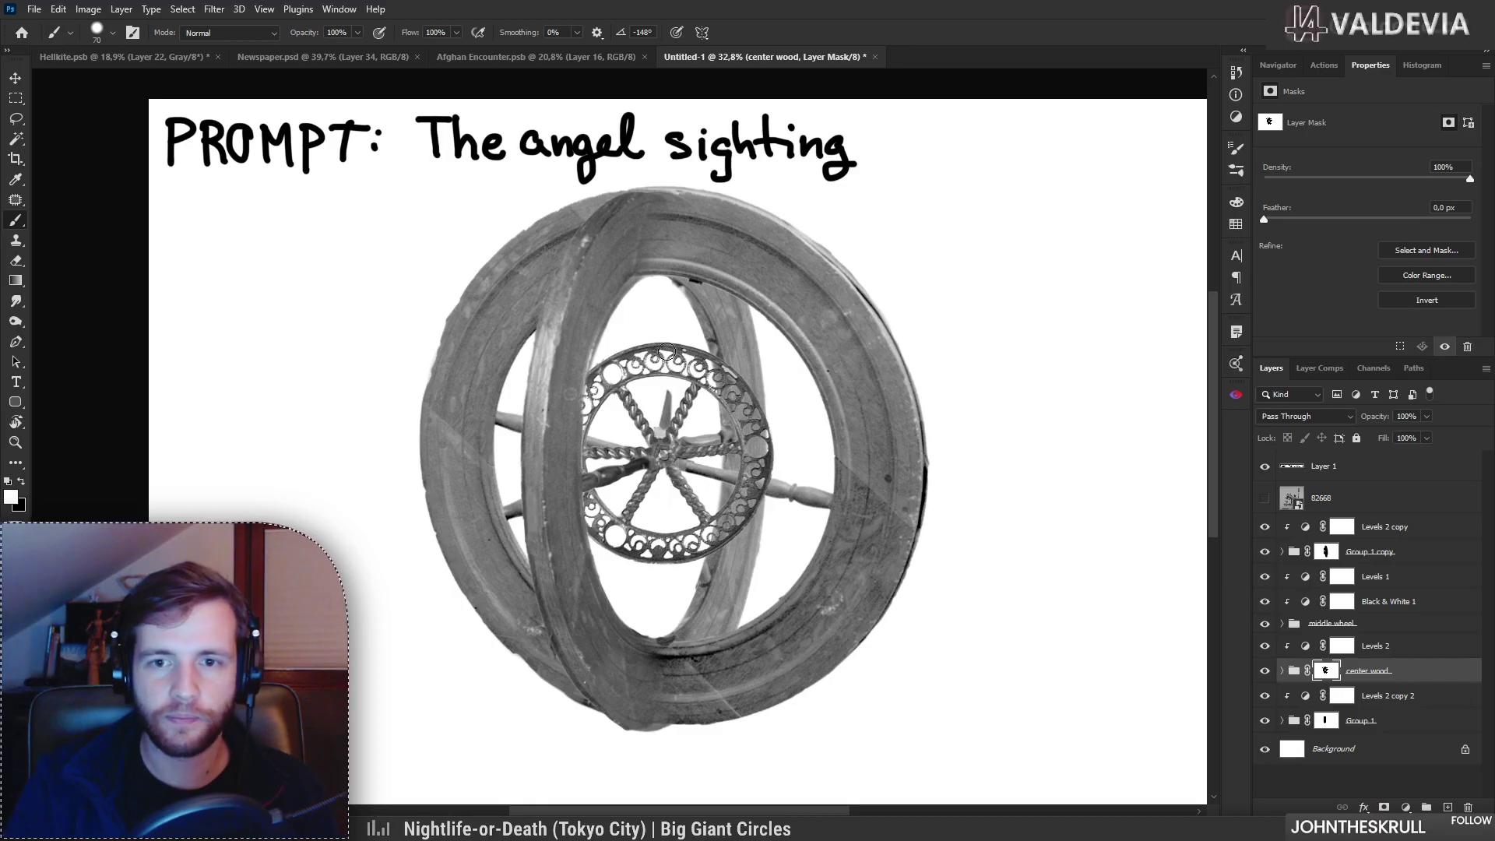
pyautogui.hotkey('ctrl', 'z')
pyautogui.moveTo(695, 327); pyautogui.dragTo(690, 328)
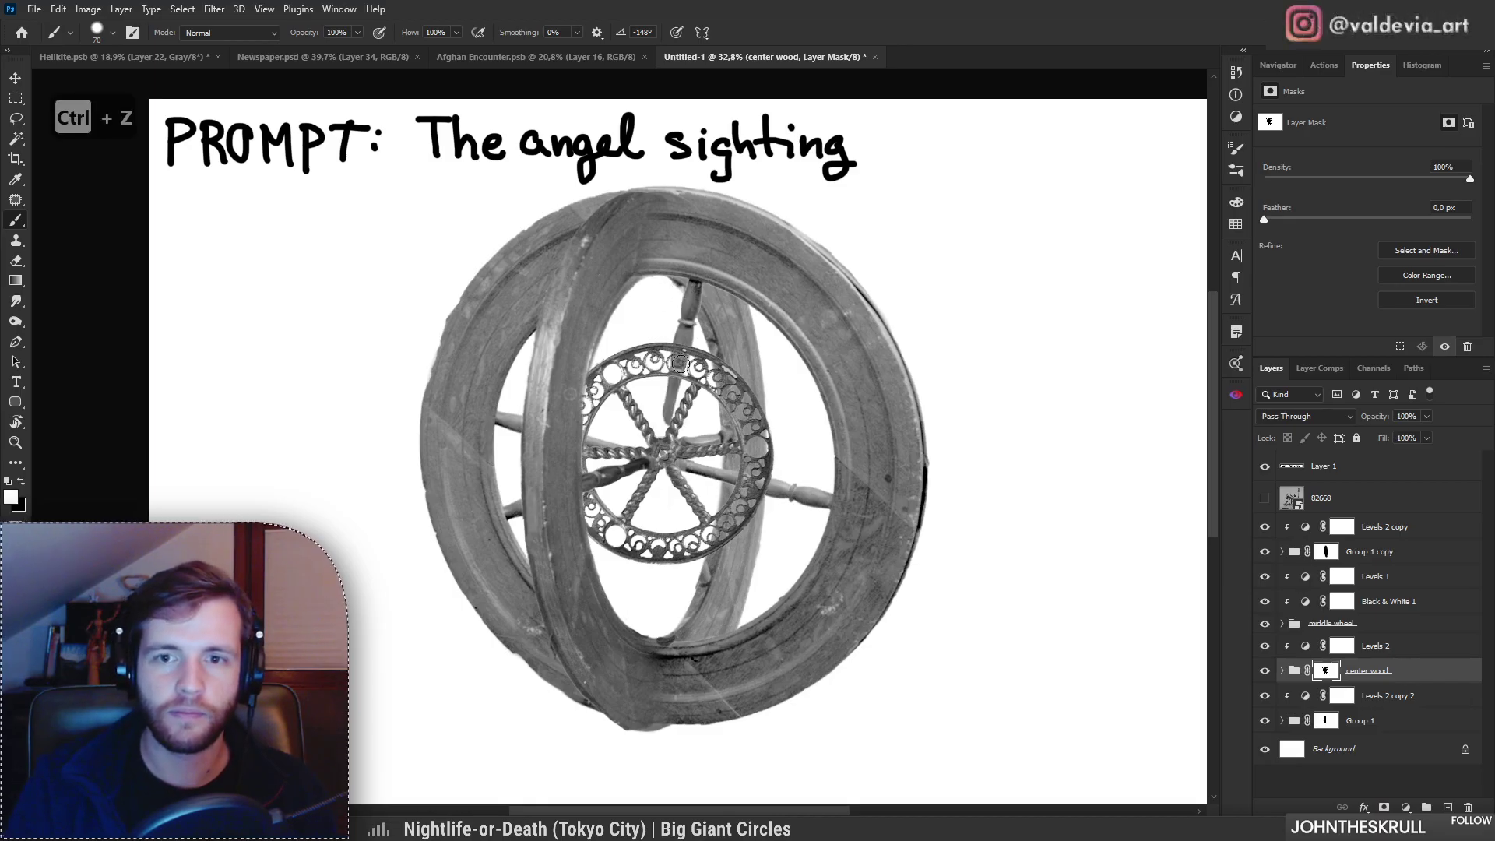
pyautogui.moveTo(660, 510)
pyautogui.mouseDown()
pyautogui.moveTo(637, 619)
pyautogui.moveTo(641, 603)
pyautogui.mouseUp()
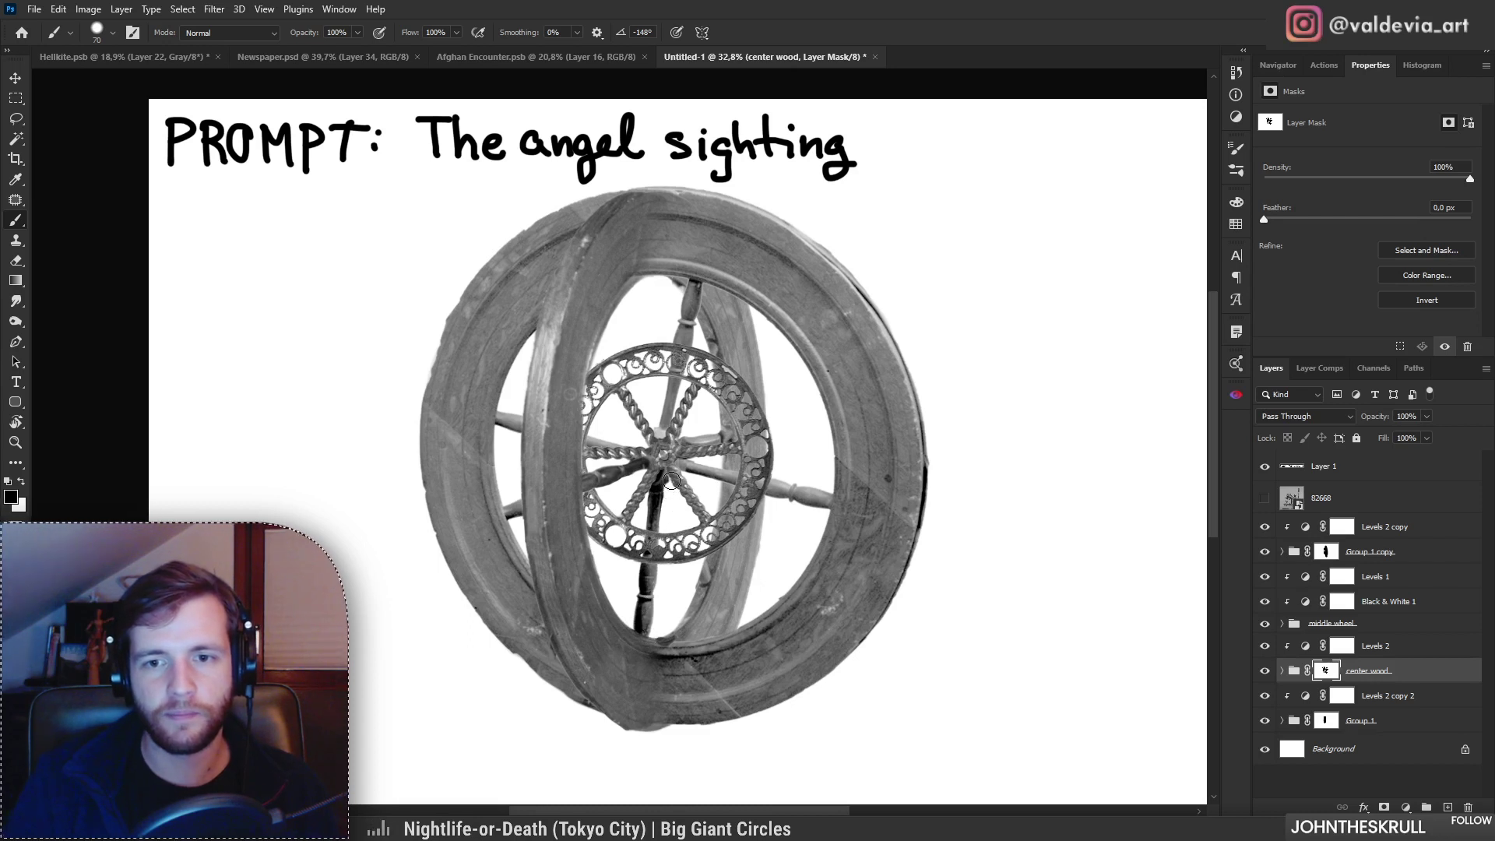
pyautogui.moveTo(707, 520); pyautogui.dragTo(700, 489)
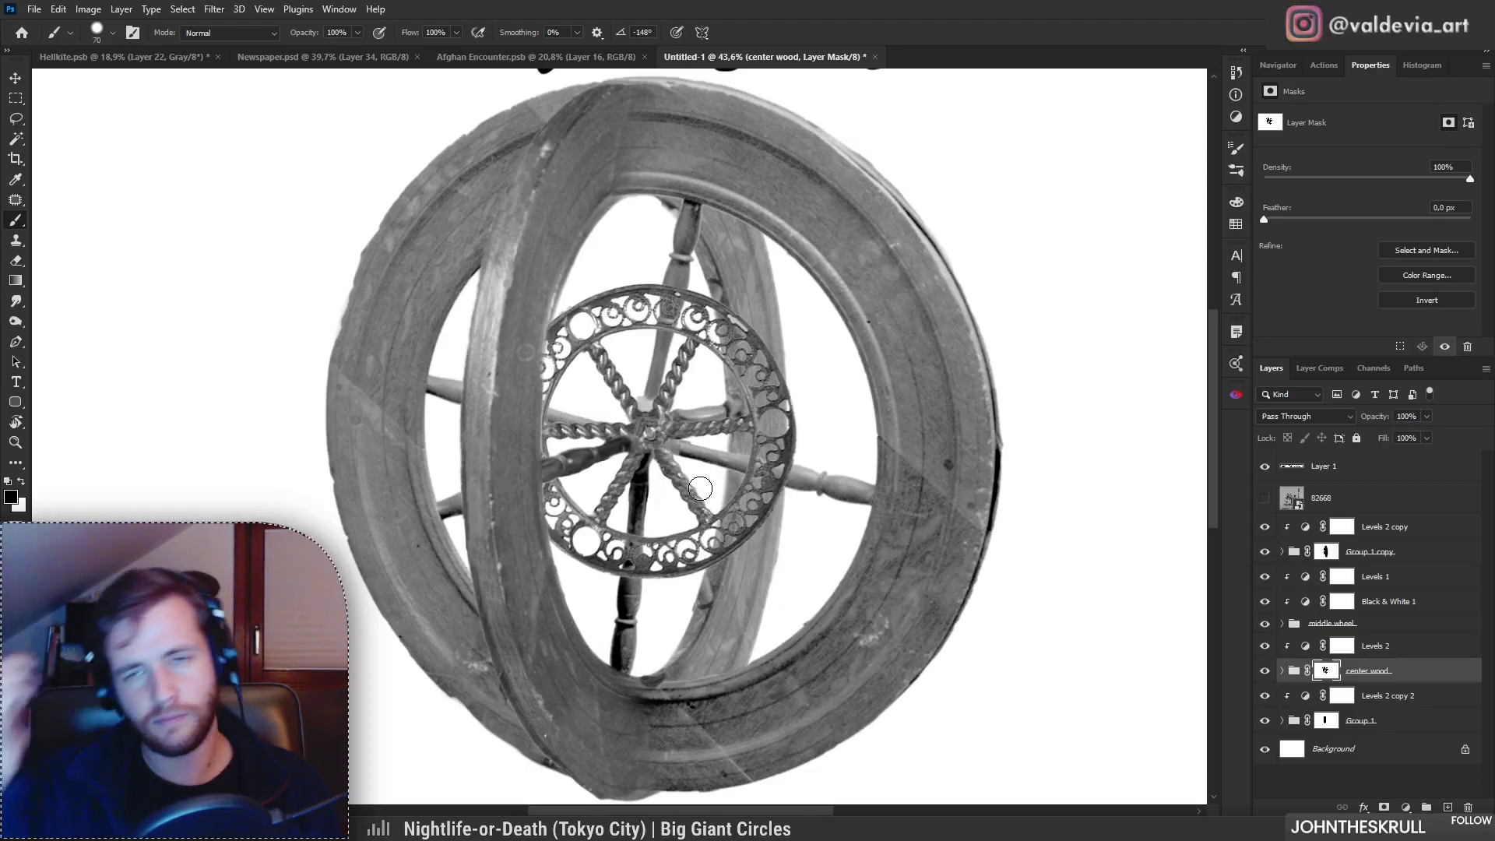
# Step: Compare the center wood group with its unmasked version and reveal its lower-right and upper-left wooden spokes on the mask
pyautogui.keyDown('shift'); pyautogui.click(1326, 671); pyautogui.keyUp('shift')
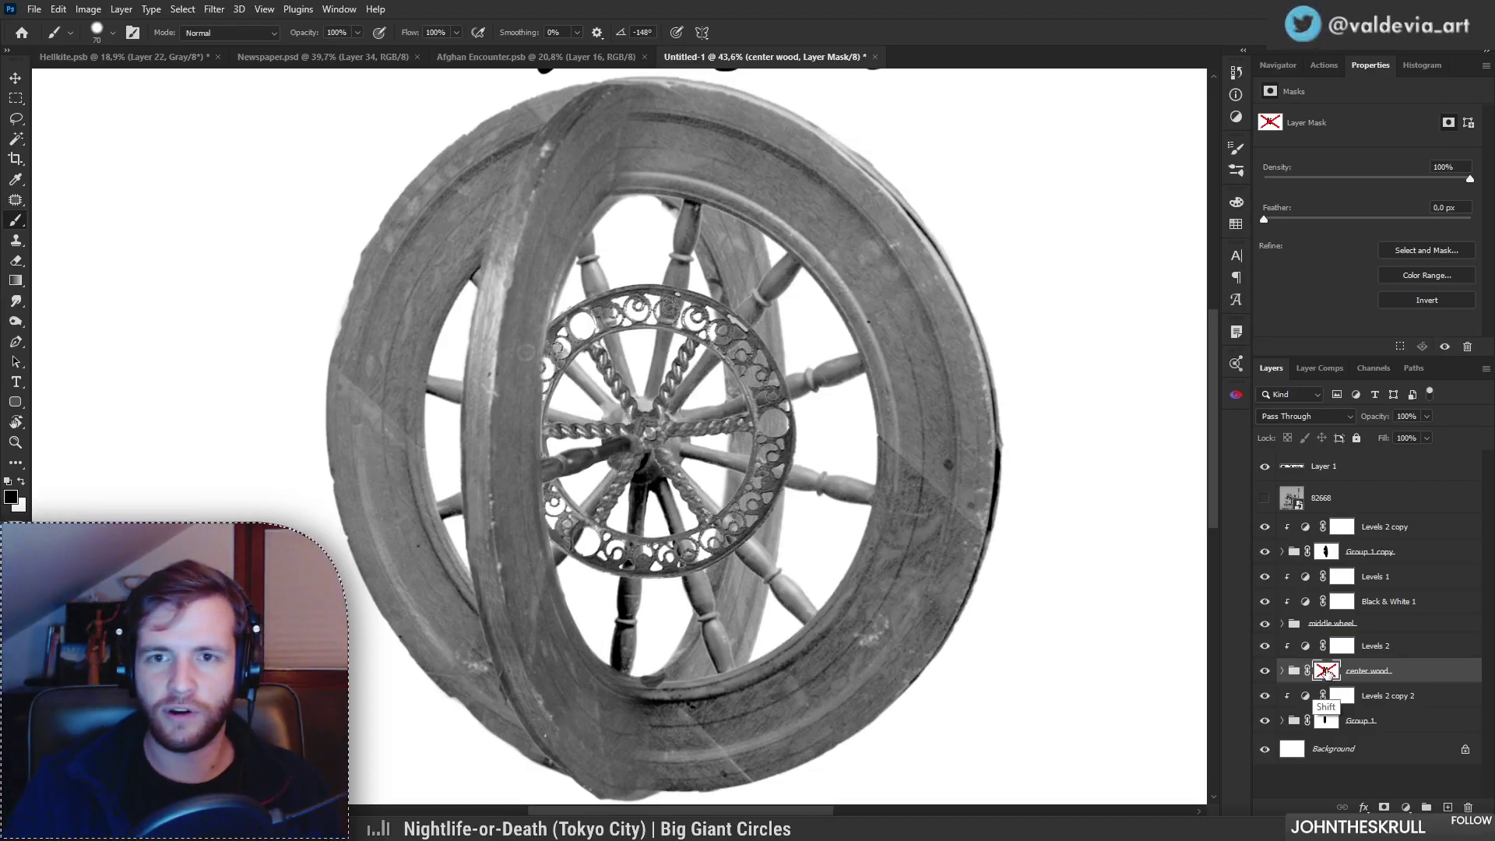
pyautogui.keyDown('shift'); pyautogui.click(1325, 673); pyautogui.keyUp('shift')
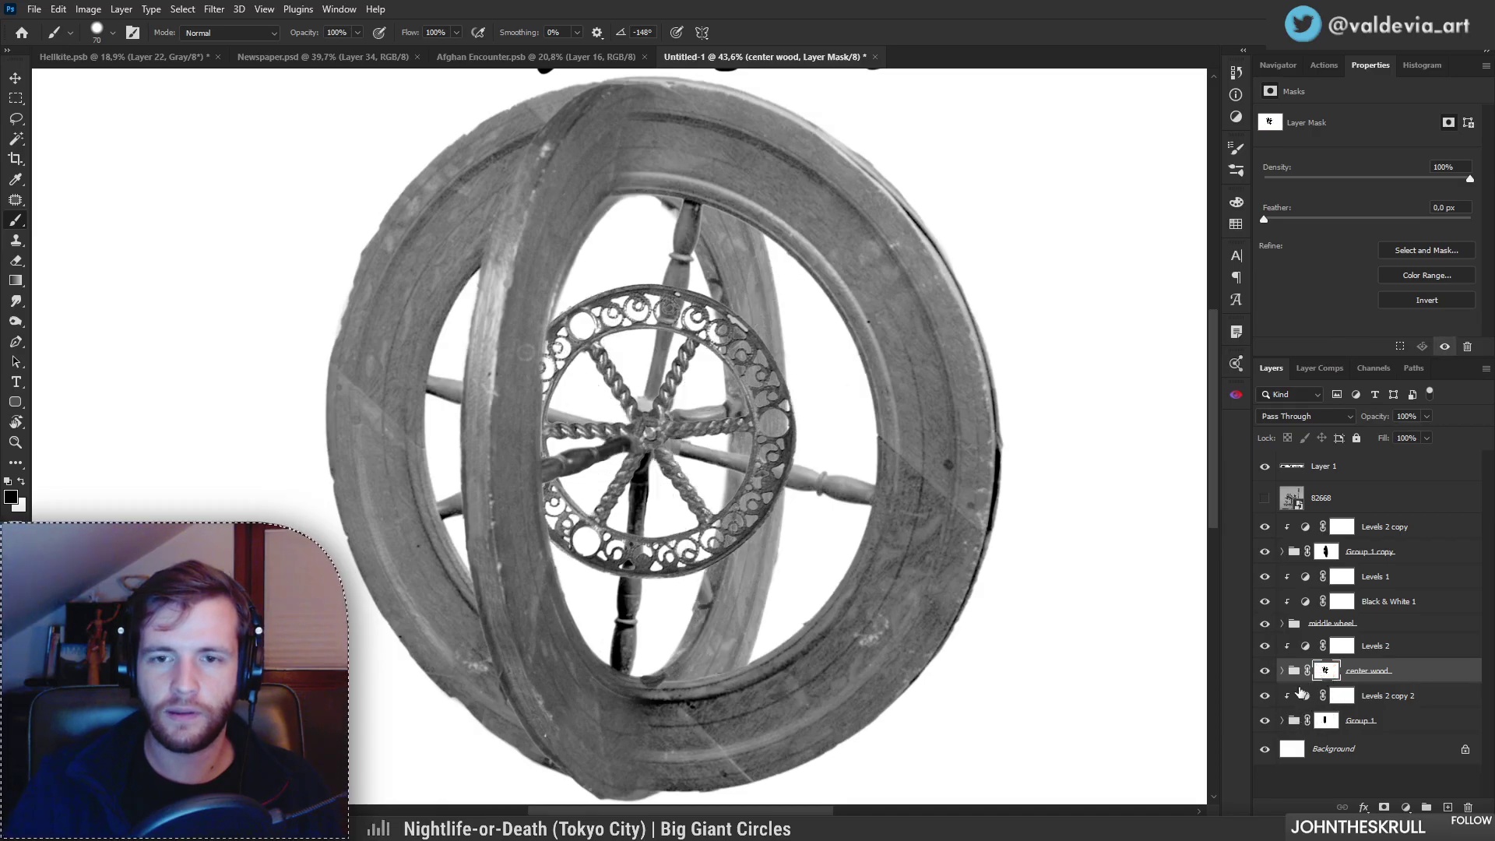
pyautogui.keyDown('shift'); pyautogui.click(1327, 673); pyautogui.keyUp('shift')
pyautogui.keyDown('shift'); pyautogui.click(1327, 673); pyautogui.keyUp('shift')
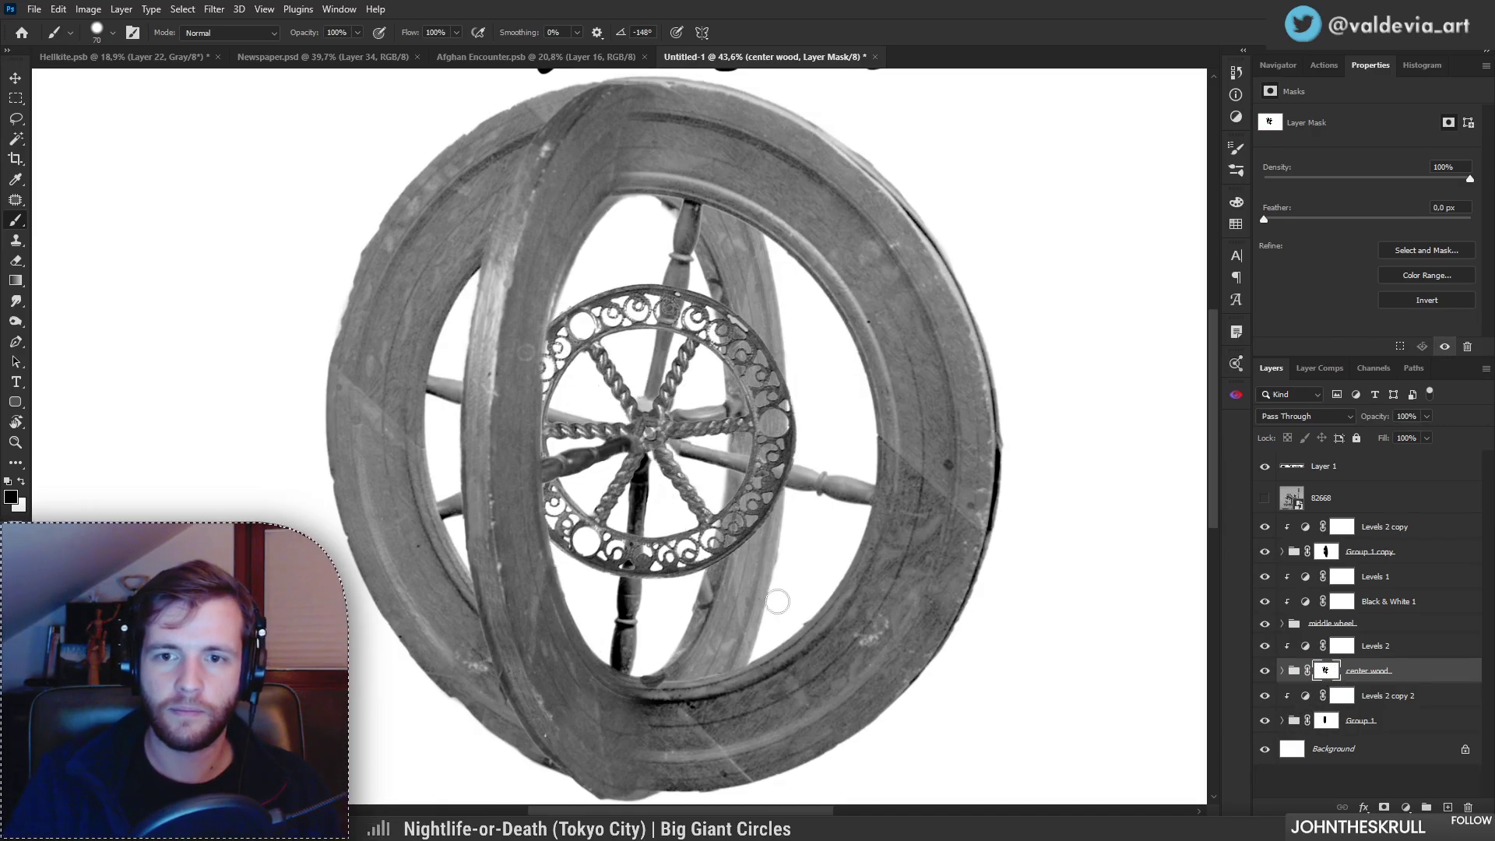
pyautogui.hotkey('ctrl', 'z')
pyautogui.press('x')
pyautogui.moveTo(717, 548); pyautogui.dragTo(807, 612)
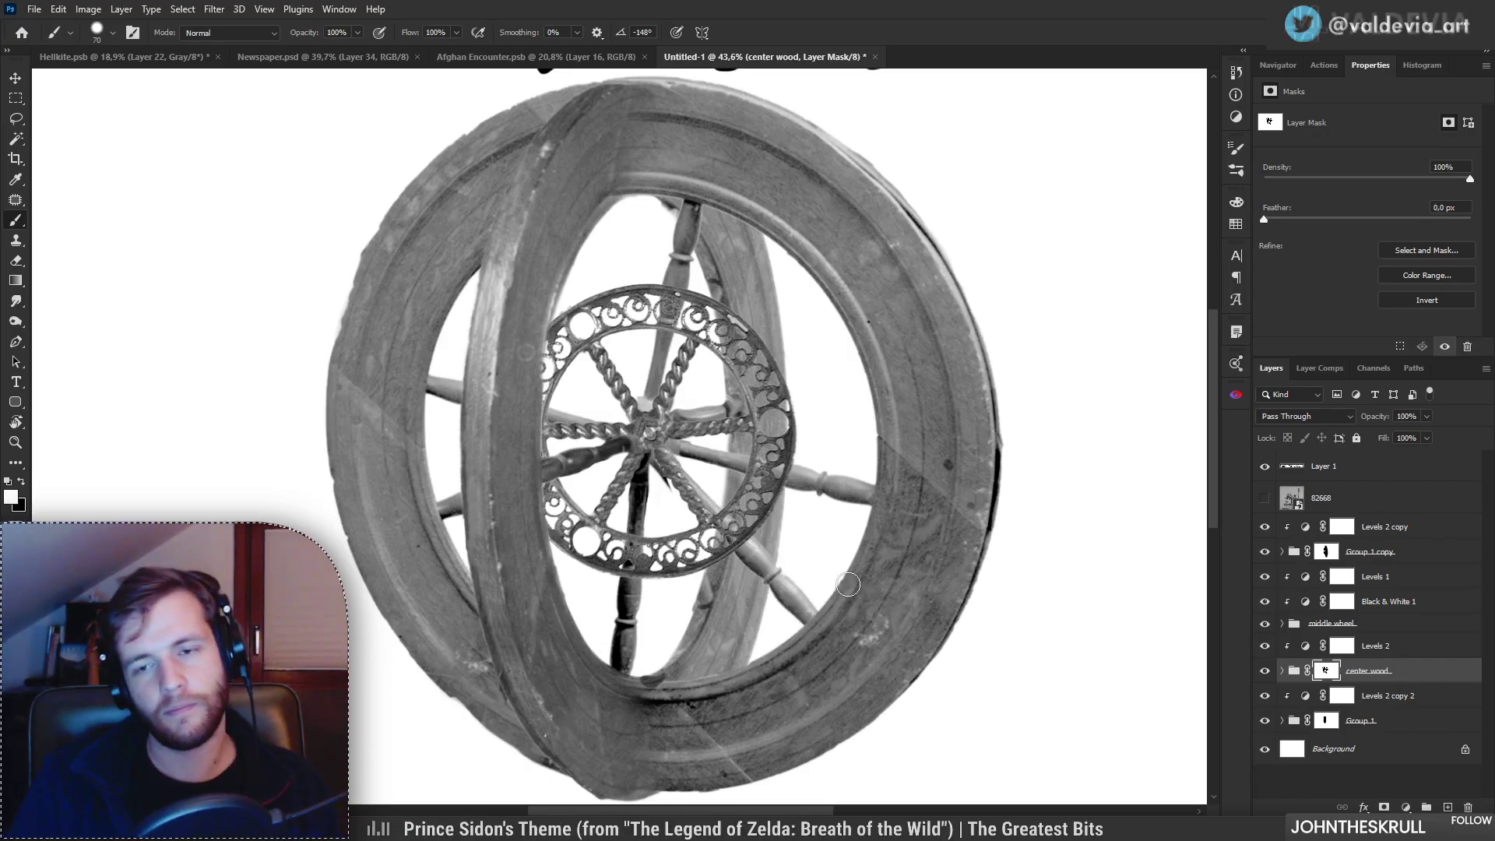
pyautogui.moveTo(627, 427); pyautogui.dragTo(562, 352)
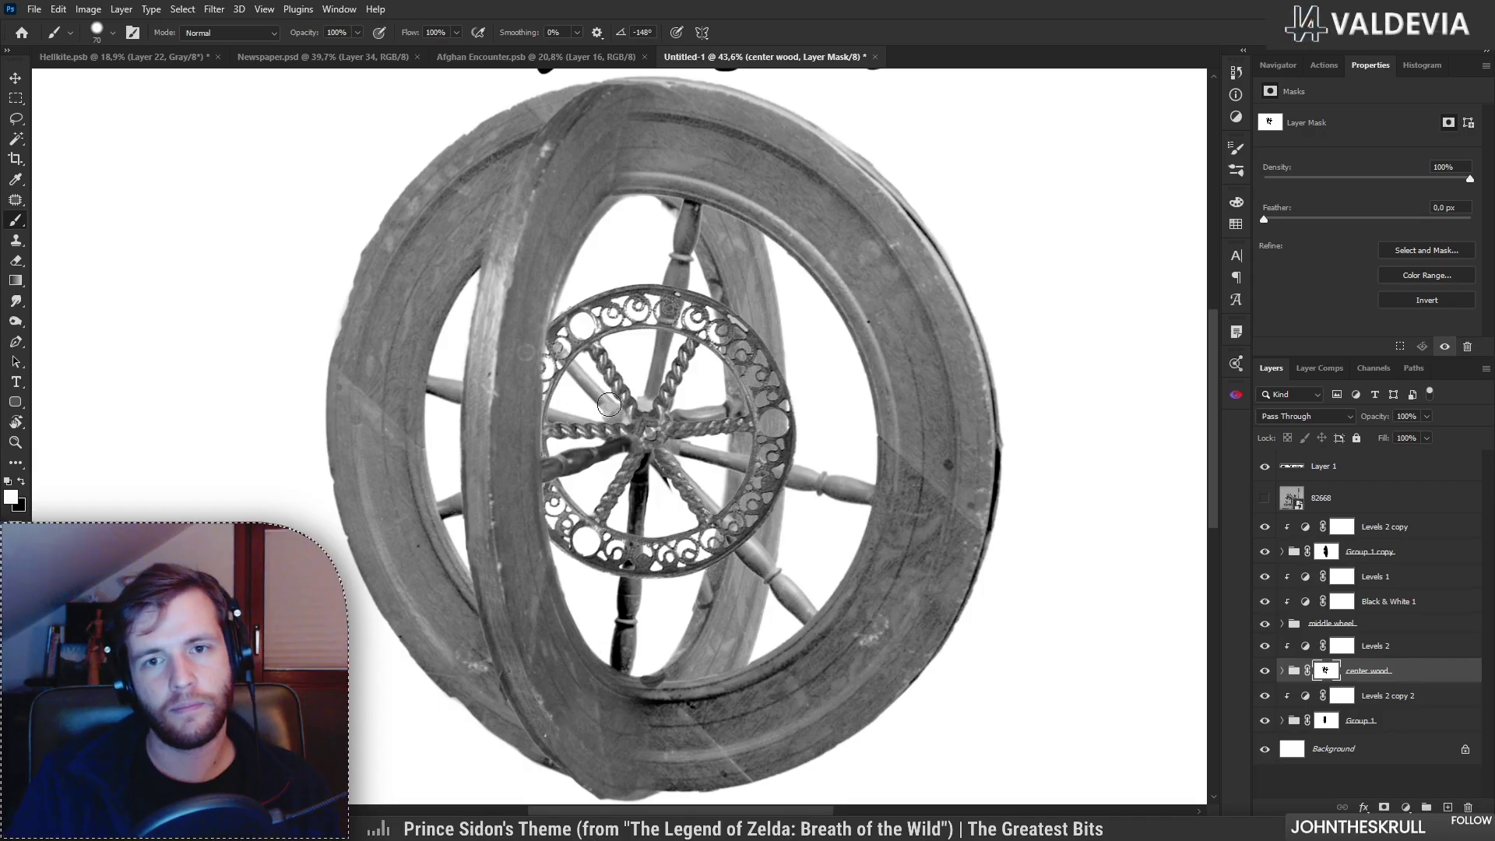
pyautogui.moveTo(542, 307); pyautogui.dragTo(677, 404)
pyautogui.press('b')
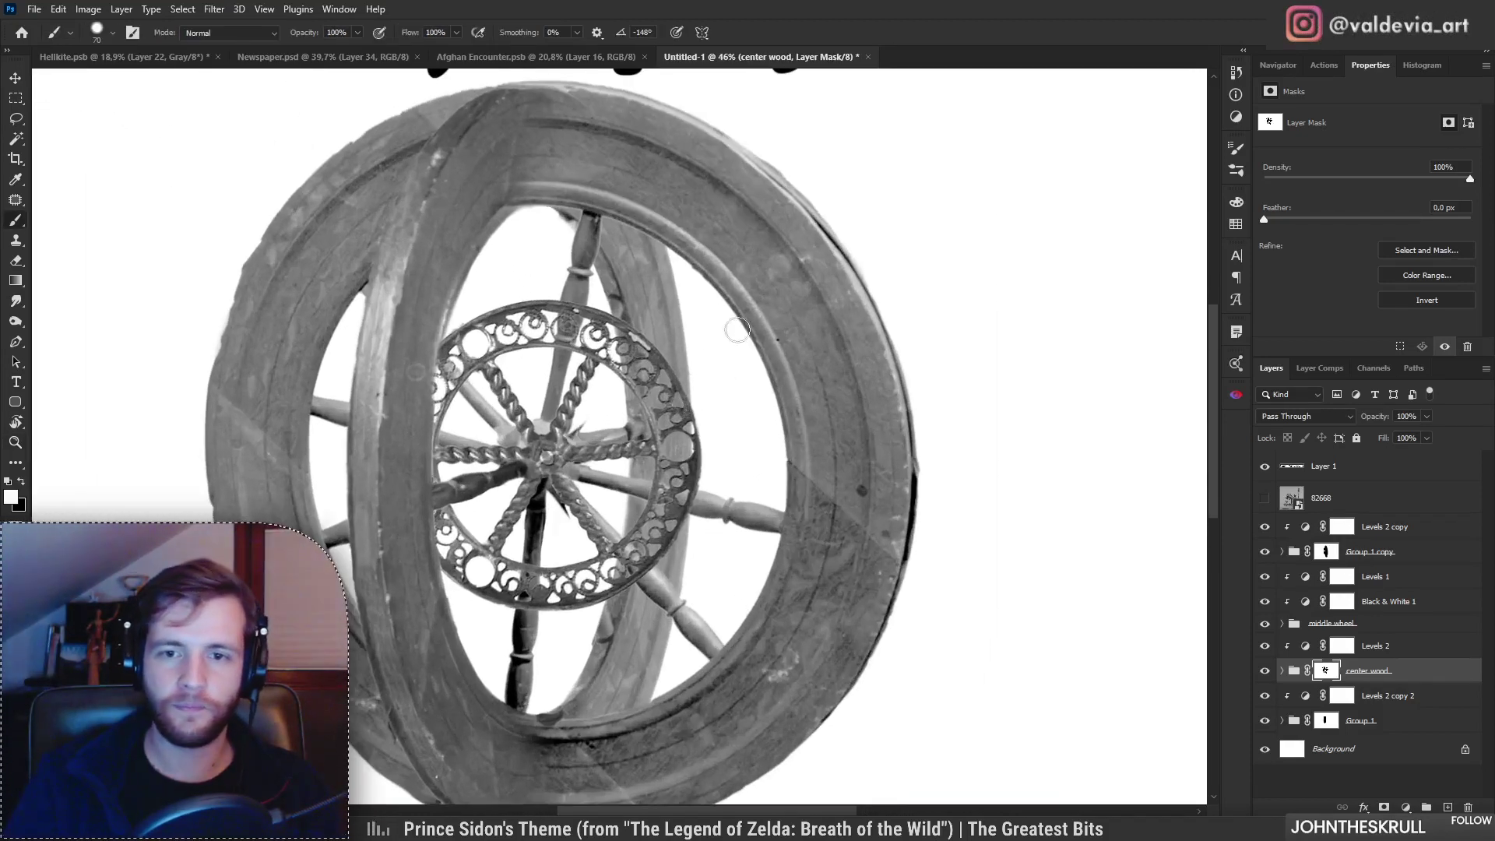
# Step: Reveal the wooden spoke running from the hub to the rim's upper right on the center wood mask, checking against the unmasked spokes
pyautogui.hotkey('ctrl', 'z')
pyautogui.moveTo(718, 395)
pyautogui.mouseDown()
pyautogui.moveTo(771, 376)
pyautogui.moveTo(765, 394)
pyautogui.moveTo(617, 440)
pyautogui.mouseUp()
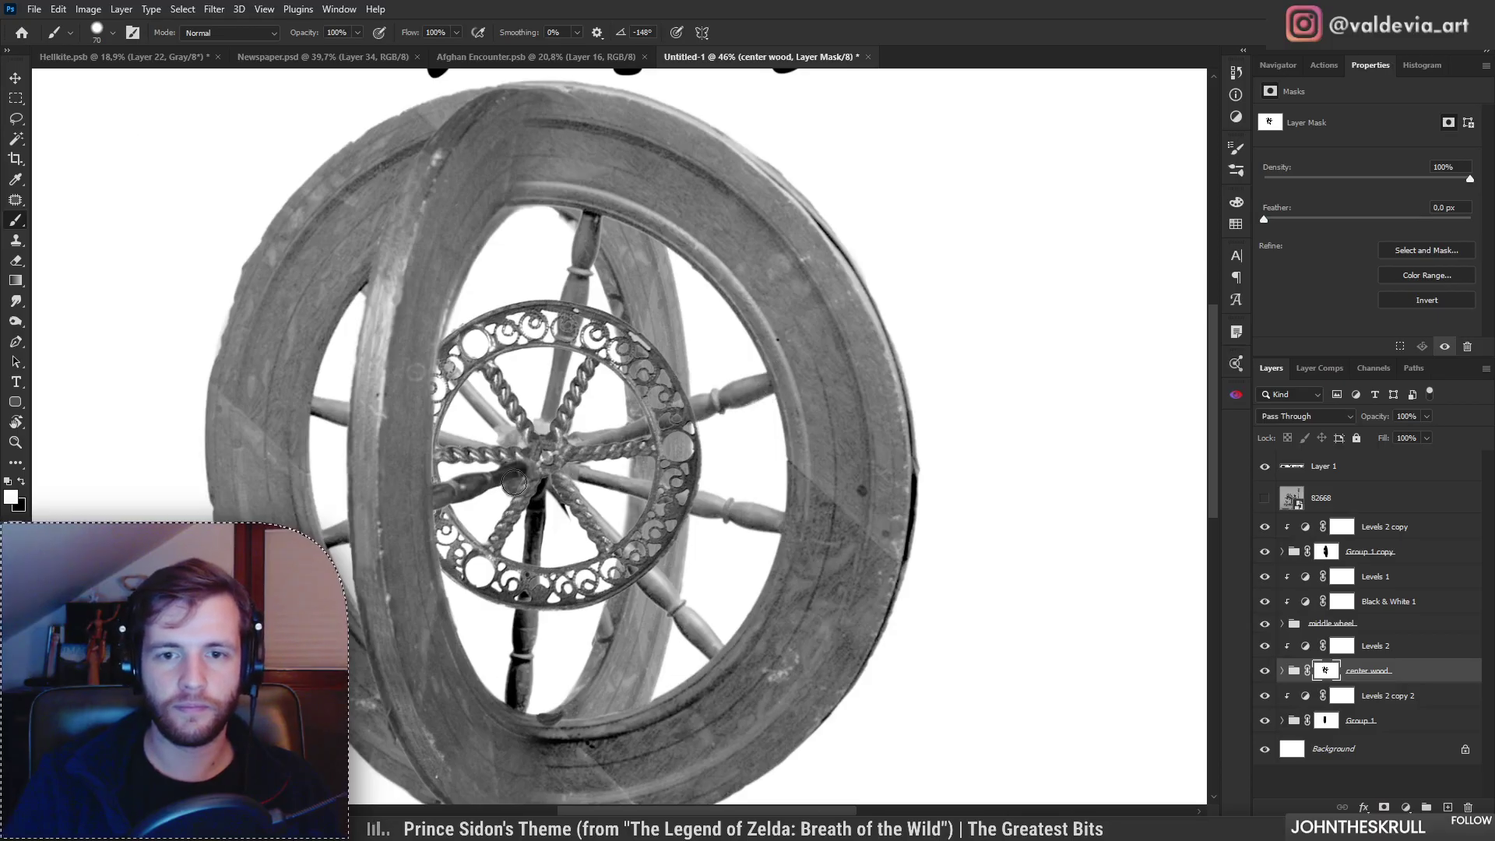
pyautogui.hotkey('ctrl', 'z')
pyautogui.hotkey('ctrl', 'z')
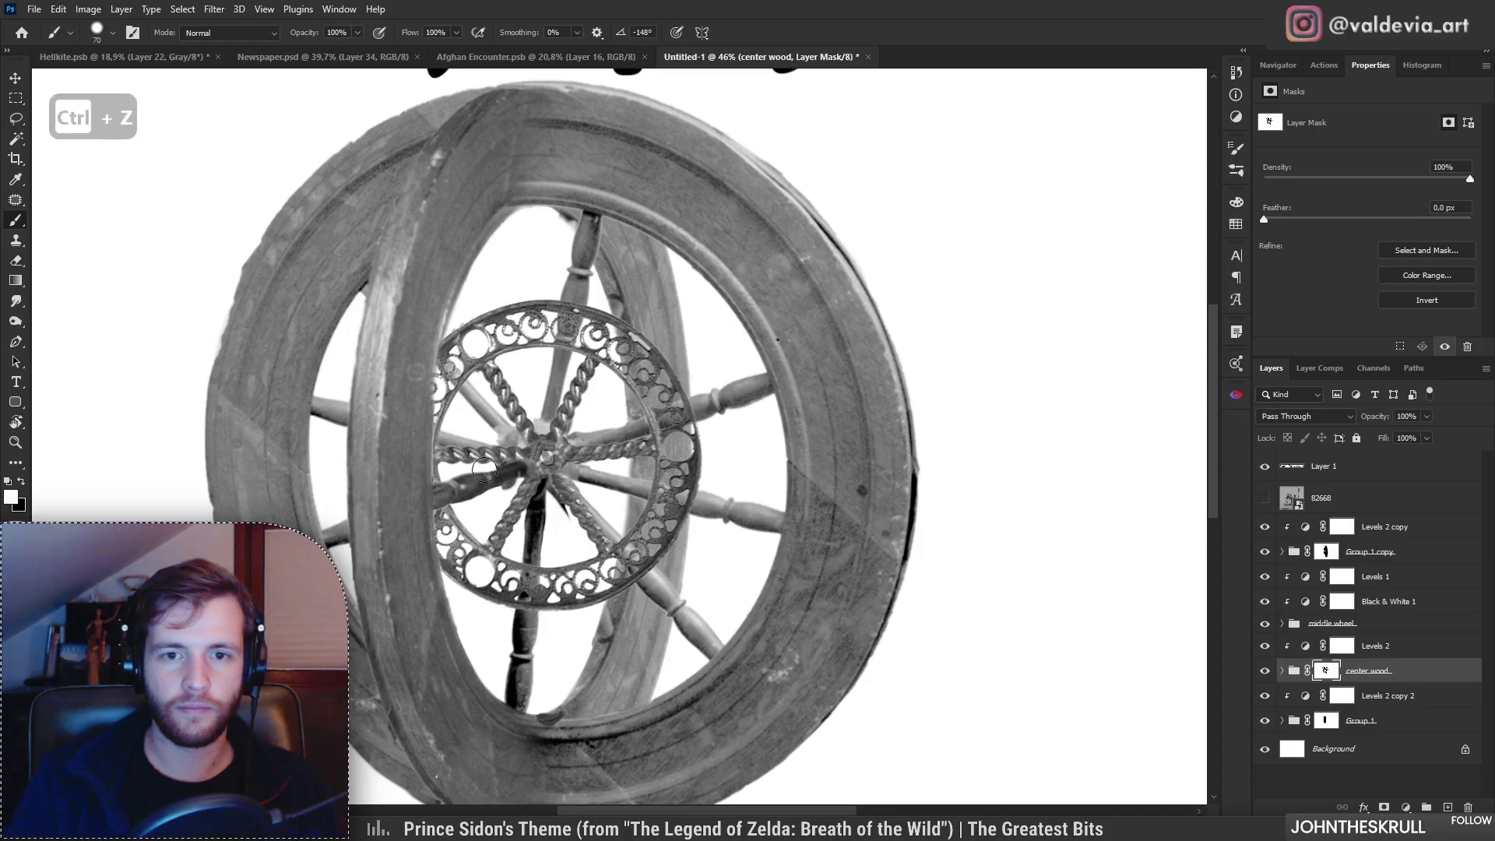
pyautogui.keyDown('shift'); pyautogui.click(1326, 672); pyautogui.keyUp('shift')
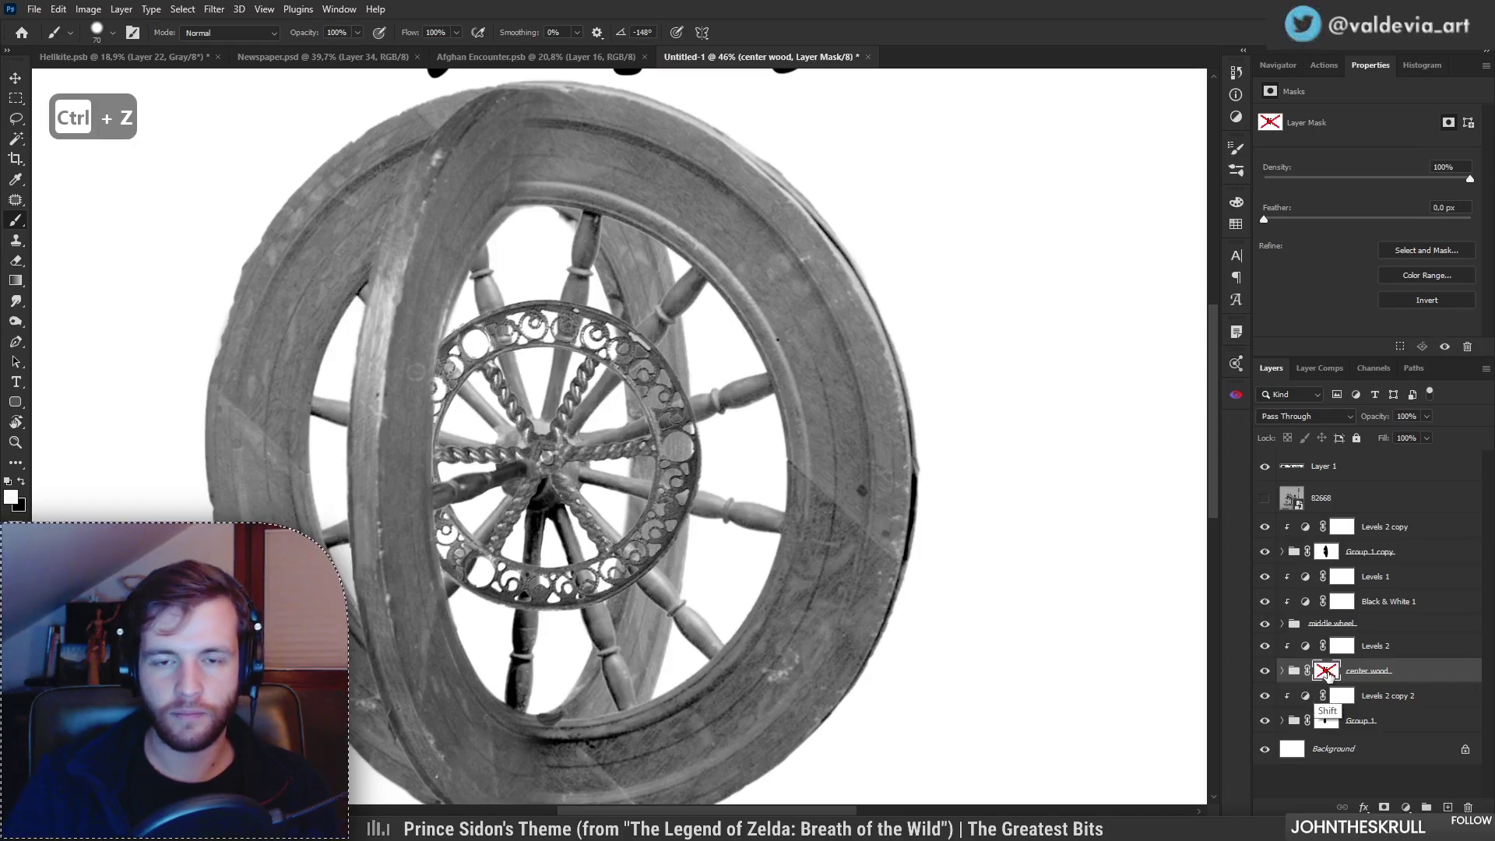
pyautogui.keyDown('shift'); pyautogui.click(1326, 674); pyautogui.keyUp('shift')
pyautogui.press('z')
pyautogui.moveTo(645, 506)
pyautogui.mouseDown()
pyautogui.moveTo(502, 506)
pyautogui.moveTo(640, 507)
pyautogui.moveTo(583, 497)
pyautogui.moveTo(614, 493)
pyautogui.mouseUp()
pyautogui.press('b')
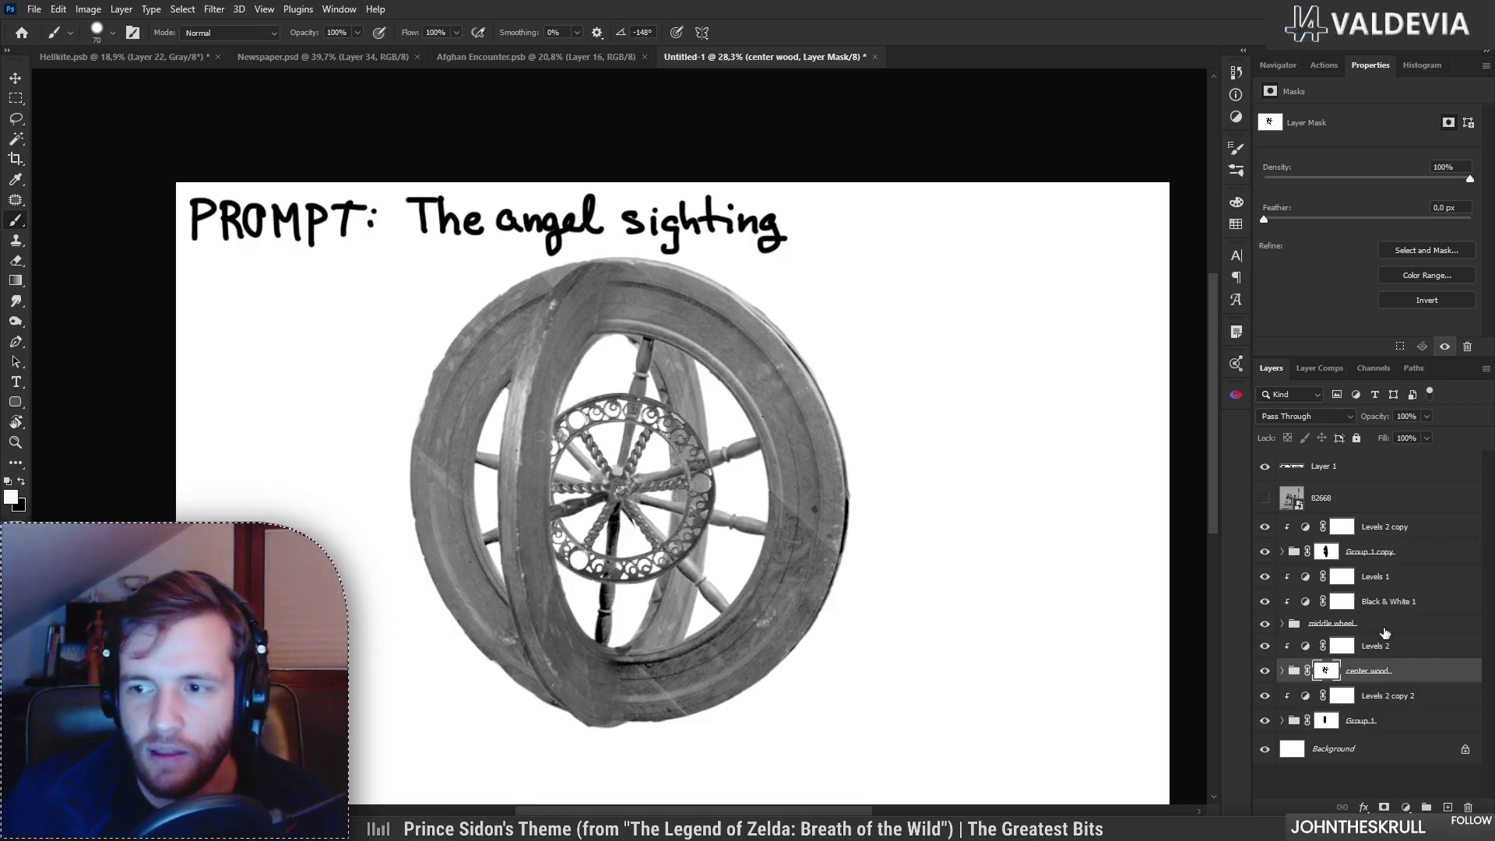
# Step: Duplicate the middle wheel group together with its Levels and Black & White adjustments
pyautogui.click(1383, 624)
pyautogui.keyDown('shift'); pyautogui.click(1391, 581); pyautogui.keyUp('shift')
pyautogui.keyDown('alt'); pyautogui.moveTo(1391, 582); pyautogui.dragTo(1378, 563); pyautogui.keyUp('alt')
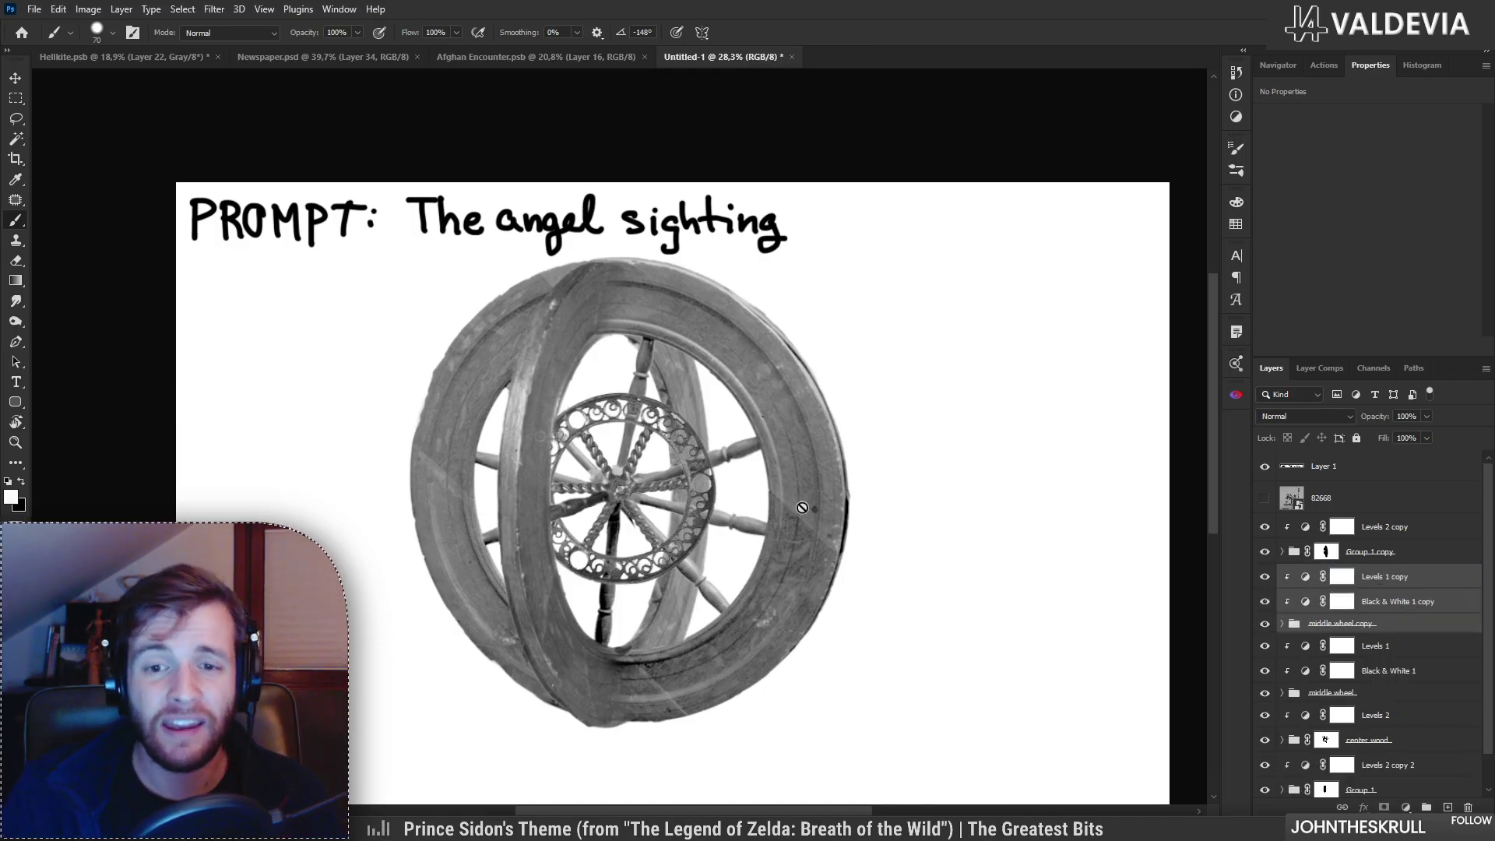
pyautogui.rightClick(1391, 594)
pyautogui.click(1261, 619)
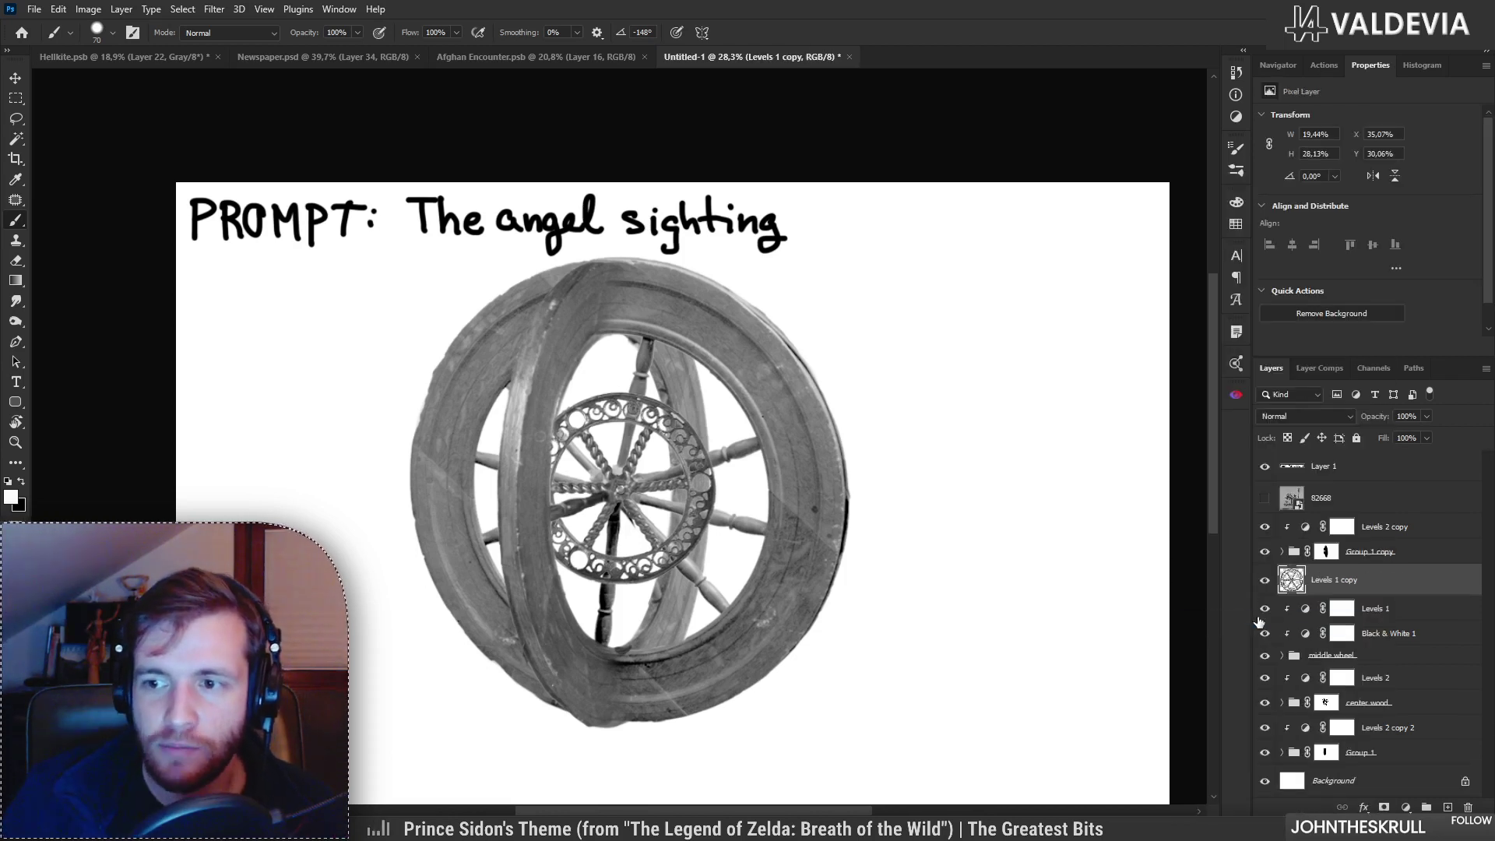
pyautogui.hotkey('ctrl', 'z')
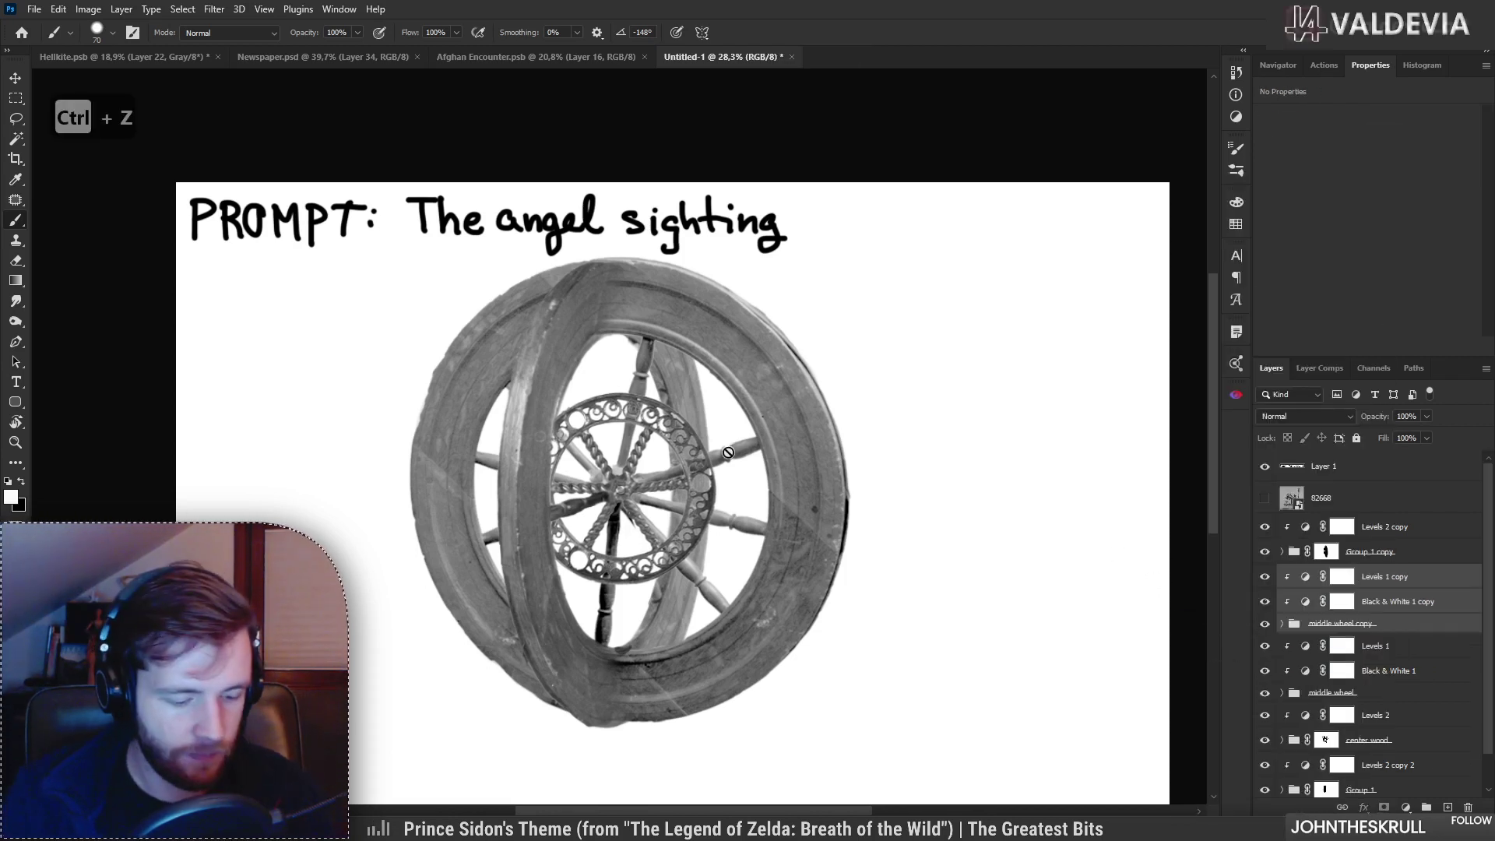
# Step: Convert the duplicated middle wheel and its adjustments into a single smart object
pyautogui.rightClick(1435, 600)
pyautogui.click(1304, 620)
pyautogui.hotkey('ctrl', '\\')
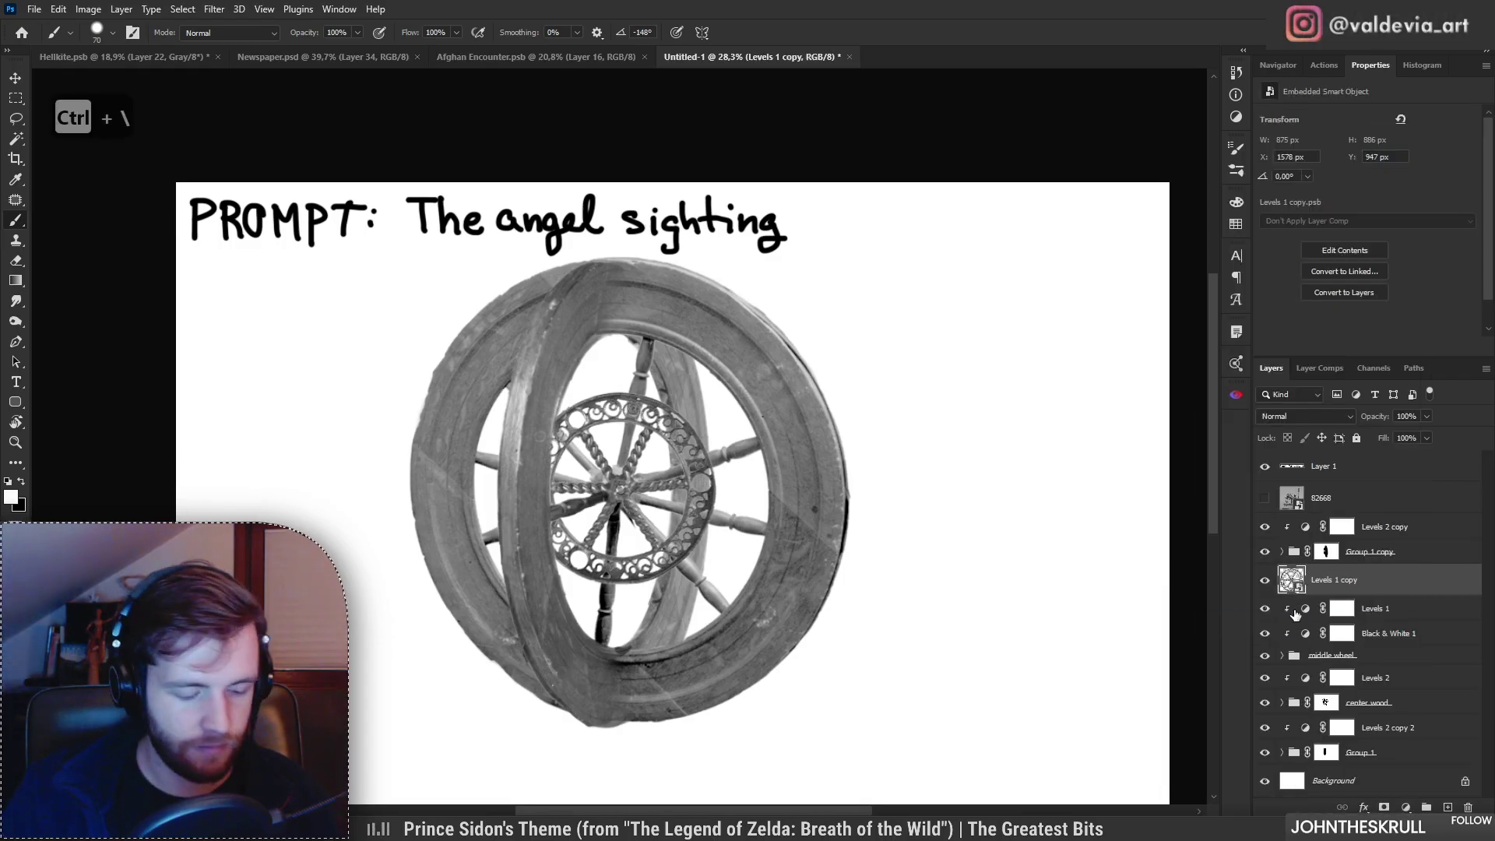
# Step: Skew the smart object wheel and flatten it to 48.50% height so it crosses the metal wheel as a near-horizontal ring
pyautogui.hotkey('ctrl', 't')
pyautogui.moveTo(626, 542); pyautogui.dragTo(618, 548)
pyautogui.moveTo(615, 396); pyautogui.dragTo(633, 448)
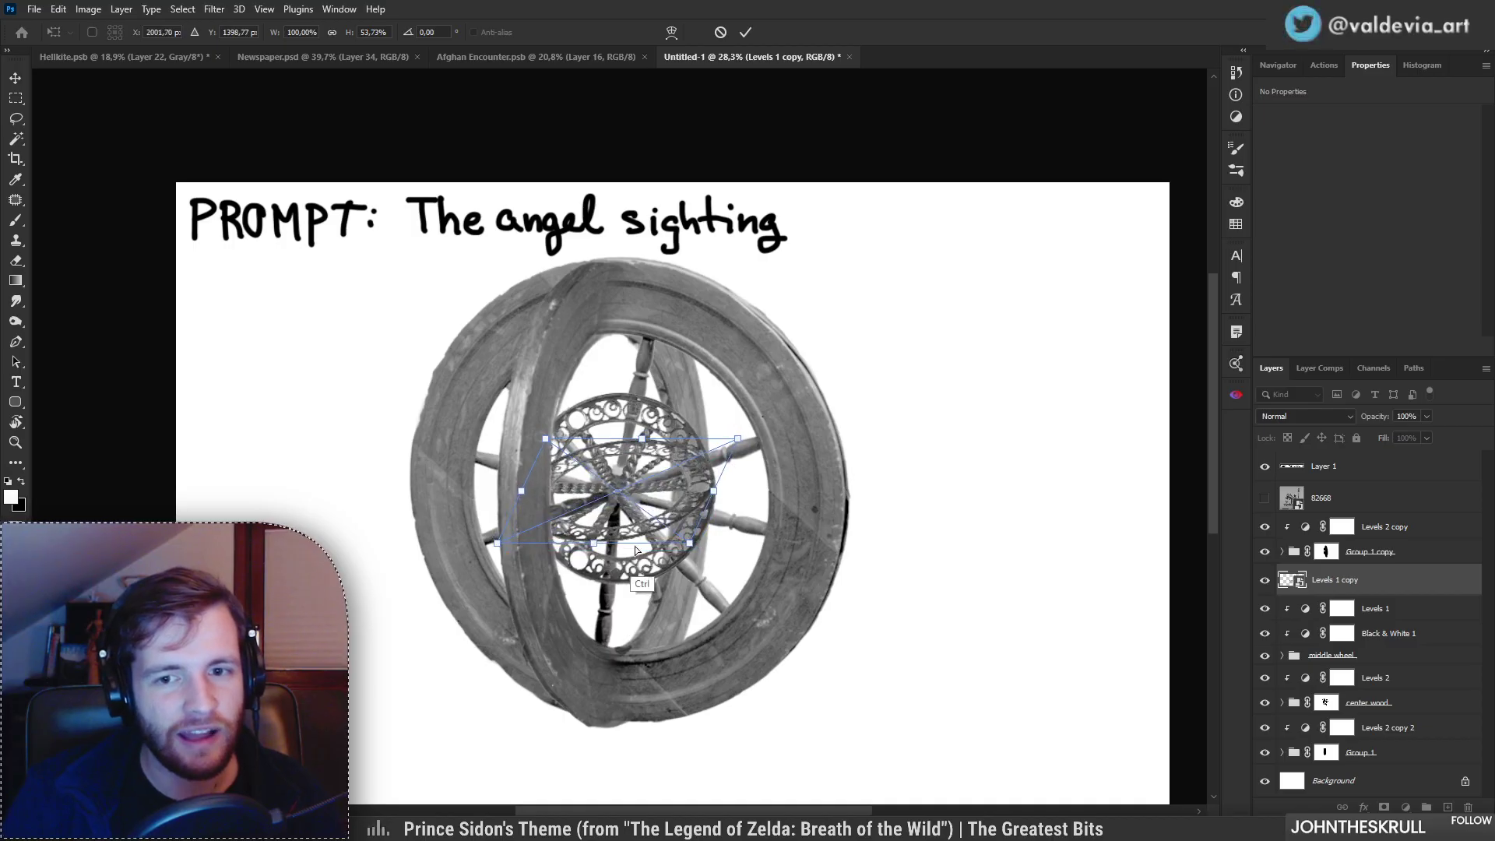
pyautogui.moveTo(592, 542); pyautogui.dragTo(593, 532)
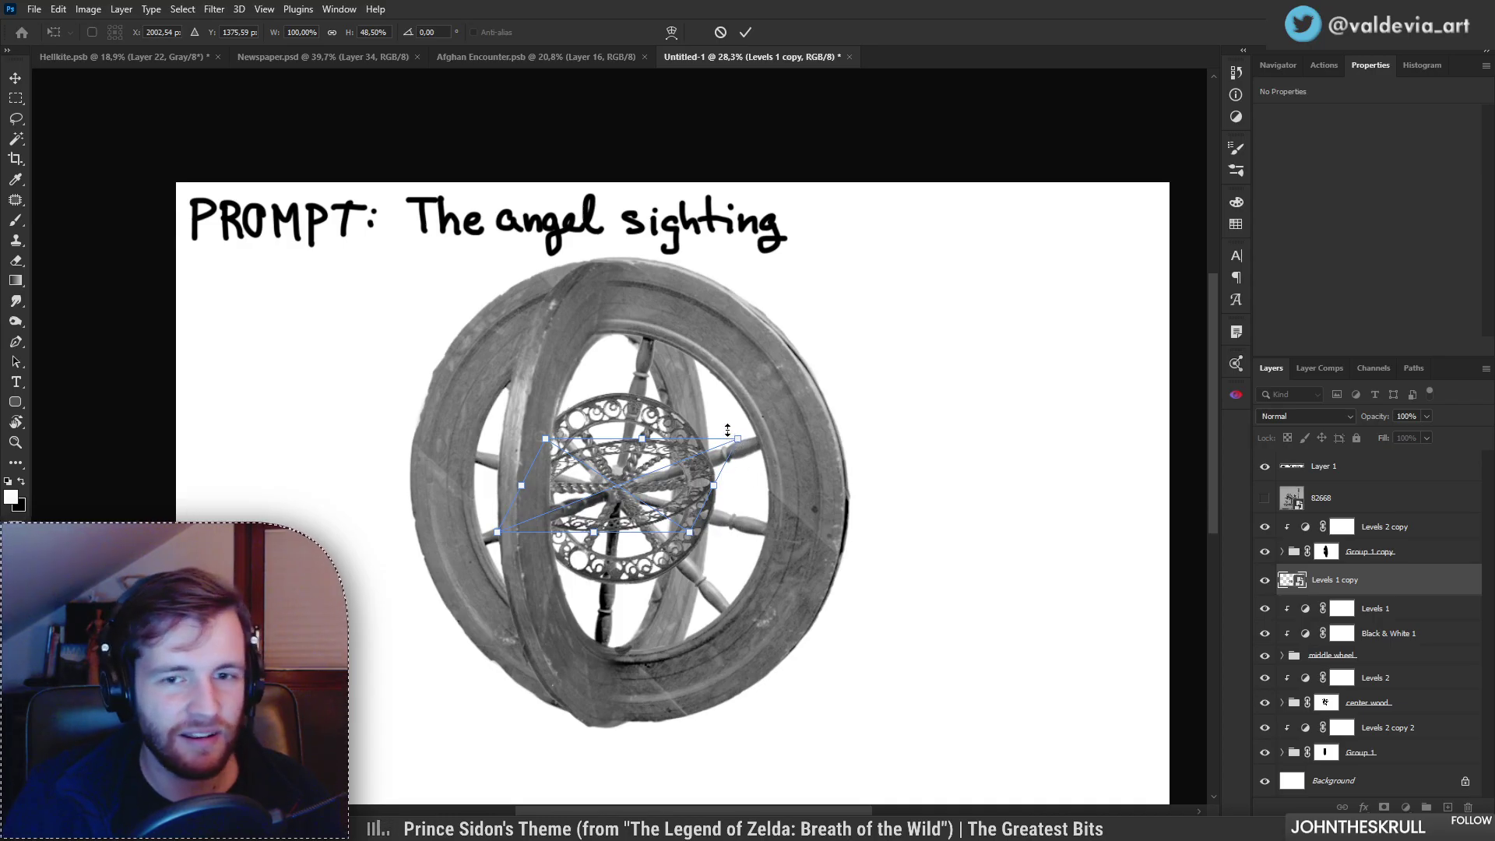
pyautogui.click(746, 32)
pyautogui.press('b')
pyautogui.scroll(5, 637, 493)
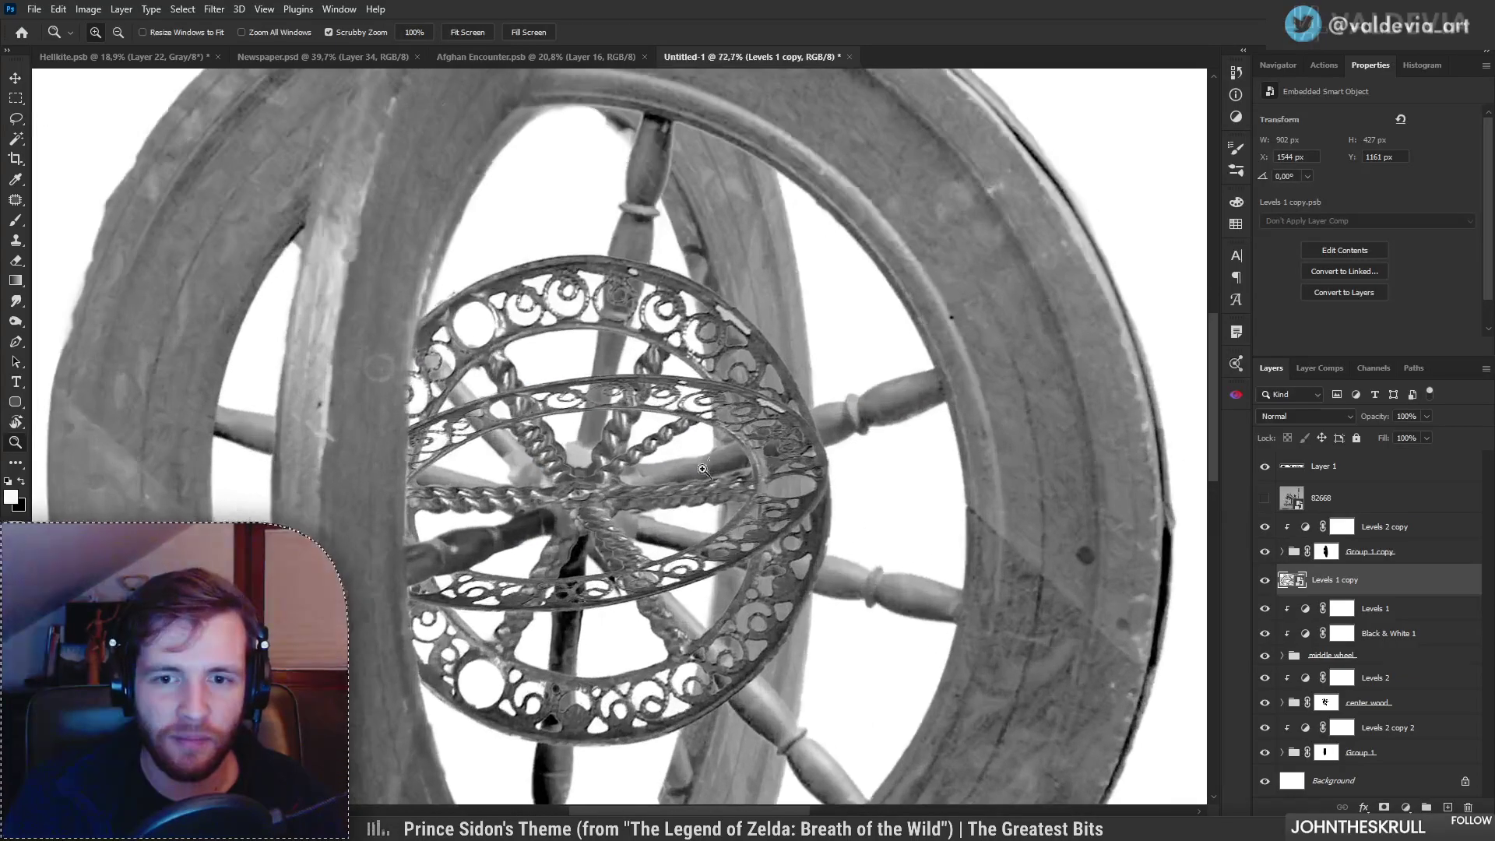
# Step: Duplicate the flattened metal wheel and place spare copies on the blank canvas to the right of the large wheels
pyautogui.press('z')
pyautogui.moveTo(672, 541); pyautogui.dragTo(626, 553)
pyautogui.moveTo(674, 549)
pyautogui.mouseDown()
pyautogui.moveTo(802, 557)
pyautogui.moveTo(700, 575)
pyautogui.moveTo(755, 583)
pyautogui.mouseUp()
pyautogui.moveTo(1367, 605); pyautogui.dragTo(1335, 599)
pyautogui.moveTo(738, 583)
pyautogui.mouseDown()
pyautogui.moveTo(660, 601)
pyautogui.moveTo(727, 592)
pyautogui.moveTo(599, 537)
pyautogui.moveTo(597, 520)
pyautogui.mouseUp()
pyautogui.keyDown('ctrl'); pyautogui.click(1338, 584); pyautogui.keyUp('ctrl')
pyautogui.moveTo(495, 452); pyautogui.dragTo(1002, 491)
pyautogui.moveTo(1072, 538); pyautogui.dragTo(1126, 533)
pyautogui.moveTo(1005, 526); pyautogui.dragTo(828, 541)
pyautogui.click(1357, 598)
pyautogui.moveTo(1340, 594); pyautogui.dragTo(1338, 633)
pyautogui.moveTo(698, 507); pyautogui.dragTo(721, 760)
pyautogui.moveTo(839, 645); pyautogui.dragTo(828, 365)
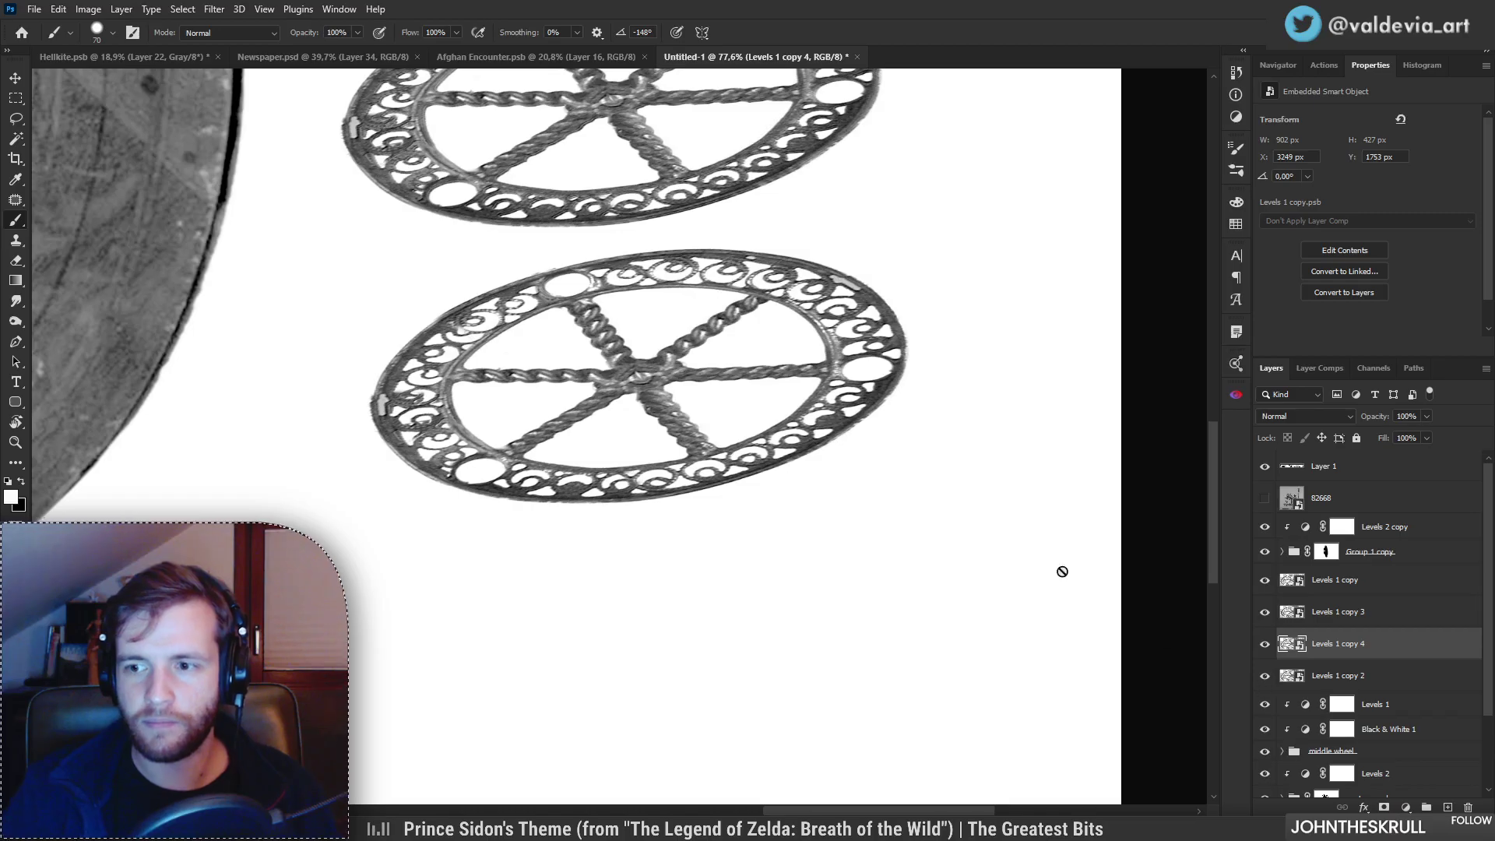
# Step: Delete the lower spare wheel, Levels 1 copy 4, and the flattened wheel over the center, Levels 1 copy 2
pyautogui.scroll(-5, 925, 544)
pyautogui.click(1470, 808)
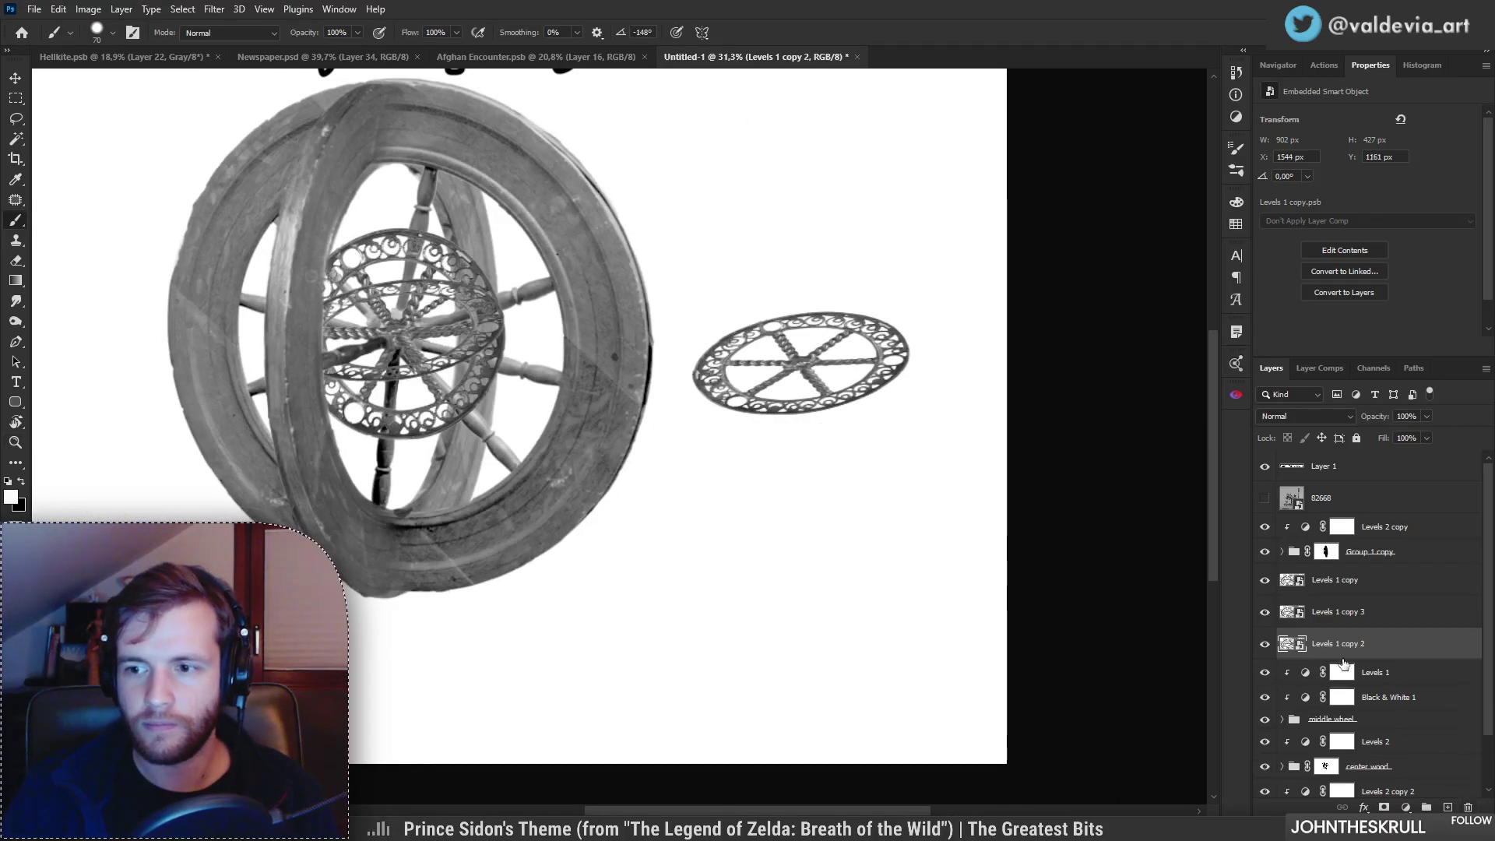
pyautogui.click(1264, 644)
pyautogui.click(1263, 645)
pyautogui.click(1264, 612)
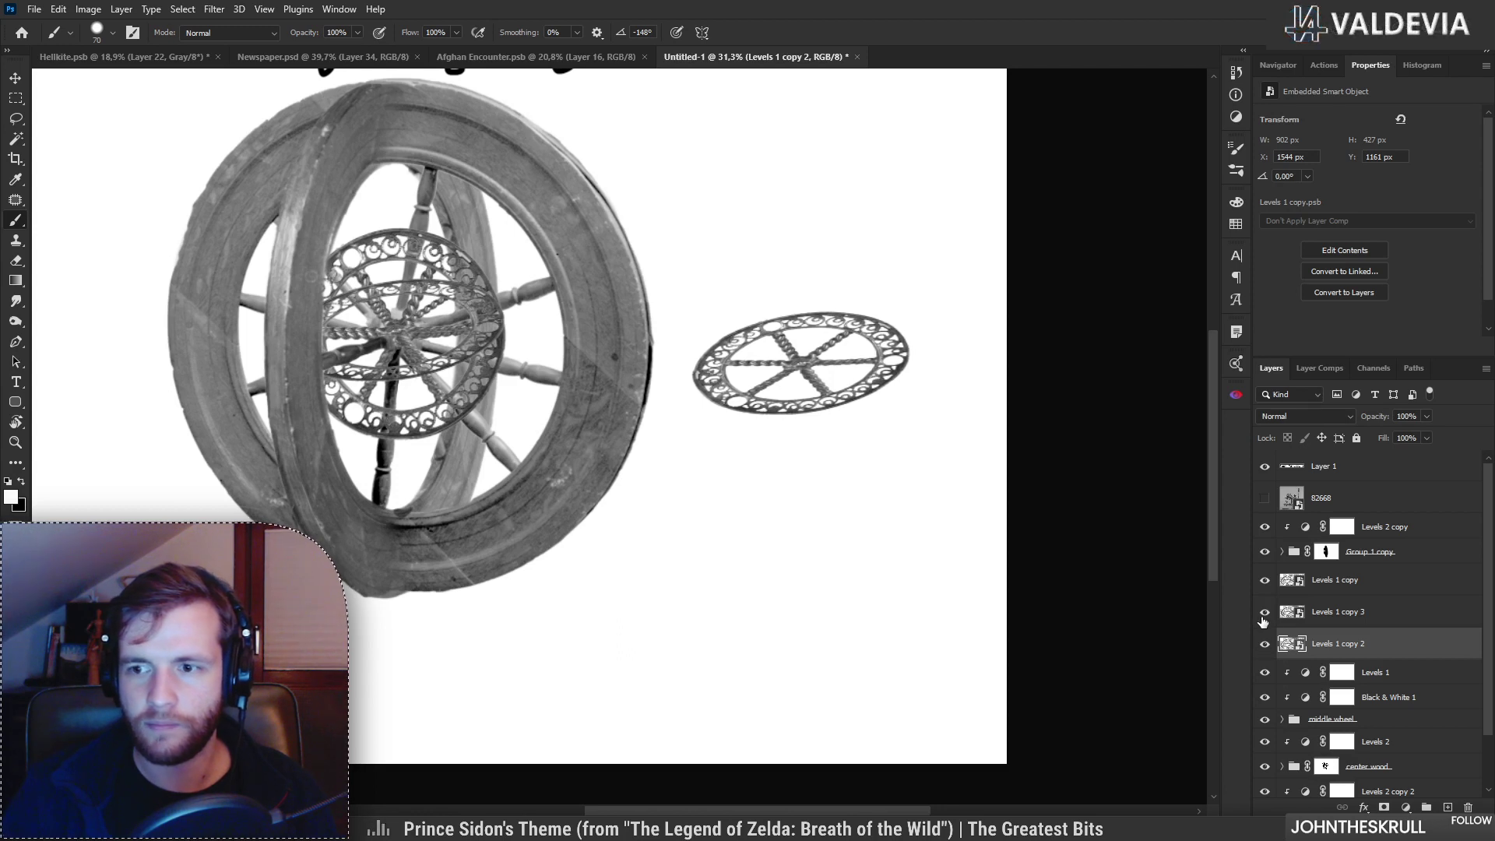
pyautogui.click(1470, 808)
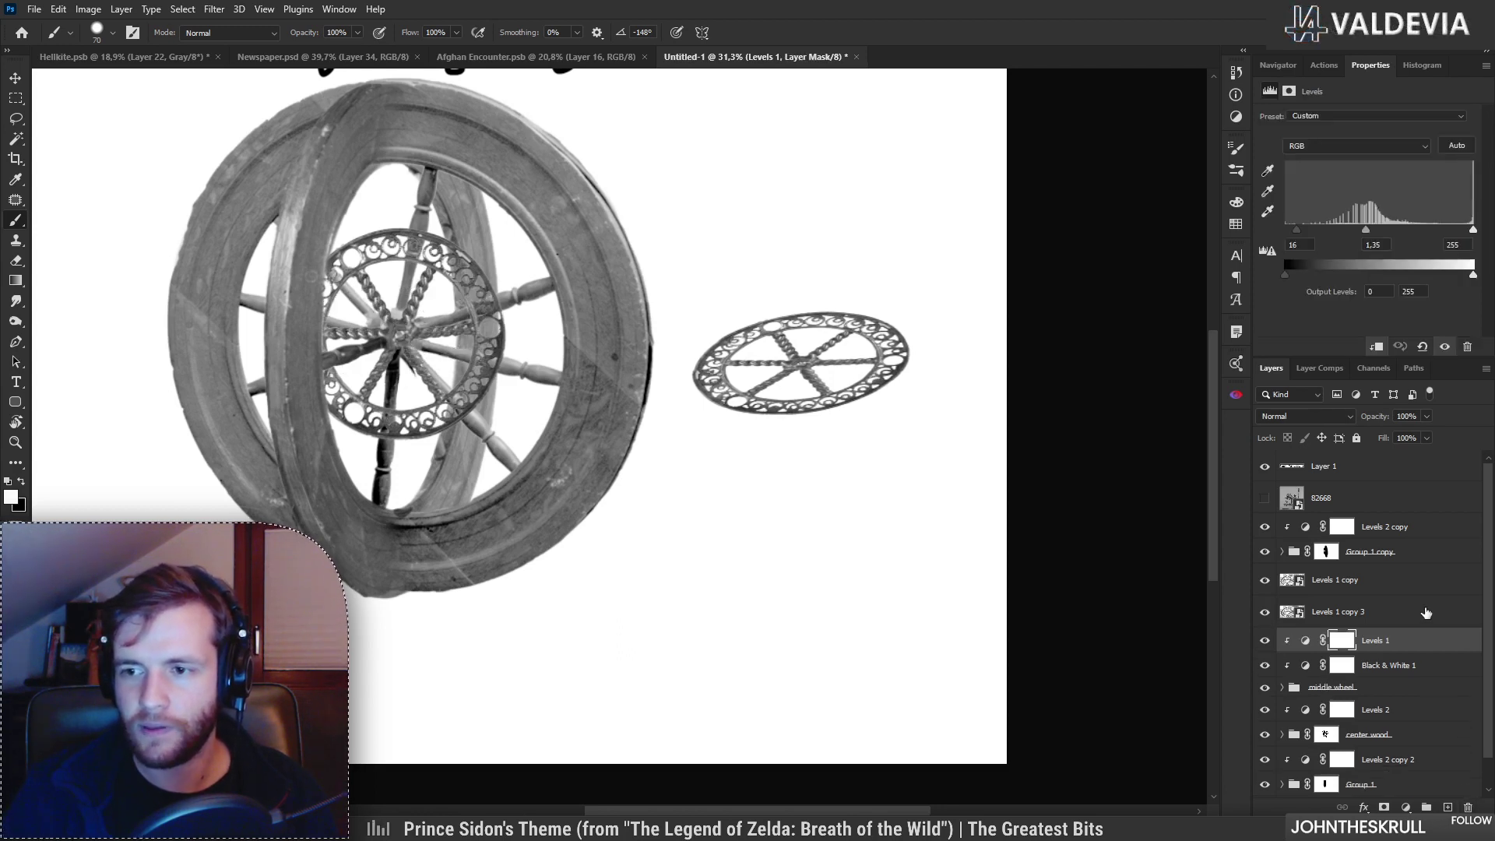
# Step: Duplicate the middle wheel group with its Levels and Black & White adjustments and merge the duplicates into one pixel layer
pyautogui.click(1331, 687)
pyautogui.keyDown('shift'); pyautogui.click(1381, 640); pyautogui.keyUp('shift')
pyautogui.hotkey('ctrl', 'j')
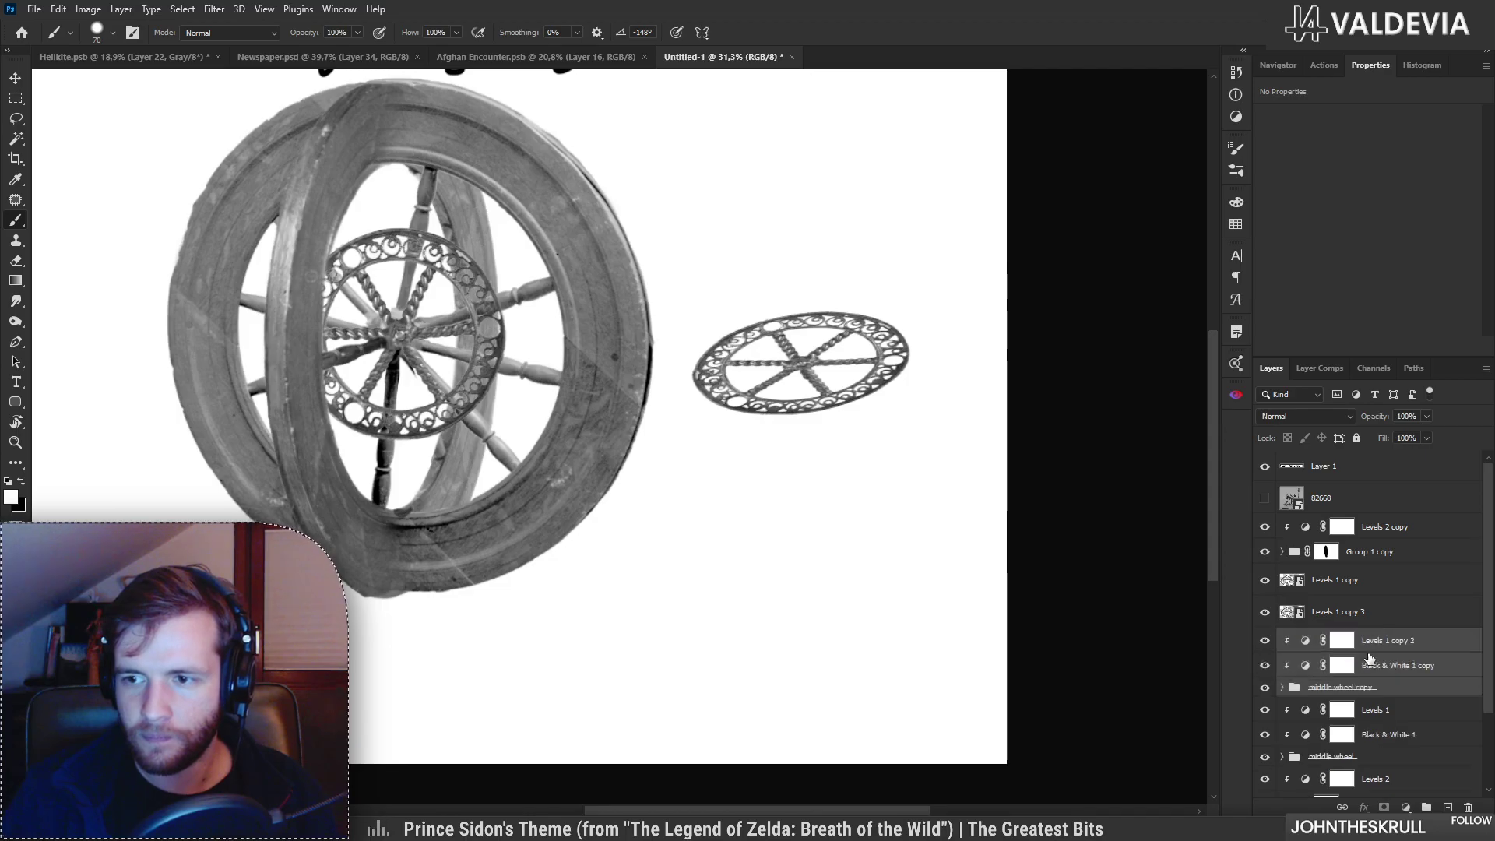
pyautogui.rightClick(1340, 678)
pyautogui.click(1324, 449)
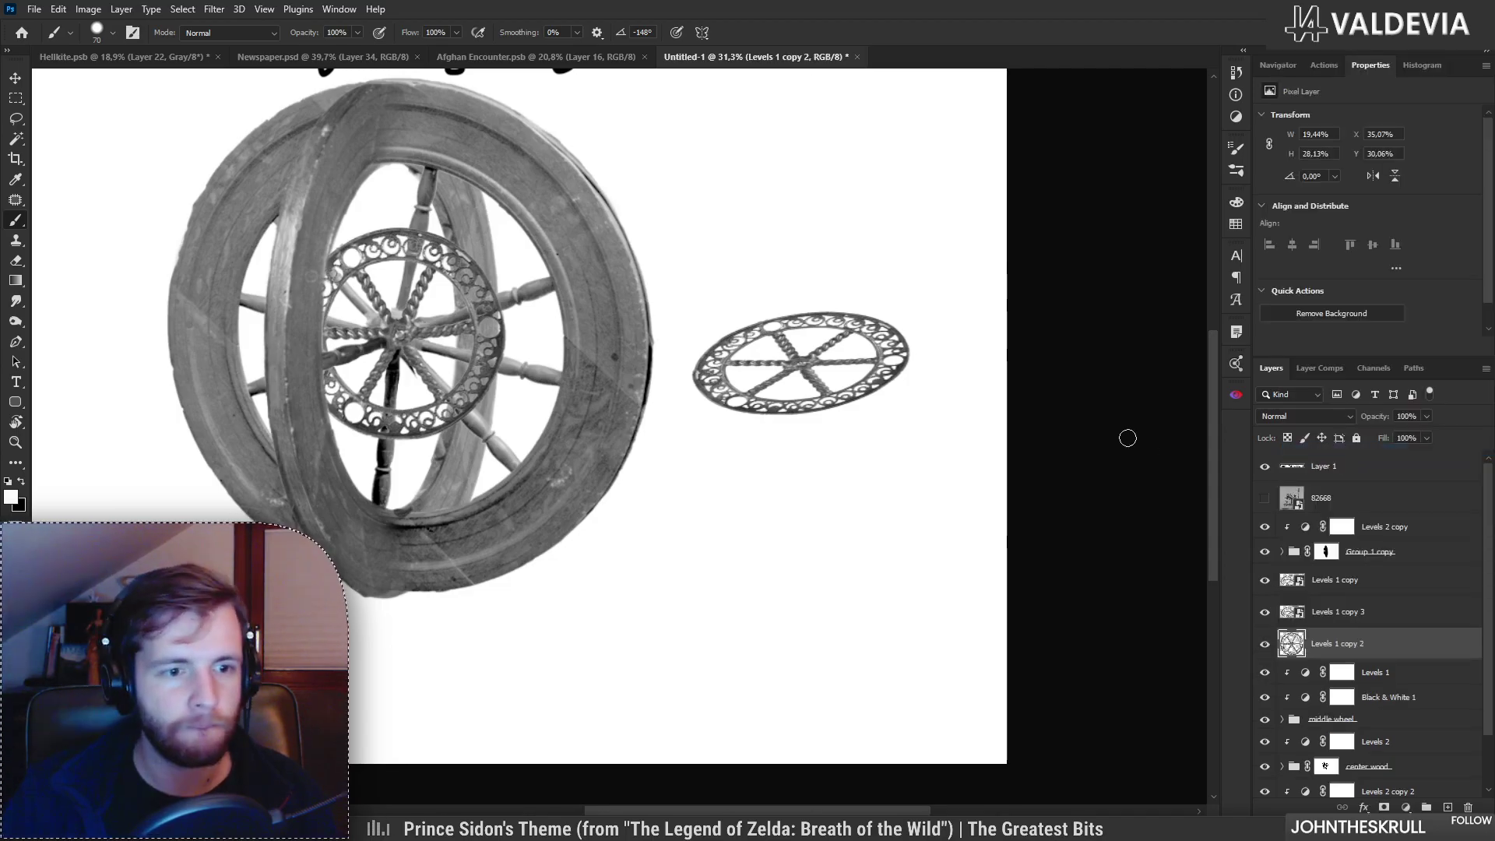
# Step: Move the merged round wheel onto the blank canvas below the flattened wheel and hide its layer
pyautogui.press('z')
pyautogui.moveTo(934, 399); pyautogui.dragTo(970, 399)
pyautogui.press('b')
pyautogui.moveTo(235, 370); pyautogui.dragTo(860, 657)
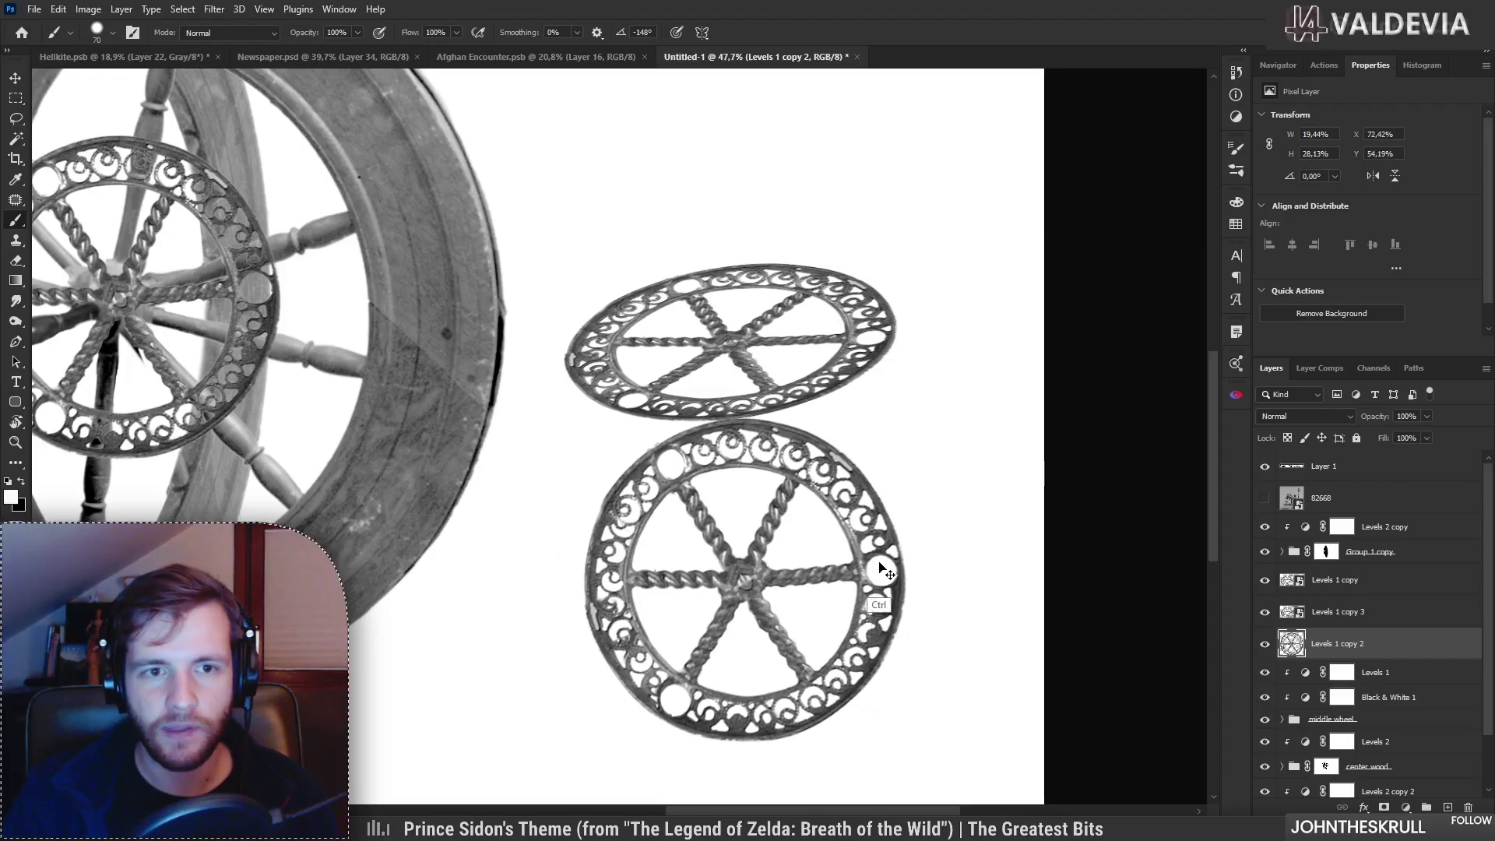
pyautogui.click(1266, 652)
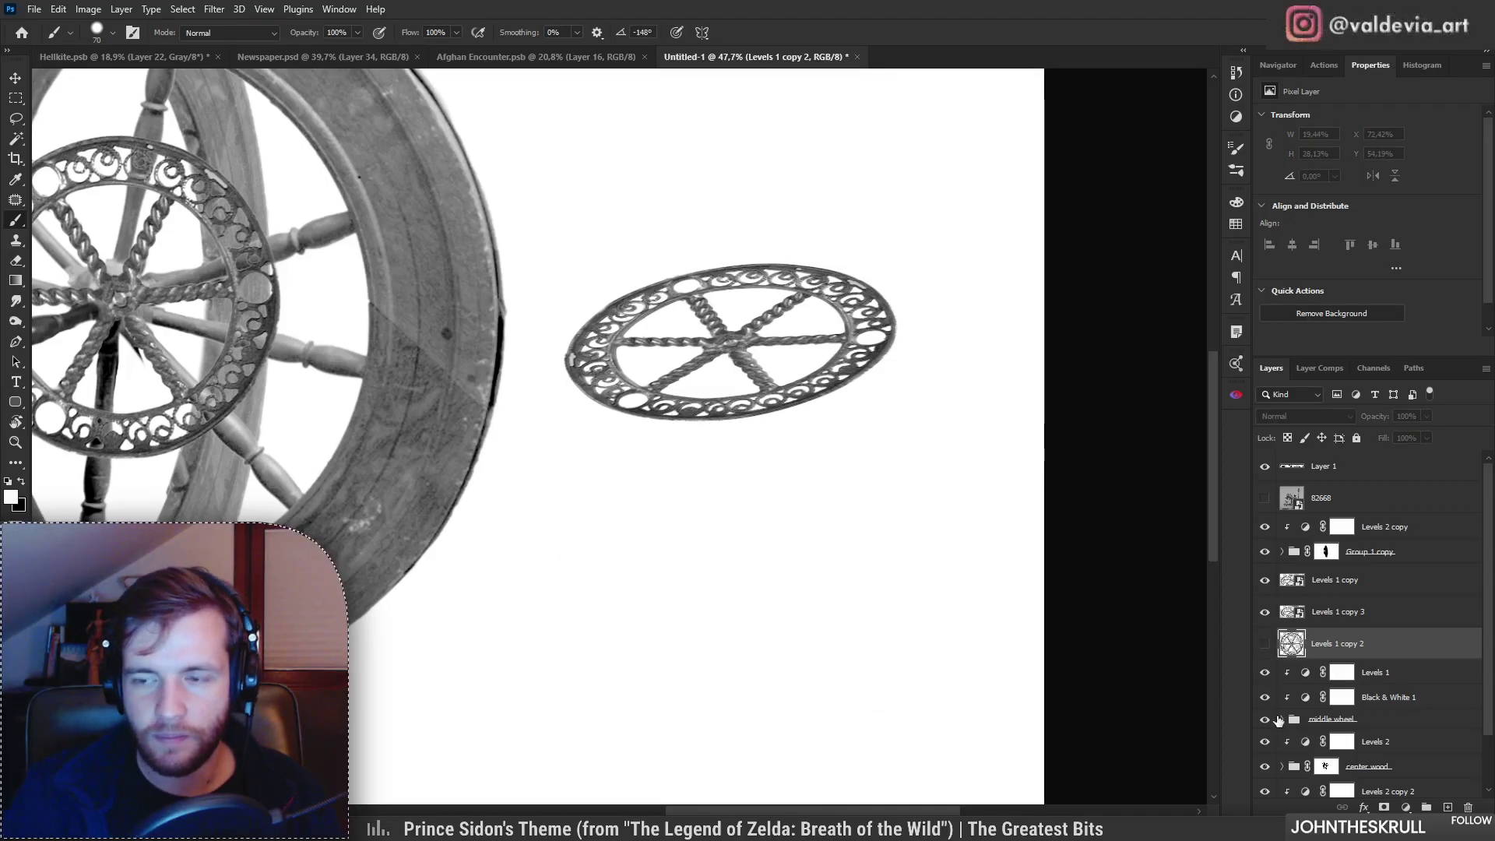
# Step: Add a layer mask to the middle wheel group and try masking out its metal hub, undoing unwanted strokes
pyautogui.click(1332, 723)
pyautogui.moveTo(821, 568); pyautogui.dragTo(783, 568)
pyautogui.moveTo(523, 449); pyautogui.dragTo(567, 452)
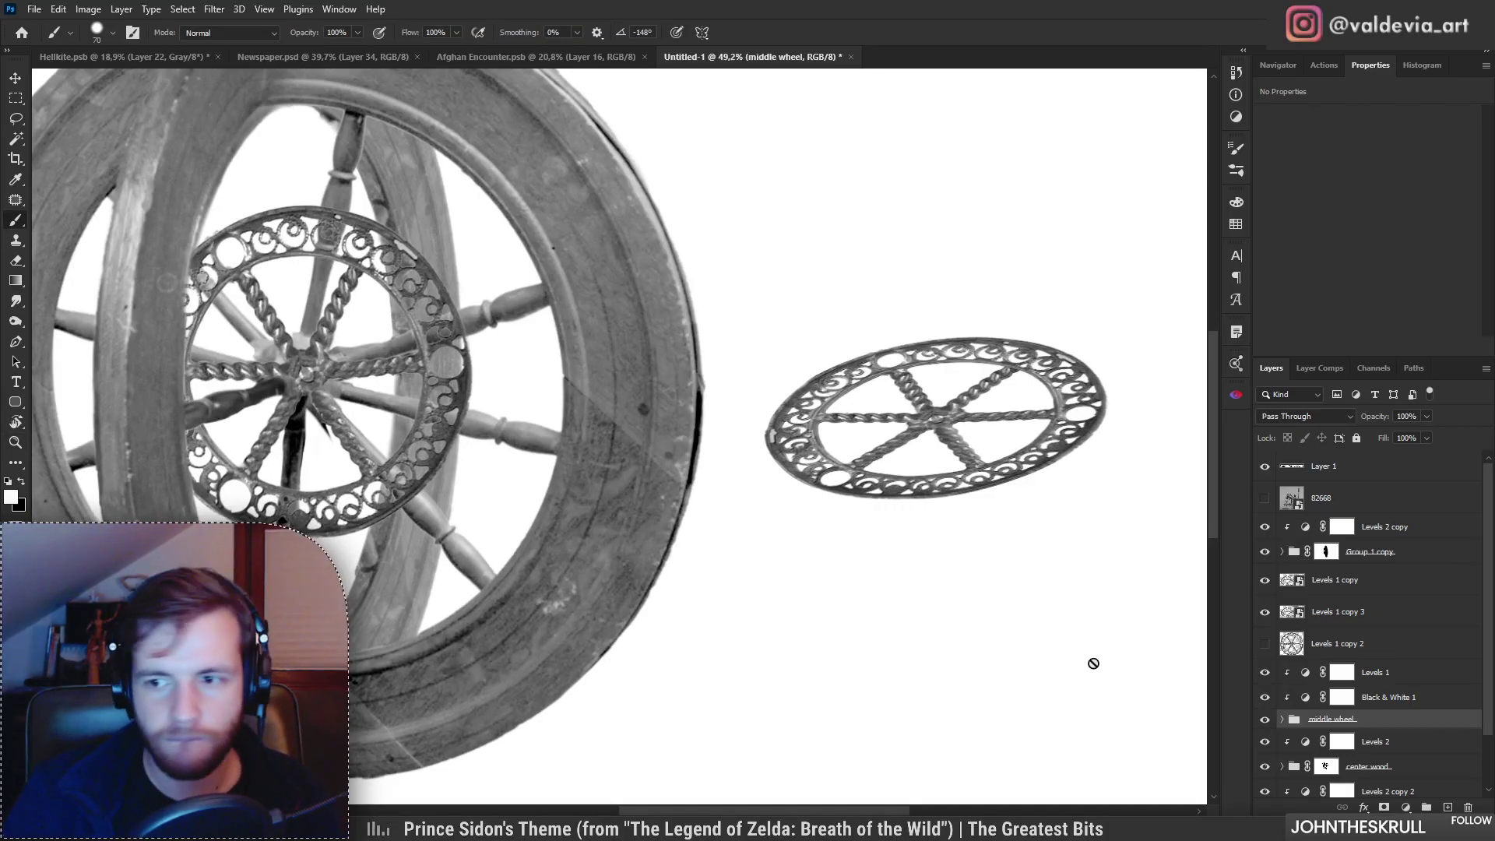
pyautogui.click(1383, 807)
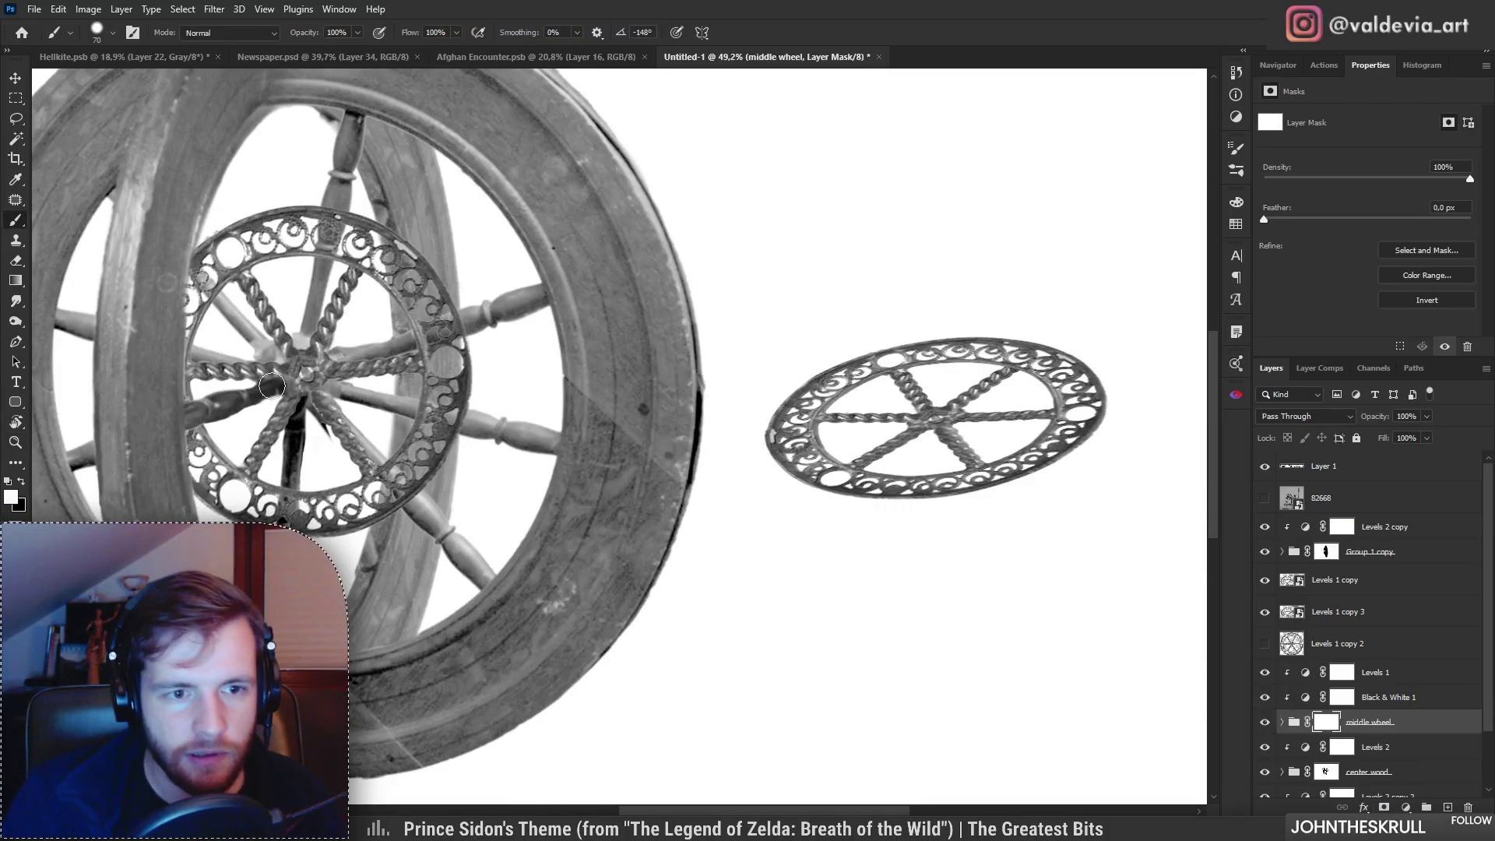
pyautogui.click(290, 380)
pyautogui.hotkey('ctrl', 'z')
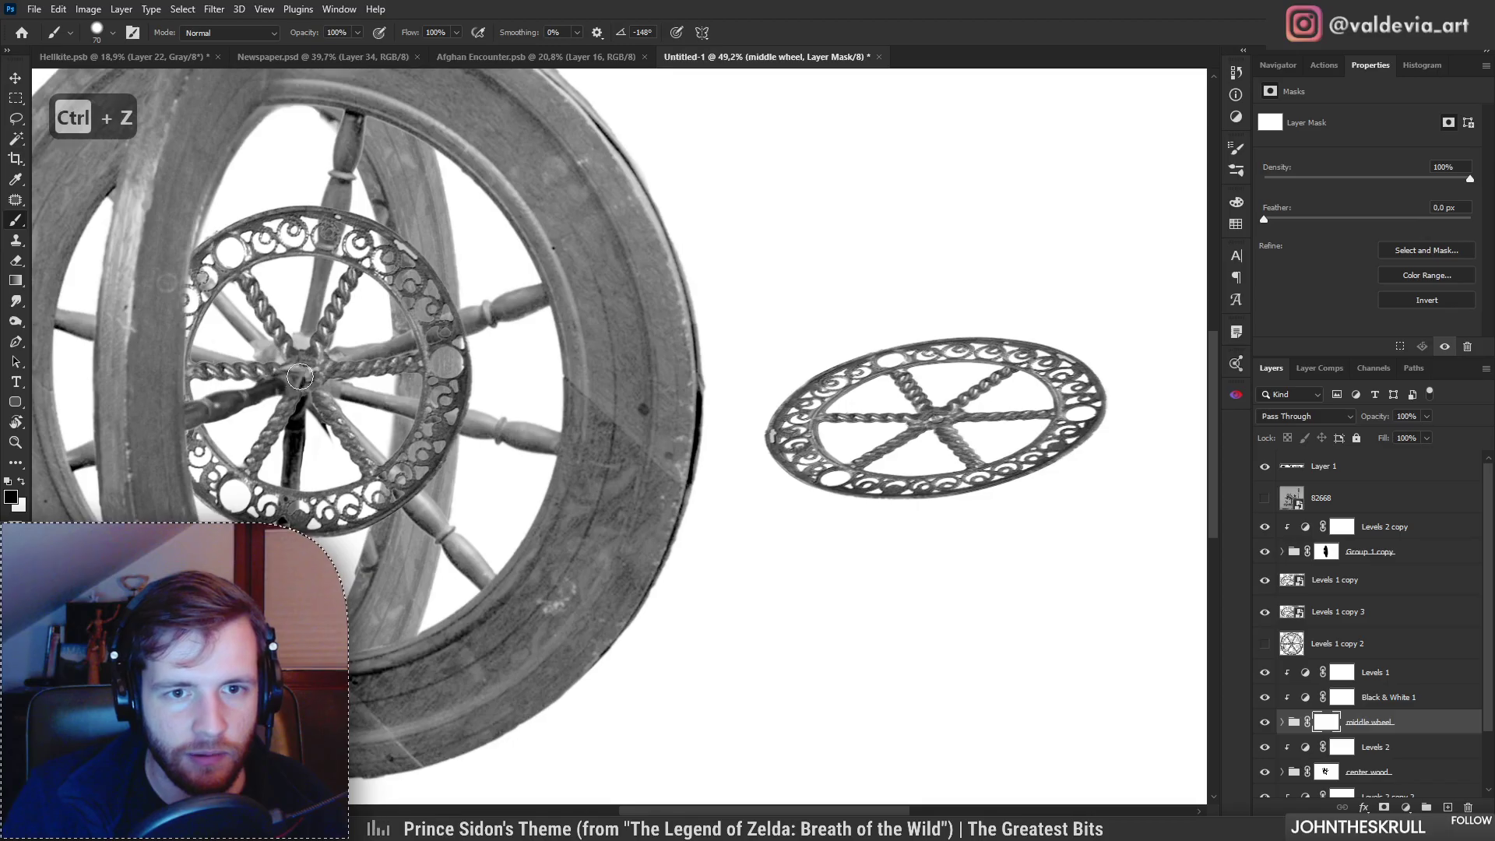
pyautogui.scroll(2, 327, 424)
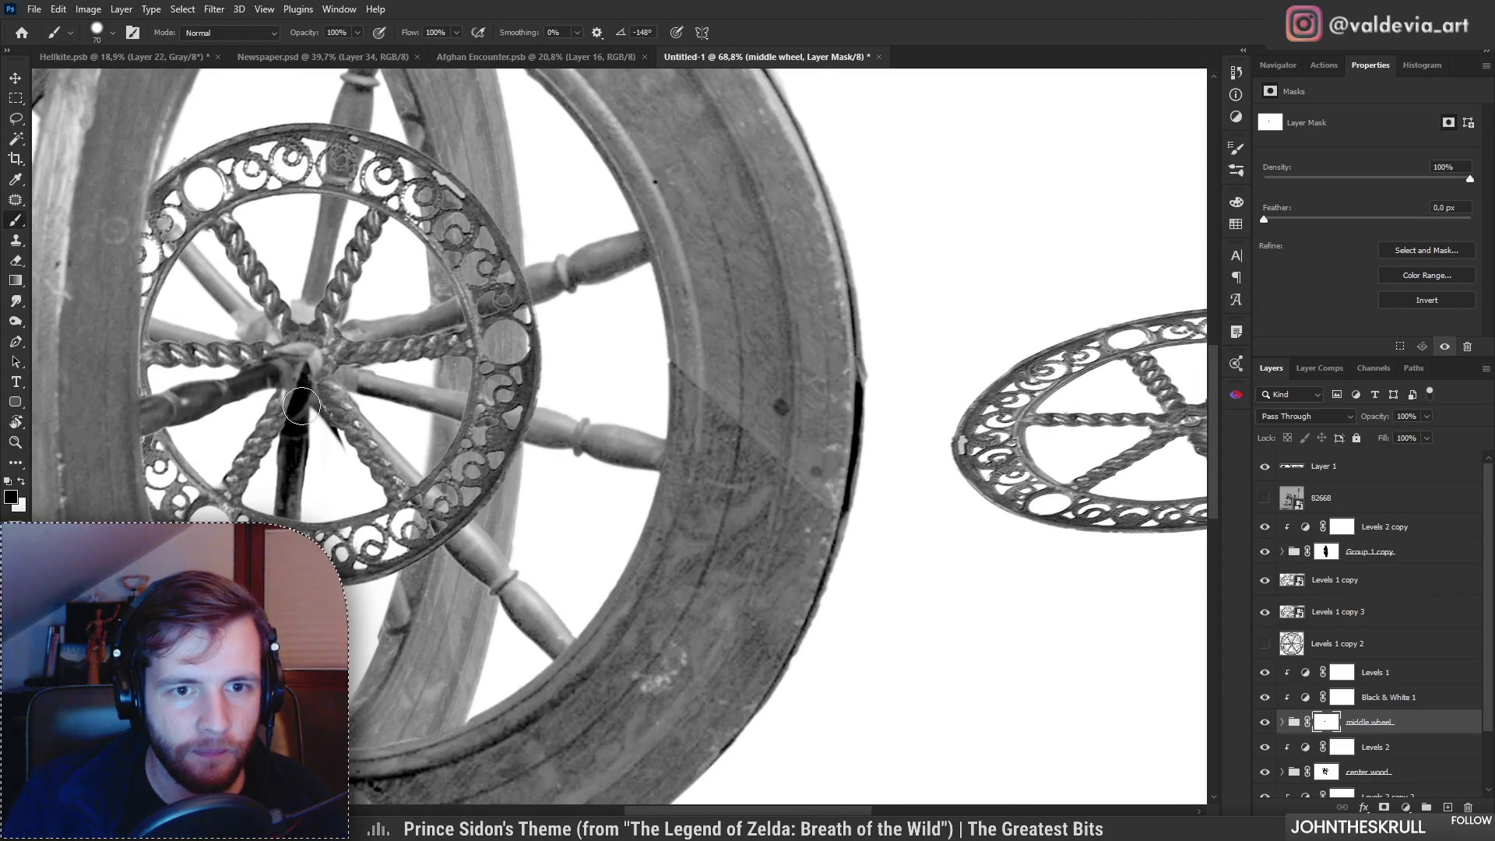
pyautogui.hotkey('ctrl', 'z')
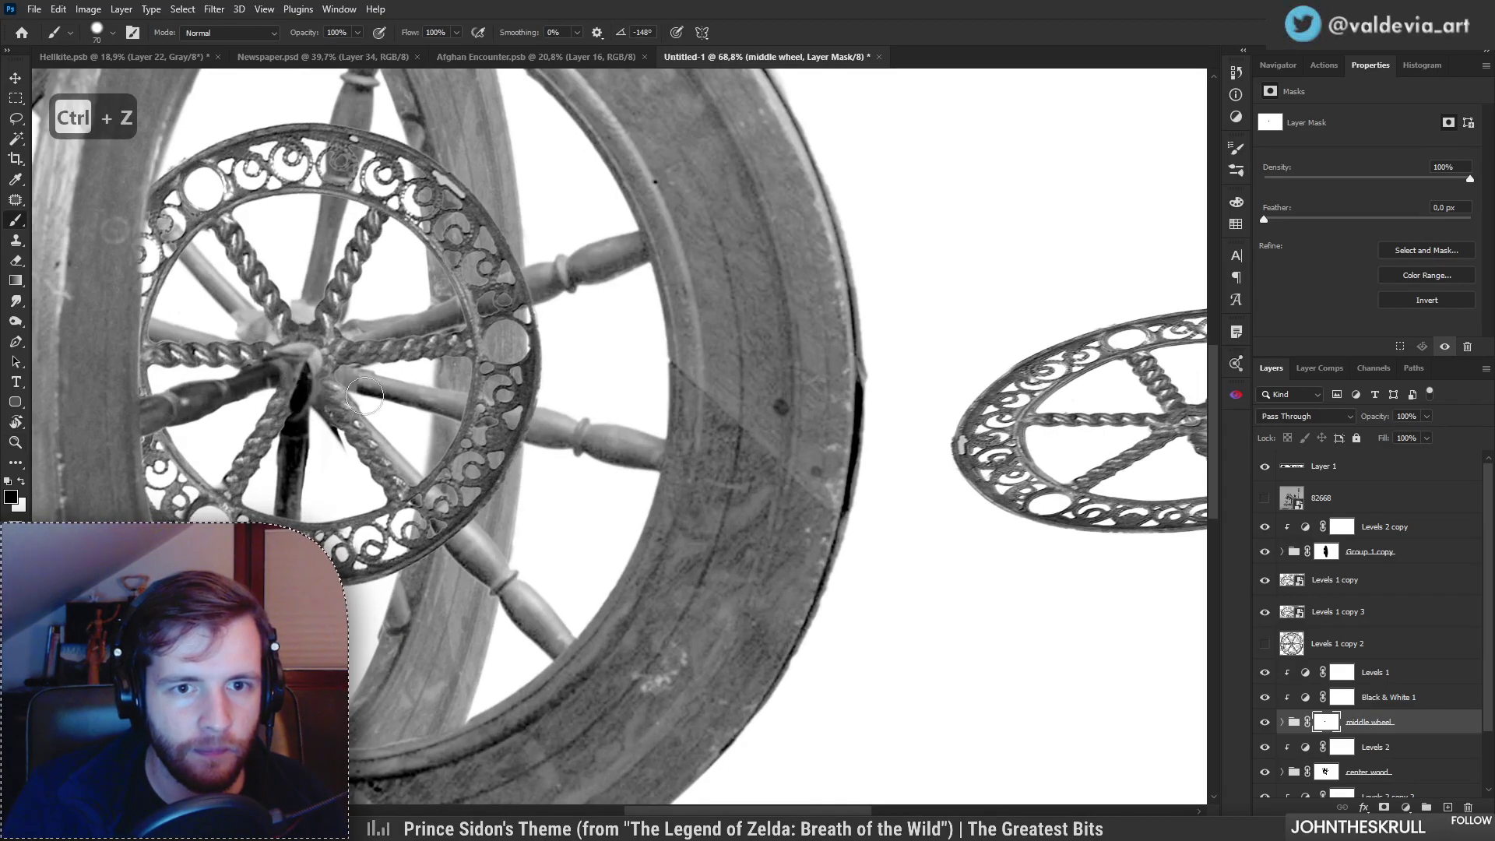
# Step: Refine the middle wheel's mask around the hub so the wooden and metal centers blend, restoring part of it with white
pyautogui.scroll(-2, 327, 389)
pyautogui.scroll(1, 331, 391)
pyautogui.scroll(-4, 331, 362)
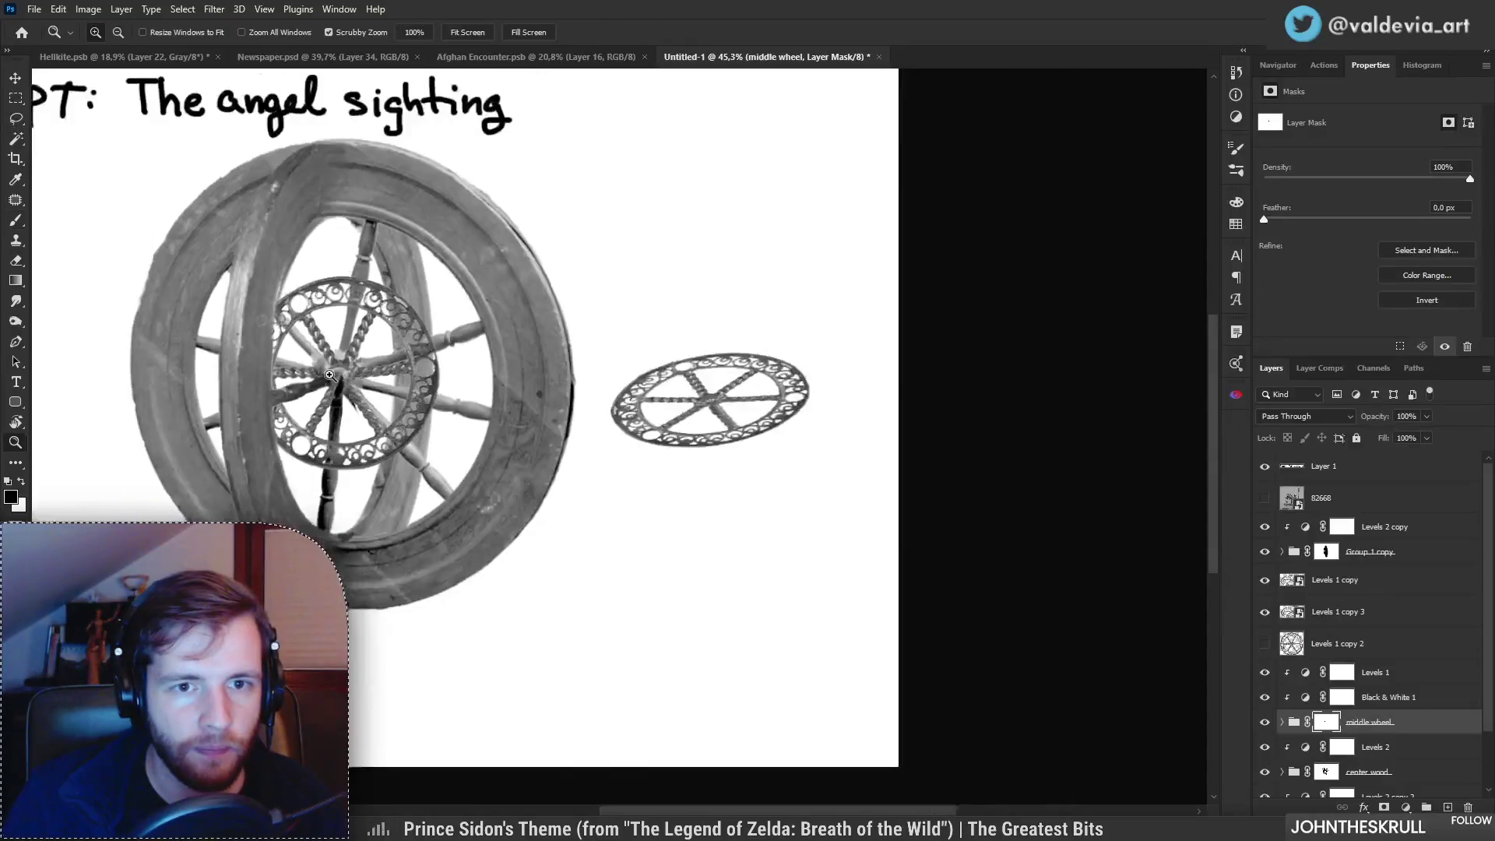
pyautogui.scroll(3, 331, 358)
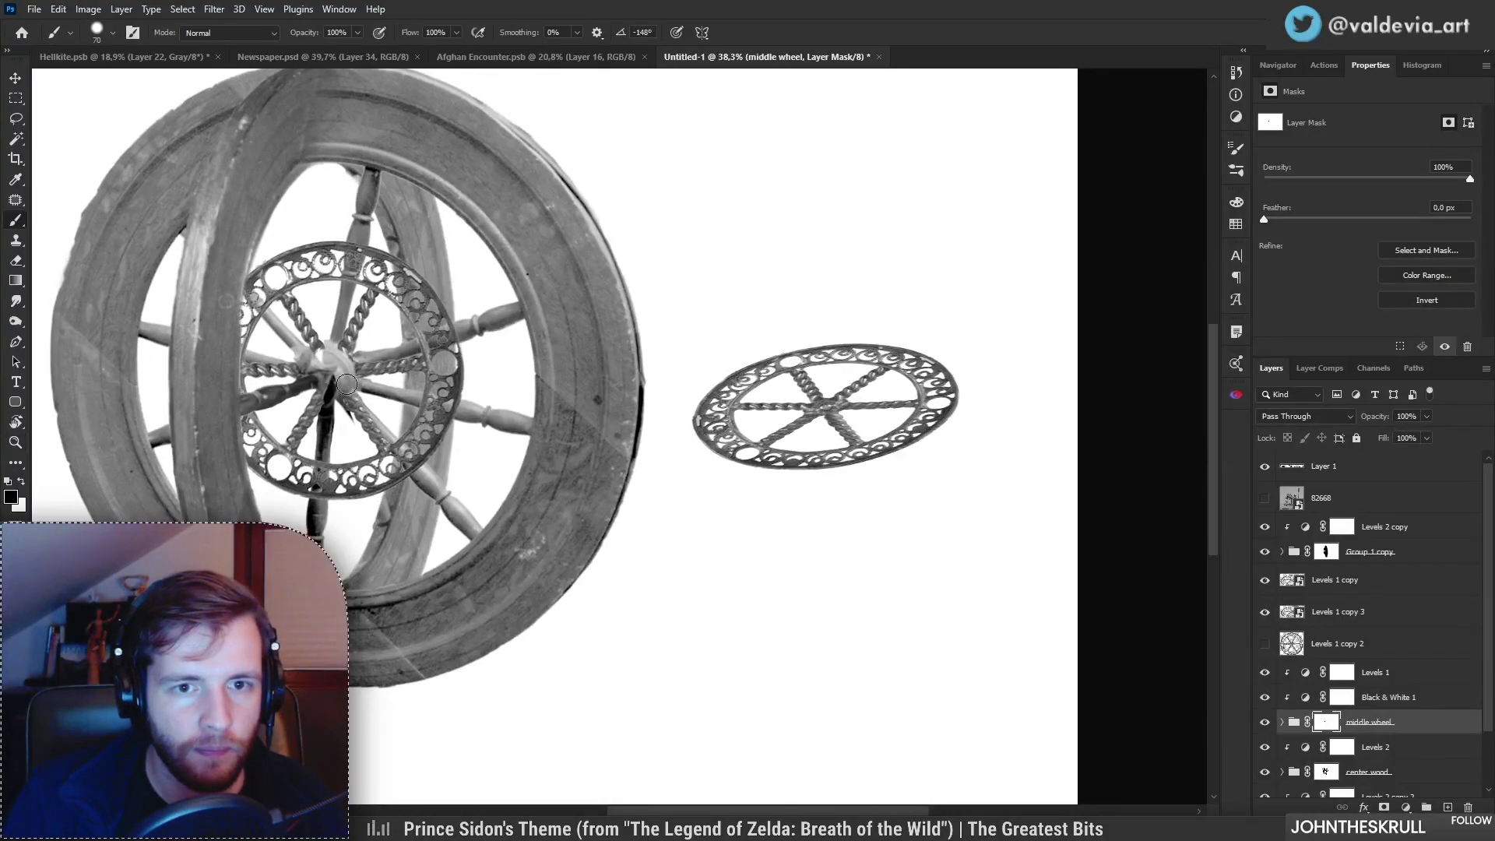
pyautogui.hotkey('ctrl', 'z')
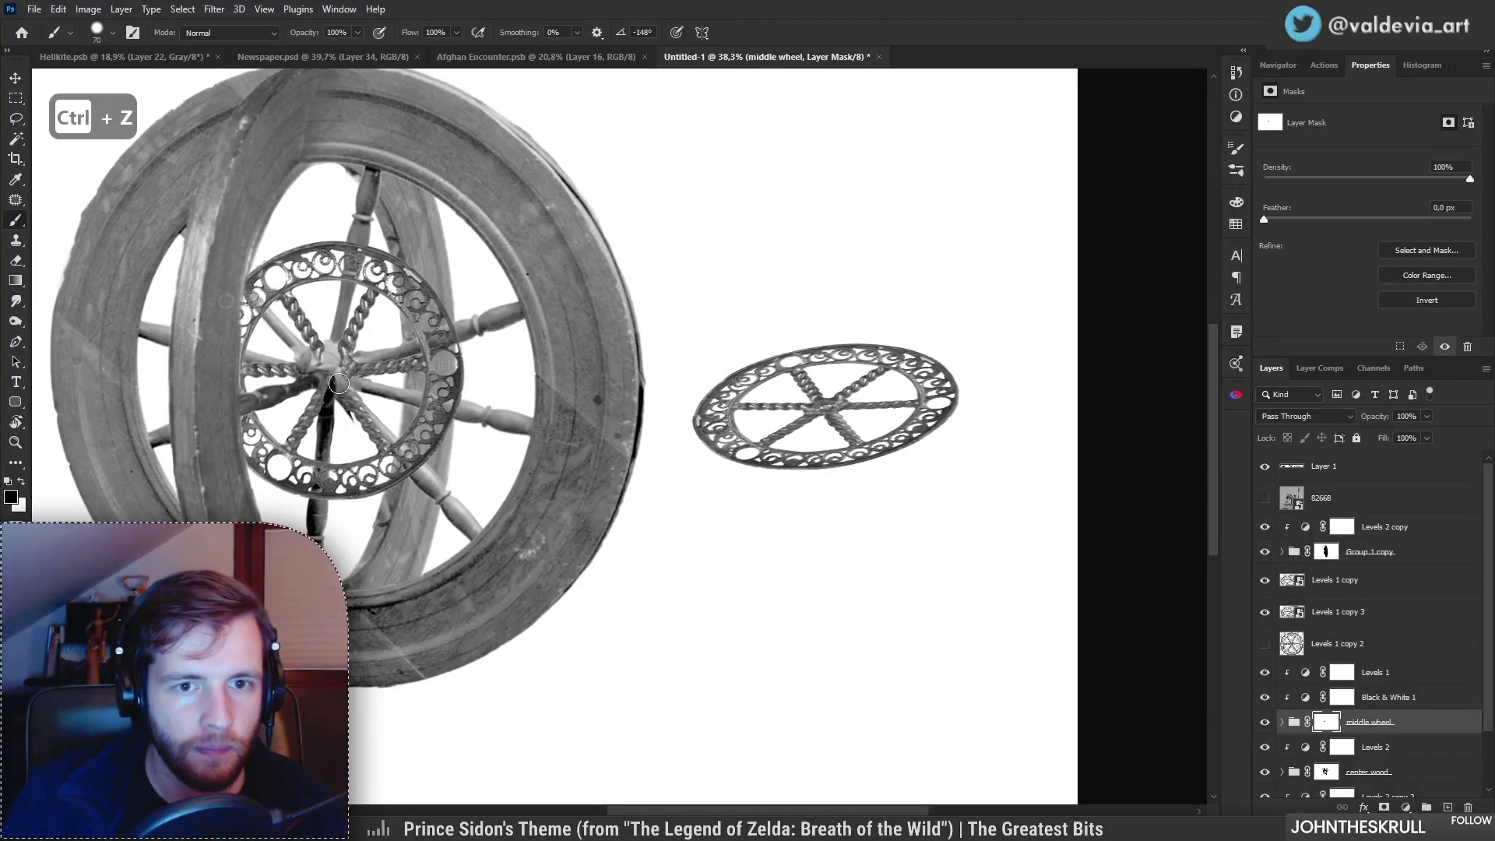
pyautogui.scroll(4, 362, 372)
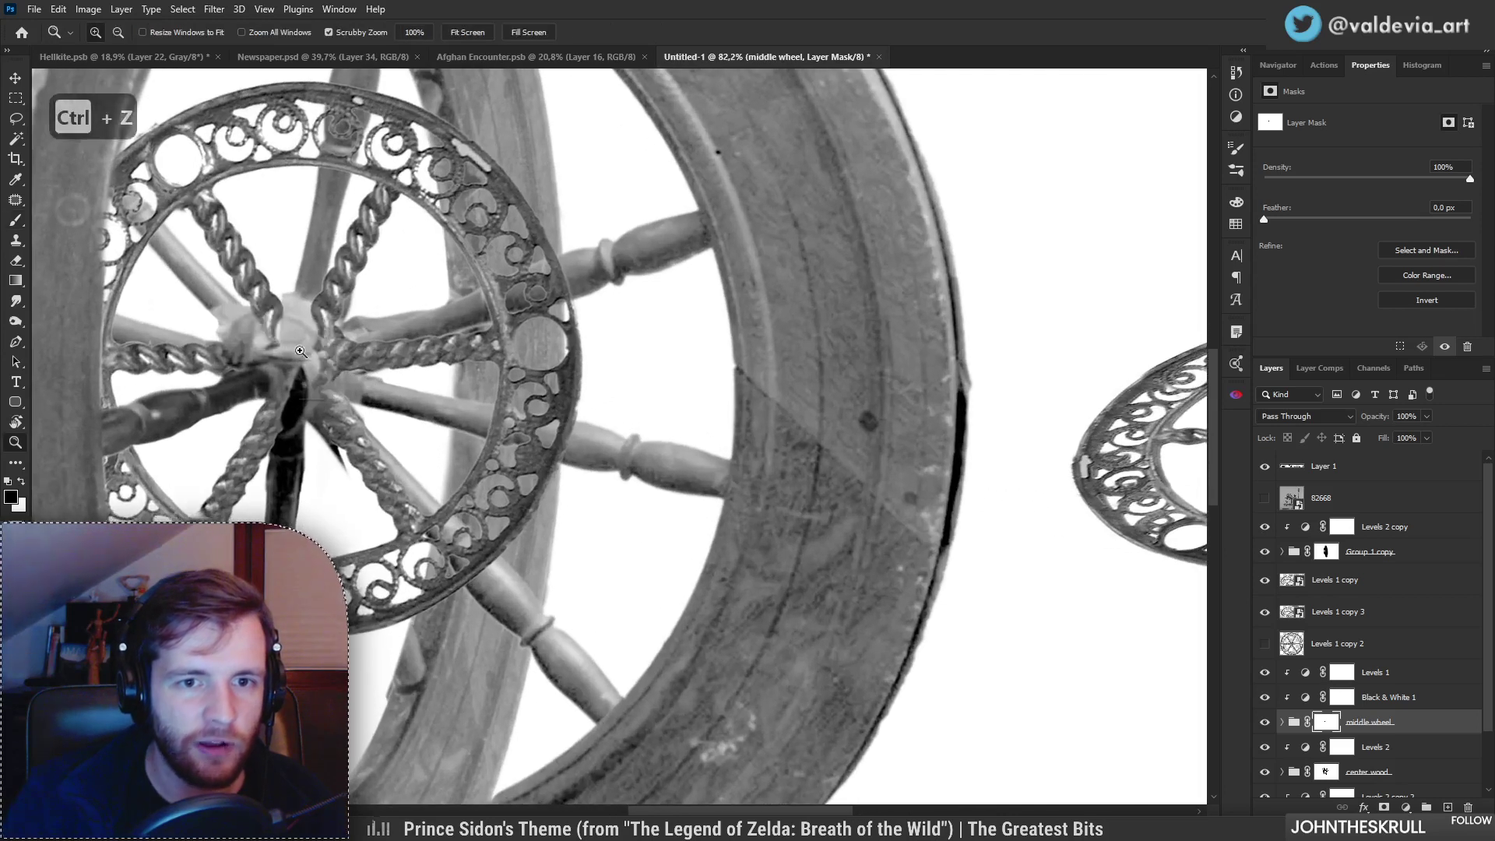
pyautogui.scroll(-4, 281, 347)
pyautogui.scroll(3, 314, 331)
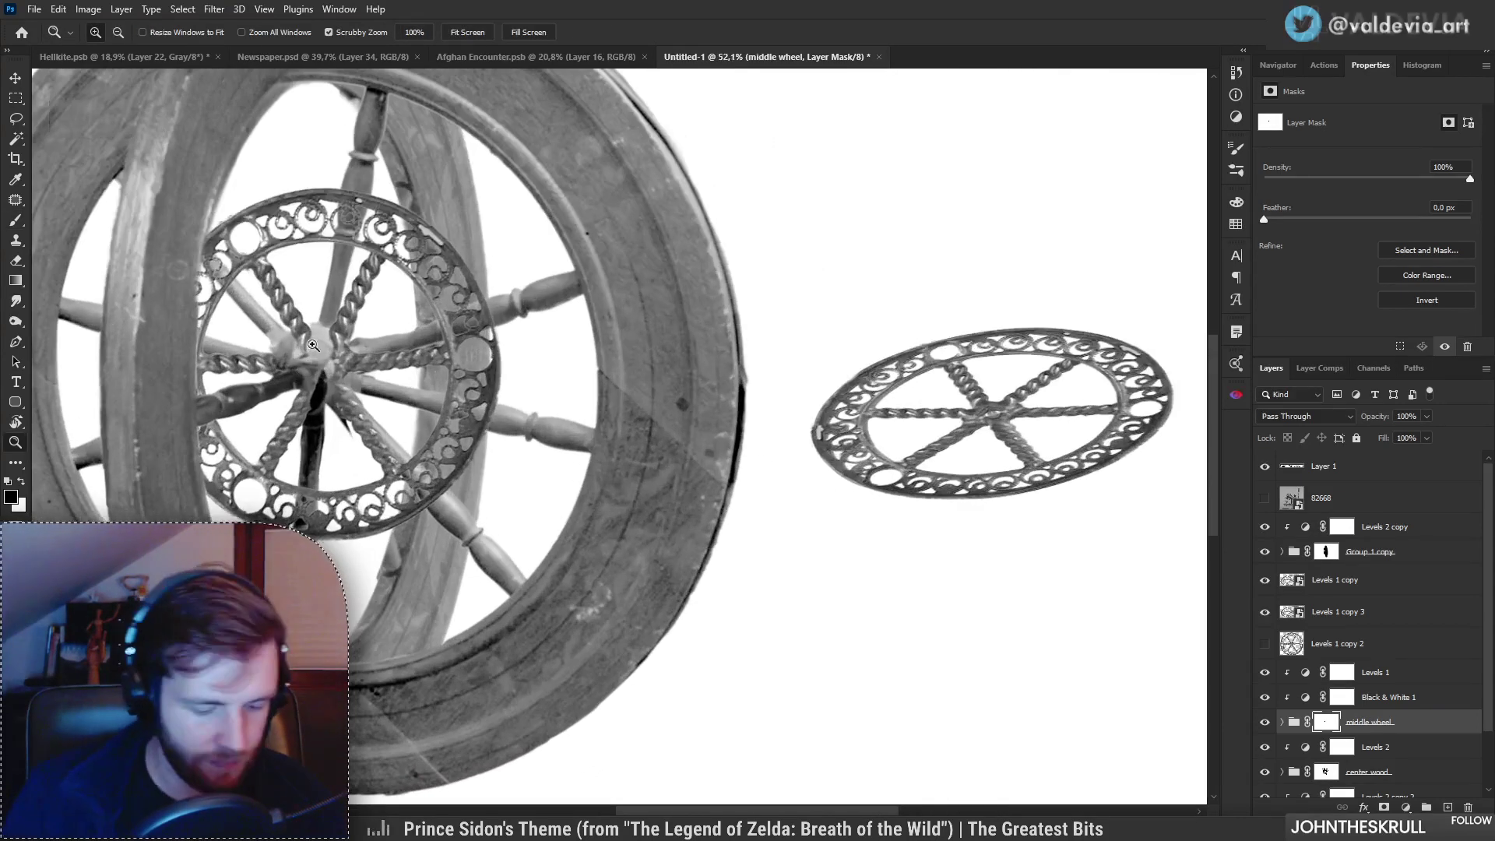
pyautogui.press('x')
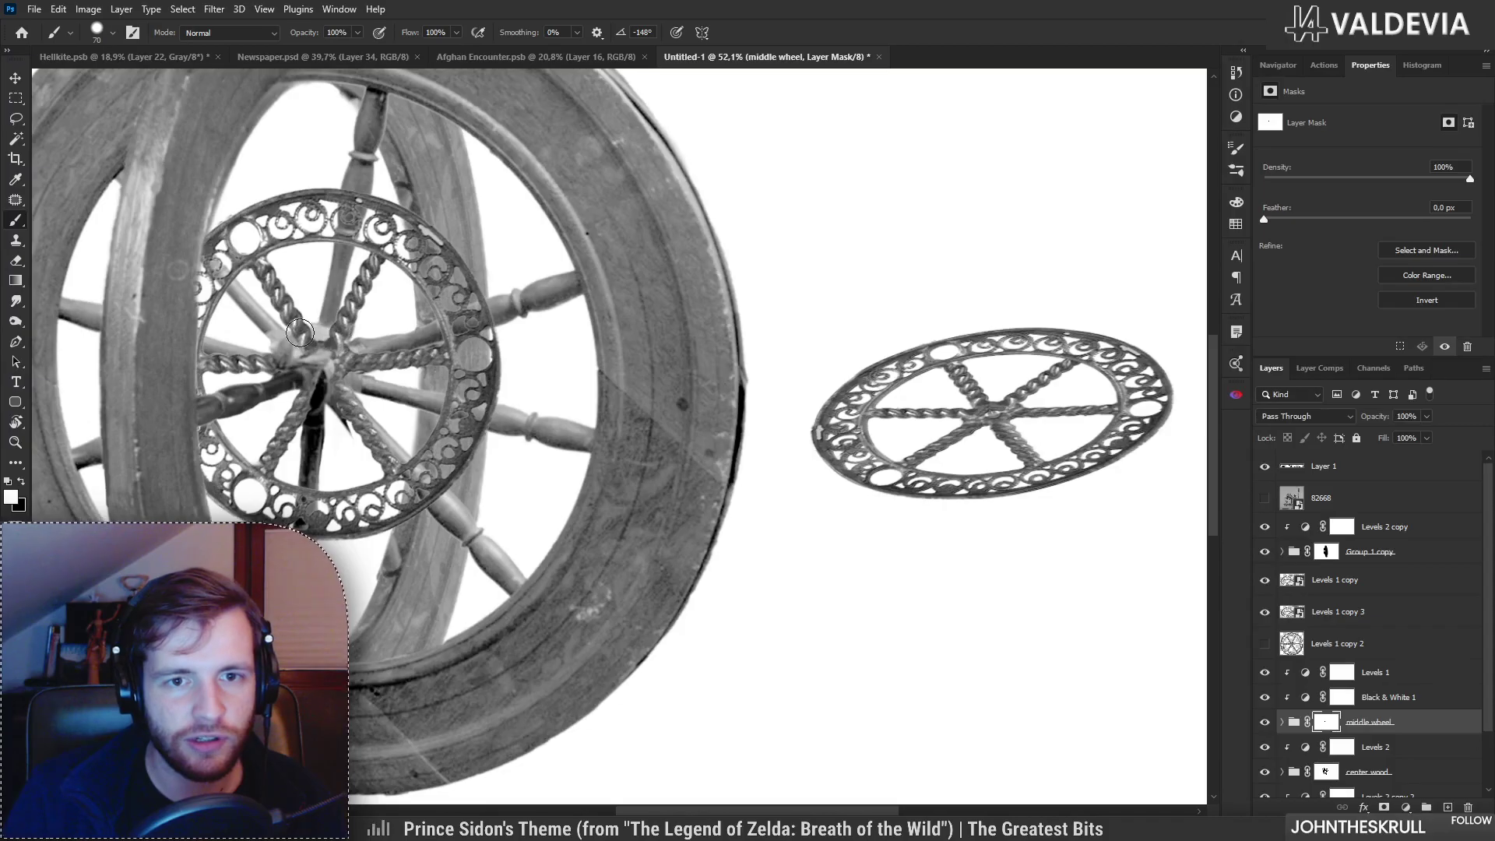
pyautogui.scroll(-4, 303, 332)
pyautogui.scroll(2, 534, 457)
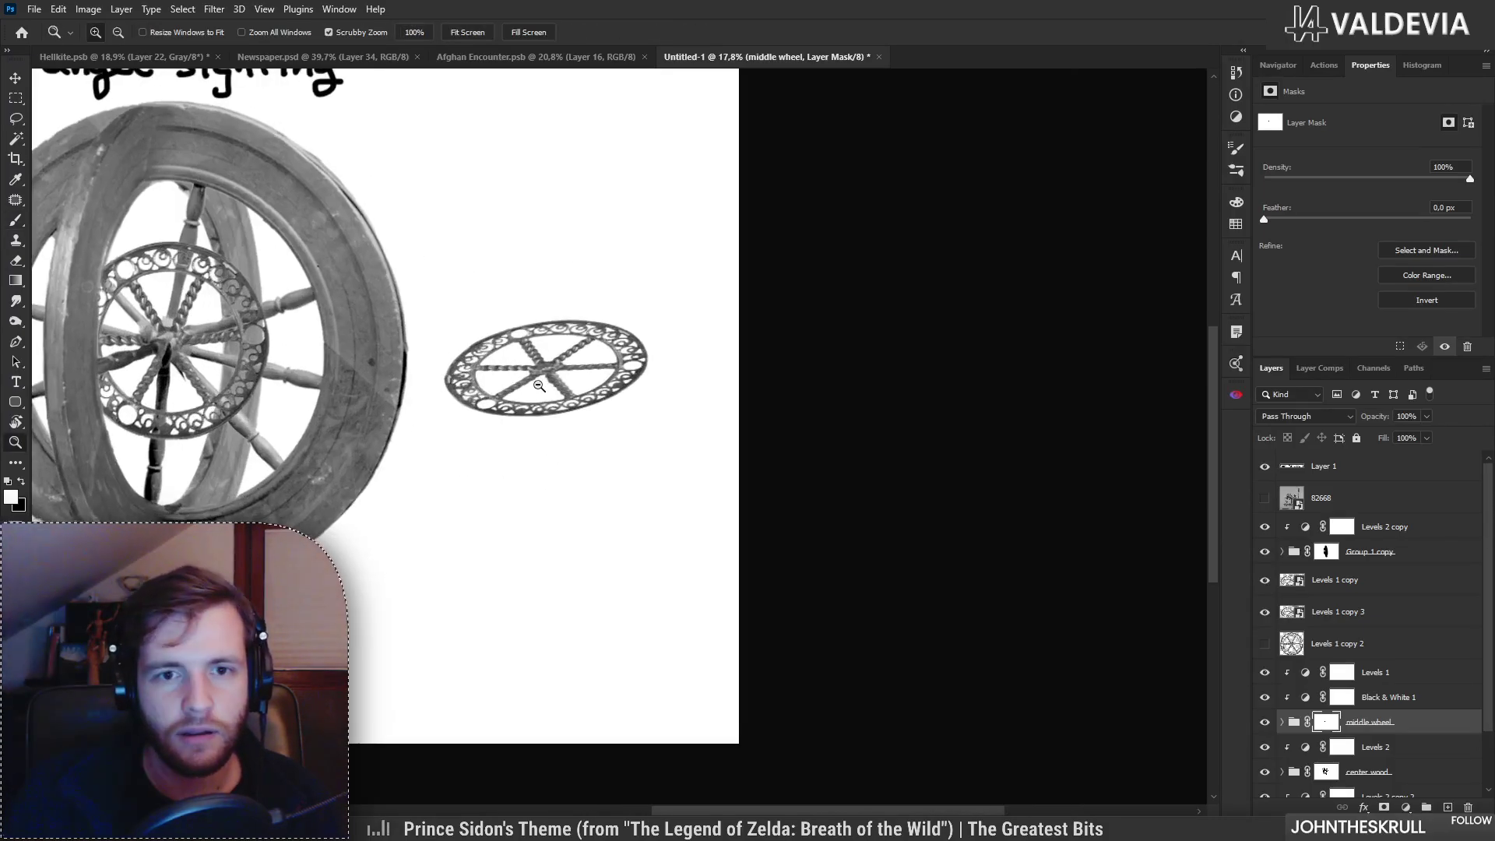
pyautogui.scroll(2, 539, 384)
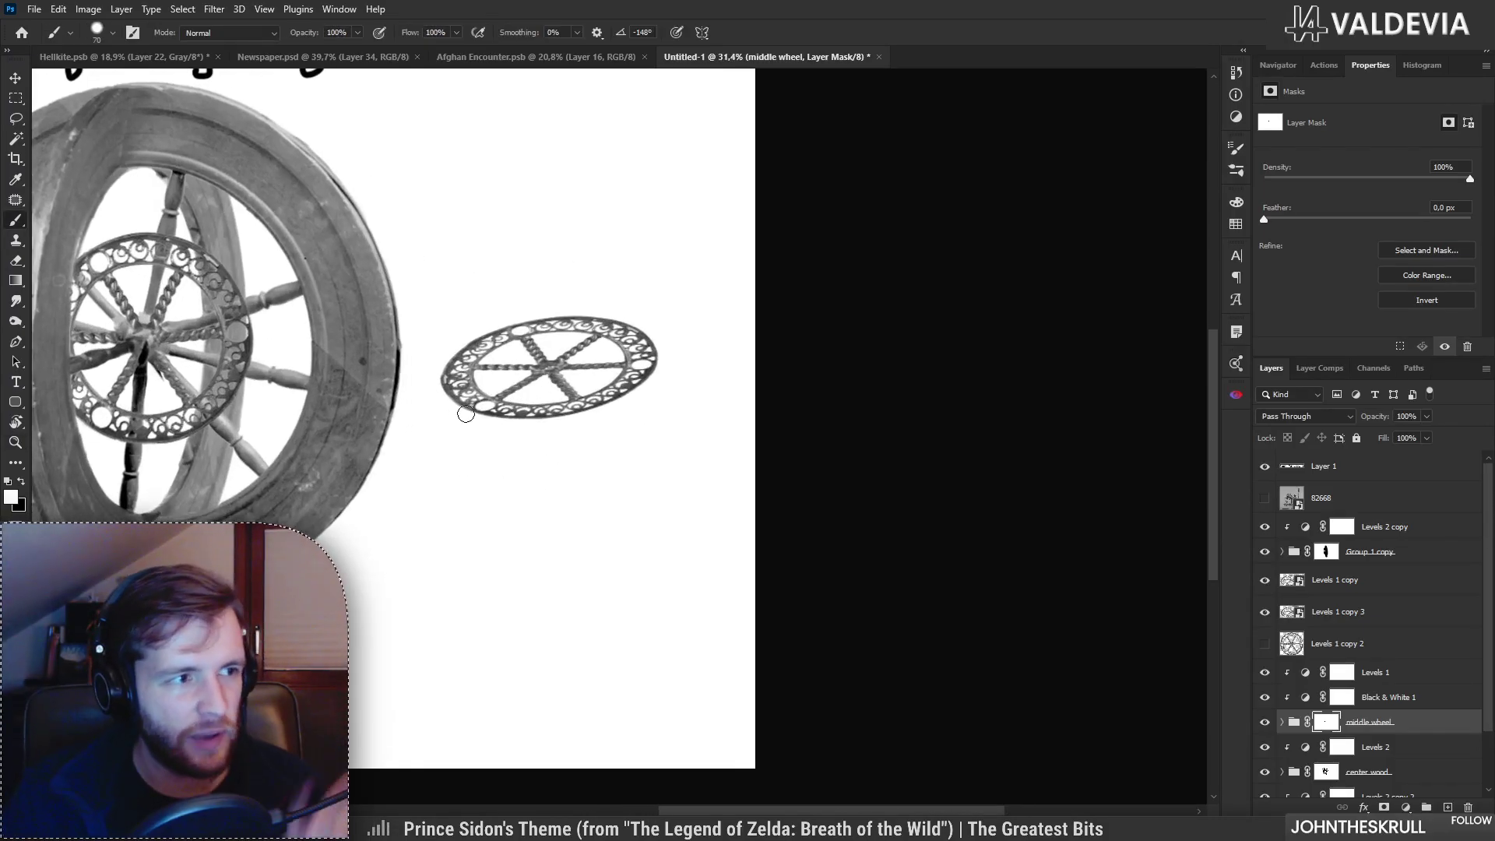
pyautogui.scroll(3, 510, 400)
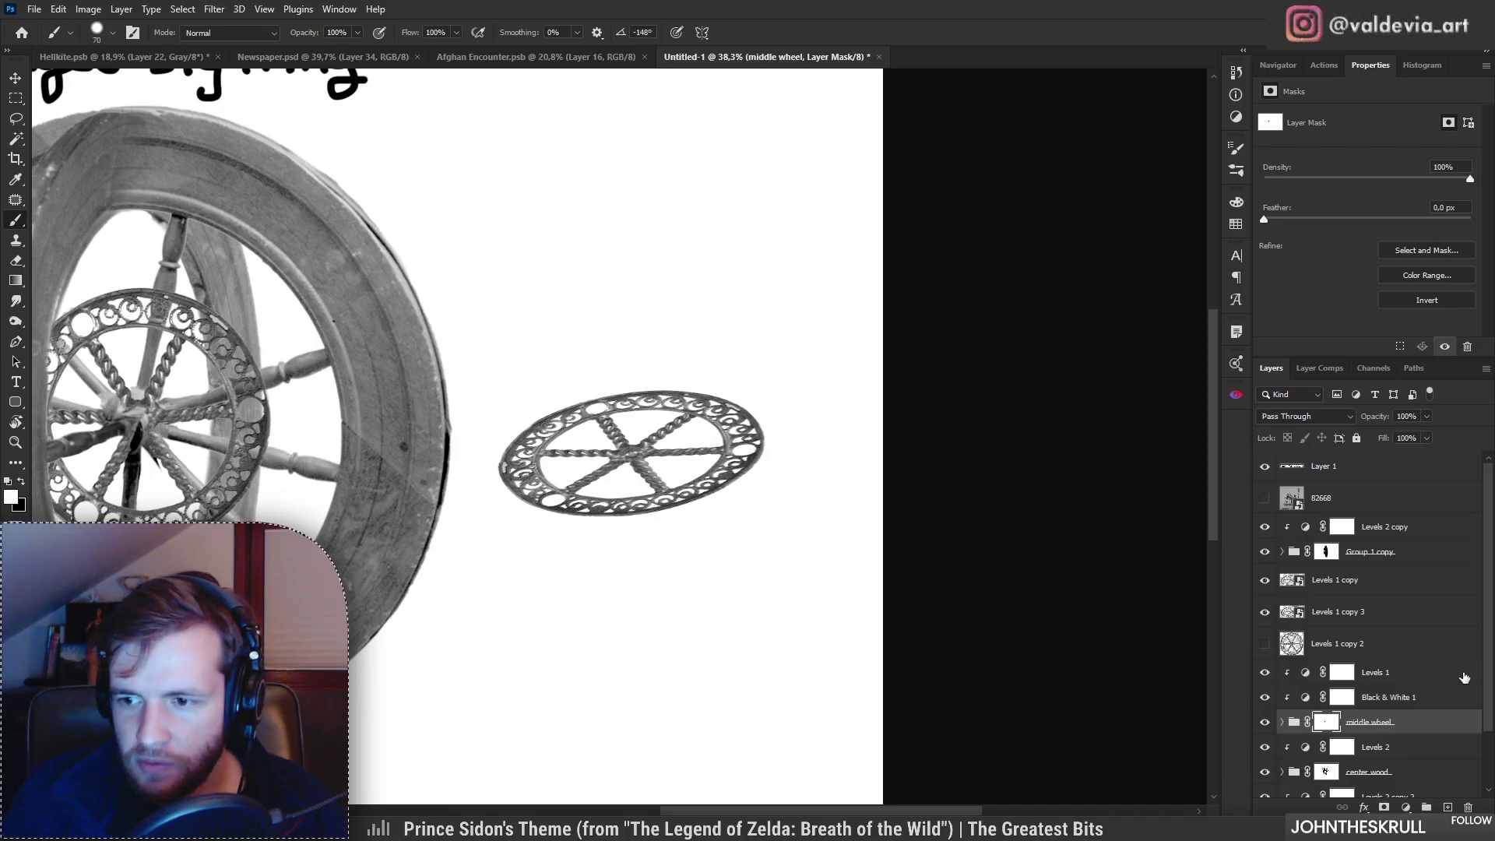
# Step: Show Levels 1 copy 2 and clone one twisted spoke onto the blank canvas, with Clone Stamp sampling set to Current Layer
pyautogui.click(1342, 652)
pyautogui.click(1265, 644)
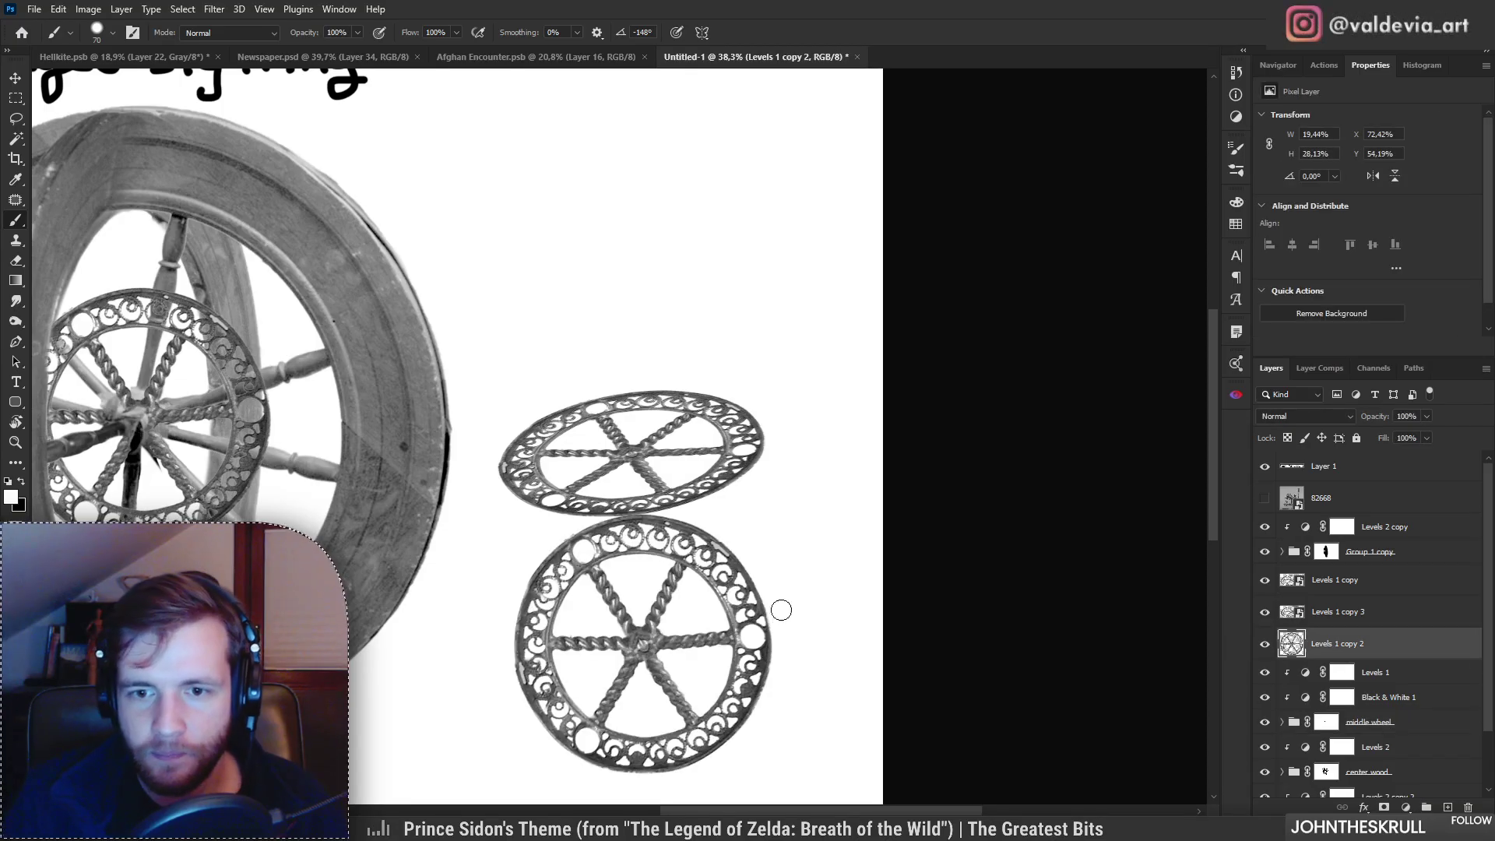
pyautogui.scroll(5, 778, 607)
pyautogui.press('s')
pyautogui.scroll(-3, 524, 519)
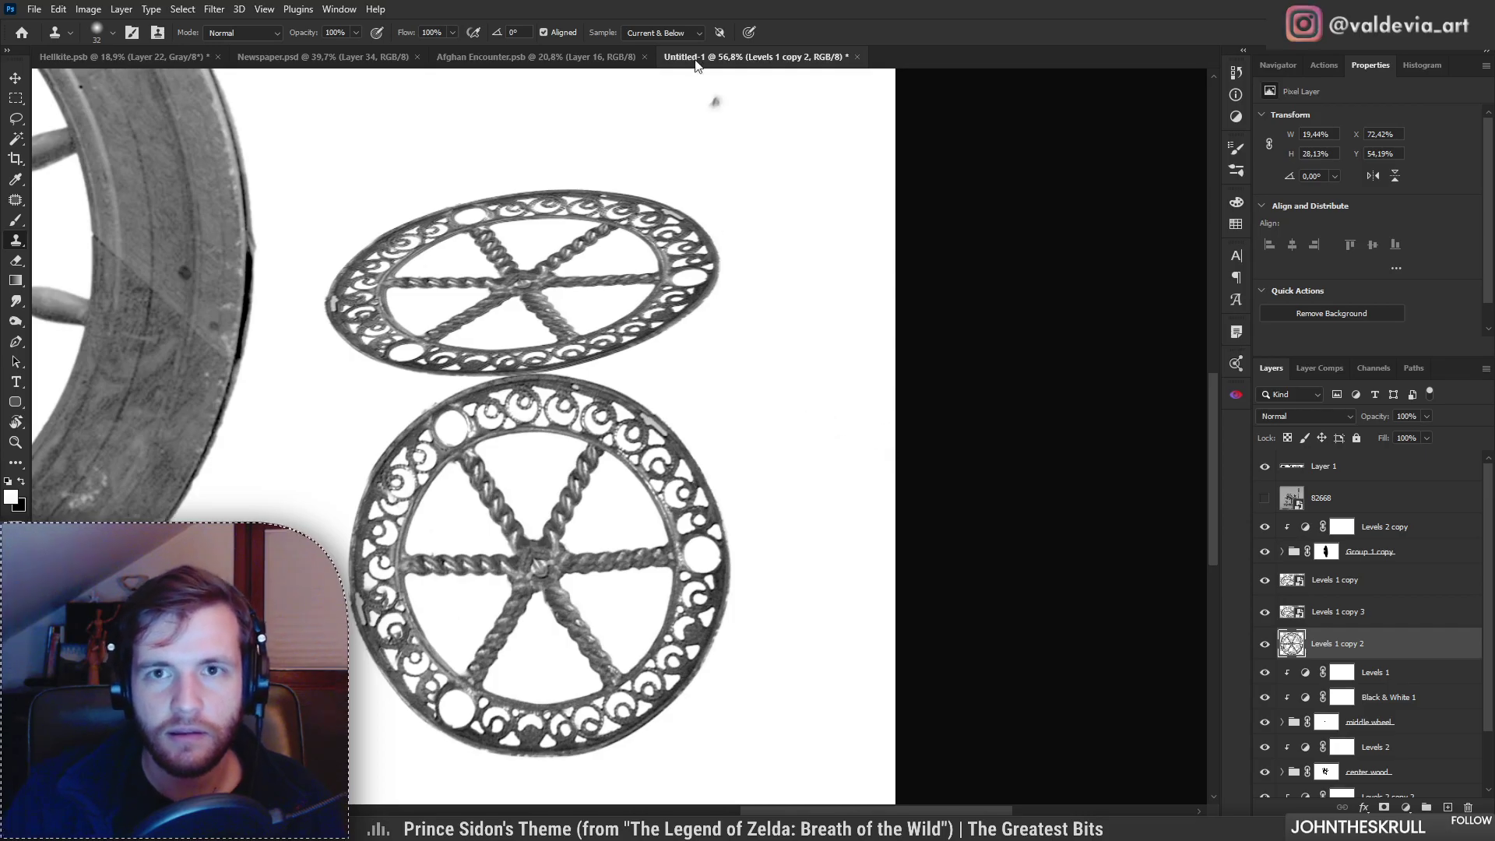
pyautogui.click(662, 33)
pyautogui.click(660, 47)
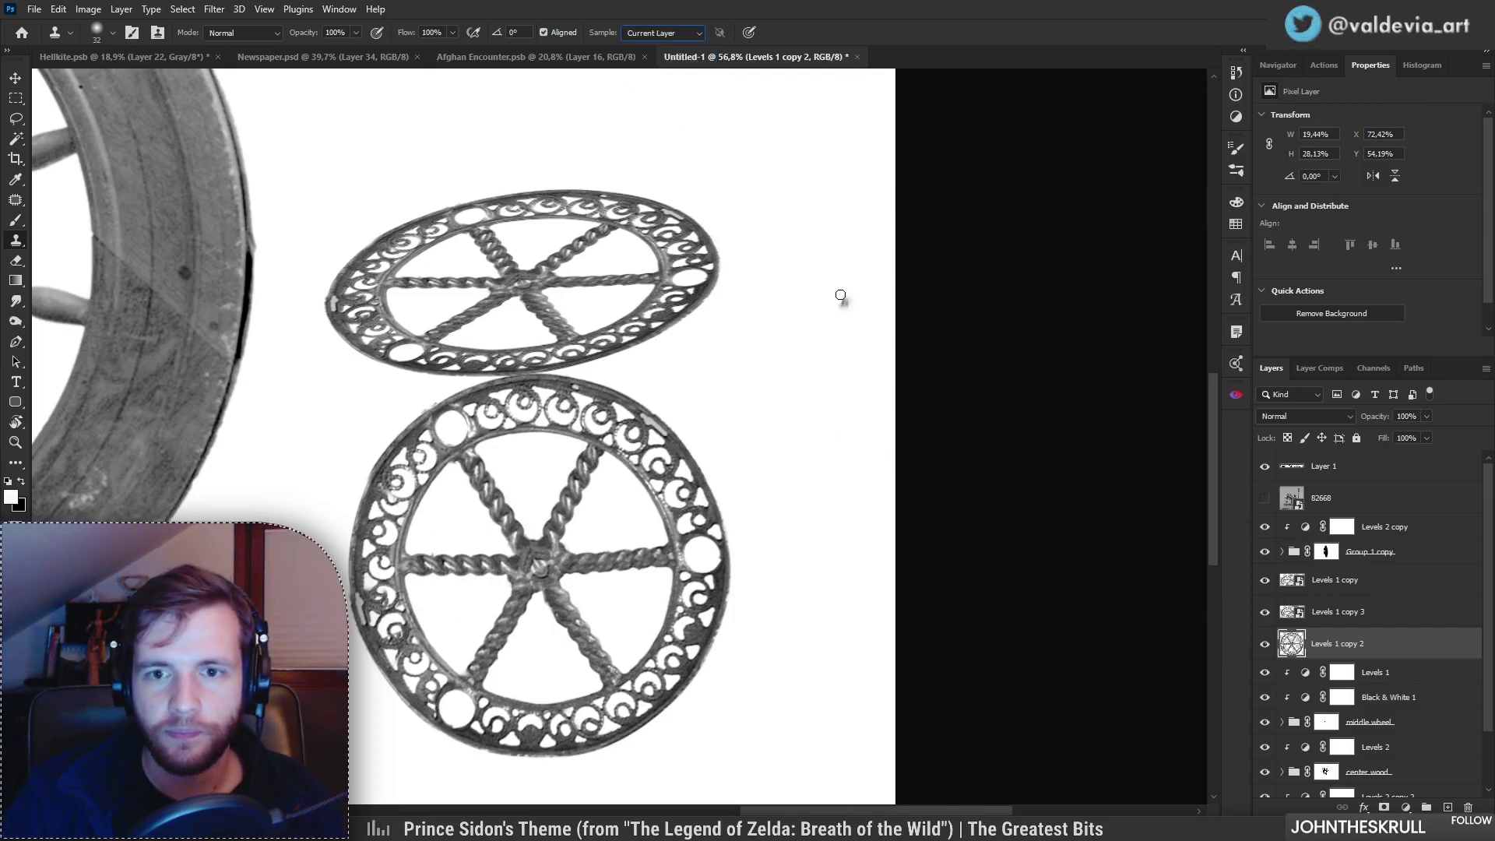
pyautogui.moveTo(841, 295); pyautogui.dragTo(800, 370)
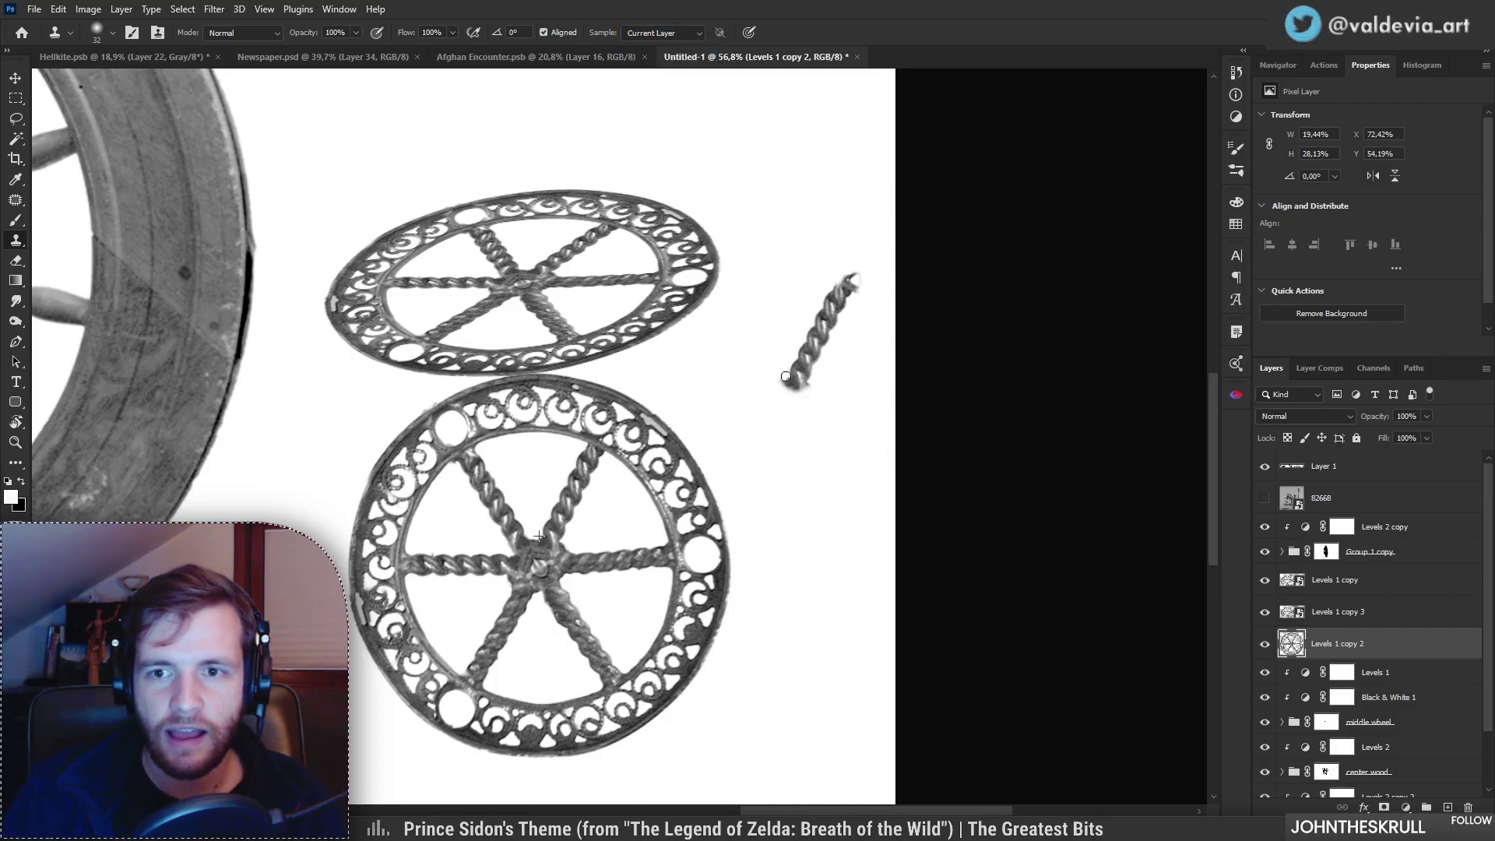
# Step: Erase the stray hub and rim remnants at the cloned spoke's ends and undo the last erasure
pyautogui.press('e')
pyautogui.moveTo(849, 246)
pyautogui.mouseDown()
pyautogui.moveTo(866, 255)
pyautogui.moveTo(851, 247)
pyautogui.mouseUp()
pyautogui.moveTo(820, 387); pyautogui.dragTo(788, 428)
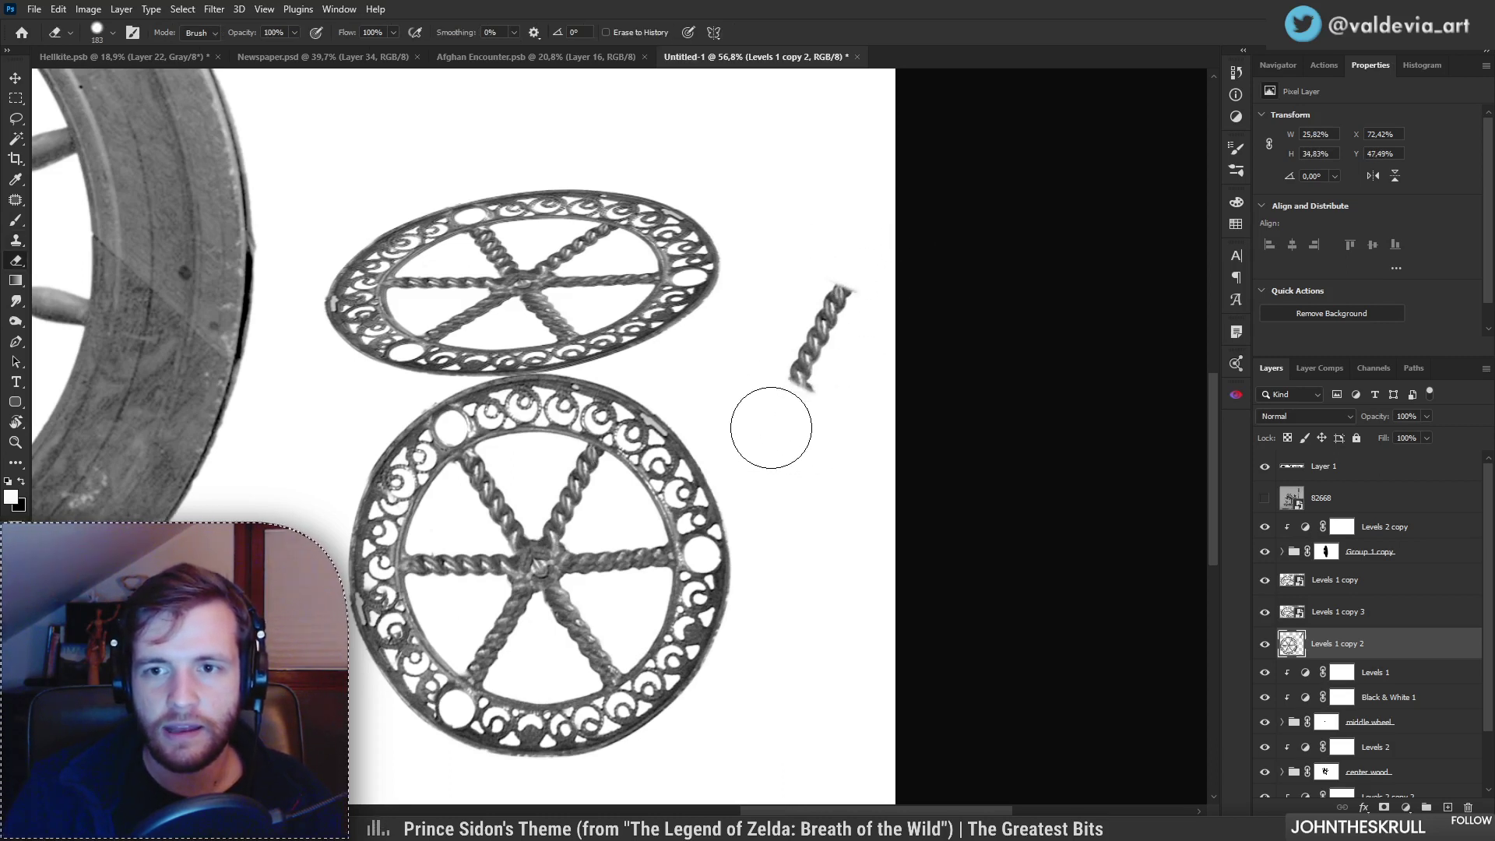
pyautogui.hotkey('ctrl', 'z')
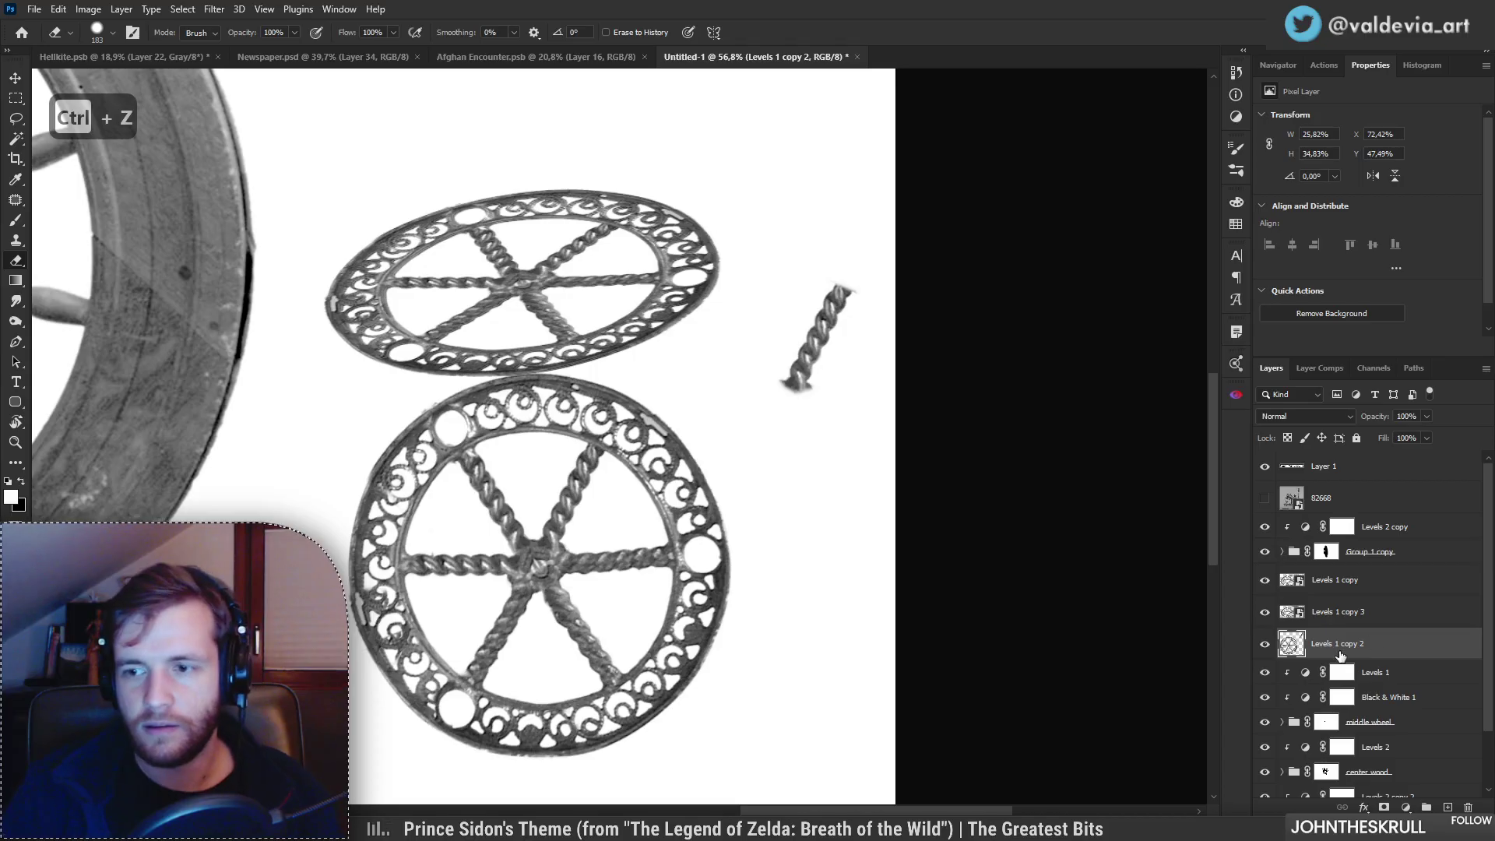
# Step: Cut the cloned spoke onto its own layer, move it over the flattened wheel and place its layer above the wheel copies
pyautogui.press('l')
pyautogui.moveTo(802, 282)
pyautogui.mouseDown()
pyautogui.moveTo(874, 247)
pyautogui.moveTo(861, 374)
pyautogui.mouseUp()
pyautogui.hotkey('ctrl', 'shift', 'j')
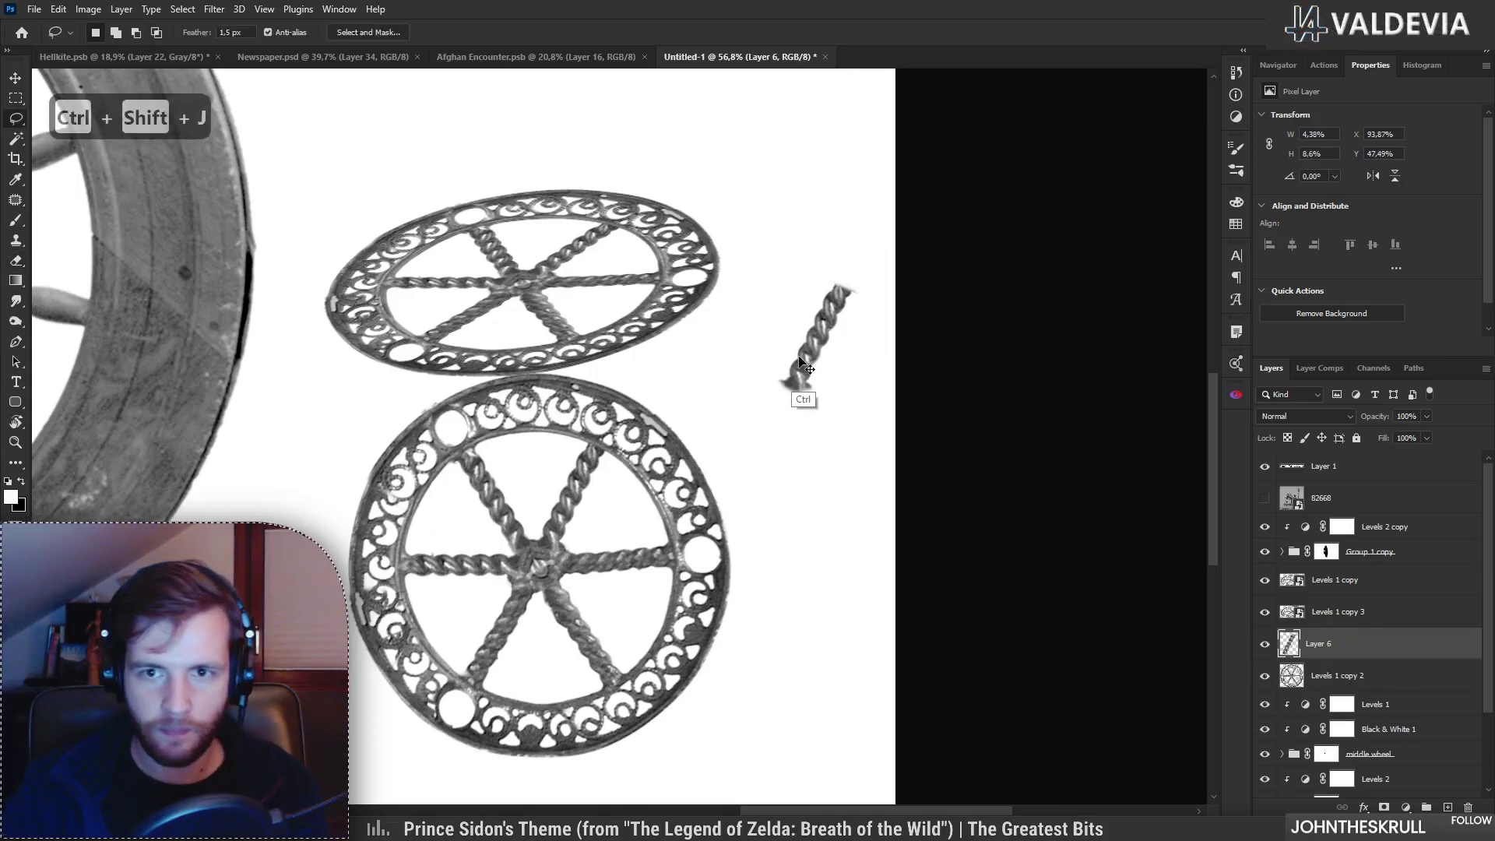
pyautogui.moveTo(814, 327); pyautogui.dragTo(675, 299)
pyautogui.moveTo(1333, 647); pyautogui.dragTo(1328, 583)
# Step: Rotate the loose spoke about 64° and fit it over the flattened wheel's right horizontal spoke
pyautogui.hotkey('ctrl', 't')
pyautogui.moveTo(732, 303); pyautogui.dragTo(662, 343)
pyautogui.moveTo(623, 282); pyautogui.dragTo(604, 287)
pyautogui.moveTo(715, 303); pyautogui.dragTo(713, 314)
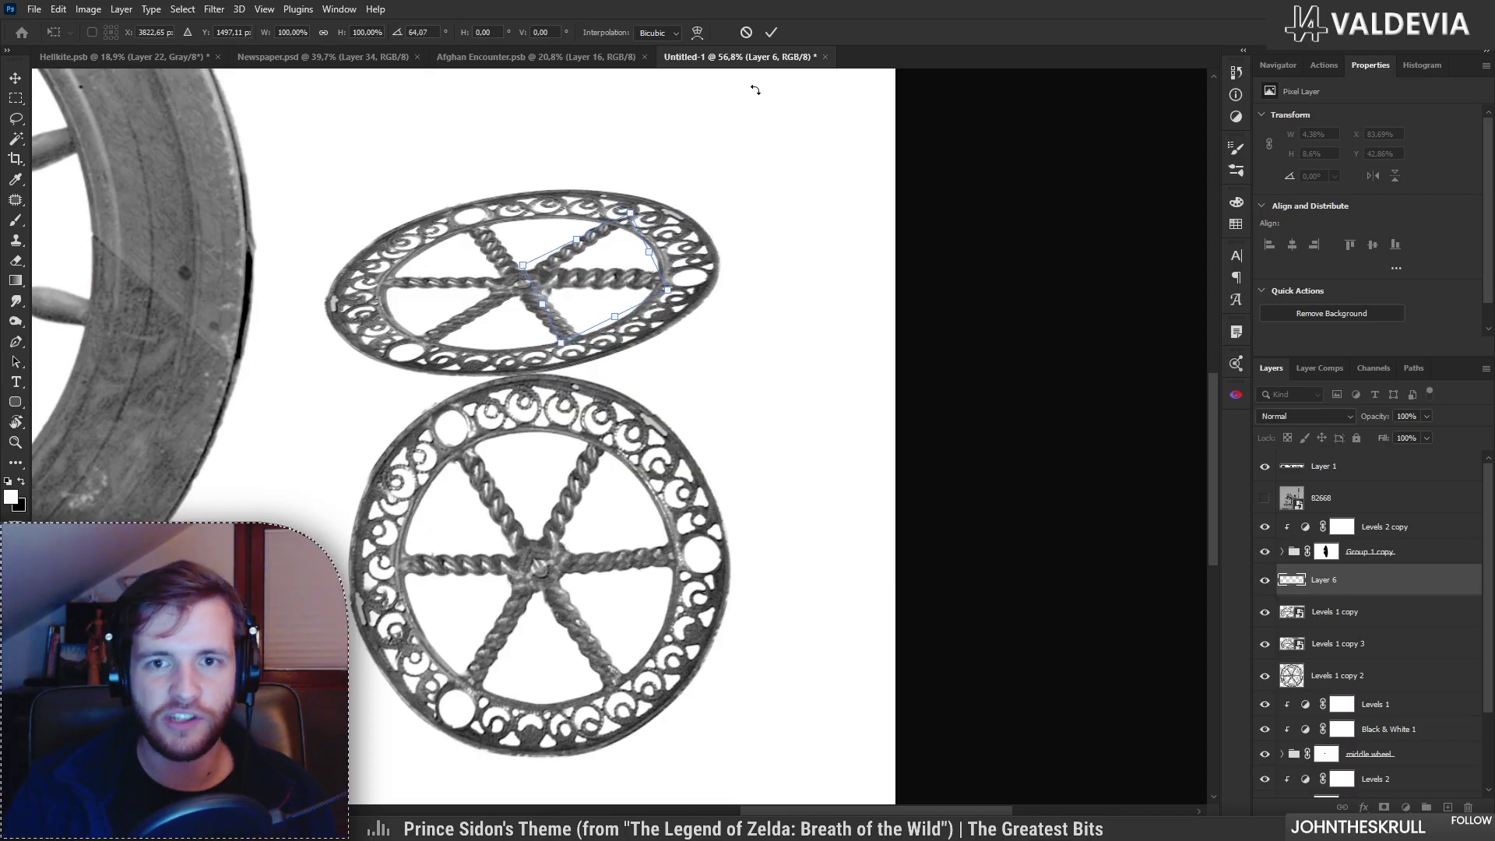
pyautogui.click(769, 34)
# Step: Duplicate the horizontal spoke onto the opposite side of the flattened wheel's hub
pyautogui.moveTo(536, 239); pyautogui.dragTo(605, 250)
pyautogui.moveTo(785, 555); pyautogui.dragTo(820, 441)
pyautogui.moveTo(739, 304); pyautogui.dragTo(664, 304)
pyautogui.moveTo(648, 182); pyautogui.dragTo(728, 187)
pyautogui.moveTo(752, 280); pyautogui.dragTo(493, 291)
pyautogui.hotkey('ctrl', 'd')
# Step: Erase the outer end of the duplicated left spoke where it overlaps the flattened wheel's ornate rim
pyautogui.press('e')
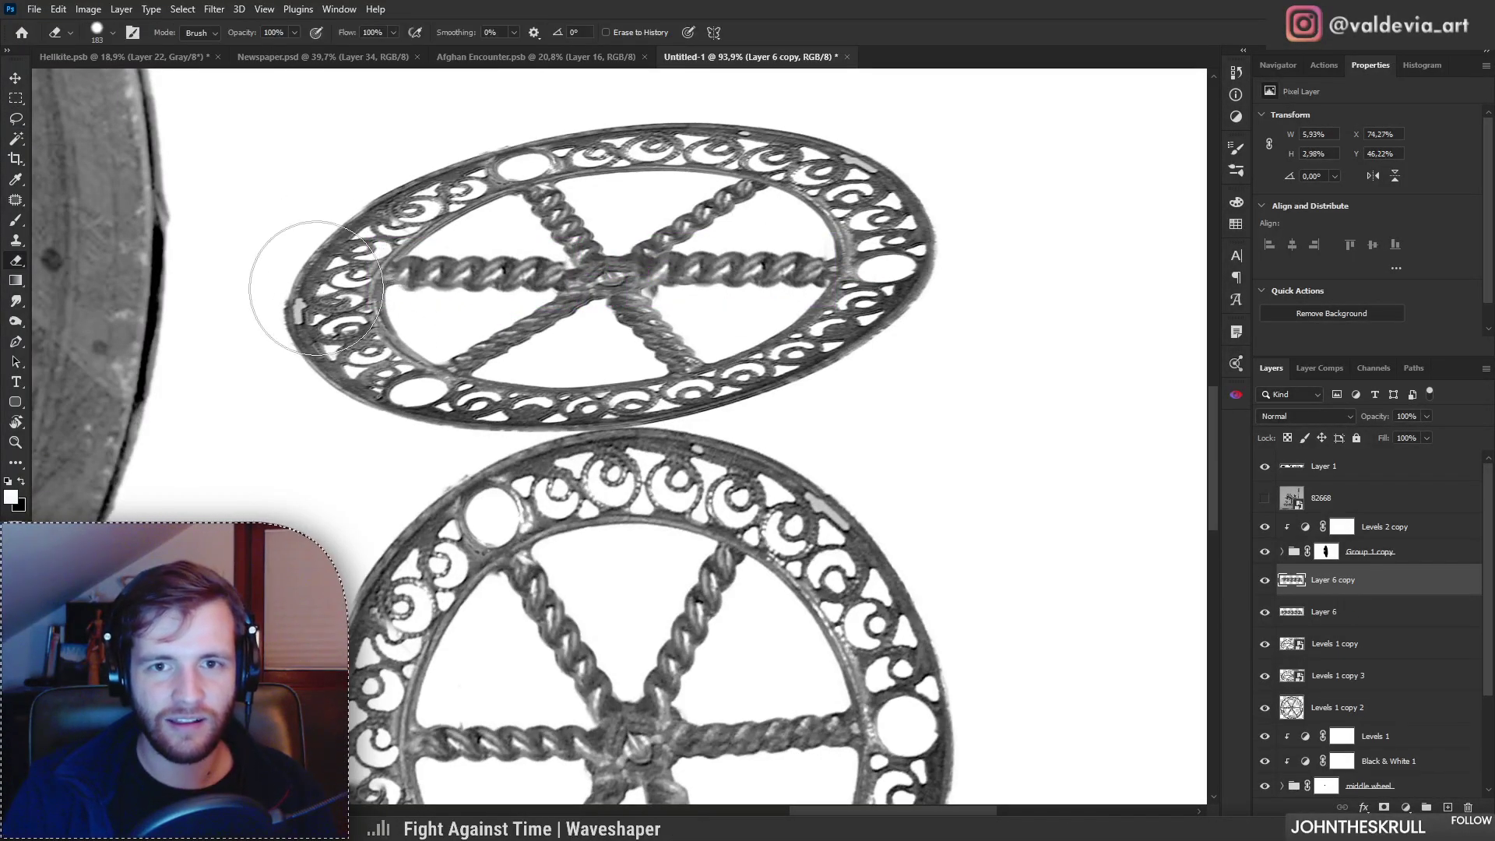
pyautogui.hotkey('ctrl', 'z')
pyautogui.moveTo(326, 311)
pyautogui.mouseDown()
pyautogui.moveTo(321, 250)
pyautogui.moveTo(332, 349)
pyautogui.mouseUp()
pyautogui.press('z')
pyautogui.moveTo(681, 382)
pyautogui.mouseDown()
pyautogui.moveTo(653, 298)
pyautogui.moveTo(724, 302)
pyautogui.mouseUp()
pyautogui.press('e')
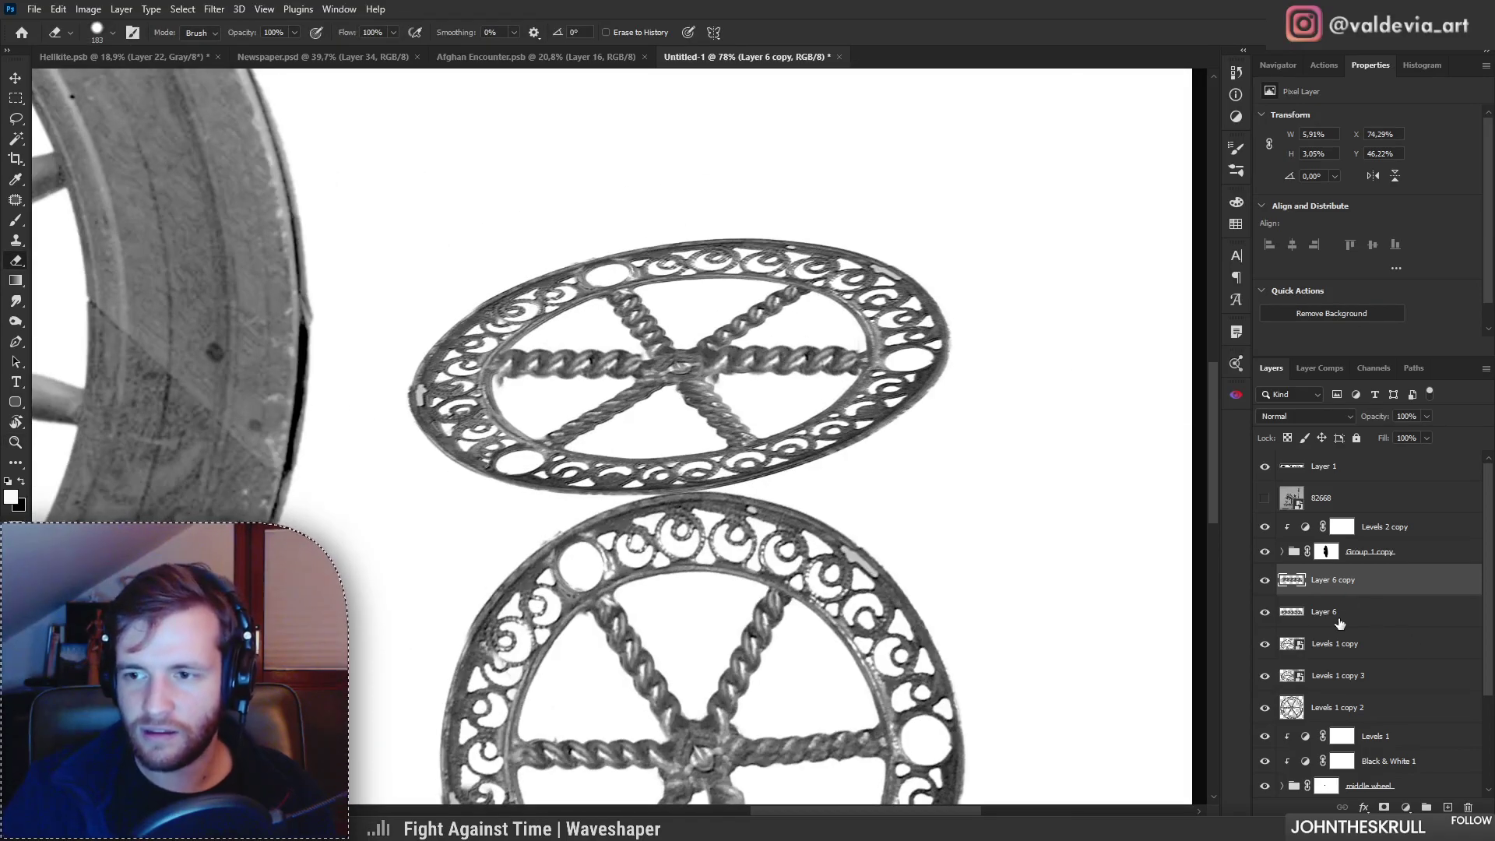
# Step: Duplicate both horizontal spokes and transform the copies to cover the flattened wheel's diagonal from lower left to upper right
pyautogui.keyDown('shift'); pyautogui.click(1336, 613); pyautogui.keyUp('shift')
pyautogui.moveTo(1343, 602); pyautogui.dragTo(1338, 571)
pyautogui.moveTo(767, 387); pyautogui.dragTo(817, 352)
pyautogui.hotkey('ctrl', 't')
pyautogui.moveTo(863, 427); pyautogui.dragTo(912, 322)
pyautogui.moveTo(801, 324); pyautogui.dragTo(785, 316)
pyautogui.moveTo(874, 327); pyautogui.dragTo(880, 316)
pyautogui.moveTo(845, 260); pyautogui.dragTo(818, 274)
pyautogui.moveTo(543, 463); pyautogui.dragTo(537, 457)
pyautogui.moveTo(818, 274); pyautogui.dragTo(814, 282)
pyautogui.click(771, 33)
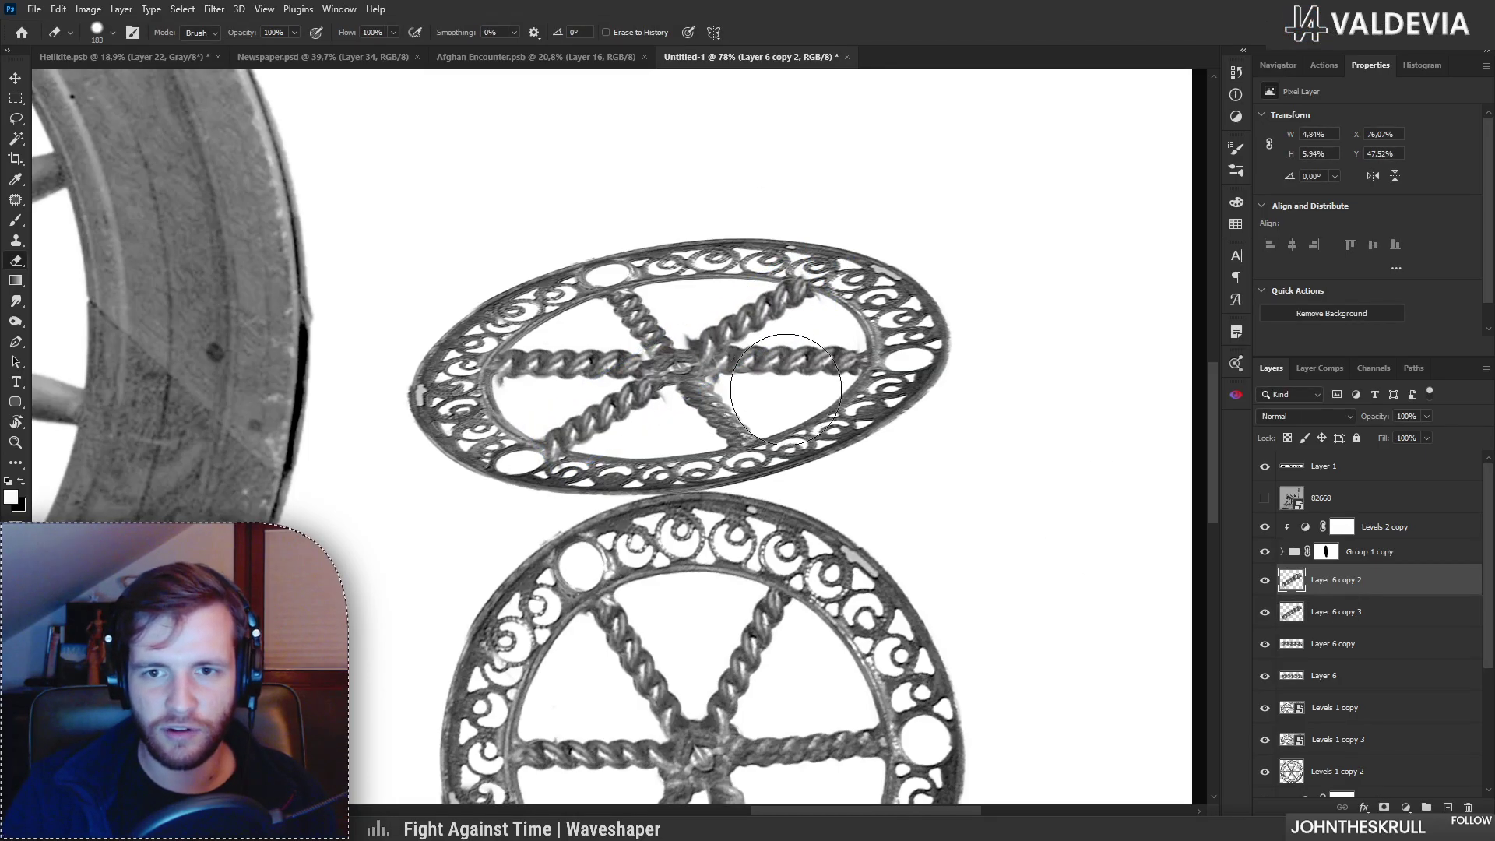
# Step: Erase stray edges of Layer 6 copy 2 and Layer 6 copy 3 around the flattened wheel's hub with a smaller eraser
pyautogui.rightClick(811, 374)
pyautogui.click(704, 389)
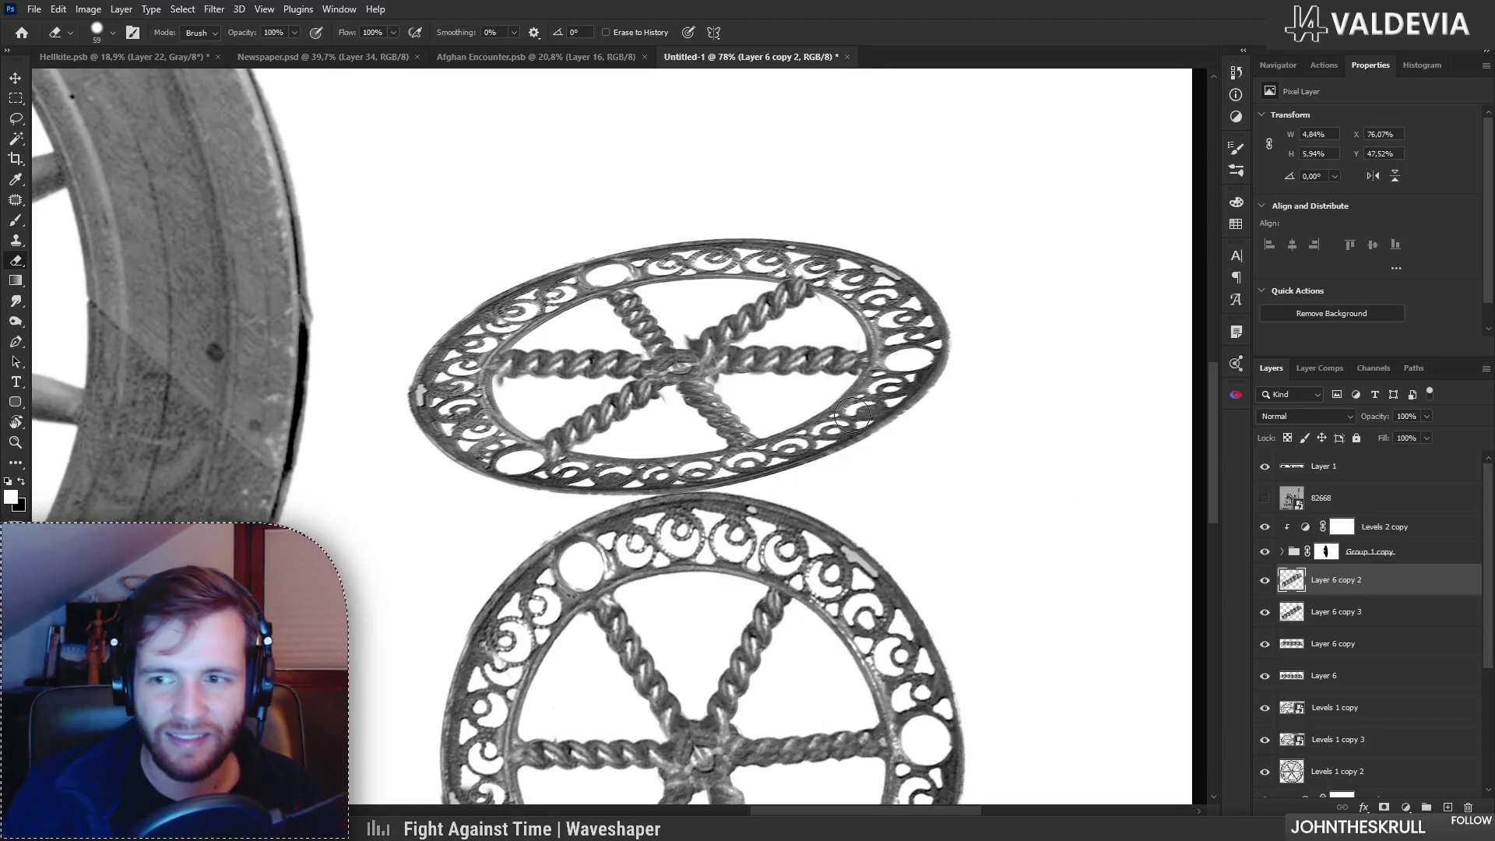
pyautogui.hotkey('ctrl', 'z')
pyautogui.click(1354, 613)
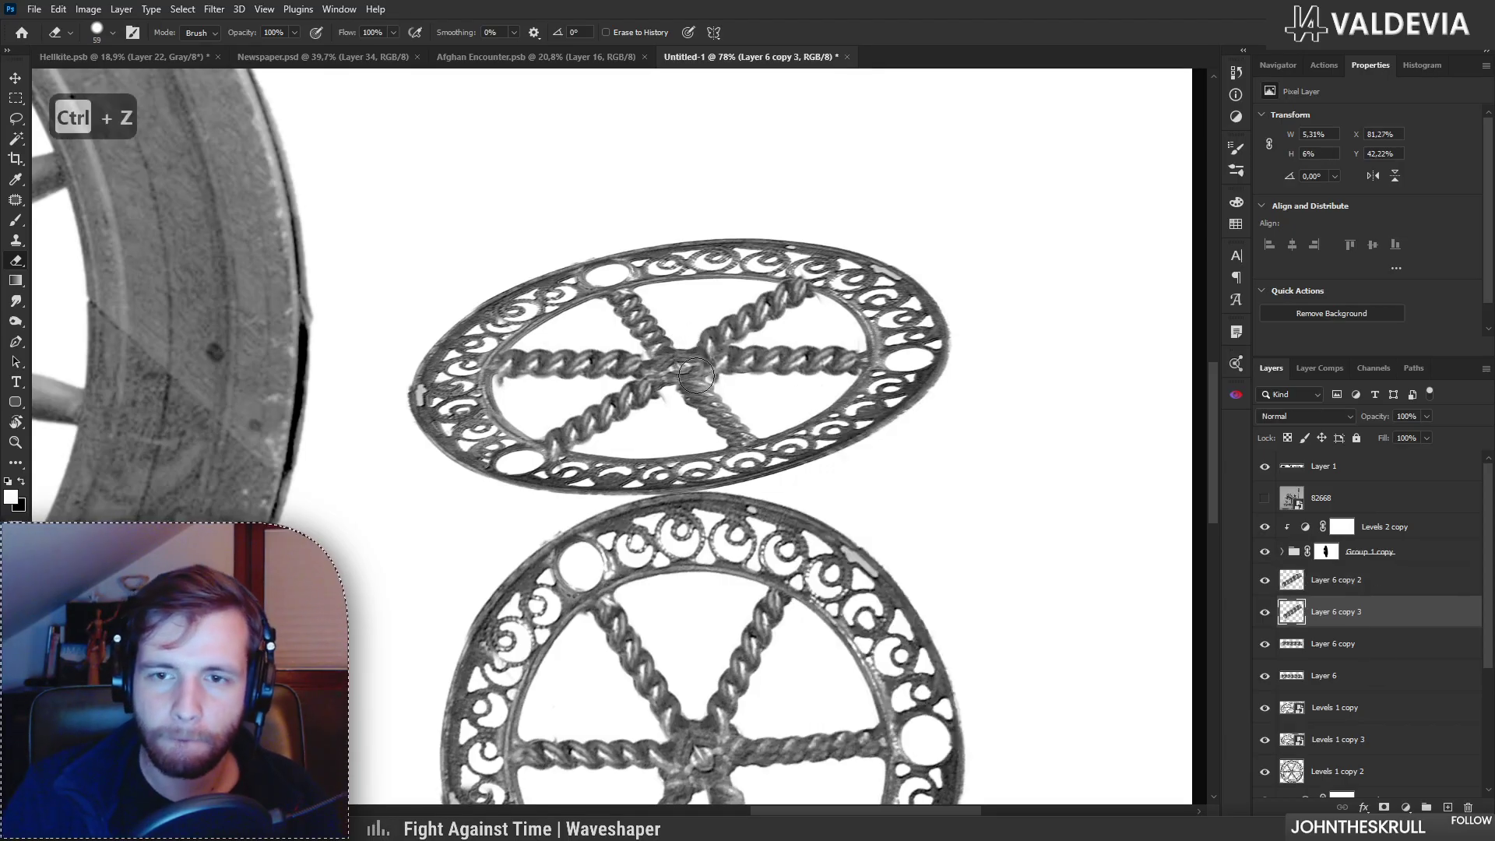
pyautogui.moveTo(694, 364); pyautogui.dragTo(719, 383)
pyautogui.click(1386, 588)
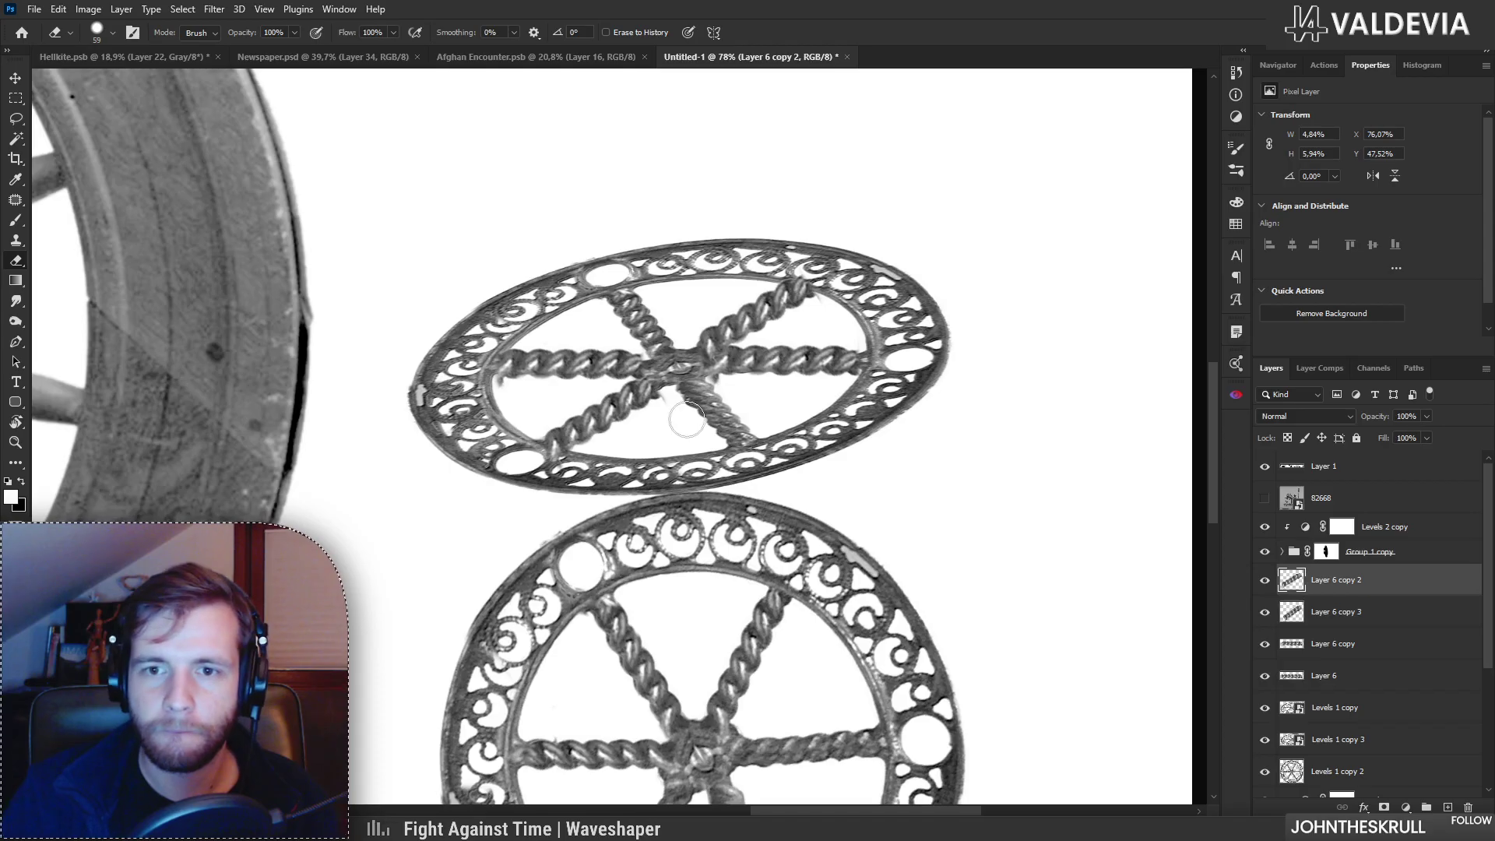
pyautogui.moveTo(705, 431); pyautogui.dragTo(767, 401)
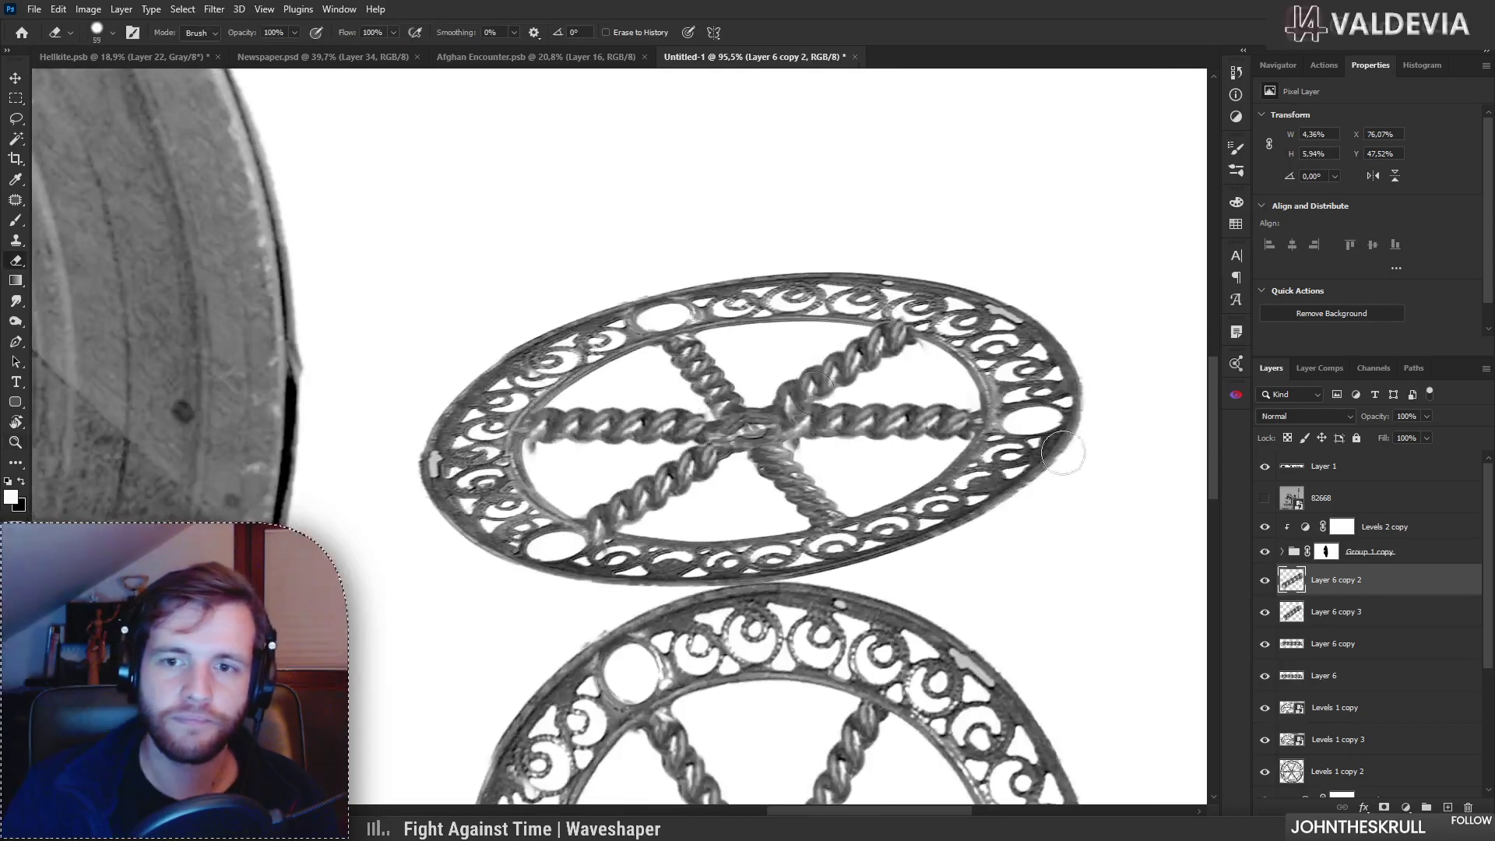
# Step: Duplicate the two diagonal spoke layers together and flip the copies horizontally
pyautogui.keyDown('shift'); pyautogui.click(1361, 613); pyautogui.keyUp('shift')
pyautogui.moveTo(831, 420); pyautogui.dragTo(782, 367)
pyautogui.hotkey('ctrl', 't')
pyautogui.rightClick(798, 357)
pyautogui.click(845, 621)
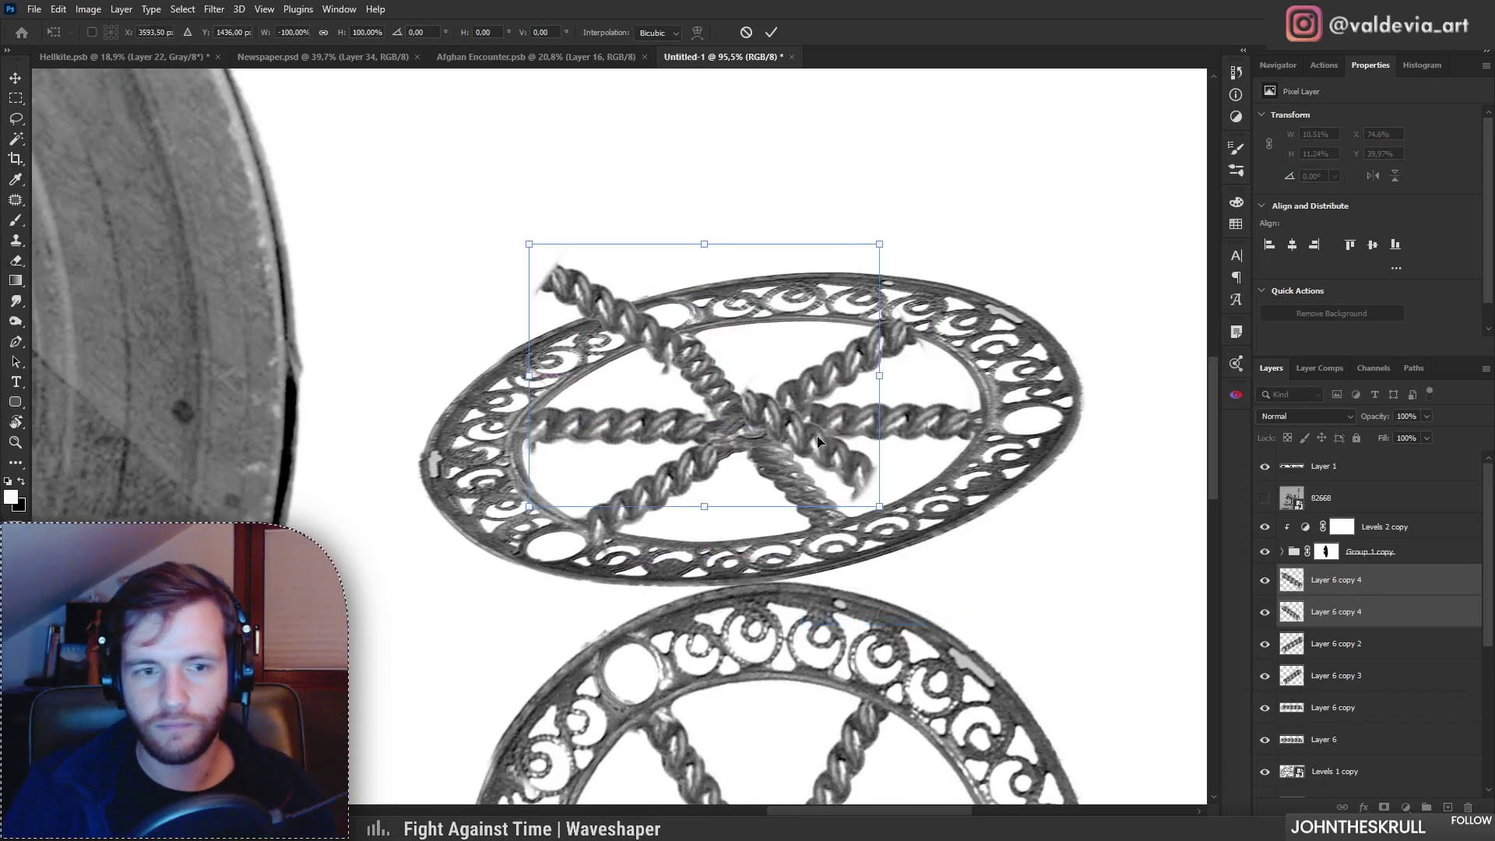
# Step: Rotate and distort the flipped spoke pair to follow the remaining diagonal, fitting its lower end over the lower-right spoke
pyautogui.moveTo(774, 404); pyautogui.dragTo(852, 454)
pyautogui.moveTo(1010, 554); pyautogui.dragTo(900, 593)
pyautogui.moveTo(812, 536); pyautogui.dragTo(772, 502)
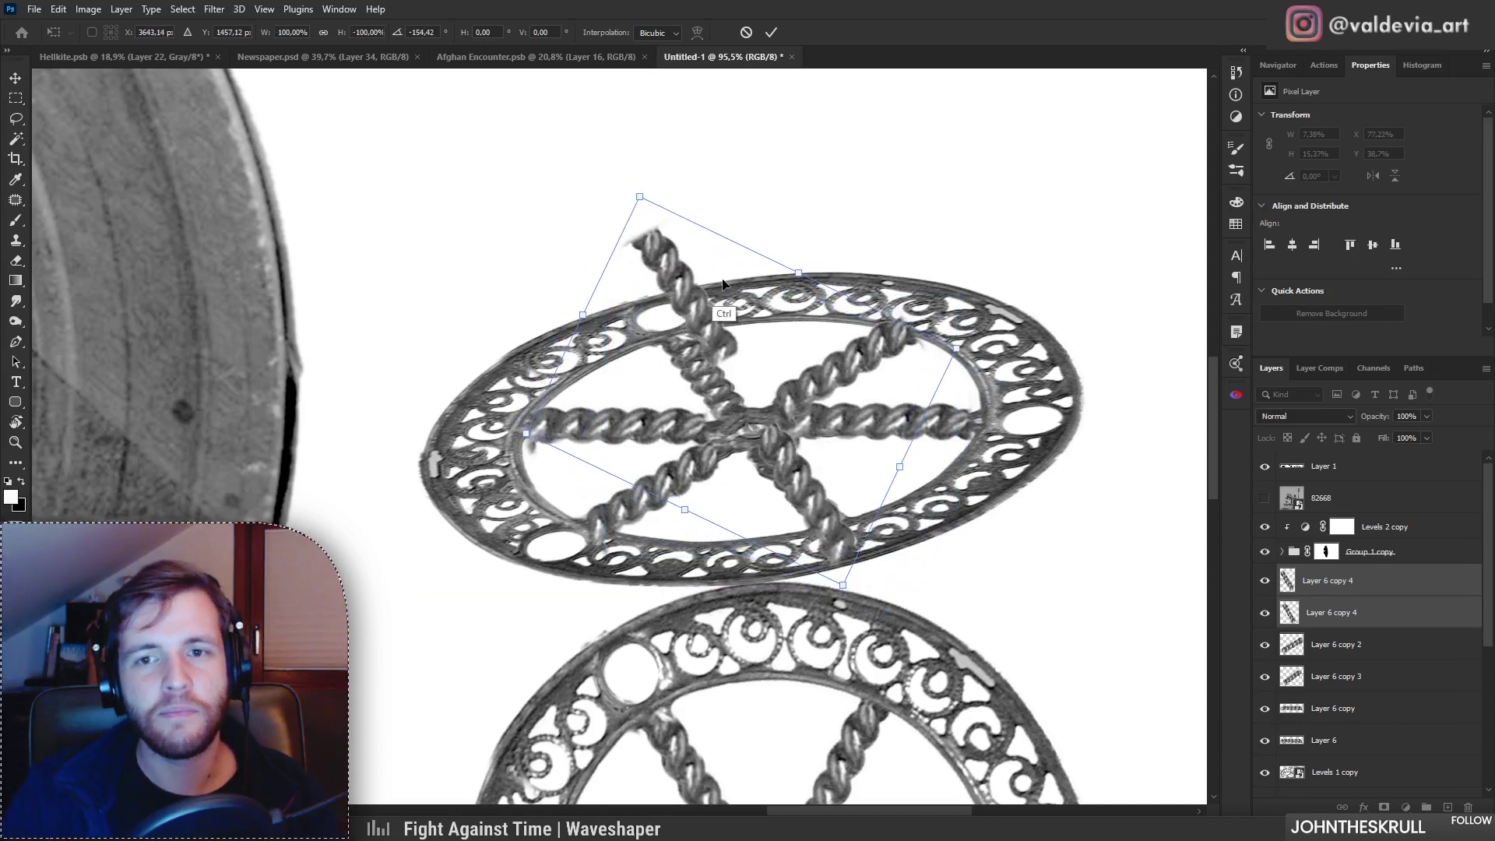
pyautogui.moveTo(848, 518); pyautogui.dragTo(839, 499)
pyautogui.moveTo(623, 196); pyautogui.dragTo(632, 259)
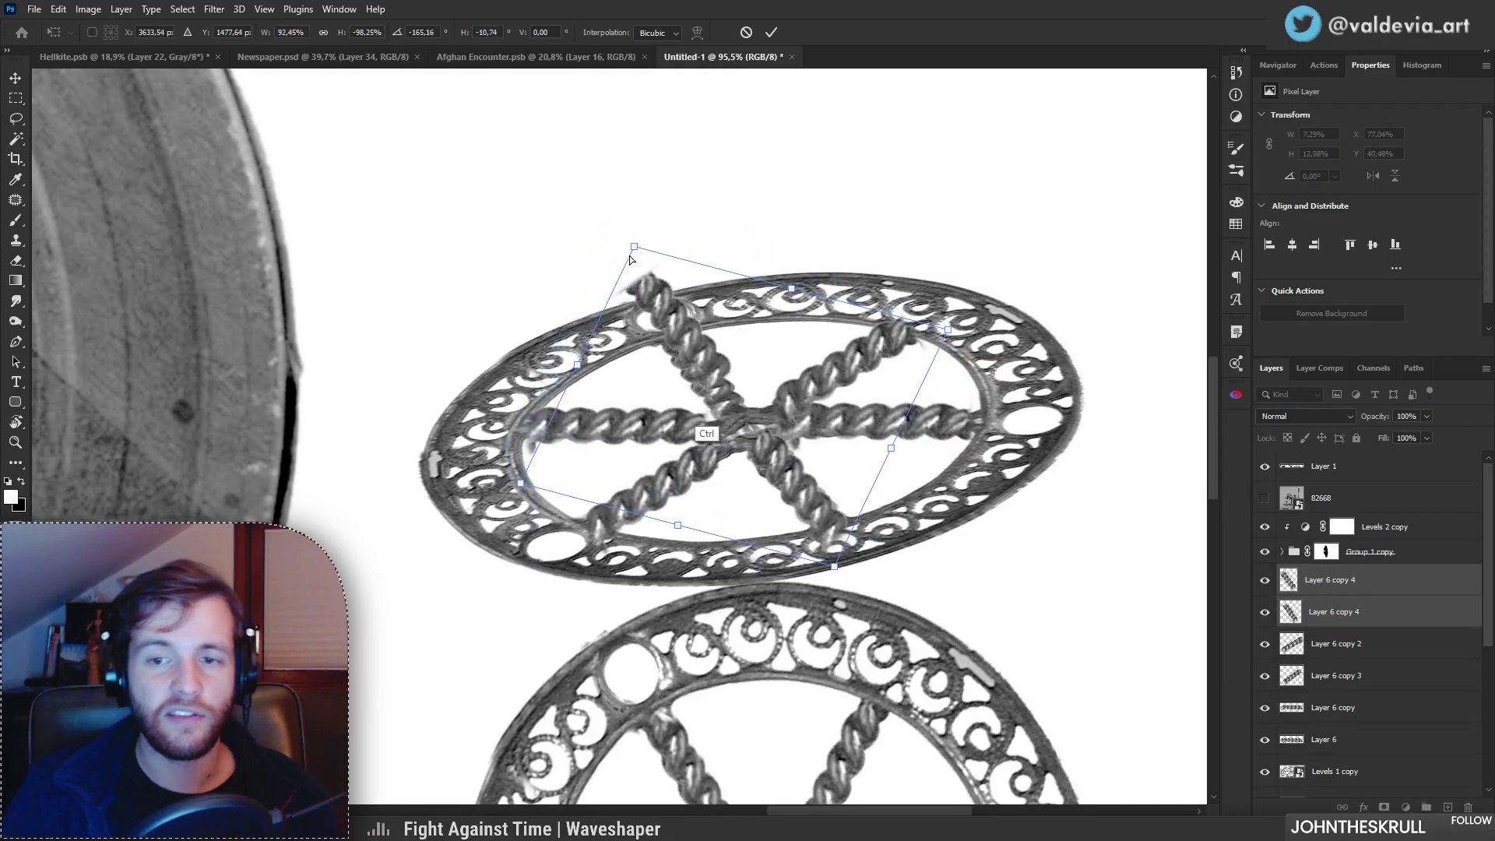
pyautogui.moveTo(833, 544); pyautogui.dragTo(831, 546)
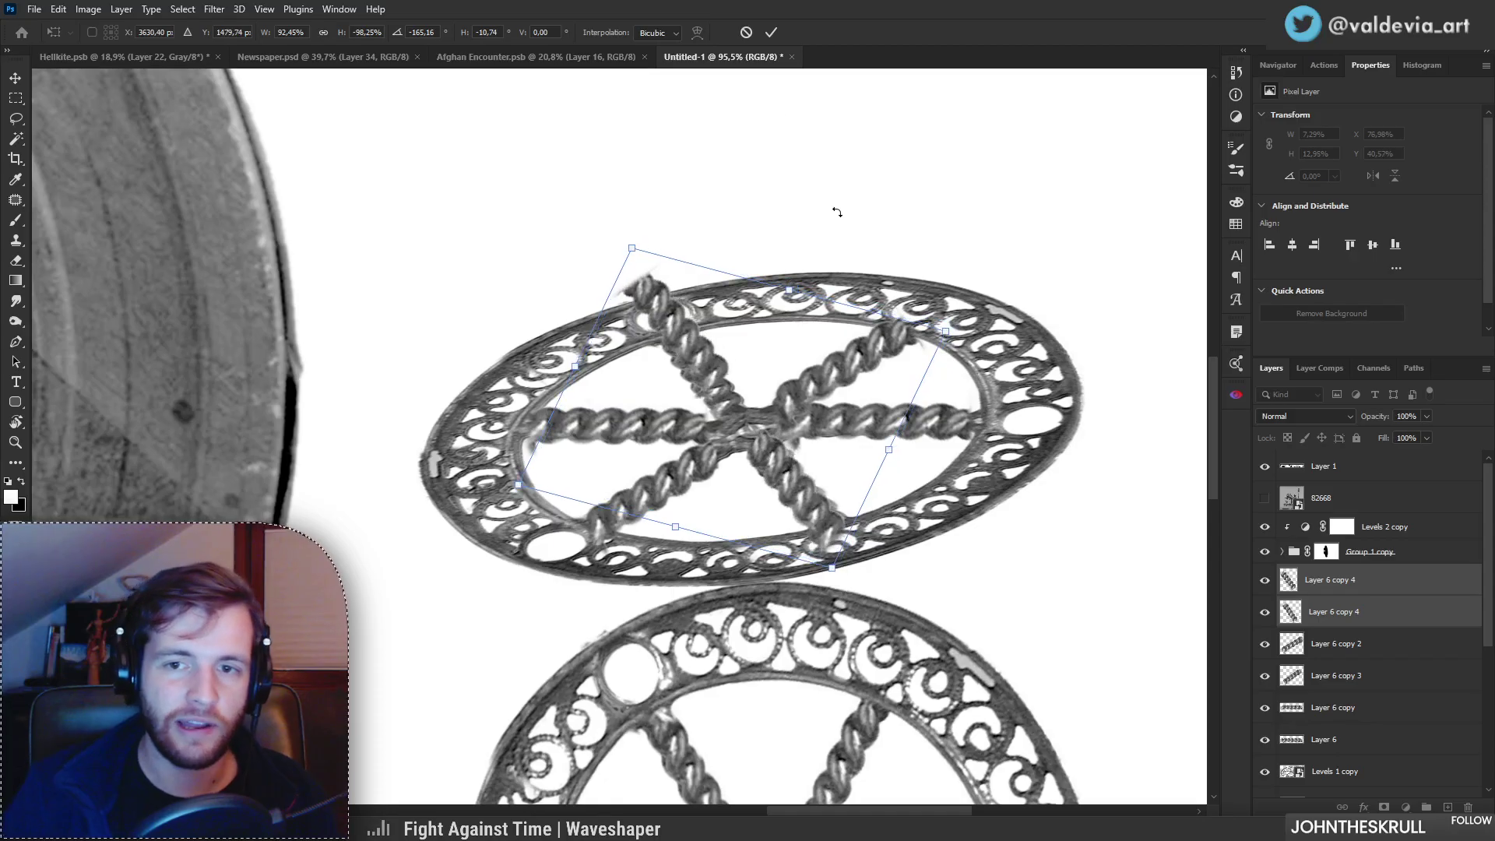
pyautogui.click(772, 32)
# Step: Identify the upper-left spoke's layer by toggling its visibility and move it inward onto the flattened wheel's upper-left spoke
pyautogui.press('e')
pyautogui.click(1326, 616)
pyautogui.click(1265, 614)
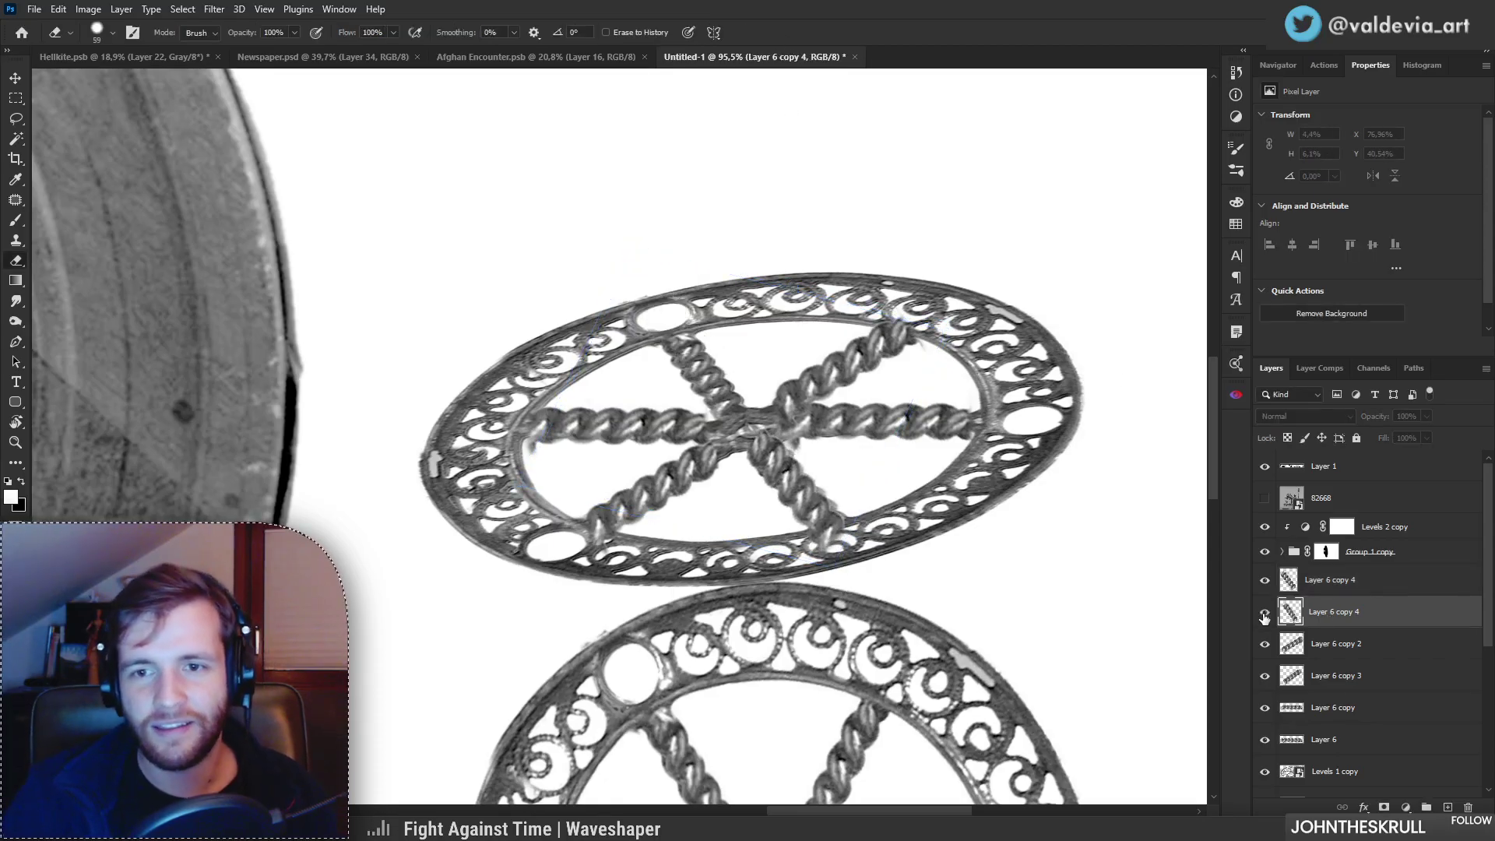
pyautogui.click(1264, 613)
pyautogui.moveTo(670, 333); pyautogui.dragTo(715, 391)
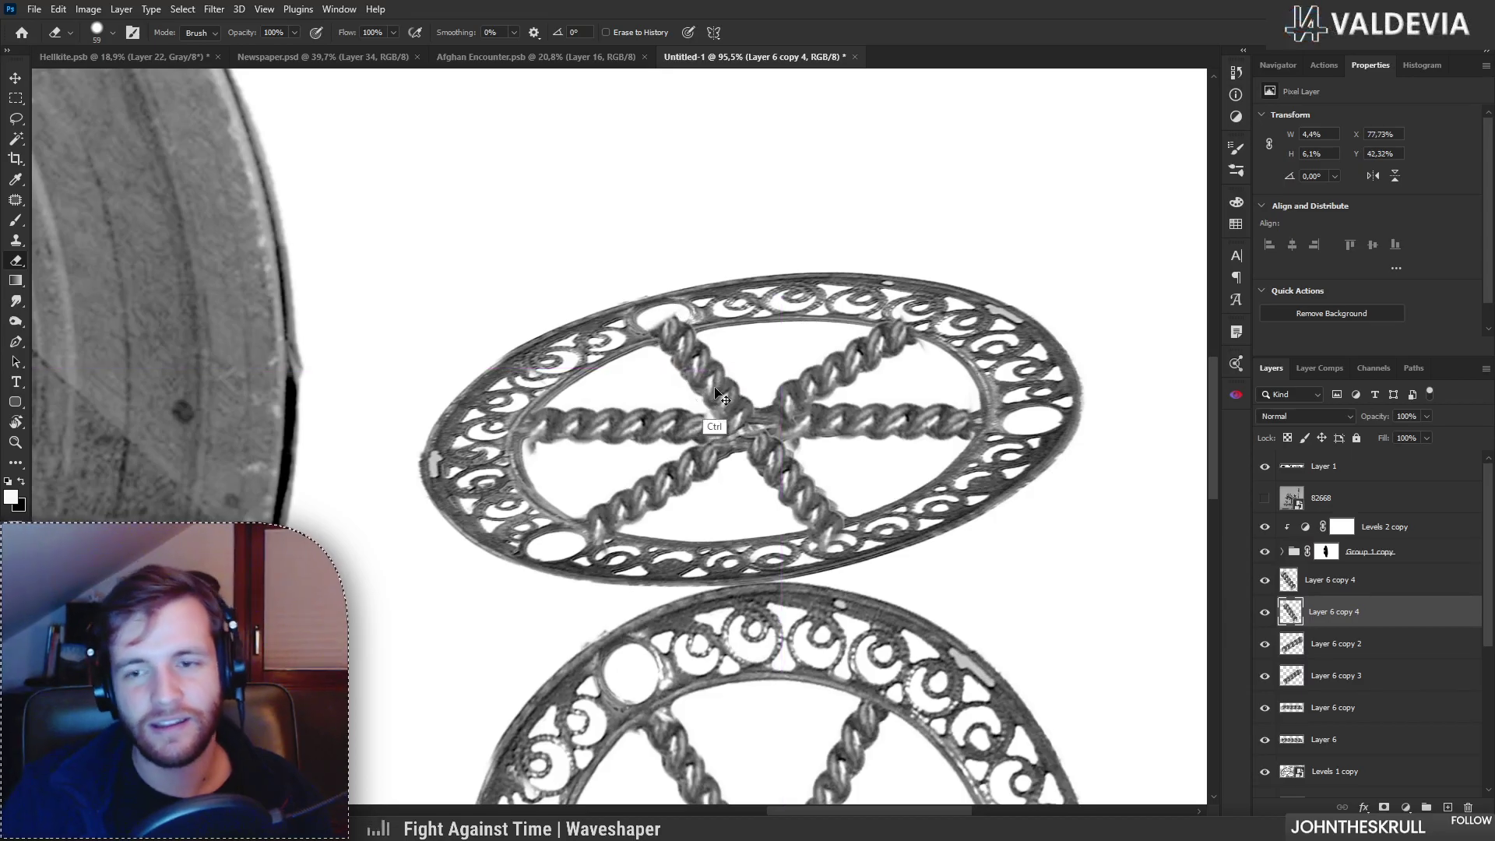
# Step: Erase the stray edges of the upper-left and lower-right spokes on the two Layer 6 copy 4 layers
pyautogui.moveTo(716, 320); pyautogui.dragTo(457, 190)
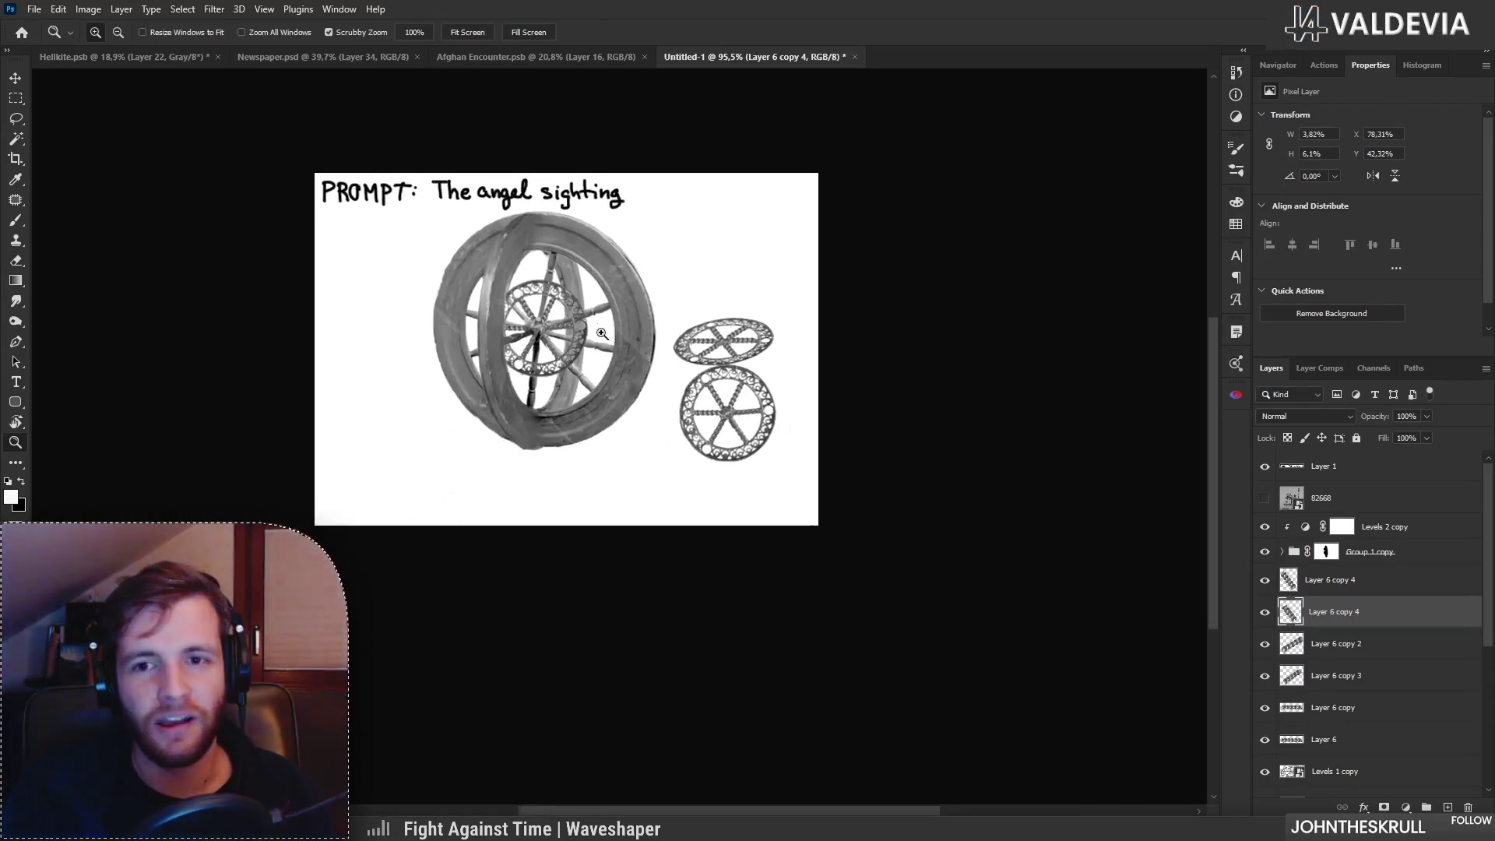
pyautogui.moveTo(732, 342); pyautogui.dragTo(877, 308)
pyautogui.moveTo(746, 413); pyautogui.dragTo(804, 413)
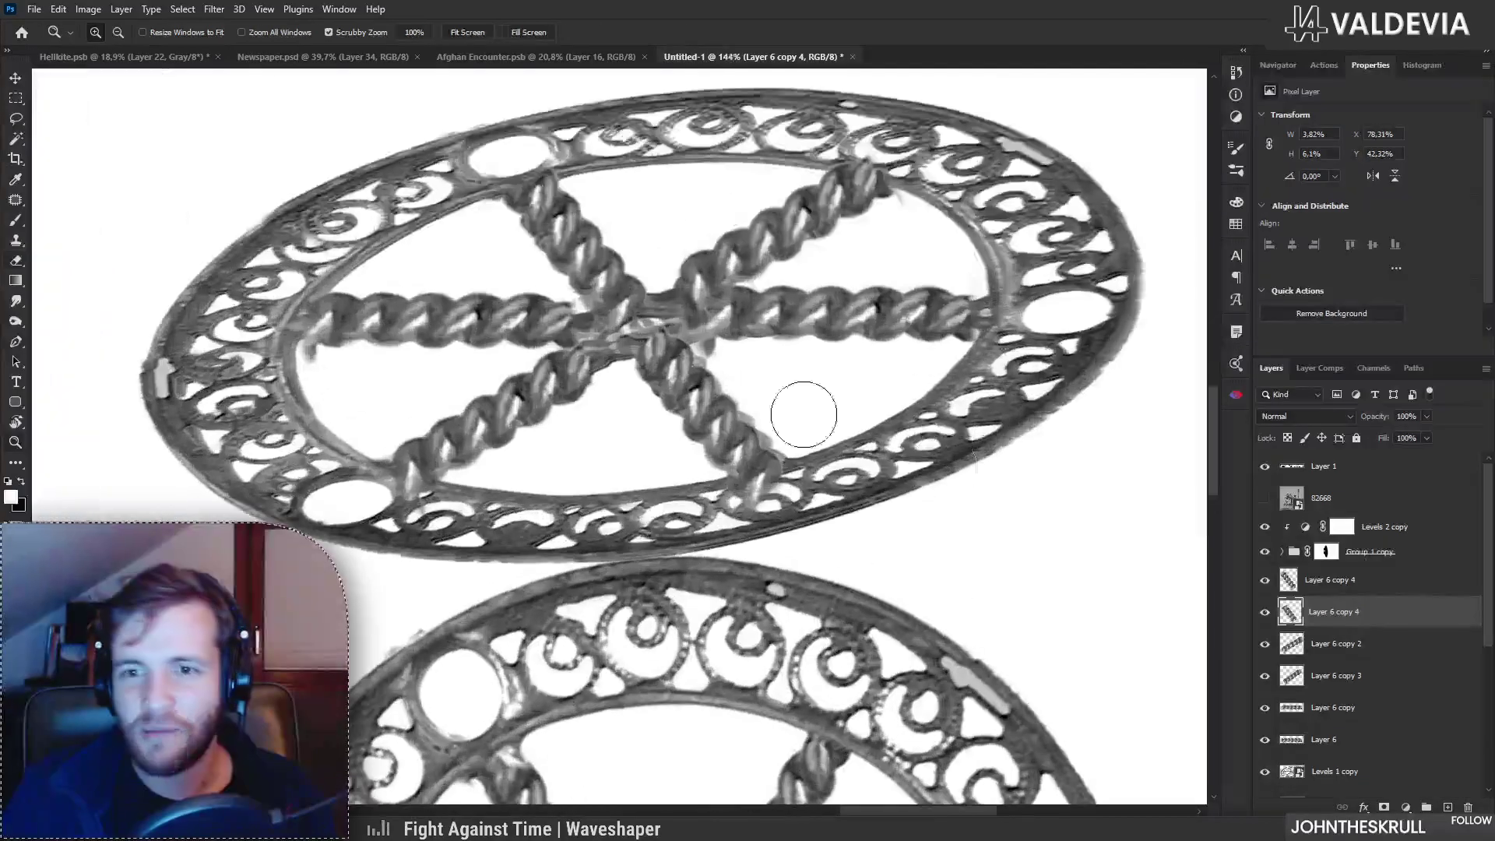
pyautogui.click(1323, 589)
pyautogui.moveTo(761, 511); pyautogui.dragTo(841, 500)
pyautogui.press('z')
pyautogui.press('e')
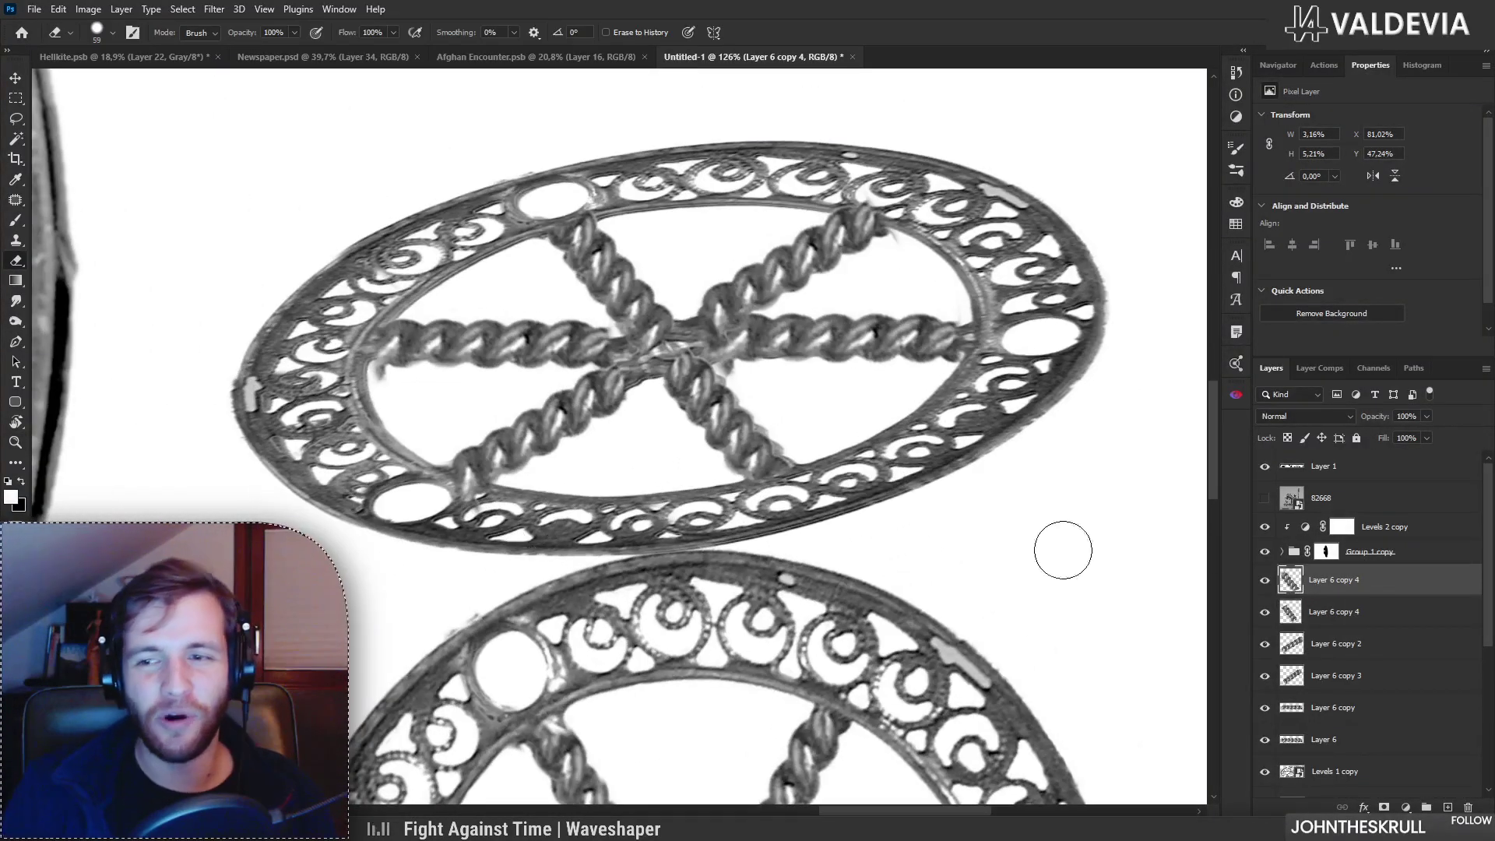
# Step: Erase the stray outer ends of the spokes on Layer 6 copy 2, Layer 6 copy 3 and Layer 6 copy where they meet the rim
pyautogui.click(1344, 652)
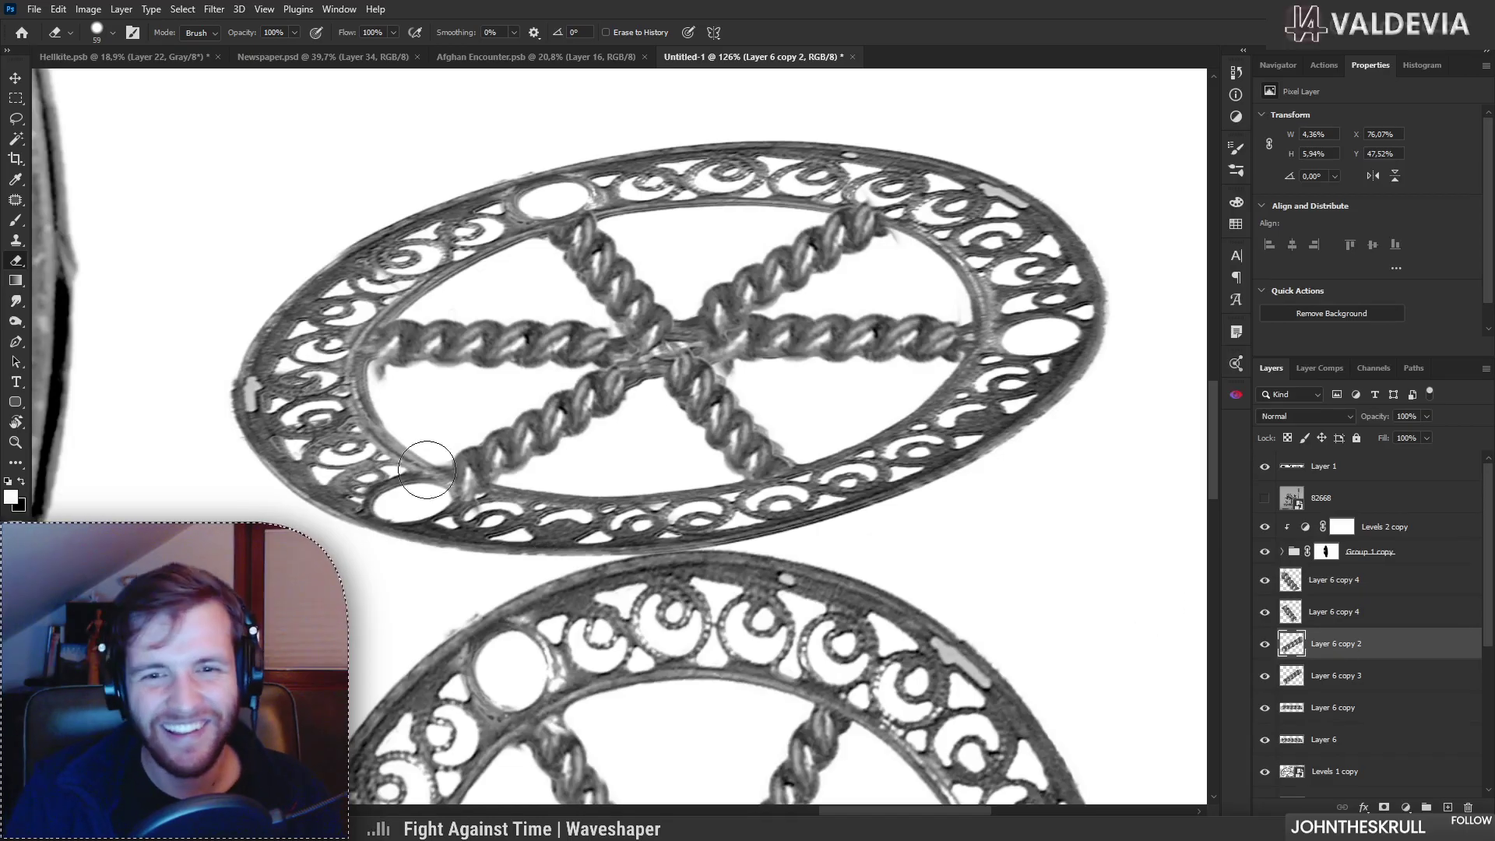
pyautogui.click(1335, 664)
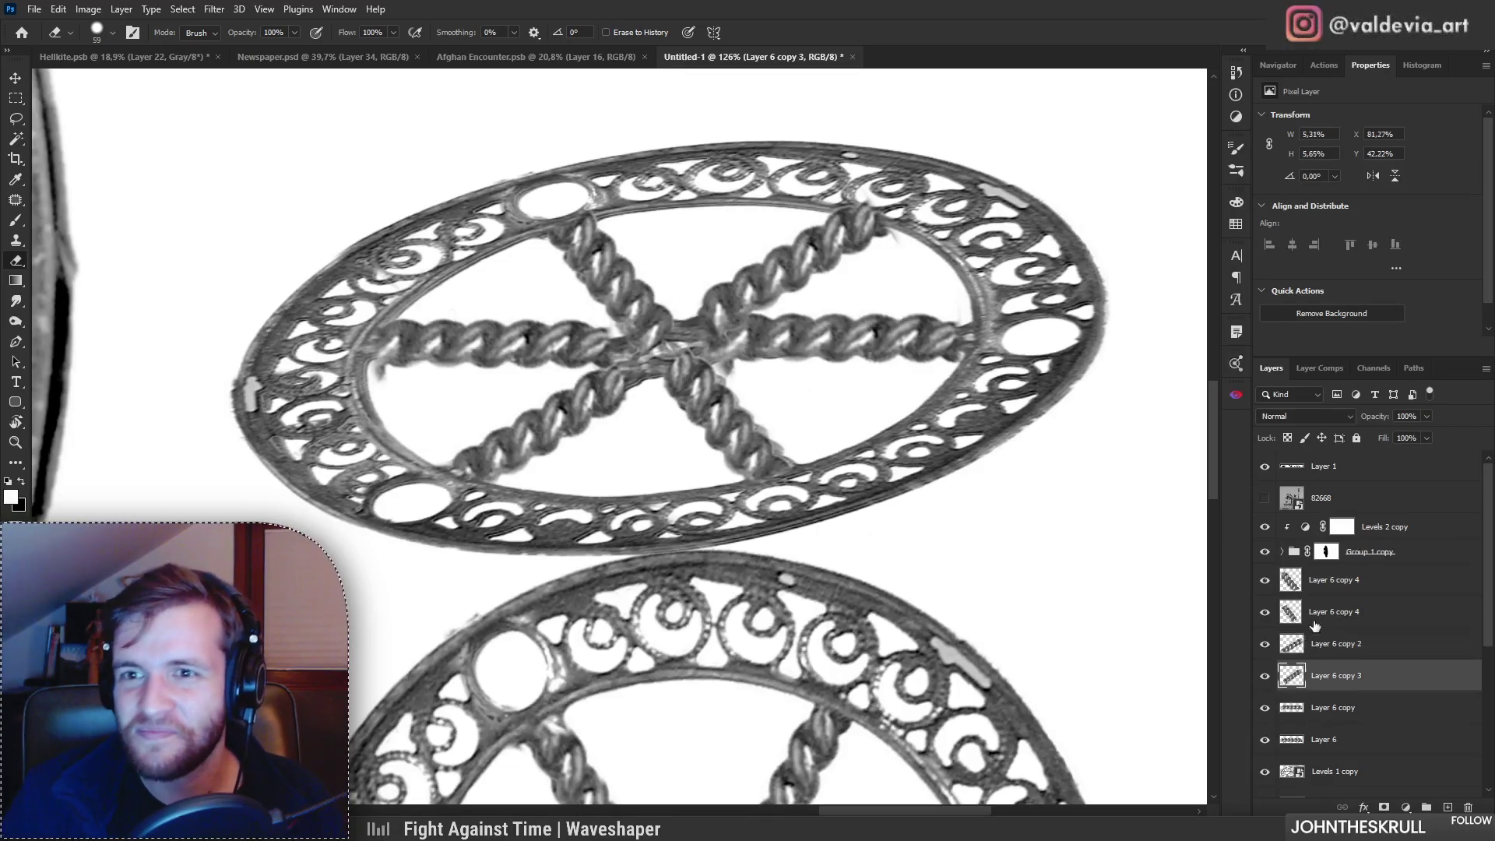
pyautogui.moveTo(974, 212)
pyautogui.mouseDown()
pyautogui.moveTo(825, 214)
pyautogui.moveTo(1028, 273)
pyautogui.mouseUp()
pyautogui.click(1302, 710)
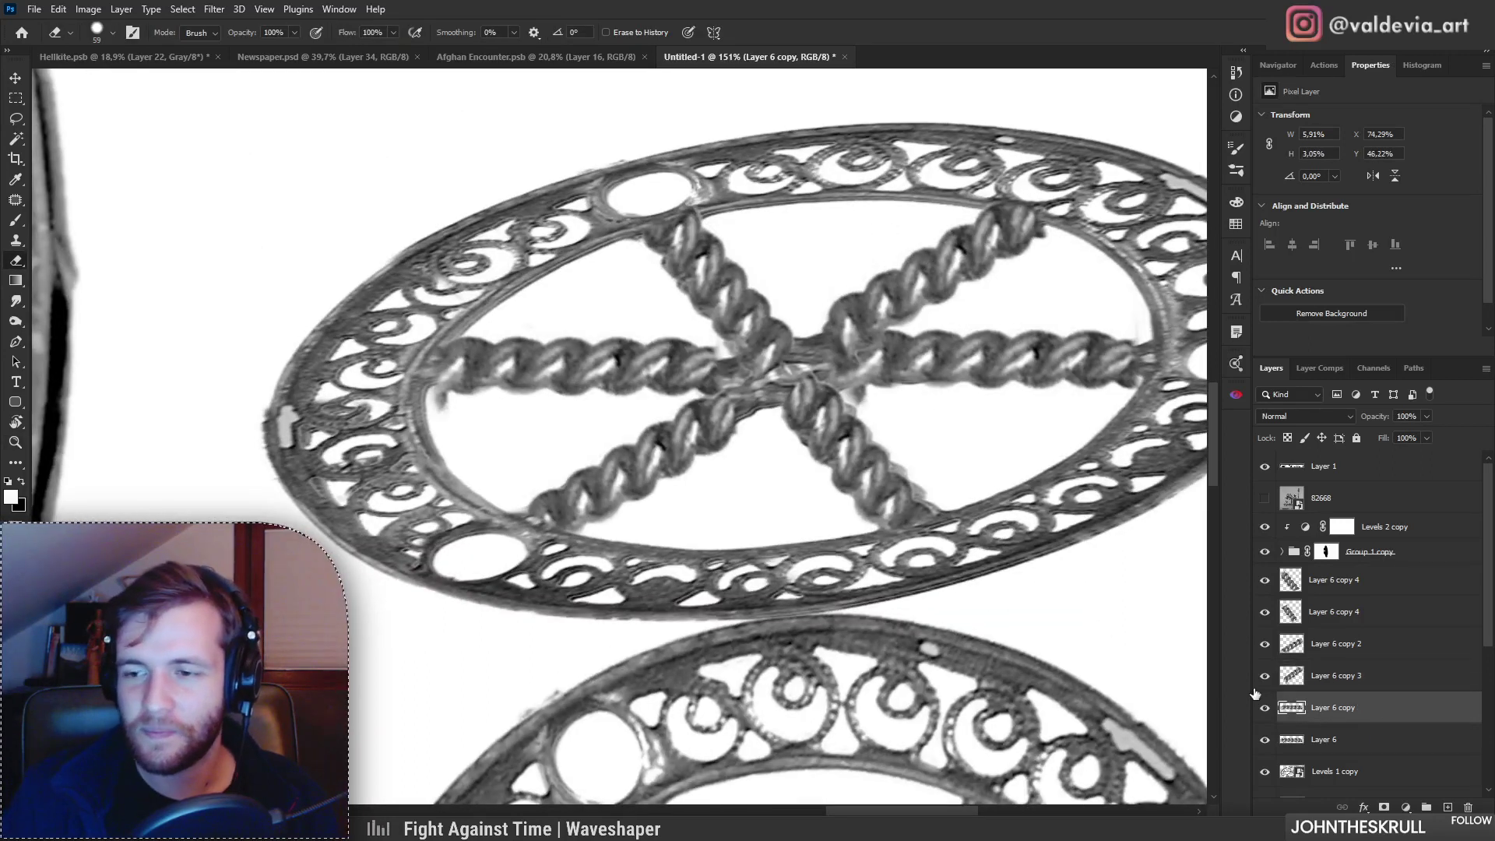
pyautogui.press('z')
pyautogui.moveTo(499, 436)
pyautogui.mouseDown()
pyautogui.moveTo(384, 424)
pyautogui.moveTo(440, 402)
pyautogui.mouseUp()
pyautogui.moveTo(549, 449); pyautogui.dragTo(555, 439)
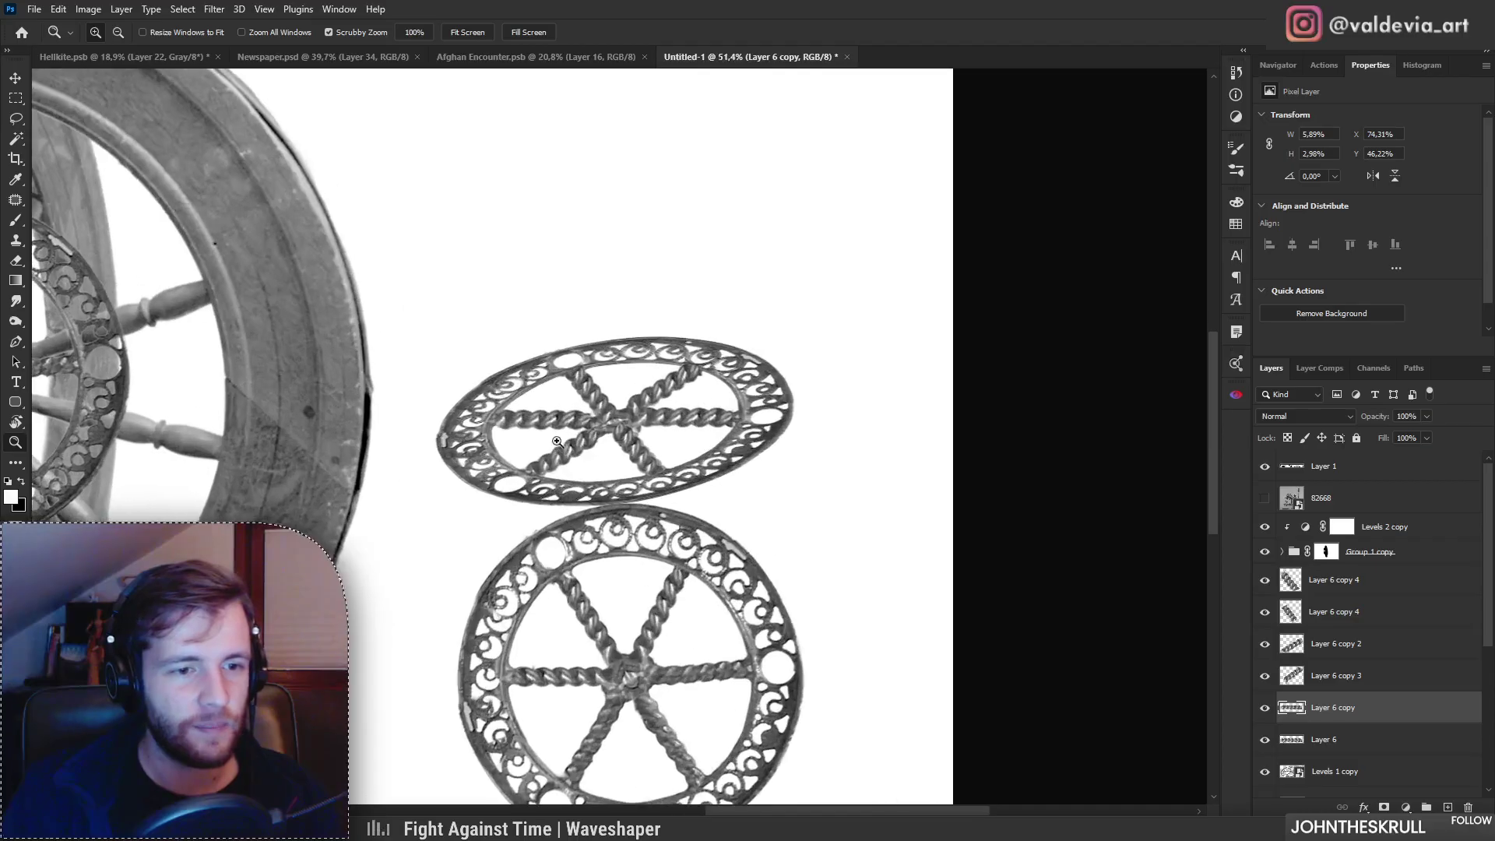
pyautogui.press('e')
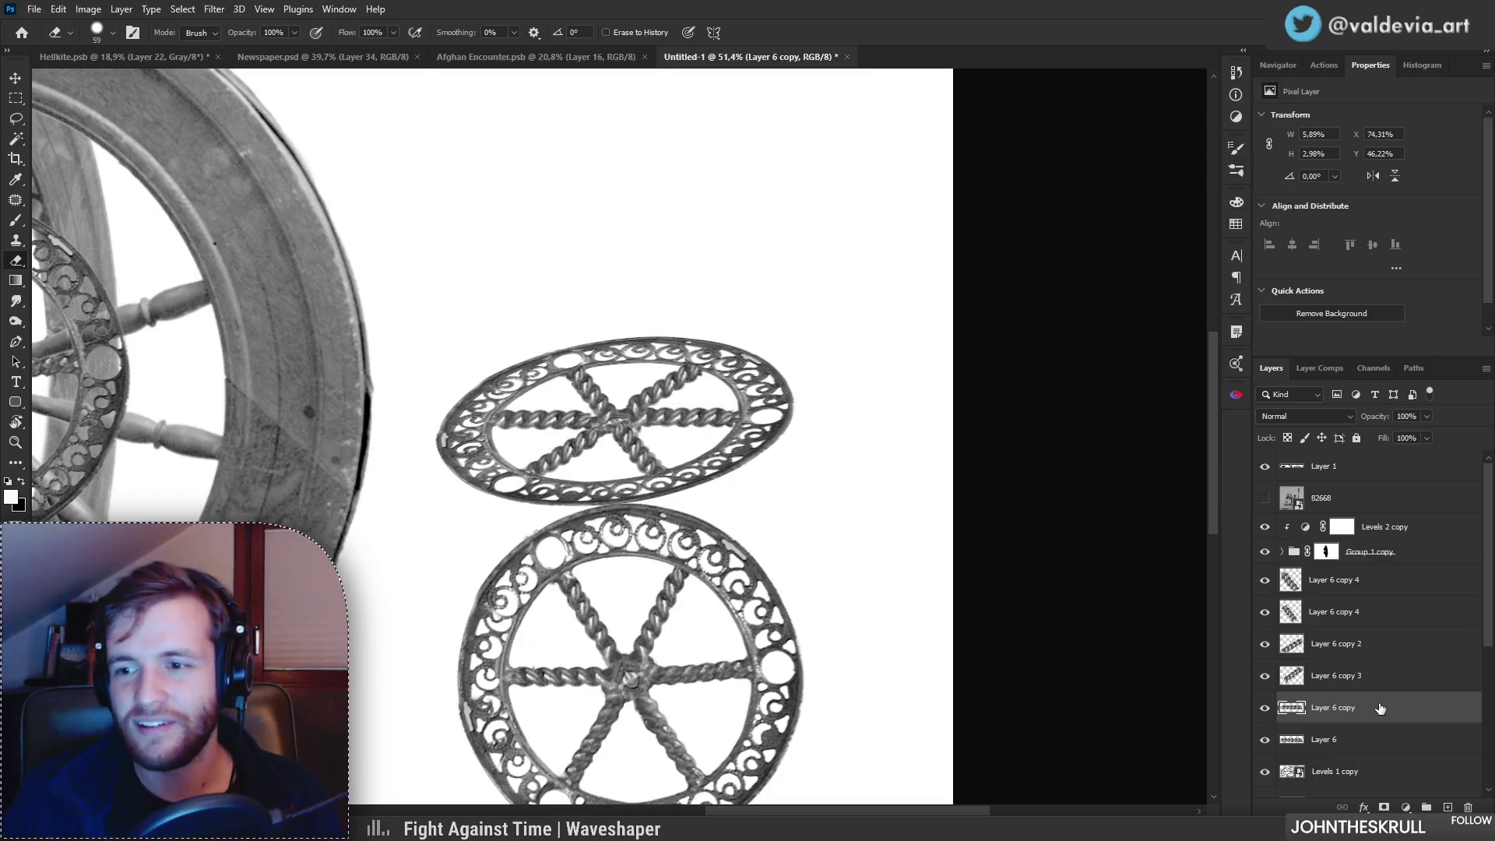
# Step: Duplicate the flattened wheel's Levels 1 copy layer and offset the duplicate slightly upward to thicken the rim
pyautogui.scroll(-2, 1490, 616)
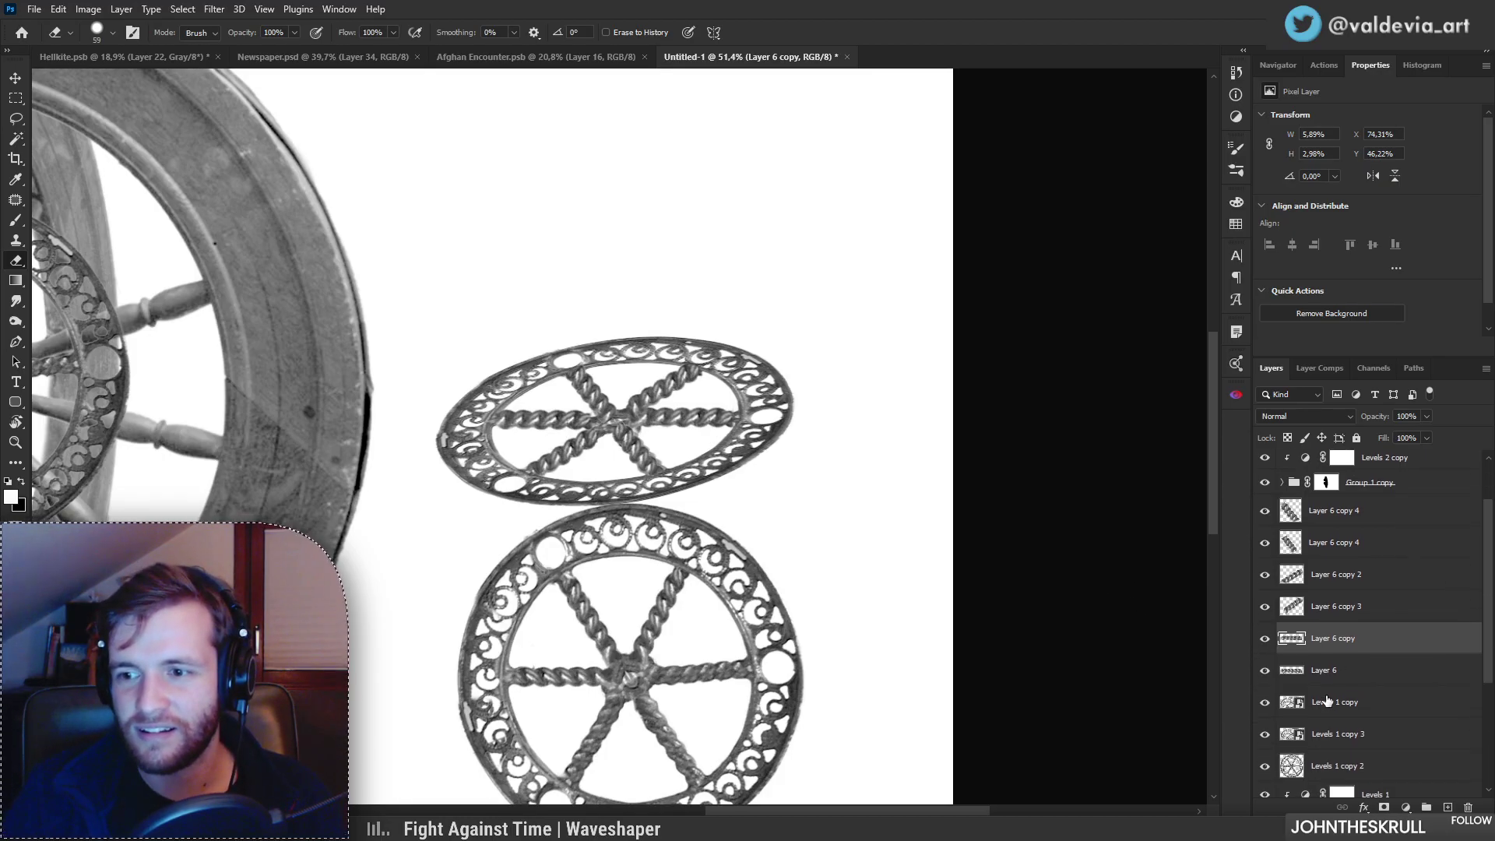
pyautogui.click(1327, 703)
pyautogui.press('z')
pyautogui.click(747, 526)
pyautogui.click(746, 526)
pyautogui.press('e')
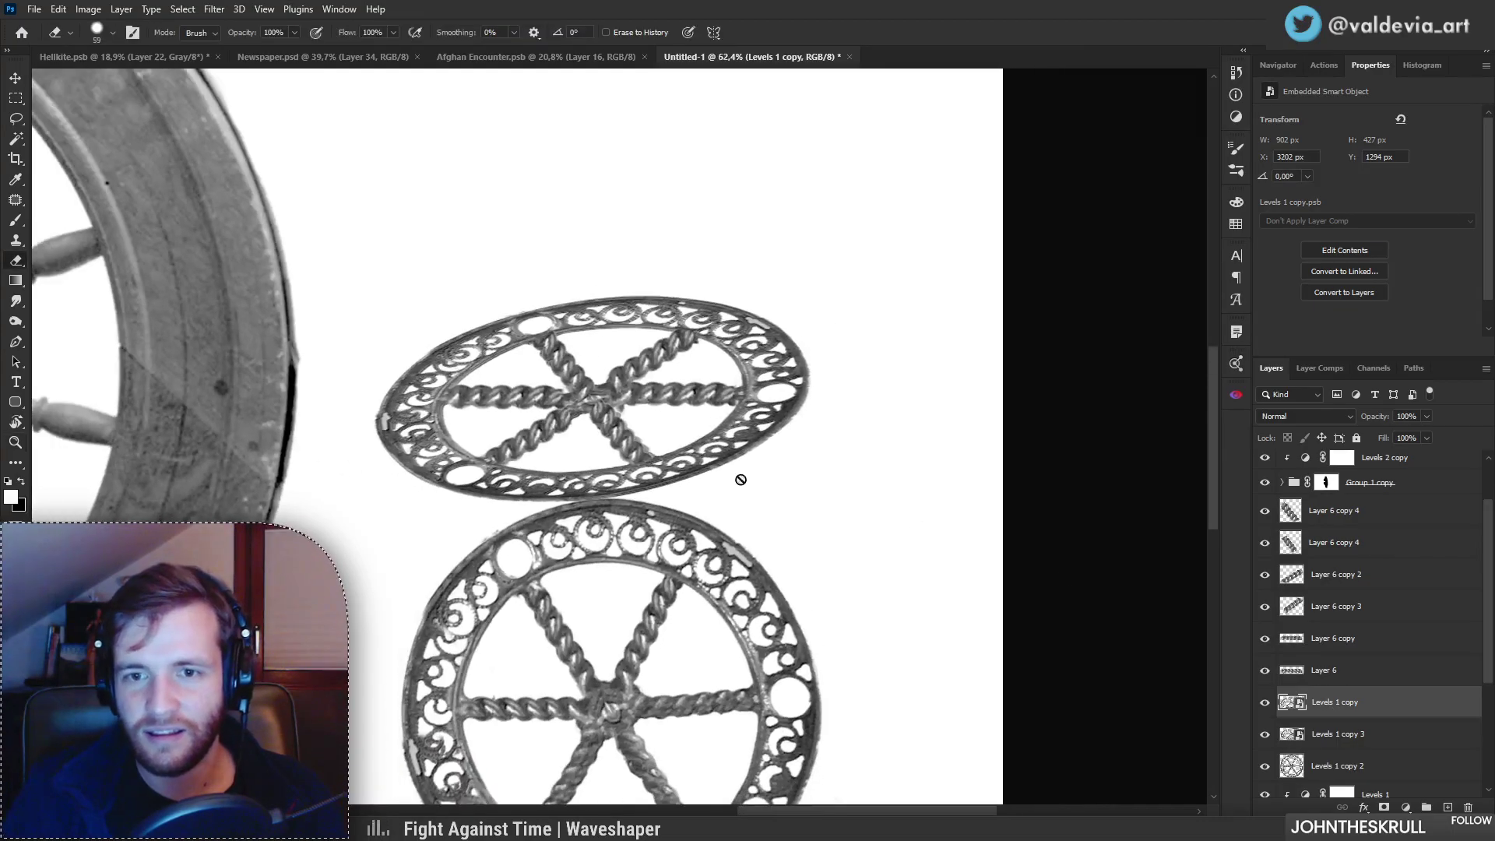
pyautogui.moveTo(691, 476); pyautogui.dragTo(691, 467)
pyautogui.scroll(5, 712, 447)
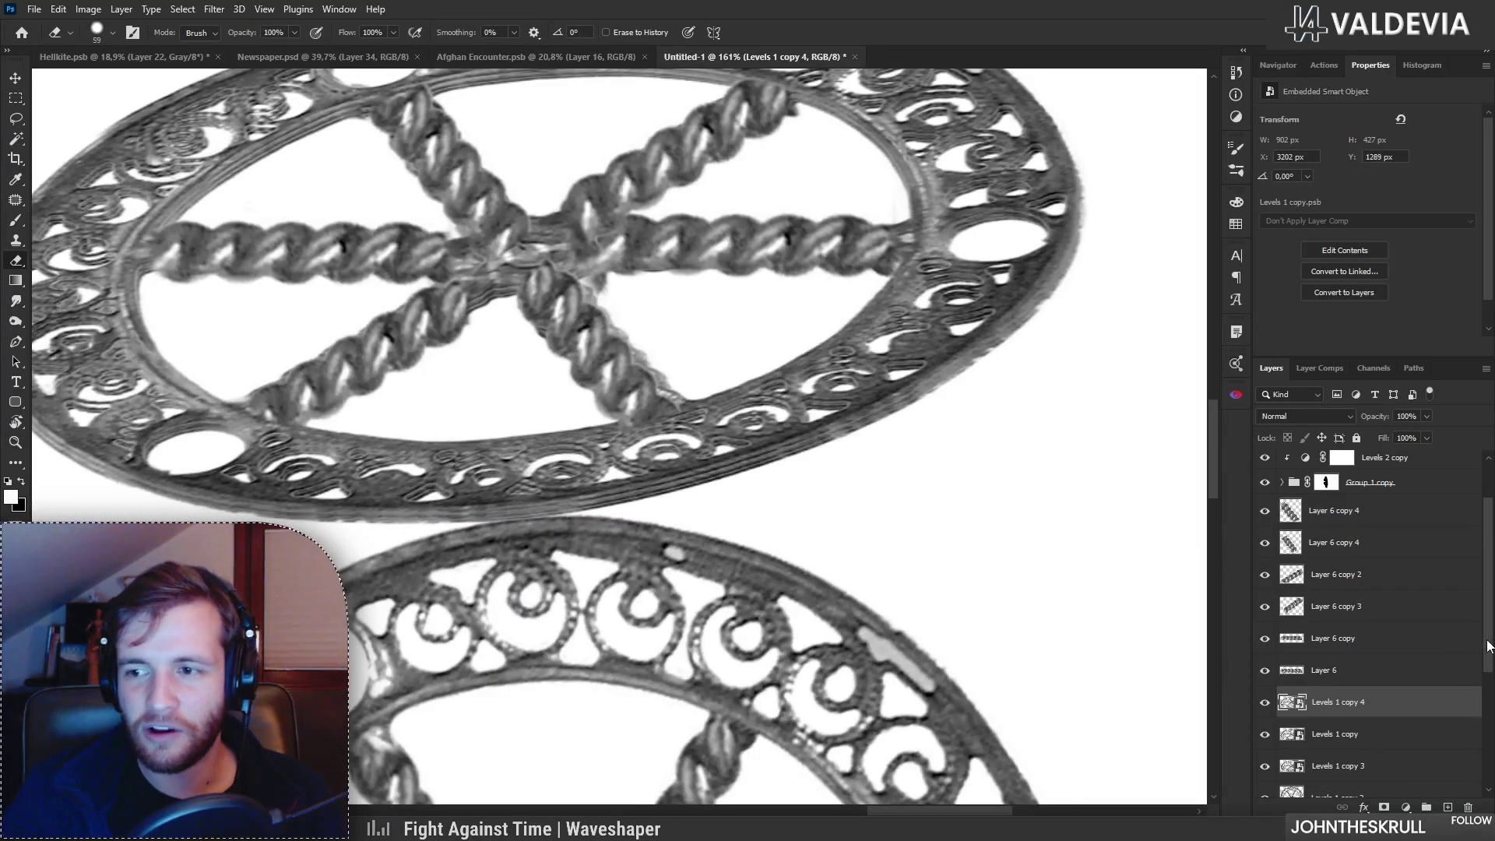
# Step: Delete the spare round metal wheel layer, Levels 1 copy 2, from below the flattened wheel
pyautogui.scroll(-3, 1464, 654)
pyautogui.click(1418, 697)
pyautogui.click(1467, 806)
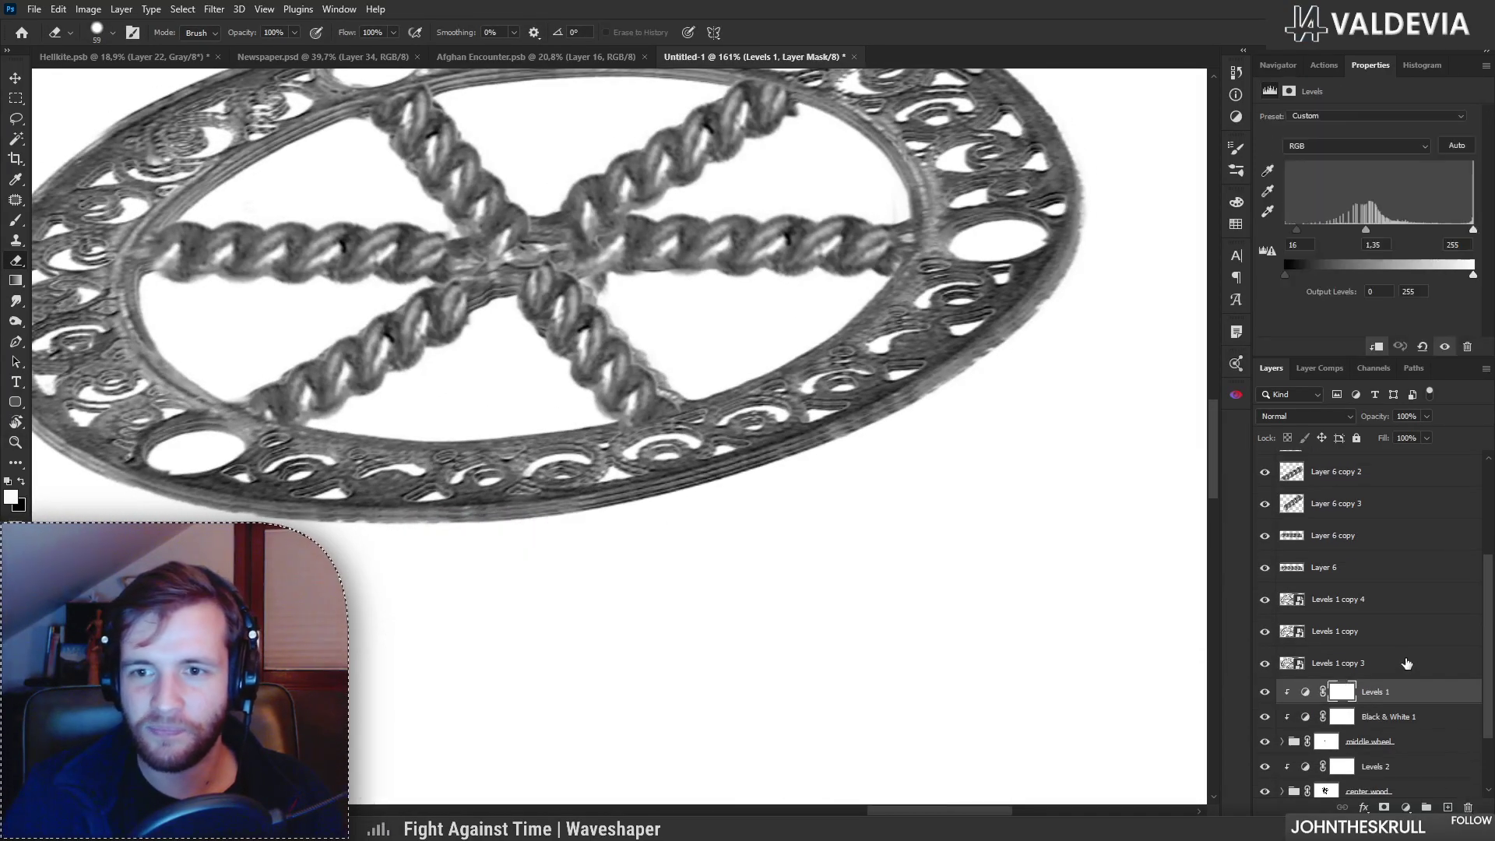
# Step: Nudge the duplicated rim layer, Levels 1 copy 4, slightly to the right and down, and check it against Levels 1 copy 3
pyautogui.click(1333, 610)
pyautogui.moveTo(783, 434)
pyautogui.mouseDown()
pyautogui.moveTo(792, 424)
pyautogui.moveTo(786, 438)
pyautogui.mouseUp()
pyautogui.scroll(-4, 656, 444)
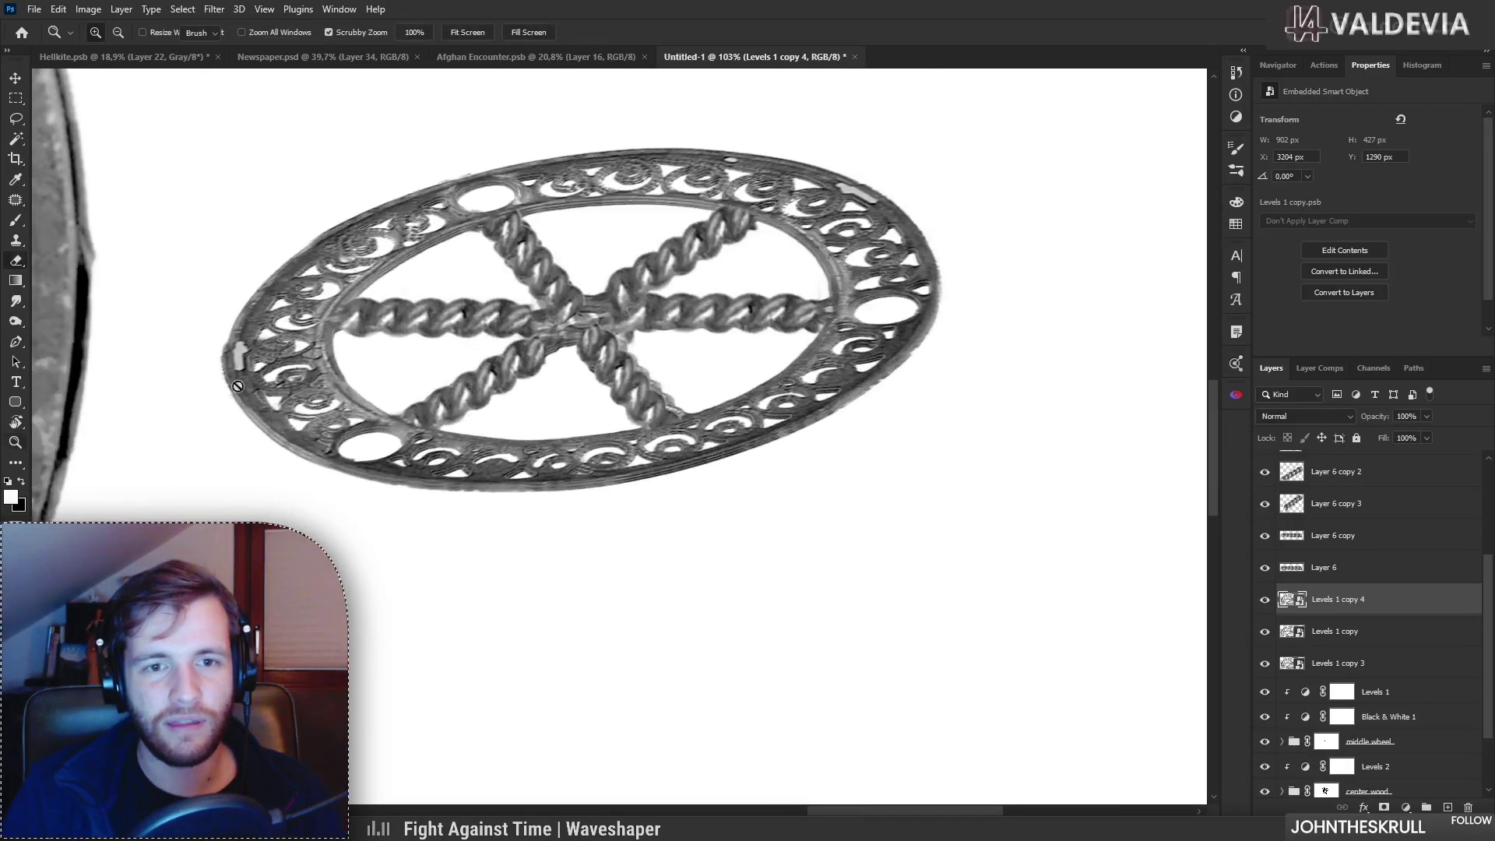
pyautogui.scroll(-5, 457, 327)
pyautogui.moveTo(507, 255); pyautogui.dragTo(562, 318)
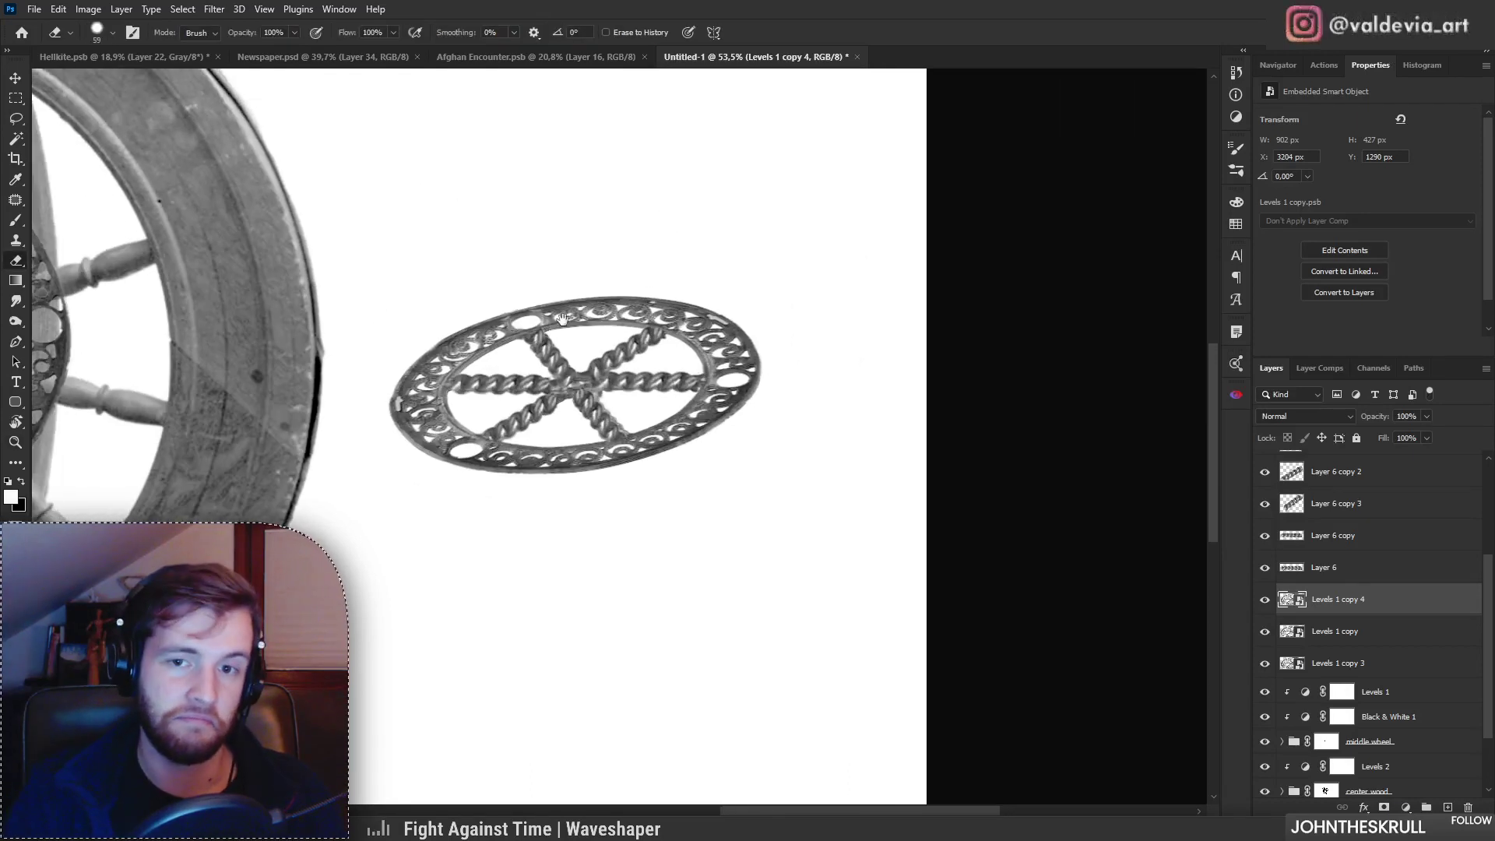
pyautogui.click(1381, 662)
pyautogui.moveTo(613, 430); pyautogui.dragTo(664, 425)
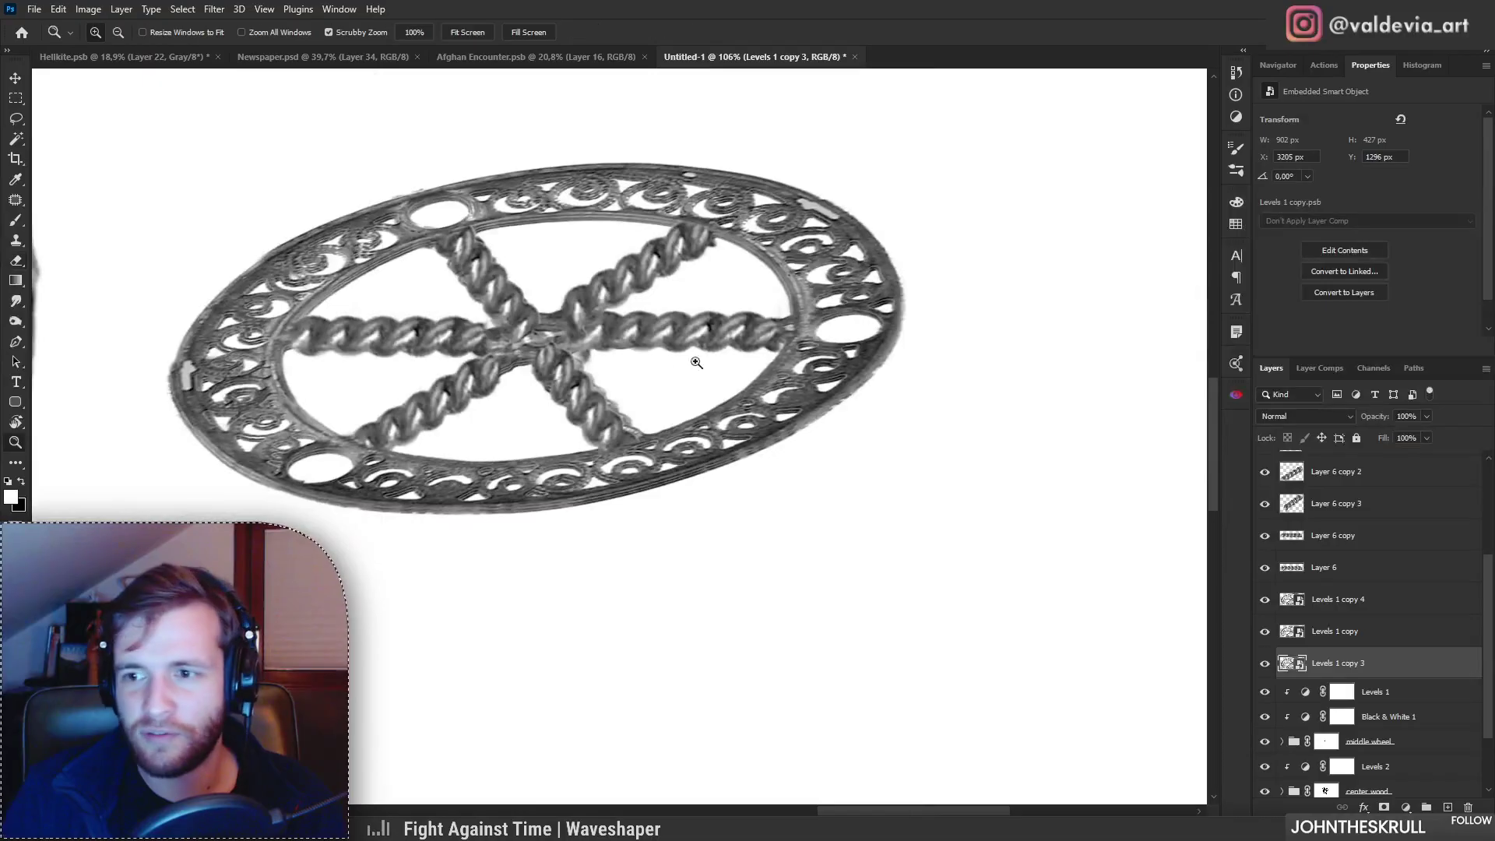
# Step: Nudge the two Layer 6 copy 4 spokes slightly so they fit the flattened wheel's thickened rim
pyautogui.moveTo(1491, 604); pyautogui.dragTo(1469, 540)
pyautogui.click(1324, 556)
pyautogui.moveTo(651, 420); pyautogui.dragTo(691, 419)
pyautogui.moveTo(537, 420); pyautogui.dragTo(580, 439)
pyautogui.click(1308, 528)
pyautogui.moveTo(689, 485); pyautogui.dragTo(576, 477)
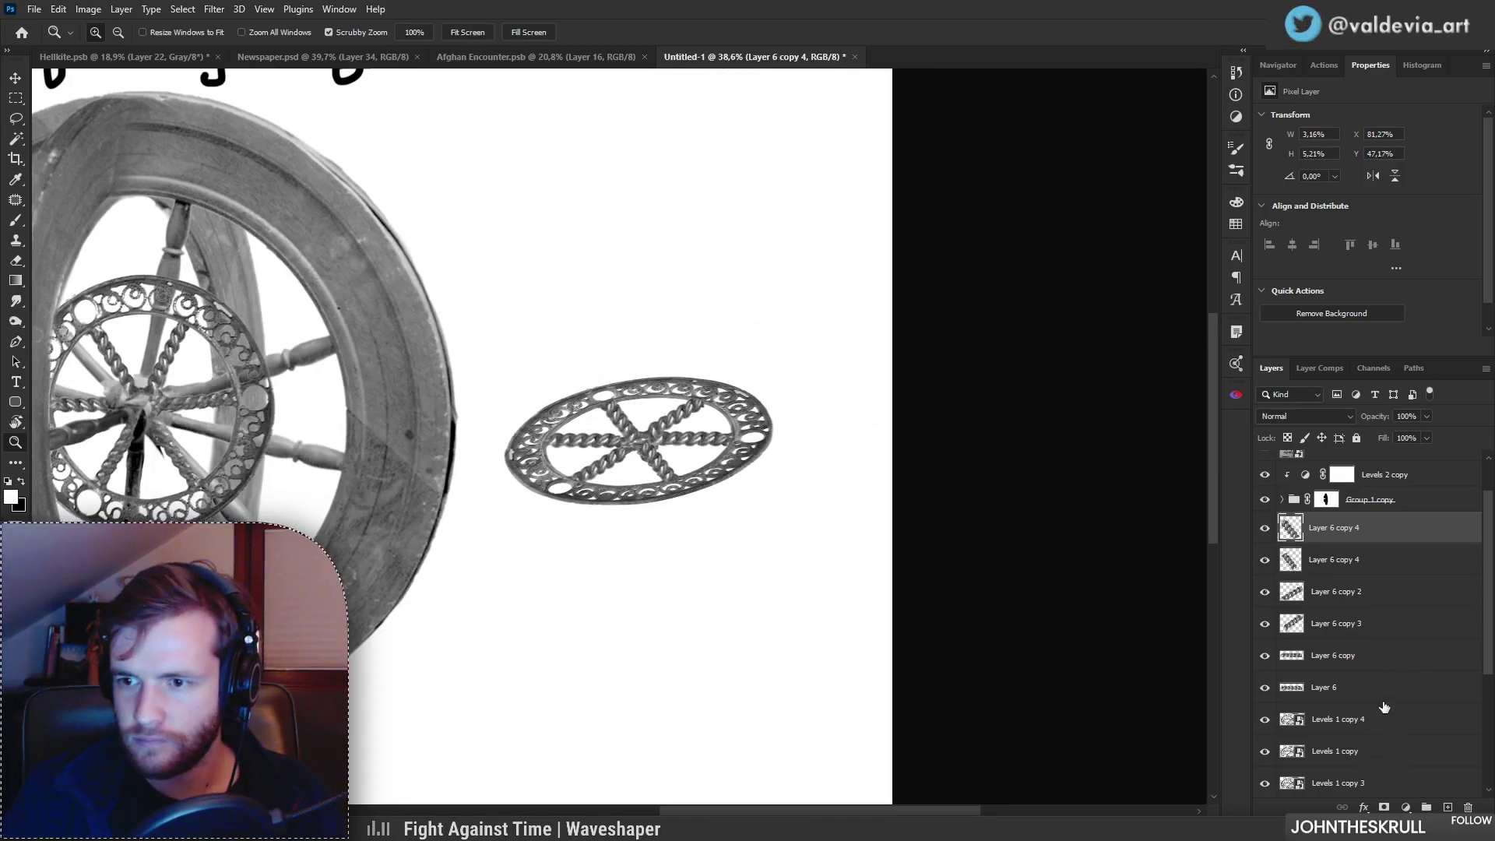
# Step: Merge all the flattened wheel's layers, from the top Layer 6 copy 4 down to Levels 1 copy 3, into one layer
pyautogui.scroll(-2, 1491, 662)
pyautogui.keyDown('shift'); pyautogui.click(1402, 720); pyautogui.keyUp('shift')
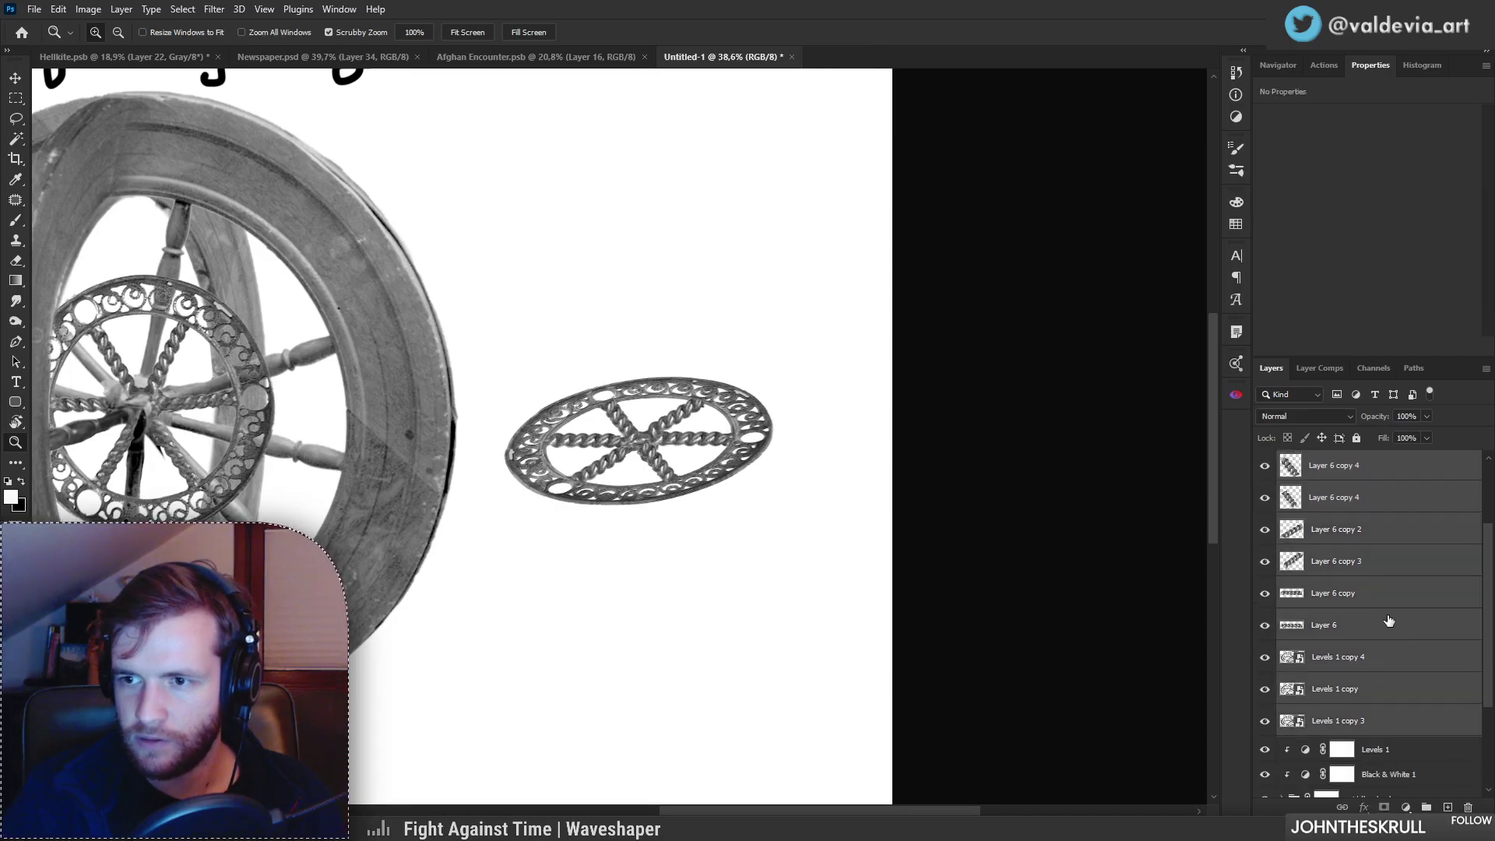
pyautogui.rightClick(1406, 610)
pyautogui.click(1250, 618)
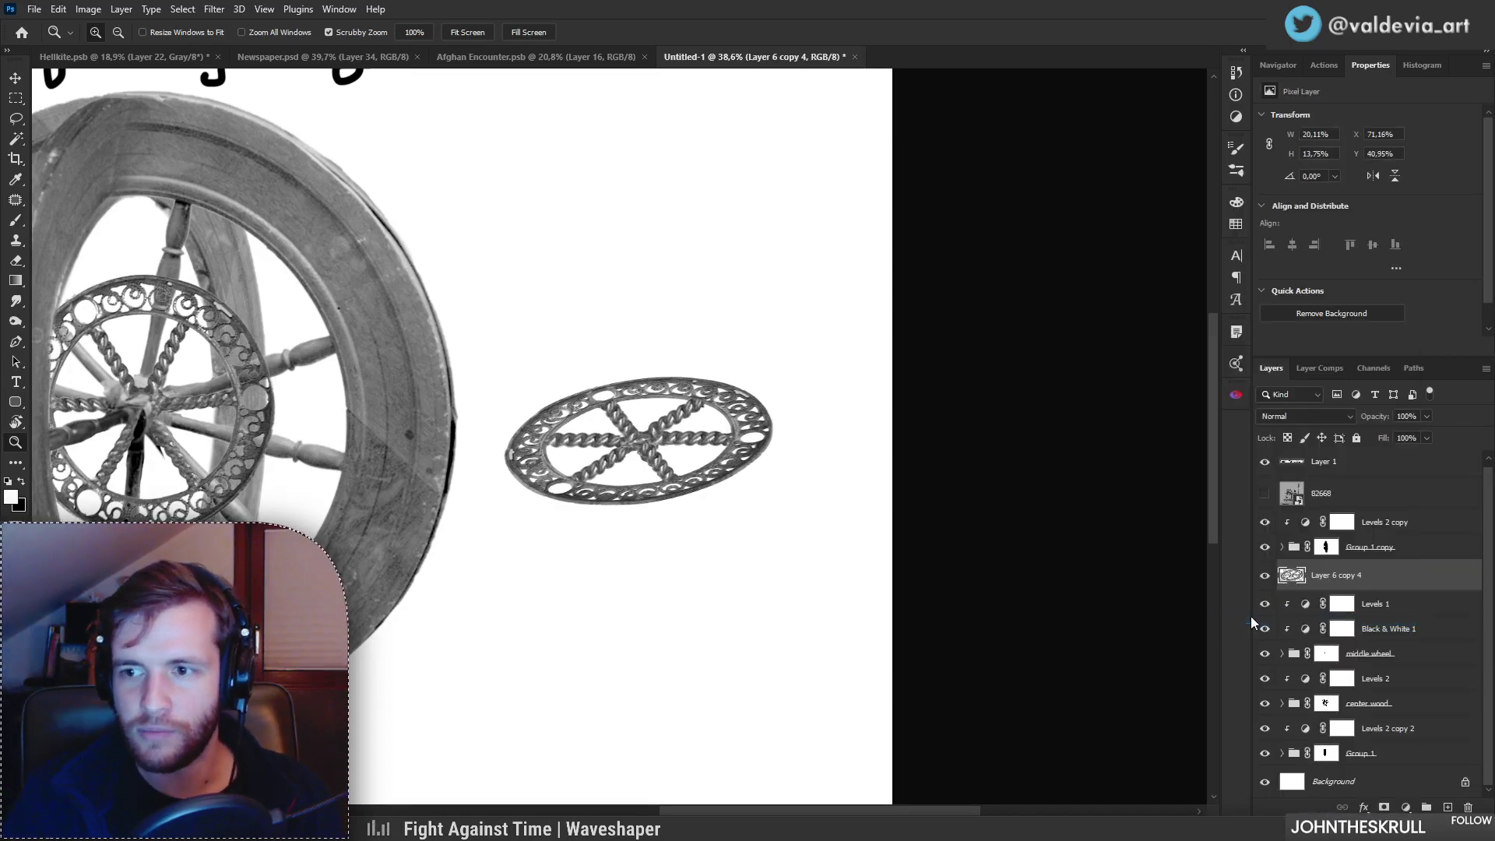
# Step: Move the merged flattened wheel onto the centre of the round metal wheel and place a duplicate of it beneath the middle wheel group
pyautogui.moveTo(678, 389); pyautogui.dragTo(191, 404)
pyautogui.moveTo(238, 474); pyautogui.dragTo(184, 468)
pyautogui.moveTo(127, 457); pyautogui.dragTo(203, 443)
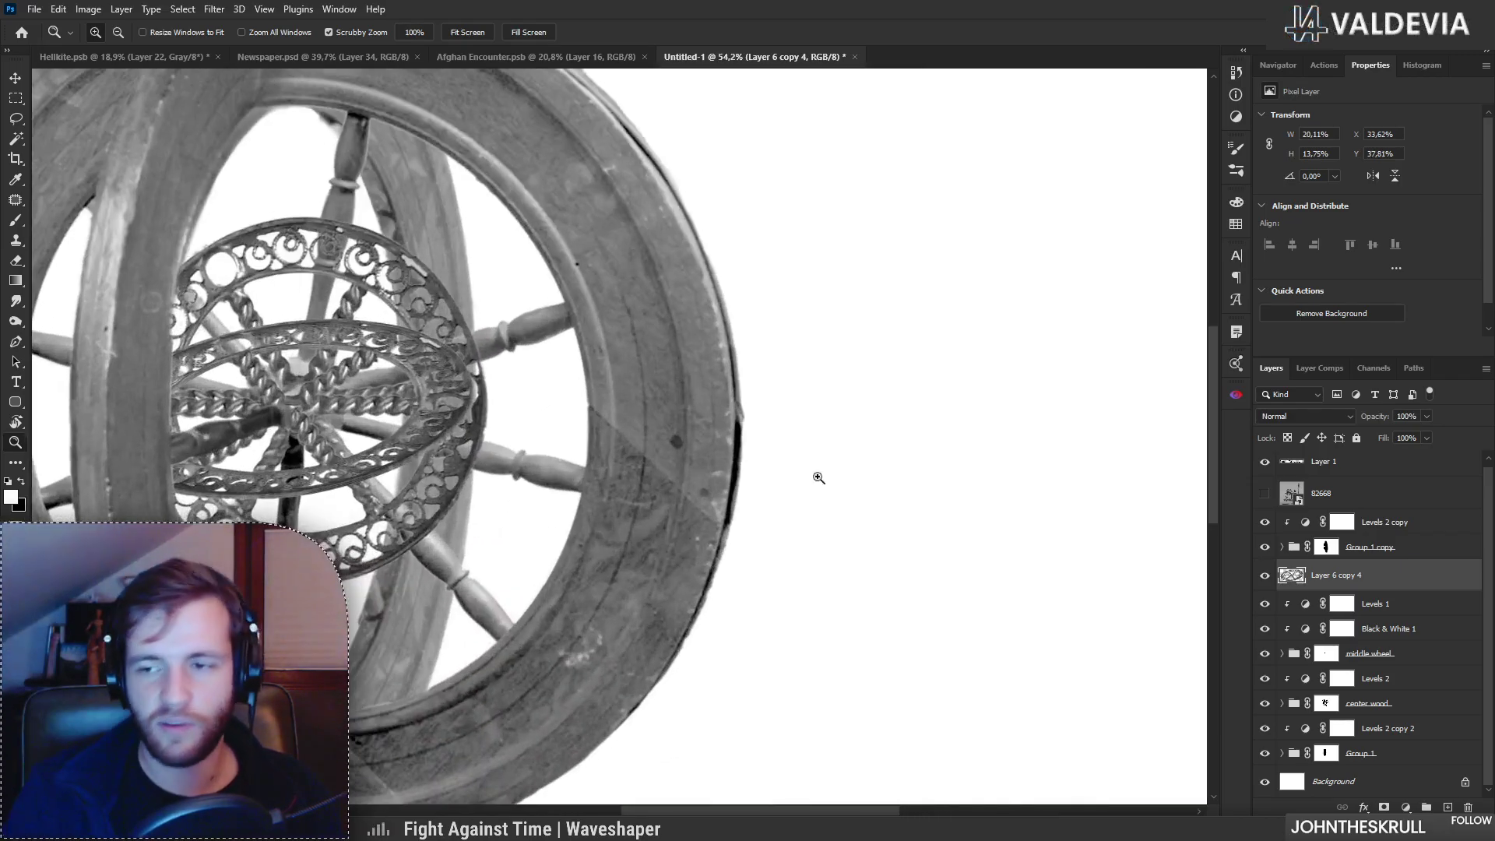
pyautogui.moveTo(1357, 583); pyautogui.dragTo(1355, 668)
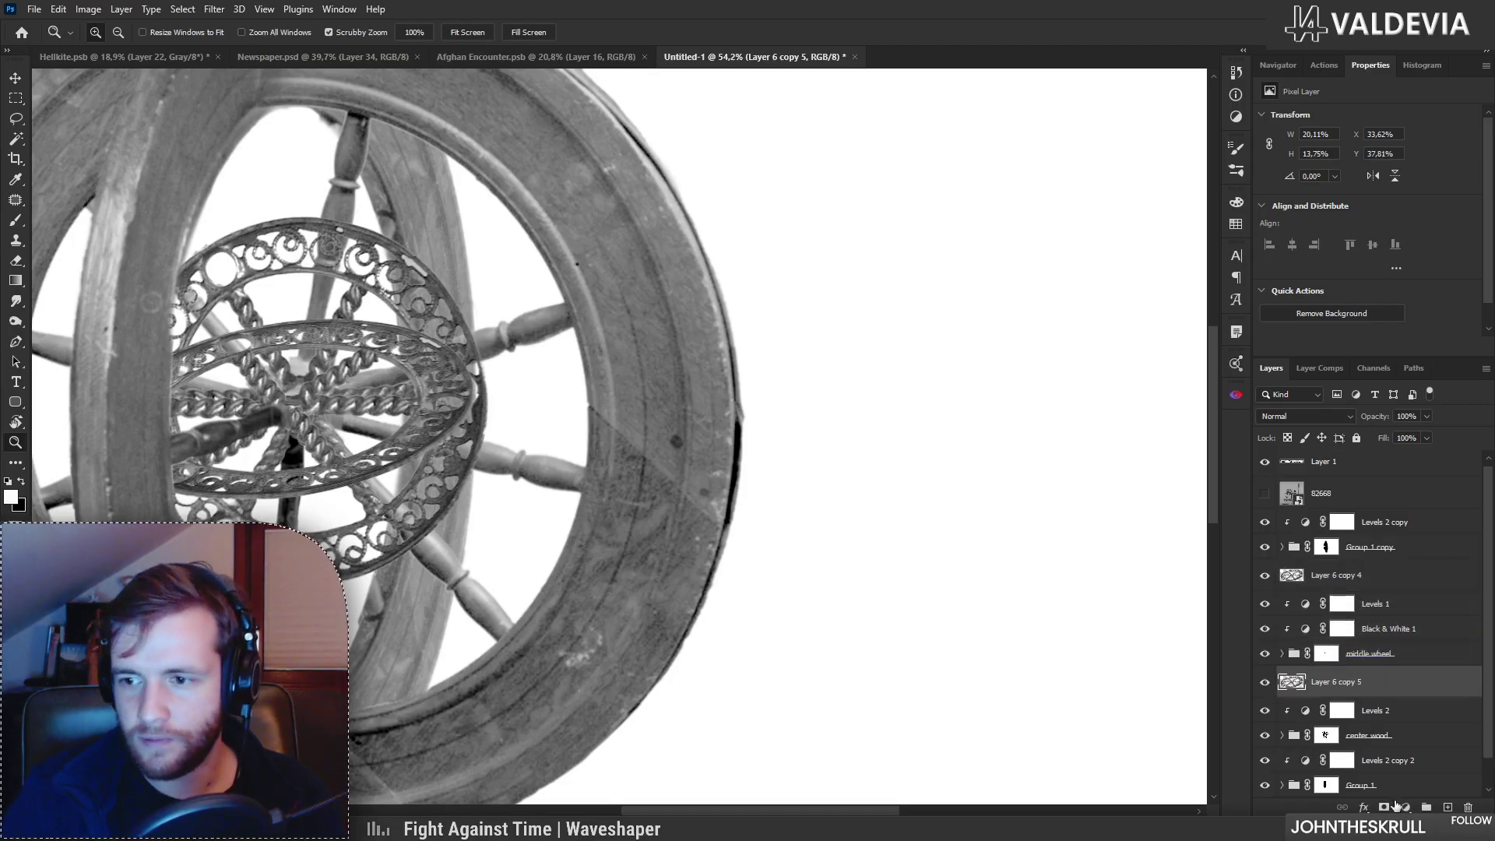
pyautogui.click(1382, 808)
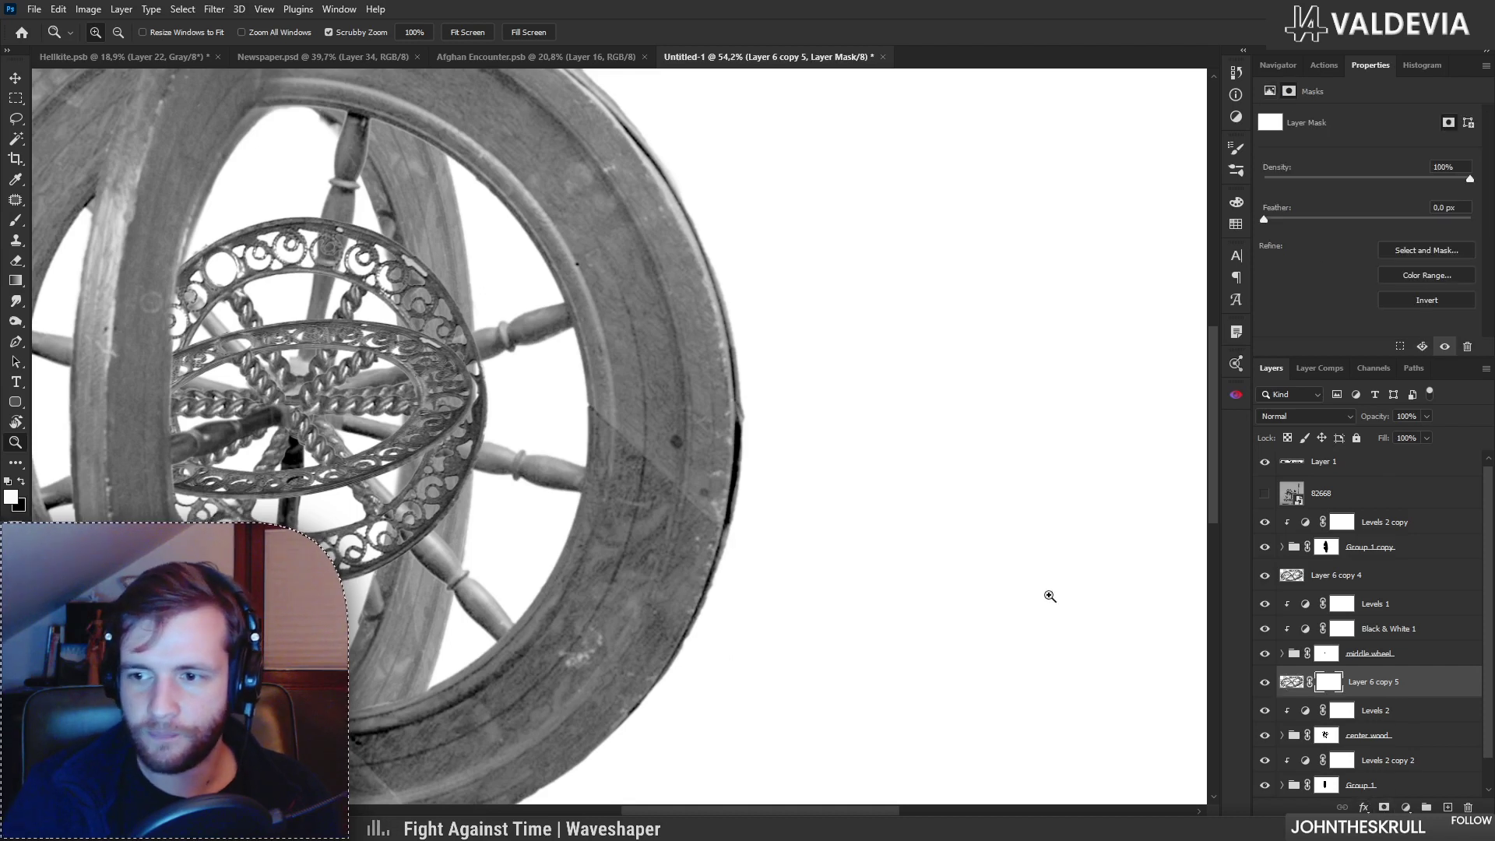
pyautogui.press('b')
pyautogui.rightClick(407, 459)
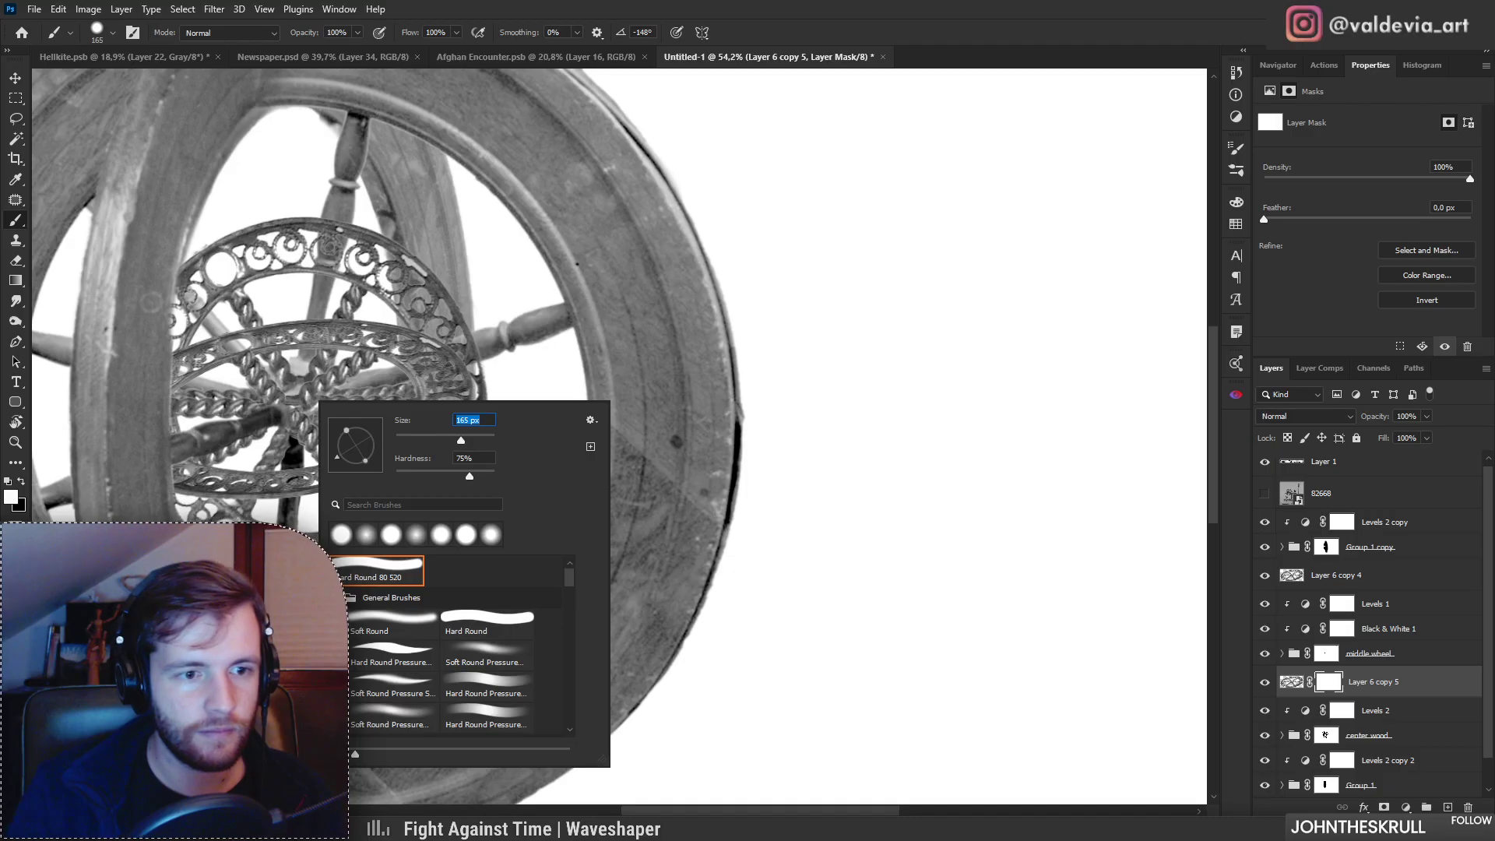
pyautogui.press('Escape')
pyautogui.press('x')
pyautogui.moveTo(355, 520); pyautogui.dragTo(294, 472)
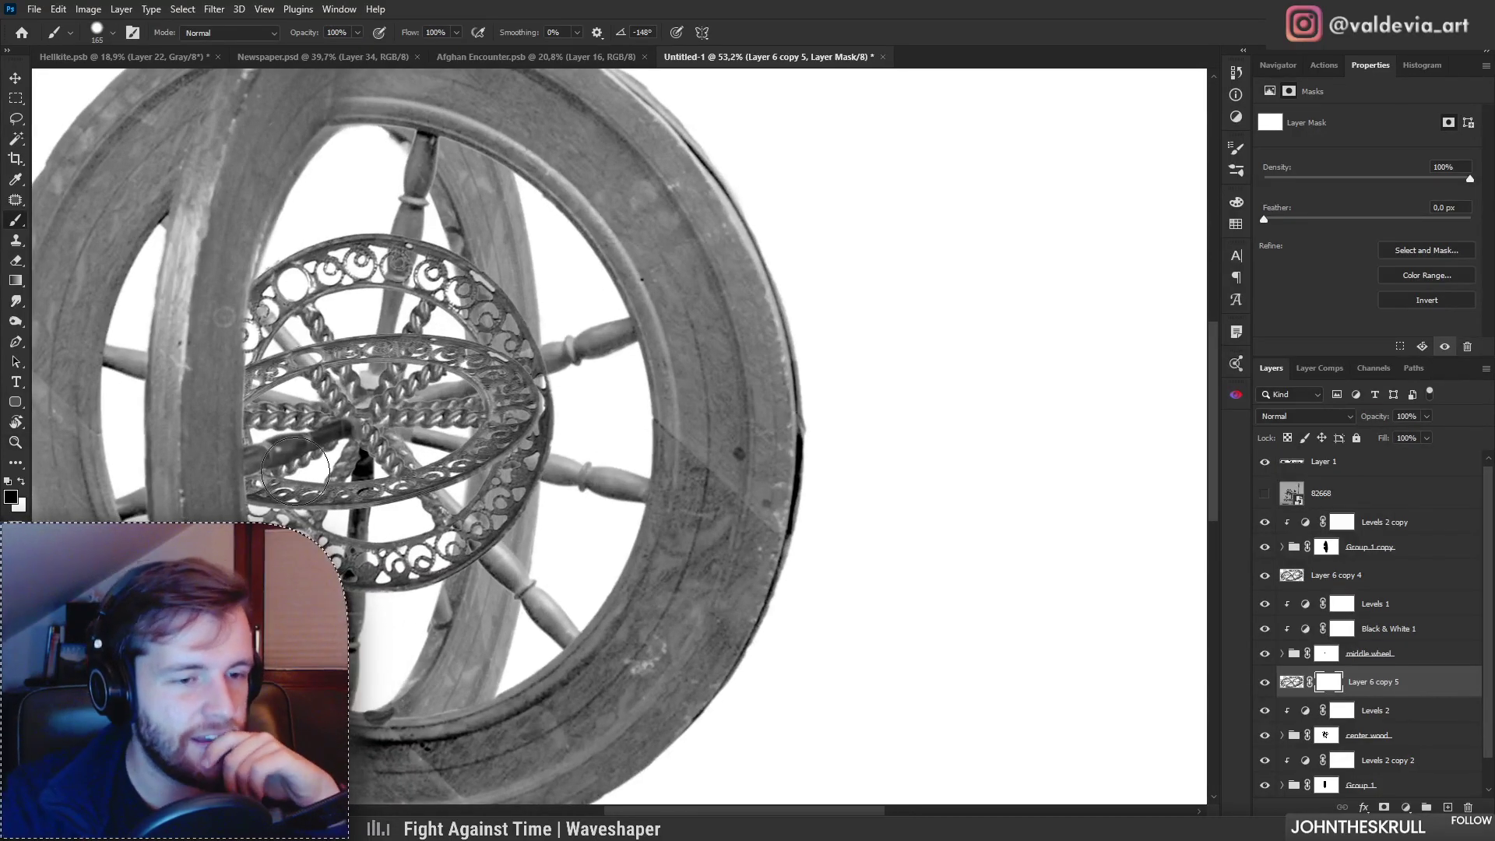
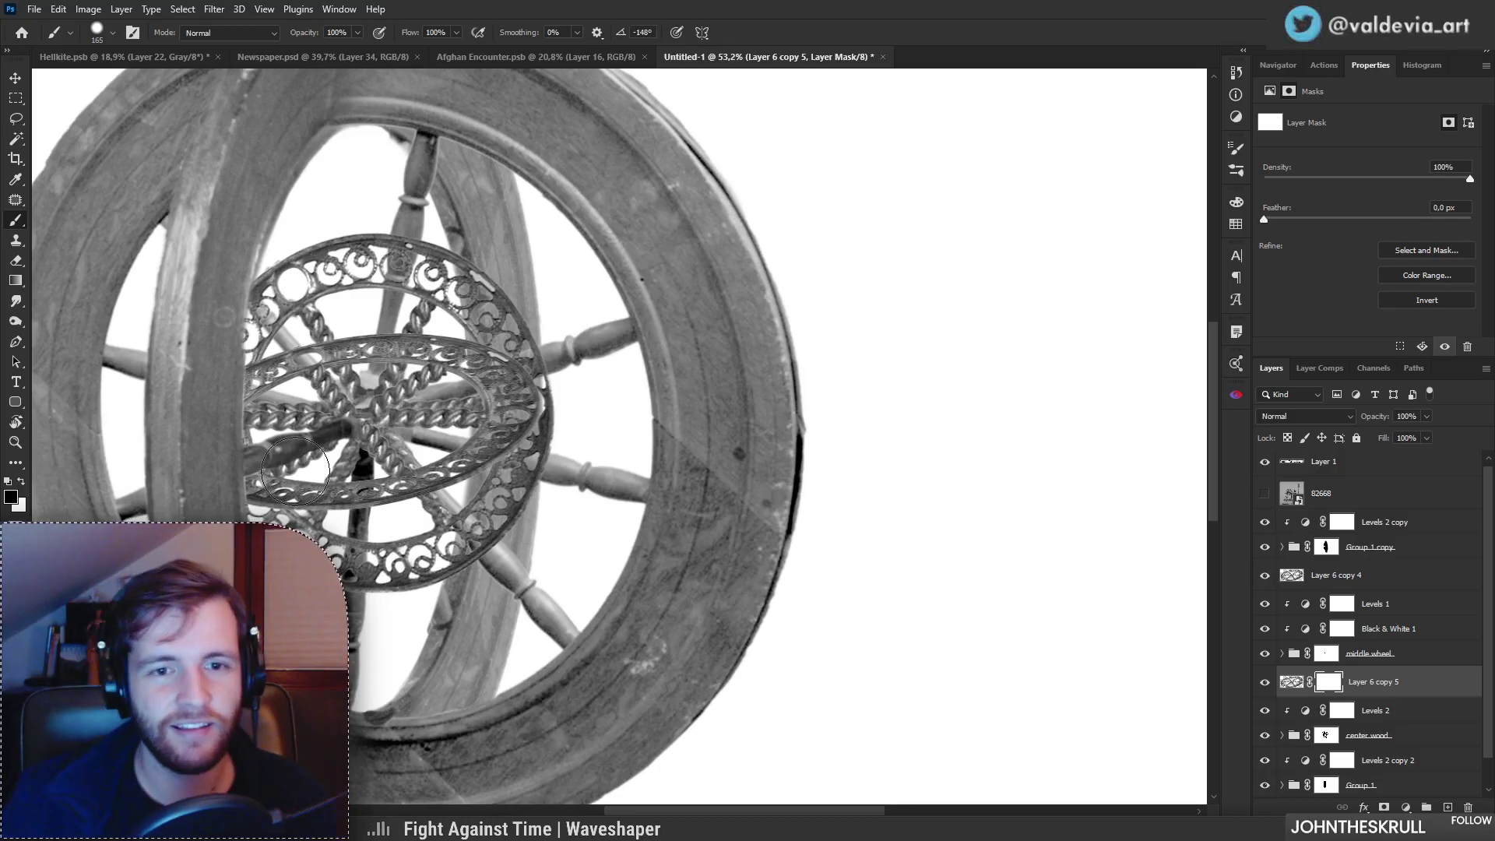
pyautogui.press('x')
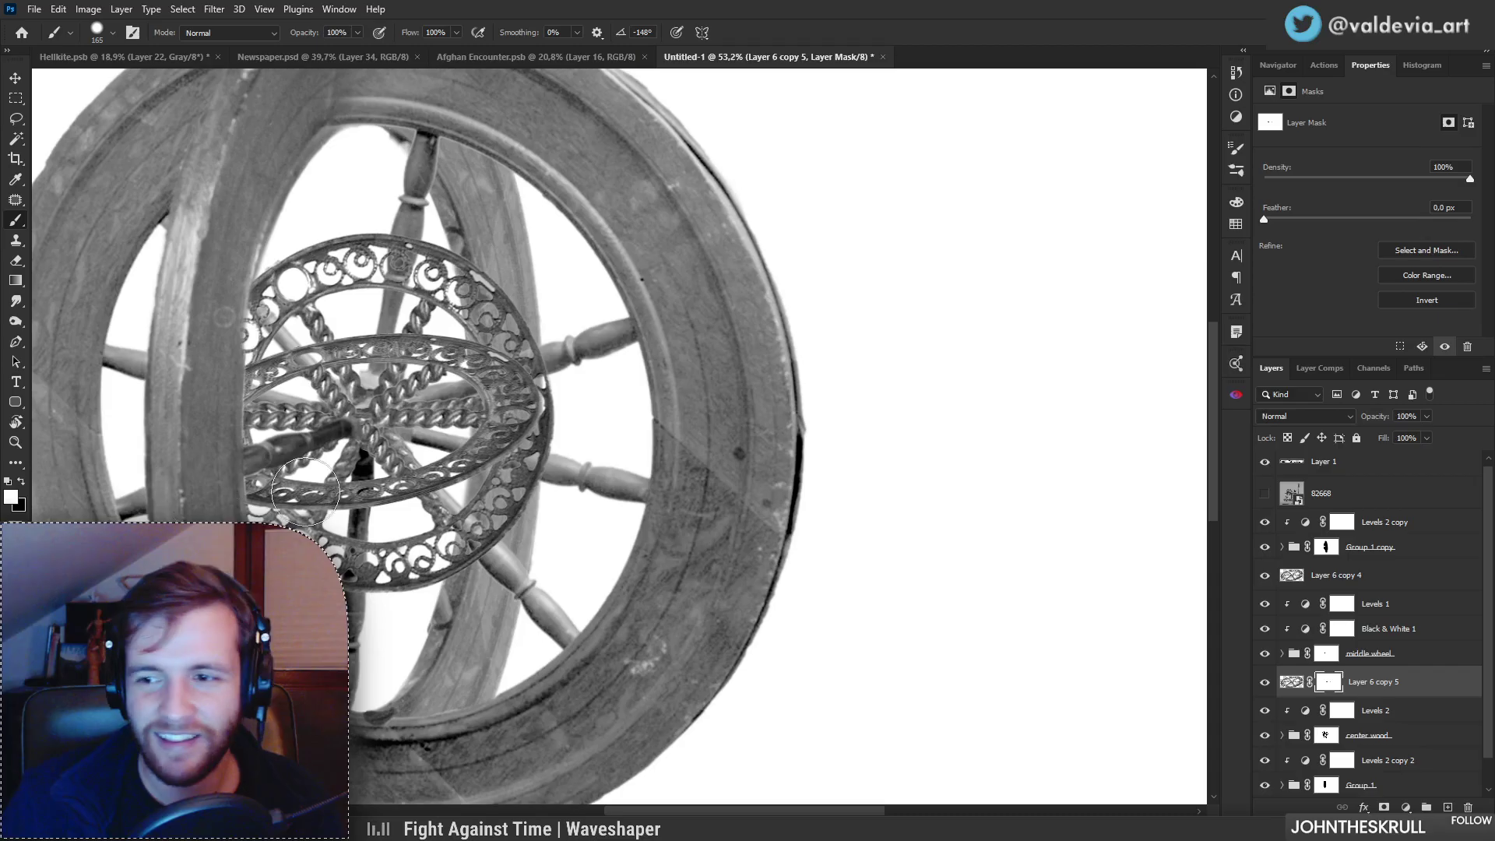
pyautogui.hotkey('ctrl', 'z')
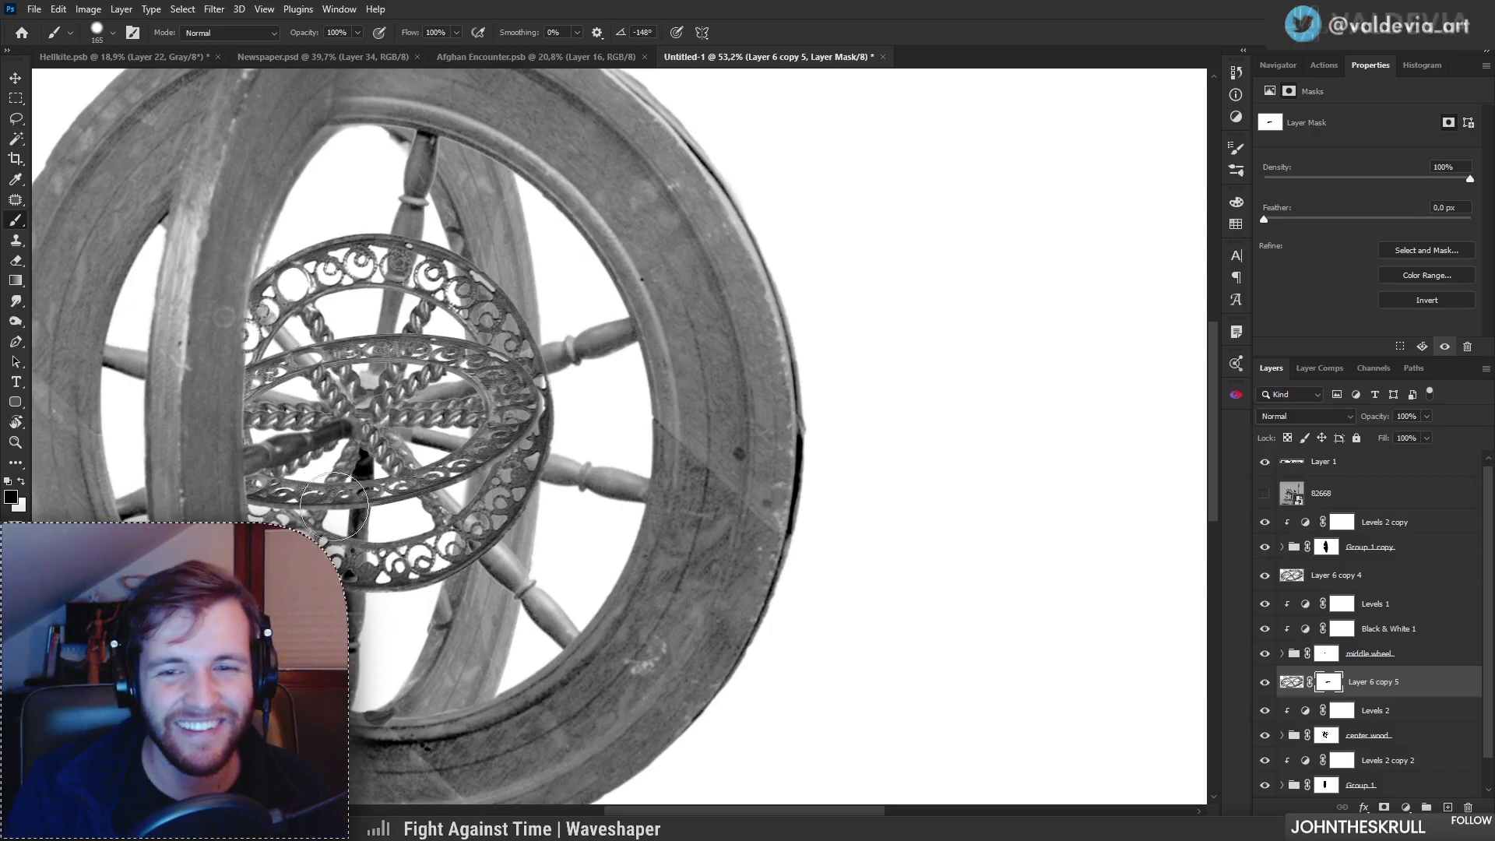
pyautogui.hotkey('ctrl', 'z')
pyautogui.click(1265, 683)
pyautogui.click(1264, 684)
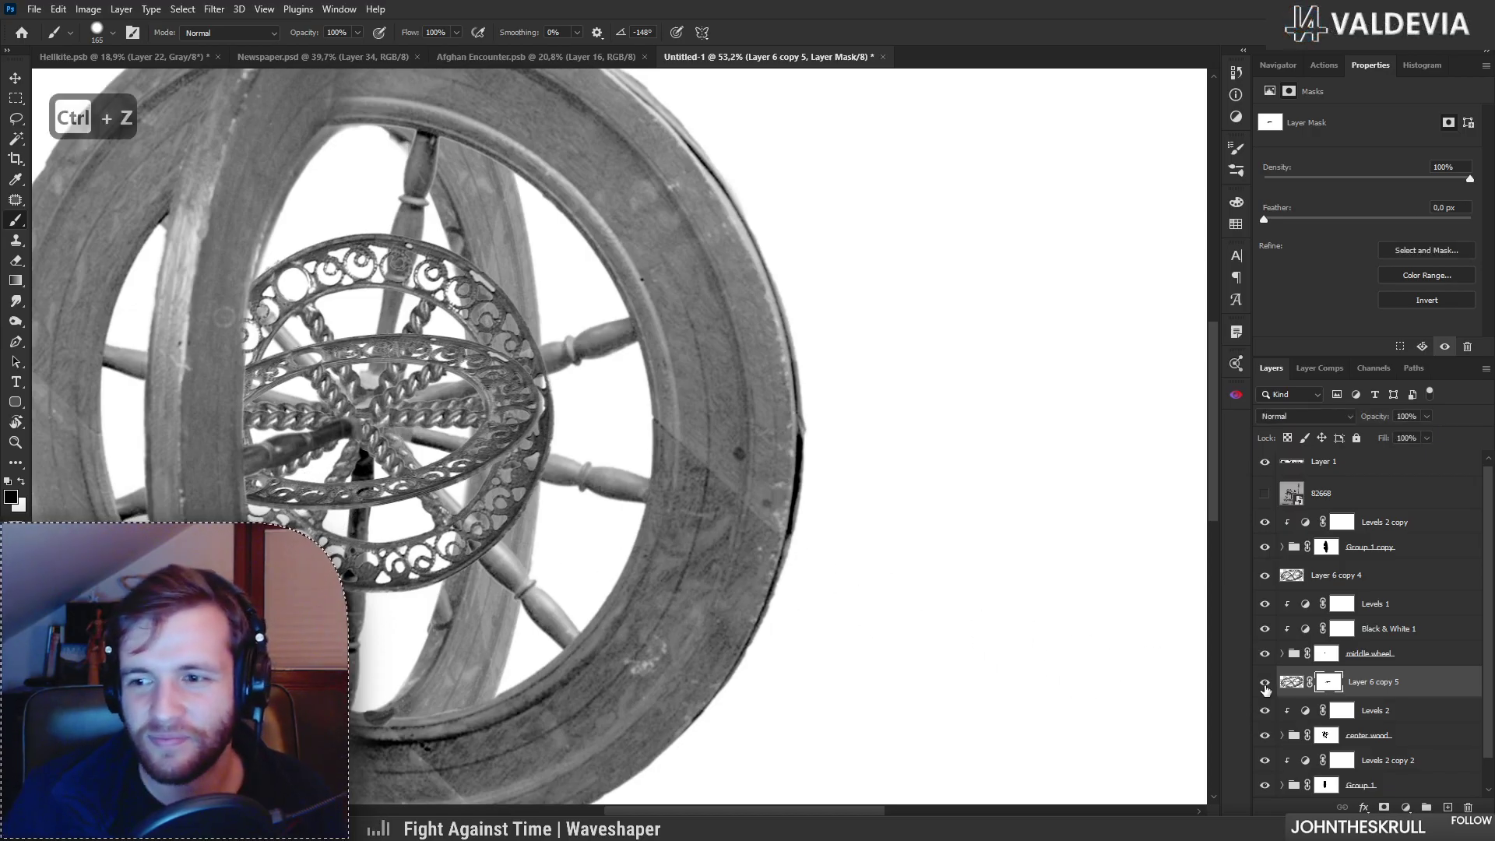
pyautogui.rightClick(1332, 682)
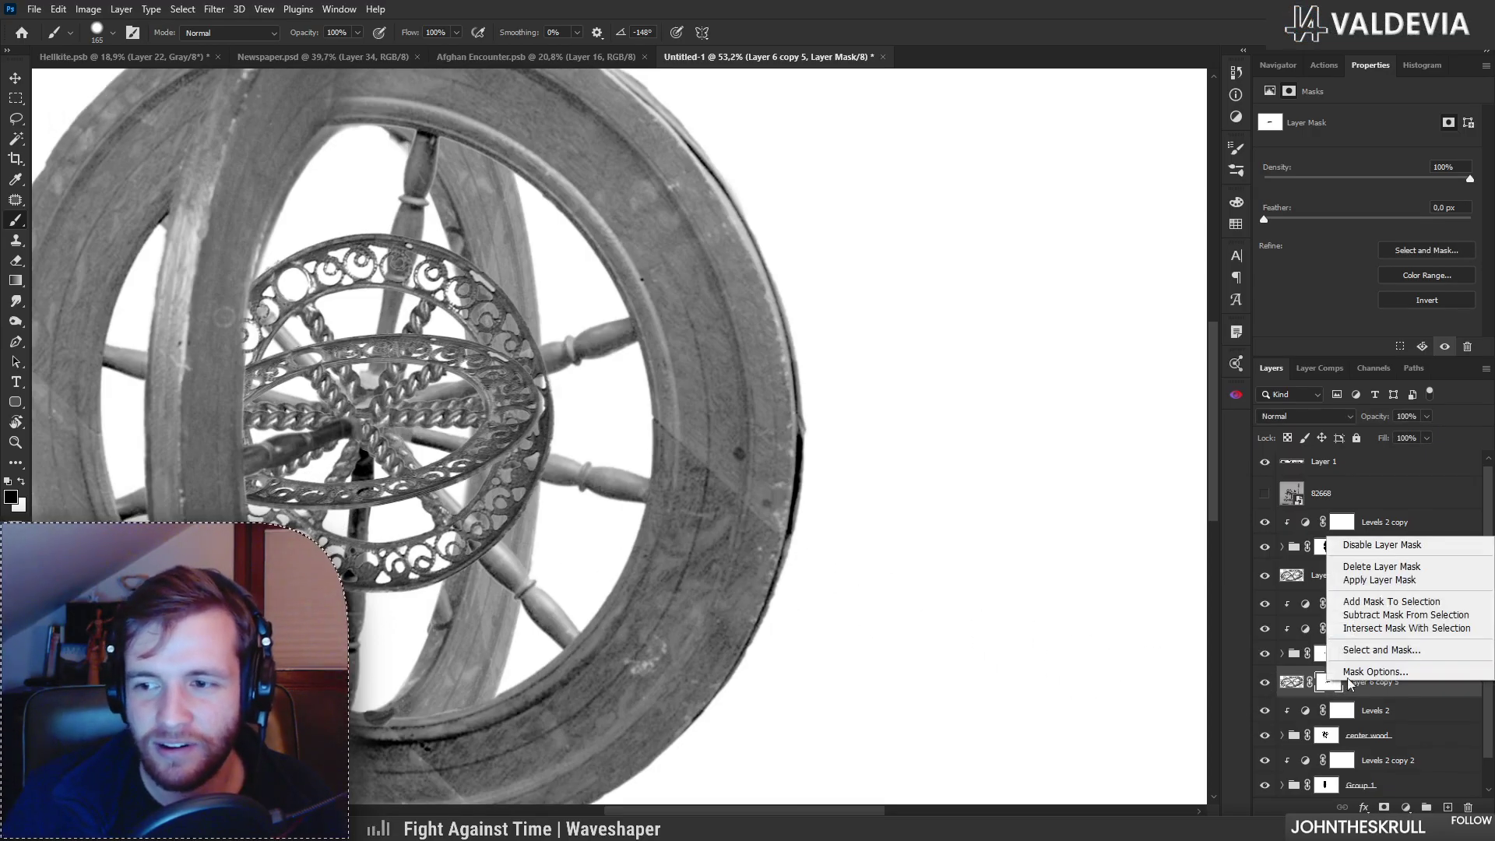
pyautogui.click(1371, 568)
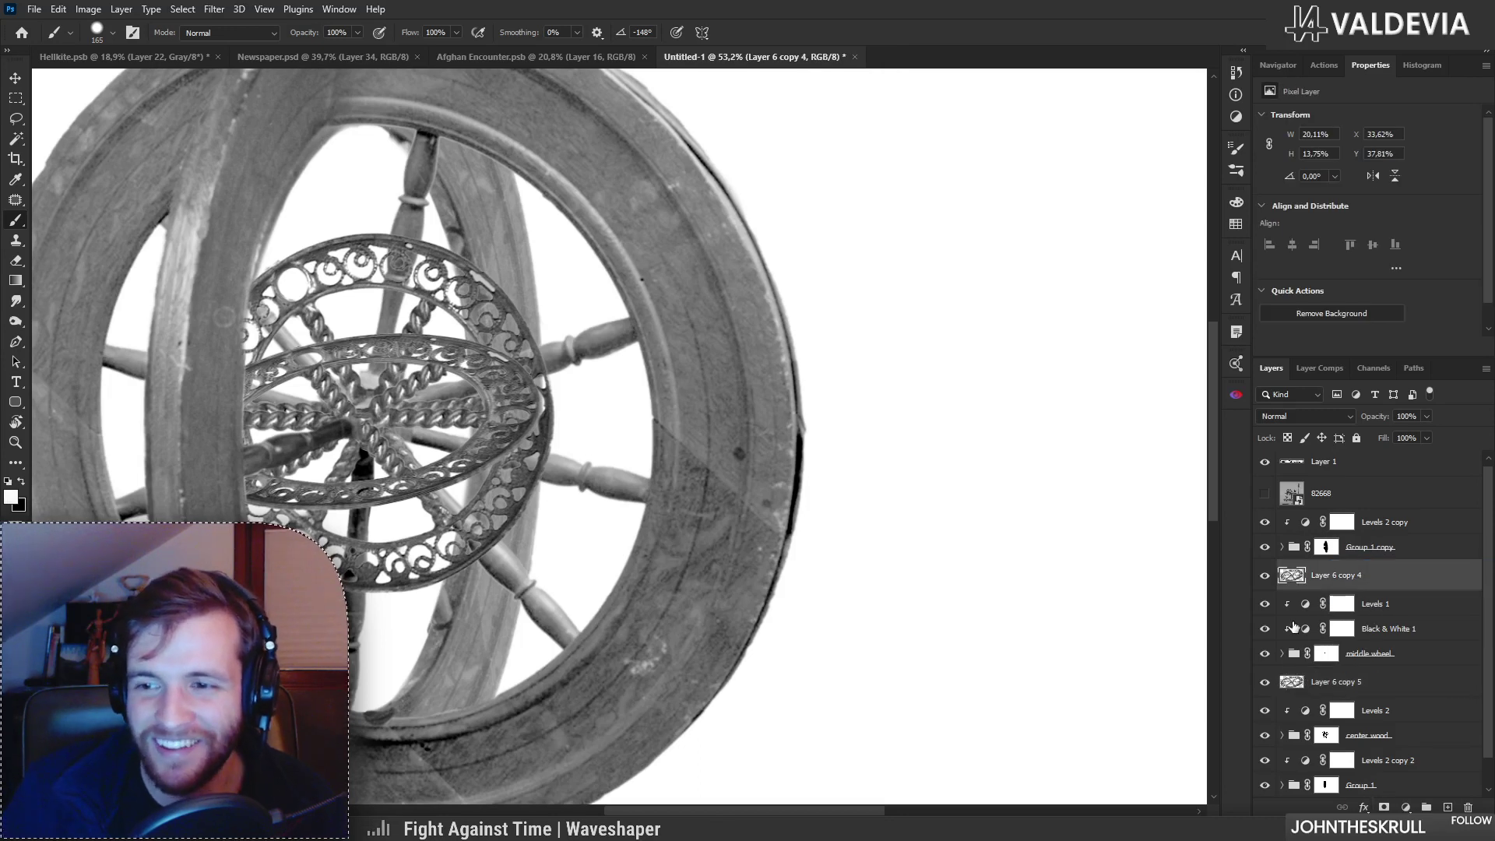
# Step: Add a layer mask to Layer 6 copy 4 and paint out the flattened wheel's upper part so it passes behind the round wheel
pyautogui.click(1264, 576)
pyautogui.click(1264, 576)
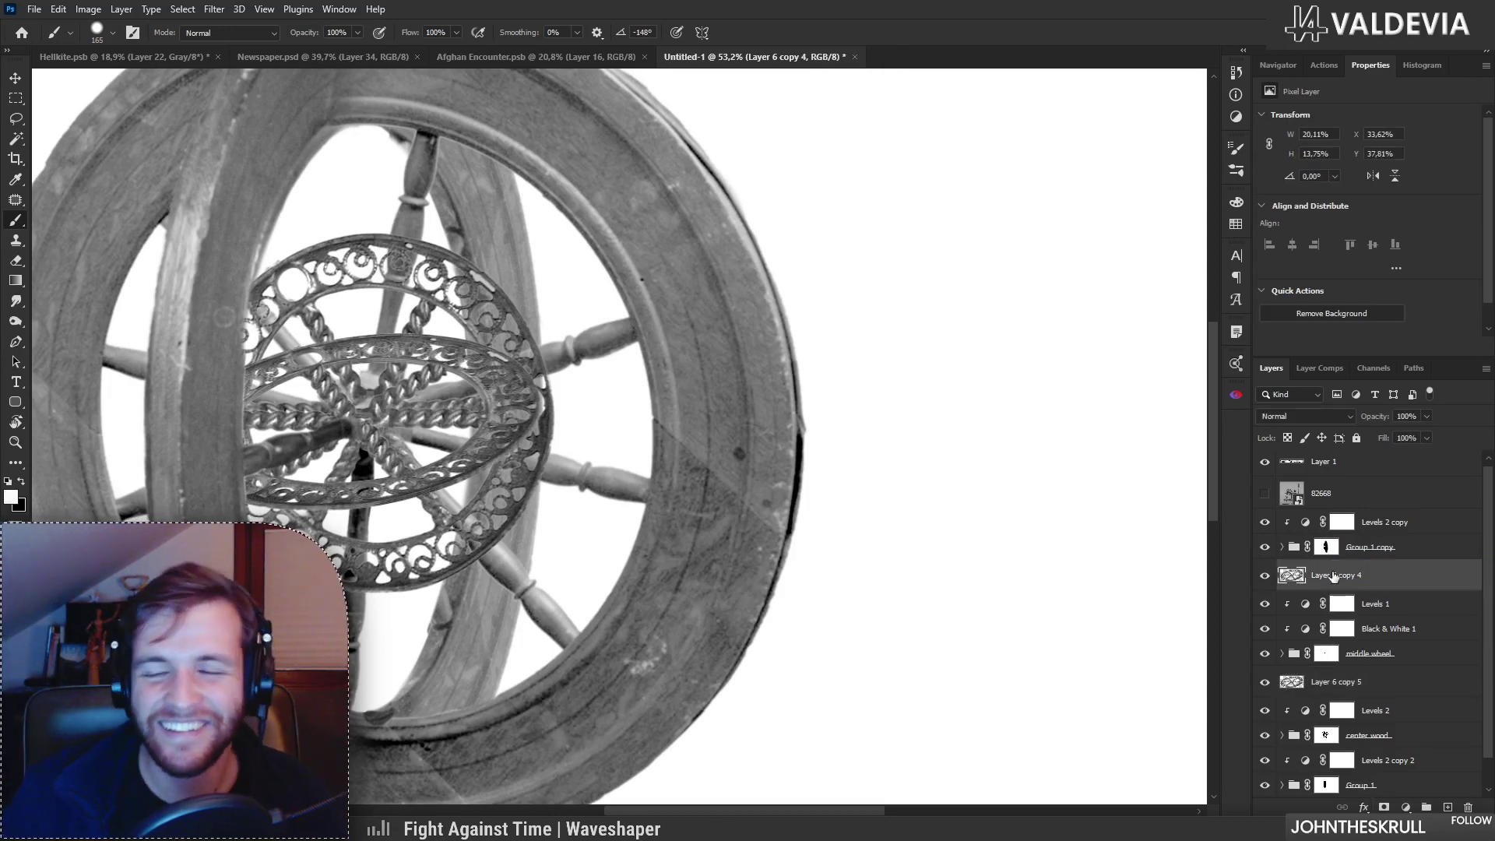
pyautogui.click(1384, 808)
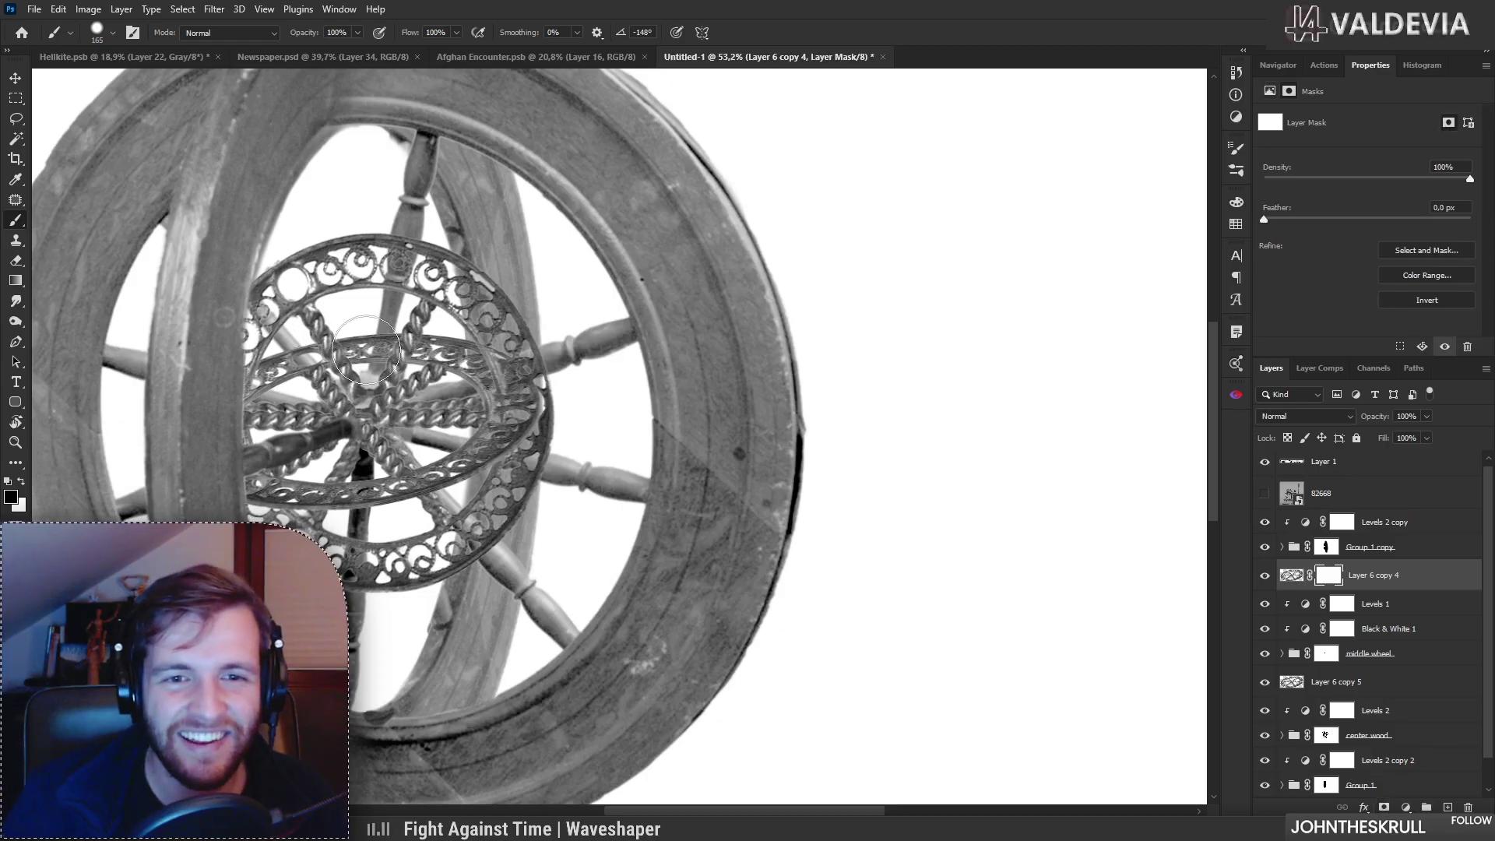
pyautogui.moveTo(513, 382)
pyautogui.mouseDown()
pyautogui.moveTo(538, 370)
pyautogui.moveTo(490, 366)
pyautogui.moveTo(506, 389)
pyautogui.mouseUp()
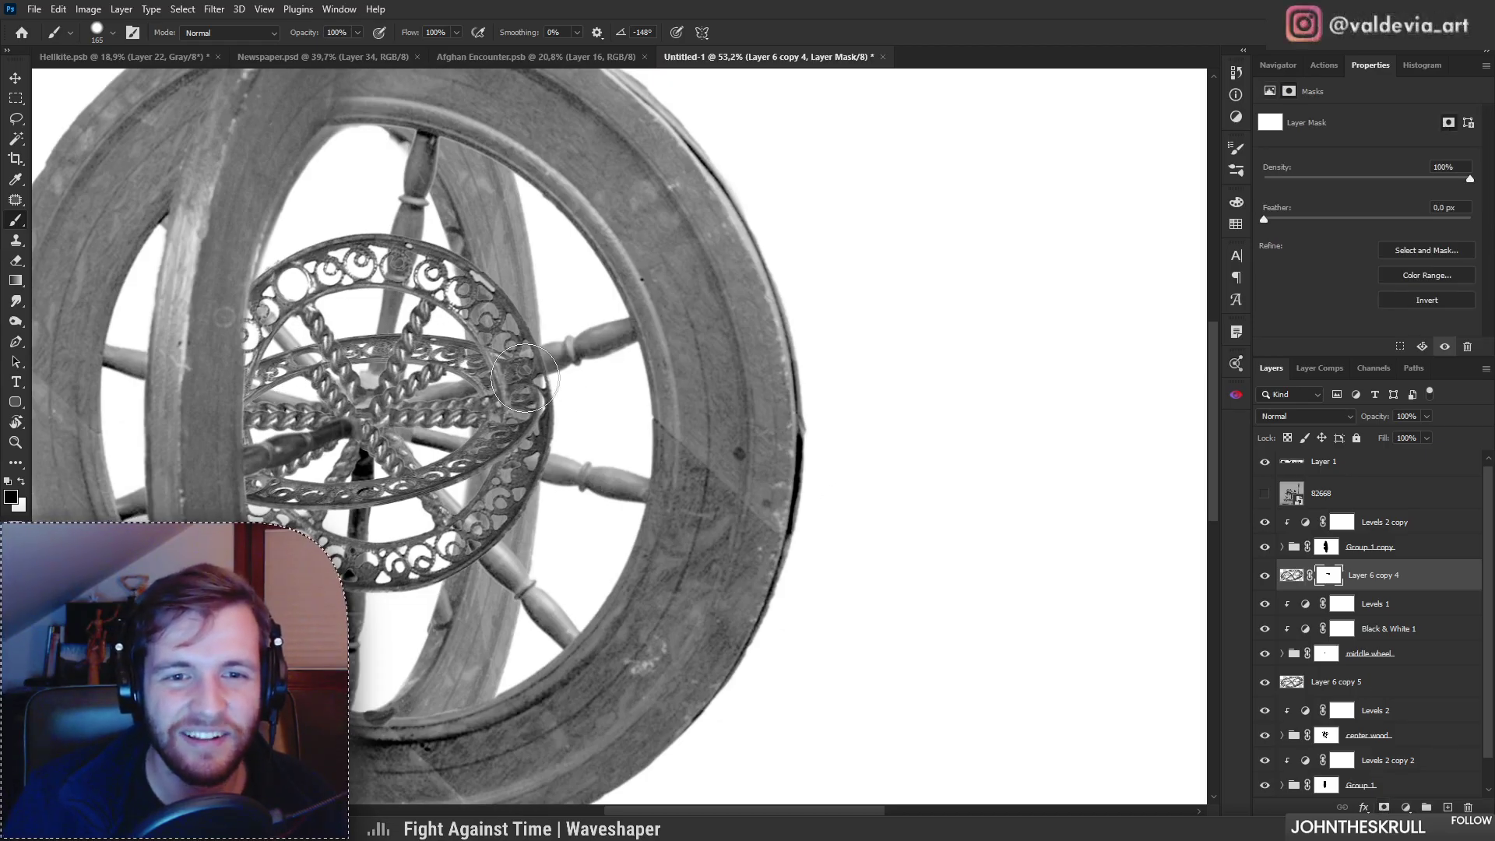
pyautogui.moveTo(380, 450); pyautogui.dragTo(390, 444)
pyautogui.hotkey('ctrl', 'z')
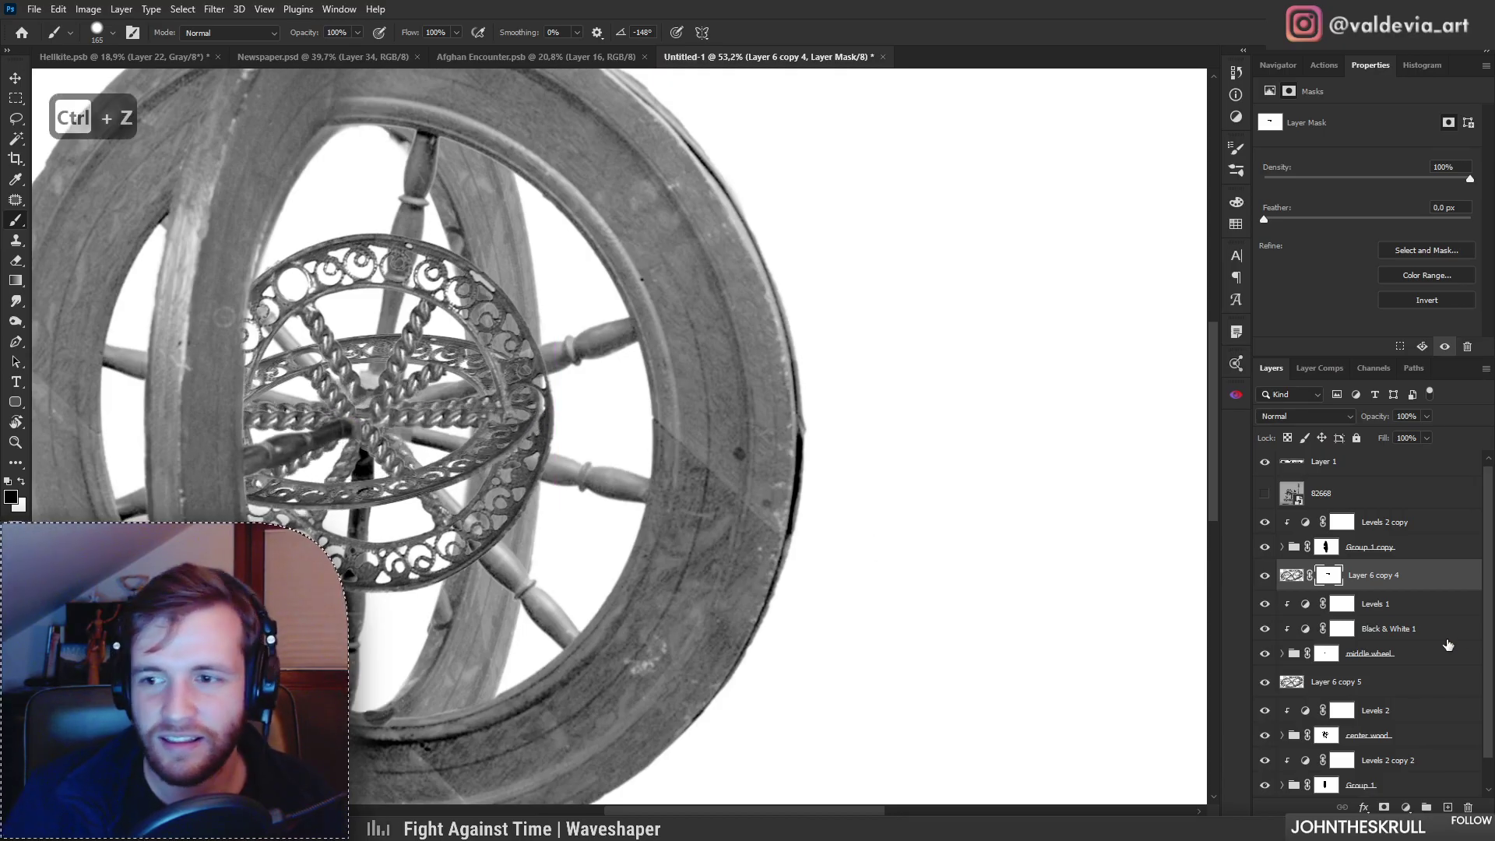
# Step: Select Layer 6 copy 4 and Layer 6 copy 5 together and shift both slightly up and to the right over the hub
pyautogui.keyDown('ctrl'); pyautogui.click(1377, 692); pyautogui.keyUp('ctrl')
pyautogui.moveTo(467, 433); pyautogui.dragTo(466, 450)
pyautogui.press('z')
pyautogui.click(408, 425)
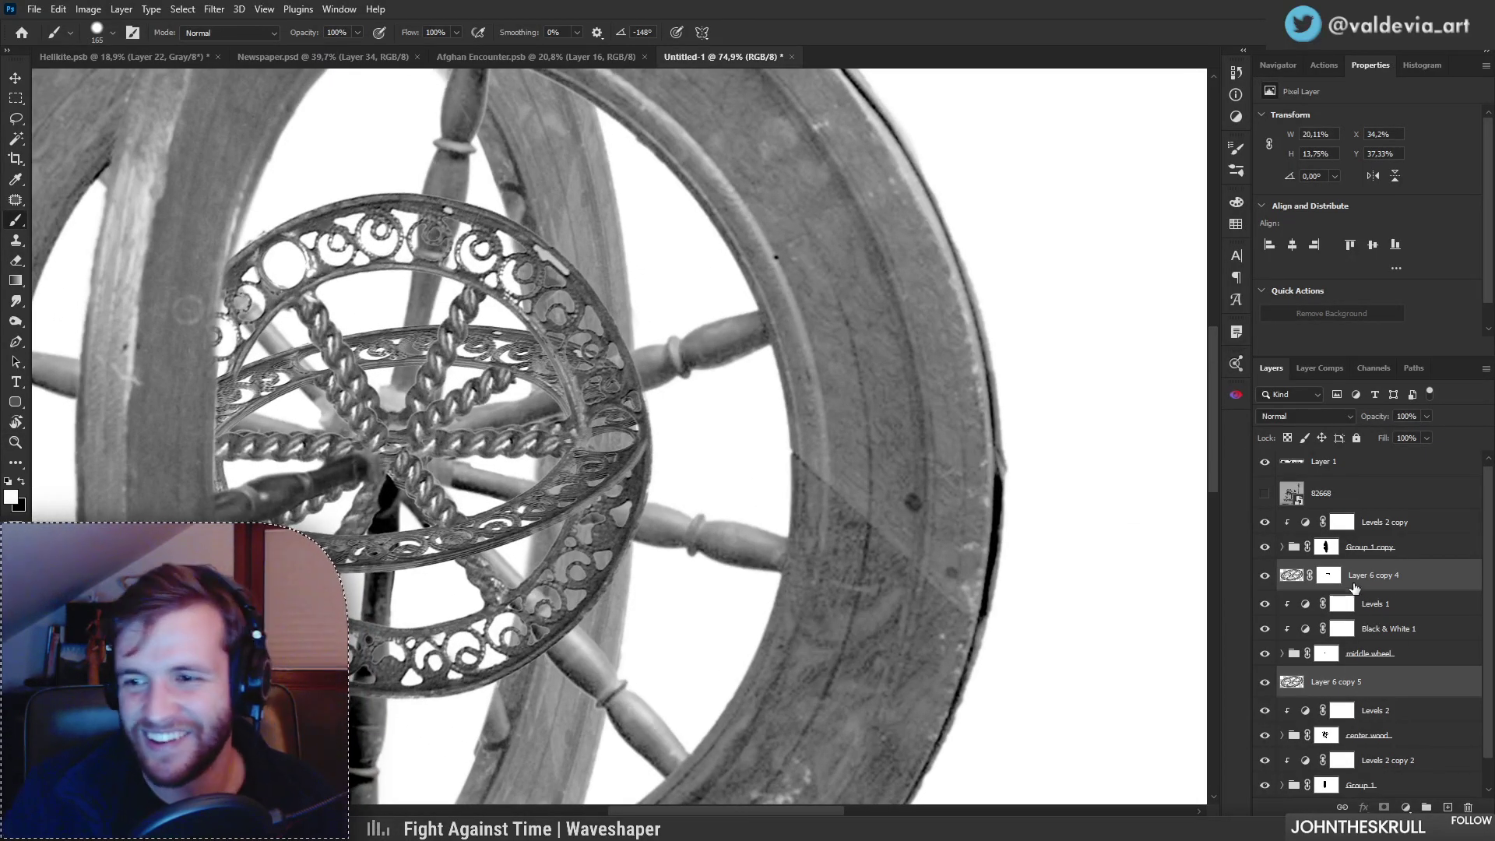
# Step: Try repainting Layer 6 copy 4's layer mask at the wheel hub with a 77 px brush
pyautogui.click(1330, 578)
pyautogui.press('x')
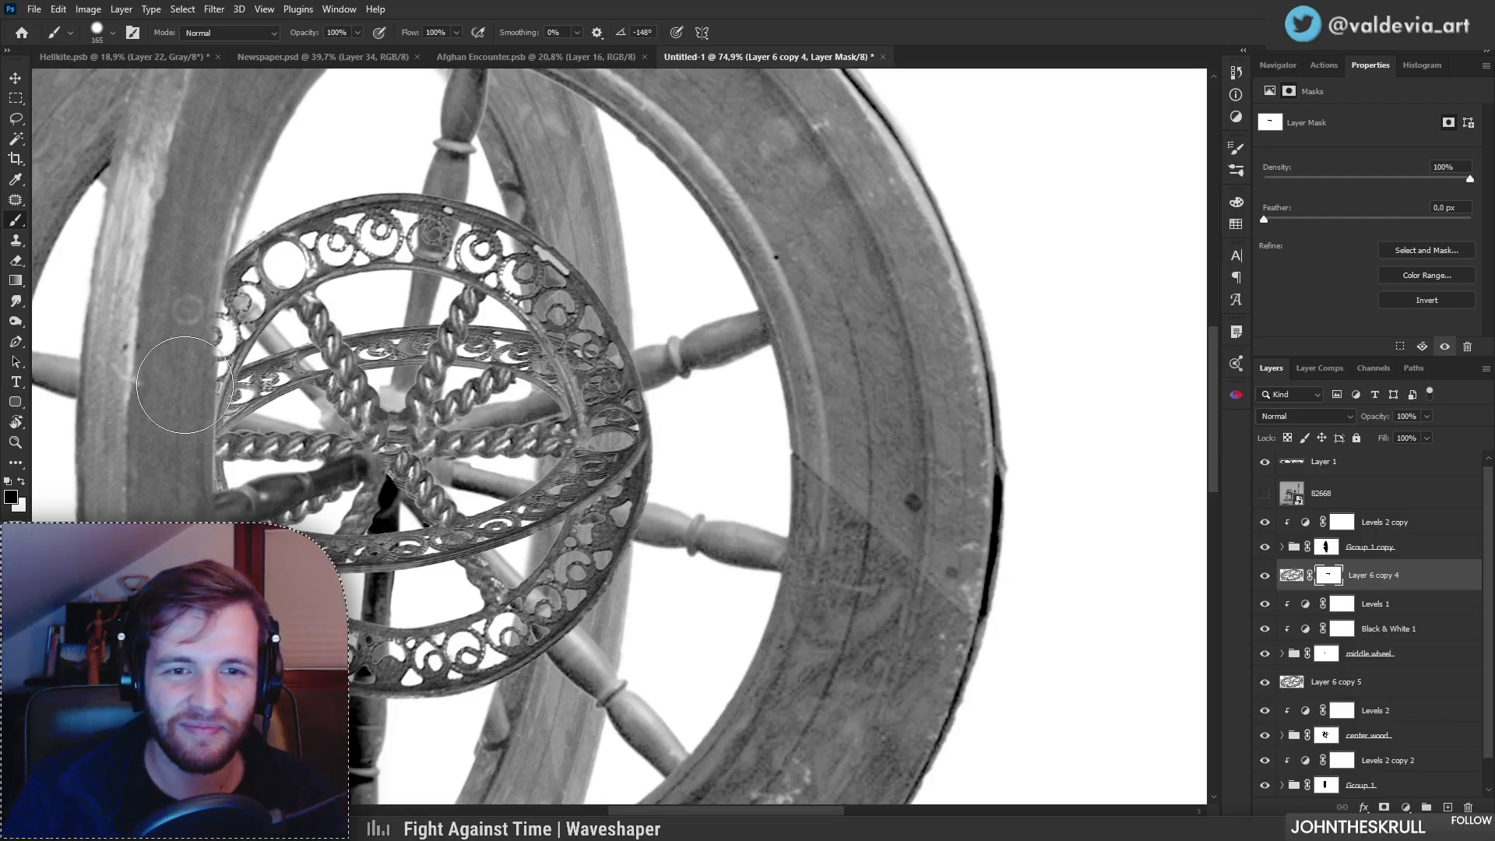
pyautogui.moveTo(342, 369)
pyautogui.mouseDown()
pyautogui.moveTo(257, 366)
pyautogui.moveTo(374, 353)
pyautogui.mouseUp()
pyautogui.rightClick(370, 448)
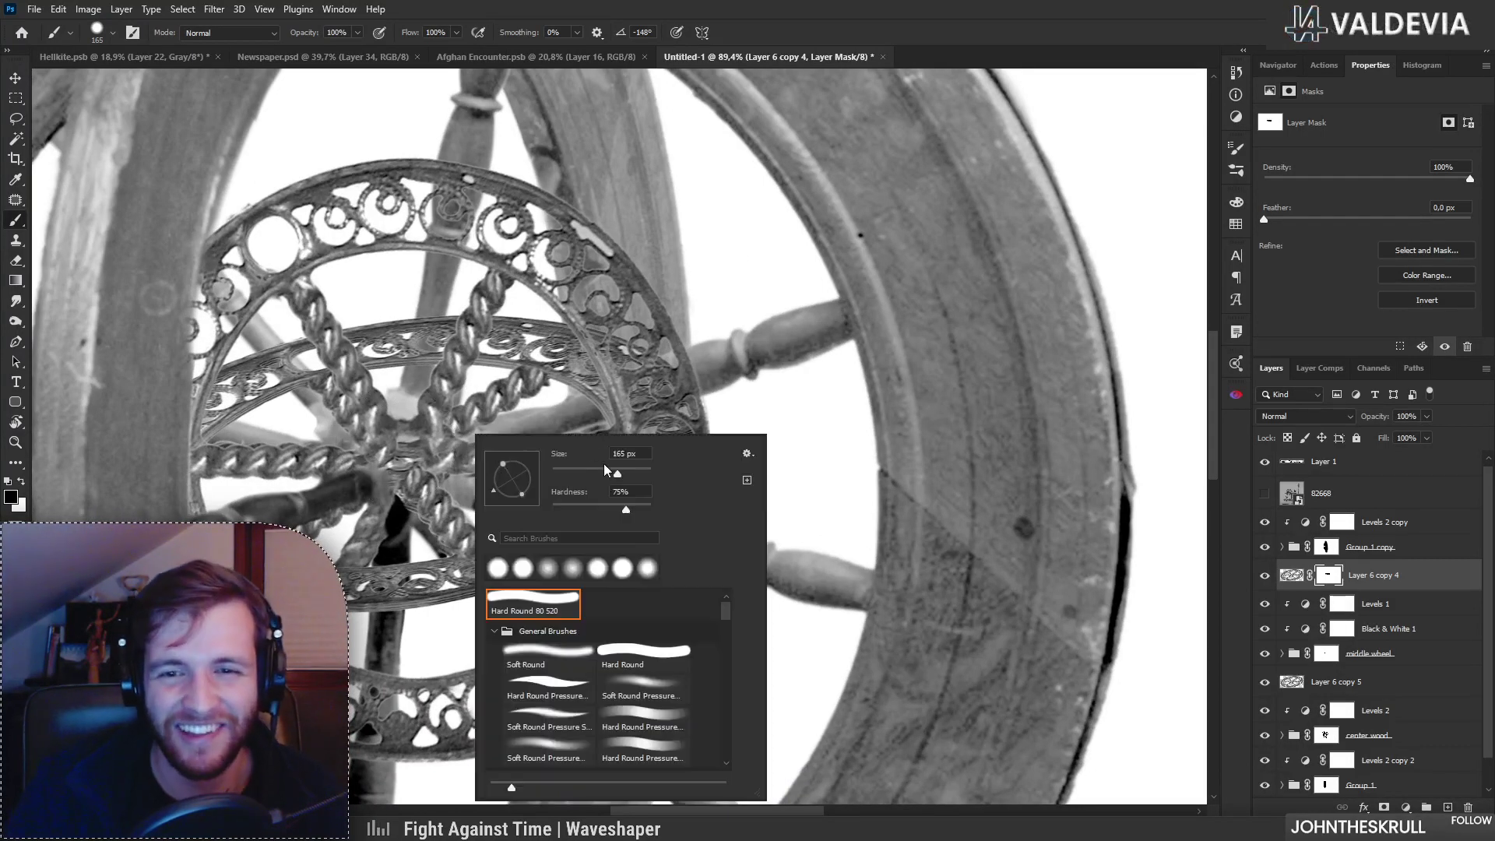
pyautogui.moveTo(370, 448)
pyautogui.mouseDown()
pyautogui.moveTo(400, 442)
pyautogui.moveTo(416, 483)
pyautogui.moveTo(410, 458)
pyautogui.mouseUp()
pyautogui.hotkey('ctrl', 'z')
pyautogui.press('x')
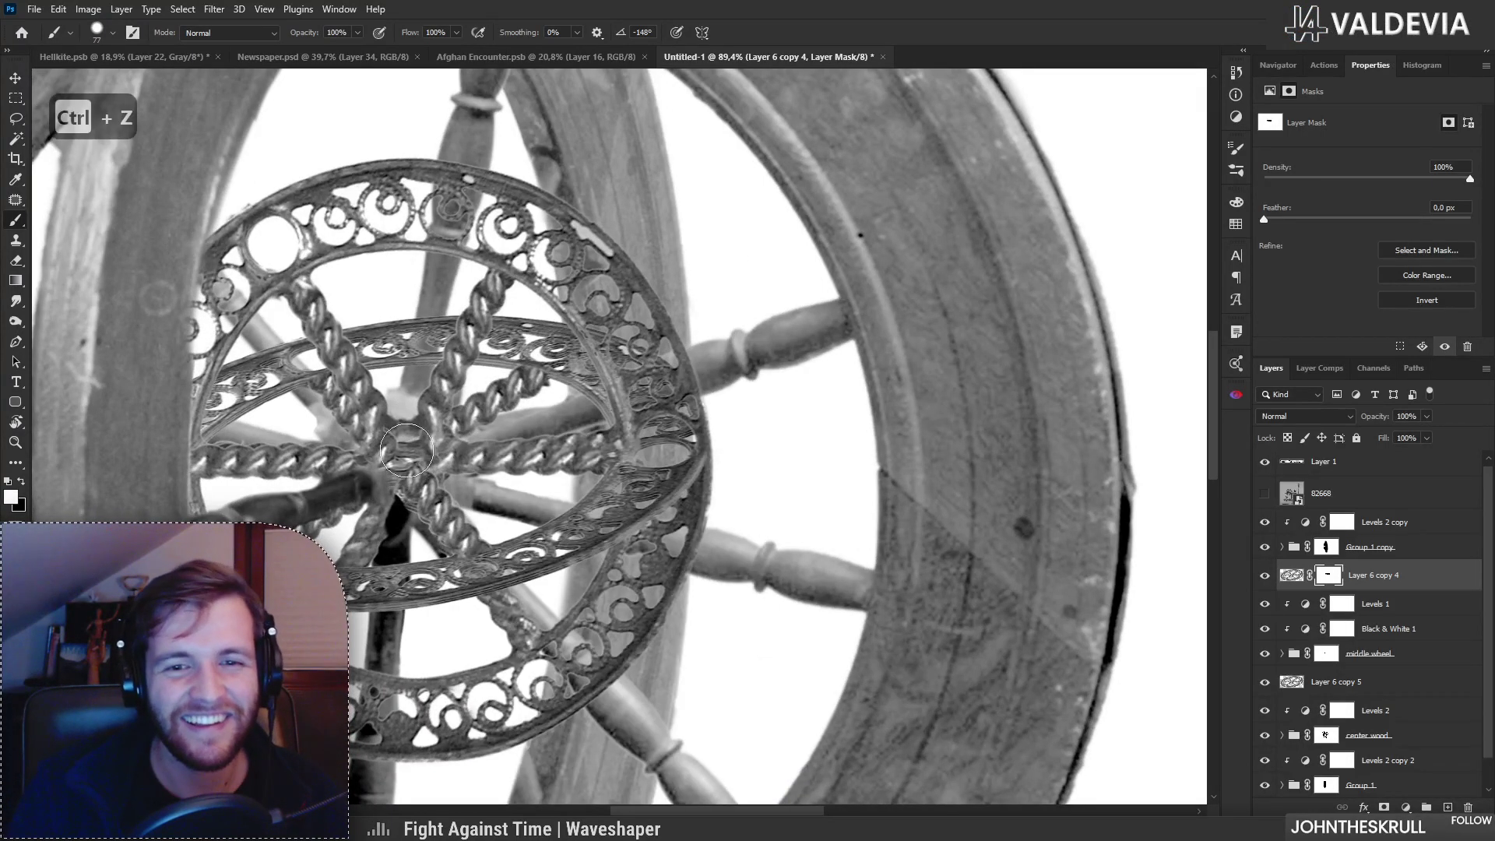
pyautogui.hotkey('ctrl', 'z')
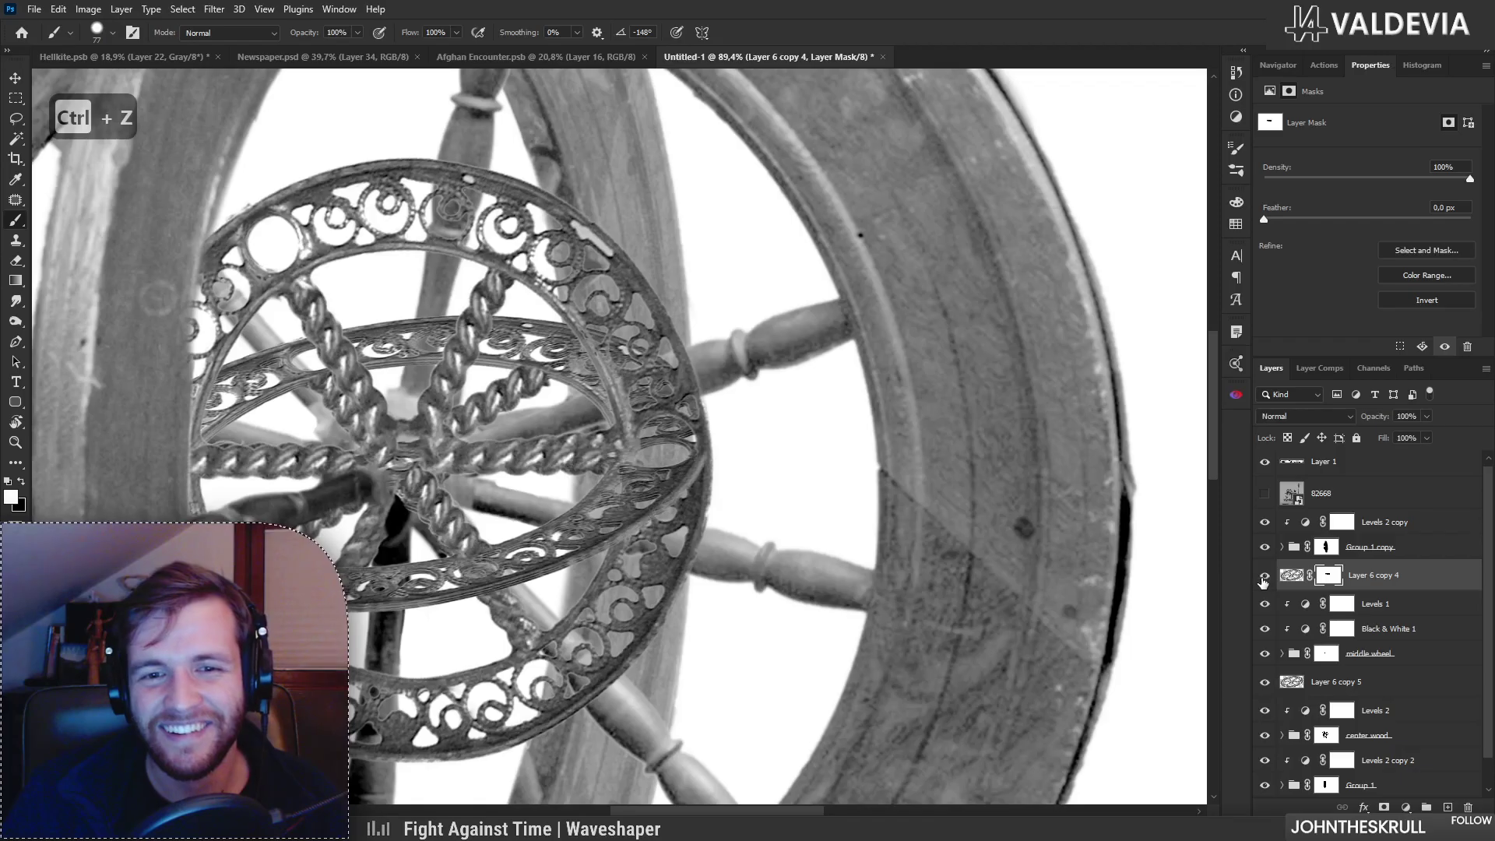
# Step: Add a layer mask to Layer 6 copy 5 and paint out the parts of the flattened wheel around the hub
pyautogui.click(1356, 681)
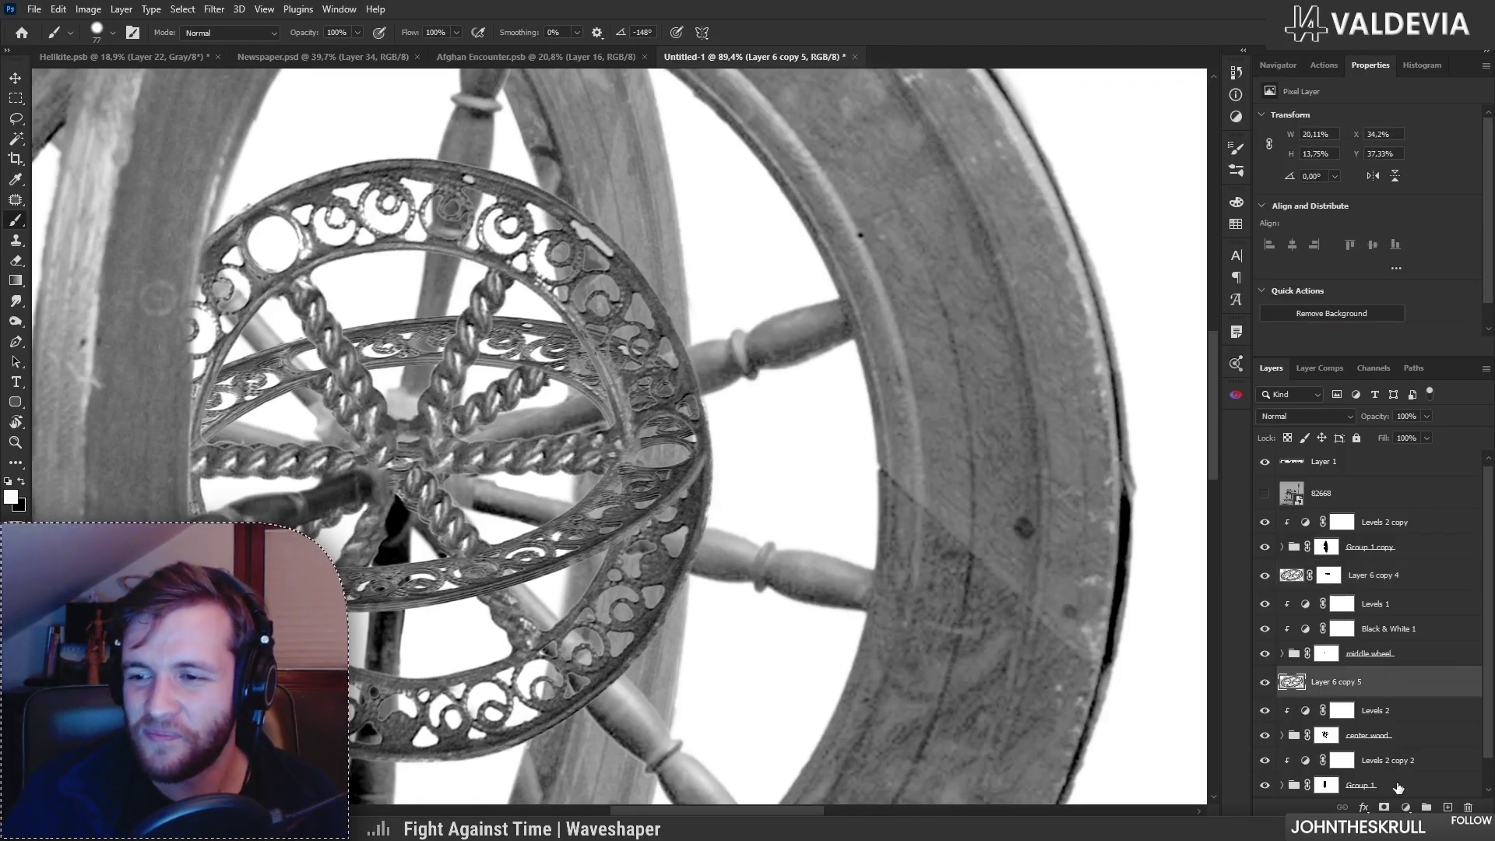
pyautogui.click(1384, 808)
pyautogui.press('x')
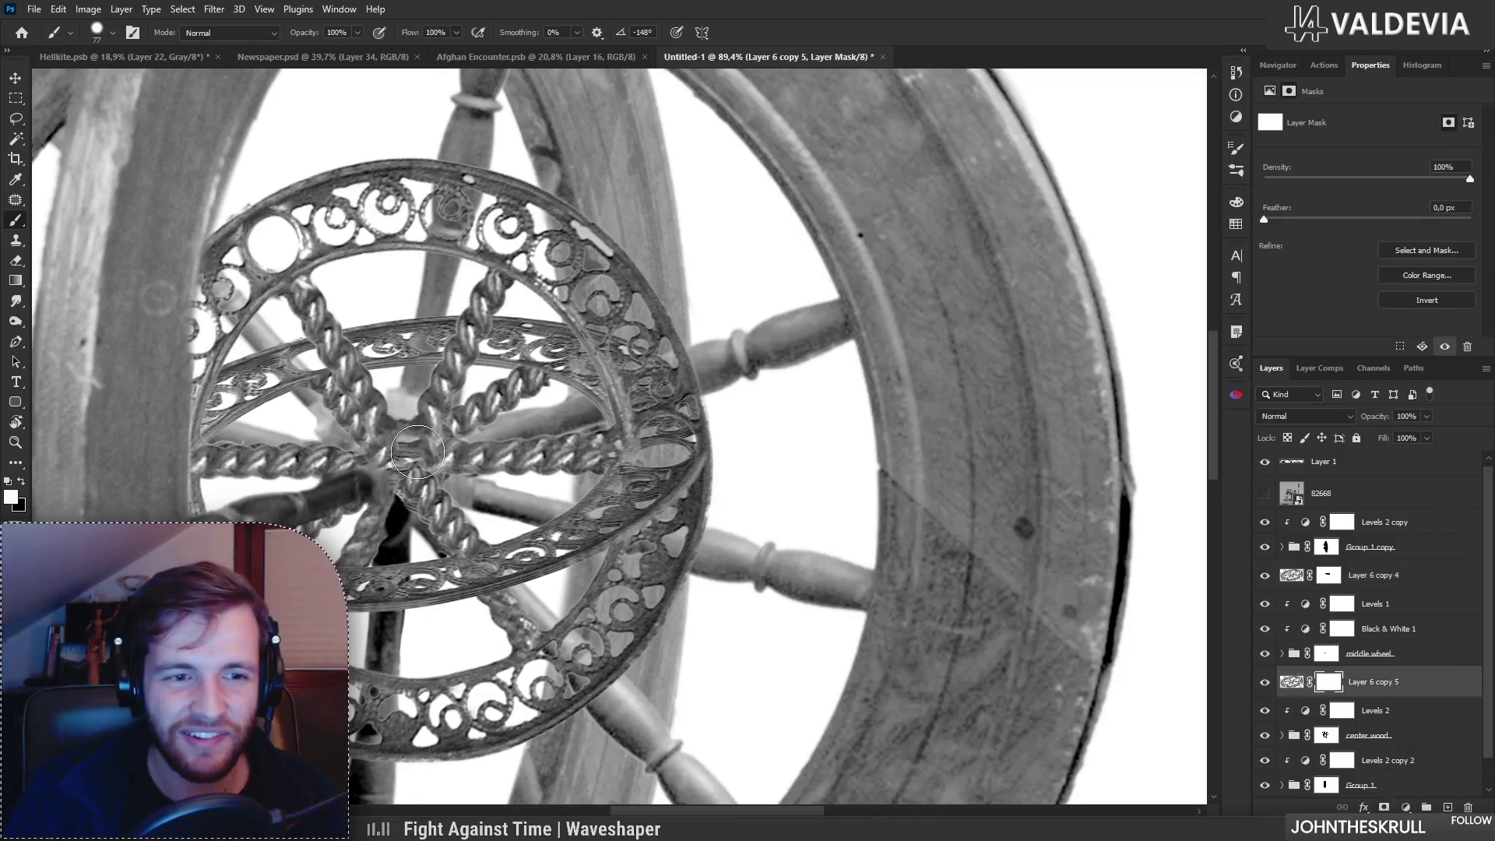
pyautogui.moveTo(399, 448)
pyautogui.mouseDown()
pyautogui.moveTo(327, 447)
pyautogui.moveTo(414, 437)
pyautogui.moveTo(458, 469)
pyautogui.moveTo(506, 434)
pyautogui.moveTo(497, 484)
pyautogui.moveTo(324, 490)
pyautogui.moveTo(393, 479)
pyautogui.mouseUp()
pyautogui.press('z')
pyautogui.press('b')
pyautogui.press('z')
pyautogui.press('b')
pyautogui.moveTo(425, 421)
pyautogui.mouseDown()
pyautogui.moveTo(499, 395)
pyautogui.moveTo(493, 443)
pyautogui.mouseUp()
pyautogui.press('z')
pyautogui.press('b')
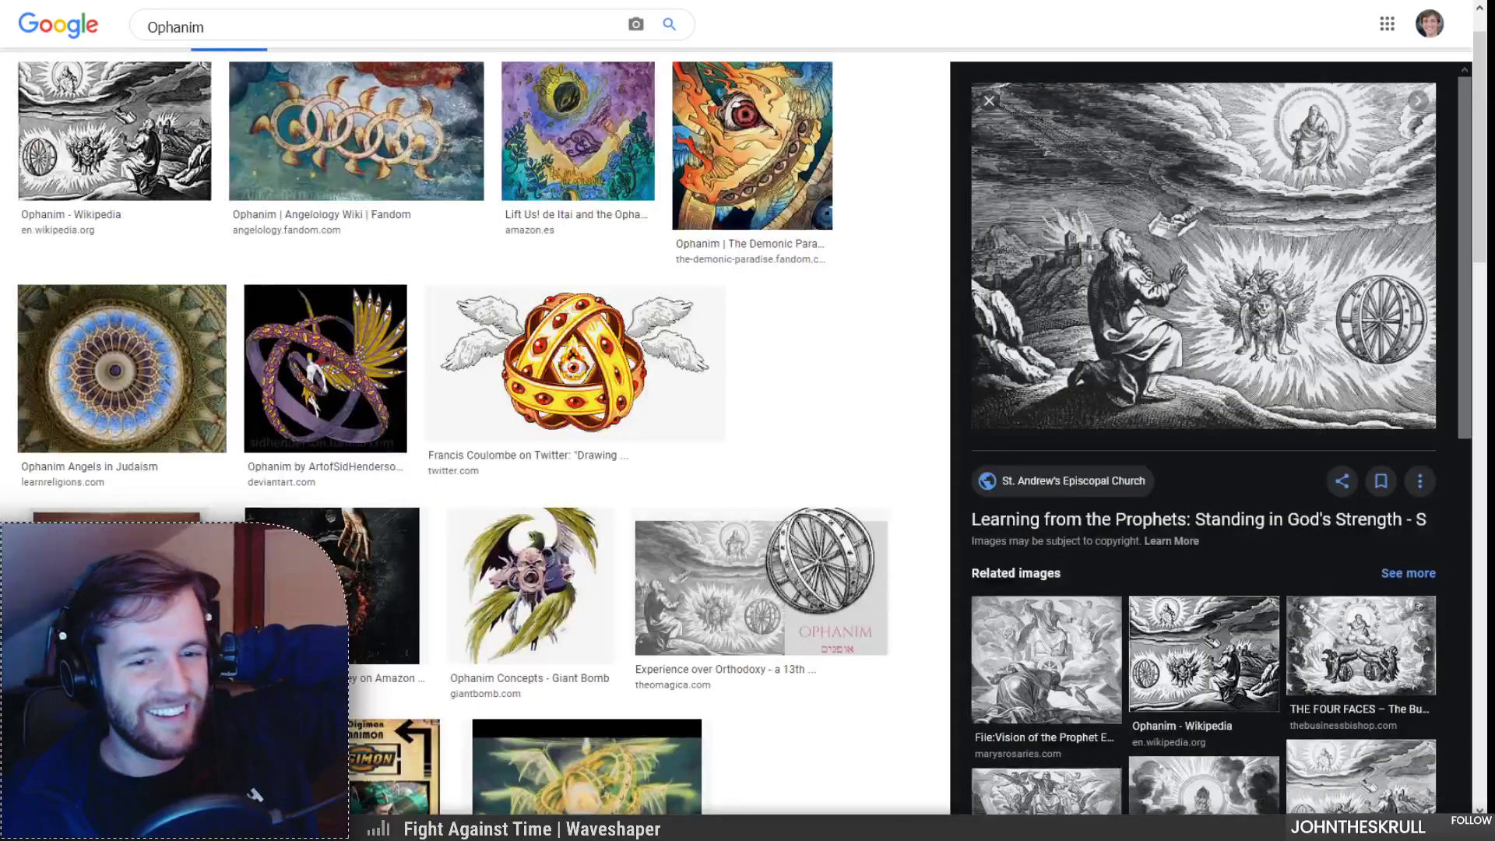
# Step: Switch to the browser and run a Google image search for "denny's"
pyautogui.scroll(1, 328, 47)
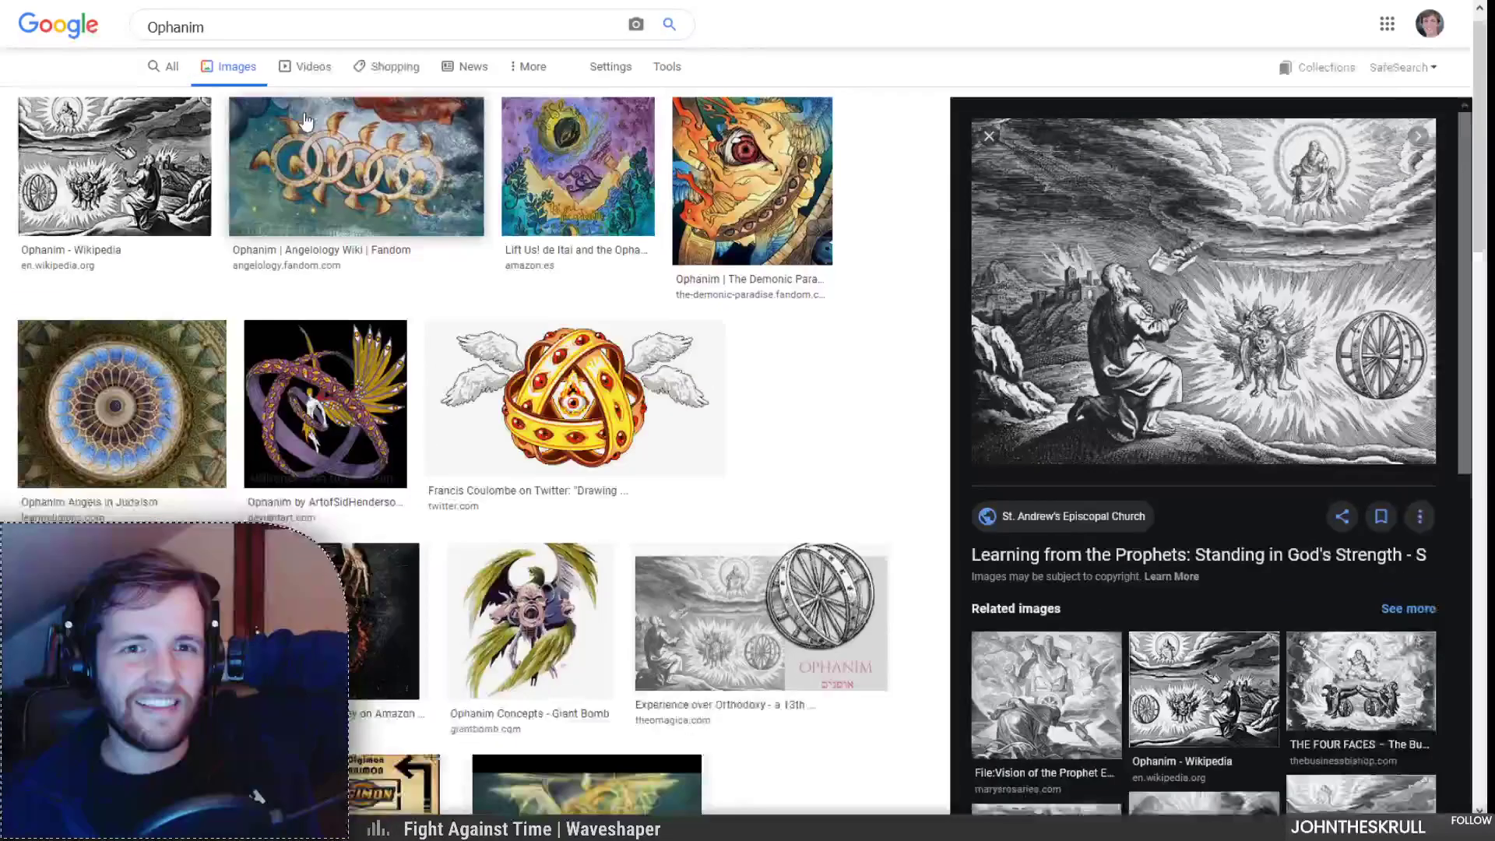
pyautogui.doubleClick(184, 39)
pyautogui.write('denn')
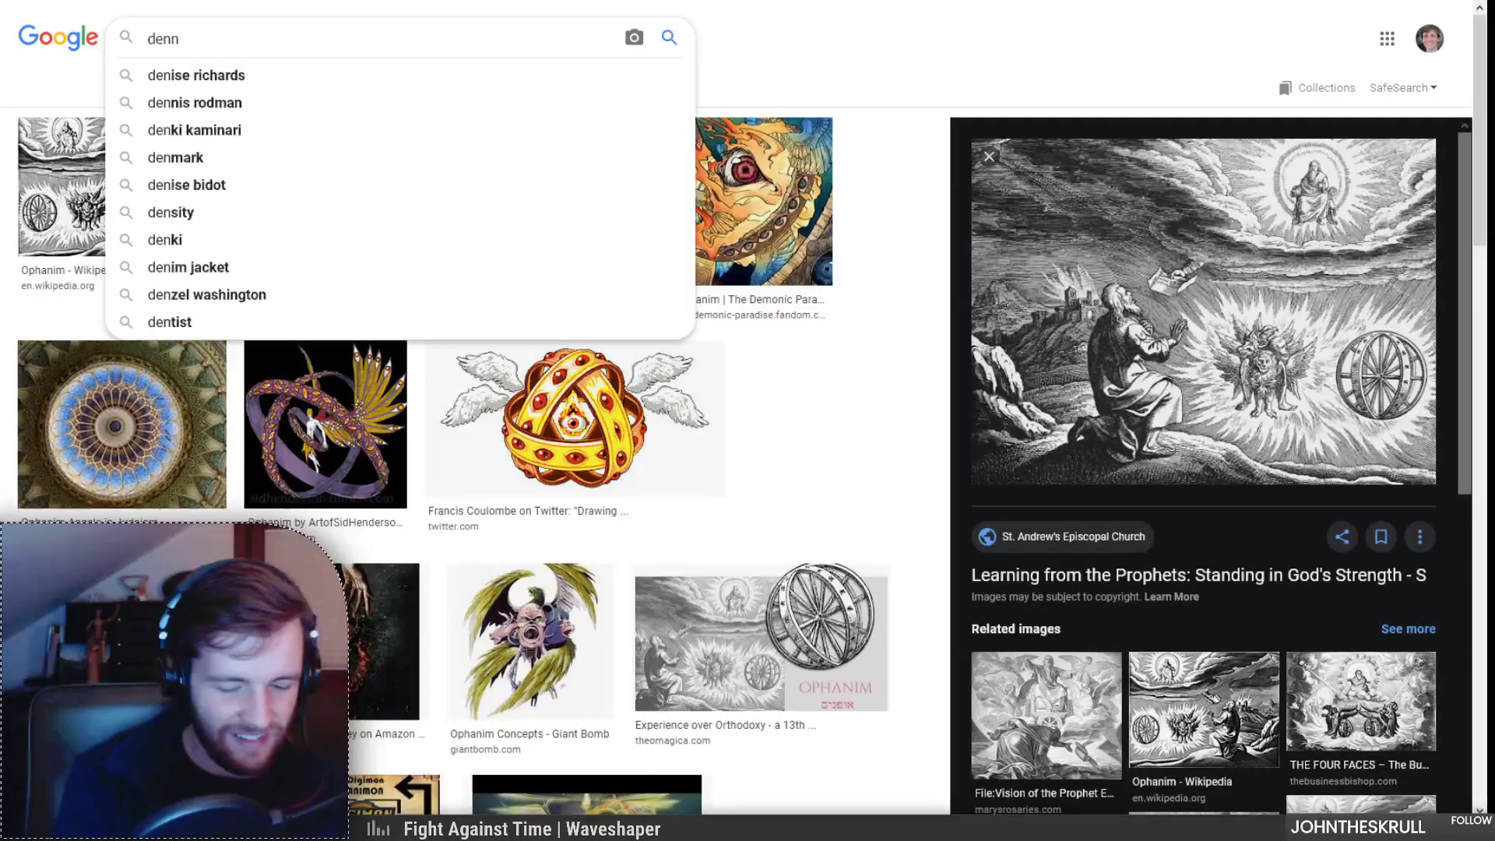
pyautogui.write("y's")
pyautogui.press('Return')
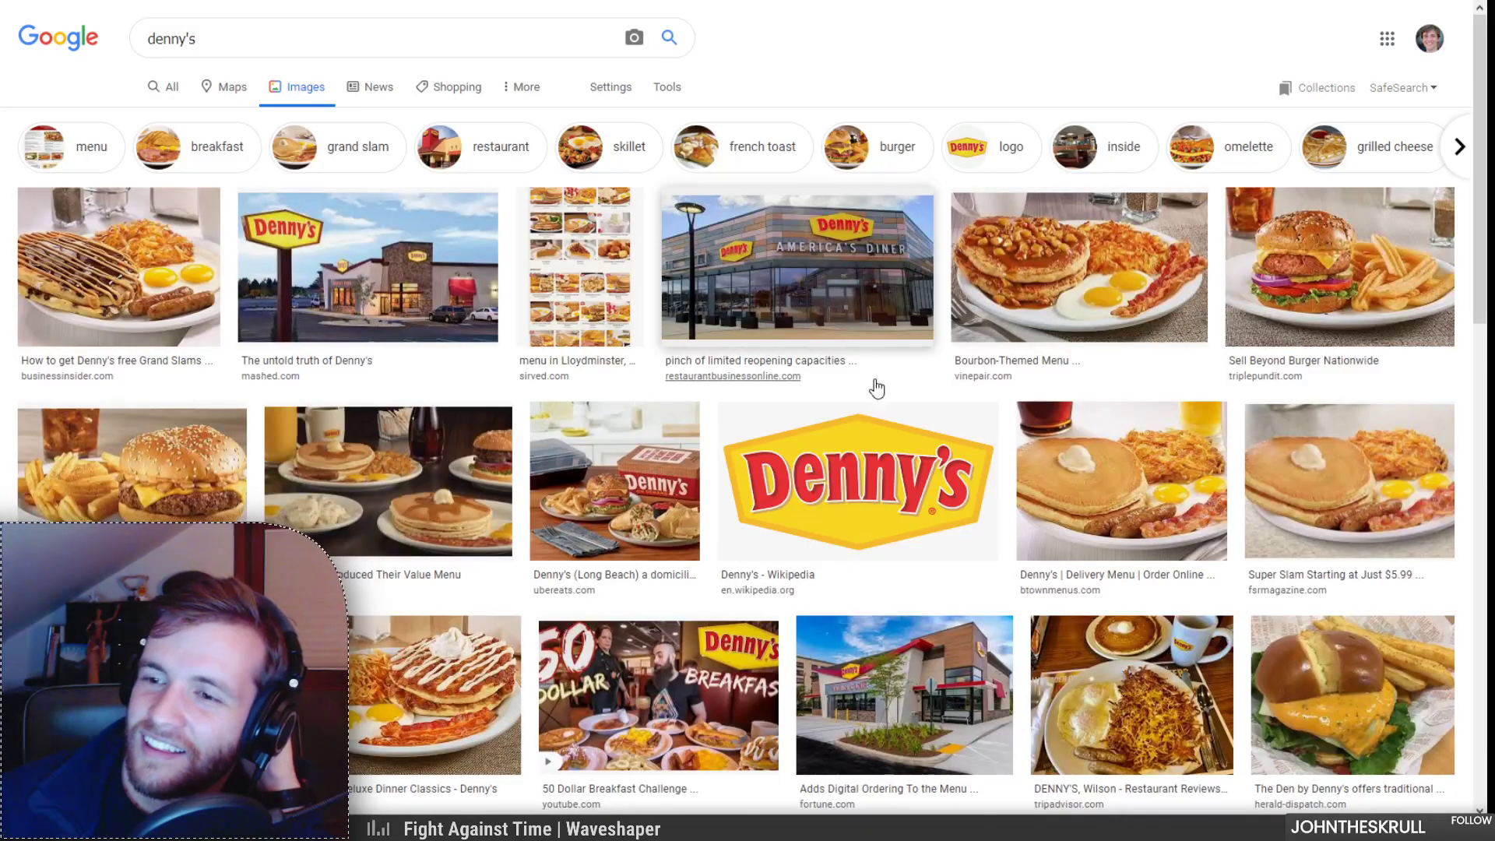
# Step: Look through the Denny's image results and open the restaurant interior photo from azcentral.com
pyautogui.scroll(-5, 875, 377)
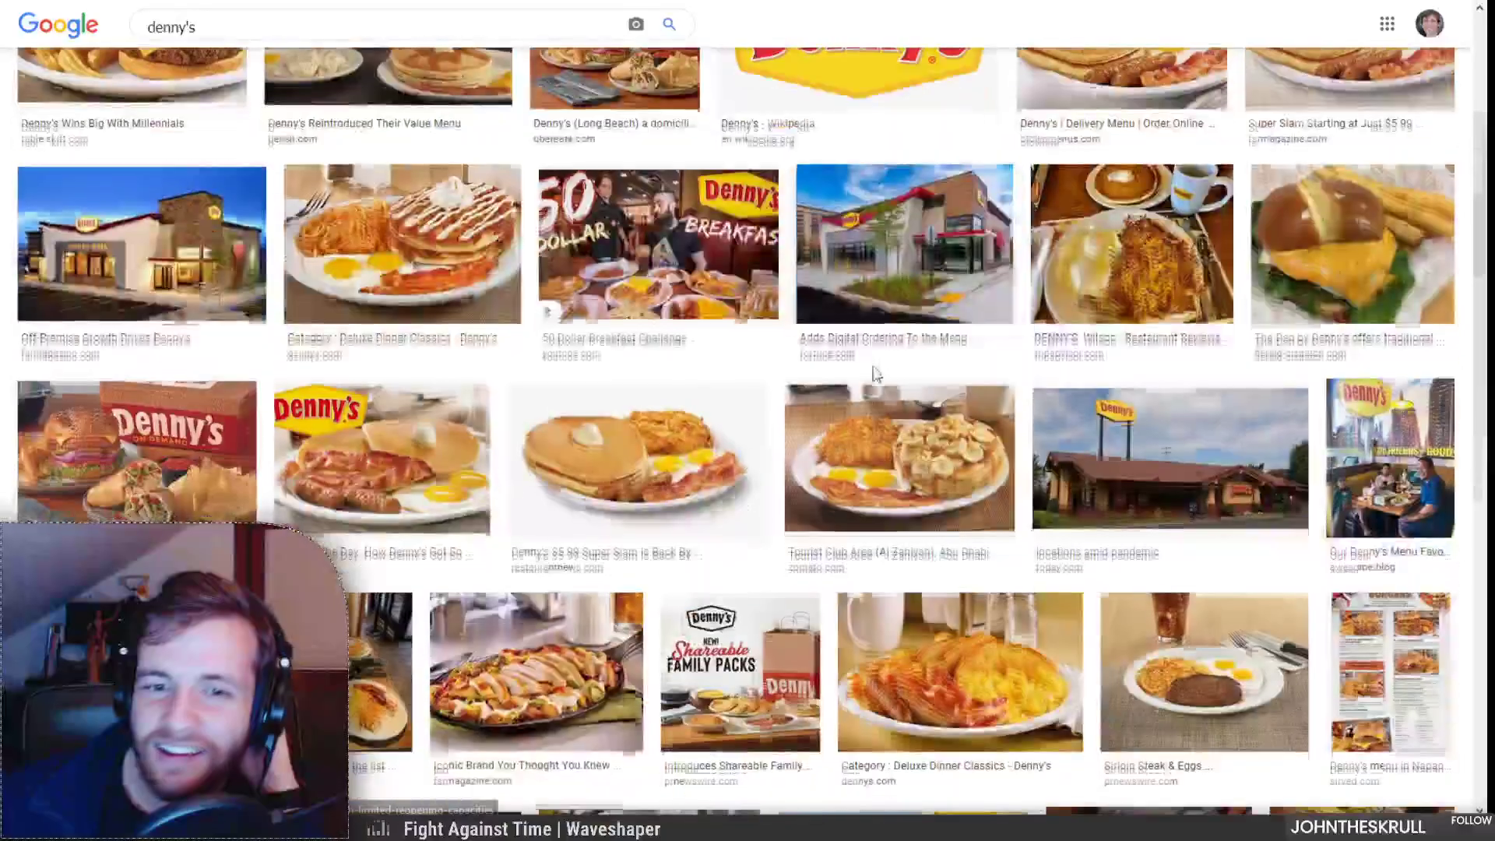
pyautogui.scroll(-3, 866, 359)
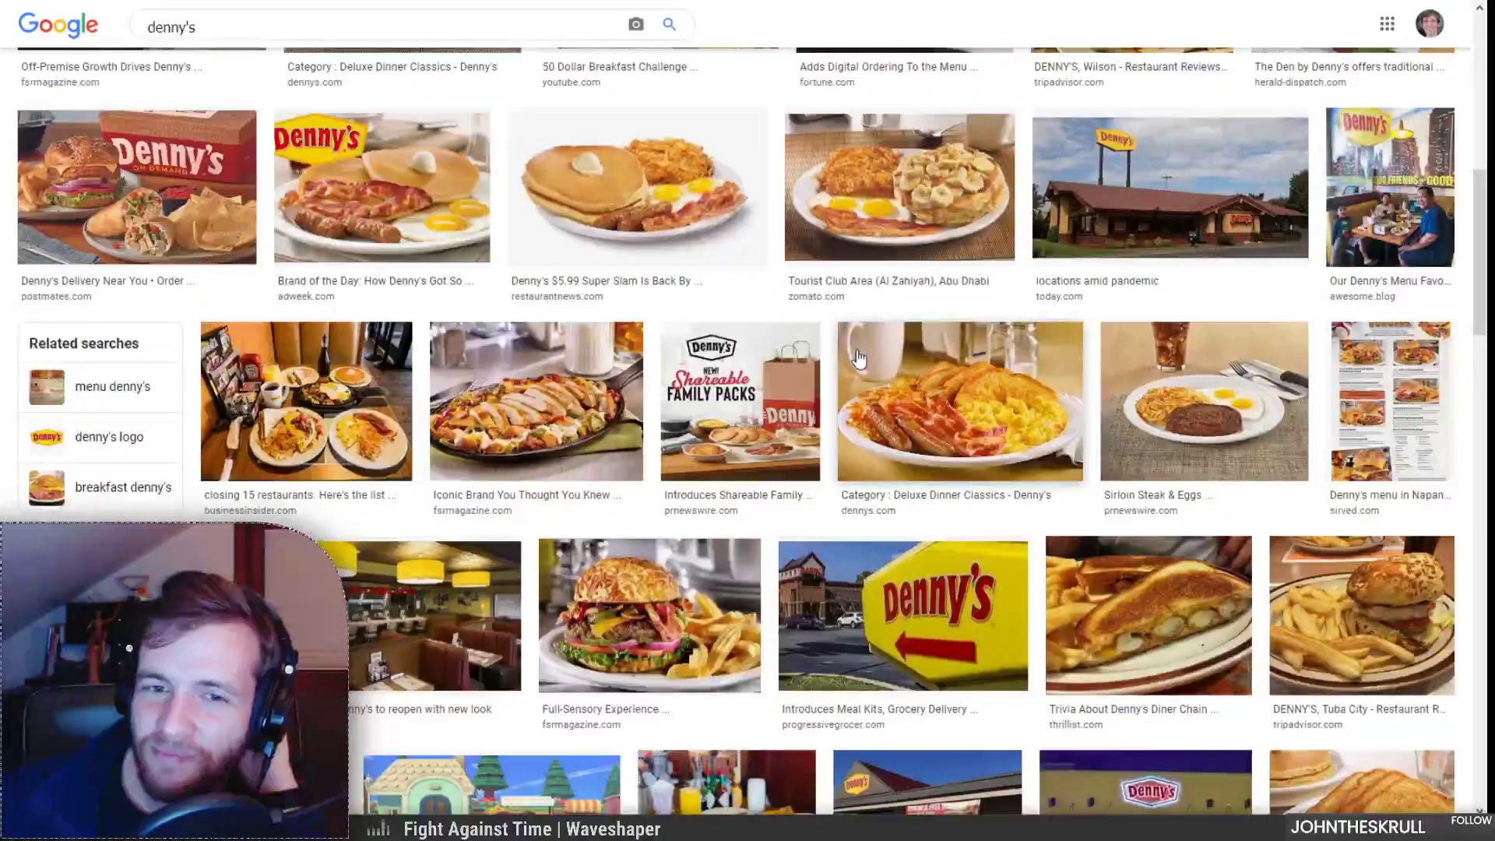
pyautogui.scroll(-2, 859, 357)
pyautogui.scroll(-1, 859, 358)
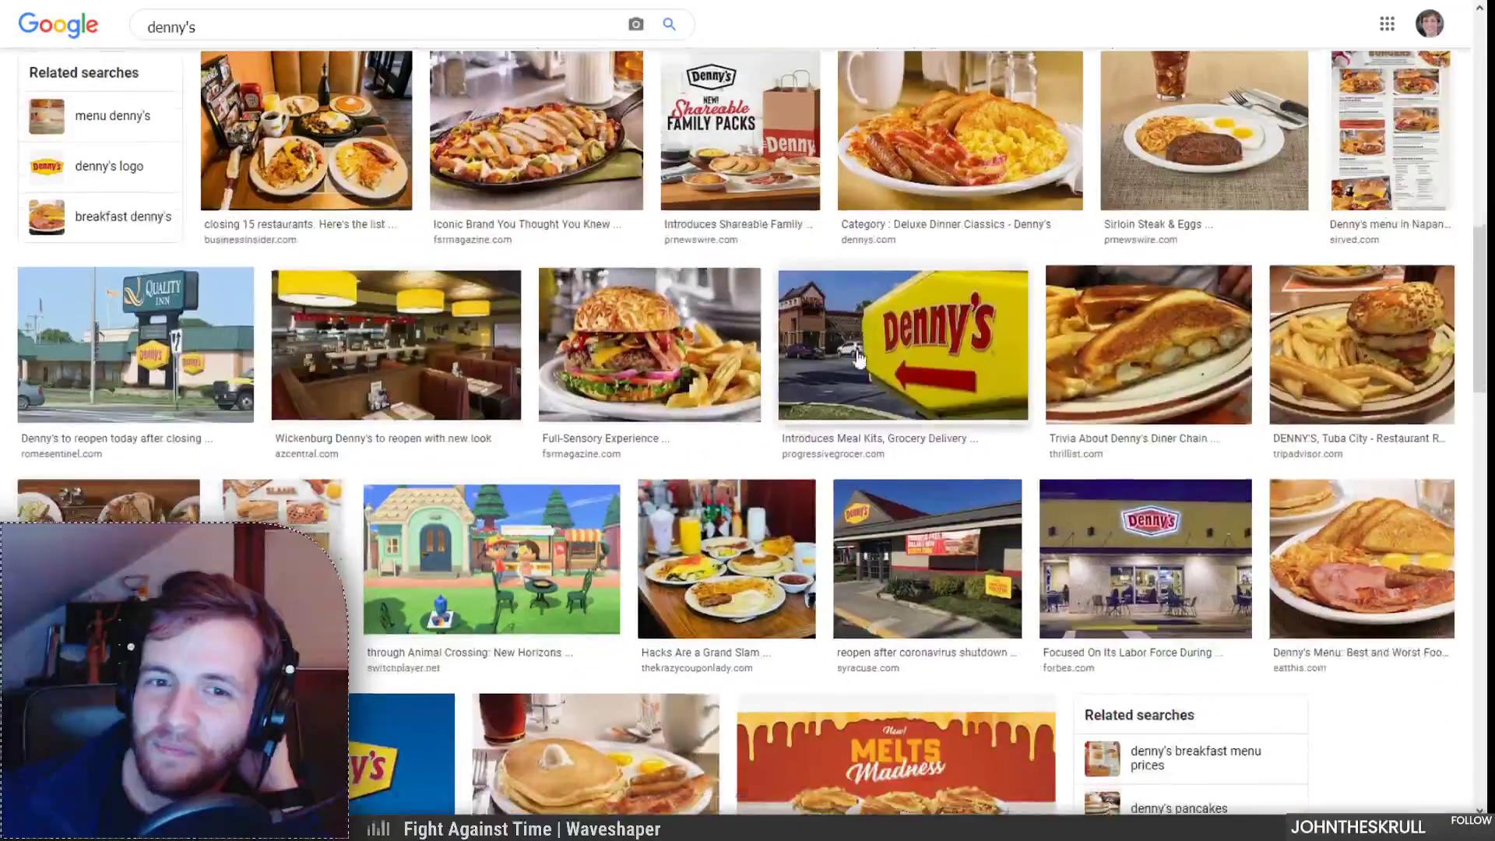
pyautogui.click(349, 382)
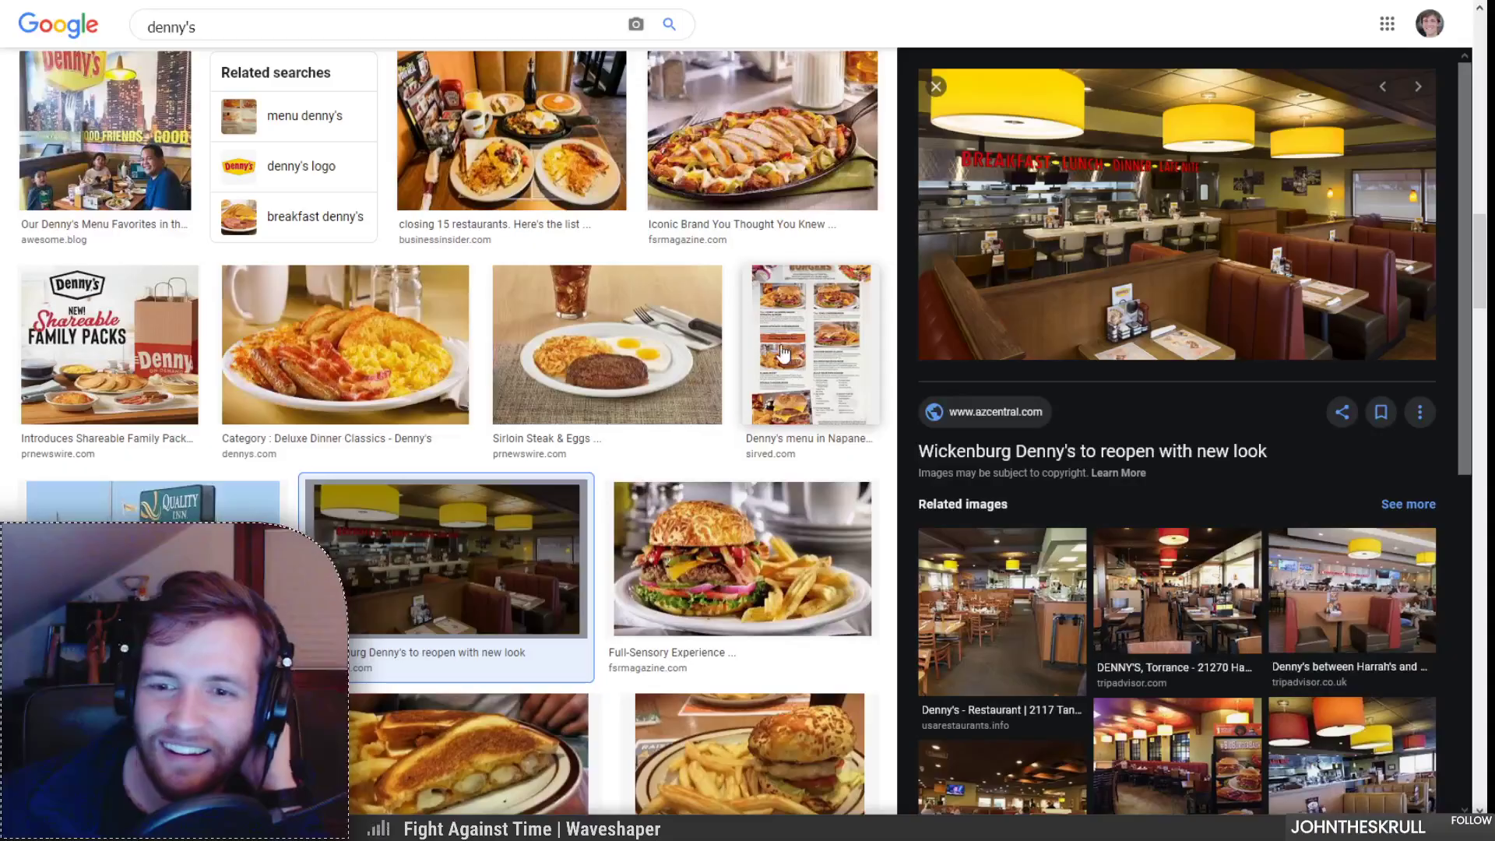
pyautogui.scroll(-10, 773, 340)
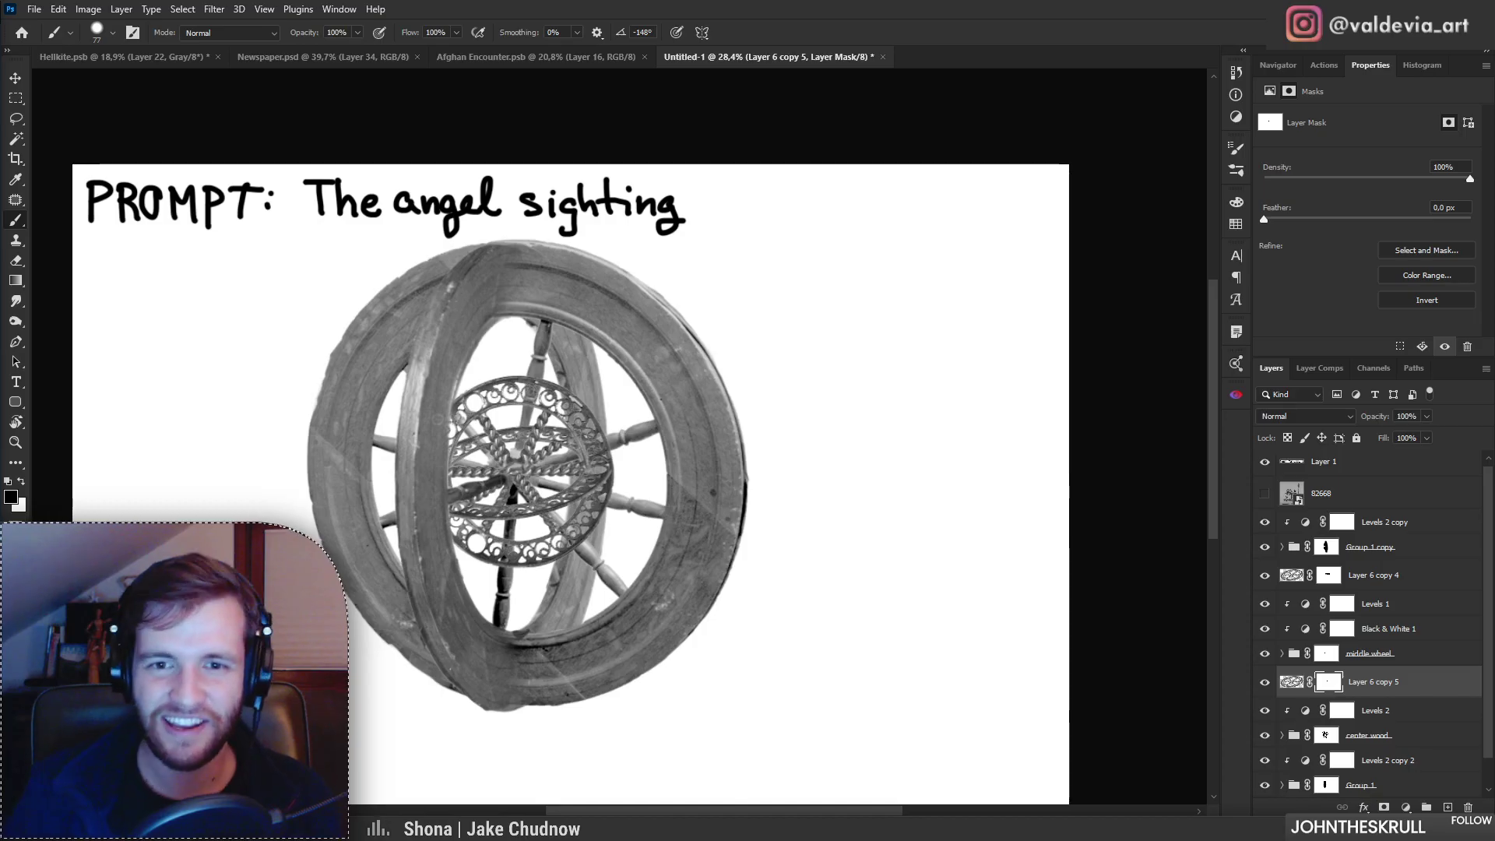
pyautogui.moveTo(456, 451); pyautogui.dragTo(529, 452)
pyautogui.moveTo(712, 596); pyautogui.dragTo(729, 554)
pyautogui.moveTo(968, 575); pyautogui.dragTo(894, 611)
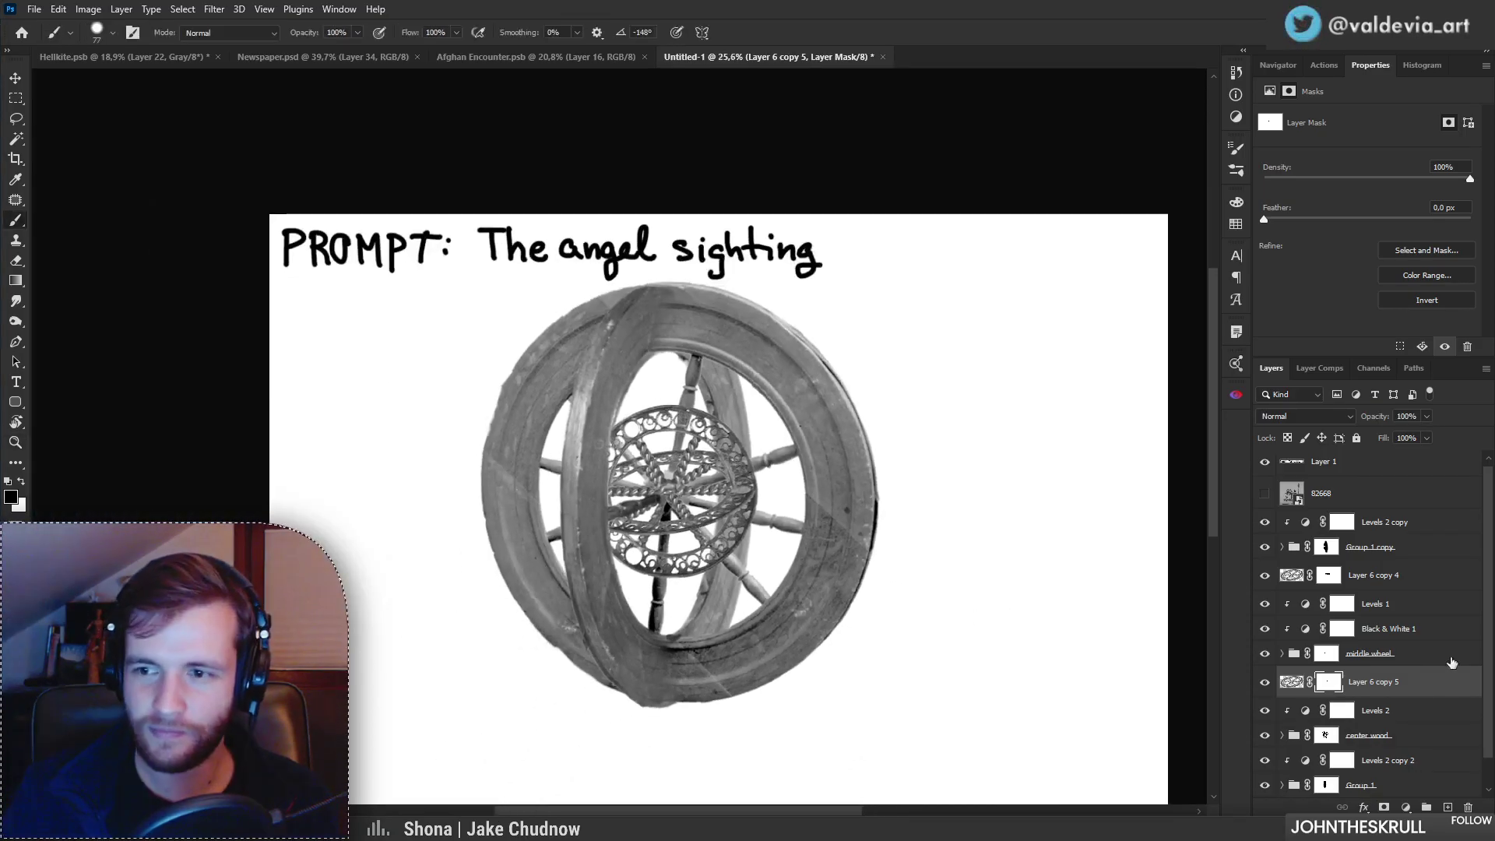
pyautogui.click(1393, 525)
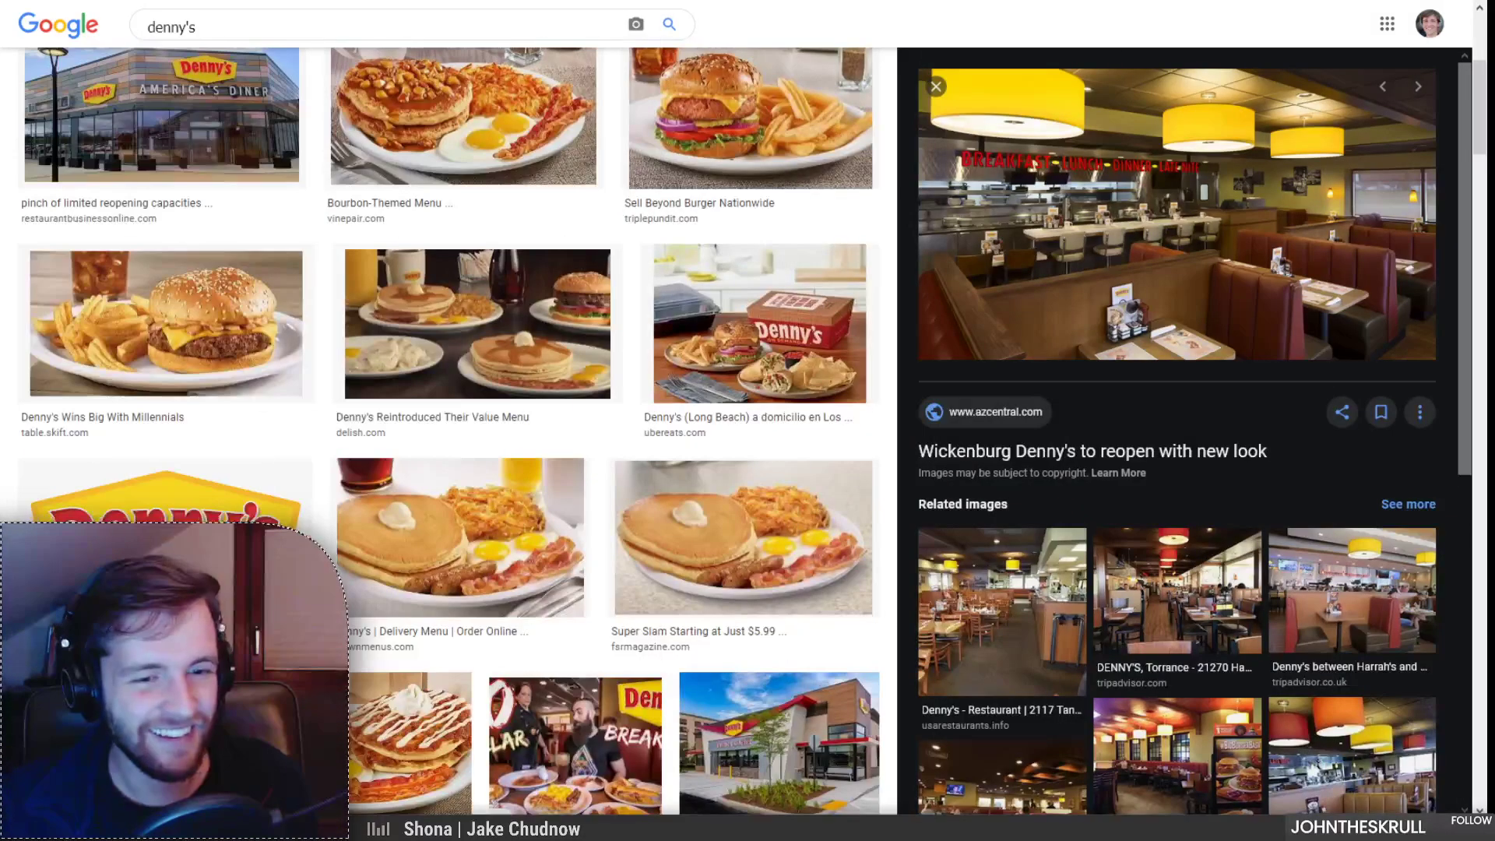
# Step: Search Google for "denny's tumblr", show all web results and open the Denny's Diner blog
pyautogui.scroll(5, 190, 290)
pyautogui.click(211, 40)
pyautogui.write('tumblr')
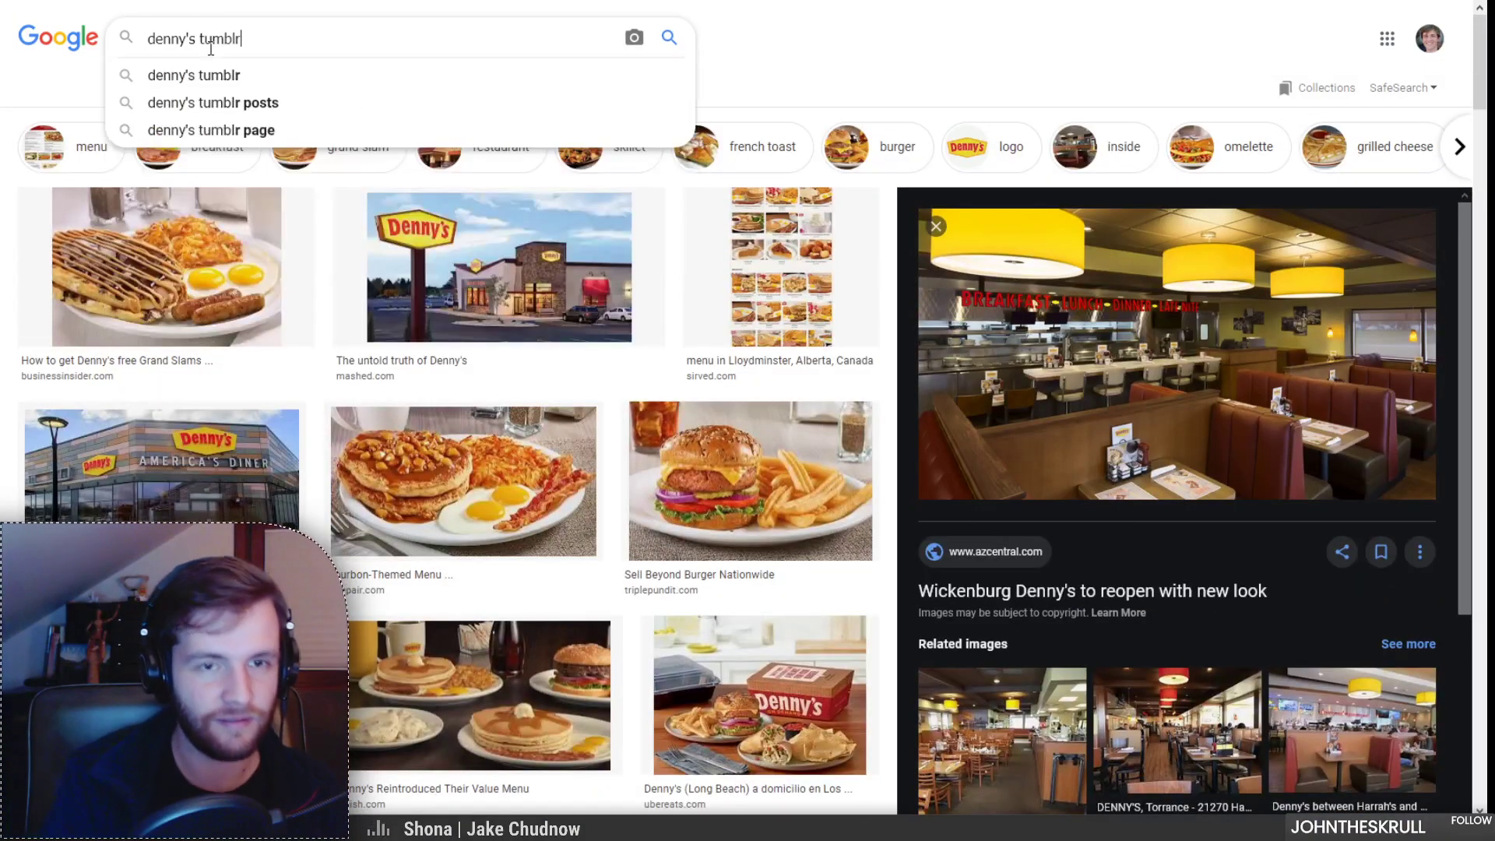
pyautogui.press('Return')
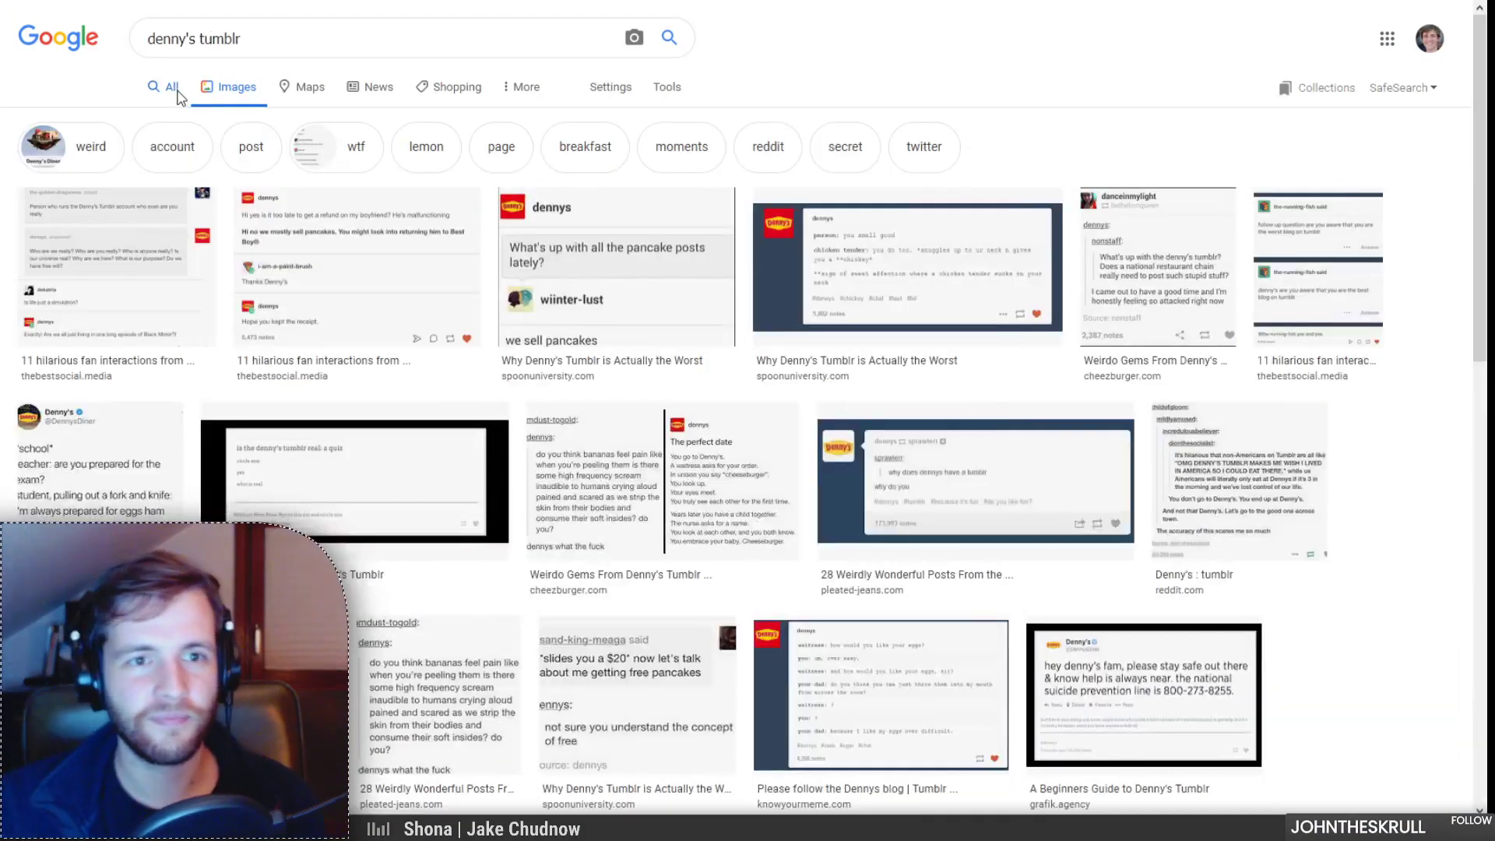
pyautogui.click(172, 87)
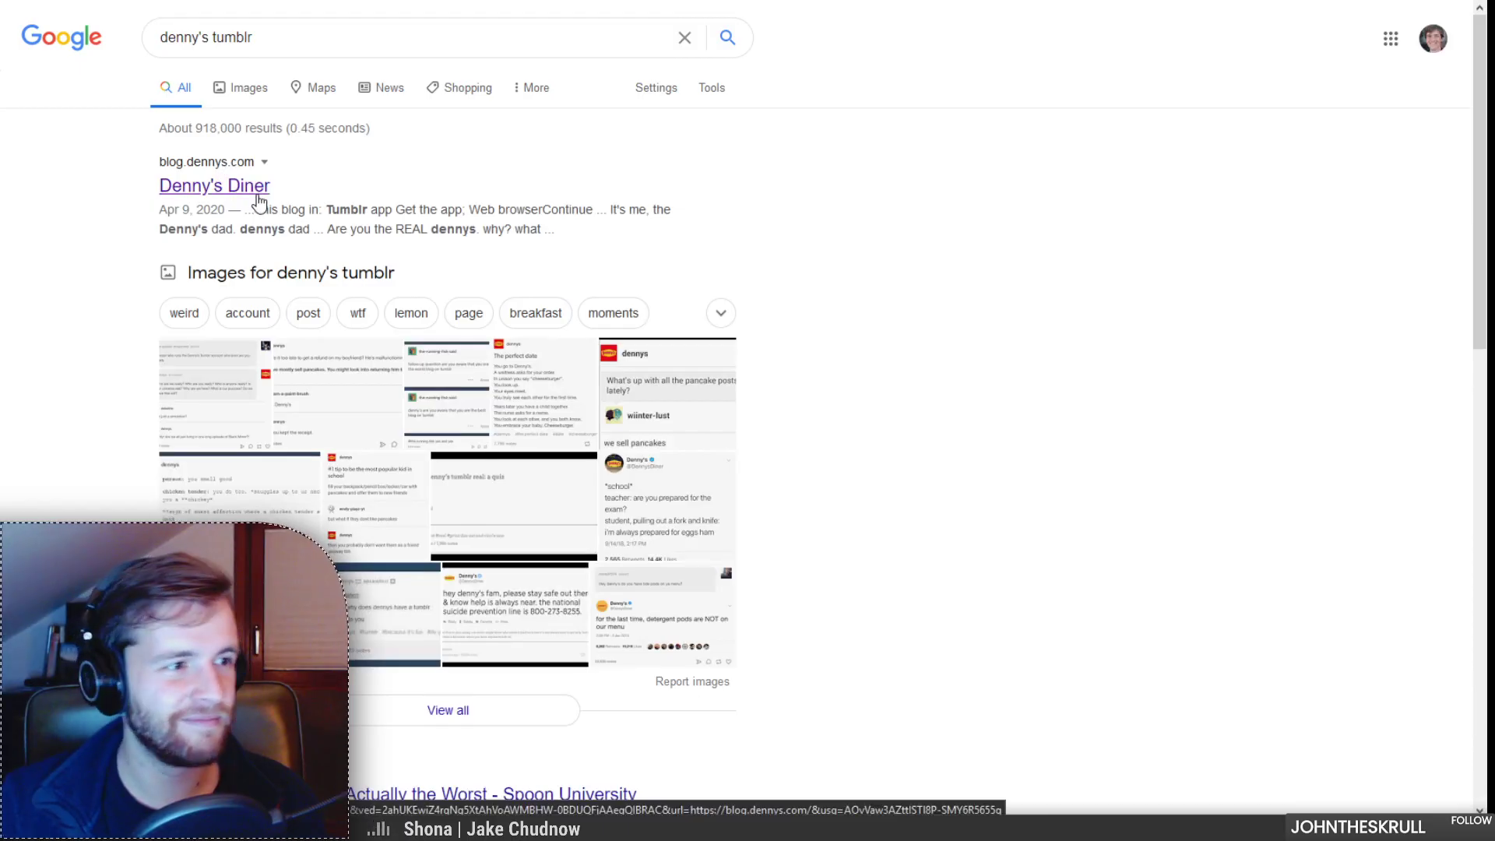
pyautogui.click(258, 197)
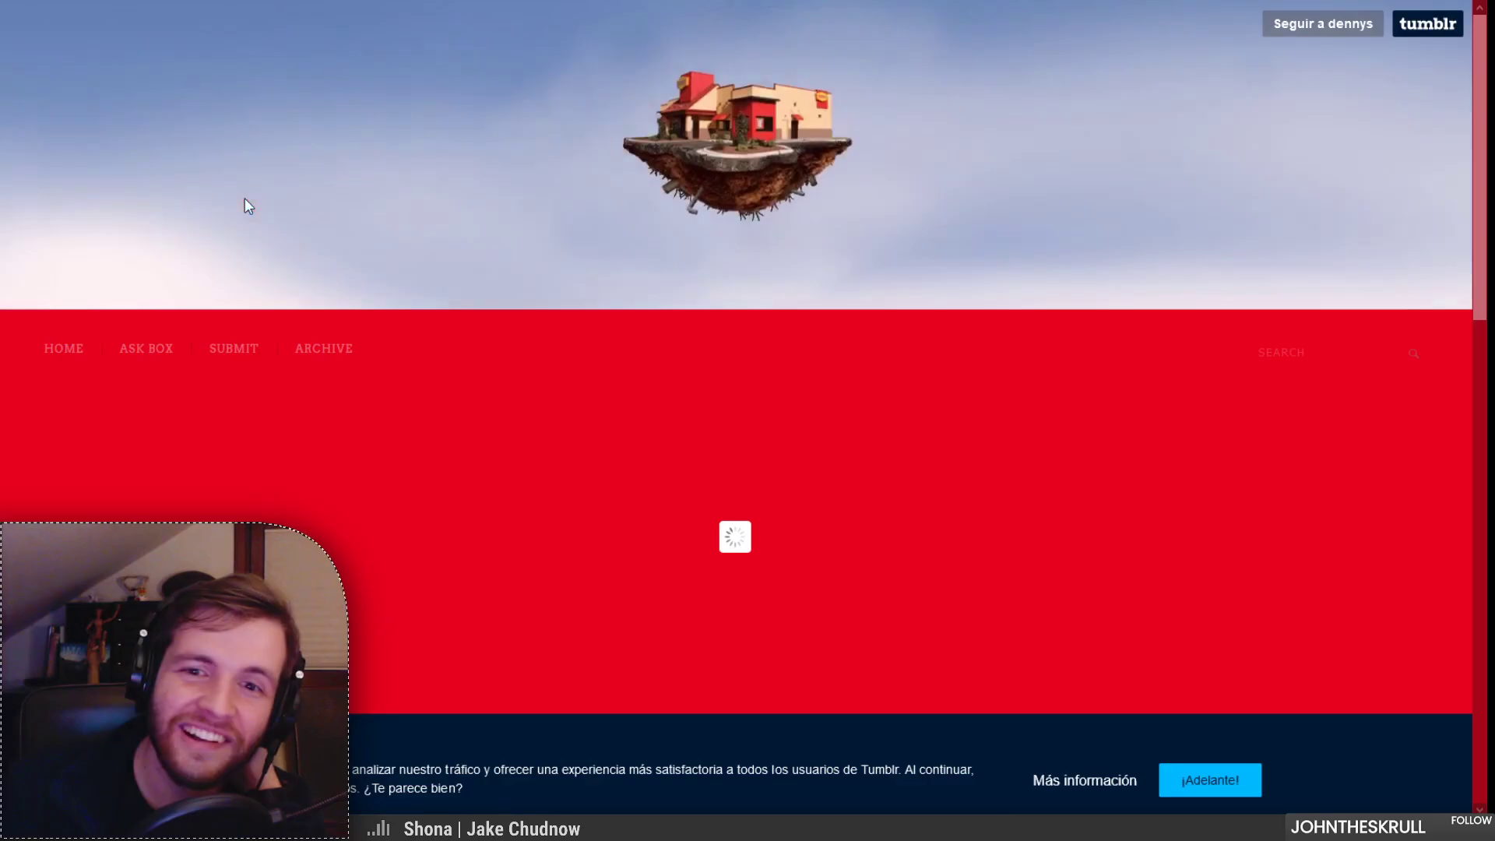
# Step: Read through the image posts and question-and-answer posts on the Denny's Tumblr blog
pyautogui.scroll(-3, 449, 390)
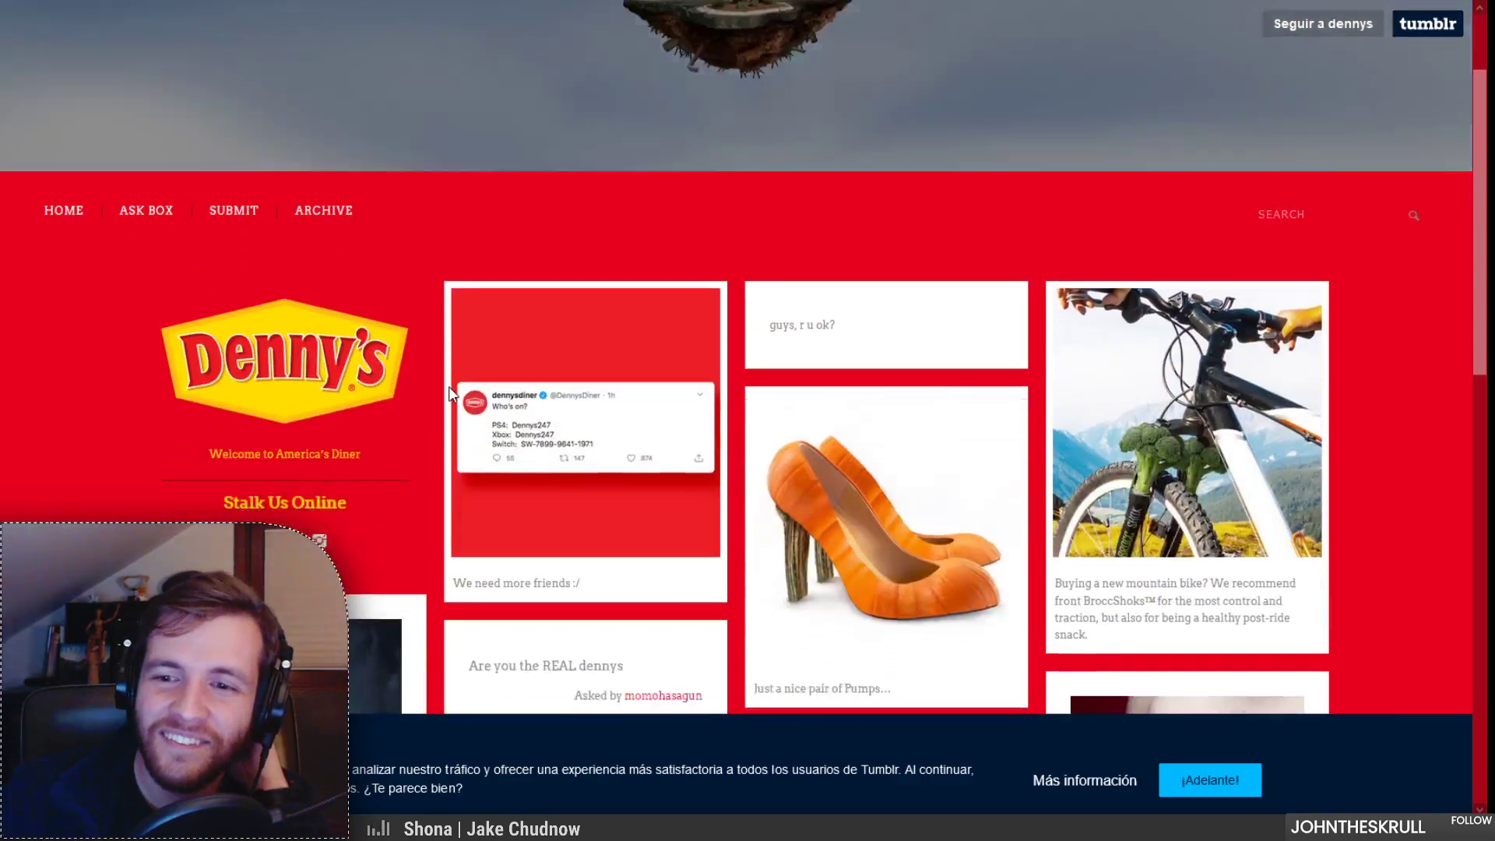
pyautogui.scroll(-1, 450, 393)
pyautogui.scroll(-1, 450, 379)
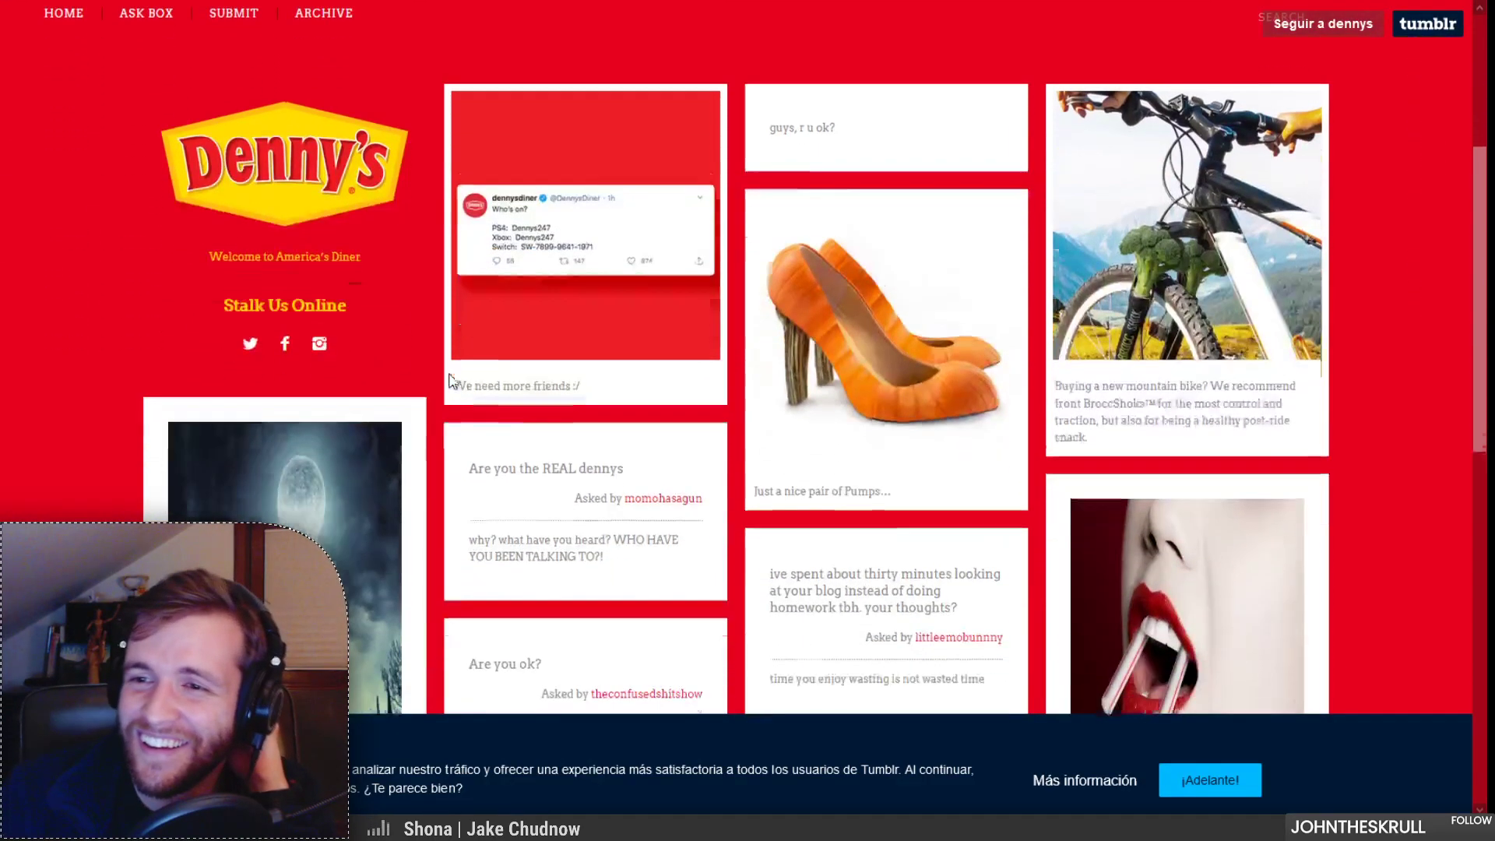
pyautogui.scroll(-3, 1162, 226)
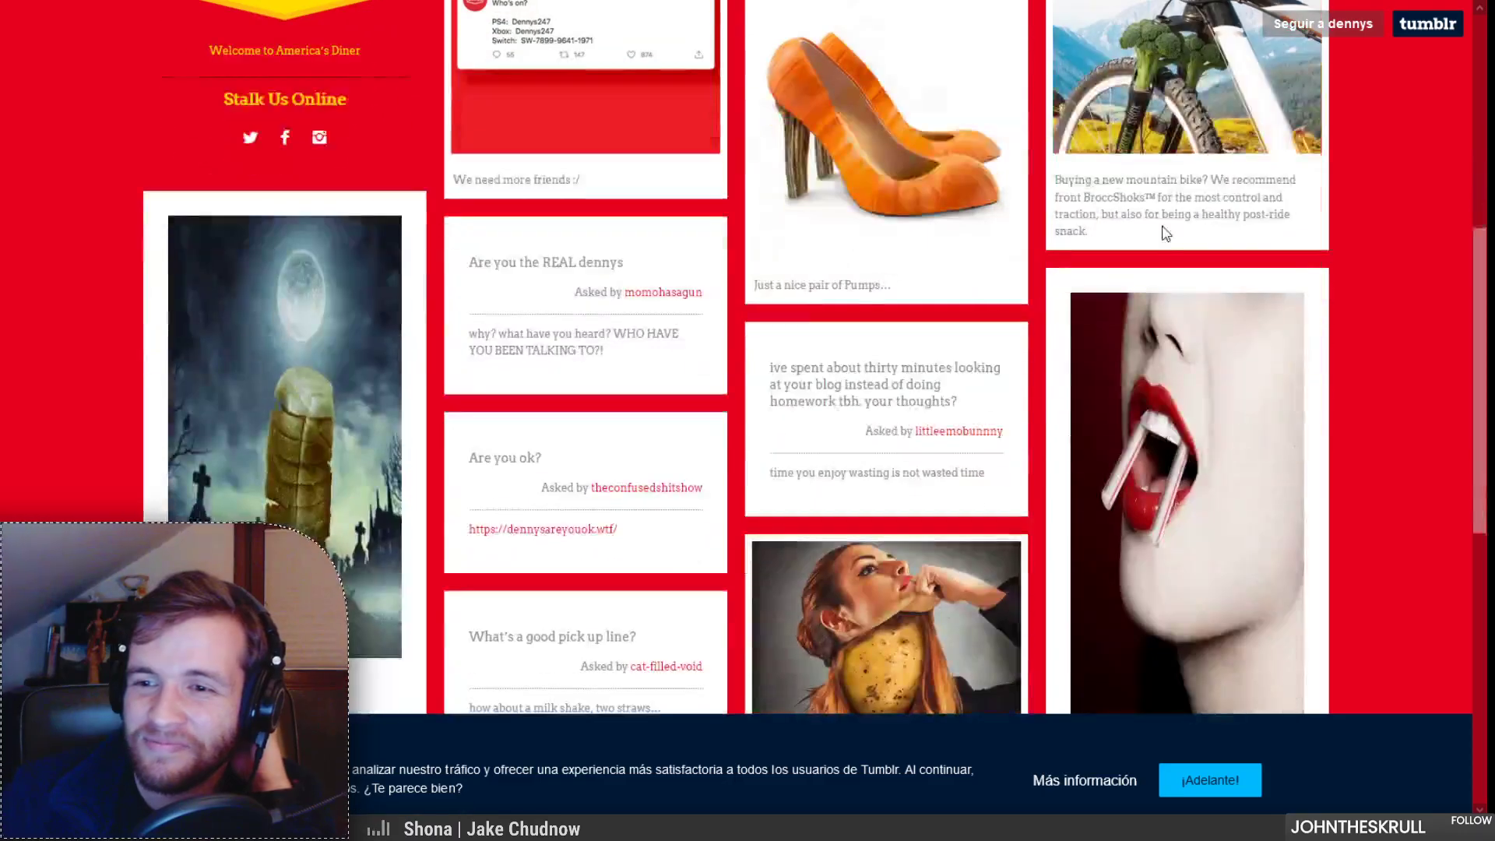
pyautogui.scroll(-1, 1164, 232)
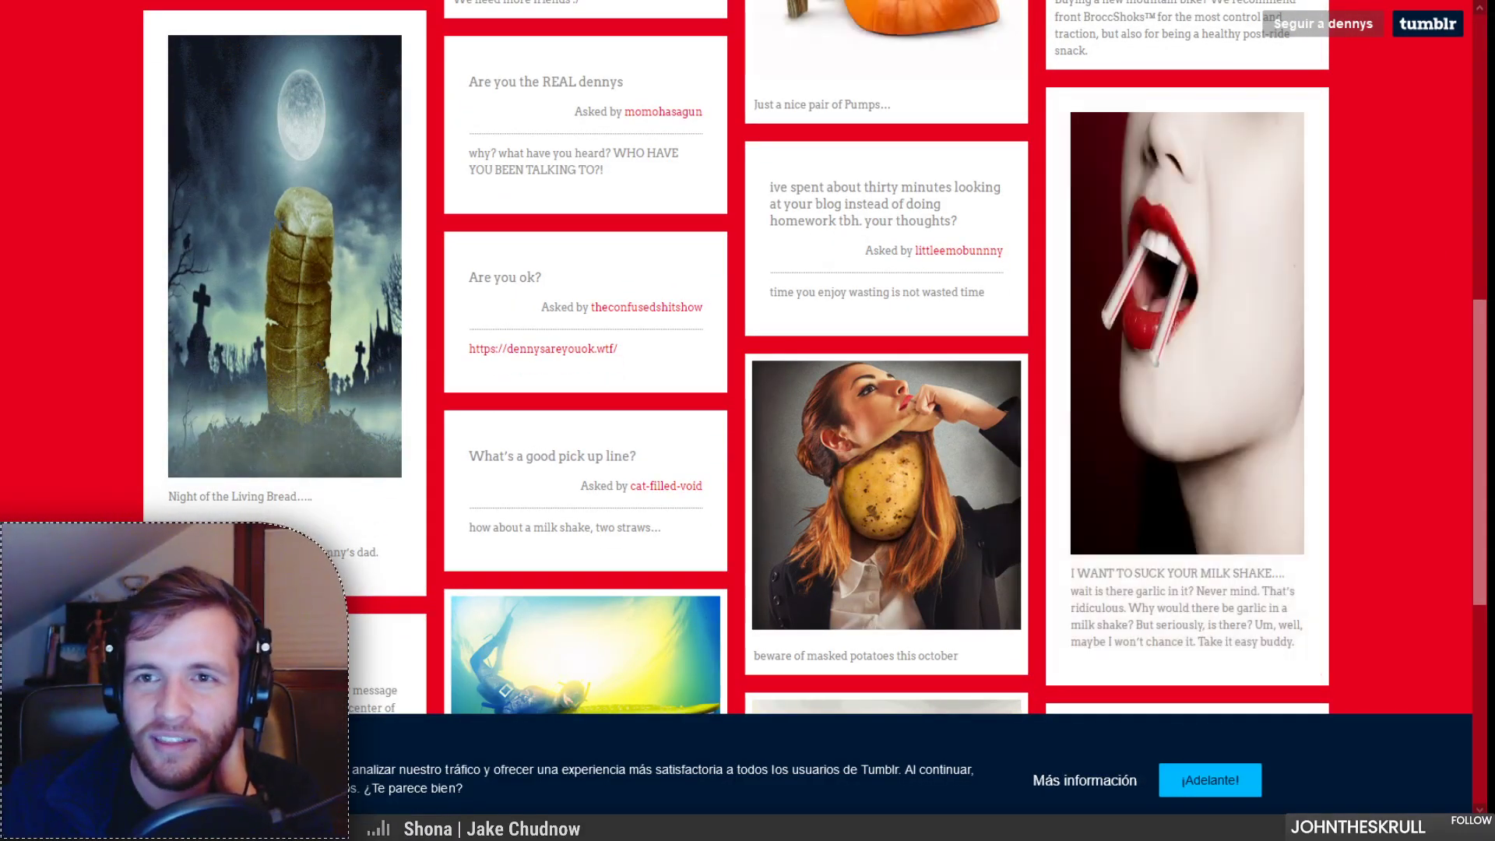
pyautogui.click(1192, 231)
pyautogui.scroll(-3, 781, 320)
pyautogui.hotkey('alt', 'Left')
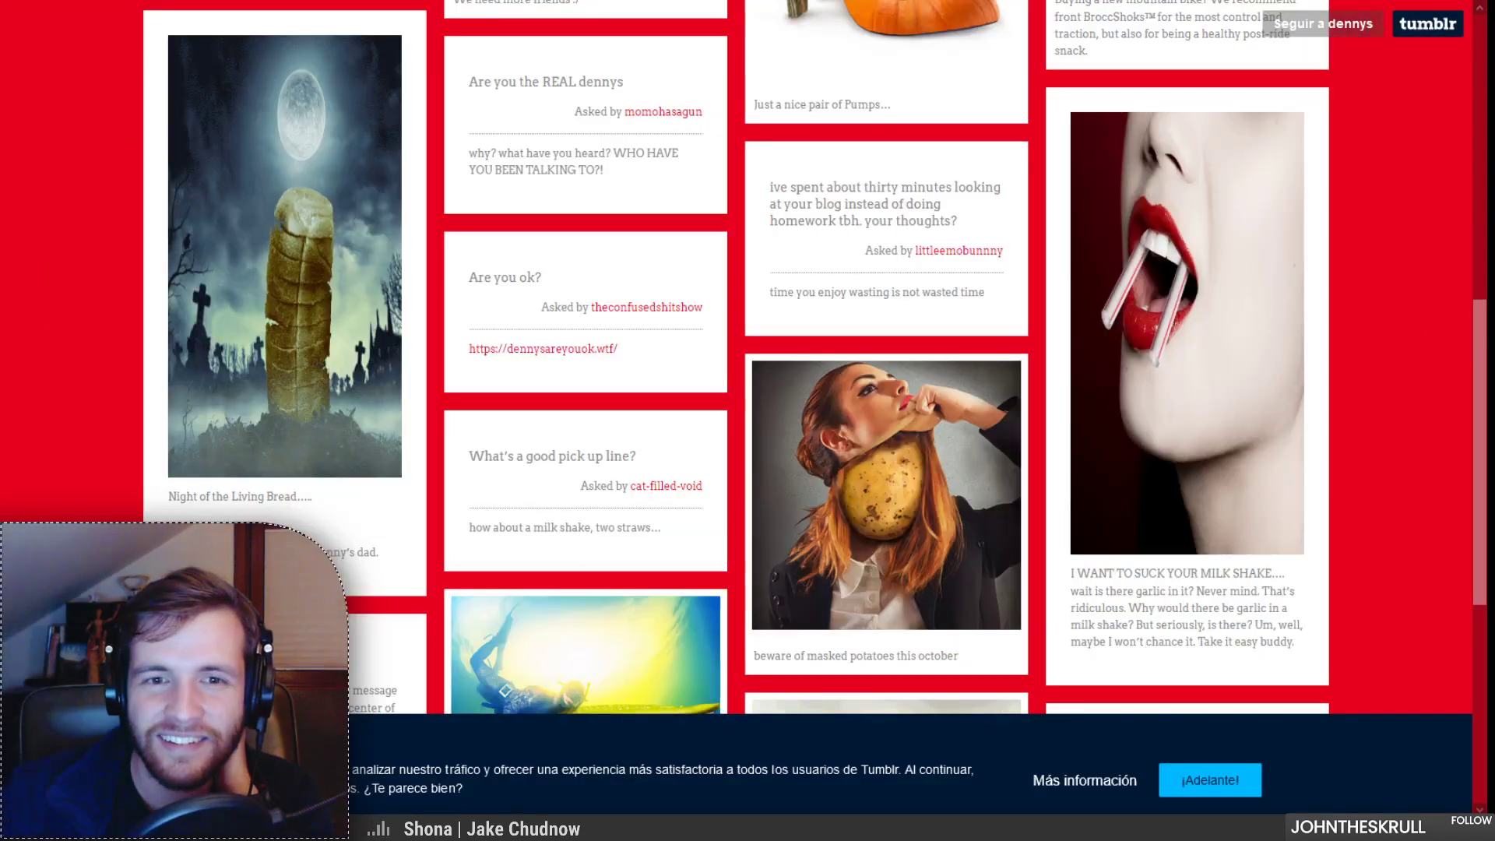
pyautogui.scroll(-1, 726, 380)
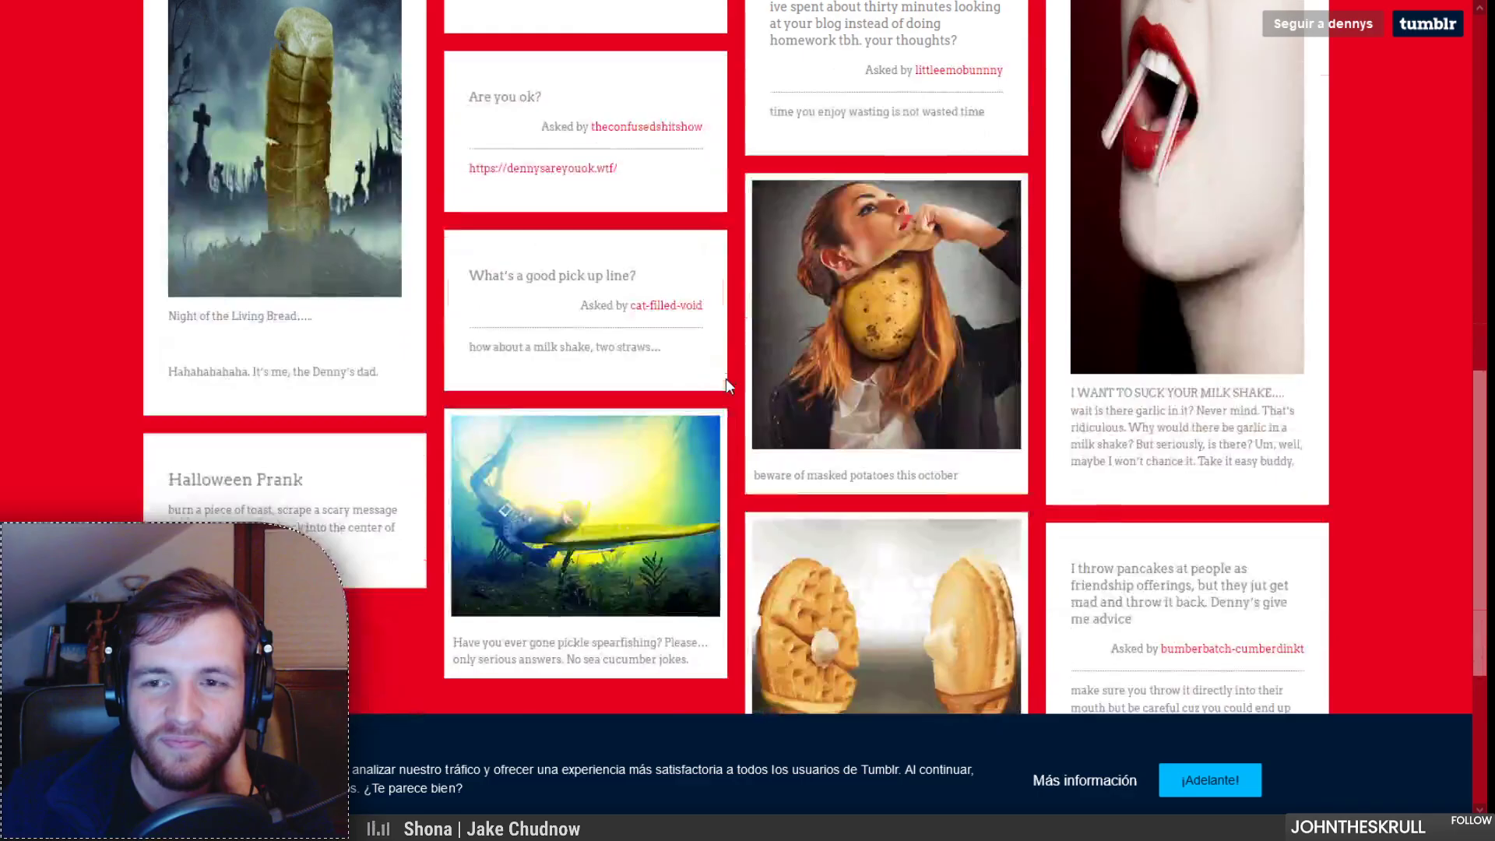
pyautogui.scroll(-2, 726, 378)
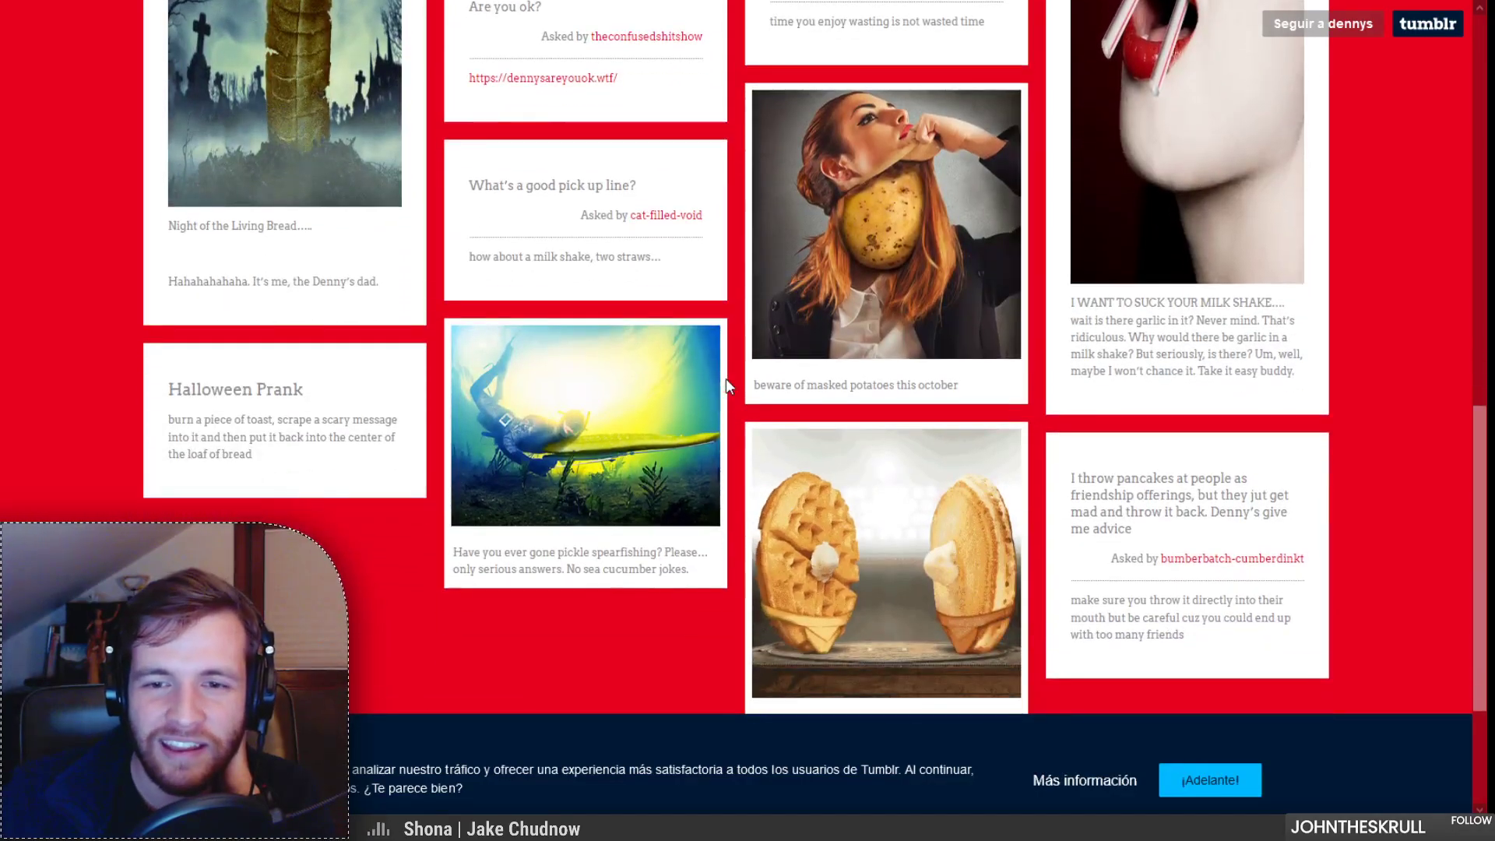
pyautogui.scroll(-1, 726, 375)
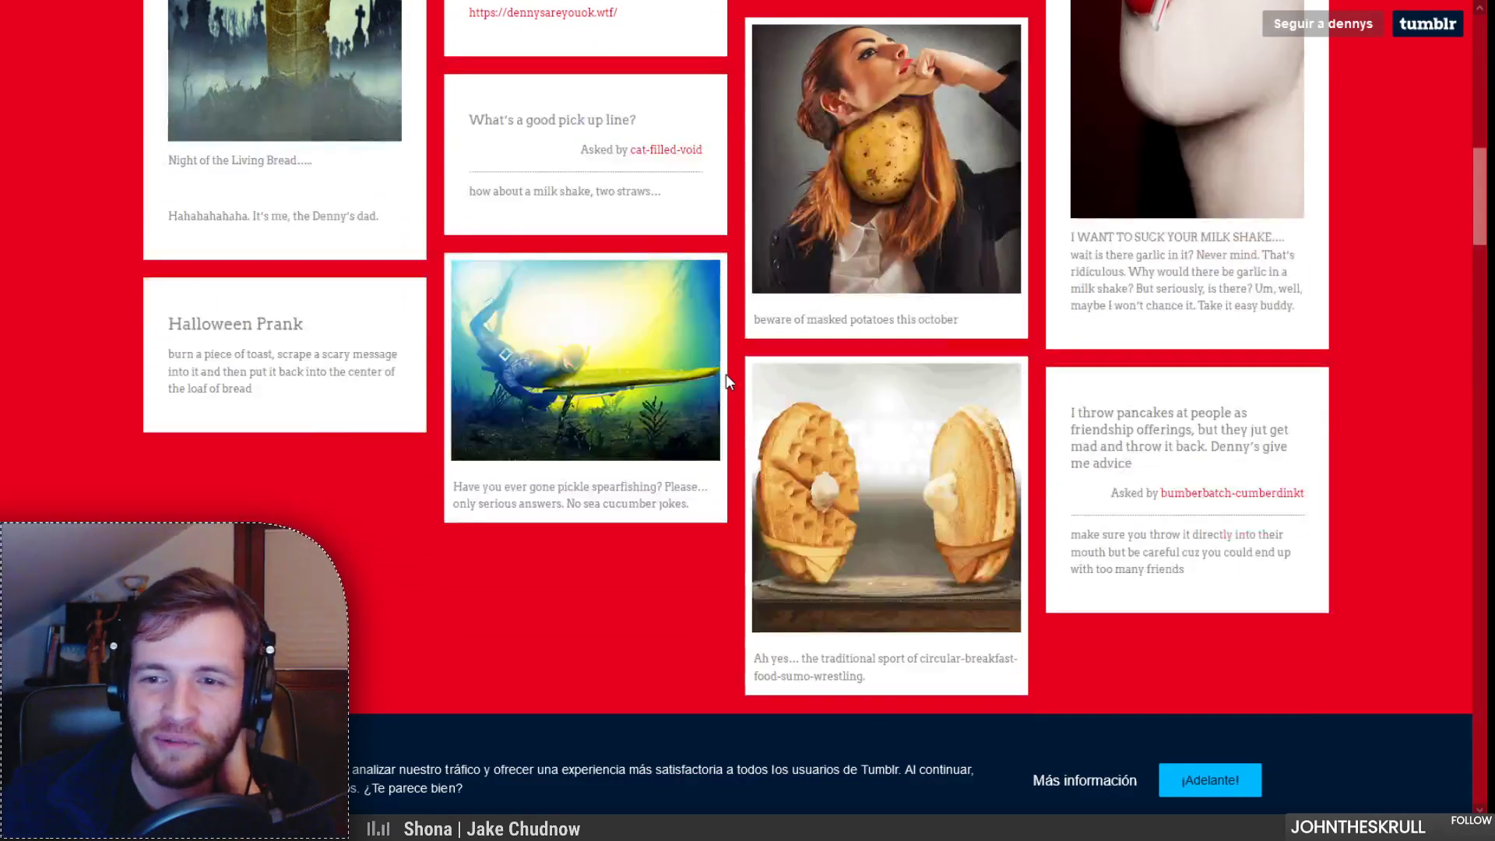
pyautogui.scroll(4, 726, 373)
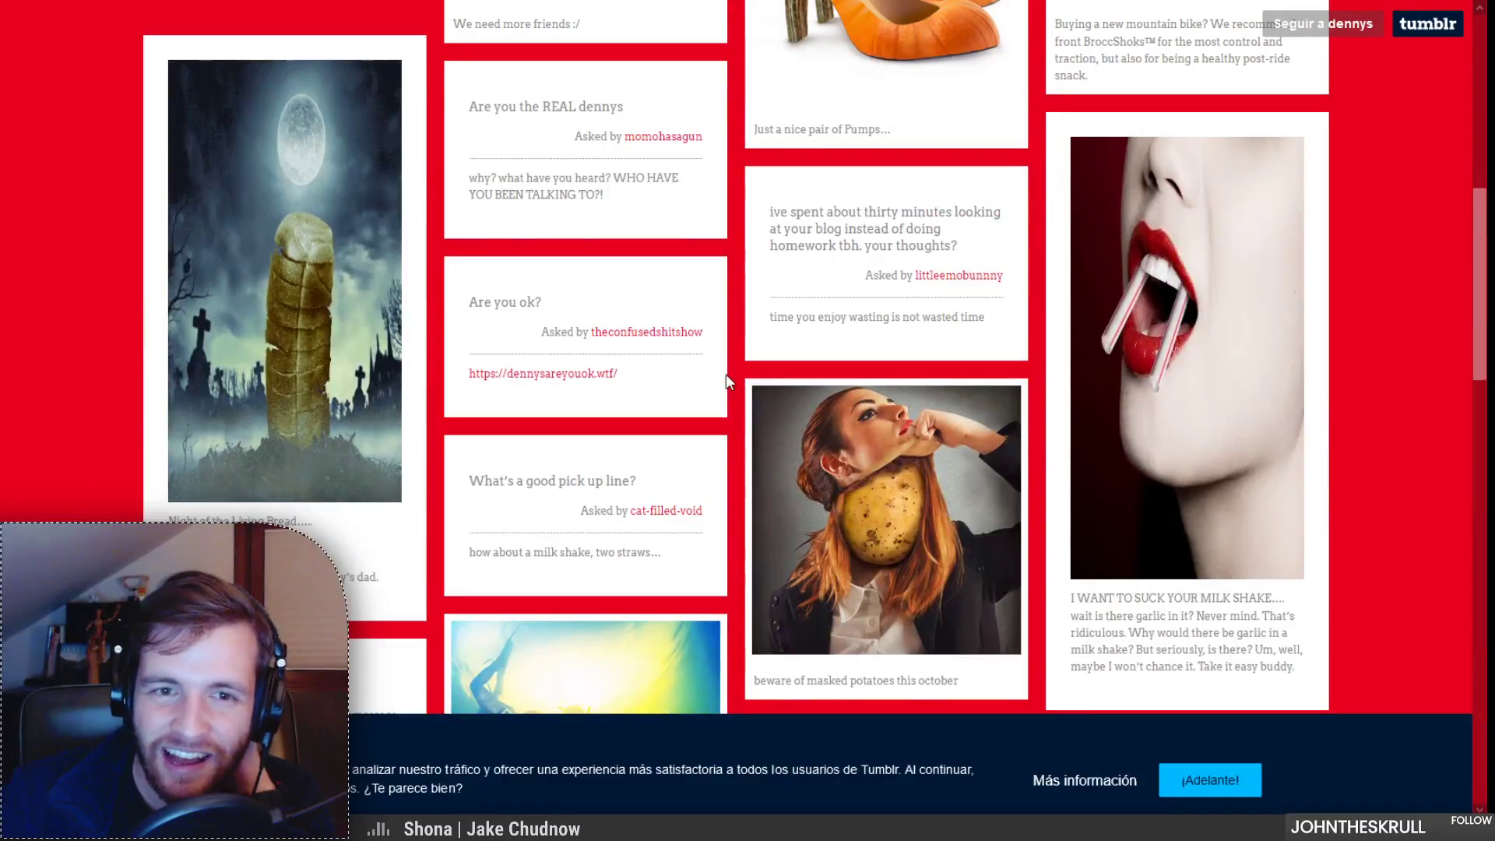
pyautogui.scroll(3, 726, 381)
pyautogui.scroll(2, 725, 374)
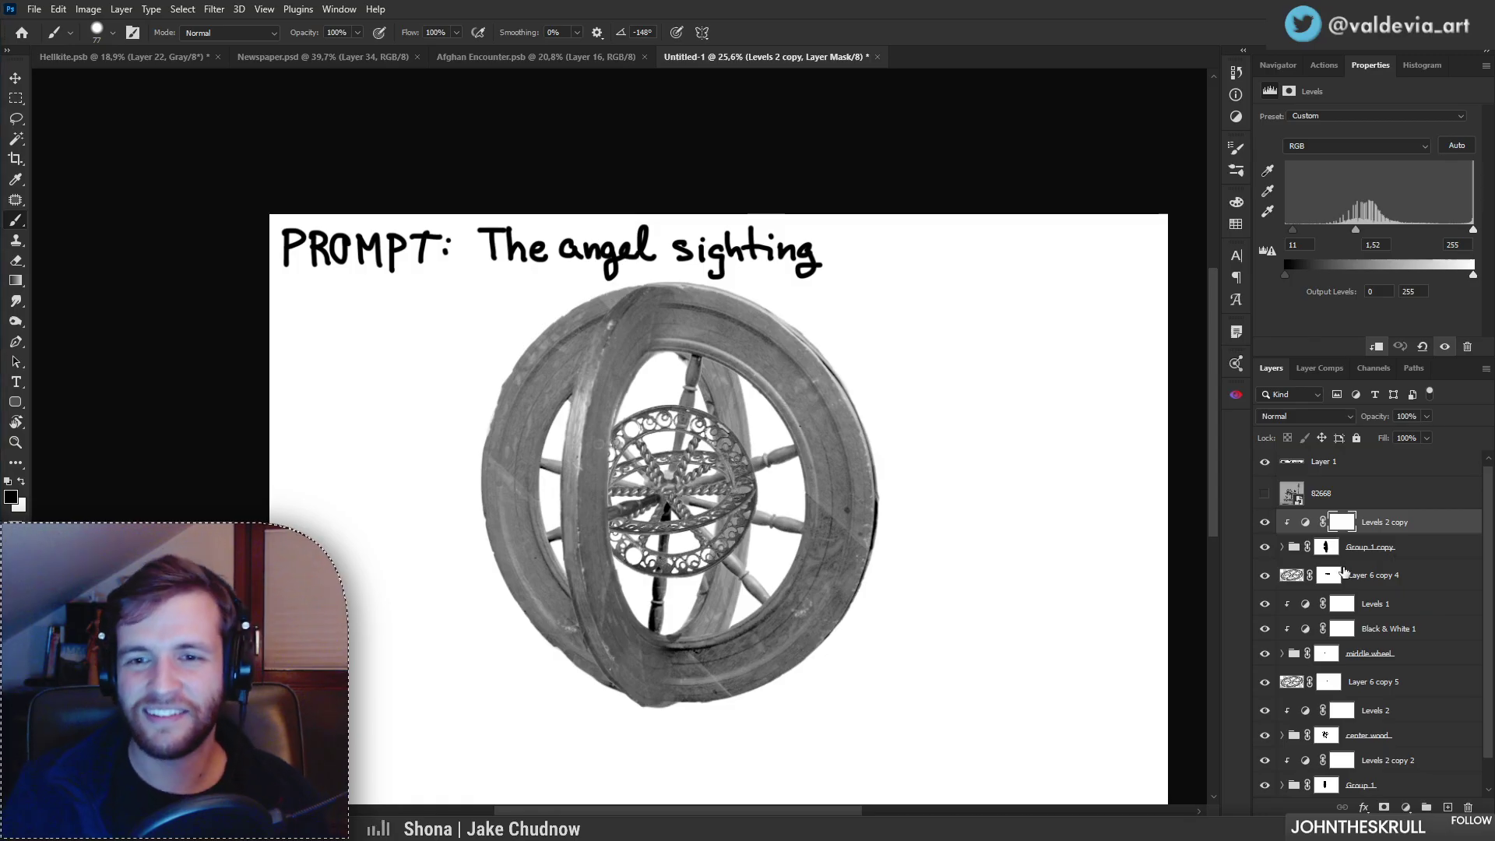
# Step: With a 48 px brush, paint on the middle wheel group's mask so the upper wooden spoke crosses in front of the metal rim
pyautogui.moveTo(734, 525); pyautogui.dragTo(788, 529)
pyautogui.moveTo(598, 543); pyautogui.dragTo(656, 507)
pyautogui.moveTo(624, 444); pyautogui.dragTo(697, 469)
pyautogui.press('b')
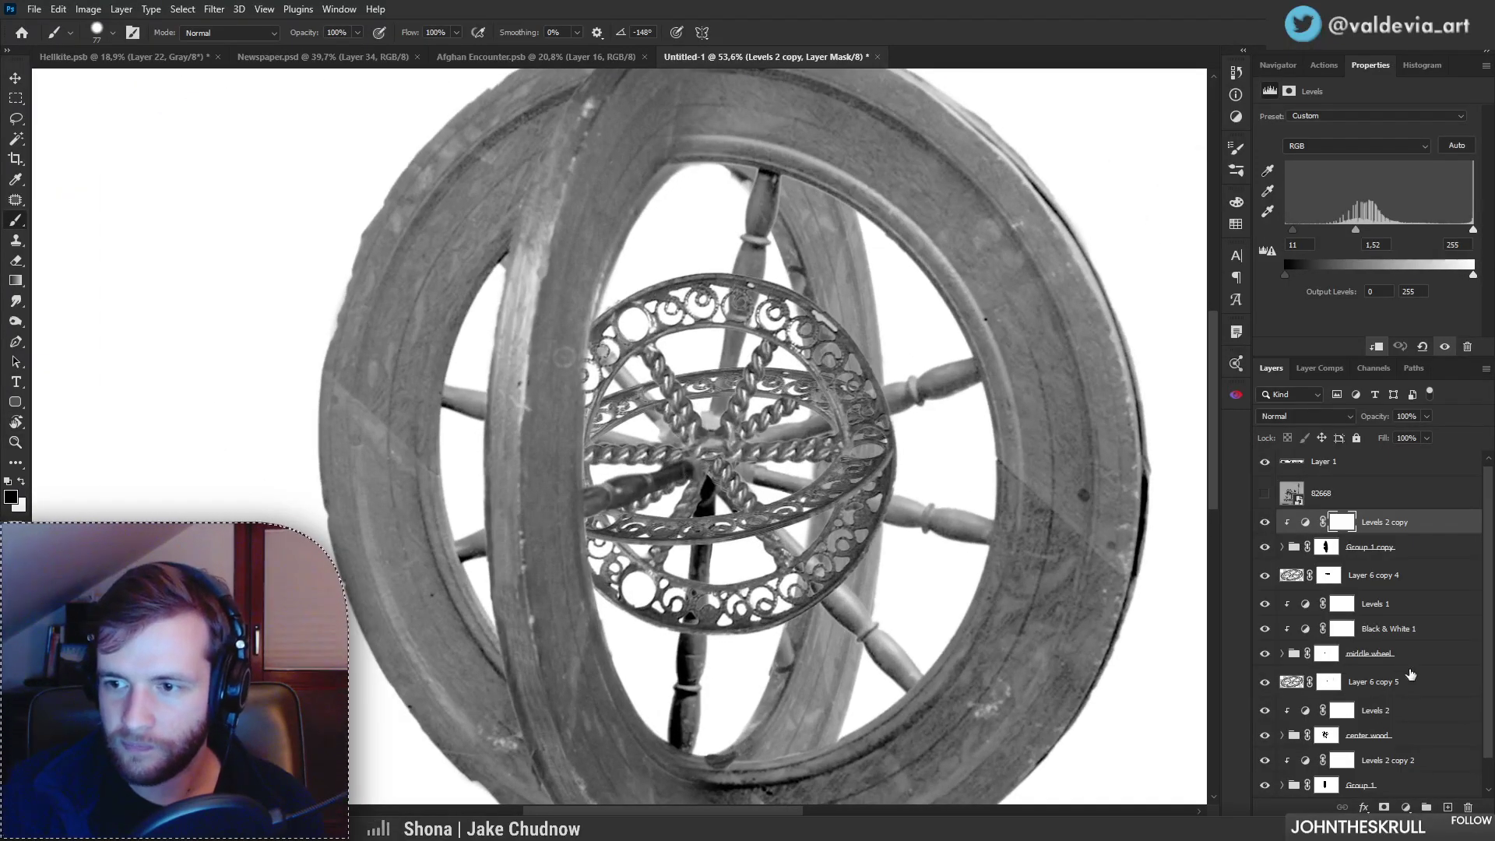
pyautogui.click(1326, 654)
pyautogui.rightClick(822, 343)
pyautogui.moveTo(932, 387); pyautogui.dragTo(852, 390)
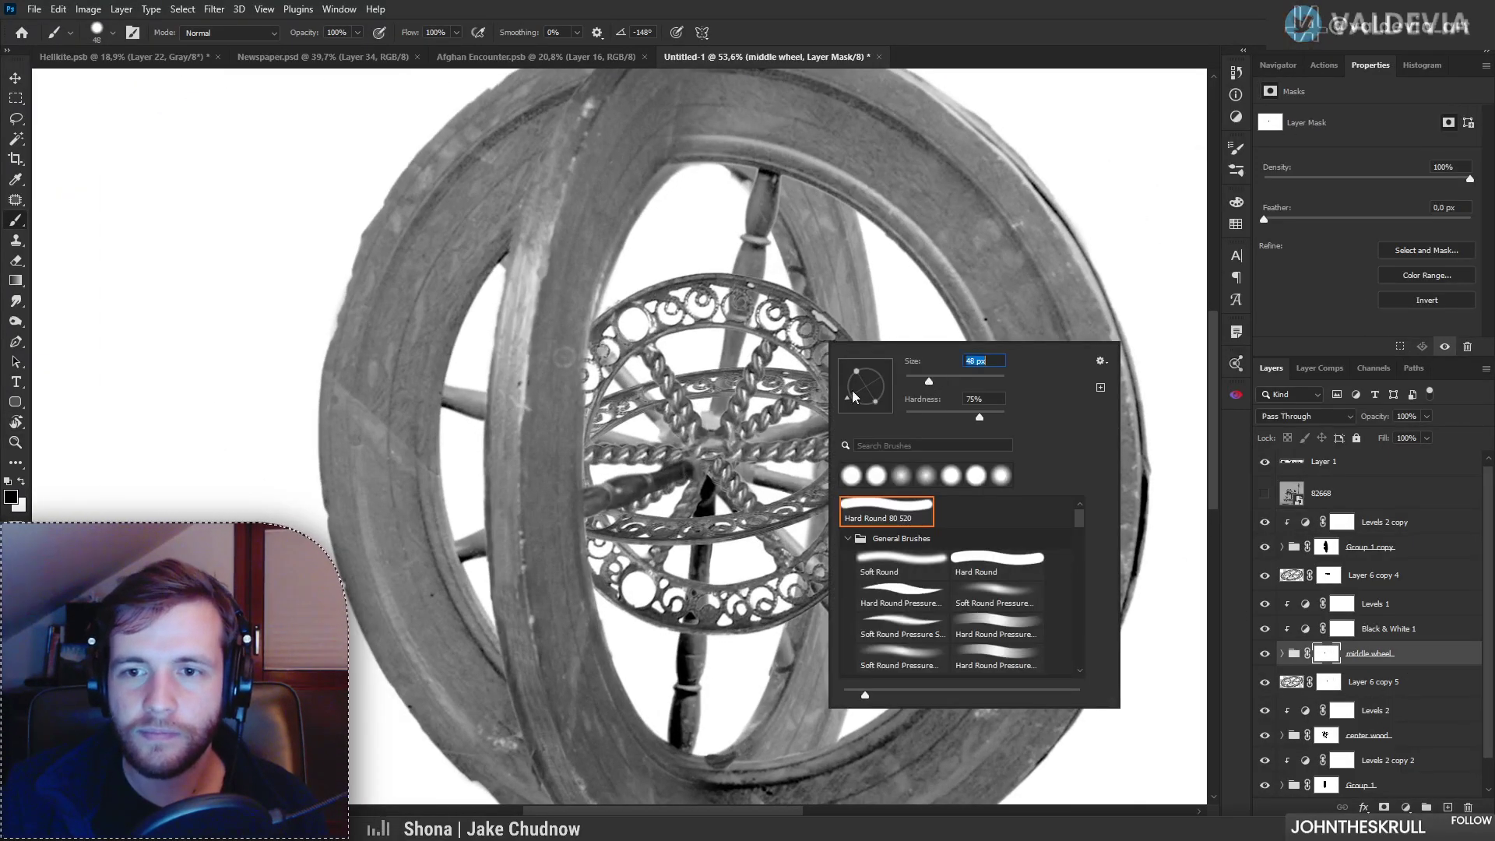
pyautogui.press('Return')
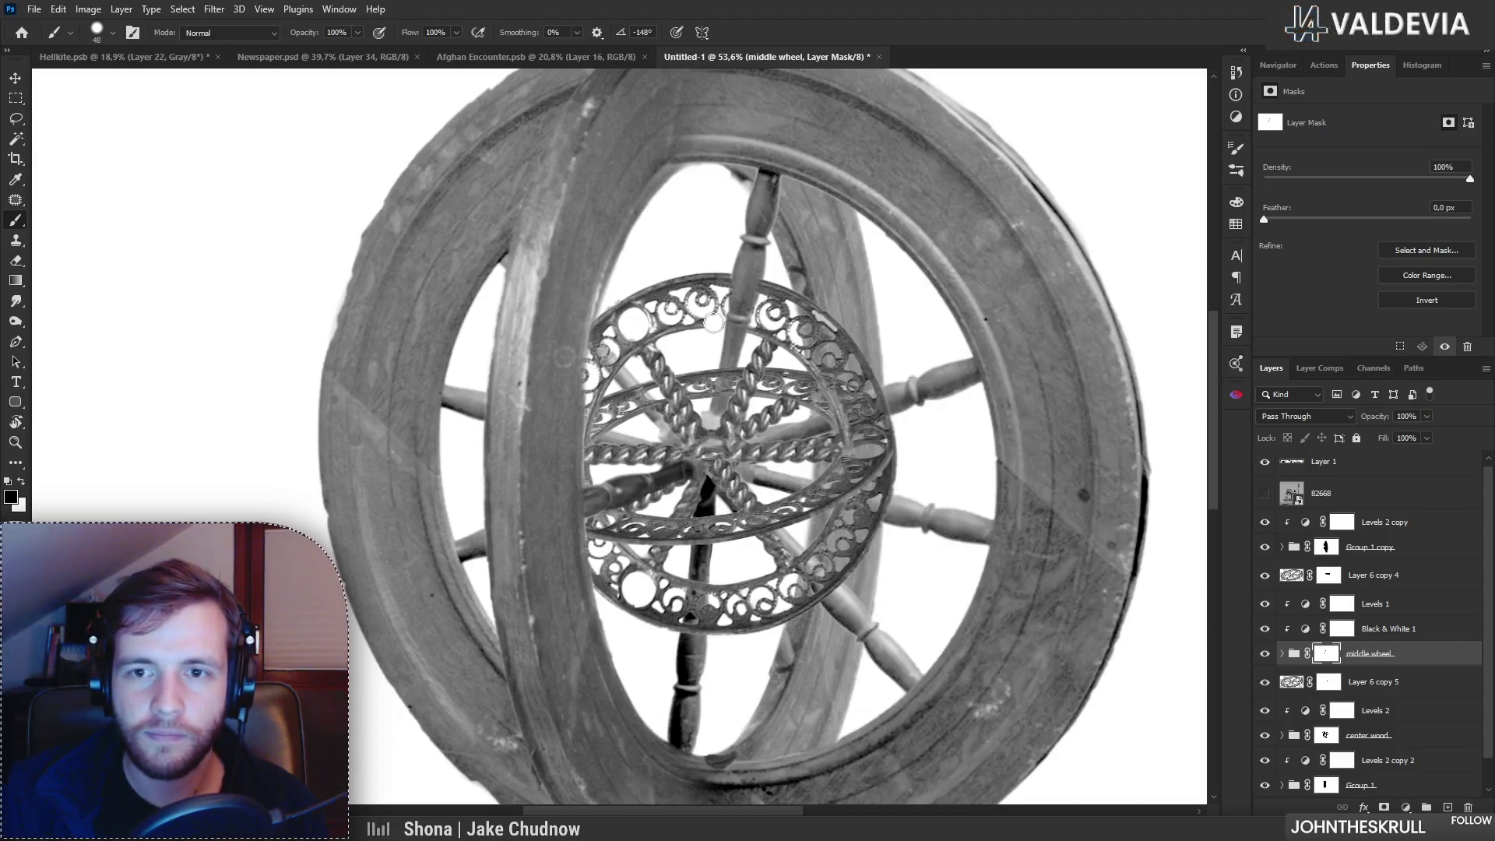
pyautogui.press('x')
pyautogui.hotkey('ctrl', 'z')
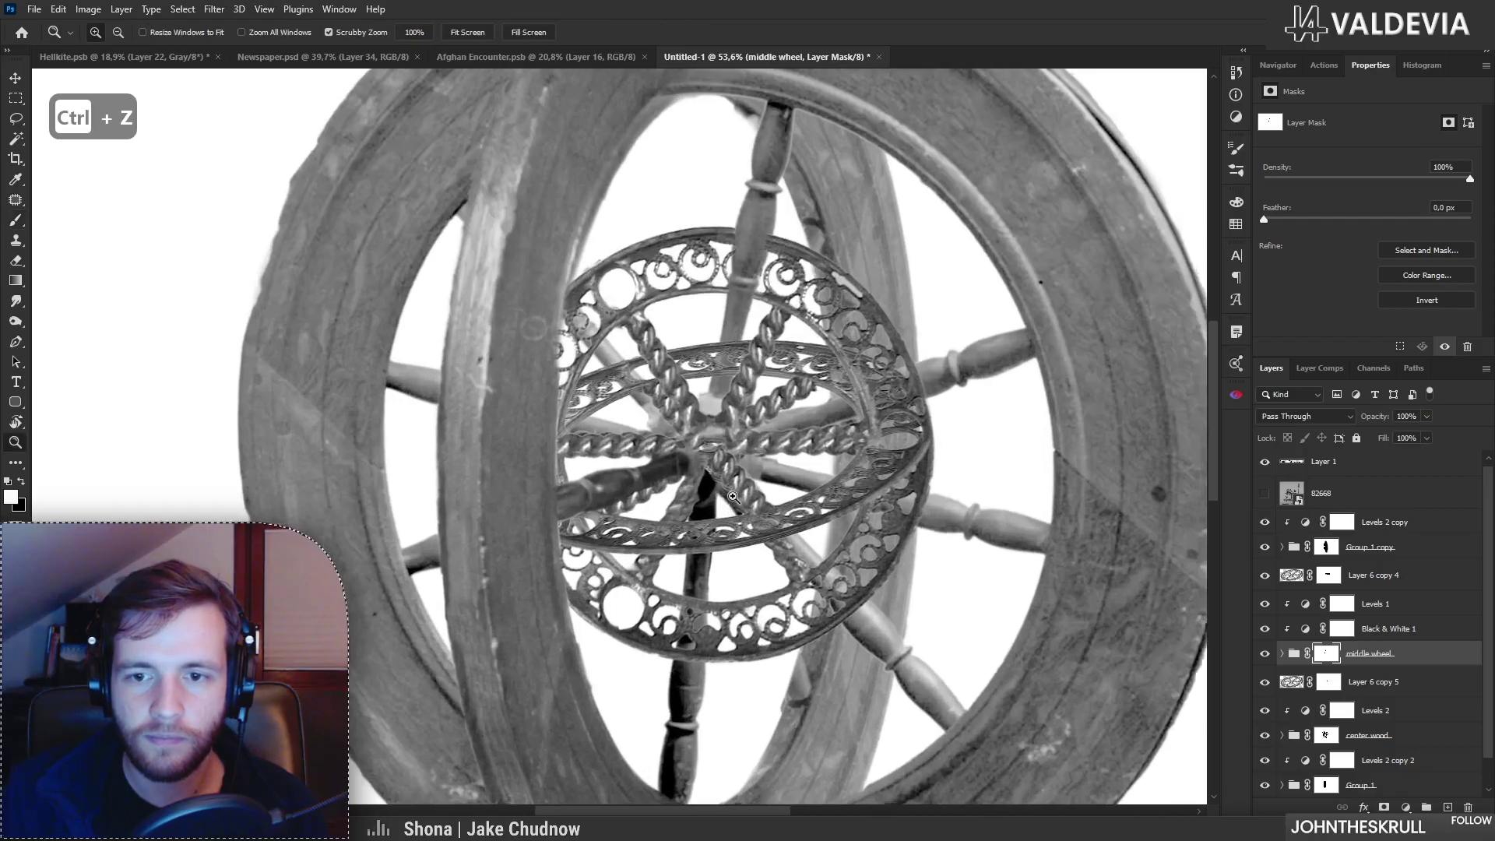
pyautogui.scroll(1, 707, 444)
pyautogui.moveTo(692, 614)
pyautogui.mouseDown()
pyautogui.moveTo(686, 669)
pyautogui.moveTo(693, 596)
pyautogui.moveTo(683, 667)
pyautogui.moveTo(678, 627)
pyautogui.mouseUp()
pyautogui.hotkey('ctrl', 'z')
# Step: Refine the middle wheel group's mask around the right-hand spokes, bringing the lower-right wooden spoke in front of the metal rim
pyautogui.press('z')
pyautogui.moveTo(928, 543); pyautogui.dragTo(1012, 540)
pyautogui.press('b')
pyautogui.press('x')
pyautogui.moveTo(835, 458)
pyautogui.mouseDown()
pyautogui.moveTo(923, 476)
pyautogui.moveTo(828, 453)
pyautogui.moveTo(920, 480)
pyautogui.moveTo(855, 458)
pyautogui.mouseUp()
pyautogui.press('z')
pyautogui.moveTo(632, 419)
pyautogui.mouseDown()
pyautogui.moveTo(681, 407)
pyautogui.moveTo(653, 398)
pyautogui.moveTo(678, 393)
pyautogui.mouseUp()
pyautogui.moveTo(1009, 352); pyautogui.dragTo(1057, 350)
pyautogui.press('b')
pyautogui.moveTo(898, 371); pyautogui.dragTo(1001, 334)
pyautogui.hotkey('ctrl', 'z')
pyautogui.press('z')
pyautogui.moveTo(817, 386)
pyautogui.mouseDown()
pyautogui.moveTo(803, 386)
pyautogui.moveTo(833, 387)
pyautogui.mouseUp()
pyautogui.hotkey('ctrl', 'z')
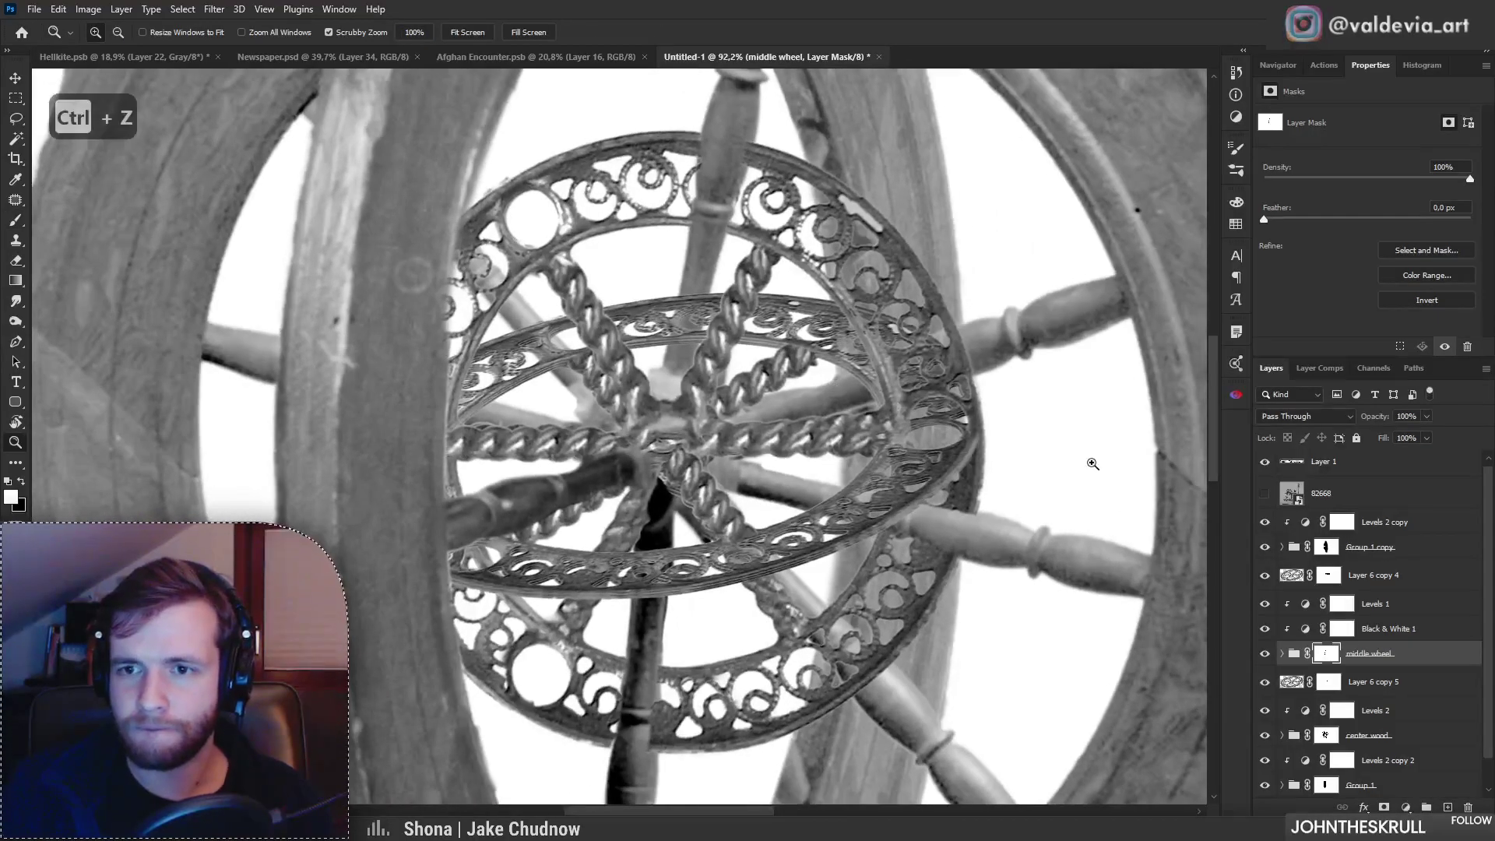
# Step: Toggle the visibility of Layer 6 copy 4 to check which part of the metal wheel it holds
pyautogui.moveTo(679, 438); pyautogui.dragTo(659, 439)
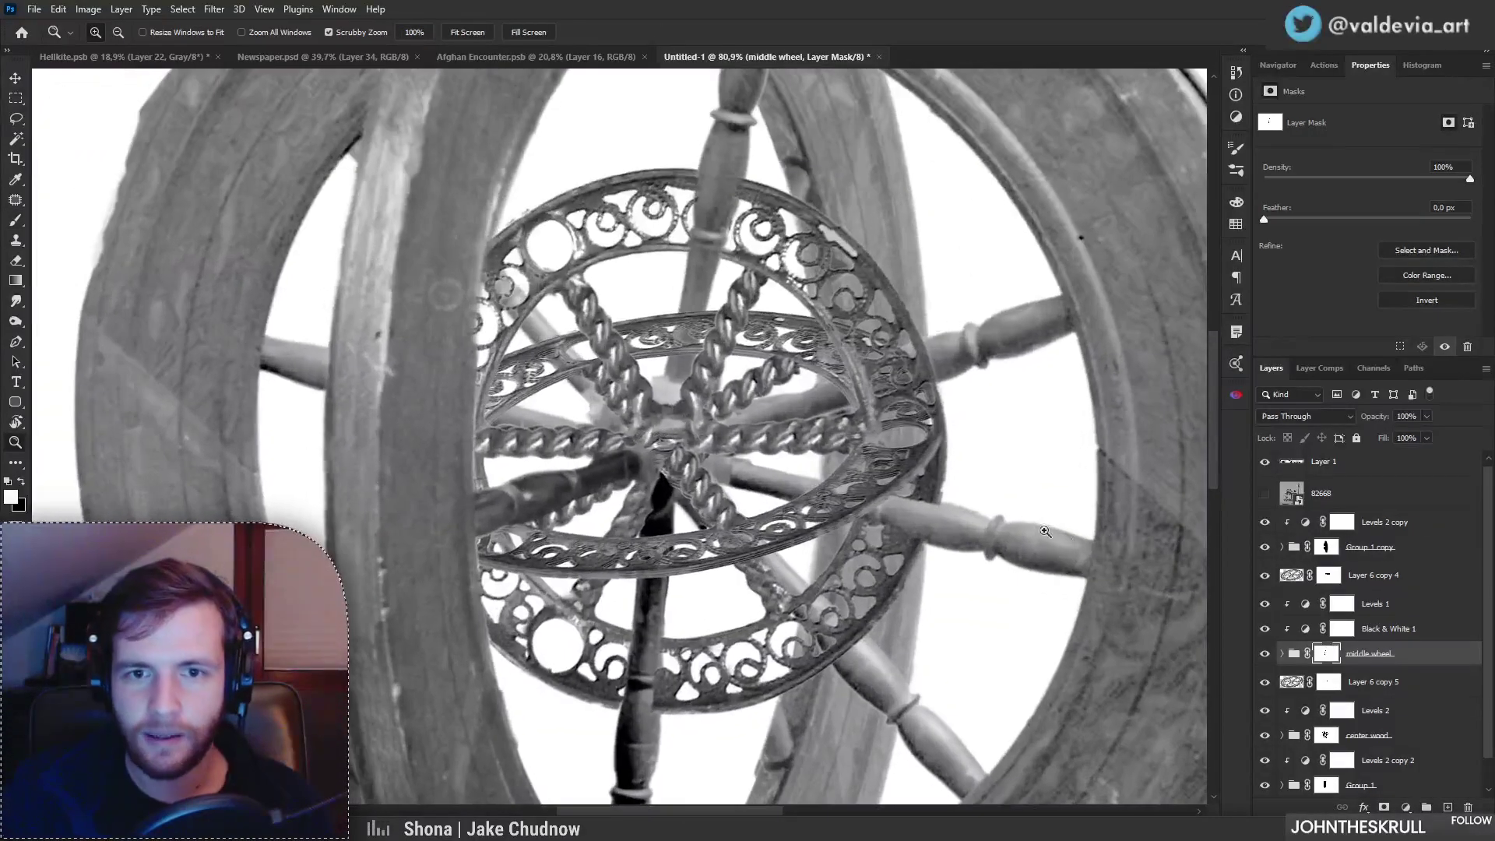
pyautogui.click(1303, 583)
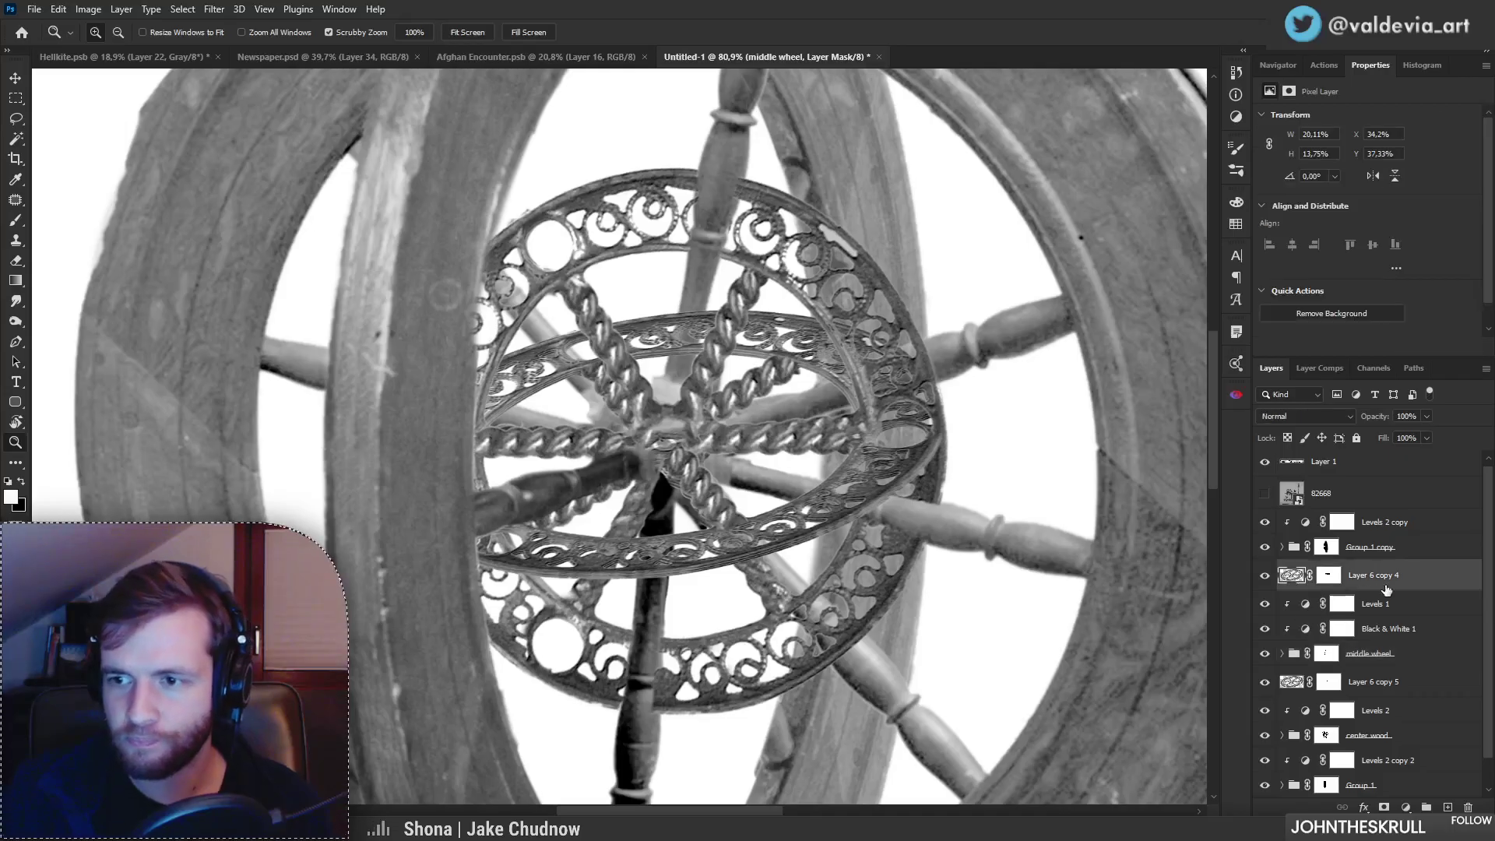
pyautogui.click(1265, 576)
pyautogui.click(1264, 576)
pyautogui.click(1265, 576)
pyautogui.click(1264, 576)
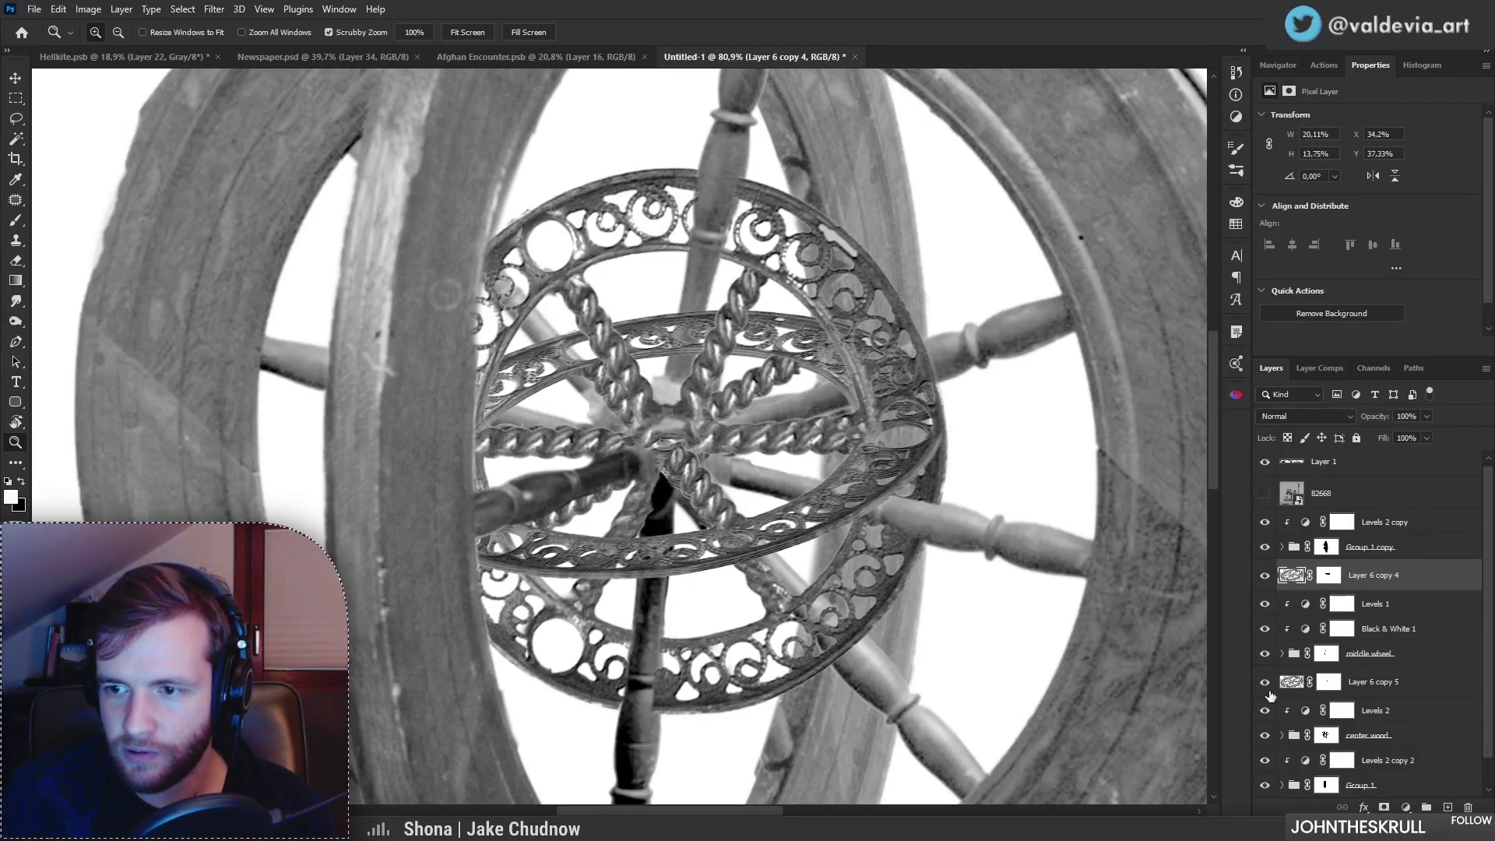
# Step: Paint black on the mask of Layer 6 copy 5 where the wooden spokes cross the horizontal metal wheel's rim
pyautogui.click(1328, 682)
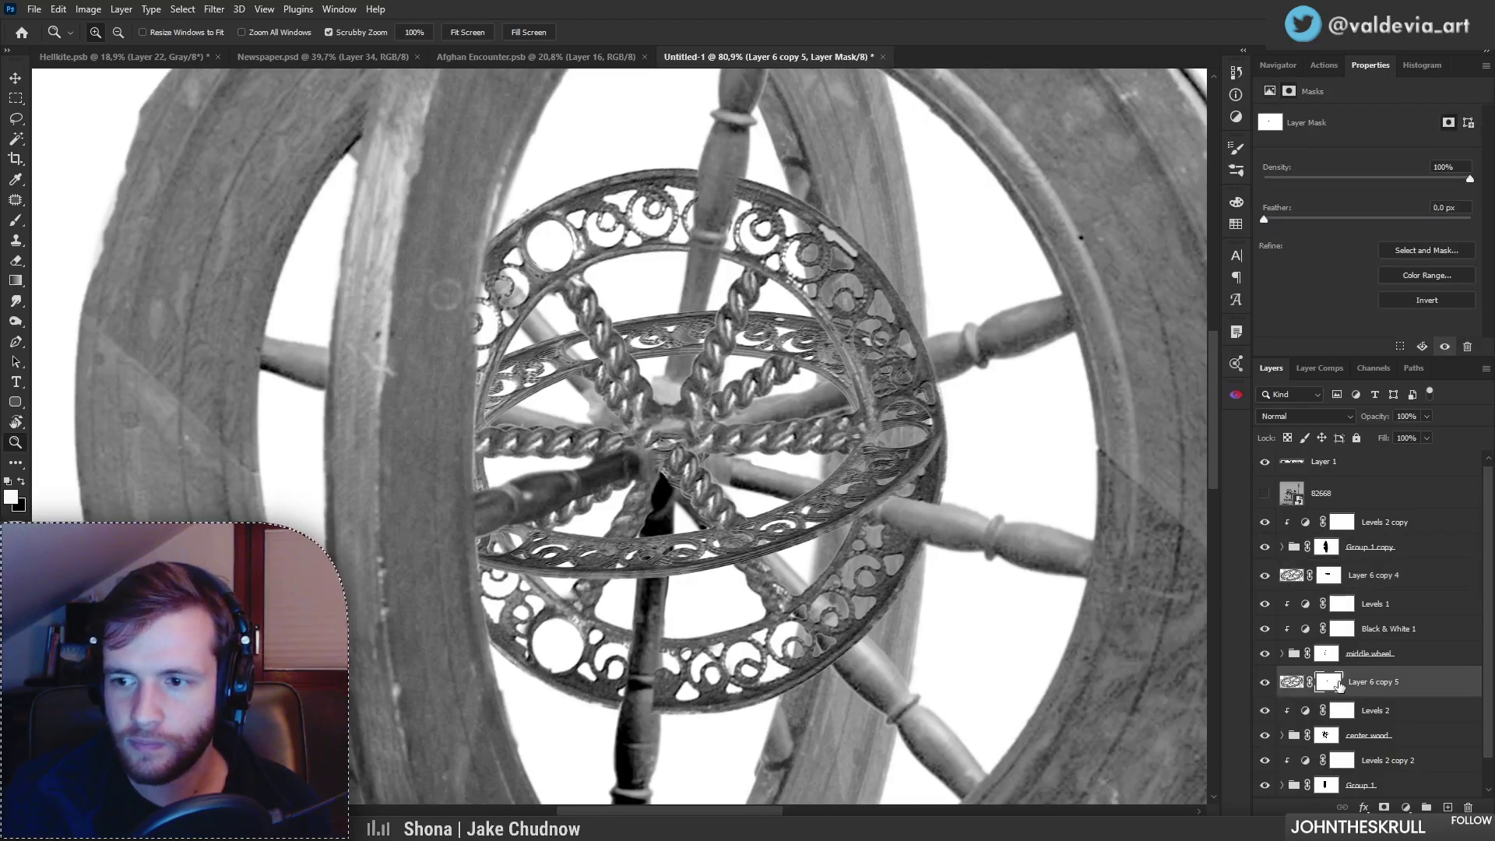
pyautogui.press('b')
pyautogui.press('x')
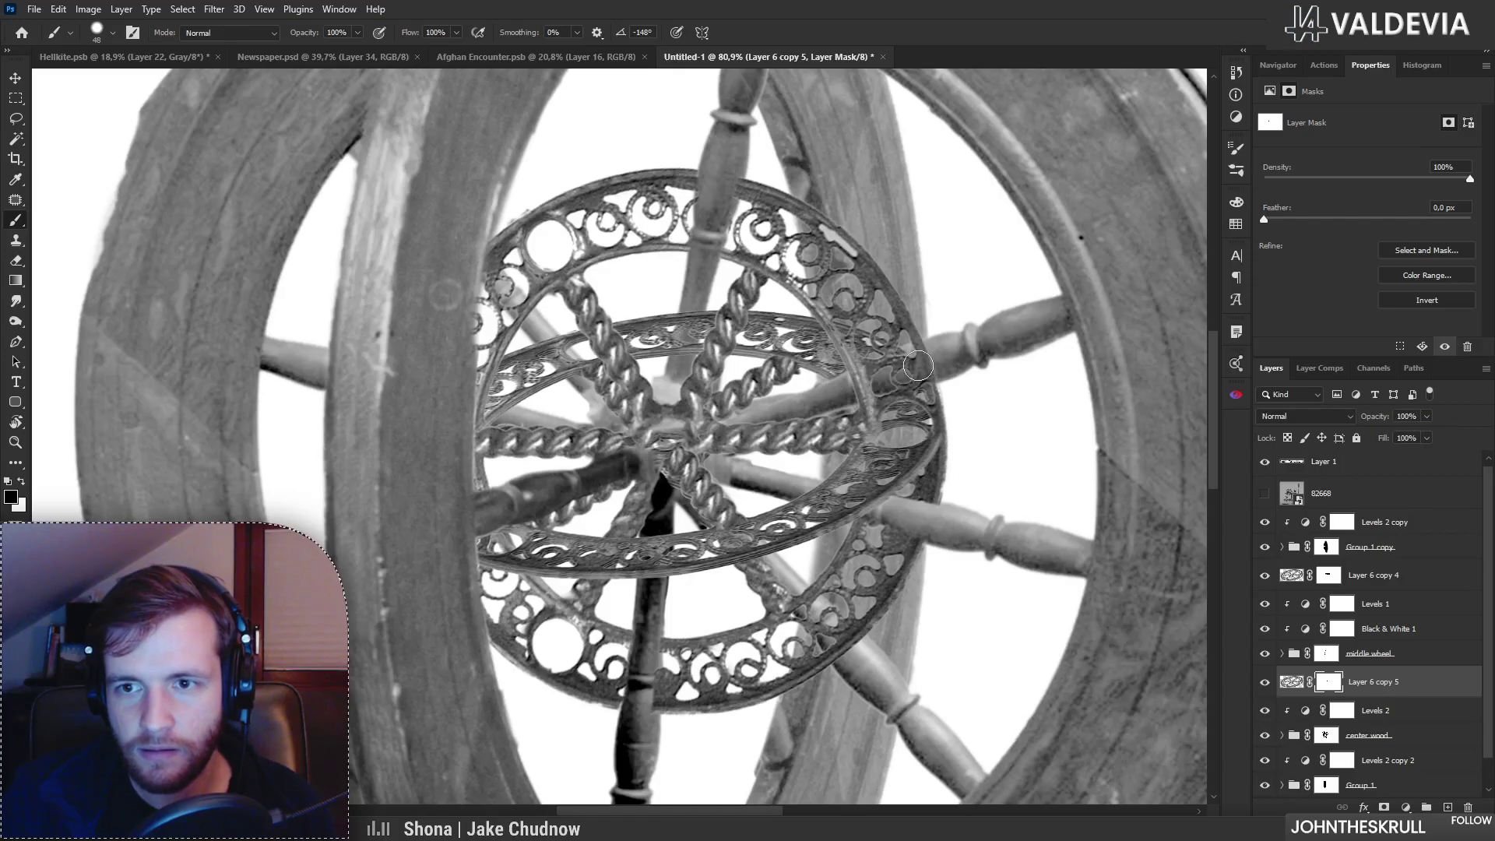
pyautogui.hotkey('ctrl', 'z')
pyautogui.press('z')
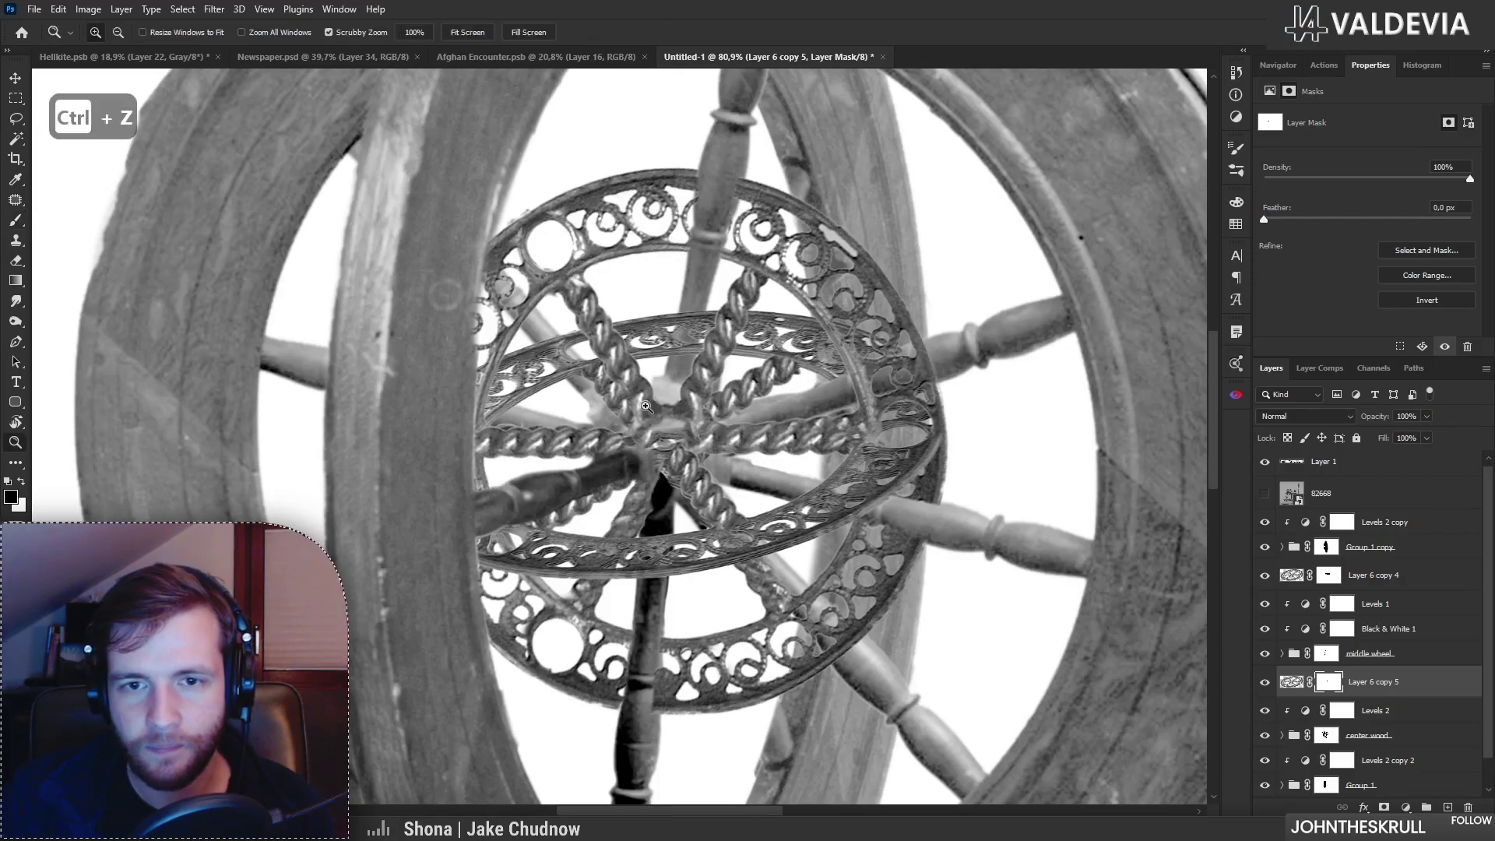
pyautogui.click(646, 405)
pyautogui.press('b')
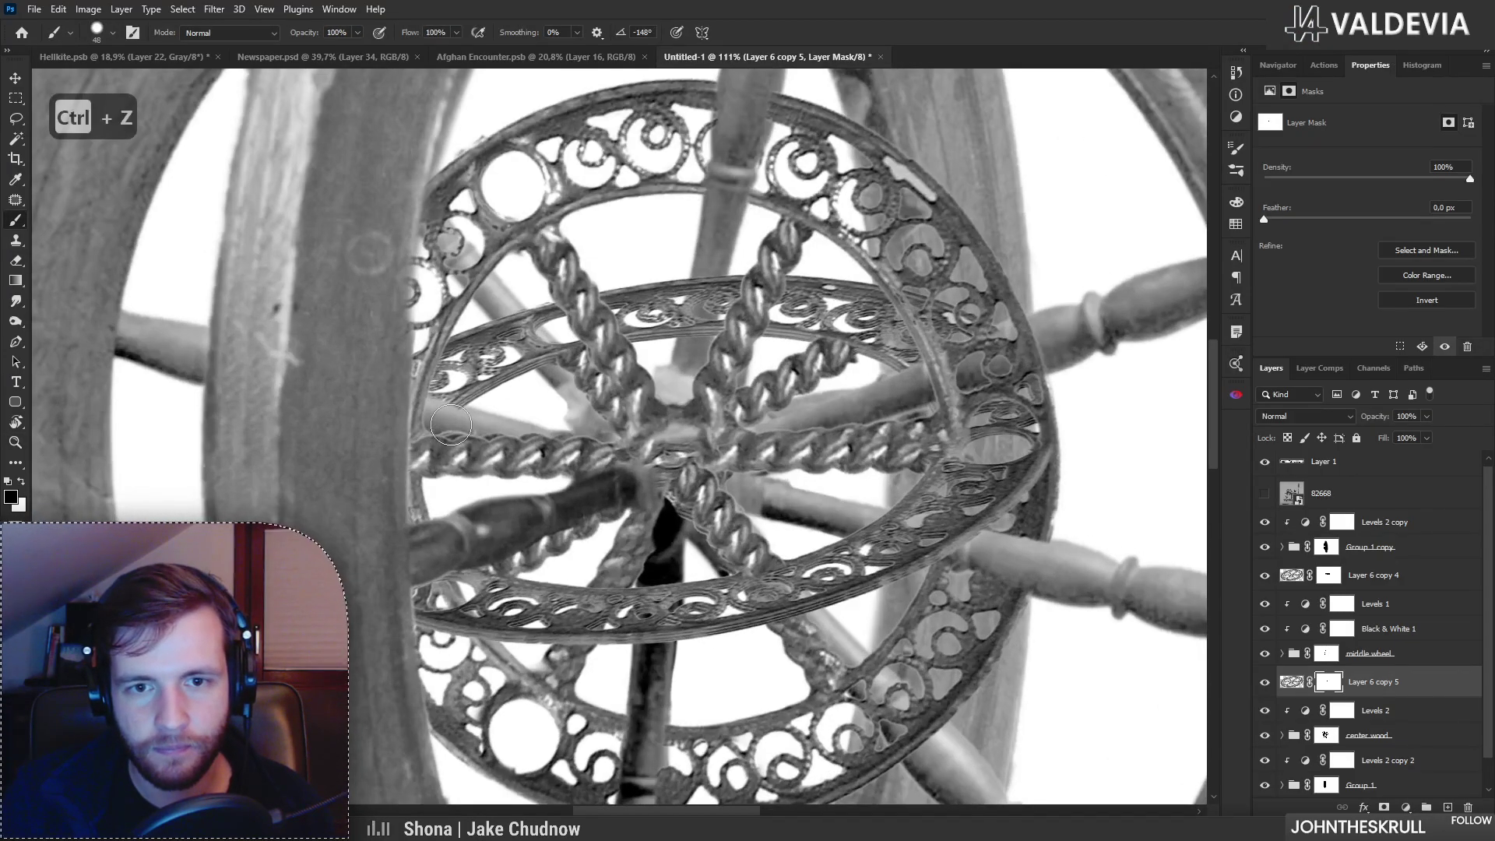
pyautogui.press('z')
pyautogui.moveTo(504, 442)
pyautogui.mouseDown()
pyautogui.moveTo(466, 441)
pyautogui.moveTo(527, 423)
pyautogui.mouseUp()
pyautogui.press('b')
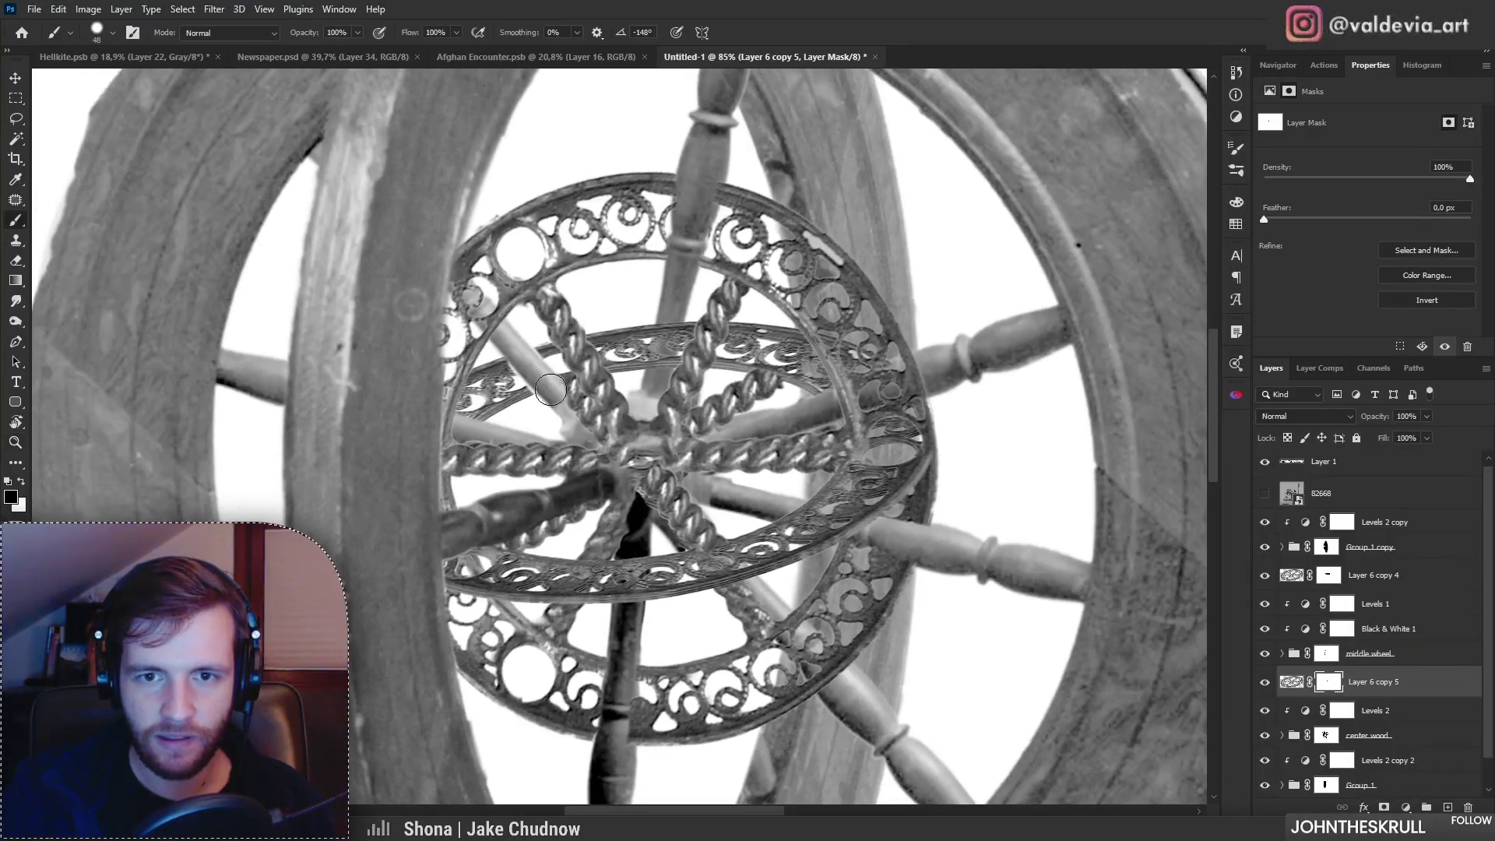
# Step: Touch up the Layer 6 copy 5 mask around the upper-left and upper wooden spokes, undoing the stray strokes
pyautogui.hotkey('ctrl', 'z')
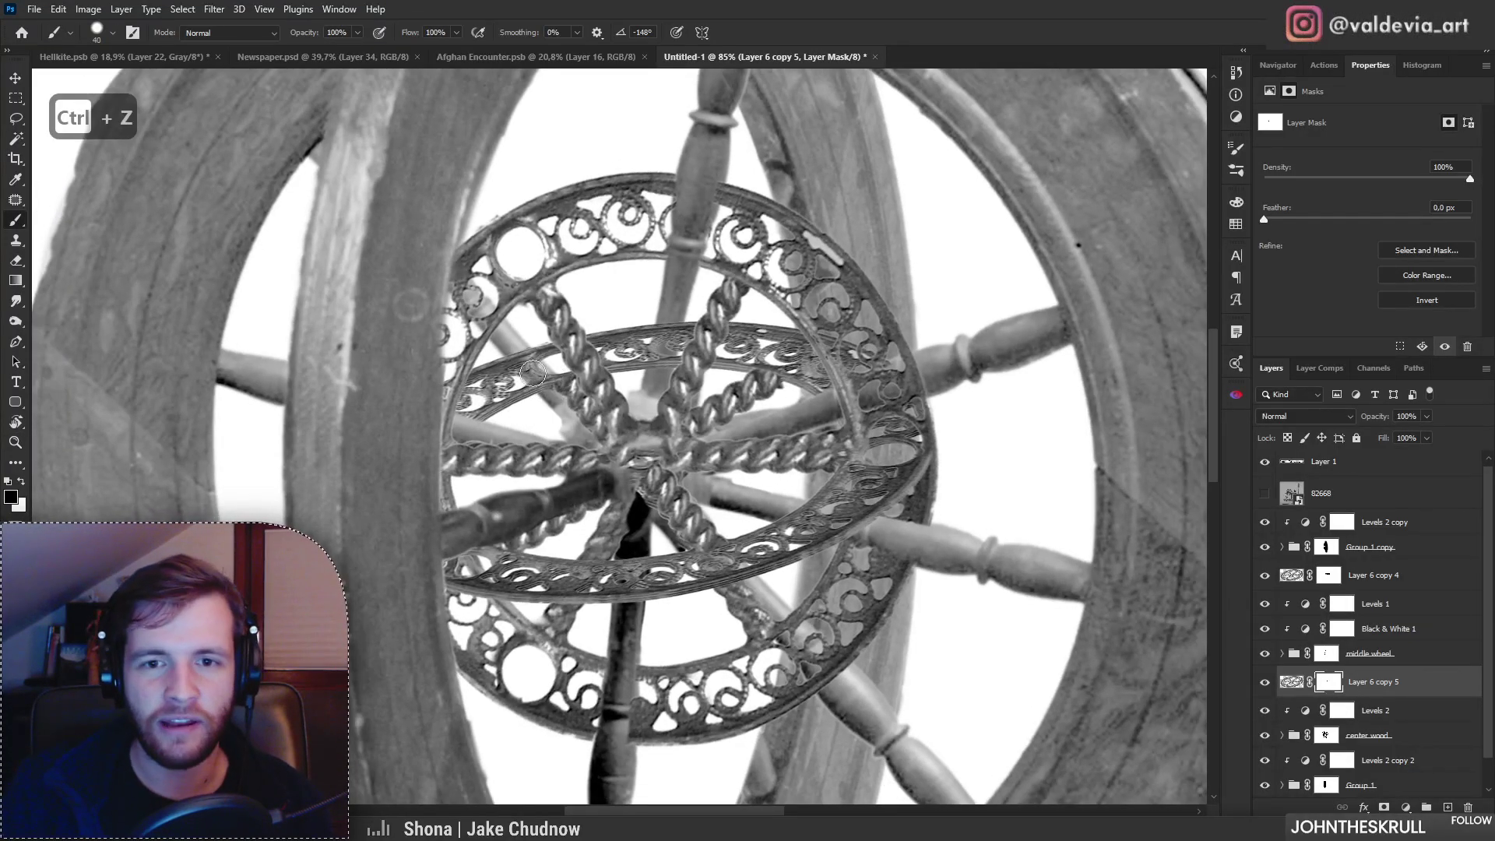
pyautogui.moveTo(619, 386)
pyautogui.mouseDown()
pyautogui.moveTo(537, 381)
pyautogui.moveTo(620, 371)
pyautogui.moveTo(680, 329)
pyautogui.moveTo(678, 307)
pyautogui.mouseUp()
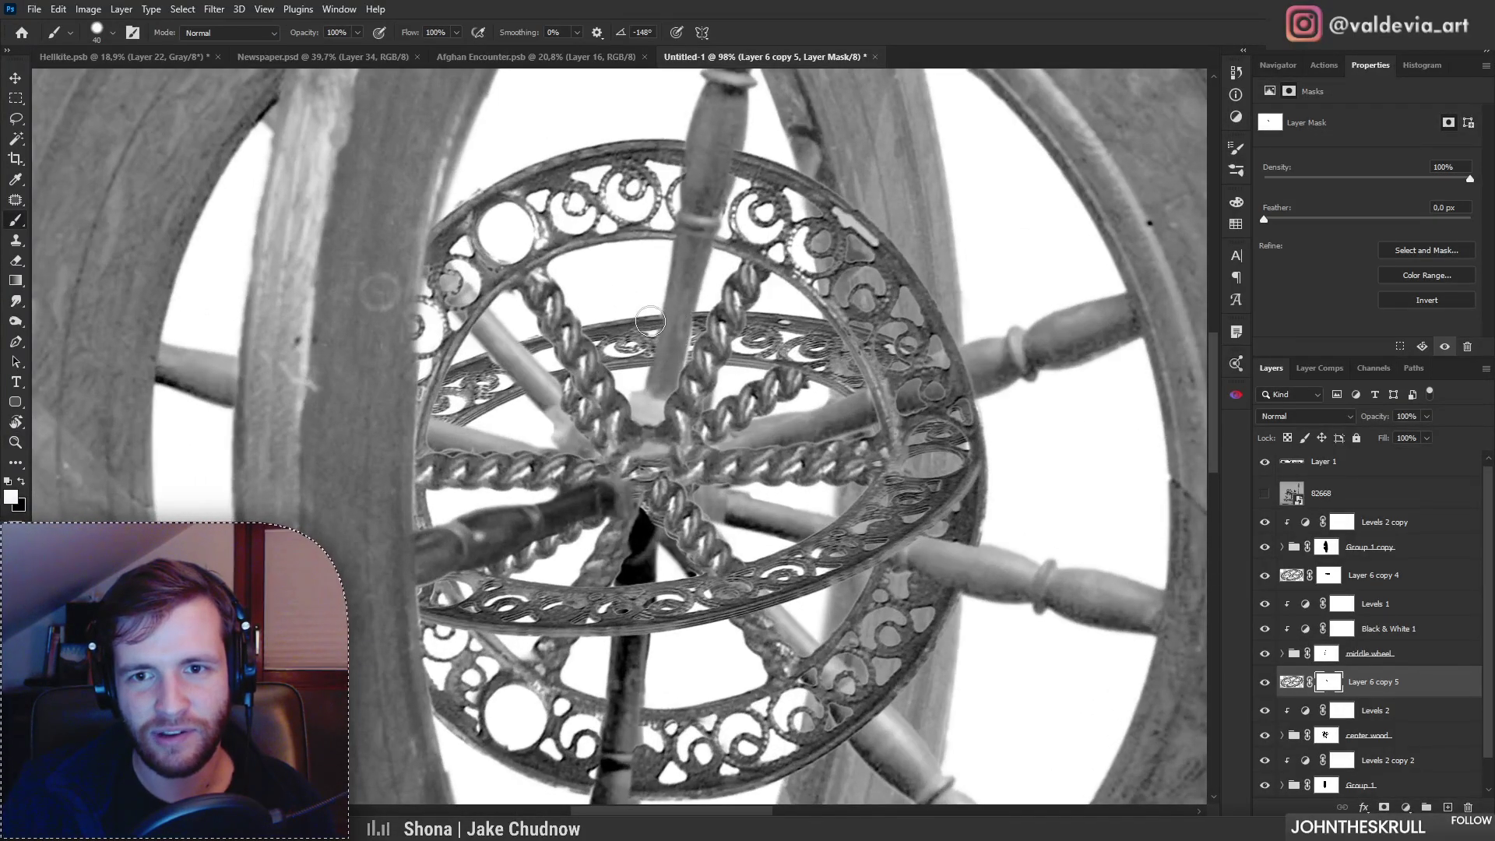
pyautogui.hotkey('ctrl', 'z')
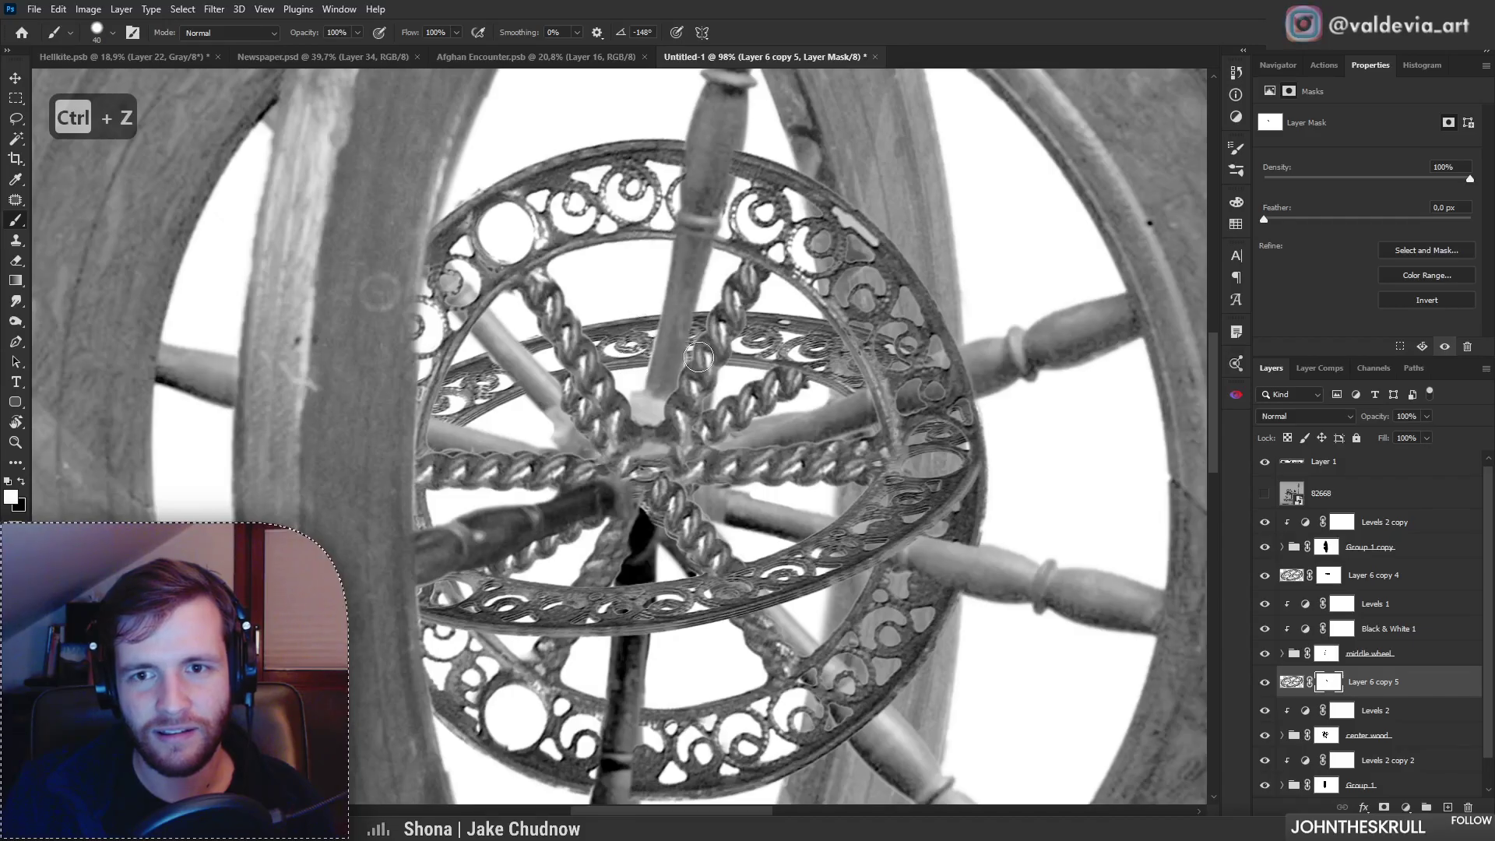
pyautogui.press('z')
pyautogui.moveTo(662, 361); pyautogui.dragTo(602, 355)
pyautogui.press('b')
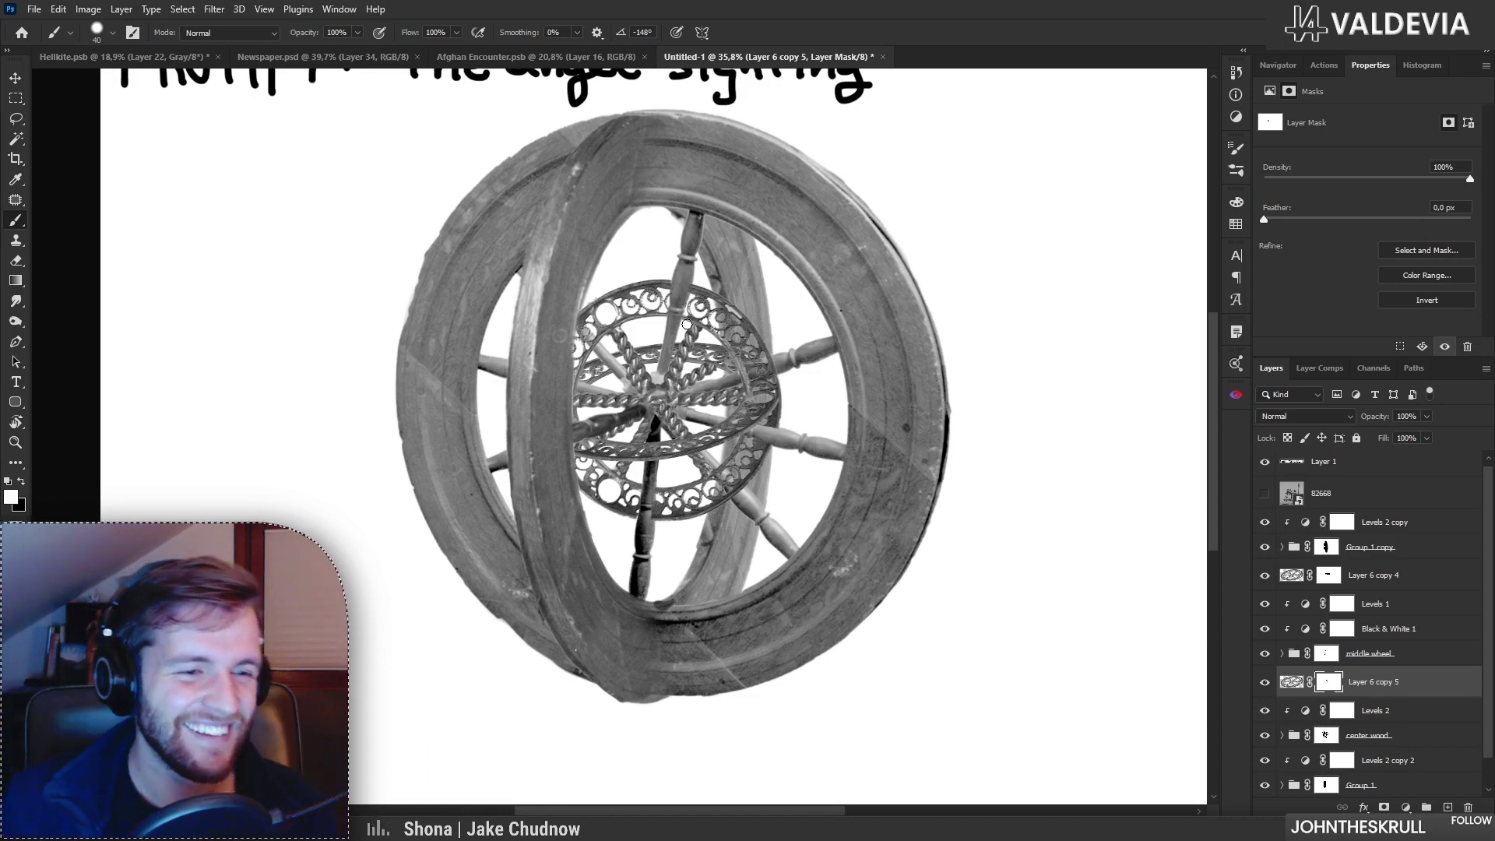
pyautogui.moveTo(751, 404)
pyautogui.mouseDown()
pyautogui.moveTo(690, 413)
pyautogui.moveTo(736, 424)
pyautogui.mouseUp()
pyautogui.moveTo(797, 511); pyautogui.dragTo(824, 505)
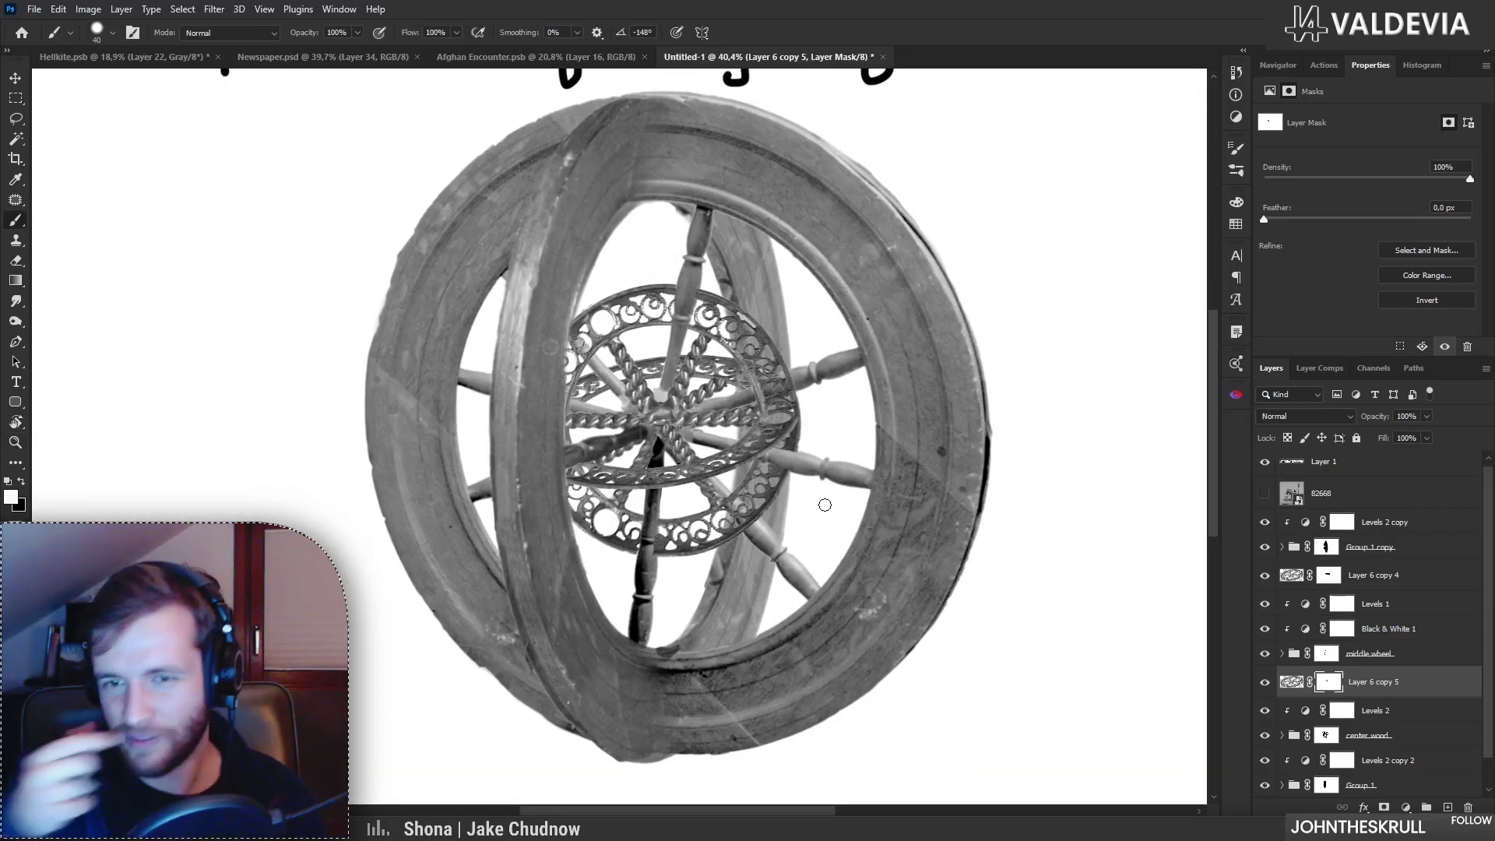
pyautogui.moveTo(748, 428)
pyautogui.mouseDown()
pyautogui.moveTo(896, 400)
pyautogui.moveTo(837, 417)
pyautogui.mouseUp()
pyautogui.moveTo(961, 498)
pyautogui.mouseDown()
pyautogui.moveTo(808, 452)
pyautogui.moveTo(714, 462)
pyautogui.mouseUp()
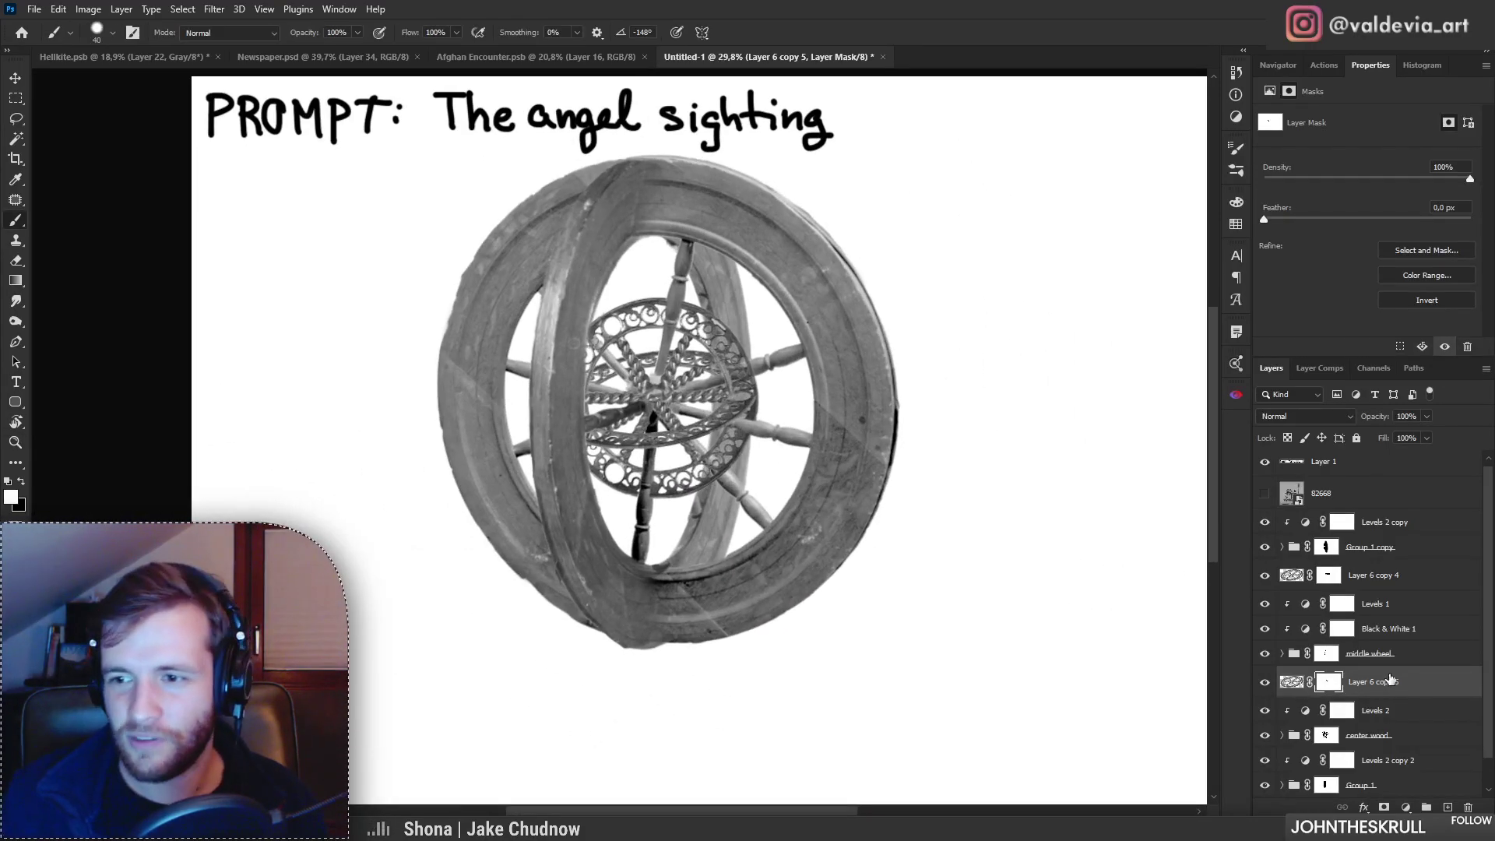
# Step: Select the center wood group and toggle its visibility to check which part of the structure it holds
pyautogui.click(1393, 595)
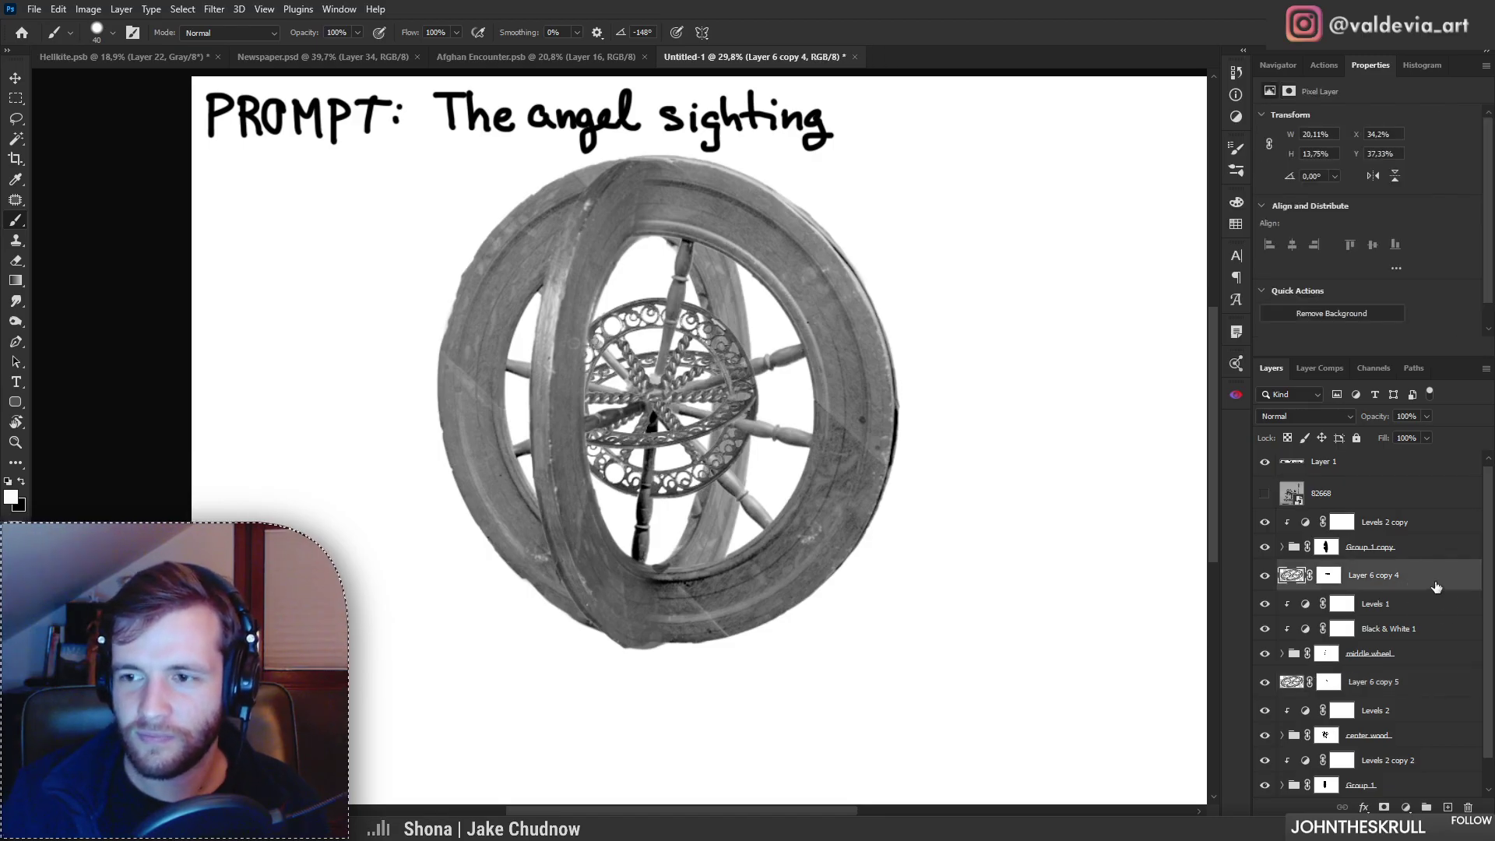
pyautogui.scroll(-1, 1437, 587)
pyautogui.moveTo(1371, 825); pyautogui.dragTo(1385, 714)
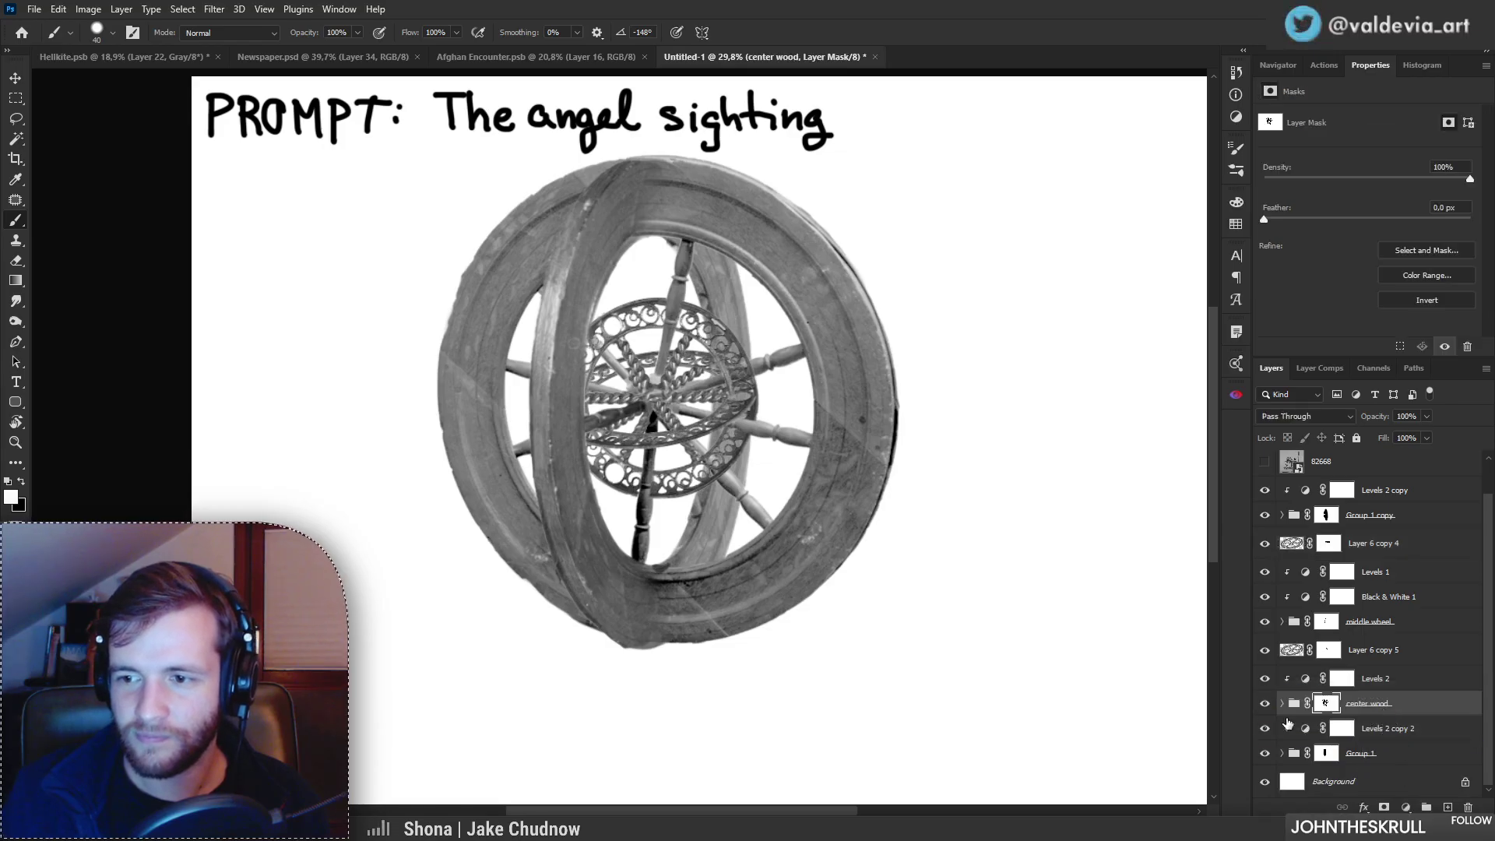
pyautogui.click(1266, 704)
pyautogui.click(1266, 704)
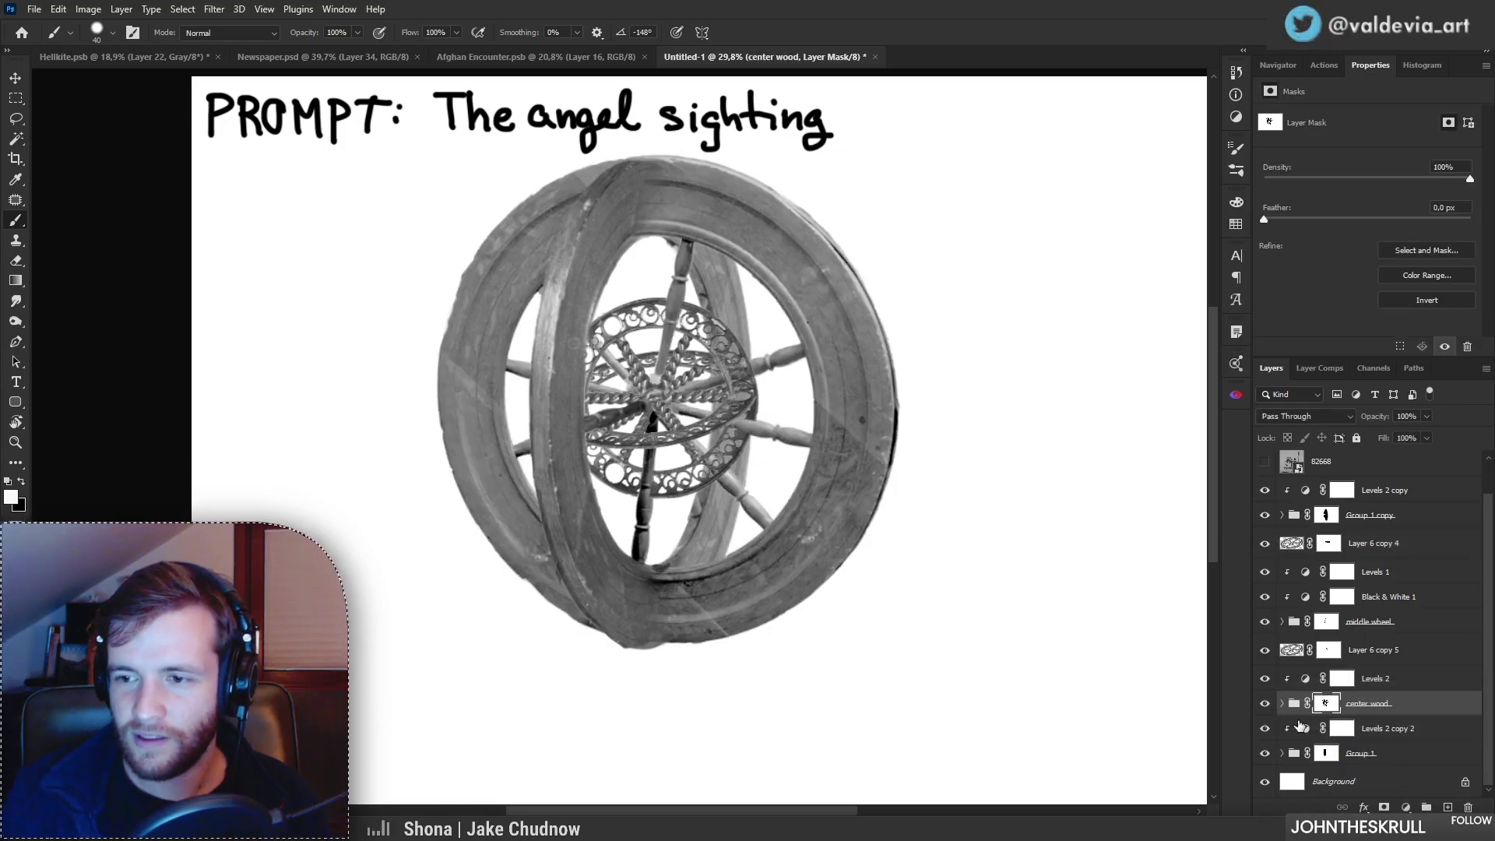
# Step: Step back through the document history to the last brush stroke, before the layer-order change
pyautogui.hotkey('ctrl', 'z')
pyautogui.hotkey('ctrl', 'z')
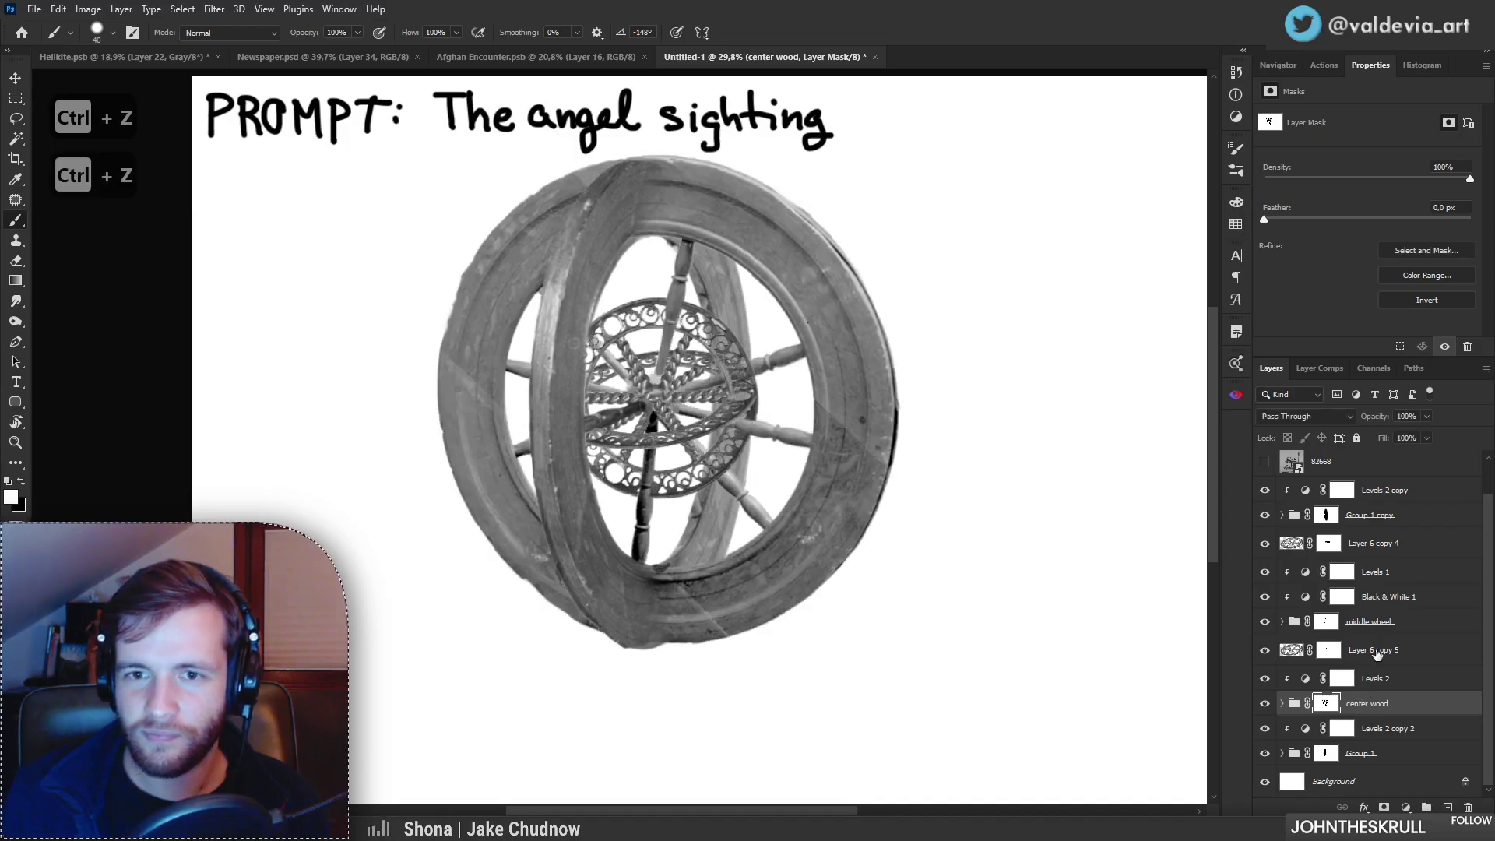
pyautogui.click(1230, 95)
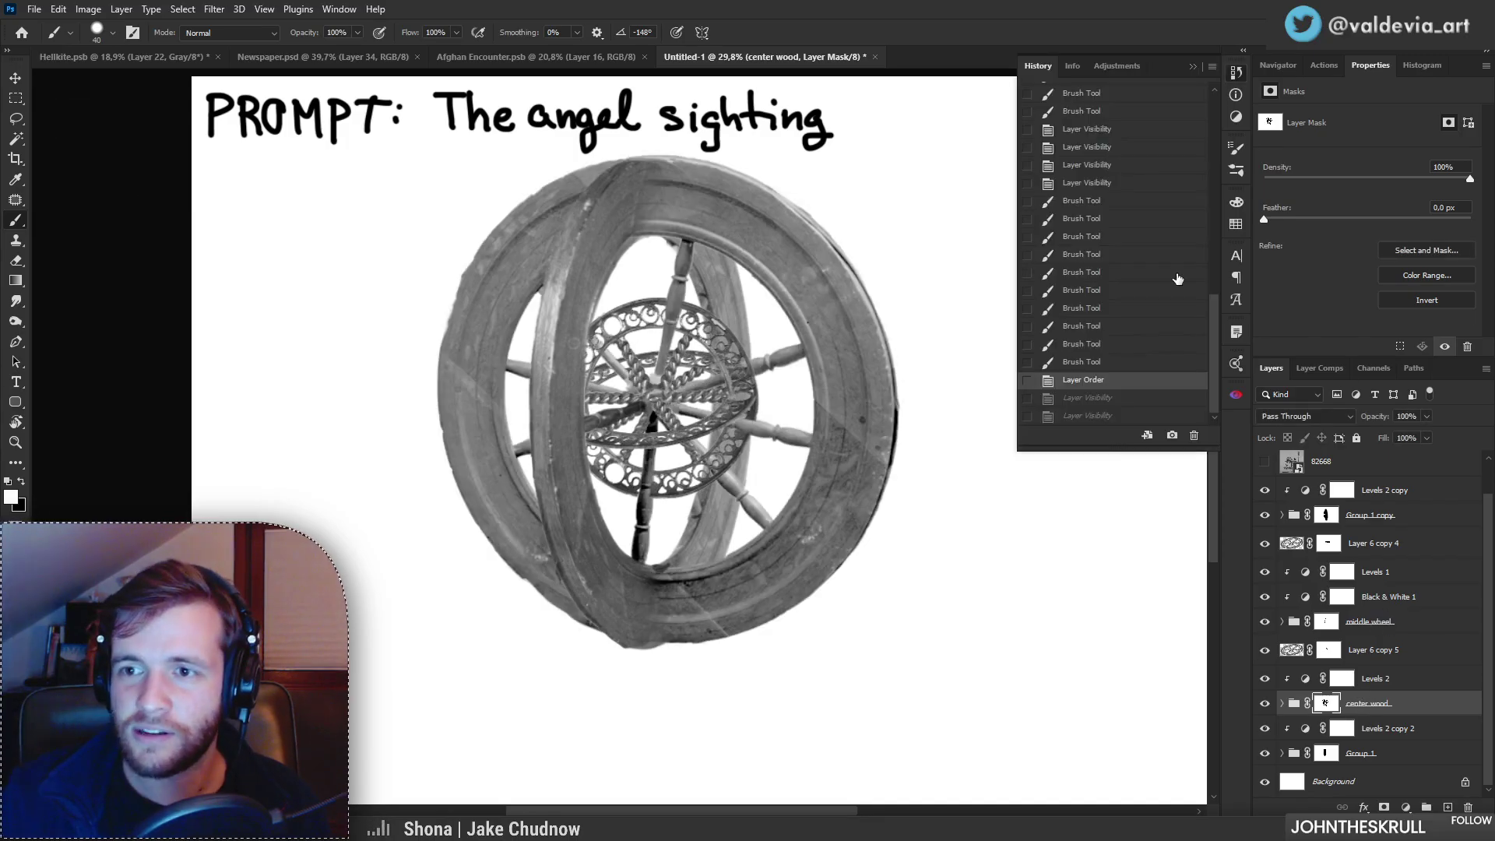
pyautogui.click(1092, 363)
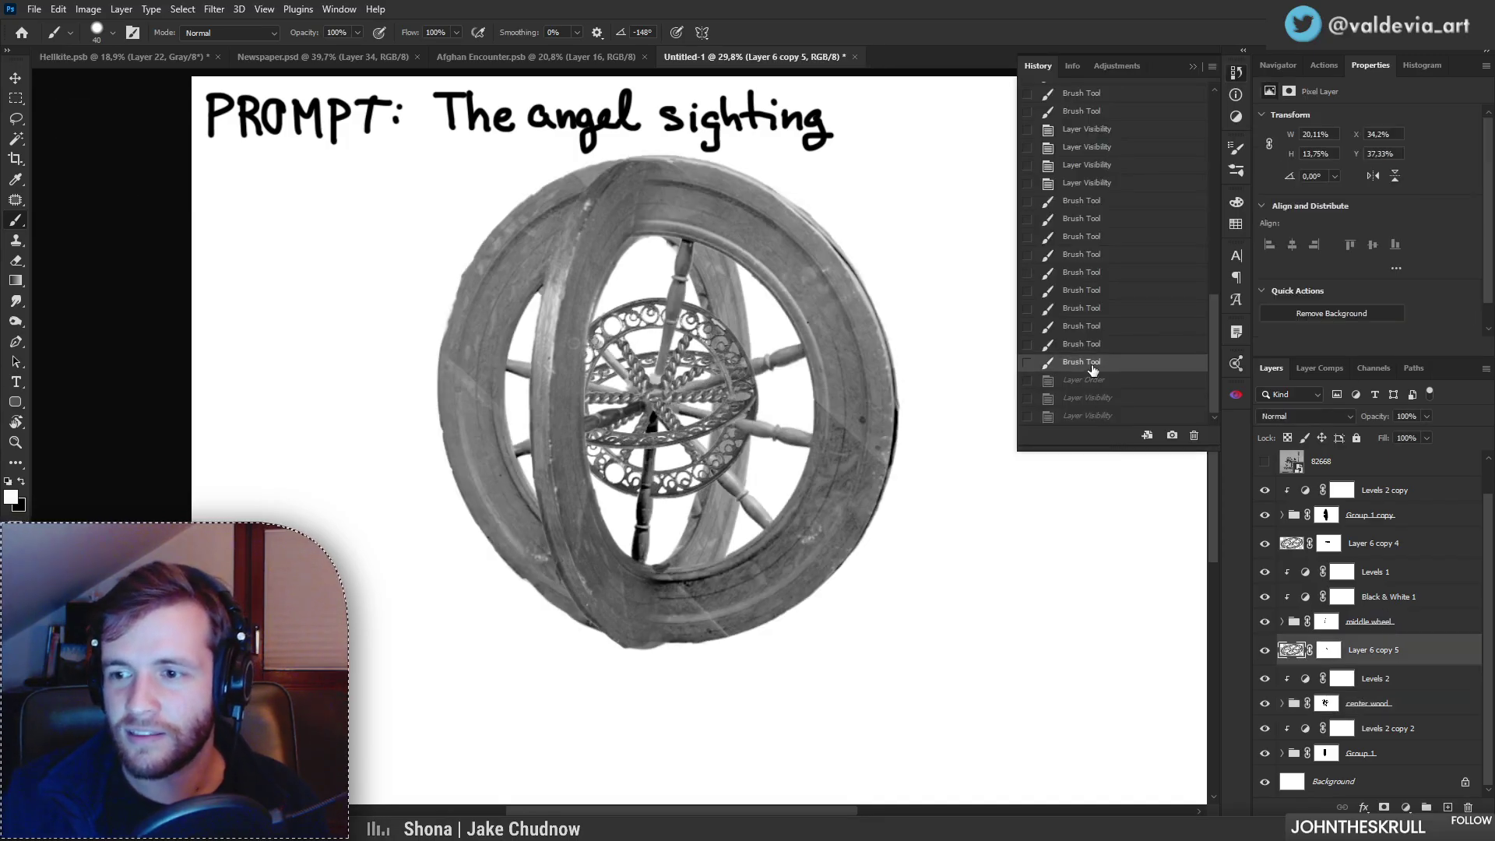
pyautogui.click(1192, 67)
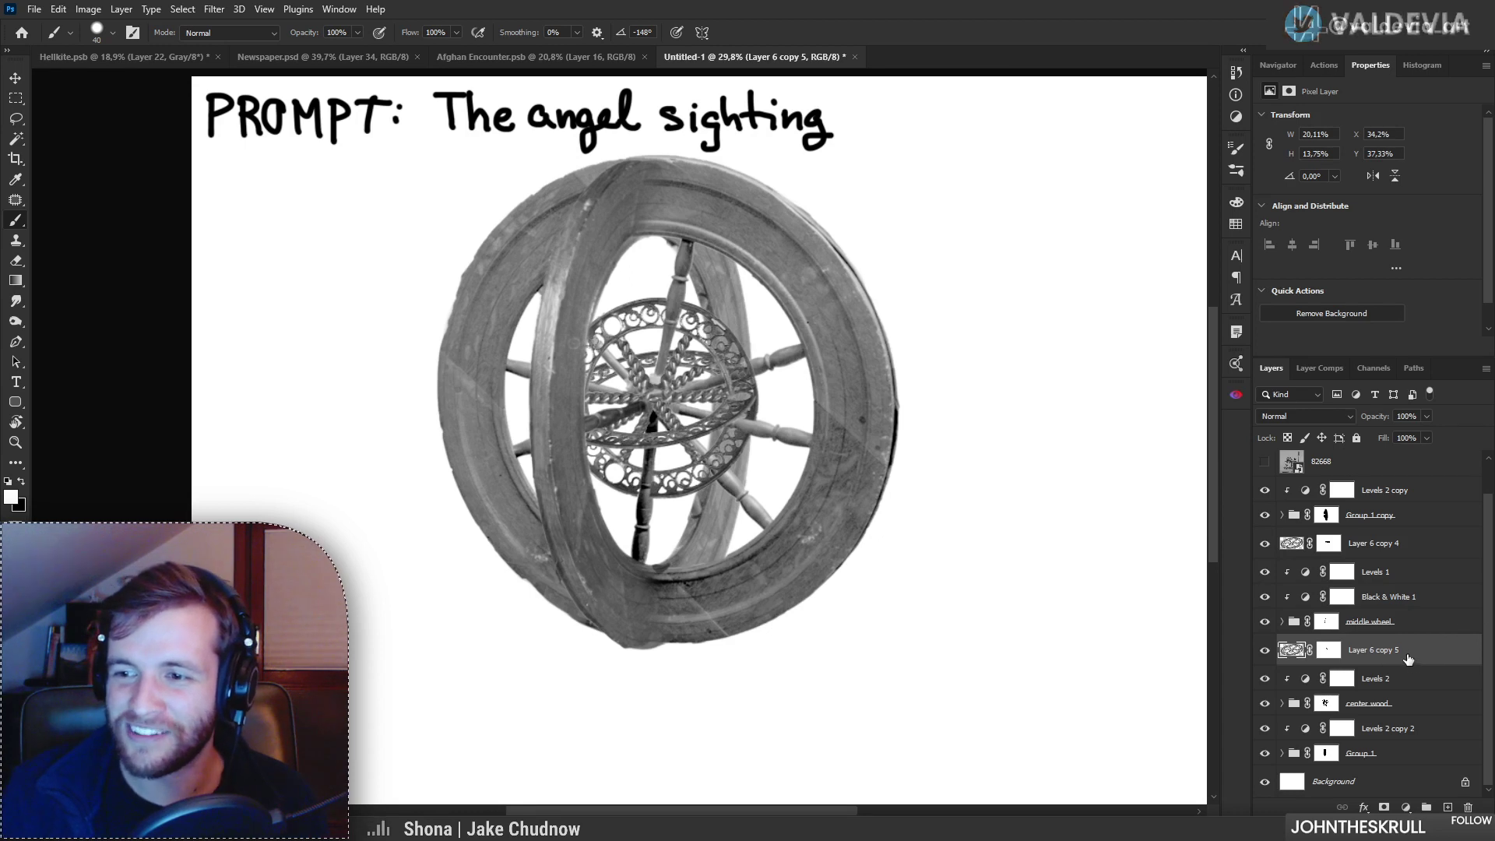
# Step: Duplicate Layer 6 copy 5 above the Levels 2 copy adjustment and delete the duplicate's layer mask
pyautogui.moveTo(1436, 643); pyautogui.dragTo(1405, 469)
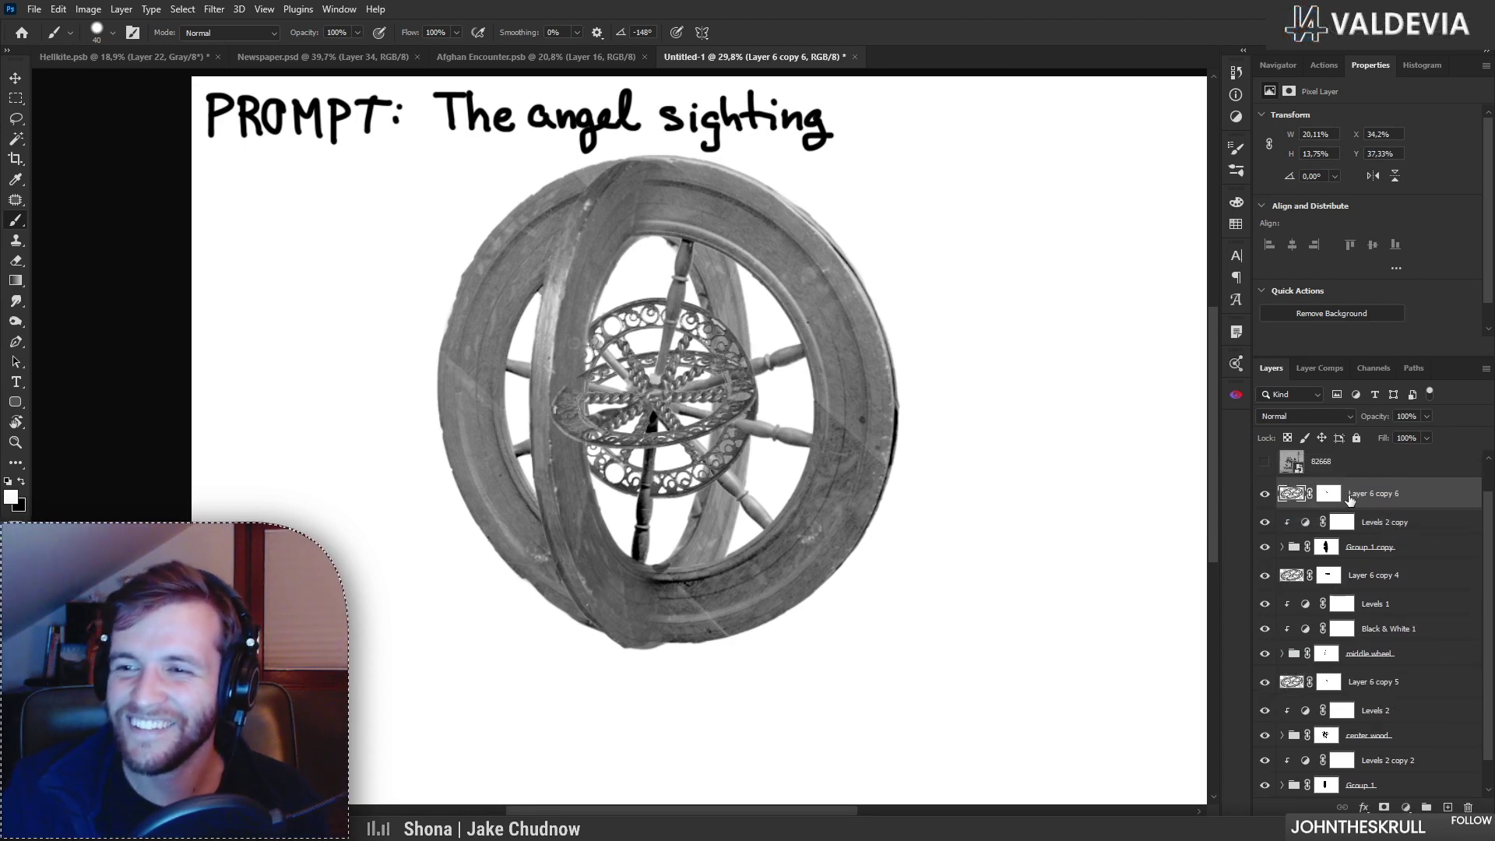
pyautogui.rightClick(1337, 495)
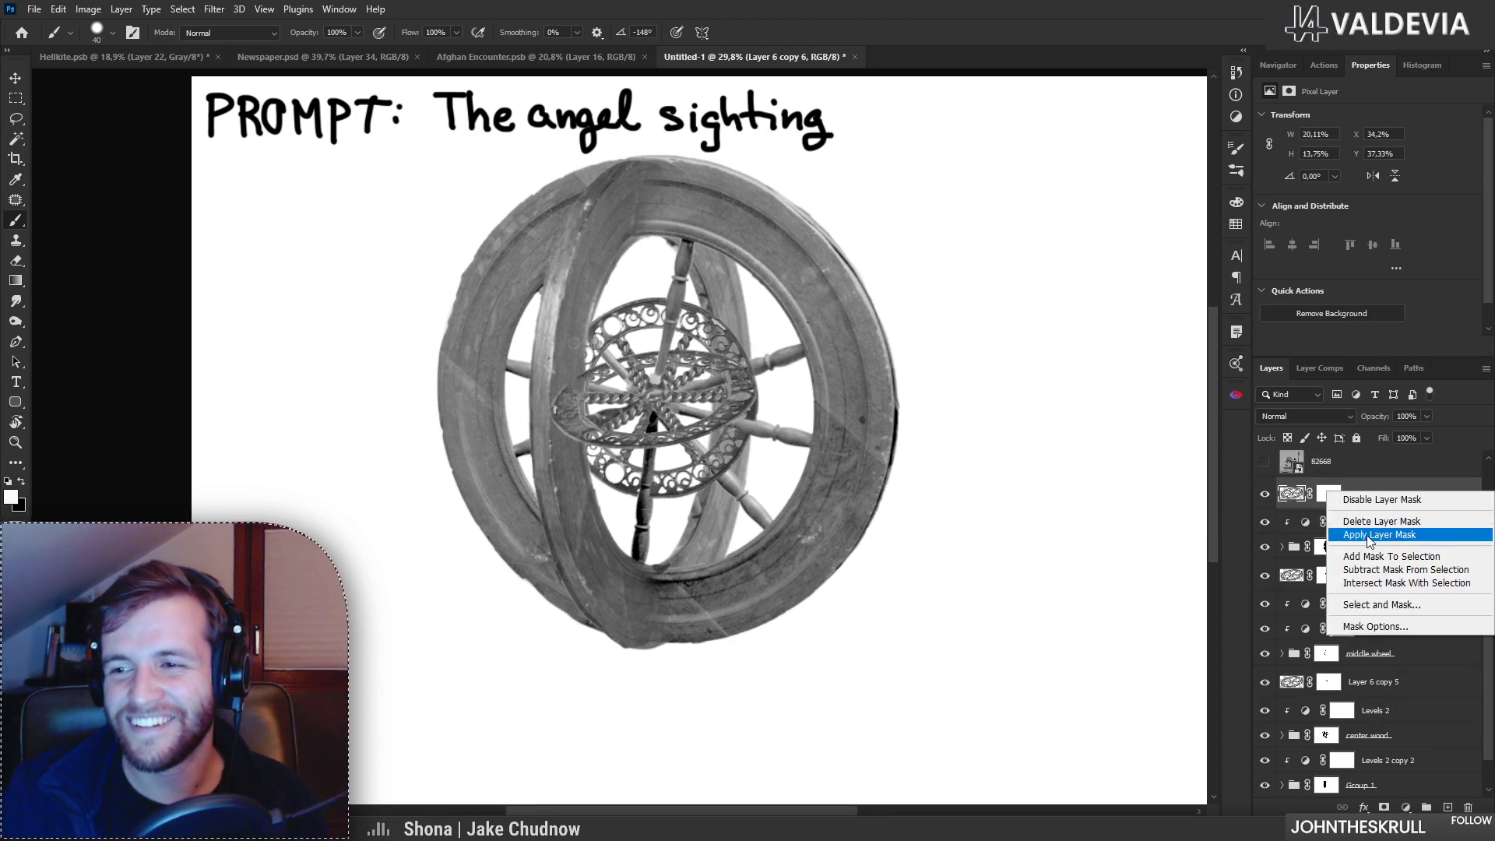
pyautogui.click(1379, 534)
pyautogui.hotkey('ctrl', 'z')
pyautogui.rightClick(1330, 493)
pyautogui.press('Escape')
pyautogui.rightClick(1330, 495)
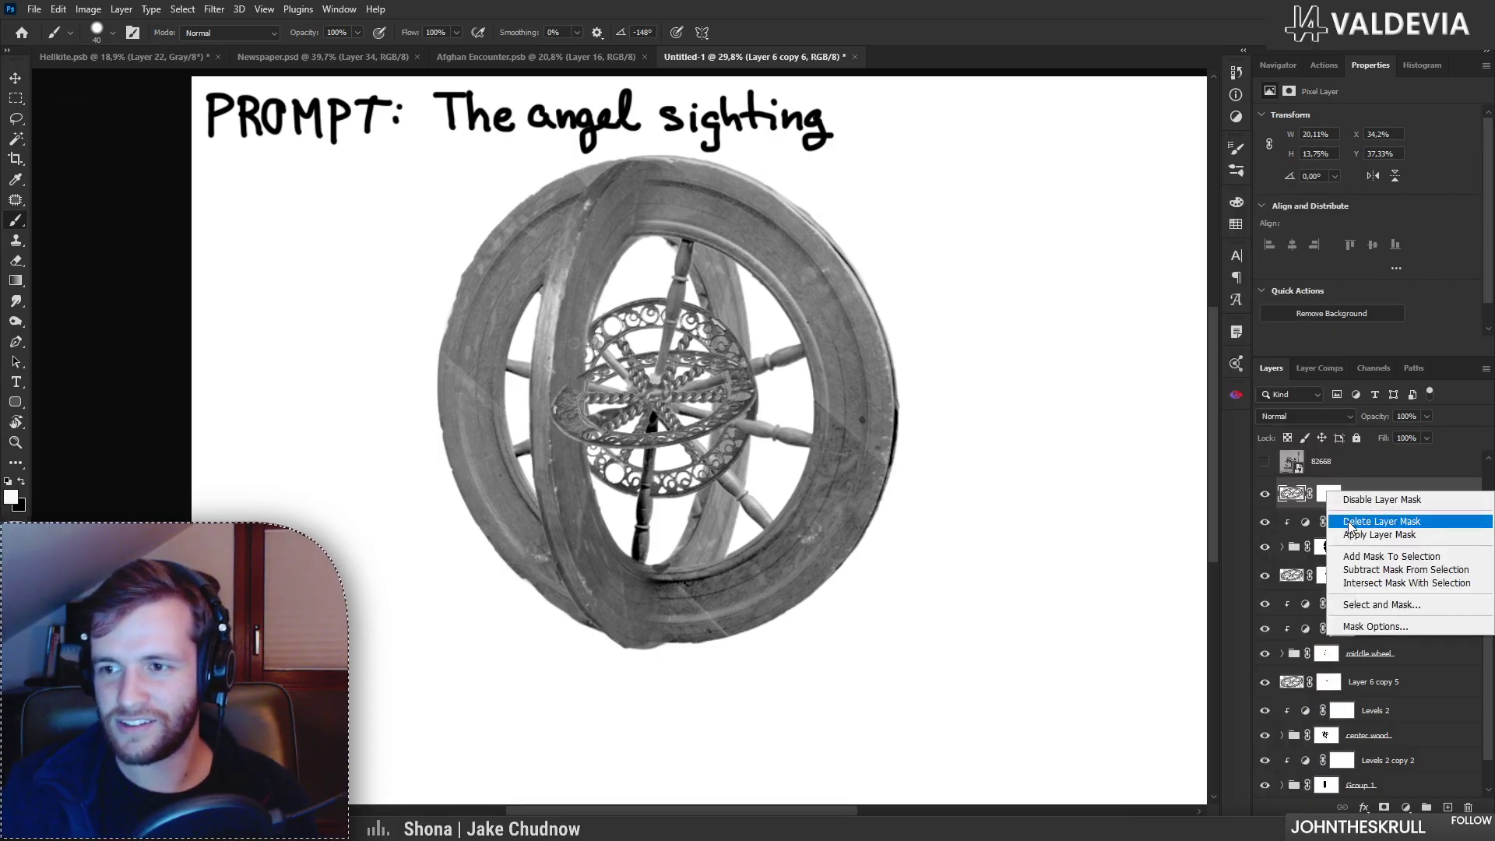
pyautogui.click(1378, 521)
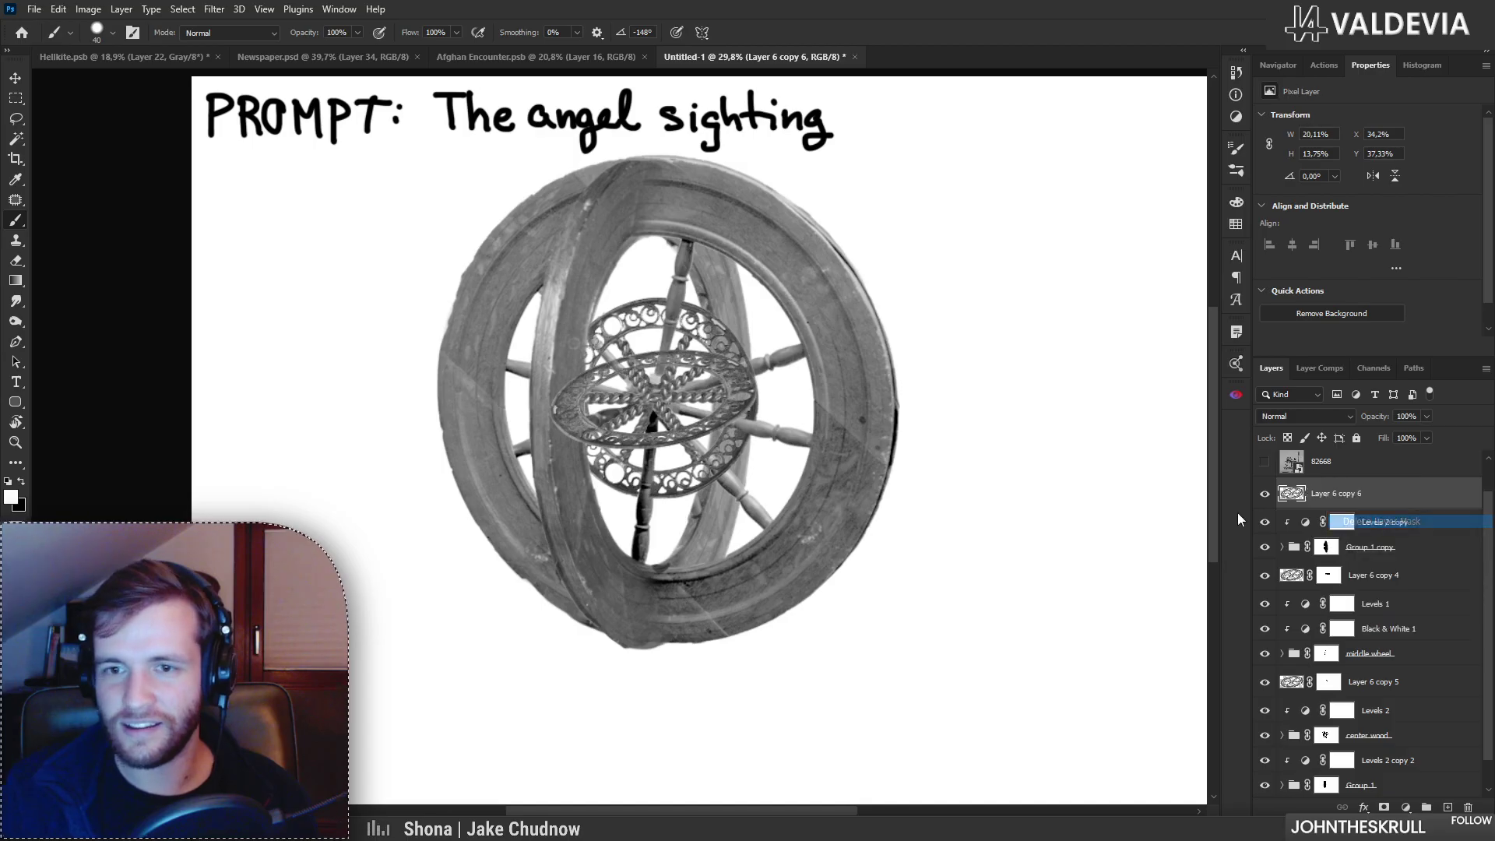
# Step: Transform the duplicated metal wheel, rotating it upright and enlarging it to fit over the narrow upright wooden wheel
pyautogui.hotkey('ctrl', 't')
pyautogui.moveTo(845, 397); pyautogui.dragTo(646, 555)
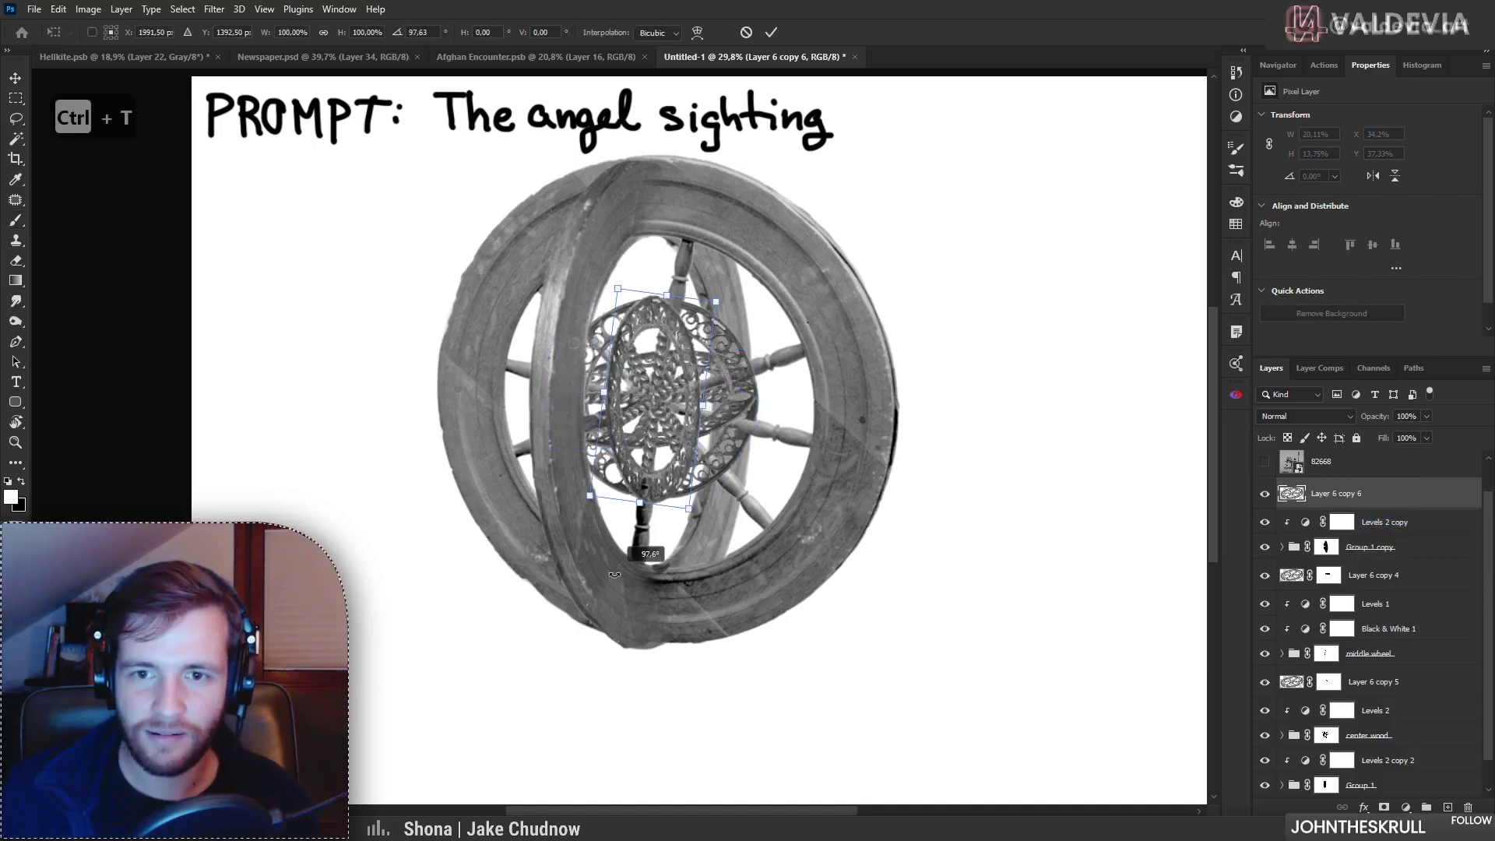
pyautogui.moveTo(704, 410); pyautogui.dragTo(775, 383)
pyautogui.click(771, 35)
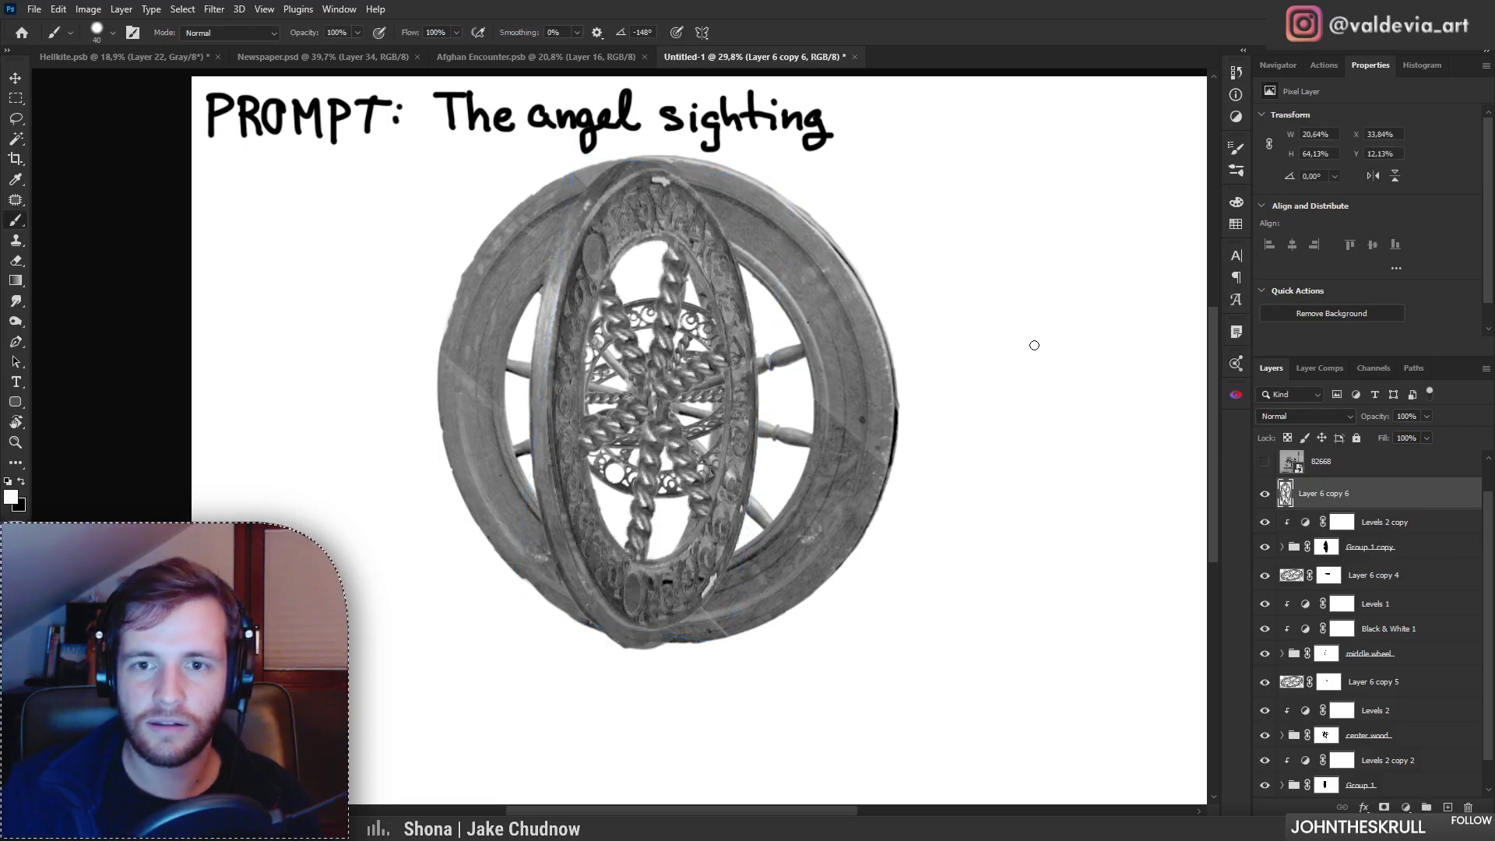
# Step: Clip Layer 6 copy 6 to Group 1 copy beneath Levels 2 copy, and duplicate it as a clipped layer above Group 1
pyautogui.scroll(-1, 1340, 735)
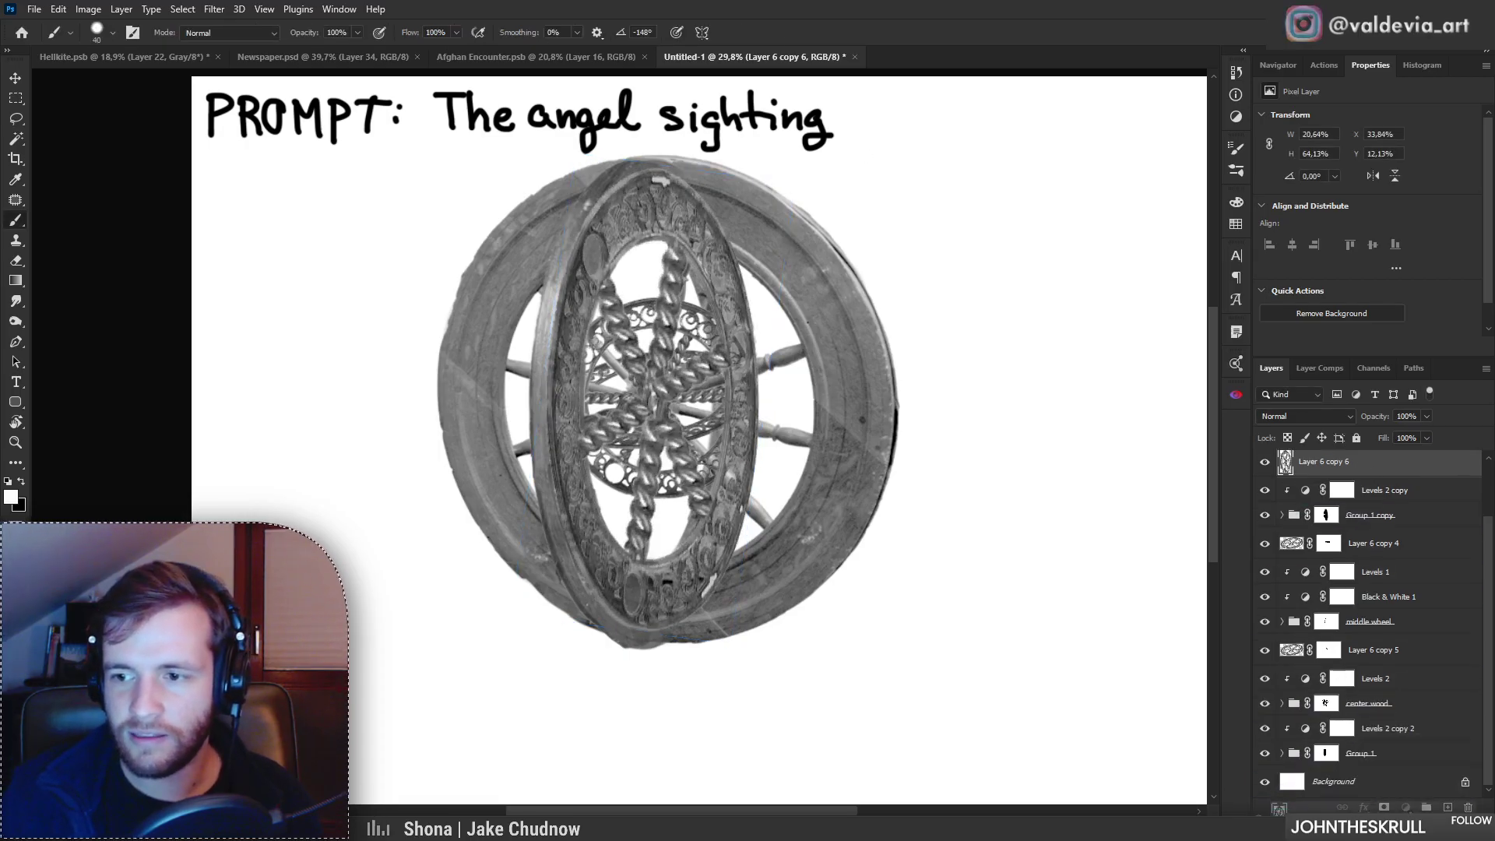
pyautogui.moveTo(1344, 810); pyautogui.dragTo(1340, 502)
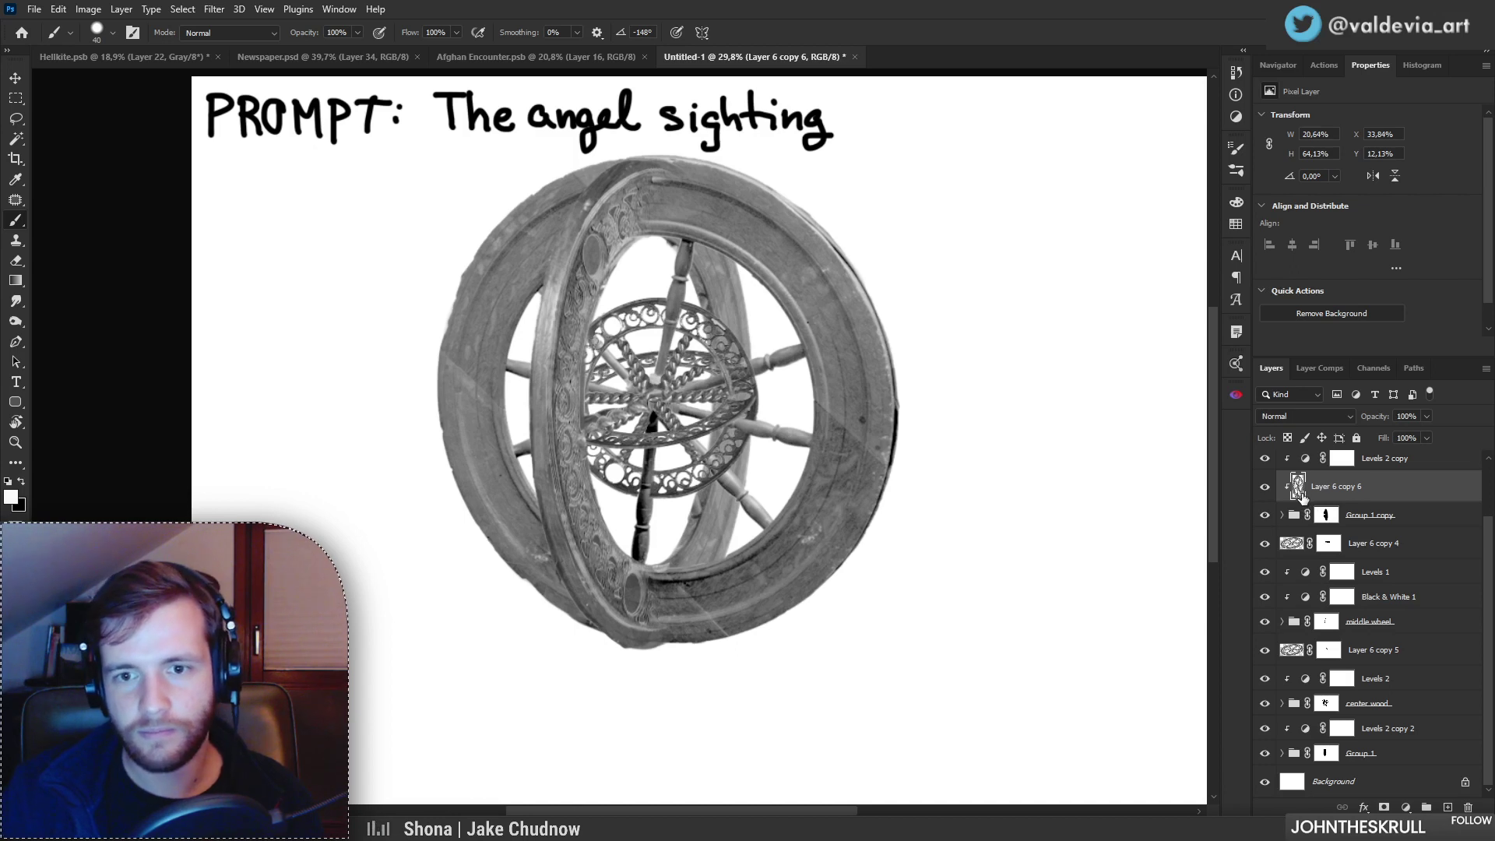
pyautogui.moveTo(1352, 491); pyautogui.dragTo(1374, 751)
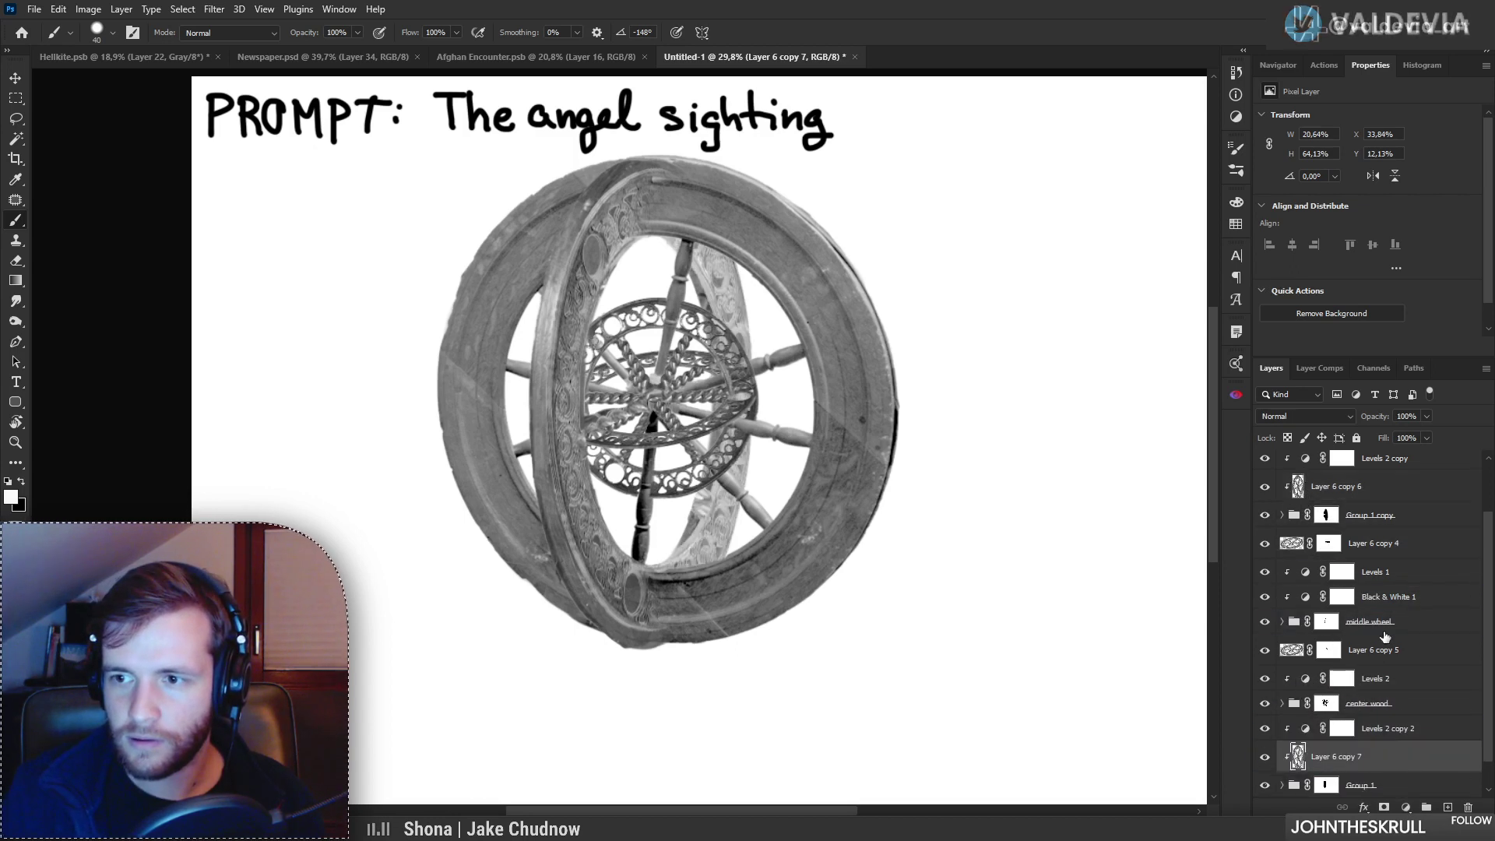
# Step: Rename the Group 1 copy group as "side wheel front" and the Group 1 group as "side wheel back"
pyautogui.doubleClick(1374, 514)
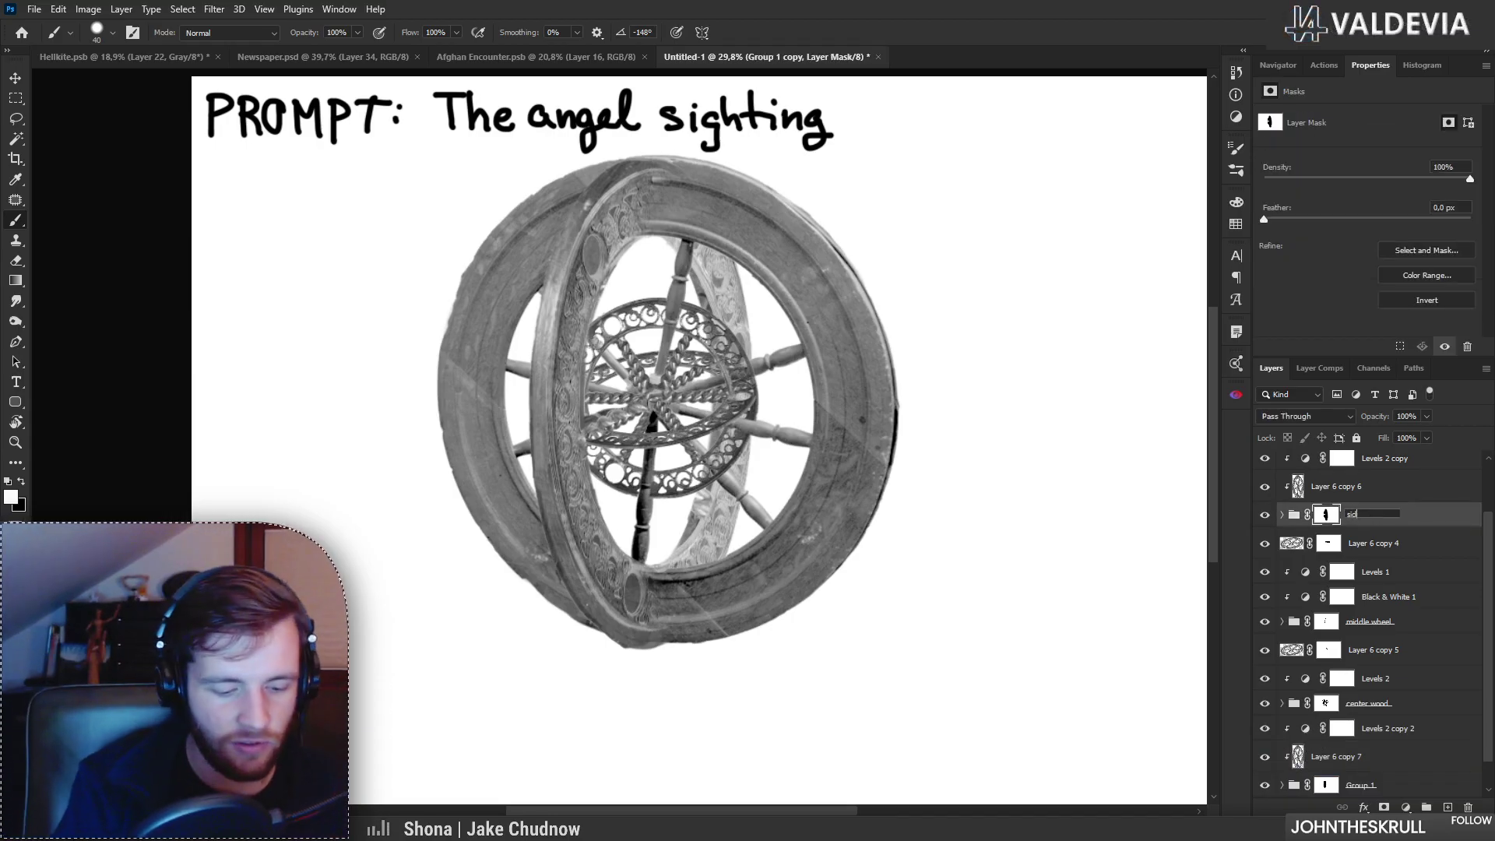
pyautogui.write('side wheel')
pyautogui.press('Return')
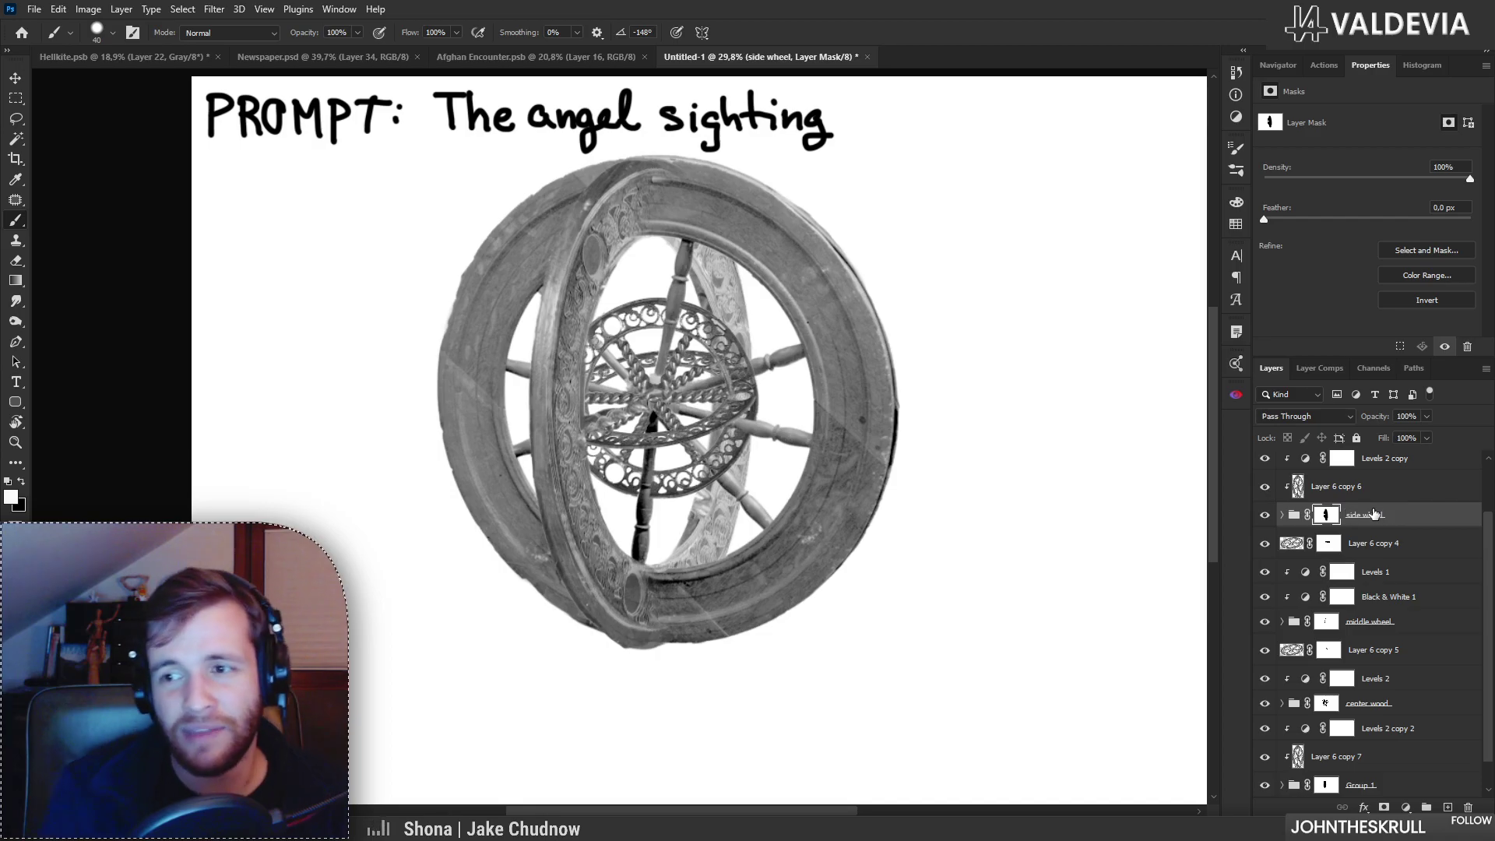
pyautogui.scroll(-1, 1359, 623)
pyautogui.doubleClick(1383, 485)
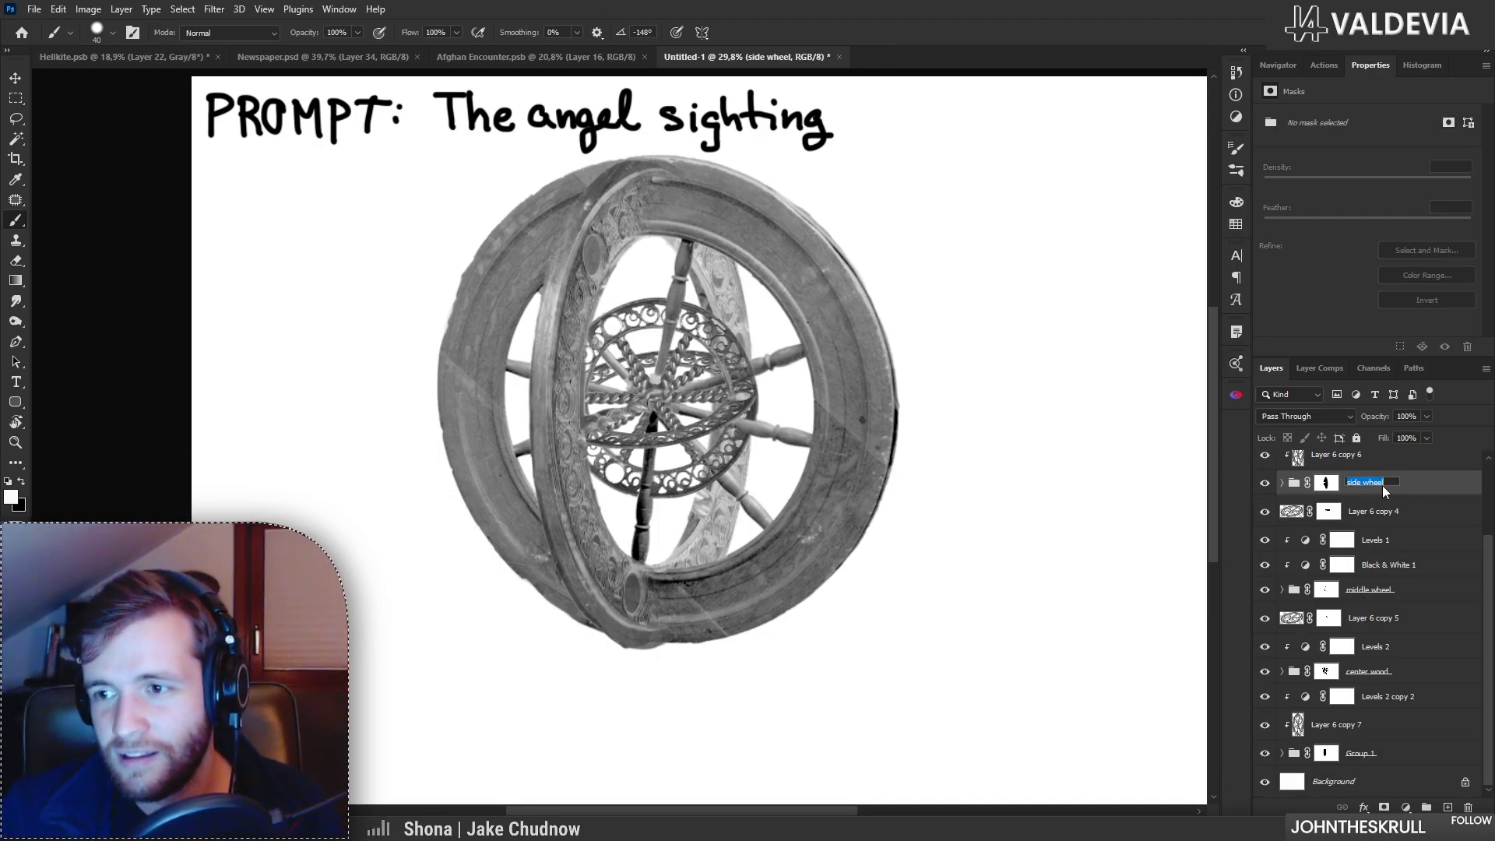
pyautogui.write('front')
pyautogui.press('Return')
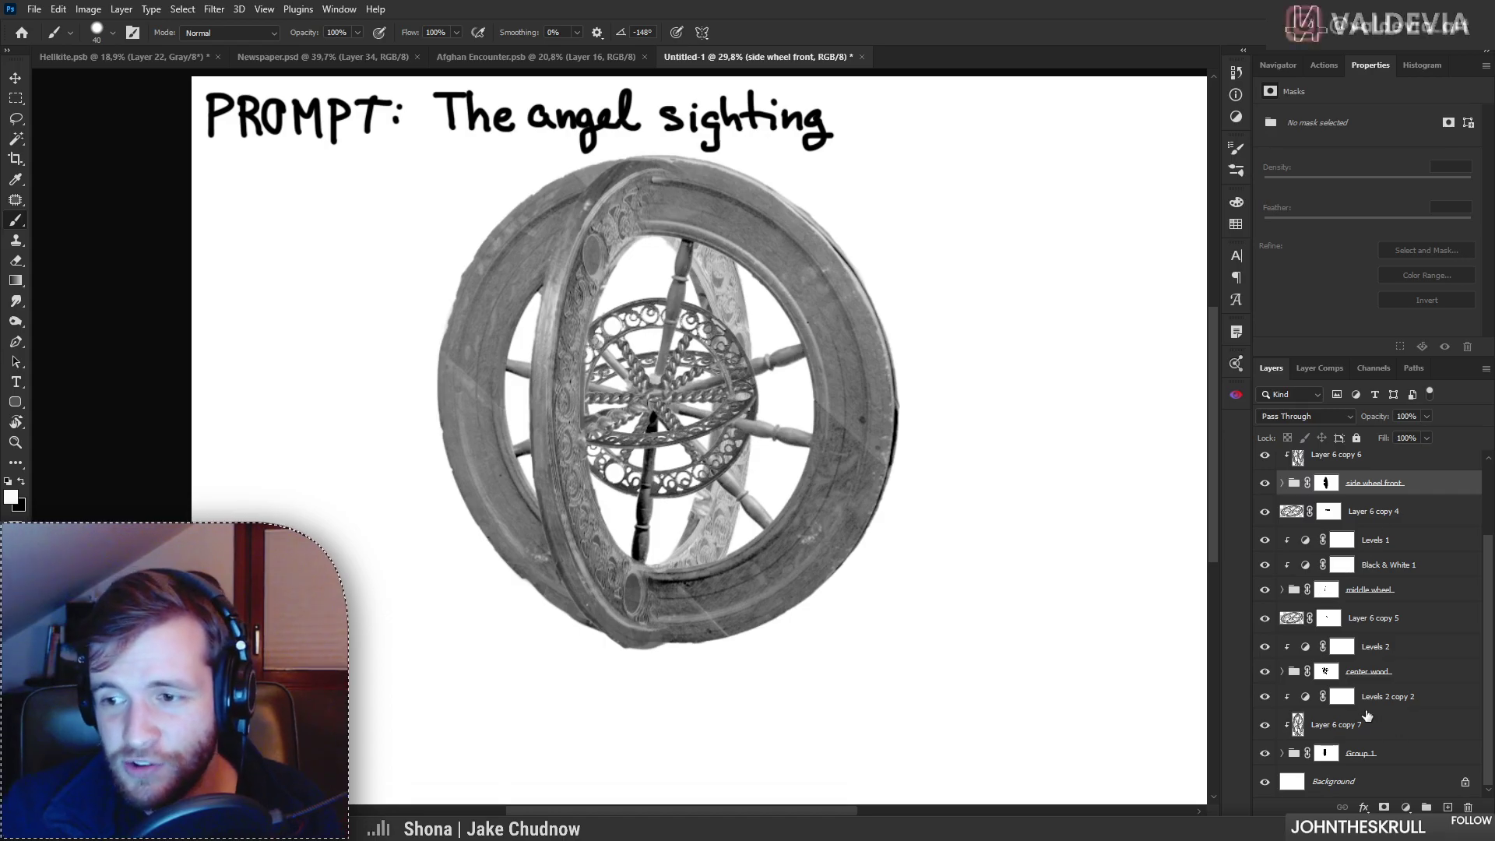
pyautogui.click(1361, 754)
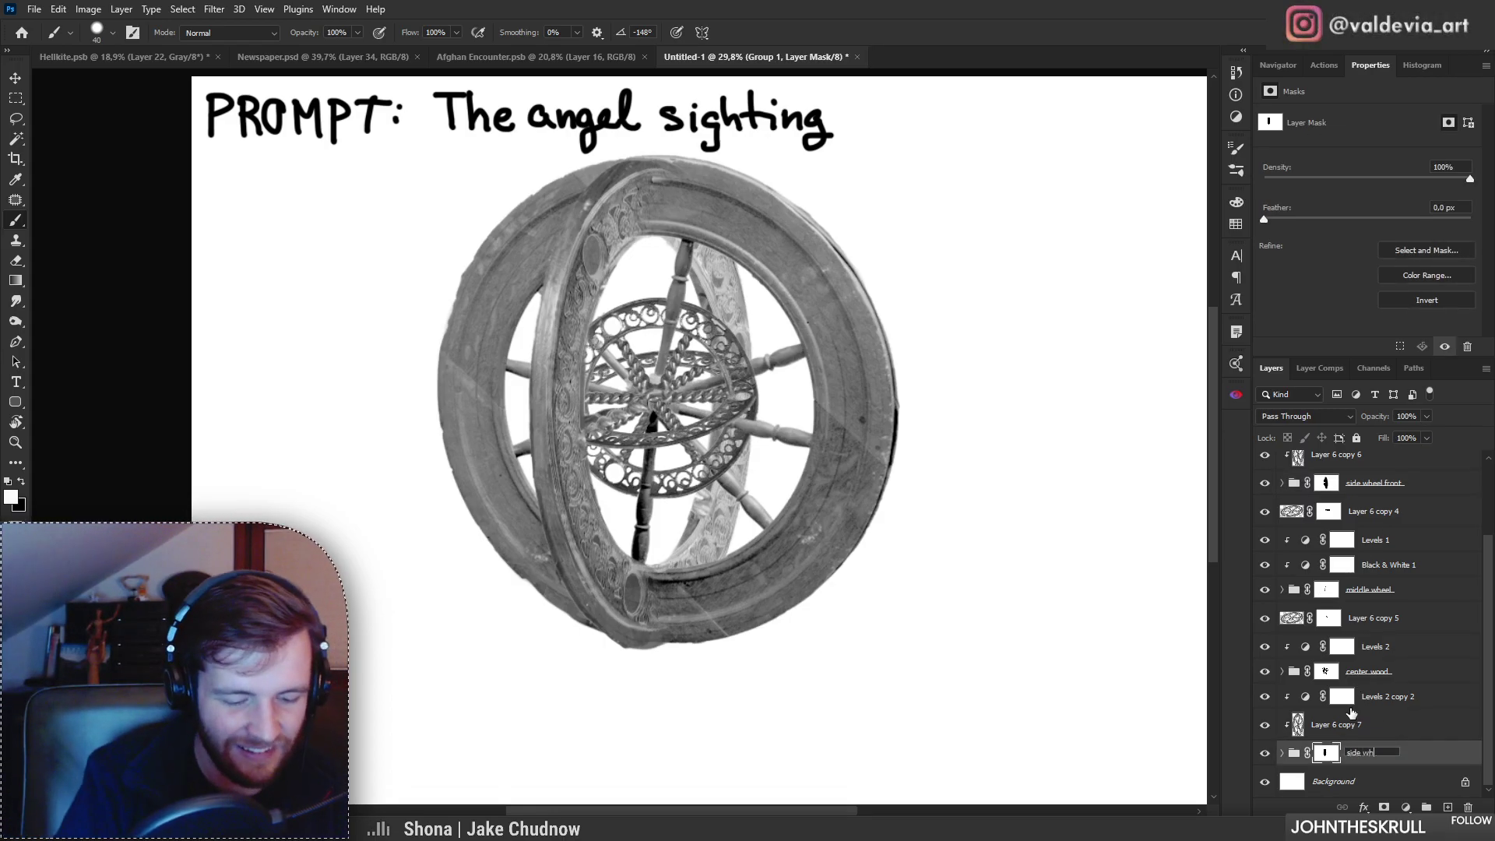
pyautogui.press('Return')
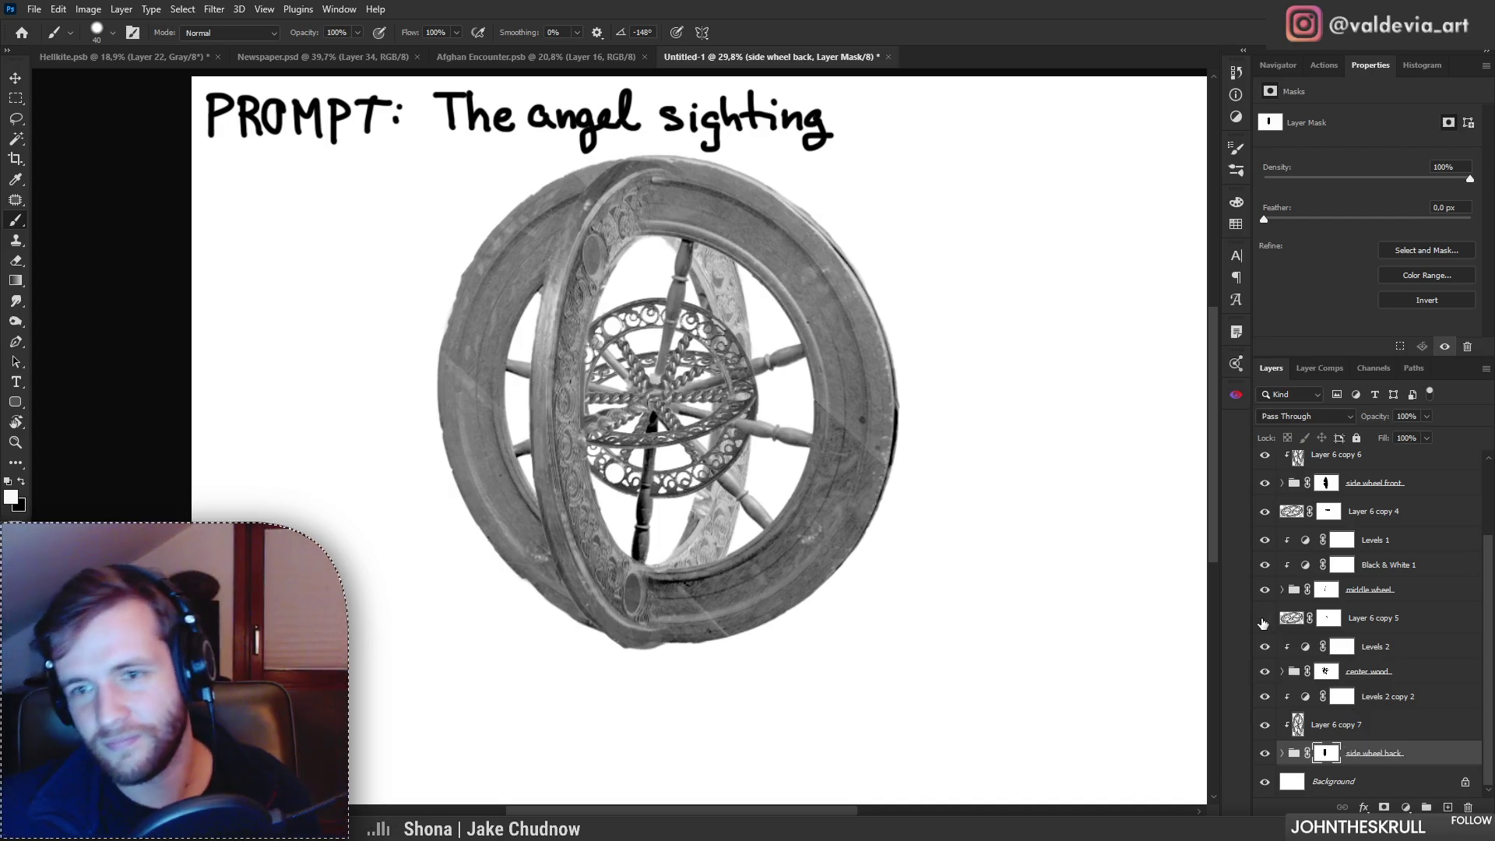
# Step: Transform Layer 6 copy 6 and Layer 6 copy 7 together, narrowing them slightly and setting the height to 103.86% to fit the upright side wheel
pyautogui.press('z')
pyautogui.moveTo(626, 344)
pyautogui.mouseDown()
pyautogui.moveTo(683, 346)
pyautogui.moveTo(647, 350)
pyautogui.mouseUp()
pyautogui.press('b')
pyautogui.click(1424, 727)
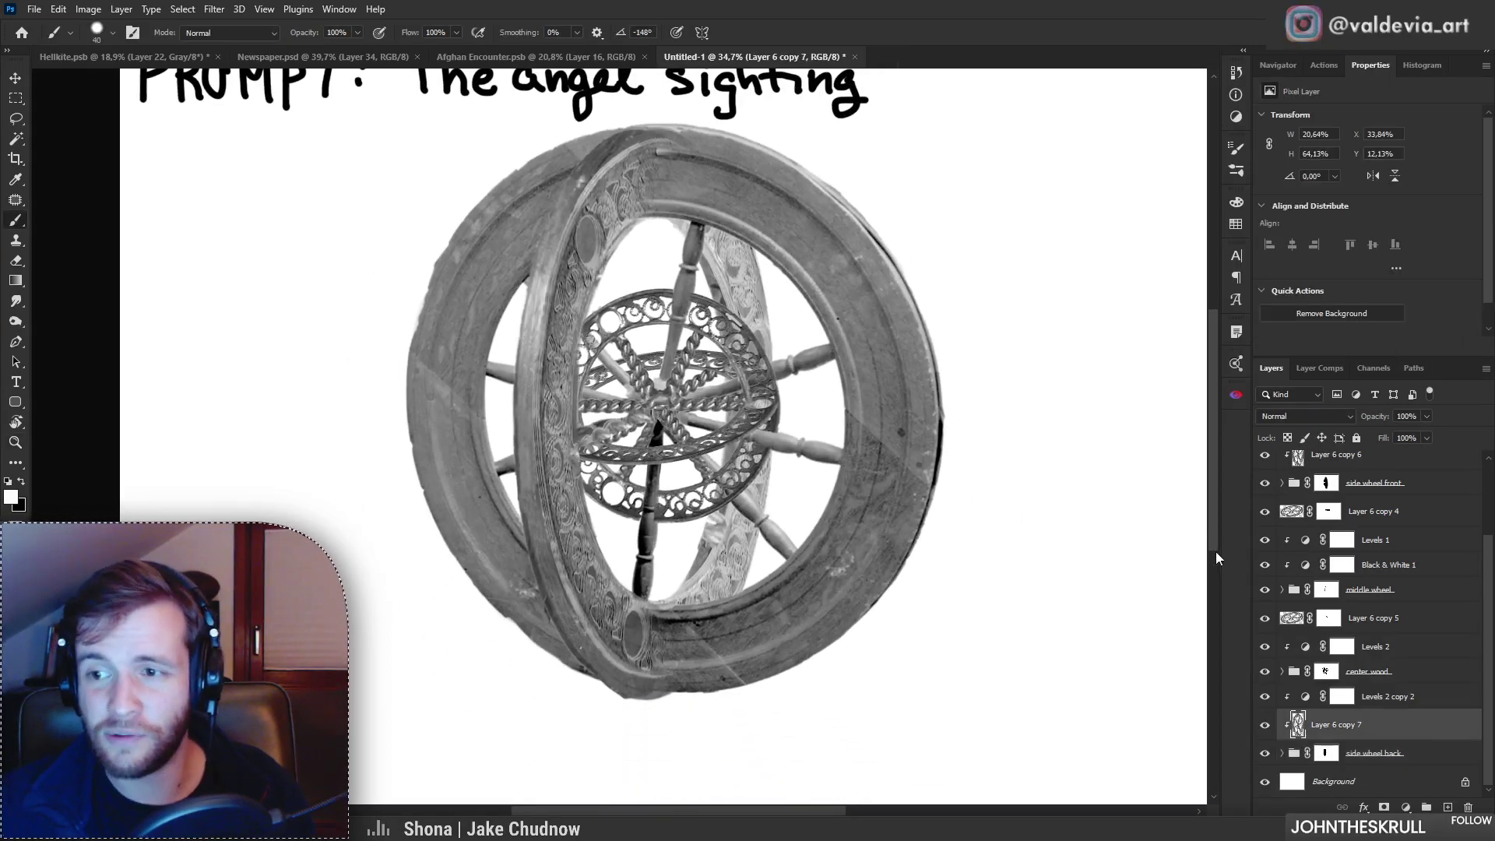
pyautogui.scroll(1, 1390, 530)
pyautogui.keyDown('shift'); pyautogui.click(1380, 497); pyautogui.keyUp('shift')
pyautogui.click(1379, 496)
pyautogui.keyDown('ctrl'); pyautogui.click(1406, 768); pyautogui.keyUp('ctrl')
pyautogui.hotkey('ctrl', 't')
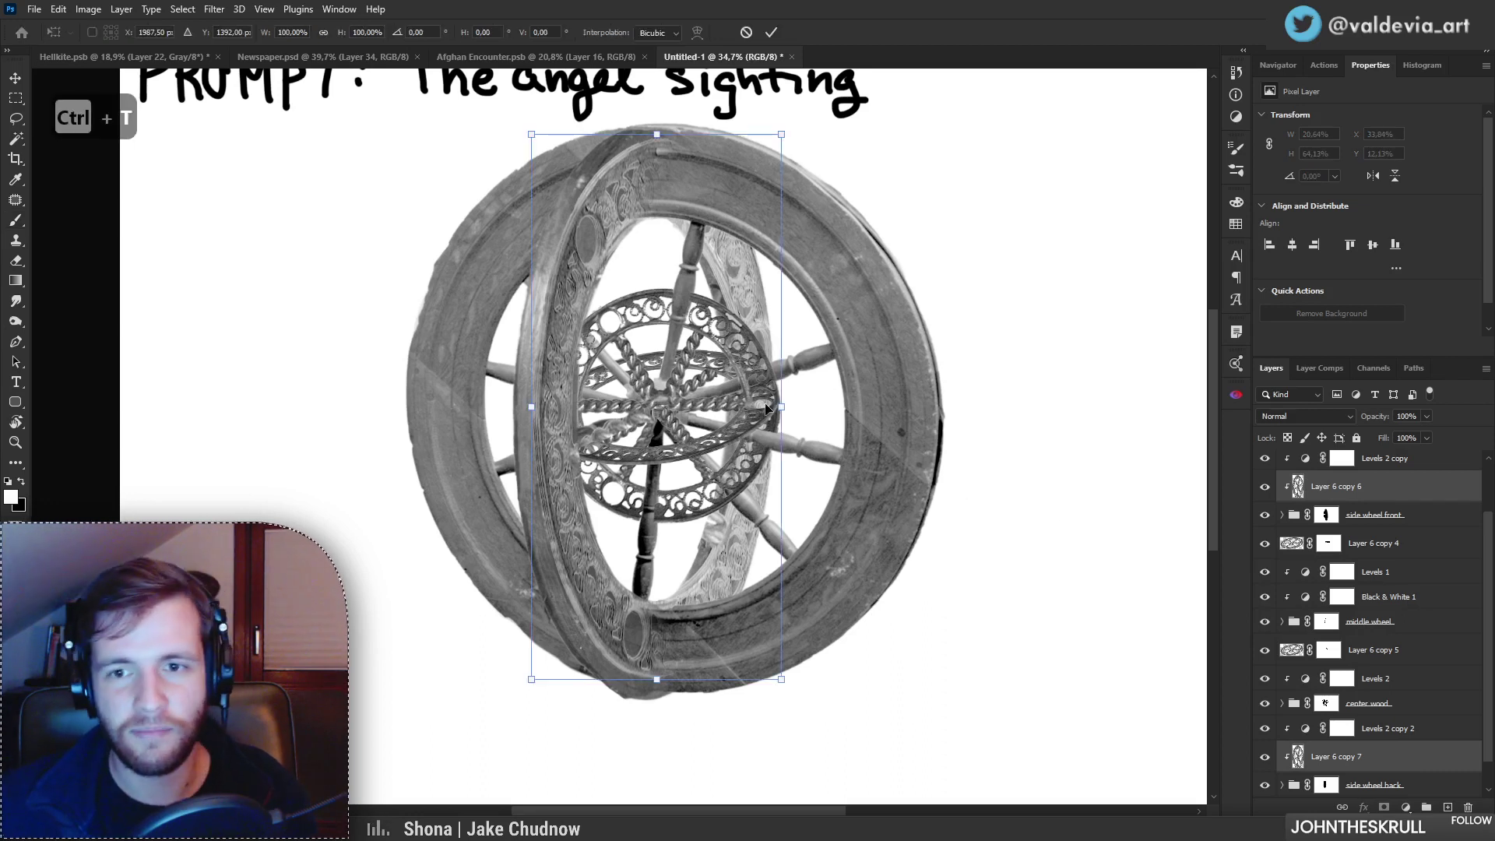
pyautogui.moveTo(782, 412); pyautogui.dragTo(746, 435)
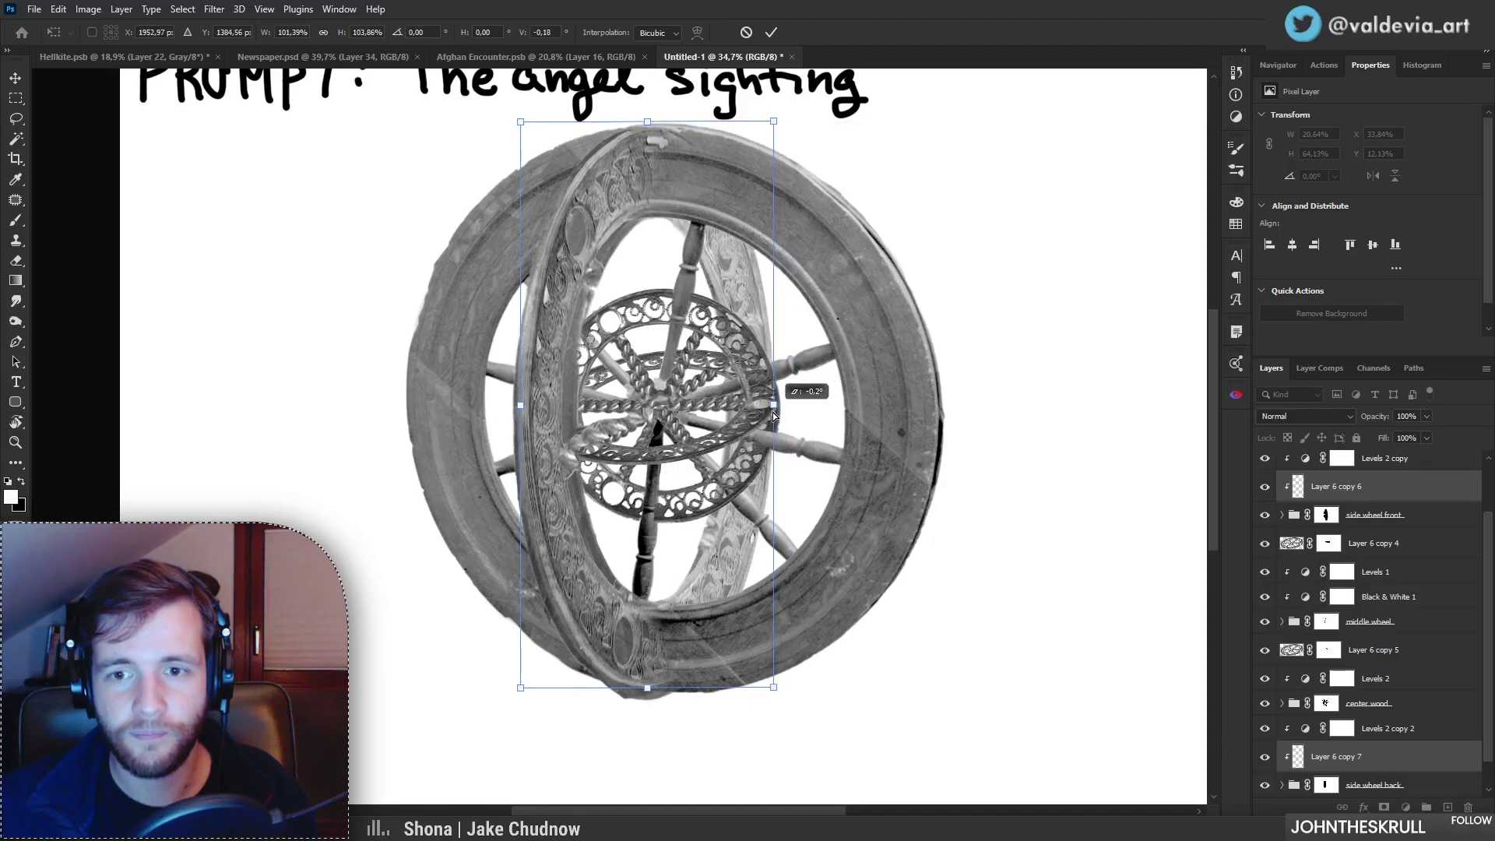
pyautogui.moveTo(520, 404); pyautogui.dragTo(530, 410)
pyautogui.click(771, 32)
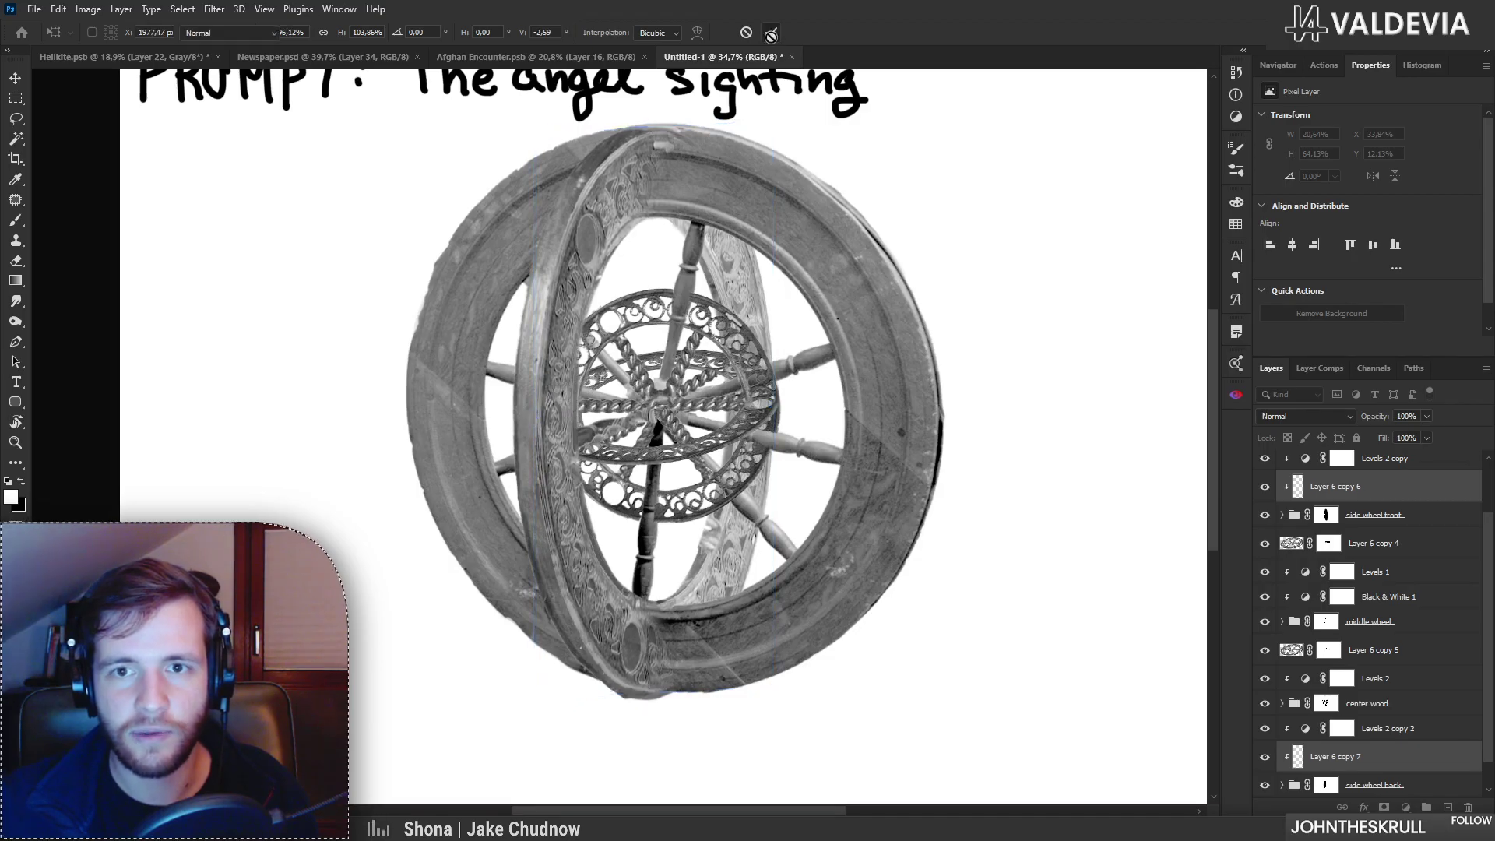
pyautogui.click(1264, 487)
pyautogui.click(1265, 486)
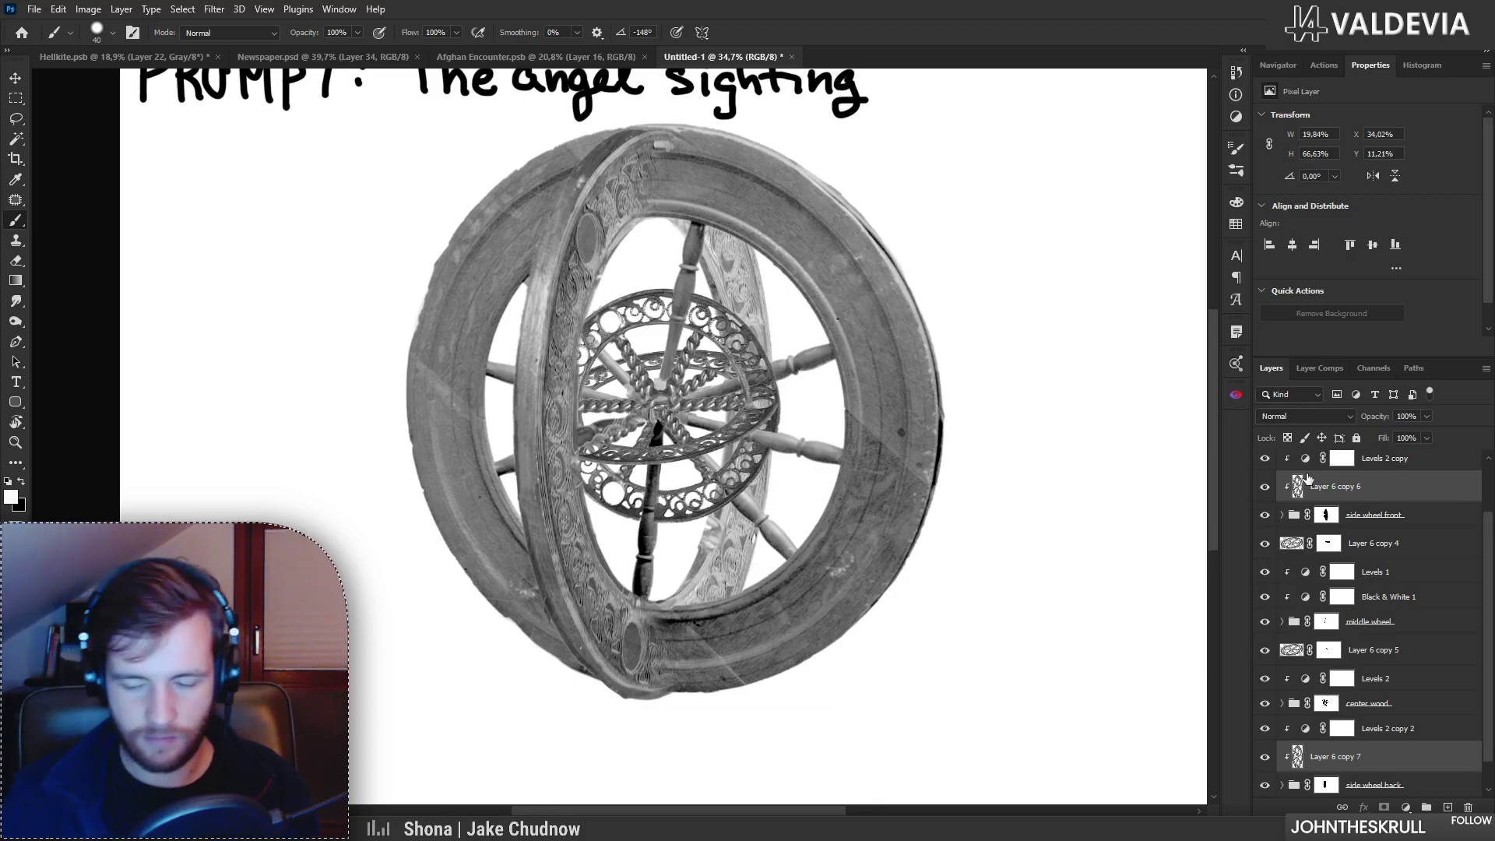
# Step: Enlarge the eraser and erase the unwanted metal inside the side wheel's opening on Layer 6 copy 6 and Layer 6 copy 7
pyautogui.press('e')
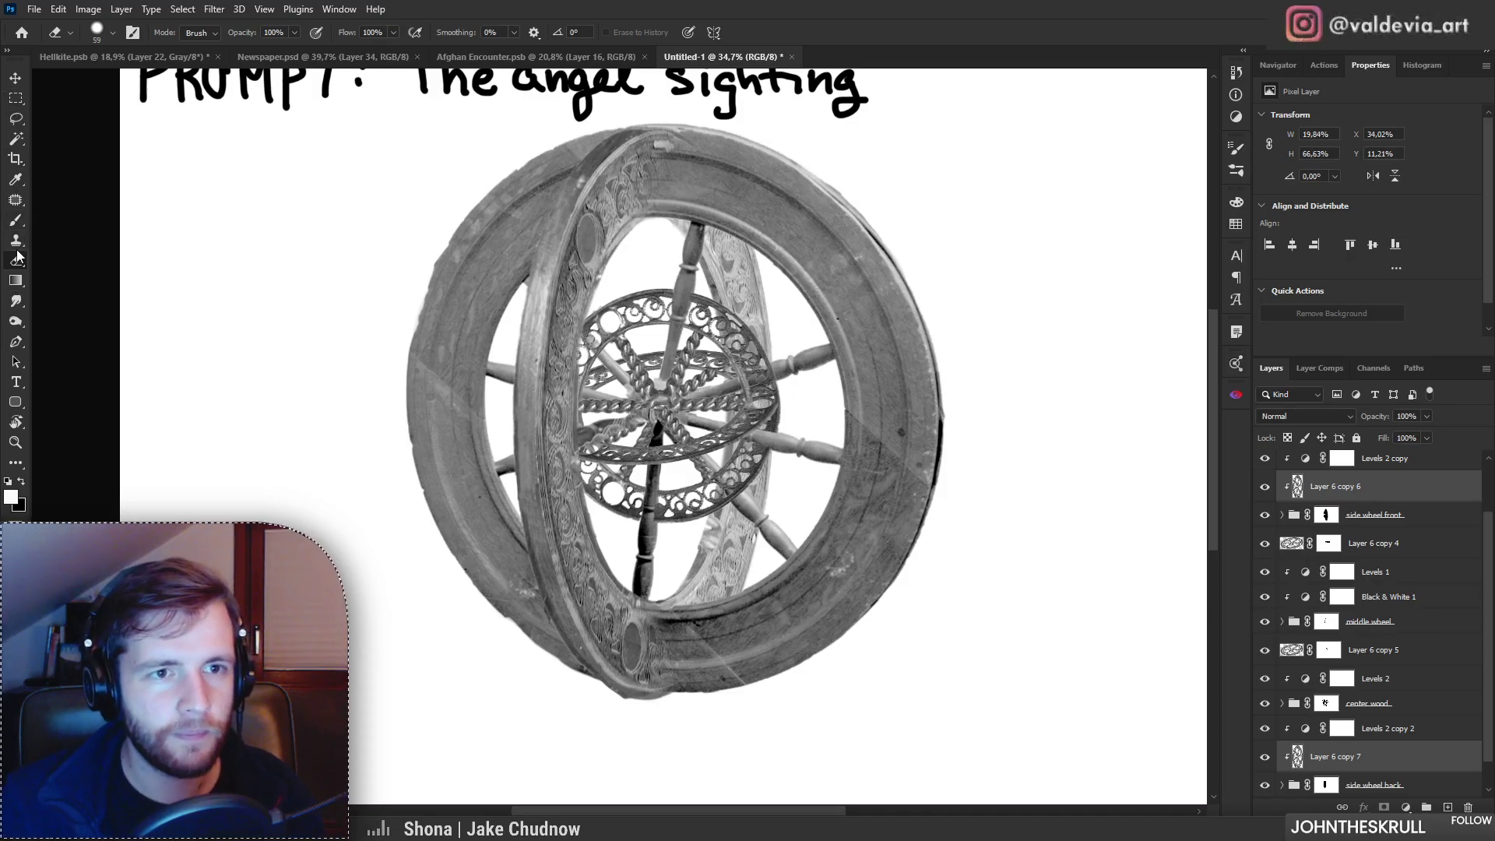
pyautogui.click(1302, 487)
pyautogui.rightClick(647, 424)
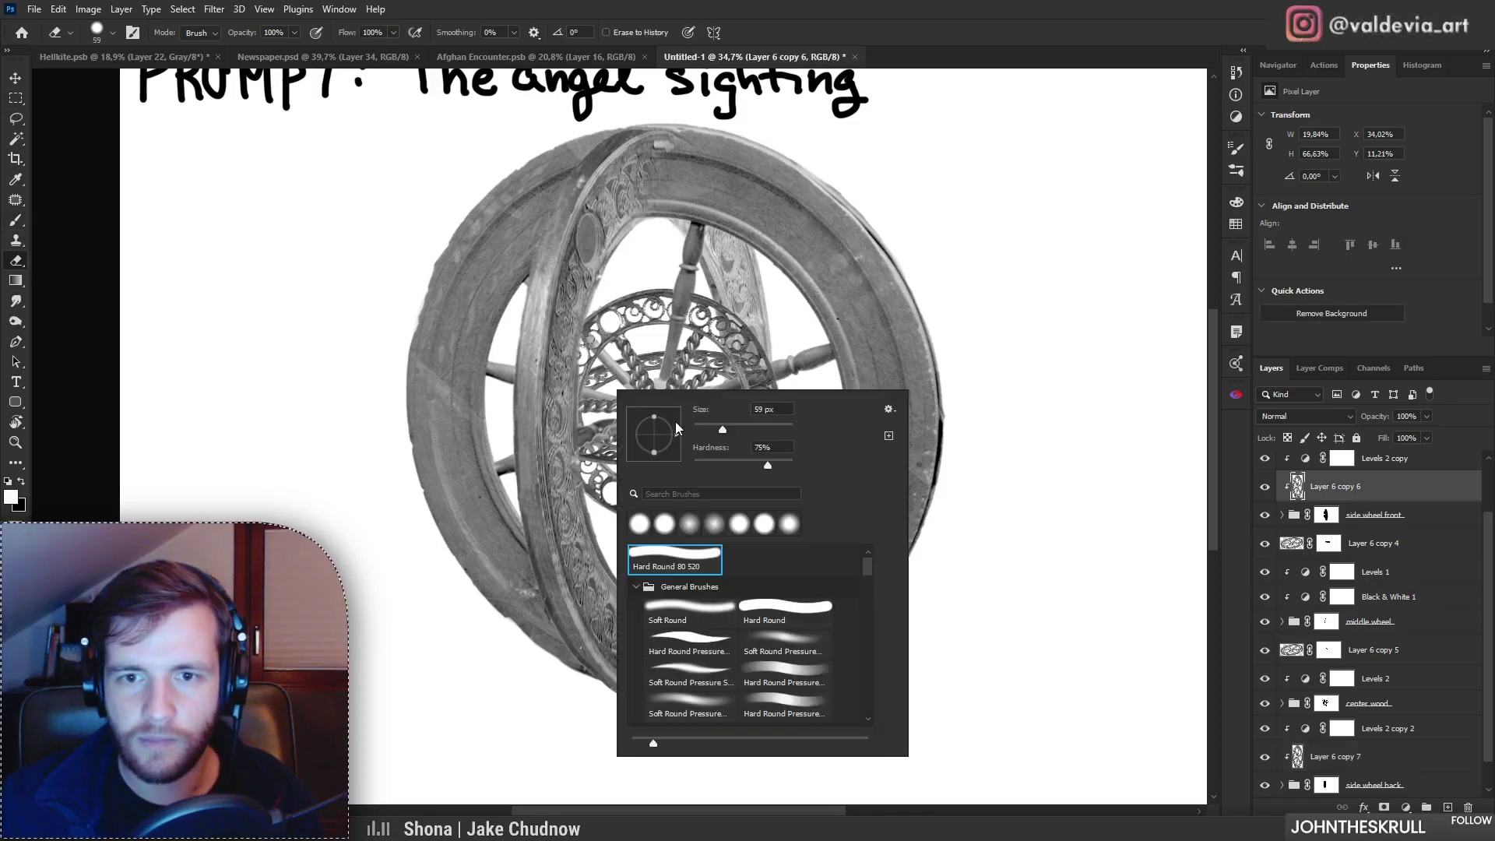
pyautogui.click(614, 464)
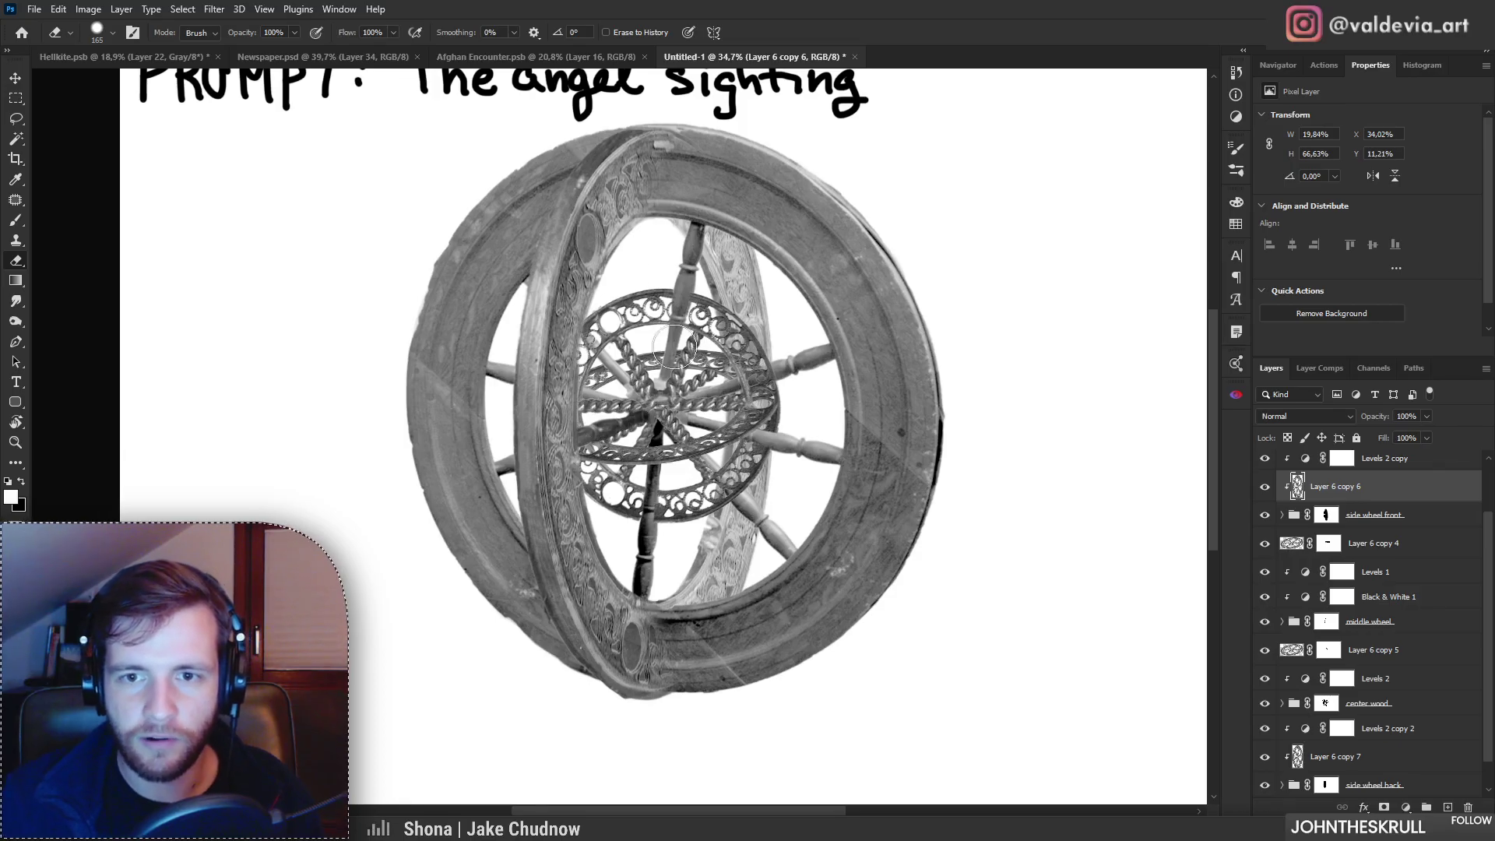
pyautogui.click(1352, 760)
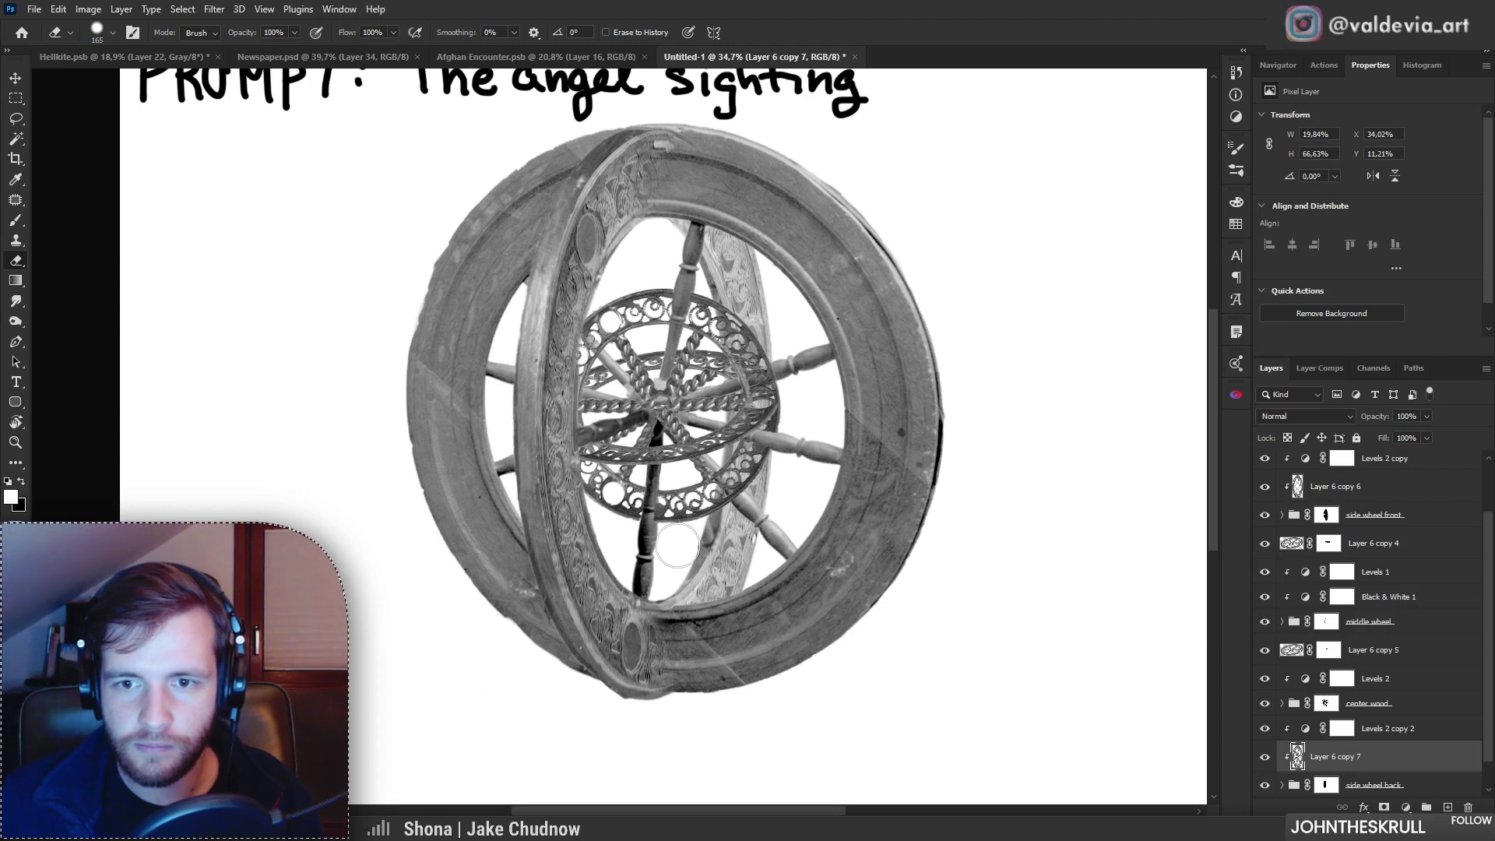
pyautogui.press('z')
pyautogui.moveTo(737, 550); pyautogui.dragTo(695, 549)
pyautogui.press('e')
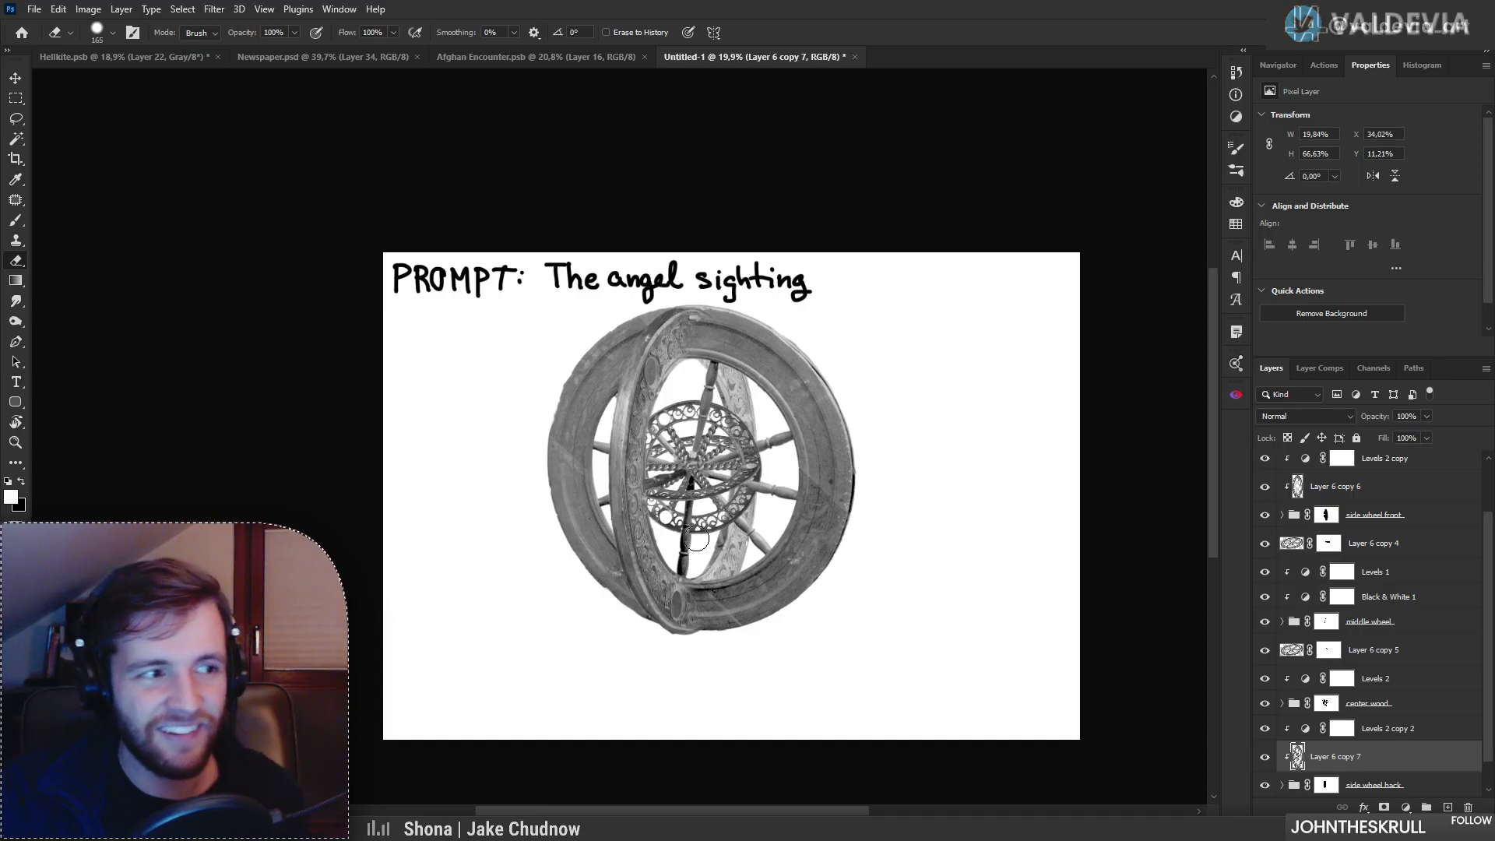
pyautogui.scroll(3, 798, 452)
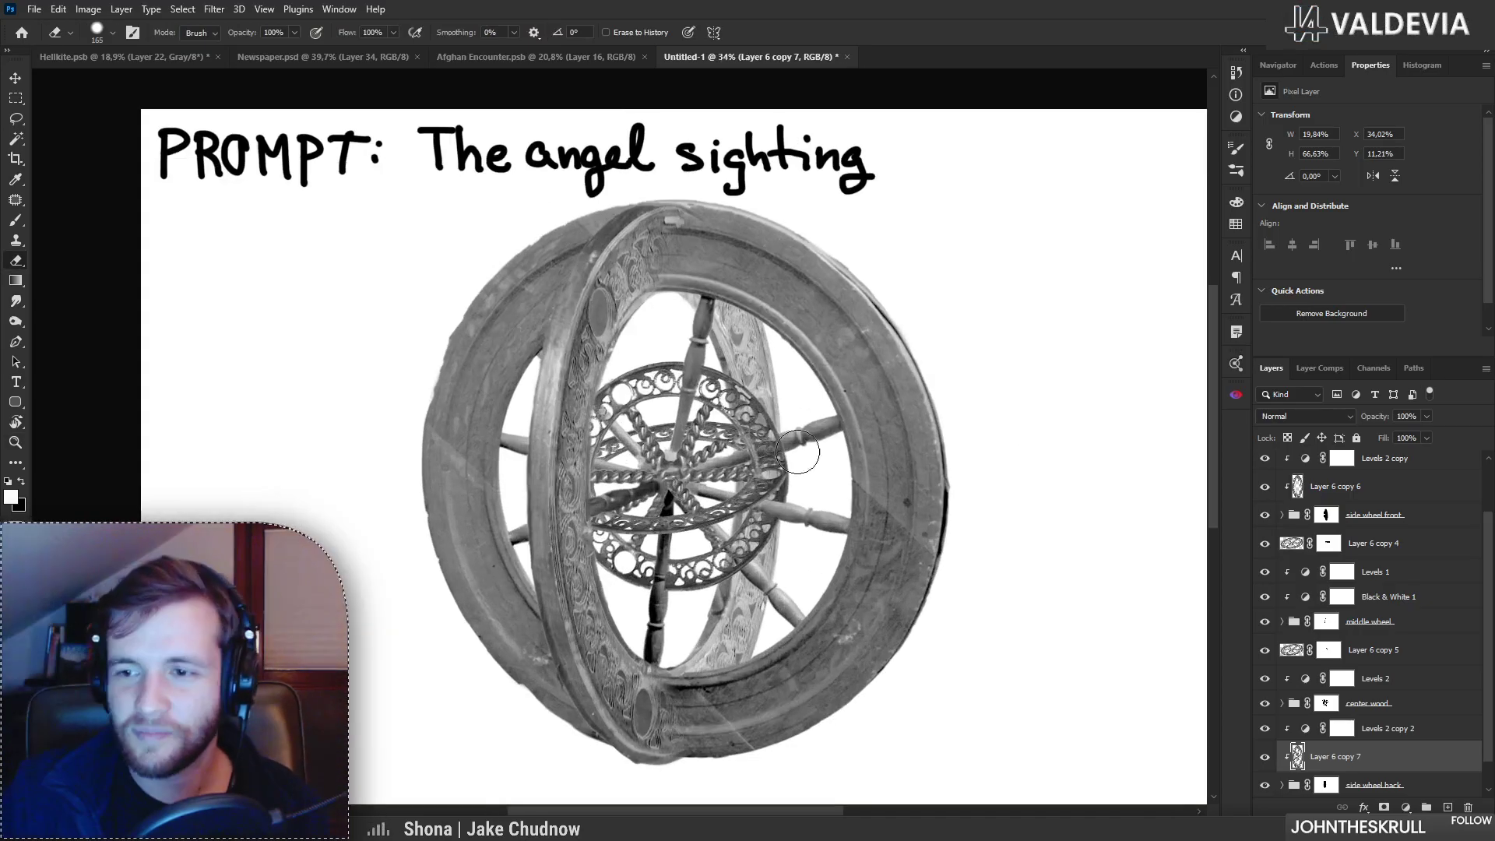
# Step: Select the center wood group with its Levels 2 adjustment and toggle the group's visibility to check which wheel it holds
pyautogui.moveTo(1485, 609); pyautogui.dragTo(1482, 638)
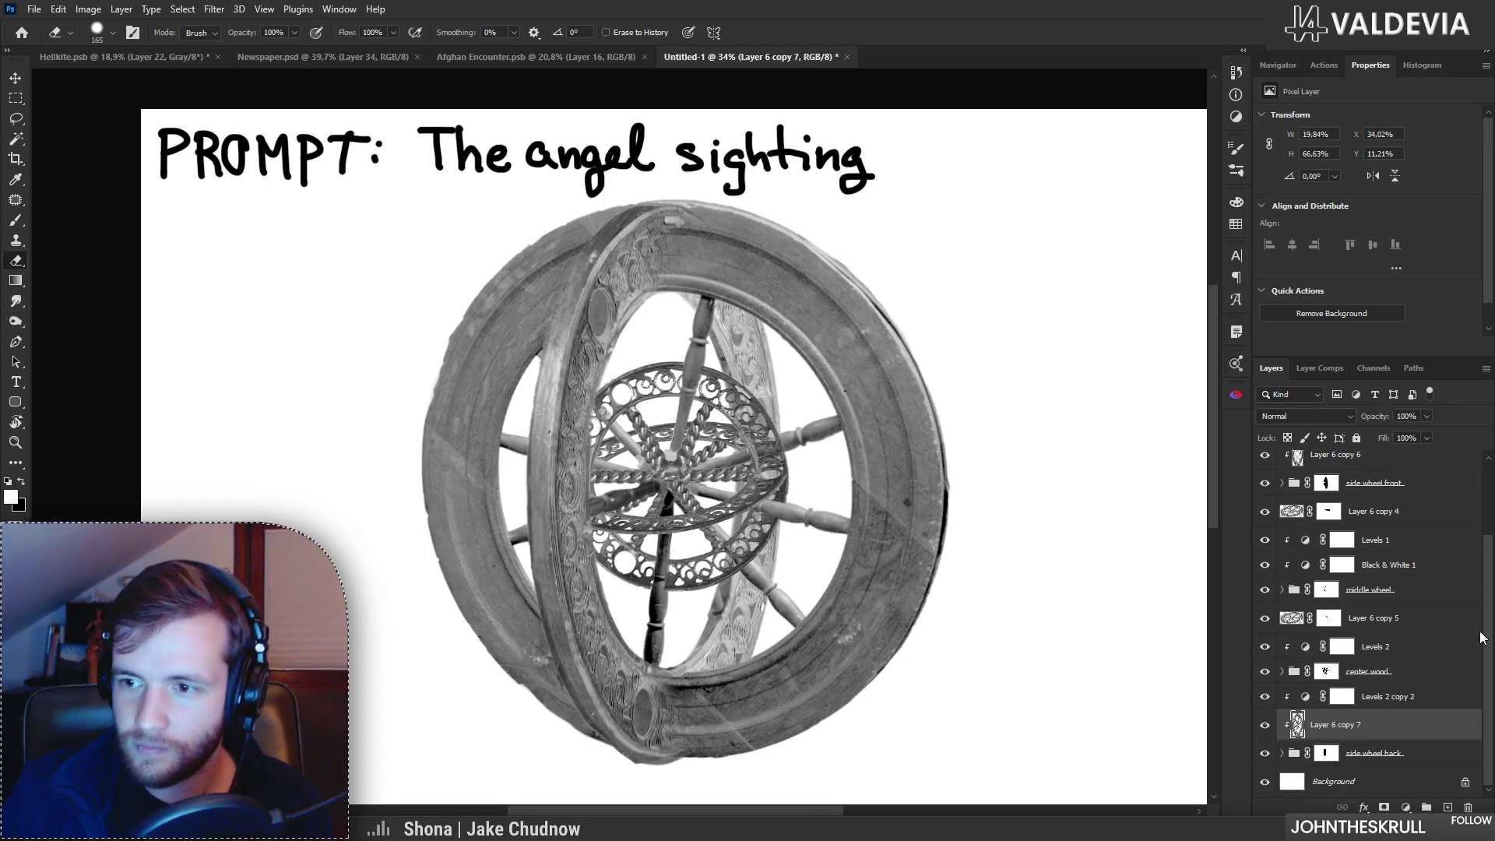
pyautogui.click(1414, 677)
pyautogui.keyDown('shift'); pyautogui.click(1414, 655); pyautogui.keyUp('shift')
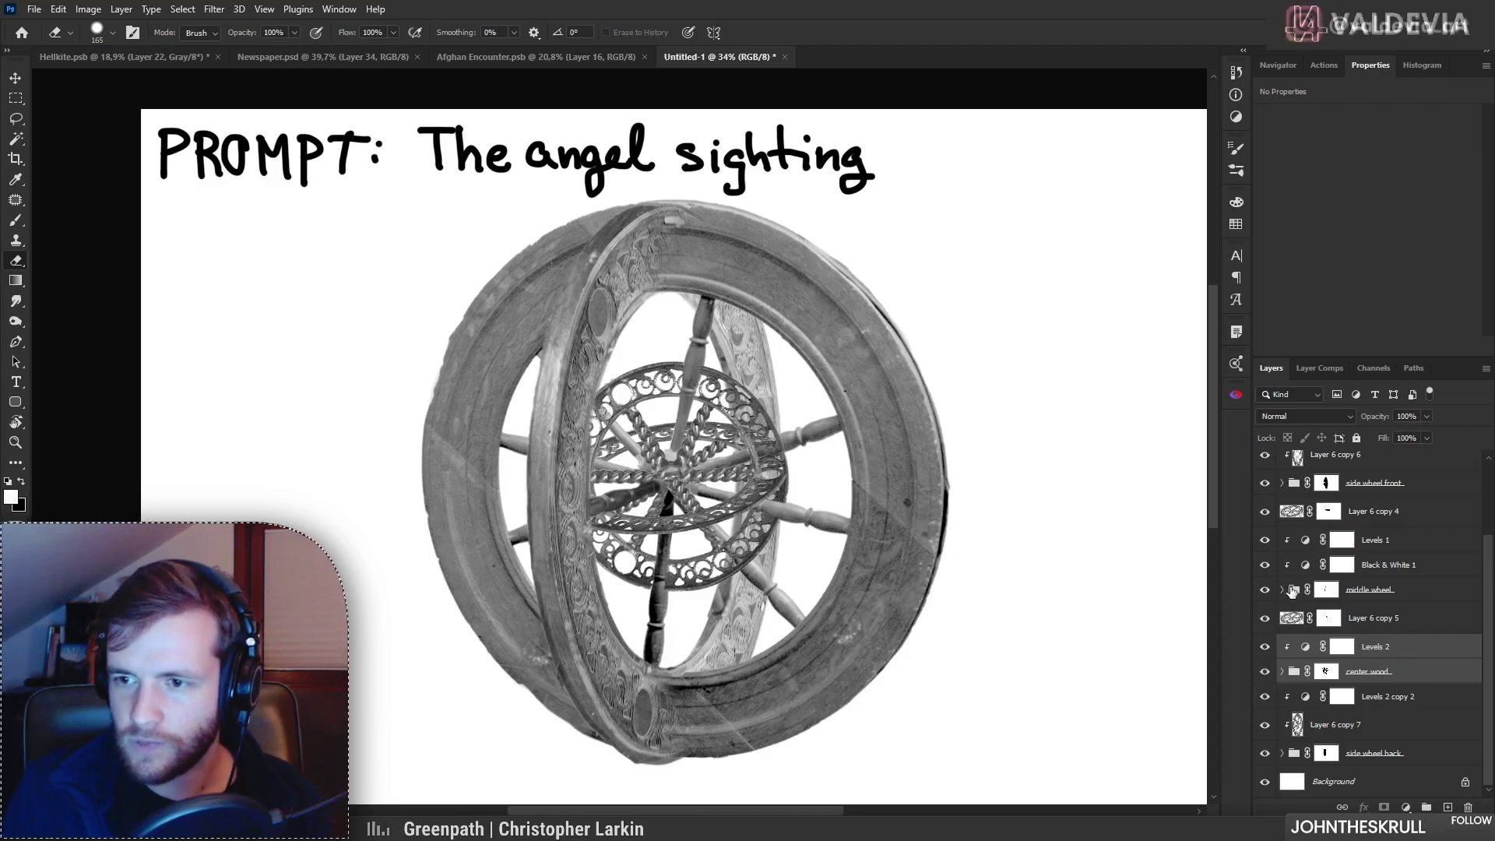
pyautogui.click(1263, 670)
pyautogui.click(1265, 670)
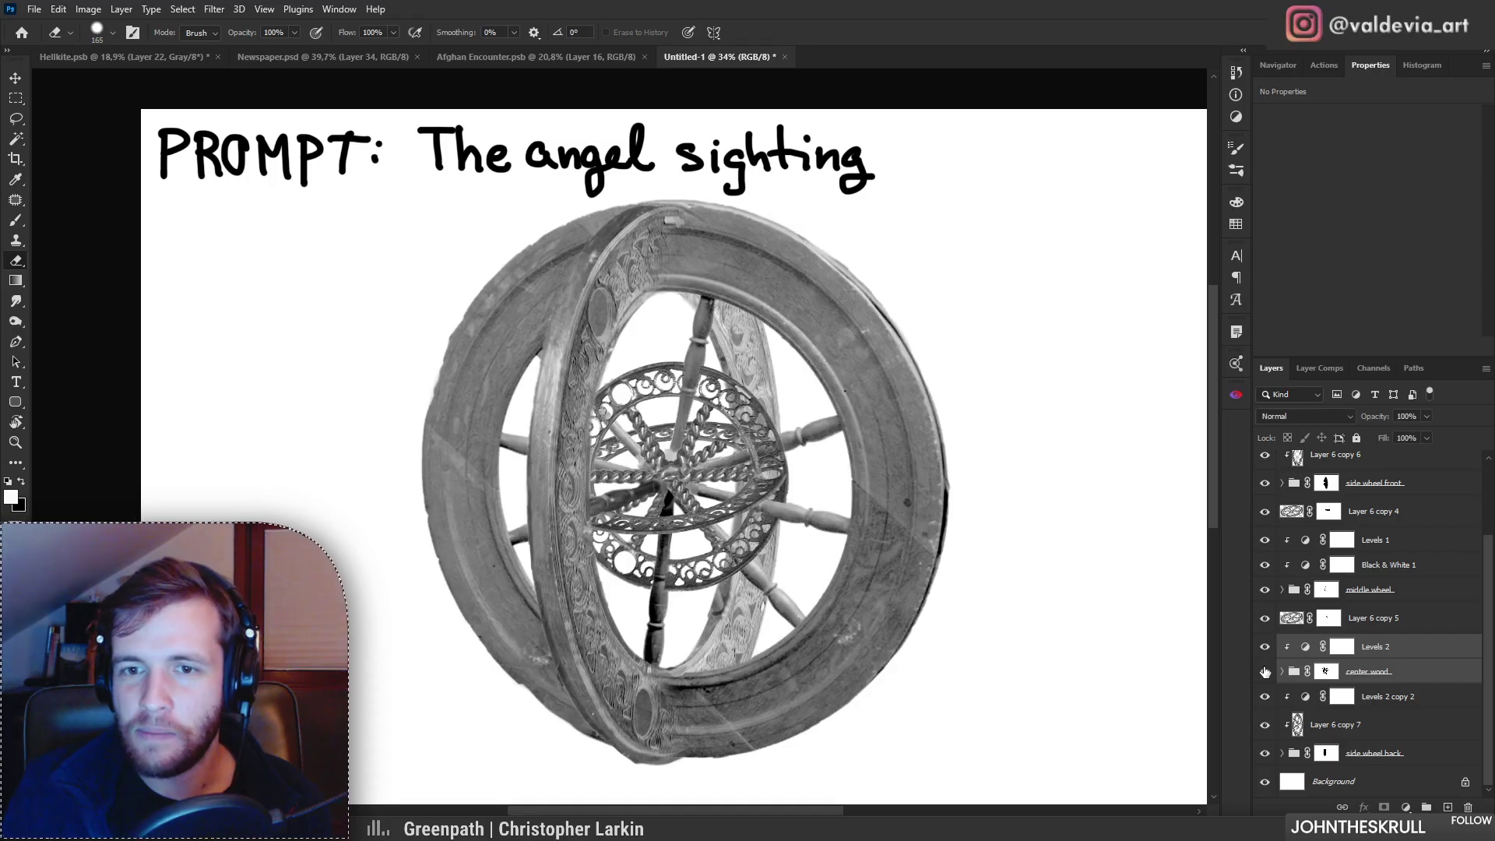
# Step: Duplicate the middle wheel group with its Black & White 1 and Levels 1 adjustments to just above Levels 2
pyautogui.click(1399, 593)
pyautogui.keyDown('shift'); pyautogui.click(1414, 541); pyautogui.keyUp('shift')
pyautogui.moveTo(1406, 592); pyautogui.dragTo(1398, 664)
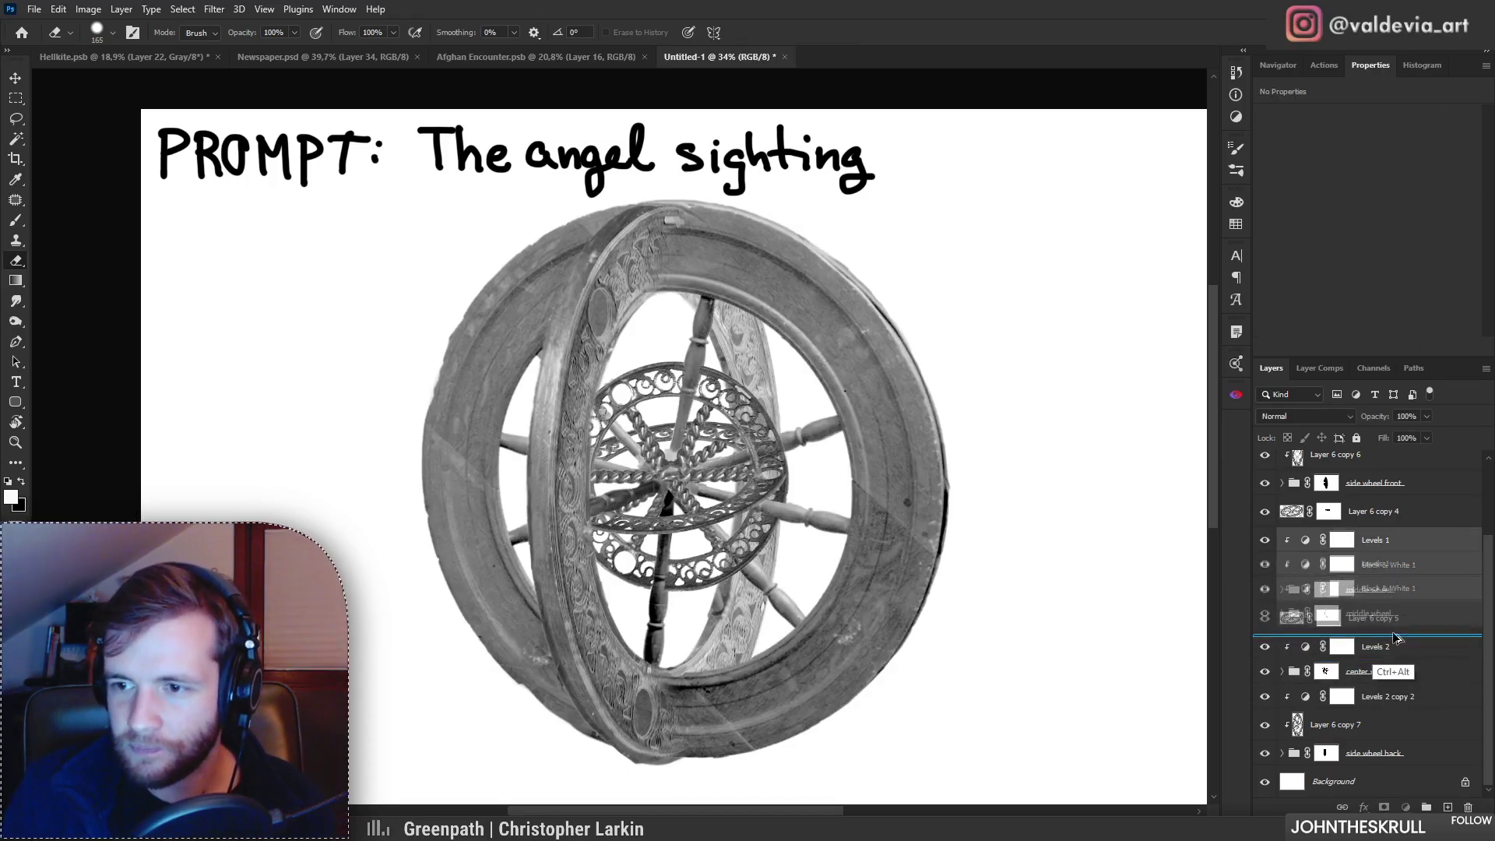
pyautogui.rightClick(1384, 654)
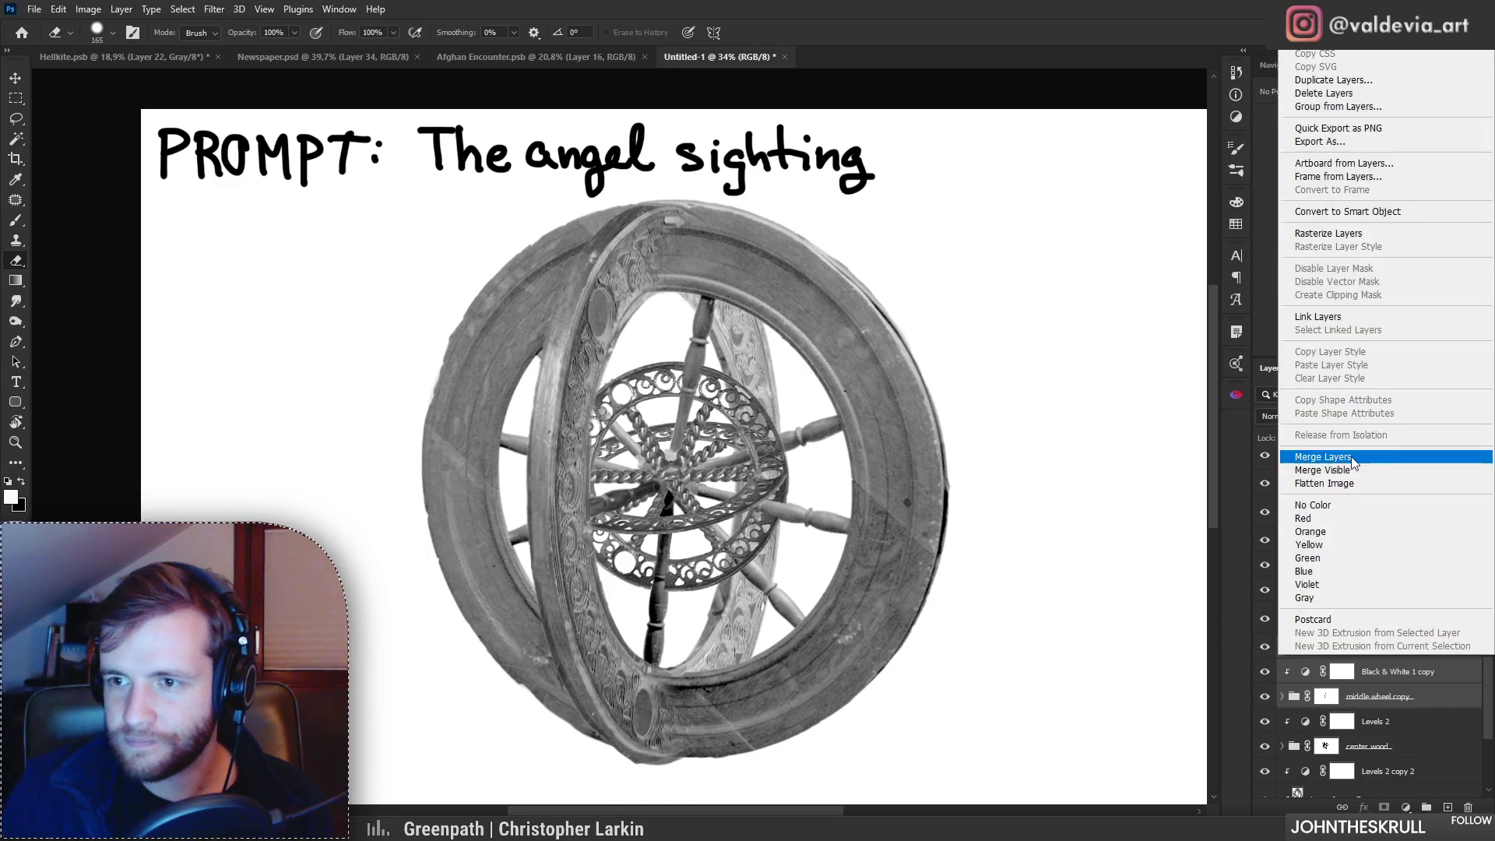
# Step: Enlarge the middle wheel copy group to cover the large wooden center wheel and apply its layer mask
pyautogui.click(1389, 695)
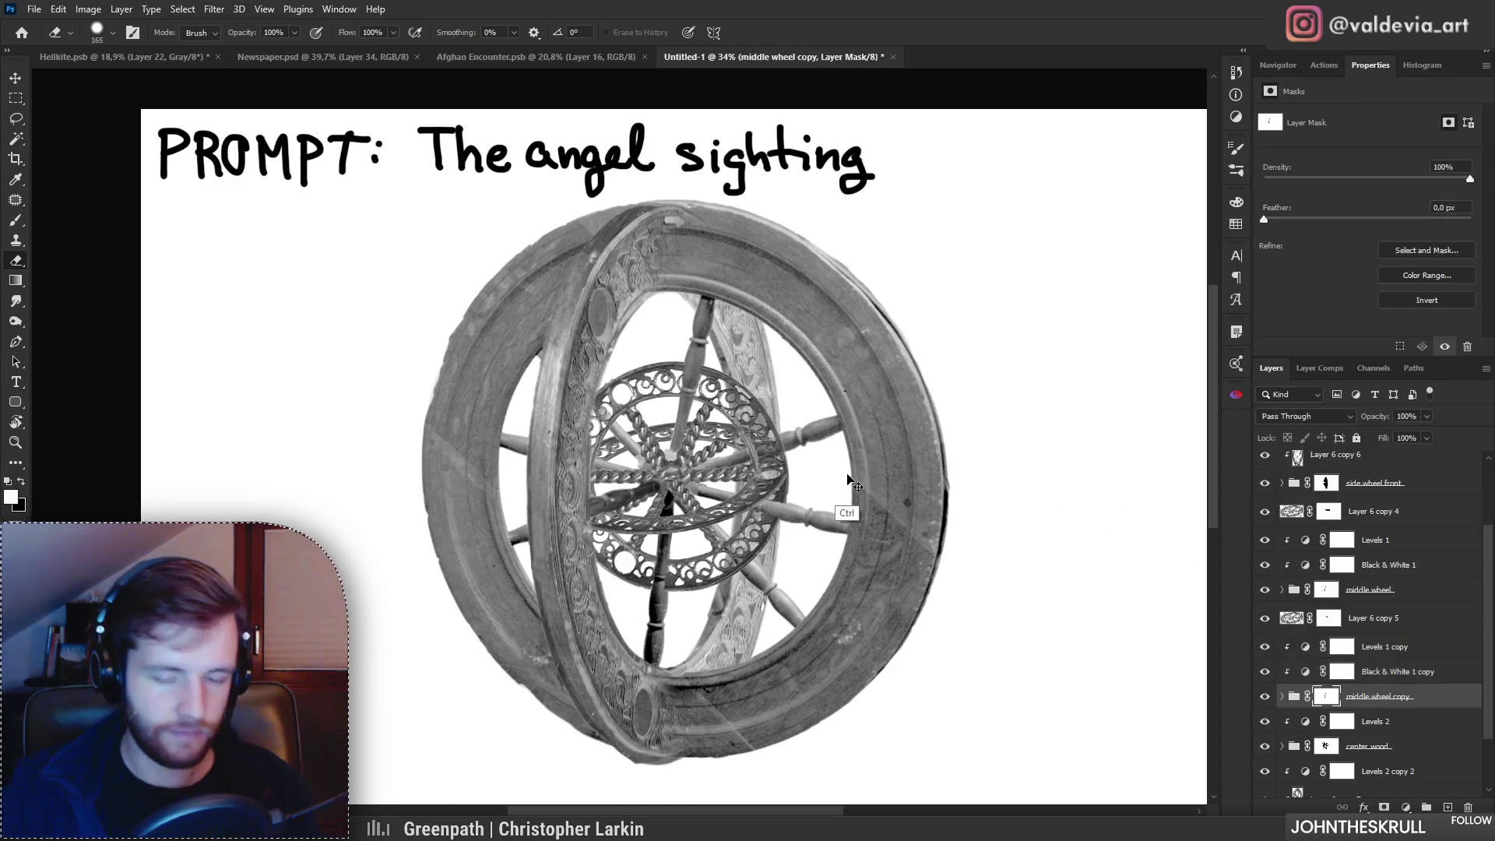
pyautogui.hotkey('ctrl', 't')
pyautogui.moveTo(902, 380); pyautogui.dragTo(1073, 394)
pyautogui.hotkey('ctrl', 'z')
pyautogui.moveTo(893, 376)
pyautogui.mouseDown()
pyautogui.moveTo(1204, 377)
pyautogui.moveTo(1187, 379)
pyautogui.mouseUp()
pyautogui.click(771, 32)
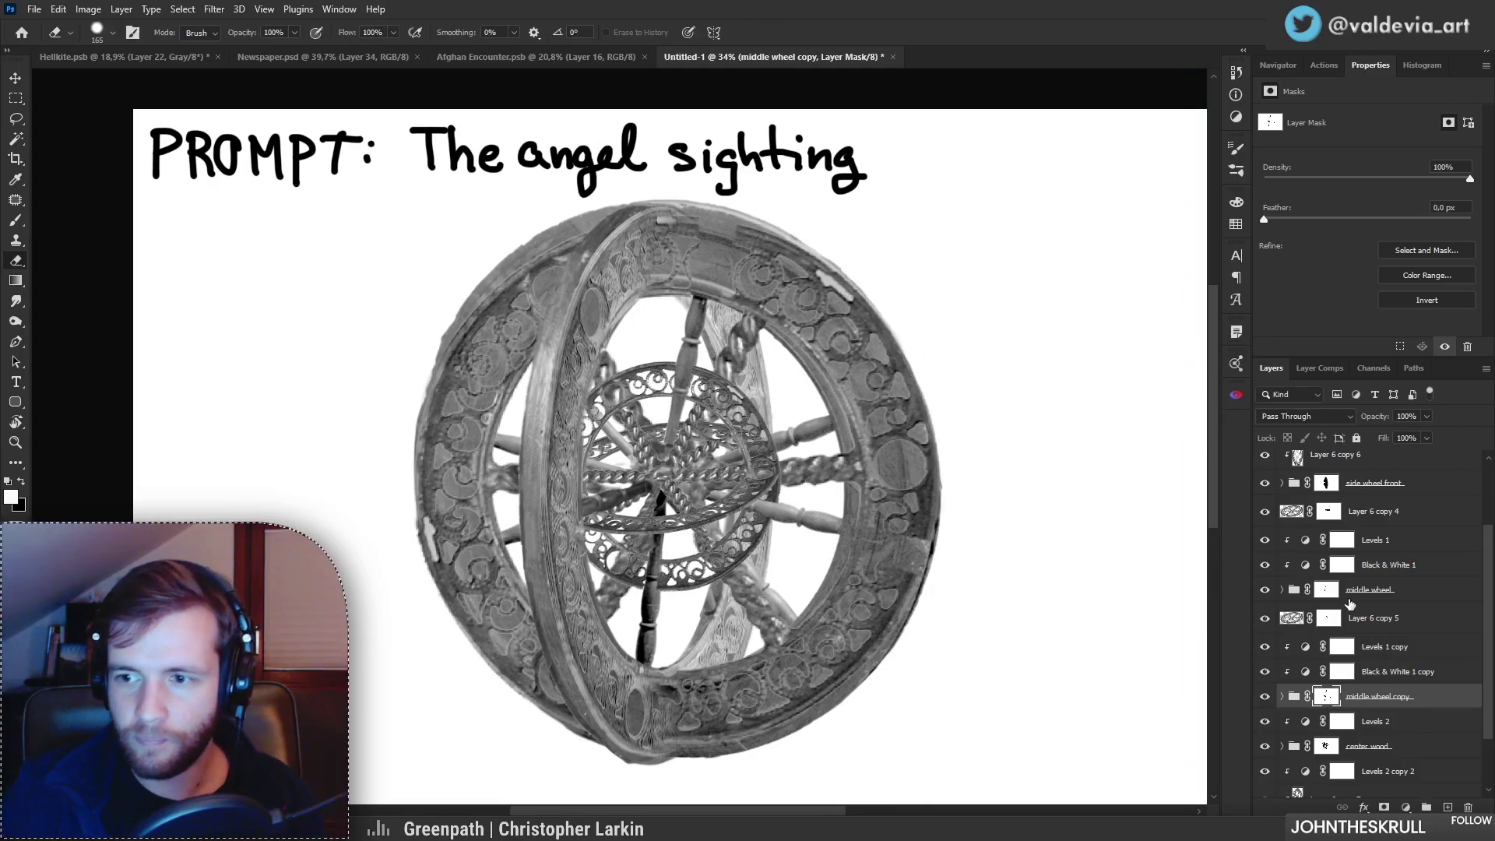
pyautogui.rightClick(1328, 701)
pyautogui.click(1359, 582)
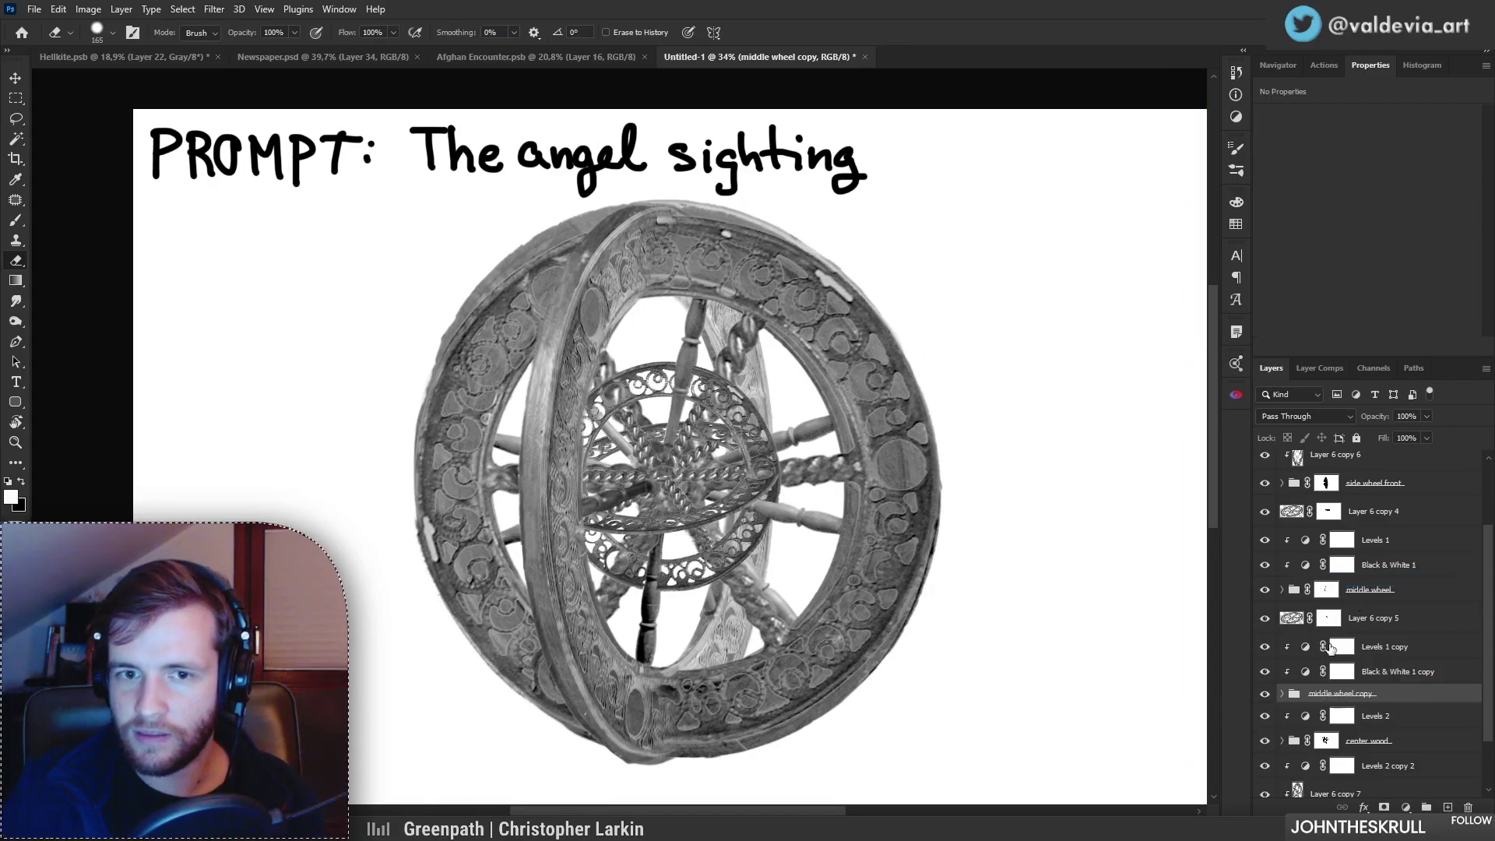
# Step: Merge middle wheel copy with its Black & White and Levels copies and clip the merged layer to center wood beneath Levels 2
pyautogui.keyDown('shift'); pyautogui.click(1378, 646); pyautogui.keyUp('shift')
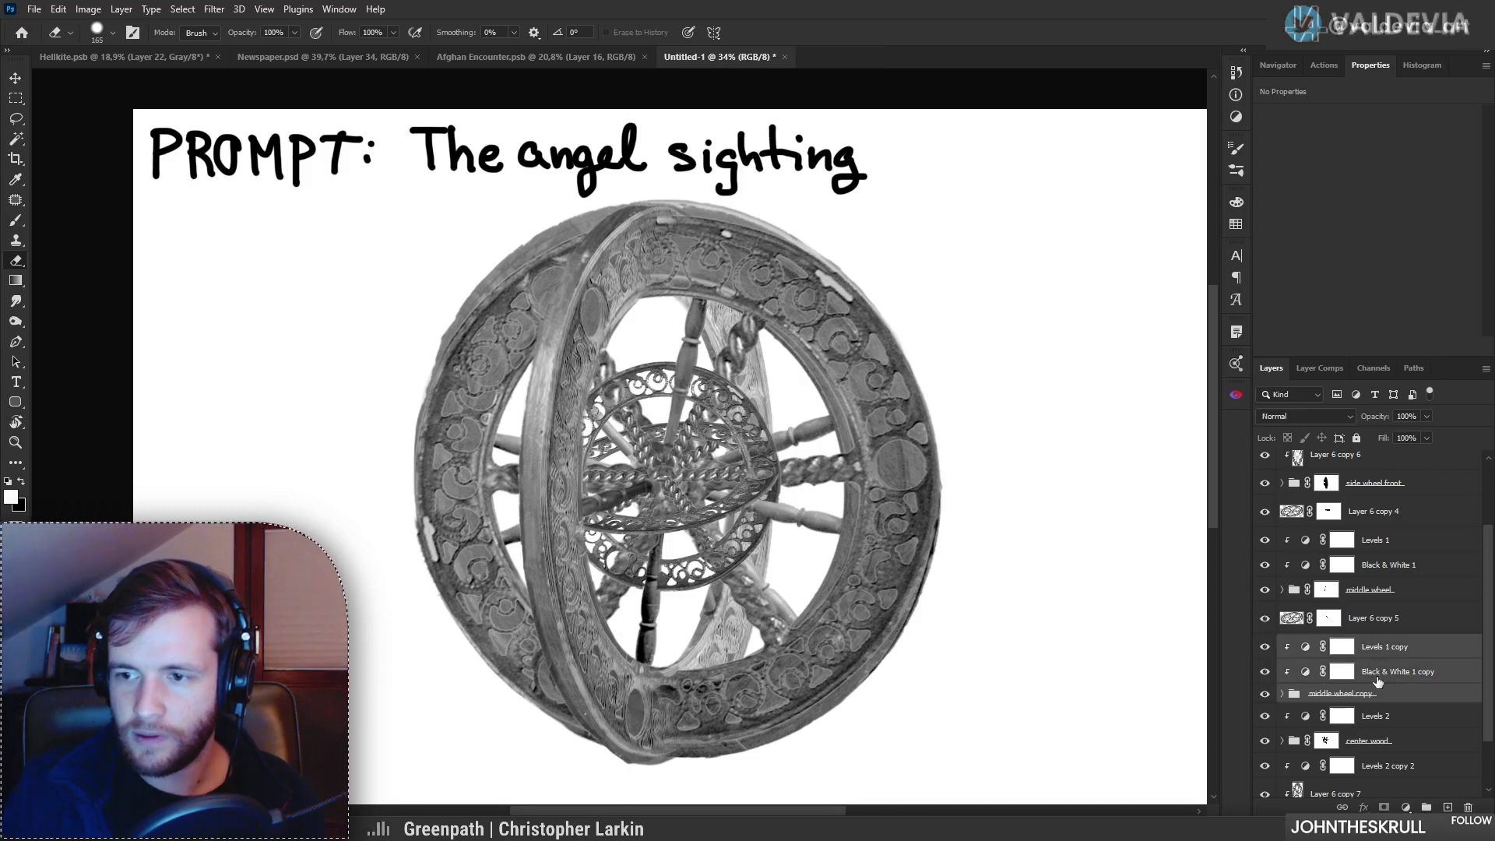
pyautogui.rightClick(1378, 648)
pyautogui.click(1341, 466)
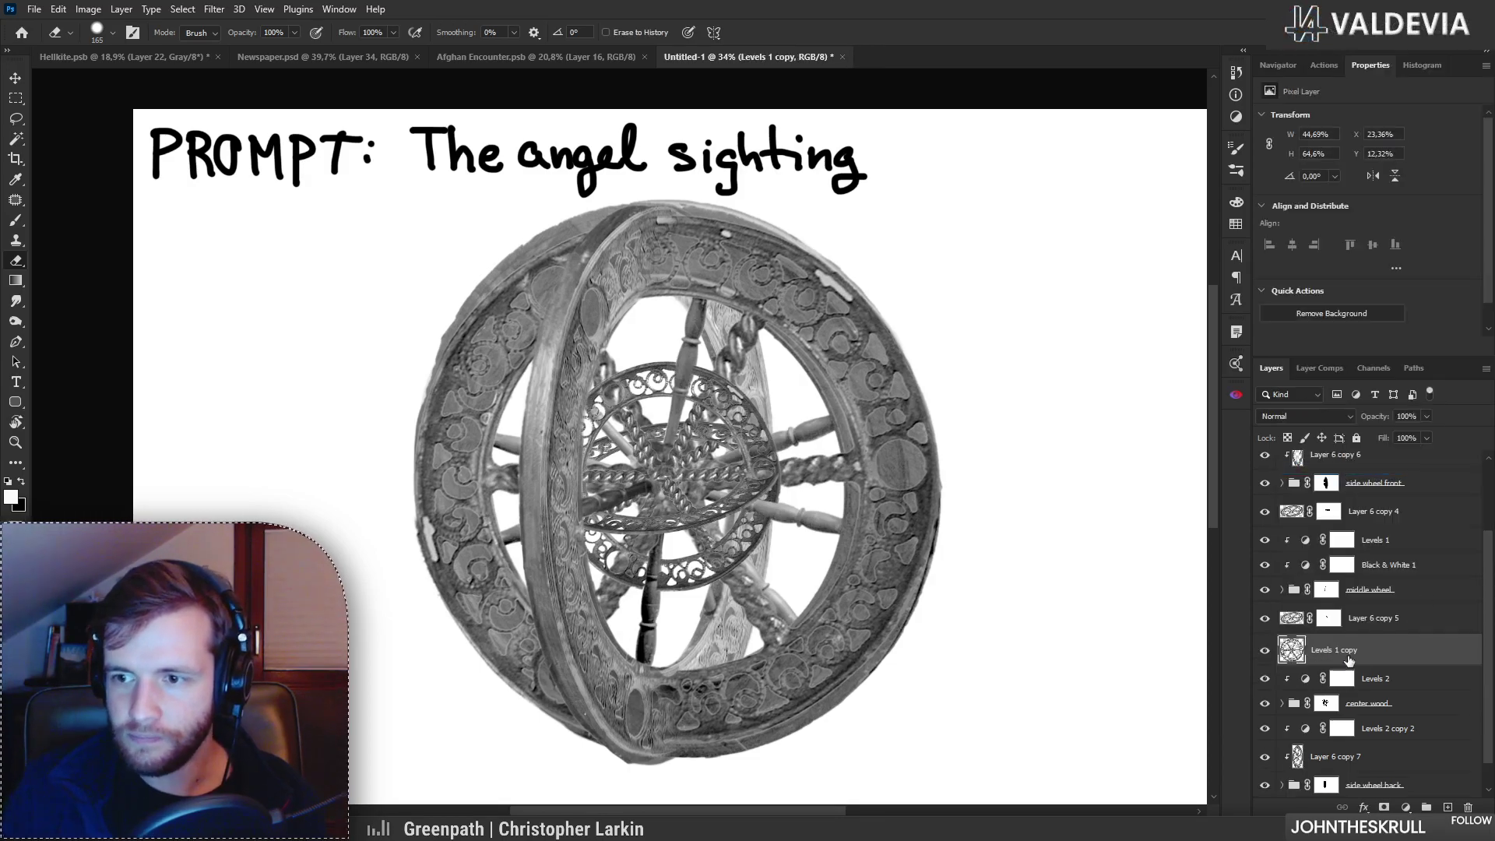
pyautogui.moveTo(1375, 679); pyautogui.dragTo(1374, 636)
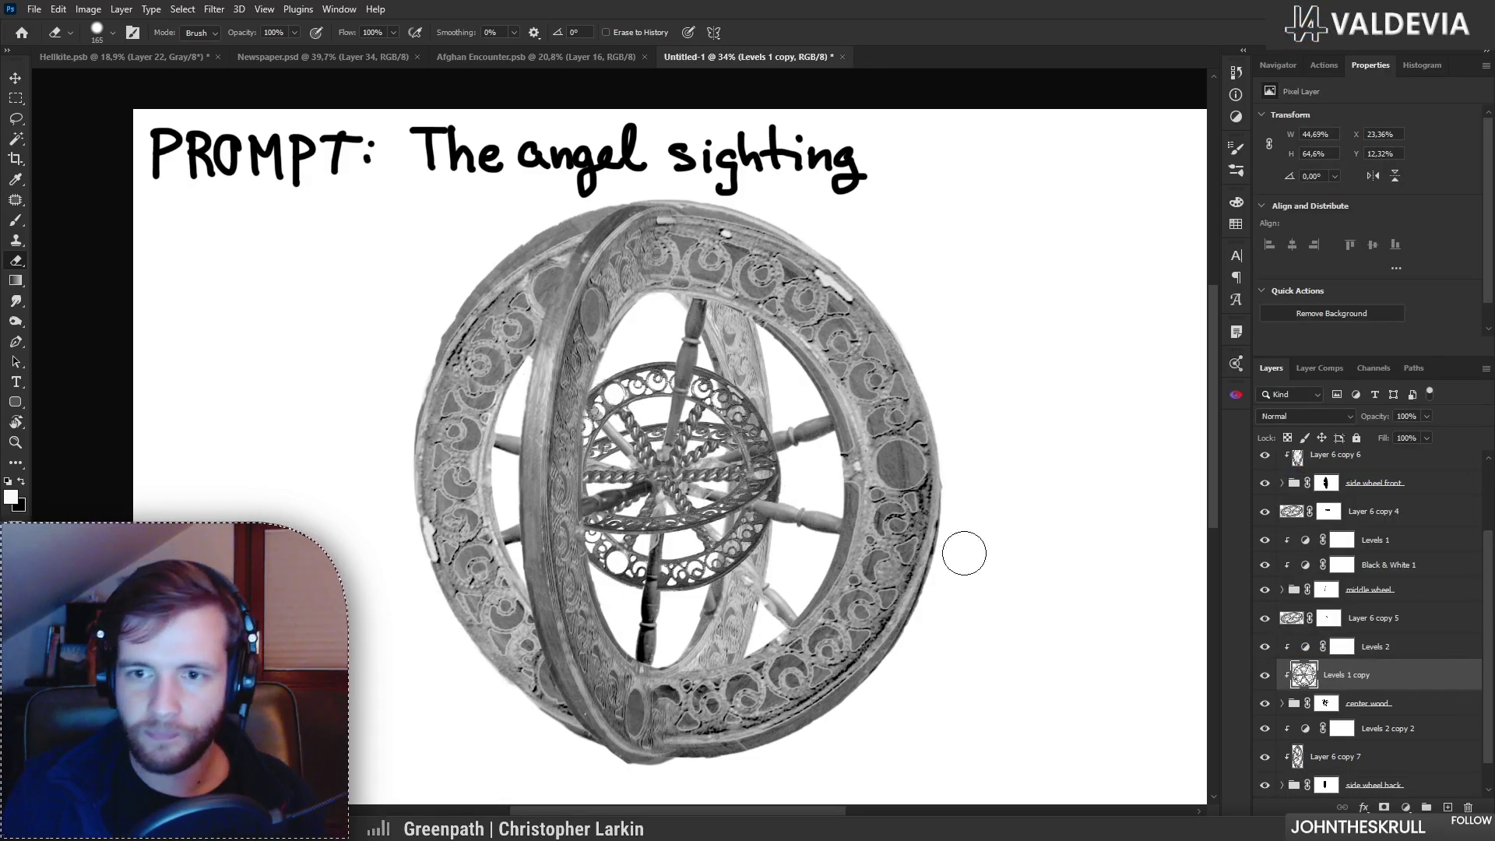
# Step: Distort the Levels 1 copy ornament layer so it follows the large wheel ring, with its right edge pulled inward and its height extended
pyautogui.hotkey('ctrl', 't')
pyautogui.moveTo(948, 488); pyautogui.dragTo(929, 493)
pyautogui.moveTo(424, 470); pyautogui.dragTo(424, 459)
pyautogui.moveTo(671, 746); pyautogui.dragTo(672, 754)
pyautogui.moveTo(672, 207); pyautogui.dragTo(671, 198)
pyautogui.moveTo(931, 491); pyautogui.dragTo(926, 496)
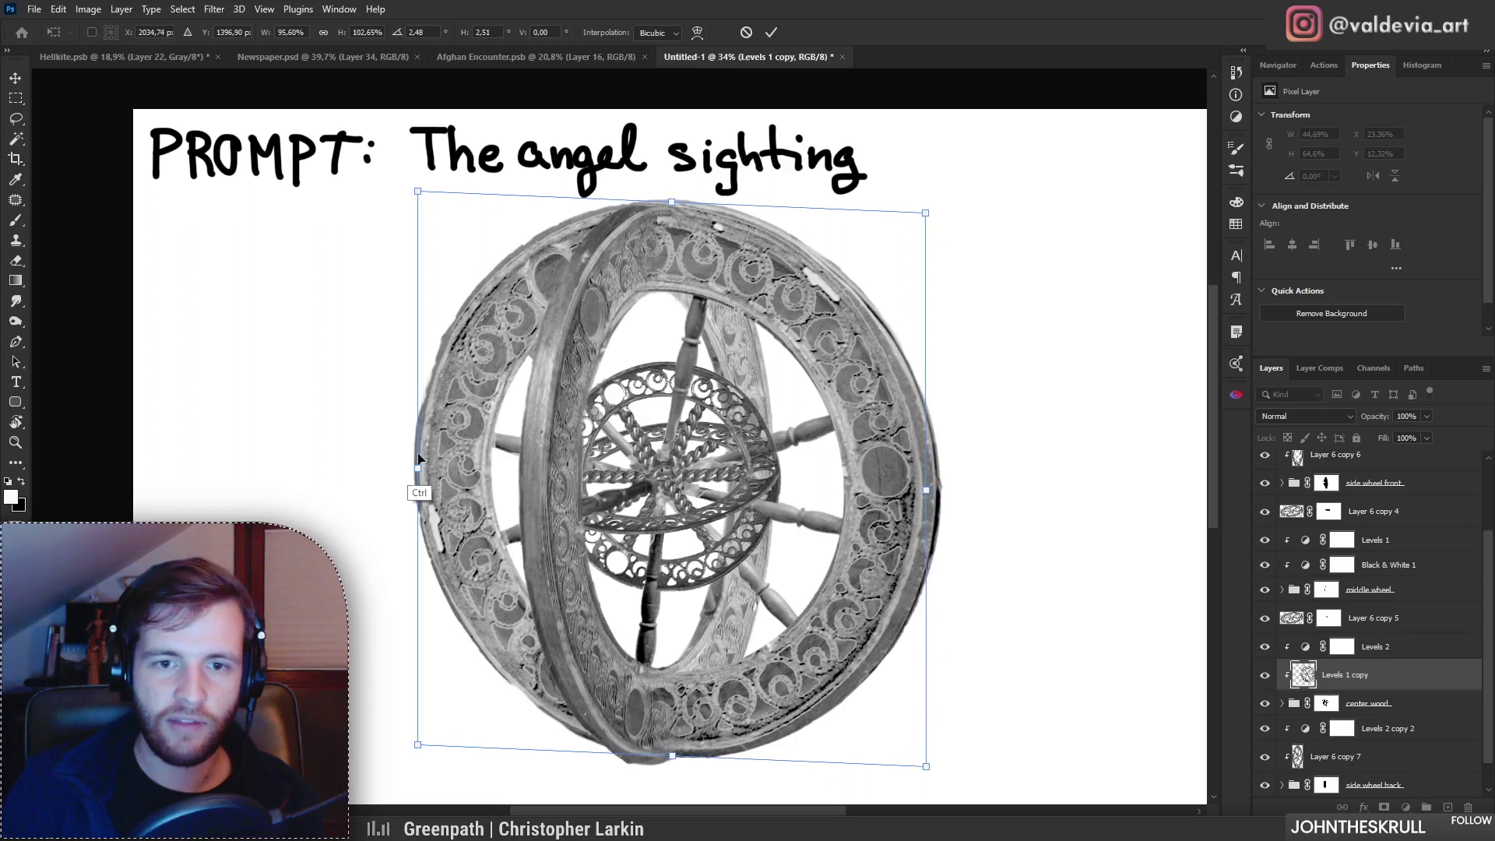
pyautogui.moveTo(419, 460); pyautogui.dragTo(427, 457)
pyautogui.click(770, 33)
pyautogui.press('z')
pyautogui.moveTo(695, 476); pyautogui.dragTo(772, 488)
pyautogui.press('e')
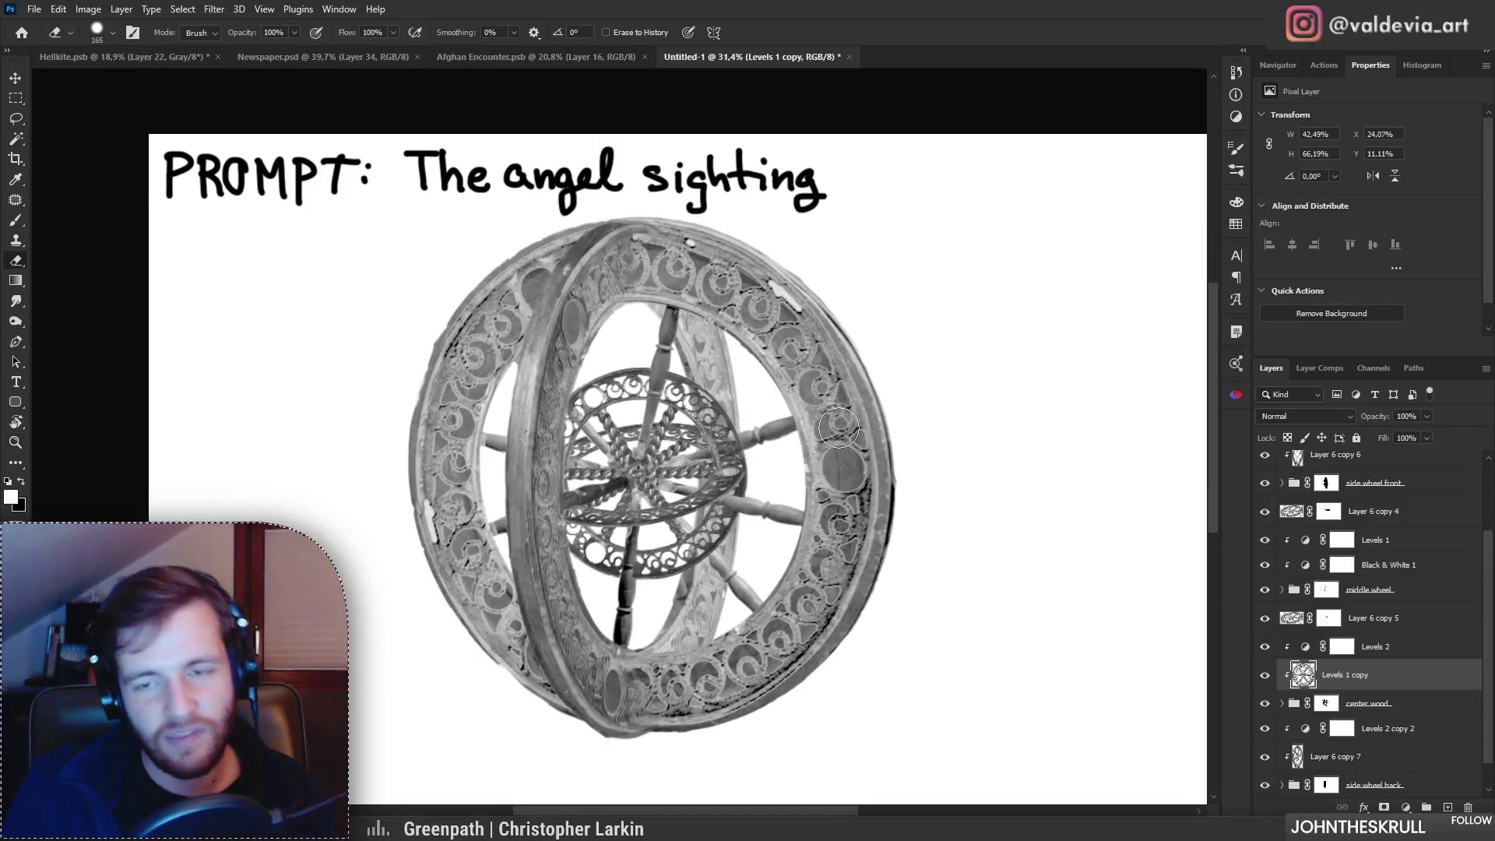
# Step: Set the blend mode of the Levels 1 copy ornament layer to Lighten
pyautogui.press('z')
pyautogui.moveTo(635, 528); pyautogui.dragTo(560, 482)
pyautogui.press('e')
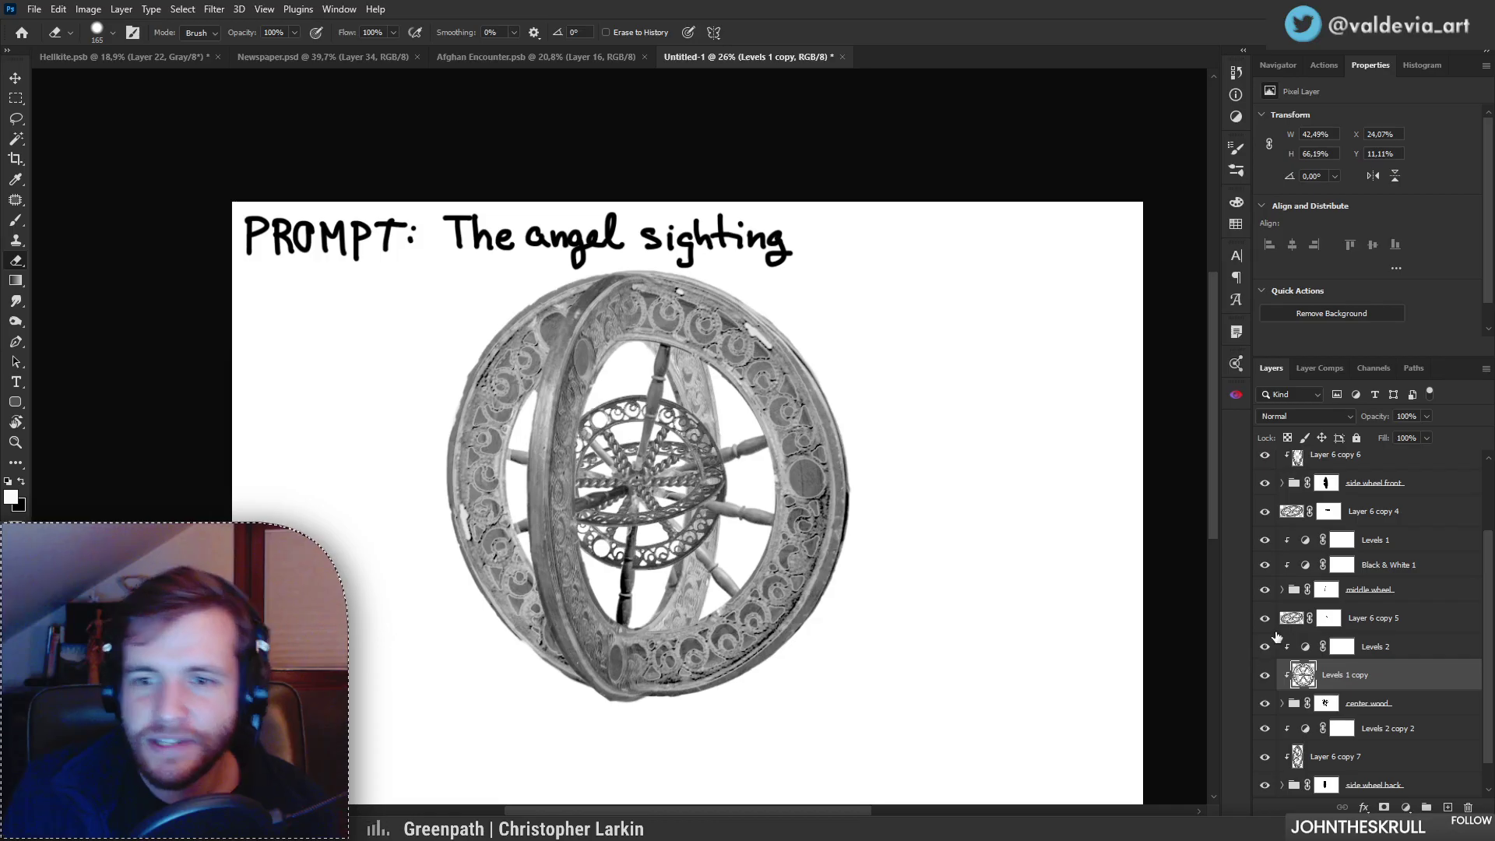
pyautogui.click(1305, 416)
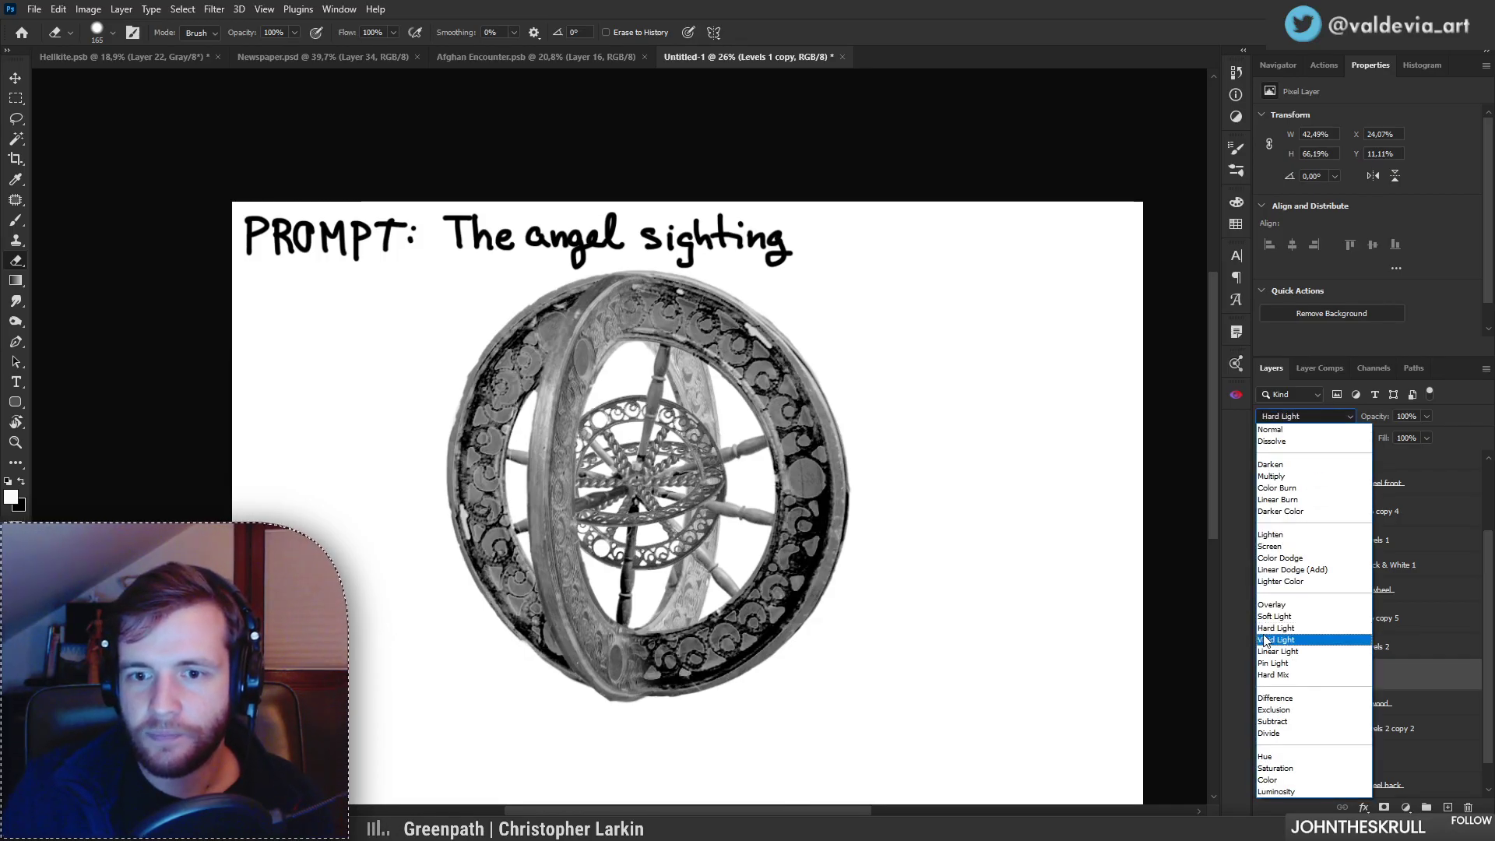
pyautogui.click(1271, 537)
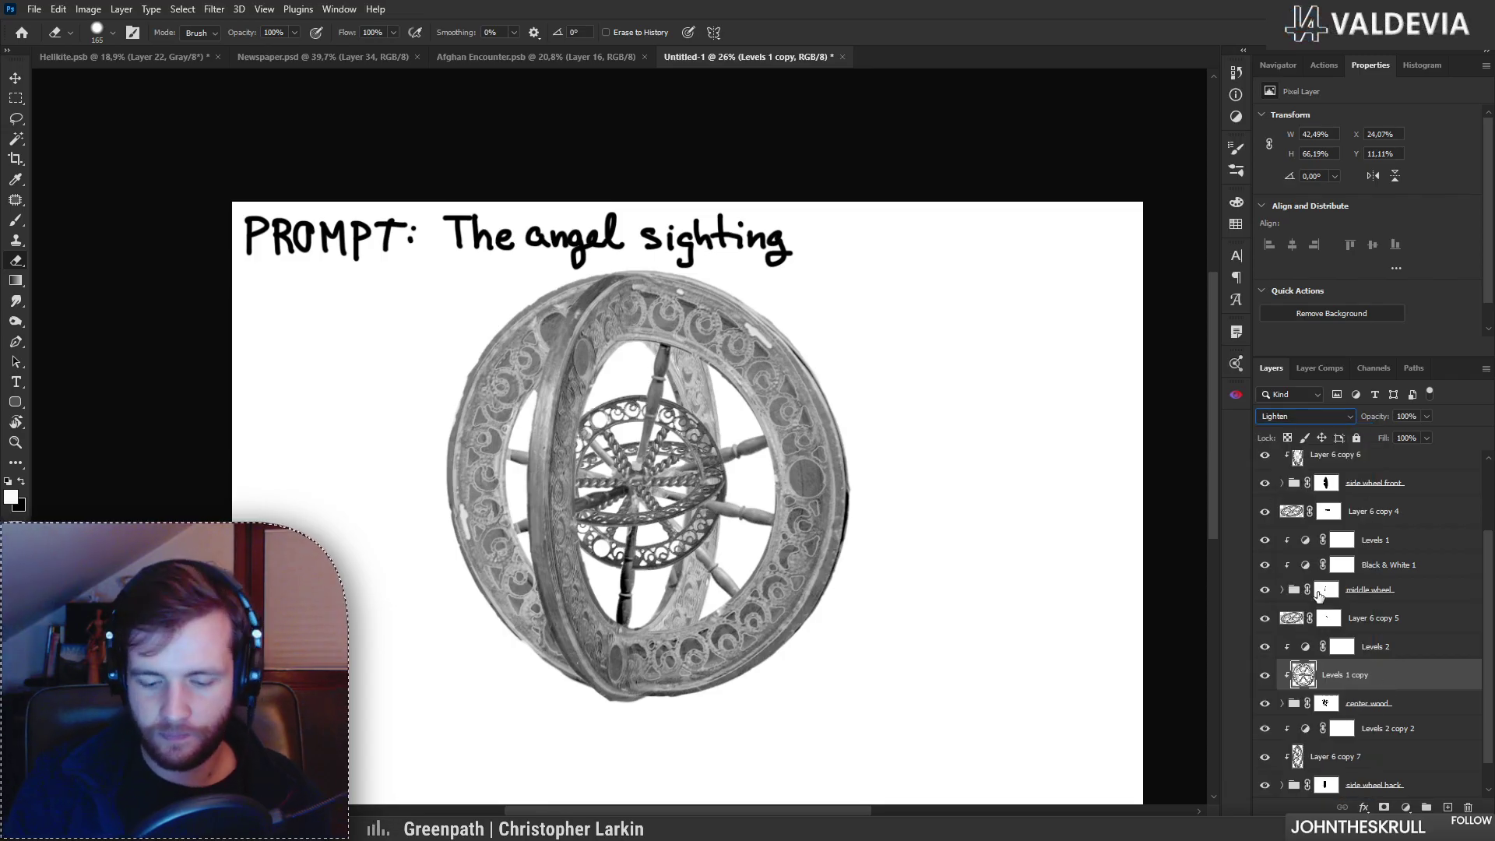
pyautogui.scroll(2, 759, 595)
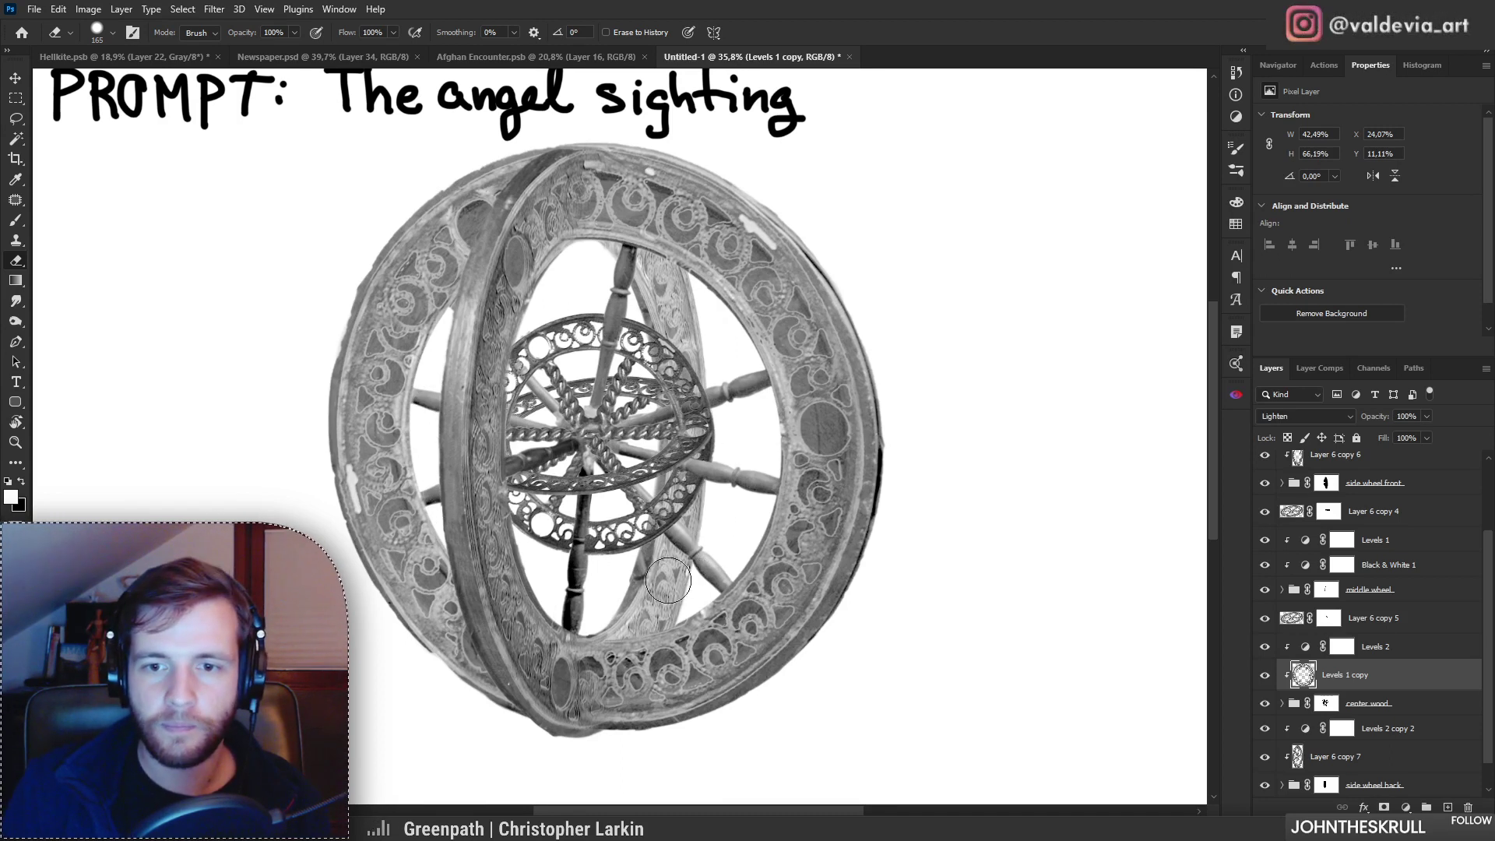
pyautogui.press('z')
pyautogui.moveTo(630, 498)
pyautogui.mouseDown()
pyautogui.moveTo(529, 495)
pyautogui.moveTo(588, 483)
pyautogui.moveTo(686, 416)
pyautogui.moveTo(650, 401)
pyautogui.mouseUp()
pyautogui.press('z')
pyautogui.press('e')
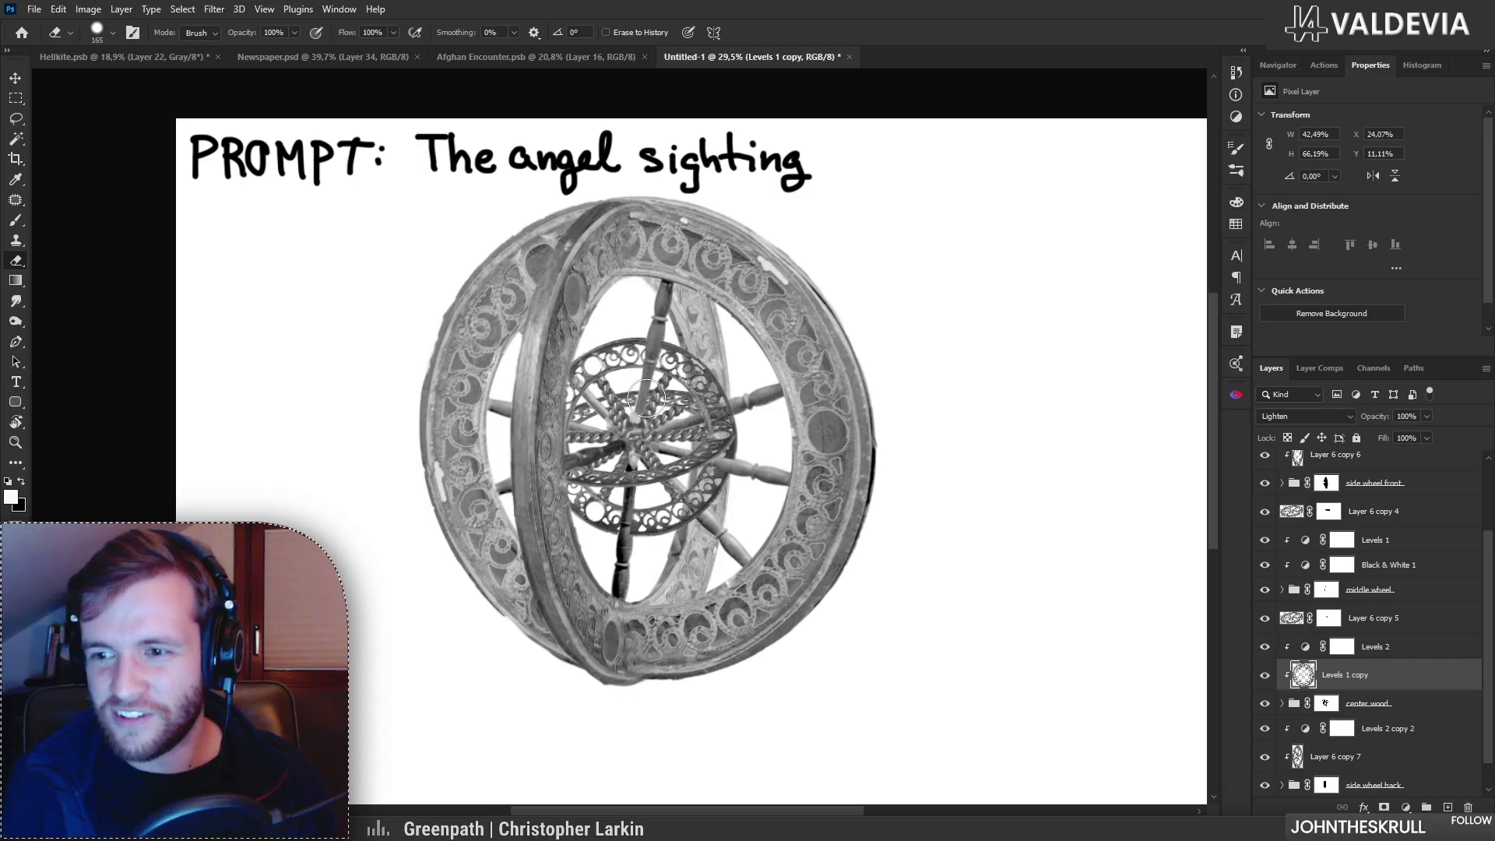
# Step: Identify the middle wheel group by toggling its visibility and rename it DAVE
pyautogui.click(1264, 591)
pyautogui.click(1264, 590)
pyautogui.click(1325, 591)
pyautogui.doubleClick(1378, 591)
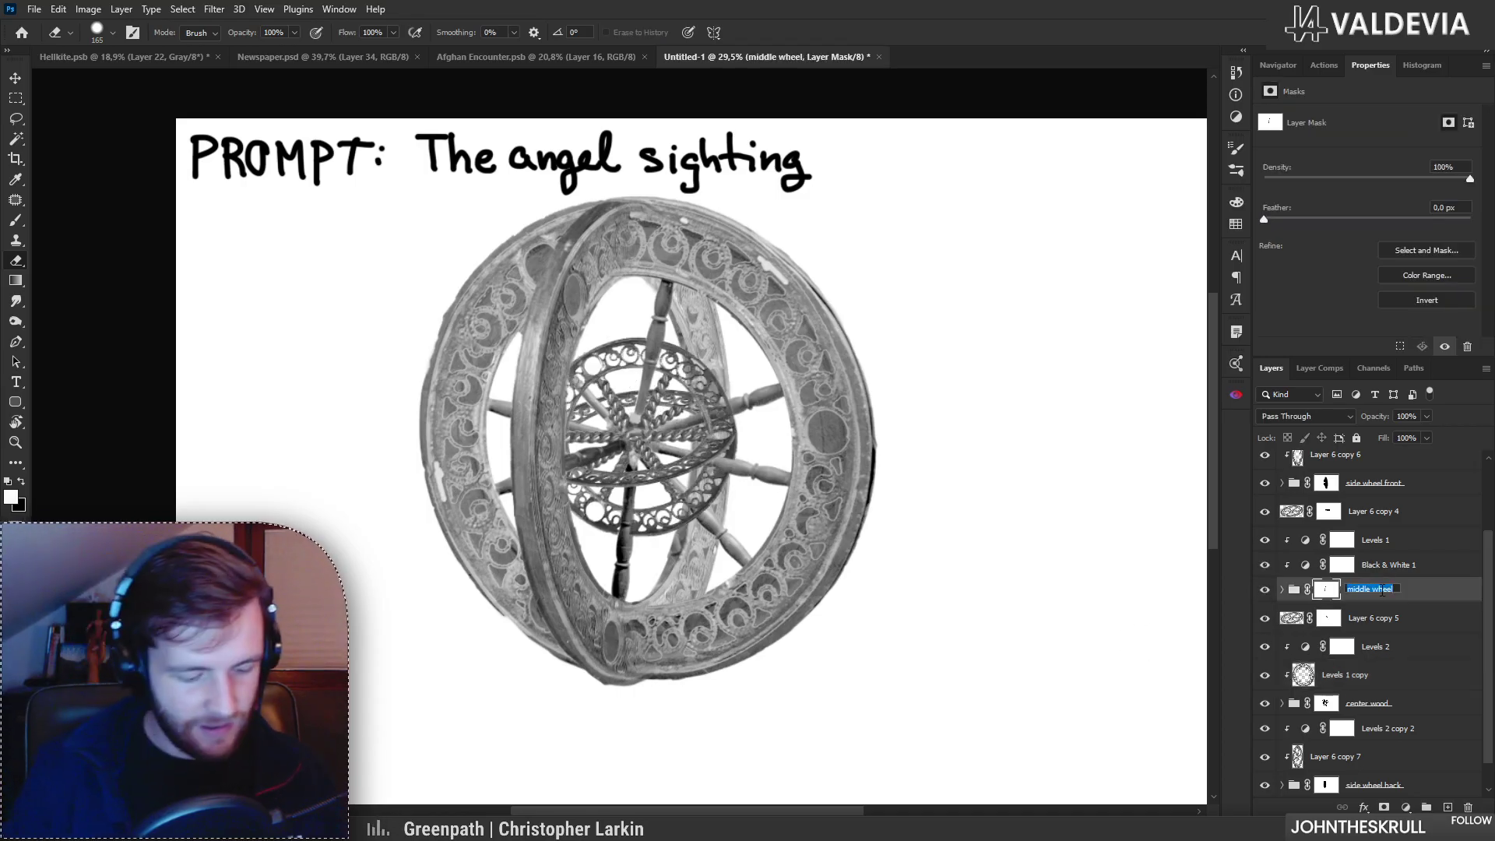
pyautogui.write('DAVE')
pyautogui.press('Return')
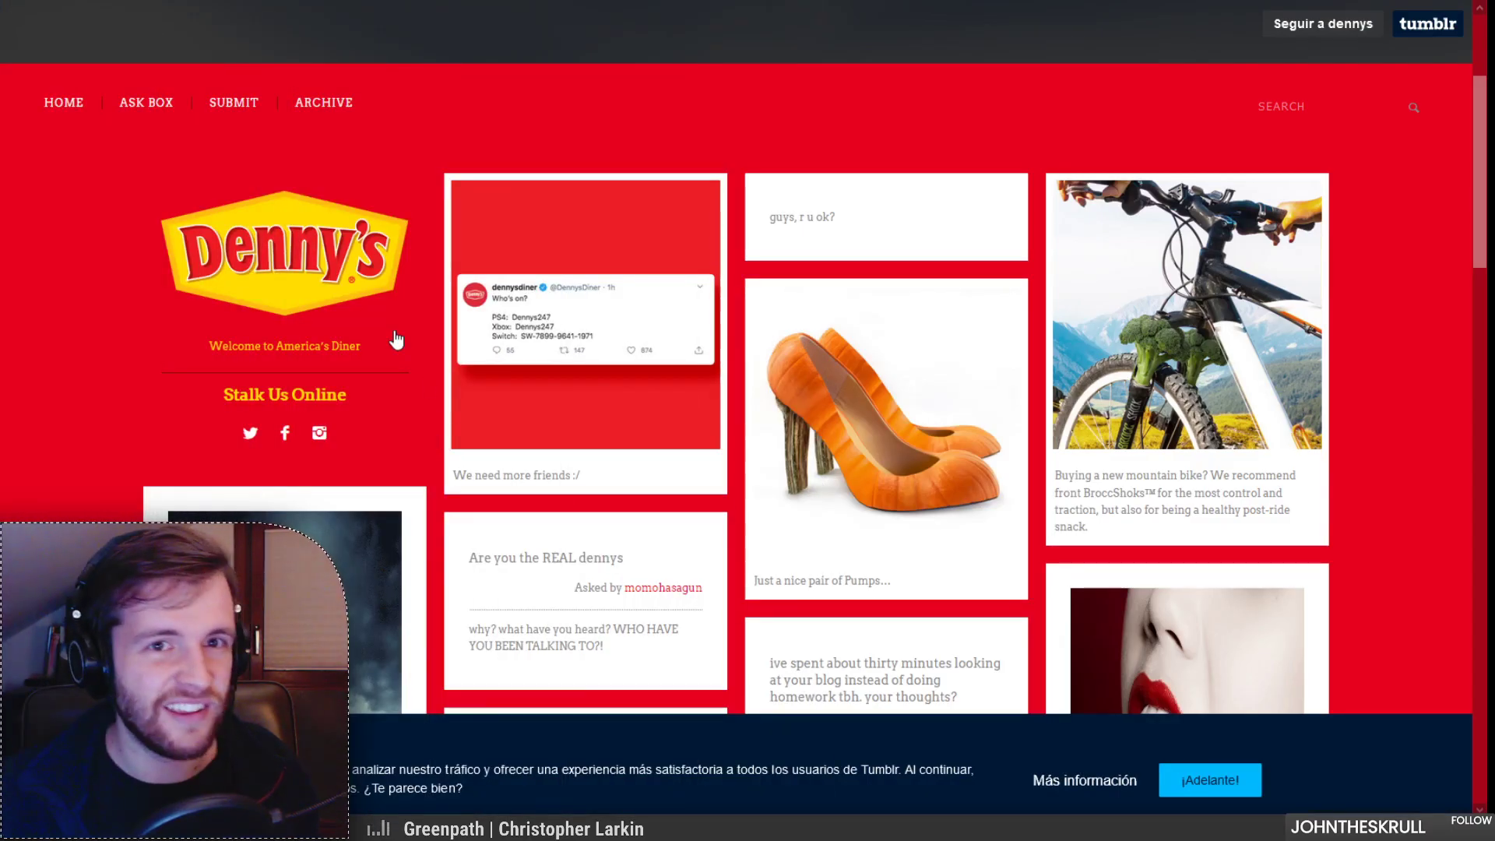
# Step: Switch to the web browser and search Google for "easy cheese", showing the image results
pyautogui.click(265, 1)
pyautogui.write('easy chees')
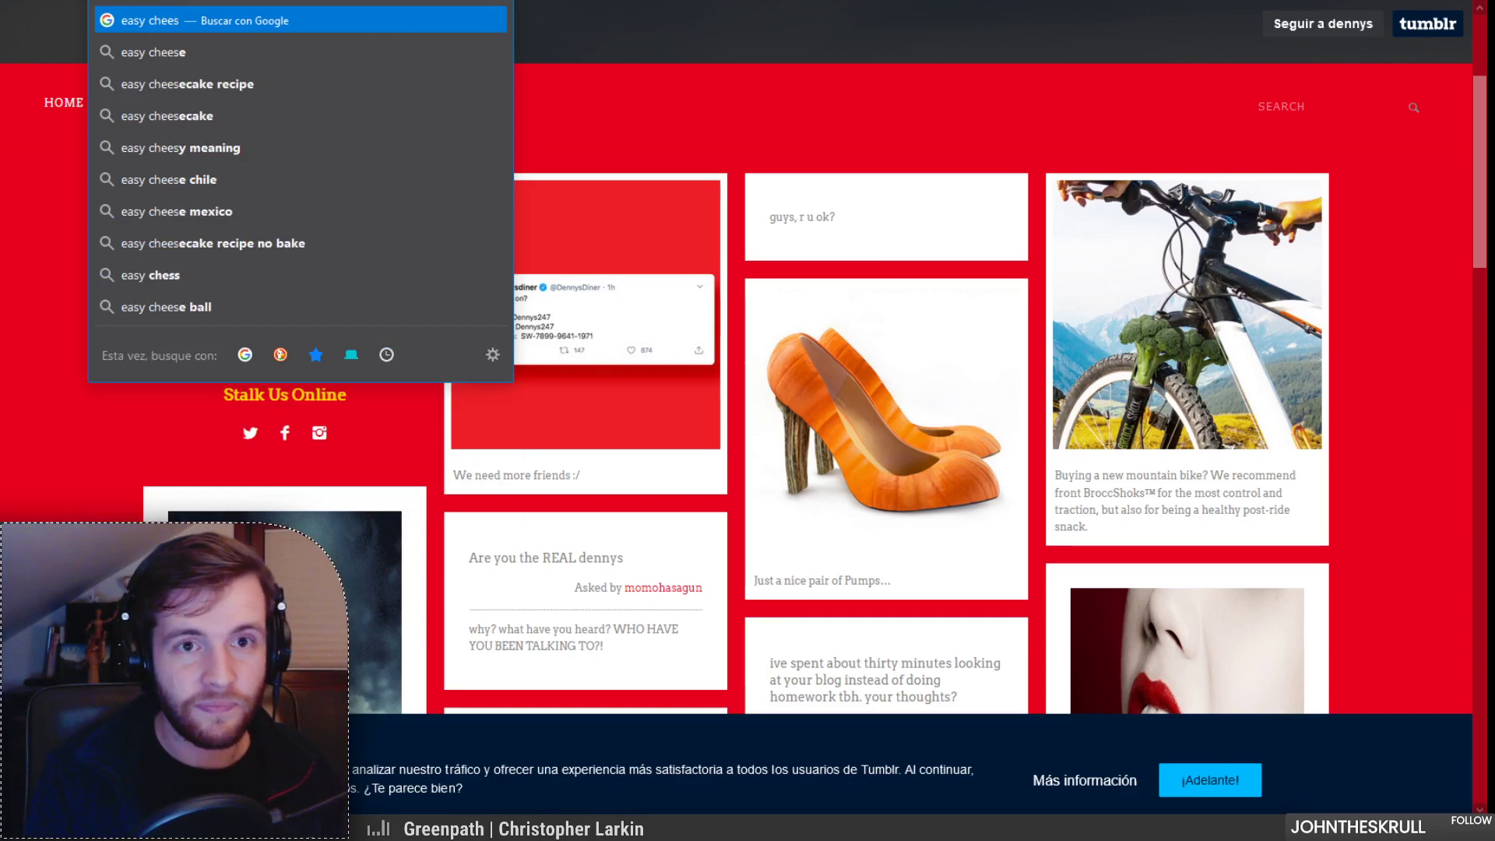
pyautogui.write('e')
pyautogui.press('Return')
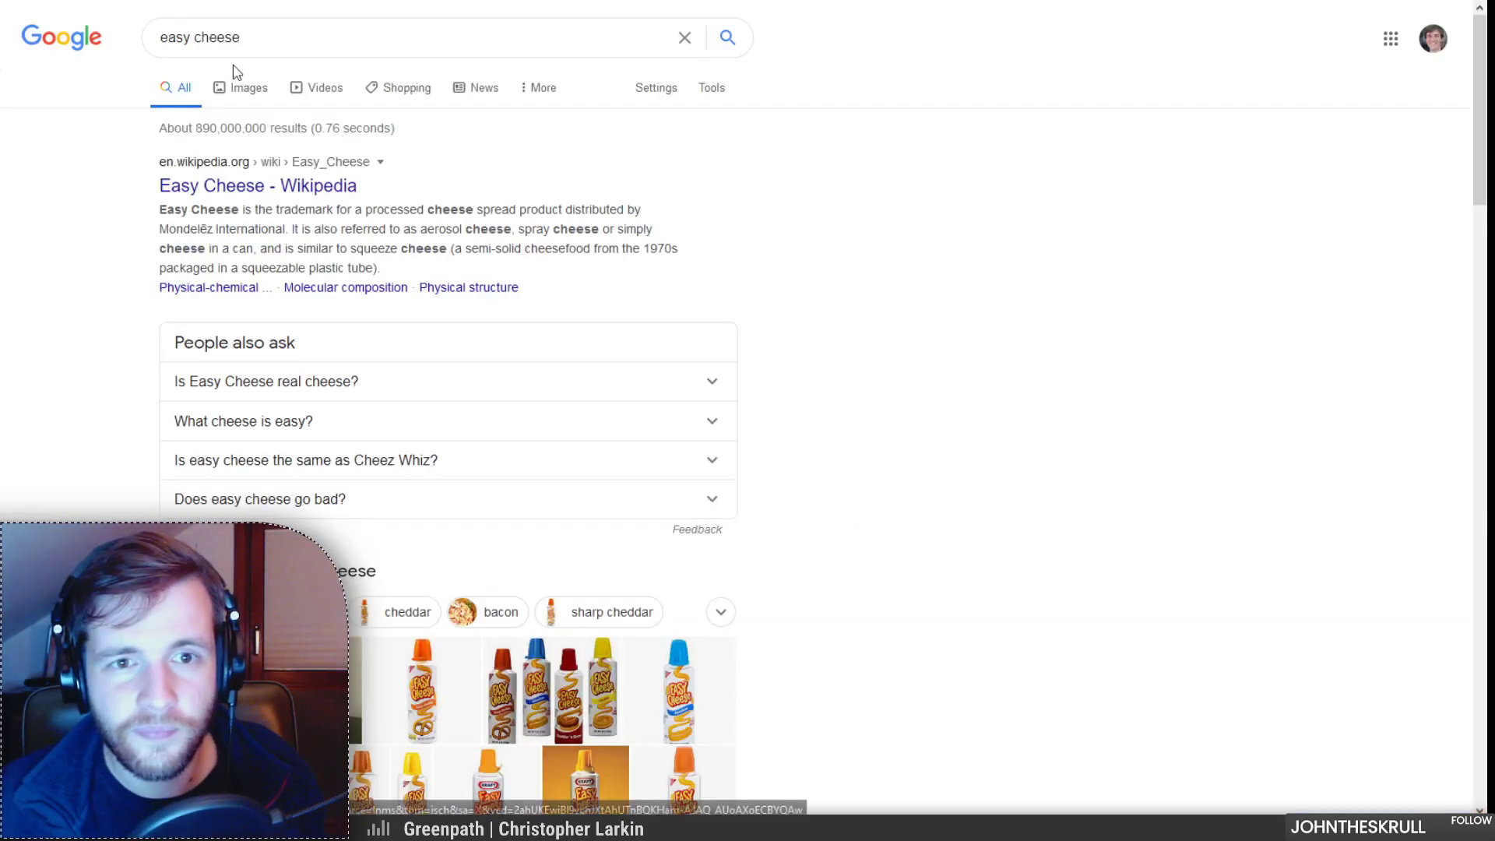
pyautogui.click(250, 89)
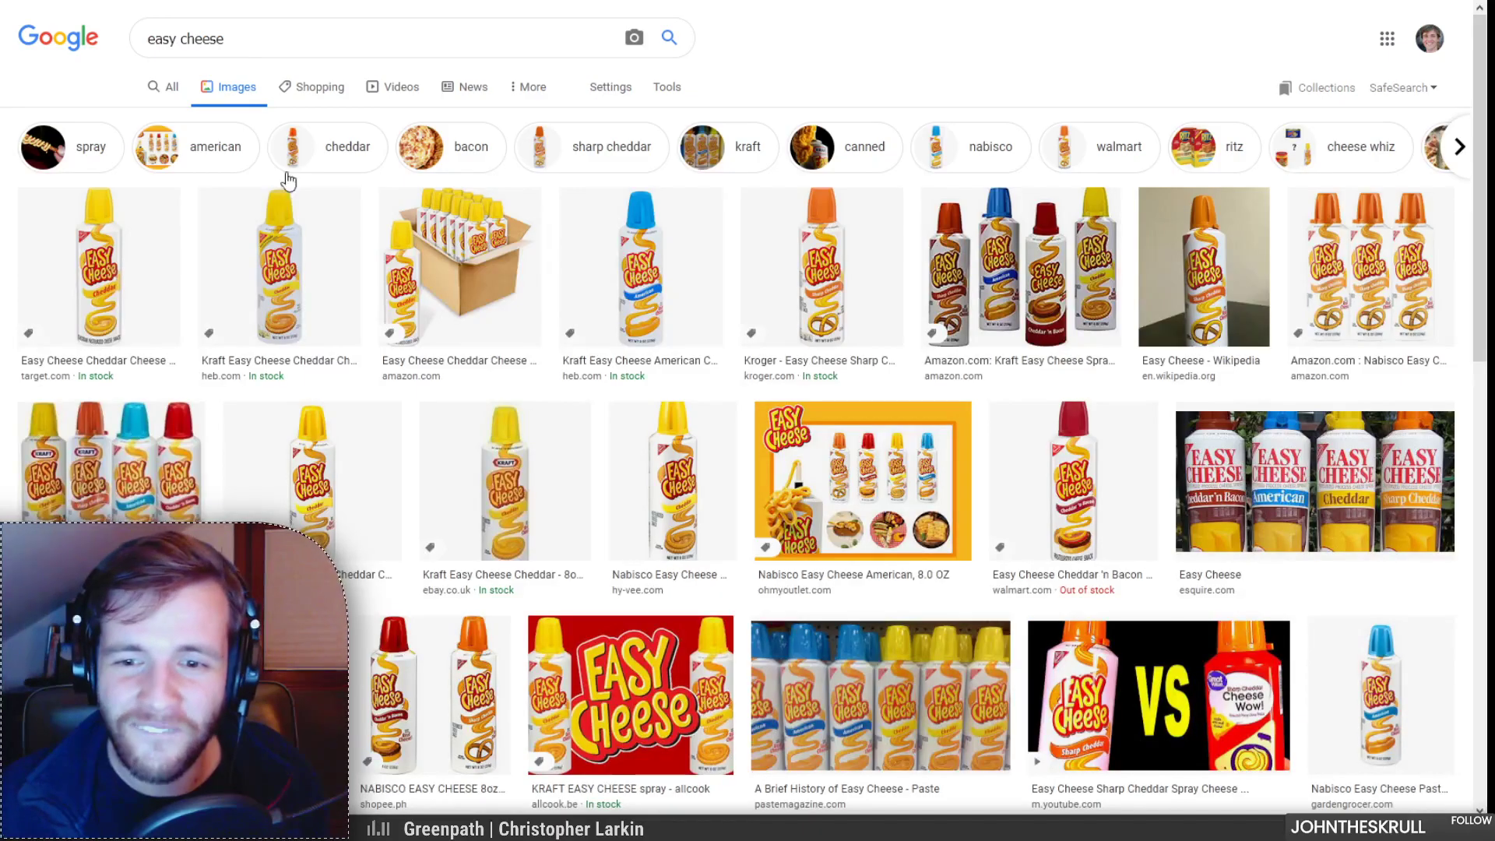
# Step: Browse the Easy Cheese image results and preview several pictures, ending with the related YouTube video image
pyautogui.scroll(-1, 477, 333)
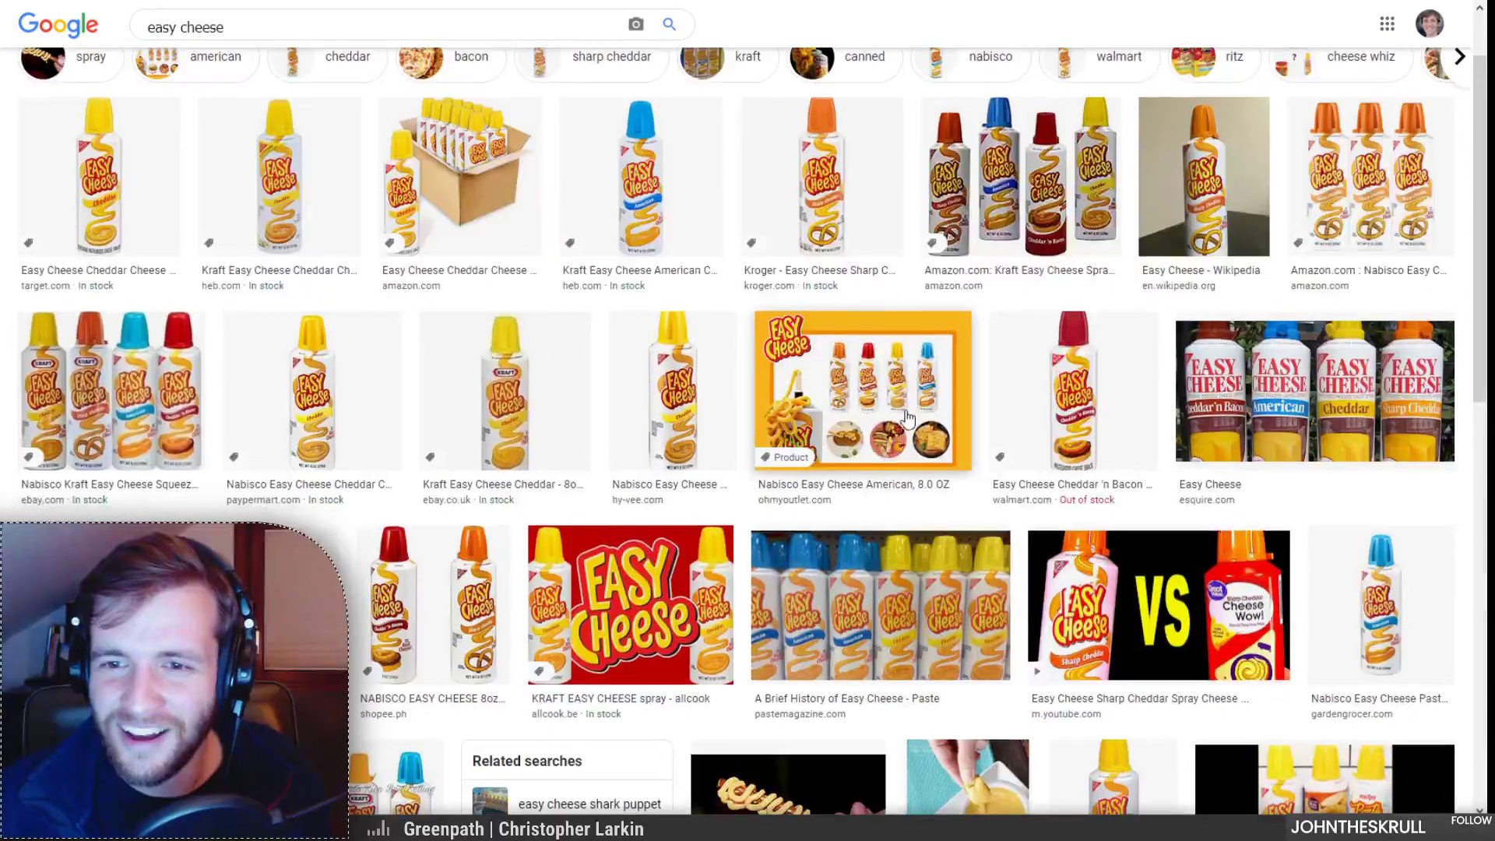
pyautogui.click(903, 412)
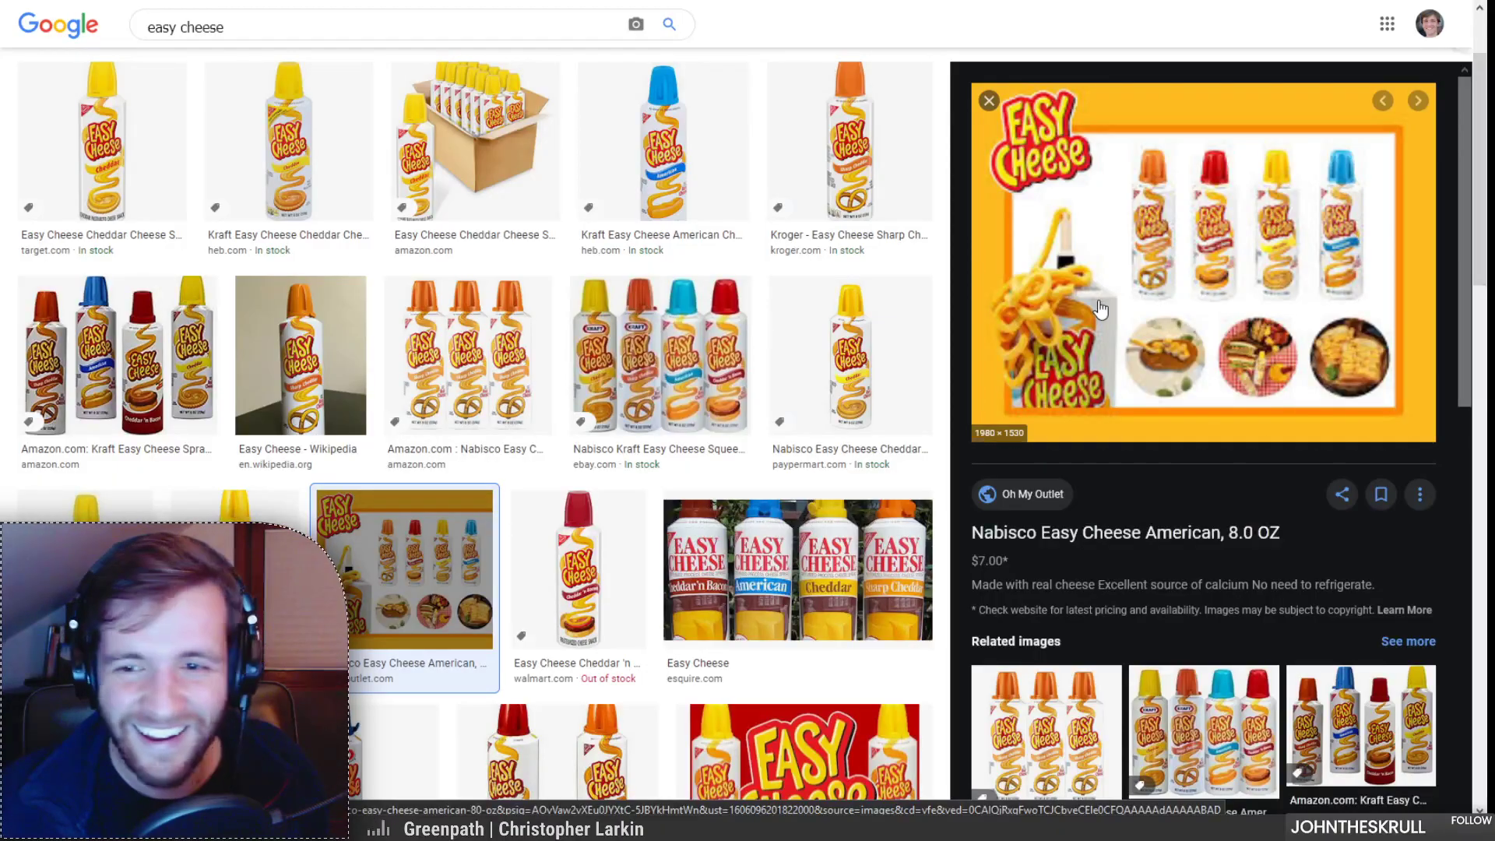
pyautogui.scroll(-2, 1100, 310)
pyautogui.scroll(-4, 884, 441)
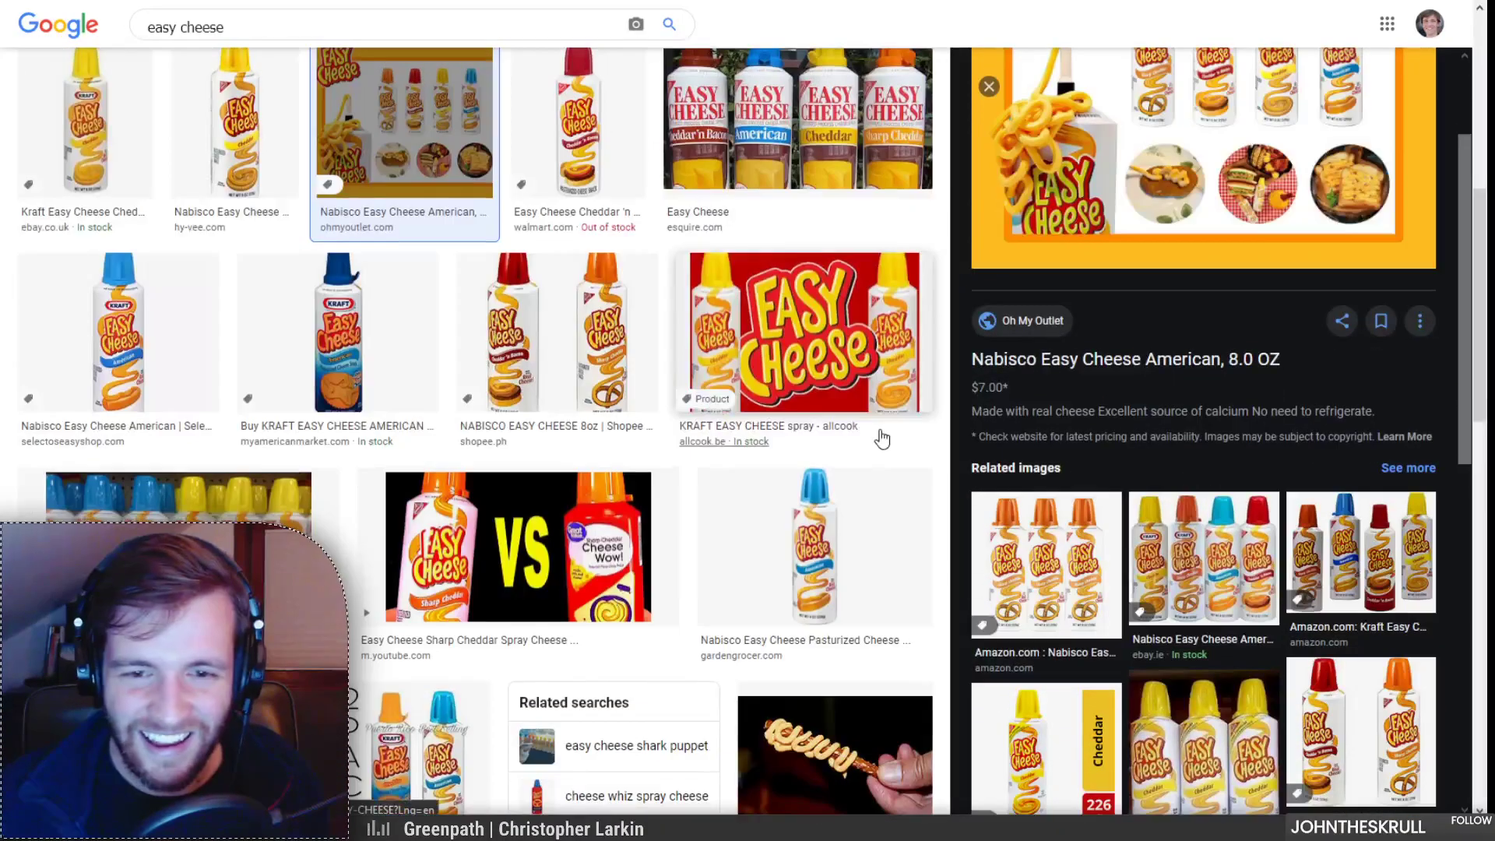
pyautogui.scroll(-2, 884, 434)
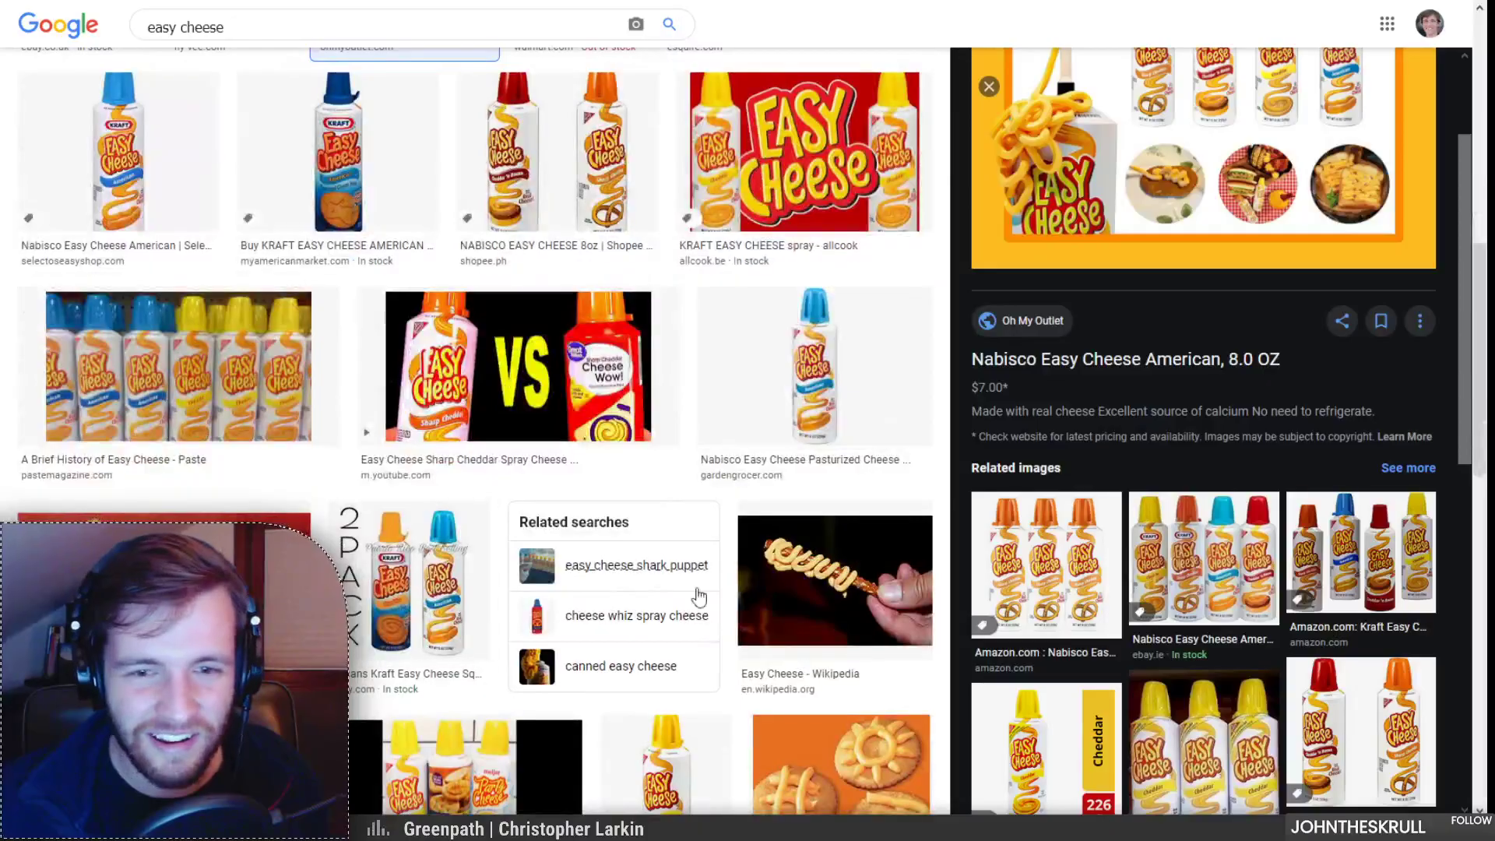
pyautogui.click(787, 580)
pyautogui.click(165, 581)
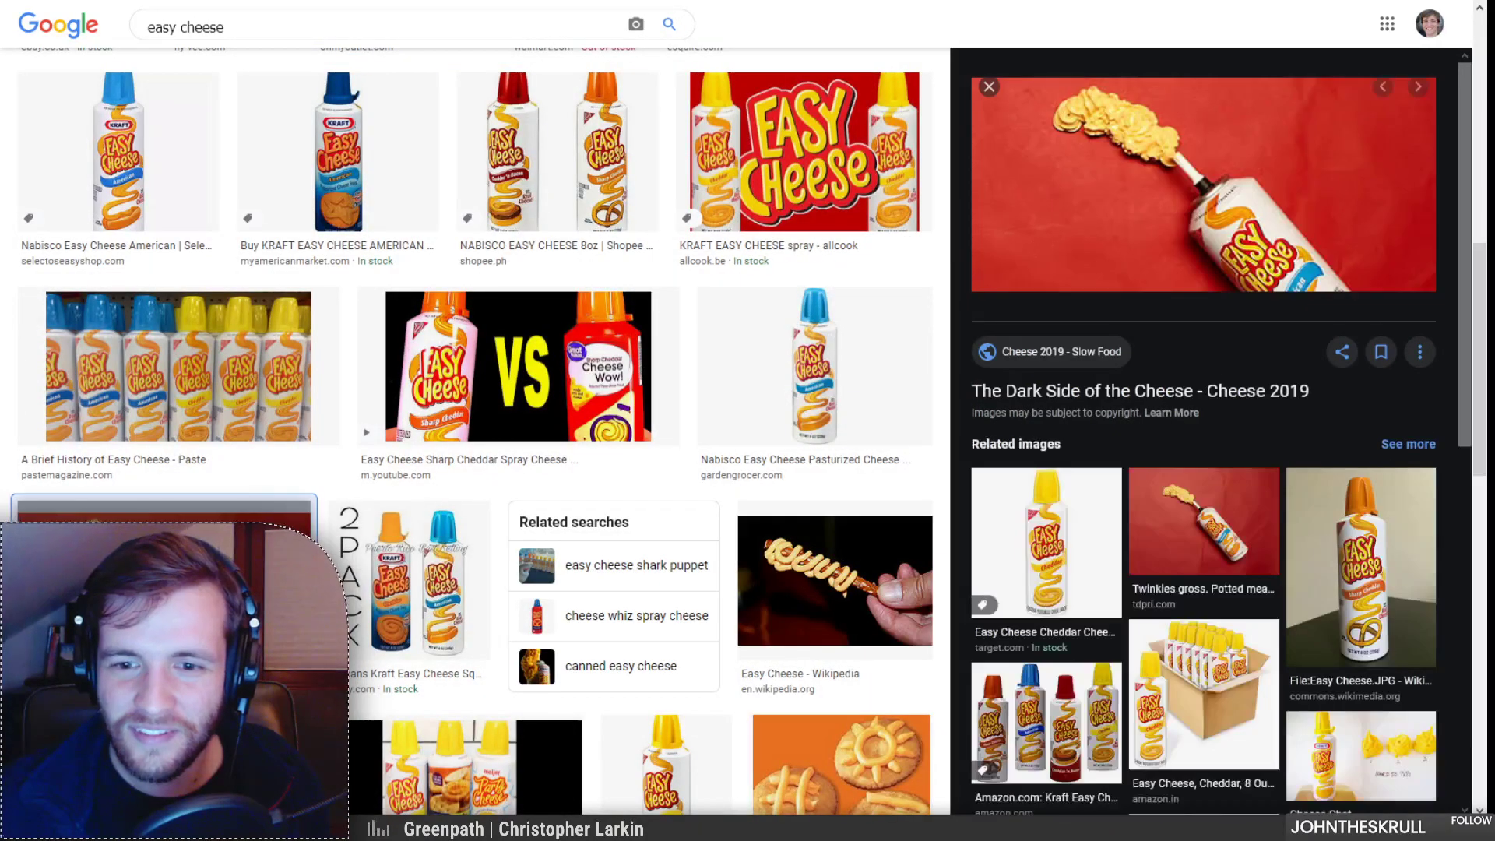
pyautogui.click(835, 580)
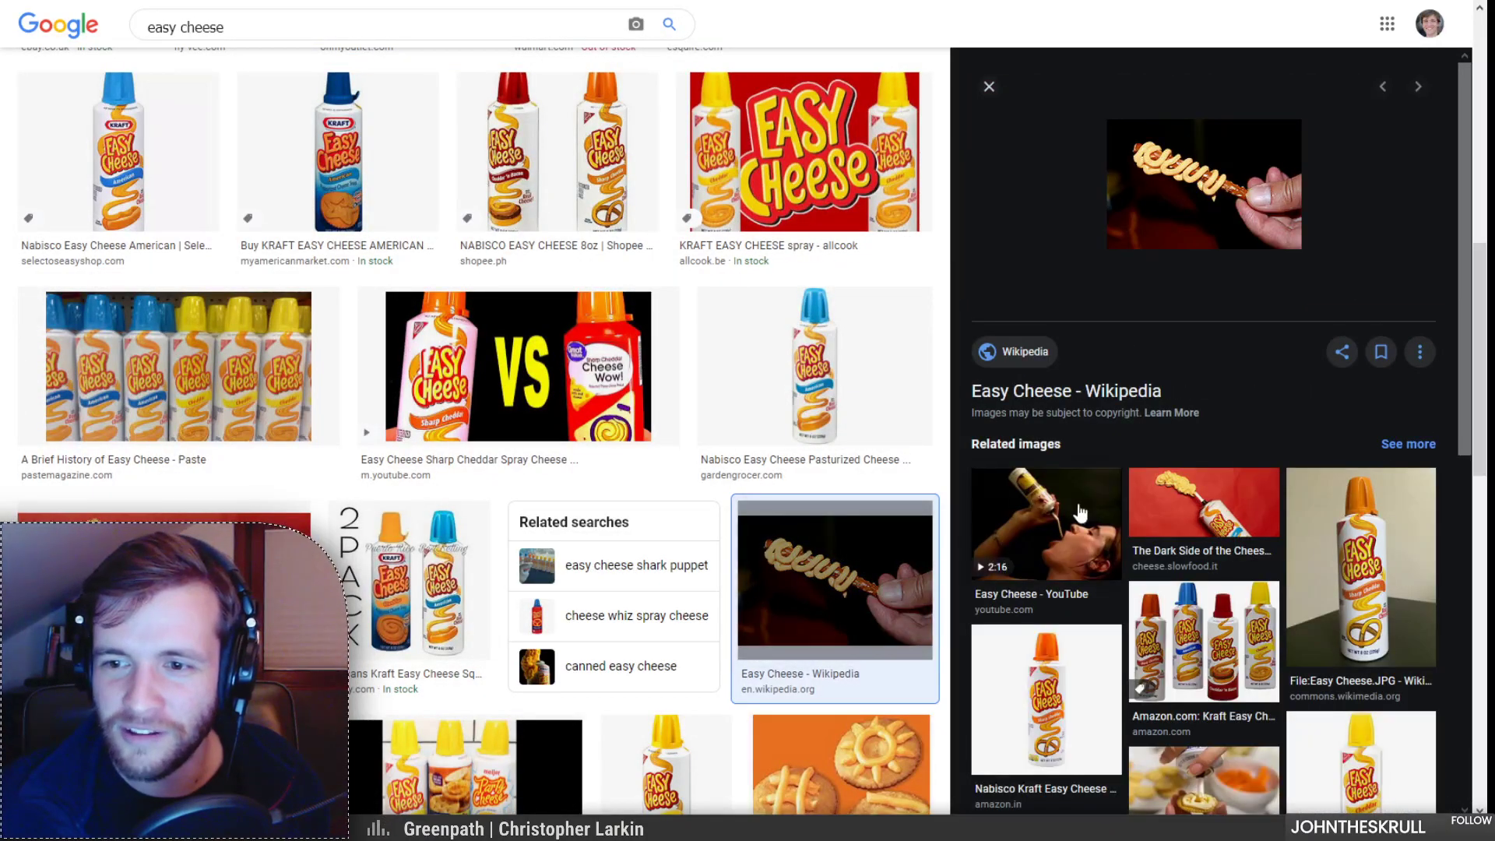
pyautogui.click(1081, 529)
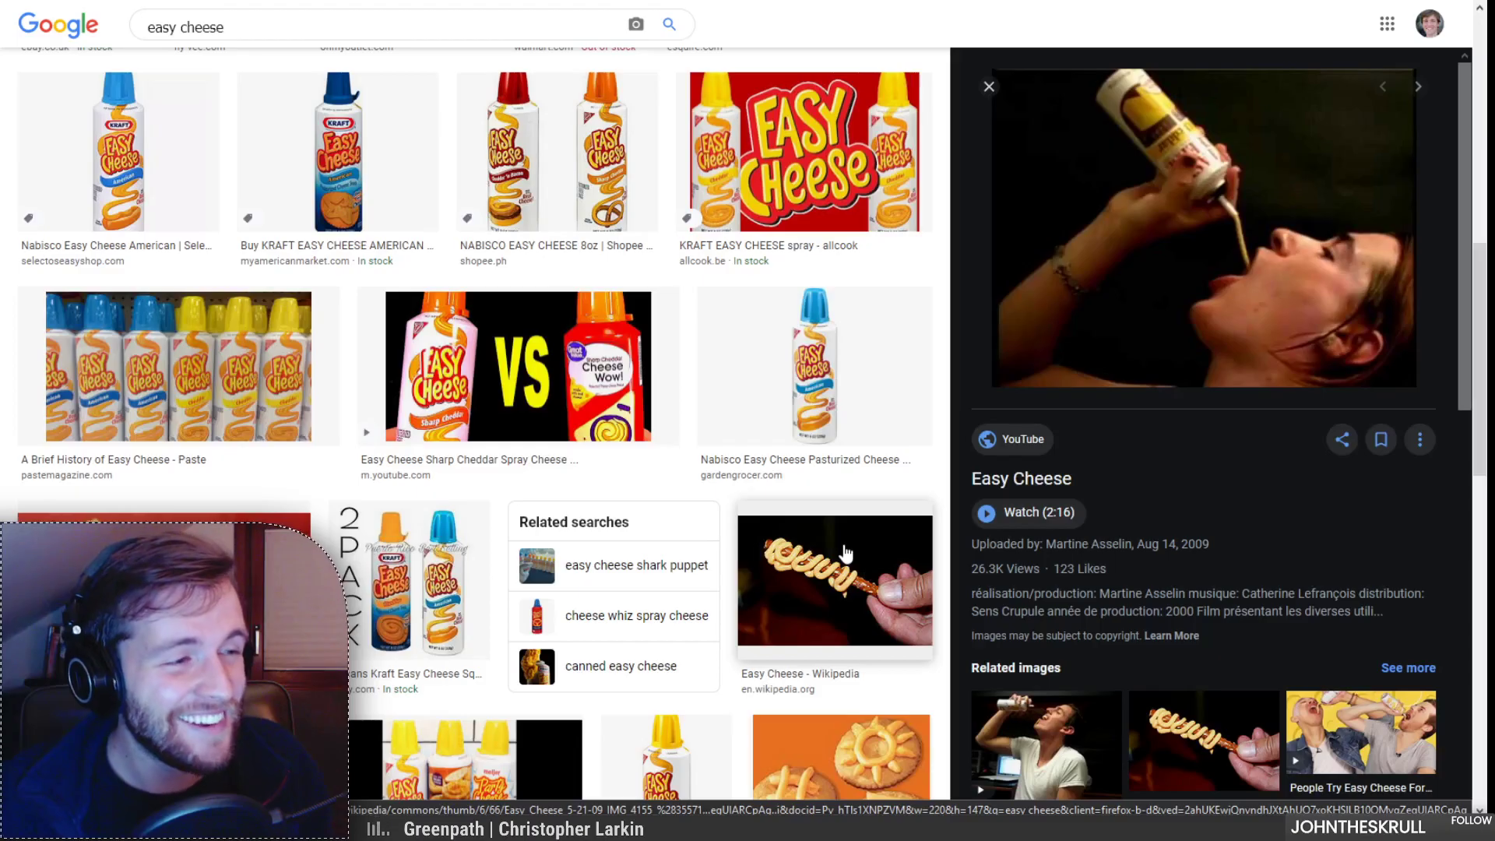
# Step: Look further through the Easy Cheese image results and preview the Easy Cheese humidifier picture
pyautogui.scroll(-5, 389, 701)
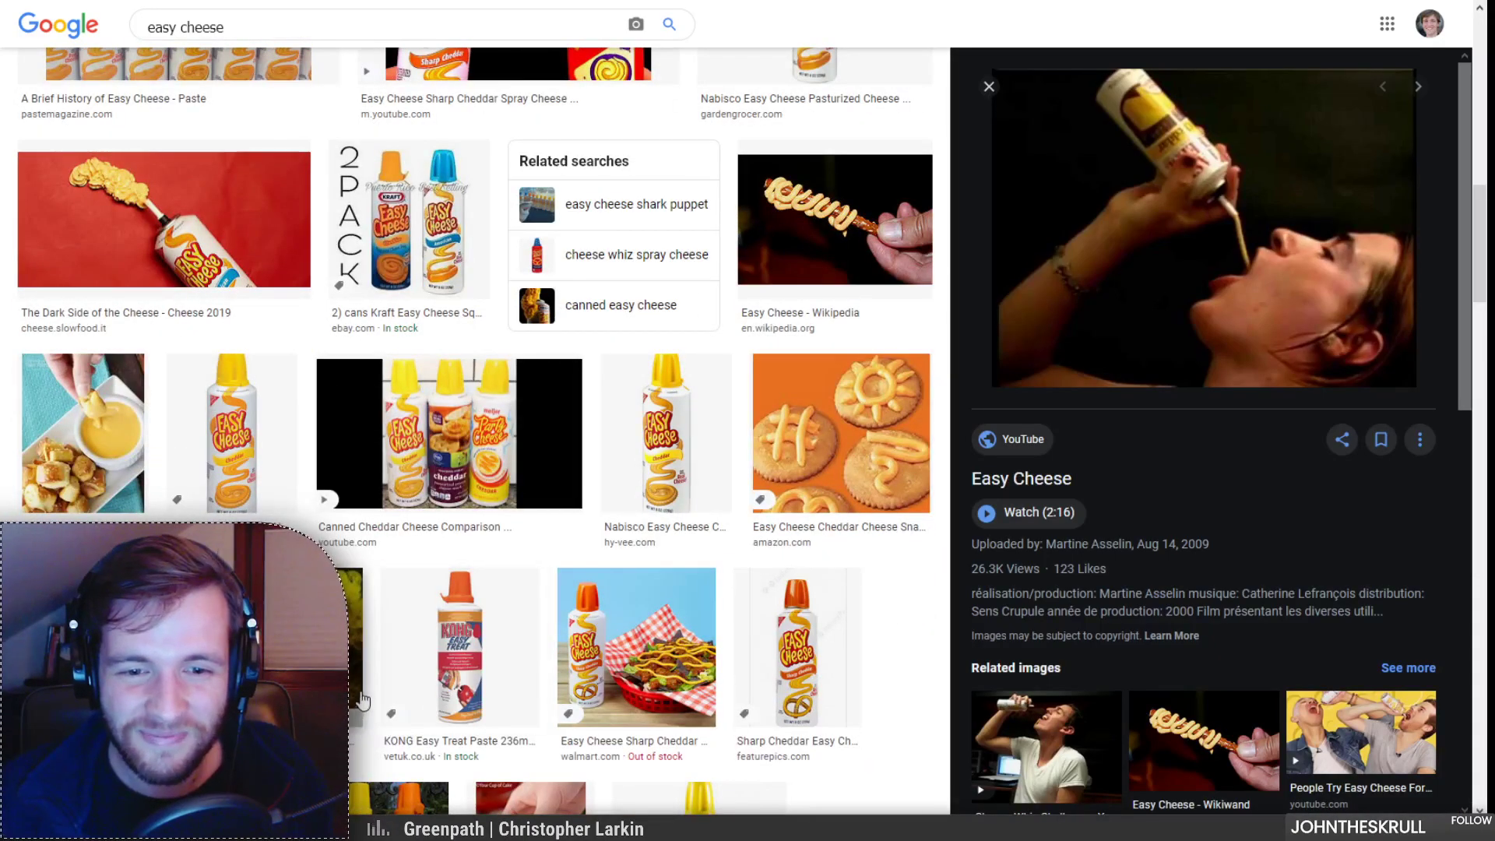
pyautogui.scroll(-4, 387, 683)
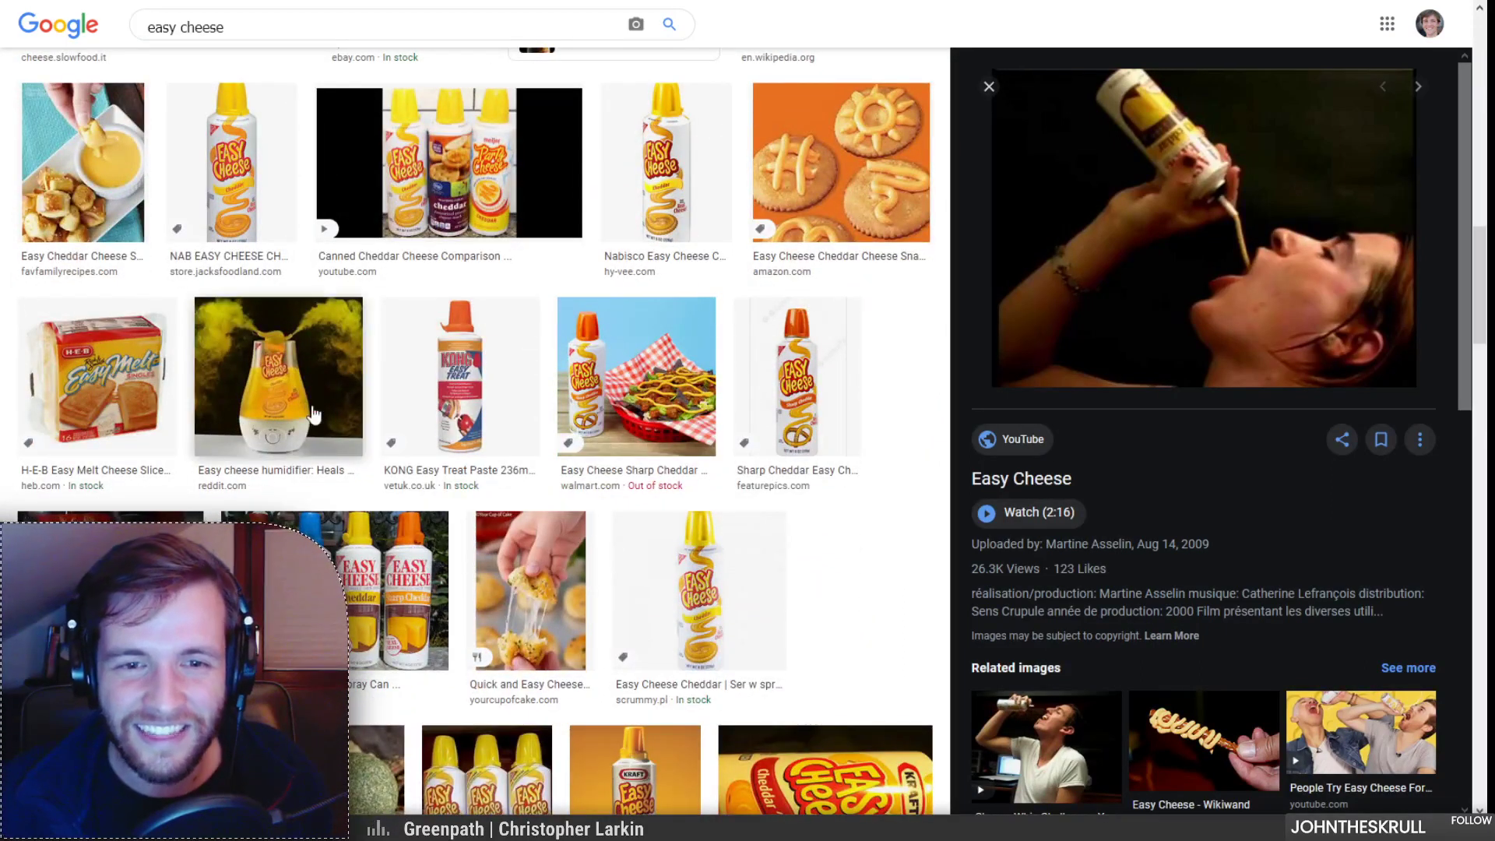
pyautogui.click(333, 421)
pyautogui.click(676, 398)
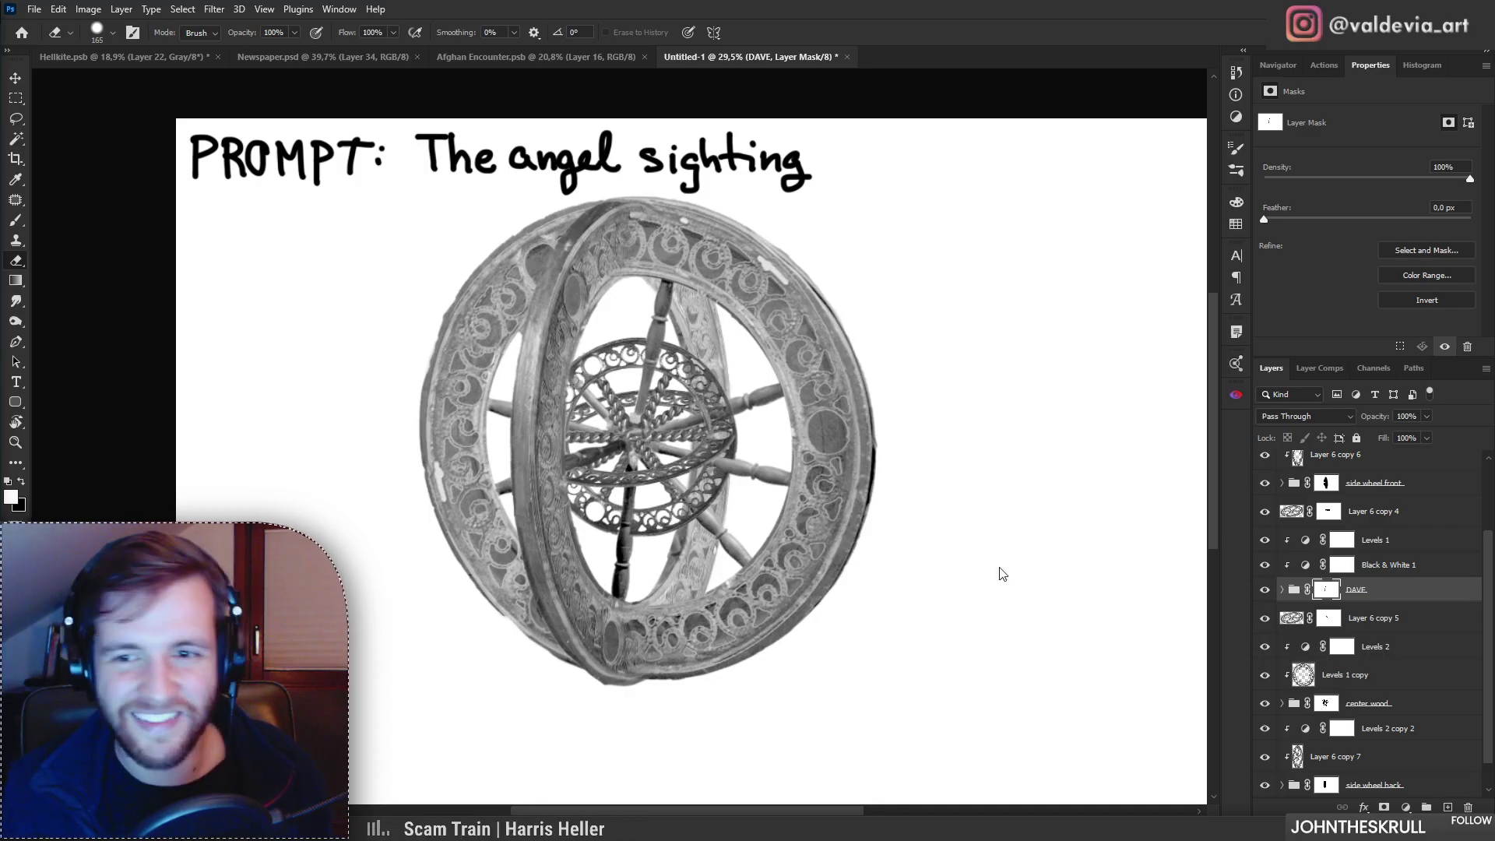
# Step: Switch back to Photoshop and toggle the DAVE group and the Levels 1 copy layer to check what each one contributes
pyautogui.click(1265, 590)
pyautogui.click(1265, 590)
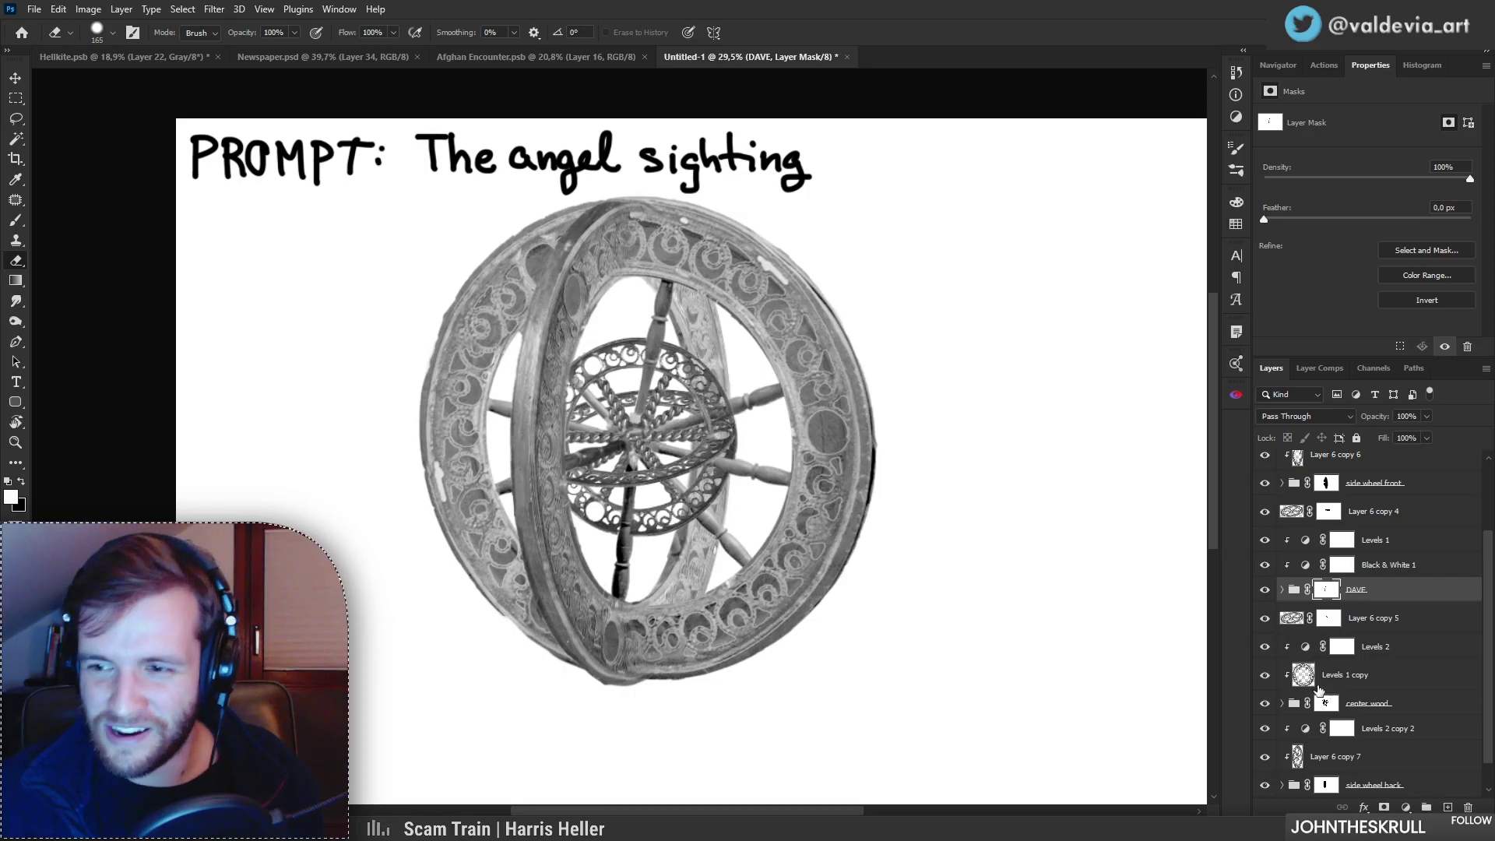
pyautogui.click(1327, 677)
pyautogui.click(1265, 675)
pyautogui.click(1265, 675)
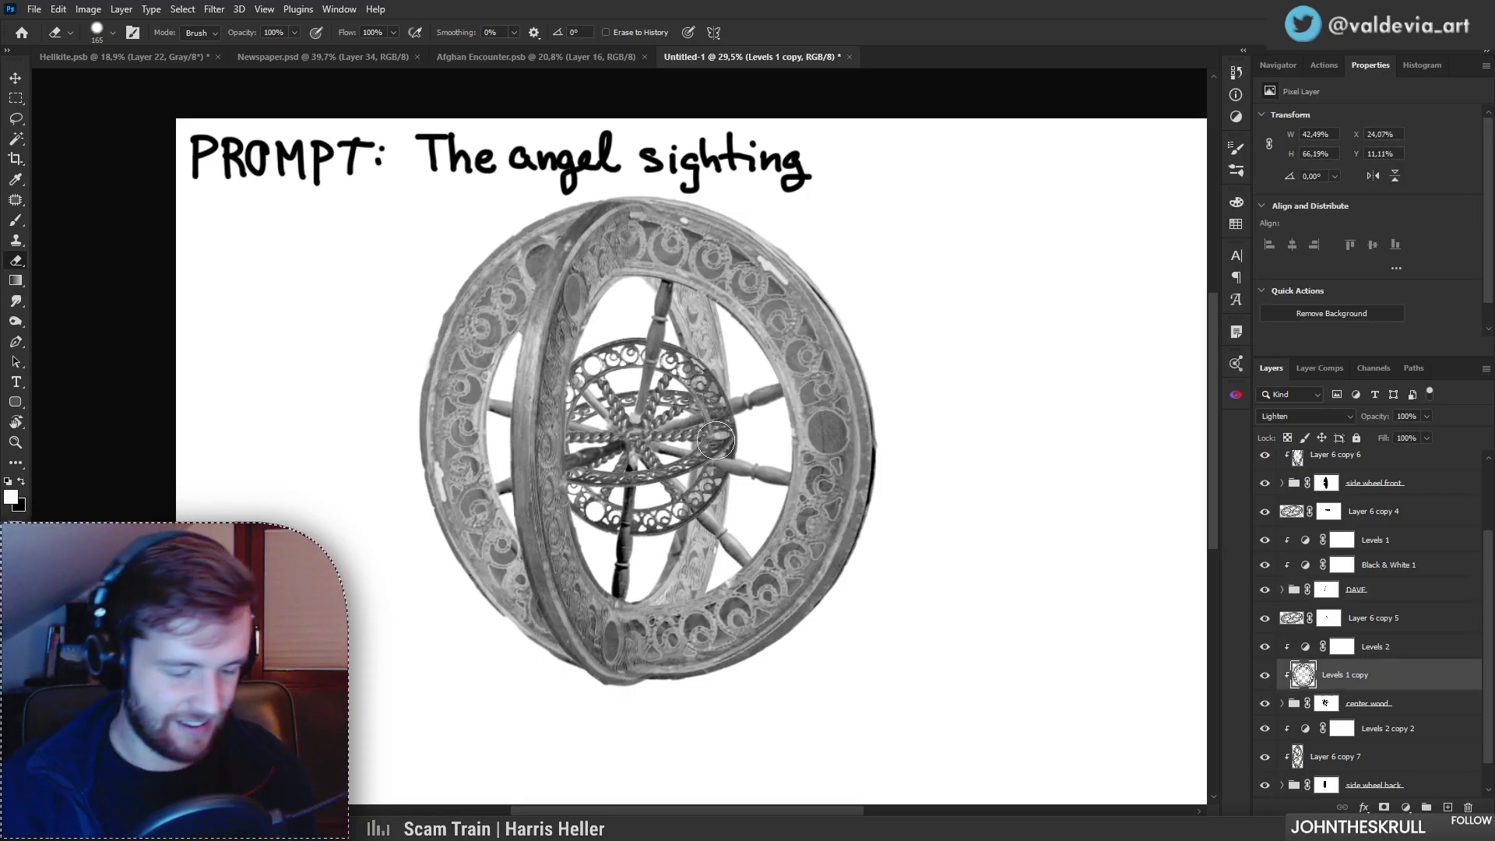
# Step: Fine-tune the Levels 1 copy ornament with a slight skewing transform so it lines up better with the large wheel ring
pyautogui.hotkey('ctrl', 't')
pyautogui.moveTo(644, 196); pyautogui.dragTo(645, 193)
pyautogui.moveTo(645, 674); pyautogui.dragTo(645, 675)
pyautogui.moveTo(650, 191); pyautogui.dragTo(646, 188)
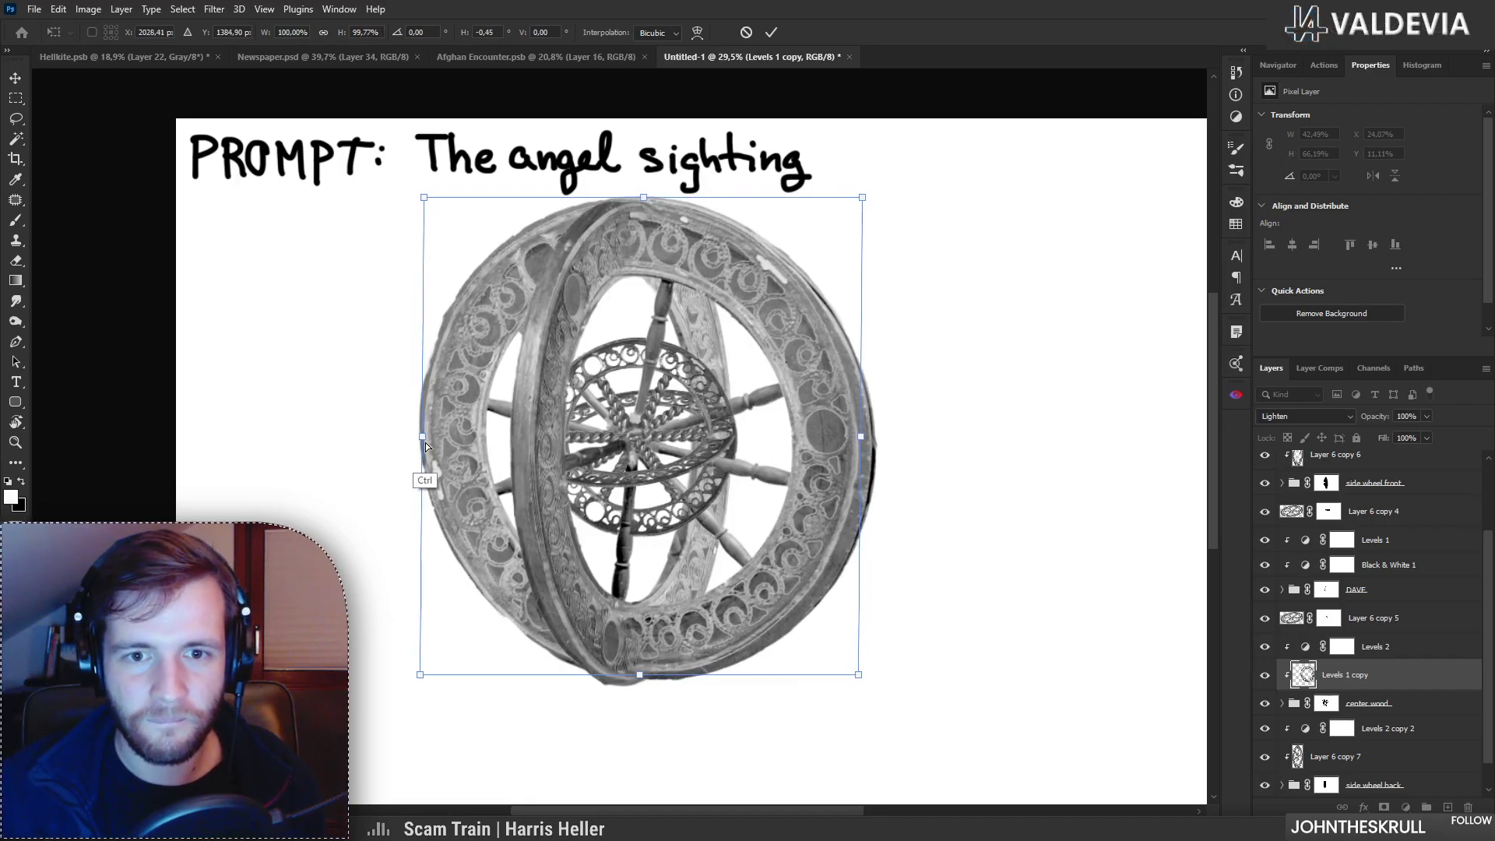
pyautogui.click(771, 32)
pyautogui.press('z')
pyautogui.keyDown('alt'); pyautogui.click(630, 514); pyautogui.keyUp('alt')
pyautogui.click(630, 514)
pyautogui.press('e')
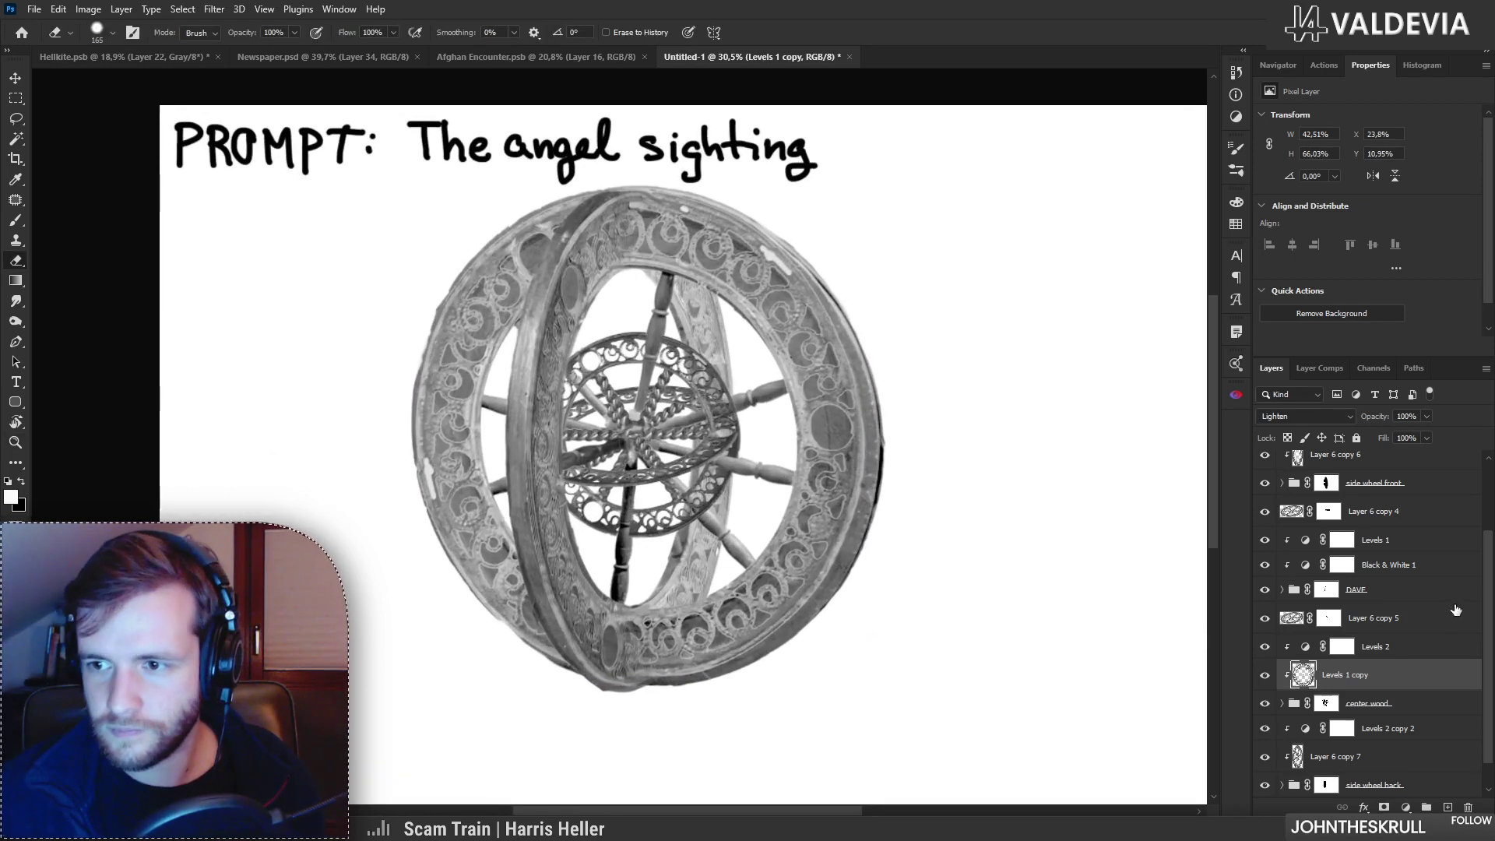
# Step: Check the side wheel front group's visibility, try erasing strokes on its mask near the ring's upper opening, and undo them
pyautogui.moveTo(1490, 586); pyautogui.dragTo(1490, 537)
pyautogui.click(1265, 556)
pyautogui.click(1265, 556)
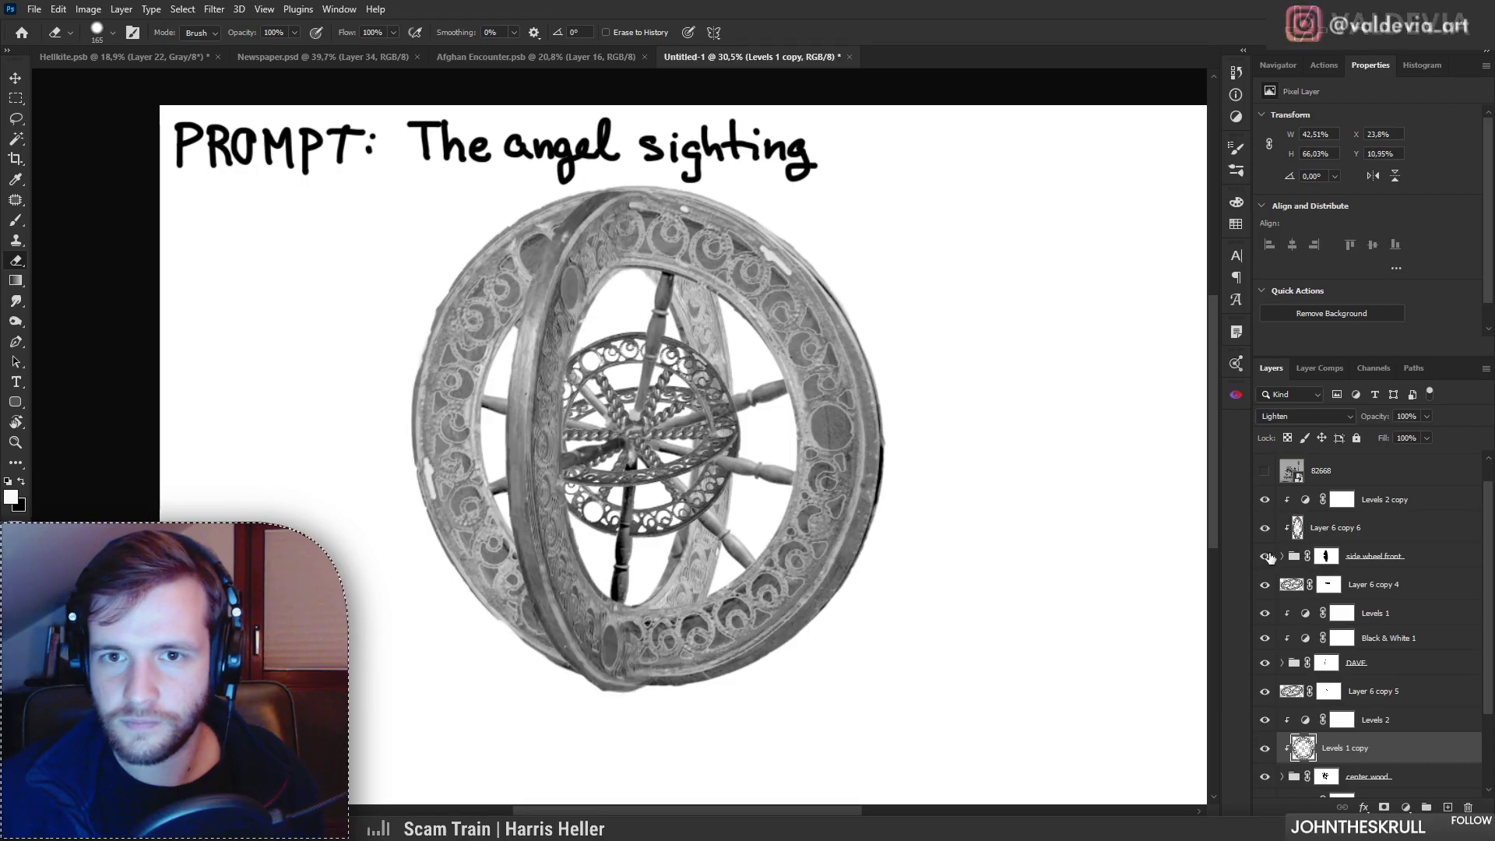
pyautogui.click(1327, 556)
pyautogui.moveTo(617, 242)
pyautogui.mouseDown()
pyautogui.moveTo(619, 203)
pyautogui.moveTo(615, 256)
pyautogui.moveTo(572, 295)
pyautogui.moveTo(600, 267)
pyautogui.moveTo(601, 329)
pyautogui.mouseUp()
pyautogui.hotkey('ctrl', 'z')
pyautogui.press('x')
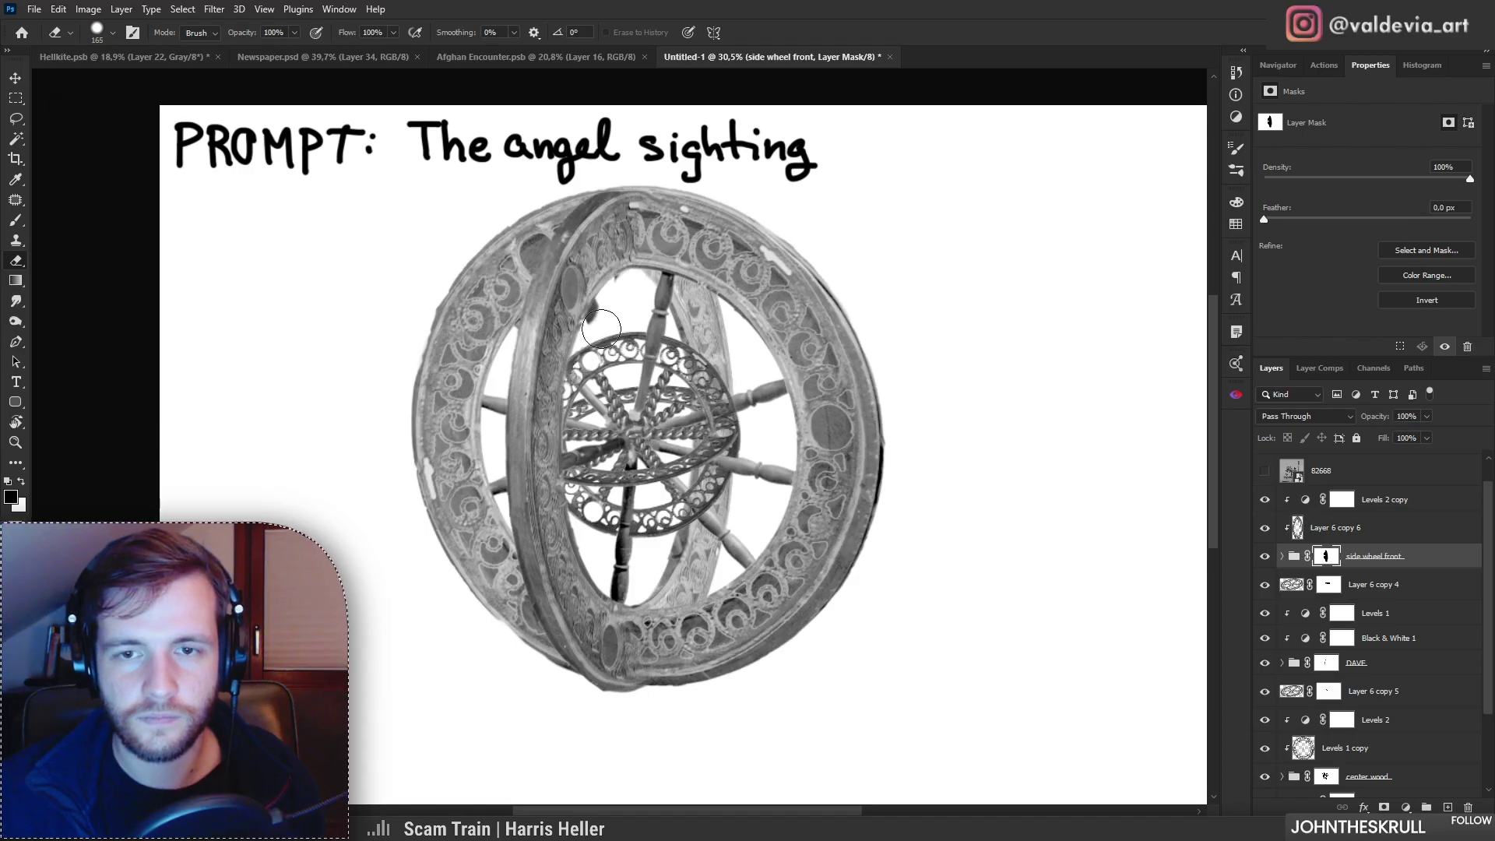
pyautogui.hotkey('ctrl', 'z')
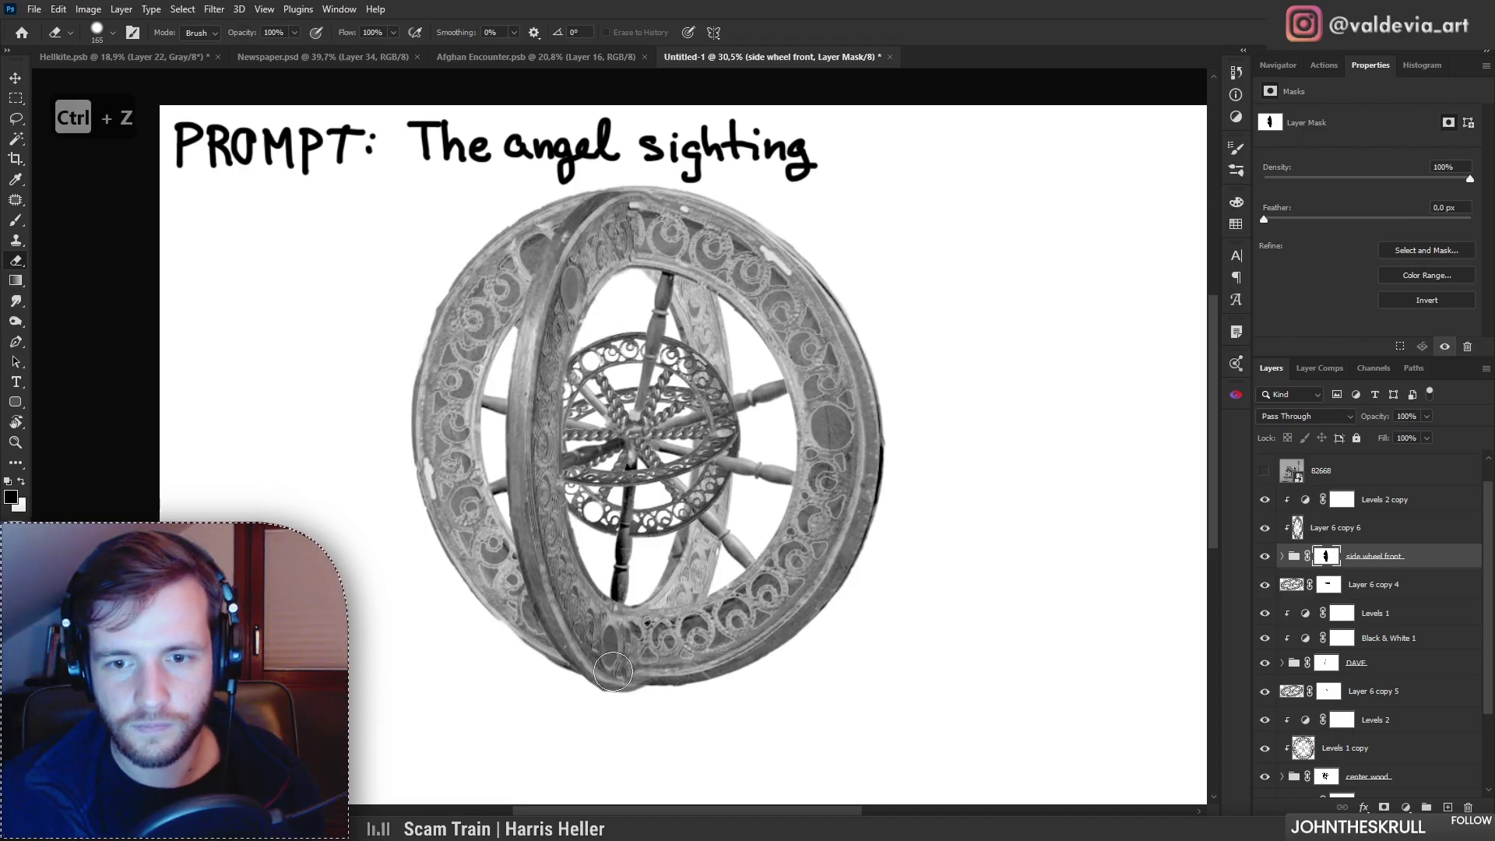
# Step: Hide the Levels 2 copy adjustment above the side wheel front group and the Levels 2 adjustment above Levels 1 copy
pyautogui.press('z')
pyautogui.moveTo(689, 663)
pyautogui.mouseDown()
pyautogui.moveTo(646, 661)
pyautogui.moveTo(664, 667)
pyautogui.mouseUp()
pyautogui.press('e')
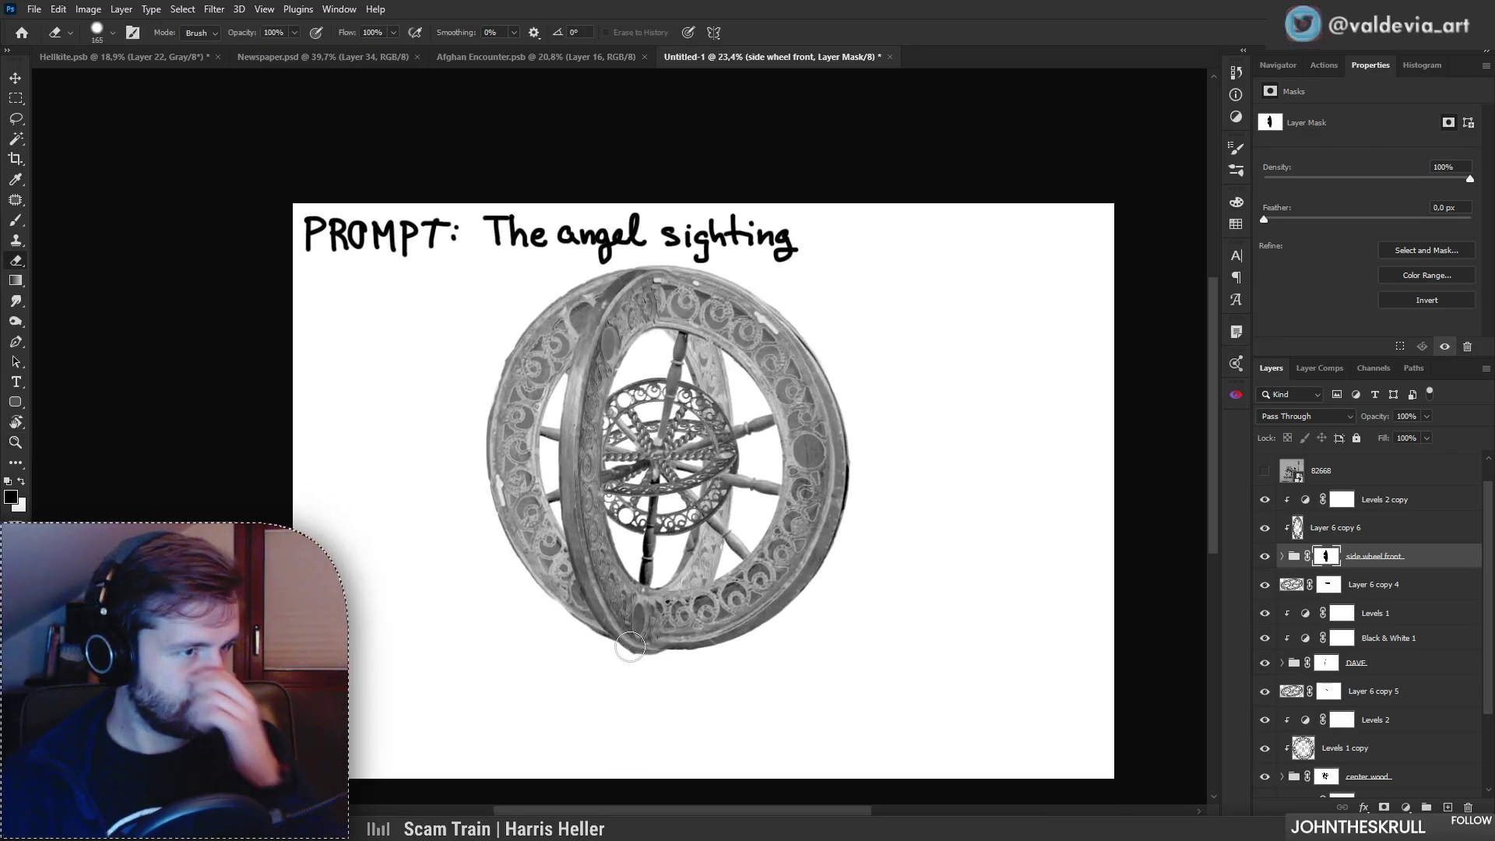
pyautogui.press('z')
pyautogui.moveTo(660, 478)
pyautogui.mouseDown()
pyautogui.moveTo(763, 471)
pyautogui.moveTo(635, 455)
pyautogui.mouseUp()
pyautogui.press('e')
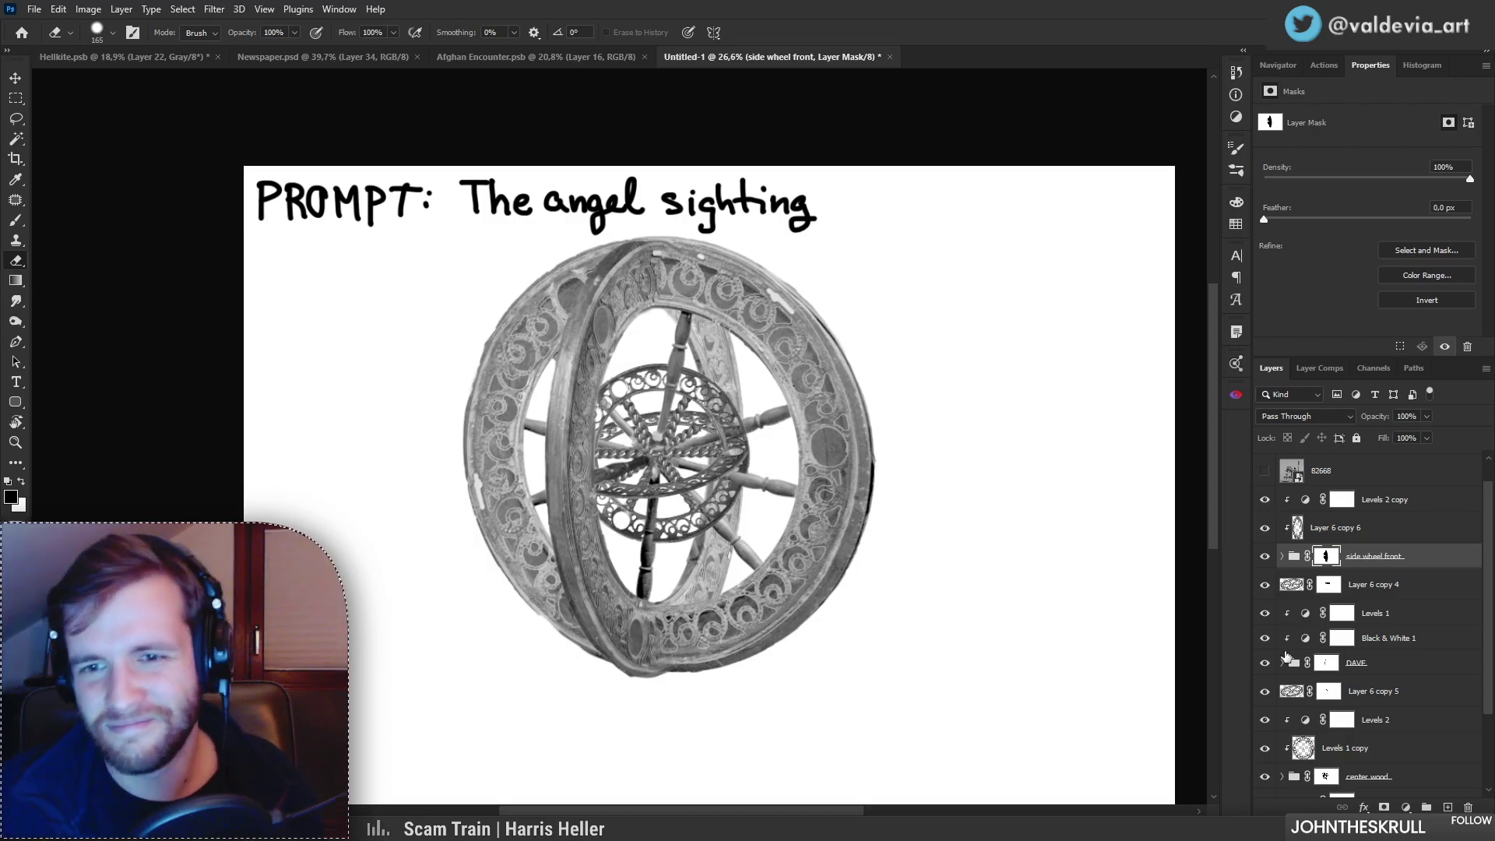
pyautogui.scroll(1, 1266, 530)
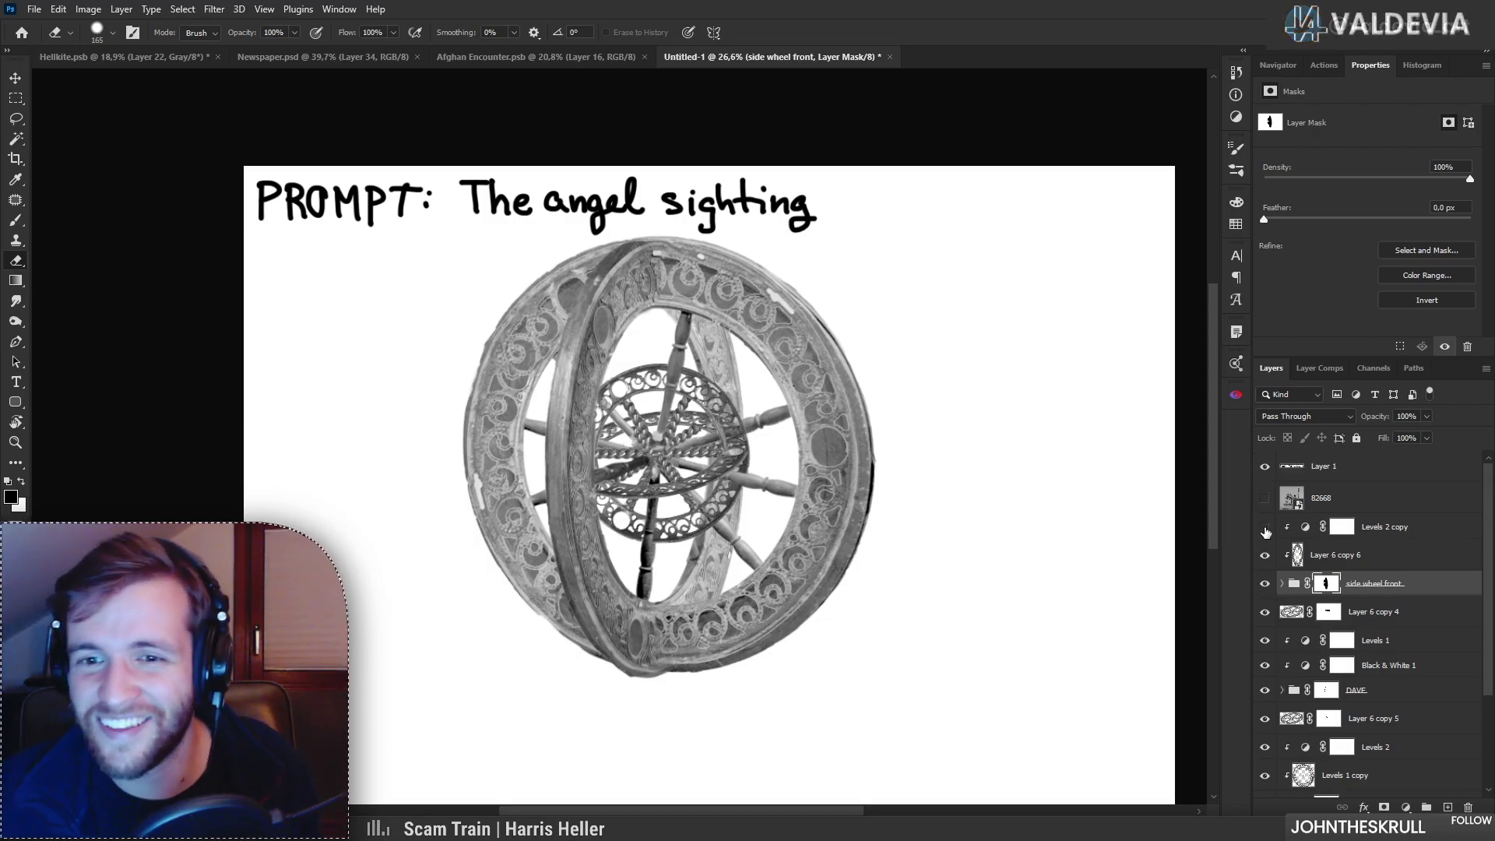
pyautogui.click(1266, 529)
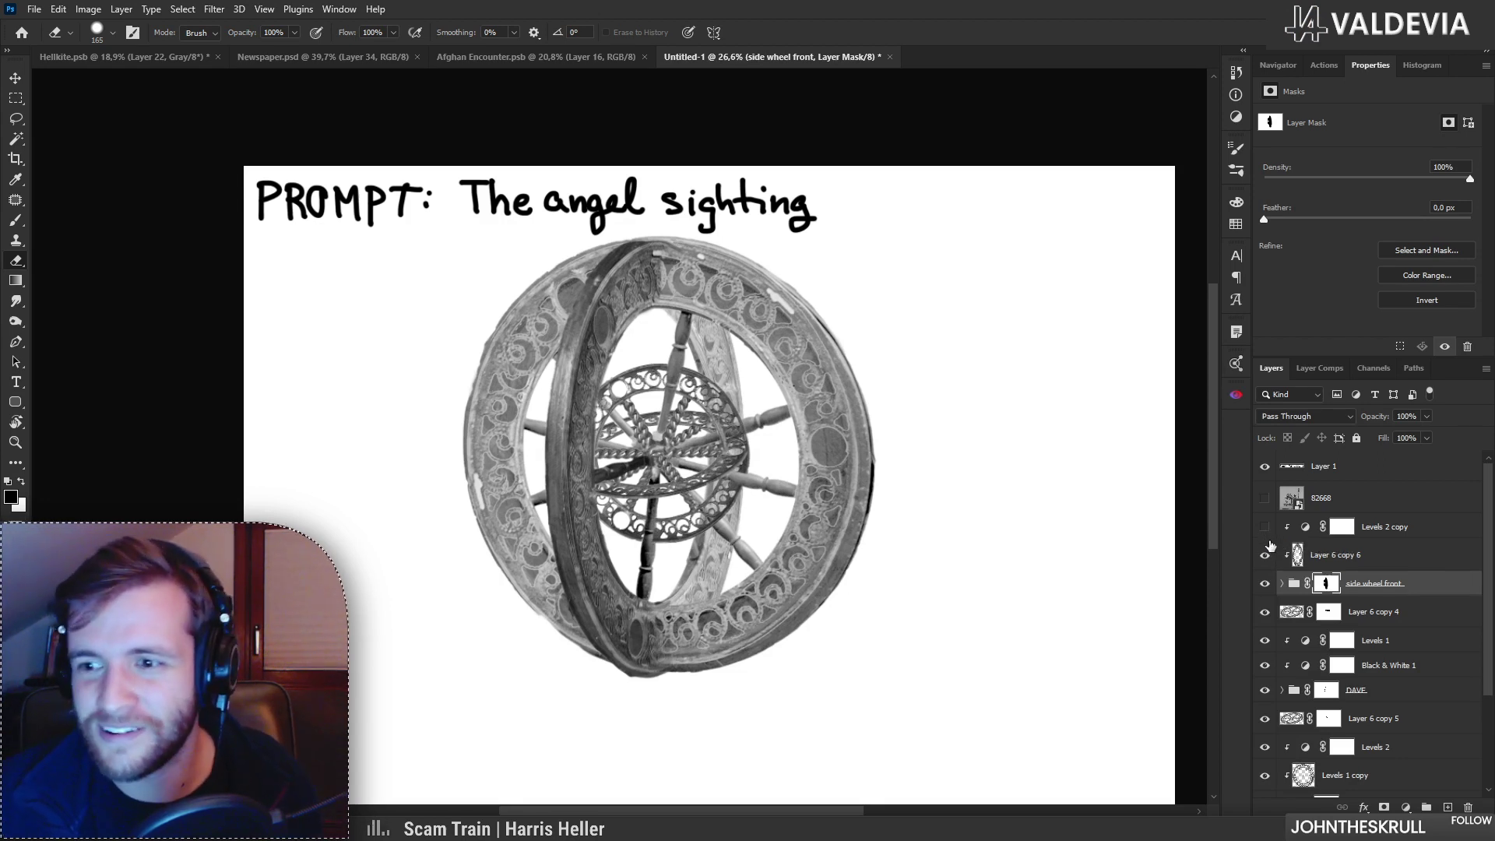
pyautogui.scroll(-1, 1271, 544)
pyautogui.scroll(-2, 1273, 658)
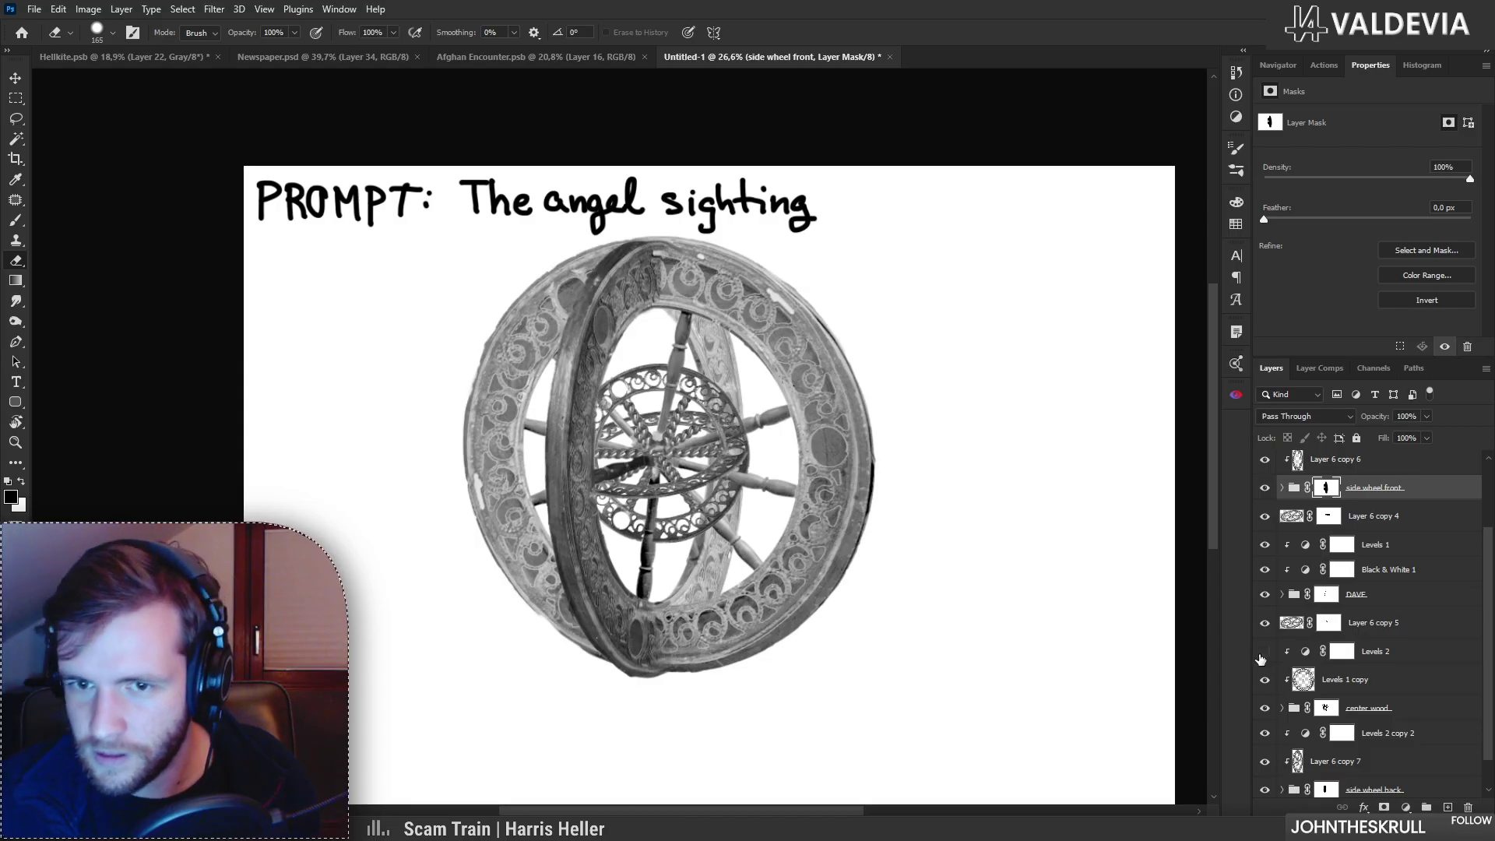
pyautogui.click(1264, 653)
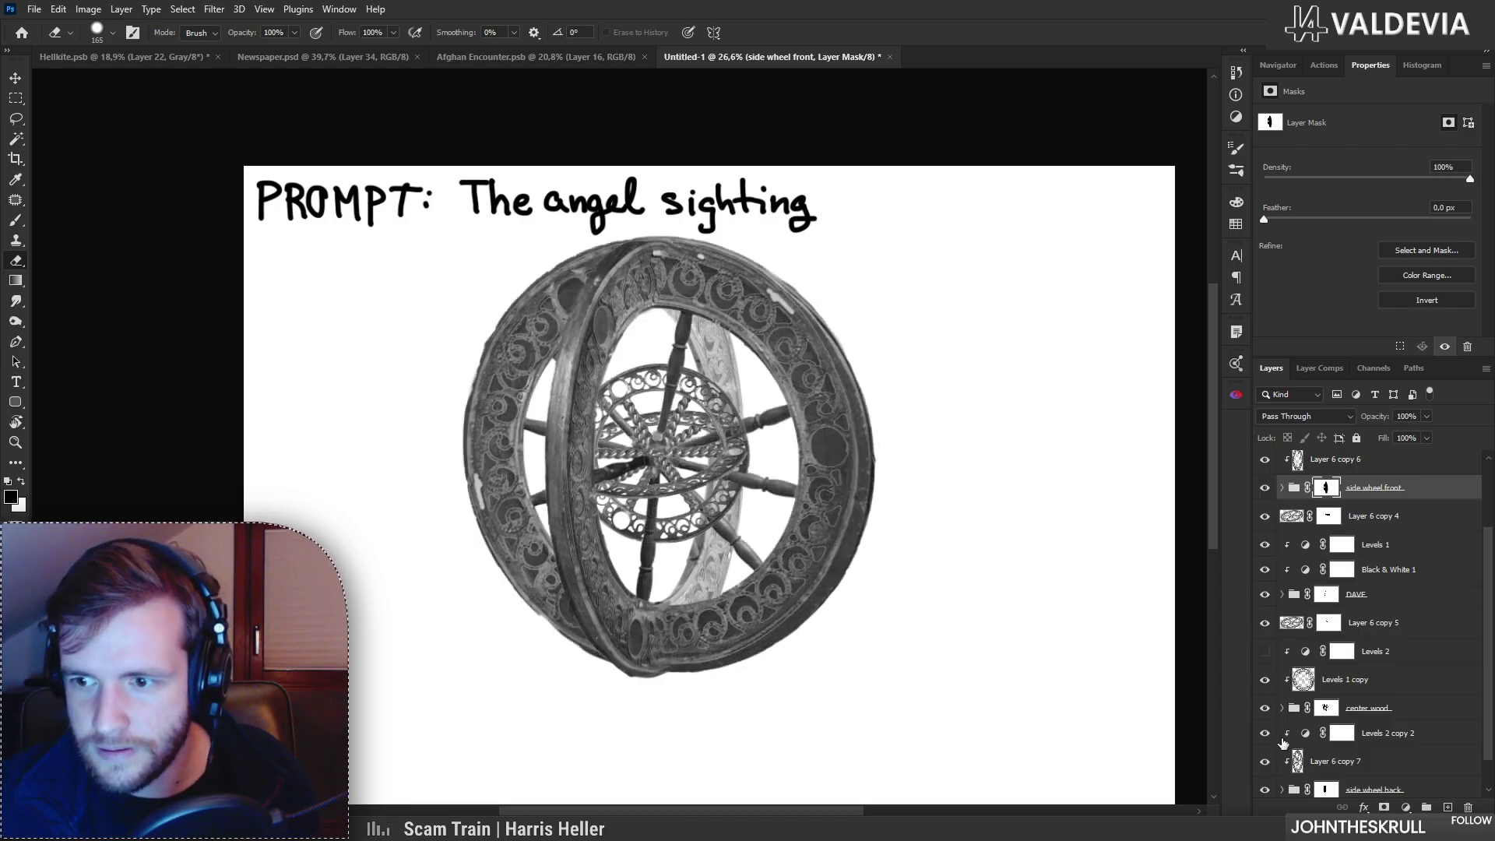
# Step: Hide the Levels 2 copy 2 adjustment above Layer 6 copy 7 and expand the side wheel back group
pyautogui.click(1266, 734)
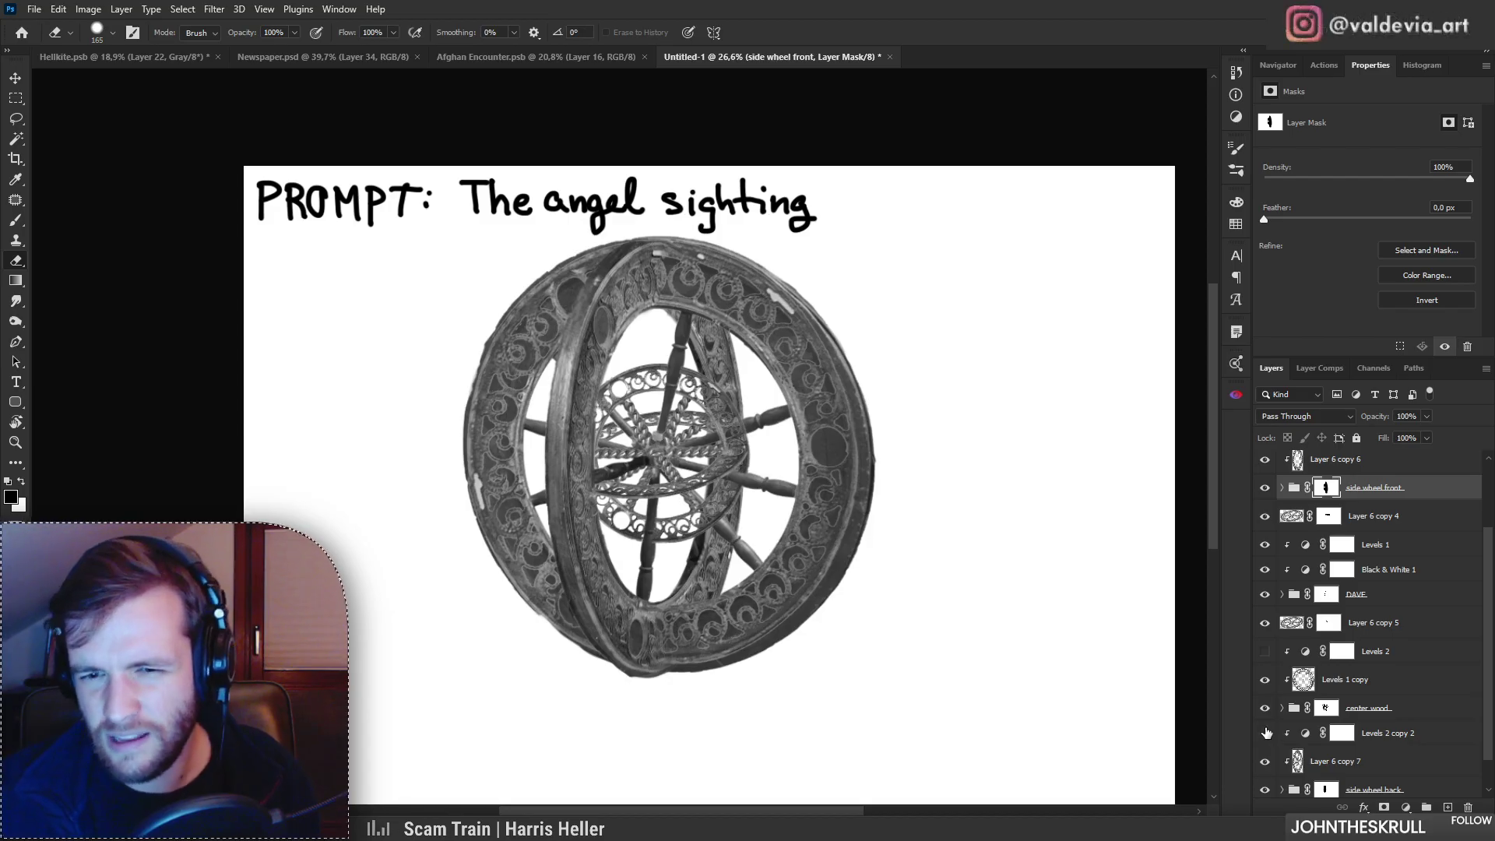
pyautogui.click(1396, 764)
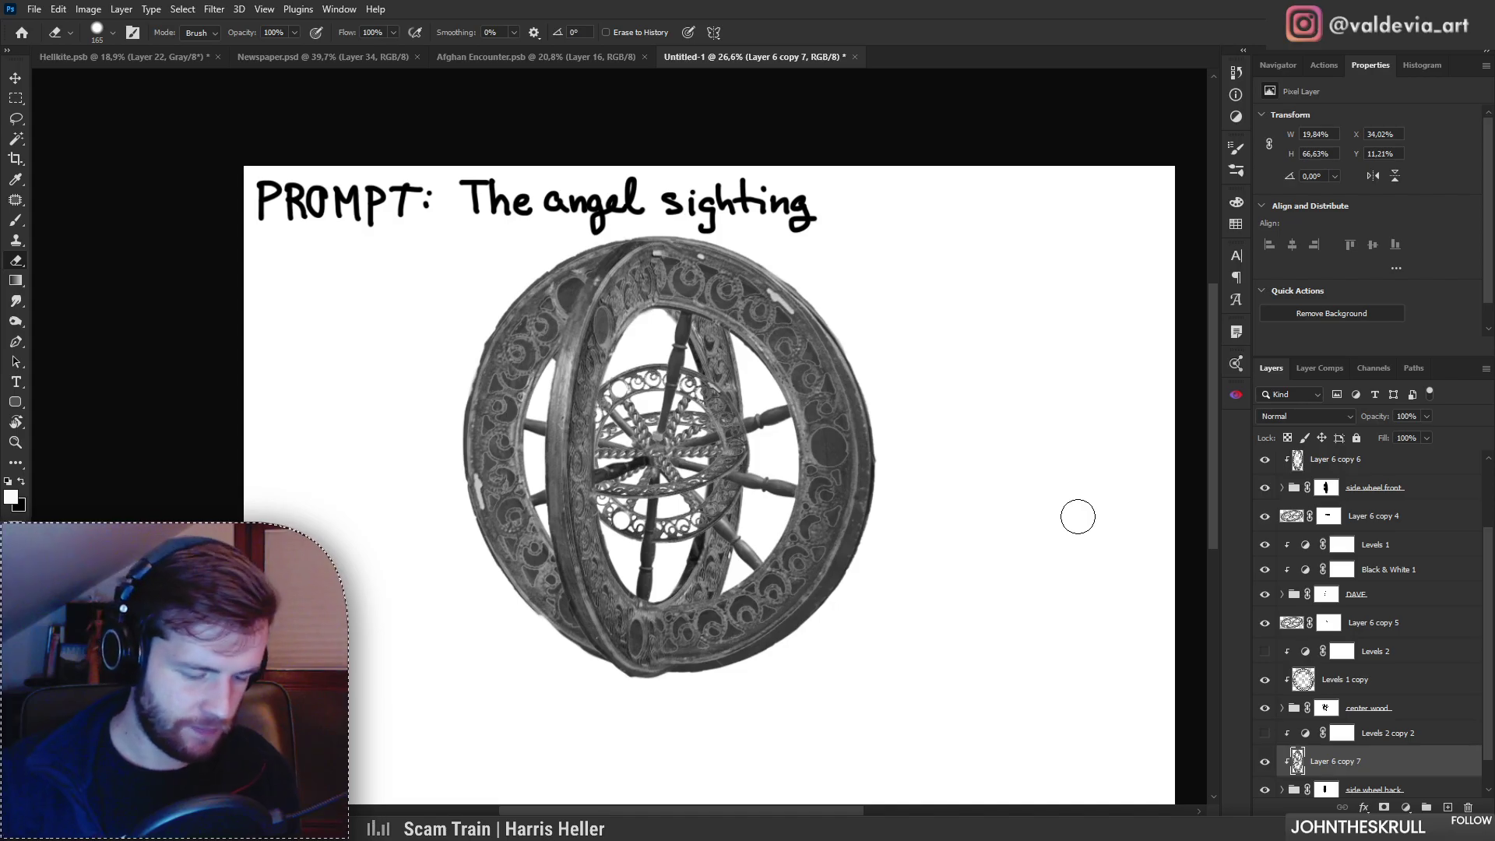
pyautogui.scroll(-1, 1377, 745)
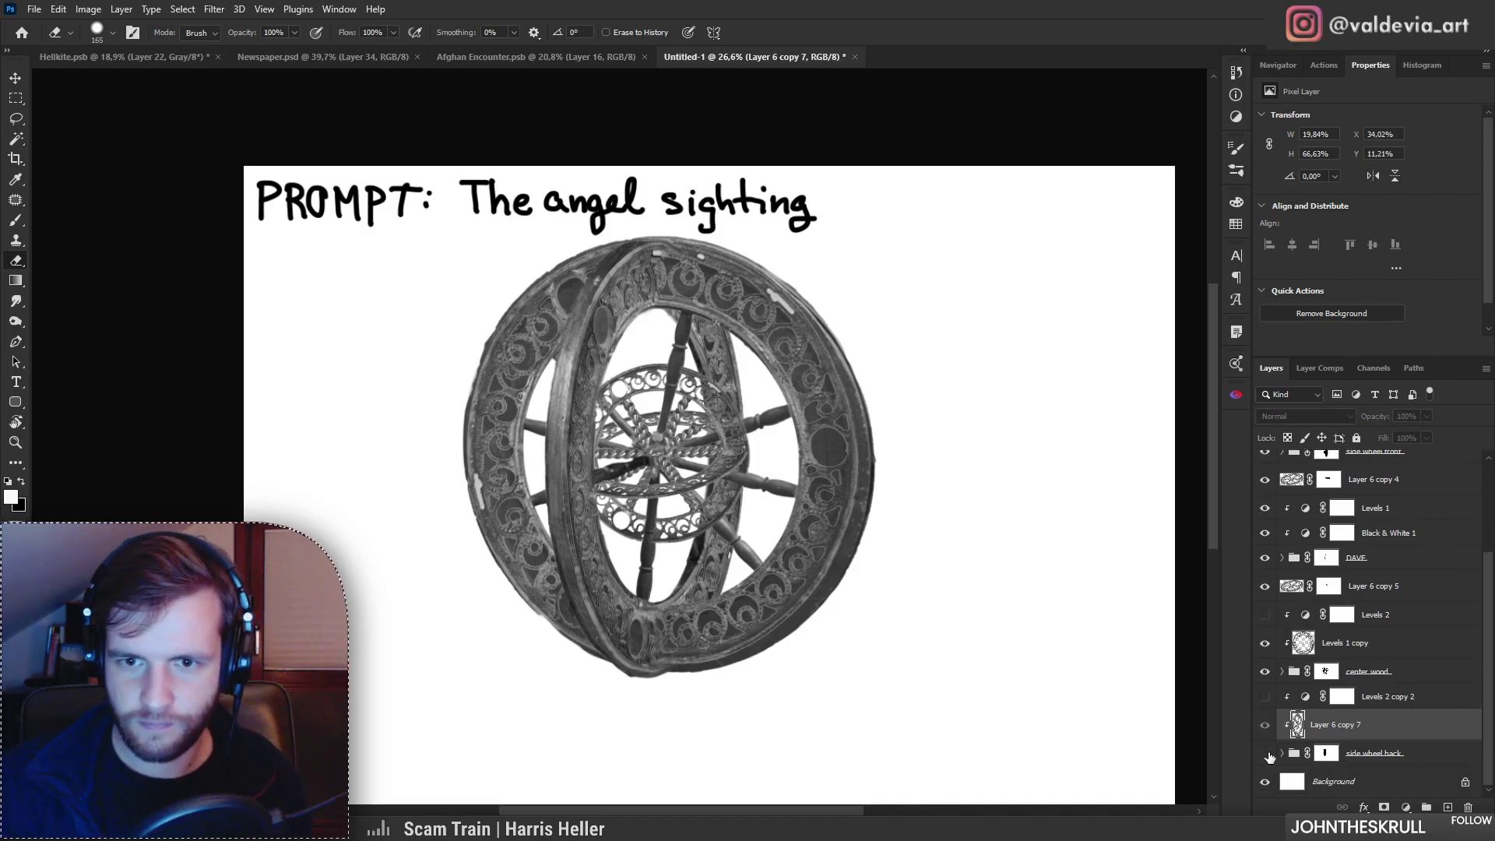
pyautogui.click(1283, 753)
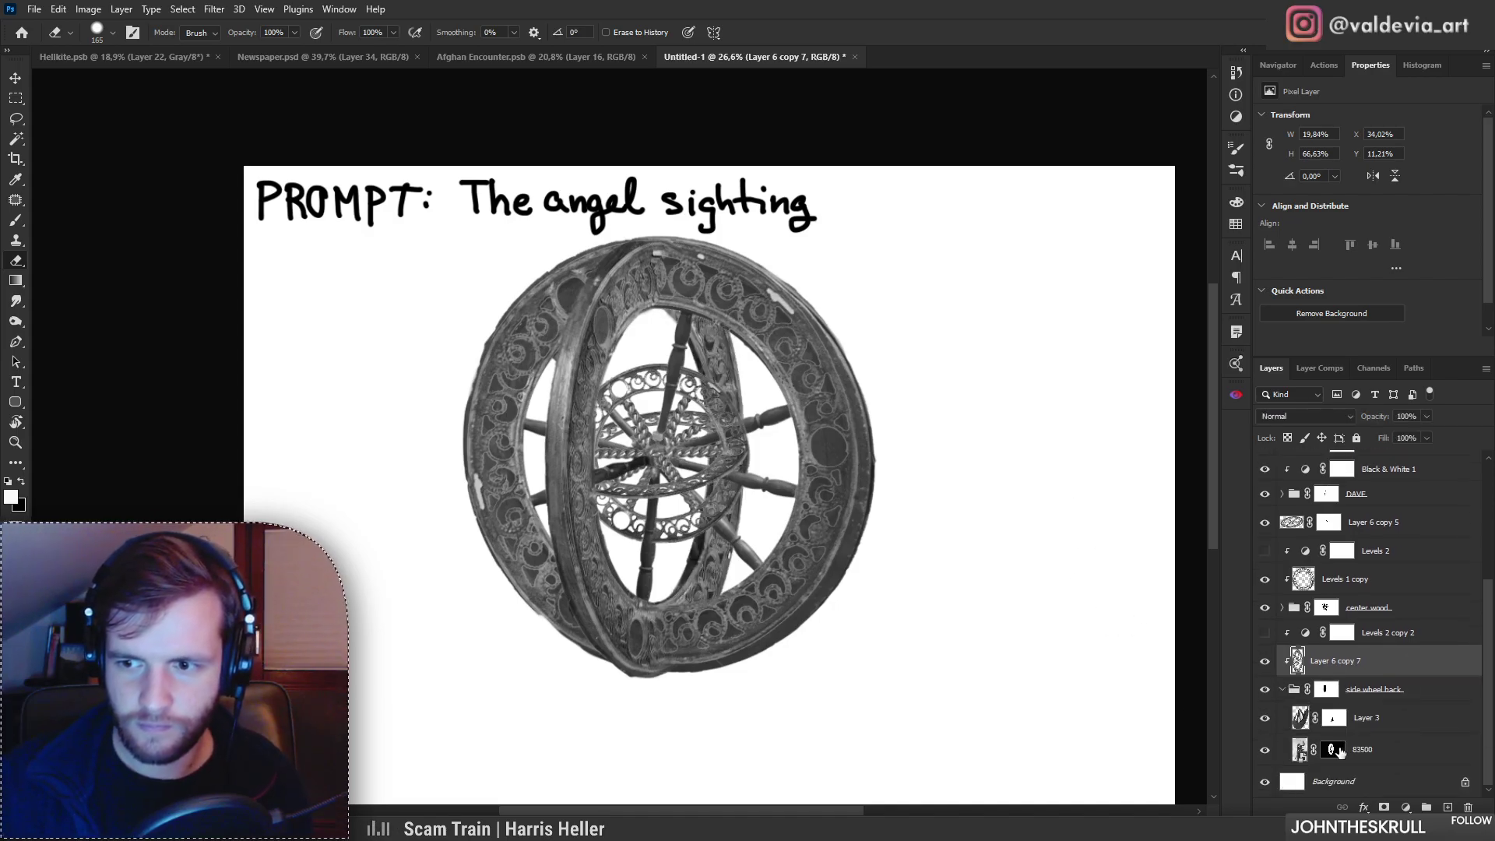
# Step: Try clone-stamping wood texture on Layer 3 along the back ring's dark inner edge below the small wheel, and undo the strokes
pyautogui.click(1384, 730)
pyautogui.press('s')
pyautogui.scroll(5, 550, 605)
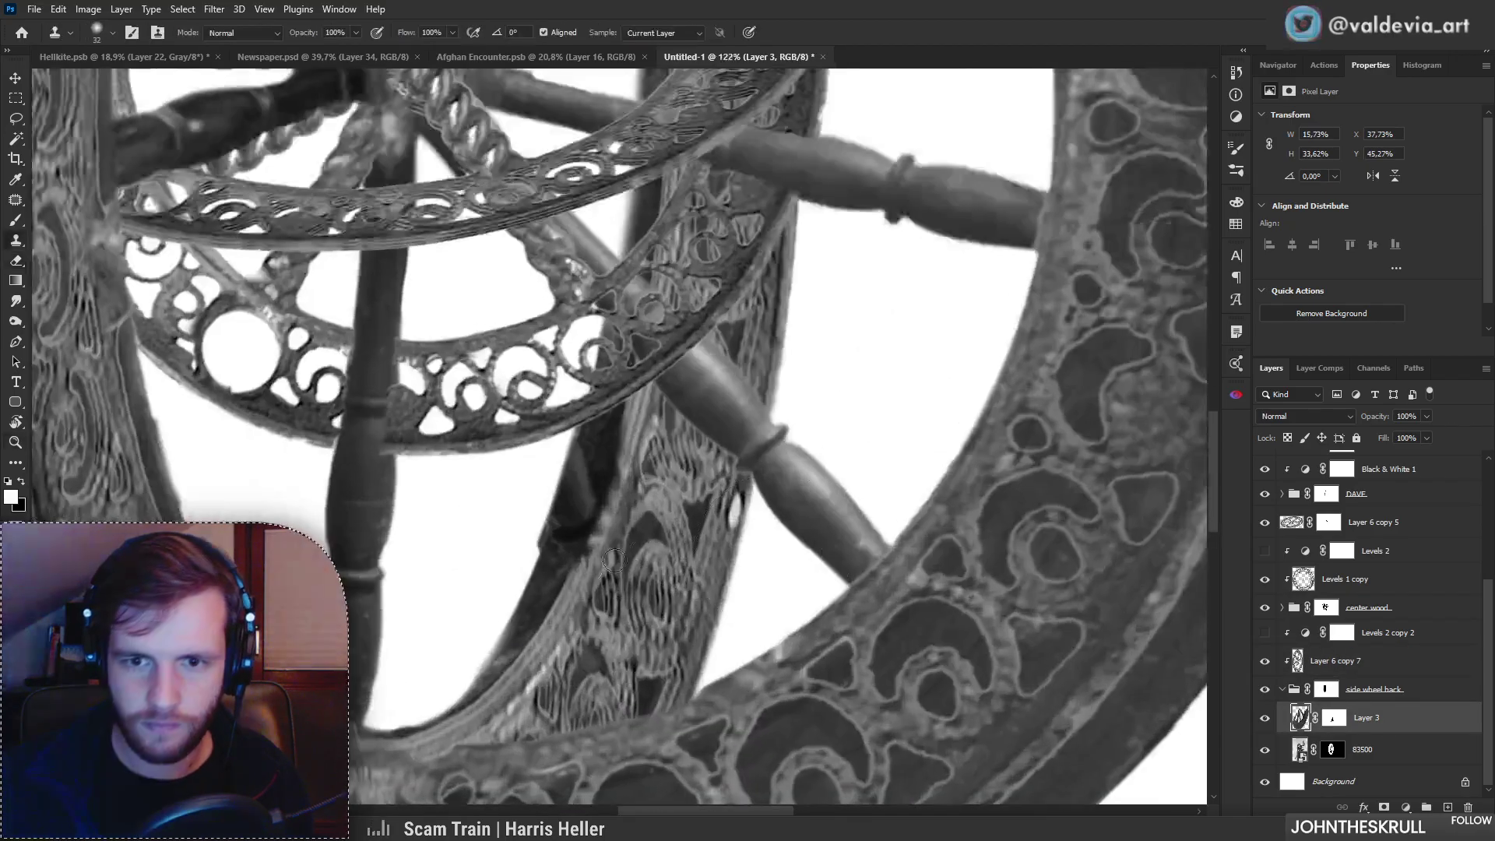
pyautogui.keyDown('alt'); pyautogui.click(550, 605); pyautogui.keyUp('alt')
pyautogui.moveTo(585, 528)
pyautogui.mouseDown()
pyautogui.moveTo(588, 495)
pyautogui.moveTo(563, 531)
pyautogui.moveTo(580, 457)
pyautogui.mouseUp()
pyautogui.hotkey('ctrl', 'z')
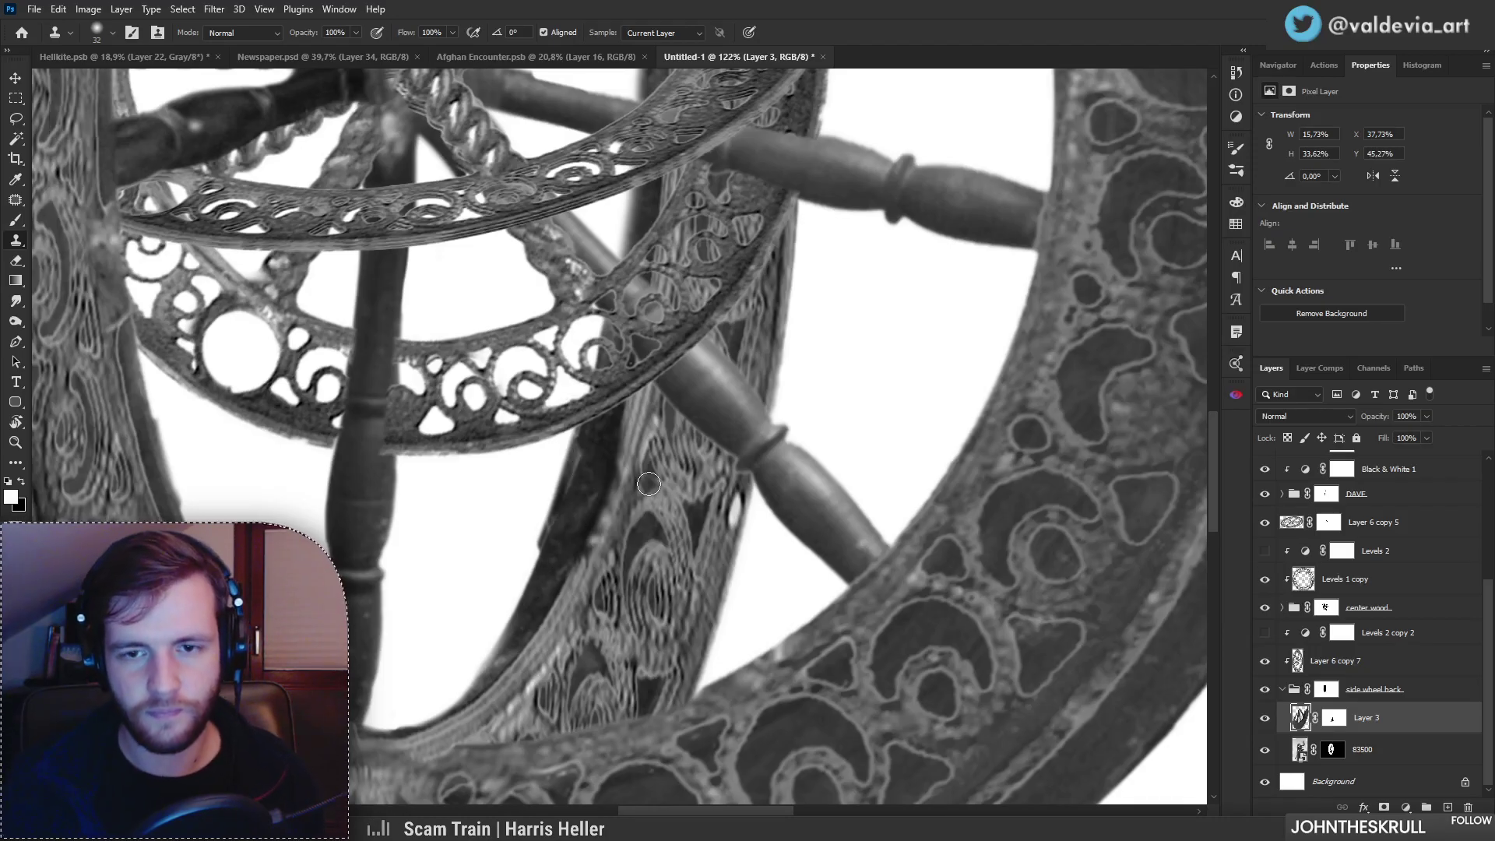
pyautogui.hotkey('ctrl', 'z')
pyautogui.keyDown('alt'); pyautogui.click(556, 544); pyautogui.keyUp('alt')
pyautogui.moveTo(587, 485)
pyautogui.mouseDown()
pyautogui.moveTo(549, 541)
pyautogui.moveTo(573, 540)
pyautogui.mouseUp()
pyautogui.hotkey('ctrl', 'z')
pyautogui.keyDown('alt'); pyautogui.click(577, 549); pyautogui.keyUp('alt')
pyautogui.scroll(2, 573, 540)
# Step: Try a size 50 eraser stroke on the side wheel back group's mask beside the ring's lower inner edge, and undo it
pyautogui.press('e')
pyautogui.press('x')
pyautogui.click(1333, 717)
pyautogui.click(1326, 690)
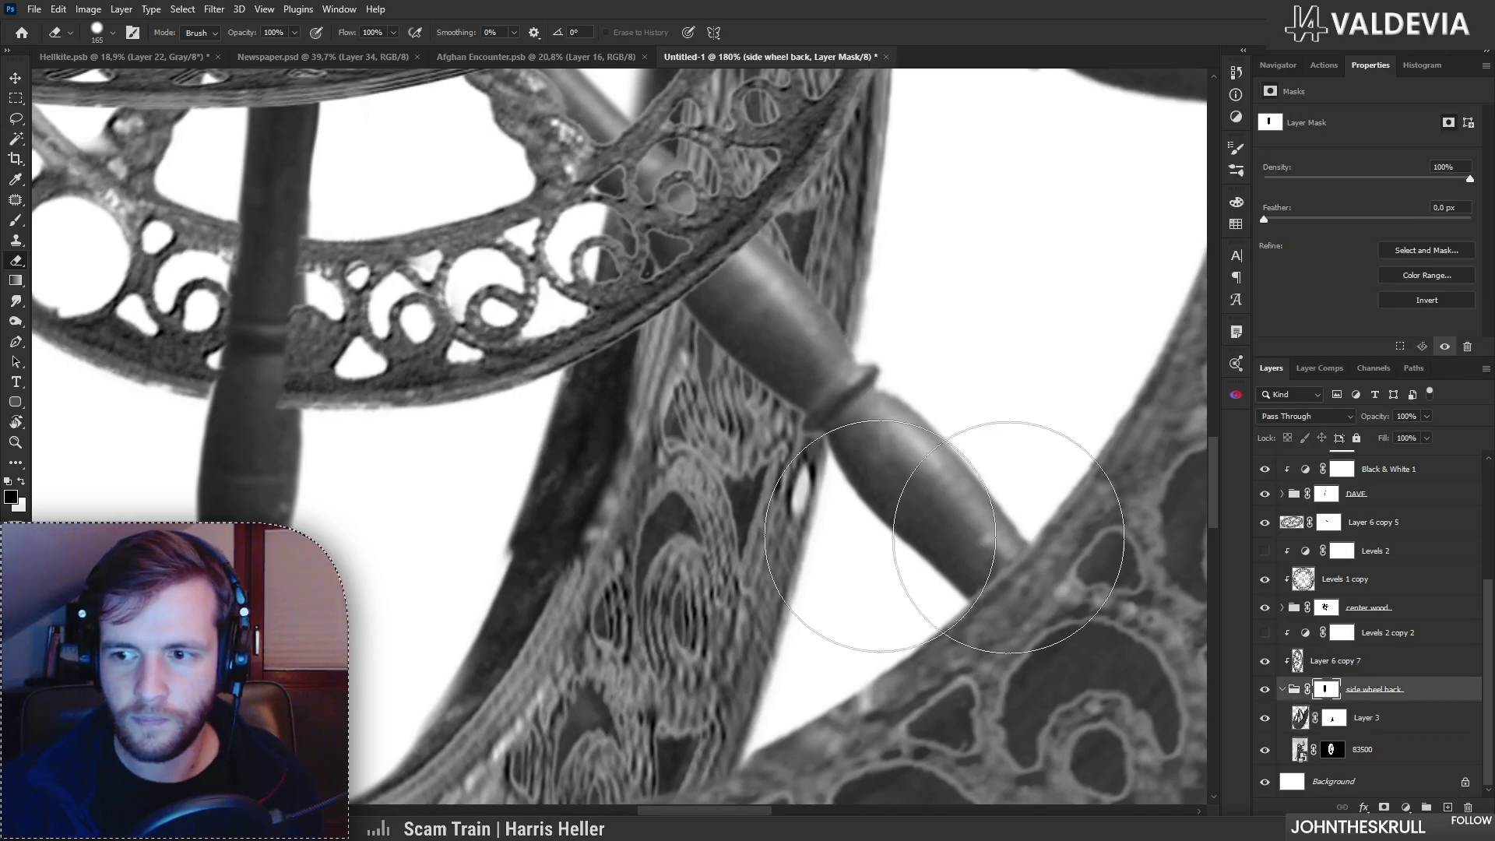
pyautogui.rightClick(621, 466)
pyautogui.click(724, 494)
pyautogui.moveTo(522, 397); pyautogui.dragTo(484, 510)
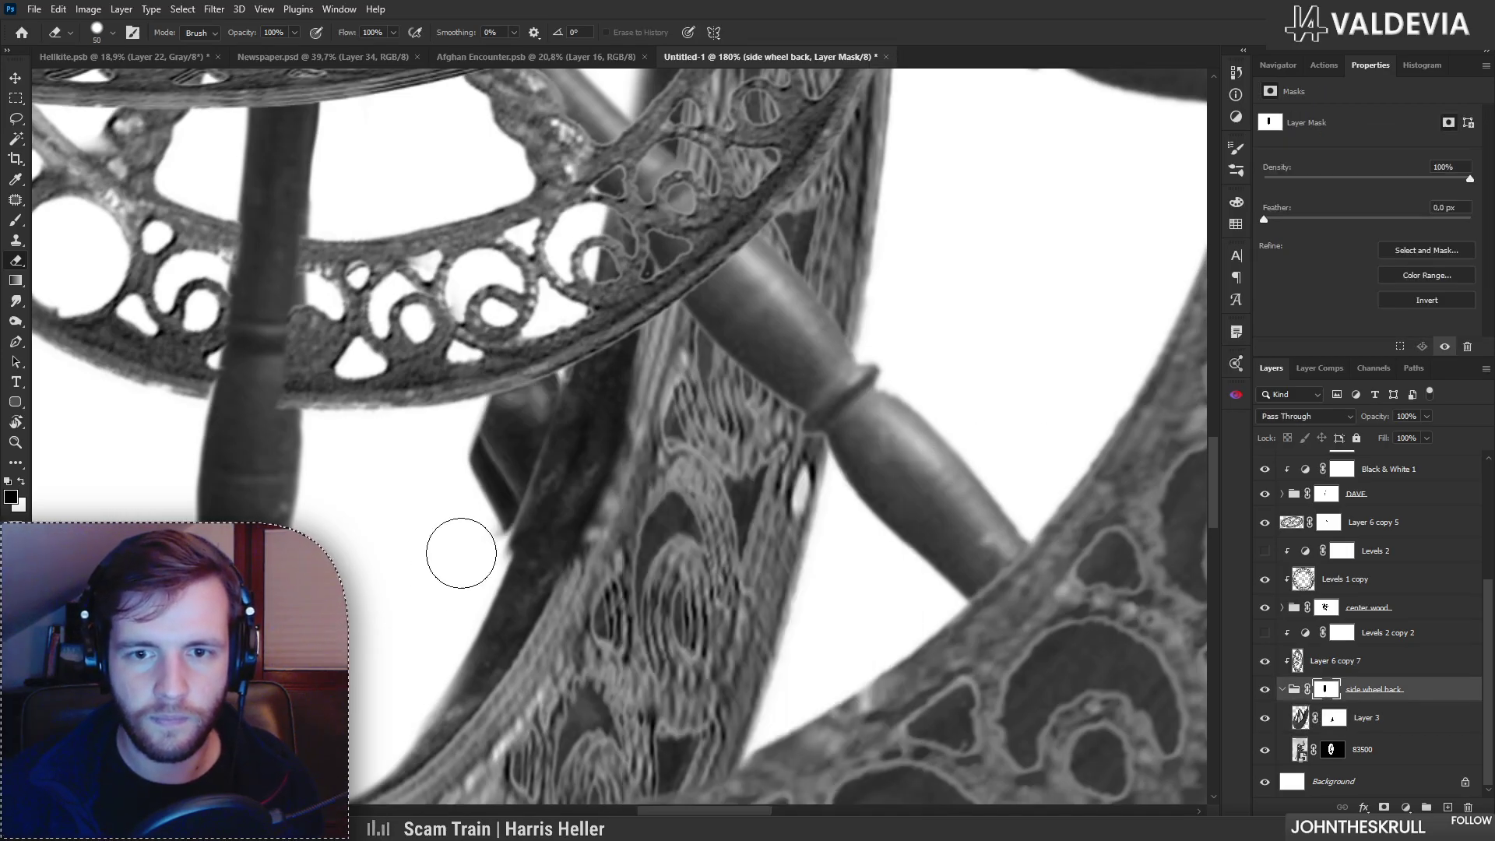
pyautogui.hotkey('ctrl', 'z')
pyautogui.press('x')
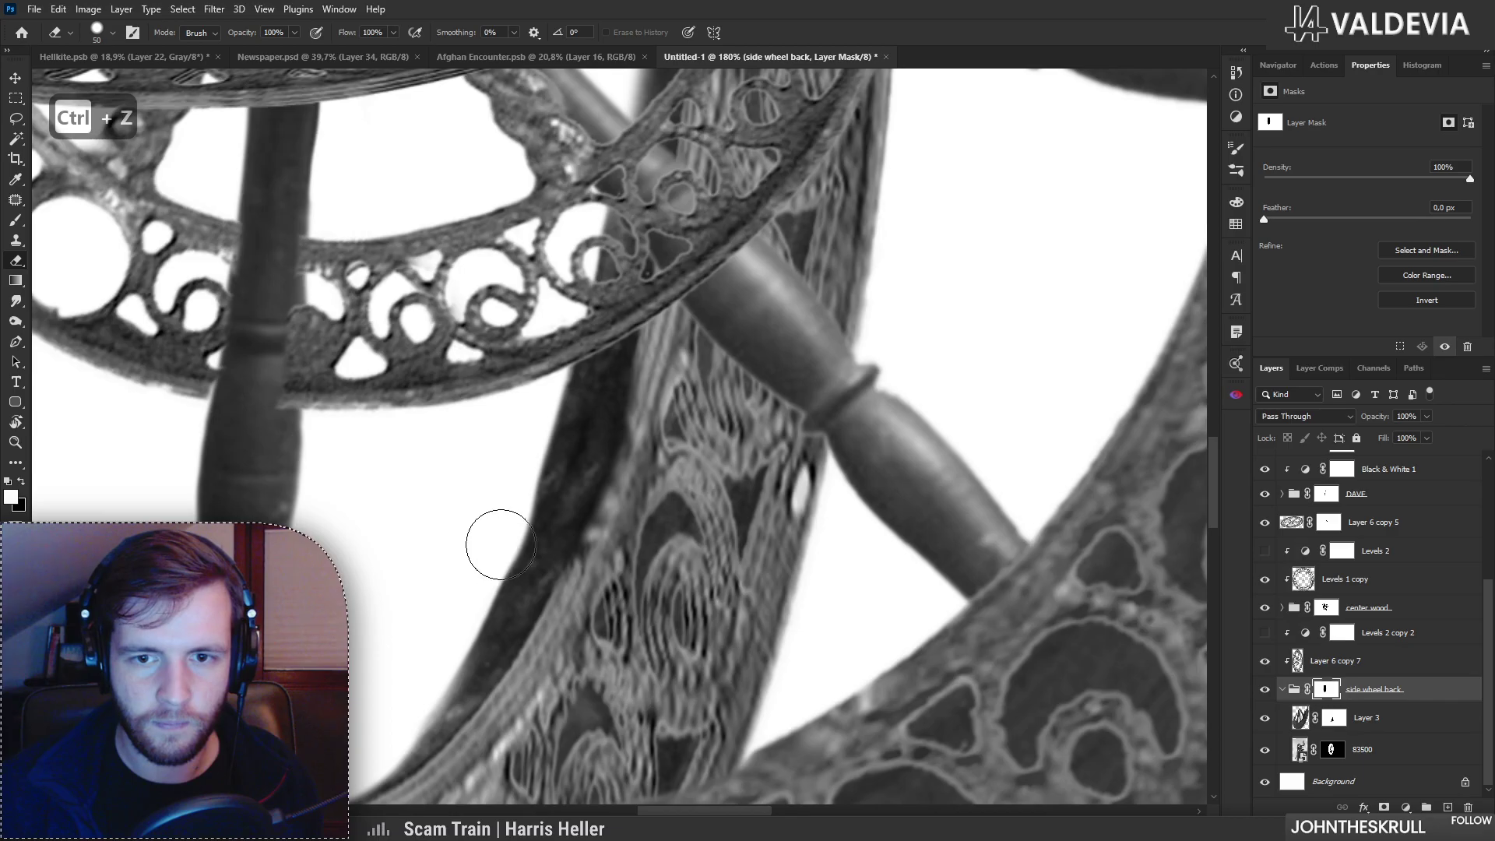
# Step: Toggle the Layer 6 copy 7 and Layer 6 copy 6 ornament layers to compare their contribution to the side wheel, and select Layer 6 copy 6
pyautogui.press('z')
pyautogui.moveTo(537, 529)
pyautogui.mouseDown()
pyautogui.moveTo(508, 517)
pyautogui.moveTo(585, 541)
pyautogui.mouseUp()
pyautogui.press('e')
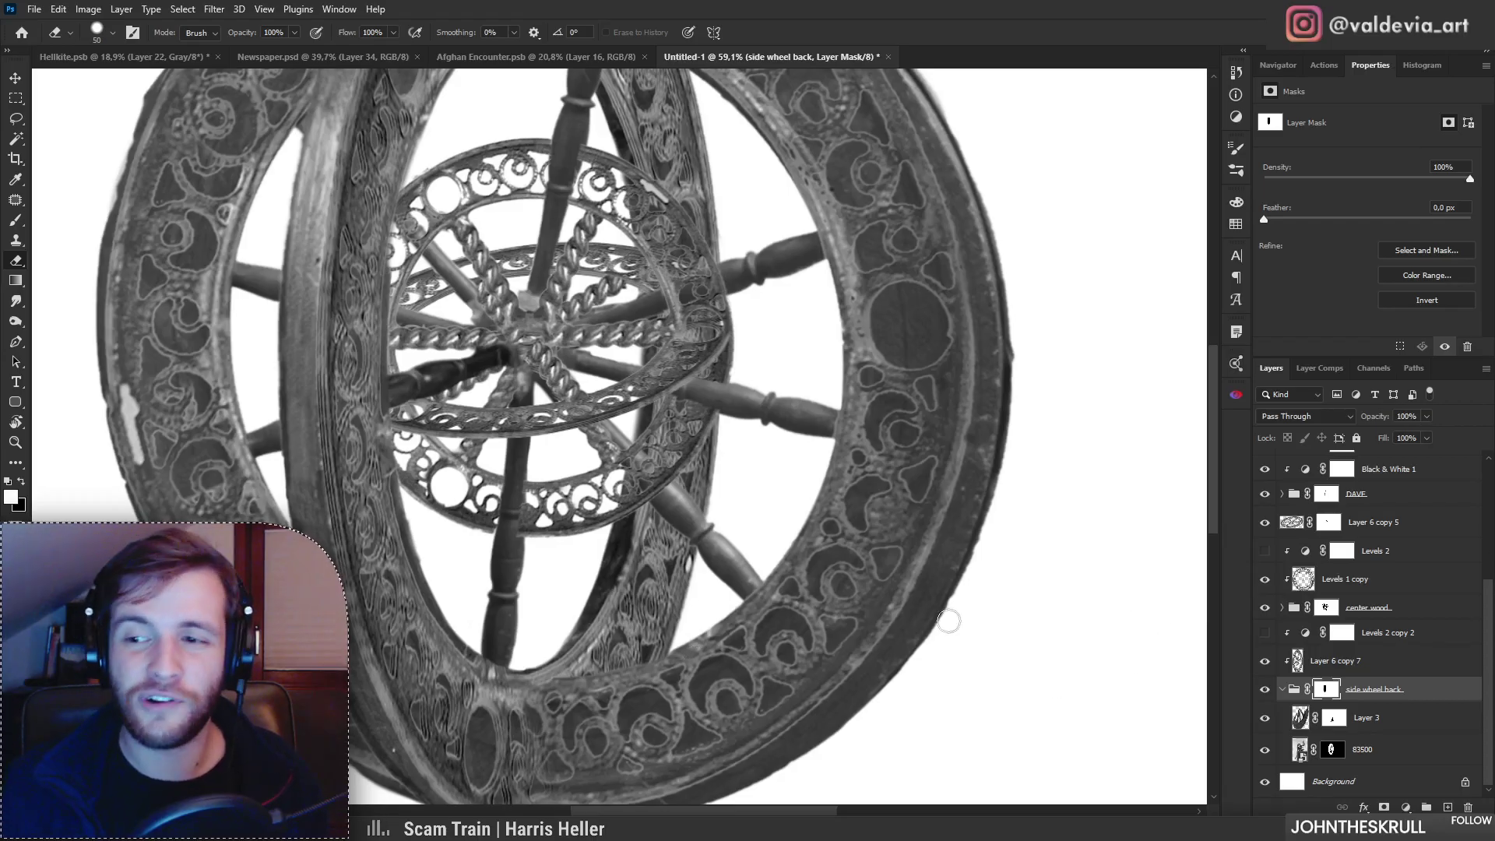
pyautogui.click(1265, 663)
pyautogui.click(1266, 664)
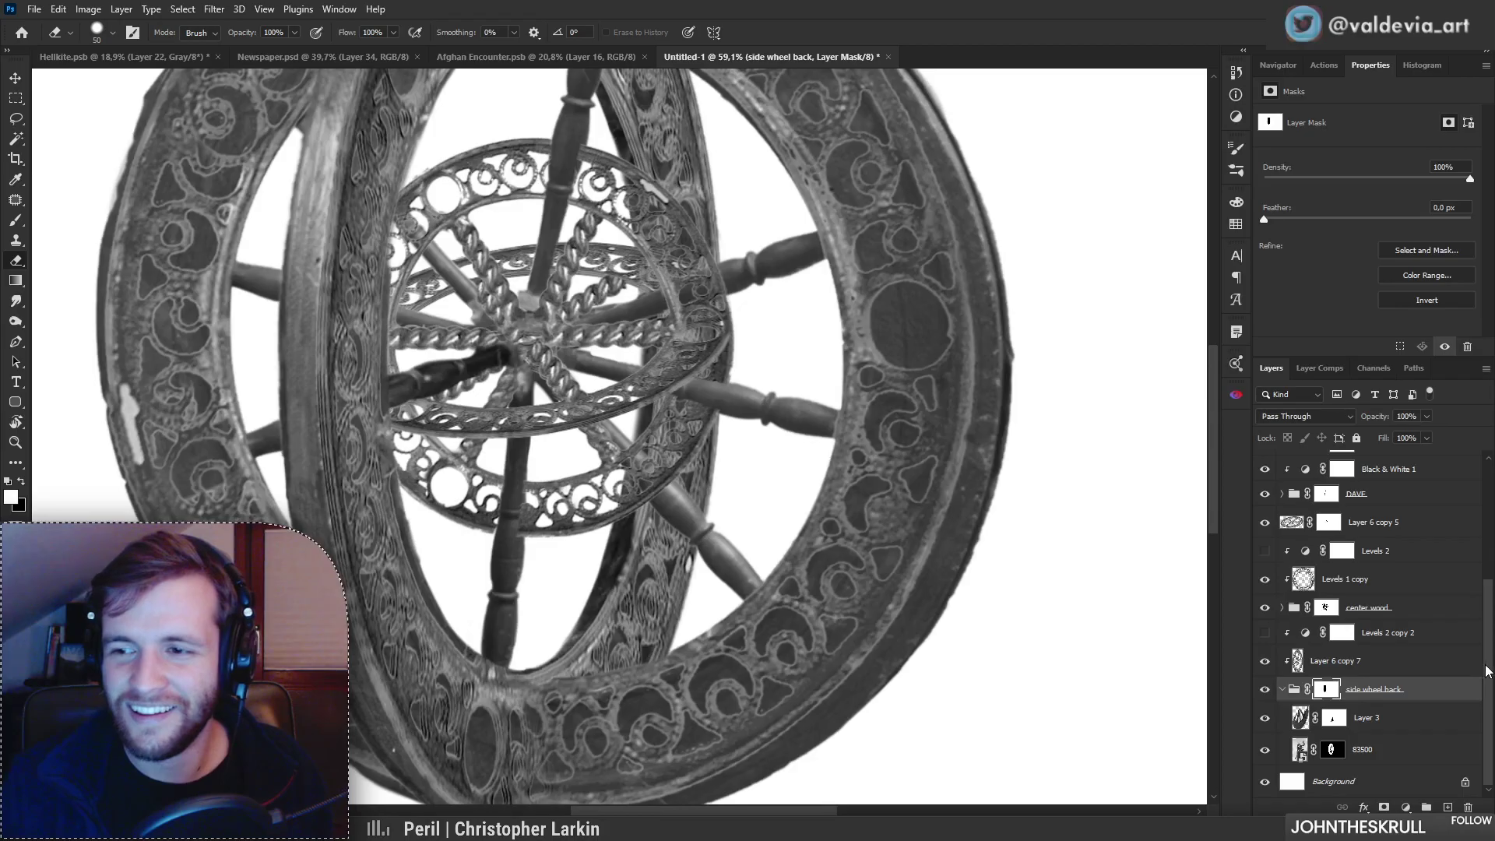
pyautogui.scroll(3, 1476, 623)
pyautogui.click(1266, 488)
pyautogui.click(1265, 489)
pyautogui.click(1327, 497)
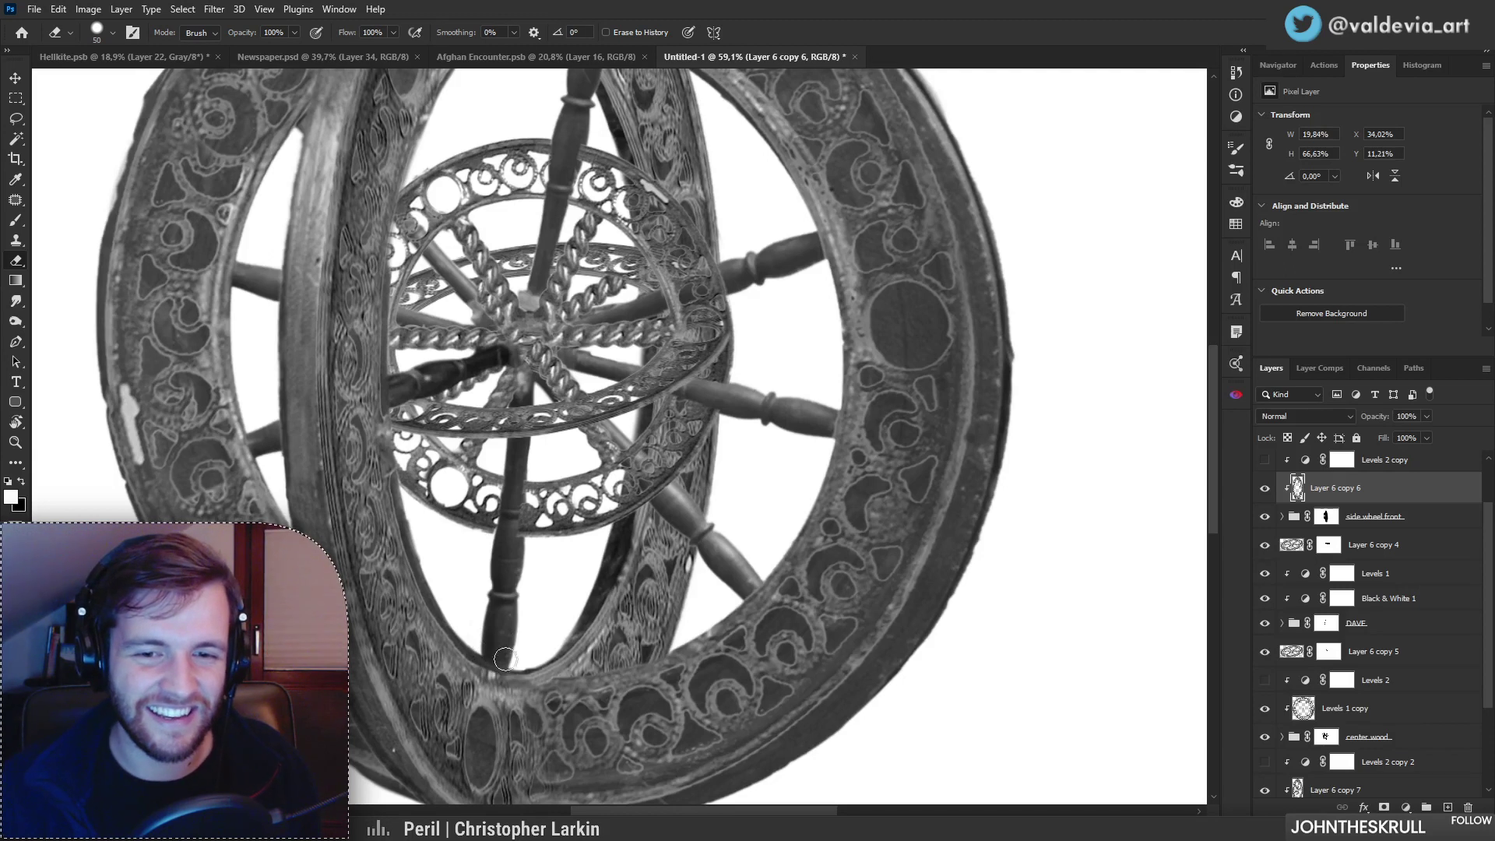
# Step: Examine how the ornament sits along the side wheel and the inner wheels, both up close and in the whole design
pyautogui.moveTo(530, 617); pyautogui.dragTo(491, 601)
pyautogui.moveTo(459, 504); pyautogui.dragTo(506, 505)
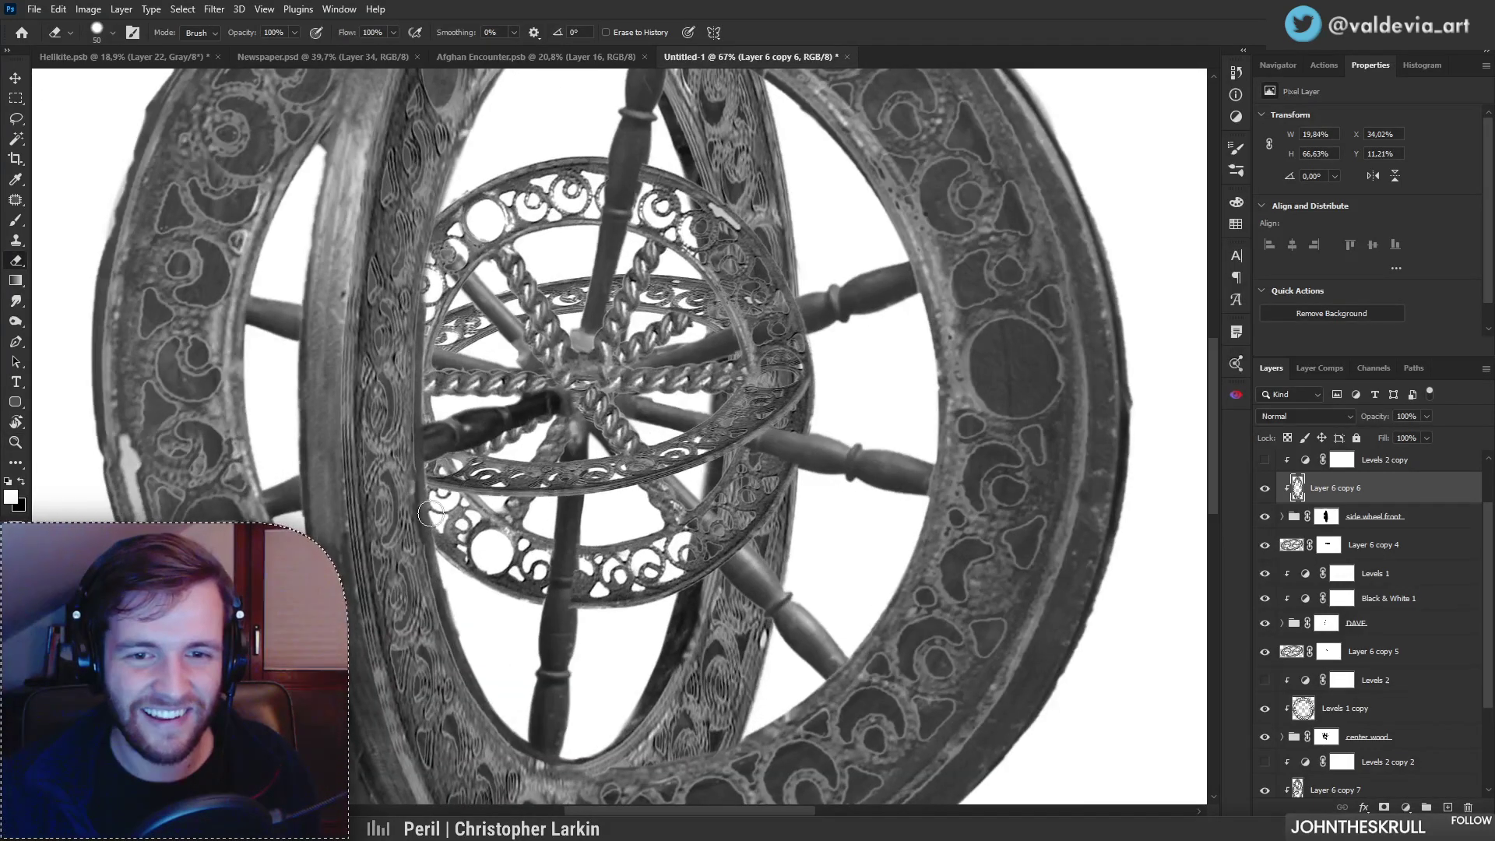
pyautogui.moveTo(554, 368); pyautogui.dragTo(510, 578)
pyautogui.moveTo(517, 265); pyautogui.dragTo(478, 264)
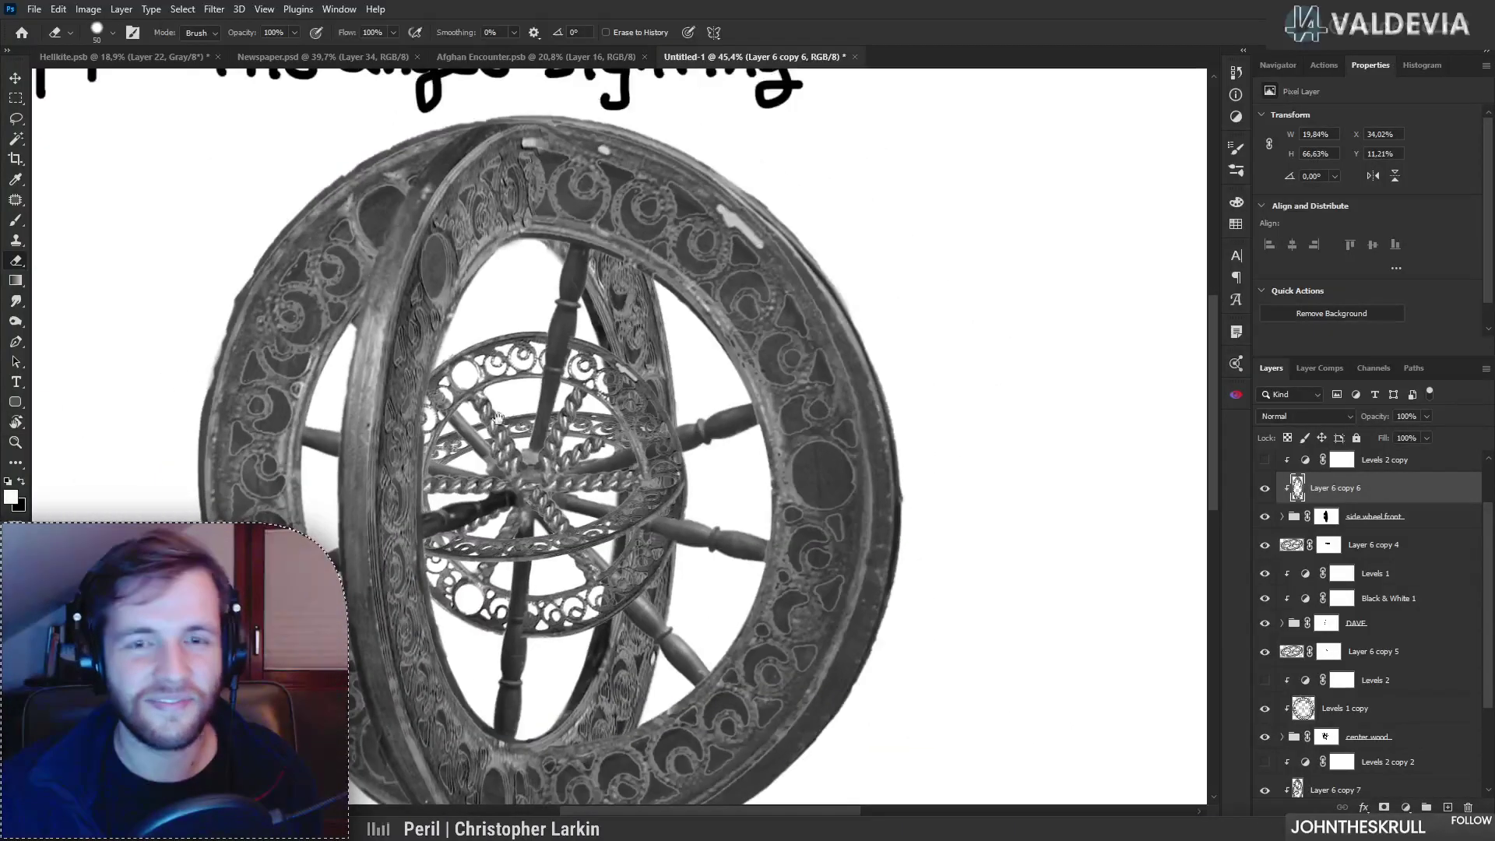
pyautogui.moveTo(498, 449); pyautogui.dragTo(505, 364)
pyautogui.moveTo(507, 420)
pyautogui.mouseDown()
pyautogui.moveTo(546, 410)
pyautogui.moveTo(557, 379)
pyautogui.mouseUp()
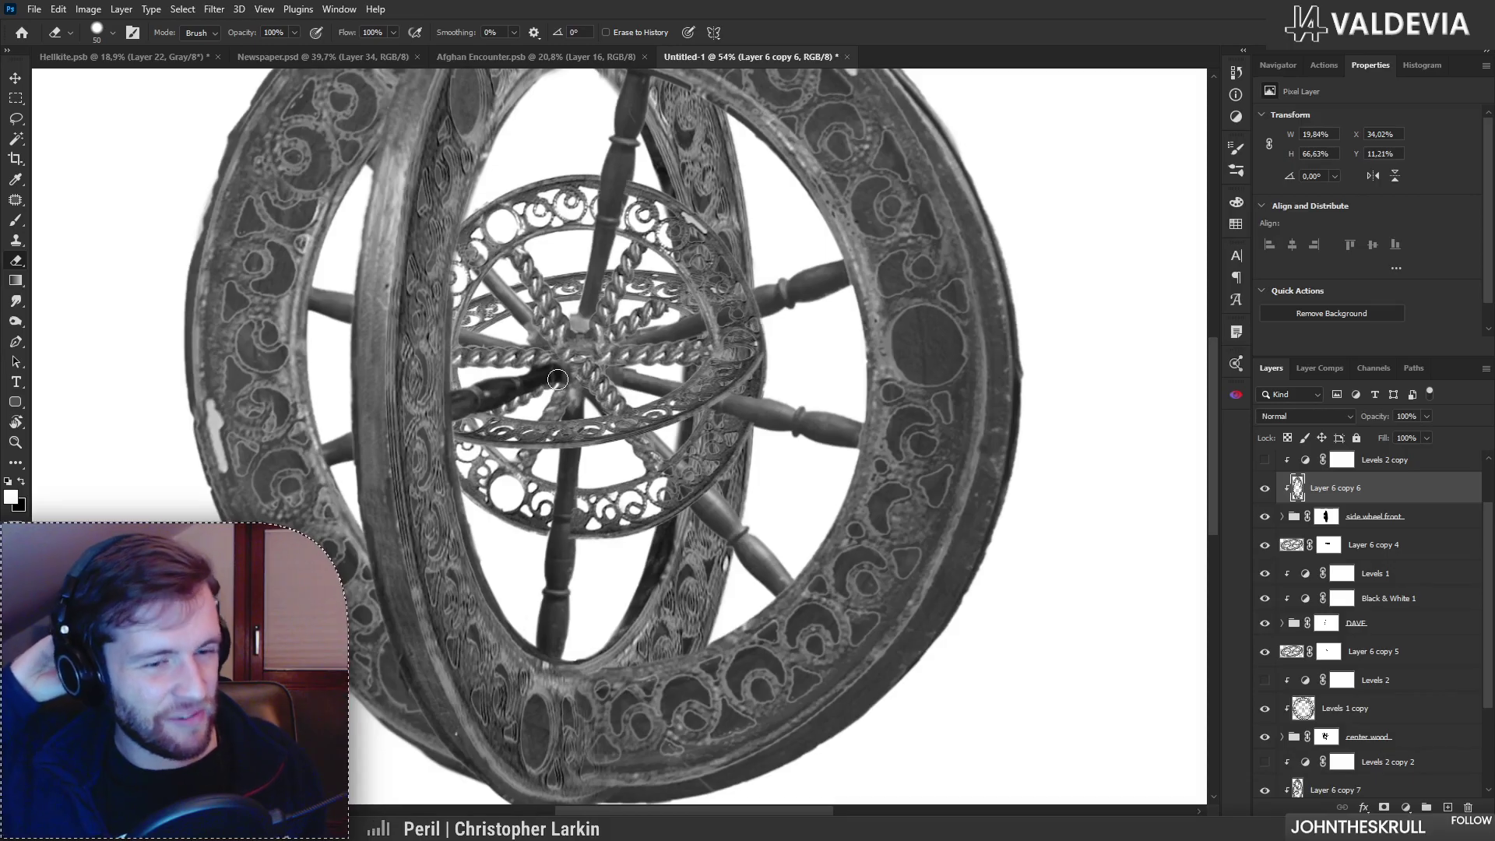
pyautogui.moveTo(468, 464); pyautogui.dragTo(470, 527)
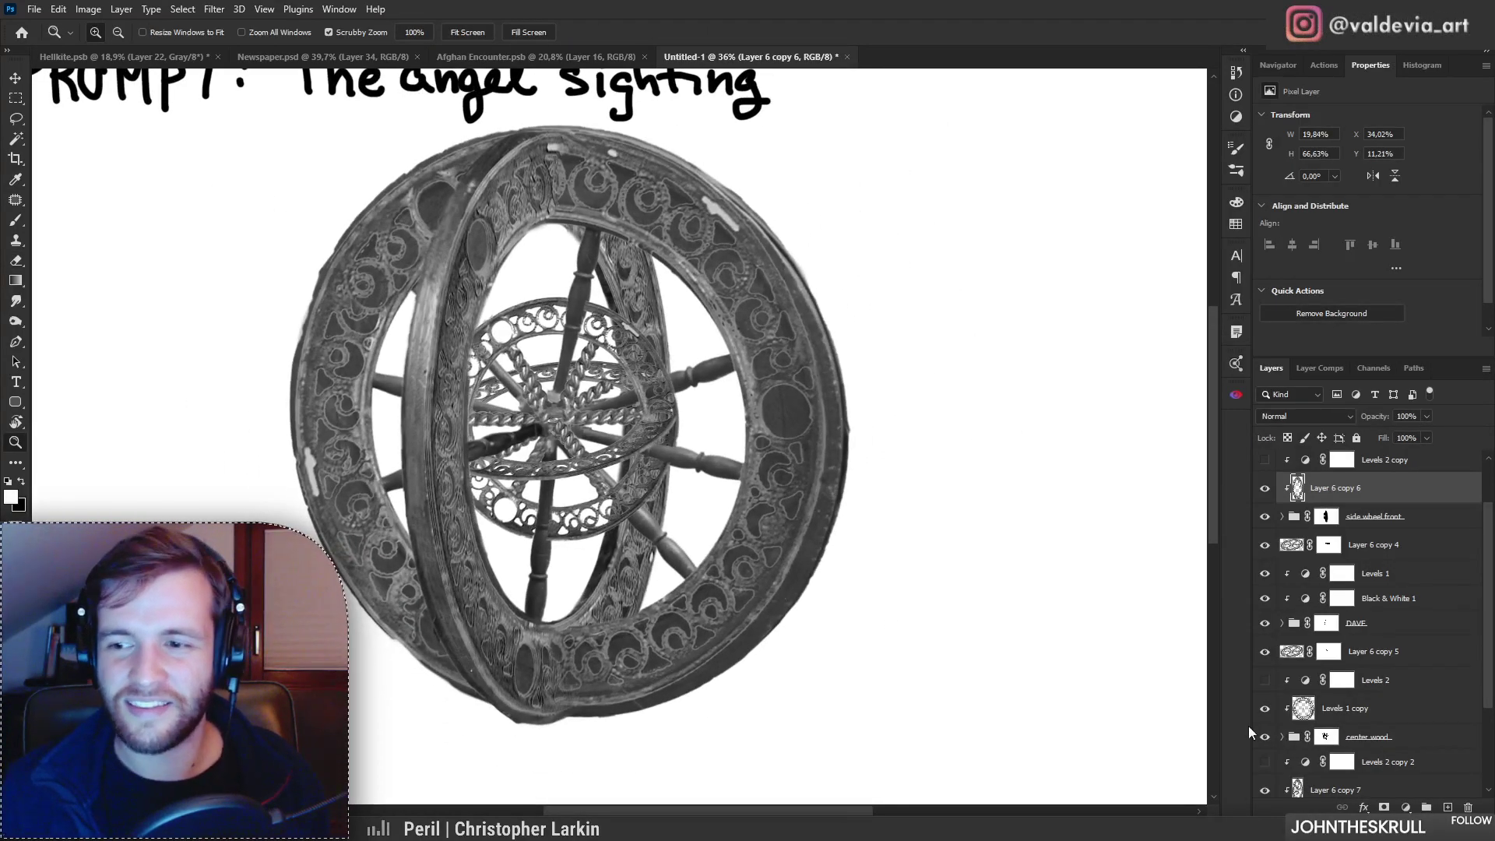
# Step: Check the visibility of Layer 6 copy 7 above the side wheel back group and select that layer
pyautogui.scroll(-3, 1491, 677)
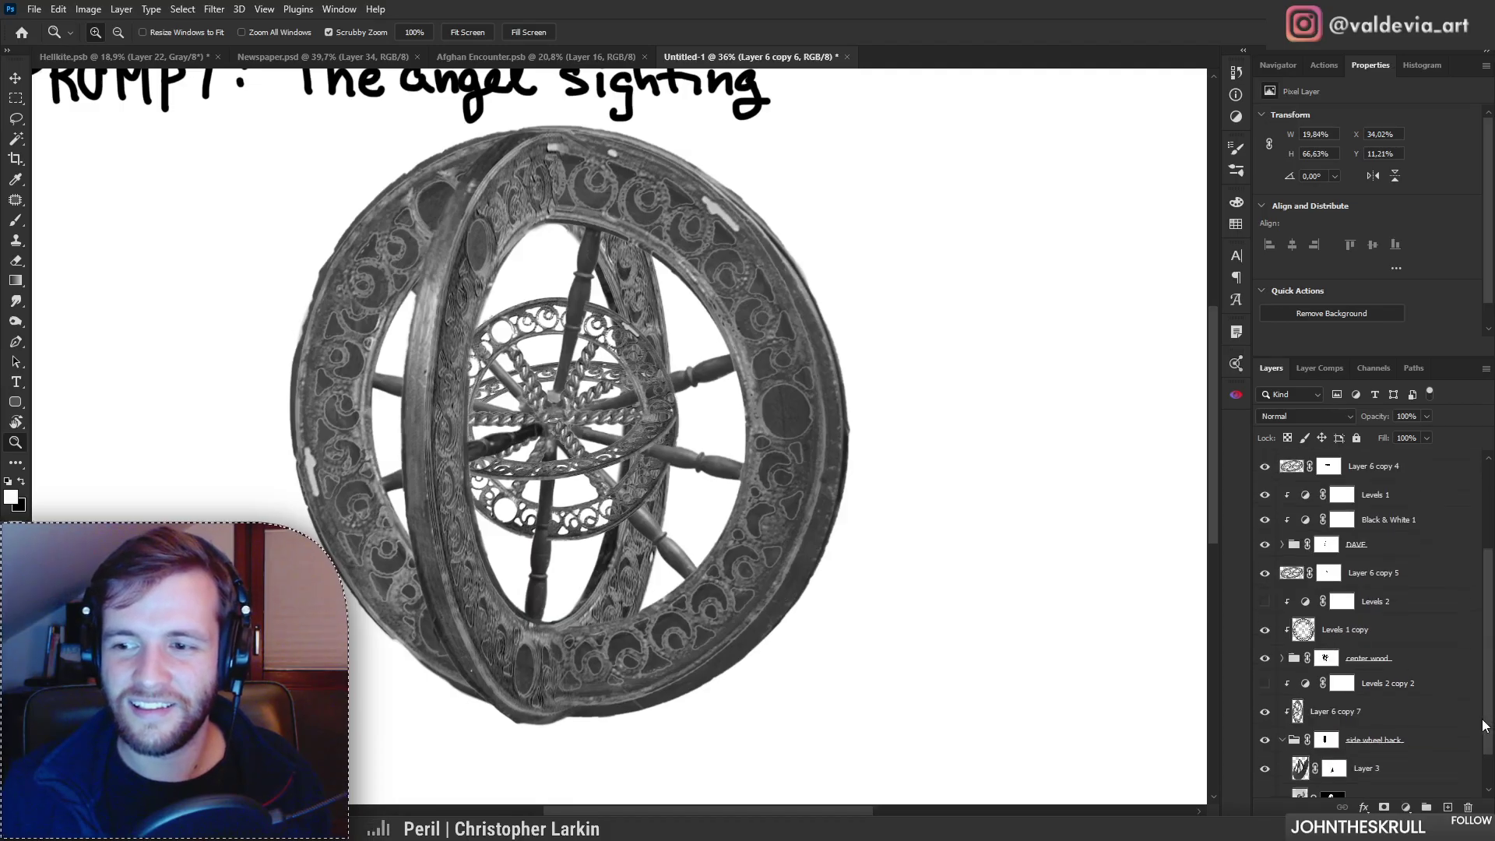
pyautogui.scroll(-2, 1324, 662)
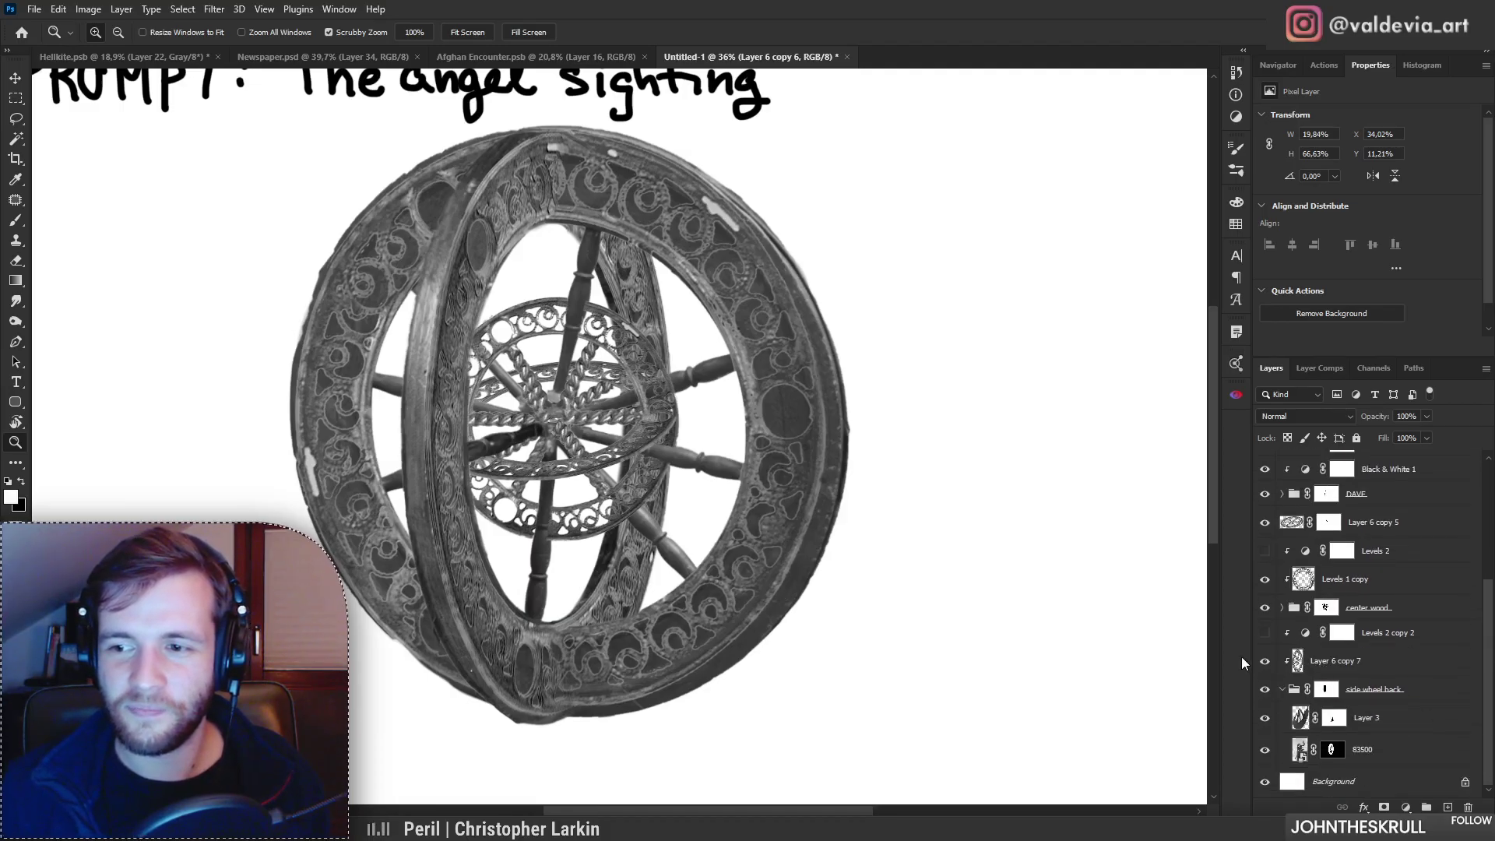
pyautogui.click(1266, 661)
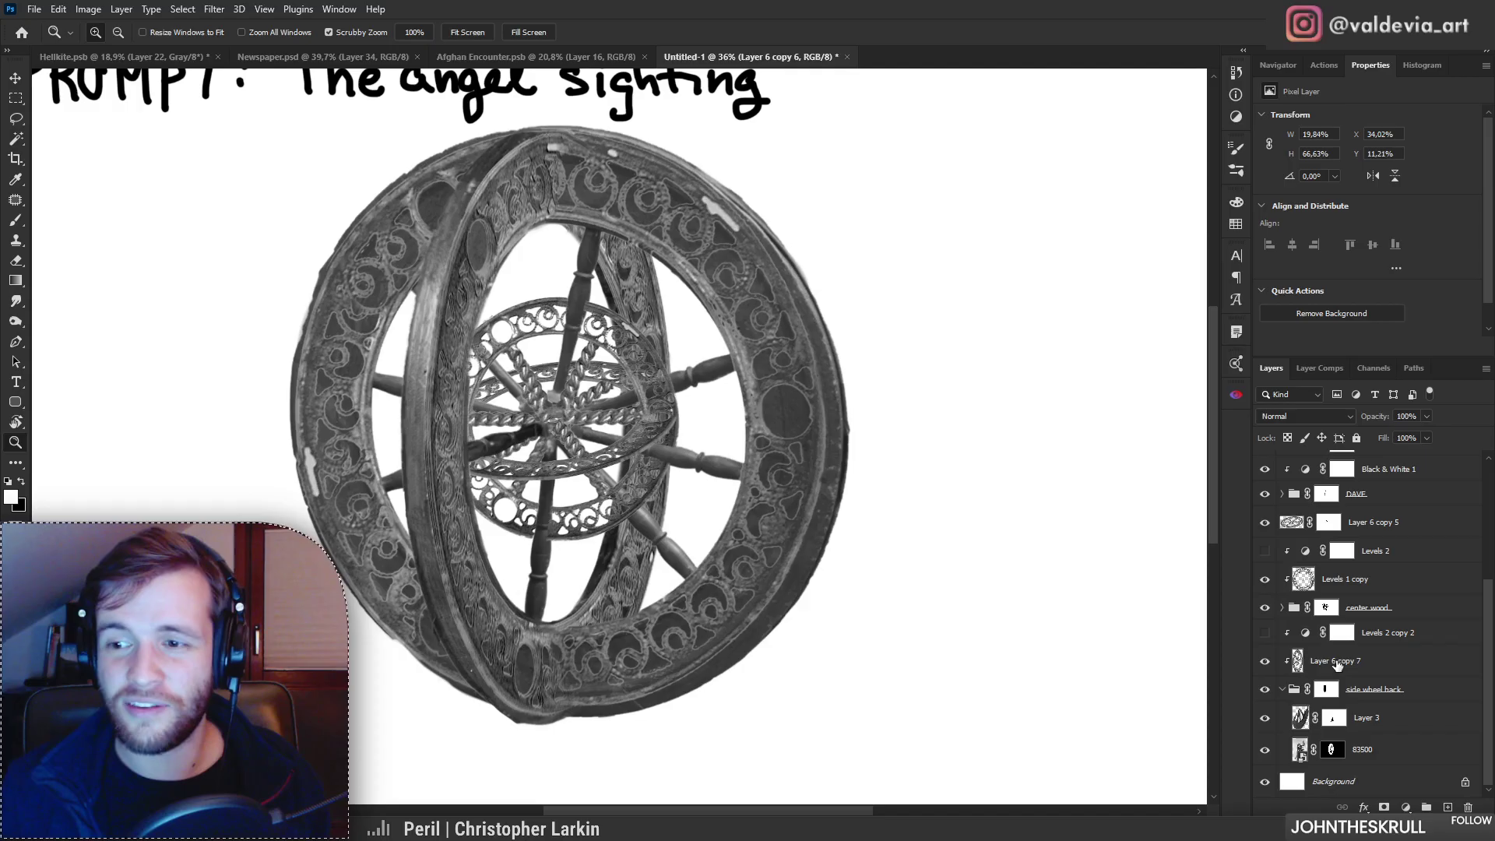
pyautogui.click(1337, 662)
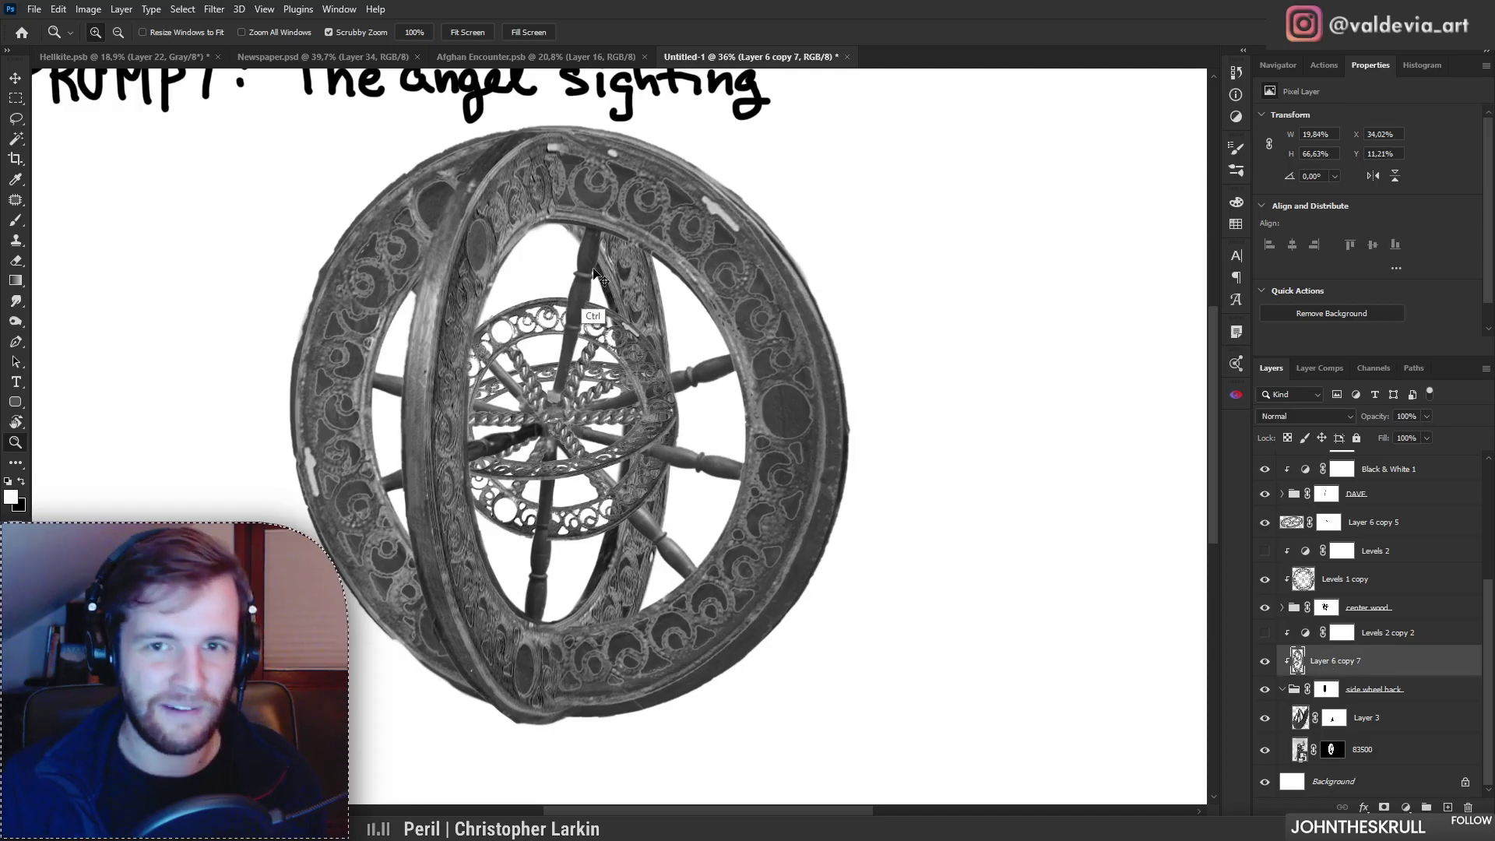
pyautogui.hotkey('ctrl', 't')
pyautogui.moveTo(548, 130); pyautogui.dragTo(545, 118)
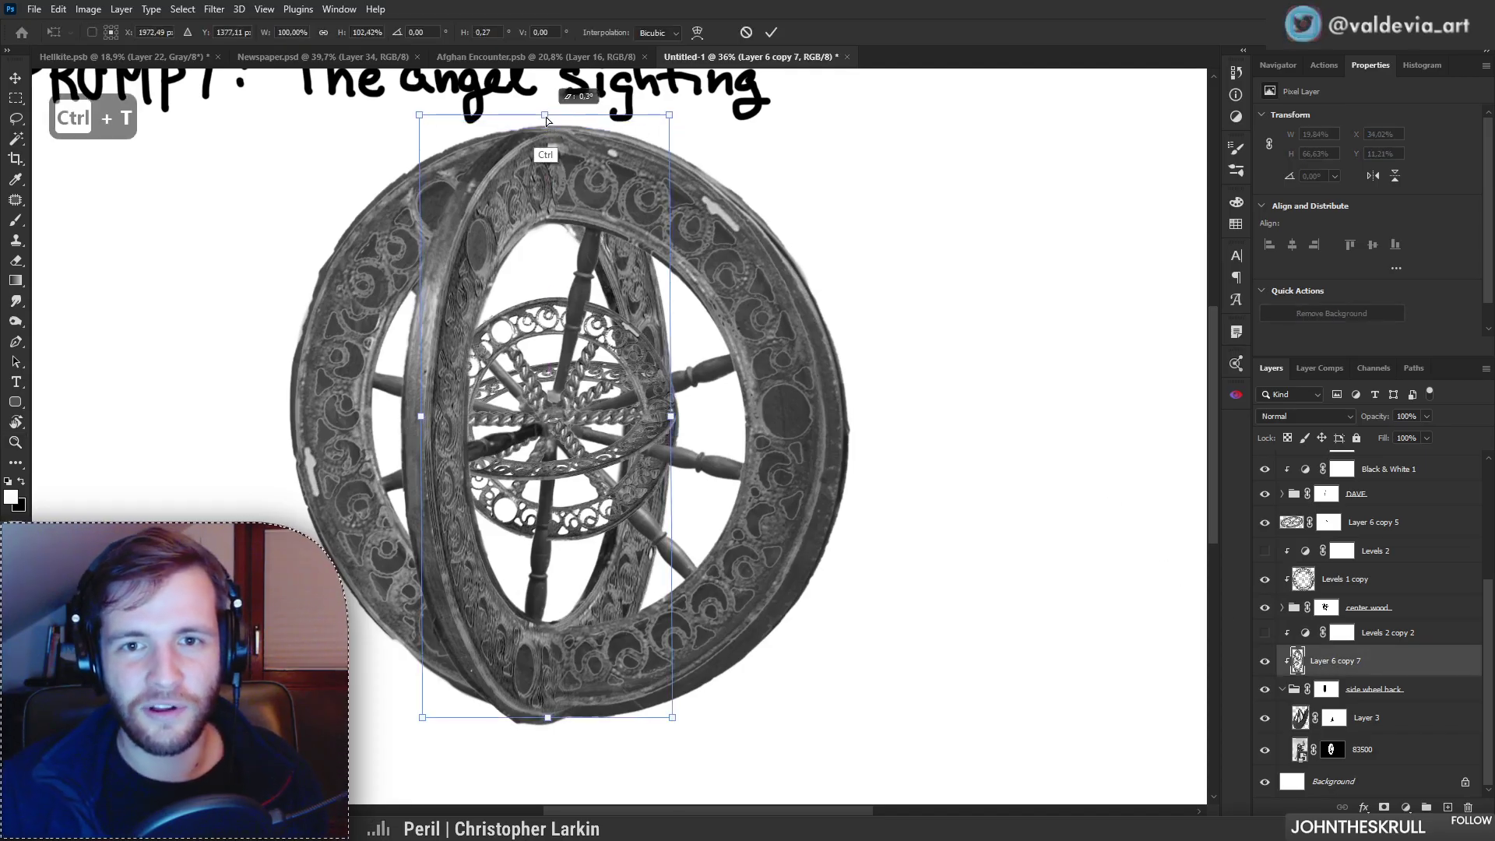
pyautogui.press('Return')
pyautogui.press('z')
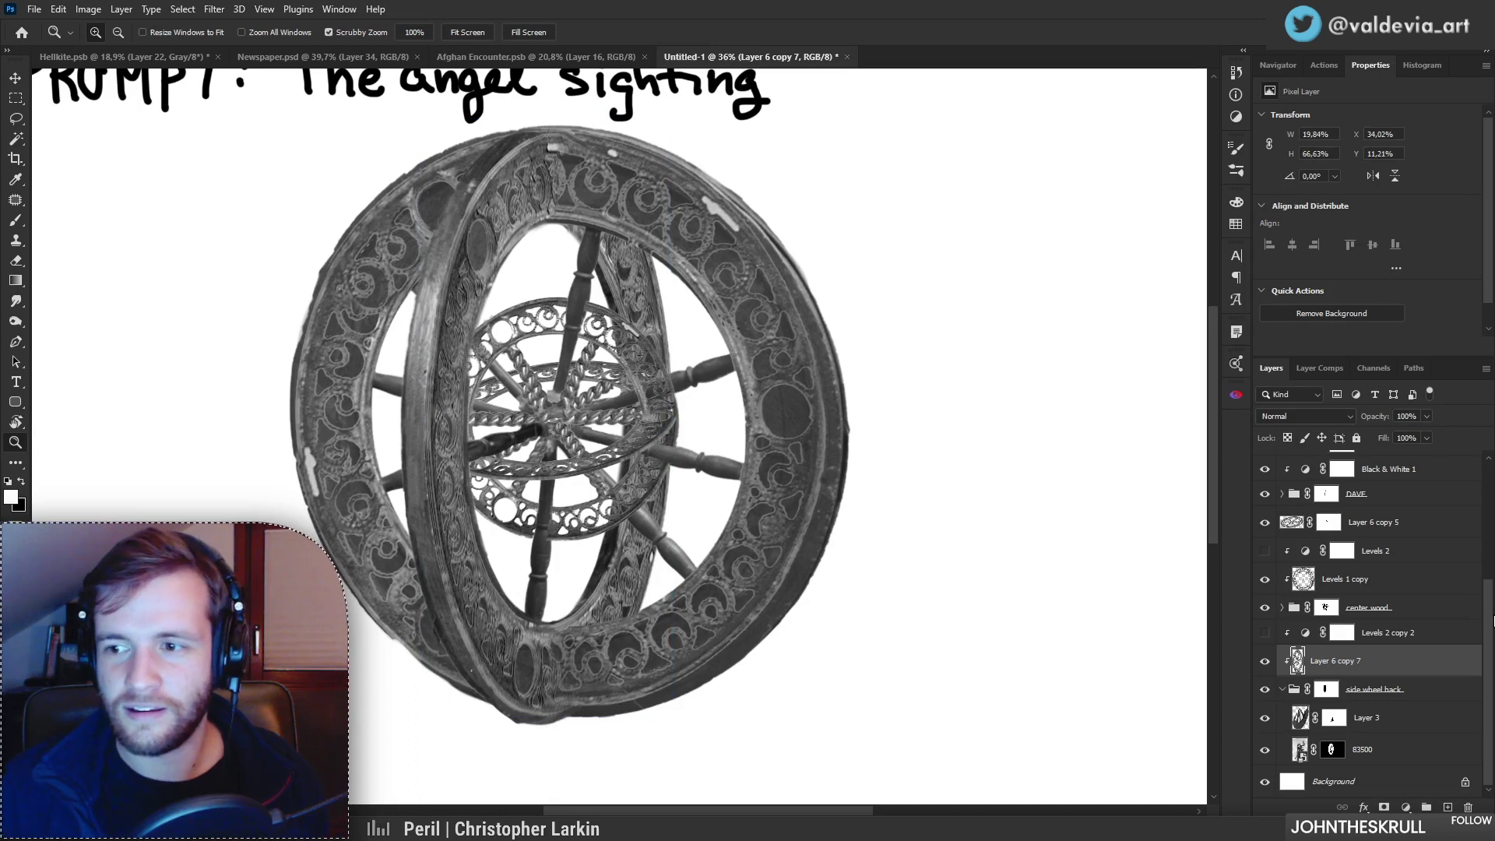
# Step: Transform Layer 6 copy 6 and Layer 6 copy 7 together, stretching them to about 102% height and rotating them about -1° to fit the side wheel
pyautogui.moveTo(1486, 625); pyautogui.dragTo(1484, 527)
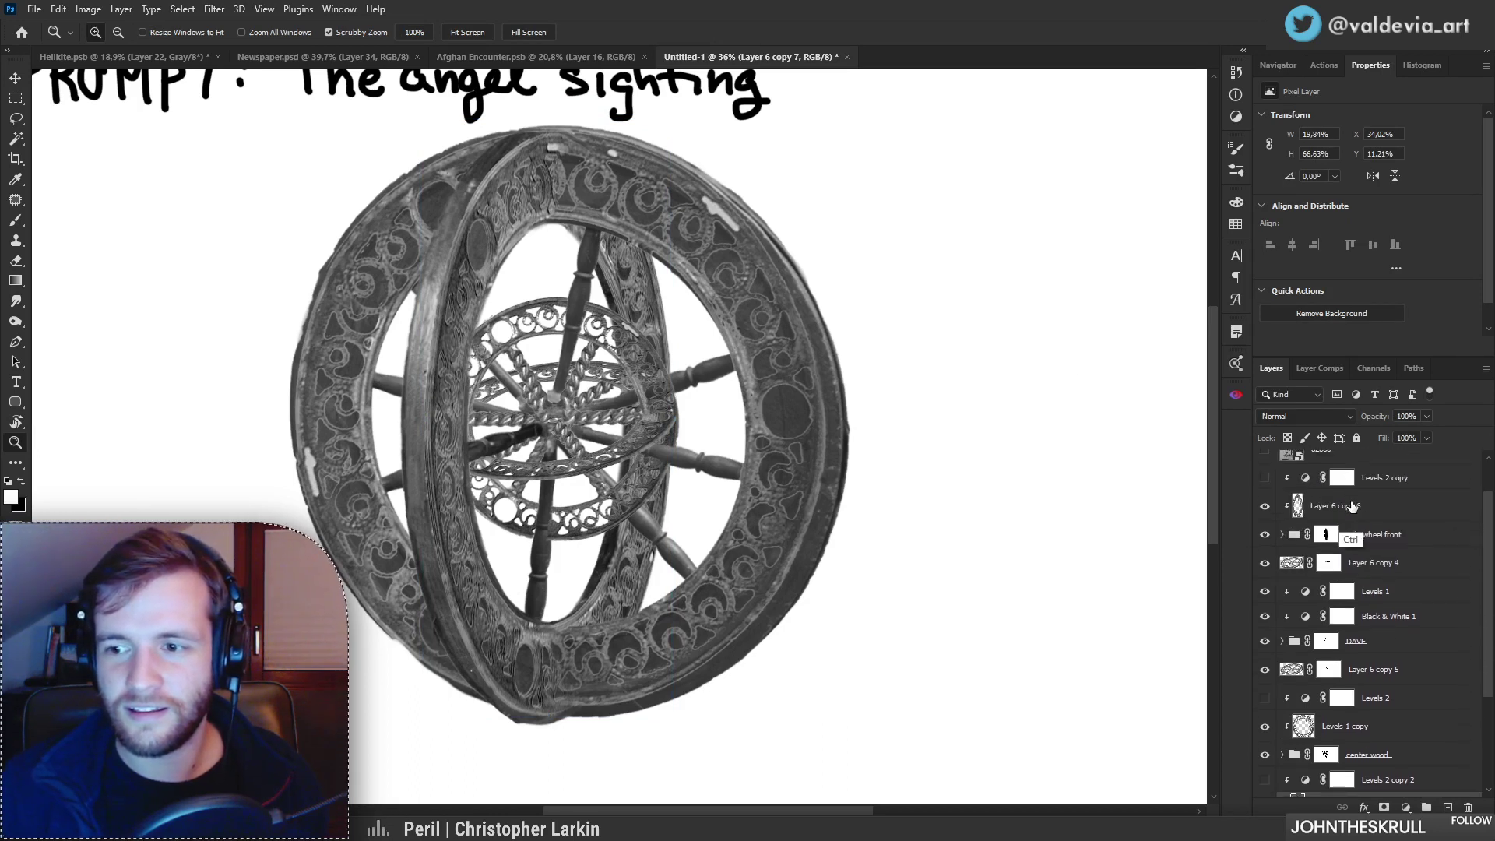
pyautogui.keyDown('ctrl'); pyautogui.click(1332, 516); pyautogui.keyUp('ctrl')
pyautogui.hotkey('ctrl', 't')
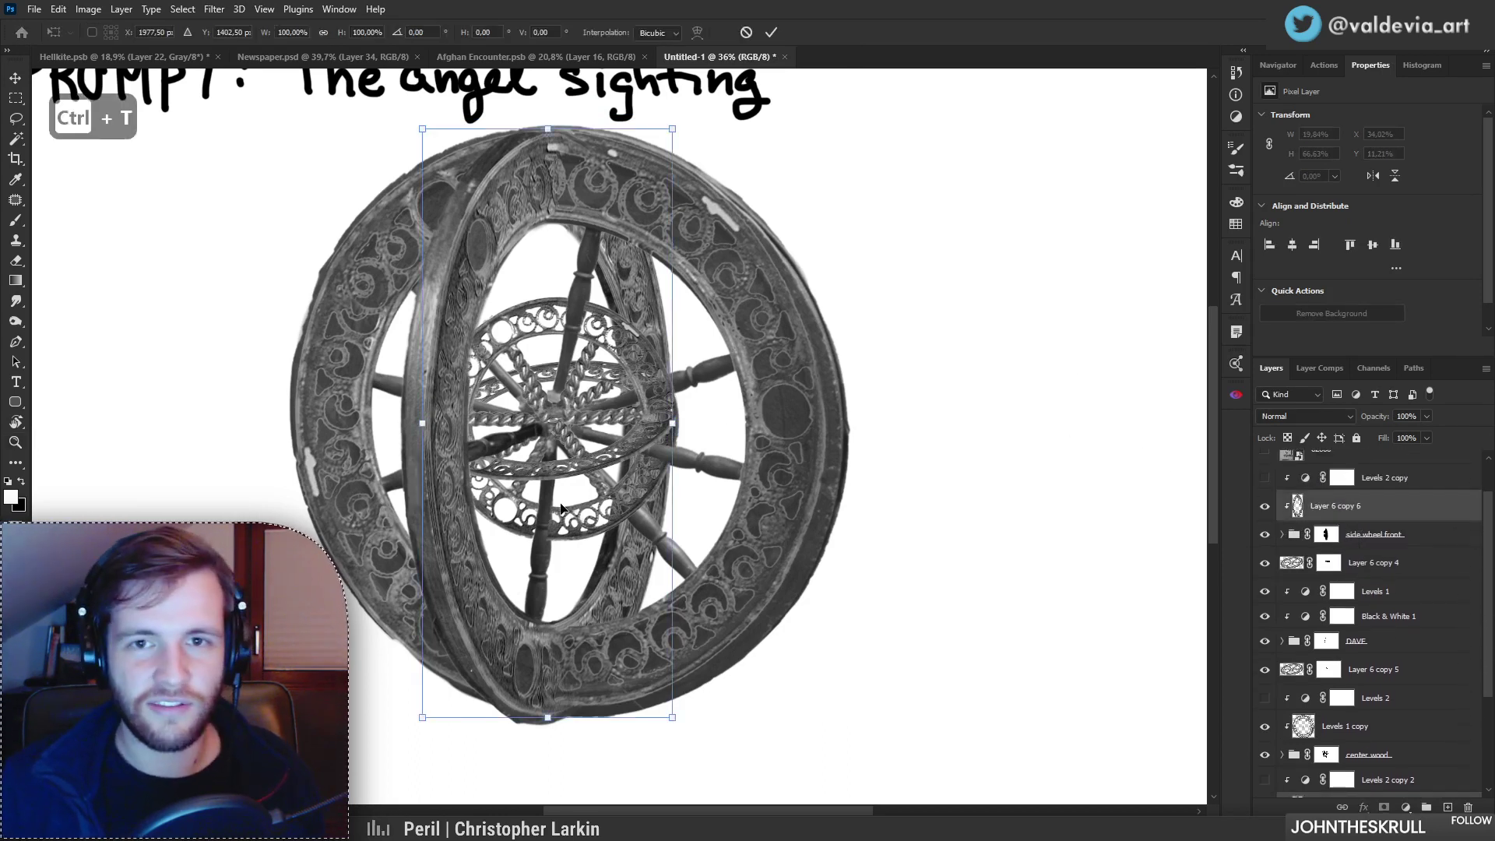
pyautogui.moveTo(547, 129); pyautogui.dragTo(544, 123)
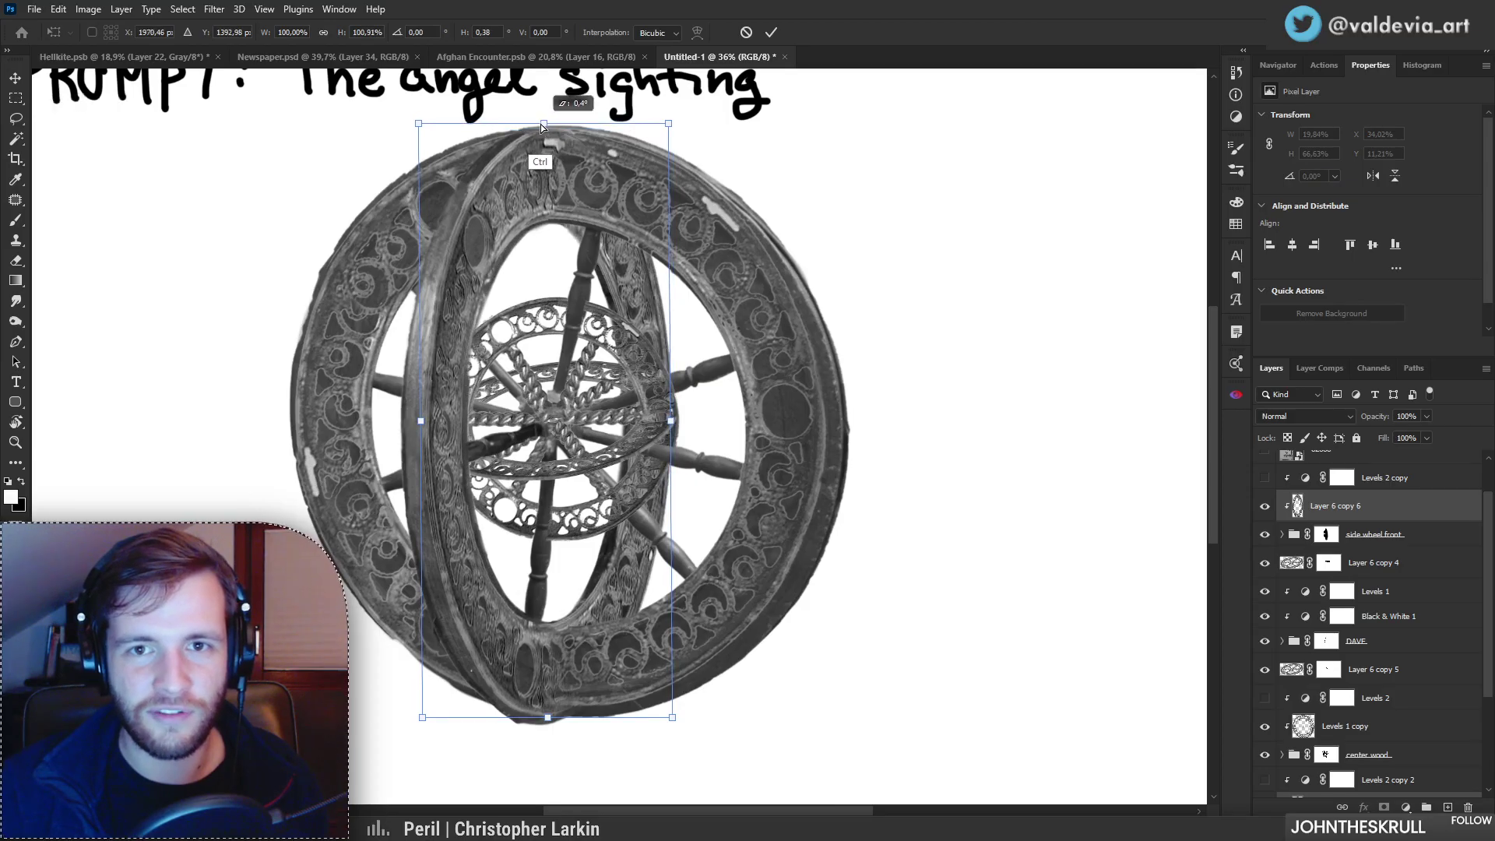
pyautogui.moveTo(549, 717); pyautogui.dragTo(550, 724)
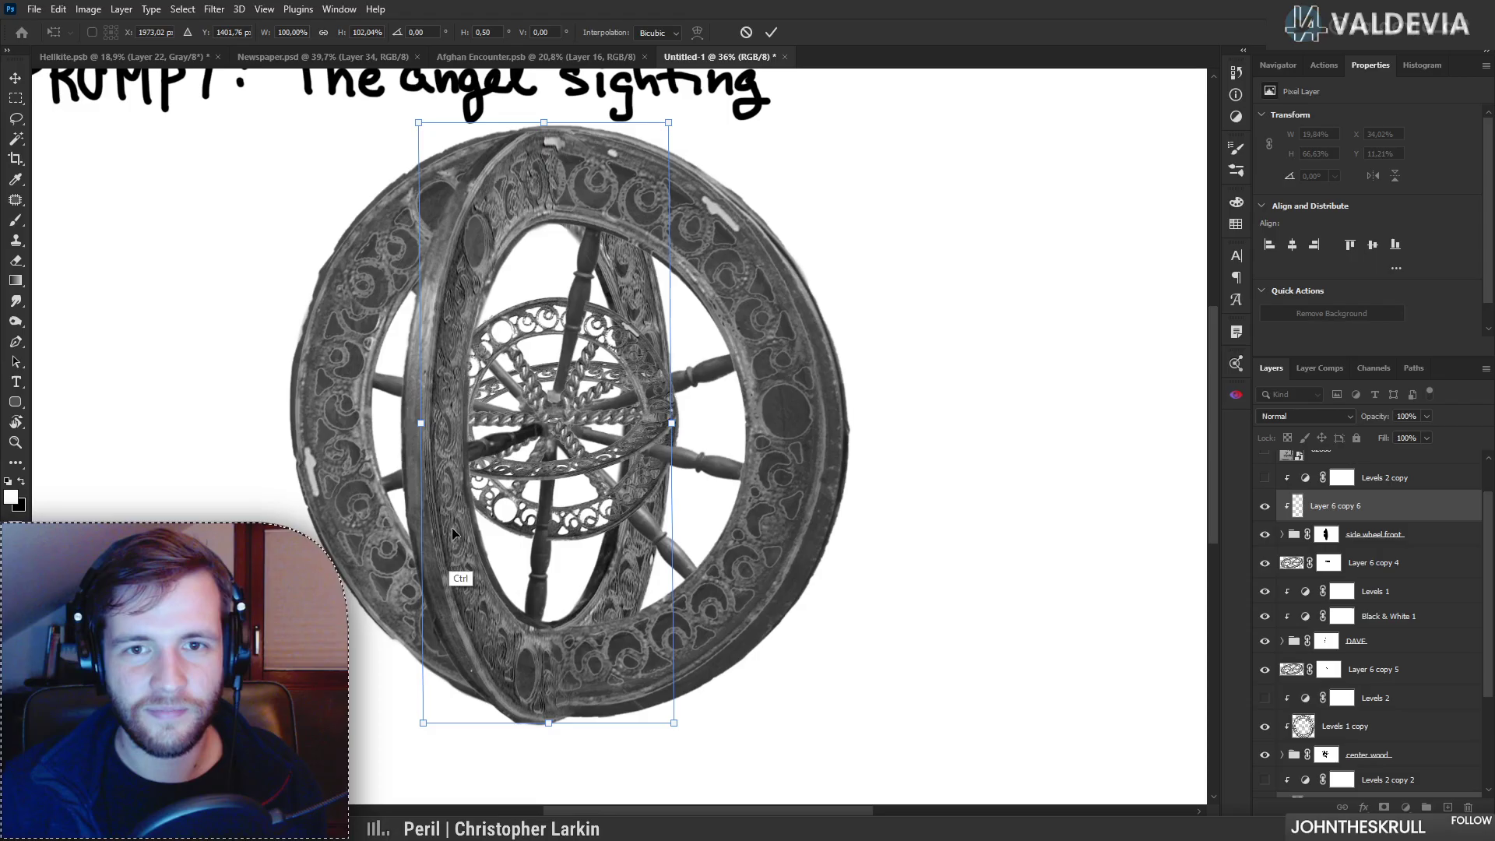
pyautogui.moveTo(423, 420); pyautogui.dragTo(422, 425)
pyautogui.moveTo(672, 423); pyautogui.dragTo(675, 429)
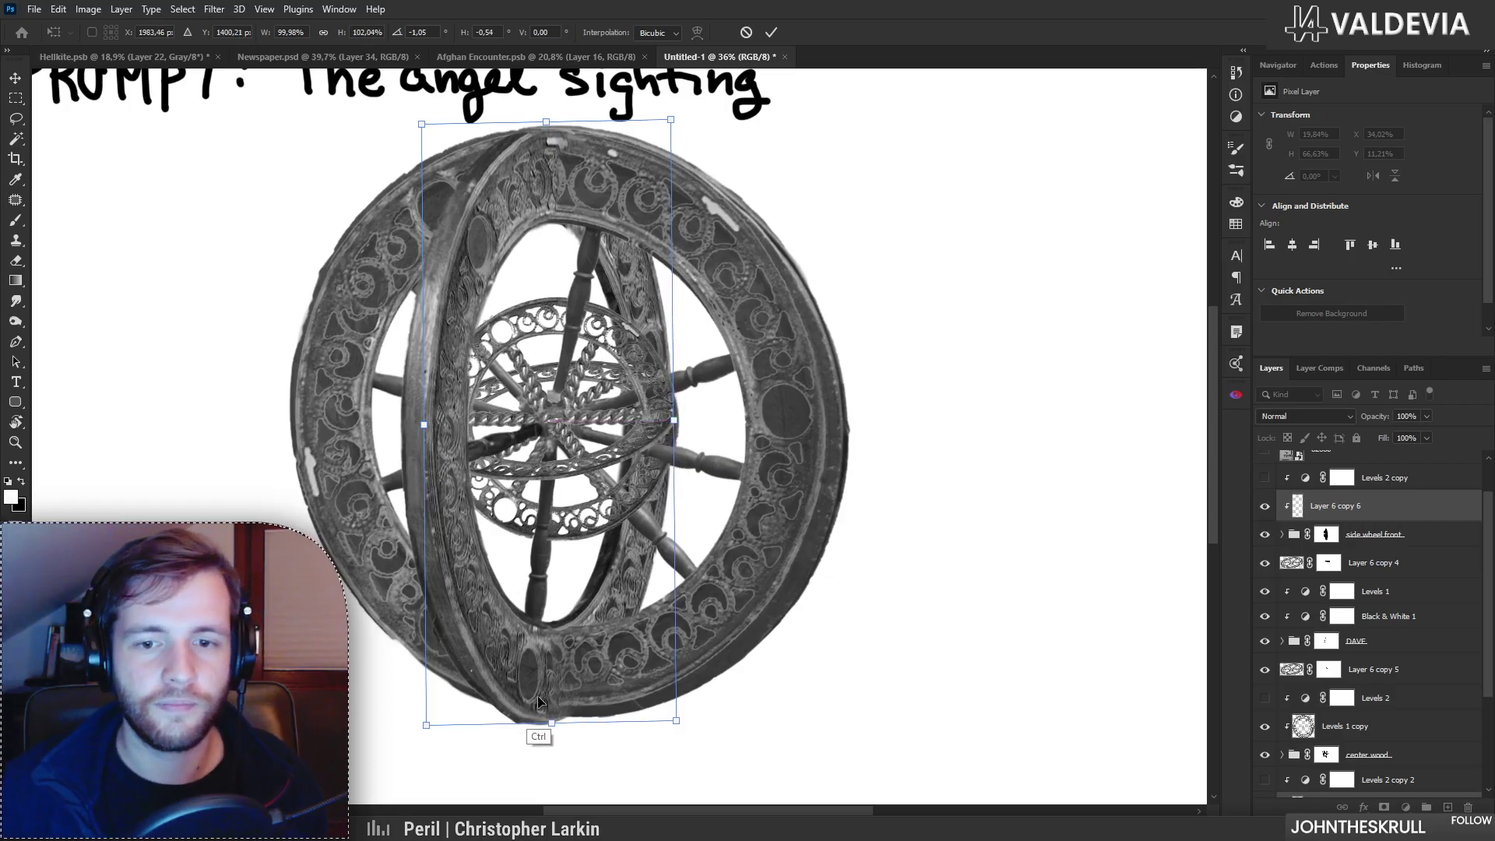
pyautogui.click(771, 33)
# Step: Inspect the realigned side wheel ornament, and rebalance the midtones and shadows of Layer 6 copy 6 alone with Levels
pyautogui.press('z')
pyautogui.moveTo(504, 290)
pyautogui.mouseDown()
pyautogui.moveTo(451, 291)
pyautogui.moveTo(517, 291)
pyautogui.mouseUp()
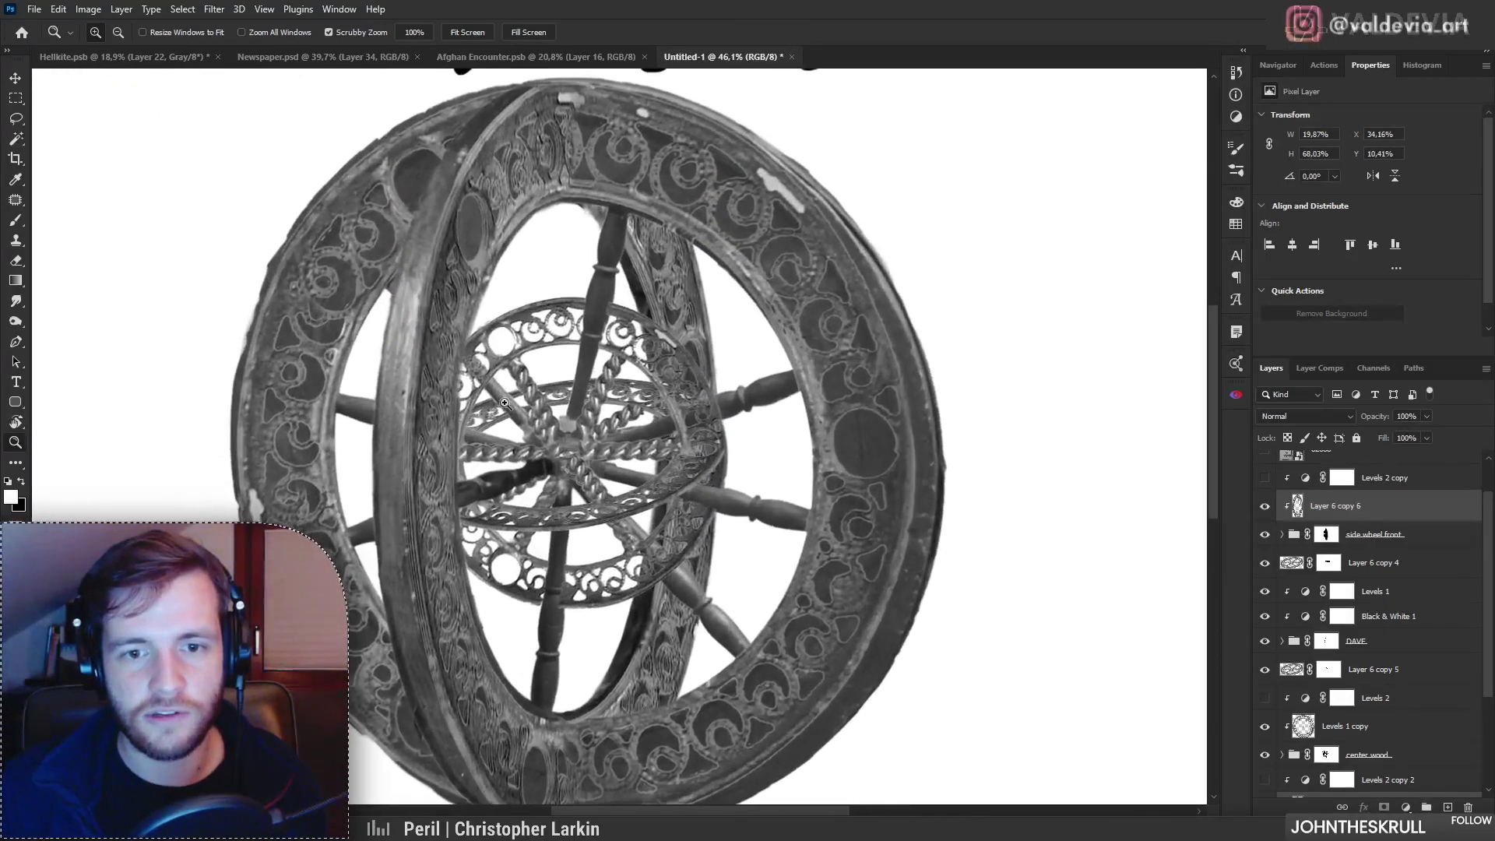
pyautogui.moveTo(493, 497); pyautogui.dragTo(456, 488)
pyautogui.moveTo(510, 542); pyautogui.dragTo(502, 488)
pyautogui.moveTo(487, 651); pyautogui.dragTo(522, 640)
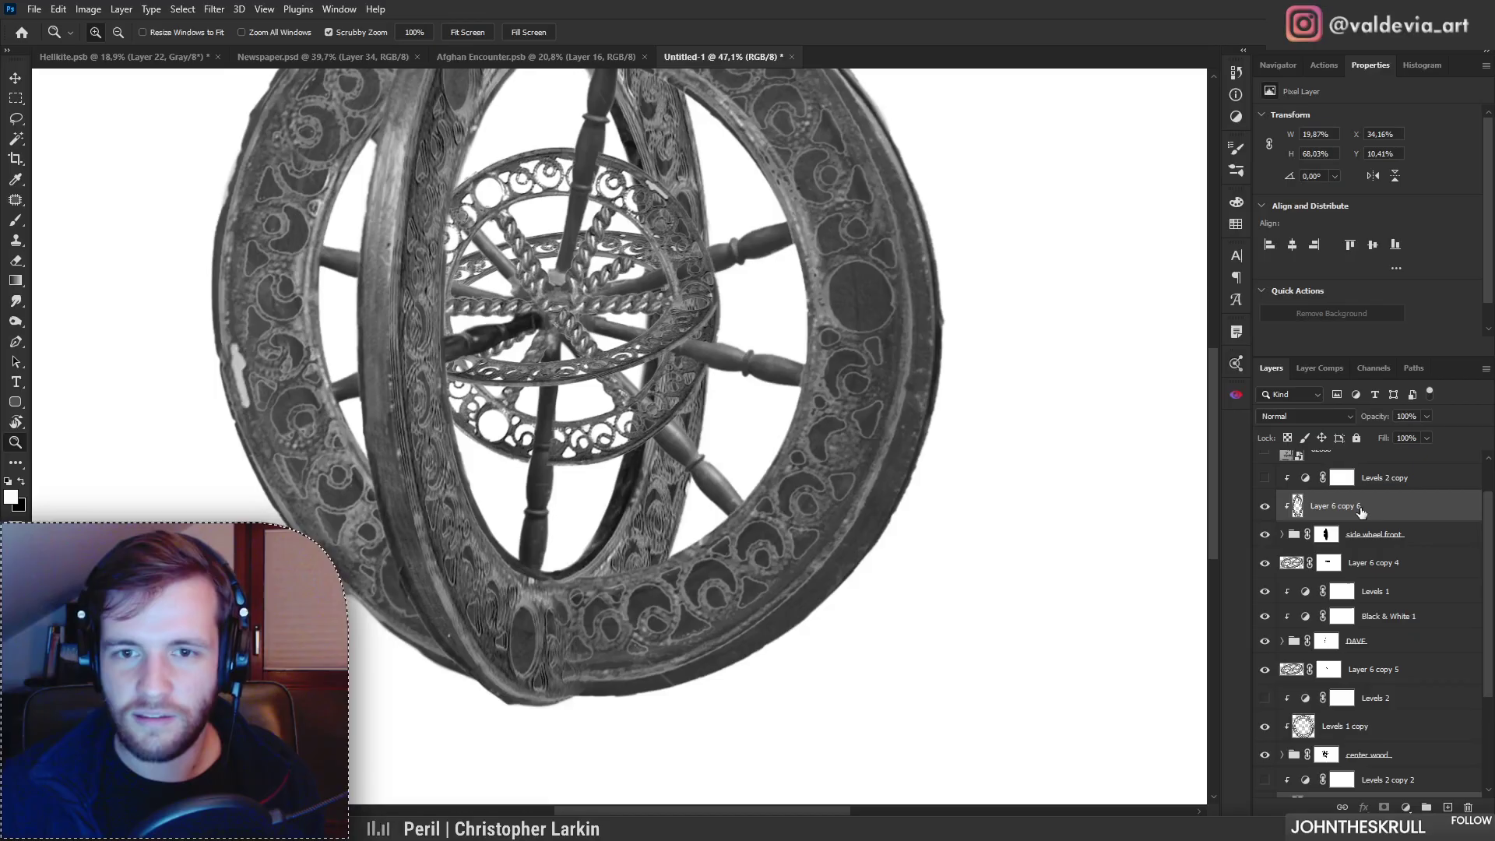
pyautogui.click(1334, 508)
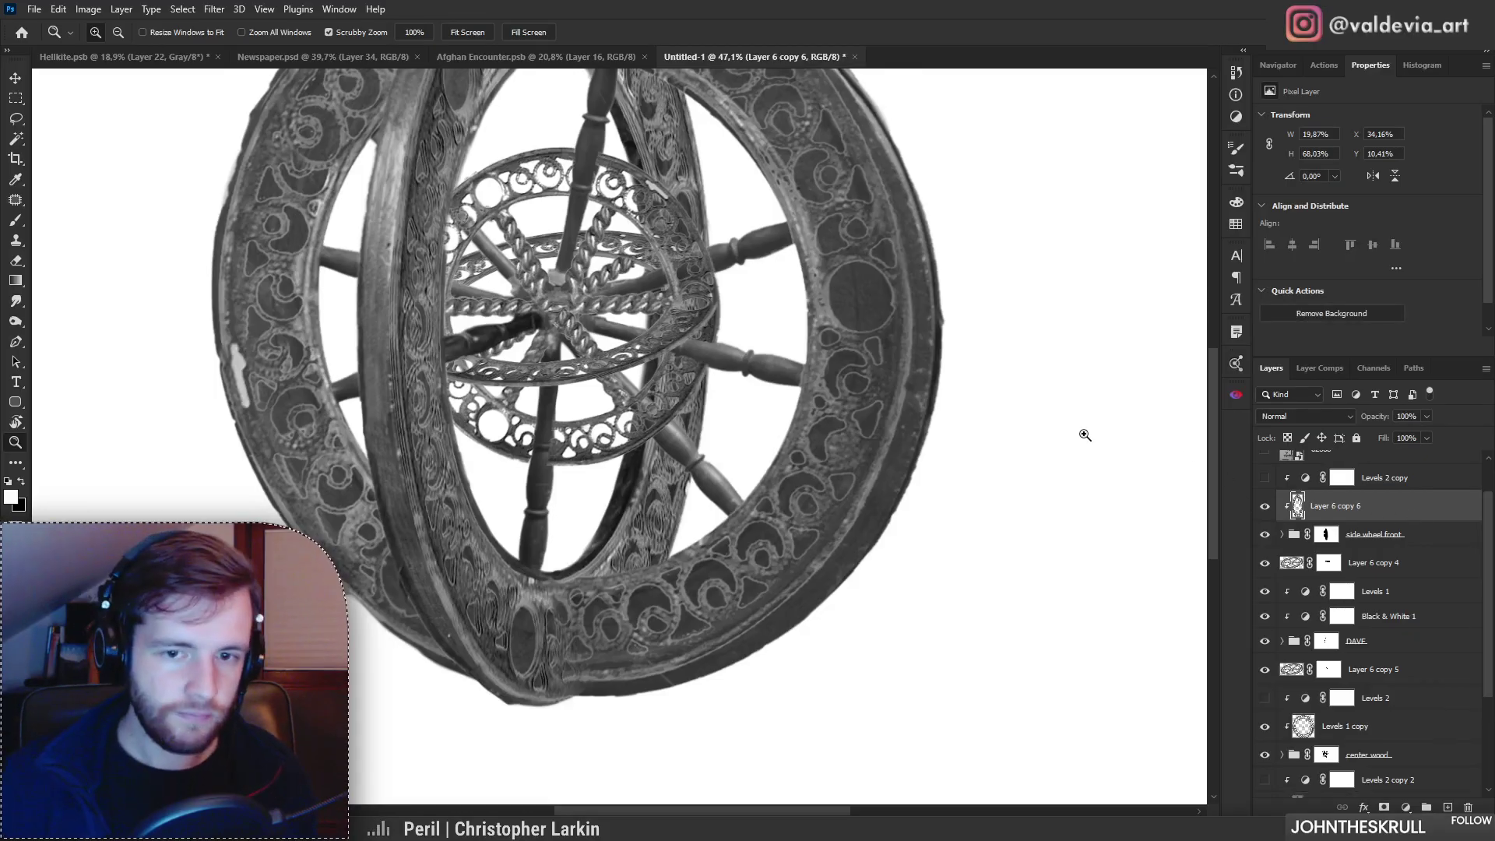
pyautogui.moveTo(511, 686); pyautogui.dragTo(582, 635)
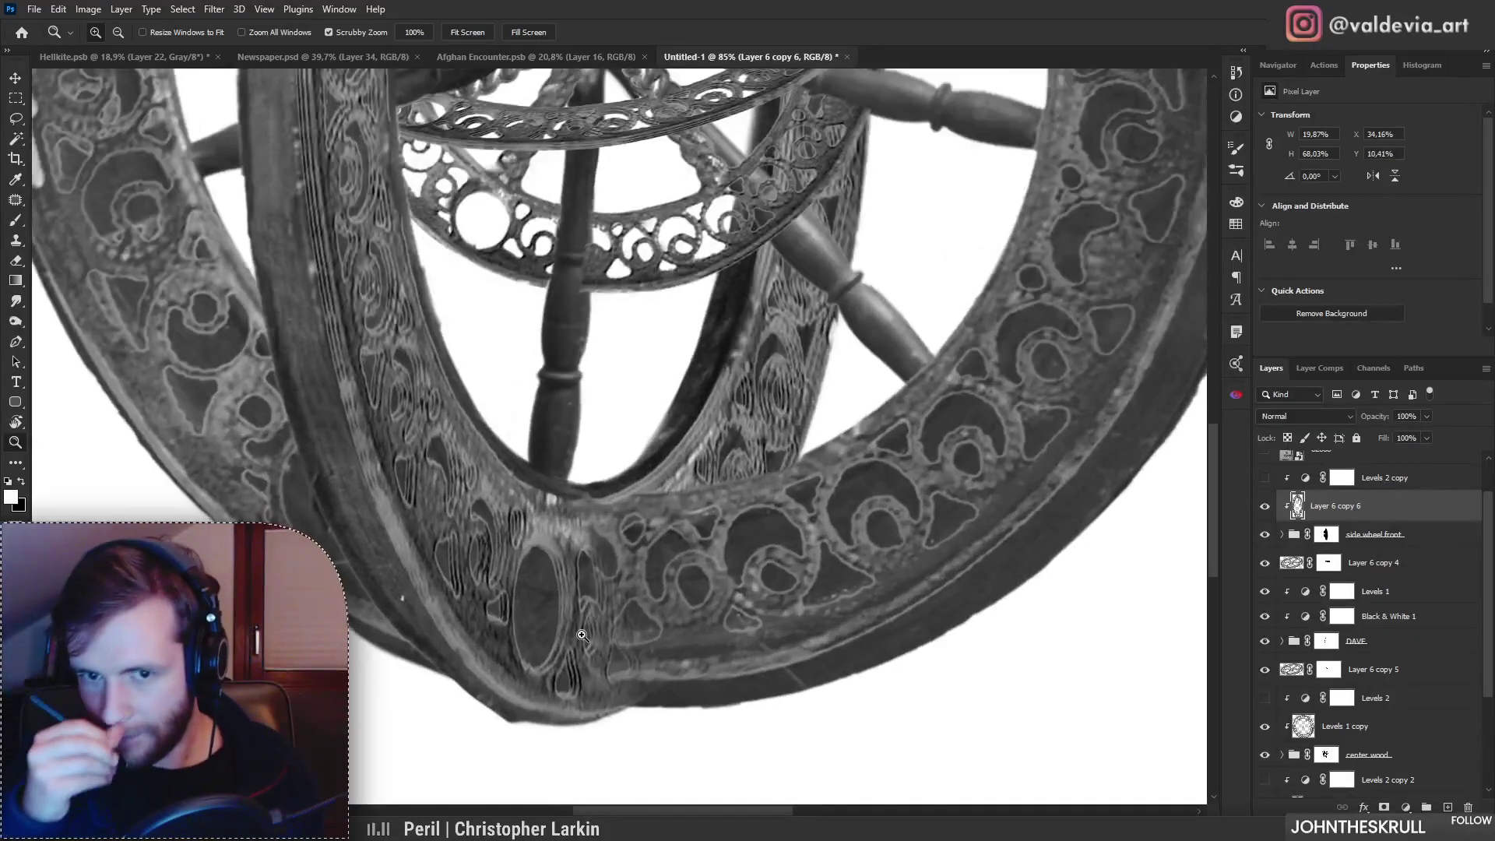
pyautogui.moveTo(893, 496); pyautogui.dragTo(796, 550)
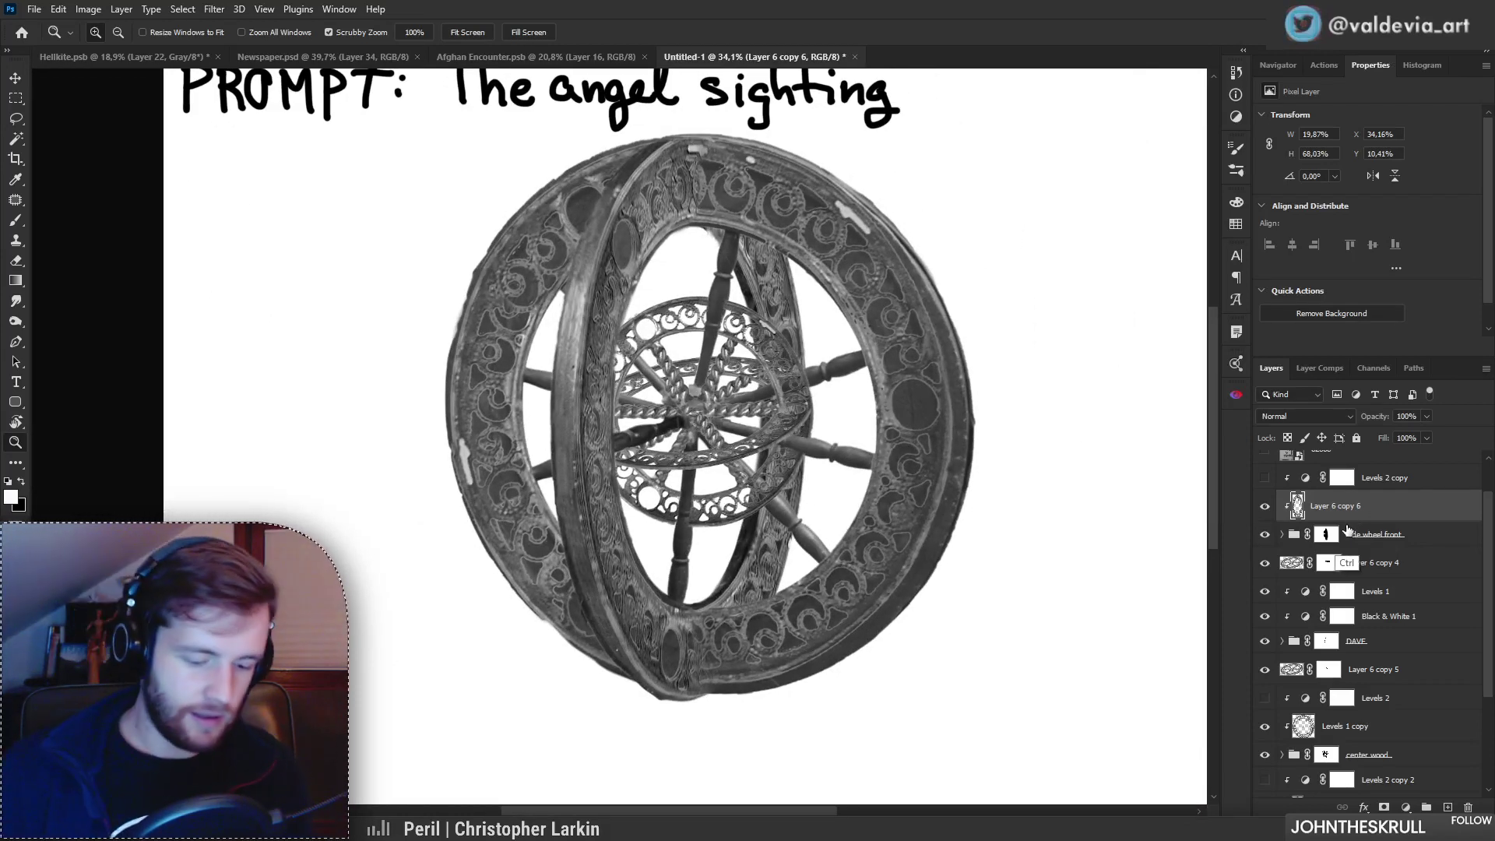
pyautogui.hotkey('ctrl', 'l')
pyautogui.moveTo(1250, 268)
pyautogui.mouseDown()
pyautogui.moveTo(1224, 269)
pyautogui.moveTo(1269, 266)
pyautogui.moveTo(1232, 266)
pyautogui.mouseUp()
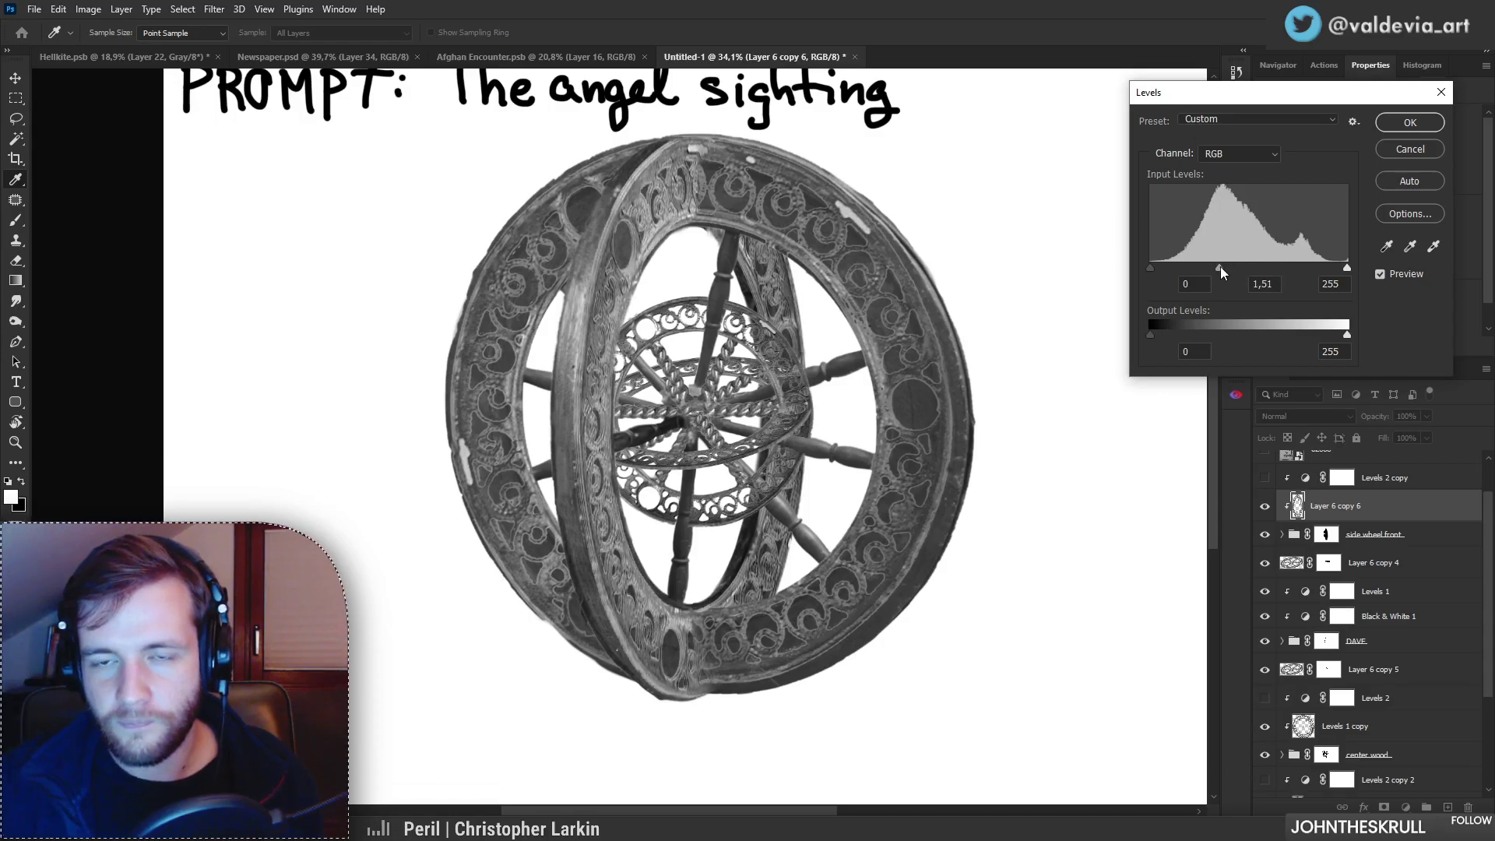
pyautogui.moveTo(1150, 266); pyautogui.dragTo(1235, 270)
pyautogui.click(1410, 124)
pyautogui.press('z')
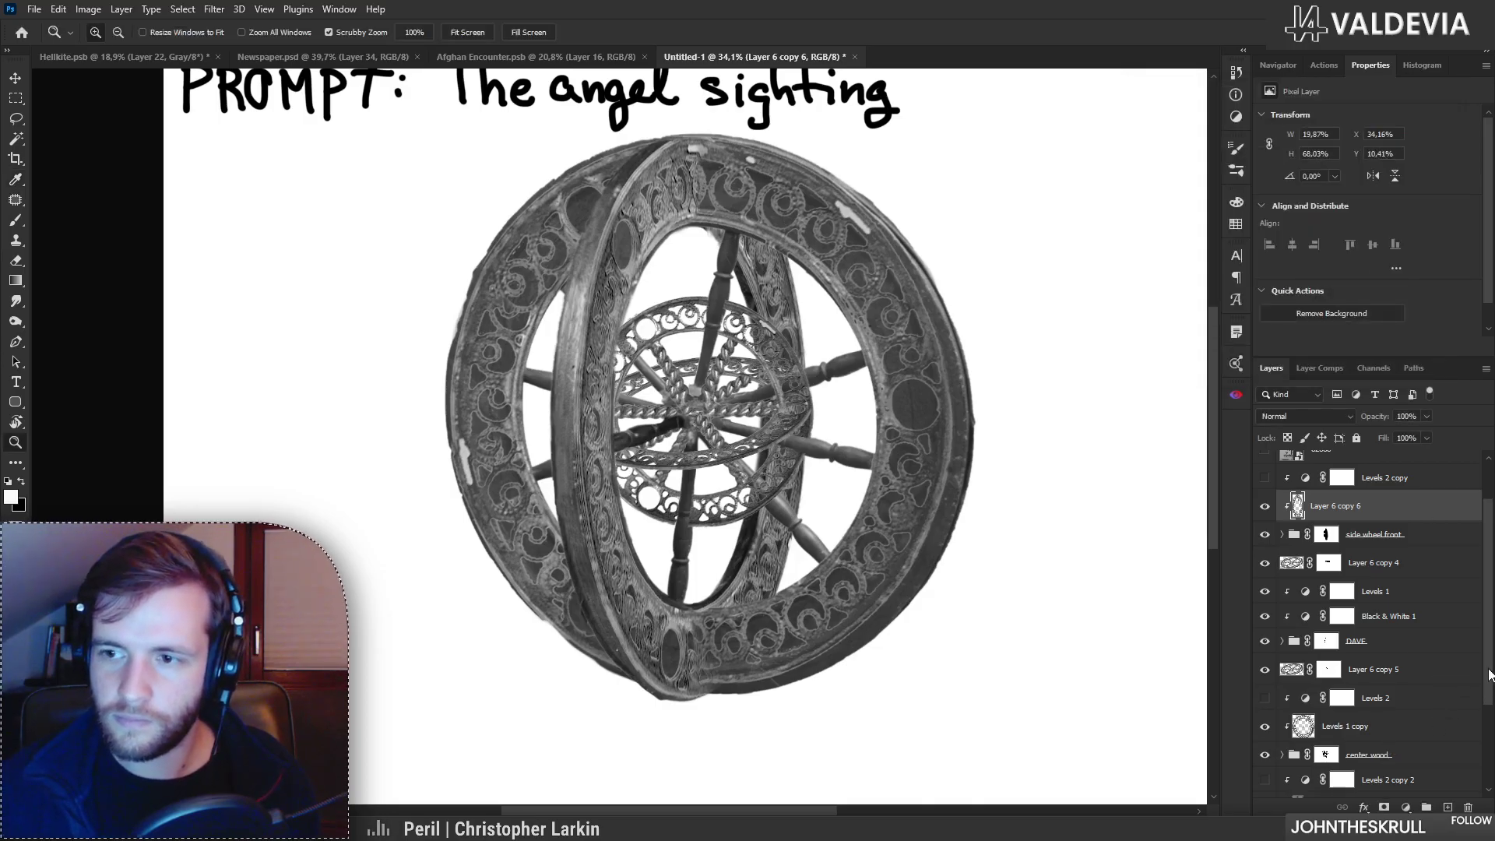
pyautogui.scroll(-3, 1456, 693)
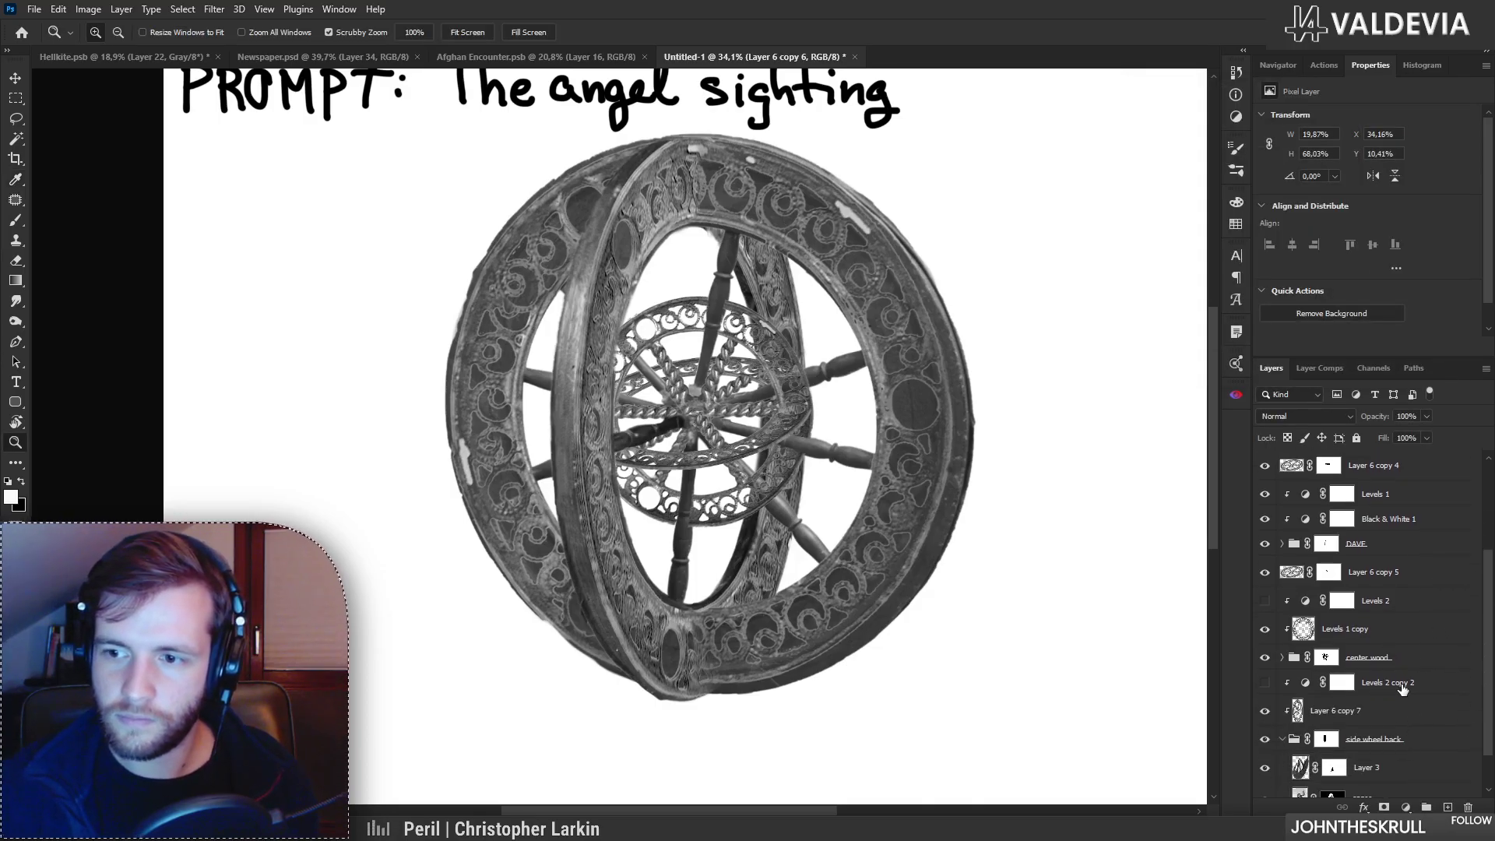
# Step: Compare Layer 6 copy 7 shown and hidden, and darken its midtones to about 0.79 with Levels
pyautogui.scroll(-2, 1464, 701)
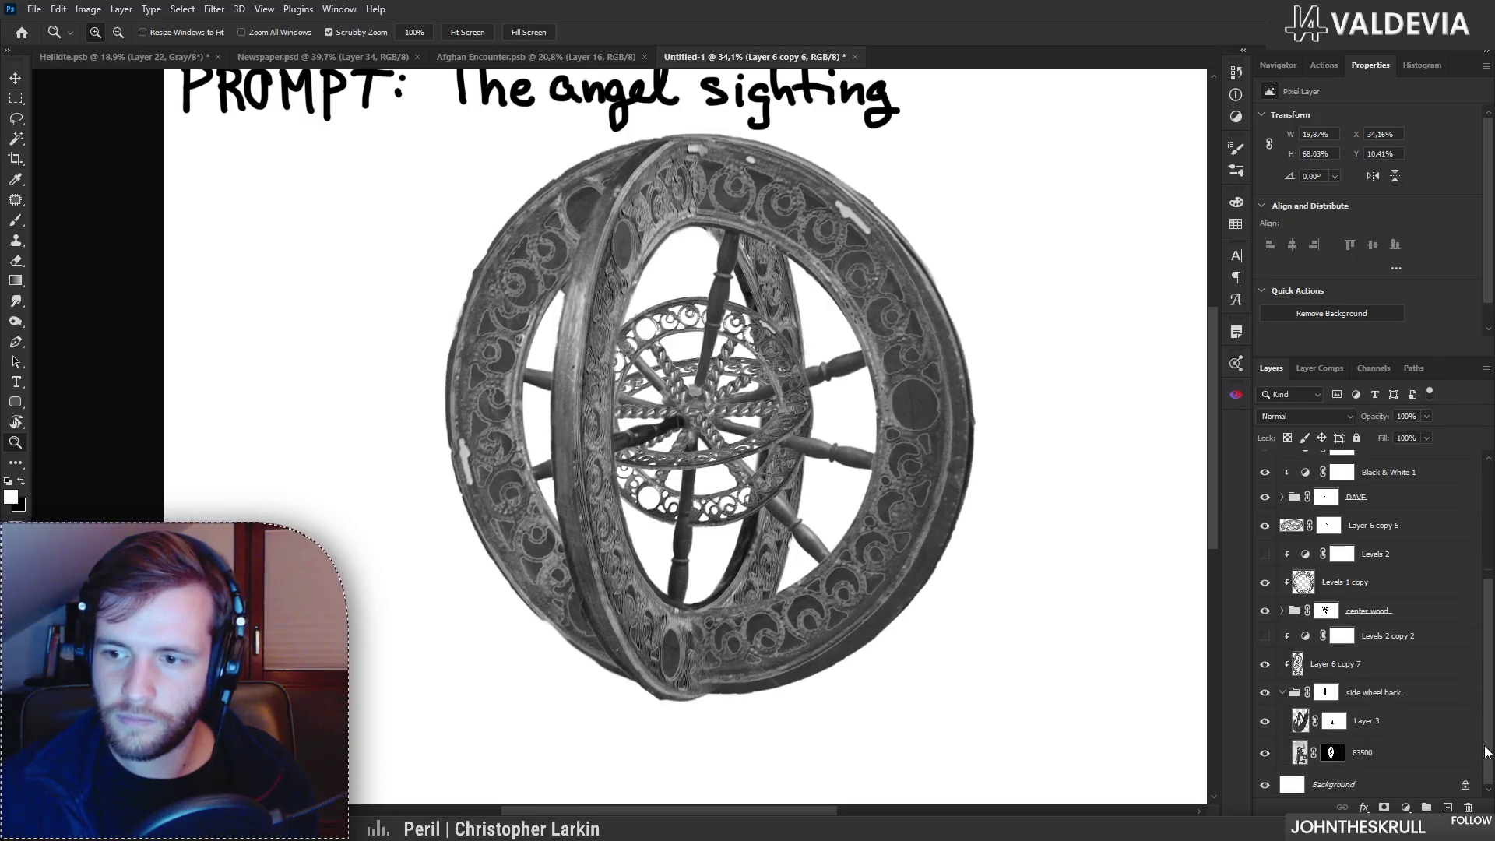
pyautogui.click(1328, 663)
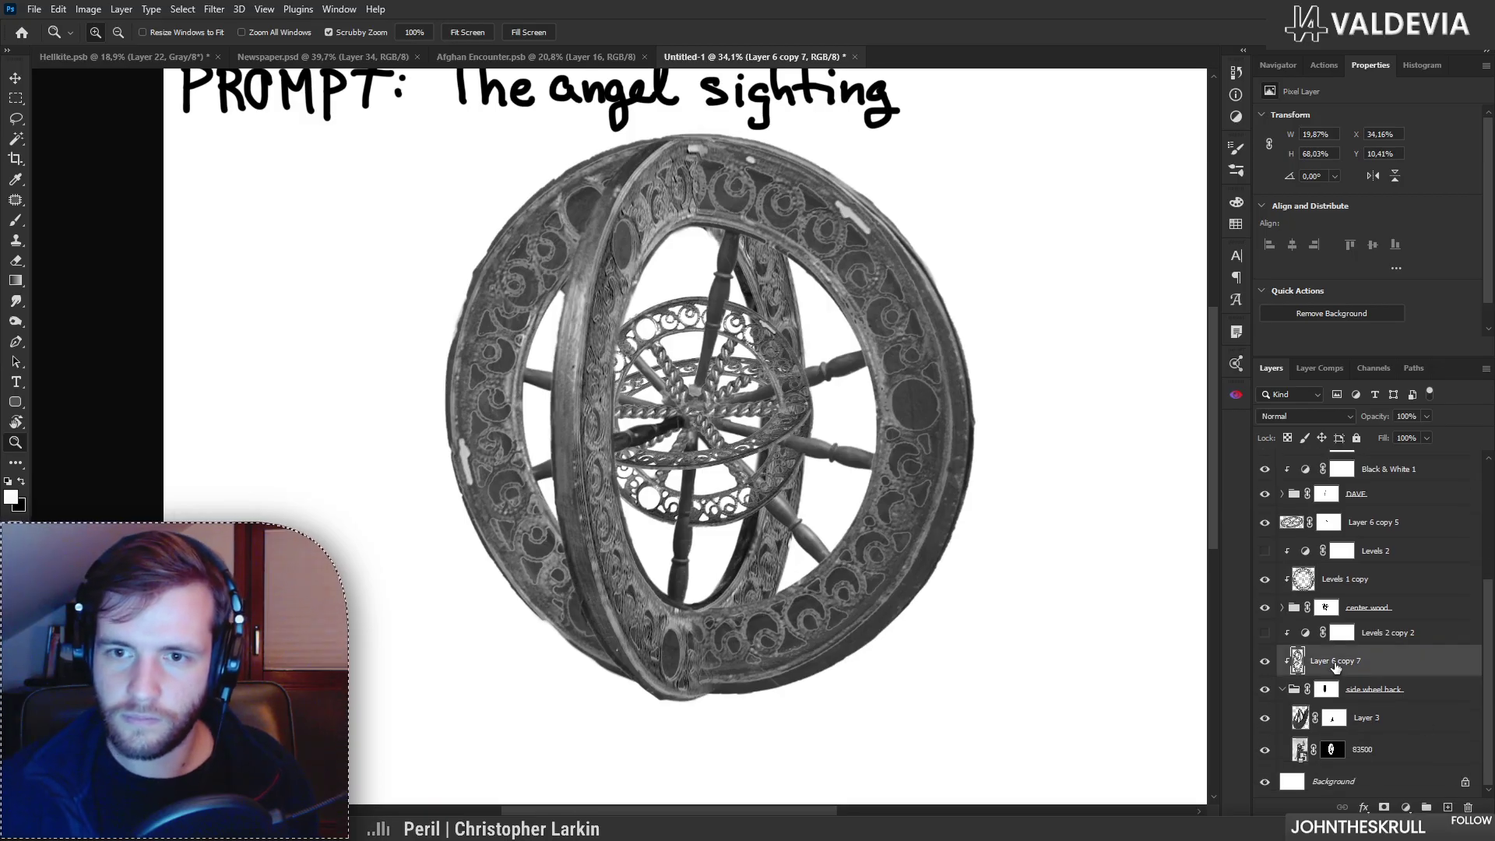
pyautogui.click(1266, 662)
pyautogui.click(1266, 662)
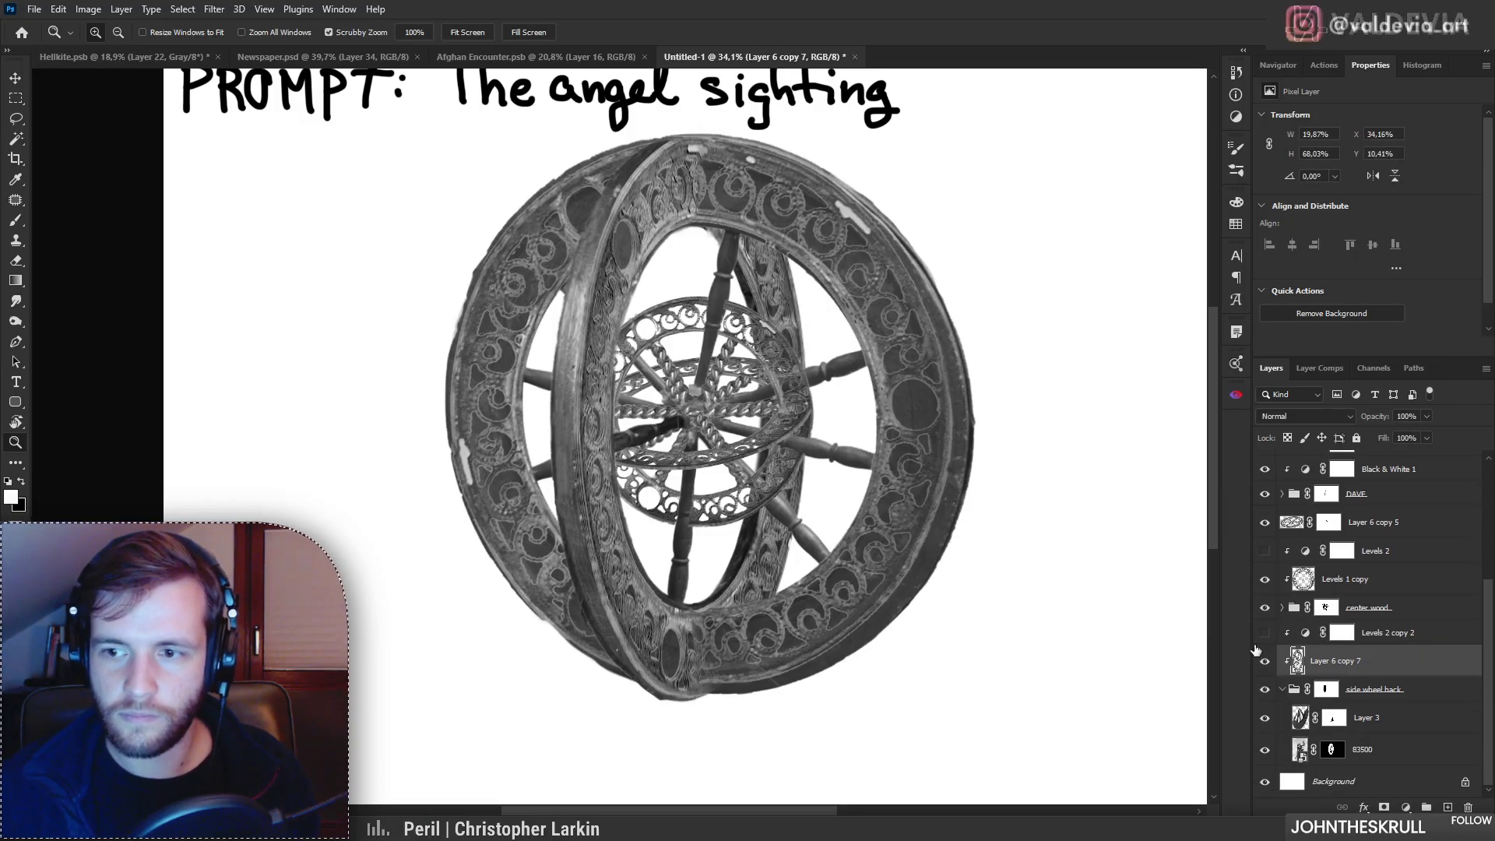
pyautogui.press('e')
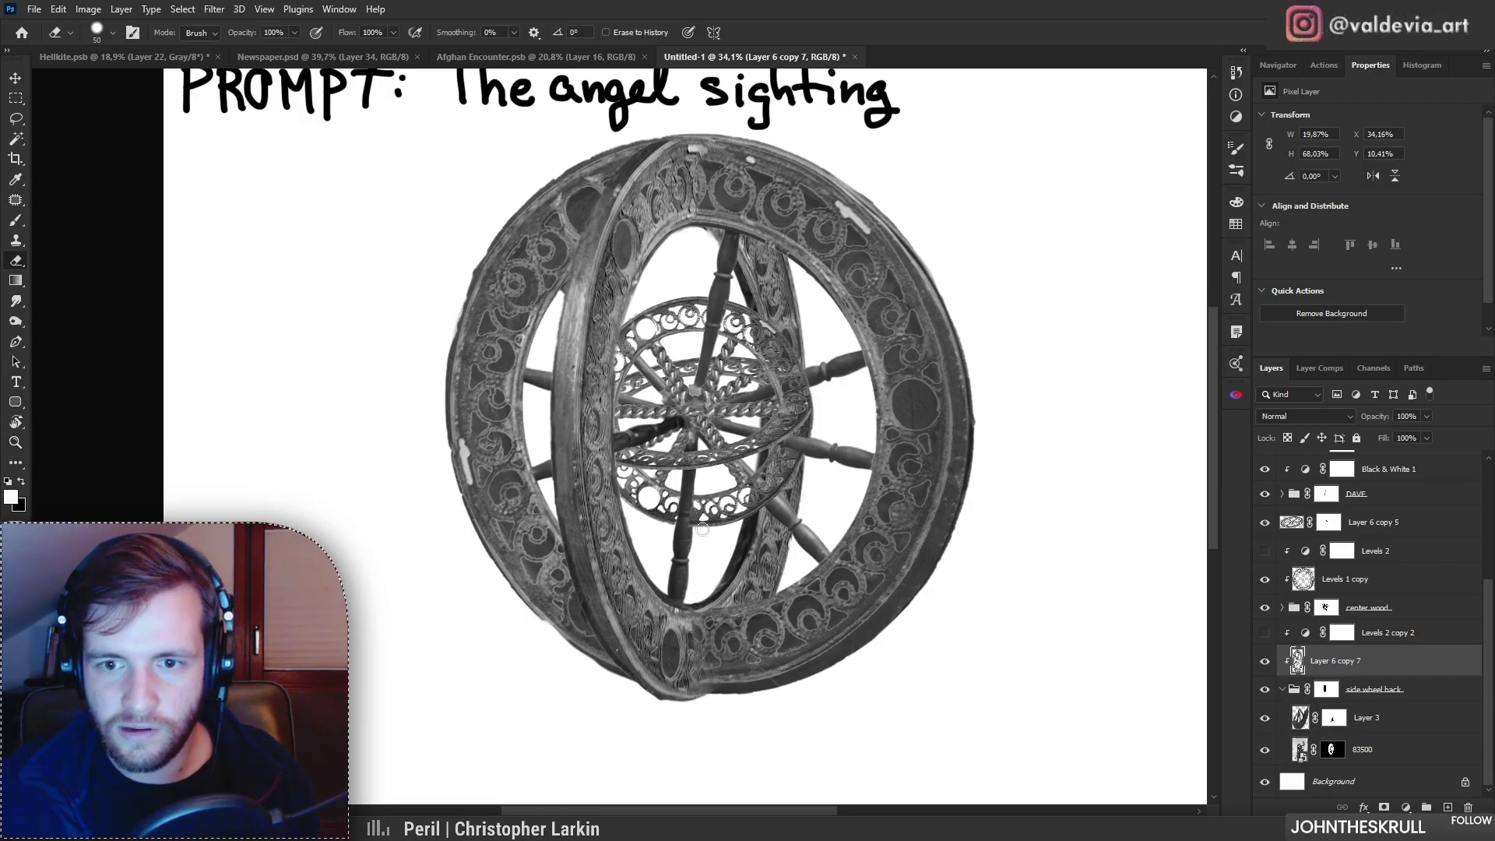
pyautogui.scroll(2, 699, 534)
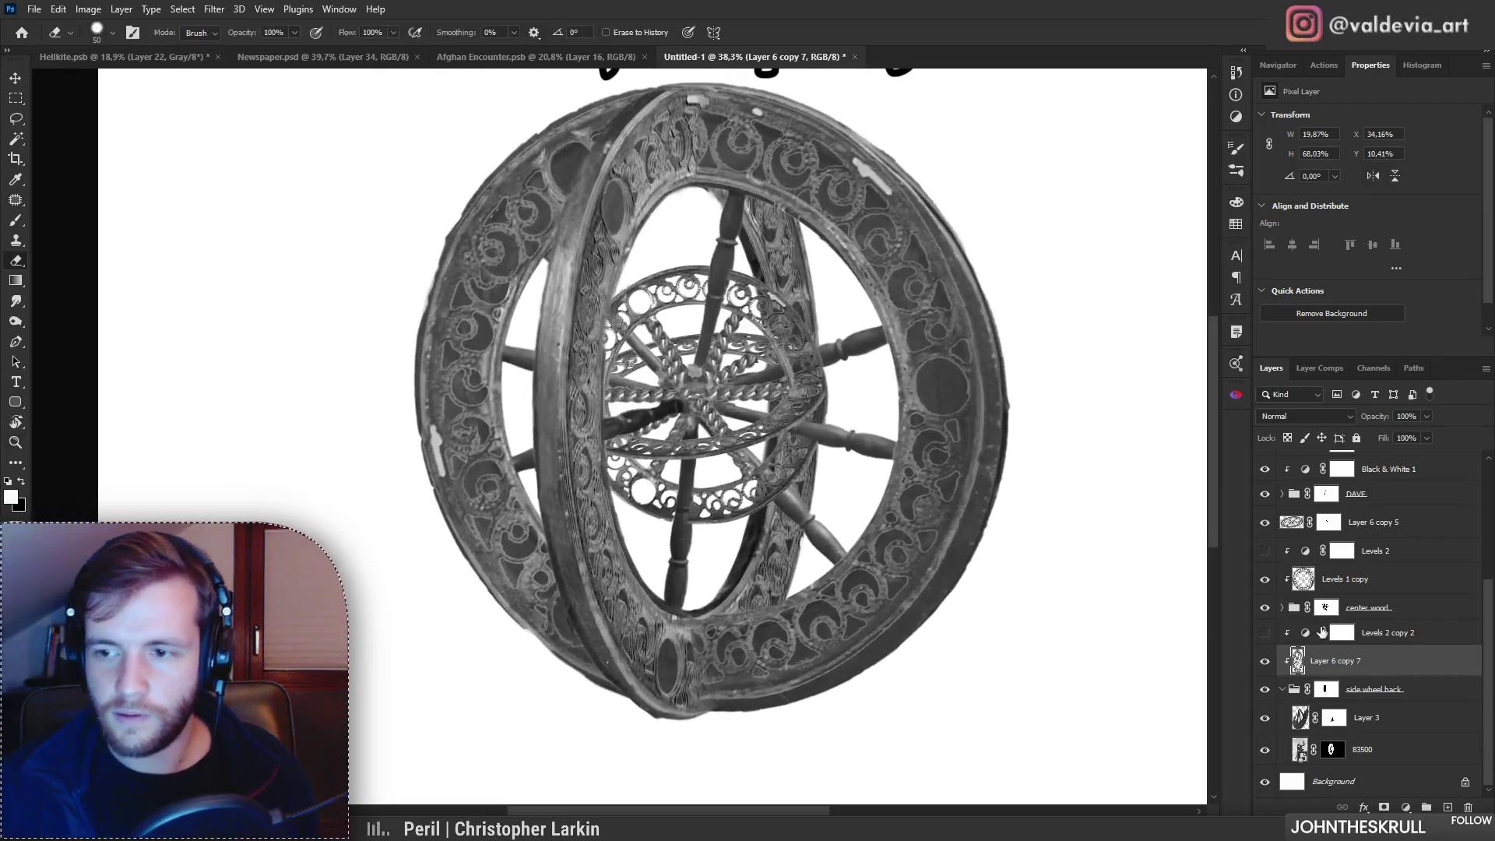
pyautogui.hotkey('ctrl', 'l')
pyautogui.moveTo(1240, 268); pyautogui.dragTo(1246, 265)
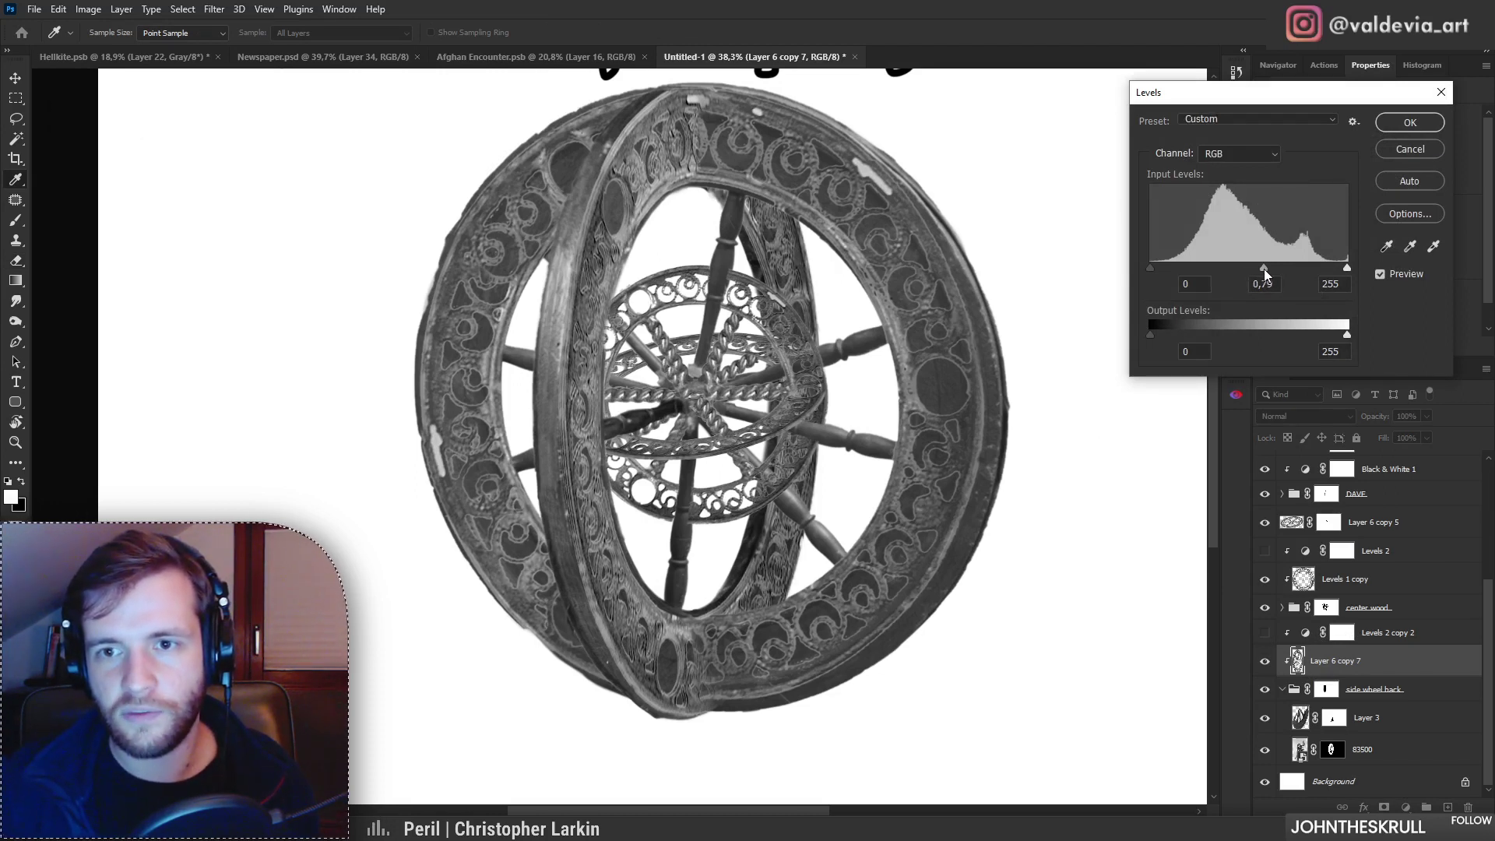
pyautogui.click(1410, 123)
pyautogui.scroll(-5, 866, 334)
pyautogui.scroll(5, 887, 280)
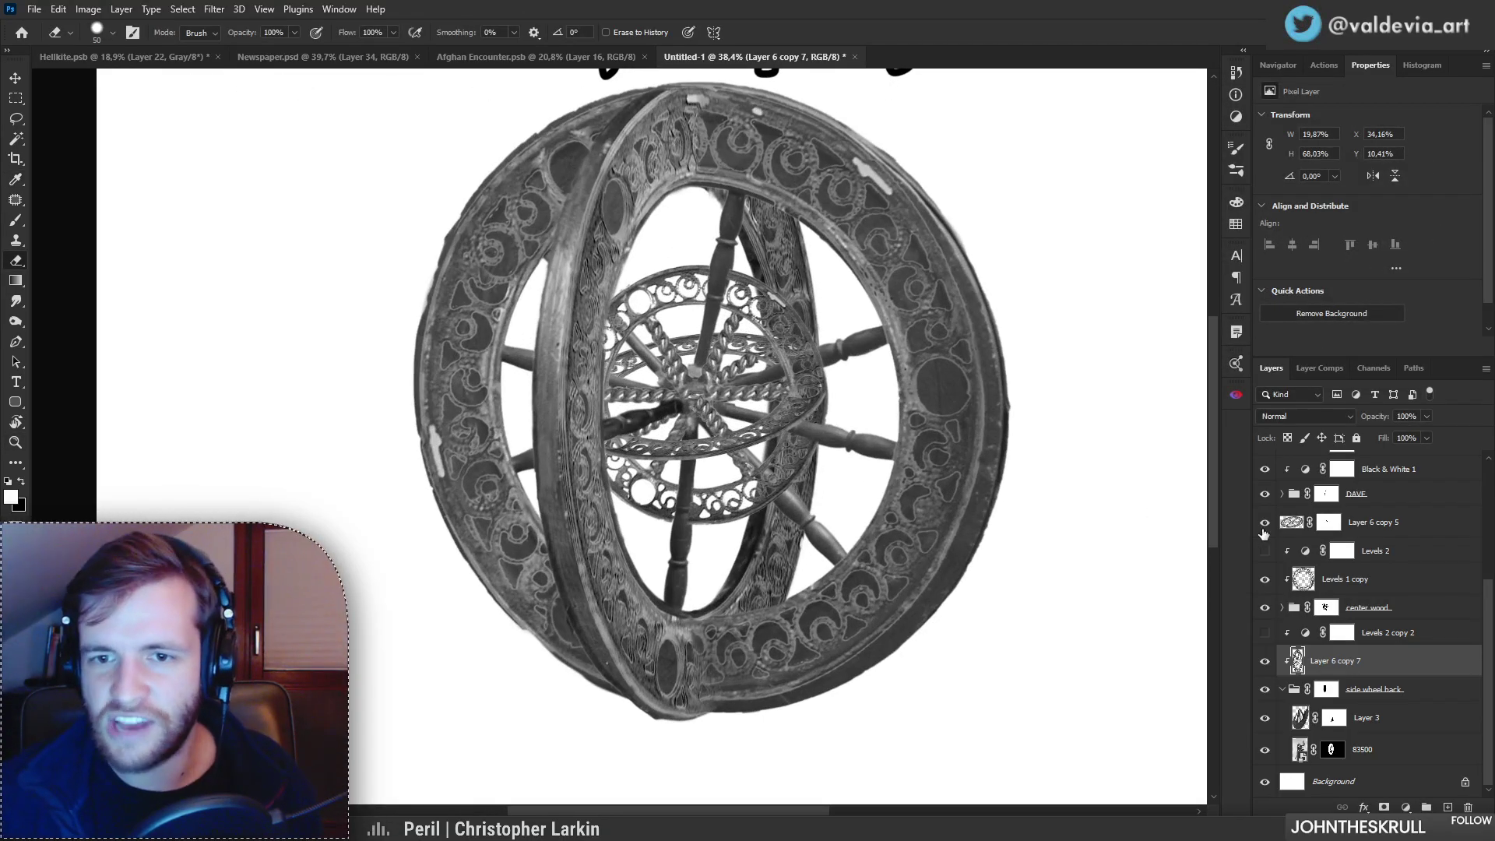
# Step: Compare the wheels with and without Levels 2 copy 2 and Levels 1 copy, and select the Levels 1 copy layer
pyautogui.click(1265, 634)
pyautogui.click(1265, 635)
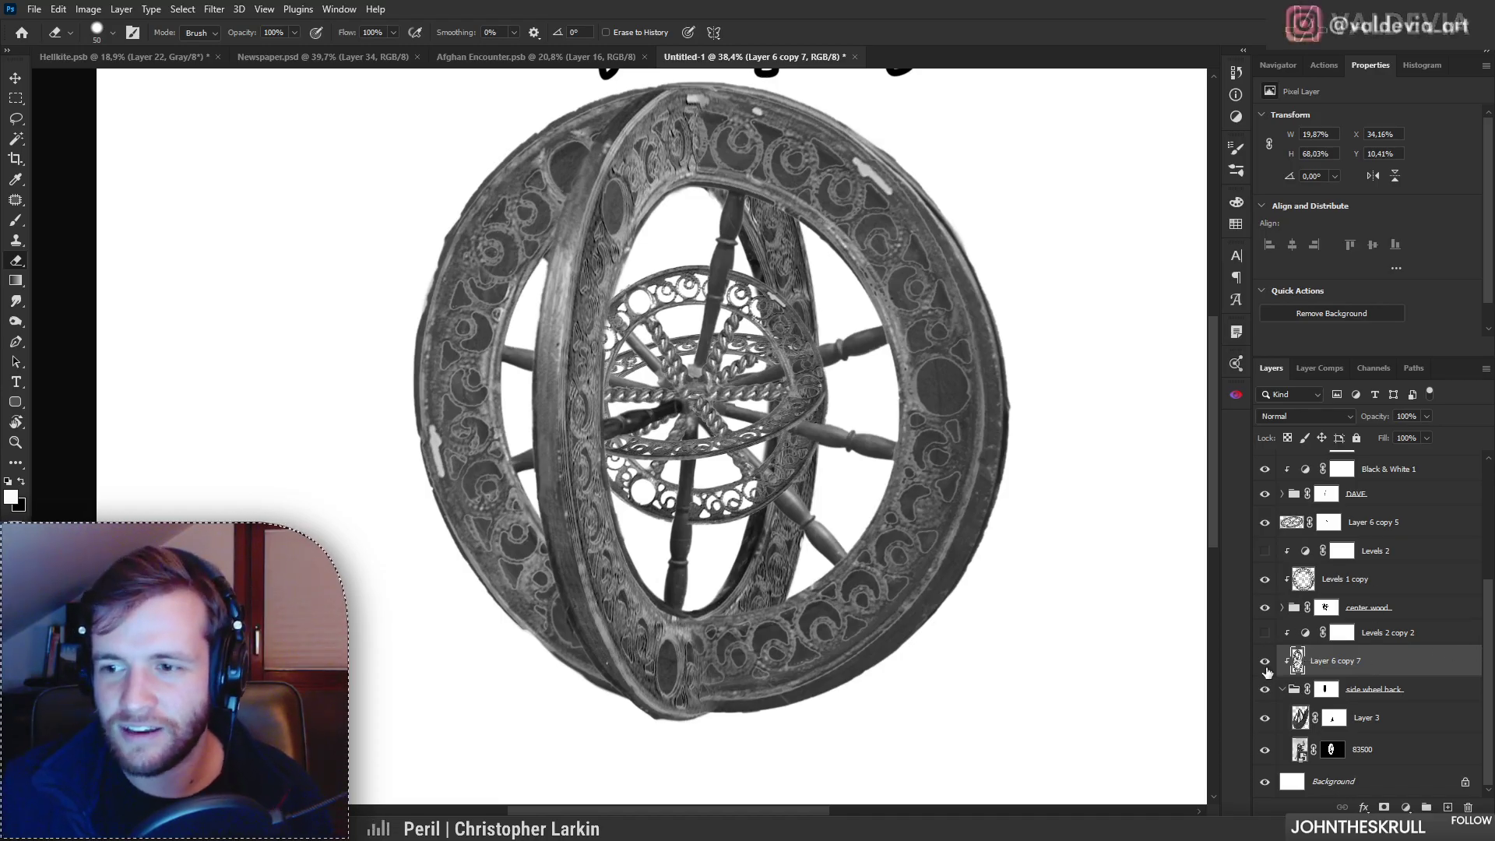
pyautogui.click(1268, 581)
pyautogui.click(1268, 581)
pyautogui.click(1313, 574)
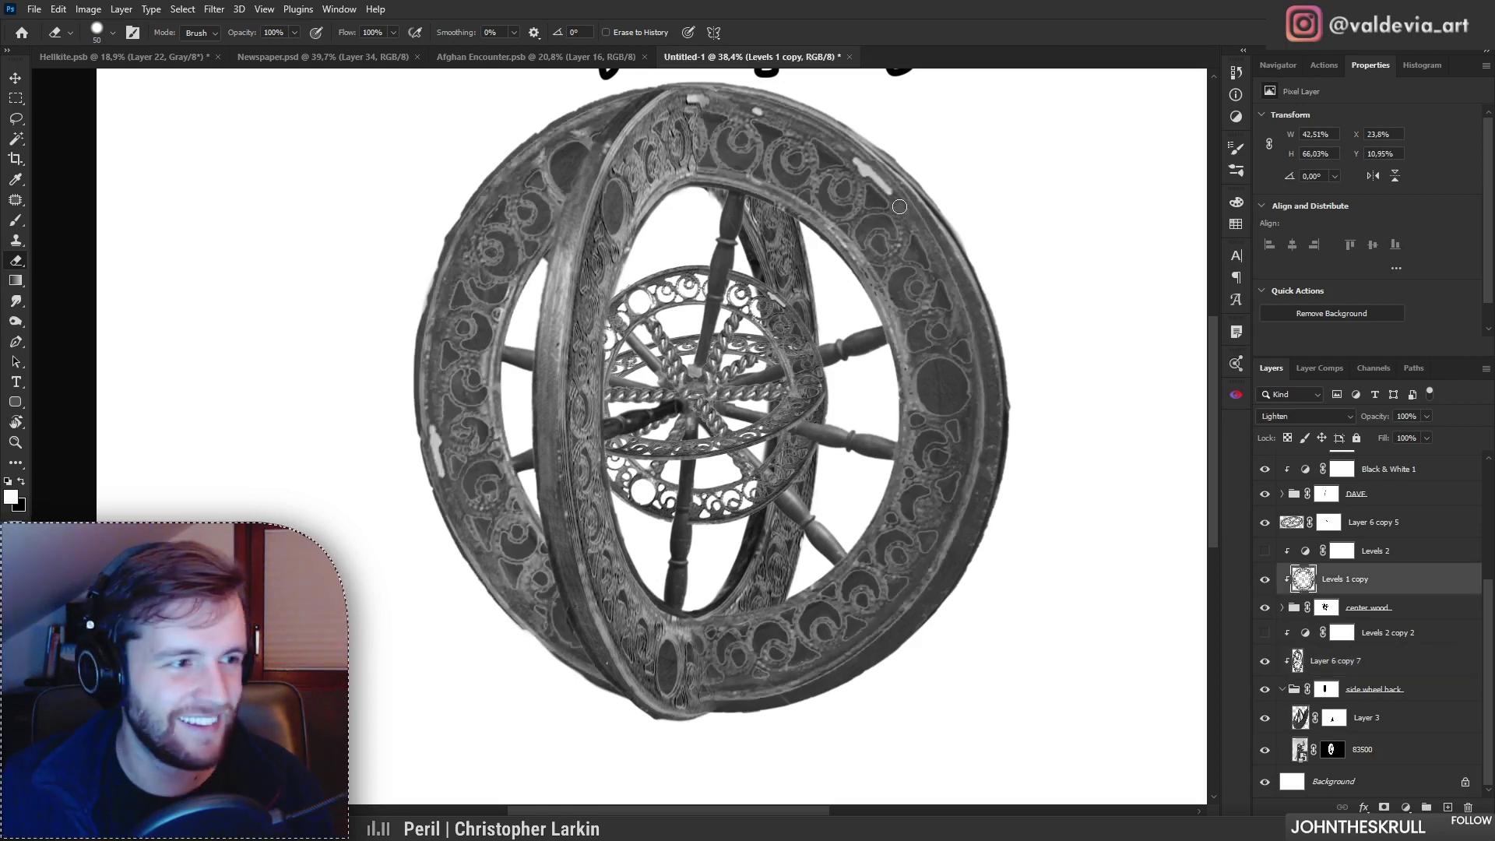
# Step: Erase the light patch on the upper right rim of the large wheel with a 21 px Soft Round Pressure eraser
pyautogui.scroll(5, 896, 194)
pyautogui.rightClick(1013, 234)
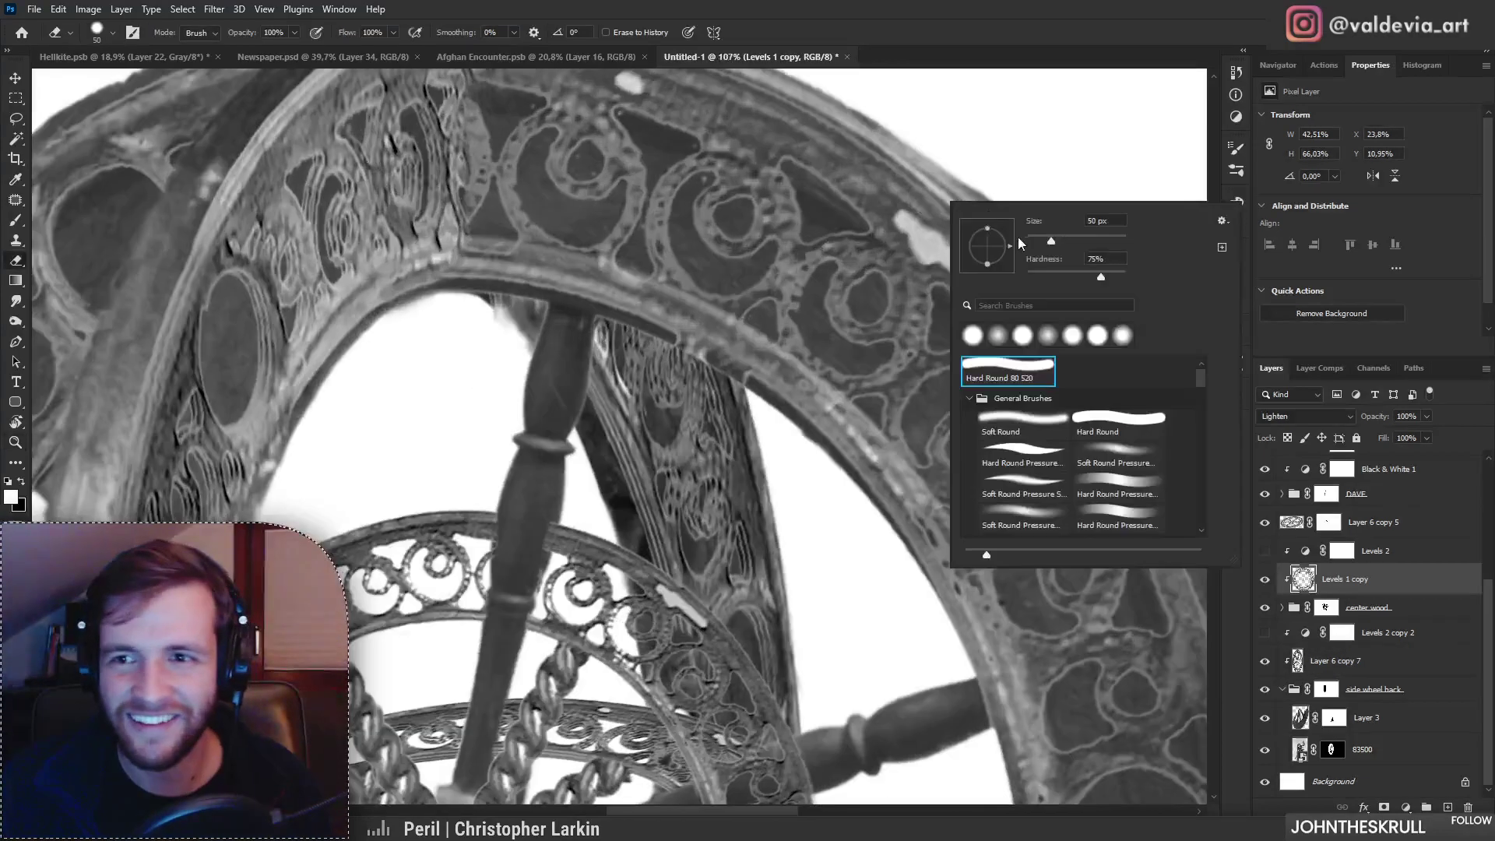
pyautogui.click(1109, 450)
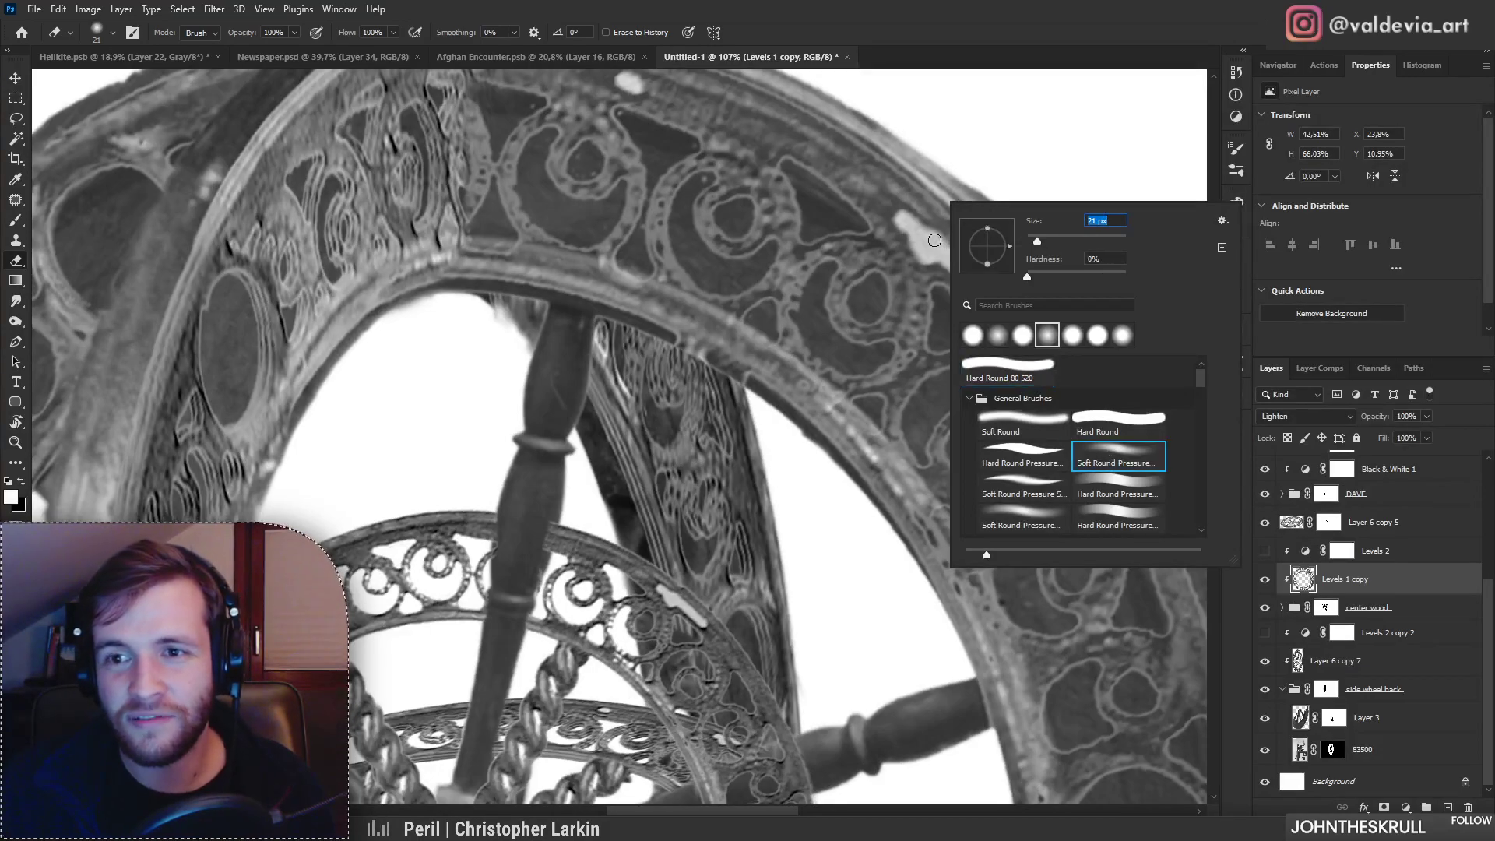
pyautogui.click(908, 224)
pyautogui.moveTo(909, 224)
pyautogui.mouseDown()
pyautogui.moveTo(957, 270)
pyautogui.moveTo(965, 257)
pyautogui.moveTo(976, 290)
pyautogui.moveTo(932, 258)
pyautogui.mouseUp()
pyautogui.moveTo(994, 304); pyautogui.dragTo(999, 302)
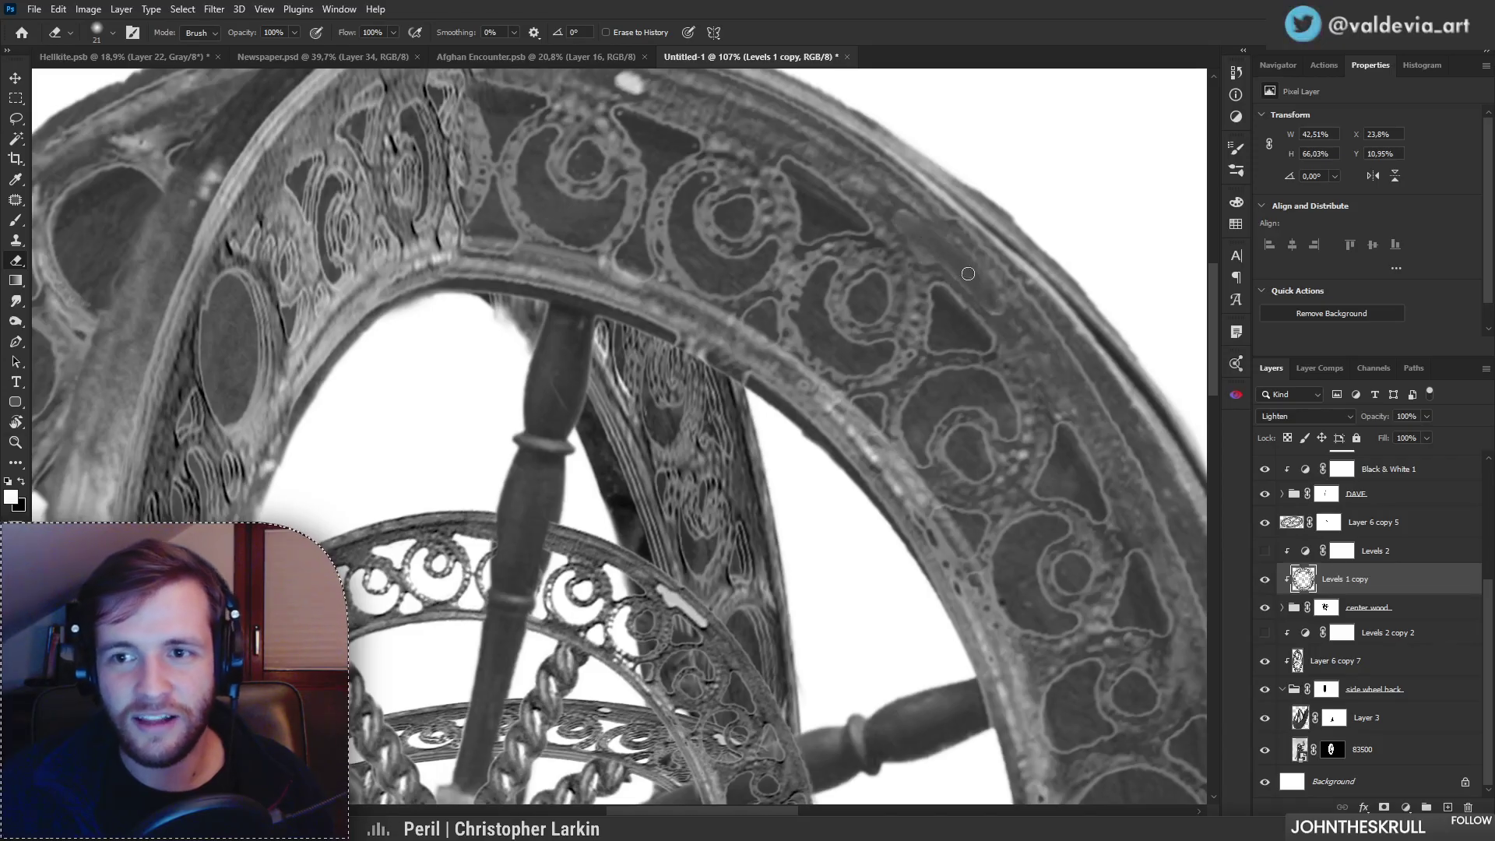
# Step: Erase the elongated light patch on the lower left outer rim of the large wheel on Levels 1 copy
pyautogui.scroll(-3, 945, 261)
pyautogui.scroll(4, 832, 209)
pyautogui.moveTo(838, 225)
pyautogui.mouseDown()
pyautogui.moveTo(860, 233)
pyautogui.moveTo(787, 468)
pyautogui.mouseUp()
pyautogui.press('z')
pyautogui.moveTo(695, 496); pyautogui.dragTo(771, 497)
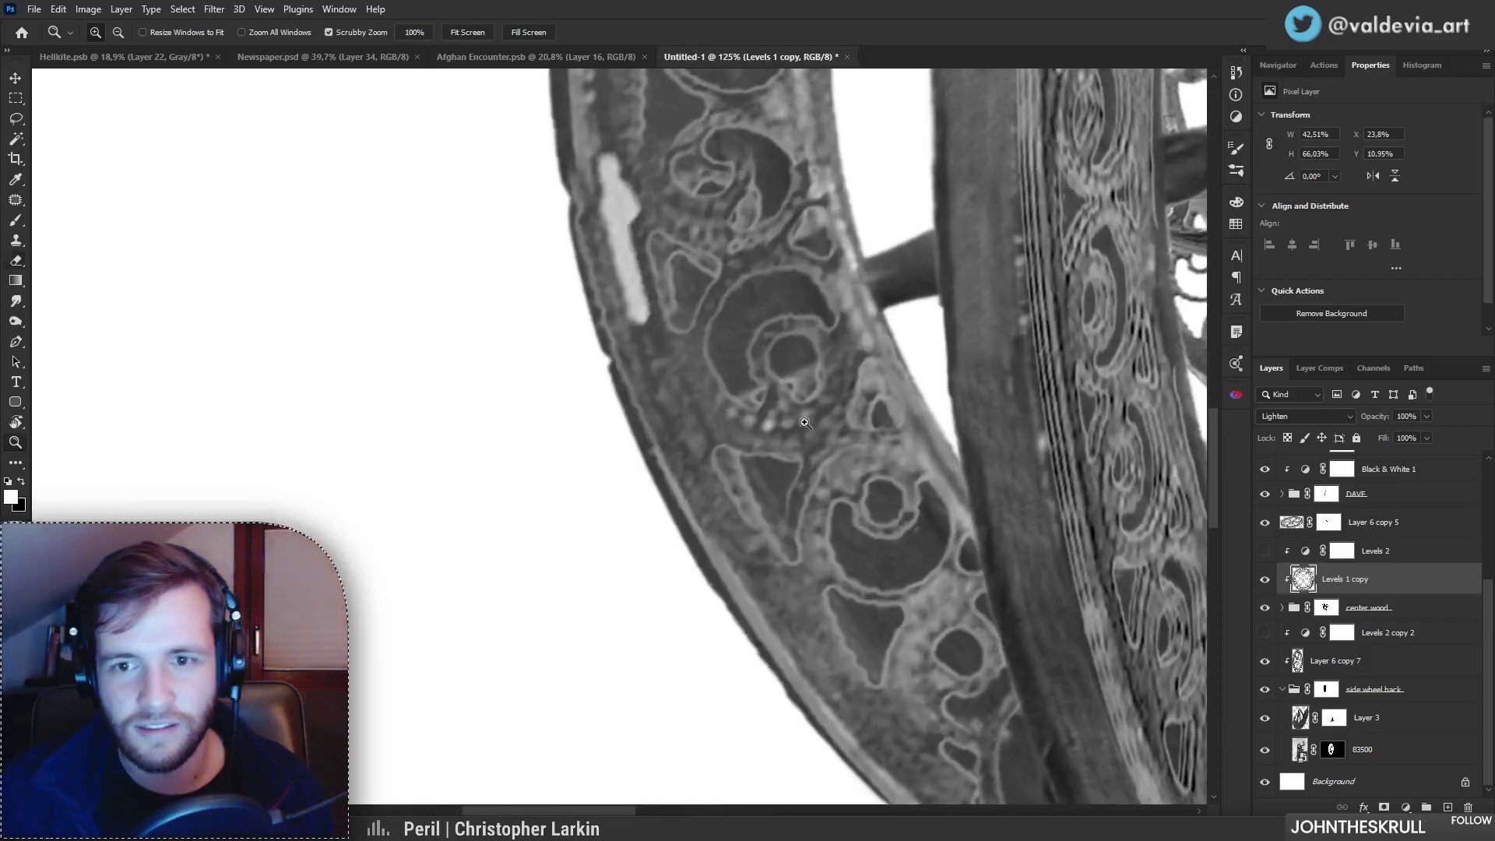
pyautogui.press('e')
pyautogui.moveTo(609, 162)
pyautogui.mouseDown()
pyautogui.moveTo(640, 317)
pyautogui.moveTo(638, 199)
pyautogui.mouseUp()
pyautogui.moveTo(729, 346); pyautogui.dragTo(642, 345)
pyautogui.moveTo(897, 347); pyautogui.dragTo(720, 467)
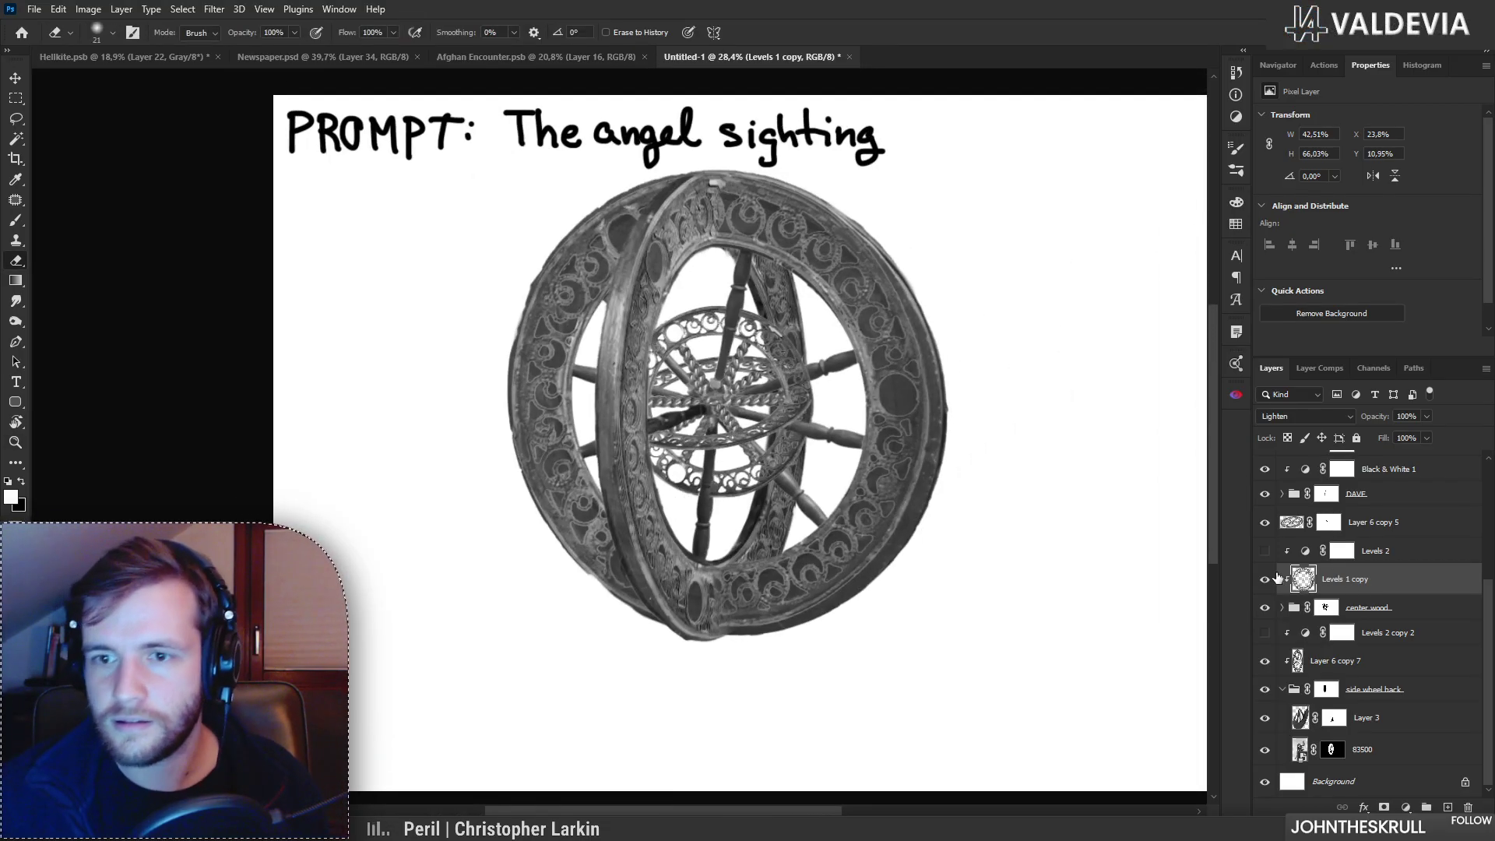
# Step: Free-transform the Levels 1 copy ornament, skewing it slightly from both sides to follow the wheel's perspective
pyautogui.hotkey('ctrl', 't')
pyautogui.keyDown('ctrl'); pyautogui.moveTo(938, 401); pyautogui.dragTo(931, 407); pyautogui.keyUp('ctrl')
pyautogui.keyDown('ctrl'); pyautogui.moveTo(511, 400); pyautogui.dragTo(522, 396); pyautogui.keyUp('ctrl')
pyautogui.click(771, 32)
pyautogui.press('e')
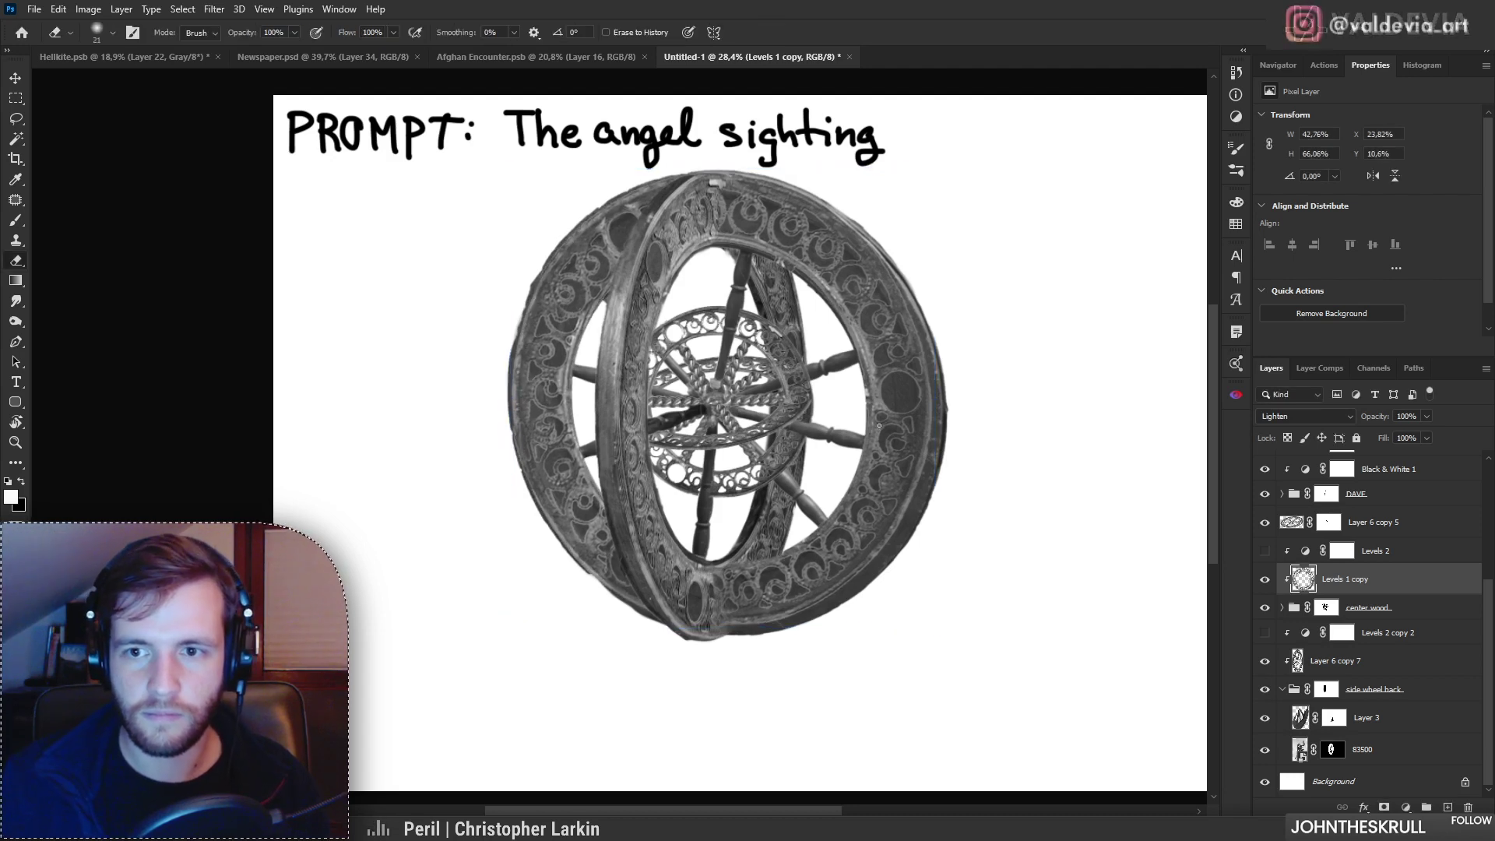
# Step: Transform Levels 1 copy again, enlarging it to 43.67% width and 67.52% height to cover the wheel rim
pyautogui.moveTo(839, 432)
pyautogui.keyDown('ctrl'); pyautogui.mouseDown()
pyautogui.moveTo(785, 428)
pyautogui.moveTo(897, 437)
pyautogui.moveTo(813, 439)
pyautogui.moveTo(834, 442)
pyautogui.mouseUp(); pyautogui.keyUp('ctrl')
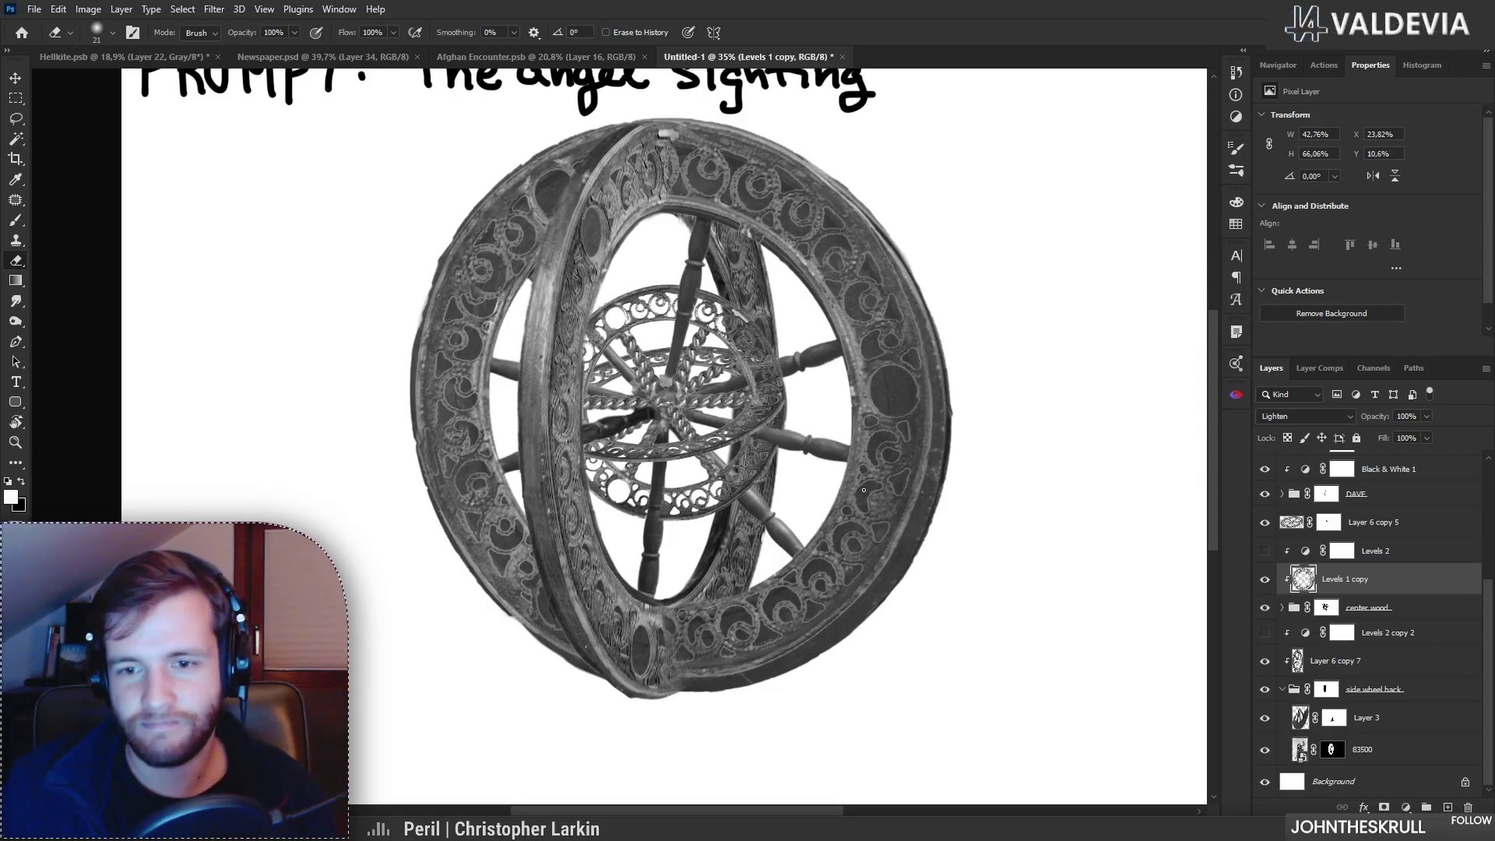
pyautogui.hotkey('ctrl', 't')
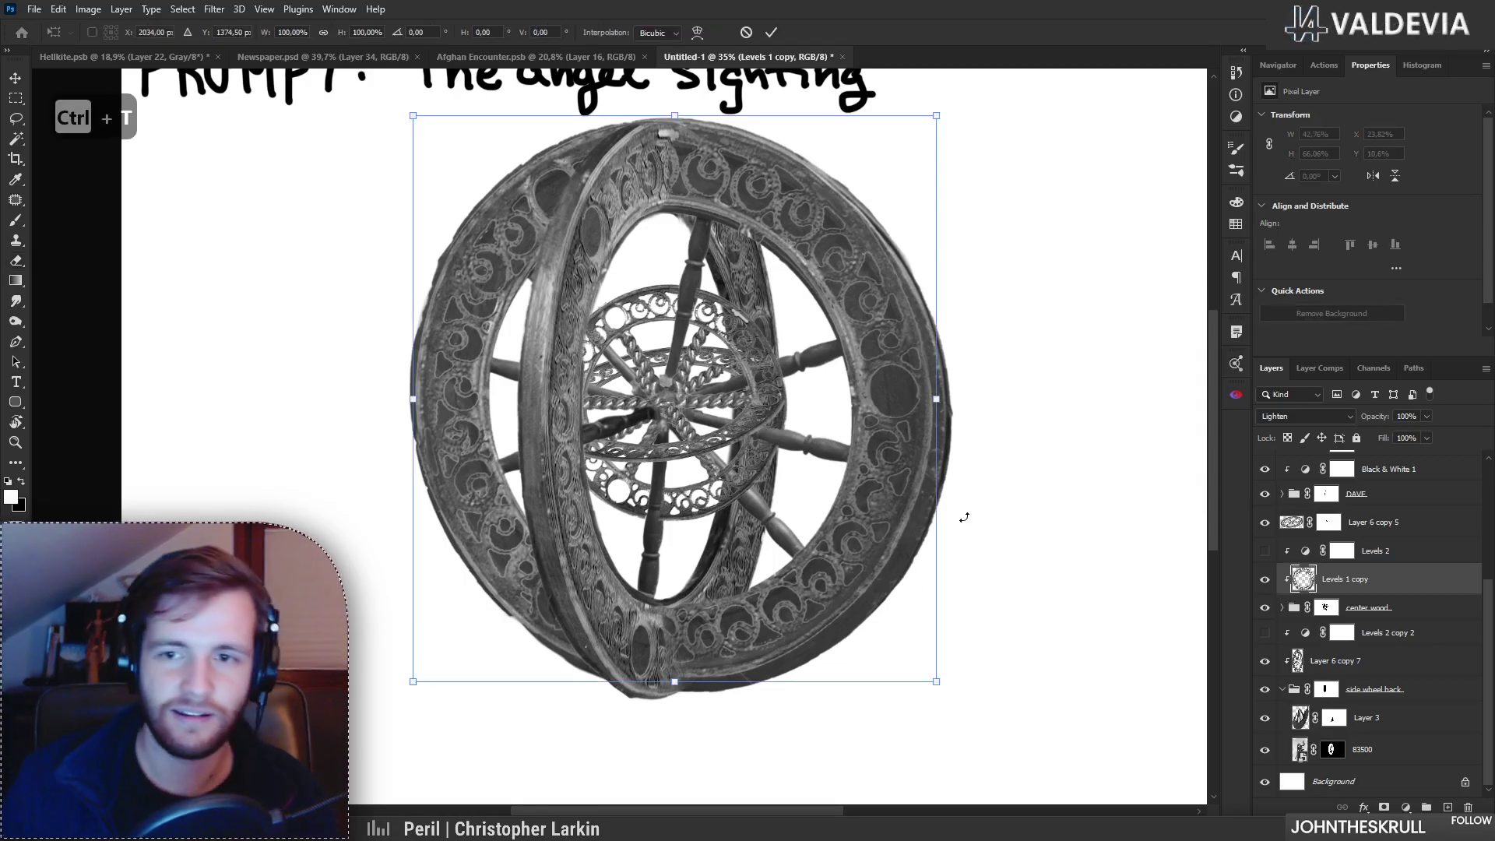
pyautogui.moveTo(941, 689); pyautogui.dragTo(954, 702)
pyautogui.moveTo(936, 117); pyautogui.dragTo(936, 115)
pyautogui.moveTo(871, 376); pyautogui.dragTo(867, 375)
pyautogui.moveTo(946, 409); pyautogui.dragTo(942, 409)
pyautogui.moveTo(938, 115); pyautogui.dragTo(939, 115)
pyautogui.click(771, 32)
# Step: Examine how the enlarged ornament fits the large wheel, both in the whole design and closer up
pyautogui.press('z')
pyautogui.scroll(-5, 655, 396)
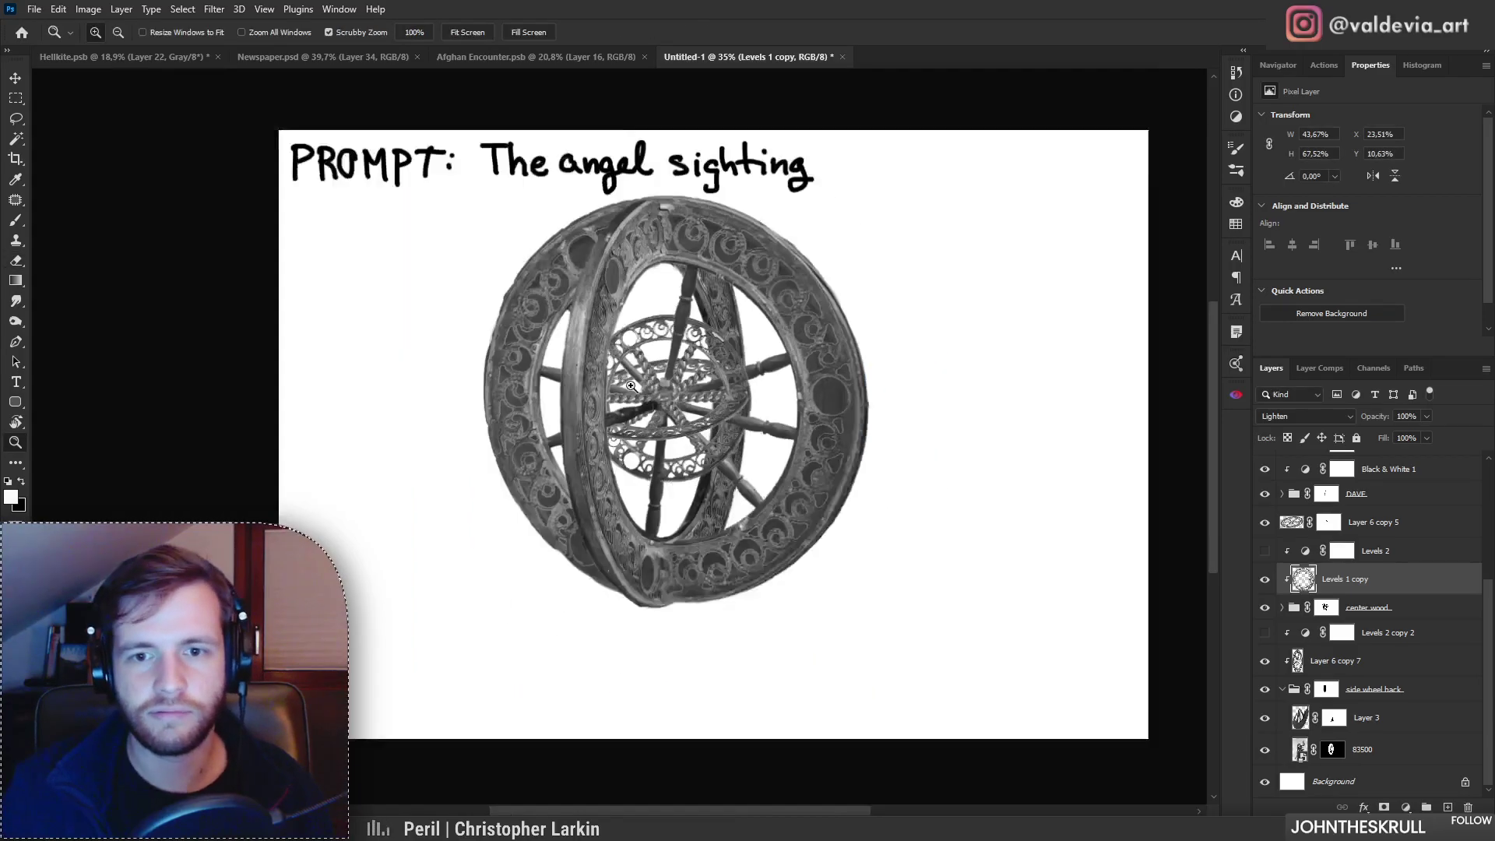
pyautogui.moveTo(656, 395); pyautogui.dragTo(718, 399)
pyautogui.moveTo(872, 546)
pyautogui.mouseDown()
pyautogui.moveTo(817, 496)
pyautogui.moveTo(783, 536)
pyautogui.moveTo(795, 473)
pyautogui.mouseUp()
pyautogui.press('z')
pyautogui.press('z')
pyautogui.moveTo(667, 398)
pyautogui.mouseDown()
pyautogui.moveTo(701, 395)
pyautogui.moveTo(670, 398)
pyautogui.moveTo(652, 456)
pyautogui.mouseUp()
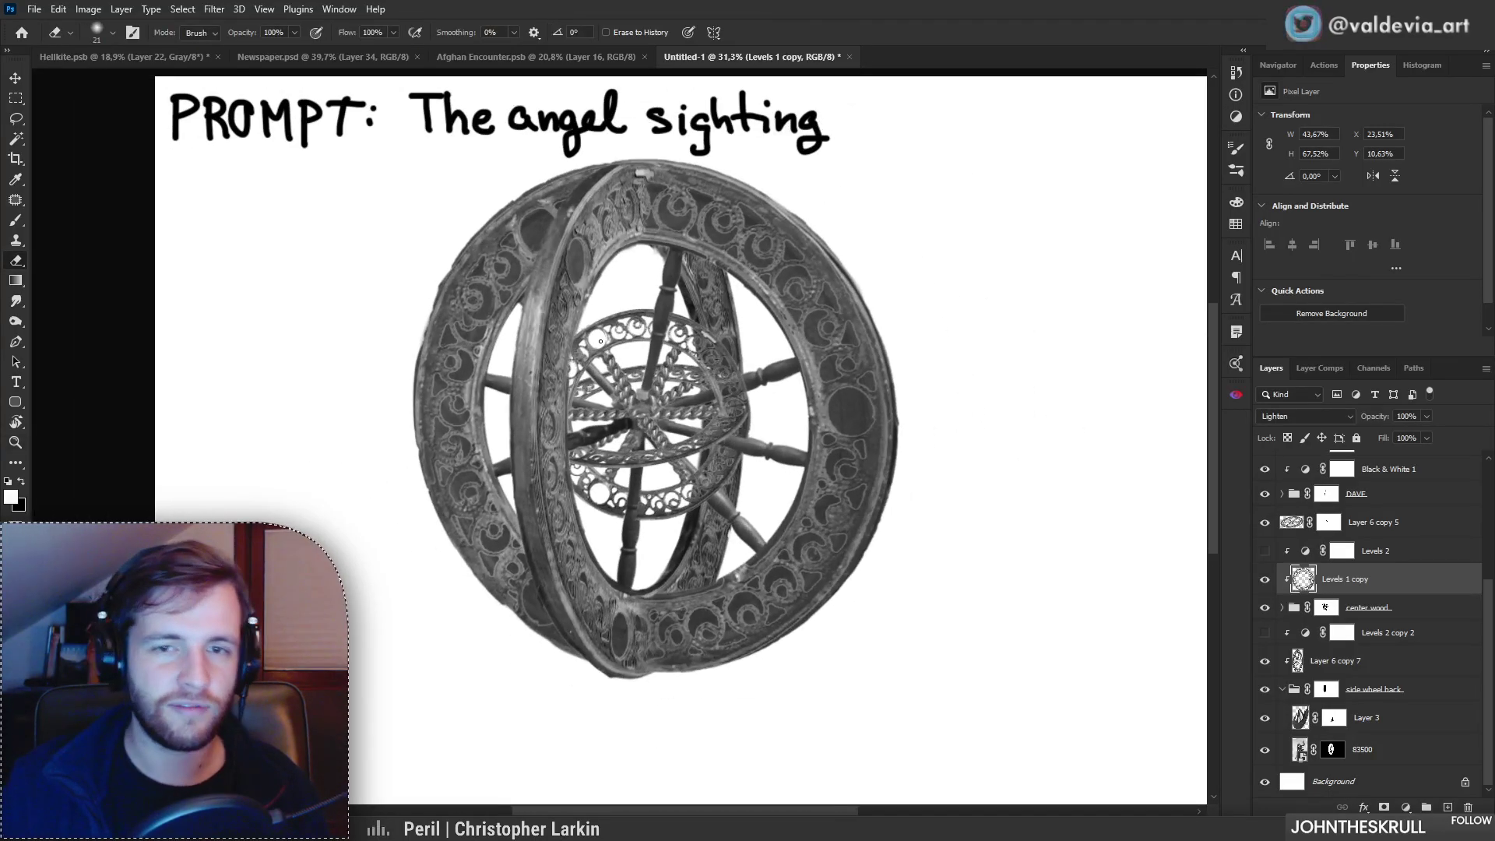
pyautogui.press('z')
pyautogui.moveTo(653, 514); pyautogui.dragTo(662, 514)
# Step: Duplicate the Levels 1 copy ornament layer directly beneath the original, and undo the stray edit that follows
pyautogui.moveTo(1368, 584); pyautogui.dragTo(1352, 597)
pyautogui.press('z')
pyautogui.moveTo(860, 422); pyautogui.dragTo(899, 419)
pyautogui.moveTo(886, 475); pyautogui.dragTo(887, 482)
pyautogui.hotkey('ctrl', 'z')
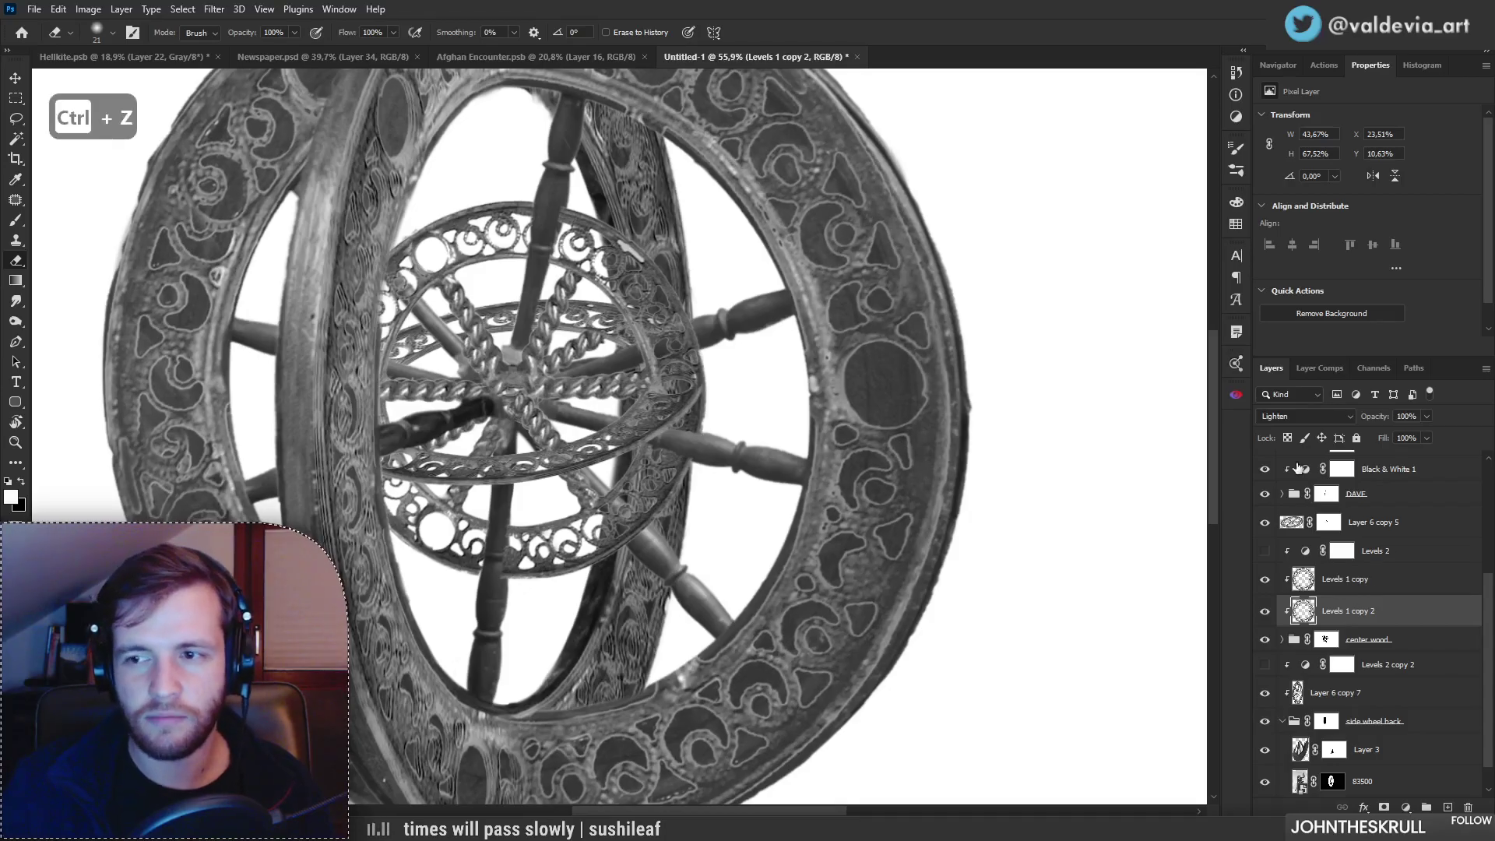
# Step: Try the Normal blend mode on Levels 1 copy, and set Levels 1 copy 2 beneath it to Normal
pyautogui.click(1340, 580)
pyautogui.click(1305, 417)
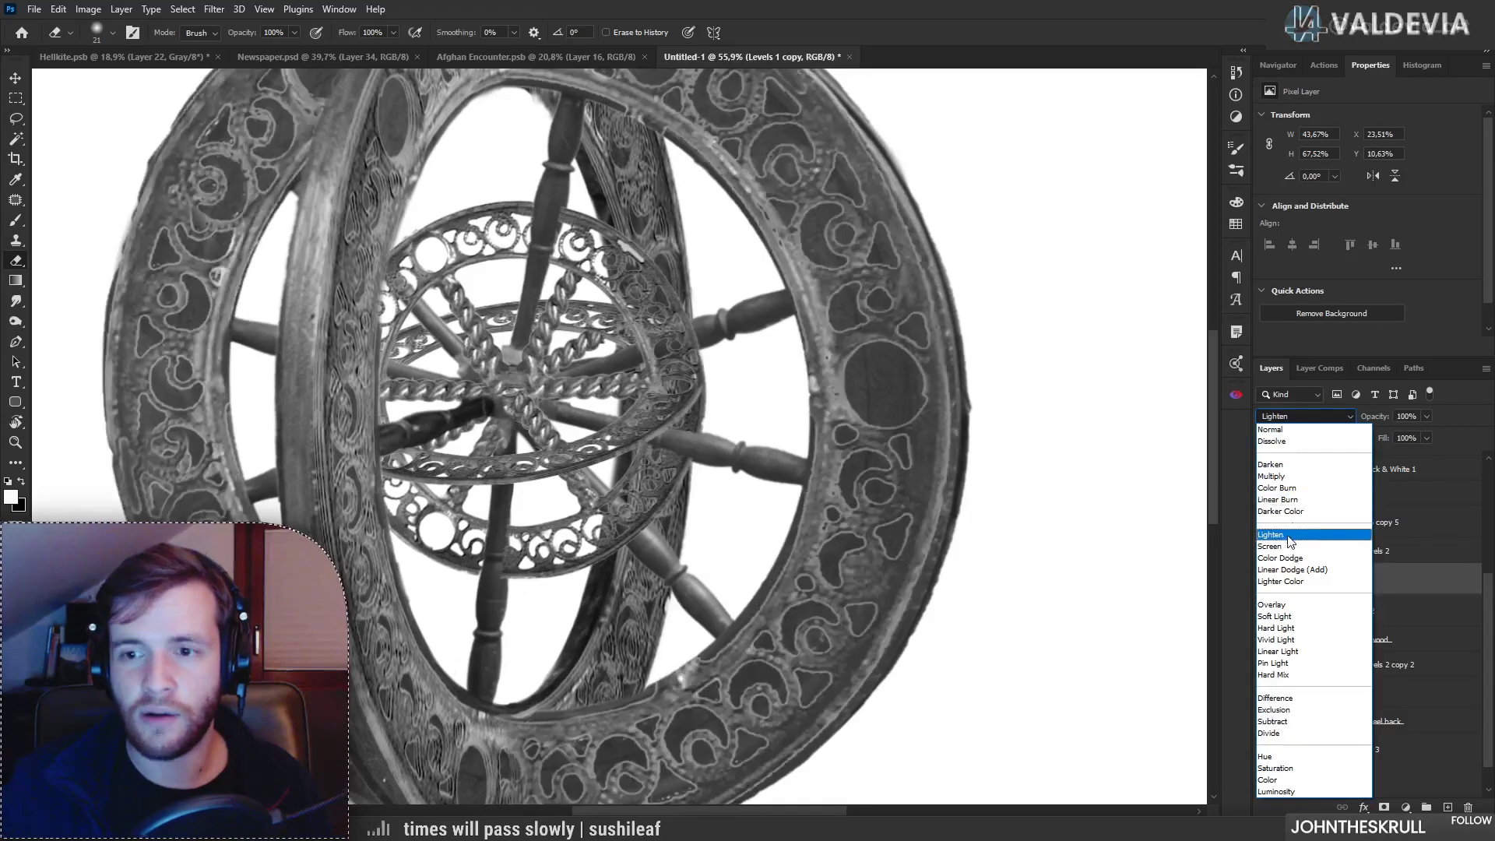
pyautogui.click(1296, 429)
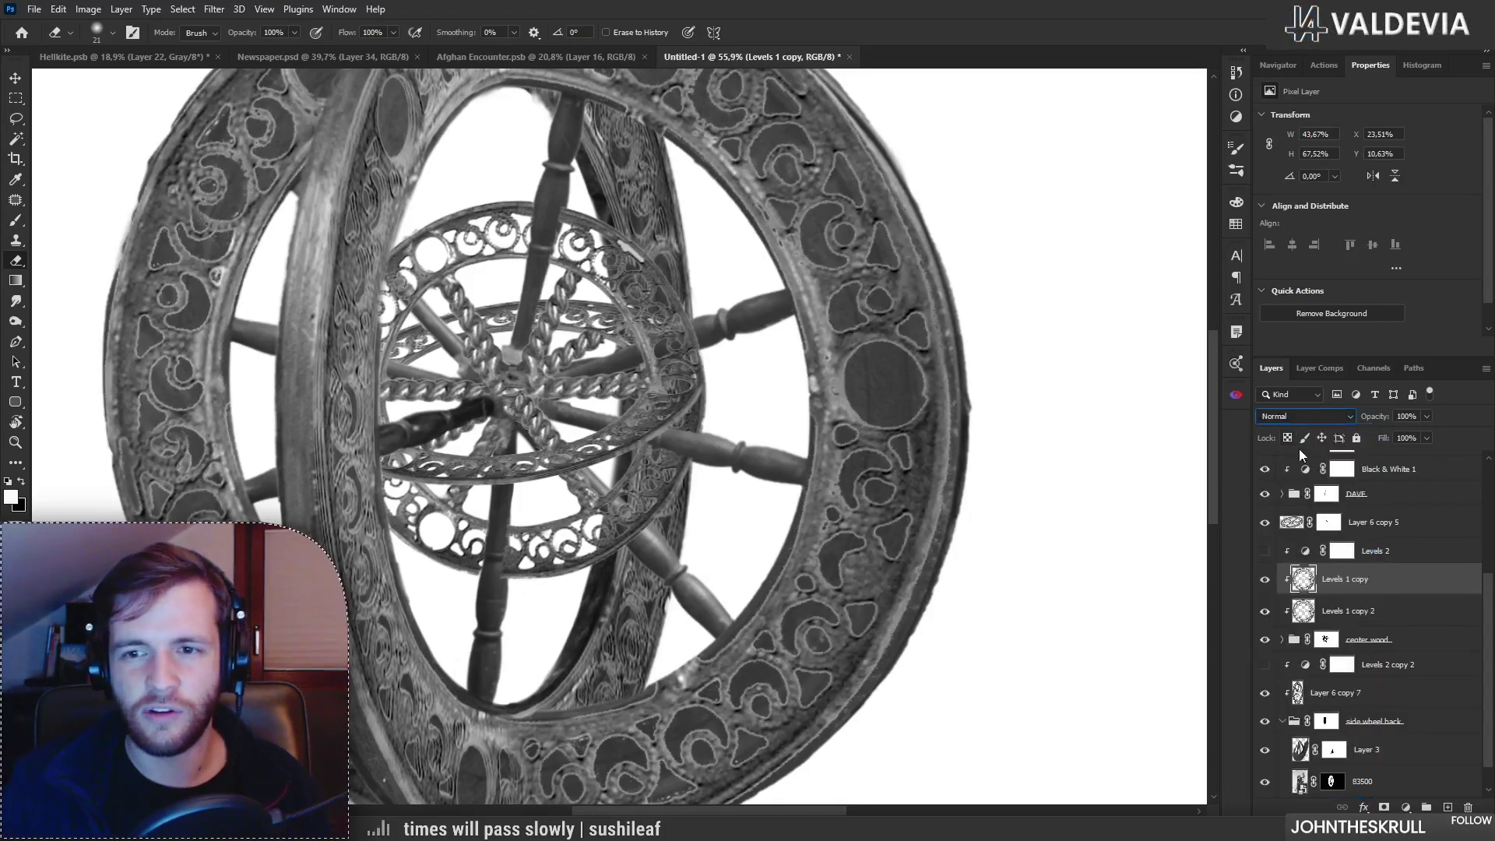
pyautogui.click(1372, 616)
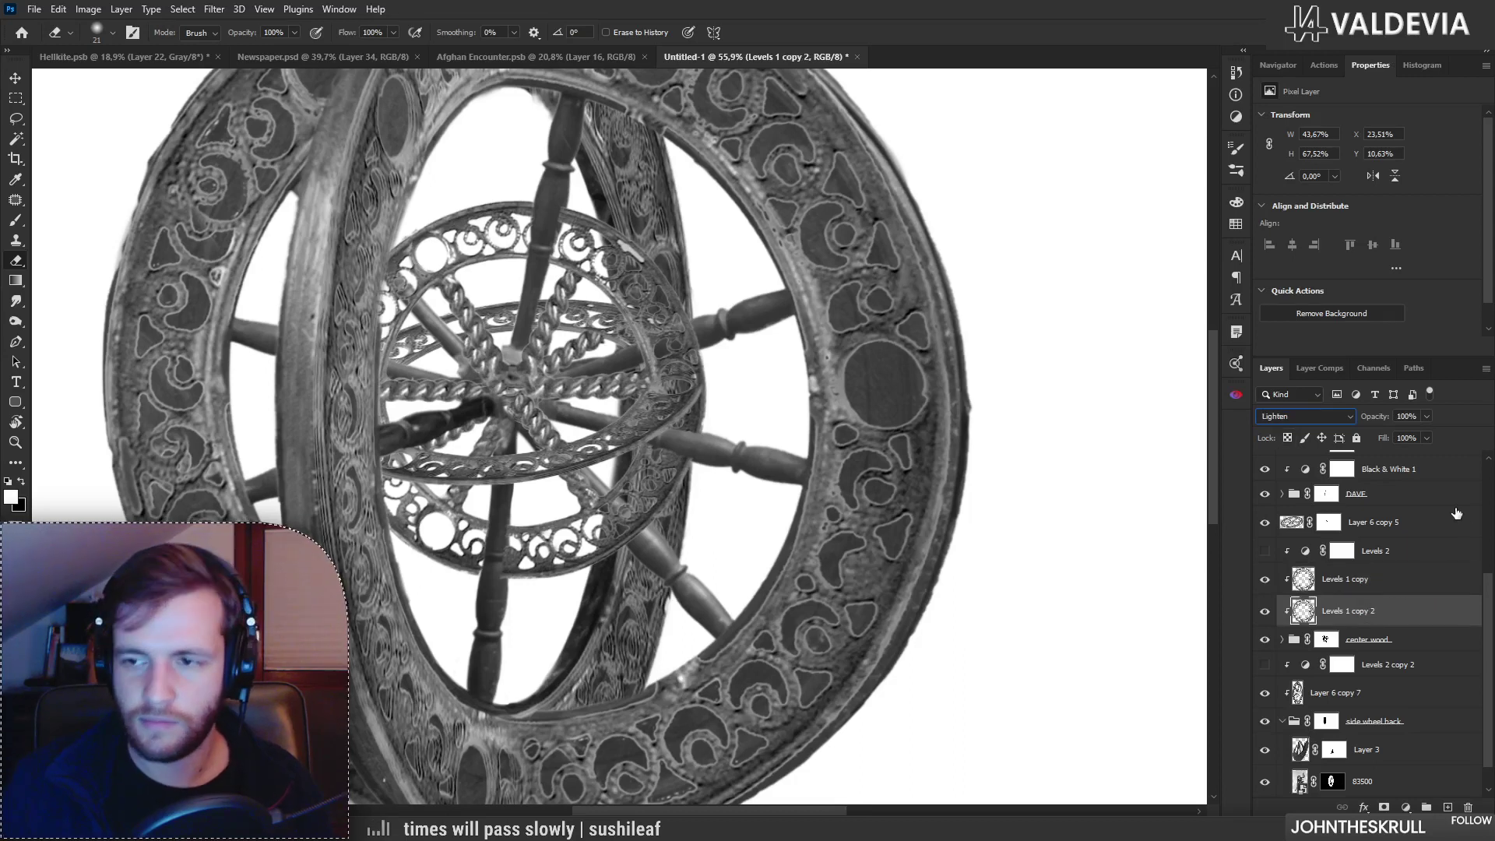
pyautogui.click(1357, 588)
pyautogui.click(1352, 619)
pyautogui.click(1293, 417)
pyautogui.click(1289, 433)
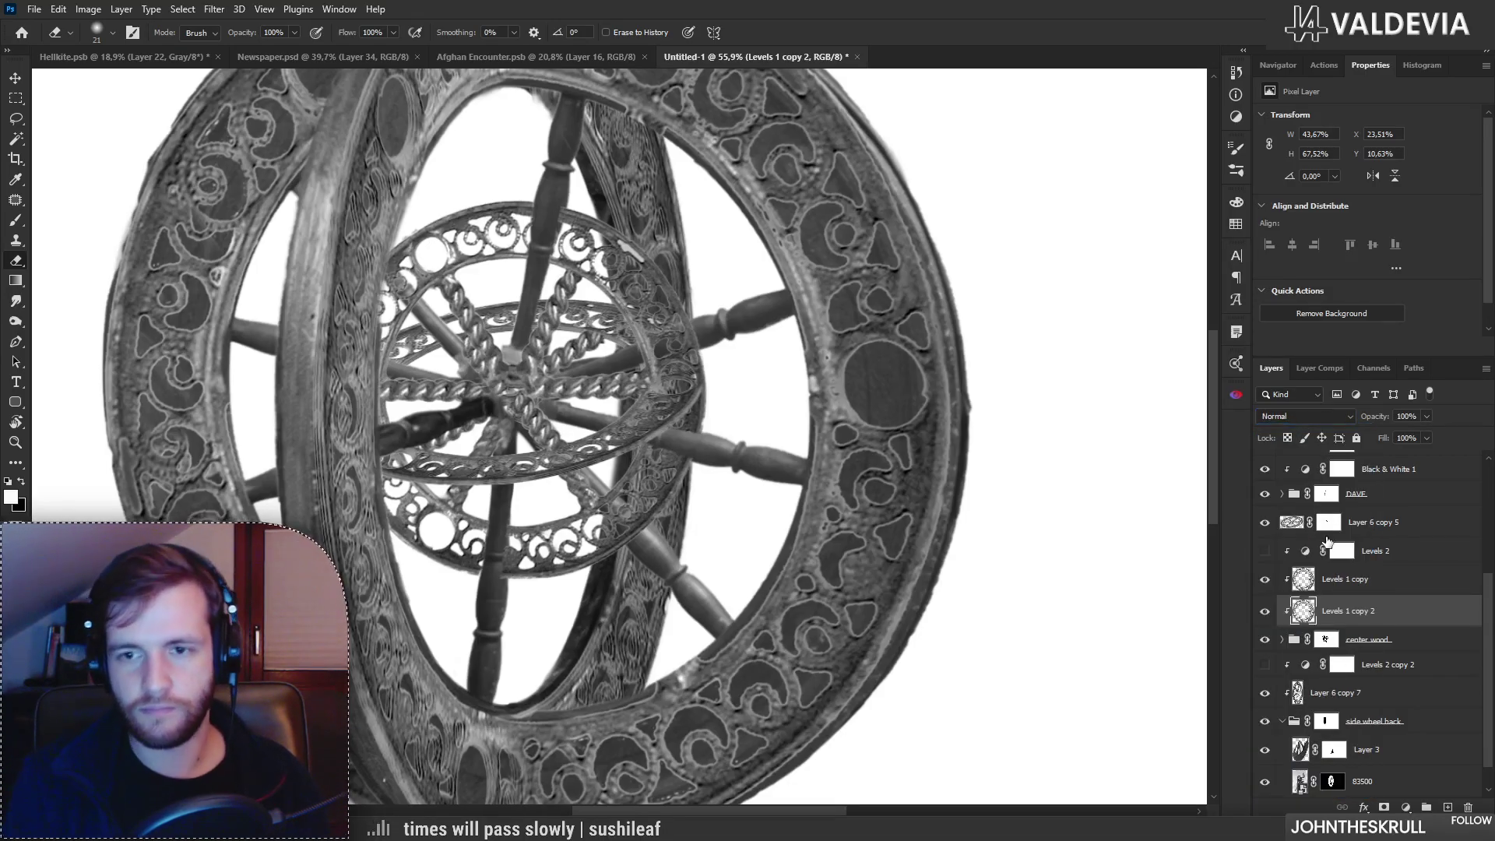
# Step: Offset Levels 1 copy 2 slightly down and to the right, and darken its midtones to about 0.70 with Levels
pyautogui.moveTo(928, 454)
pyautogui.mouseDown()
pyautogui.moveTo(934, 468)
pyautogui.moveTo(1019, 462)
pyautogui.mouseUp()
pyautogui.press('e')
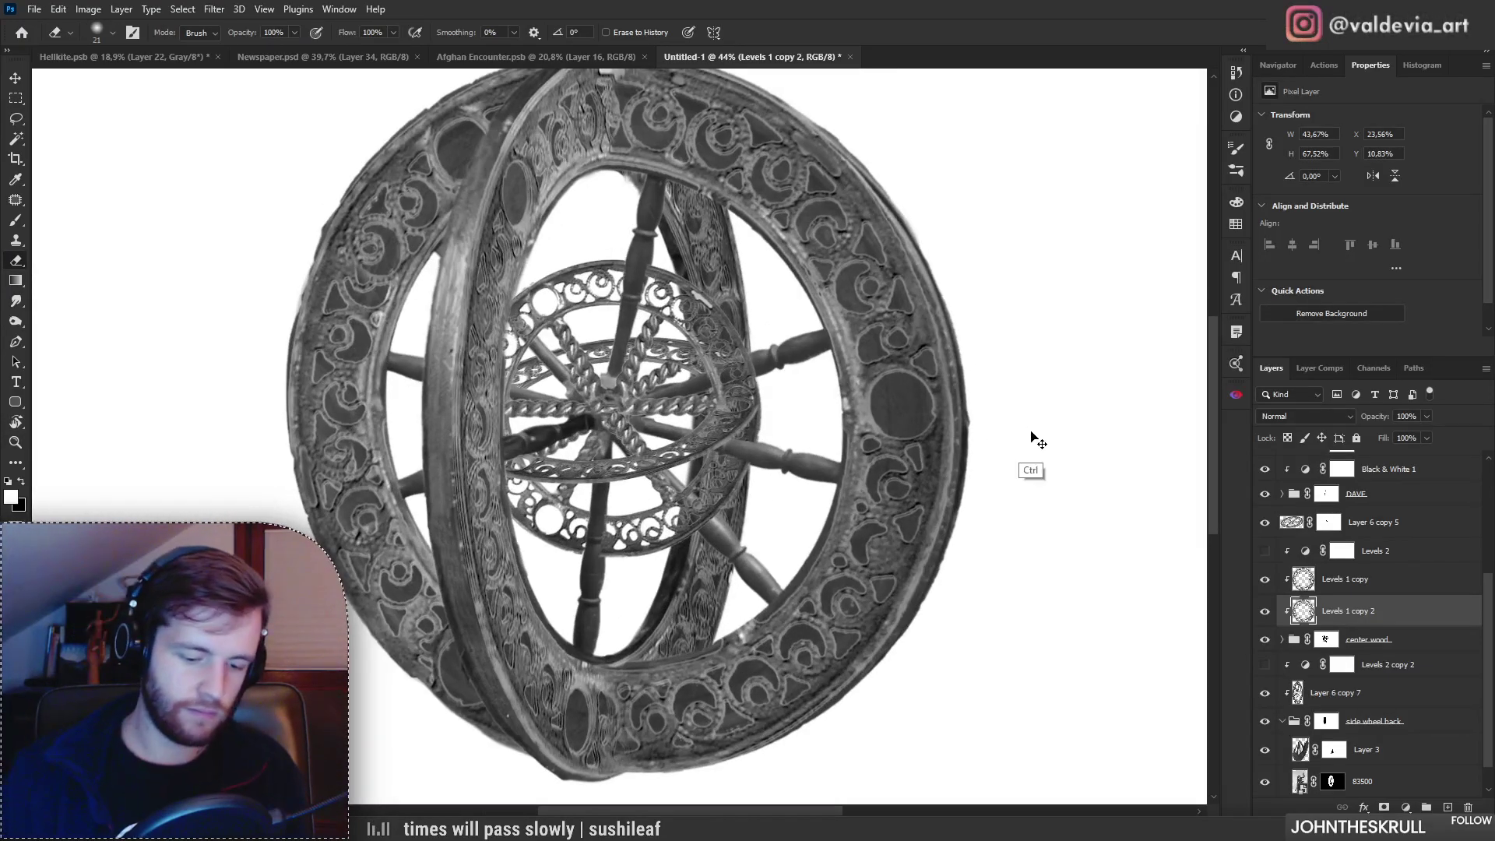
pyautogui.hotkey('ctrl', 'l')
pyautogui.moveTo(1249, 269); pyautogui.dragTo(1293, 273)
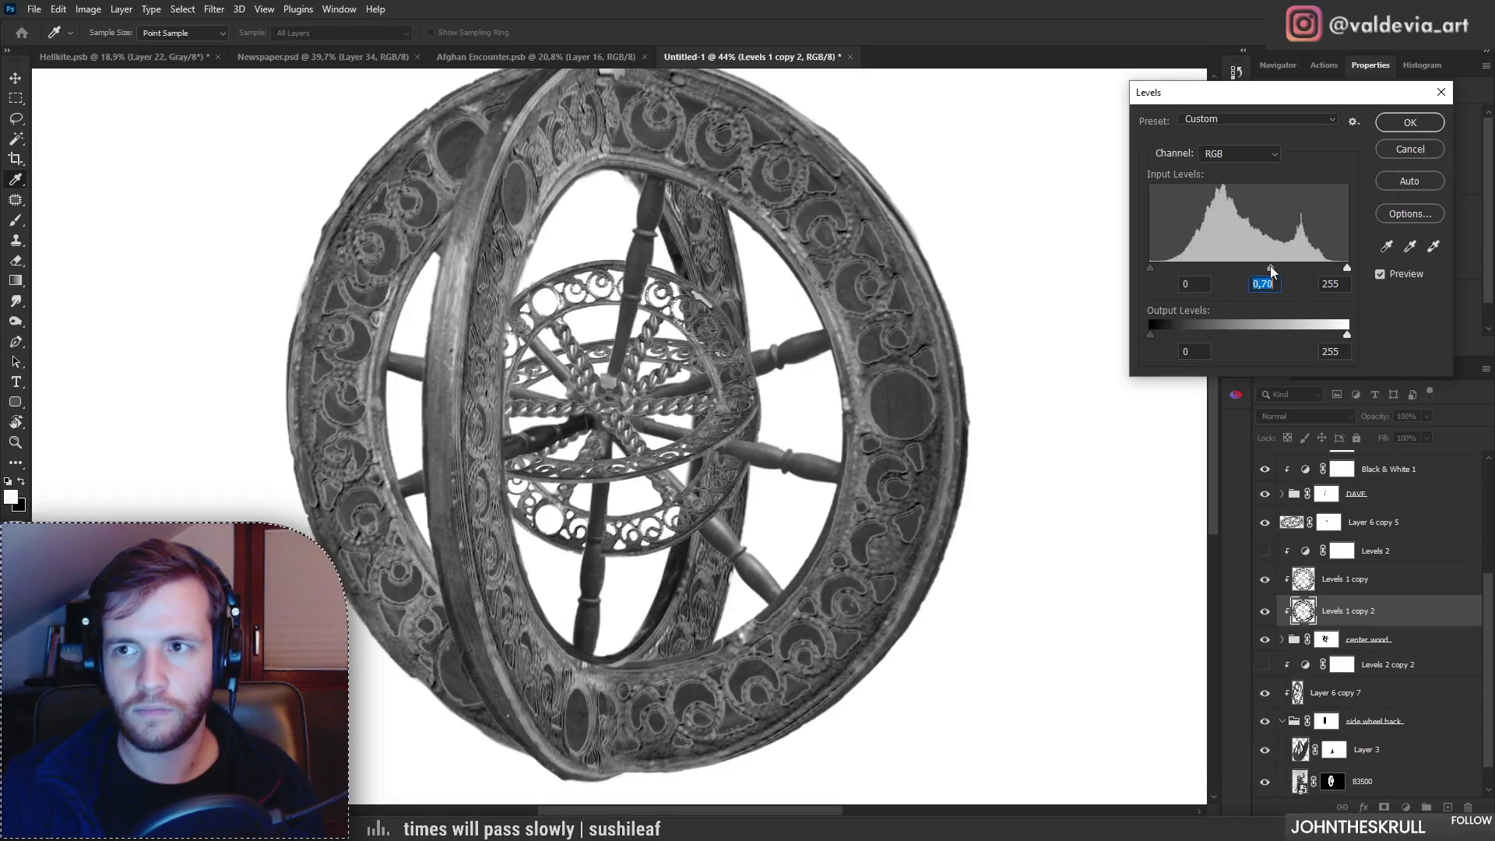
pyautogui.click(1410, 123)
pyautogui.press('z')
pyautogui.moveTo(820, 478)
pyautogui.mouseDown()
pyautogui.moveTo(736, 467)
pyautogui.moveTo(791, 408)
pyautogui.moveTo(826, 422)
pyautogui.mouseUp()
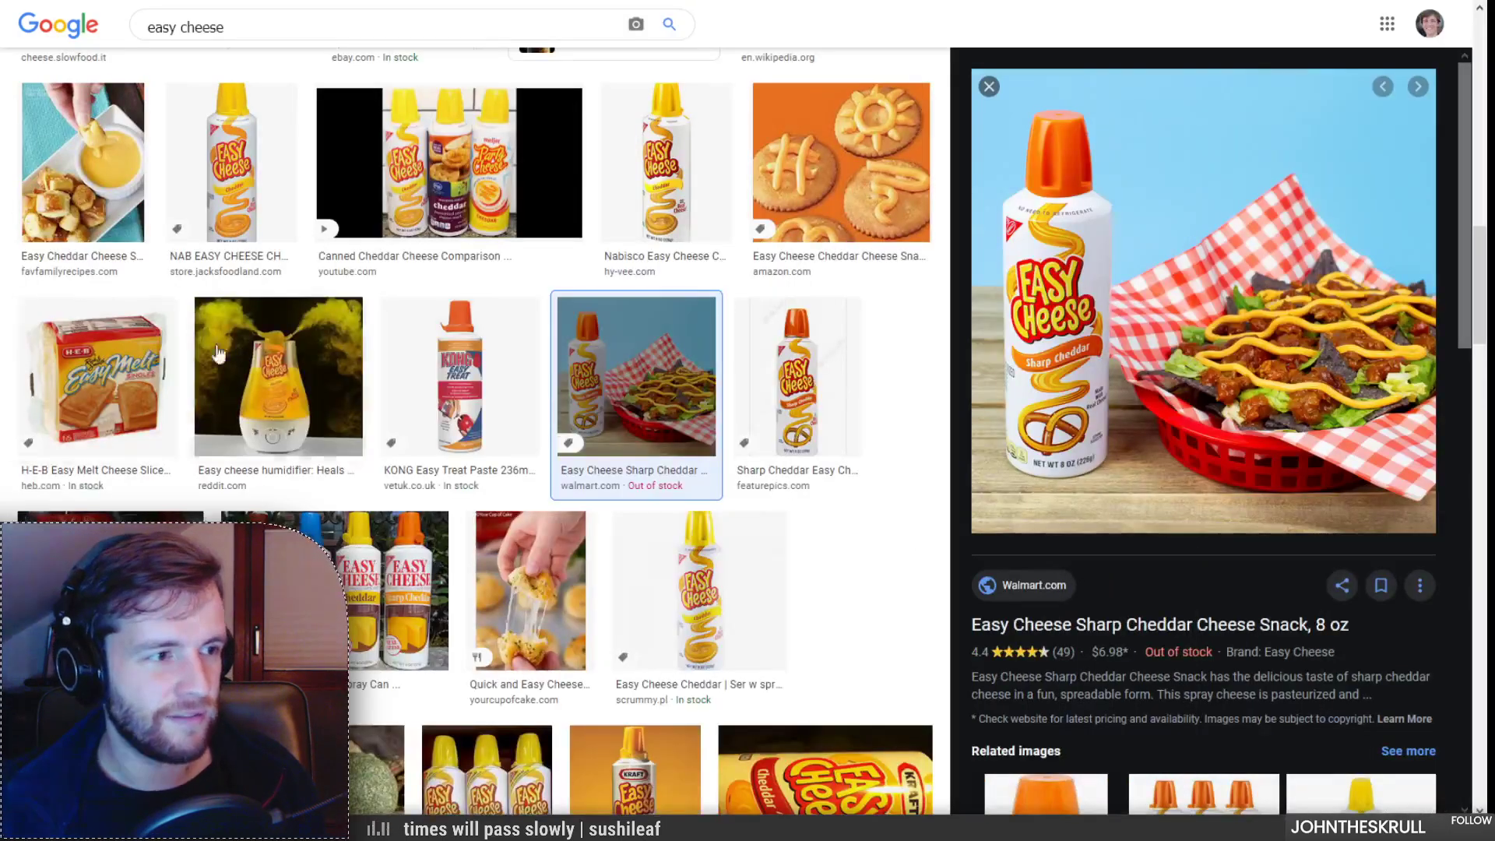
# Step: Switch to Google Images in the browser and search for "wonder bread"
pyautogui.scroll(-5, 247, 80)
pyautogui.click(254, 33)
pyautogui.hotkey('ctrl', 'a')
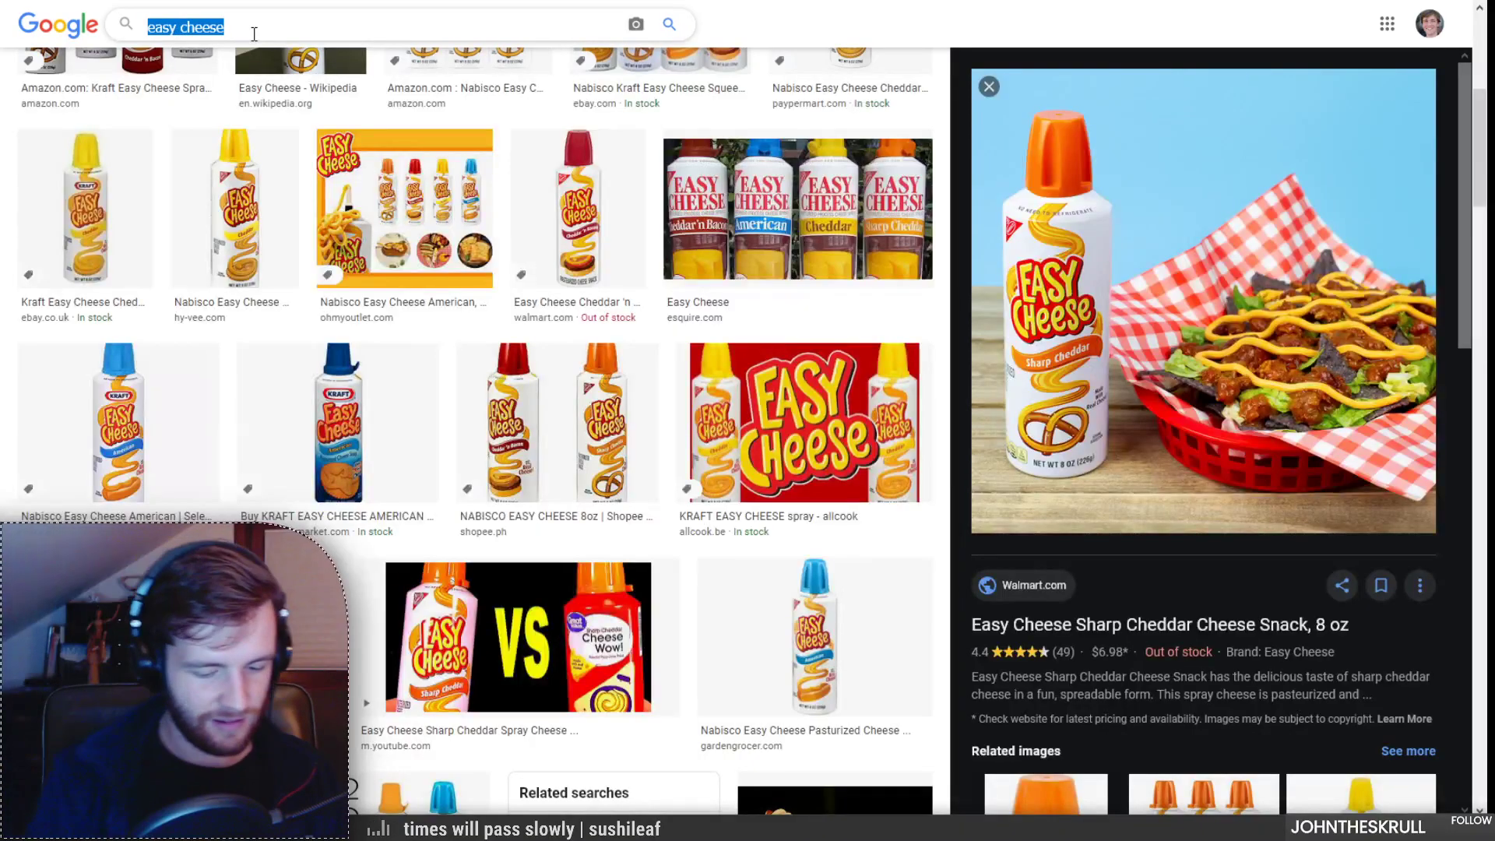
pyautogui.write('wonder')
pyautogui.press('BackSpace')
pyautogui.press('BackSpace')
pyautogui.press('BackSpace')
pyautogui.write('d')
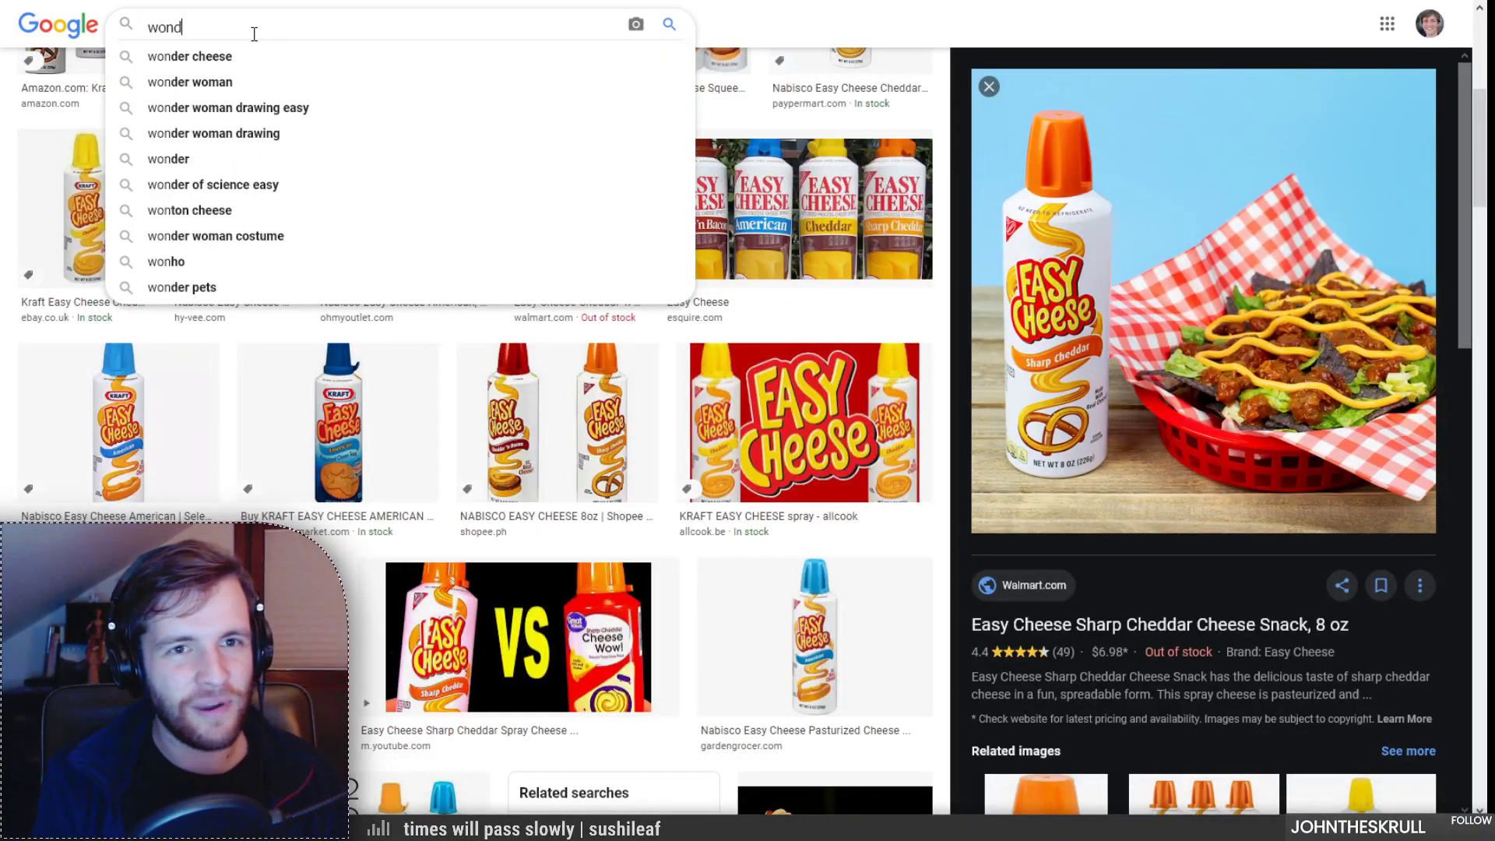
pyautogui.write('er bread')
pyautogui.press('Return')
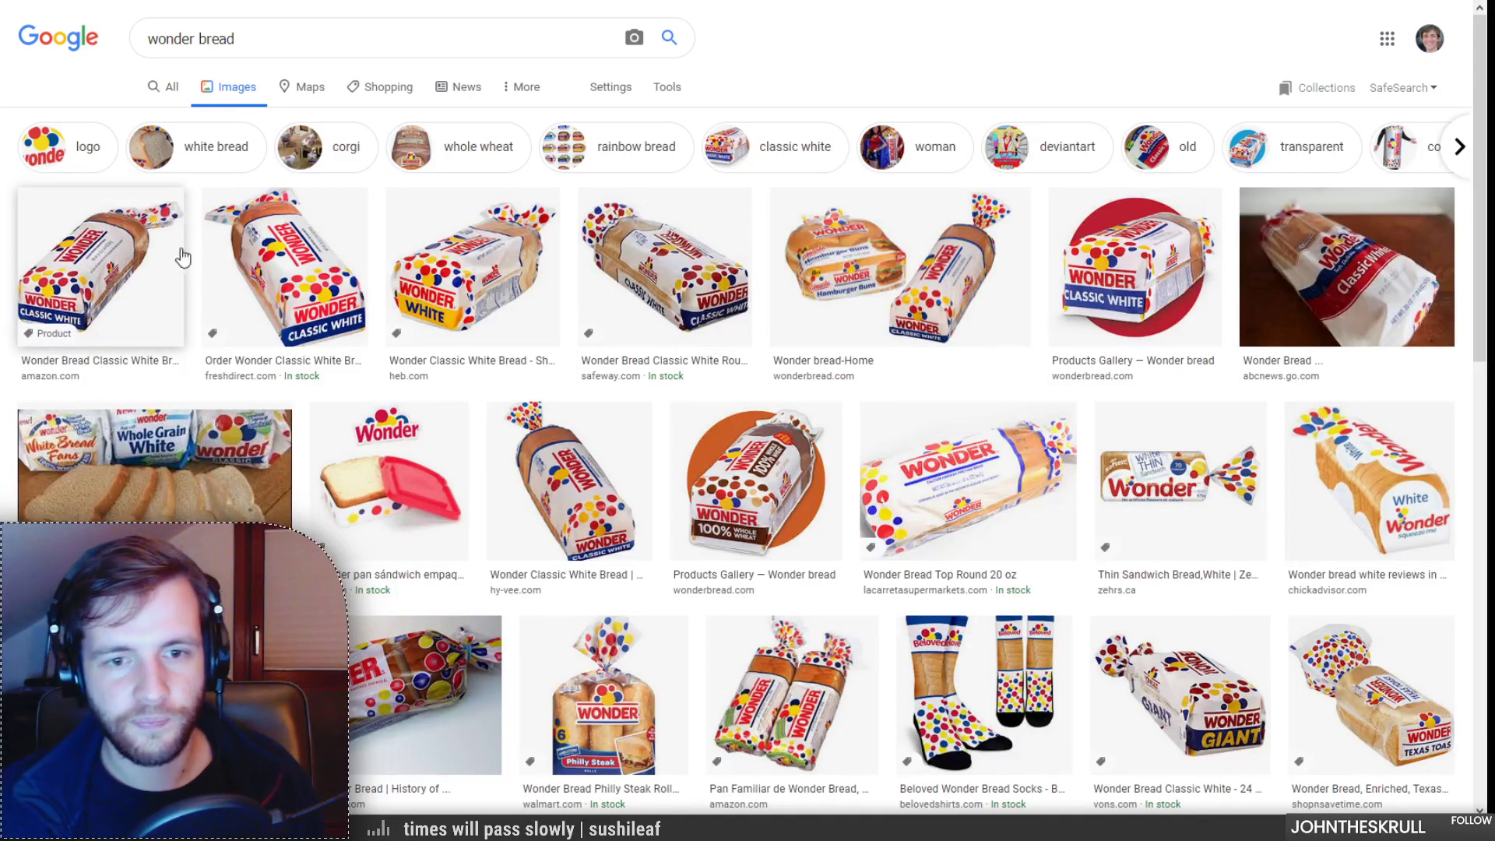
# Step: Preview the Alamy and CBS News pictures of sliced Wonder Bread among the image results
pyautogui.click(156, 693)
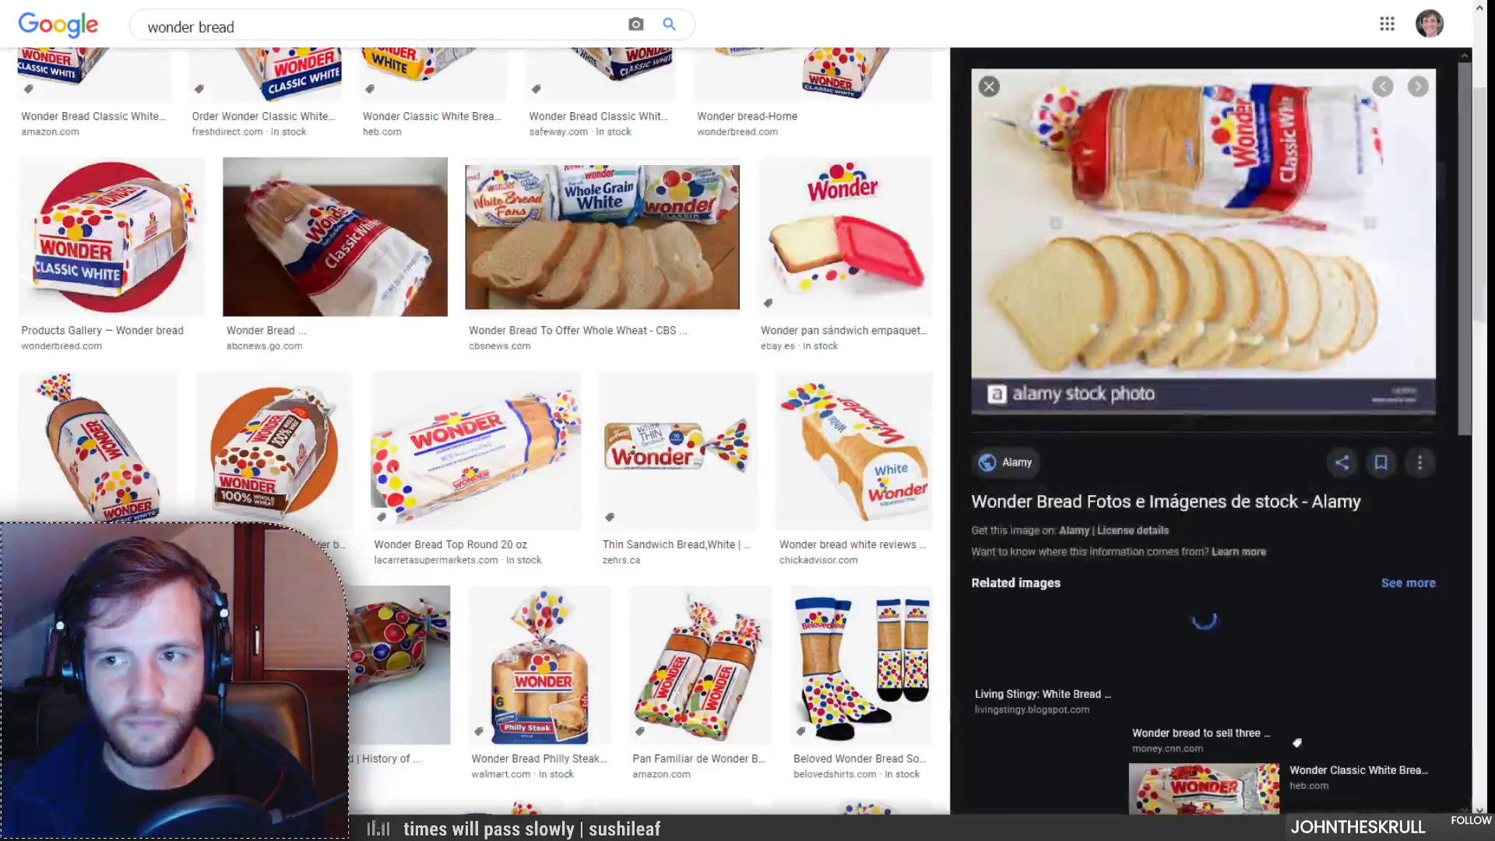
pyautogui.scroll(3, 675, 403)
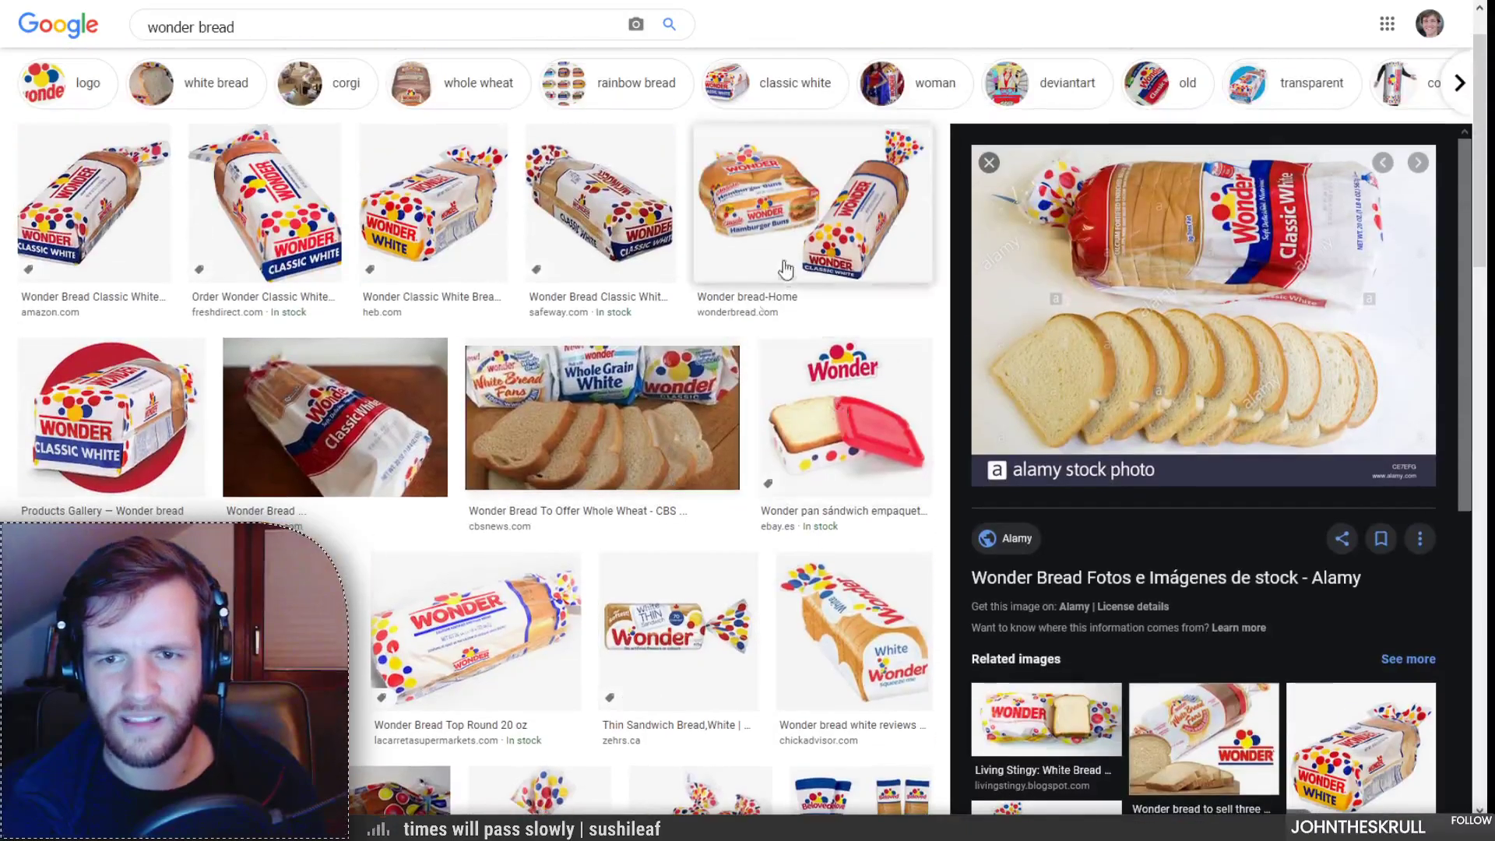
pyautogui.click(577, 456)
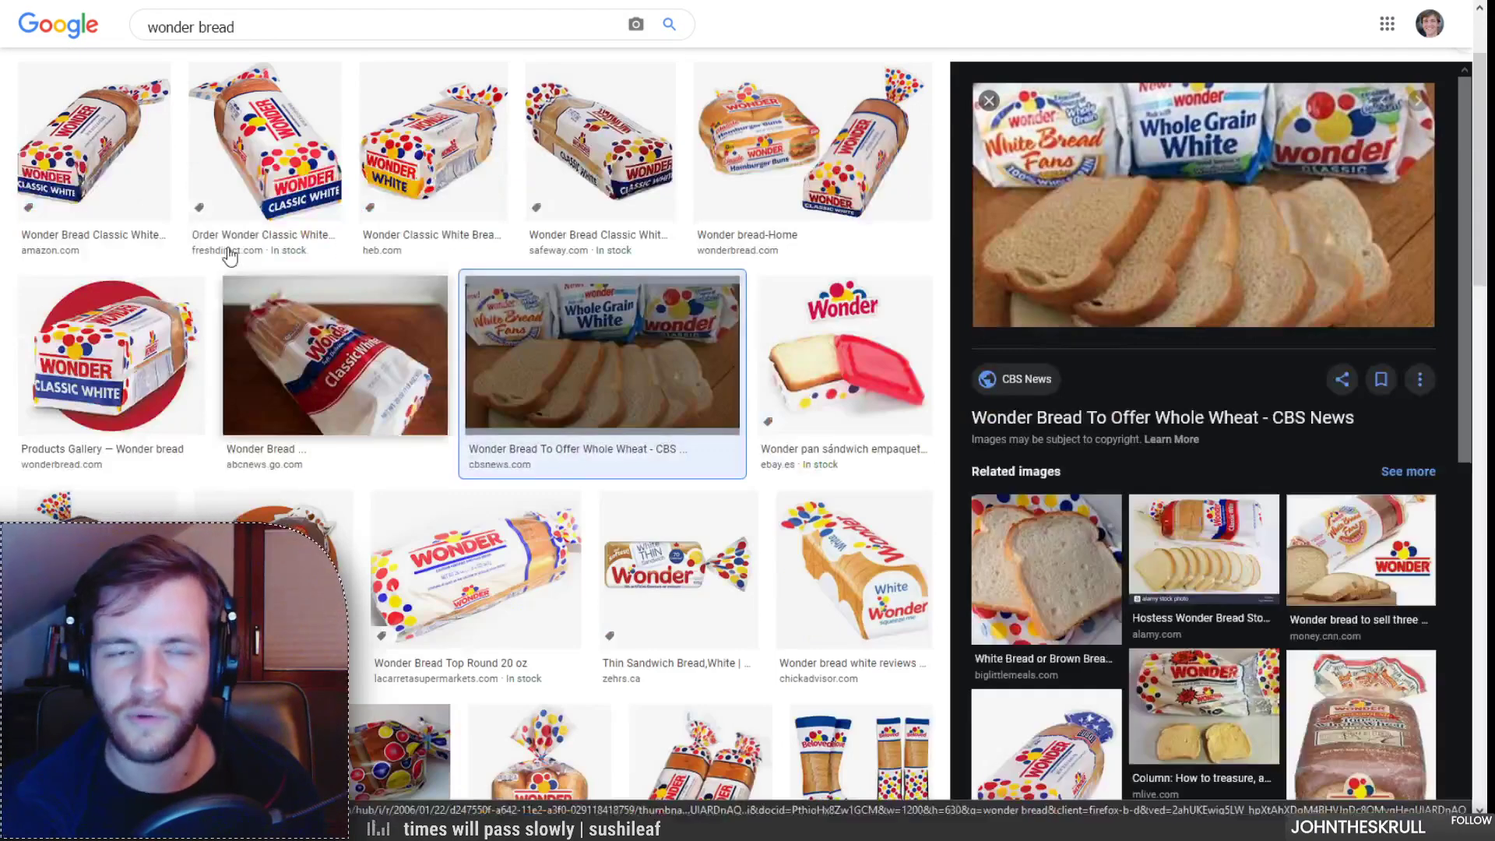
pyautogui.scroll(2, 374, 335)
# Step: Search Google Images for "bimbo" and browse the brand's pictures
pyautogui.moveTo(268, 45); pyautogui.dragTo(53, 36)
pyautogui.write('bimbo')
pyautogui.press('Return')
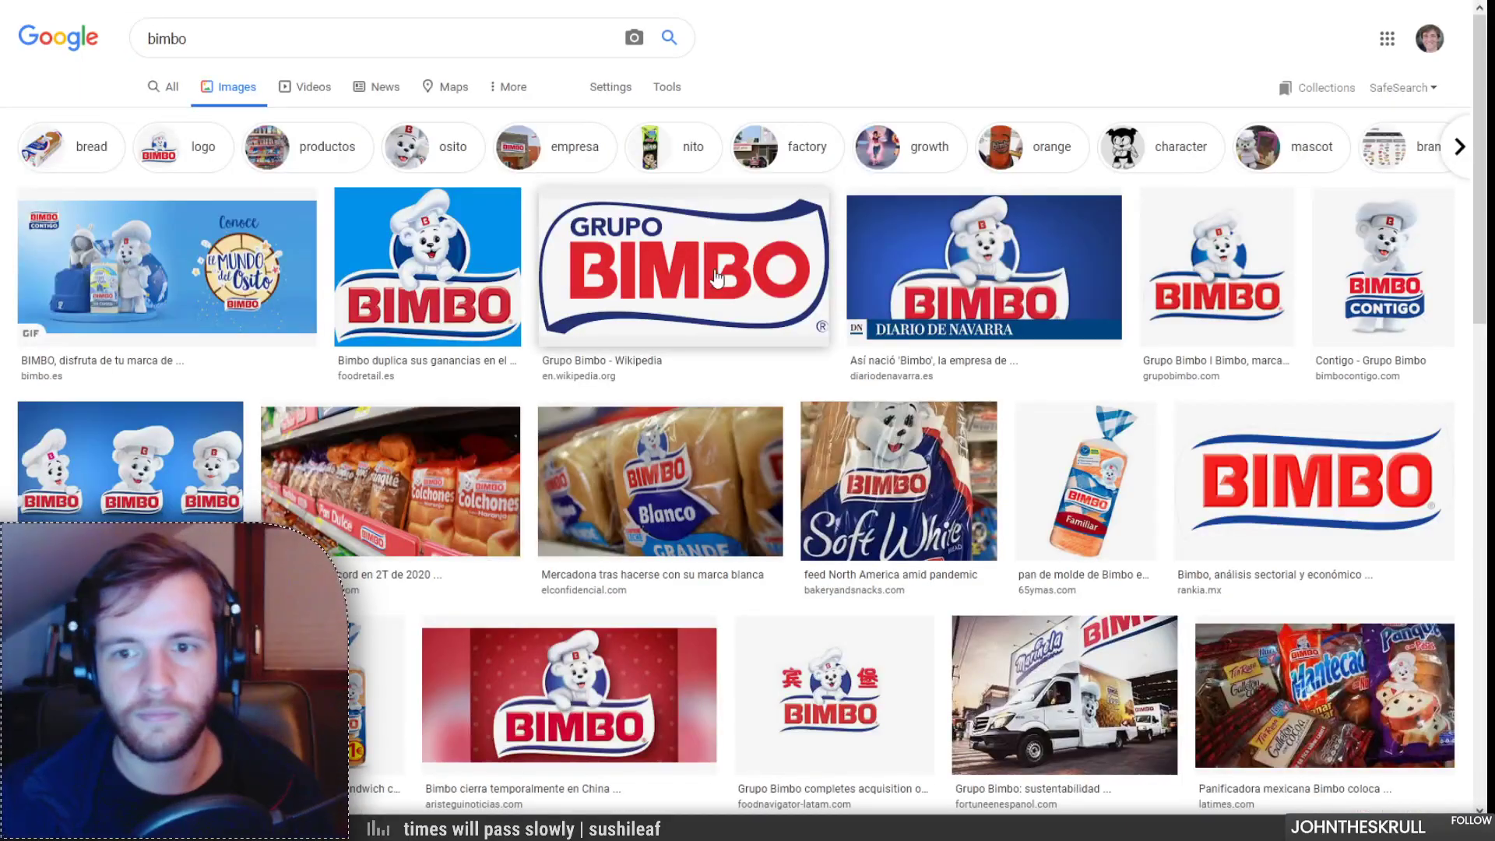
pyautogui.scroll(-6, 1205, 377)
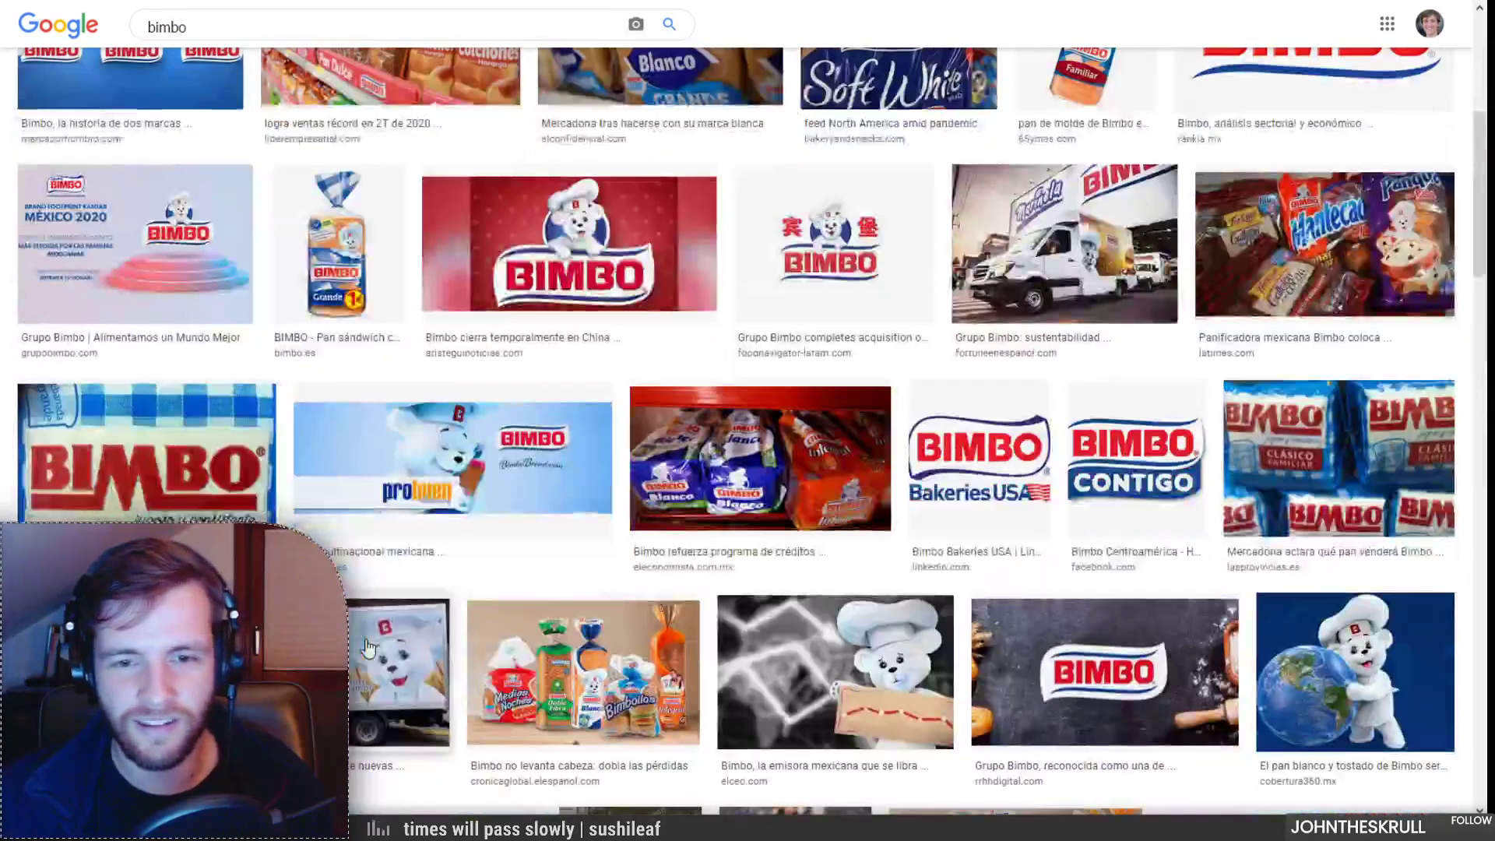
# Step: Search Google Images for "bimbo pan"
pyautogui.scroll(-1, 369, 646)
pyautogui.scroll(7, 369, 467)
pyautogui.click(262, 27)
pyautogui.write('oan')
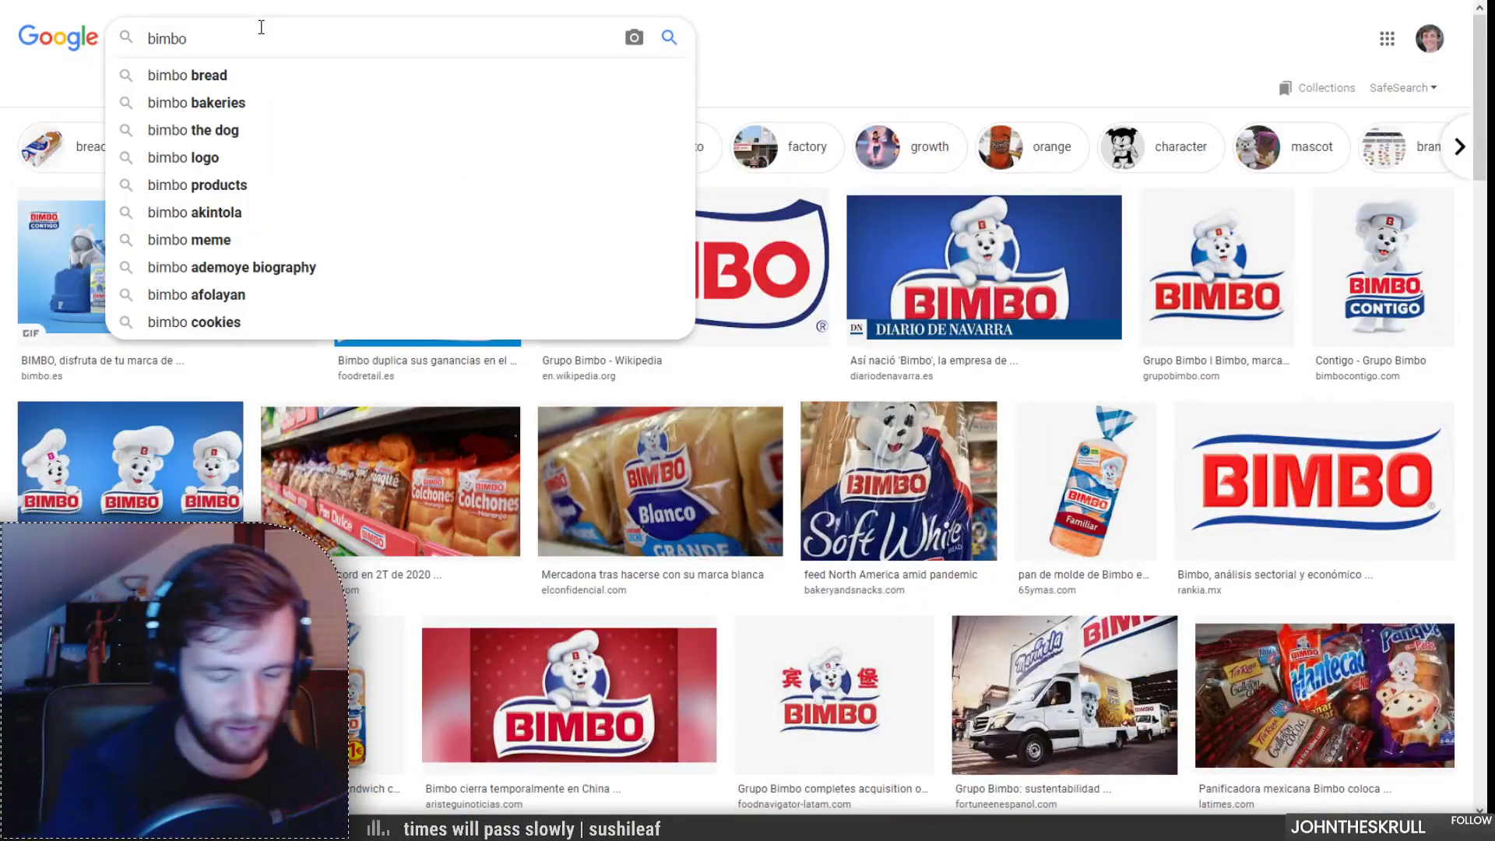
pyautogui.press('BackSpace')
pyautogui.press('BackSpace')
pyautogui.press('BackSpace')
pyautogui.write('pan')
pyautogui.press('Return')
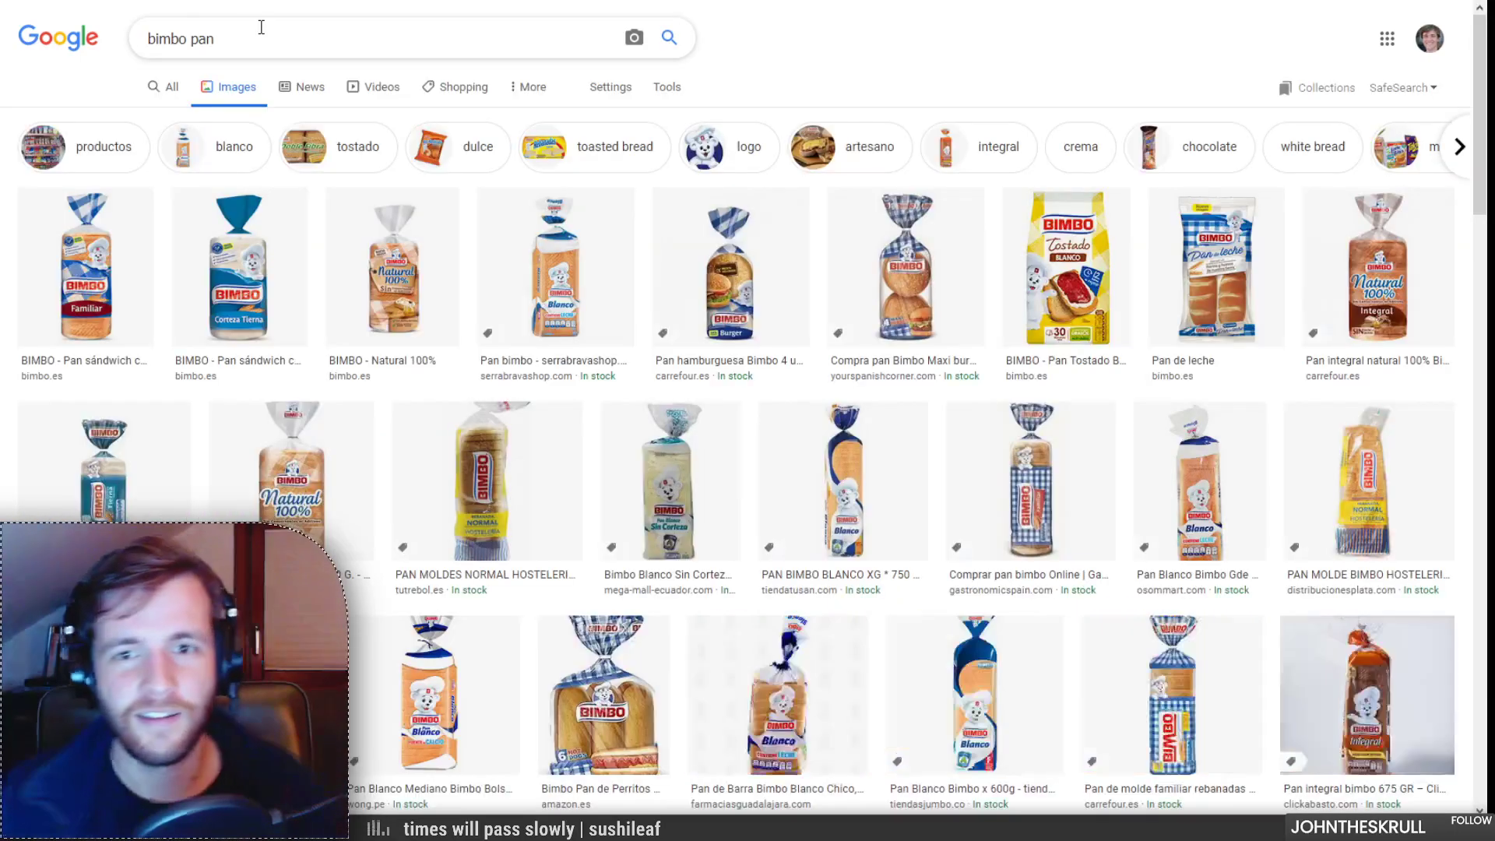
# Step: Preview the Natural 100%, Pan sándwich con corteza and Bimbo Blanco Sin Corteza bread pictures among the image results
pyautogui.click(425, 311)
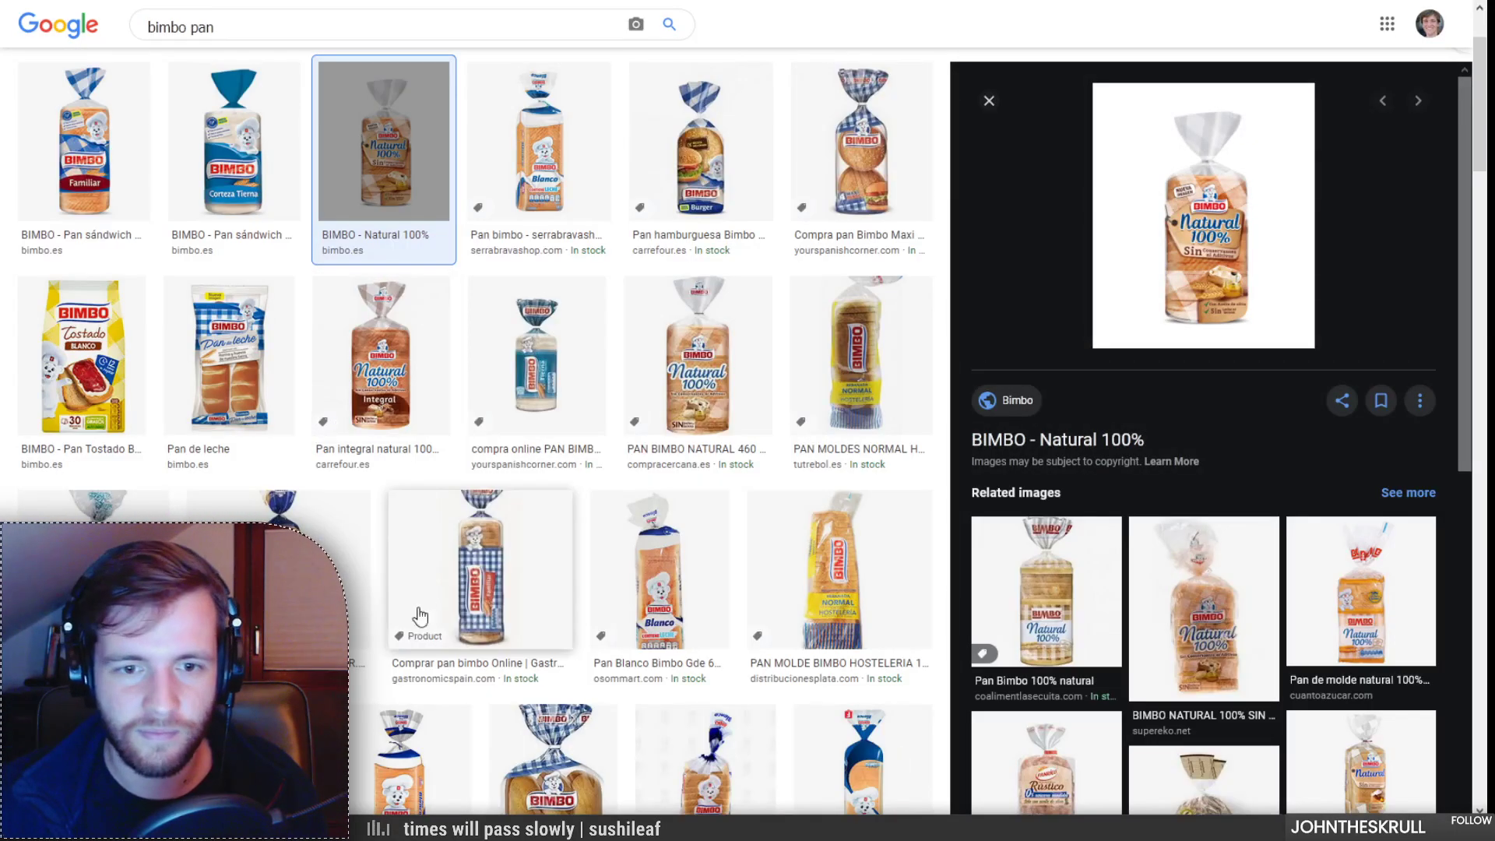
pyautogui.click(246, 256)
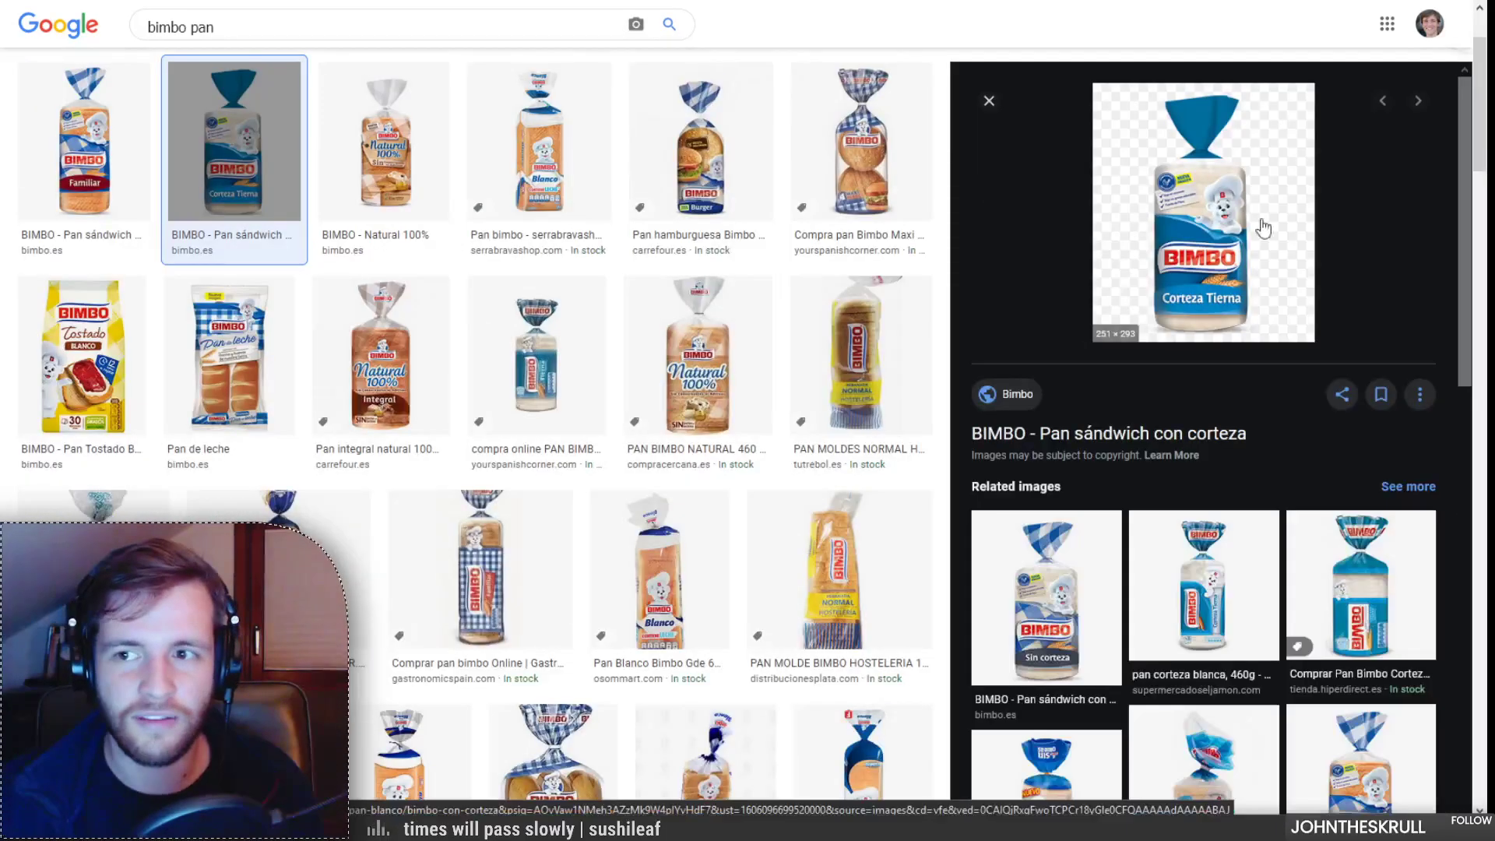
pyautogui.click(102, 567)
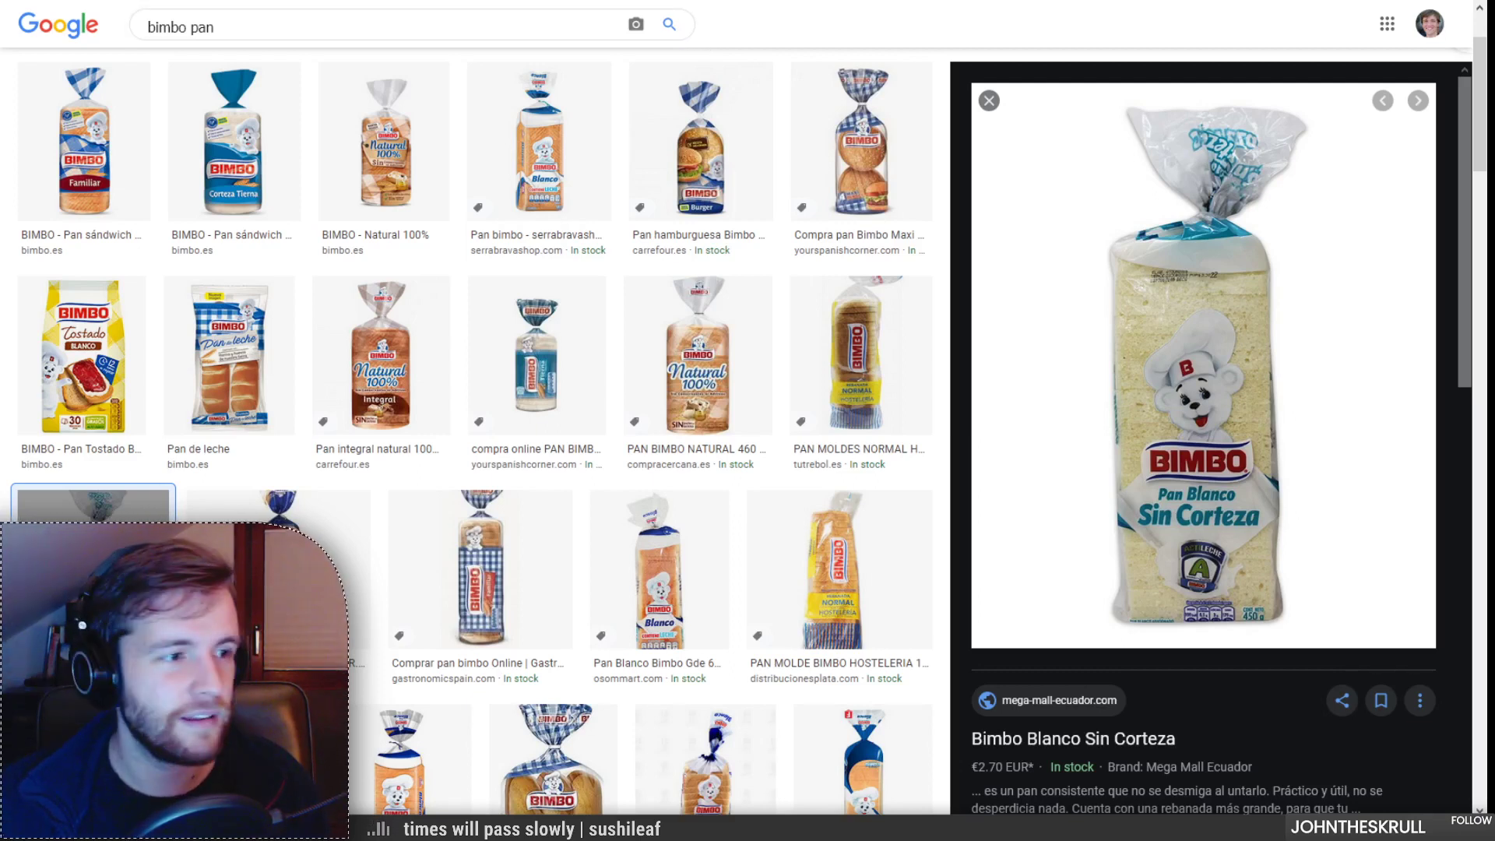
# Step: Switch back to Photoshop and examine the ornament relief made by Levels 1 copy and Levels 1 copy 2, close up and from afar
pyautogui.hotkey('alt', 'Tab')
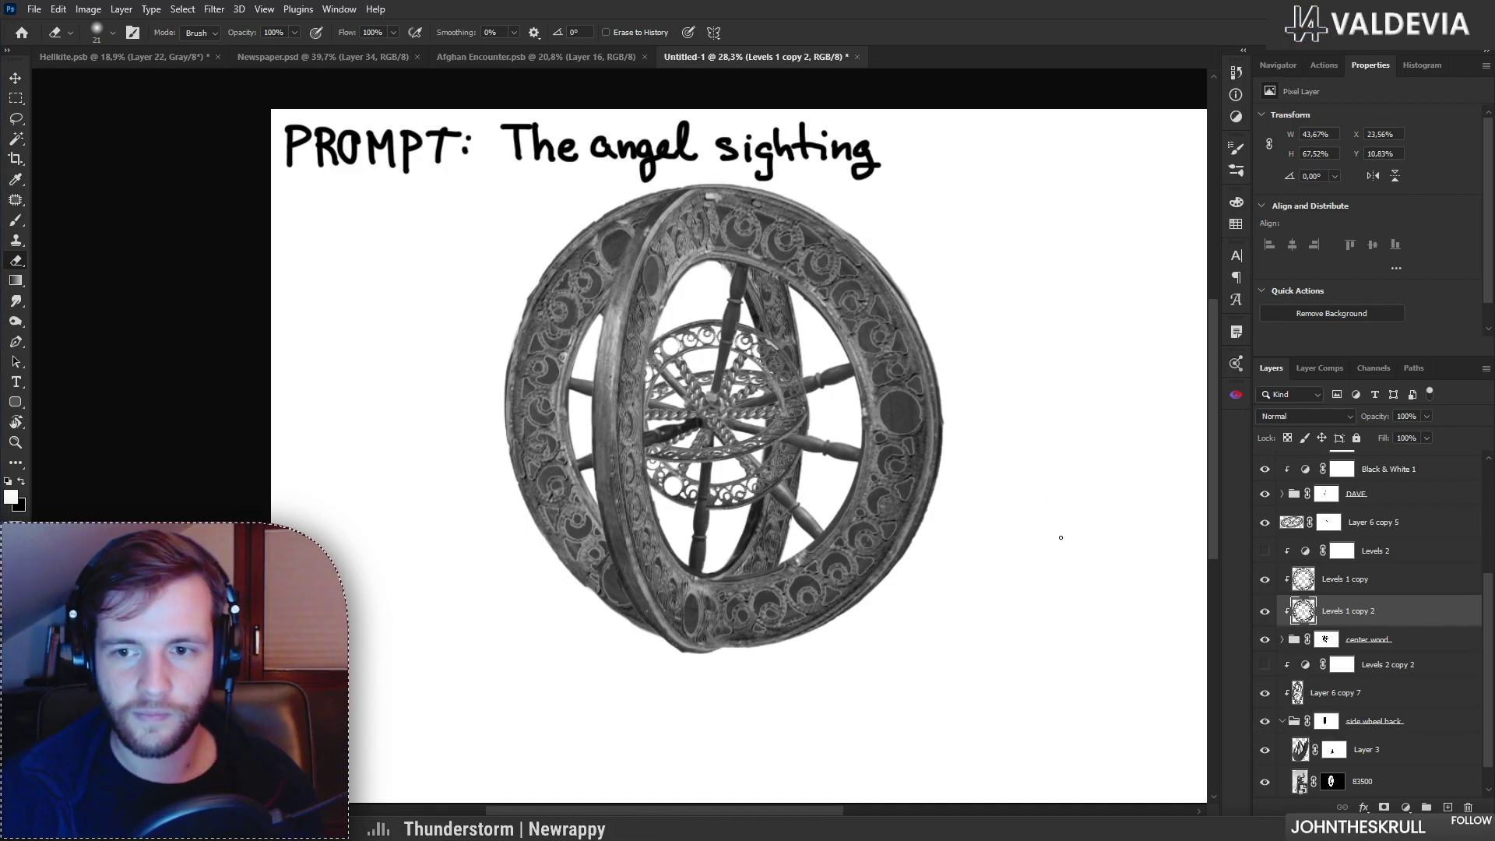
pyautogui.scroll(3, 880, 432)
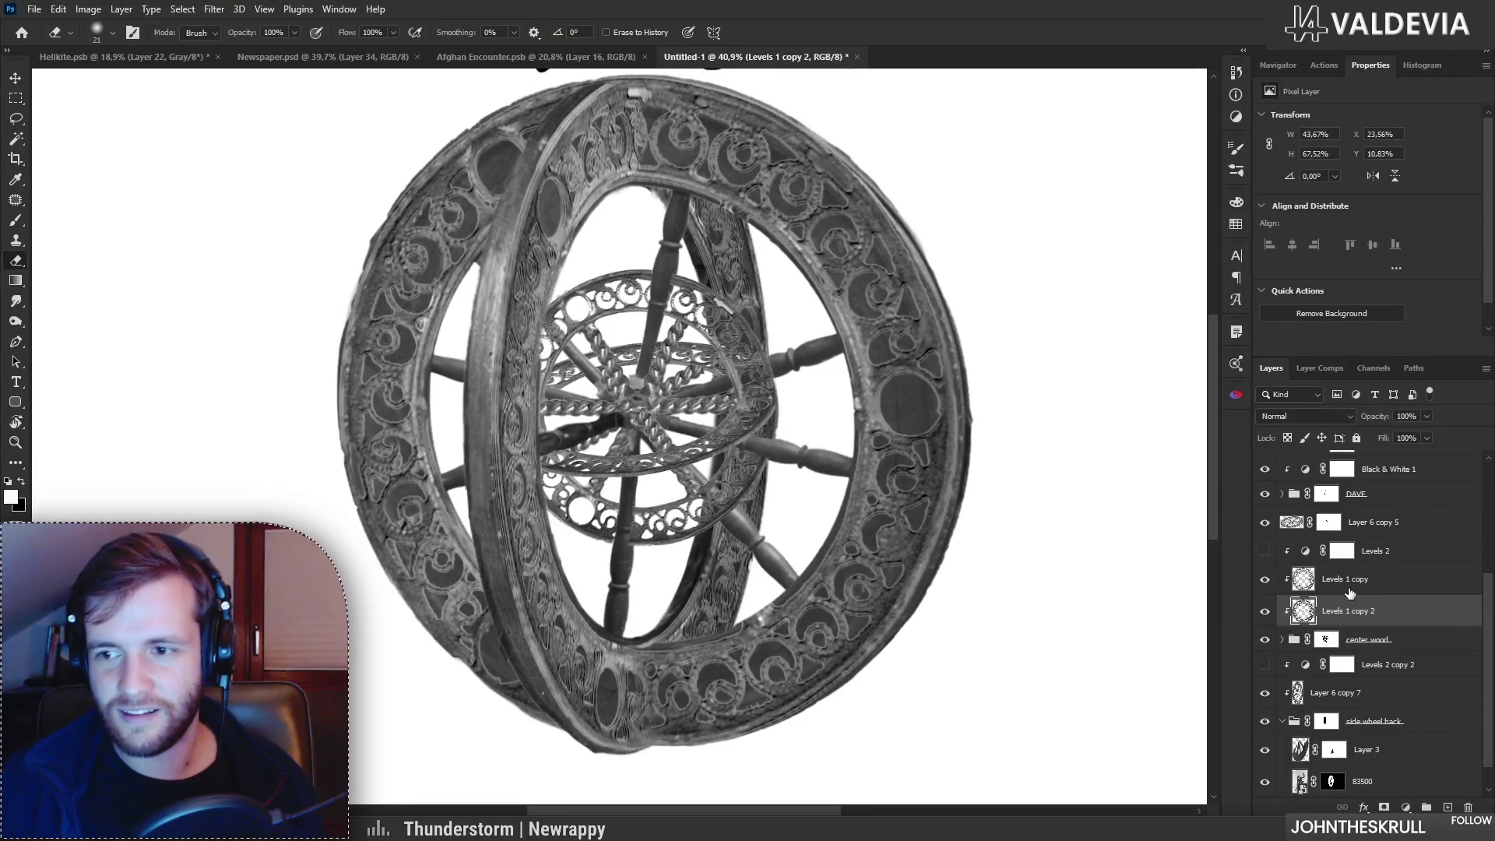
pyautogui.click(1350, 588)
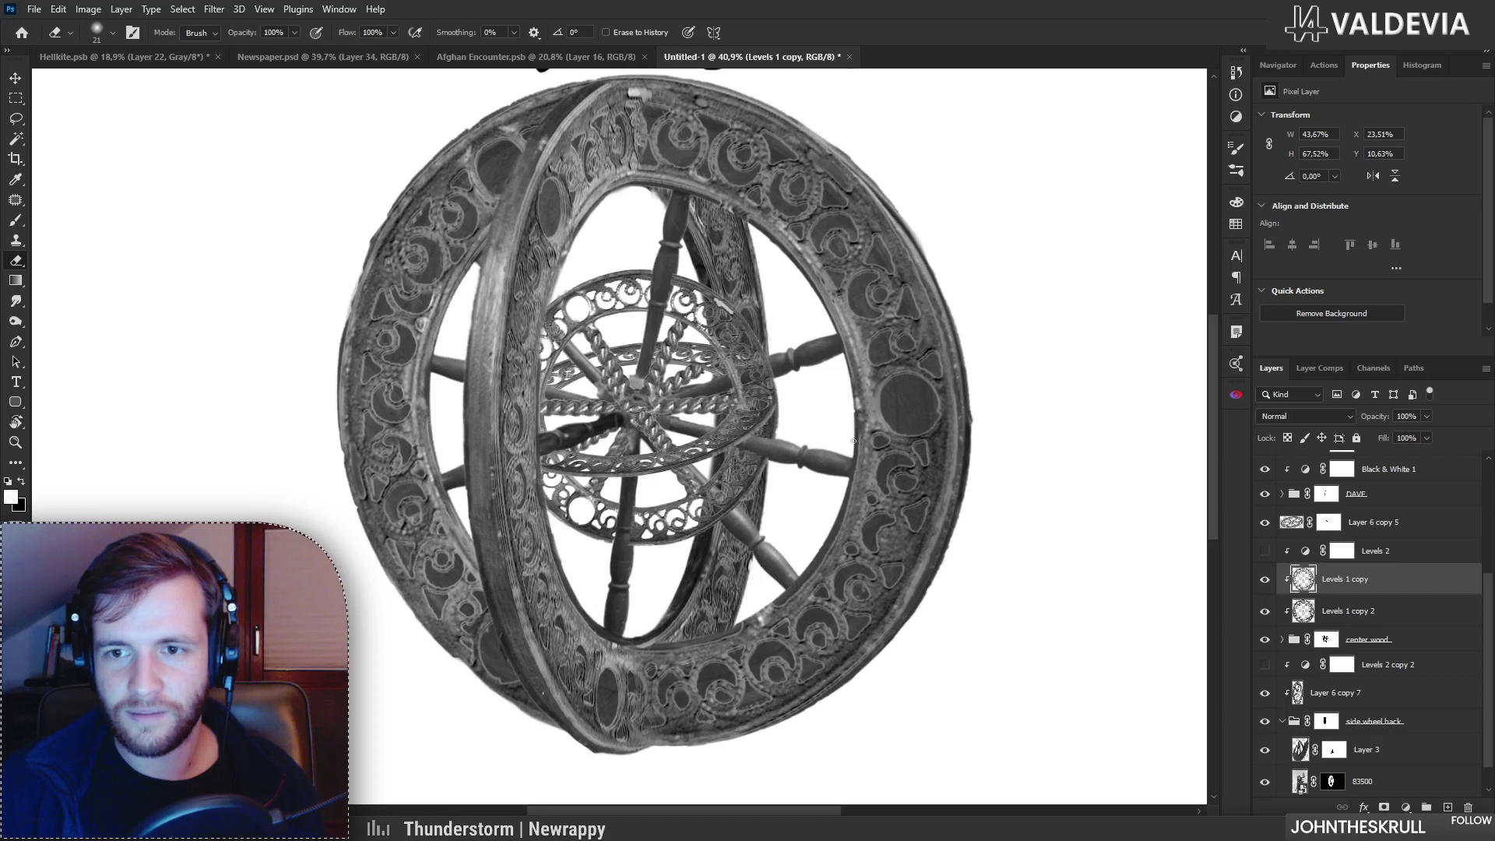
pyautogui.press('z')
pyautogui.moveTo(857, 437); pyautogui.dragTo(834, 436)
pyautogui.moveTo(535, 411); pyautogui.dragTo(616, 404)
pyautogui.press('e')
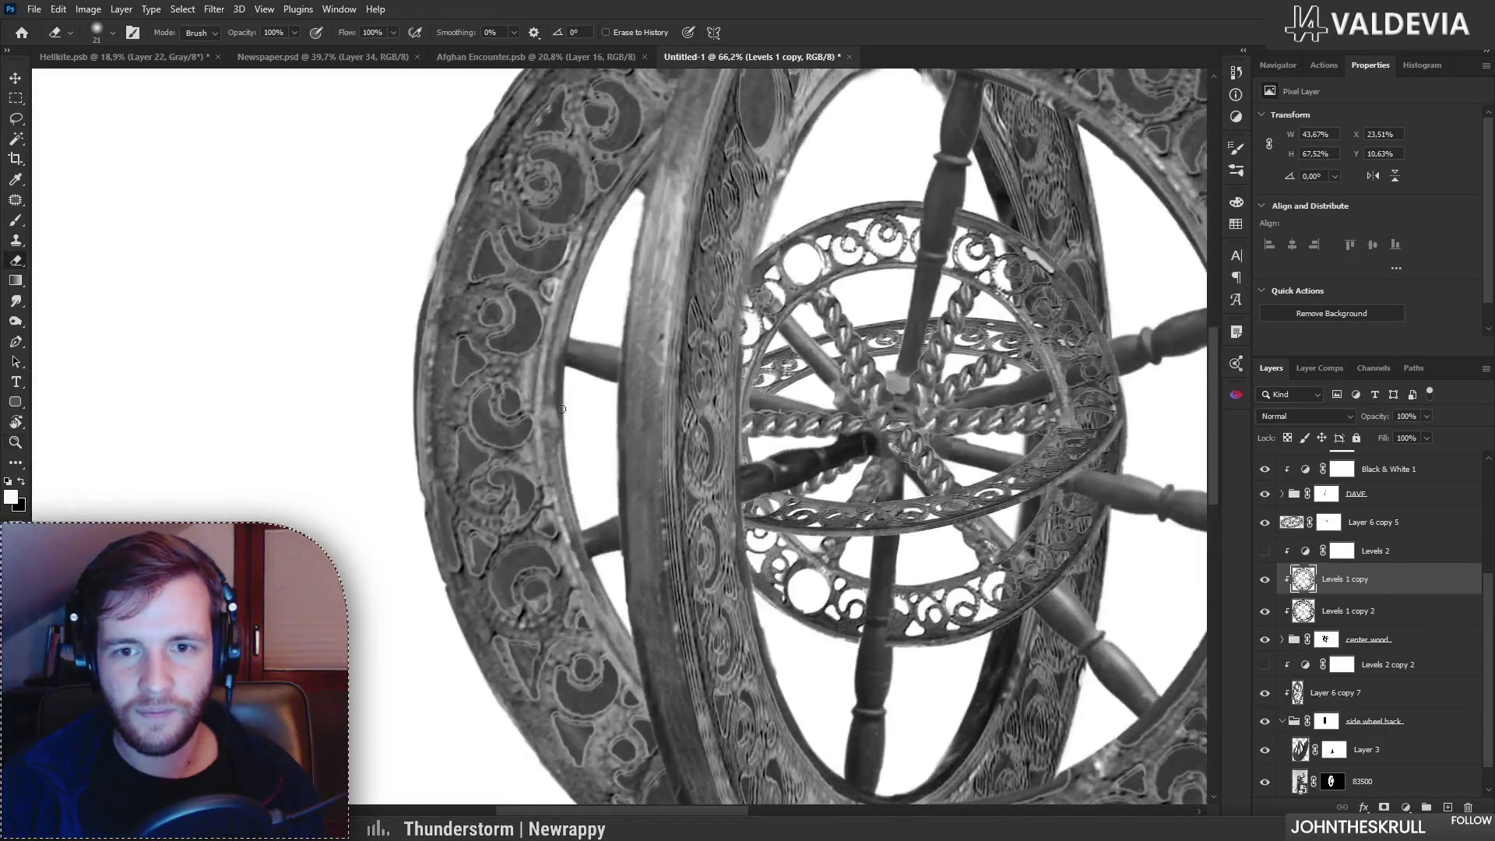
pyautogui.click(1349, 613)
pyautogui.hotkey('ctrl', 'space')
pyautogui.moveTo(814, 530); pyautogui.dragTo(622, 496)
pyautogui.moveTo(908, 430)
pyautogui.mouseDown()
pyautogui.moveTo(819, 421)
pyautogui.moveTo(867, 409)
pyautogui.mouseUp()
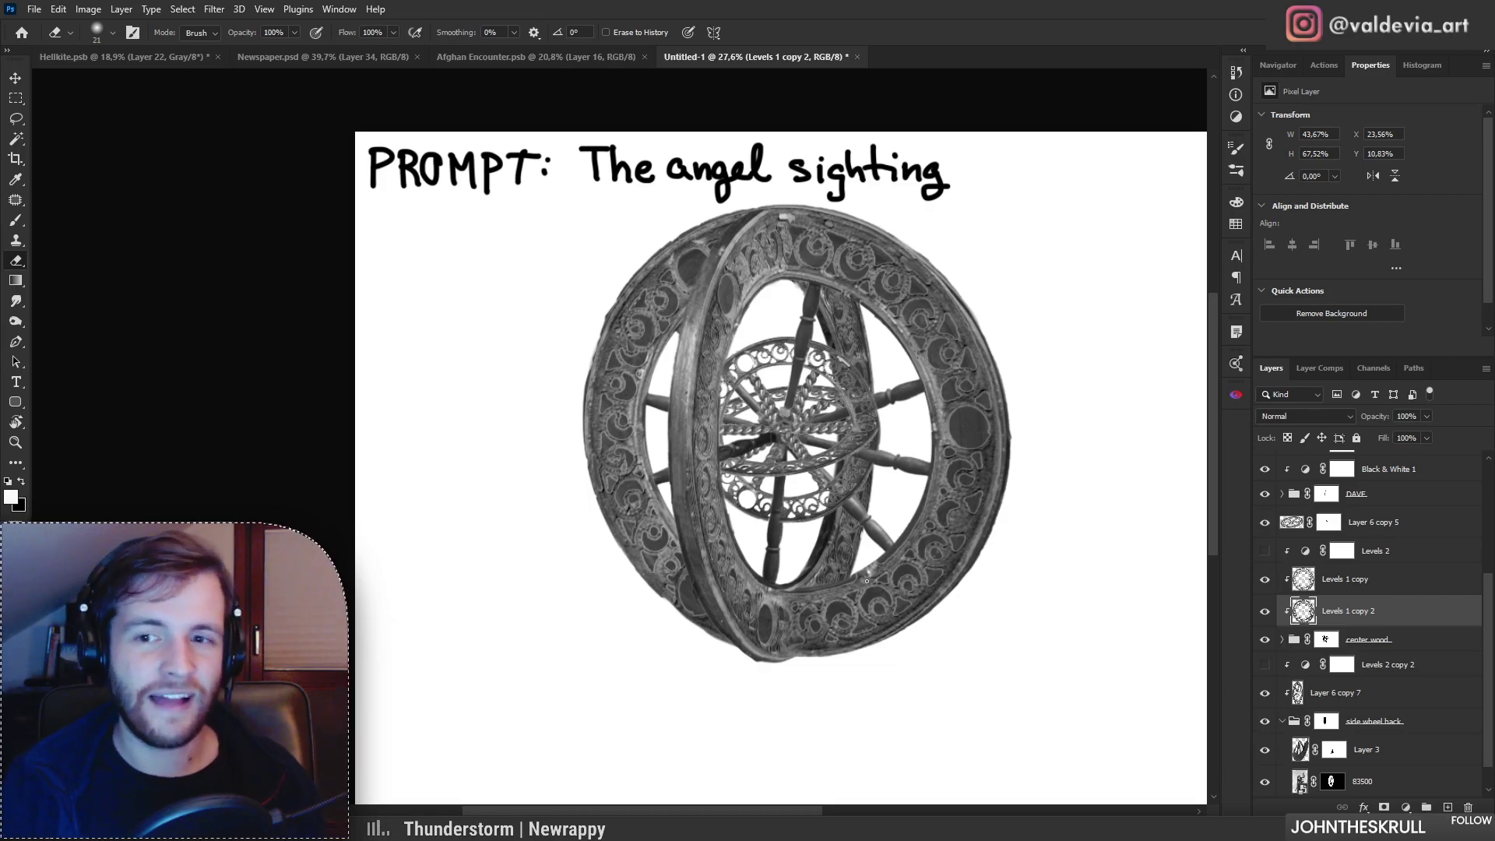
# Step: Add a new clipped layer directly above Levels 1 copy
pyautogui.rightClick(892, 545)
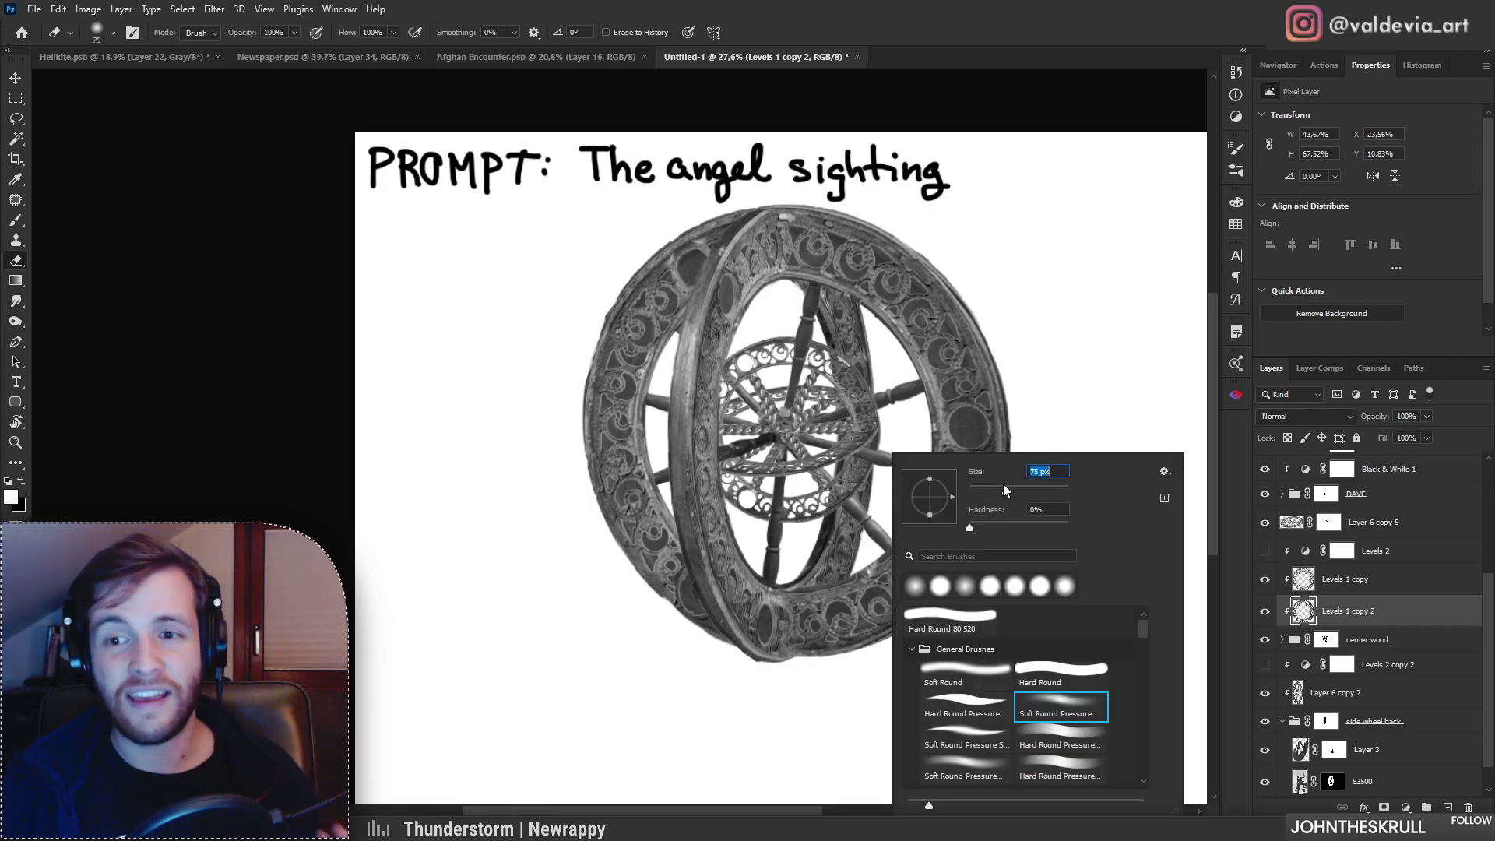
pyautogui.click(1386, 592)
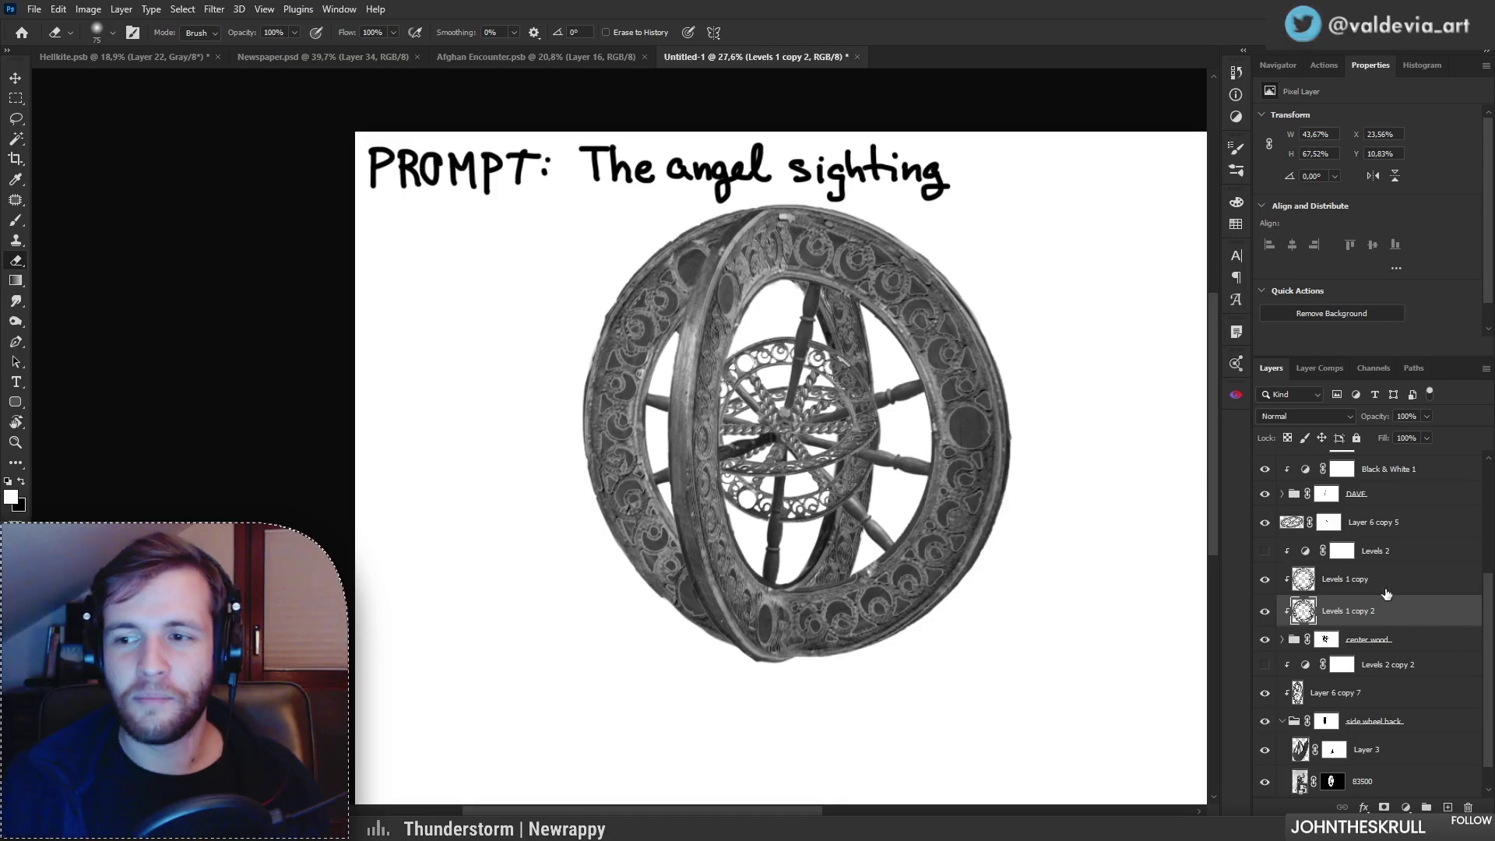
pyautogui.click(1387, 591)
pyautogui.click(1448, 807)
pyautogui.scroll(3, 919, 491)
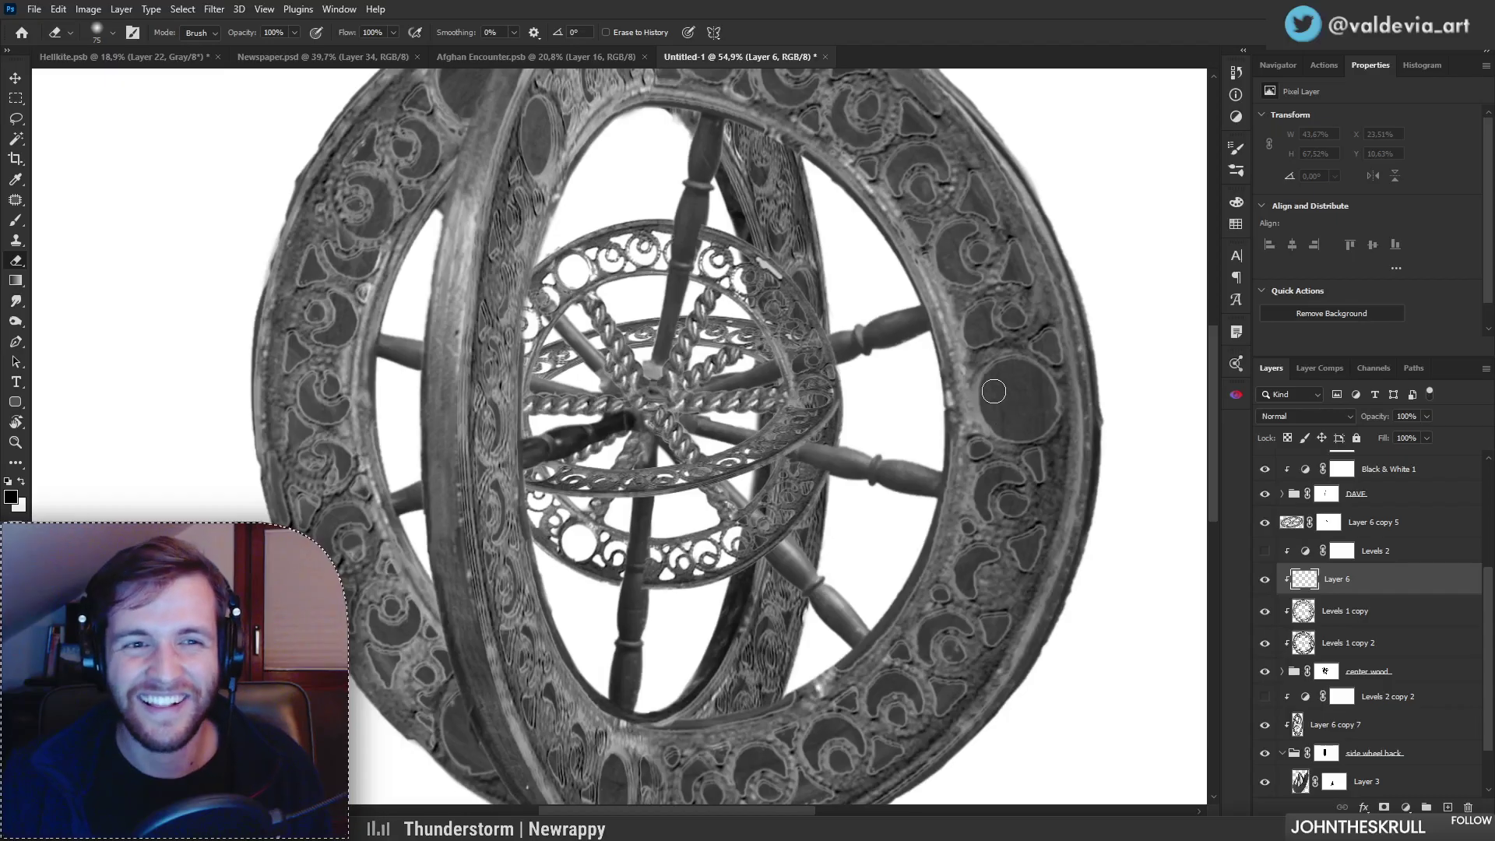
# Step: Paint soft black shading inside the edge of the large round inset on the front wheel's right side, using a 50 px brush
pyautogui.press('b')
pyautogui.rightClick(1001, 399)
pyautogui.click(1190, 654)
pyautogui.moveTo(1011, 361); pyautogui.dragTo(996, 417)
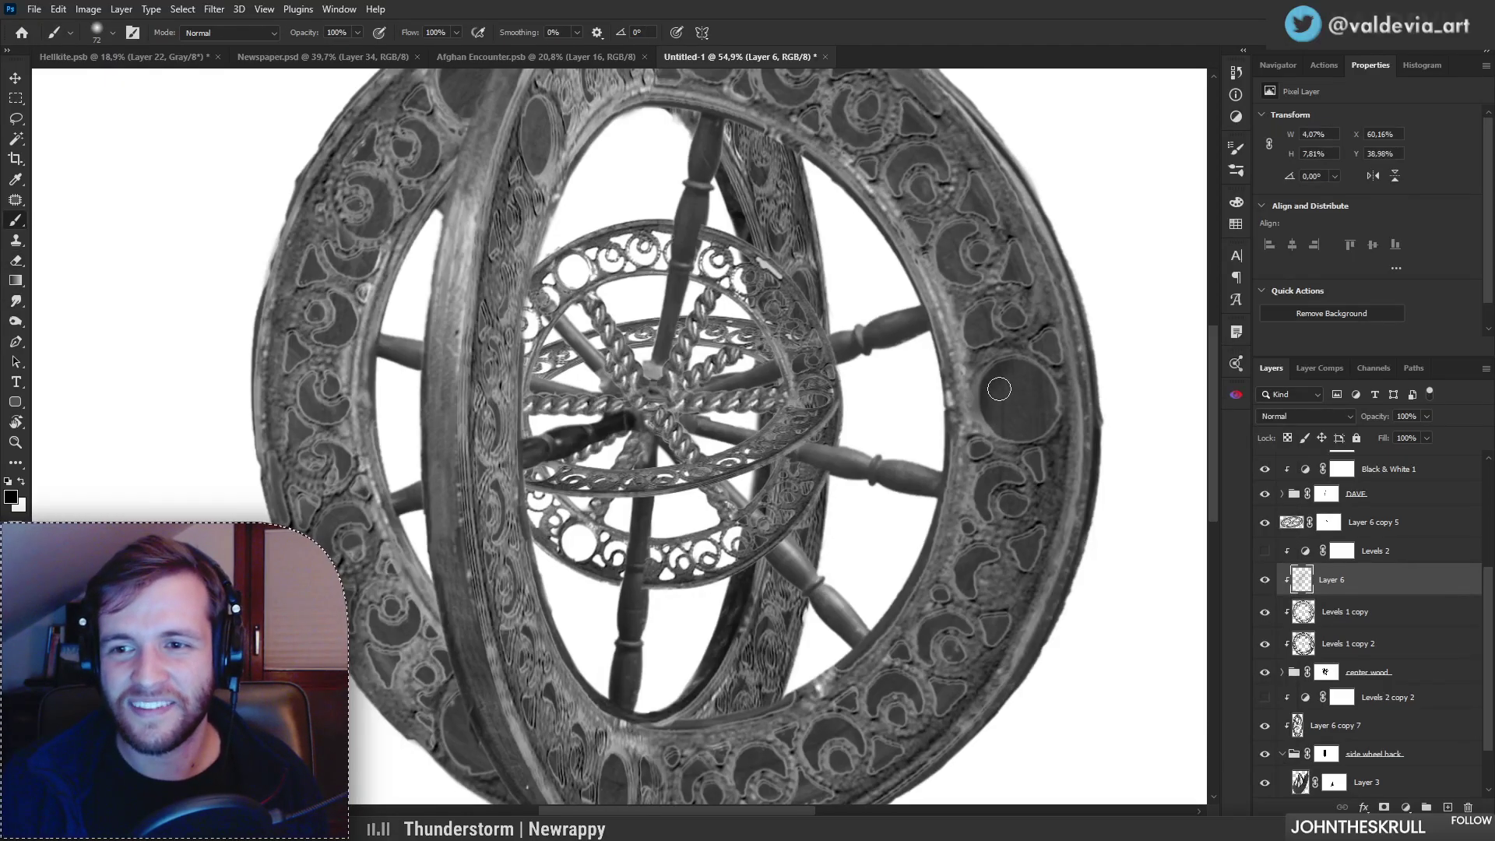
pyautogui.hotkey('ctrl', 'z')
pyautogui.moveTo(1025, 358); pyautogui.dragTo(1034, 361)
pyautogui.press('[')
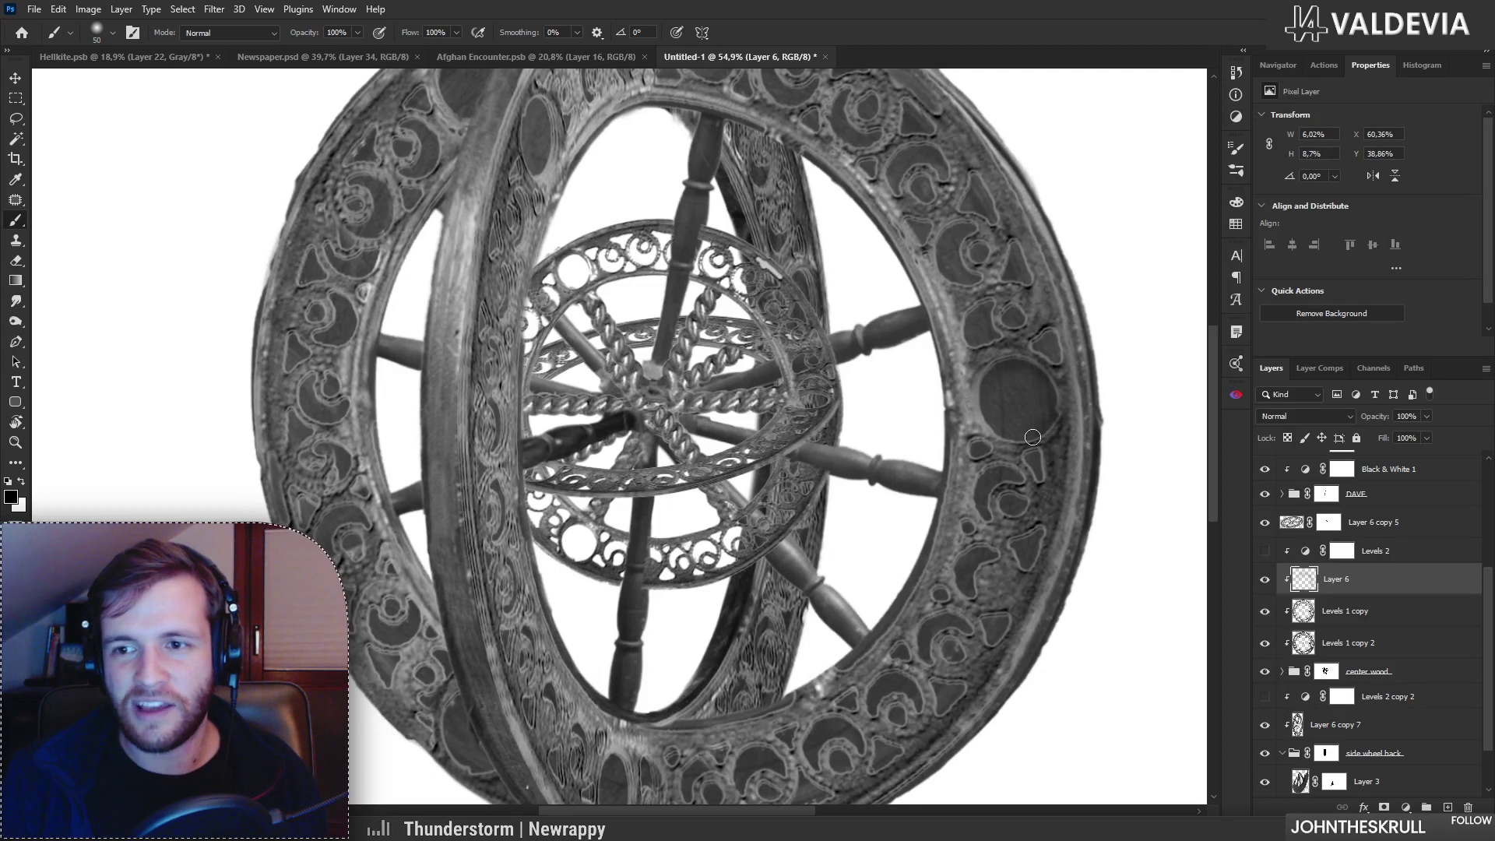
pyautogui.hotkey('ctrl', 'z')
pyautogui.hotkey('ctrl', 'z')
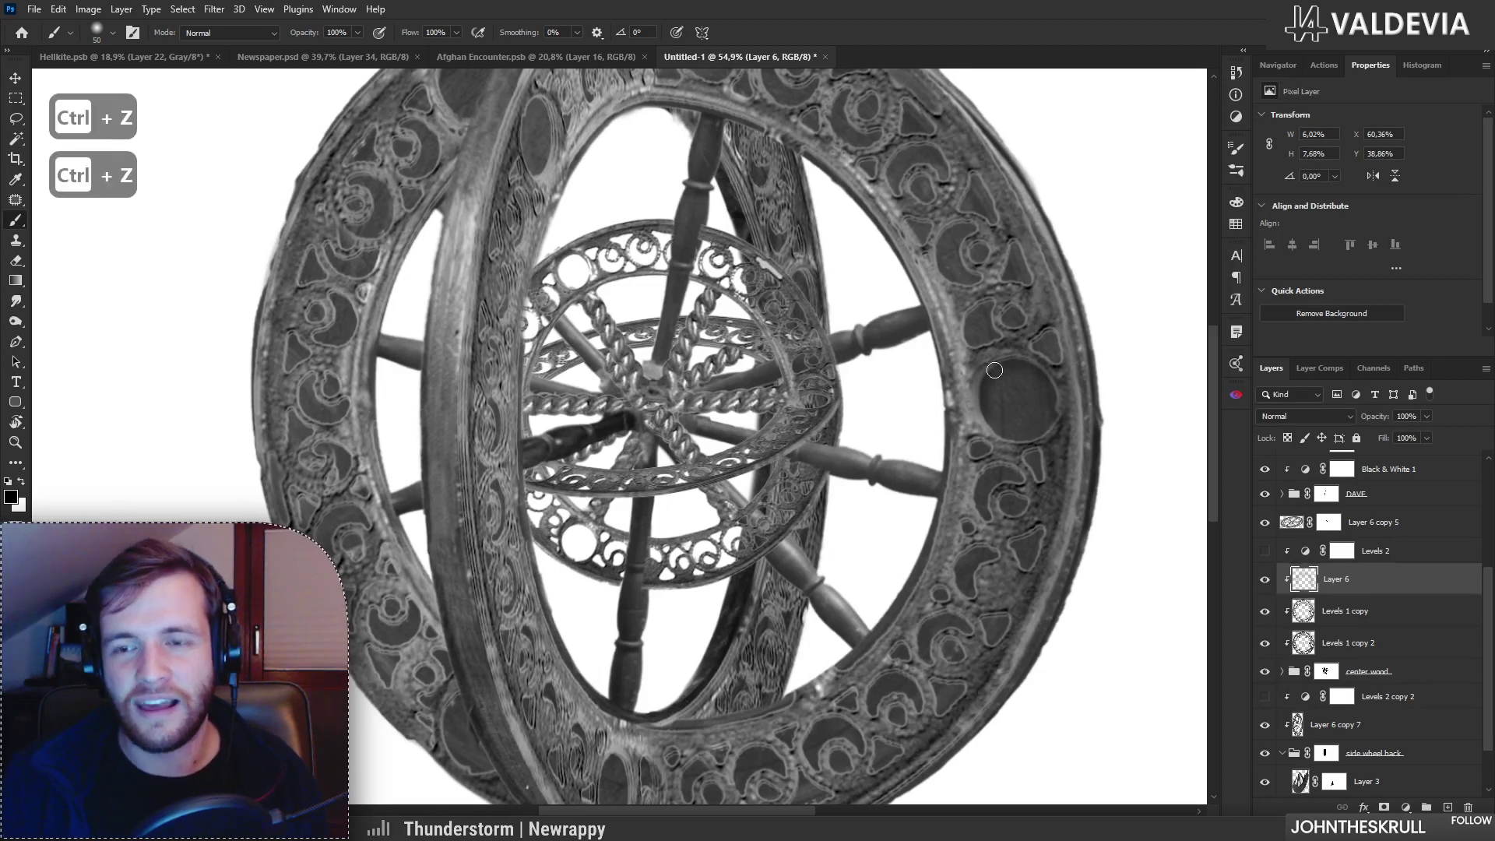
pyautogui.moveTo(1016, 378); pyautogui.dragTo(1005, 323)
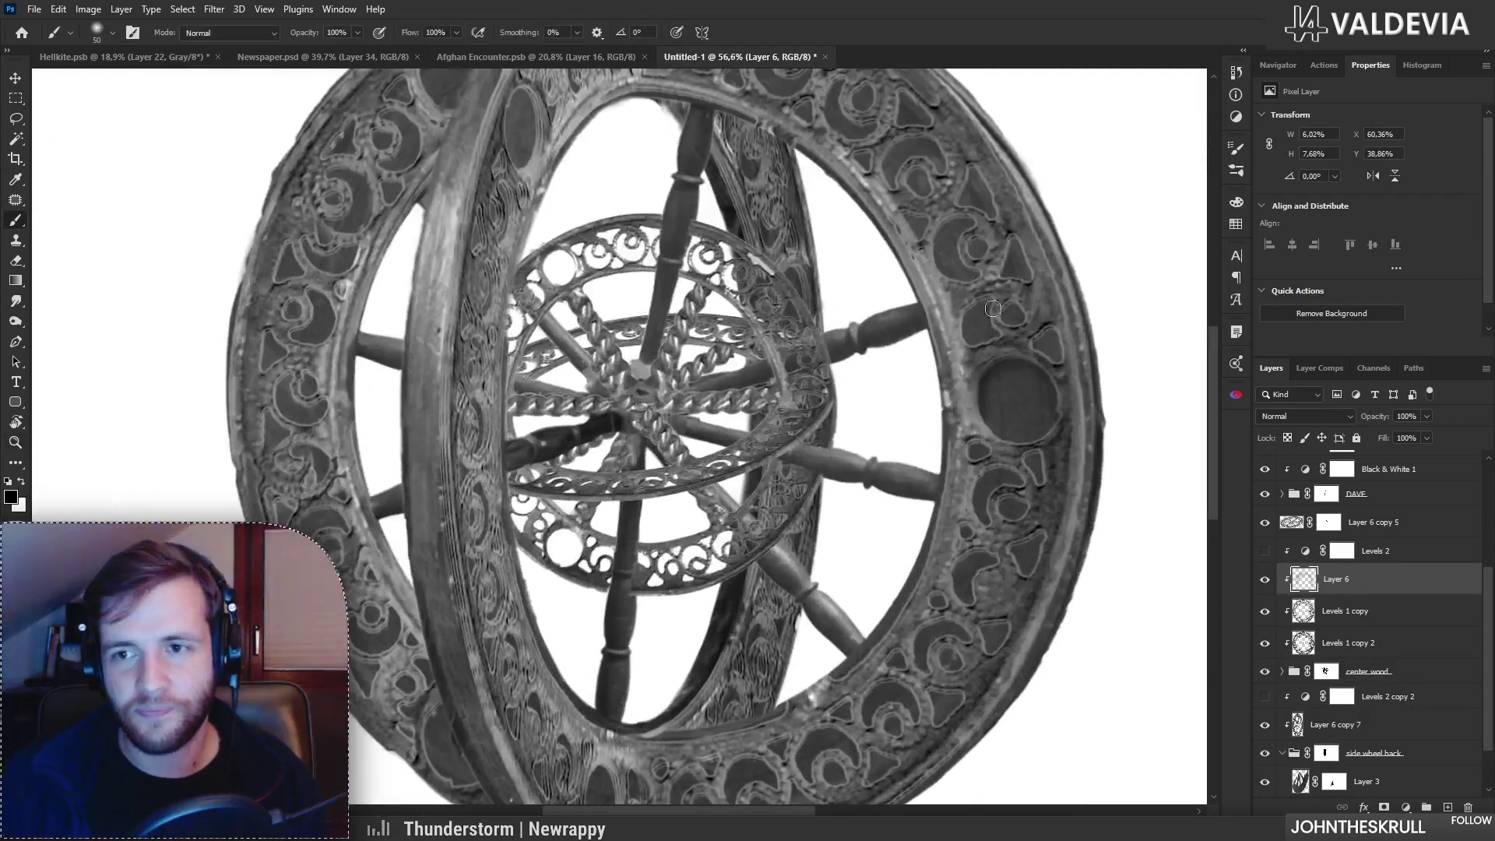
# Step: Shade the crescent and triangular insets along the front wheel's upper-right arc with soft black strokes, undoing the stray ones
pyautogui.moveTo(1007, 261)
pyautogui.mouseDown()
pyautogui.moveTo(1010, 304)
pyautogui.moveTo(1006, 290)
pyautogui.mouseUp()
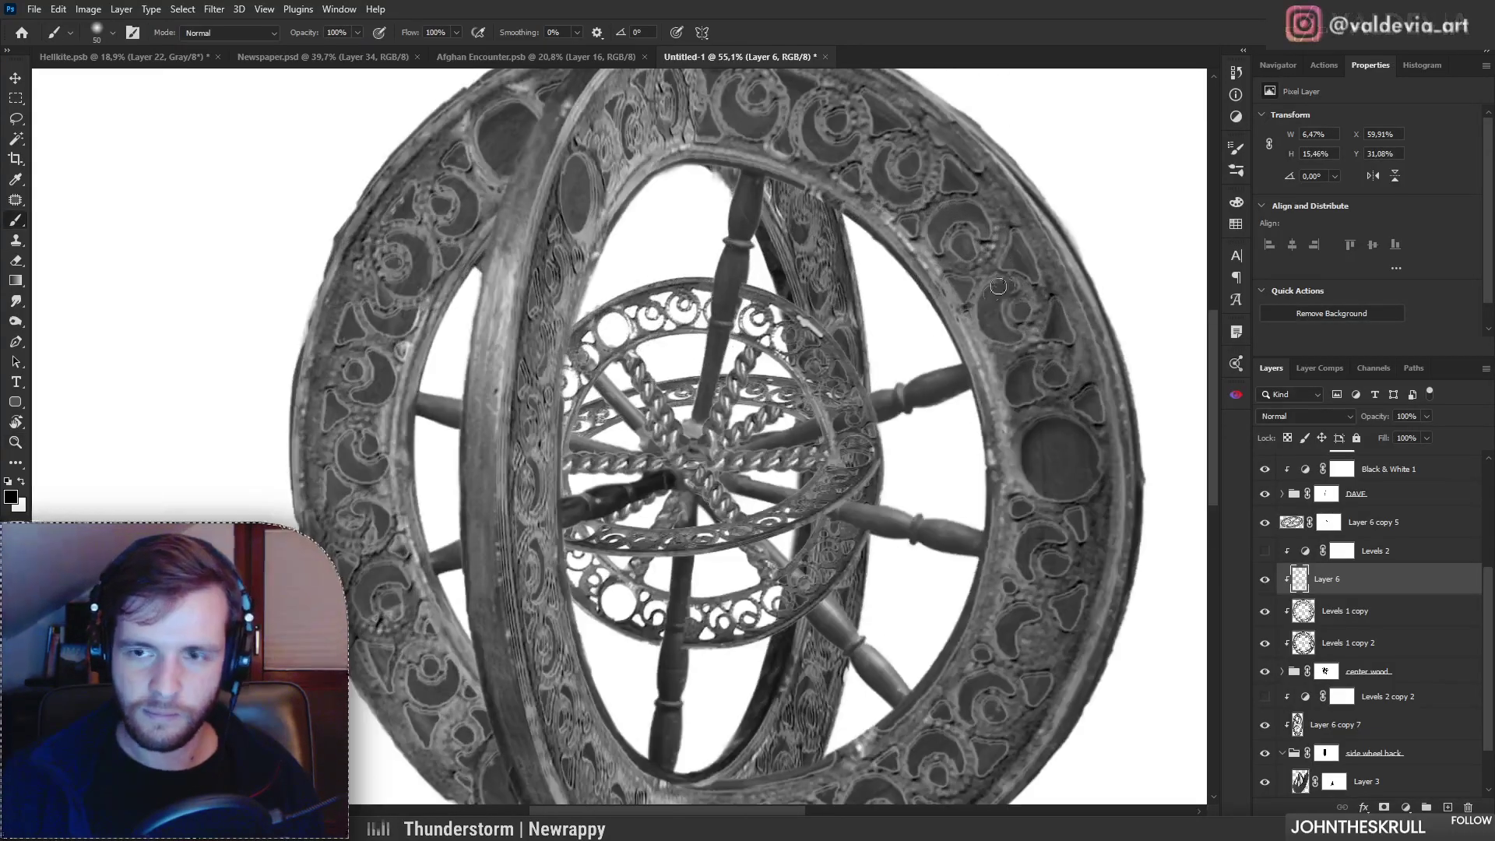
pyautogui.hotkey('ctrl', 'z')
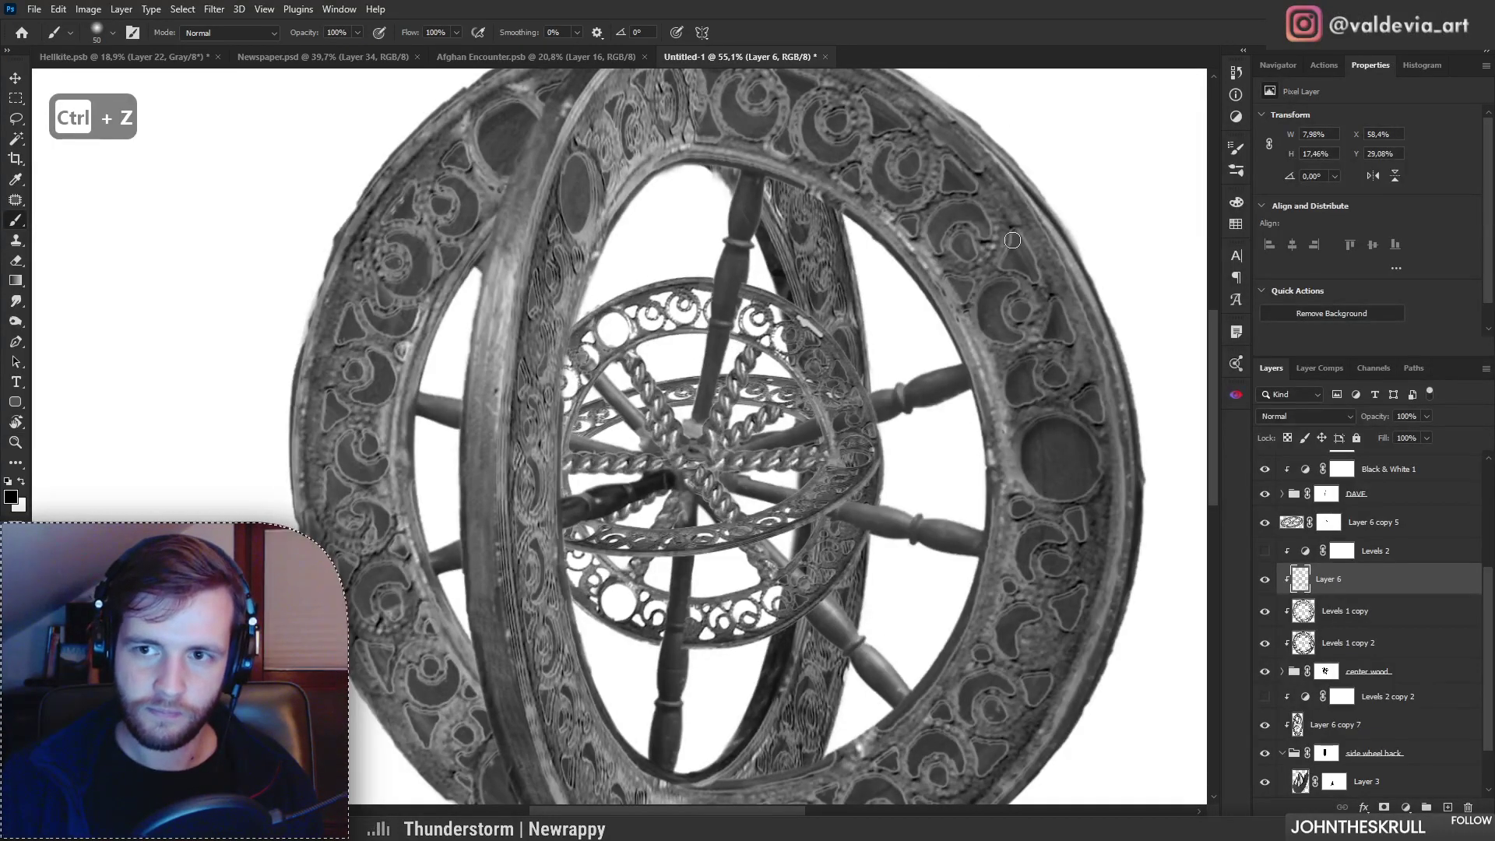
pyautogui.moveTo(951, 282)
pyautogui.mouseDown()
pyautogui.moveTo(954, 239)
pyautogui.moveTo(883, 167)
pyautogui.moveTo(993, 155)
pyautogui.mouseUp()
pyautogui.moveTo(932, 249); pyautogui.dragTo(962, 317)
pyautogui.hotkey('ctrl', 'z')
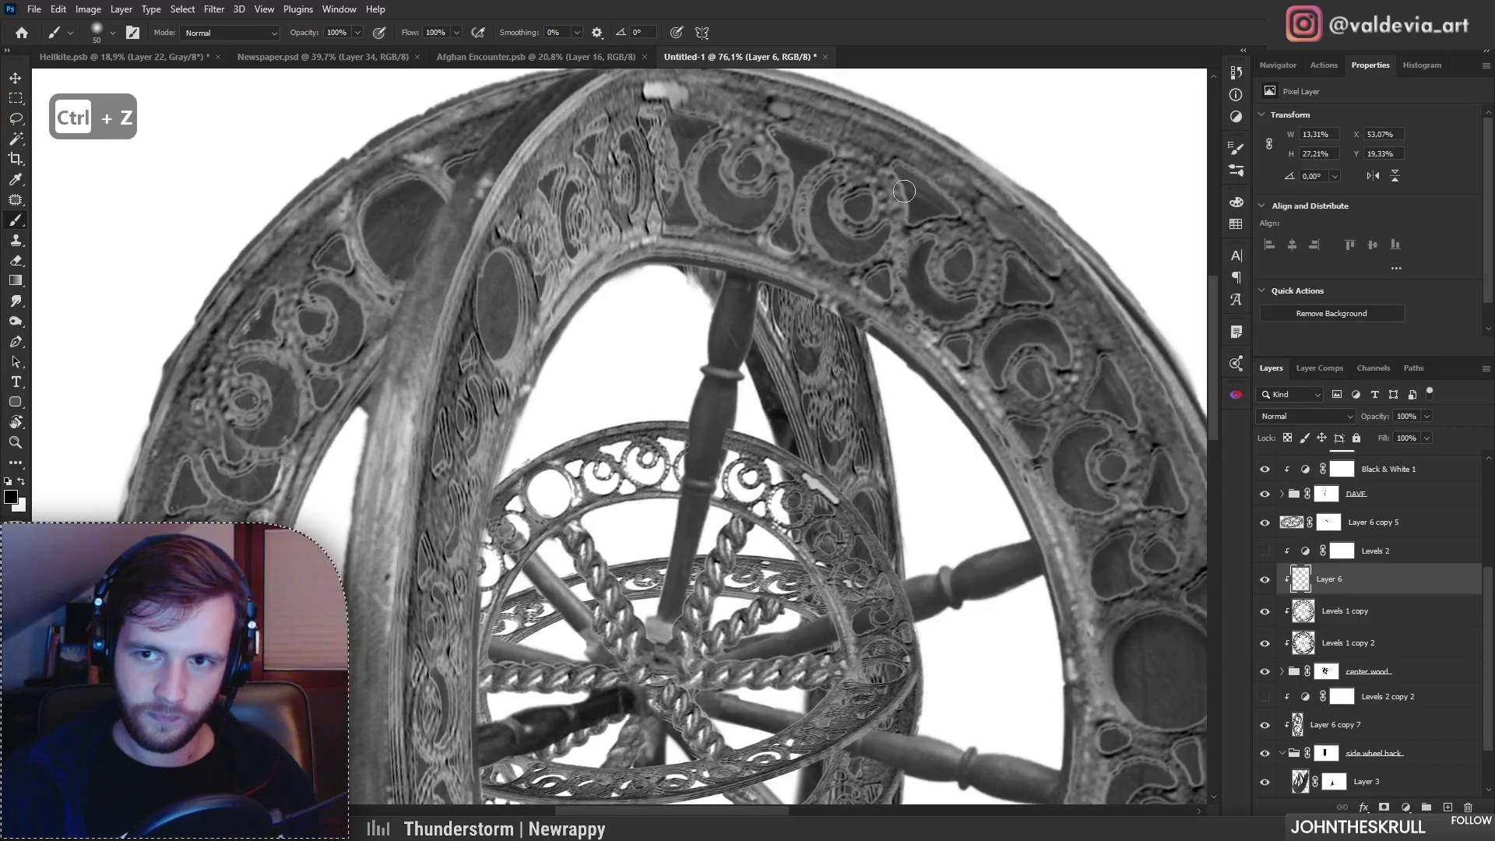
pyautogui.moveTo(914, 193); pyautogui.dragTo(909, 173)
pyautogui.moveTo(944, 228)
pyautogui.mouseDown()
pyautogui.moveTo(876, 226)
pyautogui.moveTo(943, 228)
pyautogui.mouseUp()
pyautogui.moveTo(822, 168); pyautogui.dragTo(793, 176)
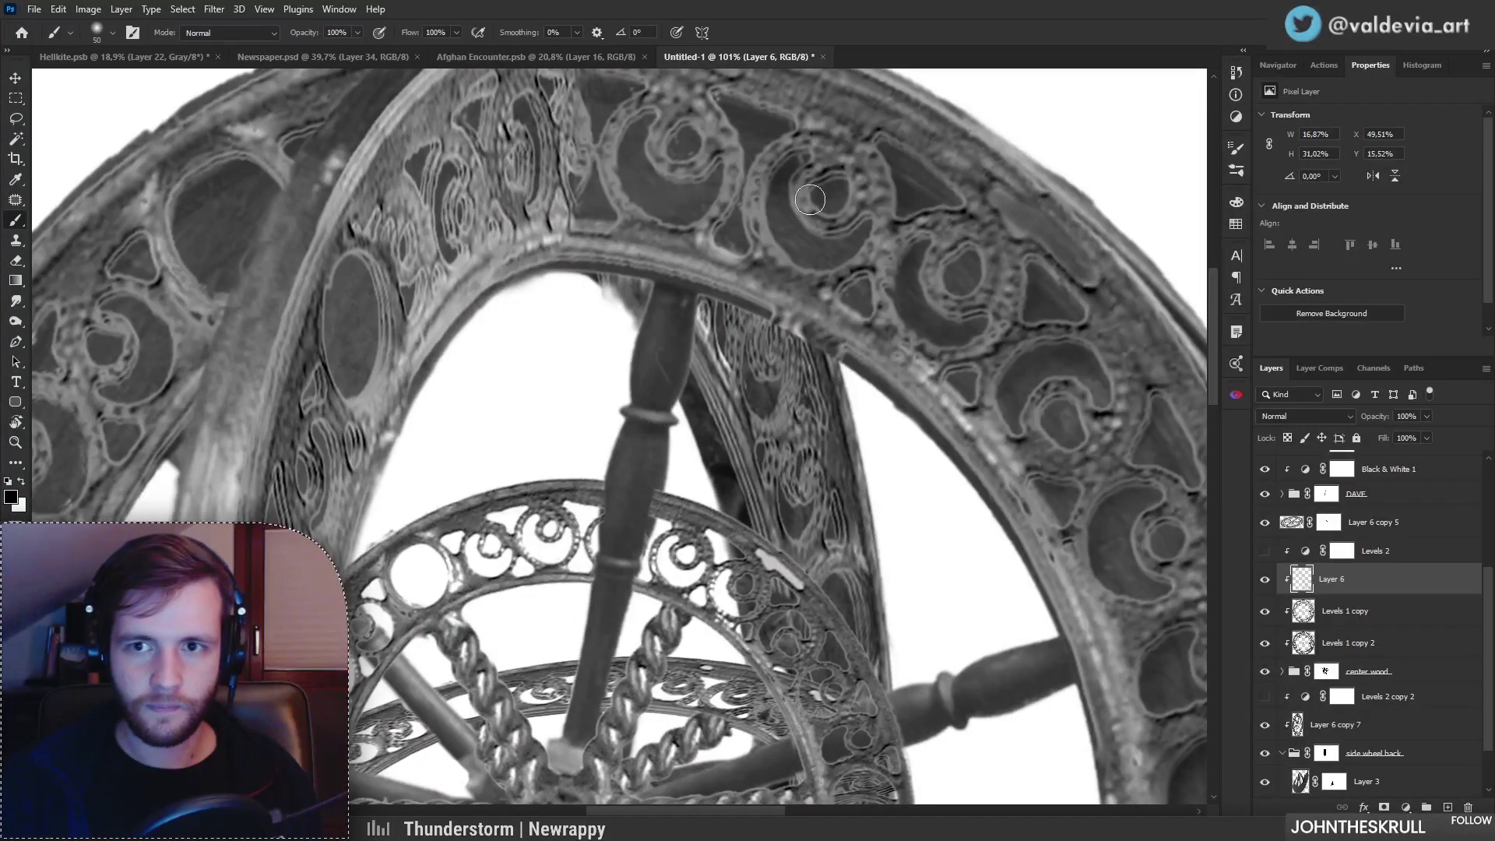
# Step: Continue the soft black shading across the insets at the front wheel's top and onto the side wheel's upper-left arc
pyautogui.moveTo(711, 166)
pyautogui.mouseDown()
pyautogui.moveTo(637, 121)
pyautogui.moveTo(658, 113)
pyautogui.moveTo(701, 166)
pyautogui.moveTo(650, 123)
pyautogui.moveTo(614, 180)
pyautogui.mouseUp()
pyautogui.moveTo(698, 207)
pyautogui.mouseDown()
pyautogui.moveTo(477, 215)
pyautogui.moveTo(623, 209)
pyautogui.mouseUp()
pyautogui.moveTo(506, 231)
pyautogui.mouseDown()
pyautogui.moveTo(409, 333)
pyautogui.moveTo(401, 305)
pyautogui.moveTo(379, 335)
pyautogui.mouseUp()
pyautogui.moveTo(468, 350)
pyautogui.mouseDown()
pyautogui.moveTo(342, 370)
pyautogui.moveTo(506, 366)
pyautogui.mouseUp()
pyautogui.moveTo(558, 321)
pyautogui.mouseDown()
pyautogui.moveTo(609, 323)
pyautogui.moveTo(439, 394)
pyautogui.mouseUp()
pyautogui.moveTo(452, 489)
pyautogui.mouseDown()
pyautogui.moveTo(371, 520)
pyautogui.moveTo(467, 498)
pyautogui.mouseUp()
pyautogui.moveTo(662, 370); pyautogui.dragTo(701, 358)
pyautogui.moveTo(708, 457); pyautogui.dragTo(631, 475)
pyautogui.moveTo(681, 502)
pyautogui.mouseDown()
pyautogui.moveTo(710, 537)
pyautogui.moveTo(736, 522)
pyautogui.mouseUp()
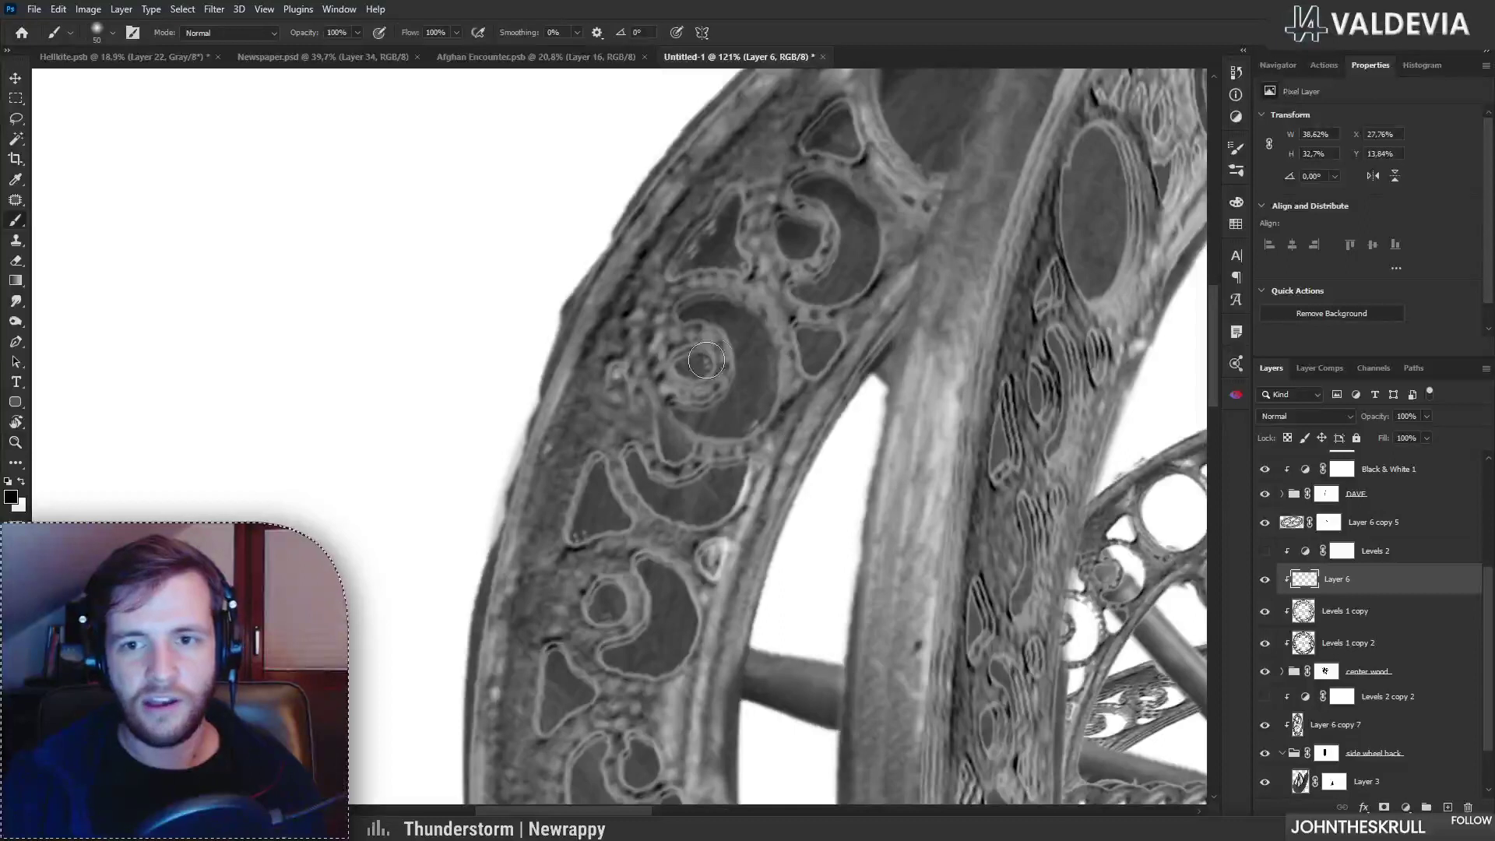
# Step: Darken the upper edges of the crescent, ring and triangular insets on the side wheel's upper-left band
pyautogui.moveTo(680, 398); pyautogui.dragTo(720, 405)
pyautogui.moveTo(720, 470)
pyautogui.mouseDown()
pyautogui.moveTo(739, 461)
pyautogui.moveTo(661, 482)
pyautogui.mouseUp()
pyautogui.moveTo(677, 559)
pyautogui.mouseDown()
pyautogui.moveTo(639, 566)
pyautogui.moveTo(699, 575)
pyautogui.mouseUp()
pyautogui.hotkey('ctrl', 'z')
pyautogui.moveTo(671, 407); pyautogui.dragTo(756, 411)
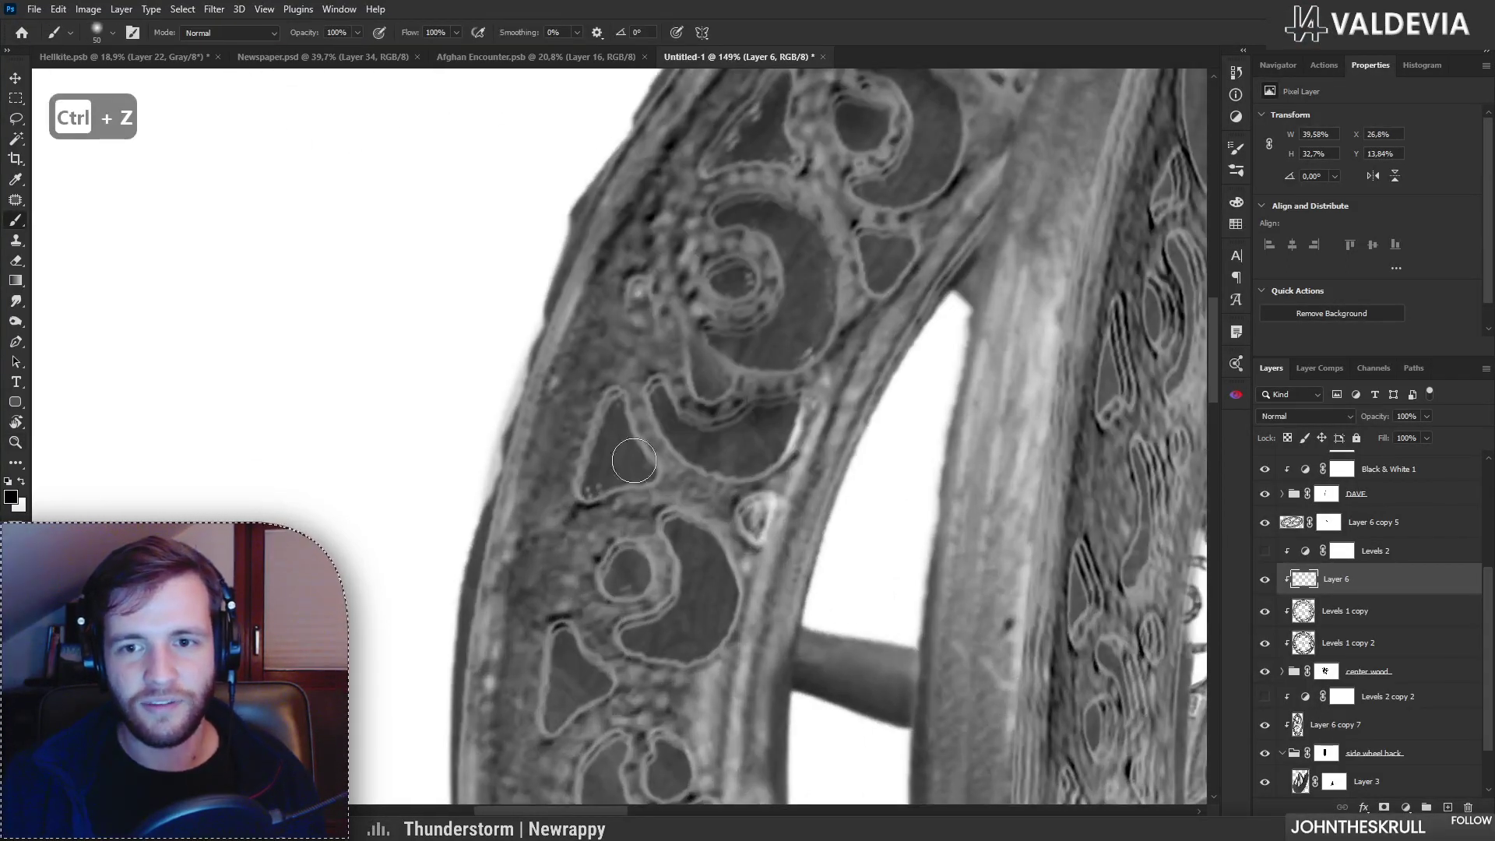
pyautogui.moveTo(626, 439); pyautogui.dragTo(639, 457)
pyautogui.scroll(-3, 708, 536)
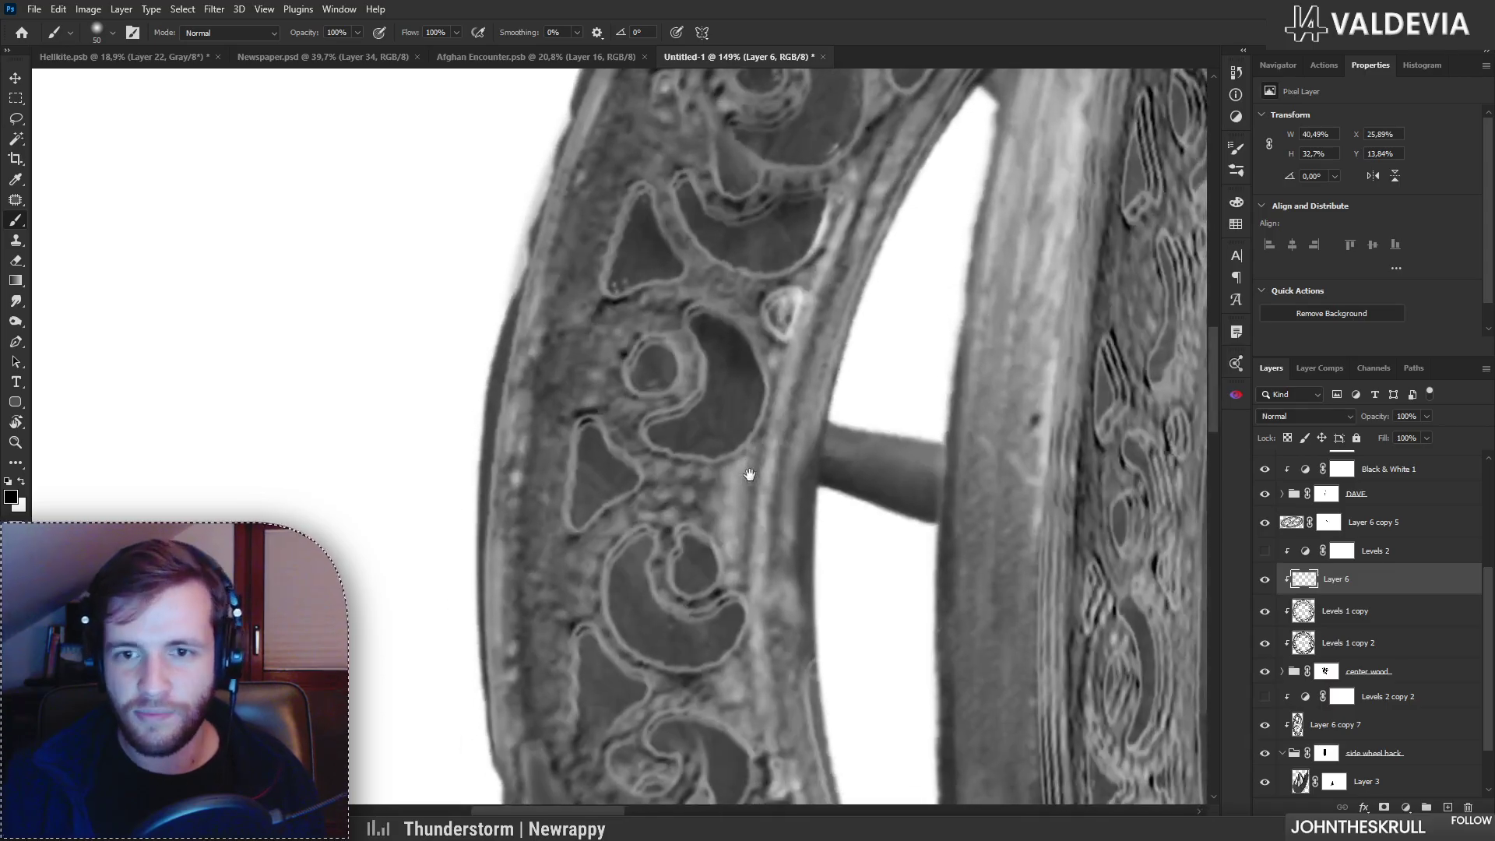
# Step: Shade the crescent and triangular insets down the middle of the side wheel's left band with soft black strokes
pyautogui.moveTo(662, 419); pyautogui.dragTo(717, 413)
pyautogui.moveTo(621, 463)
pyautogui.mouseDown()
pyautogui.moveTo(587, 428)
pyautogui.moveTo(631, 474)
pyautogui.mouseUp()
pyautogui.moveTo(684, 537)
pyautogui.mouseDown()
pyautogui.moveTo(707, 551)
pyautogui.moveTo(623, 597)
pyautogui.moveTo(651, 623)
pyautogui.mouseUp()
pyautogui.moveTo(666, 661); pyautogui.dragTo(725, 634)
pyautogui.moveTo(640, 482)
pyautogui.mouseDown()
pyautogui.moveTo(621, 476)
pyautogui.moveTo(695, 539)
pyautogui.mouseUp()
pyautogui.moveTo(799, 615)
pyautogui.mouseDown()
pyautogui.moveTo(733, 617)
pyautogui.moveTo(845, 659)
pyautogui.mouseUp()
pyautogui.moveTo(781, 700); pyautogui.dragTo(641, 652)
pyautogui.moveTo(793, 731); pyautogui.dragTo(853, 726)
pyautogui.moveTo(632, 590); pyautogui.dragTo(601, 594)
pyautogui.moveTo(712, 664)
pyautogui.mouseDown()
pyautogui.moveTo(712, 424)
pyautogui.moveTo(691, 463)
pyautogui.moveTo(636, 453)
pyautogui.moveTo(657, 442)
pyautogui.mouseUp()
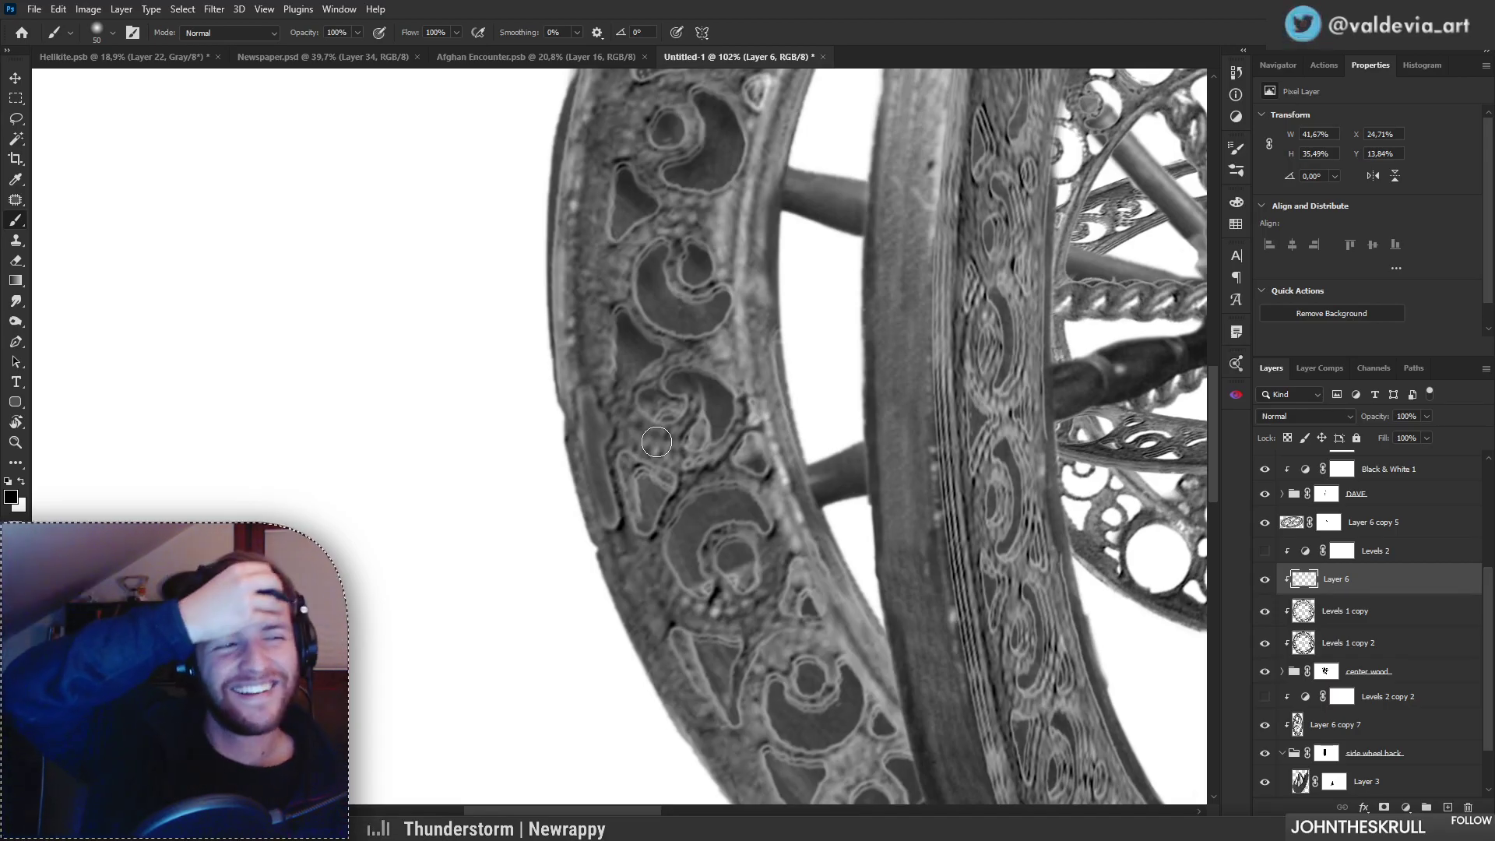
# Step: Reduce the brush to 25 px and shade the smaller insets and the large crescent on the side wheel's lower-left band
pyautogui.moveTo(712, 443); pyautogui.dragTo(770, 466)
pyautogui.rightClick(788, 452)
pyautogui.moveTo(882, 492); pyautogui.dragTo(875, 489)
pyautogui.moveTo(779, 466)
pyautogui.mouseDown()
pyautogui.moveTo(748, 464)
pyautogui.moveTo(776, 430)
pyautogui.moveTo(762, 449)
pyautogui.moveTo(815, 446)
pyautogui.mouseUp()
pyautogui.moveTo(621, 526)
pyautogui.mouseDown()
pyautogui.moveTo(549, 475)
pyautogui.moveTo(577, 586)
pyautogui.mouseUp()
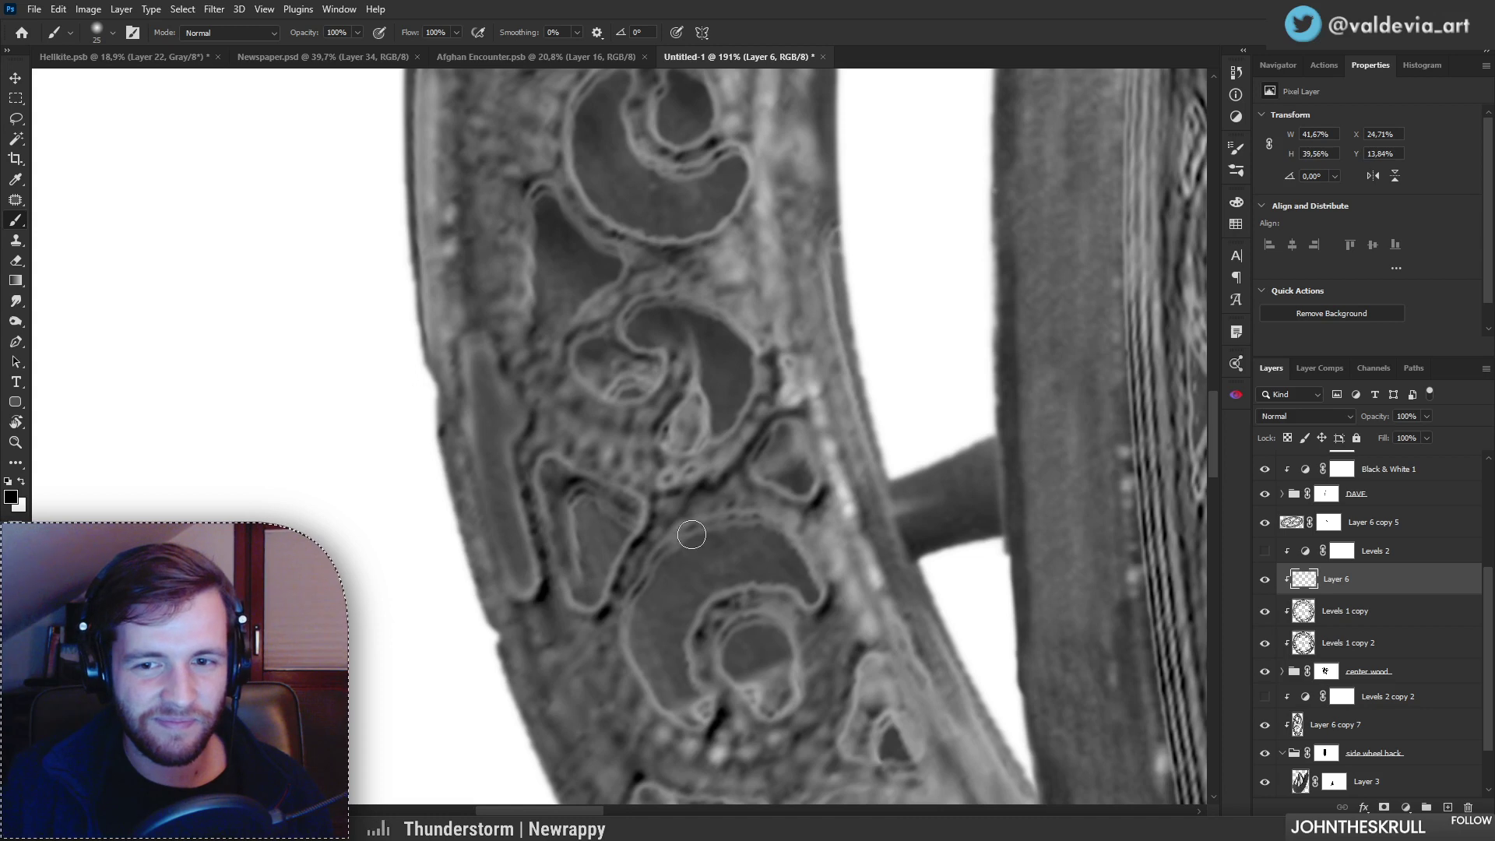
pyautogui.moveTo(692, 535); pyautogui.dragTo(650, 571)
pyautogui.moveTo(694, 624); pyautogui.dragTo(633, 611)
pyautogui.moveTo(746, 664)
pyautogui.mouseDown()
pyautogui.moveTo(632, 490)
pyautogui.moveTo(652, 485)
pyautogui.moveTo(669, 441)
pyautogui.mouseUp()
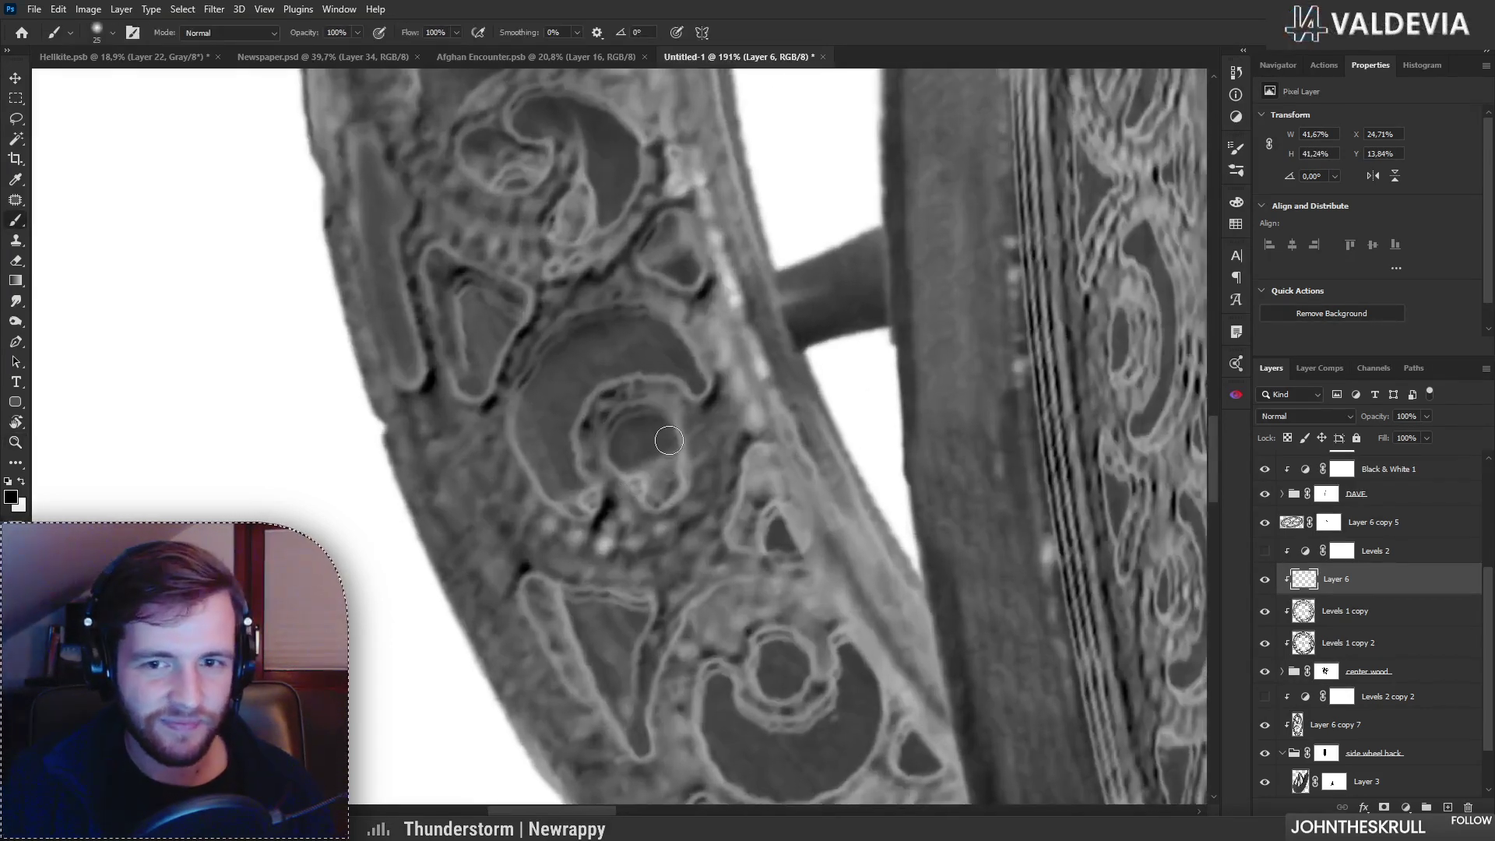
pyautogui.moveTo(517, 454); pyautogui.dragTo(550, 507)
pyautogui.moveTo(532, 589)
pyautogui.mouseDown()
pyautogui.moveTo(609, 605)
pyautogui.moveTo(596, 646)
pyautogui.moveTo(590, 579)
pyautogui.mouseUp()
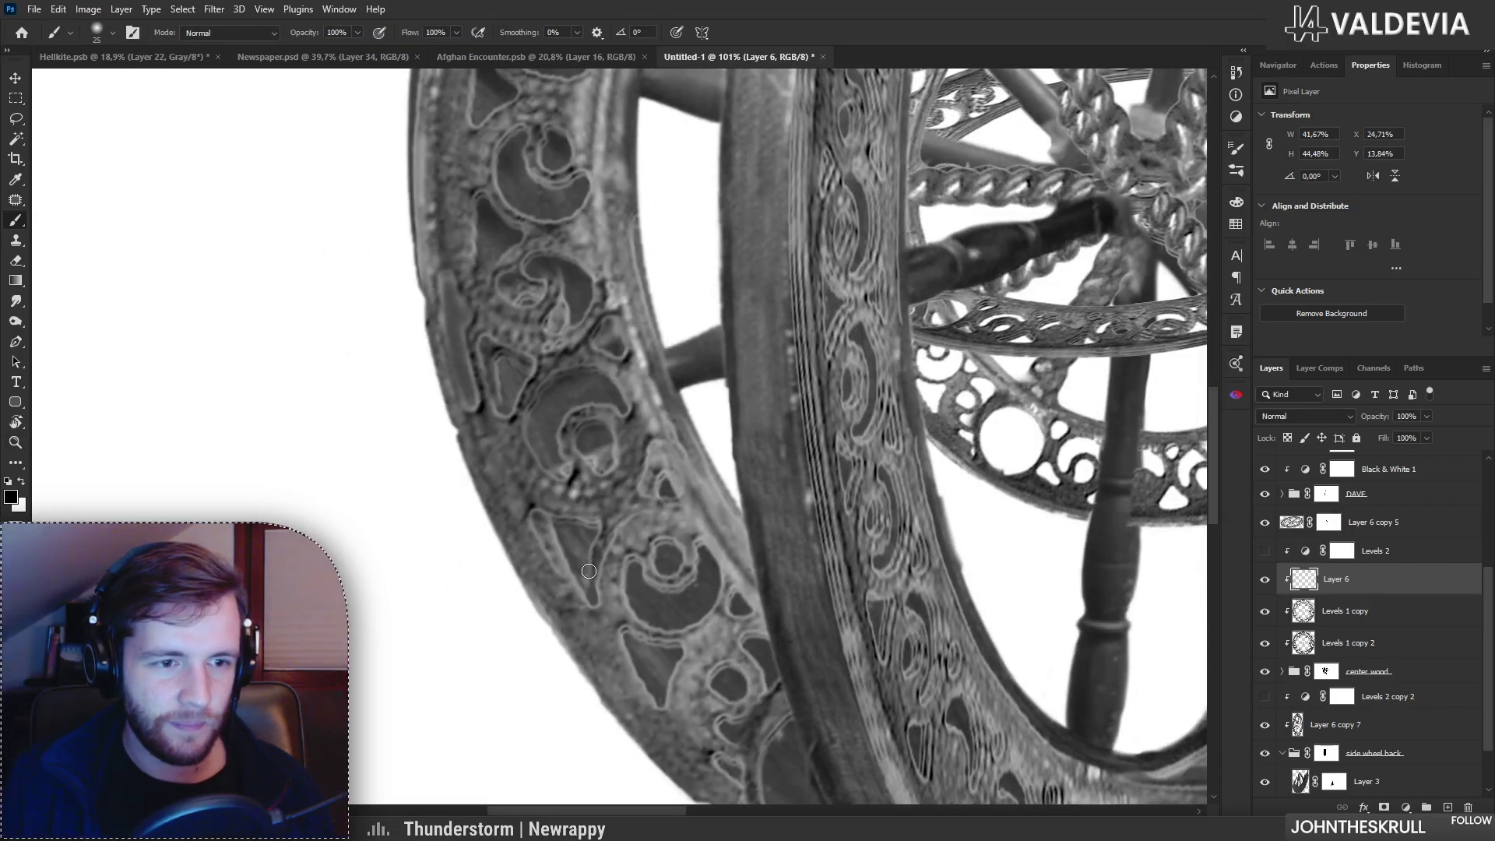
# Step: Extend the 25 px shading down to the lowest insets of the side wheel, where the front wheel's rim crosses it
pyautogui.scroll(3, 643, 558)
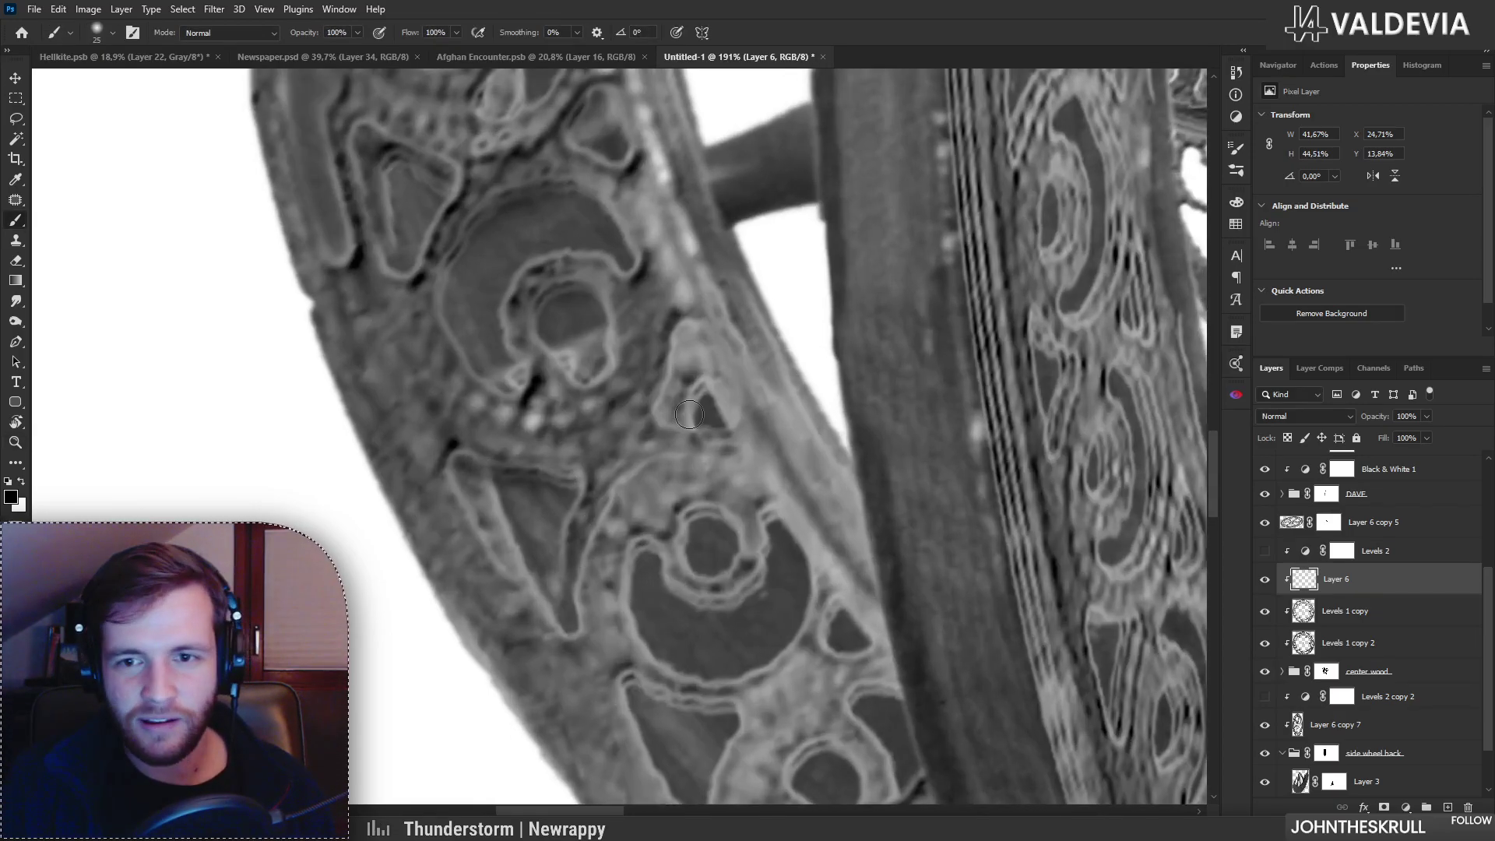
pyautogui.scroll(-3, 684, 422)
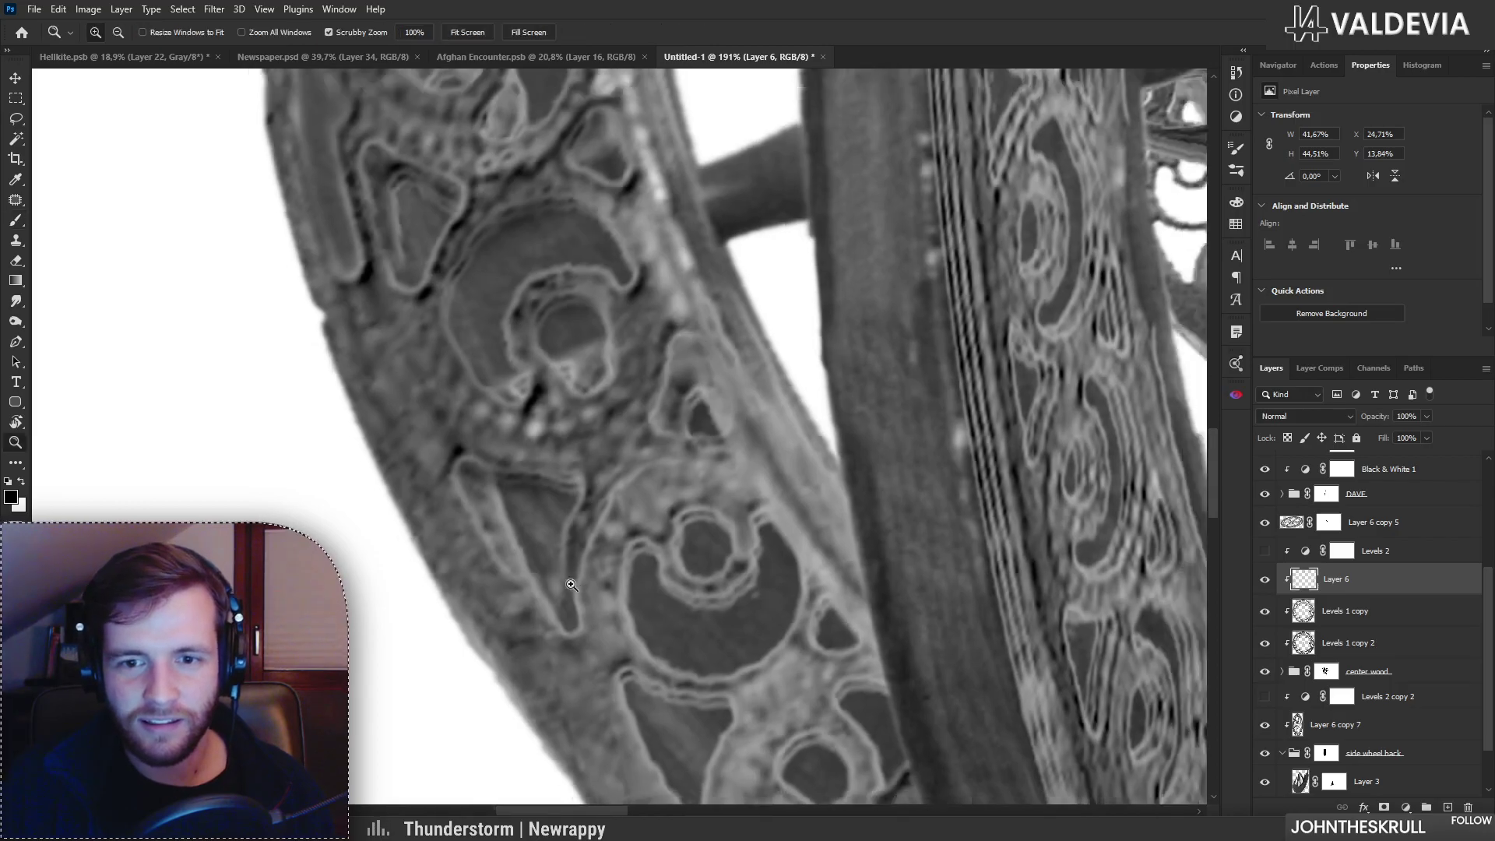
pyautogui.scroll(4, 606, 558)
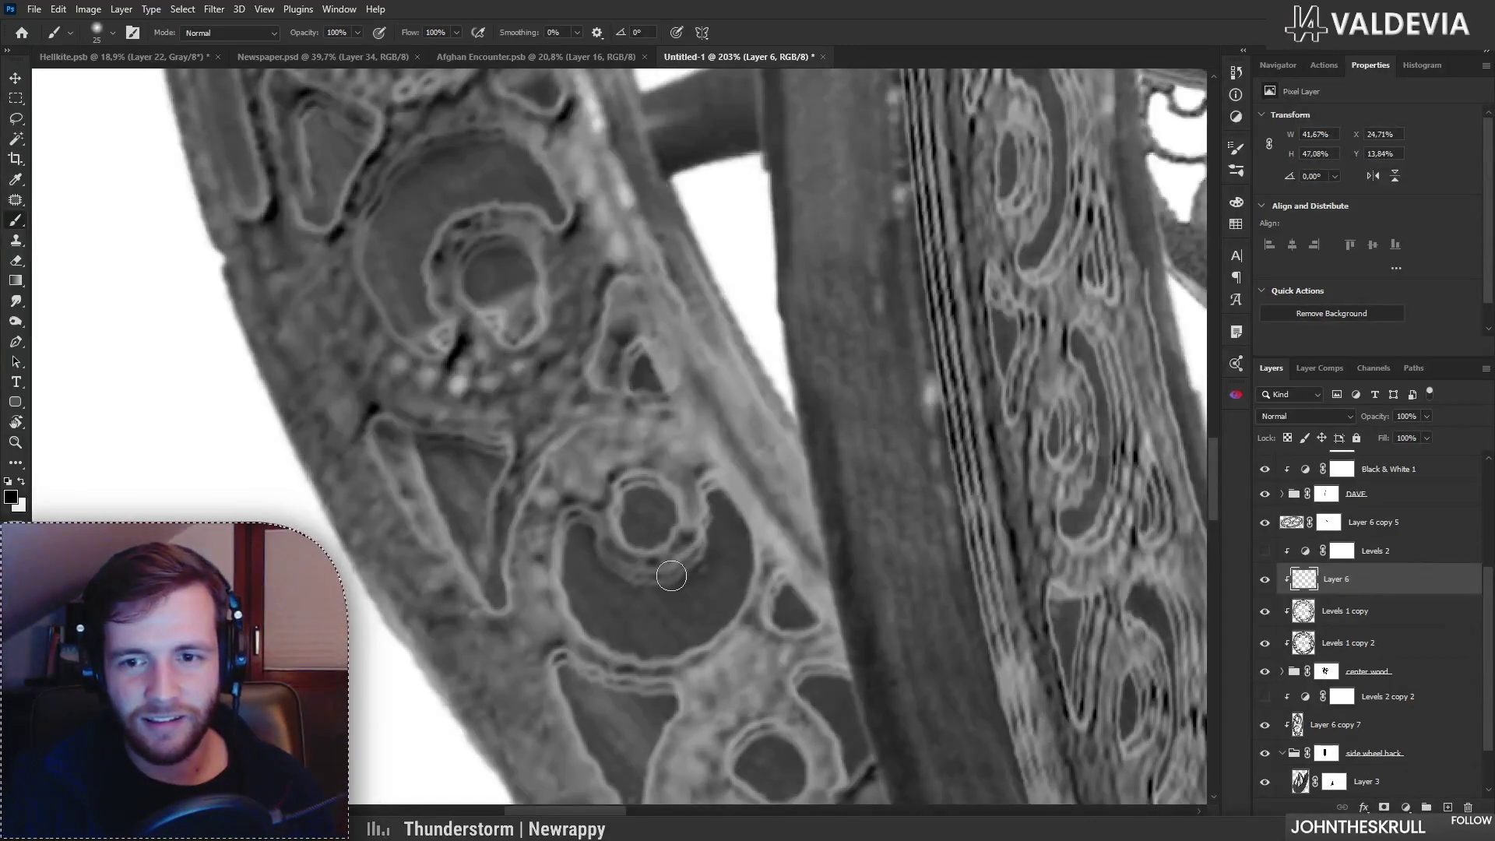
pyautogui.press('z')
pyautogui.moveTo(656, 537); pyautogui.dragTo(553, 541)
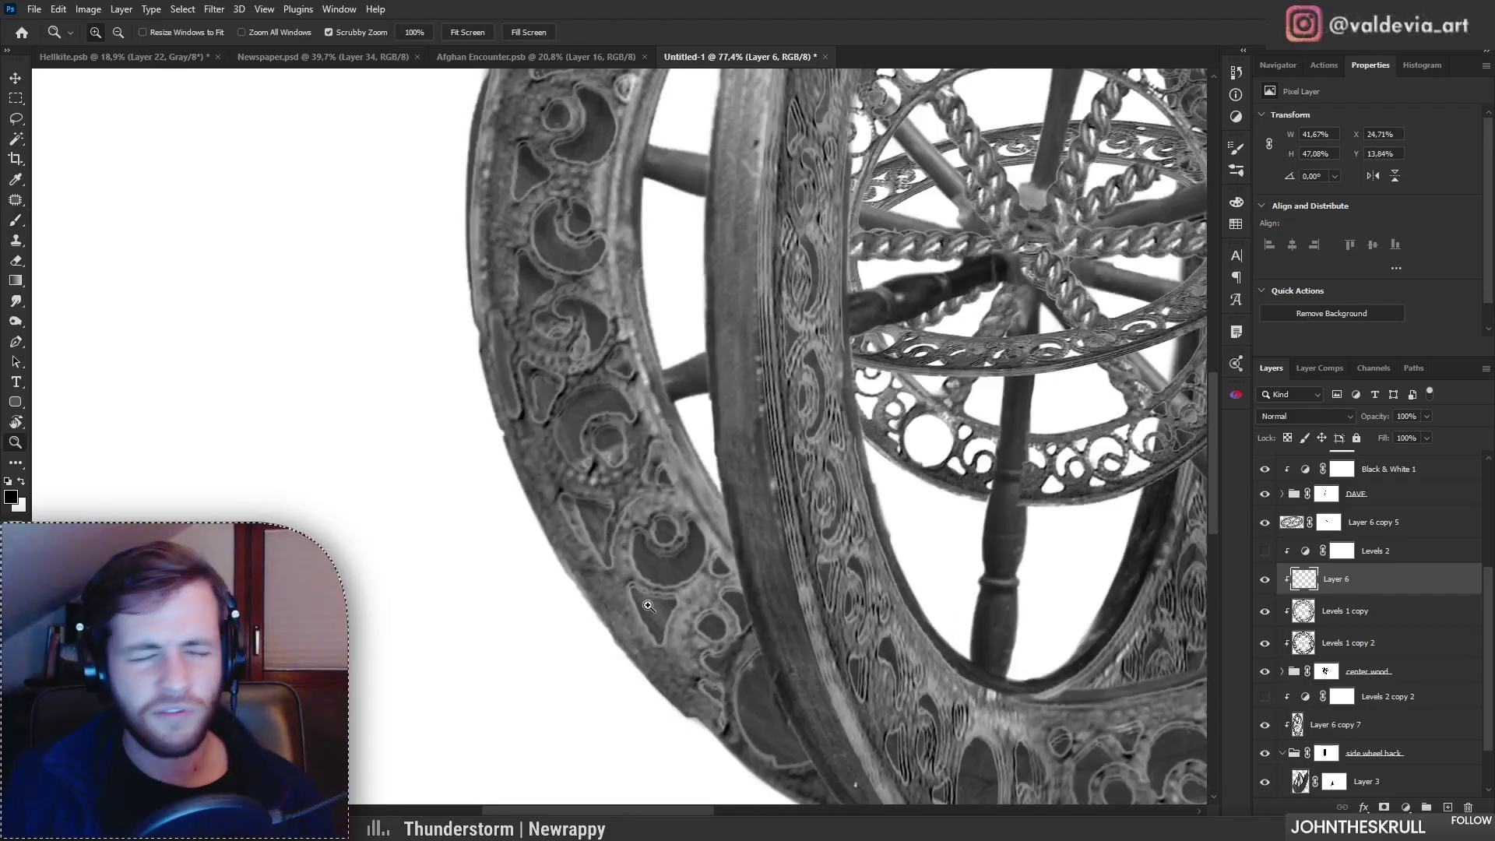
pyautogui.moveTo(667, 618); pyautogui.dragTo(772, 615)
pyautogui.moveTo(557, 535); pyautogui.dragTo(659, 546)
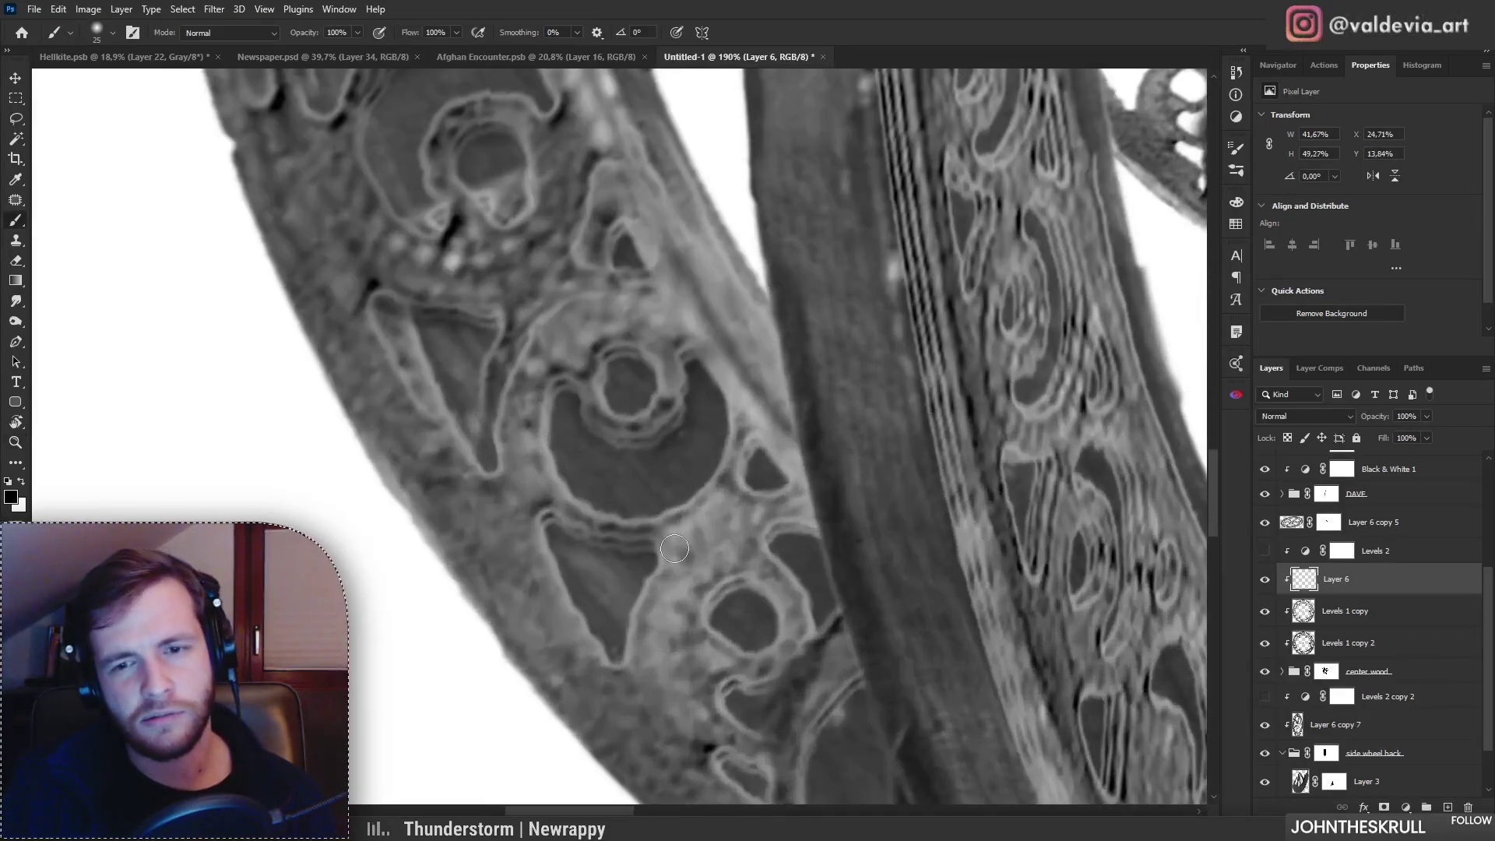
pyautogui.moveTo(768, 564); pyautogui.dragTo(736, 621)
pyautogui.moveTo(834, 692); pyautogui.dragTo(897, 690)
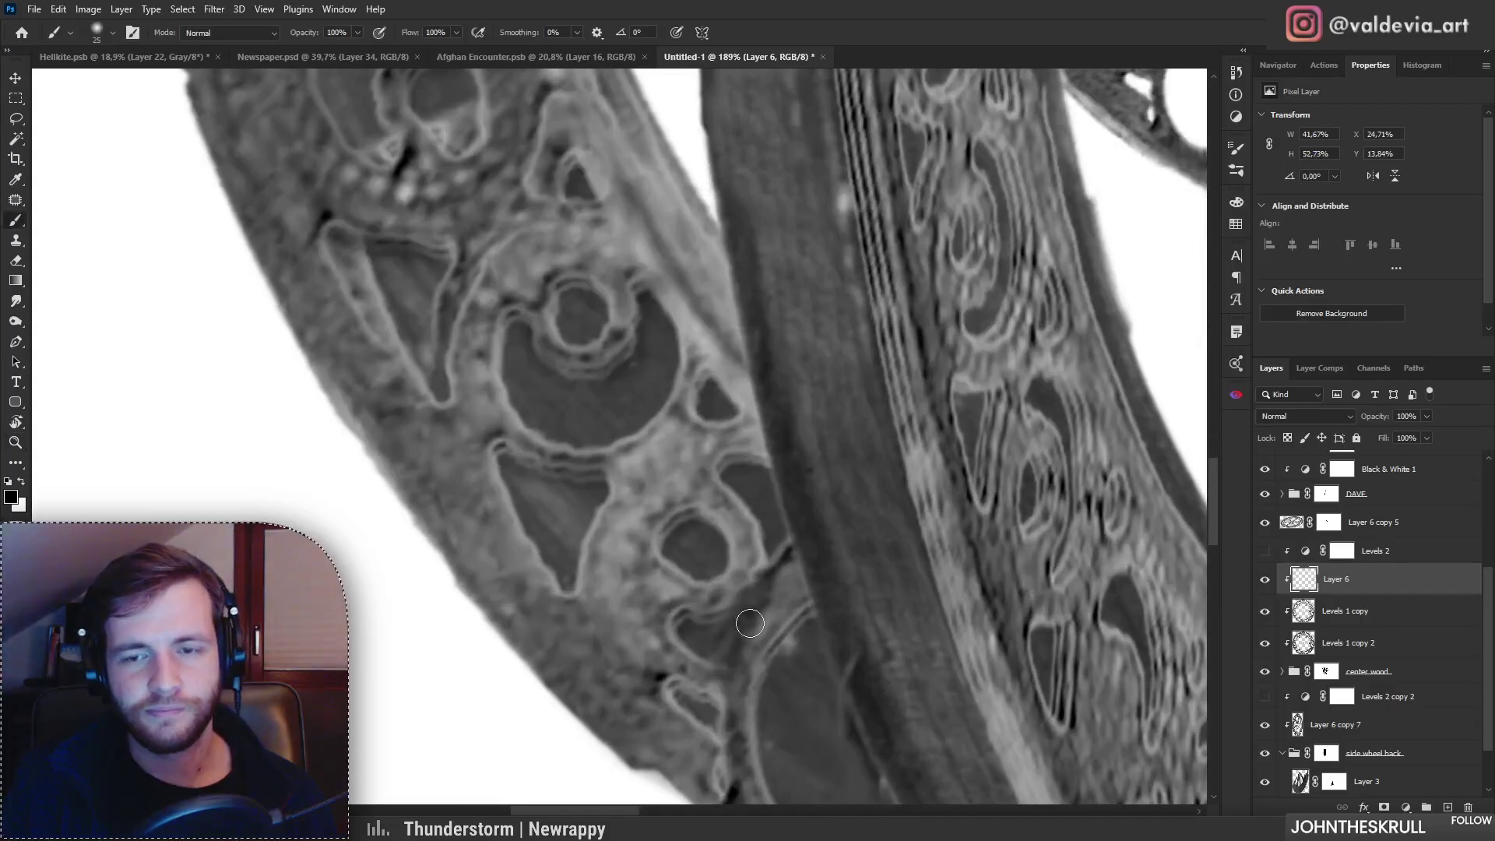
# Step: Touch up the shading in the side wheel's lower insets, working back up to the large crescent, and undo the last stroke
pyautogui.moveTo(734, 623)
pyautogui.mouseDown()
pyautogui.moveTo(666, 616)
pyautogui.moveTo(730, 611)
pyautogui.mouseUp()
pyautogui.moveTo(670, 539); pyautogui.dragTo(708, 522)
pyautogui.moveTo(642, 481); pyautogui.dragTo(495, 459)
pyautogui.moveTo(638, 487)
pyautogui.mouseDown()
pyautogui.moveTo(575, 446)
pyautogui.moveTo(635, 424)
pyautogui.mouseUp()
pyautogui.moveTo(530, 386); pyautogui.dragTo(626, 410)
pyautogui.moveTo(647, 430); pyautogui.dragTo(592, 413)
pyautogui.moveTo(594, 321)
pyautogui.mouseDown()
pyautogui.moveTo(731, 288)
pyautogui.moveTo(619, 296)
pyautogui.mouseUp()
pyautogui.hotkey('ctrl', 'z')
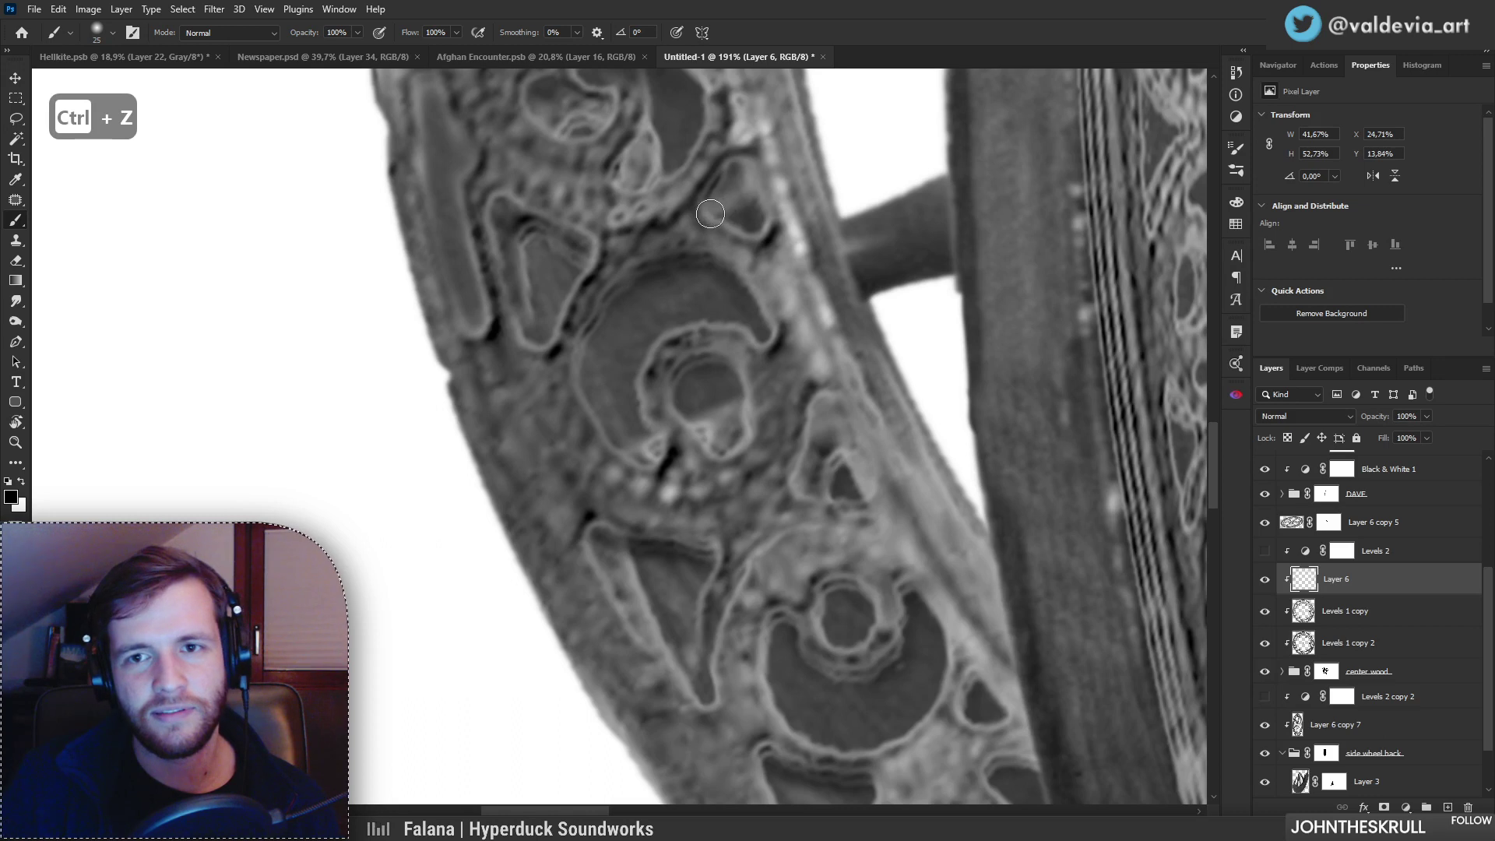
# Step: Touch up the soft black shading around the small triangular inset and large crescent on the large wheel's lower-left band
pyautogui.moveTo(715, 216); pyautogui.dragTo(745, 167)
pyautogui.moveTo(810, 265); pyautogui.dragTo(689, 237)
pyautogui.moveTo(685, 286); pyautogui.dragTo(645, 250)
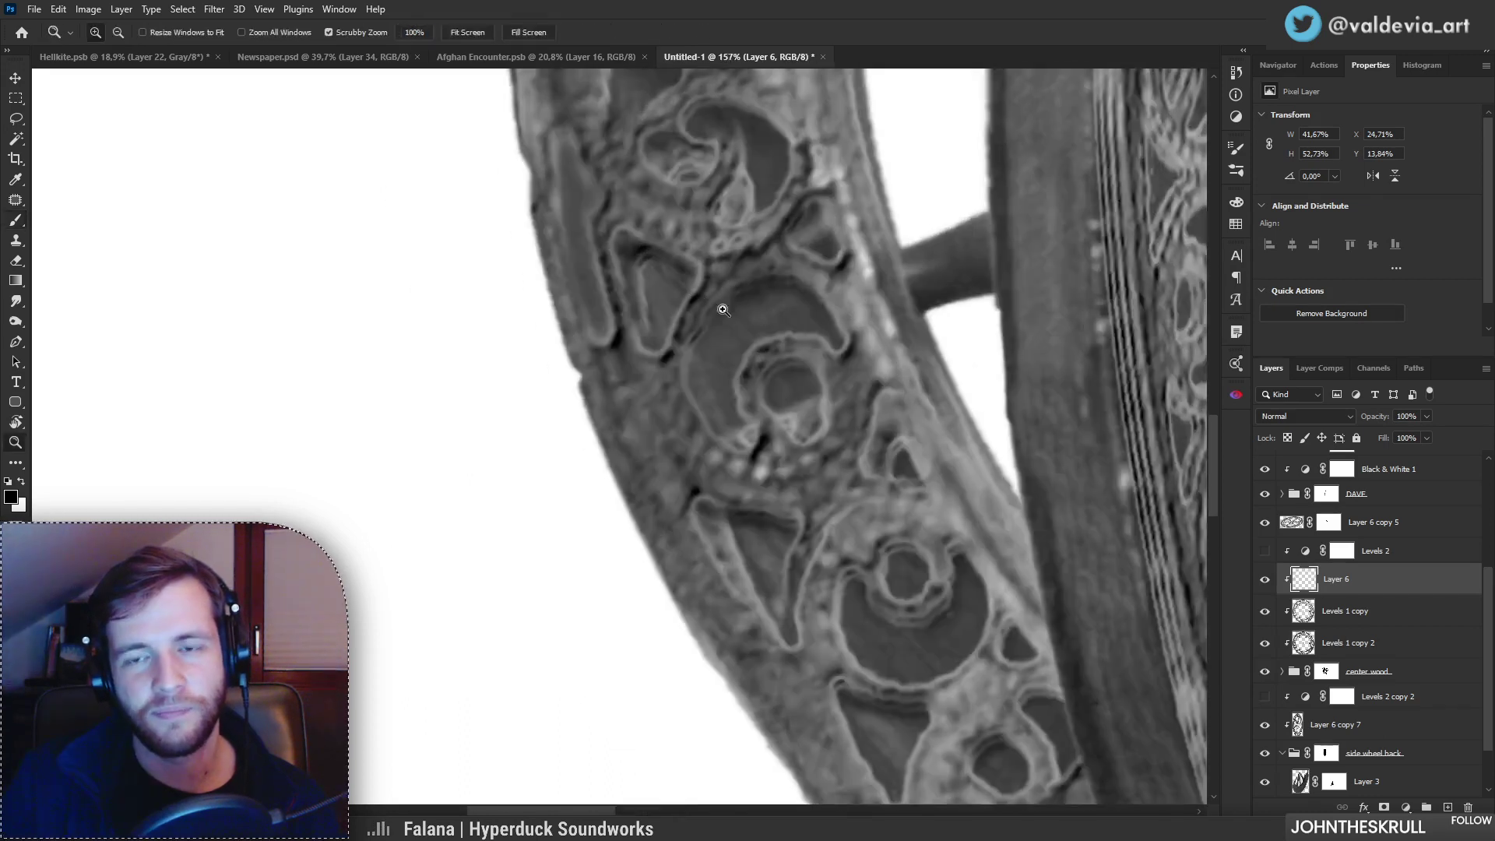
pyautogui.moveTo(723, 310); pyautogui.dragTo(613, 281)
pyautogui.moveTo(846, 483); pyautogui.dragTo(946, 508)
pyautogui.moveTo(659, 313); pyautogui.dragTo(783, 353)
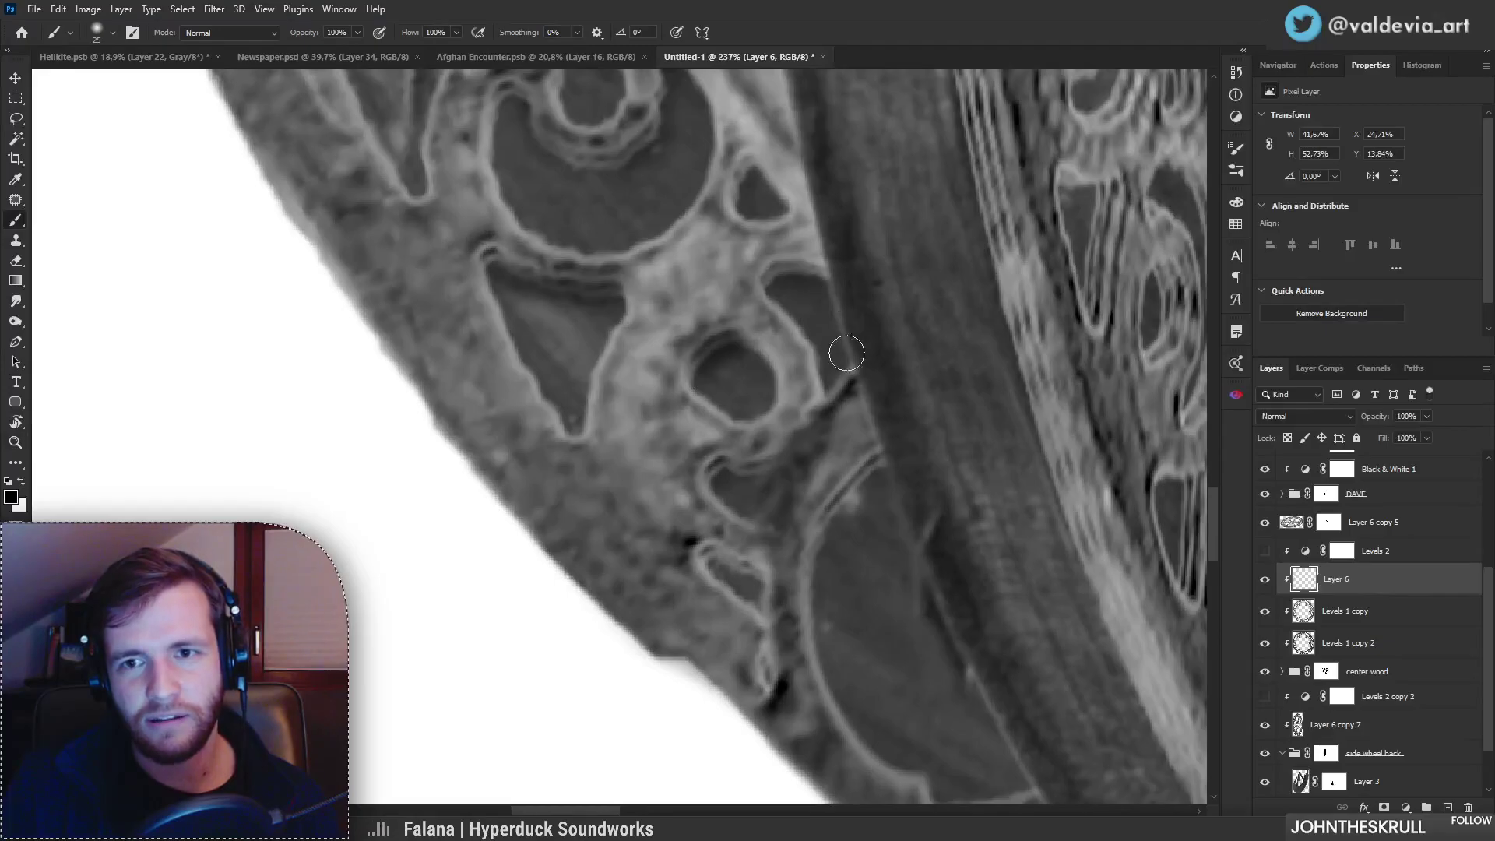
# Step: Shade the lowest insets of the large wheel's left band, beside the narrow wheel's rim
pyautogui.moveTo(884, 447); pyautogui.dragTo(785, 441)
pyautogui.moveTo(932, 519); pyautogui.dragTo(1025, 537)
pyautogui.moveTo(788, 331); pyautogui.dragTo(727, 455)
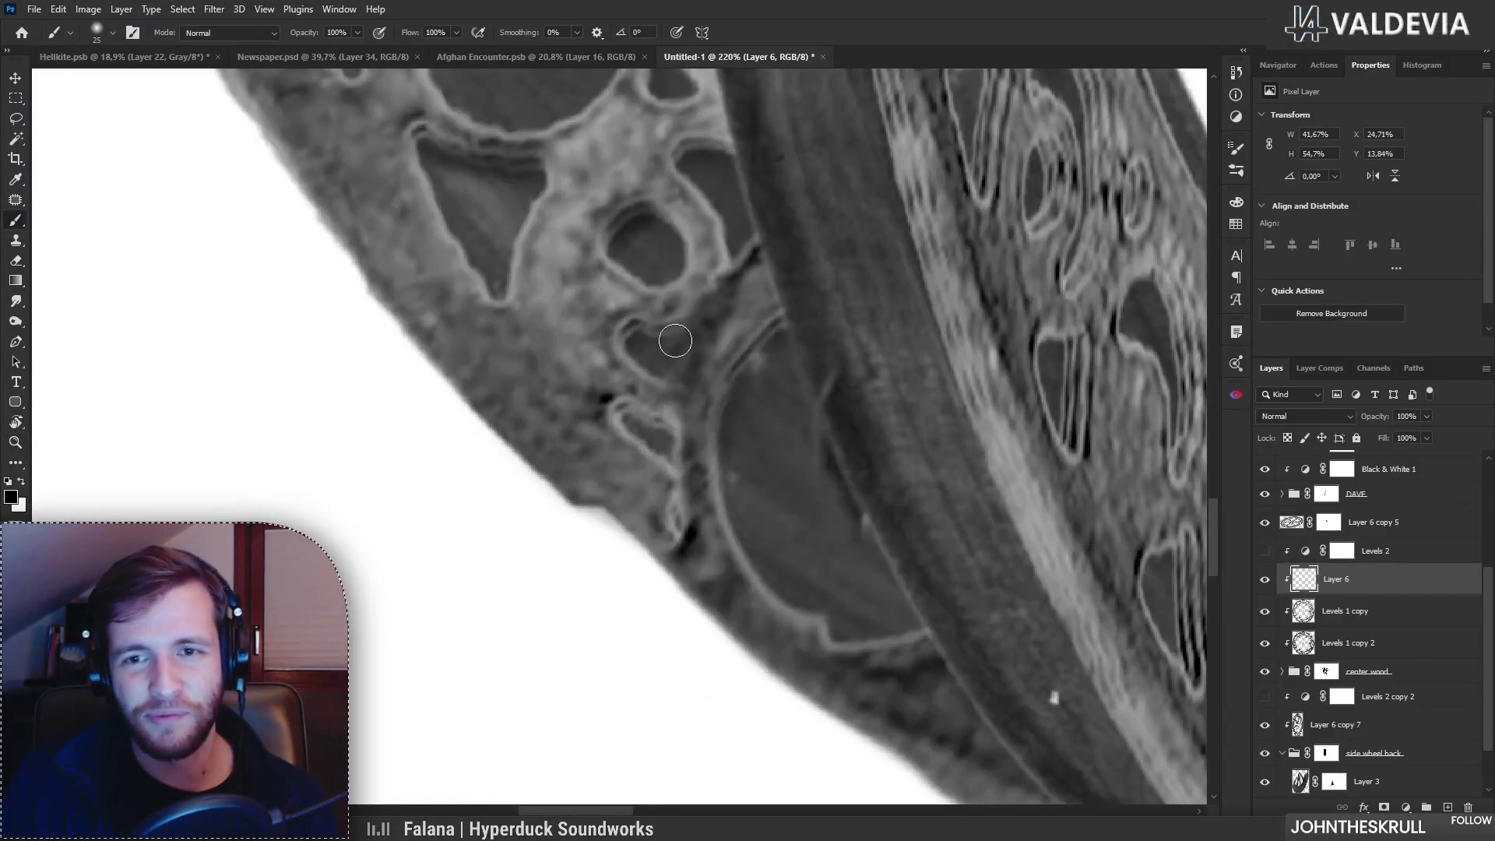
pyautogui.moveTo(675, 340); pyautogui.dragTo(648, 352)
pyautogui.moveTo(647, 425); pyautogui.dragTo(690, 448)
pyautogui.moveTo(728, 512); pyautogui.dragTo(588, 502)
# Step: Shade the small round inset and the neighbouring triangle at the left end of the large wheel's bottom band
pyautogui.moveTo(854, 550); pyautogui.dragTo(590, 526)
pyautogui.moveTo(800, 557); pyautogui.dragTo(872, 565)
pyautogui.moveTo(493, 461); pyautogui.dragTo(550, 470)
pyautogui.moveTo(461, 423); pyautogui.dragTo(498, 400)
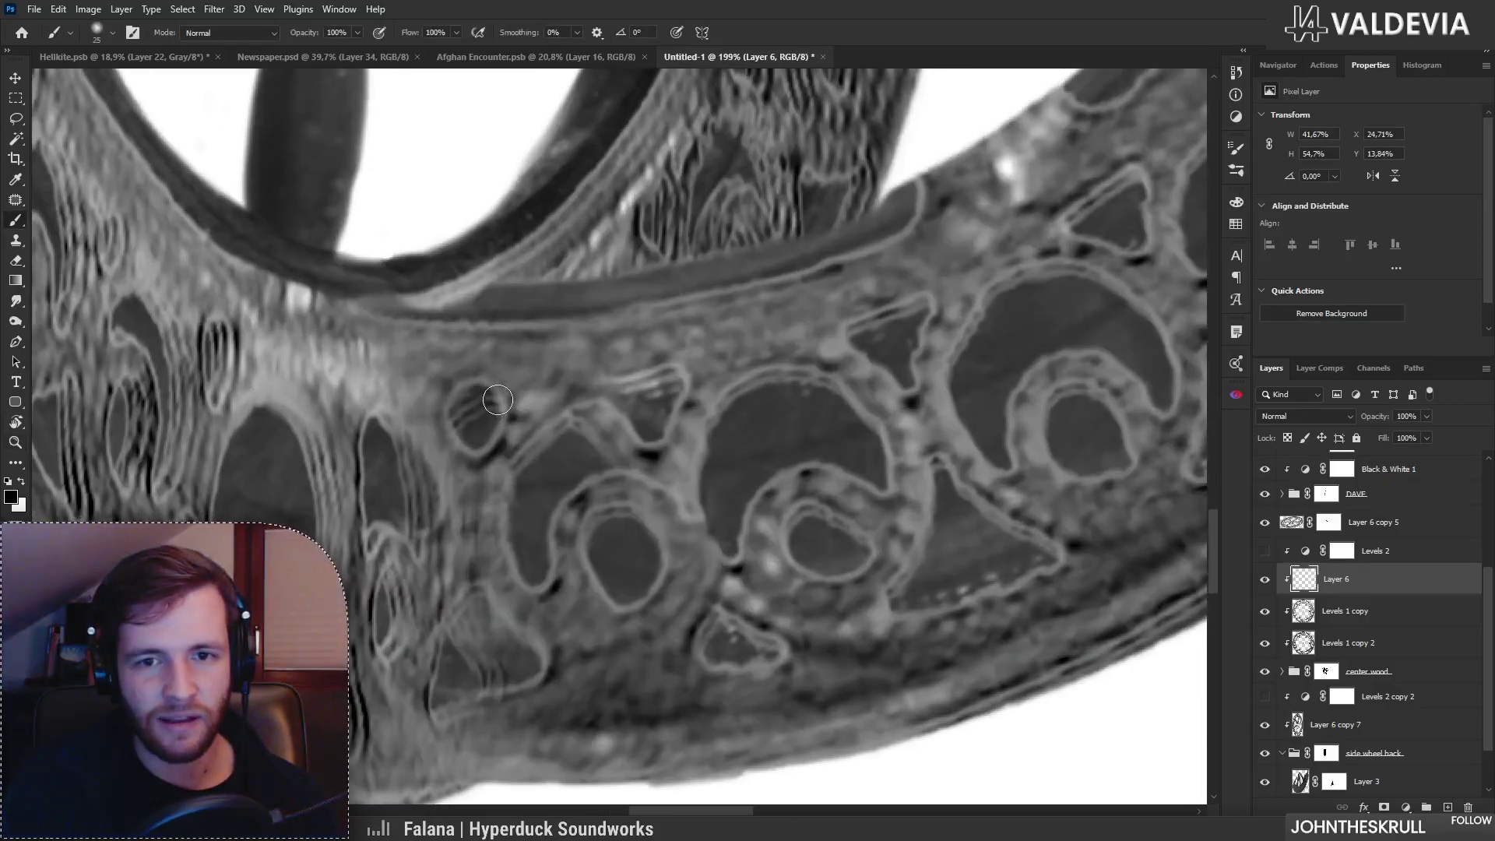
pyautogui.moveTo(538, 447); pyautogui.dragTo(621, 479)
pyautogui.moveTo(648, 401); pyautogui.dragTo(682, 413)
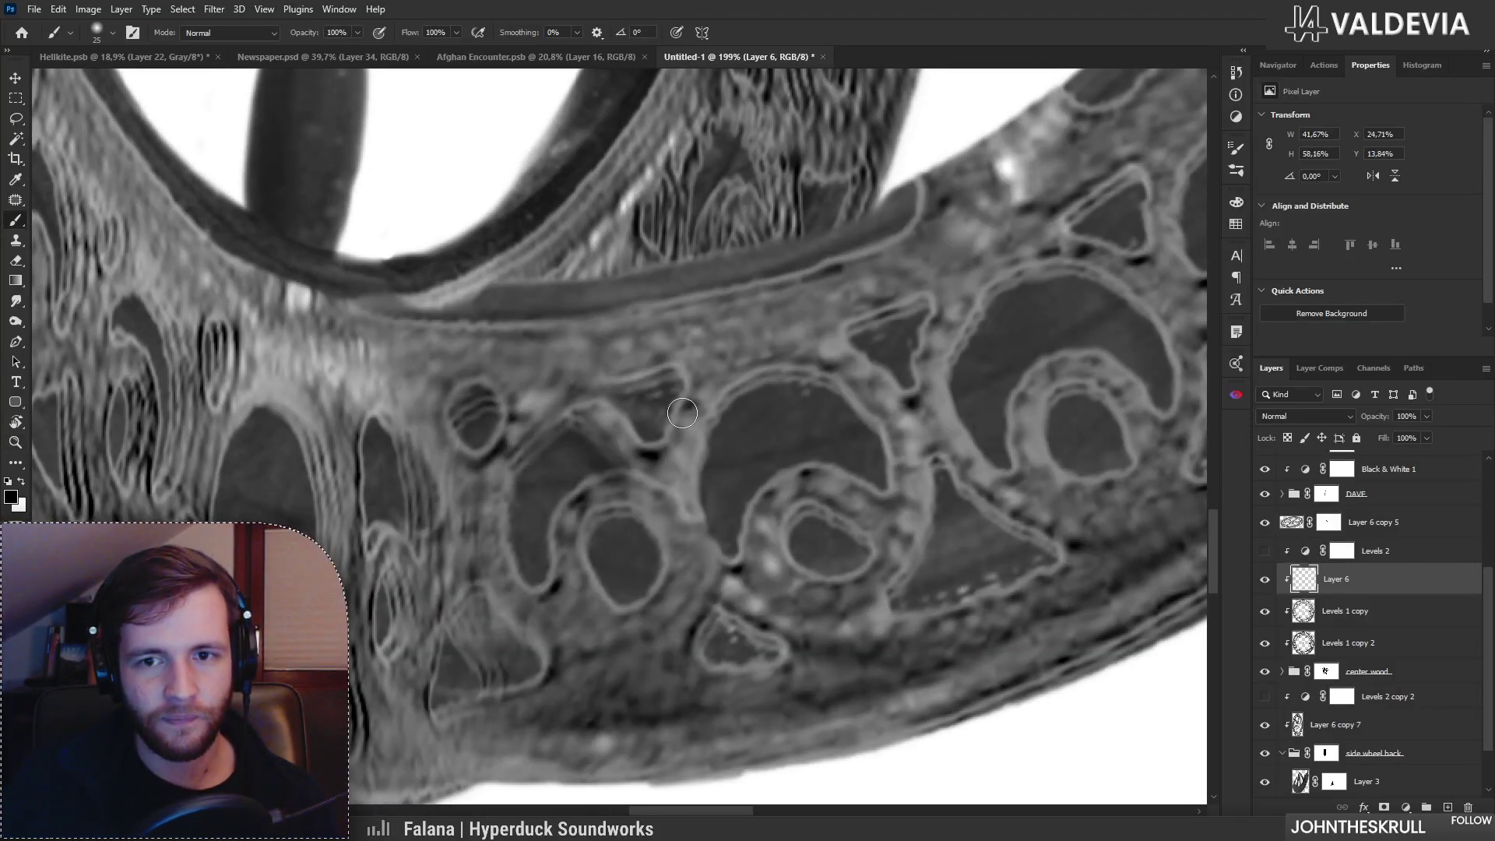
# Step: Darken the first round inset and the triangular insets along the bottom band's lower edge, continuing to the second crescent
pyautogui.moveTo(643, 562); pyautogui.dragTo(598, 588)
pyautogui.moveTo(513, 666); pyautogui.dragTo(502, 629)
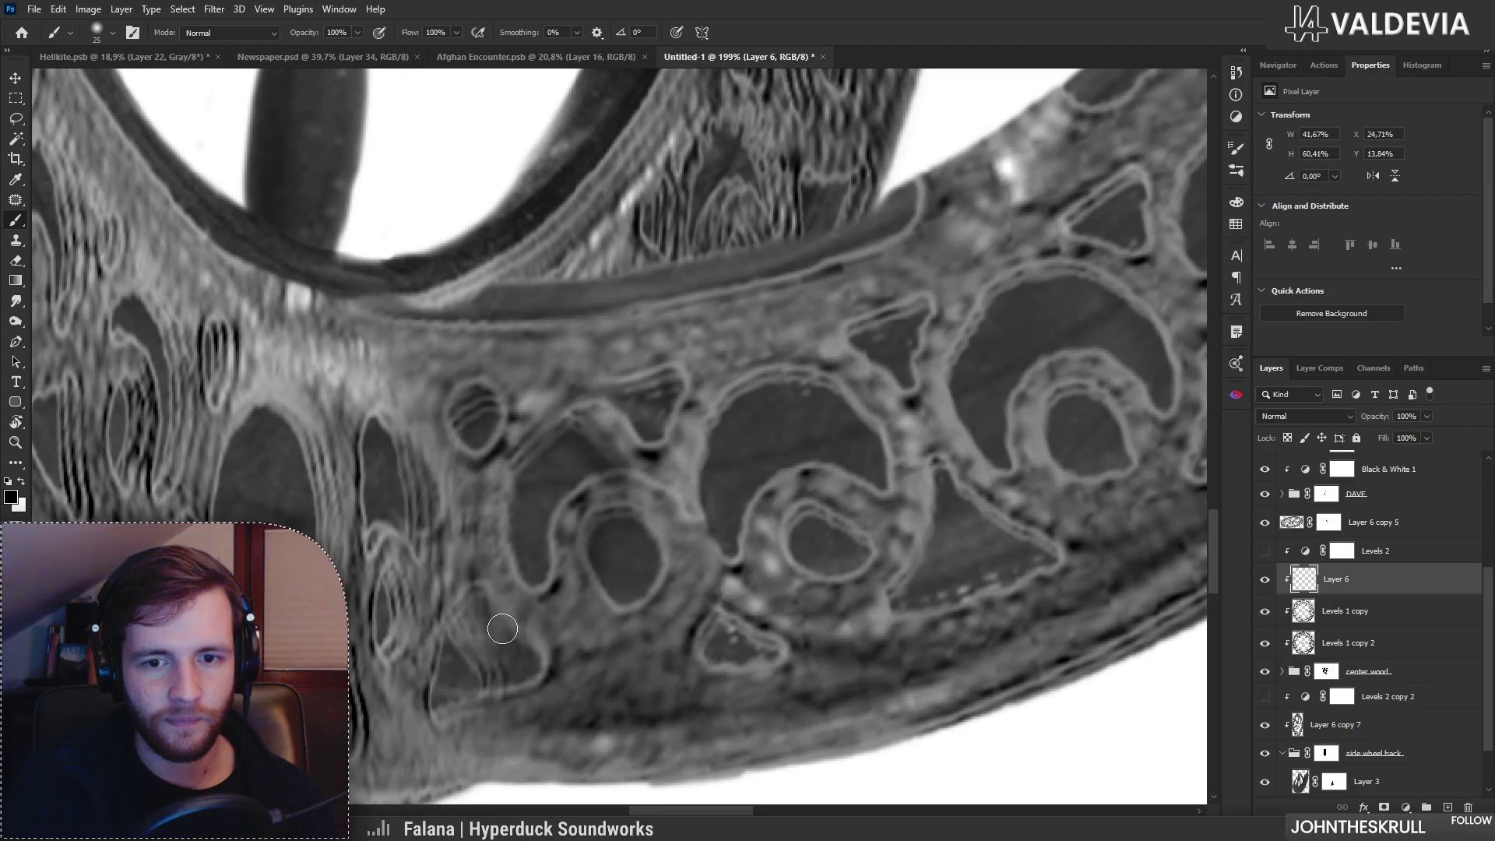
pyautogui.moveTo(725, 631); pyautogui.dragTo(794, 630)
pyautogui.moveTo(710, 523)
pyautogui.mouseDown()
pyautogui.moveTo(827, 400)
pyautogui.moveTo(886, 463)
pyautogui.moveTo(779, 505)
pyautogui.mouseUp()
pyautogui.press('z')
pyautogui.moveTo(899, 504); pyautogui.dragTo(1032, 534)
pyautogui.press('b')
pyautogui.moveTo(692, 567)
pyautogui.mouseDown()
pyautogui.moveTo(711, 521)
pyautogui.moveTo(822, 562)
pyautogui.mouseUp()
# Step: Brush more shading around the second crescent of the bottom band and undo the last two strokes
pyautogui.press('z')
pyautogui.moveTo(938, 564); pyautogui.dragTo(849, 554)
pyautogui.moveTo(965, 510); pyautogui.dragTo(1106, 499)
pyautogui.press('b')
pyautogui.moveTo(828, 600); pyautogui.dragTo(898, 574)
pyautogui.moveTo(719, 550)
pyautogui.mouseDown()
pyautogui.moveTo(811, 361)
pyautogui.moveTo(966, 534)
pyautogui.moveTo(786, 378)
pyautogui.moveTo(691, 491)
pyautogui.moveTo(783, 342)
pyautogui.moveTo(958, 542)
pyautogui.mouseUp()
pyautogui.hotkey('ctrl', 'z')
pyautogui.hotkey('ctrl', 'z')
# Step: Shade the upper edges of the next crescents along the large wheel's bottom band
pyautogui.moveTo(732, 381)
pyautogui.mouseDown()
pyautogui.moveTo(686, 564)
pyautogui.moveTo(734, 634)
pyautogui.mouseUp()
pyautogui.moveTo(521, 423)
pyautogui.mouseDown()
pyautogui.moveTo(615, 399)
pyautogui.moveTo(602, 511)
pyautogui.mouseUp()
pyautogui.press('z')
pyautogui.moveTo(644, 511); pyautogui.dragTo(563, 516)
pyautogui.moveTo(701, 408); pyautogui.dragTo(739, 395)
pyautogui.press('b')
pyautogui.moveTo(643, 401)
pyautogui.mouseDown()
pyautogui.moveTo(729, 391)
pyautogui.moveTo(948, 294)
pyautogui.moveTo(1012, 360)
pyautogui.mouseUp()
# Step: Shade the triangular inset beneath the crescents where the bottom band curves up to the right
pyautogui.press('z')
pyautogui.moveTo(1105, 458)
pyautogui.mouseDown()
pyautogui.moveTo(1031, 460)
pyautogui.moveTo(1149, 460)
pyautogui.mouseUp()
pyautogui.press('b')
pyautogui.moveTo(943, 383)
pyautogui.mouseDown()
pyautogui.moveTo(935, 428)
pyautogui.moveTo(943, 375)
pyautogui.mouseUp()
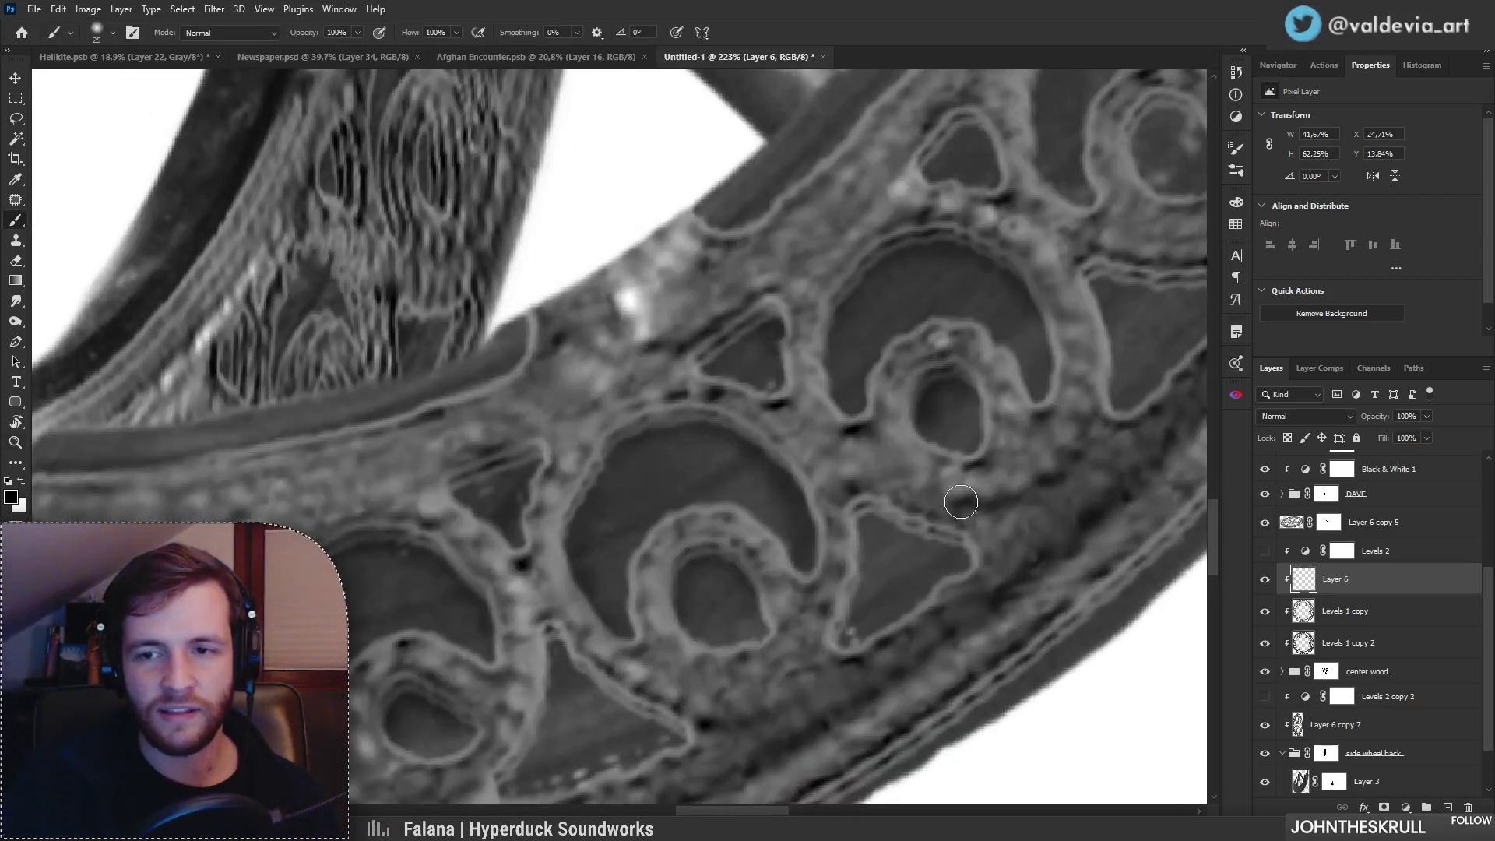
pyautogui.moveTo(875, 505)
pyautogui.mouseDown()
pyautogui.moveTo(966, 545)
pyautogui.moveTo(819, 587)
pyautogui.mouseUp()
# Step: Continue the black shading over the next crescent and its small neighbouring inset on the lower-right band
pyautogui.press('z')
pyautogui.moveTo(962, 535); pyautogui.dragTo(1022, 534)
pyautogui.press('b')
pyautogui.moveTo(918, 398); pyautogui.dragTo(1025, 410)
pyautogui.moveTo(789, 307)
pyautogui.mouseDown()
pyautogui.moveTo(767, 240)
pyautogui.moveTo(723, 294)
pyautogui.mouseUp()
# Step: Shade the crescent and the top edge of the outer triangular inset farther up the lower-right band
pyautogui.press('z')
pyautogui.moveTo(861, 270); pyautogui.dragTo(792, 246)
pyautogui.moveTo(945, 192); pyautogui.dragTo(1010, 191)
pyautogui.press('b')
pyautogui.moveTo(731, 324)
pyautogui.mouseDown()
pyautogui.moveTo(834, 290)
pyautogui.moveTo(886, 343)
pyautogui.moveTo(795, 428)
pyautogui.mouseUp()
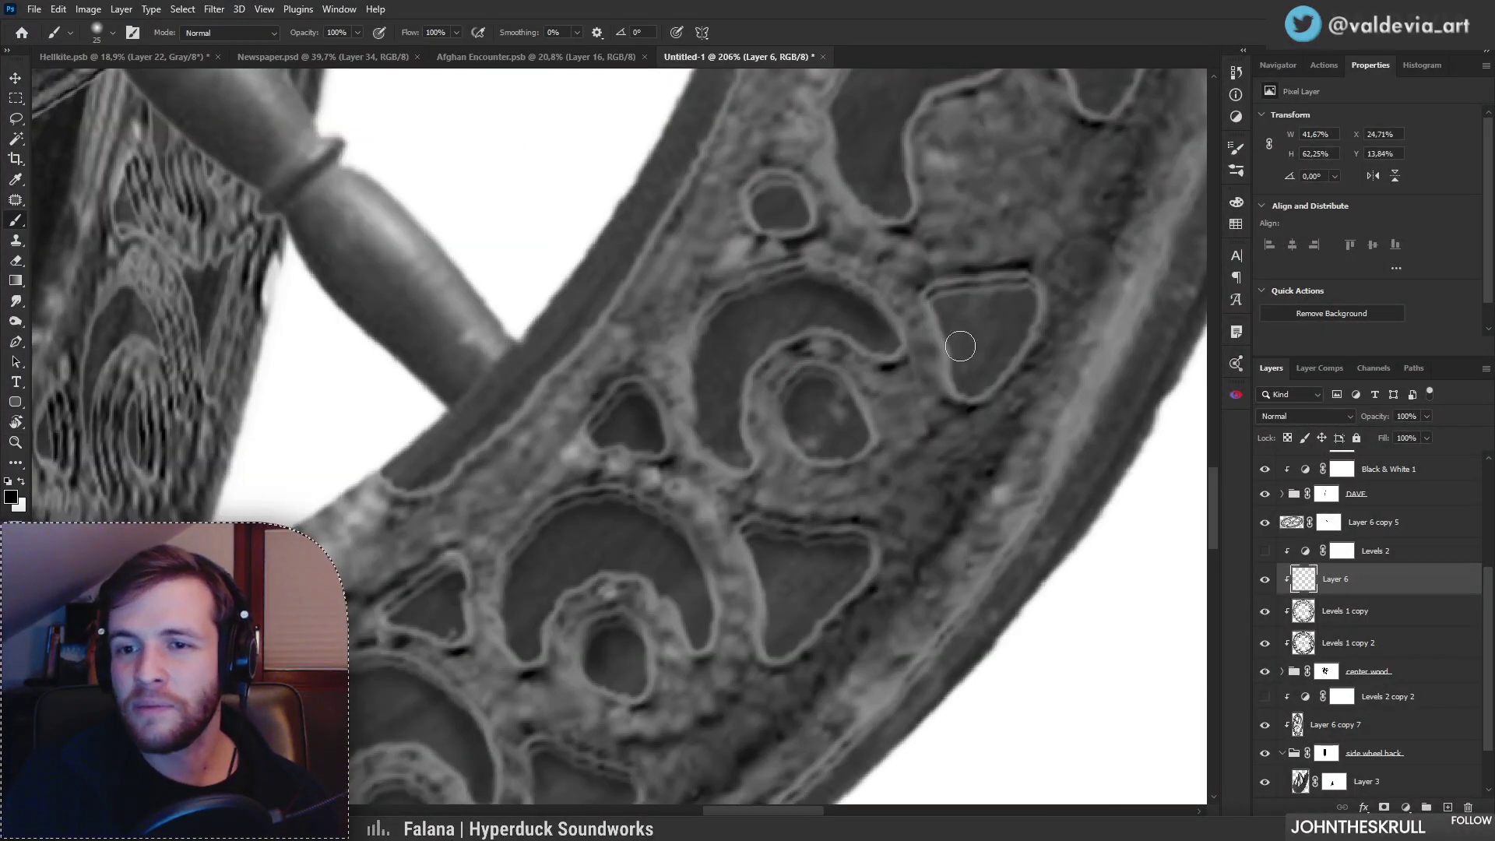
pyautogui.moveTo(932, 304); pyautogui.dragTo(1022, 288)
# Step: Darken the small inner inset and the adjoining crescent in the next section up the right band
pyautogui.press('z')
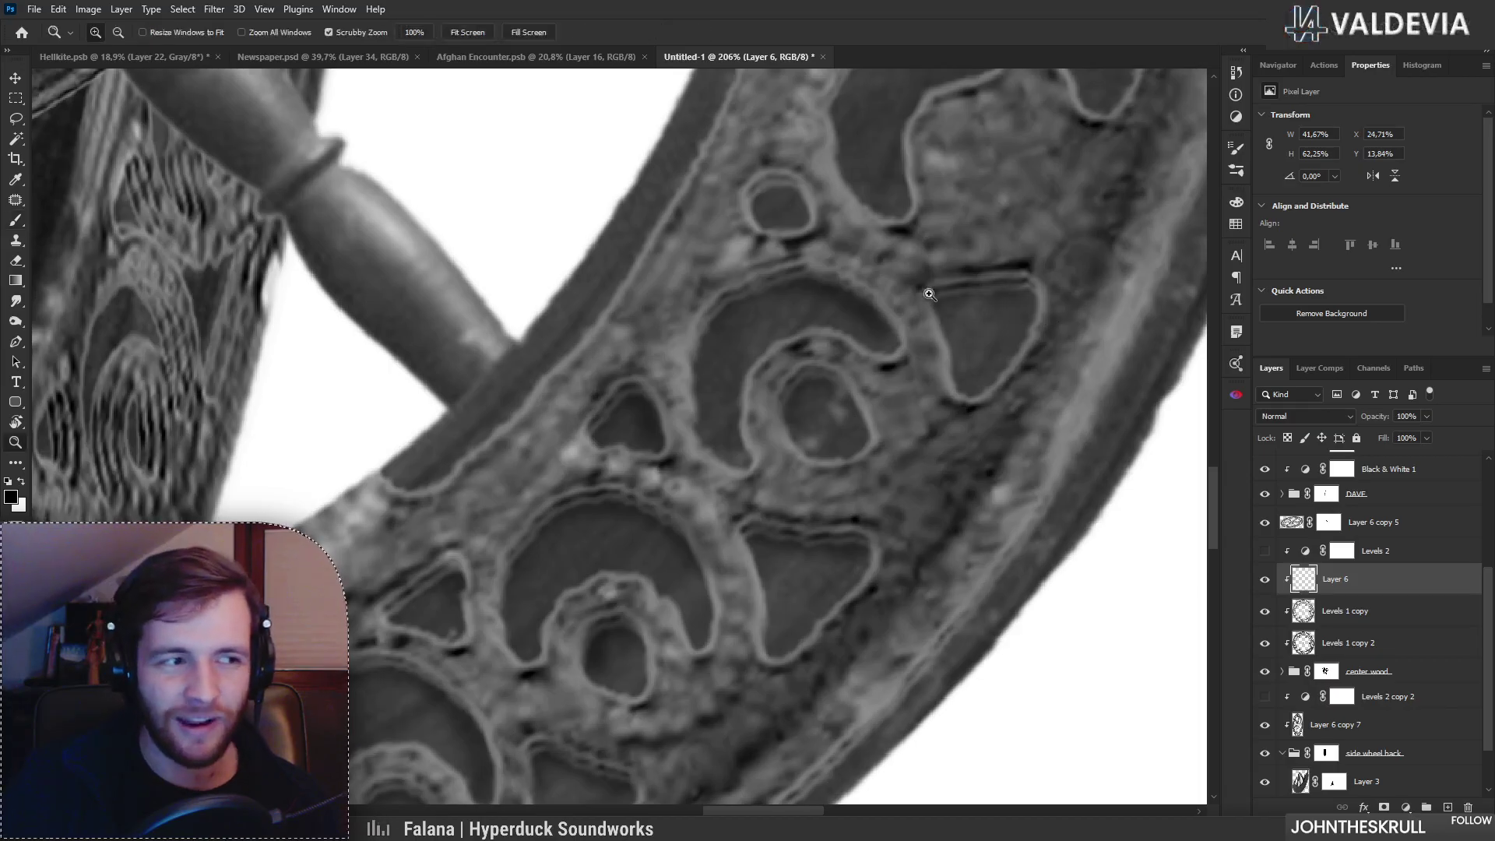
pyautogui.moveTo(927, 292); pyautogui.dragTo(895, 284)
pyautogui.moveTo(969, 229); pyautogui.dragTo(1037, 227)
pyautogui.press('b')
pyautogui.moveTo(596, 235); pyautogui.dragTo(524, 273)
pyautogui.moveTo(664, 267); pyautogui.dragTo(563, 621)
# Step: Shade the following crescent and the upper edge of the large triangular inset on the right band
pyautogui.press('z')
pyautogui.press('b')
pyautogui.moveTo(627, 478)
pyautogui.mouseDown()
pyautogui.moveTo(589, 459)
pyautogui.moveTo(622, 450)
pyautogui.moveTo(651, 305)
pyautogui.moveTo(827, 284)
pyautogui.mouseUp()
pyautogui.press('z')
pyautogui.press('b')
pyautogui.press('z')
pyautogui.moveTo(928, 378); pyautogui.dragTo(879, 356)
pyautogui.moveTo(1022, 255); pyautogui.dragTo(1058, 269)
pyautogui.press('b')
pyautogui.moveTo(934, 366); pyautogui.dragTo(1086, 258)
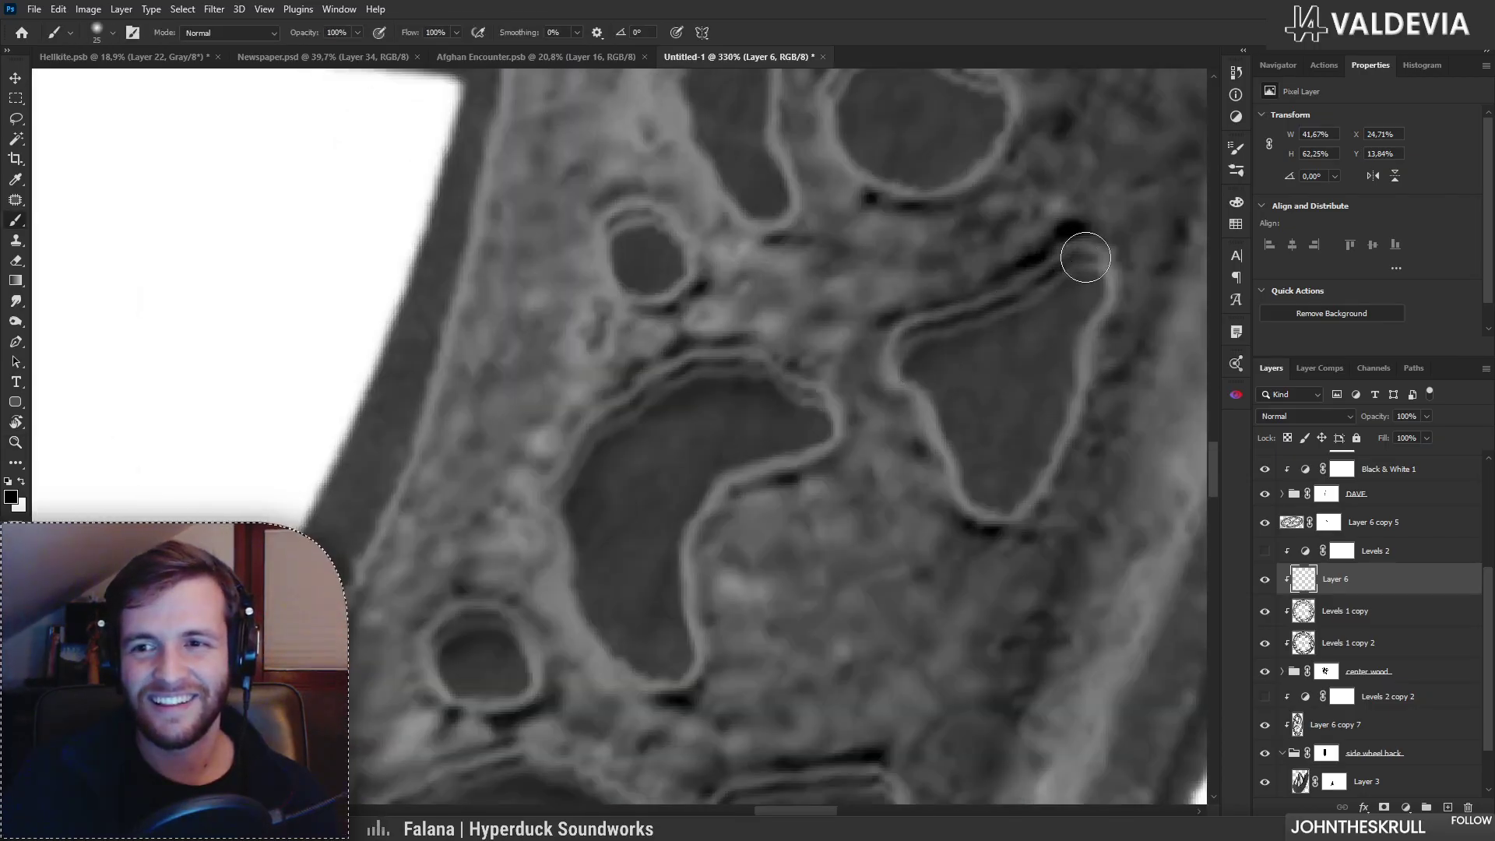
# Step: Shade the remaining small, crescent, round and triangular insets up the middle of the large wheel's right band
pyautogui.moveTo(618, 233); pyautogui.dragTo(651, 224)
pyautogui.moveTo(783, 246); pyautogui.dragTo(631, 597)
pyautogui.moveTo(696, 455); pyautogui.dragTo(831, 429)
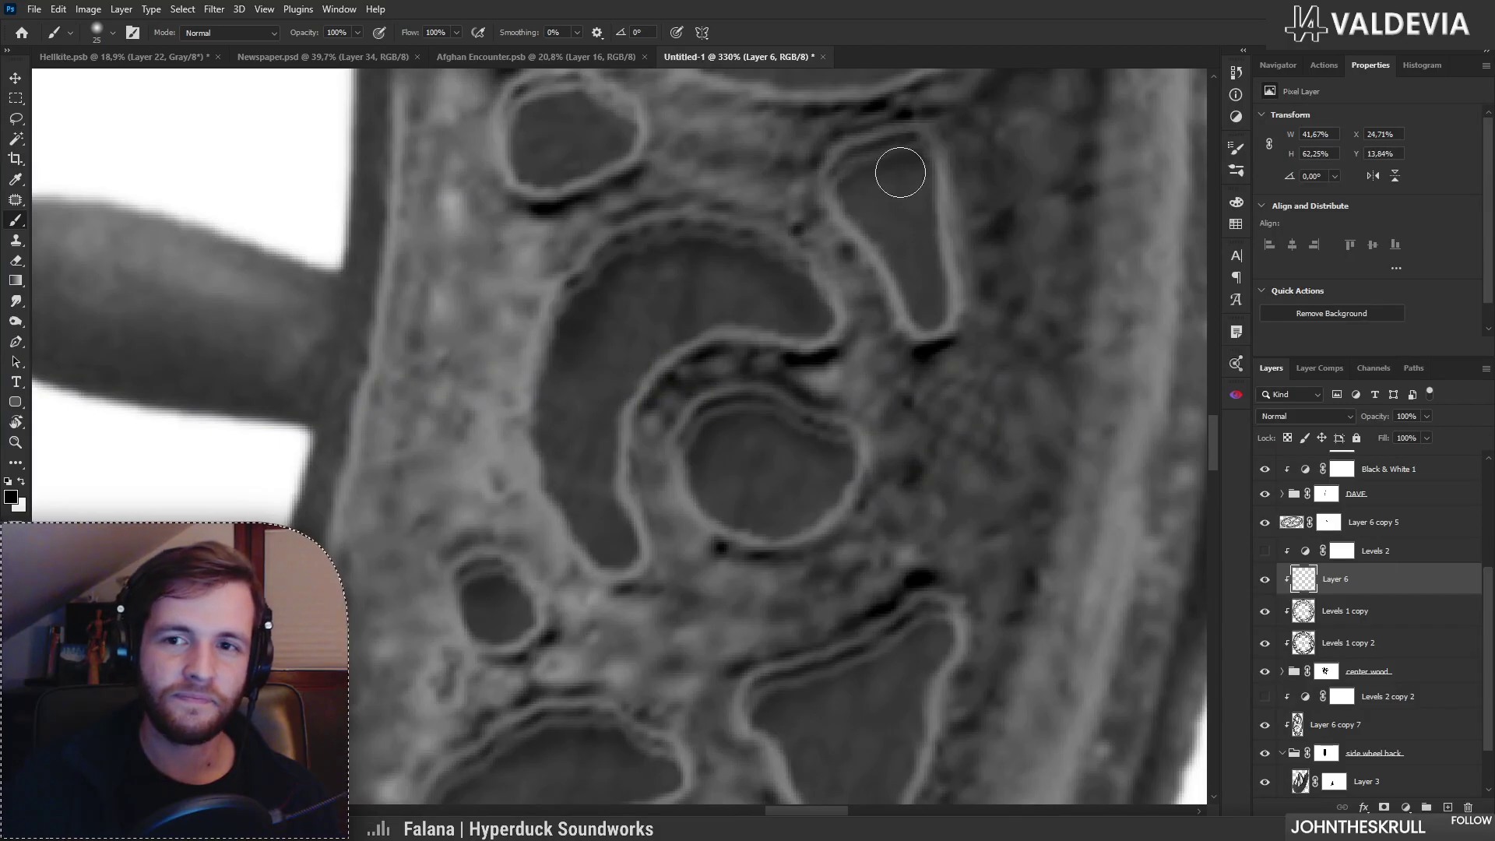
pyautogui.moveTo(748, 200); pyautogui.dragTo(526, 726)
pyautogui.moveTo(614, 556); pyautogui.dragTo(744, 356)
# Step: Toggle the visibility of Layer 6 to compare the wheel with and without the inset shading
pyautogui.moveTo(705, 465); pyautogui.dragTo(647, 472)
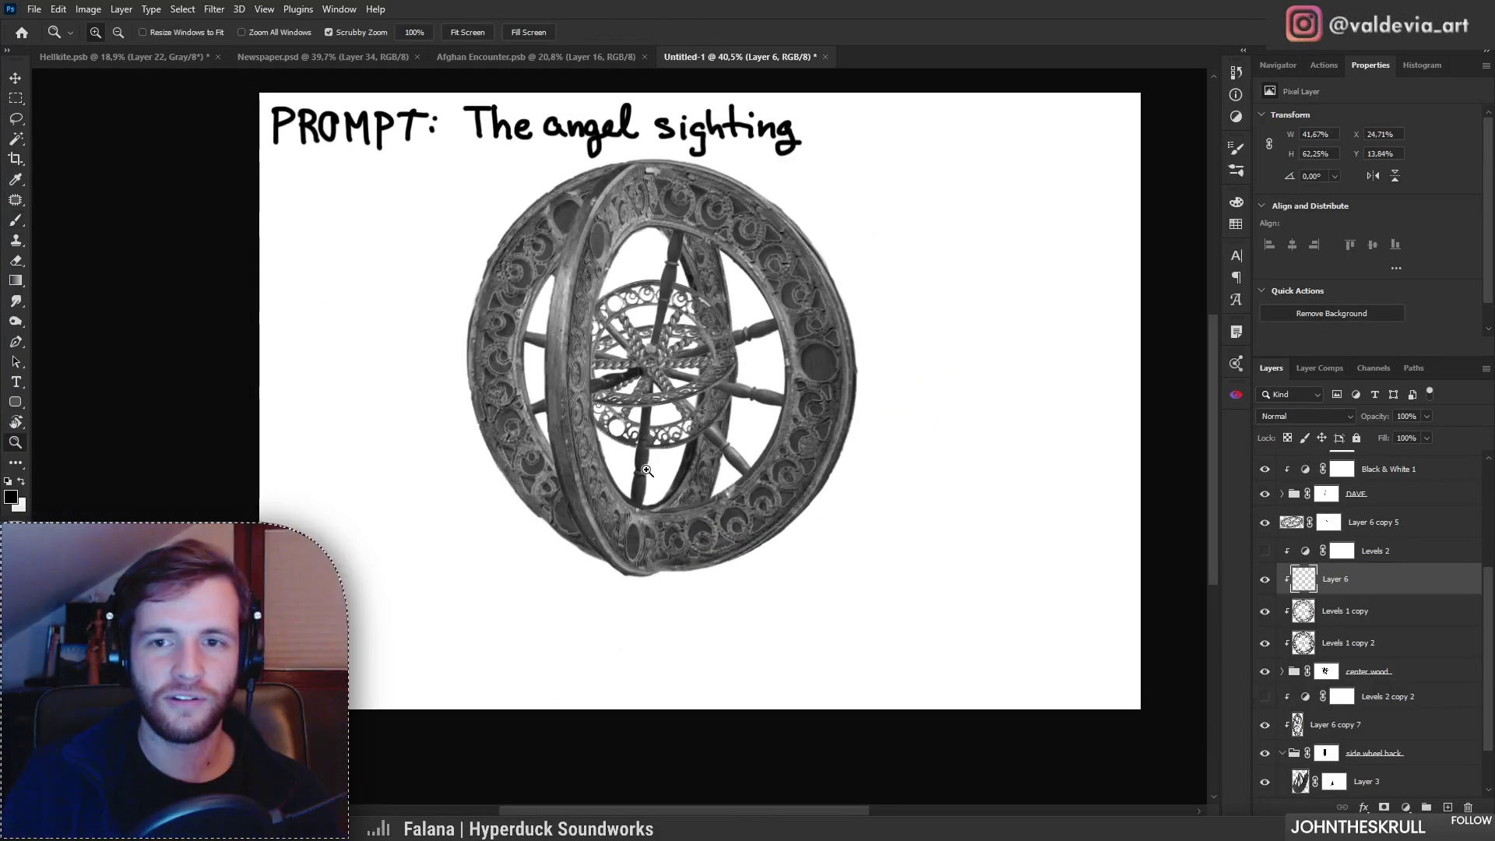
pyautogui.click(1265, 580)
pyautogui.click(1264, 578)
pyautogui.hotkey('ctrl', 'space')
pyautogui.moveTo(563, 339); pyautogui.dragTo(610, 333)
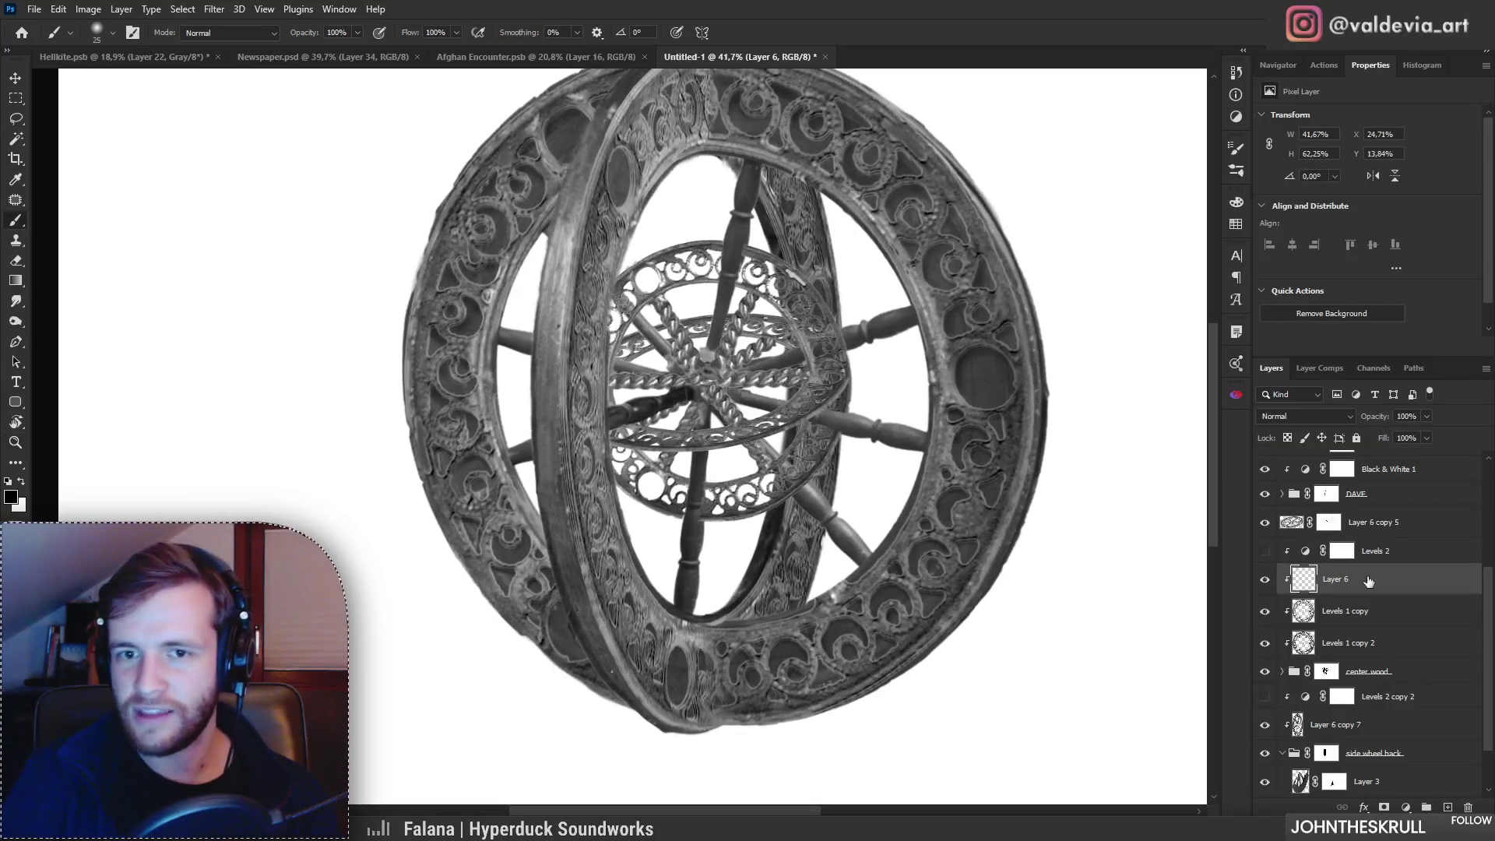
# Step: Add a new clipped layer directly above Layer 6 copy 6 for shading the front side wheel
pyautogui.scroll(3, 1464, 612)
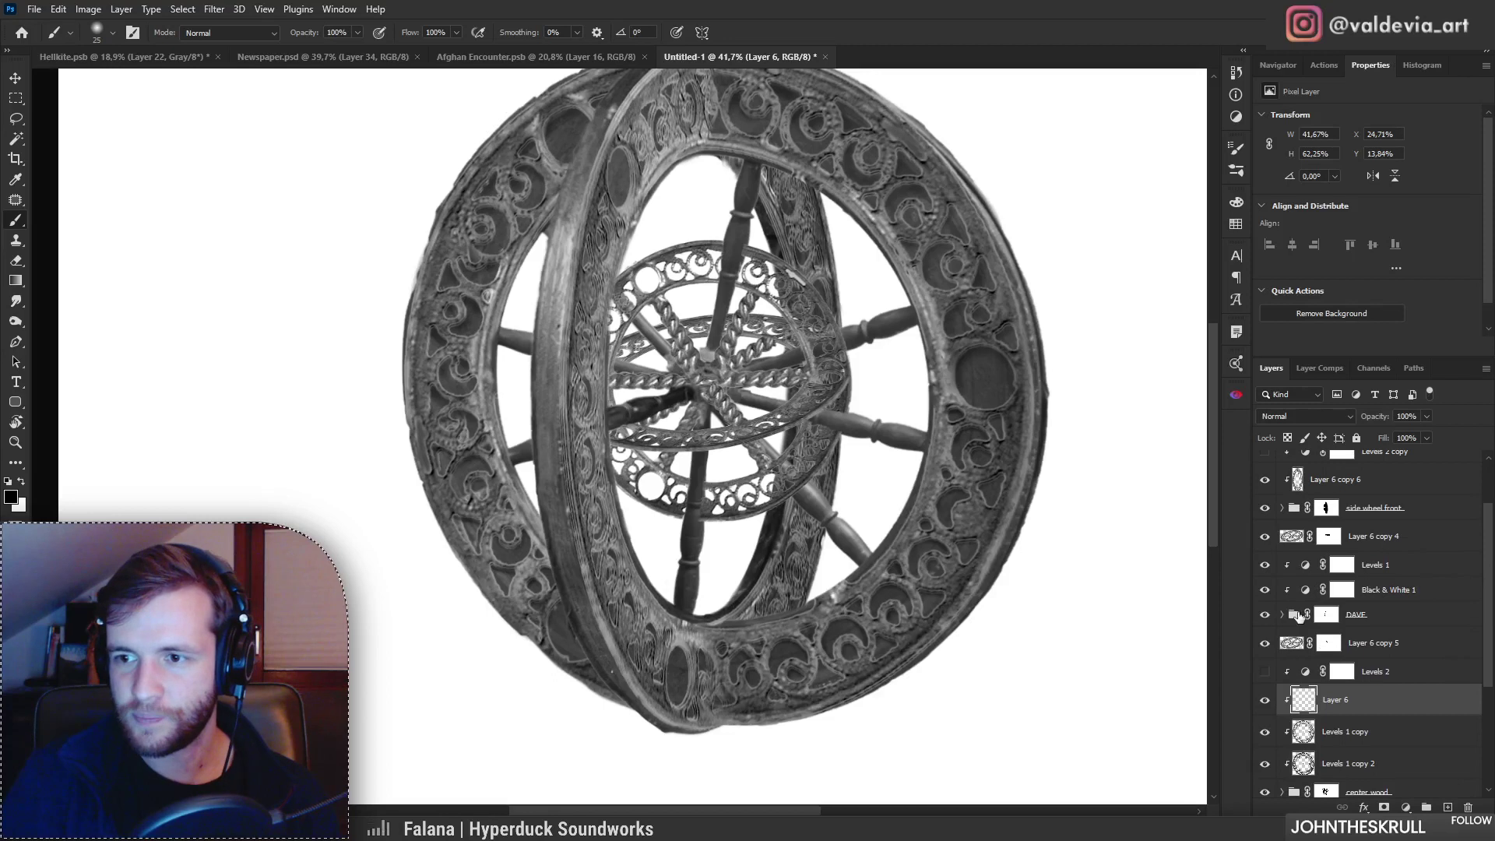
pyautogui.click(1392, 519)
pyautogui.click(1448, 808)
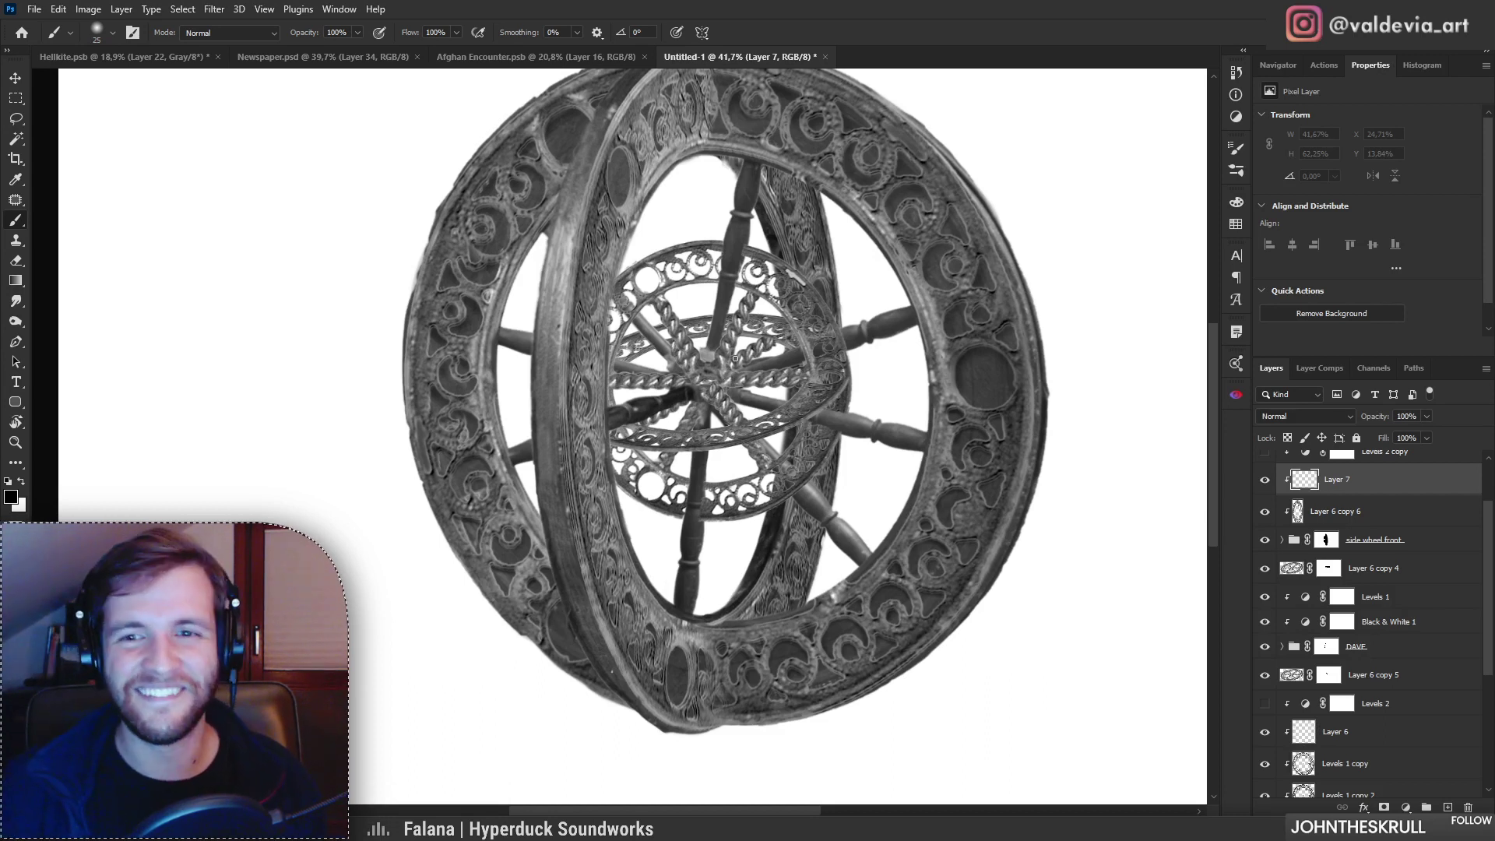
# Step: Paint soft black shading along the narrow front wheel's rim edge, from its top down the upper side
pyautogui.scroll(5, 781, 134)
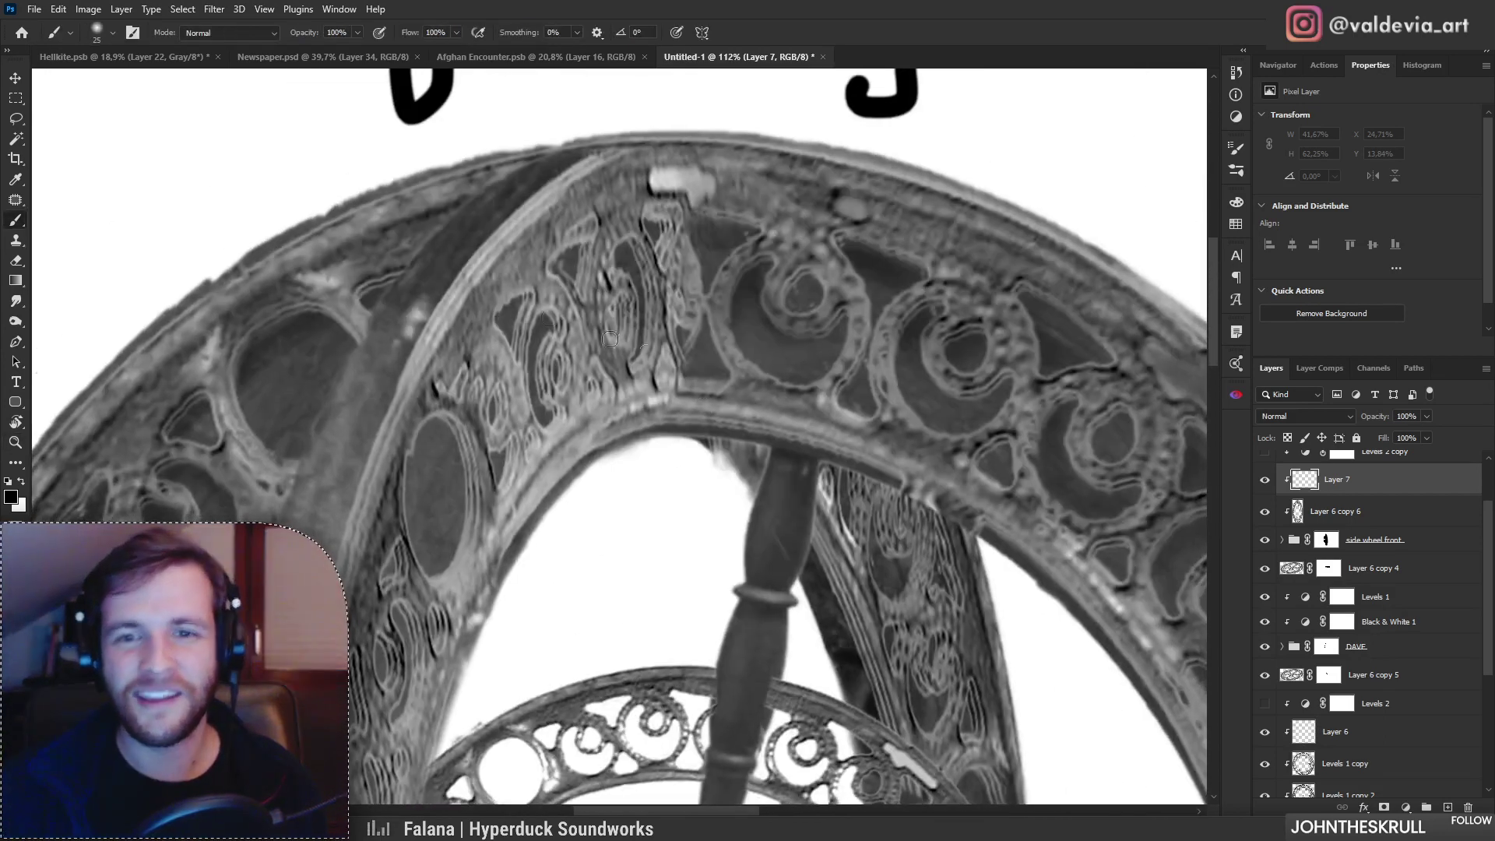
pyautogui.moveTo(496, 315)
pyautogui.mouseDown()
pyautogui.moveTo(538, 313)
pyautogui.moveTo(460, 315)
pyautogui.moveTo(514, 350)
pyautogui.moveTo(581, 349)
pyautogui.mouseUp()
pyautogui.press('z')
pyautogui.press('b')
pyautogui.moveTo(720, 129)
pyautogui.mouseDown()
pyautogui.moveTo(606, 228)
pyautogui.moveTo(594, 267)
pyautogui.moveTo(727, 133)
pyautogui.moveTo(644, 193)
pyautogui.mouseUp()
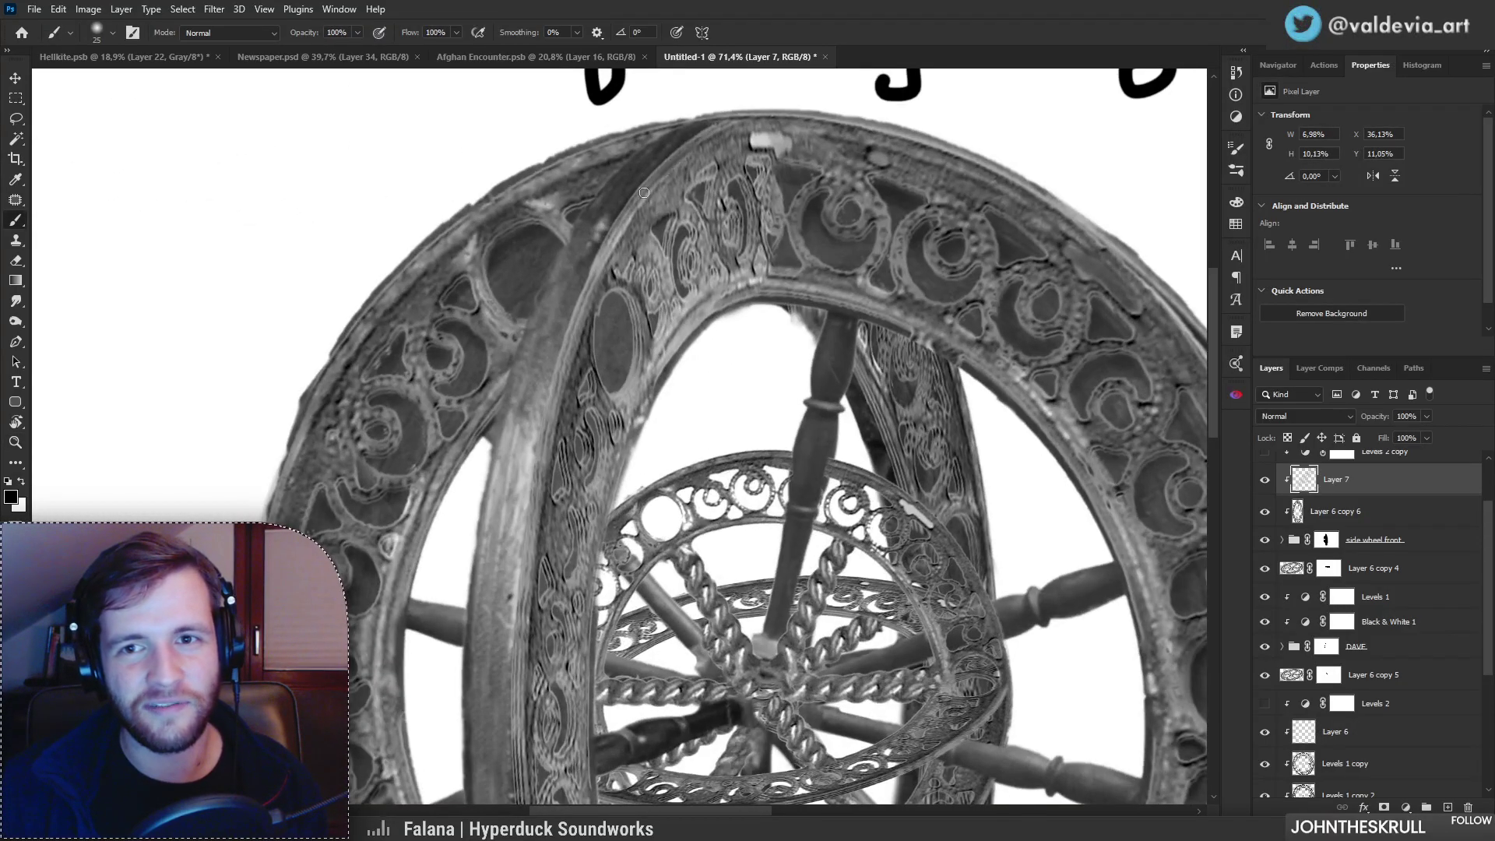
pyautogui.moveTo(718, 129)
pyautogui.mouseDown()
pyautogui.moveTo(643, 193)
pyautogui.moveTo(555, 341)
pyautogui.mouseUp()
pyautogui.moveTo(620, 216); pyautogui.dragTo(557, 366)
pyautogui.moveTo(594, 292); pyautogui.dragTo(520, 581)
pyautogui.moveTo(536, 514); pyautogui.dragTo(509, 701)
# Step: Continue the dark edge shading down the middle stretch of the narrow front wheel's rim
pyautogui.press('z')
pyautogui.moveTo(602, 661)
pyautogui.mouseDown()
pyautogui.moveTo(548, 621)
pyautogui.moveTo(530, 343)
pyautogui.mouseUp()
pyautogui.press('space')
pyautogui.hotkey('ctrl', 'space')
pyautogui.moveTo(527, 456)
pyautogui.mouseDown()
pyautogui.moveTo(574, 401)
pyautogui.moveTo(562, 362)
pyautogui.mouseUp()
pyautogui.hotkey('ctrl', 'space')
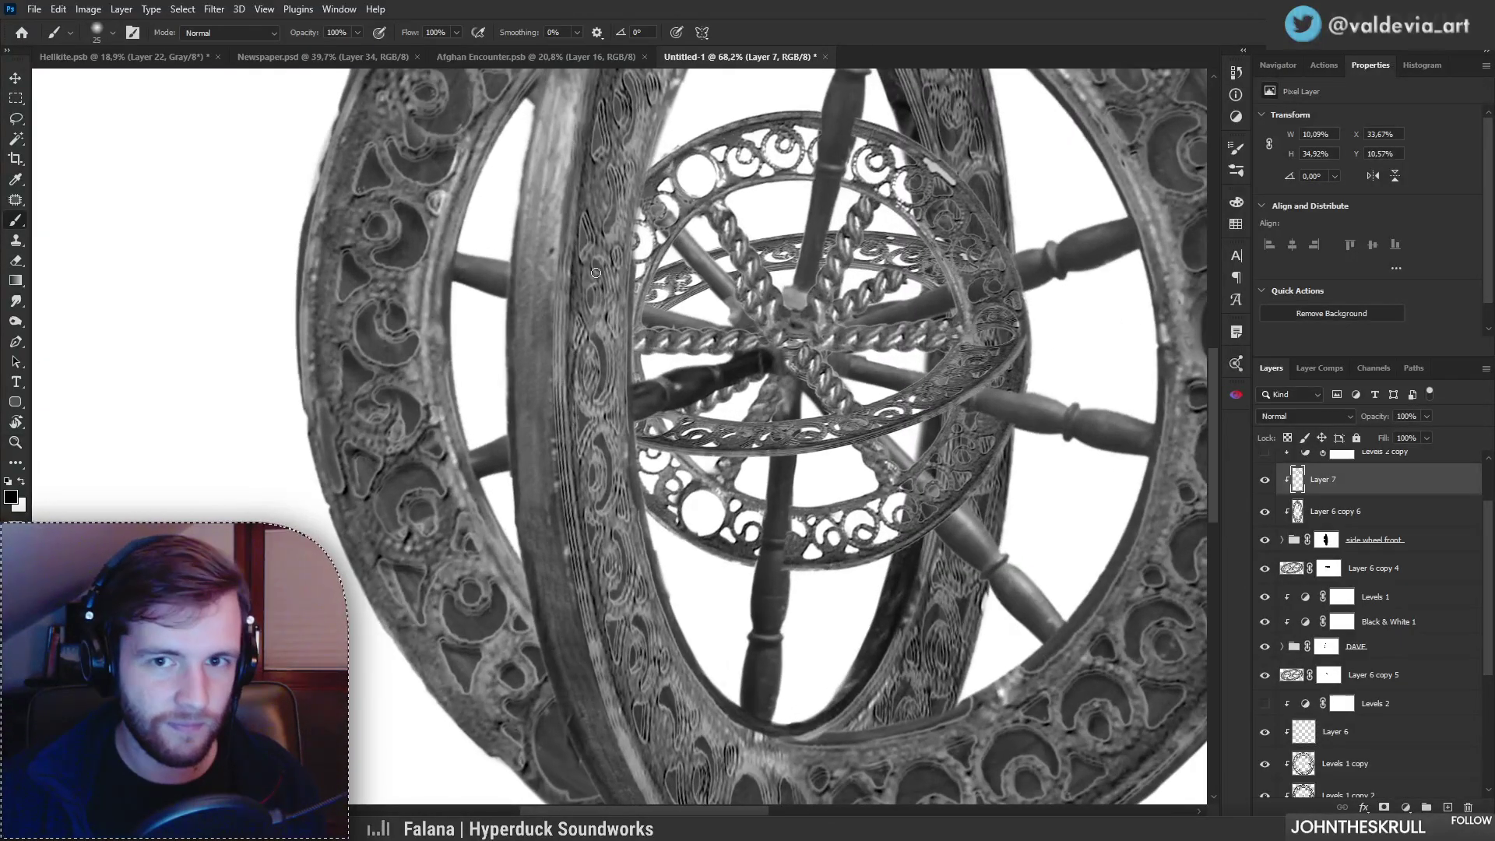
pyautogui.moveTo(559, 277); pyautogui.dragTo(565, 463)
# Step: Extend the rim shading down the lower curve of the narrow front wheel
pyautogui.hotkey('ctrl', 'space')
pyautogui.moveTo(589, 543)
pyautogui.mouseDown()
pyautogui.moveTo(559, 536)
pyautogui.moveTo(634, 526)
pyautogui.mouseUp()
pyautogui.moveTo(562, 430)
pyautogui.mouseDown()
pyautogui.moveTo(577, 605)
pyautogui.moveTo(606, 678)
pyautogui.moveTo(629, 646)
pyautogui.moveTo(608, 495)
pyautogui.mouseUp()
pyautogui.press('space')
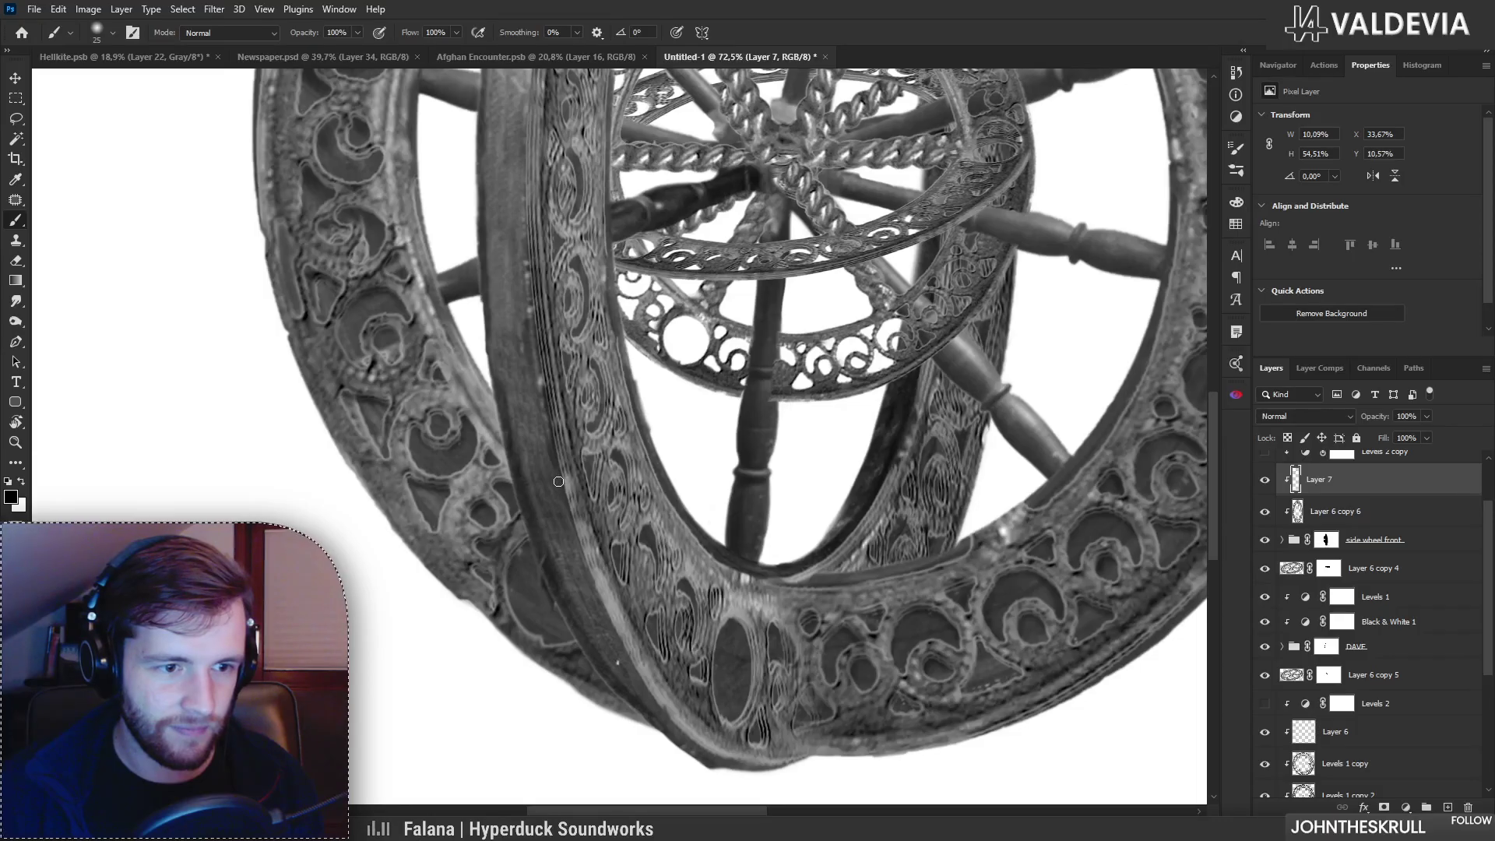
pyautogui.moveTo(550, 431); pyautogui.dragTo(643, 673)
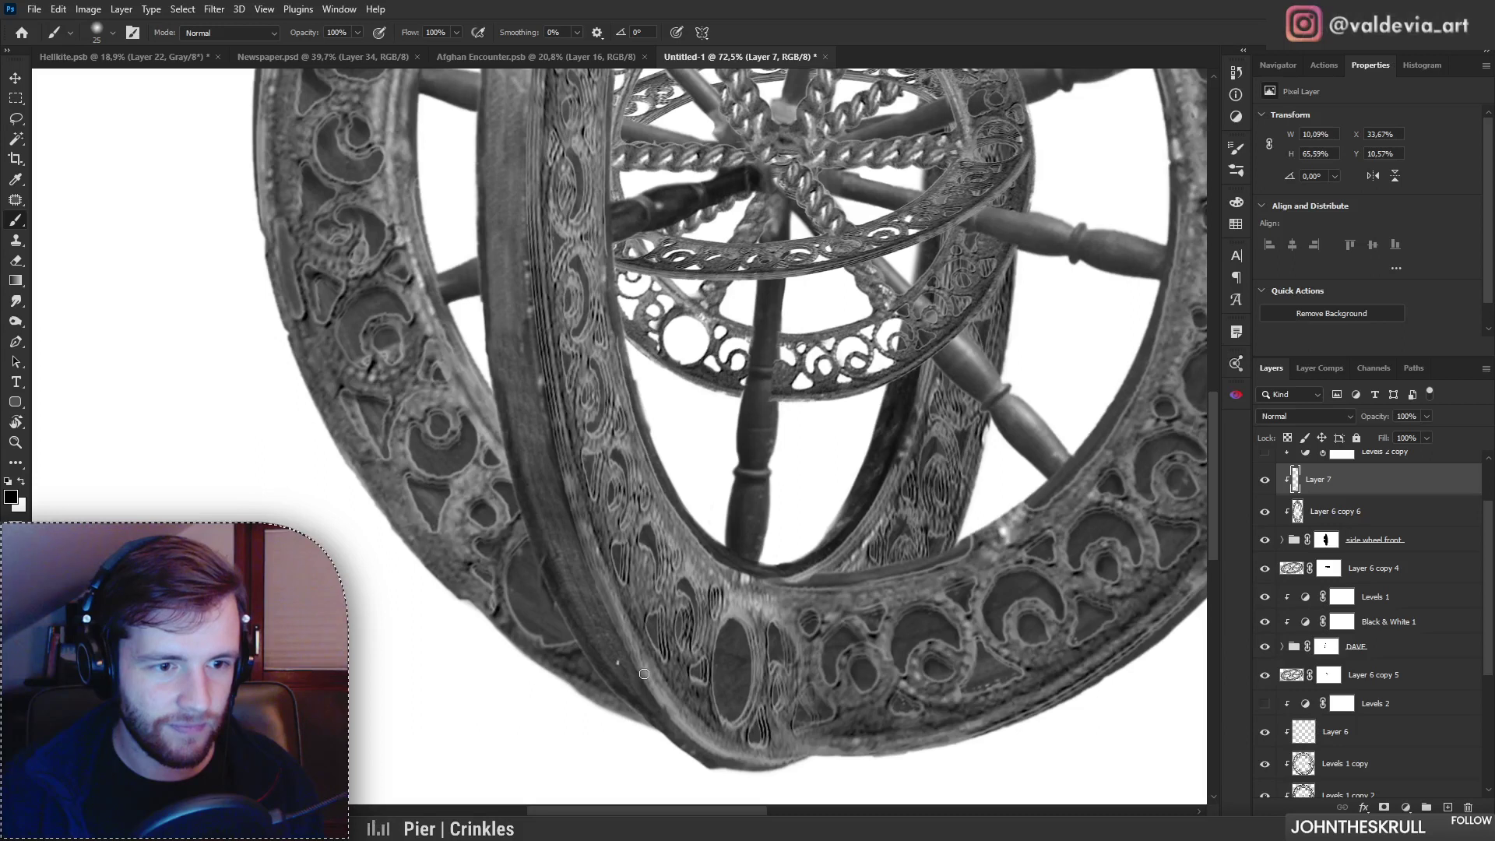
# Step: Darken the bottom end of the narrow wheel's rim and the edges around its lower oval inset
pyautogui.moveTo(634, 670)
pyautogui.mouseDown()
pyautogui.moveTo(741, 764)
pyautogui.moveTo(810, 755)
pyautogui.moveTo(773, 718)
pyautogui.mouseUp()
pyautogui.moveTo(730, 620)
pyautogui.mouseDown()
pyautogui.moveTo(716, 687)
pyautogui.moveTo(744, 636)
pyautogui.moveTo(718, 654)
pyautogui.mouseUp()
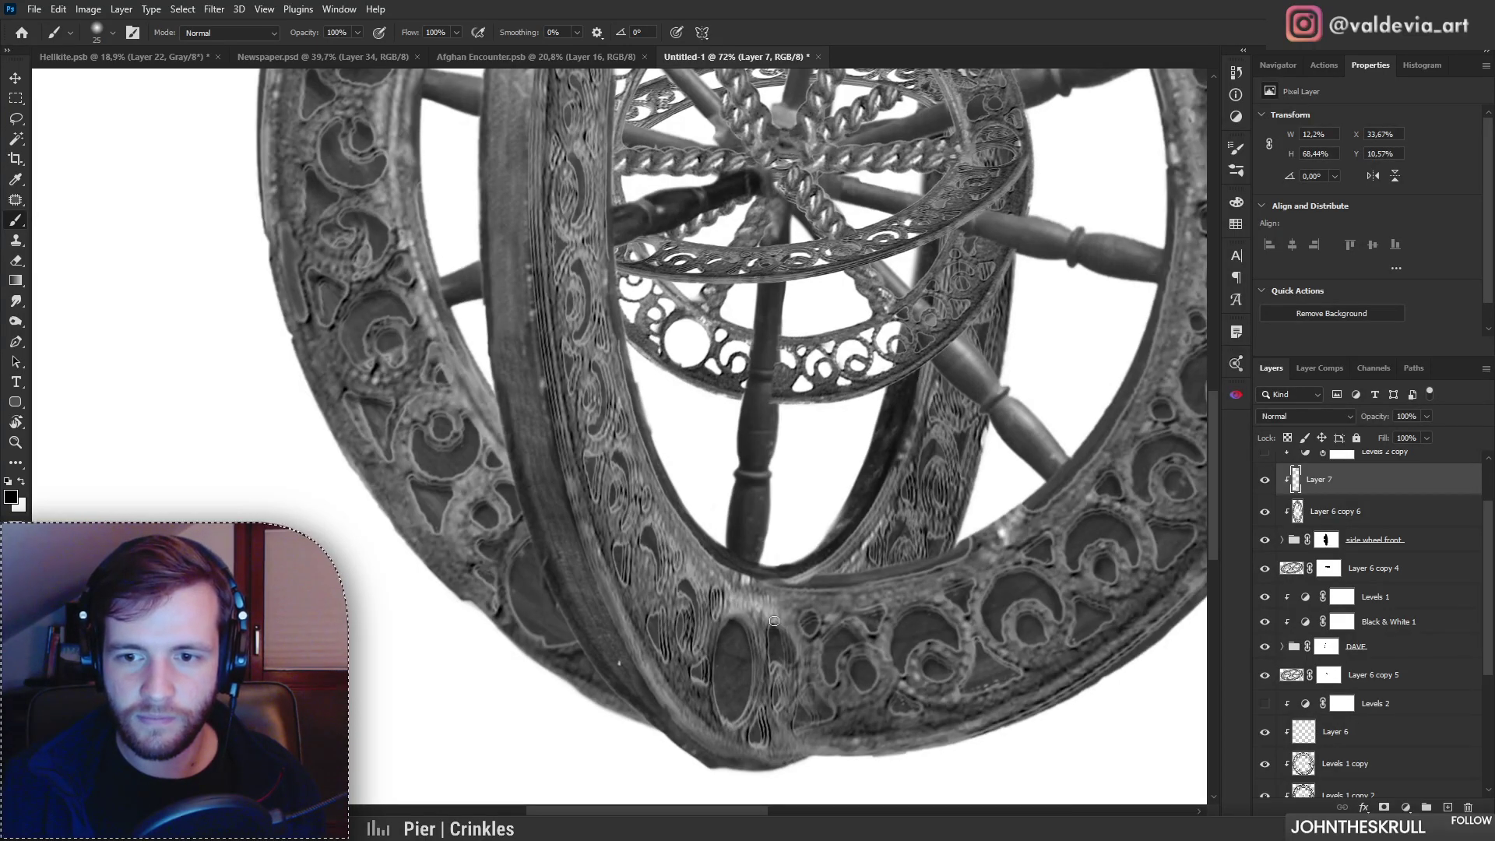
pyautogui.moveTo(741, 659)
pyautogui.mouseDown()
pyautogui.moveTo(669, 659)
pyautogui.moveTo(788, 659)
pyautogui.mouseUp()
# Step: Shade the carved insets on the lower part of the narrow wheel's band, working upward from the oval
pyautogui.moveTo(657, 548)
pyautogui.mouseDown()
pyautogui.moveTo(676, 631)
pyautogui.moveTo(658, 539)
pyautogui.moveTo(705, 590)
pyautogui.moveTo(648, 584)
pyautogui.moveTo(624, 660)
pyautogui.mouseUp()
pyautogui.moveTo(610, 457); pyautogui.dragTo(623, 529)
pyautogui.moveTo(643, 479); pyautogui.dragTo(646, 522)
pyautogui.moveTo(549, 481); pyautogui.dragTo(554, 533)
pyautogui.moveTo(536, 340)
pyautogui.mouseDown()
pyautogui.moveTo(573, 430)
pyautogui.moveTo(499, 389)
pyautogui.mouseUp()
# Step: Shade the elongated insets on the narrow wheel's band level with the bottom of the inner ring
pyautogui.moveTo(545, 355)
pyautogui.mouseDown()
pyautogui.moveTo(651, 366)
pyautogui.moveTo(635, 382)
pyautogui.mouseUp()
pyautogui.moveTo(586, 462); pyautogui.dragTo(585, 491)
pyautogui.moveTo(570, 422); pyautogui.dragTo(565, 475)
pyautogui.moveTo(553, 289)
pyautogui.mouseDown()
pyautogui.moveTo(545, 386)
pyautogui.moveTo(603, 385)
pyautogui.mouseUp()
pyautogui.moveTo(632, 365); pyautogui.dragTo(517, 551)
pyautogui.moveTo(437, 497)
pyautogui.mouseDown()
pyautogui.moveTo(438, 524)
pyautogui.moveTo(436, 500)
pyautogui.mouseUp()
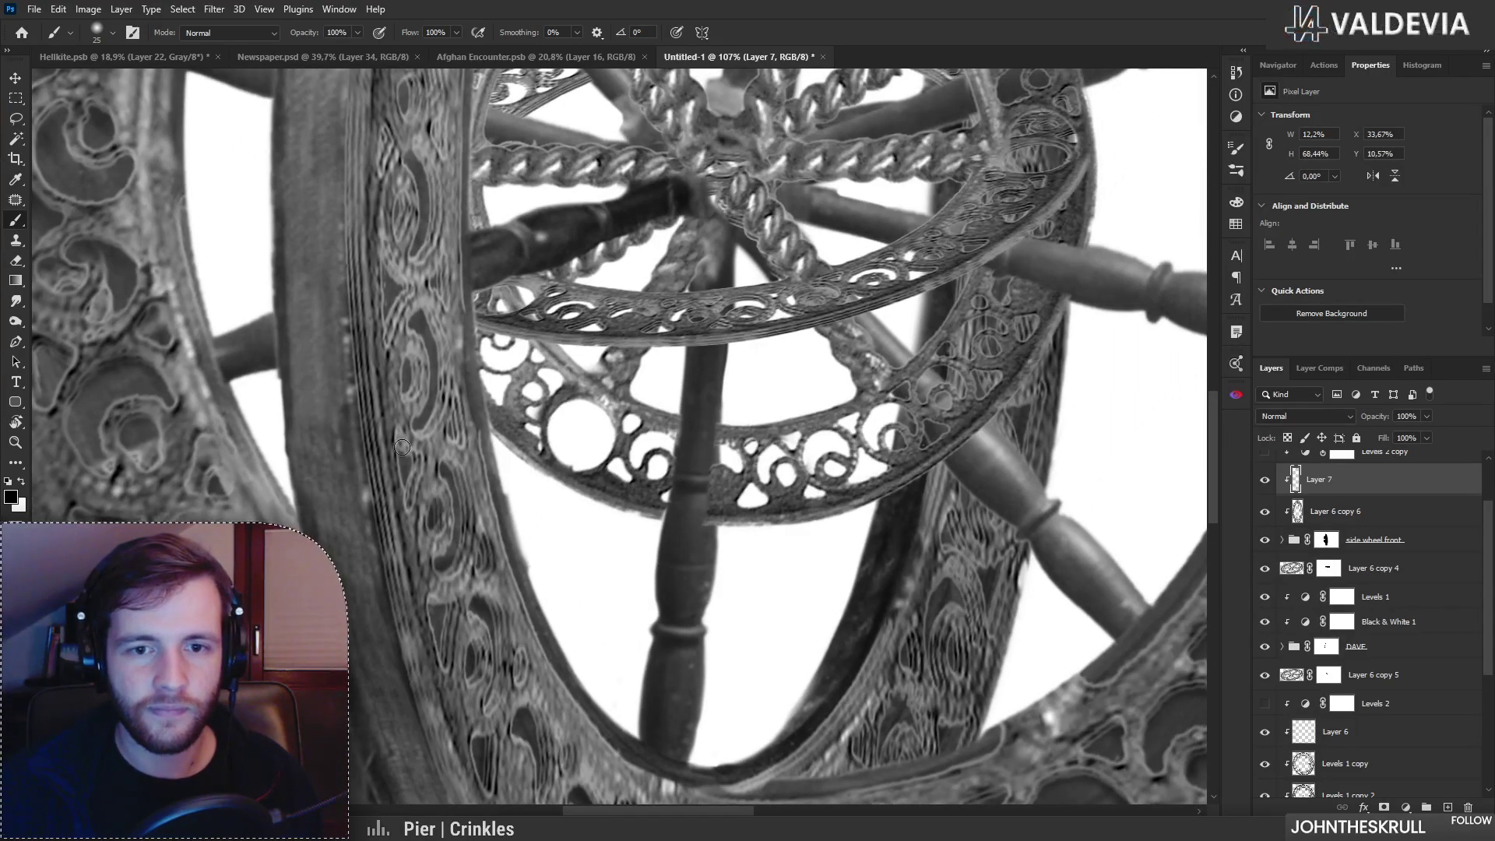
pyautogui.moveTo(405, 447); pyautogui.dragTo(426, 480)
pyautogui.moveTo(401, 323)
pyautogui.mouseDown()
pyautogui.moveTo(447, 362)
pyautogui.moveTo(430, 433)
pyautogui.moveTo(416, 376)
pyautogui.moveTo(403, 404)
pyautogui.mouseUp()
# Step: Darken the crescent insets on the narrow wheel's band beside the dark spoke
pyautogui.scroll(-4, 455, 410)
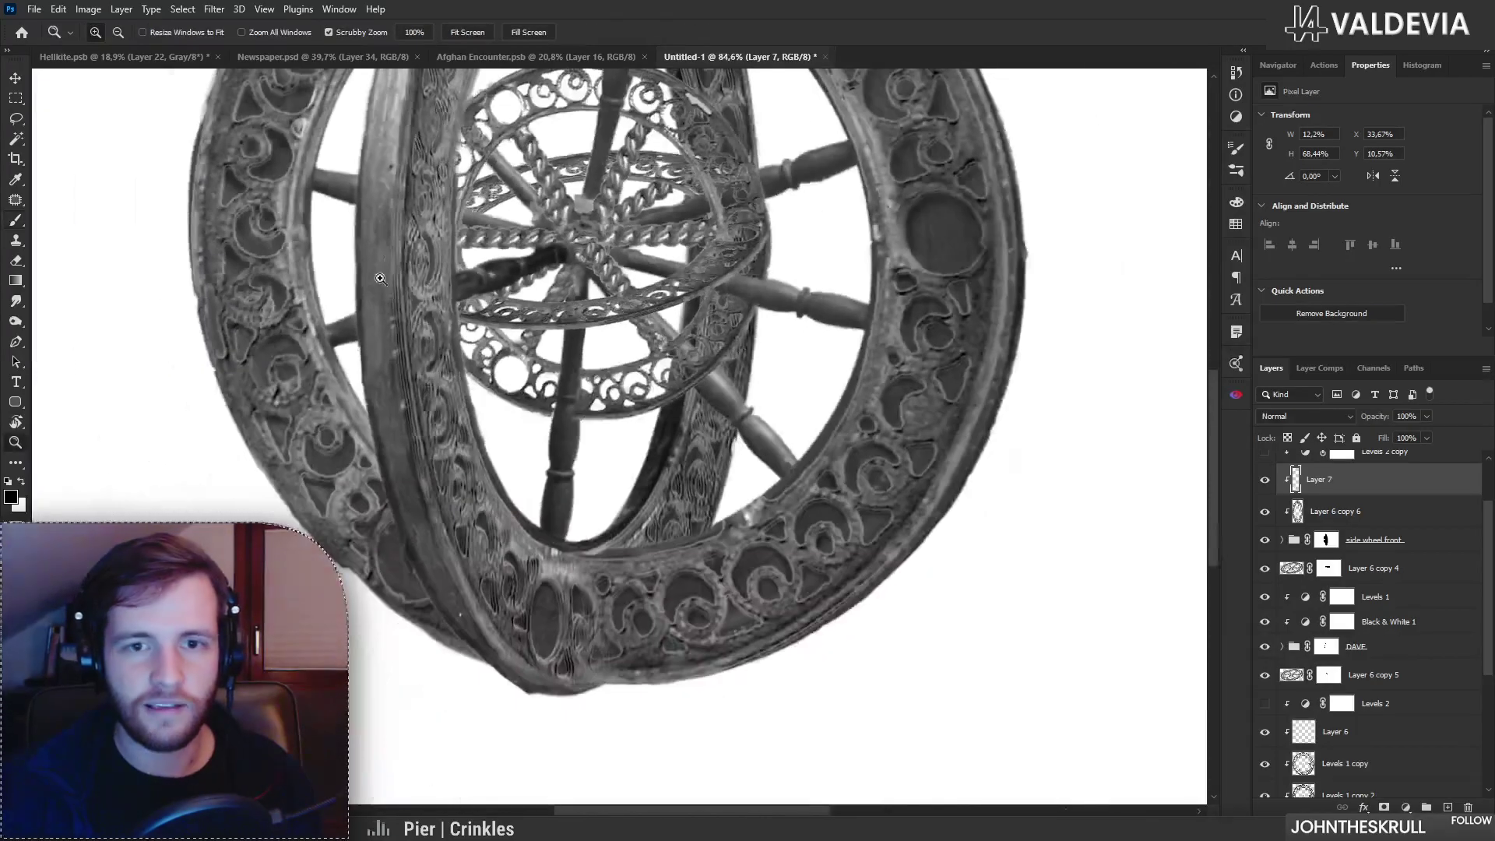
pyautogui.scroll(5, 444, 238)
pyautogui.moveTo(443, 238)
pyautogui.mouseDown()
pyautogui.moveTo(458, 296)
pyautogui.moveTo(436, 345)
pyautogui.moveTo(452, 250)
pyautogui.mouseUp()
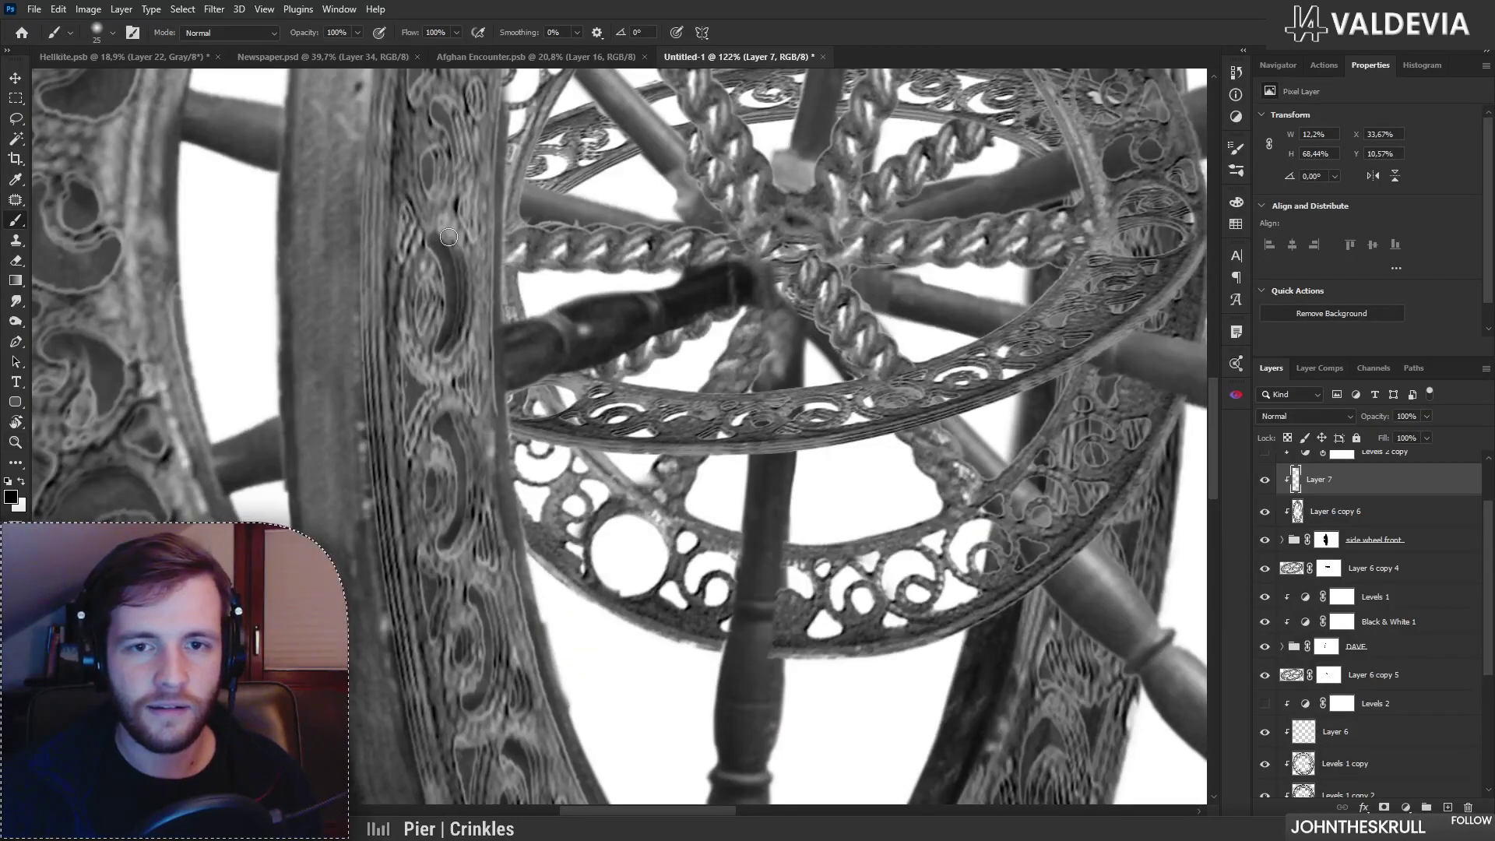
pyautogui.scroll(-4, 442, 313)
pyautogui.scroll(4, 482, 437)
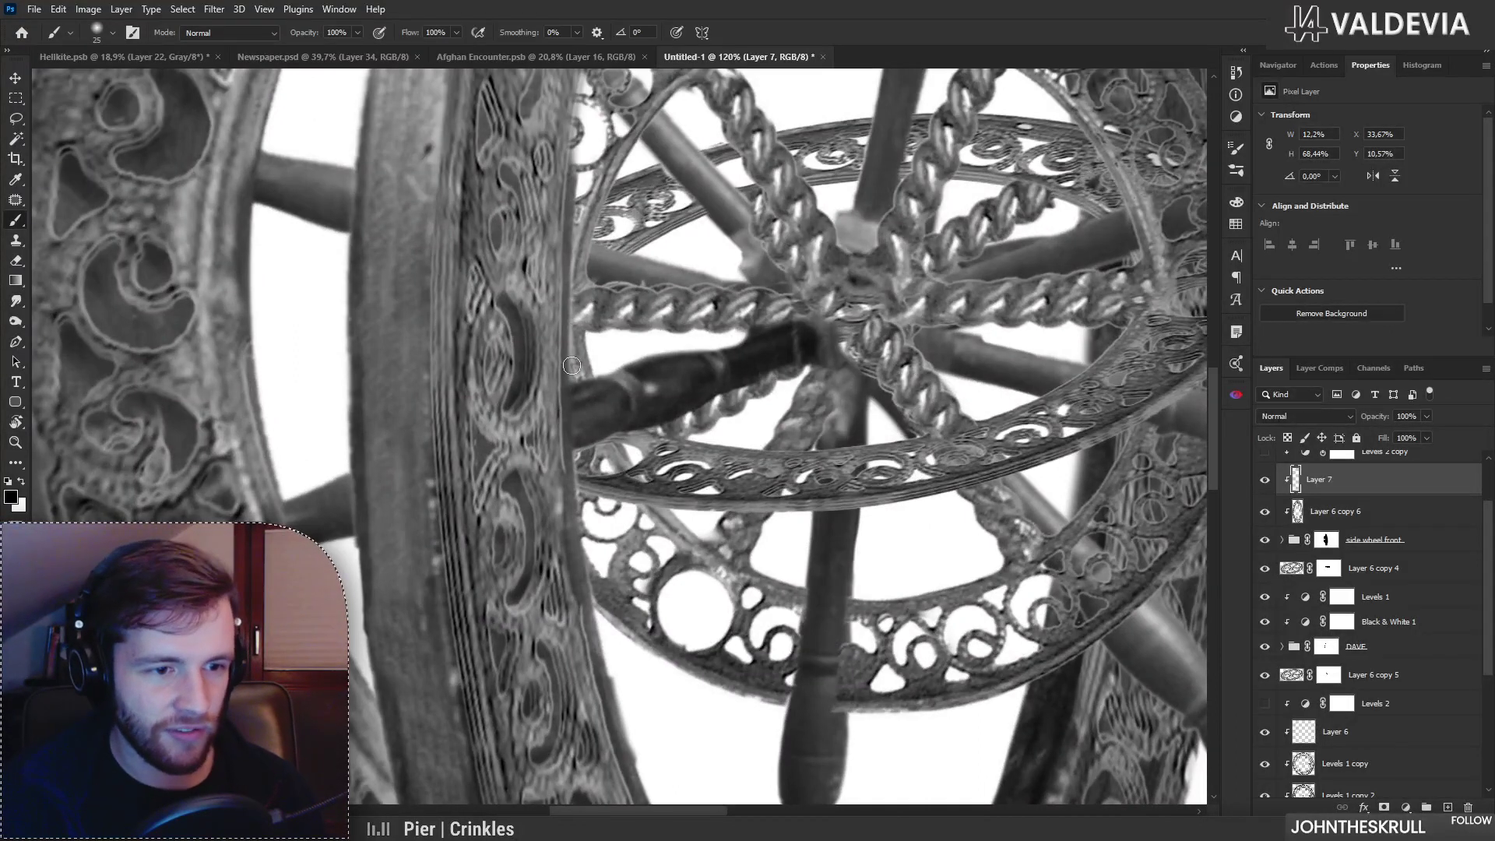
pyautogui.scroll(4, 478, 410)
pyautogui.moveTo(483, 424)
pyautogui.mouseDown()
pyautogui.moveTo(498, 483)
pyautogui.moveTo(489, 548)
pyautogui.mouseUp()
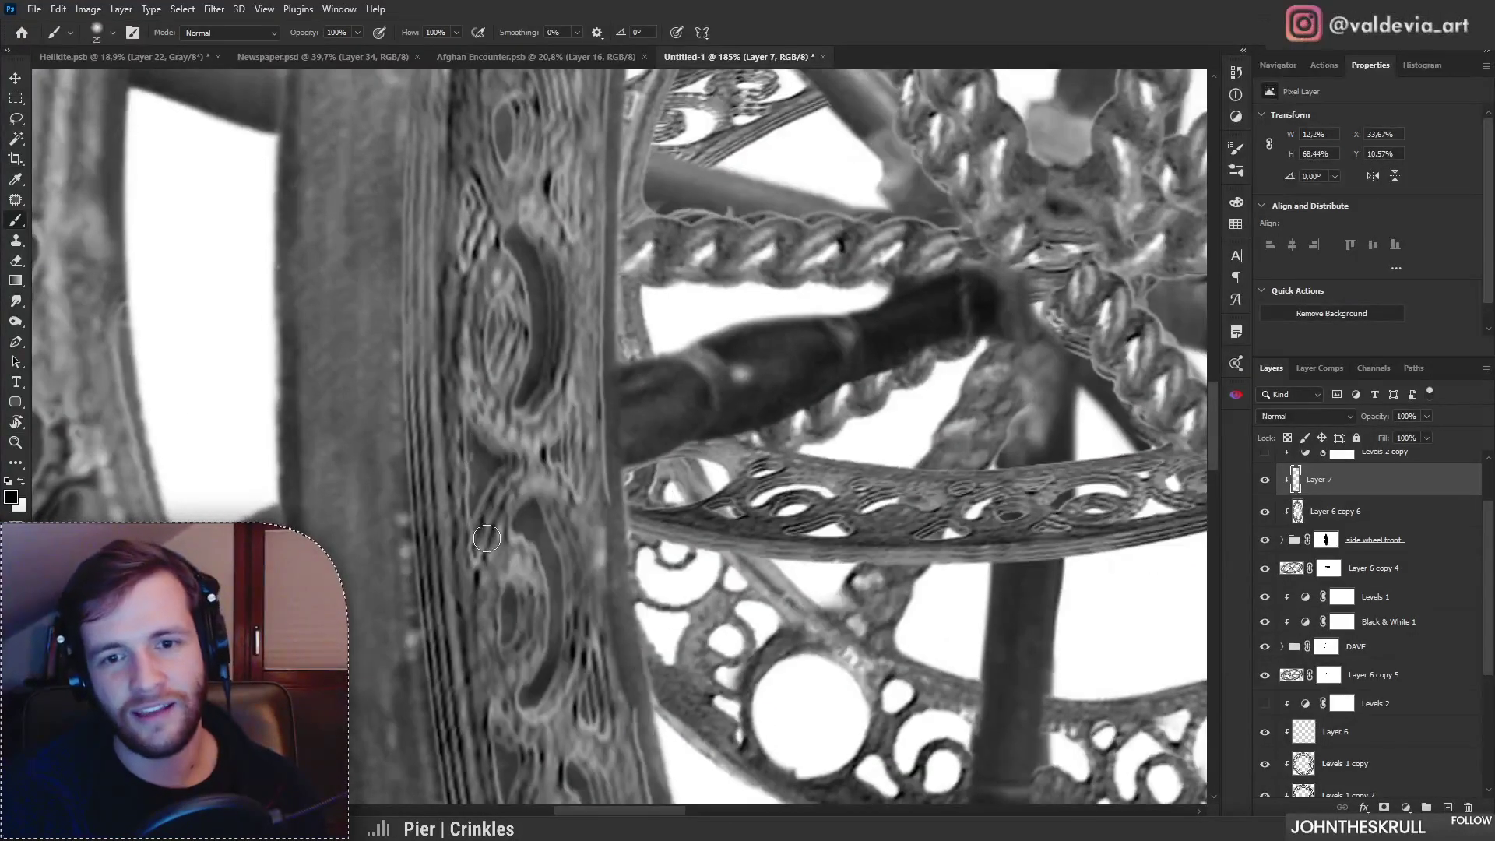
# Step: Shade the small carved insets on the narrow wheel's band just above the dark spoke
pyautogui.scroll(-4, 551, 453)
pyautogui.scroll(4, 531, 449)
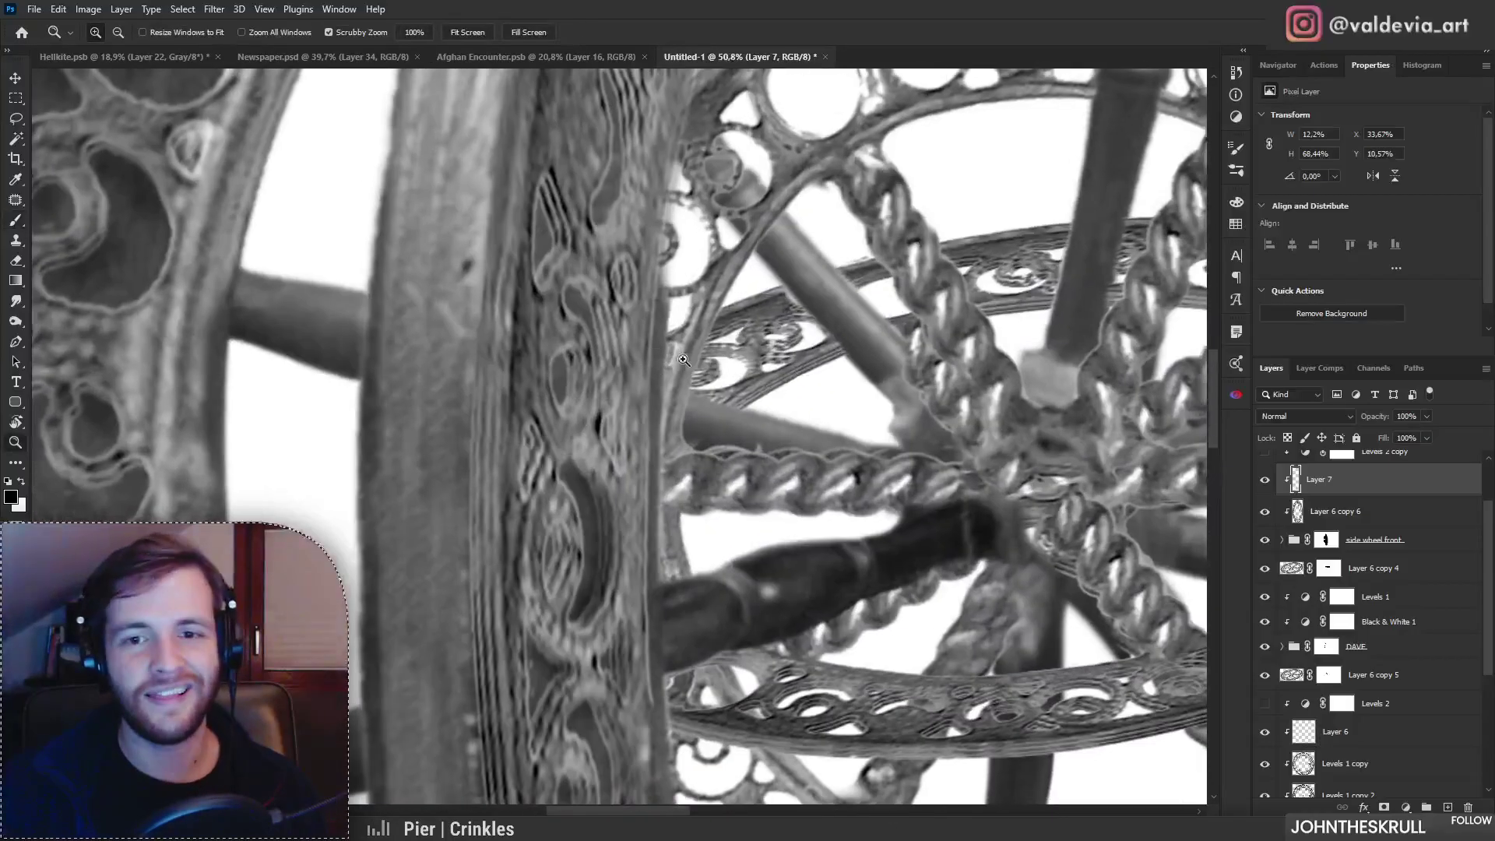
pyautogui.moveTo(543, 433); pyautogui.dragTo(524, 488)
pyautogui.moveTo(631, 405); pyautogui.dragTo(624, 477)
pyautogui.moveTo(583, 294)
pyautogui.mouseDown()
pyautogui.moveTo(609, 389)
pyautogui.moveTo(567, 408)
pyautogui.mouseUp()
pyautogui.hotkey('ctrl', 'space')
pyautogui.moveTo(648, 328); pyautogui.dragTo(589, 323)
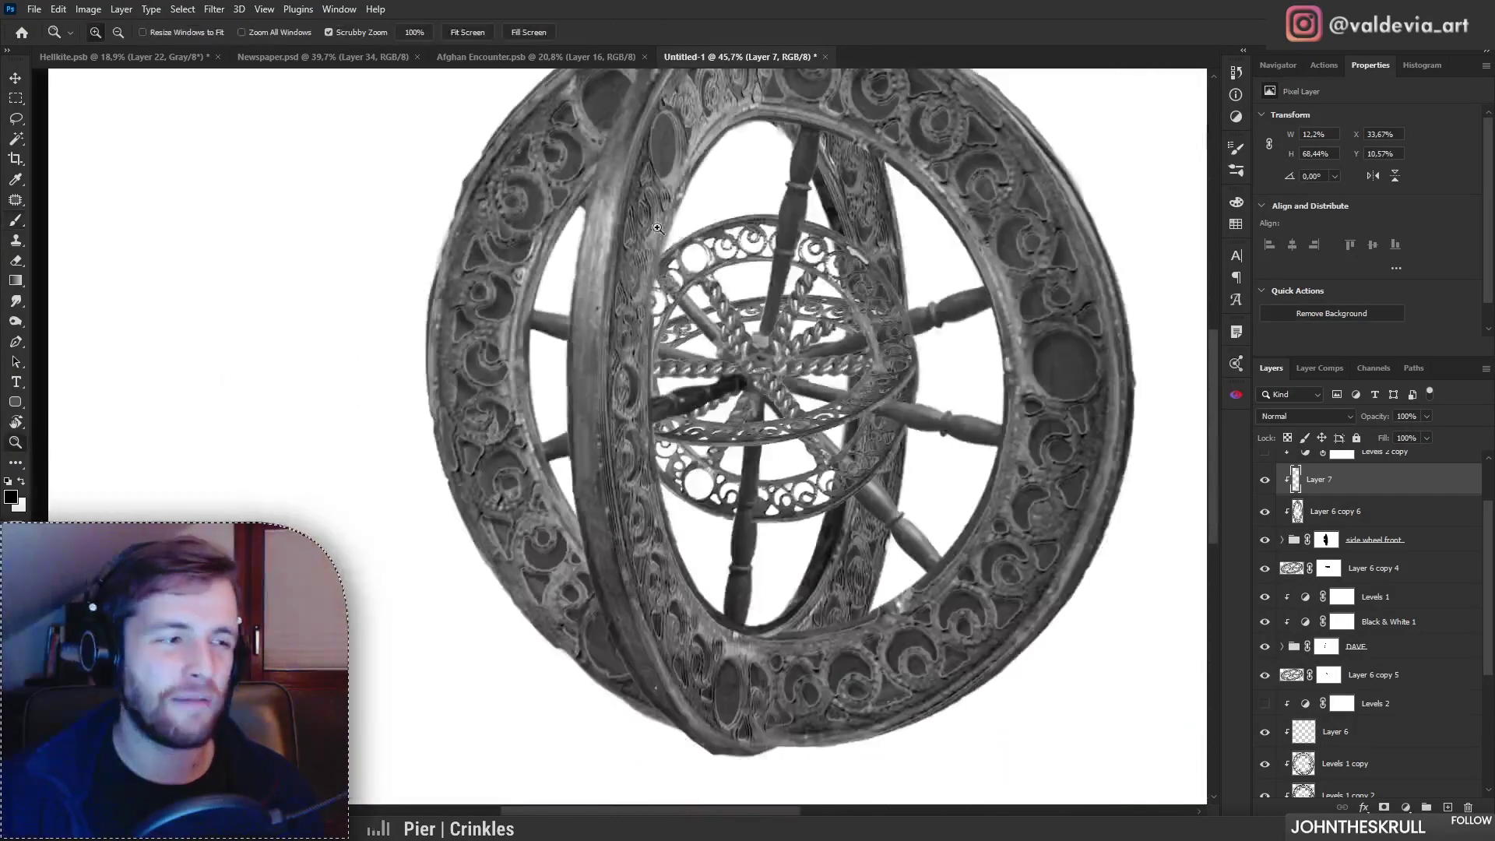
# Step: Shade the carvings on the upper part of the narrow wheel's band, up towards its large oval inset
pyautogui.moveTo(655, 224); pyautogui.dragTo(727, 224)
pyautogui.moveTo(555, 404)
pyautogui.mouseDown()
pyautogui.moveTo(570, 448)
pyautogui.moveTo(556, 474)
pyautogui.mouseUp()
pyautogui.moveTo(616, 329)
pyautogui.mouseDown()
pyautogui.moveTo(599, 443)
pyautogui.moveTo(624, 348)
pyautogui.mouseUp()
pyautogui.moveTo(590, 212); pyautogui.dragTo(575, 290)
pyautogui.moveTo(615, 181); pyautogui.dragTo(630, 219)
pyautogui.moveTo(643, 153); pyautogui.dragTo(634, 265)
# Step: Add shading to the carvings near the top of the narrow wheel's band and undo the last stroke
pyautogui.press('space')
pyautogui.moveTo(695, 192); pyautogui.dragTo(606, 409)
pyautogui.moveTo(588, 367); pyautogui.dragTo(595, 403)
pyautogui.moveTo(543, 299)
pyautogui.mouseDown()
pyautogui.moveTo(527, 348)
pyautogui.moveTo(544, 296)
pyautogui.moveTo(541, 315)
pyautogui.mouseUp()
pyautogui.hotkey('ctrl', 'z')
# Step: Shade around the large upper oval inset and its neighbouring carvings on the narrow wheel, undoing one stroke
pyautogui.hotkey('ctrl', 'space')
pyautogui.moveTo(584, 263)
pyautogui.mouseDown()
pyautogui.moveTo(613, 245)
pyautogui.moveTo(600, 242)
pyautogui.moveTo(569, 370)
pyautogui.mouseUp()
pyautogui.moveTo(604, 289); pyautogui.dragTo(611, 371)
pyautogui.hotkey('ctrl', 'z')
pyautogui.moveTo(588, 296); pyautogui.dragTo(608, 419)
pyautogui.moveTo(612, 346)
pyautogui.mouseDown()
pyautogui.moveTo(571, 458)
pyautogui.moveTo(607, 329)
pyautogui.moveTo(553, 299)
pyautogui.moveTo(545, 342)
pyautogui.mouseUp()
pyautogui.moveTo(614, 280); pyautogui.dragTo(685, 282)
pyautogui.moveTo(575, 389); pyautogui.dragTo(567, 448)
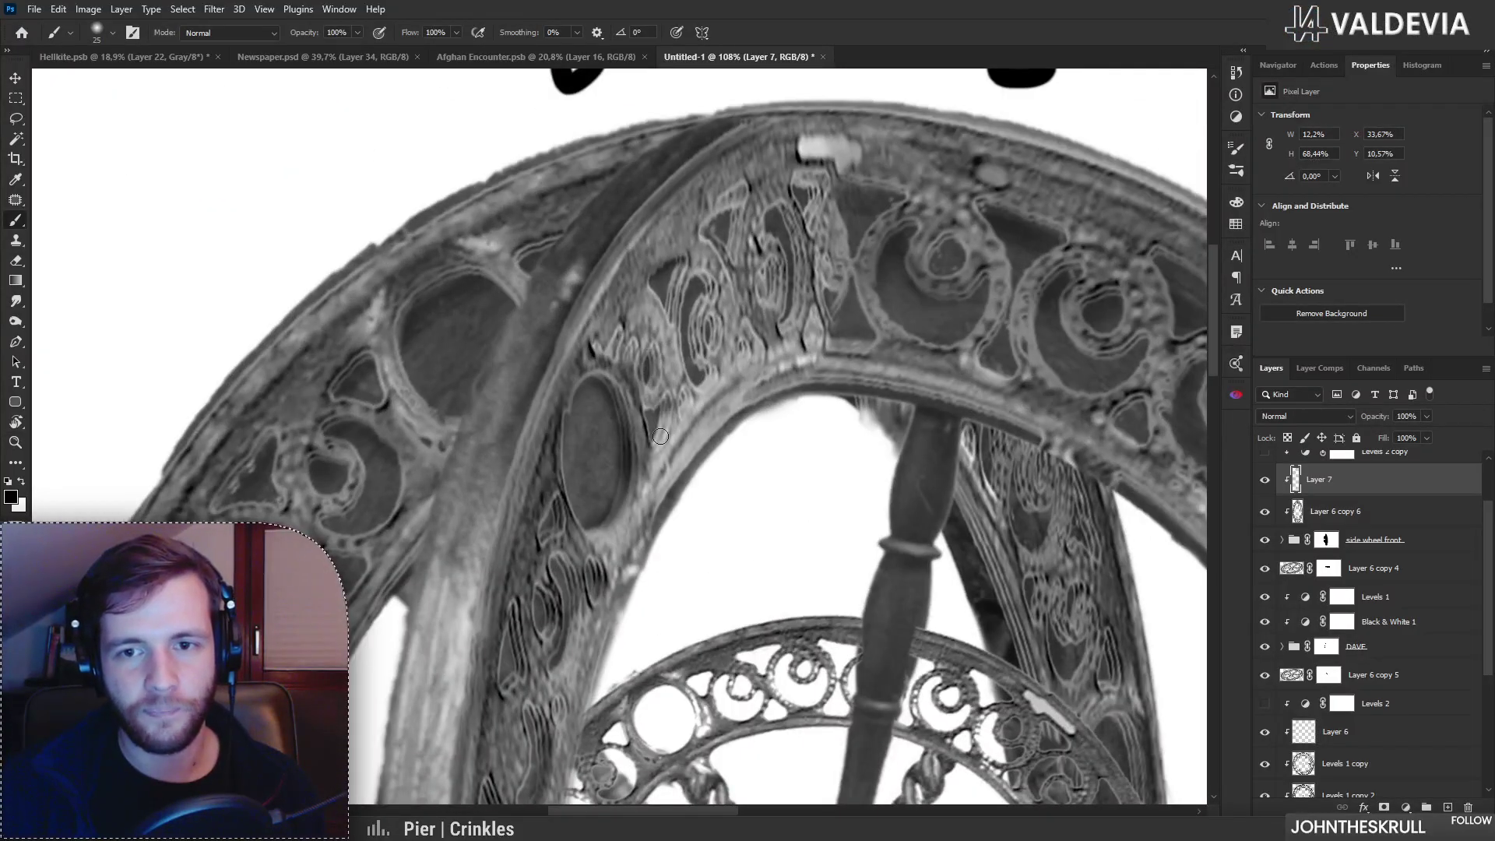
# Step: Shade the carved insets between the large upper oval and the top of the narrow wheel's band
pyautogui.moveTo(661, 436); pyautogui.dragTo(668, 415)
pyautogui.moveTo(698, 281); pyautogui.dragTo(726, 347)
pyautogui.moveTo(653, 273); pyautogui.dragTo(685, 259)
pyautogui.moveTo(777, 336); pyautogui.dragTo(754, 341)
pyautogui.moveTo(983, 448); pyautogui.dragTo(1015, 546)
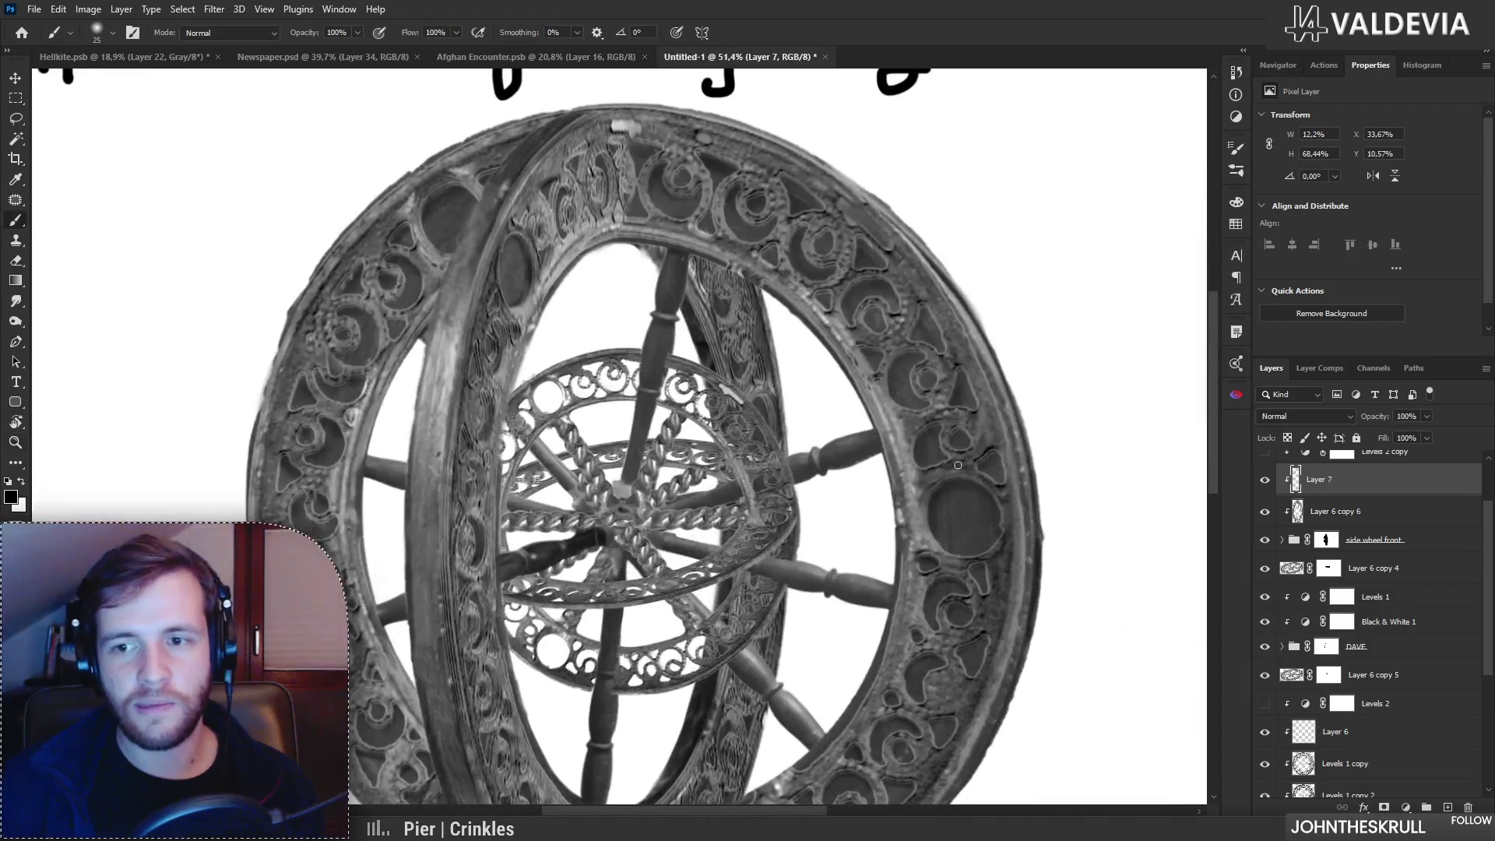
pyautogui.moveTo(629, 161); pyautogui.dragTo(693, 175)
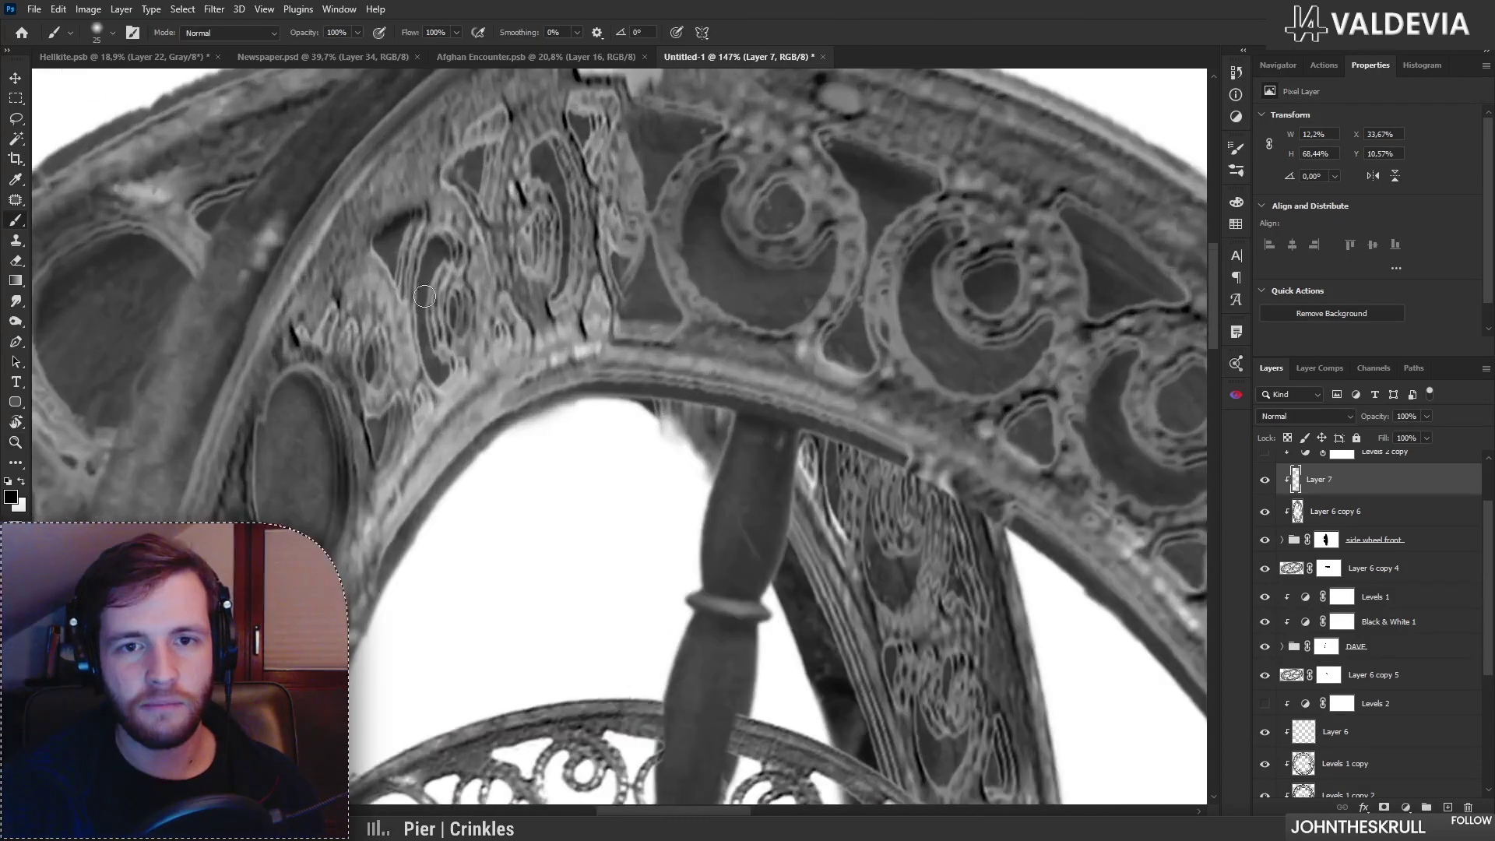
pyautogui.moveTo(375, 240); pyautogui.dragTo(429, 216)
pyautogui.hotkey('ctrl', 'z')
pyautogui.moveTo(463, 338)
pyautogui.mouseDown()
pyautogui.moveTo(387, 344)
pyautogui.moveTo(507, 315)
pyautogui.moveTo(494, 420)
pyautogui.moveTo(515, 417)
pyautogui.mouseUp()
pyautogui.hotkey('ctrl', 'z')
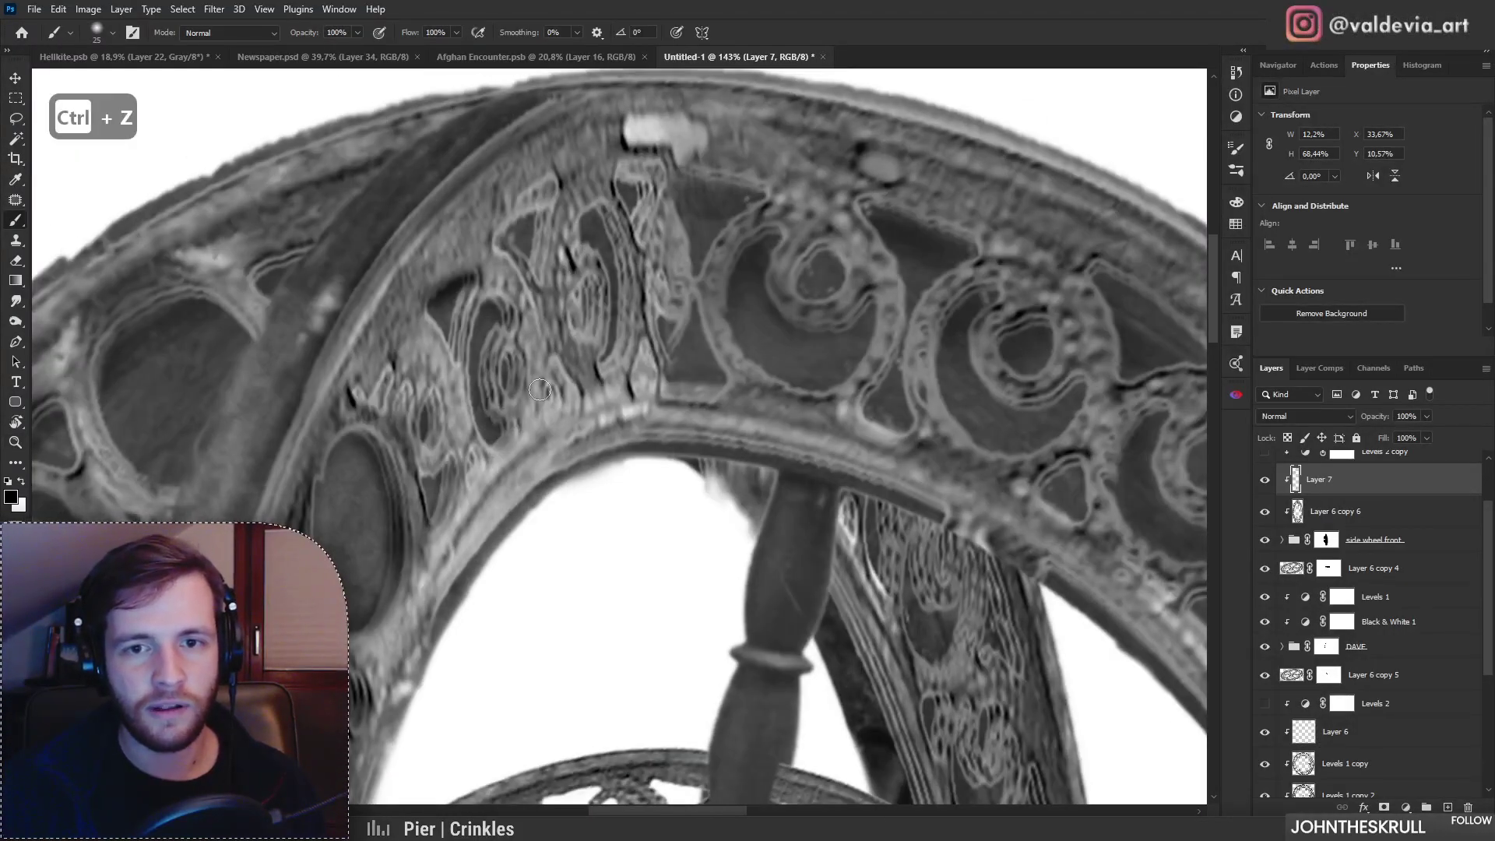
pyautogui.moveTo(611, 210); pyautogui.dragTo(627, 340)
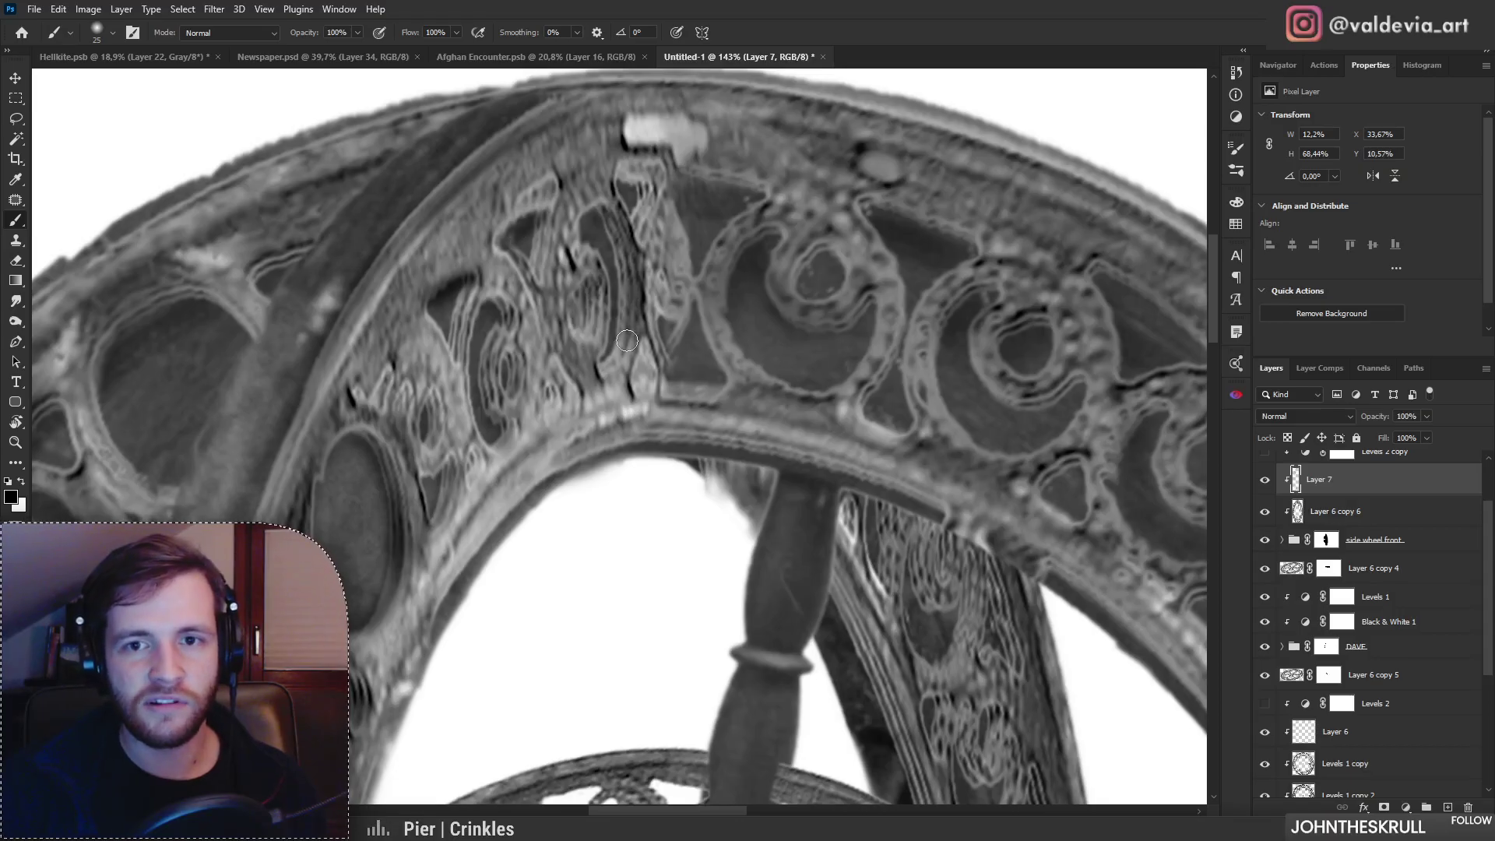
pyautogui.hotkey('ctrl', 'z')
# Step: Deepen the shadows in the elongated carved insets beside the seam at the top of the narrow wheel
pyautogui.moveTo(597, 219); pyautogui.dragTo(610, 355)
pyautogui.moveTo(665, 192)
pyautogui.mouseDown()
pyautogui.moveTo(632, 208)
pyautogui.moveTo(700, 228)
pyautogui.mouseUp()
pyautogui.moveTo(562, 318)
pyautogui.mouseDown()
pyautogui.moveTo(556, 446)
pyautogui.moveTo(532, 486)
pyautogui.mouseUp()
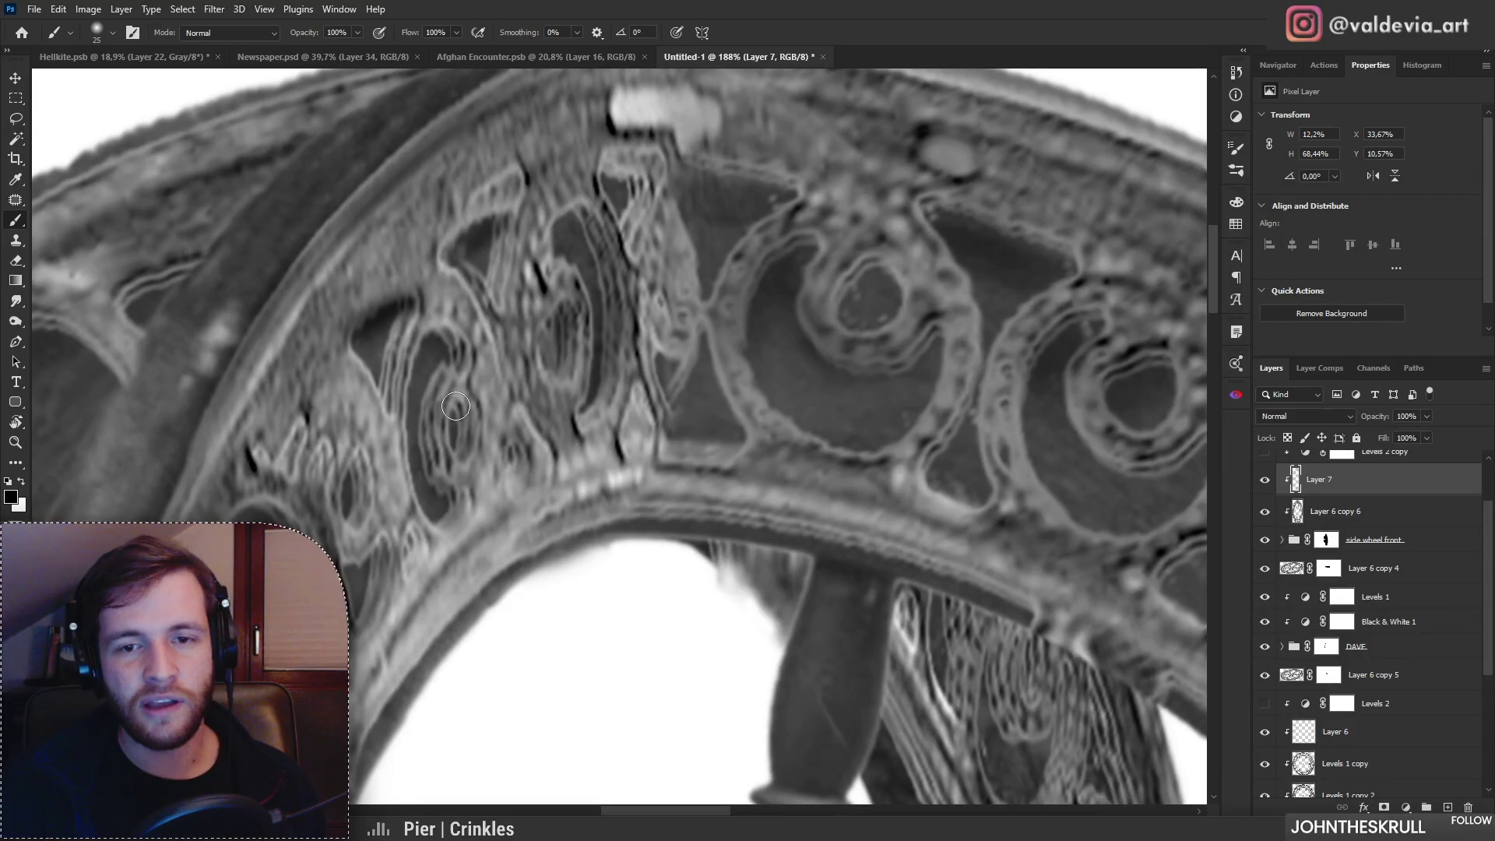
pyautogui.moveTo(544, 389); pyautogui.dragTo(483, 385)
pyautogui.moveTo(577, 292)
pyautogui.mouseDown()
pyautogui.moveTo(639, 300)
pyautogui.moveTo(578, 351)
pyautogui.mouseUp()
# Step: Darken the bright patch at the top of the narrow wheel and touch up the carvings beneath it
pyautogui.moveTo(615, 403)
pyautogui.mouseDown()
pyautogui.moveTo(489, 390)
pyautogui.moveTo(709, 411)
pyautogui.mouseUp()
pyautogui.moveTo(617, 254)
pyautogui.mouseDown()
pyautogui.moveTo(595, 246)
pyautogui.moveTo(618, 242)
pyautogui.mouseUp()
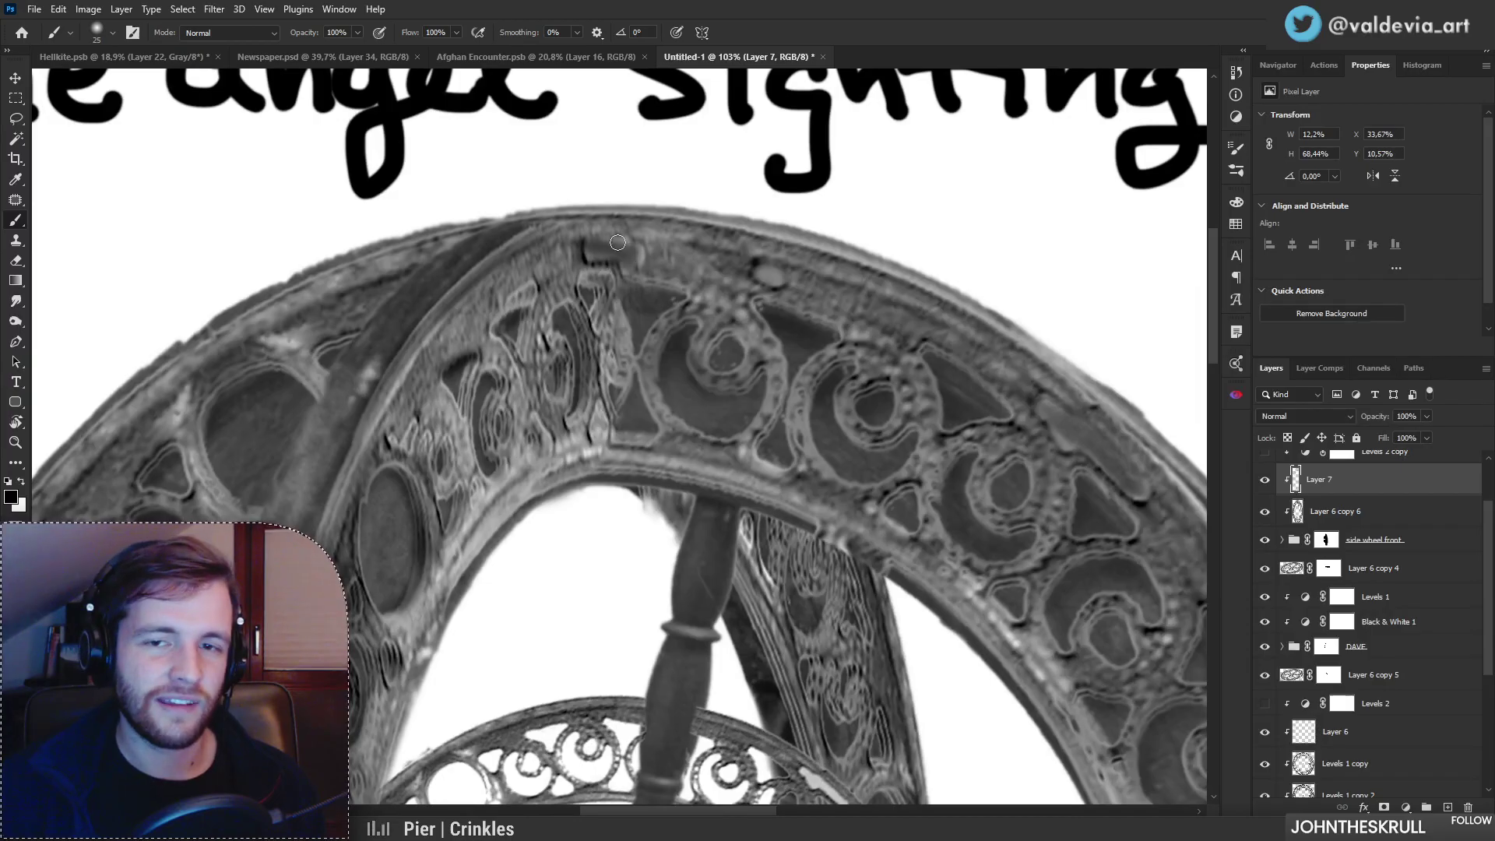
pyautogui.moveTo(613, 316); pyautogui.dragTo(578, 315)
pyautogui.moveTo(605, 386)
pyautogui.mouseDown()
pyautogui.moveTo(661, 386)
pyautogui.moveTo(597, 383)
pyautogui.moveTo(602, 352)
pyautogui.mouseUp()
pyautogui.moveTo(587, 458)
pyautogui.mouseDown()
pyautogui.moveTo(411, 574)
pyautogui.moveTo(625, 434)
pyautogui.mouseUp()
# Step: Shade the narrow wheel's ornamented band down towards its base with a larger soft brush of 86 px
pyautogui.rightClick(564, 472)
pyautogui.moveTo(472, 591)
pyautogui.mouseDown()
pyautogui.moveTo(450, 581)
pyautogui.moveTo(547, 320)
pyautogui.mouseUp()
pyautogui.moveTo(477, 707); pyautogui.dragTo(554, 385)
pyautogui.hotkey('ctrl', 'space')
pyautogui.moveTo(510, 563); pyautogui.dragTo(436, 572)
pyautogui.moveTo(484, 621); pyautogui.dragTo(483, 394)
pyautogui.moveTo(586, 729)
pyautogui.mouseDown()
pyautogui.moveTo(628, 732)
pyautogui.moveTo(584, 731)
pyautogui.moveTo(616, 729)
pyautogui.mouseUp()
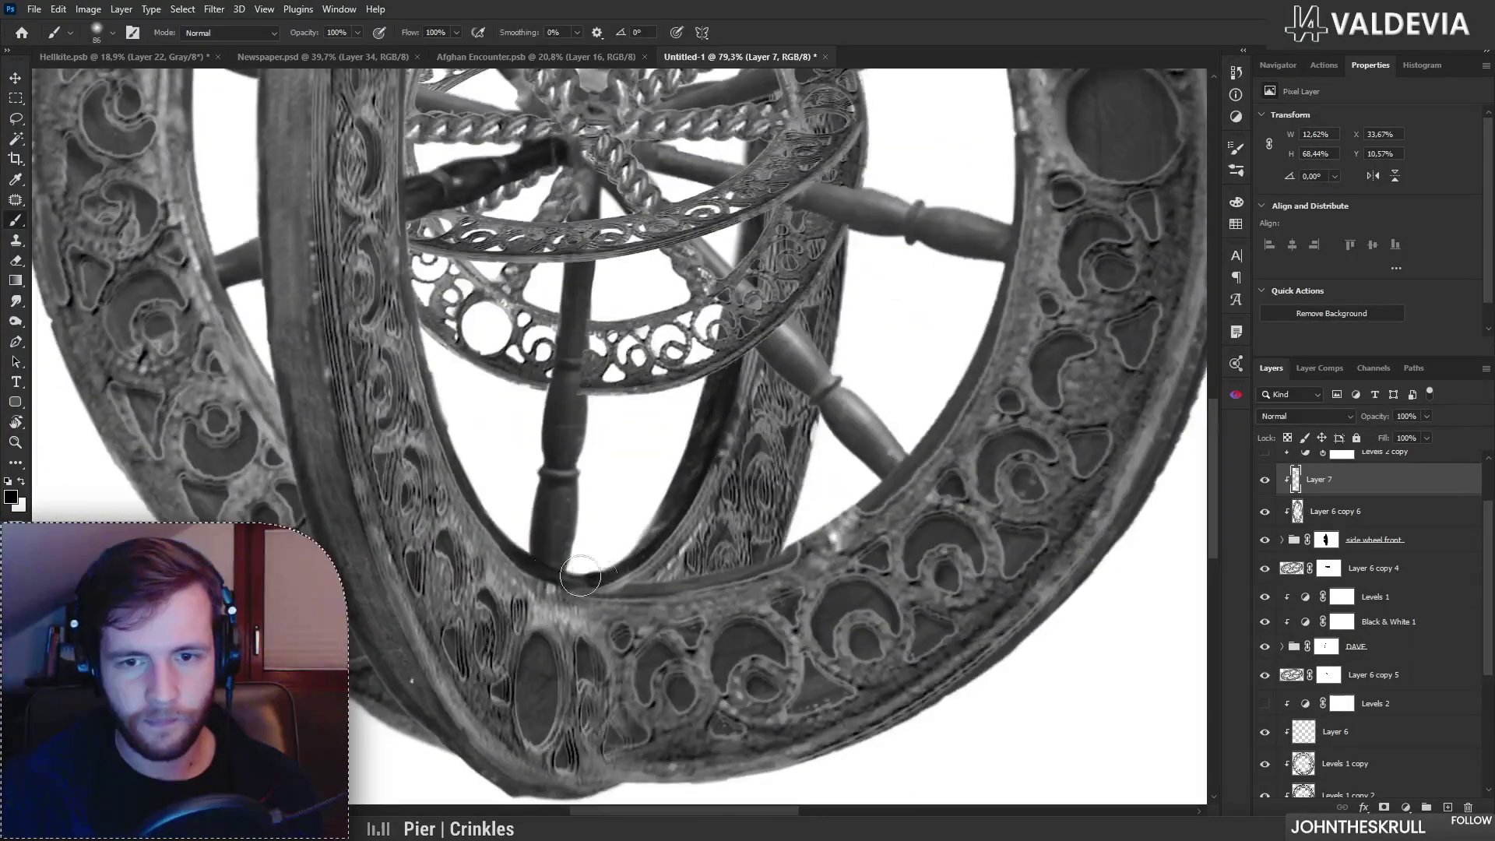
# Step: Examine the shaded wheels up close and as a whole composition
pyautogui.hotkey('ctrl', 'space')
pyautogui.hotkey('ctrl', '0')
pyautogui.moveTo(513, 361)
pyautogui.mouseDown()
pyautogui.moveTo(595, 355)
pyautogui.moveTo(755, 263)
pyautogui.moveTo(731, 257)
pyautogui.mouseUp()
pyautogui.hotkey('ctrl', 'space')
pyautogui.moveTo(746, 323); pyautogui.dragTo(679, 320)
pyautogui.moveTo(700, 520); pyautogui.dragTo(681, 398)
pyautogui.moveTo(682, 398); pyautogui.dragTo(627, 398)
pyautogui.moveTo(584, 317)
pyautogui.mouseDown()
pyautogui.moveTo(619, 317)
pyautogui.moveTo(561, 316)
pyautogui.moveTo(605, 318)
pyautogui.mouseUp()
pyautogui.moveTo(750, 429)
pyautogui.mouseDown()
pyautogui.moveTo(724, 427)
pyautogui.moveTo(757, 417)
pyautogui.mouseUp()
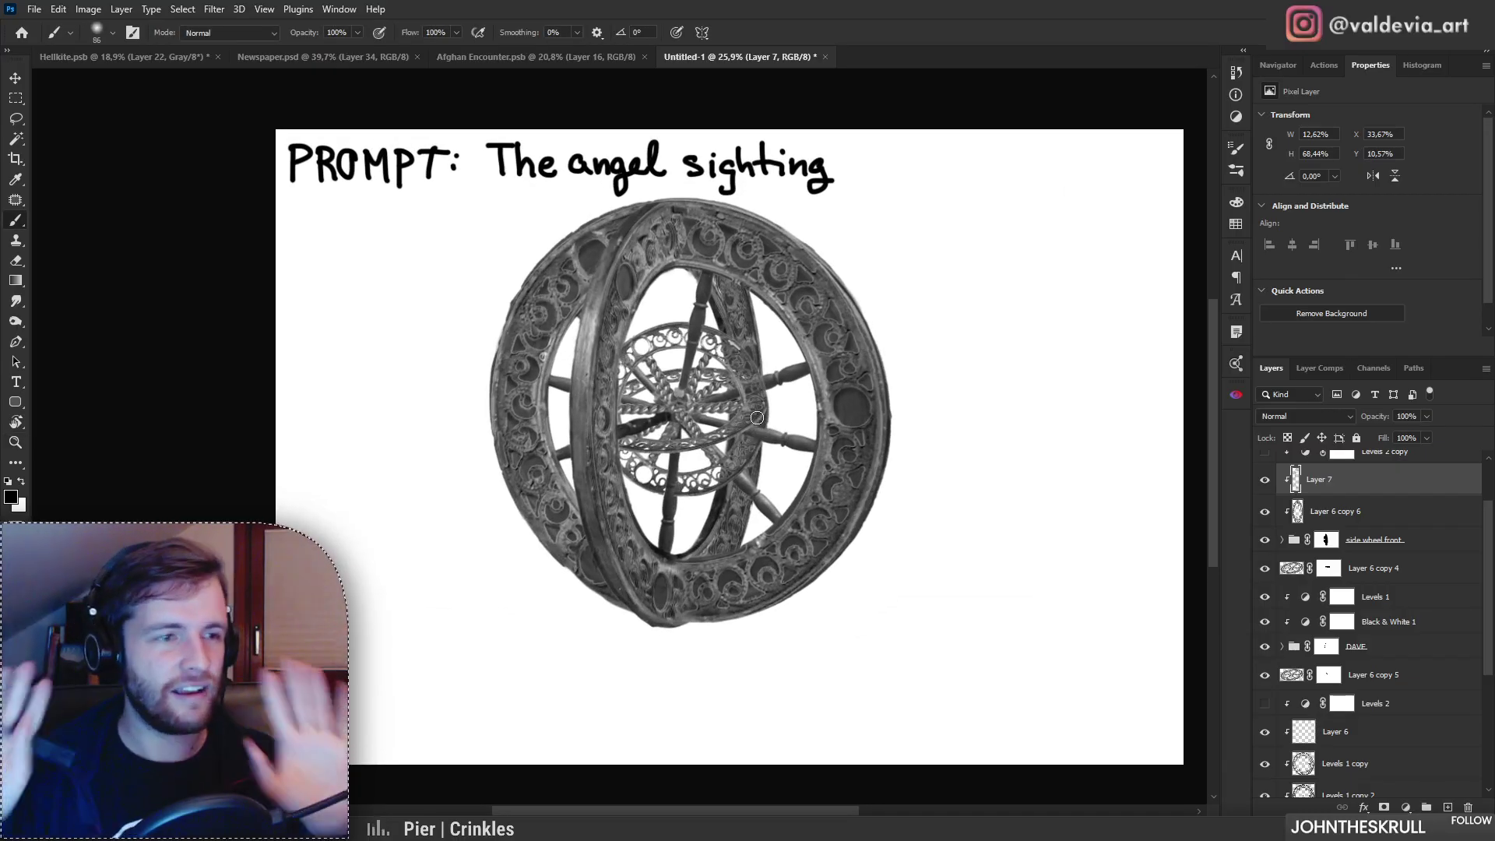
# Step: Retouch the DAVE group's mask where the upper spoke crosses the small inner ring, undoing the test strokes
pyautogui.moveTo(680, 310); pyautogui.dragTo(789, 311)
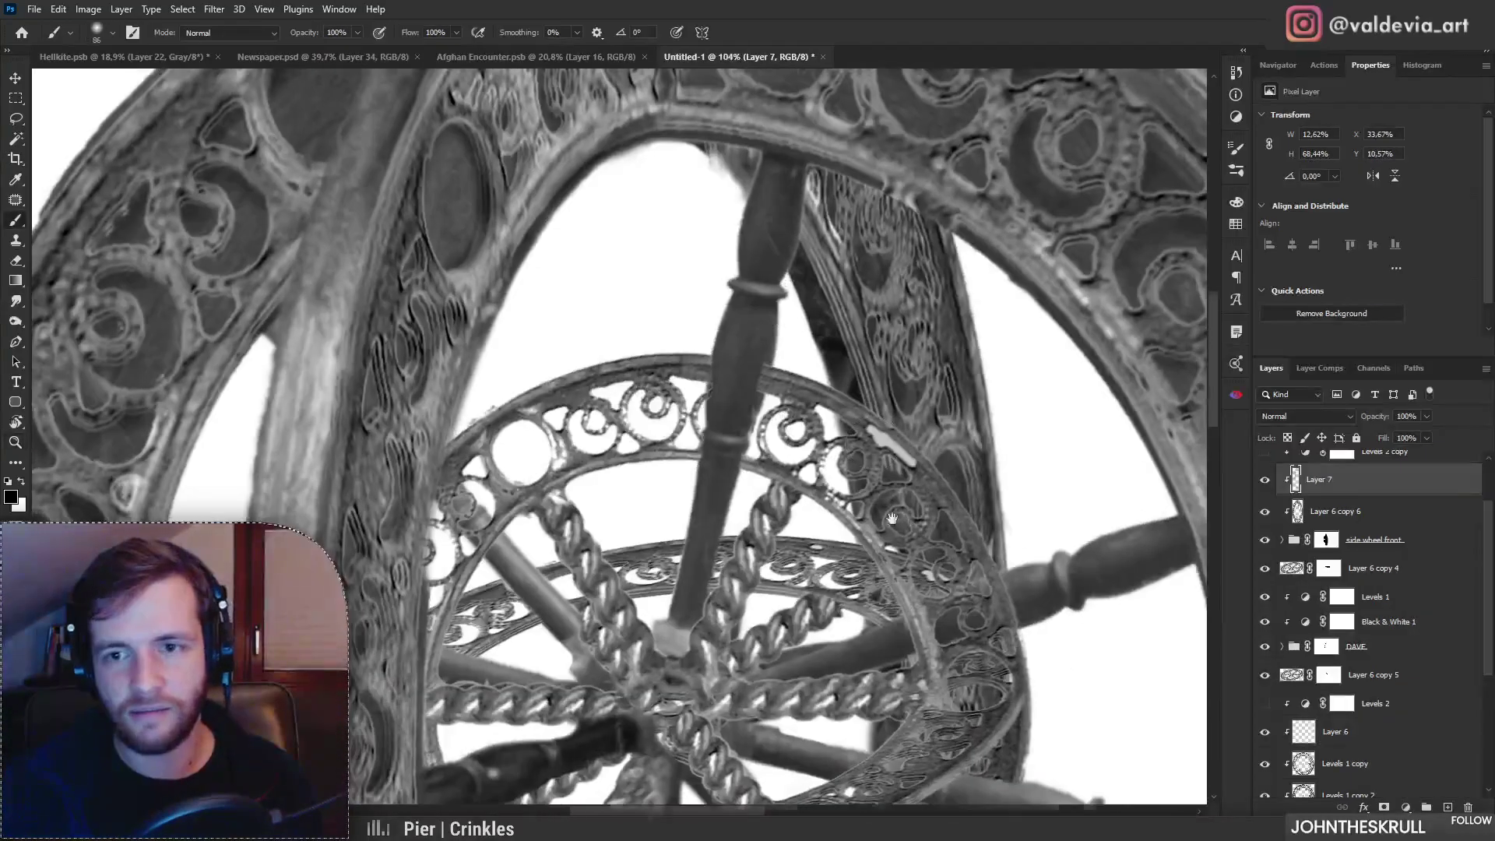
pyautogui.moveTo(783, 366); pyautogui.dragTo(644, 313)
pyautogui.click(1327, 646)
pyautogui.press('x')
pyautogui.rightClick(724, 364)
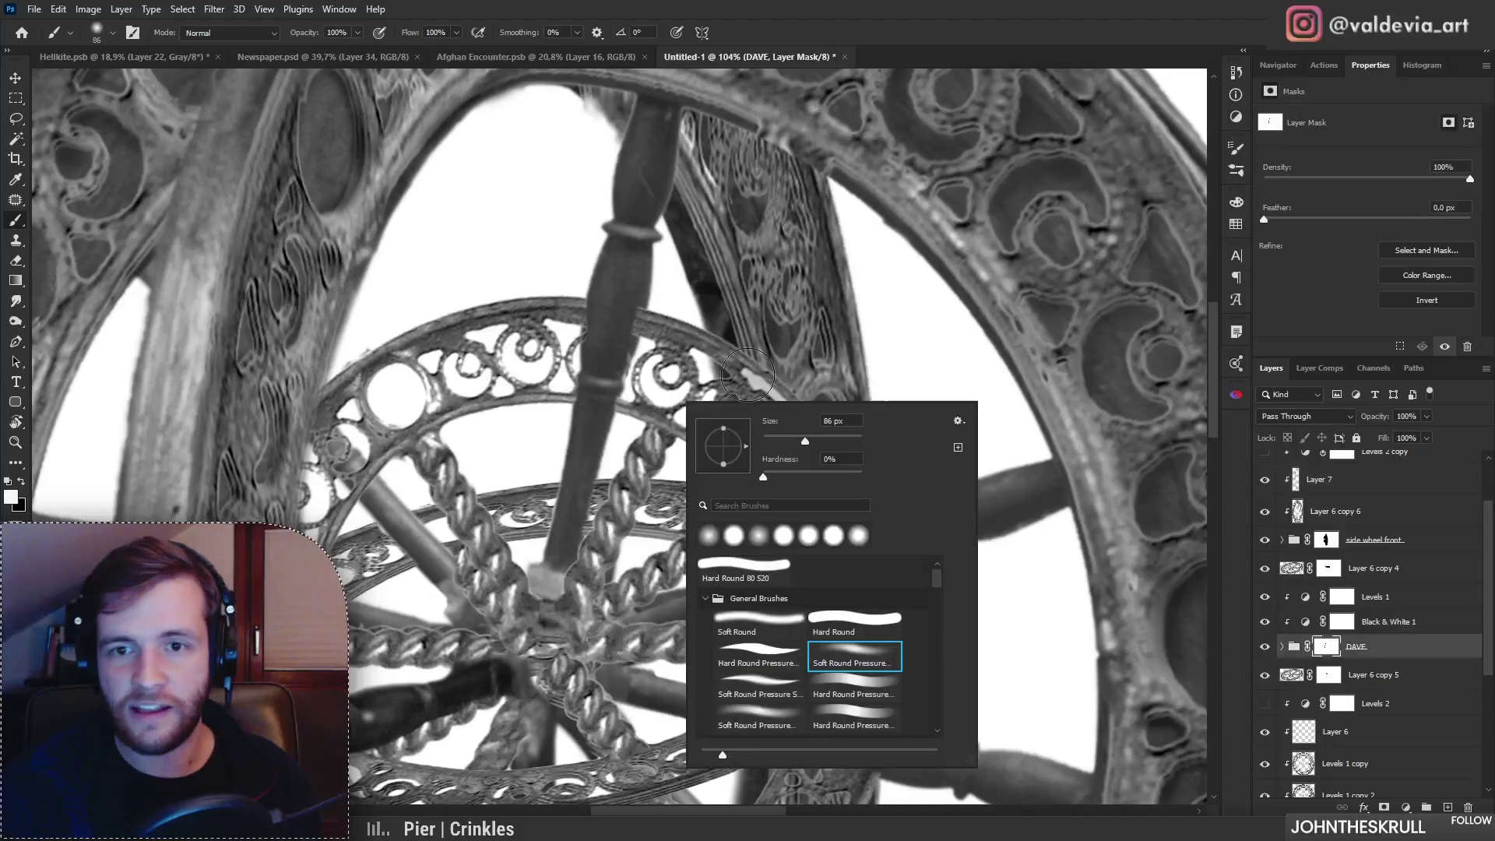
pyautogui.moveTo(778, 444); pyautogui.dragTo(779, 444)
pyautogui.moveTo(595, 327); pyautogui.dragTo(591, 358)
pyautogui.hotkey('ctrl', 'z')
pyautogui.press('x')
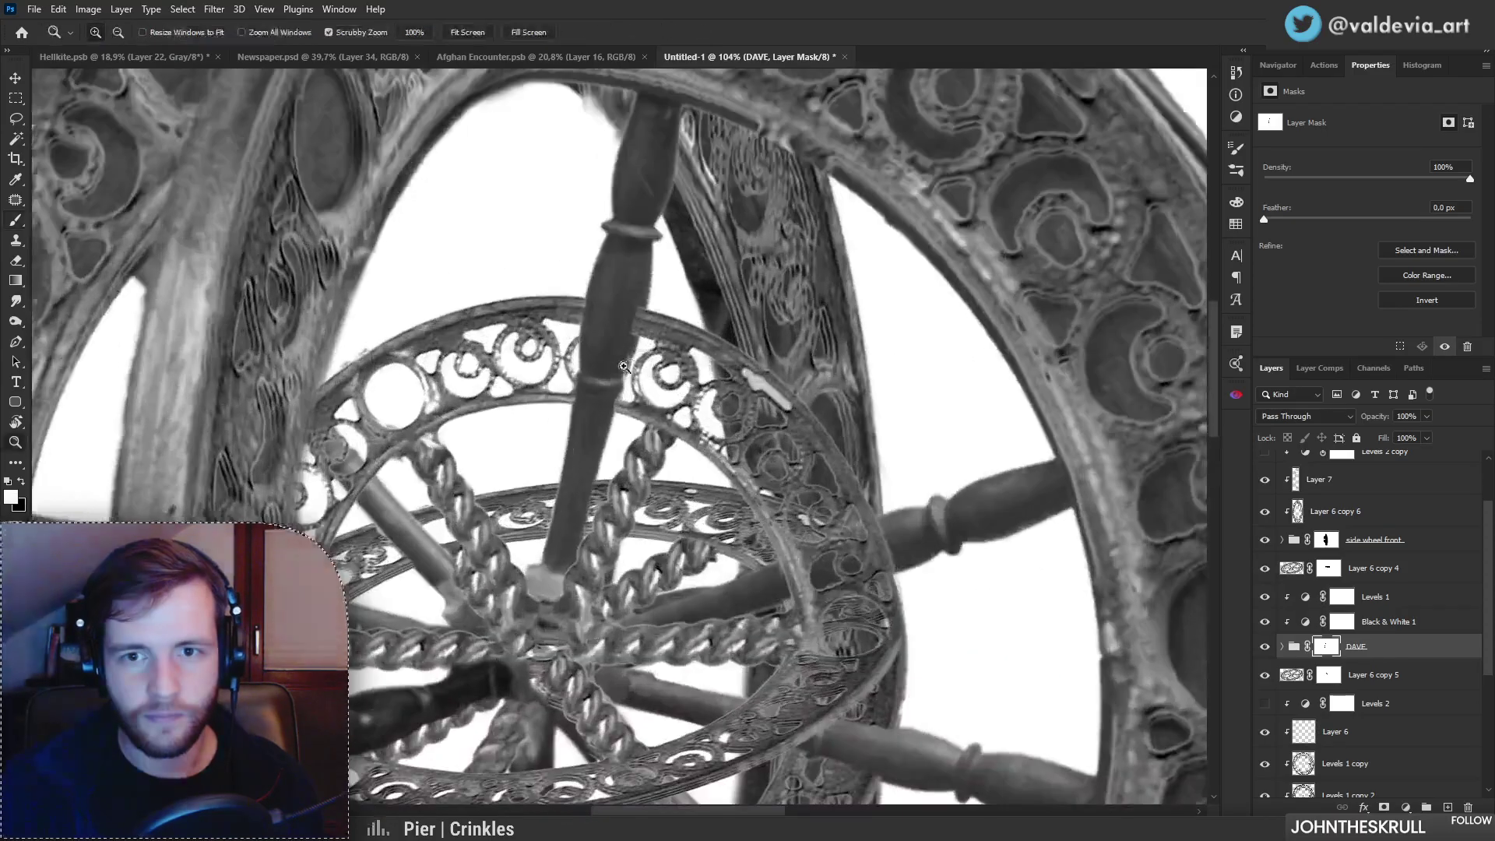
pyautogui.hotkey('ctrl', 'z')
pyautogui.hotkey('ctrl', 'z')
pyautogui.press('x')
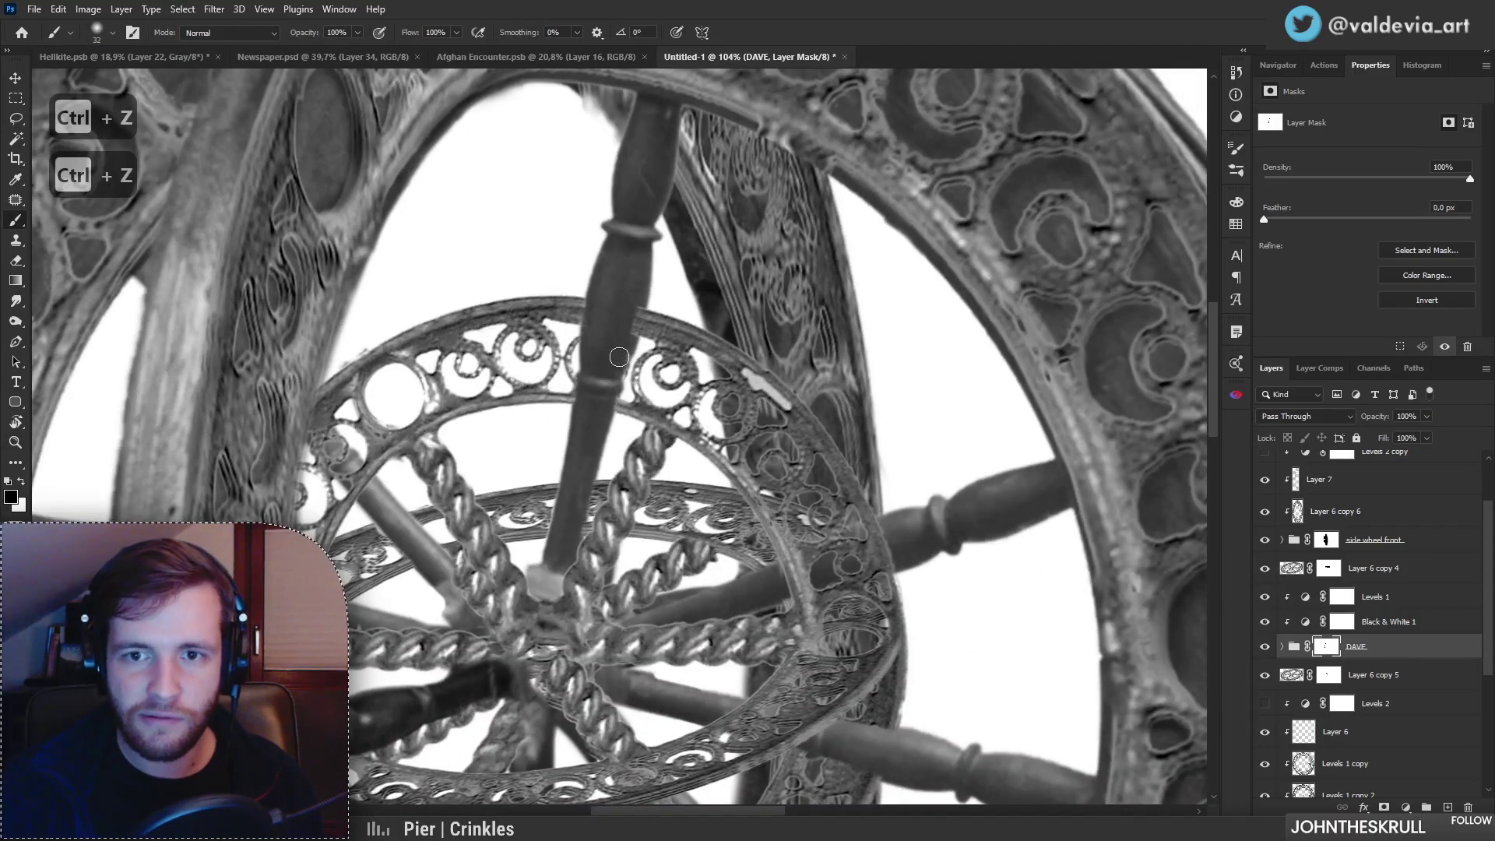
pyautogui.moveTo(634, 350); pyautogui.dragTo(575, 355)
# Step: Touch up the DAVE group's mask with a hard brush where the lower spoke crosses the inner ring, undoing a stroke
pyautogui.moveTo(588, 607); pyautogui.dragTo(673, 462)
pyautogui.press('b')
pyautogui.rightClick(598, 381)
pyautogui.doubleClick(682, 557)
pyautogui.press('x')
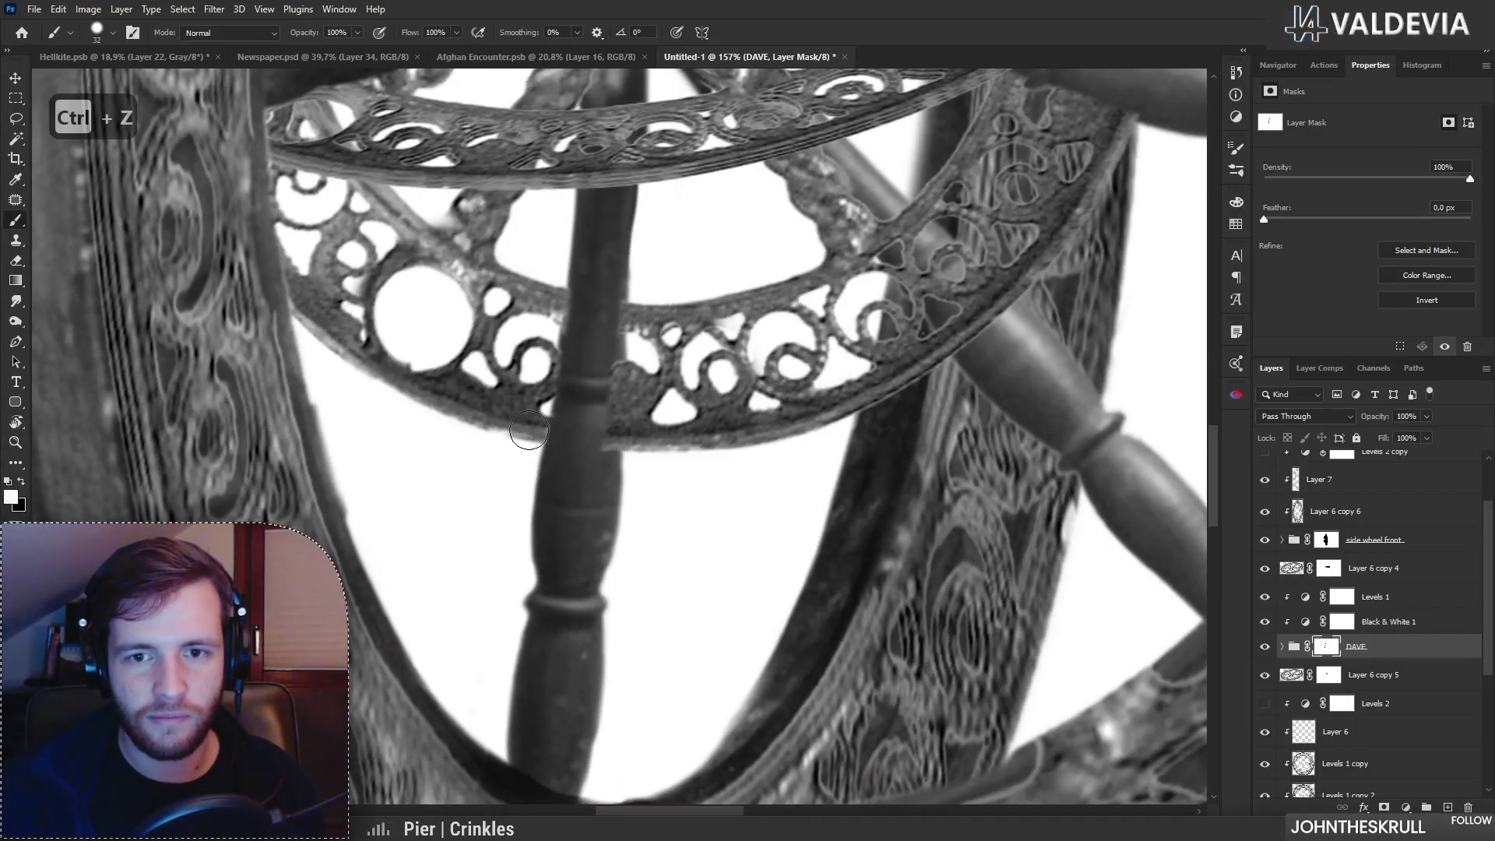
pyautogui.moveTo(570, 429)
pyautogui.mouseDown()
pyautogui.moveTo(581, 352)
pyautogui.moveTo(578, 382)
pyautogui.mouseUp()
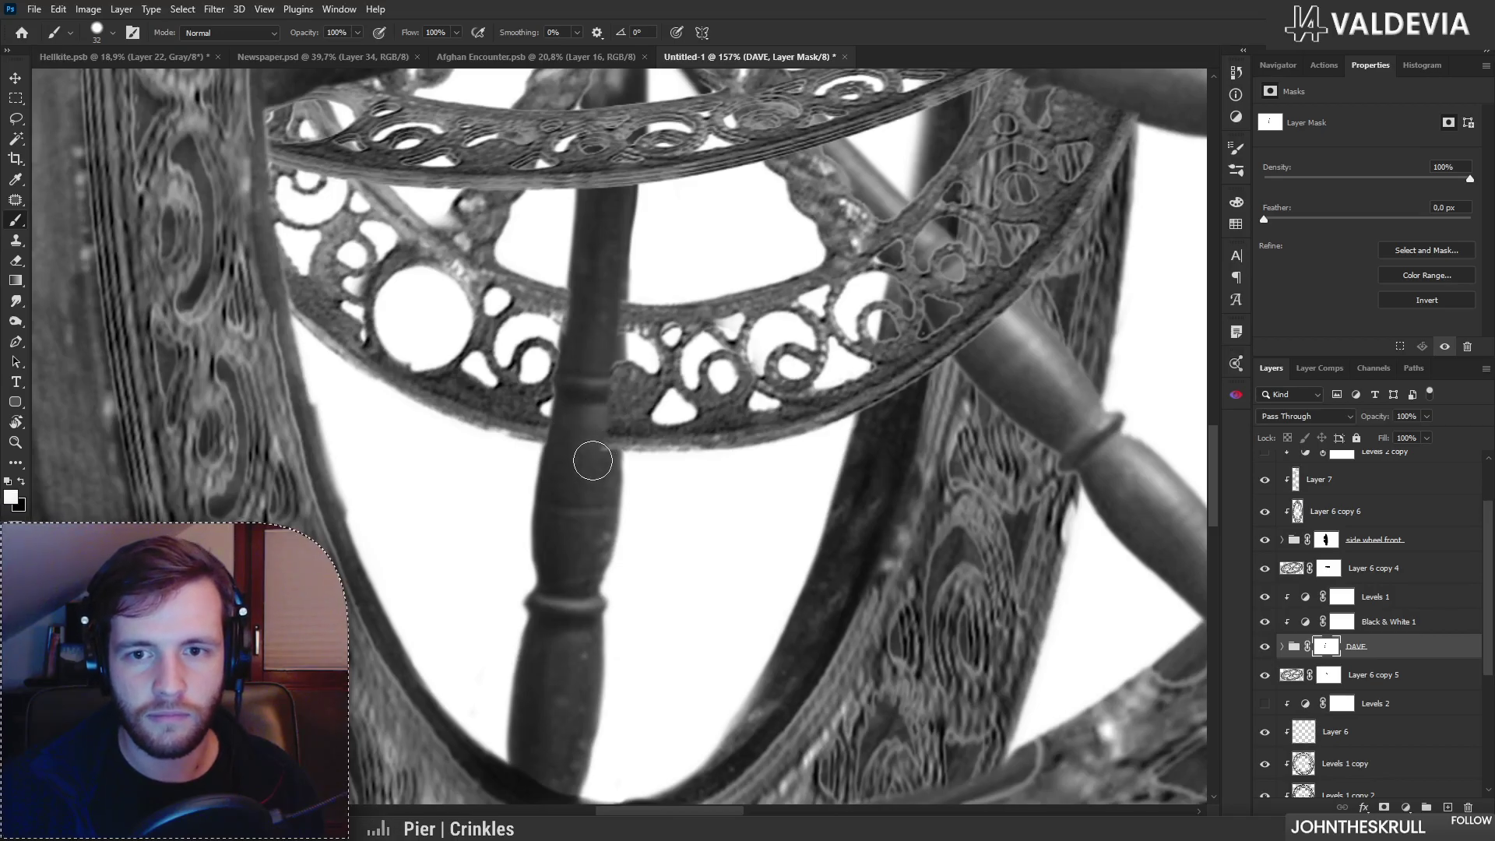
pyautogui.hotkey('ctrl', 'z')
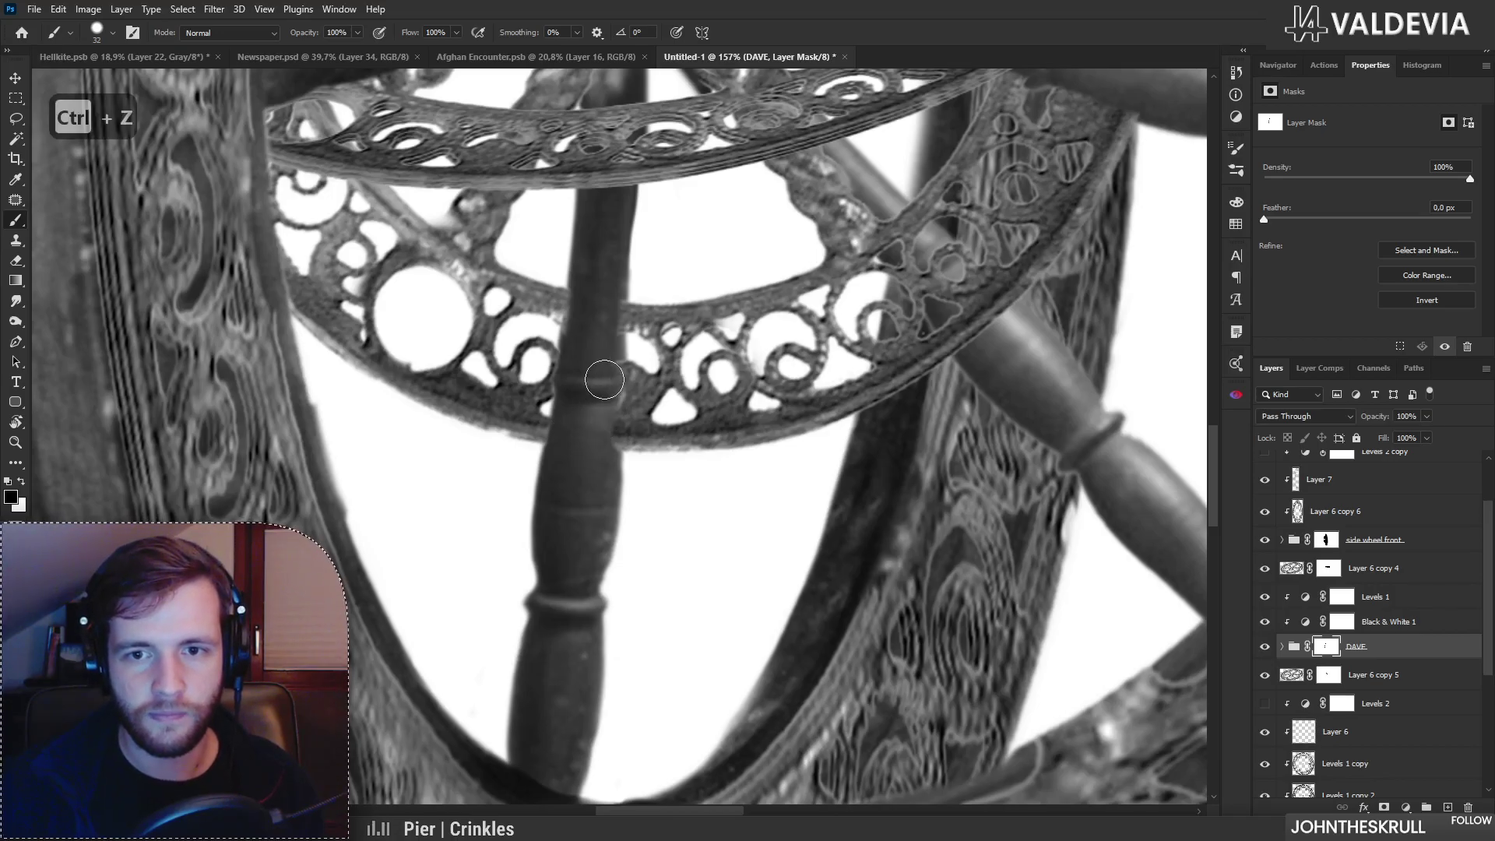
pyautogui.press('z')
pyautogui.moveTo(627, 365); pyautogui.dragTo(482, 370)
pyautogui.moveTo(672, 321)
pyautogui.mouseDown()
pyautogui.moveTo(641, 429)
pyautogui.moveTo(557, 424)
pyautogui.moveTo(684, 419)
pyautogui.moveTo(622, 392)
pyautogui.moveTo(674, 389)
pyautogui.moveTo(593, 383)
pyautogui.moveTo(612, 362)
pyautogui.moveTo(585, 361)
pyautogui.mouseUp()
pyautogui.press('b')
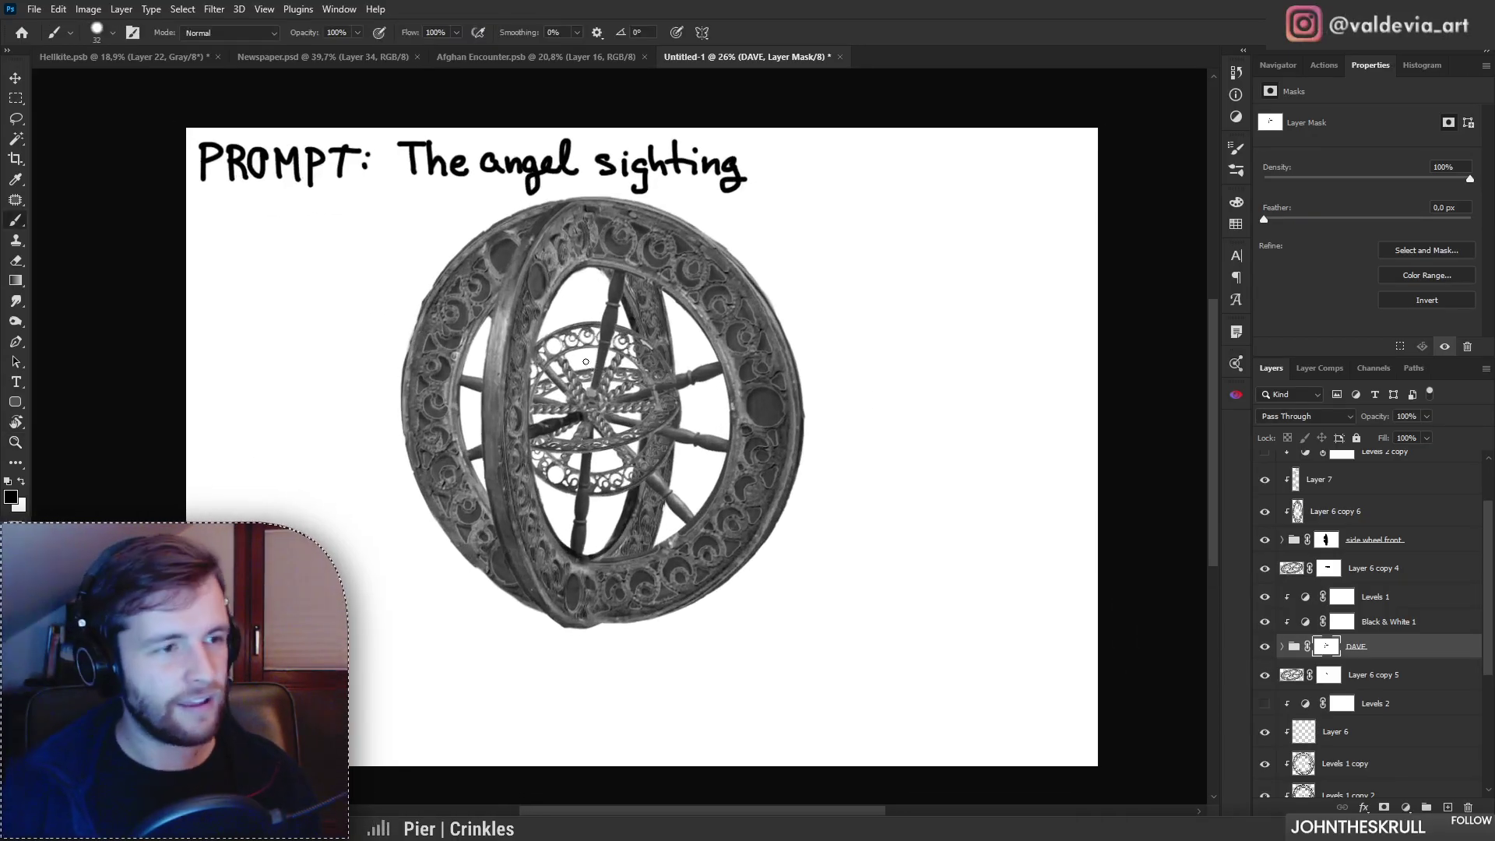
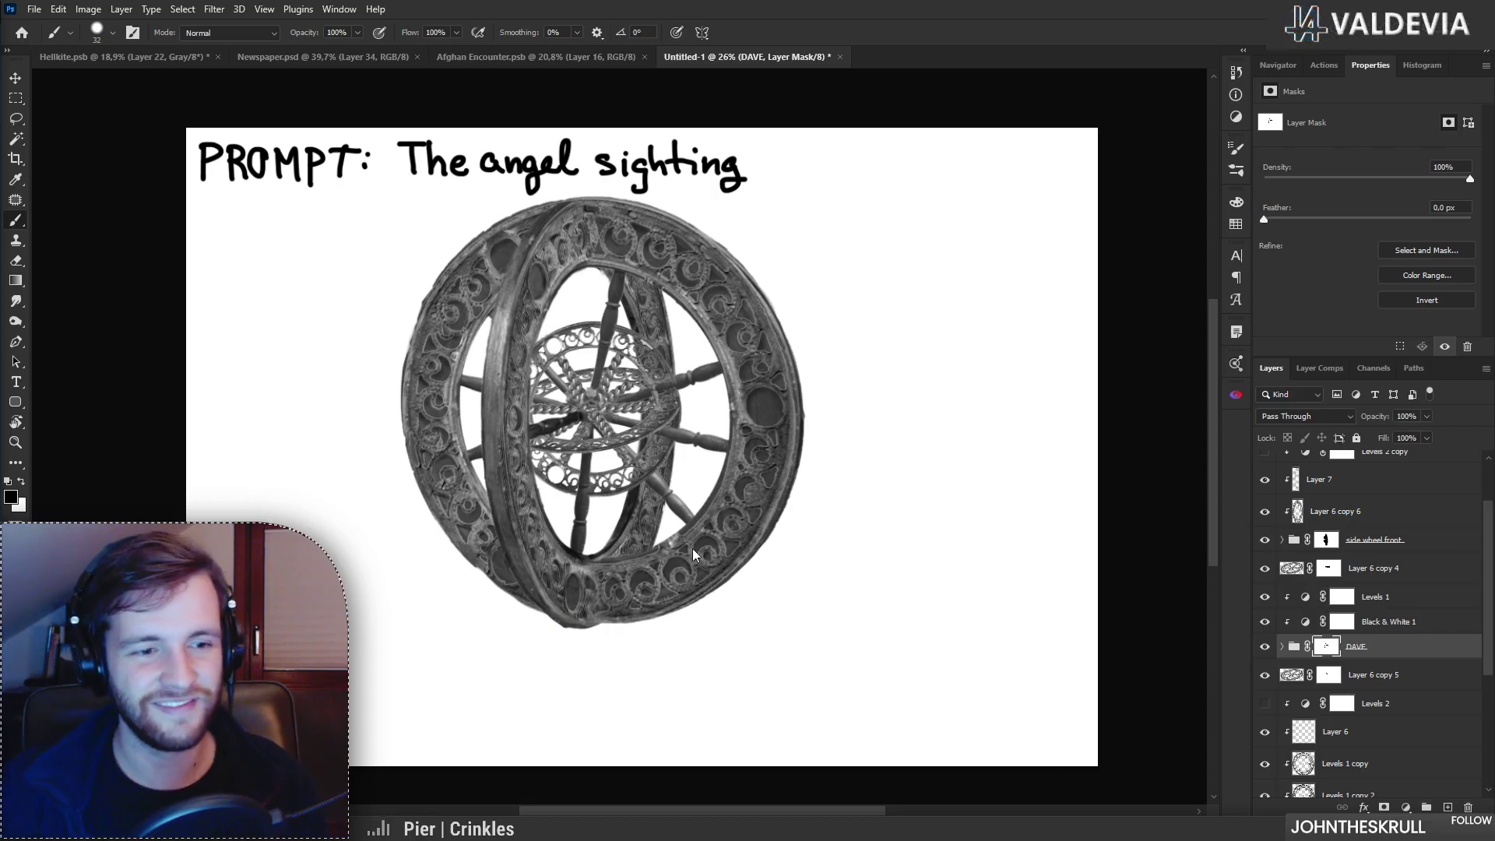
# Step: Switch to a soft round brush and select Layer 6, checking what it contains
pyautogui.press('z')
pyautogui.moveTo(610, 381)
pyautogui.mouseDown()
pyautogui.moveTo(549, 380)
pyautogui.moveTo(689, 384)
pyautogui.moveTo(670, 390)
pyautogui.mouseUp()
pyautogui.press('b')
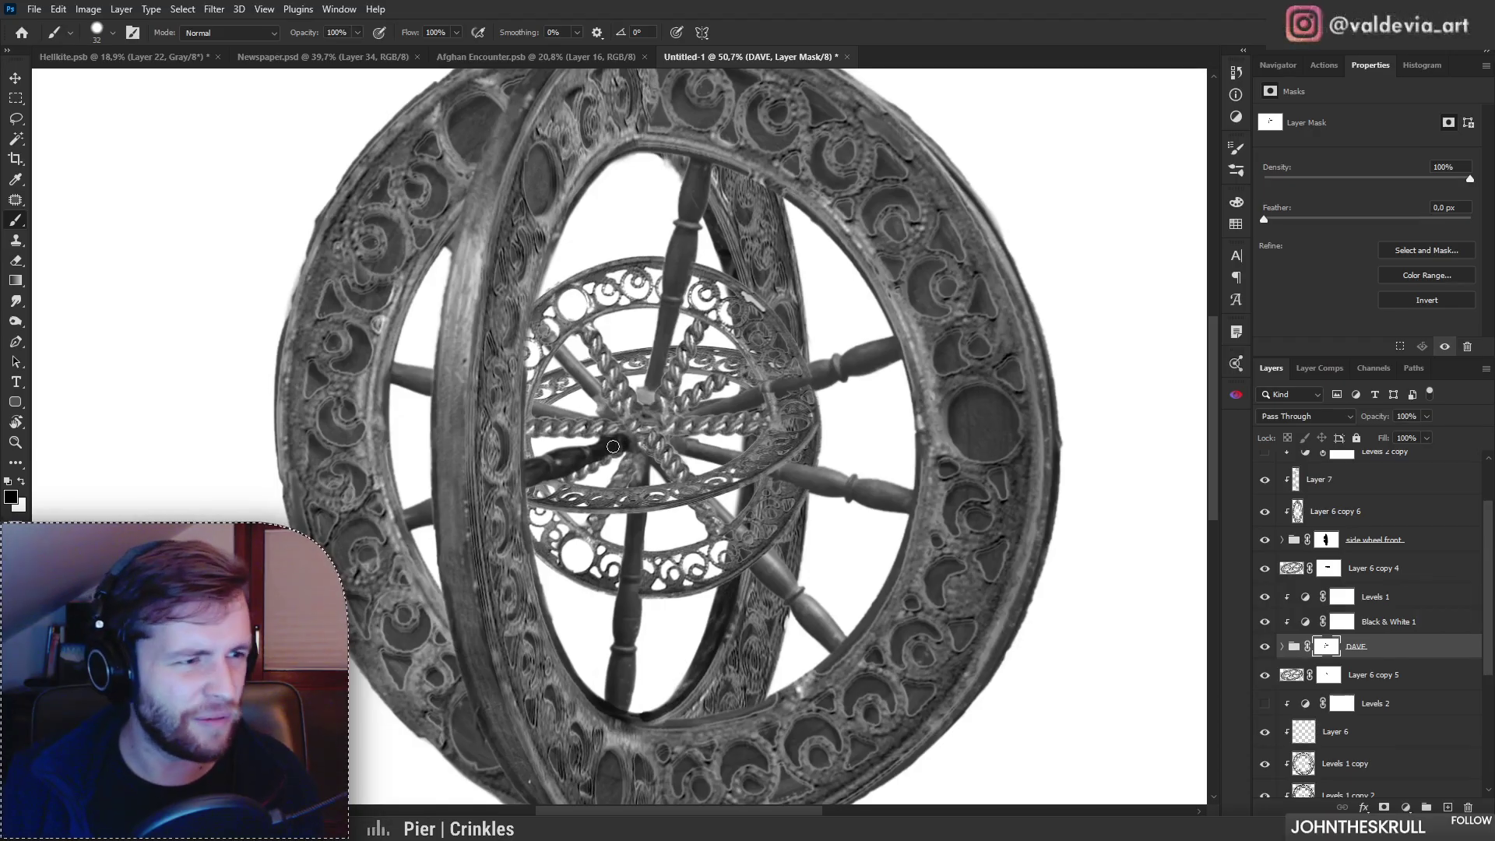
pyautogui.rightClick(642, 441)
pyautogui.click(824, 679)
pyautogui.click(1406, 647)
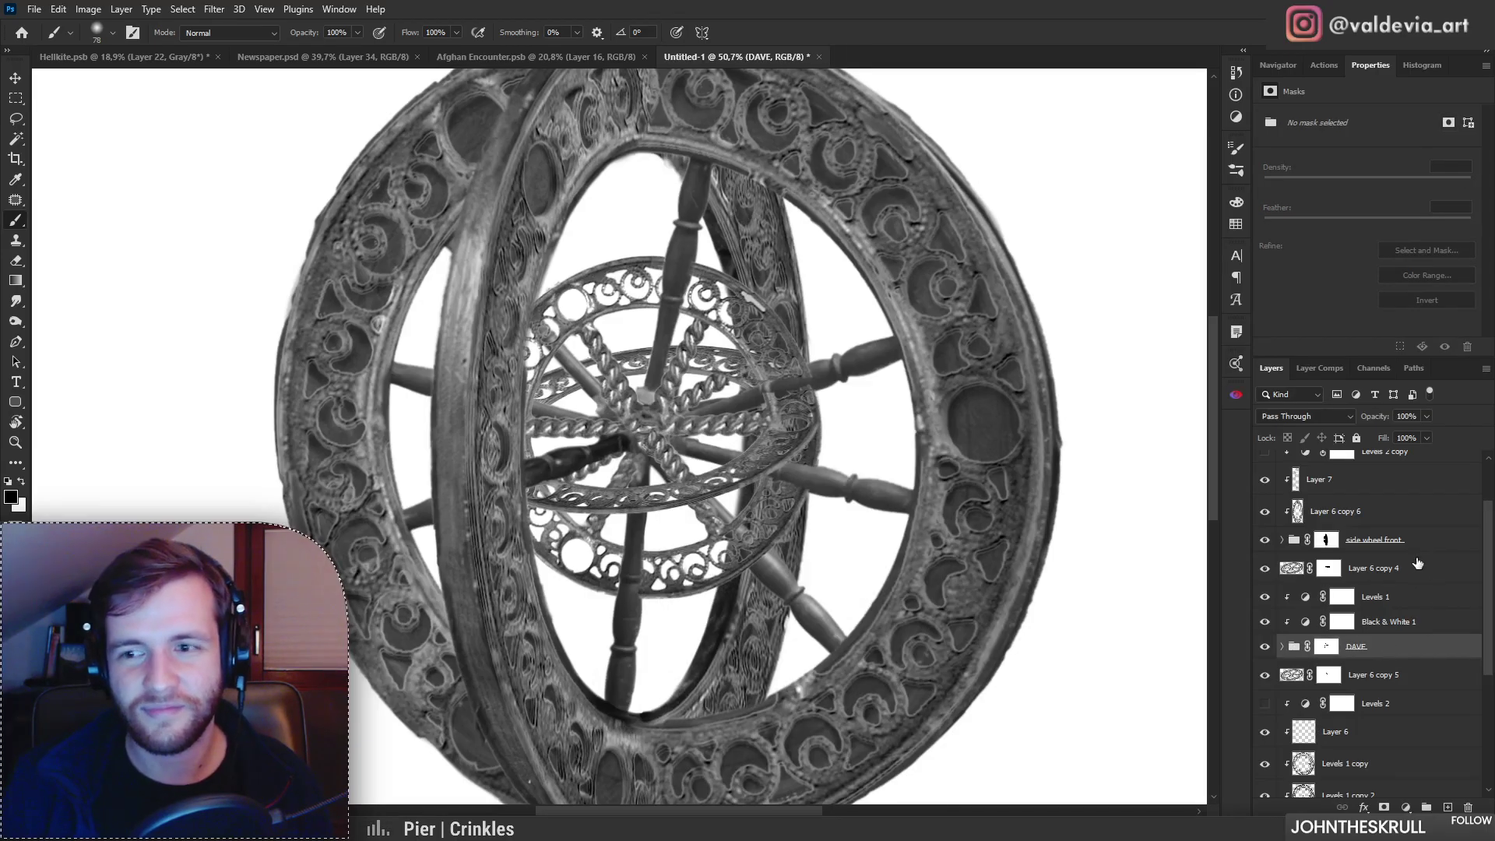
pyautogui.click(1409, 575)
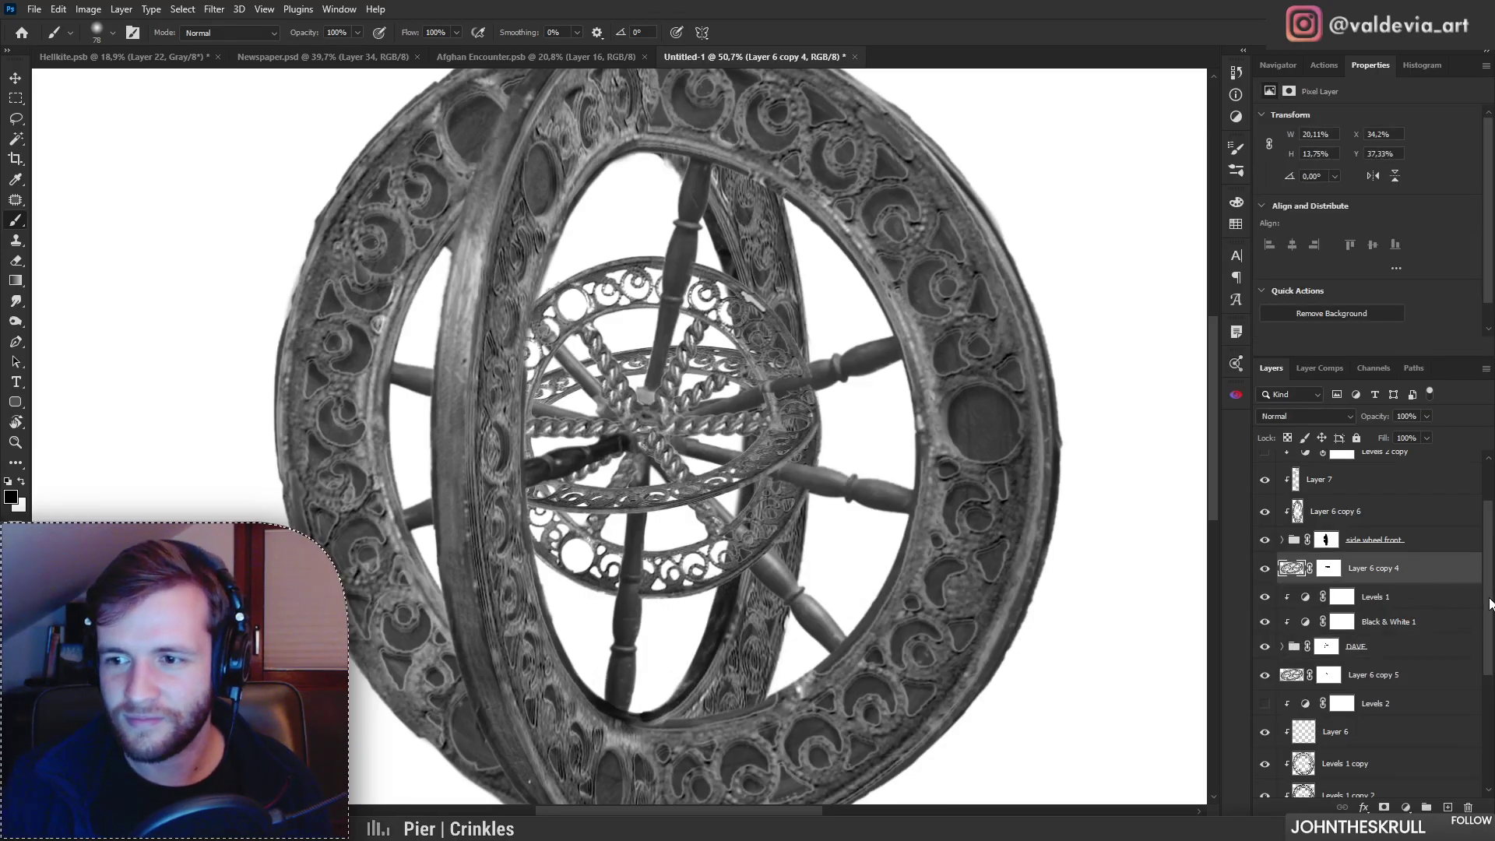
pyautogui.scroll(-3, 1490, 604)
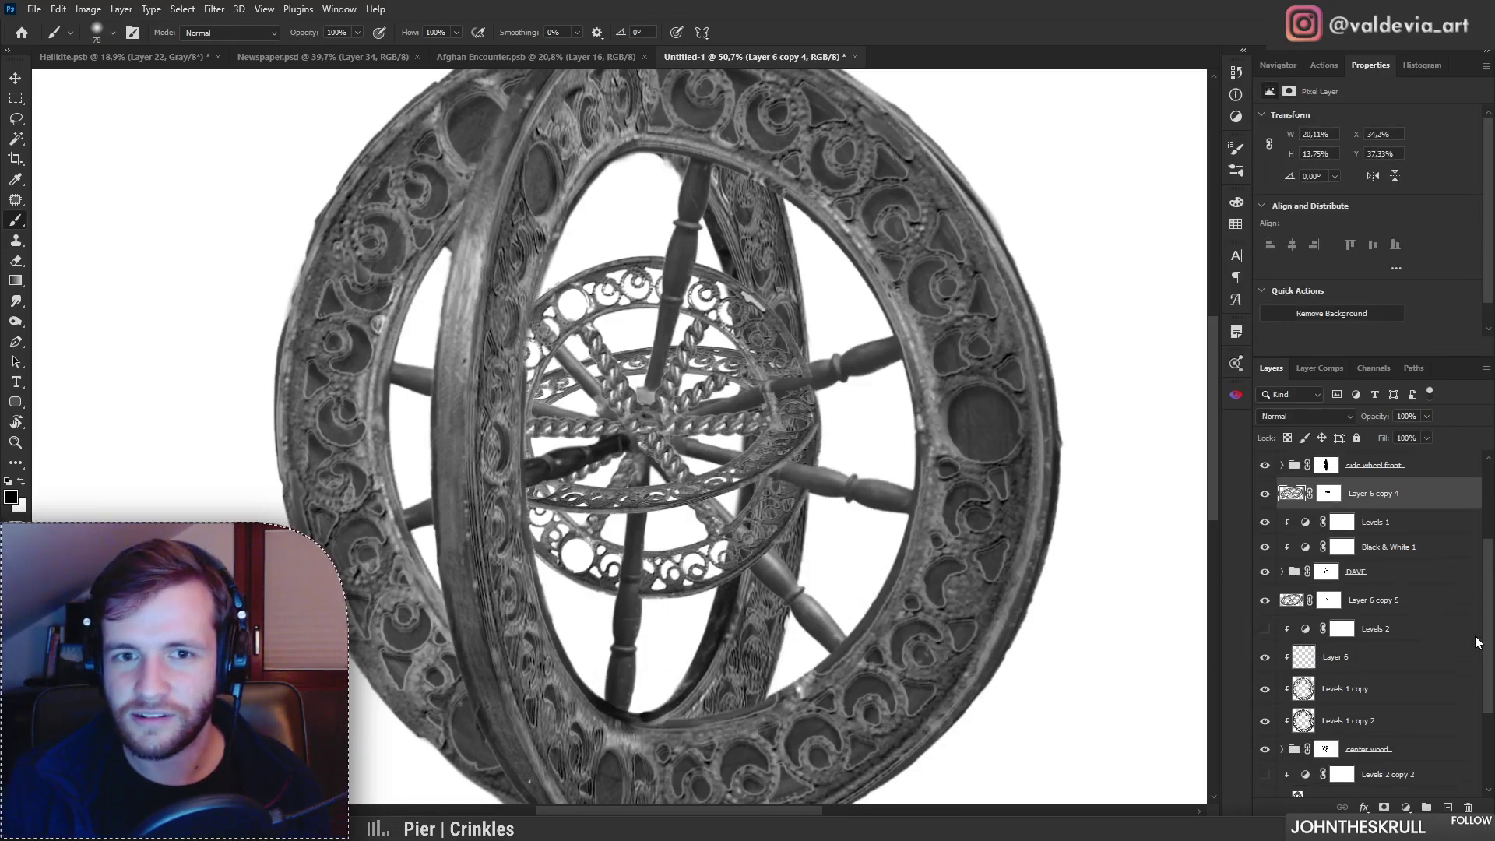
pyautogui.scroll(-1, 1478, 645)
pyautogui.click(1263, 636)
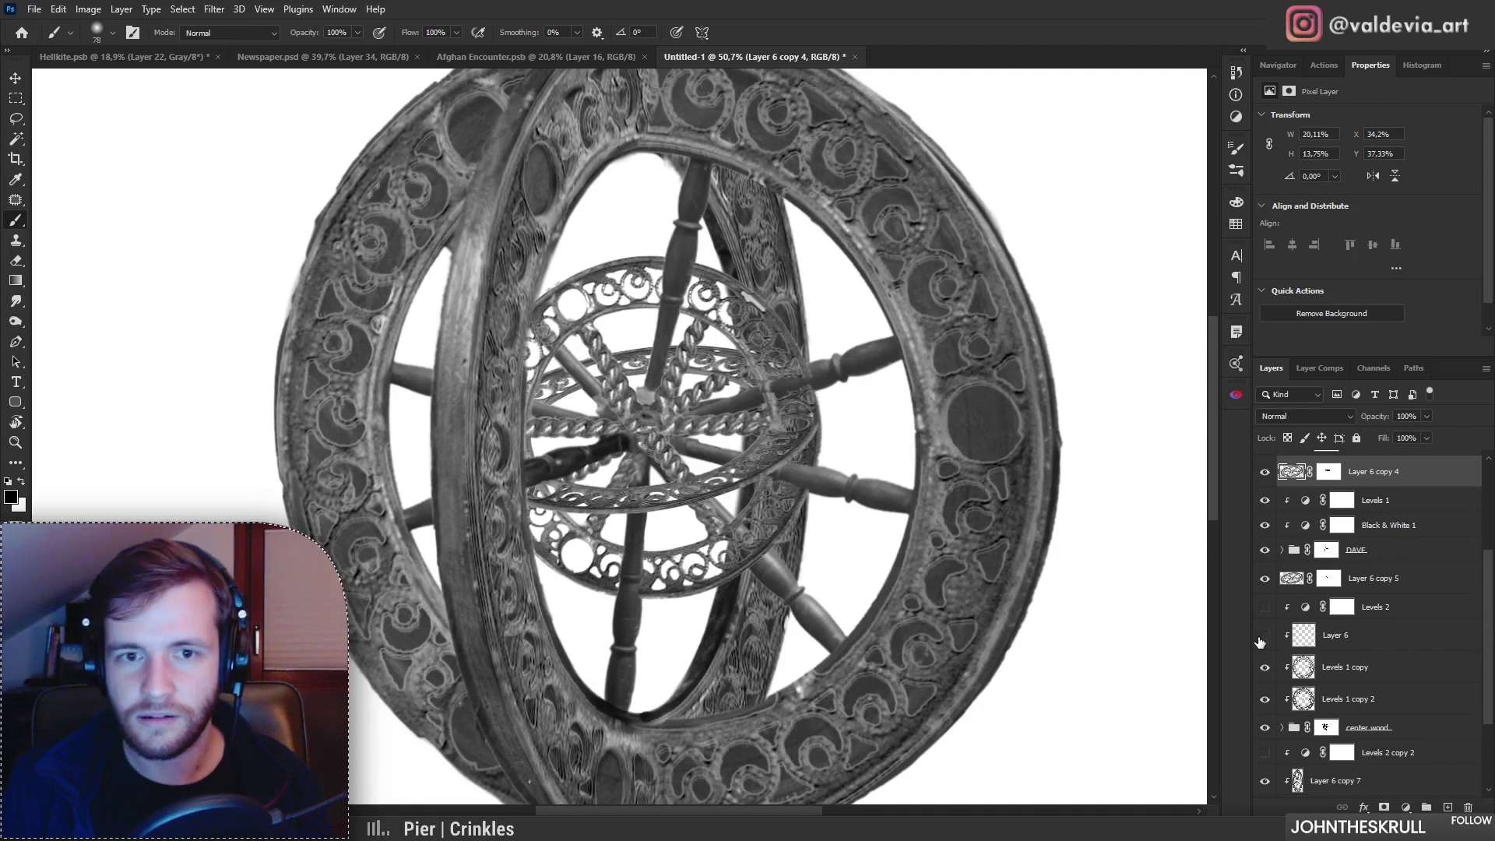
pyautogui.click(1371, 635)
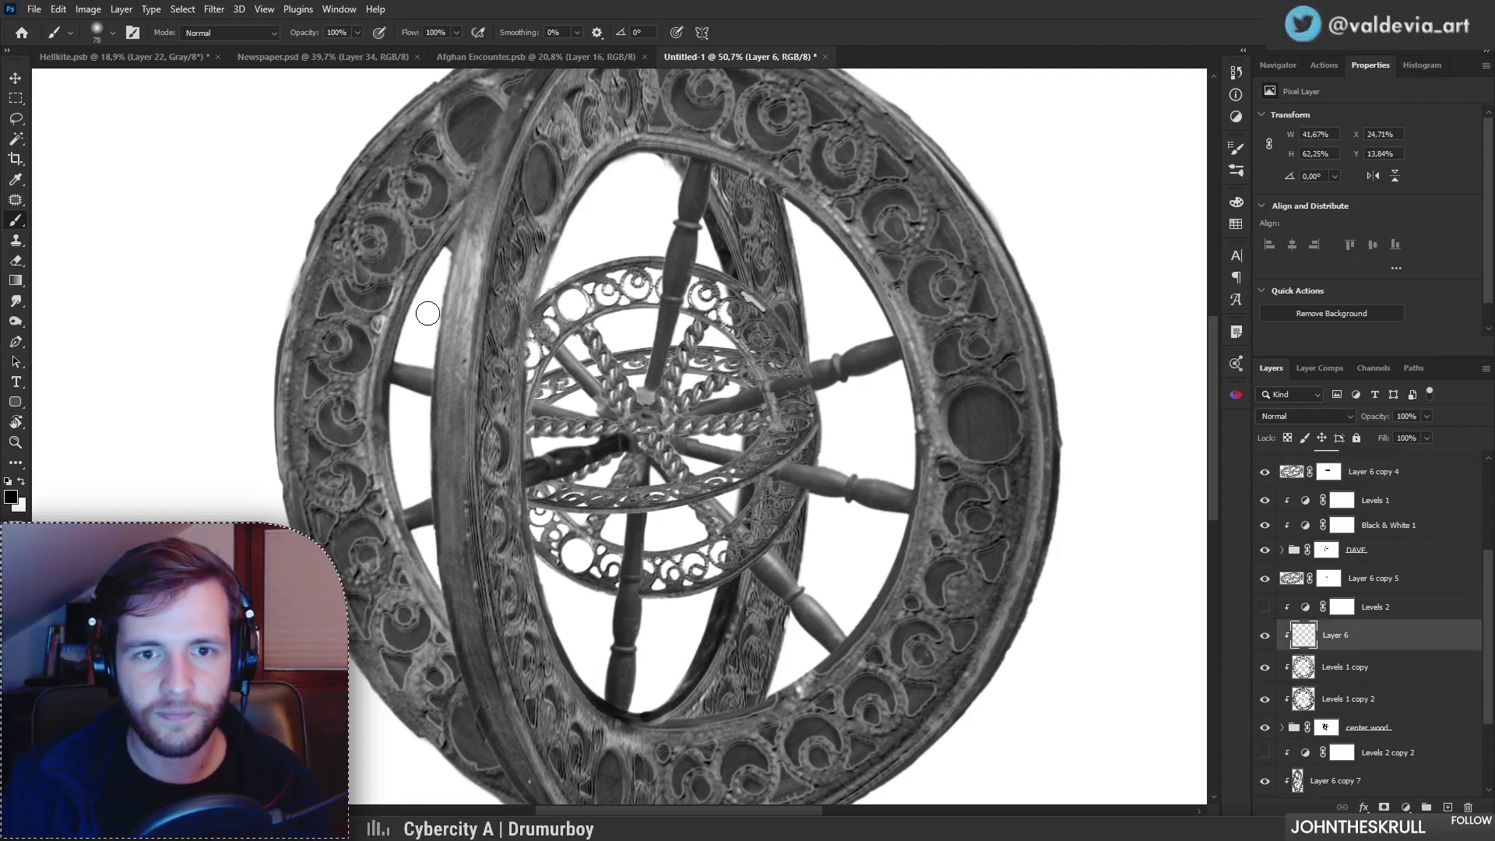
# Step: Compare the wheel with the Levels 1 copy and Levels 1 copy 2 layers hidden and shown
pyautogui.click(1327, 674)
pyautogui.click(1265, 668)
pyautogui.click(1264, 668)
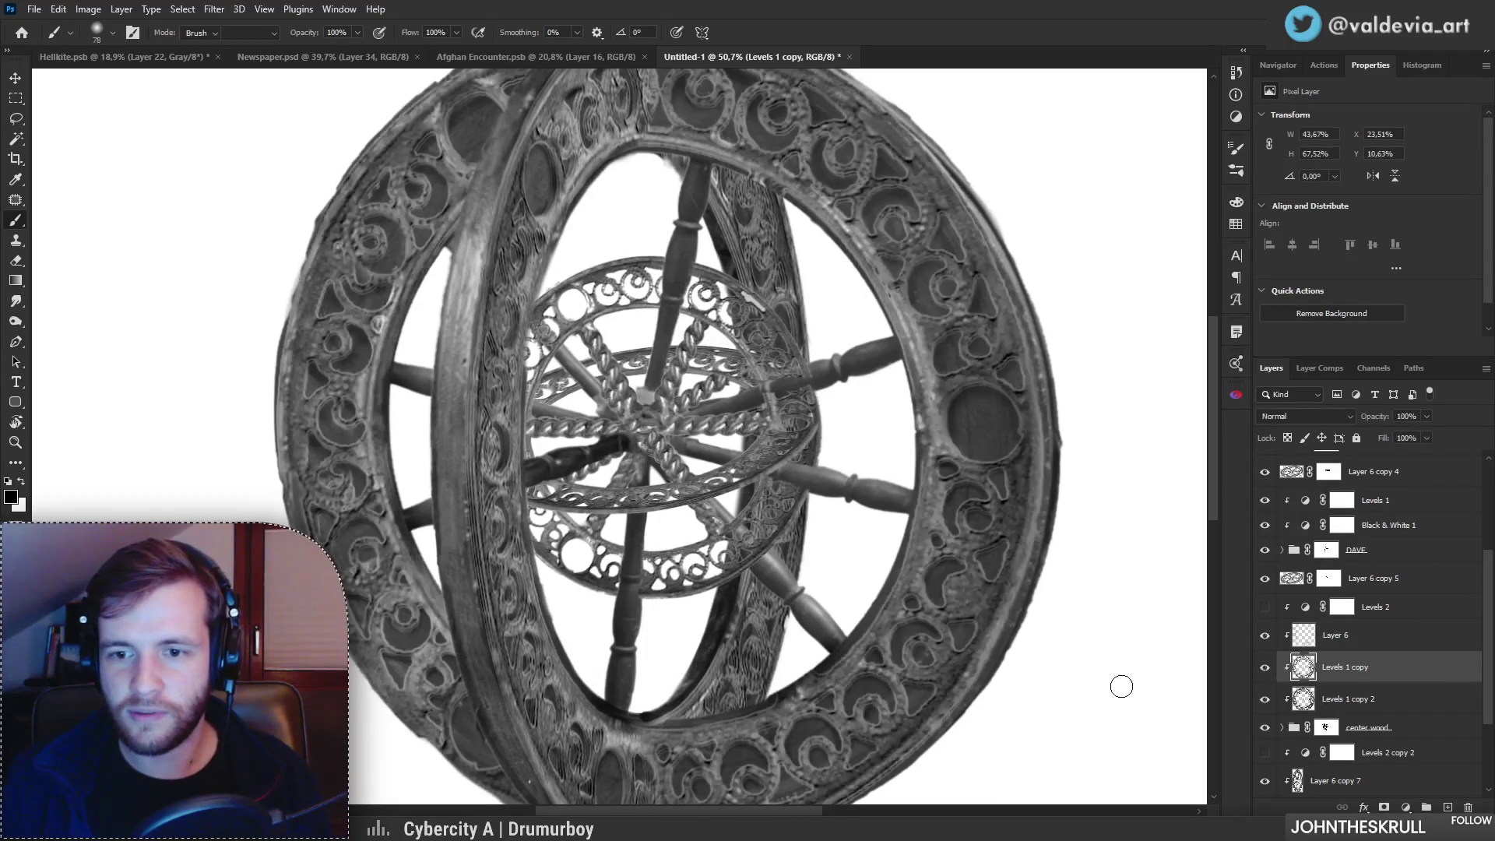
pyautogui.press('e')
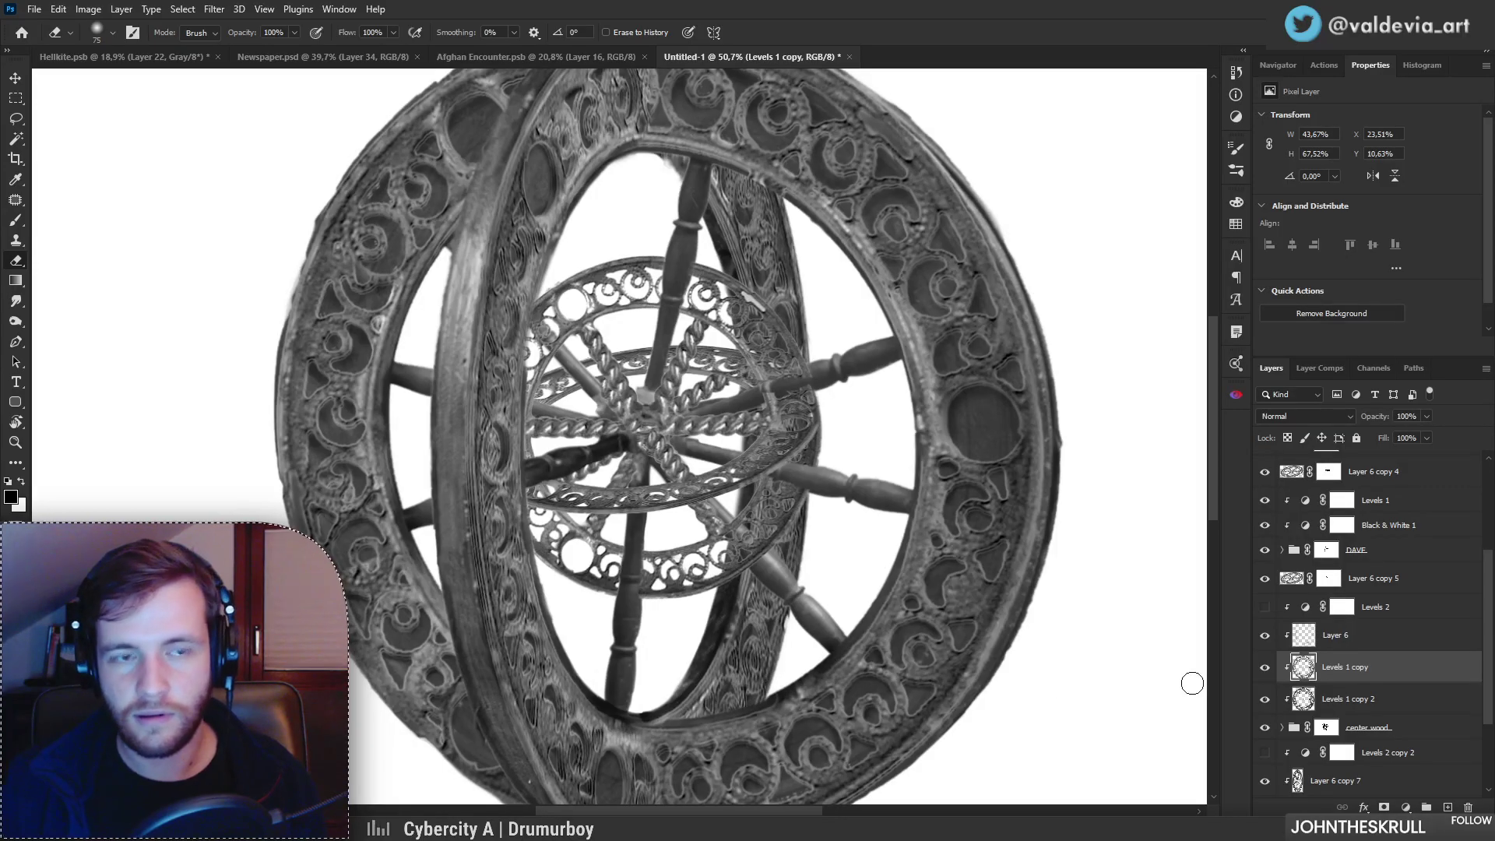
pyautogui.click(1331, 697)
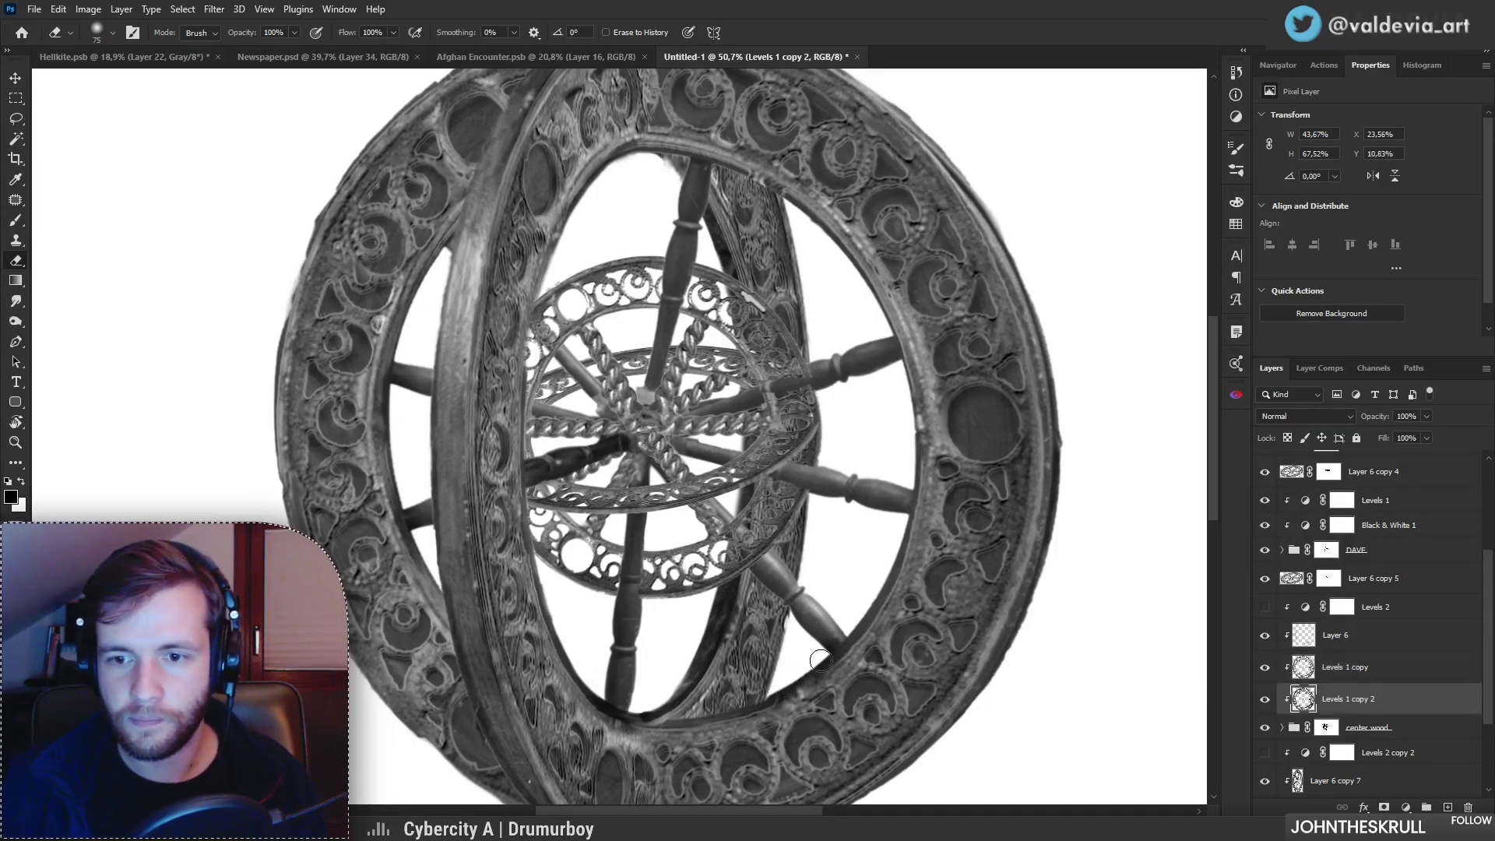
pyautogui.moveTo(1265, 699)
pyautogui.mouseDown()
pyautogui.moveTo(1266, 674)
pyautogui.moveTo(1267, 703)
pyautogui.mouseUp()
# Step: Erase the stray texture along the large wheel's lower inner rim on Levels 1 copy 2 and Levels 1 copy with a 75 px hard eraser
pyautogui.moveTo(779, 729); pyautogui.dragTo(857, 729)
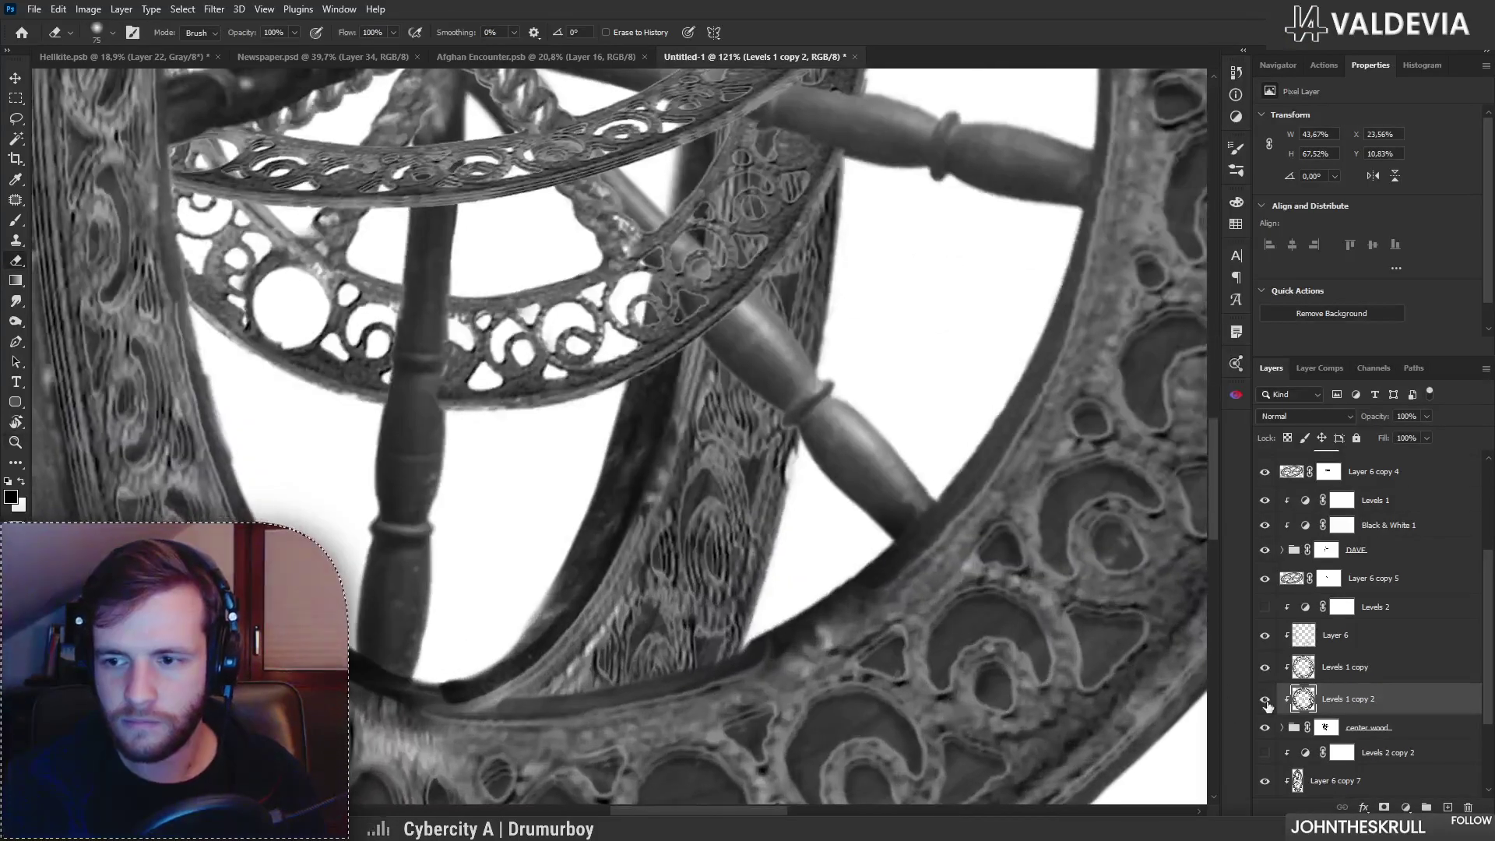
pyautogui.rightClick(929, 687)
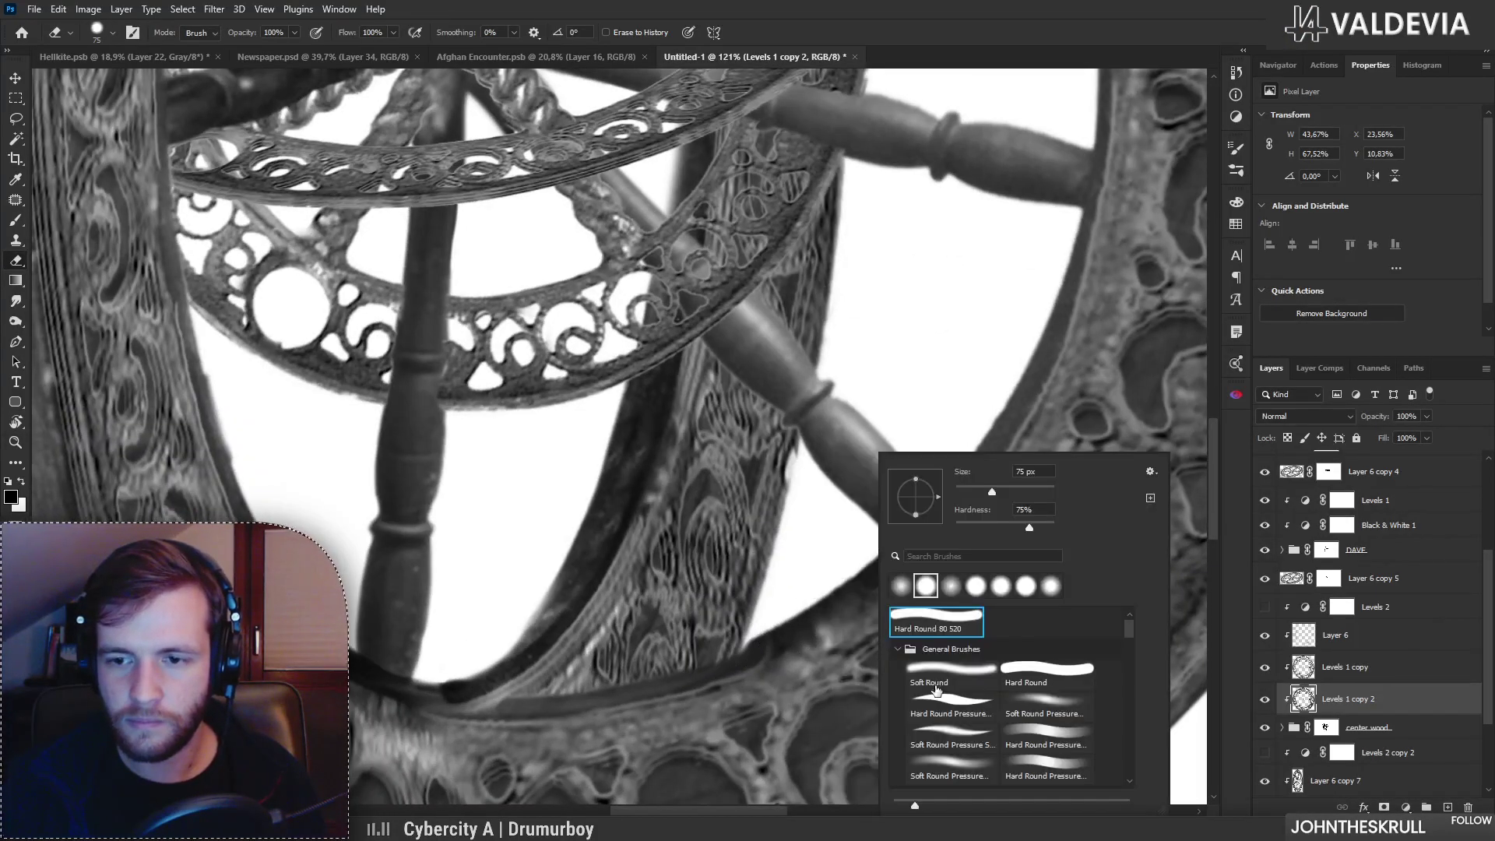
pyautogui.moveTo(750, 633); pyautogui.dragTo(880, 552)
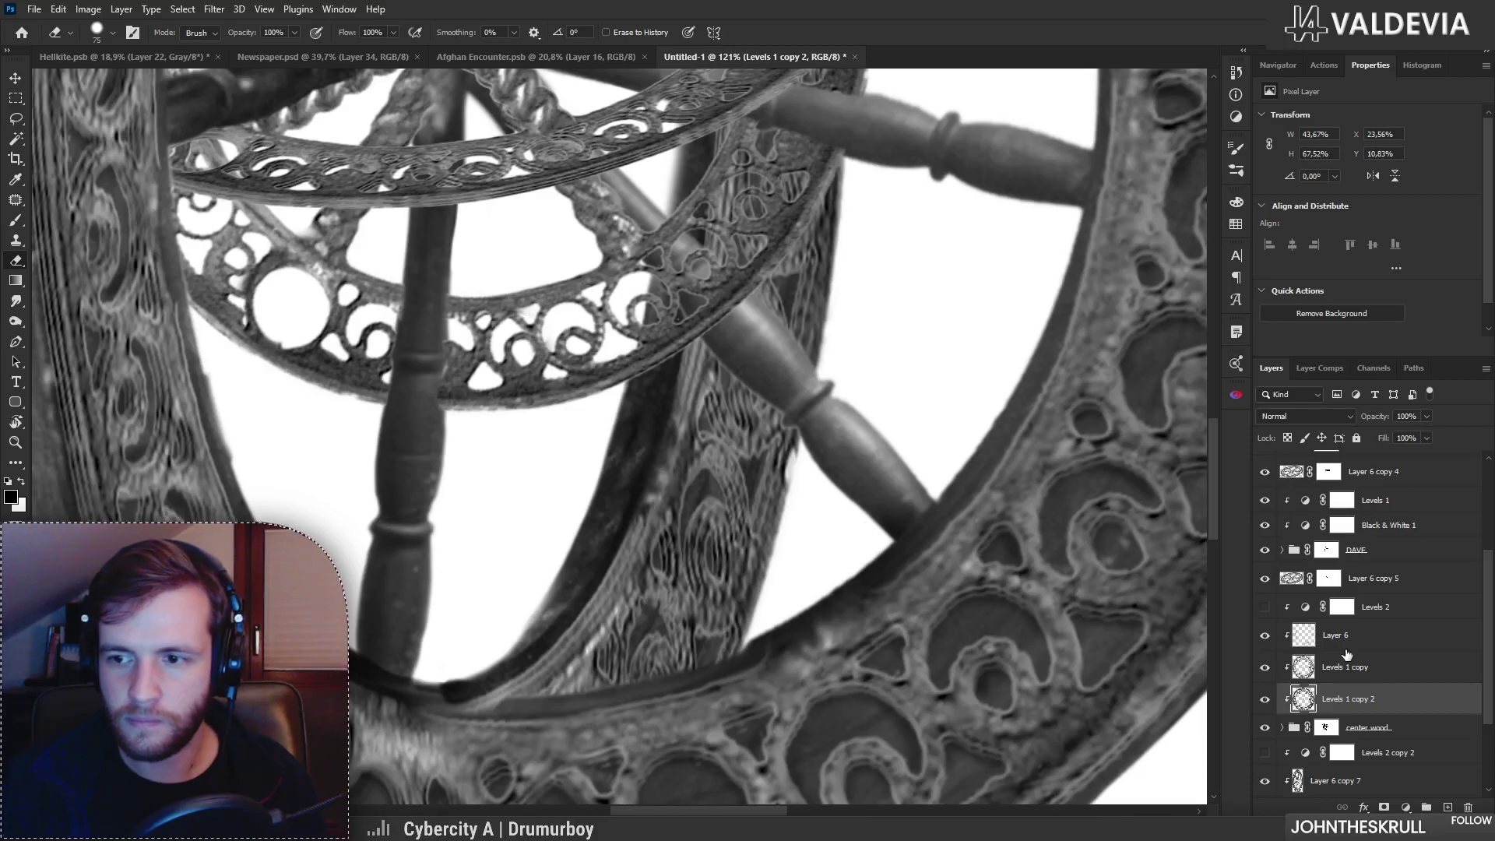
pyautogui.click(1383, 669)
pyautogui.moveTo(737, 633); pyautogui.dragTo(875, 551)
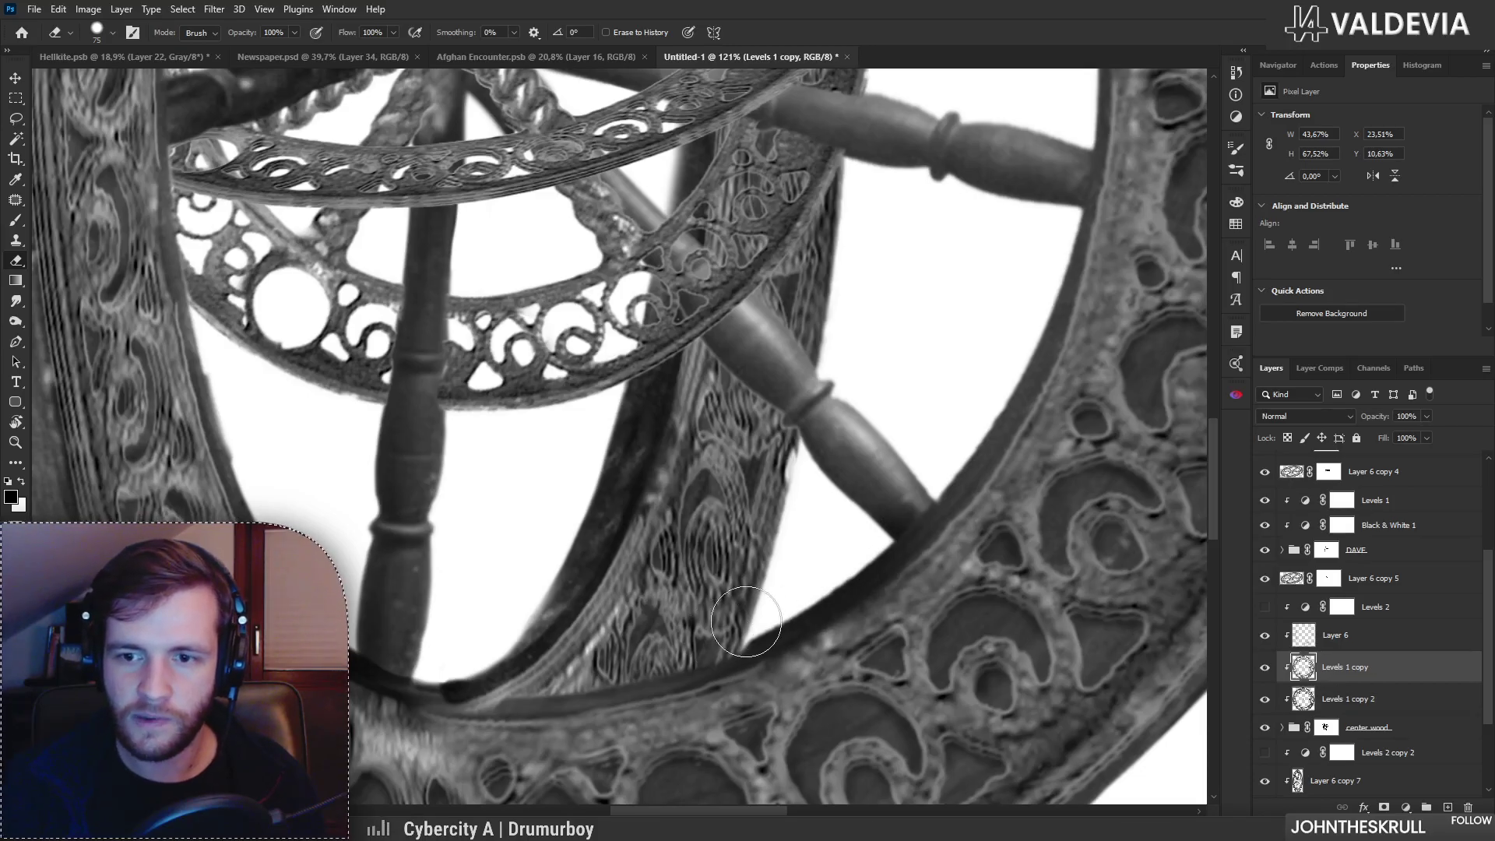
pyautogui.moveTo(817, 626); pyautogui.dragTo(719, 624)
pyautogui.moveTo(862, 620)
pyautogui.mouseDown()
pyautogui.moveTo(796, 637)
pyautogui.moveTo(846, 639)
pyautogui.mouseUp()
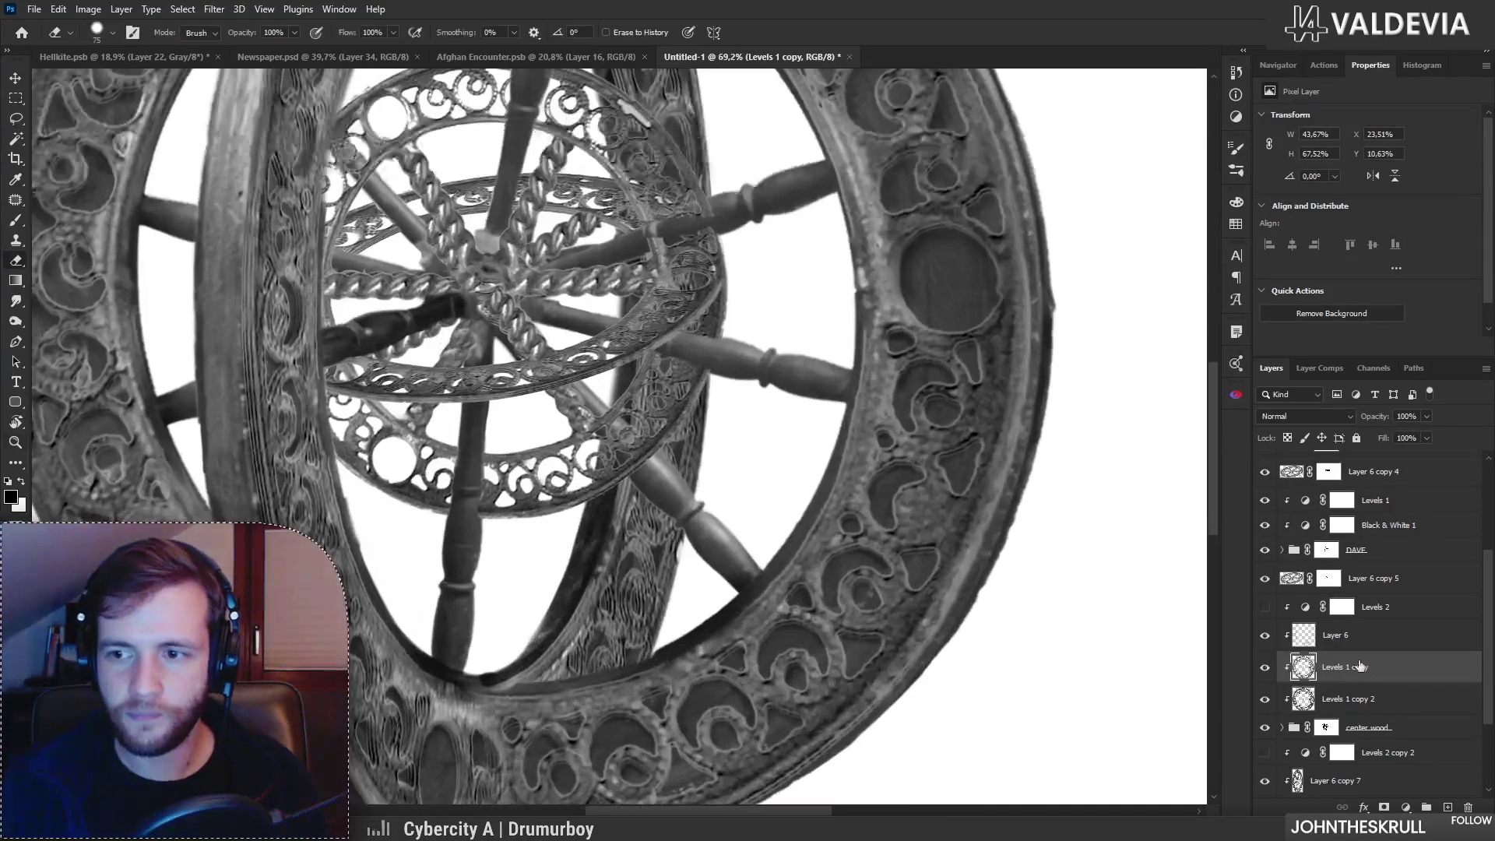
# Step: Select Layer 6 and give the eraser a soft round pressure brush with 0% hardness
pyautogui.click(1363, 638)
pyautogui.rightClick(860, 596)
pyautogui.click(947, 707)
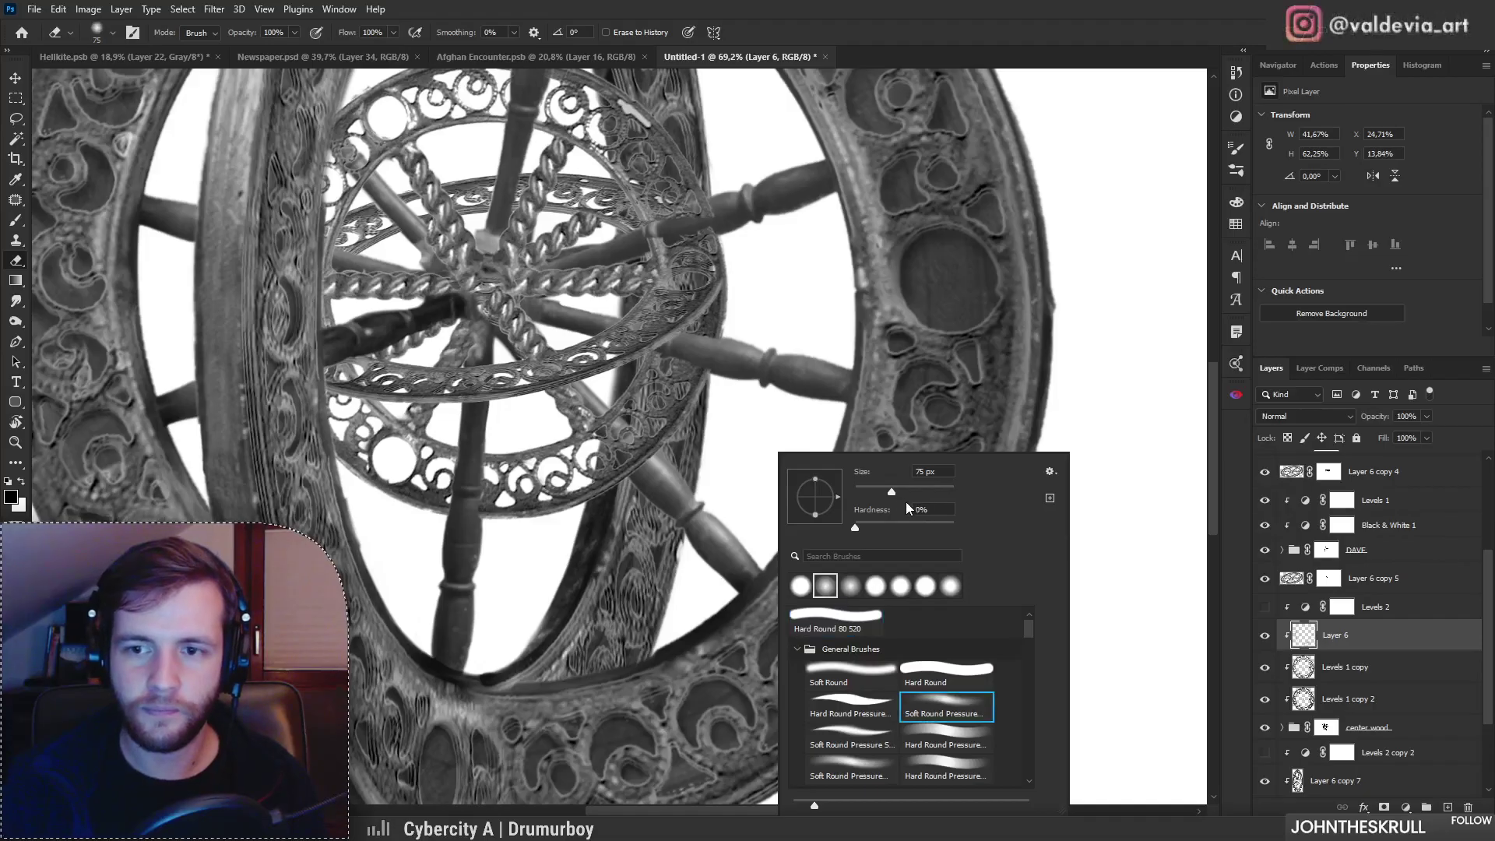
pyautogui.press('Escape')
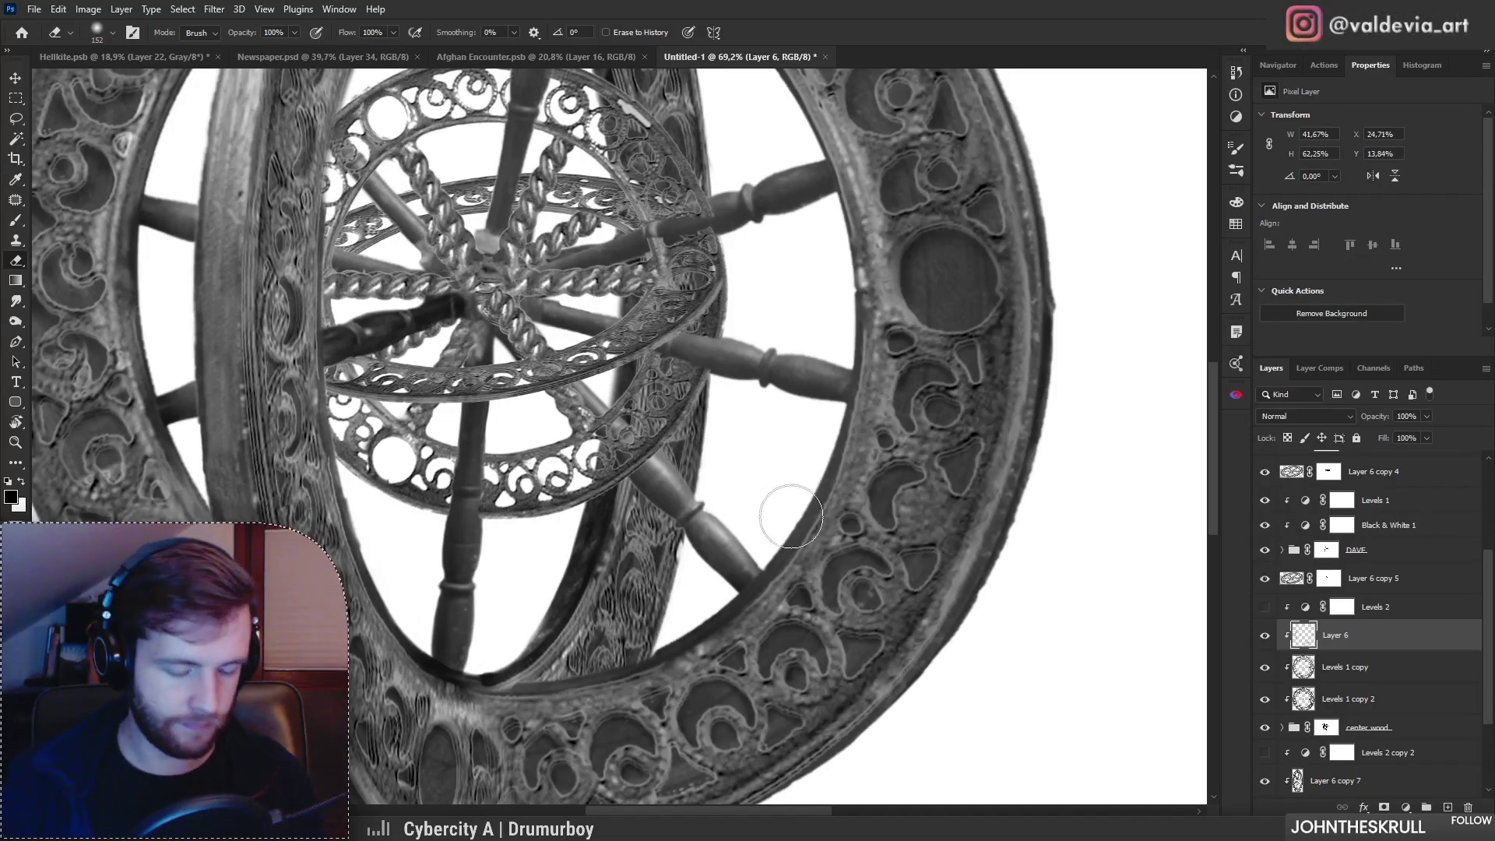
# Step: Paint soft dark shading along the large wheel's inner rim on Layer 6, from beside the large round inset to the upper rim
pyautogui.press('b')
pyautogui.press('z')
pyautogui.moveTo(784, 491)
pyautogui.mouseDown()
pyautogui.moveTo(754, 453)
pyautogui.moveTo(781, 446)
pyautogui.mouseUp()
pyautogui.press('b')
pyautogui.moveTo(871, 313); pyautogui.dragTo(855, 468)
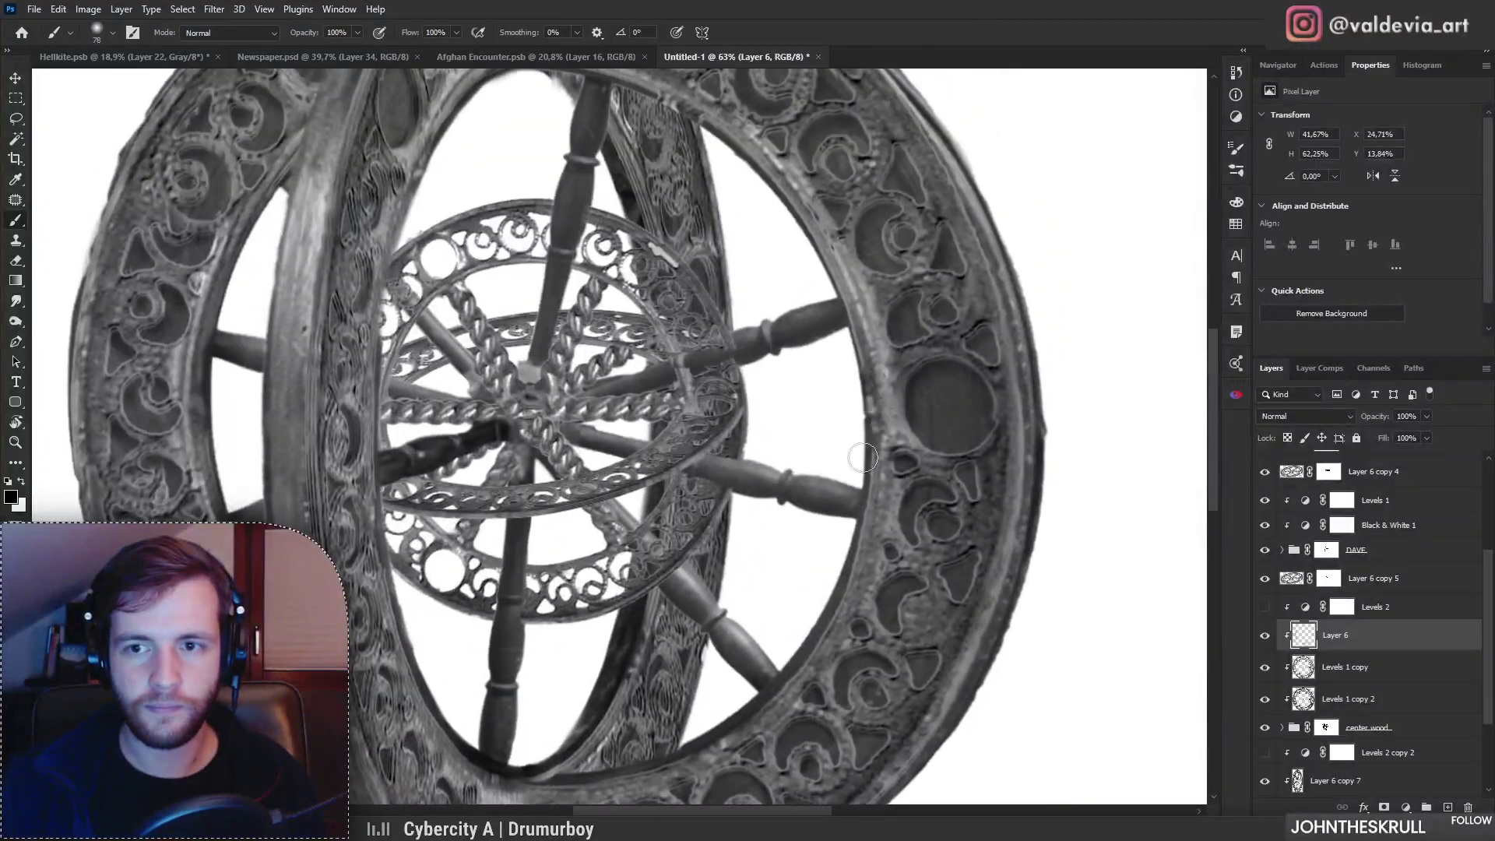
pyautogui.moveTo(757, 161); pyautogui.dragTo(778, 203)
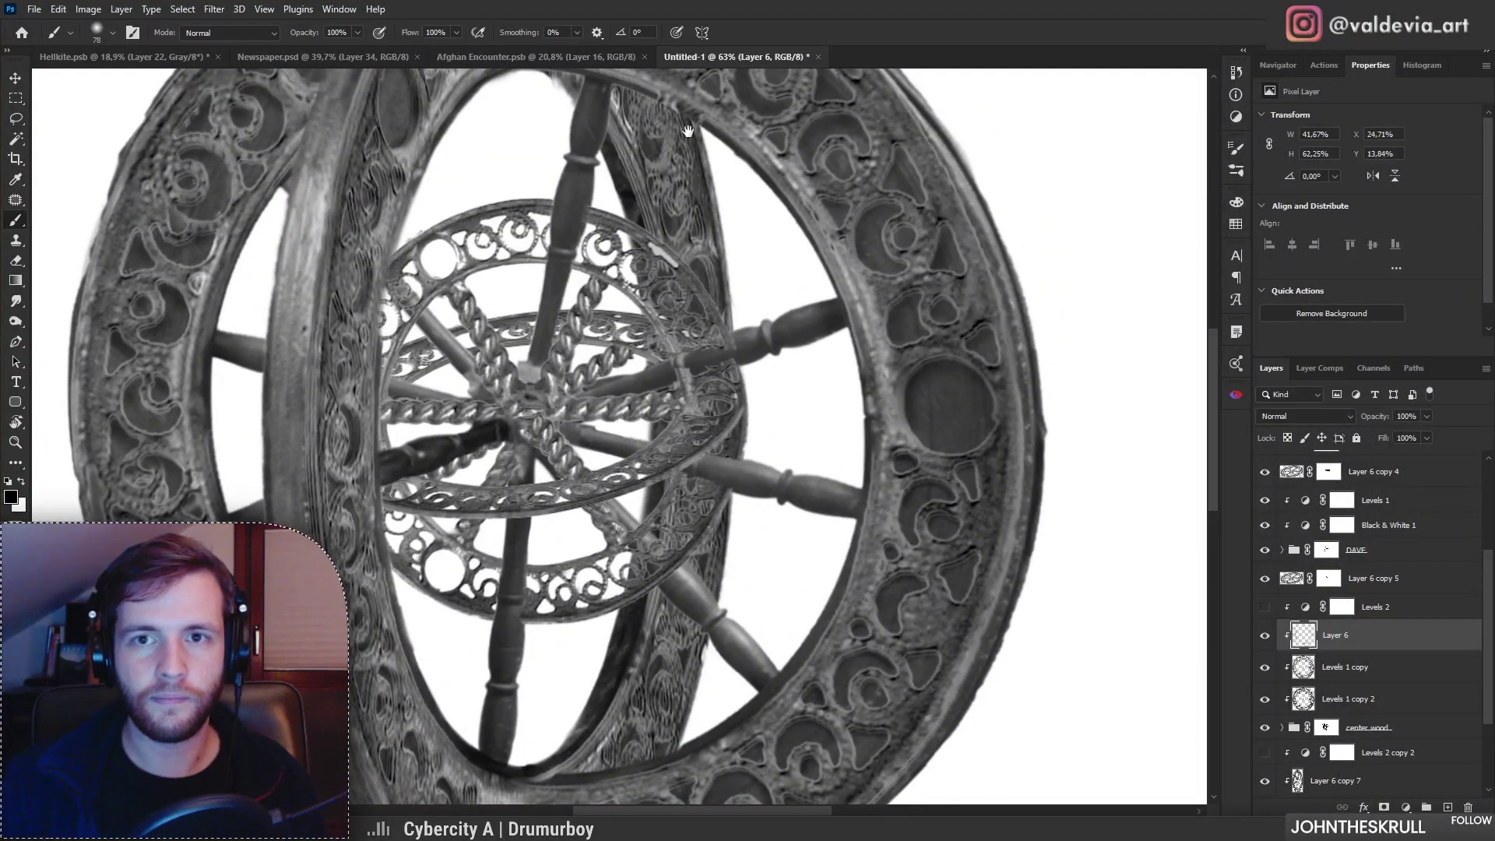
pyautogui.moveTo(689, 131); pyautogui.dragTo(727, 191)
pyautogui.moveTo(646, 158)
pyautogui.mouseDown()
pyautogui.moveTo(767, 214)
pyautogui.moveTo(860, 351)
pyautogui.moveTo(916, 674)
pyautogui.moveTo(848, 662)
pyautogui.moveTo(924, 658)
pyautogui.mouseUp()
# Step: Clean up the large wheel's inner rim on Levels 1 copy 2 with a 47 px hard round eraser
pyautogui.press('z')
pyautogui.press('e')
pyautogui.moveTo(848, 409)
pyautogui.mouseDown()
pyautogui.moveTo(839, 375)
pyautogui.moveTo(855, 398)
pyautogui.mouseUp()
pyautogui.click(1344, 697)
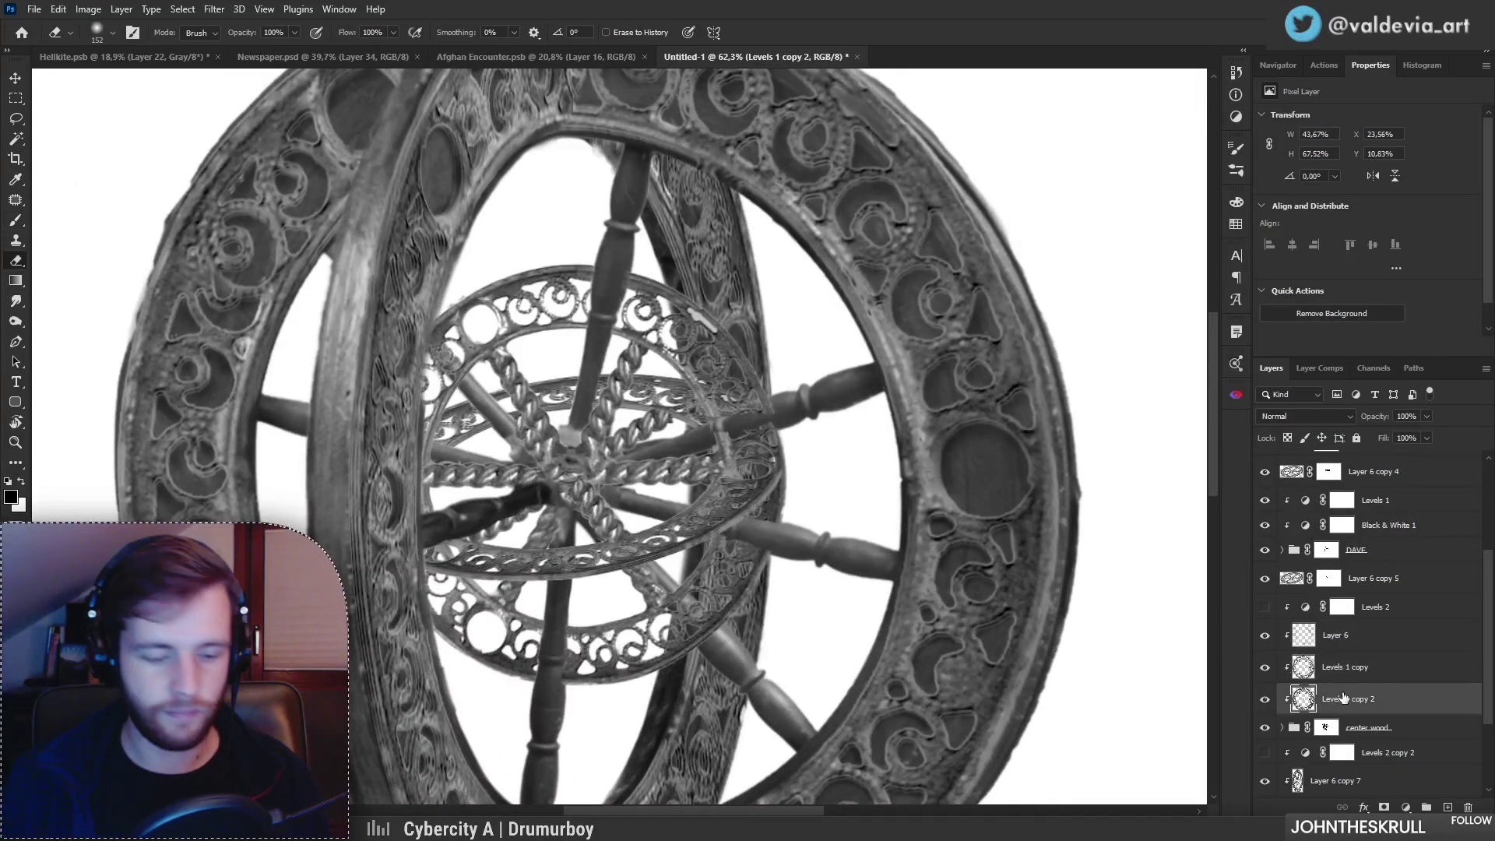
pyautogui.rightClick(857, 366)
pyautogui.click(938, 380)
pyautogui.click(704, 176)
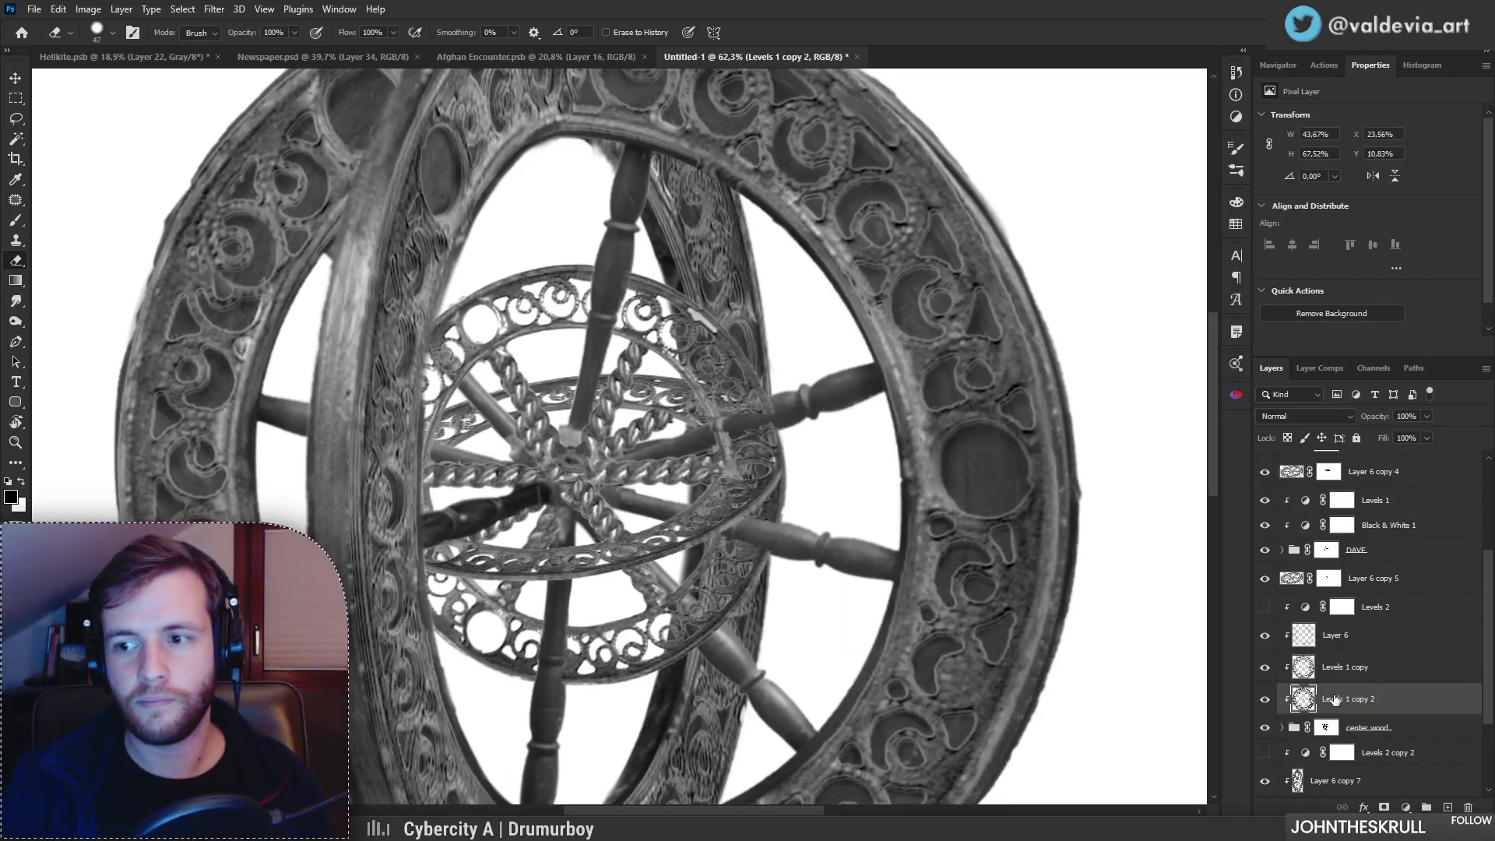
pyautogui.click(1346, 673)
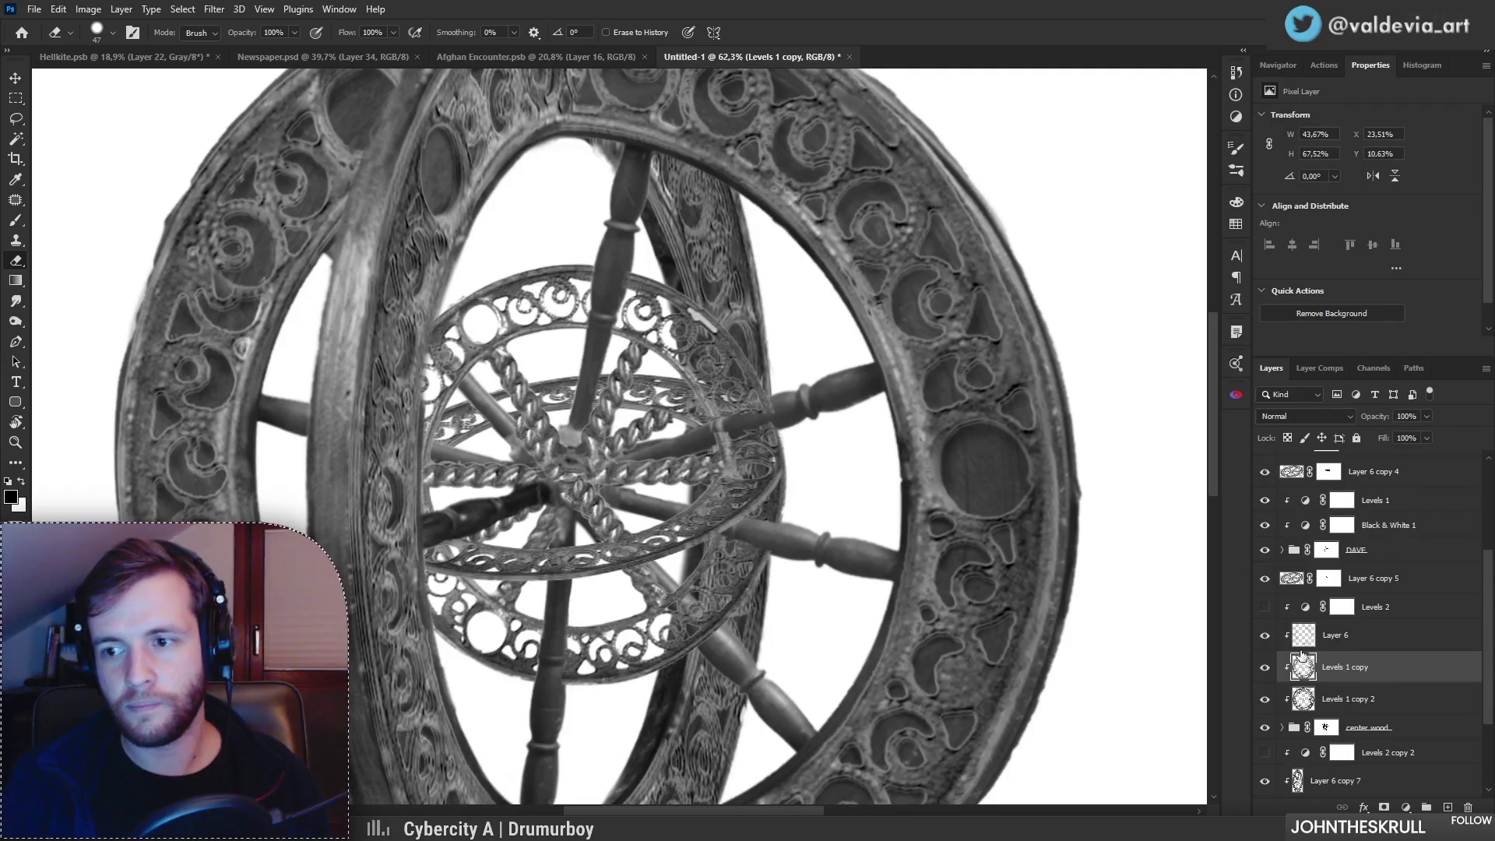
pyautogui.click(1306, 695)
pyautogui.moveTo(897, 456); pyautogui.dragTo(900, 481)
pyautogui.hotkey('ctrl', 'space')
pyautogui.moveTo(904, 562); pyautogui.dragTo(829, 636)
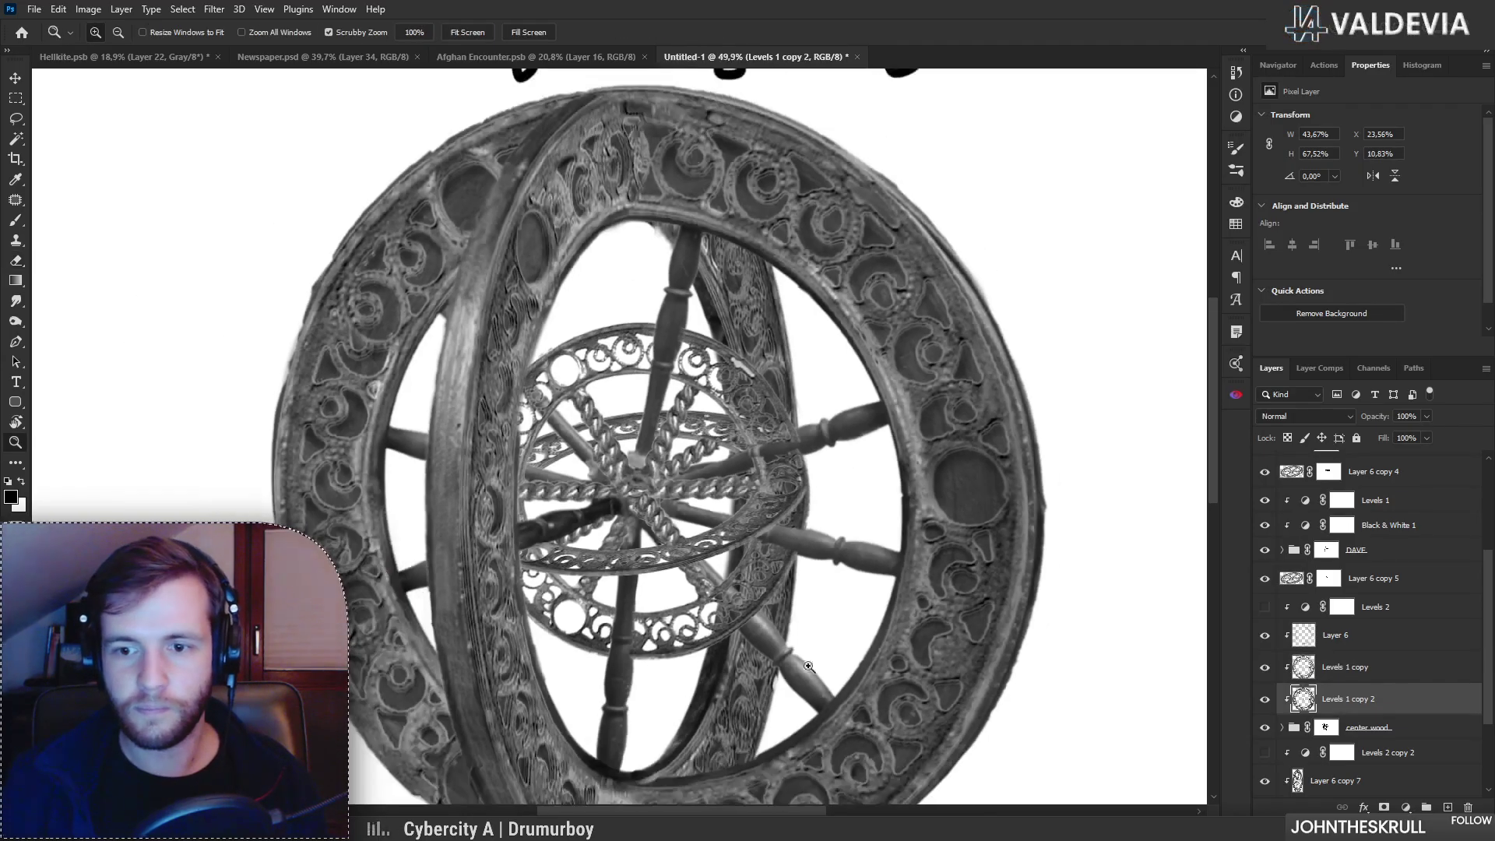
# Step: Try touching up the side wheel back group's mask at the lower rim overlap, comparing the group hidden and shown
pyautogui.press('space')
pyautogui.moveTo(701, 760)
pyautogui.mouseDown()
pyautogui.moveTo(749, 654)
pyautogui.moveTo(740, 663)
pyautogui.mouseUp()
pyautogui.hotkey('ctrl', 'space')
pyautogui.keyDown('ctrl'); pyautogui.rightClick(735, 638); pyautogui.keyUp('ctrl')
pyautogui.click(765, 660)
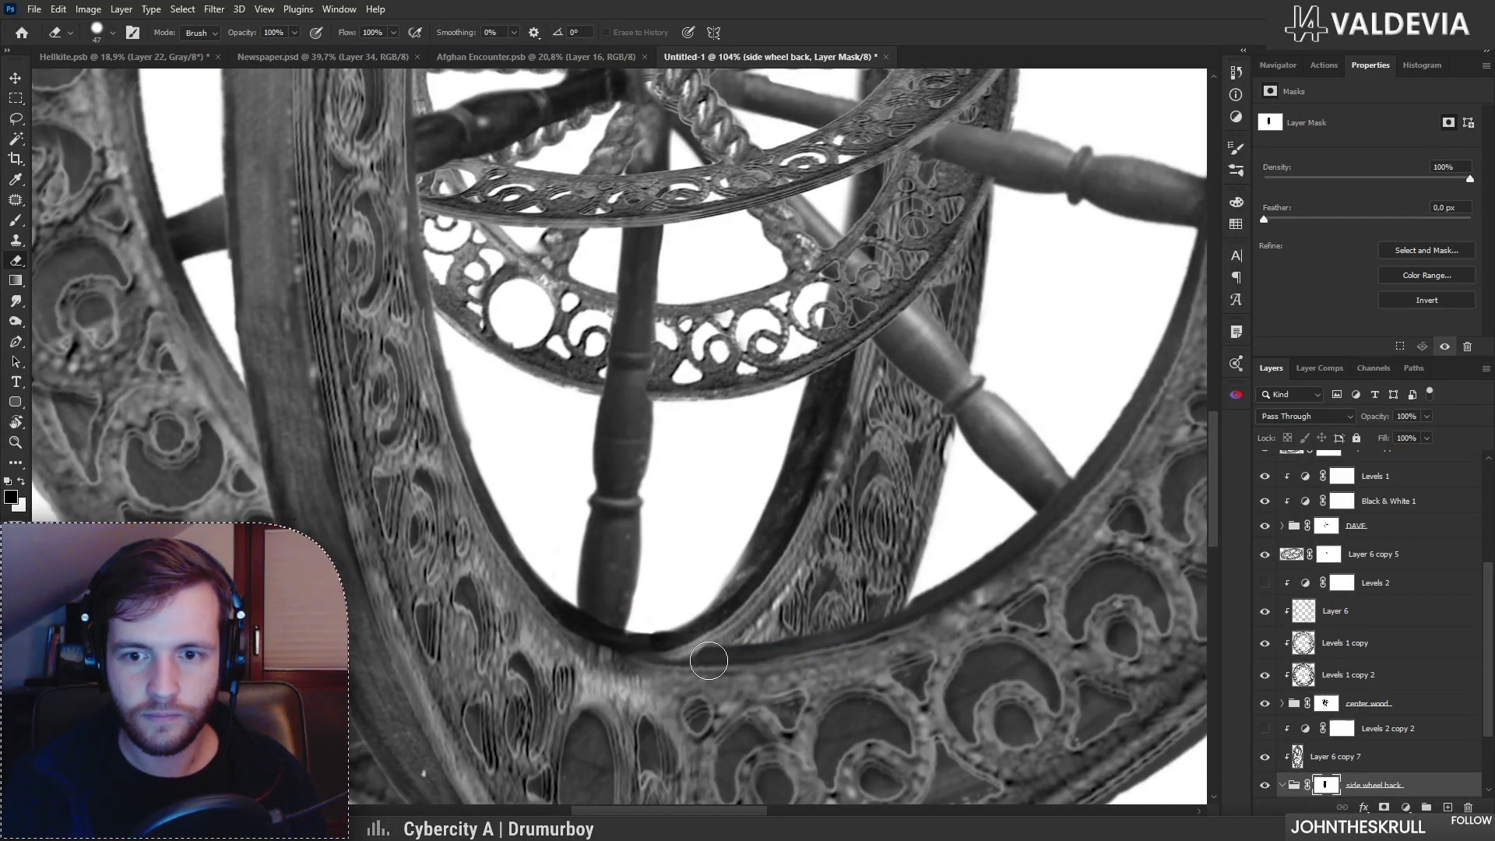
pyautogui.click(1265, 786)
pyautogui.click(1265, 786)
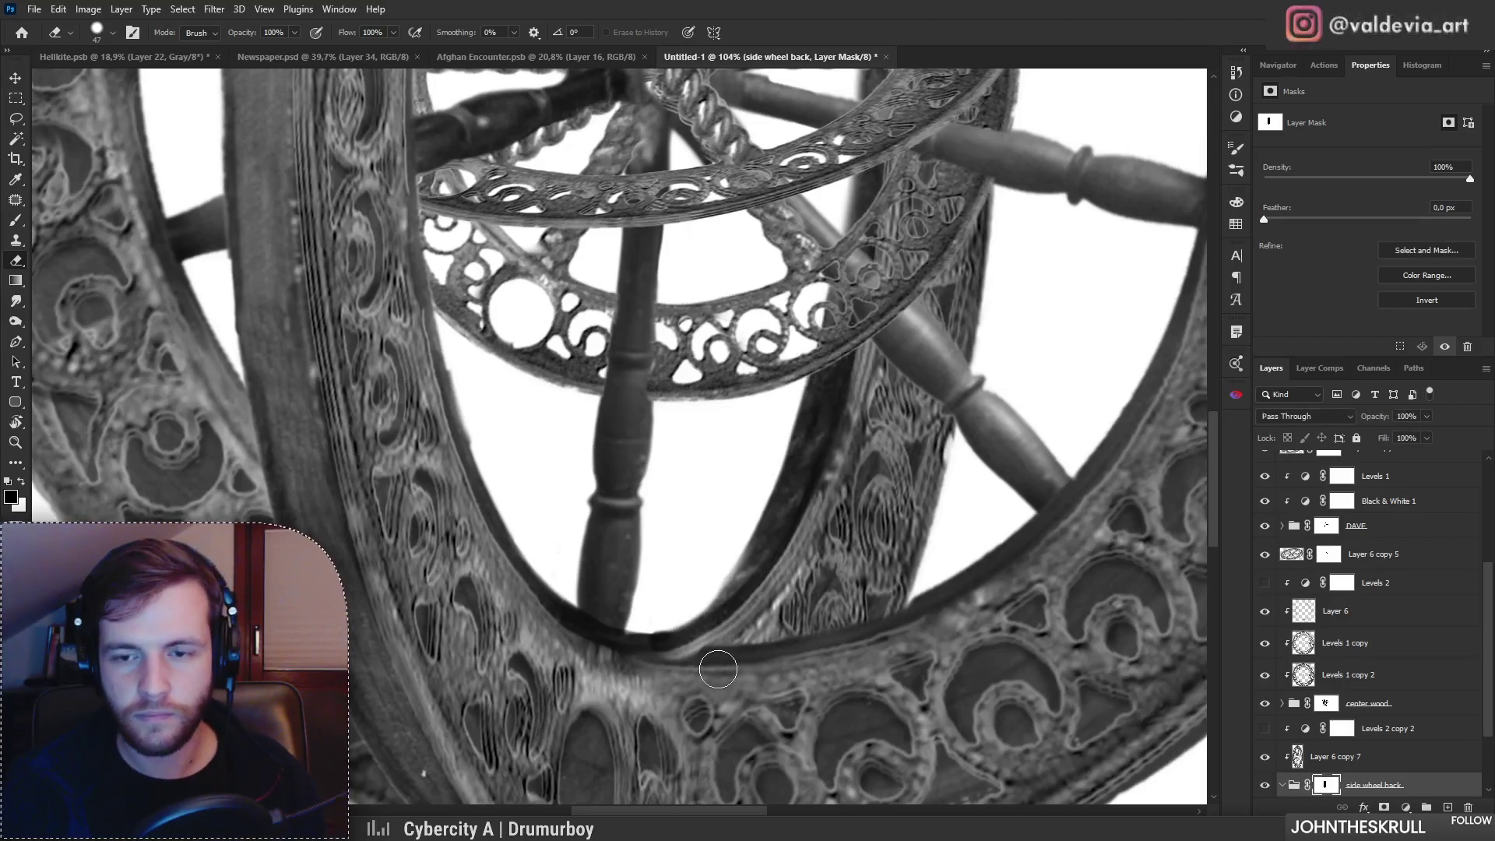
pyautogui.press('x')
pyautogui.hotkey('ctrl', 'z')
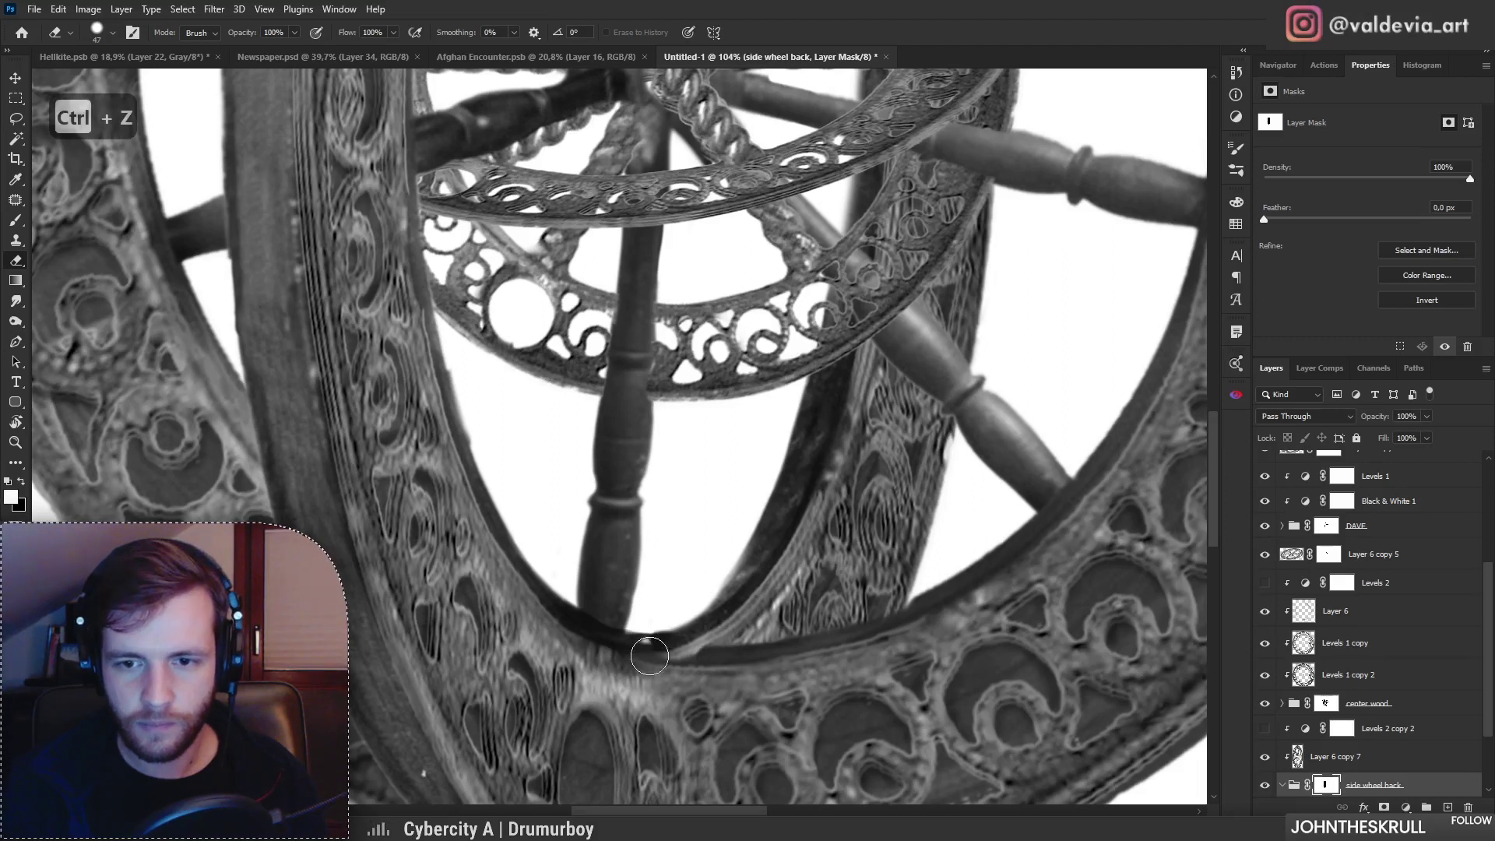
# Step: Touch up the side wheel front group's mask where its lower end meets the large wheel's inner rim
pyautogui.keyDown('ctrl'); pyautogui.rightClick(683, 652); pyautogui.keyUp('ctrl')
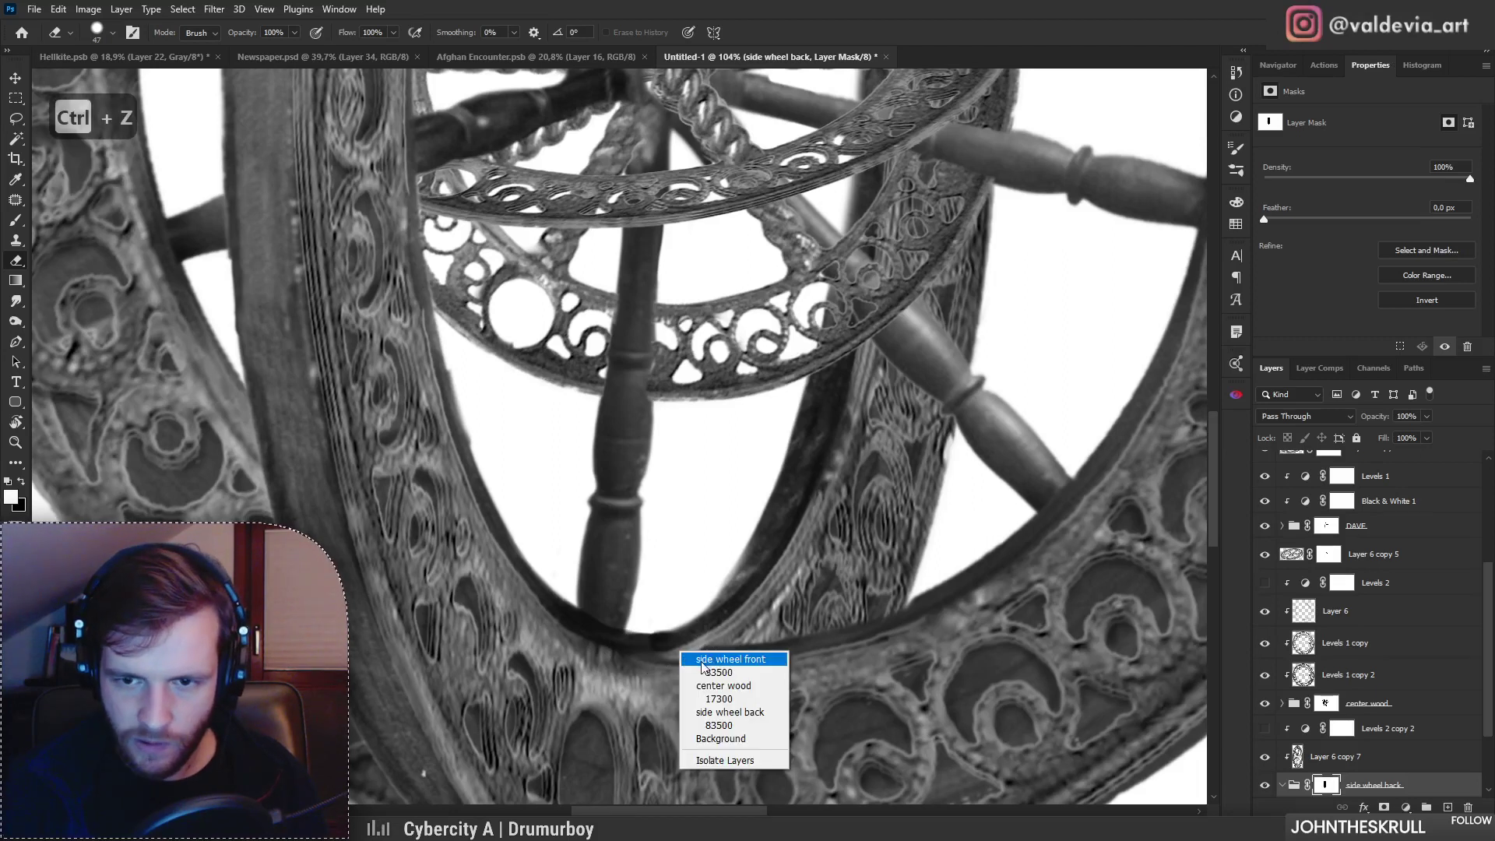
pyautogui.click(698, 662)
pyautogui.moveTo(659, 664)
pyautogui.mouseDown()
pyautogui.moveTo(709, 667)
pyautogui.moveTo(645, 647)
pyautogui.mouseUp()
pyautogui.moveTo(741, 680); pyautogui.dragTo(644, 655)
pyautogui.moveTo(720, 602); pyautogui.dragTo(685, 553)
pyautogui.moveTo(685, 553); pyautogui.dragTo(684, 523)
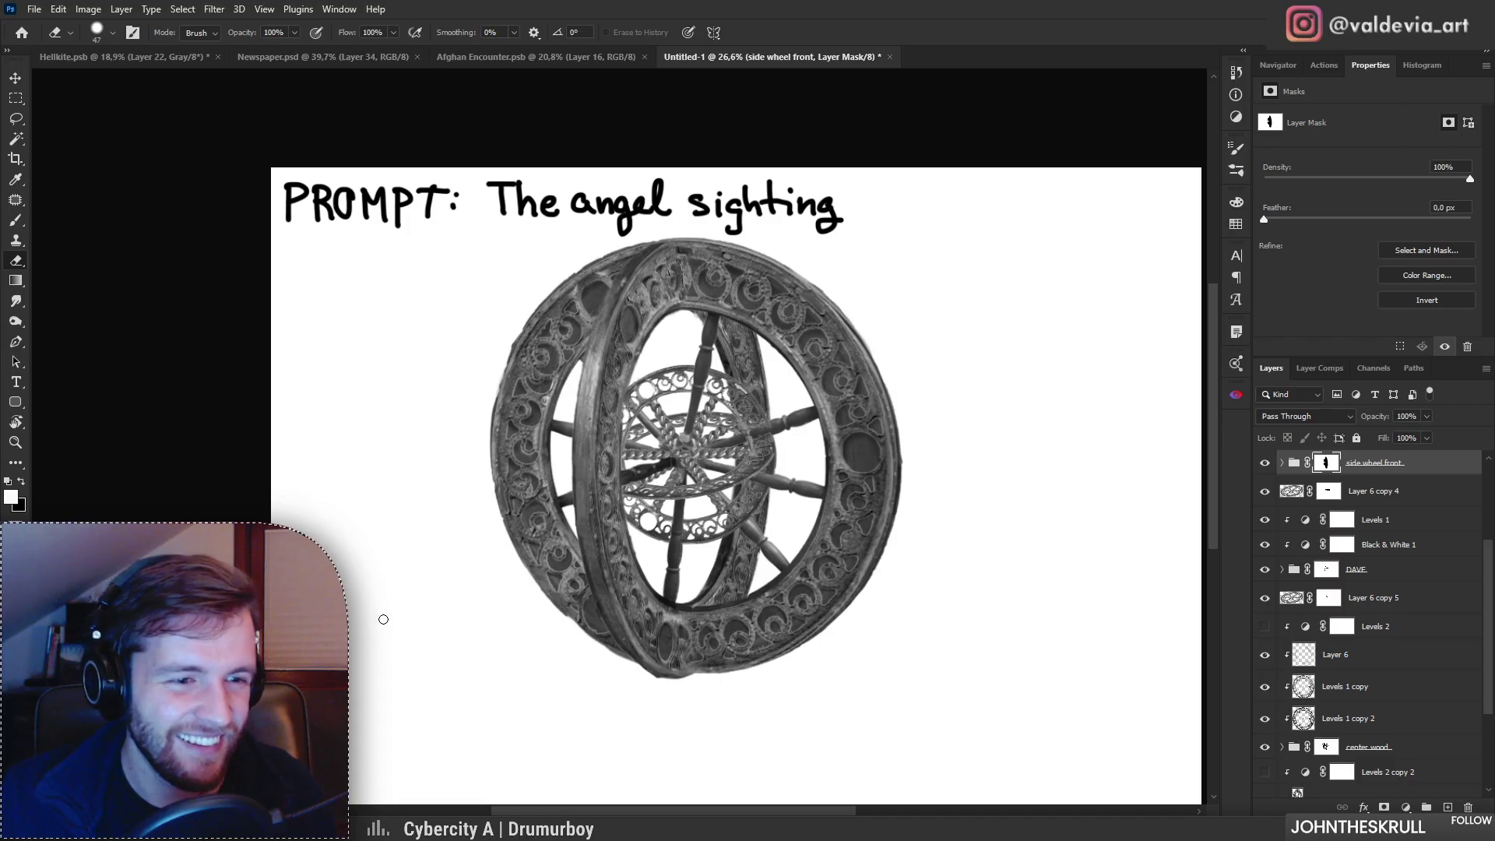
# Step: Examine the wheels' upper overlap and compare Layer 6 copy 6 hidden and shown
pyautogui.press('z')
pyautogui.click(675, 532)
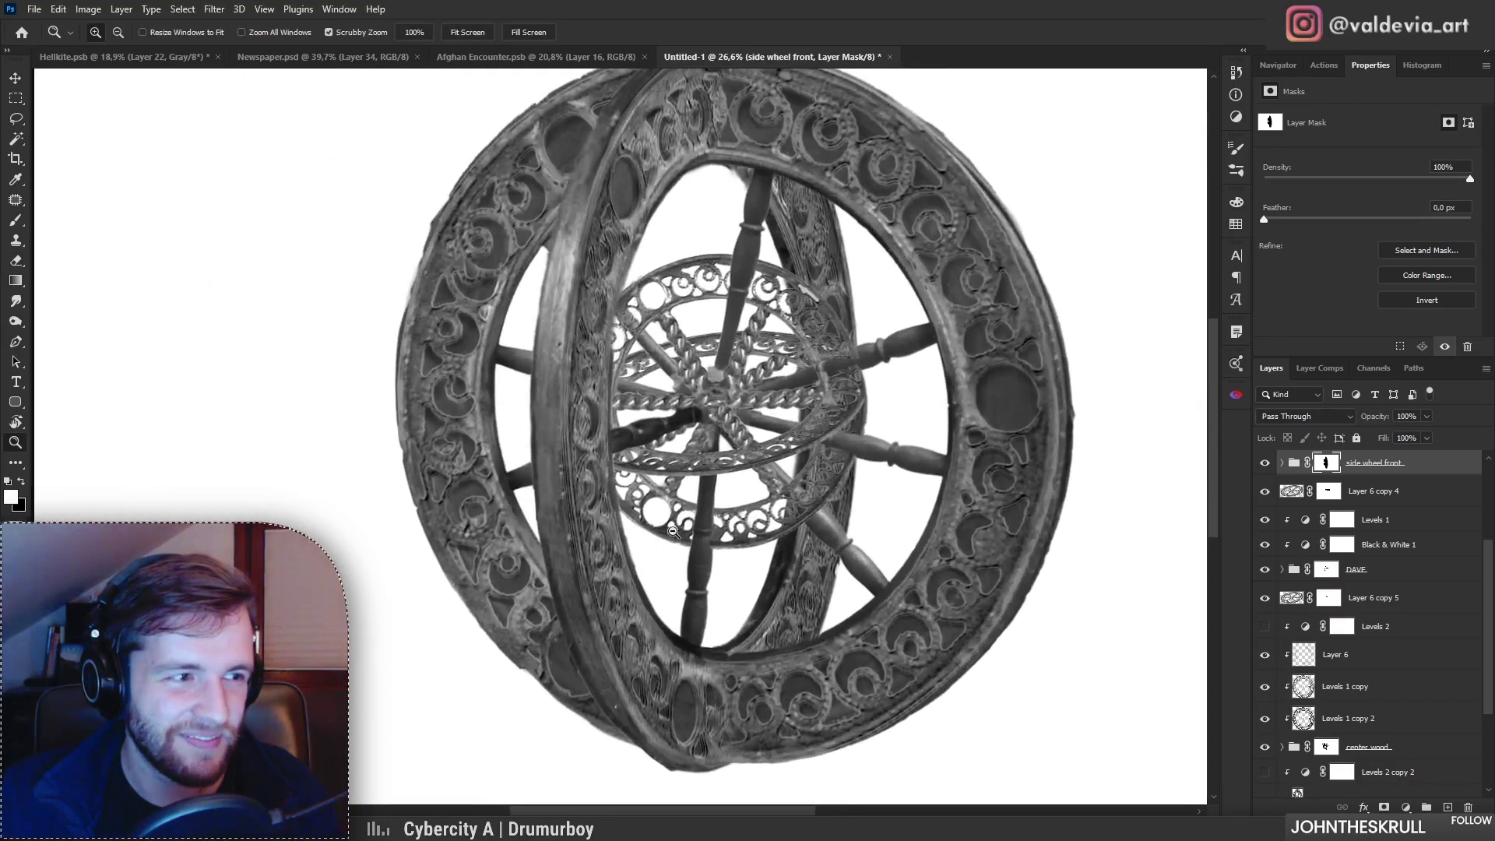
pyautogui.moveTo(675, 532)
pyautogui.mouseDown()
pyautogui.moveTo(649, 512)
pyautogui.moveTo(666, 506)
pyautogui.mouseUp()
pyautogui.press('e')
pyautogui.moveTo(718, 253); pyautogui.dragTo(674, 262)
pyautogui.moveTo(653, 242); pyautogui.dragTo(688, 238)
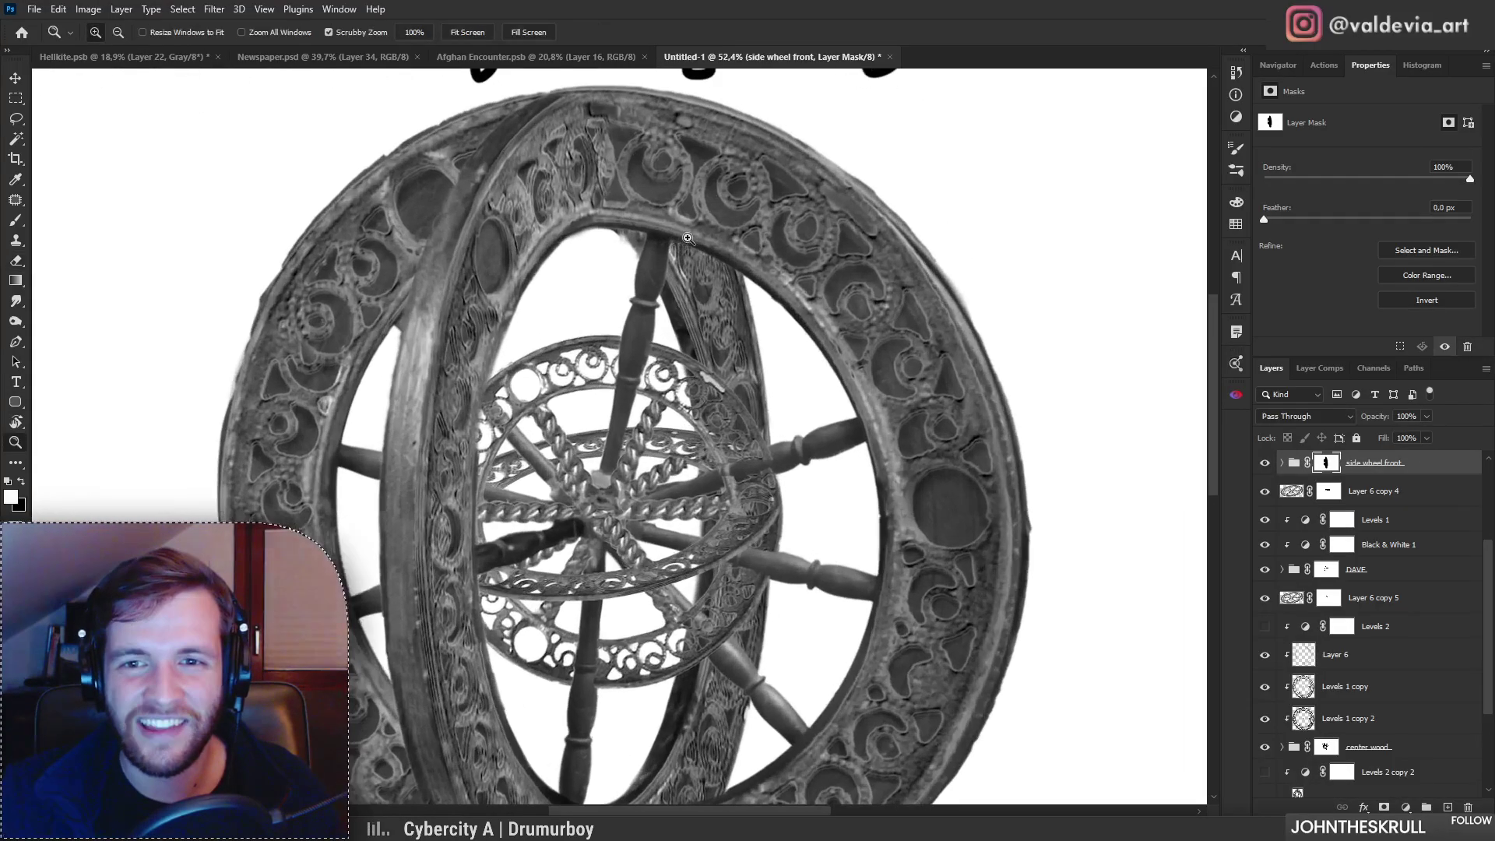
pyautogui.press('e')
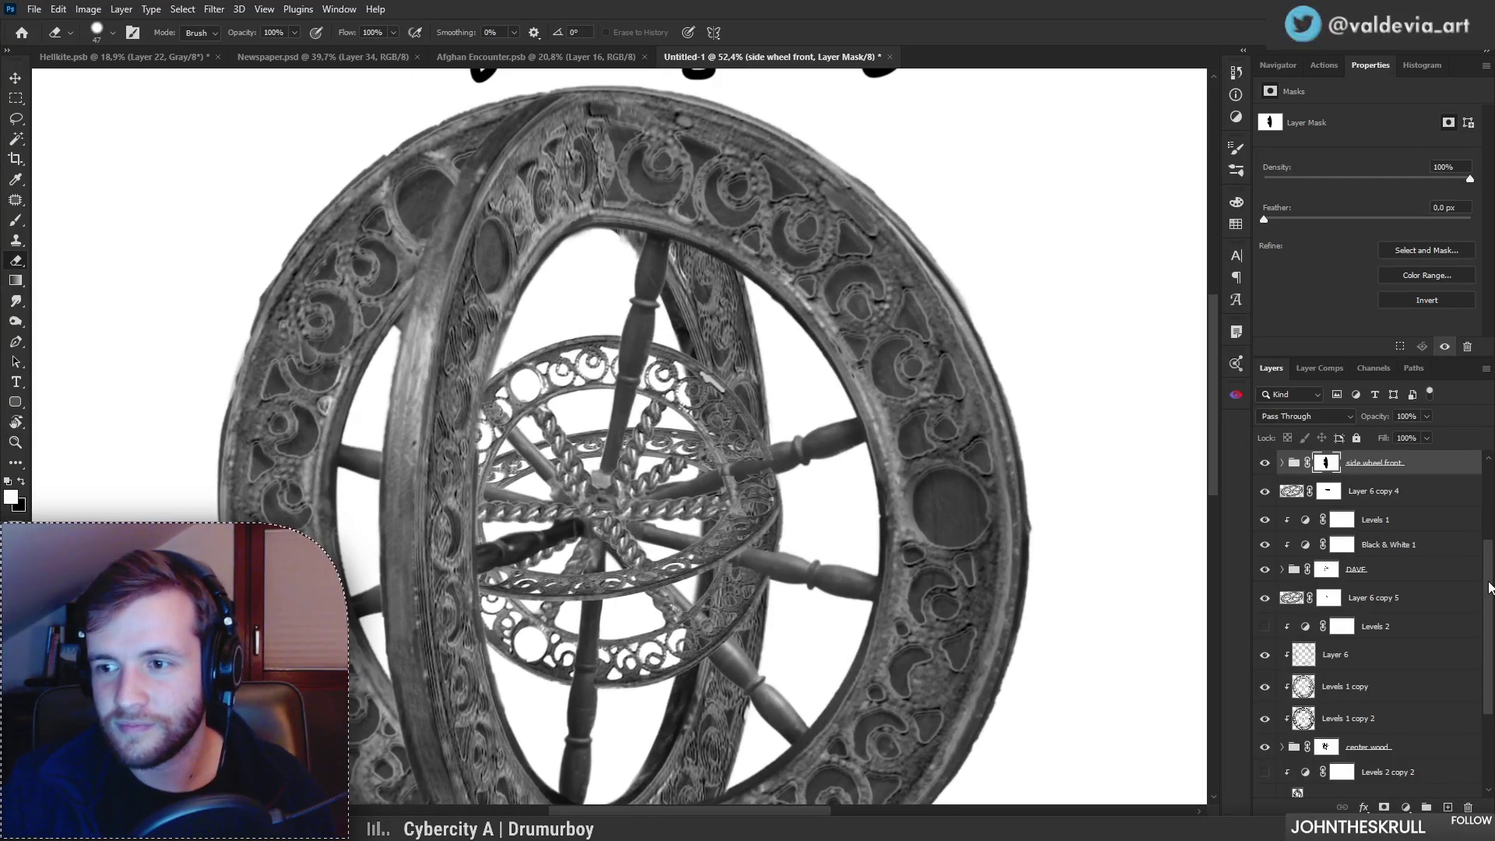
pyautogui.scroll(3, 1383, 566)
pyautogui.click(1359, 550)
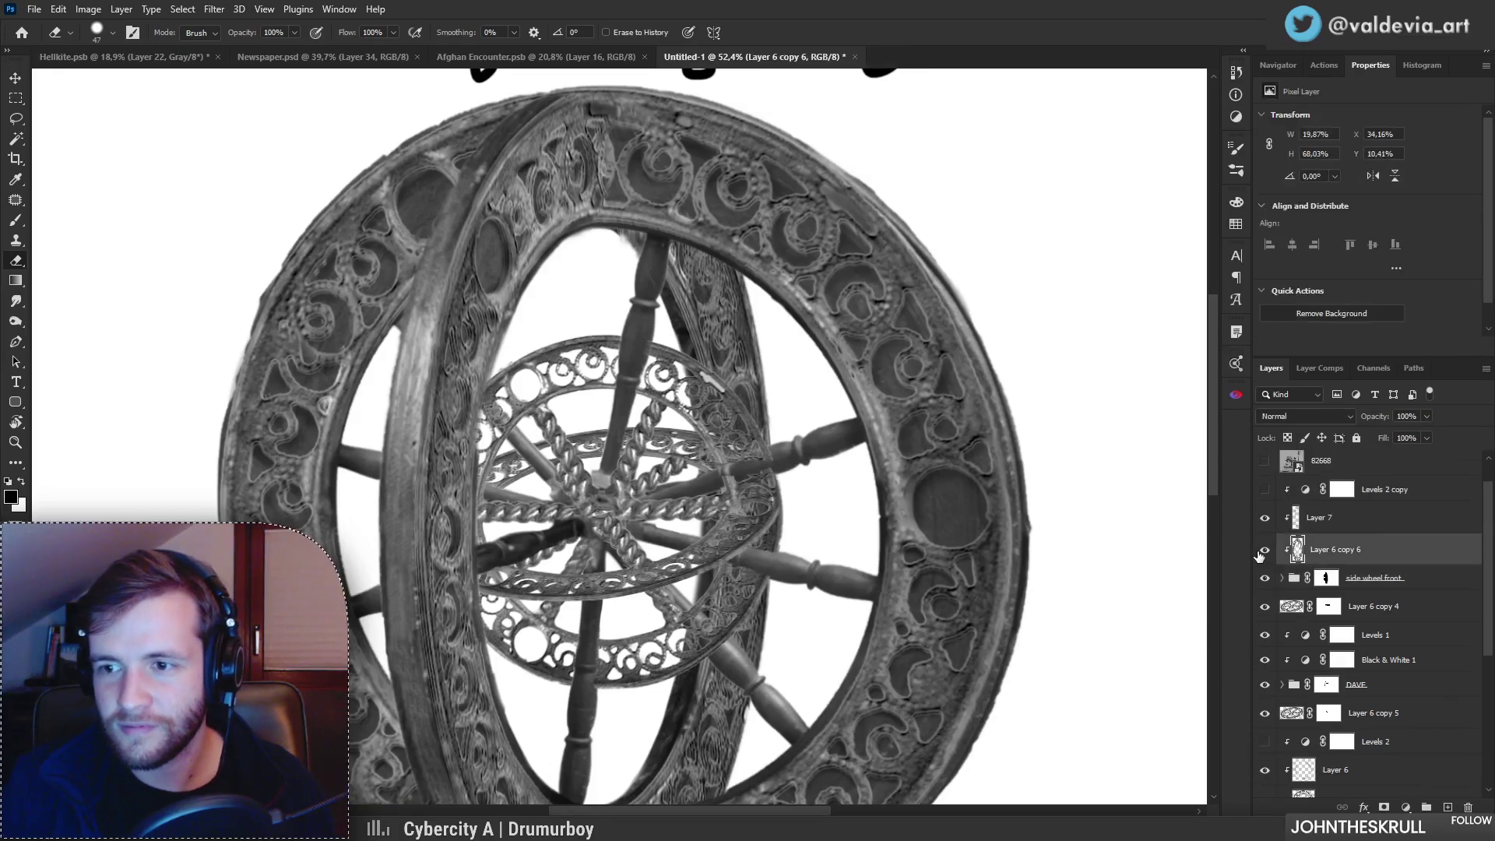
pyautogui.click(1266, 550)
pyautogui.click(1266, 549)
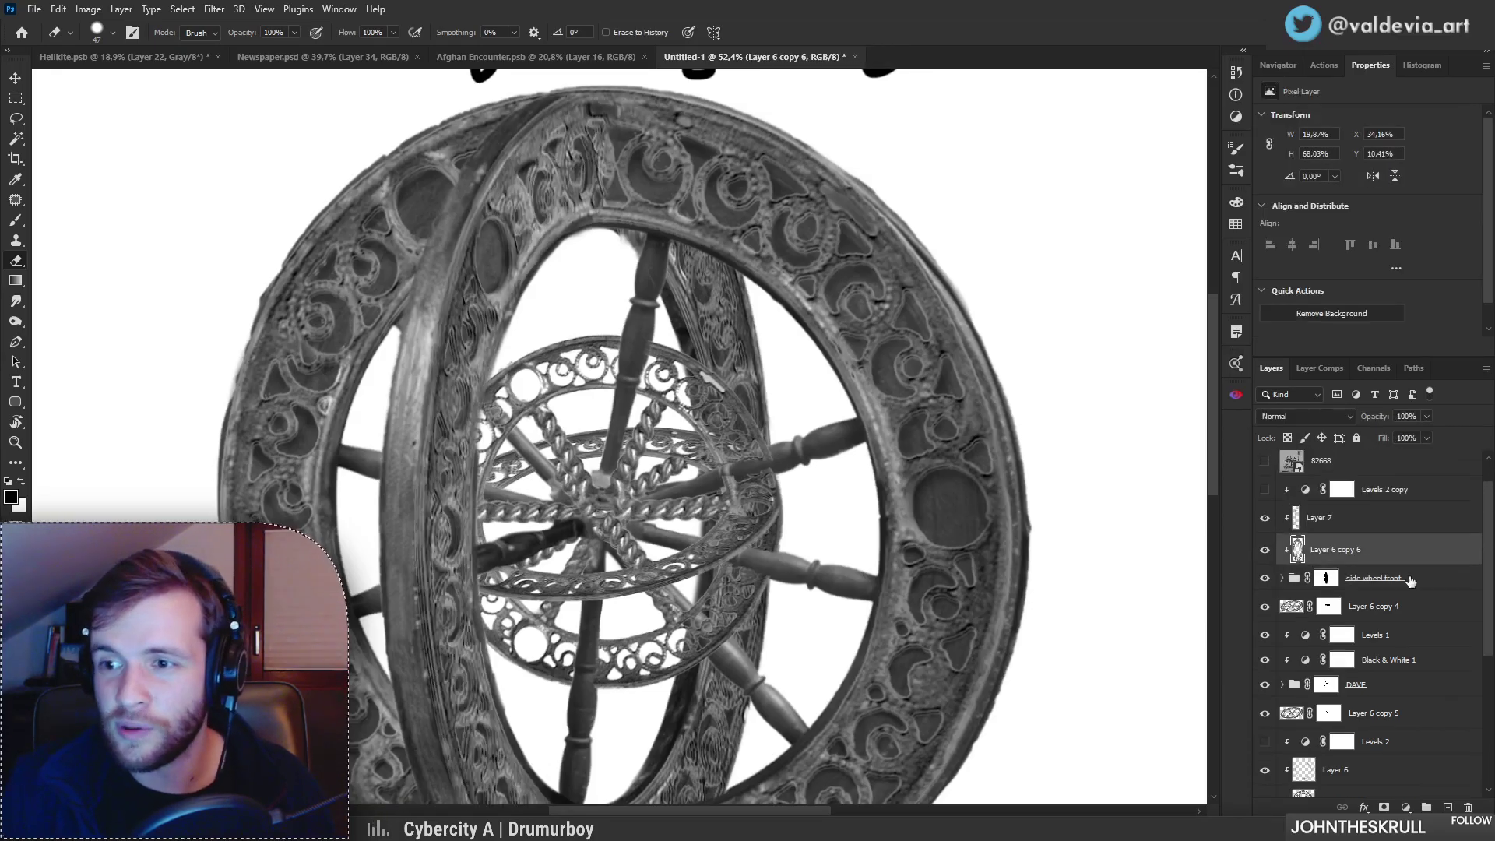
pyautogui.scroll(-3, 1431, 685)
# Step: Add a new layer in the side wheel back group and brush a soft black shadow below the large wheel's upper rim
pyautogui.click(1431, 693)
pyautogui.press('x')
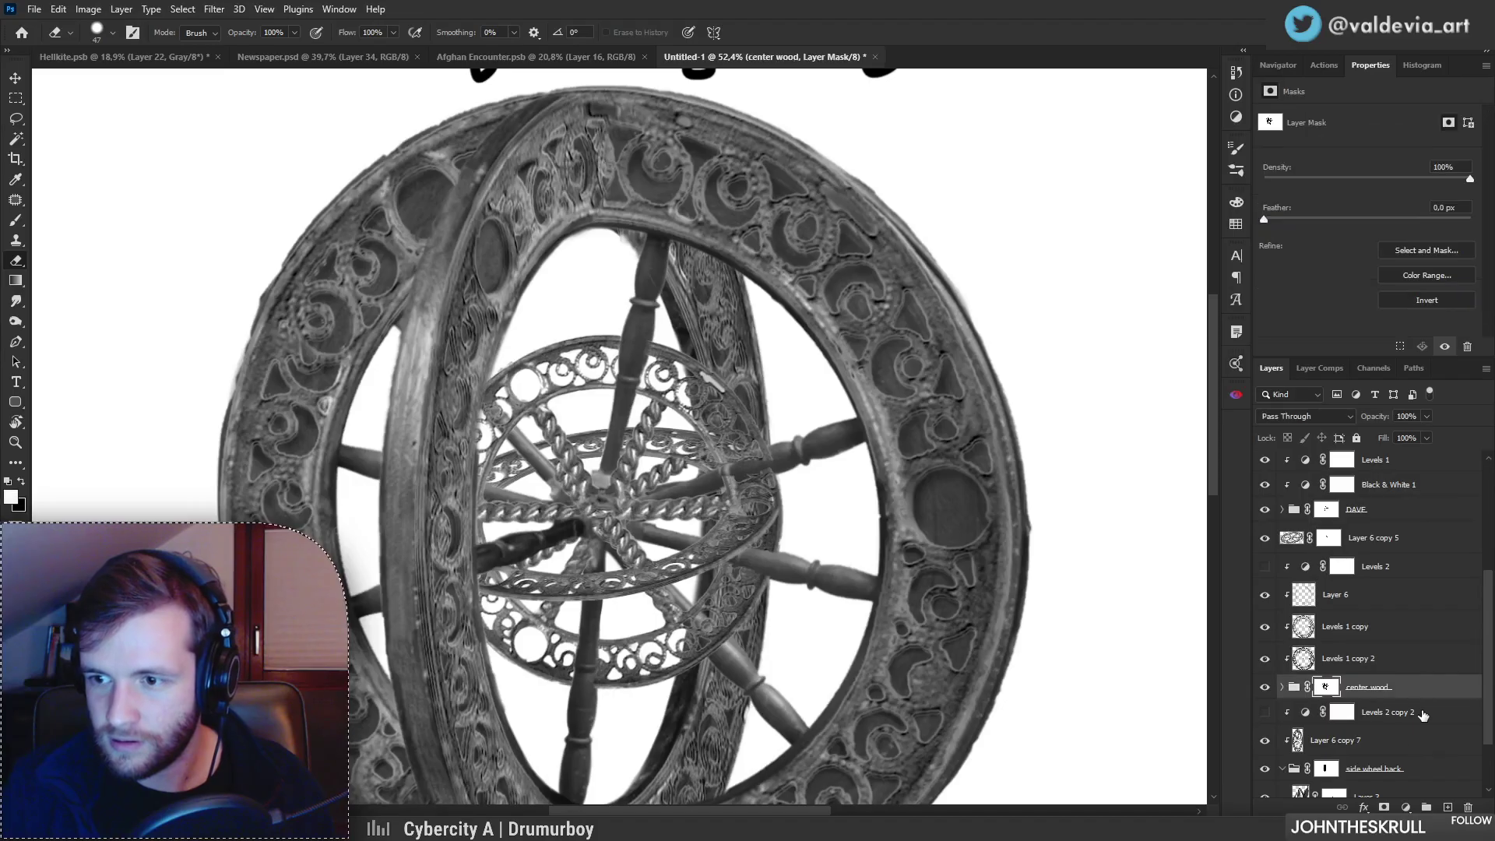
pyautogui.click(1417, 769)
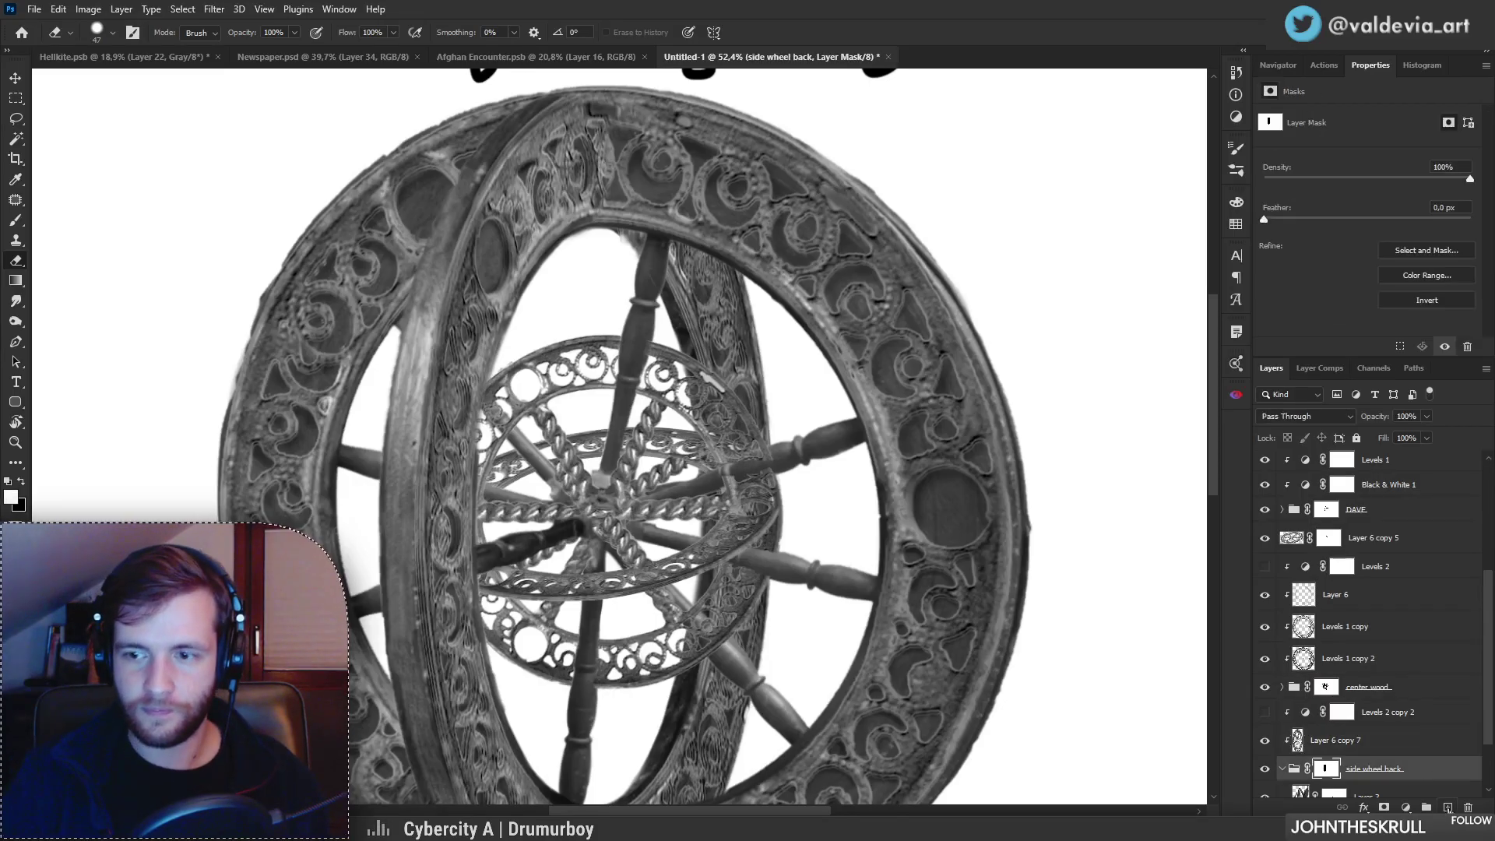
pyautogui.hotkey('ctrl', 'shift', 'alt', 'n')
pyautogui.press('b')
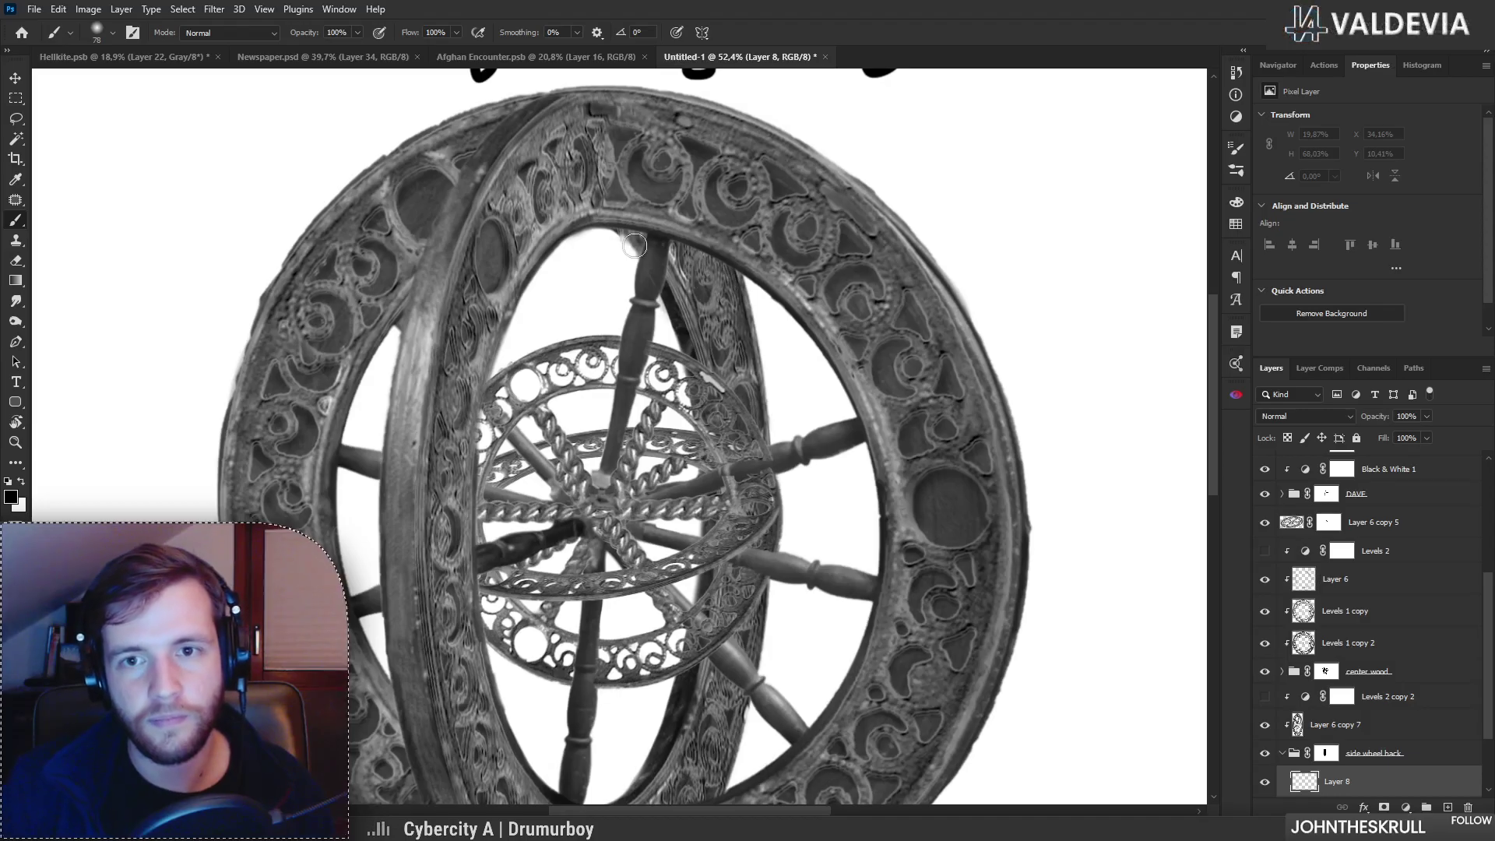
pyautogui.moveTo(676, 306); pyautogui.dragTo(627, 238)
# Step: Clip the shadow layer to the side wheel back group above Layer 6 copy 7 and erase the excess shadow
pyautogui.moveTo(1324, 781); pyautogui.dragTo(1341, 736)
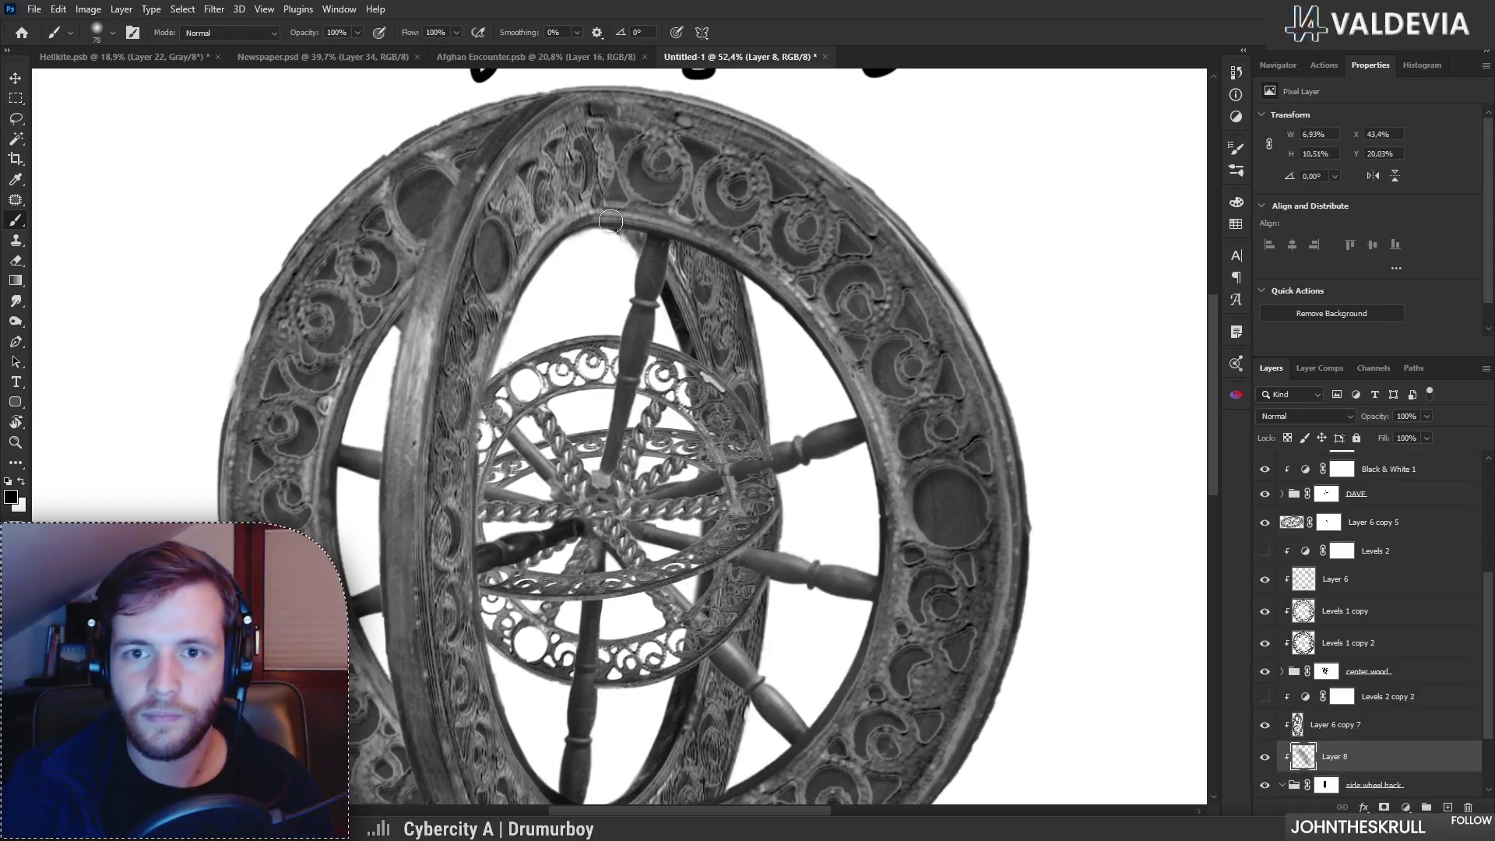
pyautogui.hotkey('ctrl', ']')
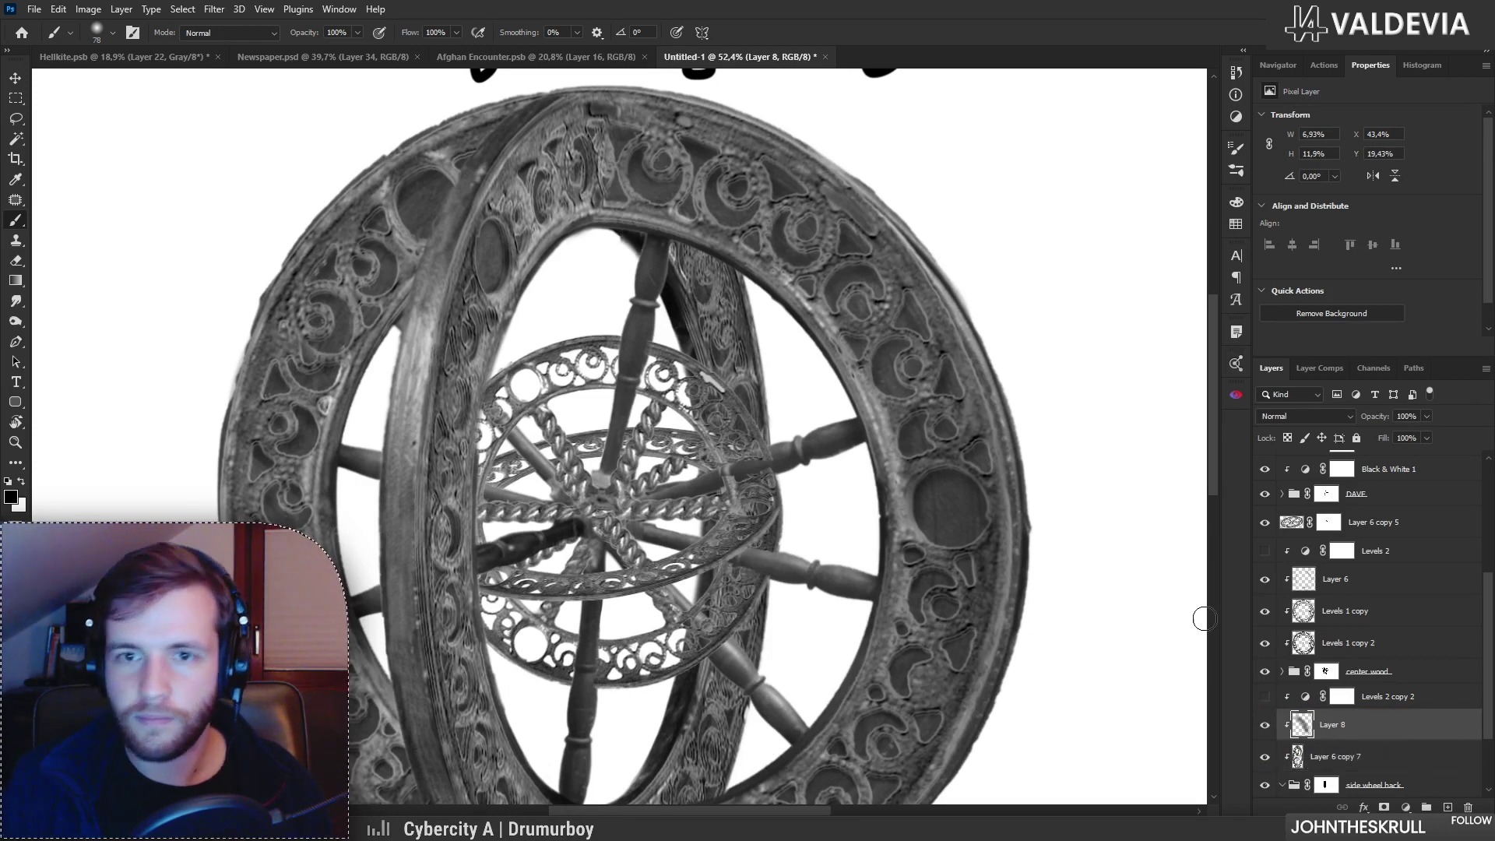
pyautogui.press('e')
pyautogui.moveTo(613, 234); pyautogui.dragTo(688, 357)
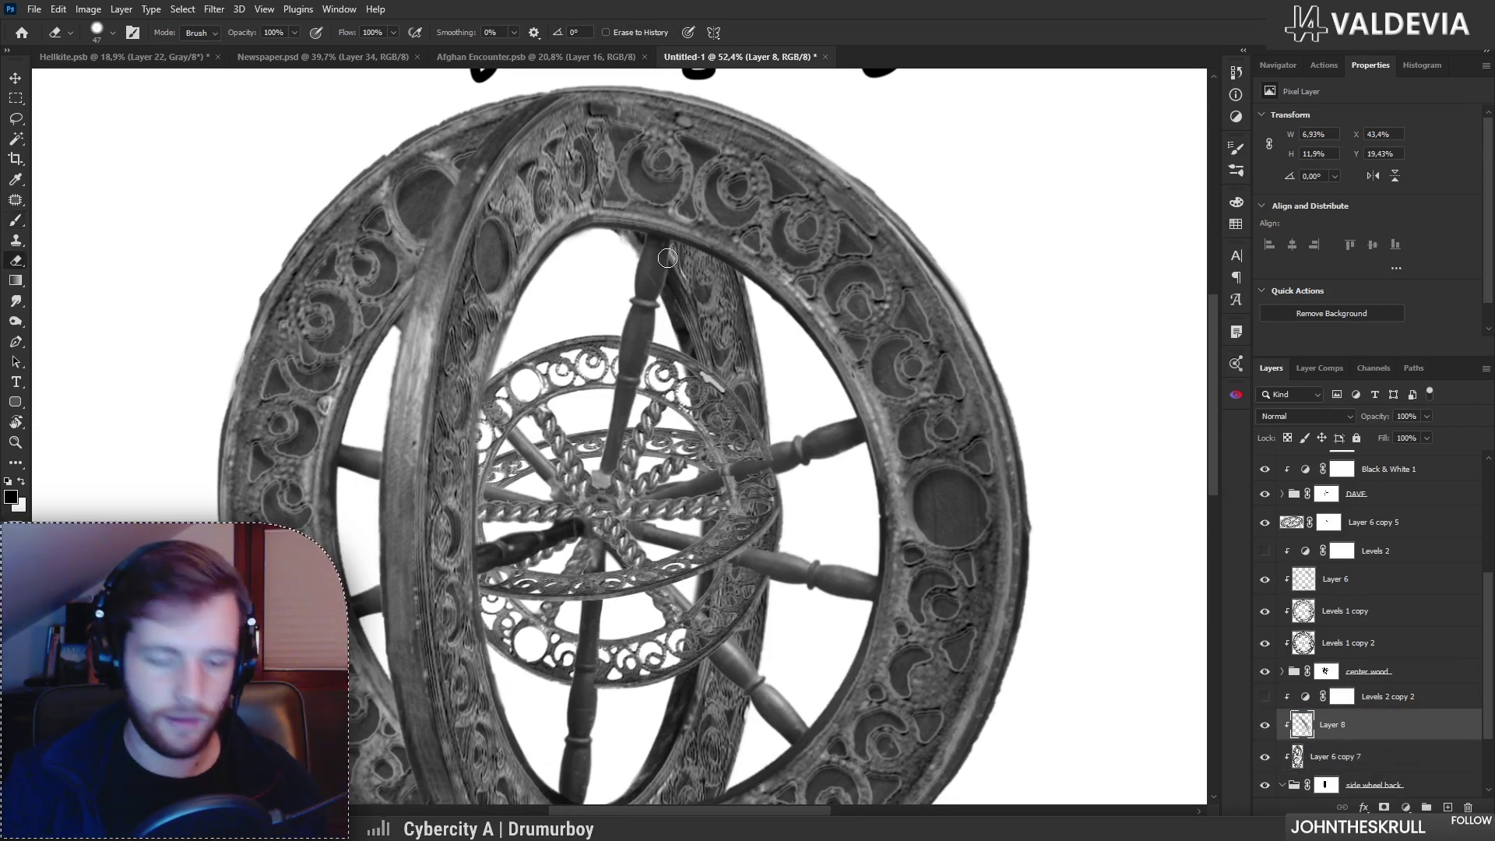
# Step: Reduce the soft round brush to 17 px, undoing a stroke made on the back wheel at a larger size
pyautogui.press('b')
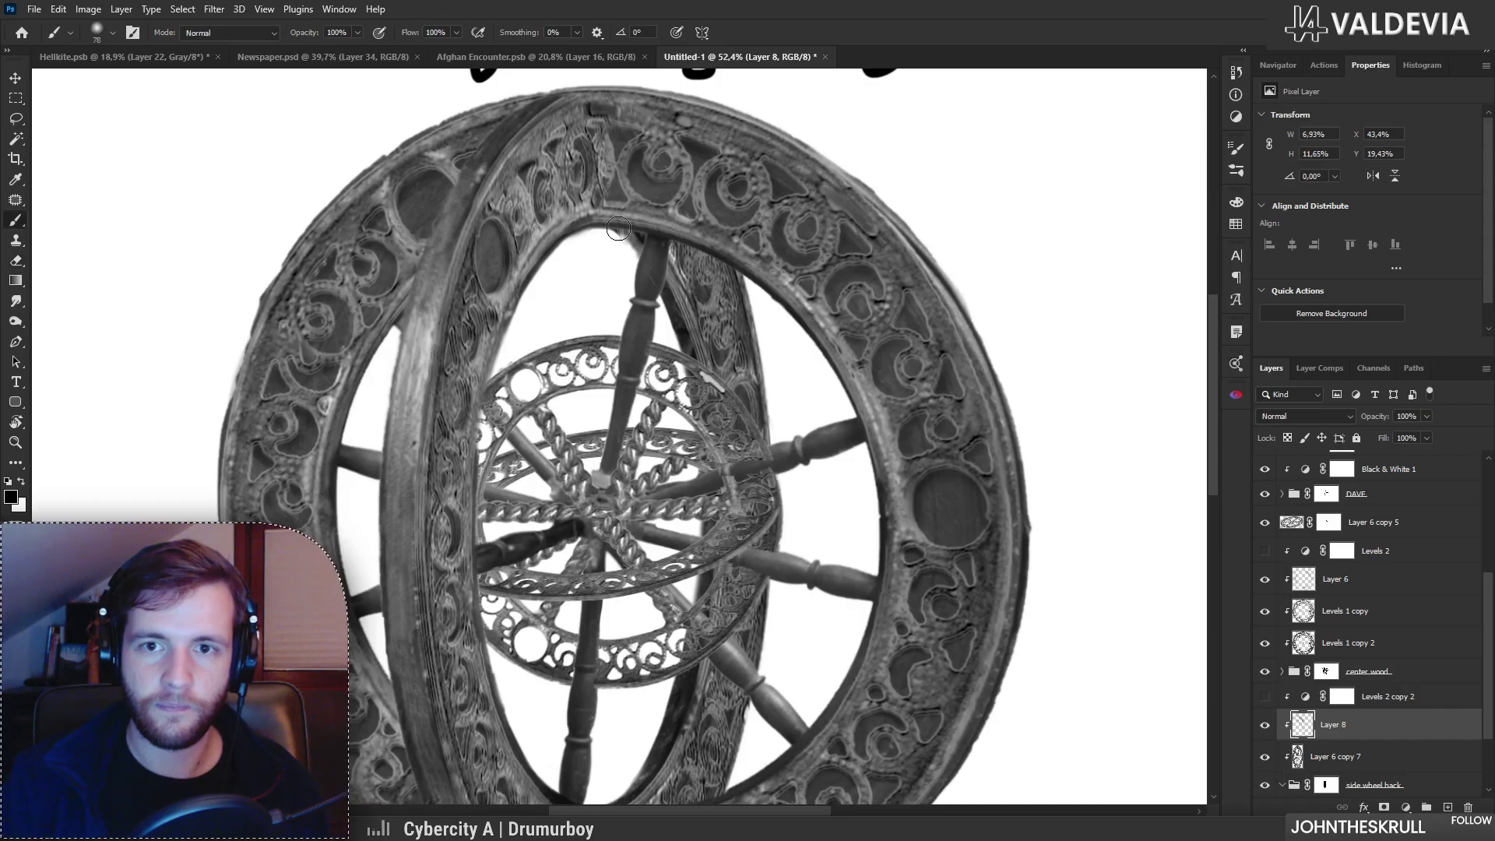
pyautogui.rightClick(732, 284)
pyautogui.moveTo(848, 324); pyautogui.dragTo(839, 324)
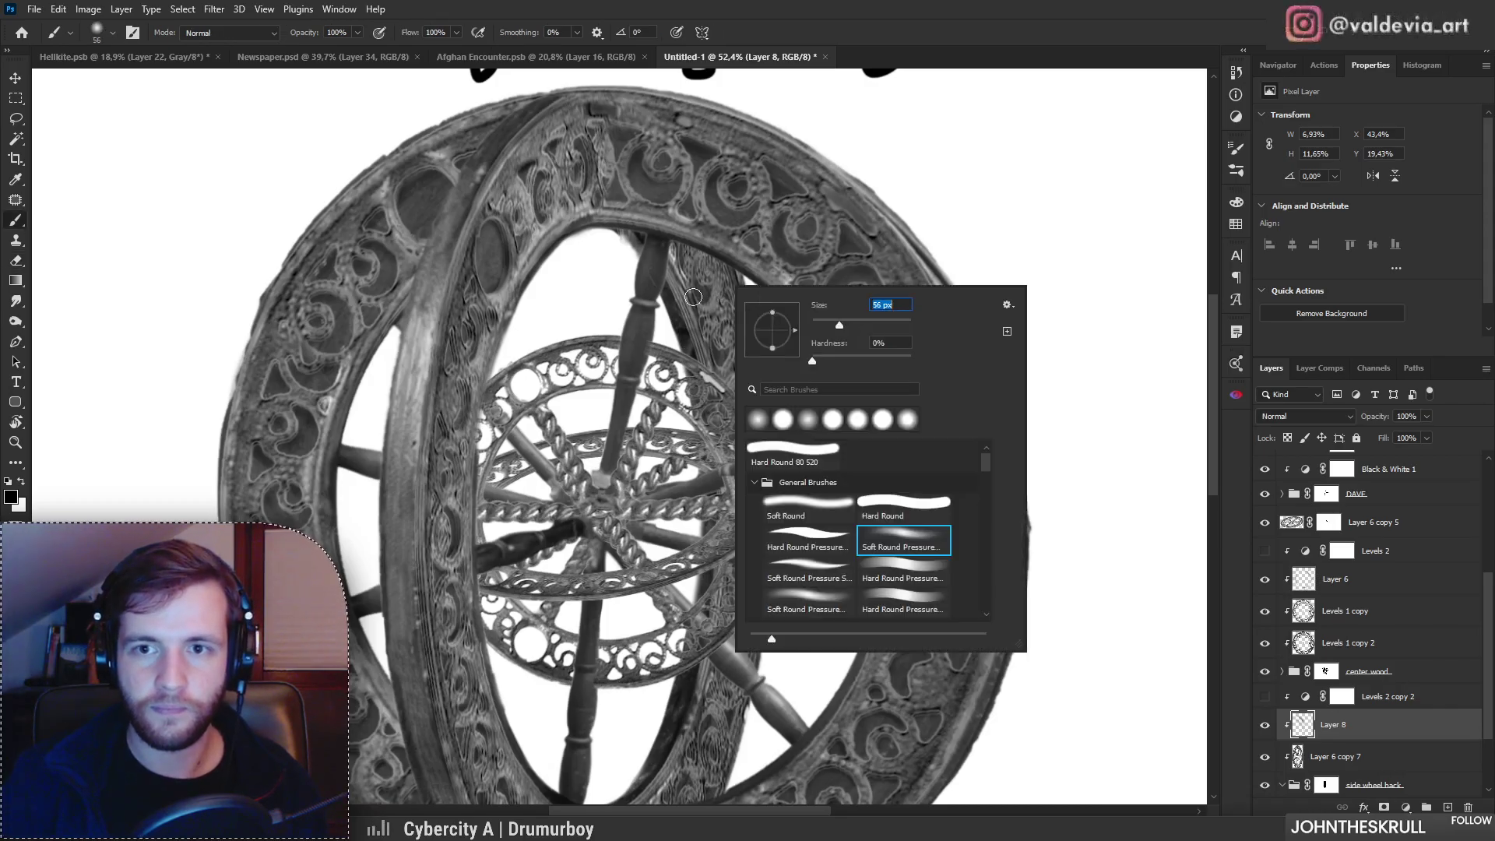
pyautogui.moveTo(701, 294); pyautogui.dragTo(718, 289)
pyautogui.hotkey('ctrl', 'z')
pyautogui.rightClick(724, 285)
pyautogui.moveTo(877, 333); pyautogui.dragTo(867, 333)
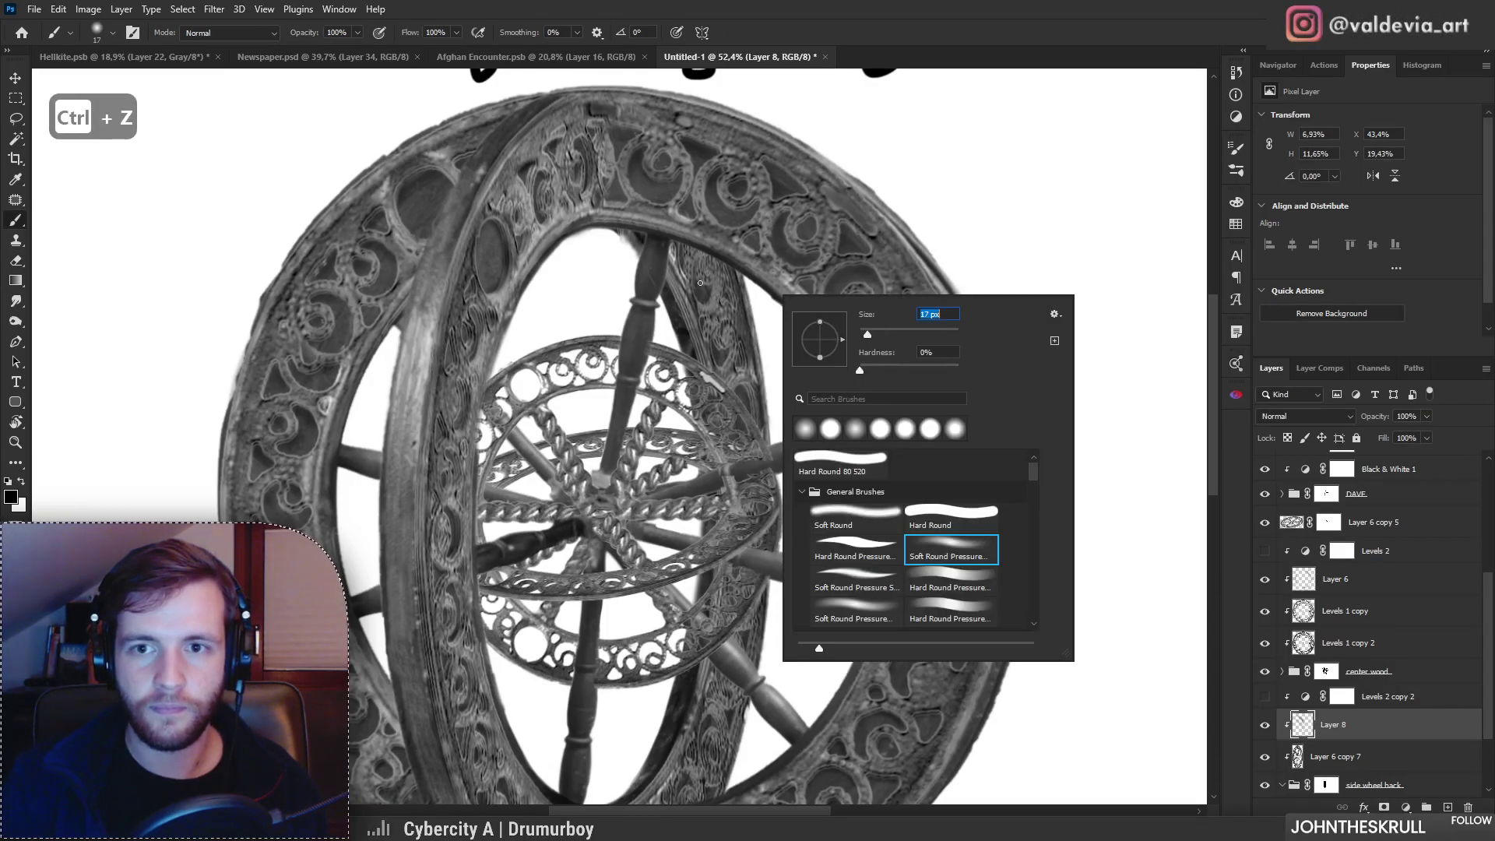
pyautogui.click(717, 281)
# Step: Darken the carved insets on the upper part of the back side wheel on Layer 8 with the 17 px soft brush
pyautogui.scroll(5, 716, 281)
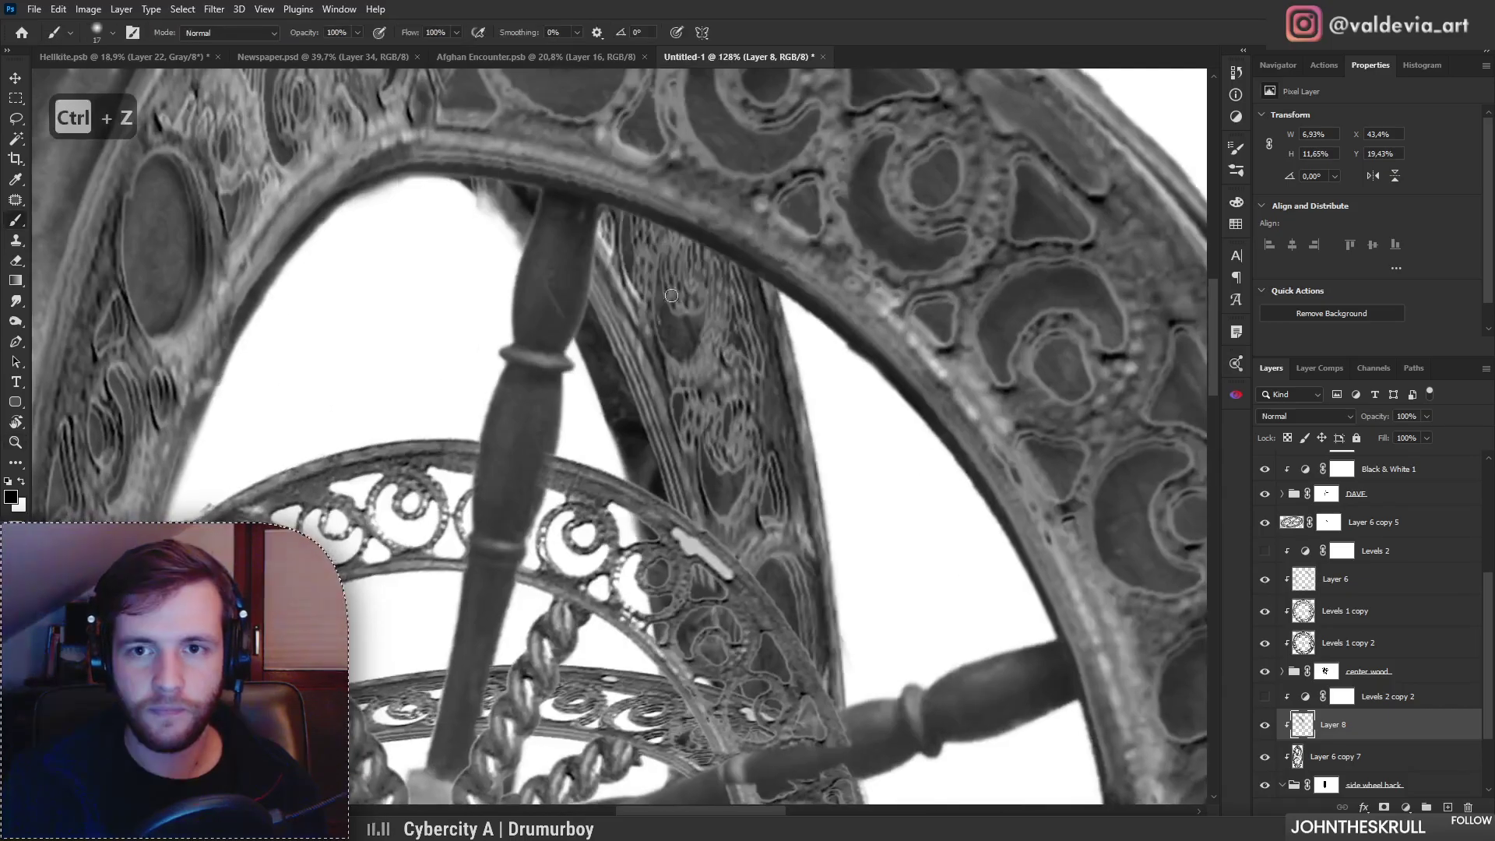
pyautogui.moveTo(713, 301)
pyautogui.mouseDown()
pyautogui.moveTo(679, 363)
pyautogui.moveTo(672, 346)
pyautogui.moveTo(718, 292)
pyautogui.mouseUp()
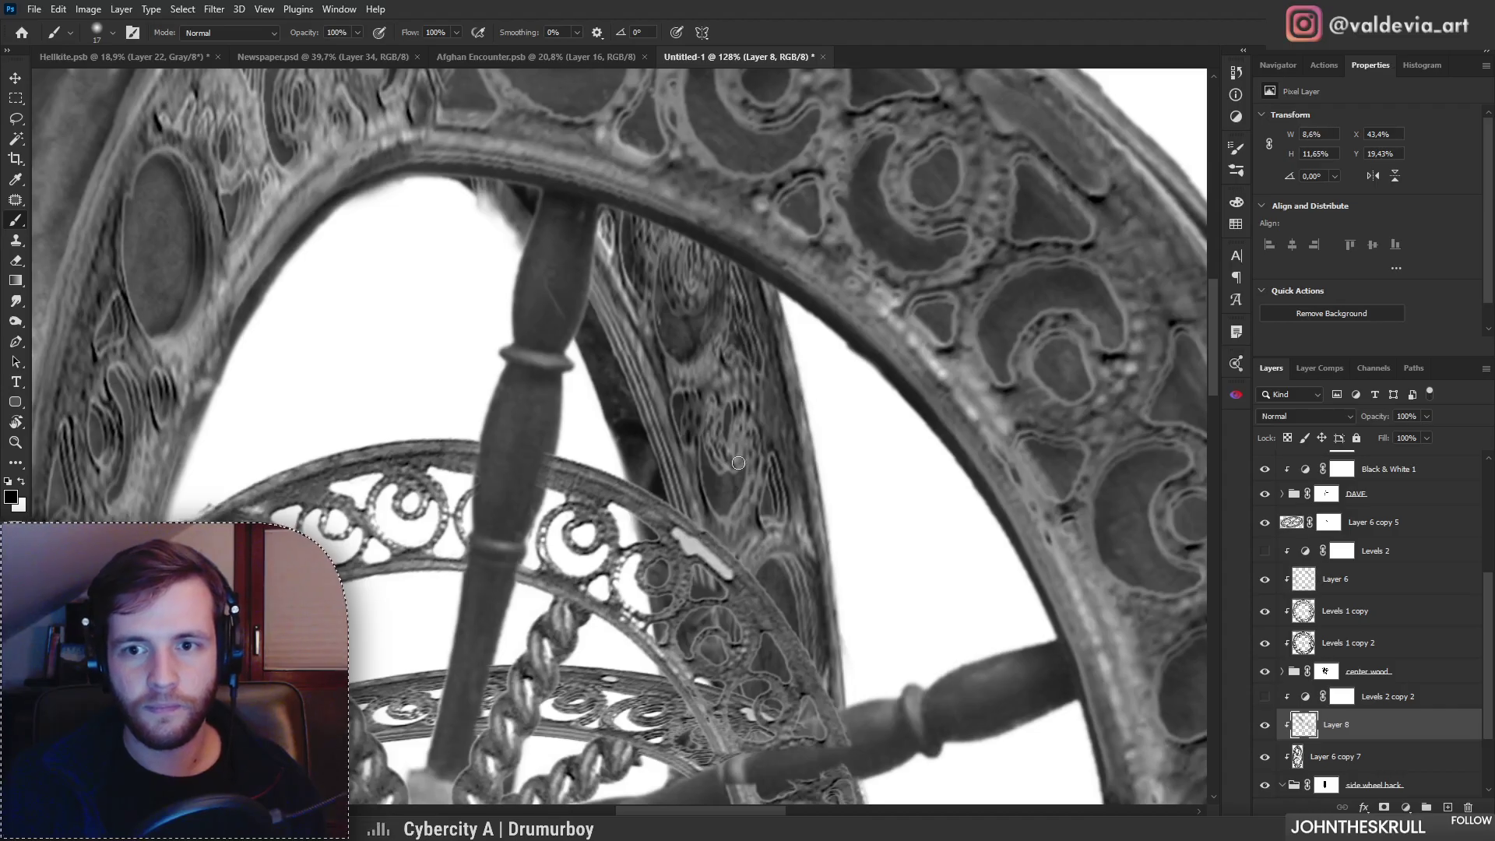
pyautogui.moveTo(757, 479); pyautogui.dragTo(757, 439)
pyautogui.moveTo(820, 586); pyautogui.dragTo(777, 416)
pyautogui.moveTo(716, 389); pyautogui.dragTo(764, 480)
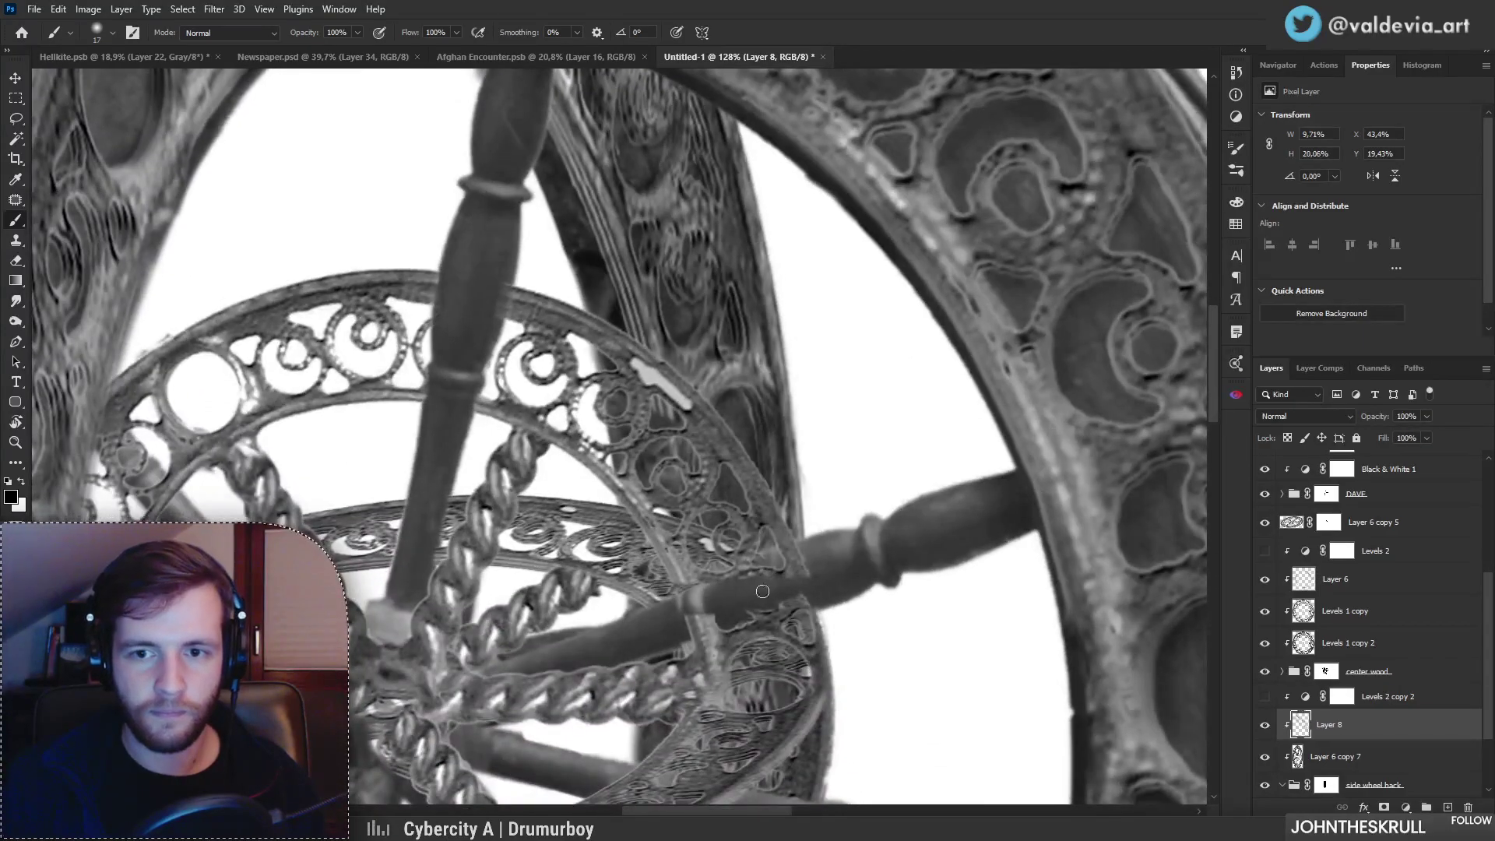
# Step: Darken the insets and grooves on the lower part of the back side wheel on Layer 8, undoing one stroke
pyautogui.scroll(-5, 753, 577)
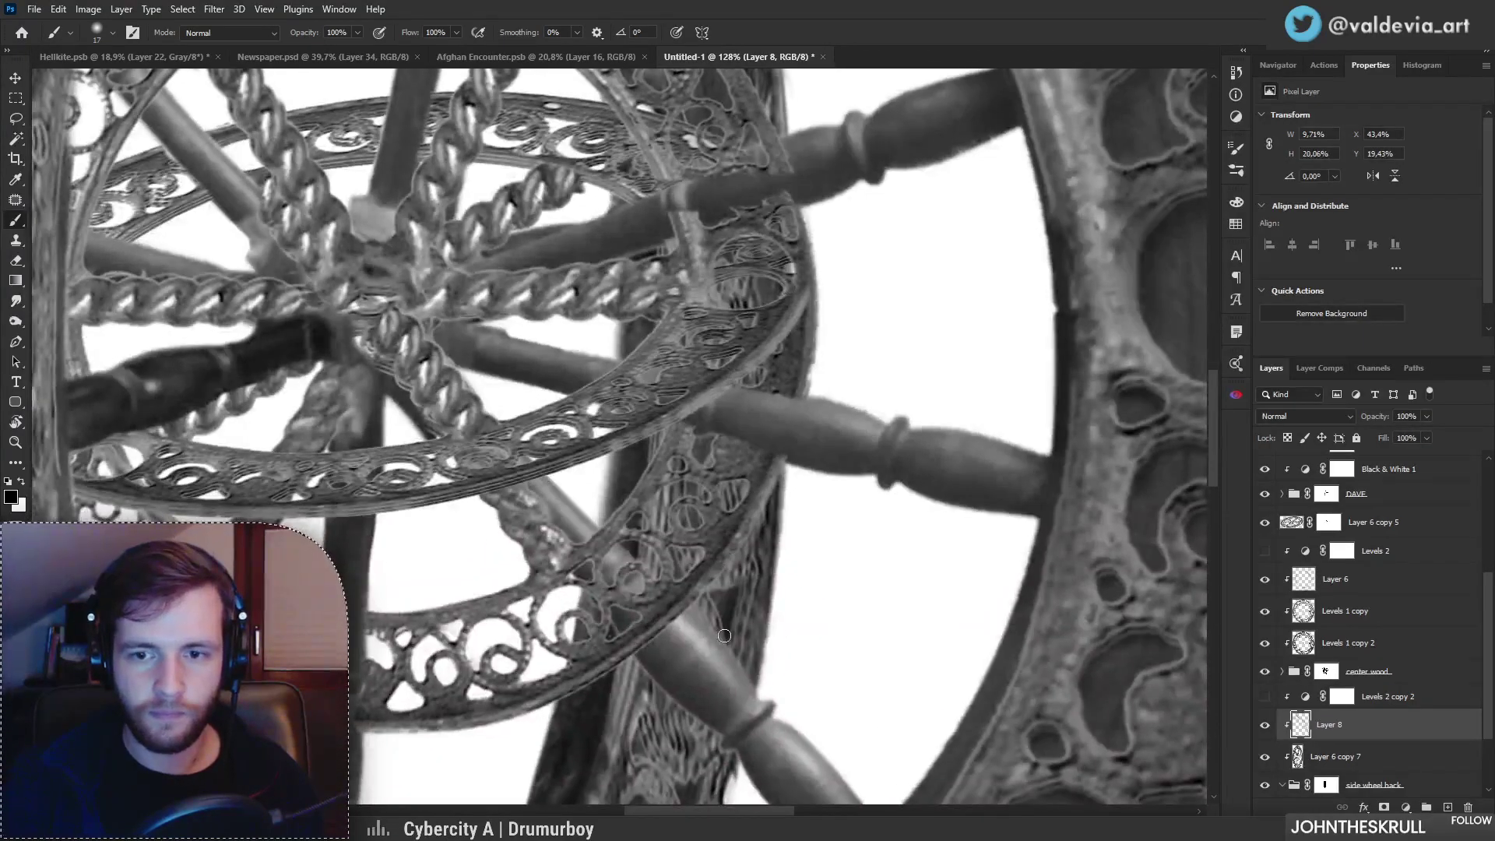
pyautogui.moveTo(765, 649); pyautogui.dragTo(816, 271)
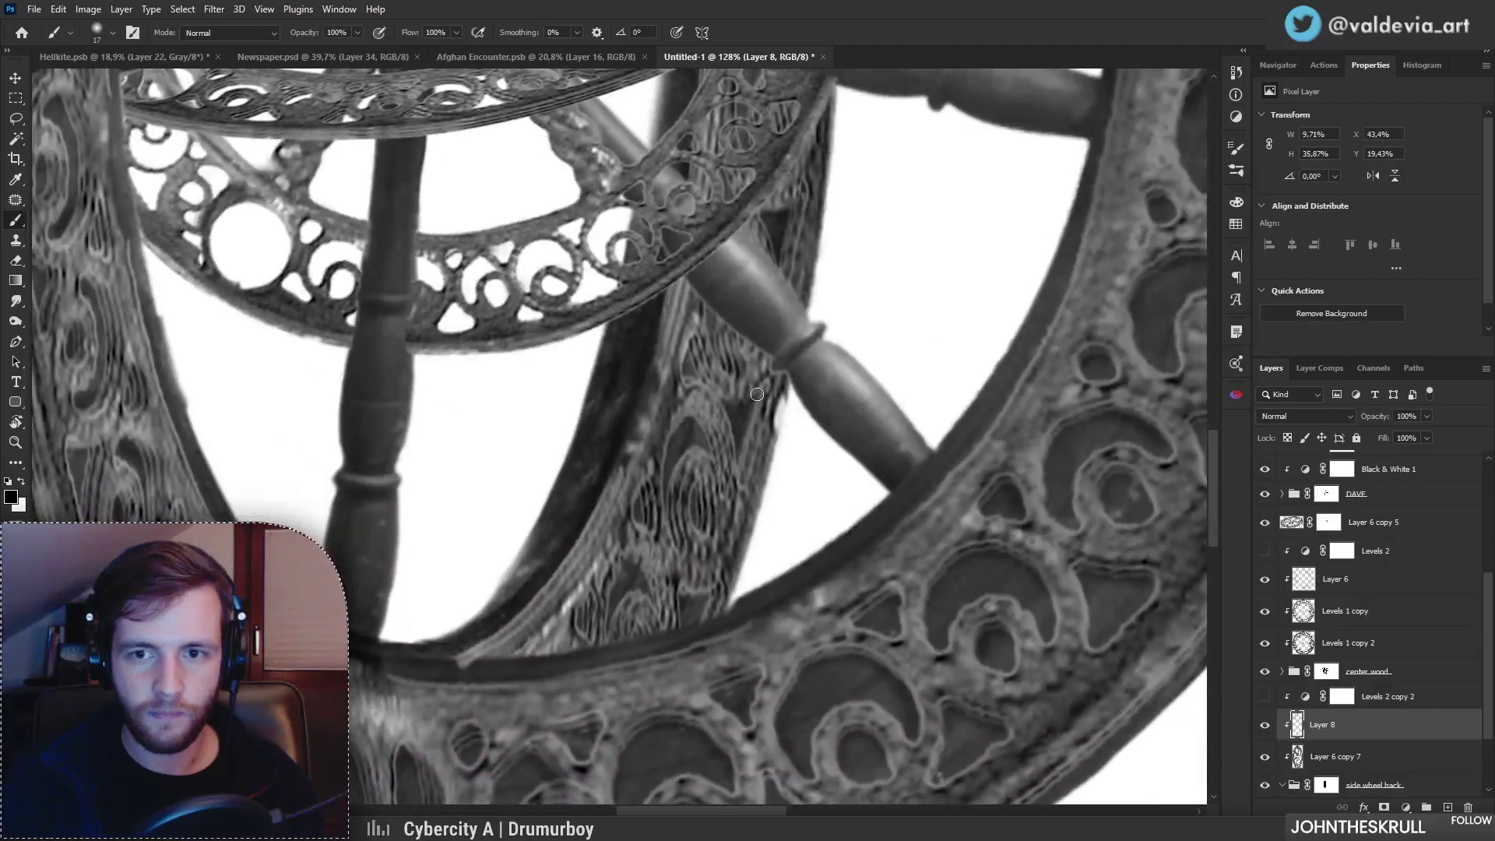
pyautogui.moveTo(697, 350); pyautogui.dragTo(759, 411)
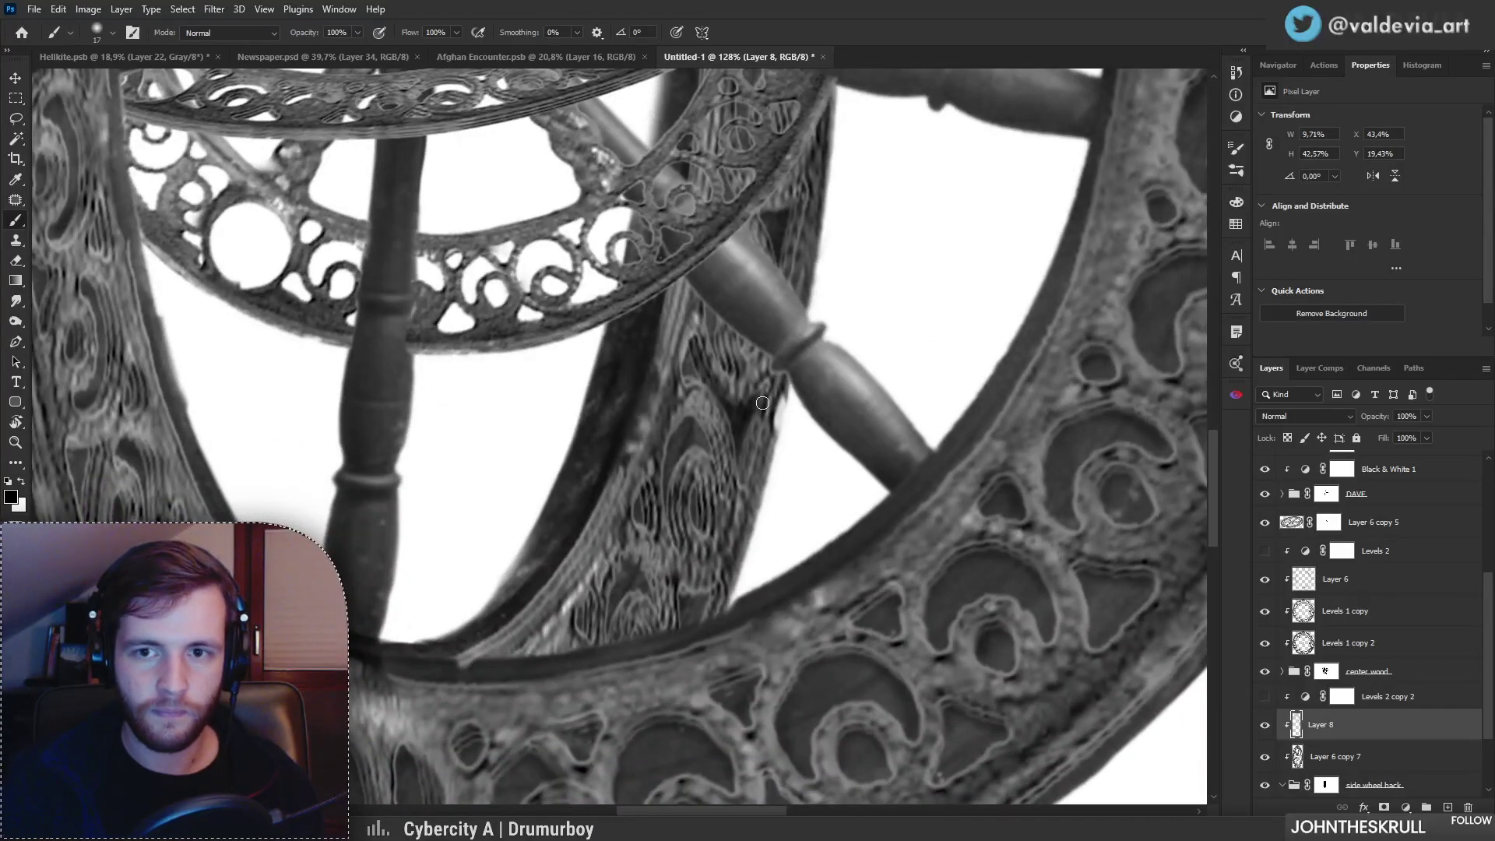
pyautogui.moveTo(685, 355)
pyautogui.mouseDown()
pyautogui.moveTo(706, 396)
pyautogui.moveTo(676, 441)
pyautogui.moveTo(669, 511)
pyautogui.mouseUp()
pyautogui.moveTo(699, 422); pyautogui.dragTo(734, 496)
pyautogui.hotkey('ctrl', 'z')
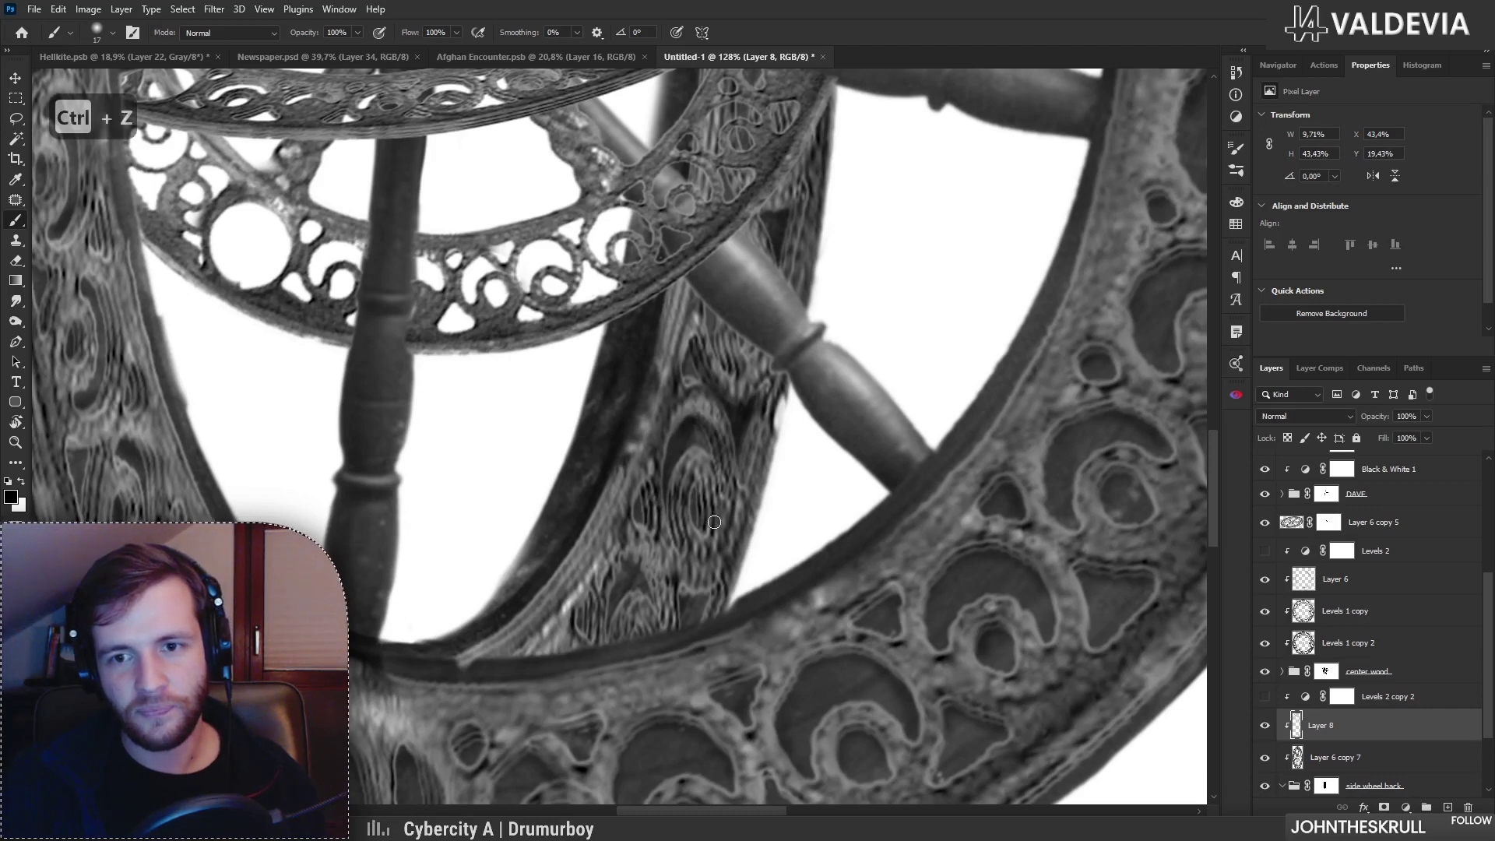
pyautogui.moveTo(667, 505); pyautogui.dragTo(681, 539)
pyautogui.moveTo(685, 488); pyautogui.dragTo(685, 530)
pyautogui.moveTo(707, 558)
pyautogui.mouseDown()
pyautogui.moveTo(670, 592)
pyautogui.moveTo(754, 597)
pyautogui.moveTo(760, 548)
pyautogui.moveTo(751, 579)
pyautogui.mouseUp()
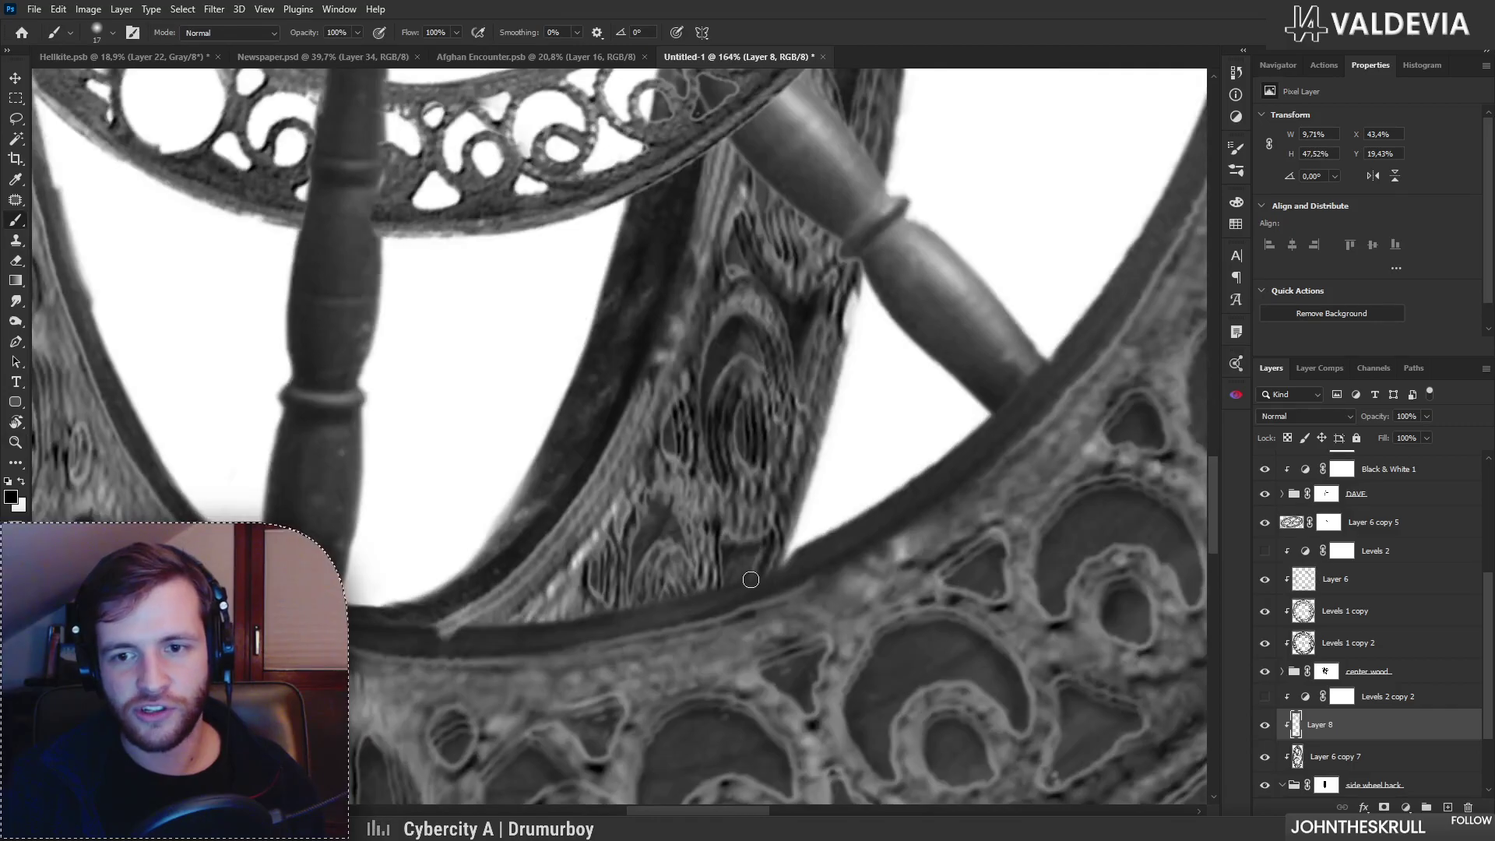
# Step: Finish darkening the carved insets at the bottom of the back side wheel on Layer 8 with the 17 px soft brush
pyautogui.moveTo(692, 541); pyautogui.dragTo(654, 500)
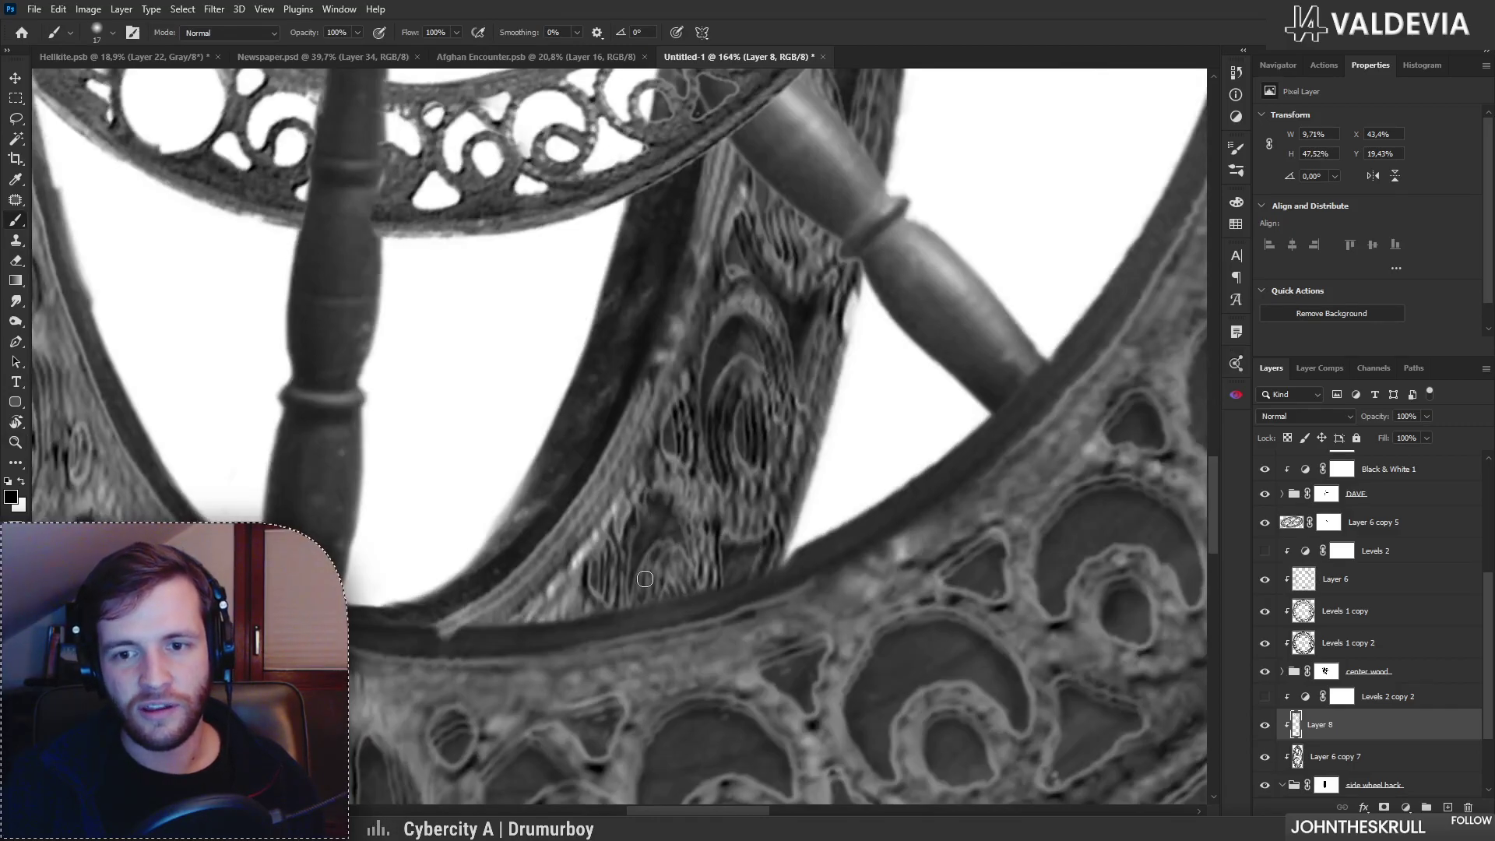
pyautogui.moveTo(718, 555)
pyautogui.mouseDown()
pyautogui.moveTo(669, 530)
pyautogui.moveTo(697, 499)
pyautogui.mouseUp()
pyautogui.moveTo(705, 584); pyautogui.dragTo(736, 583)
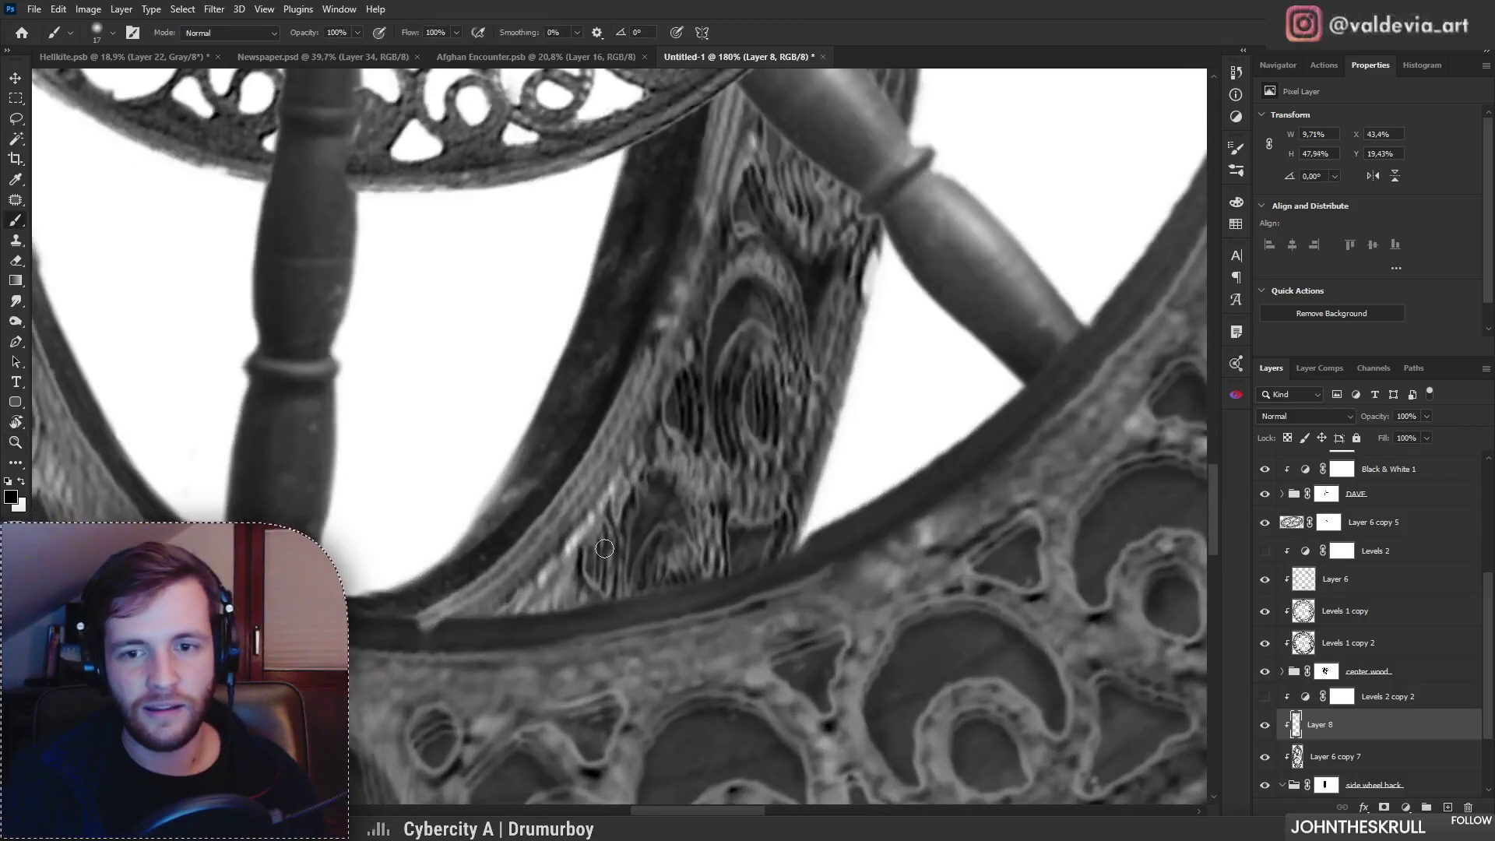
pyautogui.moveTo(529, 598); pyautogui.dragTo(515, 612)
pyautogui.moveTo(642, 500); pyautogui.dragTo(593, 502)
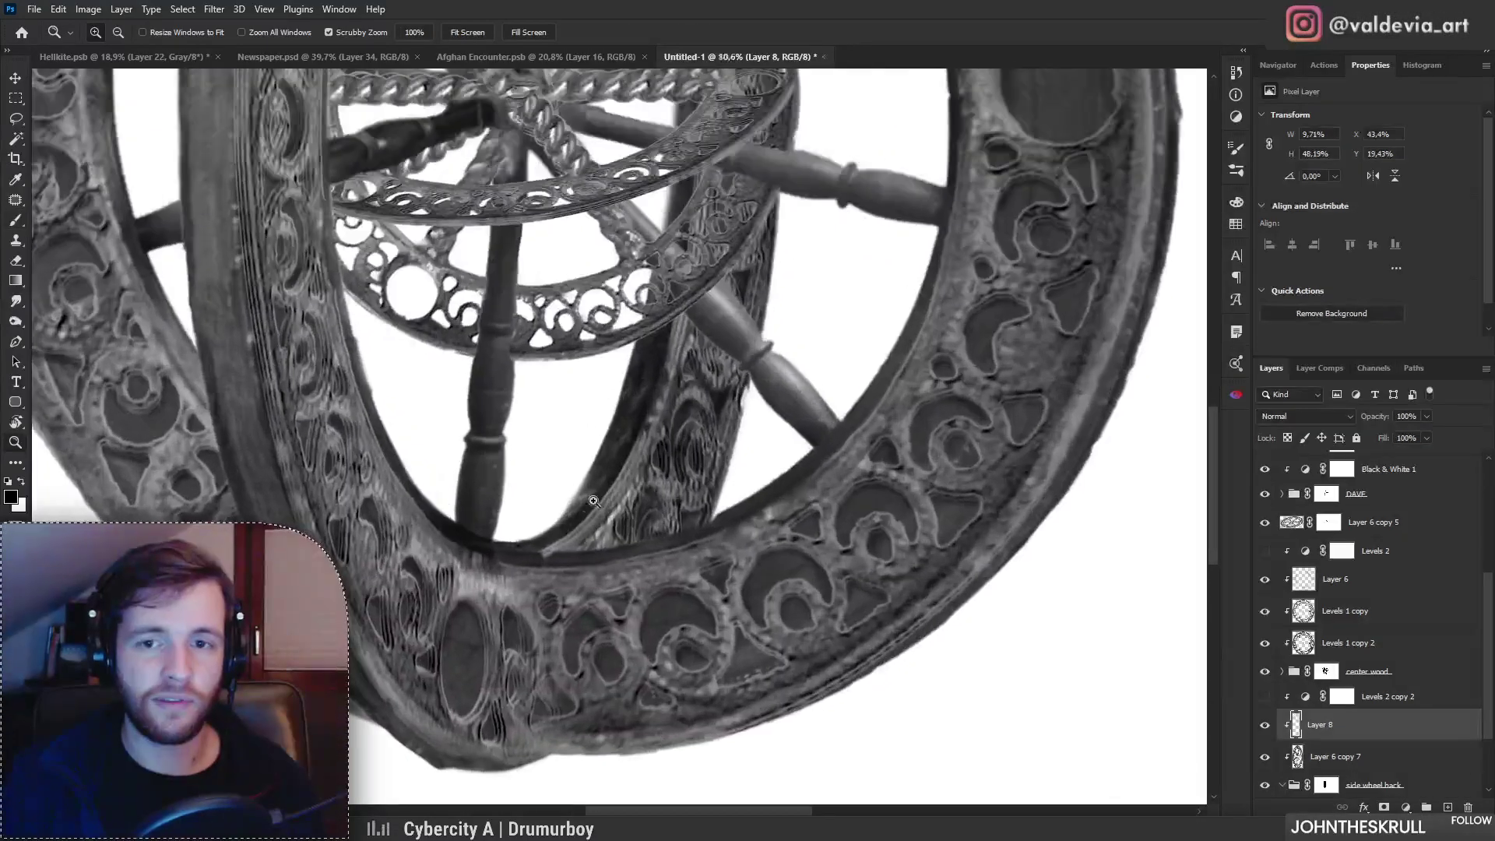
# Step: Set the soft brush to 50 px and shade the upper part of the back side wheel on Layer 8, undoing one stroke
pyautogui.rightClick(687, 477)
pyautogui.moveTo(512, 547)
pyautogui.mouseDown()
pyautogui.moveTo(563, 541)
pyautogui.moveTo(627, 460)
pyautogui.mouseUp()
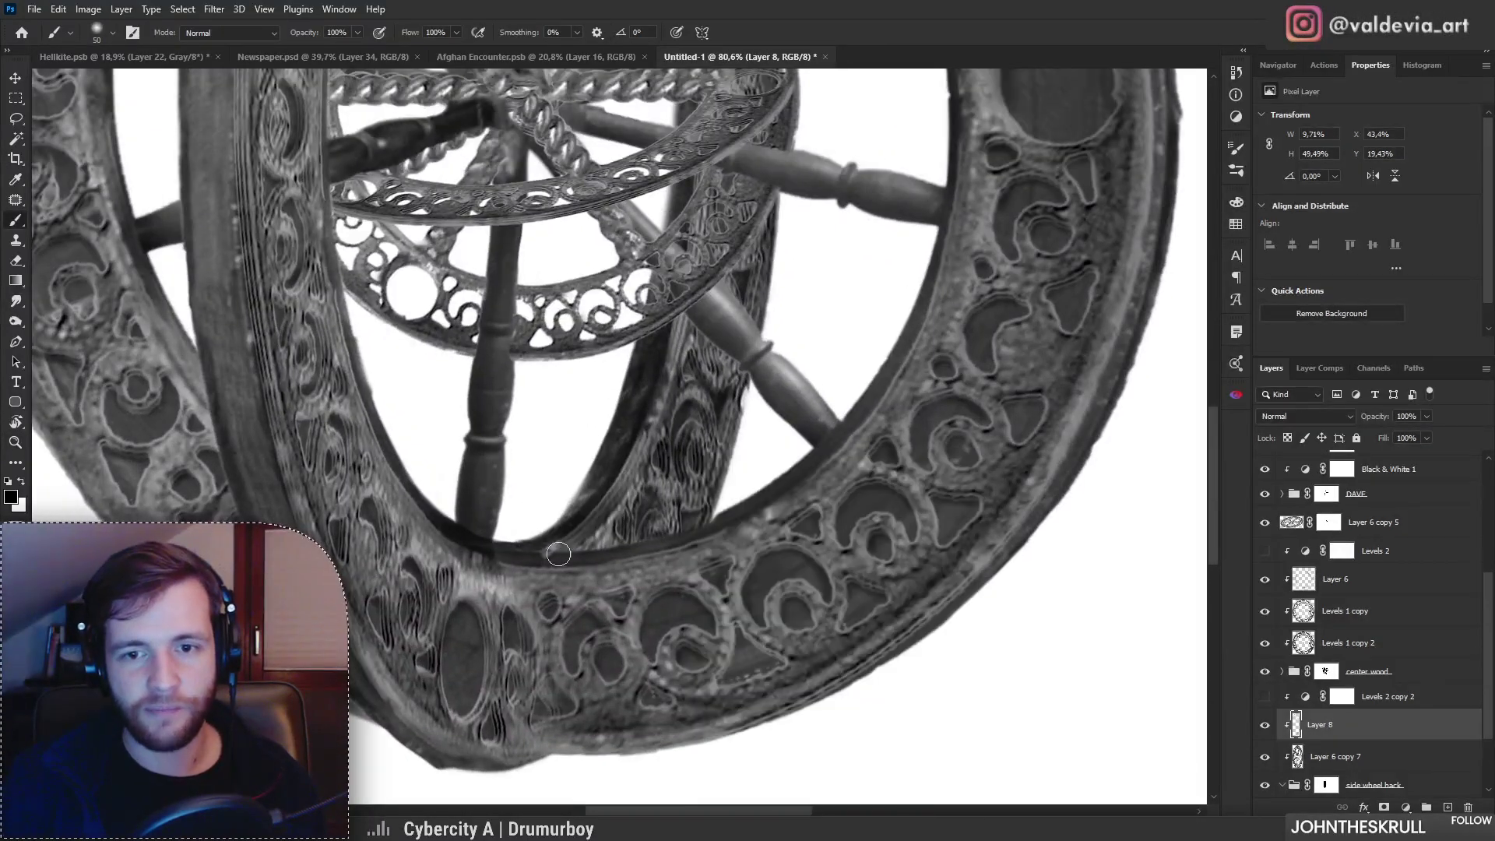
pyautogui.hotkey('ctrl', 'z')
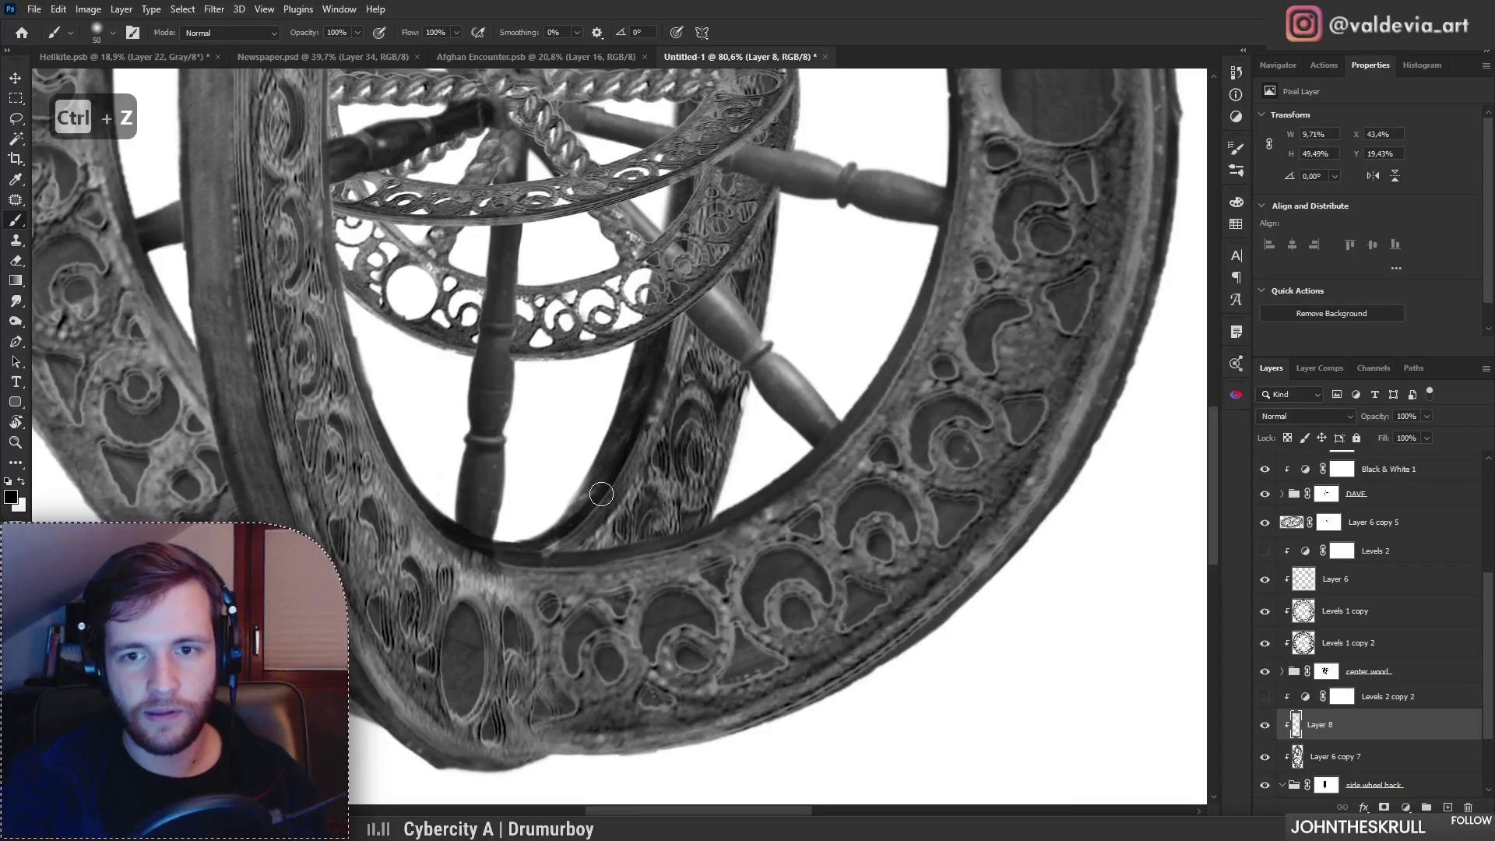
pyautogui.scroll(3, 657, 429)
pyautogui.hscroll(1, 646, 444)
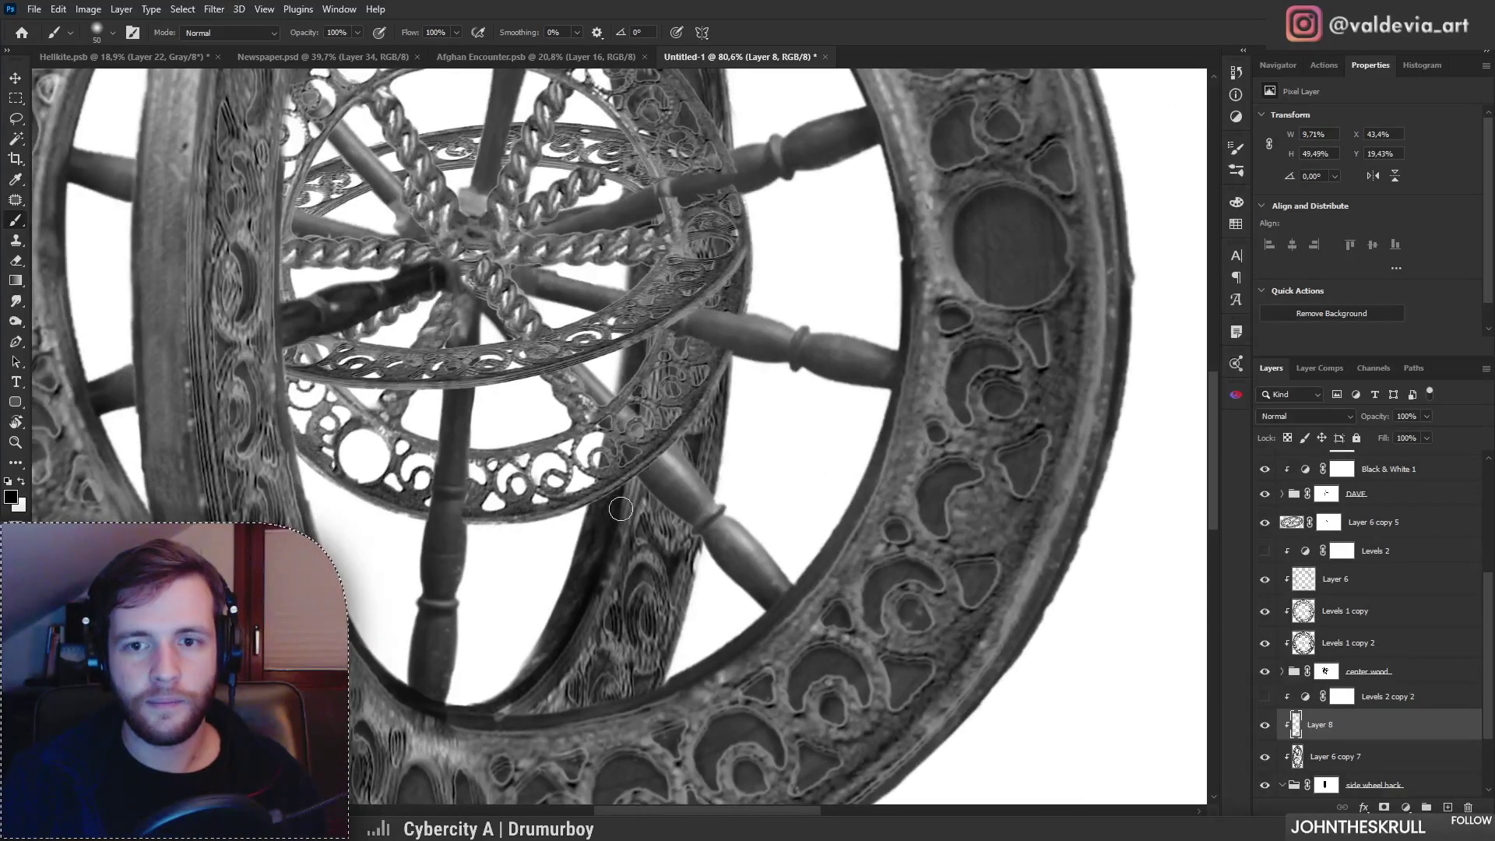
pyautogui.scroll(5, 683, 355)
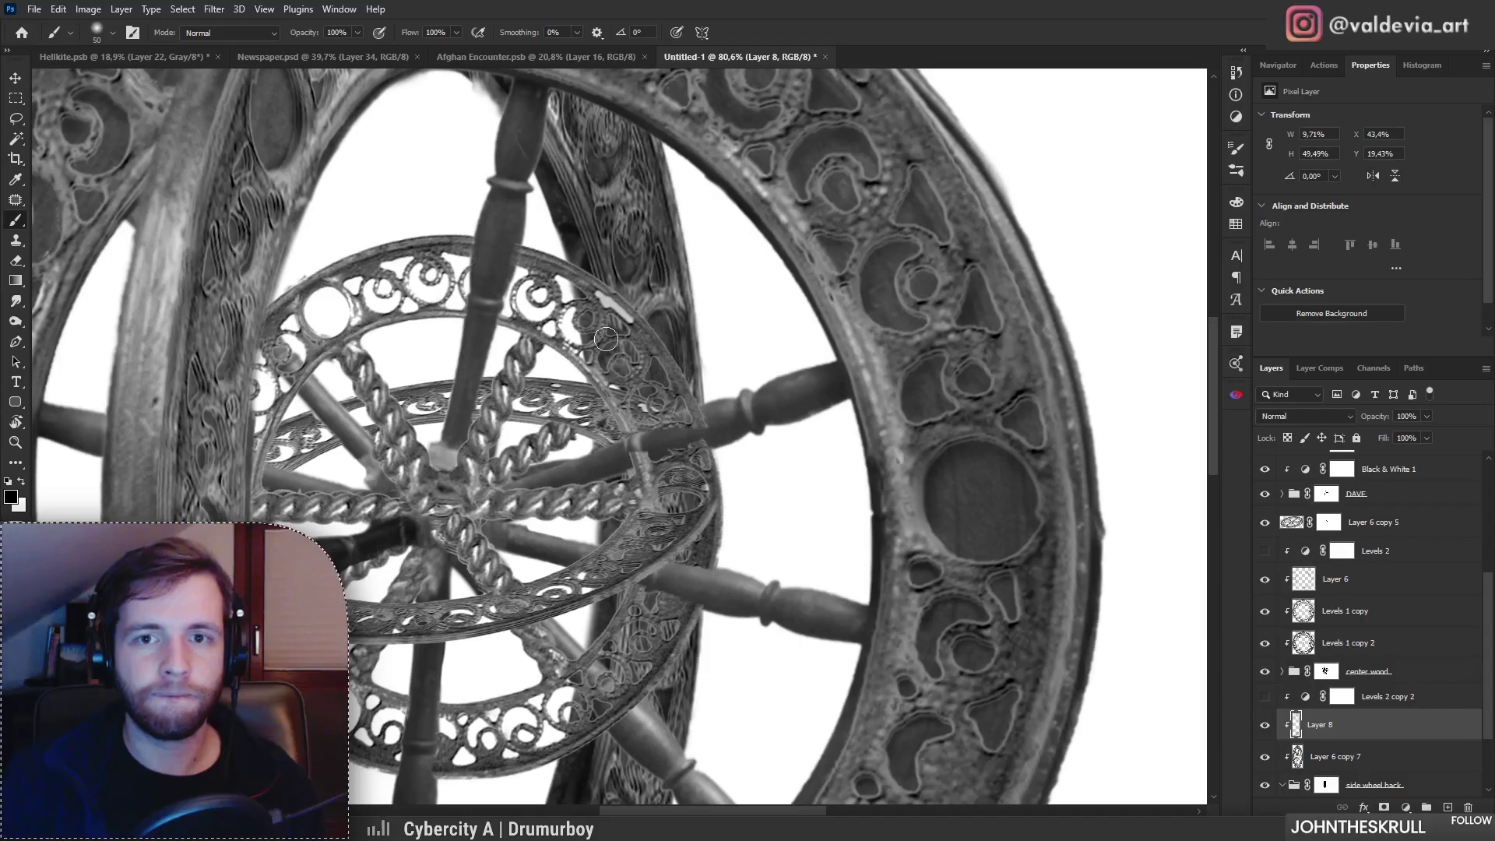
pyautogui.moveTo(482, 86)
pyautogui.mouseDown()
pyautogui.moveTo(589, 263)
pyautogui.moveTo(590, 250)
pyautogui.mouseUp()
pyautogui.moveTo(548, 190)
pyautogui.mouseDown()
pyautogui.moveTo(503, 189)
pyautogui.moveTo(520, 146)
pyautogui.moveTo(561, 145)
pyautogui.moveTo(520, 125)
pyautogui.mouseUp()
pyautogui.moveTo(599, 231); pyautogui.dragTo(459, 227)
# Step: Darken the lower inner rim of the back side wheel on Layer 8 where it meets the front wheel
pyautogui.moveTo(632, 429); pyautogui.dragTo(713, 397)
pyautogui.moveTo(598, 487)
pyautogui.mouseDown()
pyautogui.moveTo(642, 481)
pyautogui.moveTo(523, 541)
pyautogui.mouseUp()
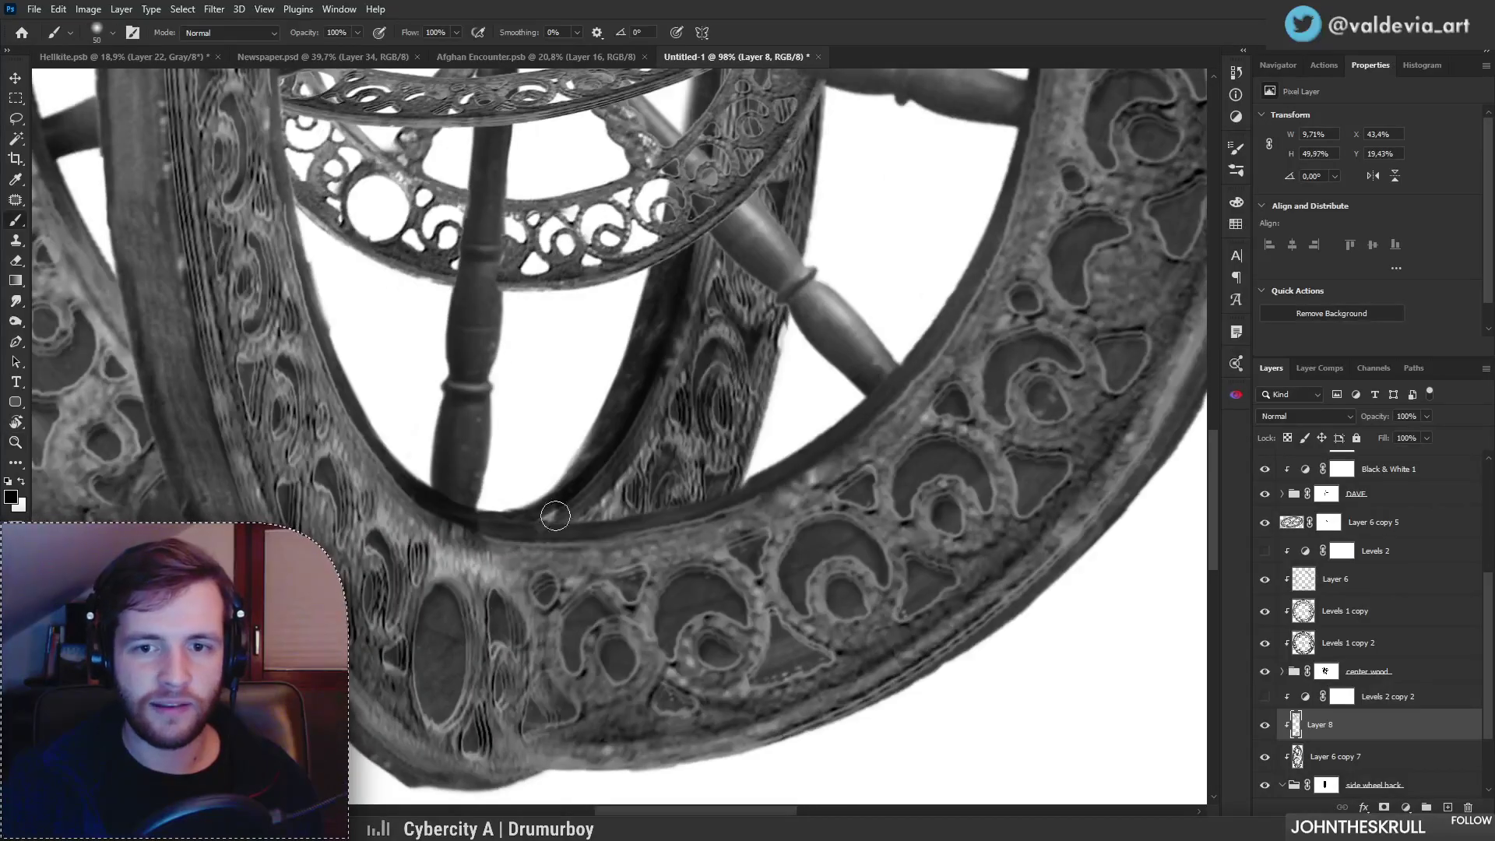
pyautogui.moveTo(615, 492)
pyautogui.mouseDown()
pyautogui.moveTo(498, 504)
pyautogui.moveTo(651, 484)
pyautogui.moveTo(656, 508)
pyautogui.mouseUp()
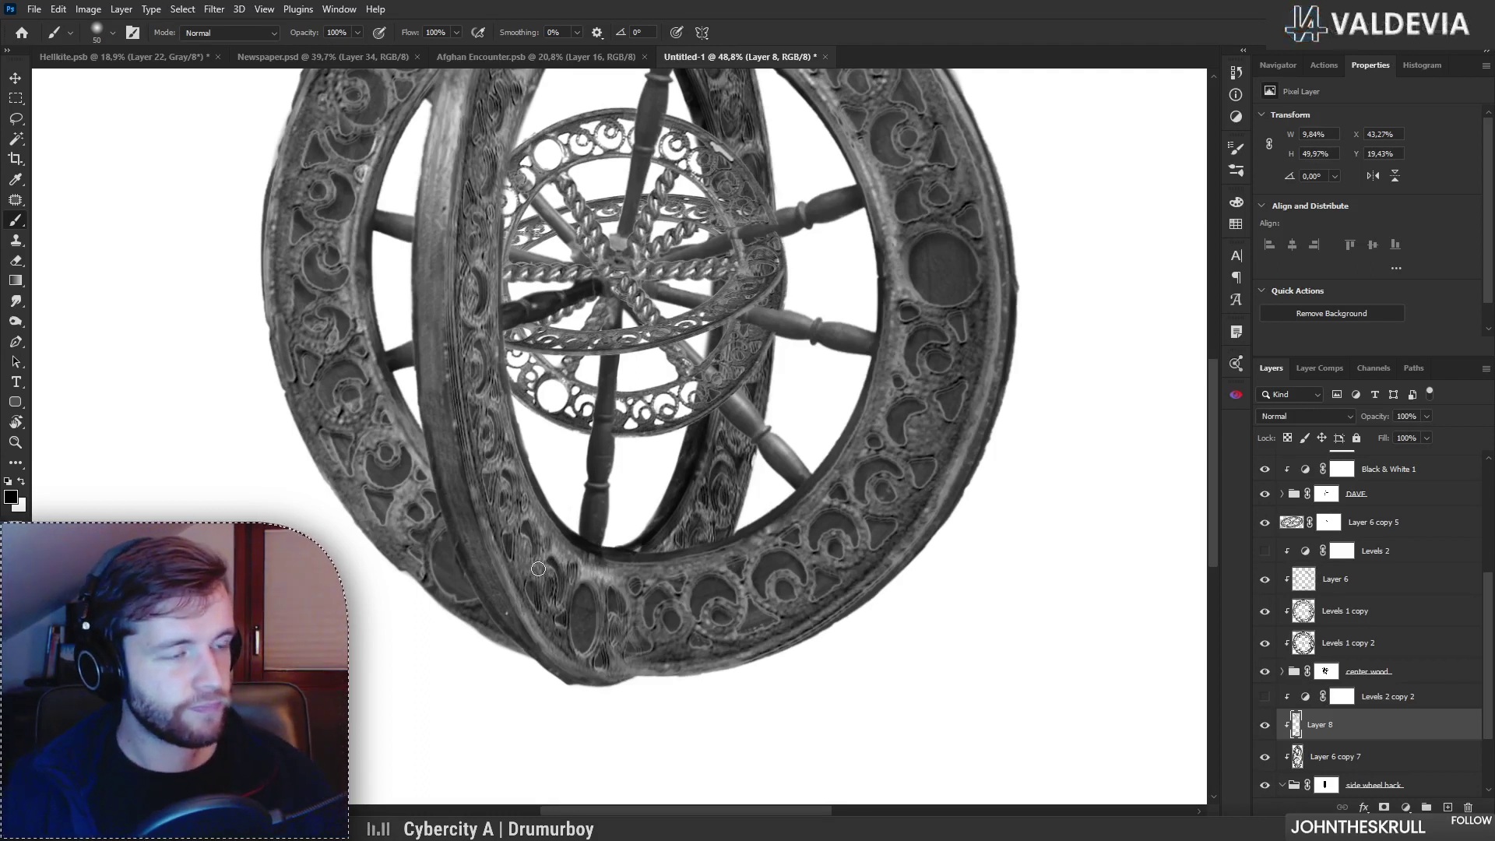
pyautogui.moveTo(610, 411)
pyautogui.mouseDown()
pyautogui.moveTo(685, 415)
pyautogui.moveTo(645, 418)
pyautogui.moveTo(705, 469)
pyautogui.moveTo(657, 467)
pyautogui.moveTo(703, 472)
pyautogui.mouseUp()
pyautogui.moveTo(594, 627); pyautogui.dragTo(636, 608)
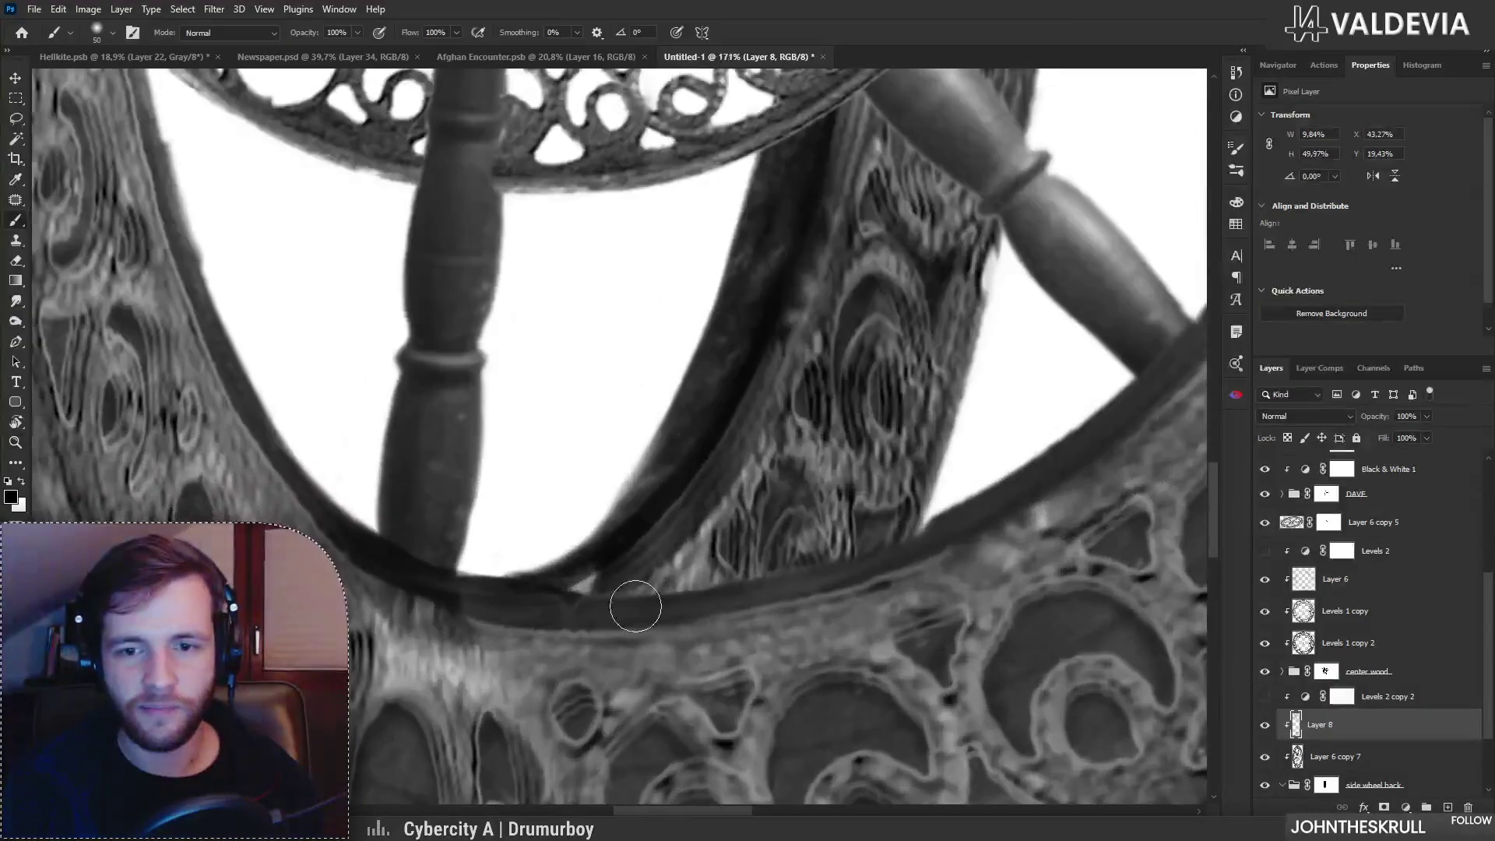
# Step: Identify the group causing the bottom overlap and clean up that rim junction on the side wheel front group's mask
pyautogui.keyDown('ctrl'); pyautogui.rightClick(611, 581); pyautogui.keyUp('ctrl')
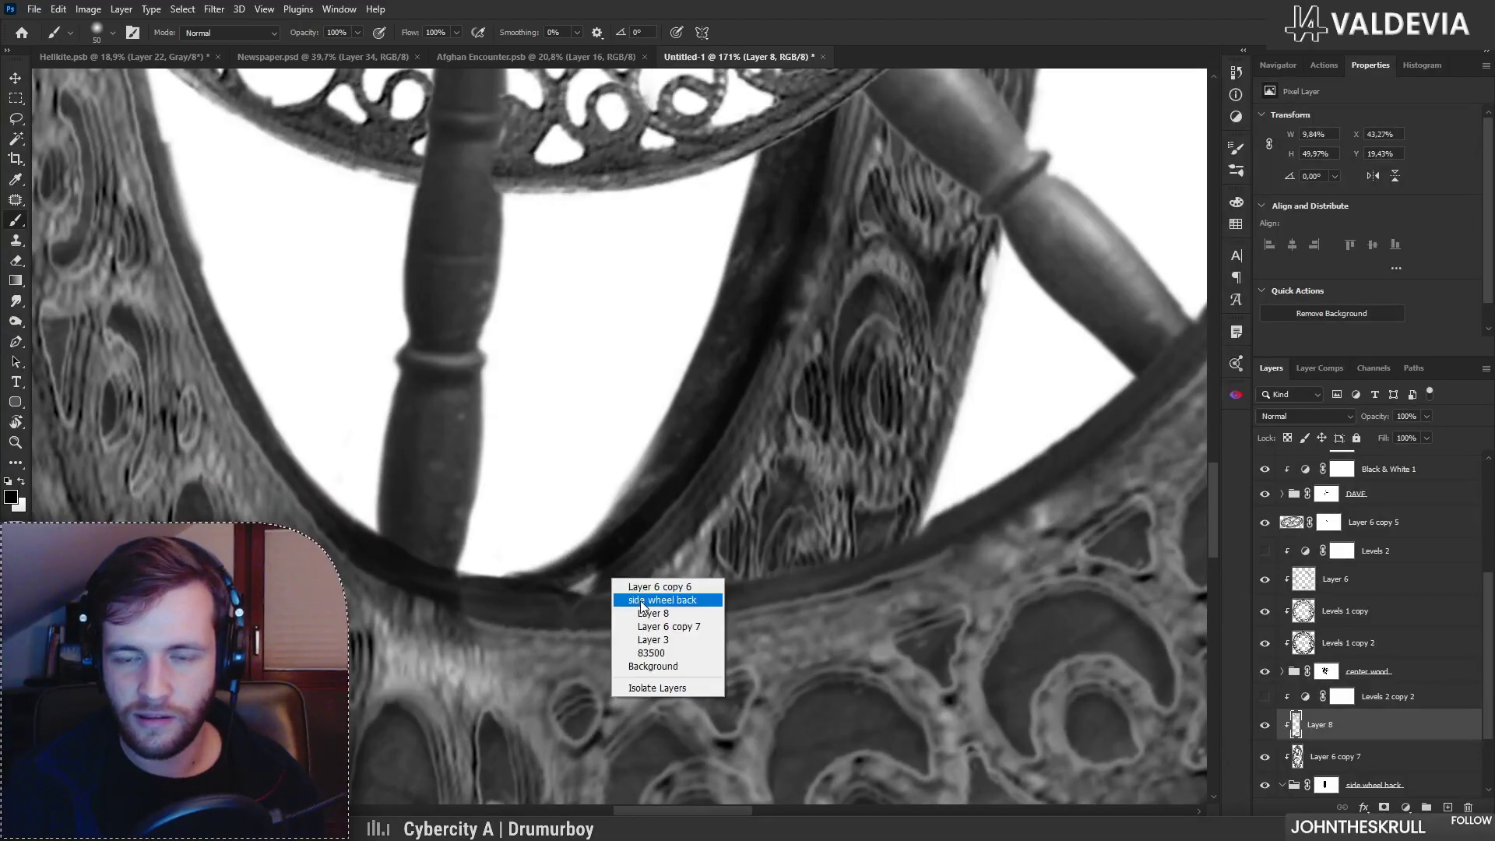
pyautogui.click(643, 601)
pyautogui.click(1266, 787)
pyautogui.click(1265, 786)
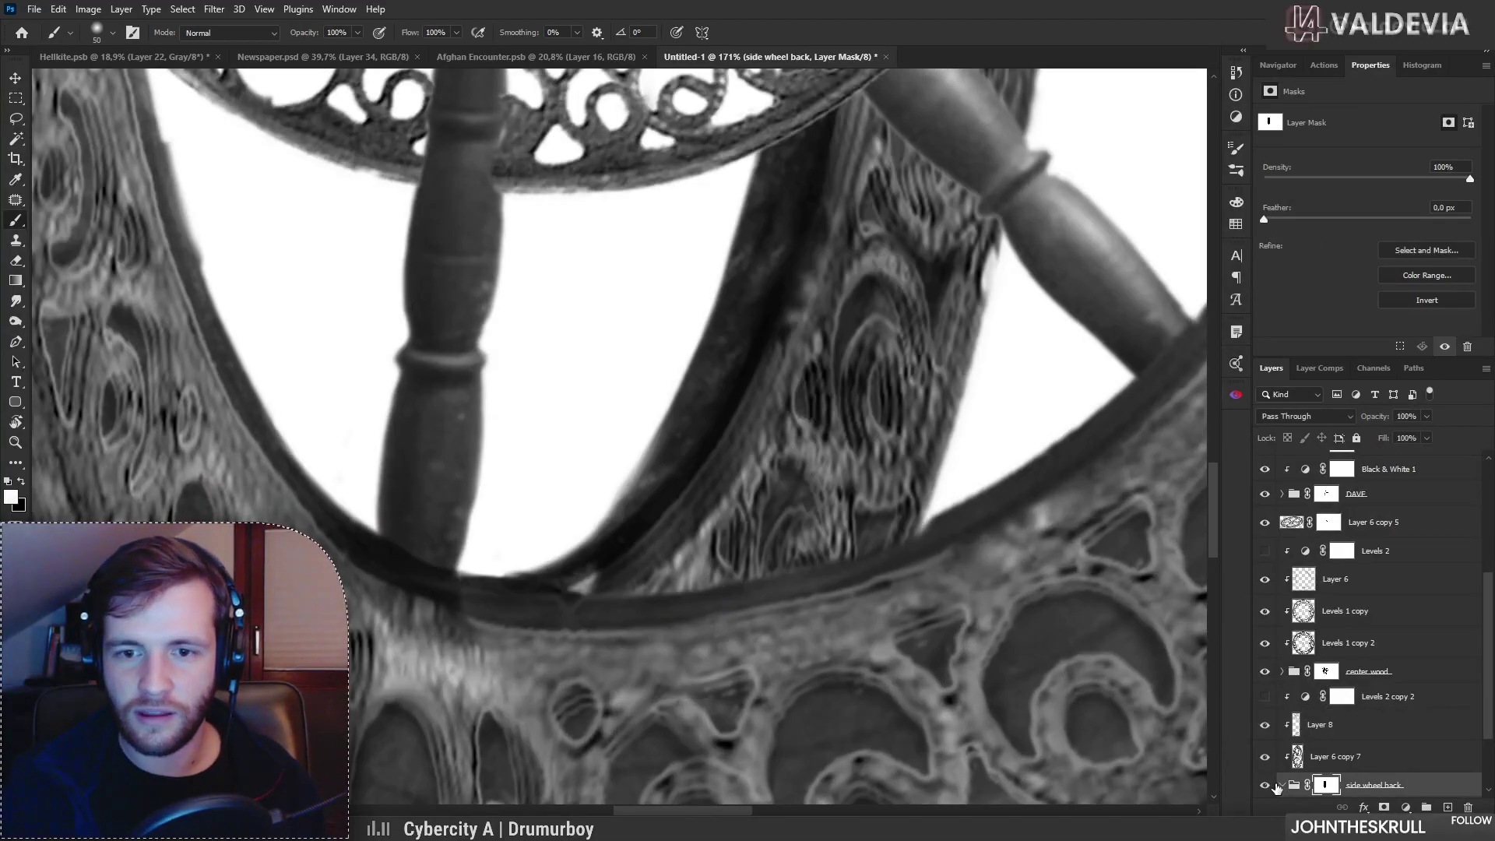
pyautogui.keyDown('ctrl'); pyautogui.rightClick(583, 585); pyautogui.keyUp('ctrl')
pyautogui.click(605, 592)
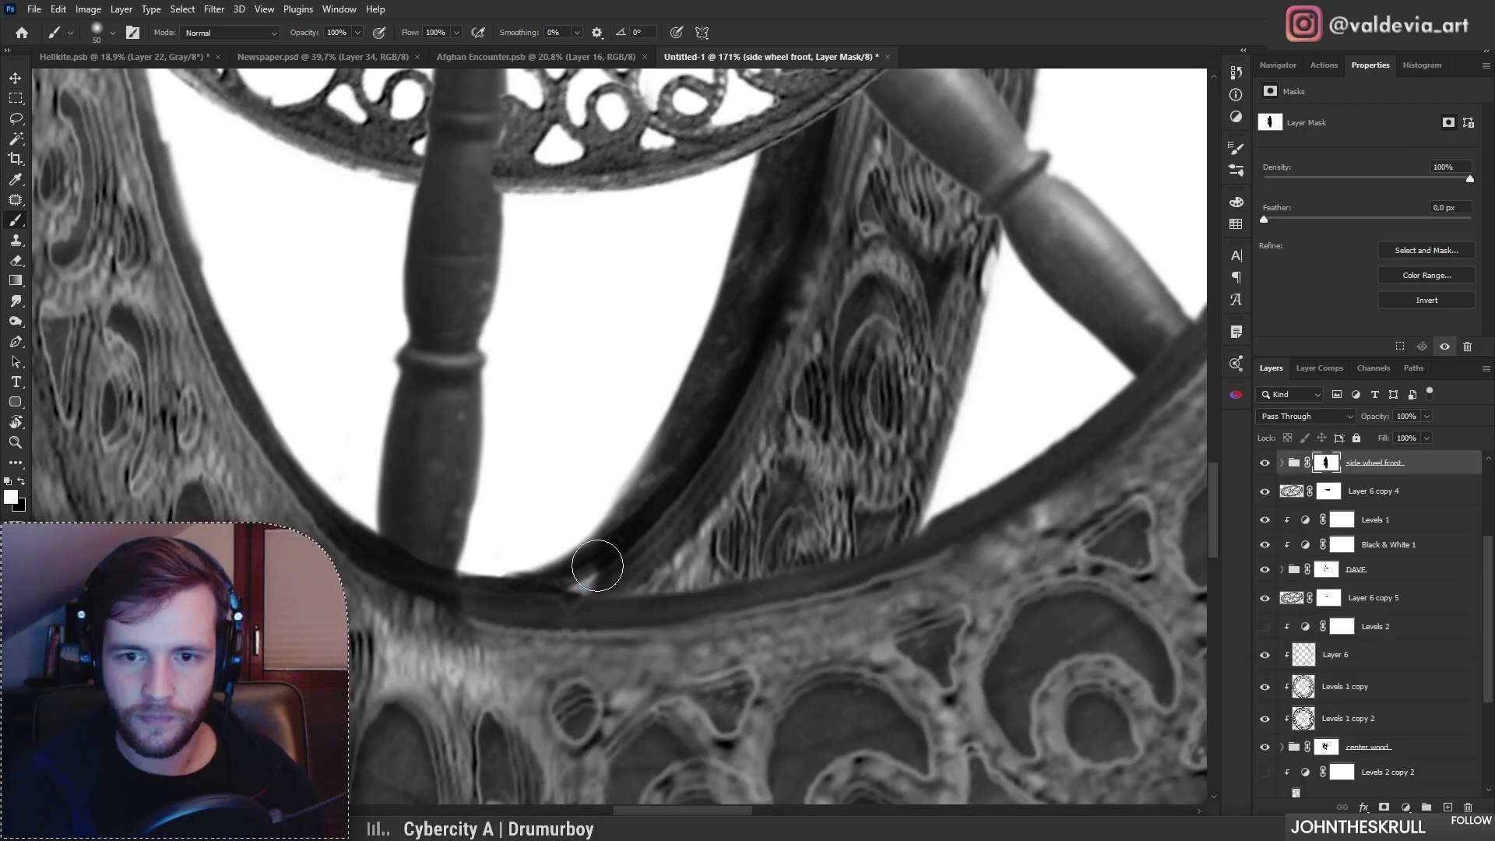
pyautogui.moveTo(556, 560)
pyautogui.mouseDown()
pyautogui.moveTo(624, 577)
pyautogui.moveTo(556, 539)
pyautogui.mouseUp()
pyautogui.scroll(2, 572, 514)
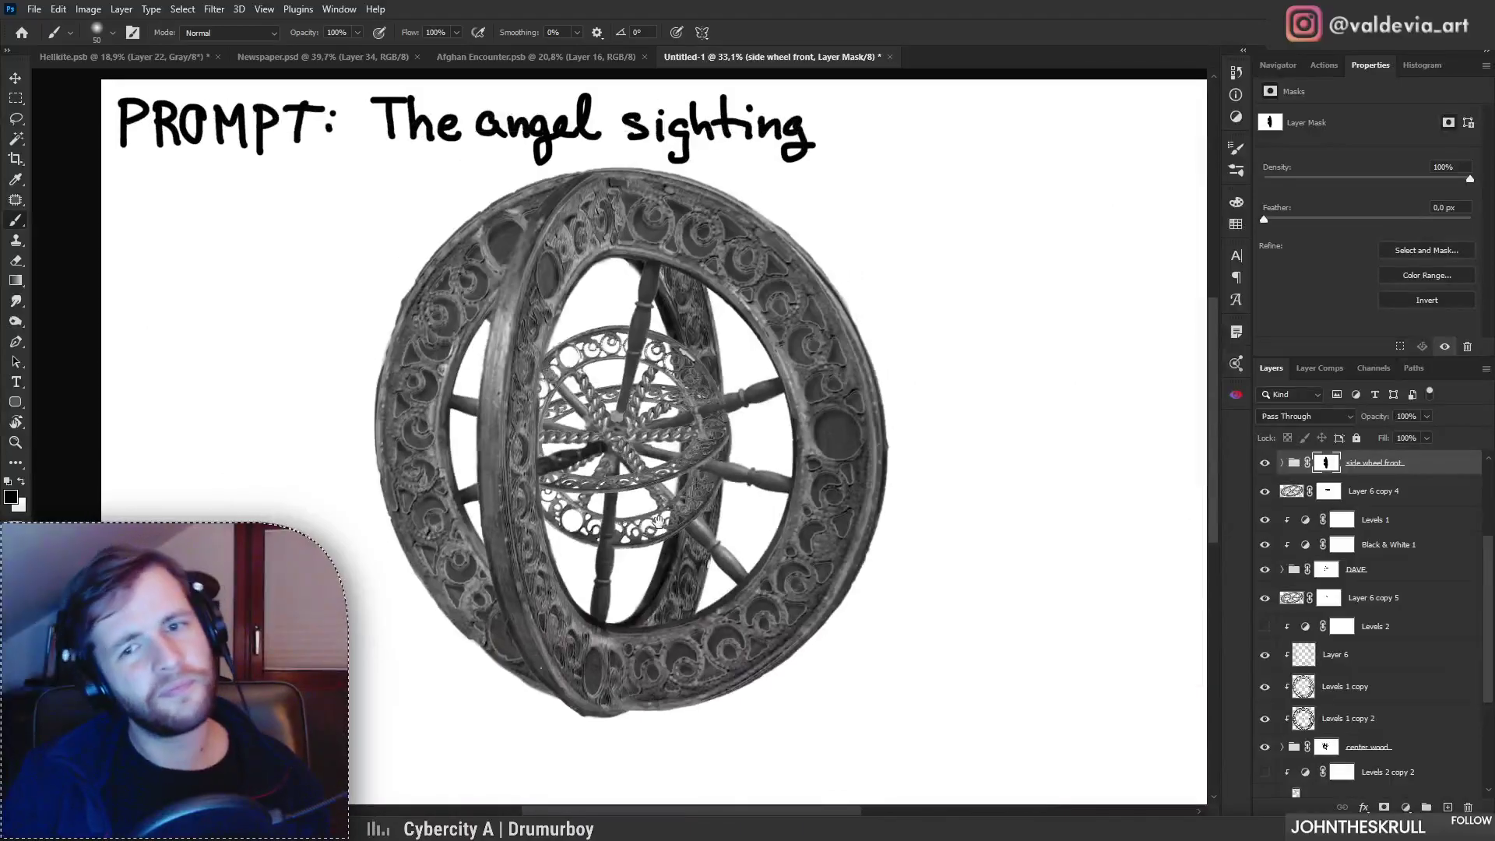
# Step: Create a new layer clipped to the side wheel front group and enlarge the soft brush for painting in white
pyautogui.moveTo(619, 434)
pyautogui.mouseDown()
pyautogui.moveTo(637, 432)
pyautogui.moveTo(625, 428)
pyautogui.mouseUp()
pyautogui.keyDown('ctrl'); pyautogui.rightClick(559, 468); pyautogui.keyUp('ctrl')
pyautogui.click(581, 475)
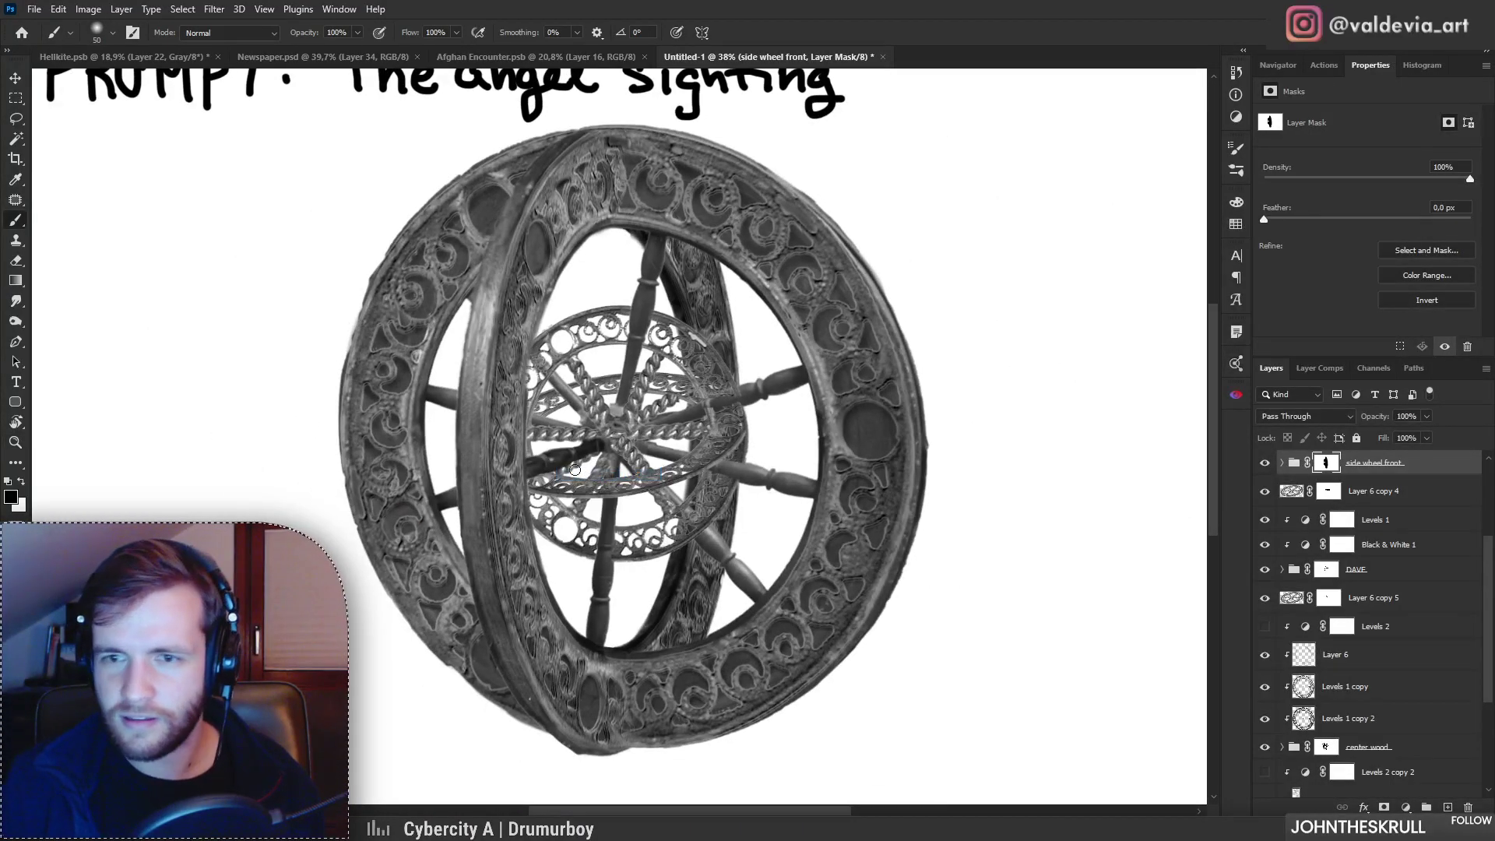
pyautogui.scroll(3, 1471, 569)
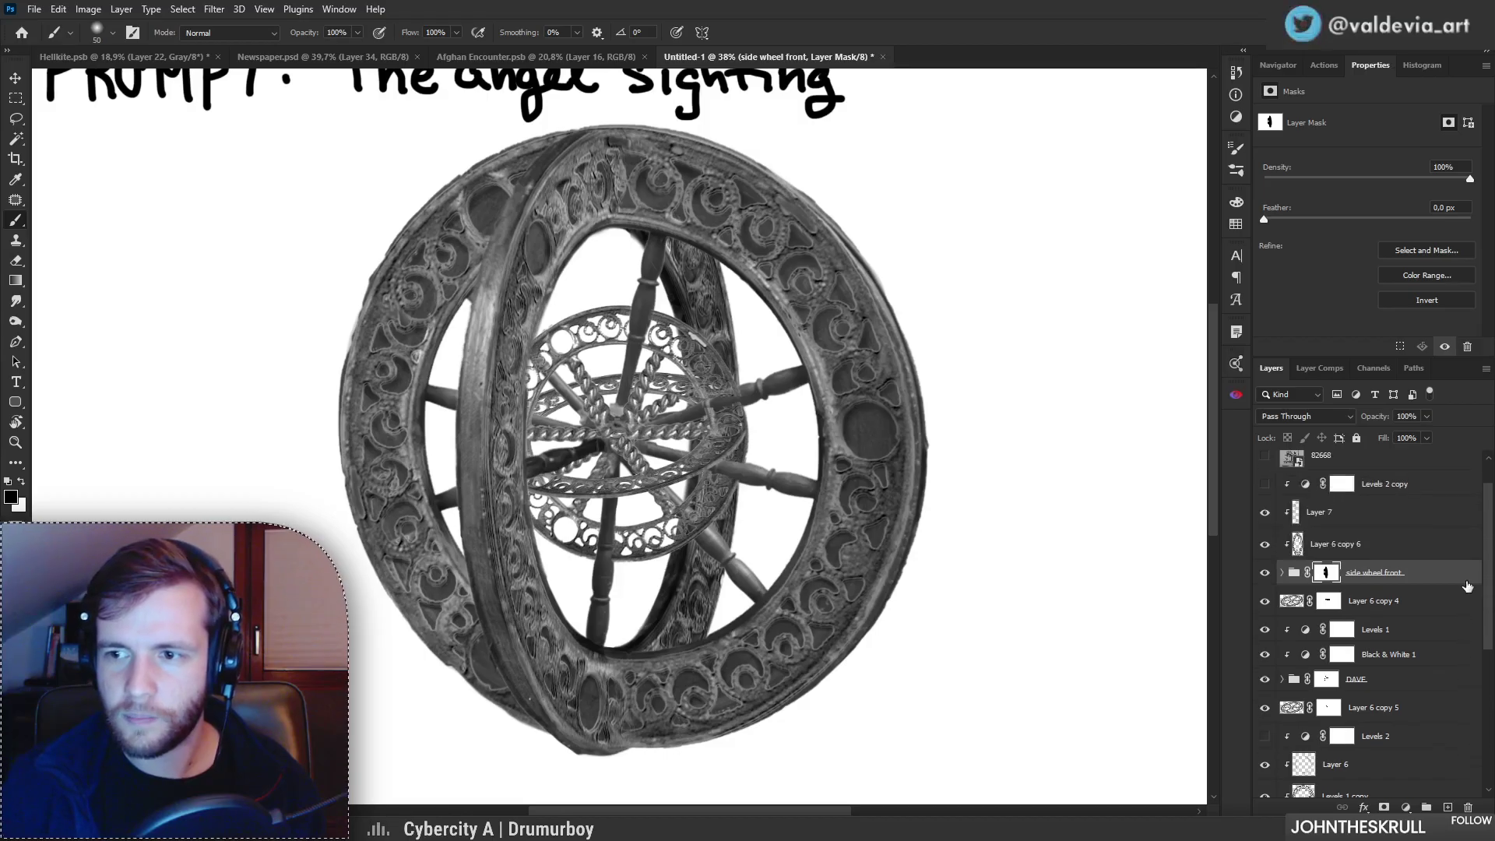
pyautogui.click(1446, 807)
pyautogui.rightClick(673, 482)
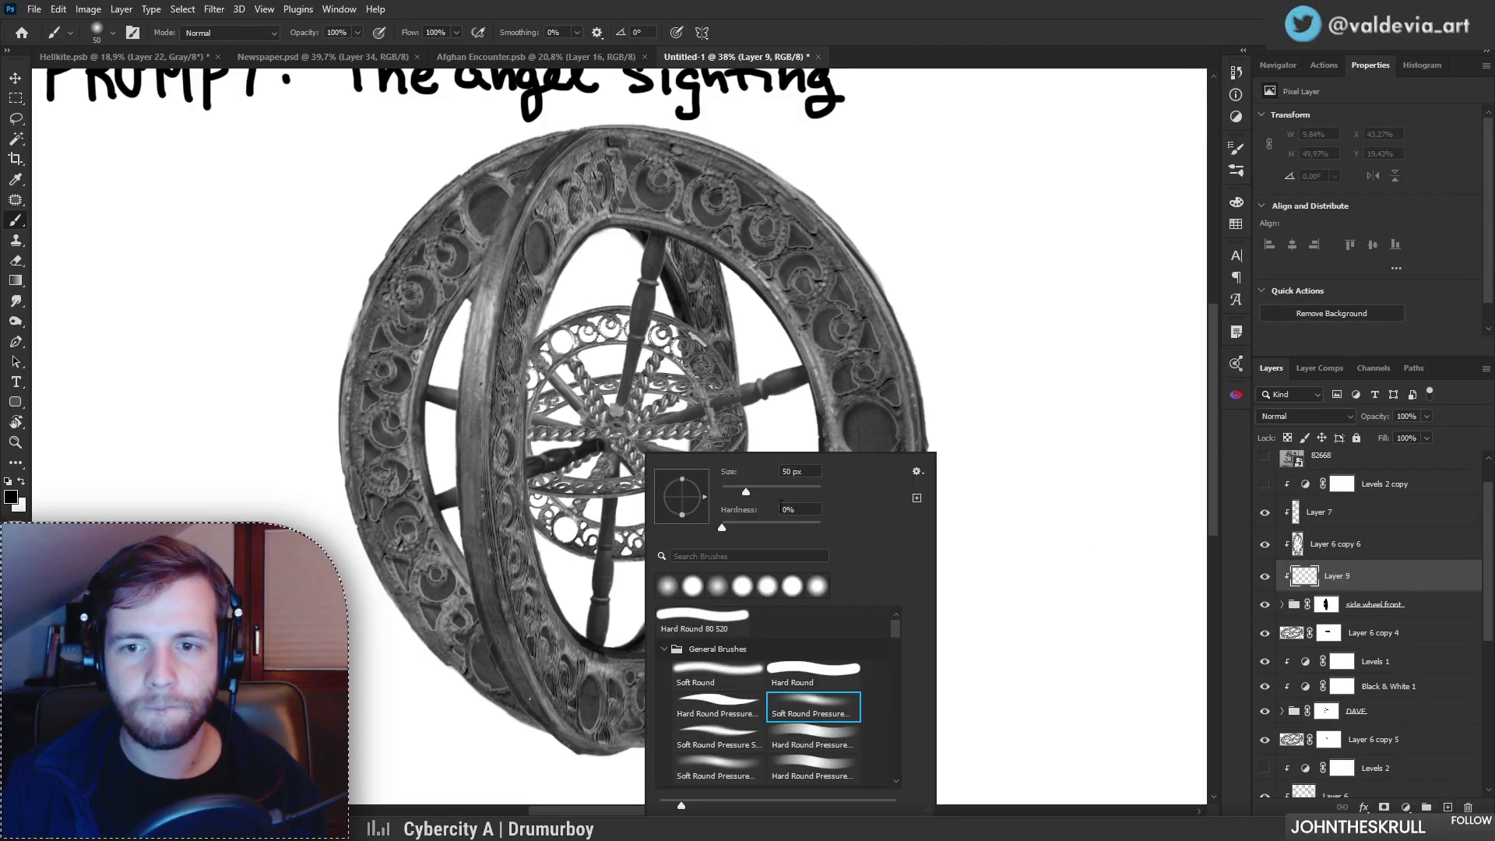
pyautogui.click(351, 509)
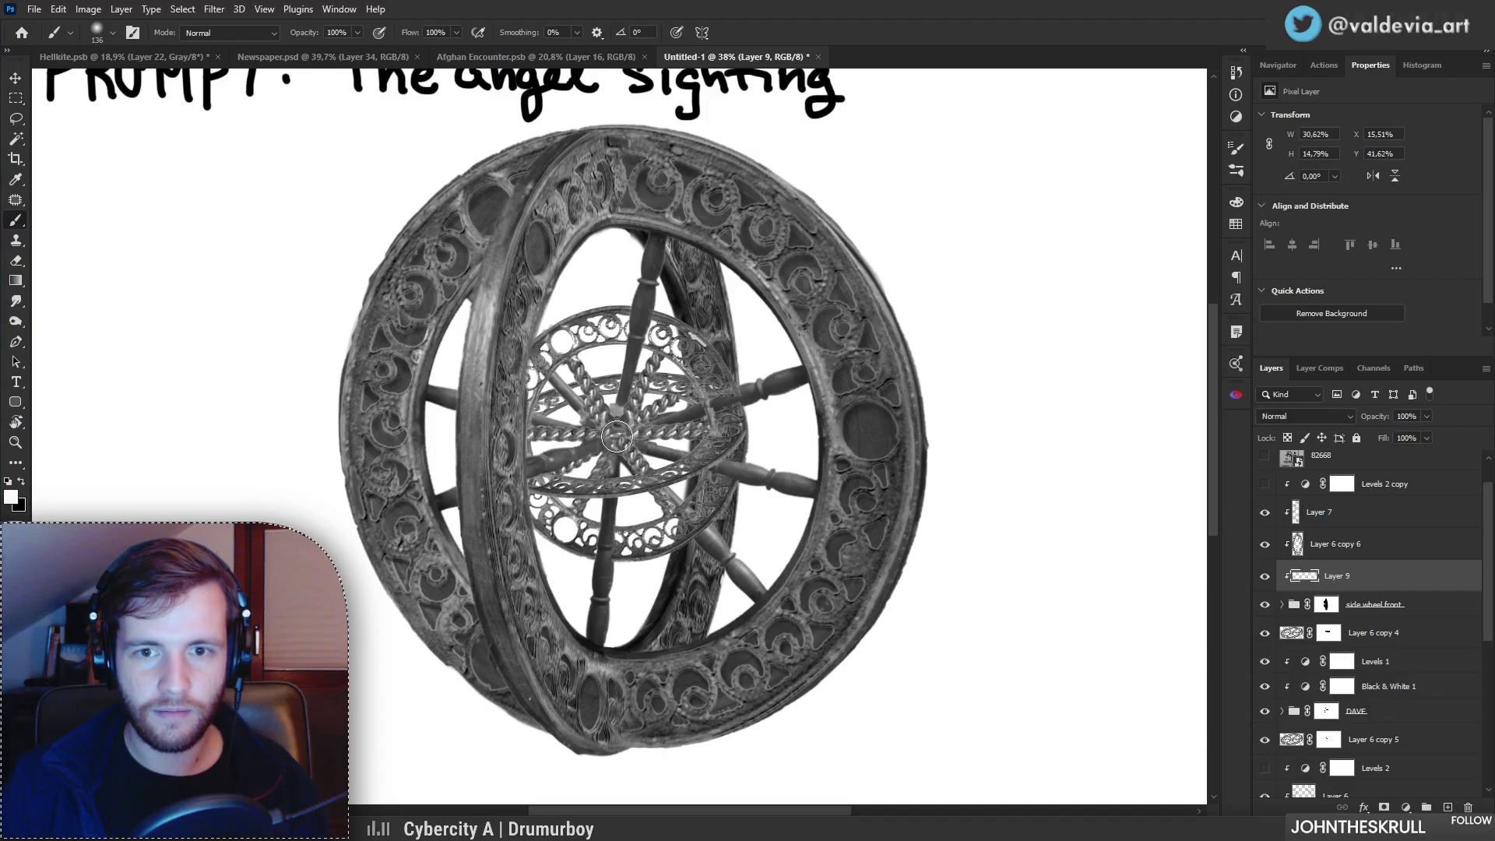
# Step: Try lightening the dark front spoke near the hub with white soft strokes on Layer 9, undoing the attempts
pyautogui.hotkey('ctrl', 'z')
pyautogui.press('z')
pyautogui.moveTo(611, 474)
pyautogui.mouseDown()
pyautogui.moveTo(475, 483)
pyautogui.moveTo(633, 504)
pyautogui.moveTo(561, 498)
pyautogui.moveTo(628, 467)
pyautogui.moveTo(573, 469)
pyautogui.moveTo(611, 467)
pyautogui.mouseUp()
pyautogui.press('b')
pyautogui.press('z')
pyautogui.press('b')
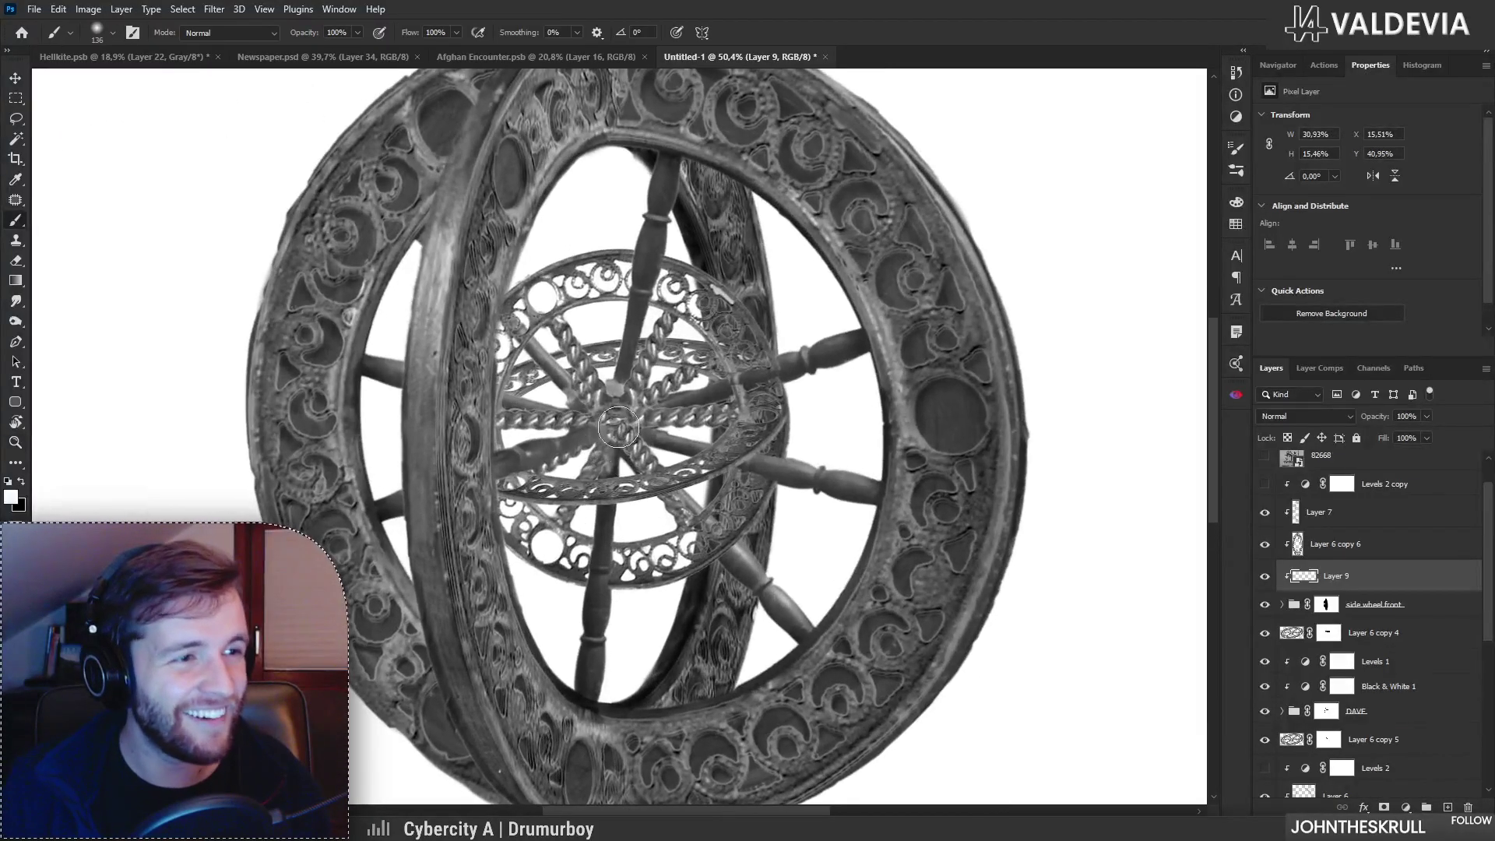
pyautogui.hotkey('ctrl', 'z')
pyautogui.hotkey('ctrl', 'z')
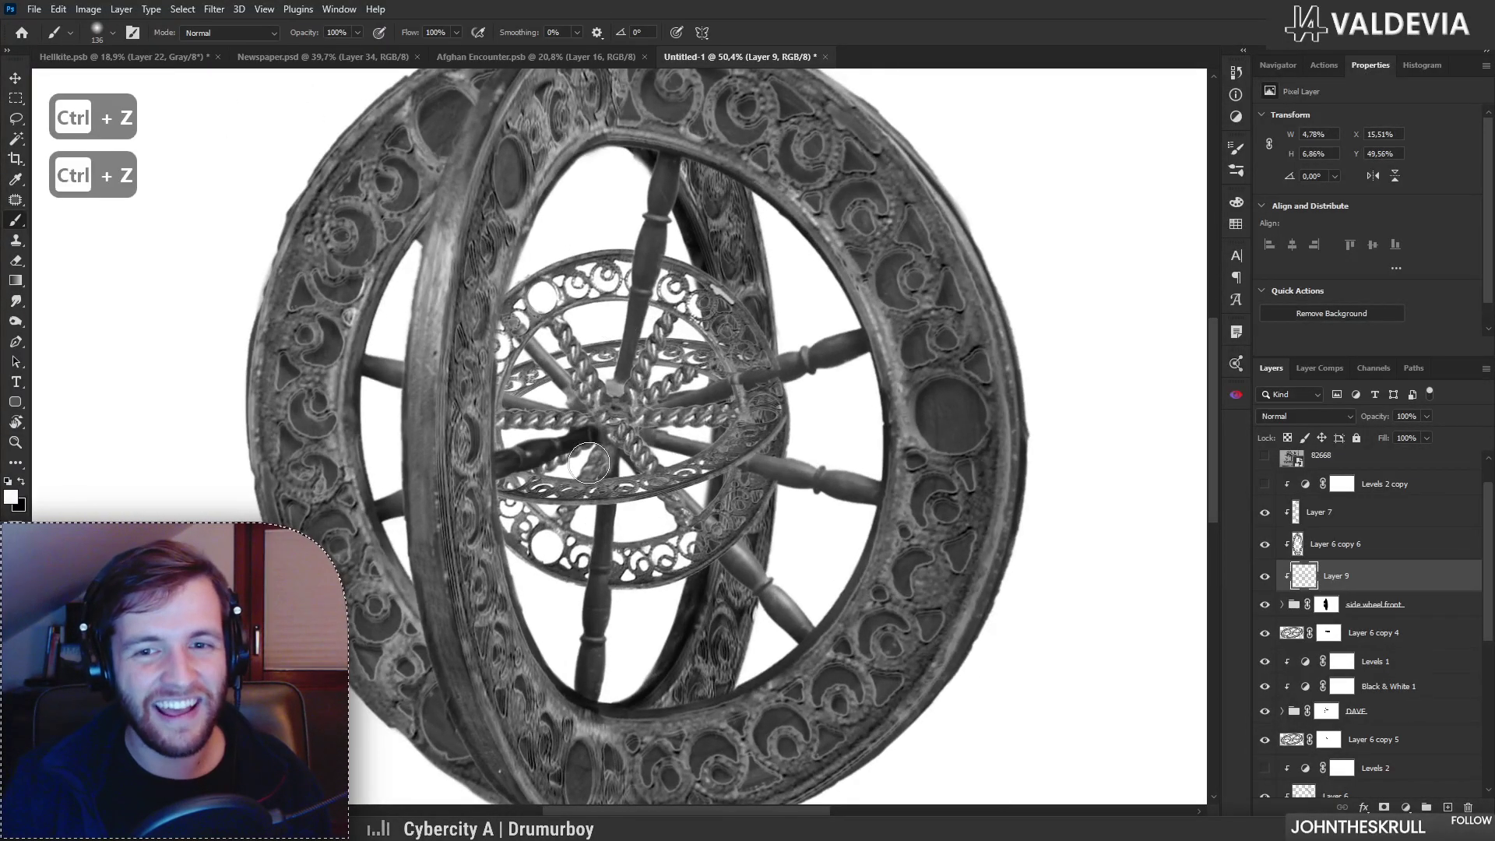
# Step: Lighten the dark front spoke near the hub with soft white strokes on Layer 9, undoing one stroke
pyautogui.moveTo(540, 448)
pyautogui.mouseDown()
pyautogui.moveTo(611, 407)
pyautogui.moveTo(502, 459)
pyautogui.moveTo(609, 419)
pyautogui.moveTo(568, 441)
pyautogui.moveTo(582, 432)
pyautogui.moveTo(546, 407)
pyautogui.moveTo(566, 430)
pyautogui.moveTo(615, 414)
pyautogui.mouseUp()
pyautogui.hotkey('ctrl', 'z')
pyautogui.moveTo(597, 470)
pyautogui.mouseDown()
pyautogui.moveTo(530, 469)
pyautogui.moveTo(595, 460)
pyautogui.mouseUp()
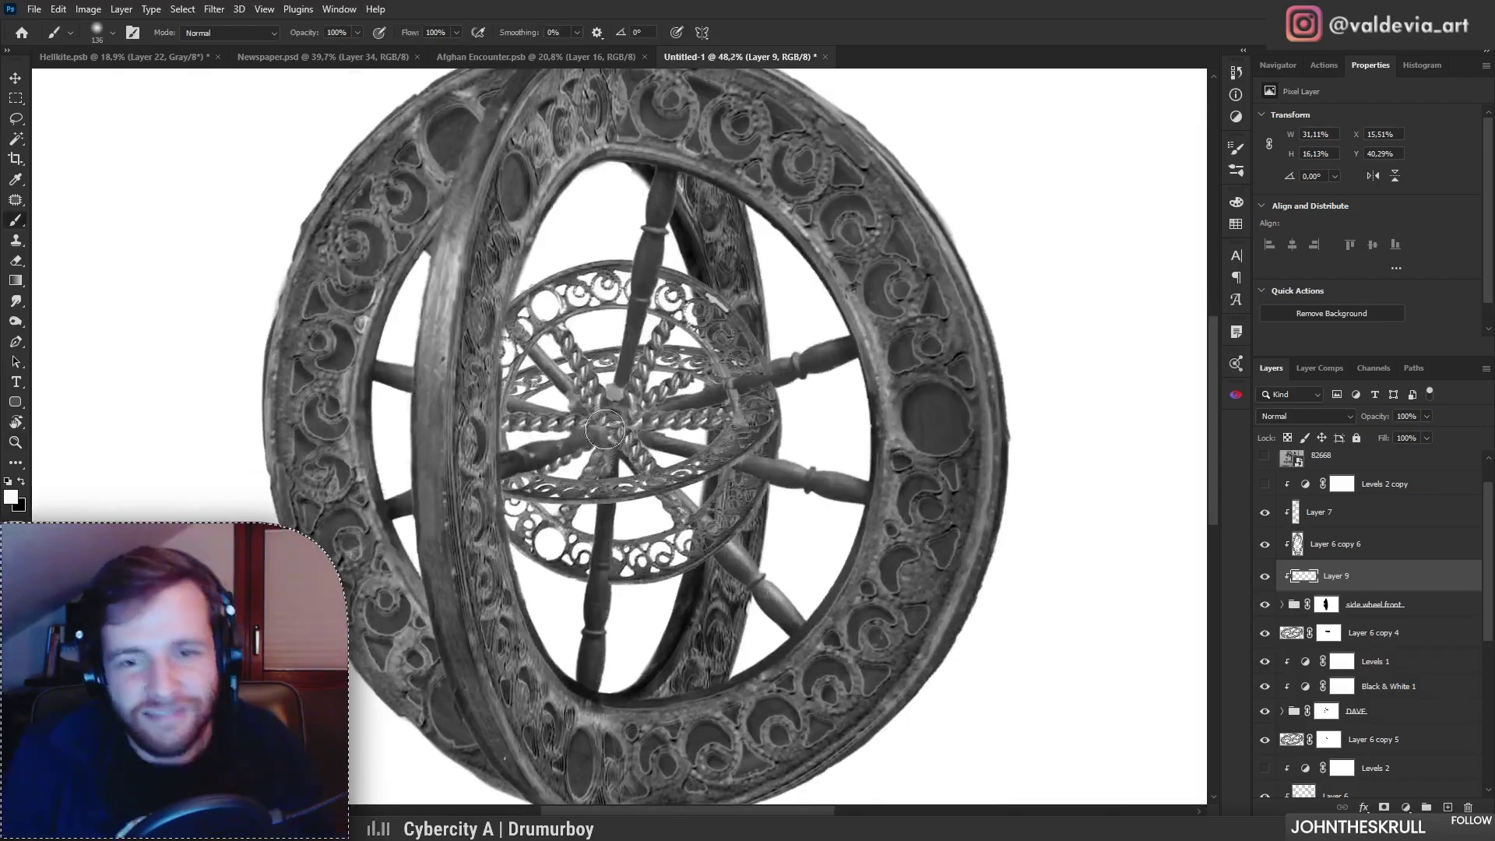
pyautogui.hotkey('ctrl', 'space')
pyautogui.moveTo(612, 496)
pyautogui.mouseDown()
pyautogui.moveTo(516, 492)
pyautogui.moveTo(573, 487)
pyautogui.mouseUp()
pyautogui.moveTo(595, 537)
pyautogui.mouseDown()
pyautogui.moveTo(612, 537)
pyautogui.moveTo(528, 535)
pyautogui.mouseUp()
pyautogui.moveTo(669, 524); pyautogui.dragTo(603, 477)
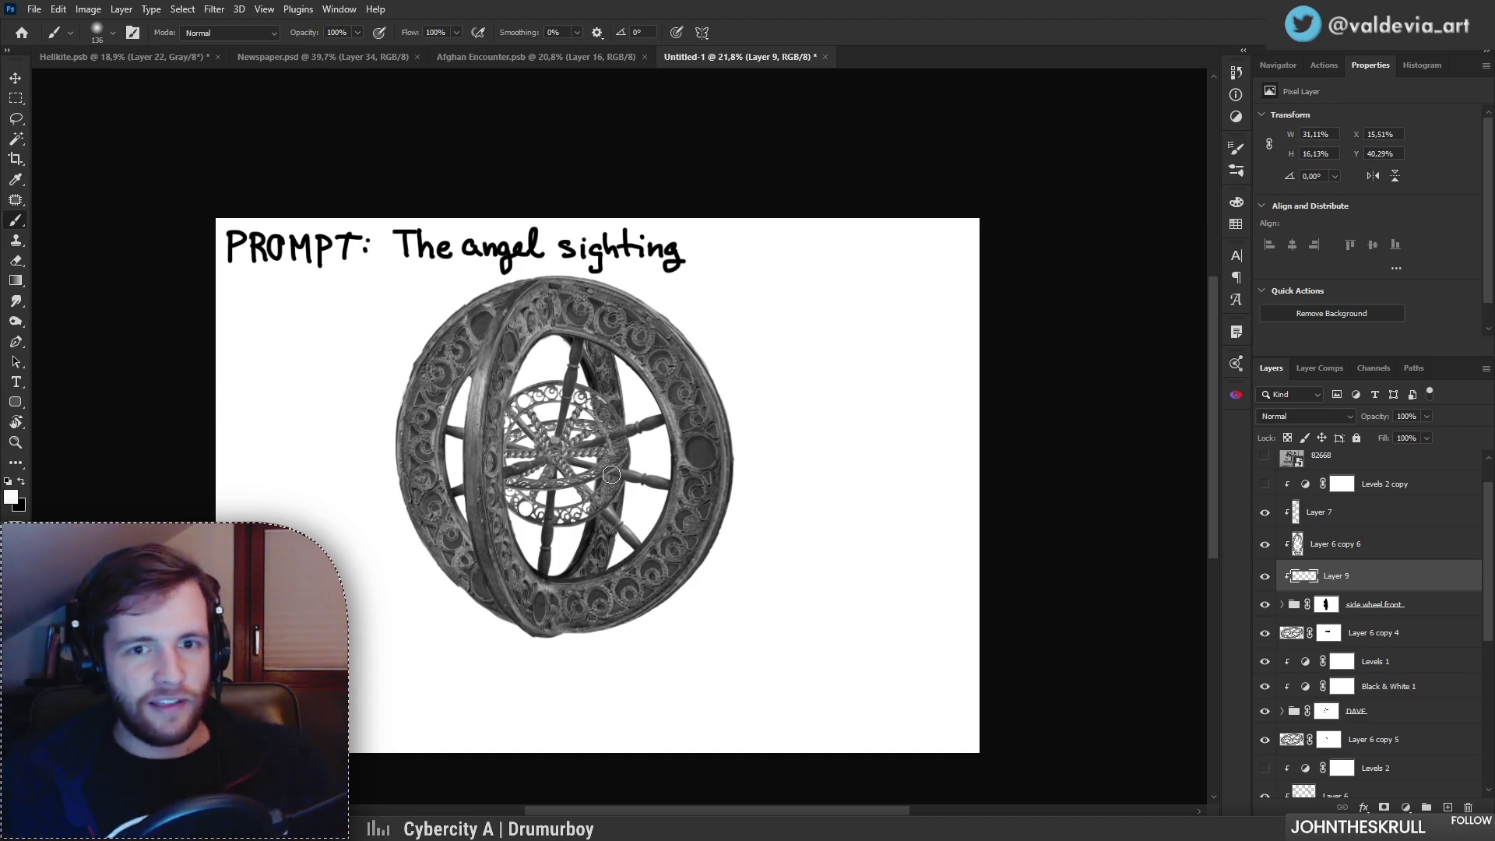
# Step: Switch to the browser, open Pixabay and search its images for "eye"
pyautogui.hotkey('alt', 'Tab')
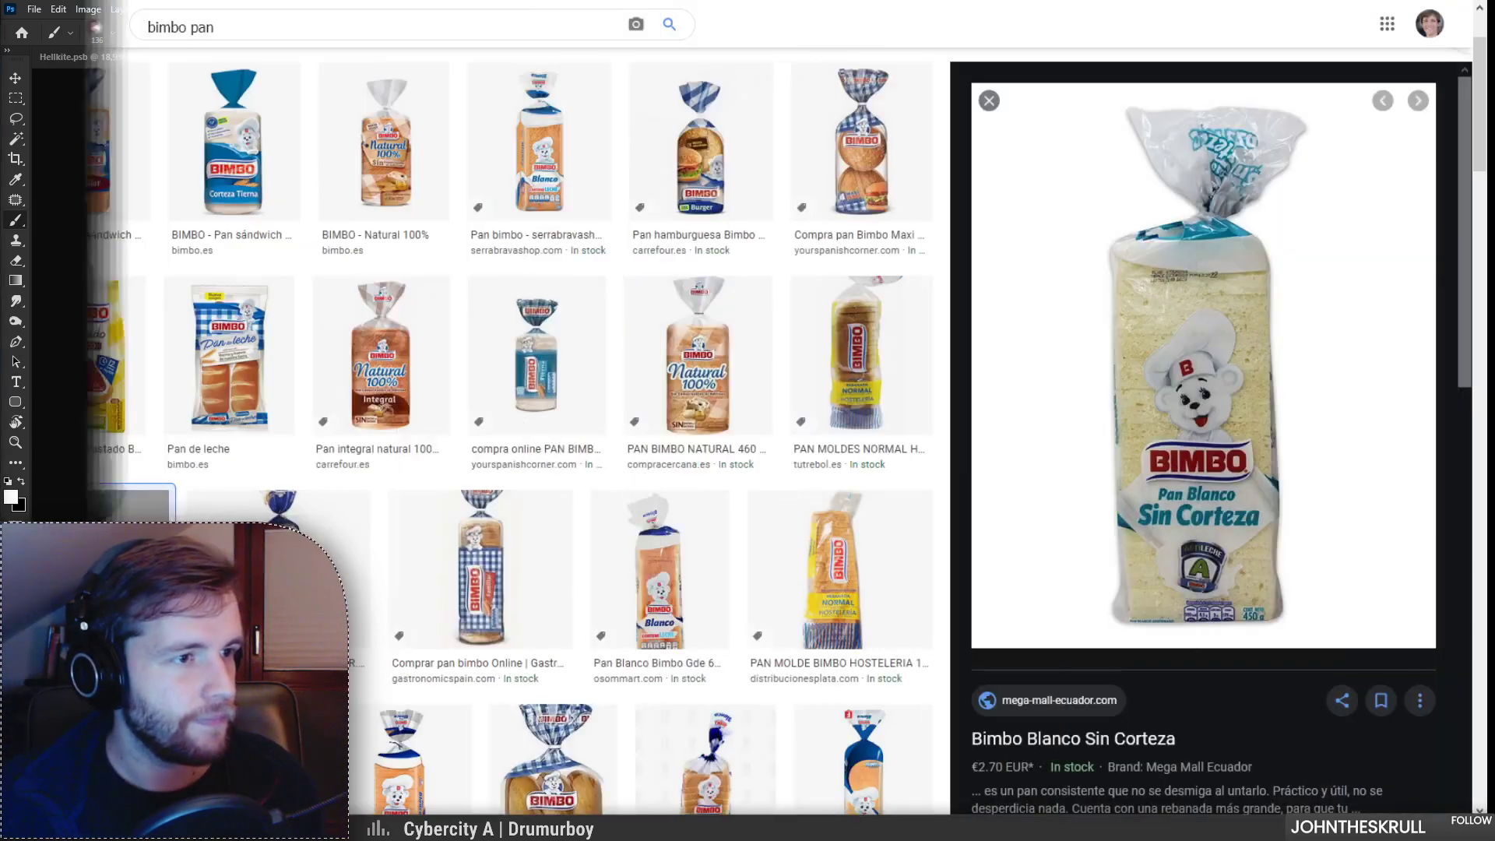
pyautogui.scroll(2, 327, 424)
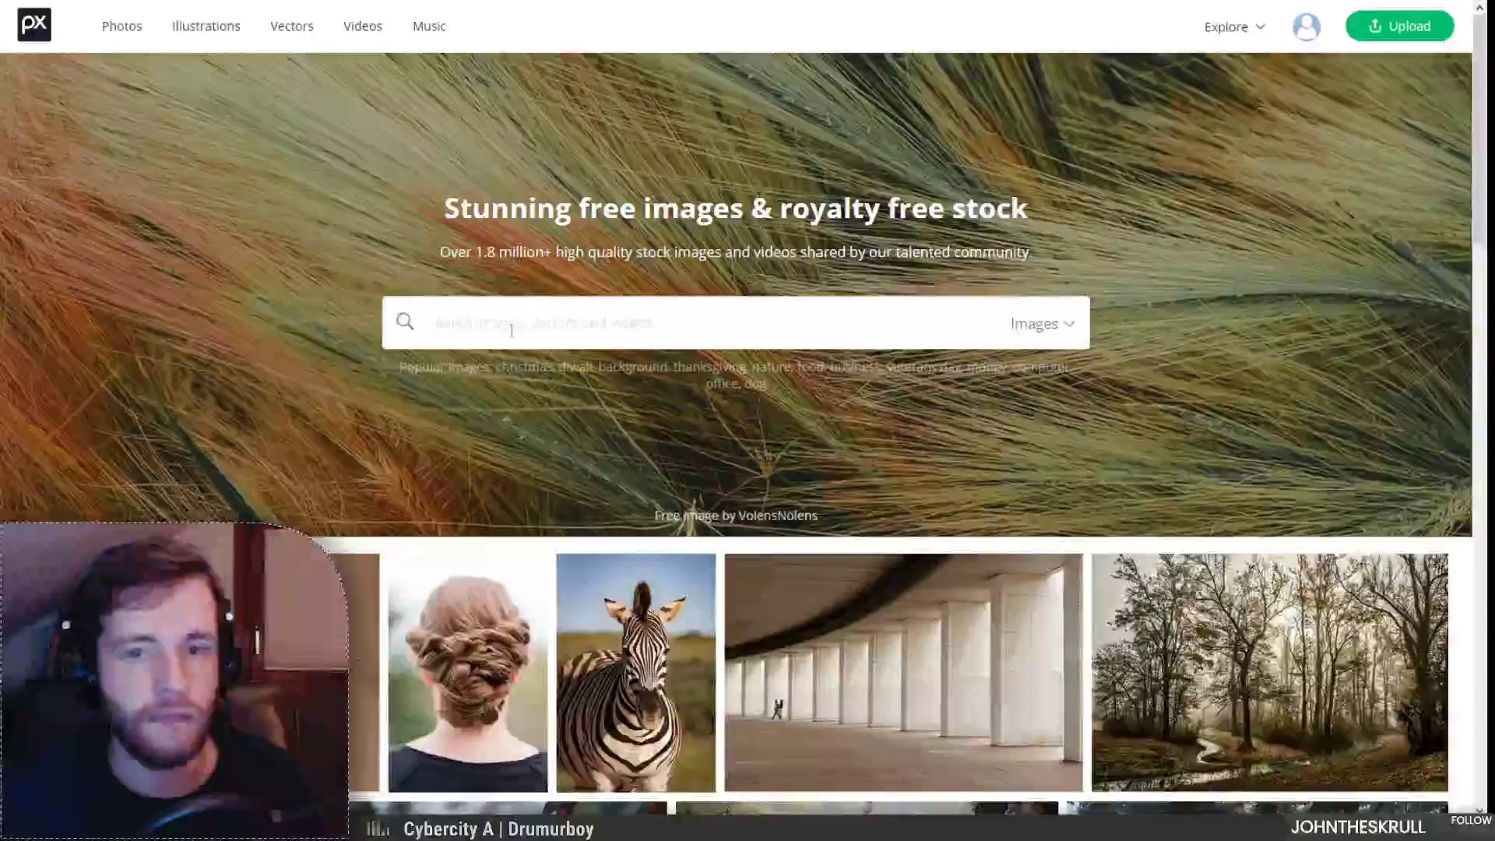
pyautogui.write('eye')
pyautogui.press('Return')
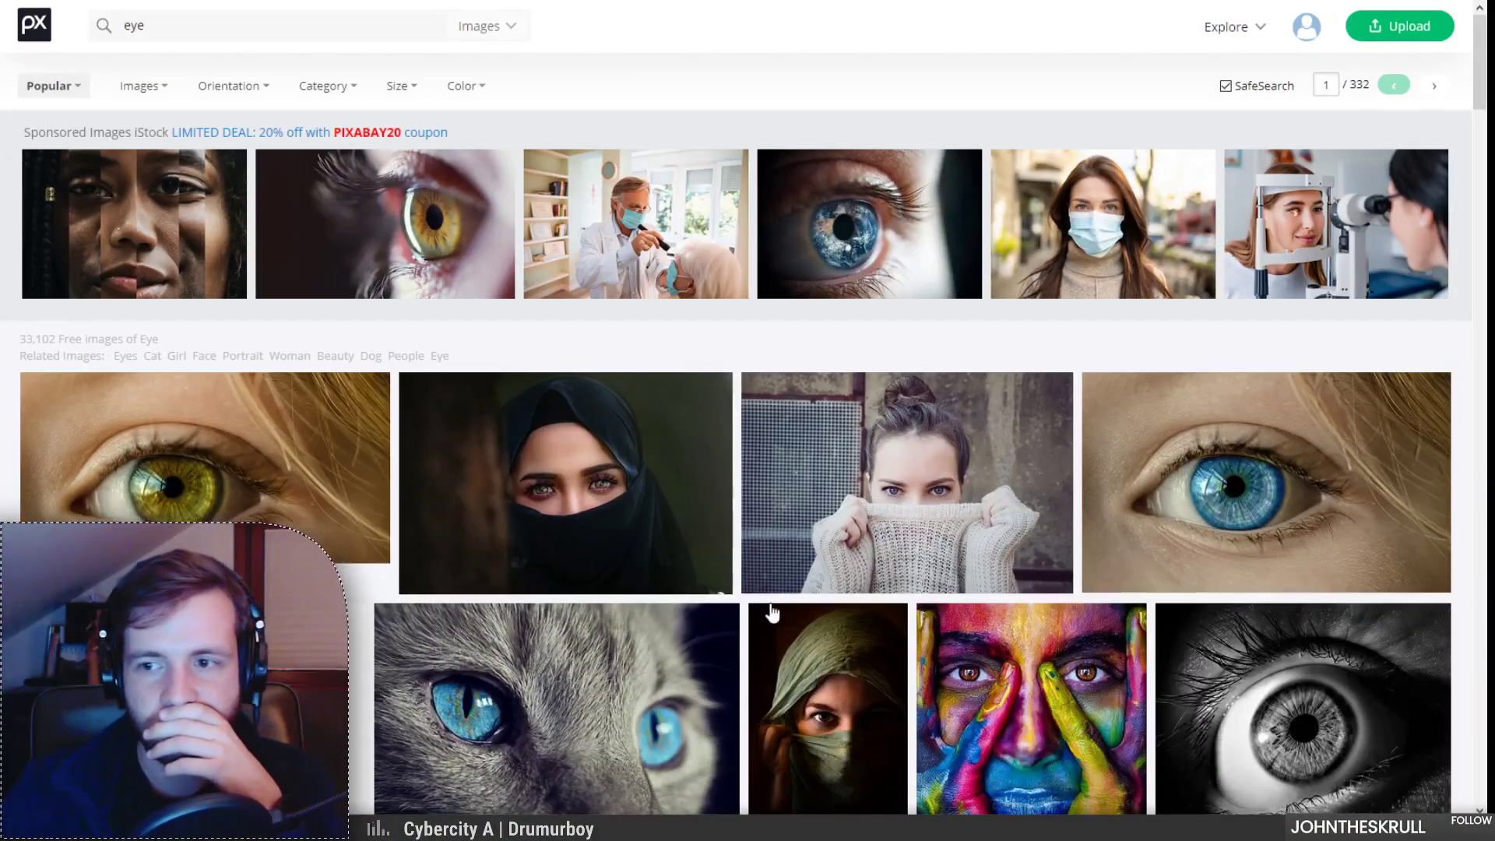
# Step: Look through the eye image results for a close-up human eye photo suited to the angel
pyautogui.scroll(-2, 786, 599)
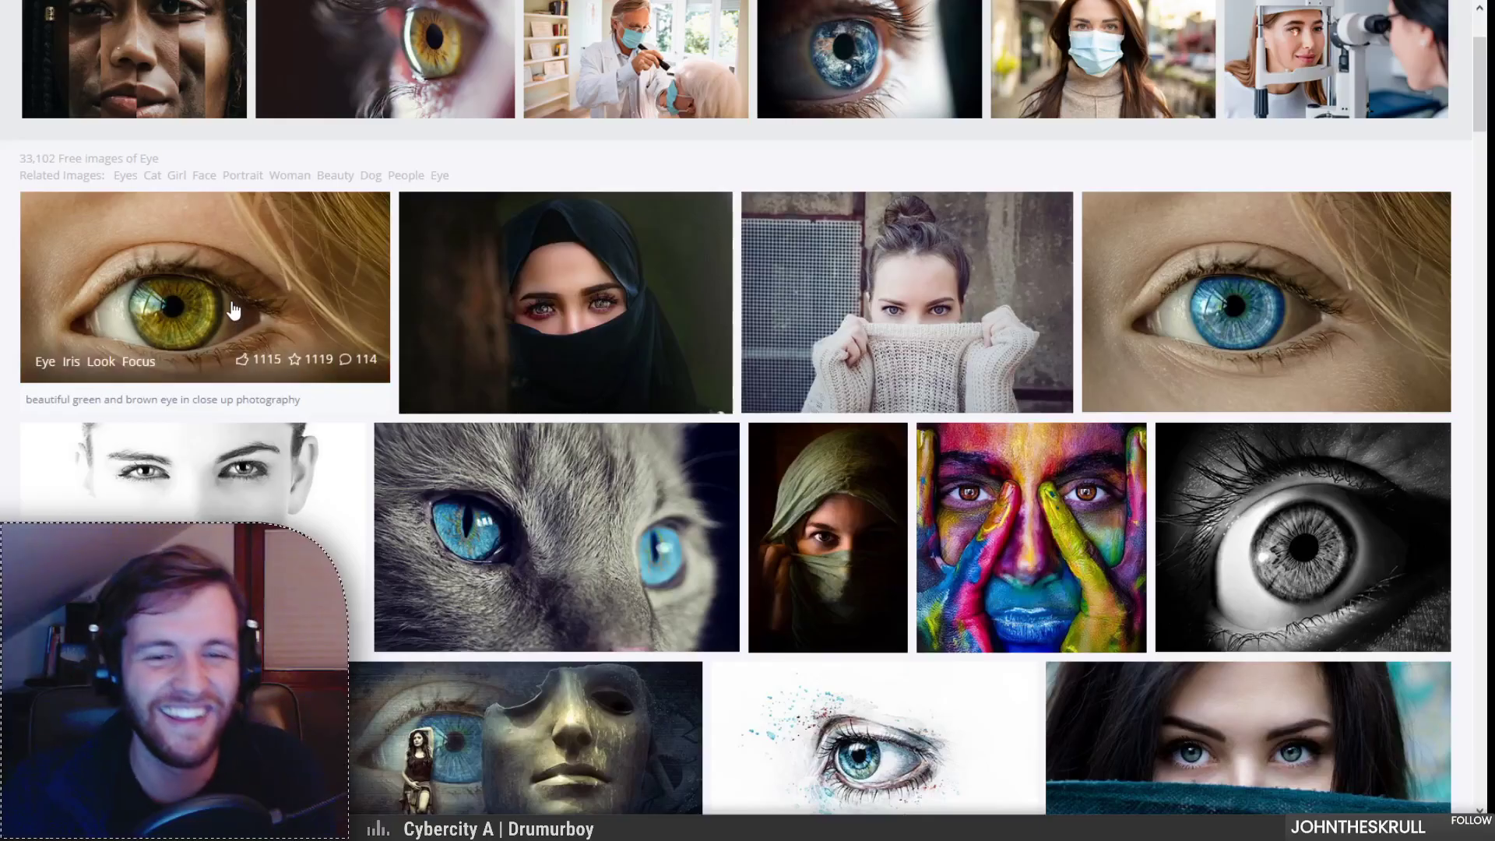
pyautogui.scroll(-1, 239, 305)
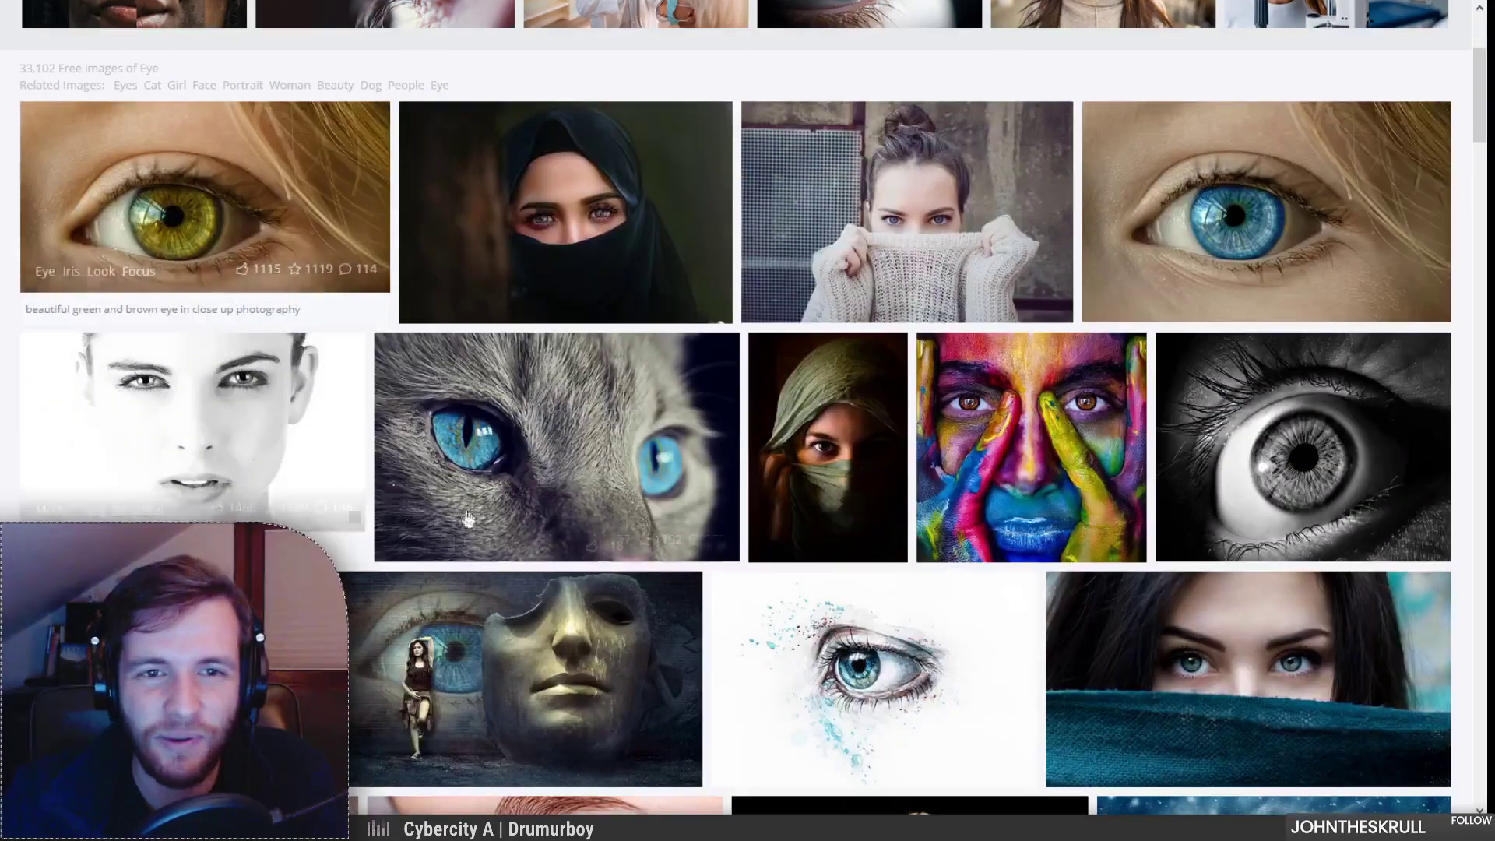
pyautogui.scroll(-3, 474, 516)
pyautogui.scroll(-3, 475, 516)
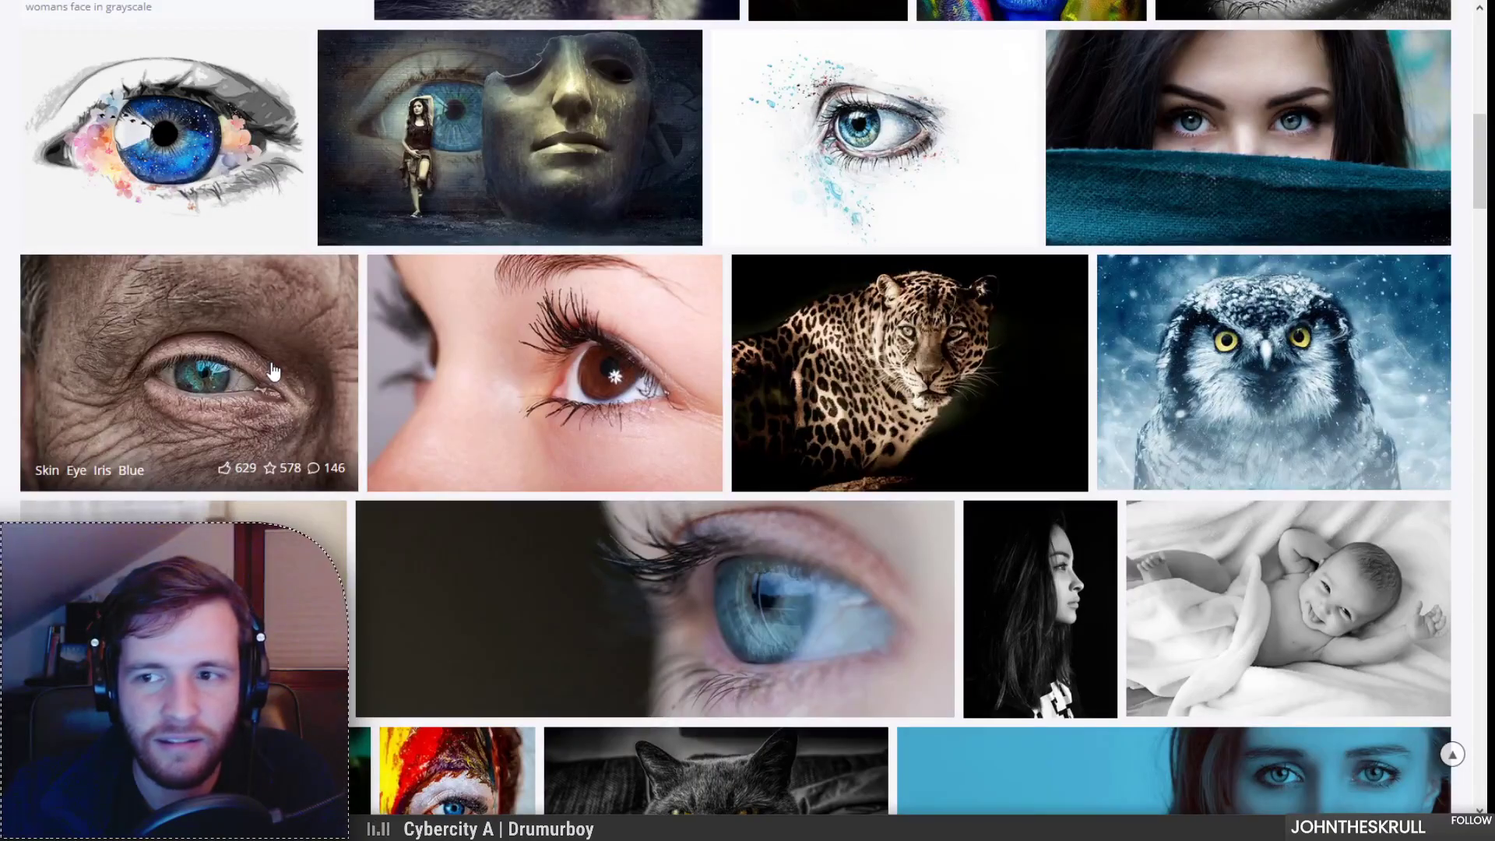
pyautogui.scroll(-4, 335, 405)
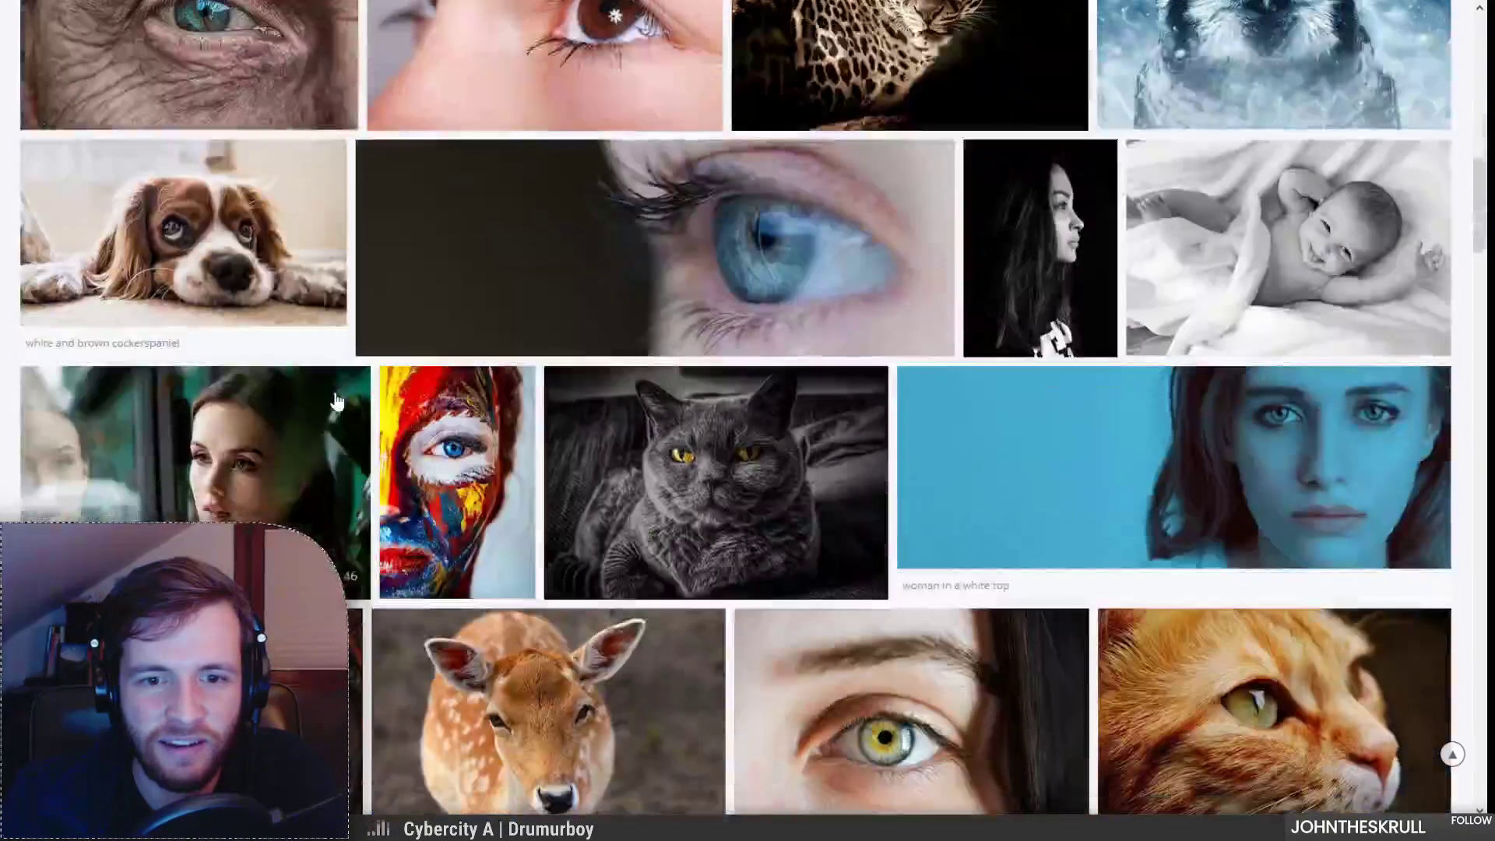
pyautogui.scroll(-2, 339, 395)
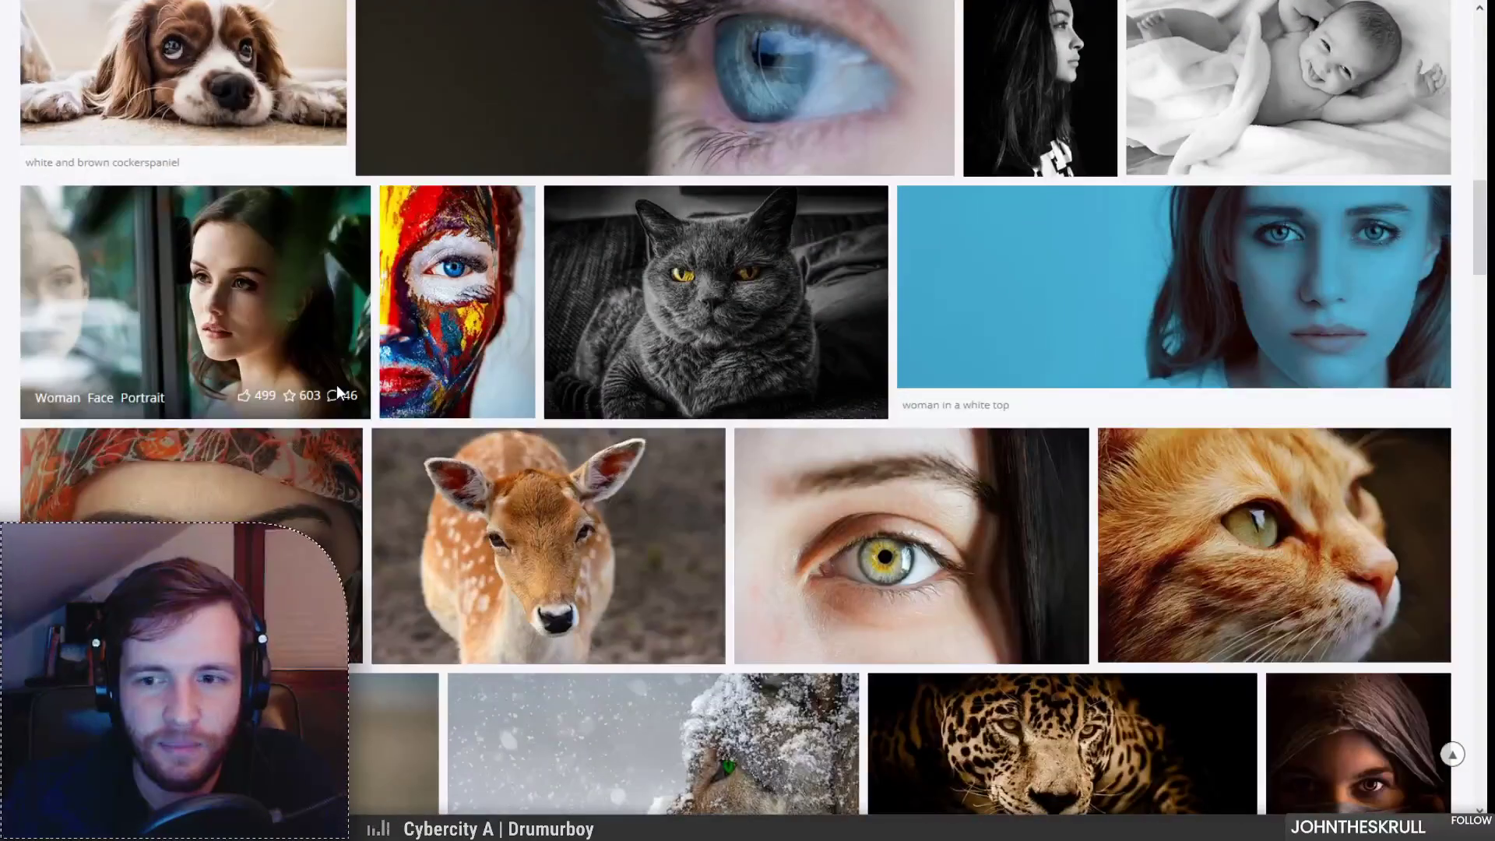
pyautogui.scroll(-3, 340, 395)
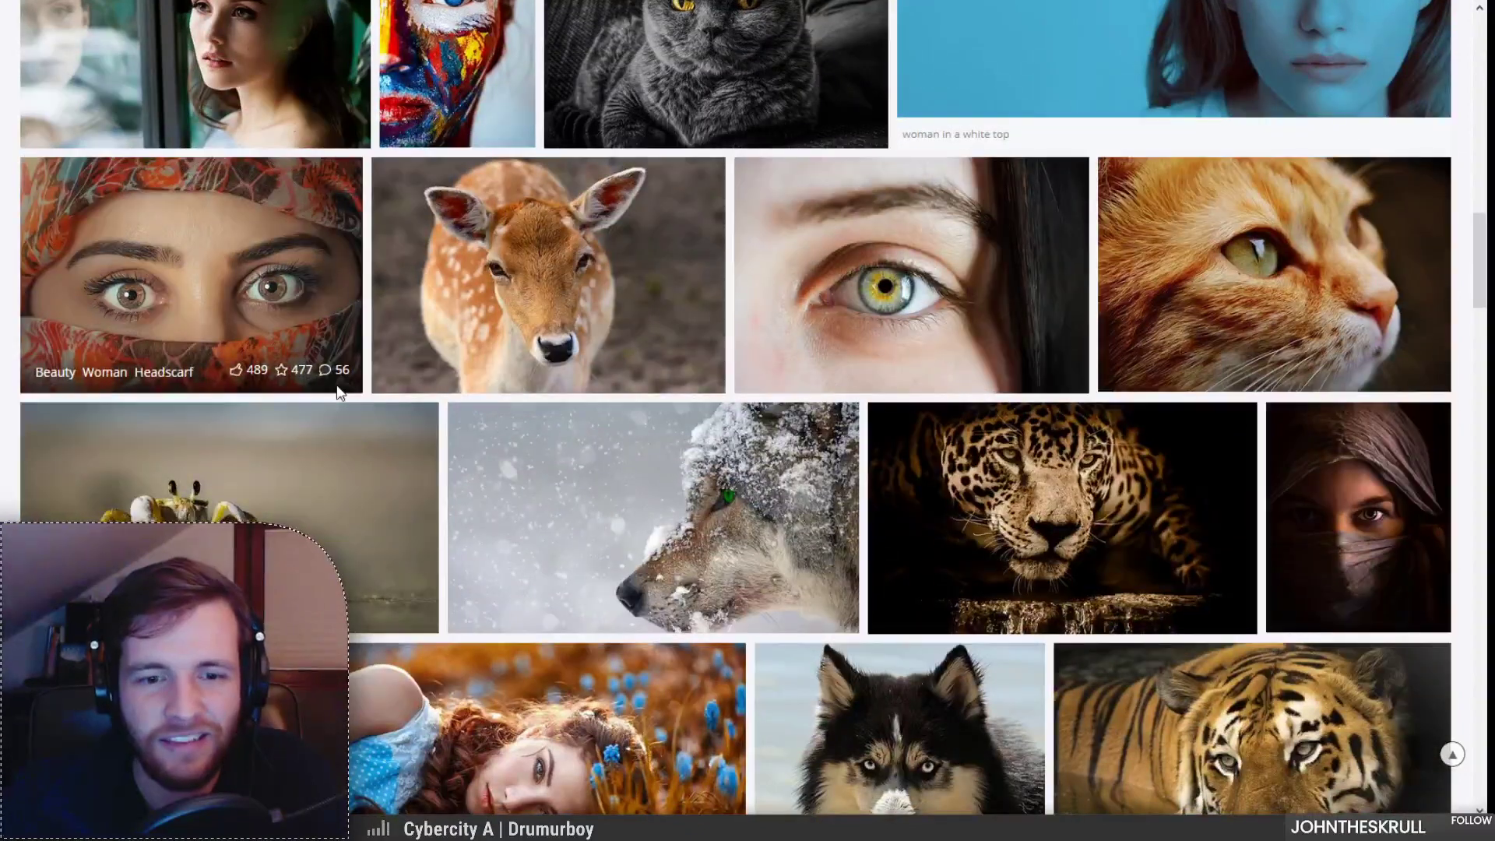
pyautogui.scroll(-1, 336, 391)
pyautogui.scroll(1, 335, 393)
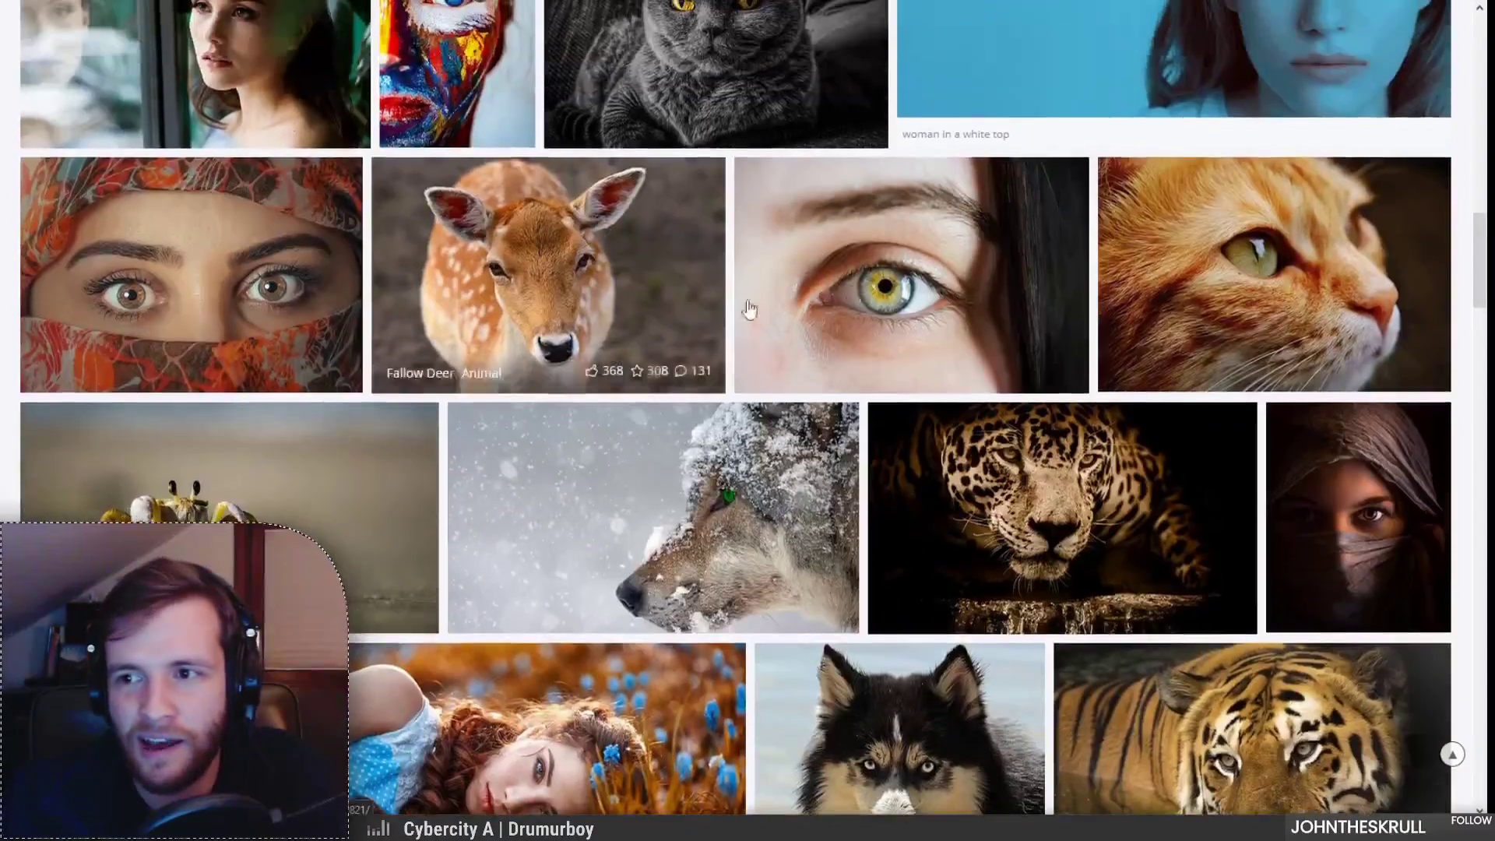
# Step: Open the page of the green eye close-up photo and view its free download sizes
pyautogui.click(886, 198)
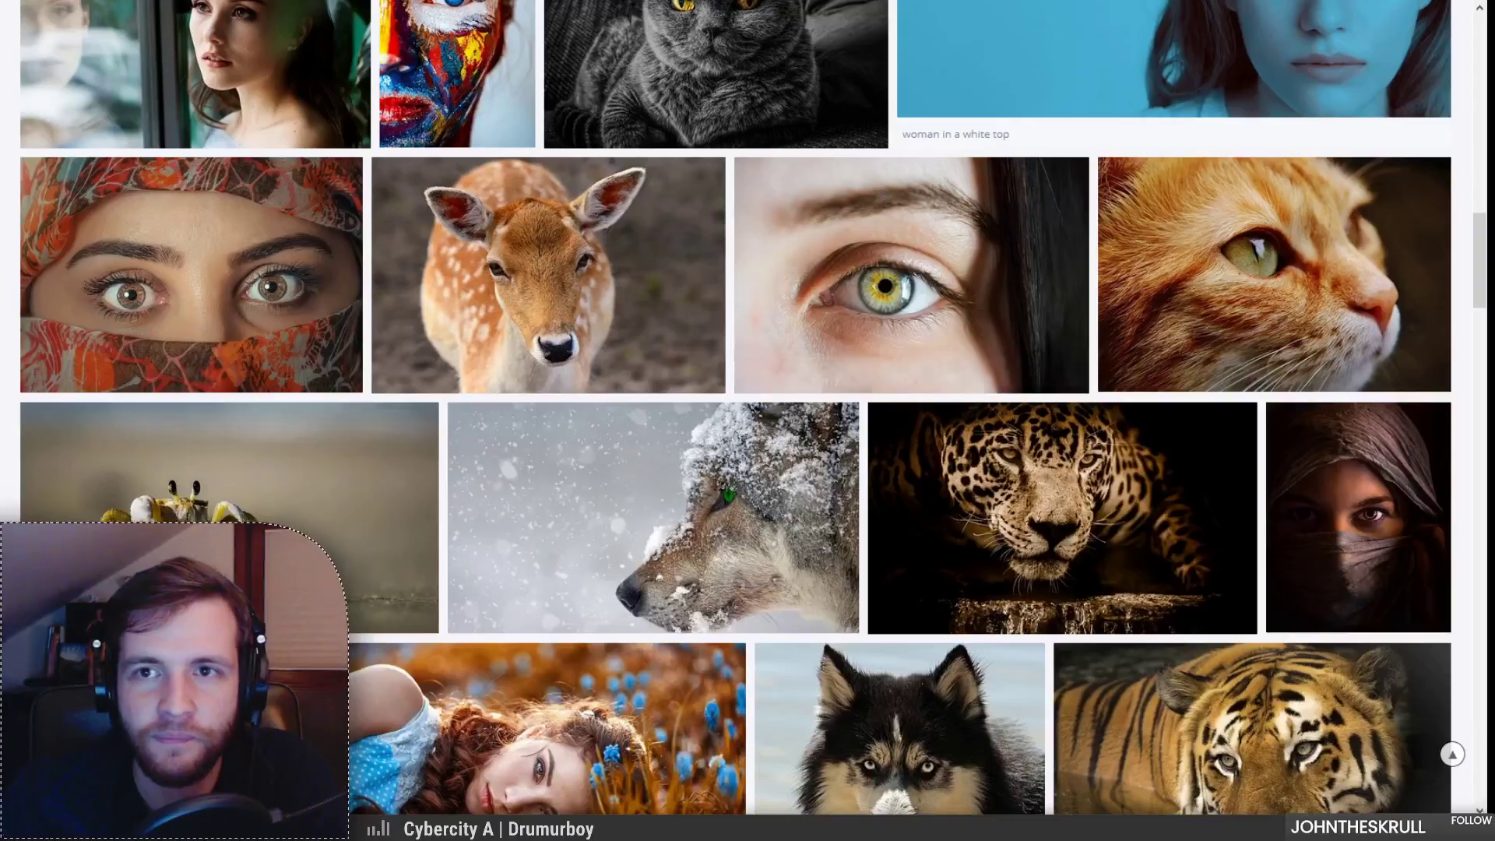
pyautogui.click(1246, 245)
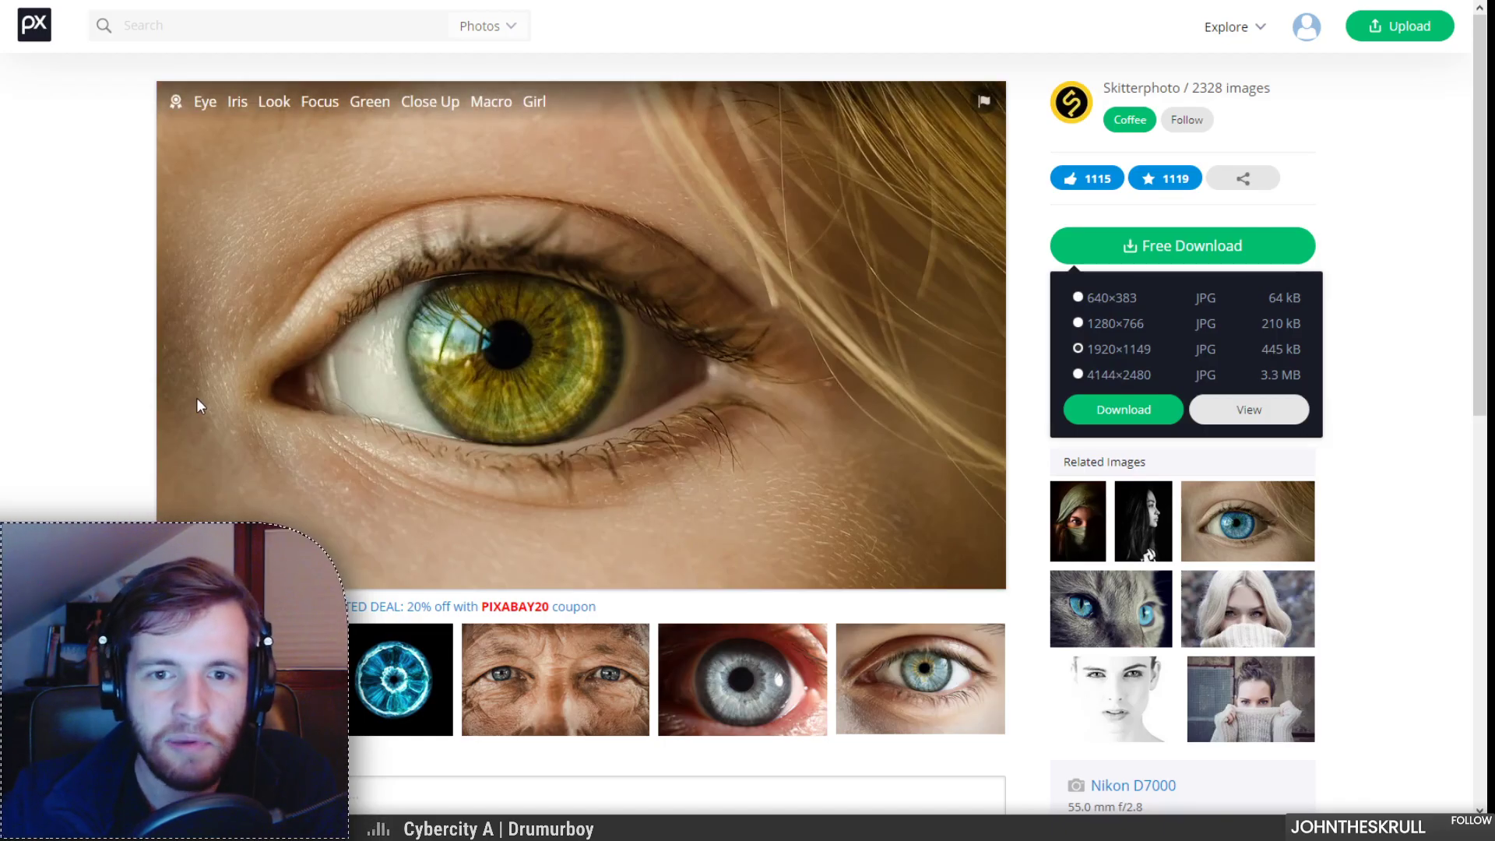
pyautogui.click(144, 403)
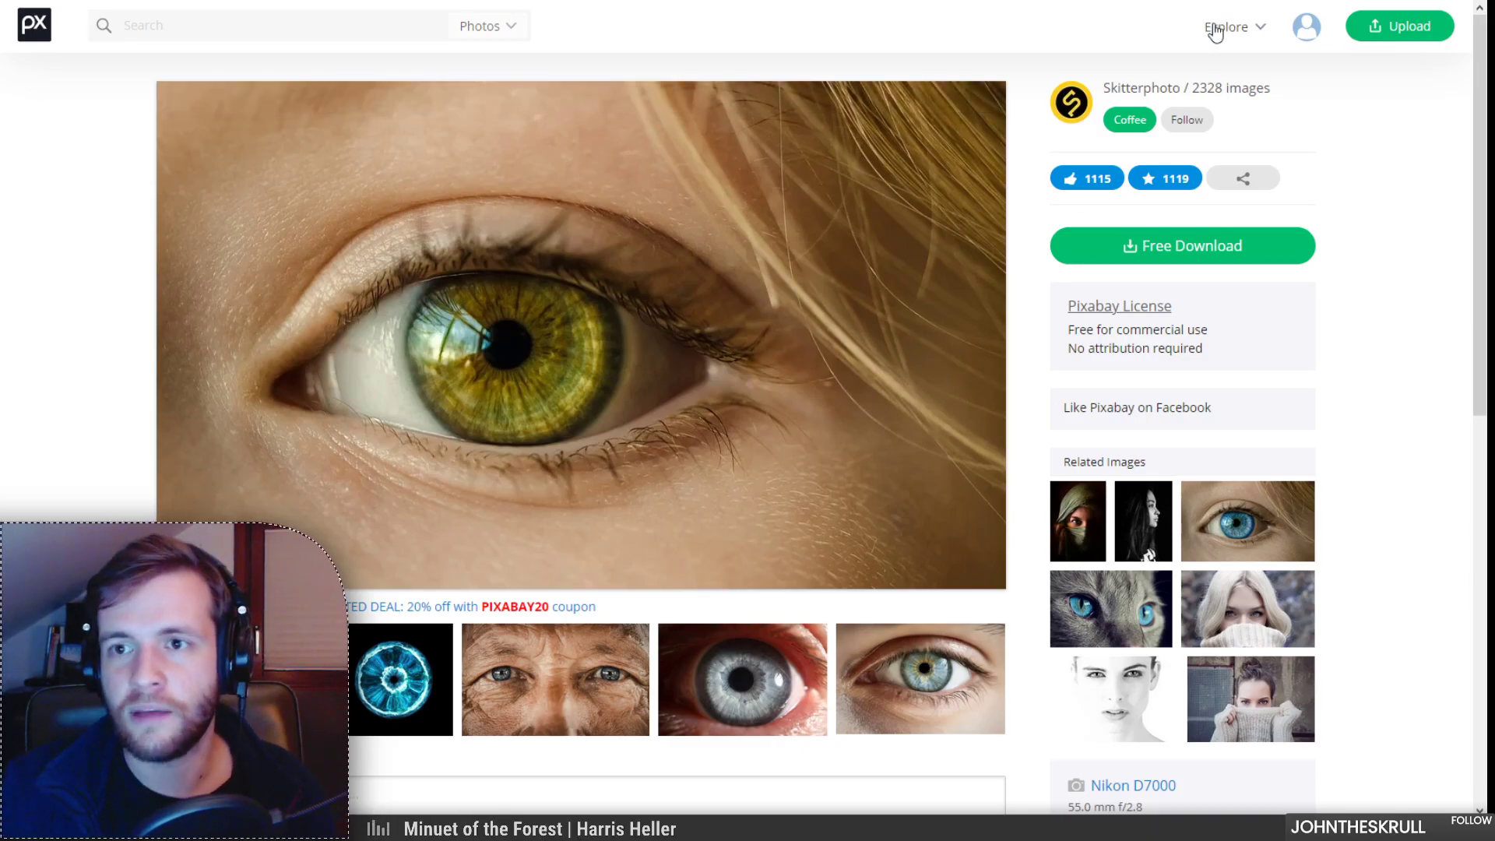
# Step: Download the green eye, wrinkled blue eye and yellow-grey eye photos from Pixabay at 1920 px width
pyautogui.click(1242, 257)
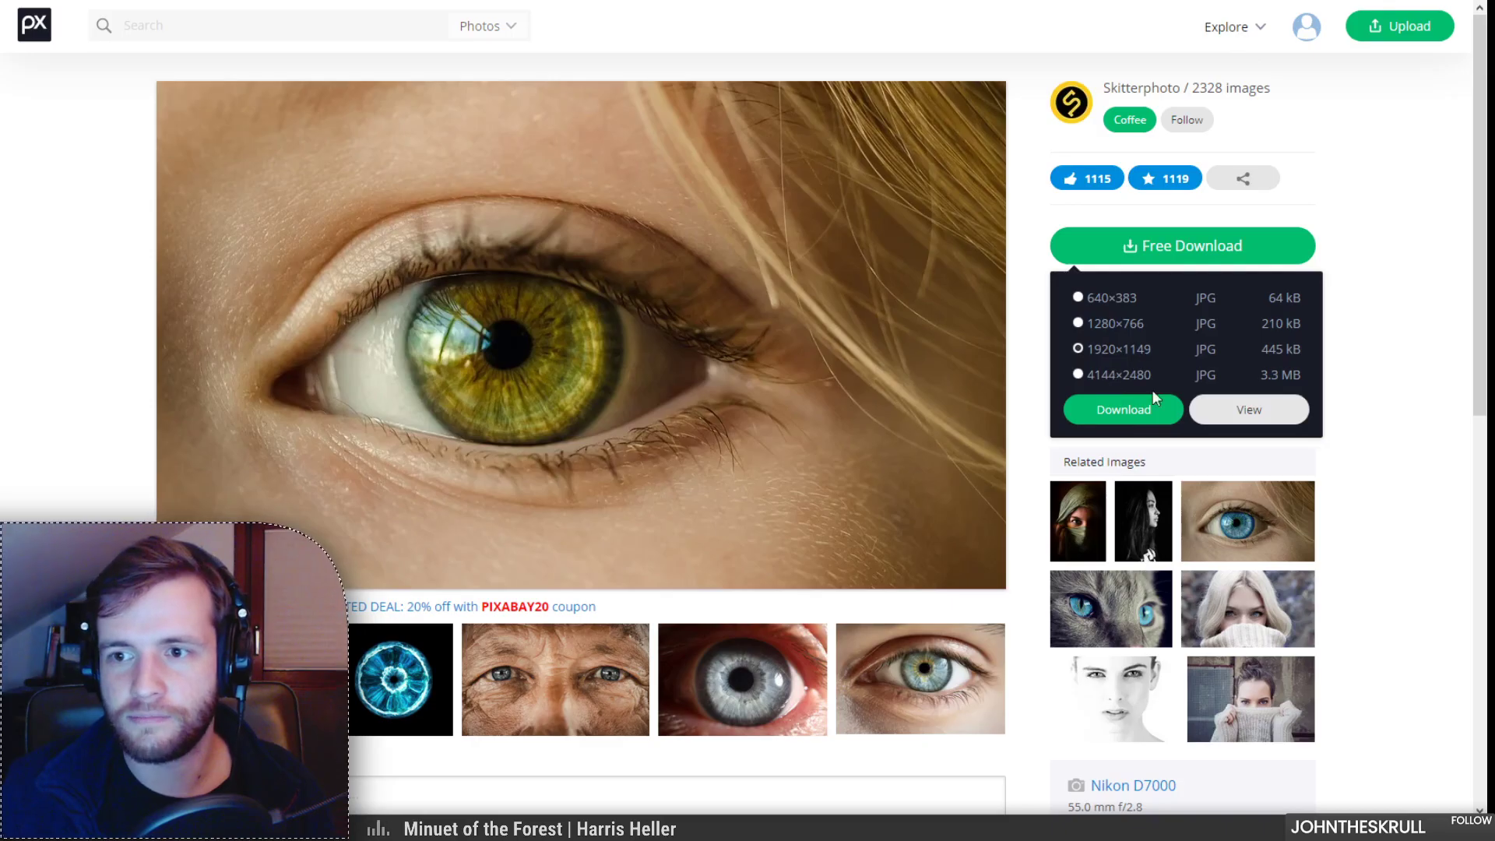
pyautogui.click(1125, 408)
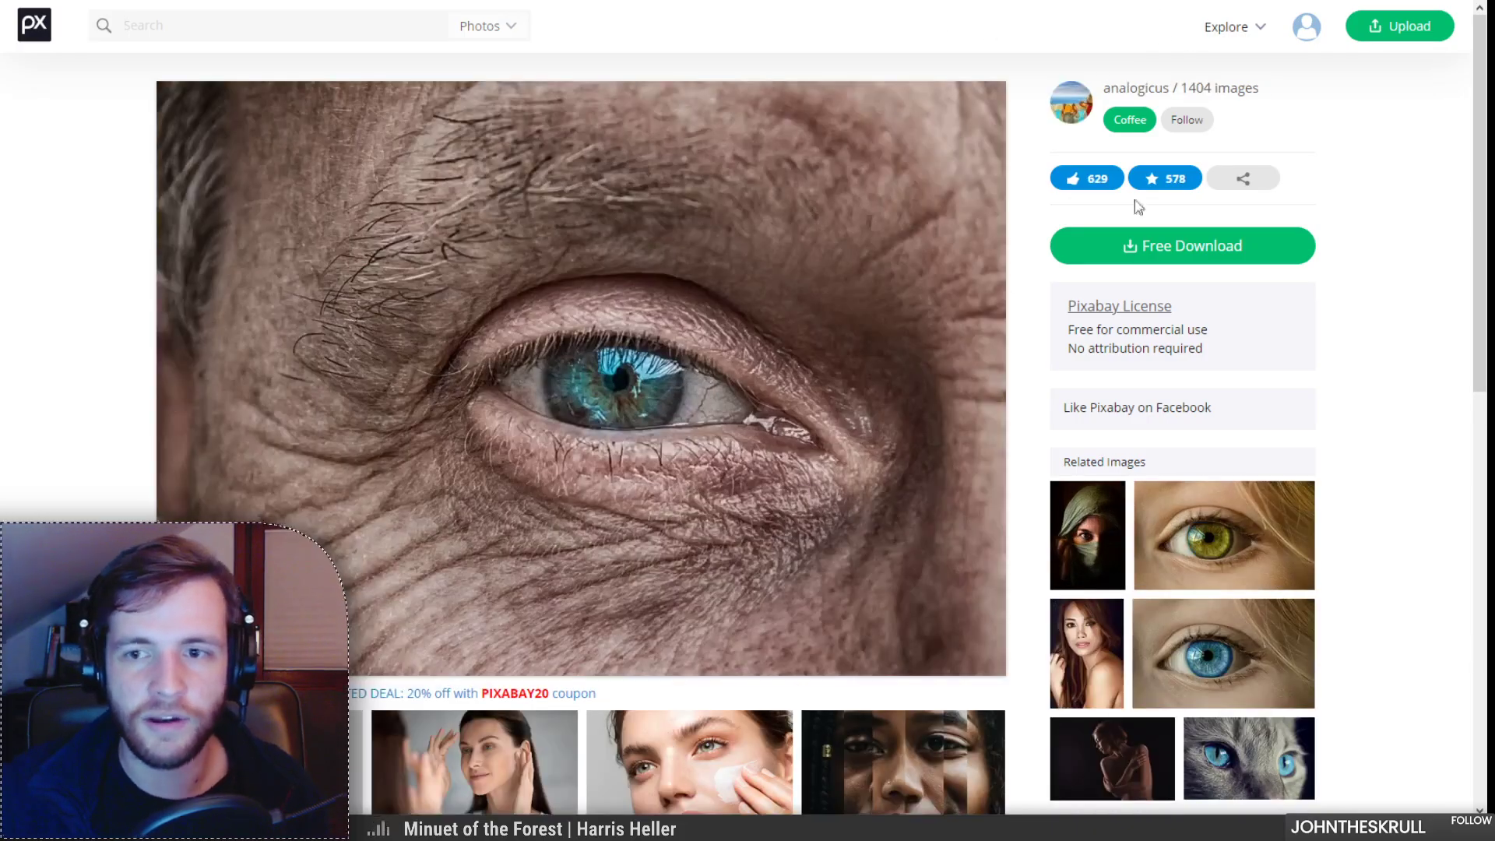
pyautogui.click(1139, 246)
pyautogui.click(1124, 410)
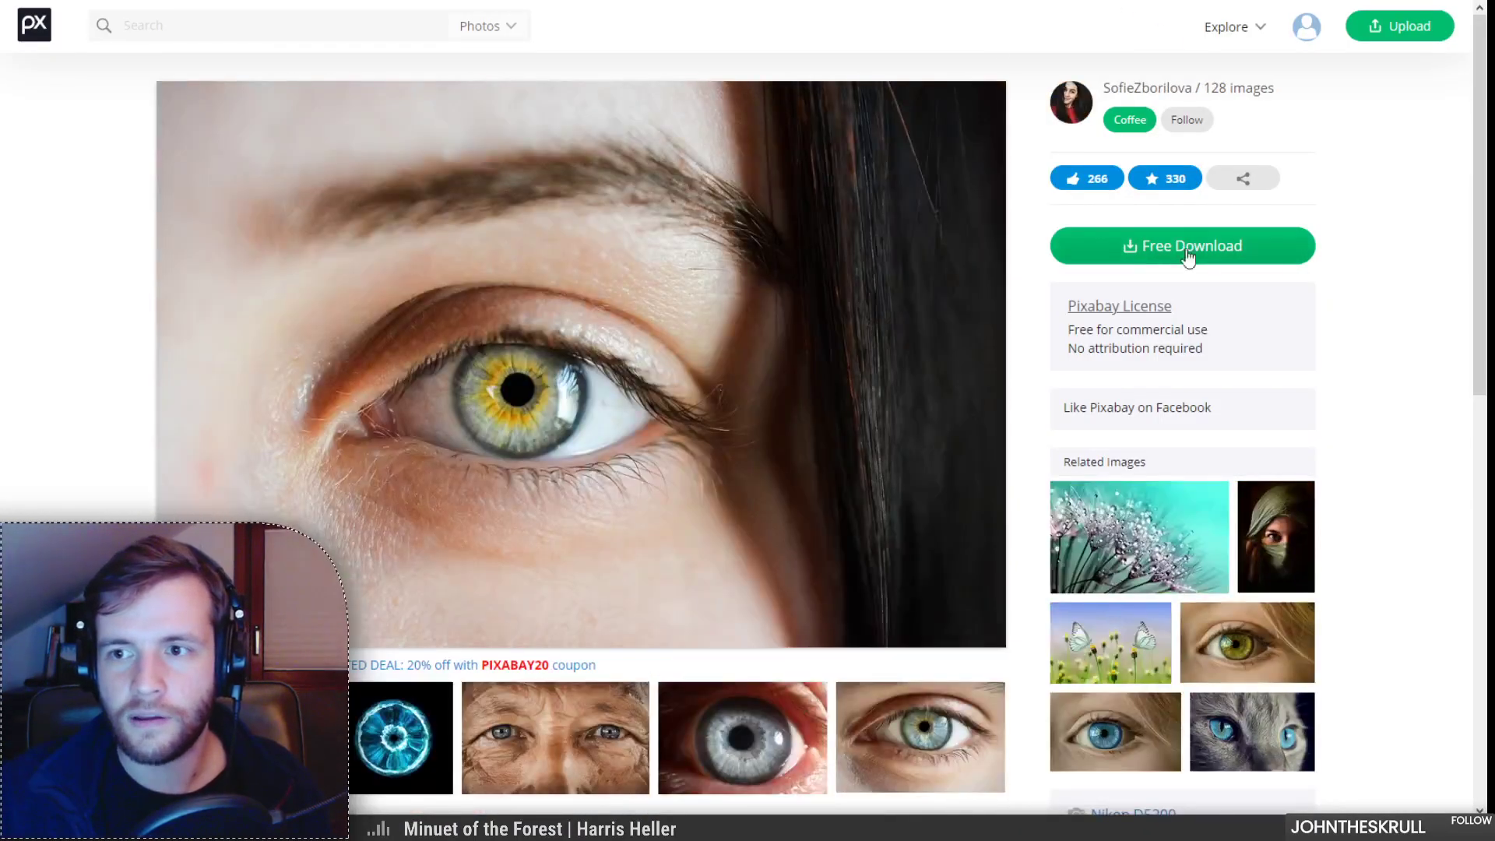
pyautogui.click(1188, 259)
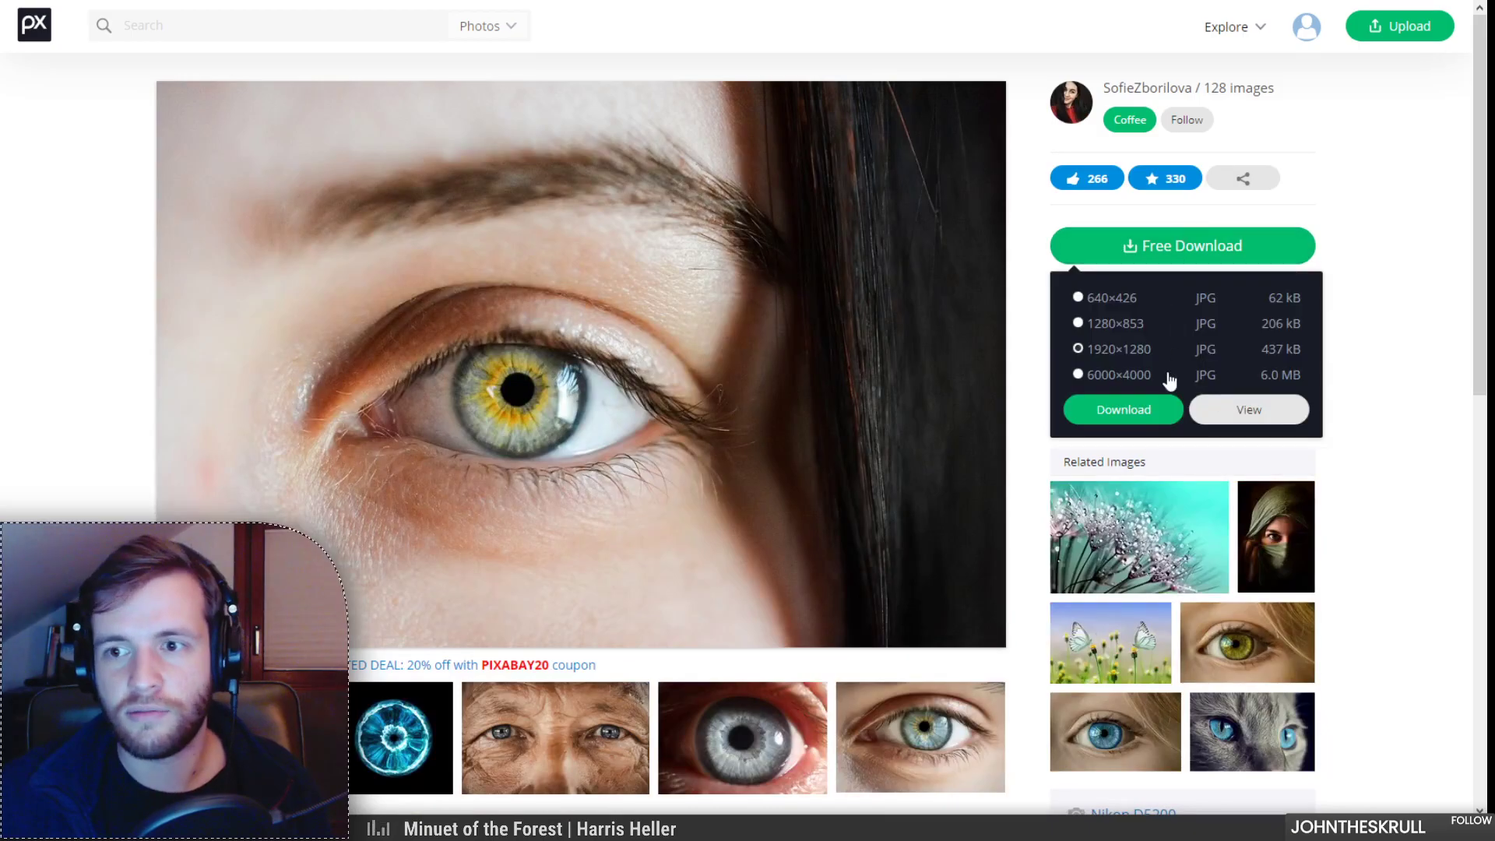
pyautogui.click(1153, 408)
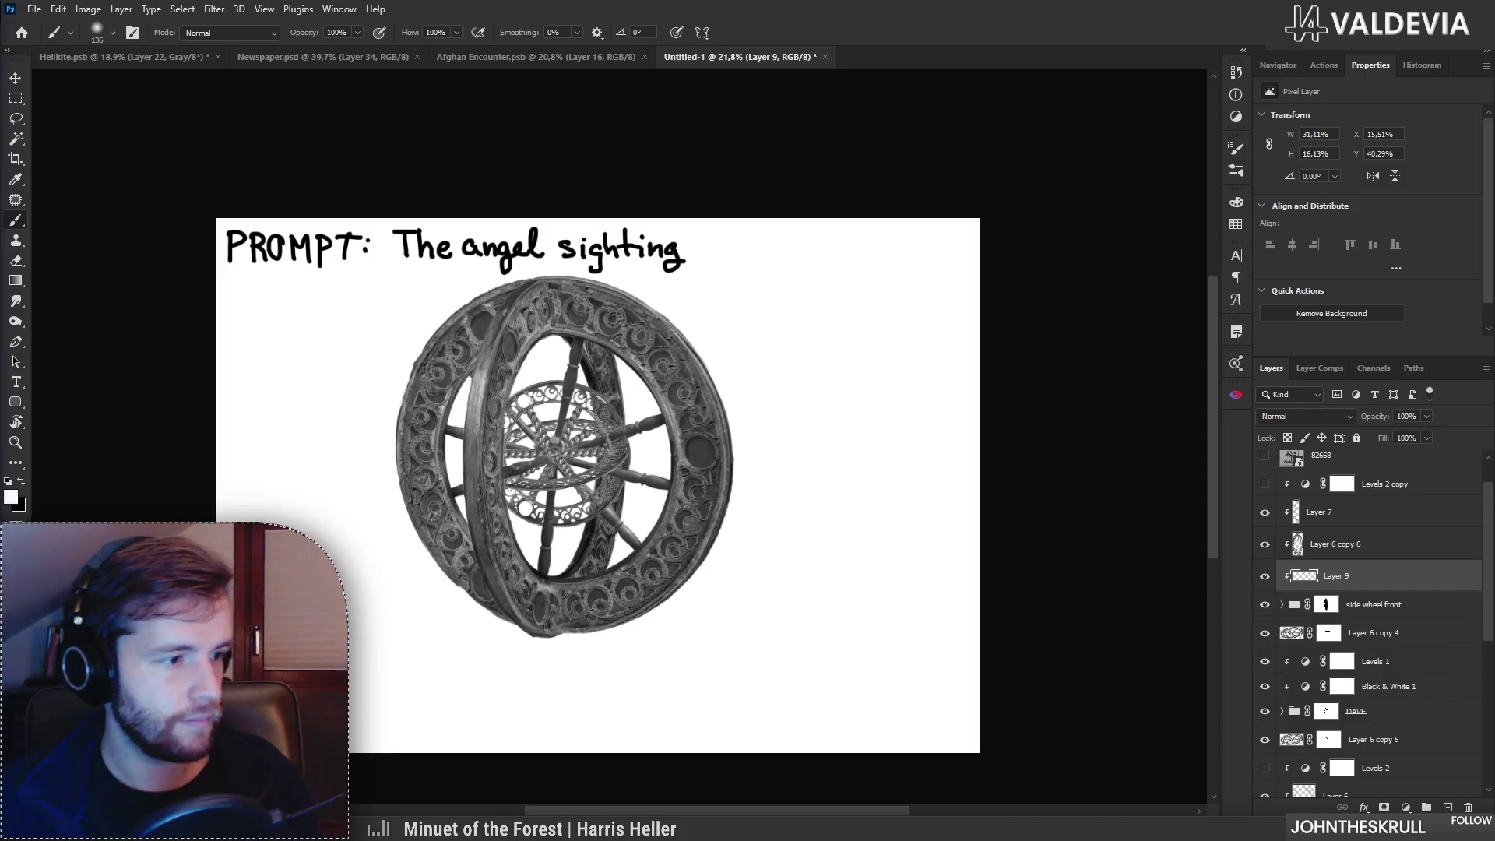
# Step: Switch to Photoshop, place the three eye photos above Layer 1, and hide all of them except eye-1132531_1920
pyautogui.scroll(2, 1372, 604)
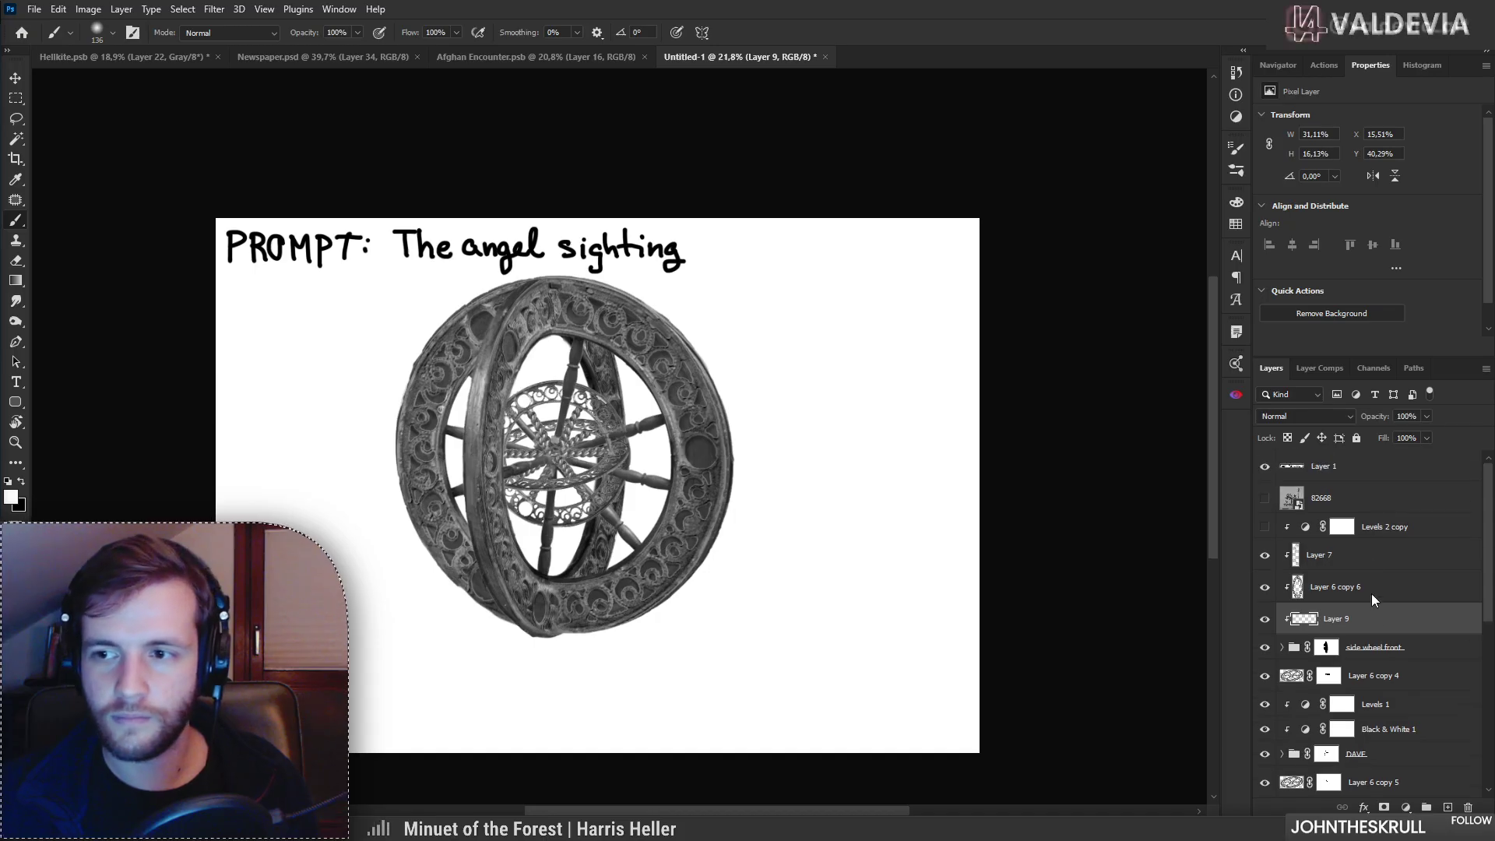
pyautogui.click(1383, 470)
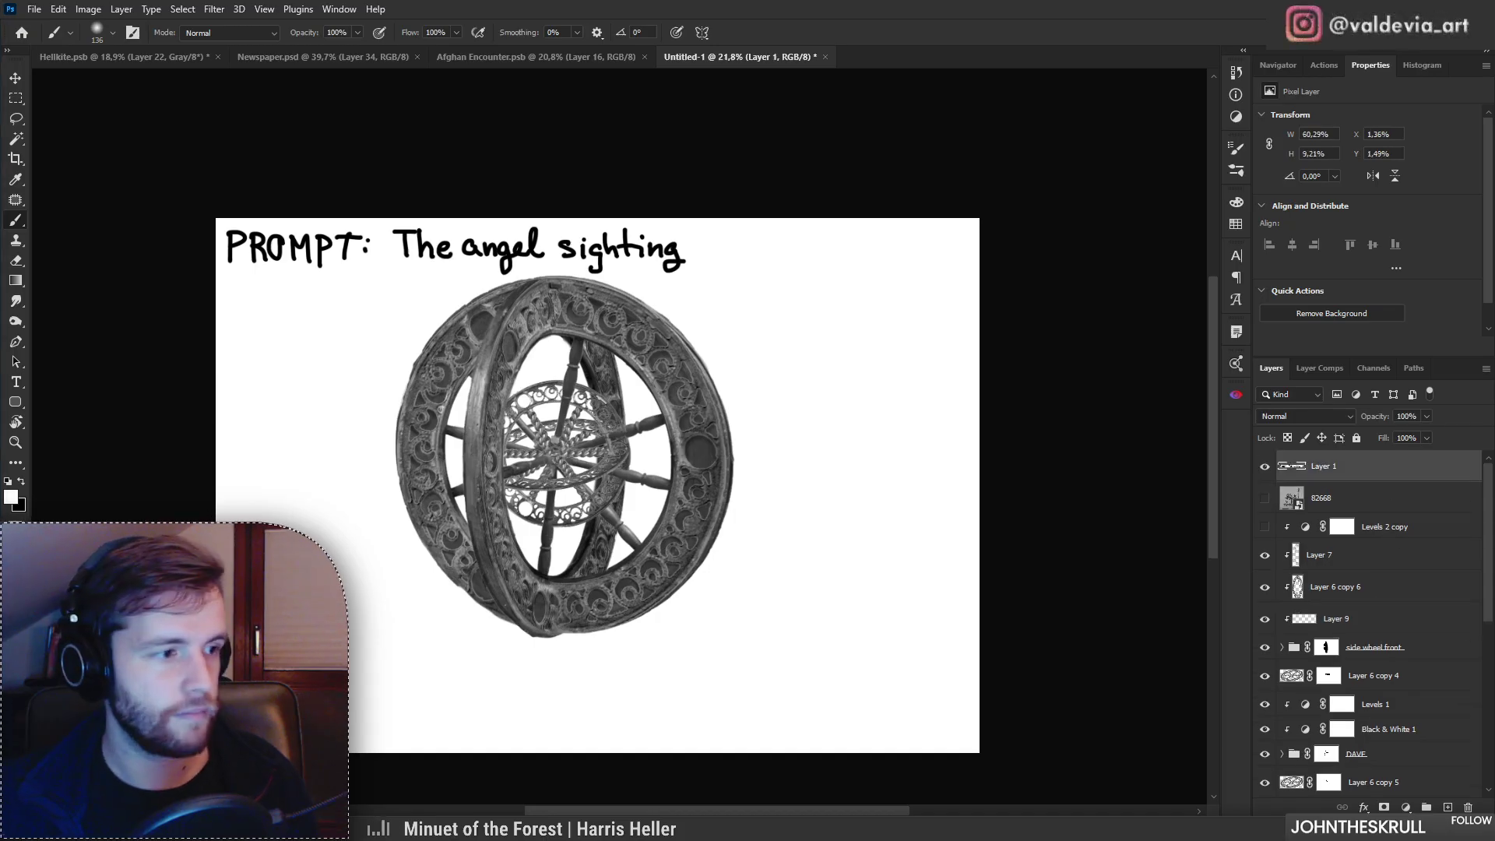
pyautogui.moveTo(608, 445); pyautogui.dragTo(609, 446)
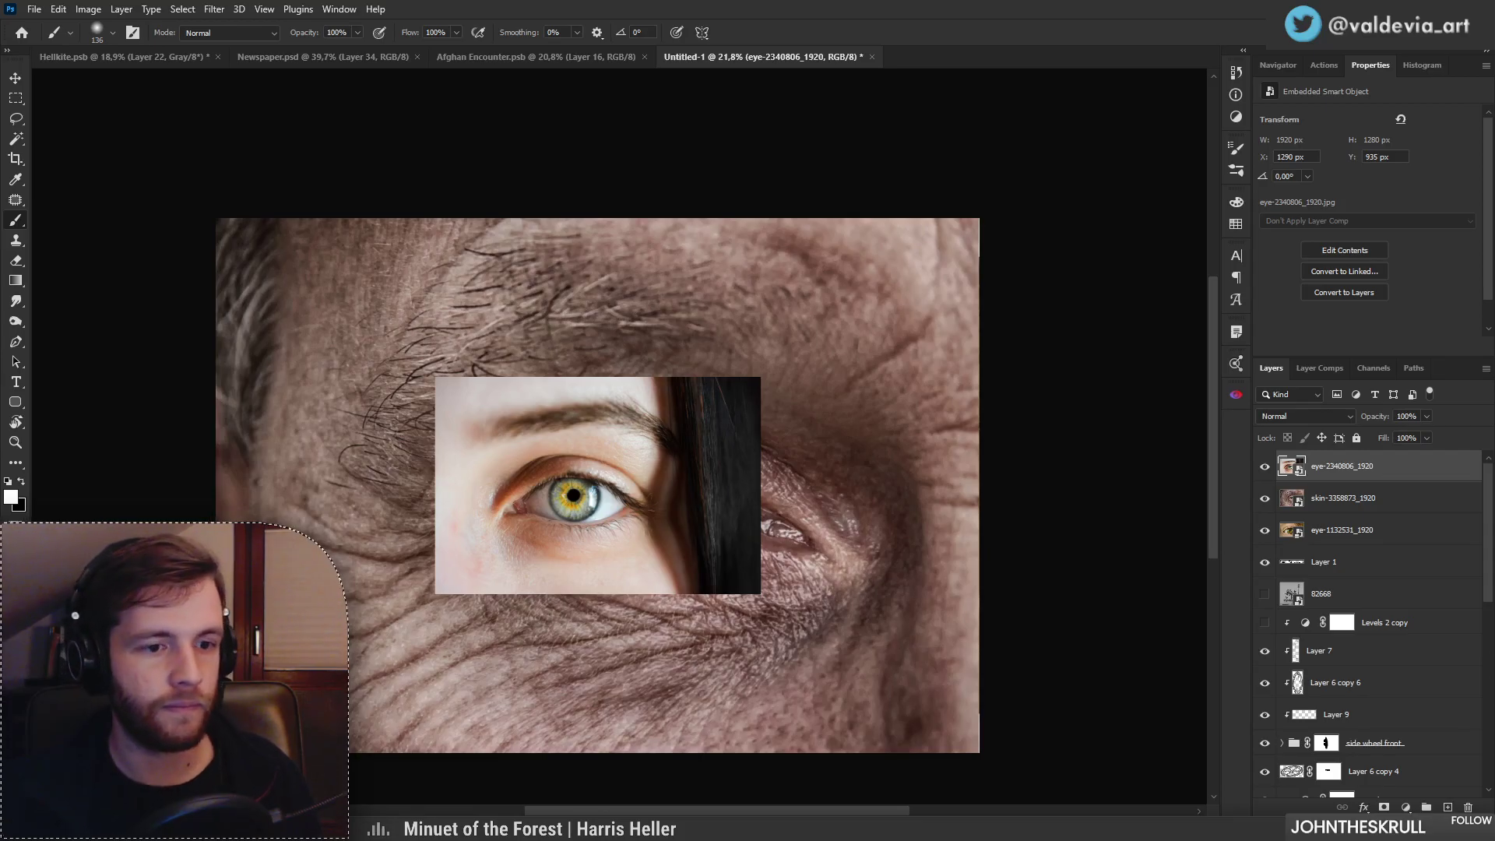
pyautogui.moveTo(1265, 466); pyautogui.dragTo(1265, 530)
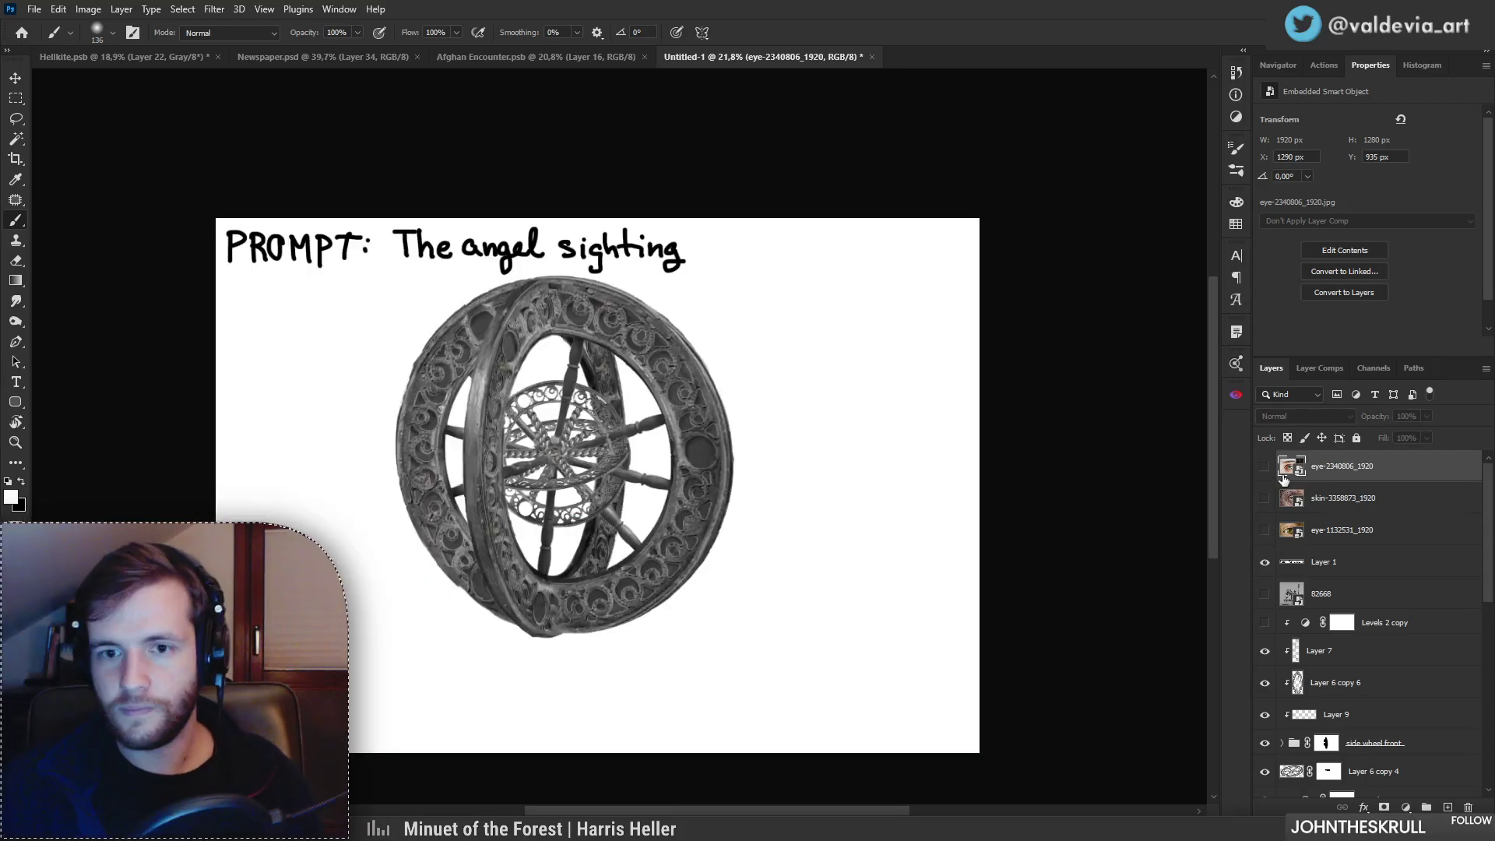
pyautogui.click(1265, 529)
# Step: Outline the green eye and its lids with the Lasso and mask the eye-1132531_1920 layer to that outline
pyautogui.scroll(3, 545, 498)
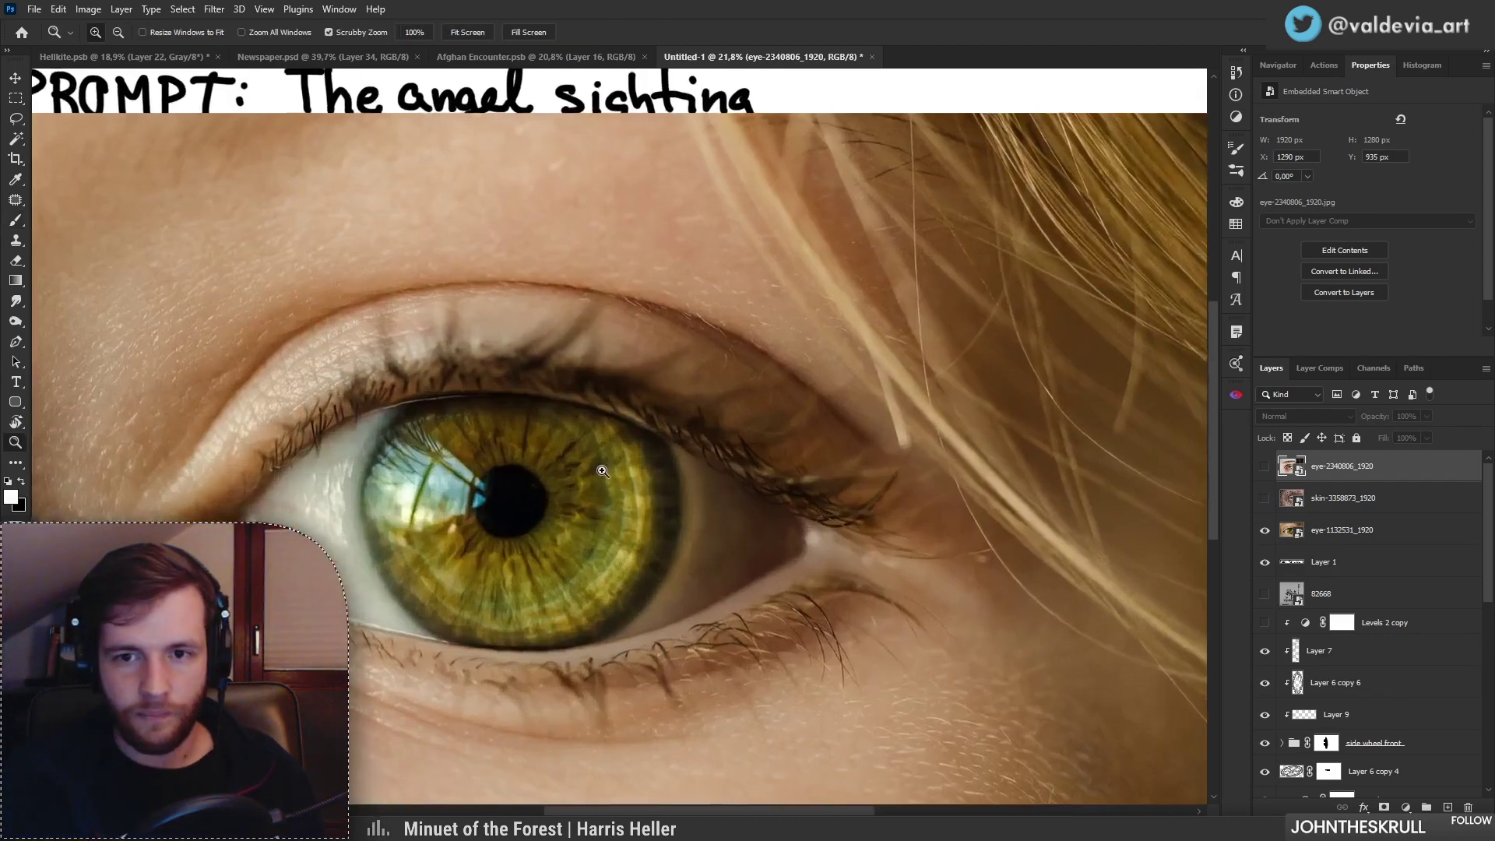
pyautogui.press('z')
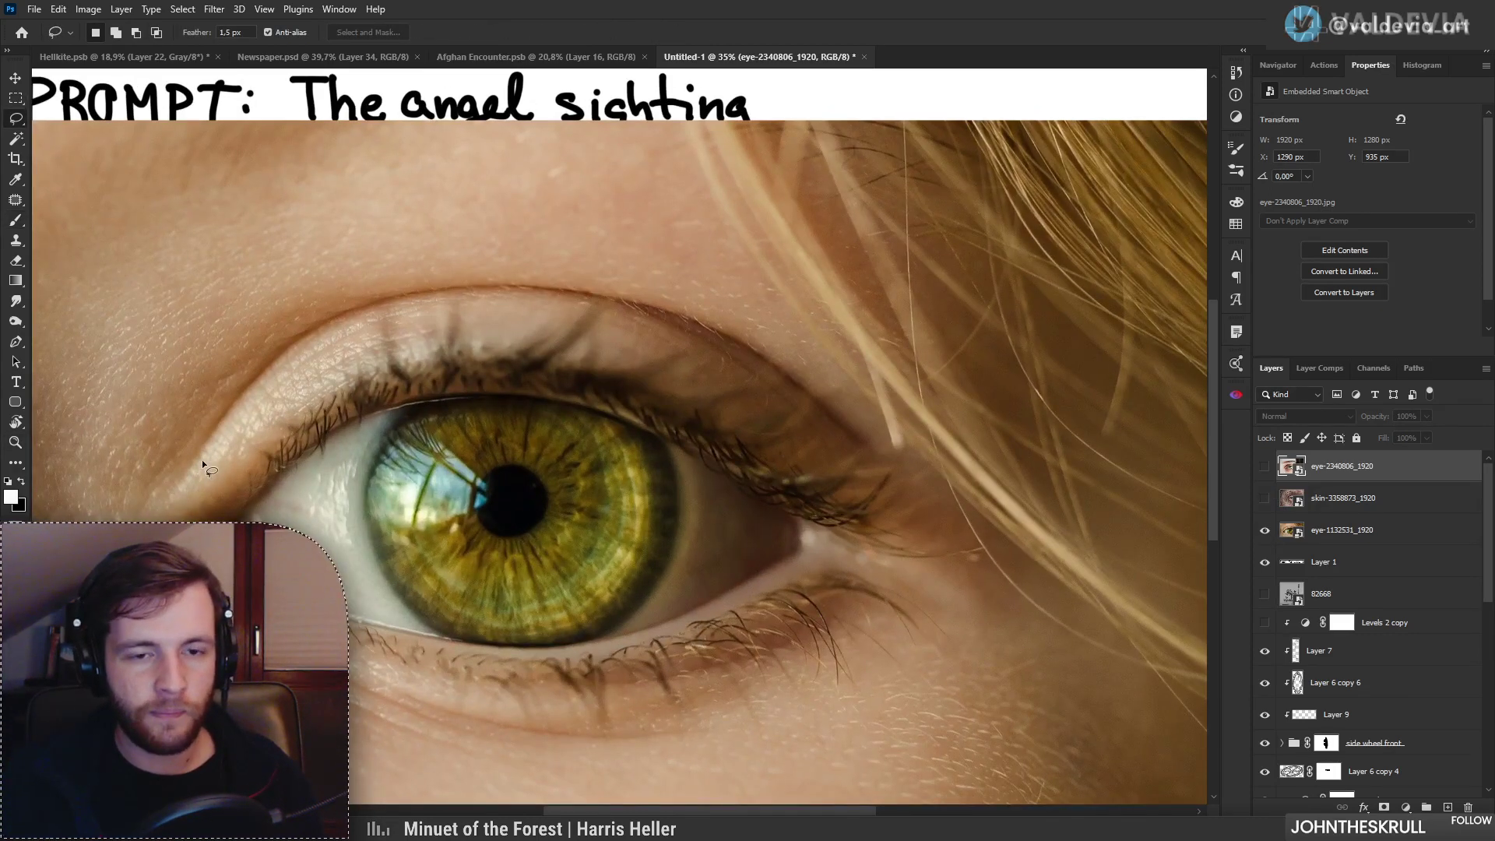
pyautogui.scroll(-2, 283, 451)
pyautogui.press('l')
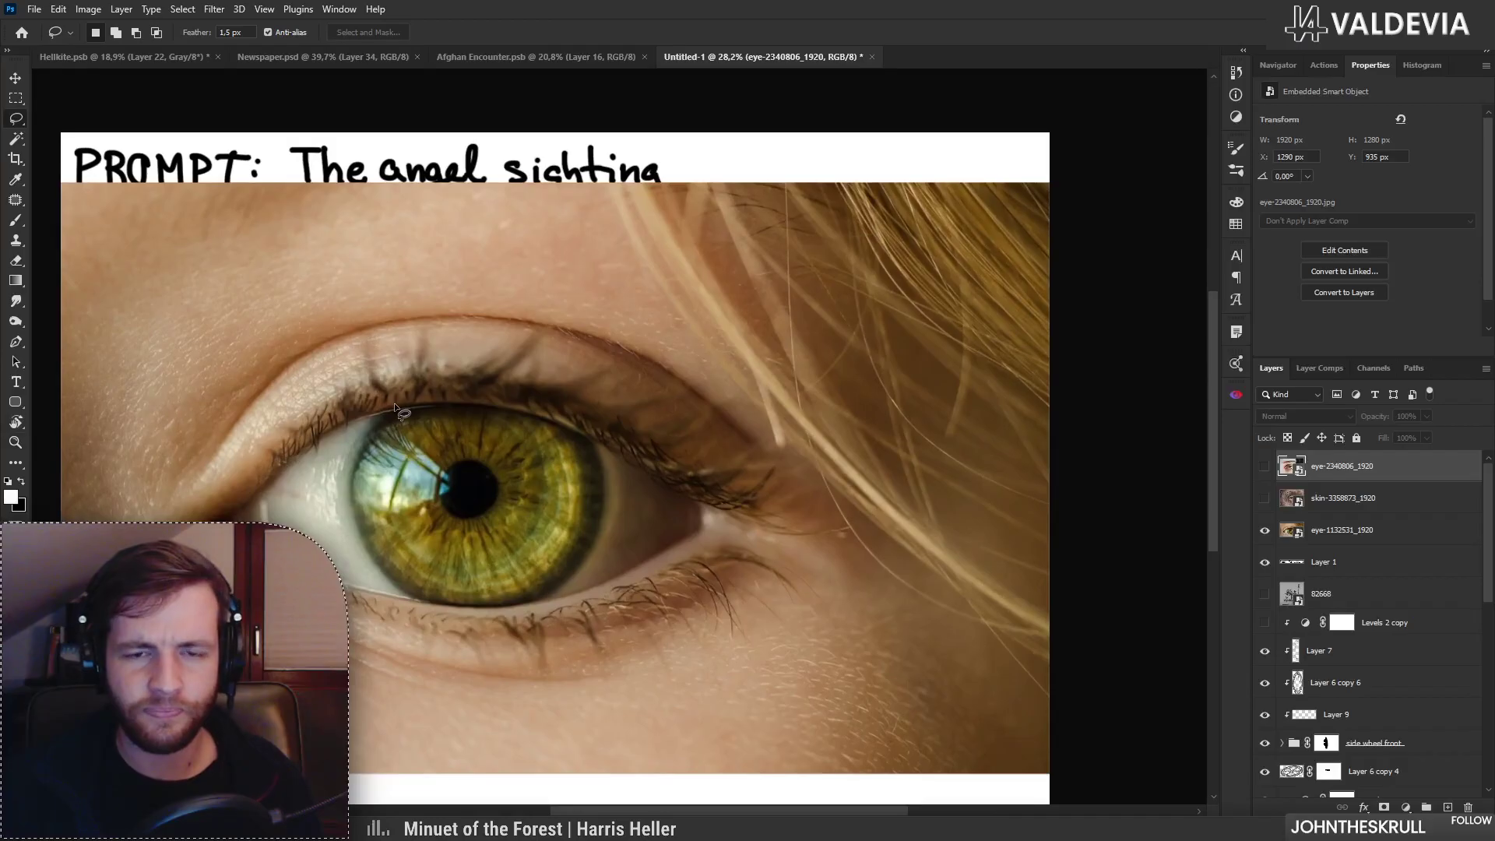
pyautogui.moveTo(236, 409)
pyautogui.mouseDown()
pyautogui.moveTo(543, 309)
pyautogui.moveTo(775, 440)
pyautogui.moveTo(676, 684)
pyautogui.moveTo(352, 679)
pyautogui.moveTo(250, 607)
pyautogui.moveTo(204, 508)
pyautogui.mouseUp()
pyautogui.moveTo(355, 648); pyautogui.dragTo(362, 644)
pyautogui.moveTo(805, 698)
pyautogui.mouseDown()
pyautogui.moveTo(791, 701)
pyautogui.moveTo(802, 697)
pyautogui.mouseUp()
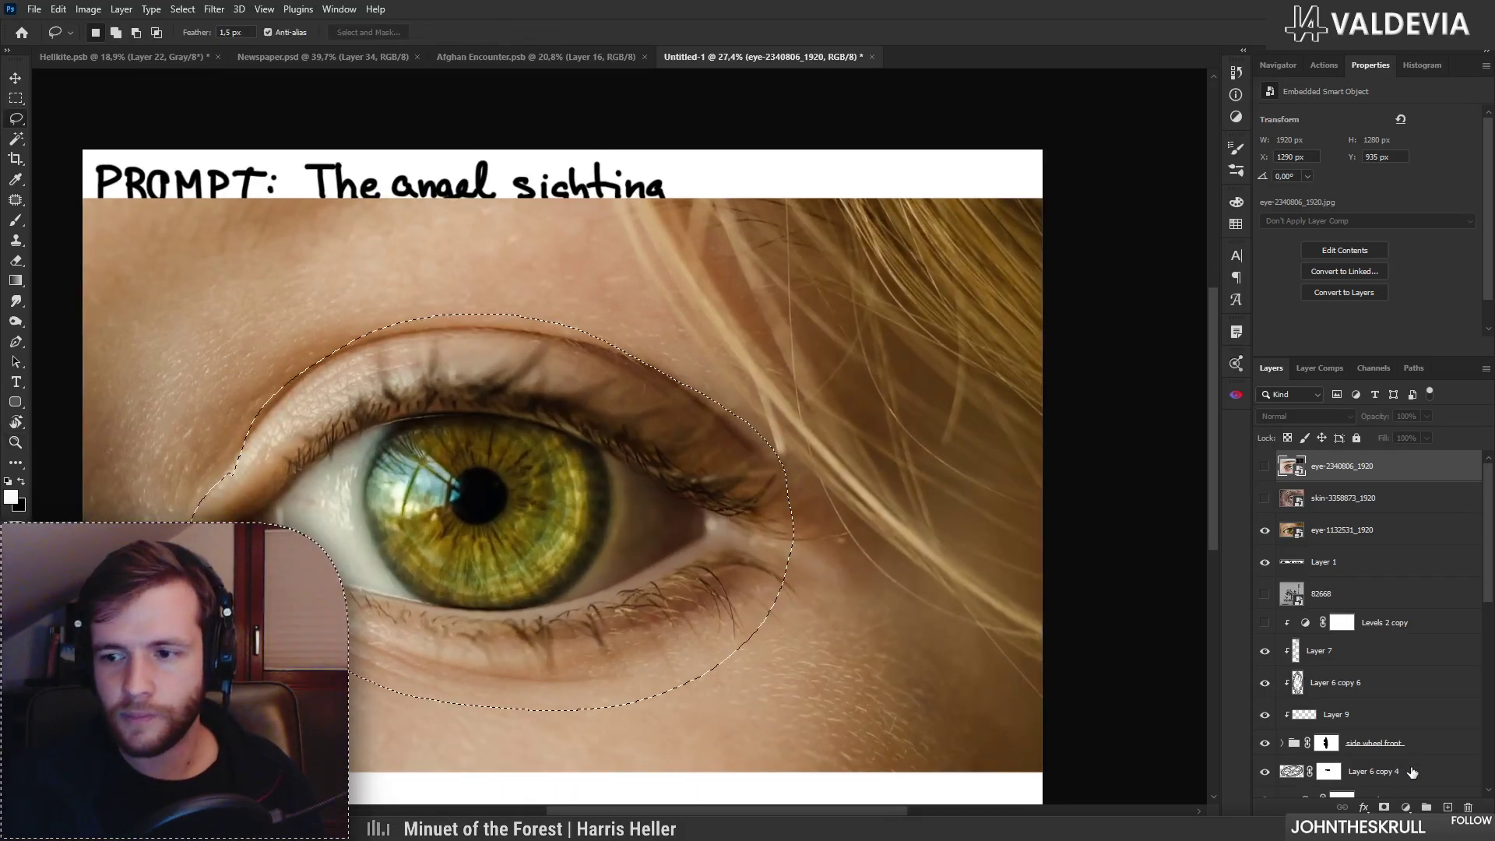
pyautogui.click(1384, 807)
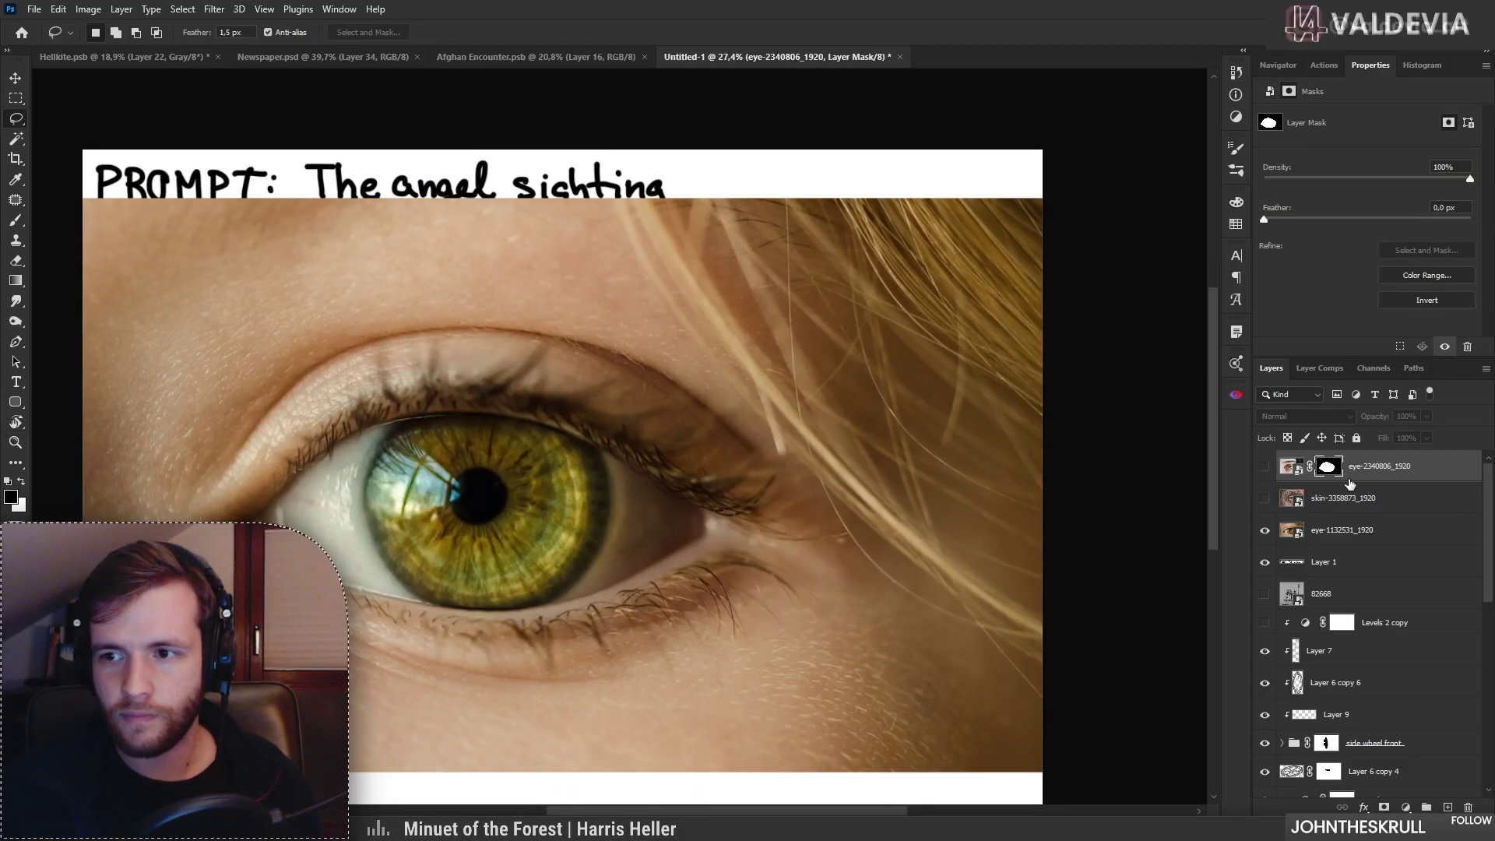
pyautogui.hotkey('ctrl', 'z')
pyautogui.click(1294, 529)
pyautogui.click(1384, 808)
pyautogui.moveTo(693, 511); pyautogui.dragTo(668, 511)
# Step: Paint black on the eye's layer mask to soften the upper lid's outer edge
pyautogui.press('b')
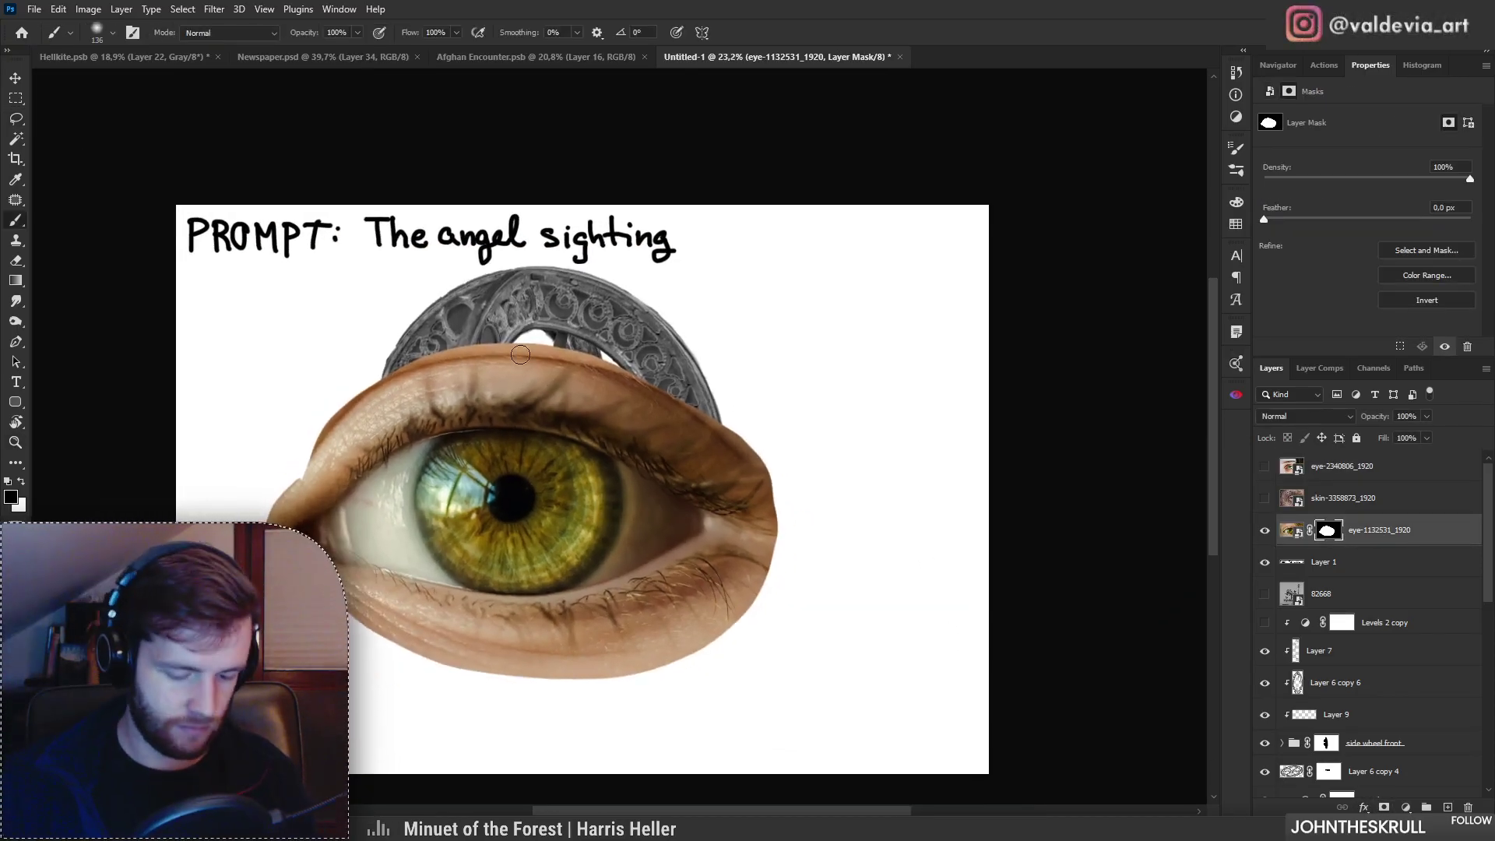
pyautogui.press('x')
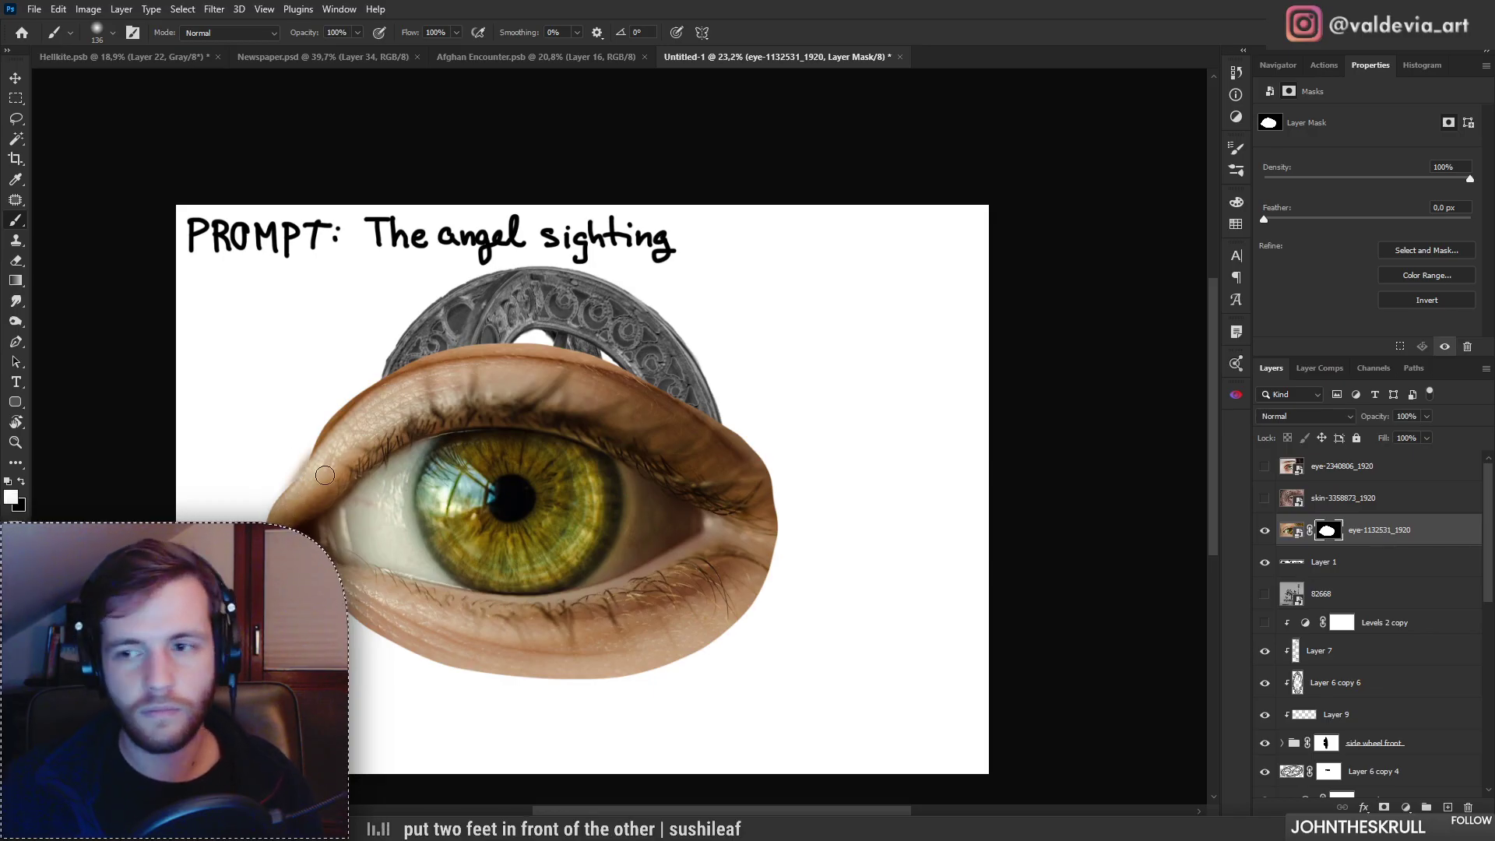
pyautogui.moveTo(339, 383)
pyautogui.mouseDown()
pyautogui.moveTo(423, 366)
pyautogui.moveTo(301, 439)
pyautogui.moveTo(475, 346)
pyautogui.moveTo(403, 370)
pyautogui.moveTo(618, 366)
pyautogui.moveTo(576, 353)
pyautogui.moveTo(637, 373)
pyautogui.mouseUp()
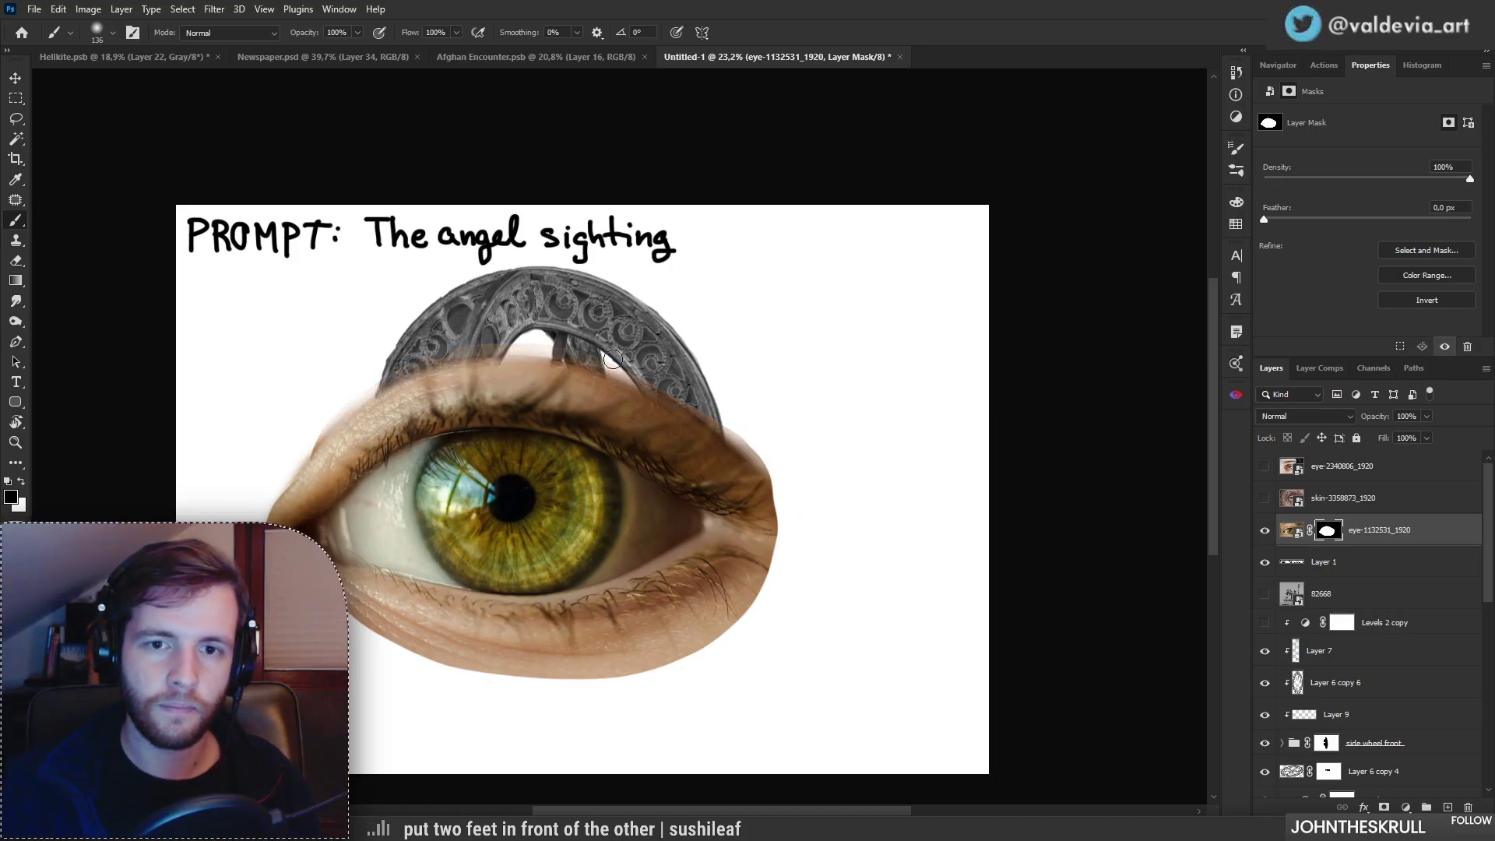
pyautogui.moveTo(734, 427); pyautogui.dragTo(786, 483)
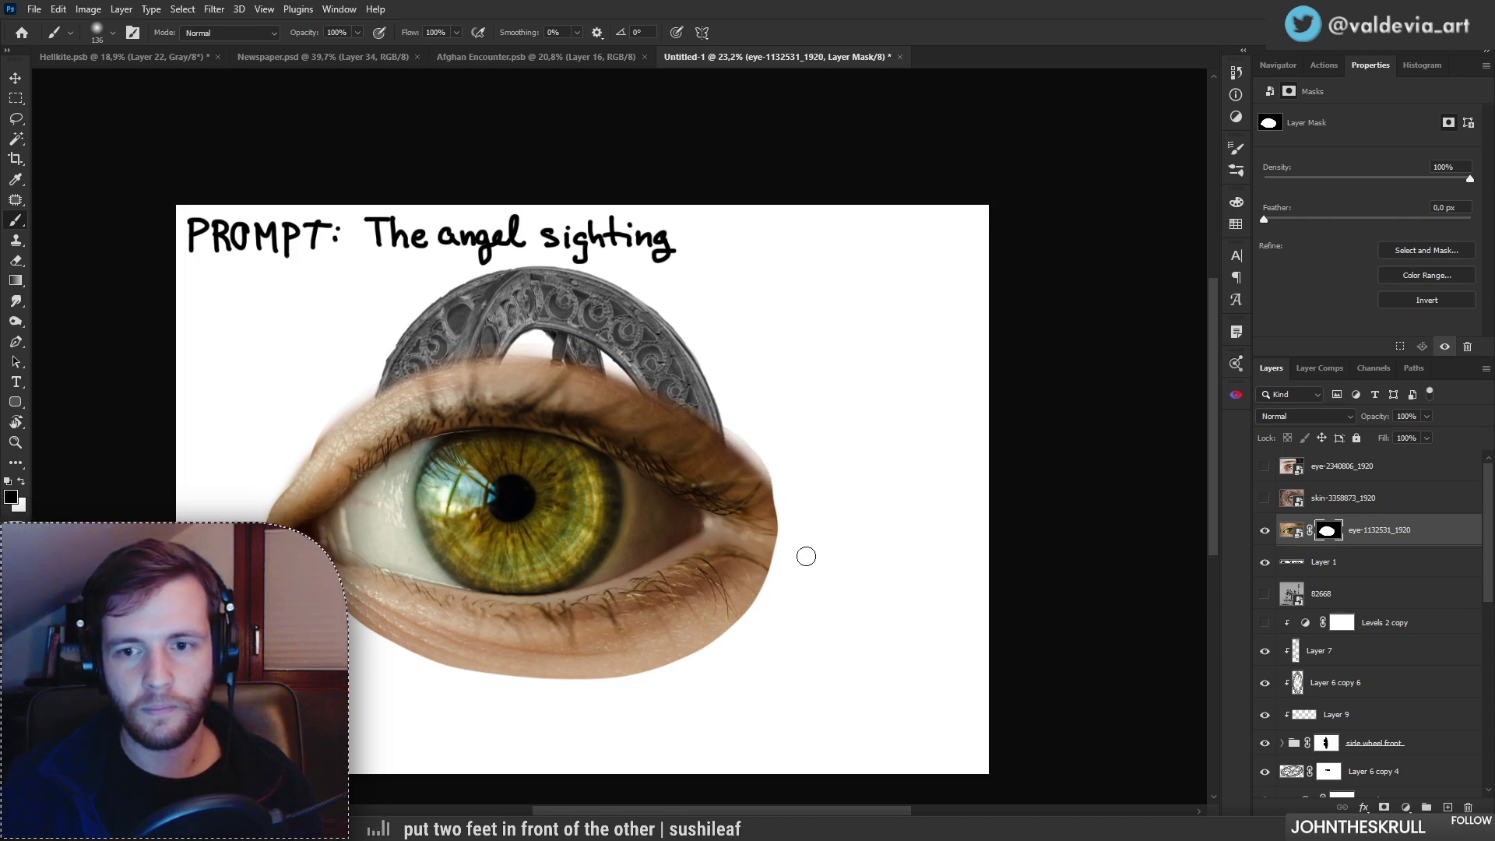
# Step: Switch to a Soft Round brush with 0% hardness and fade the mask around the lower lid and both eye corners
pyautogui.rightClick(806, 541)
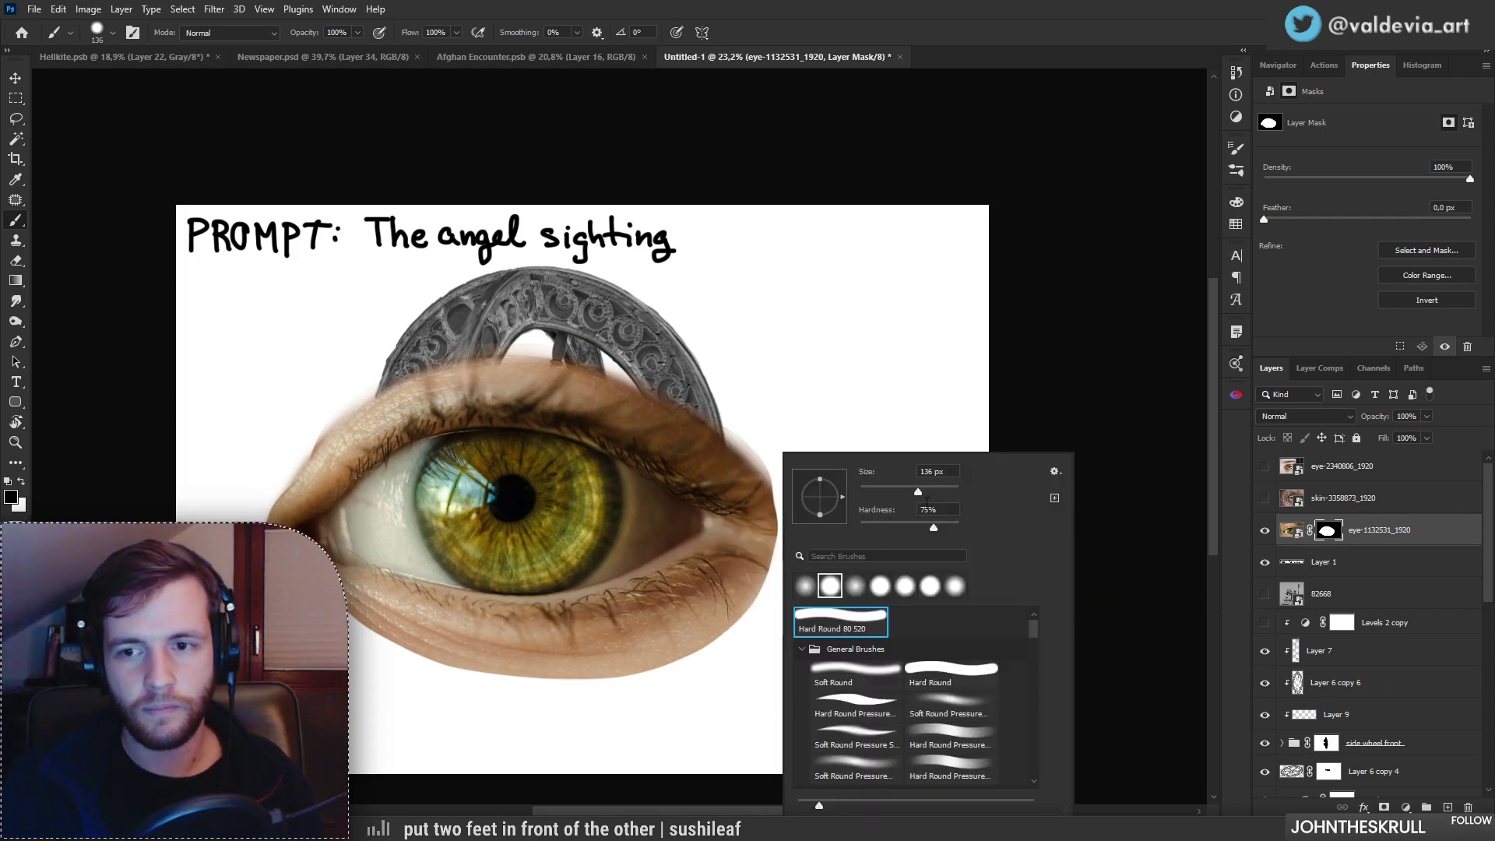
pyautogui.click(856, 674)
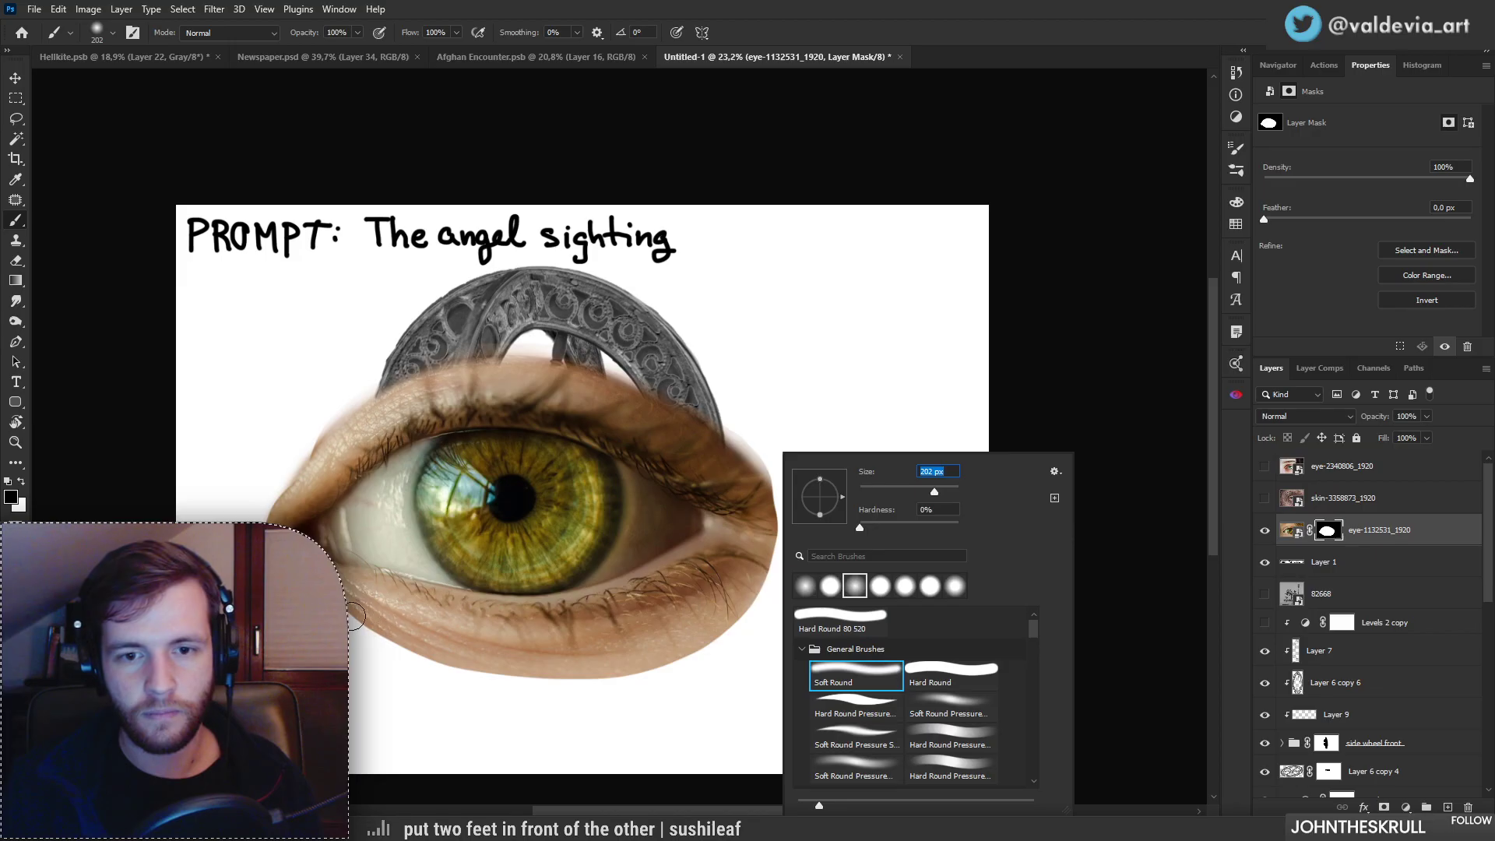
pyautogui.press('Return')
pyautogui.moveTo(361, 617)
pyautogui.mouseDown()
pyautogui.moveTo(726, 653)
pyautogui.moveTo(756, 640)
pyautogui.moveTo(680, 654)
pyautogui.moveTo(788, 588)
pyautogui.mouseUp()
pyautogui.rightClick(325, 580)
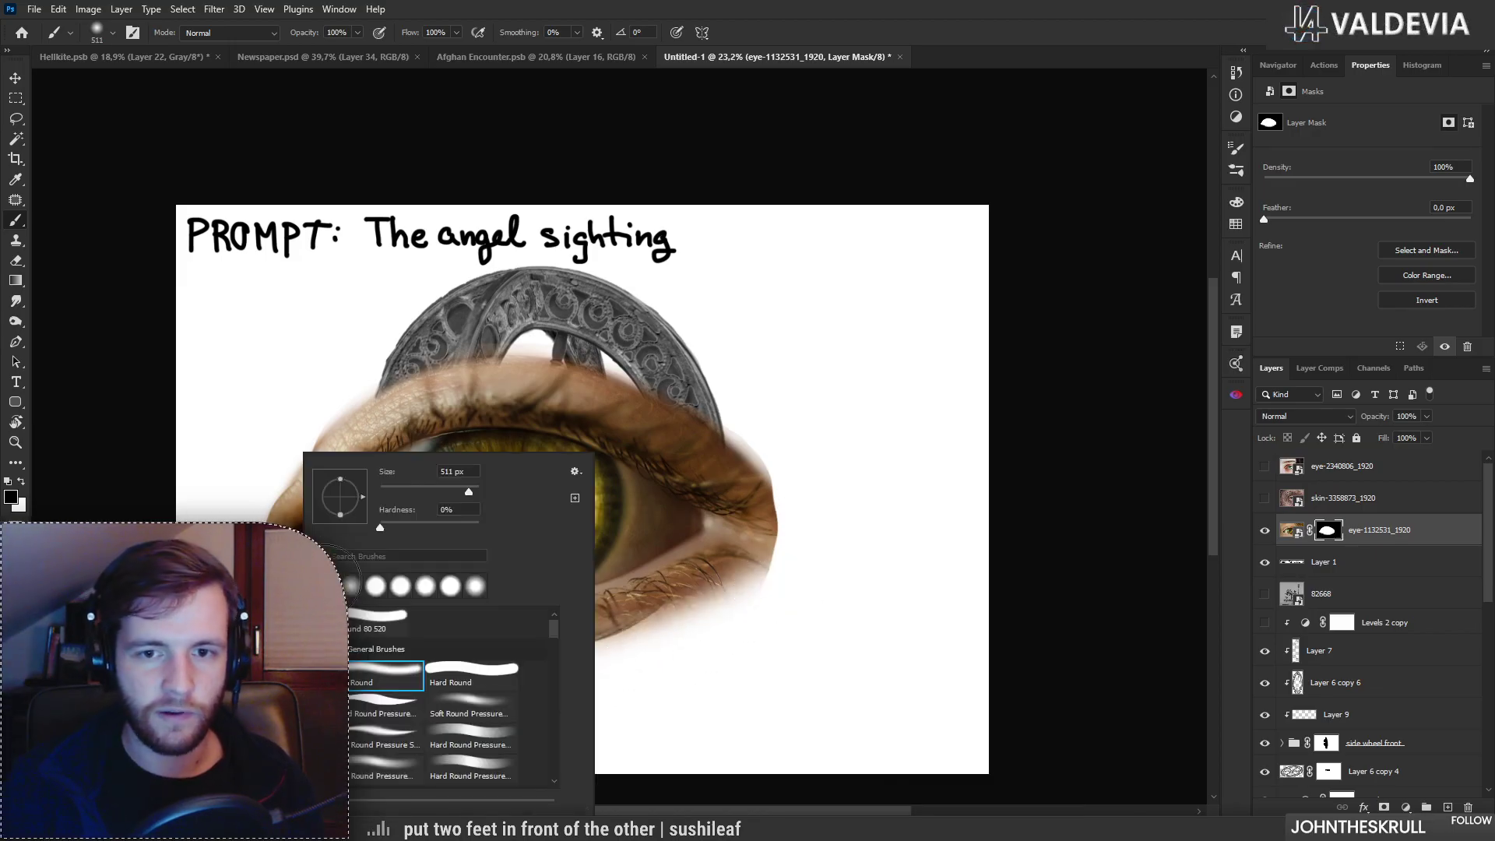
pyautogui.click(435, 492)
pyautogui.moveTo(265, 510); pyautogui.dragTo(274, 527)
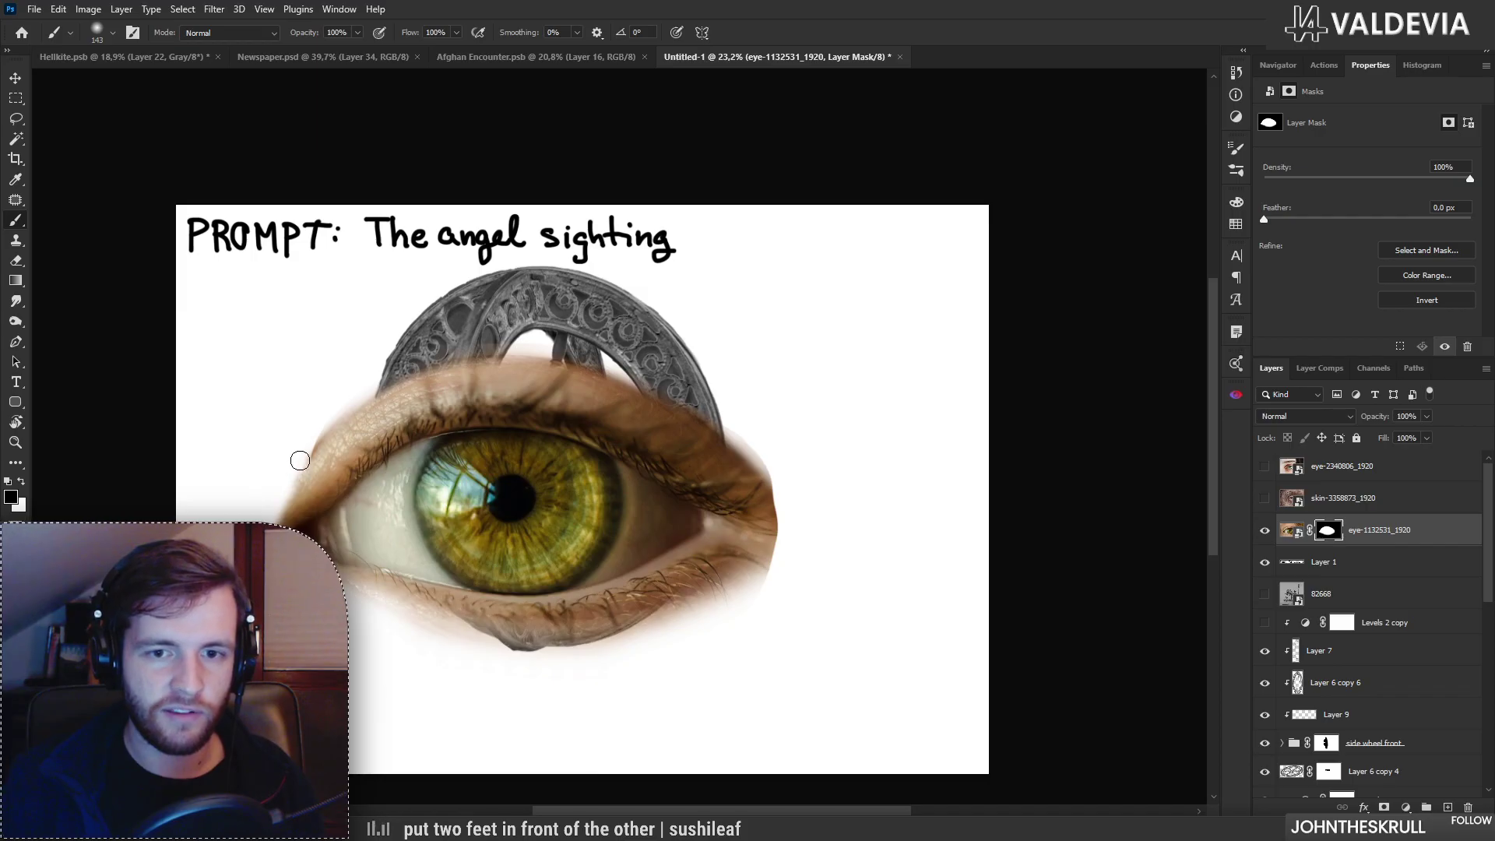
pyautogui.moveTo(423, 450)
pyautogui.mouseDown()
pyautogui.moveTo(382, 452)
pyautogui.moveTo(436, 455)
pyautogui.mouseUp()
pyautogui.moveTo(823, 574)
pyautogui.mouseDown()
pyautogui.moveTo(771, 584)
pyautogui.moveTo(748, 614)
pyautogui.moveTo(810, 554)
pyautogui.moveTo(828, 496)
pyautogui.moveTo(808, 522)
pyautogui.moveTo(830, 502)
pyautogui.mouseUp()
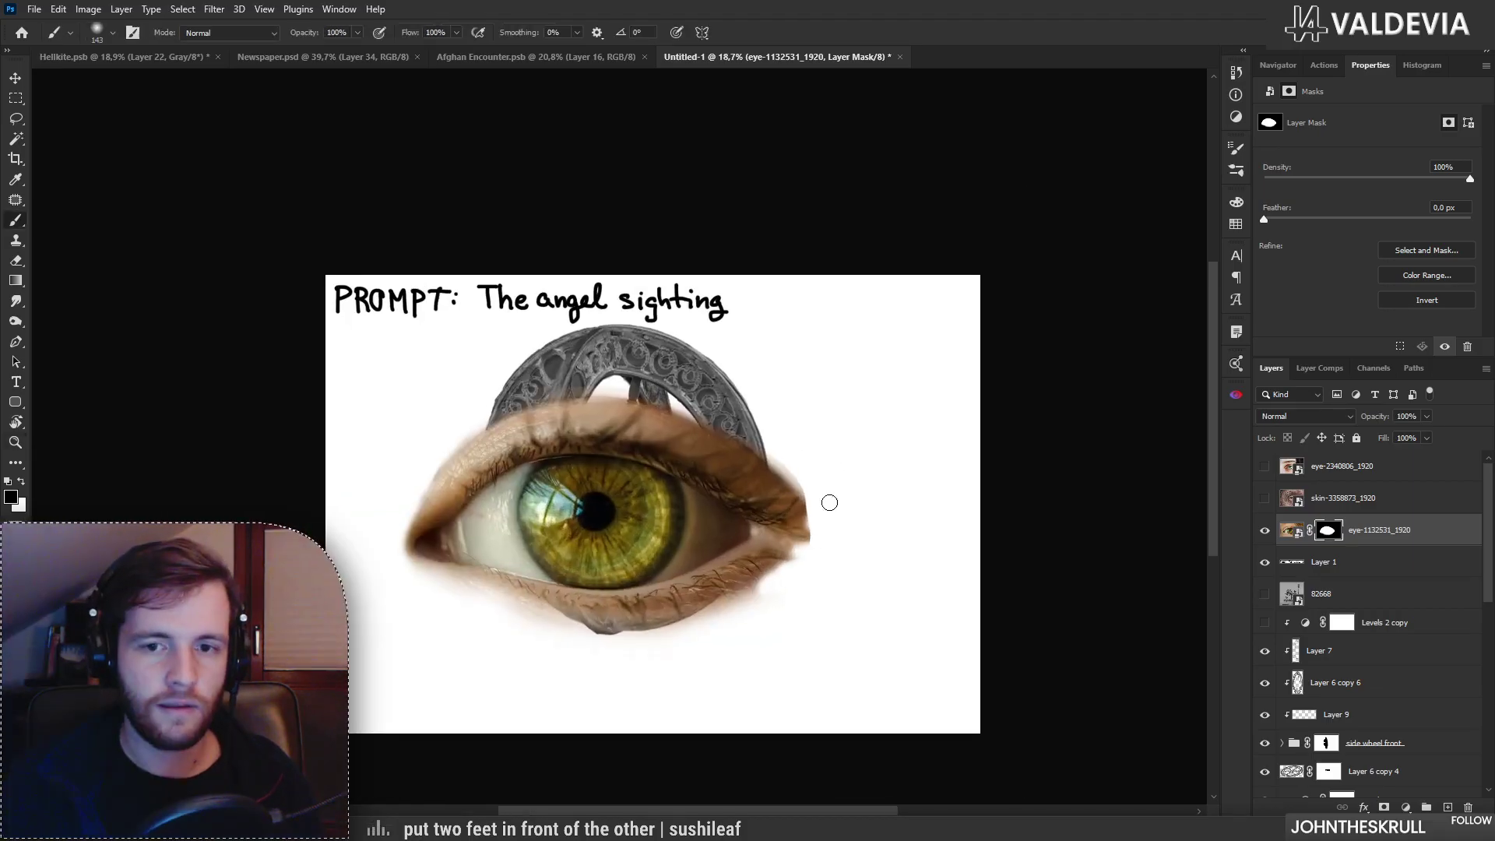
# Step: Scale the eye to 19.62%, rotate it 87.58° and place it upright on the right side of the front wheel's rim
pyautogui.moveTo(599, 538)
pyautogui.mouseDown()
pyautogui.moveTo(580, 530)
pyautogui.moveTo(919, 460)
pyautogui.moveTo(625, 543)
pyautogui.moveTo(623, 498)
pyautogui.moveTo(678, 510)
pyautogui.moveTo(669, 449)
pyautogui.mouseUp()
pyautogui.hotkey('ctrl', 't')
pyautogui.moveTo(1022, 450); pyautogui.dragTo(389, 568)
pyautogui.moveTo(460, 453); pyautogui.dragTo(777, 496)
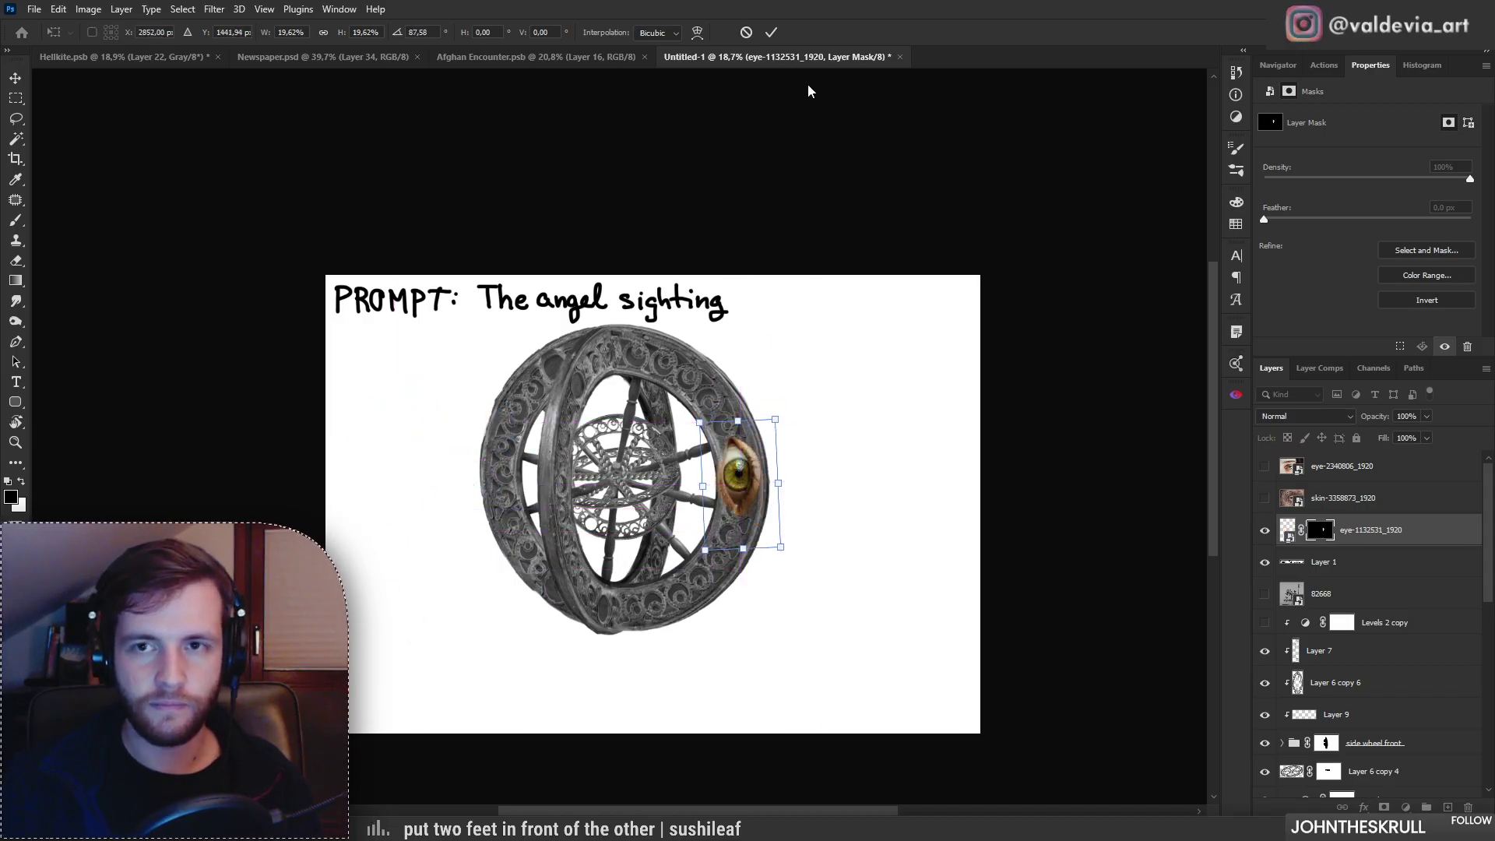
pyautogui.click(771, 32)
# Step: Fully desaturate the eye photo with a Hue/Saturation adjustment on its image rather than its mask
pyautogui.scroll(4, 767, 479)
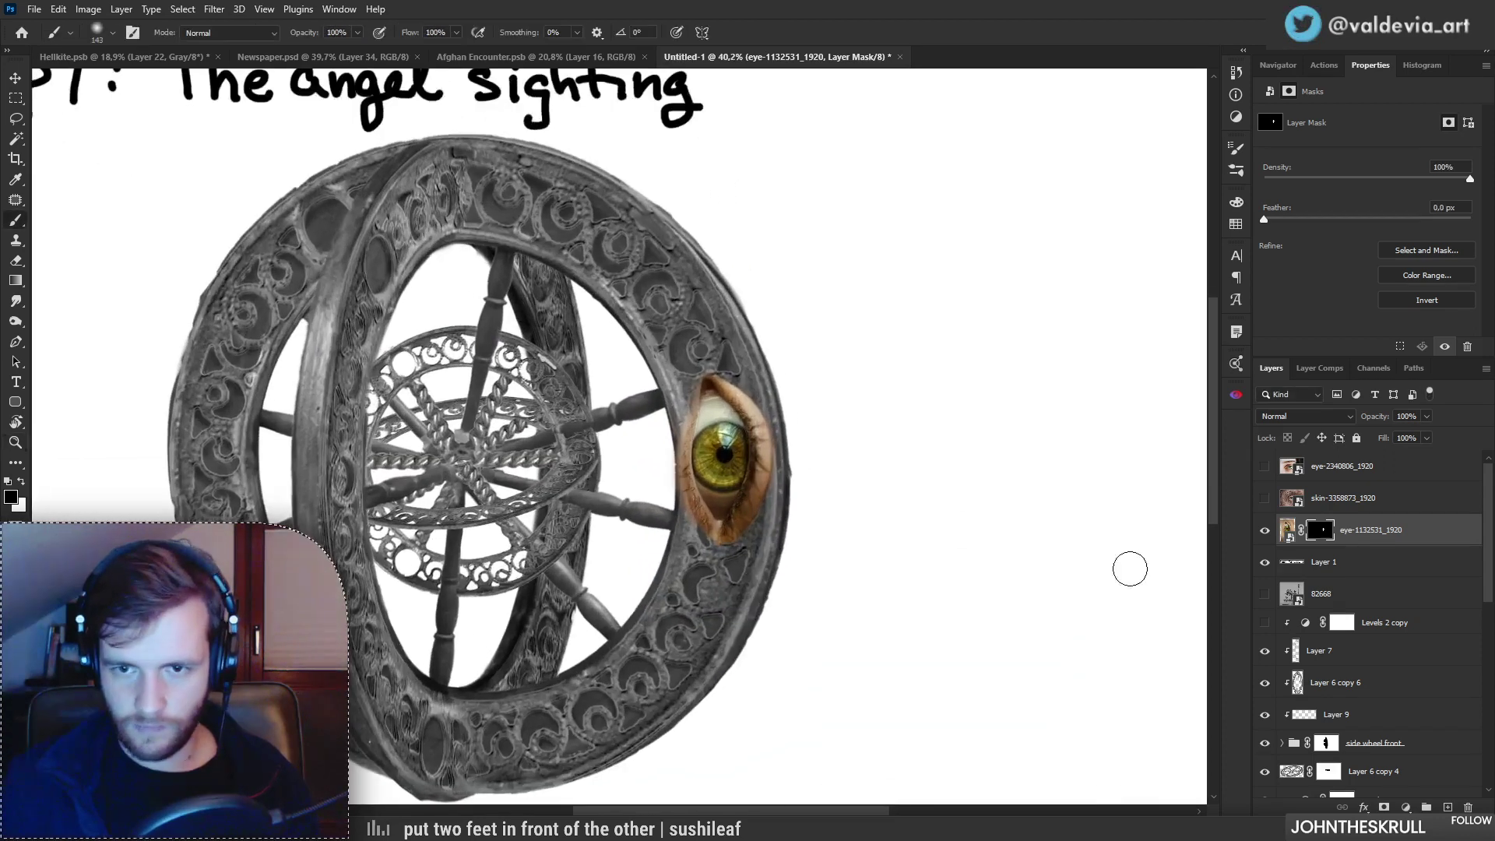
pyautogui.click(1372, 525)
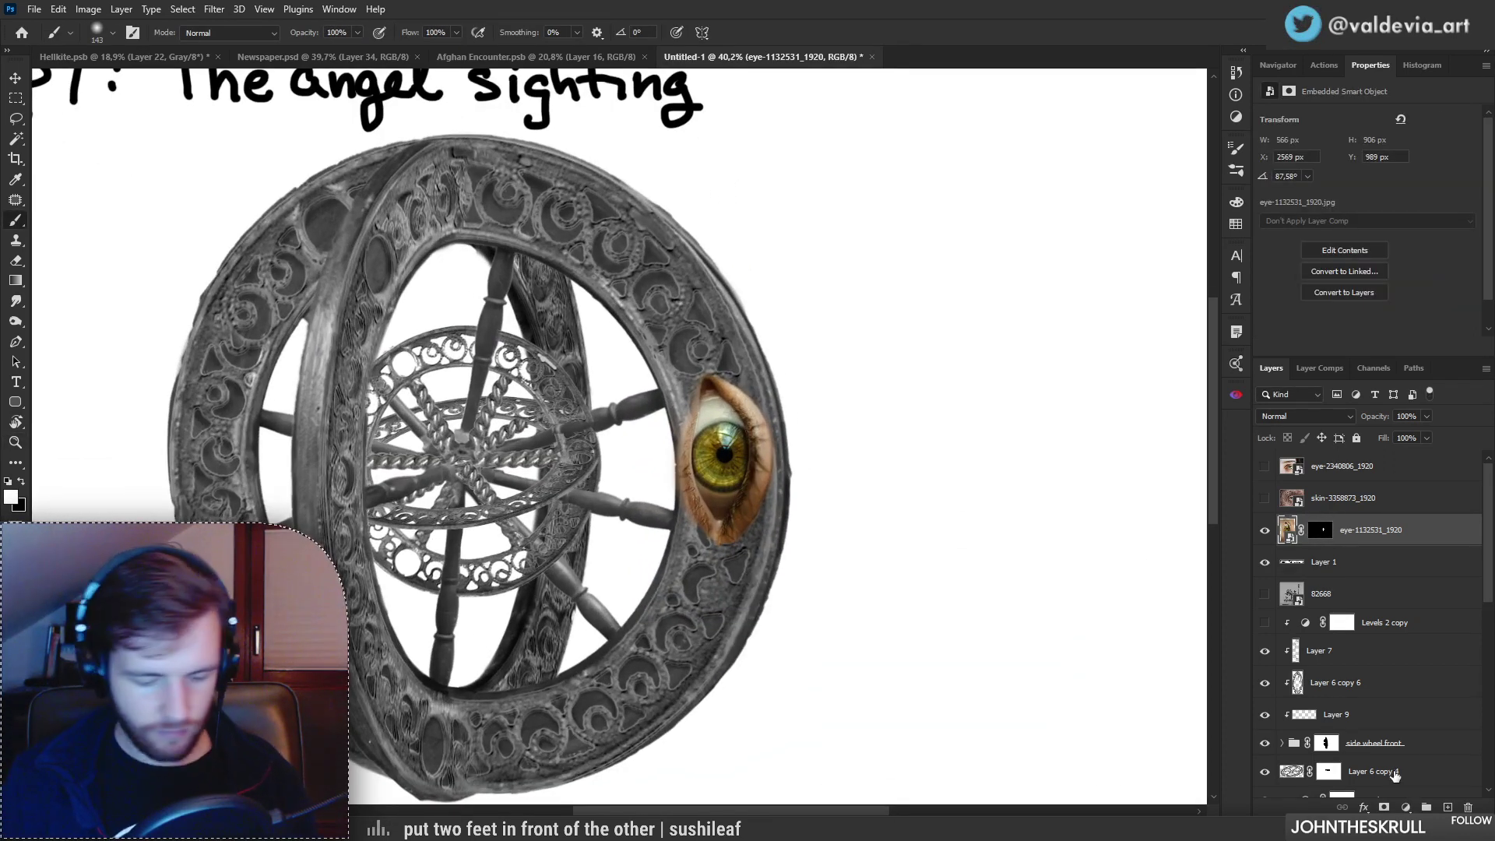
pyautogui.hotkey('ctrl', 'u')
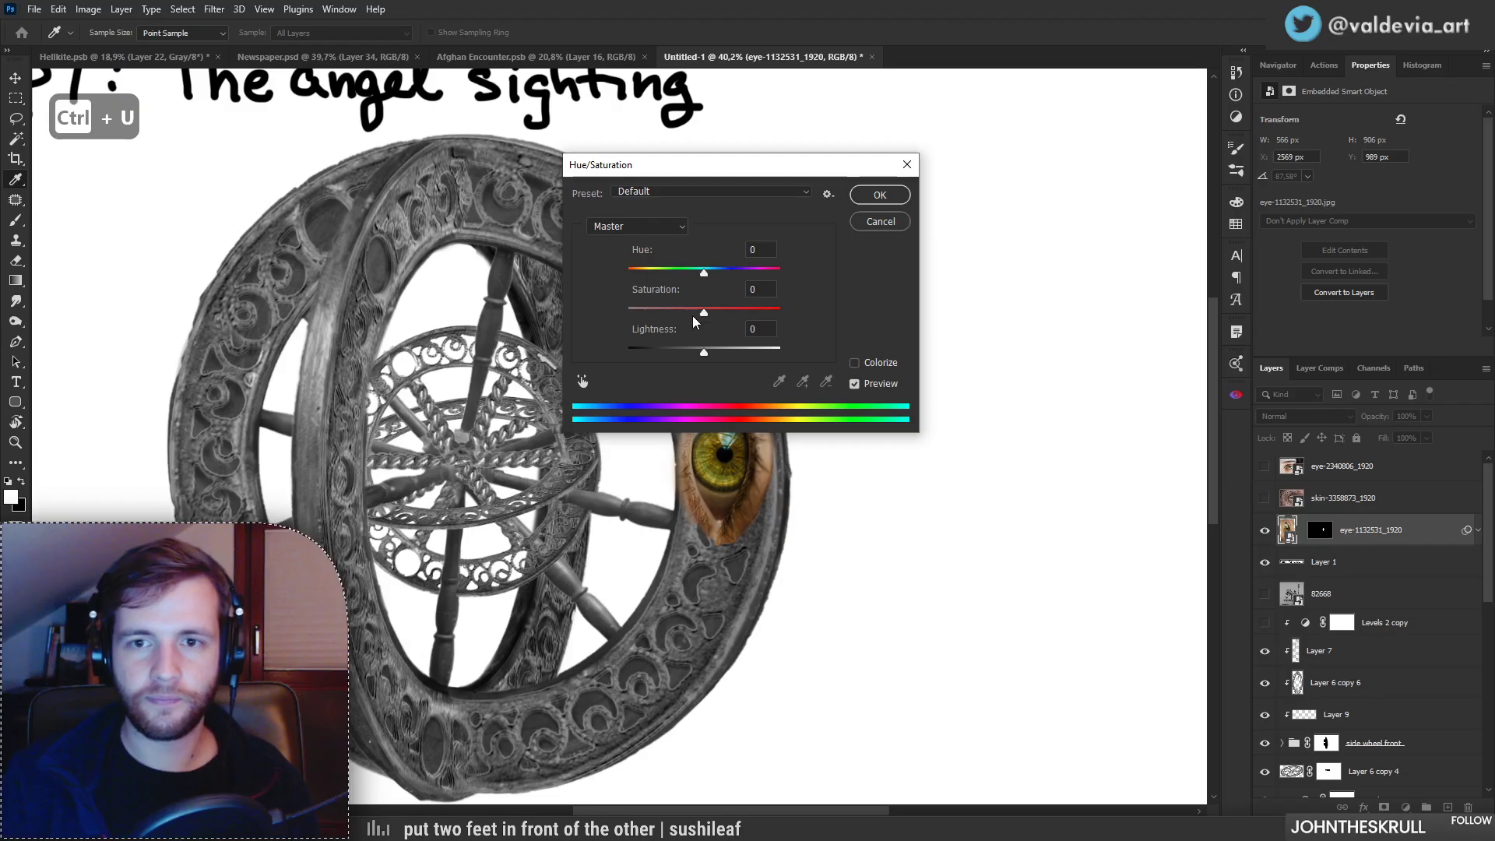
pyautogui.moveTo(704, 313); pyautogui.dragTo(628, 312)
pyautogui.click(885, 202)
pyautogui.moveTo(844, 502); pyautogui.dragTo(807, 502)
# Step: Apply Levels to the eye with the black input at 18 and the midtones at 1.45
pyautogui.hotkey('ctrl', 'l')
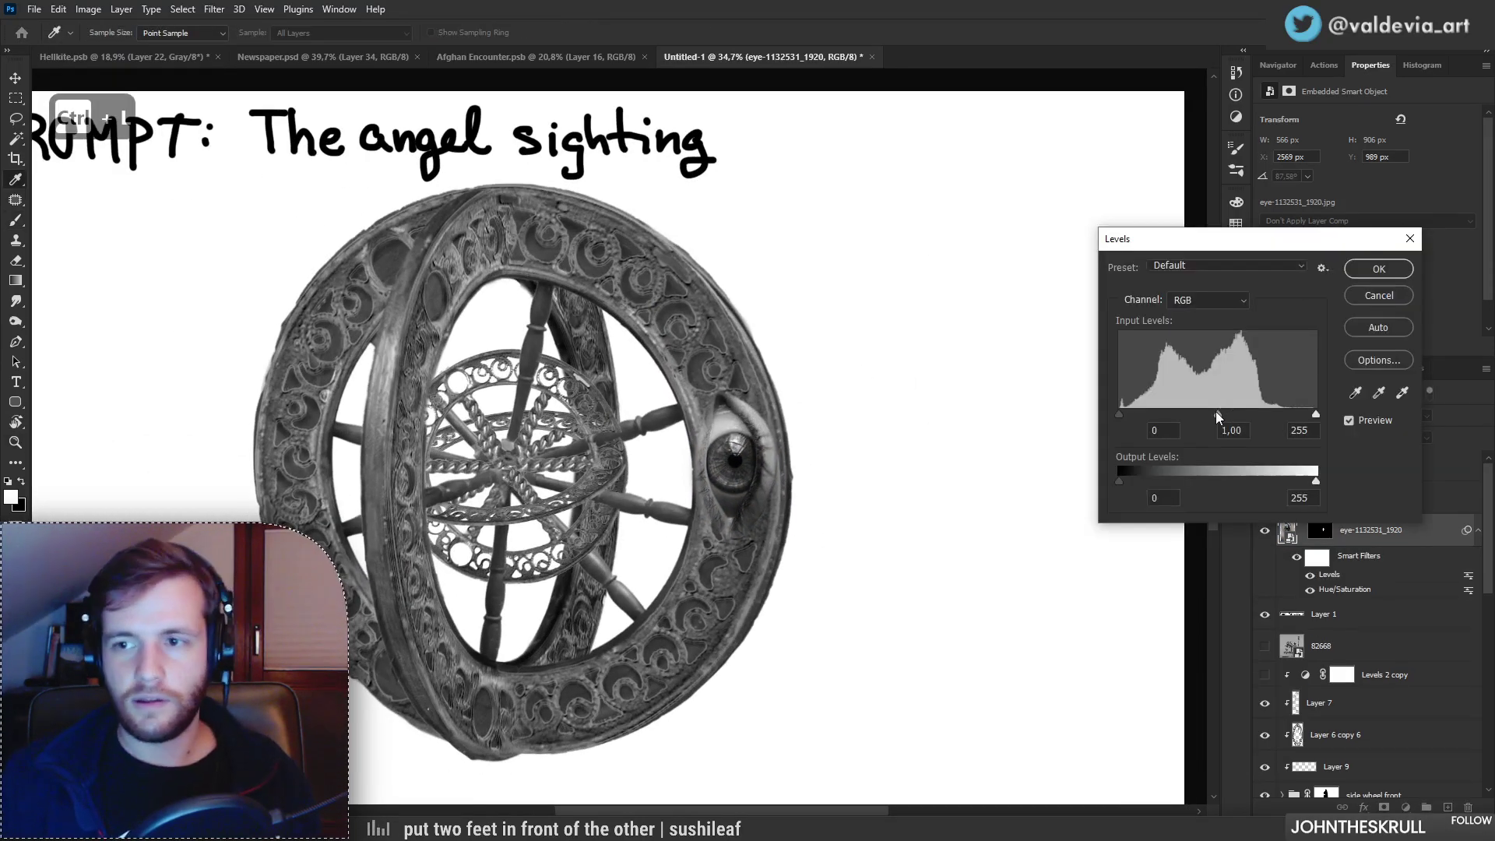
pyautogui.moveTo(1231, 413); pyautogui.dragTo(1204, 413)
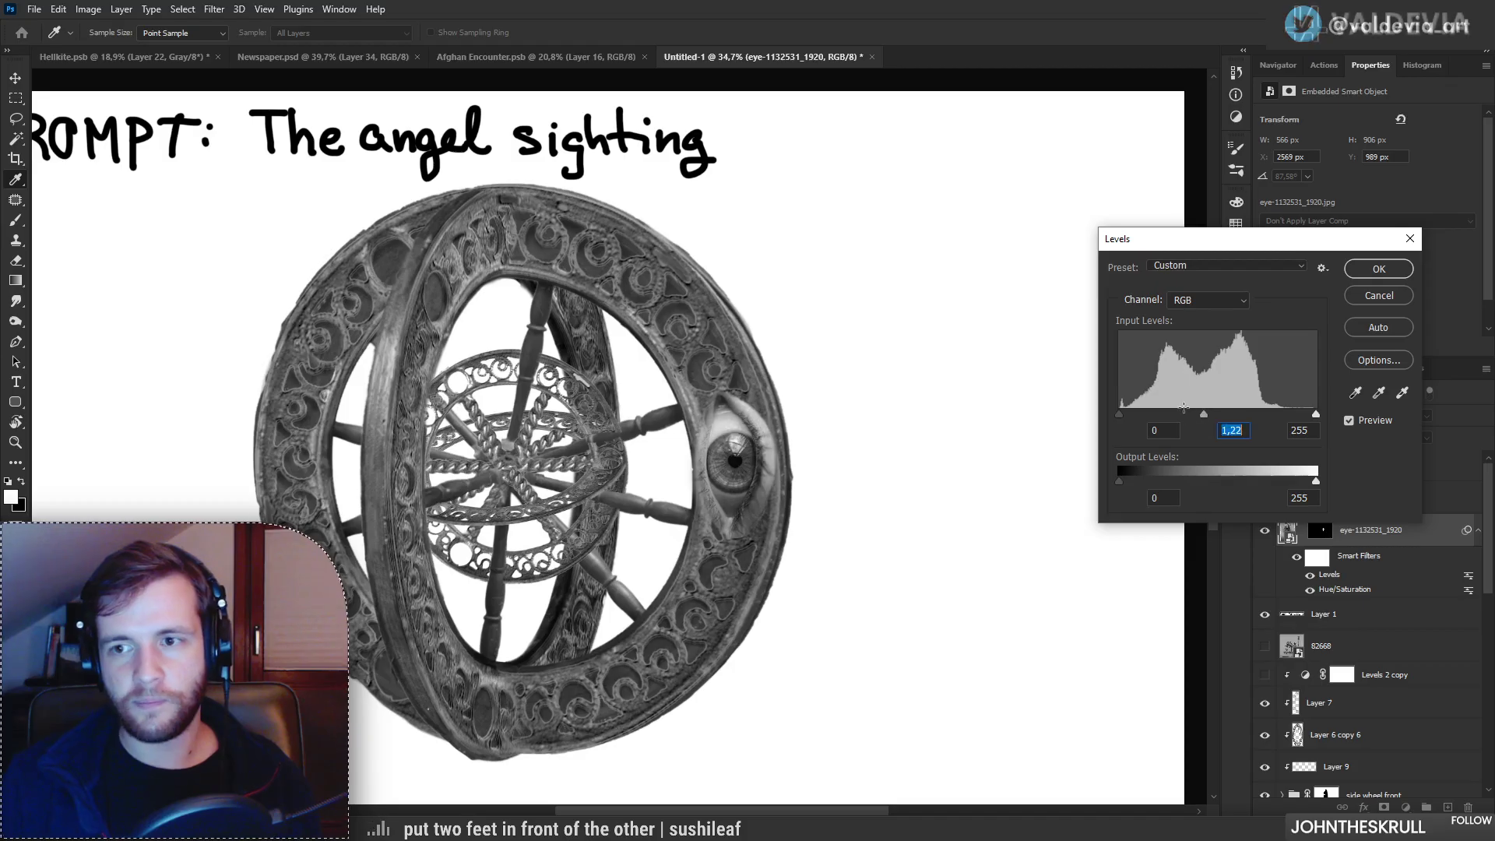
pyautogui.moveTo(1131, 418); pyautogui.dragTo(1188, 414)
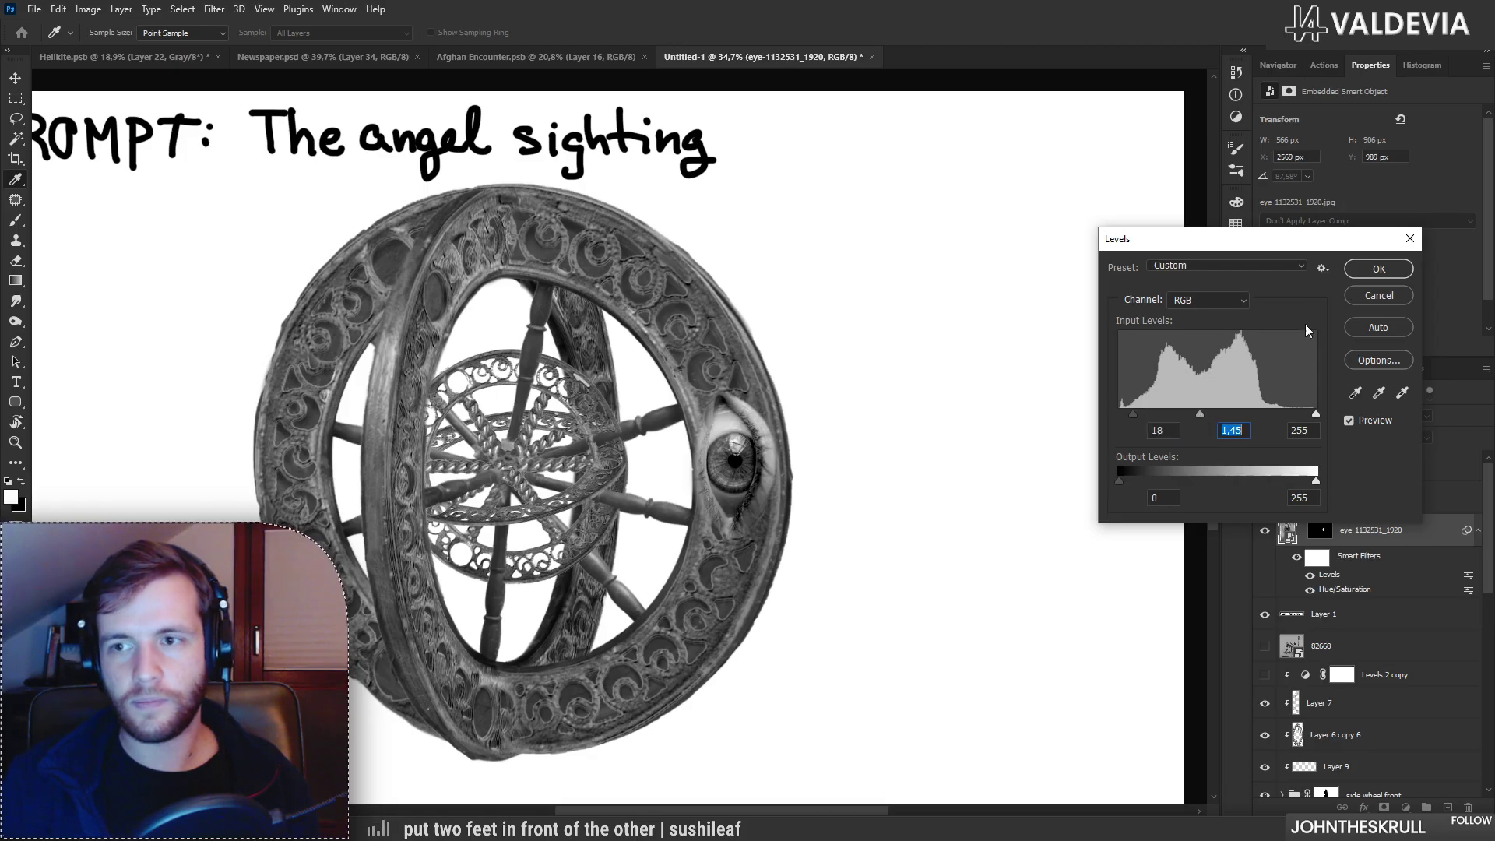
pyautogui.click(1370, 271)
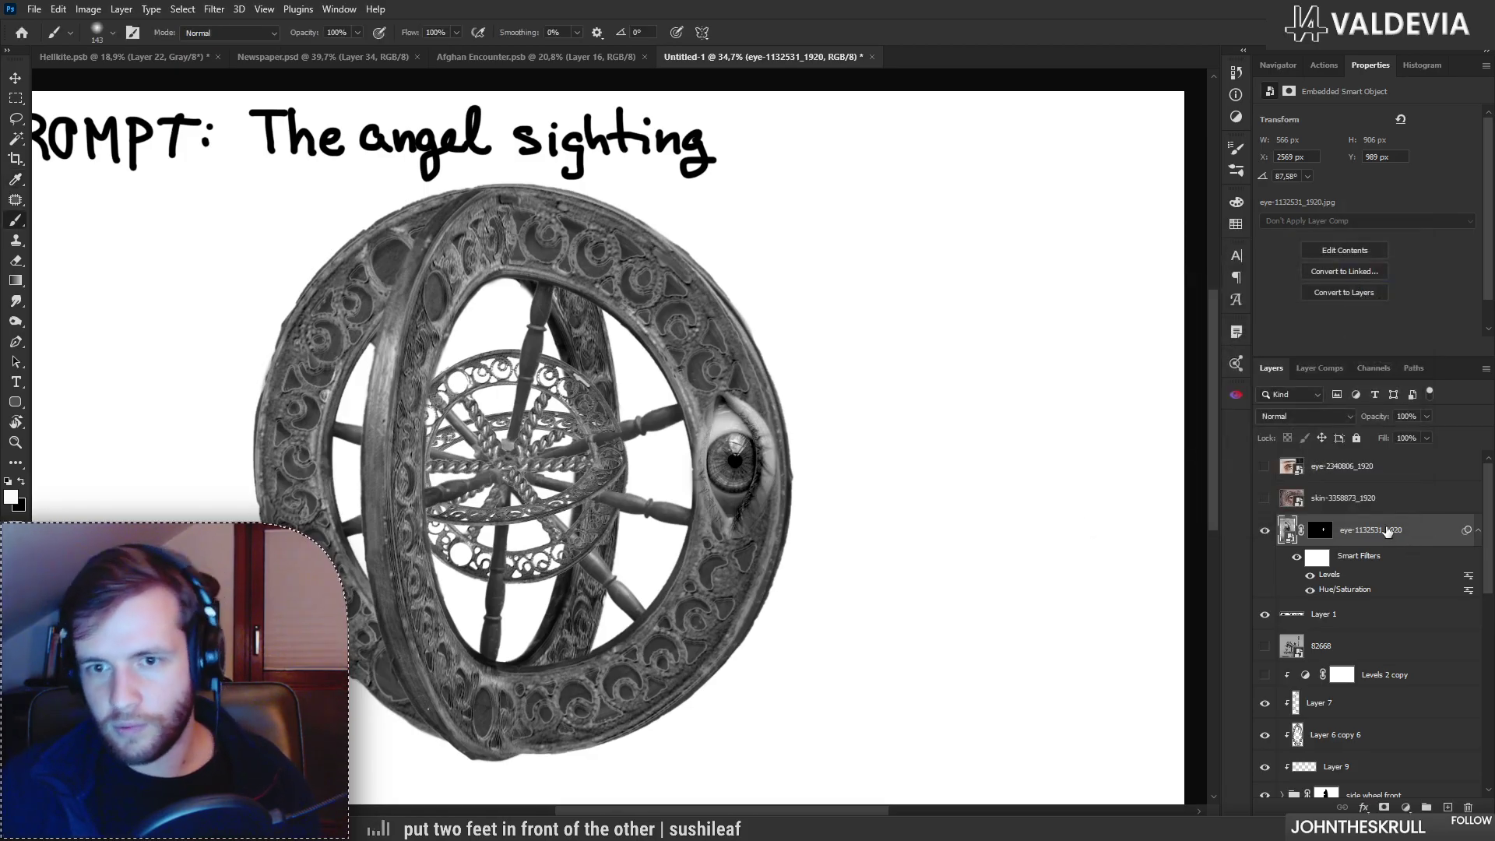
# Step: Move the eye layer into the clipping stack of the center wood group, directly below Layer 6
pyautogui.moveTo(1392, 553)
pyautogui.mouseDown()
pyautogui.moveTo(1384, 806)
pyautogui.moveTo(1365, 604)
pyautogui.moveTo(1394, 570)
pyautogui.mouseUp()
pyautogui.moveTo(1488, 570); pyautogui.dragTo(1489, 701)
pyautogui.moveTo(1483, 610); pyautogui.dragTo(1485, 537)
pyautogui.moveTo(1391, 531); pyautogui.dragTo(1380, 715)
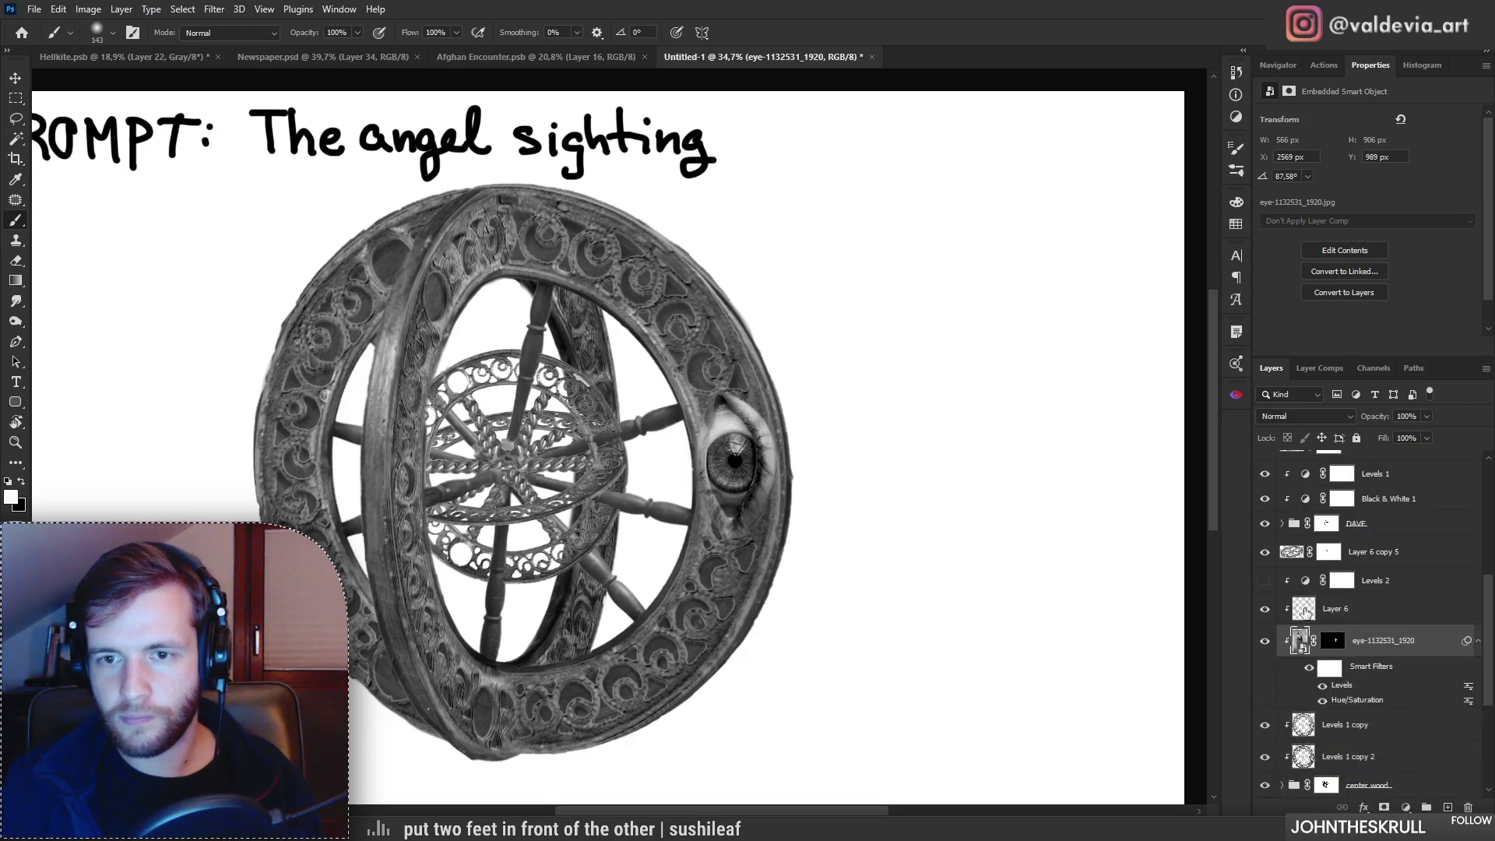
pyautogui.moveTo(779, 560); pyautogui.dragTo(810, 501)
pyautogui.moveTo(894, 595); pyautogui.dragTo(881, 516)
# Step: Try the eye layer below Levels 1 copy 2 and shrink it to fit the rim's round socket
pyautogui.moveTo(1376, 653); pyautogui.dragTo(1358, 770)
pyautogui.moveTo(732, 357)
pyautogui.mouseDown()
pyautogui.moveTo(562, 362)
pyautogui.moveTo(729, 347)
pyautogui.mouseUp()
pyautogui.hotkey('ctrl', 't')
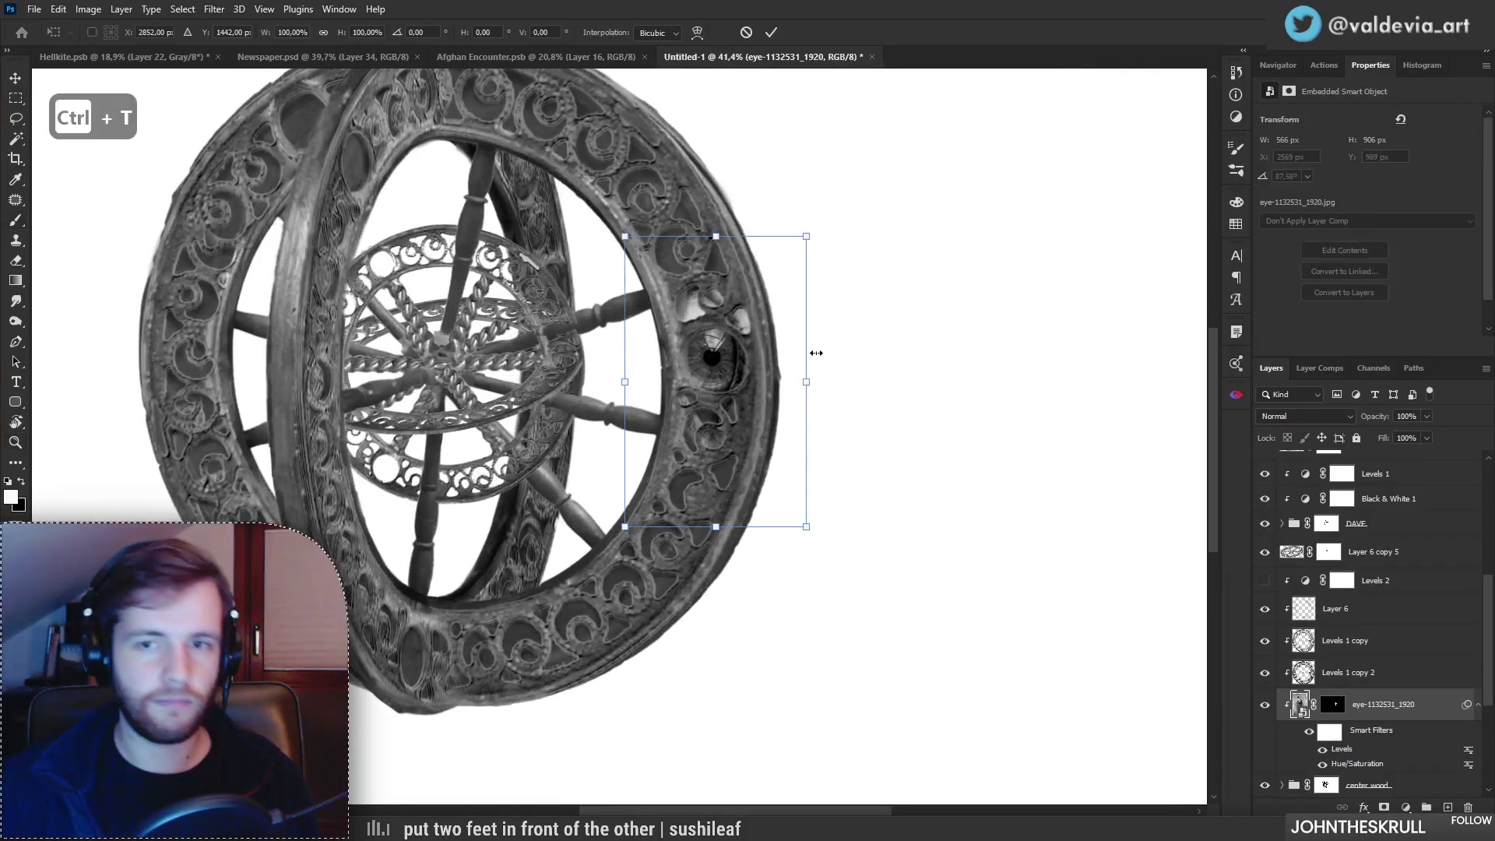
pyautogui.moveTo(805, 378)
pyautogui.mouseDown()
pyautogui.moveTo(623, 360)
pyautogui.moveTo(724, 359)
pyautogui.moveTo(625, 347)
pyautogui.moveTo(642, 347)
pyautogui.mouseUp()
pyautogui.click(771, 32)
pyautogui.press('b')
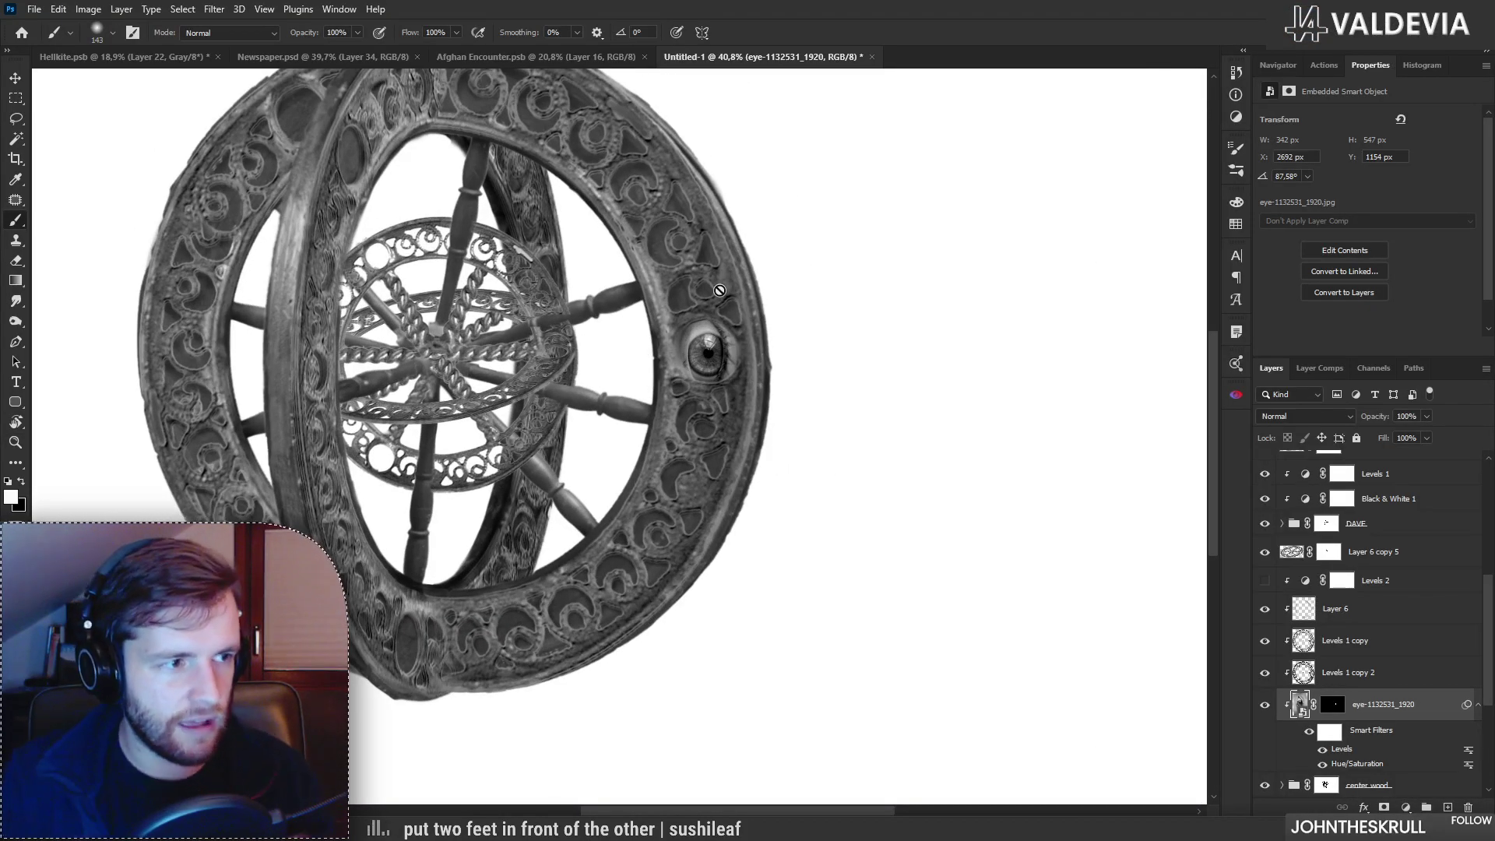
# Step: Move the eye layer above Layer 6 and enlarge the eye to 155.98% so it spans the rim
pyautogui.moveTo(1370, 710); pyautogui.dragTo(1364, 597)
pyautogui.press('z')
pyautogui.moveTo(773, 332); pyautogui.dragTo(784, 374)
pyautogui.click(714, 328)
pyautogui.hotkey('ctrl', 't')
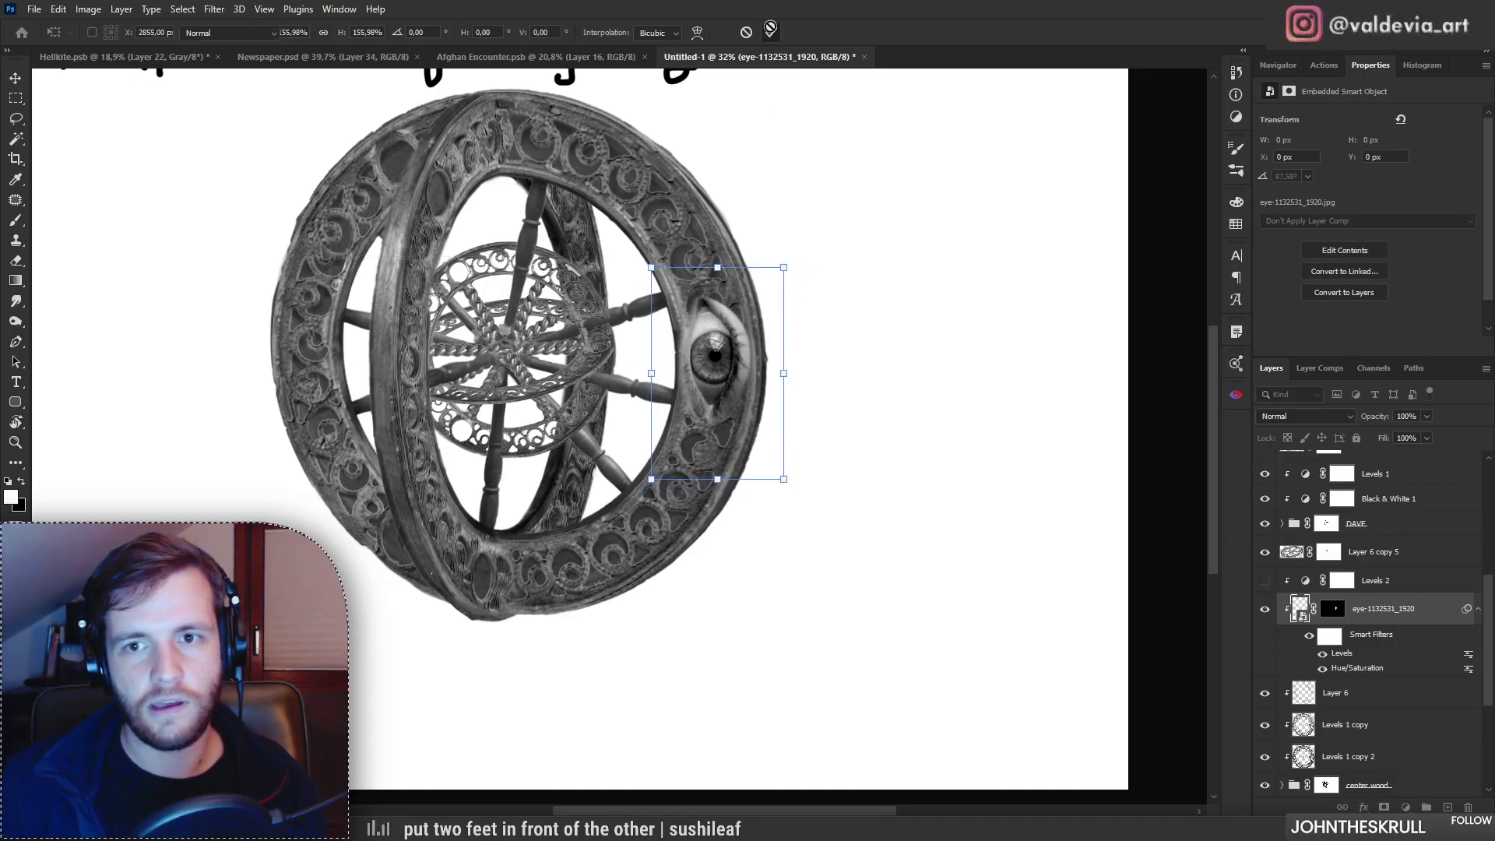
# Step: Confirm the eye's enlargement on the rim and activate the eye layer's mask
pyautogui.click(770, 29)
pyautogui.scroll(4, 795, 348)
pyautogui.press('b')
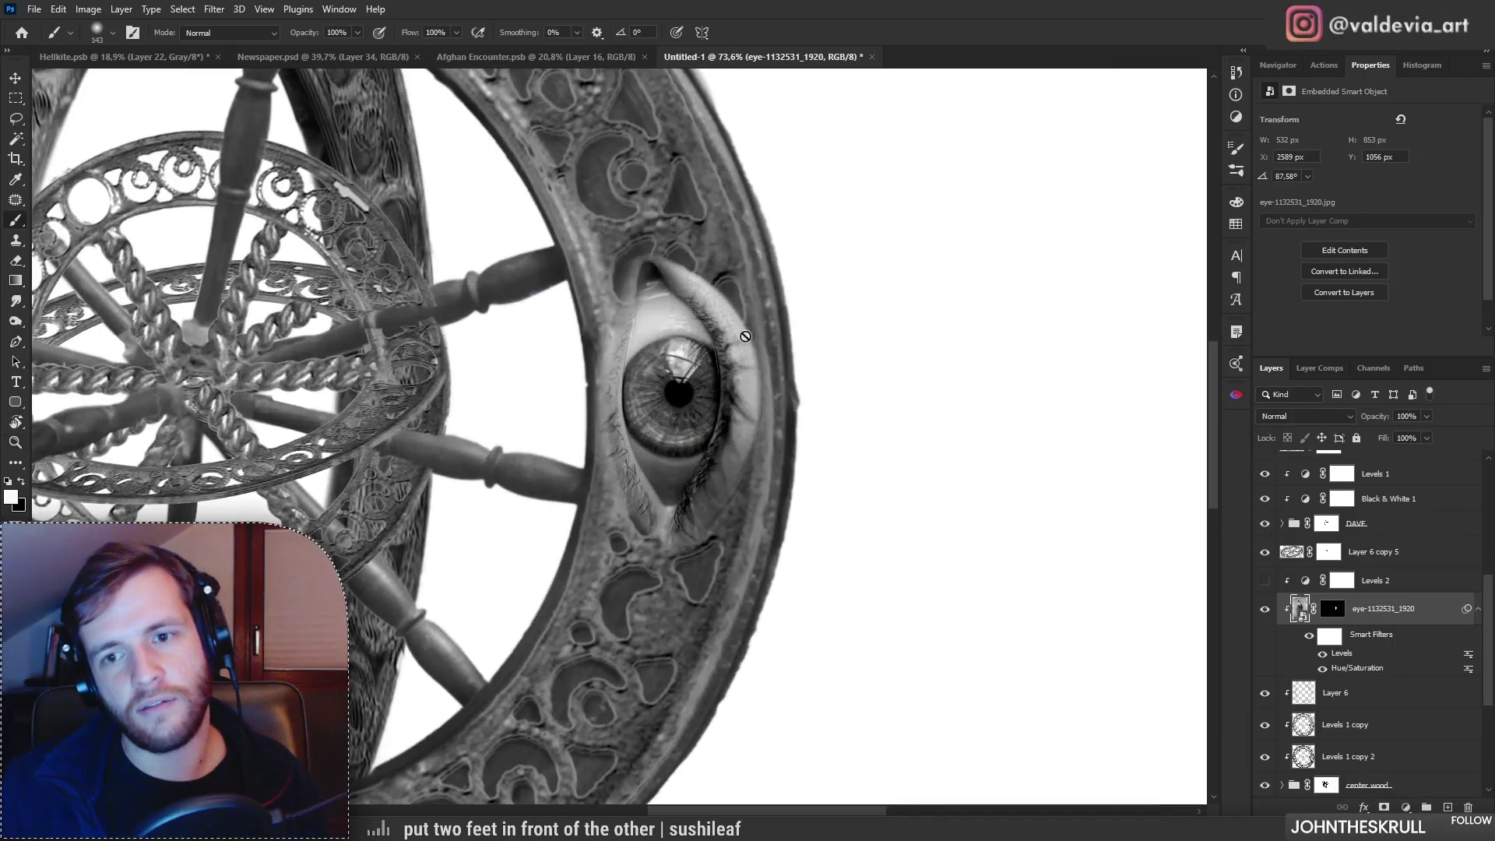
pyautogui.hotkey('ctrl', 'space')
pyautogui.moveTo(606, 441)
pyautogui.mouseDown()
pyautogui.moveTo(510, 440)
pyautogui.moveTo(605, 418)
pyautogui.mouseUp()
pyautogui.hotkey('ctrl', 'space')
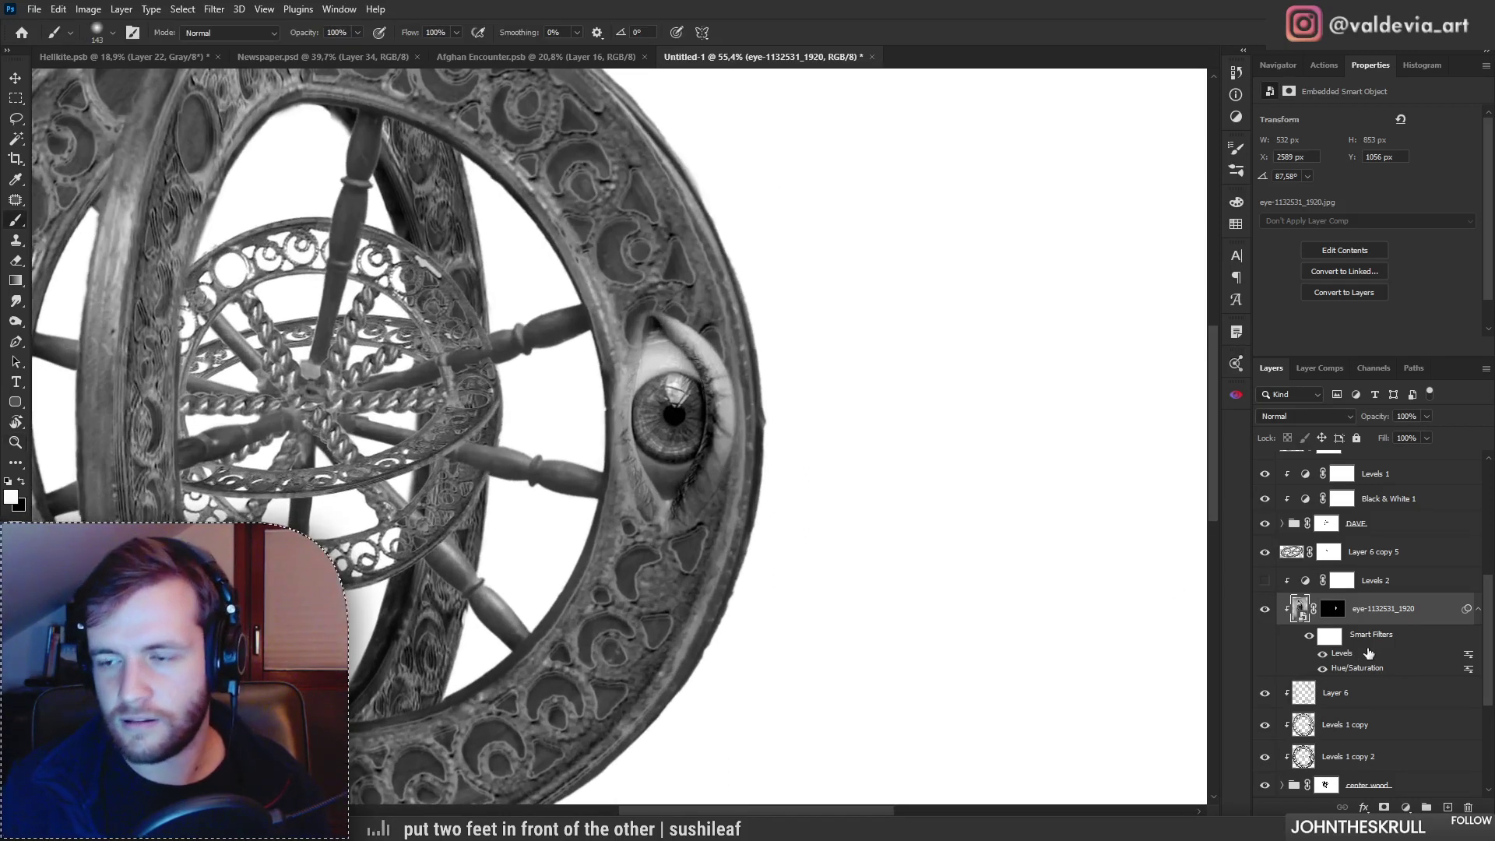
pyautogui.click(1333, 609)
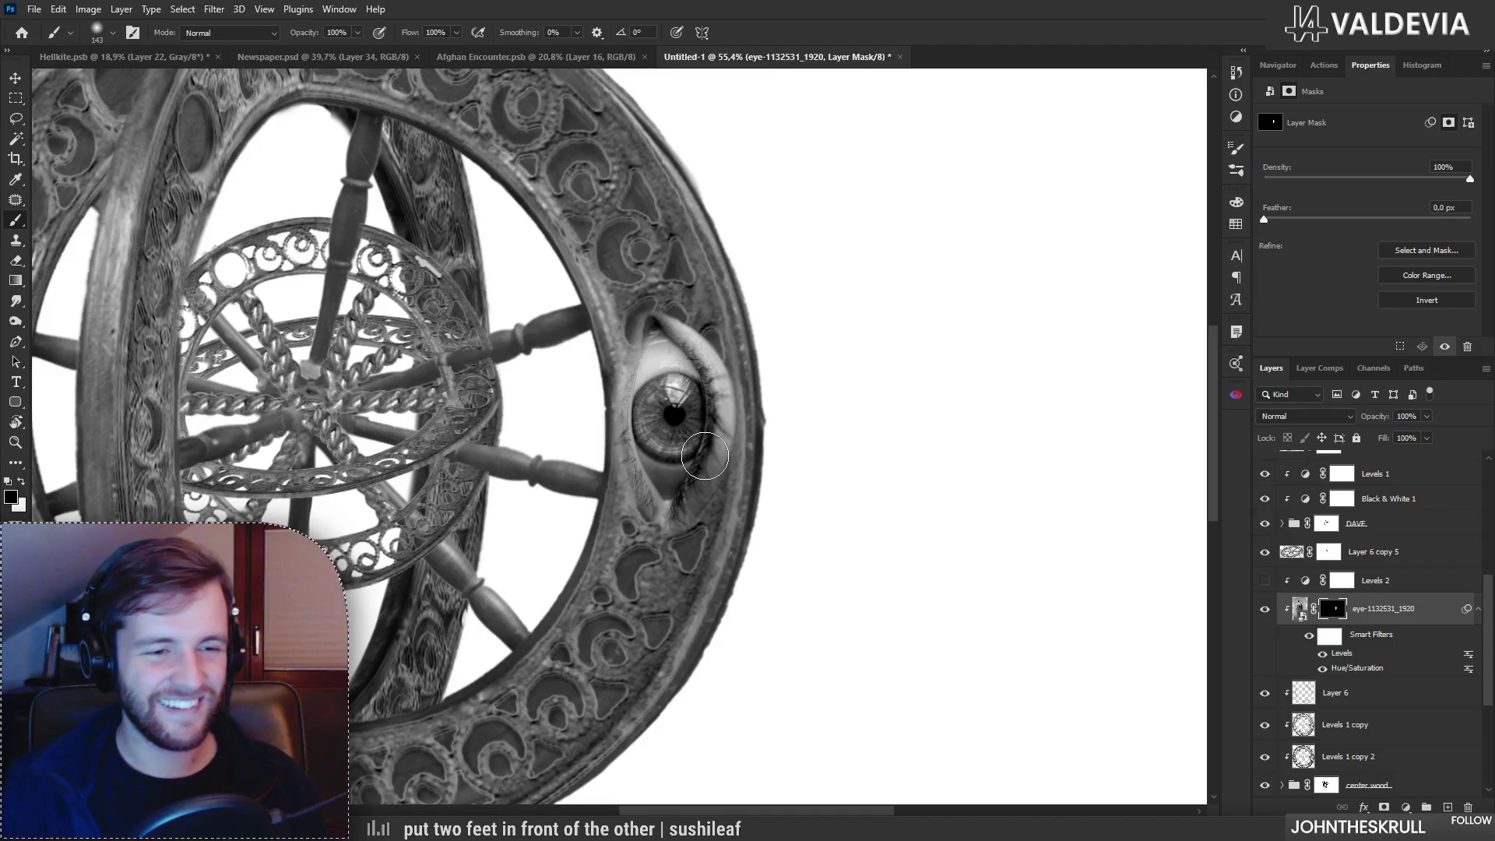
# Step: Mask out the eyelids, lashes and surrounding skin around the eye with a soft 47 px brush
pyautogui.moveTo(670, 308); pyautogui.dragTo(714, 317)
pyautogui.hotkey('ctrl', 'z')
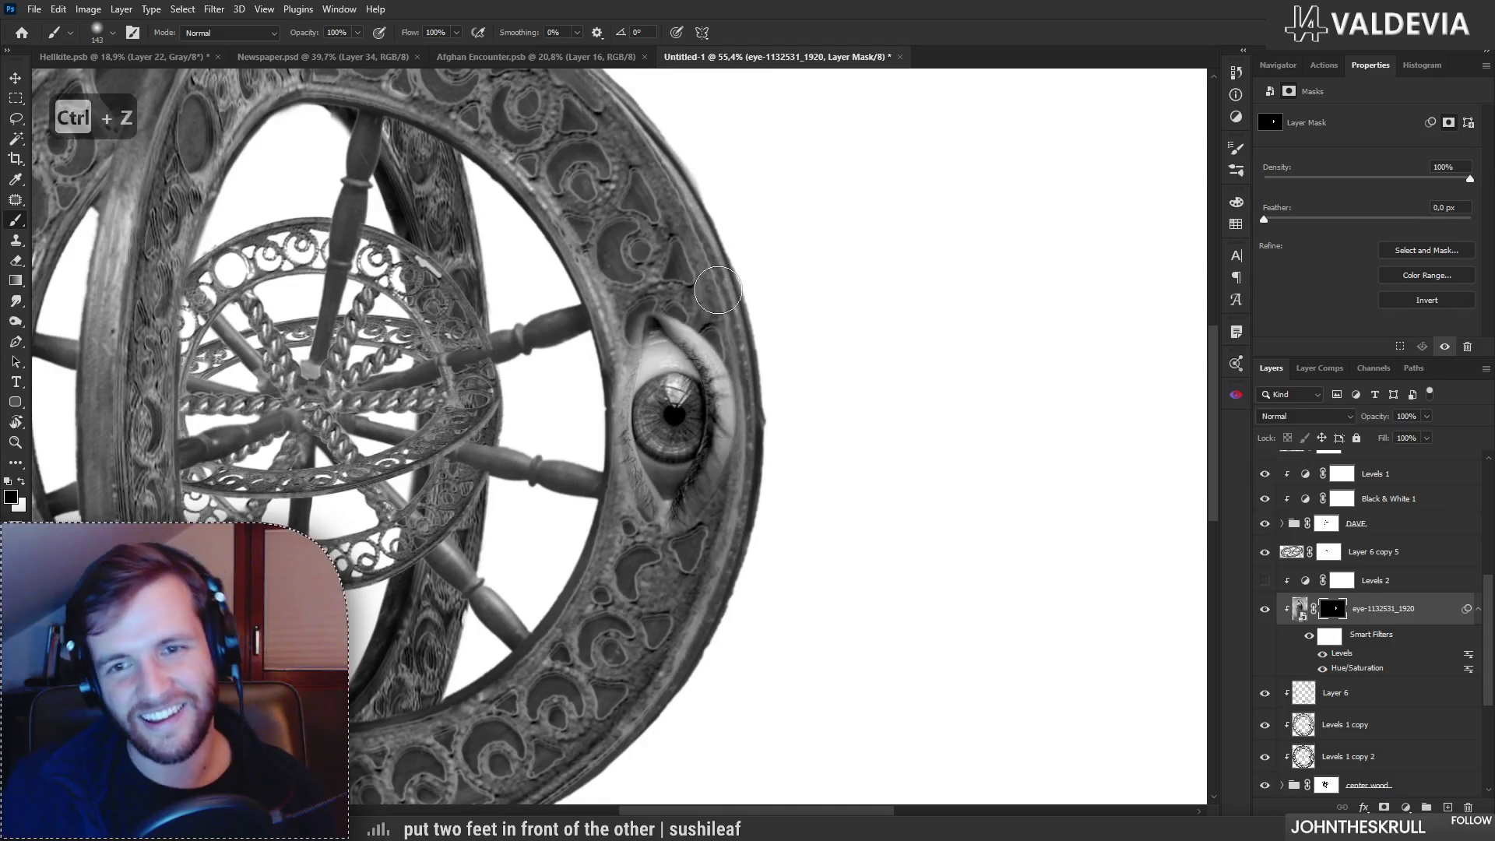
pyautogui.rightClick(752, 313)
pyautogui.moveTo(677, 316)
pyautogui.mouseDown()
pyautogui.moveTo(722, 368)
pyautogui.moveTo(691, 339)
pyautogui.moveTo(727, 400)
pyautogui.moveTo(727, 388)
pyautogui.moveTo(731, 450)
pyautogui.moveTo(727, 399)
pyautogui.moveTo(704, 492)
pyautogui.mouseUp()
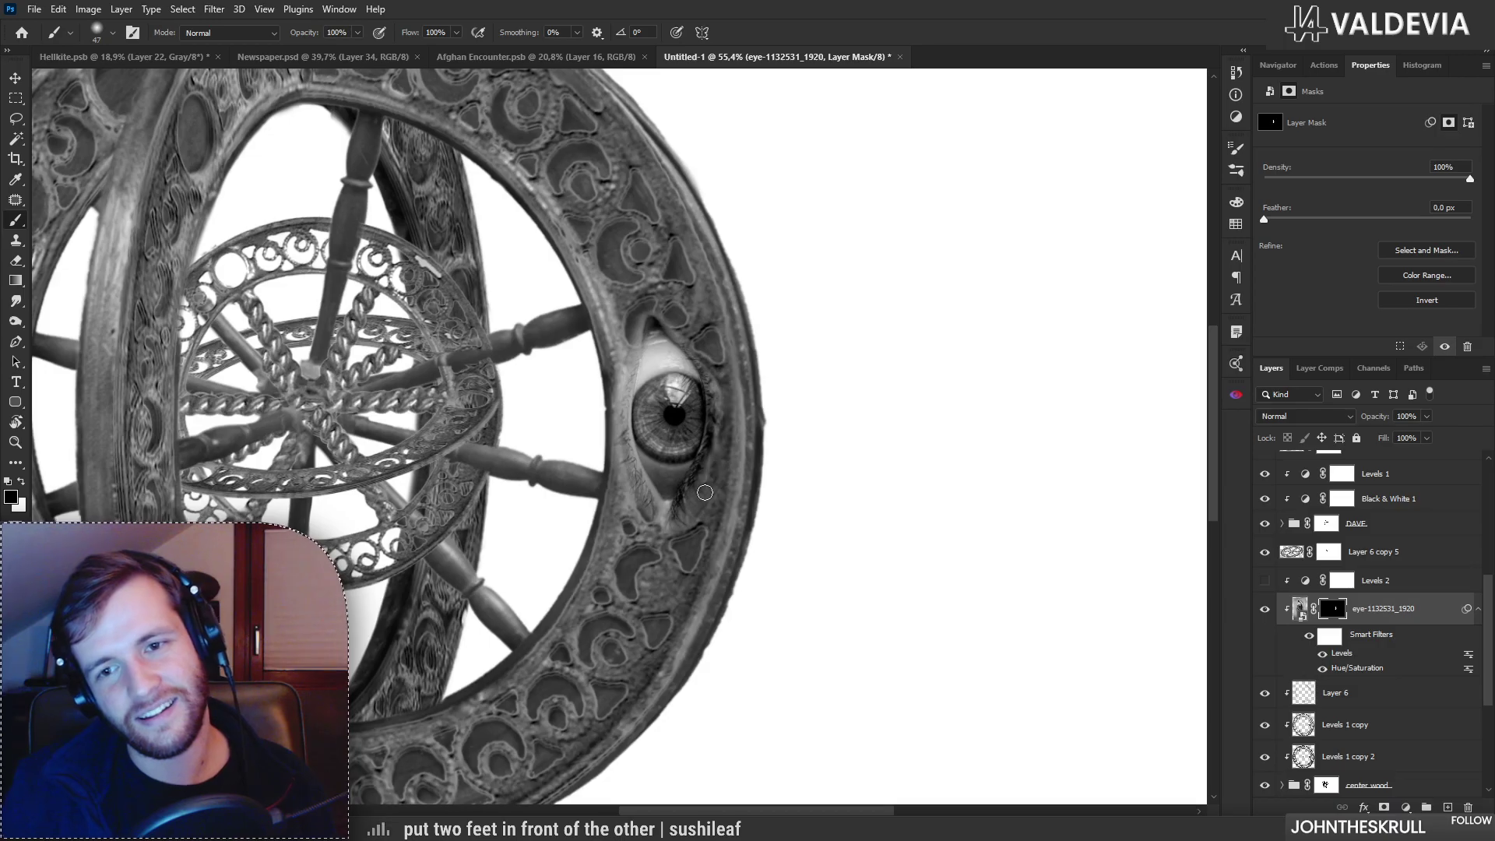
pyautogui.moveTo(619, 376); pyautogui.dragTo(615, 423)
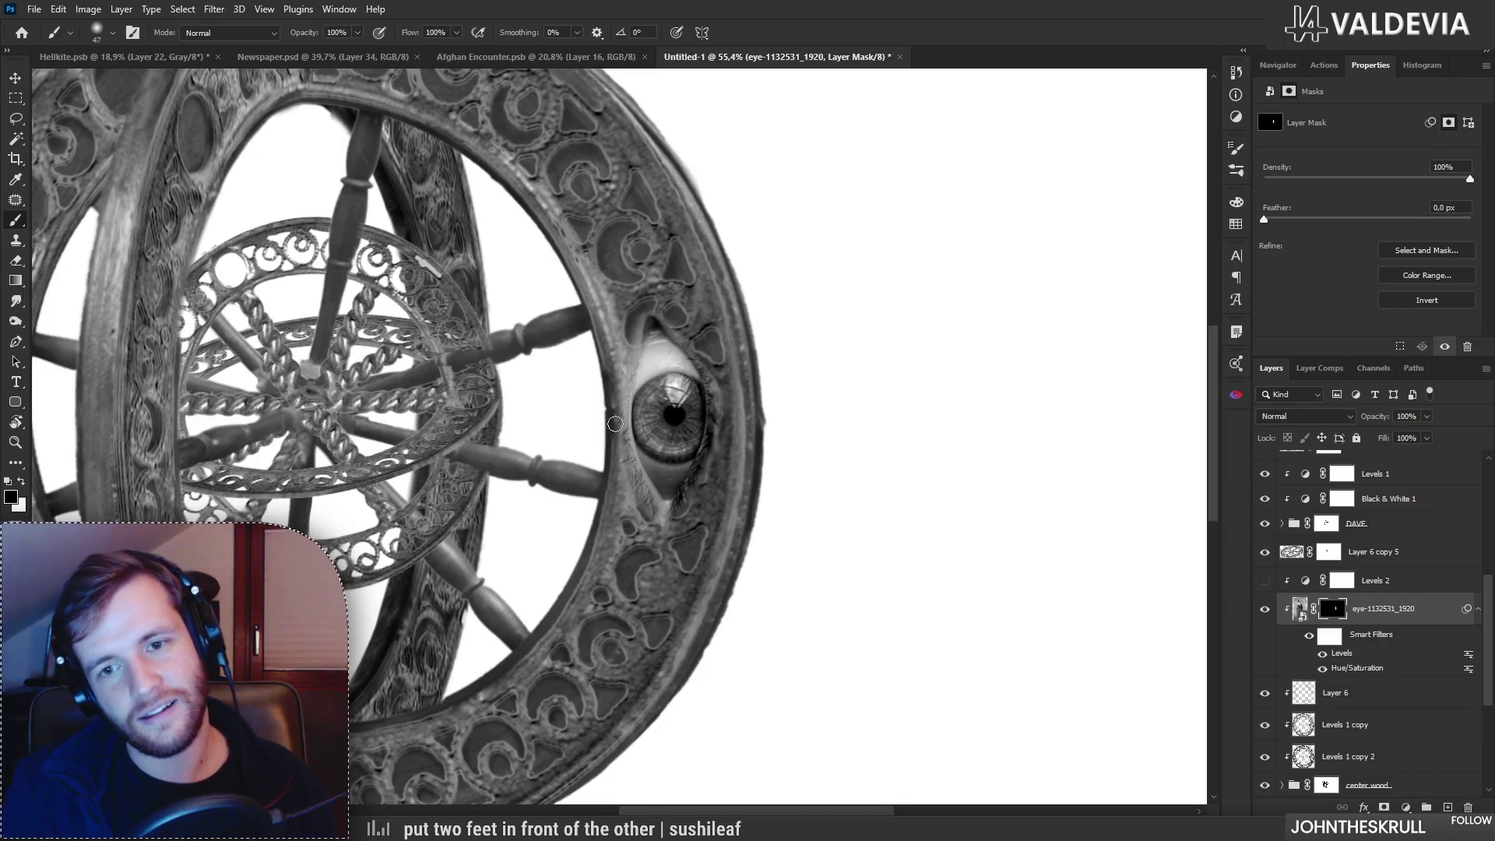
pyautogui.moveTo(639, 477); pyautogui.dragTo(659, 521)
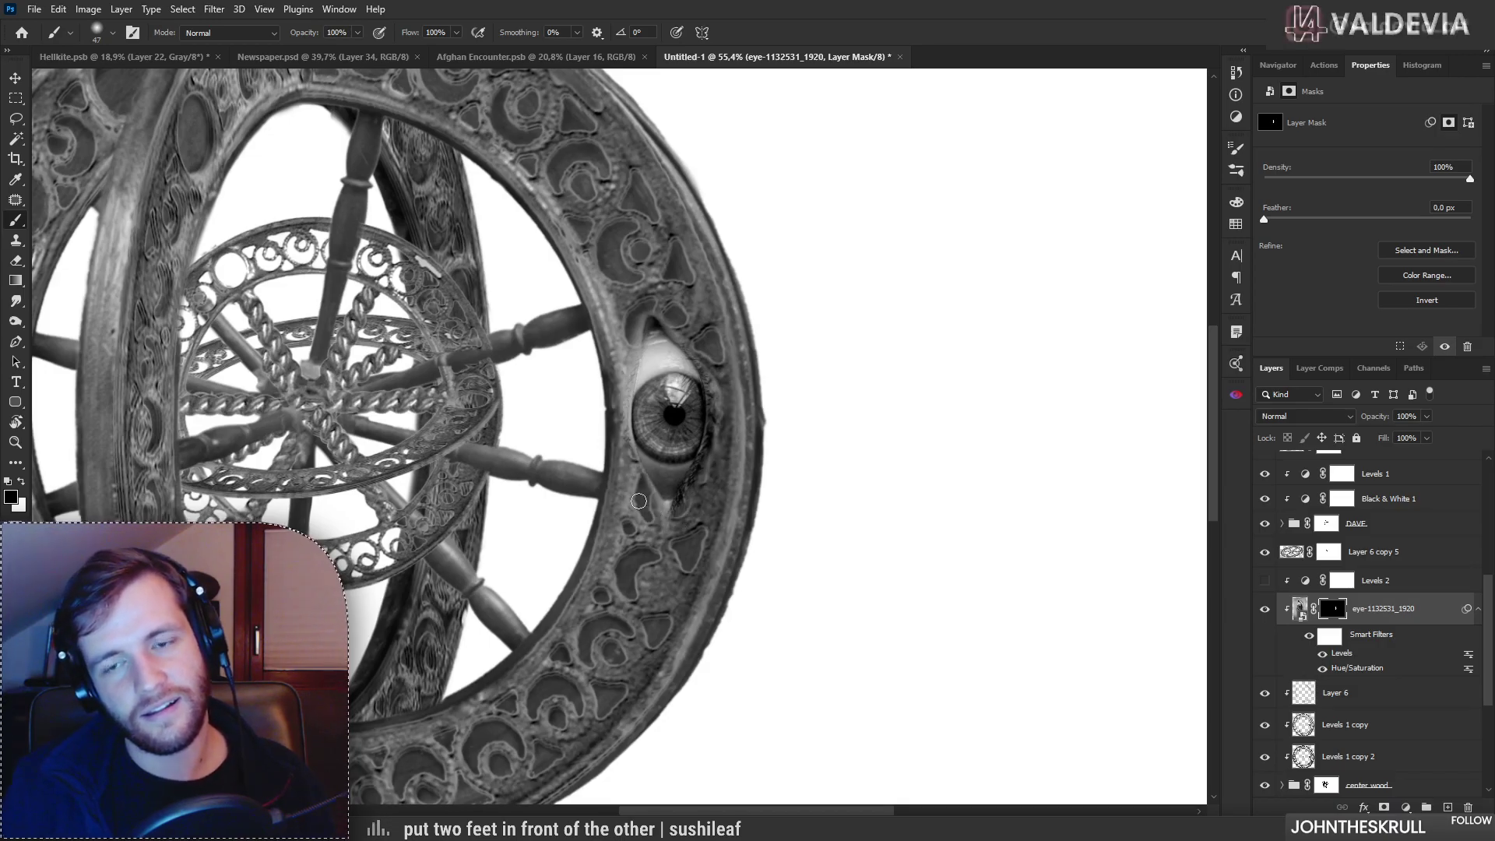
pyautogui.moveTo(712, 372); pyautogui.dragTo(700, 495)
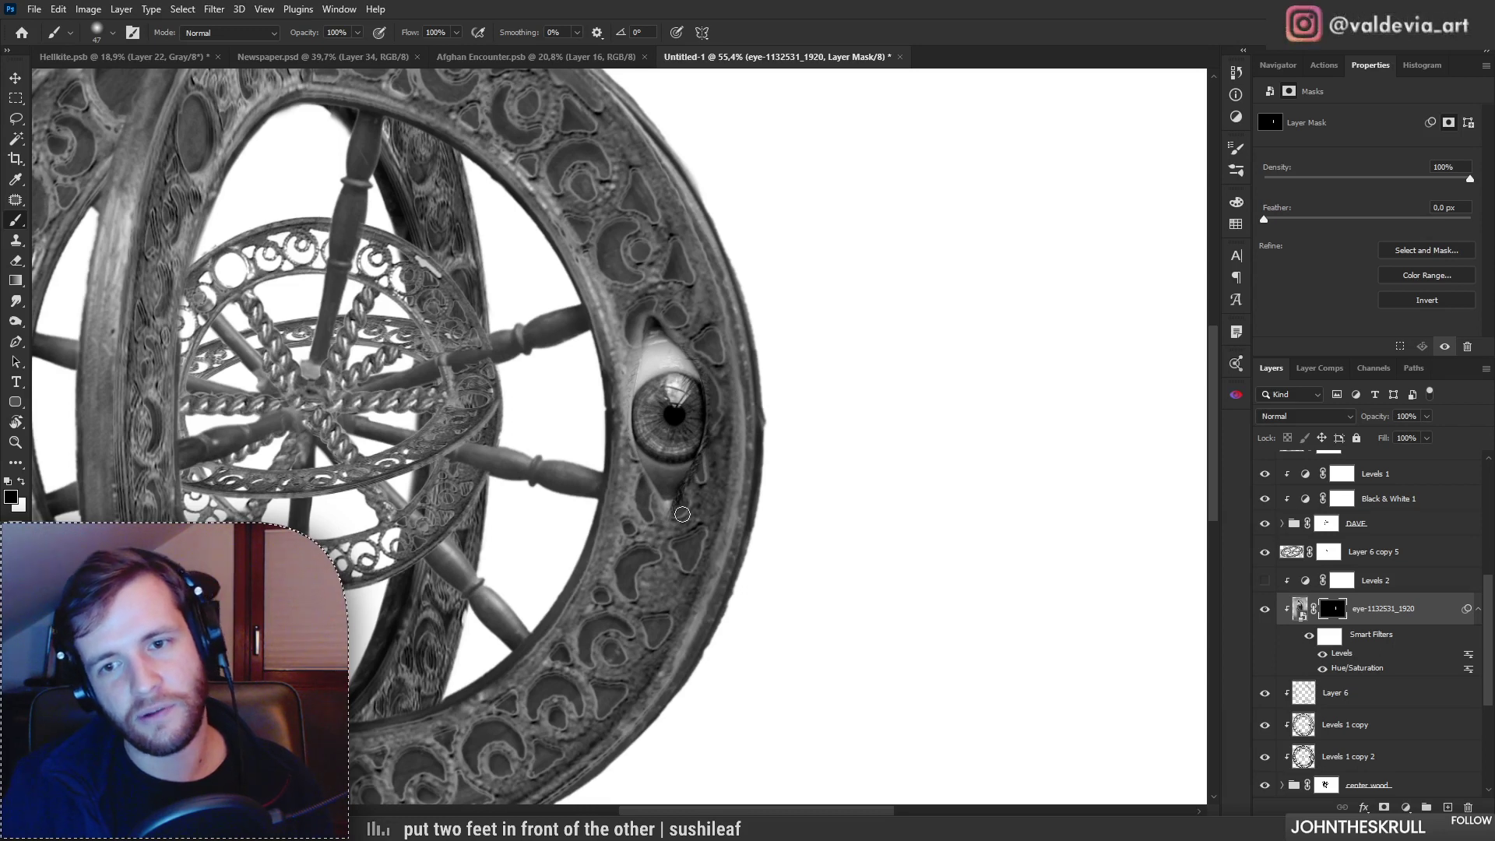
pyautogui.moveTo(631, 318); pyautogui.dragTo(631, 366)
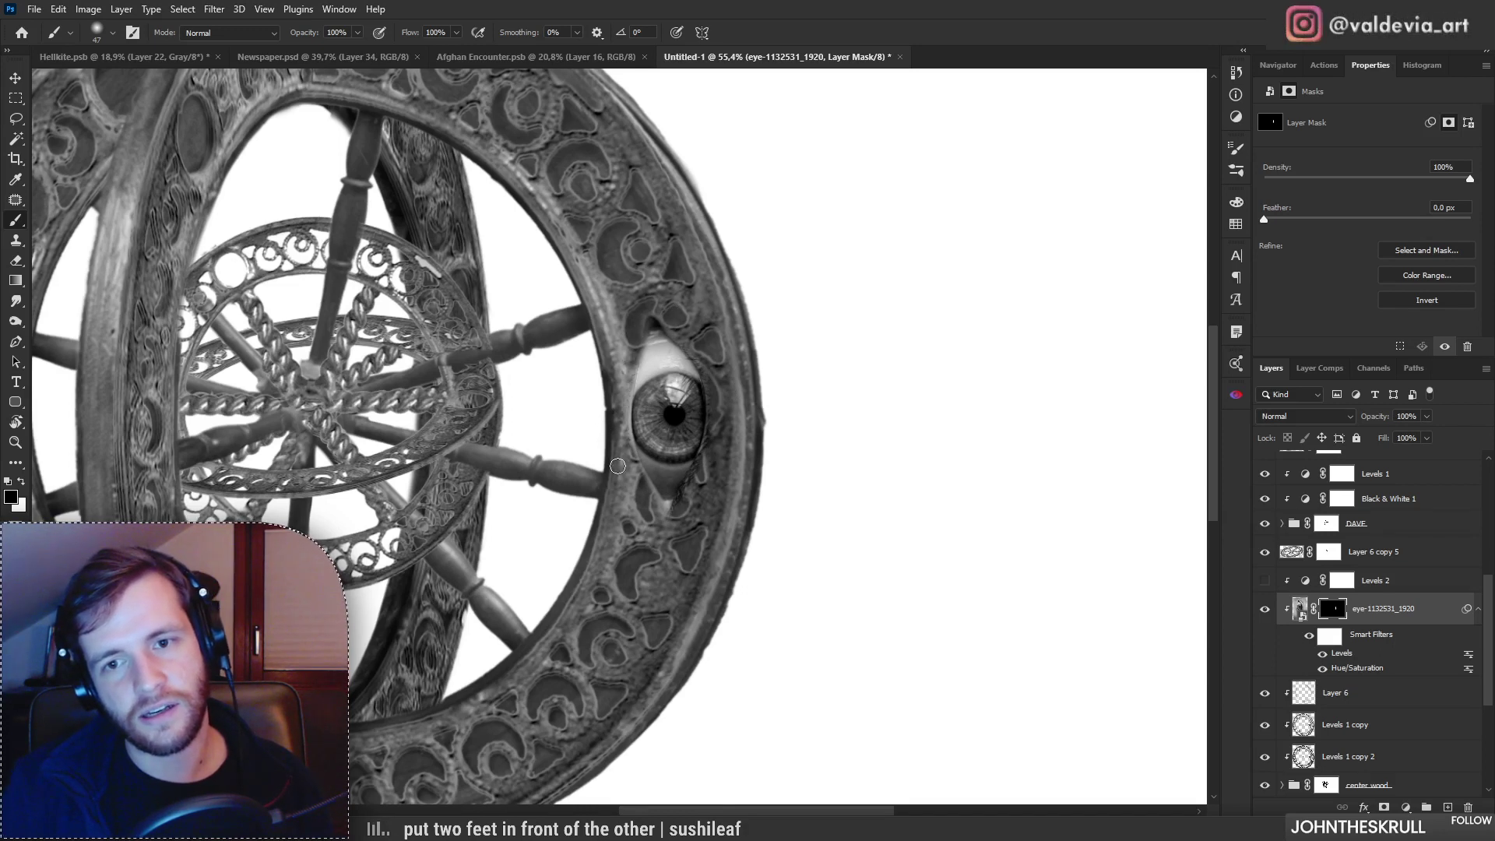
# Step: Enlarge the masked eye to 132.33%, shift it slightly down the rim and rotate it a little to follow the curve
pyautogui.press('z')
pyautogui.moveTo(704, 549)
pyautogui.mouseDown()
pyautogui.moveTo(600, 538)
pyautogui.moveTo(685, 536)
pyautogui.mouseUp()
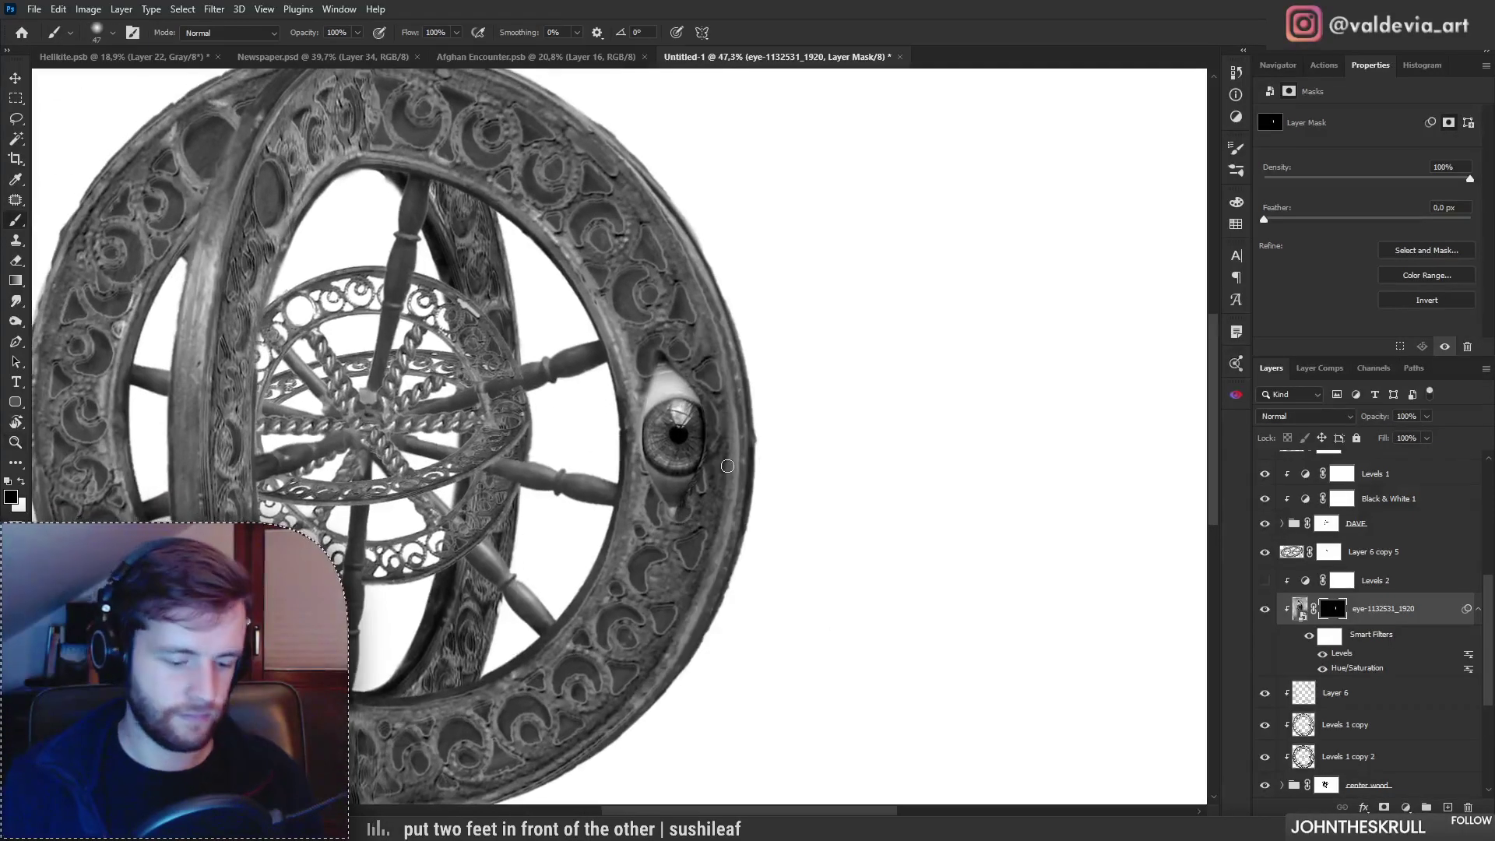
pyautogui.hotkey('ctrl', 't')
pyautogui.moveTo(778, 461); pyautogui.dragTo(810, 461)
pyautogui.moveTo(693, 450); pyautogui.dragTo(706, 468)
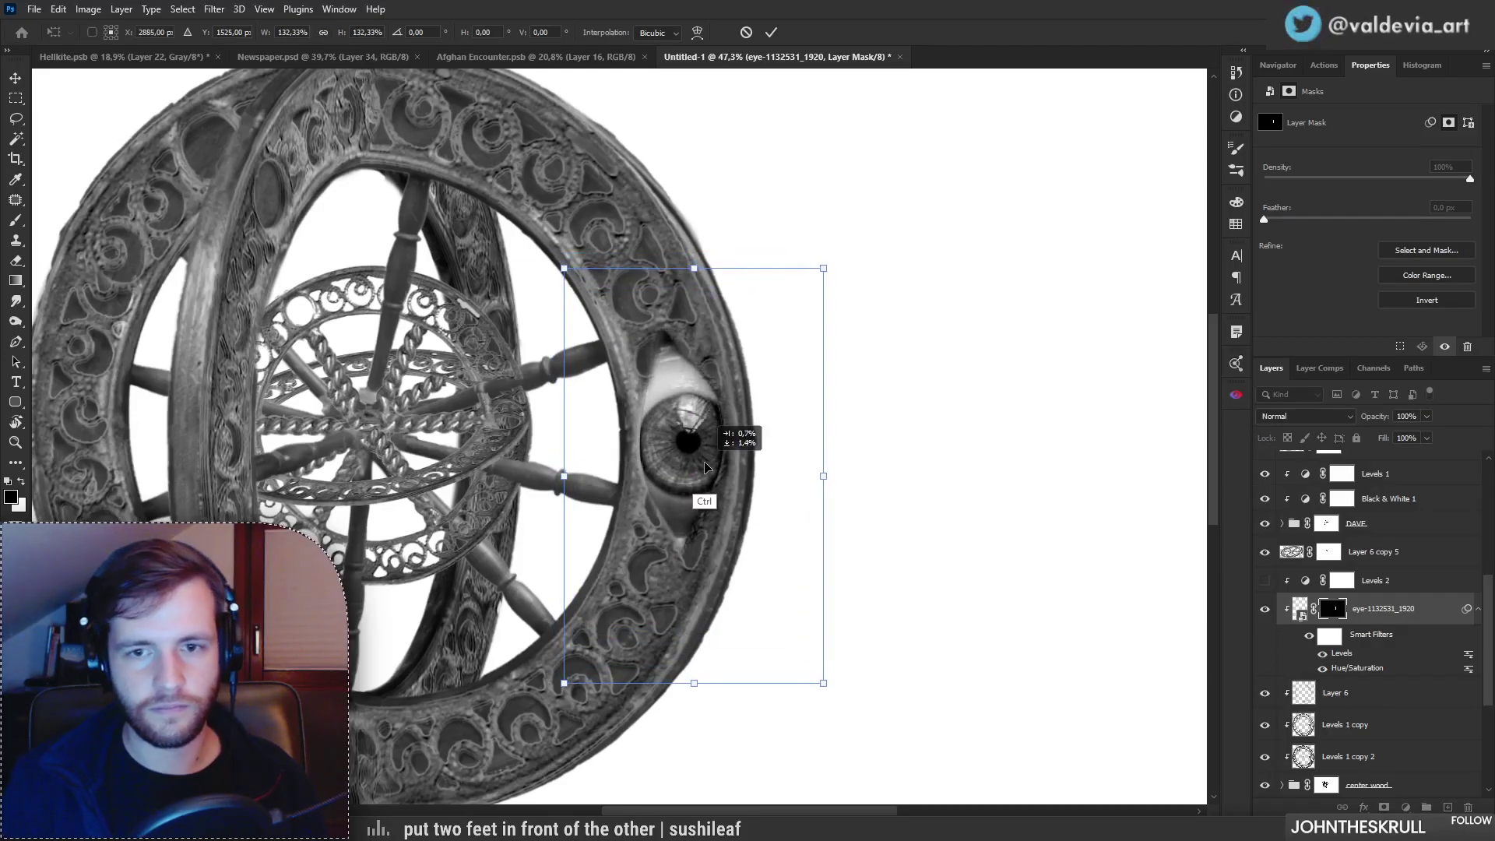
pyautogui.moveTo(864, 359)
pyautogui.mouseDown()
pyautogui.moveTo(862, 373)
pyautogui.moveTo(854, 348)
pyautogui.mouseUp()
pyautogui.click(772, 32)
# Step: Touch up the eye layer's mask around the lower tip of the enlarged eye
pyautogui.moveTo(702, 504)
pyautogui.mouseDown()
pyautogui.moveTo(671, 504)
pyautogui.moveTo(731, 503)
pyautogui.mouseUp()
pyautogui.click(1325, 609)
pyautogui.press('x')
pyautogui.moveTo(679, 592); pyautogui.dragTo(683, 595)
pyautogui.moveTo(716, 531); pyautogui.dragTo(703, 552)
pyautogui.scroll(-3, 703, 558)
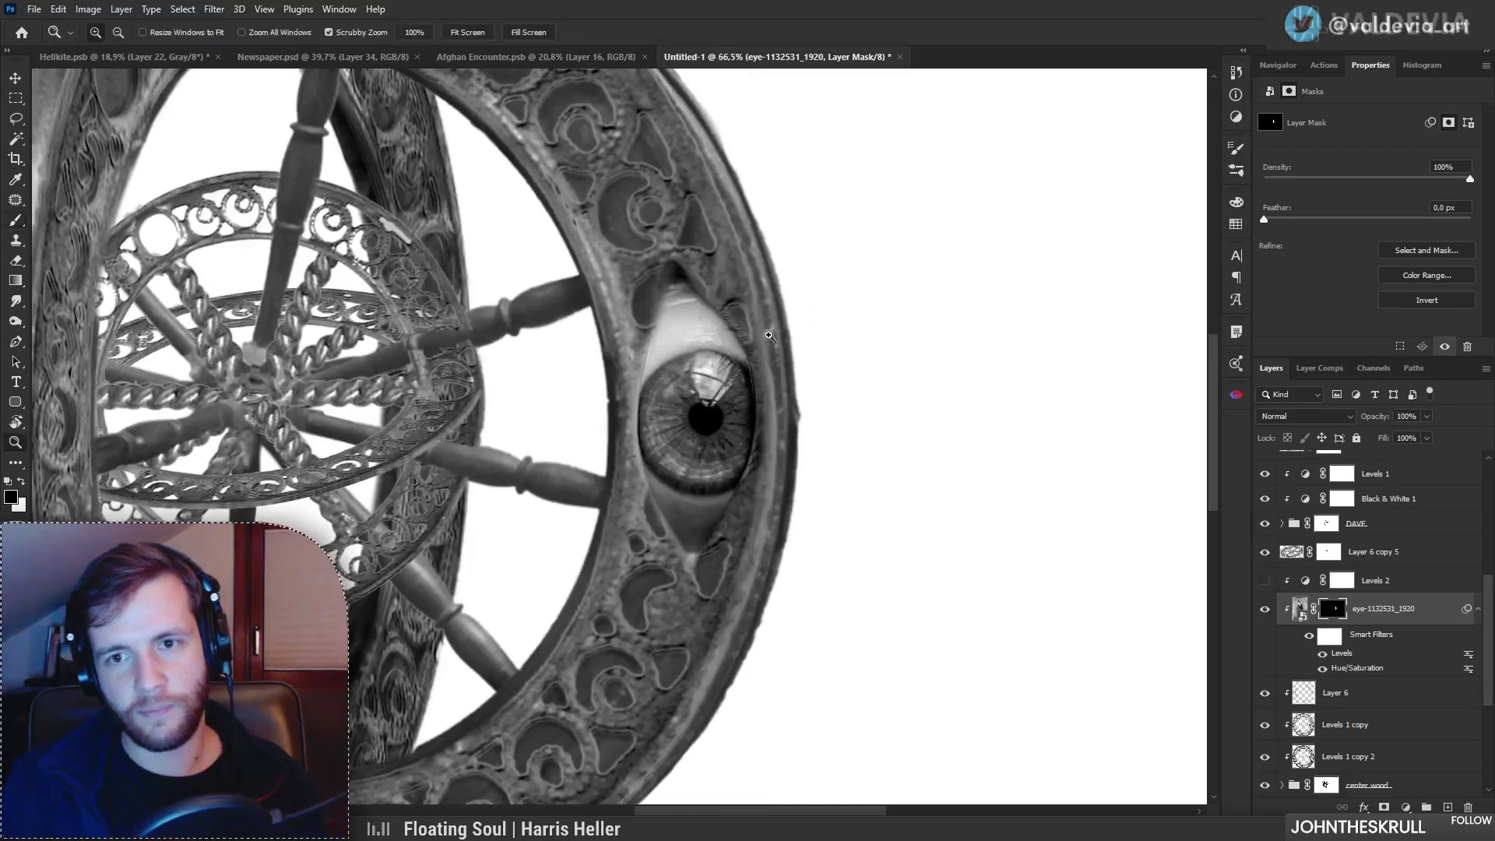
pyautogui.scroll(5, 693, 282)
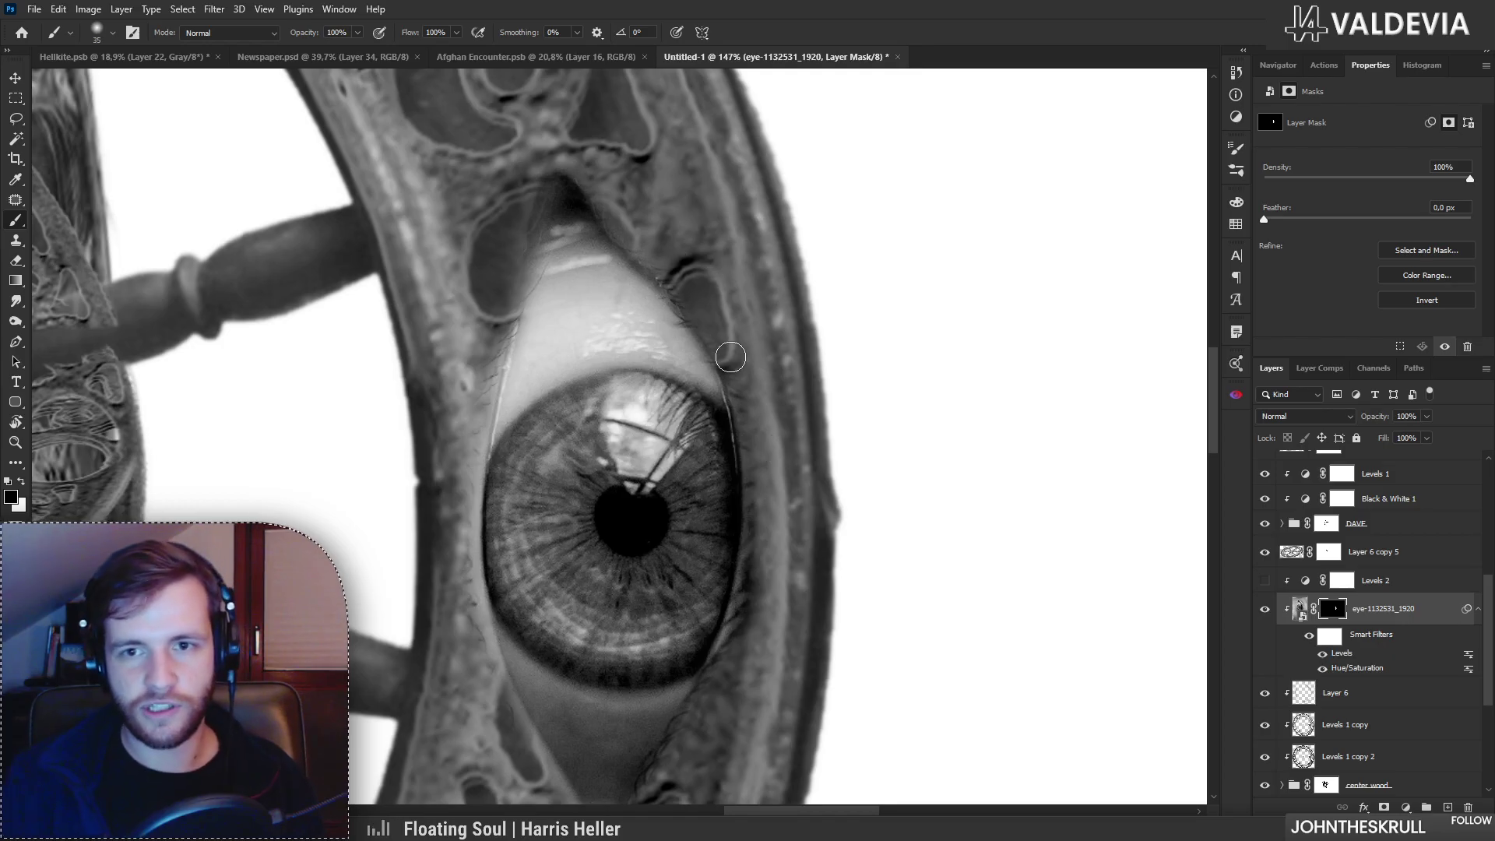
# Step: Refine the mask along the eye's outer edge up to its upper corner, undoing the last stroke
pyautogui.moveTo(761, 421)
pyautogui.mouseDown()
pyautogui.moveTo(780, 640)
pyautogui.moveTo(746, 680)
pyautogui.moveTo(795, 535)
pyautogui.mouseUp()
pyautogui.moveTo(737, 642)
pyautogui.mouseDown()
pyautogui.moveTo(639, 642)
pyautogui.moveTo(685, 642)
pyautogui.mouseUp()
pyautogui.moveTo(617, 419)
pyautogui.mouseDown()
pyautogui.moveTo(646, 412)
pyautogui.moveTo(574, 454)
pyautogui.moveTo(558, 447)
pyautogui.mouseUp()
pyautogui.moveTo(625, 562)
pyautogui.mouseDown()
pyautogui.moveTo(570, 548)
pyautogui.moveTo(604, 524)
pyautogui.moveTo(594, 513)
pyautogui.moveTo(857, 499)
pyautogui.moveTo(995, 444)
pyautogui.moveTo(771, 494)
pyautogui.moveTo(818, 514)
pyautogui.mouseUp()
pyautogui.moveTo(793, 453); pyautogui.dragTo(644, 726)
pyautogui.moveTo(705, 462); pyautogui.dragTo(641, 586)
pyautogui.moveTo(686, 209)
pyautogui.mouseDown()
pyautogui.moveTo(731, 191)
pyautogui.moveTo(670, 585)
pyautogui.mouseUp()
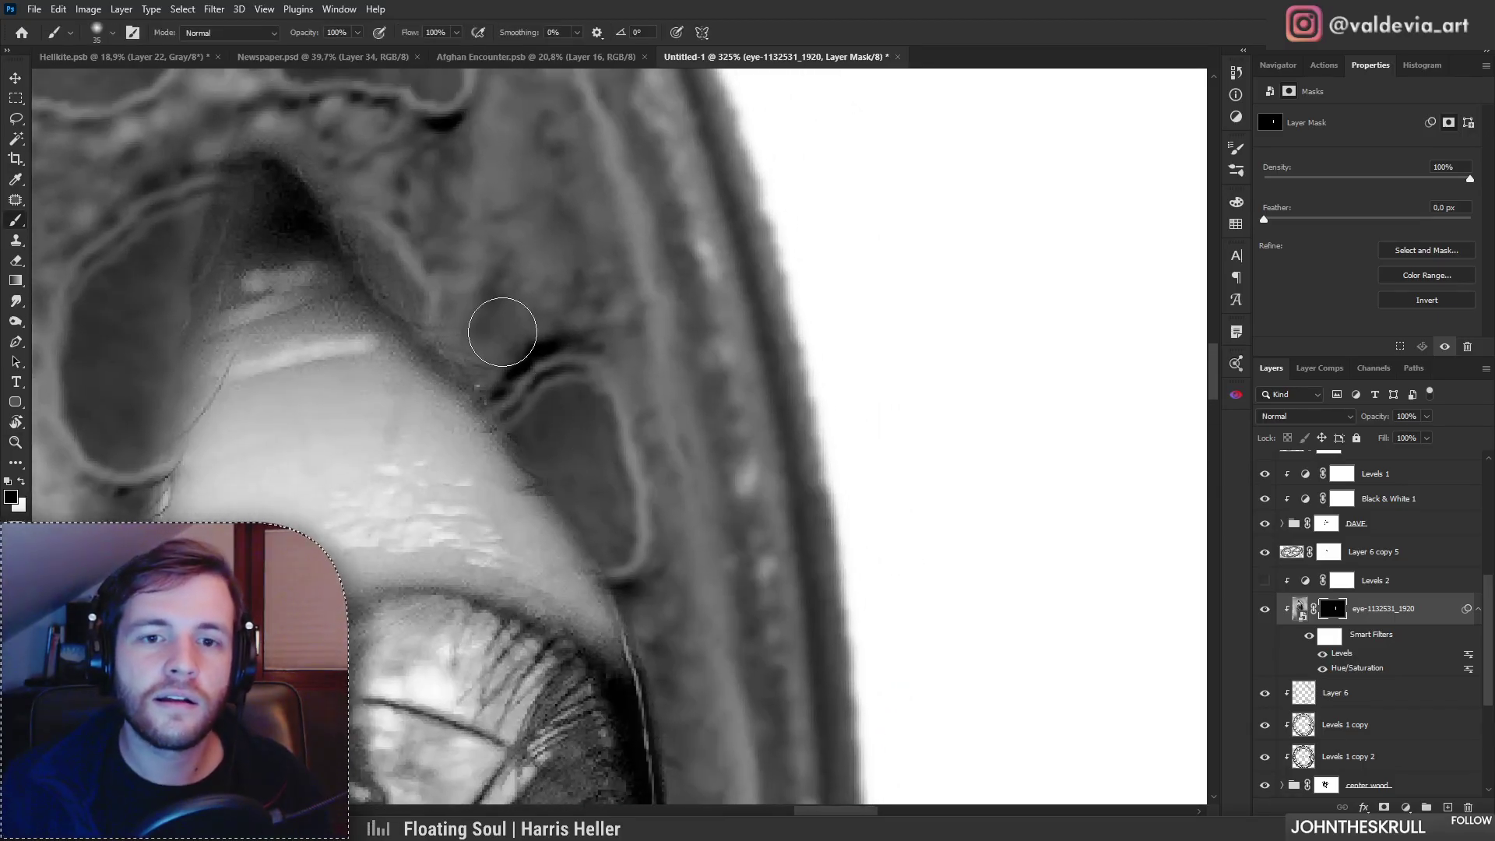
pyautogui.hotkey('ctrl', 'z')
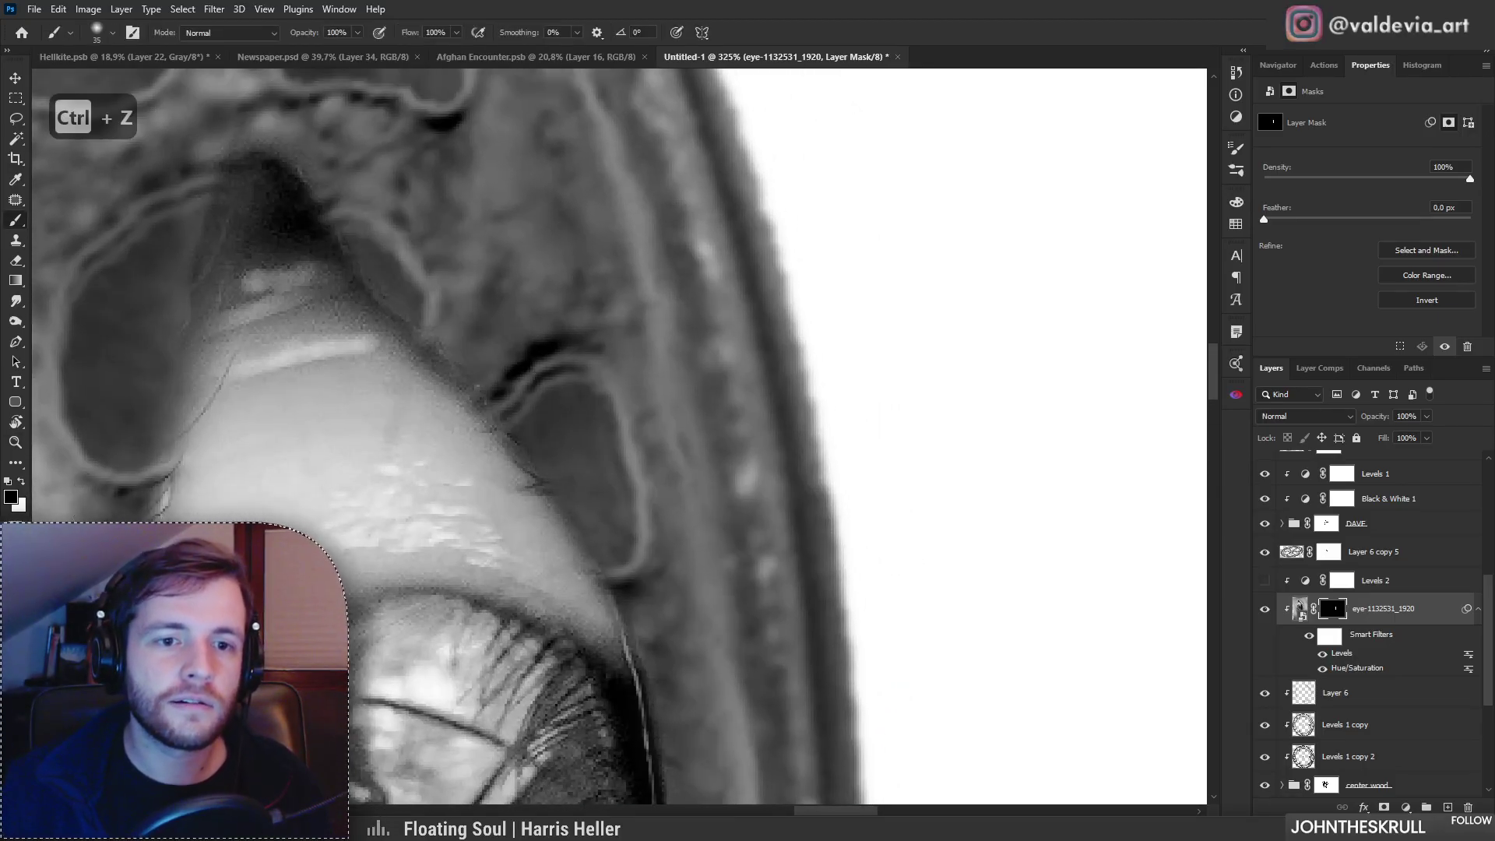
# Step: Clean up the mask along the eye's inner edge, beside the spokes, so it blends into the rim
pyautogui.moveTo(290, 520)
pyautogui.mouseDown()
pyautogui.moveTo(231, 596)
pyautogui.moveTo(410, 400)
pyautogui.moveTo(312, 461)
pyautogui.moveTo(465, 420)
pyautogui.mouseUp()
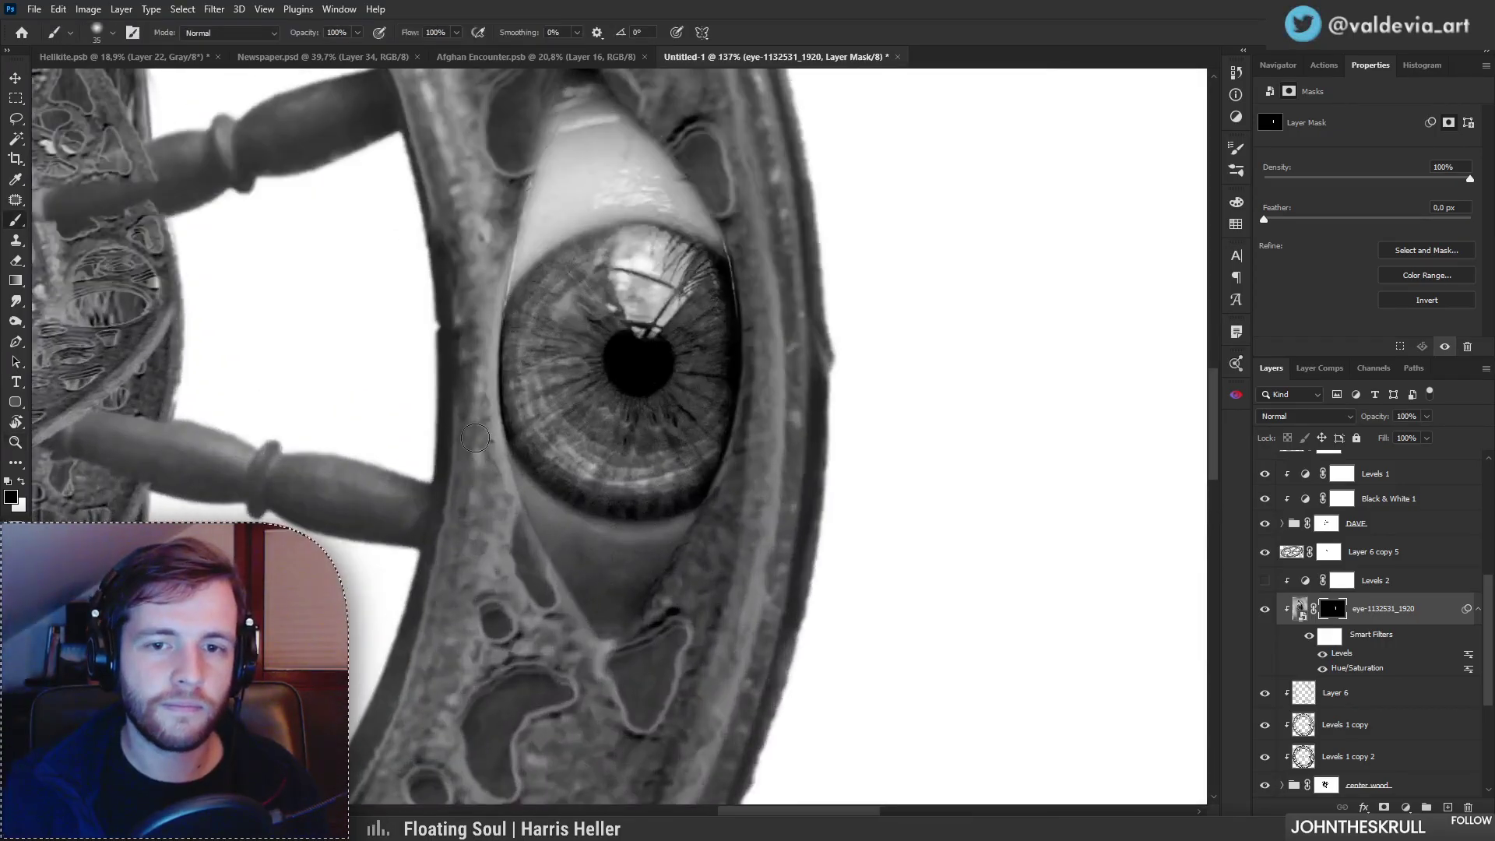
pyautogui.moveTo(478, 481); pyautogui.dragTo(399, 499)
pyautogui.moveTo(386, 509); pyautogui.dragTo(577, 489)
pyautogui.moveTo(770, 470)
pyautogui.mouseDown()
pyautogui.moveTo(749, 469)
pyautogui.moveTo(831, 434)
pyautogui.moveTo(781, 463)
pyautogui.moveTo(802, 459)
pyautogui.moveTo(764, 461)
pyautogui.moveTo(806, 454)
pyautogui.moveTo(774, 451)
pyautogui.mouseUp()
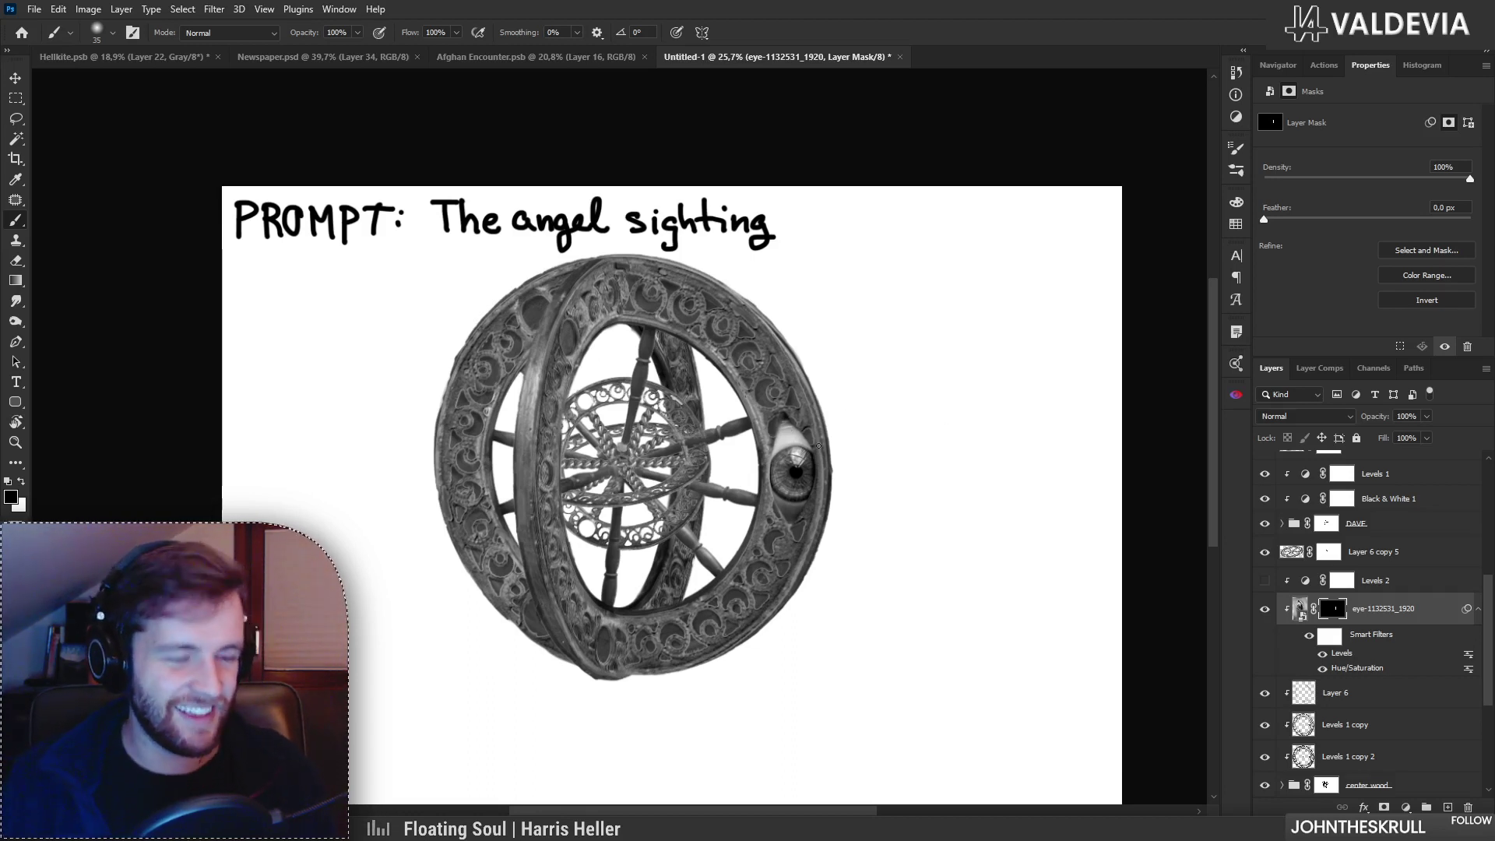
pyautogui.moveTo(836, 476); pyautogui.dragTo(842, 474)
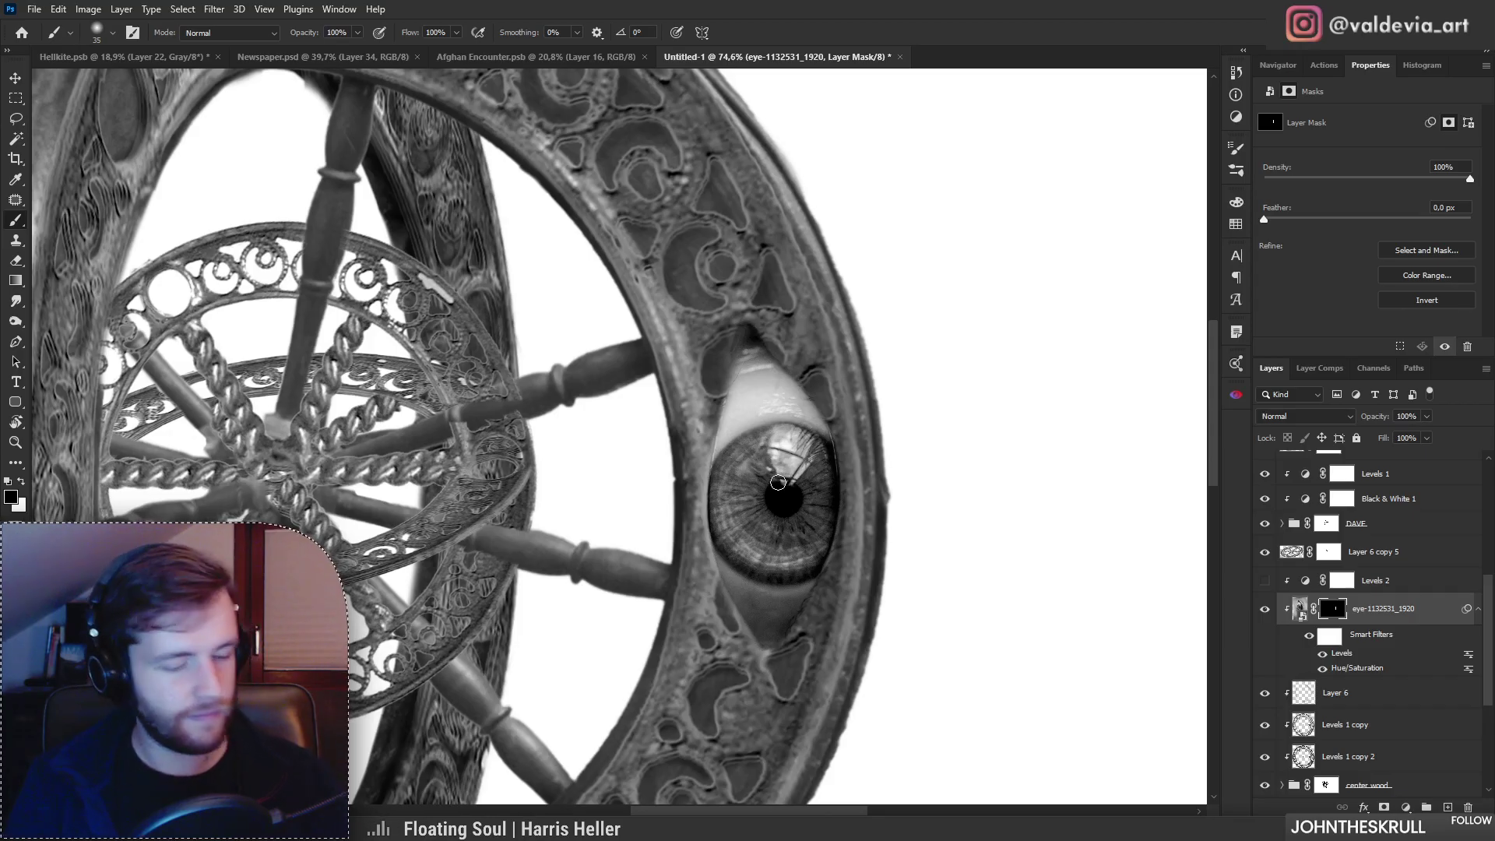
# Step: Add a new layer clipped above the eye layer and set the soft round brush to 66 px
pyautogui.click(1300, 609)
pyautogui.press('z')
pyautogui.moveTo(747, 471)
pyautogui.mouseDown()
pyautogui.moveTo(730, 470)
pyautogui.moveTo(785, 468)
pyautogui.moveTo(758, 467)
pyautogui.mouseUp()
pyautogui.press('b')
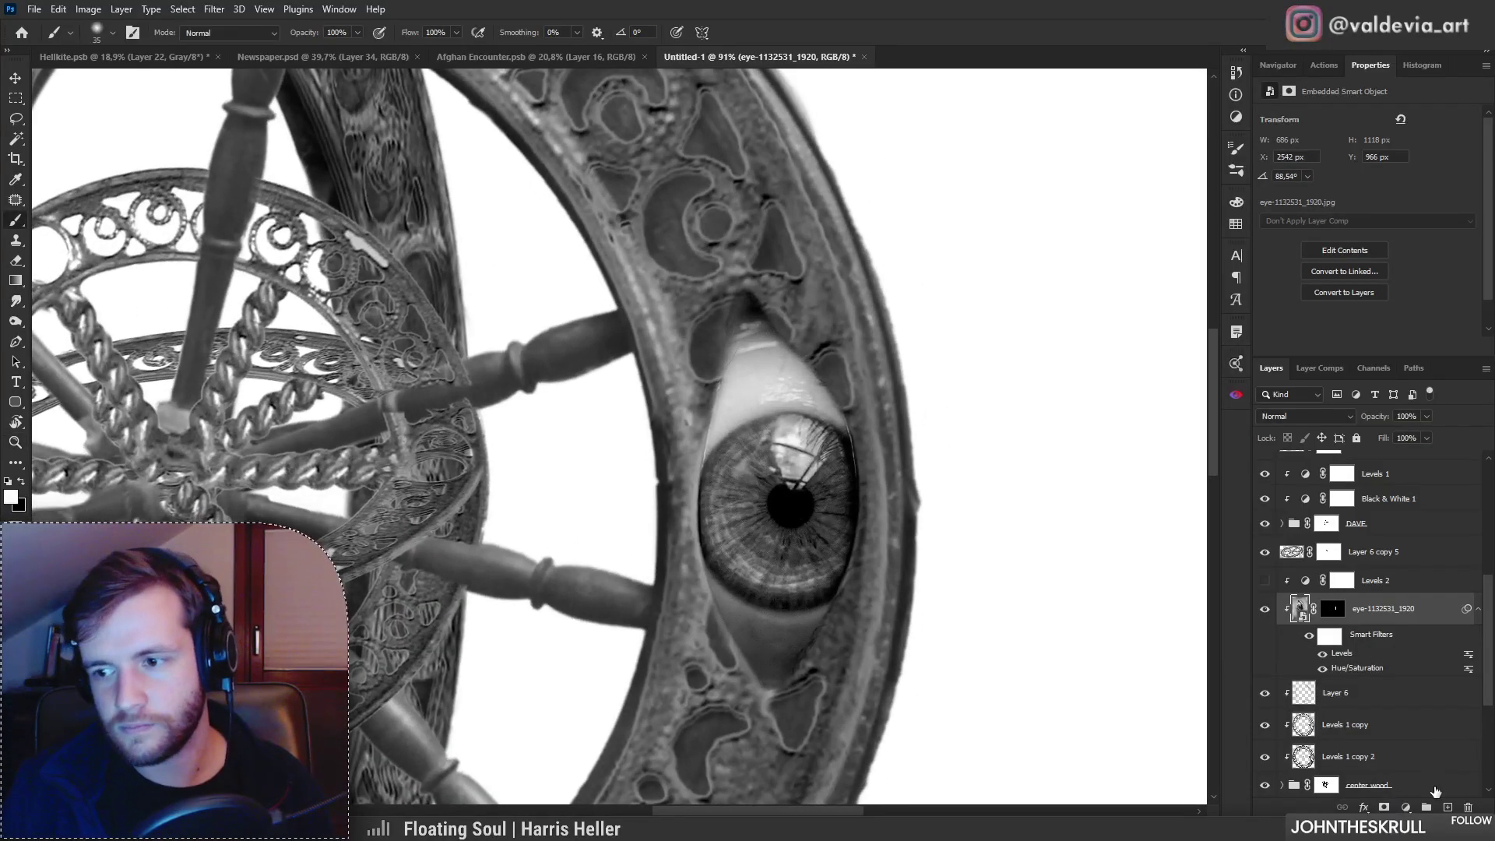
pyautogui.hotkey('ctrl', 'shift', 'alt', 'n')
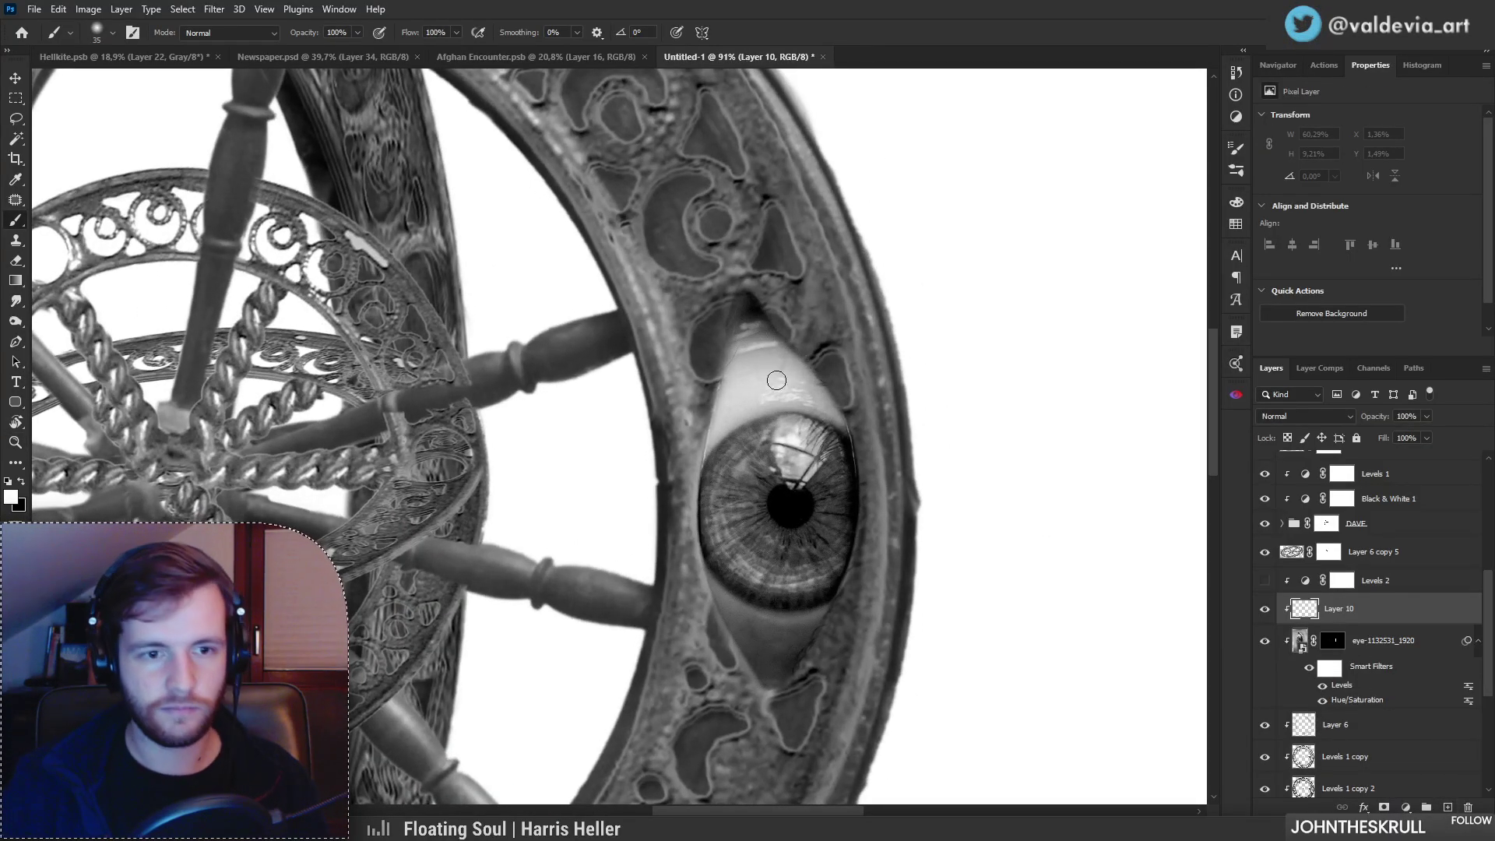
pyautogui.rightClick(772, 387)
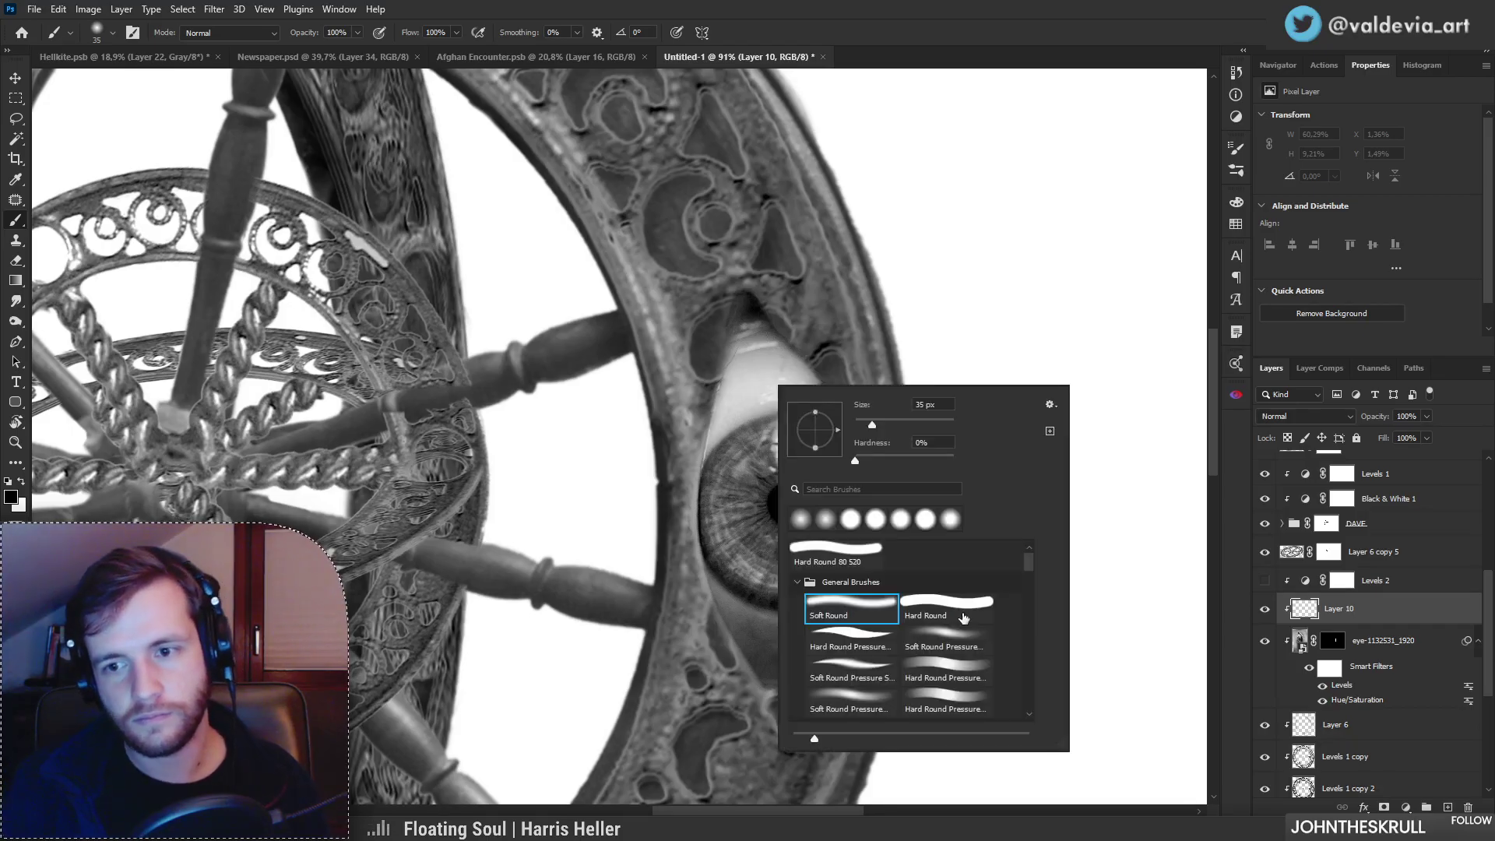
pyautogui.click(752, 384)
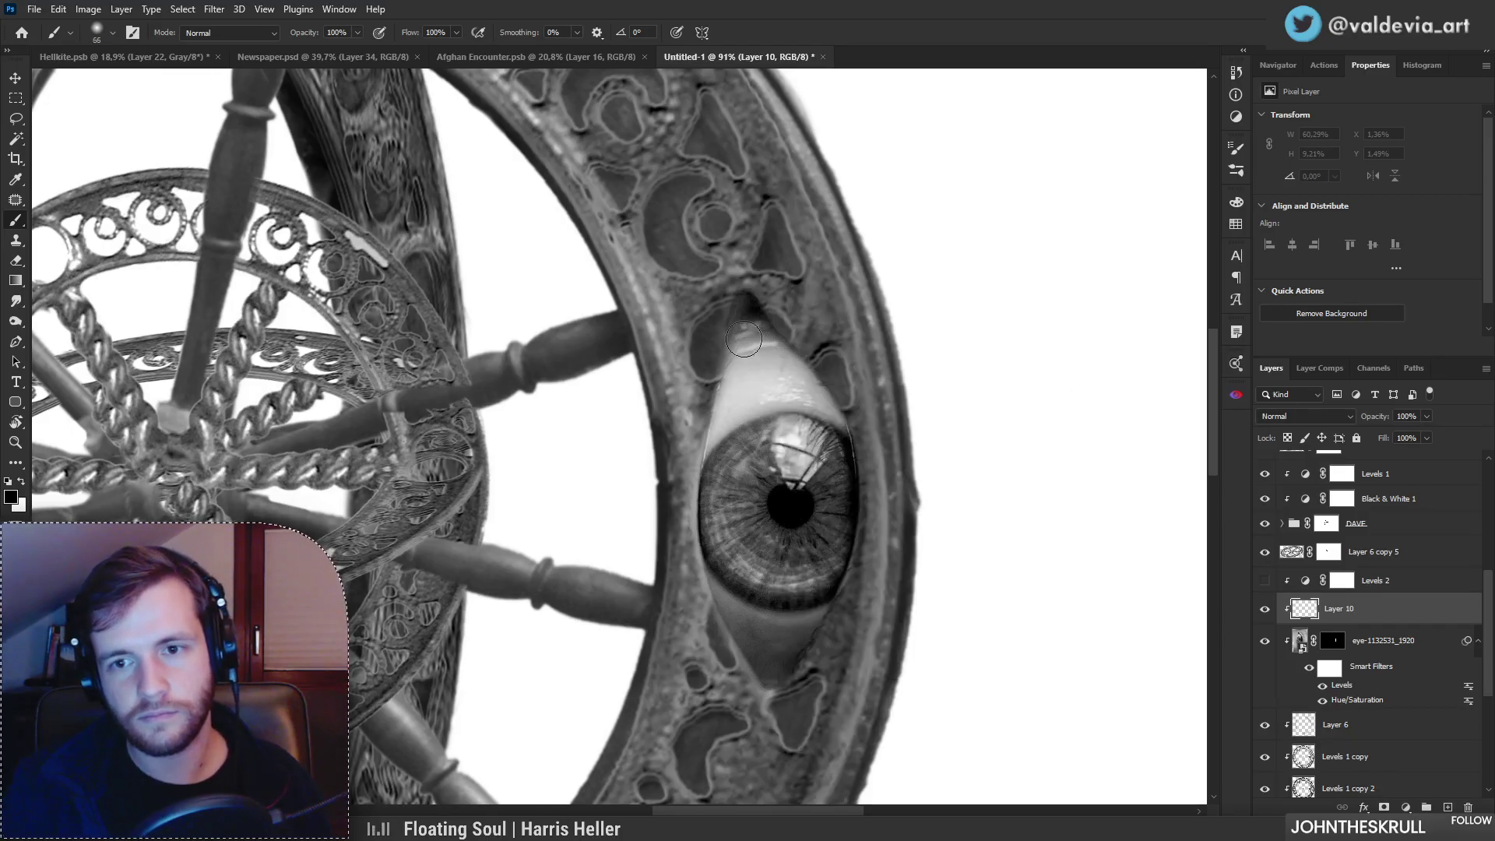
# Step: Paint soft black shading around the eye's edges and corners on the new layer to sink it into the rim
pyautogui.moveTo(739, 357)
pyautogui.mouseDown()
pyautogui.moveTo(704, 497)
pyautogui.moveTo(705, 559)
pyautogui.mouseUp()
pyautogui.hotkey('ctrl', 'z')
pyautogui.moveTo(722, 430)
pyautogui.mouseDown()
pyautogui.moveTo(744, 654)
pyautogui.moveTo(765, 676)
pyautogui.mouseUp()
pyautogui.moveTo(717, 561)
pyautogui.mouseDown()
pyautogui.moveTo(782, 686)
pyautogui.moveTo(705, 533)
pyautogui.moveTo(723, 432)
pyautogui.mouseUp()
pyautogui.moveTo(746, 336)
pyautogui.mouseDown()
pyautogui.moveTo(714, 446)
pyautogui.moveTo(850, 427)
pyautogui.moveTo(873, 458)
pyautogui.mouseUp()
pyautogui.moveTo(831, 411)
pyautogui.mouseDown()
pyautogui.moveTo(846, 554)
pyautogui.moveTo(809, 648)
pyautogui.moveTo(783, 687)
pyautogui.moveTo(728, 667)
pyautogui.moveTo(819, 680)
pyautogui.moveTo(817, 602)
pyautogui.mouseUp()
pyautogui.press('z')
pyautogui.press('b')
pyautogui.moveTo(744, 558)
pyautogui.mouseDown()
pyautogui.moveTo(770, 596)
pyautogui.moveTo(820, 614)
pyautogui.moveTo(816, 538)
pyautogui.moveTo(768, 529)
pyautogui.moveTo(788, 527)
pyautogui.mouseUp()
pyautogui.press('z')
pyautogui.press('b')
pyautogui.press('z')
pyautogui.press('b')
# Step: Move the eye and its shading layer together to the upper part of the front rim, rotating them to about -56.7°
pyautogui.keyDown('ctrl'); pyautogui.click(1388, 648); pyautogui.keyUp('ctrl')
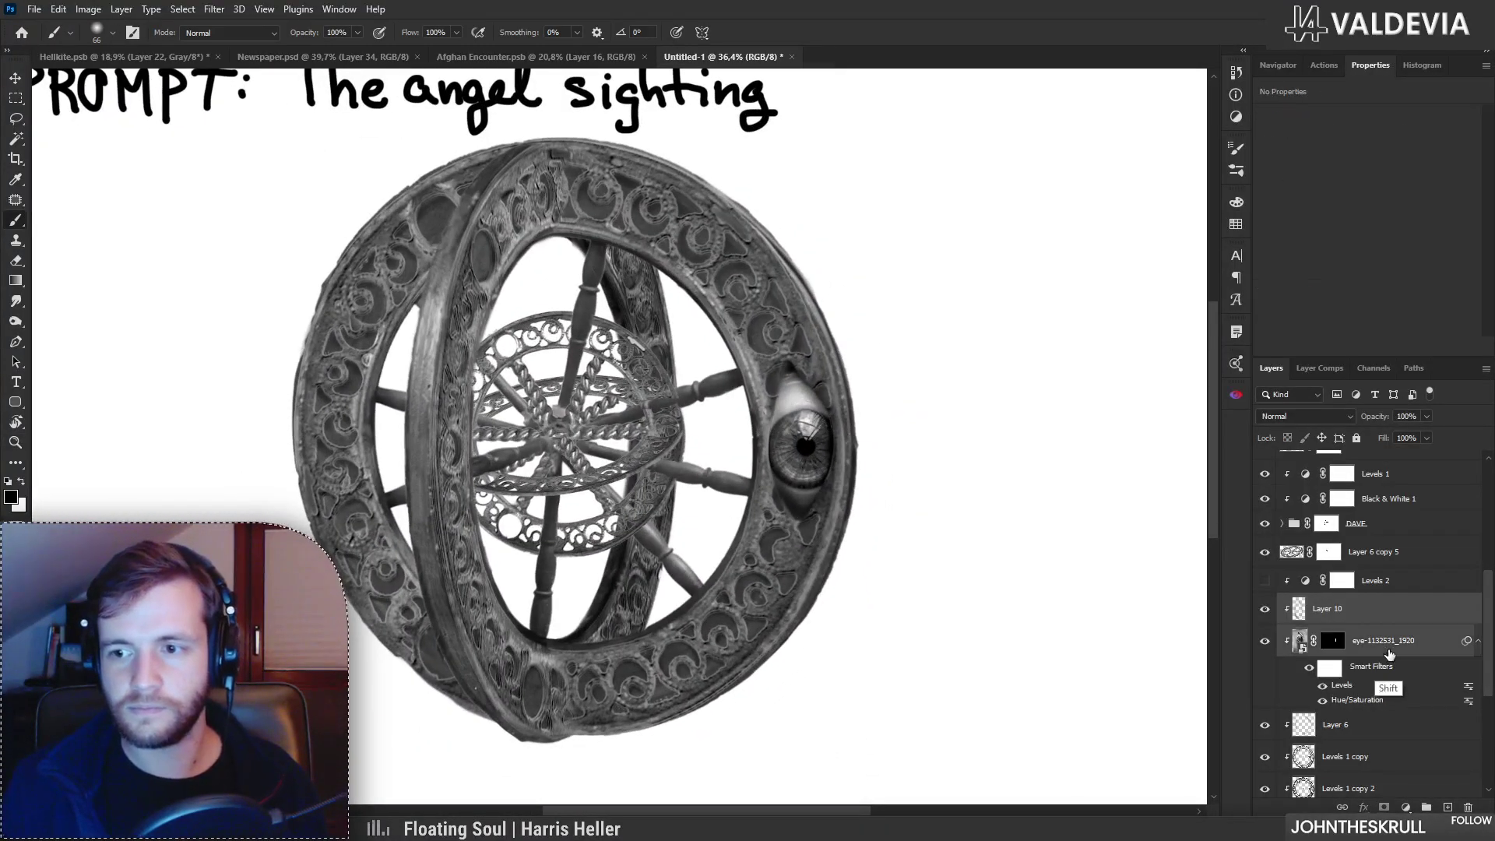
pyautogui.moveTo(809, 475); pyautogui.dragTo(738, 295)
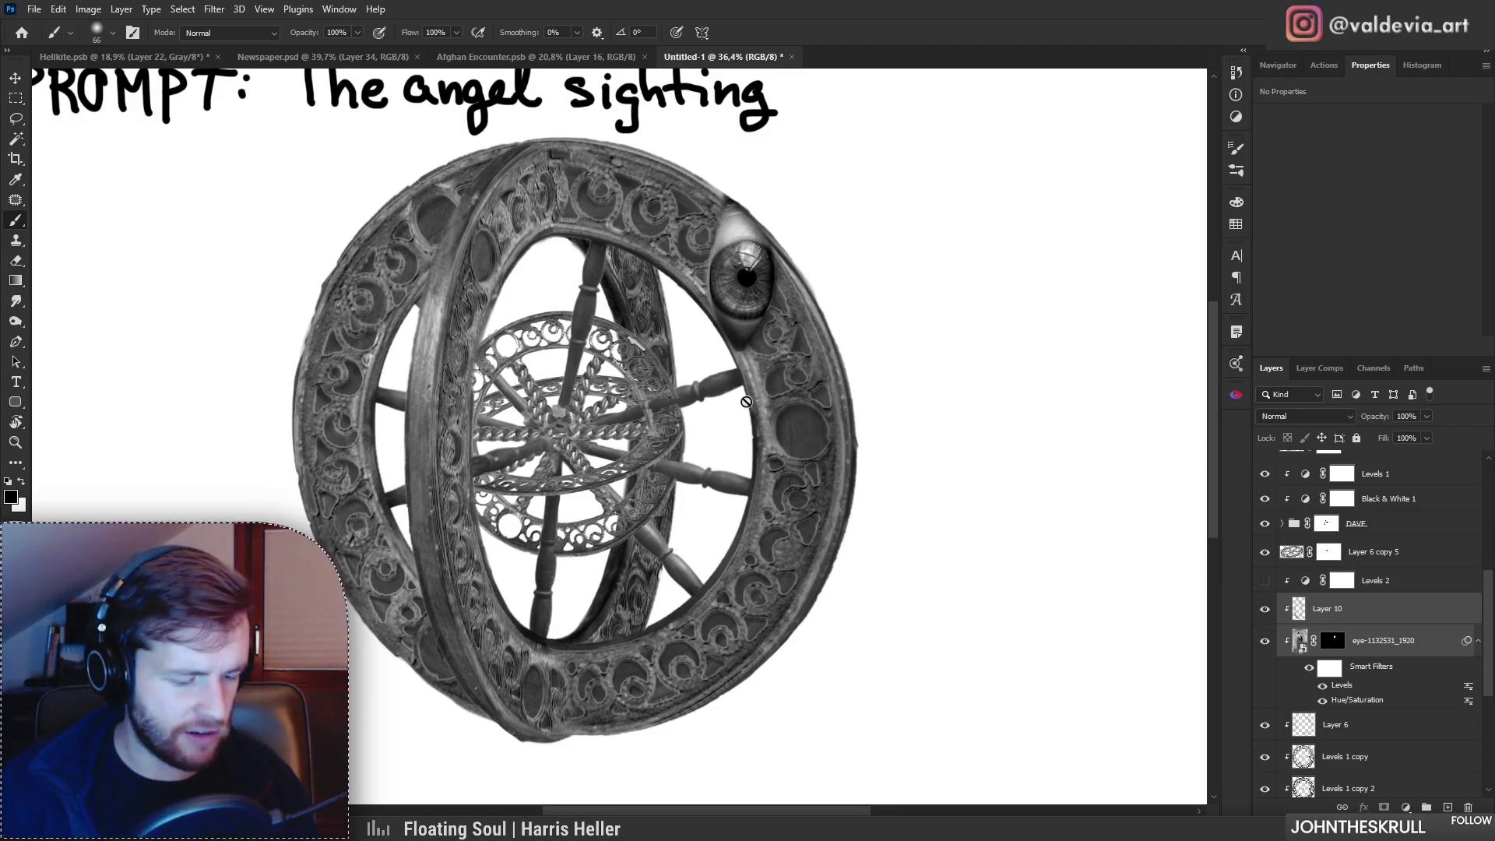
pyautogui.hotkey('ctrl', 't')
pyautogui.moveTo(882, 317); pyautogui.dragTo(811, 271)
pyautogui.moveTo(761, 334); pyautogui.dragTo(731, 279)
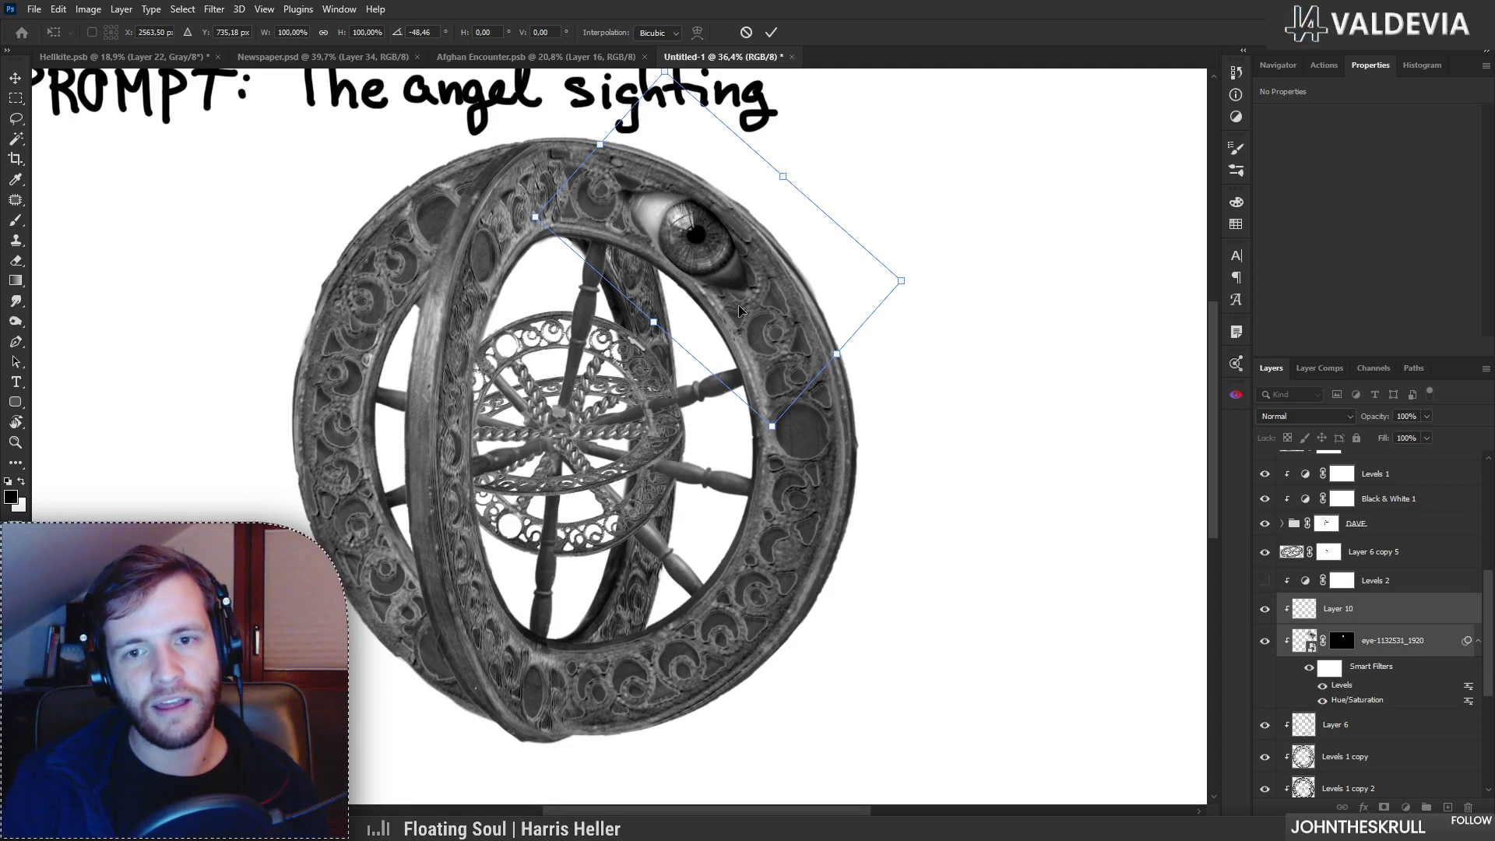
pyautogui.moveTo(873, 378); pyautogui.dragTo(883, 362)
pyautogui.moveTo(715, 290); pyautogui.dragTo(684, 267)
pyautogui.moveTo(869, 396); pyautogui.dragTo(868, 400)
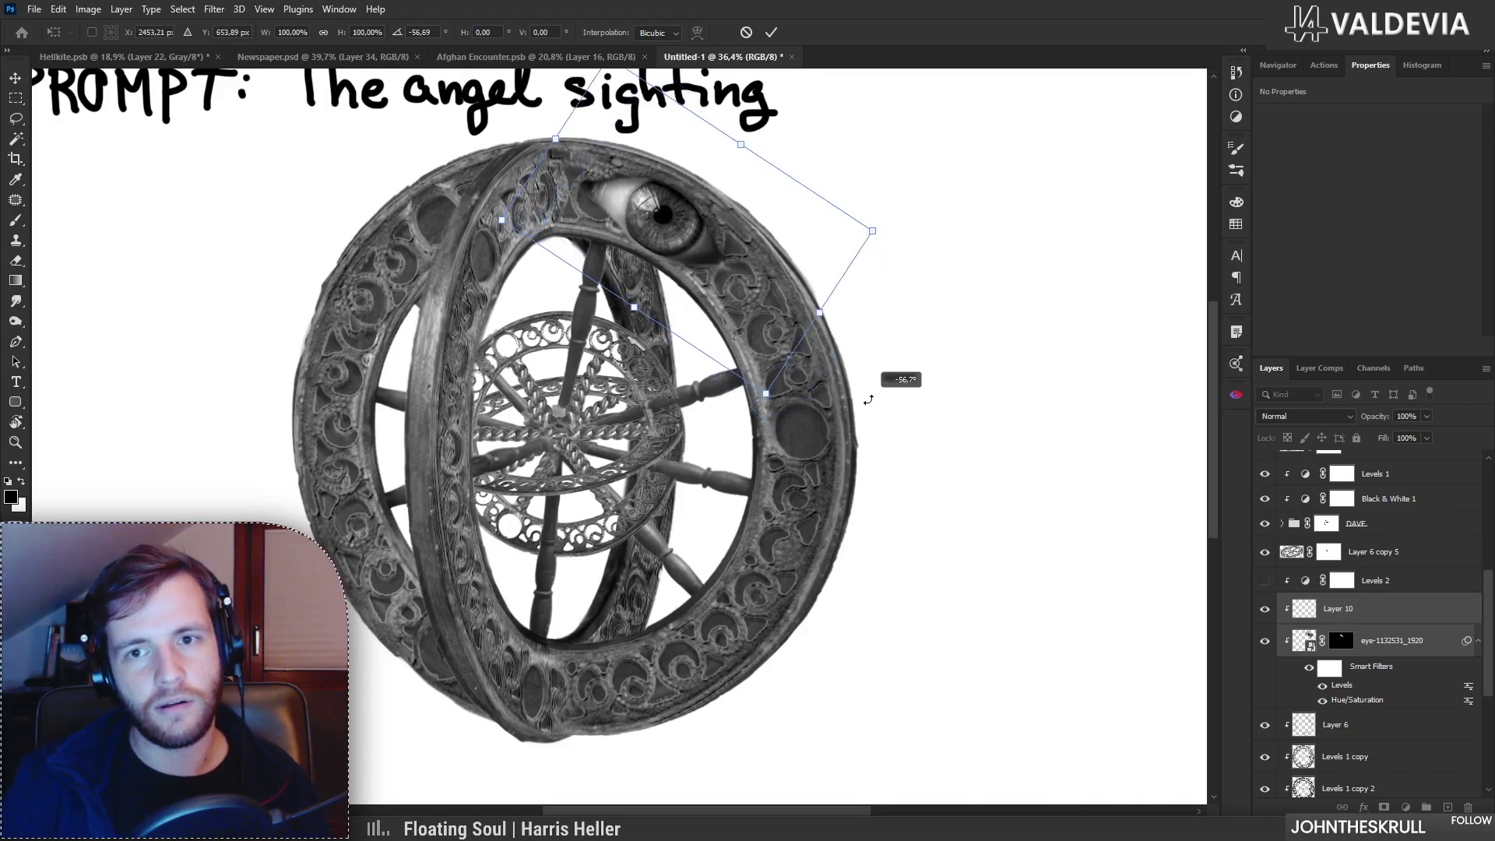
pyautogui.click(771, 32)
# Step: Examine the eye's new placement on the rim up close and against the whole wheel
pyautogui.press('b')
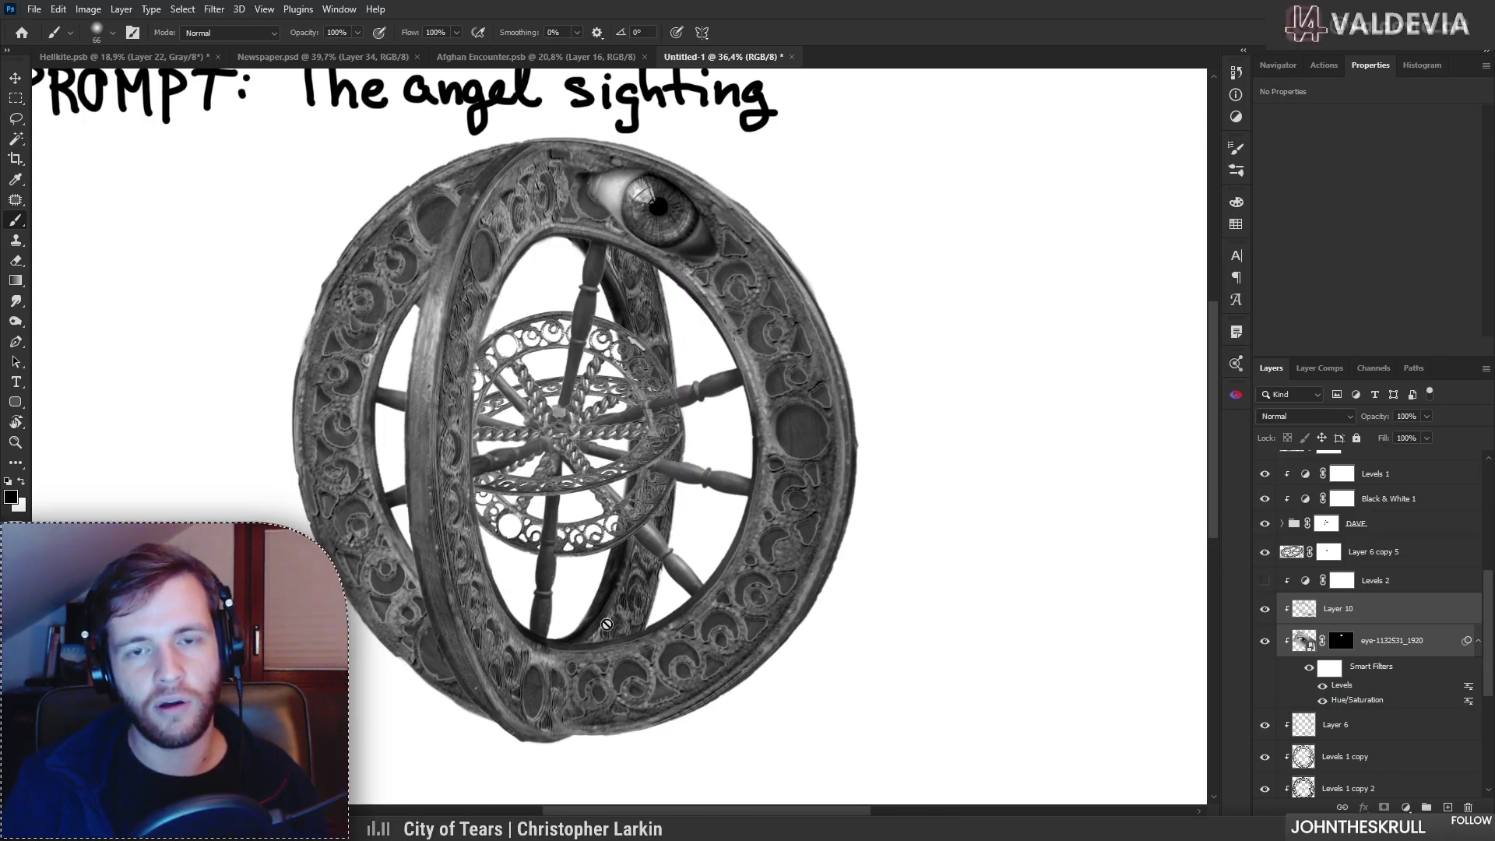
pyautogui.press('z')
pyautogui.moveTo(588, 512)
pyautogui.mouseDown()
pyautogui.moveTo(542, 504)
pyautogui.moveTo(592, 506)
pyautogui.mouseUp()
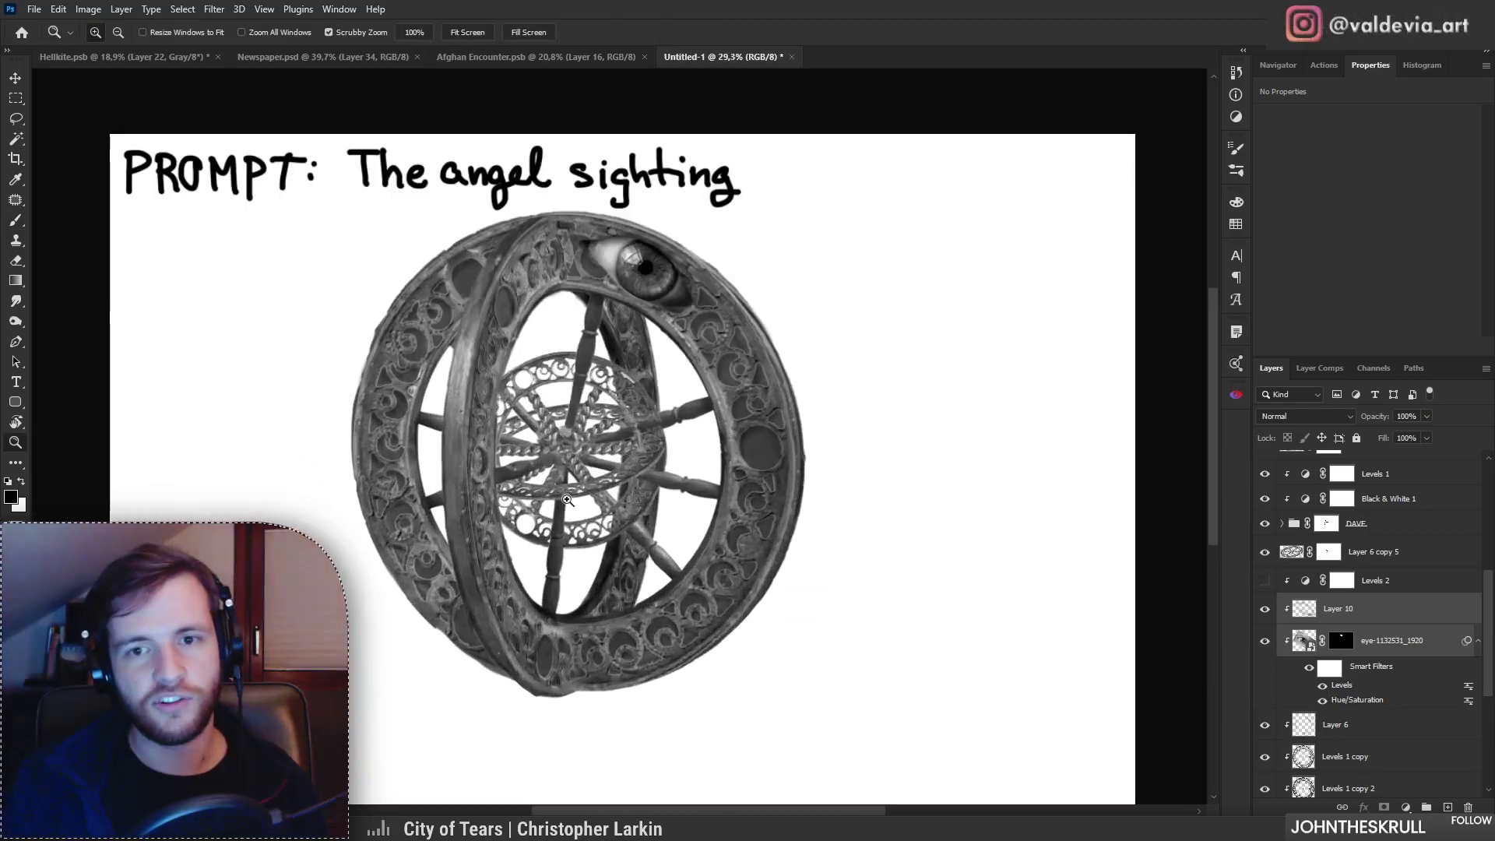
pyautogui.press('b')
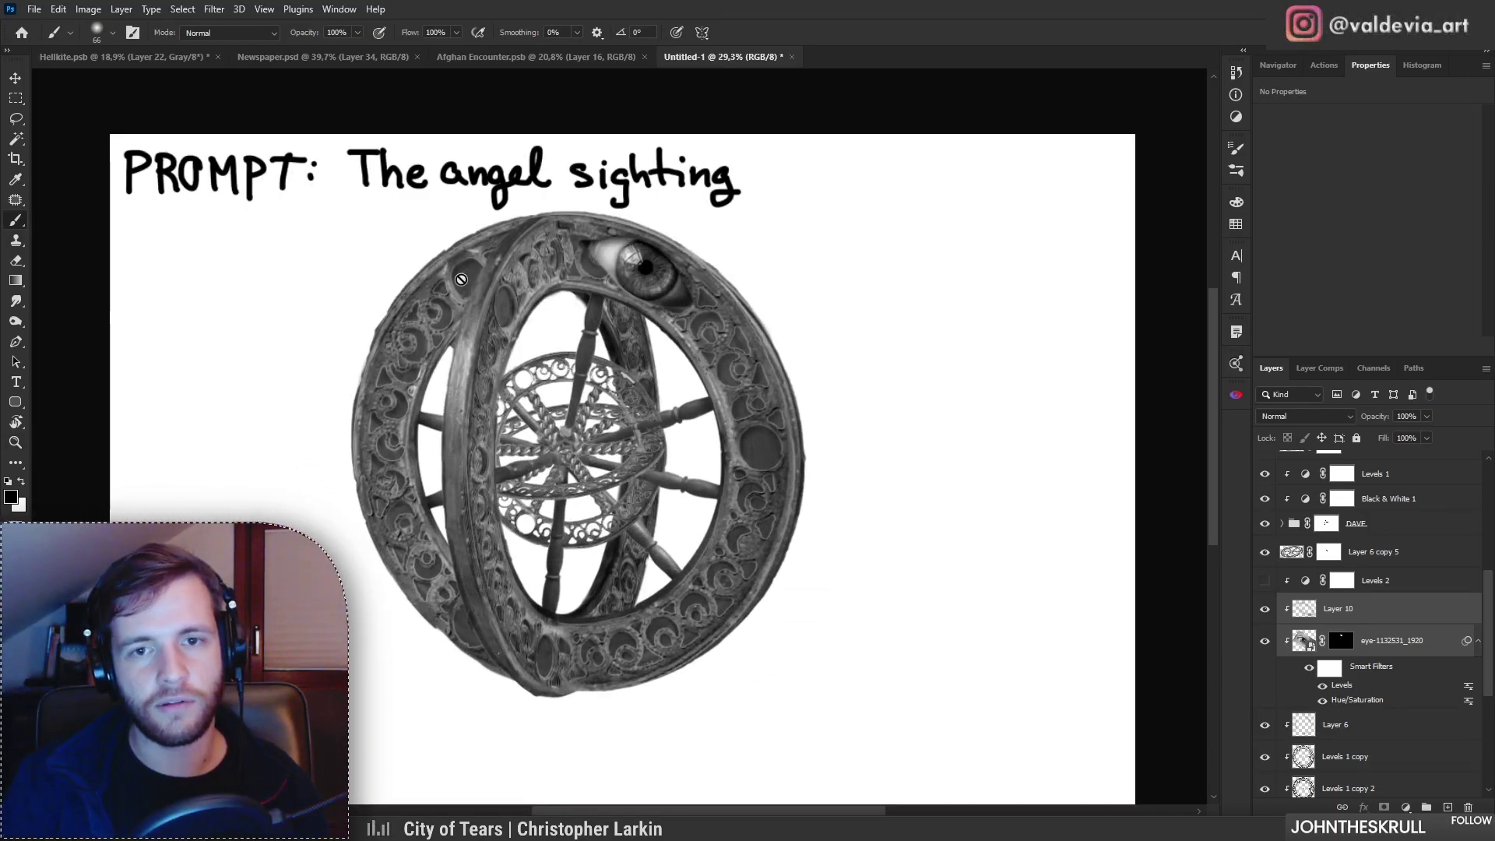
pyautogui.press('z')
pyautogui.moveTo(594, 596)
pyautogui.mouseDown()
pyautogui.moveTo(639, 595)
pyautogui.moveTo(612, 592)
pyautogui.mouseUp()
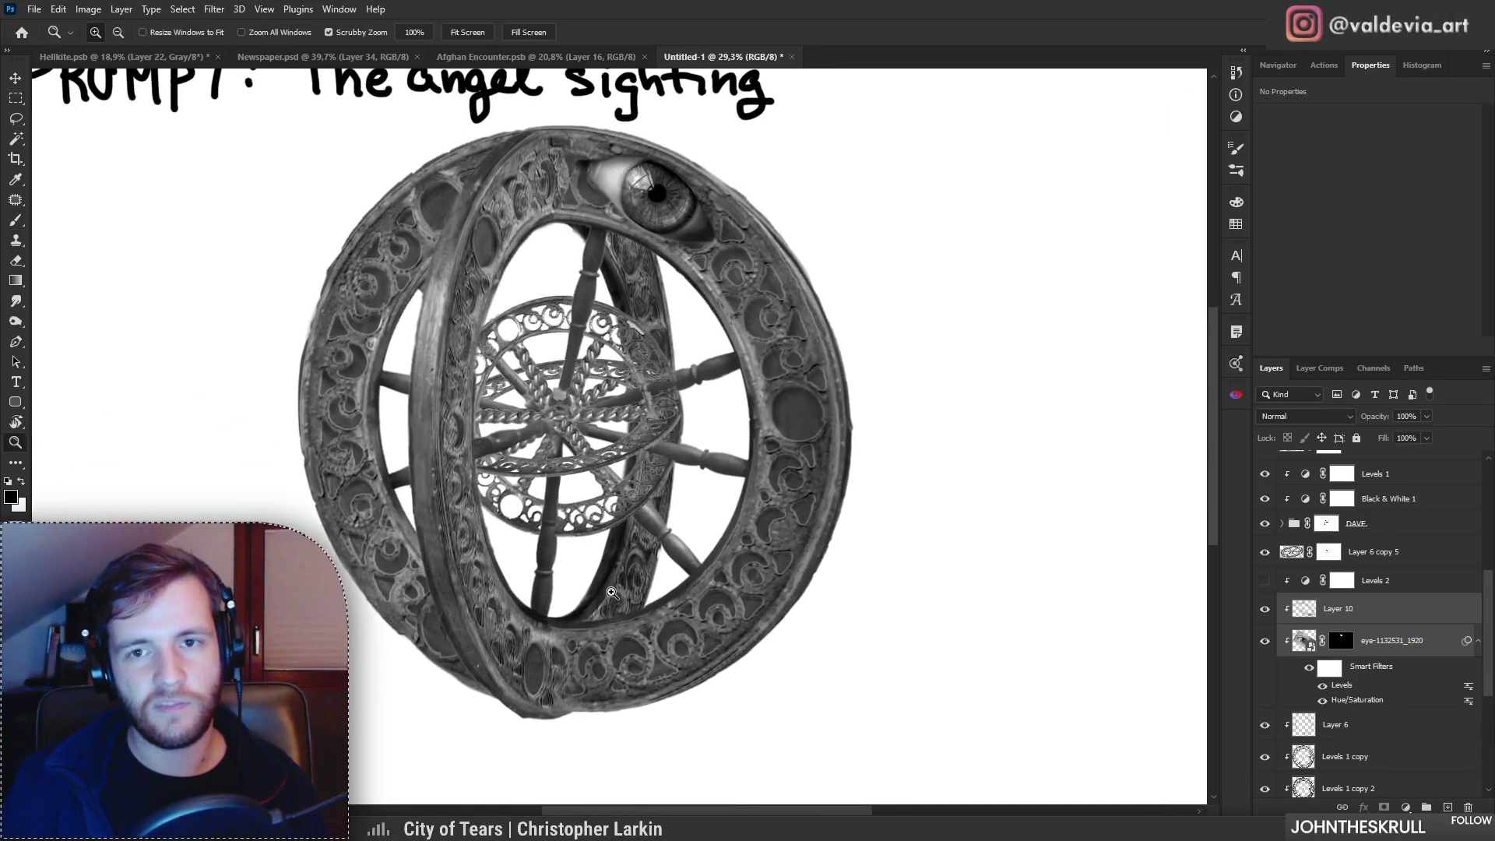
pyautogui.press('b')
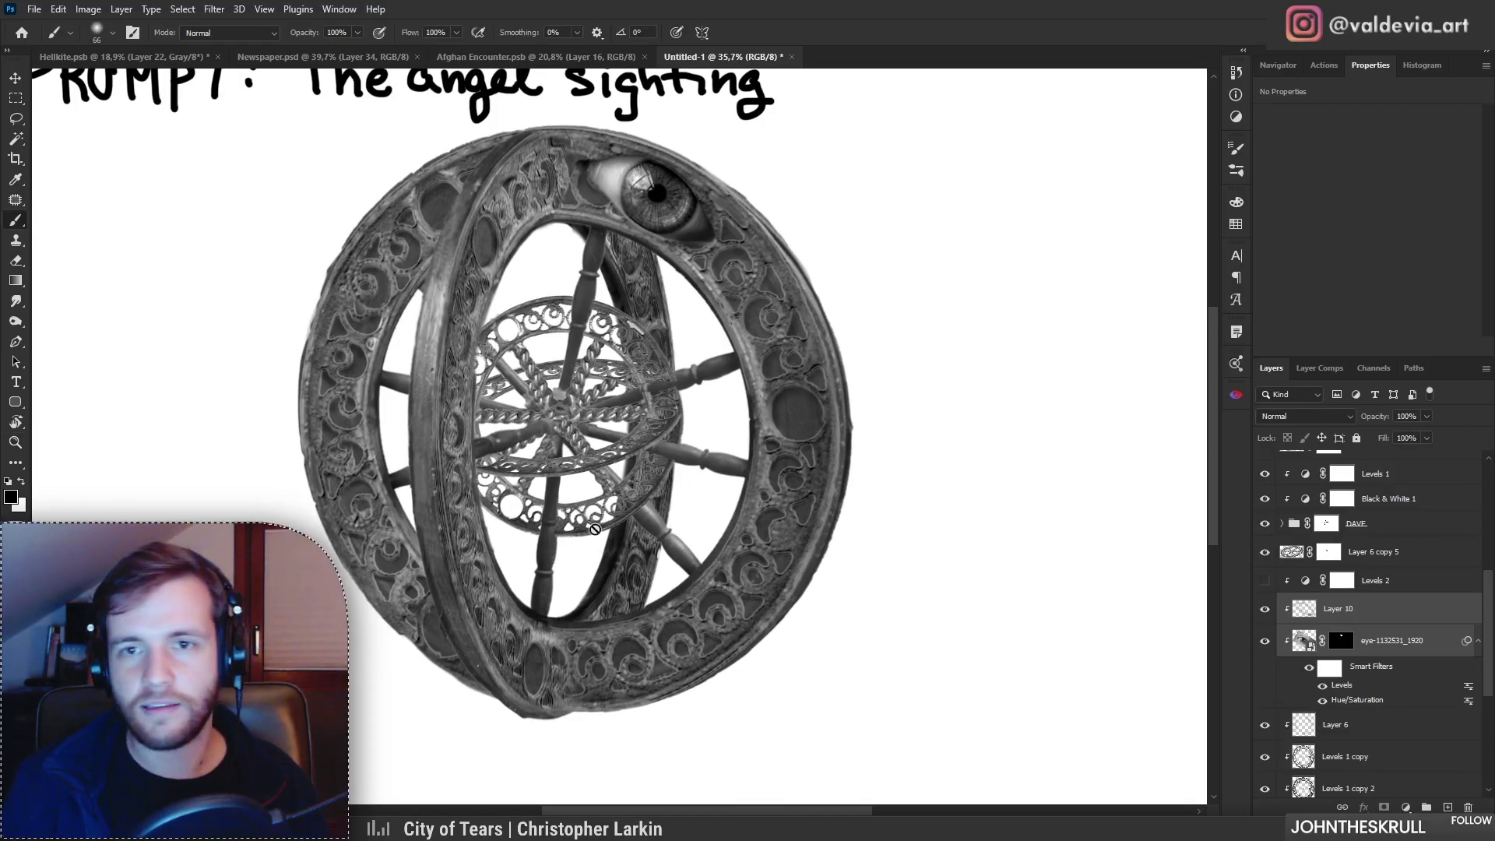
pyautogui.moveTo(669, 229); pyautogui.dragTo(678, 236)
pyautogui.press('z')
pyautogui.moveTo(652, 303)
pyautogui.mouseDown()
pyautogui.moveTo(588, 296)
pyautogui.moveTo(646, 296)
pyautogui.mouseUp()
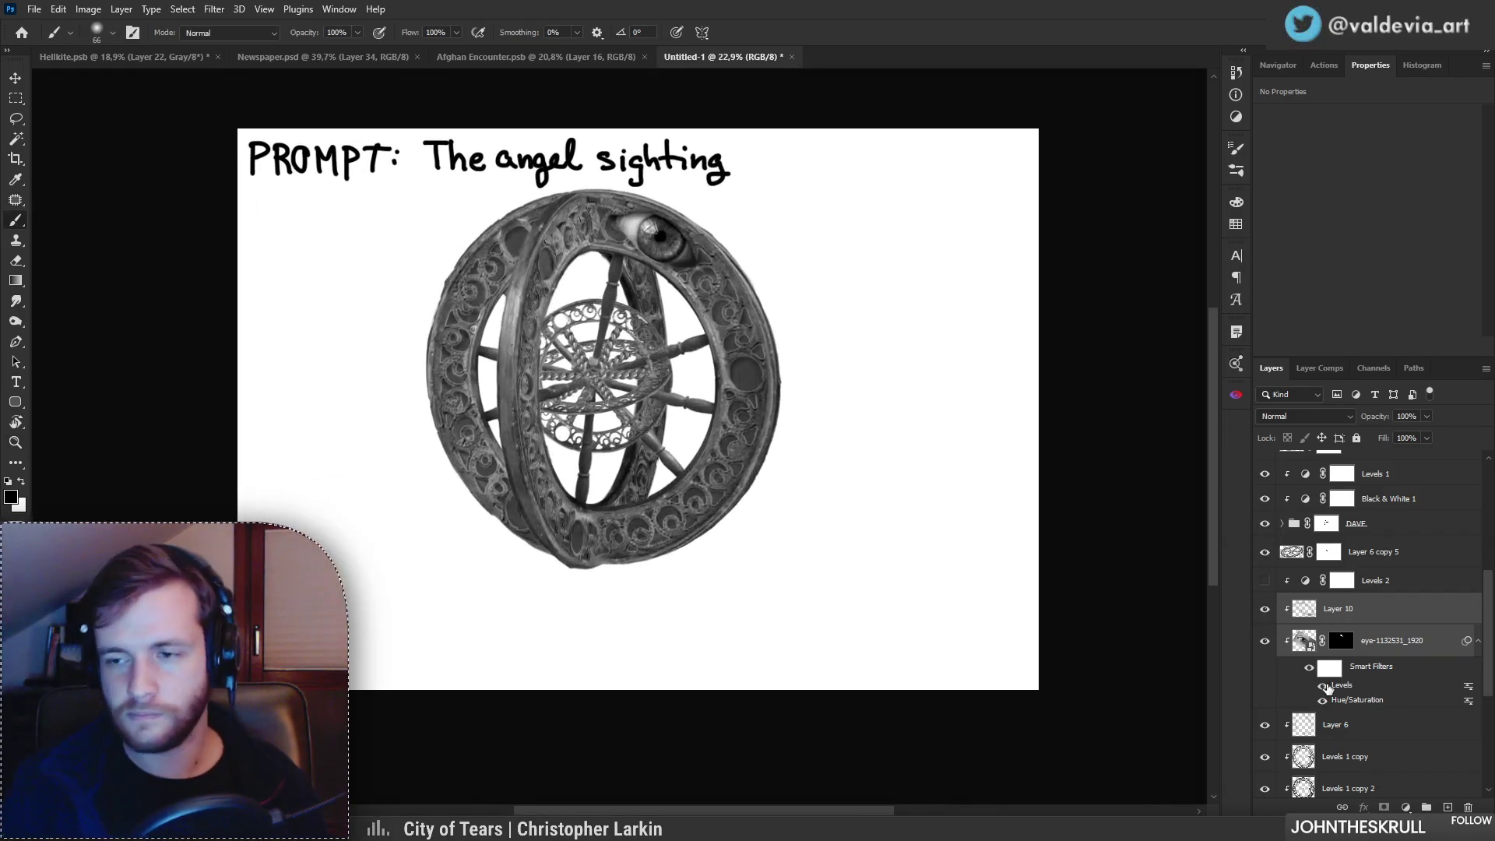
# Step: Show the skin-3358873_1920 photo layer, lasso around its eye and eyelids, and mask the layer to that selection
pyautogui.moveTo(1488, 634); pyautogui.dragTo(1488, 505)
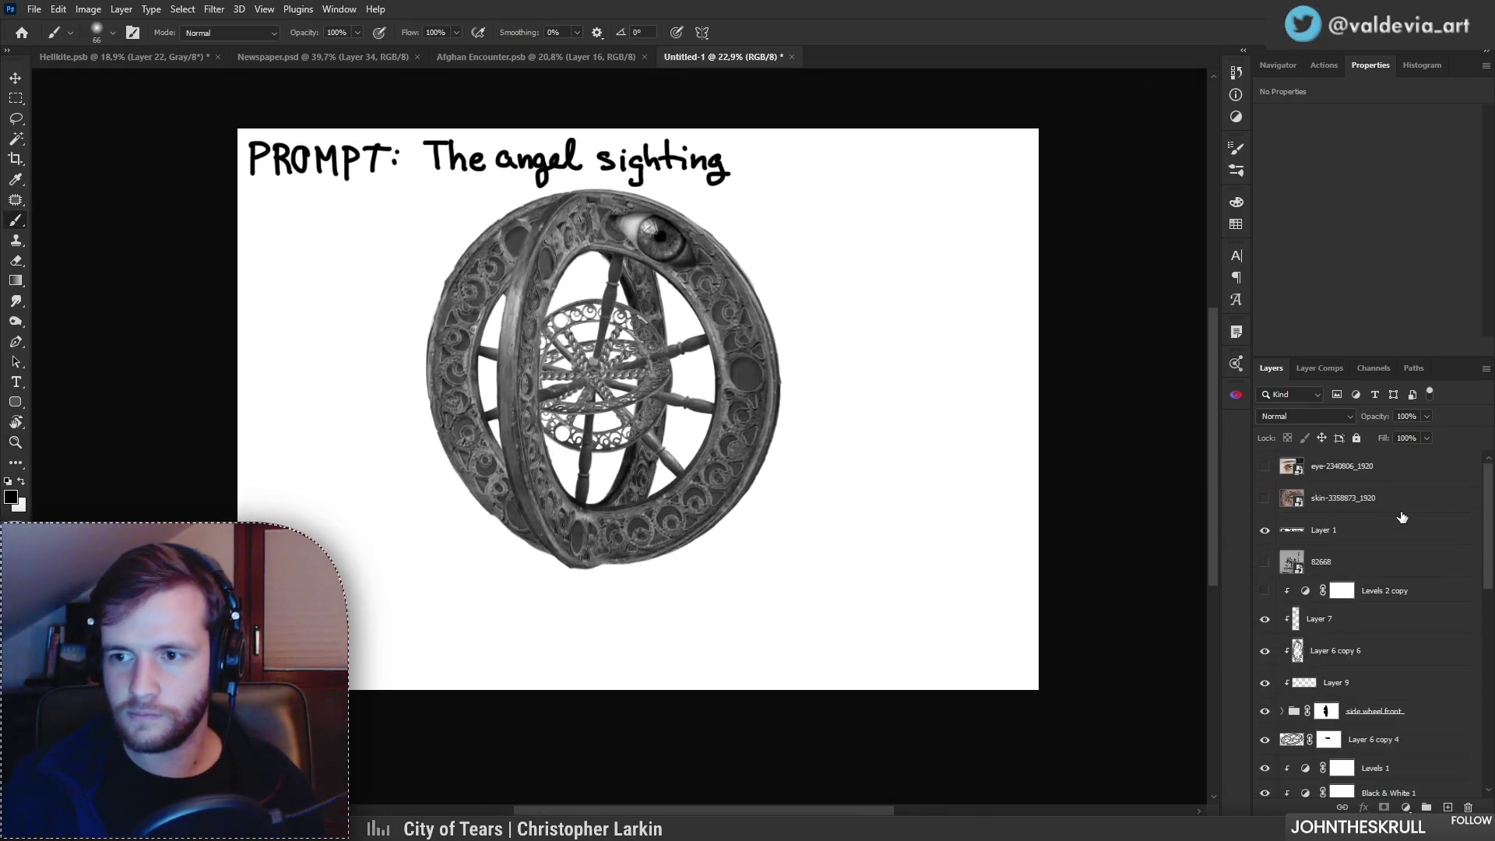
pyautogui.click(1266, 502)
pyautogui.click(1334, 510)
pyautogui.press('z')
pyautogui.moveTo(781, 438); pyautogui.dragTo(810, 436)
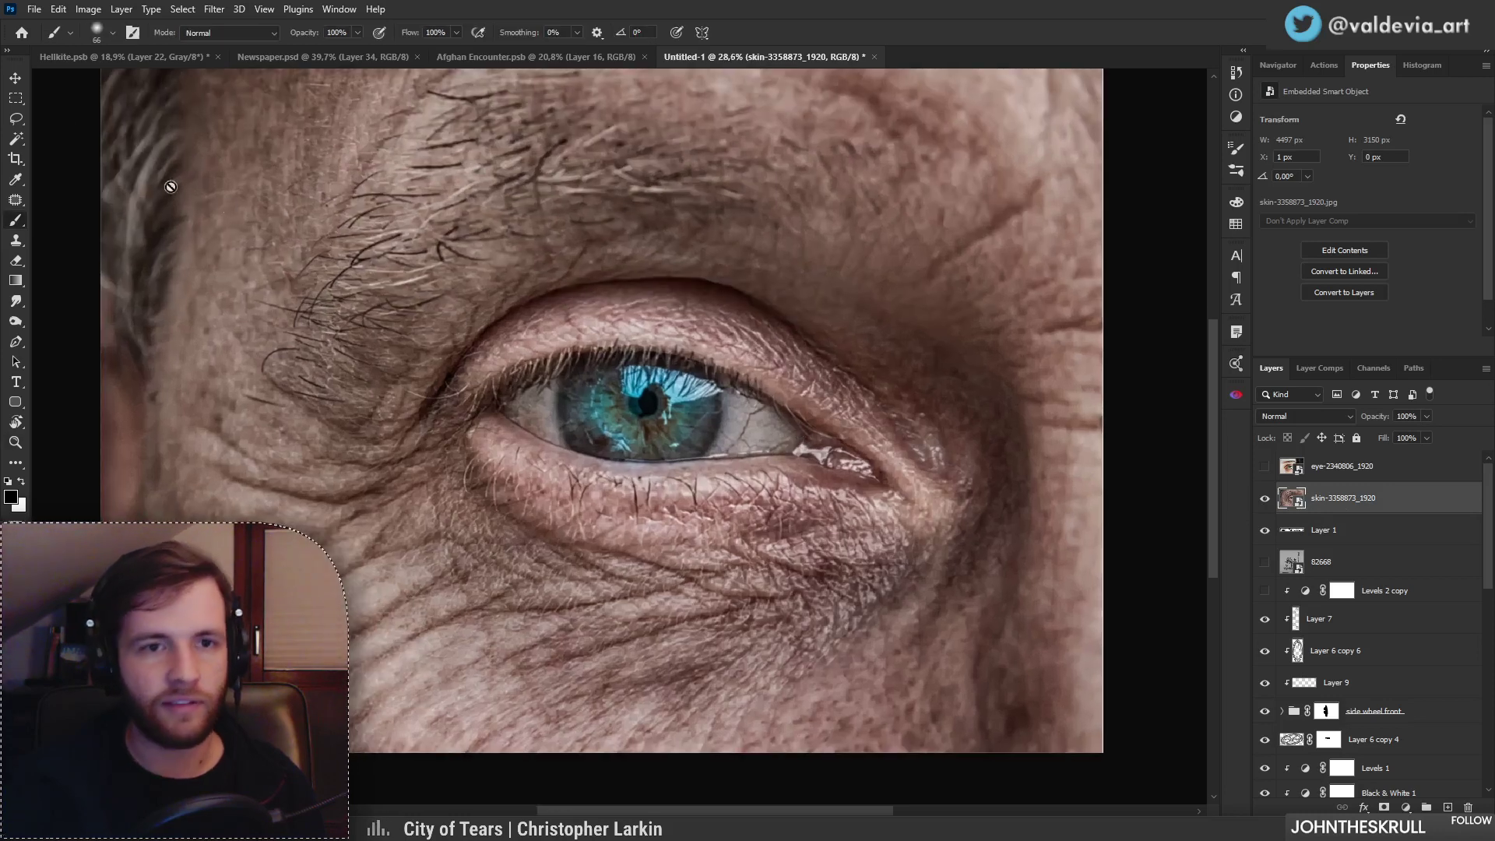
pyautogui.click(16, 120)
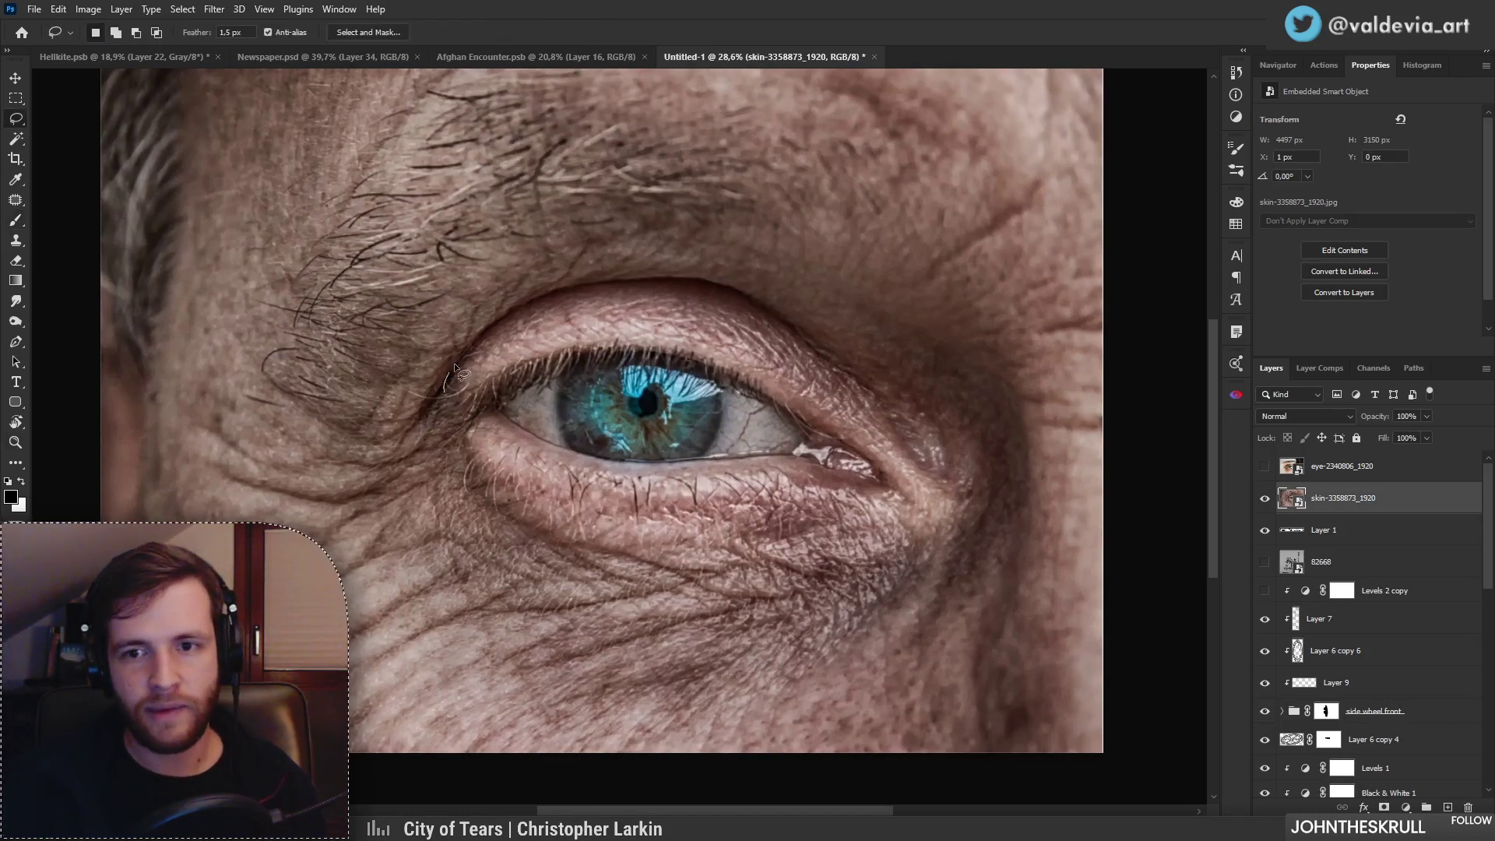
pyautogui.moveTo(421, 450); pyautogui.dragTo(427, 454)
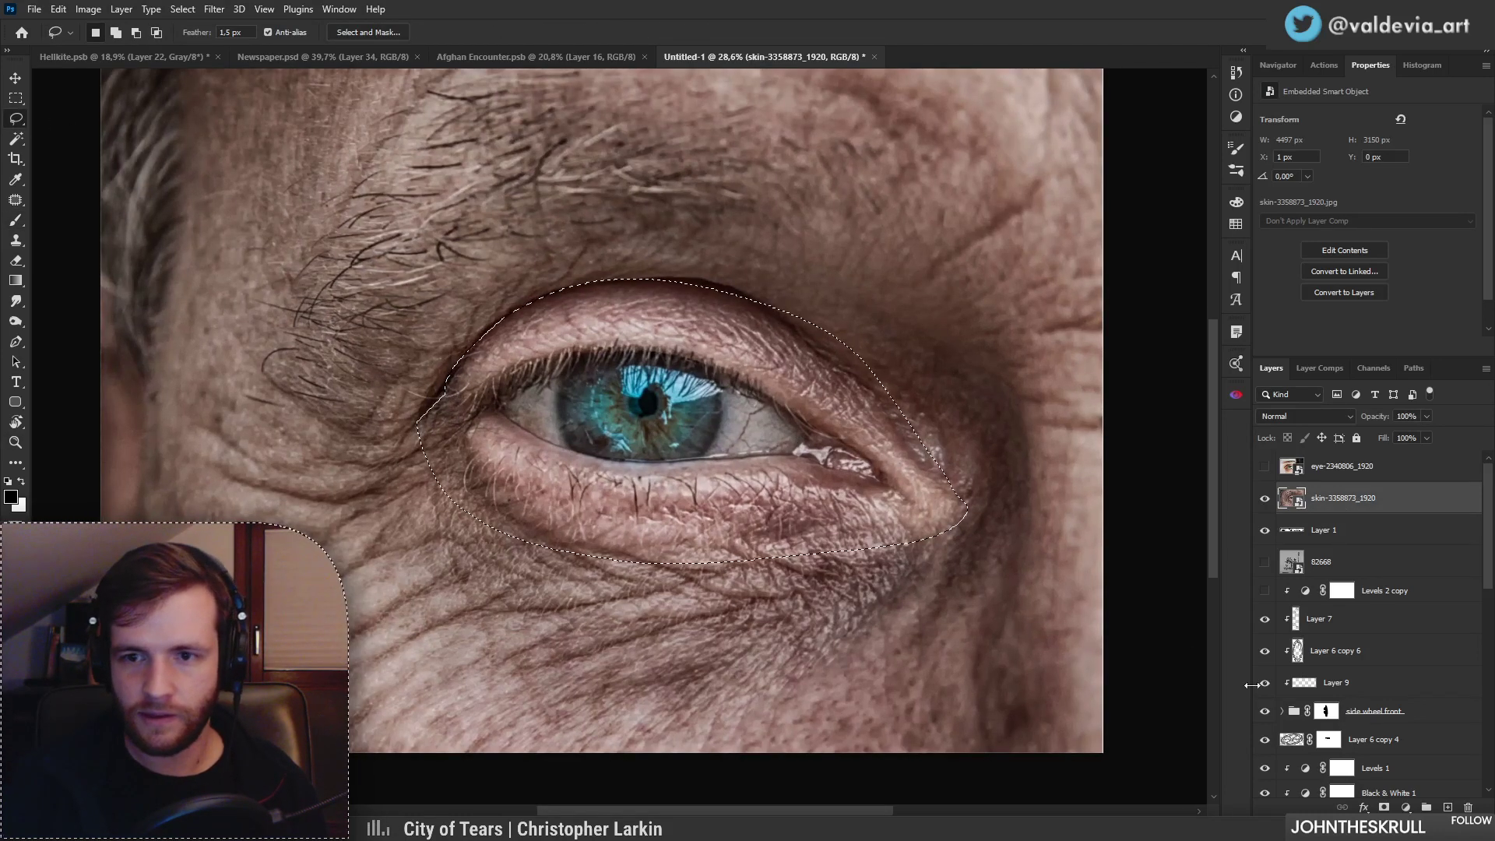
pyautogui.click(1383, 808)
# Step: Desaturate the masked eye photo to -95 and apply Levels with black input 31 and midtone 1,5
pyautogui.click(1292, 498)
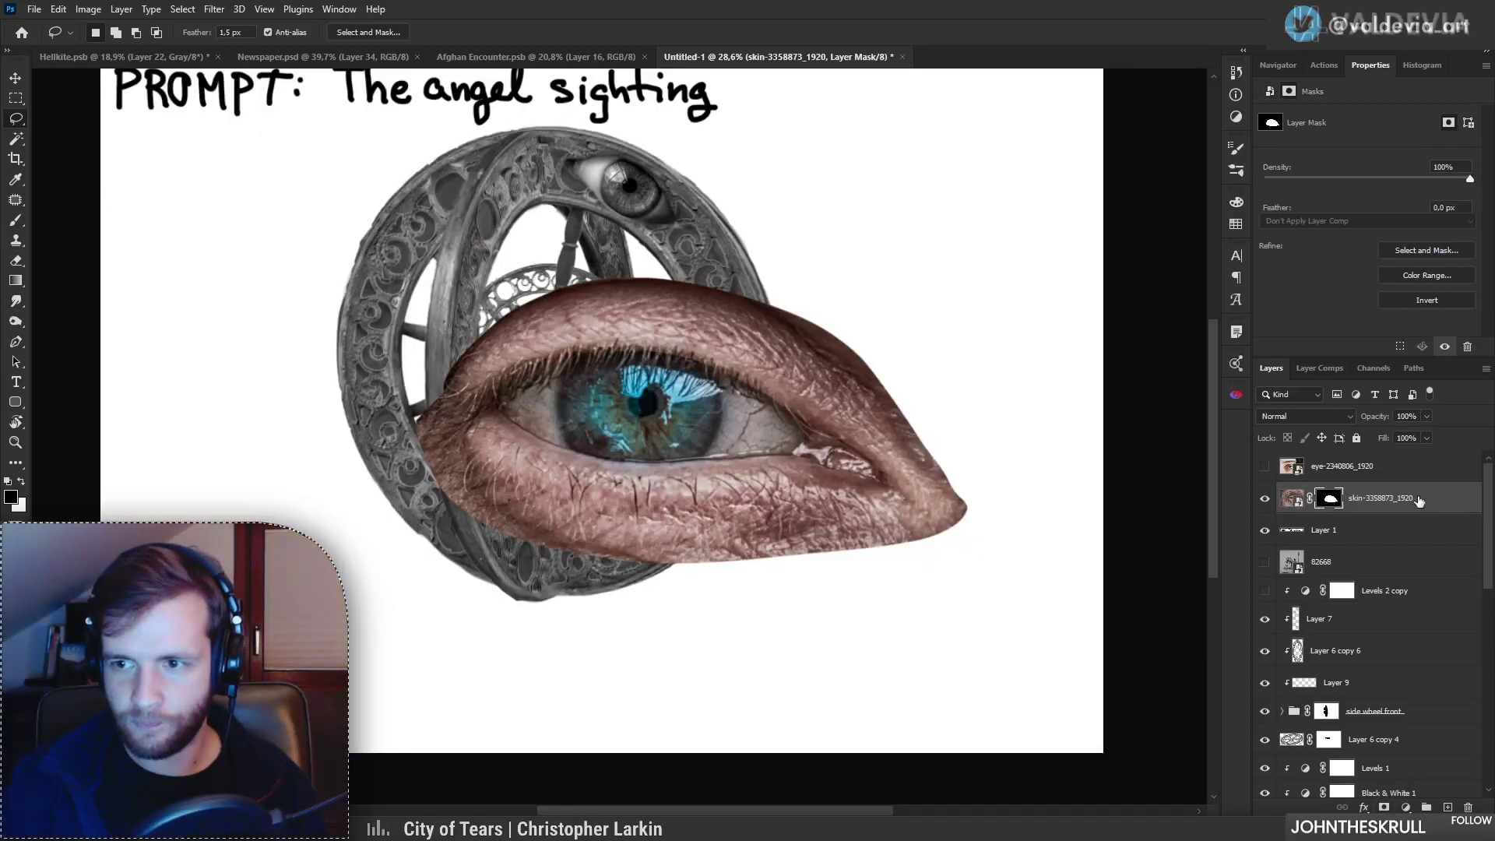
pyautogui.hotkey('ctrl', 'u')
pyautogui.moveTo(722, 315); pyautogui.dragTo(643, 312)
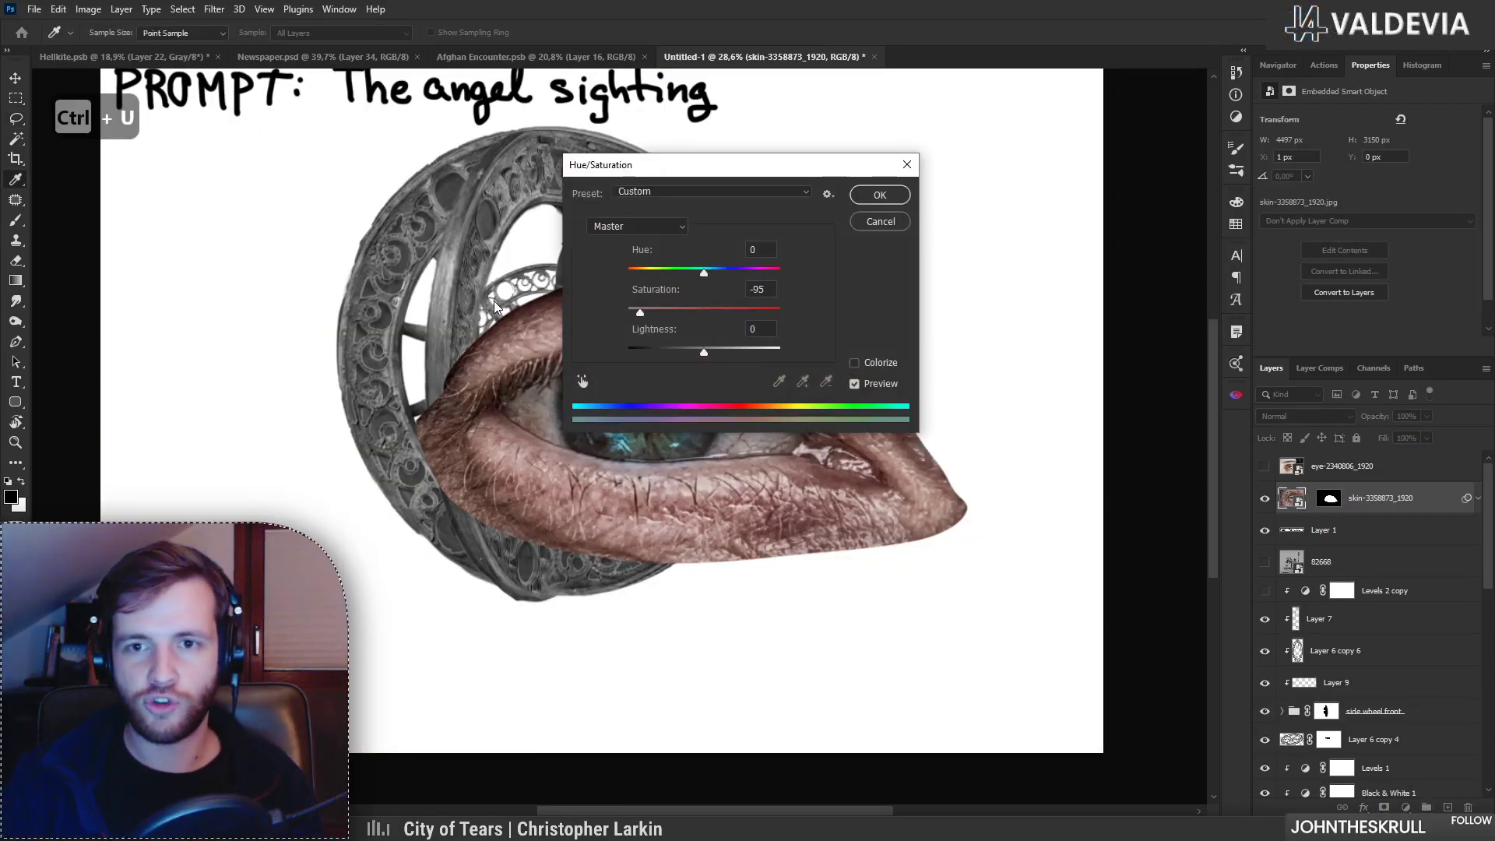
pyautogui.click(854, 200)
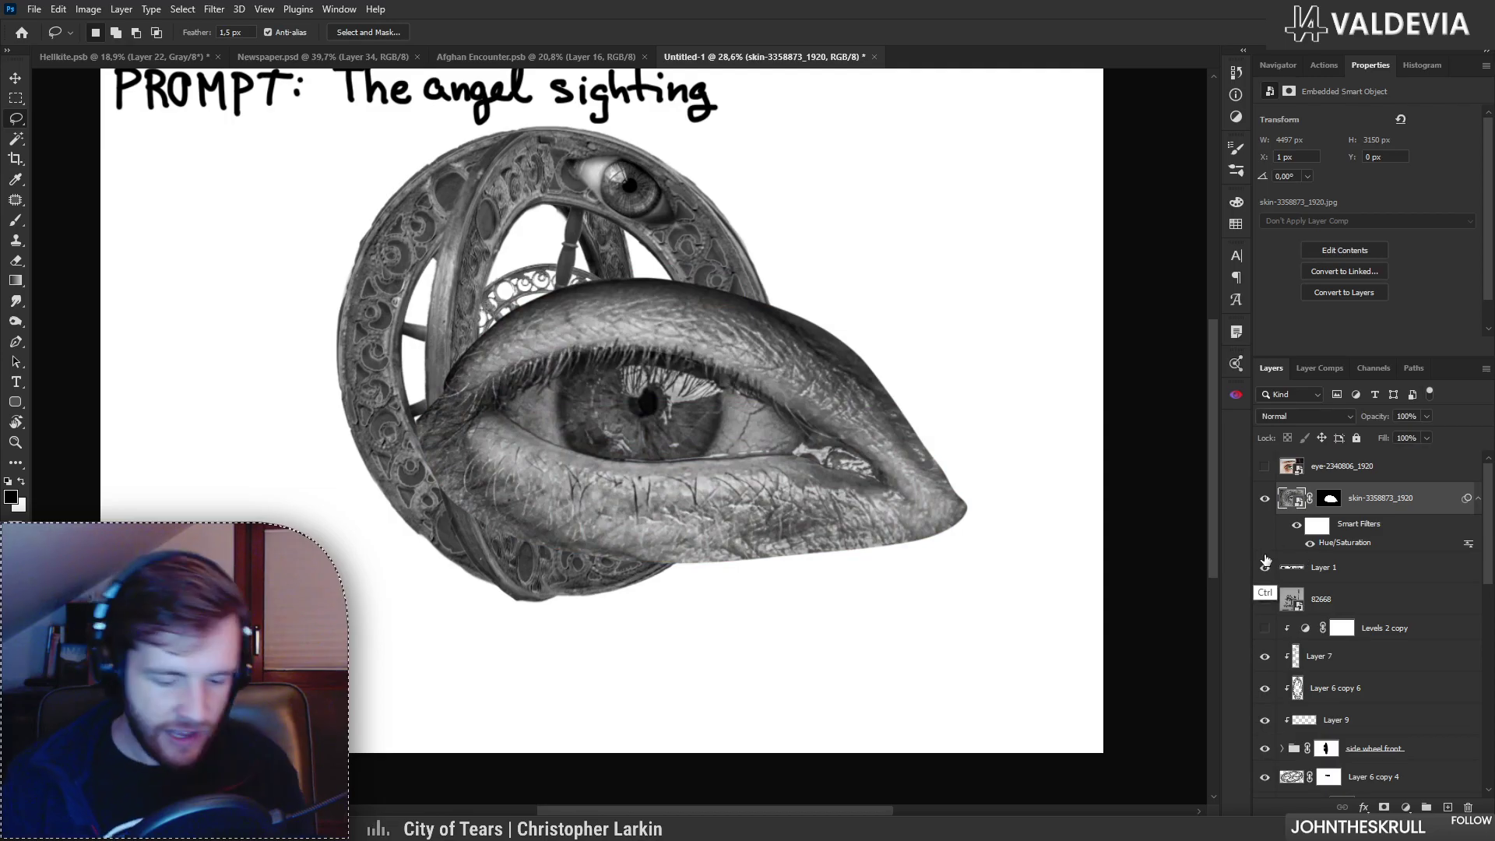
pyautogui.hotkey('ctrl', 'l')
pyautogui.moveTo(1217, 414); pyautogui.dragTo(1188, 411)
pyautogui.click(1144, 414)
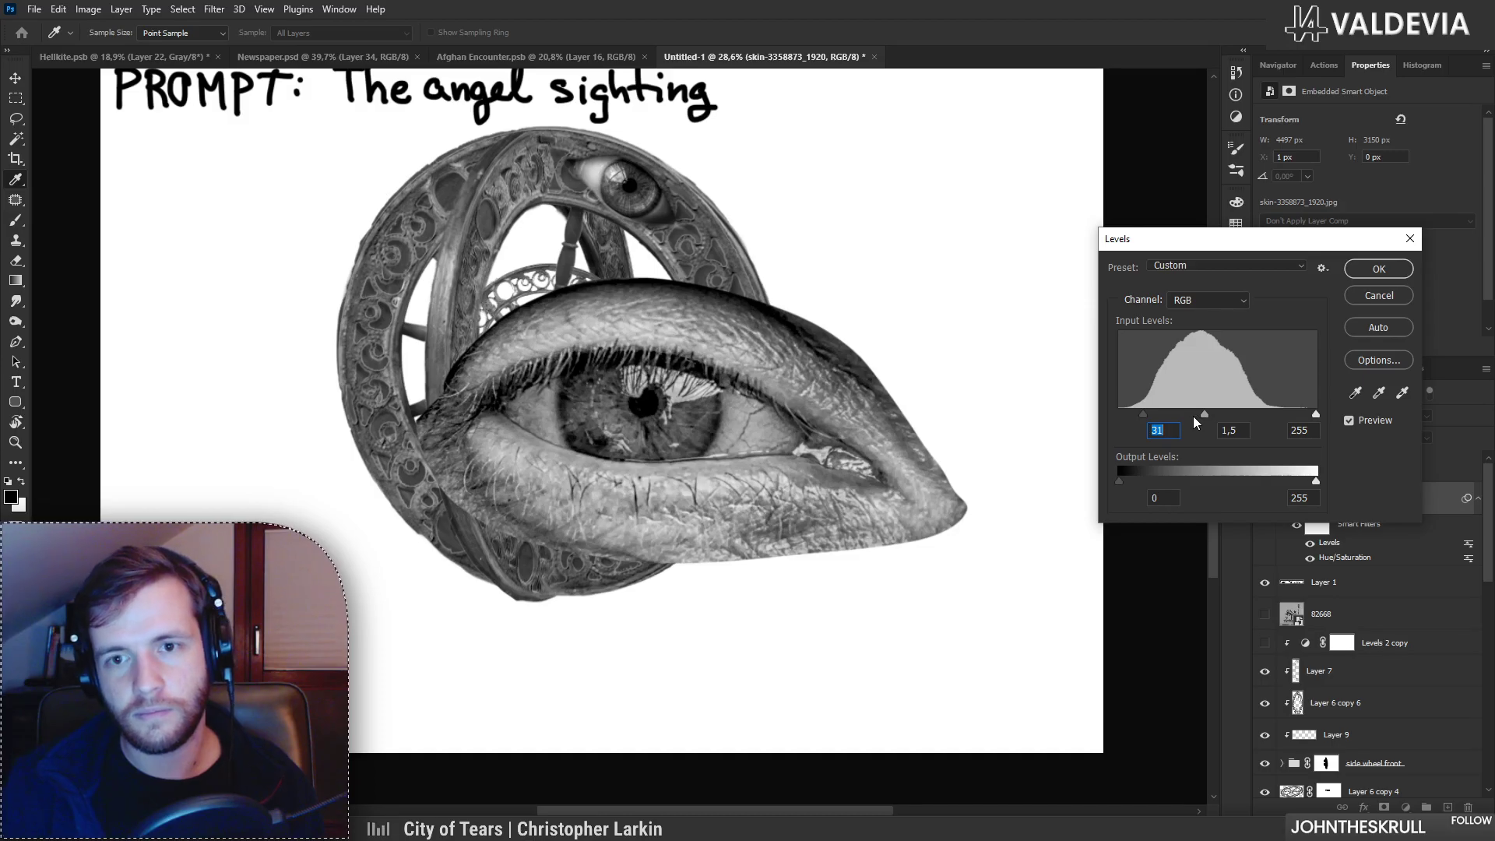
pyautogui.click(1378, 269)
# Step: Mask out the upper eyelid skin down to the lashes and around the tear-duct corner with the 190 px Soft Round brush
pyautogui.press('l')
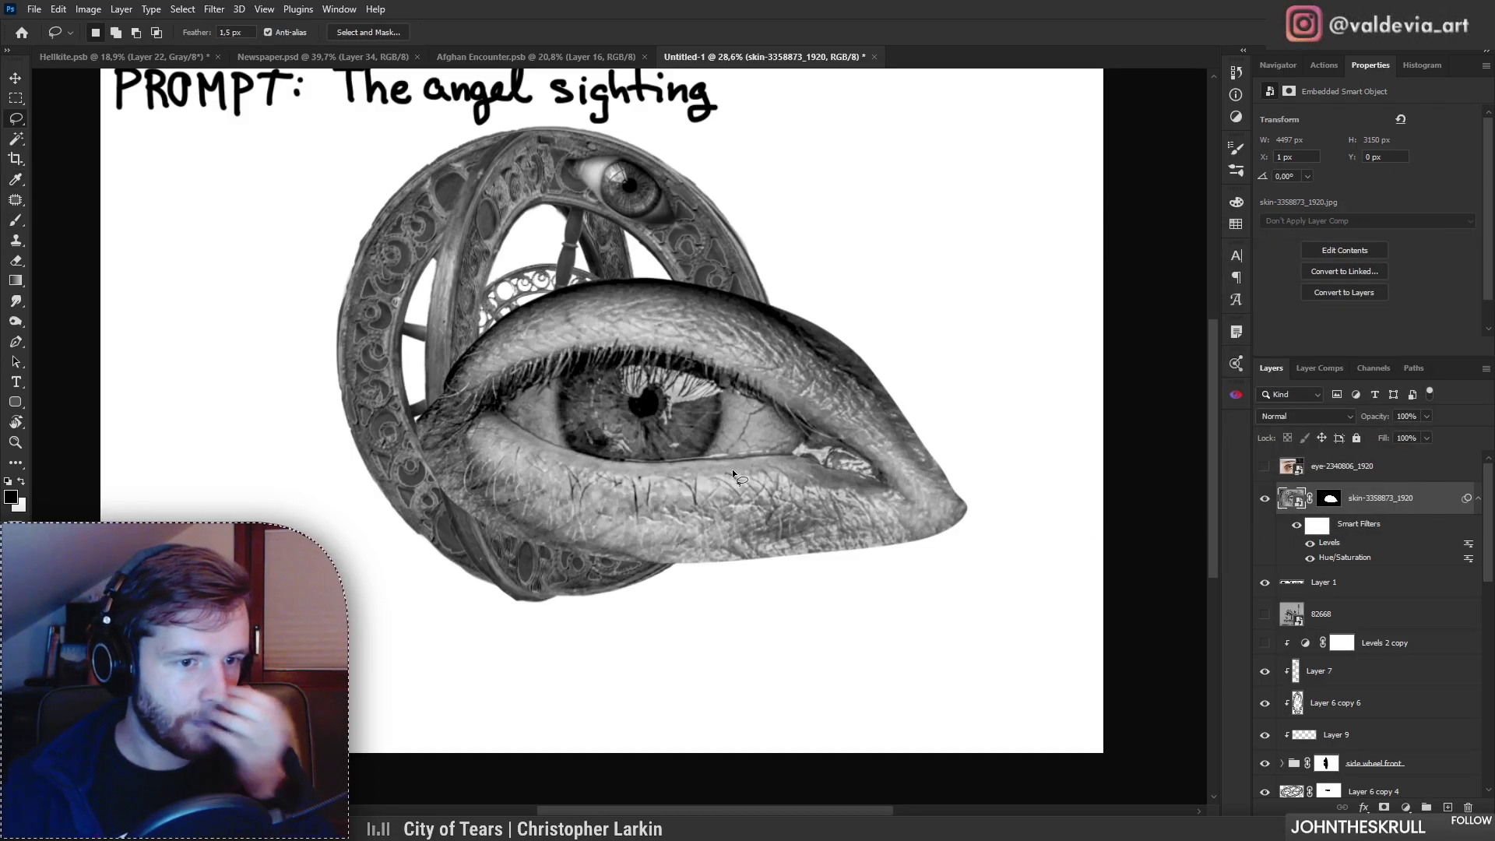
pyautogui.moveTo(779, 405)
pyautogui.mouseDown()
pyautogui.moveTo(742, 401)
pyautogui.moveTo(794, 382)
pyautogui.mouseUp()
pyautogui.press('b')
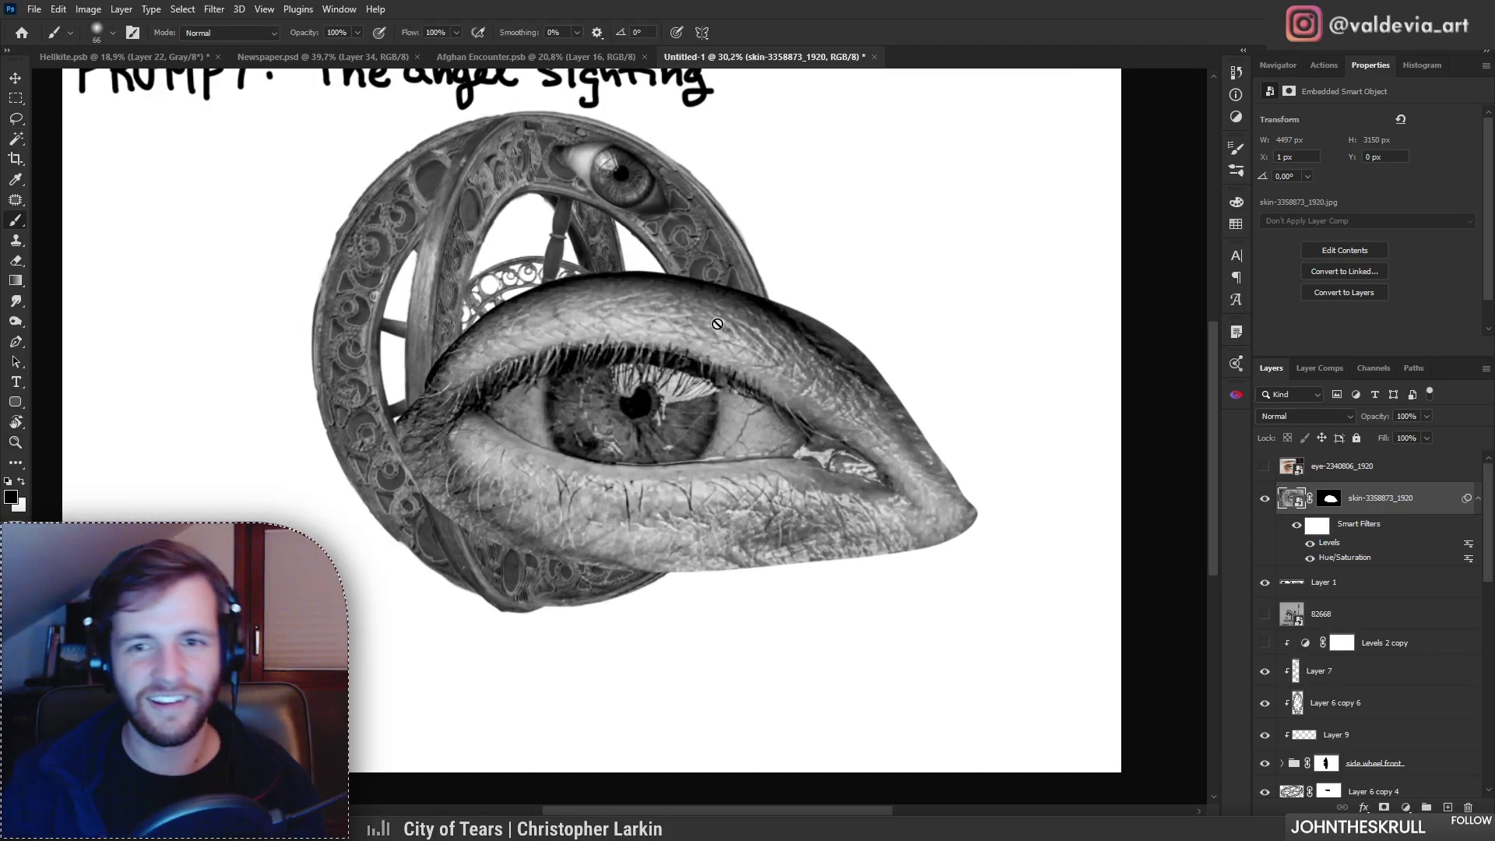
pyautogui.click(1320, 499)
pyautogui.rightClick(719, 336)
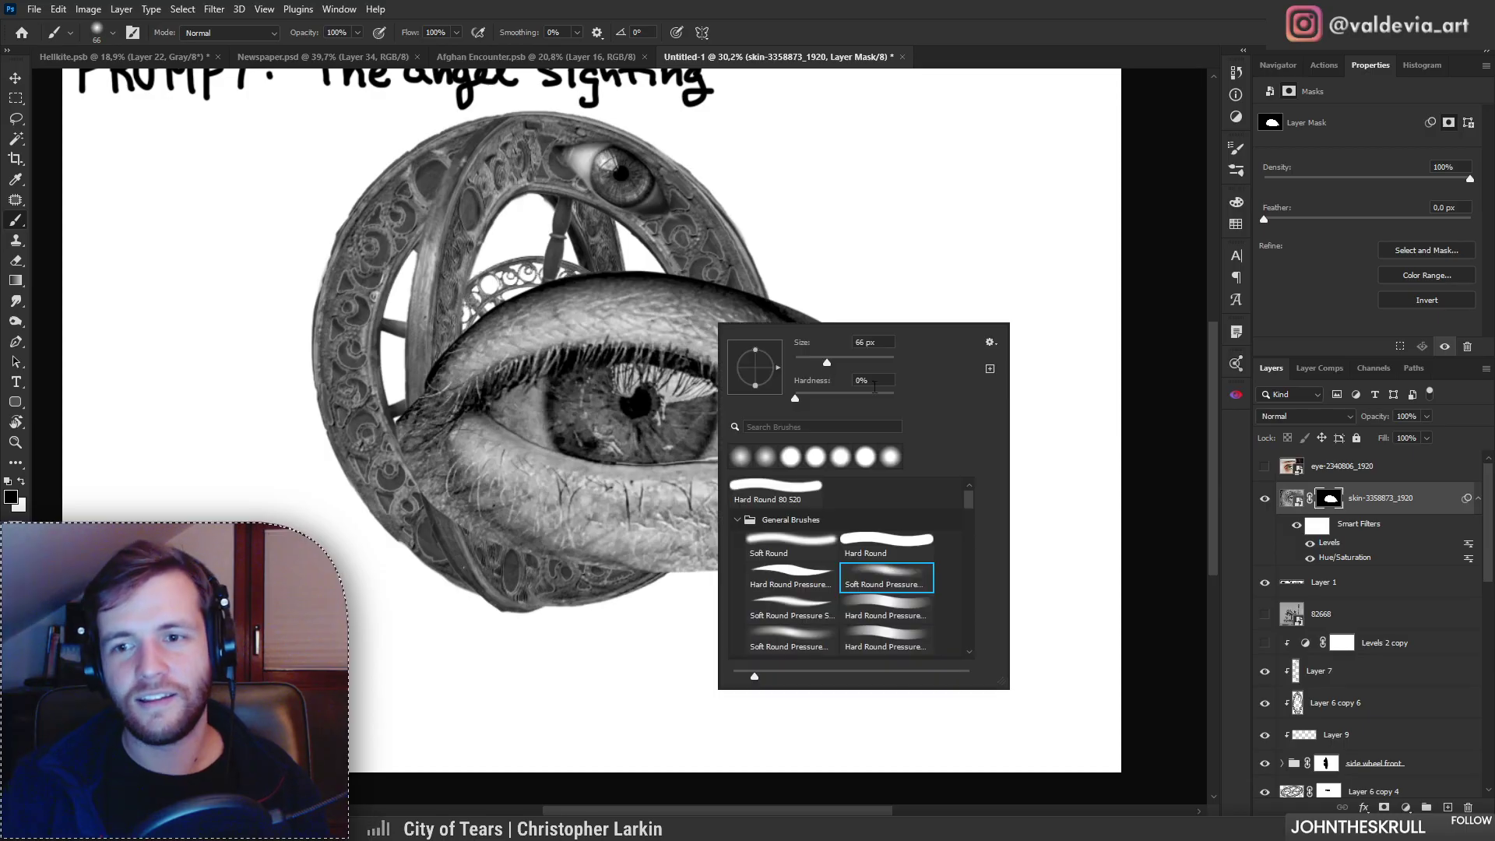
pyautogui.click(785, 544)
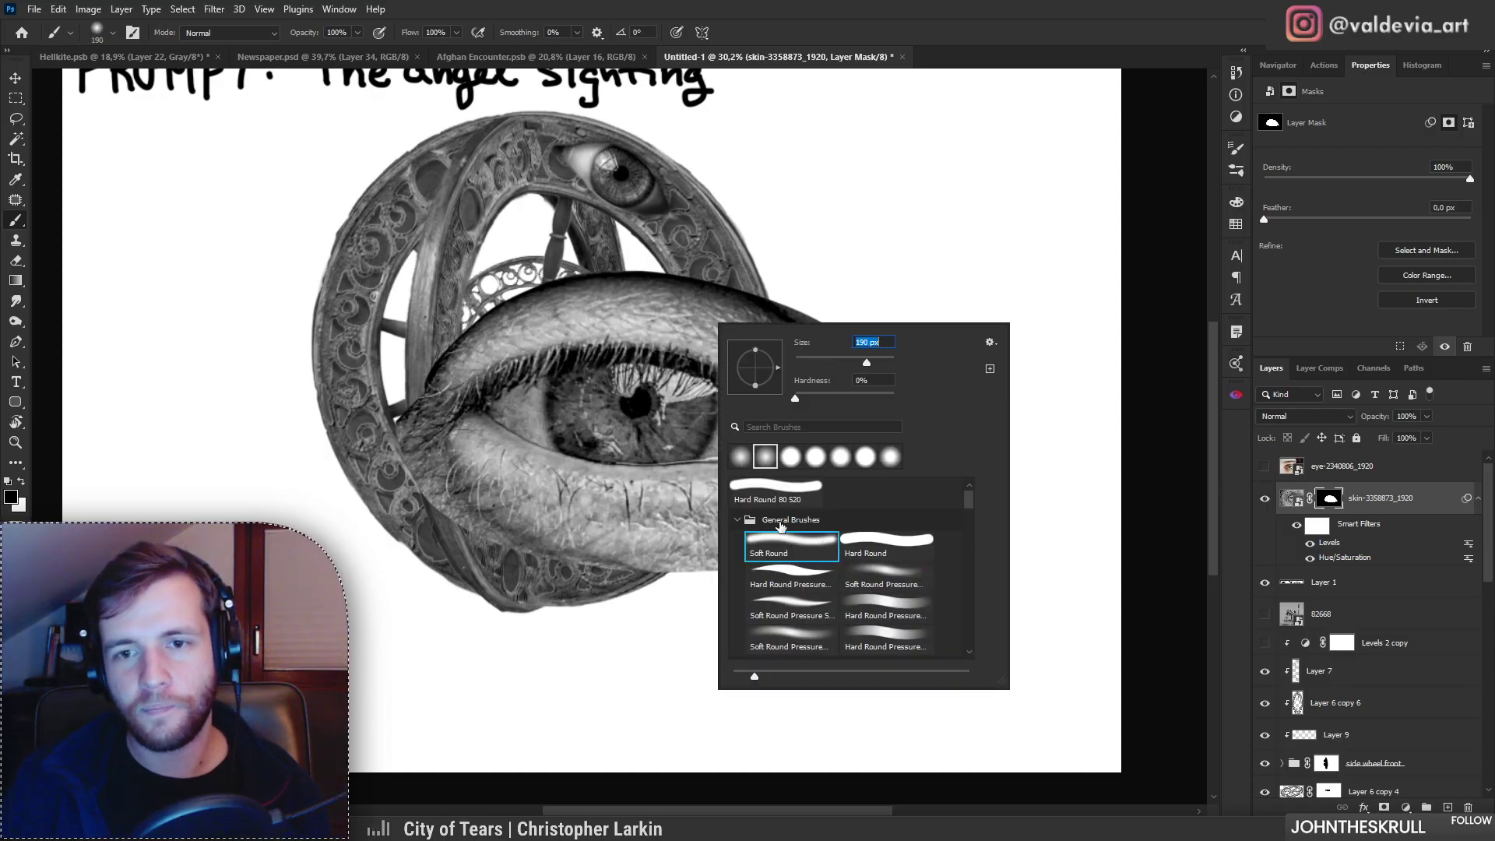
pyautogui.moveTo(469, 333)
pyautogui.mouseDown()
pyautogui.moveTo(817, 341)
pyautogui.moveTo(835, 354)
pyautogui.mouseUp()
pyautogui.moveTo(541, 291)
pyautogui.mouseDown()
pyautogui.moveTo(598, 288)
pyautogui.moveTo(881, 415)
pyautogui.mouseUp()
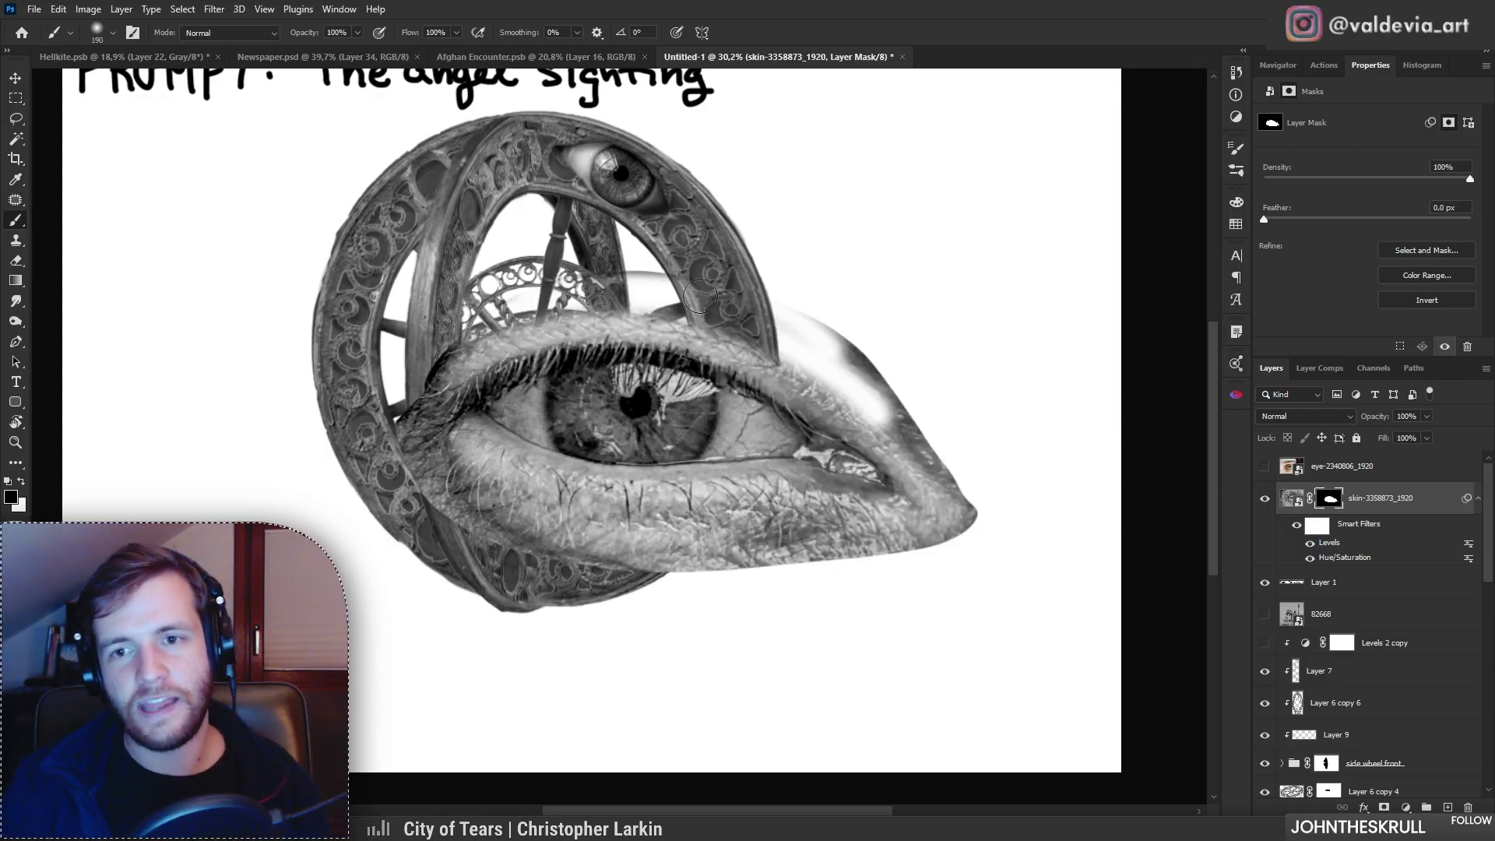
pyautogui.moveTo(837, 347); pyautogui.dragTo(931, 451)
pyautogui.moveTo(703, 289)
pyautogui.mouseDown()
pyautogui.moveTo(452, 341)
pyautogui.moveTo(431, 364)
pyautogui.moveTo(615, 325)
pyautogui.moveTo(669, 329)
pyautogui.moveTo(865, 397)
pyautogui.moveTo(801, 375)
pyautogui.moveTo(959, 497)
pyautogui.moveTo(908, 416)
pyautogui.moveTo(962, 529)
pyautogui.moveTo(957, 554)
pyautogui.mouseUp()
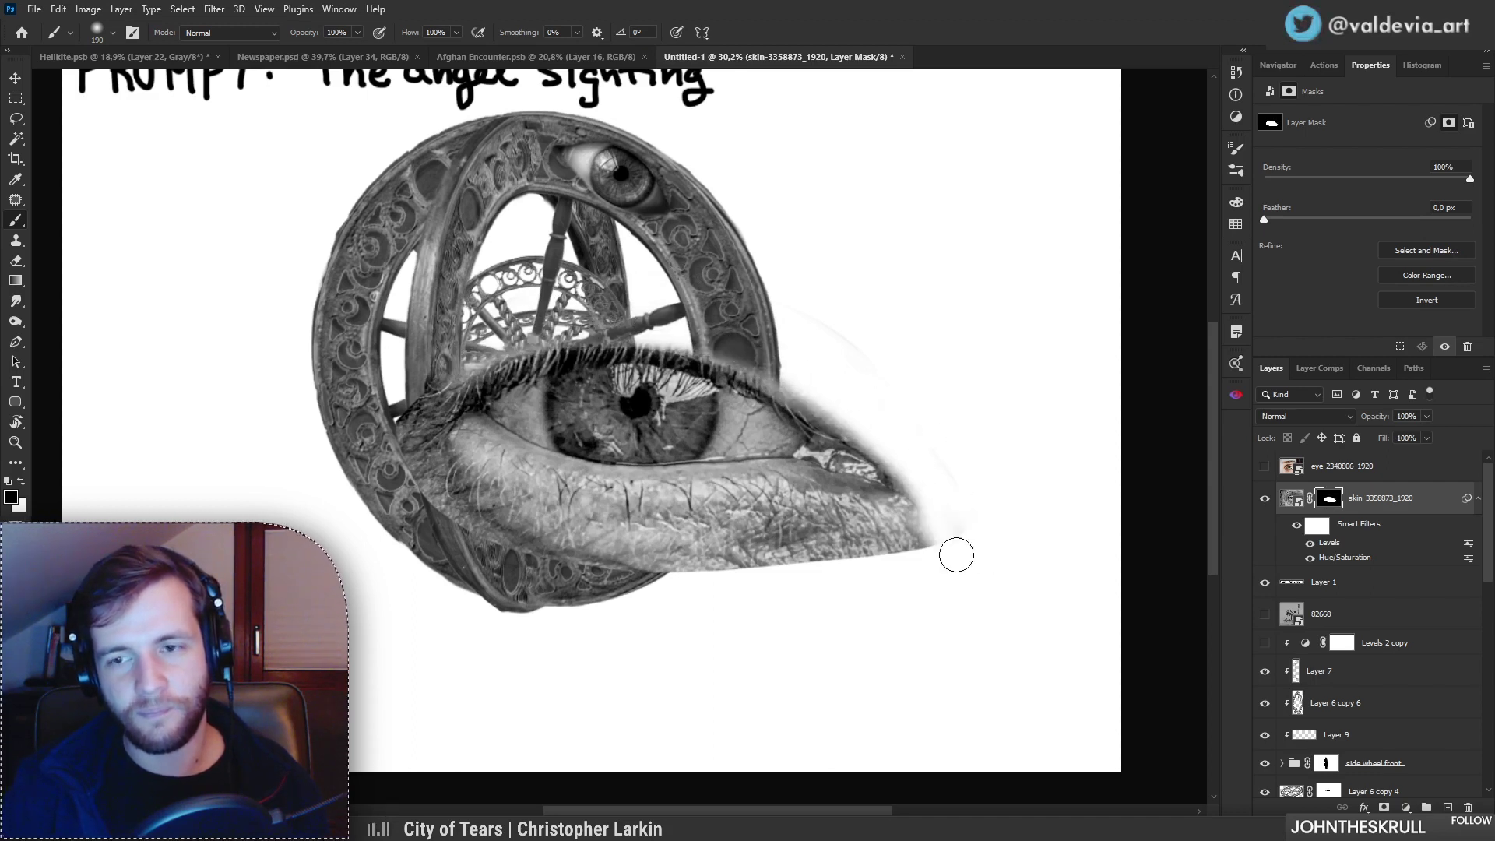
# Step: Mask out the skin below the lower lid and move the eye to the empty area below and beside the wheel
pyautogui.hotkey('ctrl', 'space')
pyautogui.moveTo(761, 511)
pyautogui.mouseDown()
pyautogui.moveTo(674, 508)
pyautogui.moveTo(802, 506)
pyautogui.mouseUp()
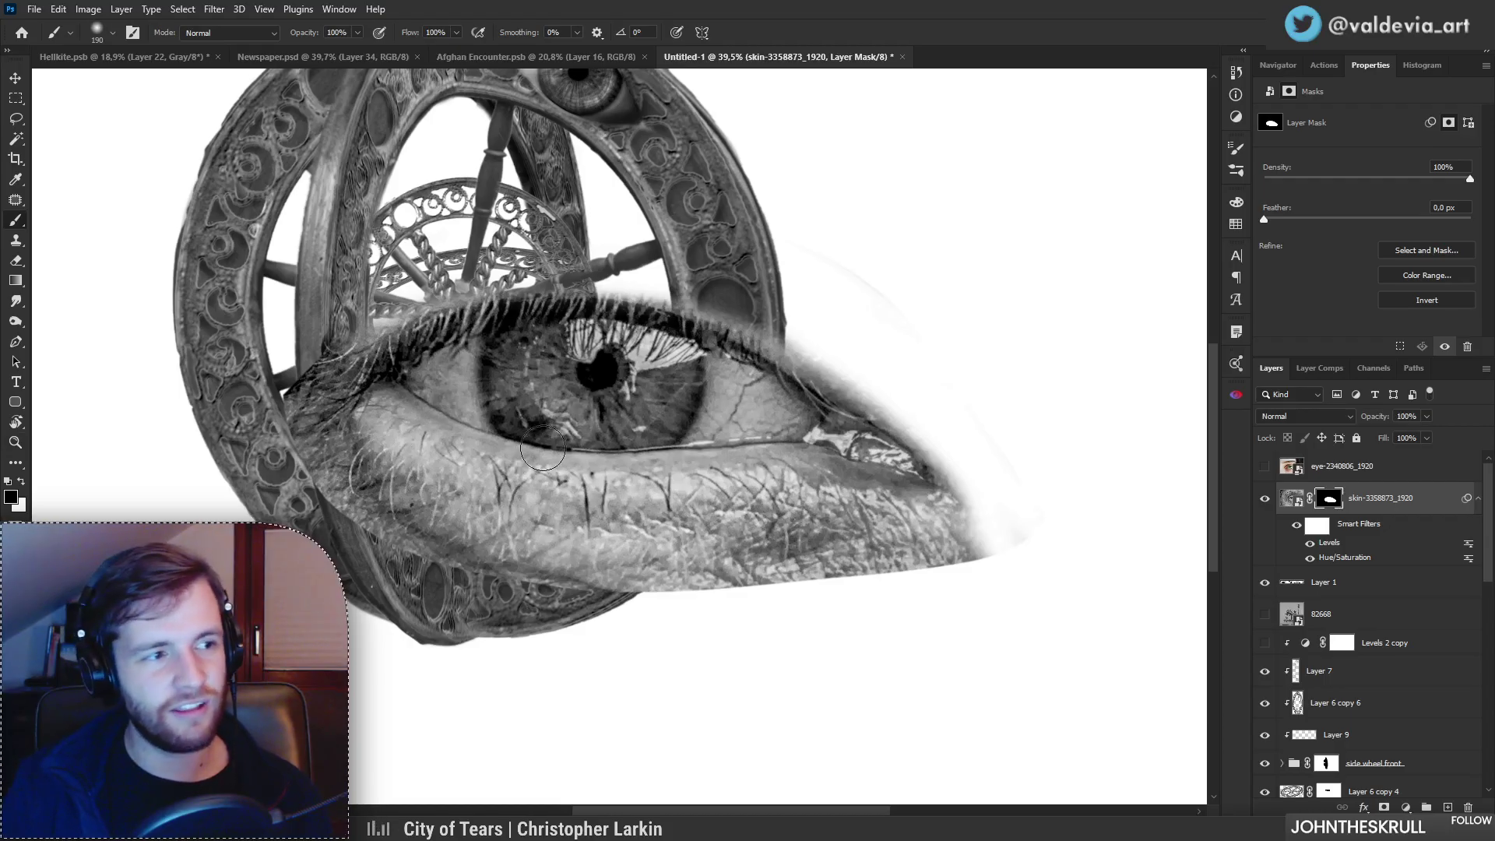
pyautogui.hotkey('ctrl', 'space')
pyautogui.moveTo(556, 440)
pyautogui.mouseDown()
pyautogui.moveTo(539, 479)
pyautogui.moveTo(804, 483)
pyautogui.moveTo(593, 503)
pyautogui.moveTo(449, 466)
pyautogui.moveTo(812, 492)
pyautogui.moveTo(510, 558)
pyautogui.moveTo(882, 514)
pyautogui.moveTo(727, 506)
pyautogui.moveTo(885, 488)
pyautogui.moveTo(821, 491)
pyautogui.moveTo(665, 524)
pyautogui.moveTo(852, 542)
pyautogui.moveTo(790, 573)
pyautogui.moveTo(907, 544)
pyautogui.moveTo(426, 469)
pyautogui.moveTo(539, 510)
pyautogui.moveTo(415, 421)
pyautogui.moveTo(333, 414)
pyautogui.mouseUp()
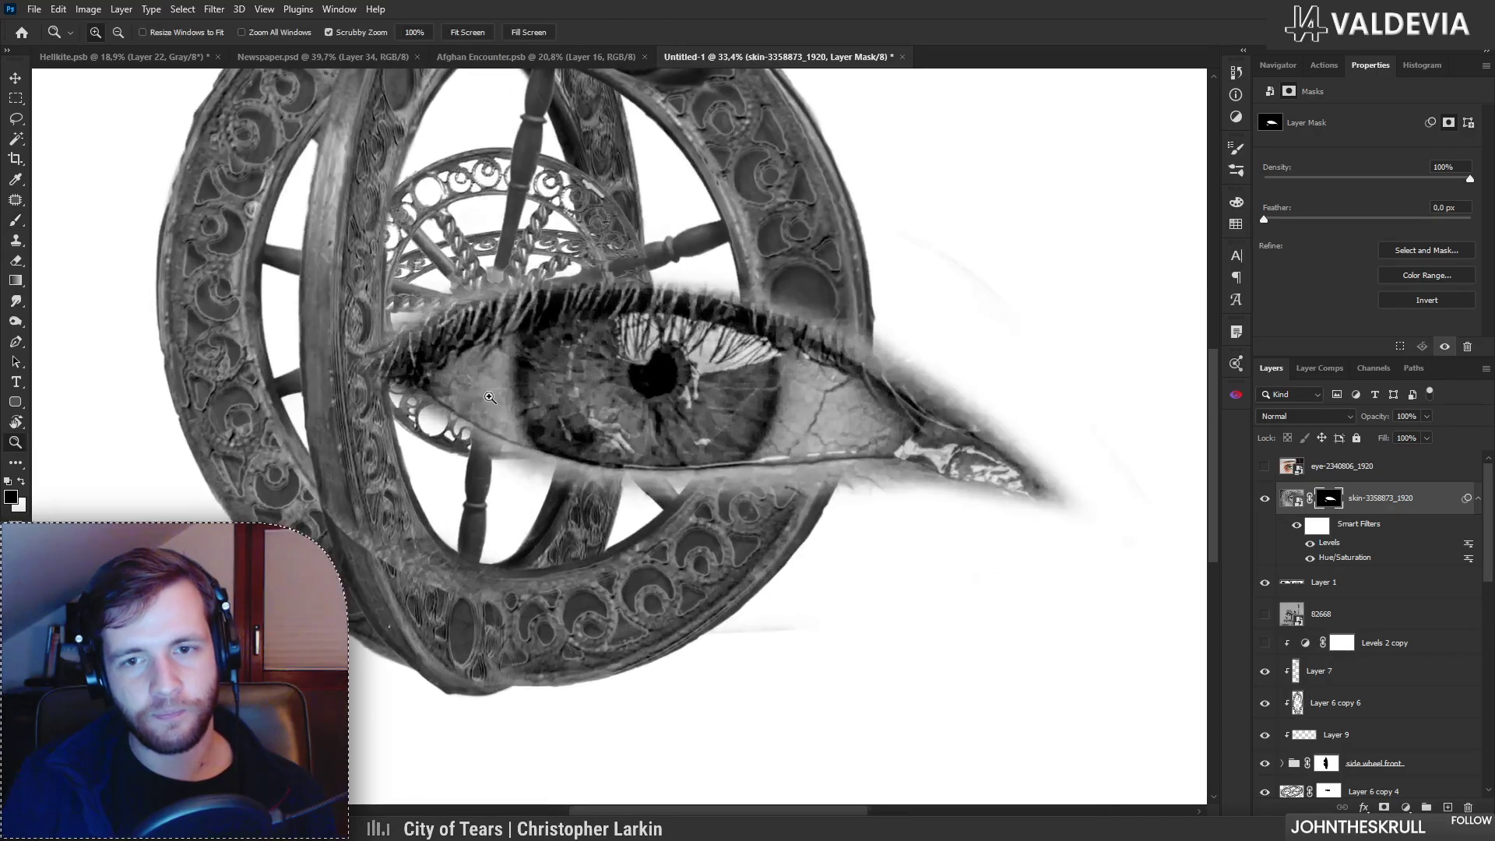
pyautogui.moveTo(479, 452)
pyautogui.mouseDown()
pyautogui.moveTo(786, 559)
pyautogui.moveTo(1111, 560)
pyautogui.mouseUp()
pyautogui.moveTo(981, 630); pyautogui.dragTo(615, 436)
pyautogui.moveTo(461, 423)
pyautogui.mouseDown()
pyautogui.moveTo(587, 518)
pyautogui.moveTo(444, 434)
pyautogui.moveTo(587, 491)
pyautogui.mouseUp()
pyautogui.moveTo(646, 366); pyautogui.dragTo(498, 519)
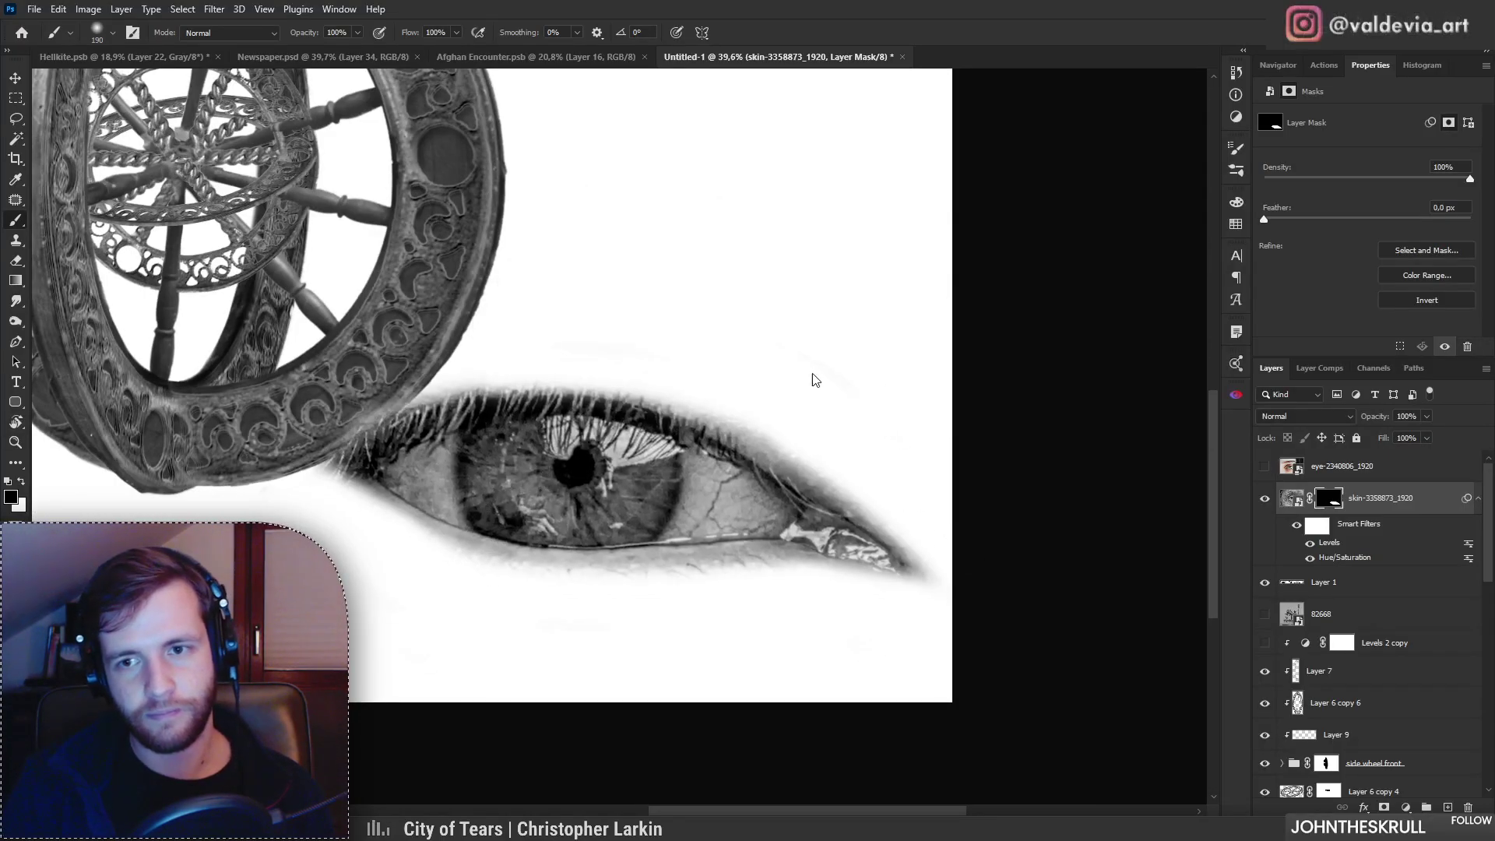
# Step: Trim the mask closer along the upper lashes, tear-duct corner and lower lid with a 91 px soft brush
pyautogui.moveTo(695, 547)
pyautogui.keyDown('ctrl'); pyautogui.mouseDown()
pyautogui.moveTo(475, 388)
pyautogui.moveTo(771, 409)
pyautogui.mouseUp(); pyautogui.keyUp('ctrl')
pyautogui.keyDown('ctrl'); pyautogui.moveTo(716, 308); pyautogui.dragTo(745, 309); pyautogui.keyUp('ctrl')
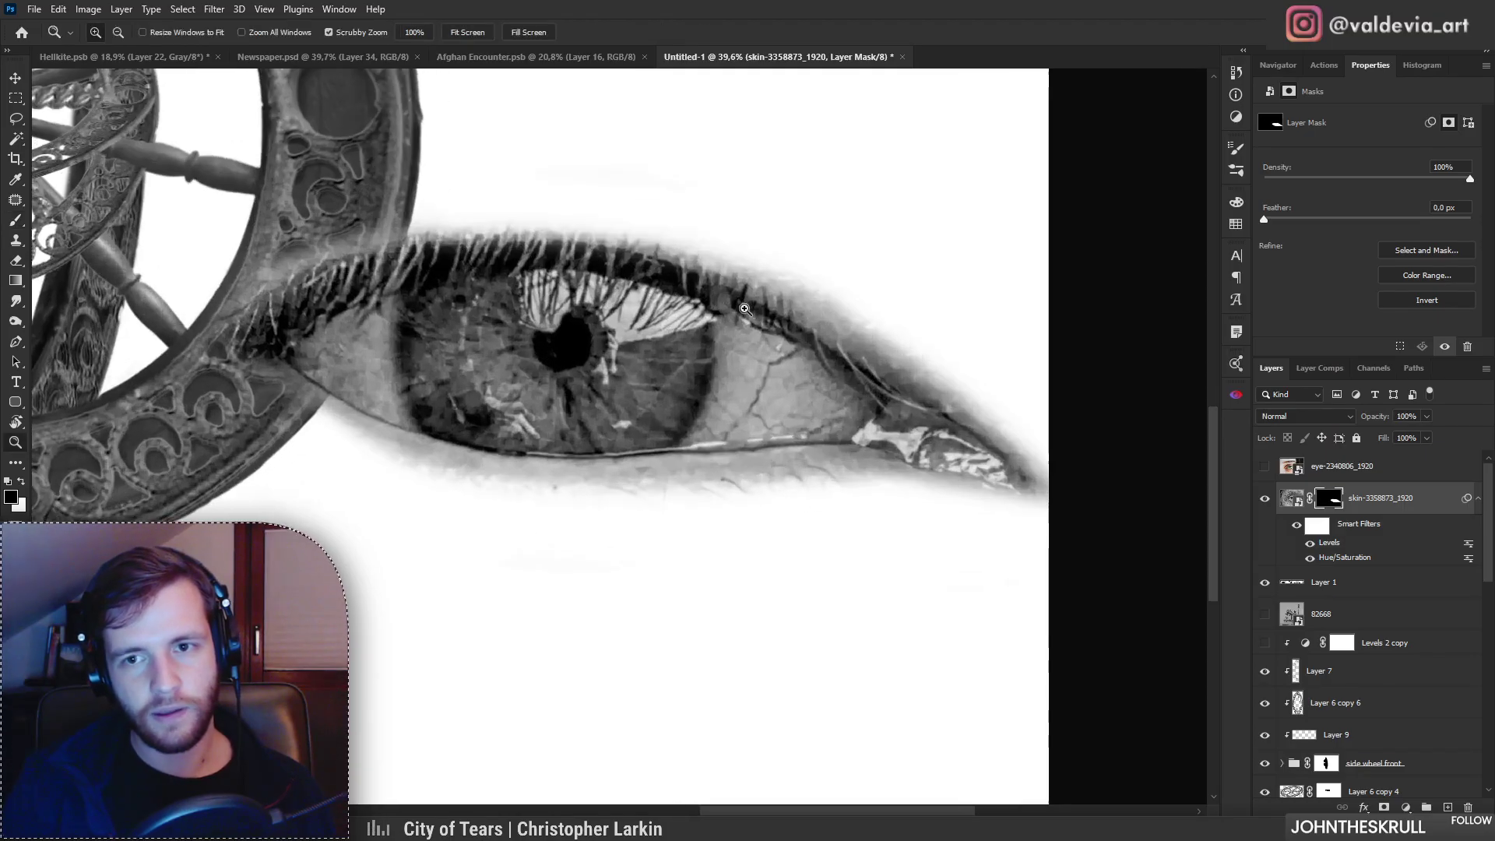
pyautogui.hotkey('ctrl', 'z')
pyautogui.rightClick(852, 281)
pyautogui.moveTo(681, 251); pyautogui.dragTo(917, 363)
pyautogui.hotkey('ctrl', 'z')
pyautogui.moveTo(704, 240); pyautogui.dragTo(894, 367)
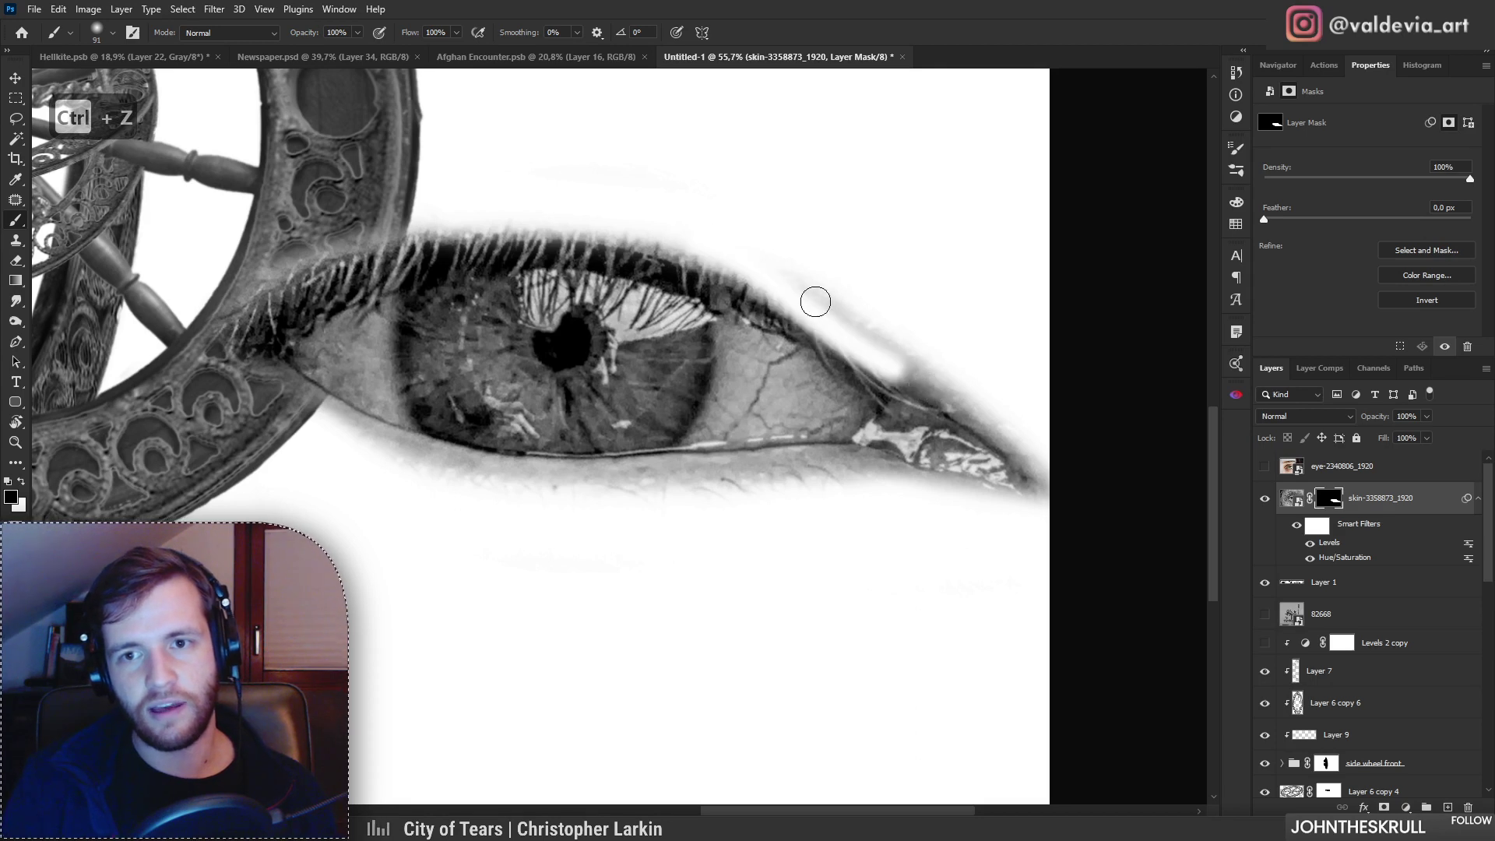
pyautogui.hotkey('ctrl', 'z')
pyautogui.moveTo(681, 247); pyautogui.dragTo(934, 348)
pyautogui.moveTo(625, 224); pyautogui.dragTo(911, 354)
pyautogui.moveTo(785, 281)
pyautogui.mouseDown()
pyautogui.moveTo(1011, 421)
pyautogui.moveTo(1024, 447)
pyautogui.mouseUp()
pyautogui.moveTo(854, 484); pyautogui.dragTo(500, 524)
pyautogui.moveTo(715, 495)
pyautogui.mouseDown()
pyautogui.moveTo(517, 488)
pyautogui.moveTo(285, 404)
pyautogui.moveTo(666, 506)
pyautogui.mouseUp()
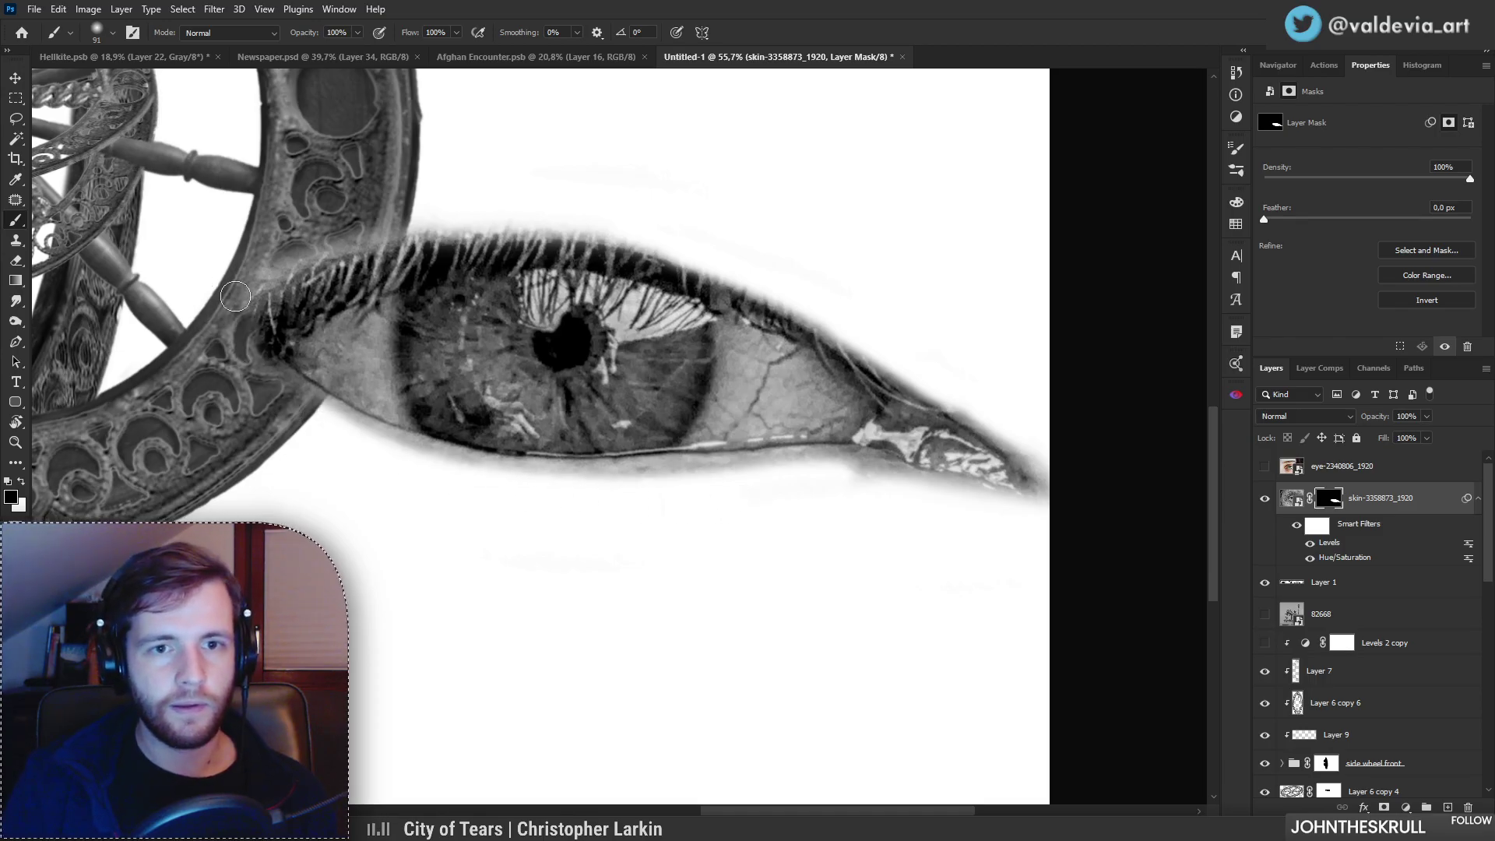
# Step: Add a new layer above the eye photo and clip it to the eye
pyautogui.press('z')
pyautogui.moveTo(464, 236)
pyautogui.mouseDown()
pyautogui.moveTo(395, 233)
pyautogui.moveTo(483, 235)
pyautogui.mouseUp()
pyautogui.press('b')
pyautogui.click(1450, 805)
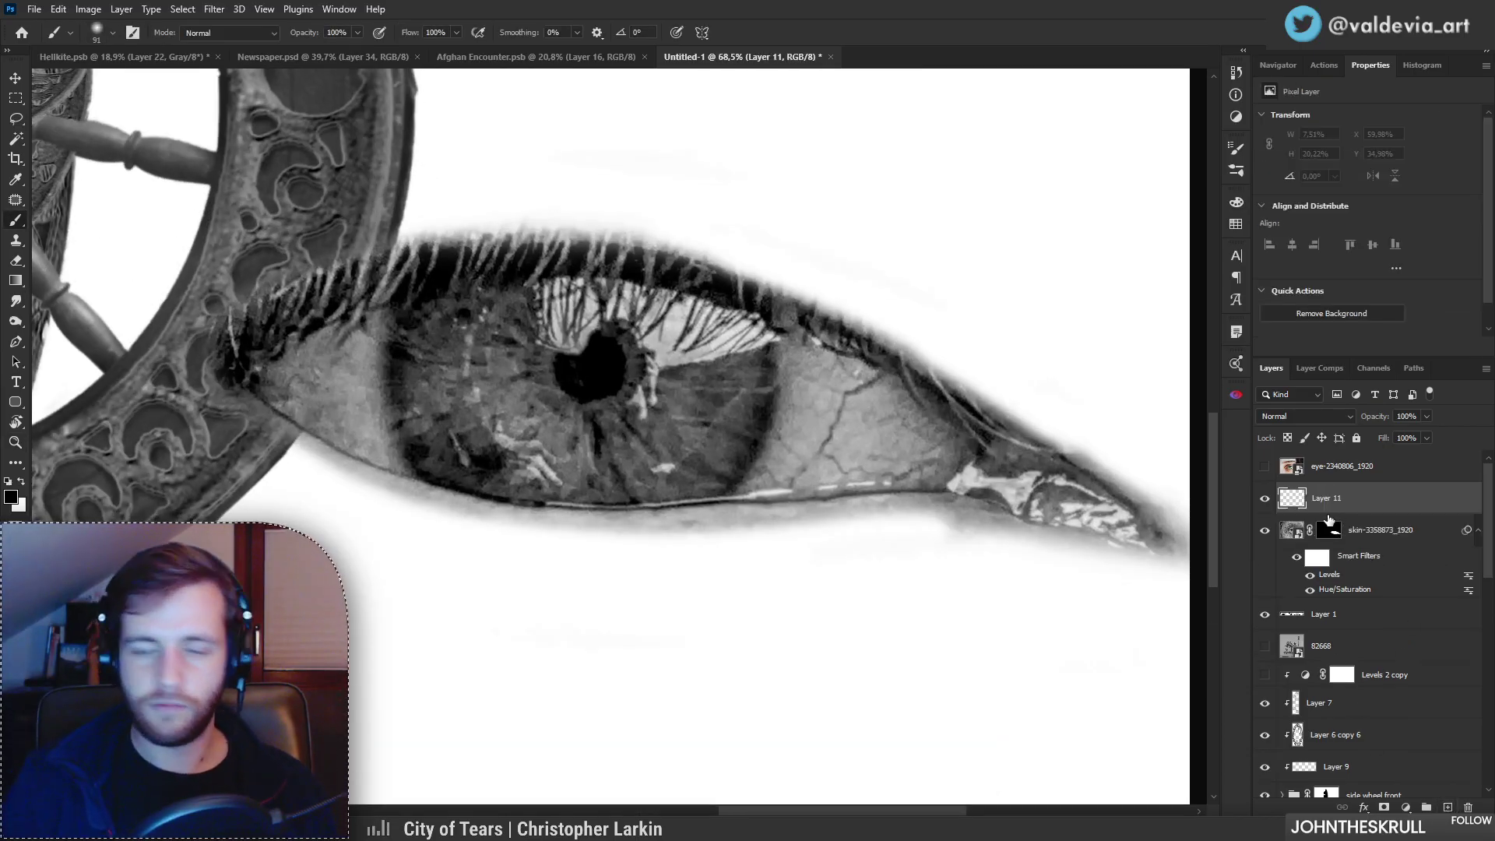
pyautogui.hotkey('ctrl', '0')
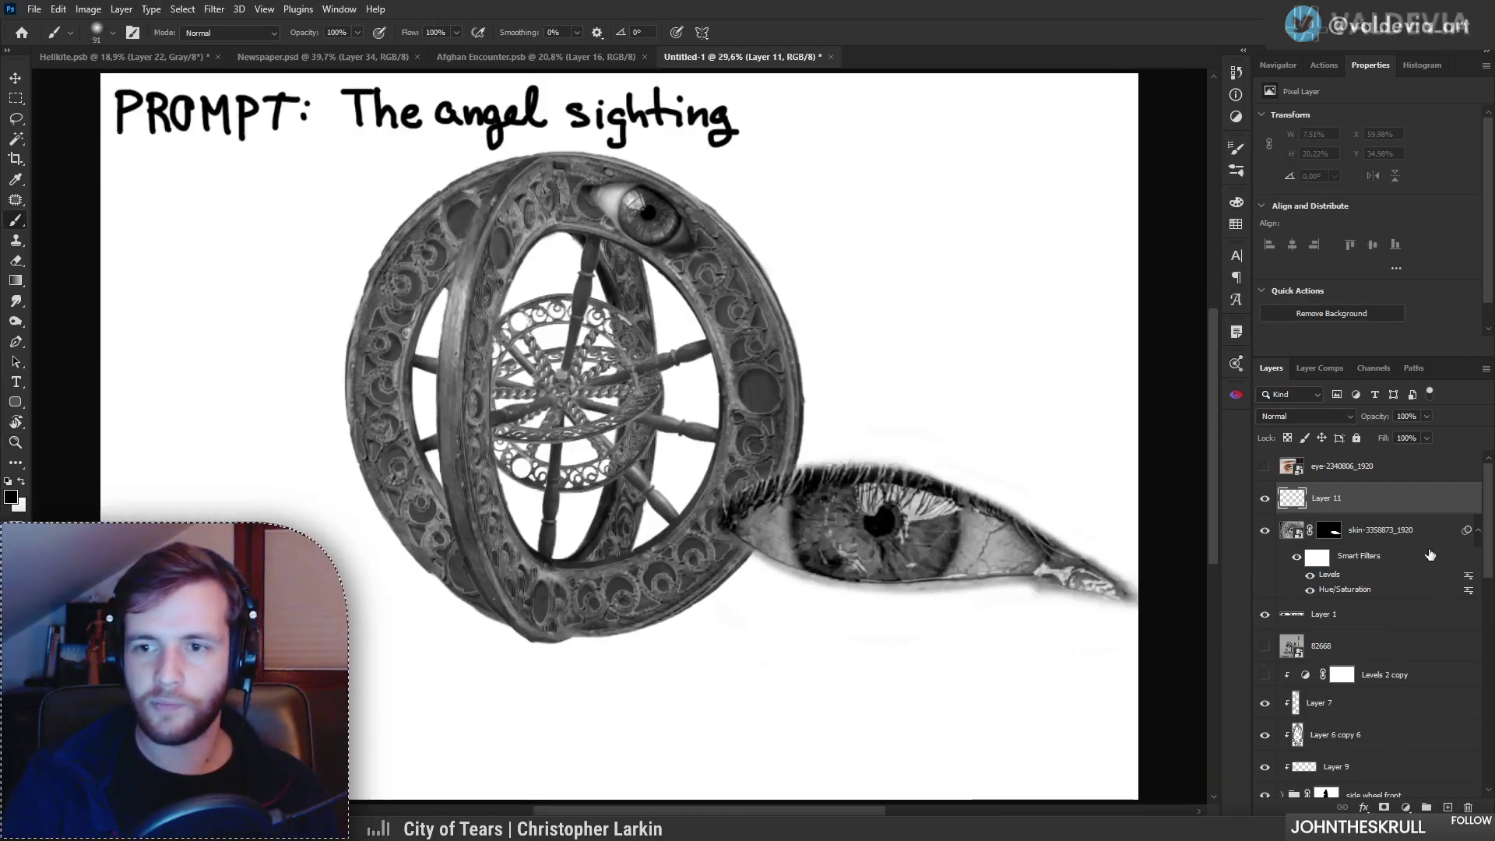
pyautogui.keyDown('alt'); pyautogui.click(1386, 510); pyautogui.keyUp('alt')
# Step: Set the Clone Stamp to sample Current & Below and clone dark lid tone over the lashes above the iris's outer edge
pyautogui.scroll(3, 1085, 601)
pyautogui.press('s')
pyautogui.scroll(3, 601, 322)
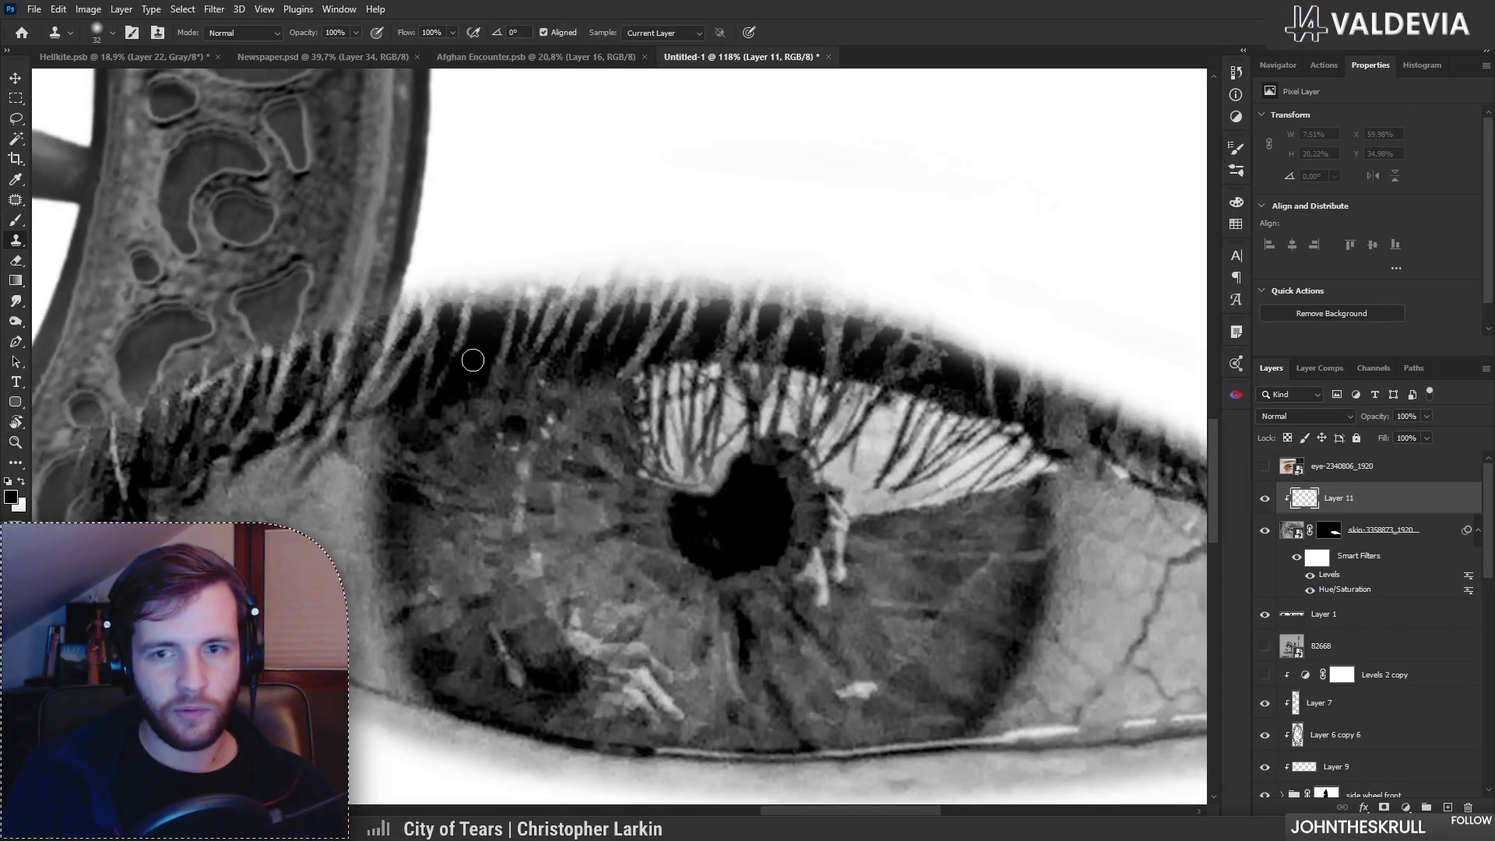
pyautogui.click(655, 33)
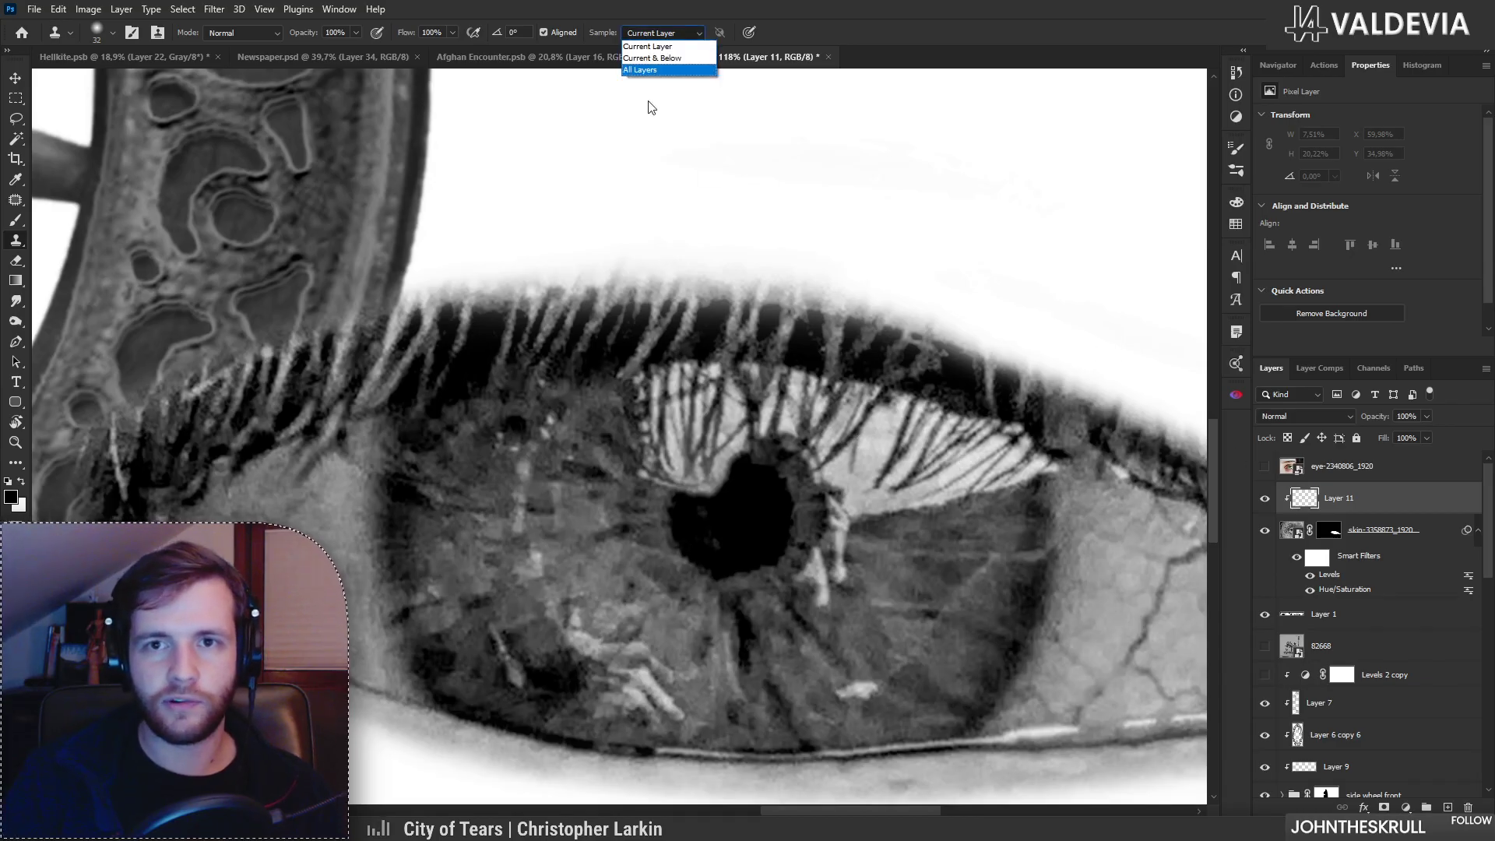
pyautogui.click(662, 57)
pyautogui.moveTo(470, 324)
pyautogui.mouseDown()
pyautogui.moveTo(442, 384)
pyautogui.moveTo(455, 350)
pyautogui.moveTo(425, 386)
pyautogui.moveTo(399, 350)
pyautogui.mouseUp()
pyautogui.scroll(-5, 399, 350)
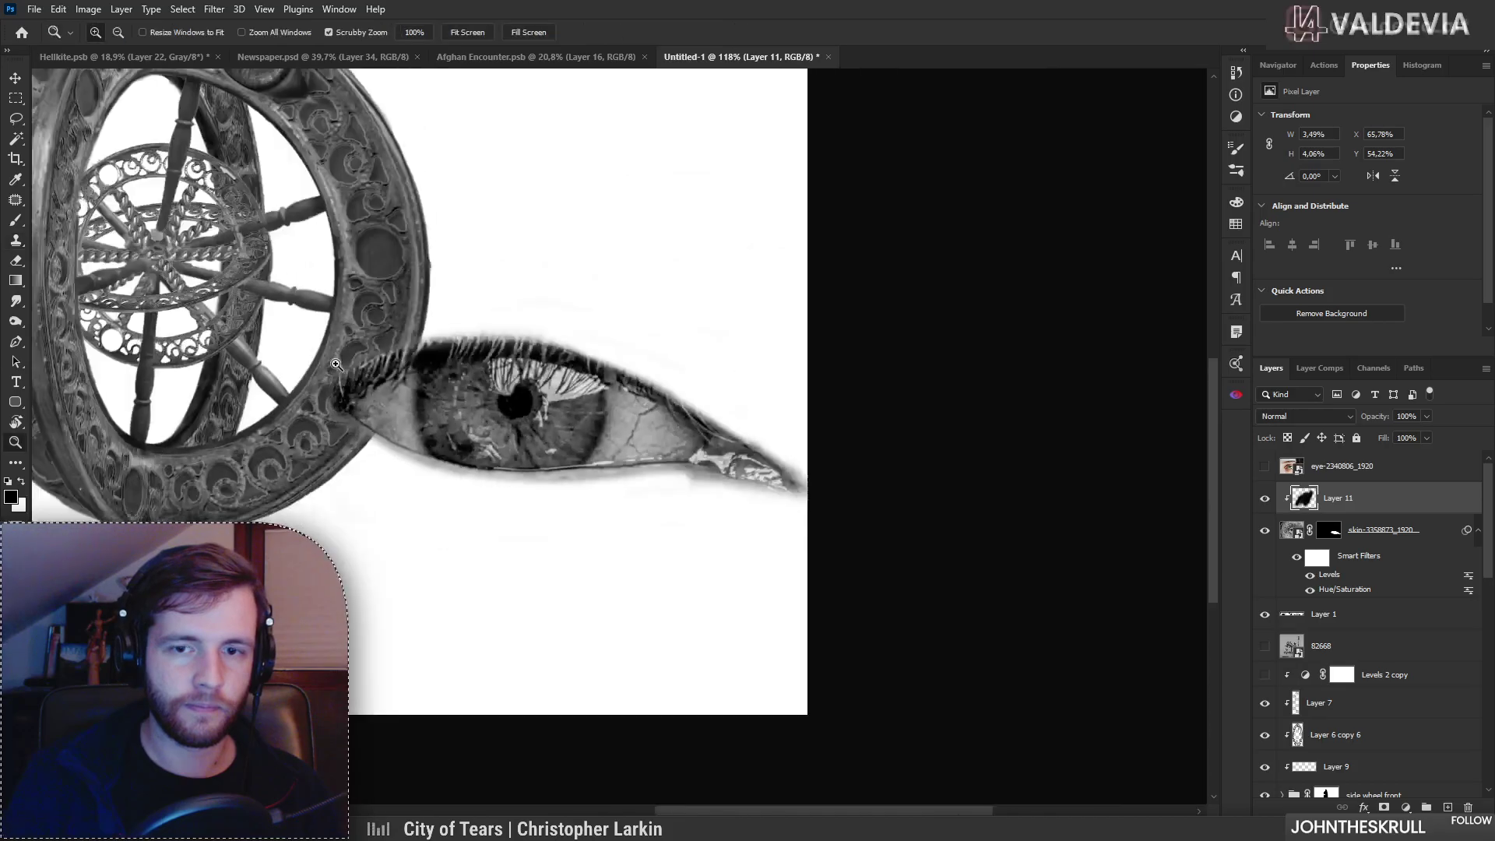
pyautogui.scroll(4, 346, 474)
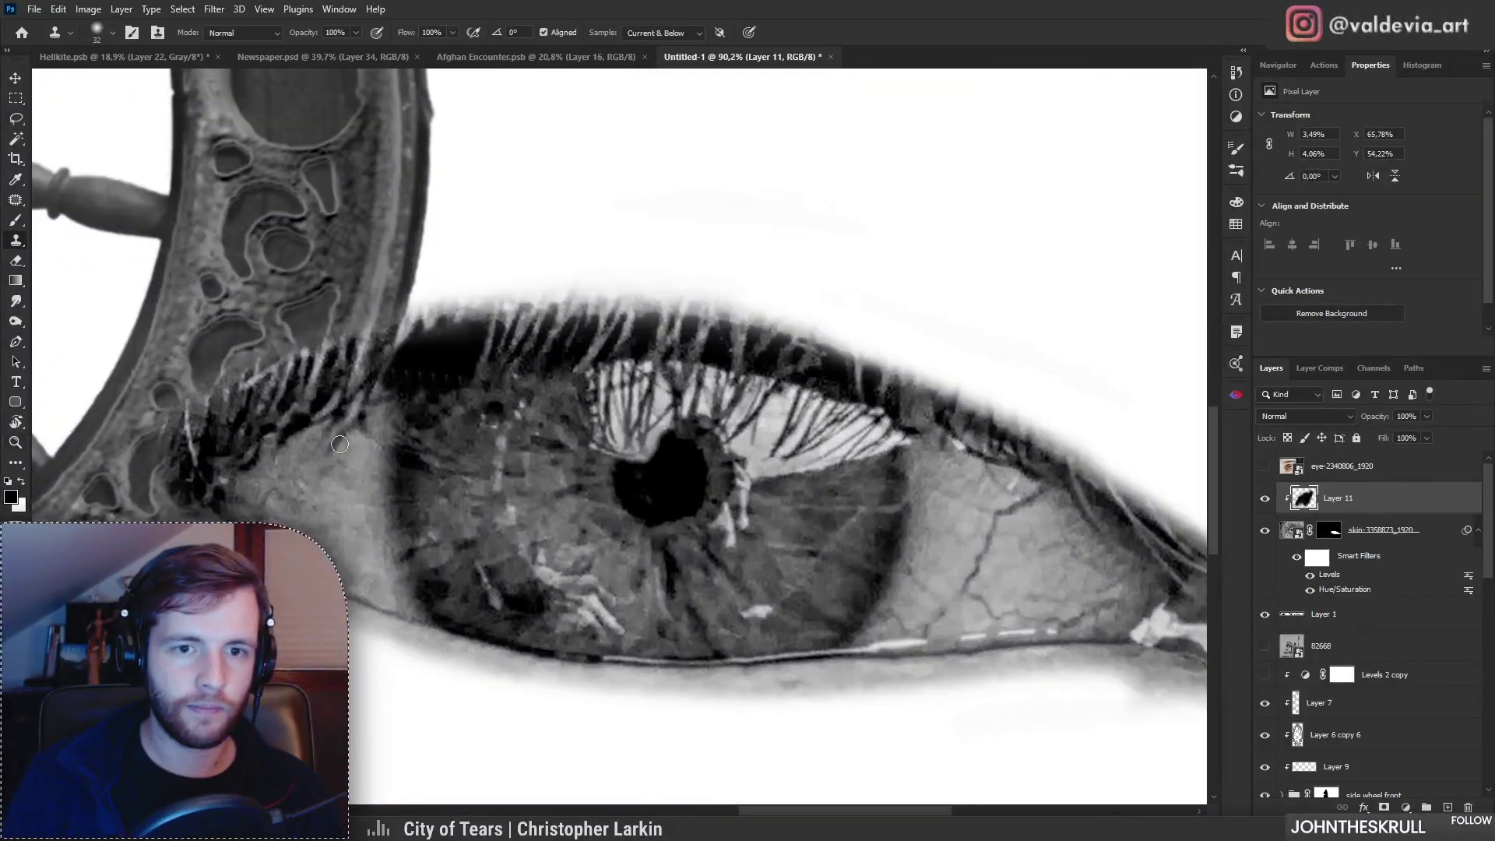
# Step: Clone eye-white texture over the lashes between the iris and the outer corner
pyautogui.moveTo(348, 430)
pyautogui.mouseDown()
pyautogui.moveTo(368, 436)
pyautogui.moveTo(359, 388)
pyautogui.moveTo(277, 421)
pyautogui.mouseUp()
pyautogui.rightClick(379, 441)
pyautogui.keyDown('alt'); pyautogui.click(330, 500); pyautogui.keyUp('alt')
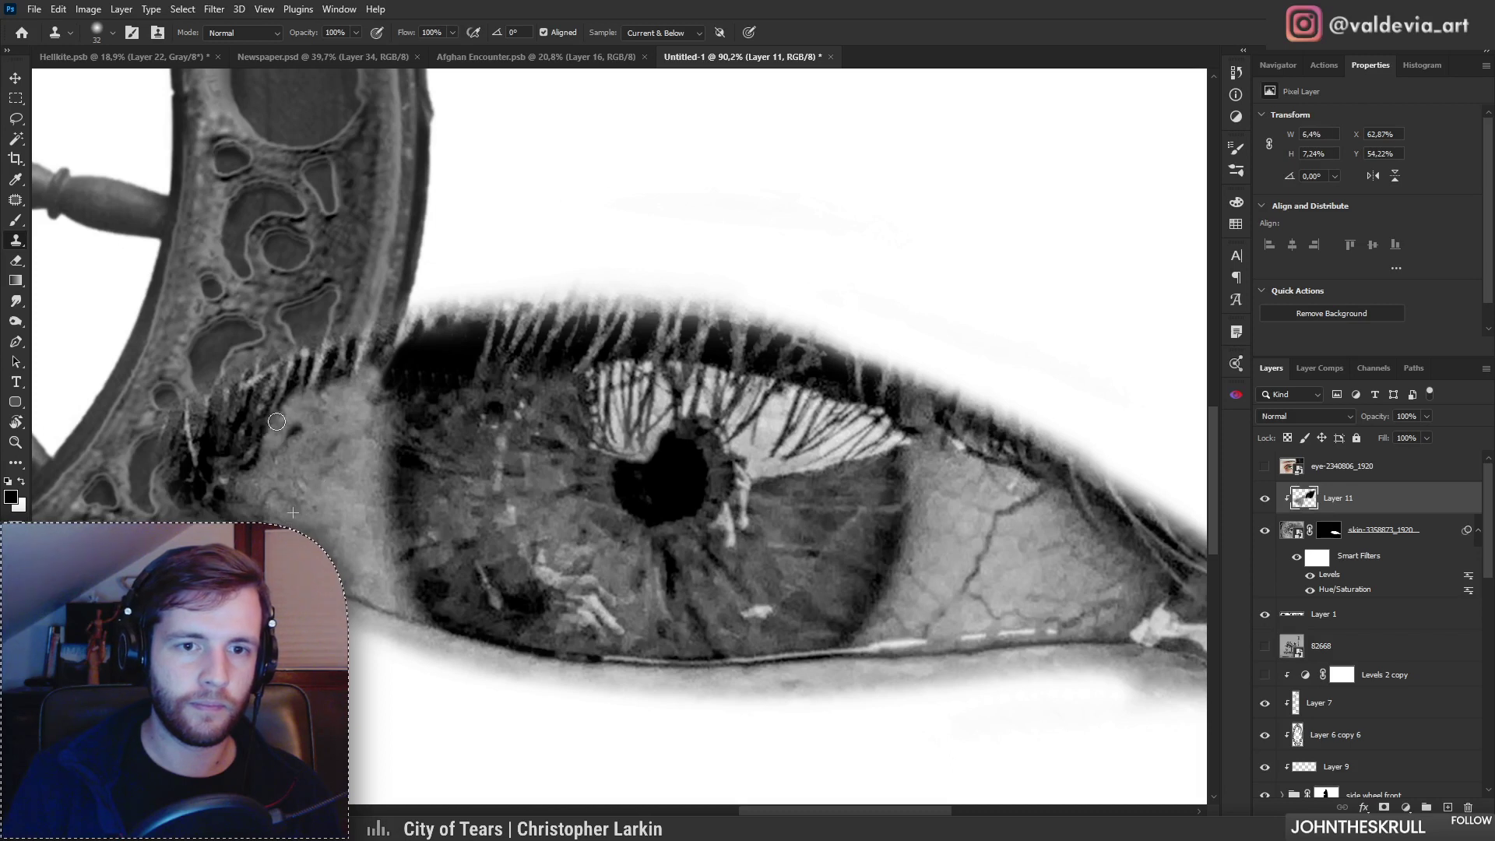
pyautogui.scroll(-5, 344, 452)
pyautogui.scroll(4, 374, 440)
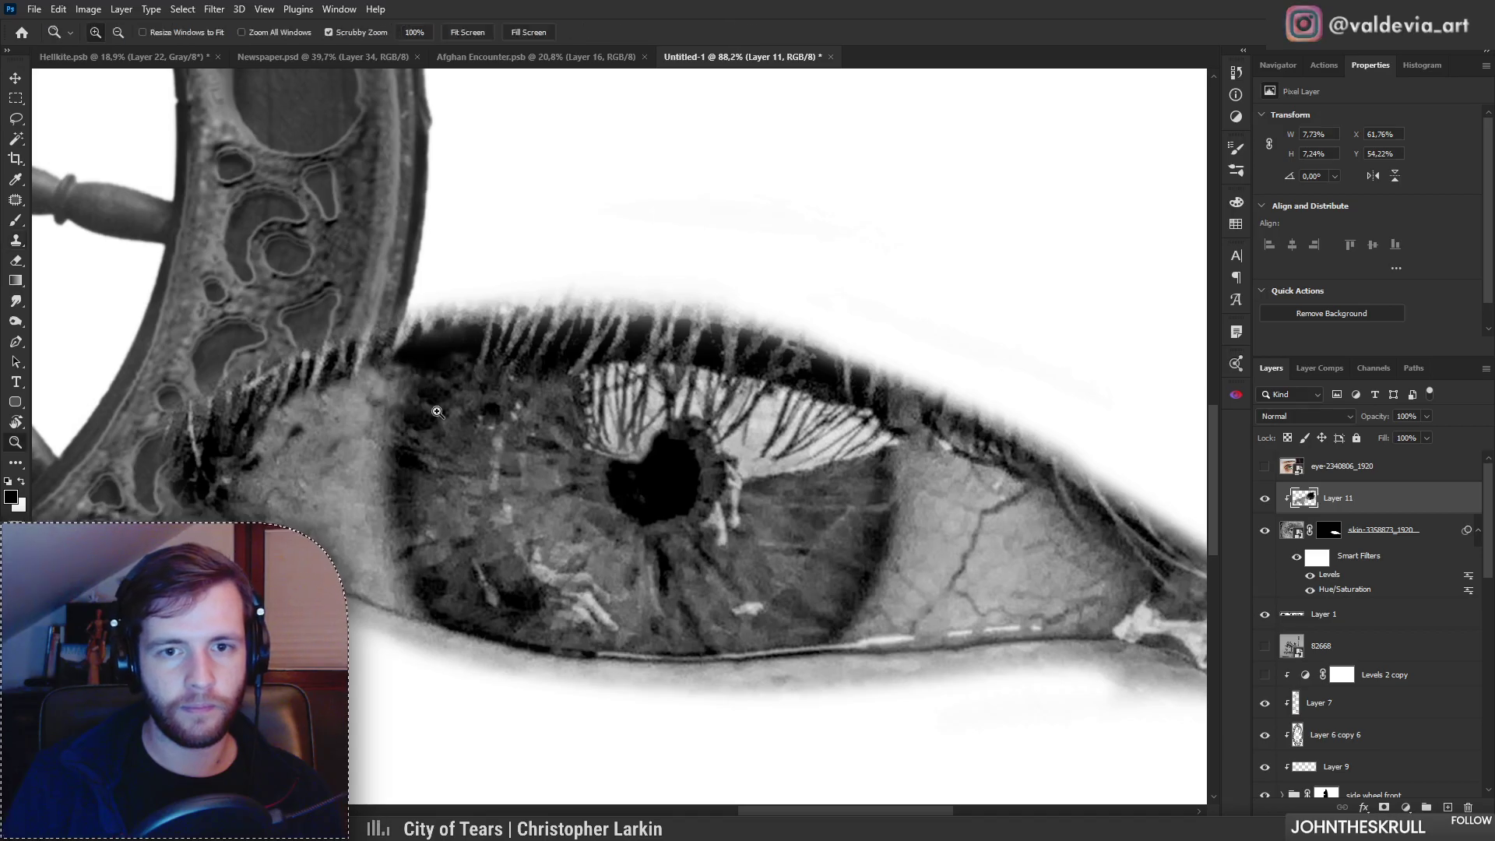
pyautogui.scroll(-5, 400, 366)
pyautogui.scroll(4, 397, 403)
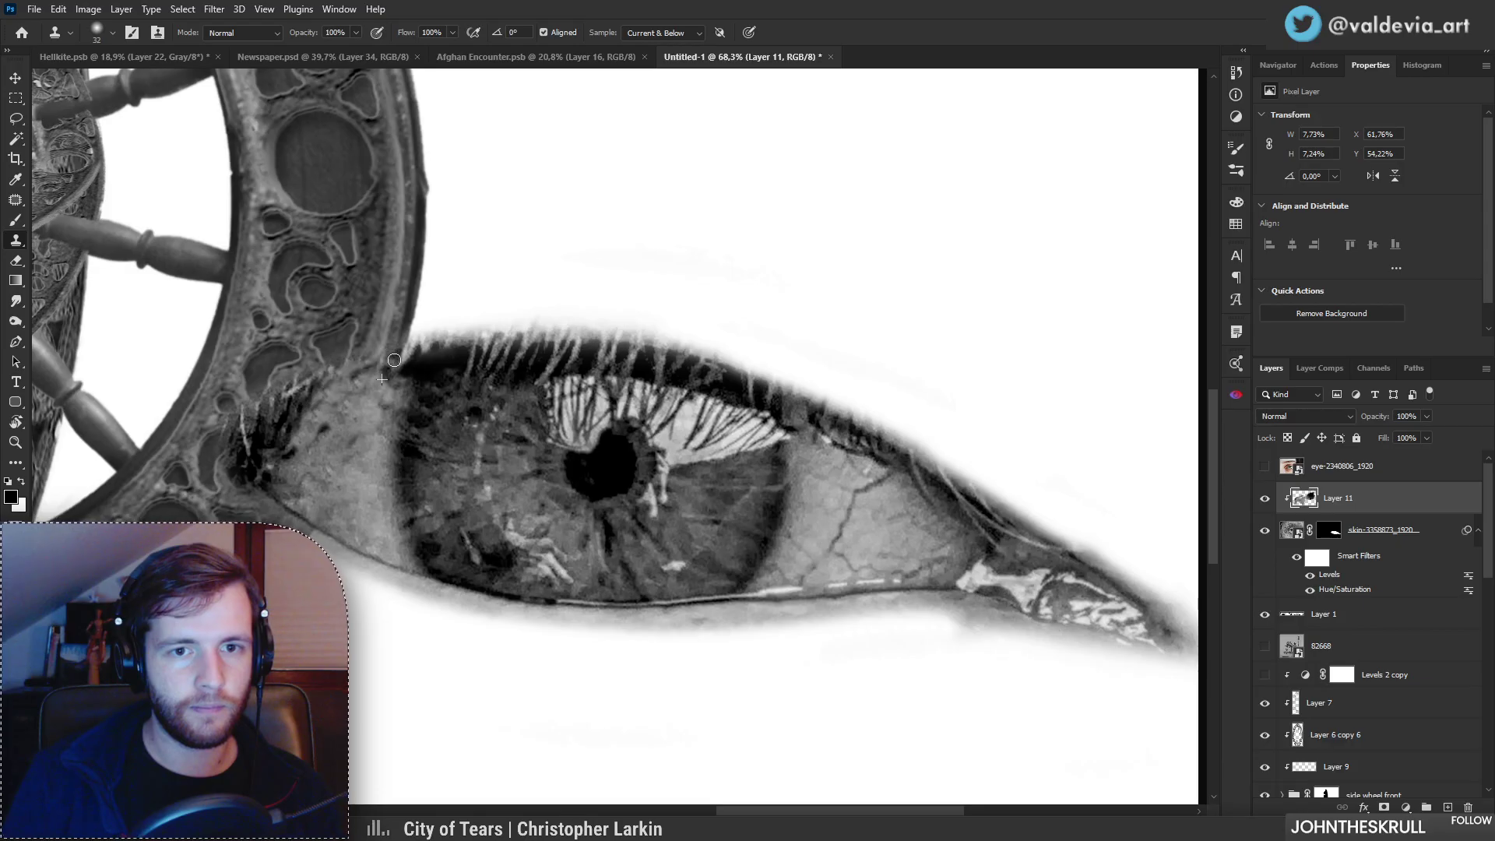
pyautogui.scroll(3, 396, 369)
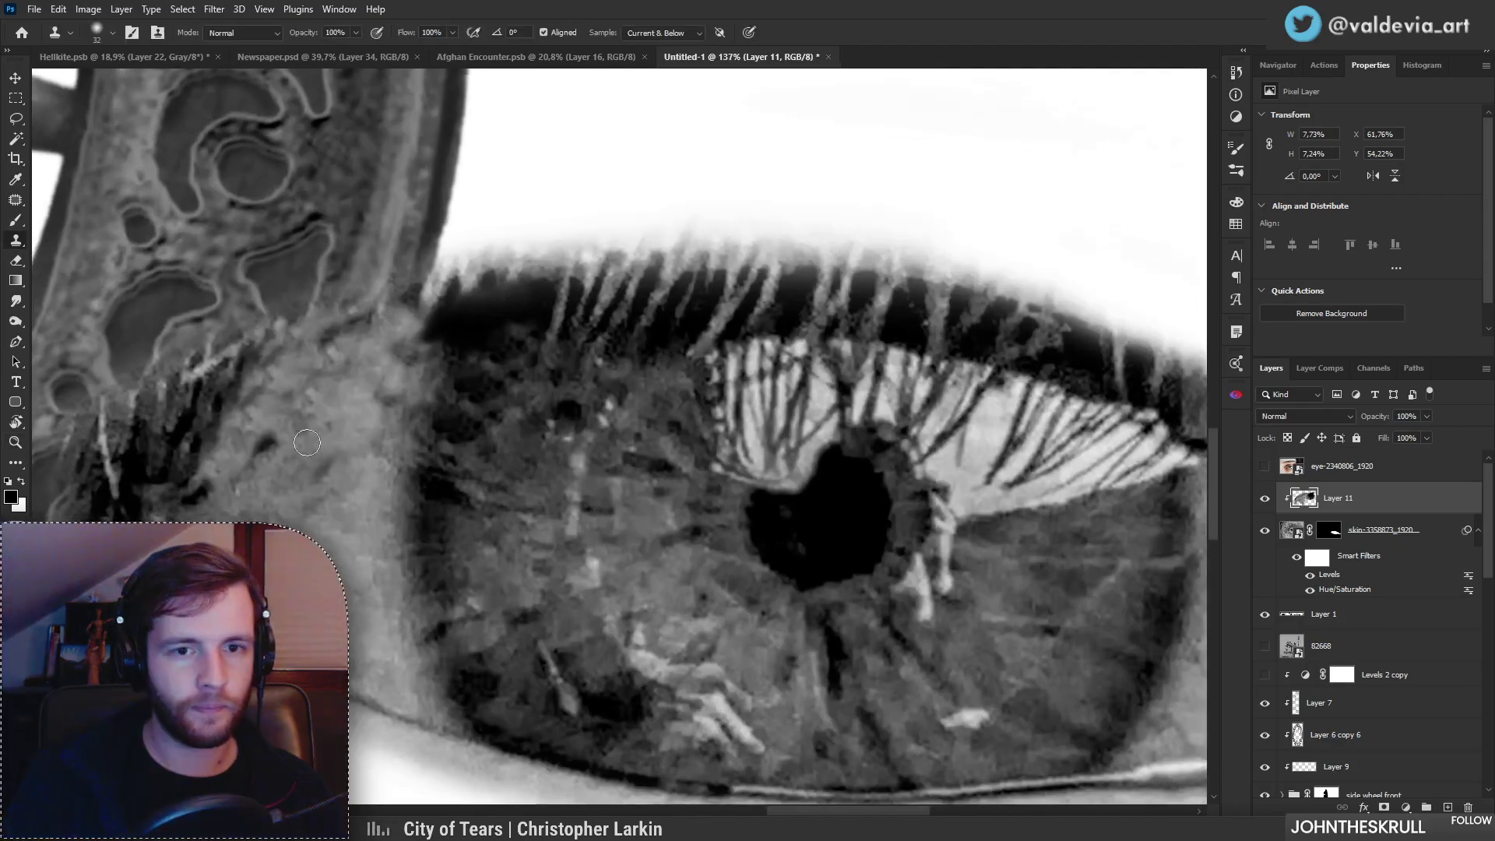
# Step: Clone eye-white texture over the remaining dark lashes at the tip of the outer corner
pyautogui.scroll(-5, 267, 442)
pyautogui.scroll(3, 454, 425)
pyautogui.scroll(4, 450, 423)
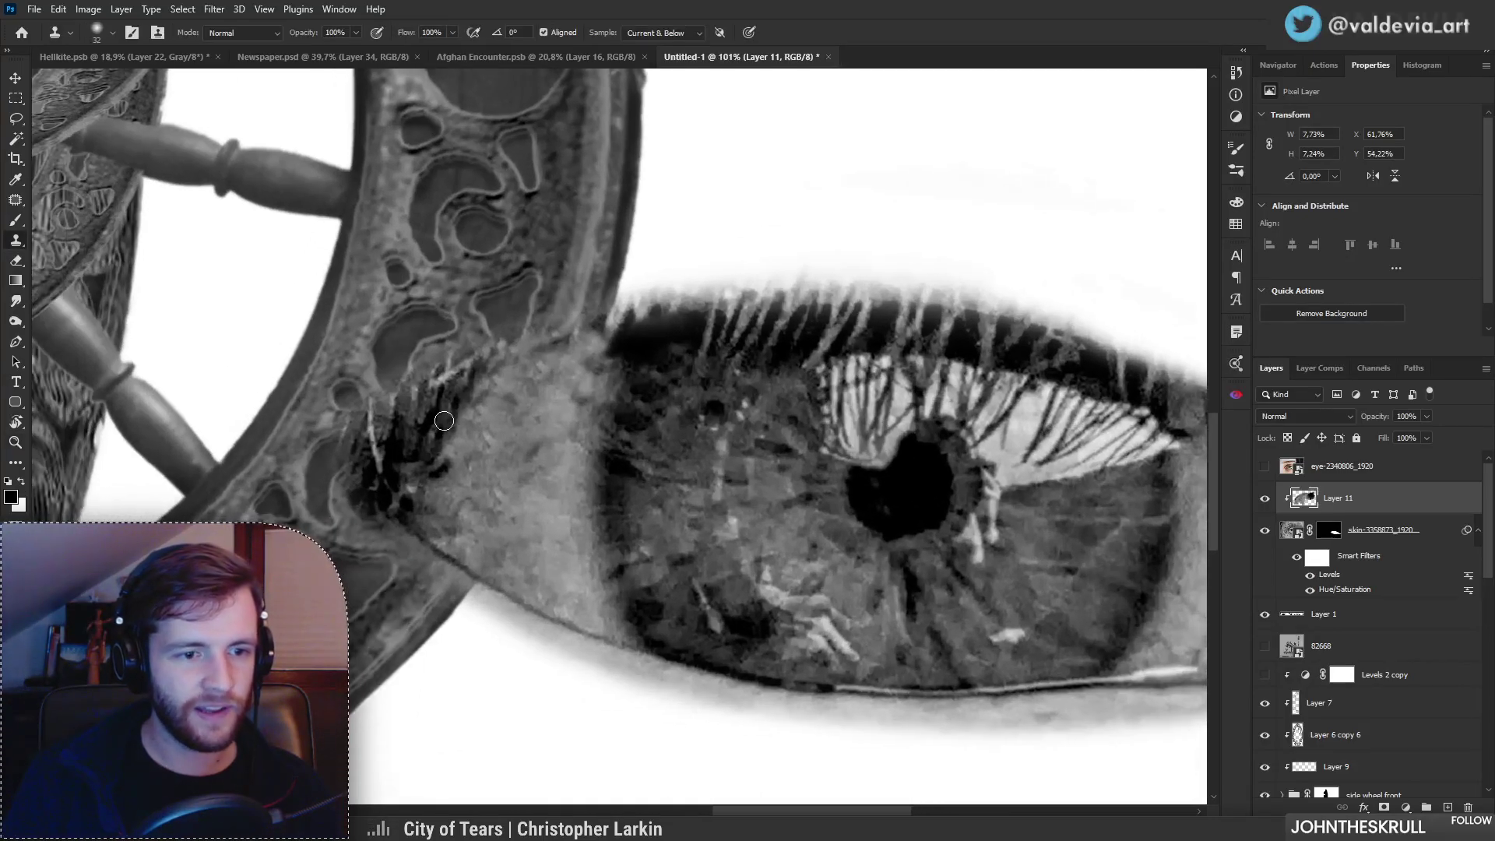
pyautogui.scroll(-3, 444, 421)
pyautogui.scroll(4, 436, 397)
pyautogui.moveTo(437, 397); pyautogui.dragTo(431, 439)
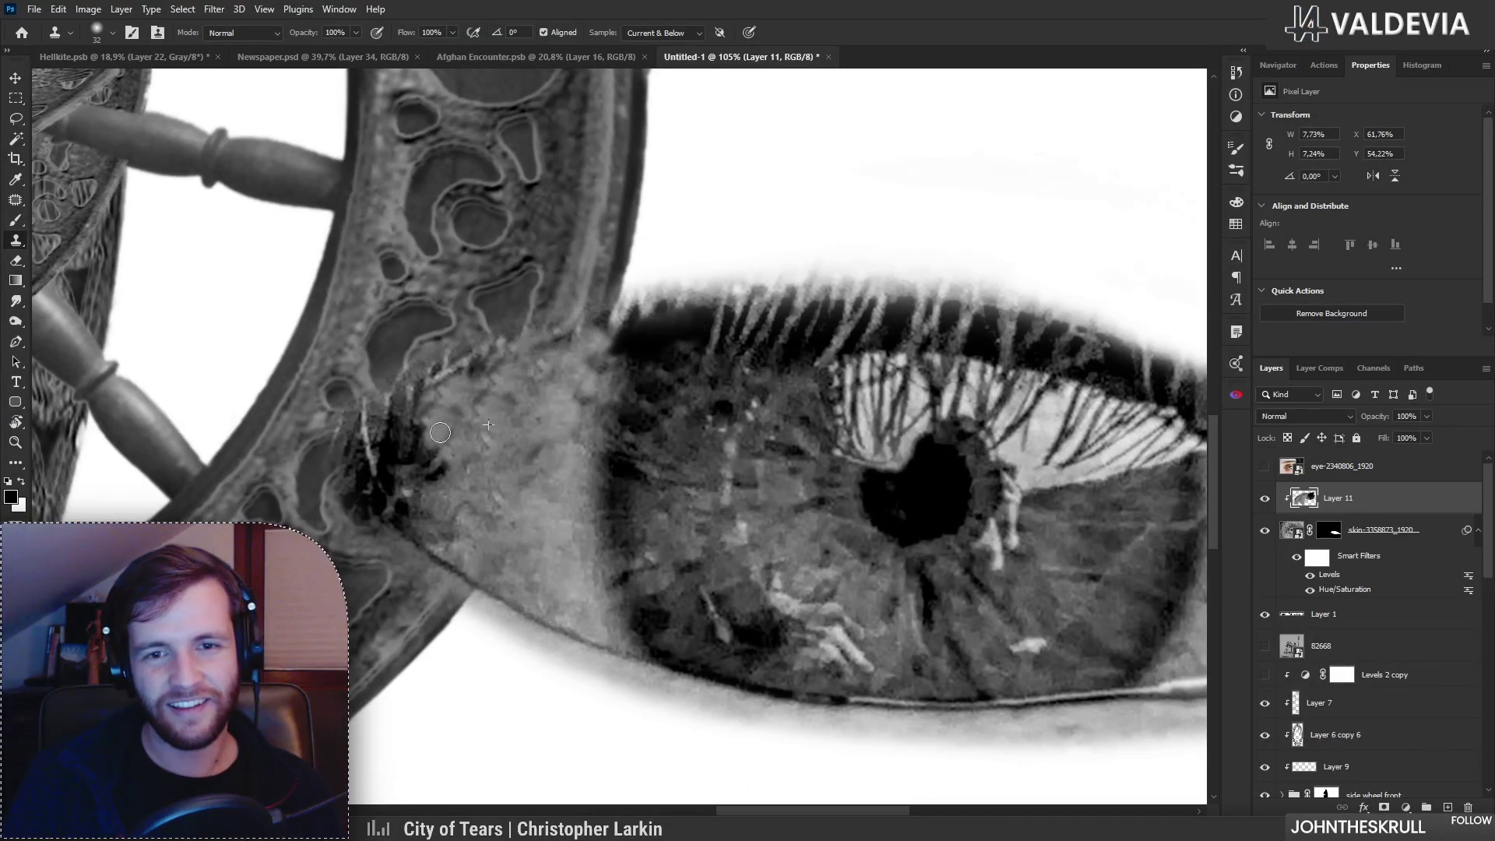
pyautogui.scroll(-2, 445, 432)
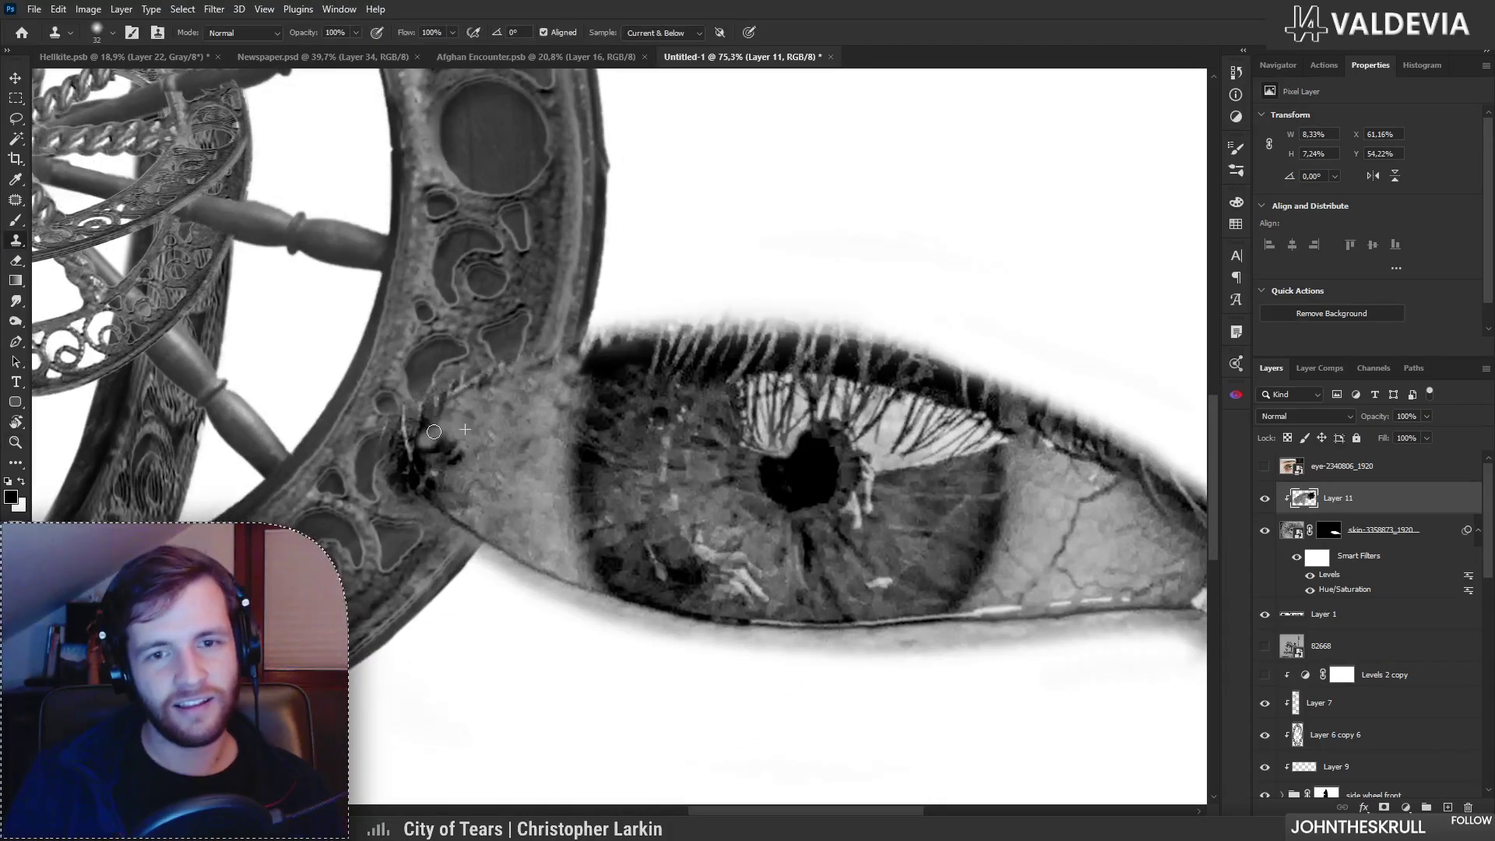
pyautogui.scroll(-3, 446, 453)
pyautogui.scroll(4, 467, 482)
pyautogui.moveTo(438, 518)
pyautogui.mouseDown()
pyautogui.moveTo(385, 430)
pyautogui.moveTo(436, 382)
pyautogui.mouseUp()
# Step: Undo the last clone stroke, then clone grey texture from the lid edge over the lashes between the eye white and the tear duct
pyautogui.press('z')
pyautogui.moveTo(473, 444)
pyautogui.mouseDown()
pyautogui.moveTo(323, 427)
pyautogui.moveTo(389, 426)
pyautogui.mouseUp()
pyautogui.press('s')
pyautogui.moveTo(895, 484); pyautogui.dragTo(686, 465)
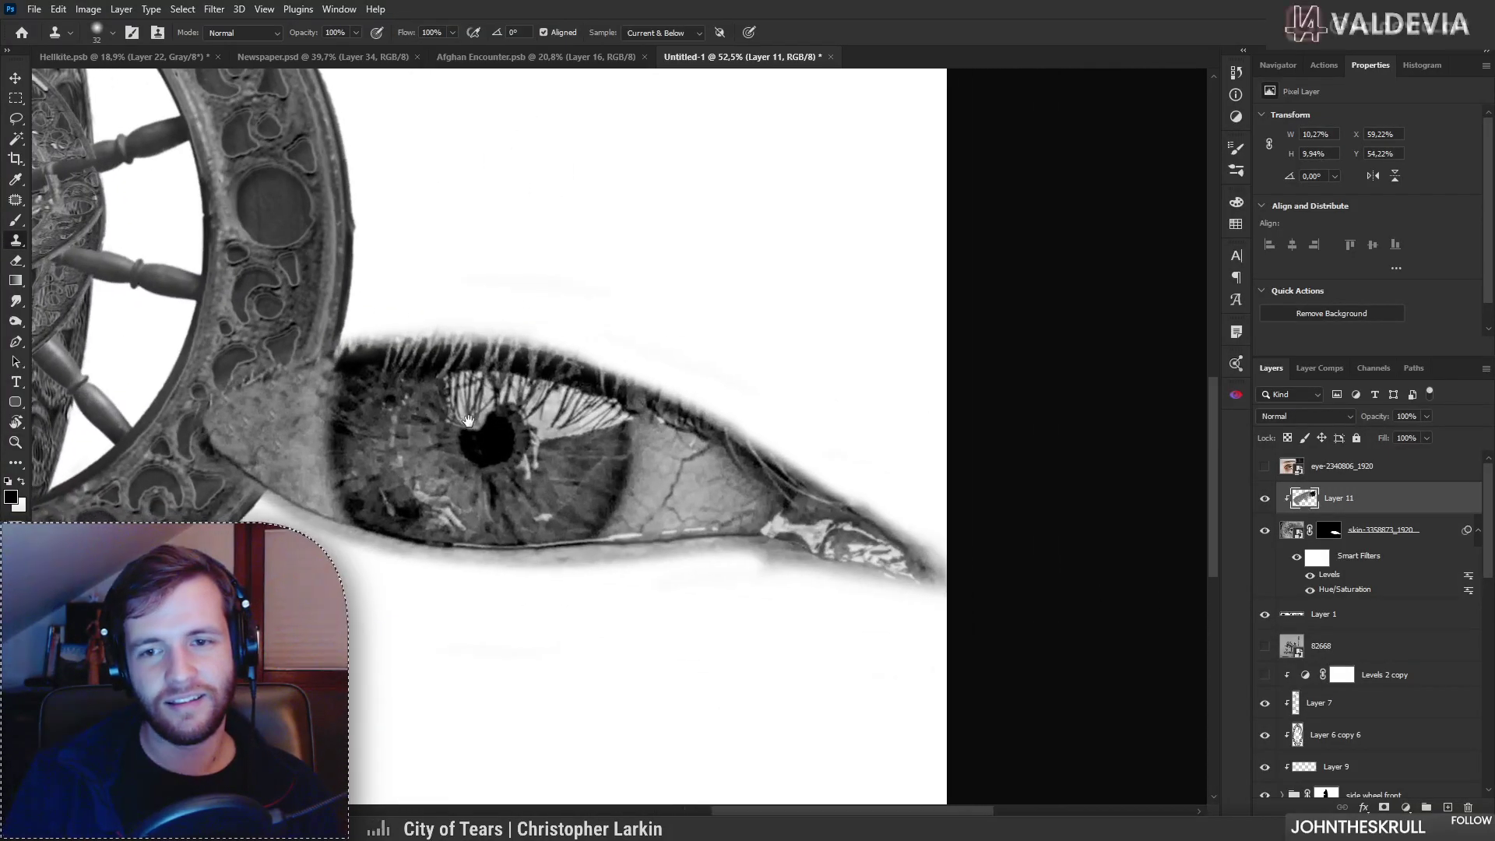
pyautogui.scroll(5, 686, 465)
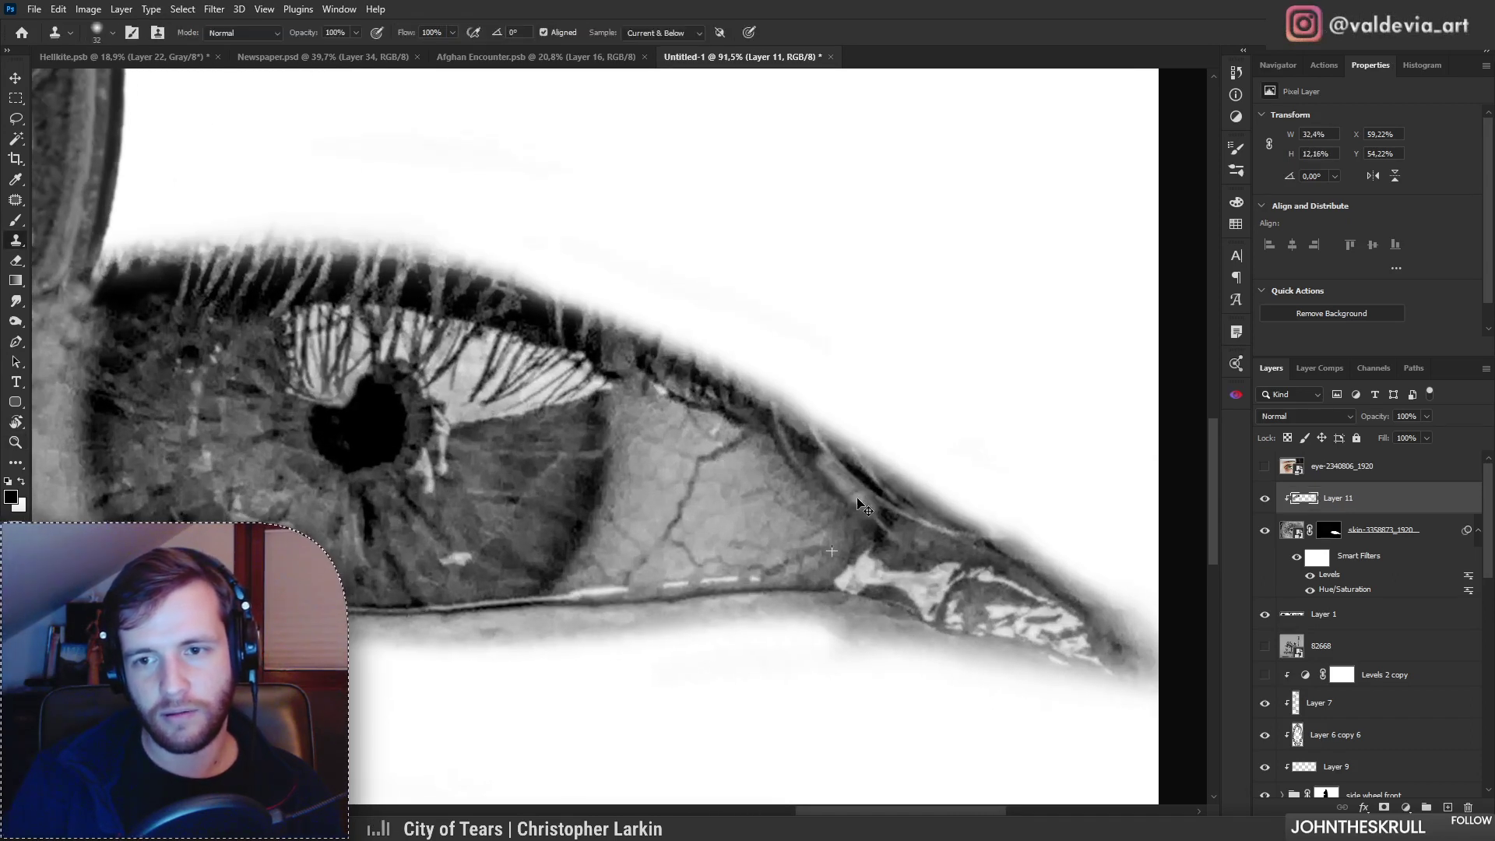
pyautogui.hotkey('ctrl', 'z')
pyautogui.keyDown('alt'); pyautogui.click(758, 434); pyautogui.keyUp('alt')
pyautogui.moveTo(780, 440)
pyautogui.mouseDown()
pyautogui.moveTo(790, 456)
pyautogui.moveTo(771, 424)
pyautogui.moveTo(868, 516)
pyautogui.mouseUp()
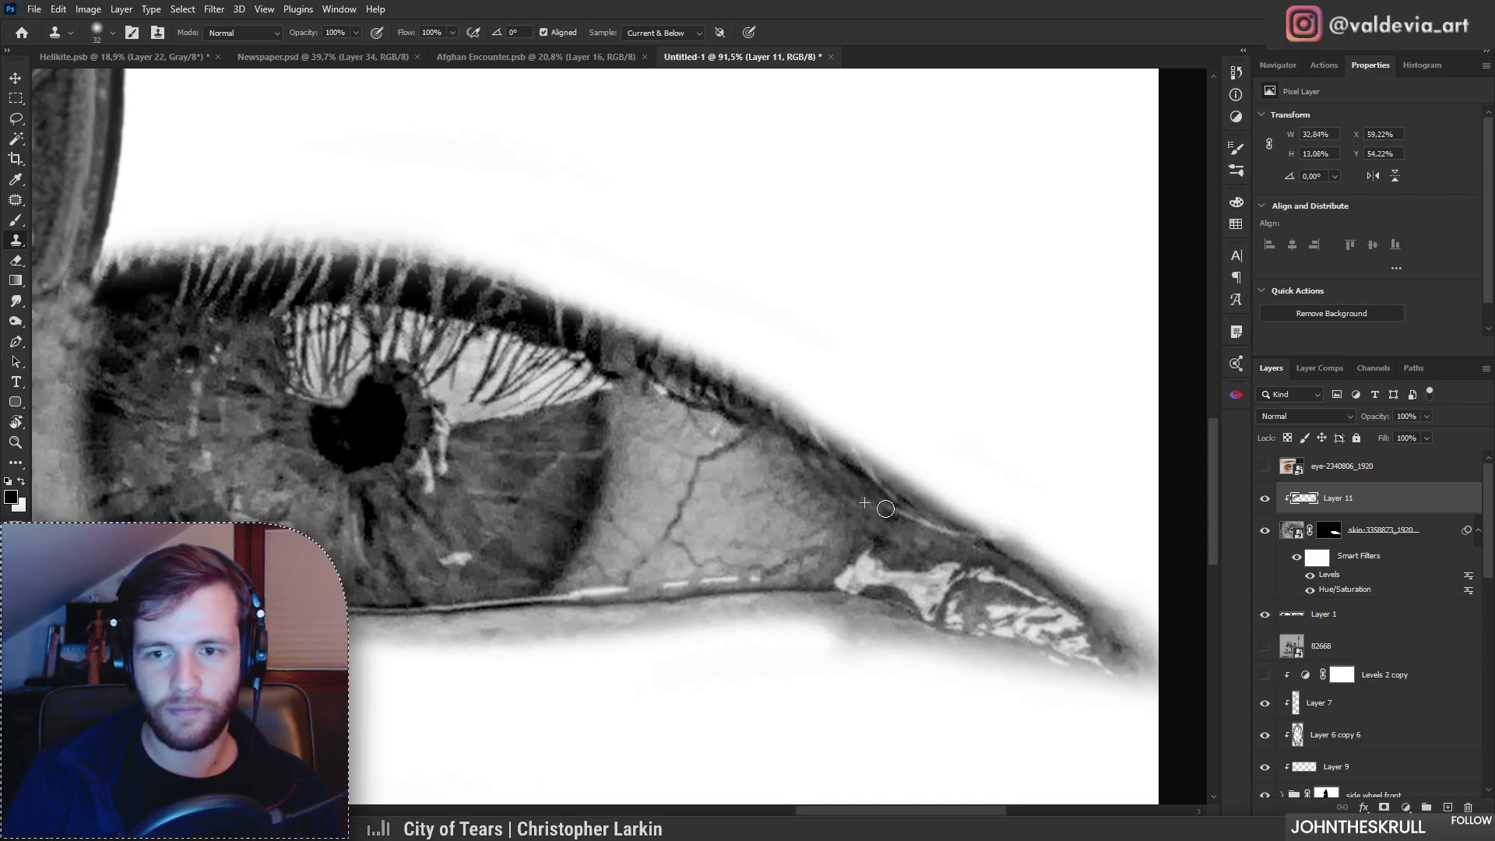
# Step: Clone matching grey texture over the pale lash strand along the upper lid above the tear duct
pyautogui.scroll(-5, 885, 508)
pyautogui.scroll(5, 948, 547)
pyautogui.moveTo(895, 532); pyautogui.dragTo(981, 546)
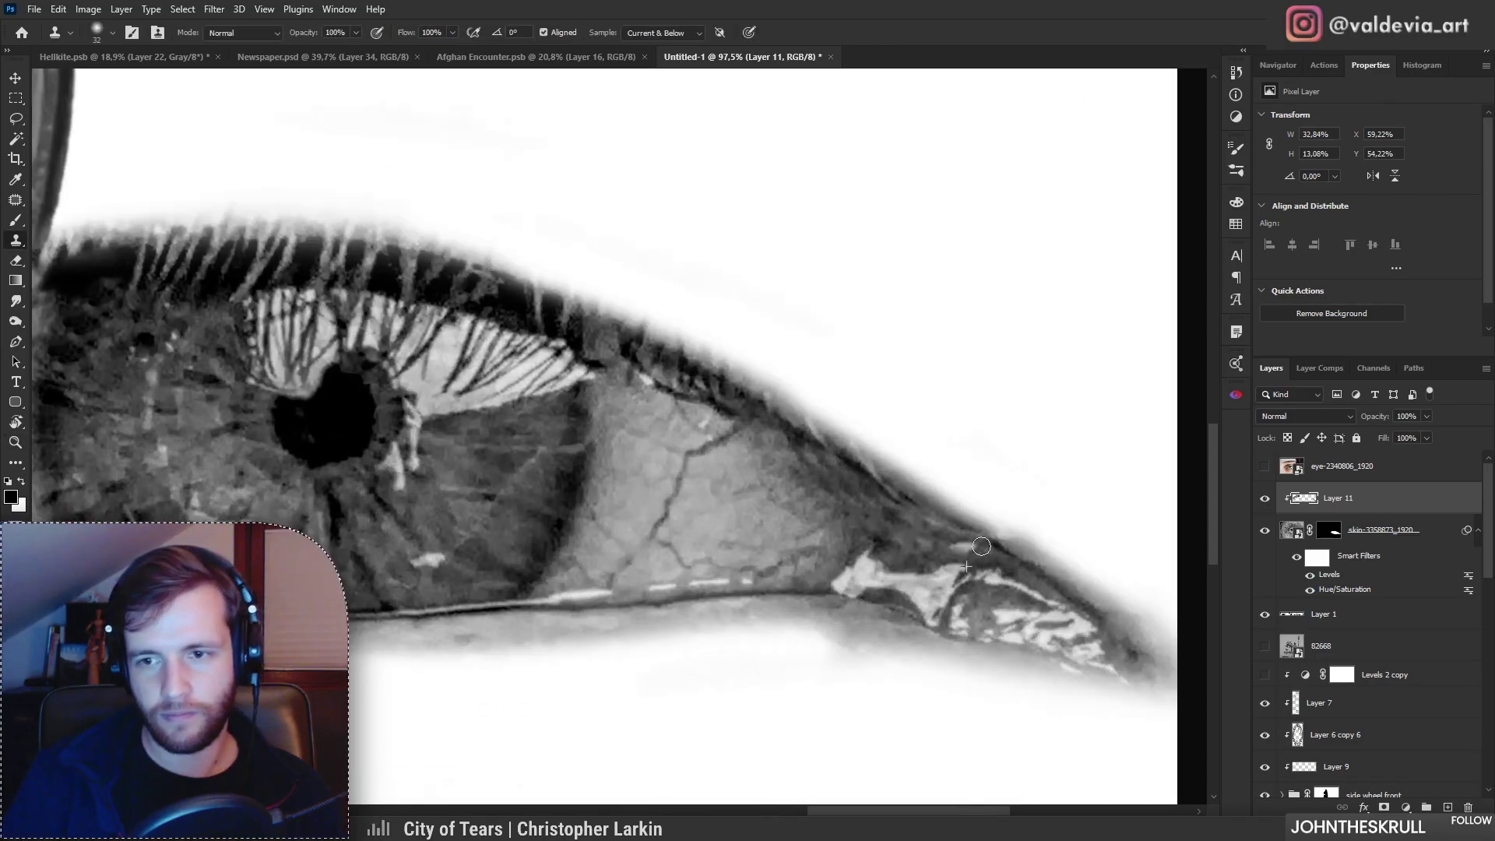
pyautogui.scroll(-5, 962, 575)
pyautogui.scroll(5, 834, 494)
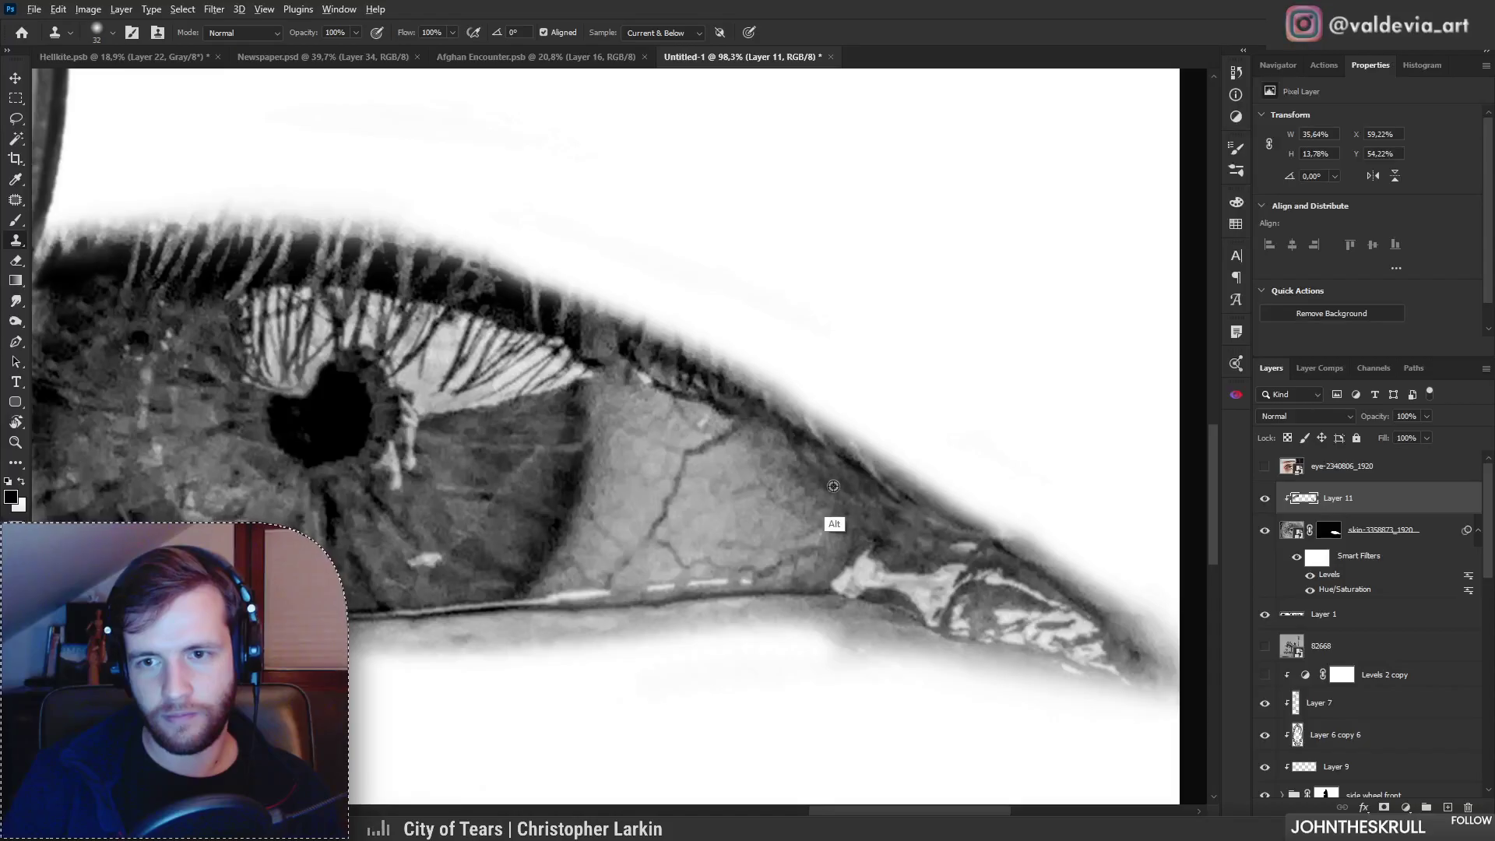
# Step: Clone clean texture over the short lashes below the lid between the iris and the inner corner
pyautogui.scroll(-2, 787, 472)
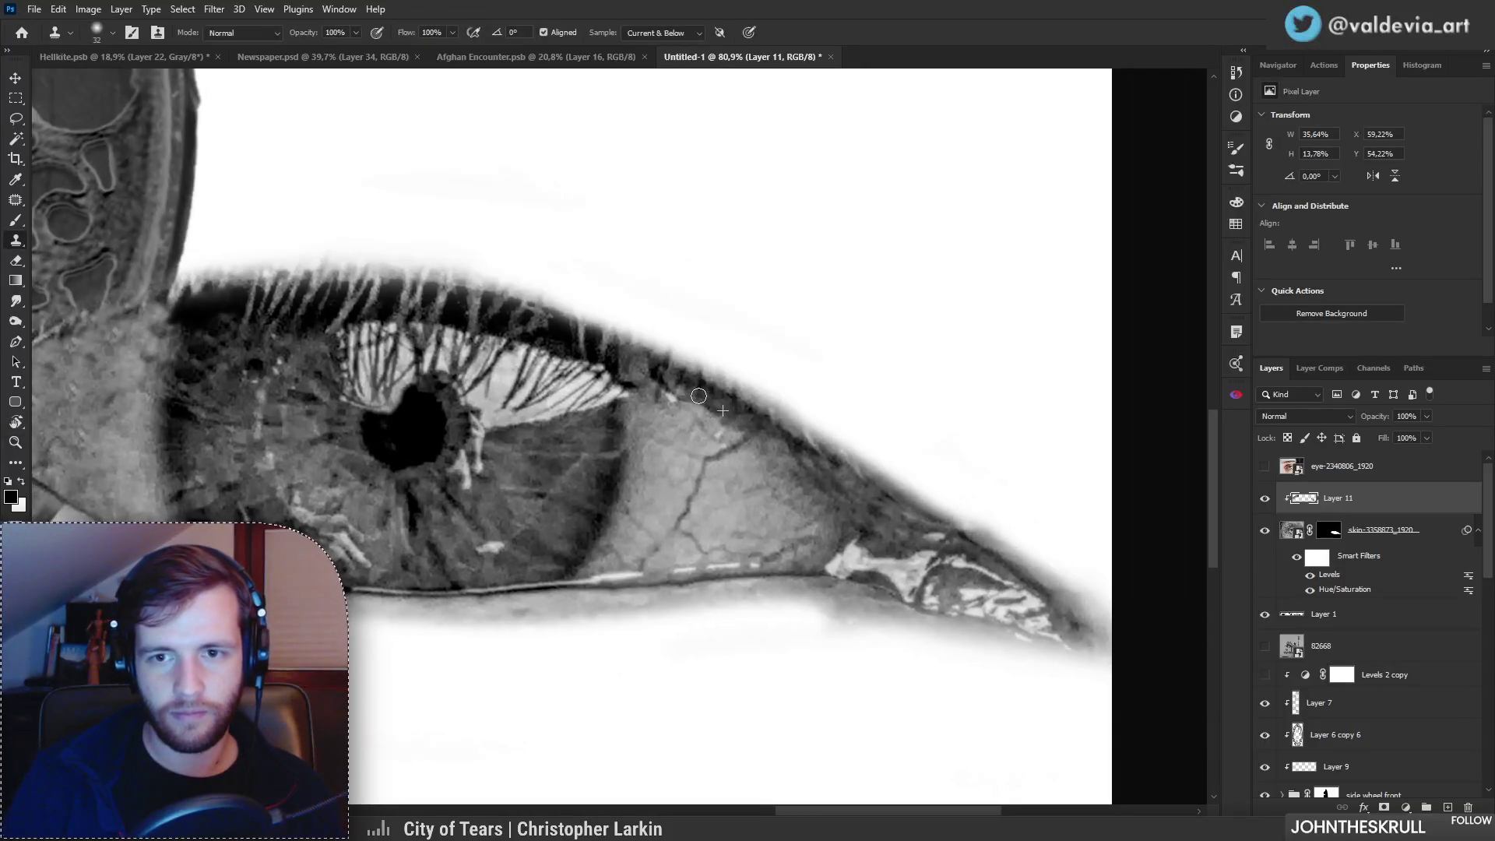
pyautogui.hotkey('ctrl', 'space')
pyautogui.moveTo(662, 392)
pyautogui.mouseDown()
pyautogui.moveTo(527, 387)
pyautogui.moveTo(718, 401)
pyautogui.mouseUp()
# Step: Try to clone over the dark lash lines inside the bright reflection above the pupil
pyautogui.hotkey('ctrl', 'space')
pyautogui.moveTo(612, 369); pyautogui.dragTo(616, 371)
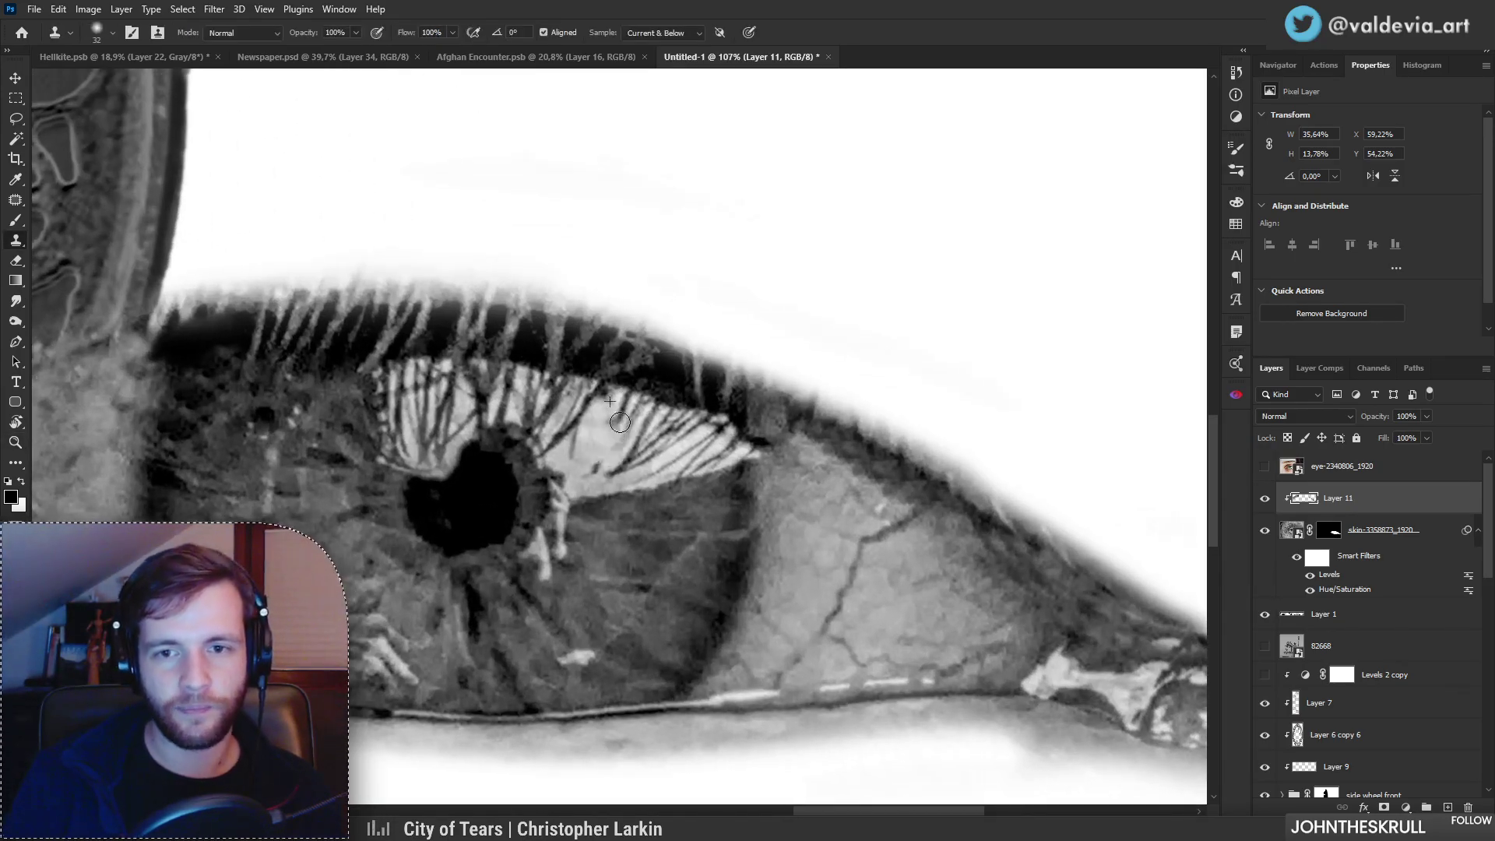
pyautogui.hotkey('ctrl', 'z')
# Step: Paint the reflection's sampled light grey over the dark lash lines in its inner-corner half with an 18 px Soft Round brush at 0% hardness
pyautogui.press('b')
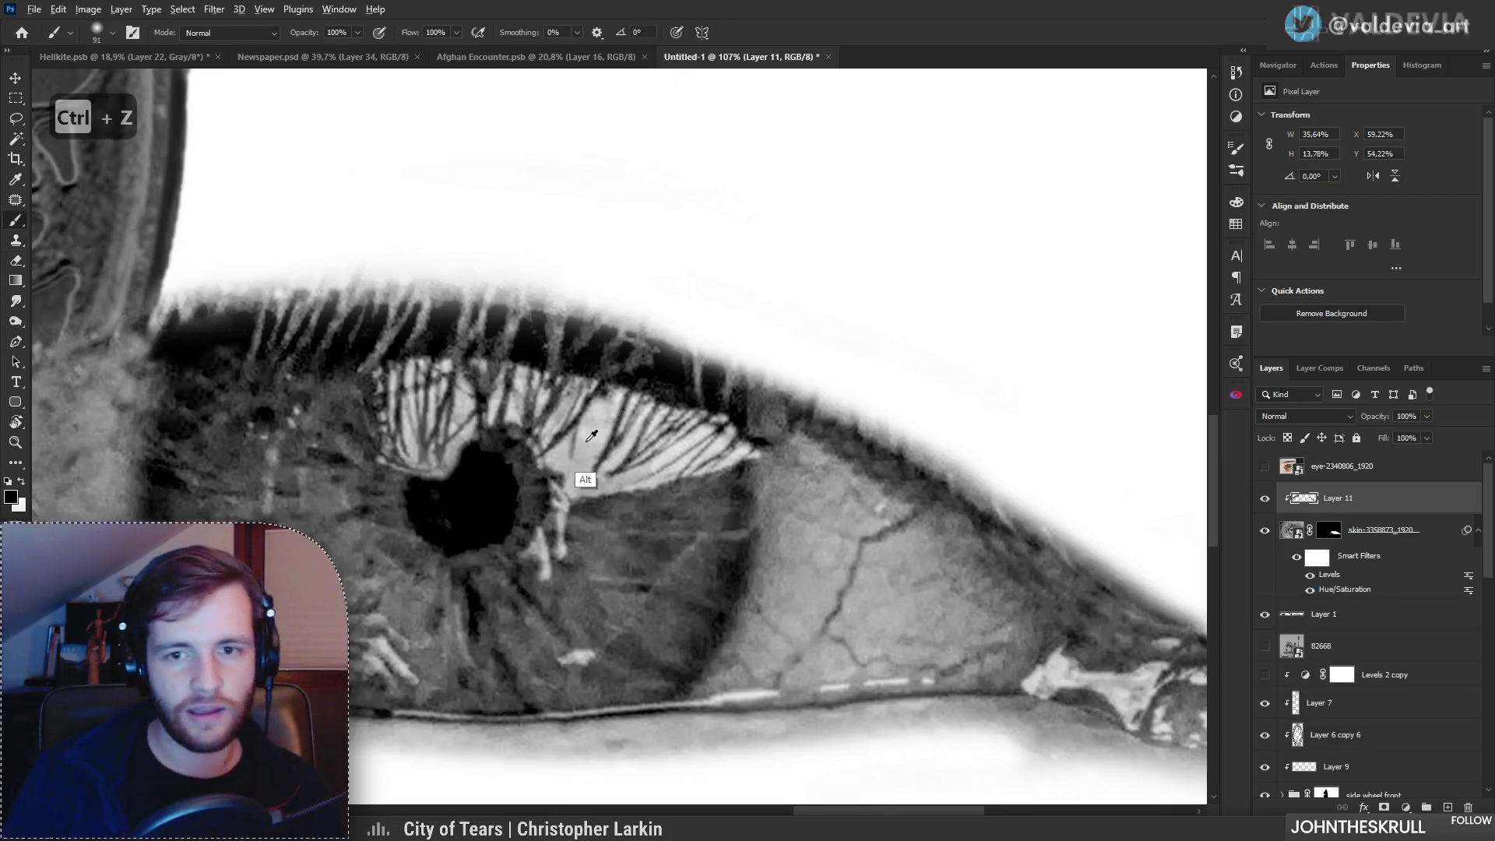
pyautogui.rightClick(650, 414)
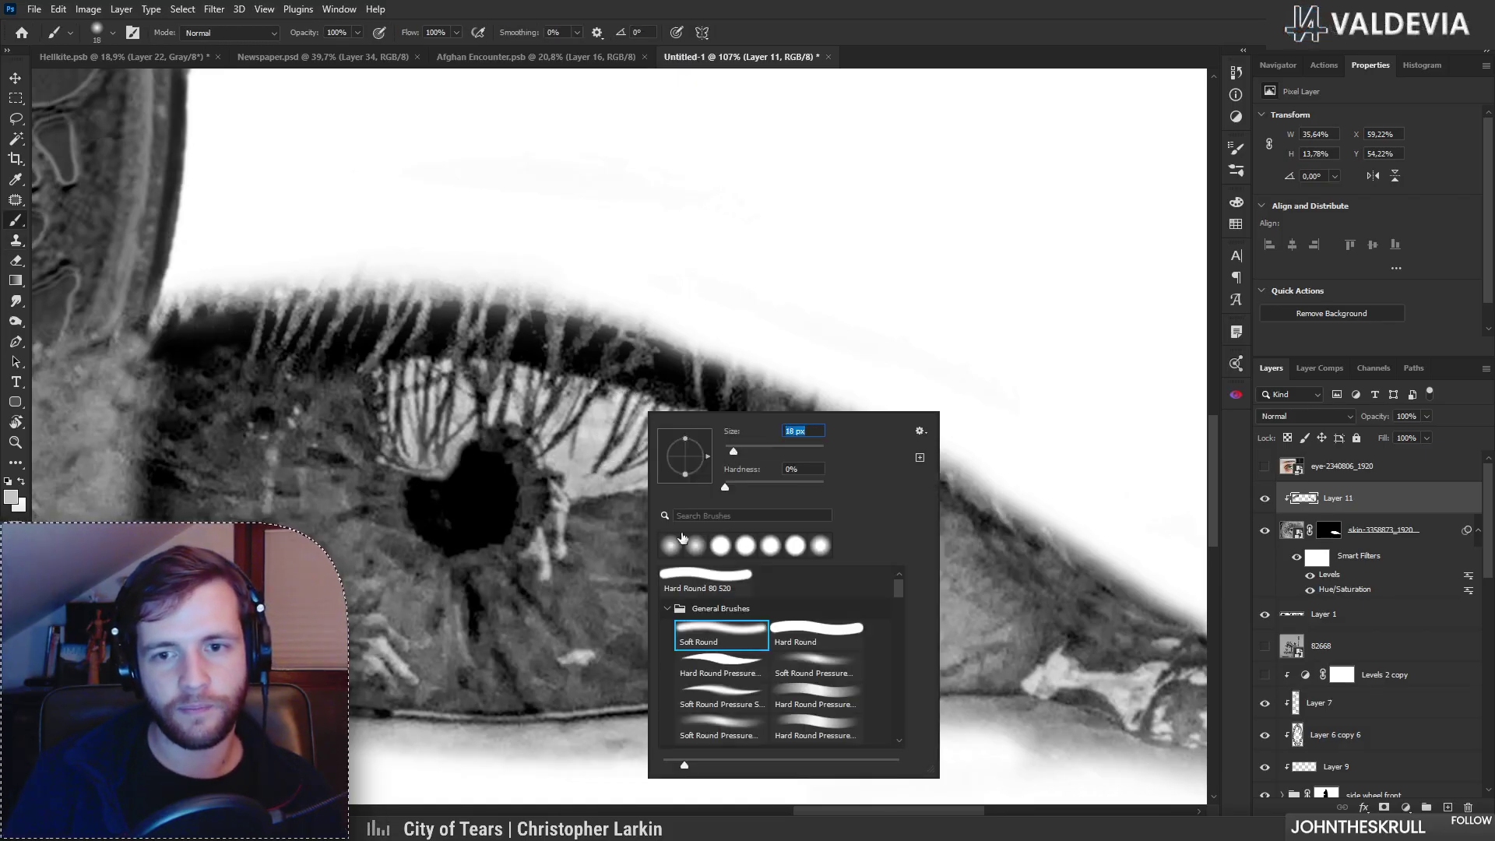
pyautogui.moveTo(596, 471)
pyautogui.mouseDown()
pyautogui.moveTo(624, 397)
pyautogui.moveTo(670, 438)
pyautogui.mouseUp()
pyautogui.moveTo(623, 493); pyautogui.dragTo(673, 408)
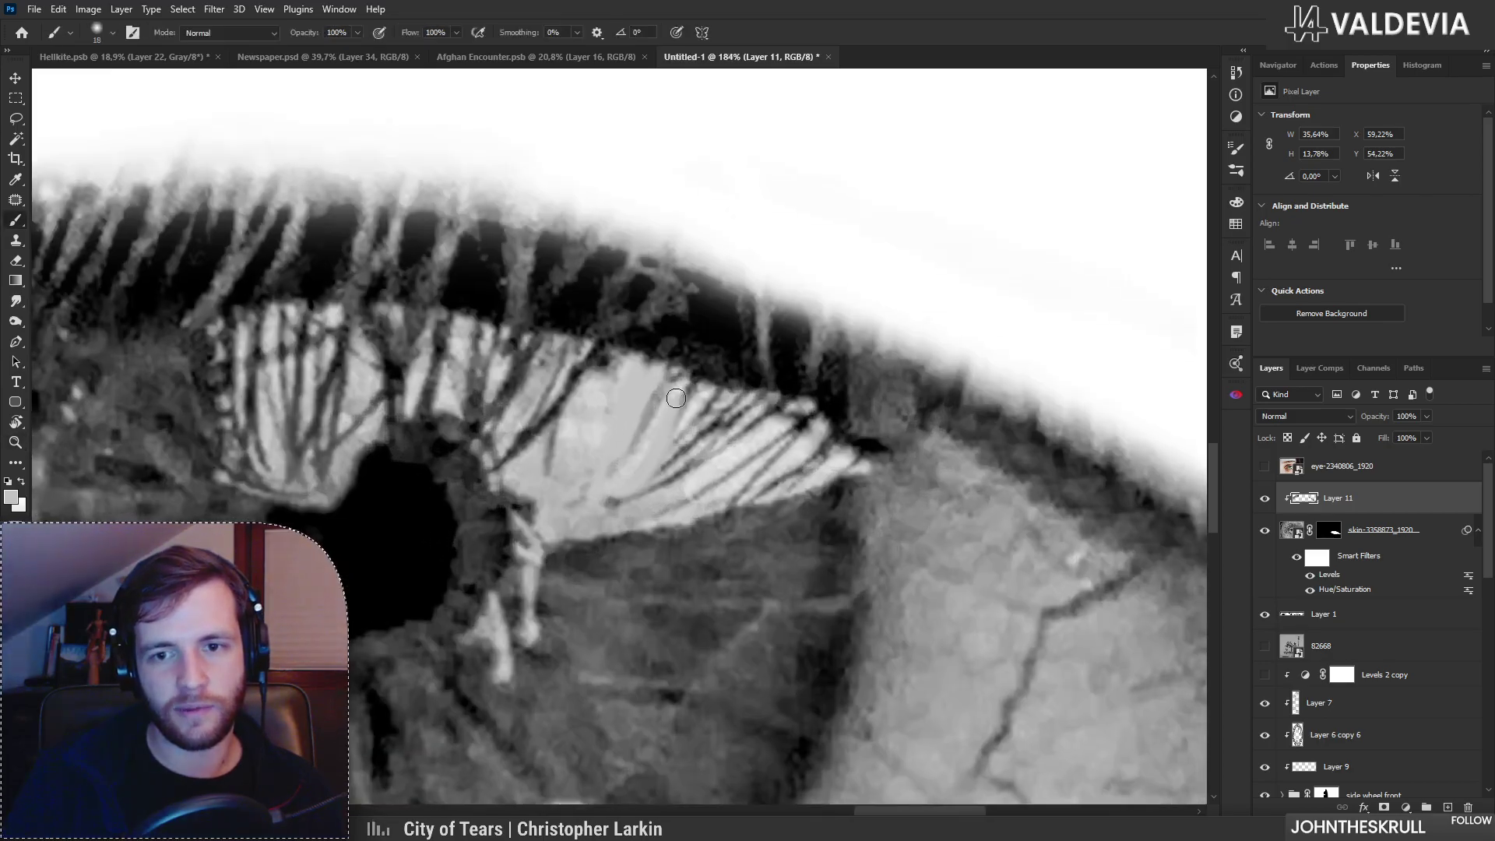
pyautogui.moveTo(614, 501); pyautogui.dragTo(743, 403)
pyautogui.rightClick(724, 465)
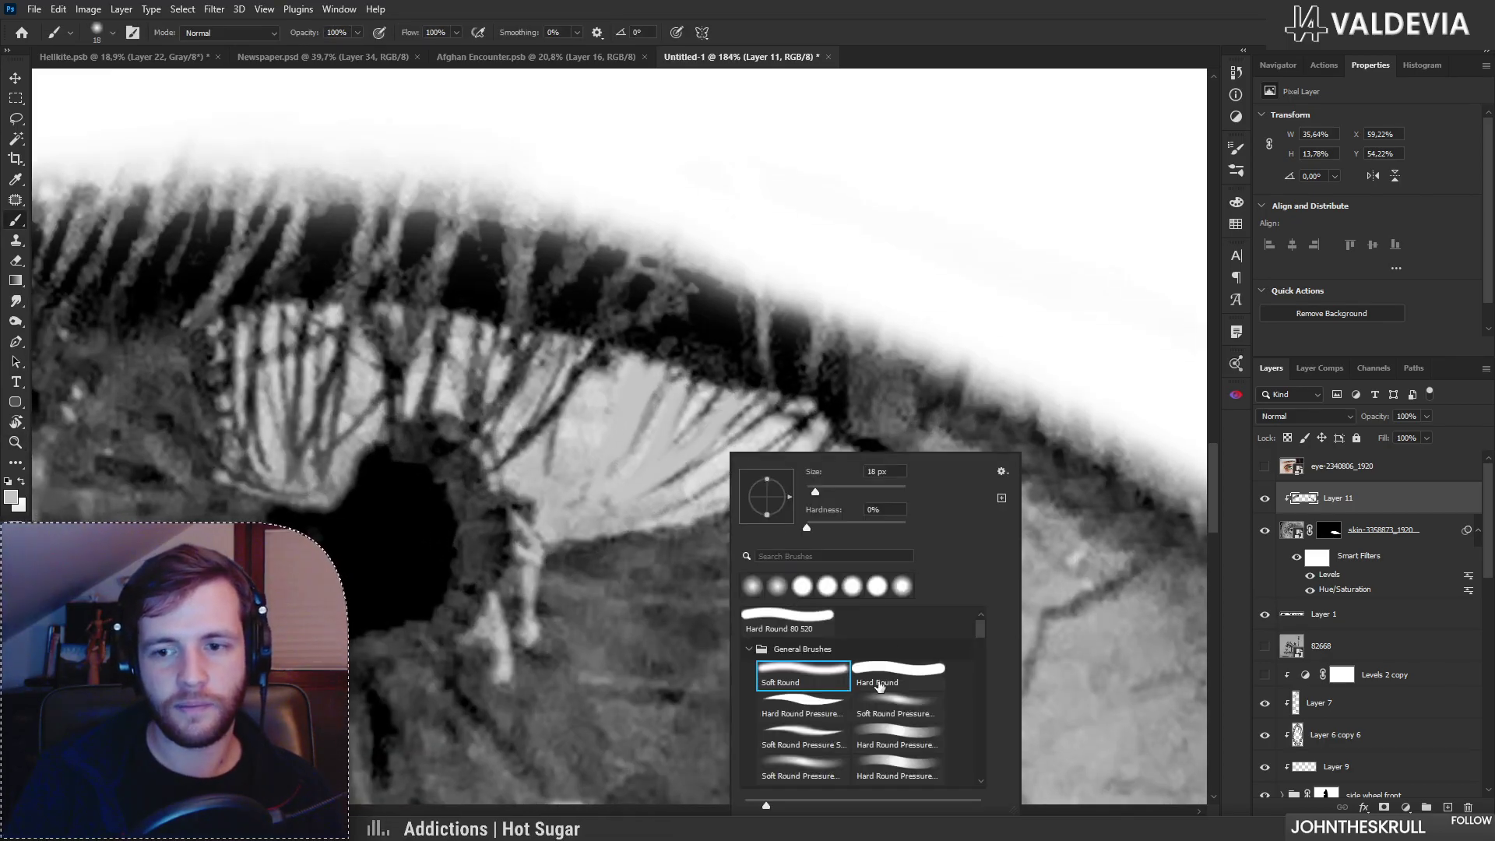
pyautogui.click(679, 471)
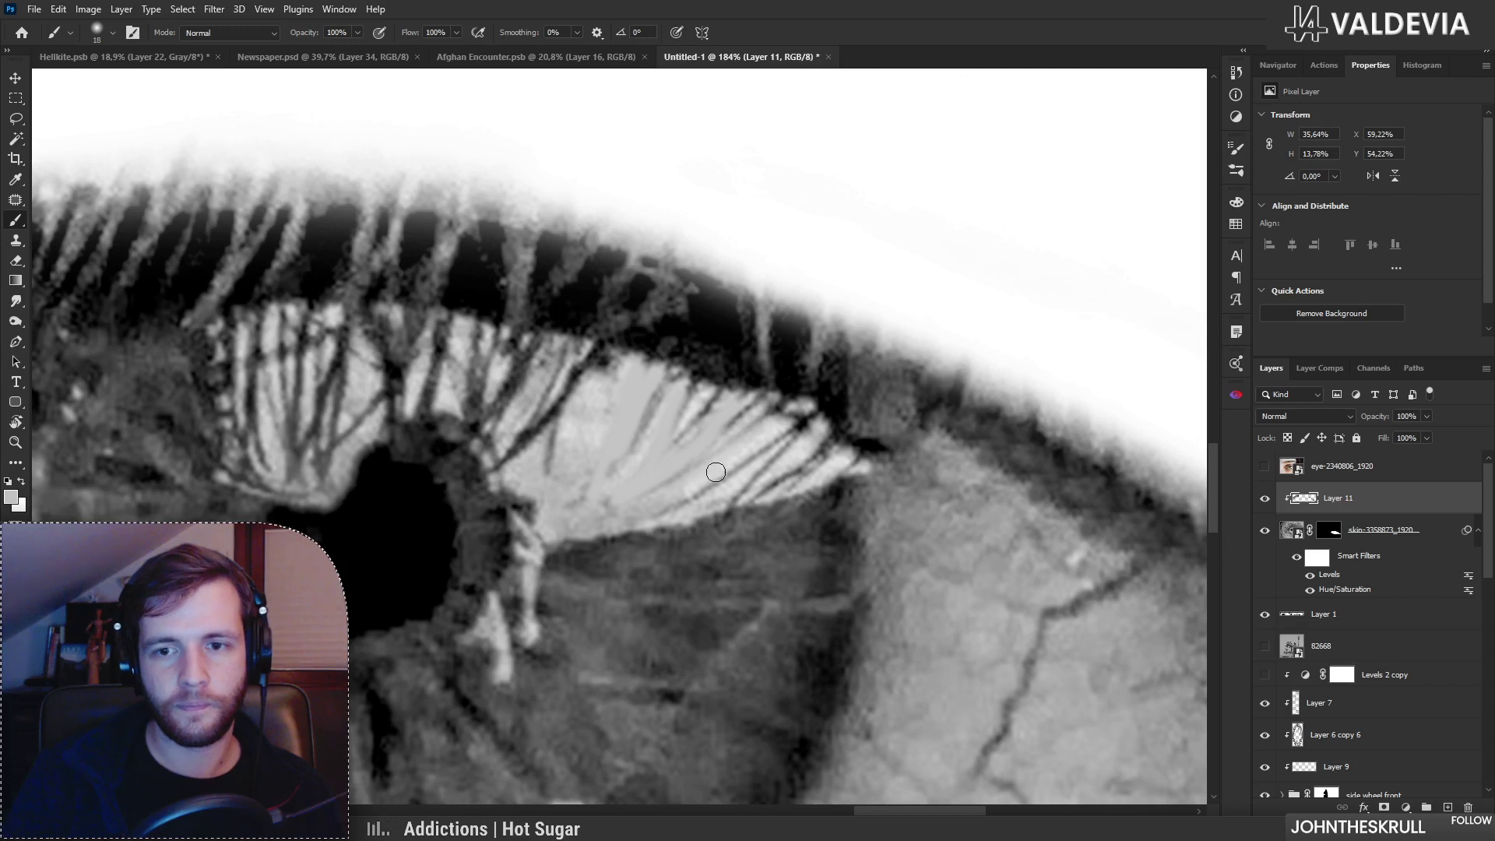
pyautogui.moveTo(677, 485)
pyautogui.mouseDown()
pyautogui.moveTo(723, 443)
pyautogui.moveTo(667, 418)
pyautogui.mouseUp()
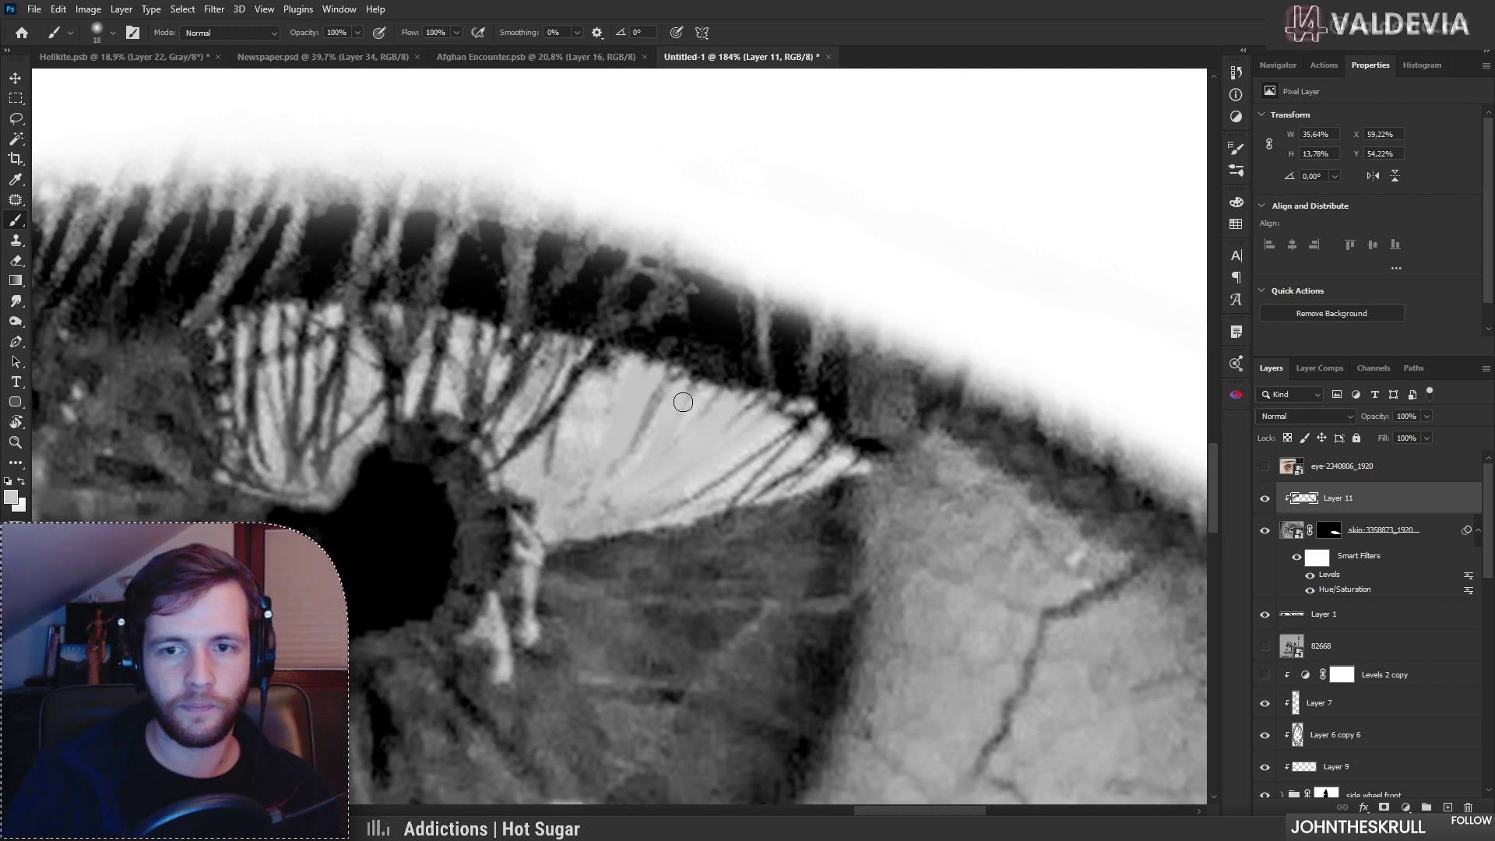
pyautogui.moveTo(671, 497); pyautogui.dragTo(760, 479)
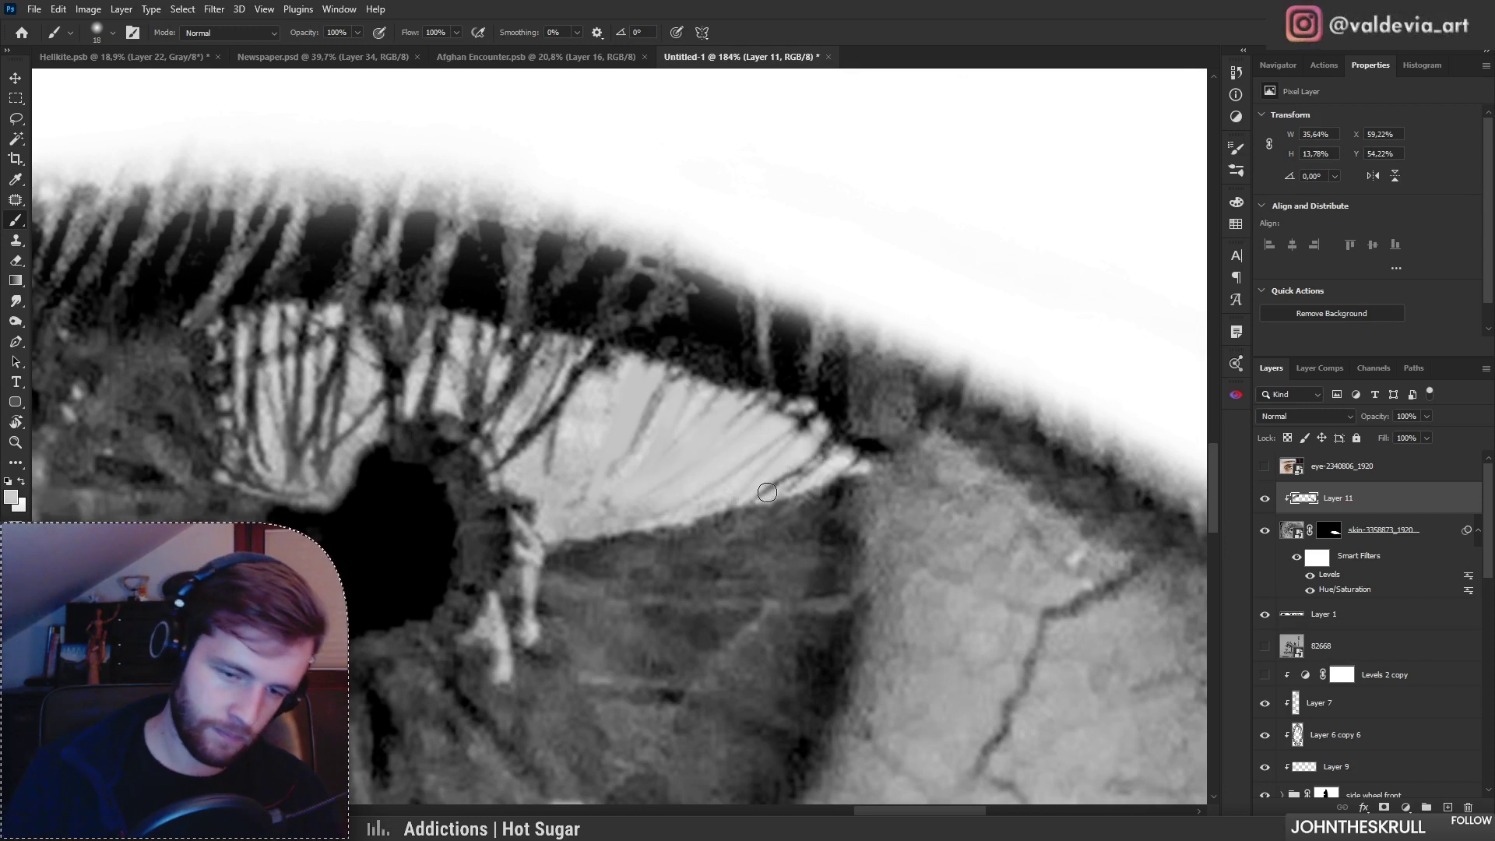
# Step: Paint light grey over the dark lash lines in the middle of the reflection, directly above the pupil
pyautogui.moveTo(576, 428)
pyautogui.mouseDown()
pyautogui.moveTo(592, 362)
pyautogui.moveTo(545, 452)
pyautogui.moveTo(506, 436)
pyautogui.moveTo(564, 369)
pyautogui.mouseUp()
pyautogui.hotkey('ctrl', 'space')
pyautogui.moveTo(550, 436)
pyautogui.mouseDown()
pyautogui.moveTo(467, 416)
pyautogui.moveTo(627, 406)
pyautogui.mouseUp()
pyautogui.moveTo(617, 475)
pyautogui.mouseDown()
pyautogui.moveTo(606, 391)
pyautogui.moveTo(599, 468)
pyautogui.moveTo(570, 383)
pyautogui.moveTo(541, 475)
pyautogui.moveTo(511, 374)
pyautogui.moveTo(514, 475)
pyautogui.moveTo(481, 363)
pyautogui.moveTo(503, 427)
pyautogui.moveTo(393, 438)
pyautogui.moveTo(463, 437)
pyautogui.mouseUp()
pyautogui.press('z')
pyautogui.press('b')
pyautogui.moveTo(458, 489)
pyautogui.mouseDown()
pyautogui.moveTo(478, 396)
pyautogui.moveTo(457, 500)
pyautogui.mouseUp()
pyautogui.moveTo(475, 399); pyautogui.dragTo(460, 503)
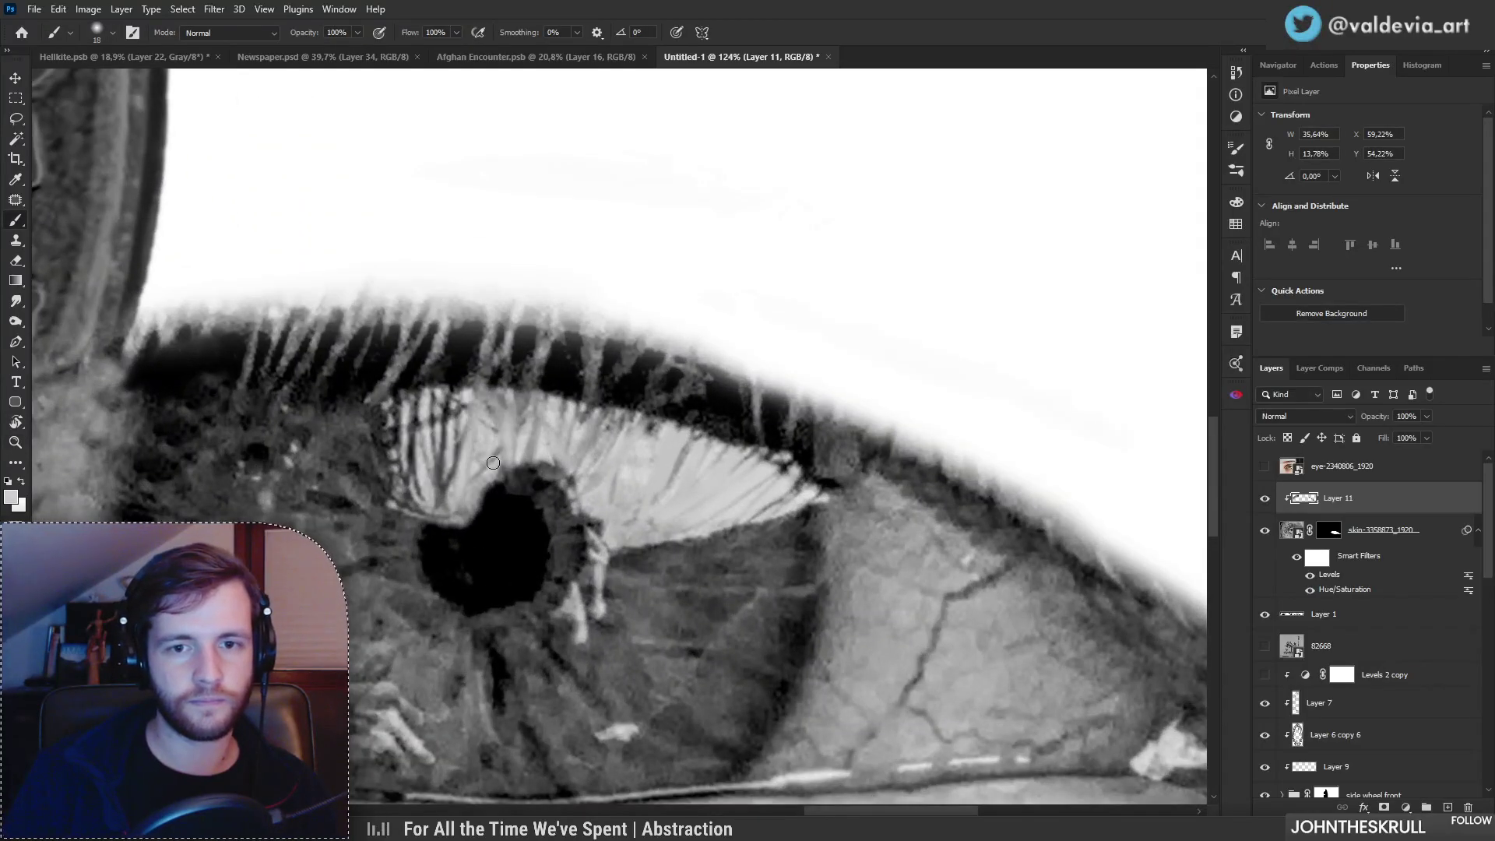
# Step: Paint light grey over the remaining dark lash lines at the end of the reflection nearest the wheel
pyautogui.moveTo(470, 422); pyautogui.dragTo(439, 508)
pyautogui.moveTo(464, 405)
pyautogui.mouseDown()
pyautogui.moveTo(441, 471)
pyautogui.moveTo(452, 393)
pyautogui.moveTo(472, 411)
pyautogui.mouseUp()
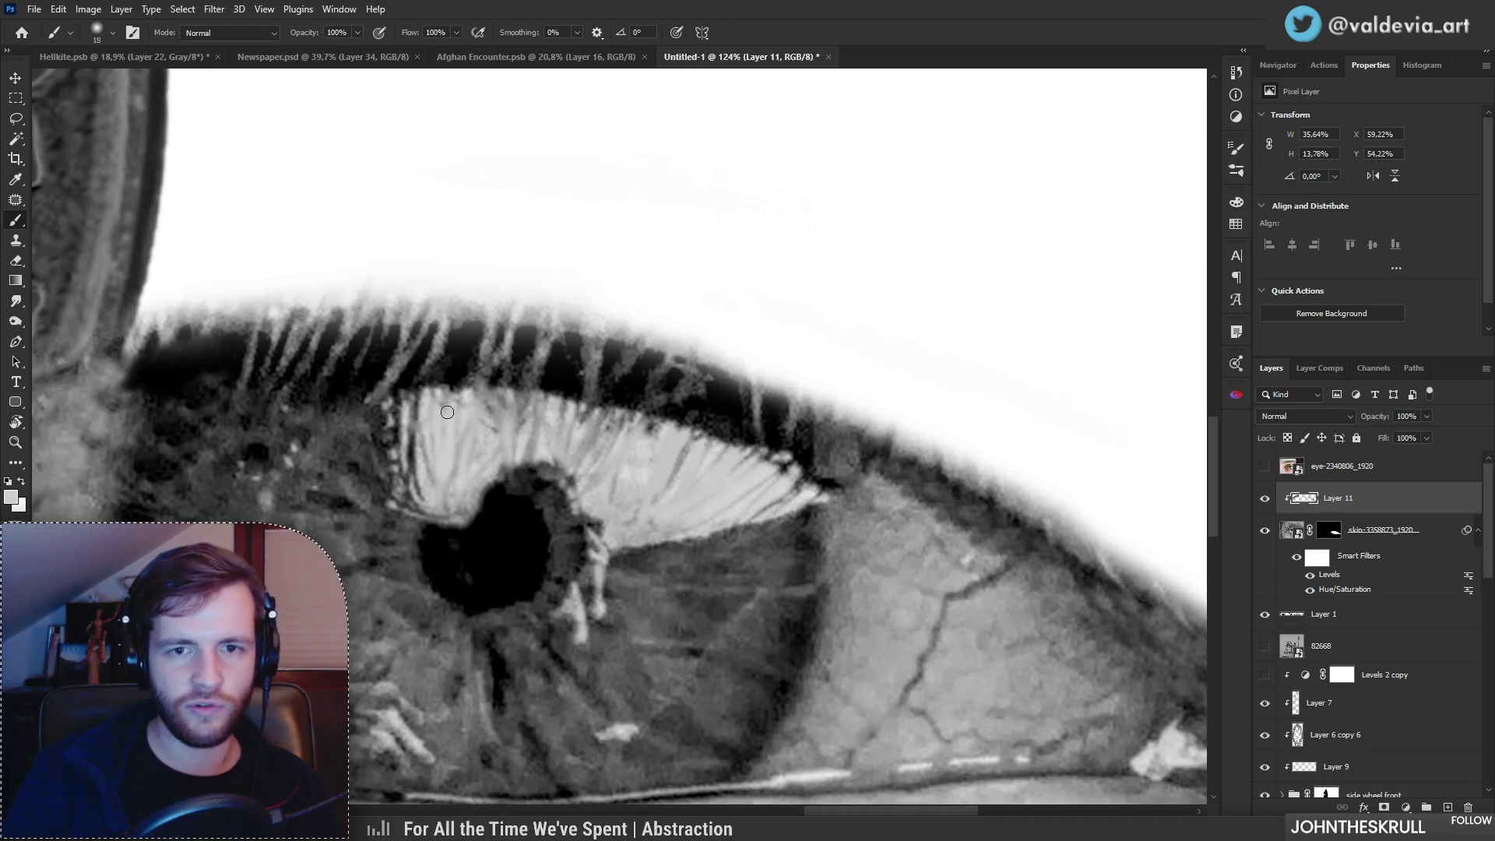
pyautogui.moveTo(426, 454)
pyautogui.mouseDown()
pyautogui.moveTo(414, 397)
pyautogui.moveTo(431, 462)
pyautogui.mouseUp()
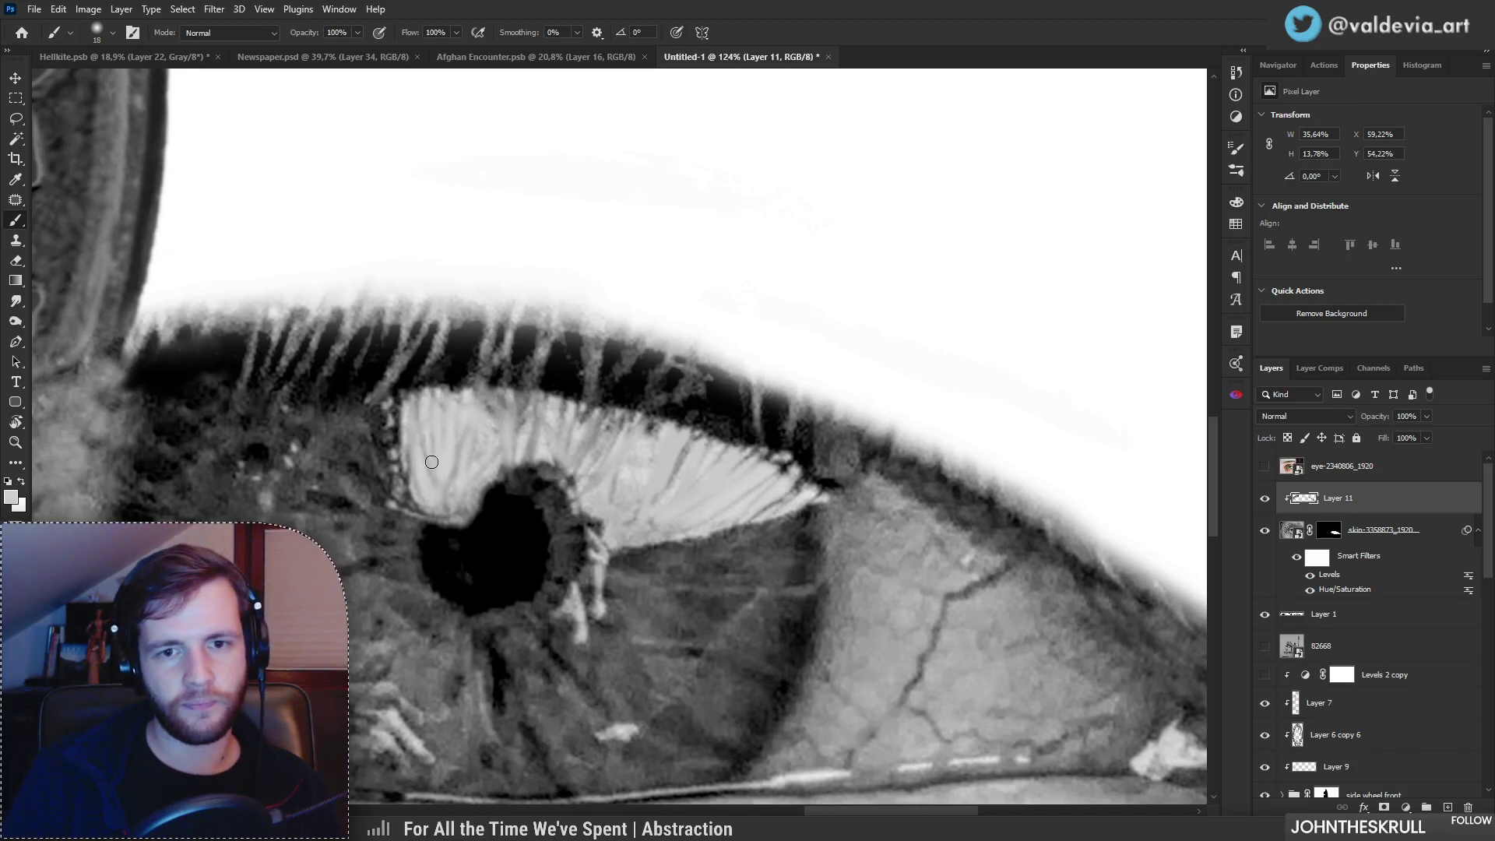
# Step: Sample black from the upper lid and paint over the pale lashes above the reflection and the wheel side of the iris
pyautogui.scroll(-5, 451, 502)
pyautogui.scroll(6, 453, 335)
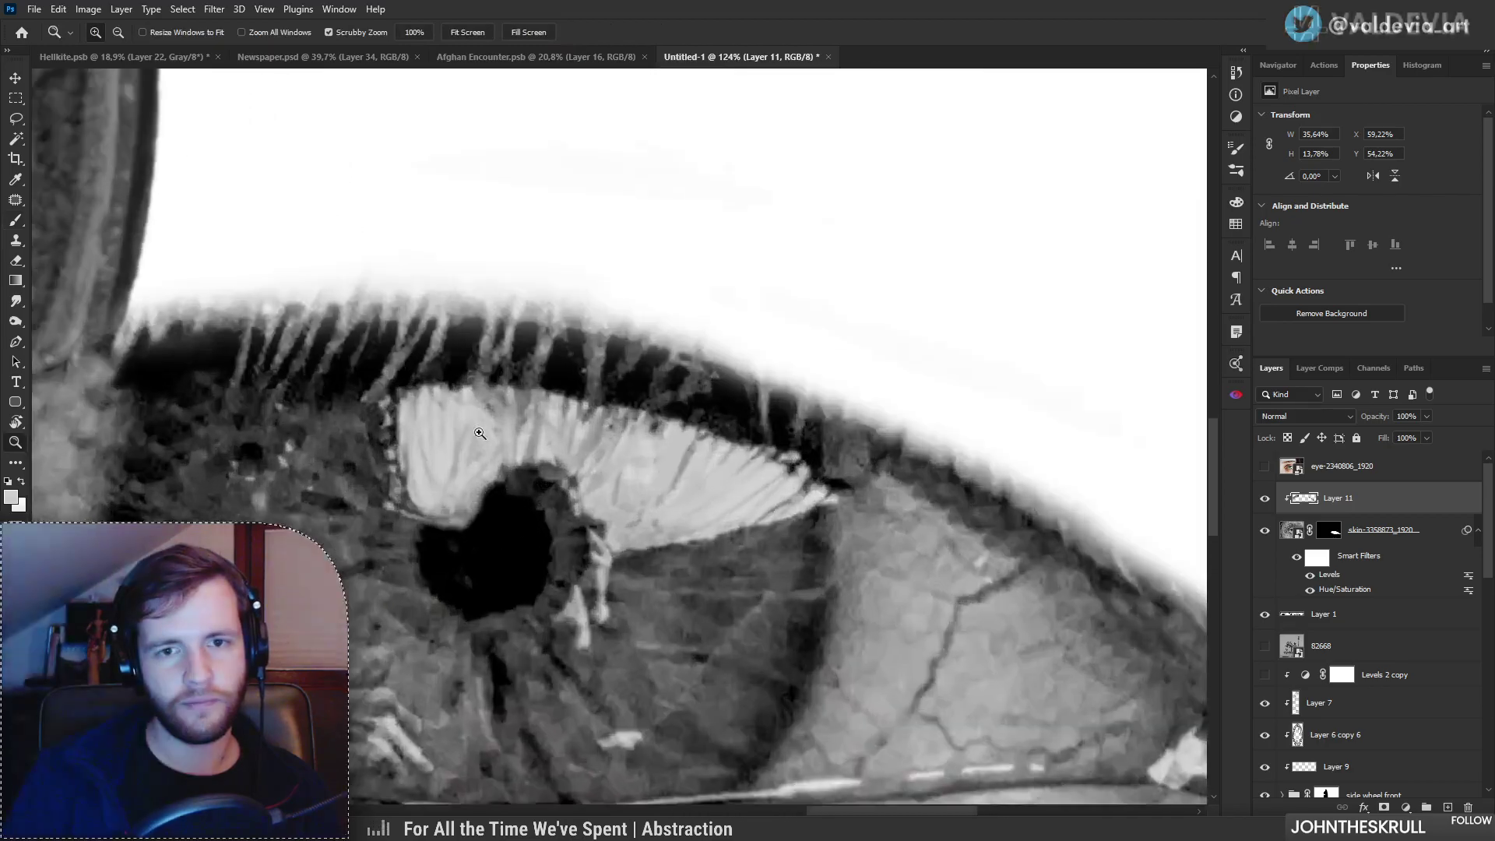
pyautogui.keyDown('alt'); pyautogui.click(449, 322); pyautogui.keyUp('alt')
pyautogui.moveTo(425, 337)
pyautogui.mouseDown()
pyautogui.moveTo(379, 361)
pyautogui.moveTo(362, 329)
pyautogui.moveTo(413, 308)
pyautogui.mouseUp()
pyautogui.keyDown('alt'); pyautogui.click(296, 333); pyautogui.keyUp('alt')
pyautogui.moveTo(240, 343); pyautogui.dragTo(316, 333)
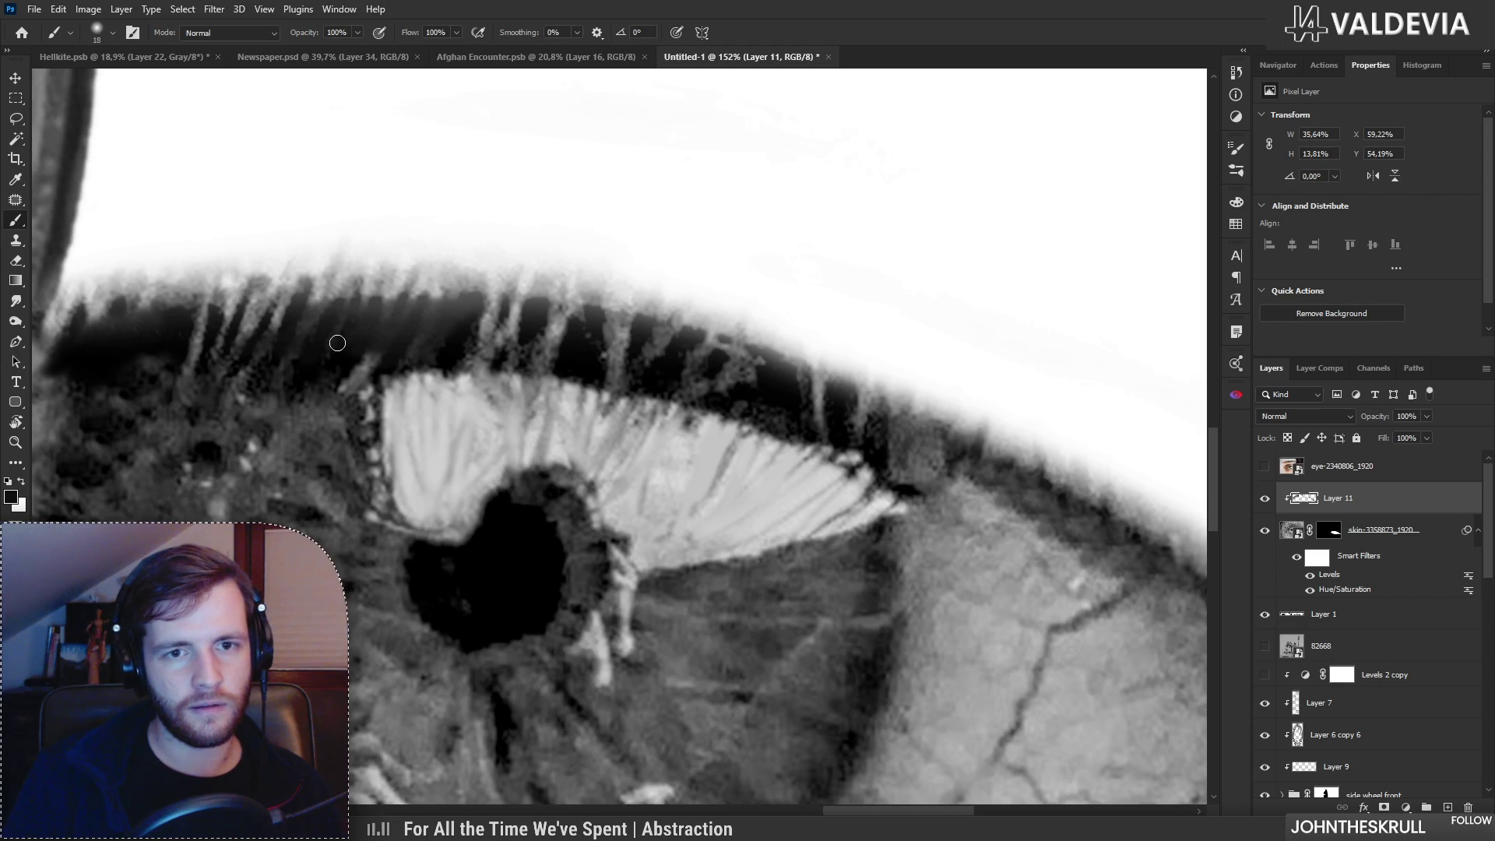
pyautogui.moveTo(245, 338); pyautogui.dragTo(271, 322)
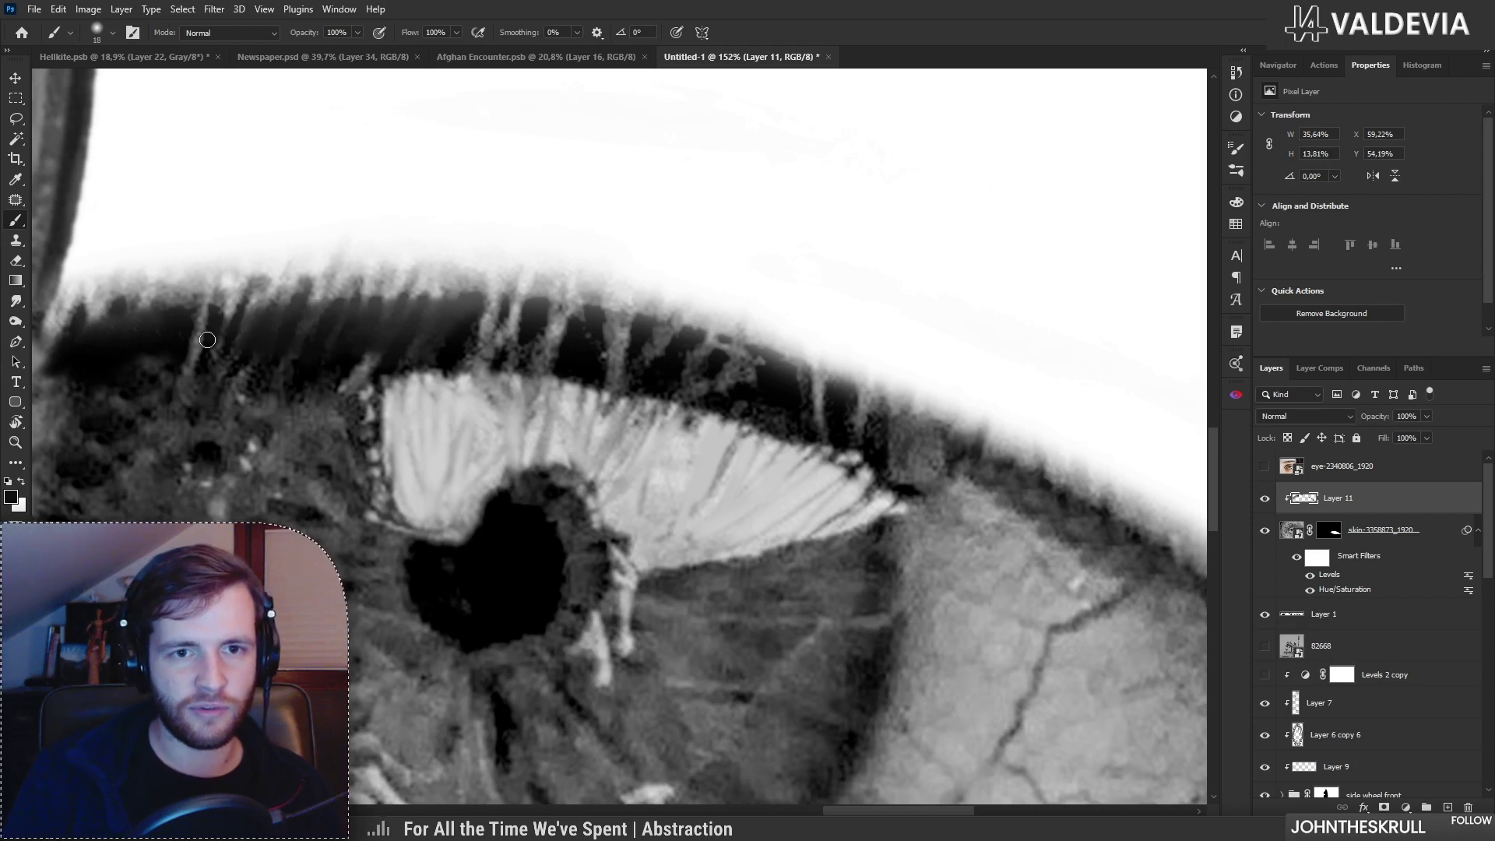
# Step: Paint black over the light streaks in the dark upper eyelid band of the large eye on Layer 11
pyautogui.scroll(-4, 483, 428)
pyautogui.scroll(3, 475, 396)
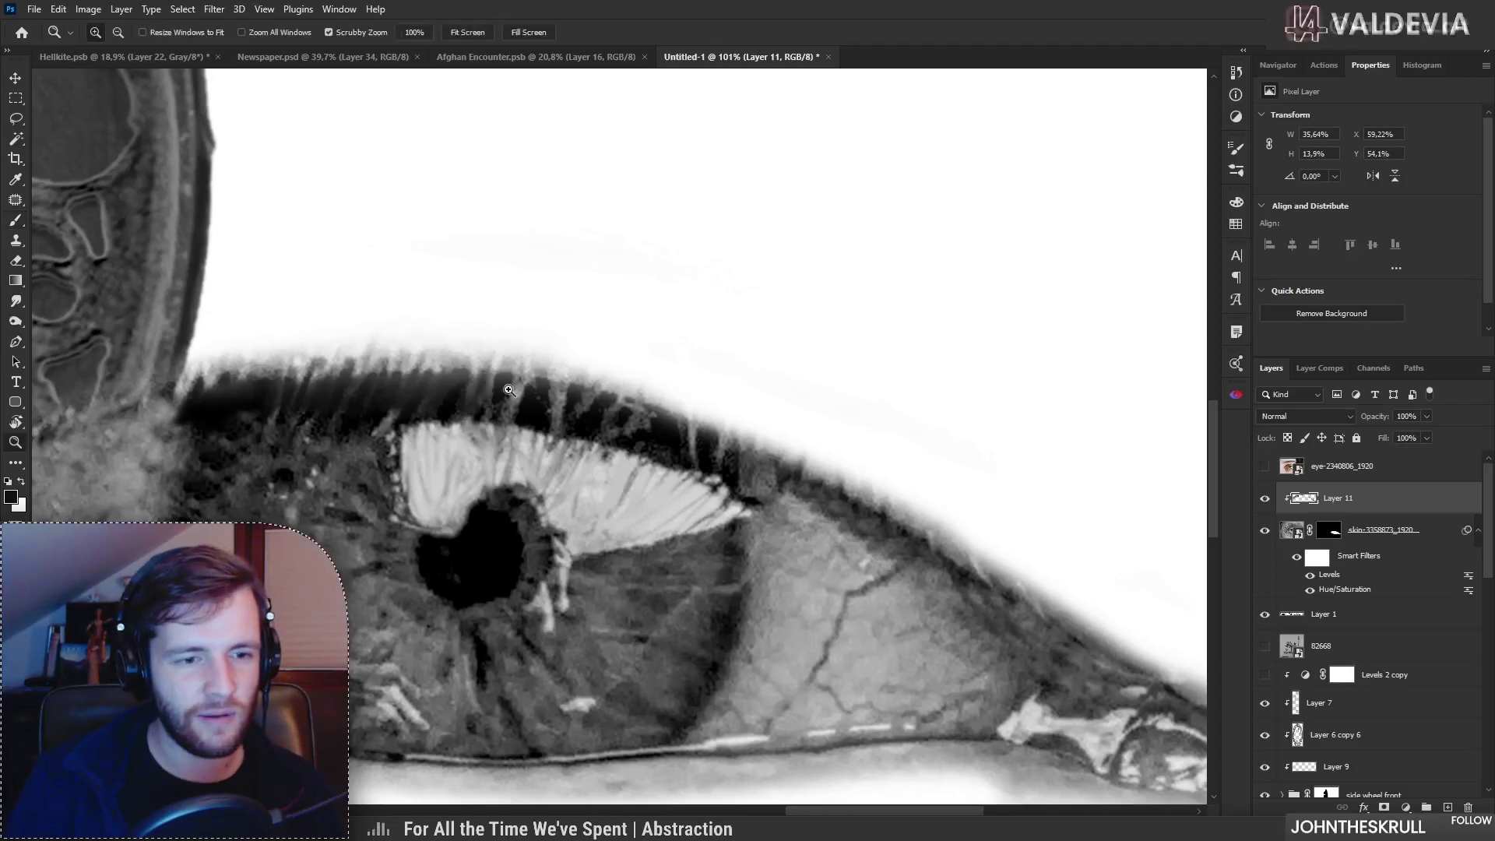
pyautogui.scroll(2, 488, 376)
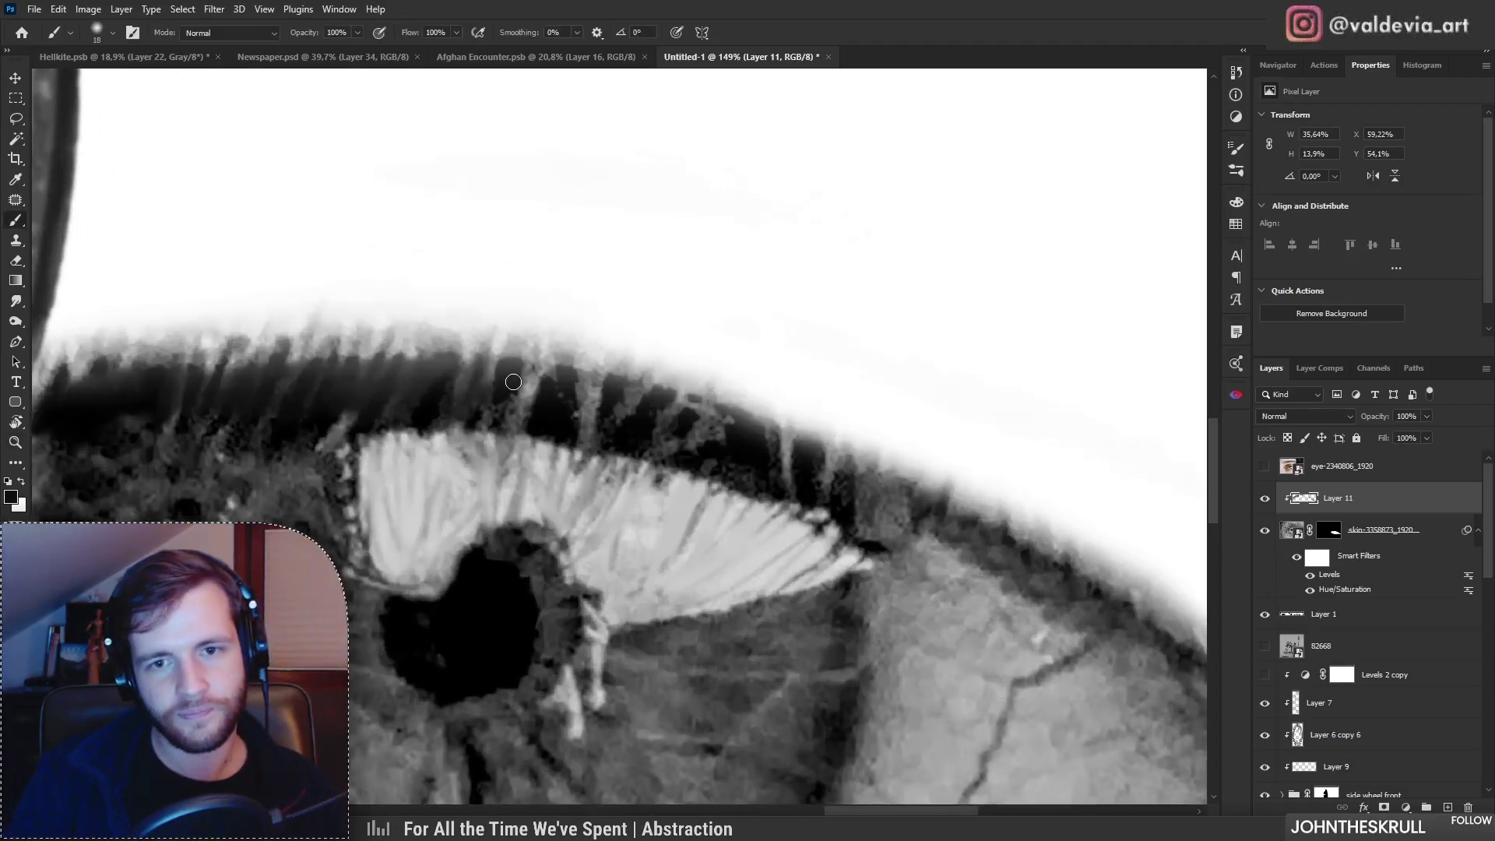
pyautogui.moveTo(497, 374)
pyautogui.mouseDown()
pyautogui.moveTo(533, 405)
pyautogui.moveTo(574, 377)
pyautogui.moveTo(714, 437)
pyautogui.moveTo(662, 446)
pyautogui.mouseUp()
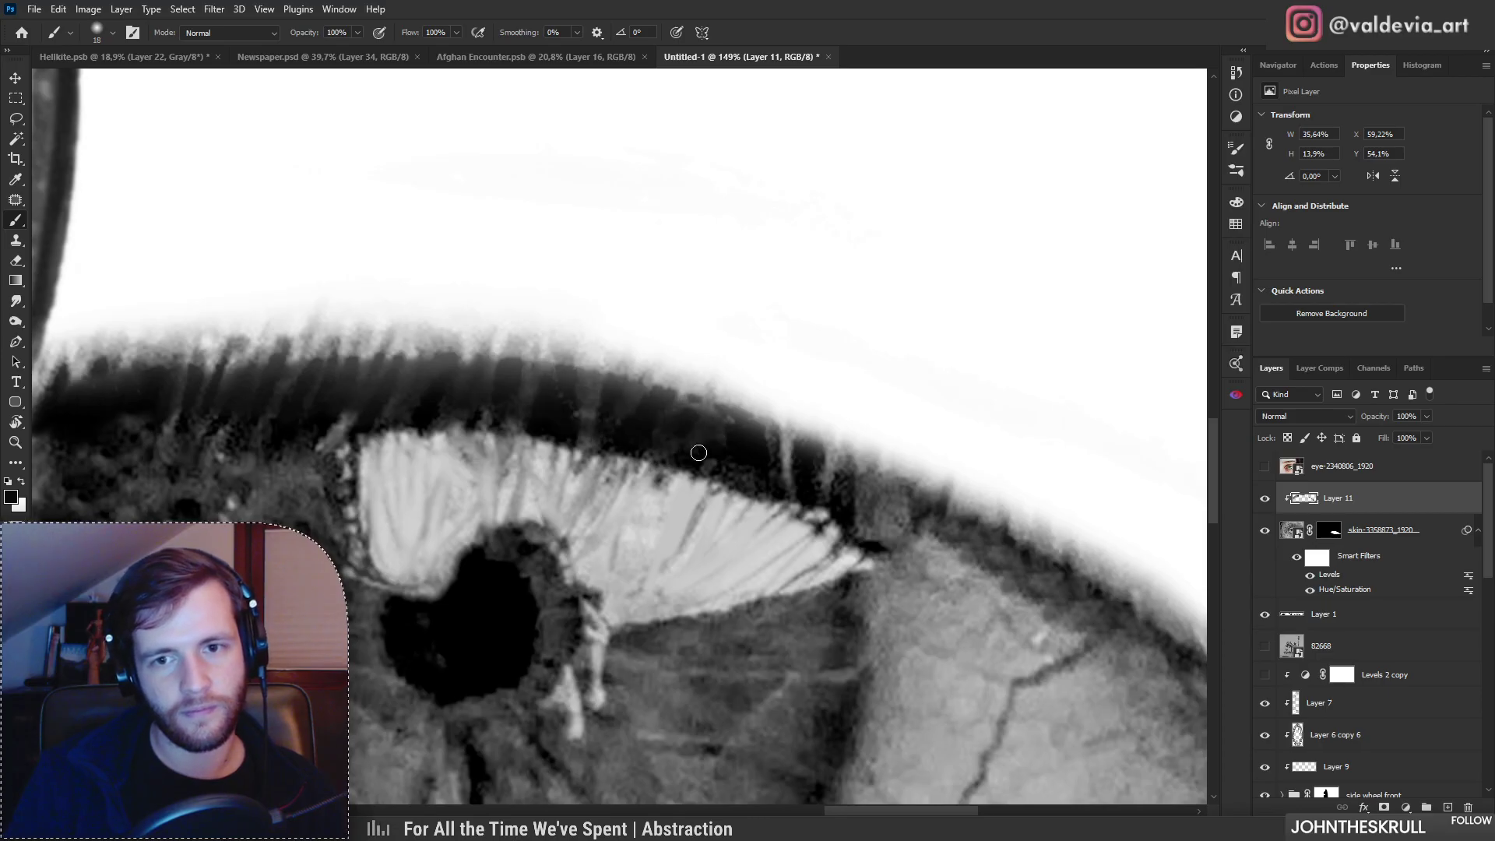
pyautogui.moveTo(760, 463)
pyautogui.mouseDown()
pyautogui.moveTo(751, 436)
pyautogui.moveTo(804, 454)
pyautogui.mouseUp()
pyautogui.hotkey('ctrl', 'space')
pyautogui.moveTo(759, 461)
pyautogui.mouseDown()
pyautogui.moveTo(696, 431)
pyautogui.moveTo(883, 454)
pyautogui.mouseUp()
# Step: Mask out the fuzzy fringe above the upper eyelid on the skin-3358873_1920 layer mask with the Hard Round 80 520 brush
pyautogui.click(1329, 531)
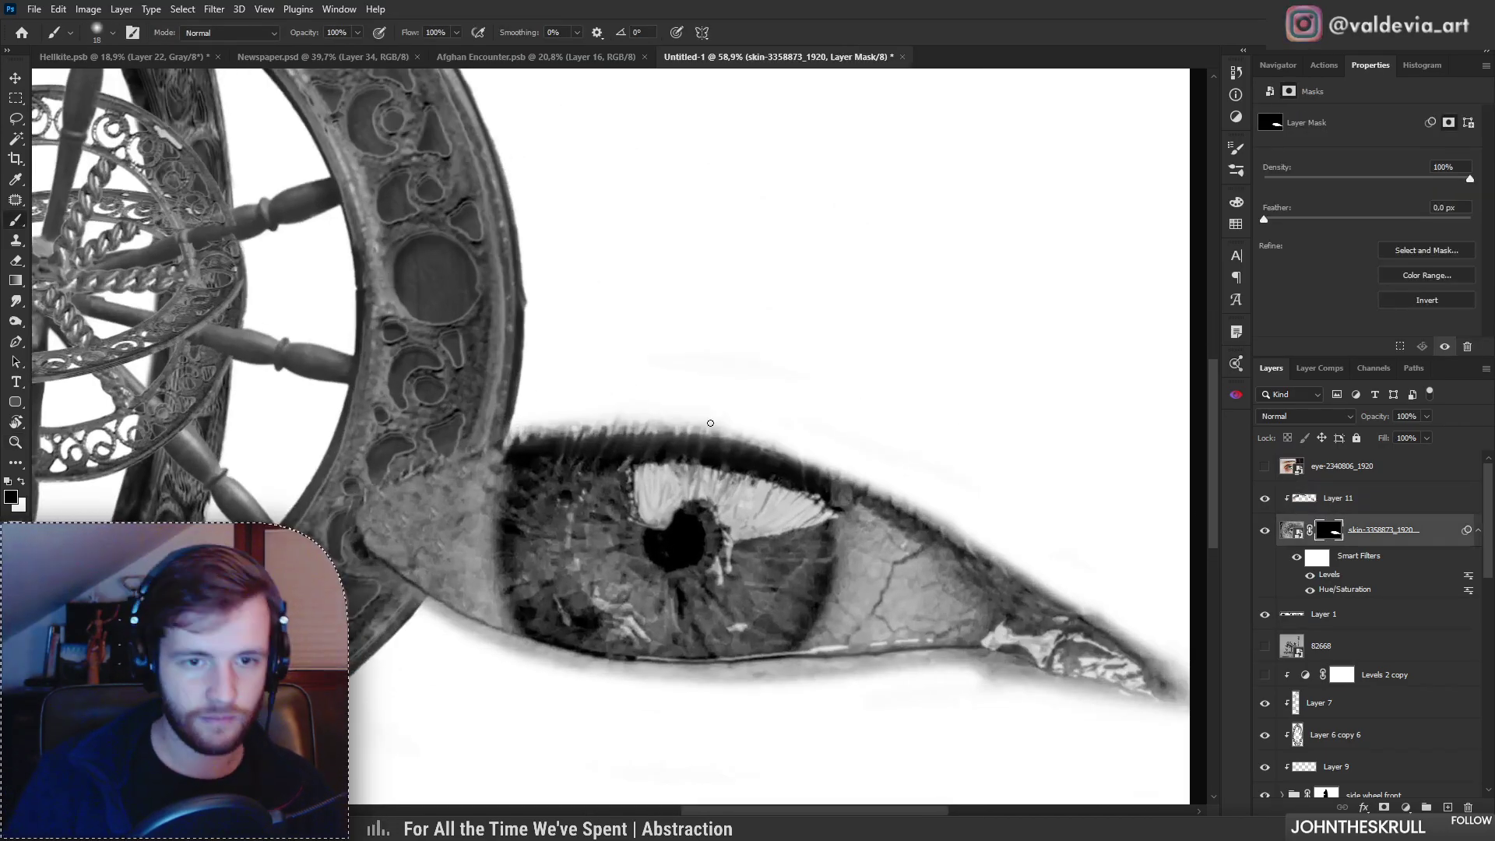
pyautogui.rightClick(604, 415)
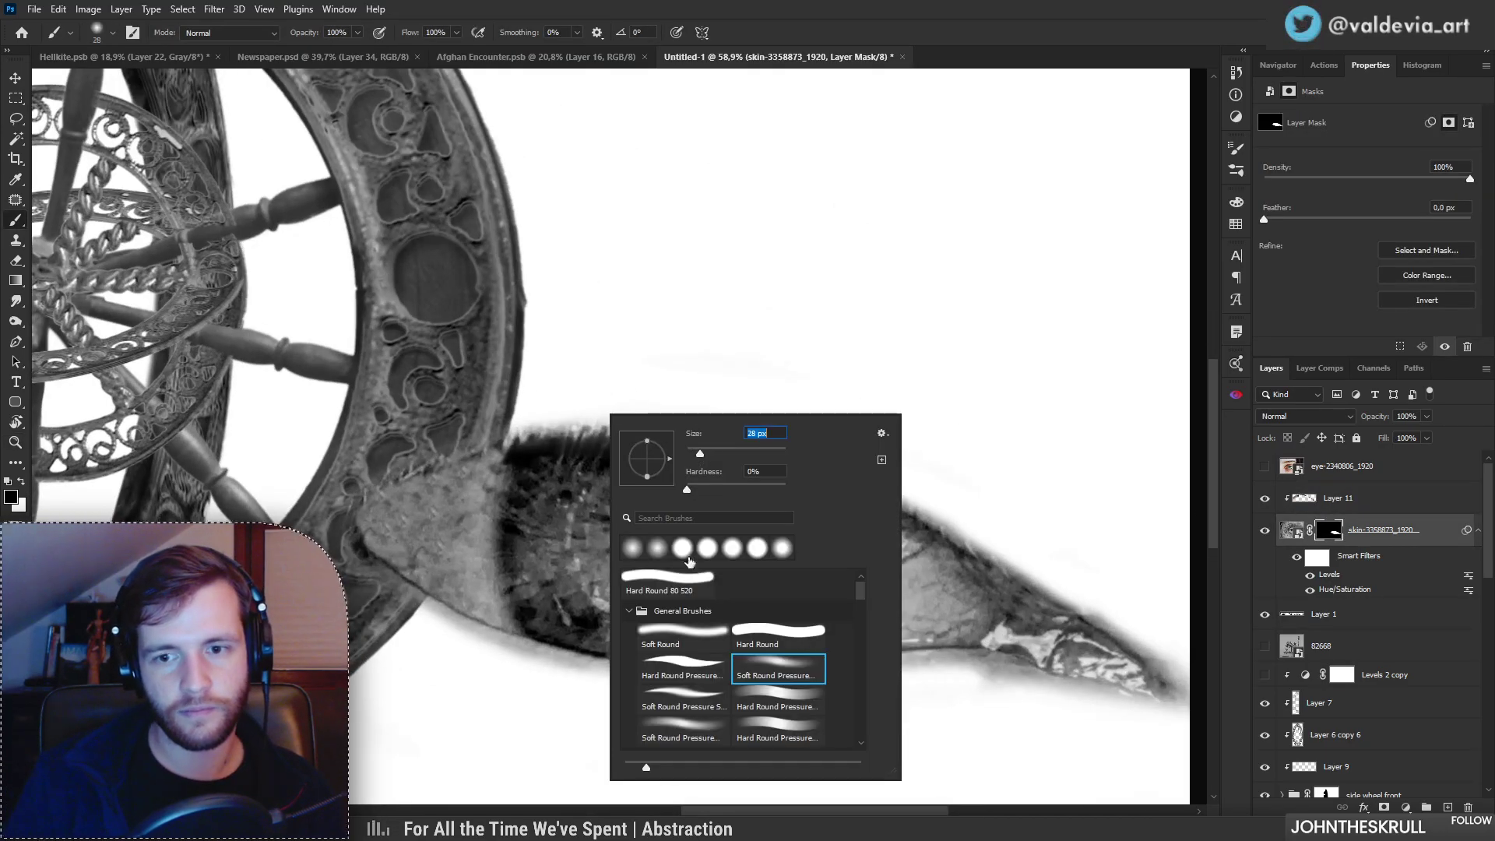
pyautogui.click(655, 581)
pyautogui.moveTo(390, 474)
pyautogui.mouseDown()
pyautogui.moveTo(349, 503)
pyautogui.moveTo(545, 426)
pyautogui.mouseUp()
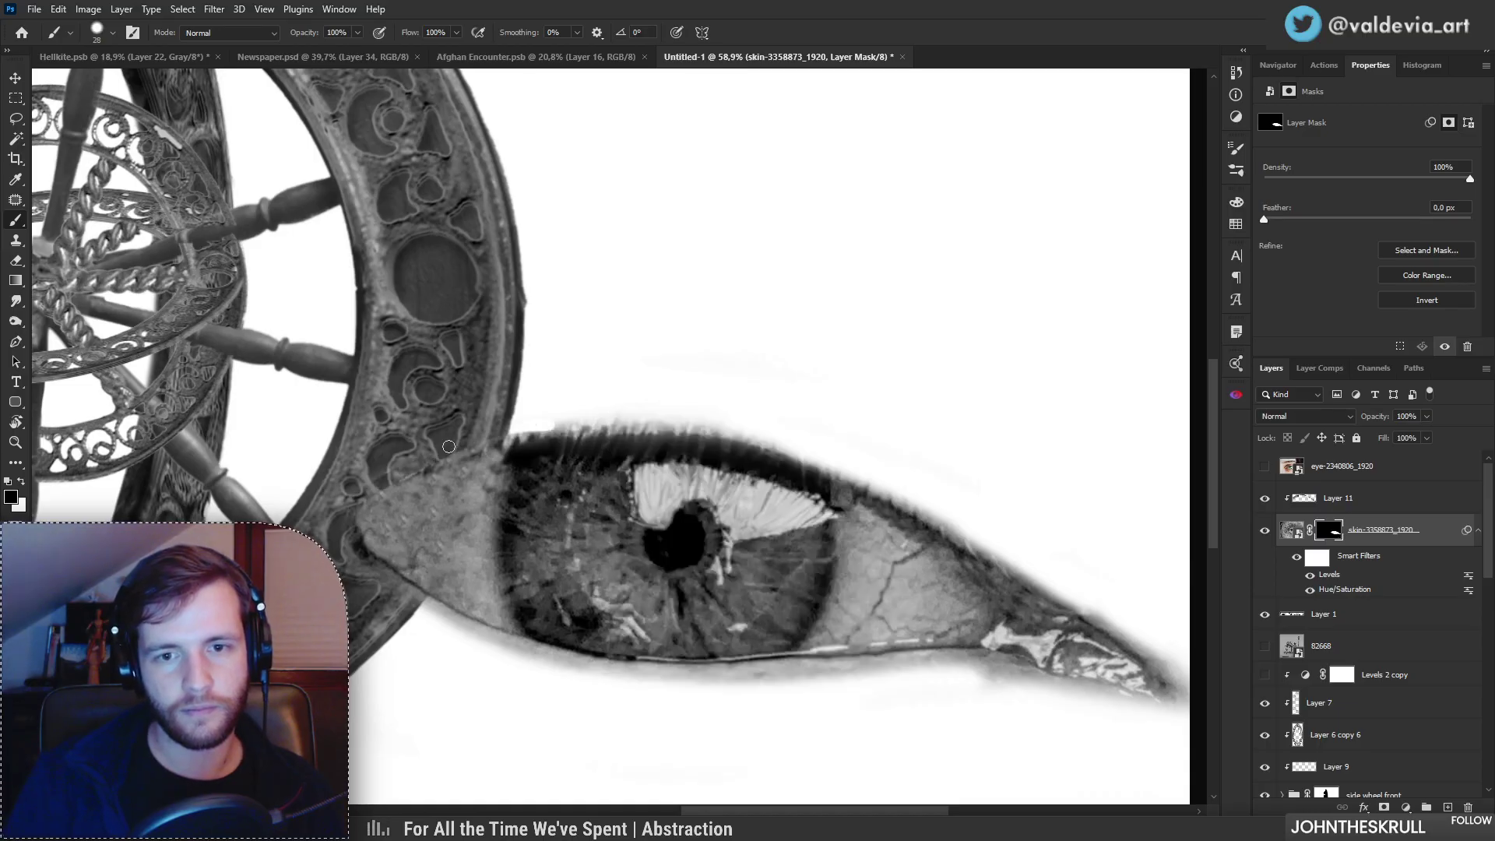
pyautogui.moveTo(449, 447); pyautogui.dragTo(692, 418)
pyautogui.moveTo(492, 427)
pyautogui.mouseDown()
pyautogui.moveTo(775, 443)
pyautogui.moveTo(981, 553)
pyautogui.mouseUp()
pyautogui.hotkey('ctrl', 'z')
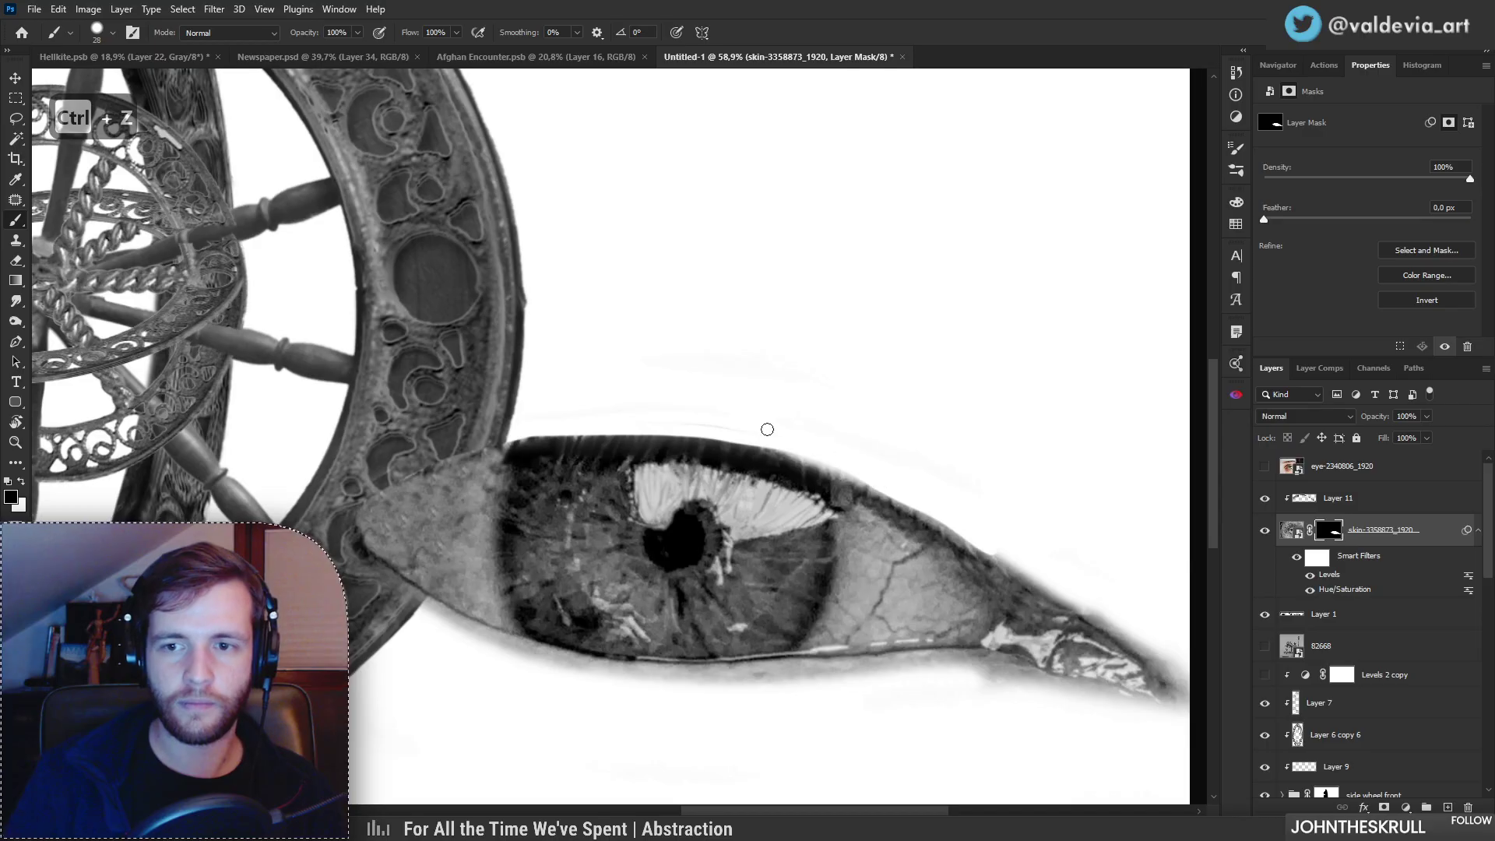
# Step: Enlarge the brush to 80 px and clean up the mask along the upper eyelid's outer edge
pyautogui.rightClick(818, 452)
pyautogui.press('Return')
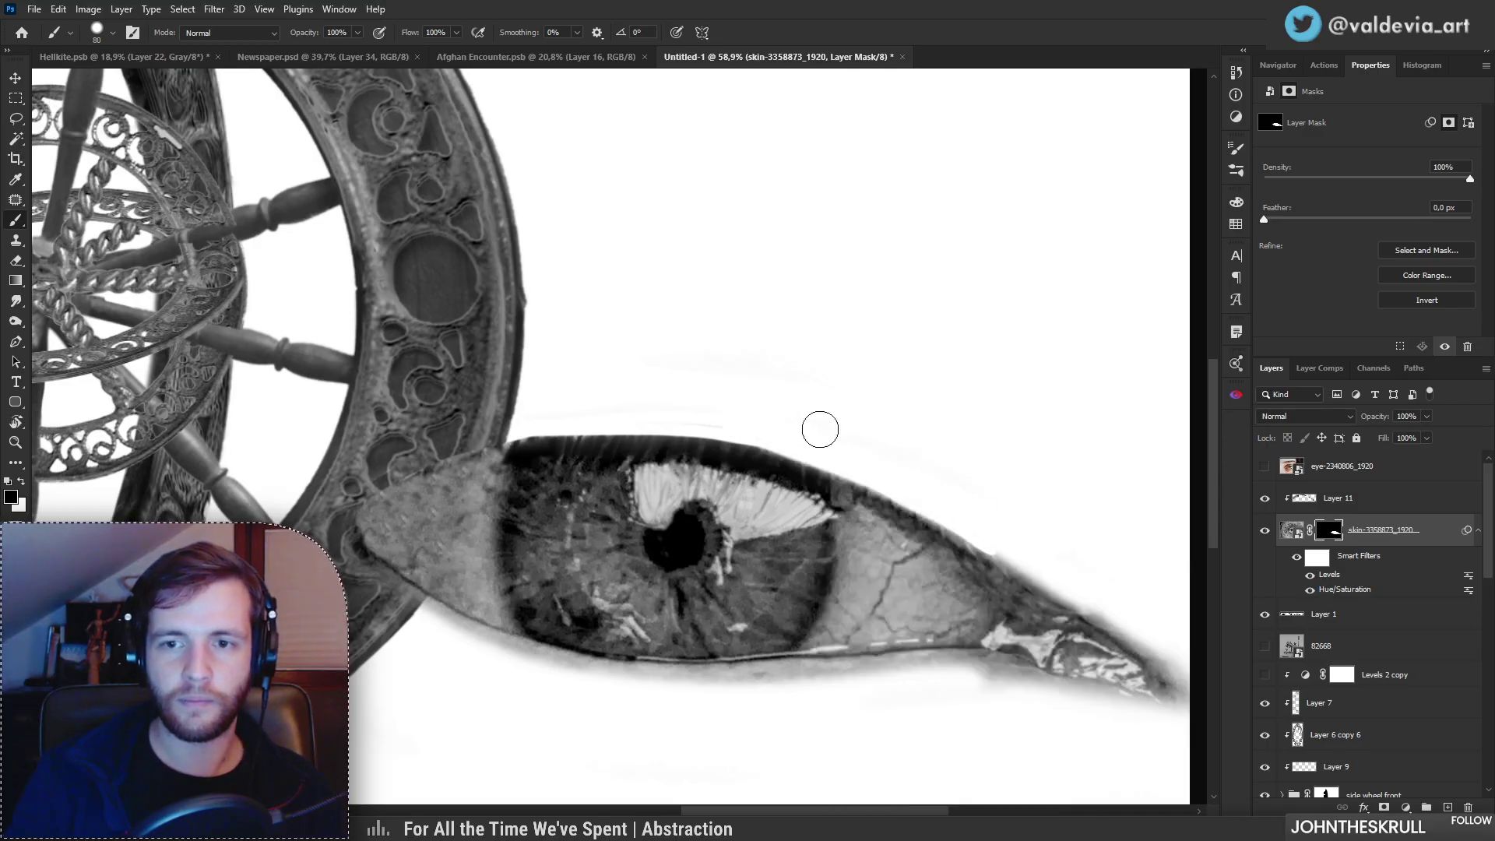
pyautogui.moveTo(783, 394)
pyautogui.mouseDown()
pyautogui.moveTo(731, 390)
pyautogui.moveTo(795, 394)
pyautogui.mouseUp()
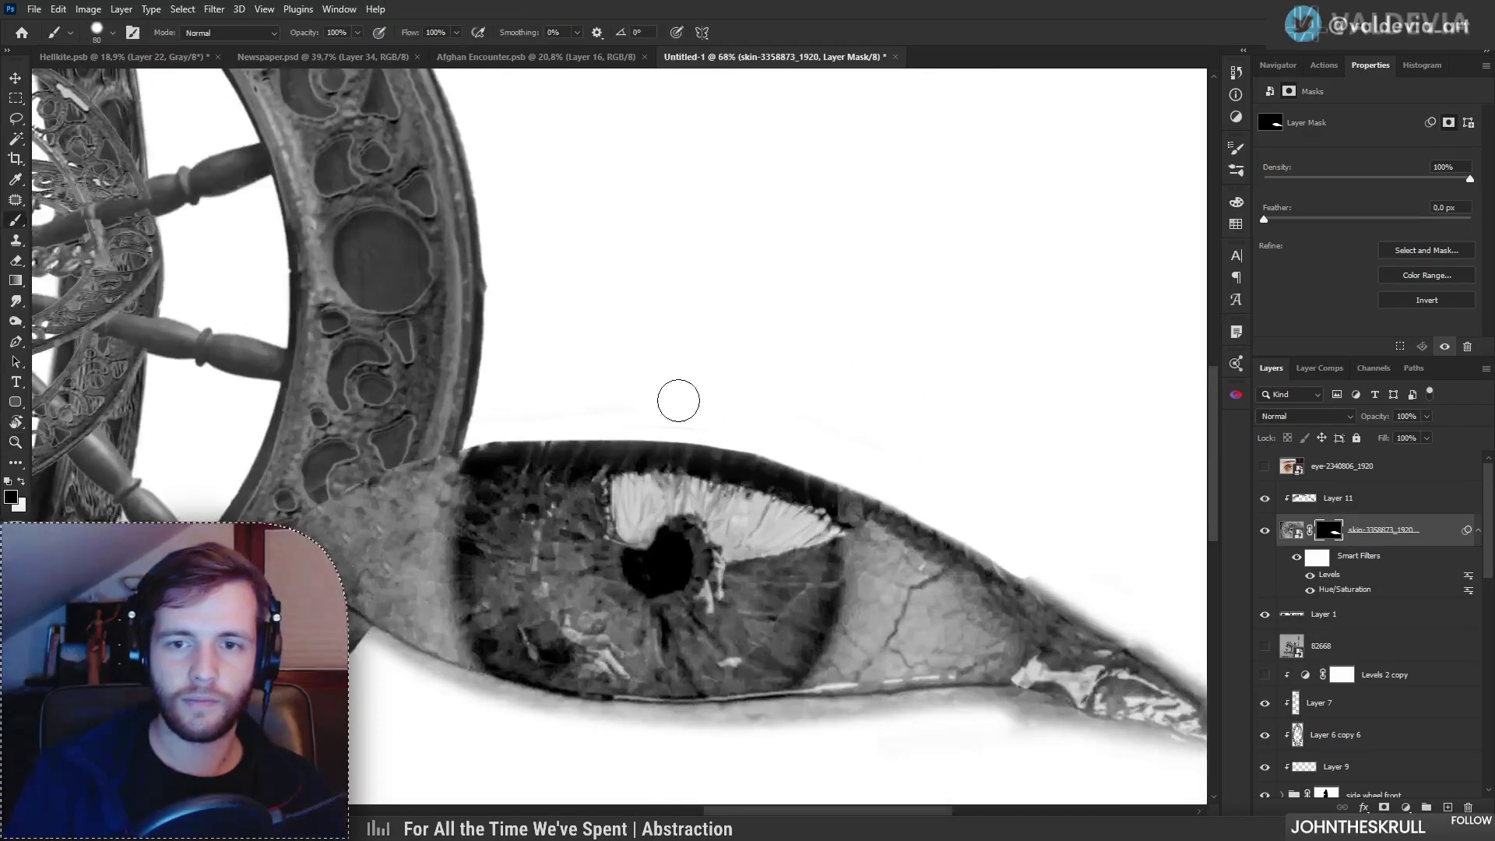
pyautogui.moveTo(676, 439)
pyautogui.mouseDown()
pyautogui.moveTo(622, 428)
pyautogui.moveTo(651, 412)
pyautogui.mouseUp()
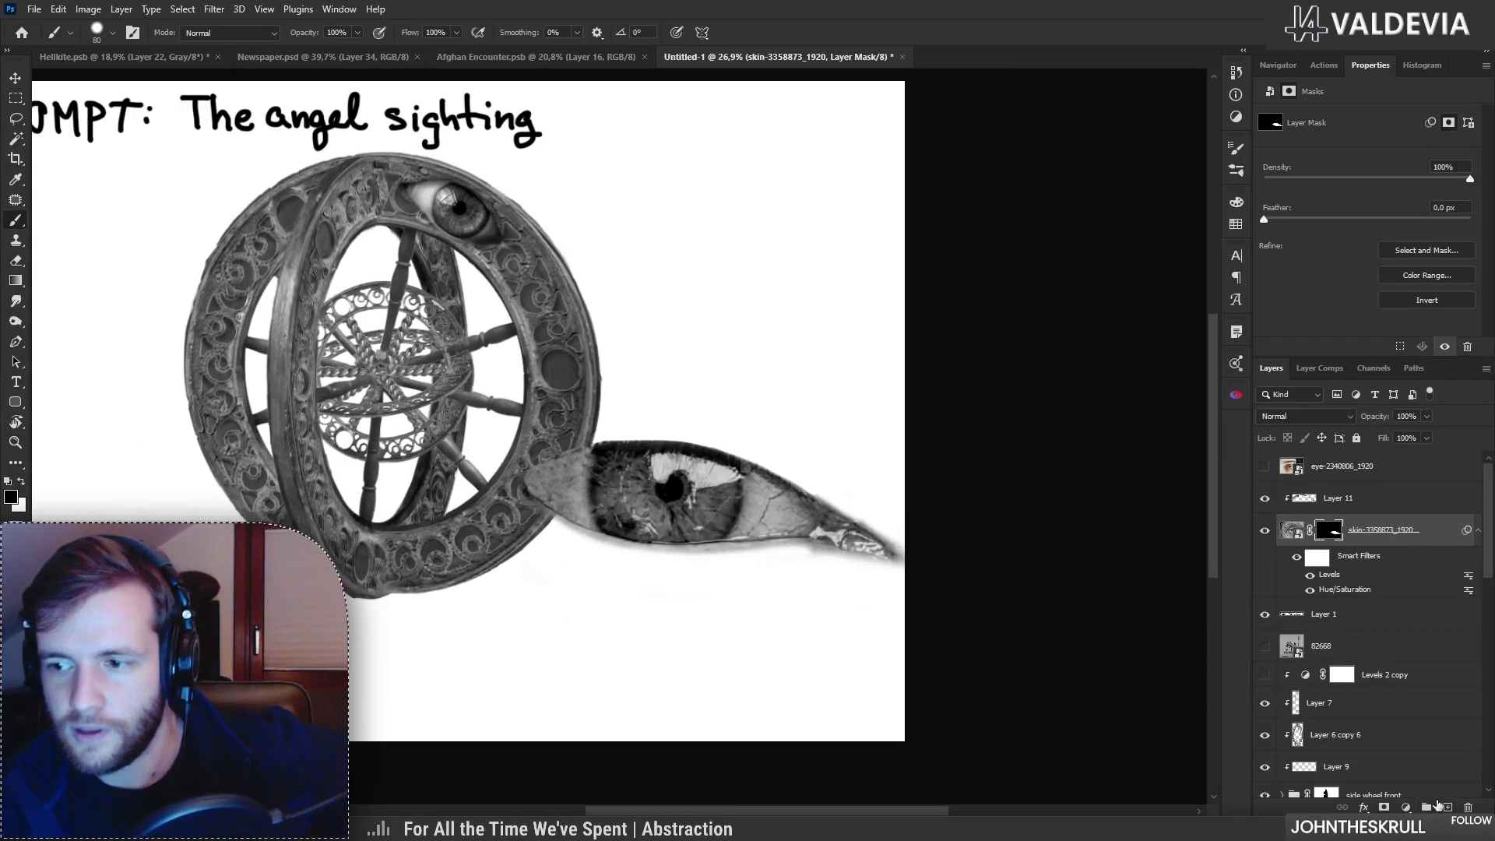
# Step: Add a new clipped layer above Layer 11 and darken the upper eyelid edge with a soft round pressure brush in black
pyautogui.click(1439, 805)
pyautogui.moveTo(1363, 529); pyautogui.dragTo(1348, 493)
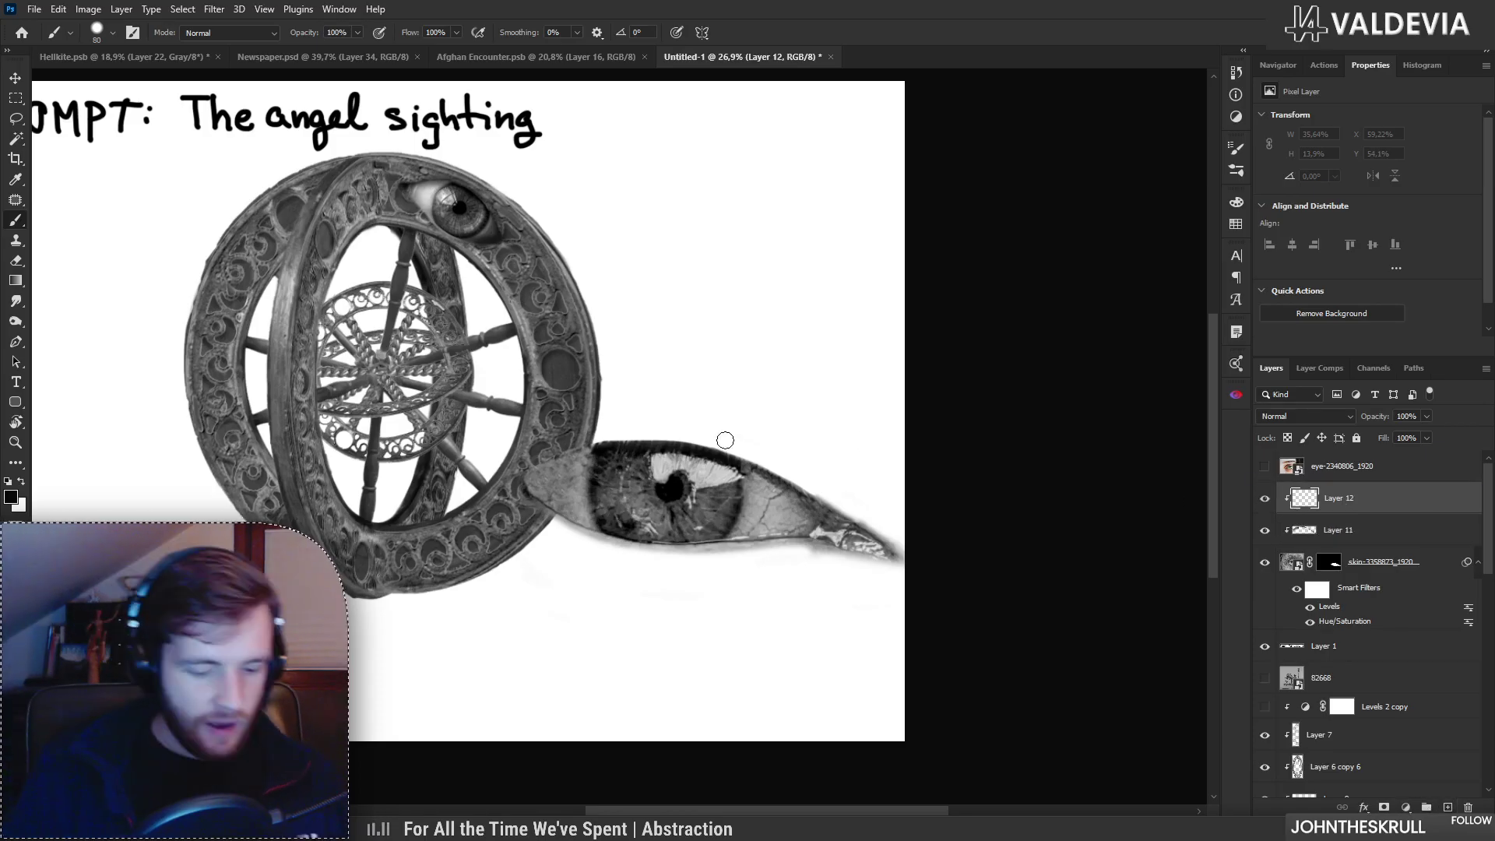
pyautogui.rightClick(705, 455)
pyautogui.click(887, 705)
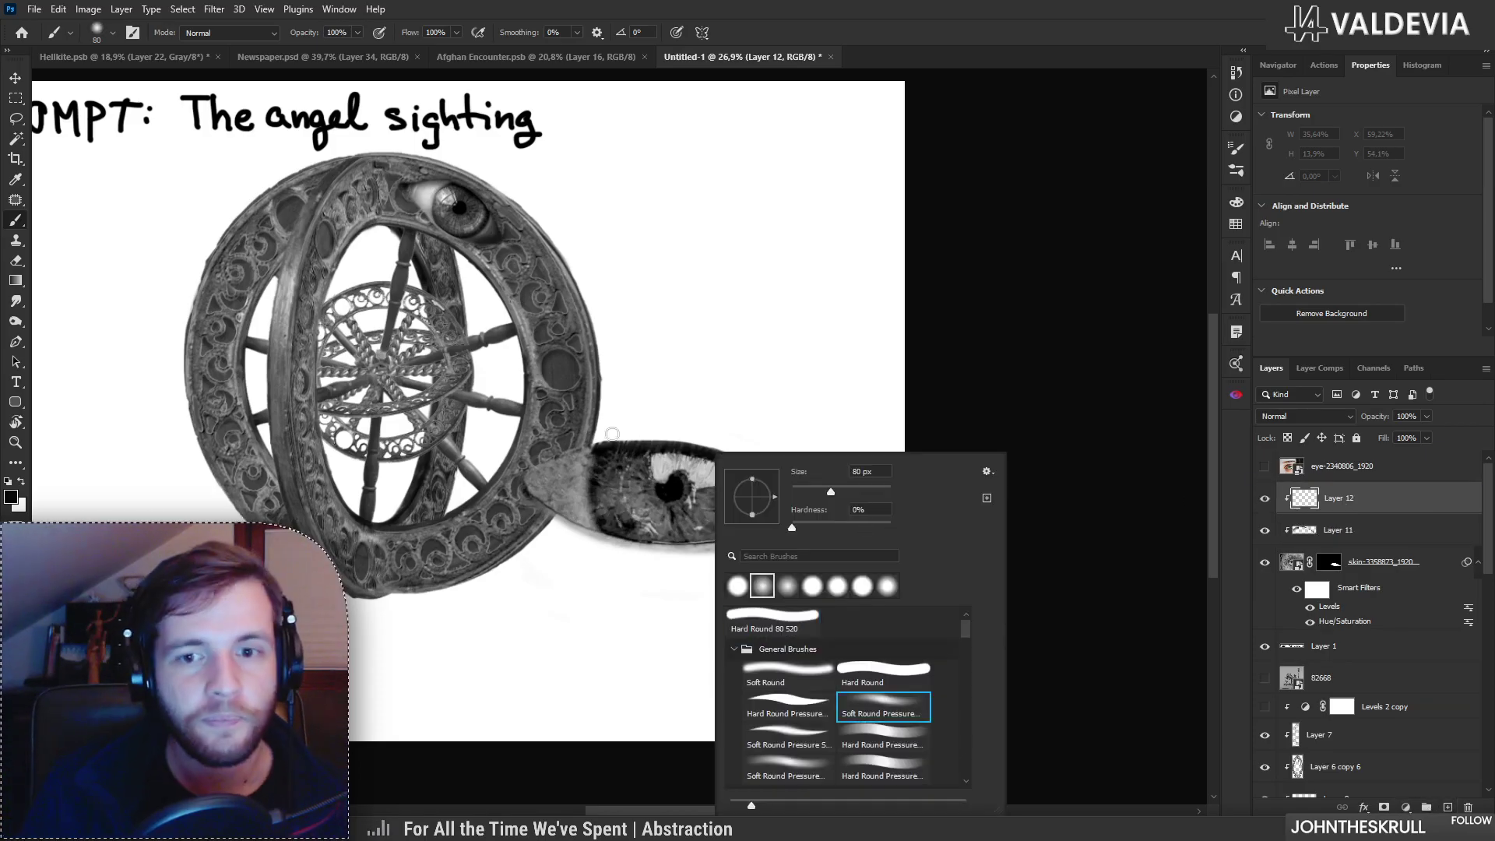
pyautogui.moveTo(536, 479)
pyautogui.mouseDown()
pyautogui.moveTo(634, 454)
pyautogui.moveTo(605, 443)
pyautogui.moveTo(806, 499)
pyautogui.moveTo(837, 524)
pyautogui.moveTo(701, 463)
pyautogui.moveTo(590, 461)
pyautogui.mouseUp()
pyautogui.hotkey('ctrl', 'z')
pyautogui.moveTo(716, 457)
pyautogui.mouseDown()
pyautogui.moveTo(797, 507)
pyautogui.moveTo(786, 500)
pyautogui.mouseUp()
# Step: Mask out the blurry skin below the lower eyelid on the skin-3358873_1920 layer mask with the soft brush
pyautogui.press('z')
pyautogui.moveTo(756, 548)
pyautogui.mouseDown()
pyautogui.moveTo(705, 543)
pyautogui.moveTo(970, 547)
pyautogui.mouseUp()
pyautogui.press('b')
pyautogui.click(1332, 564)
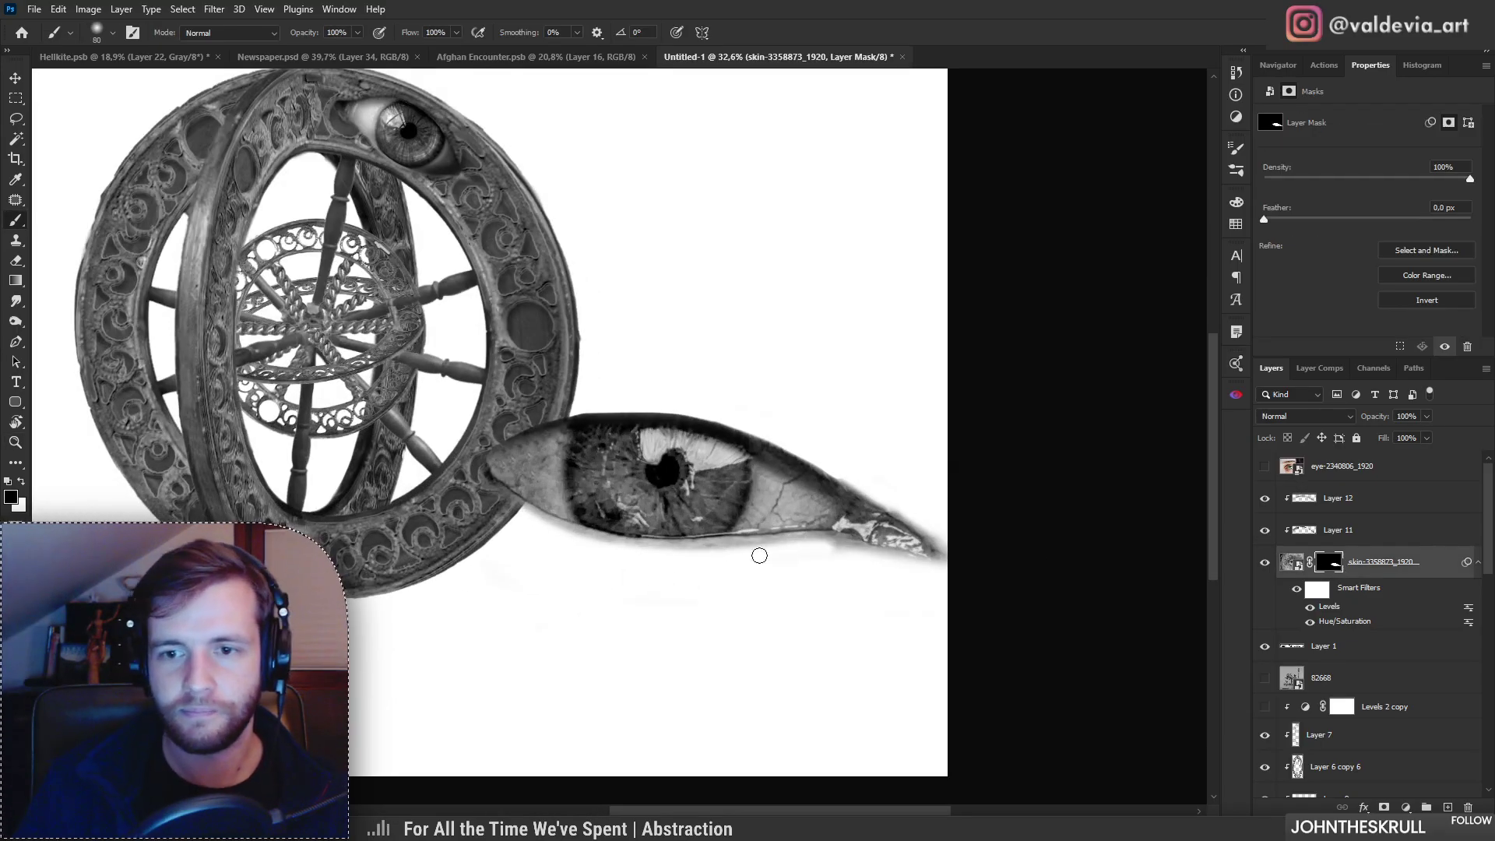
pyautogui.moveTo(819, 549); pyautogui.dragTo(668, 552)
pyautogui.moveTo(515, 518)
pyautogui.mouseDown()
pyautogui.moveTo(663, 558)
pyautogui.moveTo(719, 557)
pyautogui.mouseUp()
pyautogui.press('z')
pyautogui.moveTo(852, 567); pyautogui.dragTo(855, 568)
pyautogui.press('b')
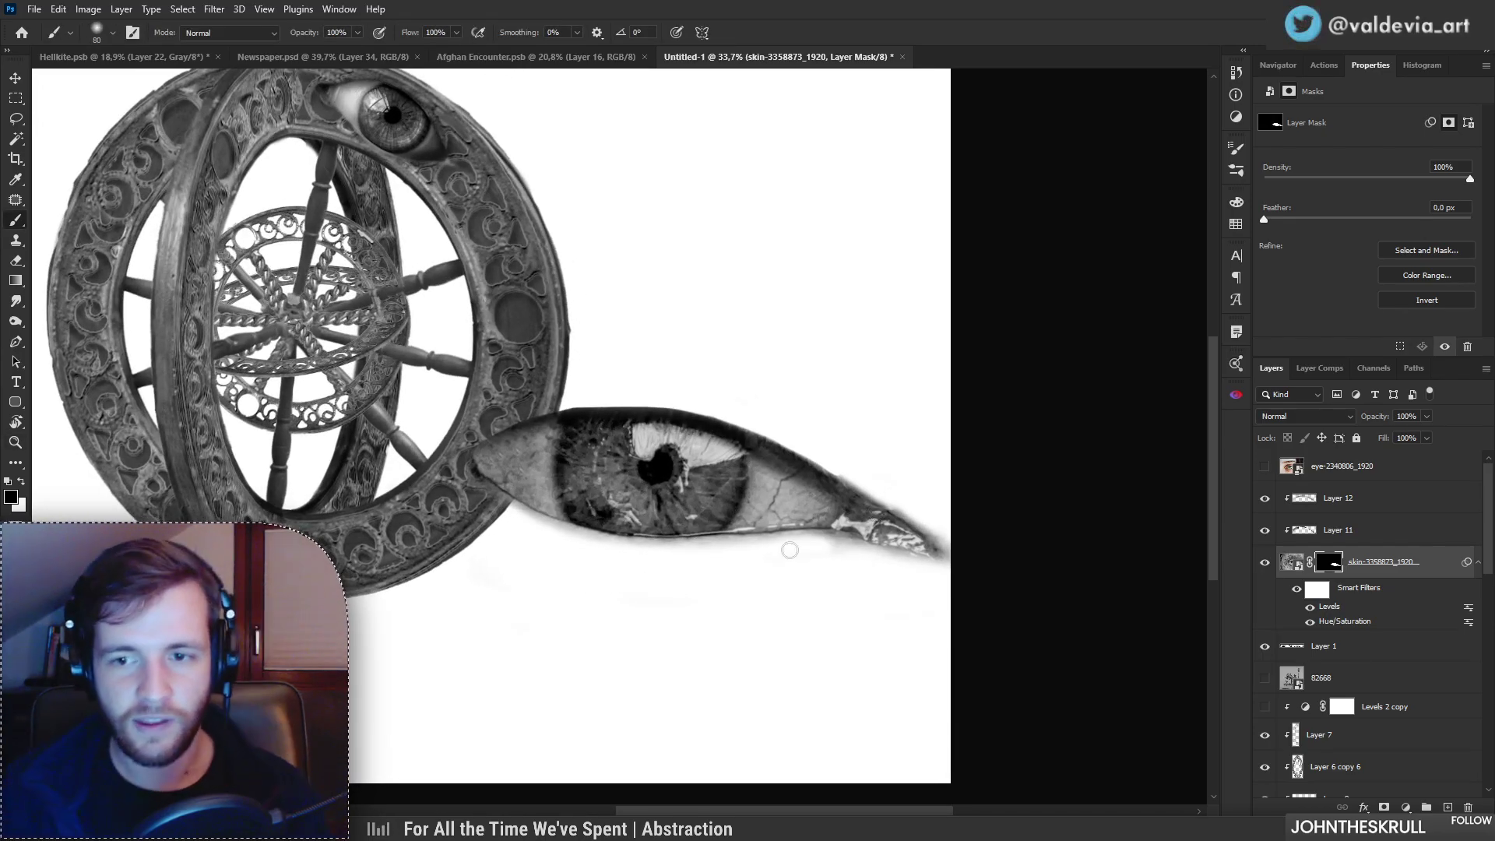
pyautogui.scroll(-3, 754, 528)
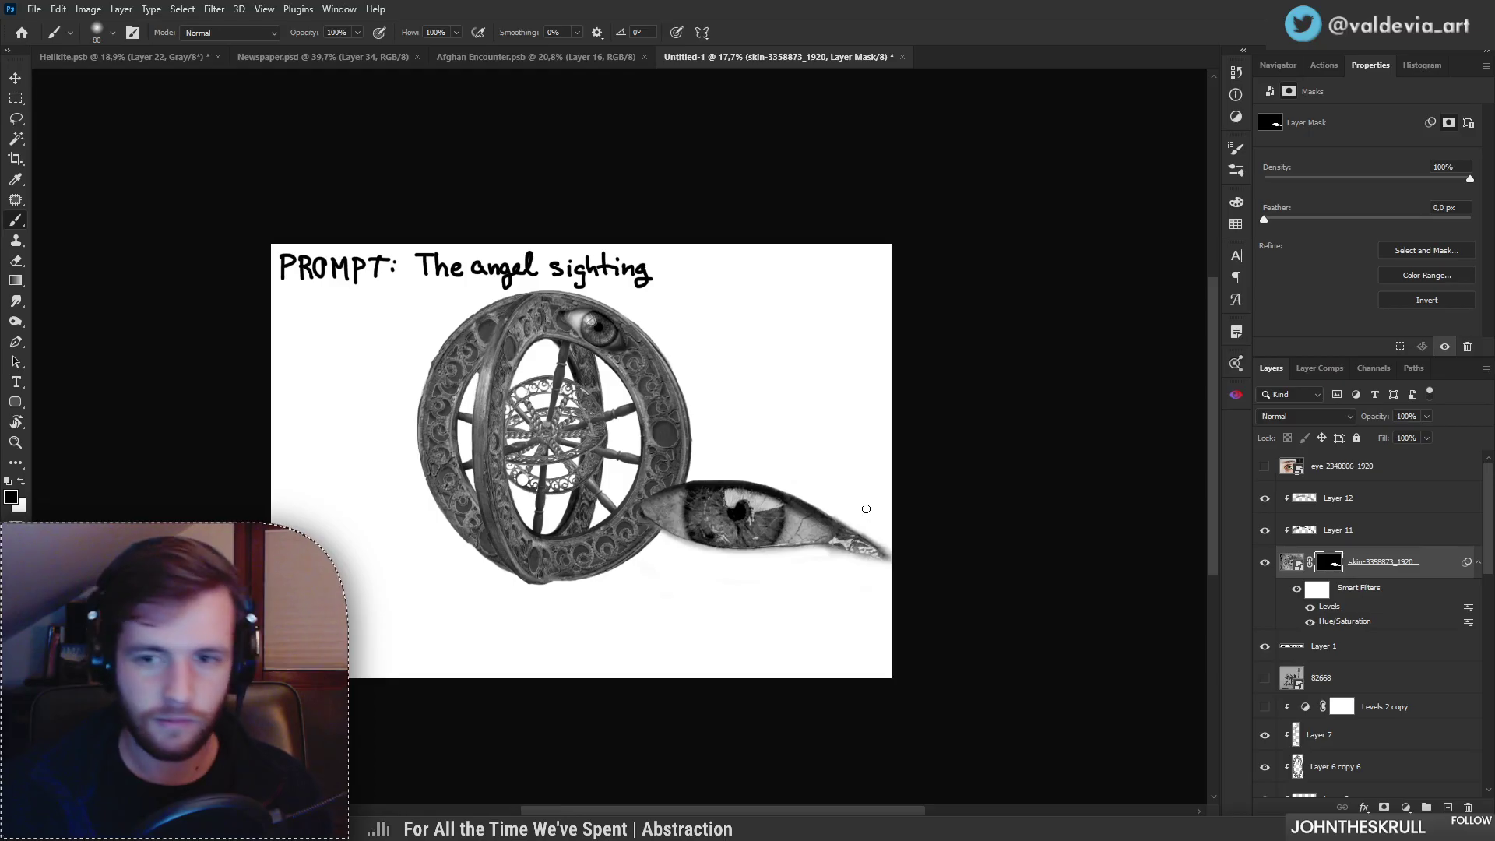
pyautogui.hotkey('ctrl', 't')
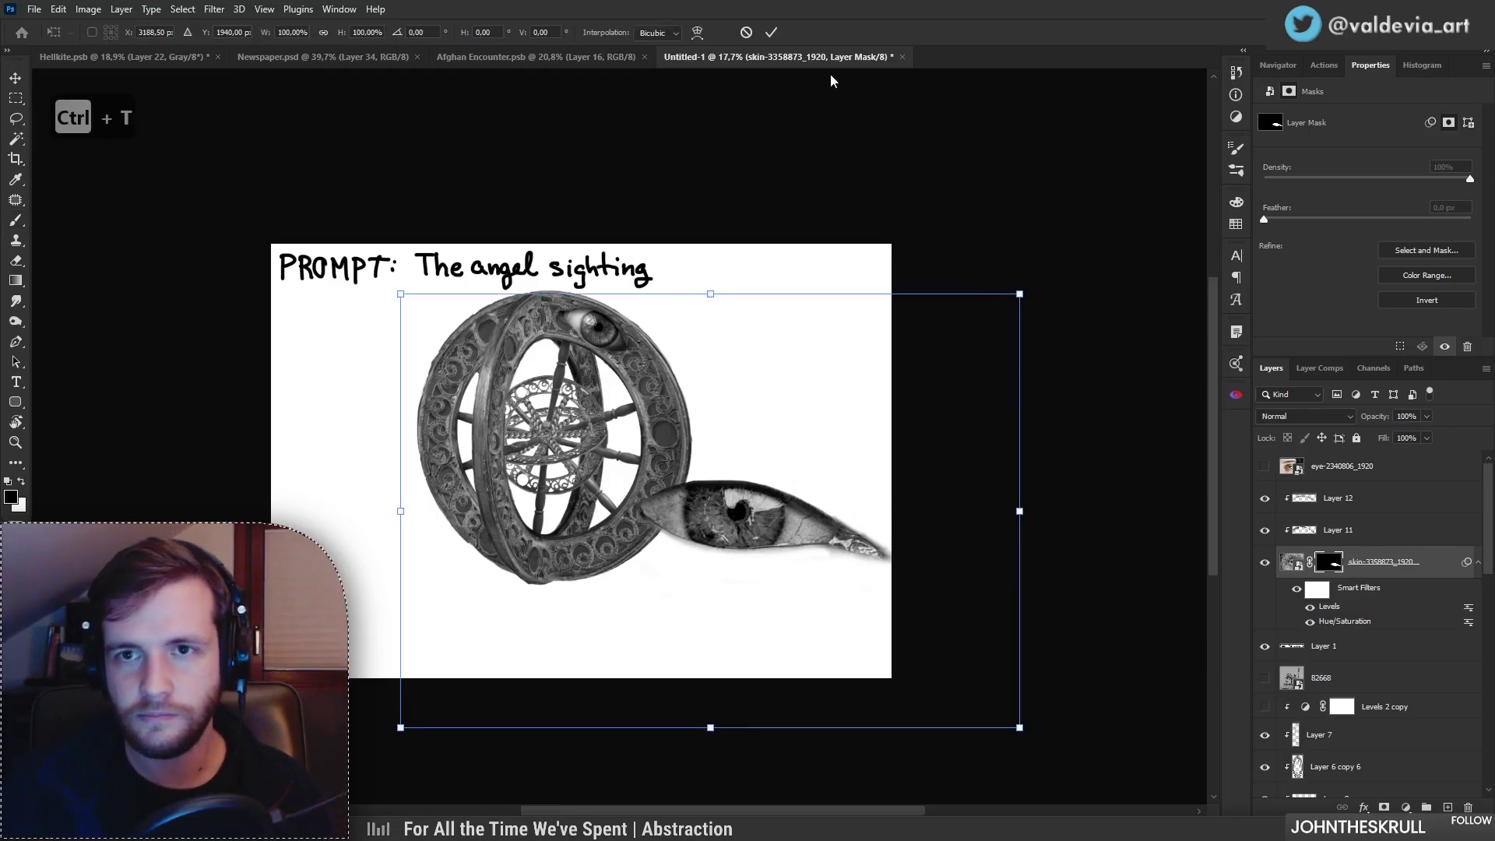
pyautogui.click(746, 32)
# Step: Undo a trial merge of Layer 12, Layer 11 and the skin-3358873_1920 layer, and convert the three into one smart object
pyautogui.keyDown('shift'); pyautogui.click(1359, 506); pyautogui.keyUp('shift')
pyautogui.rightClick(1359, 550)
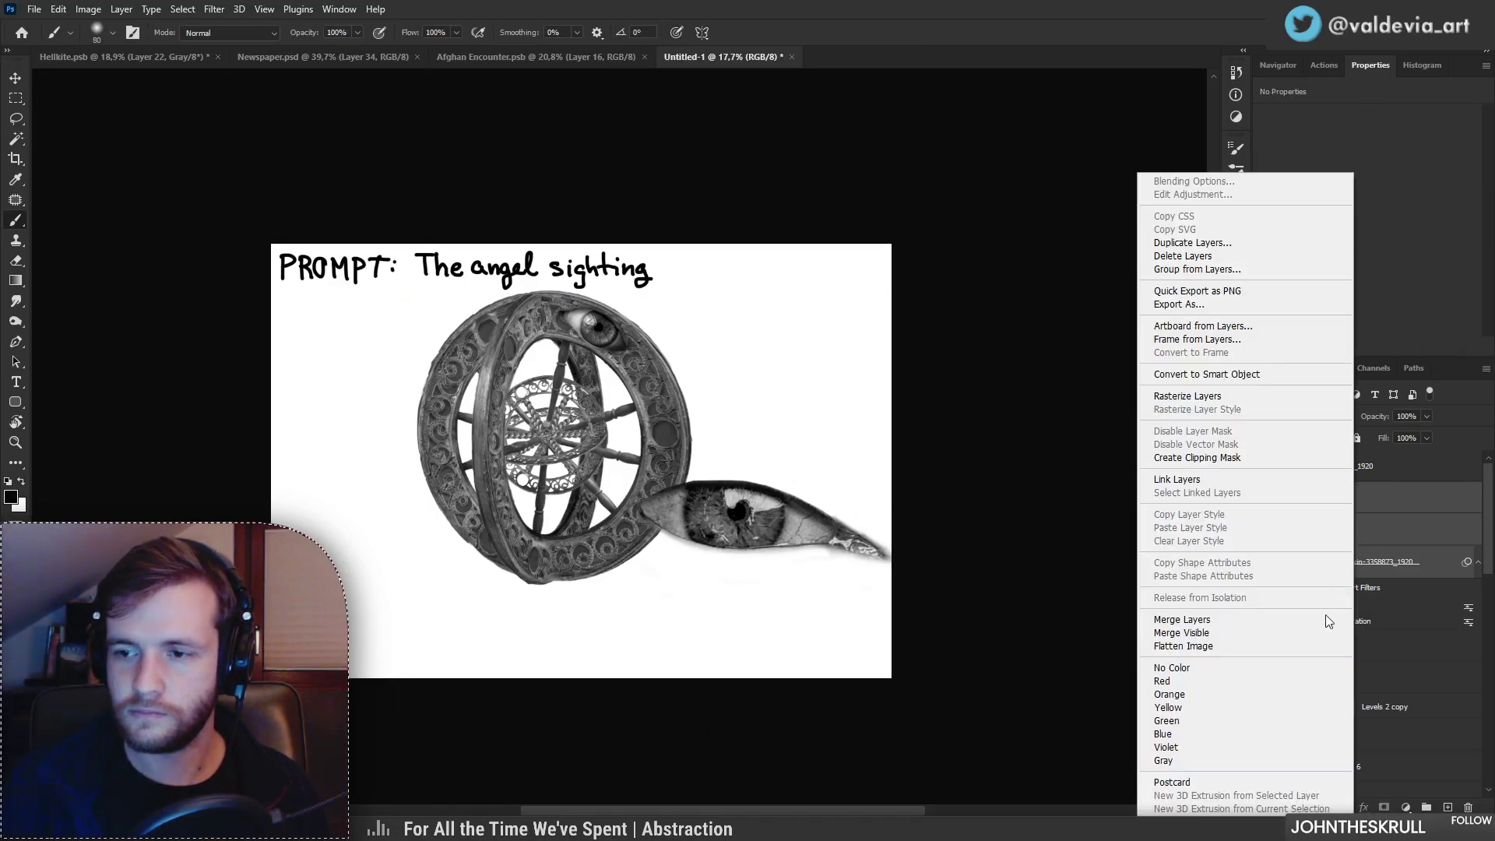
pyautogui.click(1329, 620)
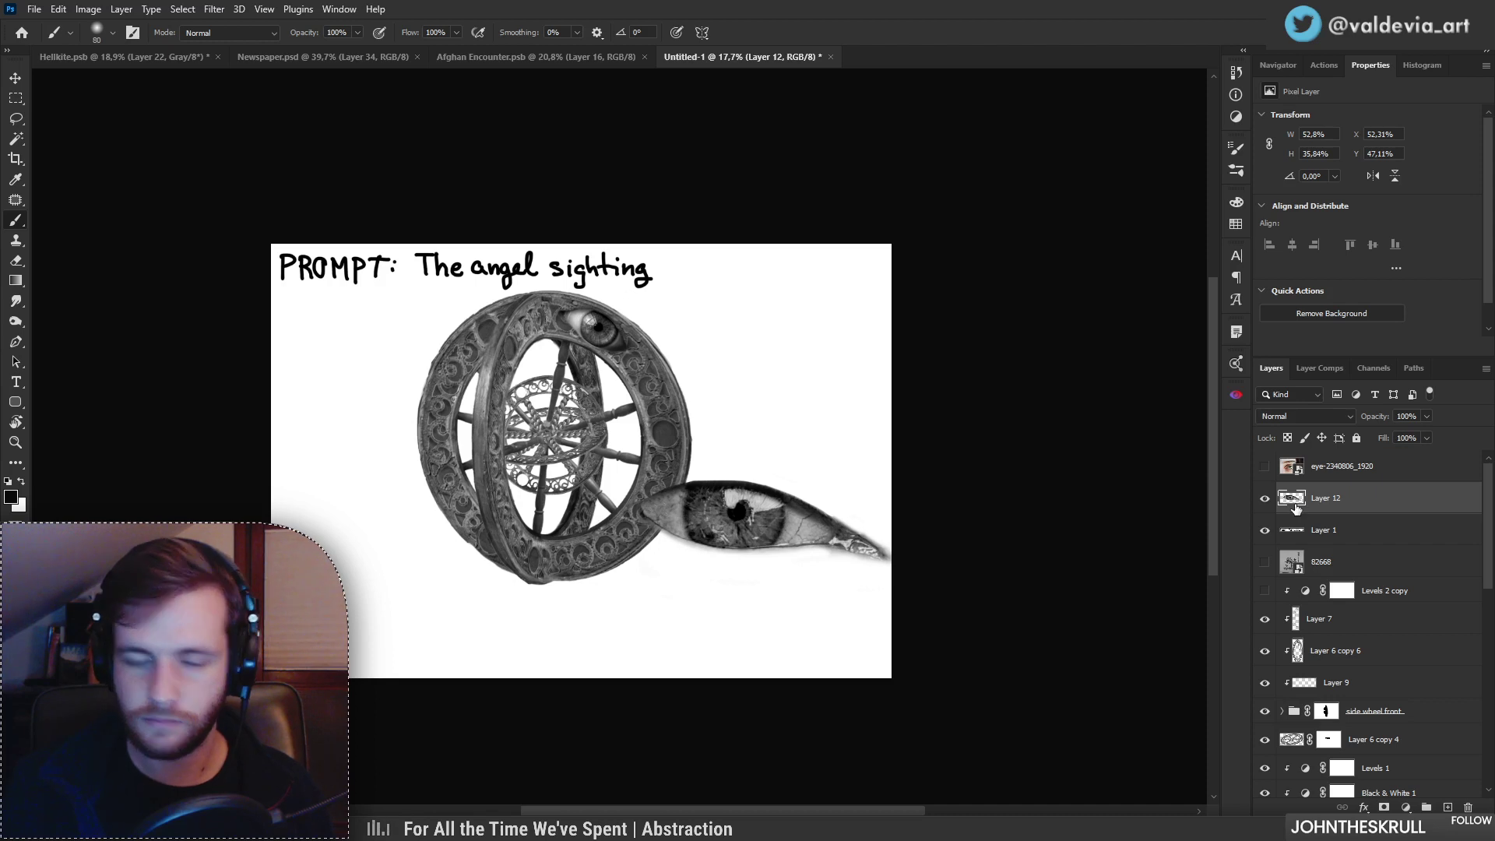
pyautogui.hotkey('ctrl', 'z')
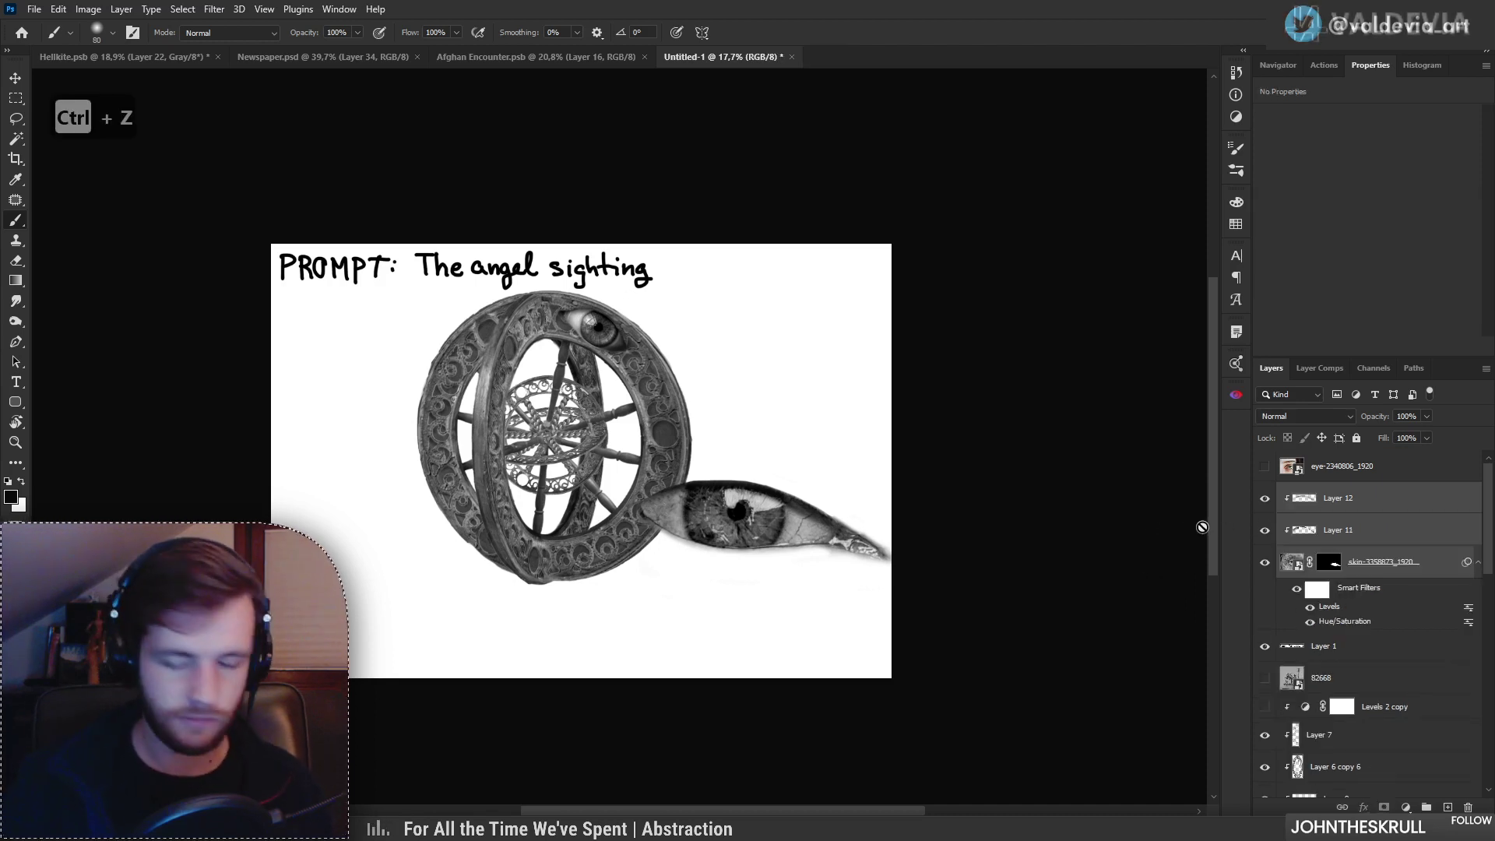
pyautogui.rightClick(1370, 530)
pyautogui.click(1202, 621)
pyautogui.hotkey('ctrl', '\\')
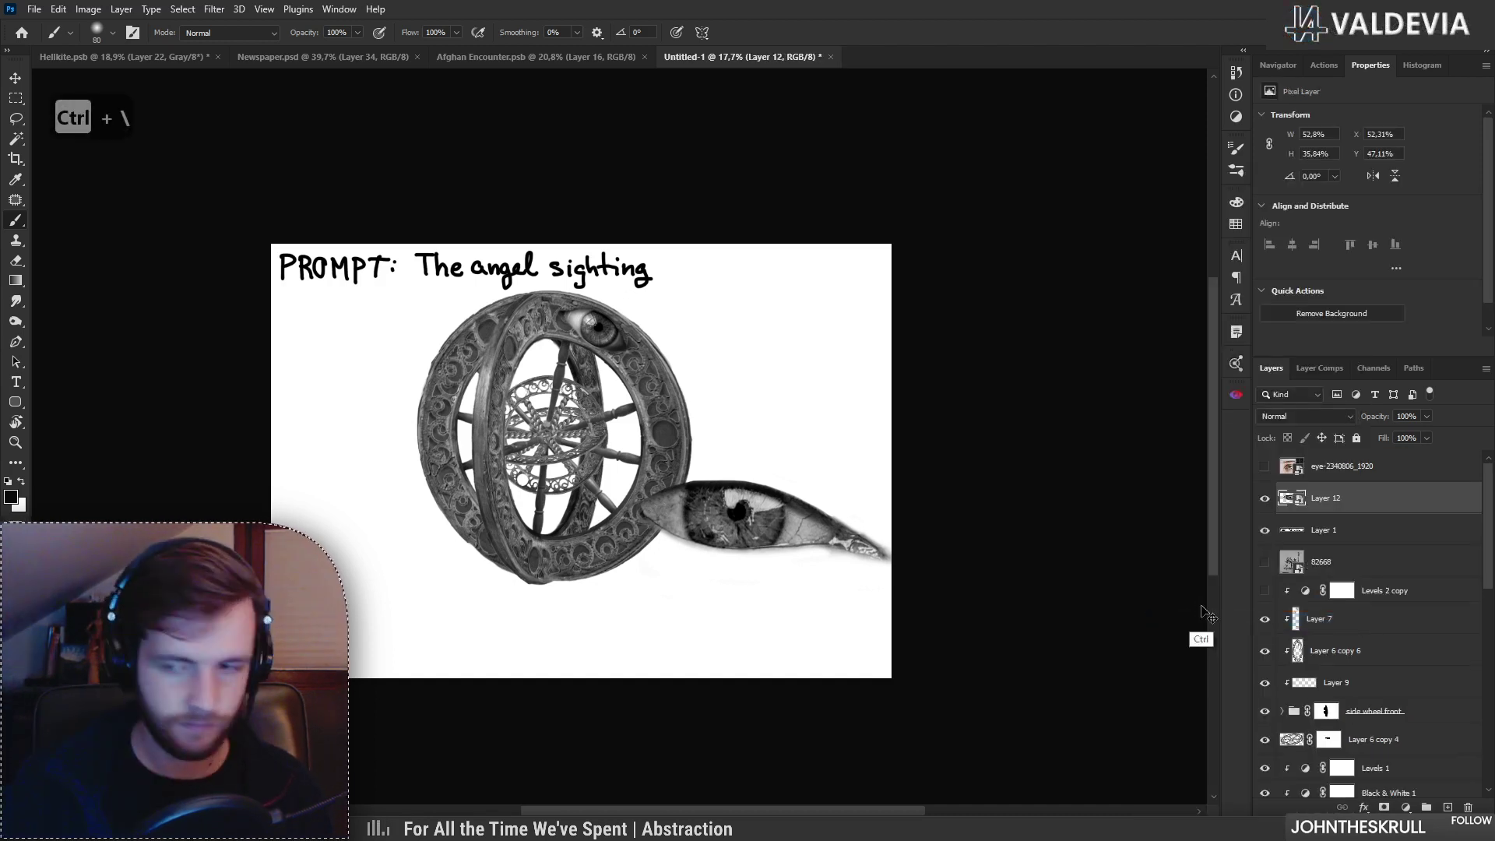
# Step: Scale the eye smart object to 33.25%, rotate it to 149.26° and place it on the front wheel's lower rim
pyautogui.hotkey('ctrl', 't')
pyautogui.moveTo(954, 489); pyautogui.dragTo(718, 580)
pyautogui.moveTo(927, 459); pyautogui.dragTo(623, 528)
pyautogui.moveTo(712, 539); pyautogui.dragTo(703, 562)
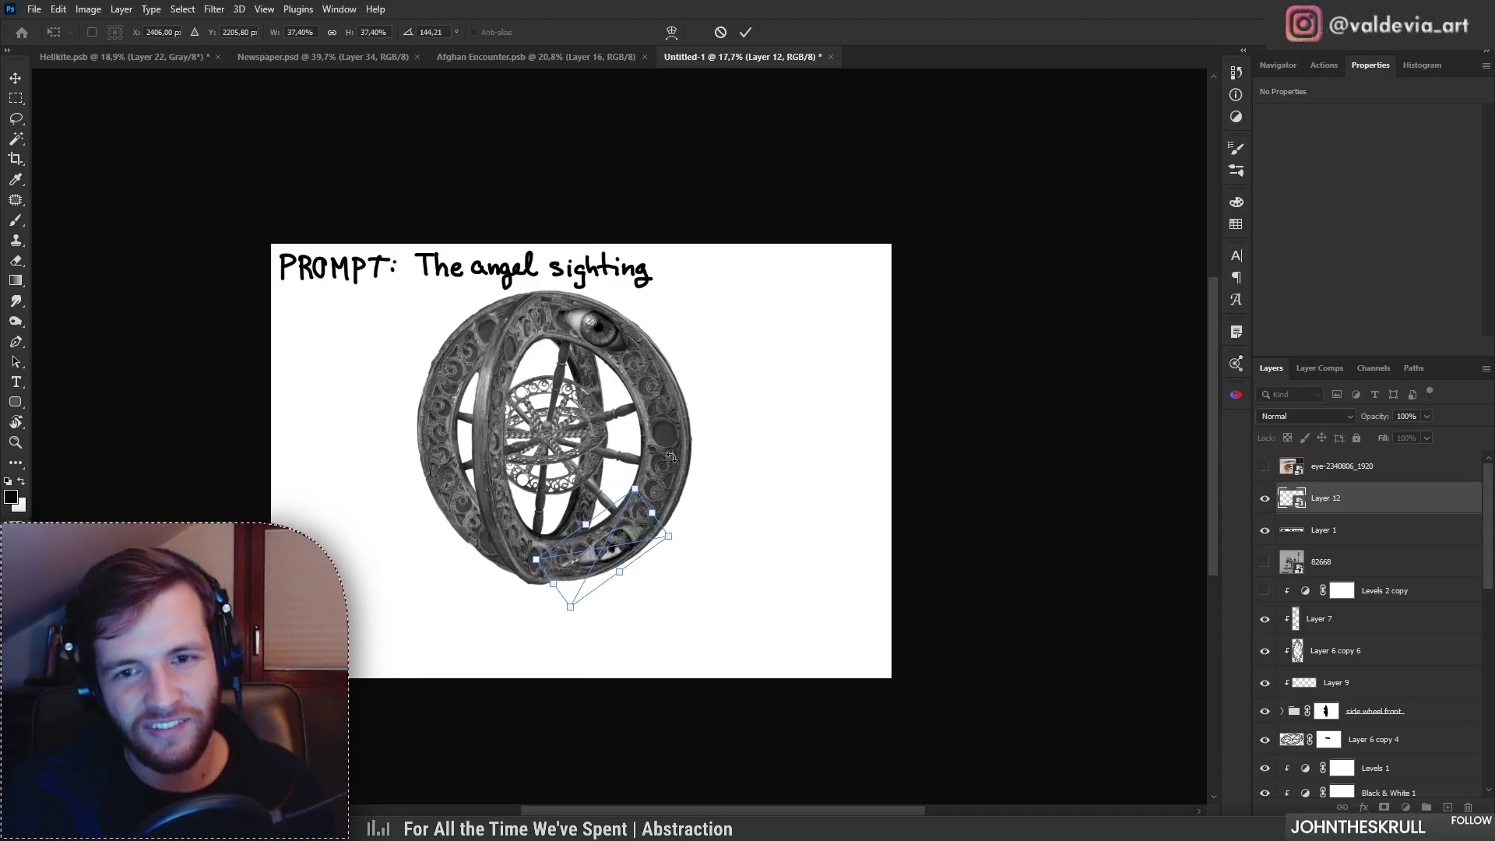
pyautogui.moveTo(669, 536); pyautogui.dragTo(537, 410)
pyautogui.moveTo(610, 541)
pyautogui.mouseDown()
pyautogui.moveTo(642, 422)
pyautogui.moveTo(632, 313)
pyautogui.moveTo(620, 311)
pyautogui.moveTo(605, 565)
pyautogui.mouseUp()
pyautogui.moveTo(664, 570); pyautogui.dragTo(555, 651)
pyautogui.moveTo(606, 574); pyautogui.dragTo(679, 545)
pyautogui.click(745, 32)
# Step: Move the eye smart object Layer 12 directly above Layer 6, clipped to the center wood group
pyautogui.hotkey('ctrl', 'space')
pyautogui.hotkey('ctrl', 'space')
pyautogui.moveTo(614, 664)
pyautogui.mouseDown()
pyautogui.moveTo(654, 652)
pyautogui.moveTo(625, 639)
pyautogui.mouseUp()
pyautogui.press('b')
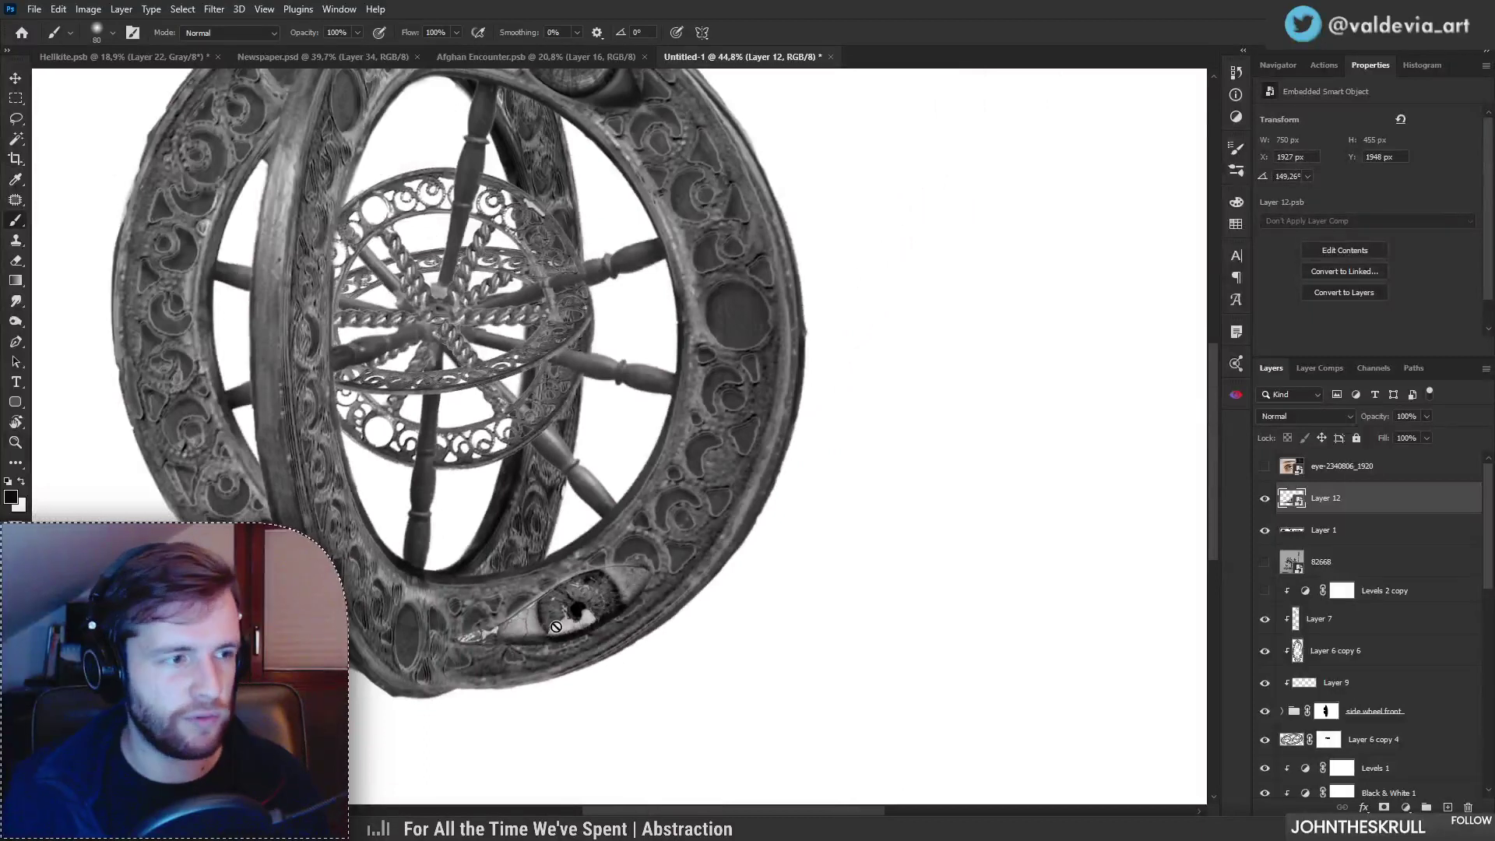
pyautogui.moveTo(650, 578)
pyautogui.mouseDown()
pyautogui.moveTo(638, 584)
pyautogui.moveTo(656, 583)
pyautogui.mouseUp()
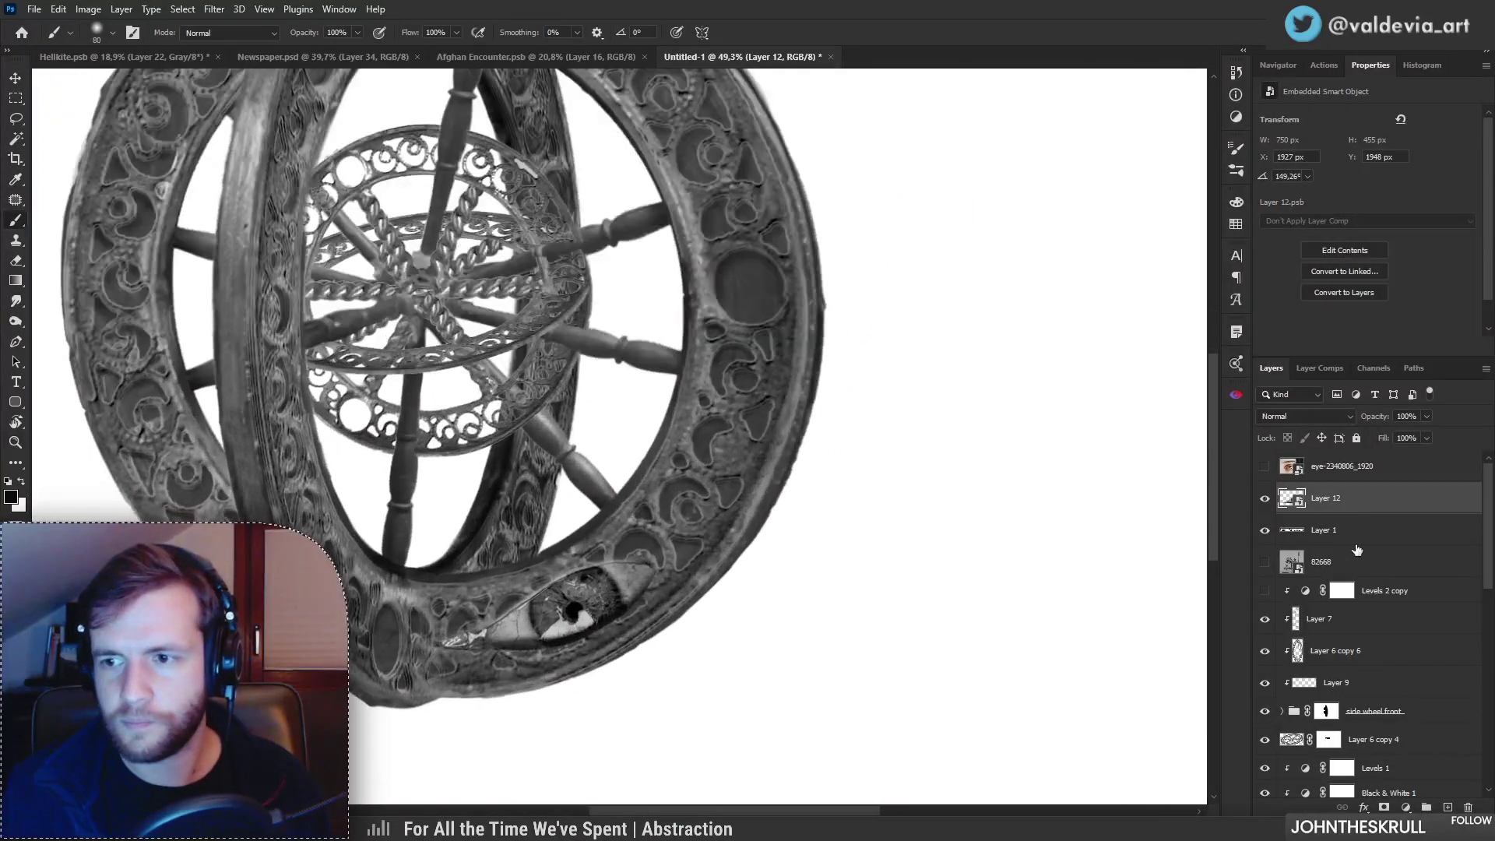
pyautogui.moveTo(1356, 515); pyautogui.dragTo(1359, 582)
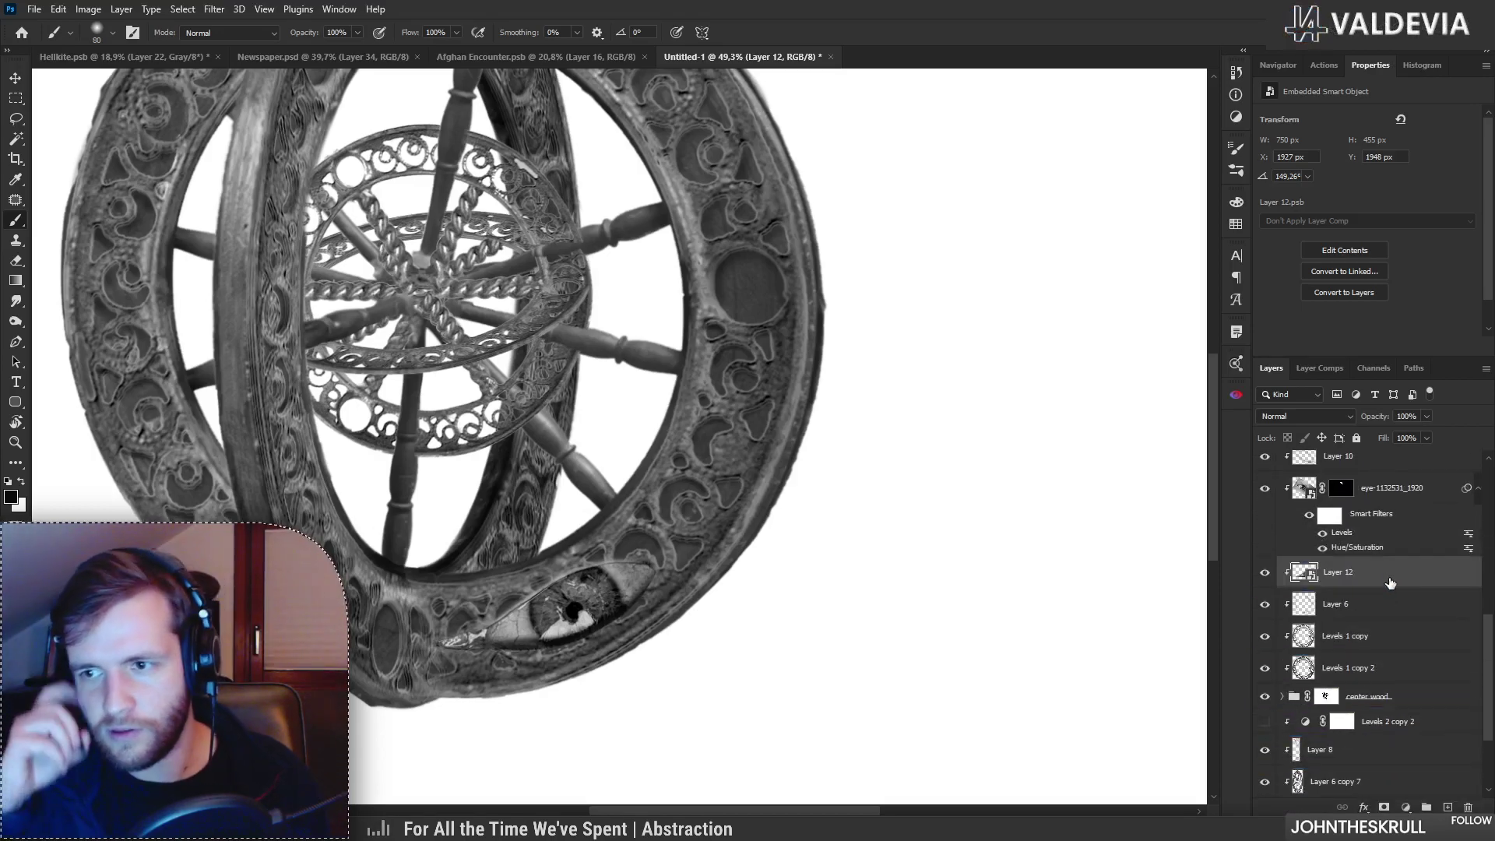
# Step: Add a new clipped layer above Layer 12 and paint soft black shading around the eye on the lower rim
pyautogui.click(1355, 464)
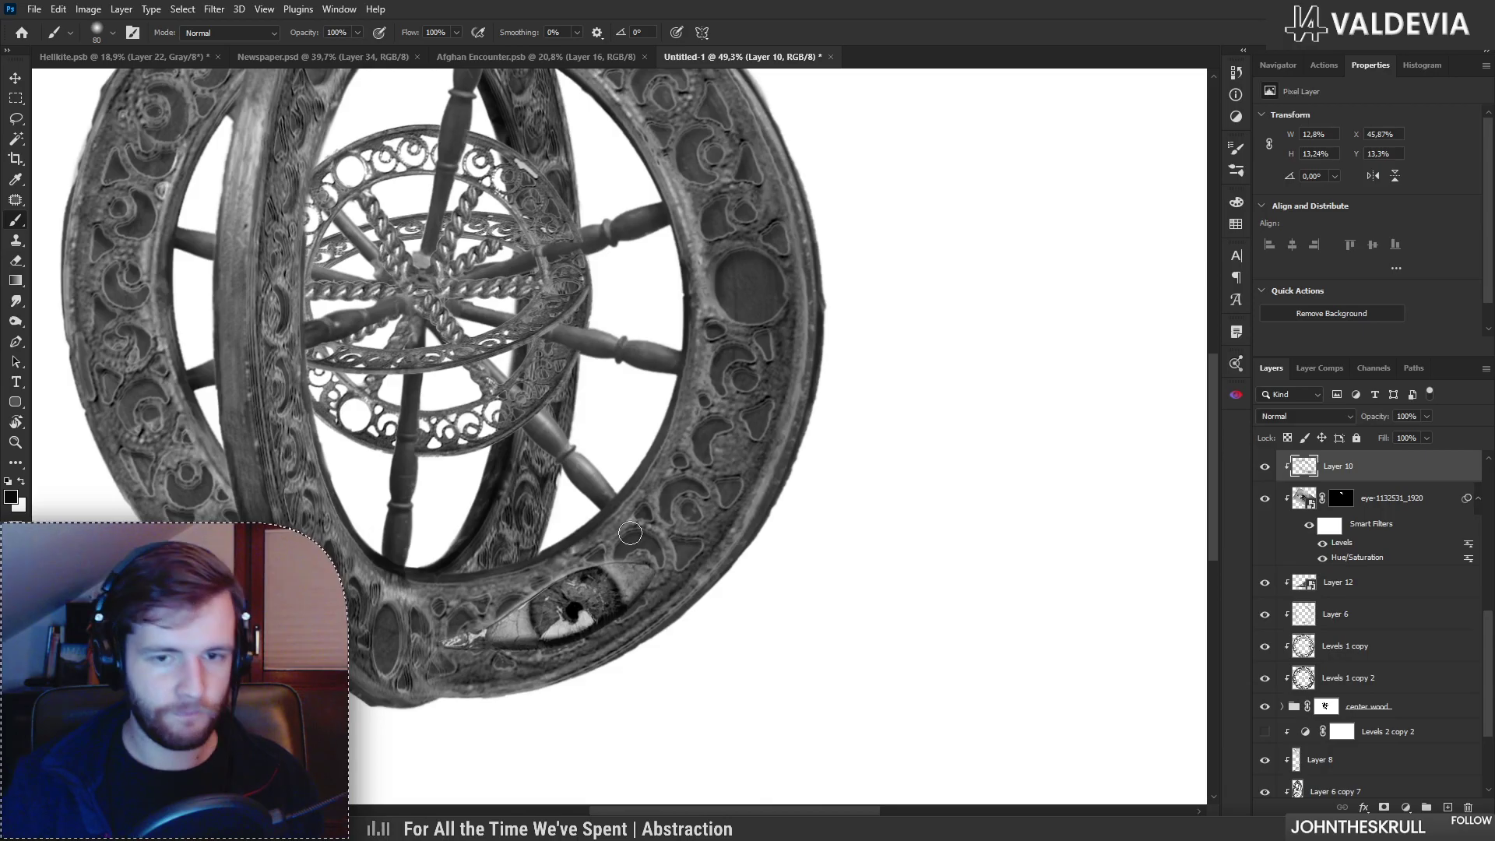
pyautogui.click(1362, 586)
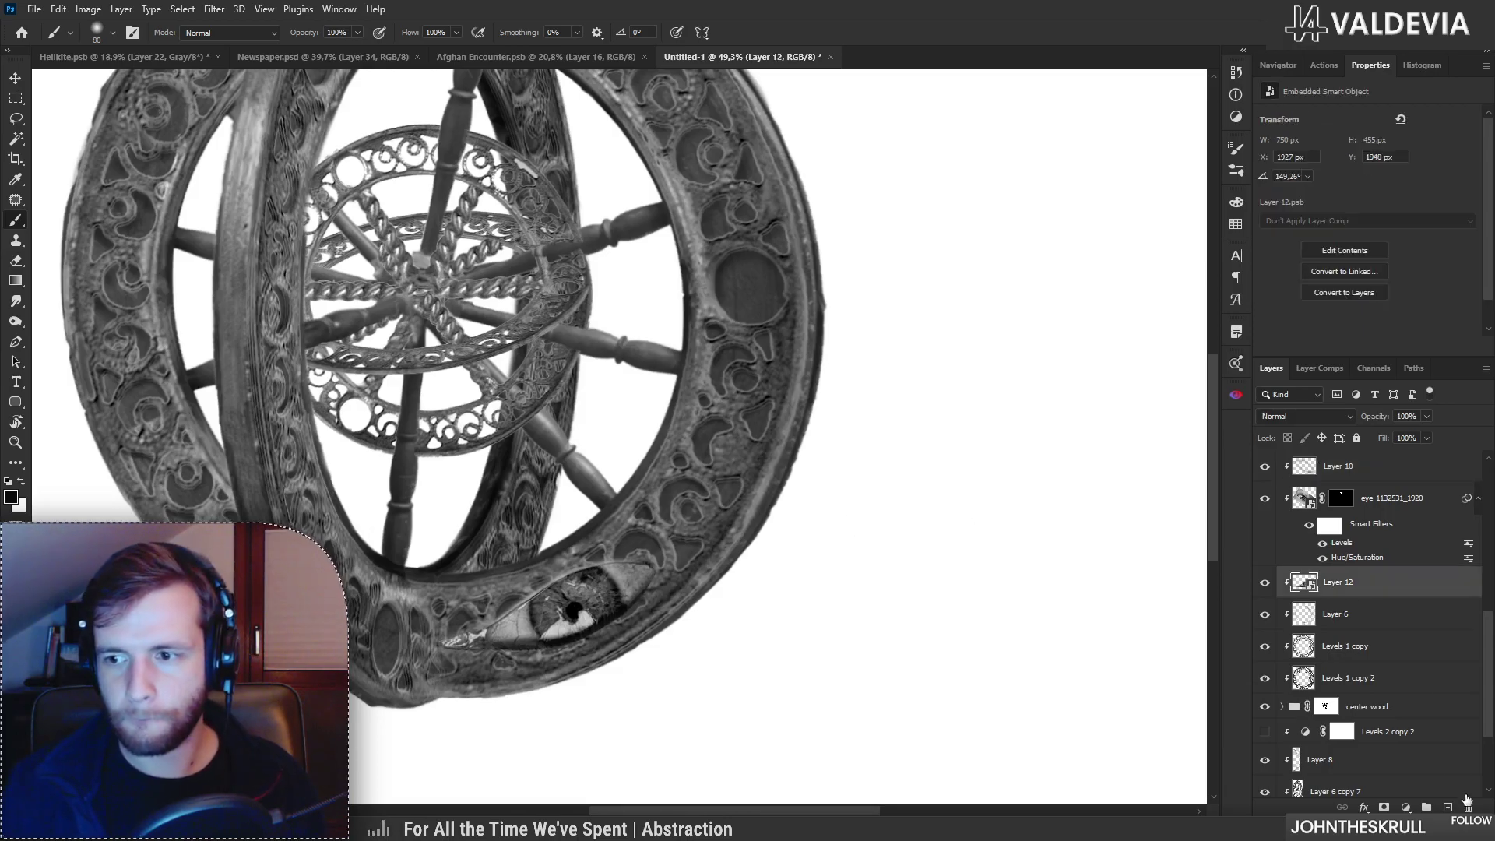
pyautogui.click(1447, 807)
pyautogui.moveTo(493, 624)
pyautogui.mouseDown()
pyautogui.moveTo(635, 557)
pyautogui.moveTo(658, 572)
pyautogui.moveTo(499, 659)
pyautogui.moveTo(552, 641)
pyautogui.moveTo(518, 643)
pyautogui.moveTo(609, 644)
pyautogui.mouseUp()
pyautogui.moveTo(448, 638)
pyautogui.mouseDown()
pyautogui.moveTo(497, 618)
pyautogui.moveTo(272, 611)
pyautogui.moveTo(382, 607)
pyautogui.mouseUp()
pyautogui.moveTo(565, 621); pyautogui.dragTo(700, 586)
pyautogui.press('i')
# Step: Apply Levels to the lower eye on Layer 12 with input black point 14 and midtones 1.58
pyautogui.click(1390, 617)
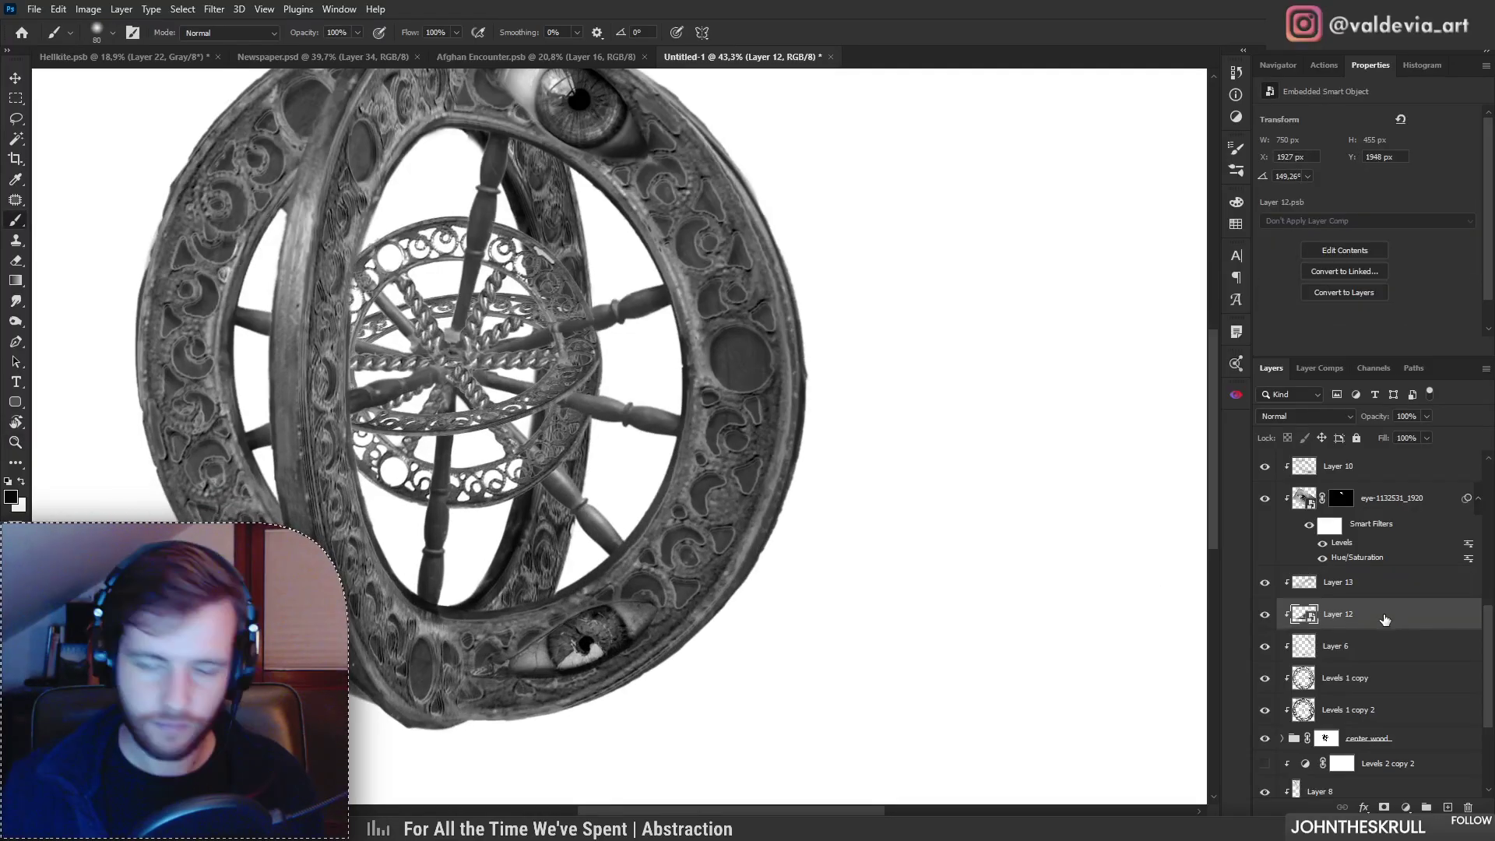
pyautogui.hotkey('ctrl', 'l')
pyautogui.moveTo(1216, 414); pyautogui.dragTo(1138, 412)
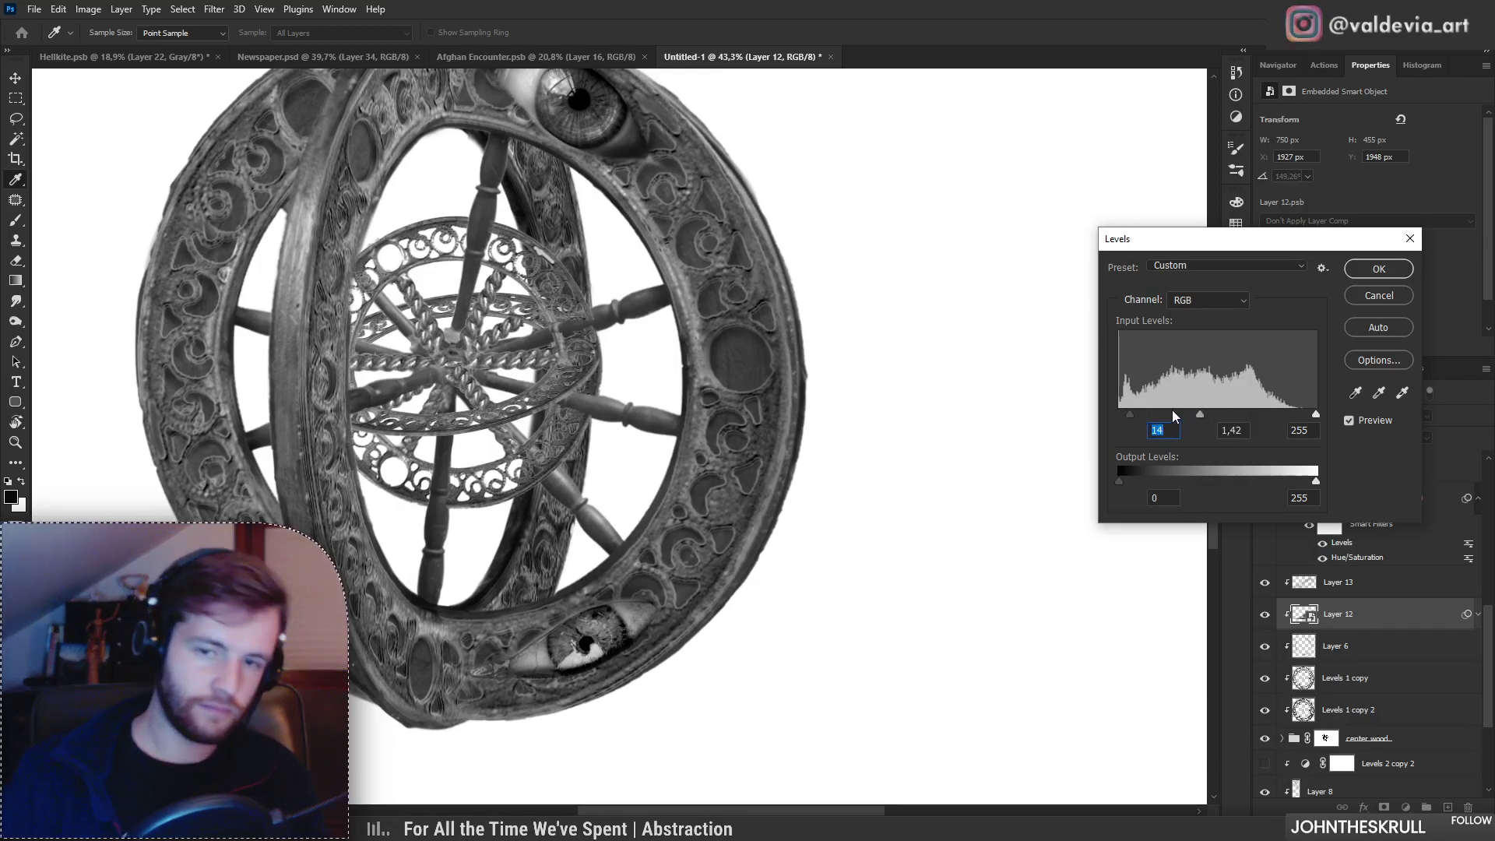
pyautogui.moveTo(1195, 412); pyautogui.dragTo(1195, 413)
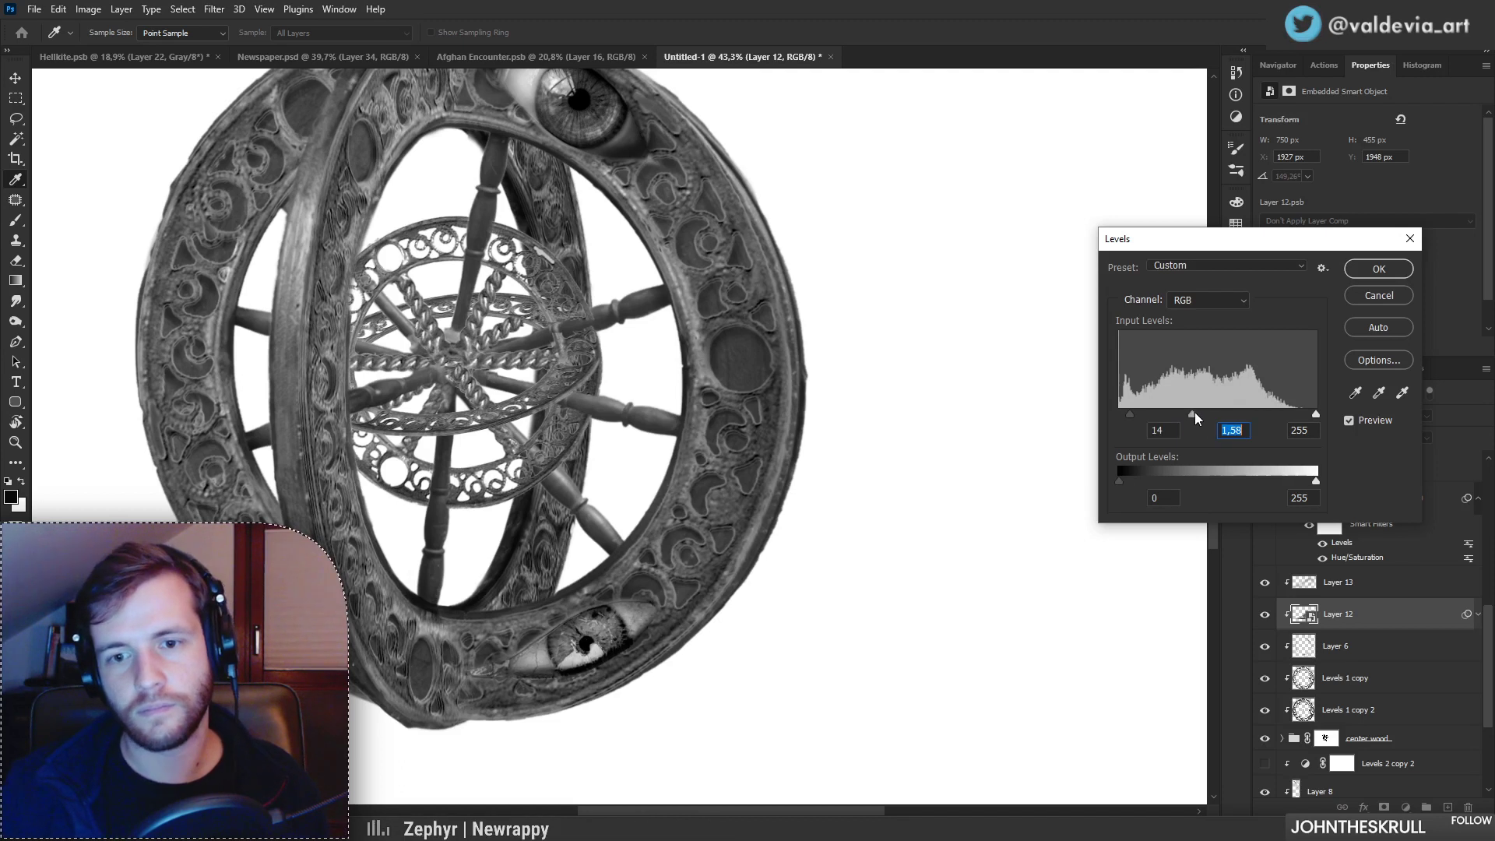
pyautogui.click(1378, 269)
# Step: Make the hidden eye-2340806_1920 photo layer visible
pyautogui.press('z')
pyautogui.moveTo(745, 479)
pyautogui.mouseDown()
pyautogui.moveTo(658, 477)
pyautogui.moveTo(737, 430)
pyautogui.mouseUp()
pyautogui.moveTo(807, 512)
pyautogui.mouseDown()
pyautogui.moveTo(808, 470)
pyautogui.moveTo(773, 486)
pyautogui.moveTo(818, 487)
pyautogui.mouseUp()
pyautogui.hotkey('ctrl', 'space')
pyautogui.moveTo(1490, 605); pyautogui.dragTo(1489, 472)
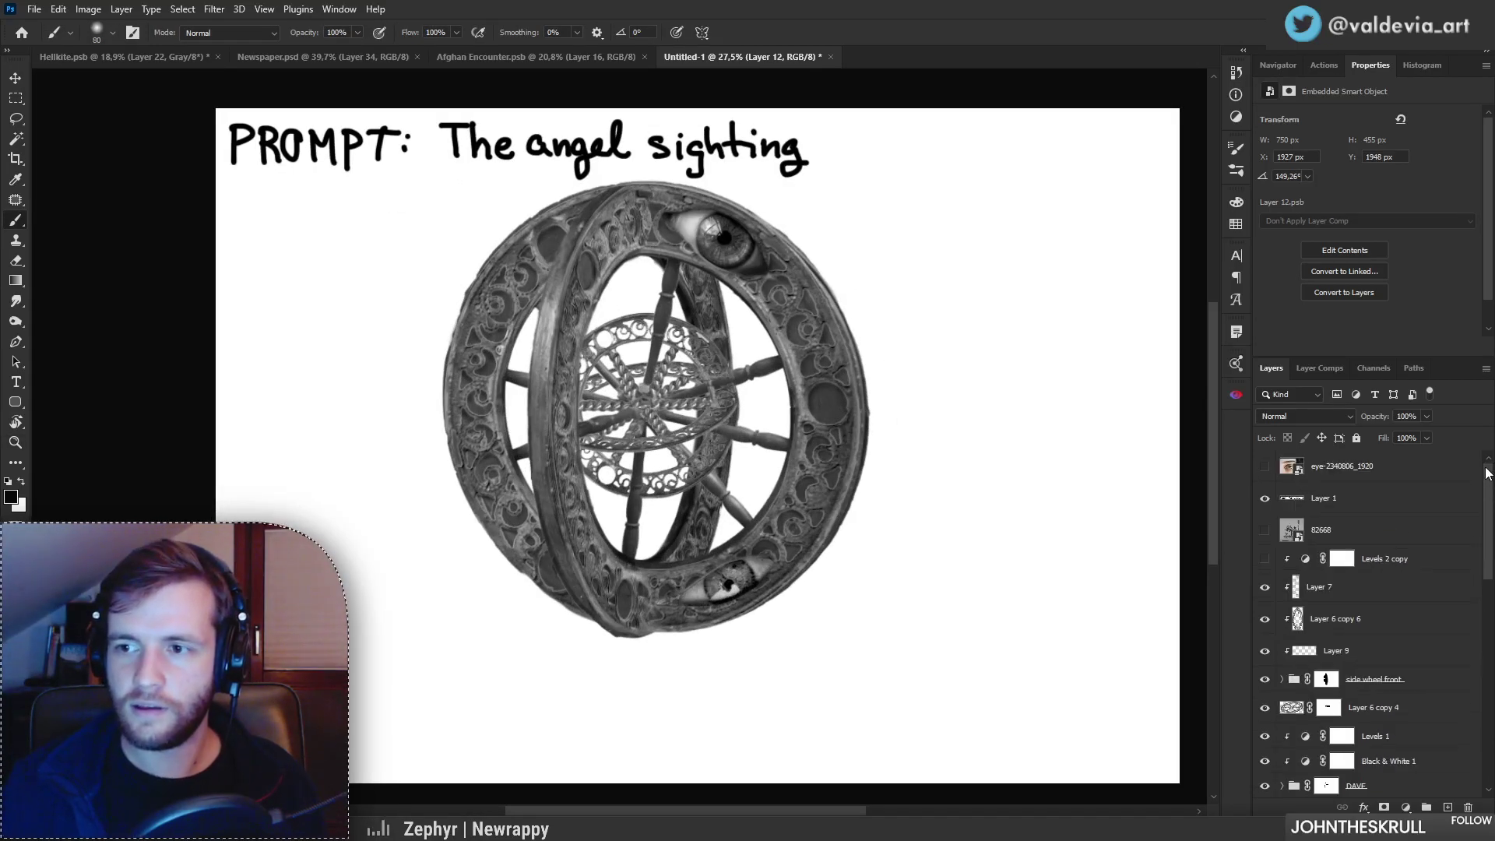
pyautogui.click(1265, 468)
pyautogui.hotkey('ctrl', 't')
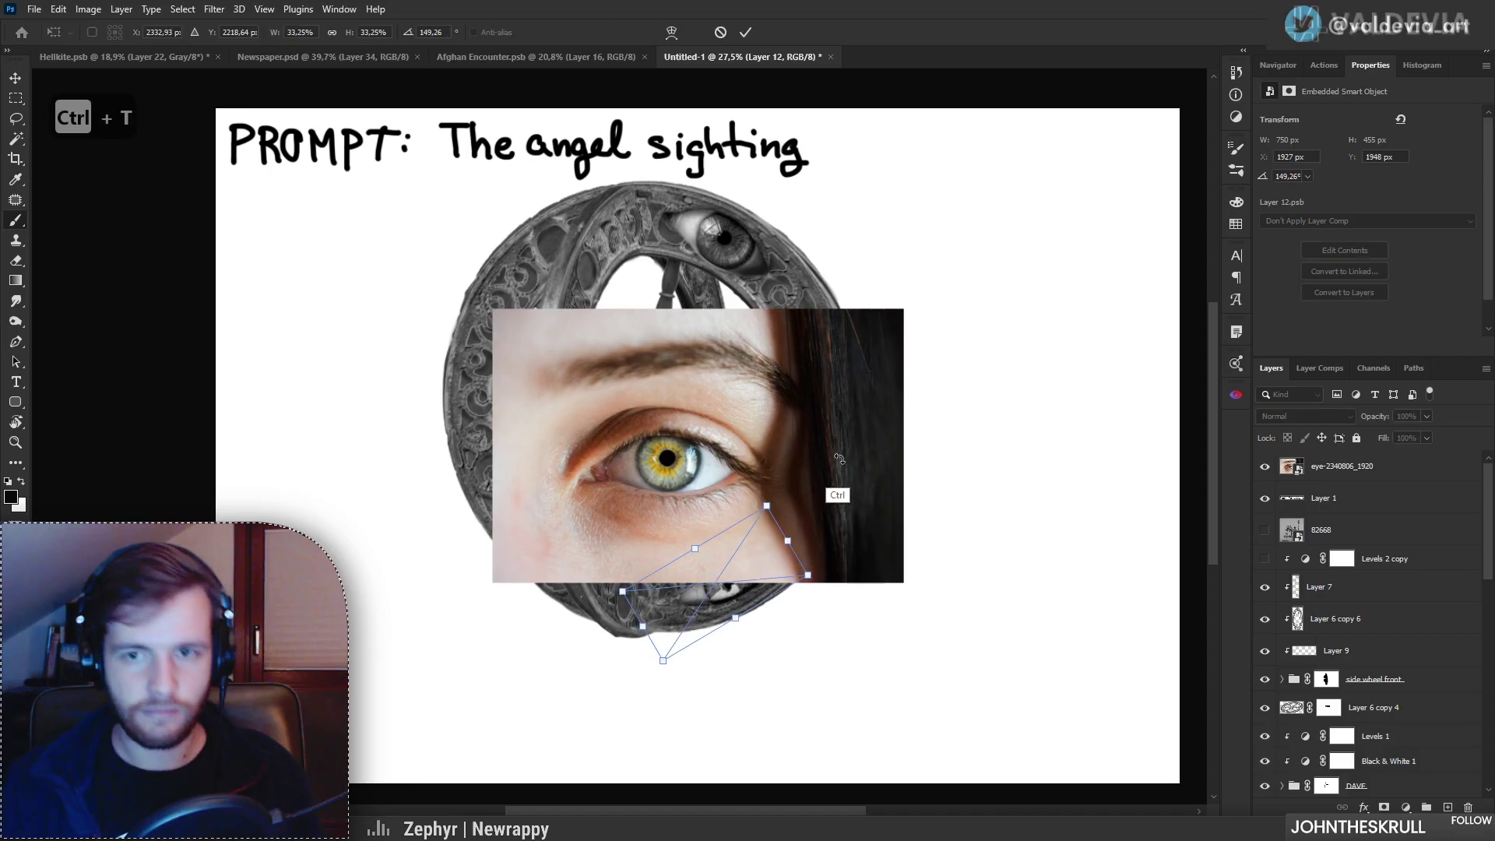
pyautogui.click(720, 32)
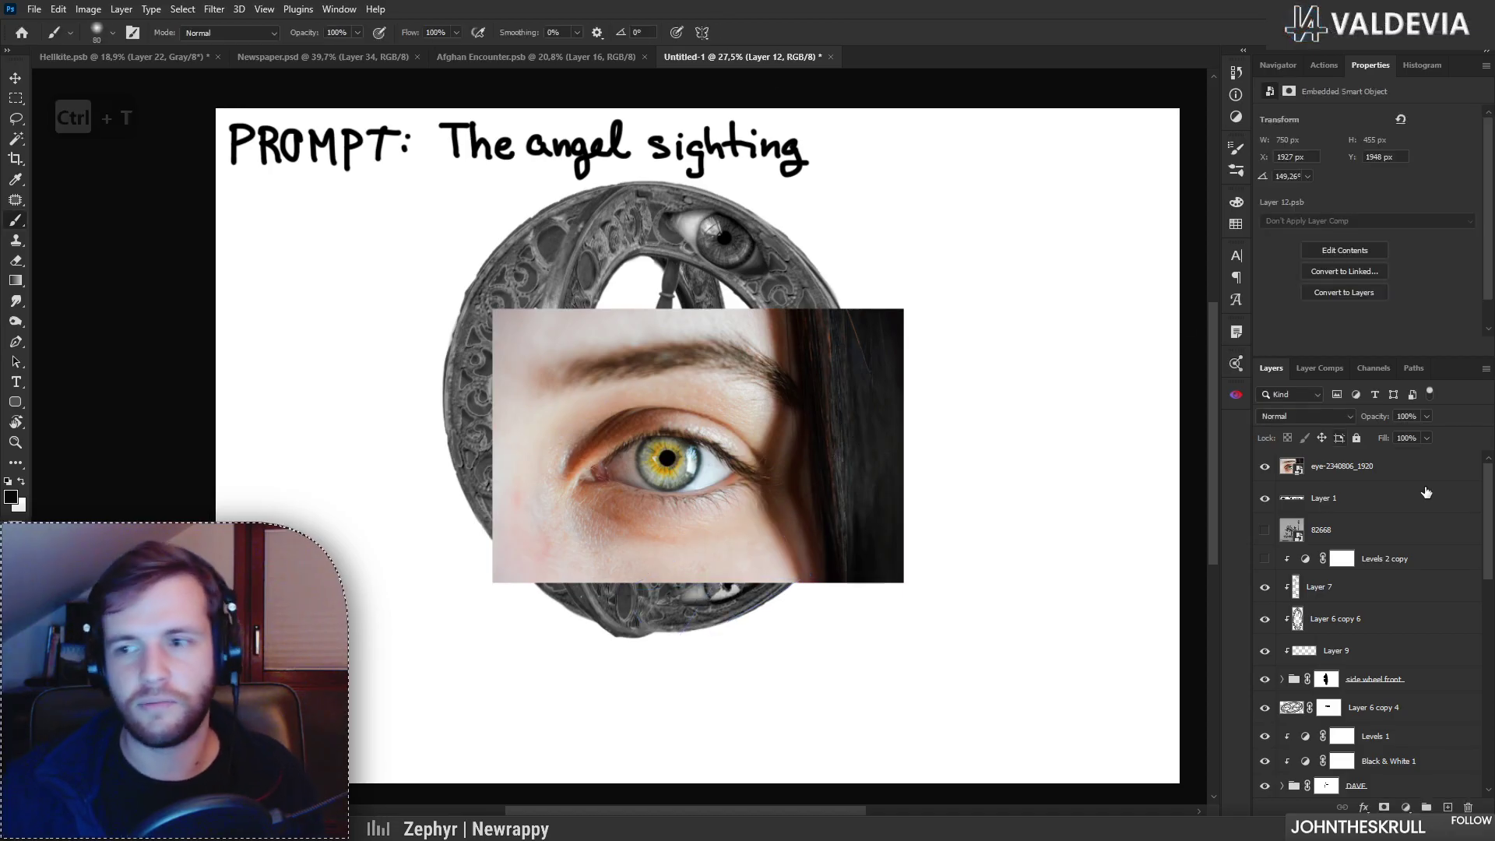
# Step: Enlarge the eye-2340806_1920 photo to about 3628 px wide over the wheel
pyautogui.click(1368, 477)
pyautogui.hotkey('ctrl', 't')
pyautogui.moveTo(903, 445)
pyautogui.mouseDown()
pyautogui.moveTo(1110, 425)
pyautogui.moveTo(1067, 430)
pyautogui.mouseUp()
pyautogui.click(745, 32)
# Step: Lasso the eye along its lids with a 1.5 px feather and mask the eye-2340806_1920 photo to that outline
pyautogui.click(17, 119)
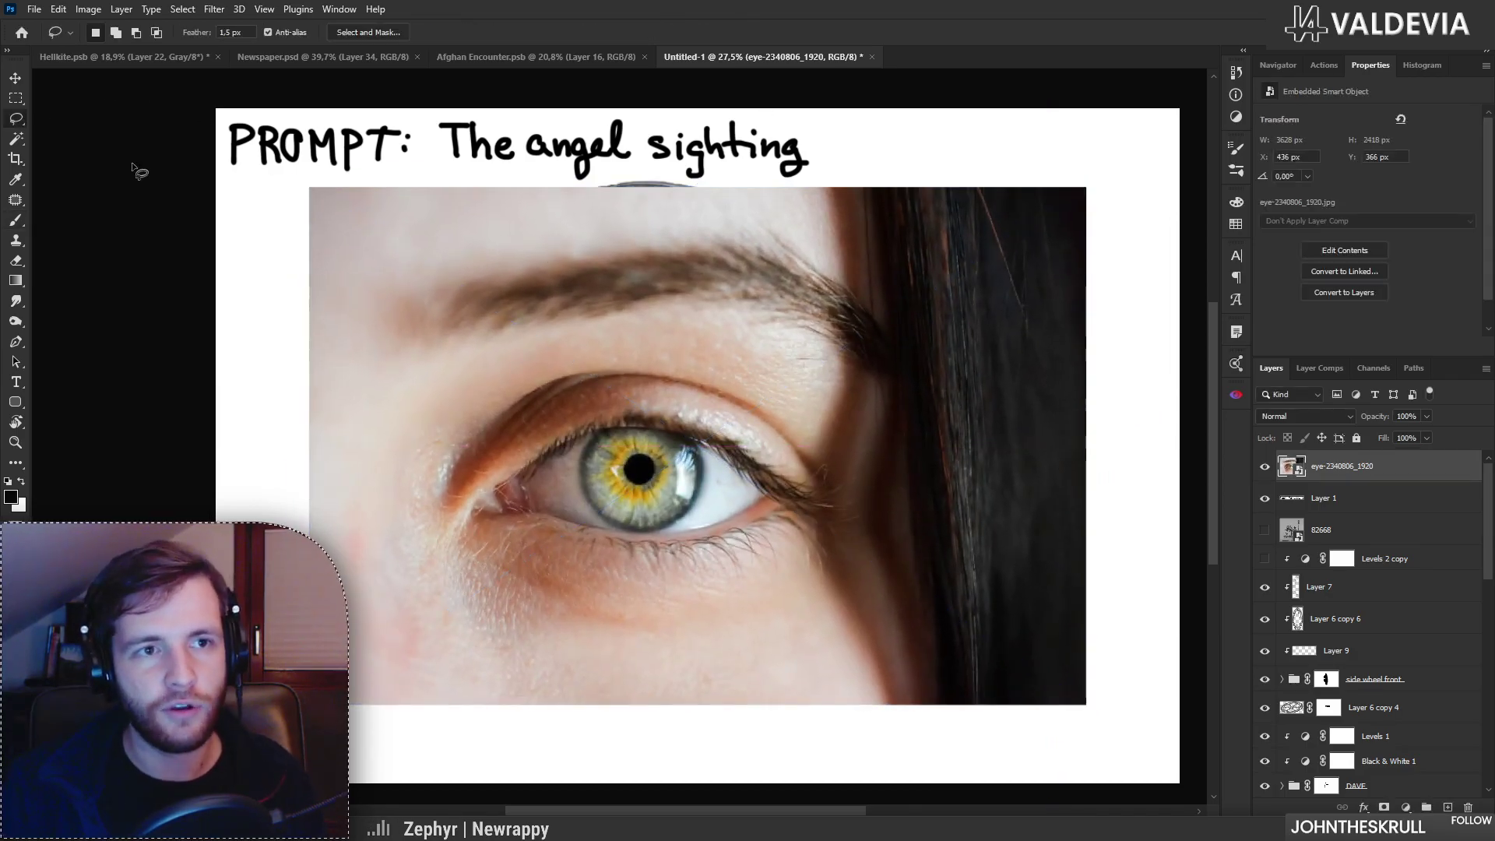
pyautogui.moveTo(726, 429); pyautogui.dragTo(787, 471)
pyautogui.moveTo(699, 543)
pyautogui.mouseDown()
pyautogui.moveTo(592, 539)
pyautogui.moveTo(471, 493)
pyautogui.mouseUp()
pyautogui.click(1382, 807)
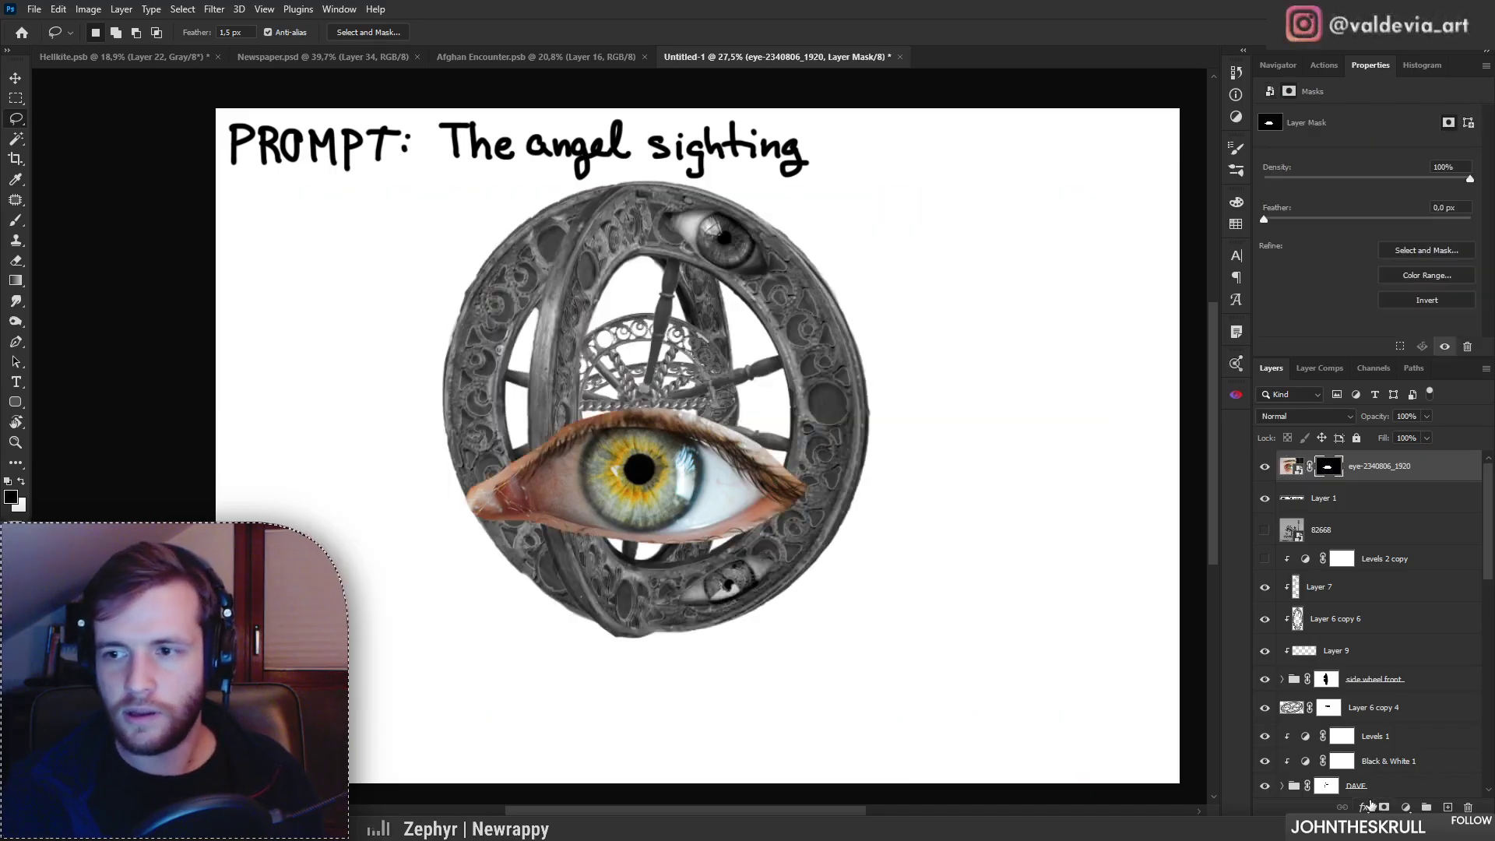
pyautogui.scroll(3, 741, 465)
pyautogui.scroll(-3, 742, 465)
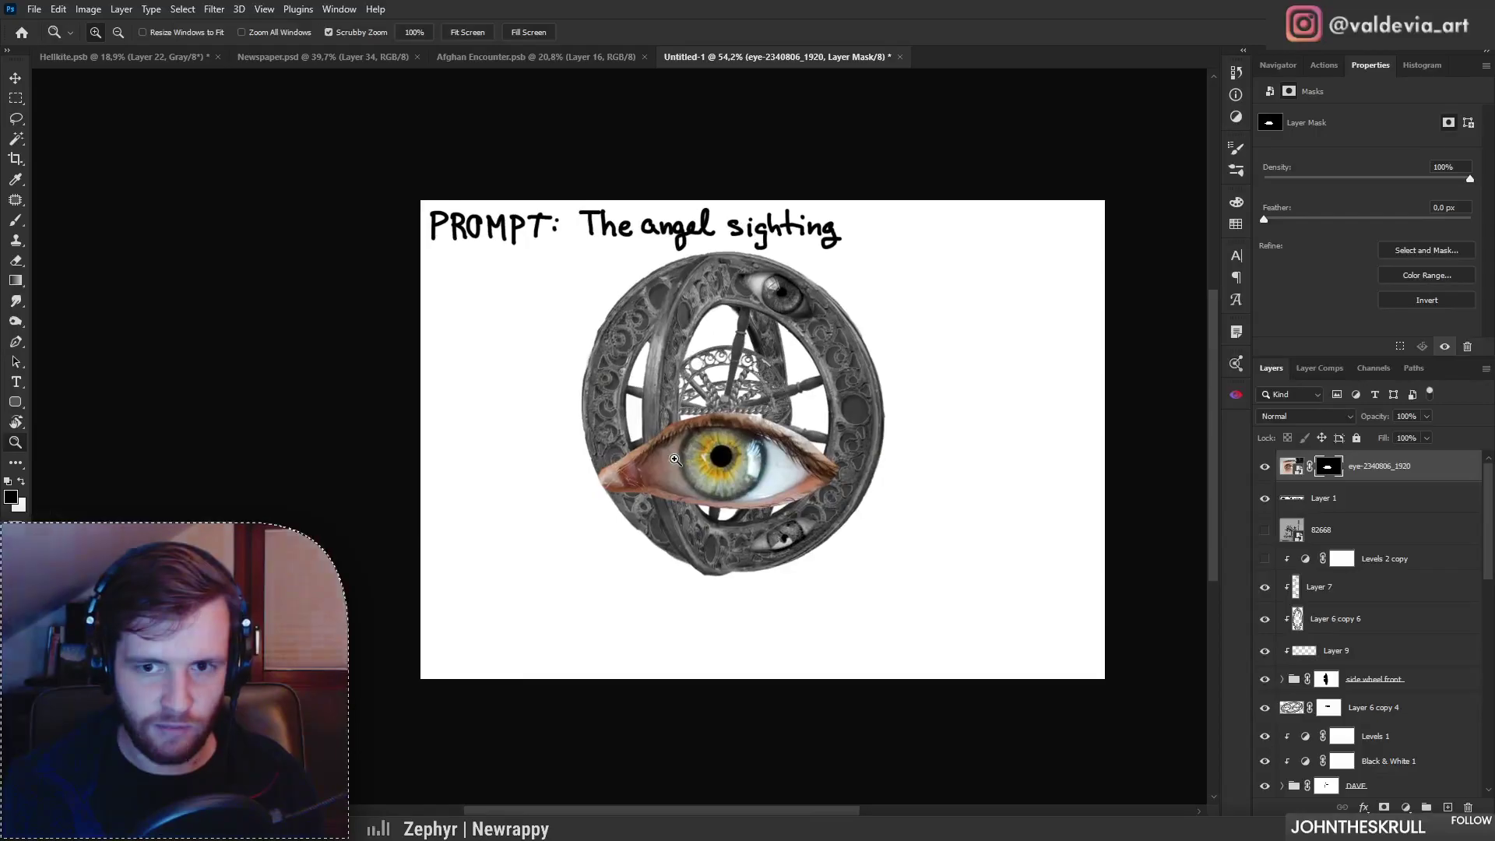
# Step: Move the masked eye photo off the wheel to the canvas's lower right and fully desaturate it with Hue/Saturation
pyautogui.moveTo(732, 474); pyautogui.dragTo(958, 561)
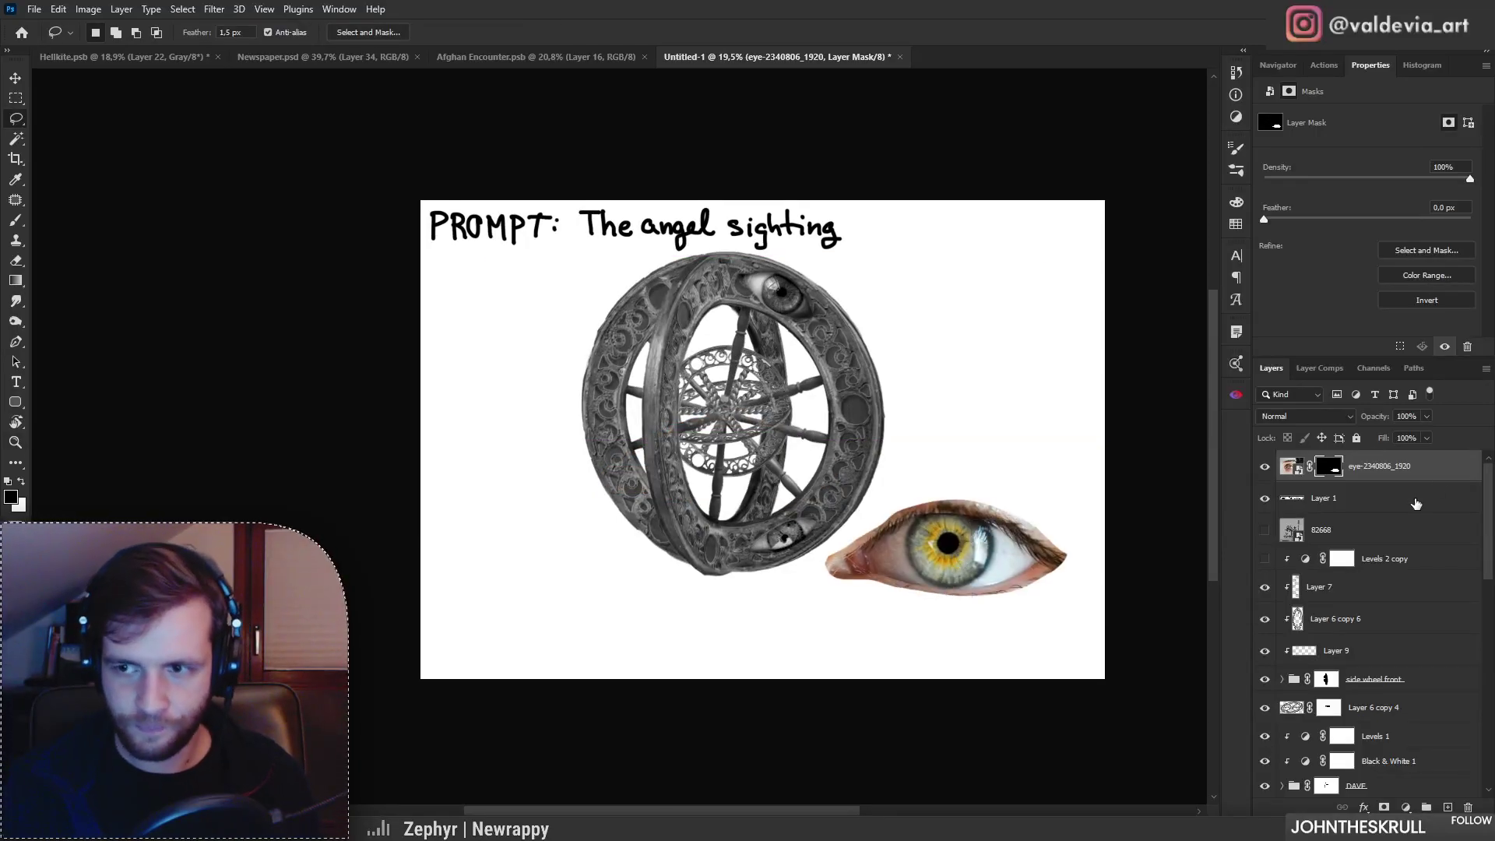
pyautogui.click(1434, 480)
pyautogui.hotkey('ctrl', 'u')
pyautogui.moveTo(704, 313); pyautogui.dragTo(501, 311)
pyautogui.click(880, 195)
# Step: Apply Levels to the eye-2340806_1920 photo with input black point 22 and midtones 1.17
pyautogui.press('z')
pyautogui.moveTo(1017, 501); pyautogui.dragTo(1081, 563)
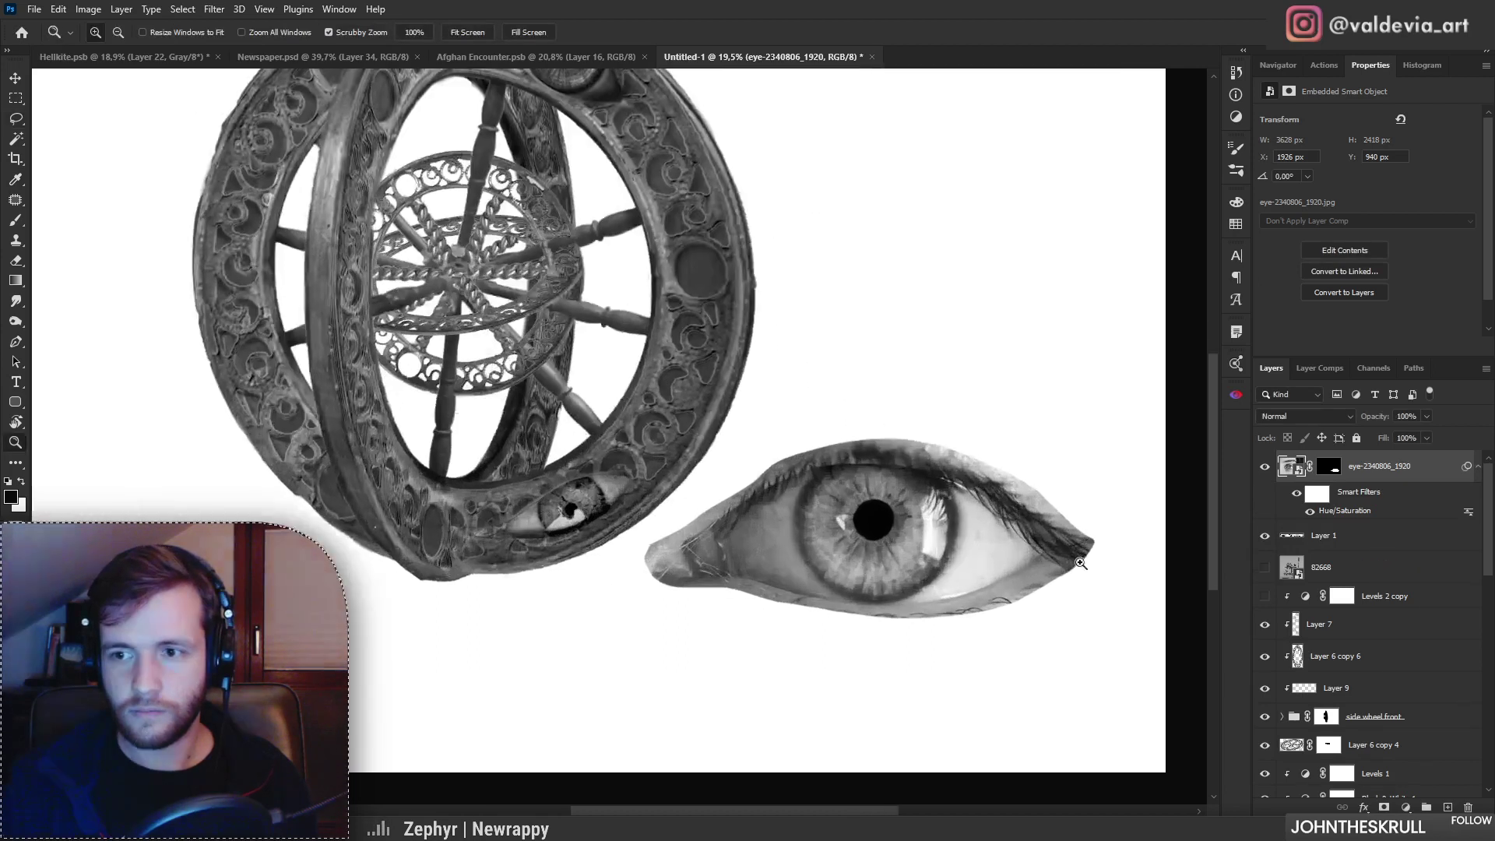
pyautogui.press('l')
pyautogui.hotkey('ctrl', 'l')
pyautogui.moveTo(1218, 415)
pyautogui.mouseDown()
pyautogui.moveTo(1240, 414)
pyautogui.moveTo(1137, 418)
pyautogui.moveTo(1218, 413)
pyautogui.mouseUp()
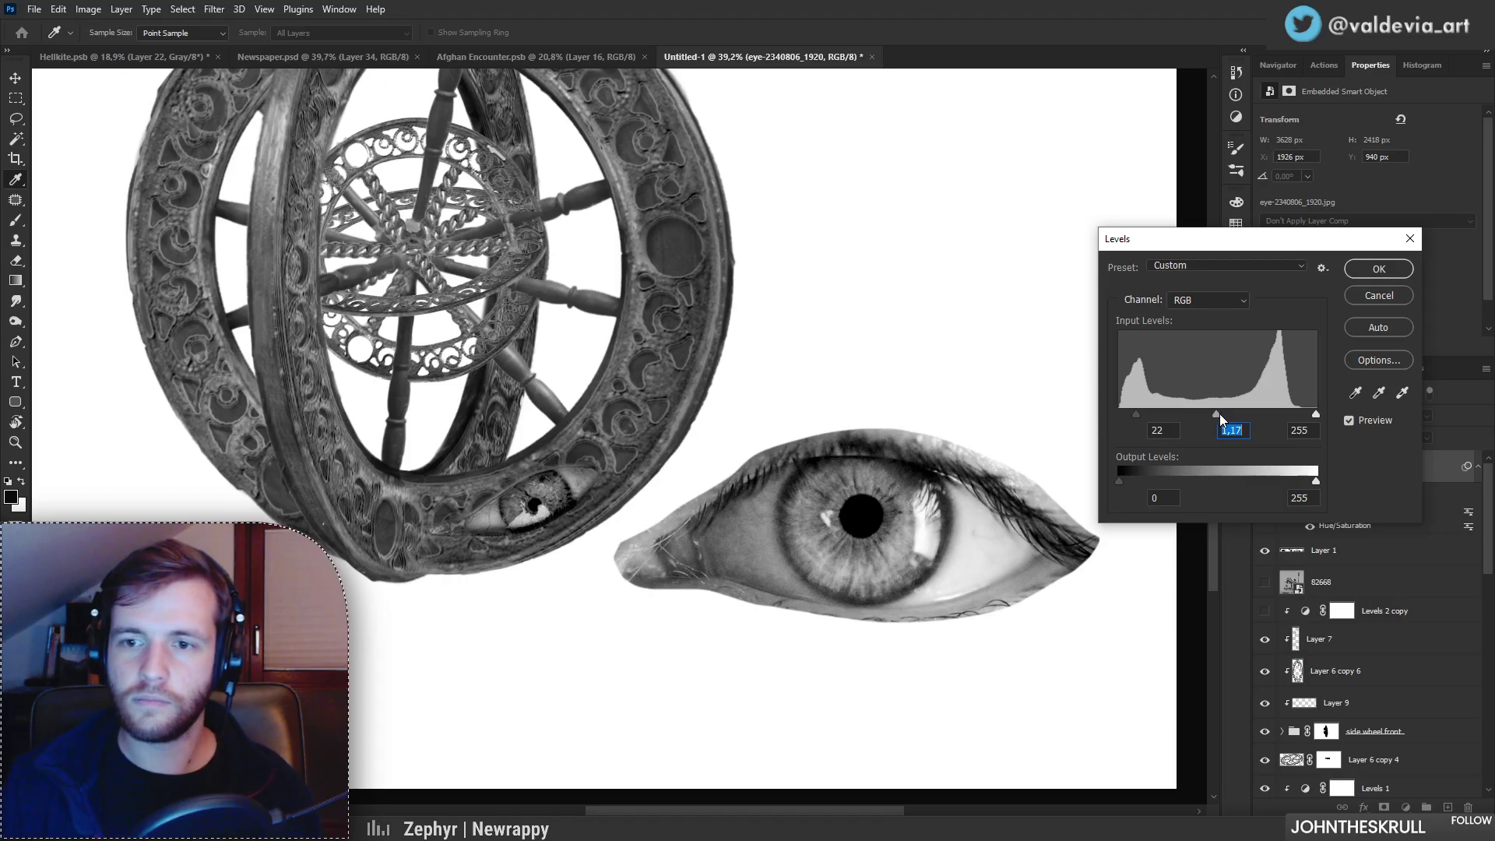
pyautogui.click(1369, 267)
# Step: Target the eye photo's layer mask and try to paint away the skin above the inner upper lid with a 58 px hard round brush
pyautogui.press('z')
pyautogui.moveTo(980, 462)
pyautogui.mouseDown()
pyautogui.moveTo(919, 462)
pyautogui.moveTo(1009, 466)
pyautogui.mouseUp()
pyautogui.press('b')
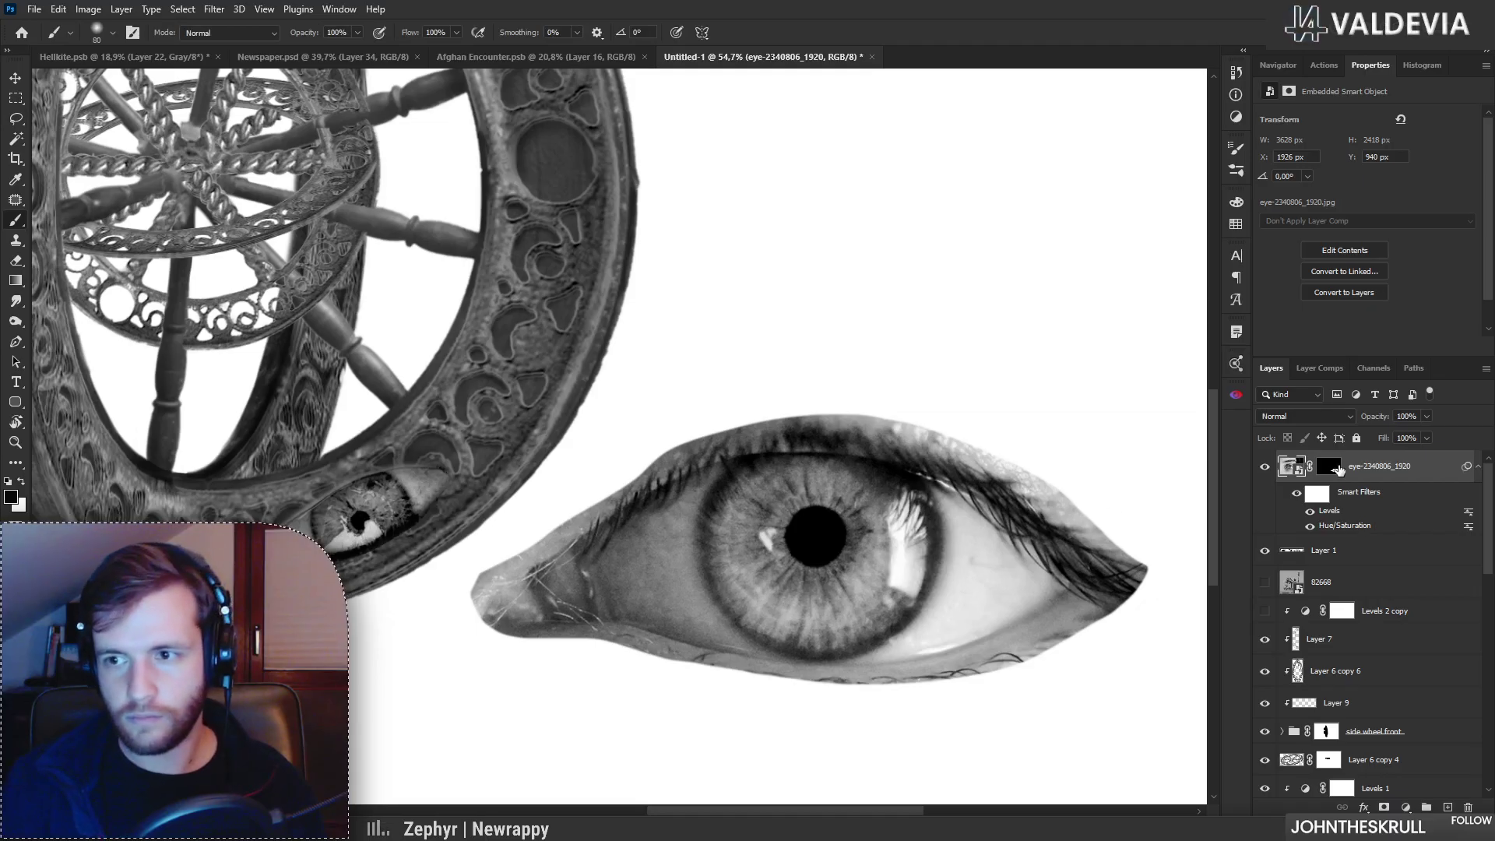
pyautogui.click(1329, 466)
pyautogui.rightClick(677, 468)
pyautogui.click(759, 618)
pyautogui.moveTo(561, 529); pyautogui.dragTo(717, 410)
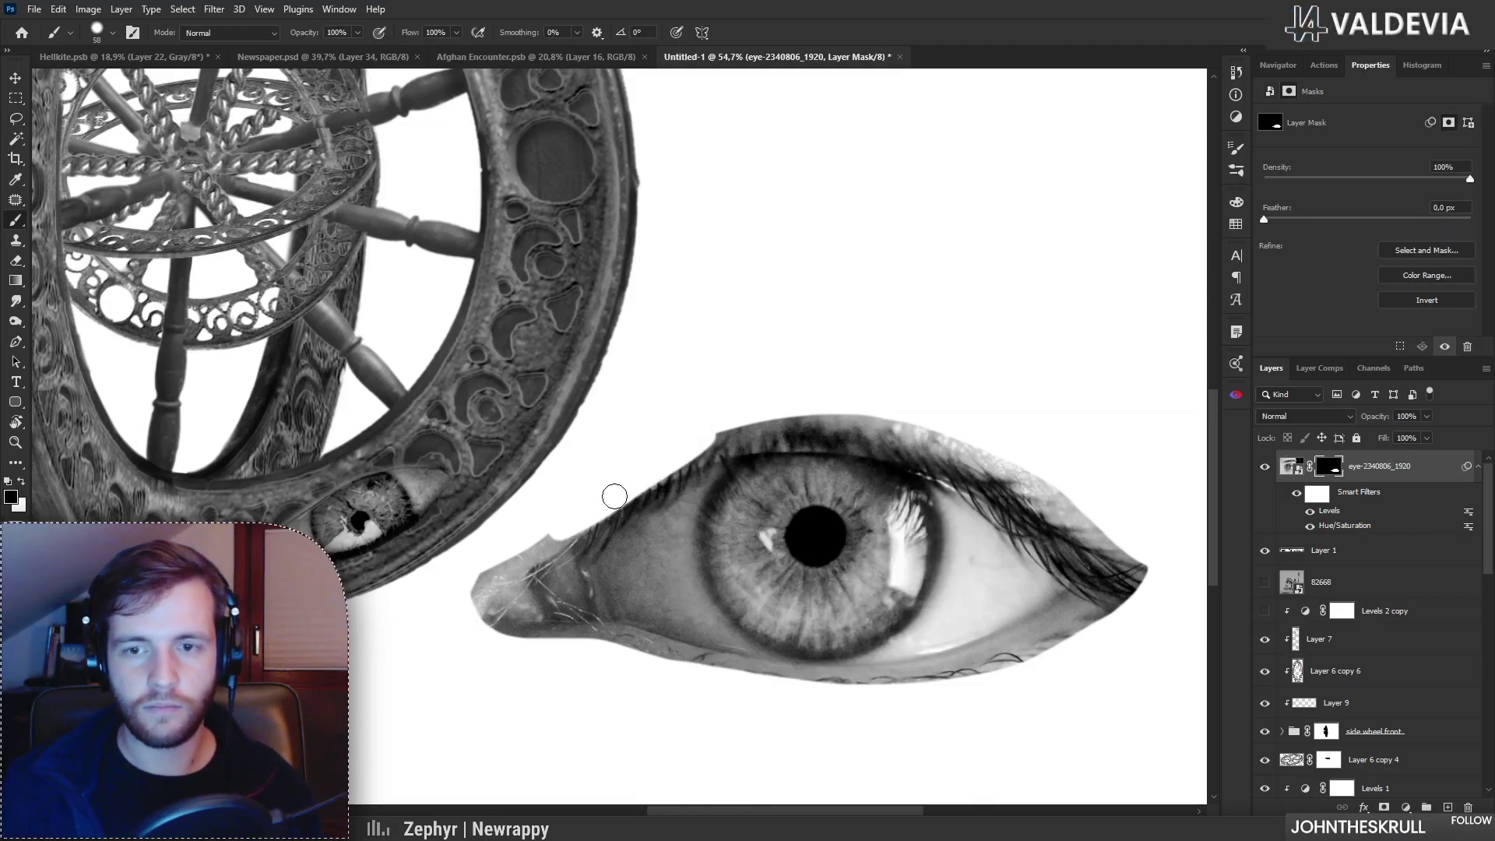
pyautogui.hotkey('ctrl', 'z')
# Step: Mask away the skin above the whole upper lid, out to the outer corner, with a 91 px brush at 75% hardness
pyautogui.rightClick(740, 458)
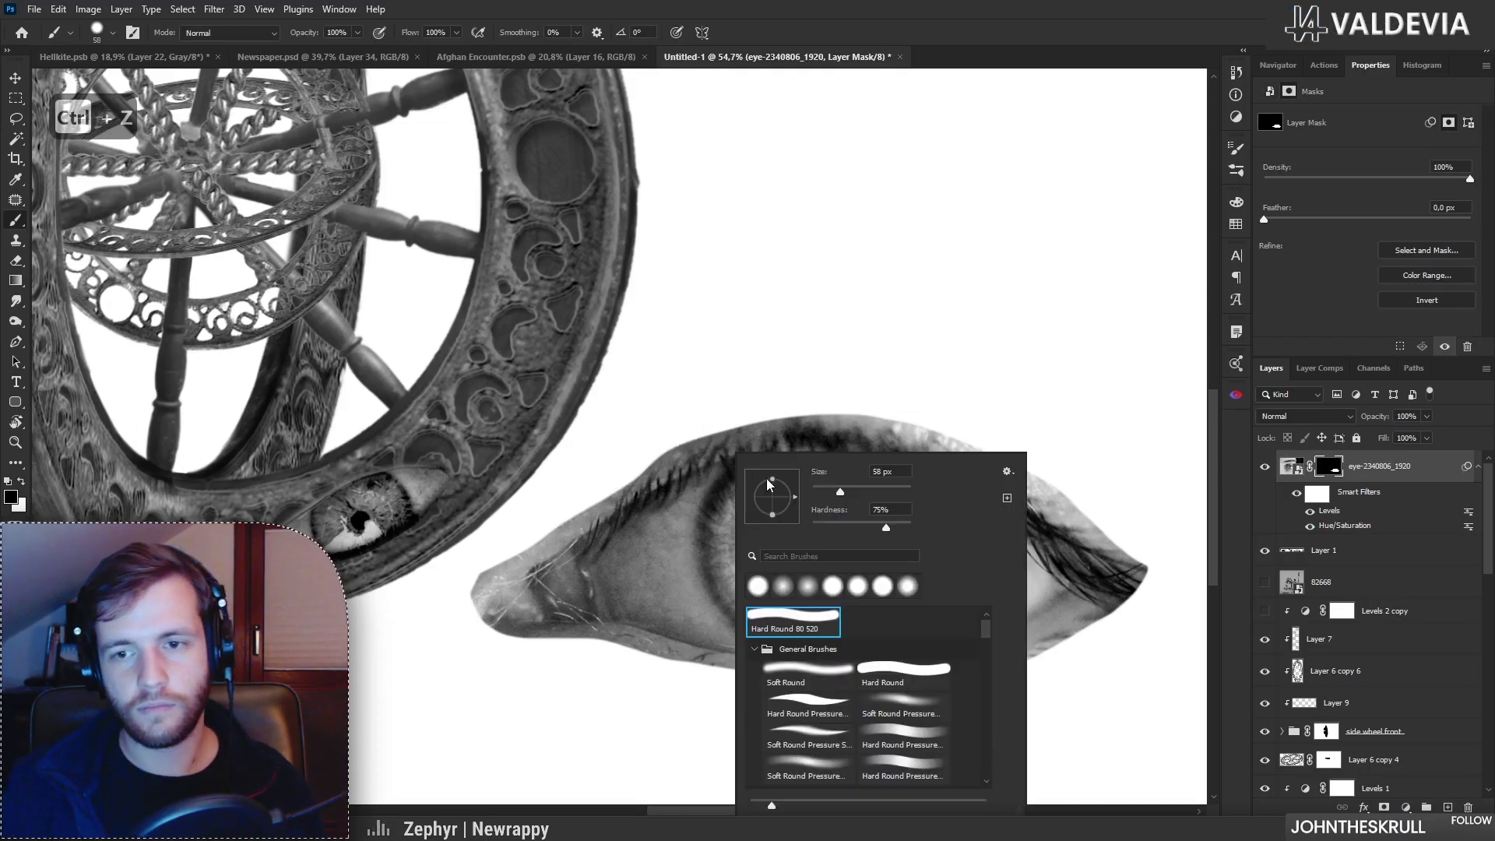
pyautogui.click(855, 491)
pyautogui.moveTo(577, 511); pyautogui.dragTo(750, 430)
pyautogui.moveTo(654, 461)
pyautogui.mouseDown()
pyautogui.moveTo(918, 424)
pyautogui.moveTo(805, 429)
pyautogui.moveTo(1027, 465)
pyautogui.mouseUp()
pyautogui.moveTo(763, 421); pyautogui.dragTo(1004, 479)
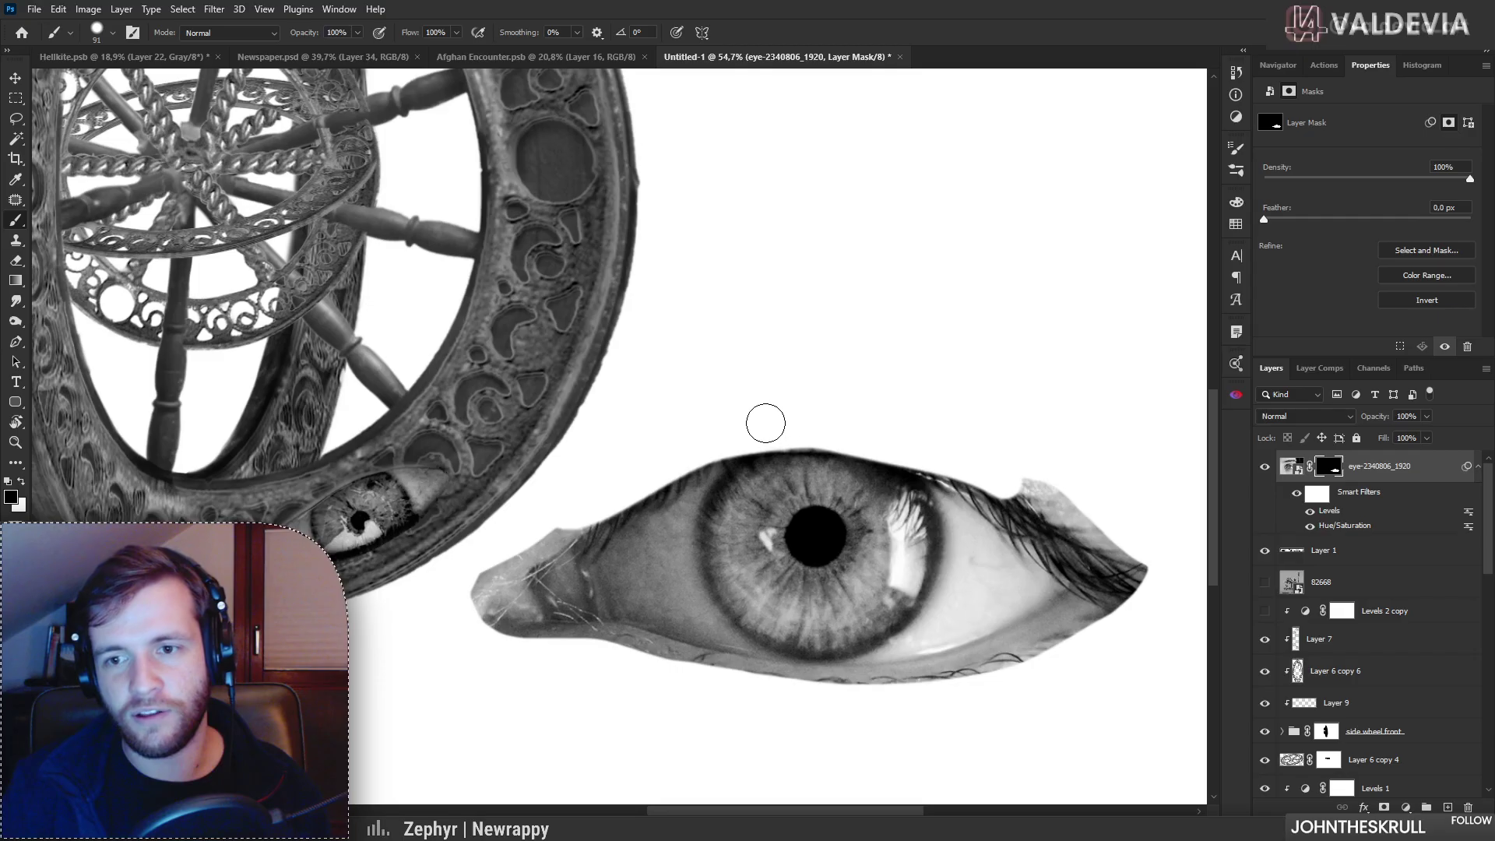
pyautogui.moveTo(918, 450)
pyautogui.mouseDown()
pyautogui.moveTo(1114, 524)
pyautogui.moveTo(1045, 501)
pyautogui.moveTo(1176, 595)
pyautogui.moveTo(1114, 577)
pyautogui.mouseUp()
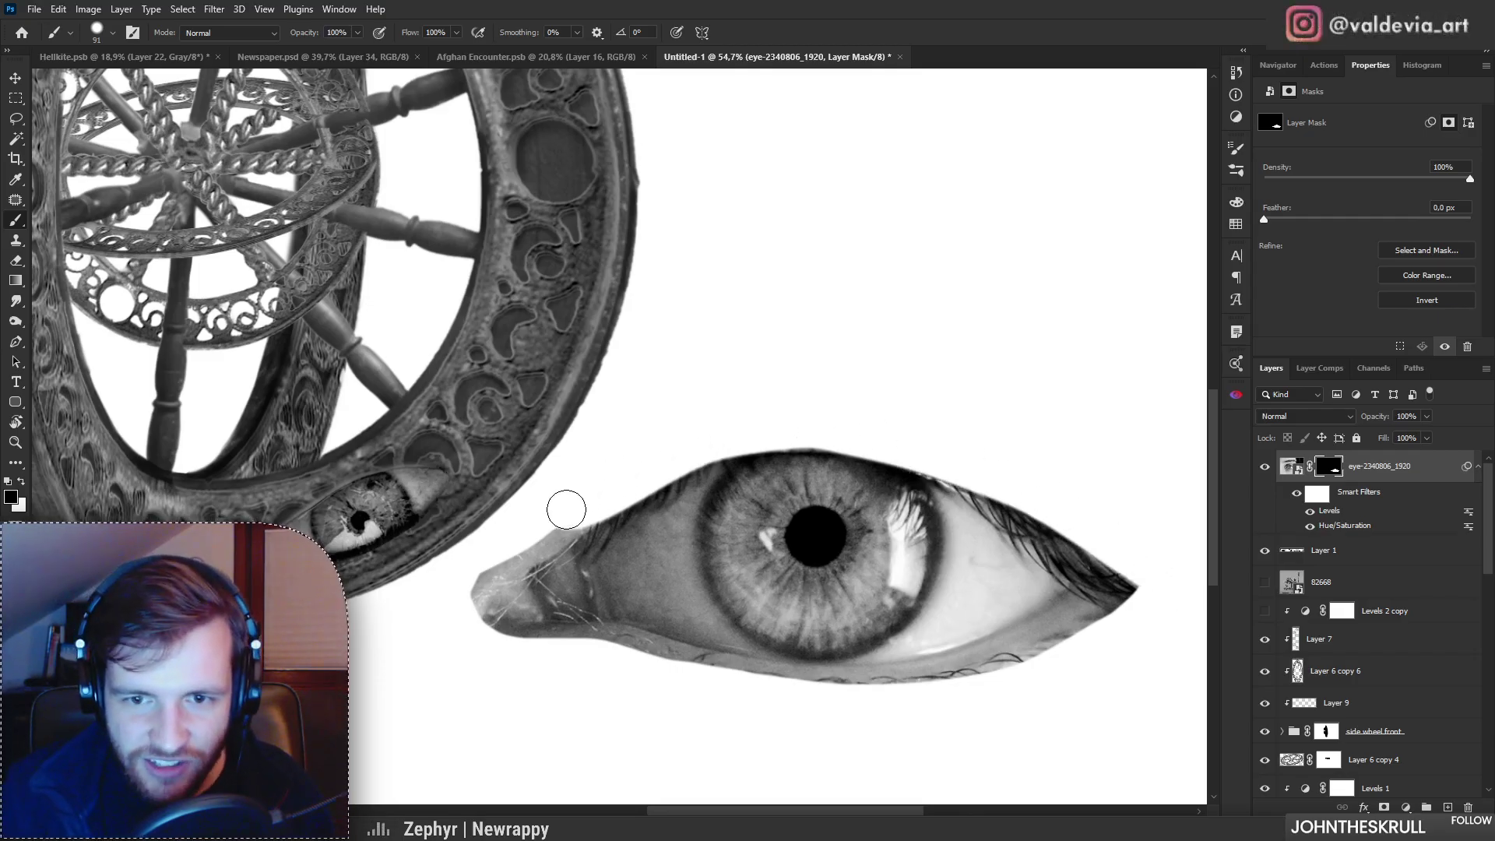
# Step: Mask away the skin at the eye's inner corner and along the edge of the lower lid
pyautogui.moveTo(519, 567)
pyautogui.mouseDown()
pyautogui.moveTo(501, 574)
pyautogui.moveTo(517, 614)
pyautogui.moveTo(499, 607)
pyautogui.moveTo(507, 588)
pyautogui.mouseUp()
pyautogui.hotkey('ctrl', 'z')
pyautogui.hotkey('ctrl', 'z')
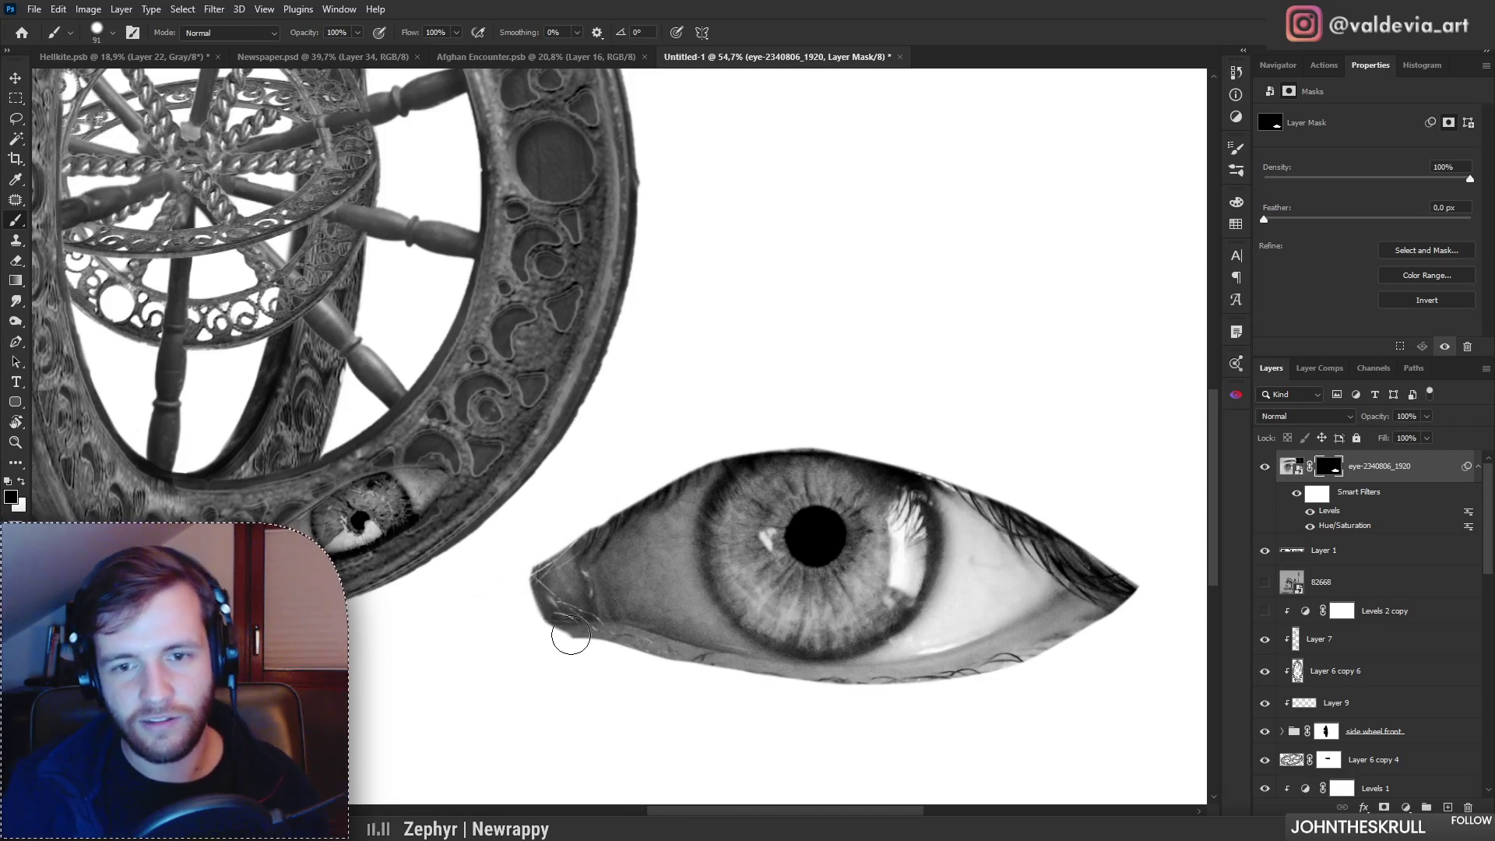
pyautogui.moveTo(541, 651); pyautogui.dragTo(915, 705)
pyautogui.moveTo(689, 677)
pyautogui.mouseDown()
pyautogui.moveTo(997, 689)
pyautogui.moveTo(908, 694)
pyautogui.moveTo(1128, 624)
pyautogui.moveTo(925, 694)
pyautogui.moveTo(1142, 598)
pyautogui.moveTo(895, 694)
pyautogui.moveTo(1162, 579)
pyautogui.mouseUp()
pyautogui.moveTo(851, 696); pyautogui.dragTo(1152, 580)
# Step: Add a new empty layer above the eye-2340806_1920 photo and clip it to the photo
pyautogui.press('z')
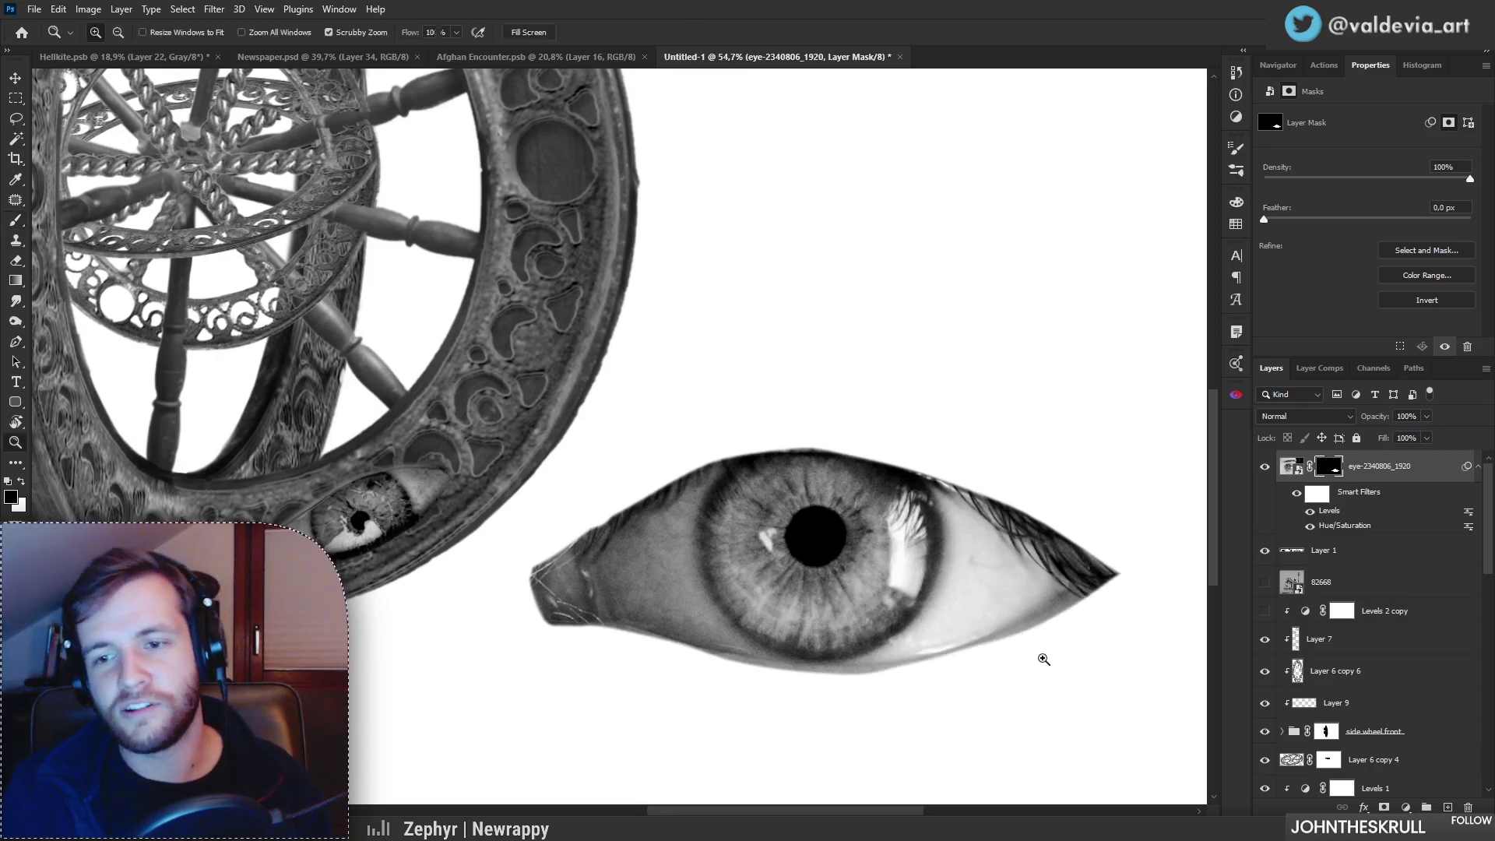
pyautogui.moveTo(1026, 658); pyautogui.dragTo(954, 656)
pyautogui.moveTo(1102, 613); pyautogui.dragTo(1176, 613)
pyautogui.press('s')
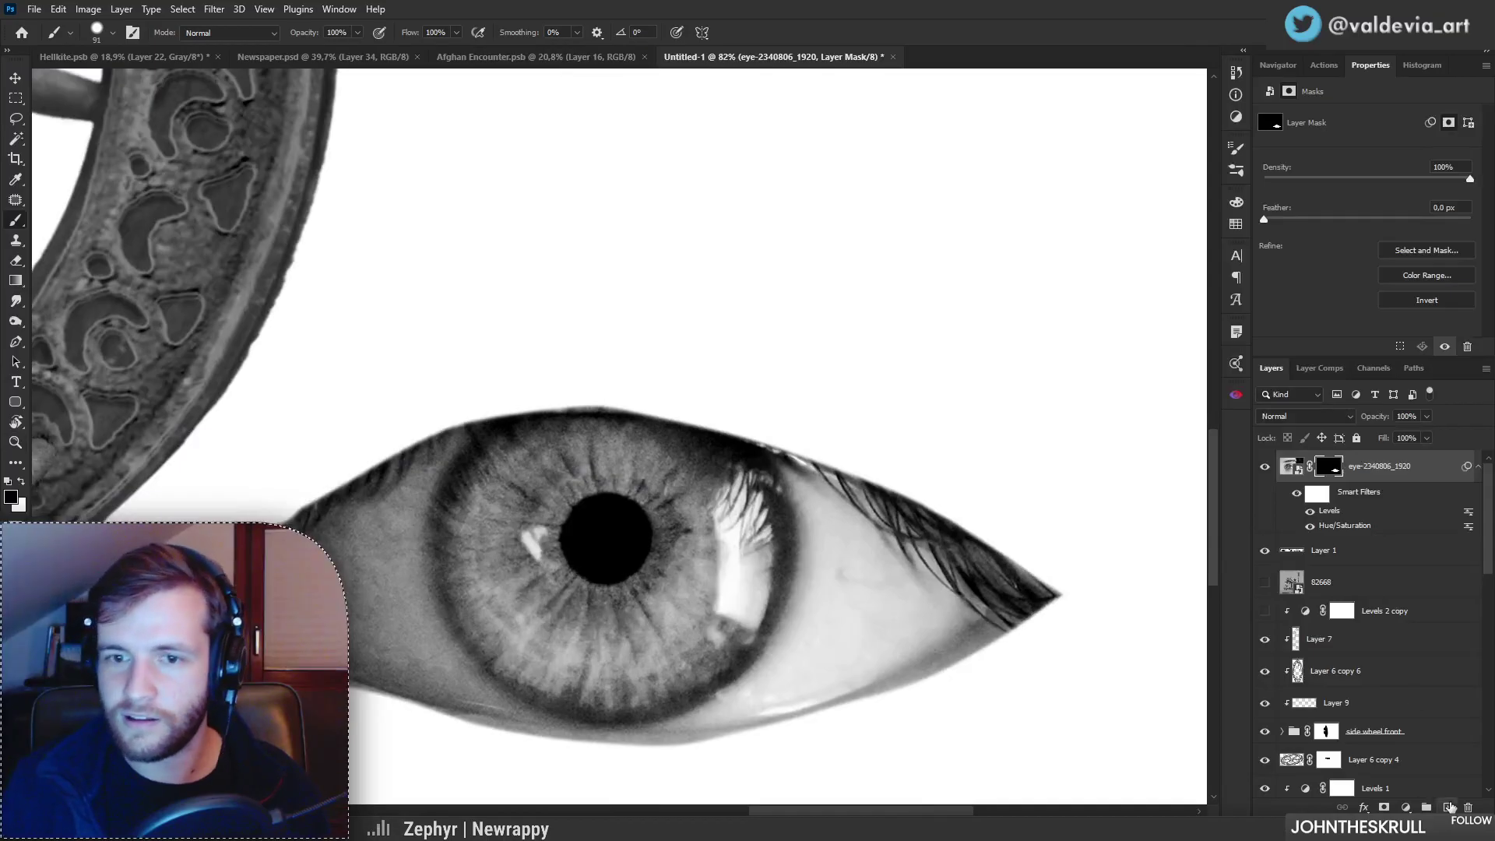
pyautogui.click(1448, 807)
pyautogui.keyDown('alt'); pyautogui.click(1354, 489); pyautogui.keyUp('alt')
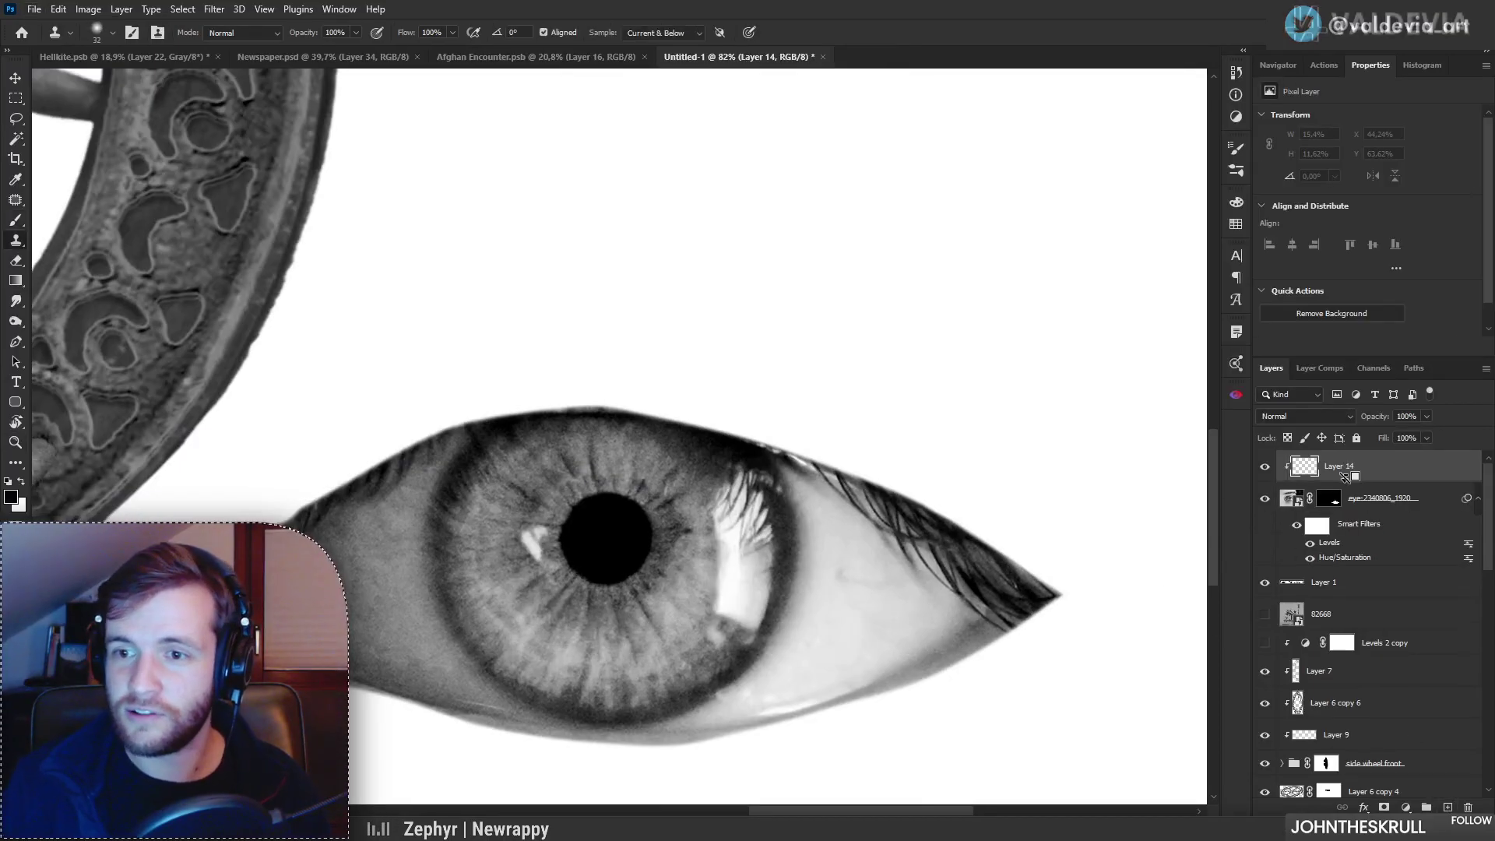
# Step: Try to cover the upper lashes beside the iris with clean eye-white using the Clone Stamp
pyautogui.press('z')
pyautogui.moveTo(765, 550); pyautogui.dragTo(805, 546)
pyautogui.press('s')
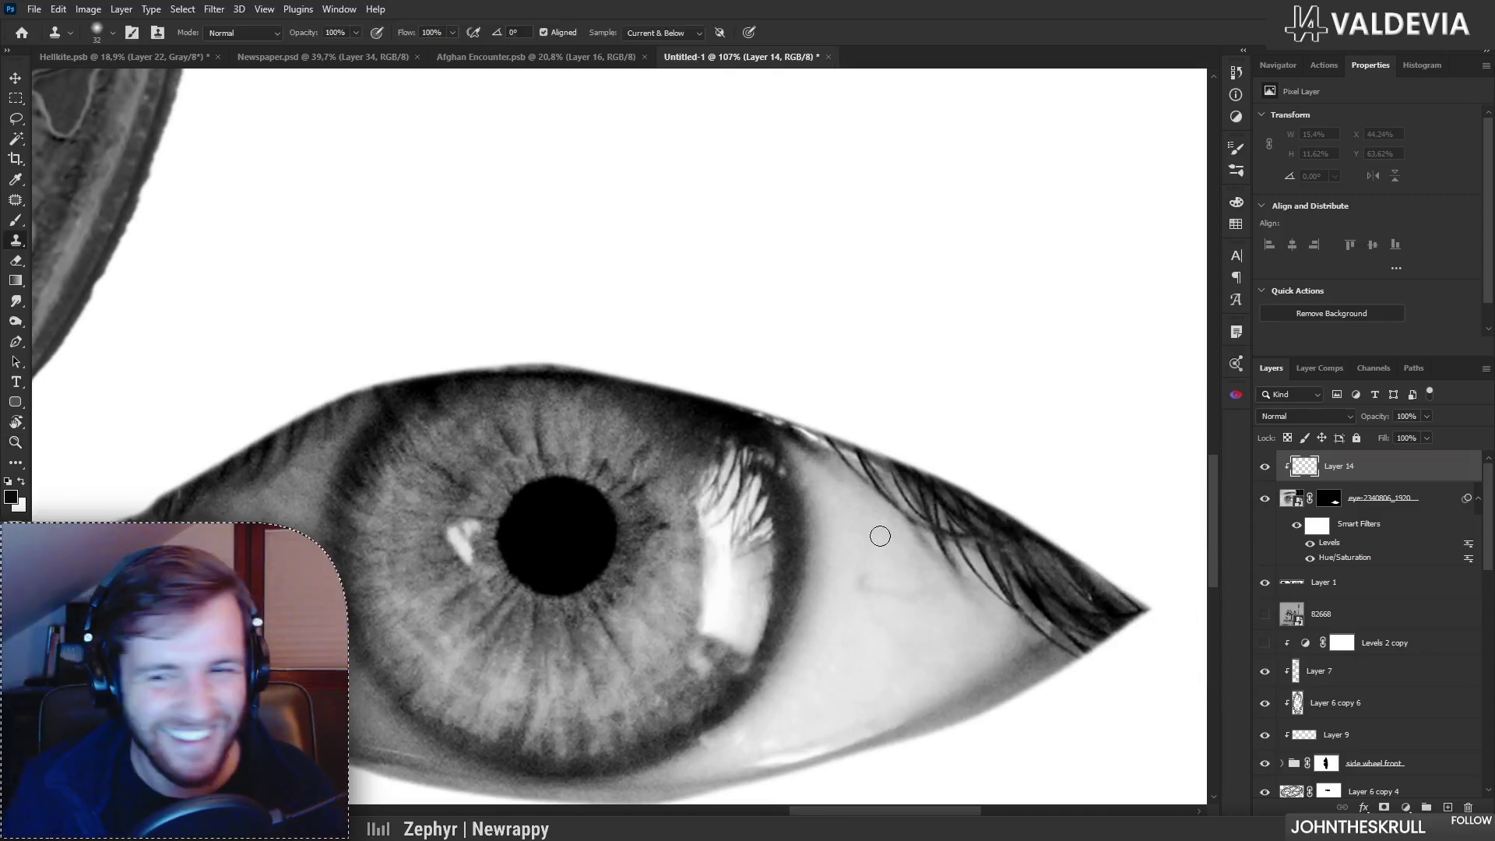
pyautogui.moveTo(836, 458)
pyautogui.mouseDown()
pyautogui.moveTo(901, 510)
pyautogui.moveTo(880, 475)
pyautogui.mouseUp()
pyautogui.hotkey('ctrl', 'z')
pyautogui.keyDown('alt'); pyautogui.click(883, 614); pyautogui.keyUp('alt')
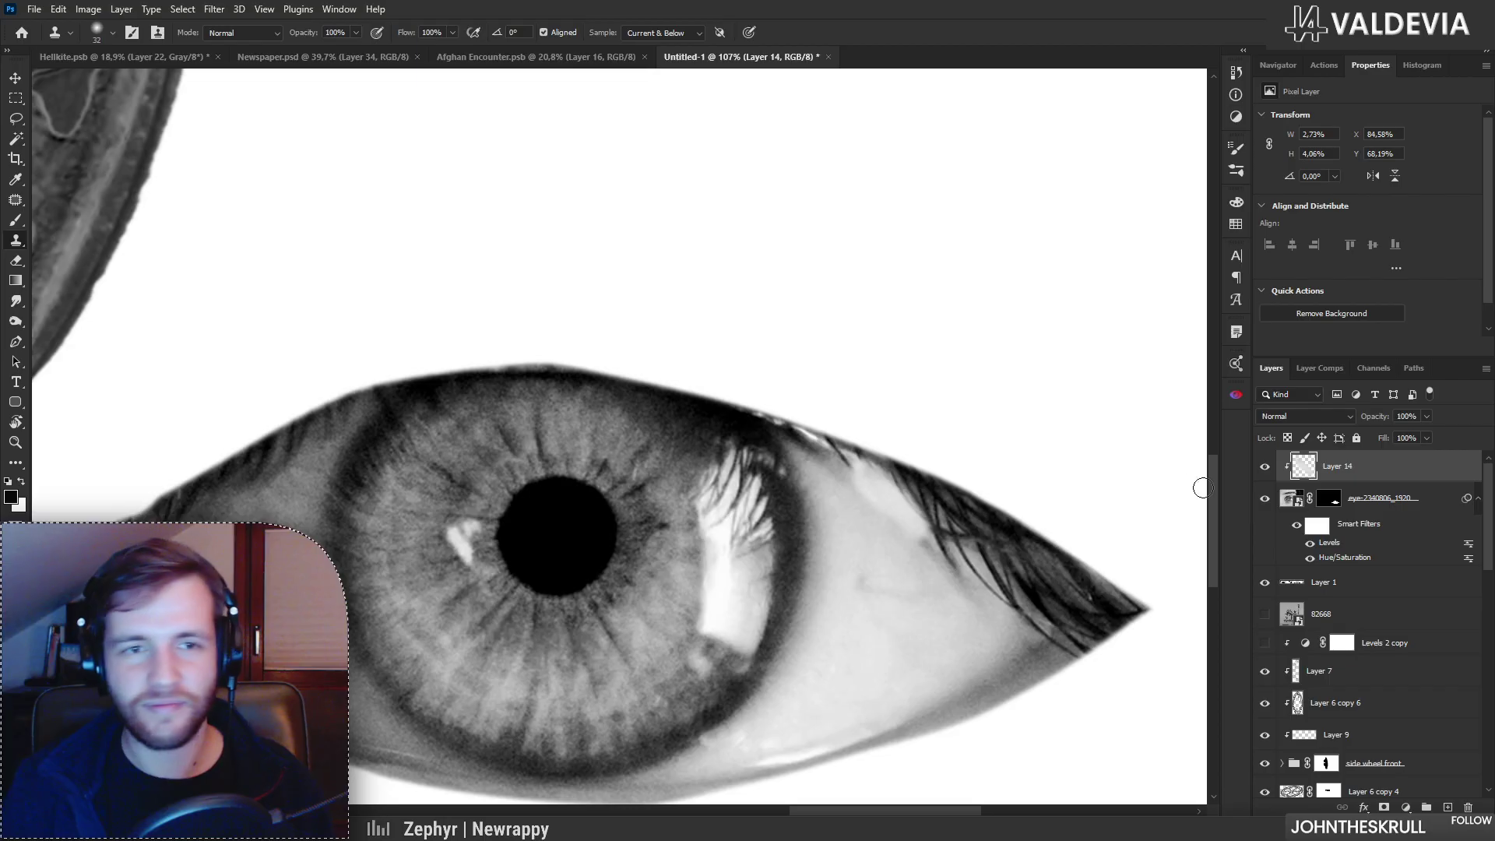
pyautogui.hotkey('ctrl', 'z')
pyautogui.moveTo(876, 484)
pyautogui.mouseDown()
pyautogui.moveTo(861, 459)
pyautogui.moveTo(861, 472)
pyautogui.mouseUp()
pyautogui.hotkey('ctrl', 'z')
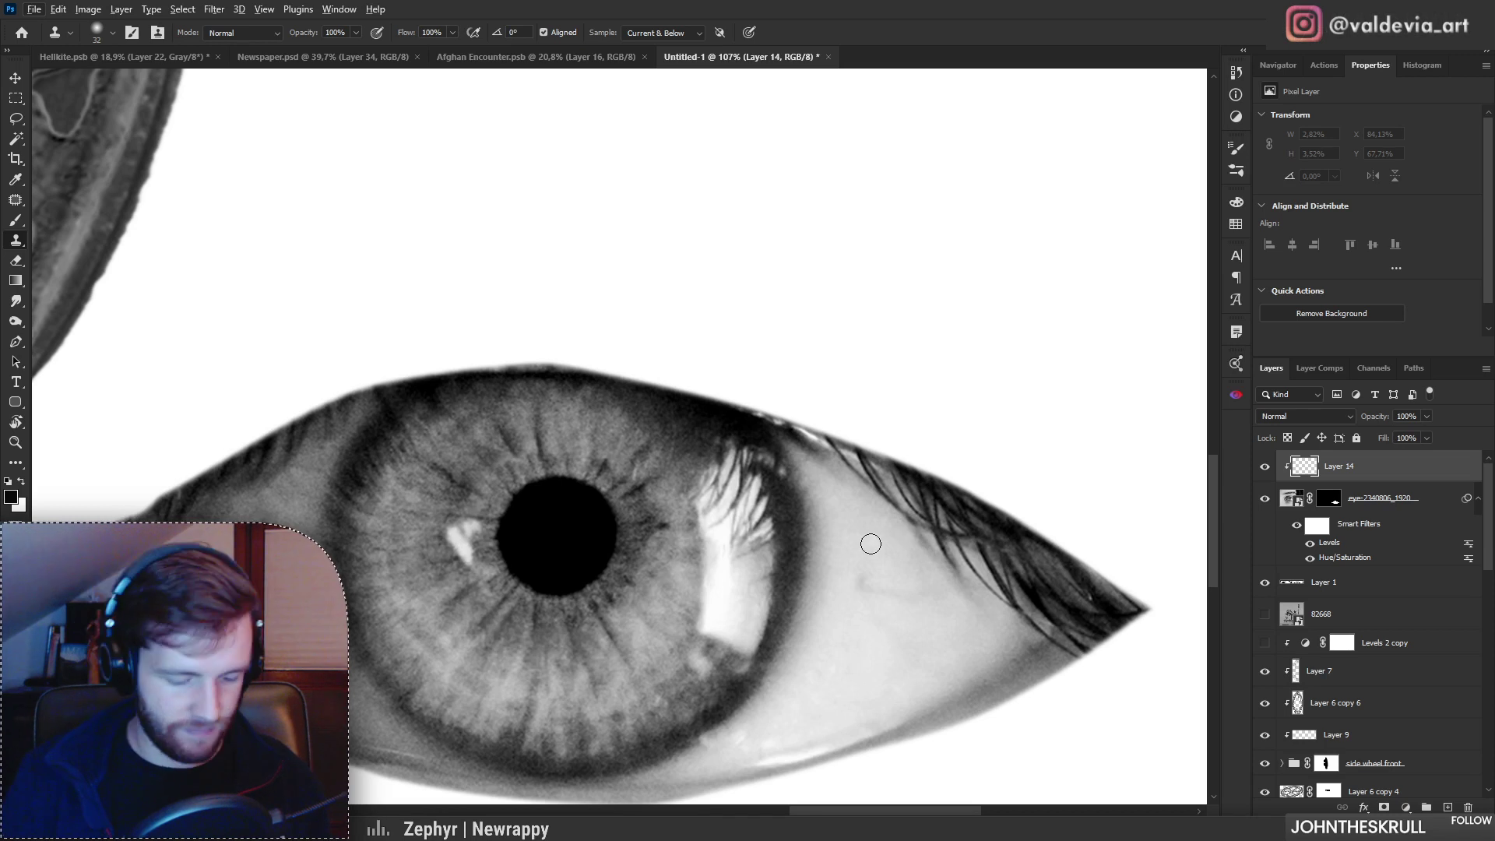
# Step: Paint over the lashes beneath the upper lid in a sampled light grey with the Soft Round Pressure brush
pyautogui.press('b')
pyautogui.keyDown('alt'); pyautogui.click(845, 470); pyautogui.keyUp('alt')
pyautogui.rightClick(942, 525)
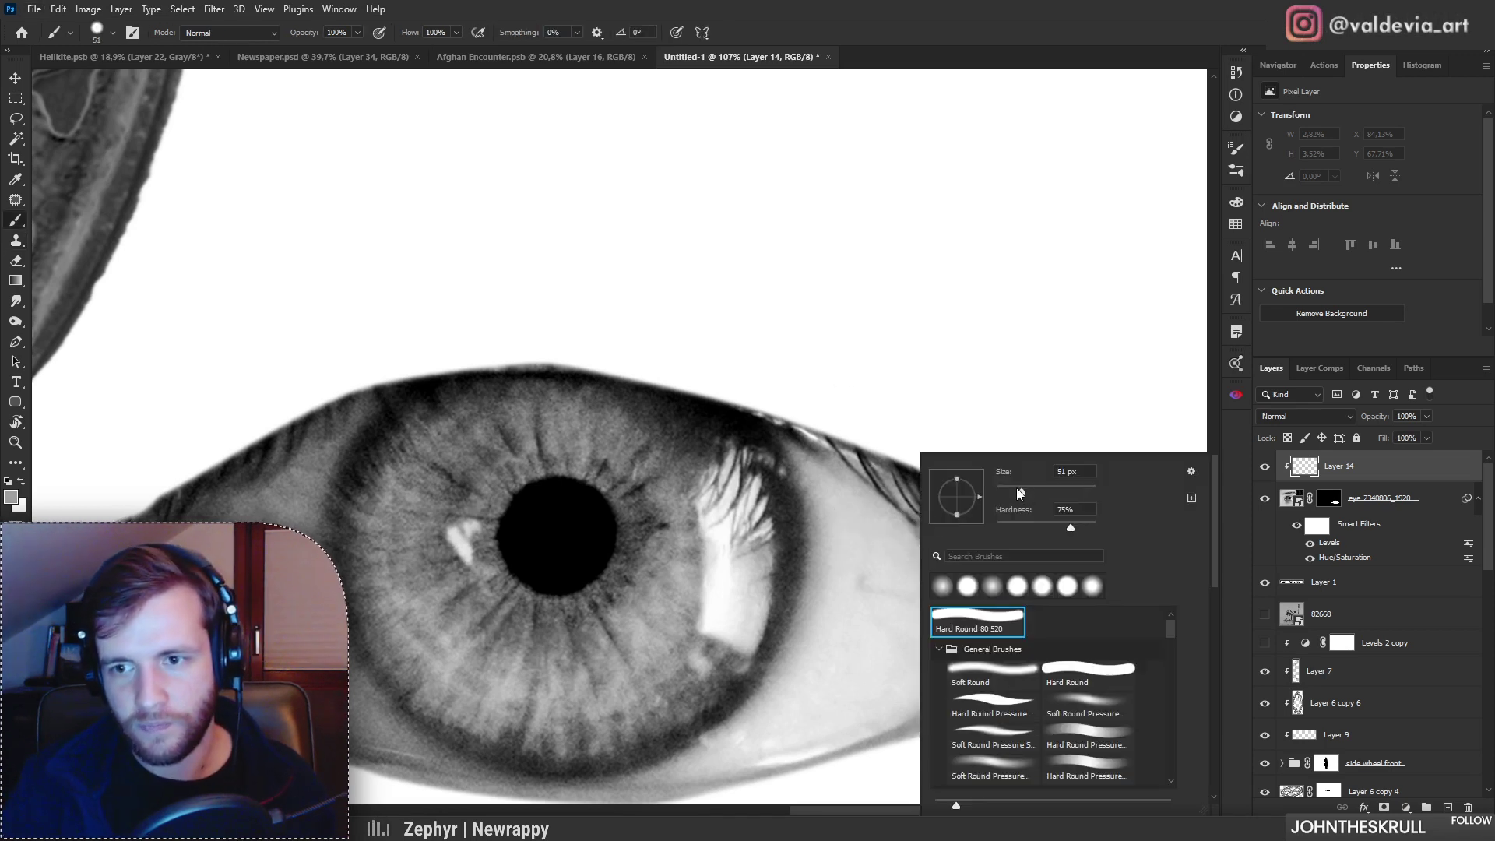
pyautogui.click(1067, 702)
pyautogui.moveTo(836, 445)
pyautogui.mouseDown()
pyautogui.moveTo(922, 520)
pyautogui.moveTo(973, 540)
pyautogui.mouseUp()
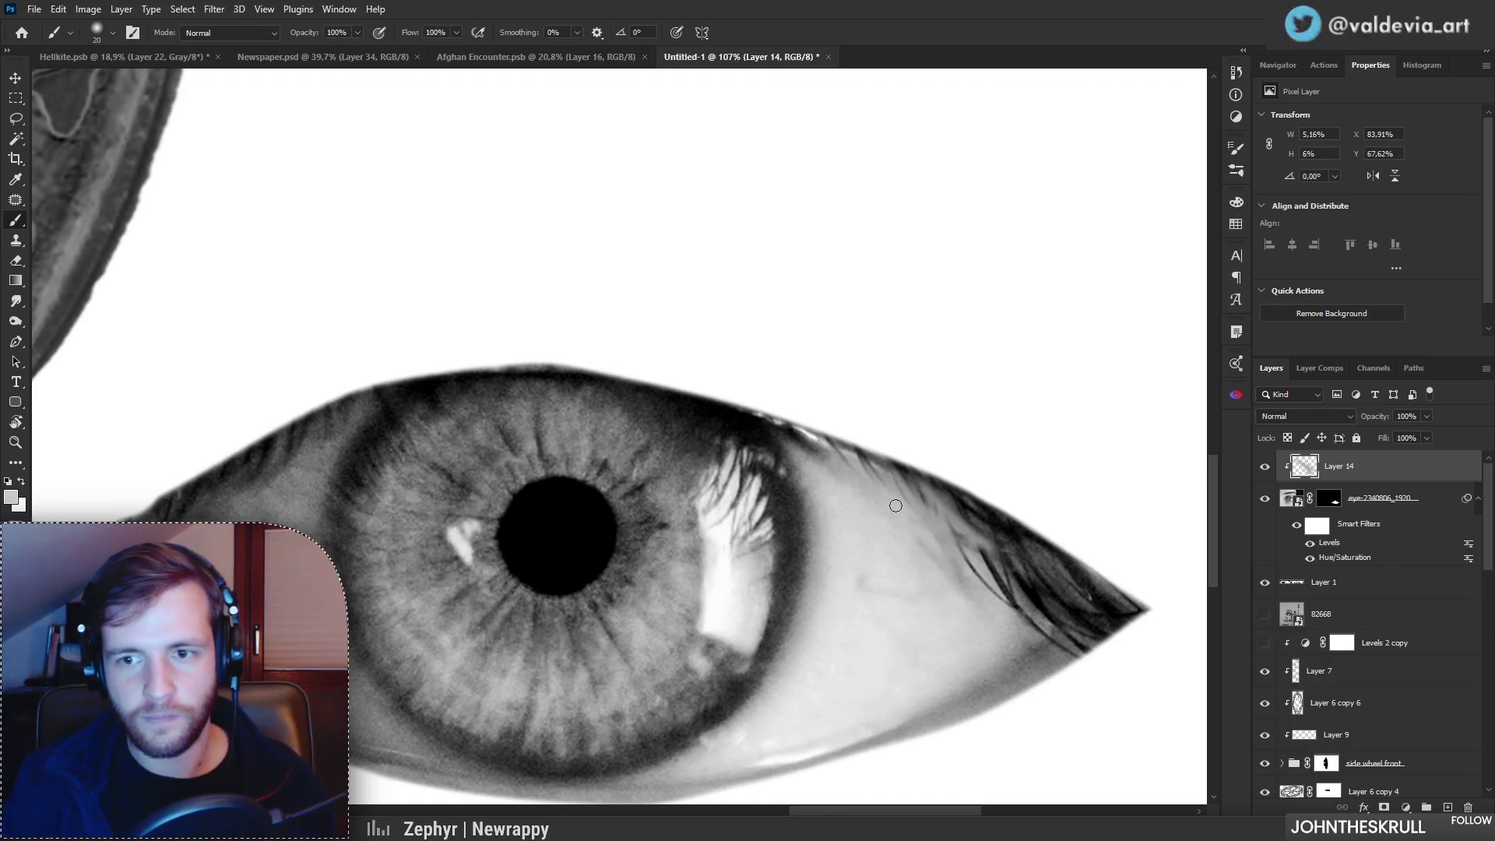
pyautogui.moveTo(840, 452); pyautogui.dragTo(875, 470)
pyautogui.moveTo(944, 525)
pyautogui.mouseDown()
pyautogui.moveTo(880, 526)
pyautogui.moveTo(1009, 529)
pyautogui.moveTo(1032, 631)
pyautogui.mouseUp()
# Step: Paint out the long dark lashes crossing the eye-white near the outer corner with a sampled grey
pyautogui.moveTo(963, 565)
pyautogui.mouseDown()
pyautogui.moveTo(1064, 650)
pyautogui.moveTo(919, 662)
pyautogui.moveTo(1178, 644)
pyautogui.mouseUp()
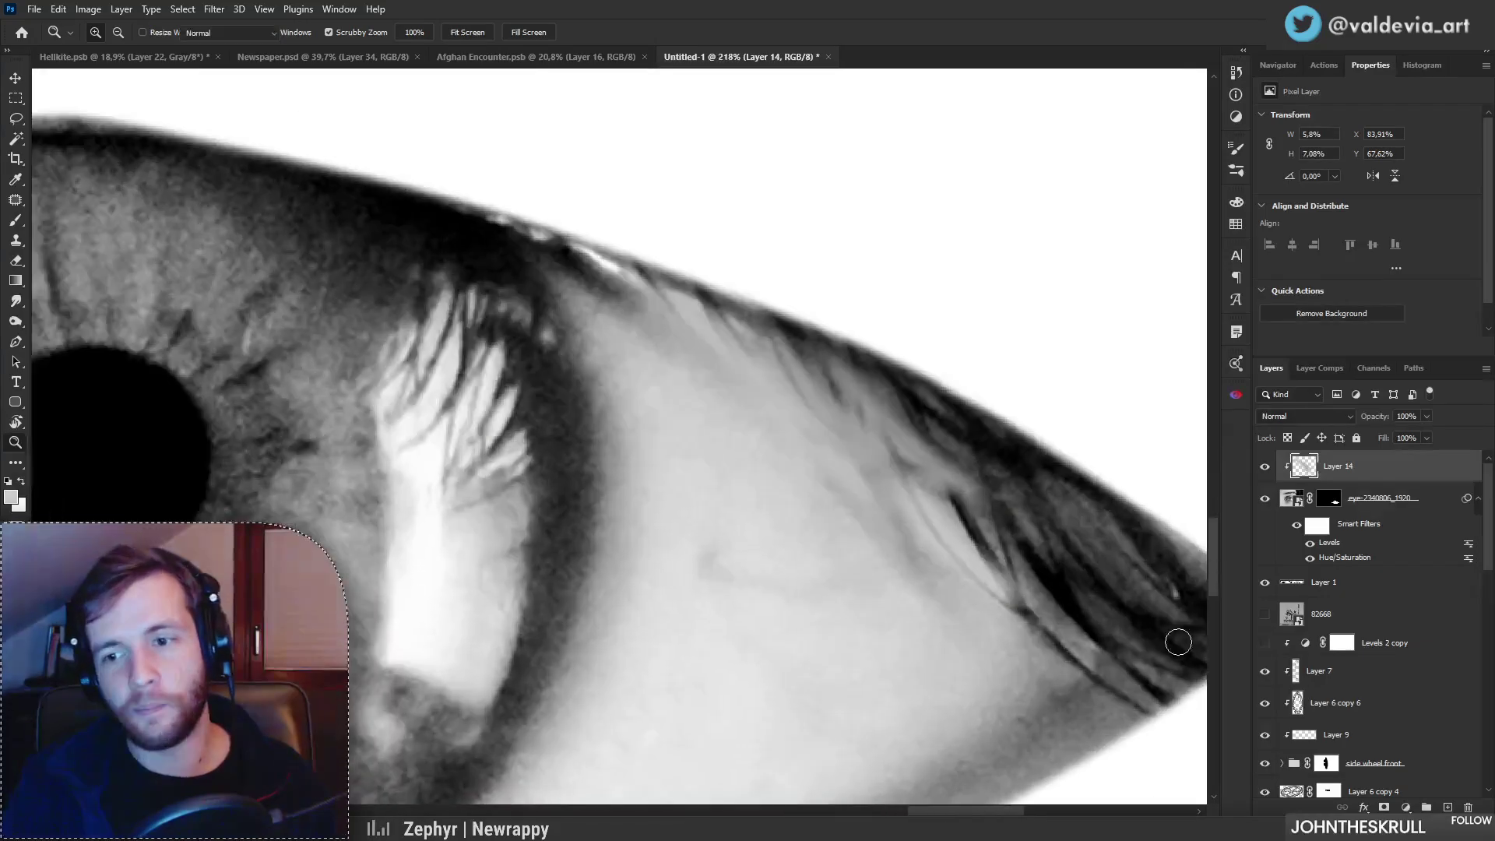
pyautogui.keyDown('alt'); pyautogui.click(1019, 683); pyautogui.keyUp('alt')
pyautogui.moveTo(931, 498)
pyautogui.mouseDown()
pyautogui.moveTo(1031, 607)
pyautogui.moveTo(901, 489)
pyautogui.moveTo(992, 582)
pyautogui.mouseUp()
pyautogui.moveTo(953, 500)
pyautogui.mouseDown()
pyautogui.moveTo(1030, 588)
pyautogui.moveTo(974, 612)
pyautogui.mouseUp()
pyautogui.moveTo(1076, 629); pyautogui.dragTo(1156, 628)
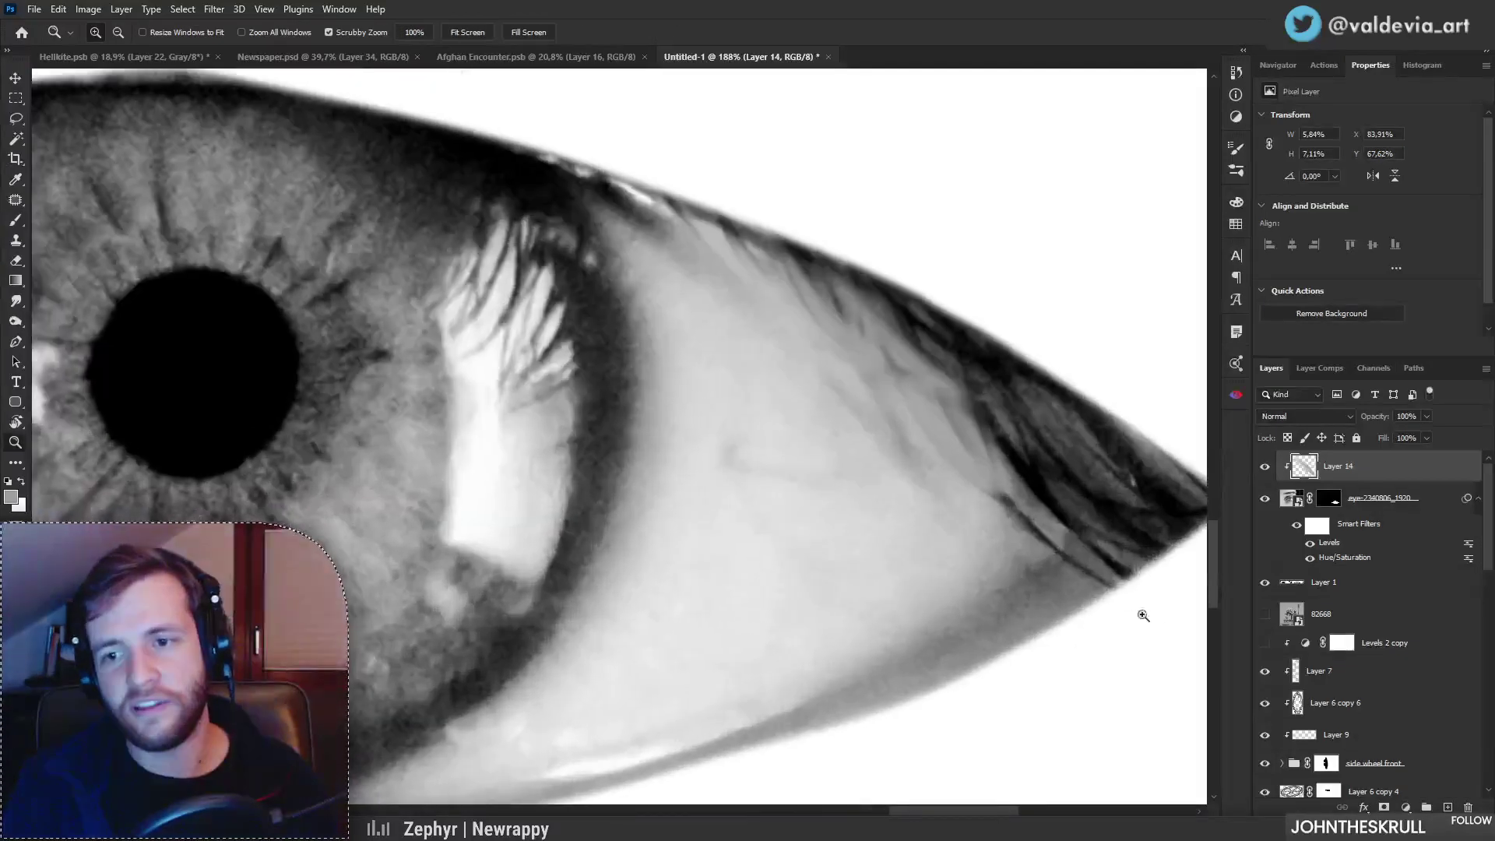
pyautogui.press('b')
pyautogui.moveTo(906, 324)
pyautogui.mouseDown()
pyautogui.moveTo(961, 394)
pyautogui.moveTo(973, 386)
pyautogui.moveTo(957, 412)
pyautogui.mouseUp()
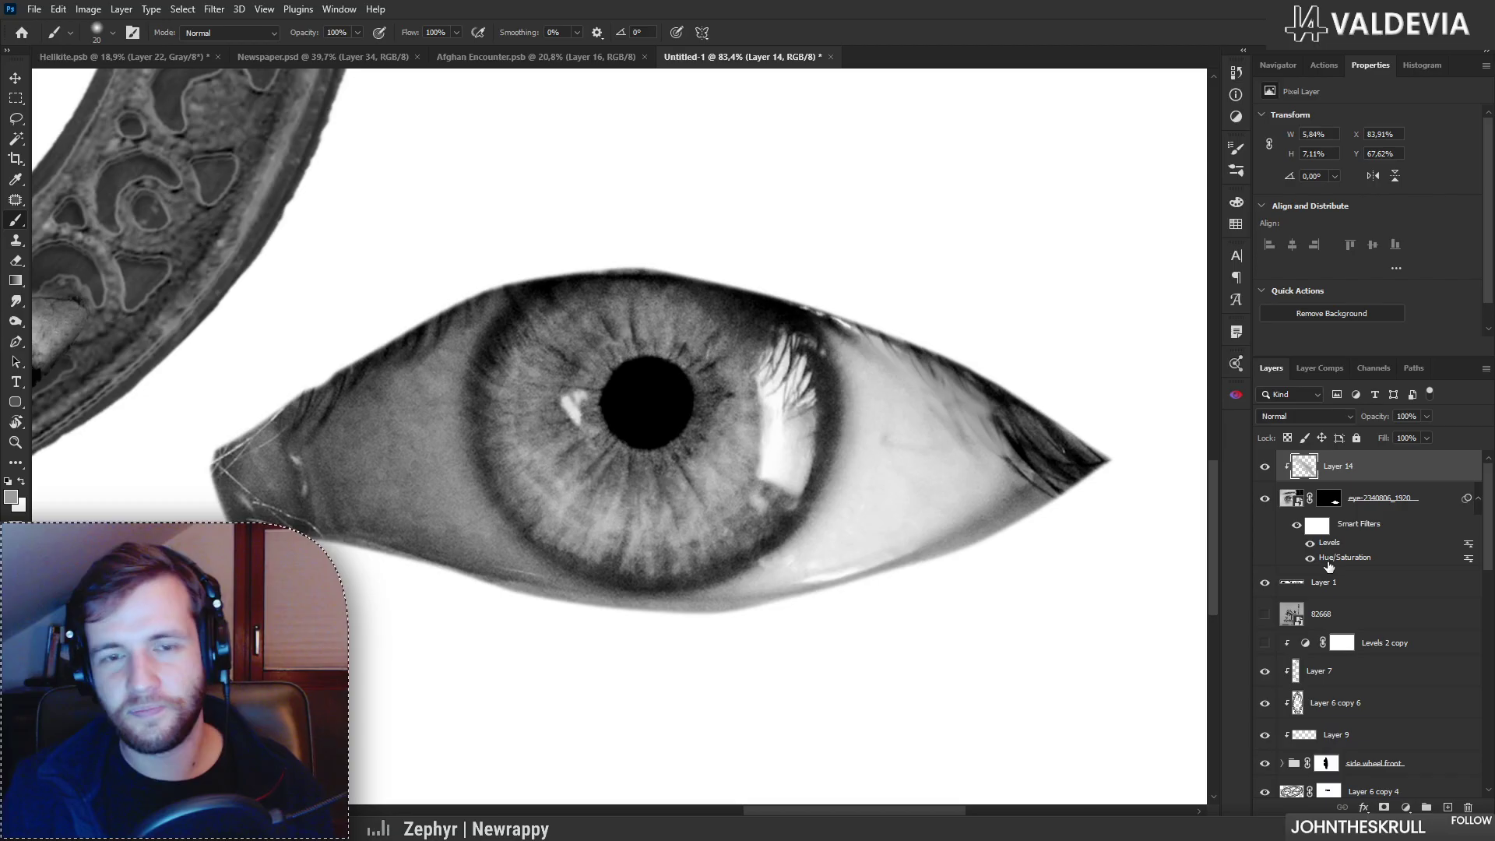
# Step: Paint over the remaining lash strands at the outer corner and the marks along the upper lid beside the iris
pyautogui.moveTo(985, 512); pyautogui.dragTo(955, 516)
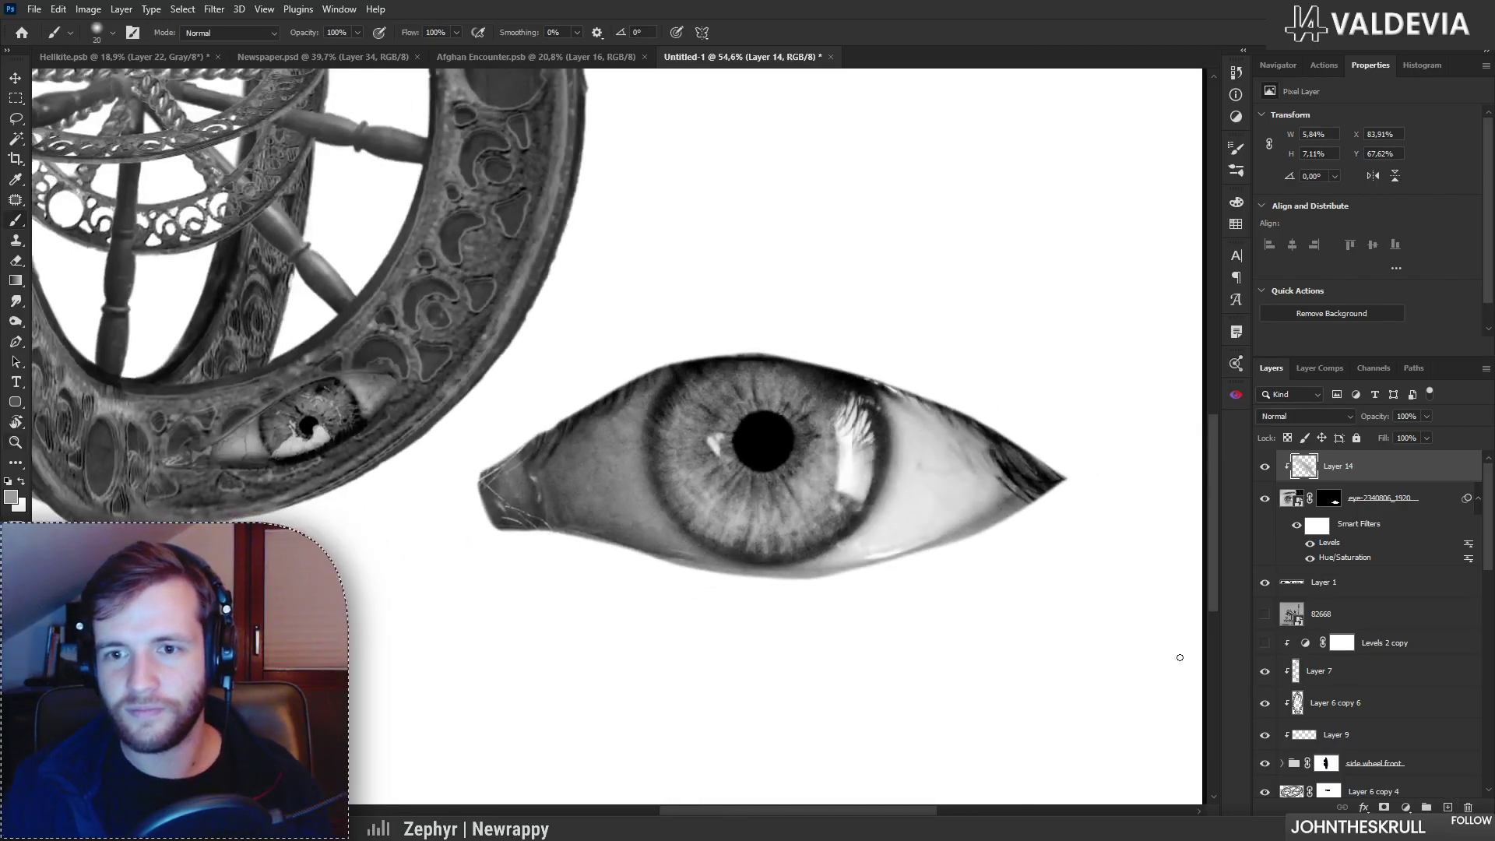
pyautogui.moveTo(1081, 494); pyautogui.dragTo(1151, 513)
pyautogui.press('b')
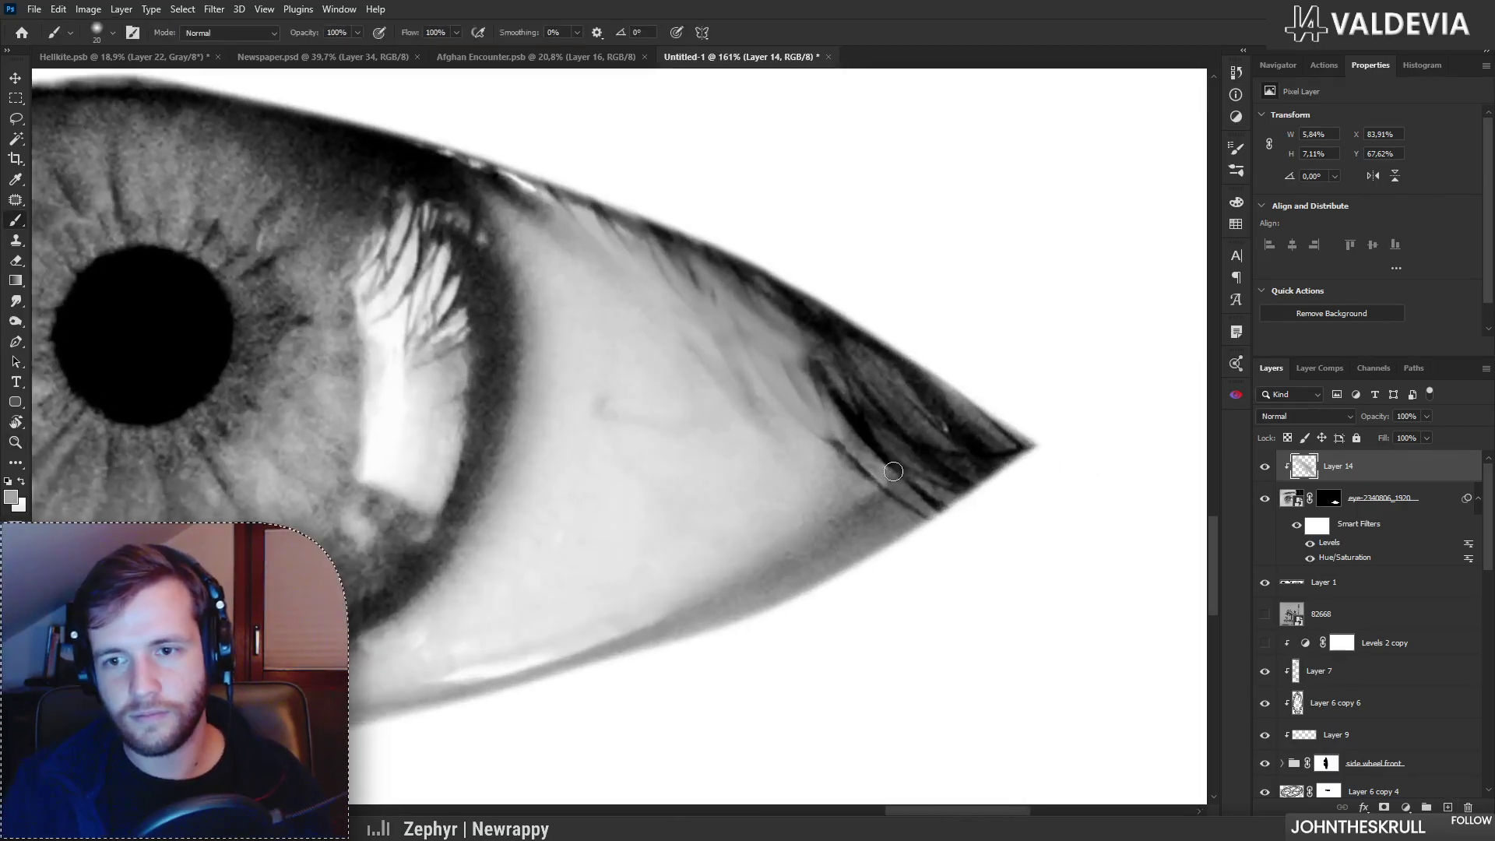
pyautogui.moveTo(843, 419)
pyautogui.mouseDown()
pyautogui.moveTo(896, 479)
pyautogui.moveTo(810, 362)
pyautogui.moveTo(908, 457)
pyautogui.moveTo(897, 405)
pyautogui.moveTo(783, 403)
pyautogui.moveTo(887, 394)
pyautogui.mouseUp()
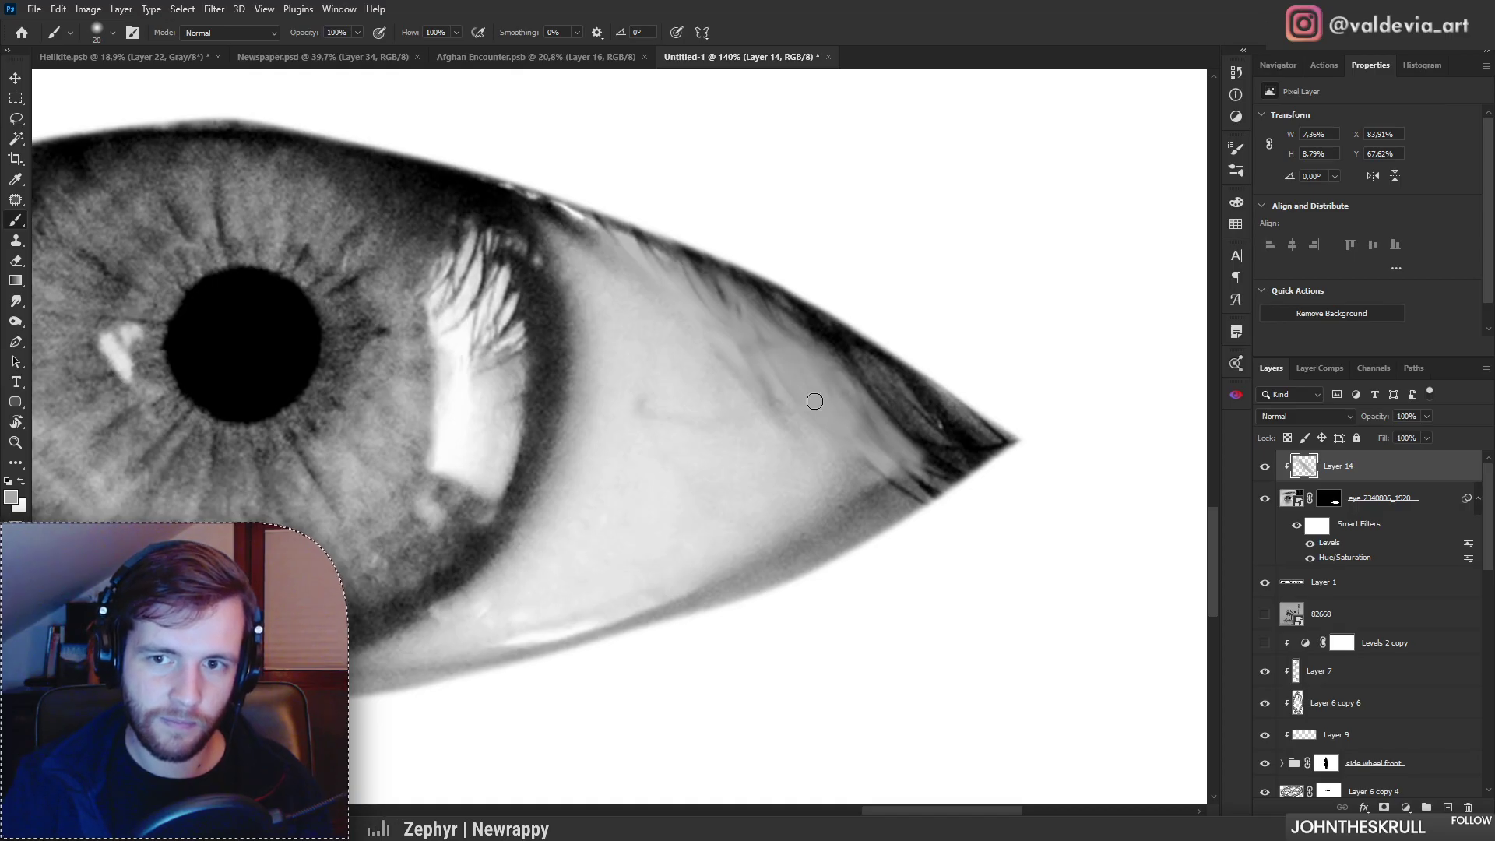
pyautogui.moveTo(778, 370)
pyautogui.mouseDown()
pyautogui.moveTo(669, 366)
pyautogui.moveTo(772, 342)
pyautogui.mouseUp()
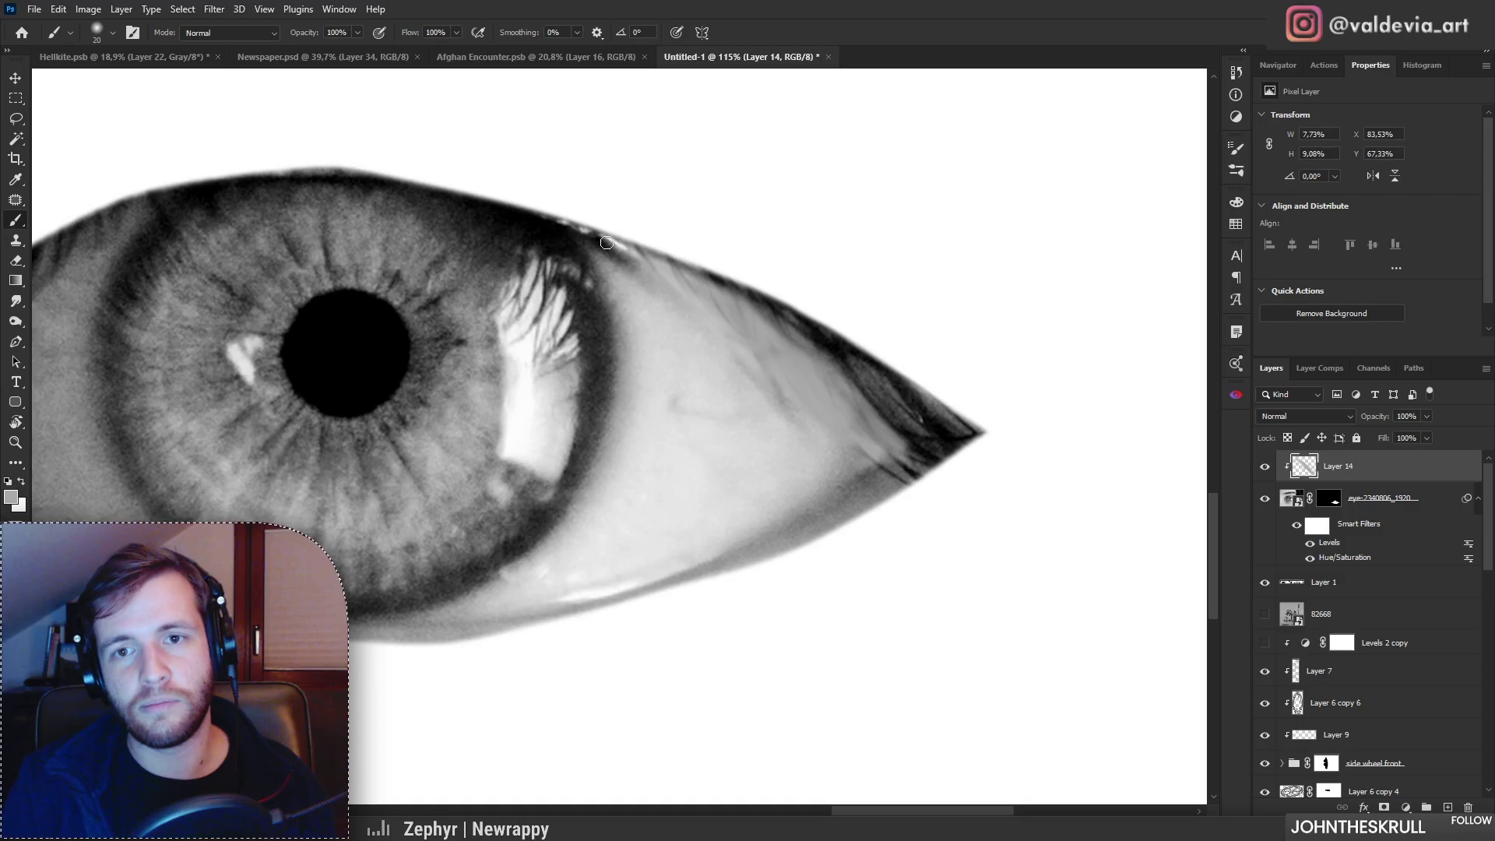
pyautogui.moveTo(690, 272); pyautogui.dragTo(748, 302)
pyautogui.moveTo(814, 341)
pyautogui.mouseDown()
pyautogui.moveTo(722, 338)
pyautogui.moveTo(821, 337)
pyautogui.mouseUp()
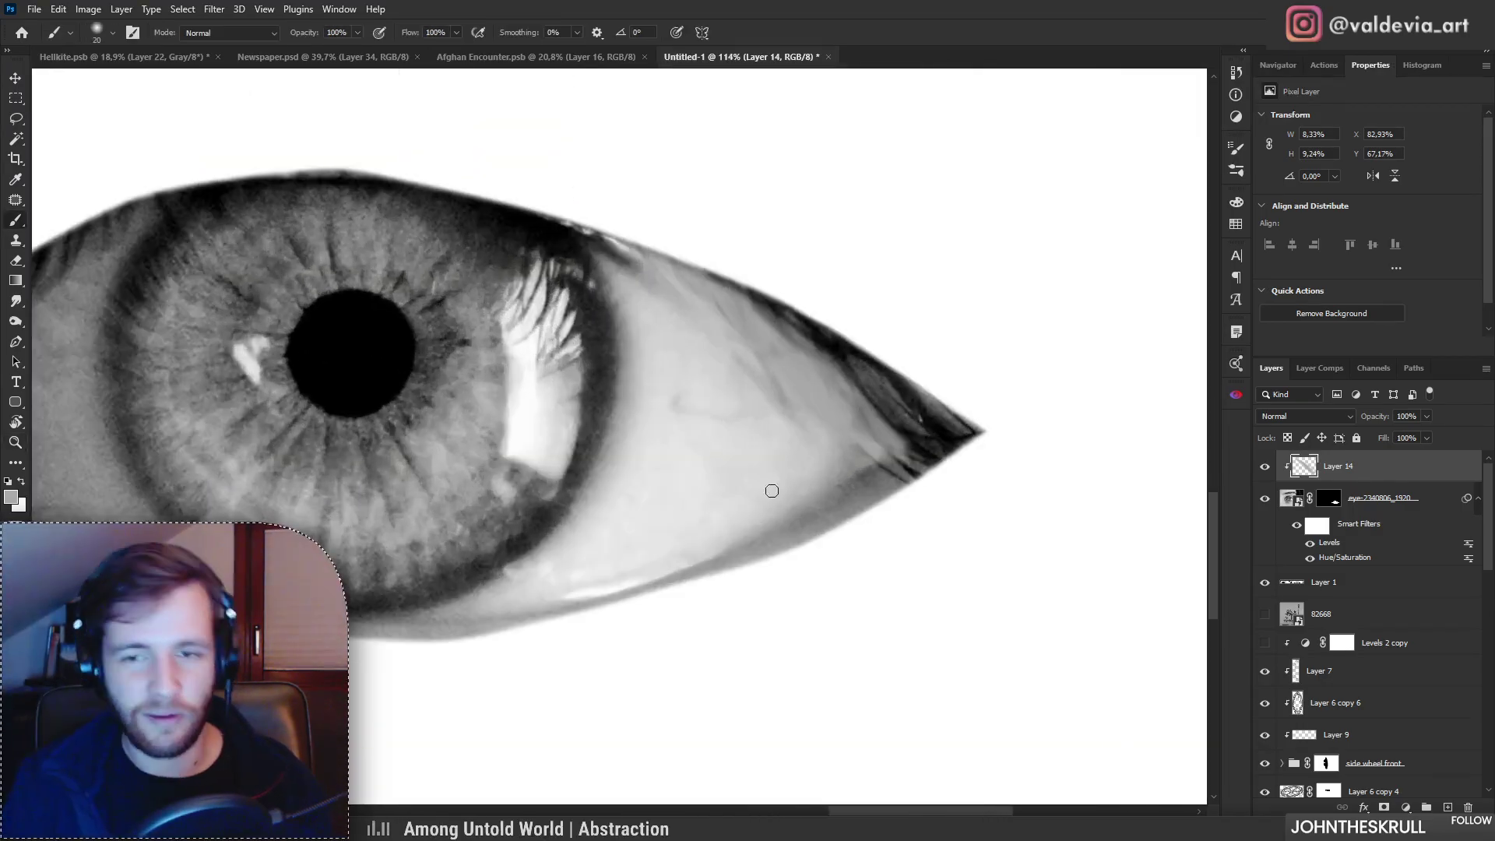
# Step: Set the Clone Stamp to the Soft Round Pressure brush and try cloning over the eye-white beside the iris
pyautogui.press('s')
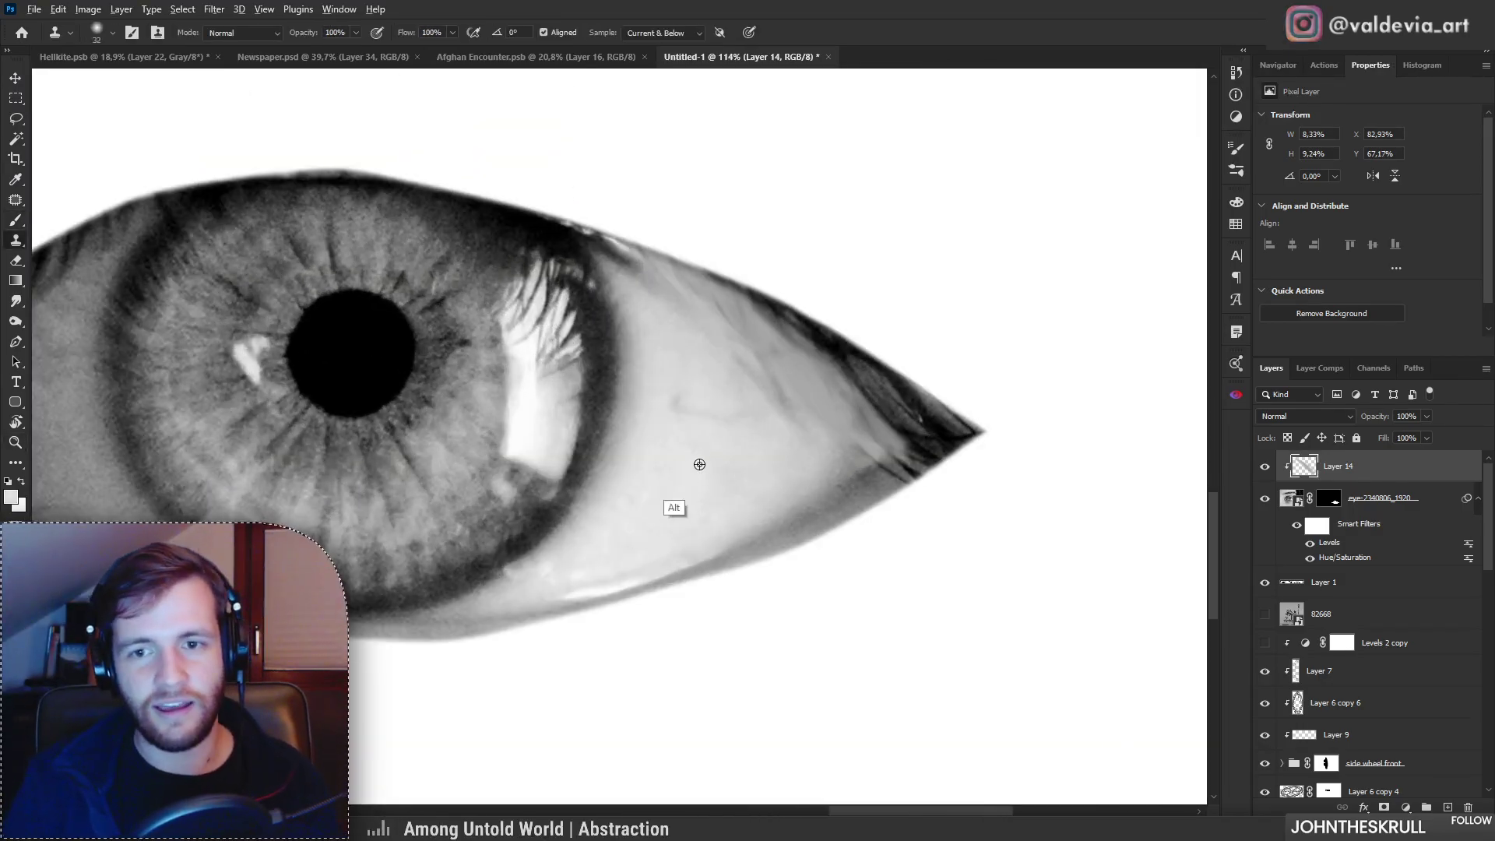
pyautogui.rightClick(778, 434)
pyautogui.click(940, 695)
pyautogui.moveTo(676, 300)
pyautogui.mouseDown()
pyautogui.moveTo(771, 381)
pyautogui.moveTo(700, 338)
pyautogui.moveTo(666, 291)
pyautogui.mouseUp()
pyautogui.hotkey('ctrl', 'z')
# Step: Reduce the Clone Stamp to 62 px and clone clean eye-white over the faint lash traces near the outer corner
pyautogui.rightClick(779, 393)
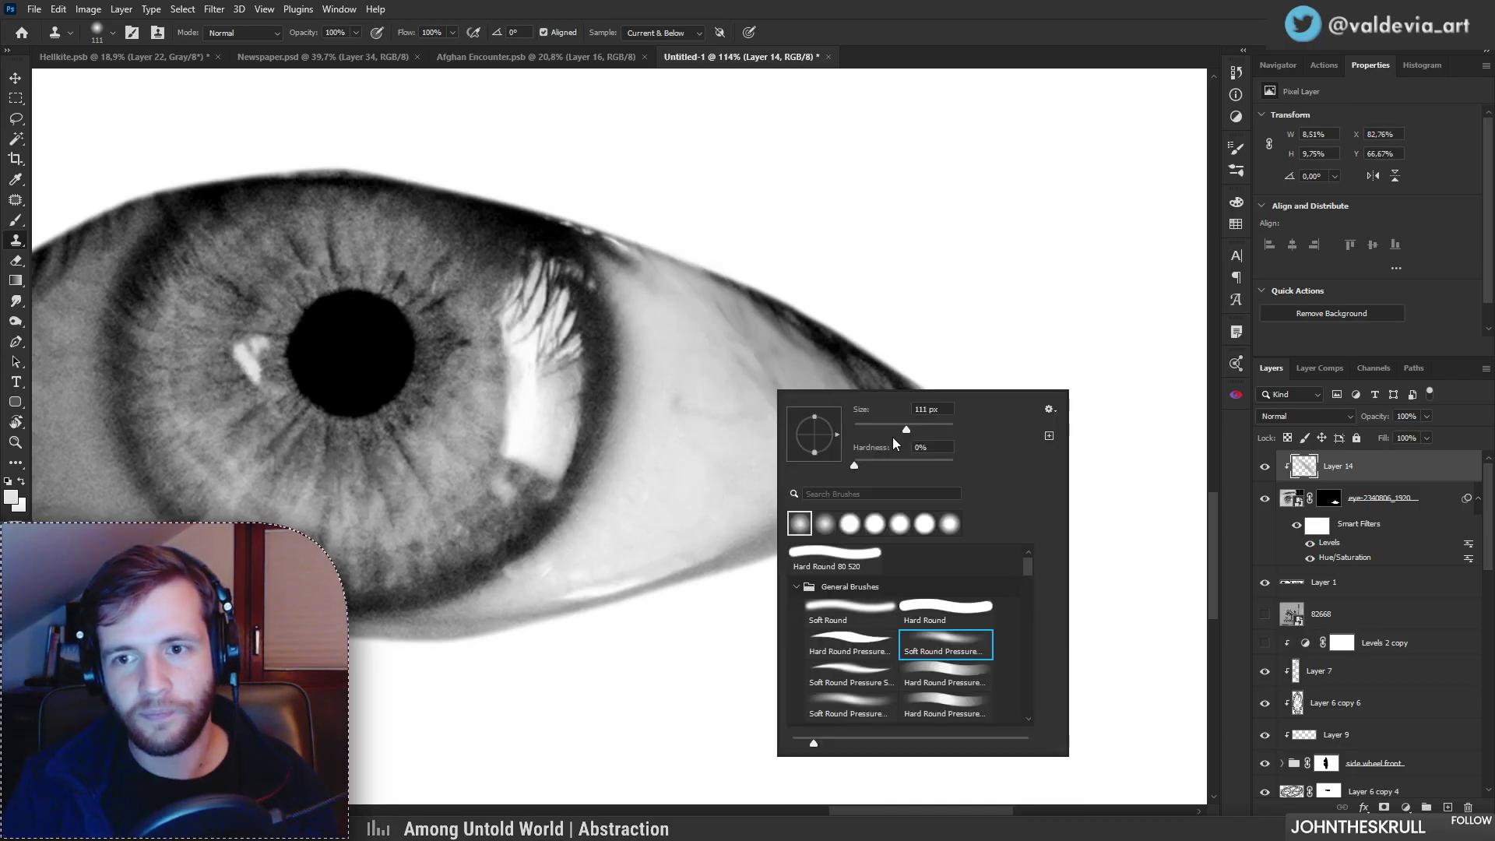
pyautogui.moveTo(736, 329)
pyautogui.mouseDown()
pyautogui.moveTo(714, 312)
pyautogui.moveTo(731, 321)
pyautogui.mouseUp()
pyautogui.click(757, 418)
pyautogui.hotkey('ctrl', 'z')
pyautogui.hotkey('ctrl', 'z')
pyautogui.keyDown('alt'); pyautogui.click(711, 451); pyautogui.keyUp('alt')
pyautogui.moveTo(732, 371)
pyautogui.mouseDown()
pyautogui.moveTo(784, 398)
pyautogui.moveTo(716, 319)
pyautogui.moveTo(825, 424)
pyautogui.moveTo(699, 302)
pyautogui.moveTo(819, 420)
pyautogui.mouseUp()
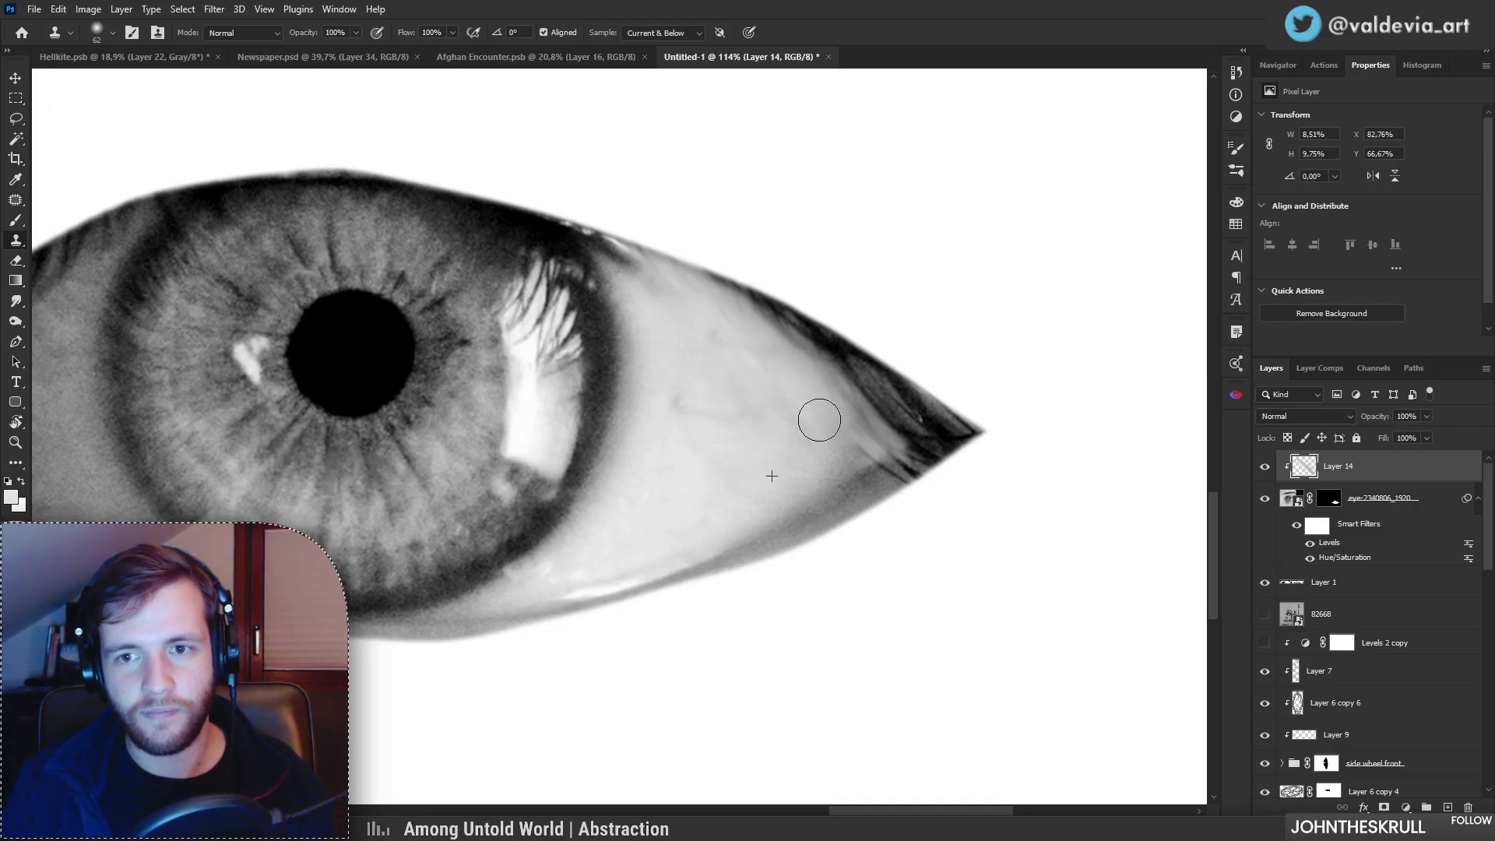
# Step: Clone clean eye-white up to the upper lid just beside the iris to cover the leftover marks
pyautogui.scroll(-4, 815, 393)
pyautogui.scroll(6, 814, 382)
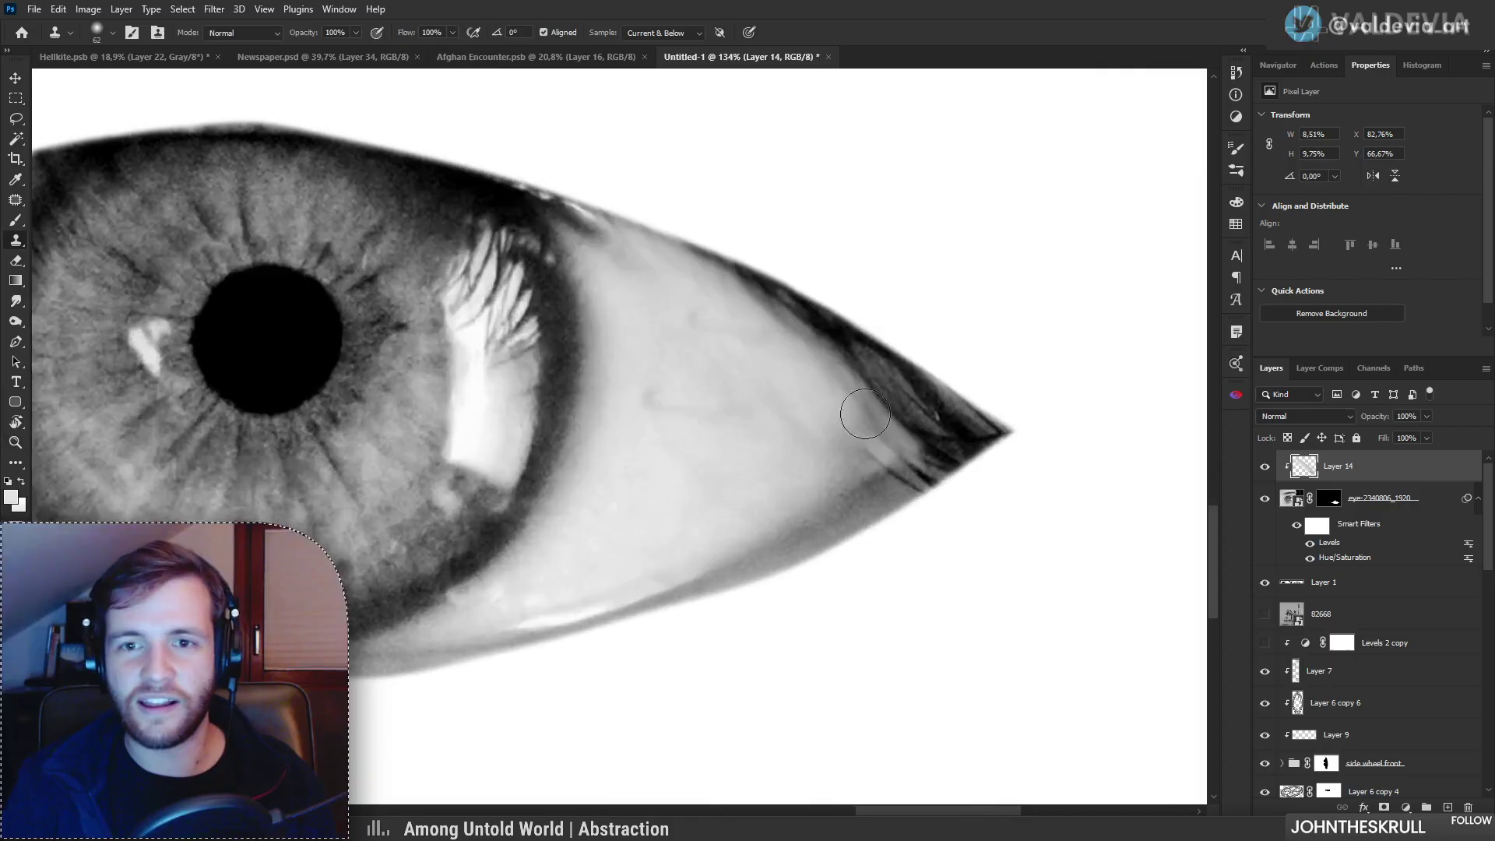
pyautogui.press('z')
pyautogui.moveTo(668, 345); pyautogui.dragTo(619, 342)
pyautogui.moveTo(584, 261); pyautogui.dragTo(665, 263)
pyautogui.press('s')
pyautogui.keyDown('alt'); pyautogui.click(754, 447); pyautogui.keyUp('alt')
pyautogui.moveTo(690, 336); pyautogui.dragTo(651, 267)
# Step: Paint white over the lash shapes inside the large iris reflection so it becomes a solid highlight
pyautogui.press('z')
pyautogui.moveTo(814, 459); pyautogui.dragTo(736, 444)
pyautogui.moveTo(685, 415); pyautogui.dragTo(741, 415)
pyautogui.press('s')
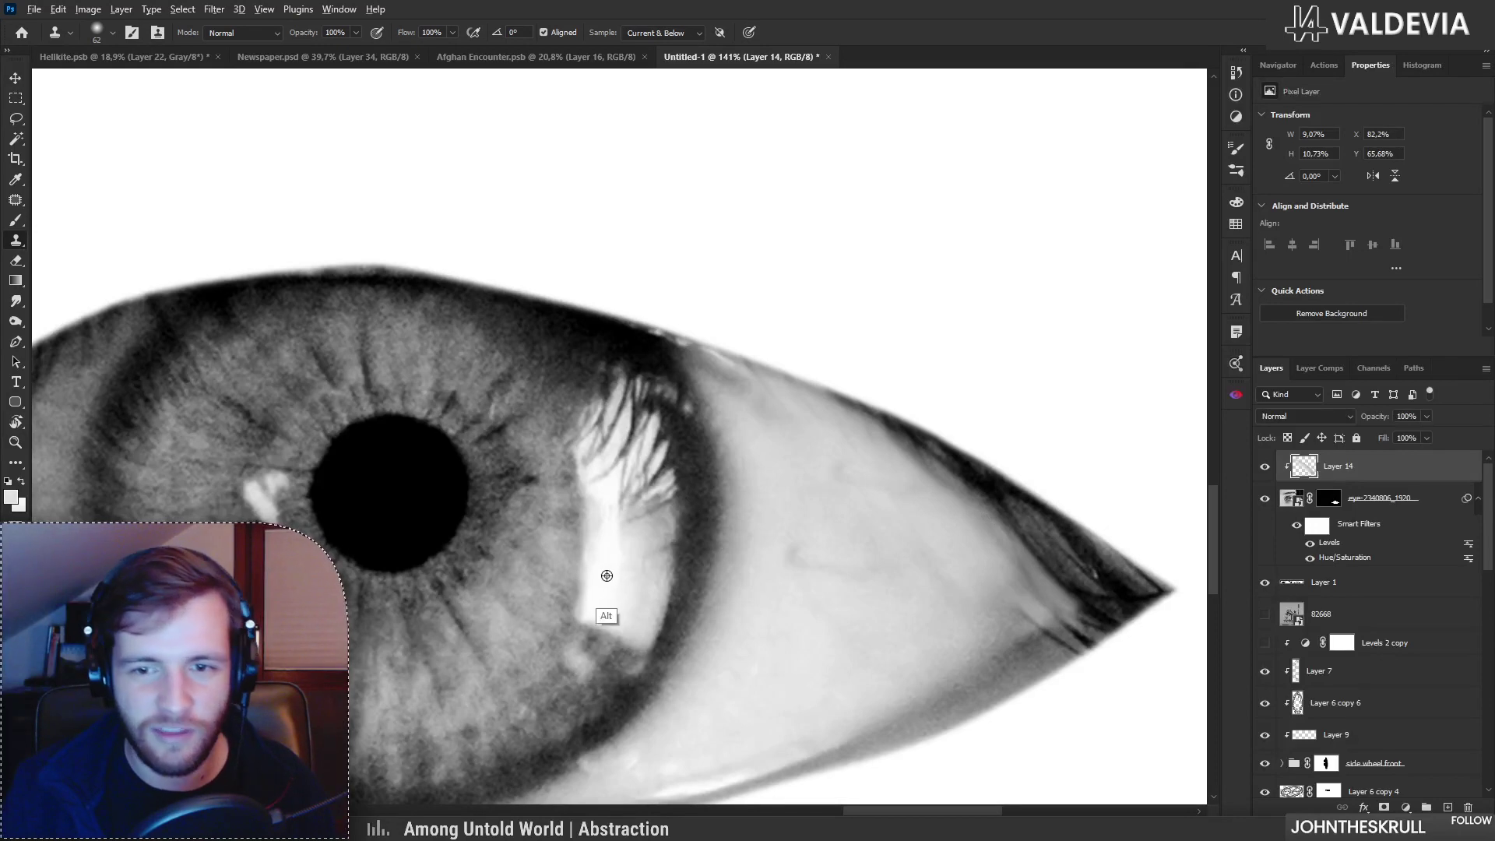
pyautogui.press('b')
pyautogui.moveTo(632, 512); pyautogui.dragTo(680, 488)
pyautogui.moveTo(628, 526)
pyautogui.mouseDown()
pyautogui.moveTo(666, 498)
pyautogui.moveTo(640, 509)
pyautogui.moveTo(661, 470)
pyautogui.moveTo(628, 531)
pyautogui.moveTo(673, 491)
pyautogui.moveTo(645, 517)
pyautogui.moveTo(661, 462)
pyautogui.moveTo(621, 503)
pyautogui.moveTo(621, 477)
pyautogui.moveTo(608, 484)
pyautogui.moveTo(629, 452)
pyautogui.moveTo(612, 428)
pyautogui.moveTo(596, 454)
pyautogui.moveTo(623, 387)
pyautogui.mouseUp()
pyautogui.hotkey('ctrl', 'z')
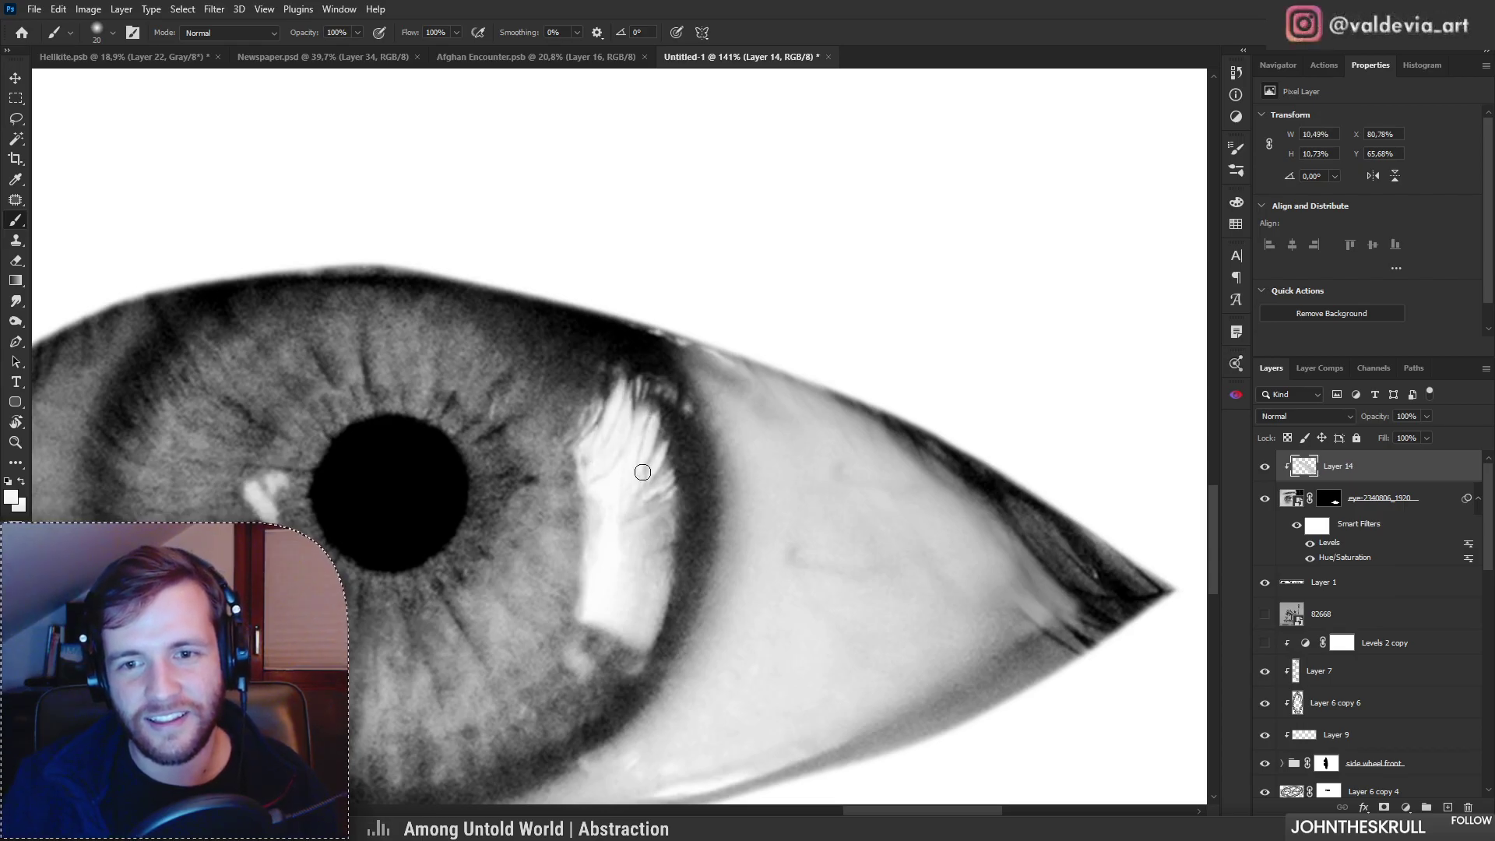
pyautogui.moveTo(644, 496); pyautogui.dragTo(646, 548)
# Step: Clone the grey eye surface over the lashes along the inner part of the upper lid
pyautogui.moveTo(497, 587); pyautogui.dragTo(640, 566)
pyautogui.press('s')
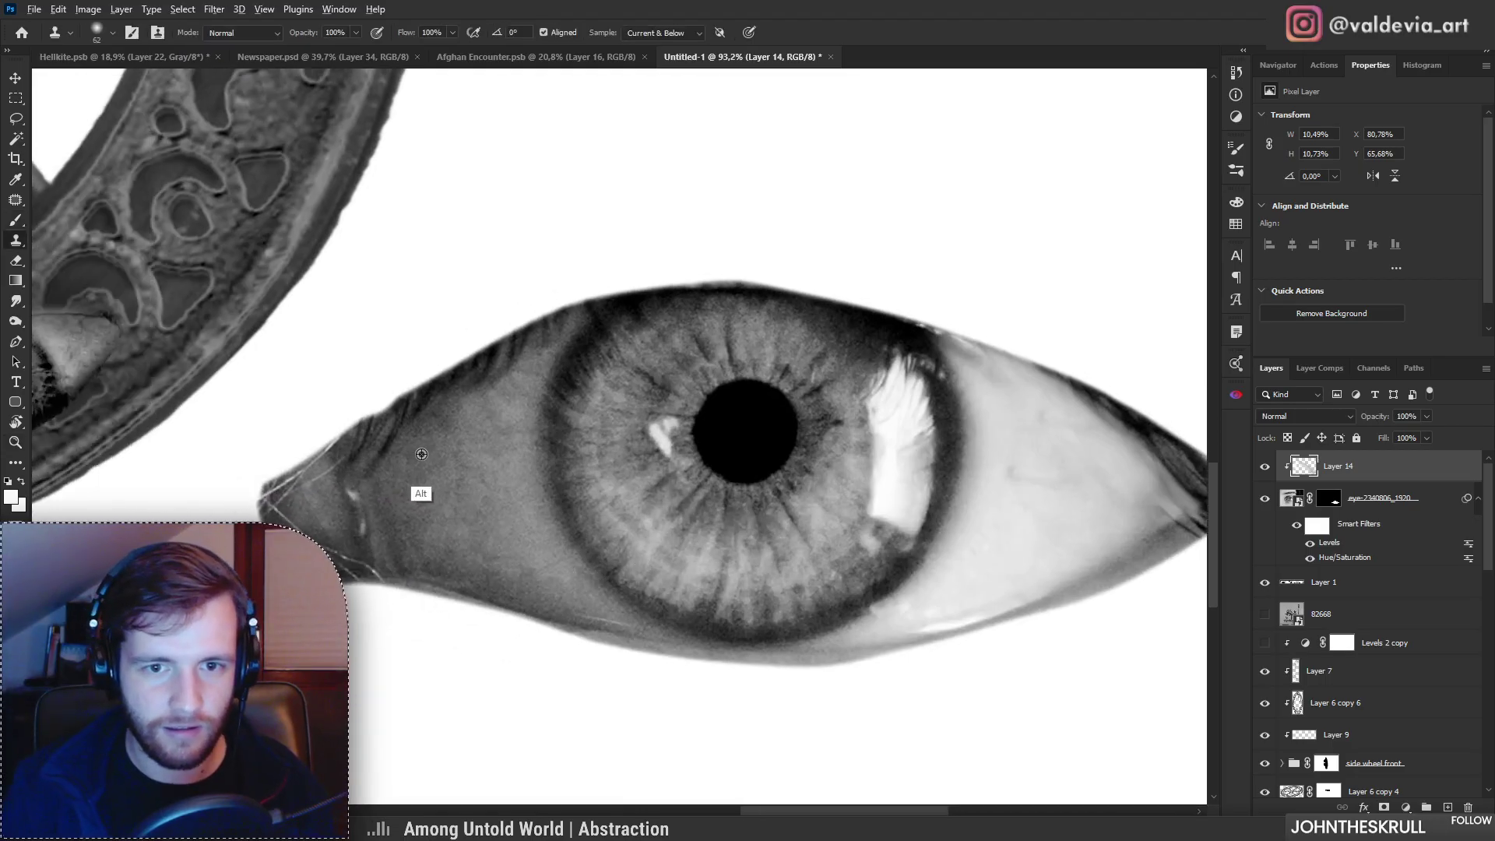
pyautogui.moveTo(409, 444)
pyautogui.mouseDown()
pyautogui.moveTo(449, 395)
pyautogui.moveTo(370, 466)
pyautogui.moveTo(440, 391)
pyautogui.moveTo(368, 458)
pyautogui.moveTo(585, 322)
pyautogui.mouseUp()
pyautogui.keyDown('alt'); pyautogui.click(473, 452); pyautogui.keyUp('alt')
pyautogui.moveTo(550, 376)
pyautogui.mouseDown()
pyautogui.moveTo(406, 433)
pyautogui.moveTo(499, 444)
pyautogui.mouseUp()
# Step: Clone away the fine hairs and bright streaks at the tip of the eye's inner corner
pyautogui.moveTo(470, 505)
pyautogui.mouseDown()
pyautogui.moveTo(516, 445)
pyautogui.moveTo(439, 479)
pyautogui.moveTo(327, 476)
pyautogui.mouseUp()
pyautogui.press('z')
pyautogui.press('s')
pyautogui.keyDown('alt'); pyautogui.click(389, 508); pyautogui.keyUp('alt')
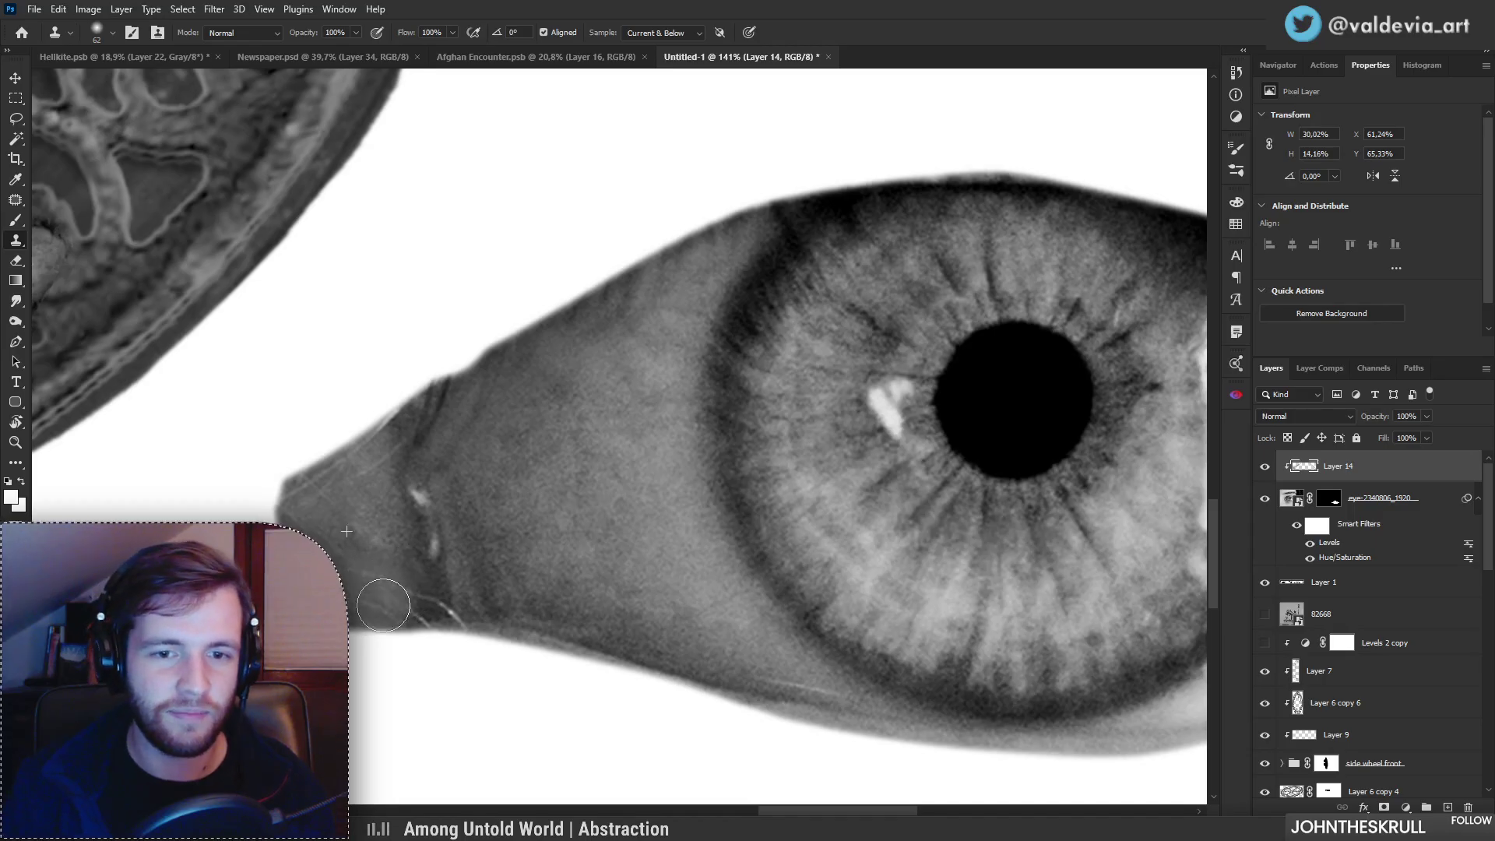
pyautogui.moveTo(436, 597)
pyautogui.mouseDown()
pyautogui.moveTo(445, 623)
pyautogui.moveTo(458, 602)
pyautogui.moveTo(446, 600)
pyautogui.mouseUp()
# Step: Clean up the leftover bright marks next to the inner corner with the Clone Stamp
pyautogui.press('z')
pyautogui.press('s')
pyautogui.moveTo(534, 528); pyautogui.dragTo(486, 505)
pyautogui.press('z')
pyautogui.moveTo(387, 496)
pyautogui.mouseDown()
pyautogui.moveTo(483, 487)
pyautogui.moveTo(461, 496)
pyautogui.moveTo(478, 475)
pyautogui.mouseUp()
pyautogui.press('s')
pyautogui.keyDown('alt'); pyautogui.click(504, 561); pyautogui.keyUp('alt')
# Step: Clone clean eye-white over the remaining lash ends and lid edge at the outer corner
pyautogui.press('z')
pyautogui.moveTo(558, 503); pyautogui.dragTo(436, 499)
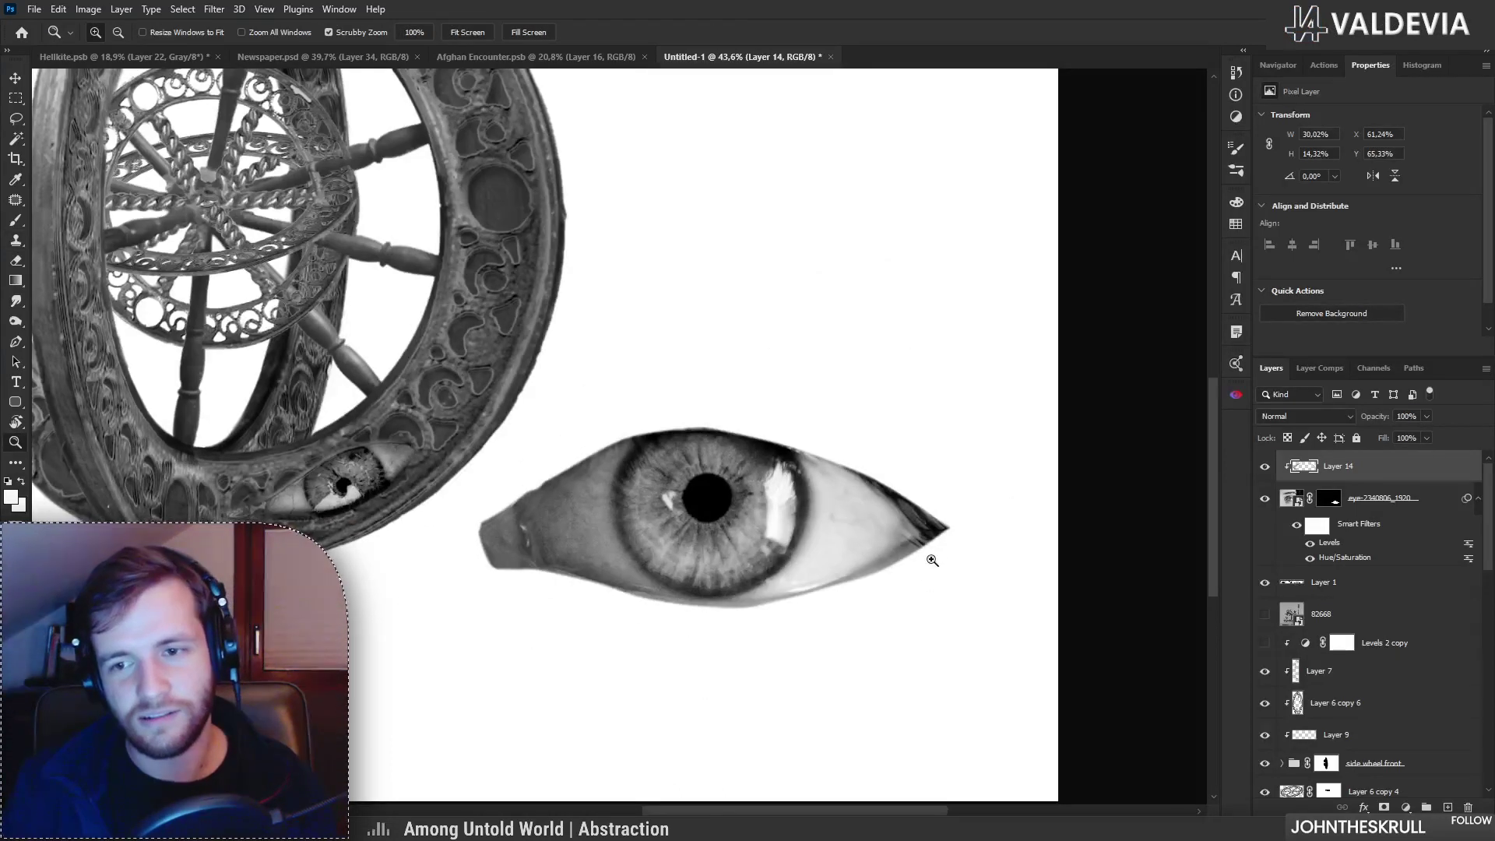
pyautogui.moveTo(937, 556); pyautogui.dragTo(1014, 544)
pyautogui.press('s')
pyautogui.keyDown('alt'); pyautogui.click(779, 606); pyautogui.keyUp('alt')
pyautogui.moveTo(849, 567)
pyautogui.mouseDown()
pyautogui.moveTo(846, 544)
pyautogui.moveTo(886, 530)
pyautogui.moveTo(810, 559)
pyautogui.moveTo(837, 475)
pyautogui.moveTo(826, 430)
pyautogui.mouseUp()
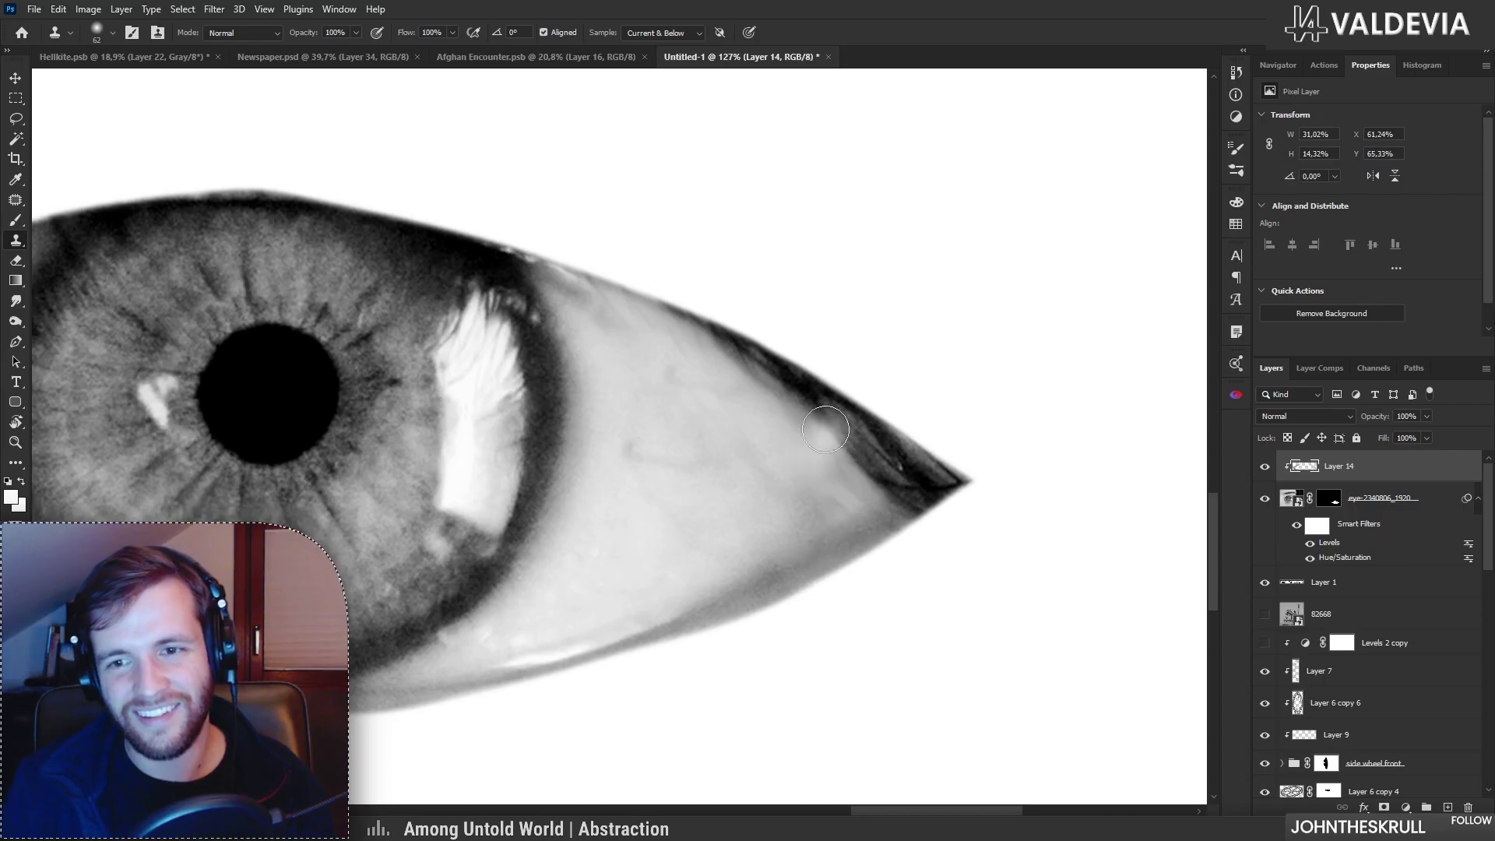
# Step: Mask out the dark upper lid edge at the eye's outer corner with black paint on the eye photo's layer mask
pyautogui.click(1327, 500)
pyautogui.press('b')
pyautogui.press('x')
pyautogui.scroll(-3, 763, 377)
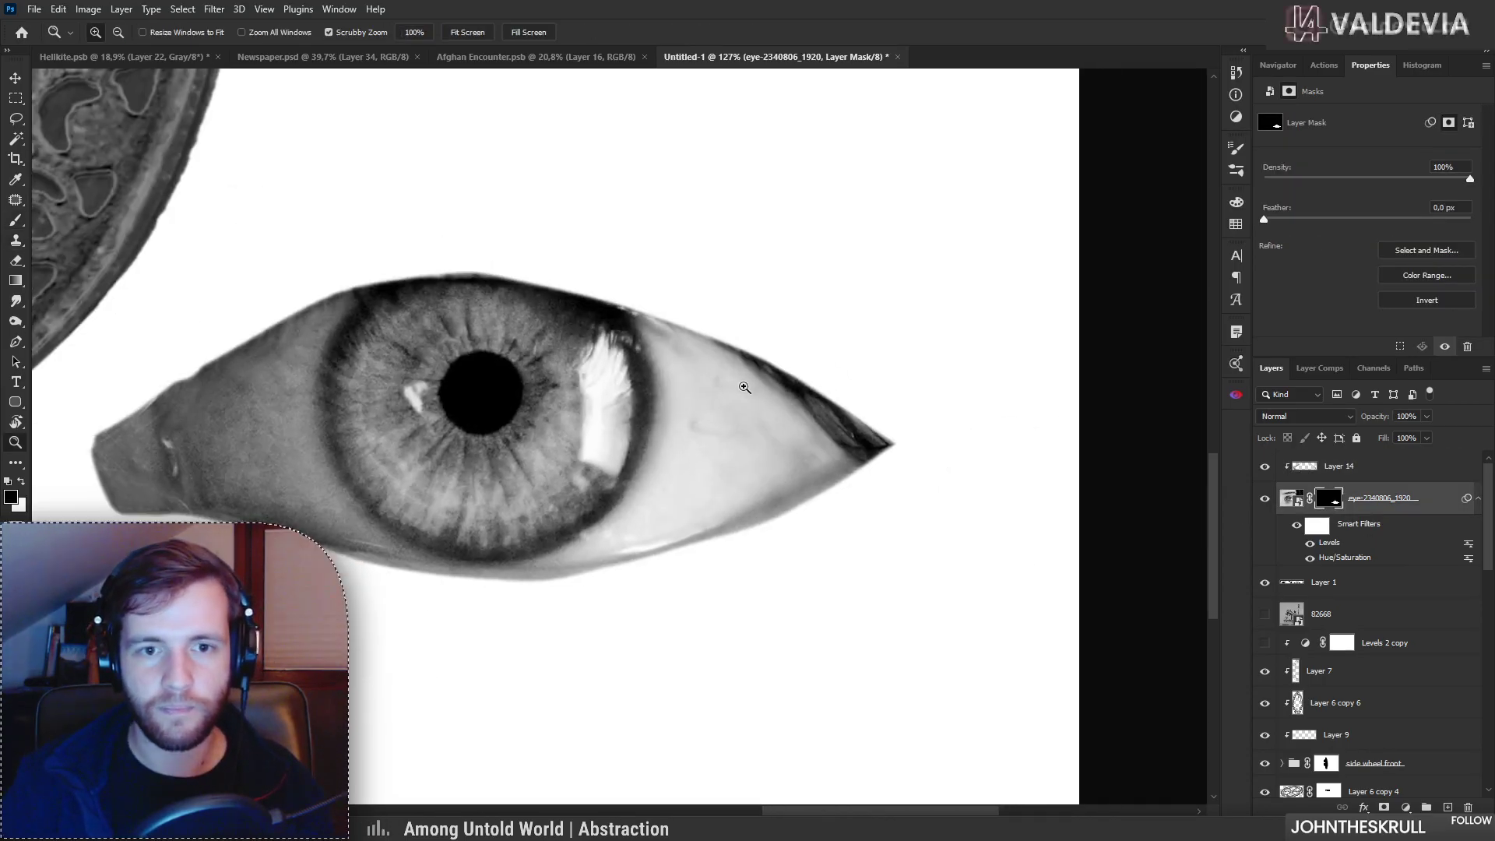
pyautogui.rightClick(825, 359)
pyautogui.click(920, 535)
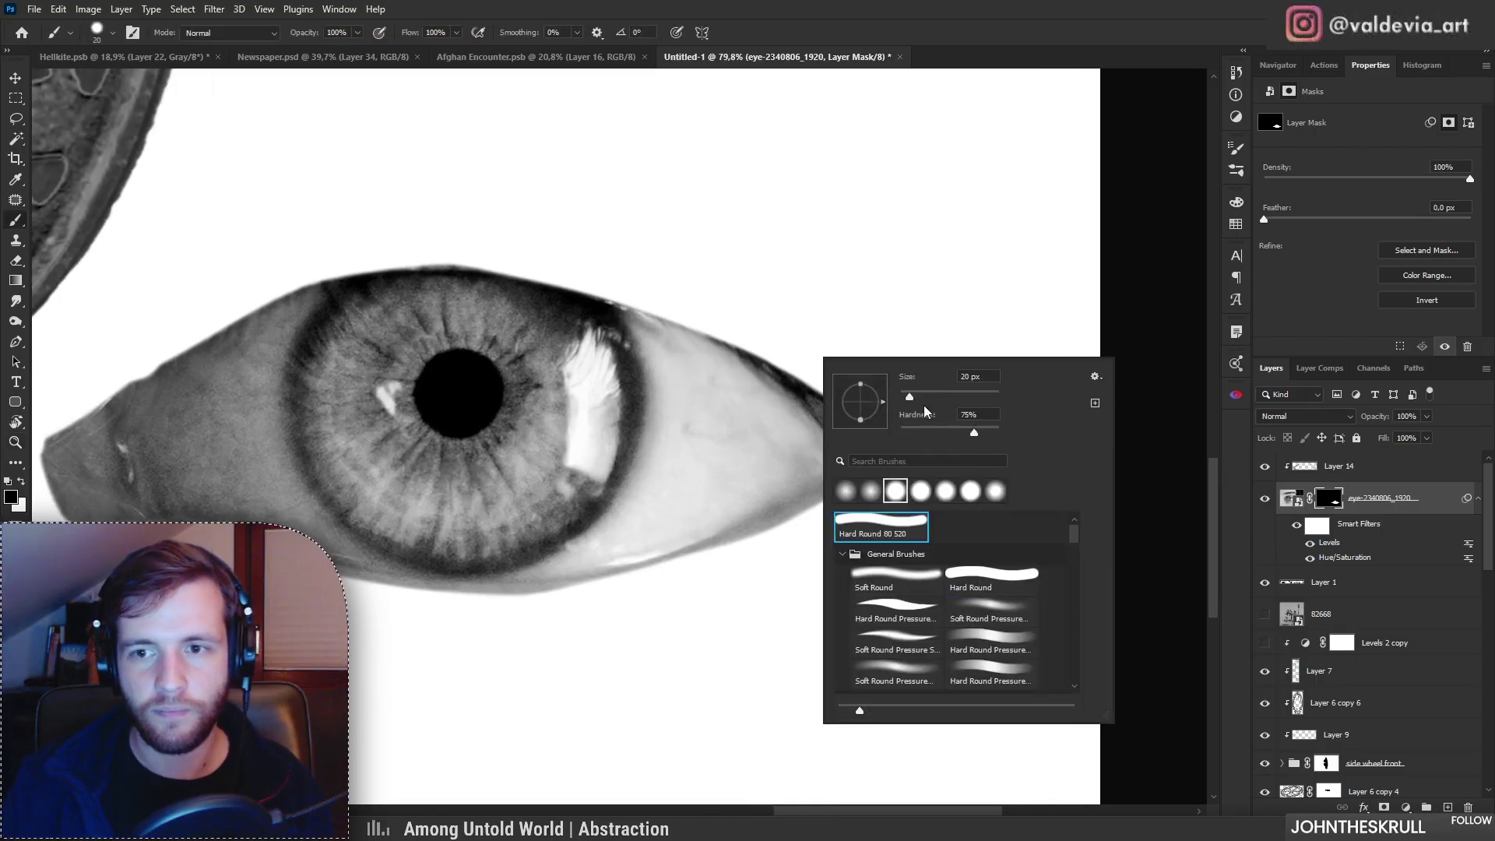
pyautogui.moveTo(776, 335); pyautogui.dragTo(885, 425)
pyautogui.hotkey('ctrl', 'z')
pyautogui.moveTo(724, 306); pyautogui.dragTo(900, 469)
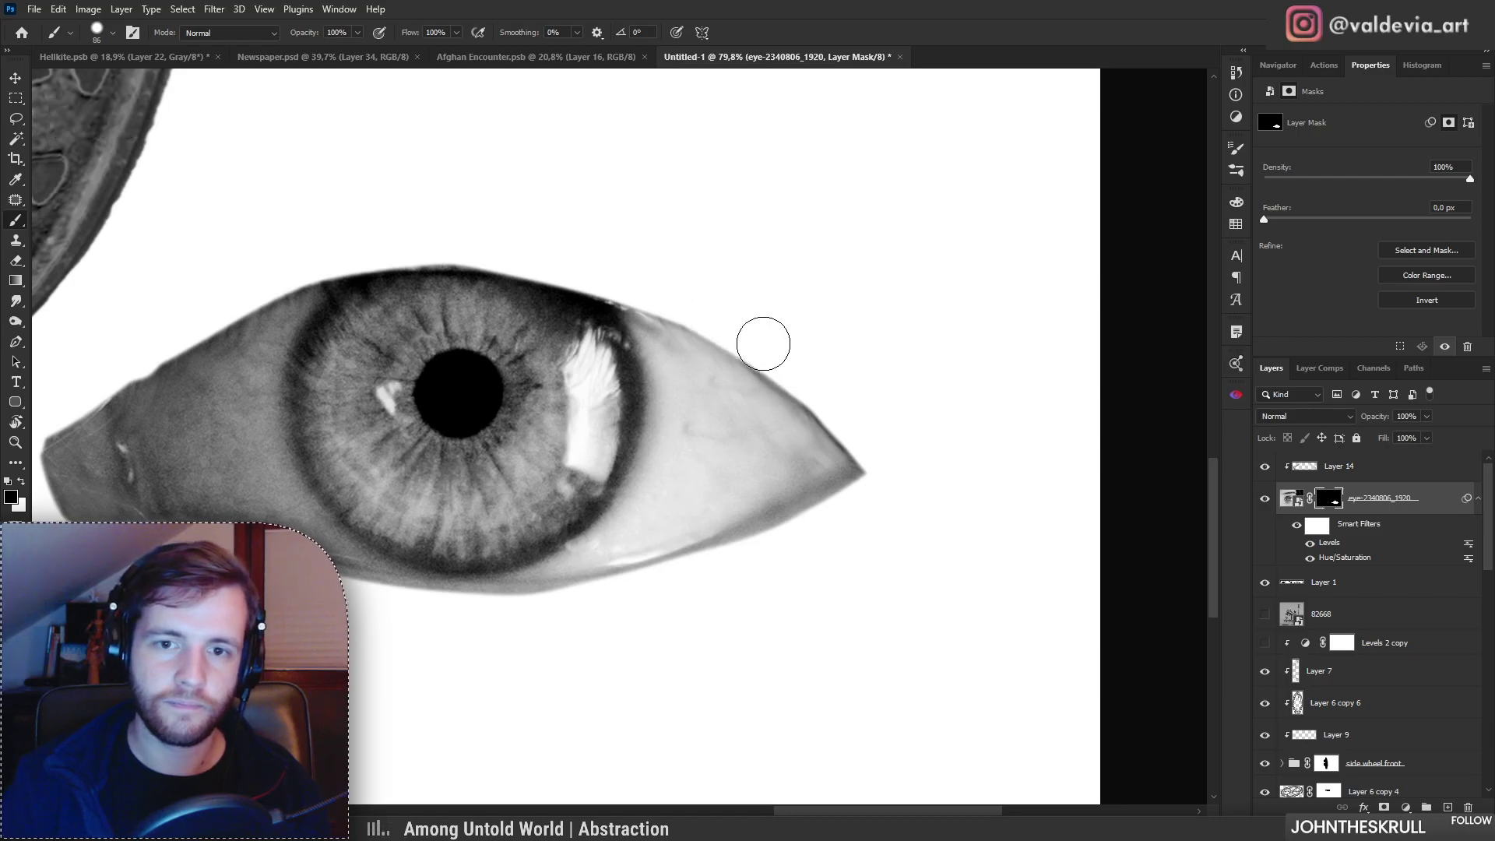
# Step: Merge the clone retouching layer with the masked eye photo into a single layer
pyautogui.scroll(-8, 907, 498)
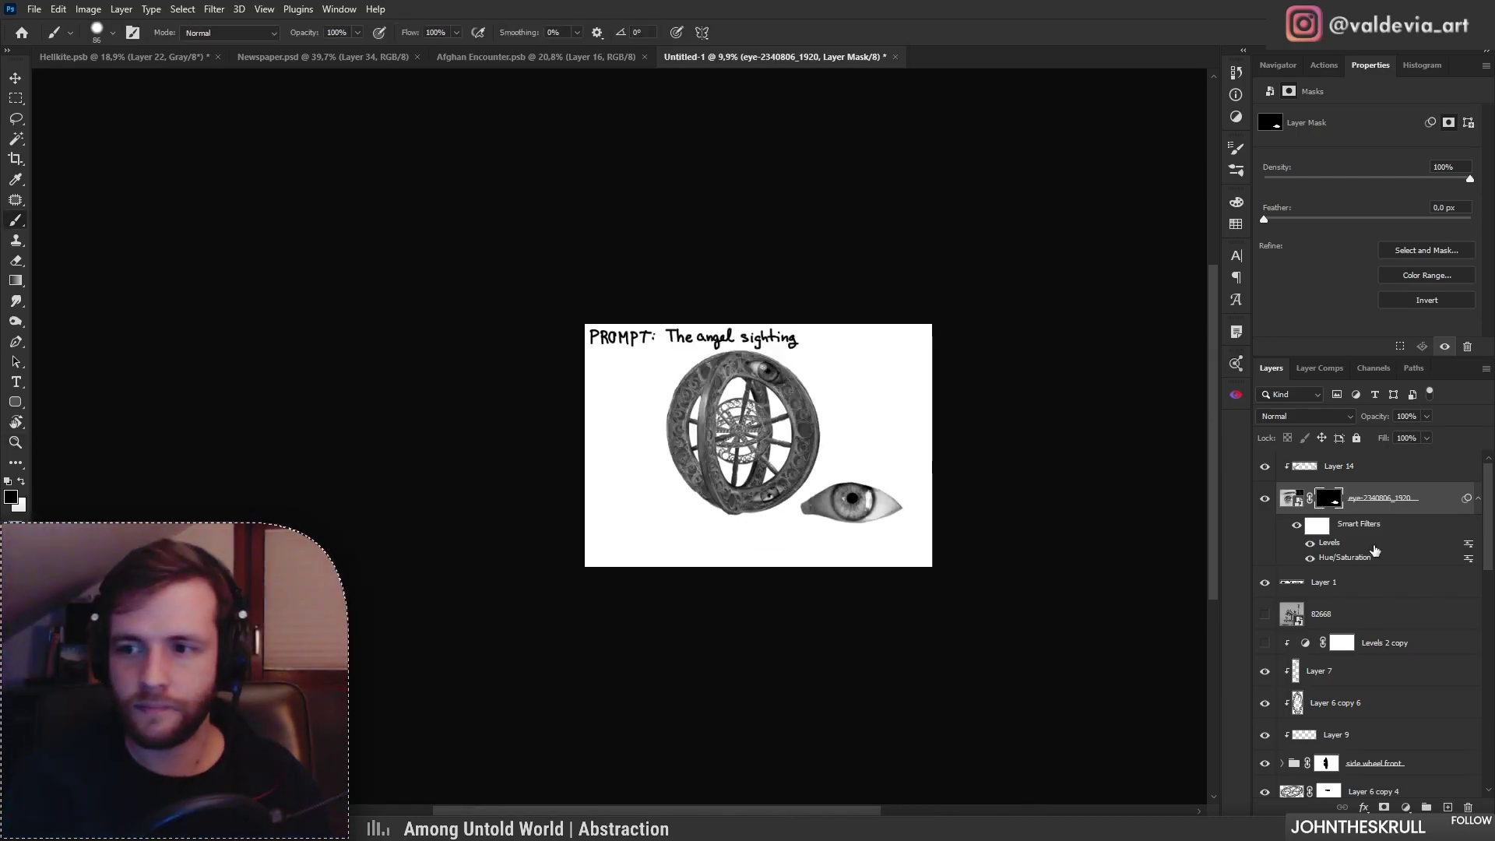
pyautogui.moveTo(894, 507); pyautogui.dragTo(954, 509)
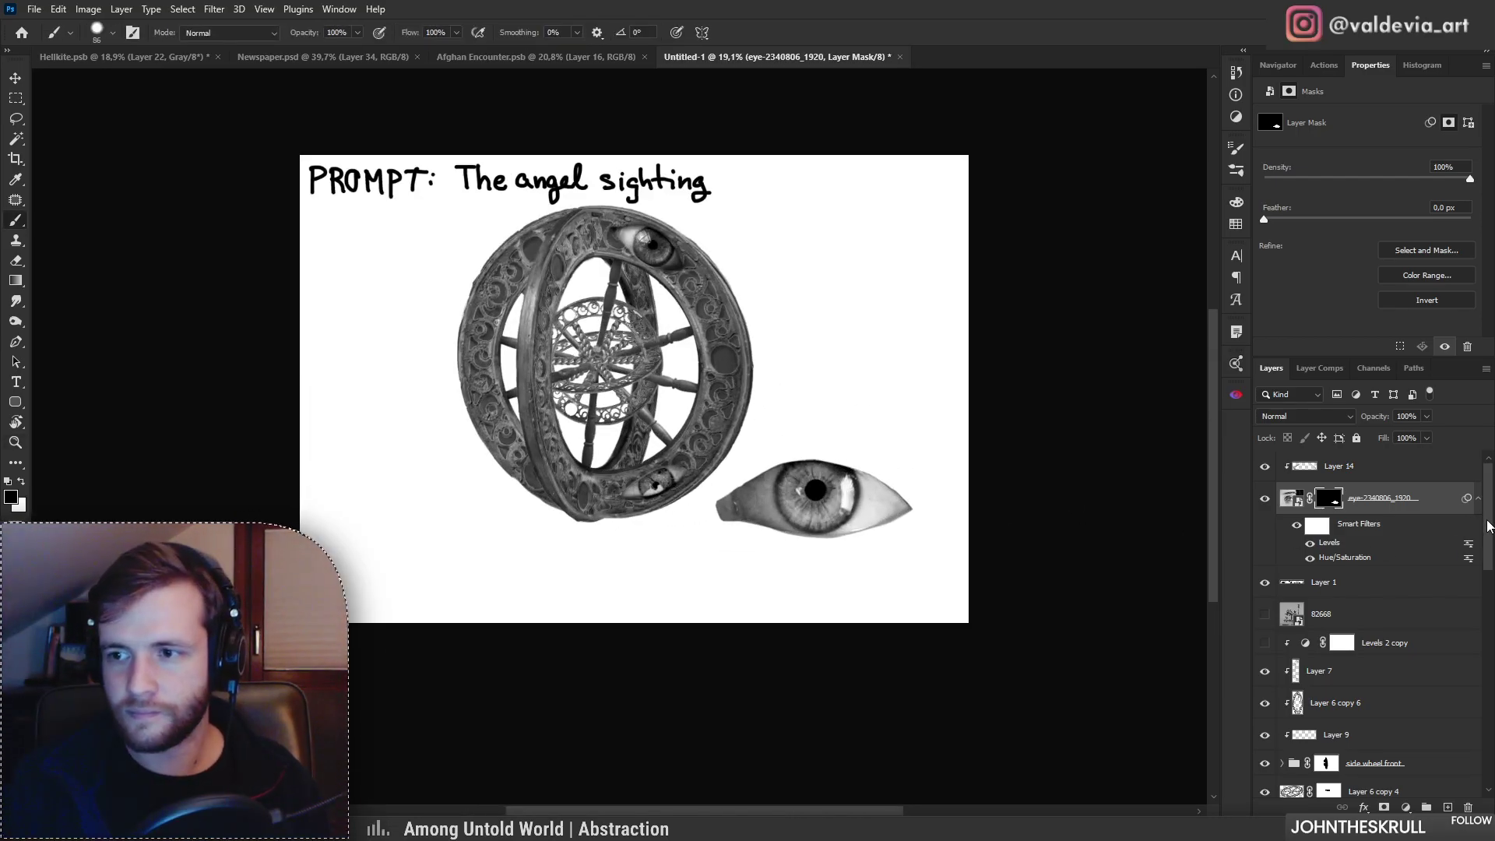
pyautogui.click(1371, 466)
pyautogui.rightClick(1398, 468)
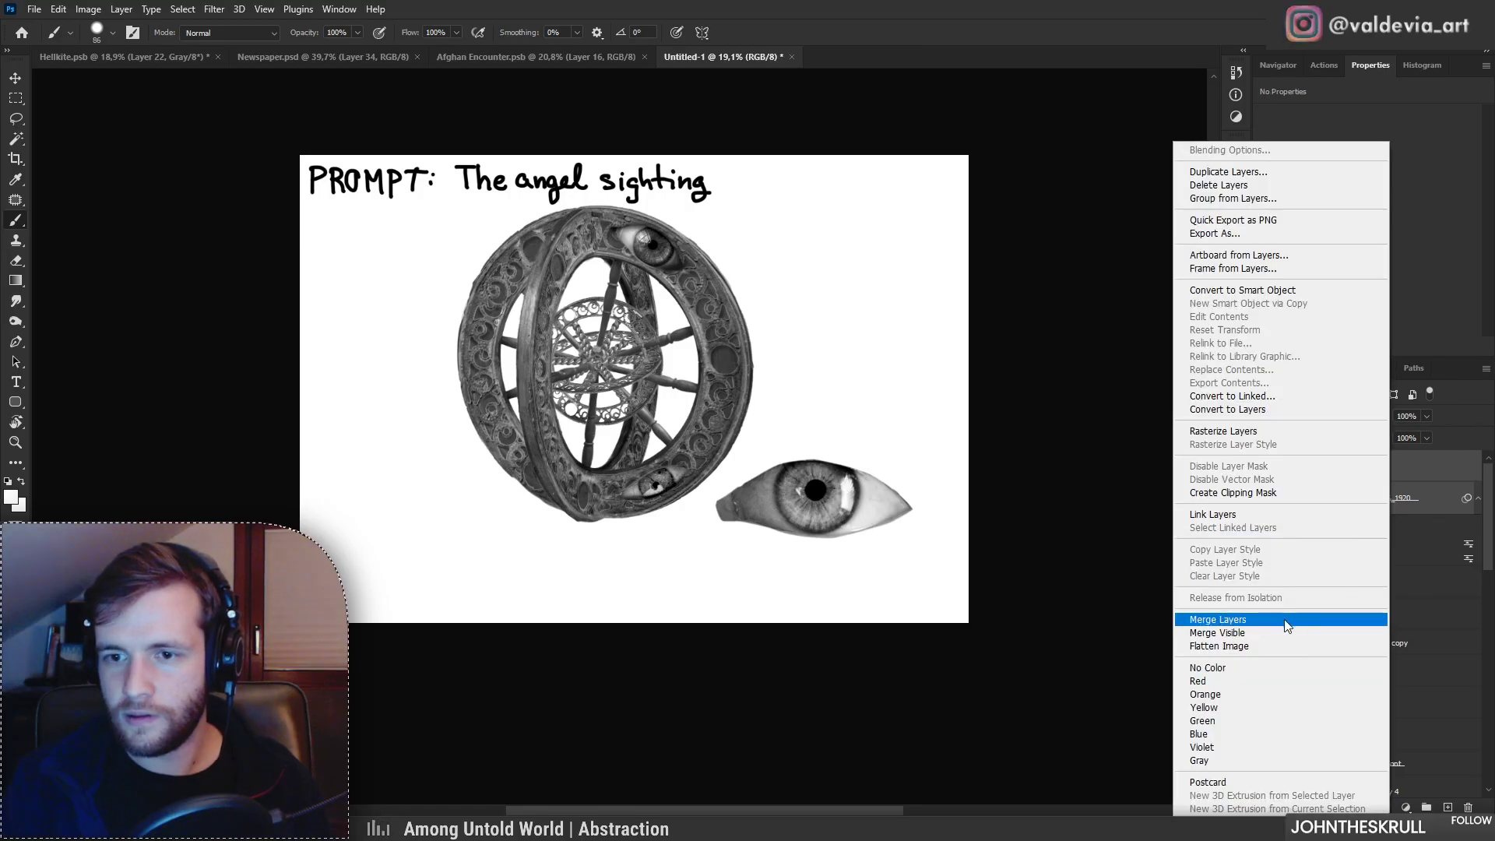
pyautogui.click(1323, 621)
# Step: Add a layer clipped to the merged eye and shade its upper and lower edges black with a 111 px soft round brush
pyautogui.click(1449, 806)
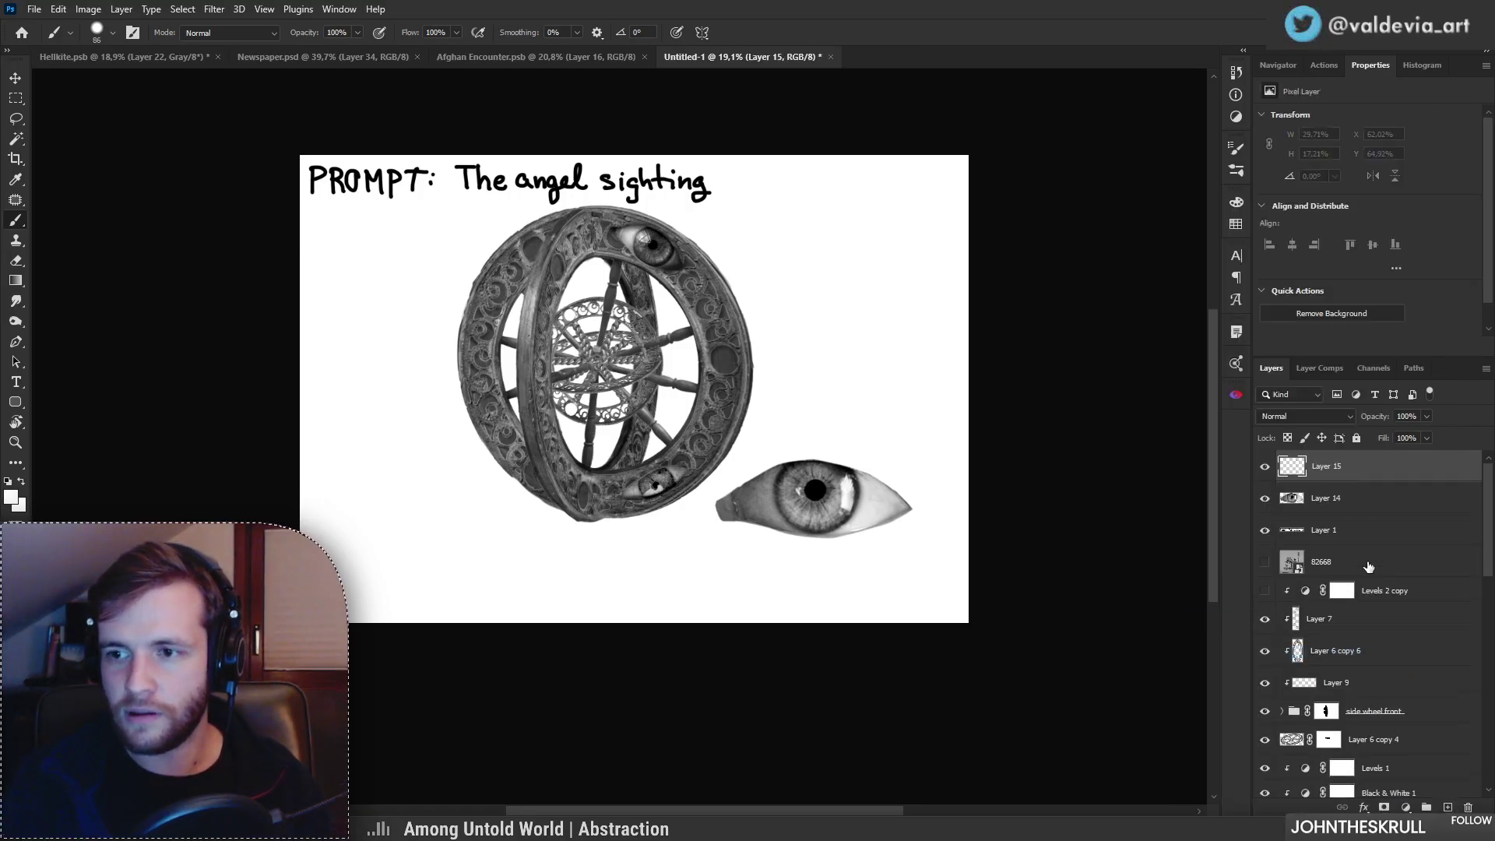
pyautogui.keyDown('alt'); pyautogui.click(1355, 477); pyautogui.keyUp('alt')
pyautogui.scroll(3, 919, 506)
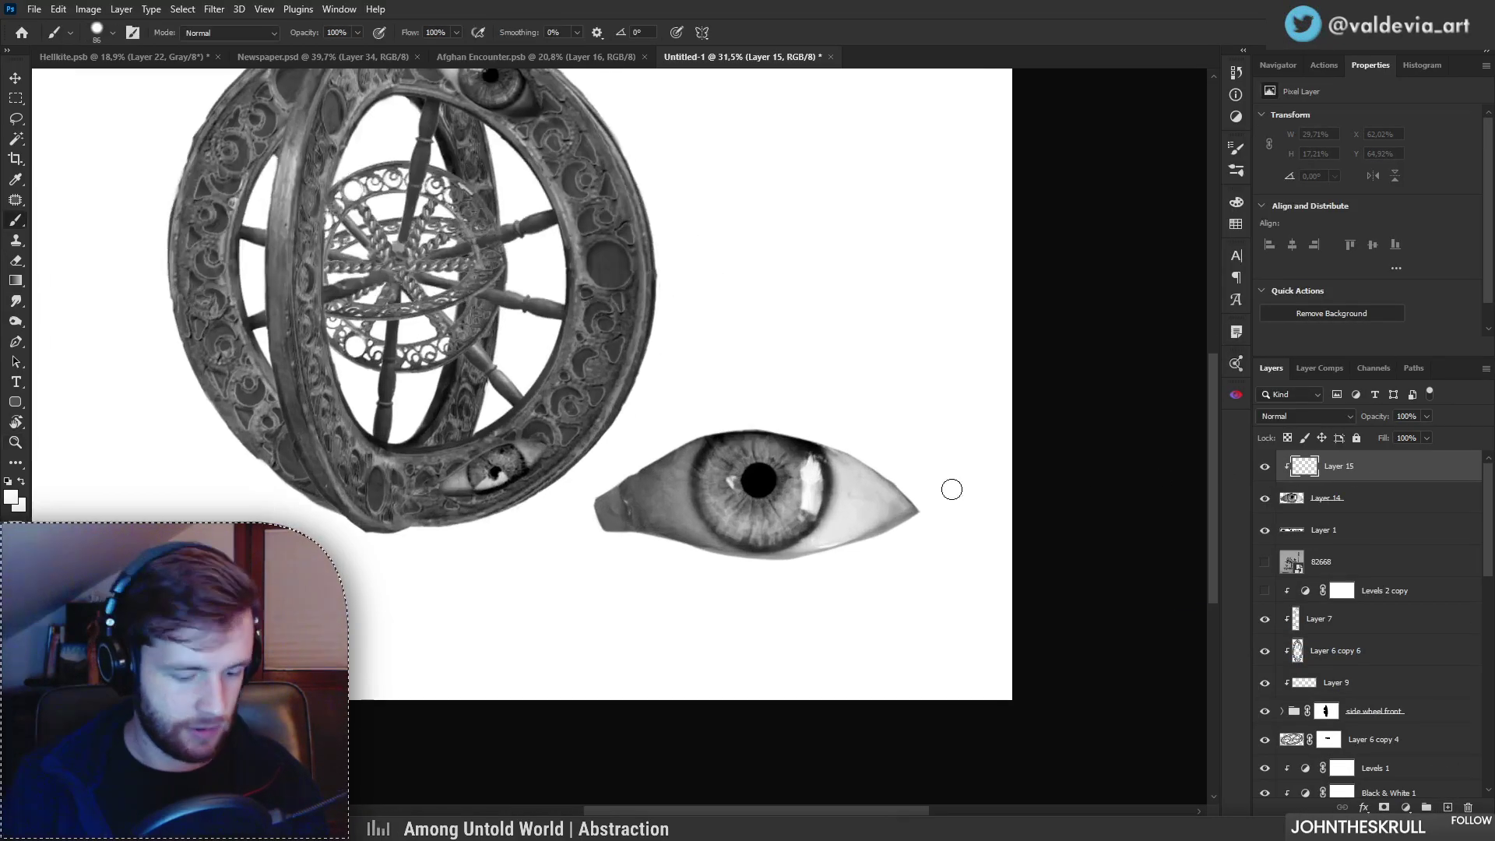
pyautogui.rightClick(830, 470)
pyautogui.click(1010, 693)
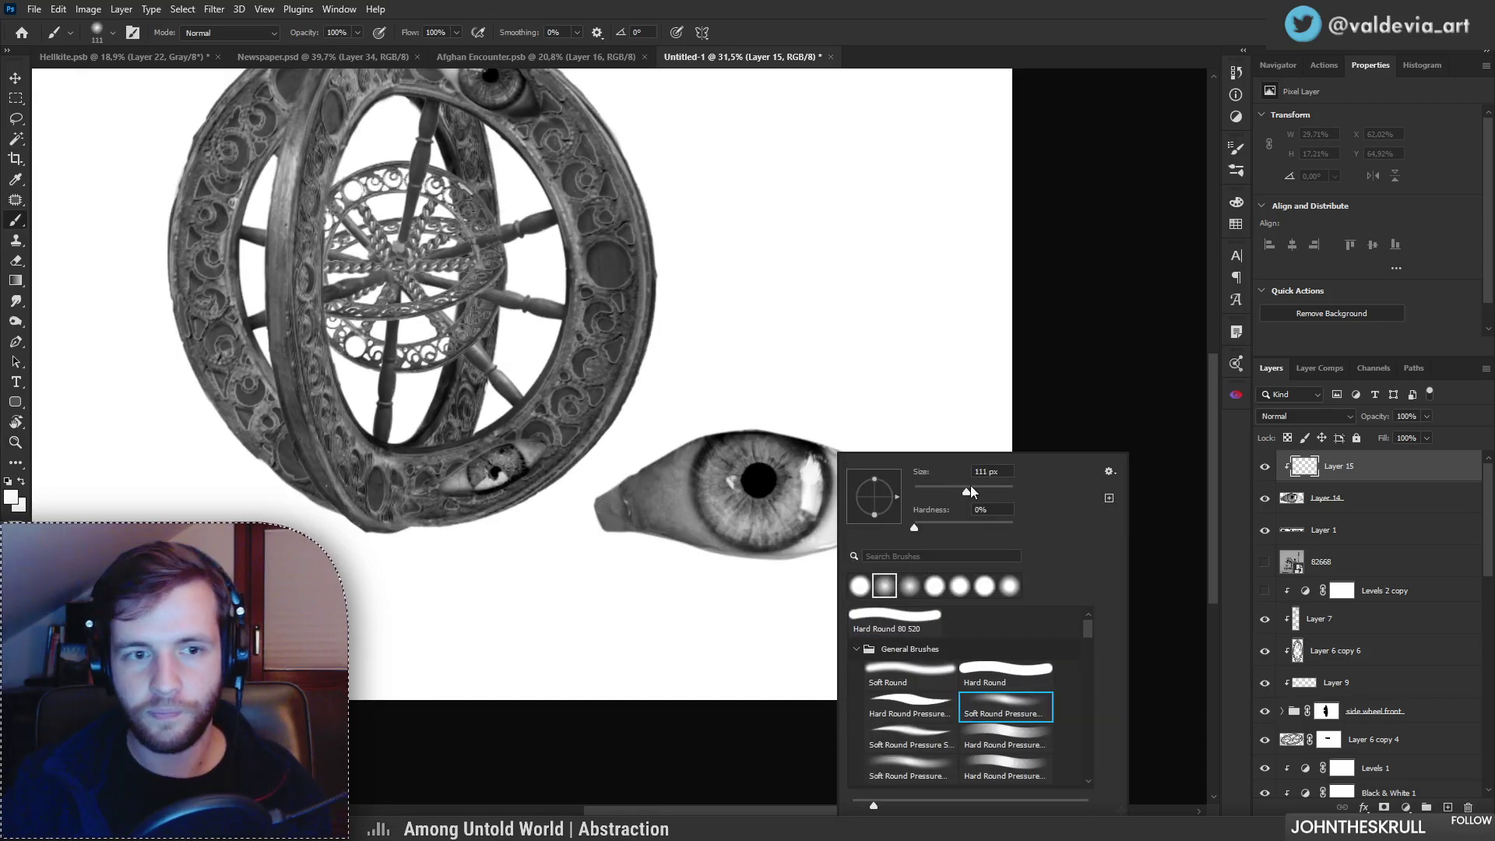
pyautogui.click(456, 509)
pyautogui.moveTo(675, 448)
pyautogui.mouseDown()
pyautogui.moveTo(601, 474)
pyautogui.moveTo(741, 426)
pyautogui.moveTo(851, 437)
pyautogui.moveTo(825, 441)
pyautogui.moveTo(919, 507)
pyautogui.mouseUp()
pyautogui.moveTo(744, 563)
pyautogui.mouseDown()
pyautogui.moveTo(885, 551)
pyautogui.moveTo(960, 504)
pyautogui.mouseUp()
pyautogui.press('z')
pyautogui.moveTo(862, 577)
pyautogui.mouseDown()
pyautogui.moveTo(817, 570)
pyautogui.moveTo(825, 557)
pyautogui.mouseUp()
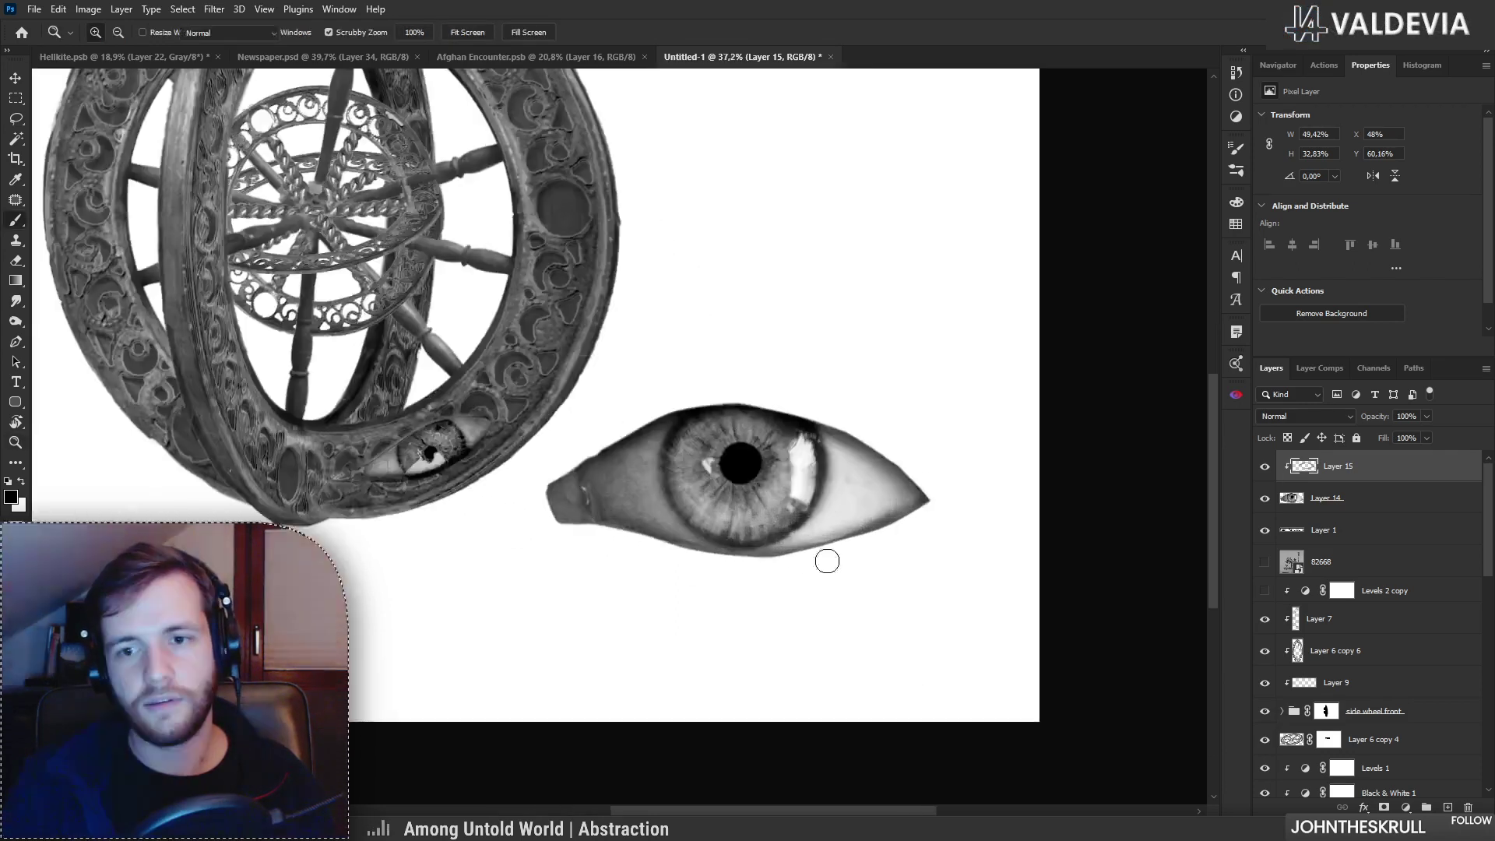
pyautogui.press('b')
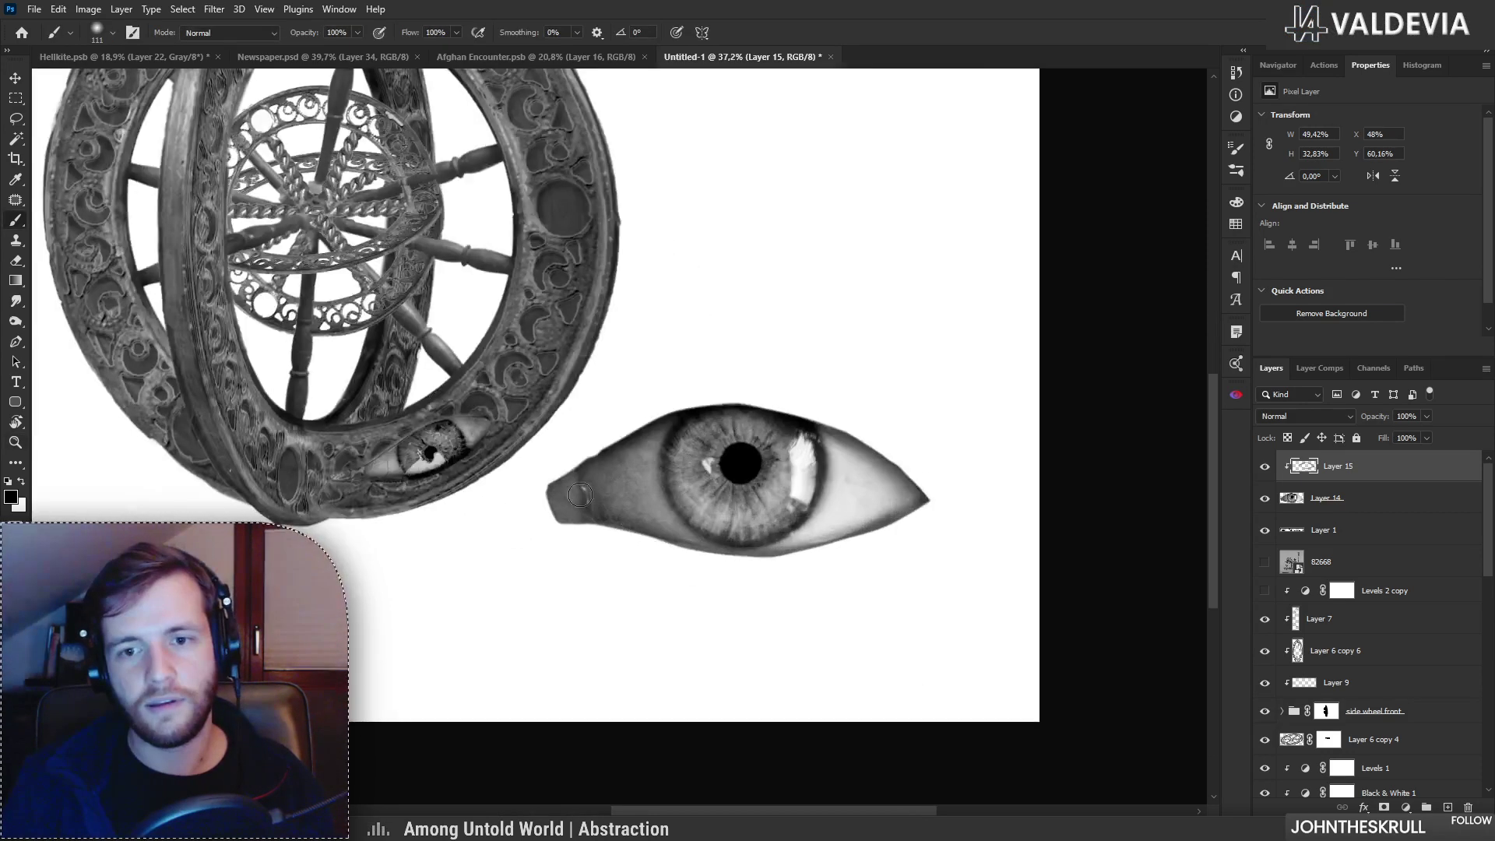
# Step: Combine the shading layer and the eye layer into one Smart Object
pyautogui.keyDown('shift'); pyautogui.click(1370, 502); pyautogui.keyUp('shift')
pyautogui.rightClick(1364, 500)
pyautogui.click(1295, 617)
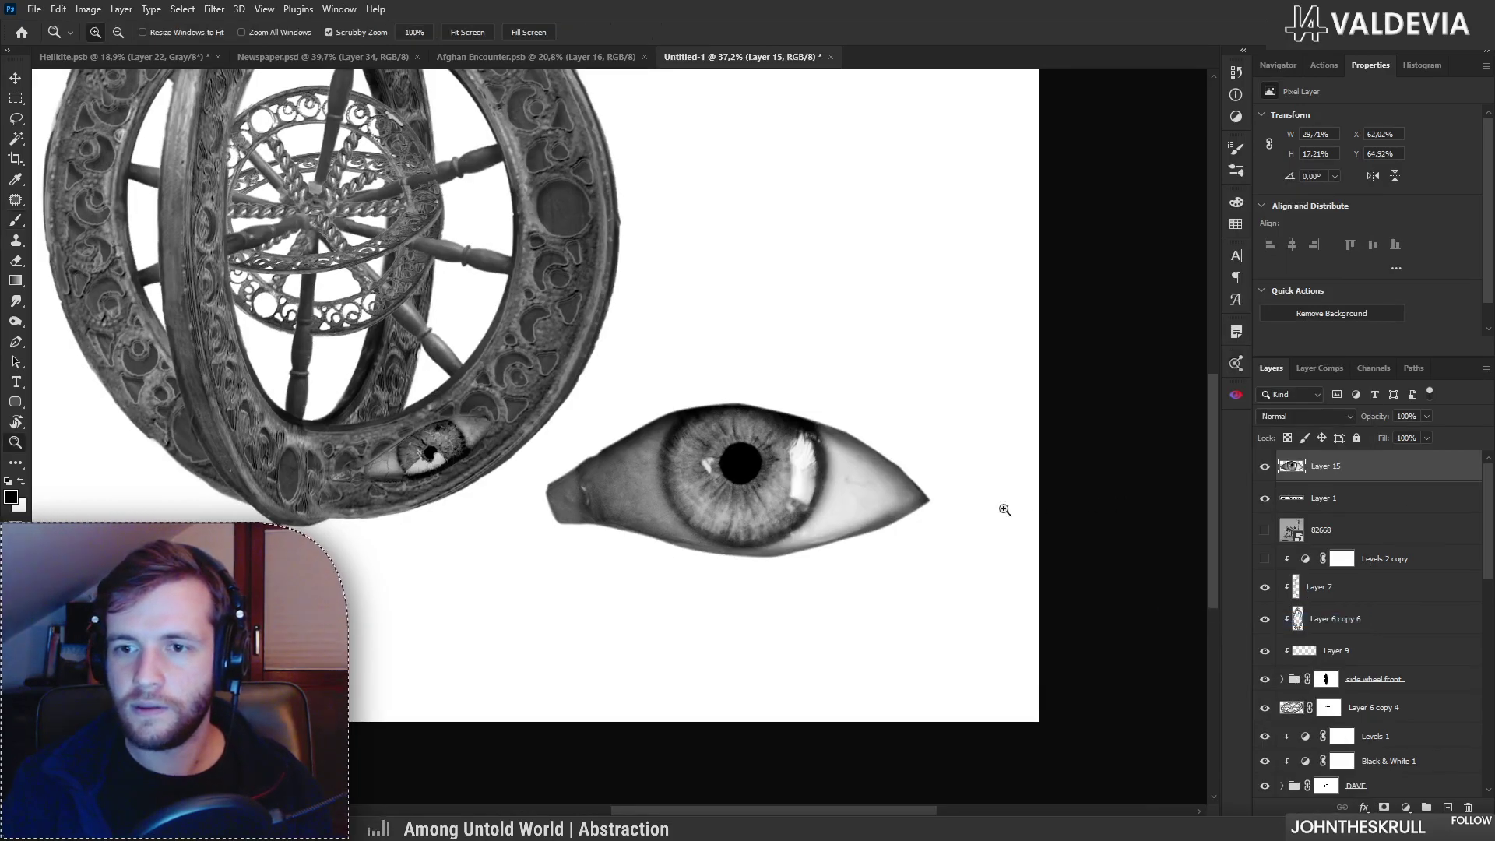
# Step: Scale the eye to 43.44%, rotate it to -105.89° and place it on the lower left part of the wheel's outer rim
pyautogui.scroll(-2, 1045, 491)
pyautogui.hotkey('ctrl', '\\')
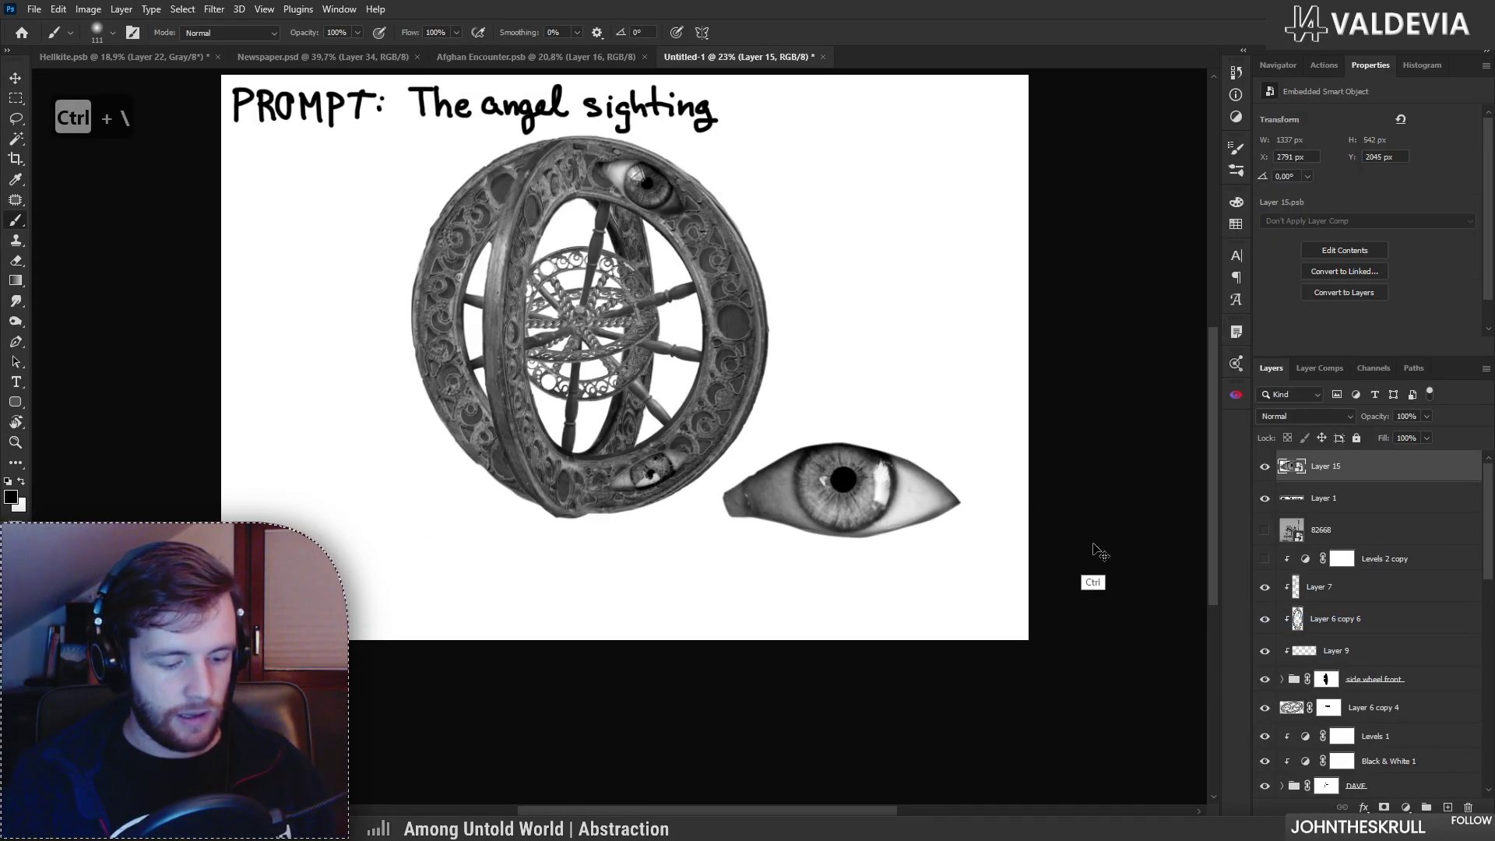
pyautogui.hotkey('ctrl', 't')
pyautogui.moveTo(958, 590); pyautogui.dragTo(454, 373)
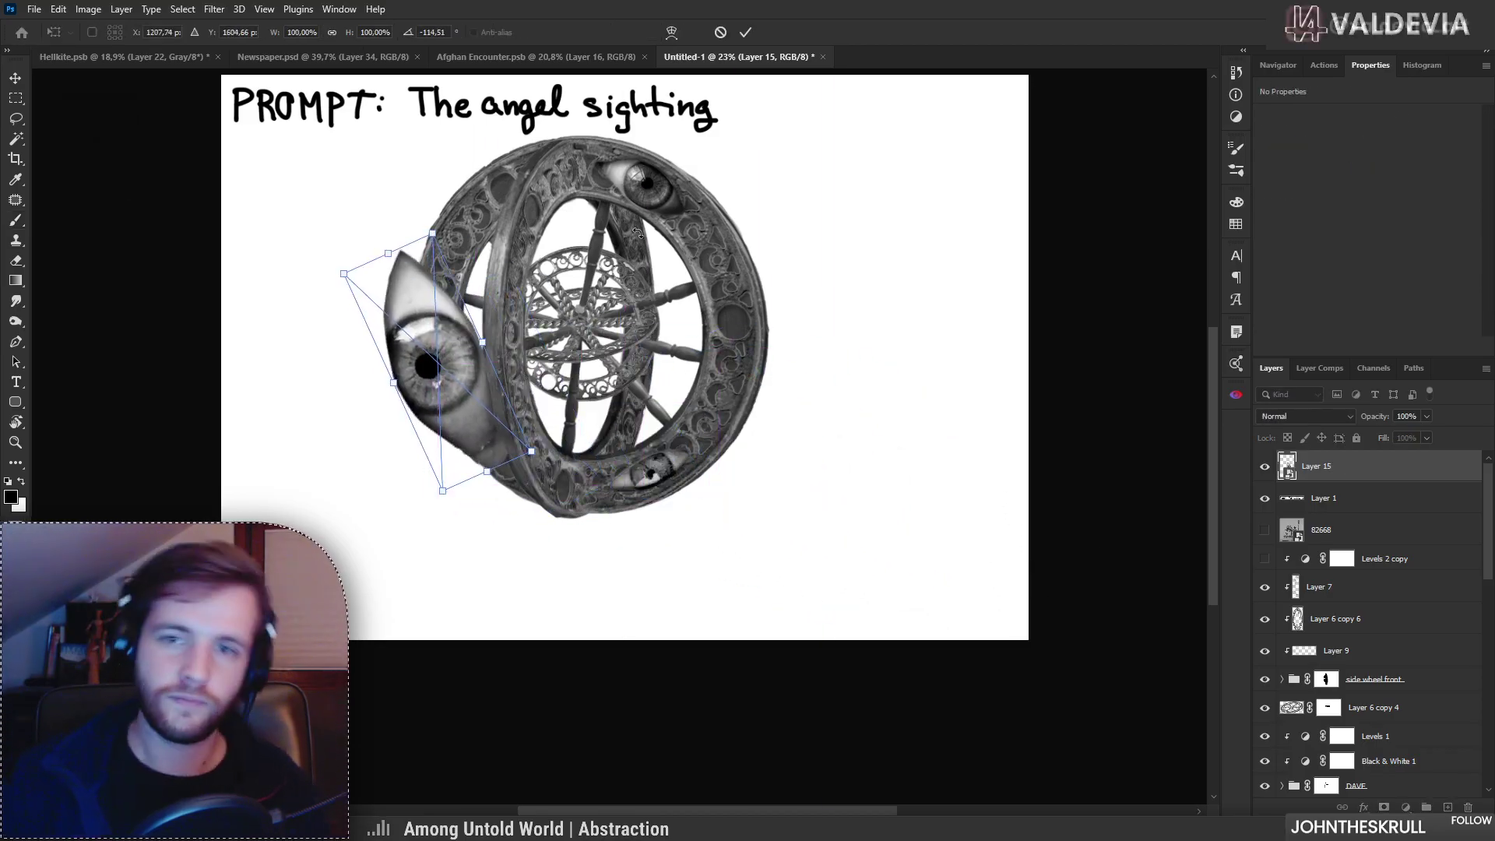
pyautogui.moveTo(532, 451); pyautogui.dragTo(427, 368)
pyautogui.moveTo(475, 318); pyautogui.dragTo(554, 259)
pyautogui.moveTo(410, 350); pyautogui.dragTo(534, 438)
pyautogui.moveTo(437, 409); pyautogui.dragTo(457, 415)
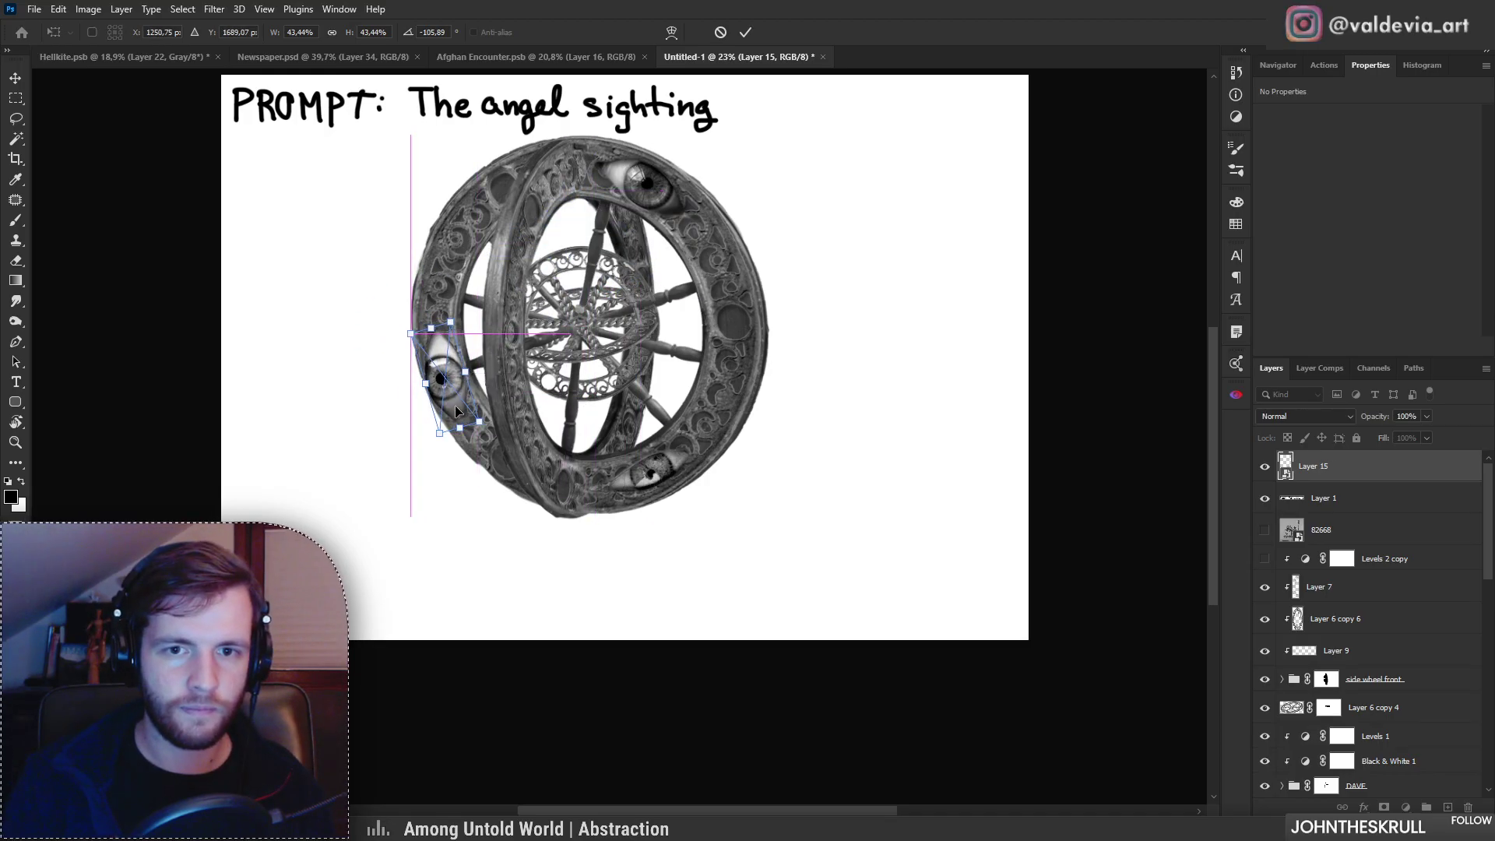
pyautogui.press('Return')
# Step: Move the new eye layer down into the rim's clipped stack, between Levels 2 and Layer 10
pyautogui.press('b')
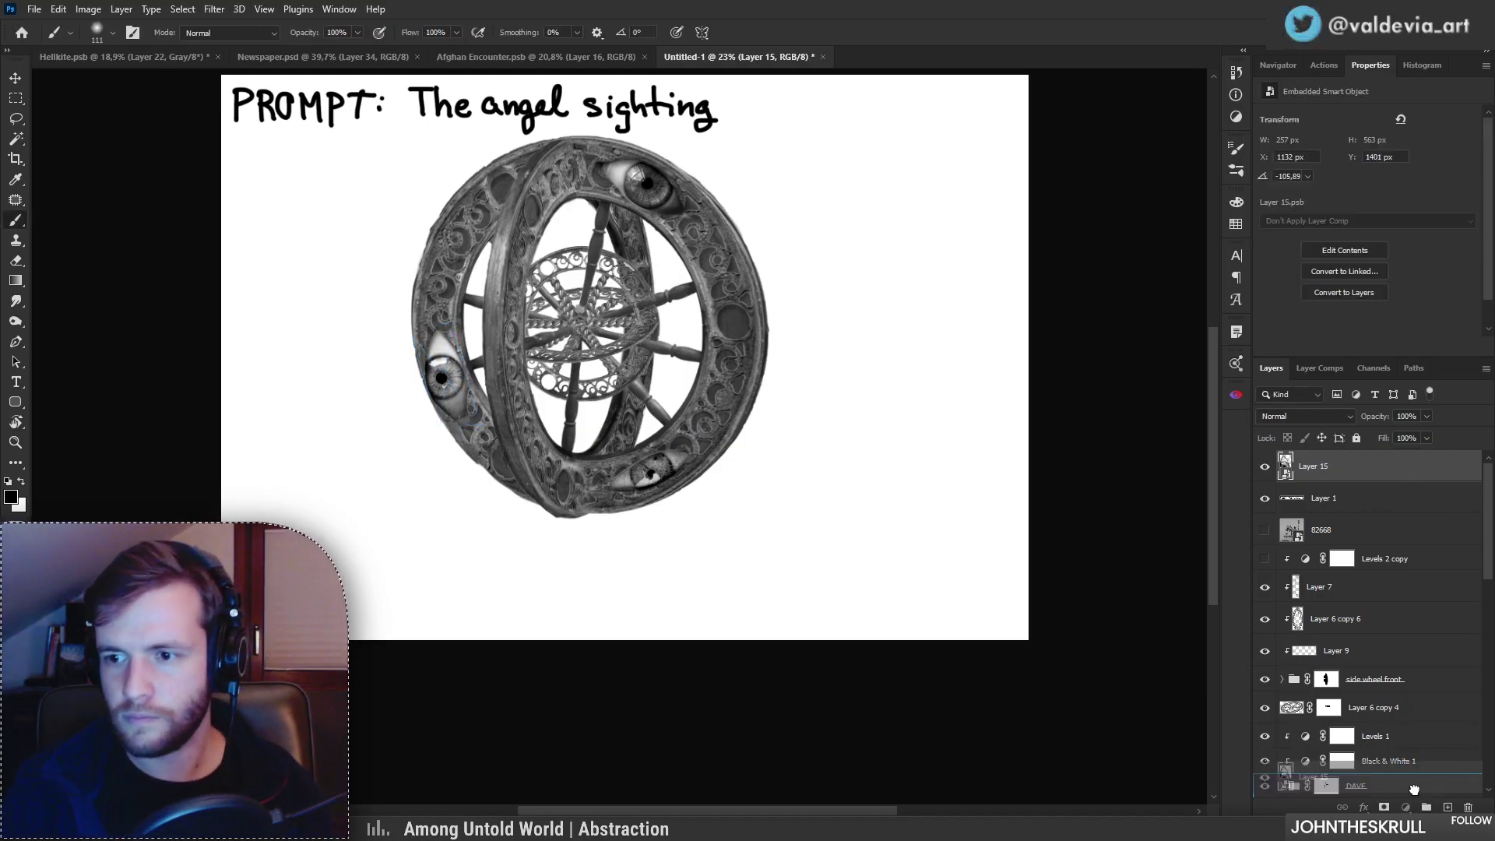
pyautogui.scroll(-5, 1418, 487)
pyautogui.moveTo(1324, 804); pyautogui.dragTo(1398, 559)
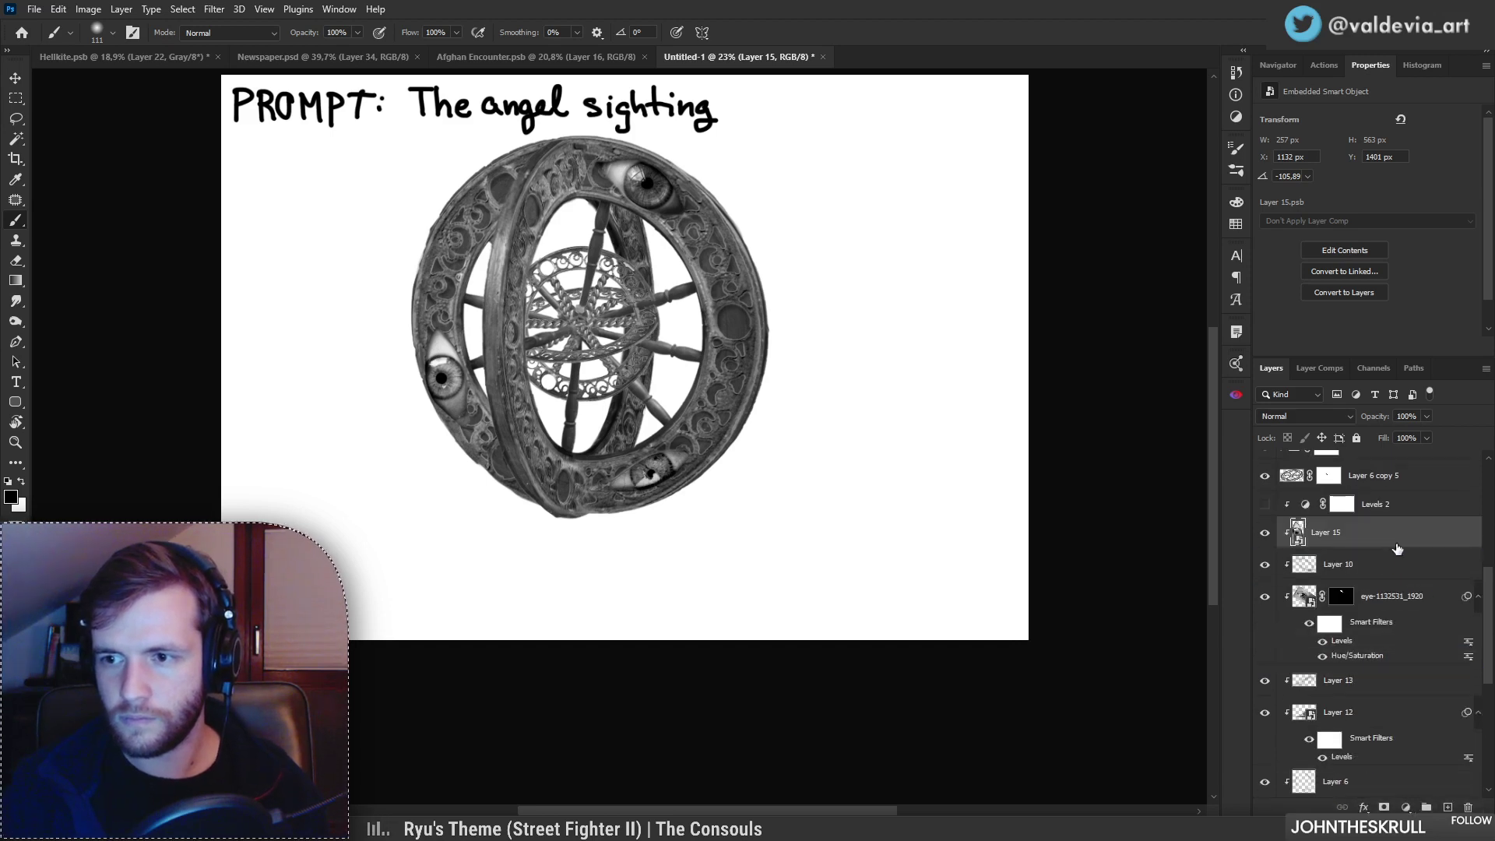
# Step: Add a clipped layer above the rim eye and paint soft black shadows around its edges with a 100 px brush
pyautogui.click(1446, 807)
pyautogui.moveTo(463, 400)
pyautogui.mouseDown()
pyautogui.moveTo(510, 366)
pyautogui.moveTo(504, 346)
pyautogui.mouseUp()
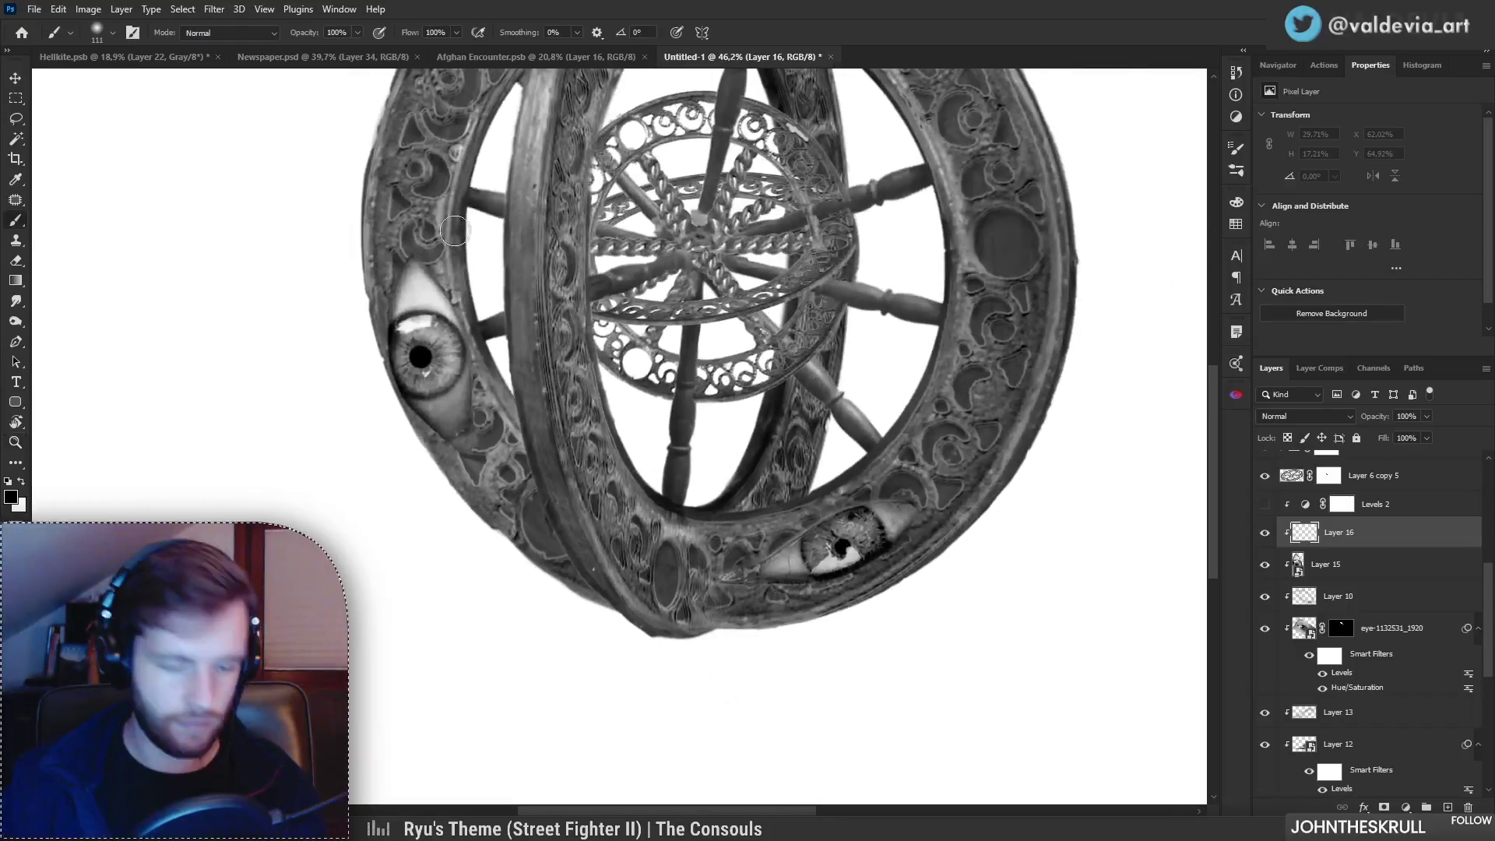
pyautogui.rightClick(462, 327)
pyautogui.moveTo(422, 266)
pyautogui.mouseDown()
pyautogui.moveTo(467, 310)
pyautogui.moveTo(419, 258)
pyautogui.moveTo(475, 362)
pyautogui.moveTo(469, 461)
pyautogui.mouseUp()
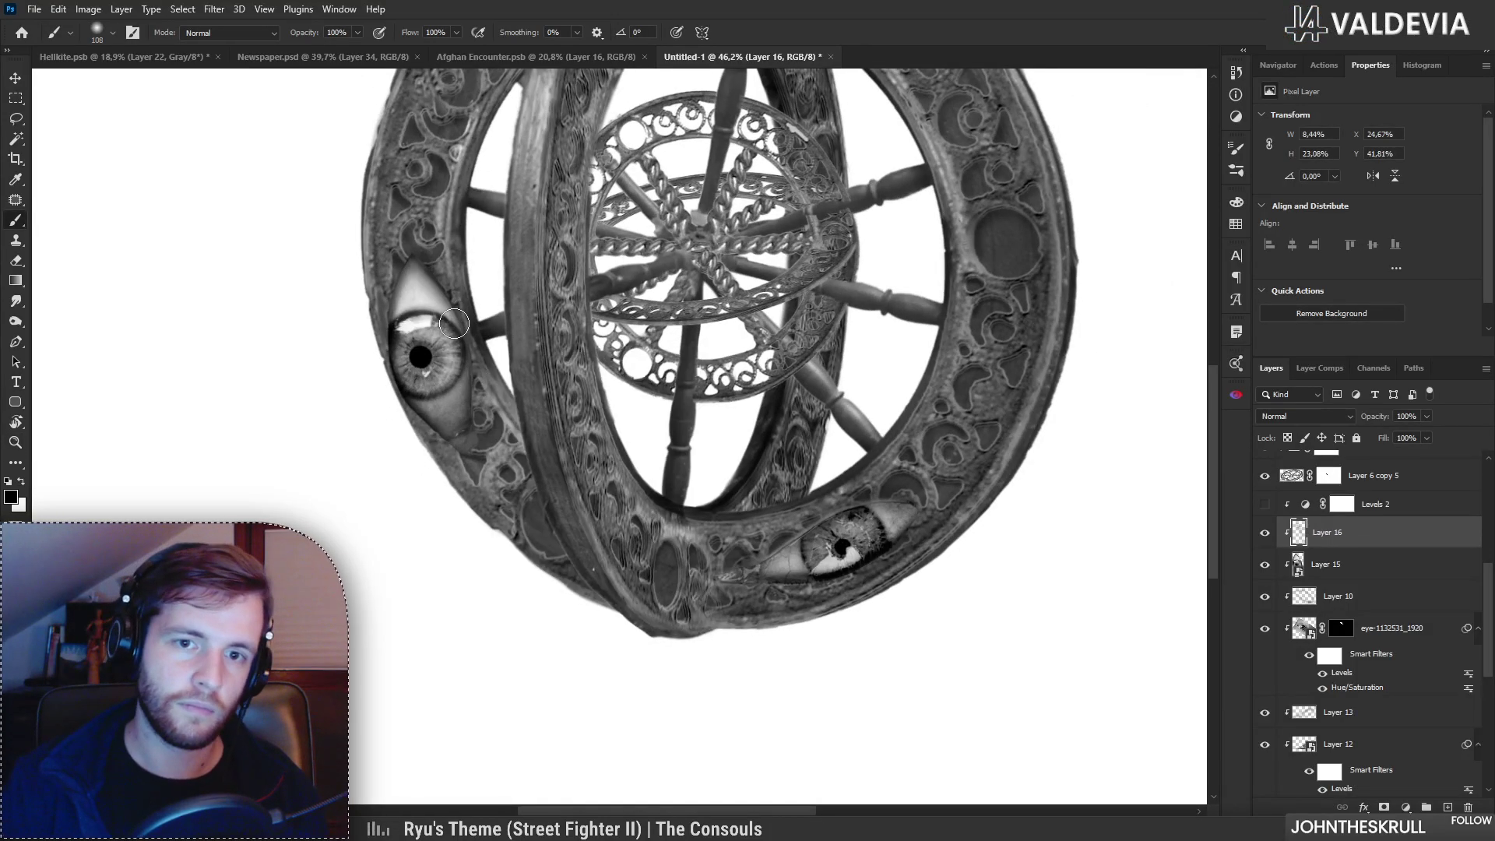
pyautogui.moveTo(454, 323); pyautogui.dragTo(458, 409)
pyautogui.moveTo(406, 270)
pyautogui.mouseDown()
pyautogui.moveTo(388, 360)
pyautogui.moveTo(458, 454)
pyautogui.mouseUp()
pyautogui.moveTo(428, 402)
pyautogui.mouseDown()
pyautogui.moveTo(474, 449)
pyautogui.moveTo(490, 444)
pyautogui.mouseUp()
pyautogui.press('z')
pyautogui.moveTo(545, 387); pyautogui.dragTo(647, 379)
pyautogui.press('z')
pyautogui.moveTo(648, 379)
pyautogui.mouseDown()
pyautogui.moveTo(623, 377)
pyautogui.moveTo(661, 360)
pyautogui.mouseUp()
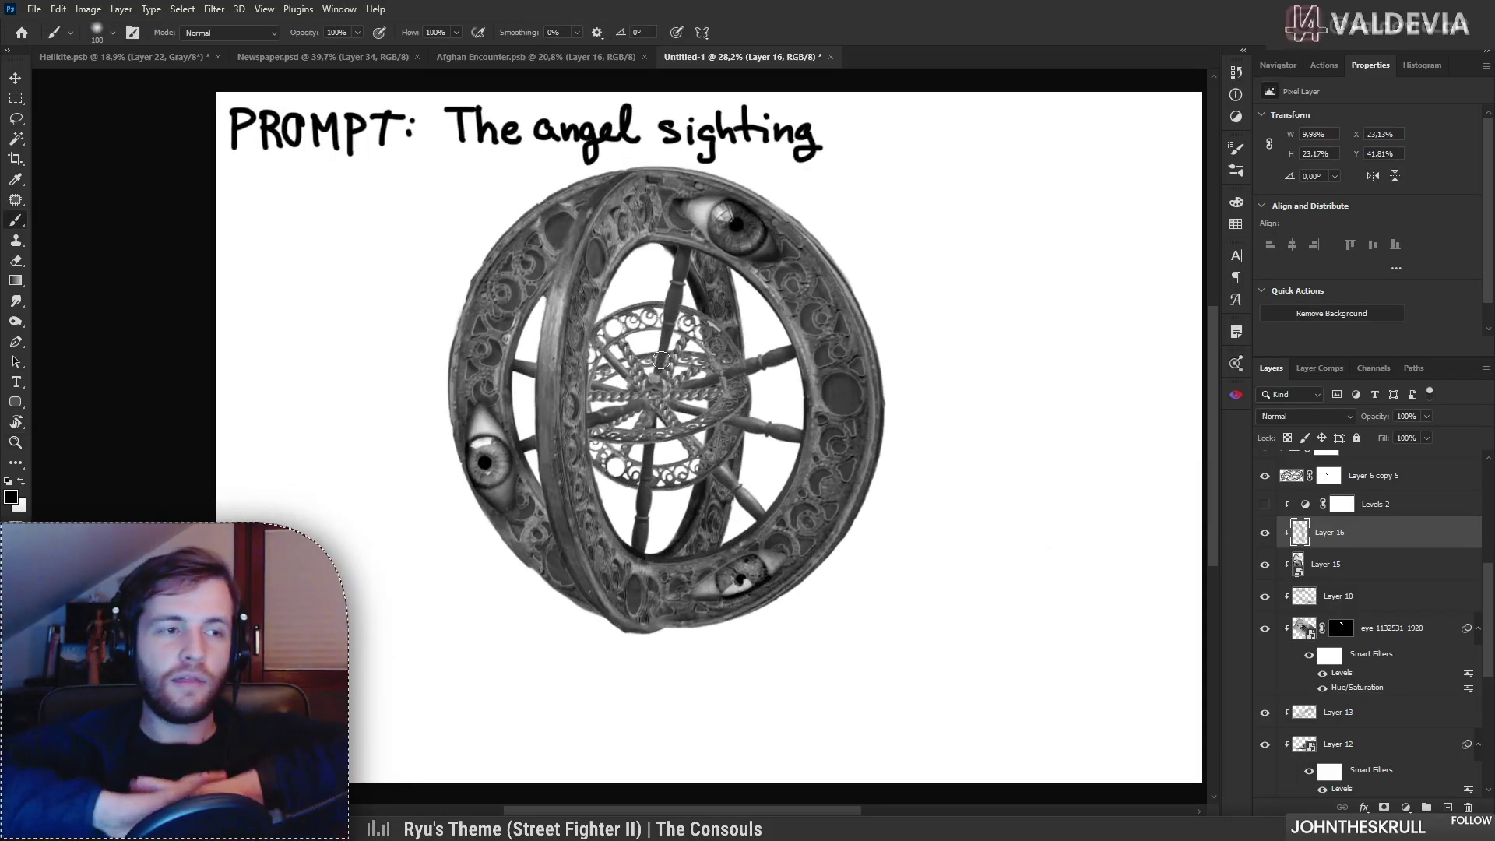
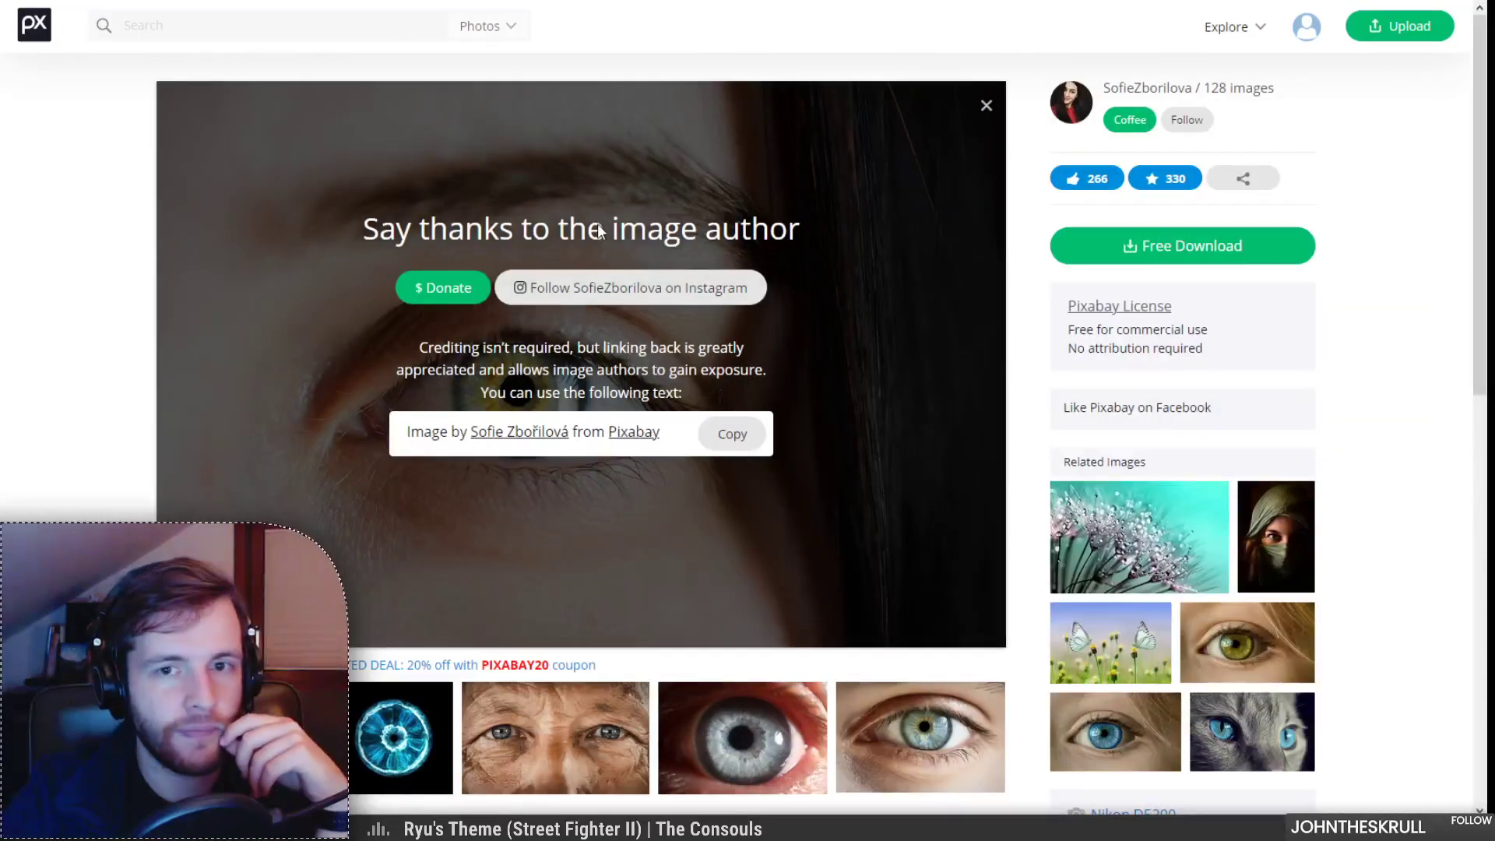
# Step: Switch to Pixabay and browse the image results and opened photo pages for another suitable eye photo
pyautogui.hotkey('ctrl', 'Tab')
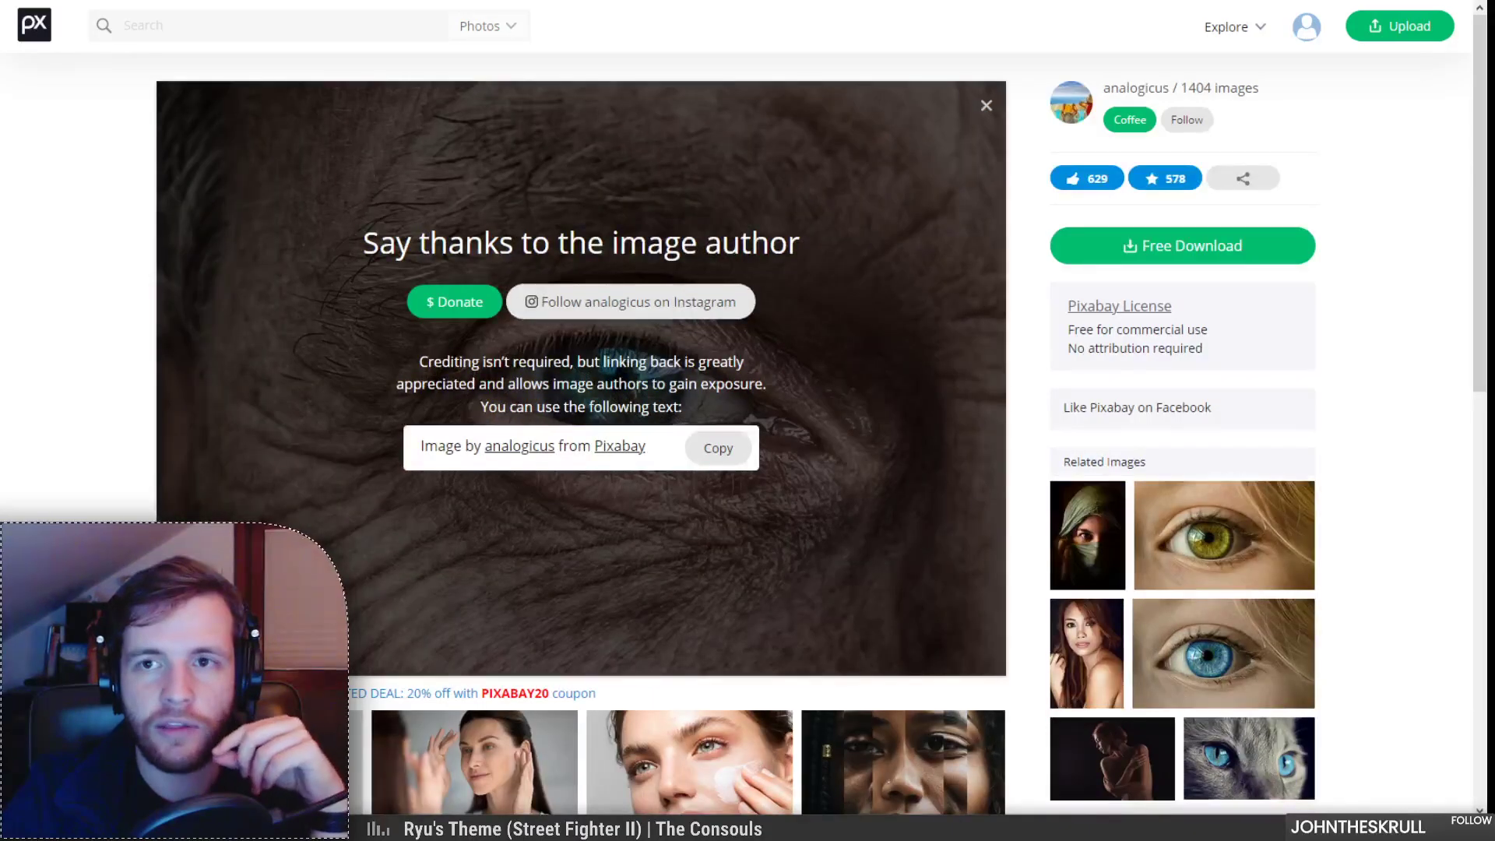
pyautogui.hotkey('ctrl', 'Tab')
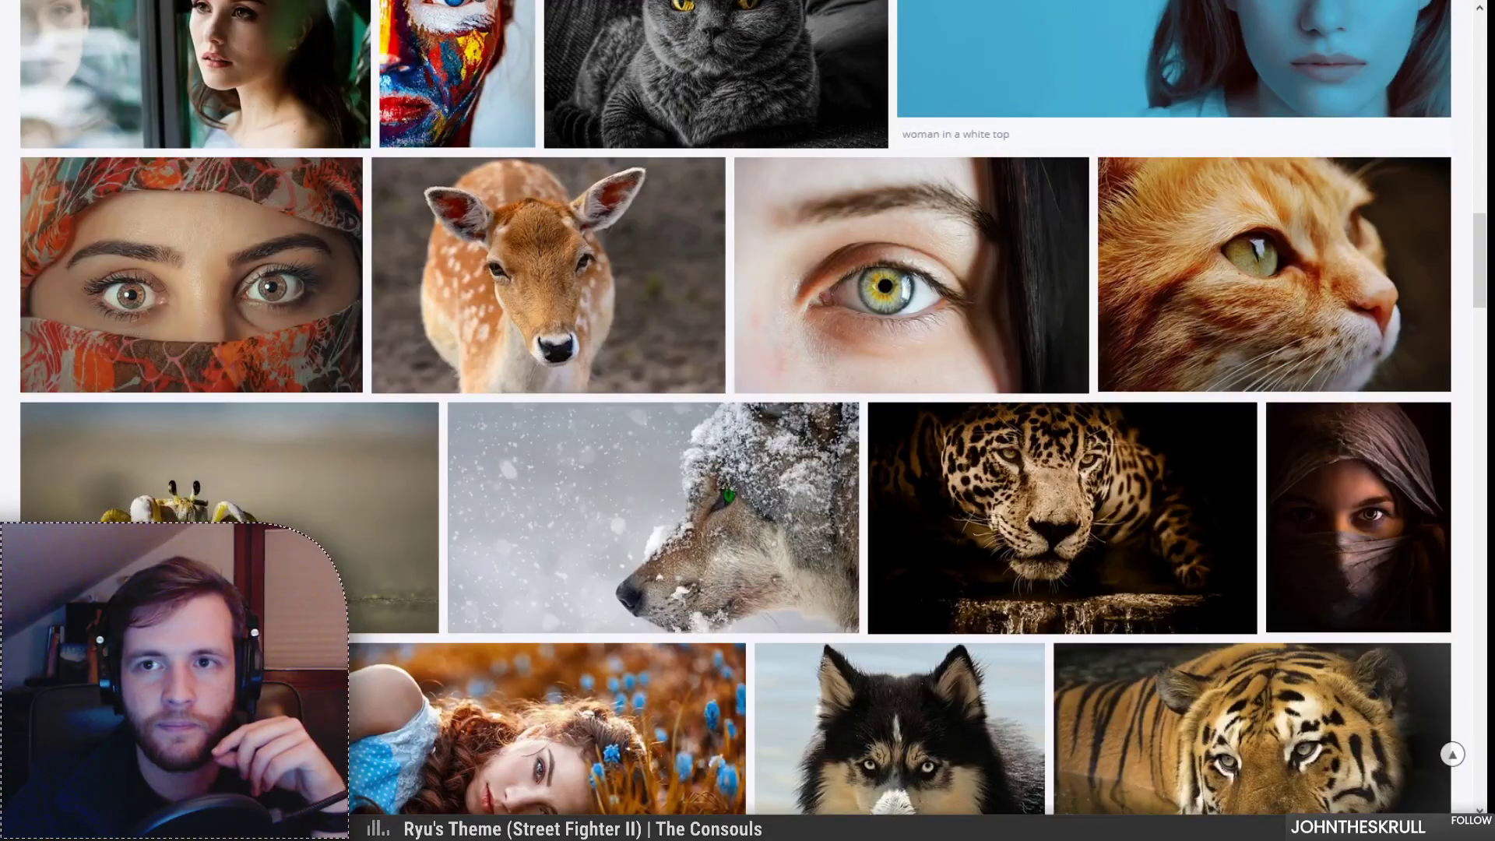
pyautogui.scroll(-5, 810, 136)
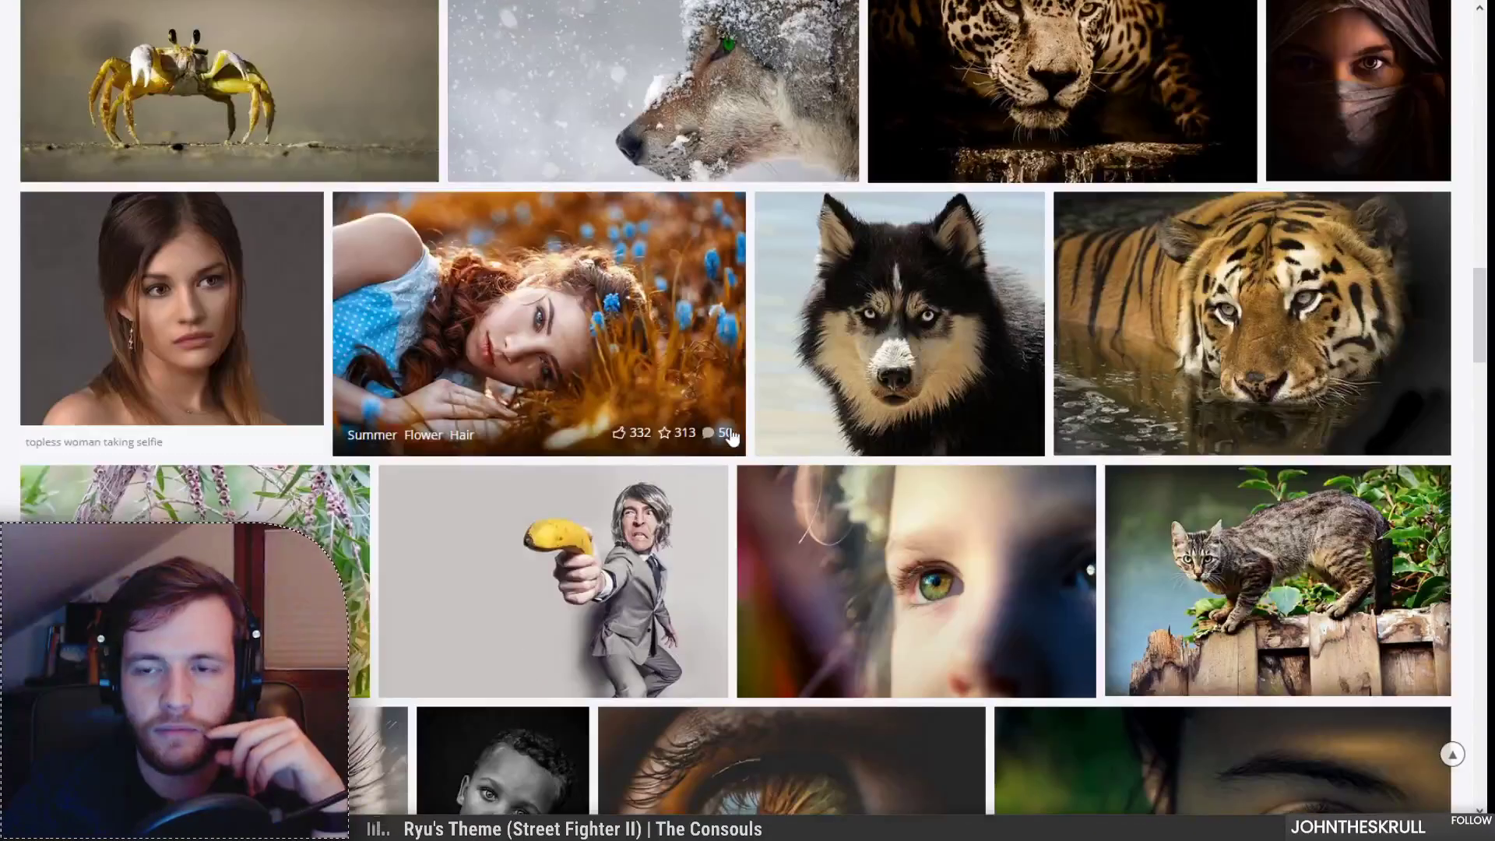
pyautogui.scroll(-1, 779, 421)
pyautogui.scroll(-1, 1012, 382)
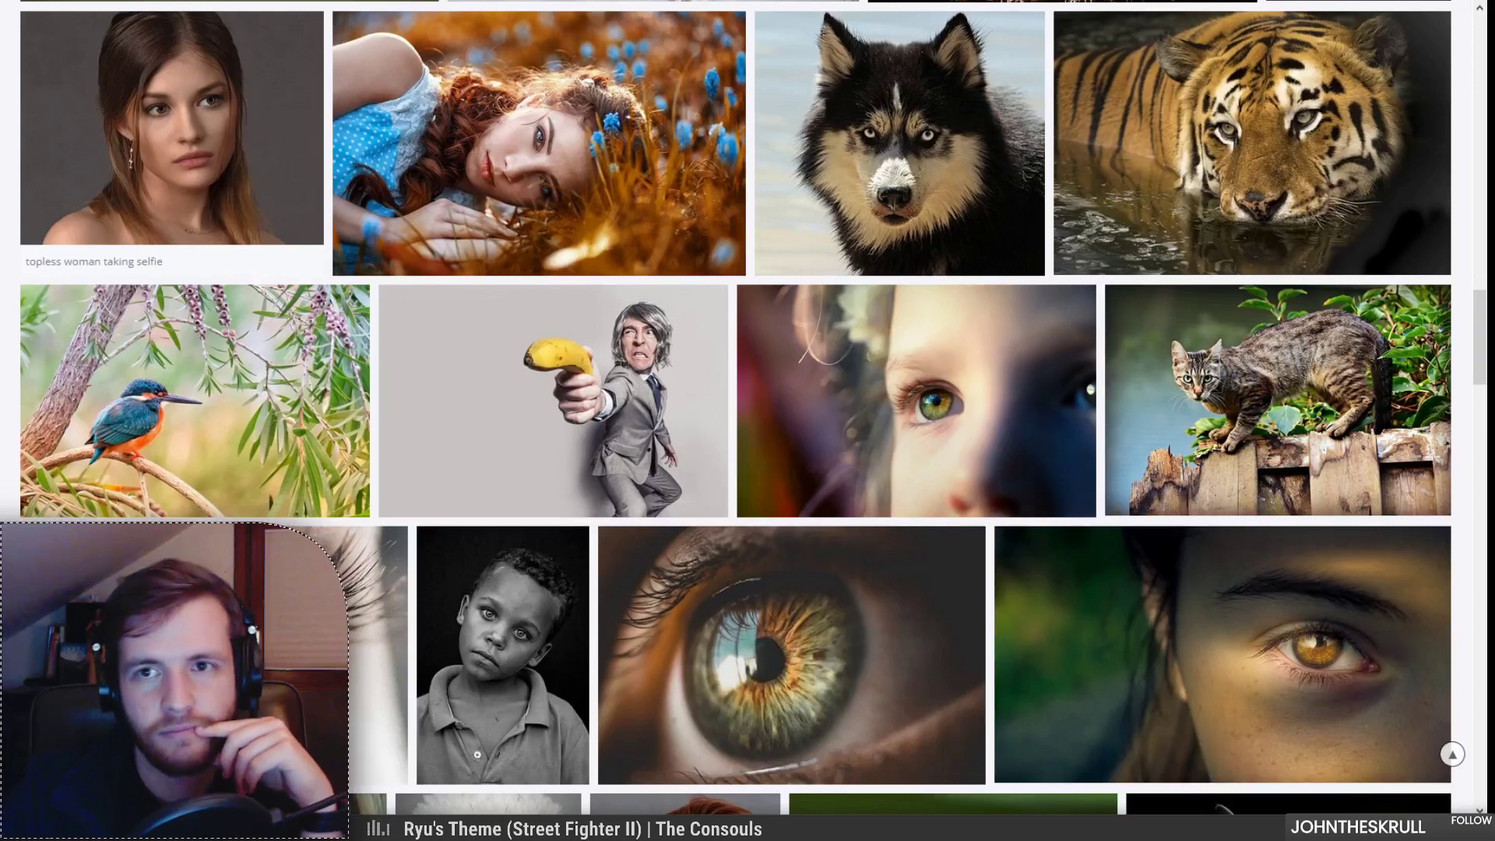
pyautogui.click(899, 1)
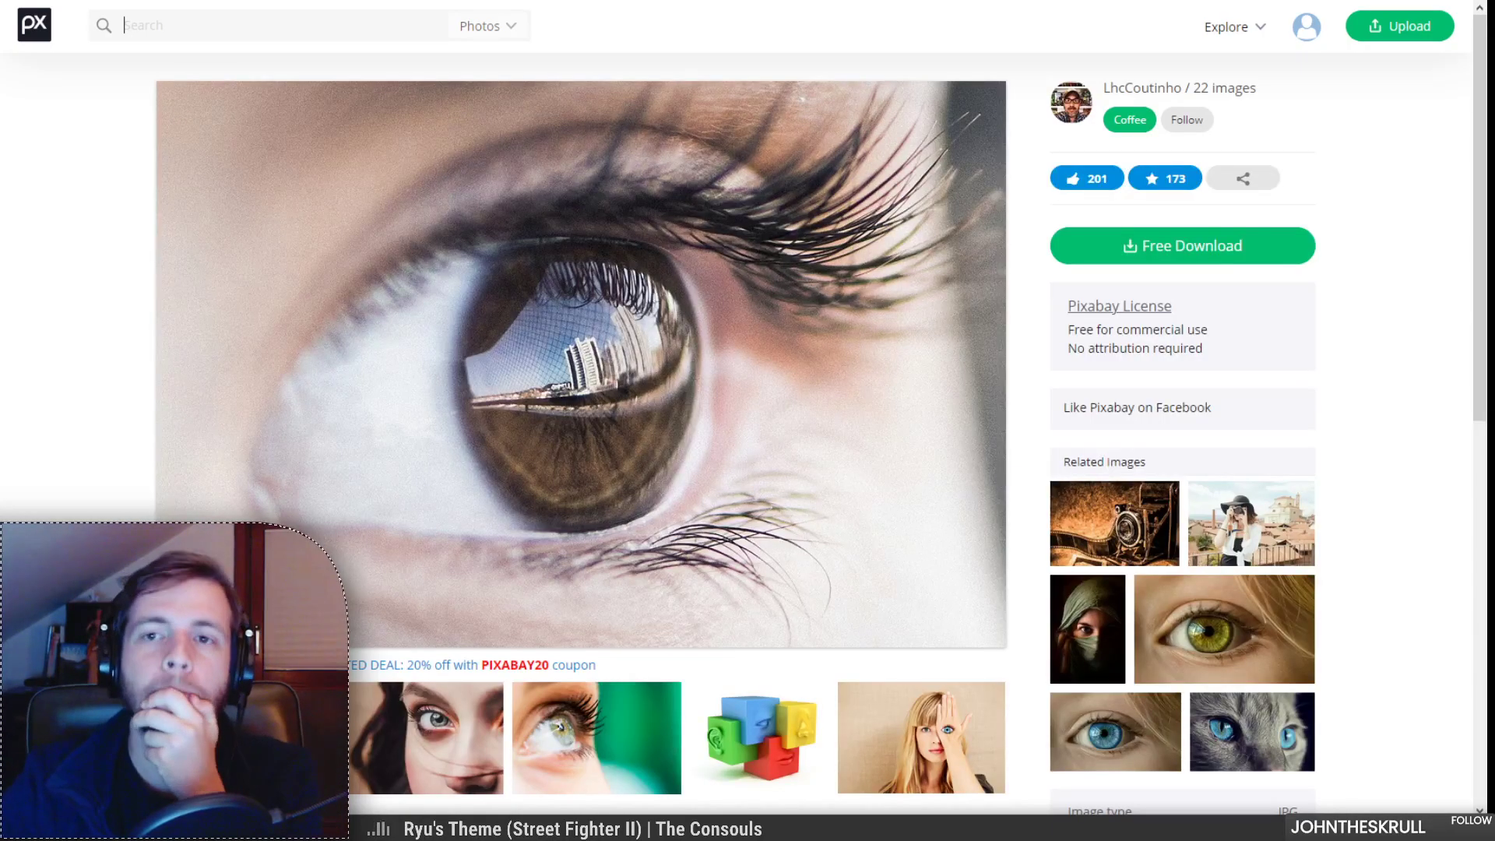
pyautogui.hotkey('ctrl', 'Tab')
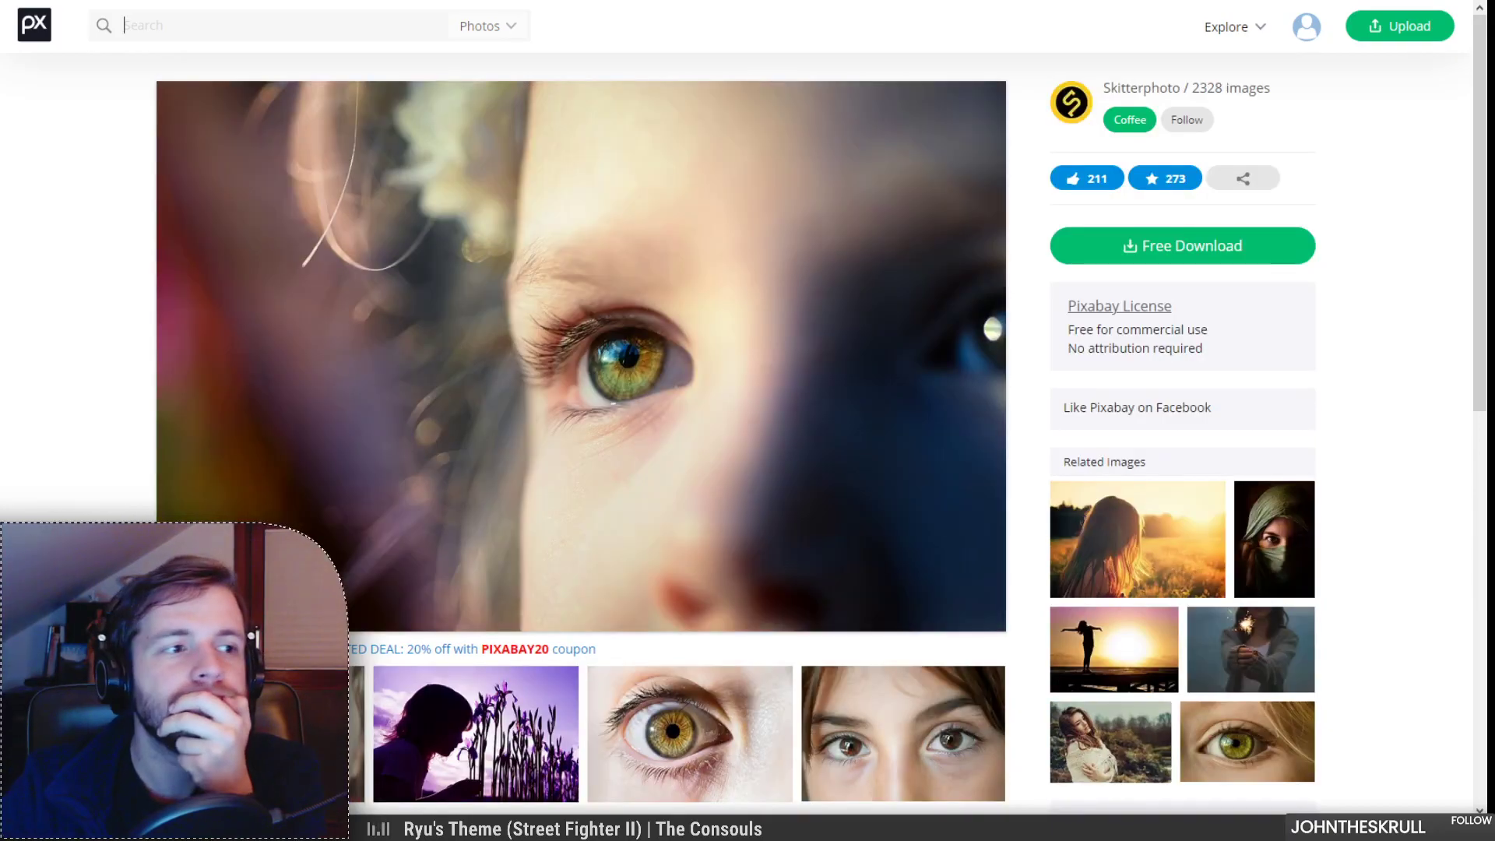
pyautogui.hotkey('ctrl', 'shift', 'Tab')
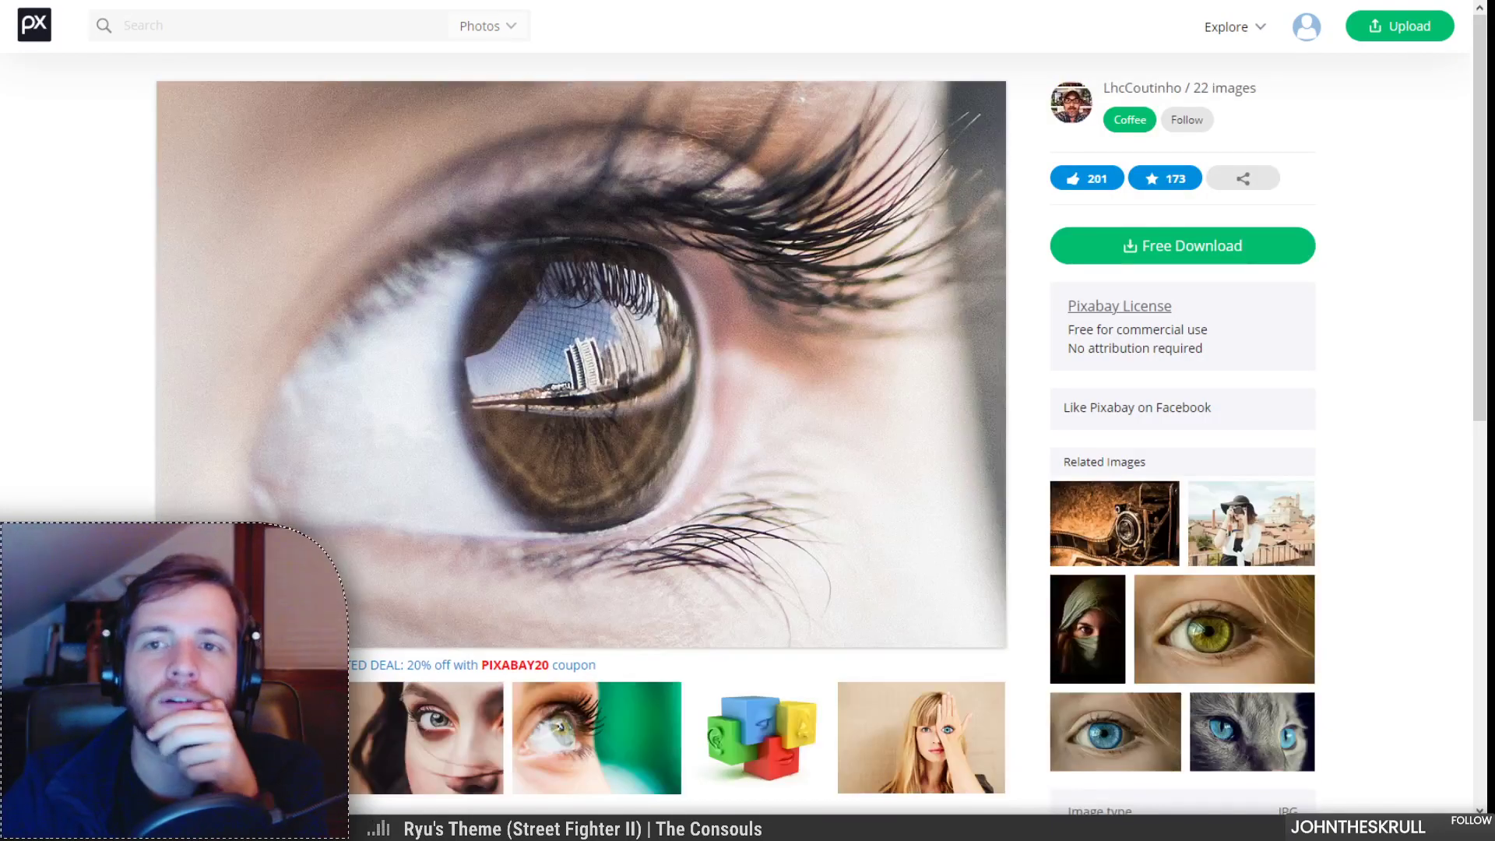
pyautogui.hotkey('ctrl', 'shift', 'Tab')
pyautogui.scroll(-6, 831, 371)
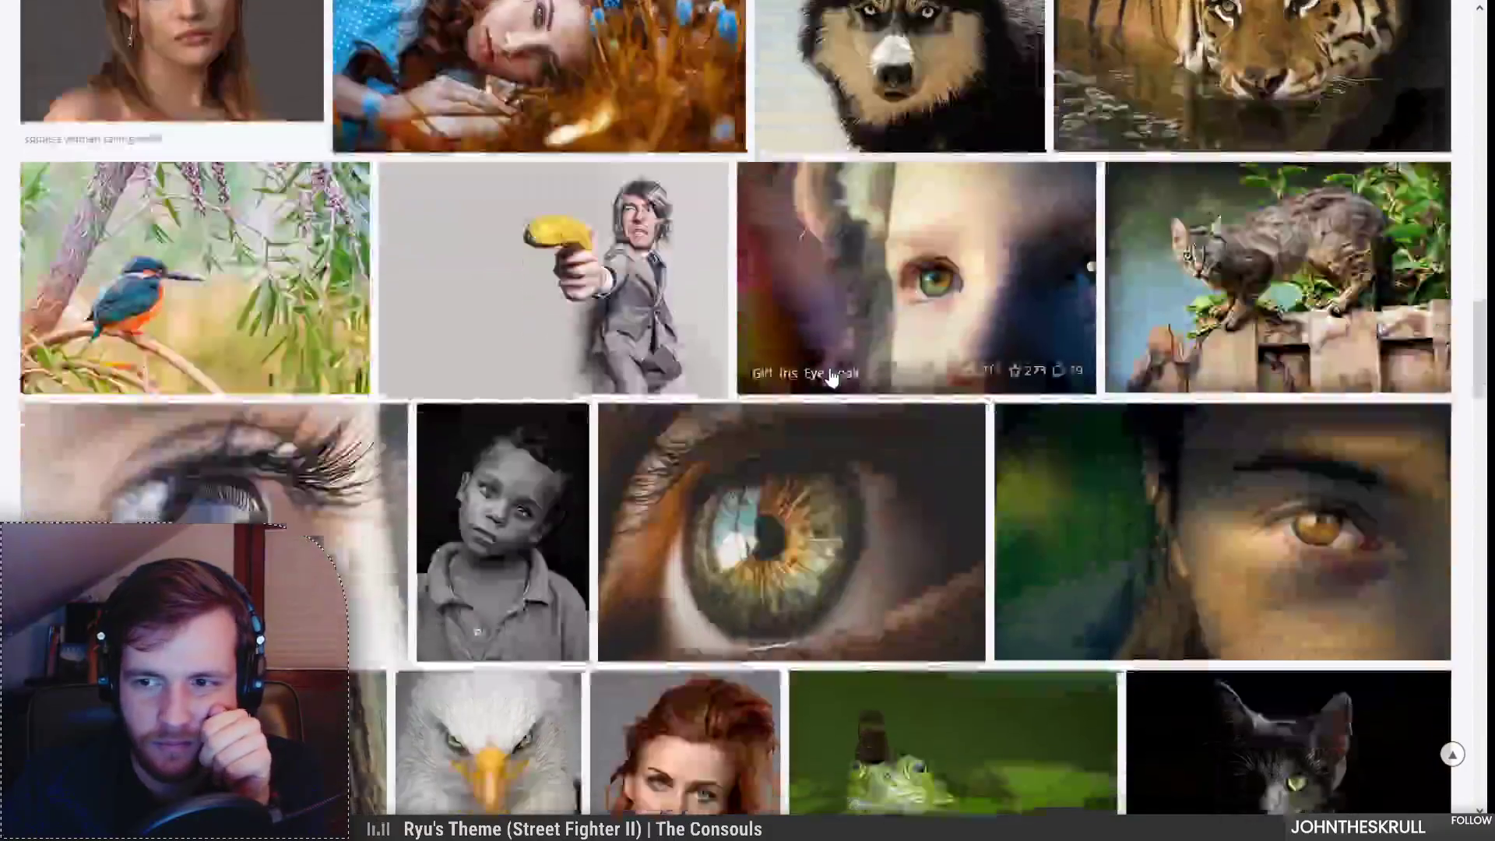
pyautogui.scroll(-1, 832, 371)
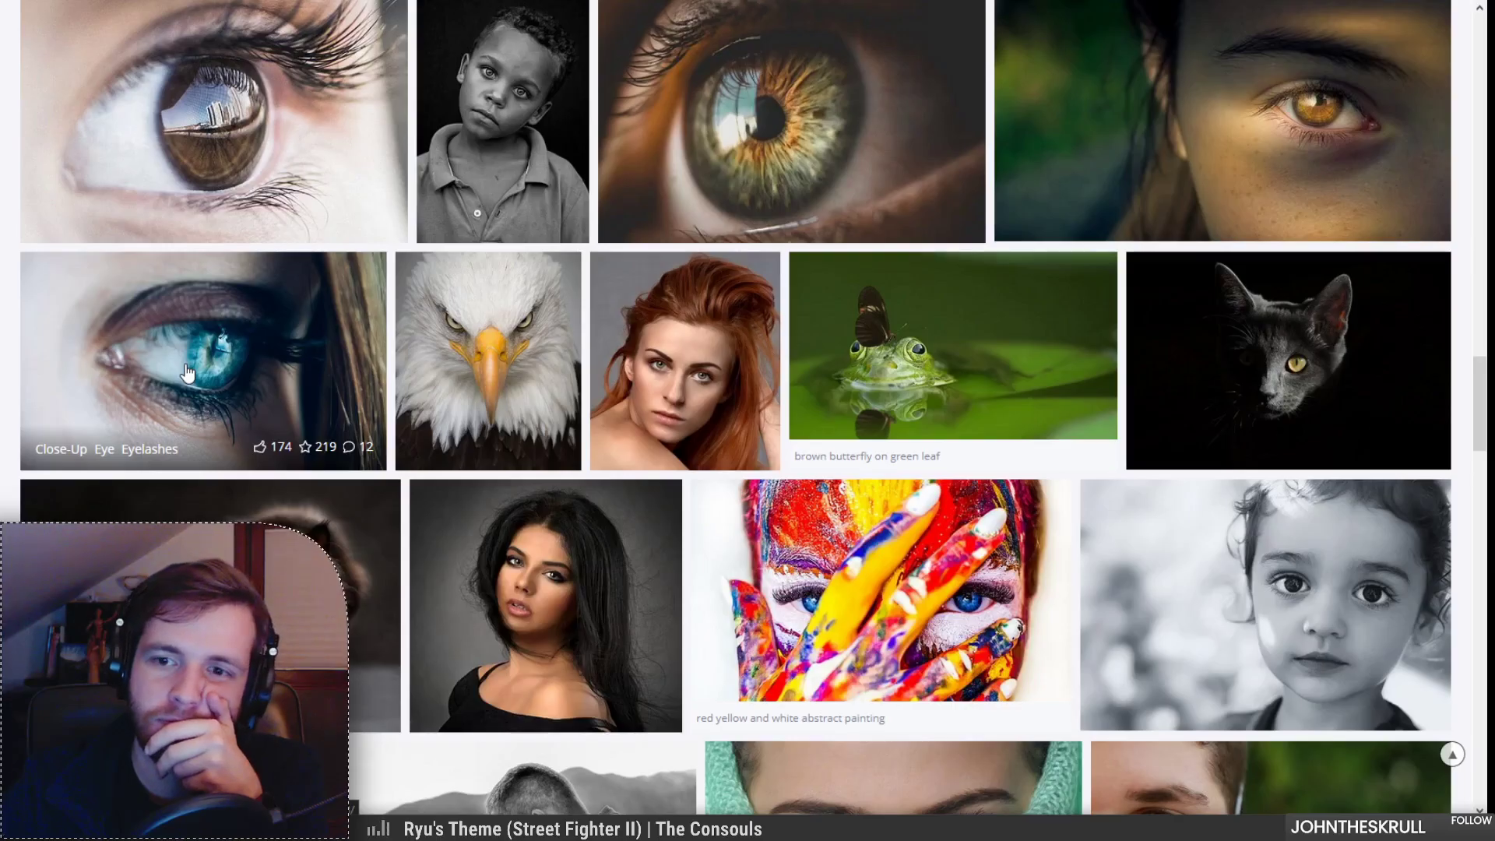
# Step: Compare the opened eye photos and download the close-up of the blue eye as a 1920×1145 JPG
pyautogui.click(234, 156)
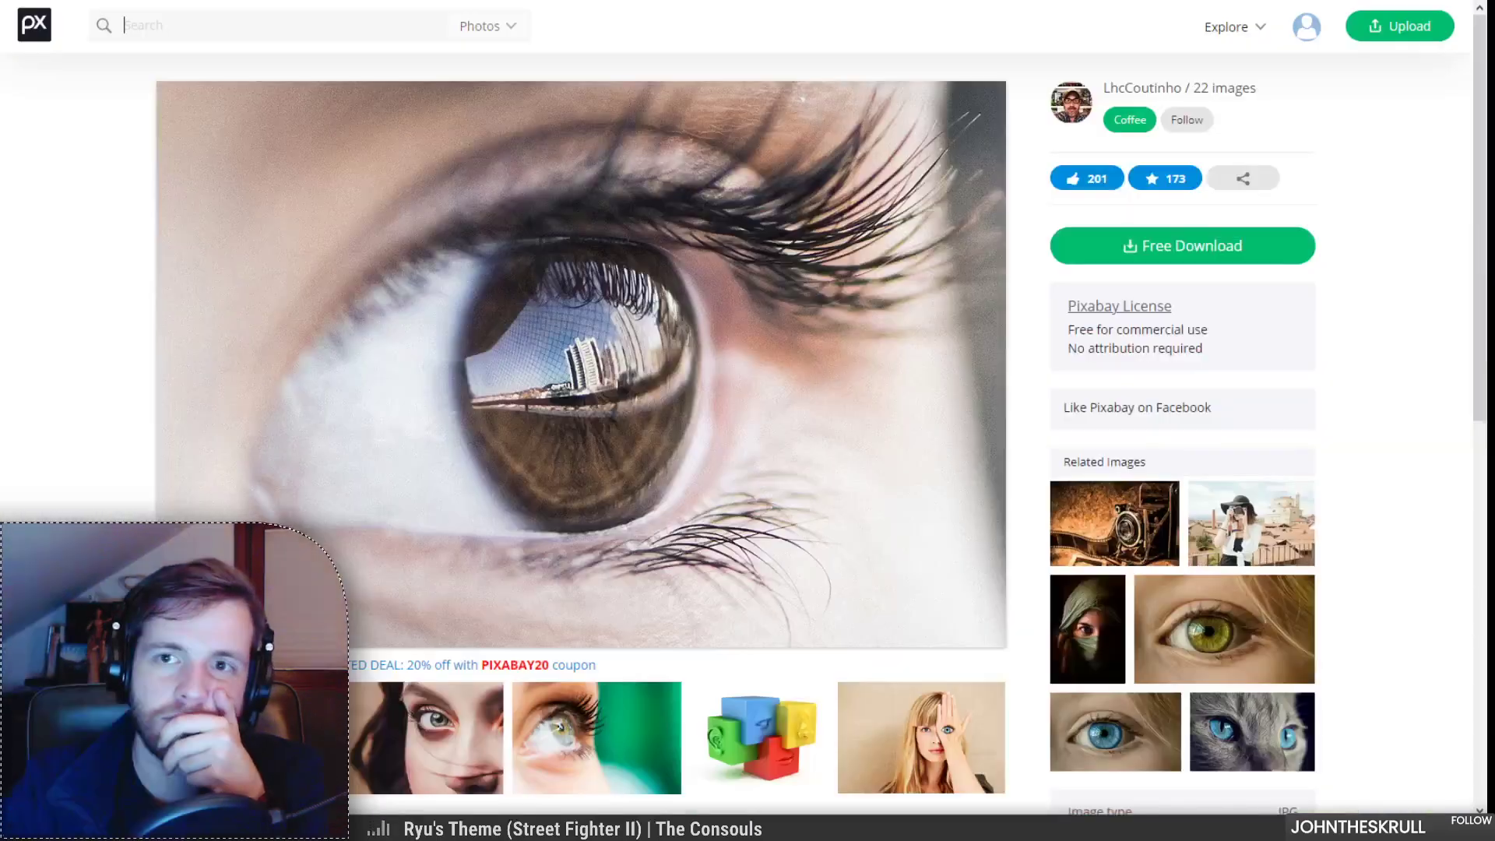
pyautogui.hotkey('ctrl', 'Tab')
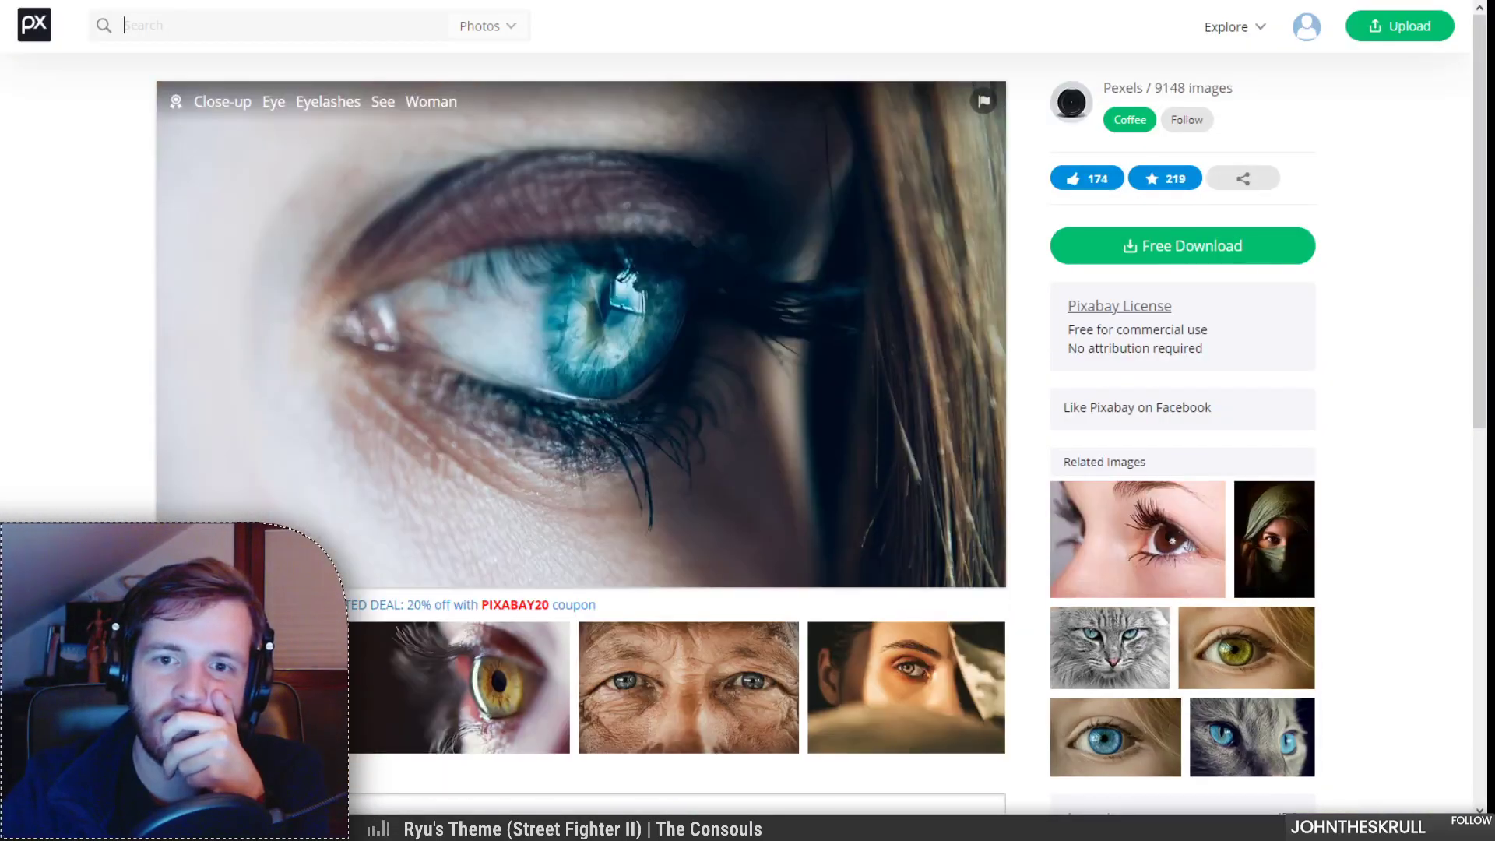
pyautogui.hotkey('ctrl', 'Tab')
pyautogui.hotkey('ctrl', 'Tab')
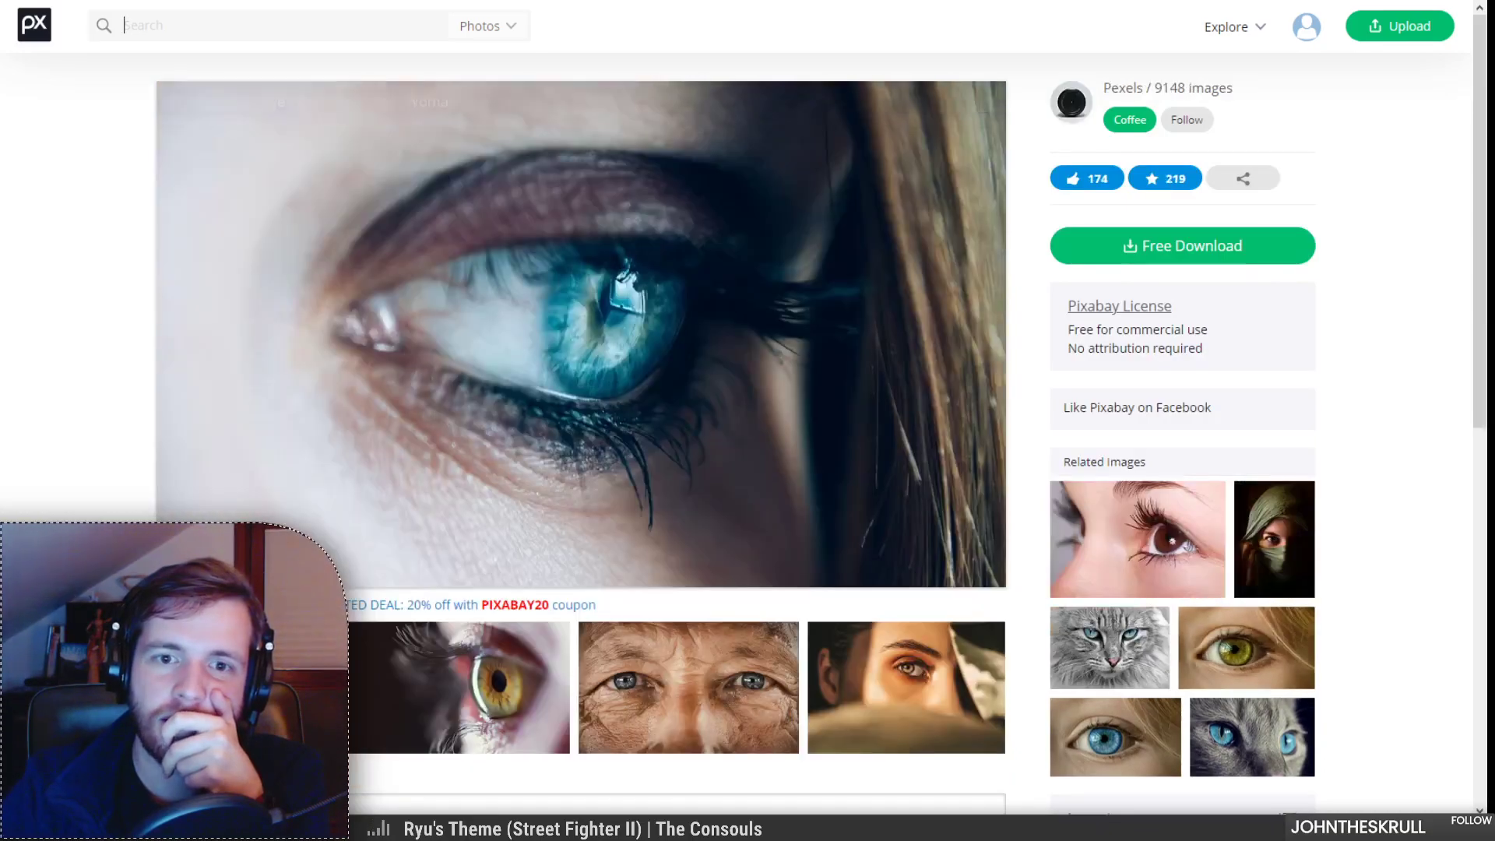
pyautogui.hotkey('ctrl', 'Tab')
pyautogui.hotkey('ctrl', 'Tab')
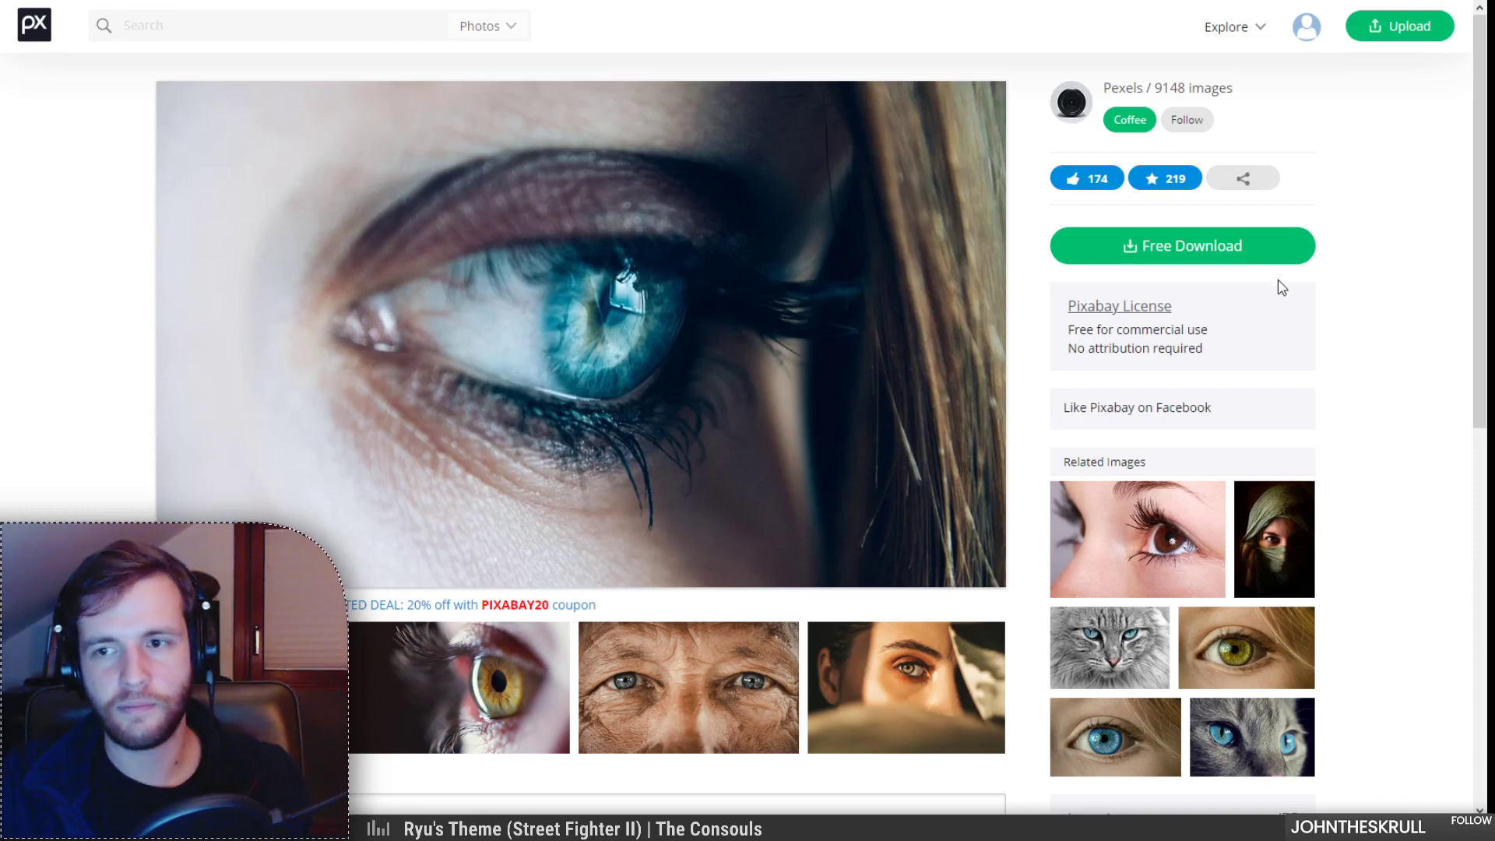
pyautogui.click(1242, 253)
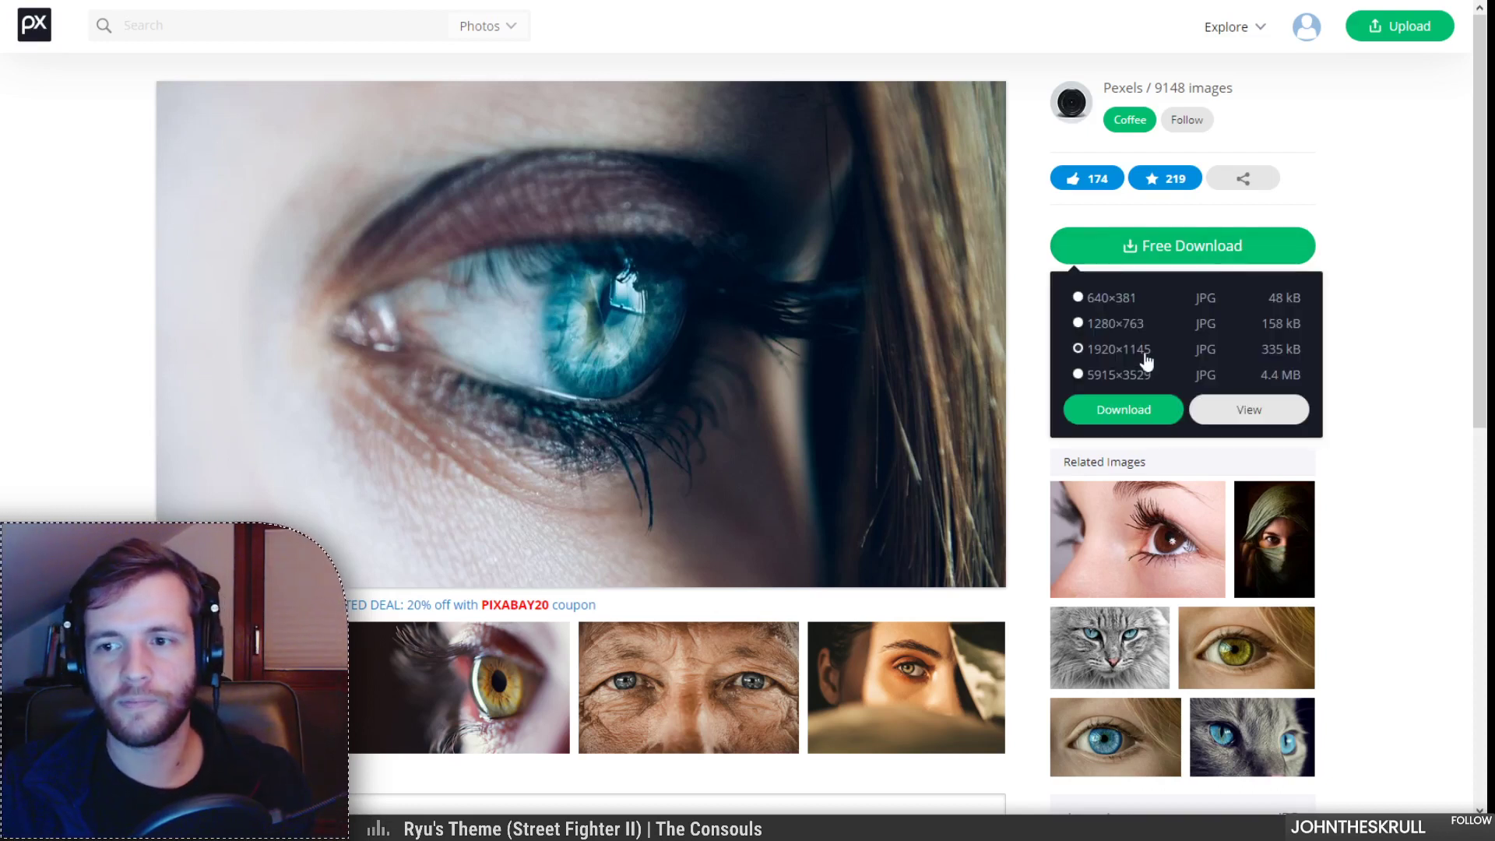
pyautogui.click(1115, 409)
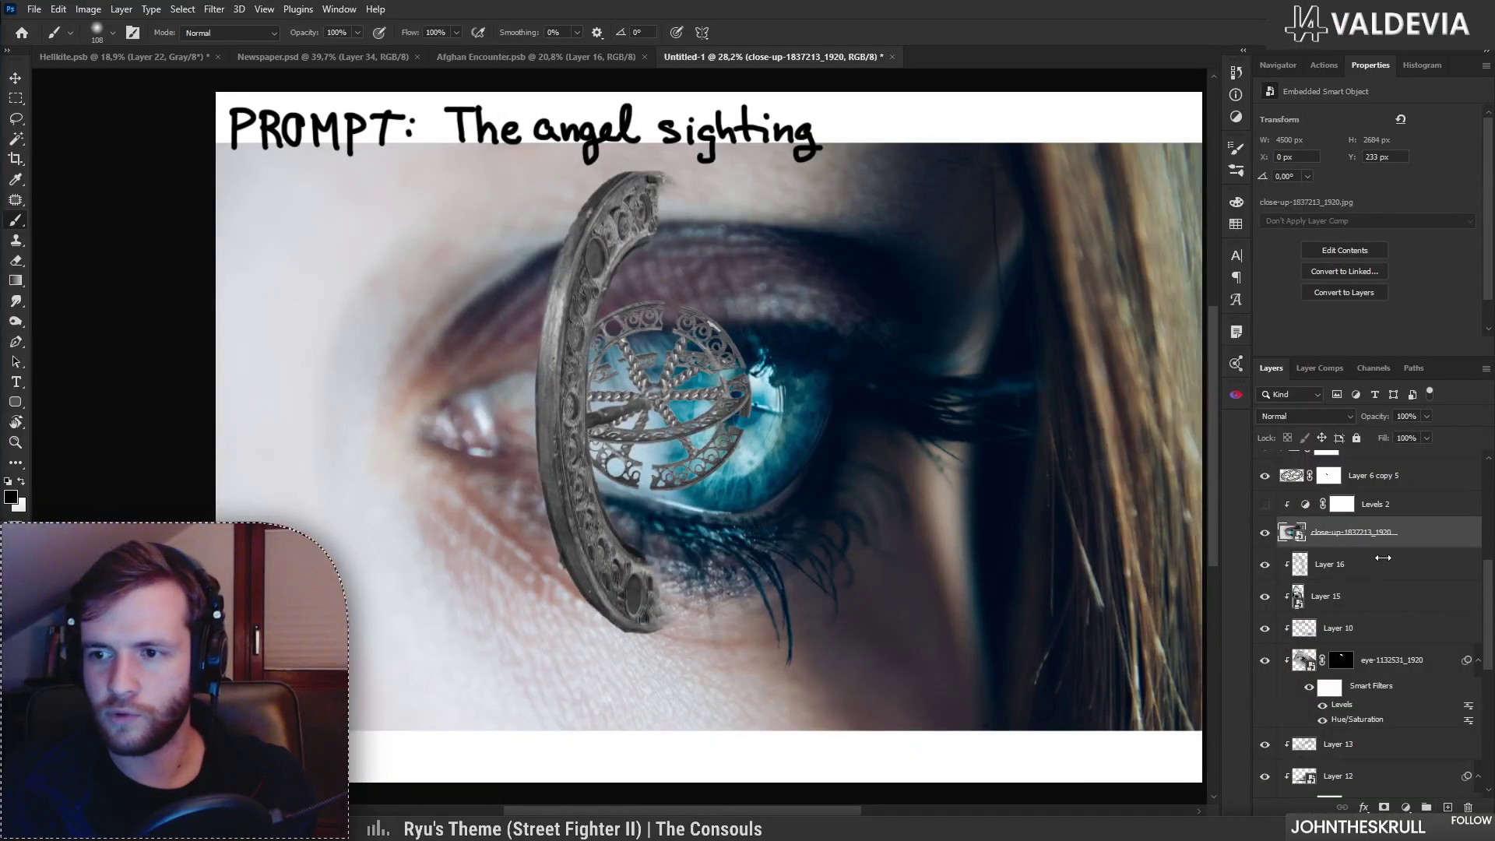
# Step: Move the placed blue eye layer out of the rim's stack to just below layer 82668, unclipped
pyautogui.keyDown('alt'); pyautogui.click(1381, 548); pyautogui.keyUp('alt')
pyautogui.moveTo(1380, 548); pyautogui.dragTo(1375, 519)
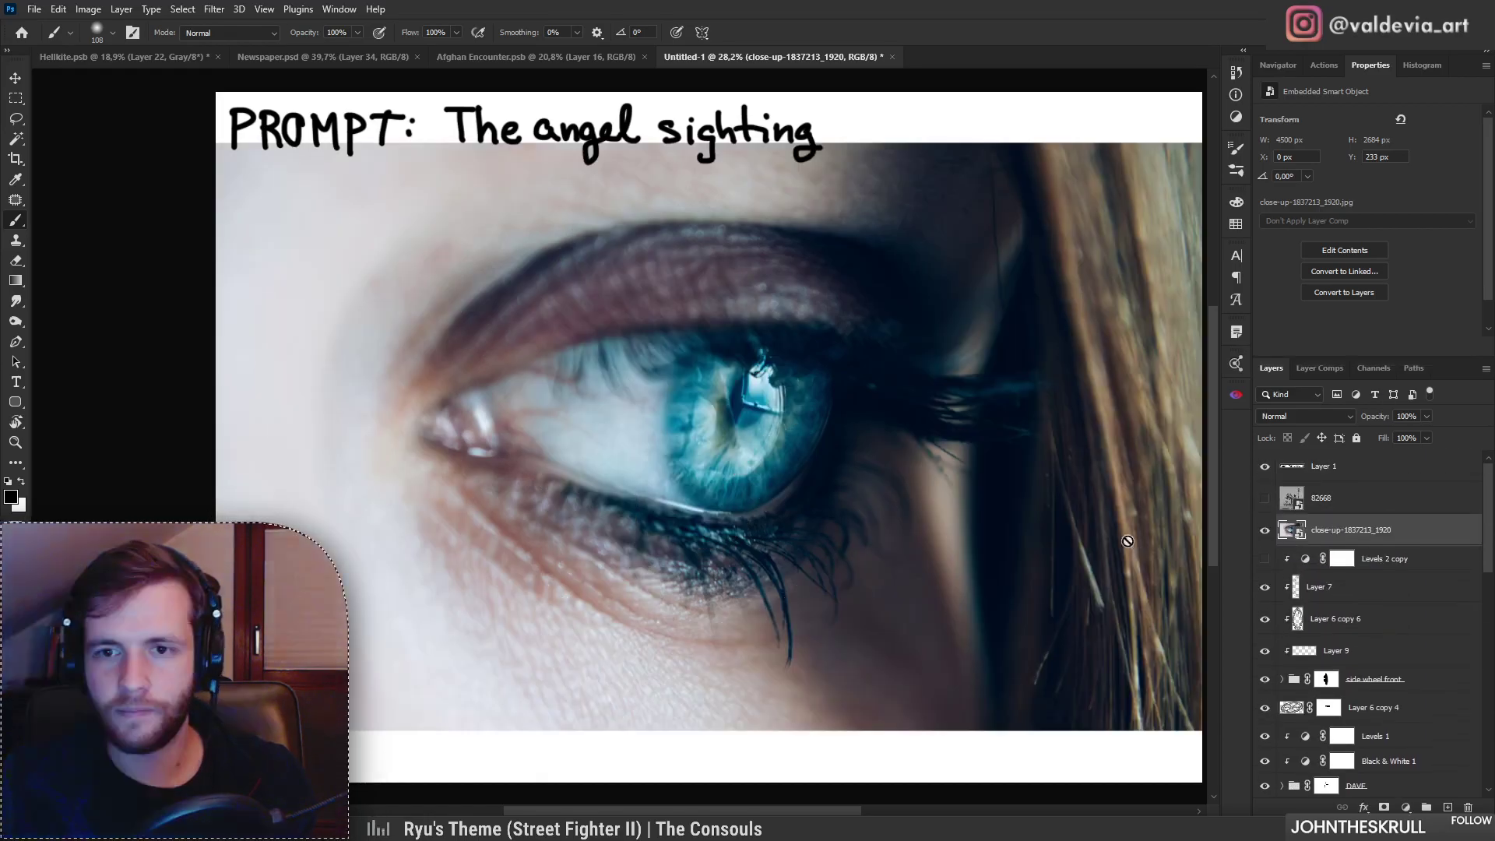
pyautogui.scroll(-3, 850, 491)
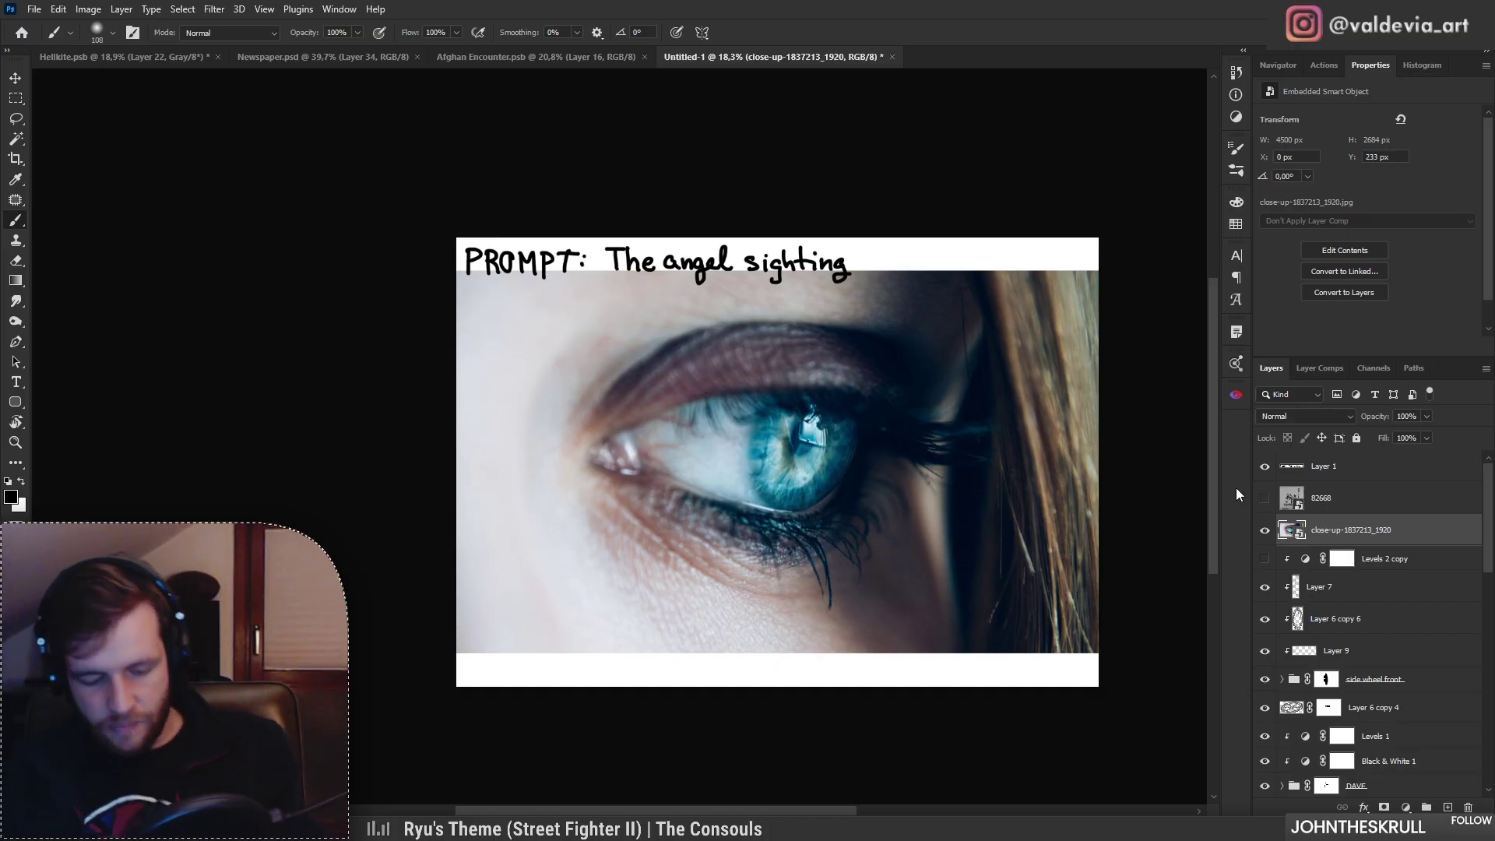
# Step: Apply Curves to the blue eye photo using the Find Dark & Light Colors auto correction algorithm
pyautogui.hotkey('ctrl', 'm')
pyautogui.click(956, 267)
pyautogui.moveTo(746, 148); pyautogui.dragTo(1173, 242)
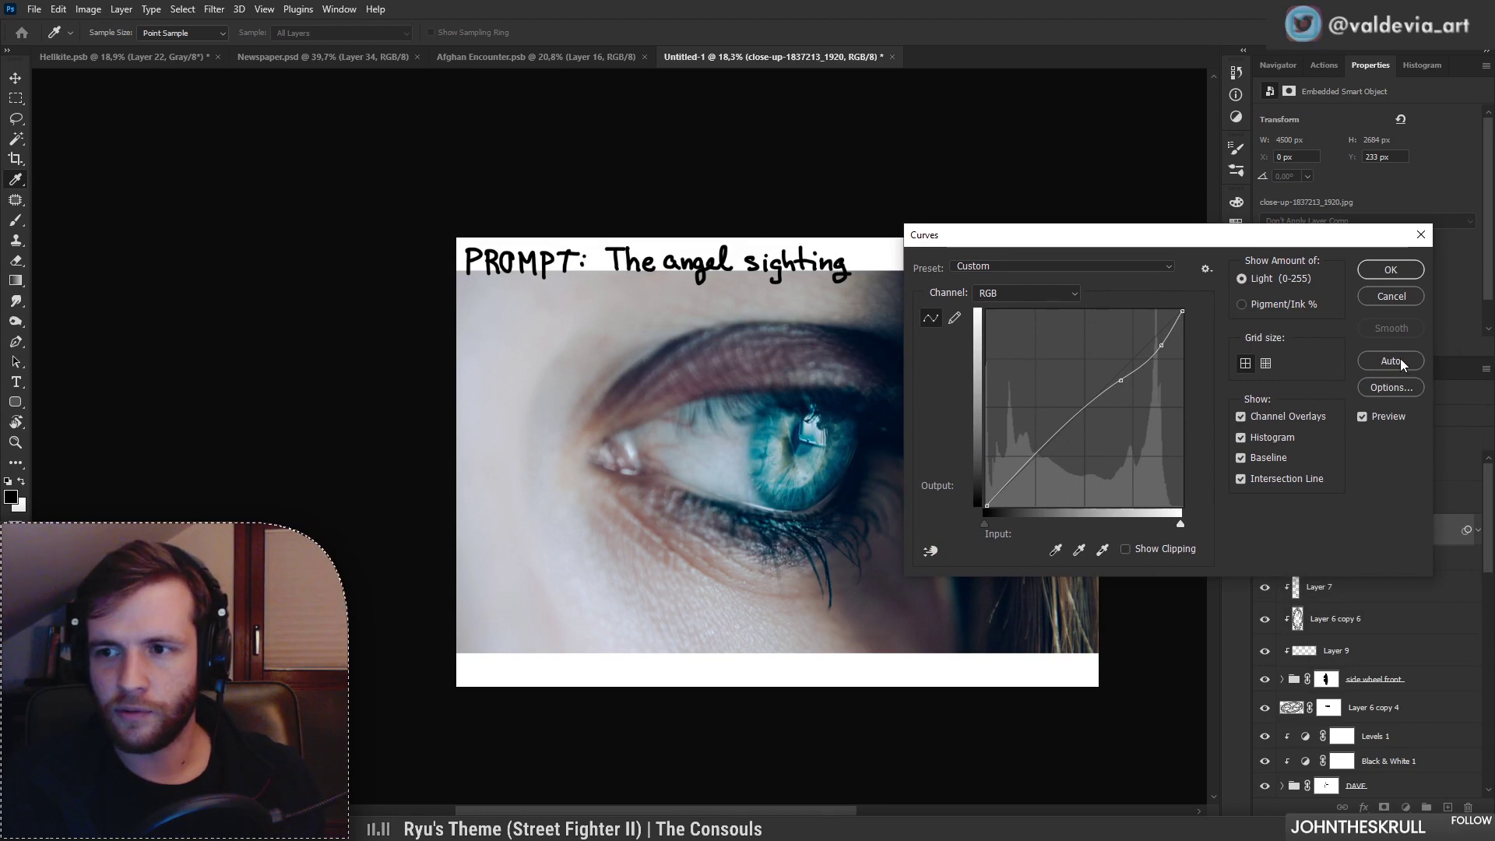
pyautogui.hotkey('ctrl', 'z')
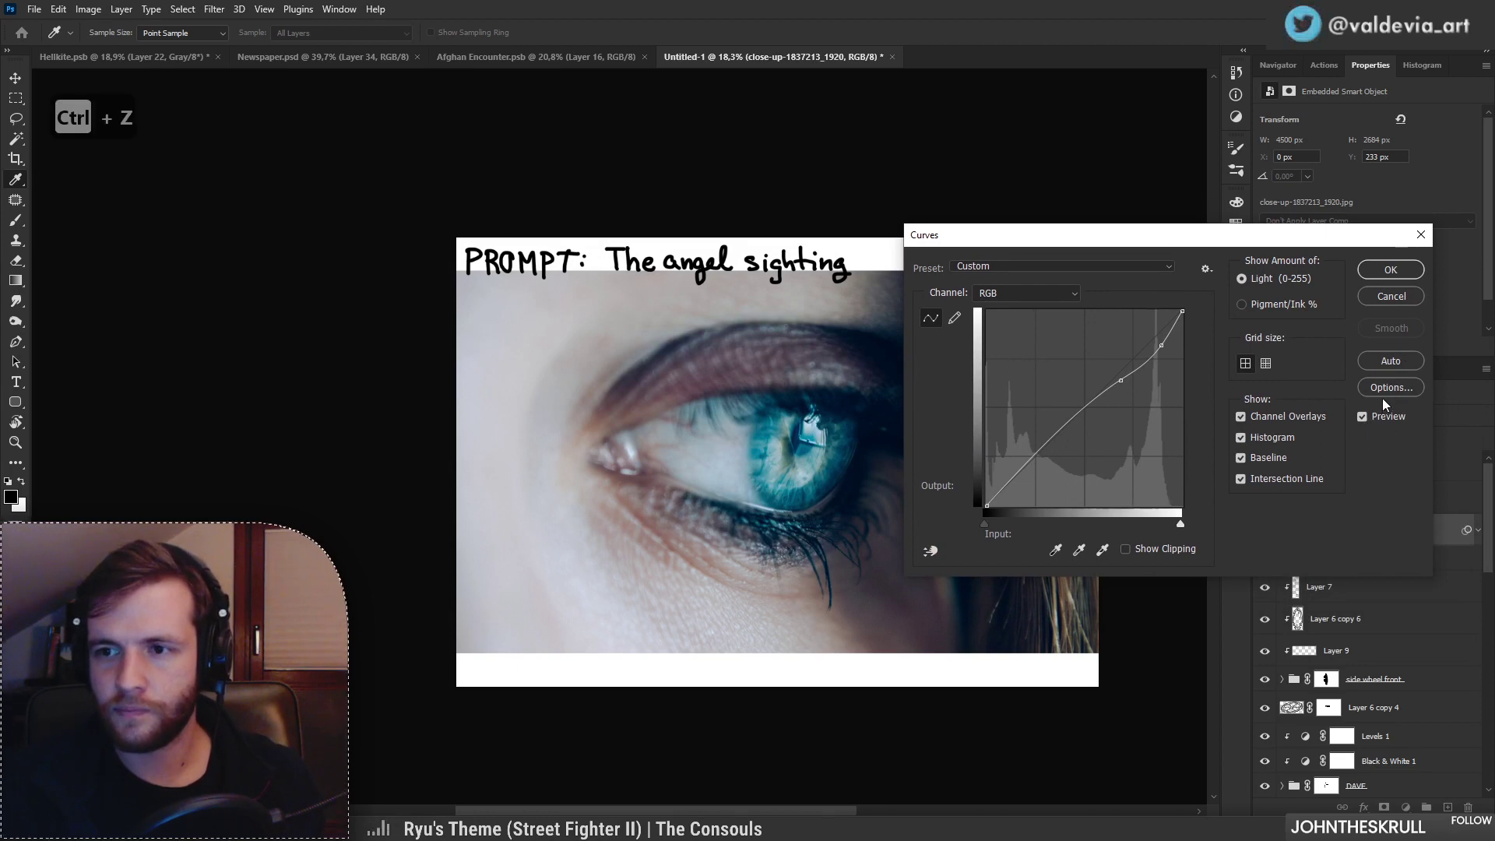
pyautogui.click(1392, 389)
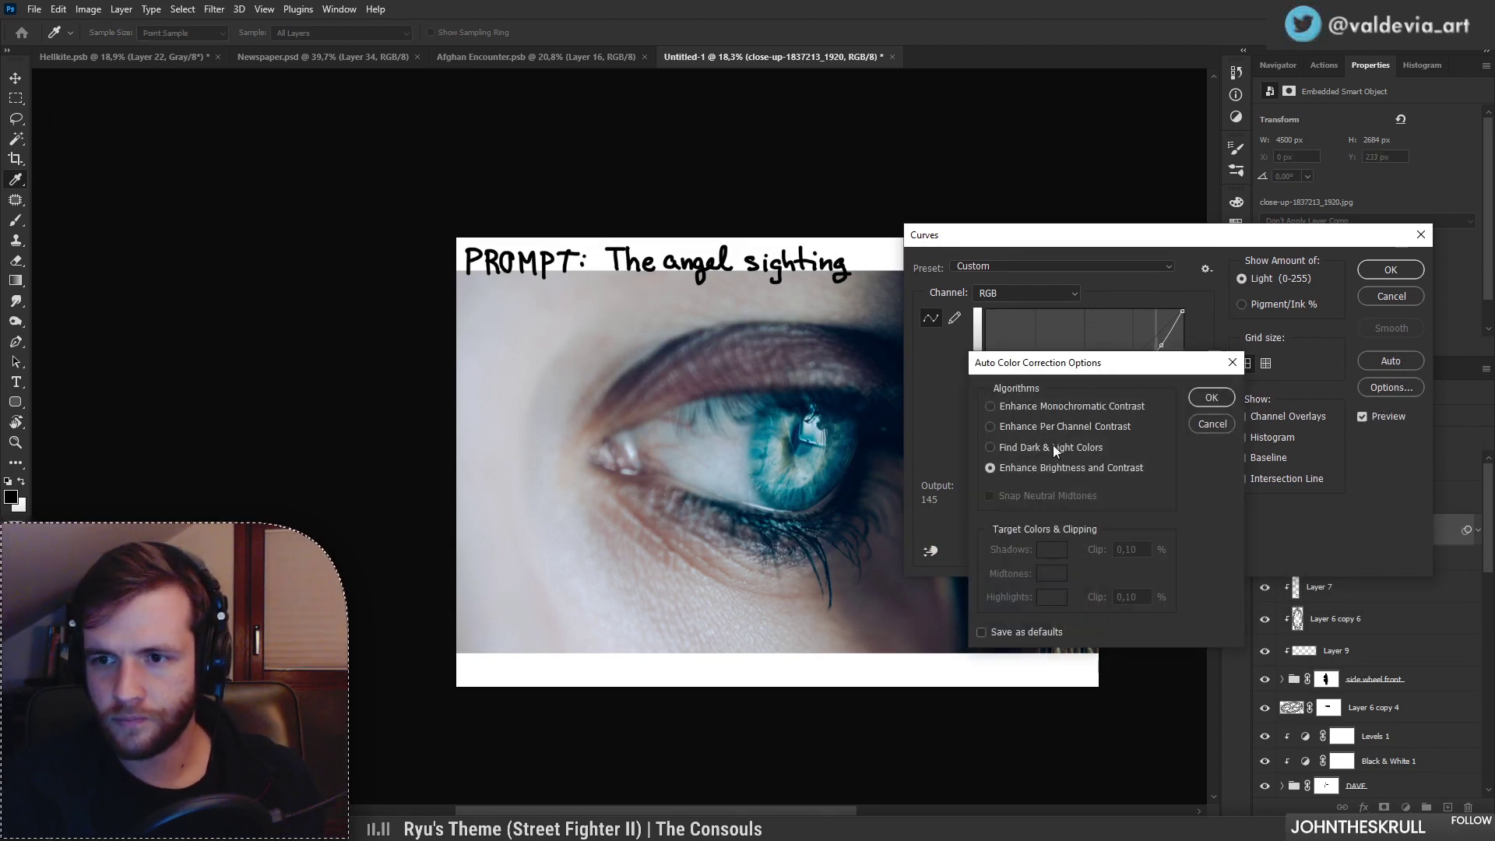
pyautogui.click(998, 407)
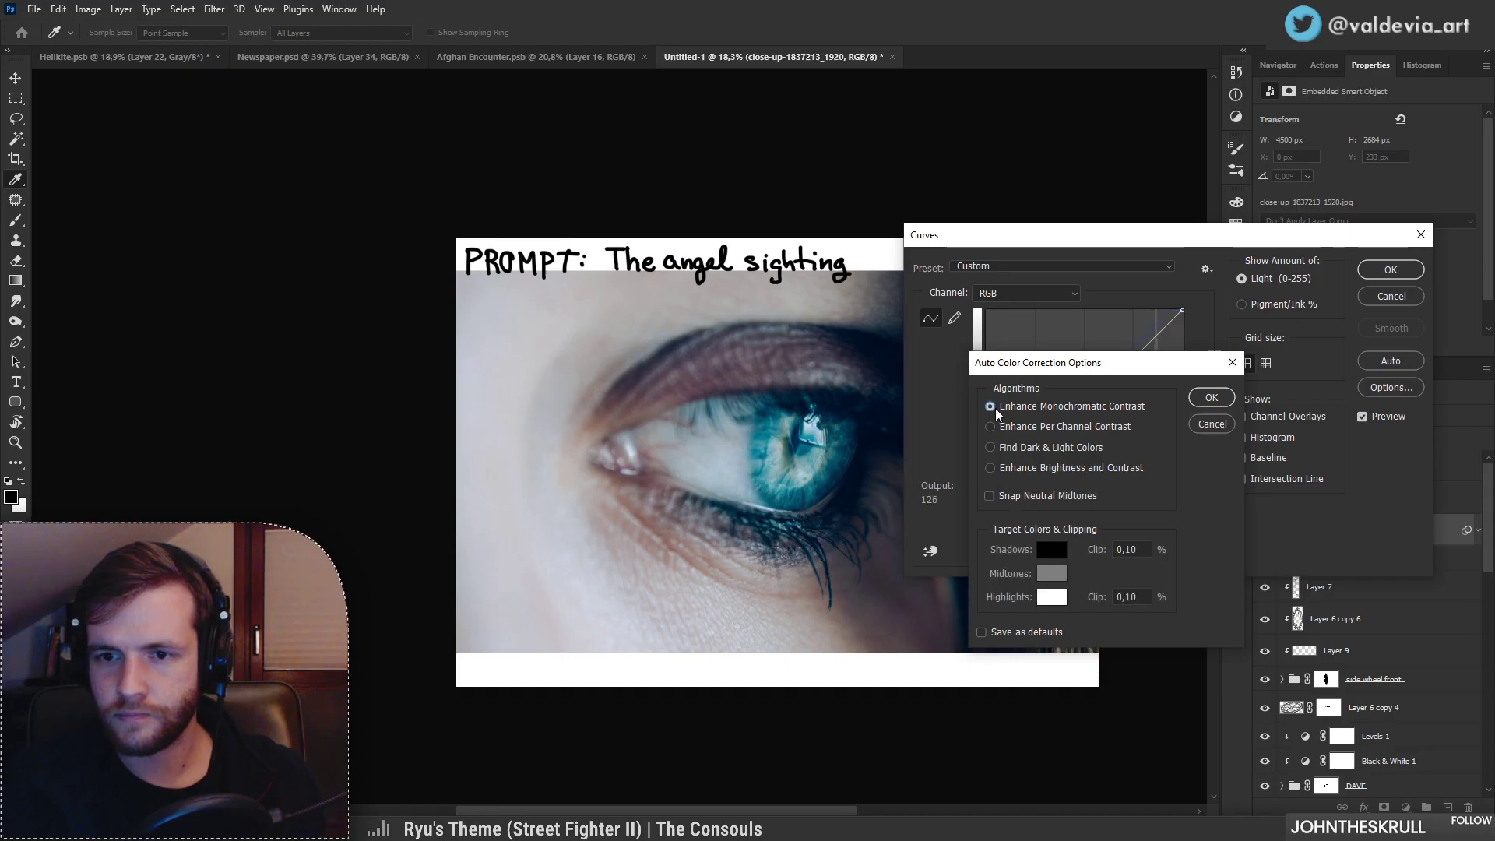
pyautogui.click(994, 427)
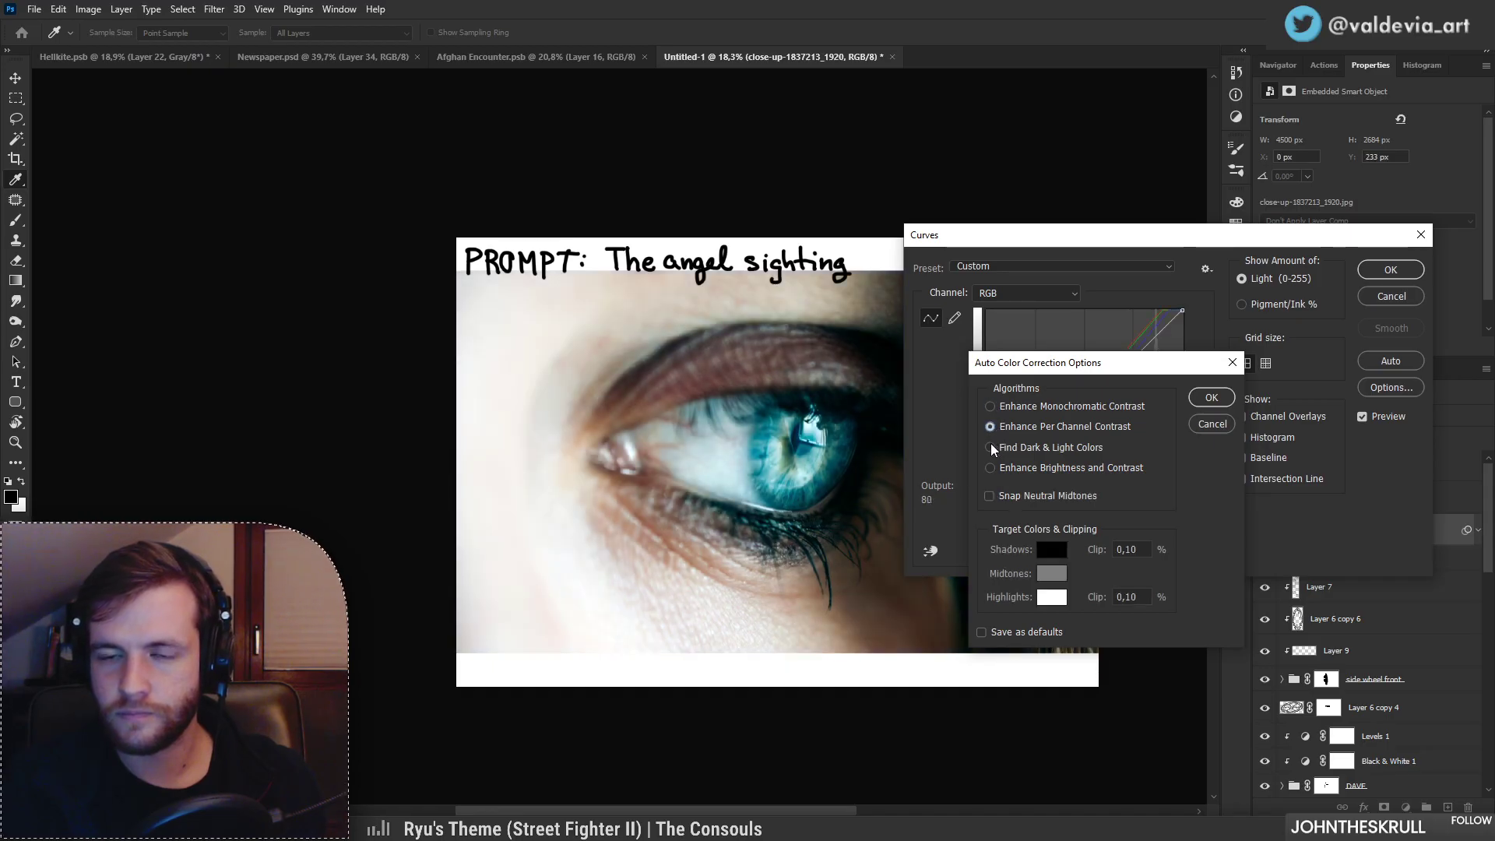
pyautogui.click(993, 430)
pyautogui.click(993, 447)
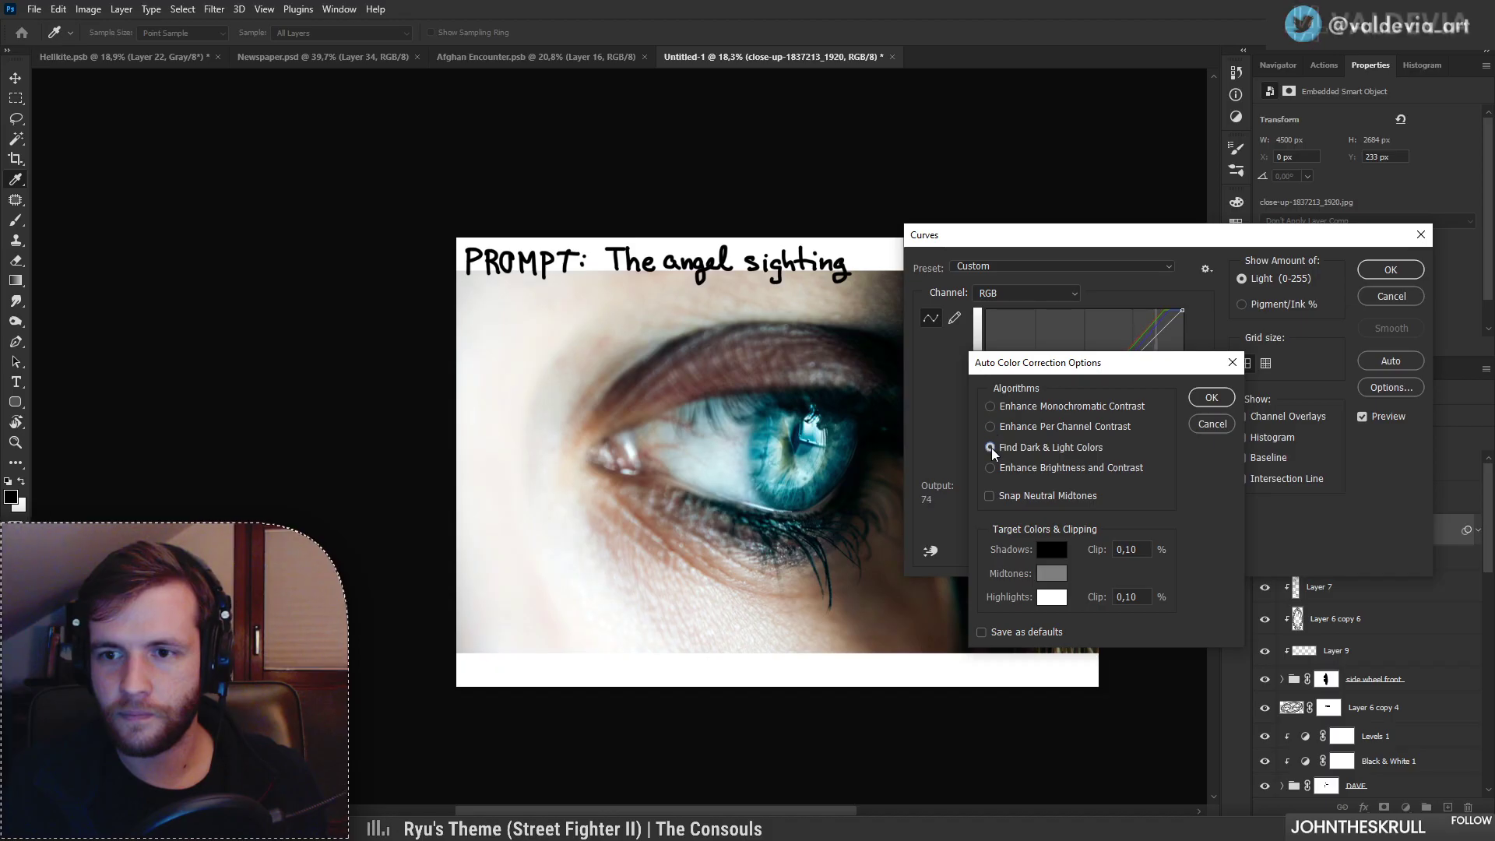
pyautogui.click(1225, 395)
pyautogui.click(1382, 273)
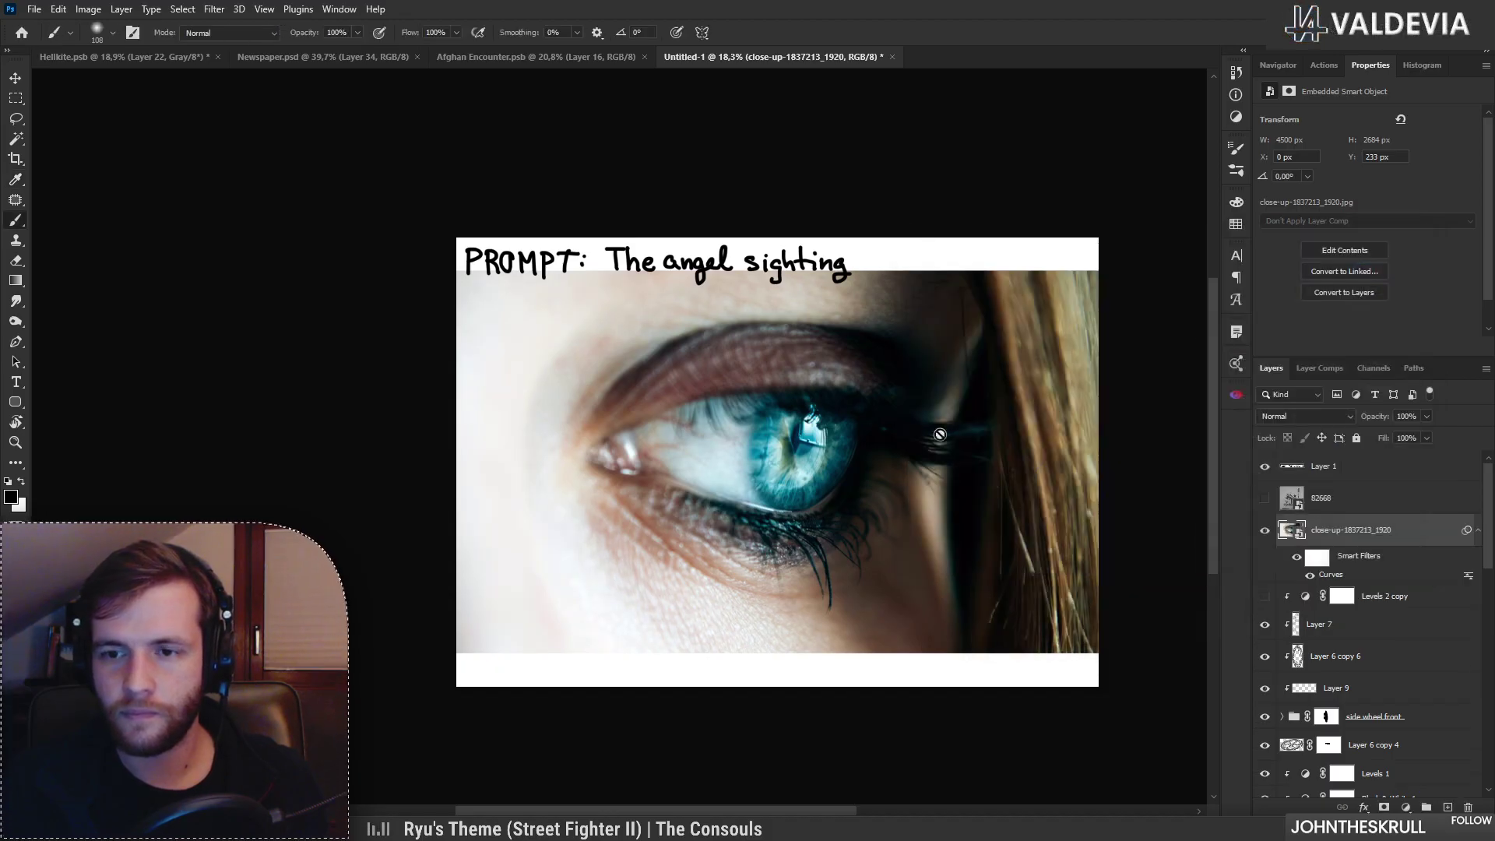
# Step: Desaturate the eye photo to grayscale with a Hue/Saturation adjustment
pyautogui.scroll(2, 940, 435)
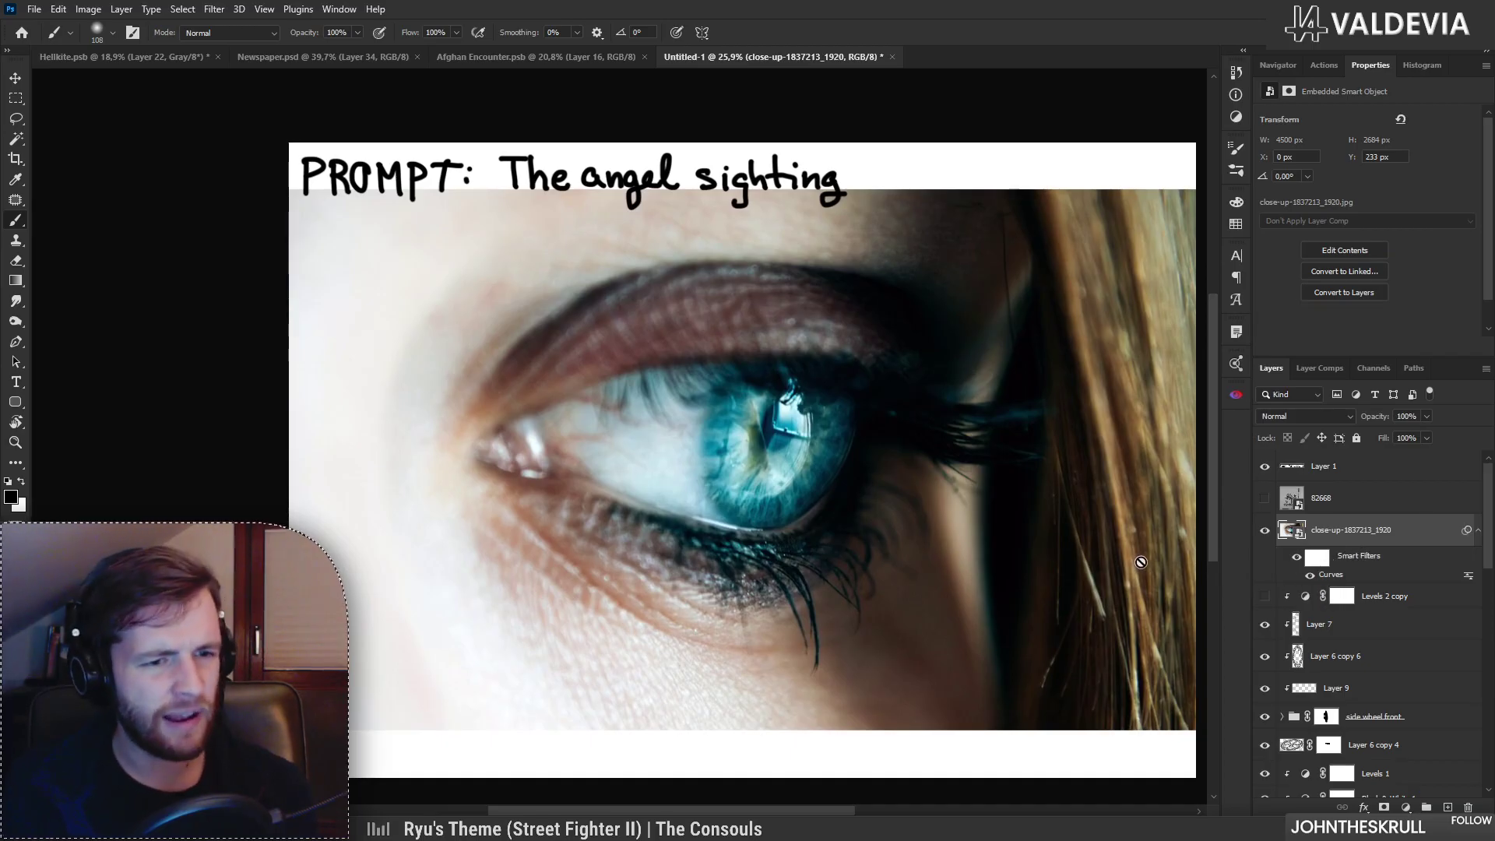
pyautogui.hotkey('ctrl', 'u')
pyautogui.moveTo(704, 313); pyautogui.dragTo(629, 312)
pyautogui.click(879, 194)
pyautogui.press('b')
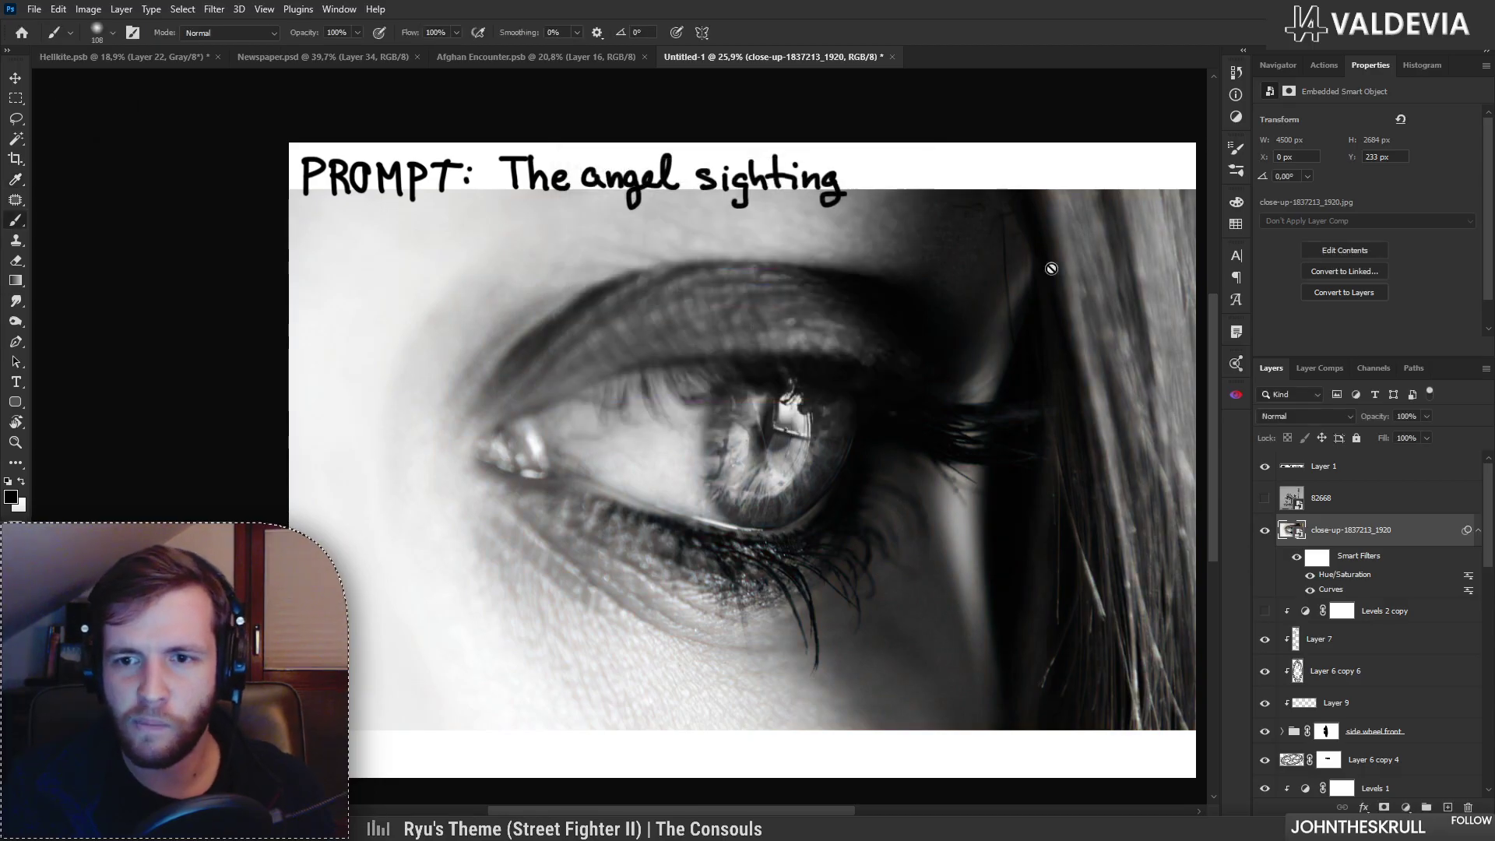
# Step: Apply Levels to the grayscale eye photo with the midtone input at 1.10
pyautogui.hotkey('ctrl', 'l')
pyautogui.moveTo(1217, 414)
pyautogui.mouseDown()
pyautogui.moveTo(1196, 414)
pyautogui.moveTo(1212, 414)
pyautogui.mouseUp()
pyautogui.moveTo(1119, 413); pyautogui.dragTo(1123, 413)
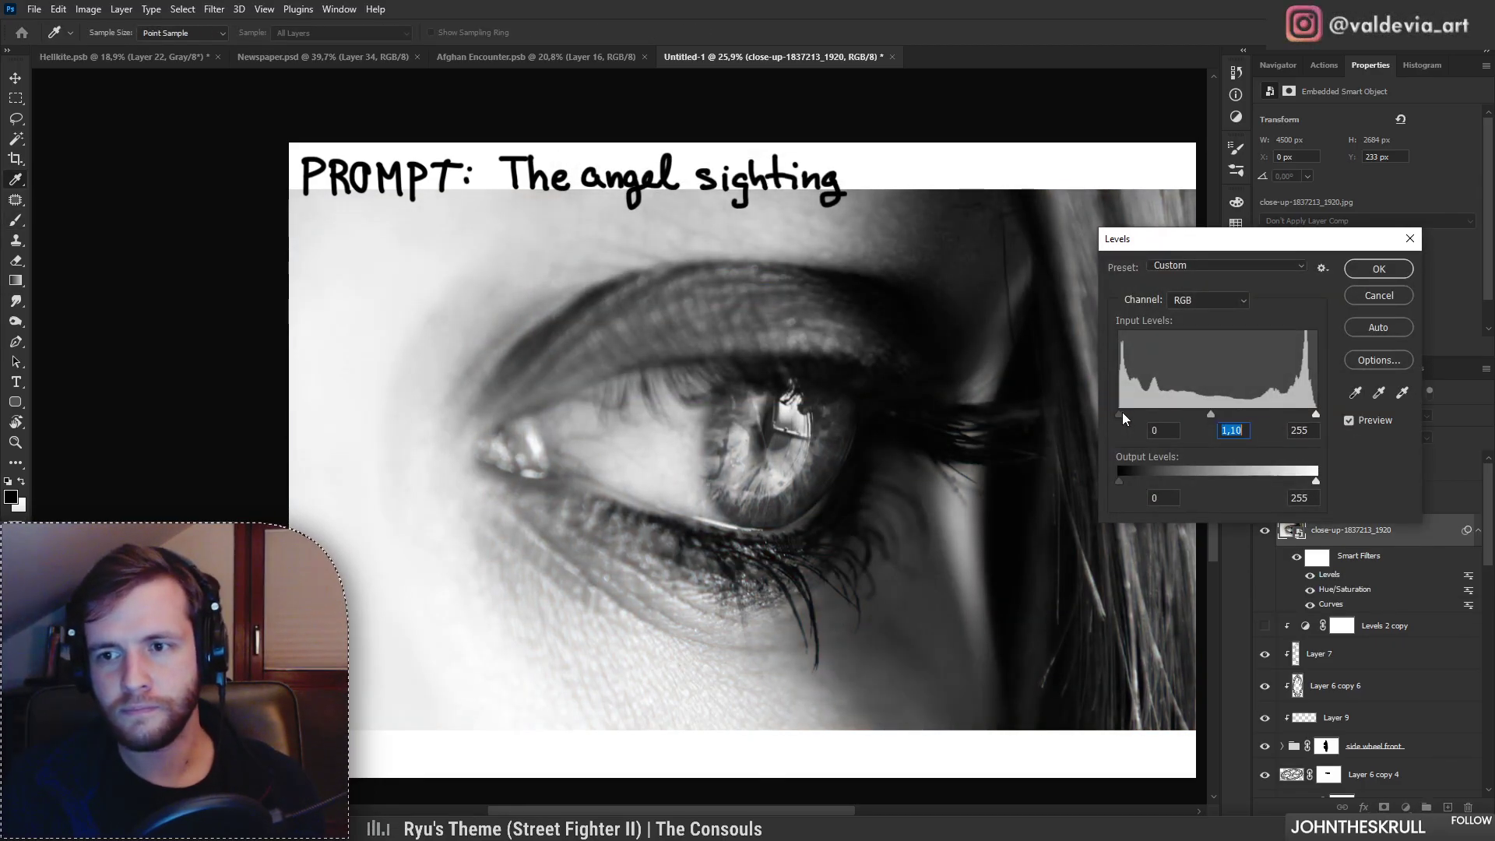
pyautogui.click(1378, 269)
# Step: Lasso closely around the eye opening and mask the eye photo to that selection
pyautogui.press('z')
pyautogui.moveTo(869, 433)
pyautogui.mouseDown()
pyautogui.moveTo(767, 436)
pyautogui.moveTo(850, 434)
pyautogui.mouseUp()
pyautogui.press('b')
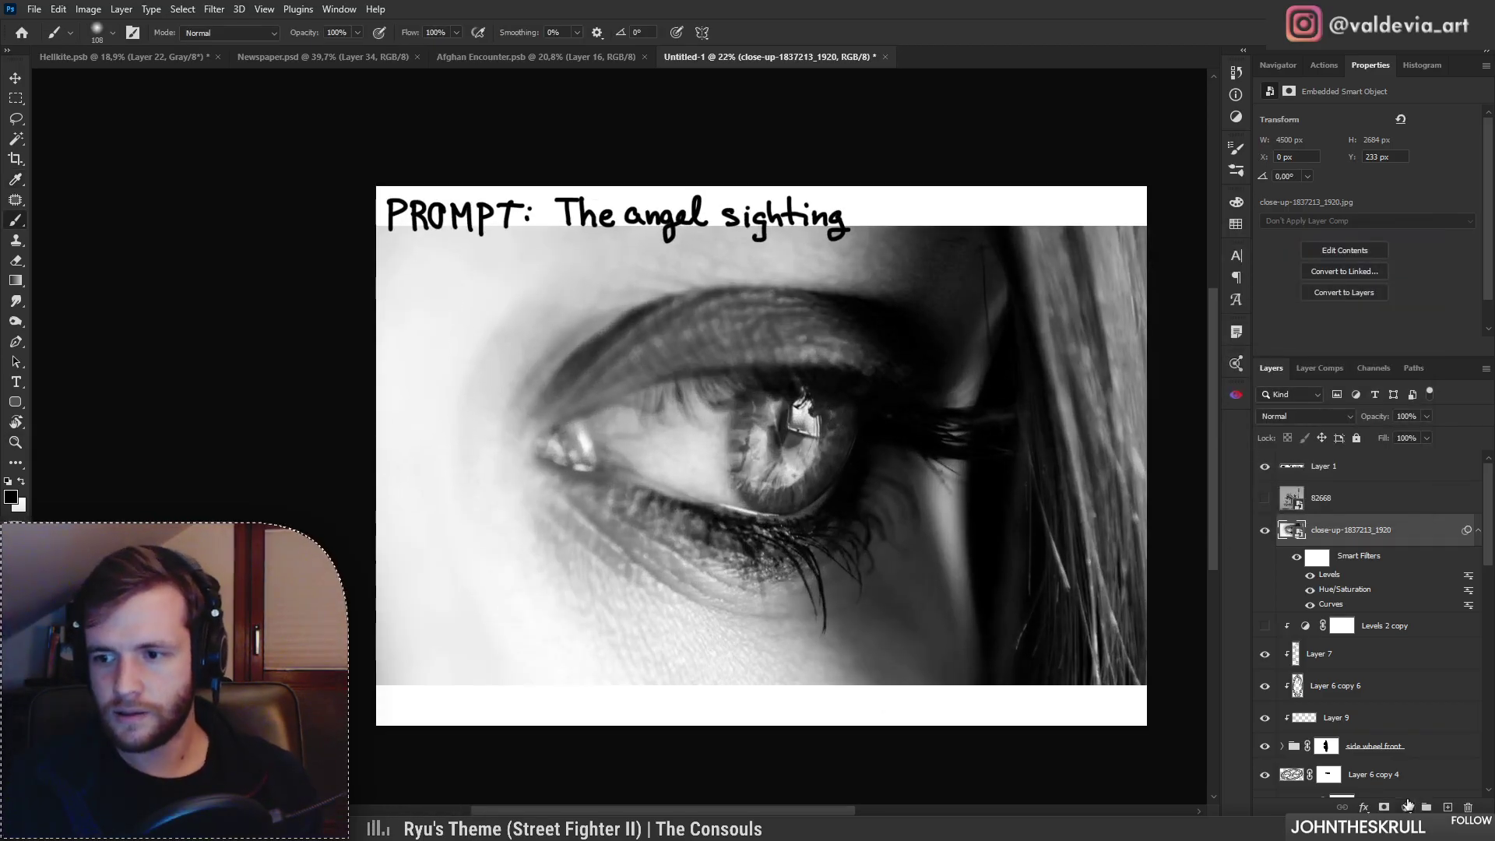
pyautogui.click(1384, 807)
pyautogui.hotkey('ctrl', 'z')
pyautogui.click(22, 119)
pyautogui.moveTo(535, 436)
pyautogui.mouseDown()
pyautogui.moveTo(664, 354)
pyautogui.moveTo(771, 339)
pyautogui.moveTo(852, 346)
pyautogui.moveTo(898, 370)
pyautogui.moveTo(905, 403)
pyautogui.moveTo(846, 530)
pyautogui.moveTo(663, 521)
pyautogui.mouseUp()
pyautogui.moveTo(525, 441); pyautogui.dragTo(528, 437)
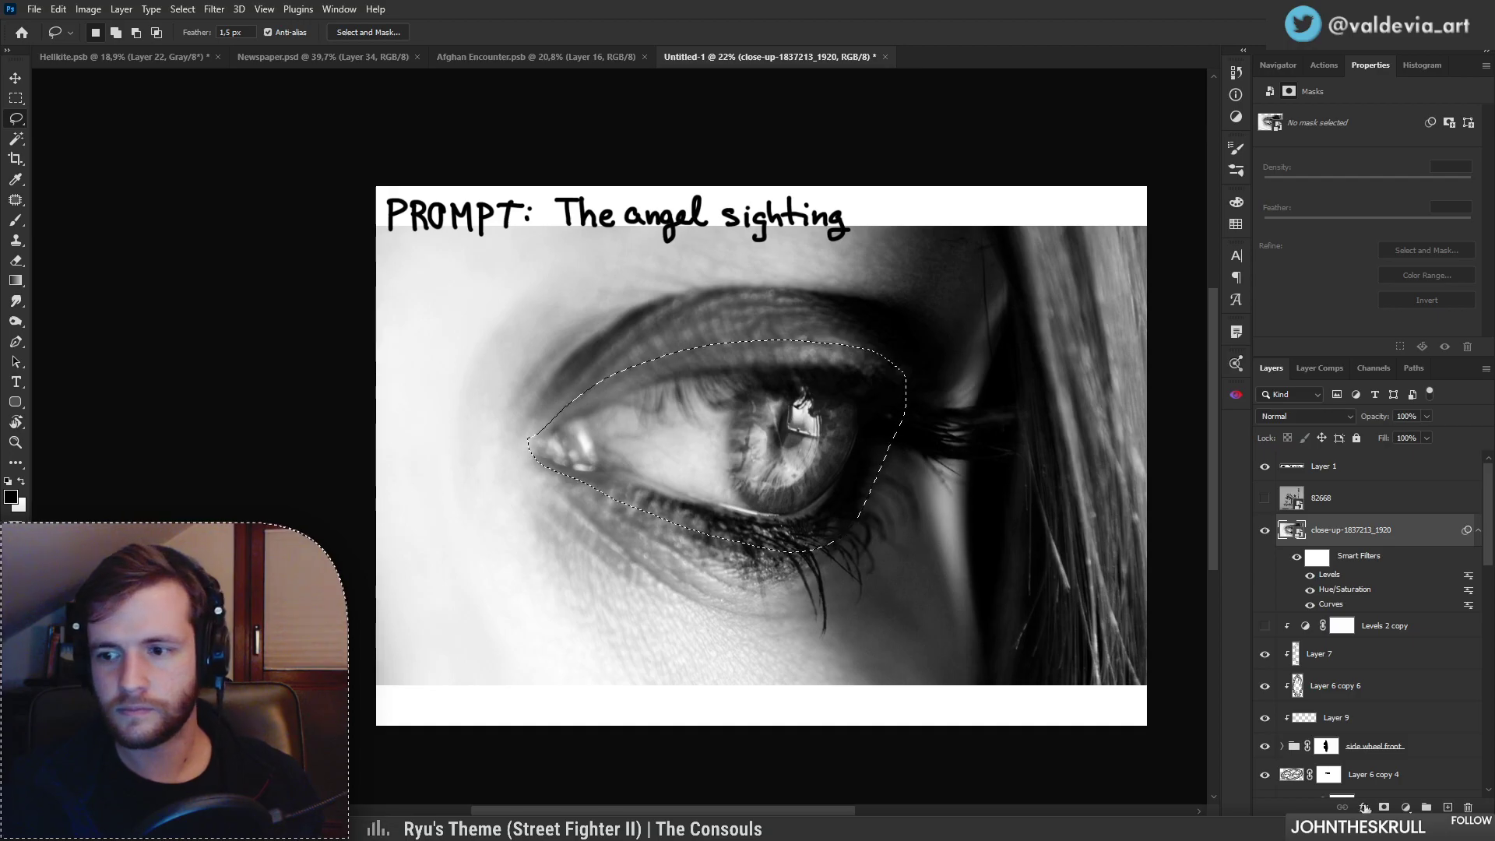
pyautogui.click(1385, 808)
# Step: Paint black on the eye's mask with a 196 px hard round brush to trim away the upper eyelid
pyautogui.moveTo(803, 457); pyautogui.dragTo(841, 450)
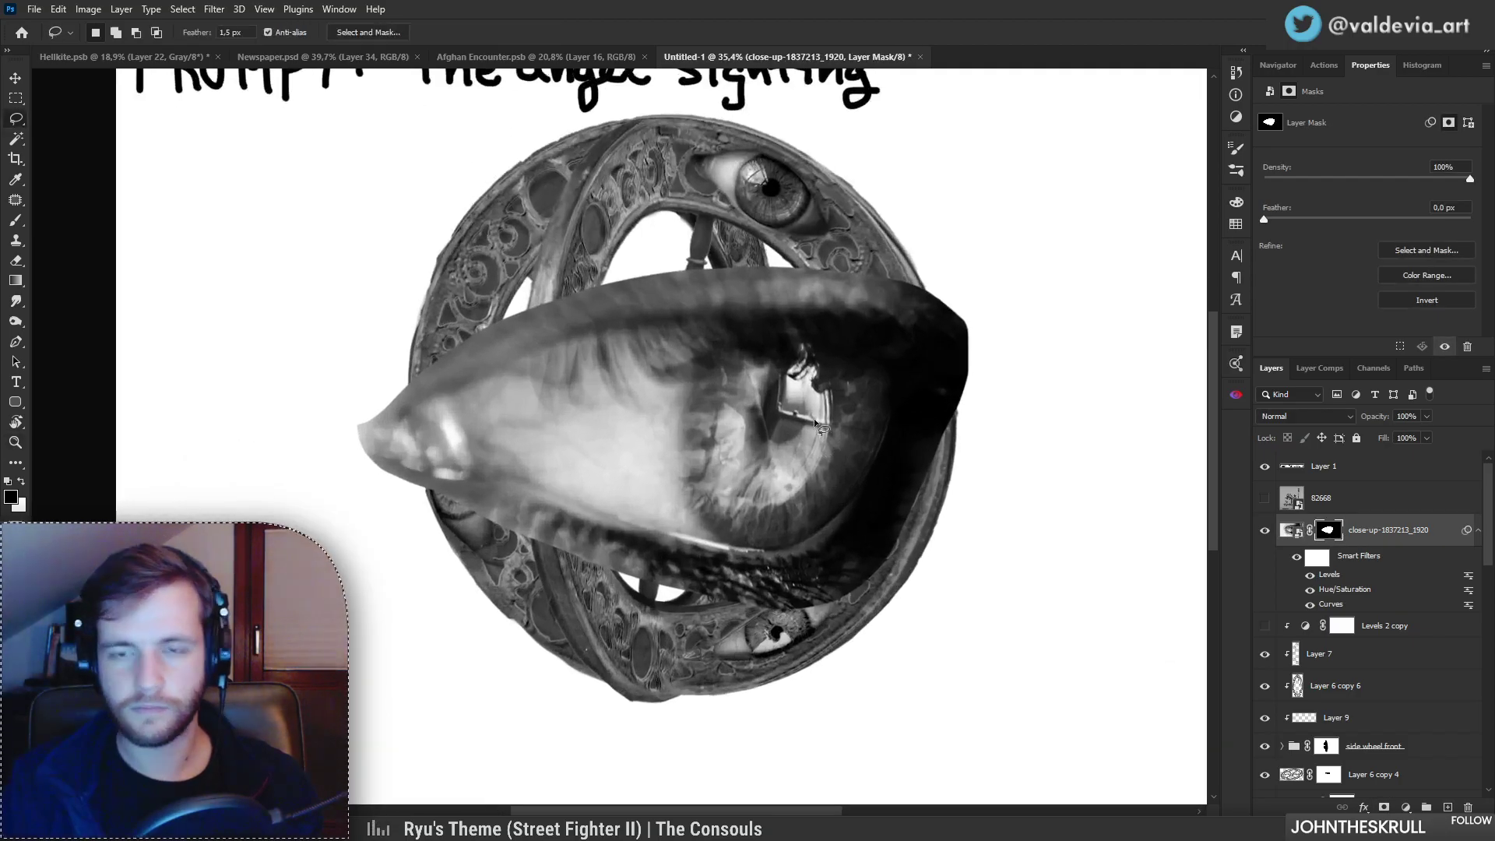
pyautogui.press('b')
pyautogui.rightClick(477, 341)
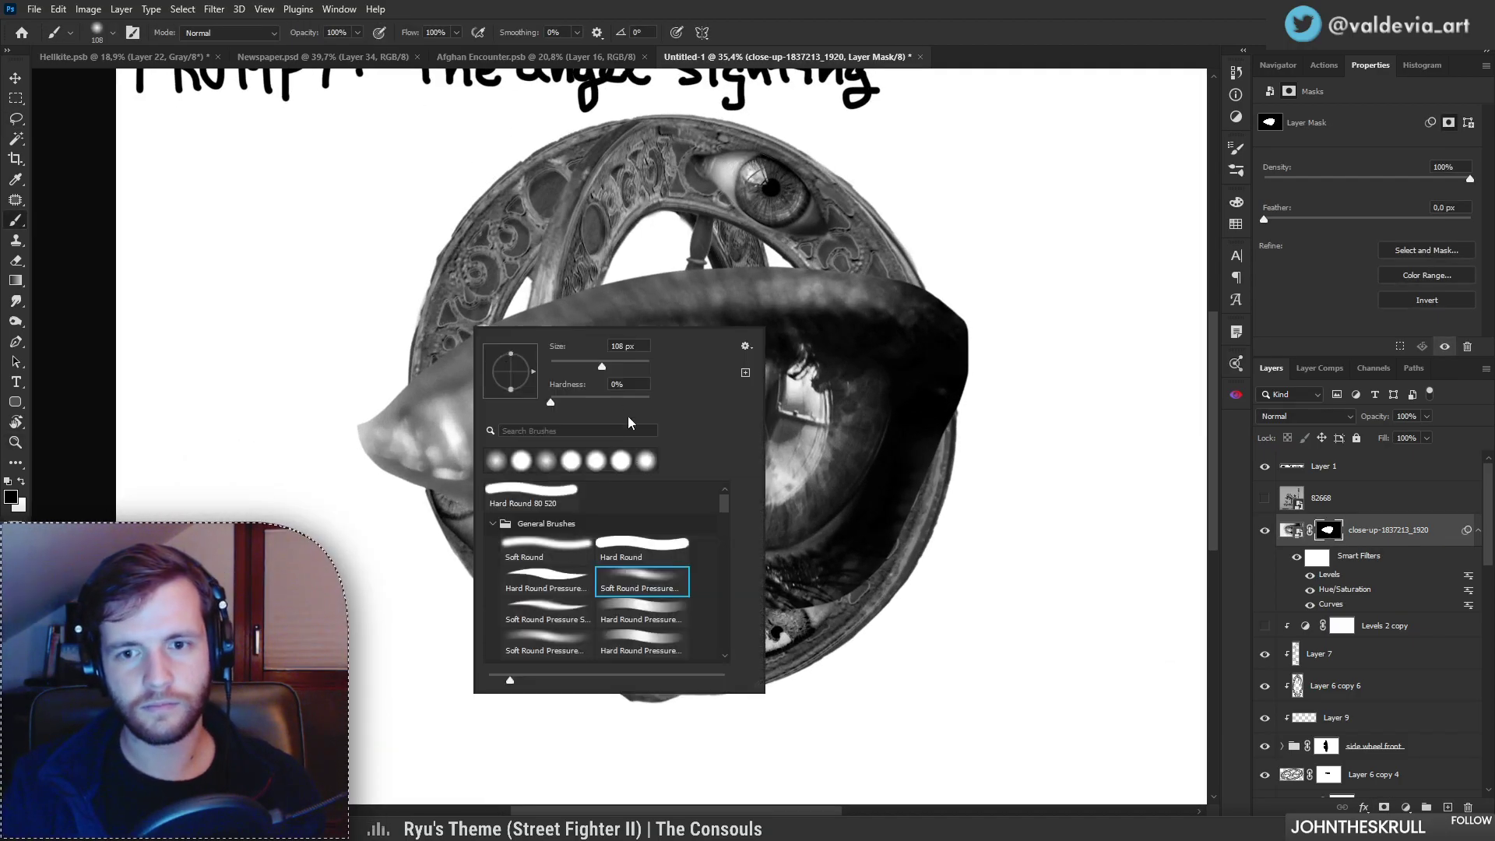
pyautogui.click(566, 502)
pyautogui.click(615, 363)
pyautogui.moveTo(366, 360); pyautogui.dragTo(661, 271)
pyautogui.moveTo(420, 344)
pyautogui.mouseDown()
pyautogui.moveTo(709, 284)
pyautogui.moveTo(936, 281)
pyautogui.moveTo(758, 278)
pyautogui.moveTo(885, 287)
pyautogui.moveTo(1038, 356)
pyautogui.moveTo(926, 298)
pyautogui.moveTo(1003, 417)
pyautogui.moveTo(975, 371)
pyautogui.moveTo(977, 334)
pyautogui.moveTo(961, 433)
pyautogui.moveTo(911, 538)
pyautogui.moveTo(930, 511)
pyautogui.mouseUp()
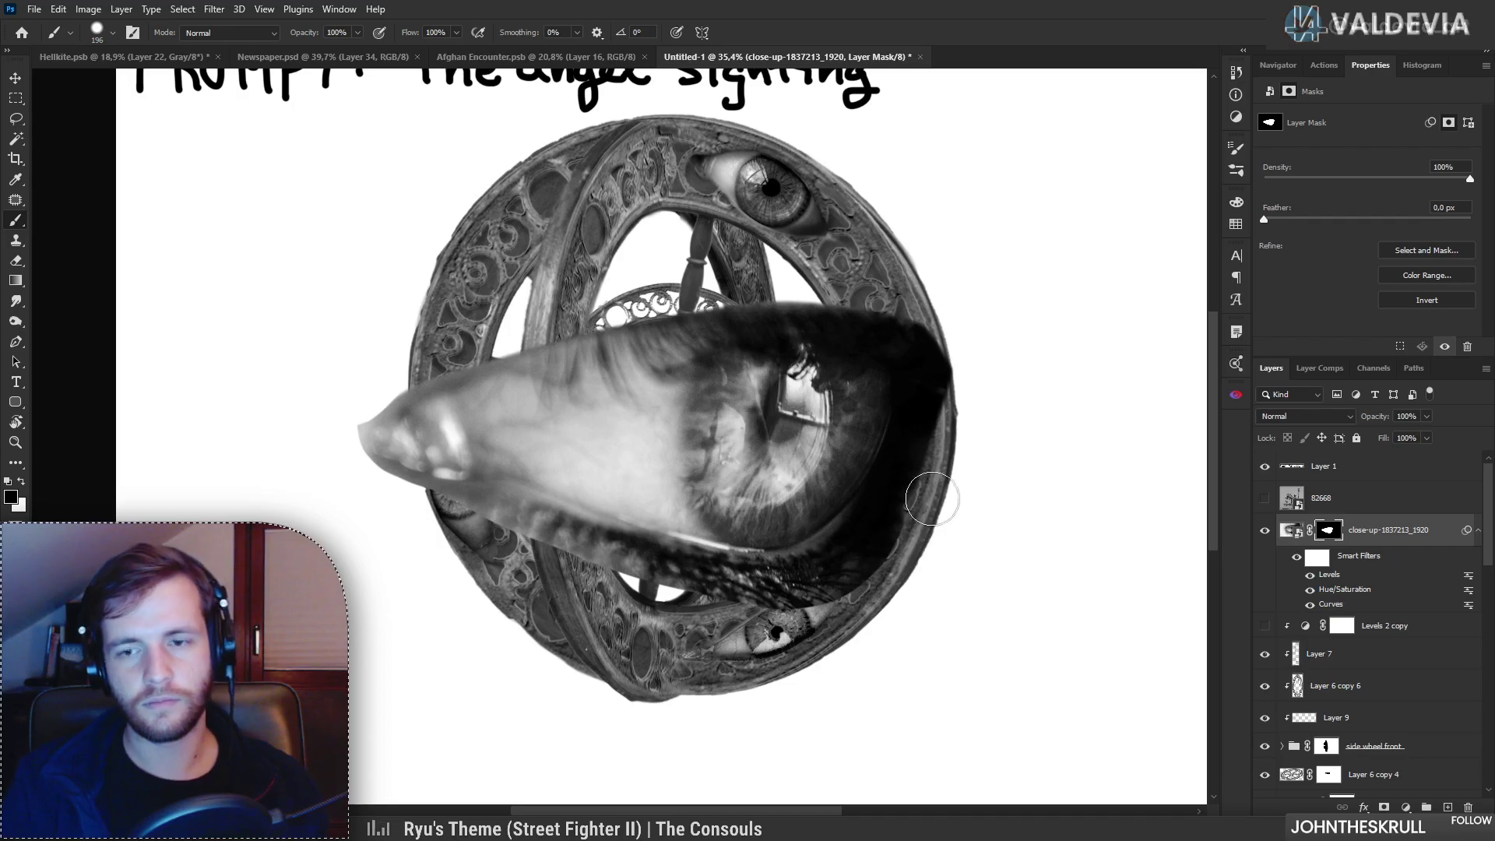
# Step: Mask out the lower lid, its lashes and the dark area beyond the iris to leave a clean eyeball edge
pyautogui.moveTo(448, 547)
pyautogui.mouseDown()
pyautogui.moveTo(517, 542)
pyautogui.moveTo(610, 588)
pyautogui.moveTo(490, 527)
pyautogui.moveTo(526, 527)
pyautogui.moveTo(598, 570)
pyautogui.moveTo(543, 544)
pyautogui.moveTo(794, 602)
pyautogui.moveTo(640, 583)
pyautogui.moveTo(842, 586)
pyautogui.moveTo(794, 574)
pyautogui.moveTo(848, 572)
pyautogui.moveTo(931, 513)
pyautogui.moveTo(764, 601)
pyautogui.moveTo(885, 534)
pyautogui.moveTo(809, 590)
pyautogui.moveTo(917, 513)
pyautogui.moveTo(873, 540)
pyautogui.moveTo(962, 388)
pyautogui.moveTo(904, 472)
pyautogui.moveTo(932, 362)
pyautogui.moveTo(922, 431)
pyautogui.moveTo(961, 320)
pyautogui.moveTo(942, 393)
pyautogui.moveTo(913, 288)
pyautogui.moveTo(928, 442)
pyautogui.moveTo(925, 362)
pyautogui.mouseUp()
pyautogui.hotkey('ctrl', 'z')
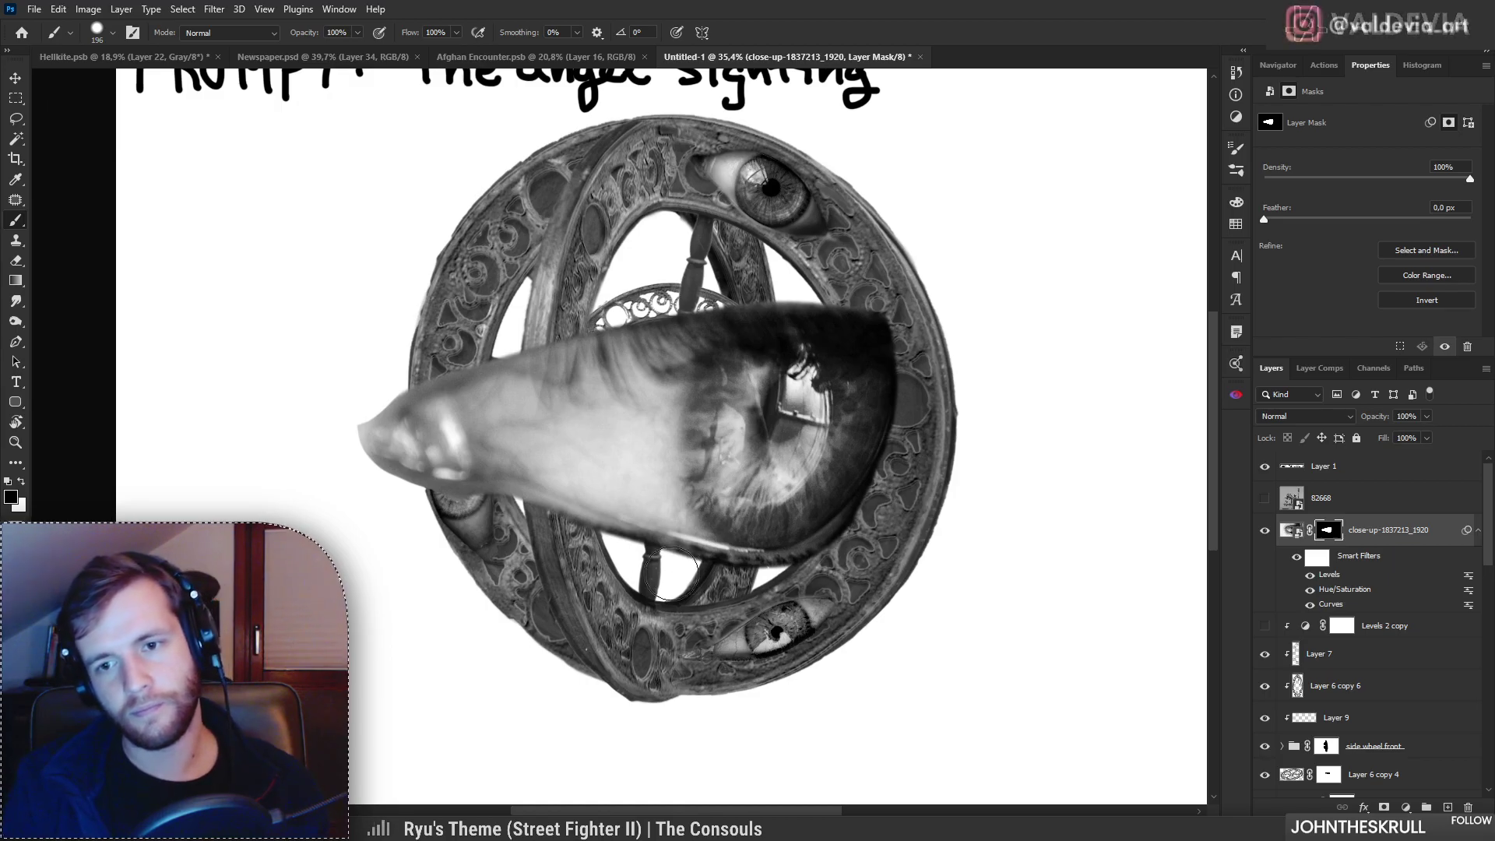
pyautogui.moveTo(885, 521)
pyautogui.mouseDown()
pyautogui.moveTo(642, 568)
pyautogui.moveTo(509, 527)
pyautogui.moveTo(535, 531)
pyautogui.mouseUp()
pyautogui.press('z')
pyautogui.moveTo(840, 590); pyautogui.dragTo(837, 547)
pyautogui.press('b')
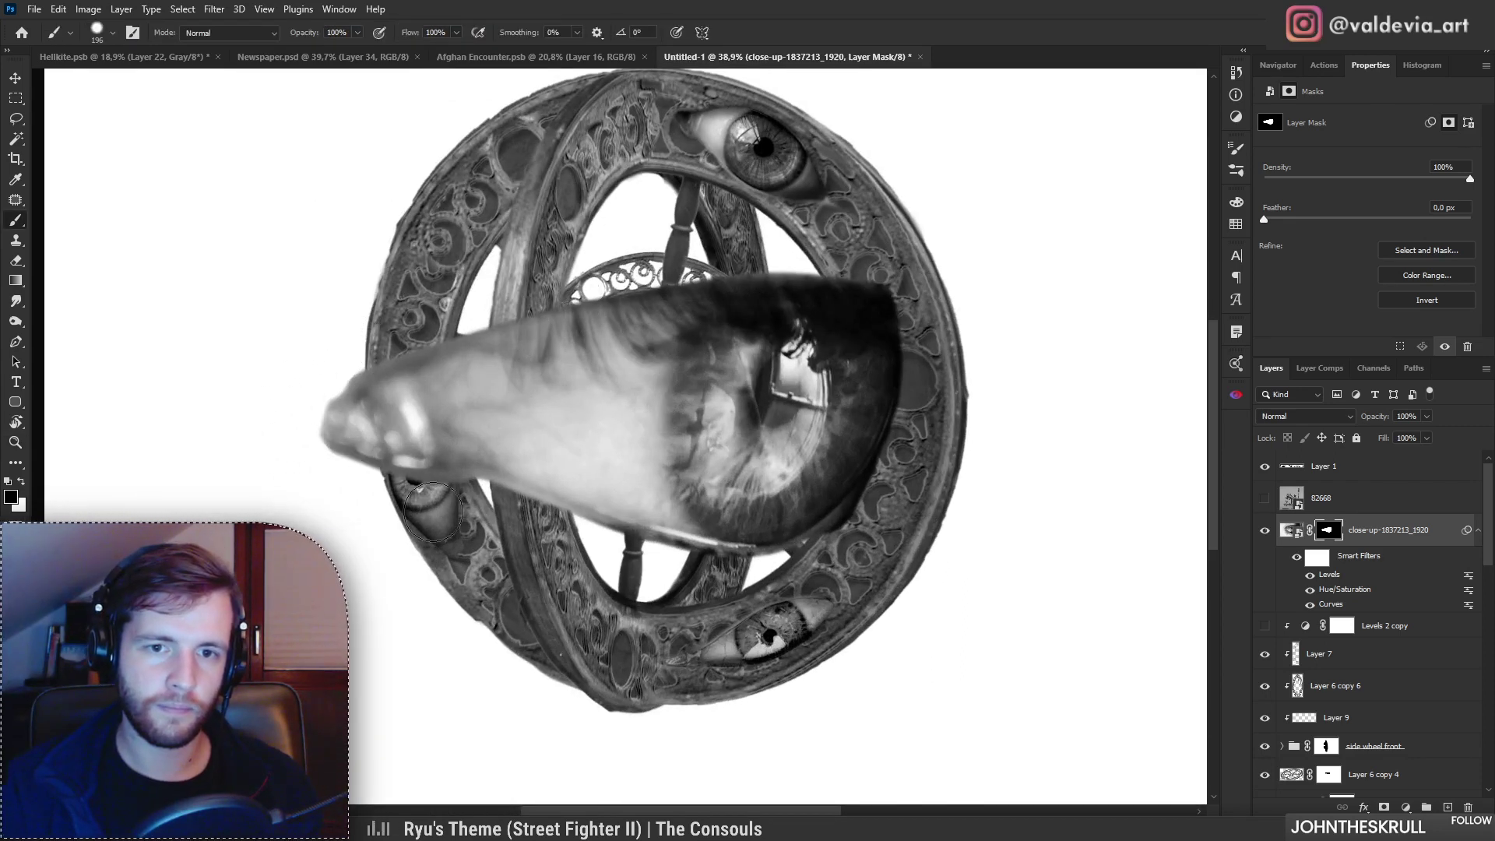
# Step: Add a new empty layer above the masked eye and clip it to the eye
pyautogui.moveTo(528, 510)
pyautogui.mouseDown()
pyautogui.moveTo(413, 510)
pyautogui.moveTo(492, 506)
pyautogui.mouseUp()
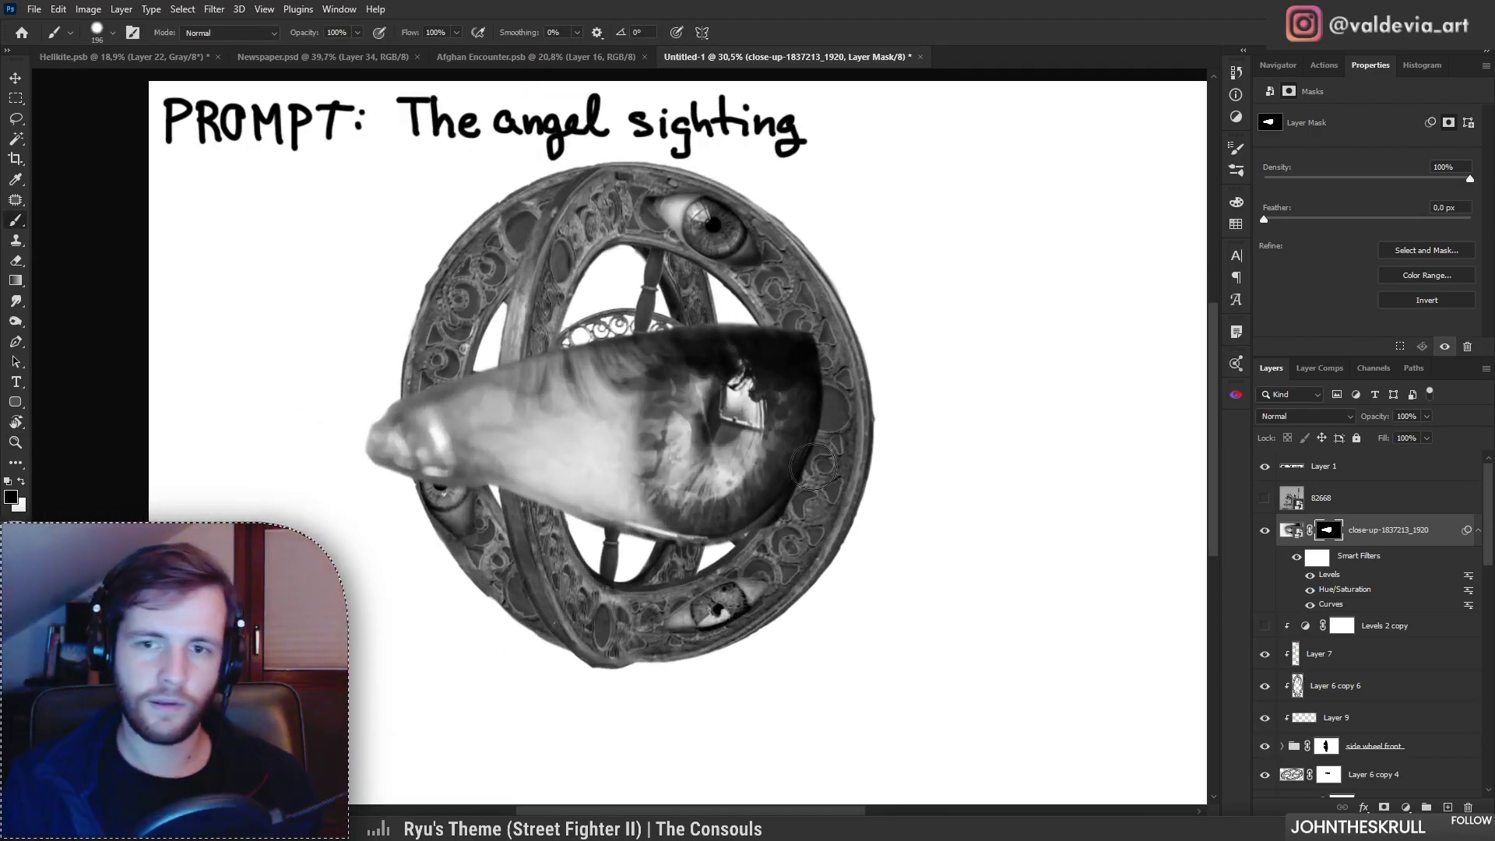
pyautogui.click(1450, 807)
pyautogui.hotkey('ctrl', 'alt', 'g')
# Step: Clone clean eye white over the eyelash streaks on the upper part of the sclera with a 120 px soft Clone Stamp
pyautogui.press('z')
pyautogui.moveTo(520, 380); pyautogui.dragTo(581, 380)
pyautogui.press('s')
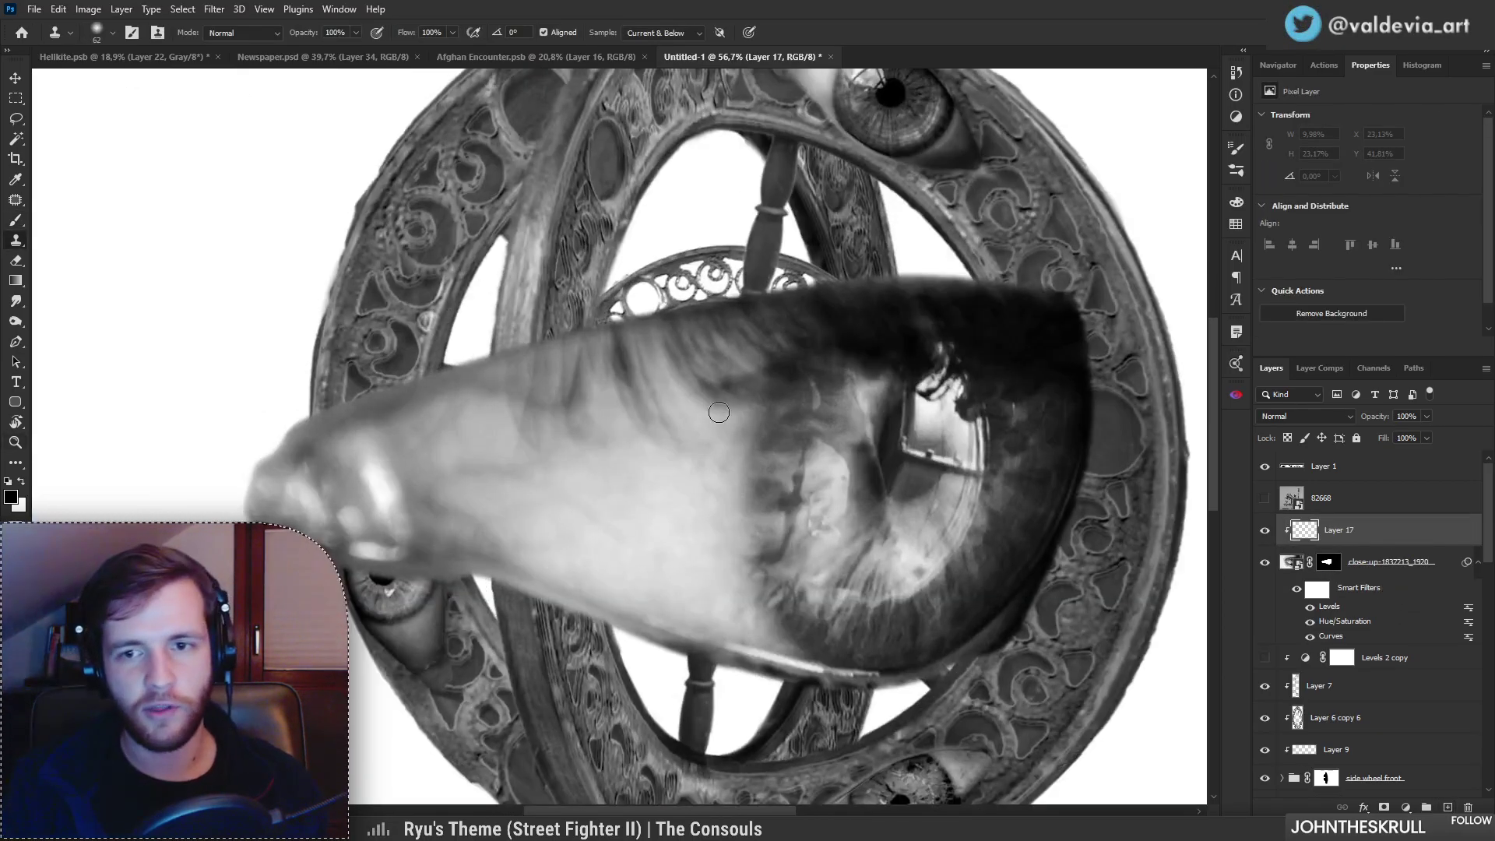
pyautogui.hotkey('ctrl', 'z')
pyautogui.rightClick(742, 380)
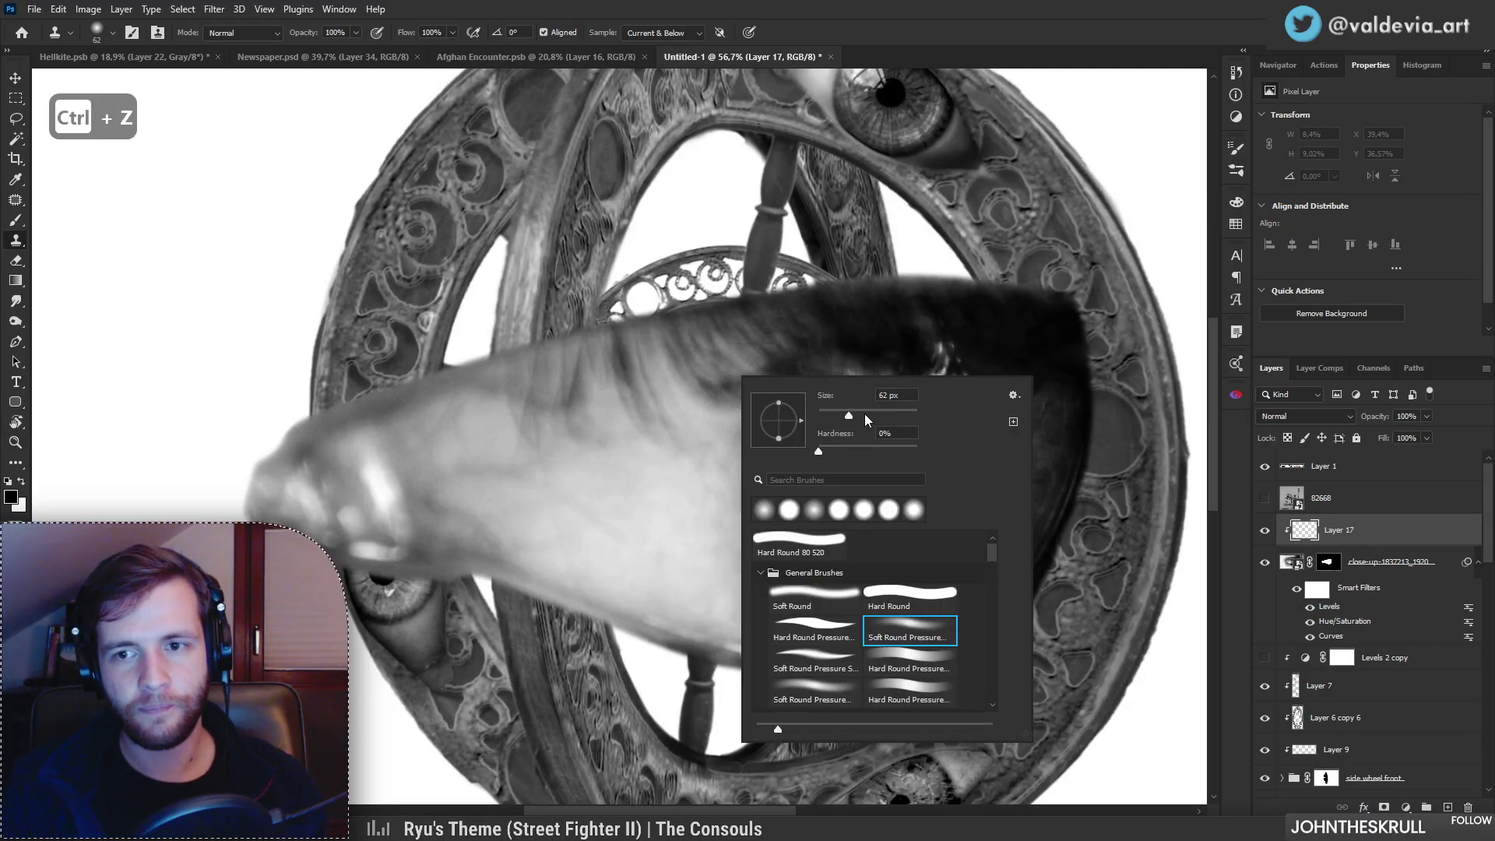
pyautogui.moveTo(681, 405)
pyautogui.mouseDown()
pyautogui.moveTo(701, 384)
pyautogui.moveTo(619, 354)
pyautogui.moveTo(638, 366)
pyautogui.mouseUp()
pyautogui.moveTo(680, 430)
pyautogui.mouseDown()
pyautogui.moveTo(644, 395)
pyautogui.moveTo(638, 346)
pyautogui.mouseUp()
pyautogui.keyDown('alt'); pyautogui.click(665, 500); pyautogui.keyUp('alt')
pyautogui.moveTo(595, 467)
pyautogui.mouseDown()
pyautogui.moveTo(567, 390)
pyautogui.moveTo(521, 372)
pyautogui.moveTo(491, 396)
pyautogui.moveTo(540, 376)
pyautogui.moveTo(472, 380)
pyautogui.mouseUp()
pyautogui.keyDown('alt'); pyautogui.click(552, 526); pyautogui.keyUp('alt')
pyautogui.moveTo(442, 453)
pyautogui.mouseDown()
pyautogui.moveTo(444, 417)
pyautogui.moveTo(478, 381)
pyautogui.mouseUp()
# Step: Clone clean eye white over the remaining lash shadows between the upper edge of the sclera and the iris
pyautogui.press('z')
pyautogui.moveTo(618, 412)
pyautogui.mouseDown()
pyautogui.moveTo(534, 409)
pyautogui.moveTo(698, 404)
pyautogui.mouseUp()
pyautogui.press('s')
pyautogui.keyDown('alt'); pyautogui.click(615, 431); pyautogui.keyUp('alt')
pyautogui.moveTo(517, 382)
pyautogui.mouseDown()
pyautogui.moveTo(592, 383)
pyautogui.moveTo(531, 362)
pyautogui.mouseUp()
pyautogui.moveTo(686, 408)
pyautogui.mouseDown()
pyautogui.moveTo(745, 324)
pyautogui.moveTo(785, 361)
pyautogui.moveTo(771, 326)
pyautogui.moveTo(701, 308)
pyautogui.mouseUp()
# Step: Clone iris texture over the dark lash shadow across the upper part of the iris
pyautogui.press('z')
pyautogui.moveTo(756, 413)
pyautogui.mouseDown()
pyautogui.moveTo(514, 413)
pyautogui.moveTo(841, 393)
pyautogui.mouseUp()
pyautogui.press('s')
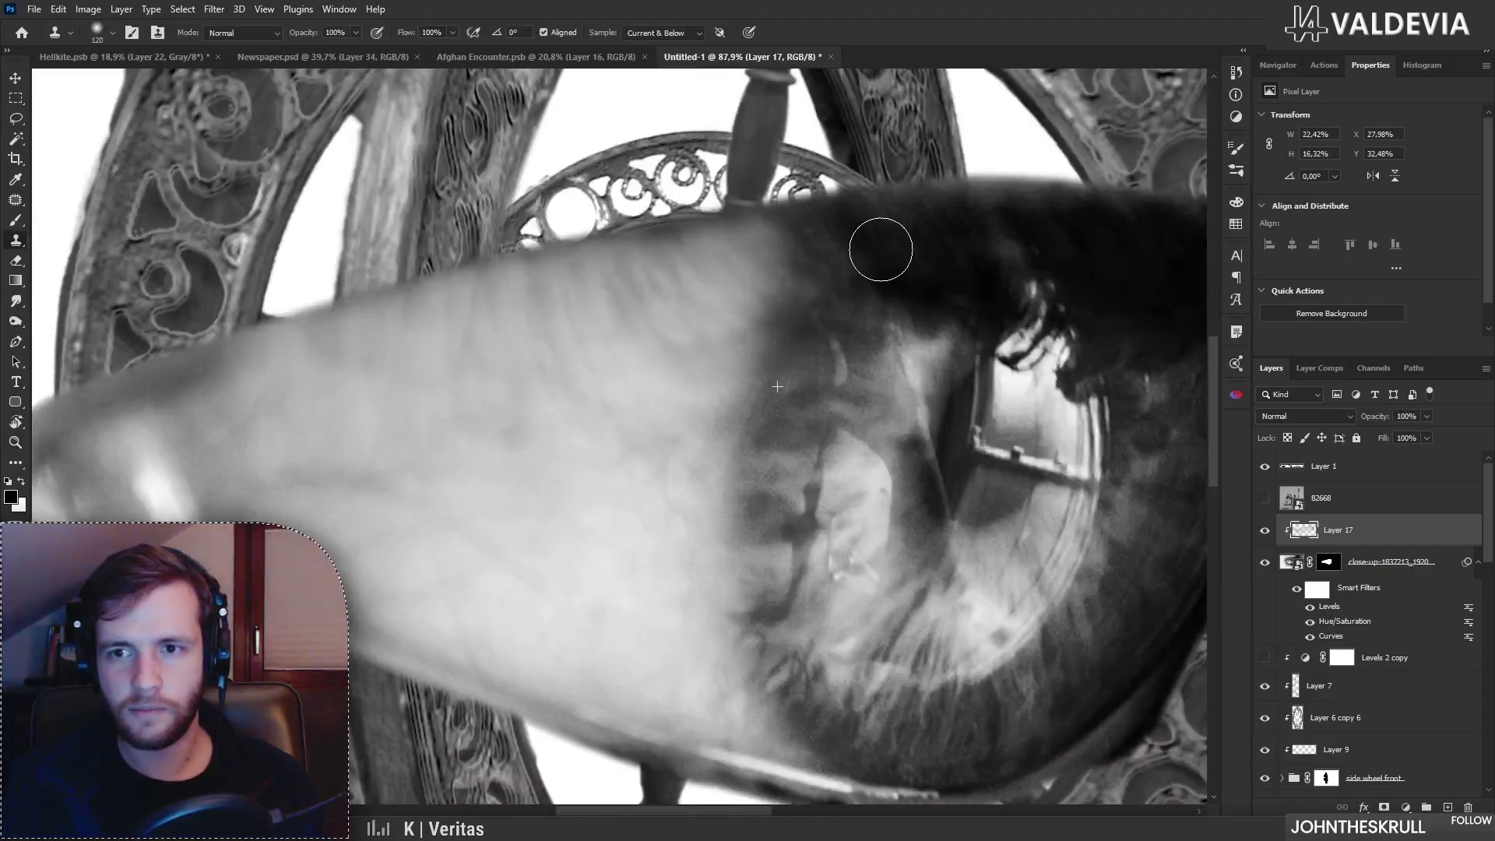
pyautogui.moveTo(881, 249); pyautogui.dragTo(958, 330)
# Step: Clone dark iris texture over the lash marks around the upper and outer sides of the window reflection
pyautogui.keyDown('alt'); pyautogui.scroll(-4, 966, 211); pyautogui.keyUp('alt')
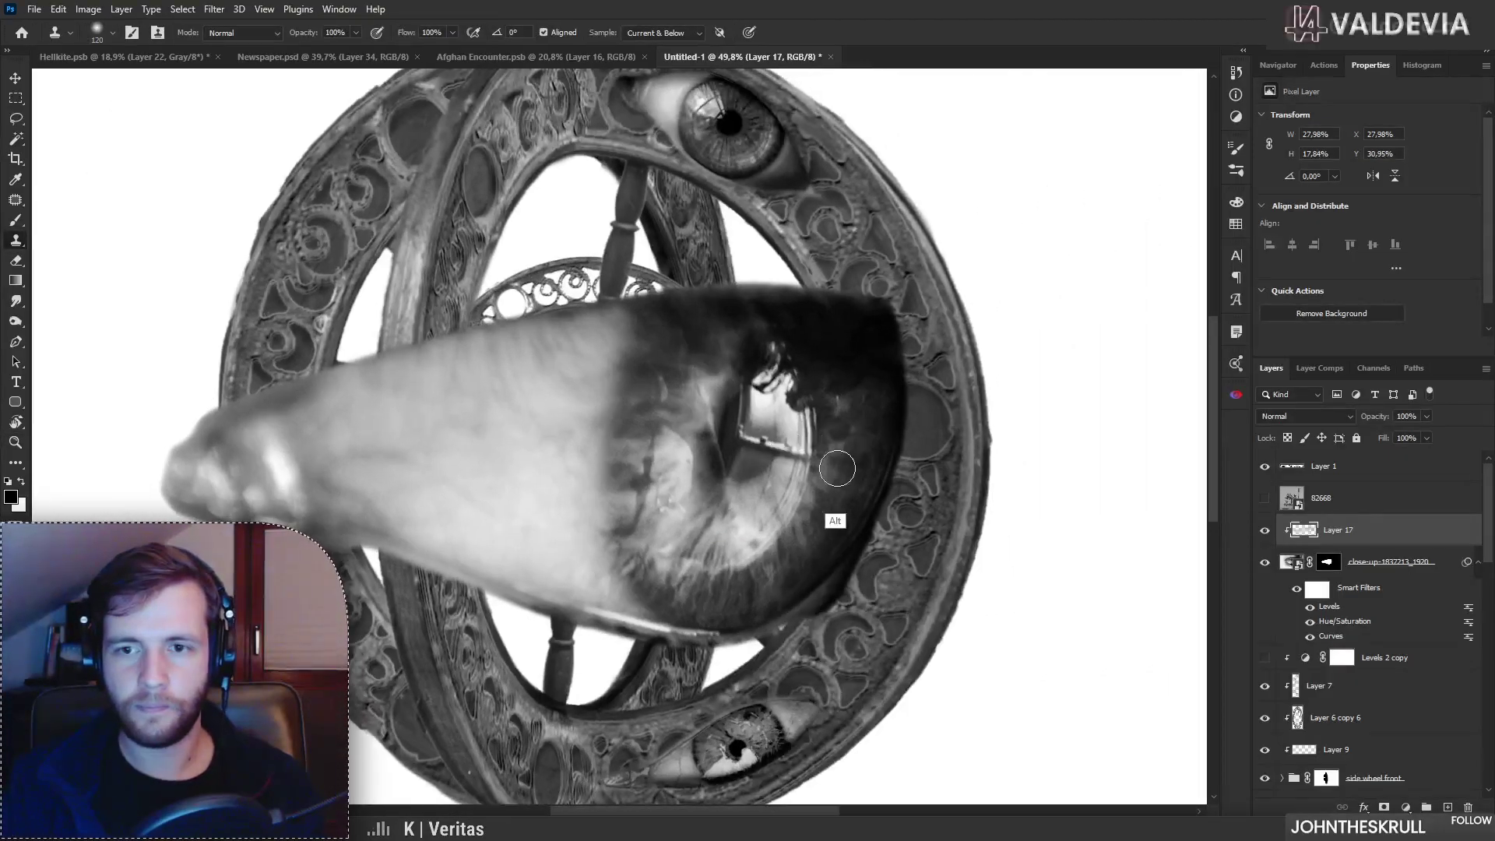
pyautogui.moveTo(814, 387)
pyautogui.mouseDown()
pyautogui.moveTo(848, 324)
pyautogui.moveTo(771, 331)
pyautogui.moveTo(791, 355)
pyautogui.mouseUp()
pyautogui.keyDown('alt'); pyautogui.click(851, 433); pyautogui.keyUp('alt')
pyautogui.press('z')
pyautogui.moveTo(840, 446)
pyautogui.mouseDown()
pyautogui.moveTo(751, 427)
pyautogui.moveTo(879, 421)
pyautogui.mouseUp()
pyautogui.moveTo(871, 360)
pyautogui.mouseDown()
pyautogui.moveTo(798, 355)
pyautogui.moveTo(884, 352)
pyautogui.mouseUp()
pyautogui.press('s')
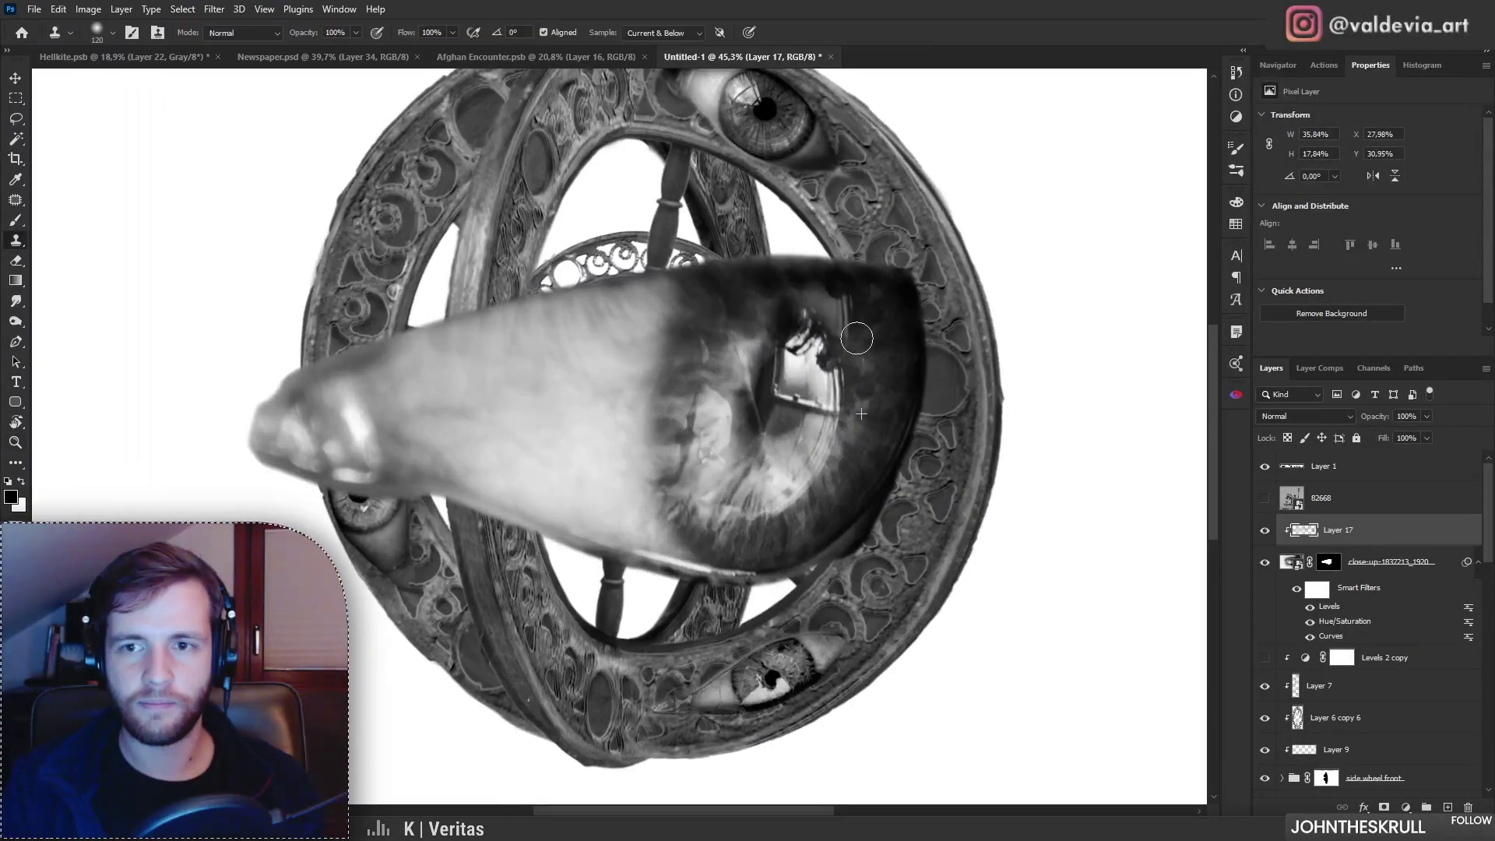
pyautogui.hotkey('ctrl', 'z')
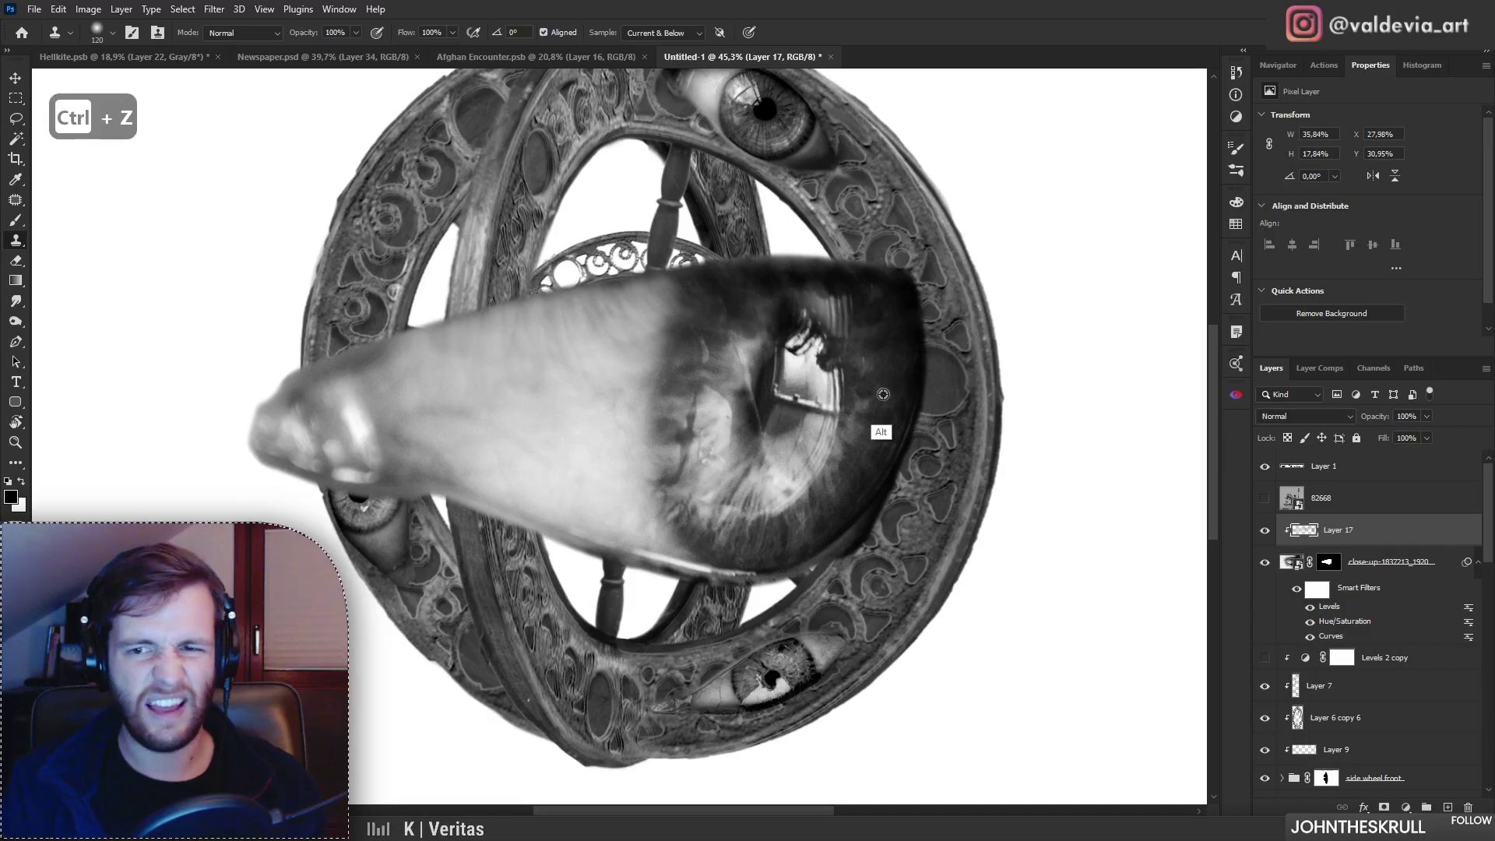
# Step: Clone iris texture over the lower frame of the window reflection in the large eye
pyautogui.press('z')
pyautogui.moveTo(836, 433)
pyautogui.mouseDown()
pyautogui.moveTo(744, 438)
pyautogui.moveTo(934, 444)
pyautogui.mouseUp()
pyautogui.press('s')
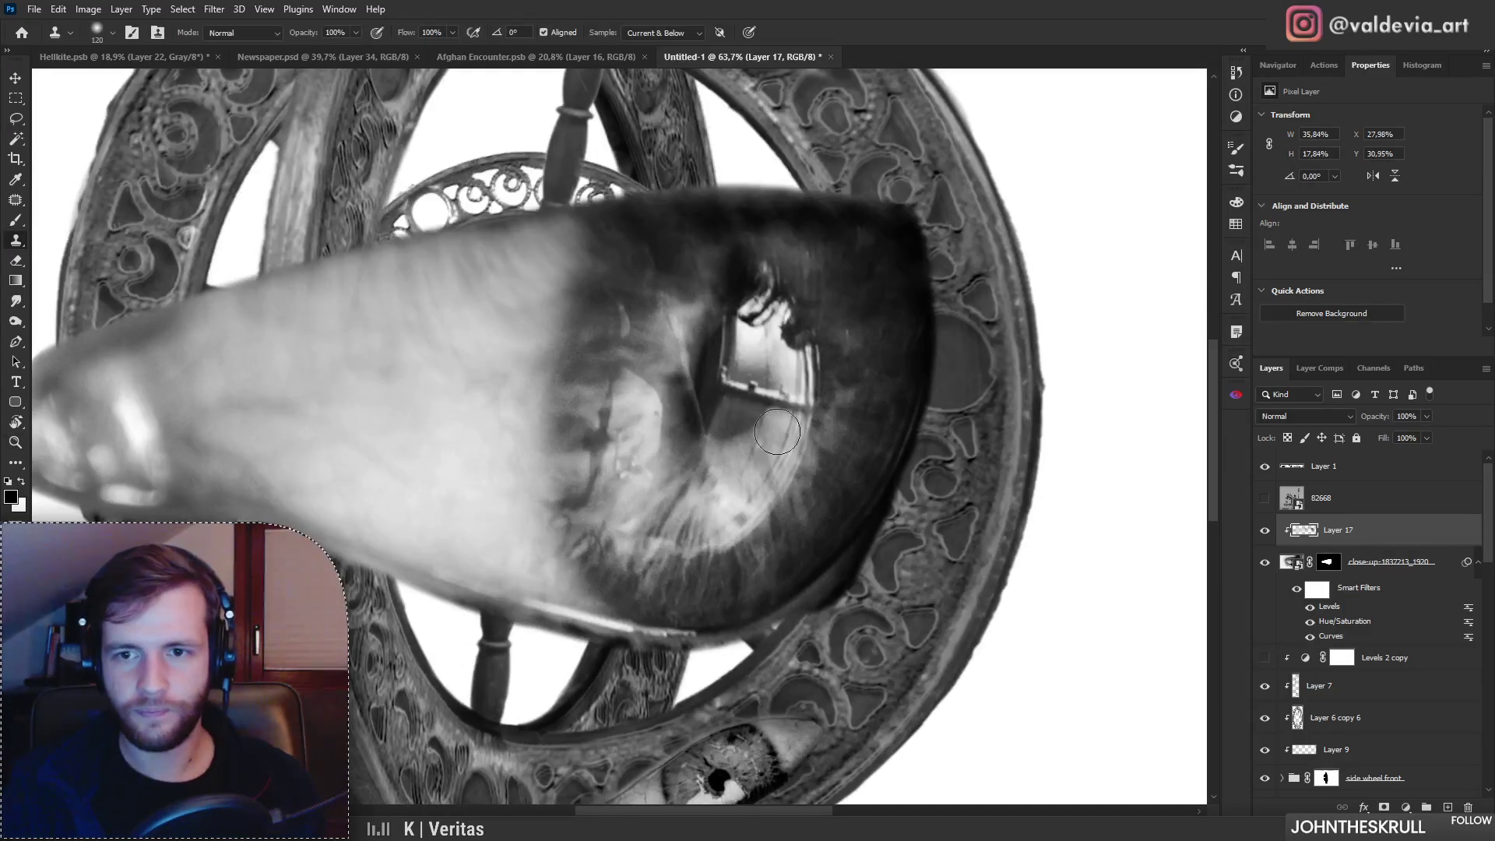
pyautogui.moveTo(776, 410); pyautogui.dragTo(739, 387)
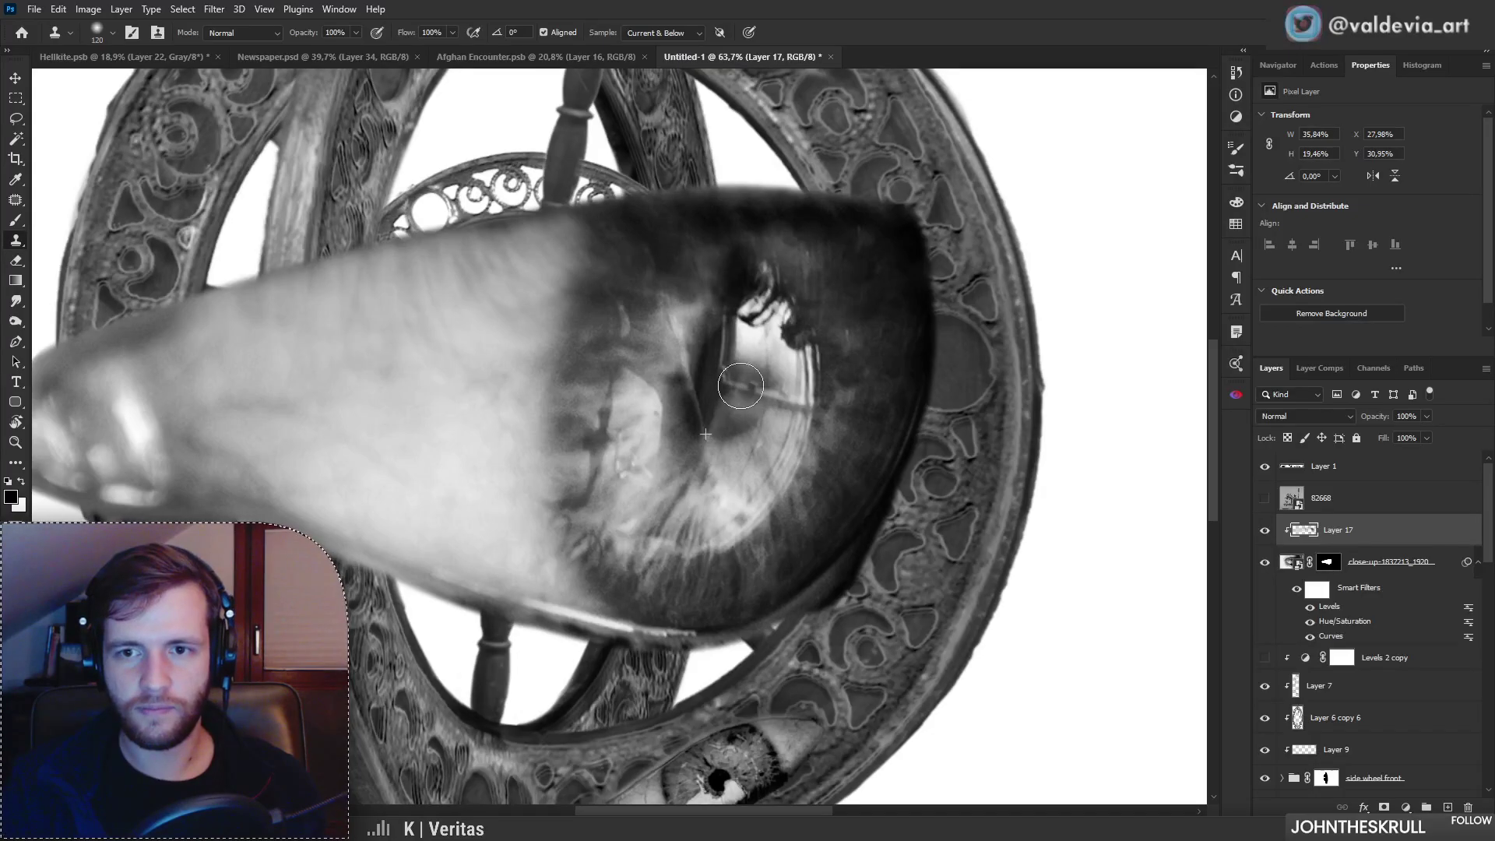
pyautogui.press('z')
pyautogui.moveTo(778, 414)
pyautogui.mouseDown()
pyautogui.moveTo(669, 411)
pyautogui.moveTo(754, 402)
pyautogui.mouseUp()
pyautogui.press('s')
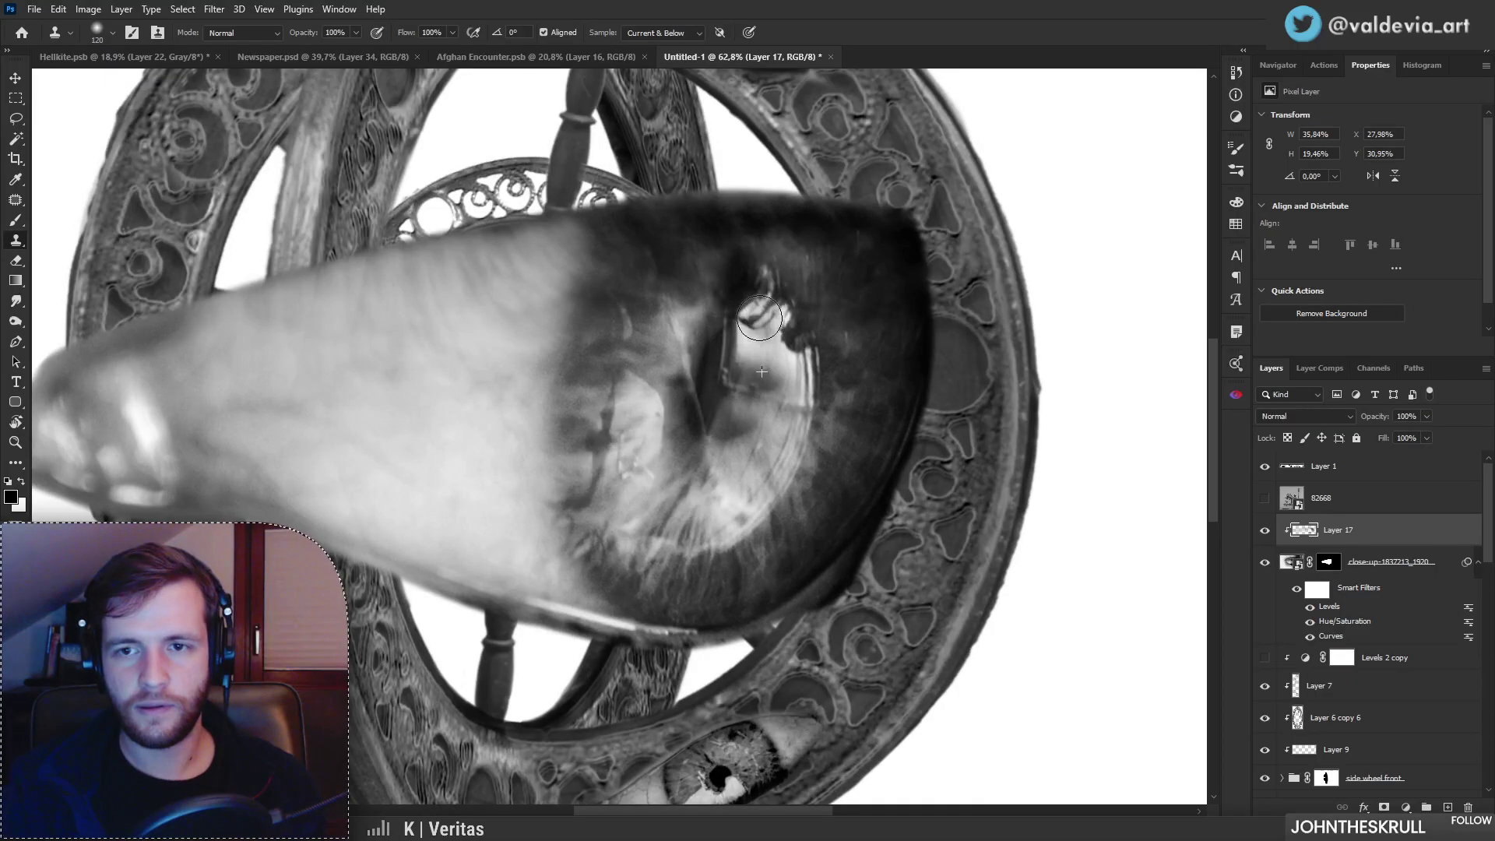
# Step: Undo the last clone strokes and clone texture again over the upper part of the window reflection
pyautogui.hotkey('ctrl', 'z')
pyautogui.hotkey('ctrl', 'z')
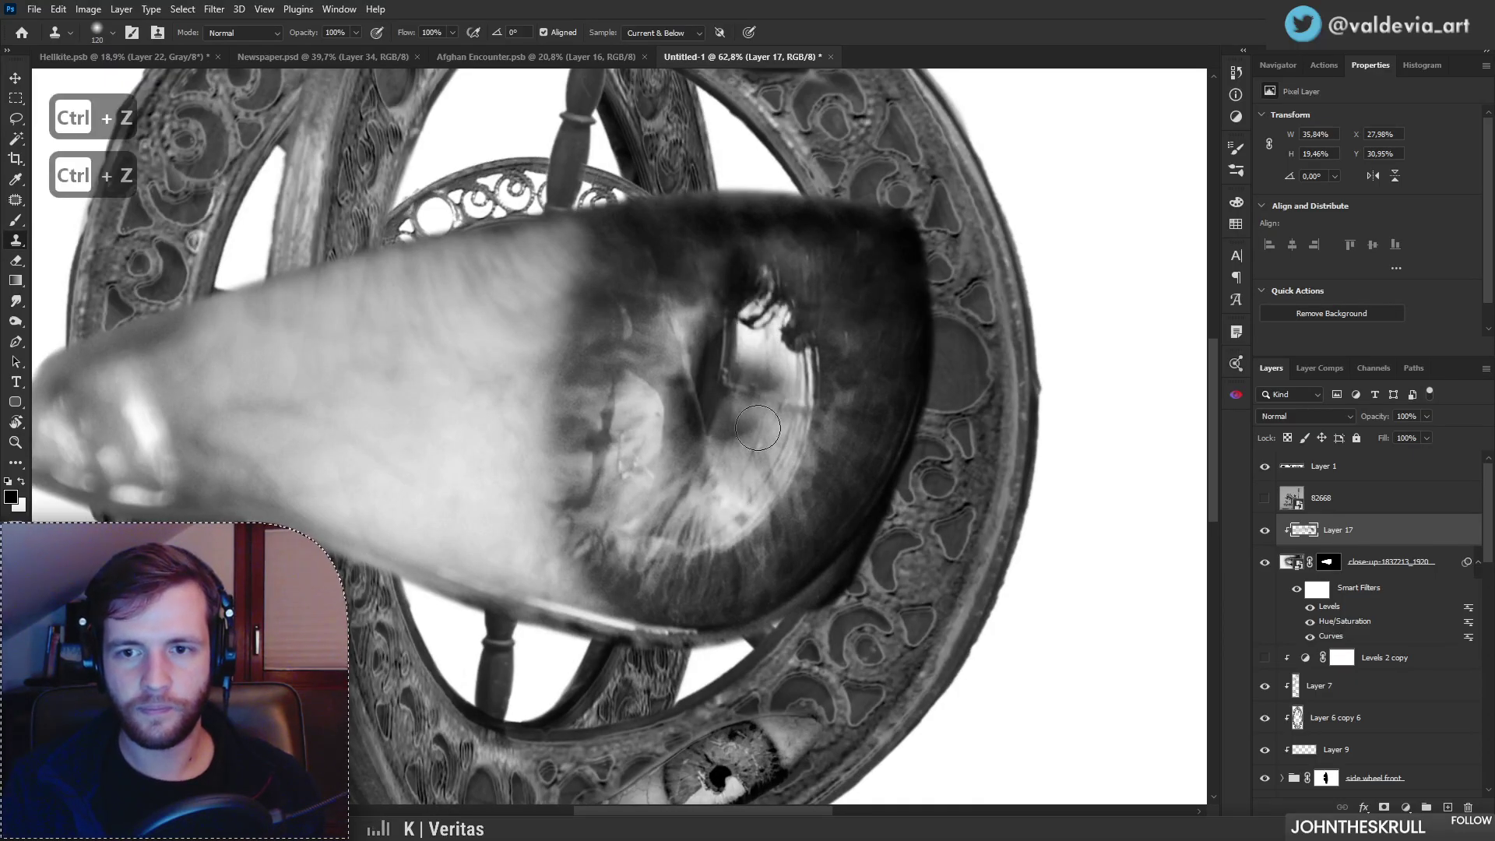
pyautogui.moveTo(755, 328)
pyautogui.mouseDown()
pyautogui.moveTo(757, 314)
pyautogui.moveTo(781, 343)
pyautogui.moveTo(759, 299)
pyautogui.mouseUp()
pyautogui.press('z')
pyautogui.moveTo(810, 401)
pyautogui.mouseDown()
pyautogui.moveTo(689, 402)
pyautogui.moveTo(748, 399)
pyautogui.mouseUp()
# Step: Merge the clone retouching layer with the large eye photo and clip a new empty layer to the result
pyautogui.press('z')
pyautogui.moveTo(845, 477); pyautogui.dragTo(767, 479)
pyautogui.keyDown('shift'); pyautogui.click(1394, 562); pyautogui.keyUp('shift')
pyautogui.rightClick(1406, 561)
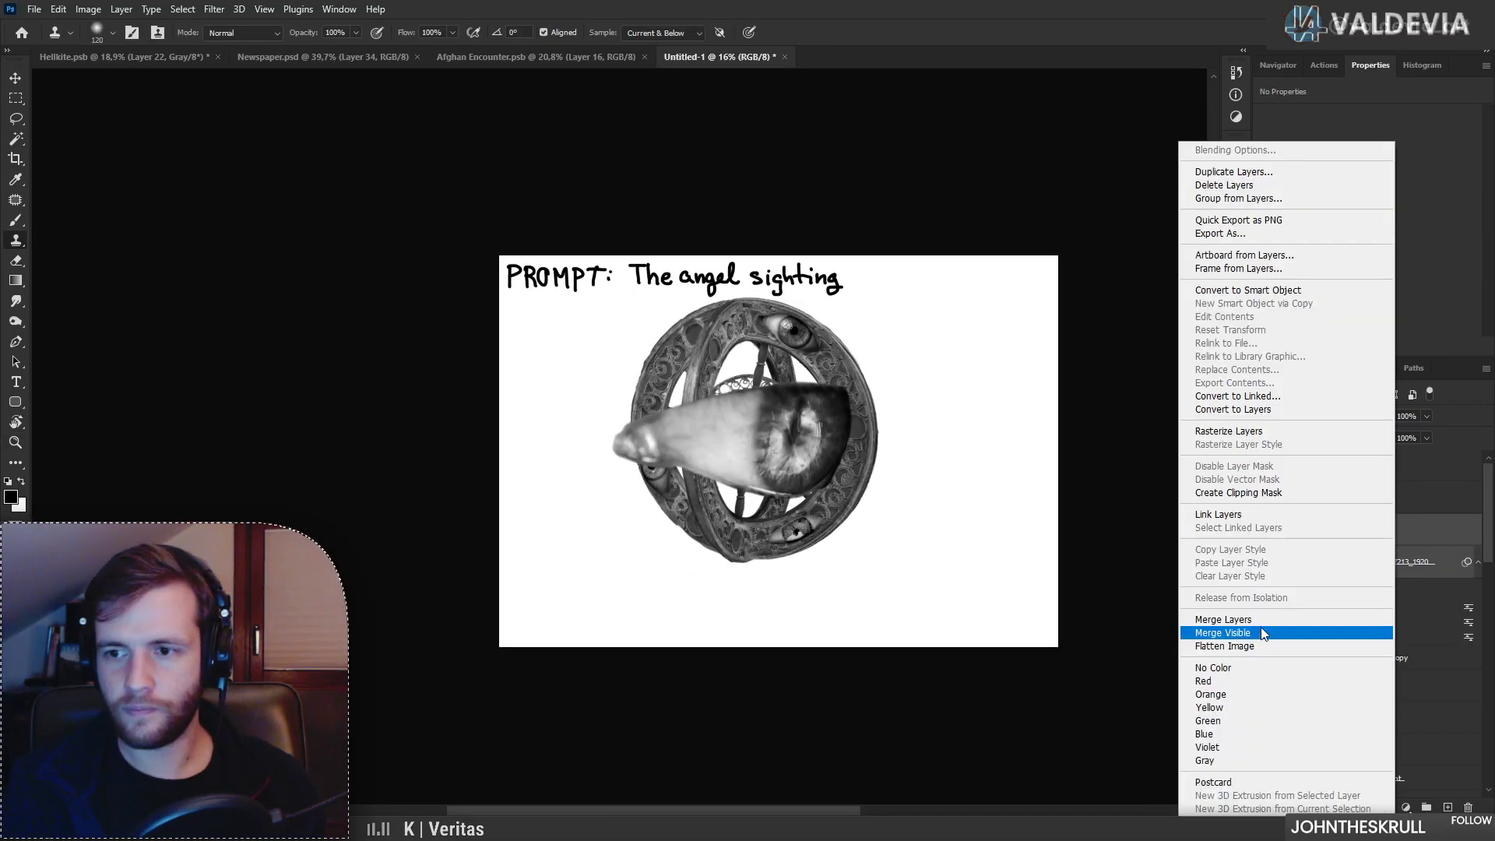
pyautogui.click(1285, 619)
pyautogui.click(1447, 808)
pyautogui.keyDown('alt'); pyautogui.click(1337, 543); pyautogui.keyUp('alt')
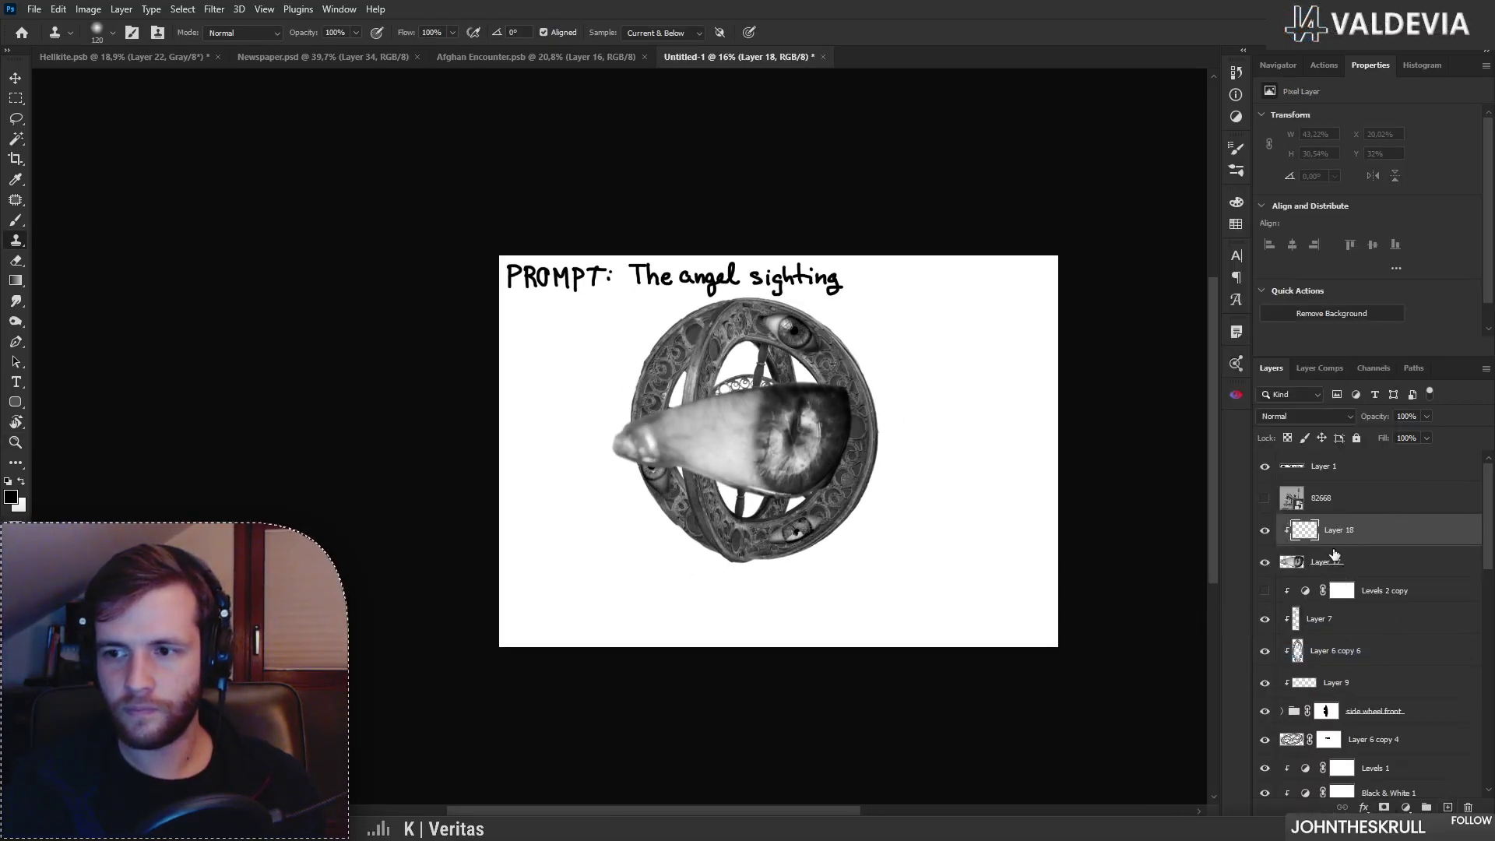
# Step: Paint soft black shading along the upper and lower edges of the large eye with a 401 px, 0% hardness brush
pyautogui.press('b')
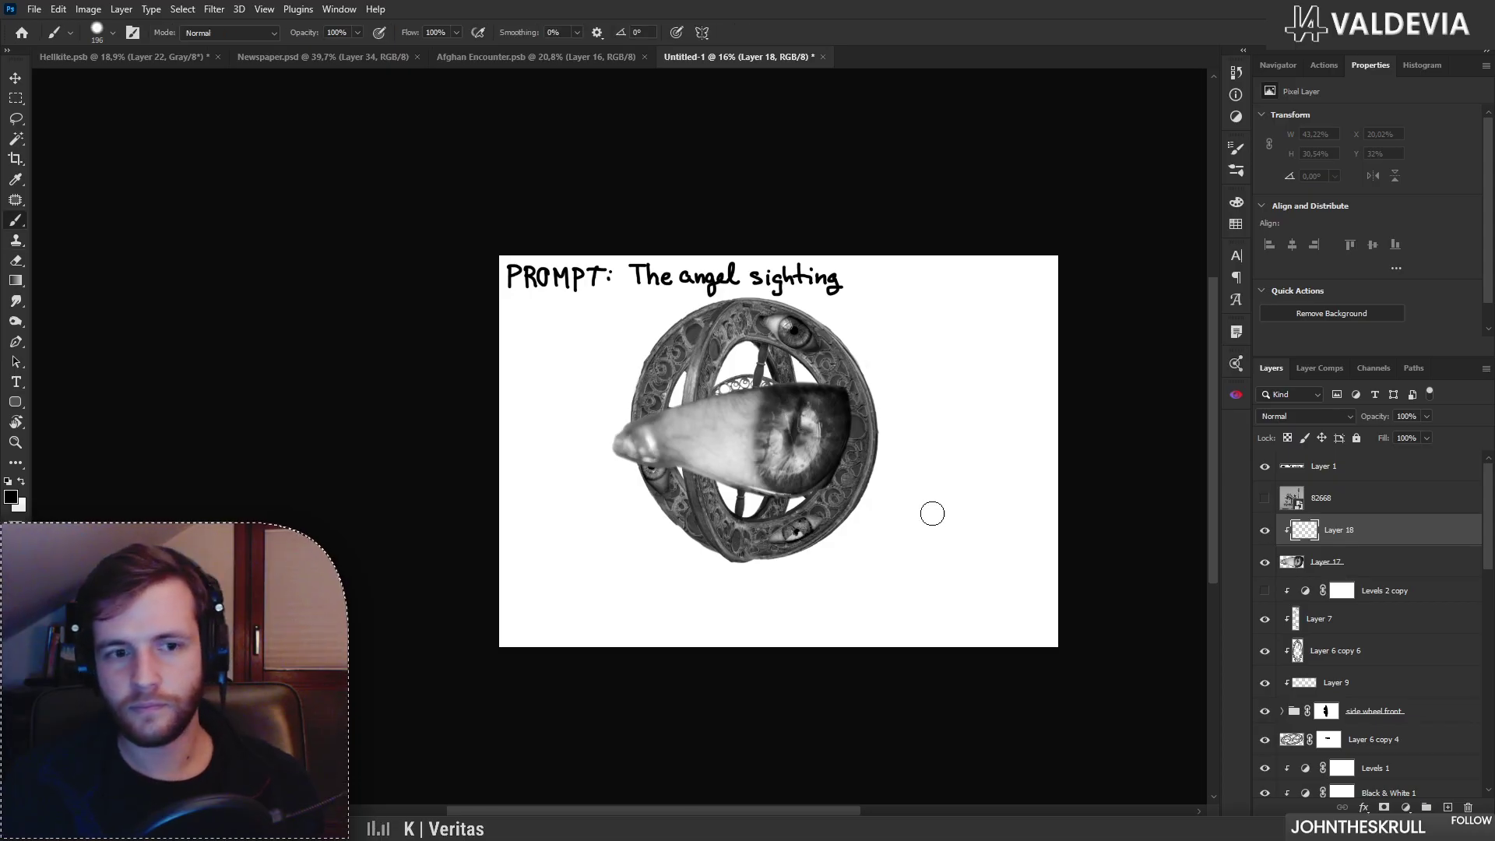
pyautogui.rightClick(935, 514)
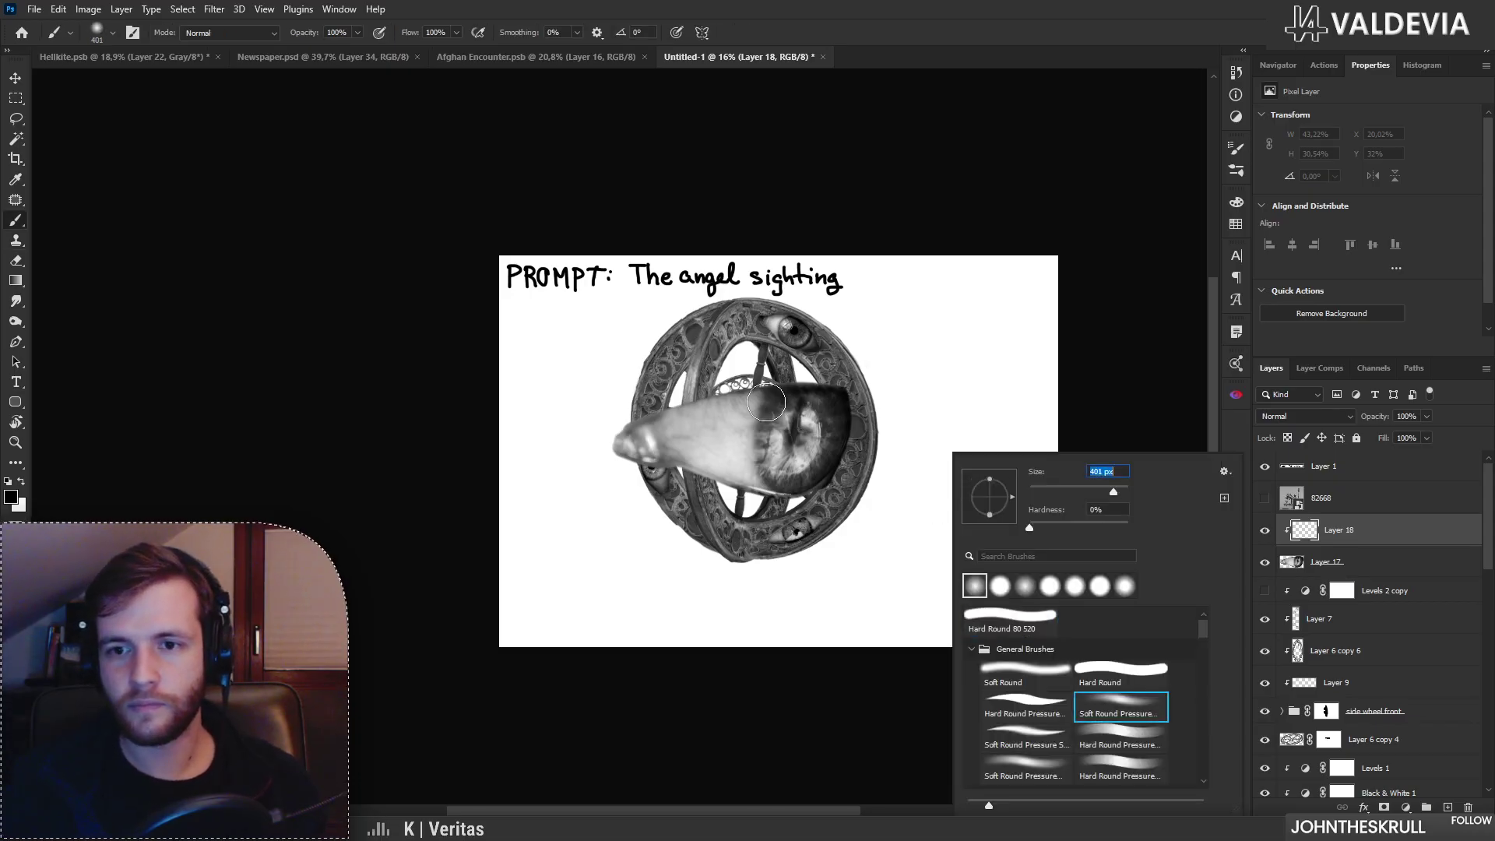
pyautogui.moveTo(622, 411); pyautogui.dragTo(833, 375)
pyautogui.moveTo(671, 403); pyautogui.dragTo(834, 384)
pyautogui.moveTo(617, 452); pyautogui.dragTo(783, 497)
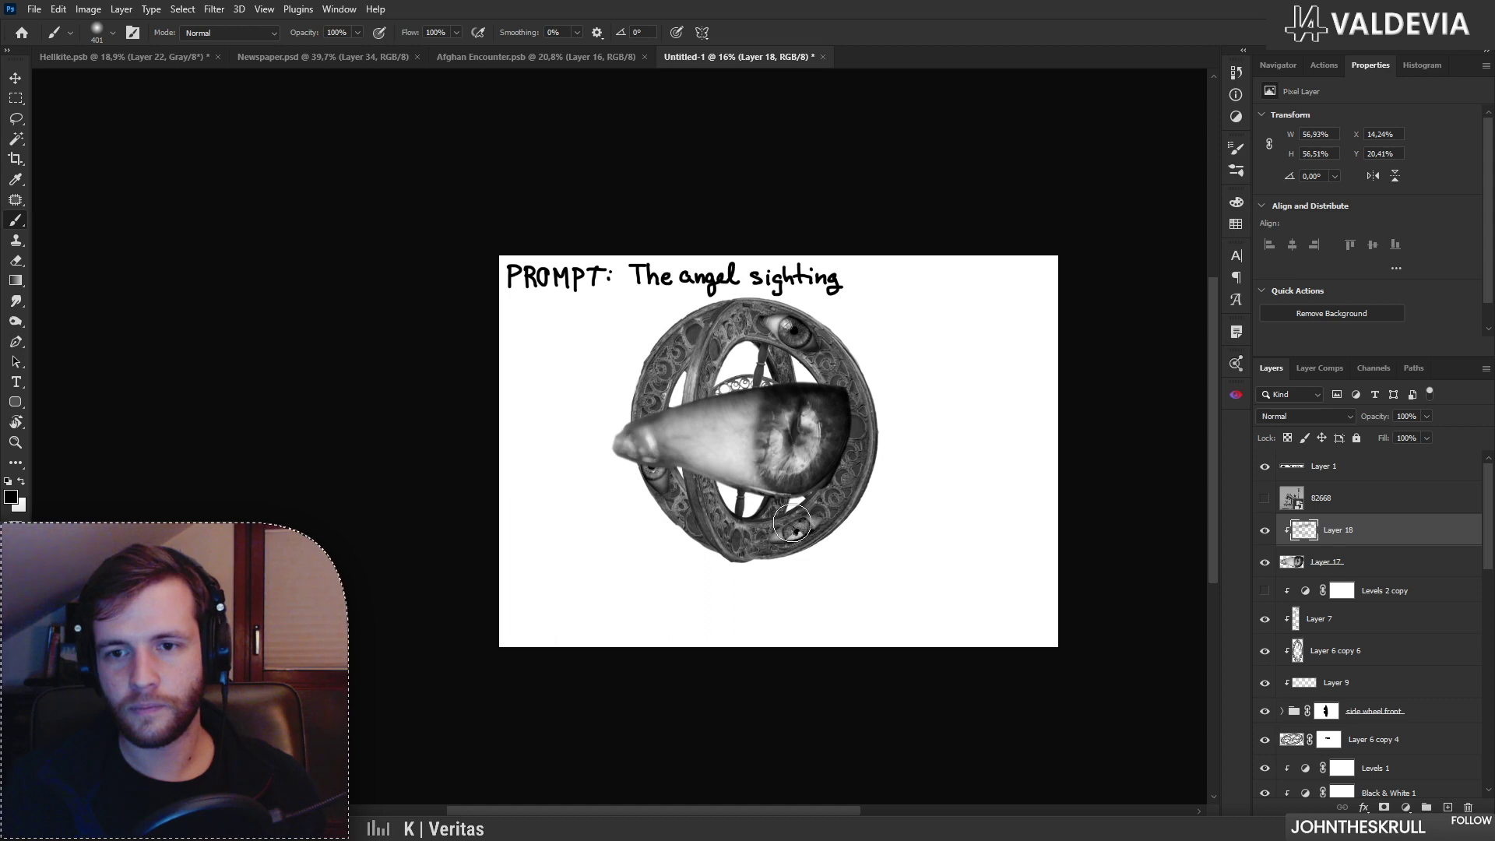
pyautogui.scroll(-2, 824, 513)
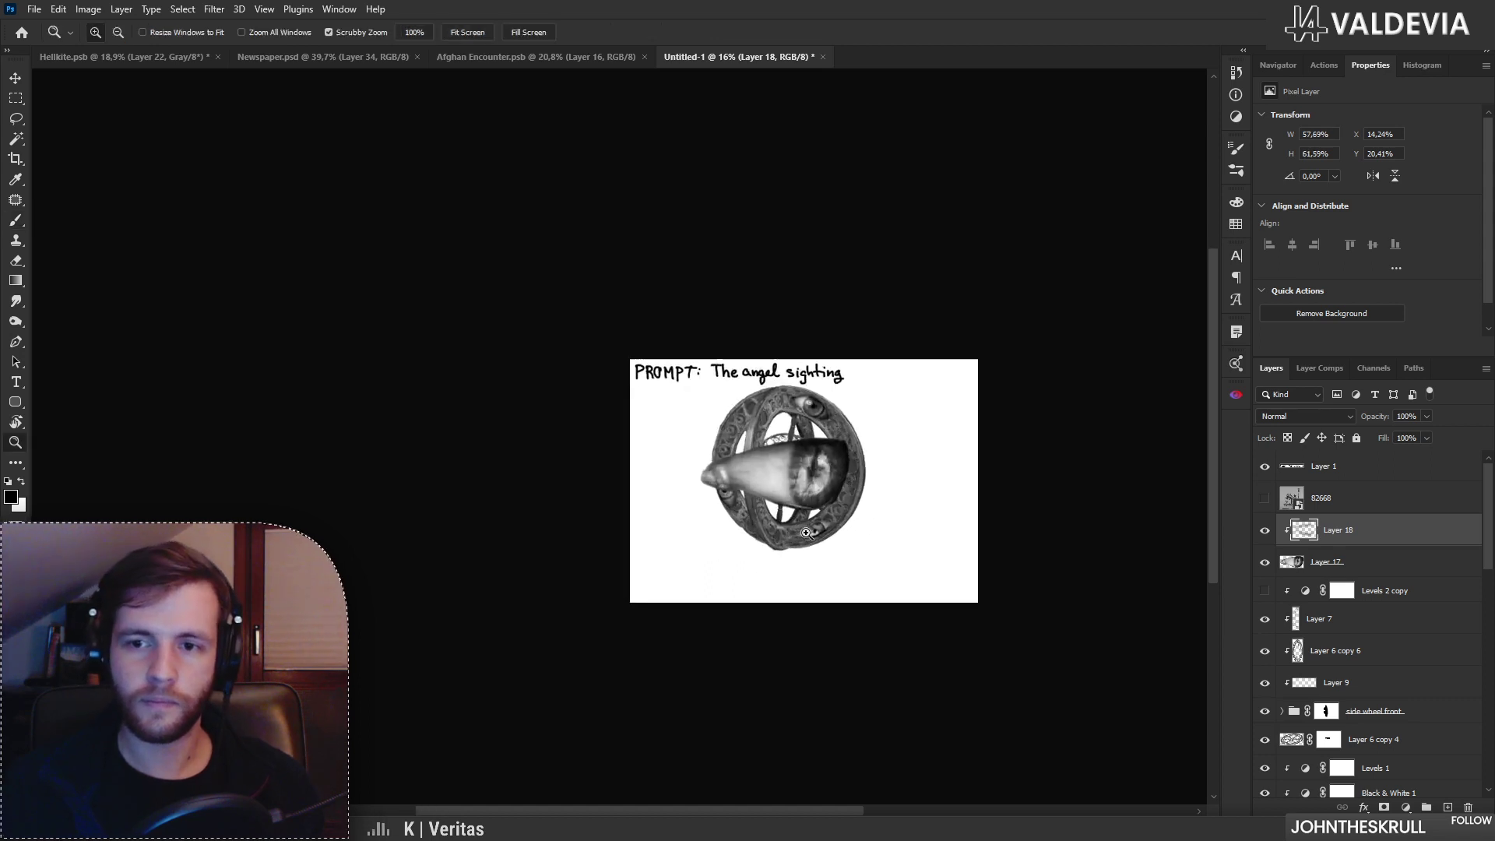
# Step: Convert the large eye and its shading layer into one smart object and clip it directly above Layer 7
pyautogui.keyDown('ctrl'); pyautogui.click(1383, 570); pyautogui.keyUp('ctrl')
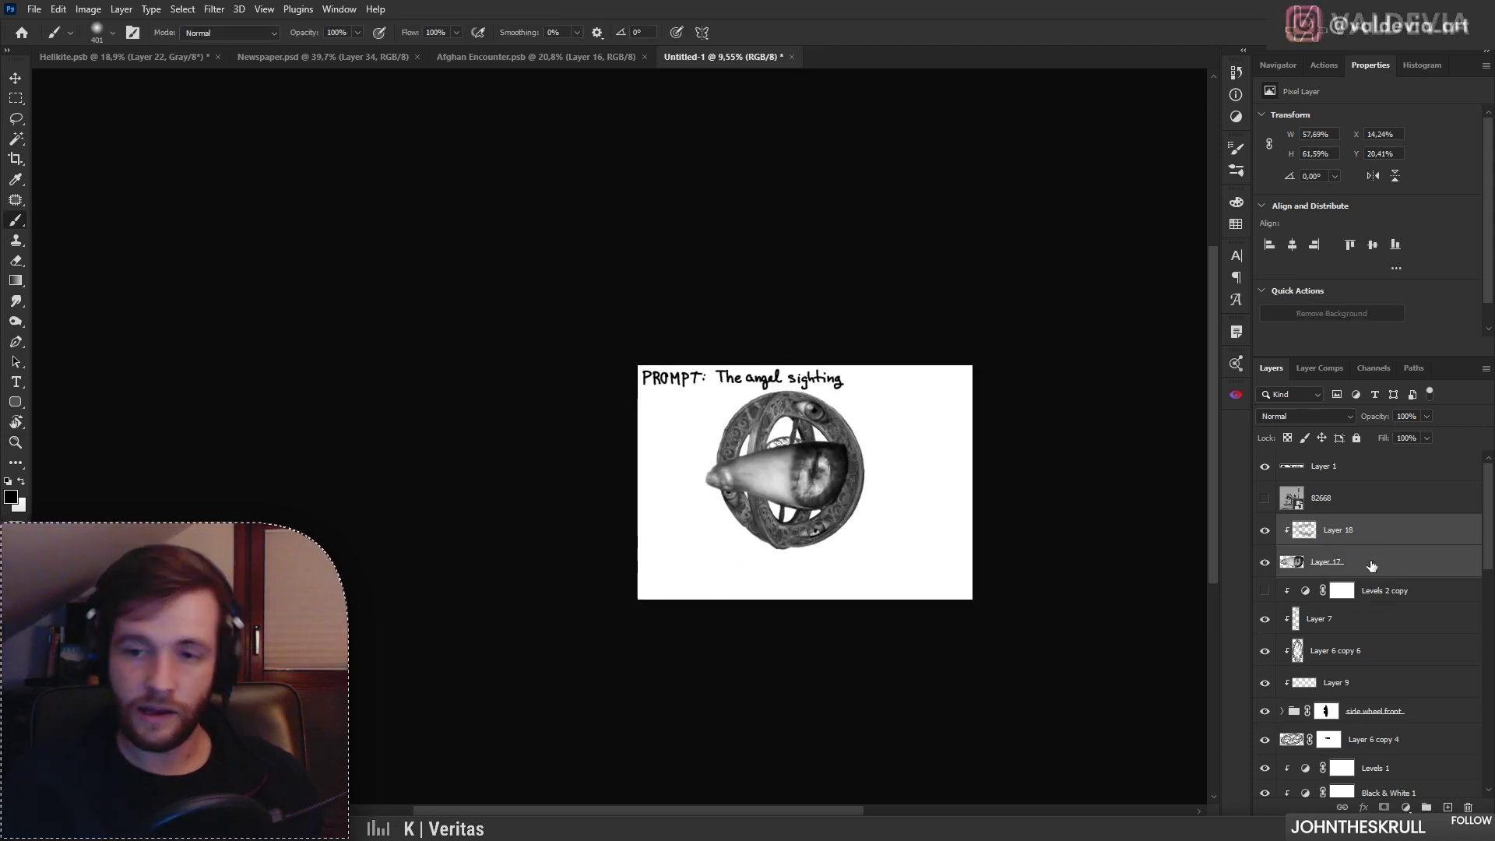
pyautogui.hotkey('ctrl', '\\')
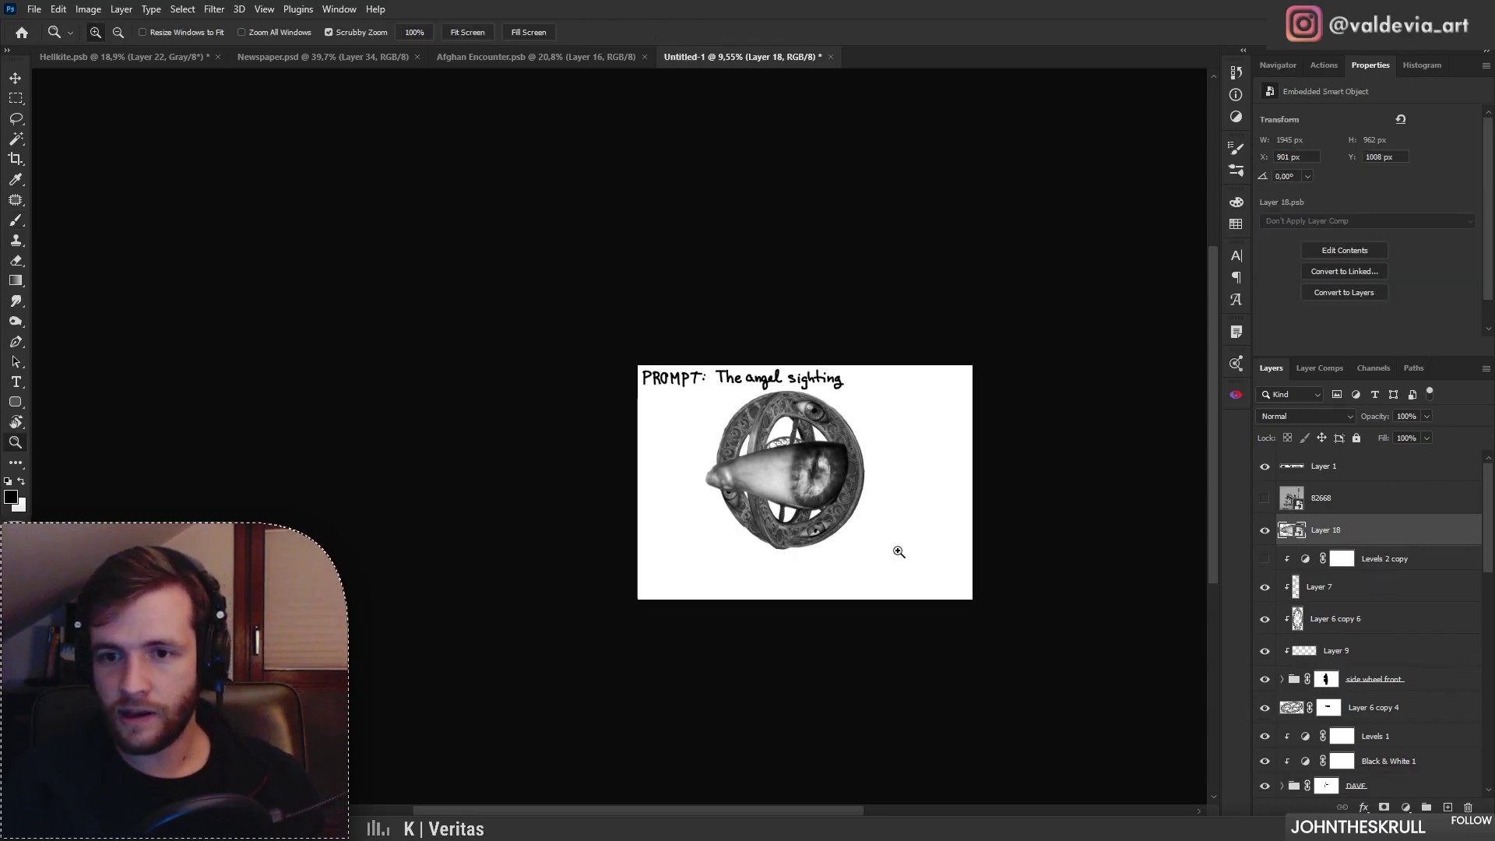
pyautogui.moveTo(891, 553); pyautogui.dragTo(1196, 532)
pyautogui.click(1265, 530)
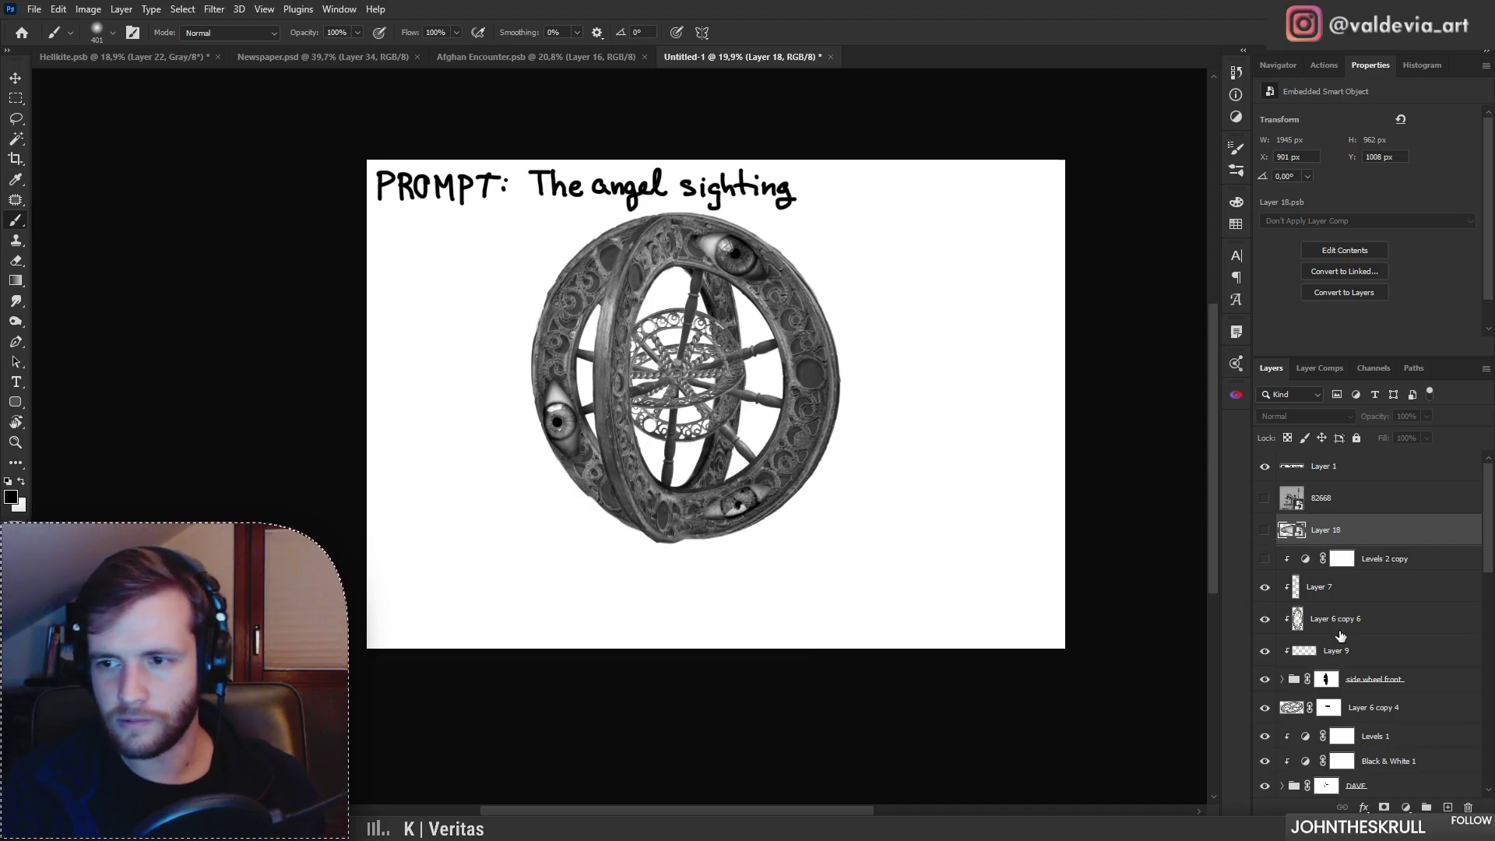
pyautogui.moveTo(1487, 549); pyautogui.dragTo(1490, 577)
pyautogui.moveTo(1392, 484); pyautogui.dragTo(1379, 518)
pyautogui.click(1265, 493)
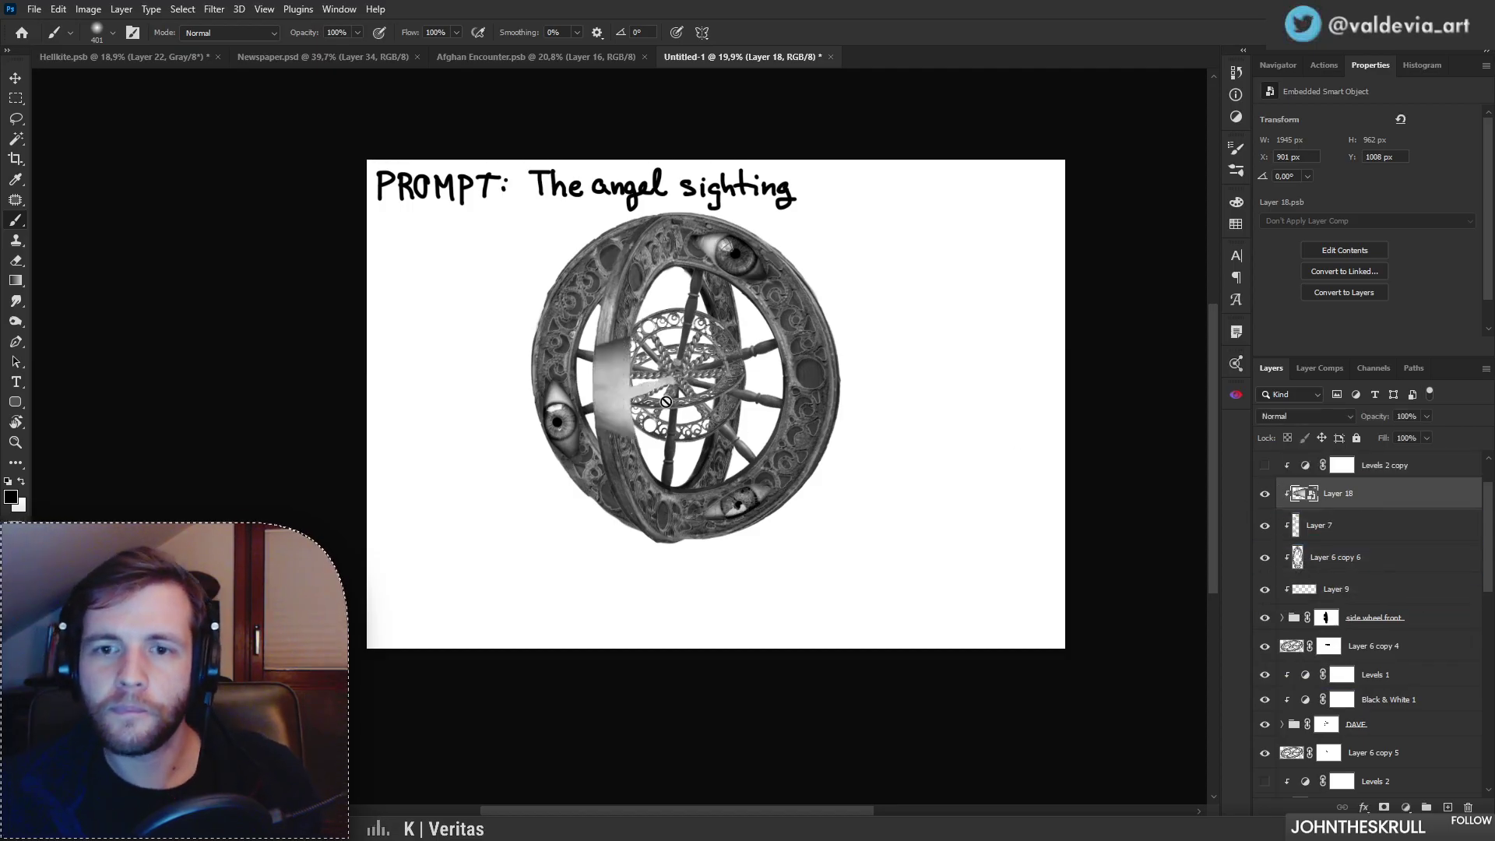
# Step: Scale the eye to 18.64%, rotate it to -10.36° and place it on the vertical rim of the side wheel
pyautogui.hotkey('ctrl', 't')
pyautogui.moveTo(851, 437); pyautogui.dragTo(585, 345)
pyautogui.moveTo(560, 412); pyautogui.dragTo(660, 463)
pyautogui.moveTo(668, 410); pyautogui.dragTo(636, 408)
pyautogui.moveTo(611, 414)
pyautogui.mouseDown()
pyautogui.moveTo(635, 407)
pyautogui.moveTo(628, 398)
pyautogui.mouseUp()
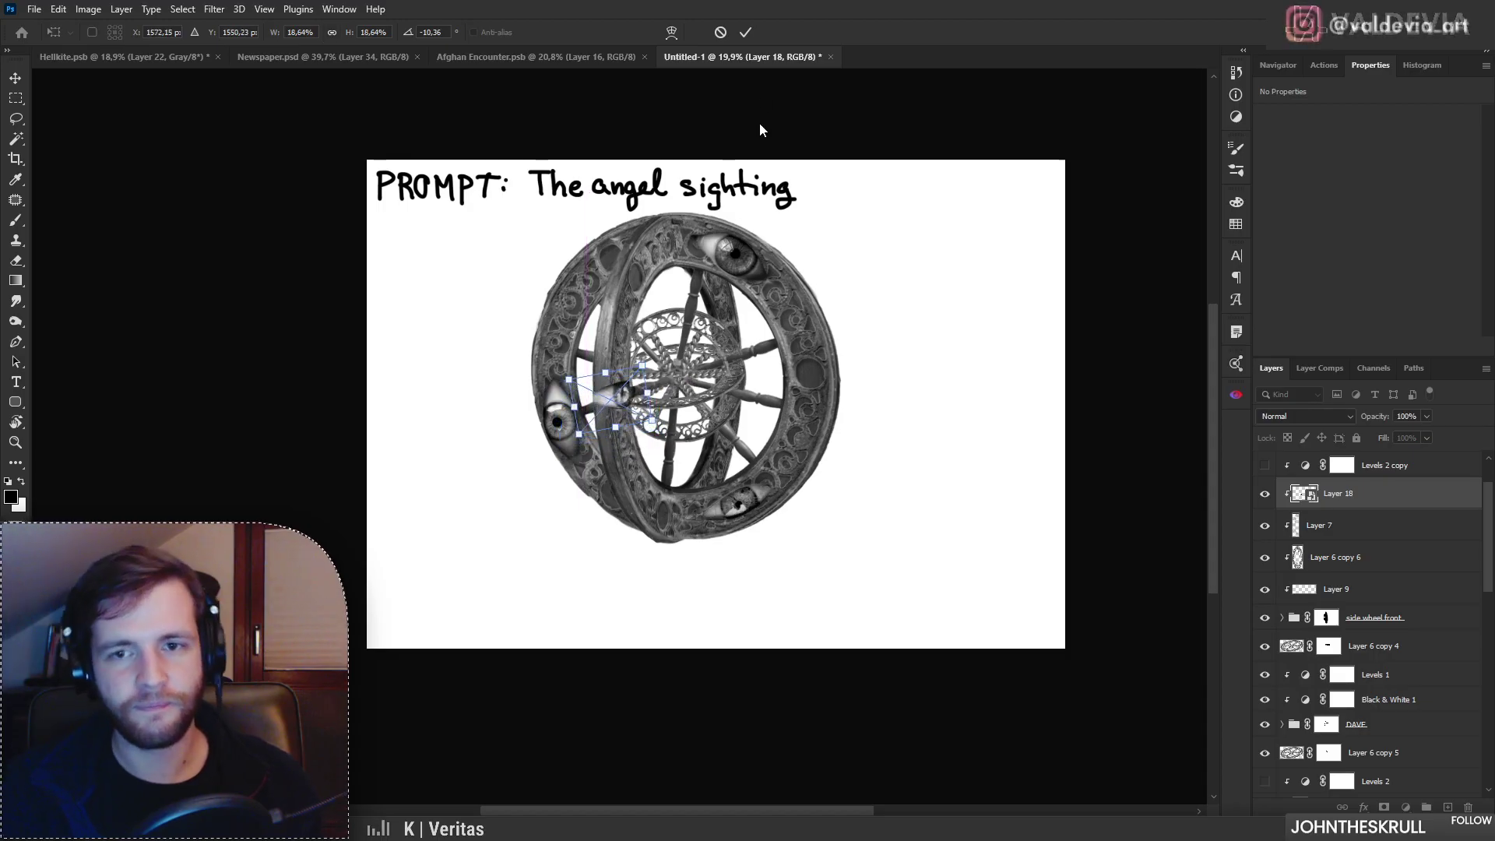
pyautogui.click(745, 32)
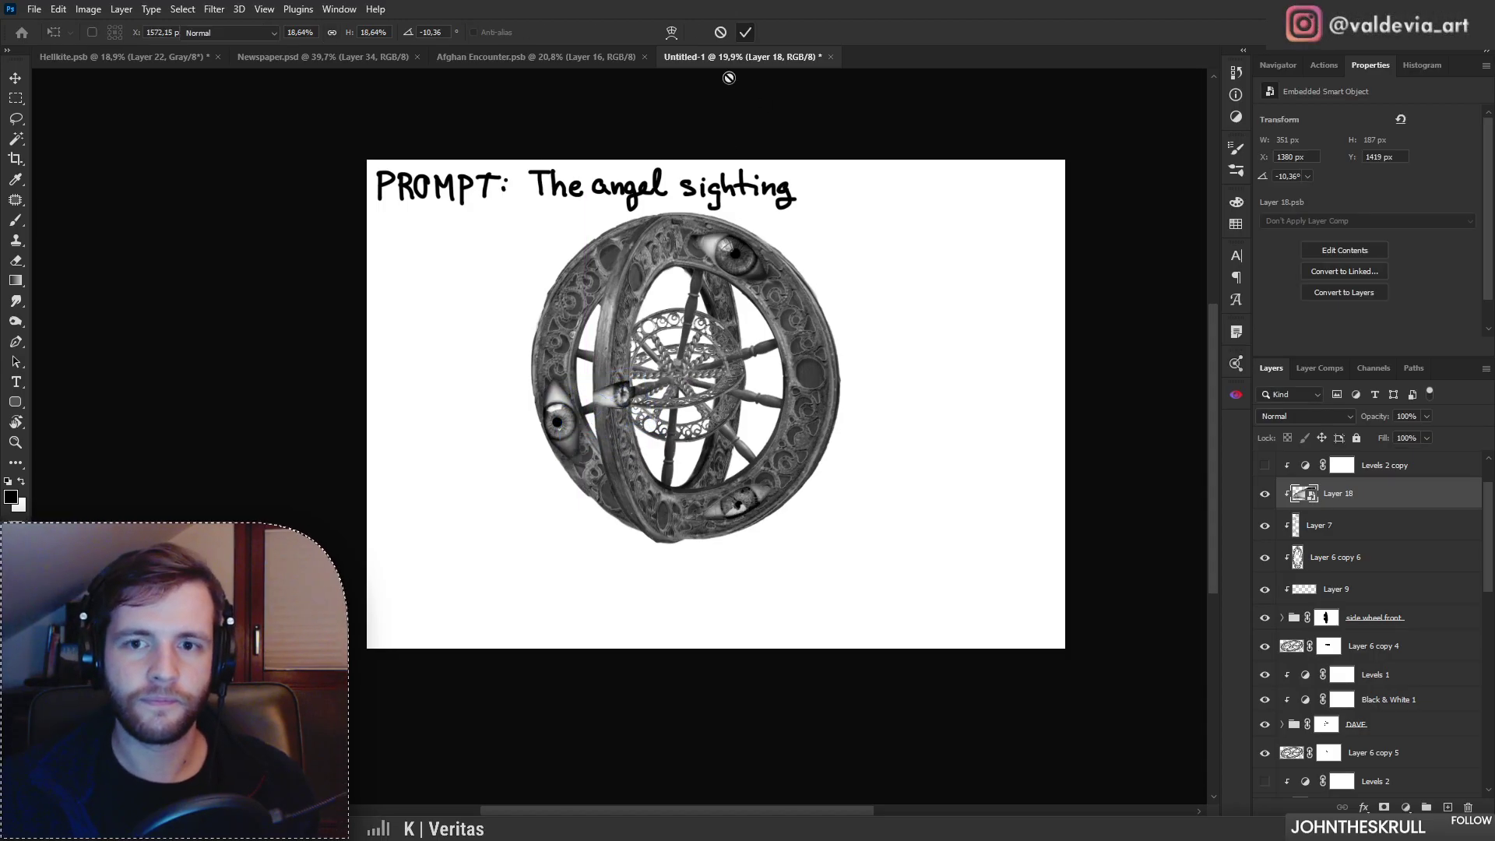
# Step: Take the small eye layer out of the clipping stack and reposition it across the vertical rim
pyautogui.press('z')
pyautogui.moveTo(615, 420); pyautogui.dragTo(703, 398)
pyautogui.press('b')
pyautogui.moveTo(639, 341); pyautogui.dragTo(646, 354)
pyautogui.moveTo(1409, 499)
pyautogui.mouseDown()
pyautogui.moveTo(1385, 422)
pyautogui.moveTo(1389, 516)
pyautogui.mouseUp()
pyautogui.keyDown('alt'); pyautogui.click(1386, 541); pyautogui.keyUp('alt')
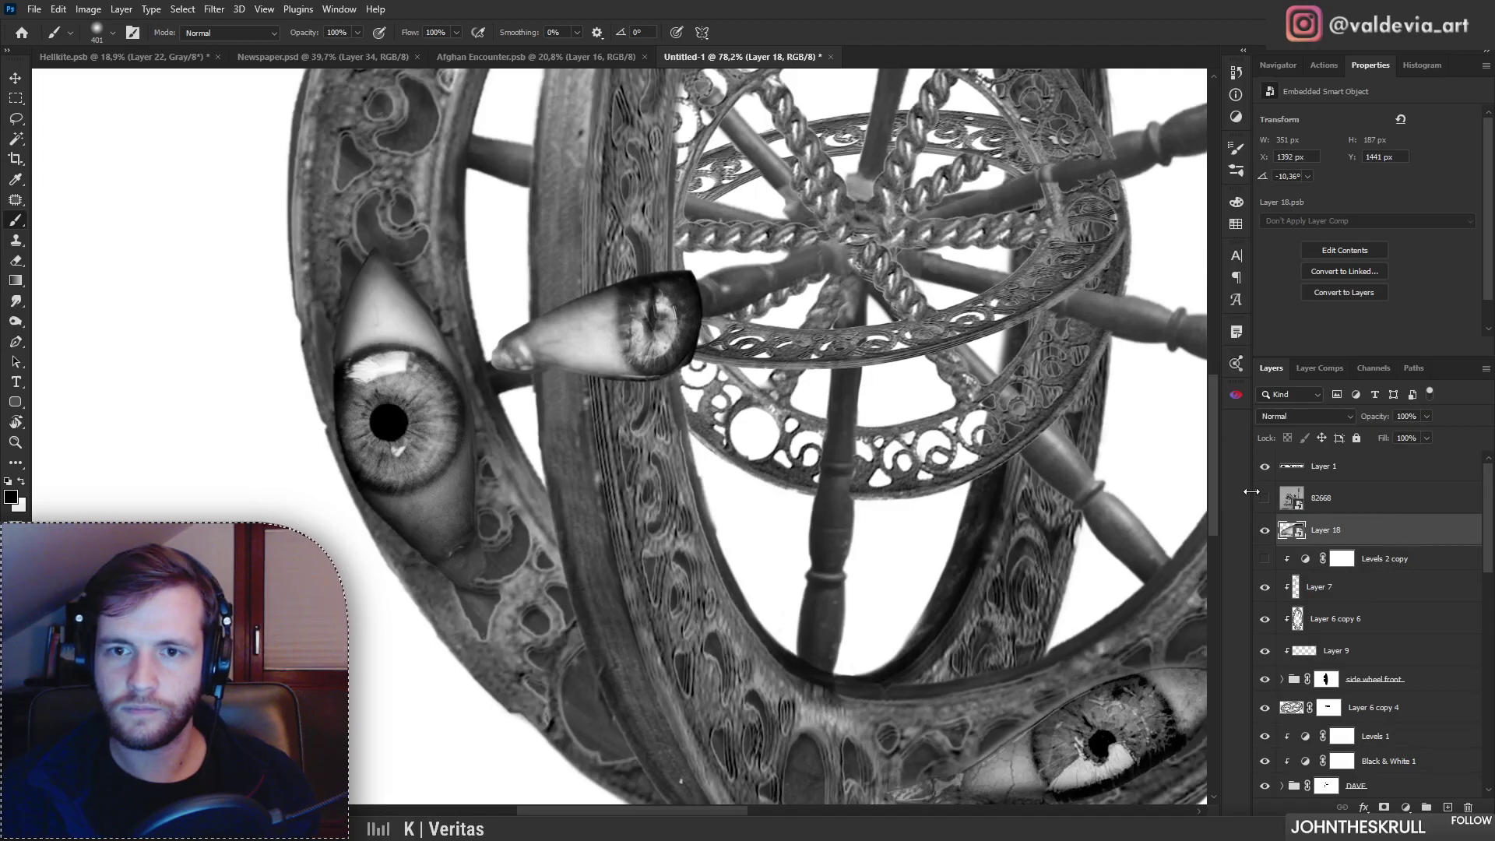
pyautogui.moveTo(671, 338); pyautogui.dragTo(657, 340)
pyautogui.press('z')
pyautogui.moveTo(730, 382)
pyautogui.mouseDown()
pyautogui.moveTo(685, 381)
pyautogui.moveTo(746, 367)
pyautogui.moveTo(725, 370)
pyautogui.moveTo(684, 337)
pyautogui.moveTo(773, 335)
pyautogui.moveTo(701, 319)
pyautogui.moveTo(674, 354)
pyautogui.mouseUp()
pyautogui.press('b')
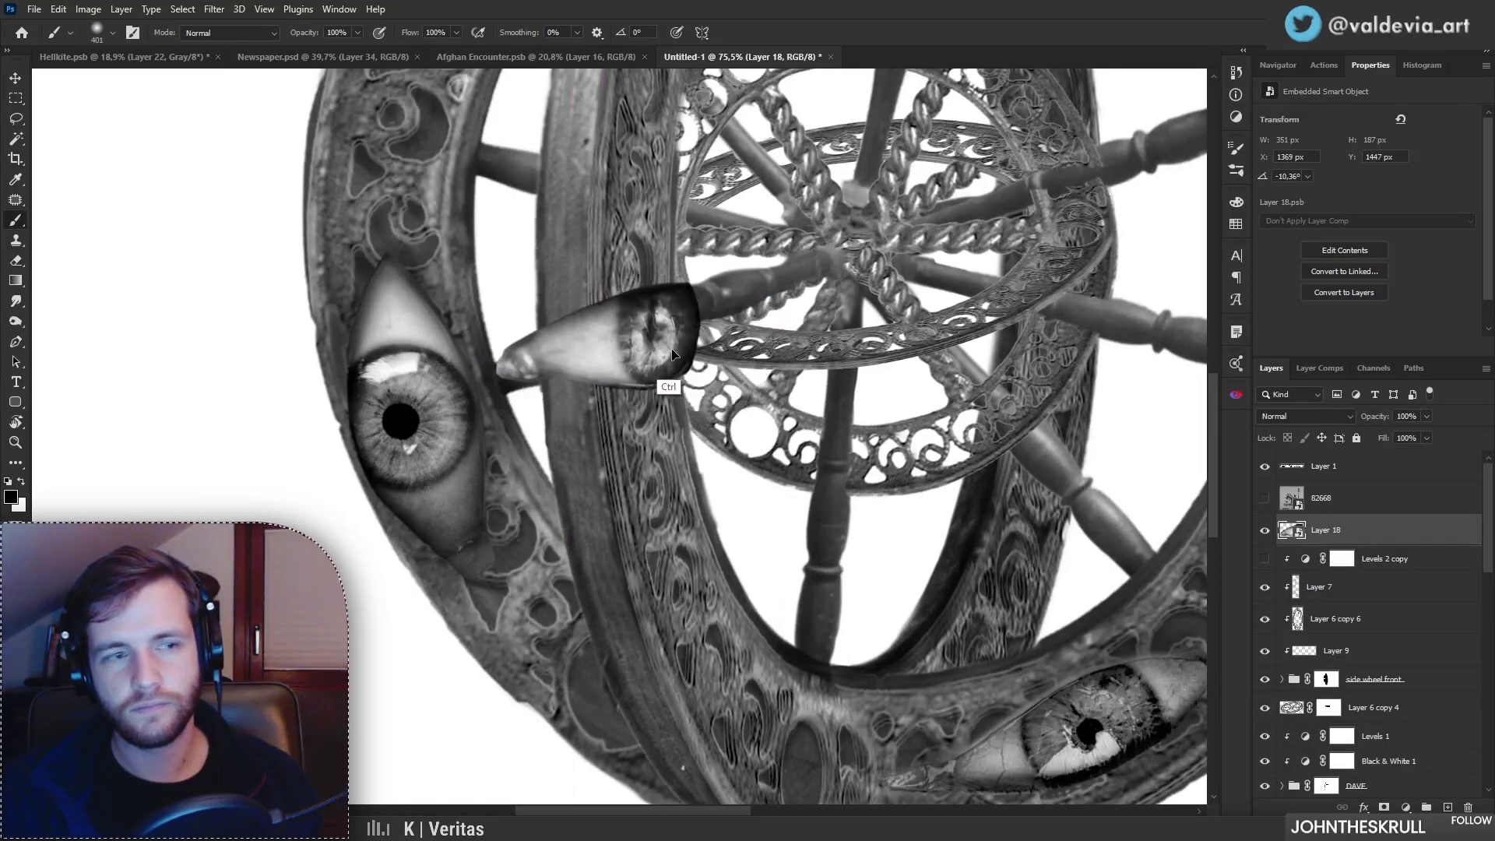
# Step: Add a layer mask to the small eye and mask out its eye white and corners with the Hard Round 80 520 brush
pyautogui.click(1386, 807)
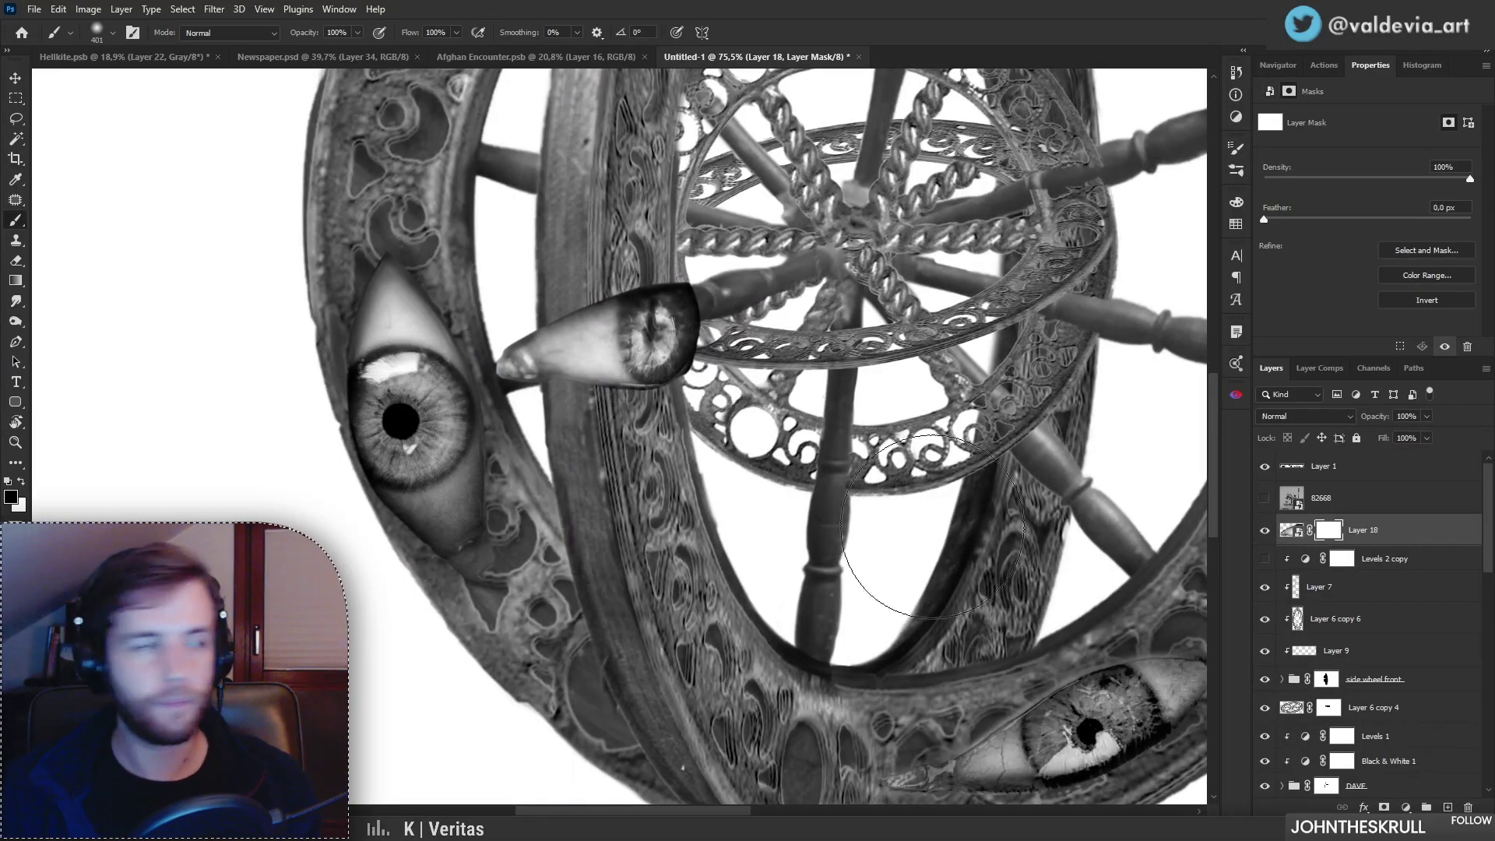
pyautogui.press('x')
pyautogui.rightClick(565, 377)
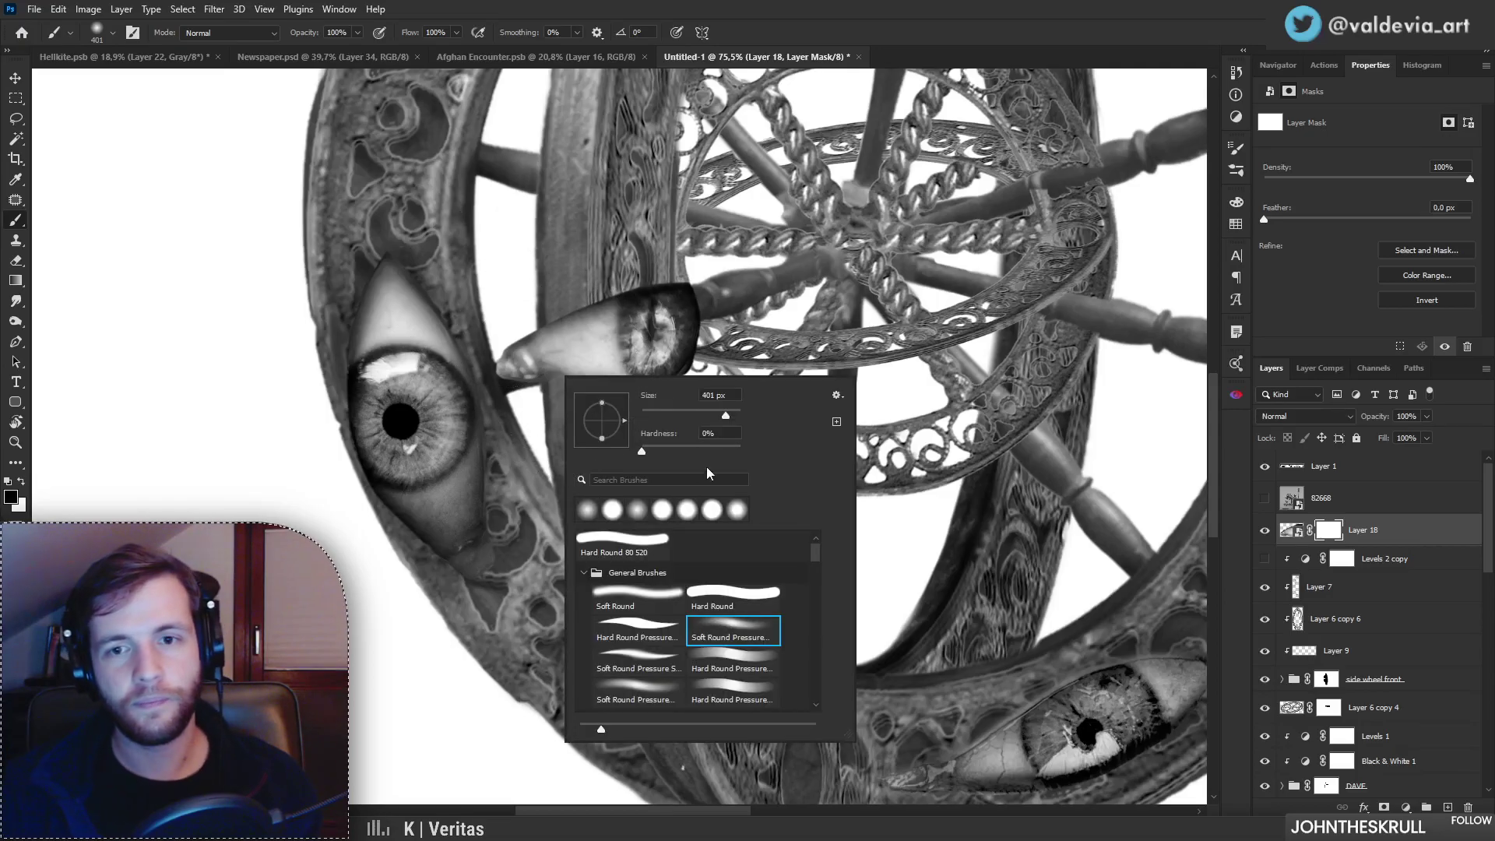
pyautogui.click(623, 545)
pyautogui.moveTo(577, 297)
pyautogui.mouseDown()
pyautogui.moveTo(588, 430)
pyautogui.moveTo(576, 282)
pyautogui.moveTo(581, 421)
pyautogui.moveTo(589, 284)
pyautogui.moveTo(599, 420)
pyautogui.moveTo(618, 362)
pyautogui.moveTo(604, 279)
pyautogui.mouseUp()
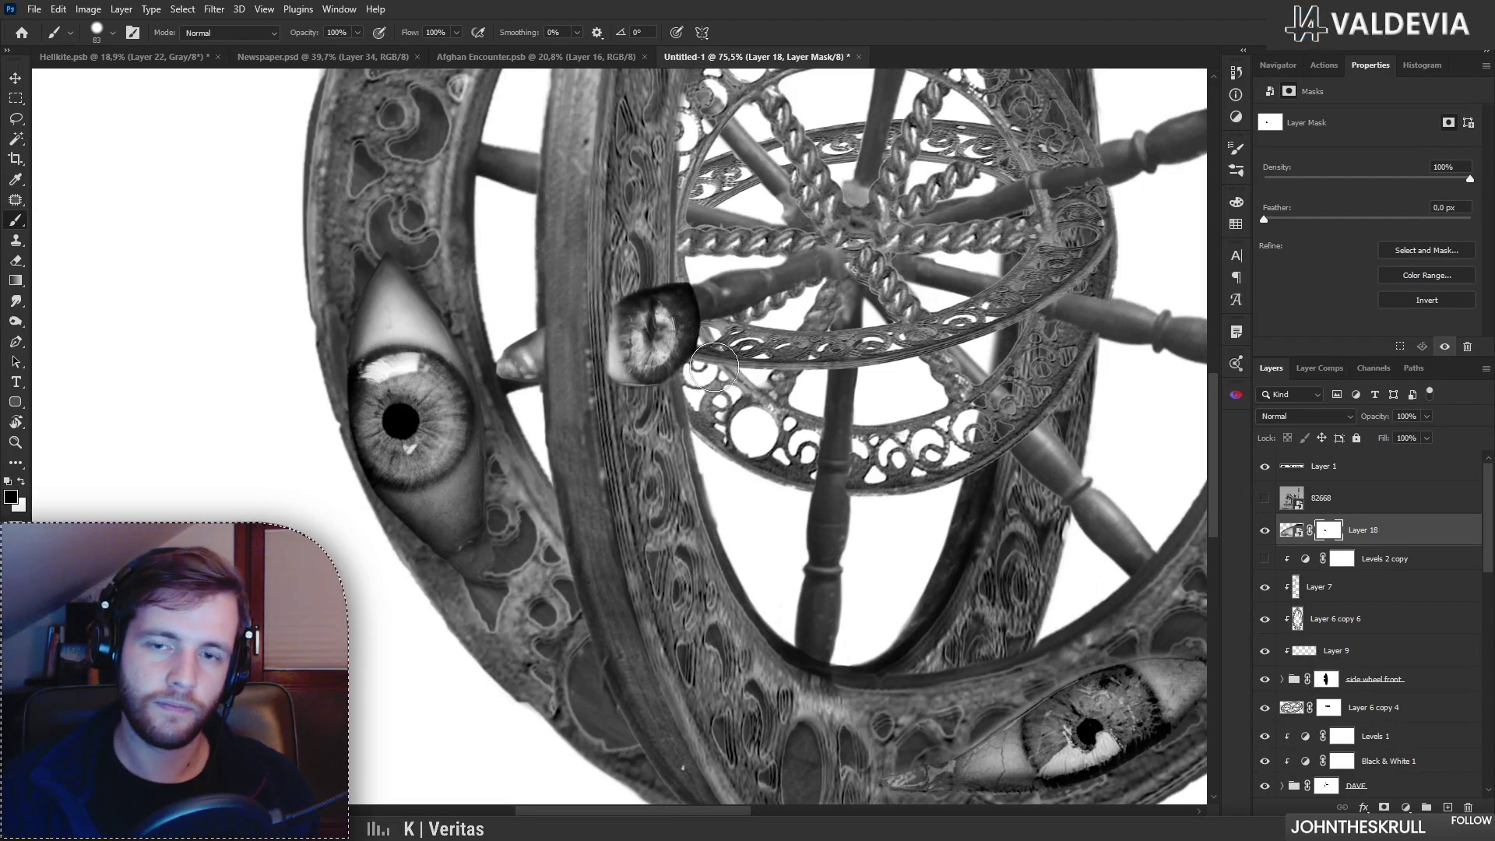
pyautogui.hotkey('ctrl', 'z')
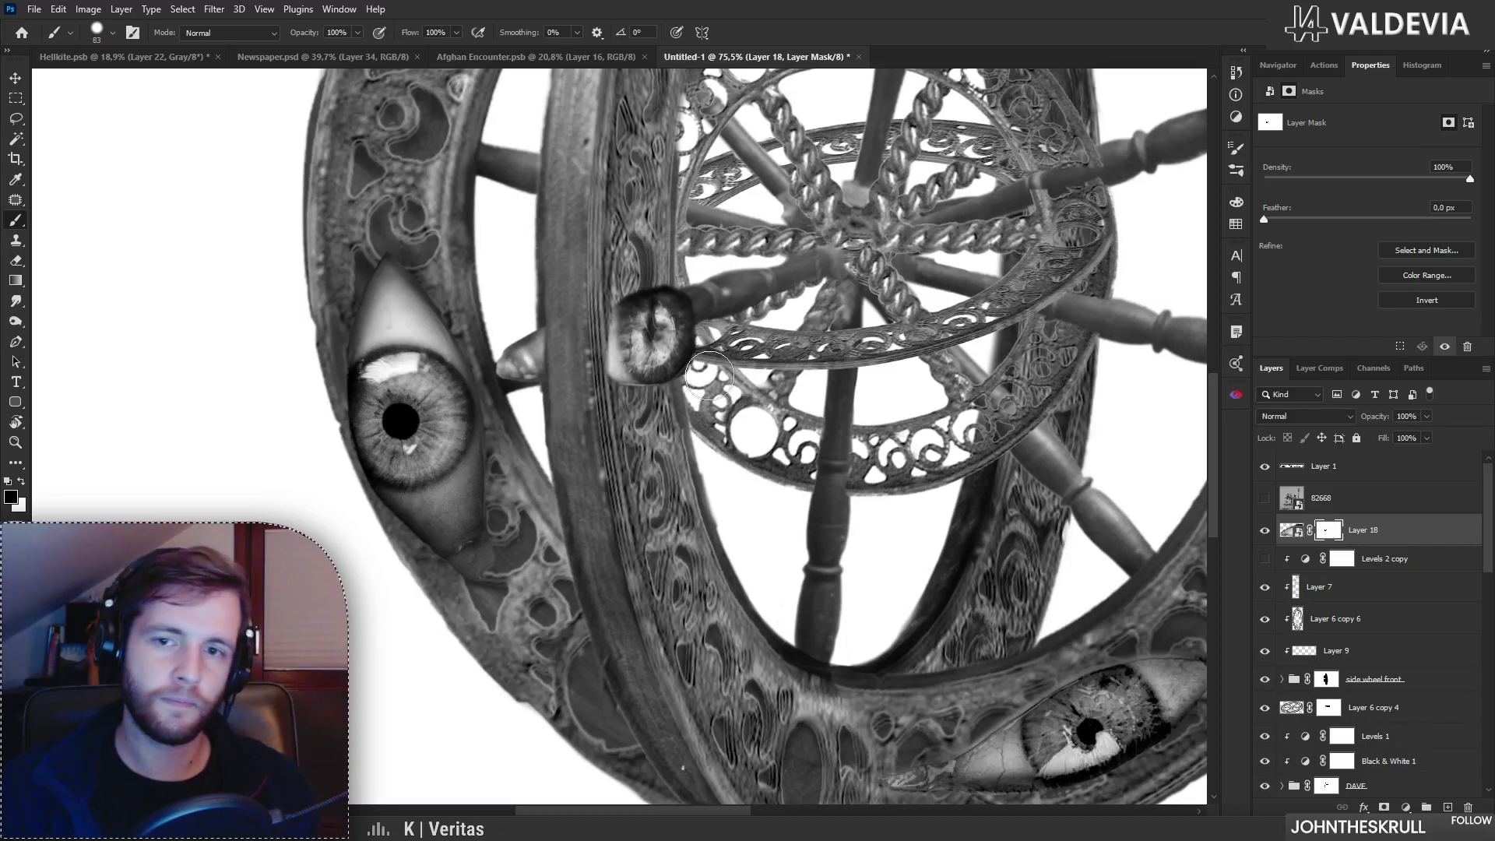
pyautogui.moveTo(526, 337); pyautogui.dragTo(528, 373)
# Step: Hide the masked small eye layer on the vertical rim
pyautogui.press('z')
pyautogui.moveTo(619, 432)
pyautogui.mouseDown()
pyautogui.moveTo(534, 433)
pyautogui.moveTo(623, 421)
pyautogui.moveTo(545, 425)
pyautogui.mouseUp()
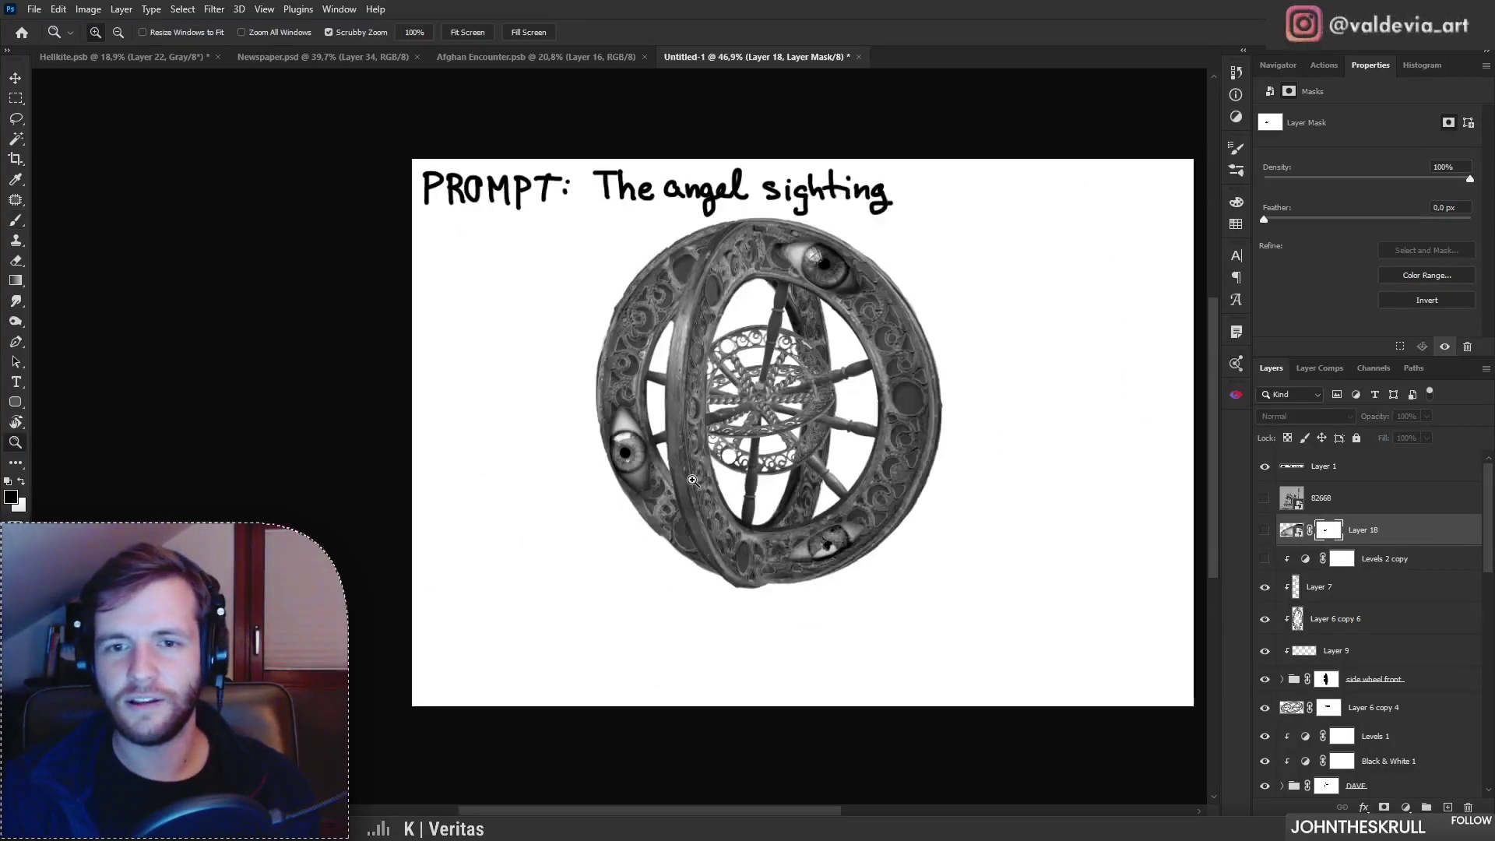
pyautogui.moveTo(692, 480); pyautogui.dragTo(684, 480)
pyautogui.moveTo(695, 461)
pyautogui.mouseDown()
pyautogui.moveTo(589, 451)
pyautogui.moveTo(609, 426)
pyautogui.mouseUp()
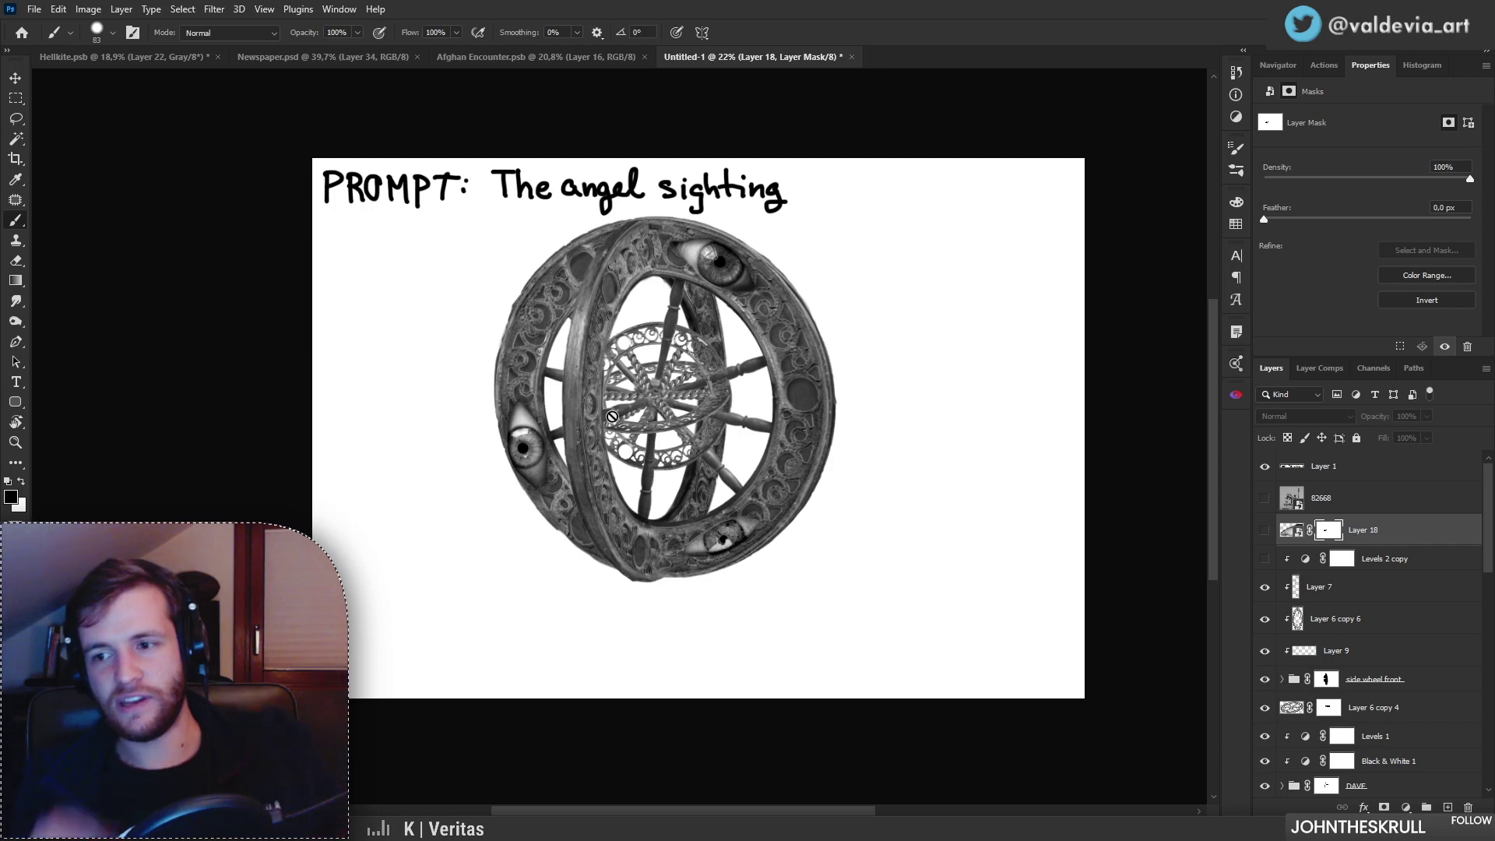
# Step: Duplicate the Layer 15 eye above the Levels 2 copy layer and move the copy onto the vertical rim
pyautogui.moveTo(1489, 561); pyautogui.dragTo(1466, 637)
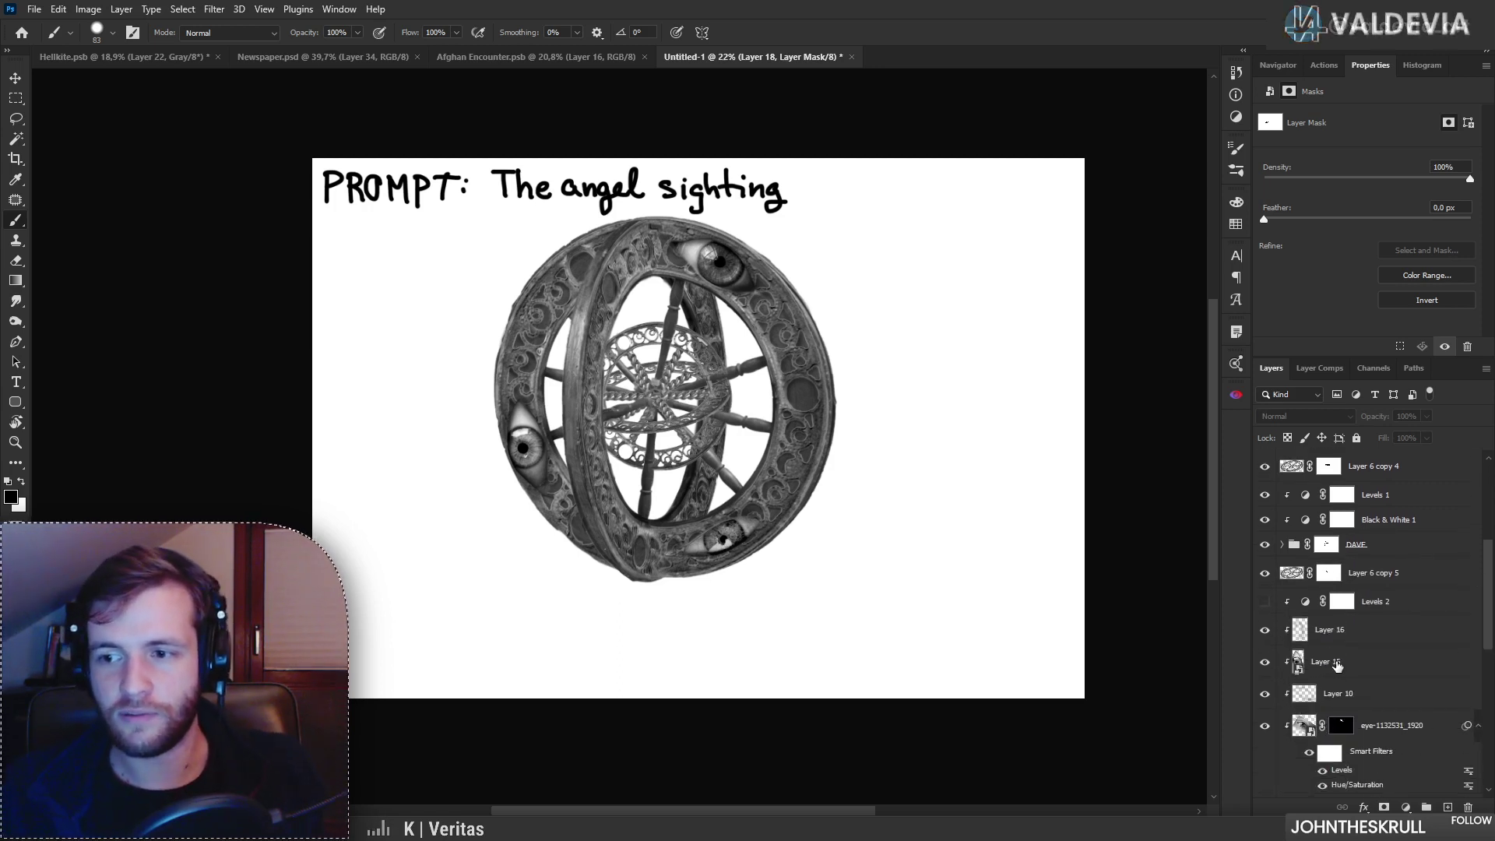
pyautogui.moveTo(1337, 664); pyautogui.dragTo(1343, 524)
pyautogui.moveTo(543, 461); pyautogui.dragTo(620, 437)
# Step: Squeeze and rotate the duplicated eye so it fits the narrow vertical rim, scaling it to 42.94% by 25.05%
pyautogui.hotkey('ctrl', 't')
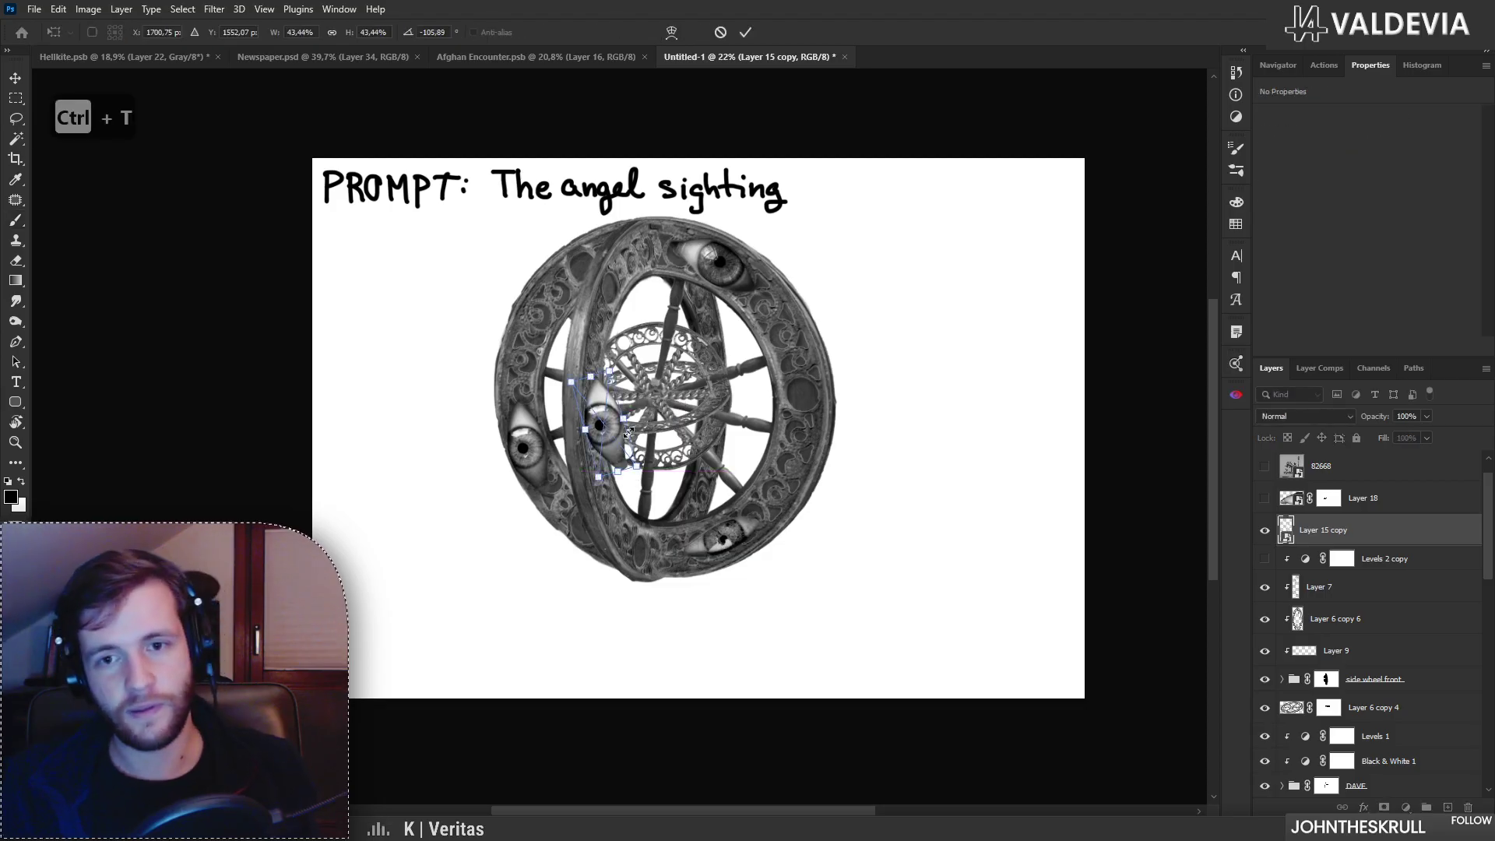
pyautogui.click(1278, 65)
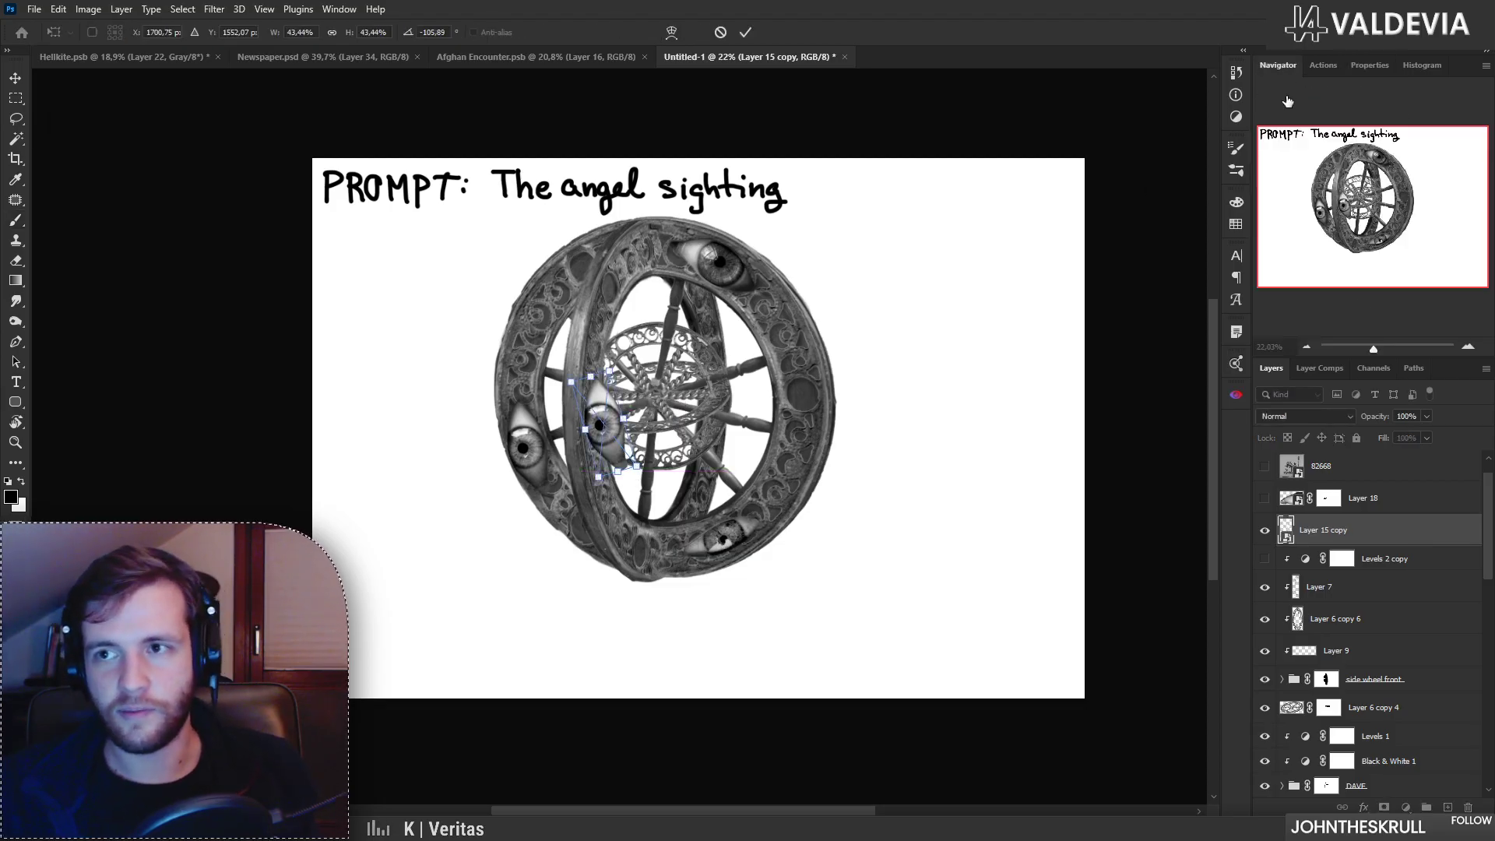
pyautogui.click(1384, 350)
pyautogui.moveTo(614, 412); pyautogui.dragTo(602, 436)
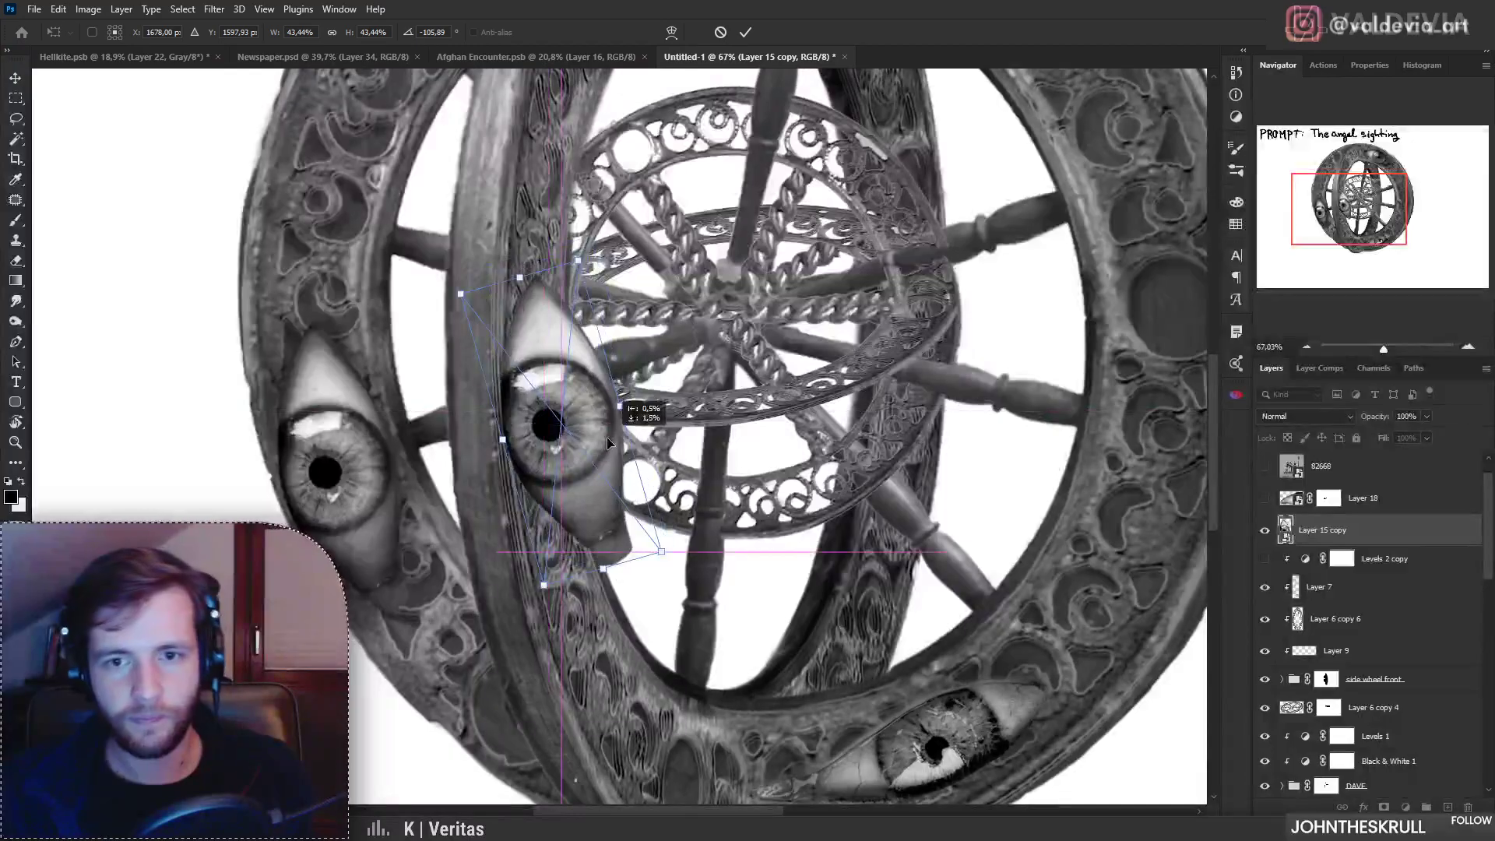
pyautogui.moveTo(600, 571); pyautogui.dragTo(549, 578)
pyautogui.moveTo(606, 412); pyautogui.dragTo(554, 412)
pyautogui.moveTo(529, 442); pyautogui.dragTo(544, 411)
pyautogui.click(746, 34)
# Step: Flip the duplicated eye vertically and rotate it to 85.90° to follow the vertical rim
pyautogui.press('z')
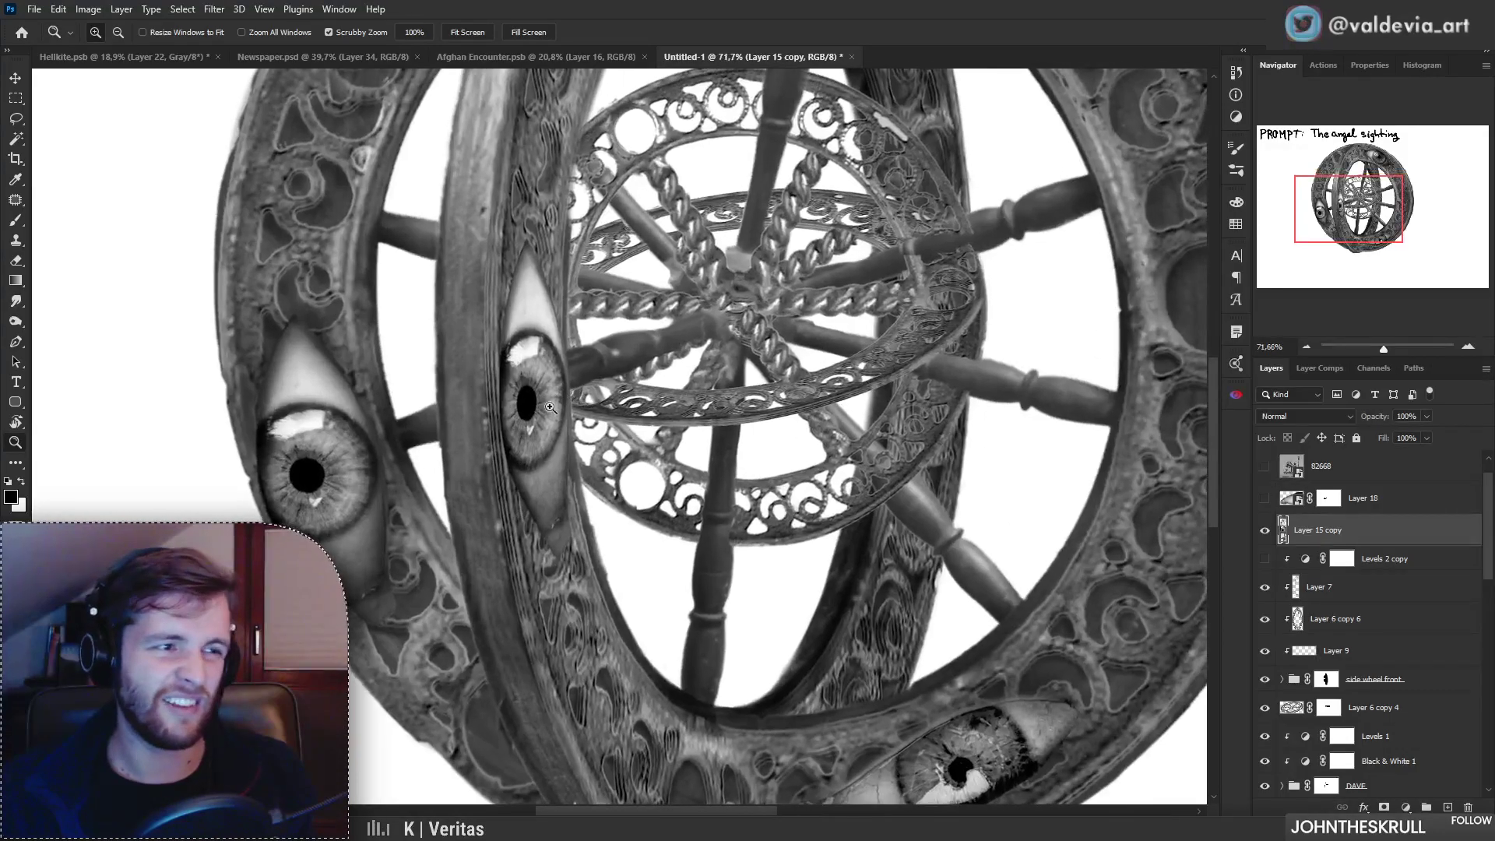
pyautogui.press('b')
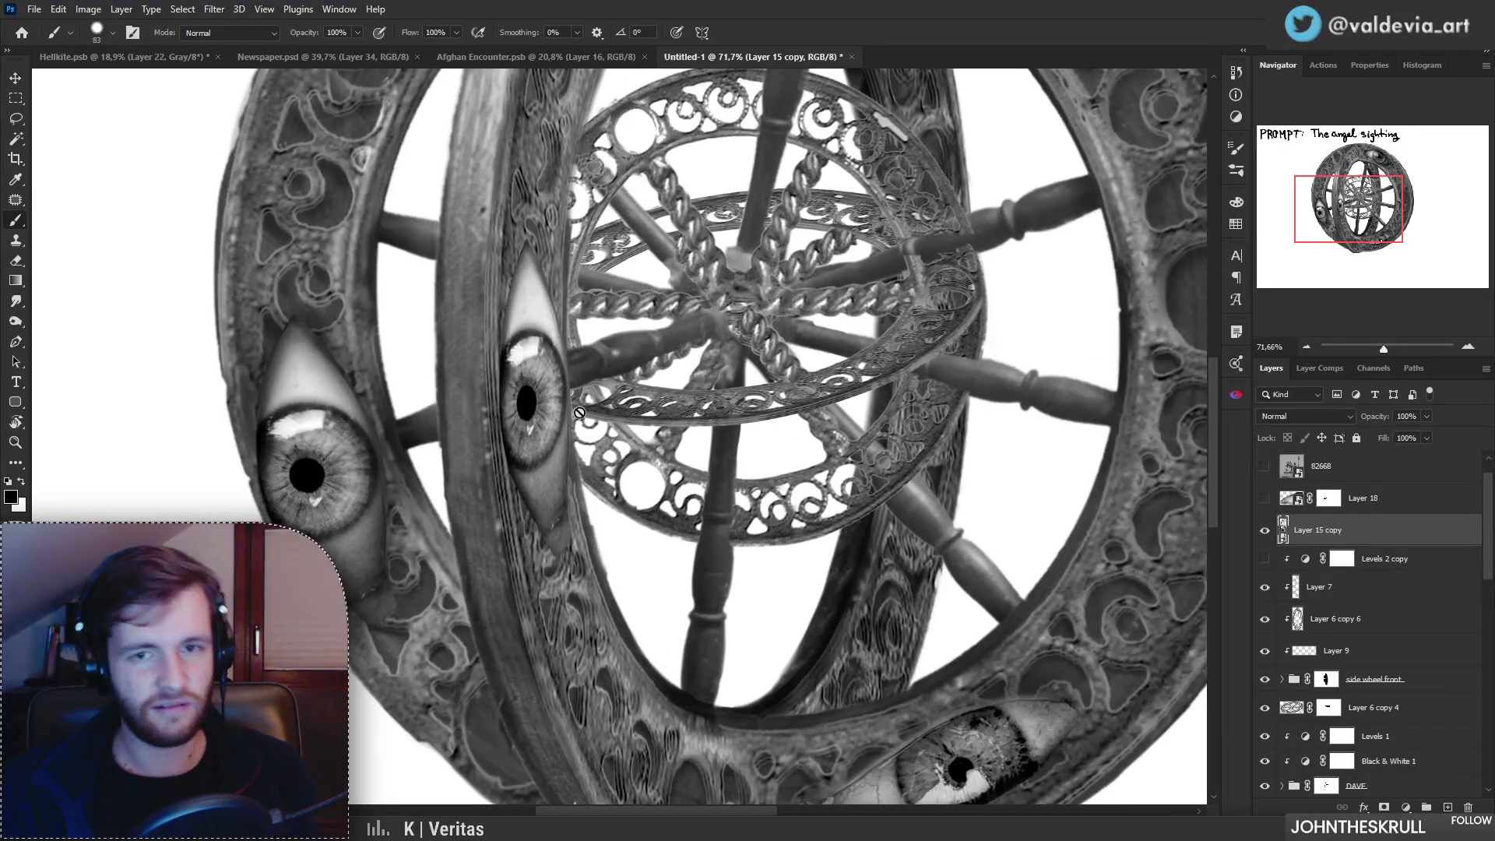
pyautogui.hotkey('ctrl', 't')
pyautogui.rightClick(564, 393)
pyautogui.click(615, 646)
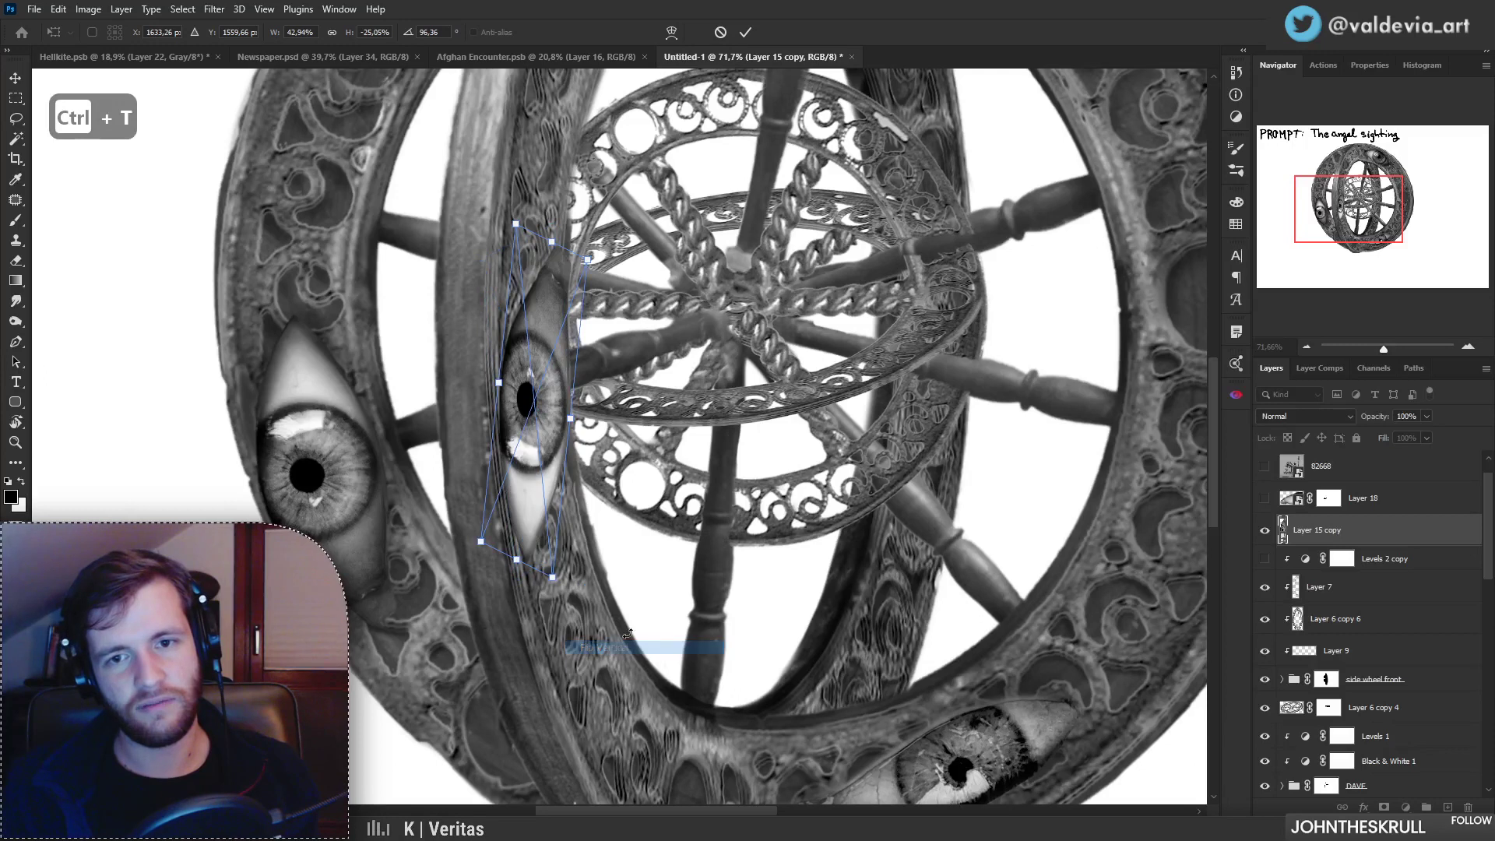
pyautogui.moveTo(621, 563); pyautogui.dragTo(619, 521)
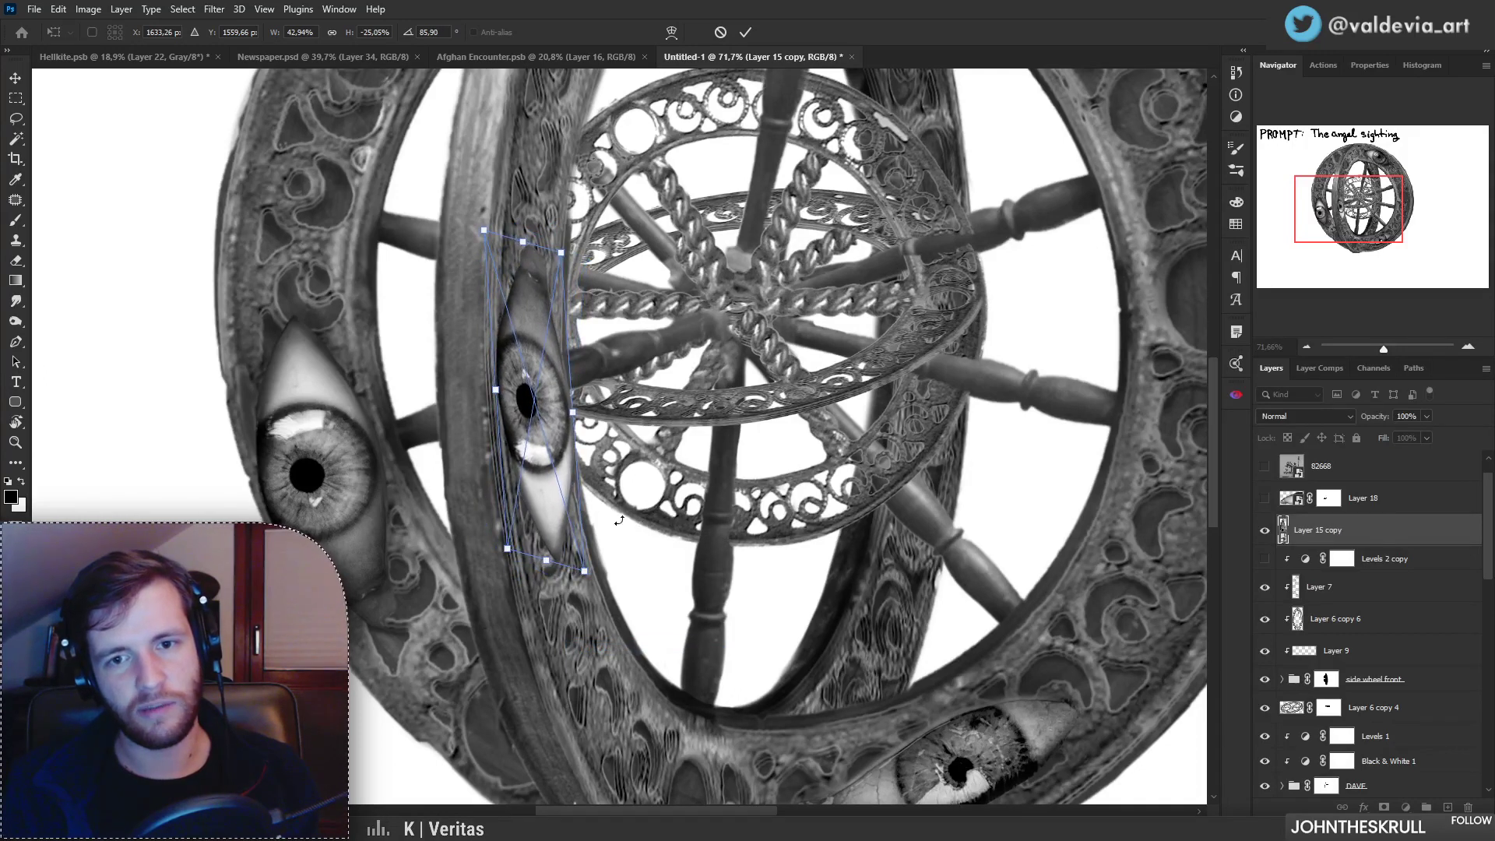
pyautogui.press('Return')
# Step: Add a new layer clipped to the duplicated vertical-rim eye and shade the eye's edge using a Soft Round Pressure brush
pyautogui.moveTo(583, 439)
pyautogui.mouseDown()
pyautogui.moveTo(452, 439)
pyautogui.moveTo(612, 439)
pyautogui.mouseUp()
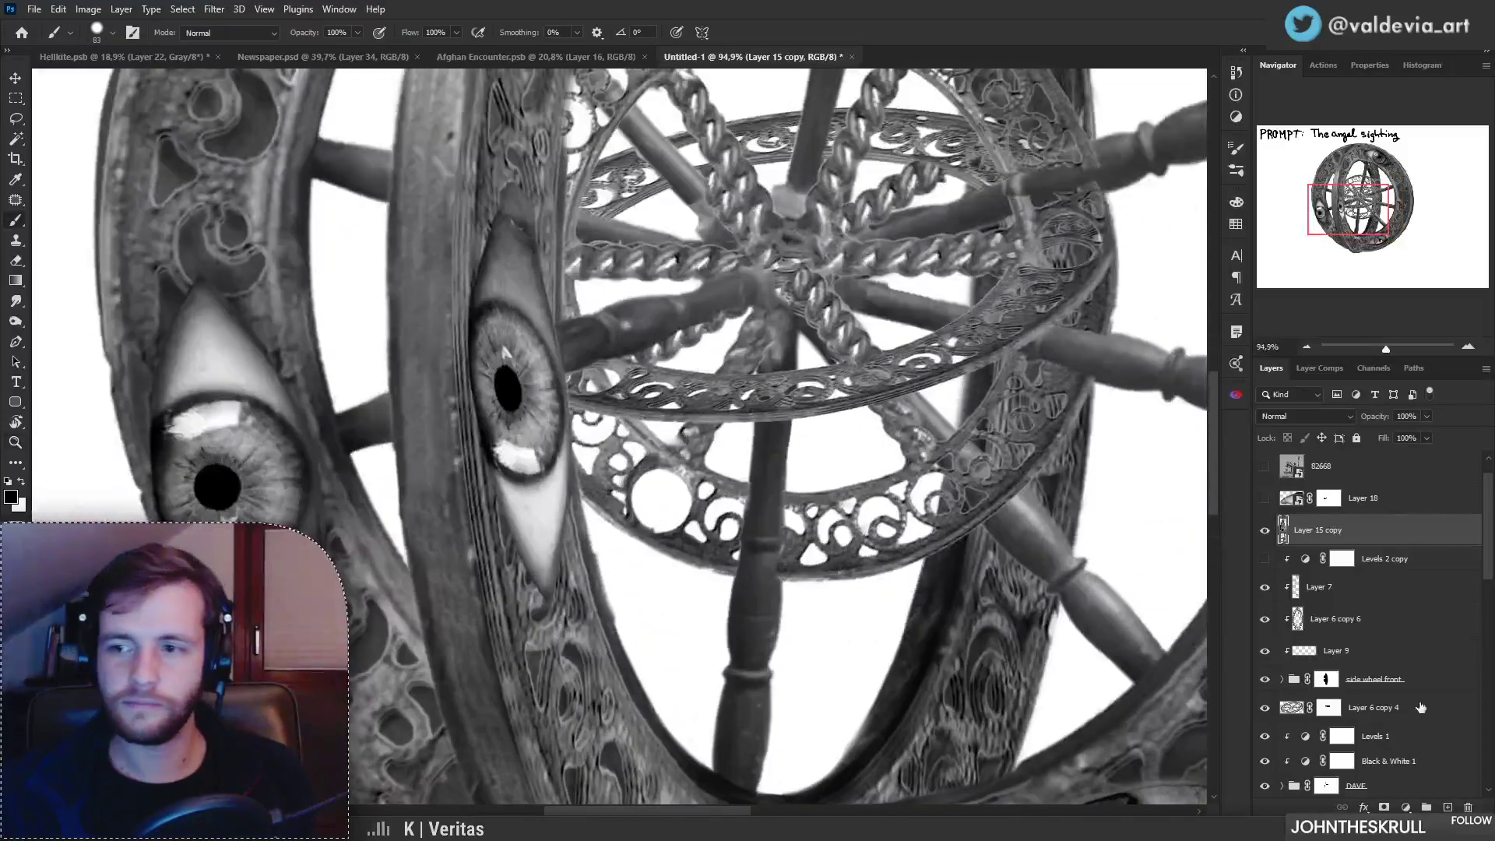
pyautogui.click(1446, 806)
pyautogui.hotkey('ctrl', 'alt', 'g')
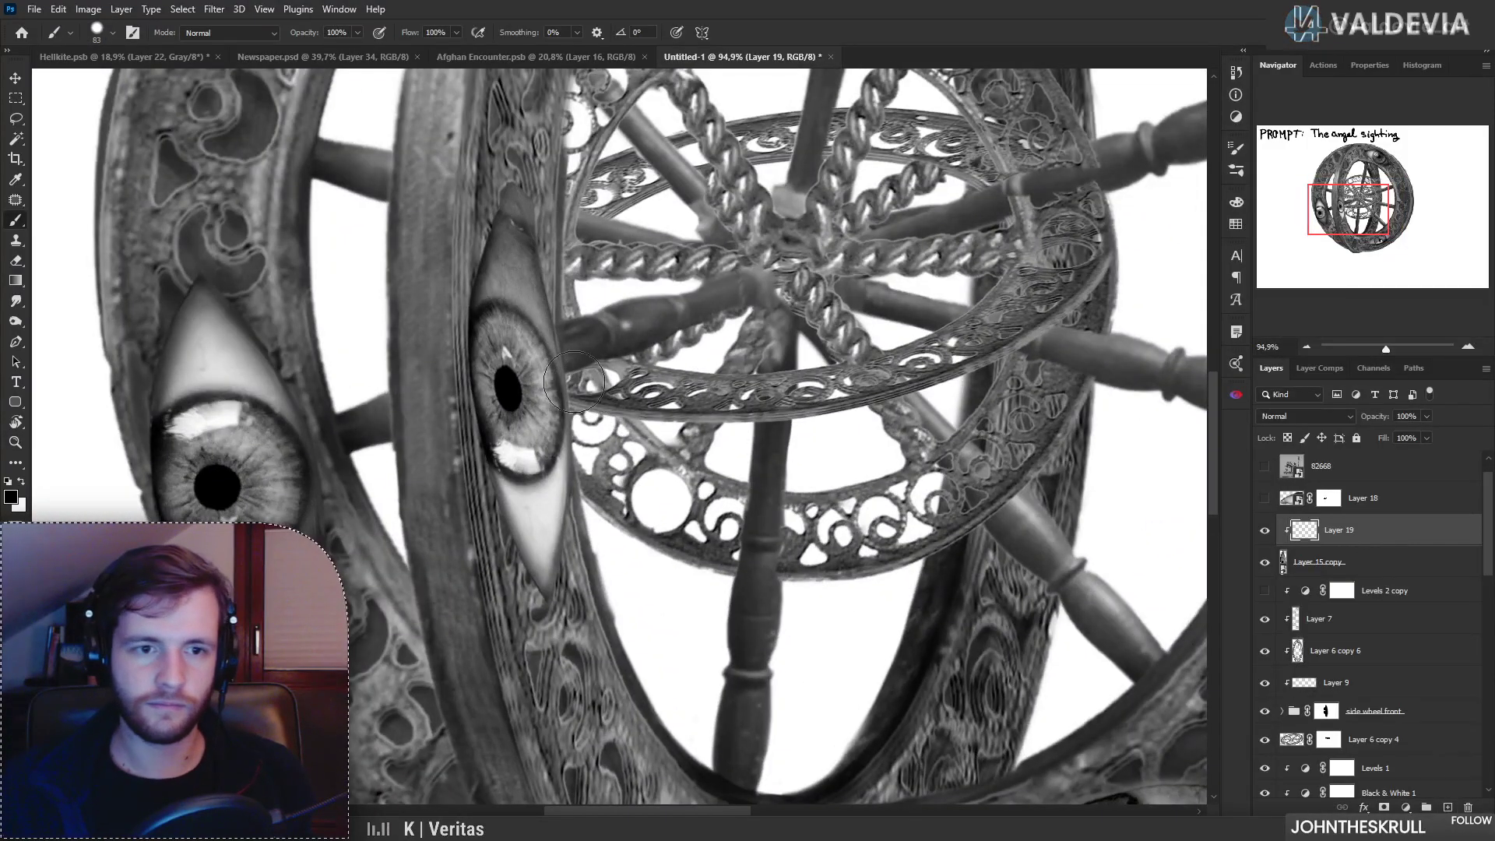
pyautogui.hotkey('ctrl', 'z')
pyautogui.rightClick(647, 460)
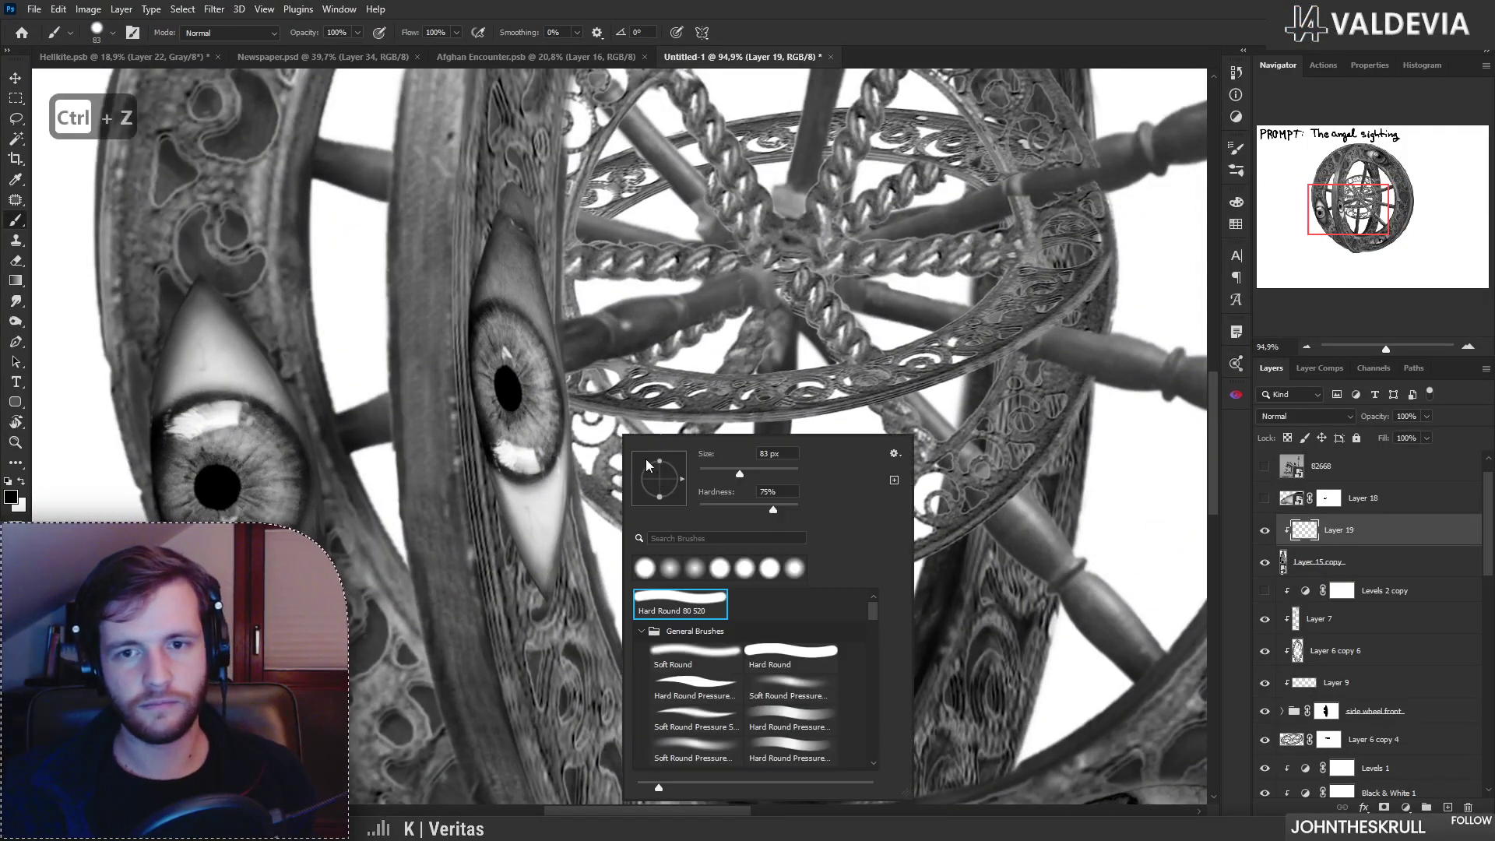
pyautogui.doubleClick(812, 685)
pyautogui.moveTo(590, 339); pyautogui.dragTo(582, 546)
pyautogui.moveTo(568, 304); pyautogui.dragTo(585, 583)
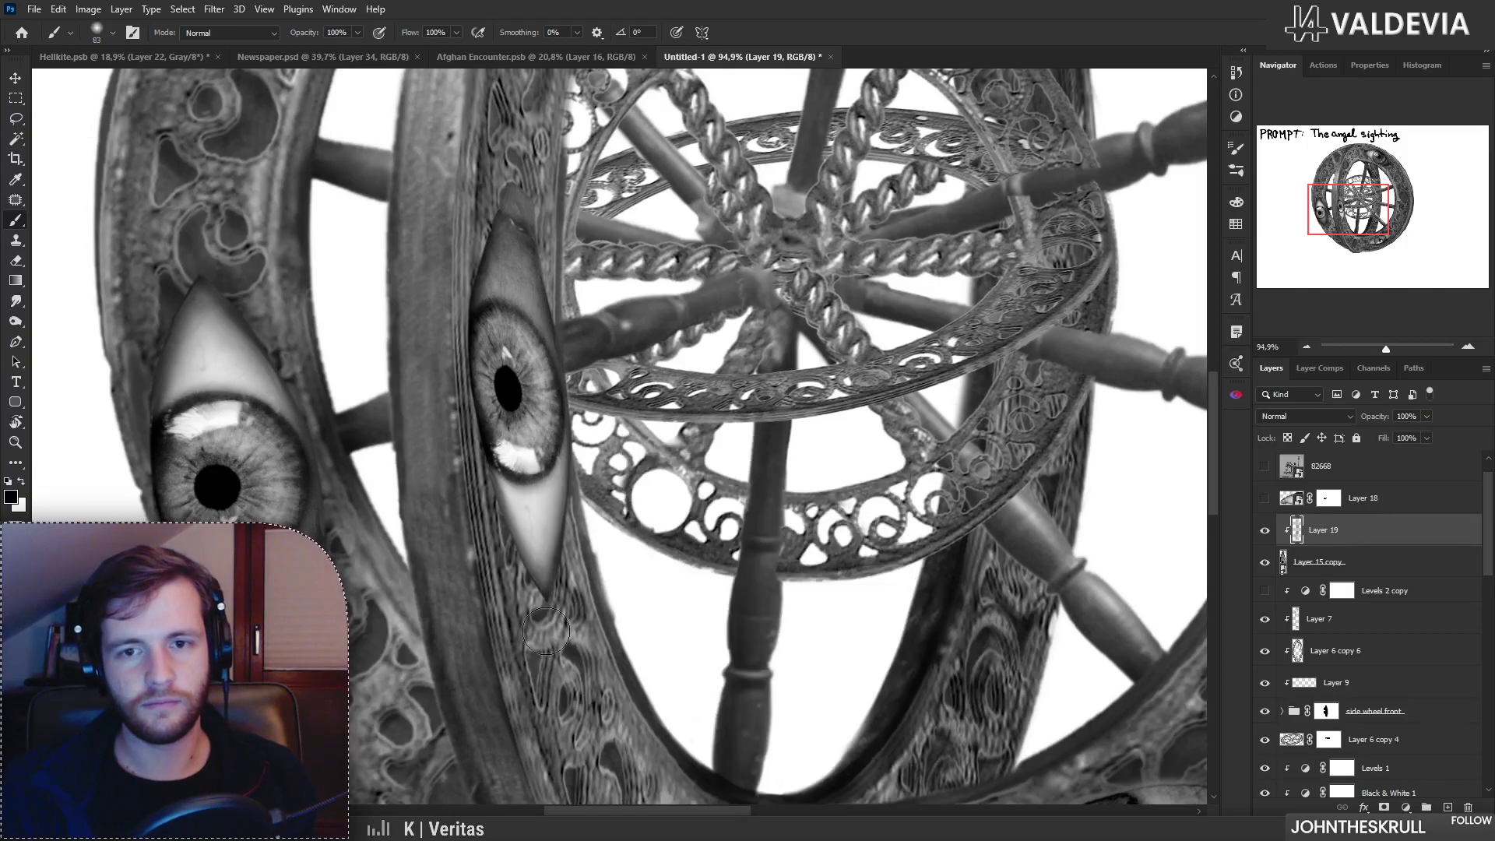
pyautogui.hotkey('ctrl', 'z')
# Step: Flip the Layer 15 copy eye horizontally, rotate it to 88.18° and set its height to 24.03% to follow the vertical rim
pyautogui.click(1337, 560)
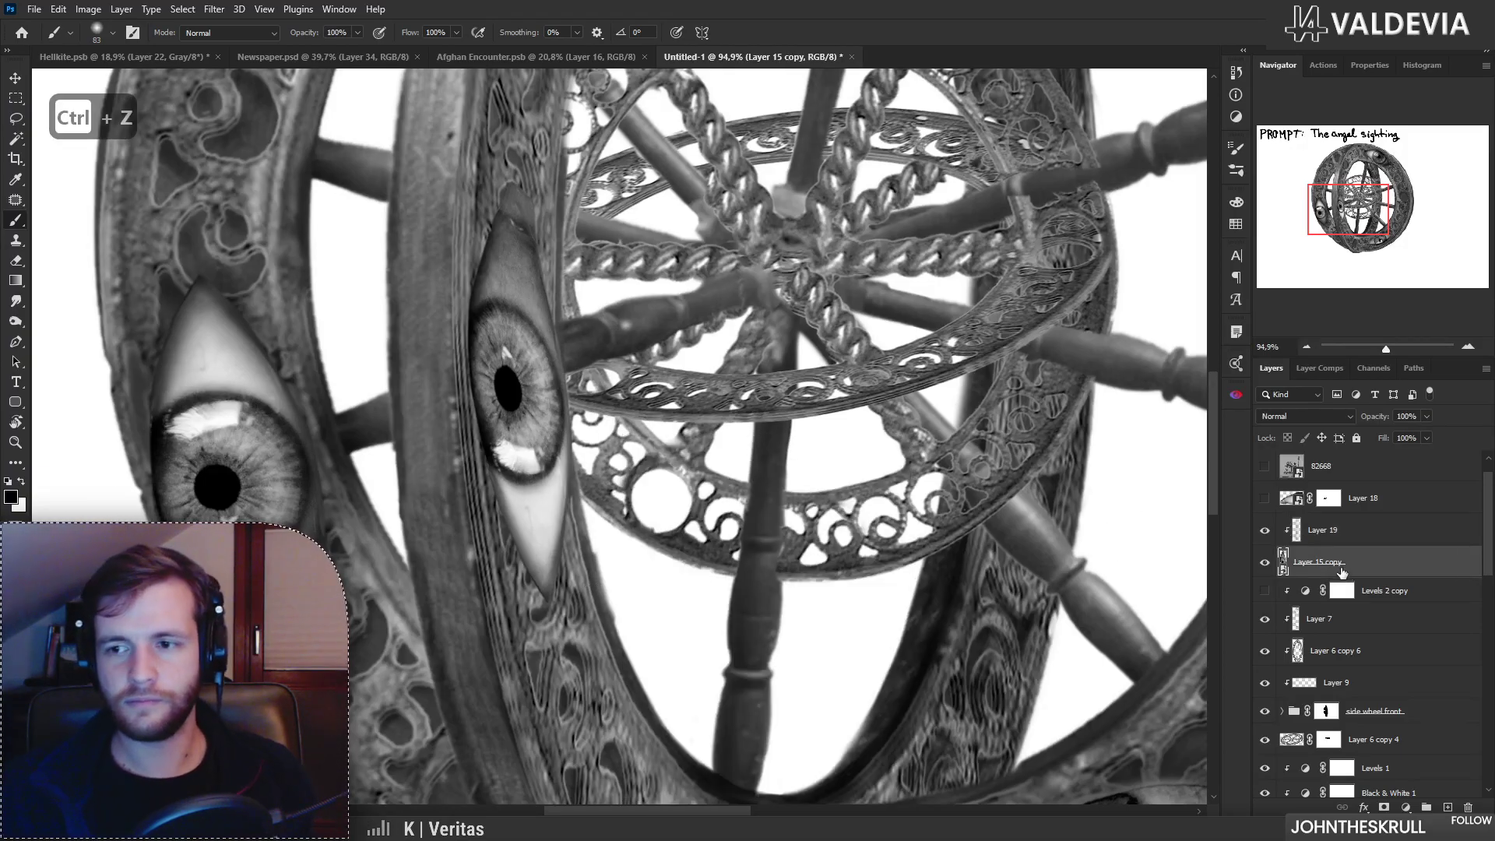
pyautogui.hotkey('ctrl', 't')
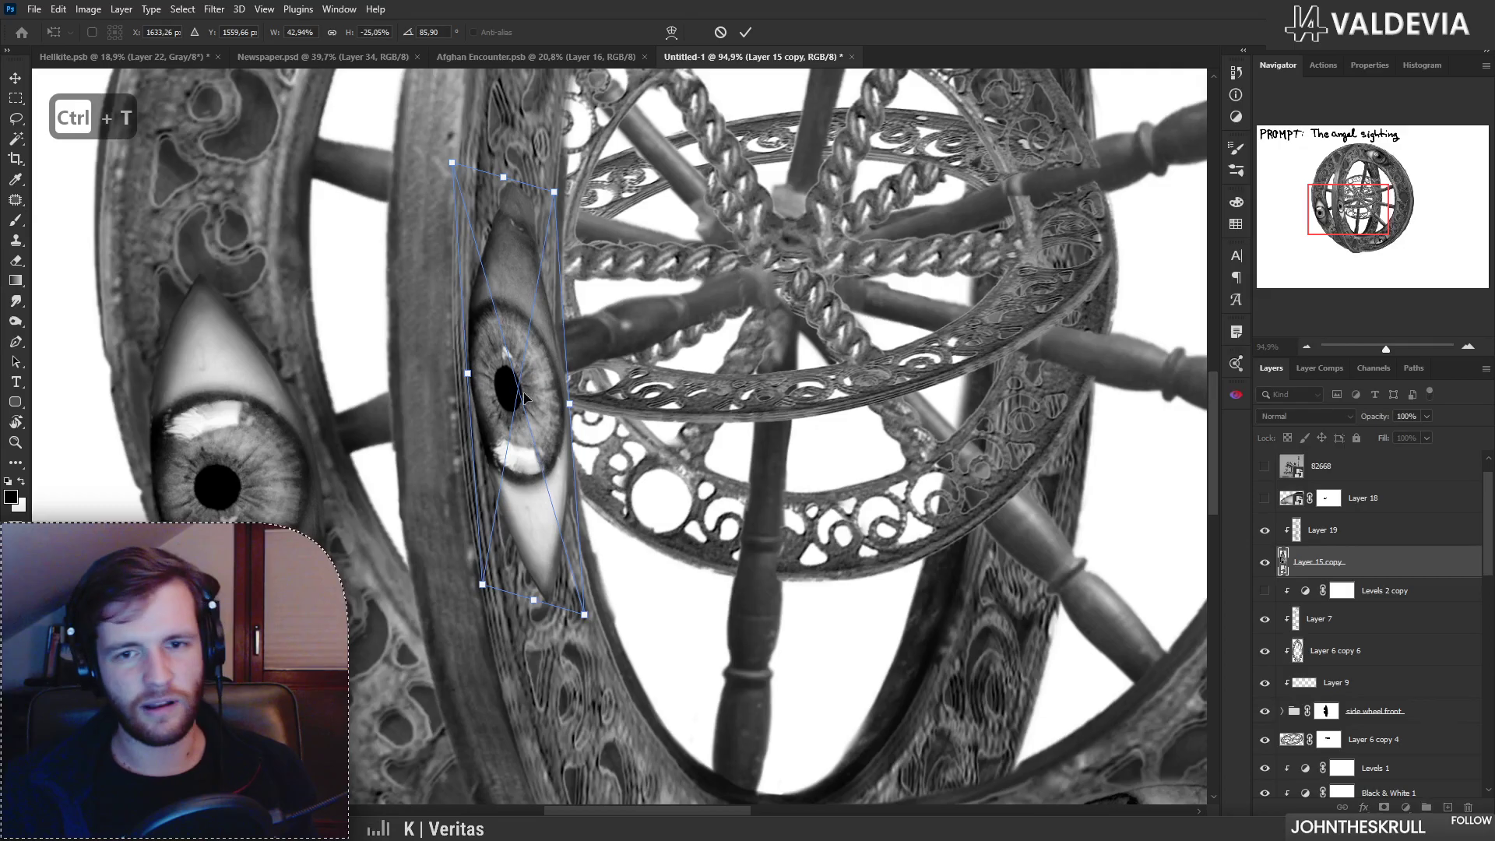
pyautogui.rightClick(519, 390)
pyautogui.click(577, 643)
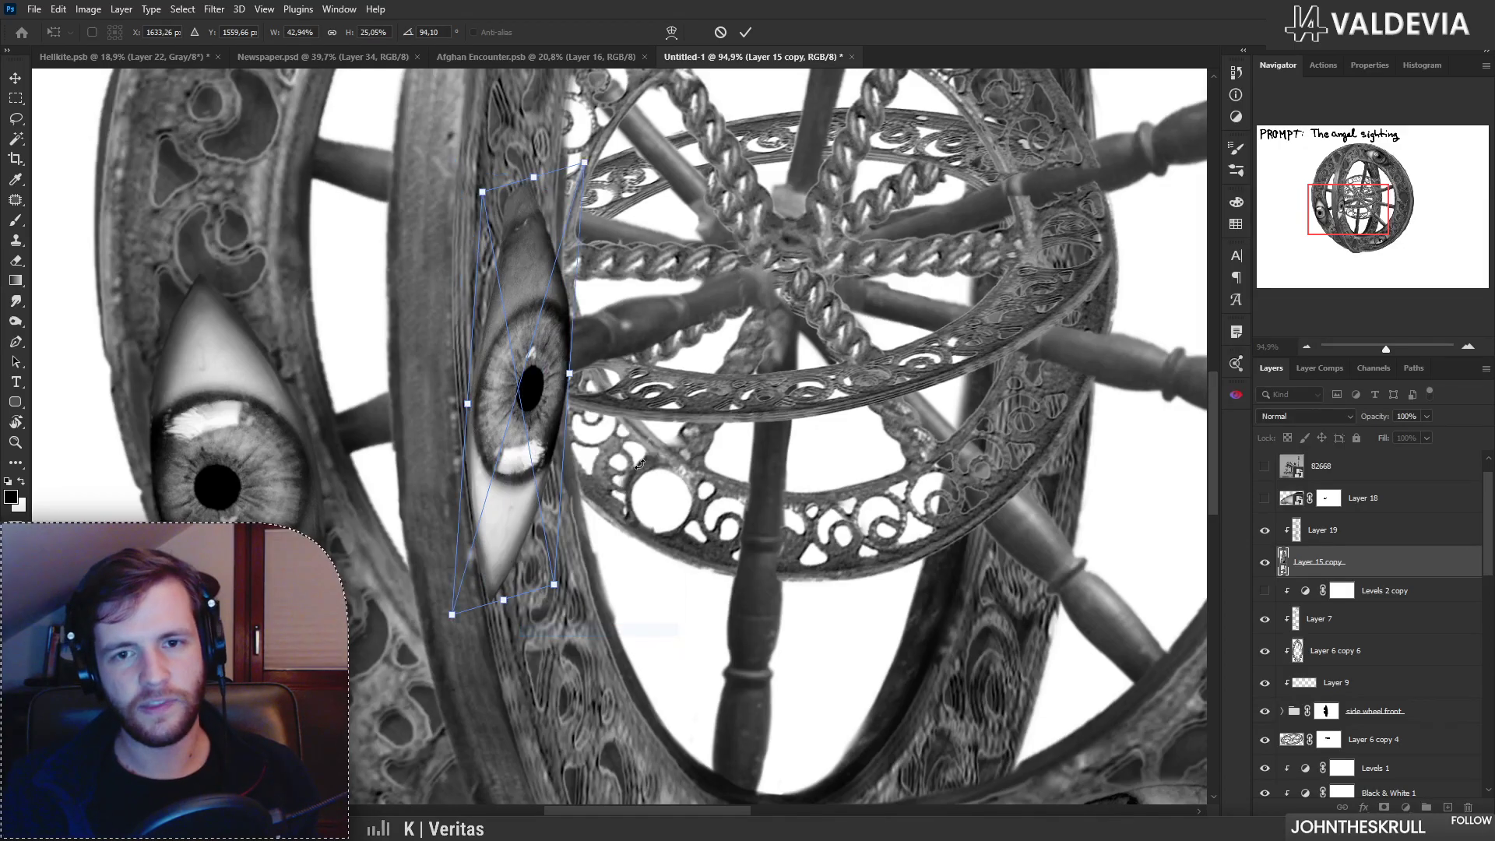
pyautogui.moveTo(578, 380); pyautogui.dragTo(572, 423)
pyautogui.moveTo(502, 464); pyautogui.dragTo(527, 401)
pyautogui.moveTo(628, 408); pyautogui.dragTo(528, 416)
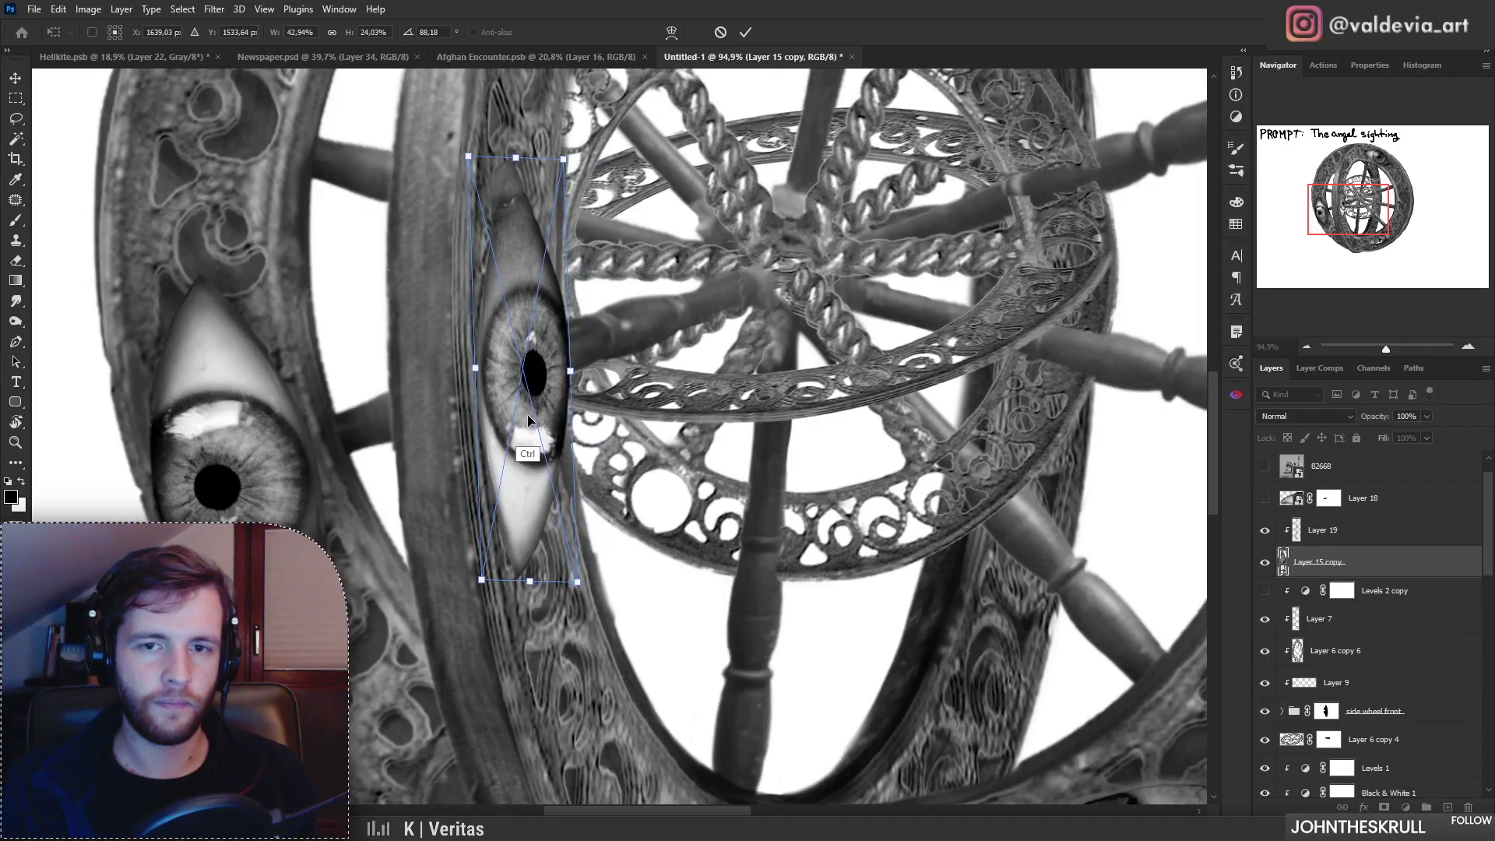
pyautogui.click(745, 33)
# Step: Add a layer mask to the vertical-rim eye and mask its edge along the rim using a 58 px Hard Round brush
pyautogui.moveTo(605, 371)
pyautogui.mouseDown()
pyautogui.moveTo(506, 371)
pyautogui.moveTo(606, 369)
pyautogui.mouseUp()
pyautogui.click(1385, 809)
pyautogui.rightClick(593, 232)
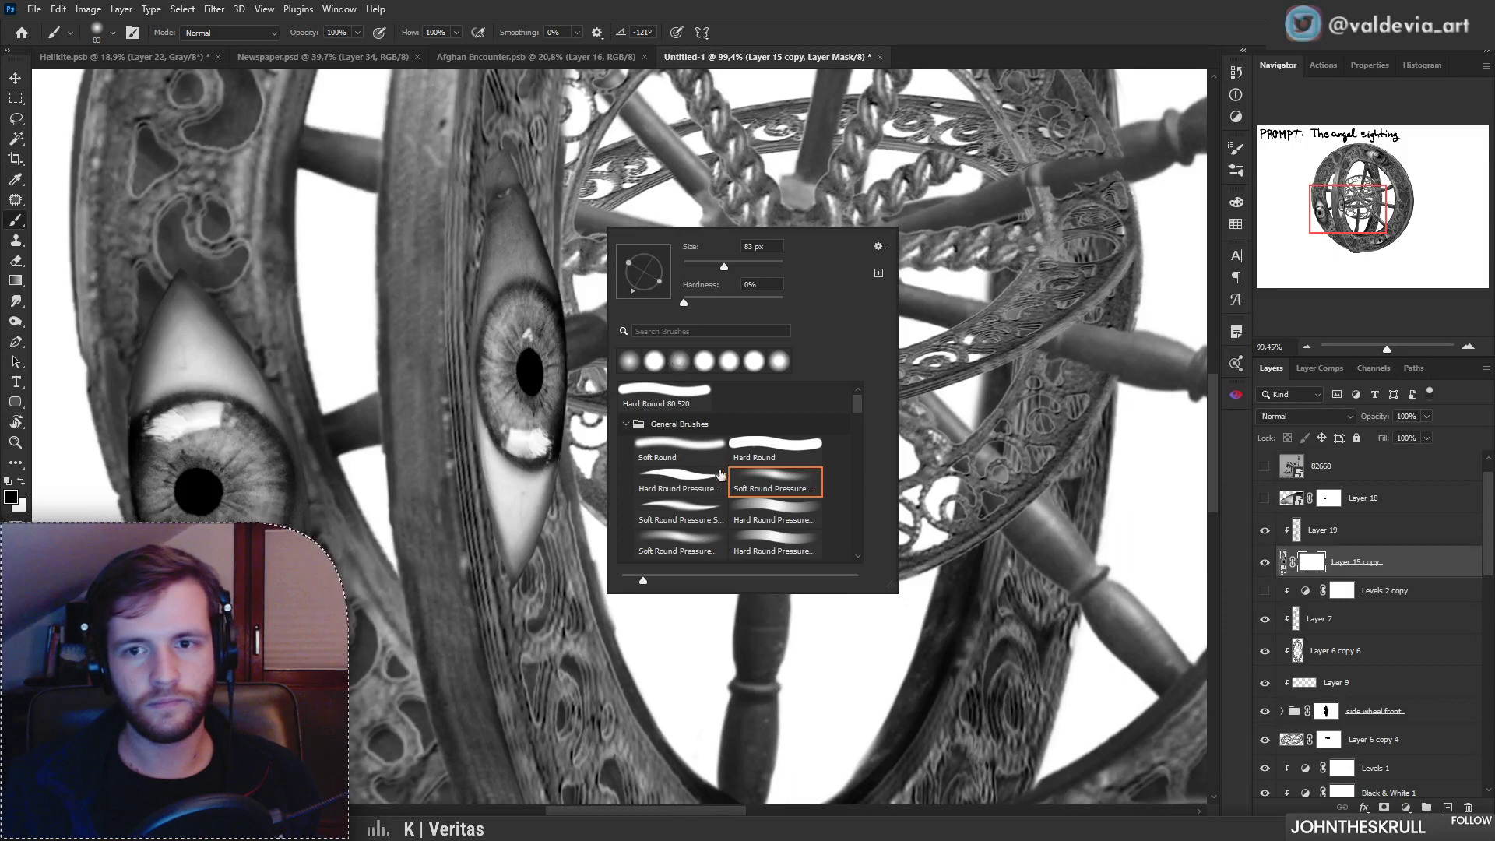
pyautogui.click(690, 397)
pyautogui.moveTo(544, 208); pyautogui.dragTo(548, 229)
pyautogui.hotkey('ctrl', 'z')
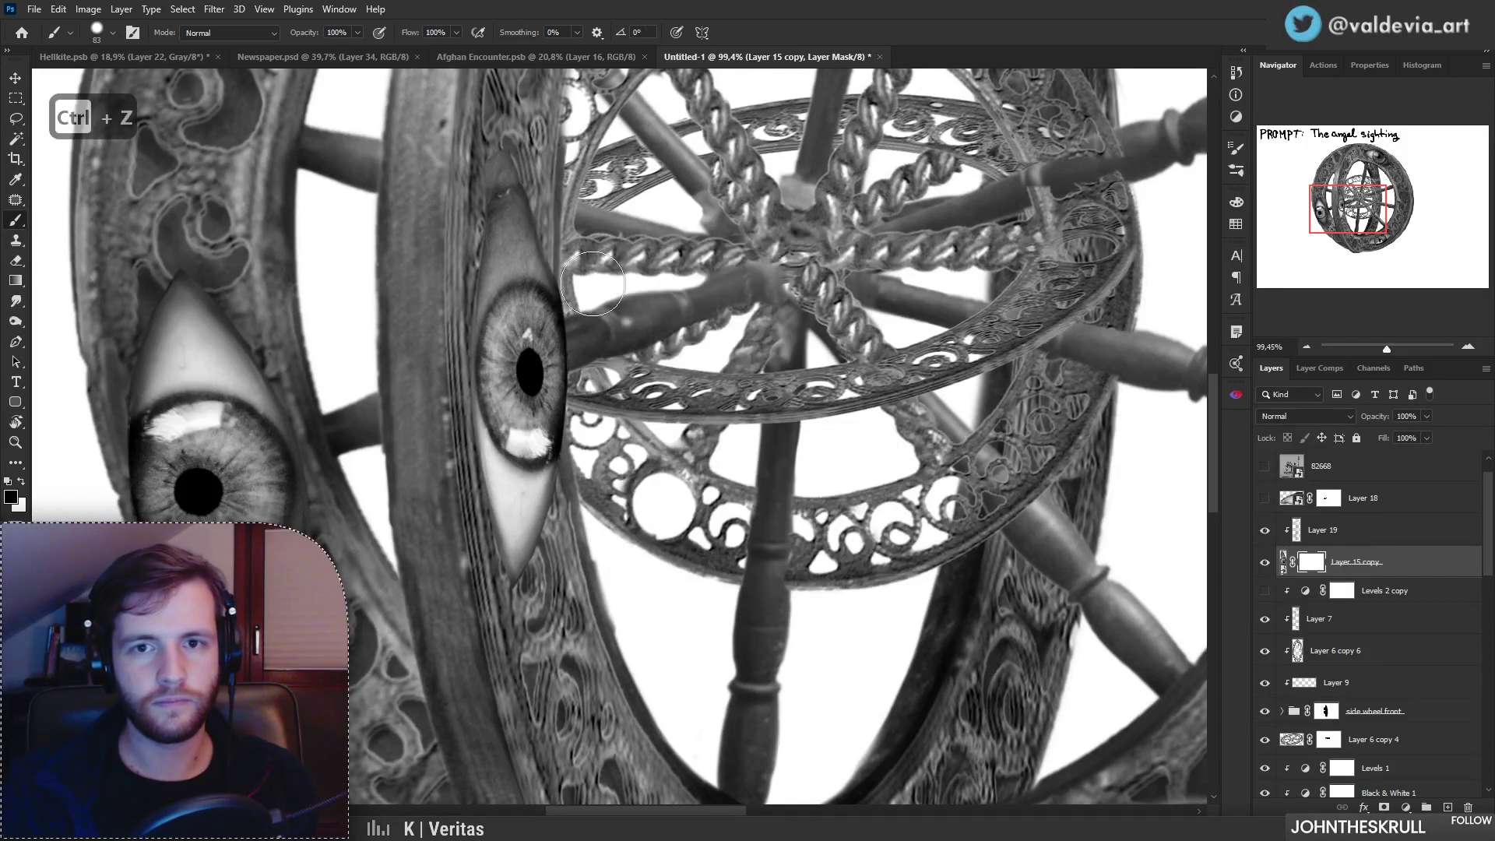
pyautogui.rightClick(664, 288)
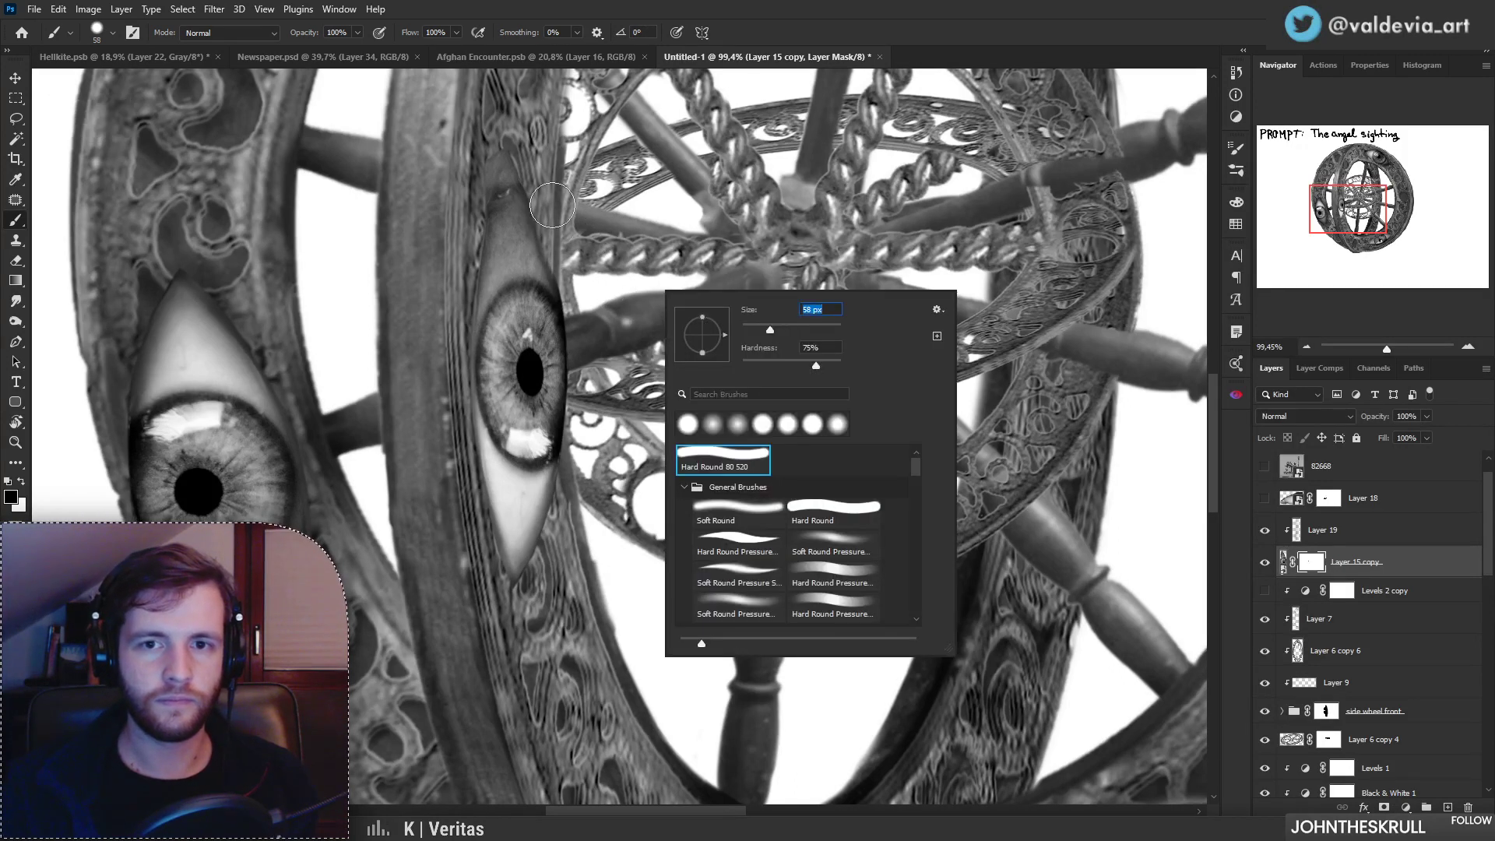
pyautogui.moveTo(548, 212); pyautogui.dragTo(577, 323)
pyautogui.hotkey('ctrl', 'z')
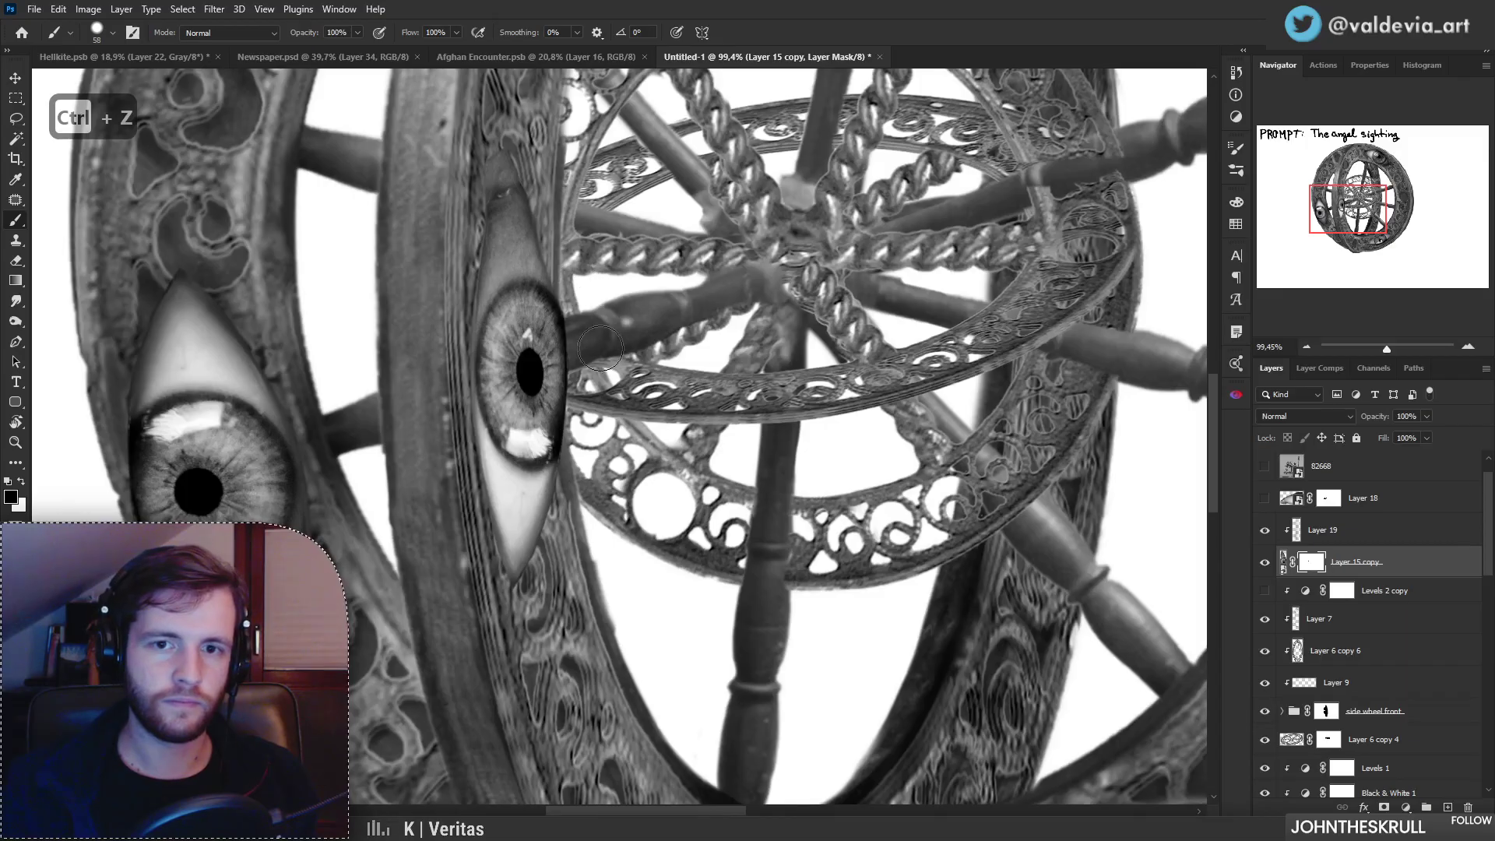
pyautogui.hotkey('ctrl', 'z')
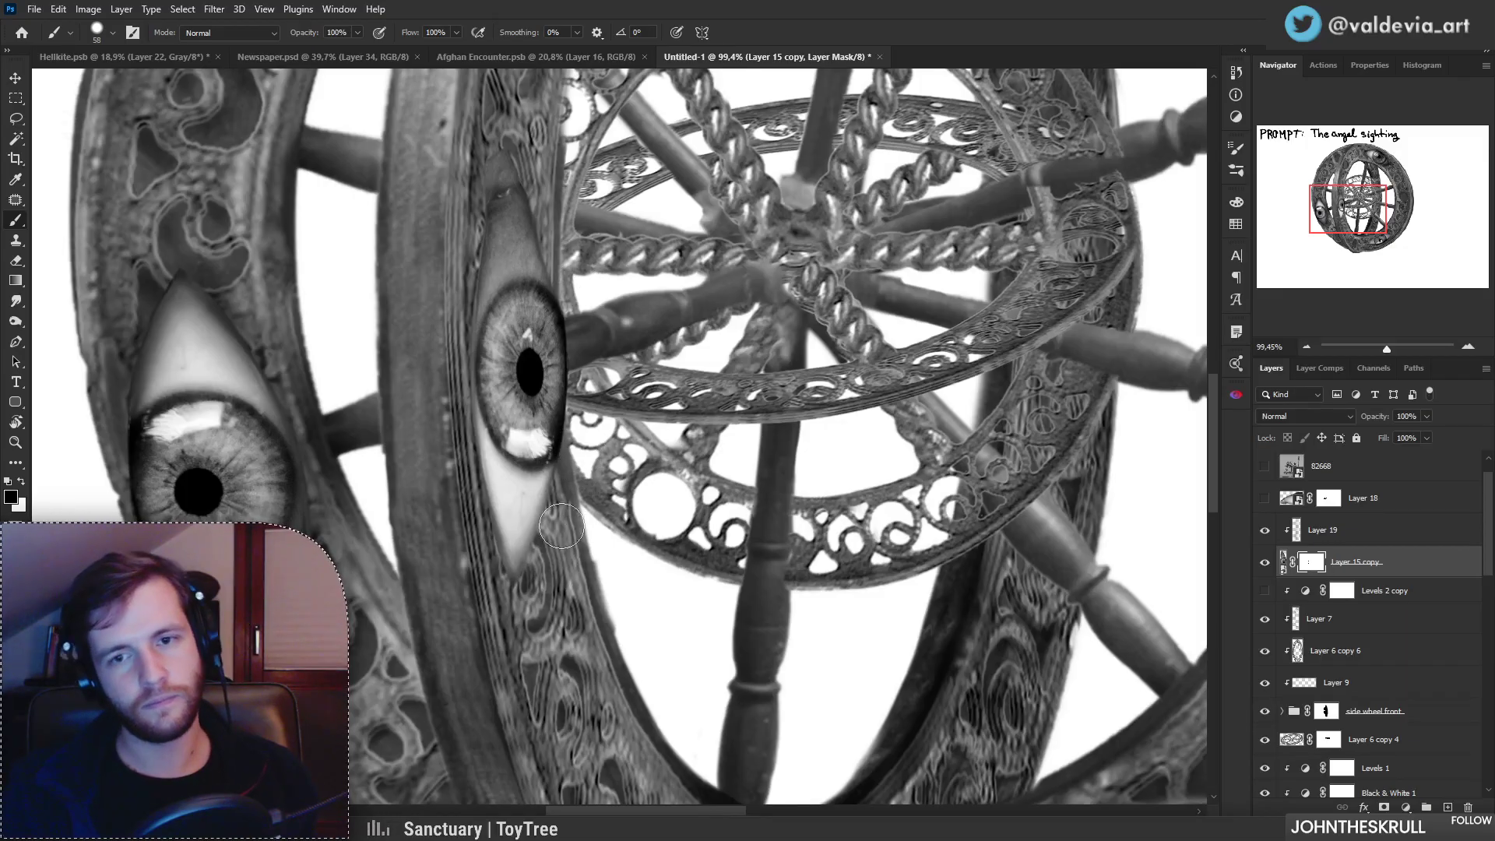
# Step: Select Layer 19 together with Layer 15 copy, rotate both by about 178° and reposition the eye on the vertical rim
pyautogui.press('z')
pyautogui.moveTo(613, 456); pyautogui.dragTo(522, 428)
pyautogui.moveTo(614, 408)
pyautogui.mouseDown()
pyautogui.moveTo(568, 404)
pyautogui.moveTo(677, 387)
pyautogui.moveTo(648, 397)
pyautogui.mouseUp()
pyautogui.keyDown('ctrl'); pyautogui.click(1373, 541); pyautogui.keyUp('ctrl')
pyautogui.hotkey('ctrl', 't')
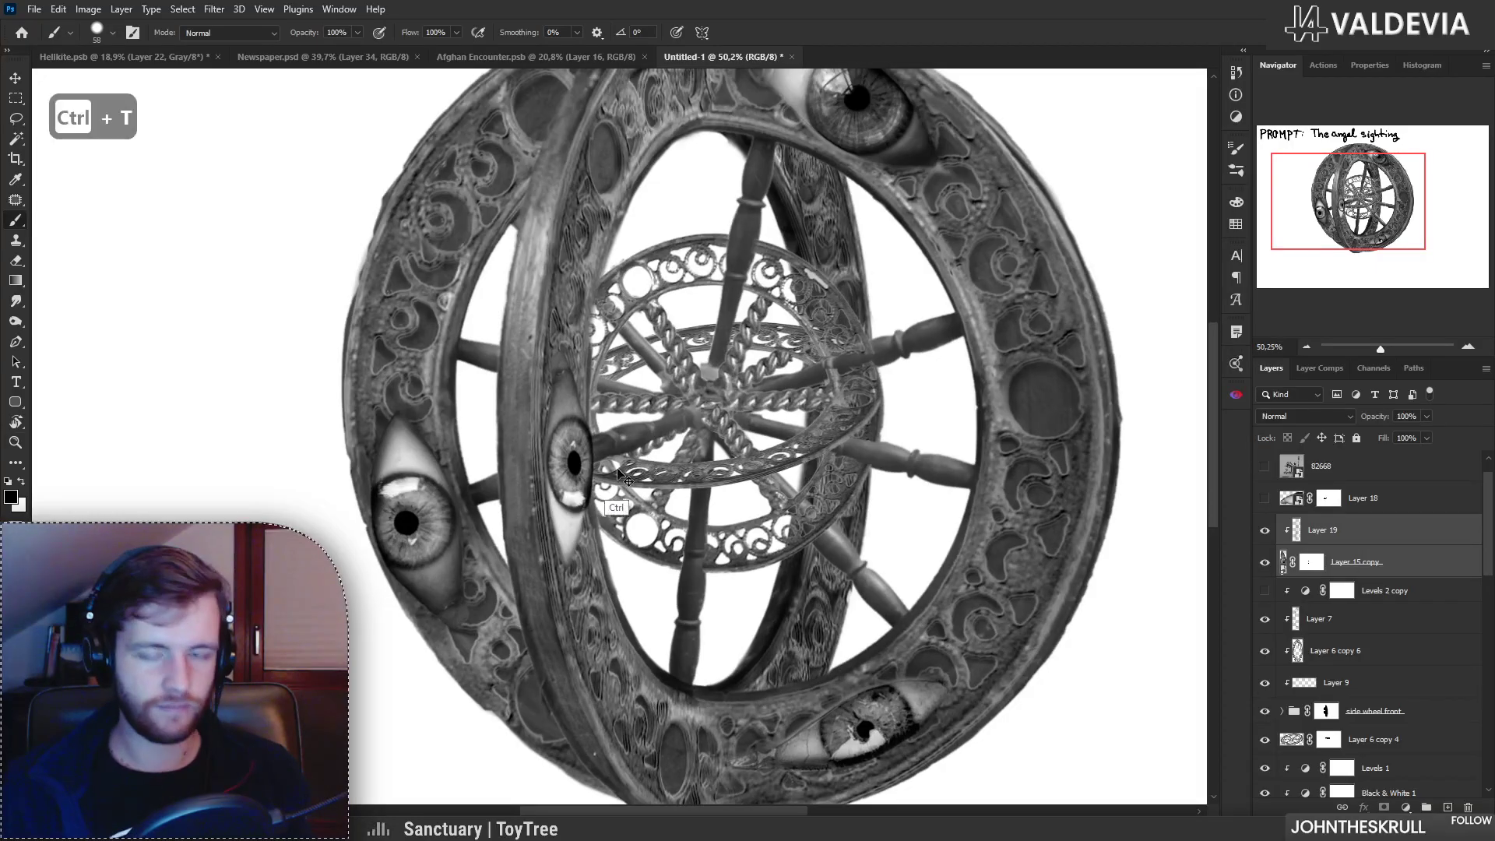
pyautogui.rightClick(595, 444)
pyautogui.click(686, 436)
pyautogui.moveTo(685, 436); pyautogui.dragTo(464, 539)
pyautogui.moveTo(596, 516); pyautogui.dragTo(573, 511)
pyautogui.moveTo(666, 500); pyautogui.dragTo(674, 502)
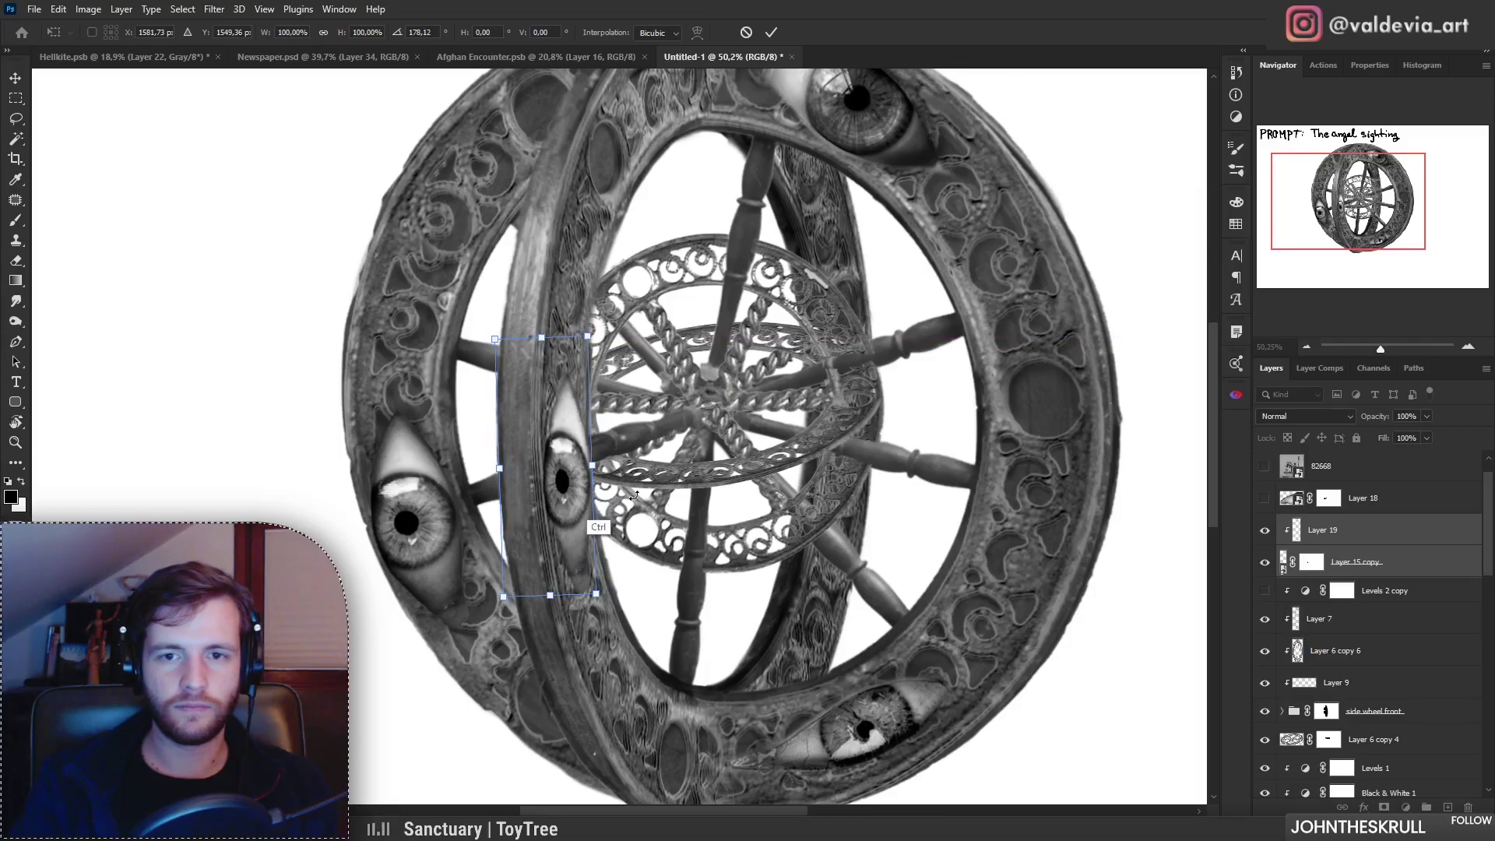
pyautogui.moveTo(559, 477)
pyautogui.mouseDown()
pyautogui.moveTo(535, 506)
pyautogui.moveTo(635, 483)
pyautogui.moveTo(618, 484)
pyautogui.mouseUp()
pyautogui.click(772, 34)
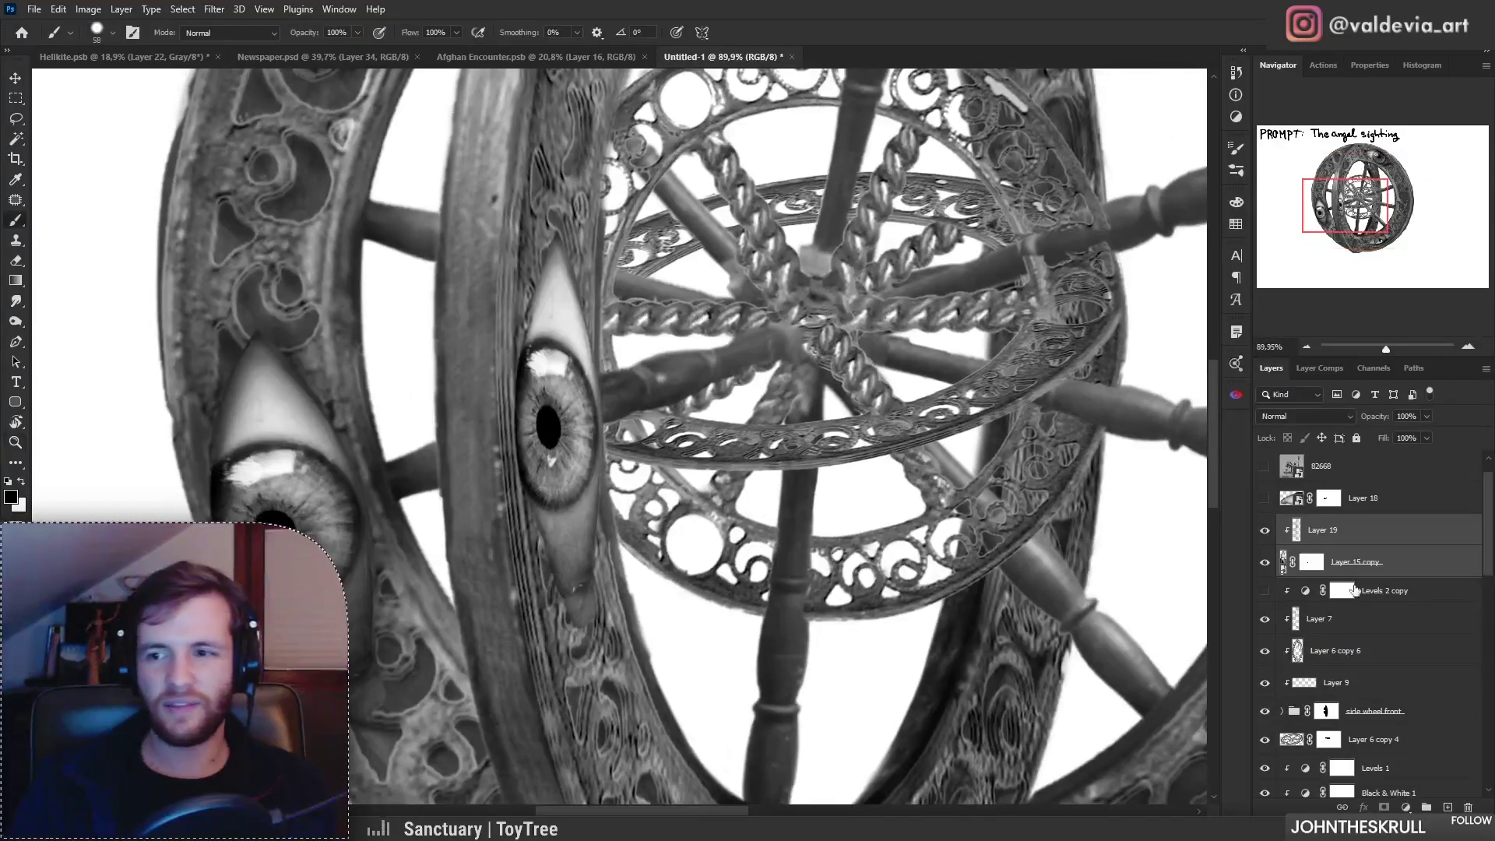
# Step: Shade the lower lid and inner edge of the rotated vertical-rim eye on Layer 19 using a soft brush
pyautogui.click(1336, 534)
pyautogui.moveTo(586, 570); pyautogui.dragTo(582, 609)
pyautogui.hotkey('ctrl', 'z')
pyautogui.rightClick(640, 648)
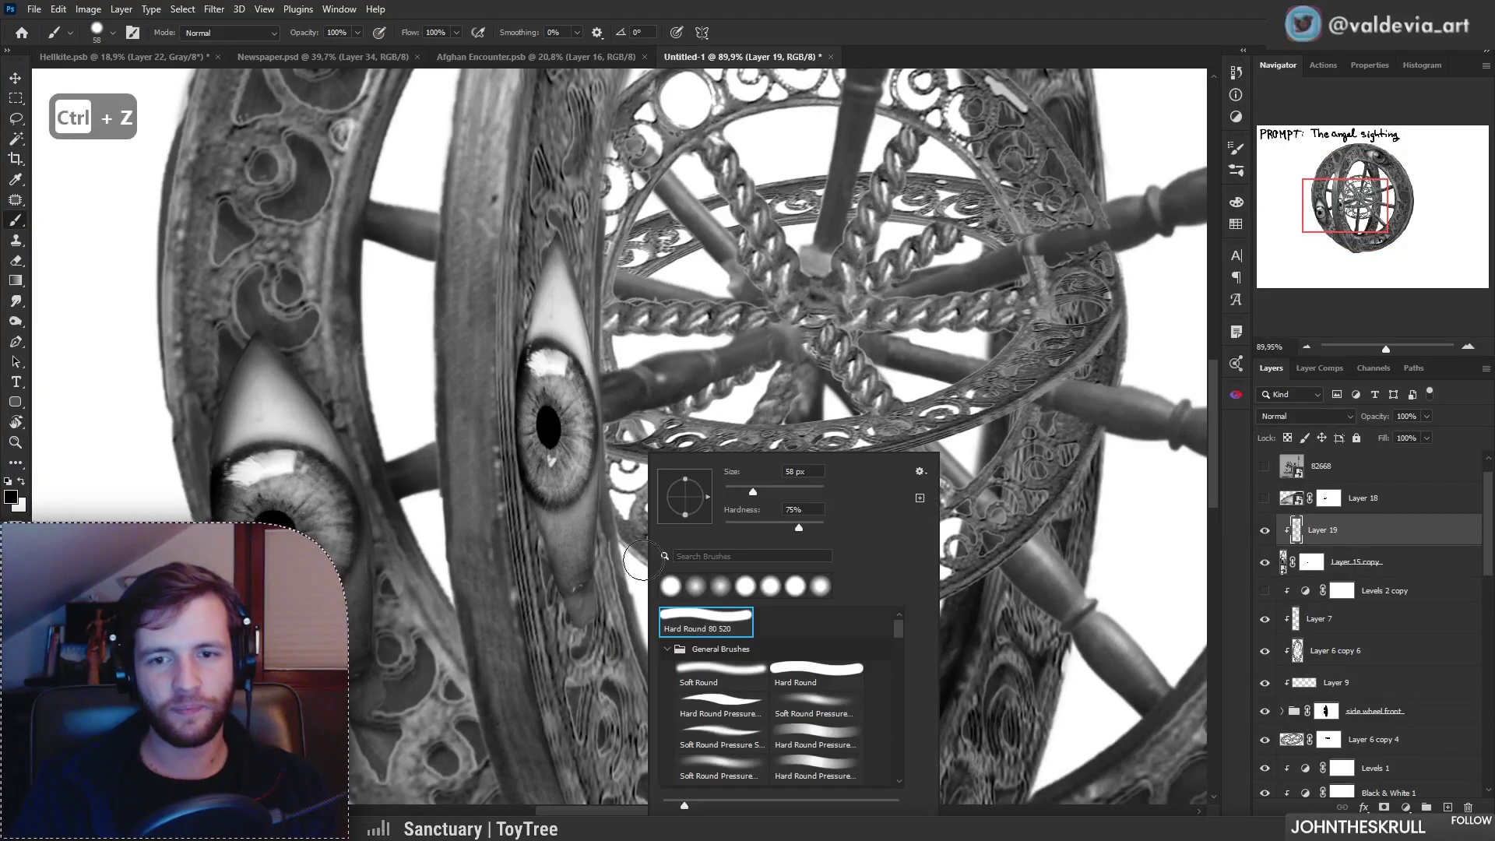
pyautogui.click(696, 585)
pyautogui.moveTo(523, 521); pyautogui.dragTo(620, 697)
pyautogui.moveTo(534, 518); pyautogui.dragTo(579, 650)
pyautogui.hotkey('ctrl', 'z')
pyautogui.moveTo(574, 279); pyautogui.dragTo(598, 560)
pyautogui.moveTo(611, 416); pyautogui.dragTo(598, 615)
# Step: Darken the upper tip of the vertical-rim eye on Layer 19
pyautogui.press('z')
pyautogui.moveTo(671, 535)
pyautogui.mouseDown()
pyautogui.moveTo(585, 517)
pyautogui.moveTo(659, 530)
pyautogui.mouseUp()
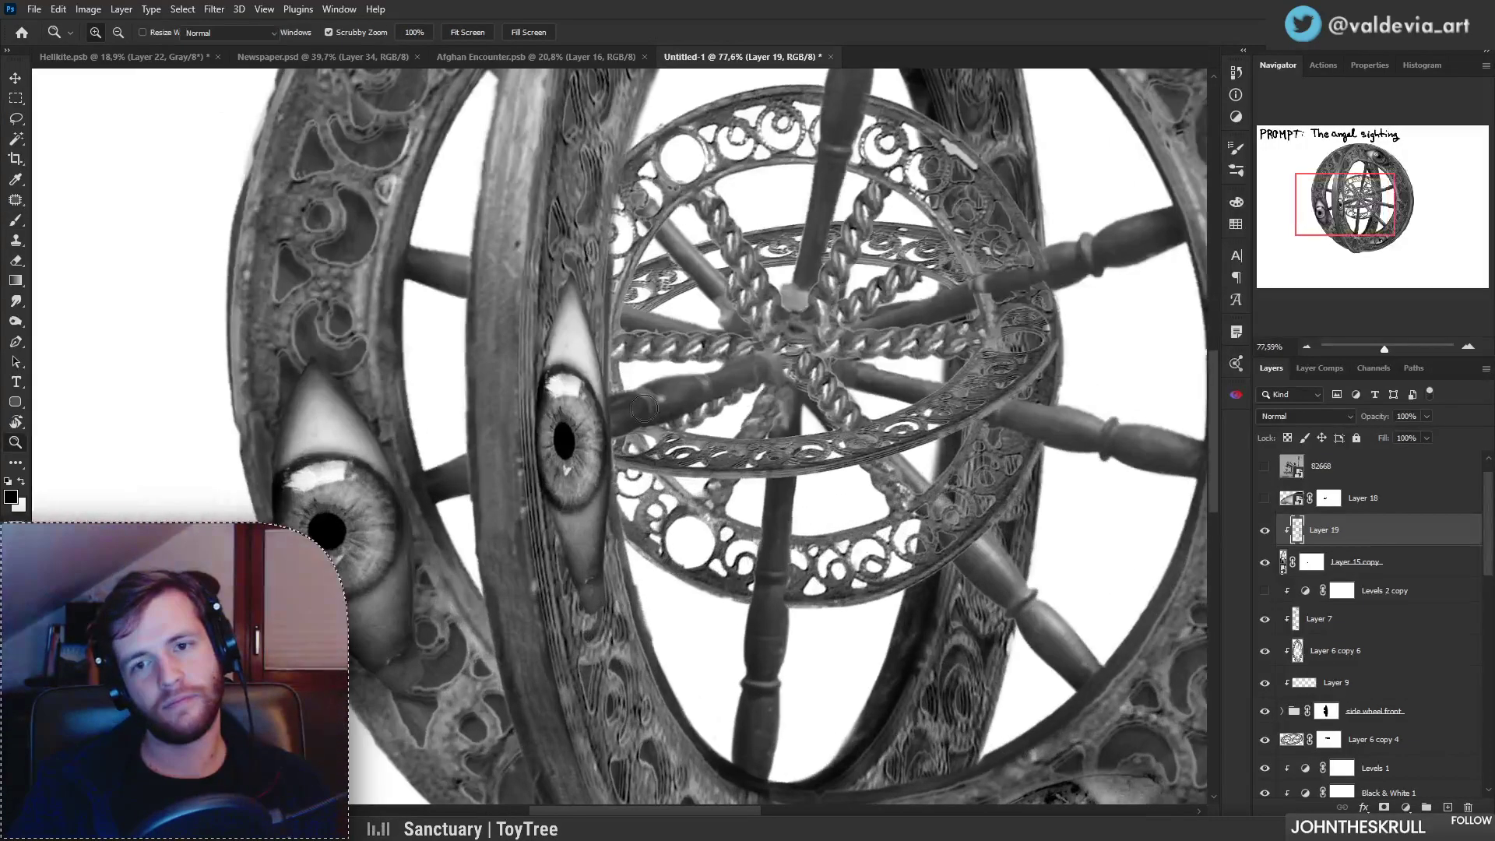
pyautogui.press('b')
pyautogui.moveTo(574, 271)
pyautogui.mouseDown()
pyautogui.moveTo(542, 385)
pyautogui.moveTo(561, 370)
pyautogui.moveTo(480, 346)
pyautogui.moveTo(526, 344)
pyautogui.mouseUp()
pyautogui.press('z')
pyautogui.press('b')
pyautogui.moveTo(642, 335); pyautogui.dragTo(591, 356)
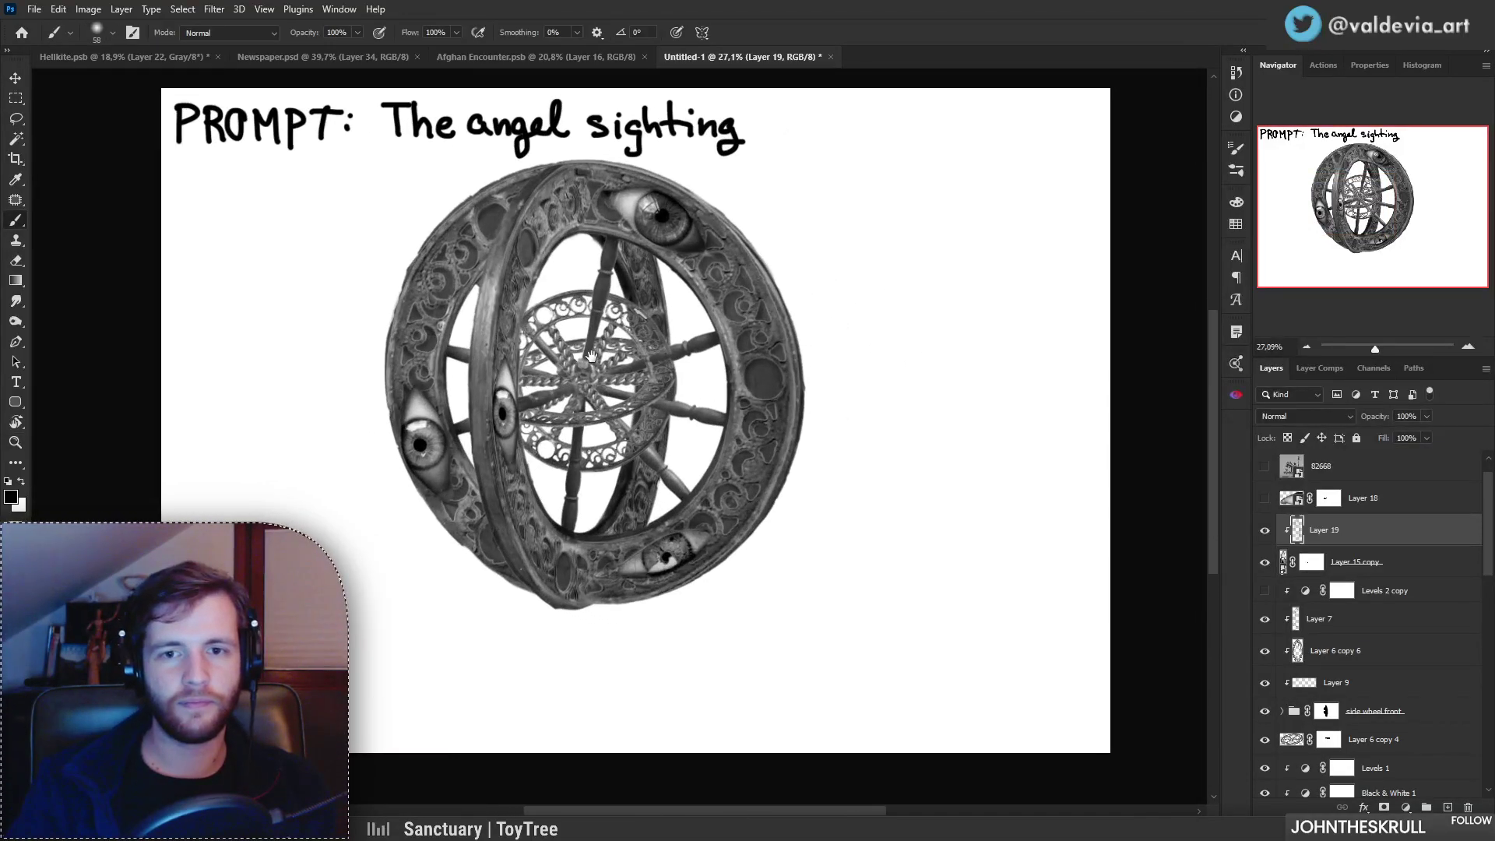
# Step: Duplicate the eye-1132531_1920 layer above the side wheel back group, clipped to it, and move the copied eye onto the back rim
pyautogui.press('z')
pyautogui.moveTo(518, 390)
pyautogui.mouseDown()
pyautogui.moveTo(577, 389)
pyautogui.moveTo(527, 390)
pyautogui.moveTo(546, 402)
pyautogui.moveTo(514, 432)
pyautogui.moveTo(531, 425)
pyautogui.mouseUp()
pyautogui.press('b')
pyautogui.hotkey('ctrl', 'space')
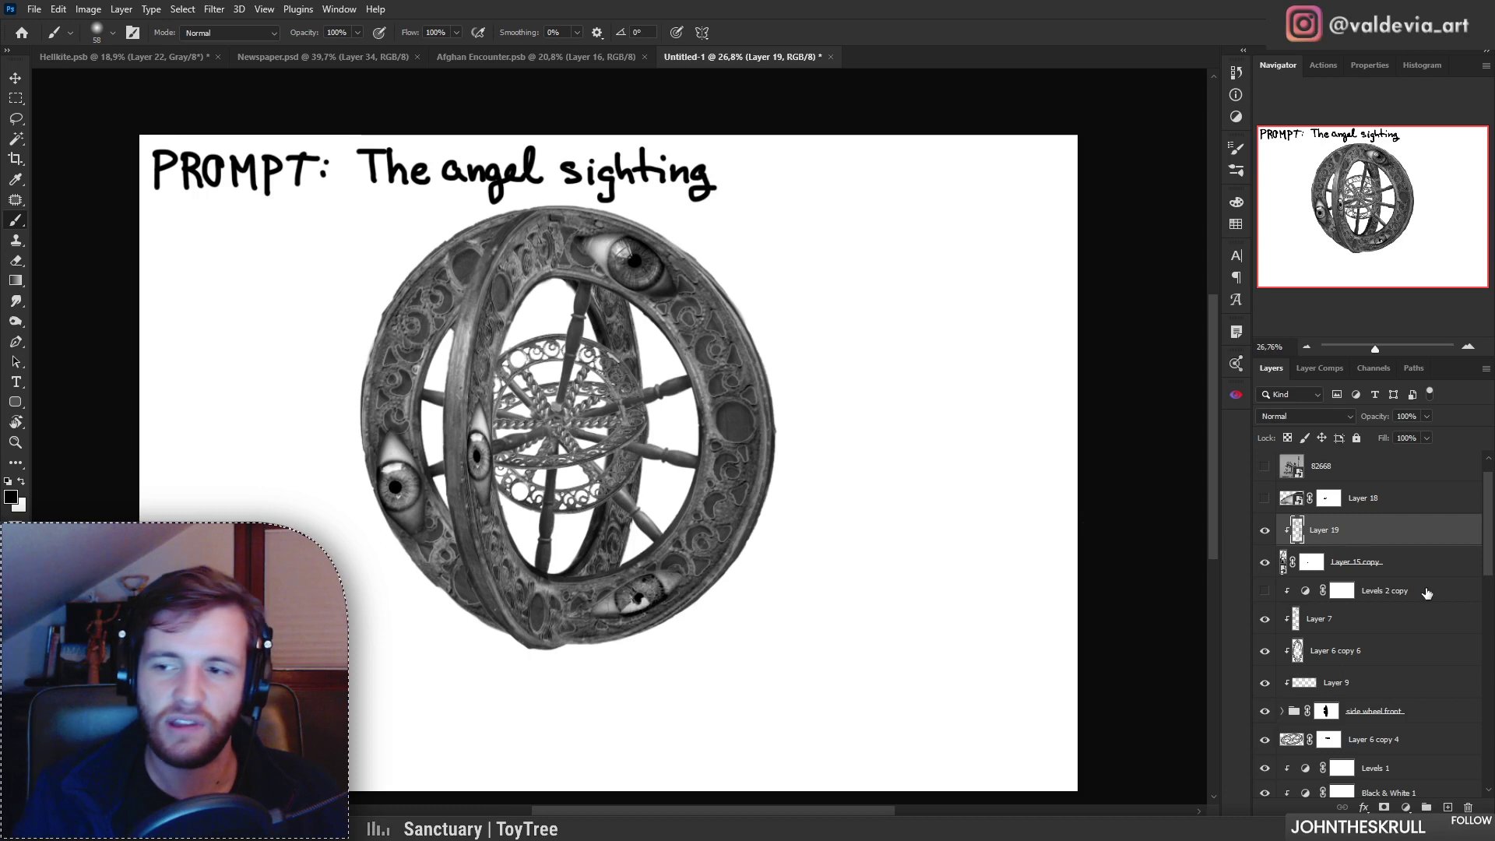
pyautogui.scroll(-10, 1456, 699)
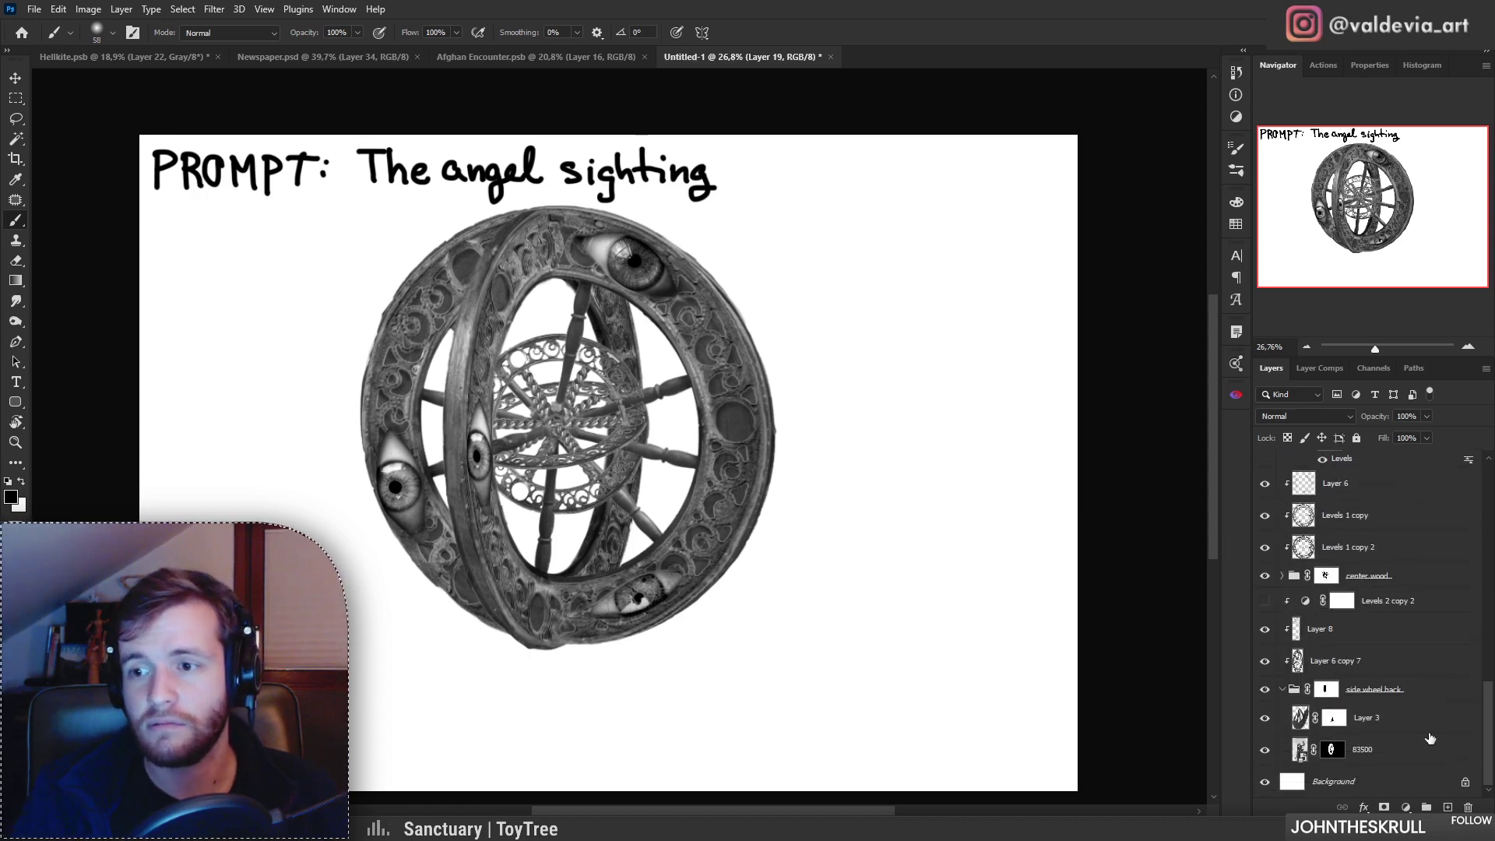
pyautogui.moveTo(1488, 732); pyautogui.dragTo(1487, 613)
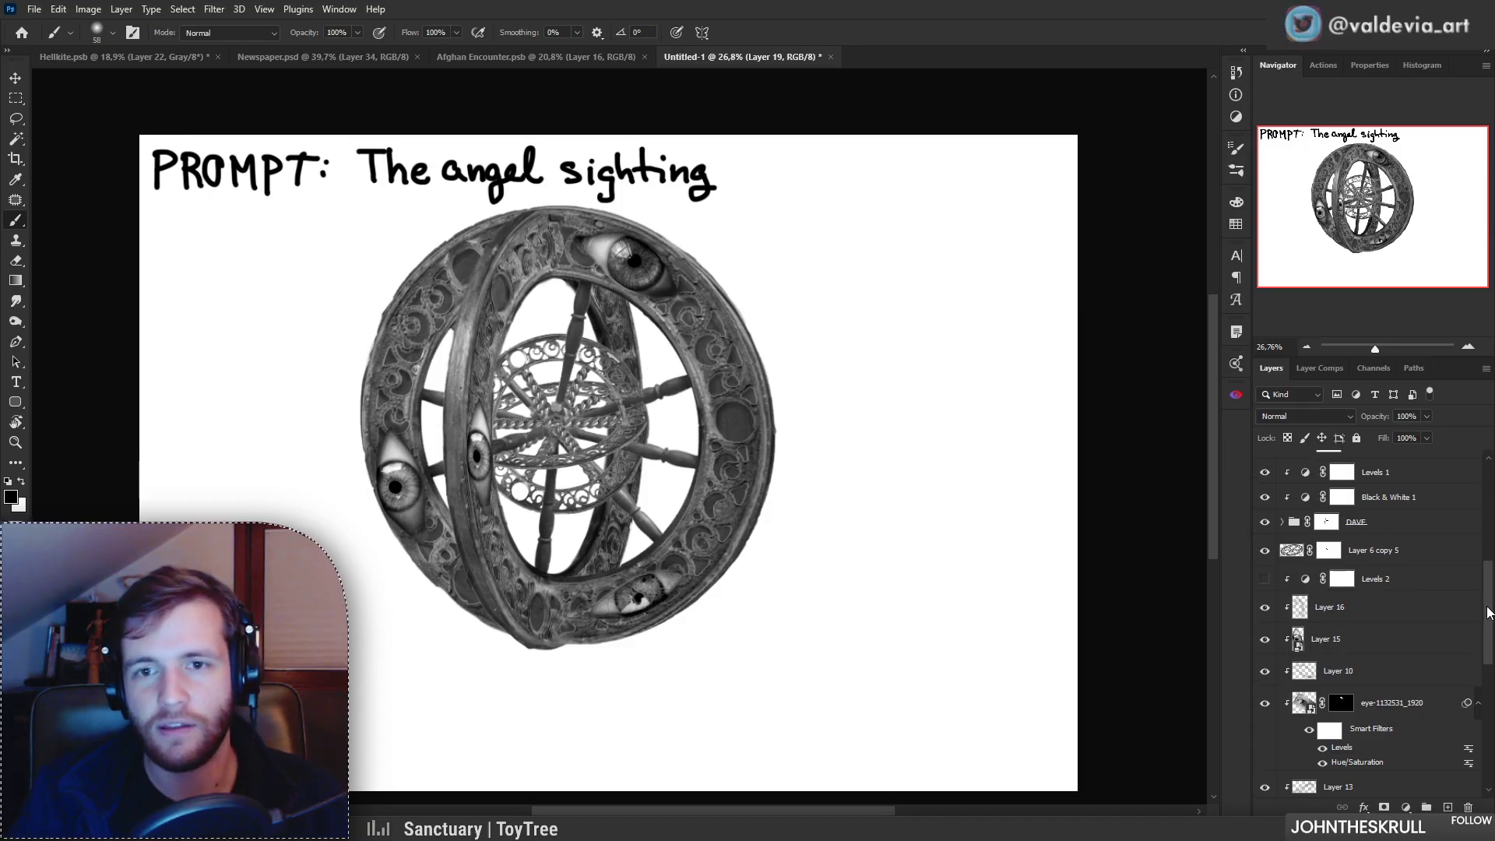
pyautogui.scroll(-5, 1440, 625)
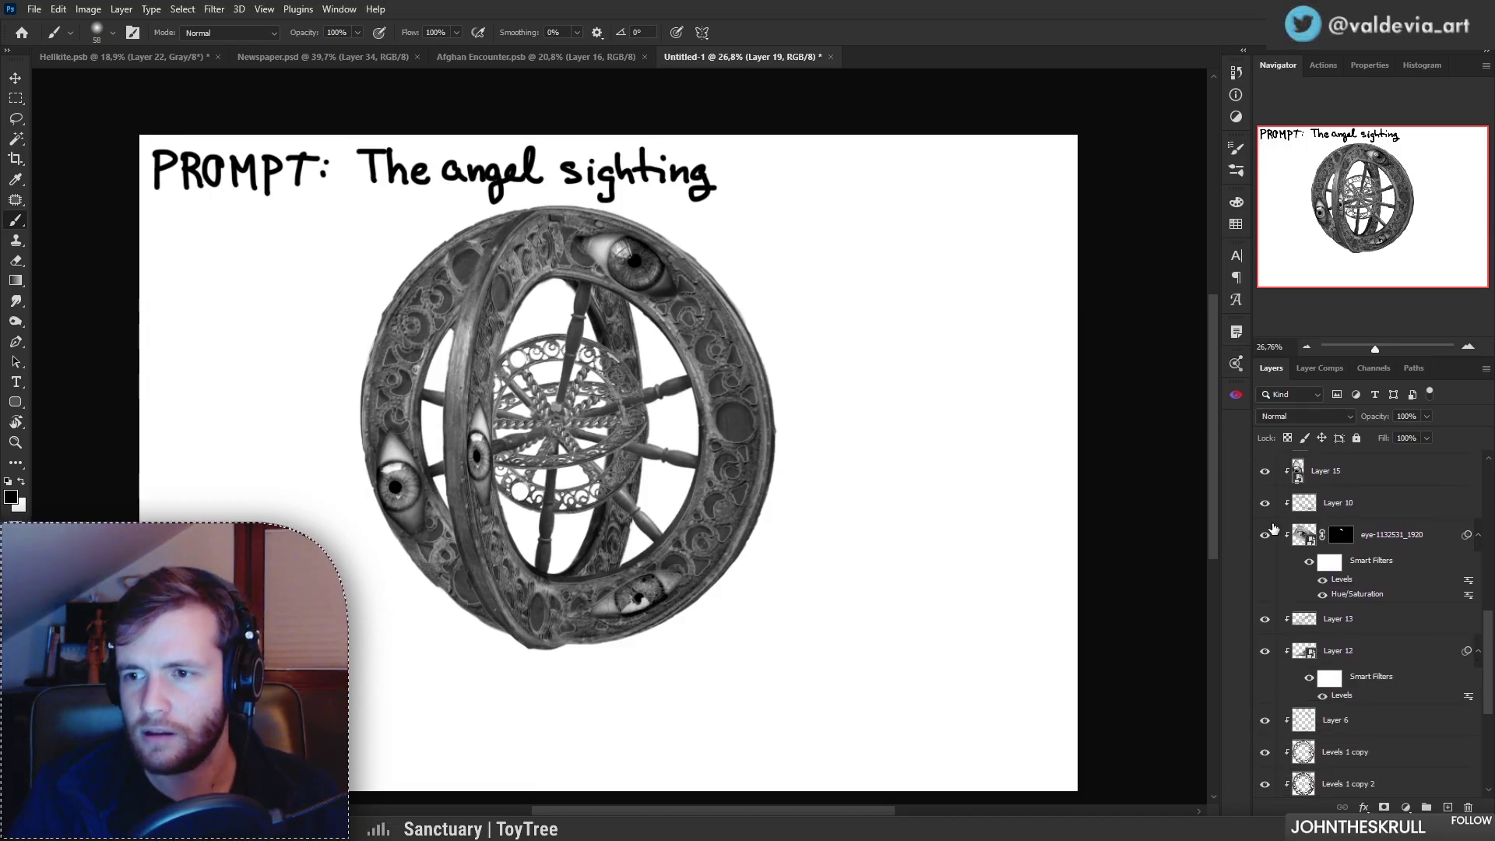
pyautogui.click(1263, 537)
pyautogui.click(1263, 538)
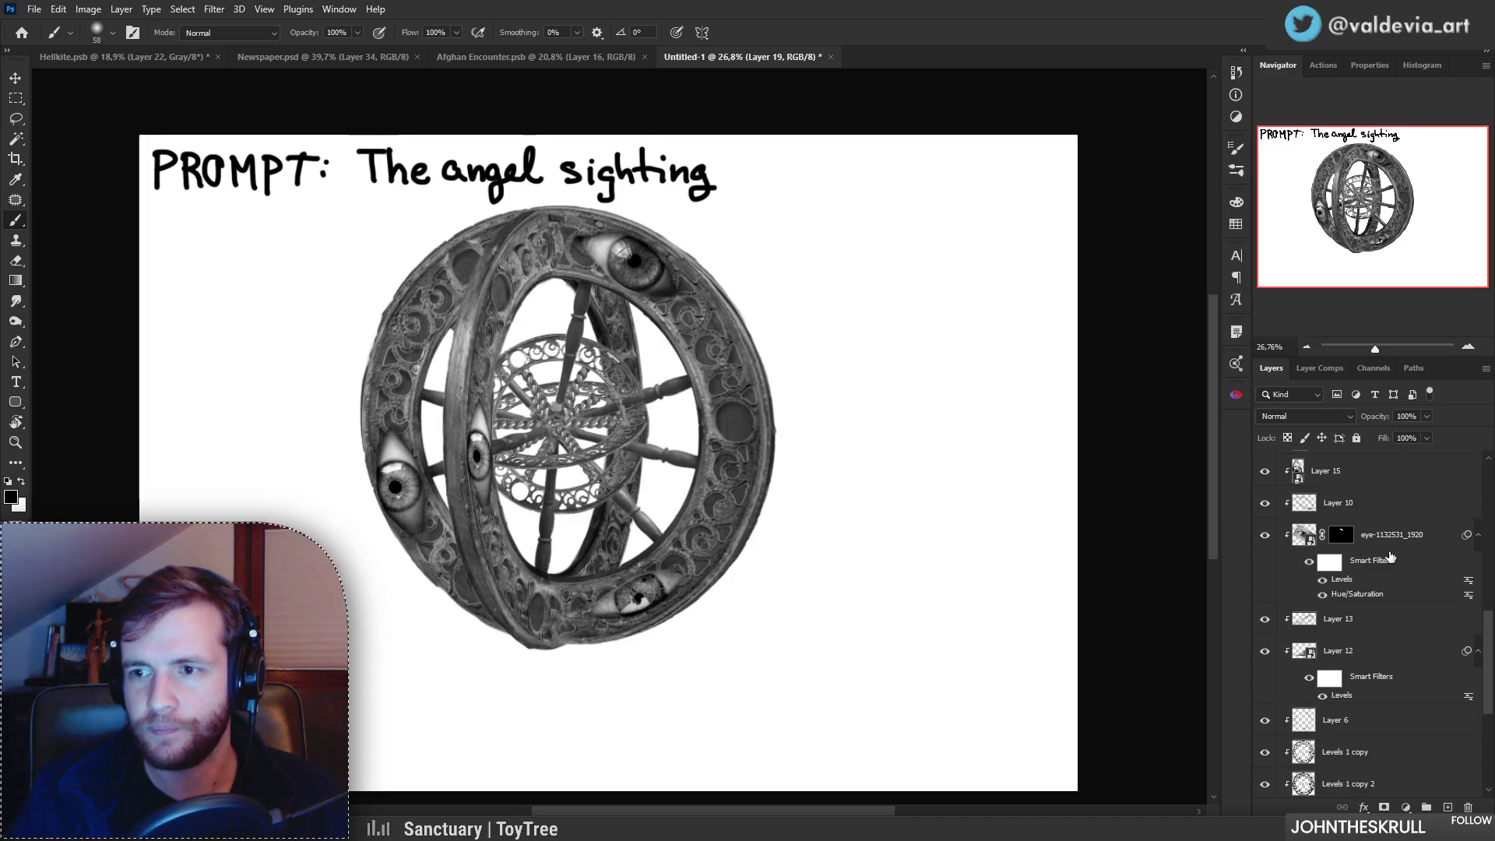
pyautogui.moveTo(1377, 555); pyautogui.dragTo(1381, 673)
pyautogui.moveTo(692, 353); pyautogui.dragTo(621, 597)
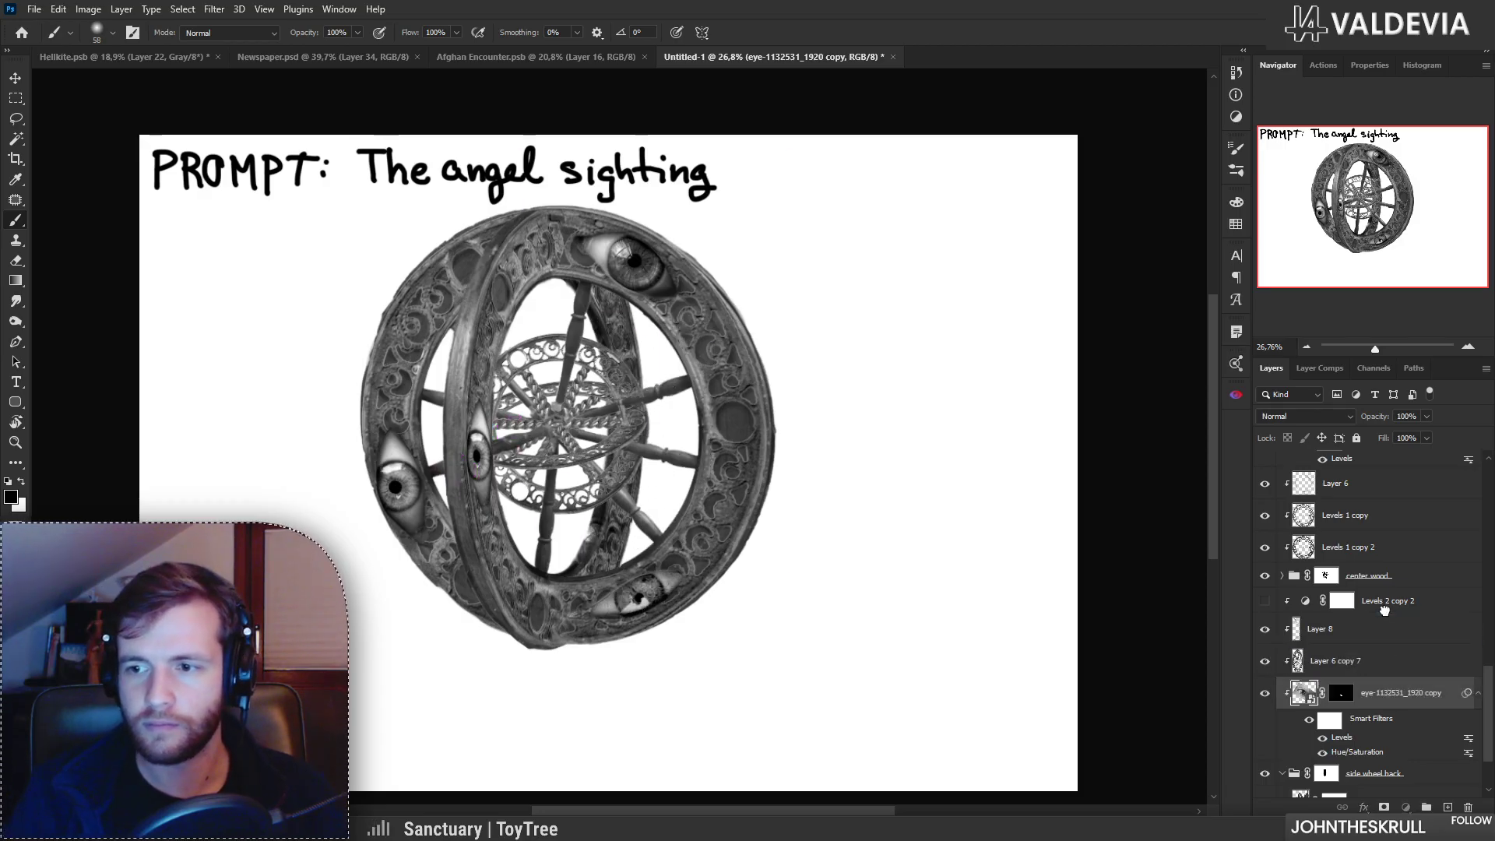
# Step: Reorder the copied eye above Layer 8, then scale, skew and rotate it to 91.67° to fit the back rim's lower end
pyautogui.moveTo(1384, 610); pyautogui.dragTo(1384, 611)
pyautogui.hotkey('ctrl', 't')
pyautogui.moveTo(769, 545); pyautogui.dragTo(620, 687)
pyautogui.moveTo(631, 556); pyautogui.dragTo(622, 573)
pyautogui.moveTo(746, 429); pyautogui.dragTo(612, 501)
pyautogui.moveTo(569, 605); pyautogui.dragTo(615, 557)
pyautogui.click(1388, 348)
pyautogui.moveTo(1374, 208); pyautogui.dragTo(1369, 232)
pyautogui.moveTo(946, 532); pyautogui.dragTo(725, 539)
pyautogui.moveTo(949, 439); pyautogui.dragTo(946, 430)
pyautogui.click(771, 32)
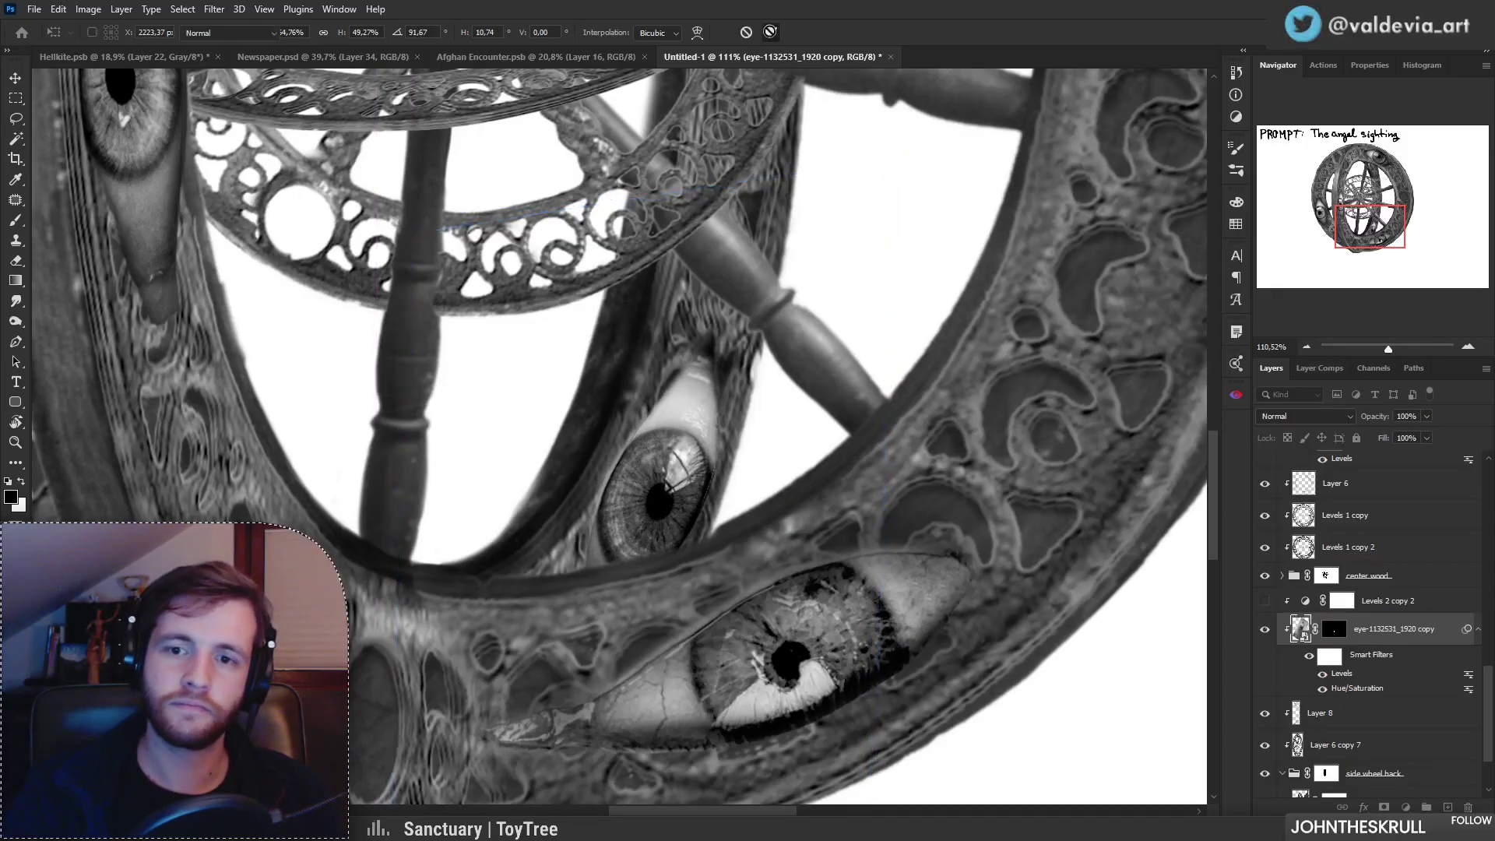
# Step: Add a clipped layer above the back-rim eye copy and shade the eye's edges and the surrounding rim
pyautogui.press('b')
pyautogui.click(1448, 808)
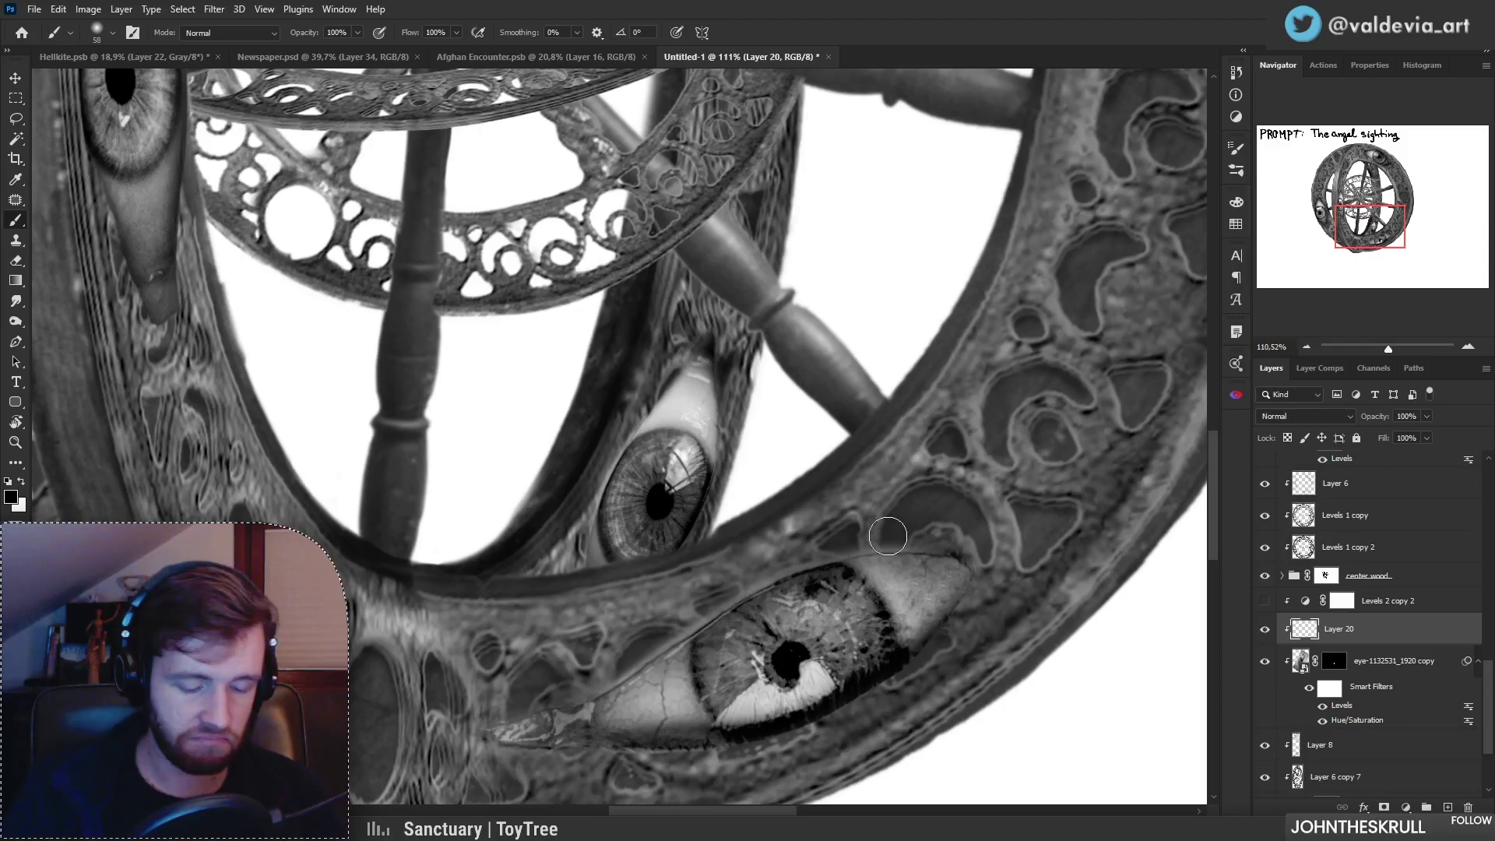
pyautogui.moveTo(629, 445); pyautogui.dragTo(574, 571)
pyautogui.moveTo(641, 420)
pyautogui.mouseDown()
pyautogui.moveTo(590, 536)
pyautogui.moveTo(703, 339)
pyautogui.moveTo(636, 422)
pyautogui.mouseUp()
pyautogui.moveTo(727, 356); pyautogui.dragTo(672, 597)
pyautogui.moveTo(739, 410); pyautogui.dragTo(631, 627)
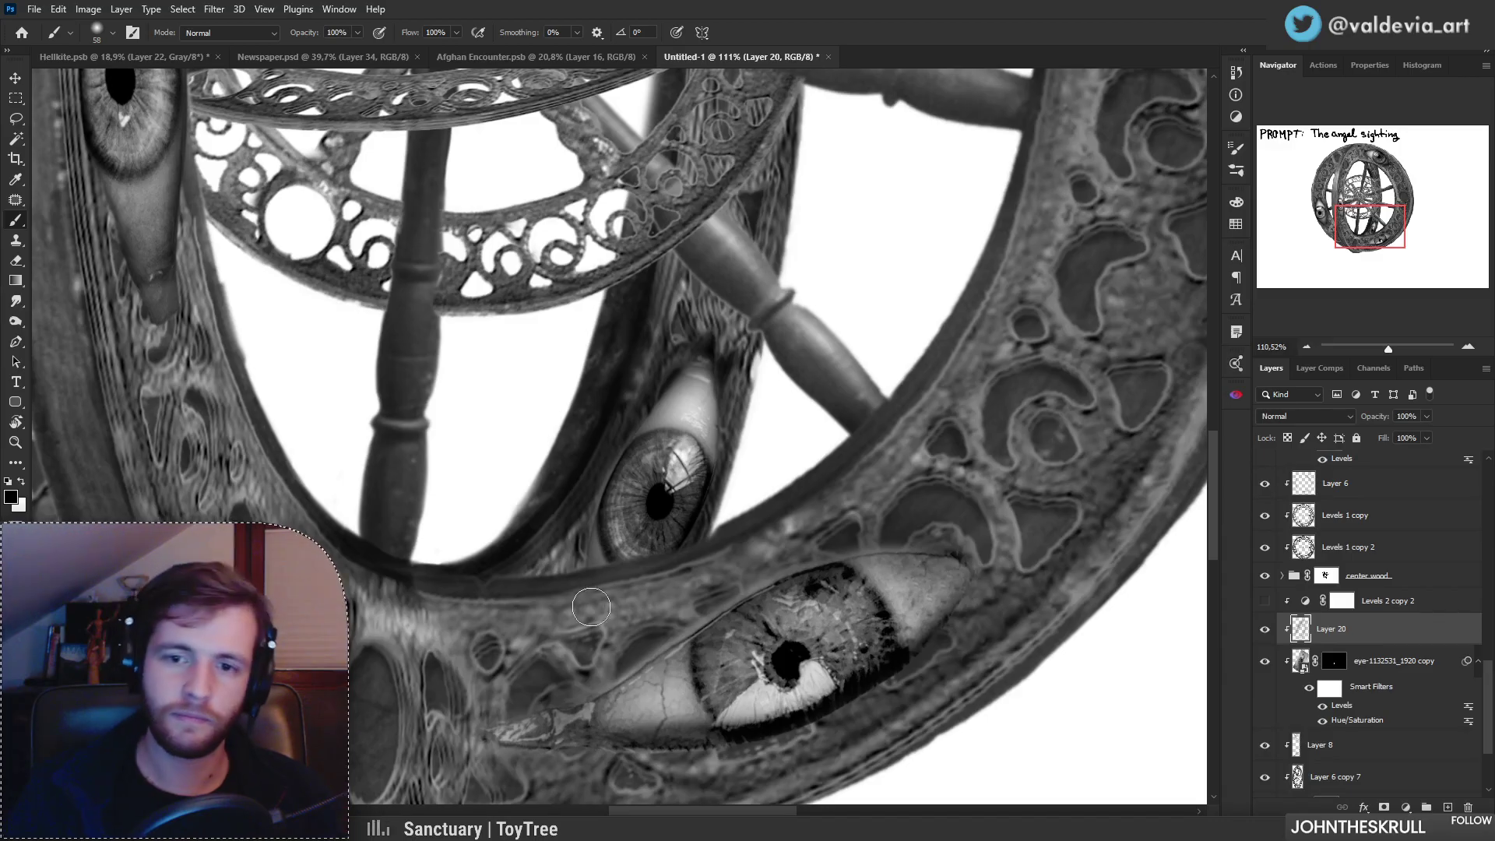
pyautogui.moveTo(701, 532)
pyautogui.mouseDown()
pyautogui.moveTo(594, 526)
pyautogui.moveTo(654, 516)
pyautogui.moveTo(689, 598)
pyautogui.mouseUp()
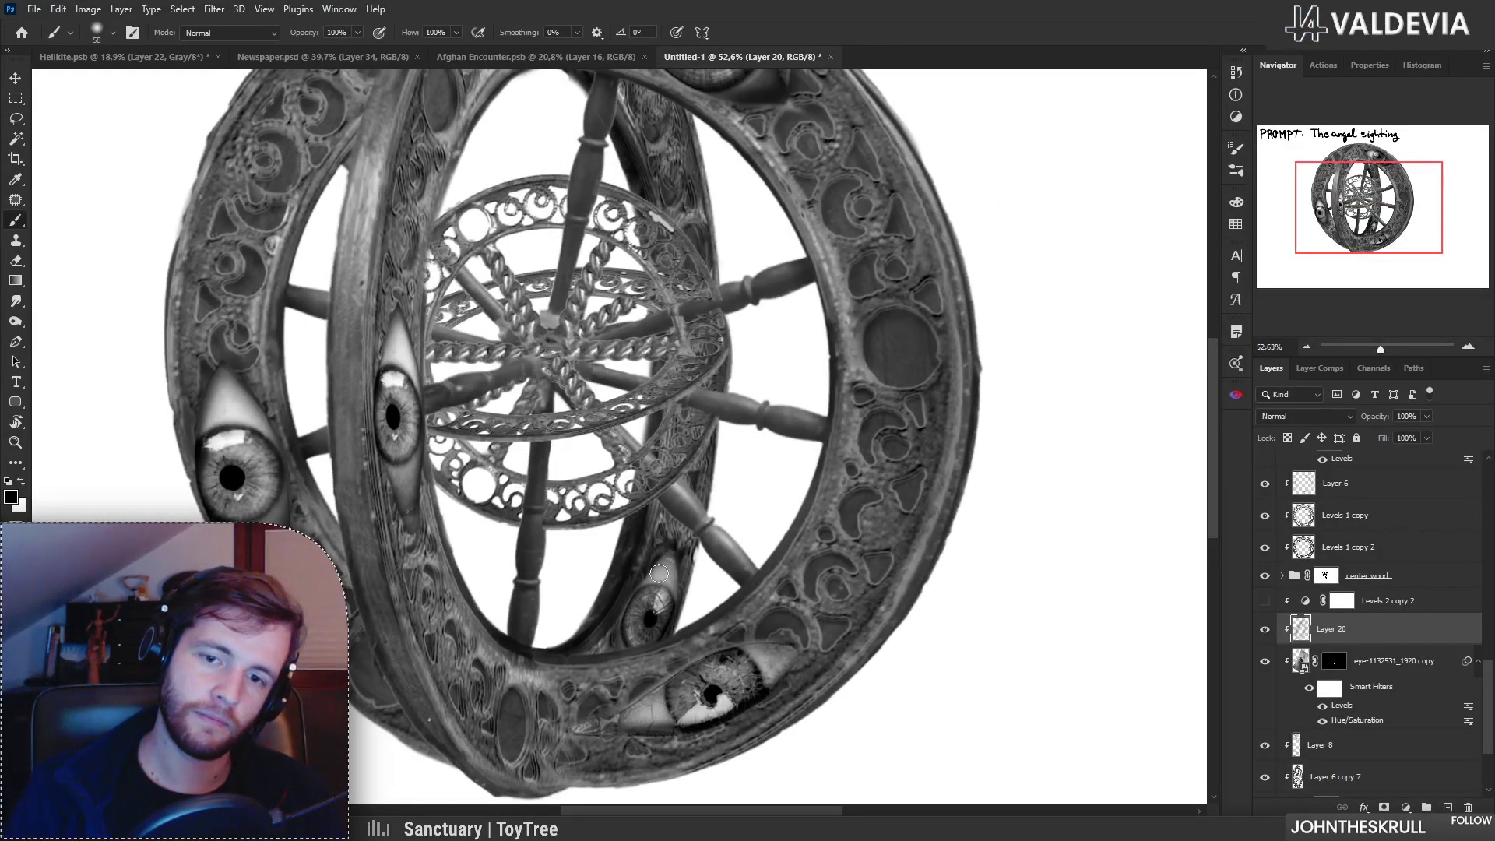
pyautogui.moveTo(688, 657); pyautogui.dragTo(578, 621)
pyautogui.moveTo(686, 575)
pyautogui.mouseDown()
pyautogui.moveTo(660, 462)
pyautogui.moveTo(547, 439)
pyautogui.moveTo(616, 436)
pyautogui.mouseUp()
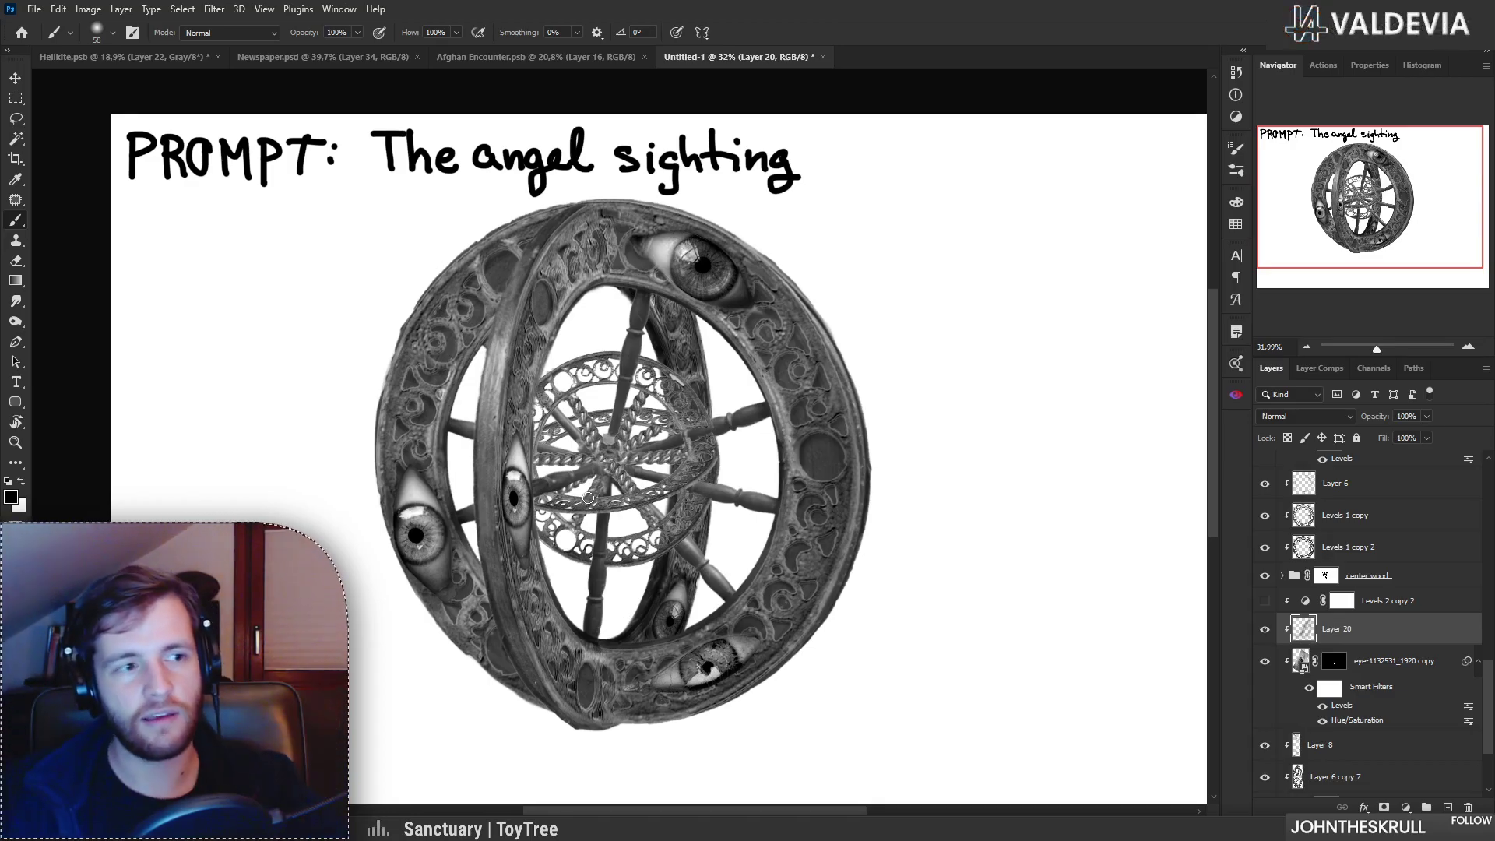
# Step: Add a clipped layer above the DAVE group and set the Soft Round Pressure brush to 92 px at 0% hardness
pyautogui.moveTo(590, 477)
pyautogui.mouseDown()
pyautogui.moveTo(642, 468)
pyautogui.moveTo(615, 464)
pyautogui.mouseUp()
pyautogui.press('b')
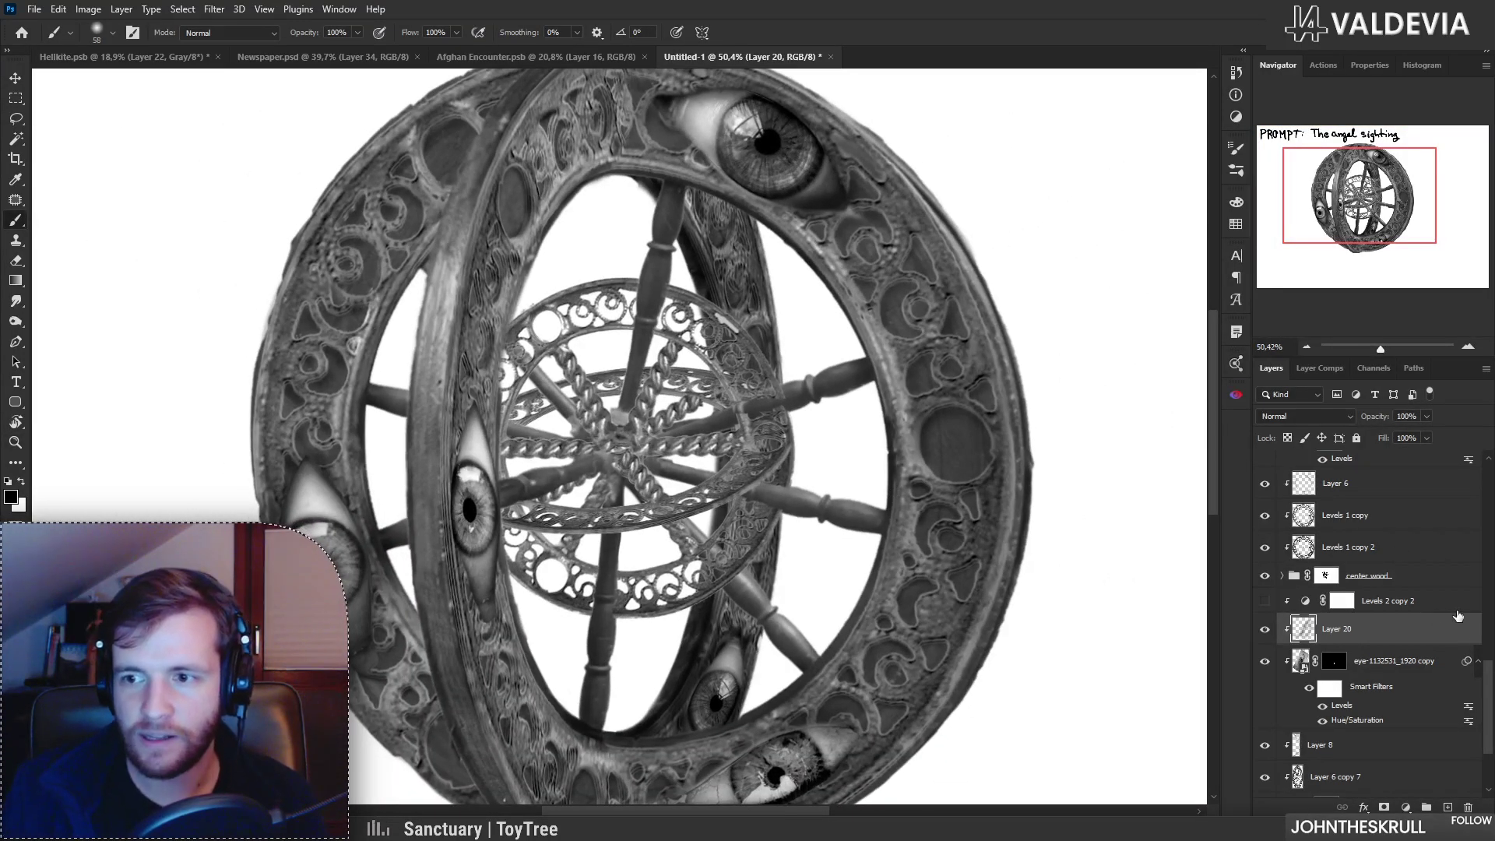
pyautogui.moveTo(1488, 685); pyautogui.dragTo(1486, 567)
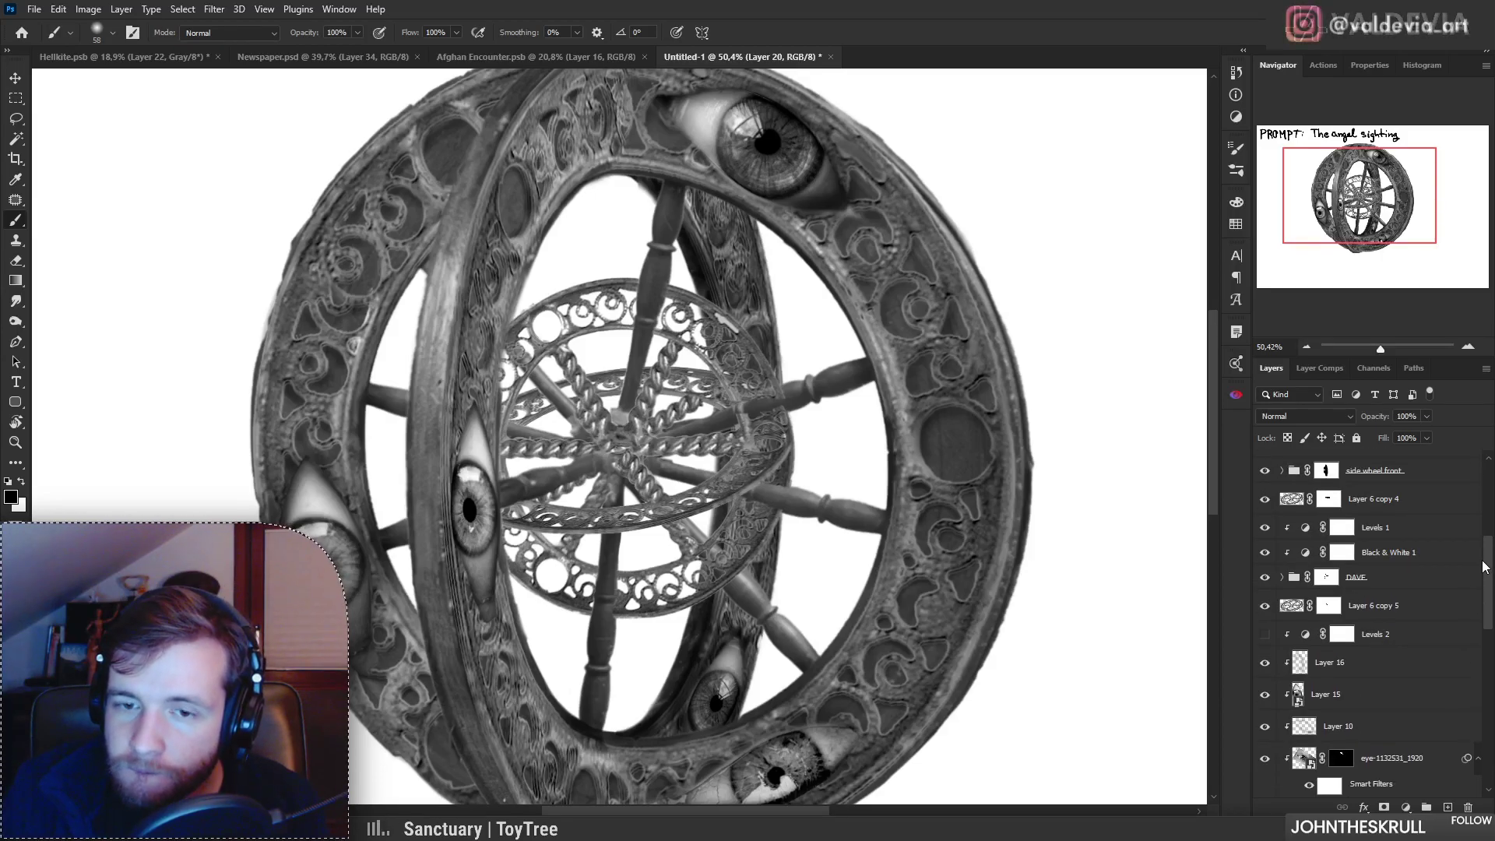
pyautogui.moveTo(1484, 566)
pyautogui.mouseDown()
pyautogui.moveTo(1485, 531)
pyautogui.moveTo(1485, 559)
pyautogui.mouseUp()
pyautogui.click(1441, 611)
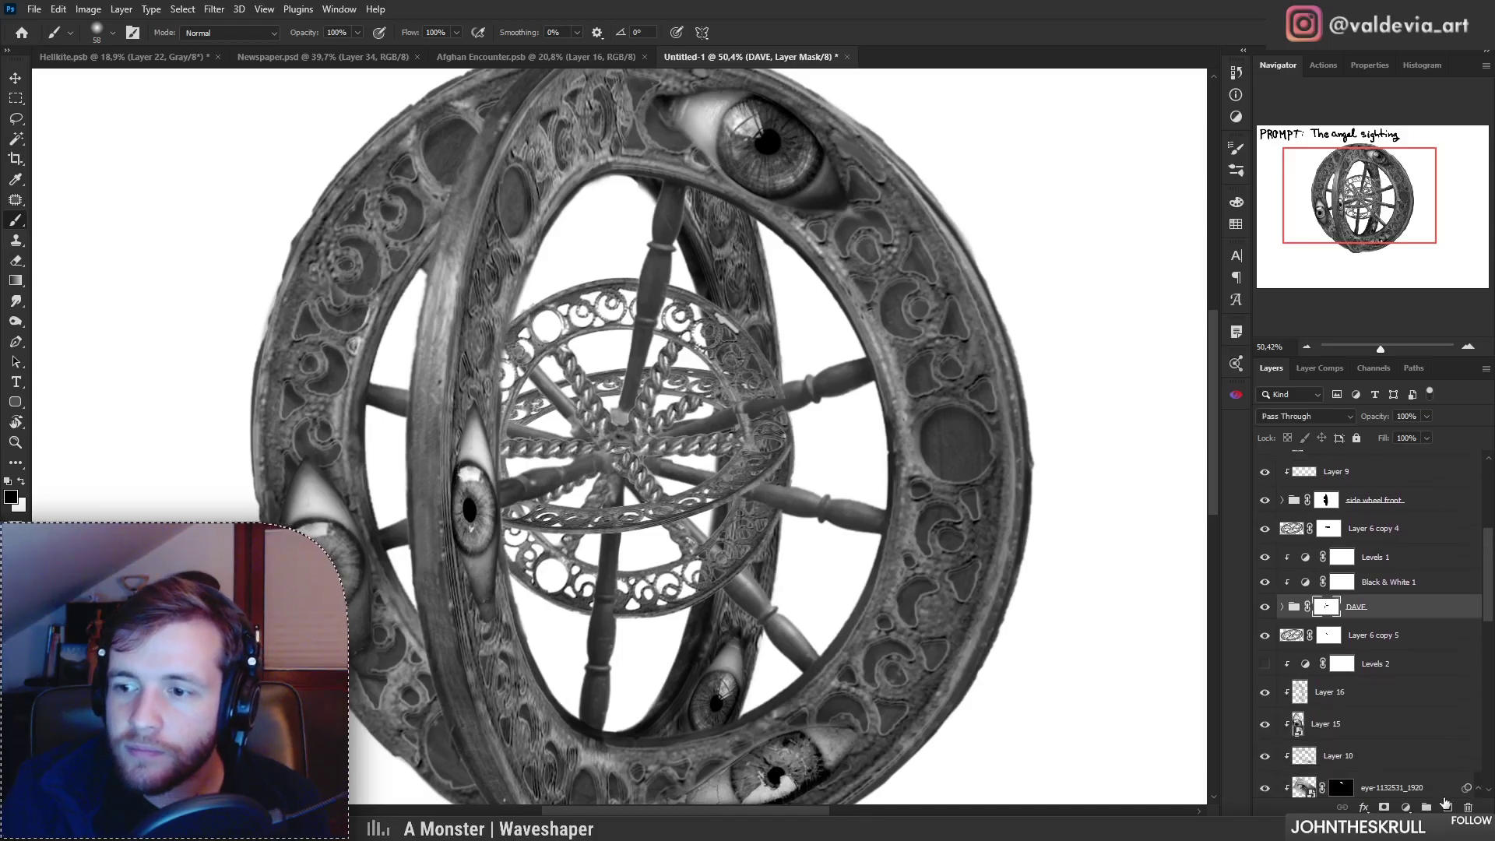
pyautogui.click(1446, 806)
pyautogui.rightClick(785, 498)
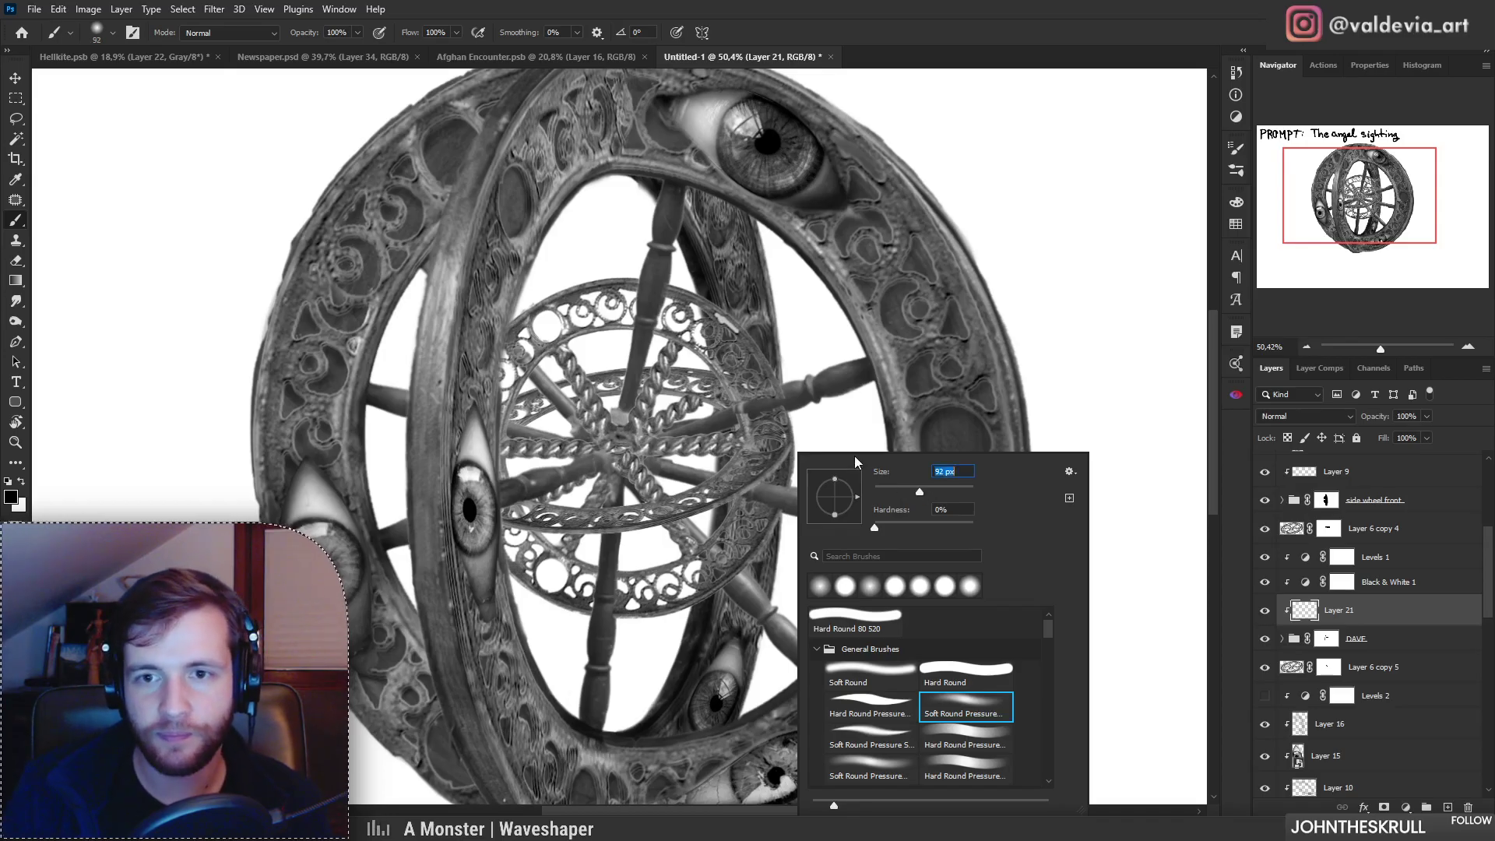
pyautogui.press('Return')
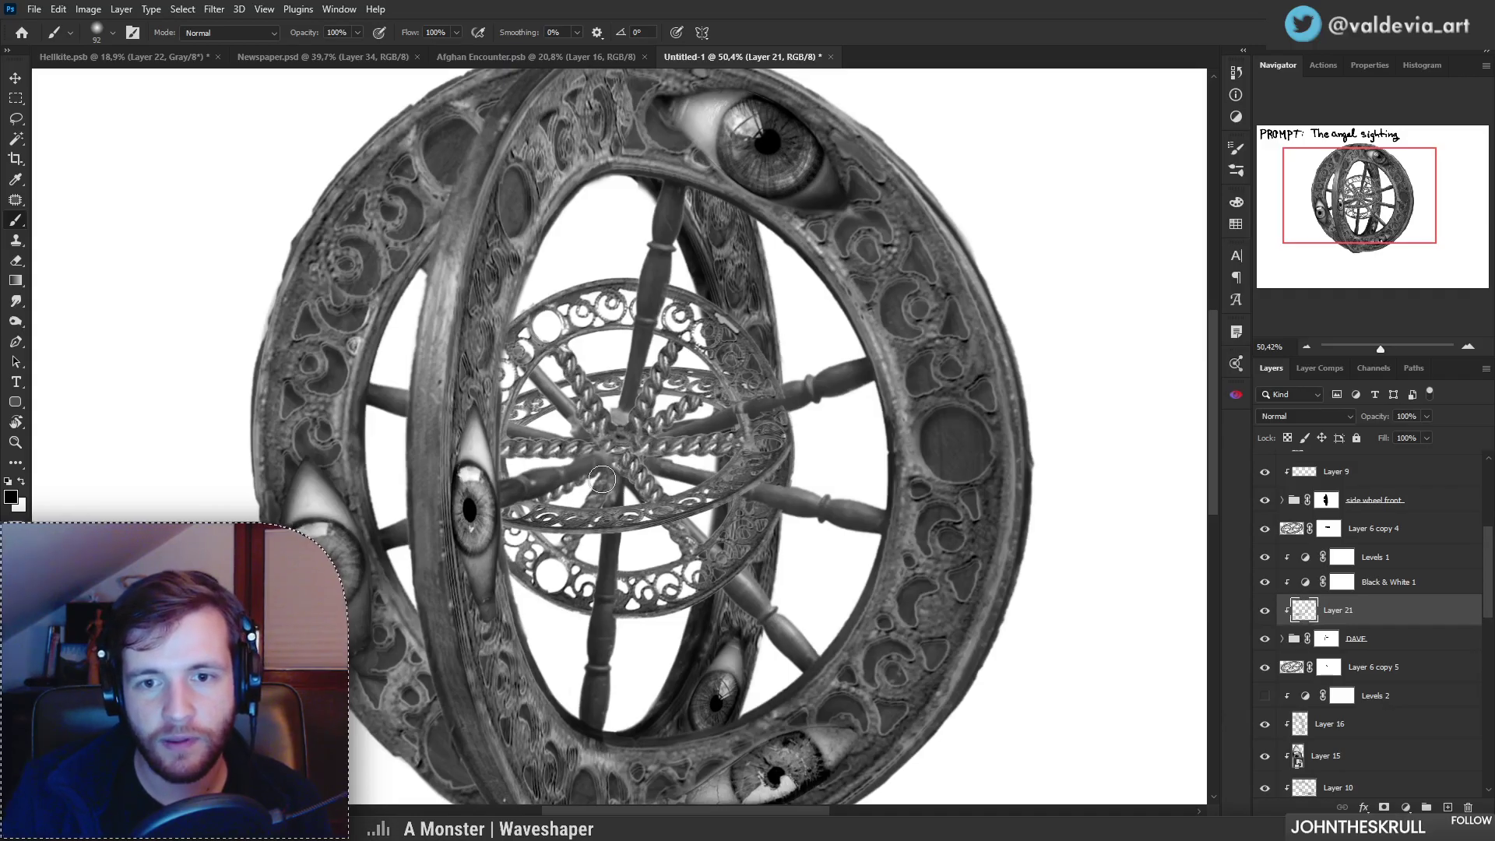
# Step: Select the DAVE group's mask and paint with a 50 px brush where the inner wheel's rim crosses the right-hand spoke
pyautogui.moveTo(612, 492); pyautogui.dragTo(581, 559)
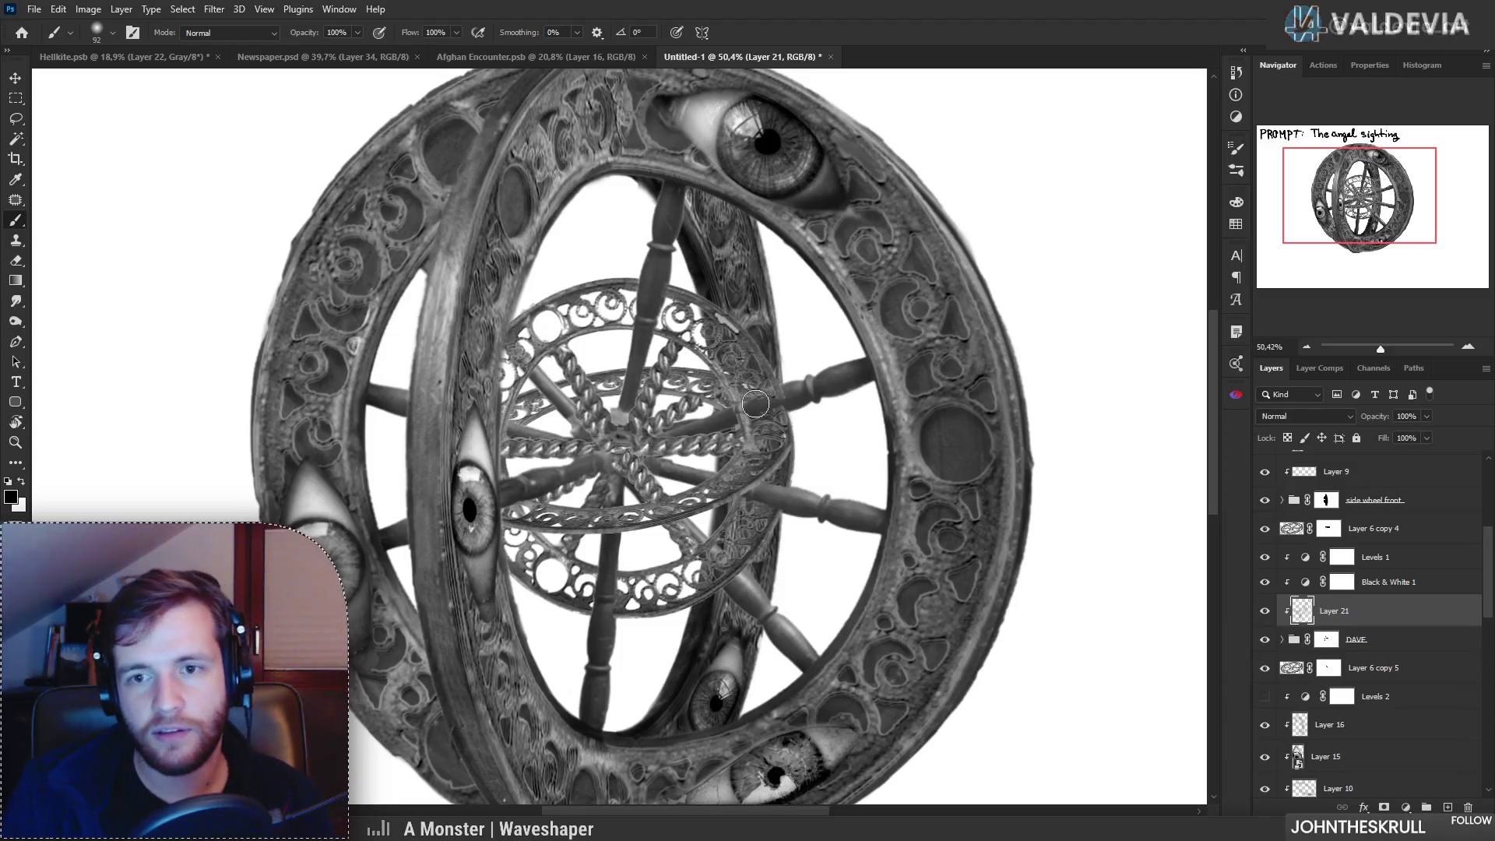
pyautogui.moveTo(818, 380); pyautogui.dragTo(992, 451)
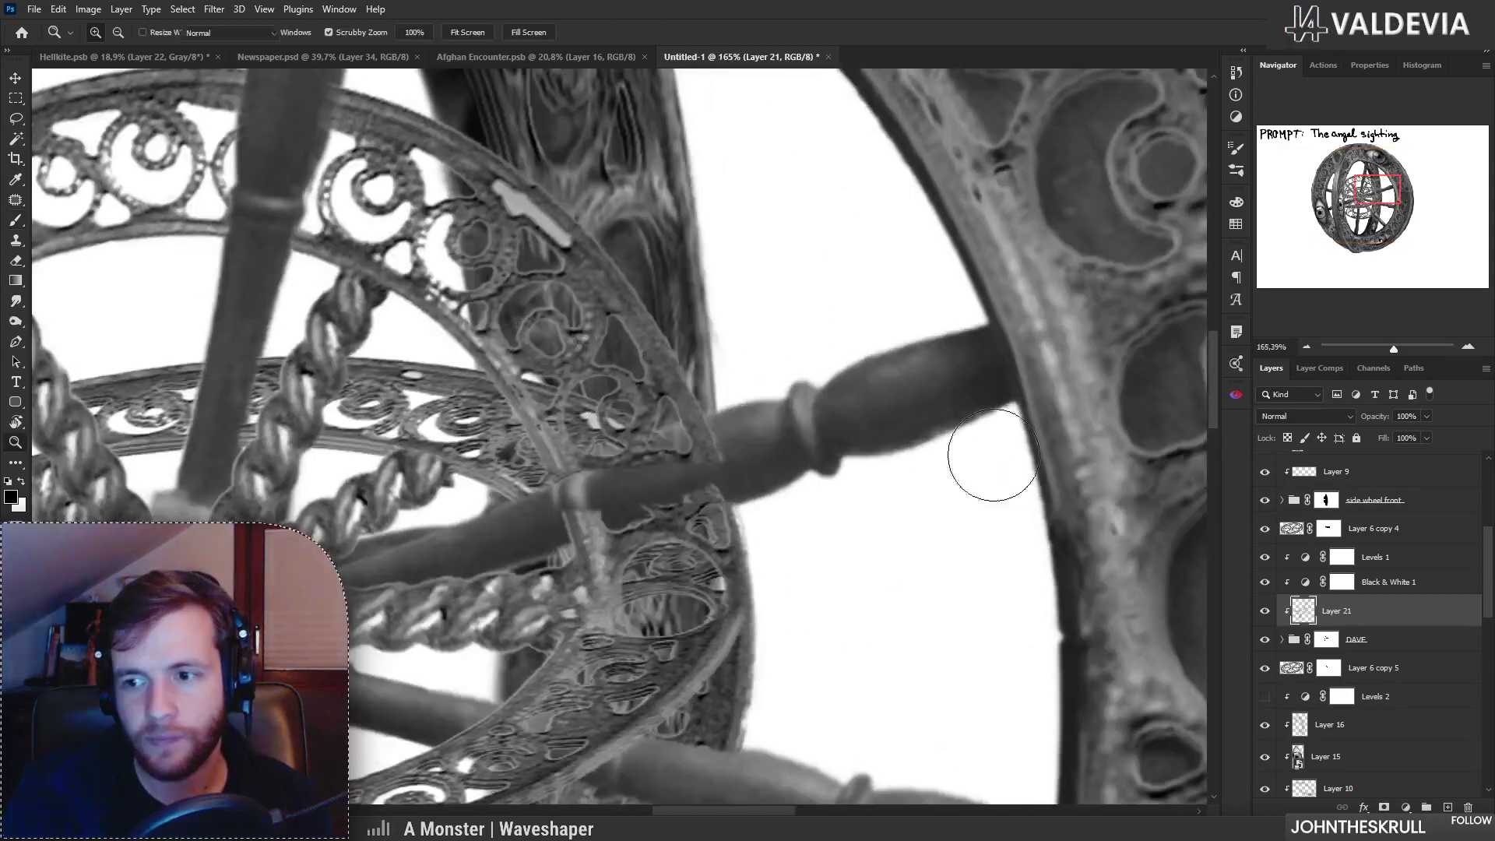
pyautogui.click(1325, 639)
pyautogui.rightClick(803, 478)
pyautogui.click(905, 490)
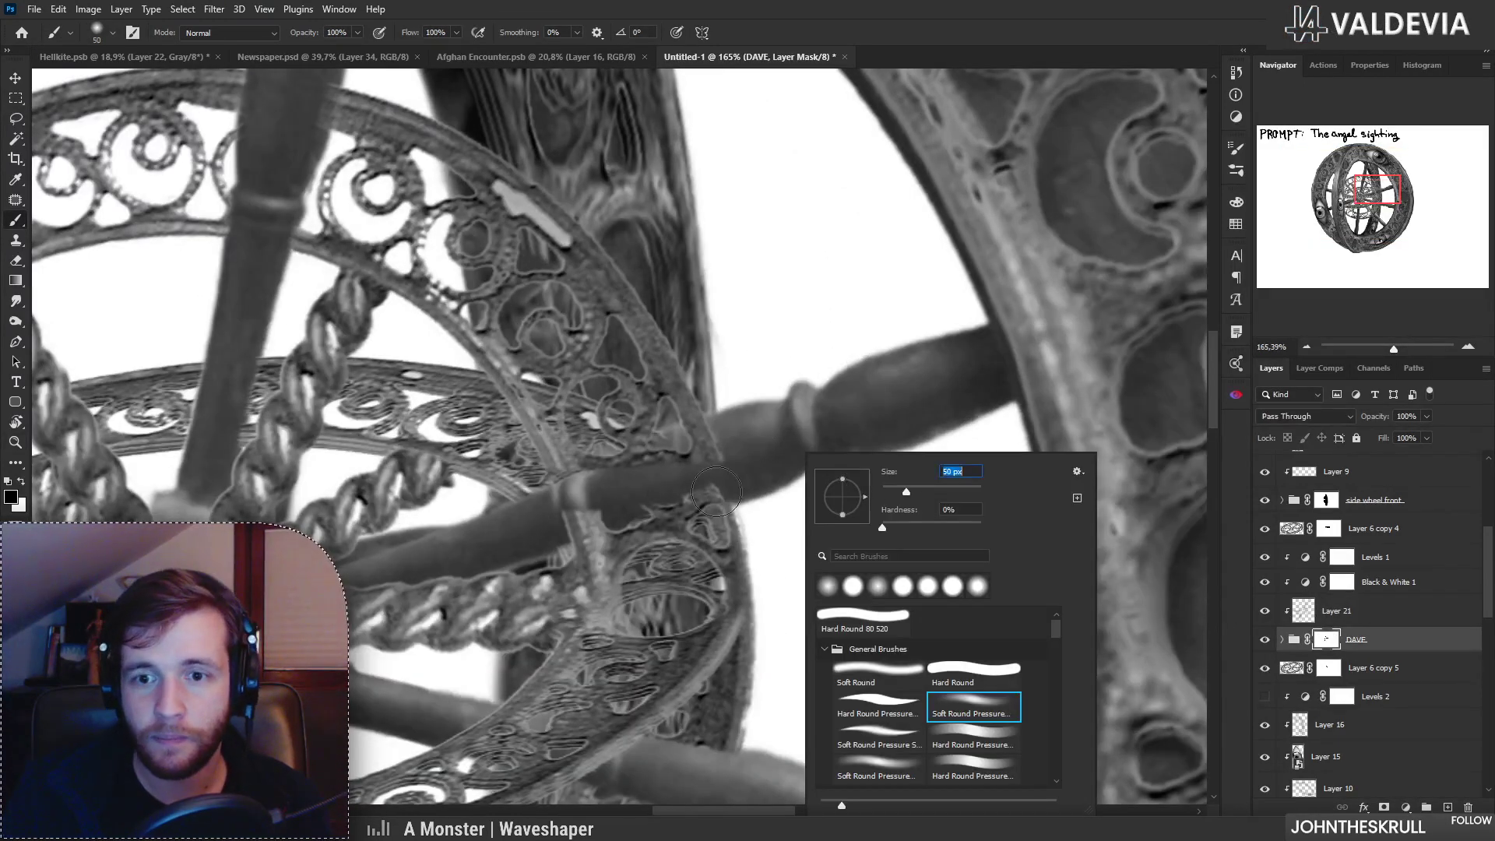
pyautogui.click(712, 453)
pyautogui.moveTo(755, 441)
pyautogui.mouseDown()
pyautogui.moveTo(573, 441)
pyautogui.moveTo(779, 446)
pyautogui.mouseUp()
pyautogui.hotkey('ctrl', 'z')
# Step: Change the brush preset and paint white on the DAVE mask beside the right-hand spoke to restore the inner wheel's rim
pyautogui.rightClick(719, 446)
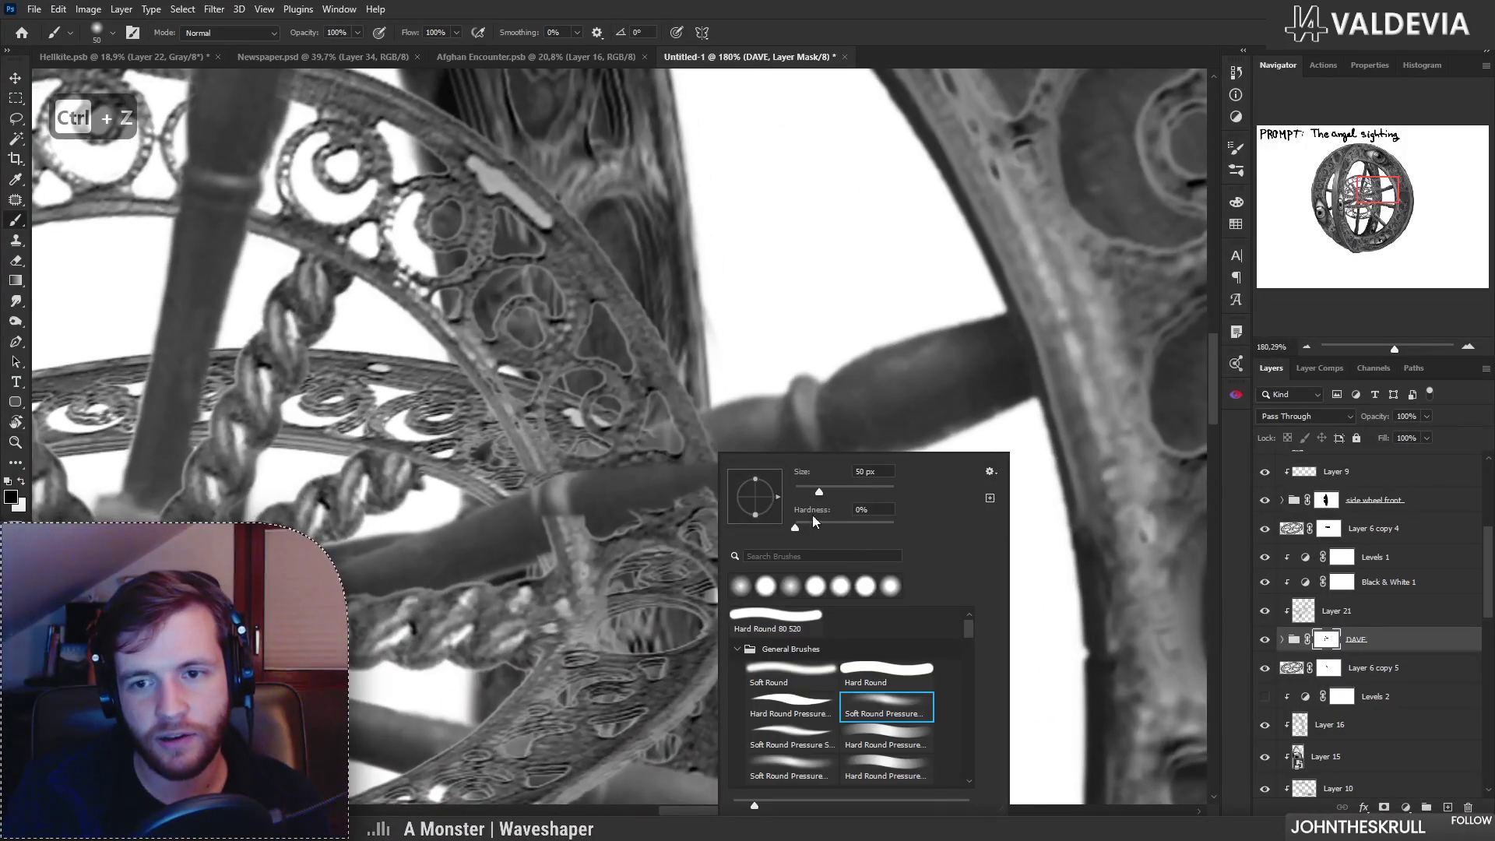
pyautogui.doubleClick(800, 619)
pyautogui.press('x')
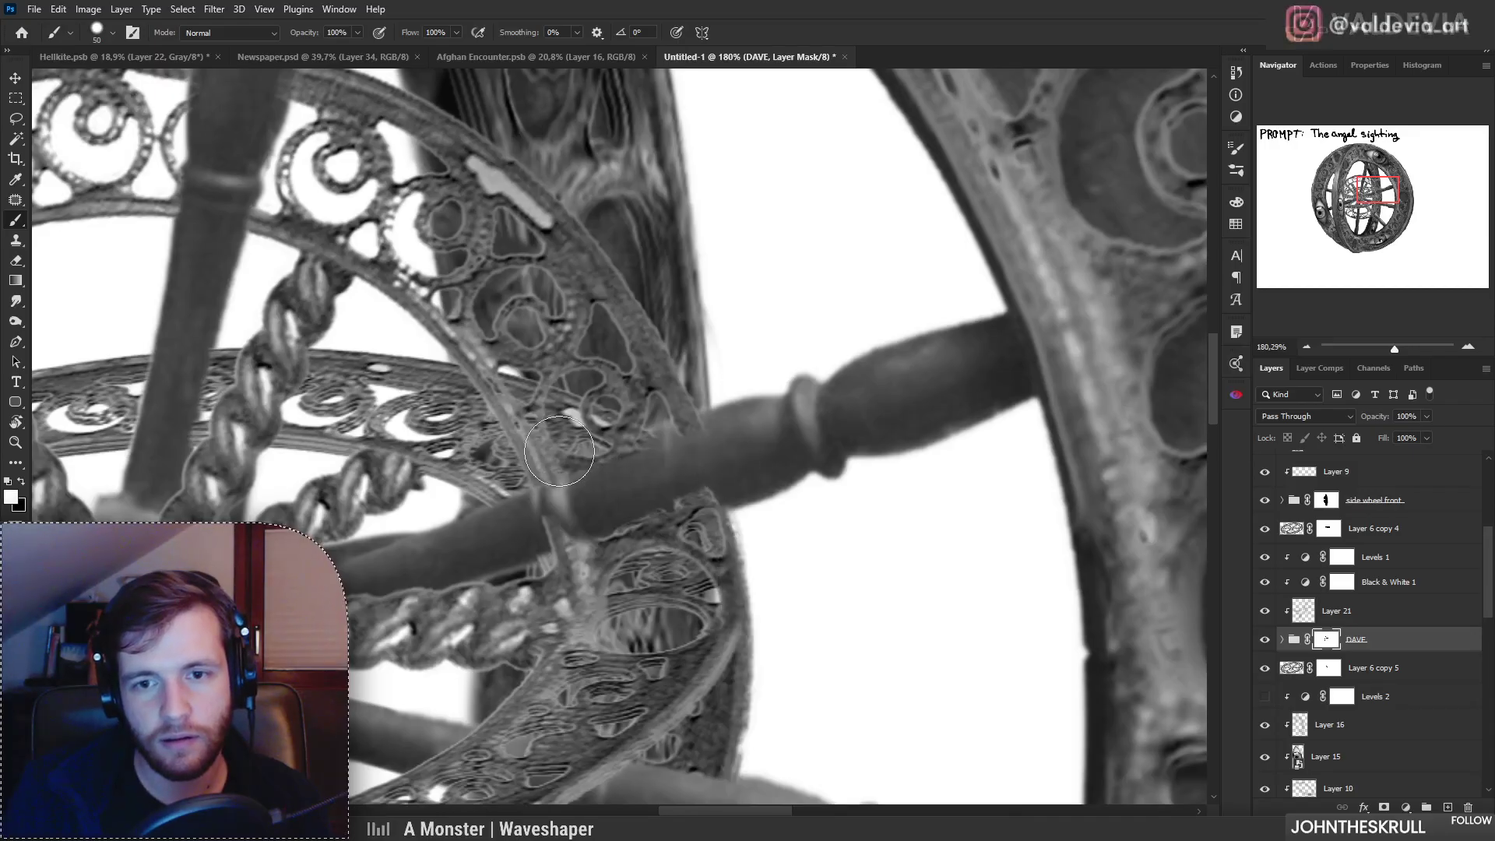
pyautogui.moveTo(665, 421); pyautogui.dragTo(673, 419)
pyautogui.moveTo(759, 461)
pyautogui.mouseDown()
pyautogui.moveTo(705, 467)
pyautogui.moveTo(730, 475)
pyautogui.mouseUp()
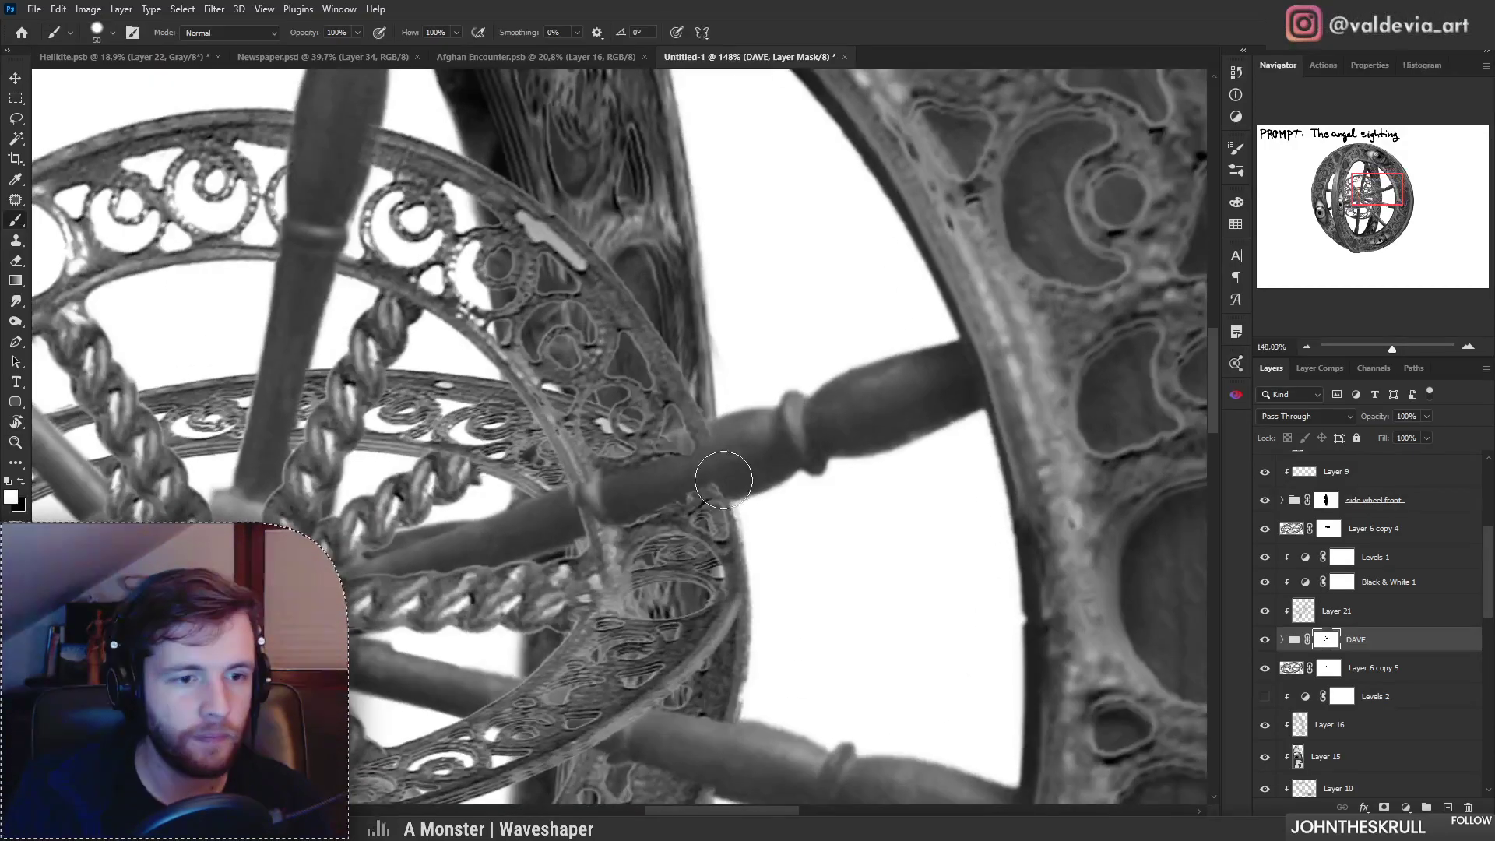
pyautogui.press('z')
pyautogui.moveTo(686, 514)
pyautogui.mouseDown()
pyautogui.moveTo(545, 516)
pyautogui.moveTo(680, 512)
pyautogui.moveTo(639, 514)
pyautogui.mouseUp()
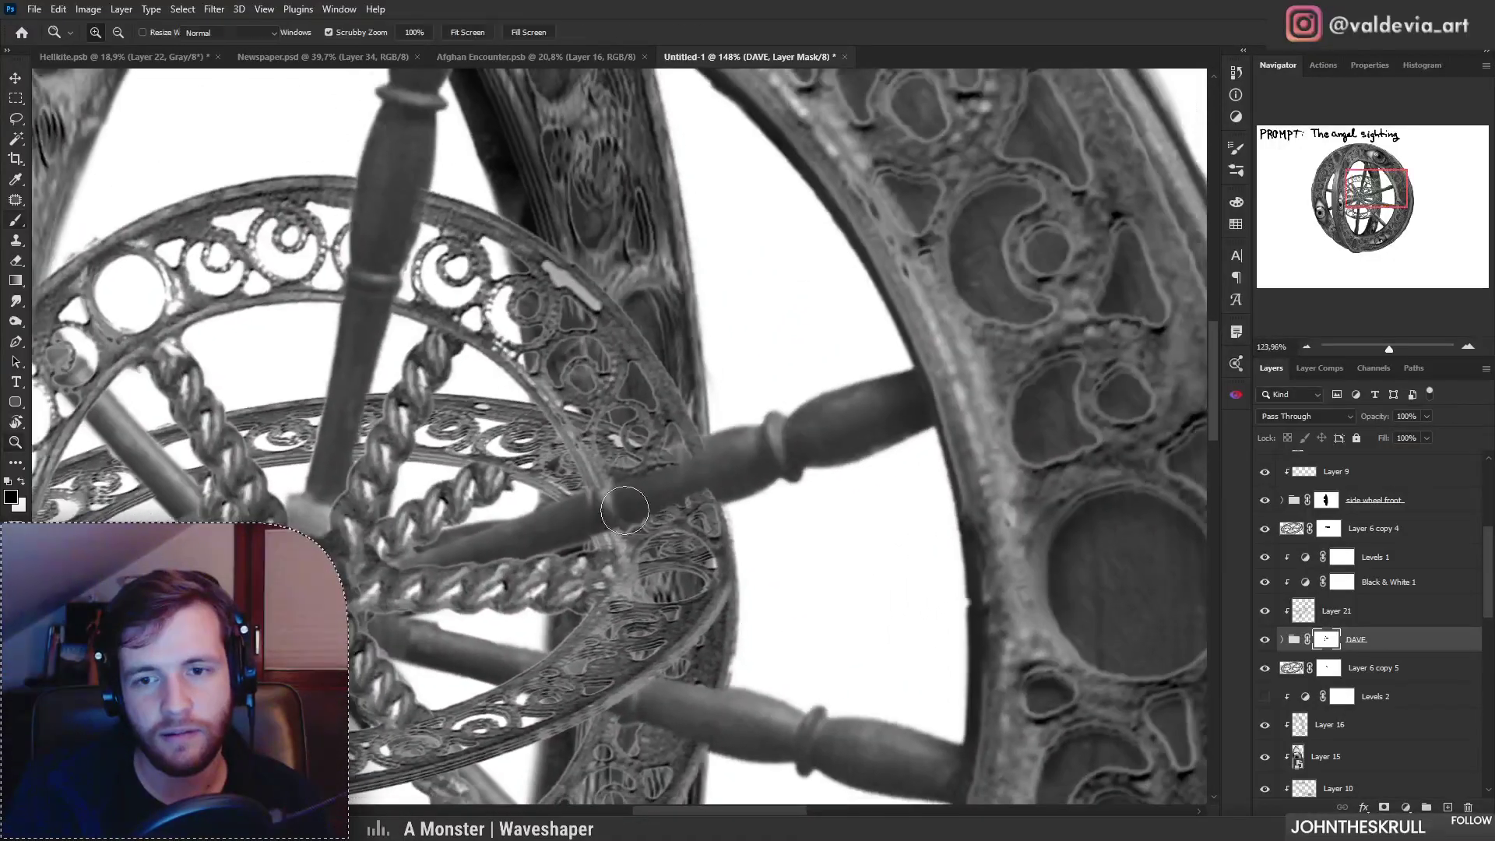
# Step: Undo the last mask stroke and retouch the DAVE mask in black where the rim meets the right-hand spoke
pyautogui.press('b')
pyautogui.hotkey('ctrl', 'z')
pyautogui.press('z')
pyautogui.moveTo(669, 502); pyautogui.dragTo(593, 507)
pyautogui.press('b')
pyautogui.moveTo(680, 520); pyautogui.dragTo(679, 461)
pyautogui.press('z')
pyautogui.press('b')
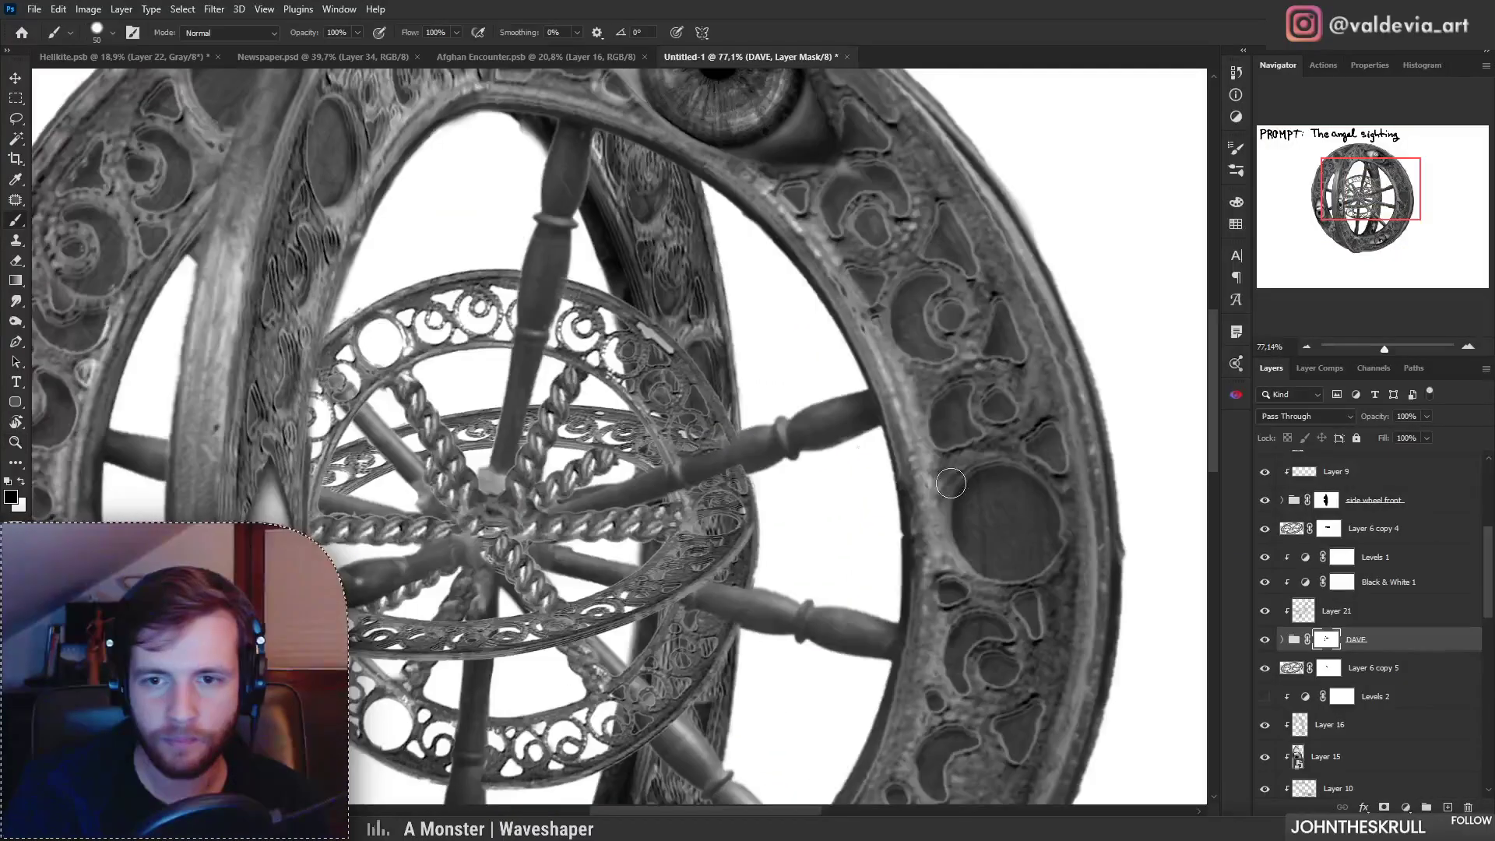
# Step: Select Layer 21, change the brush preset and try shading the inner wheel's rim around the right-hand spoke
pyautogui.click(1336, 610)
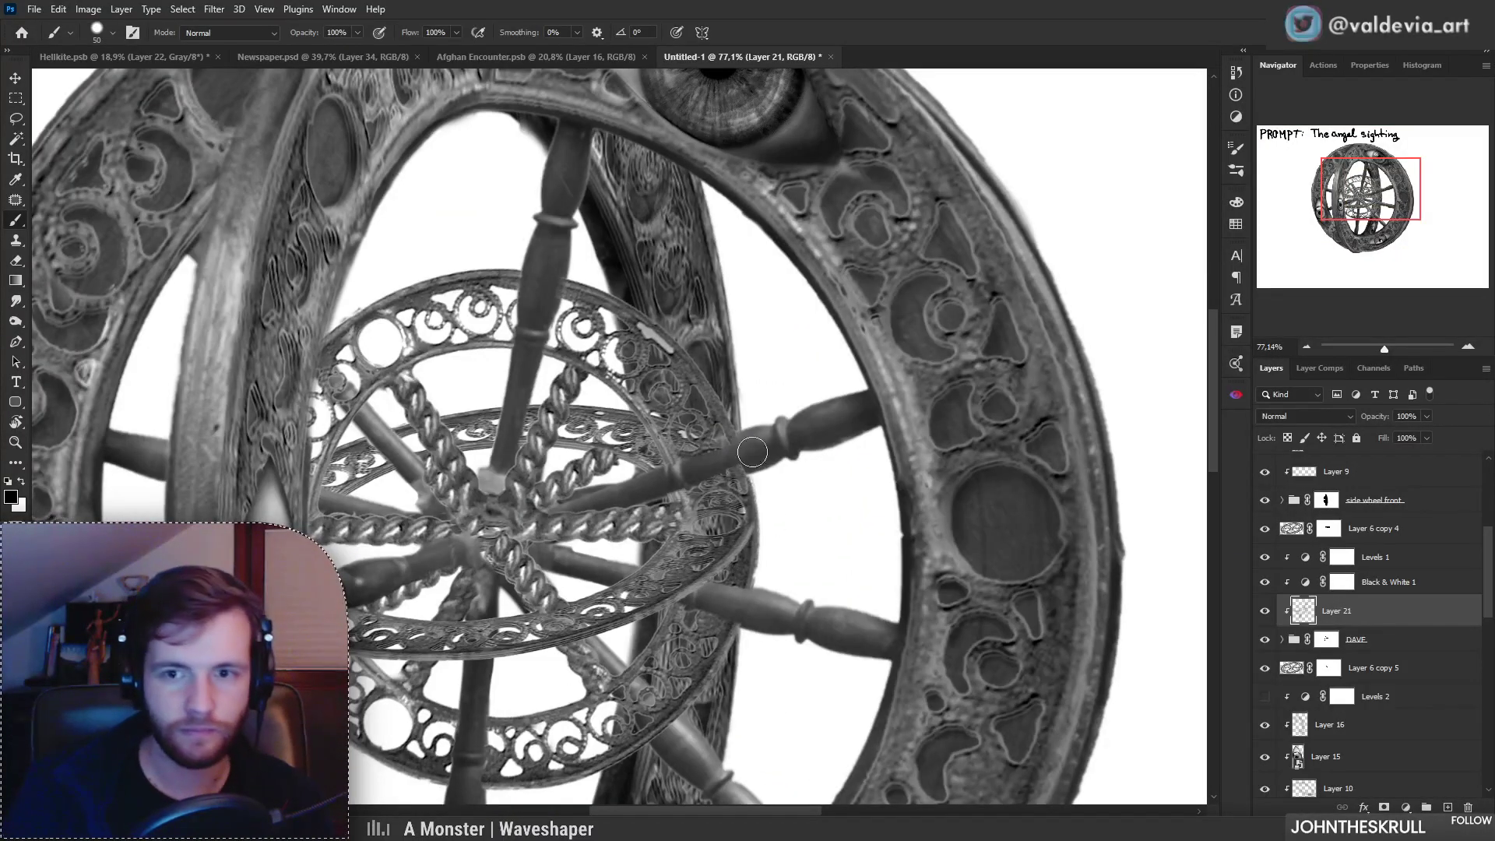
pyautogui.moveTo(653, 430); pyautogui.dragTo(691, 453)
pyautogui.hotkey('ctrl', 'z')
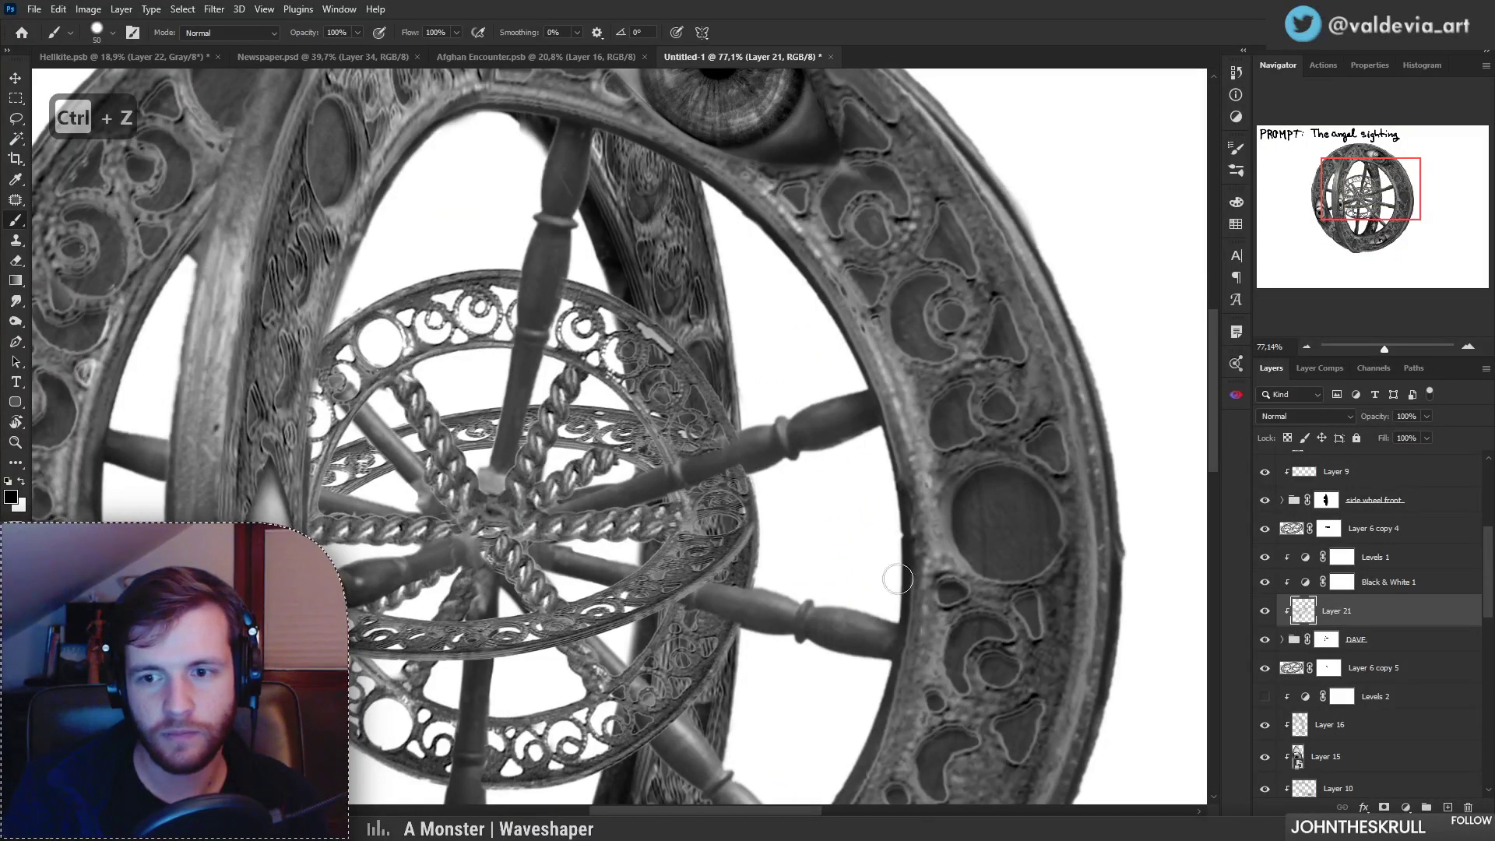
pyautogui.rightClick(893, 623)
pyautogui.click(908, 701)
pyautogui.click(684, 448)
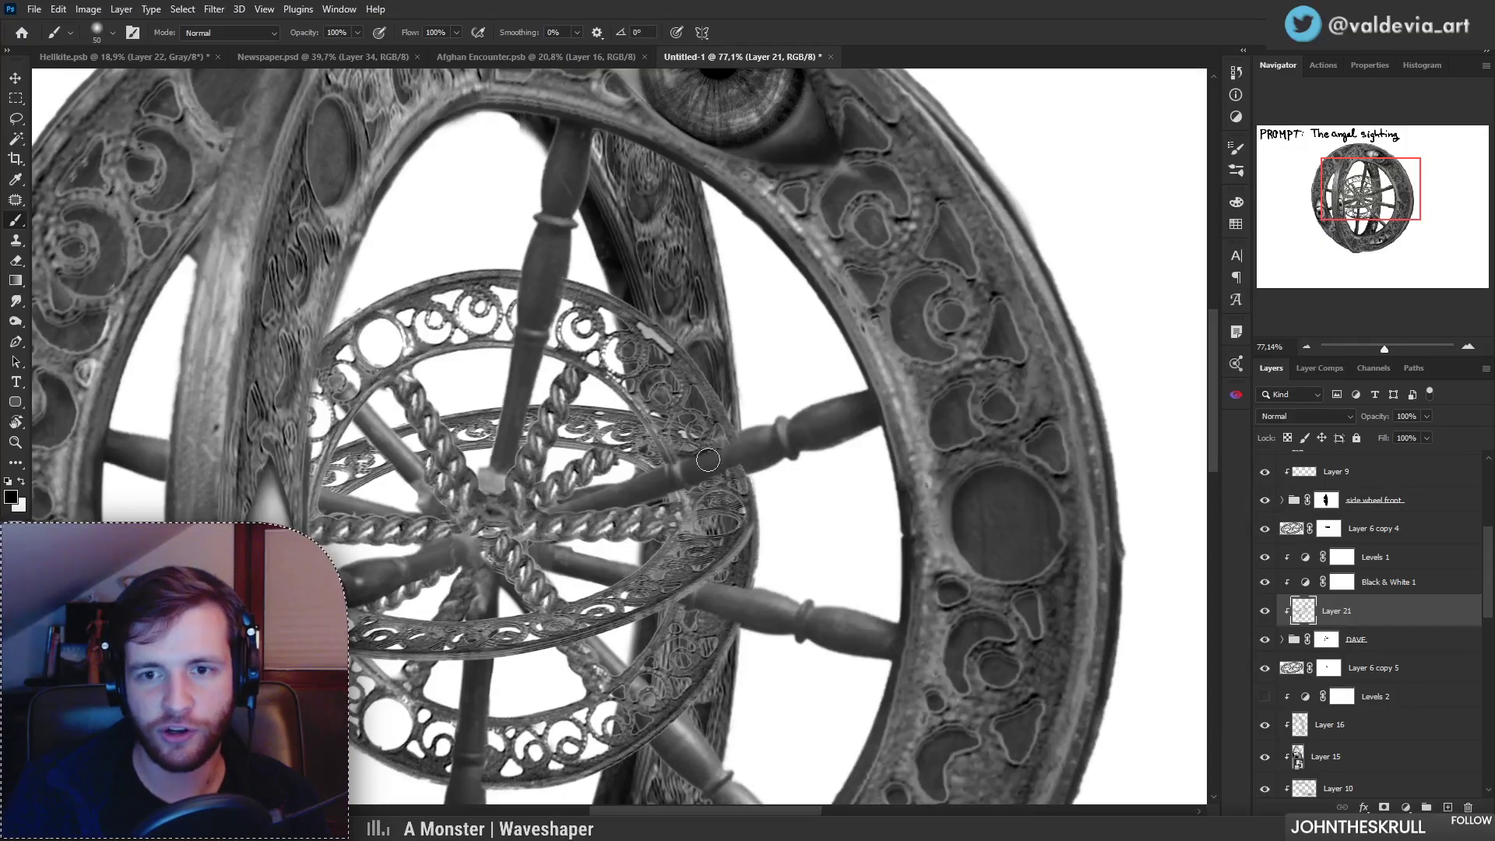
pyautogui.hotkey('ctrl', 'z')
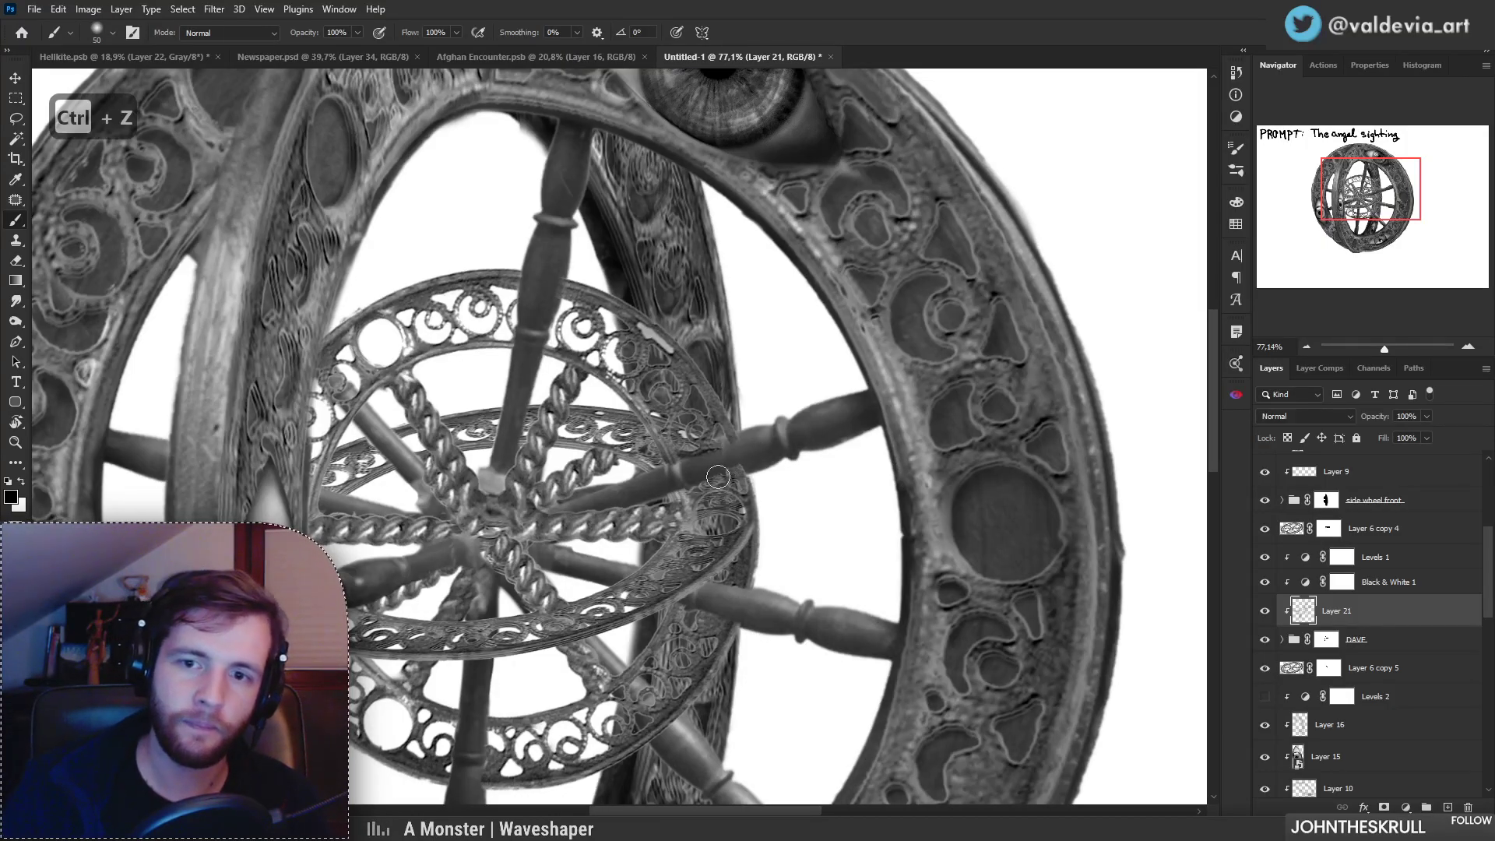
# Step: Toggle the visibility of Layer 6 copy 5 and try painting on its mask and directly on the layer
pyautogui.scroll(-3, 718, 476)
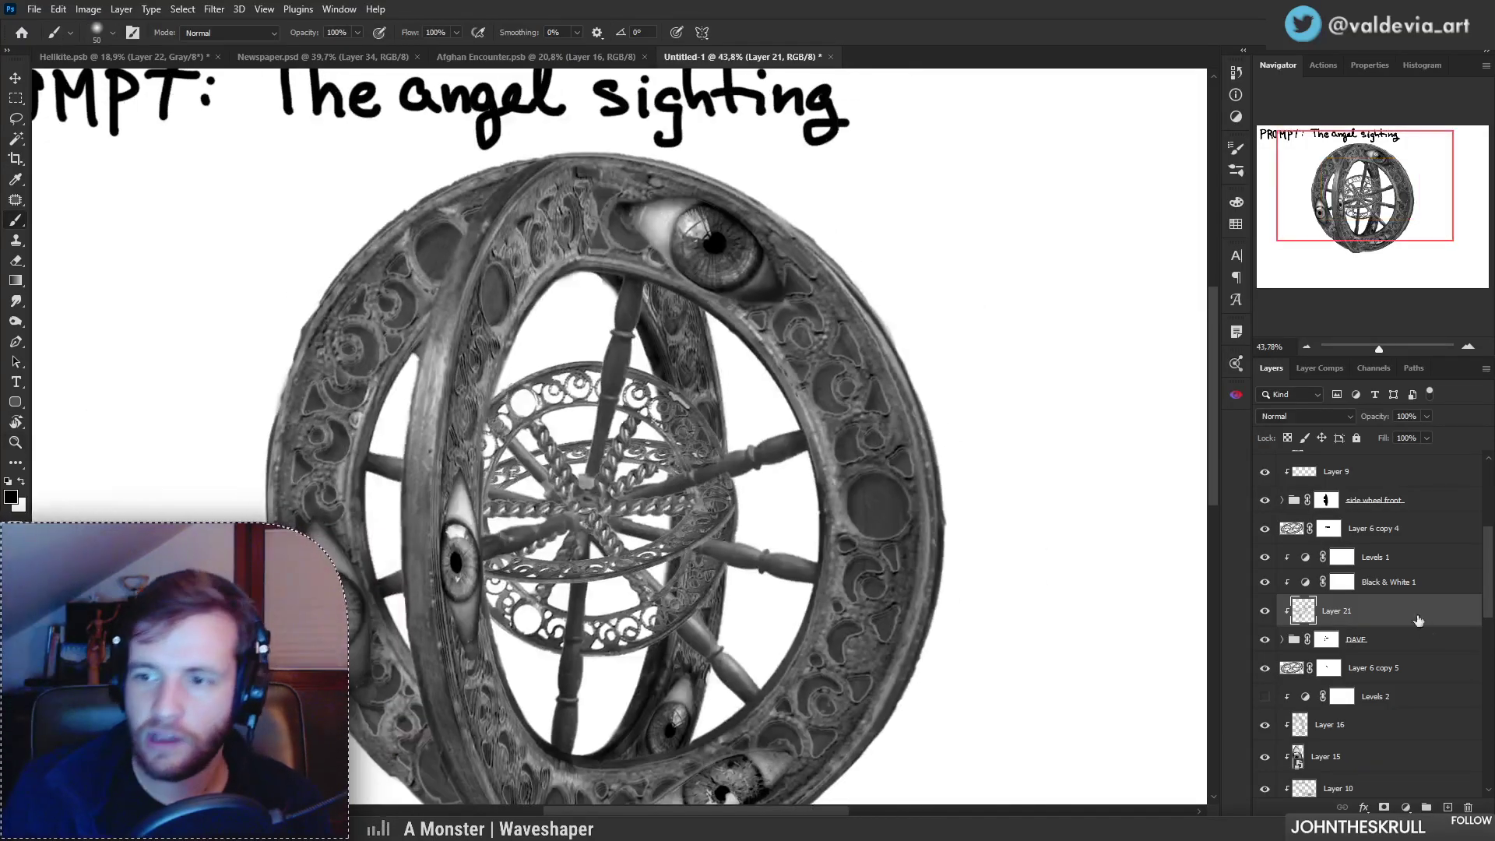
pyautogui.click(1265, 670)
pyautogui.click(1265, 670)
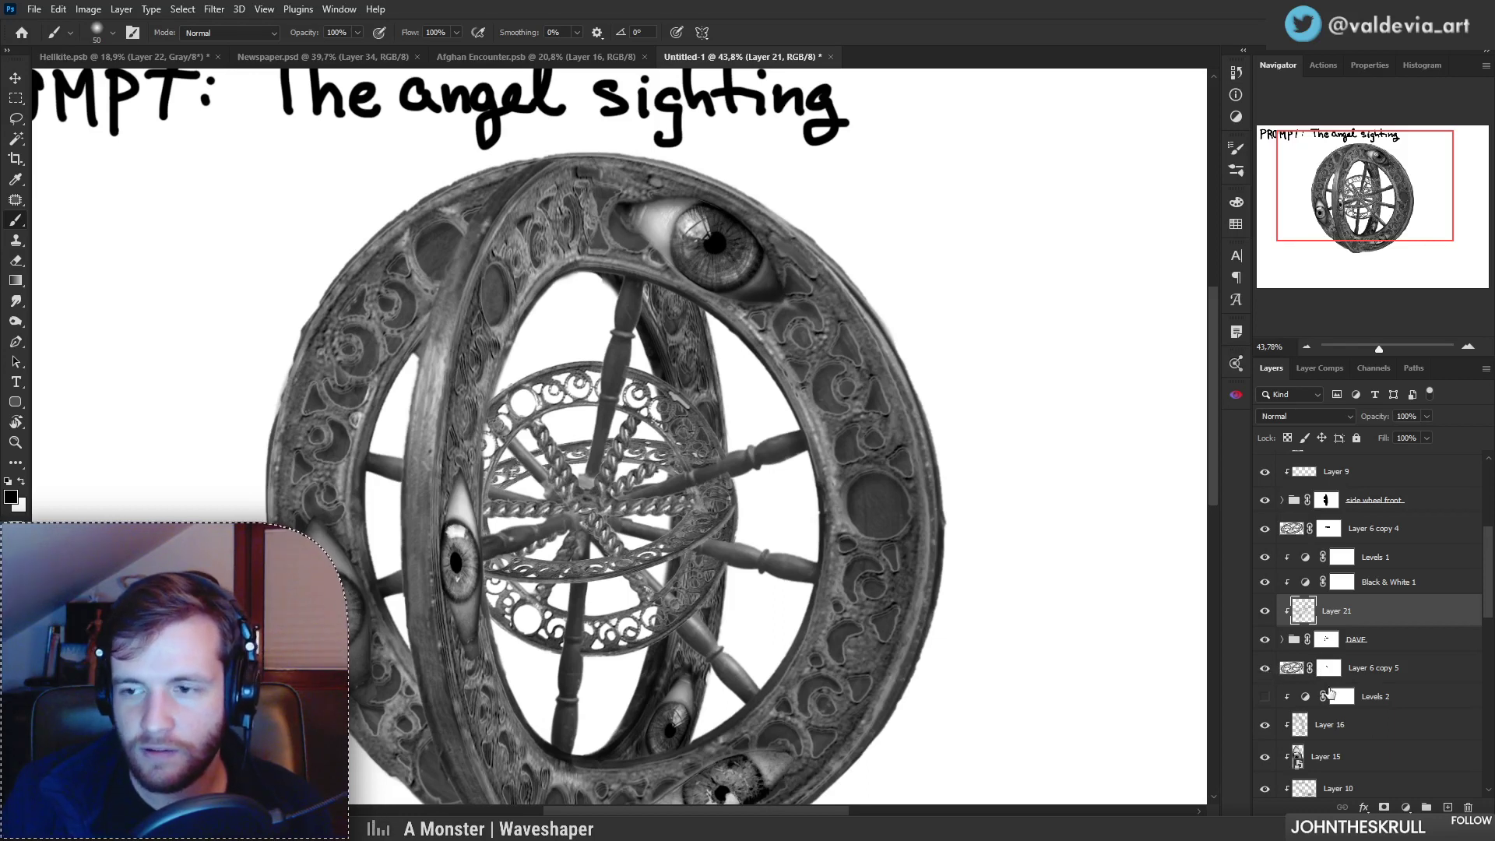
pyautogui.click(1329, 670)
pyautogui.scroll(4, 616, 431)
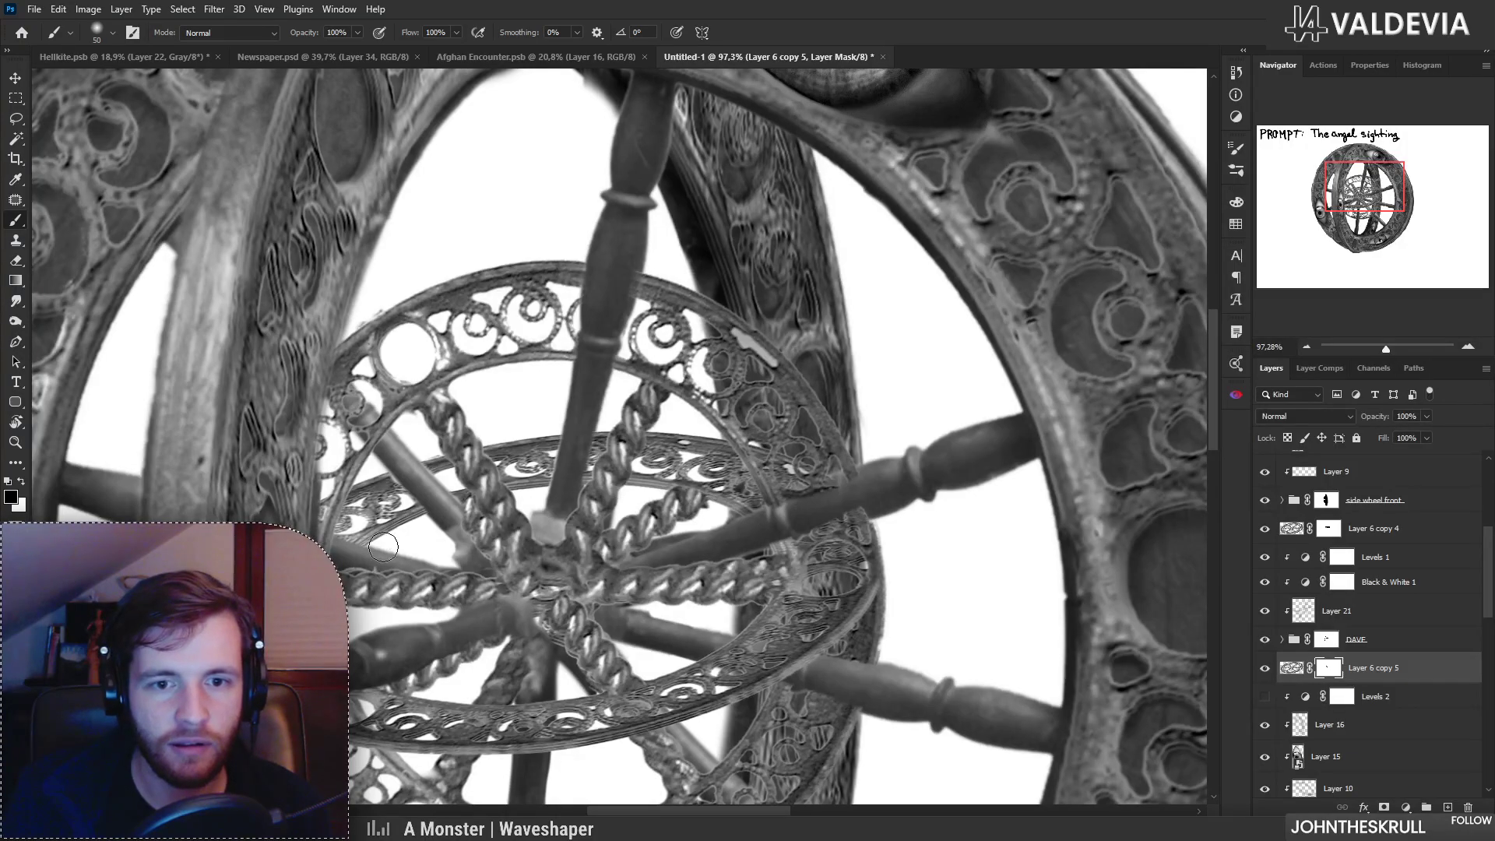
pyautogui.hotkey('ctrl', 'z')
pyautogui.press('x')
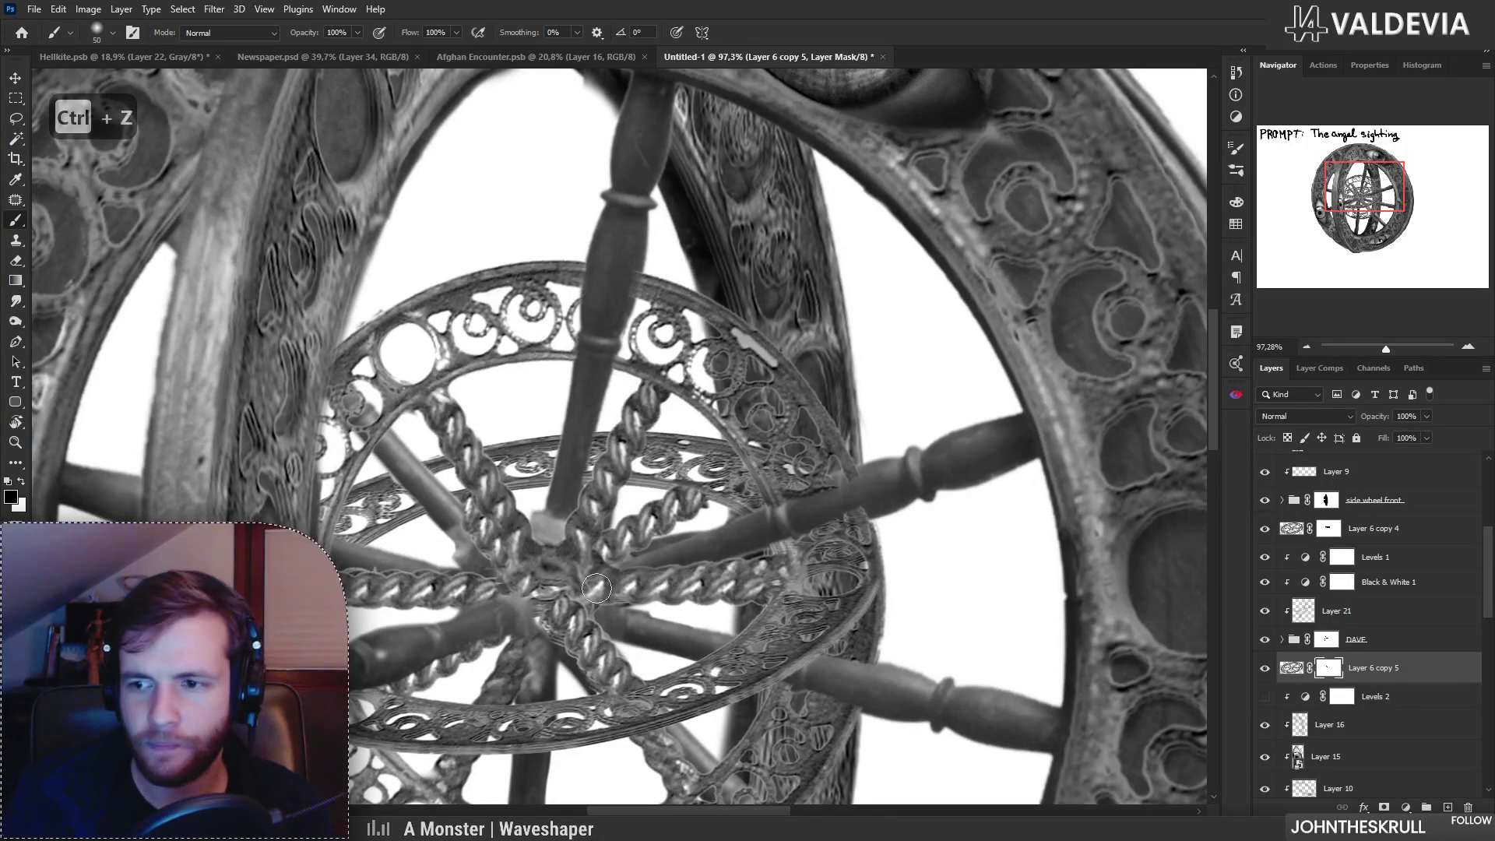
pyautogui.hotkey('ctrl', '2')
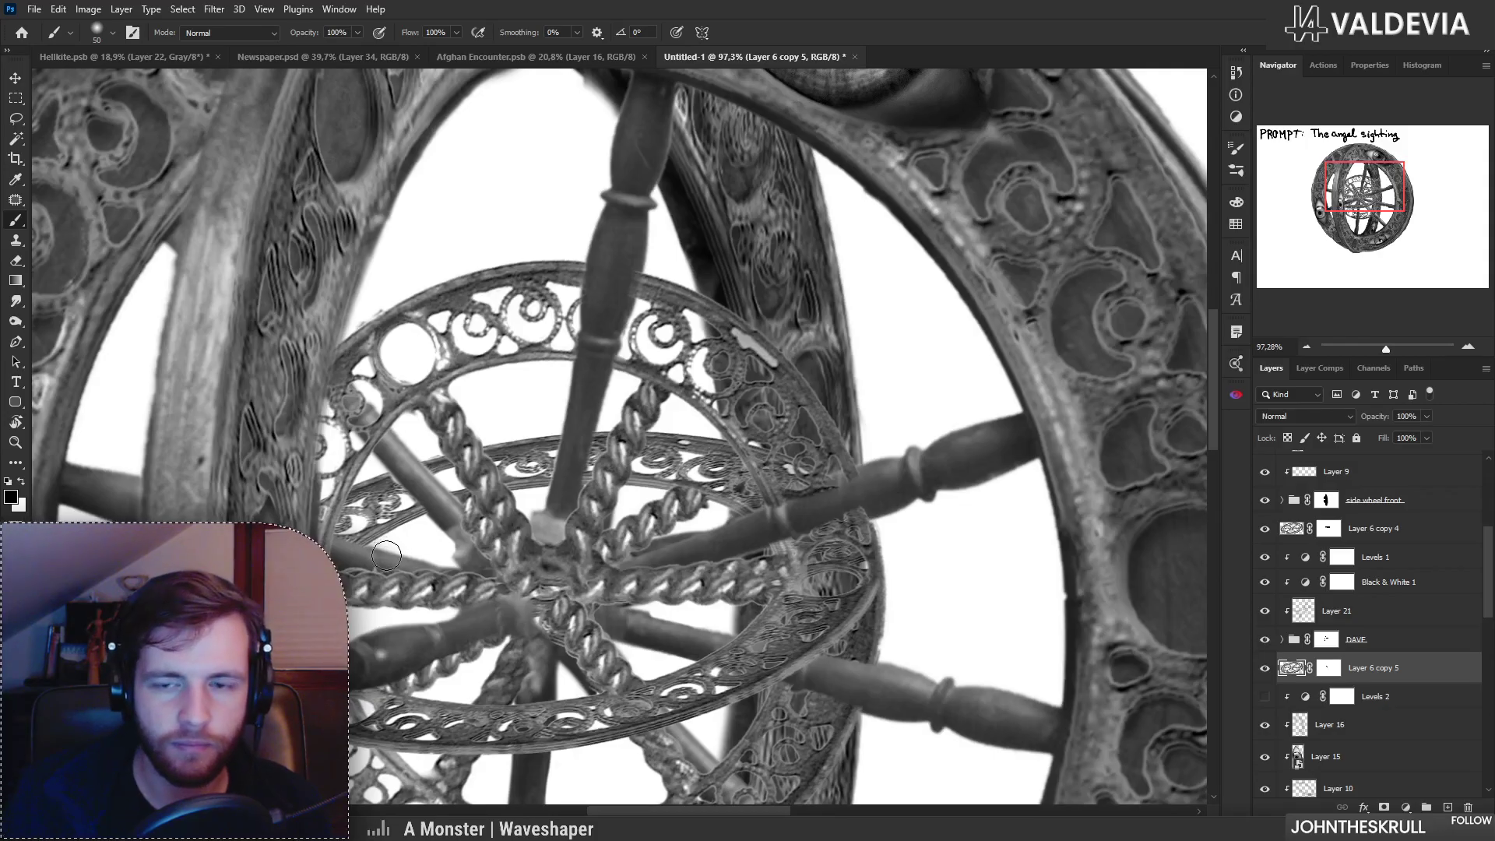
pyautogui.hotkey('ctrl', 'z')
# Step: Add a new layer clipped to Layer 6 copy 5 and darken the twisted spokes around the inner wheel's hub
pyautogui.click(1447, 807)
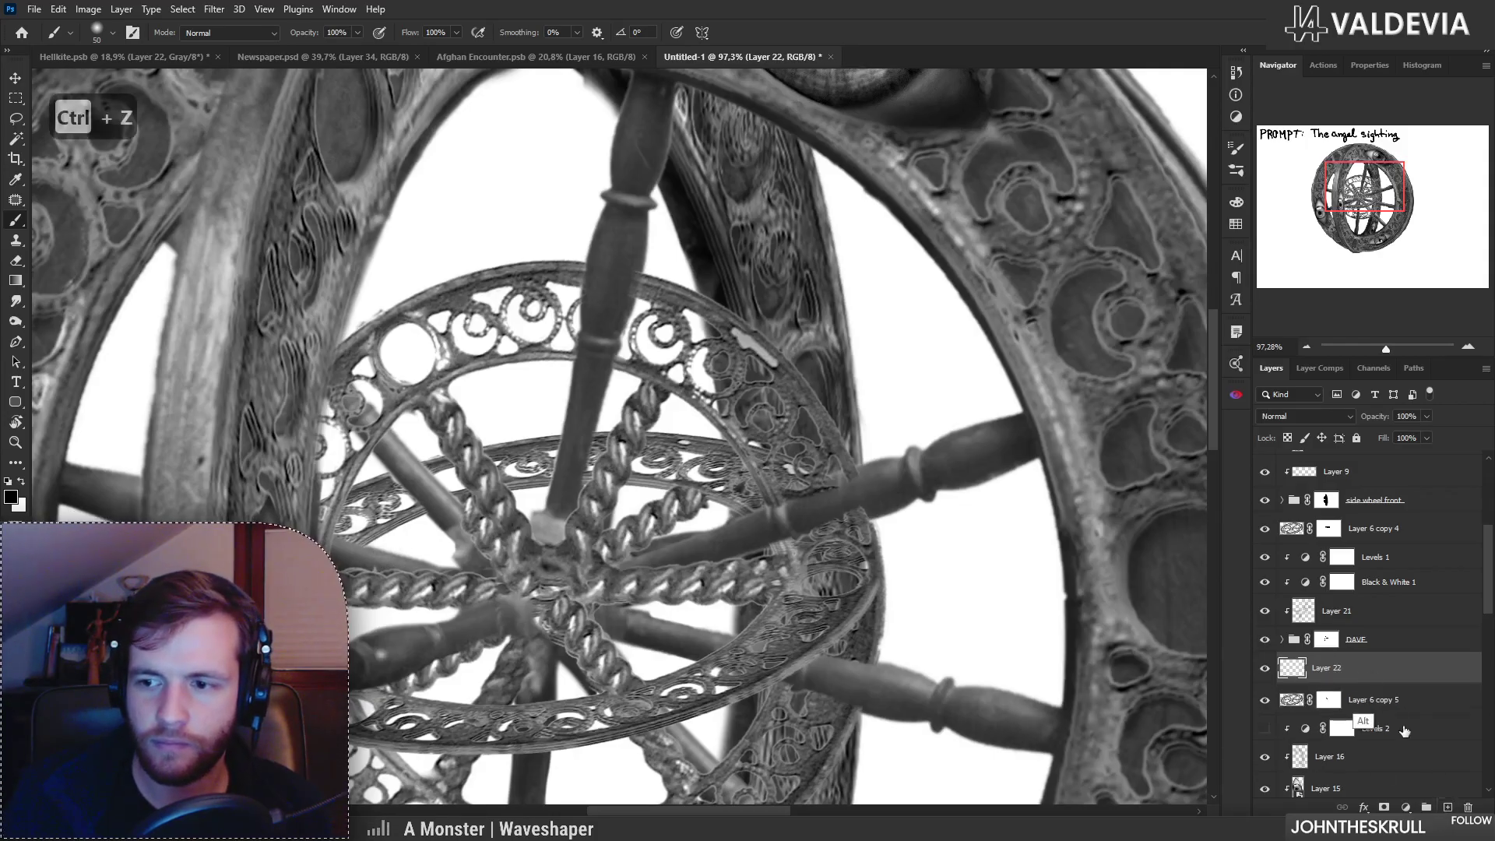
pyautogui.keyDown('alt'); pyautogui.click(1377, 682); pyautogui.keyUp('alt')
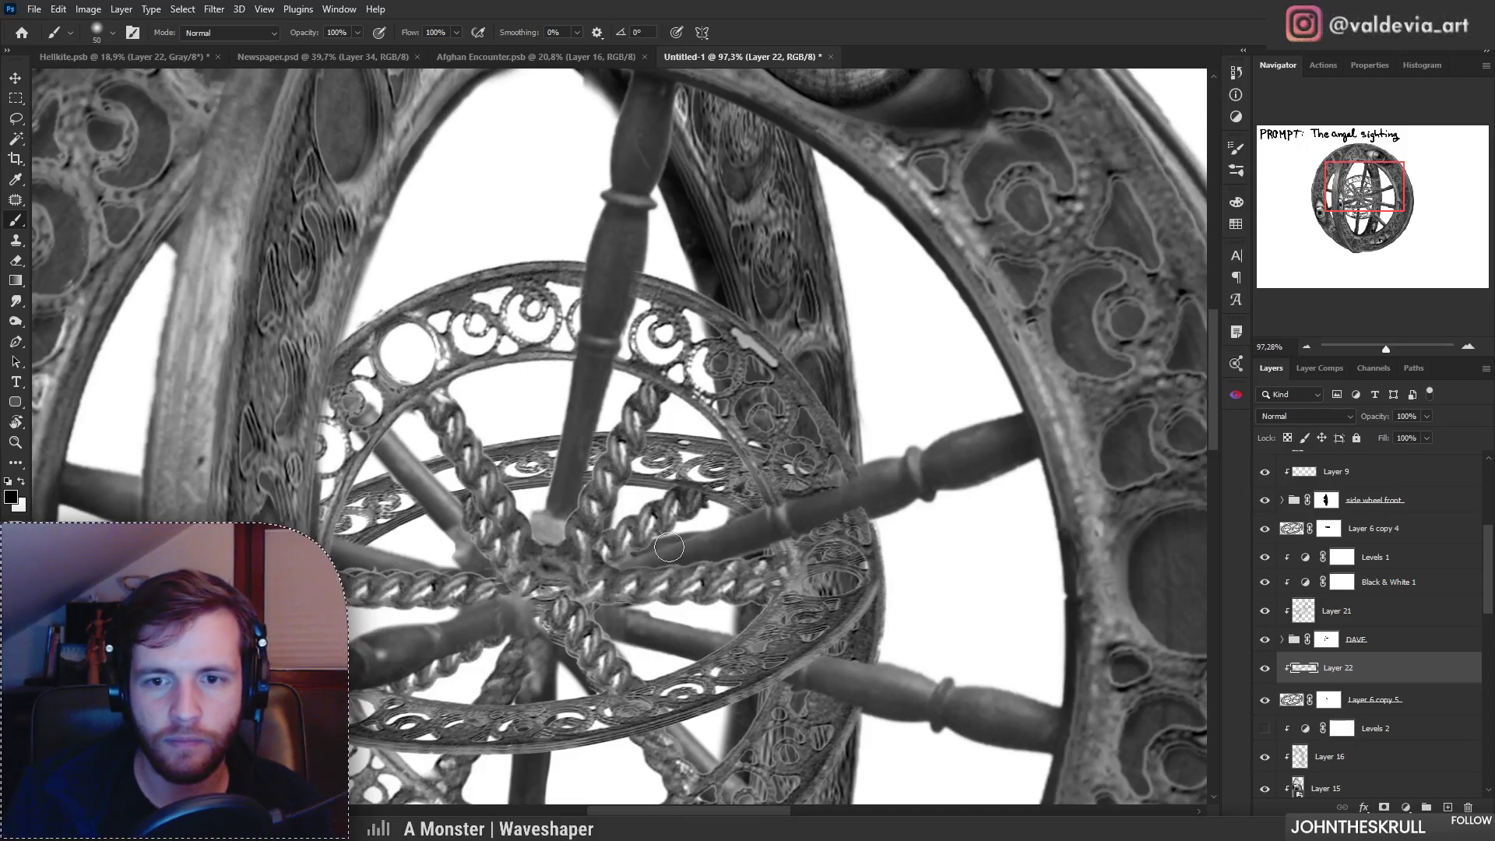
pyautogui.moveTo(503, 650); pyautogui.dragTo(429, 686)
pyautogui.moveTo(554, 623); pyautogui.dragTo(544, 555)
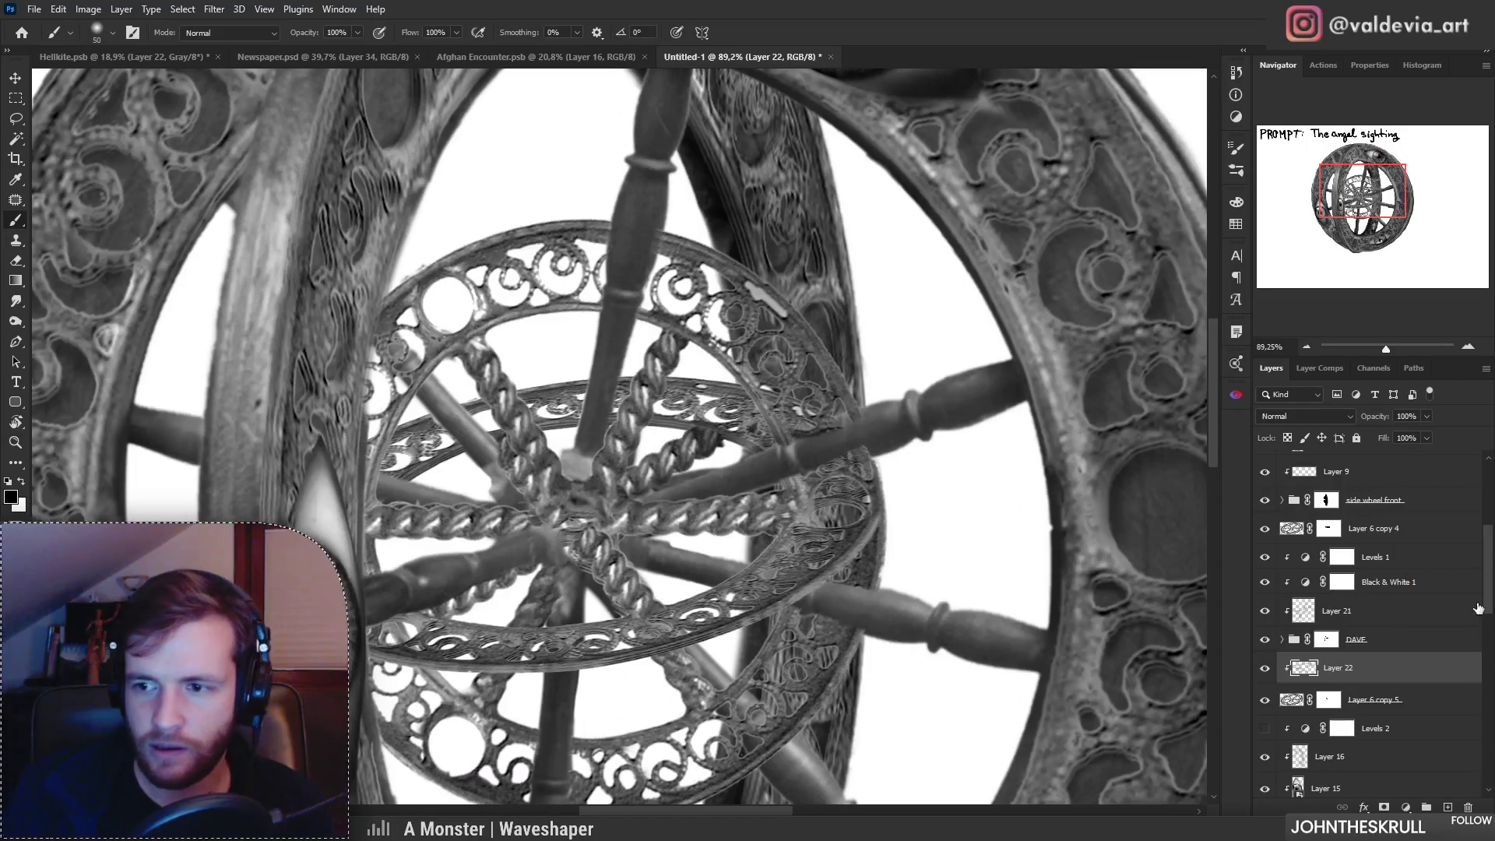
# Step: Add a new layer clipped to Layer 6 copy 4 and shade the inner horizontal wheel in black, undoing the last strokes
pyautogui.moveTo(1493, 594); pyautogui.dragTo(1489, 581)
pyautogui.click(1415, 586)
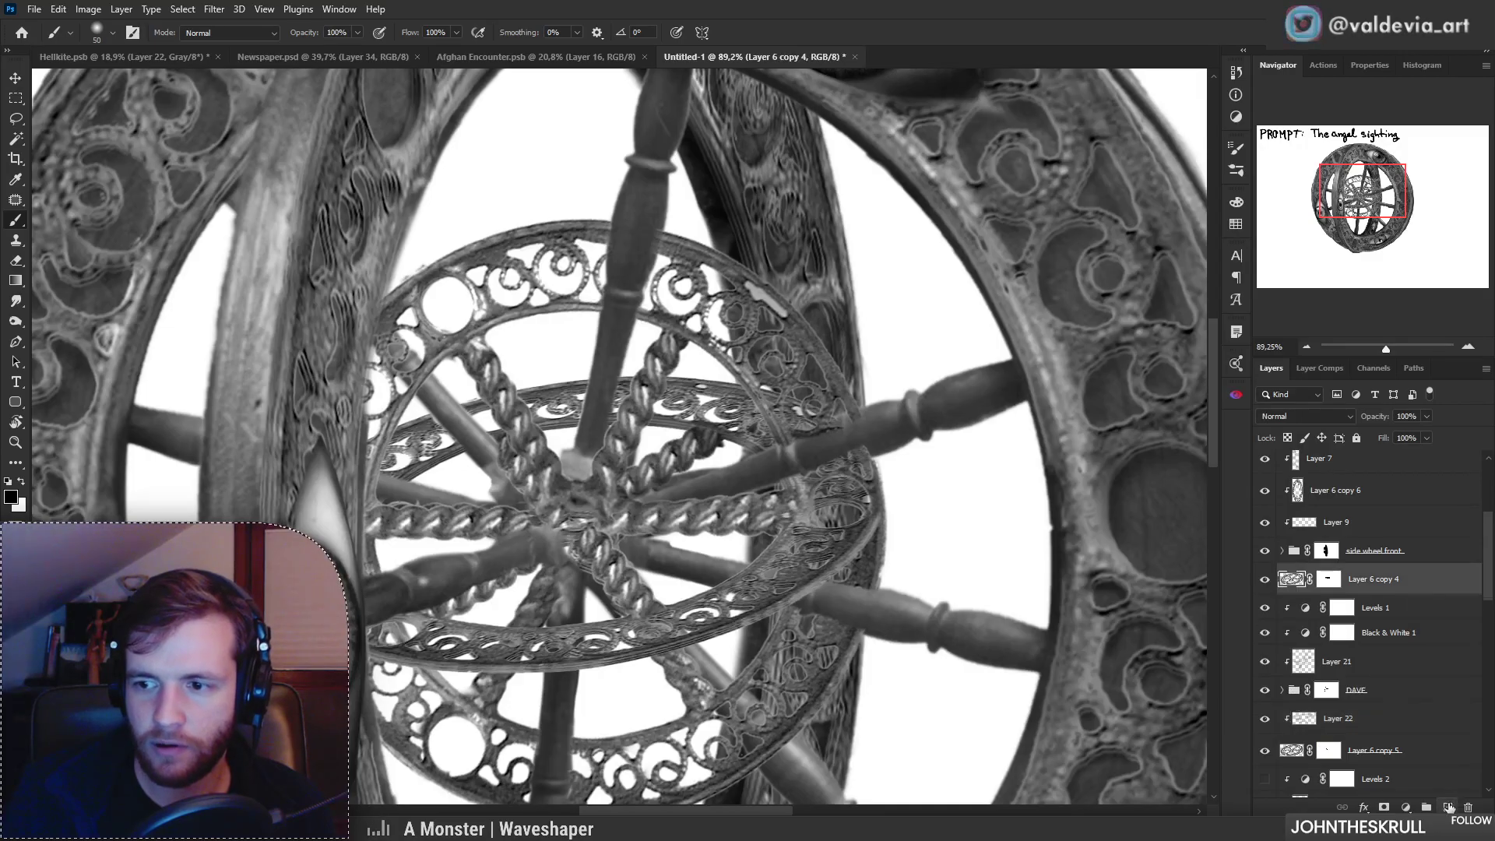
pyautogui.click(1448, 808)
pyautogui.keyDown('alt'); pyautogui.click(1382, 594); pyautogui.keyUp('alt')
pyautogui.moveTo(617, 539)
pyautogui.mouseDown()
pyautogui.moveTo(777, 534)
pyautogui.moveTo(621, 539)
pyautogui.mouseUp()
pyautogui.moveTo(413, 535)
pyautogui.mouseDown()
pyautogui.moveTo(529, 538)
pyautogui.moveTo(507, 572)
pyautogui.moveTo(570, 575)
pyautogui.mouseUp()
pyautogui.hotkey('ctrl', 'space')
pyautogui.moveTo(880, 557)
pyautogui.mouseDown()
pyautogui.moveTo(488, 673)
pyautogui.moveTo(778, 667)
pyautogui.moveTo(425, 684)
pyautogui.mouseUp()
pyautogui.hotkey('ctrl', 'z')
pyautogui.hotkey('ctrl', 'z')
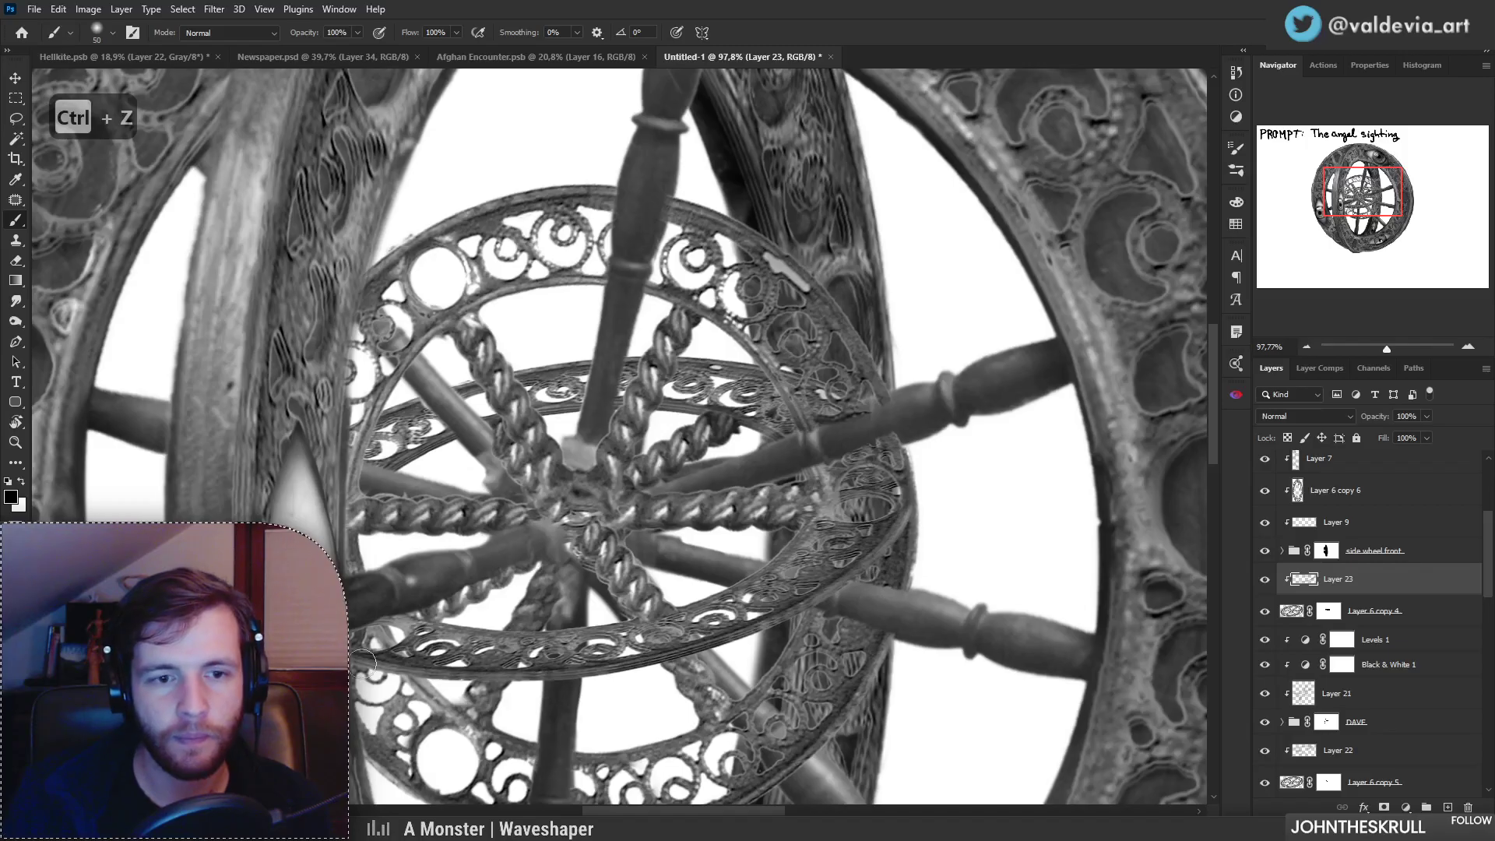
# Step: Paint white highlights along the front rim of the inner horizontal wheel on Layer 23
pyautogui.press('x')
pyautogui.moveTo(426, 616)
pyautogui.mouseDown()
pyautogui.moveTo(765, 576)
pyautogui.moveTo(815, 527)
pyautogui.mouseUp()
pyautogui.press('z')
pyautogui.moveTo(741, 590)
pyautogui.mouseDown()
pyautogui.moveTo(327, 670)
pyautogui.moveTo(545, 646)
pyautogui.moveTo(650, 613)
pyautogui.mouseUp()
pyautogui.moveTo(509, 685)
pyautogui.mouseDown()
pyautogui.moveTo(615, 678)
pyautogui.moveTo(529, 678)
pyautogui.moveTo(607, 638)
pyautogui.moveTo(602, 656)
pyautogui.moveTo(552, 593)
pyautogui.moveTo(654, 514)
pyautogui.moveTo(633, 504)
pyautogui.moveTo(657, 499)
pyautogui.moveTo(629, 505)
pyautogui.moveTo(646, 499)
pyautogui.mouseUp()
pyautogui.press('z')
pyautogui.press('b')
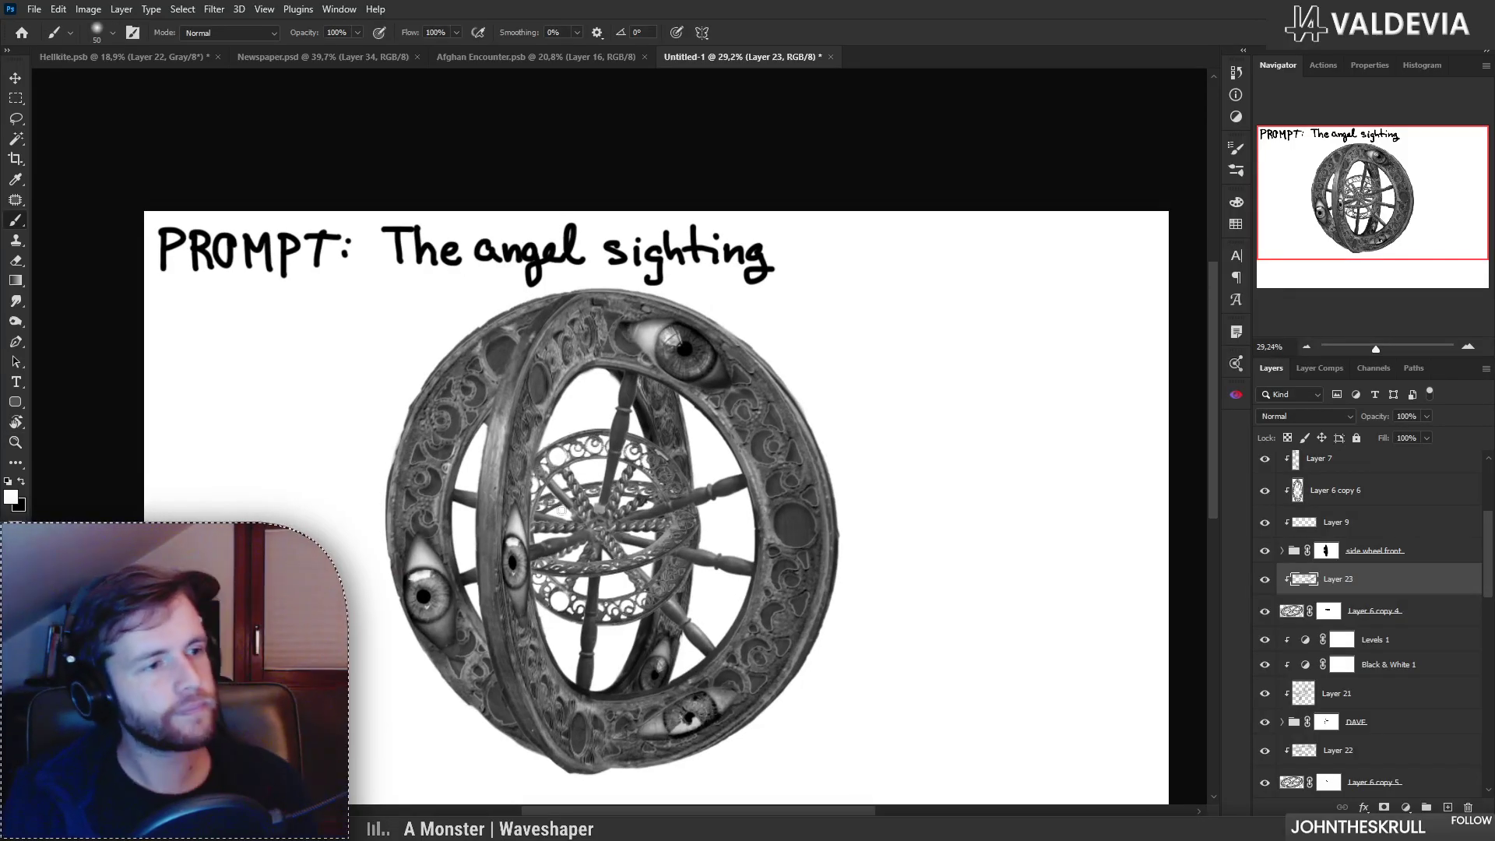
pyautogui.moveTo(615, 553)
pyautogui.mouseDown()
pyautogui.moveTo(597, 550)
pyautogui.moveTo(631, 542)
pyautogui.mouseUp()
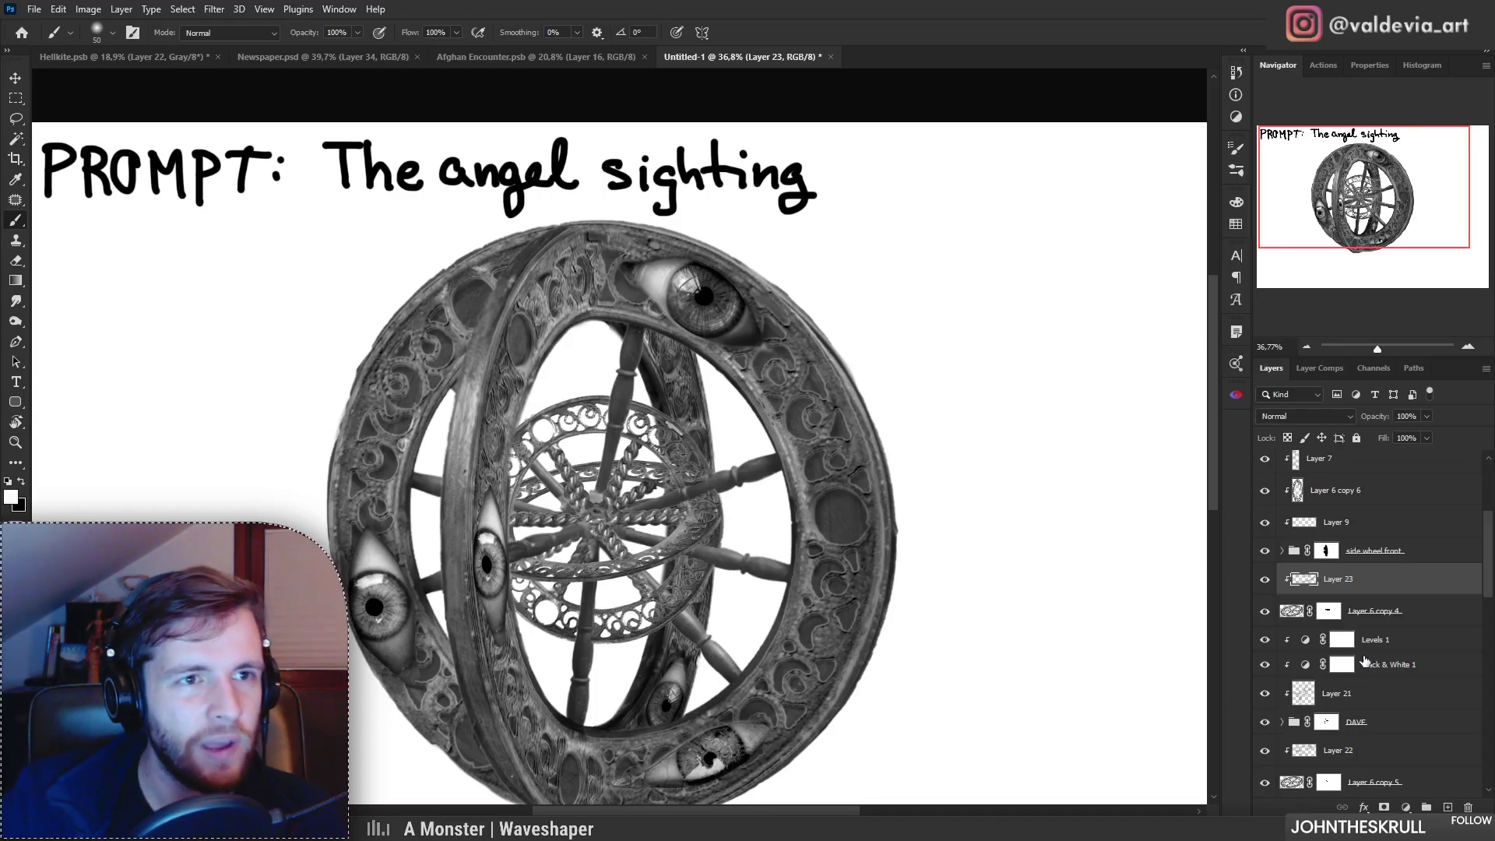
# Step: Duplicate all layers from Layer 23 down to Layer 6 copy 5 and place the copies directly below Layer 18
pyautogui.scroll(-2, 1363, 660)
pyautogui.click(1267, 549)
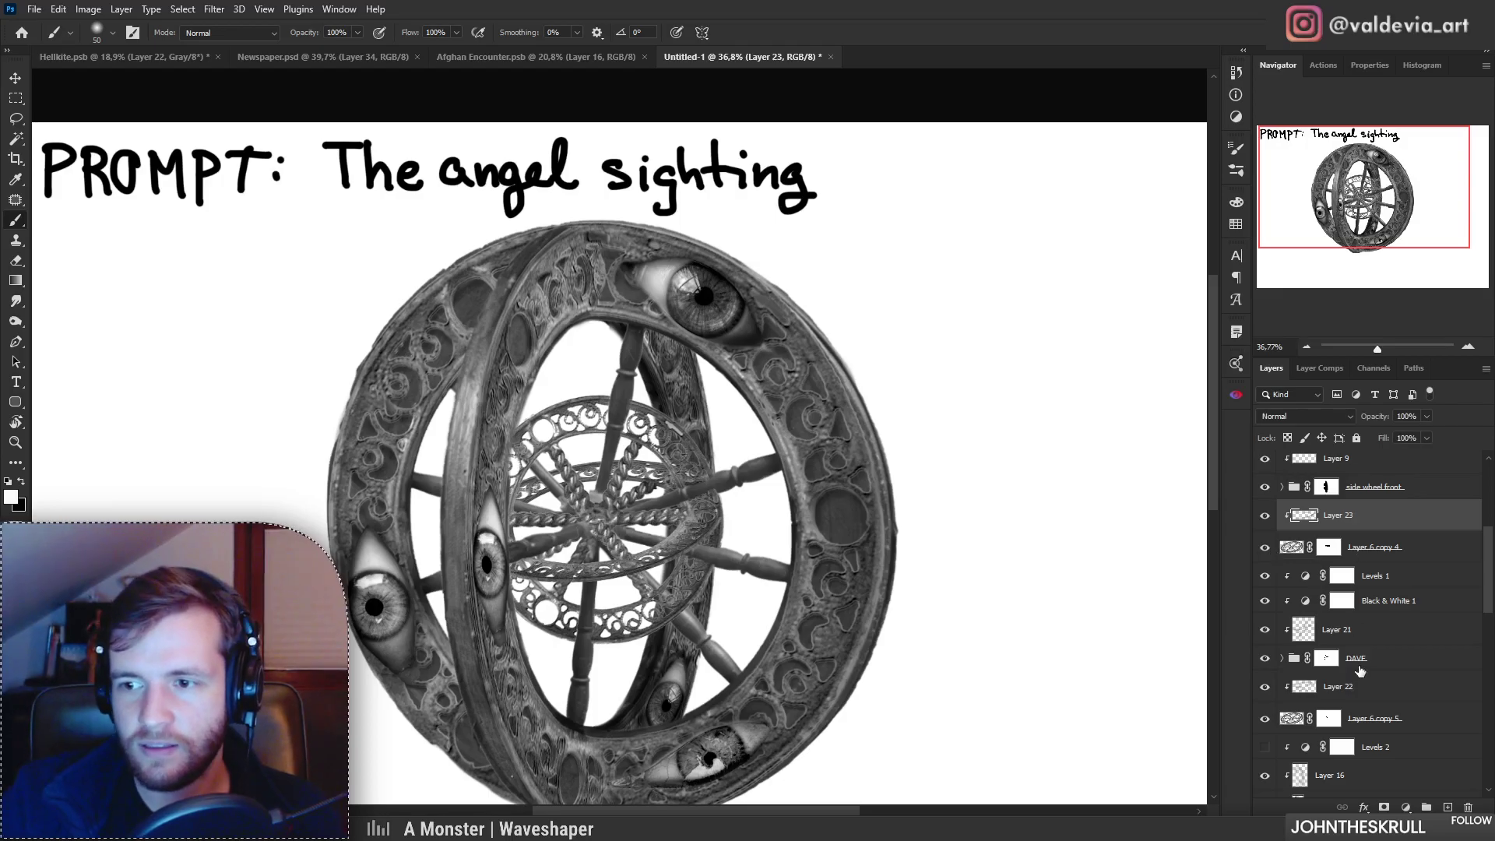
pyautogui.scroll(-1, 1360, 730)
pyautogui.keyDown('shift'); pyautogui.click(1376, 690); pyautogui.keyUp('shift')
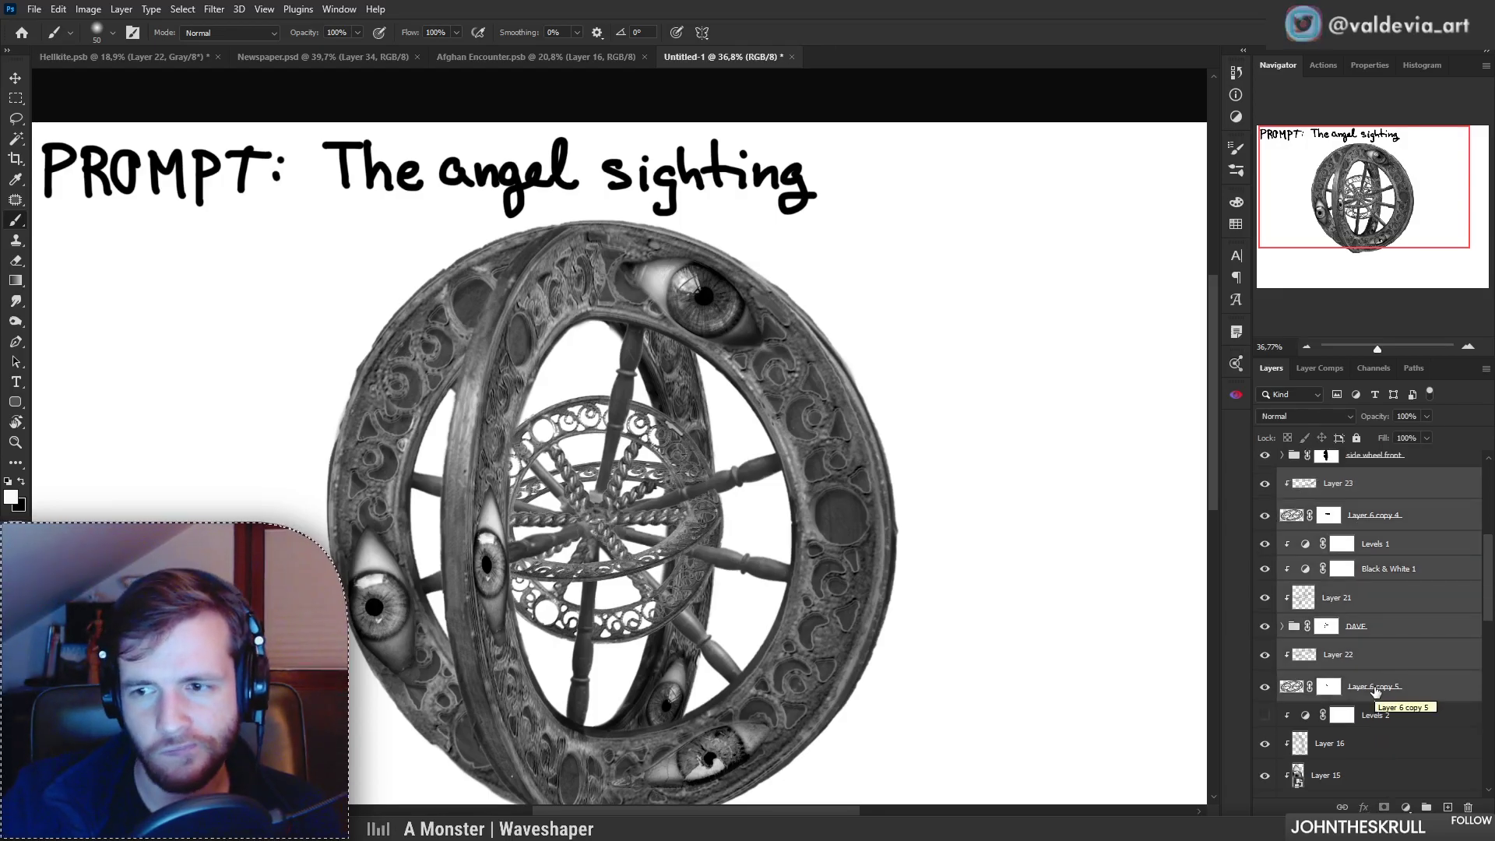
pyautogui.scroll(-4, 843, 496)
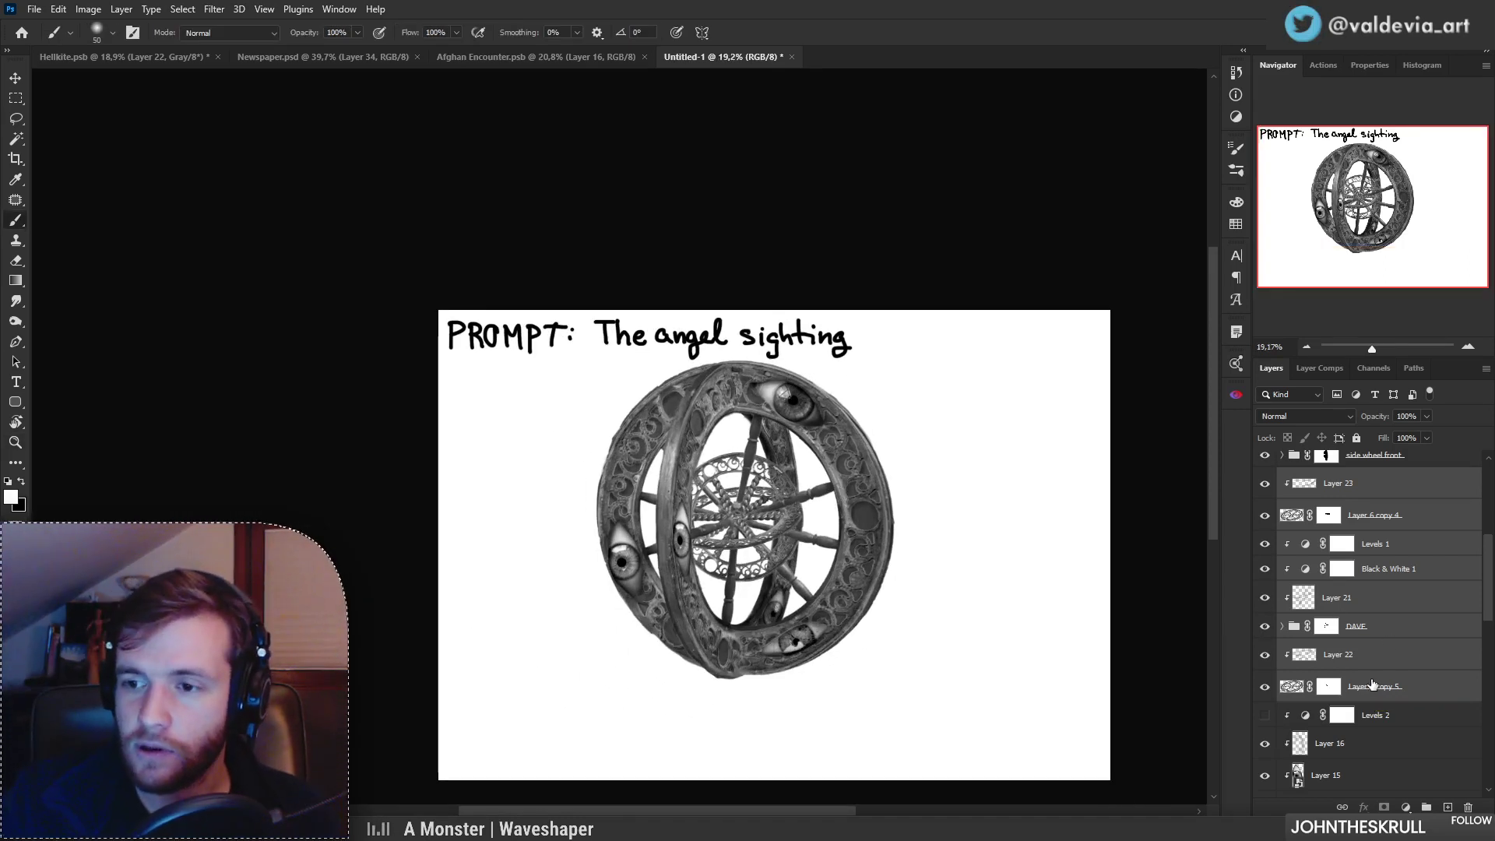
pyautogui.scroll(4, 1373, 682)
pyautogui.scroll(3, 1363, 678)
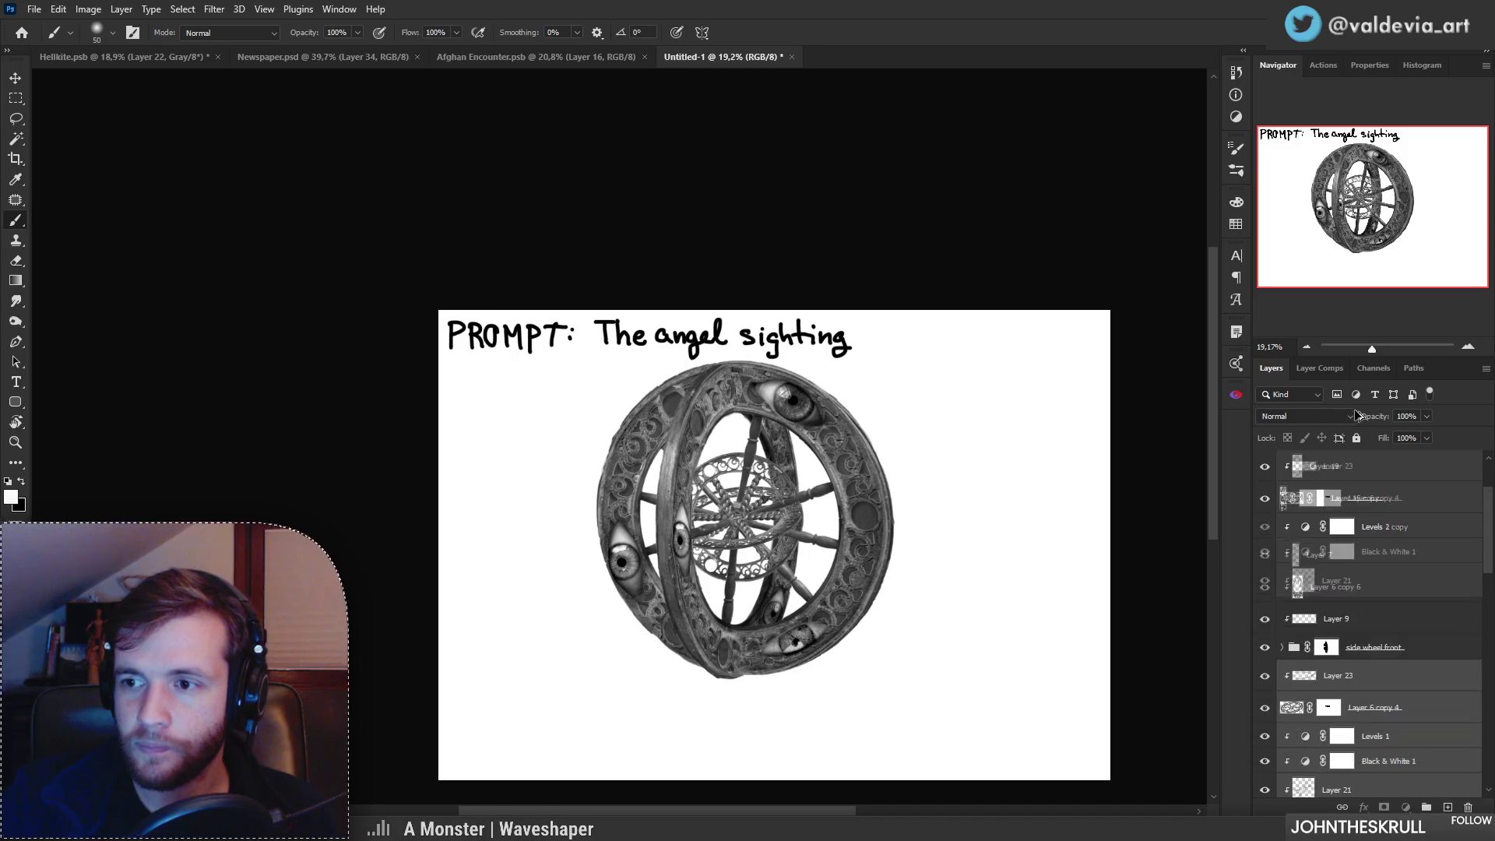
pyautogui.scroll(3, 1359, 560)
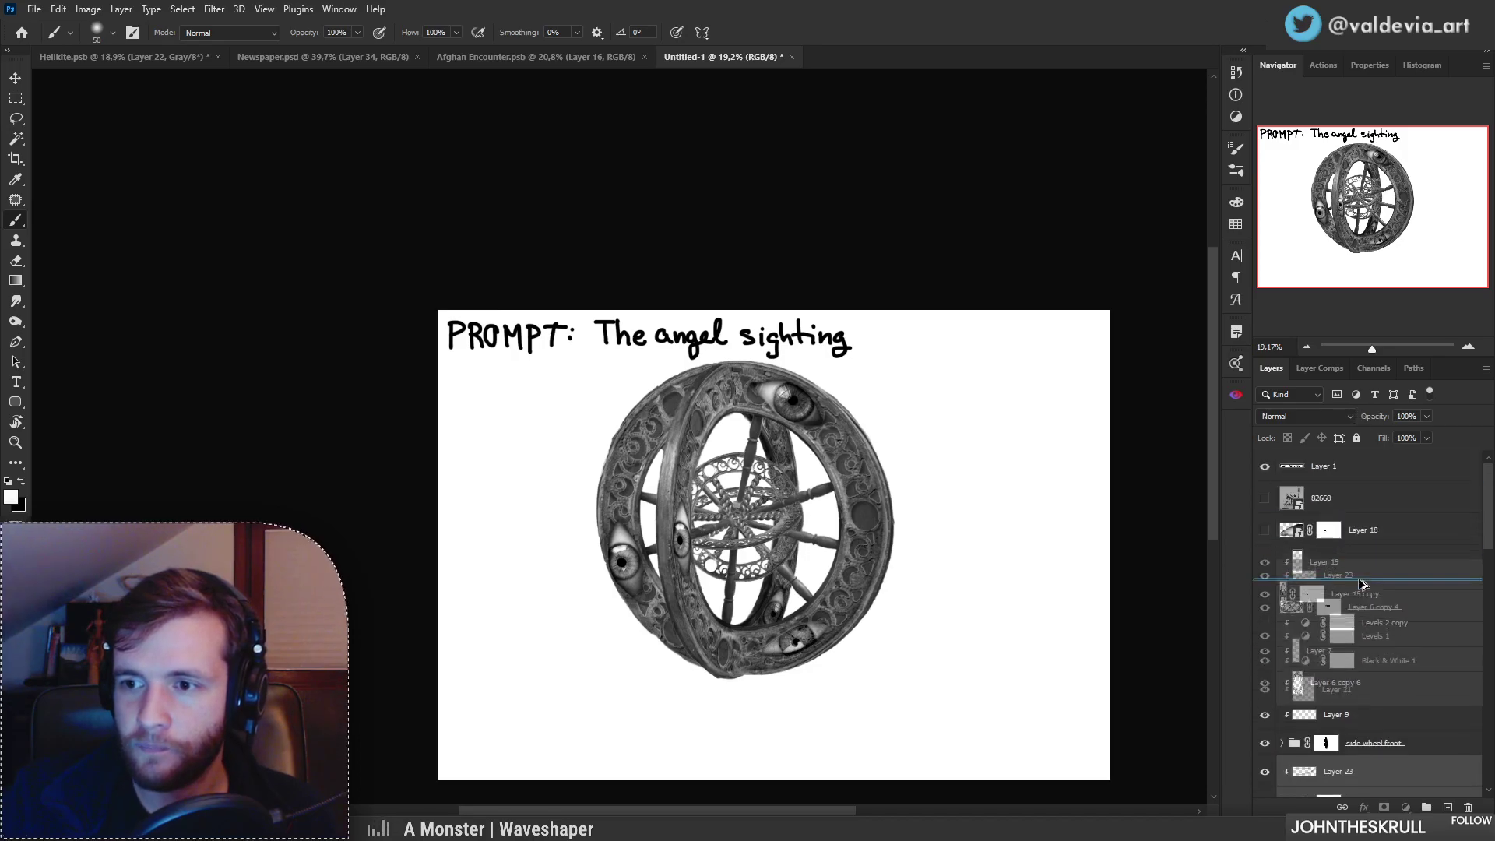
pyautogui.moveTo(1359, 561); pyautogui.dragTo(1357, 578)
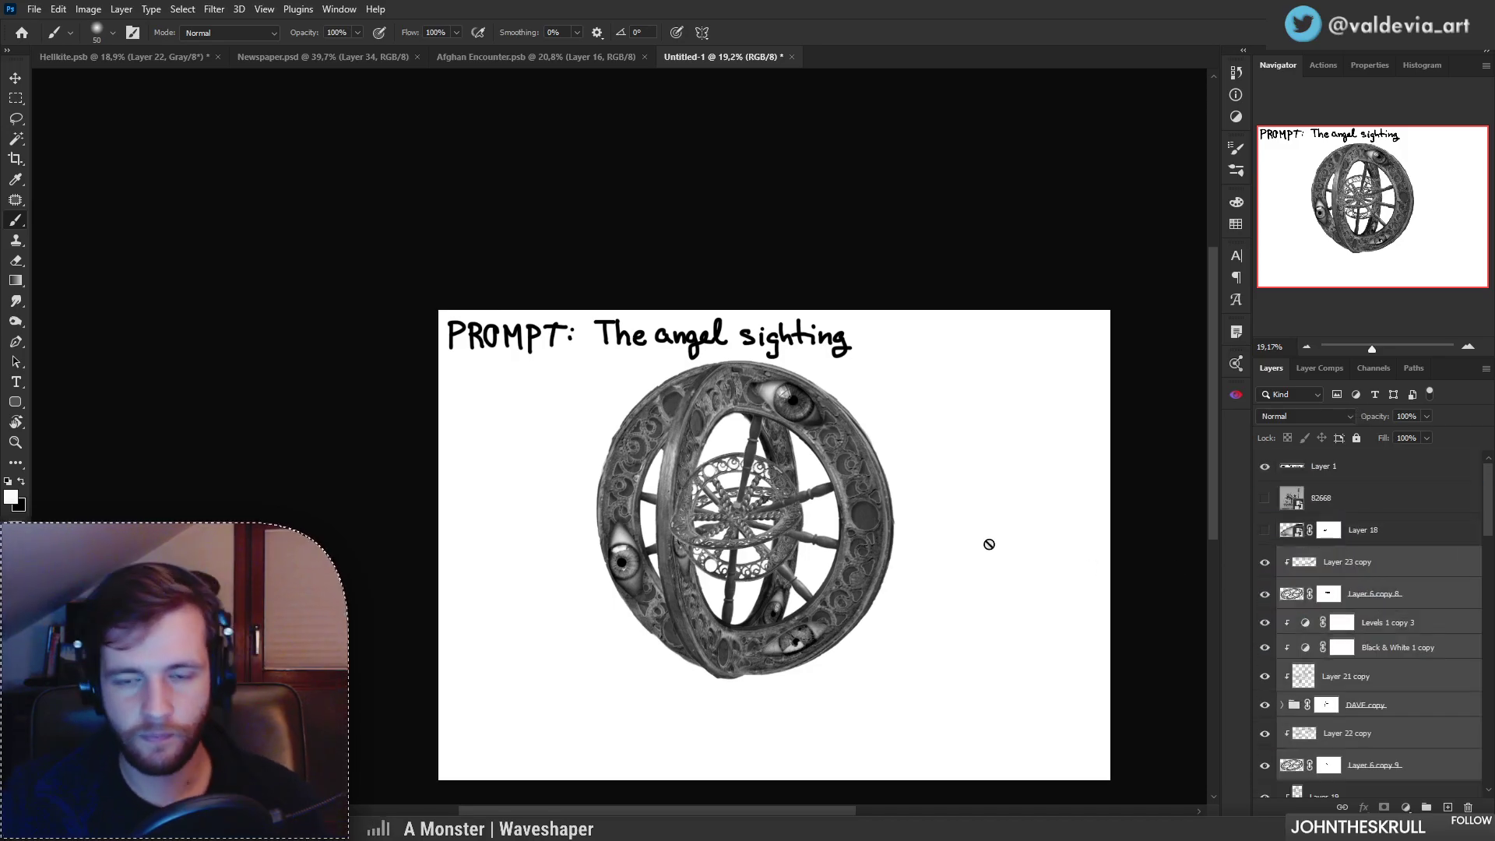
# Step: Scale the copied inner wheel layers to 370.26% and position them as a large outer wheel around the existing one
pyautogui.hotkey('ctrl', 't')
pyautogui.moveTo(864, 460); pyautogui.dragTo(968, 459)
pyautogui.hotkey('ctrl', 'z')
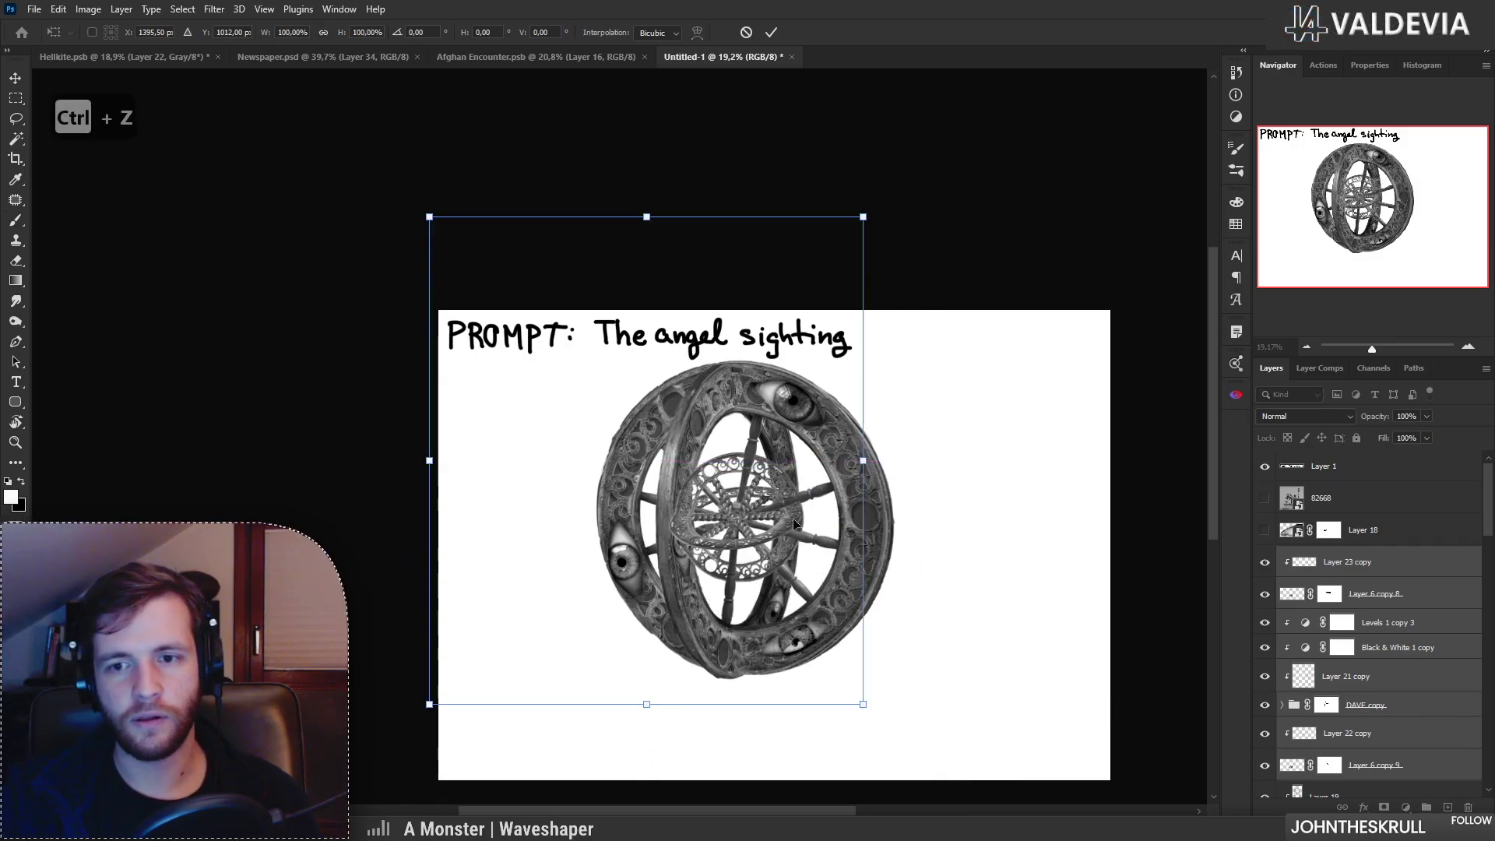
pyautogui.moveTo(863, 460); pyautogui.dragTo(1184, 433)
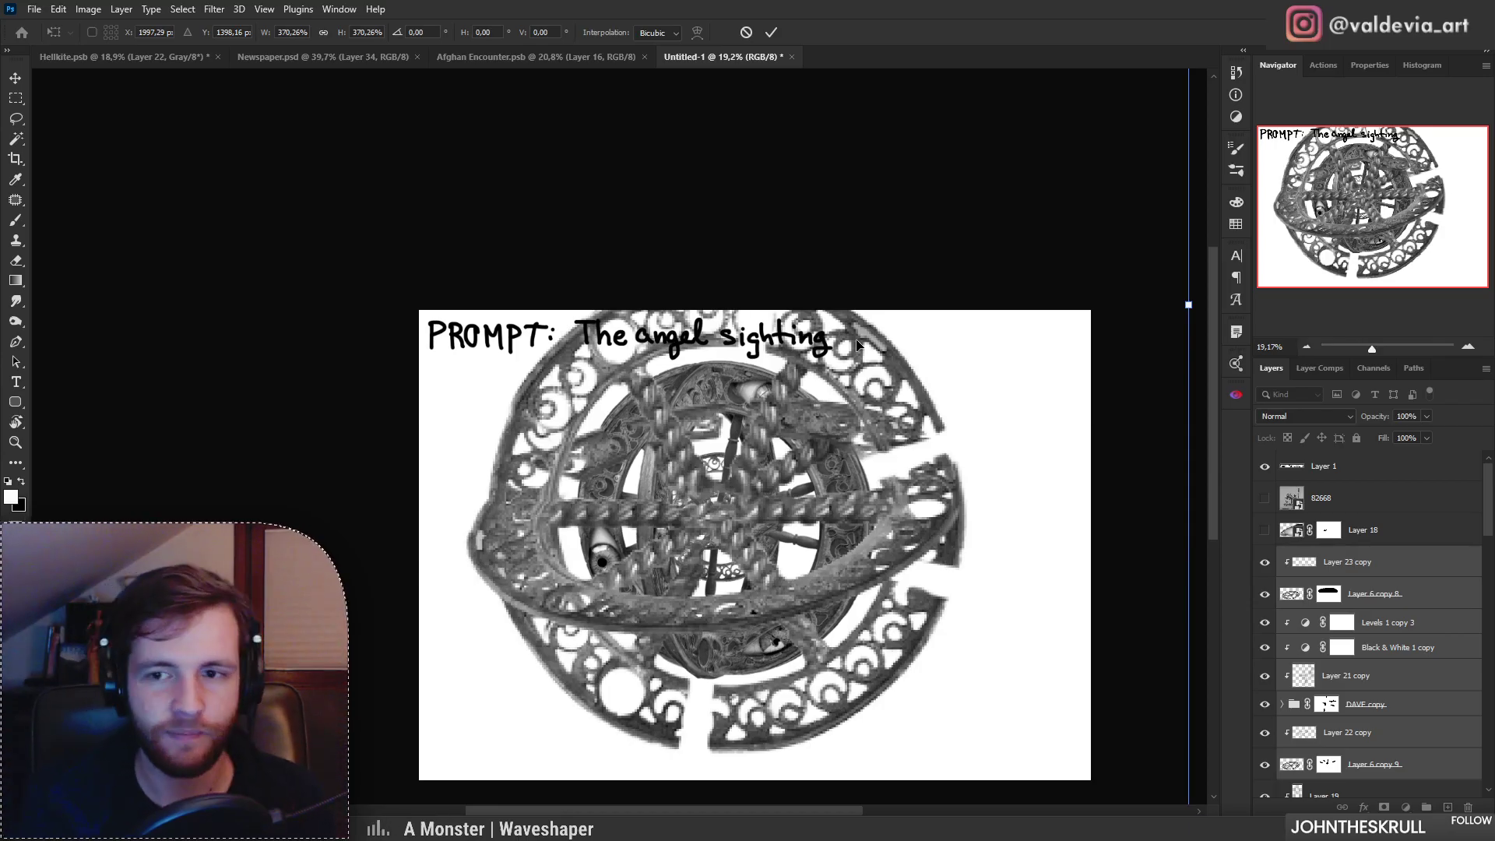
pyautogui.click(770, 35)
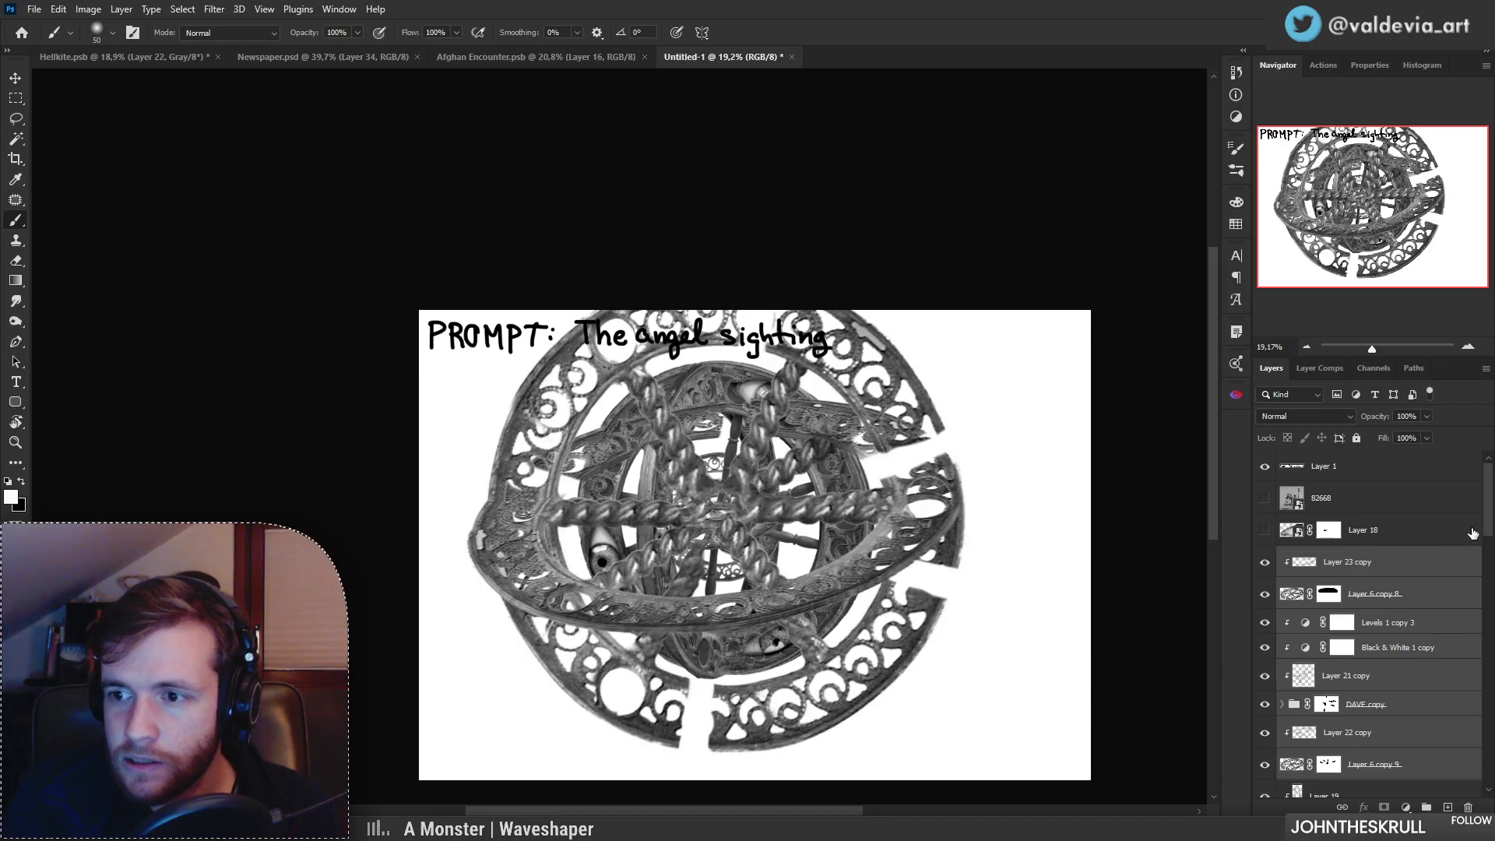
# Step: Disable the DAVE copy group's layer mask and try a soft 120 px eraser on Layer 21 copy near the ring
pyautogui.scroll(-4, 1491, 538)
pyautogui.keyDown('shift'); pyautogui.click(1327, 571); pyautogui.keyUp('shift')
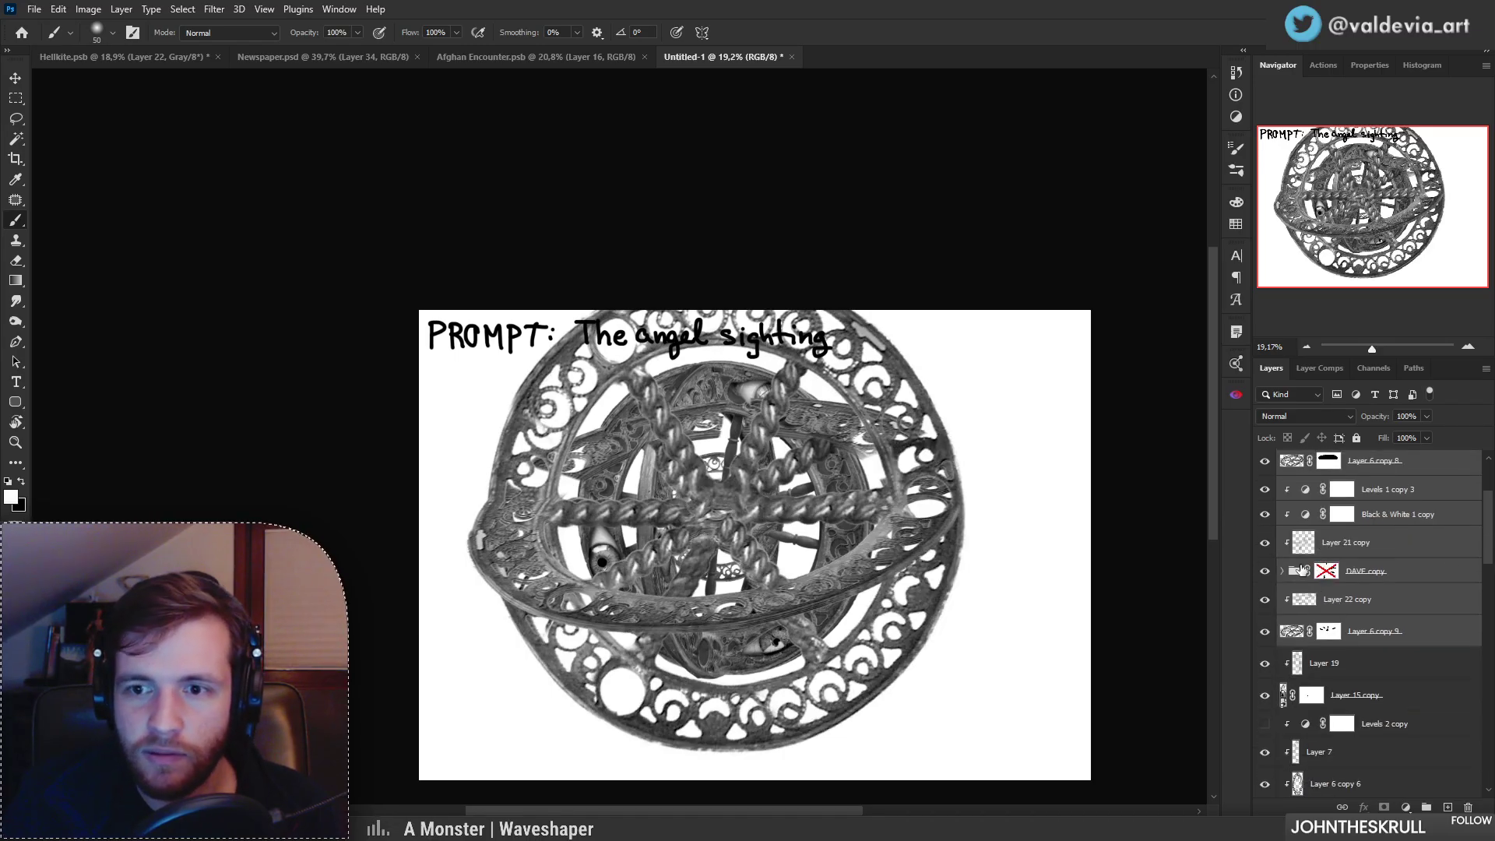
pyautogui.click(1306, 546)
pyautogui.press('e')
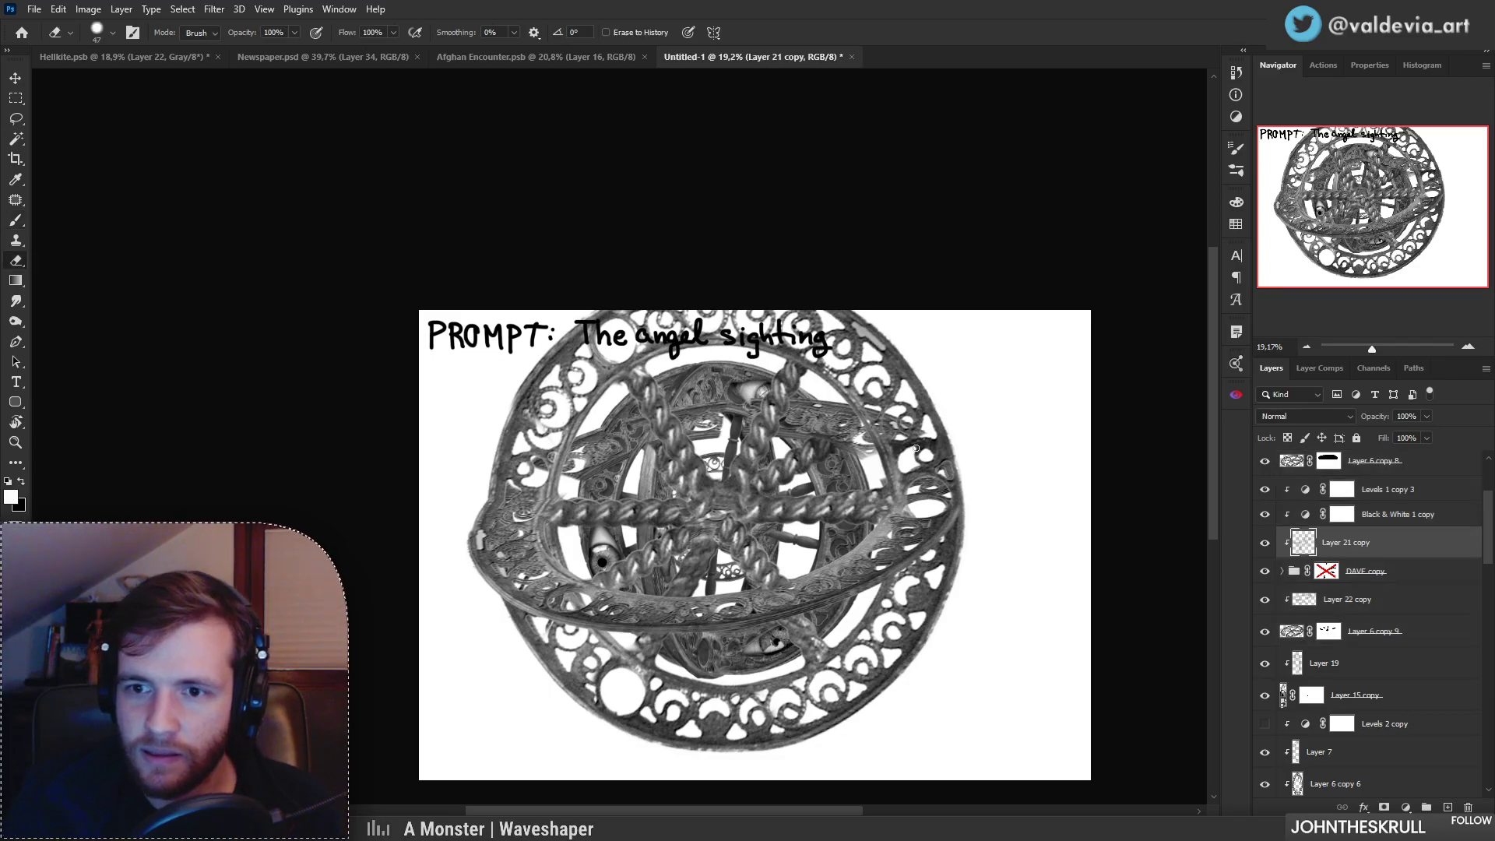
pyautogui.hotkey('ctrl', 'z')
pyautogui.rightClick(966, 441)
pyautogui.click(1138, 686)
pyautogui.click(922, 444)
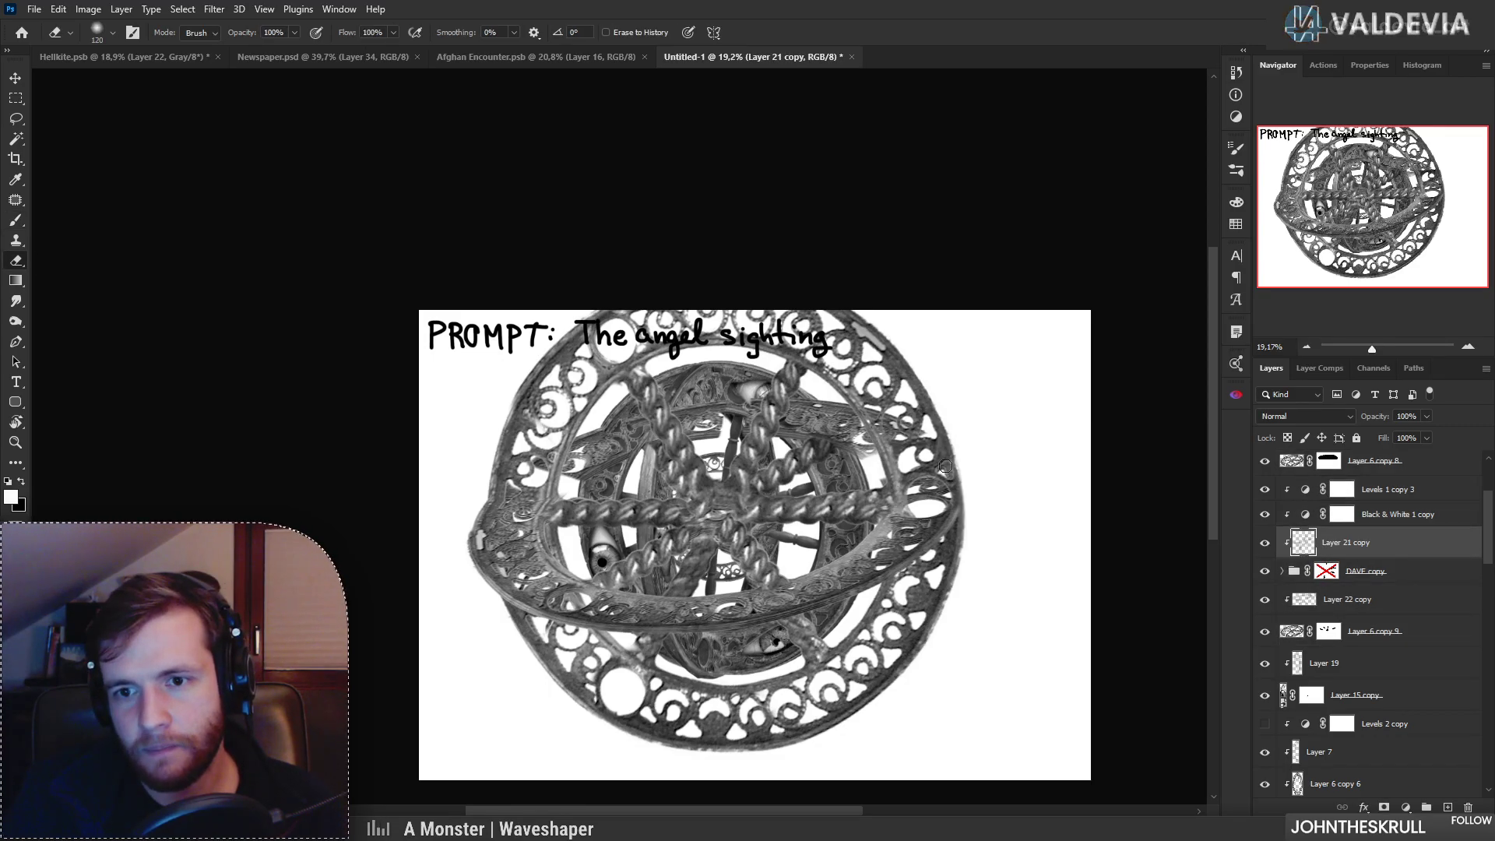
# Step: Disable the mask of Layer 6 copy 9, and delete the layer masks of Layer 6 copy 9 and the DAVE copy group
pyautogui.scroll(2, 960, 498)
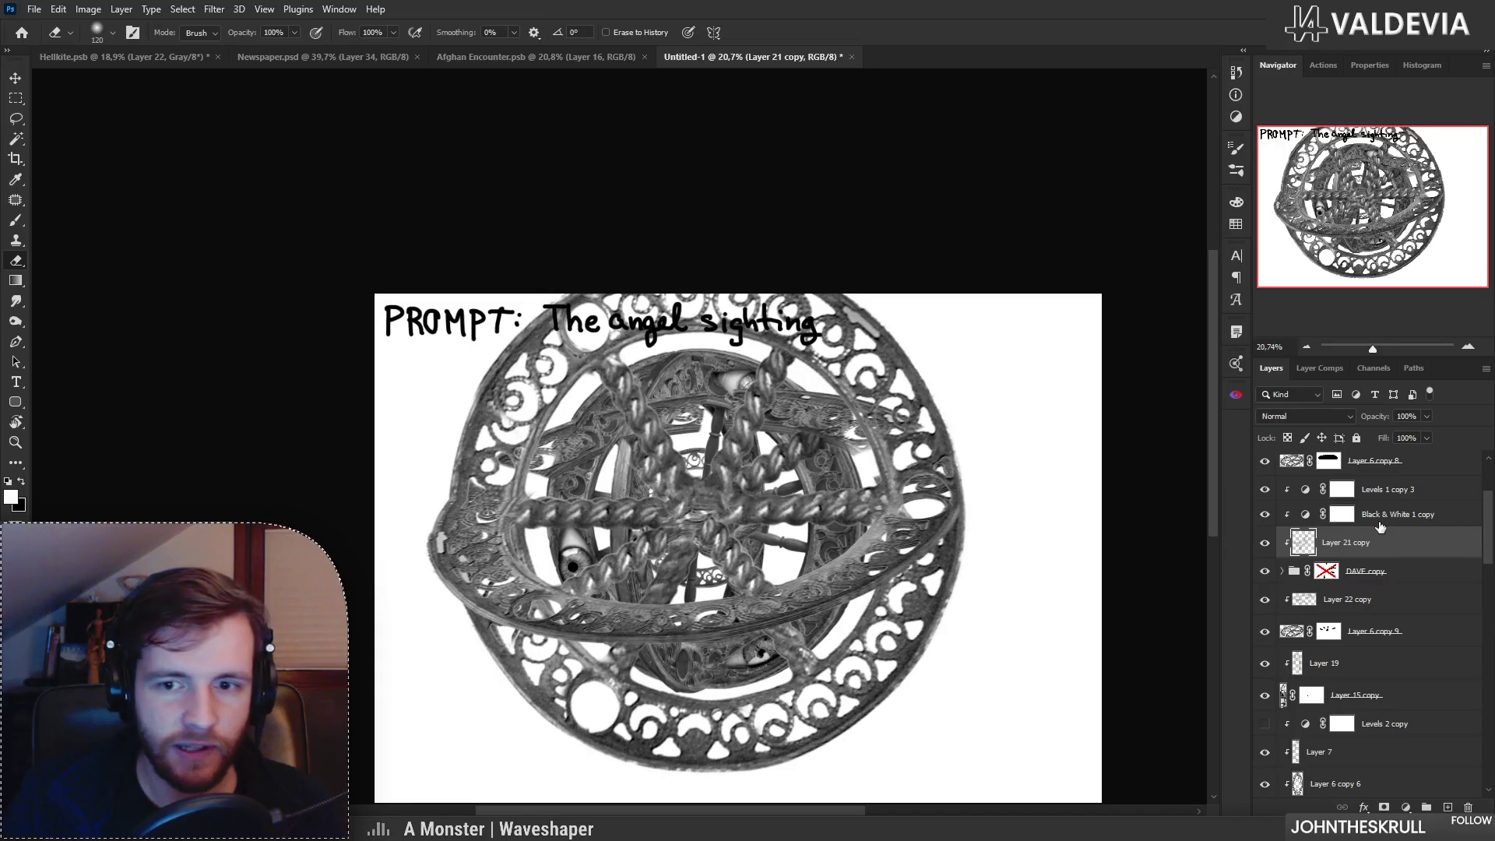
pyautogui.press('z')
pyautogui.moveTo(902, 547)
pyautogui.mouseDown()
pyautogui.moveTo(871, 542)
pyautogui.moveTo(894, 536)
pyautogui.mouseUp()
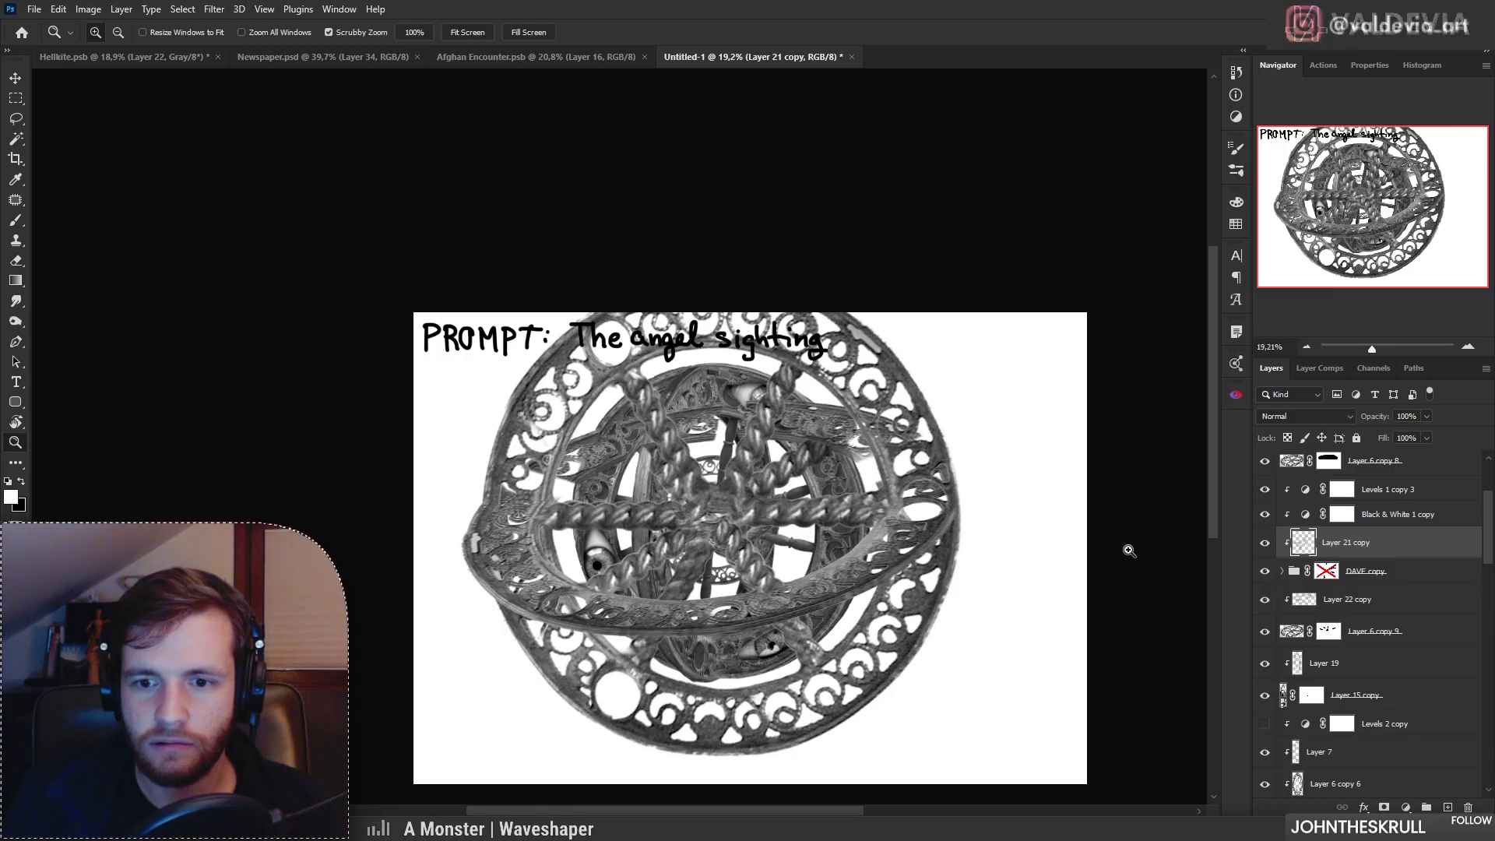
pyautogui.moveTo(945, 371); pyautogui.dragTo(511, 395)
pyautogui.moveTo(761, 452); pyautogui.dragTo(662, 435)
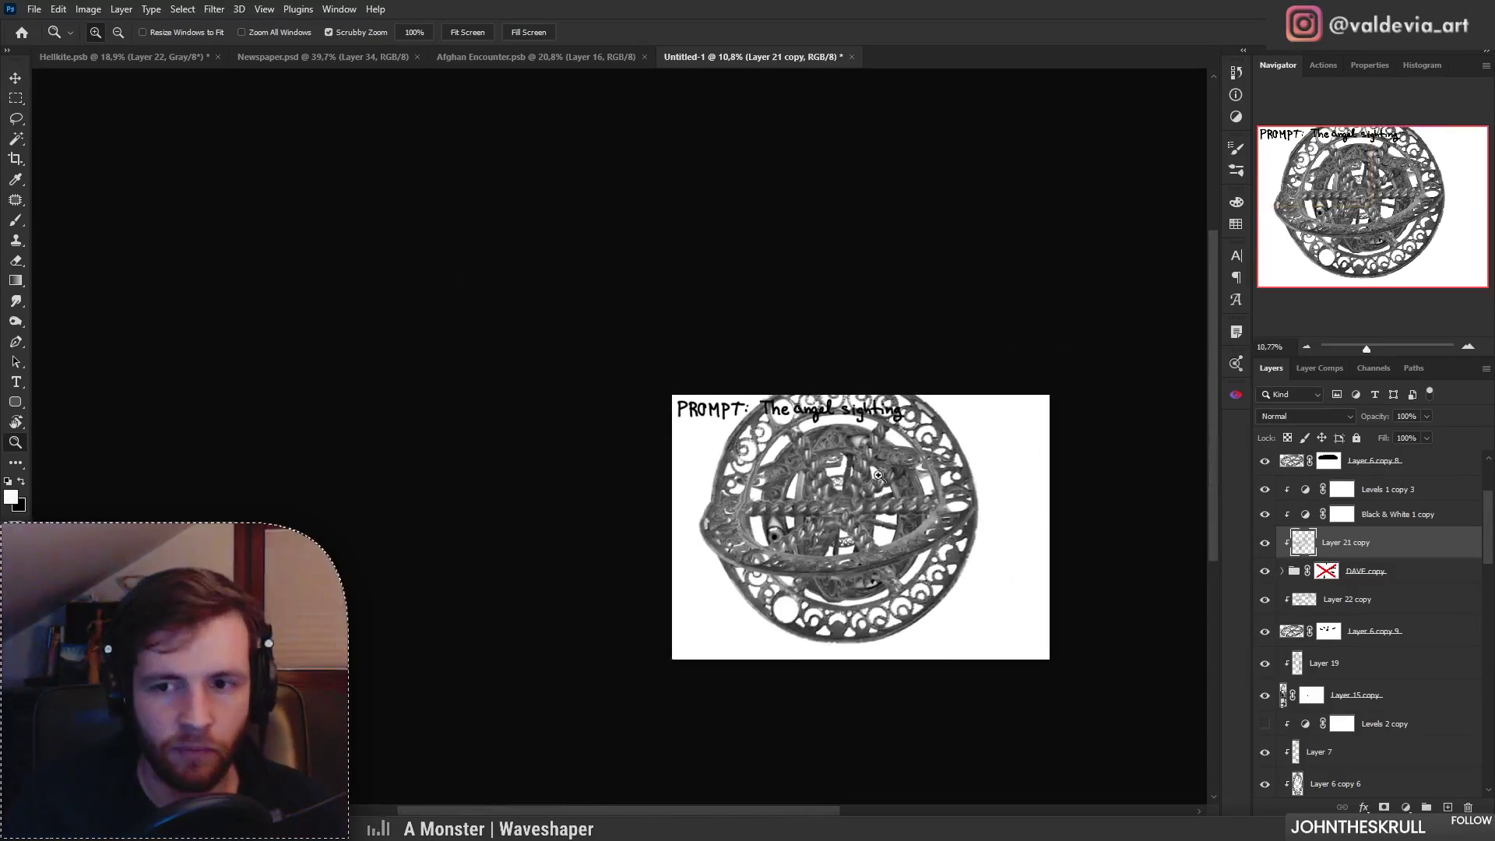
pyautogui.moveTo(878, 475); pyautogui.dragTo(933, 472)
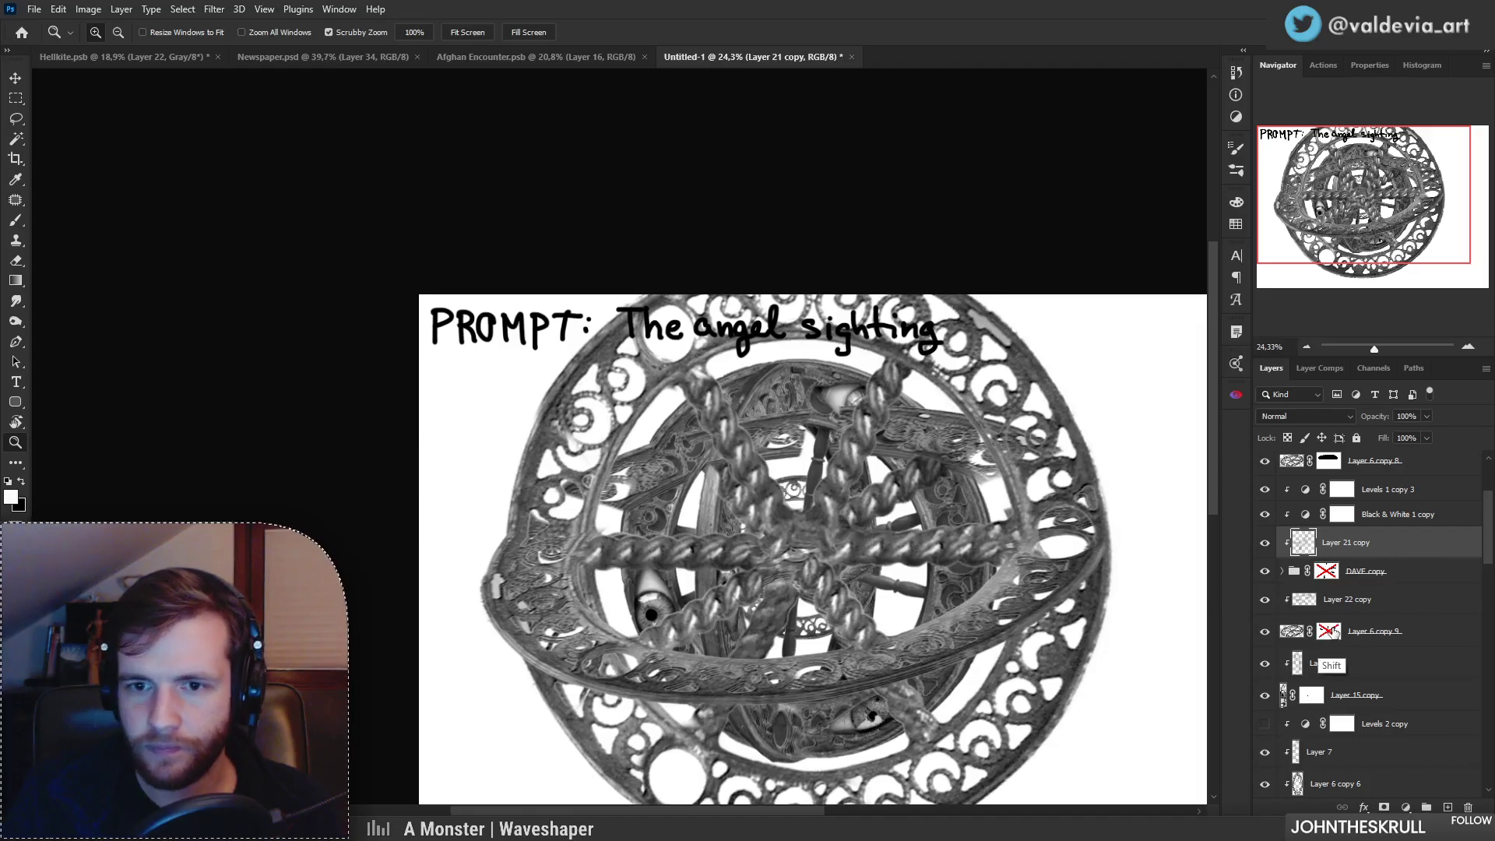
pyautogui.keyDown('shift'); pyautogui.click(1330, 632); pyautogui.keyUp('shift')
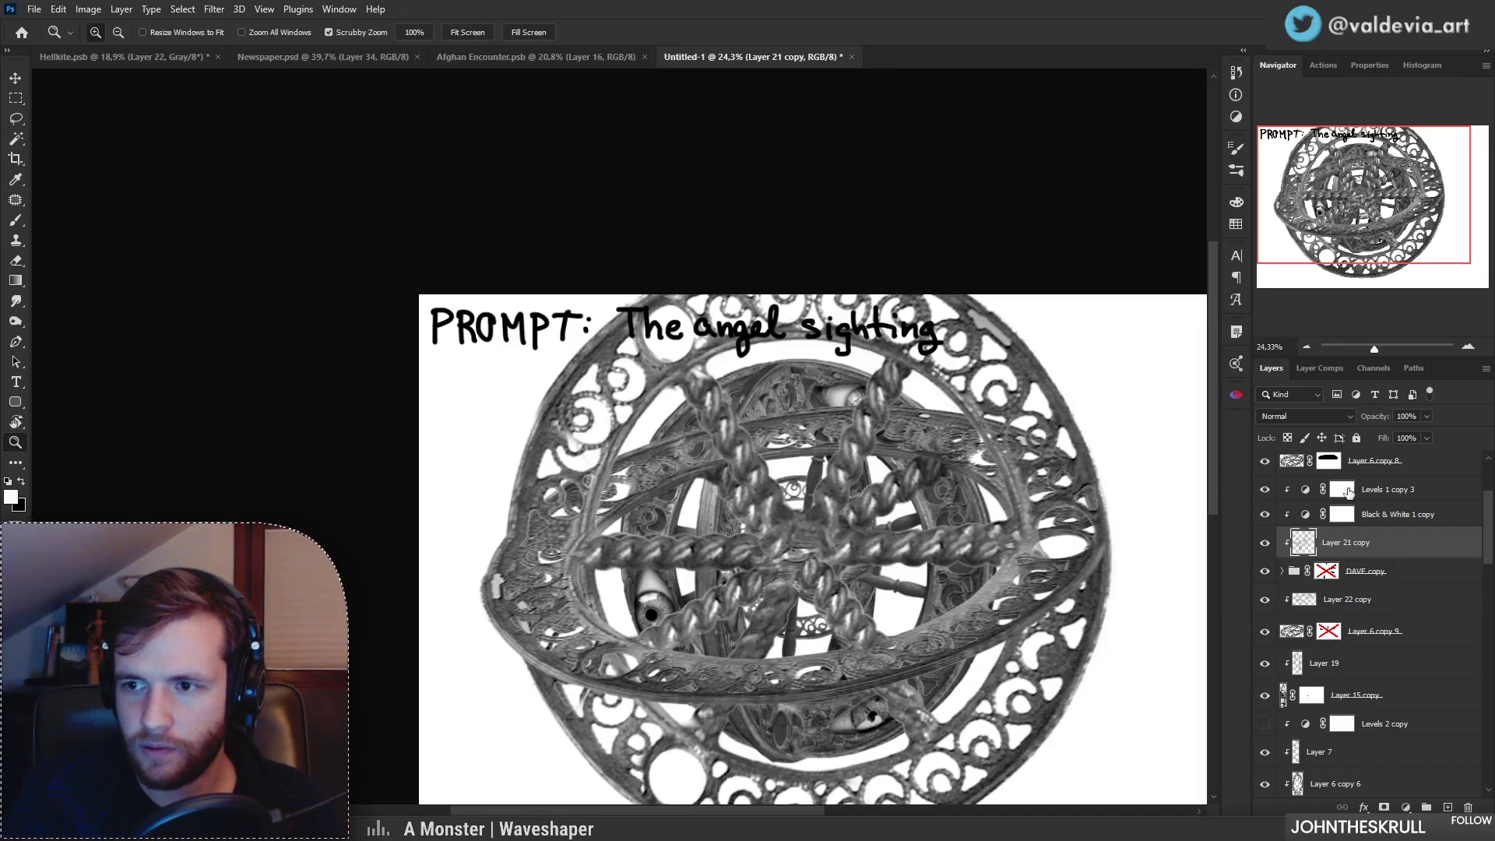
pyautogui.rightClick(1330, 633)
pyautogui.click(1378, 660)
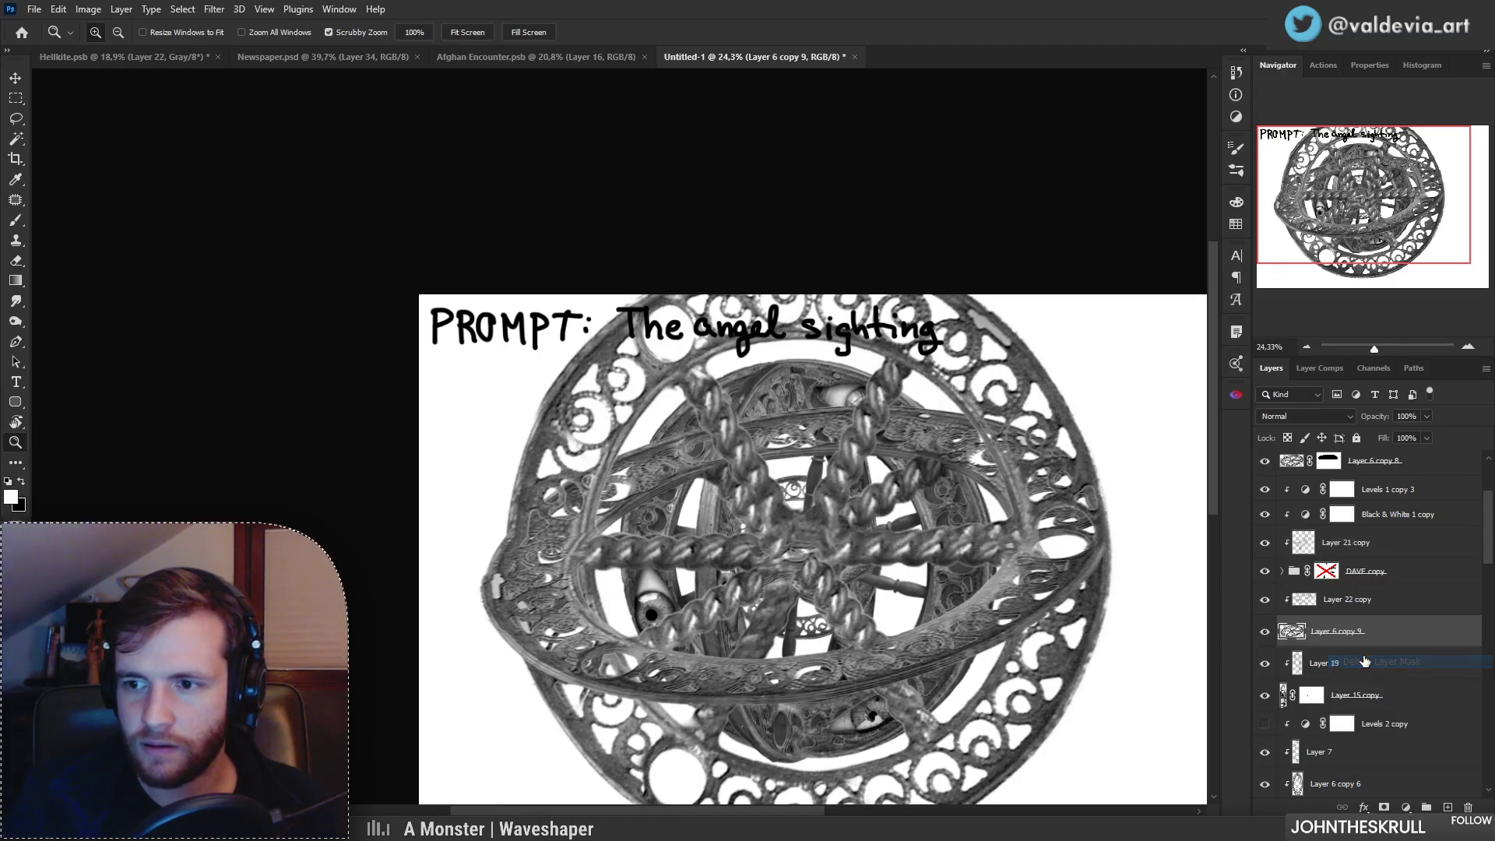
pyautogui.rightClick(1331, 576)
pyautogui.click(1382, 604)
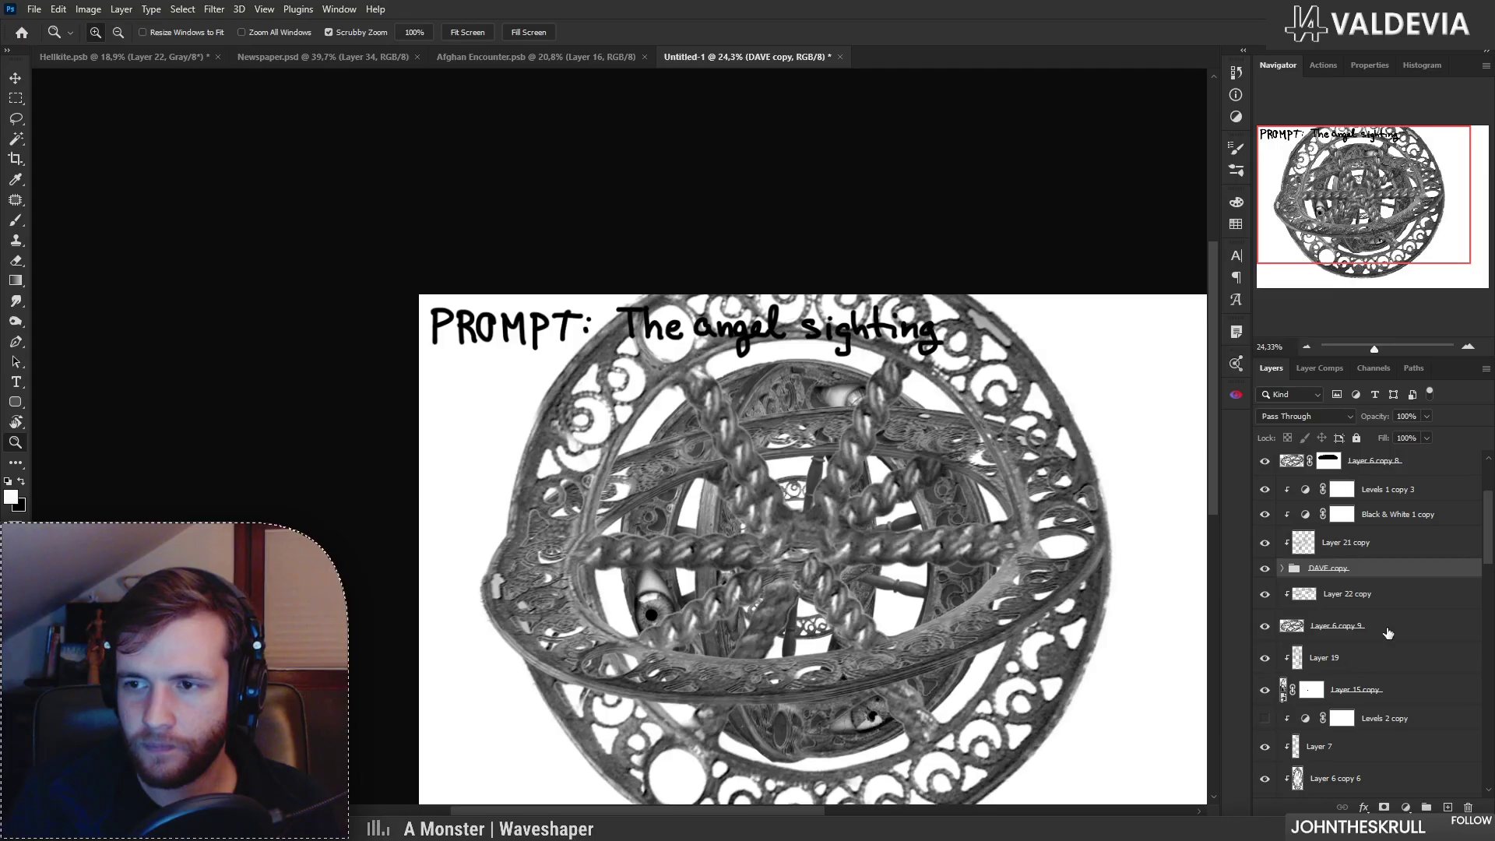
# Step: Paint black on the Layer 6 copy 8 mask with the 155 px Hard Round 80 520 brush to hide its spokes inside the horizontal ring
pyautogui.moveTo(1492, 553); pyautogui.dragTo(1489, 532)
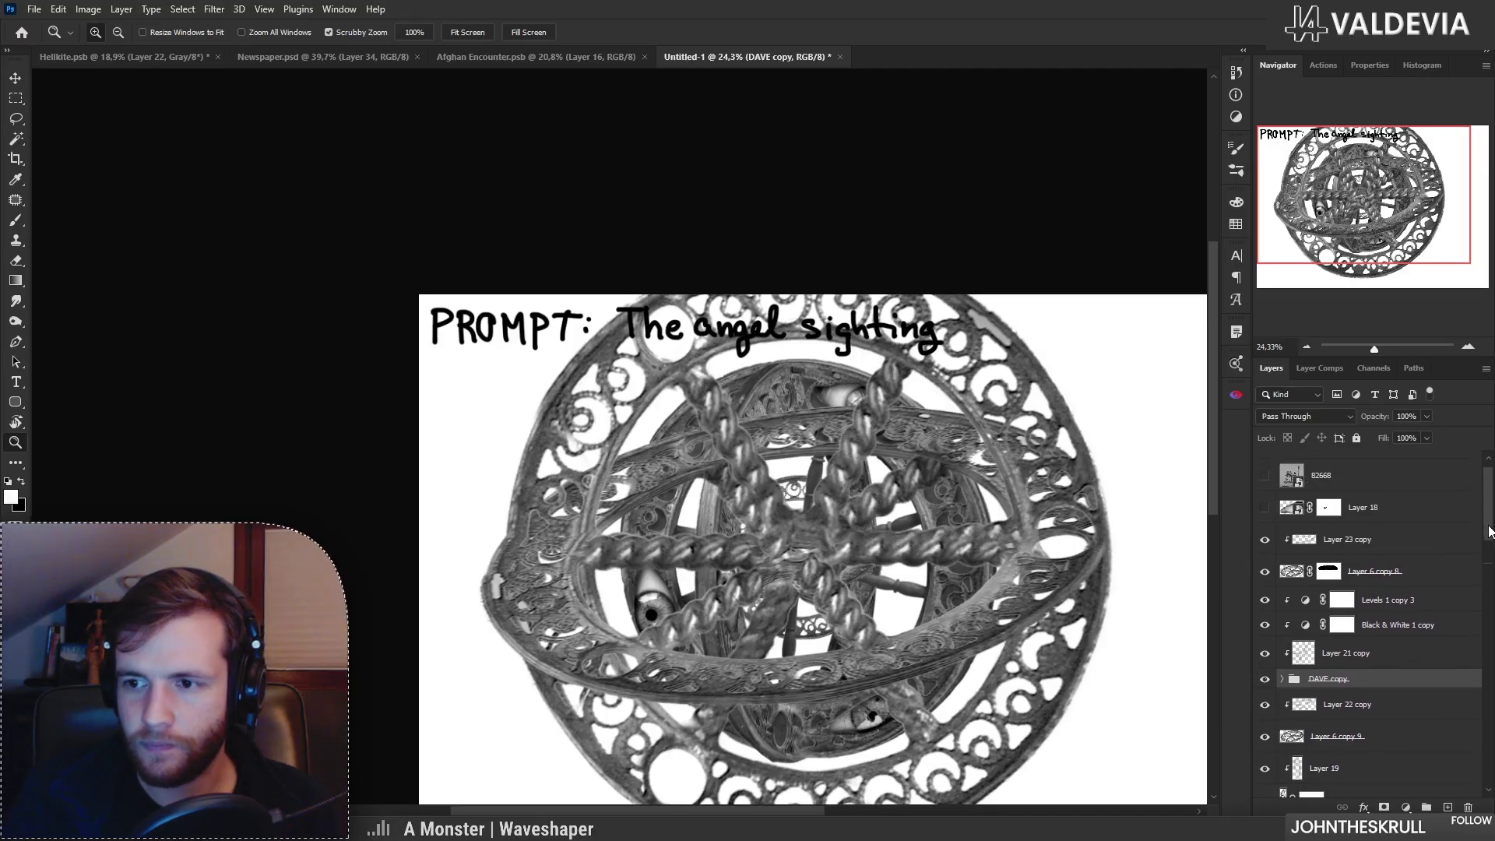
pyautogui.click(1265, 575)
pyautogui.click(1265, 574)
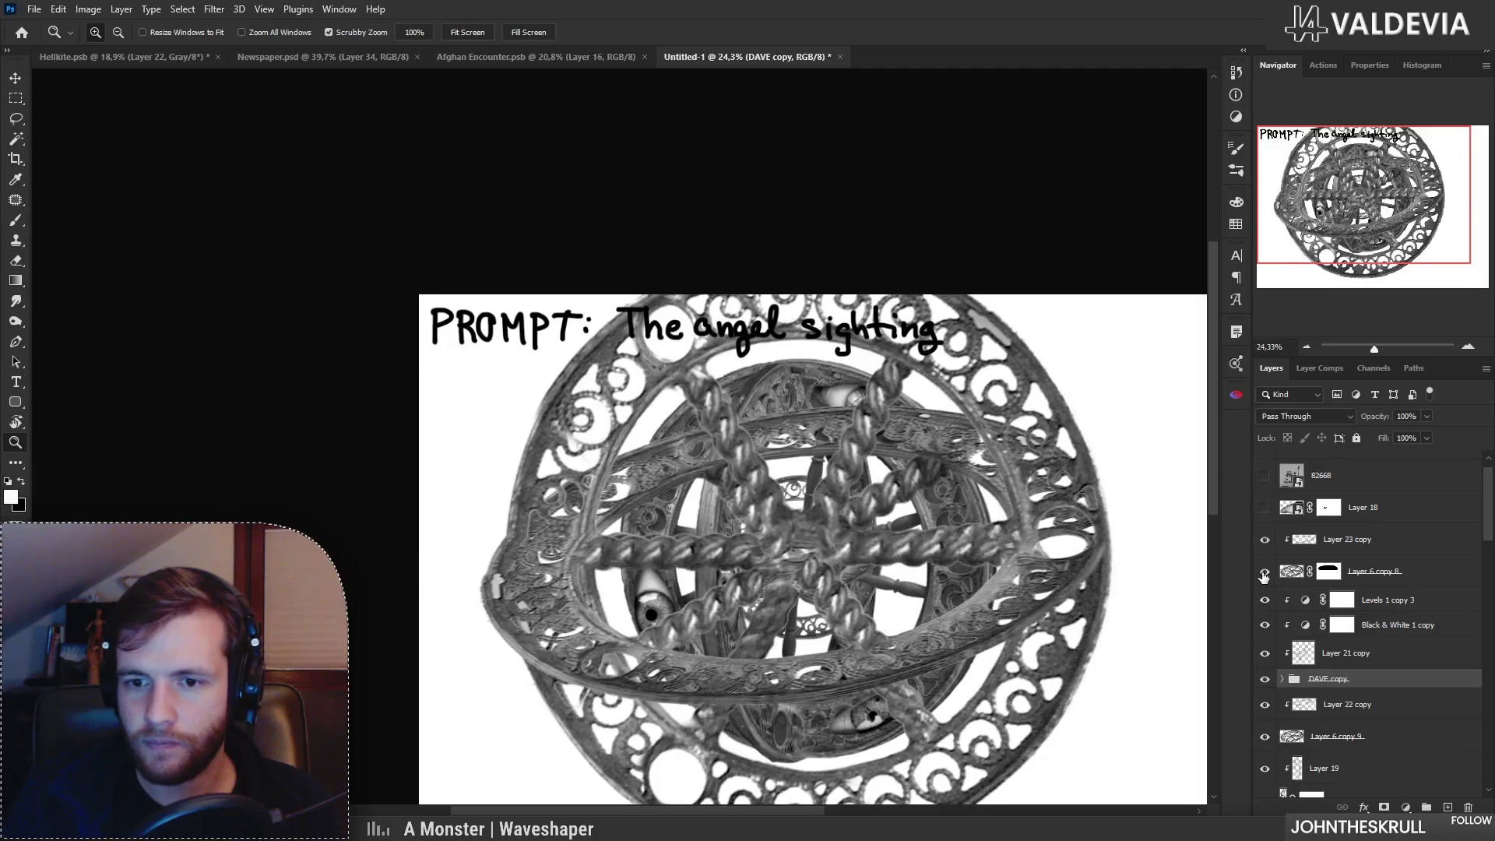
pyautogui.moveTo(883, 596); pyautogui.dragTo(827, 598)
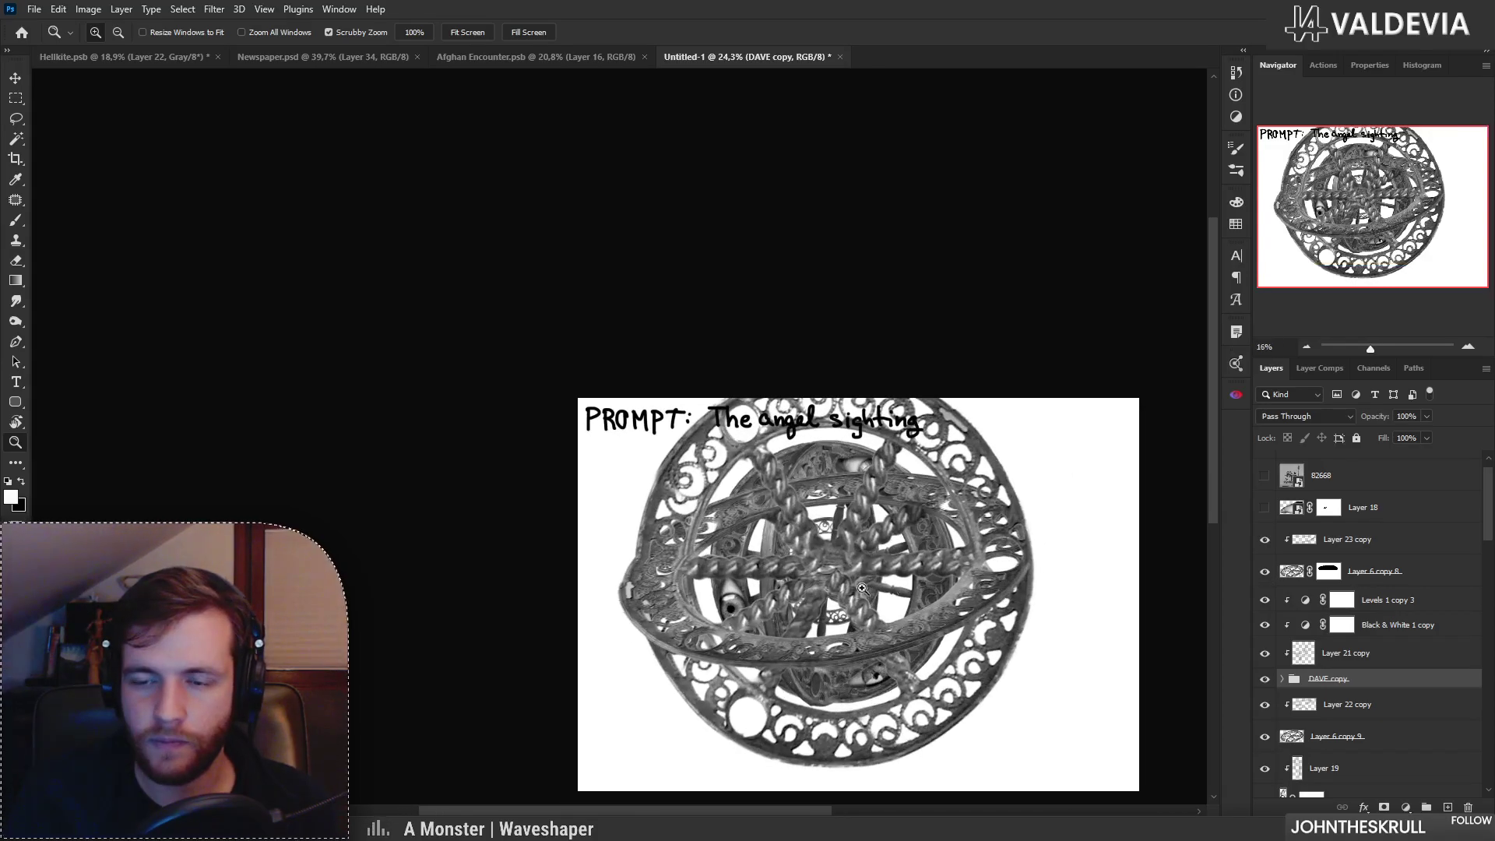
pyautogui.click(1328, 571)
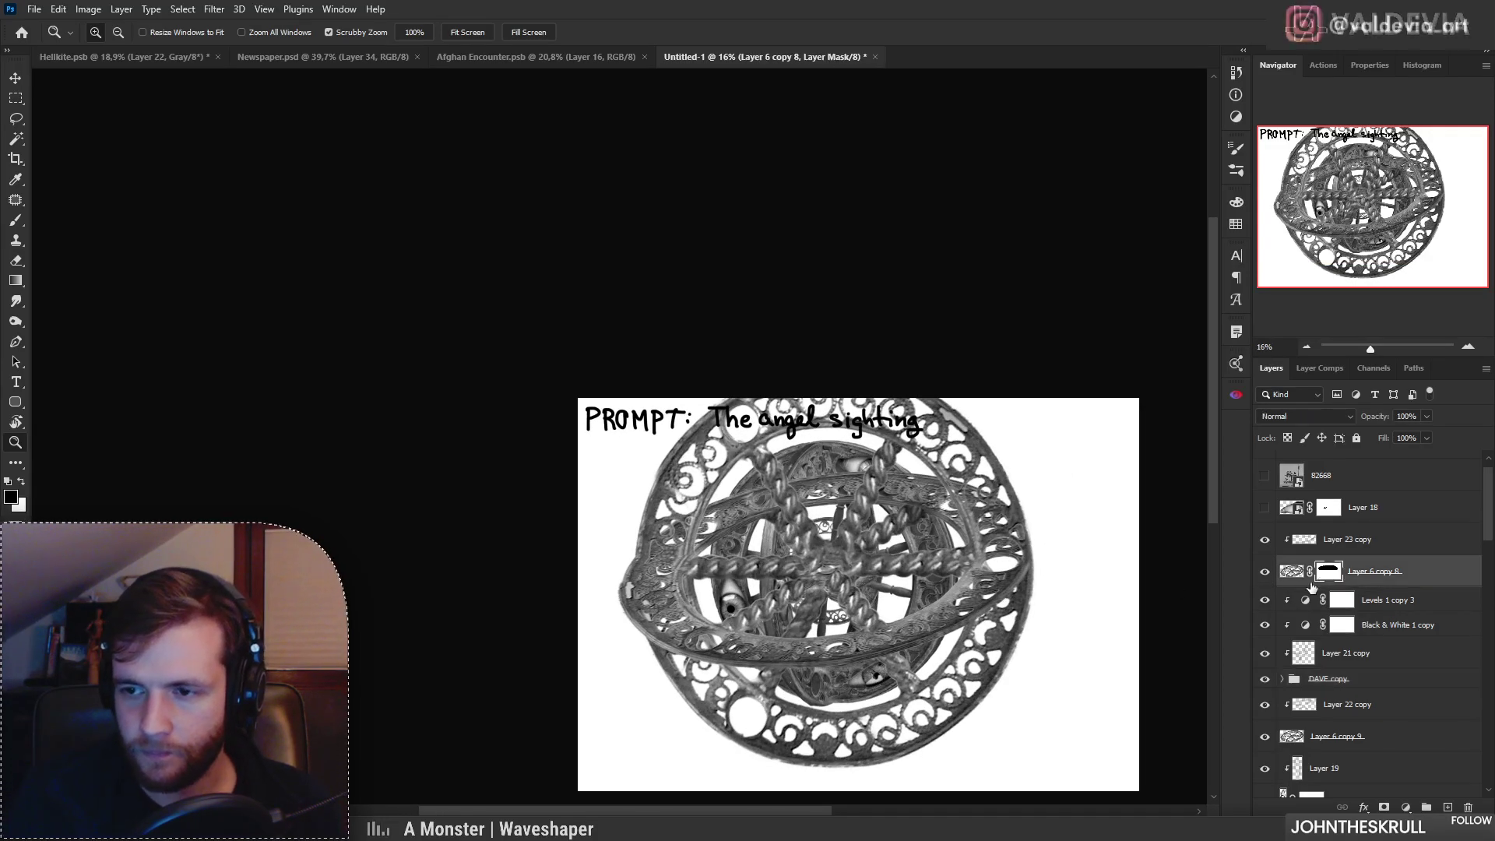
pyautogui.press('b')
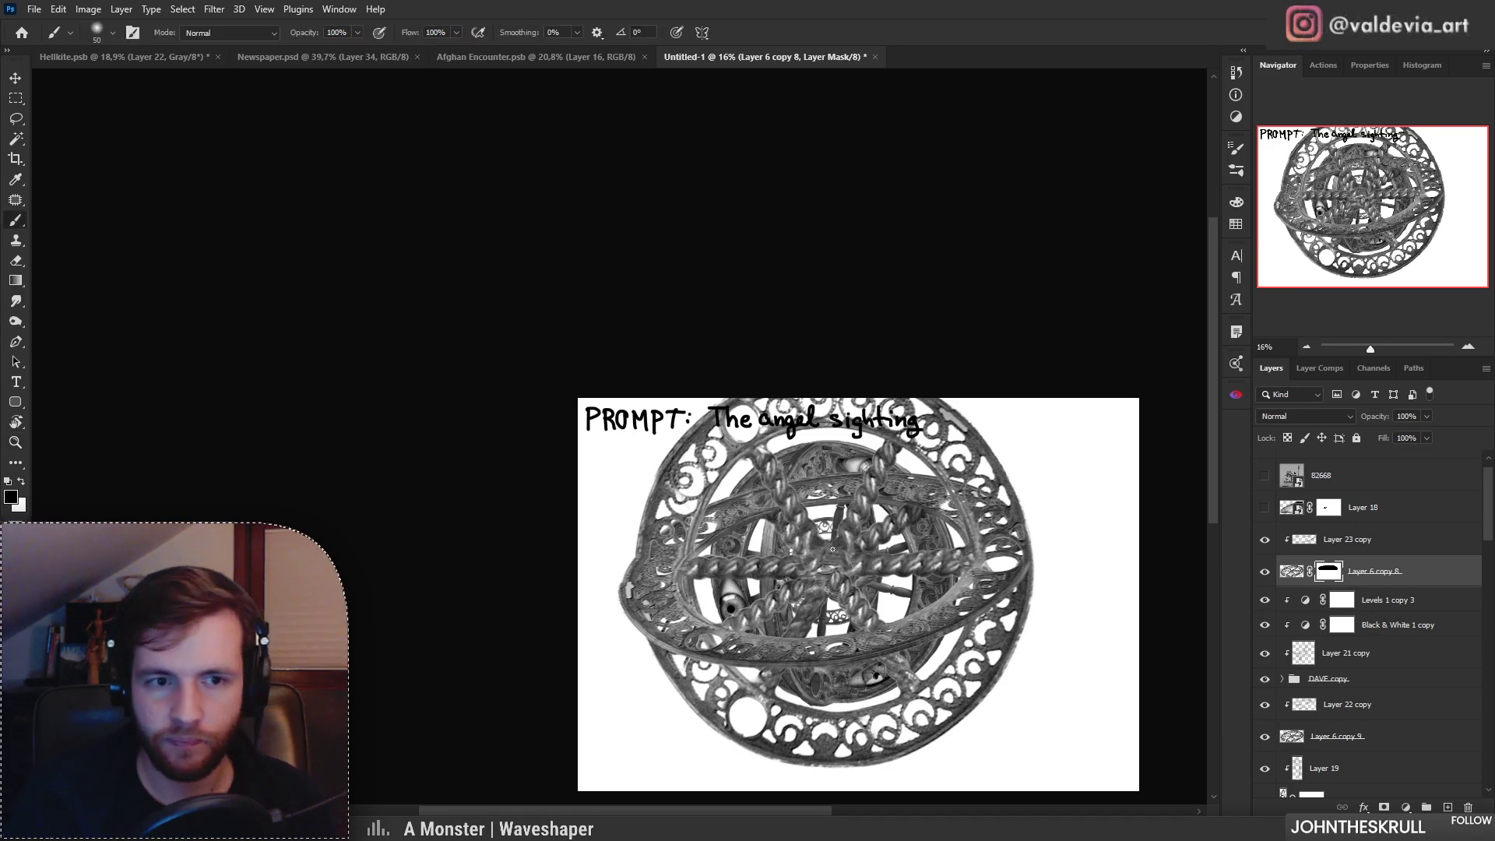
pyautogui.rightClick(832, 549)
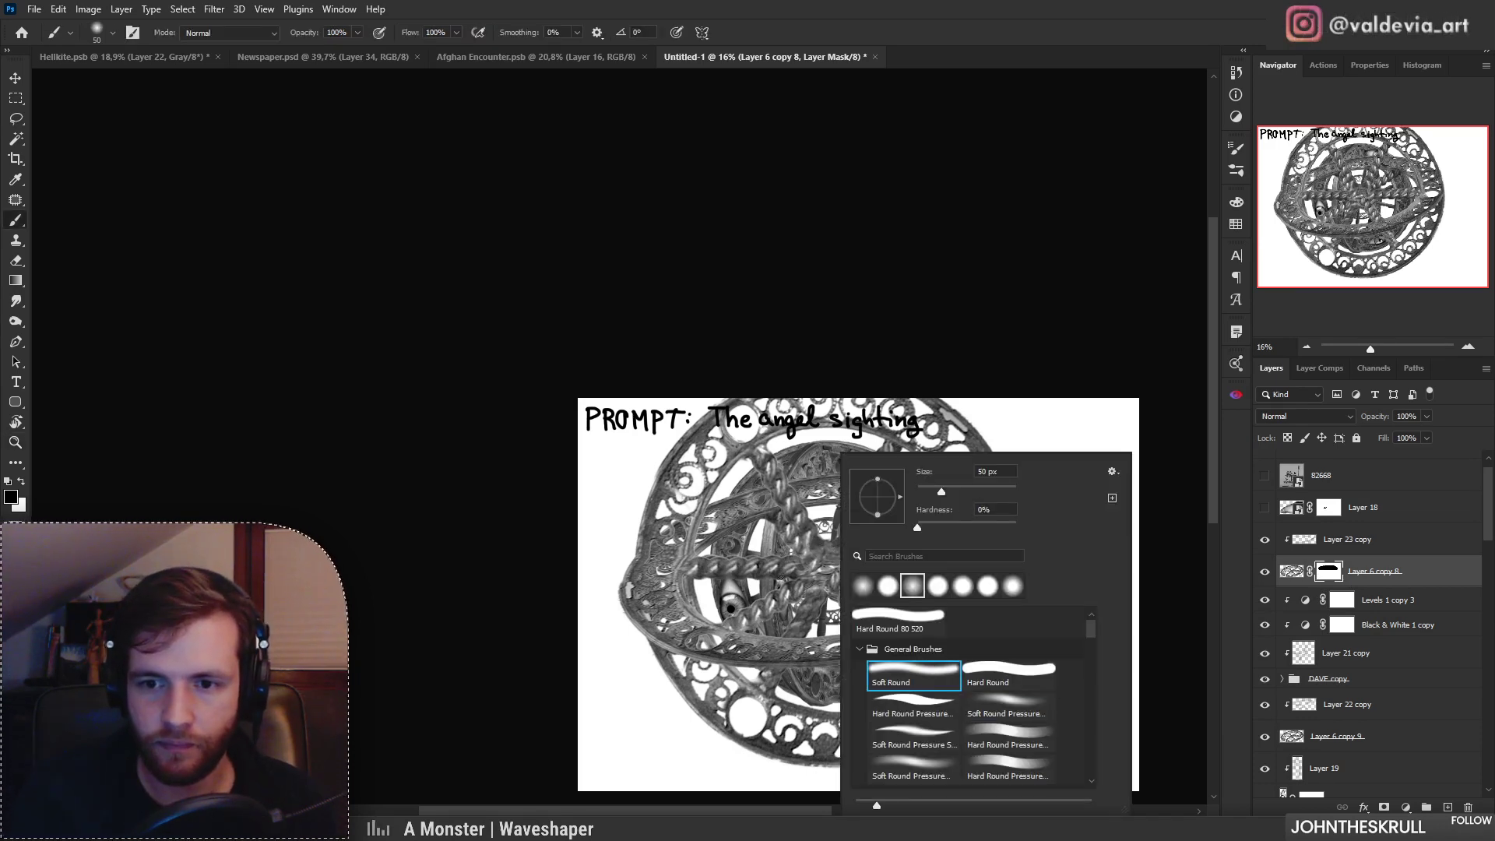
pyautogui.click(897, 617)
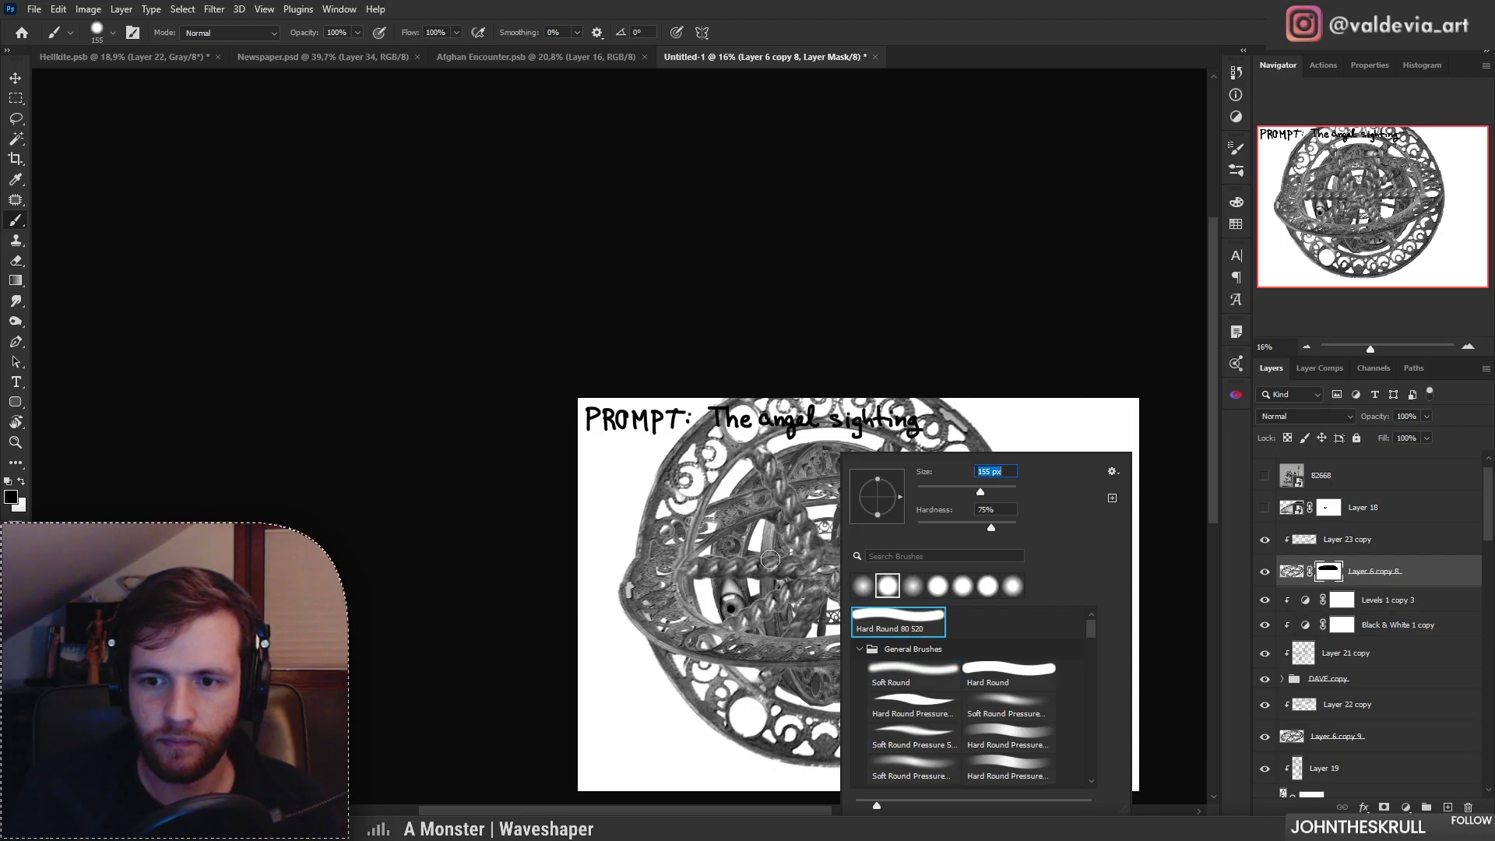
pyautogui.moveTo(711, 574); pyautogui.dragTo(942, 560)
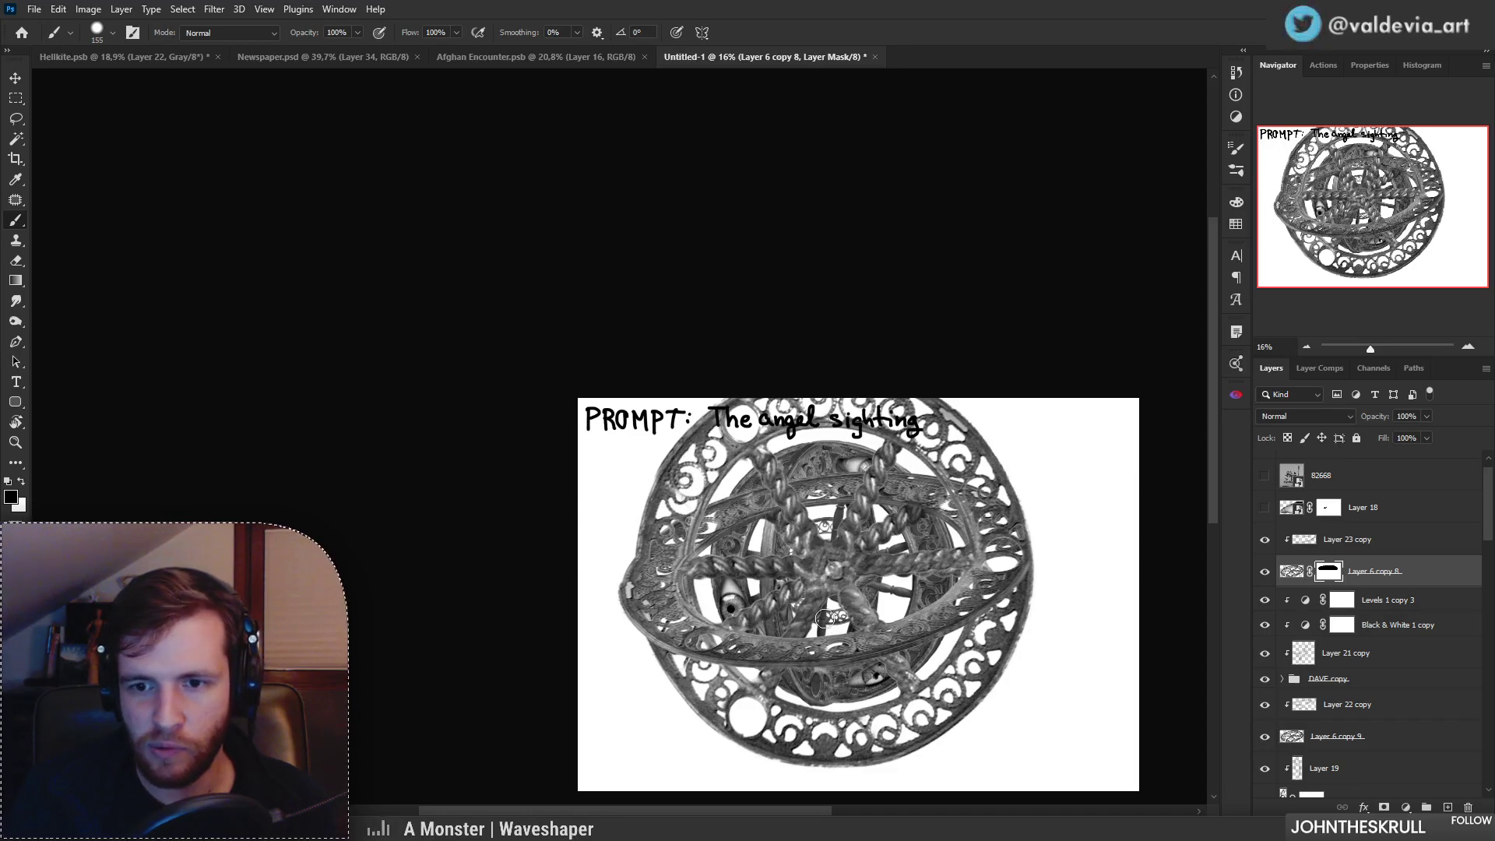
pyautogui.moveTo(834, 612); pyautogui.dragTo(839, 609)
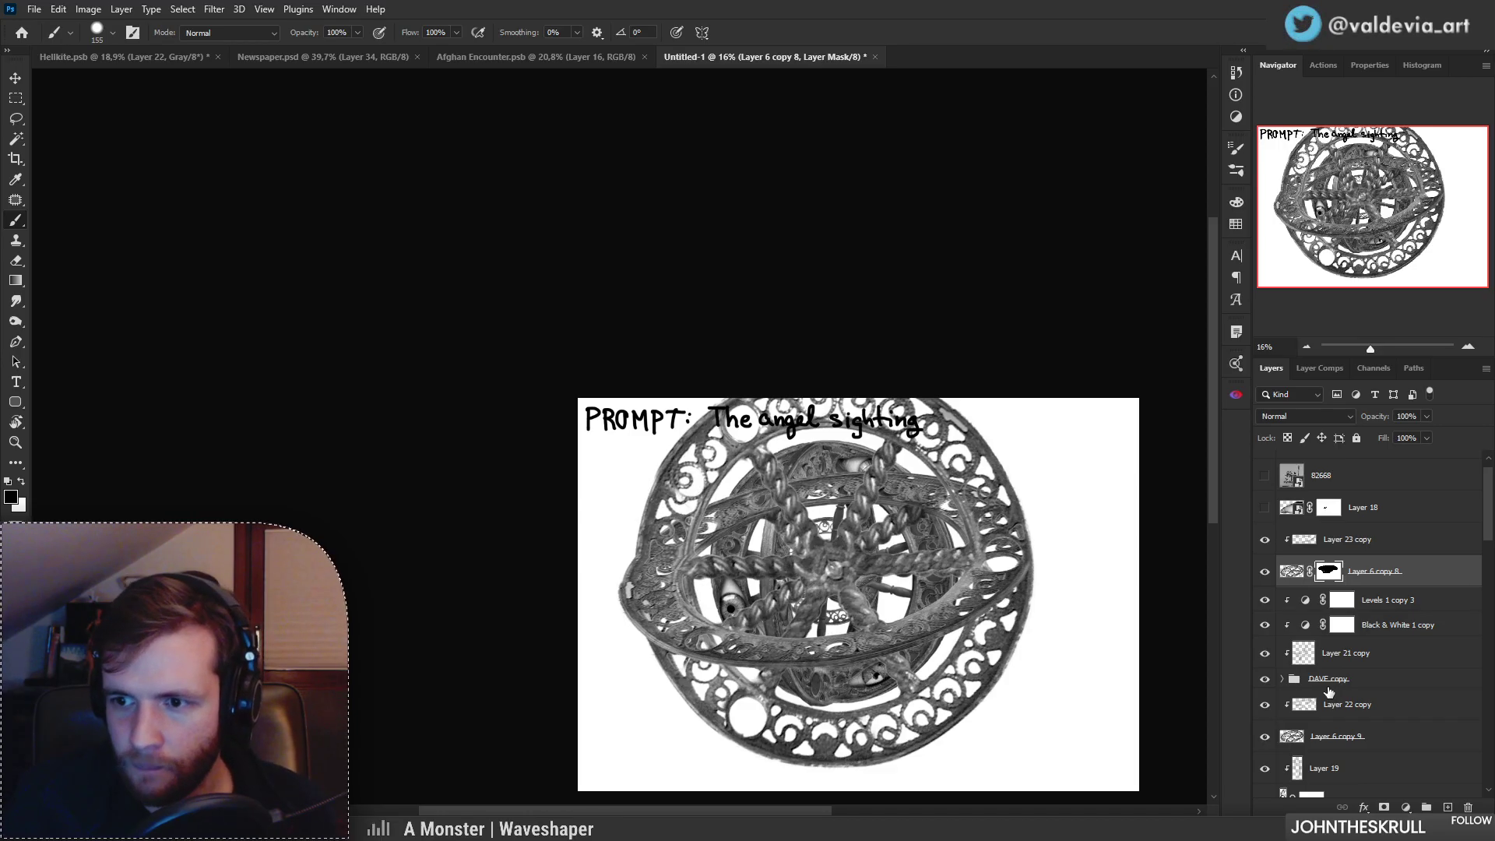
# Step: Add a layer mask to the DAVE copy group and paint out its enlarged rope spokes inside the wheel with a larger hard brush
pyautogui.click(1365, 683)
pyautogui.click(1383, 807)
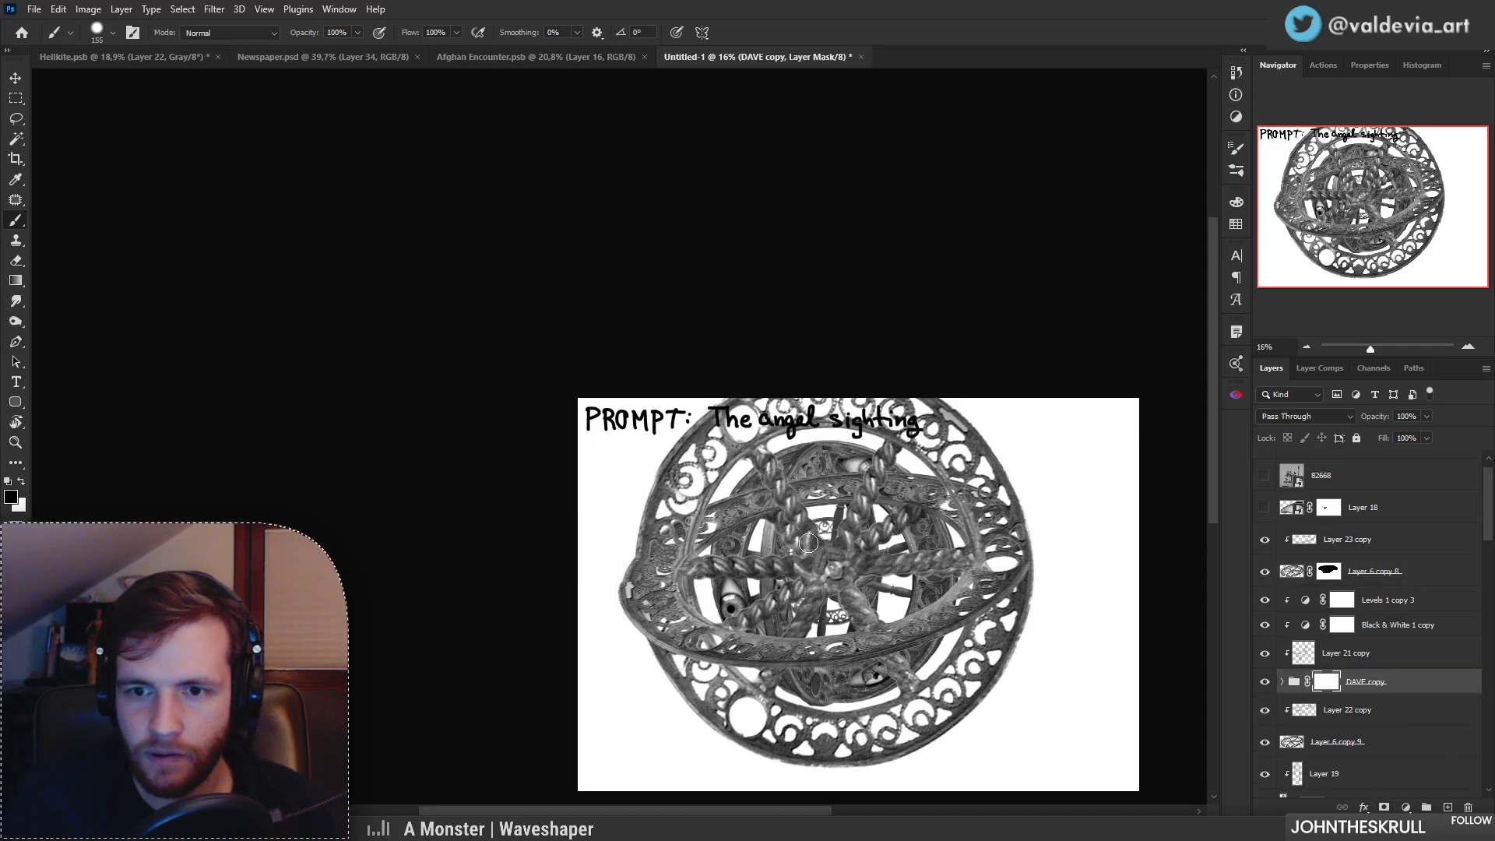
pyautogui.hotkey('ctrl', 'z')
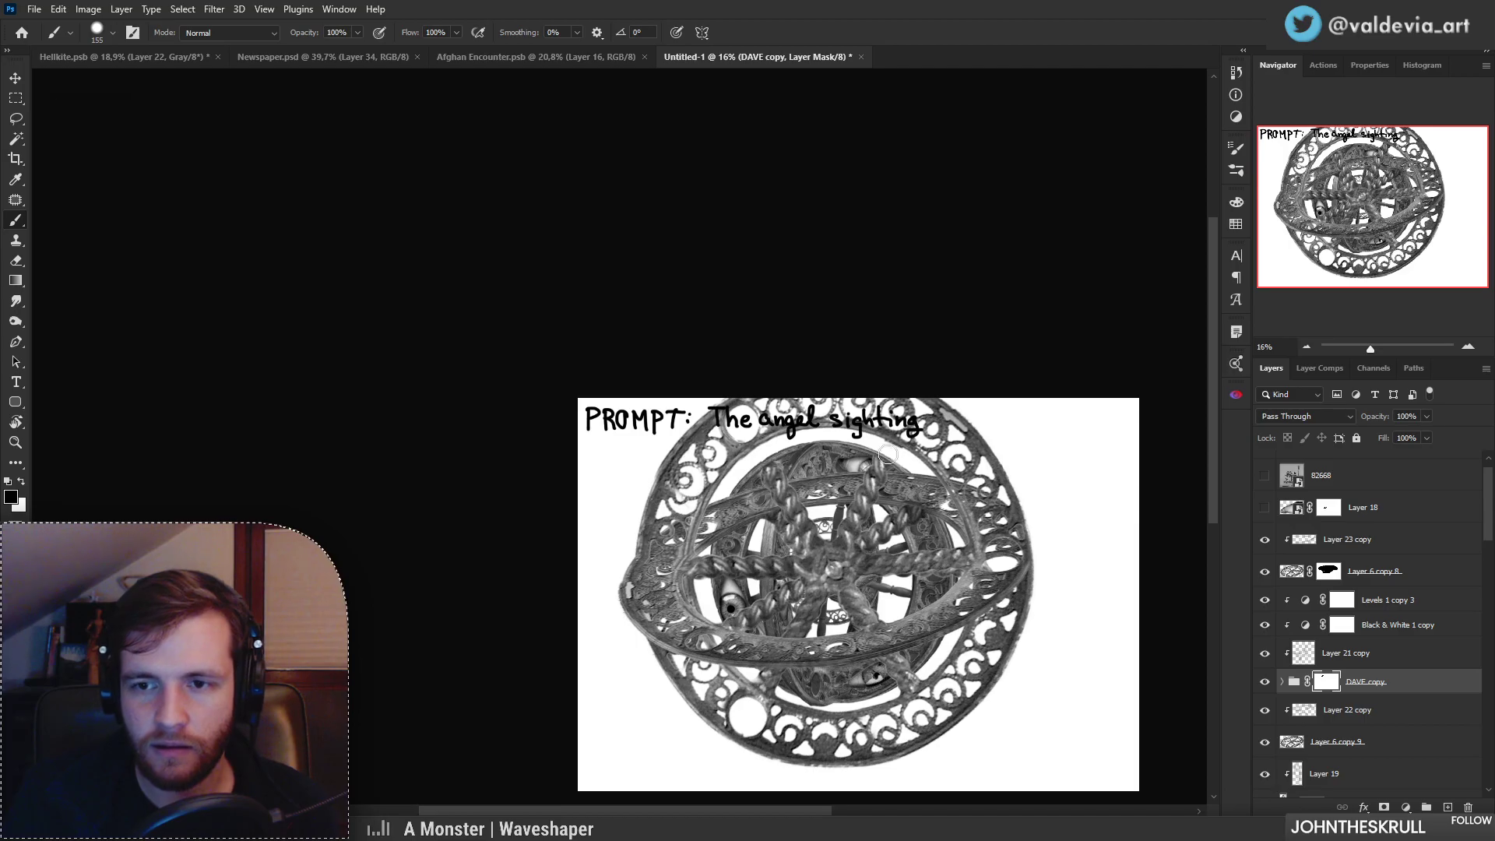
pyautogui.moveTo(879, 634); pyautogui.dragTo(910, 634)
pyautogui.rightClick(810, 492)
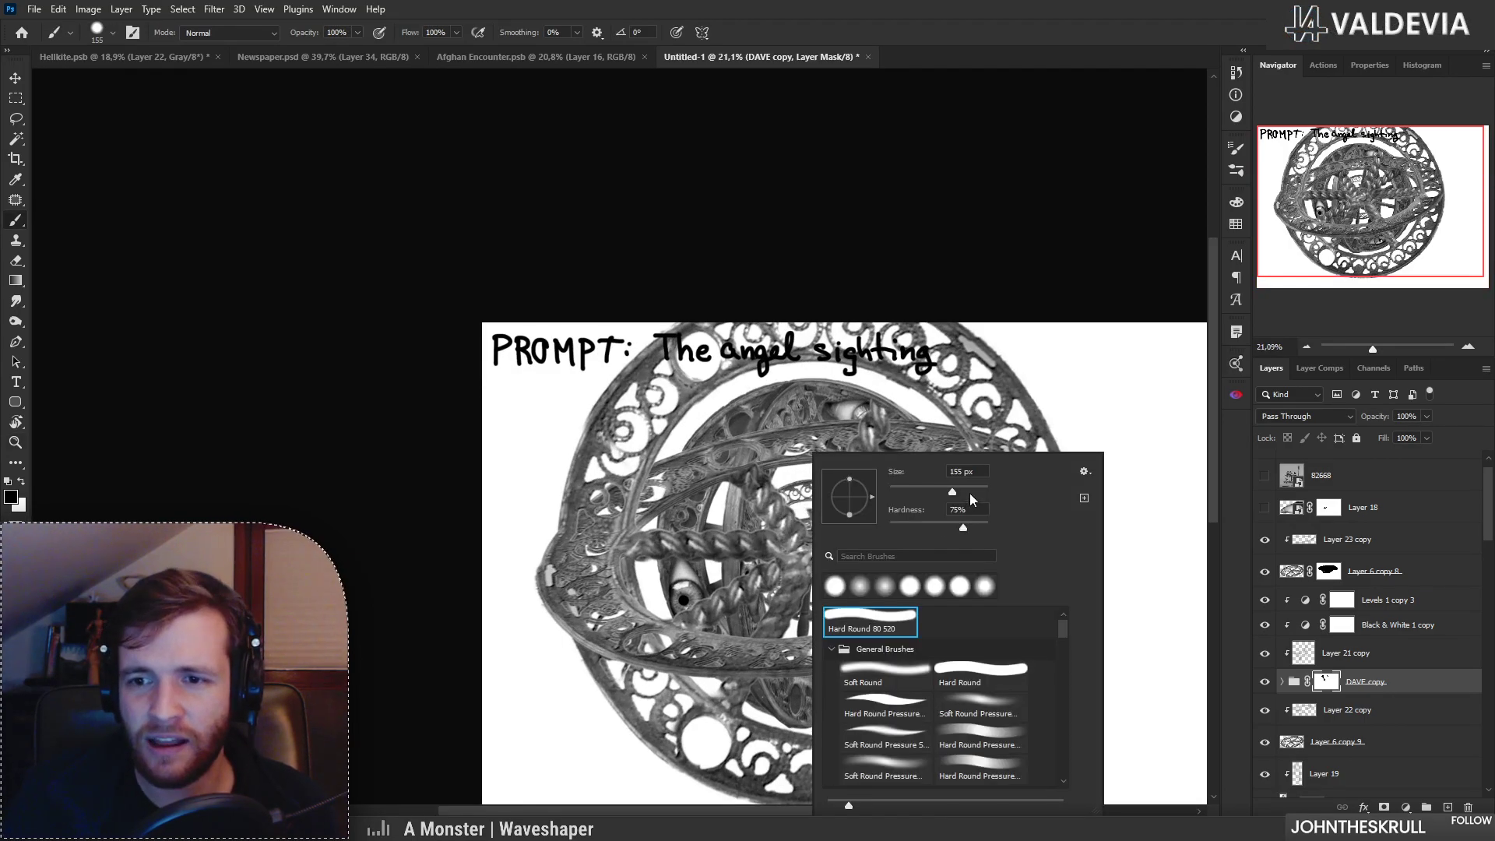
pyautogui.moveTo(787, 546)
pyautogui.mouseDown()
pyautogui.moveTo(830, 537)
pyautogui.moveTo(871, 426)
pyautogui.mouseUp()
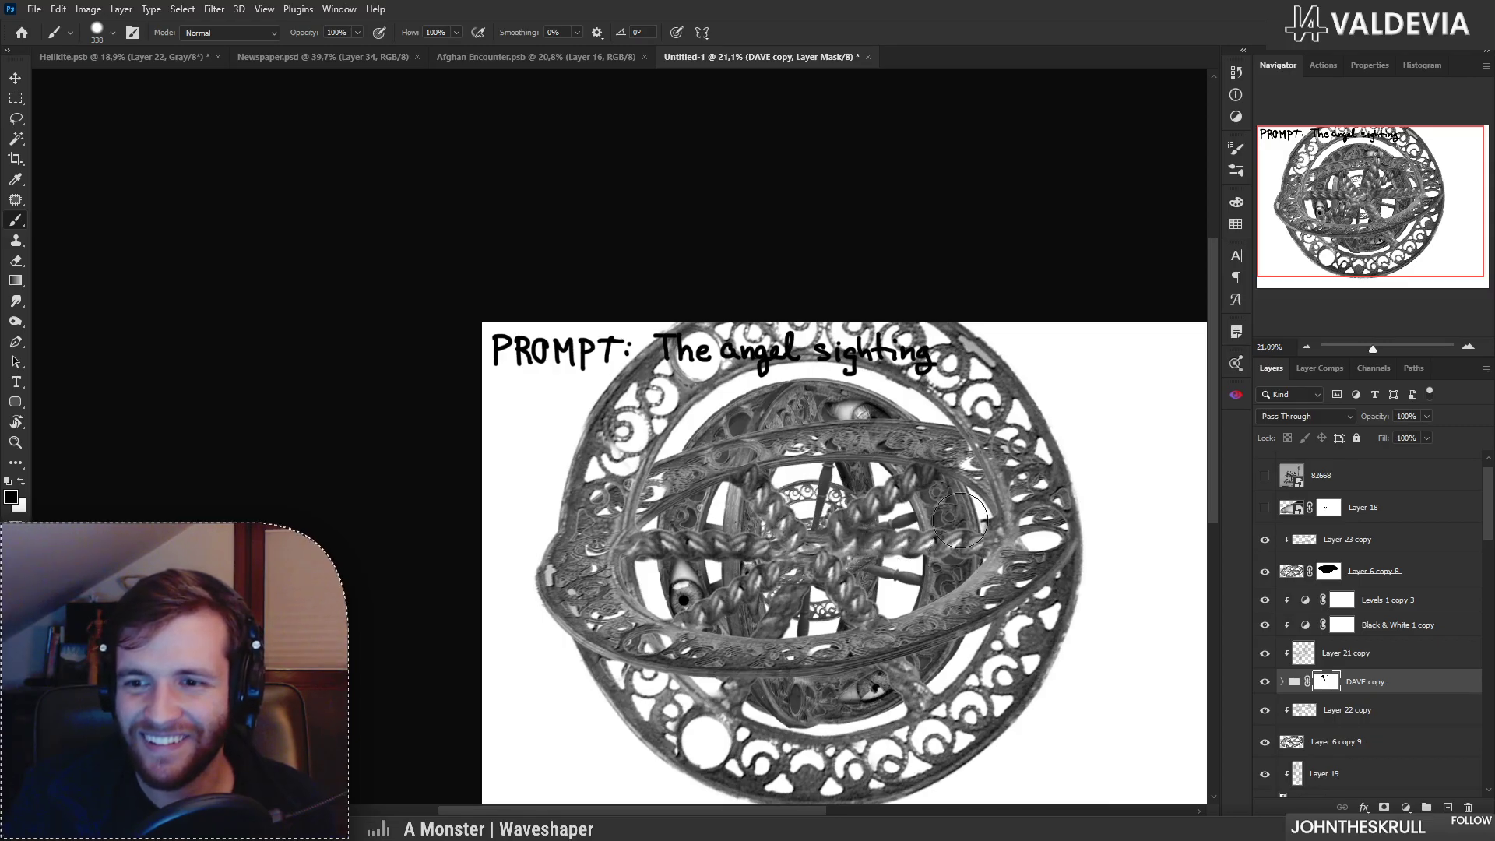
pyautogui.moveTo(972, 546); pyautogui.dragTo(965, 557)
pyautogui.moveTo(880, 659)
pyautogui.mouseDown()
pyautogui.moveTo(897, 675)
pyautogui.moveTo(888, 696)
pyautogui.moveTo(925, 669)
pyautogui.moveTo(911, 673)
pyautogui.mouseUp()
pyautogui.moveTo(757, 674); pyautogui.dragTo(732, 676)
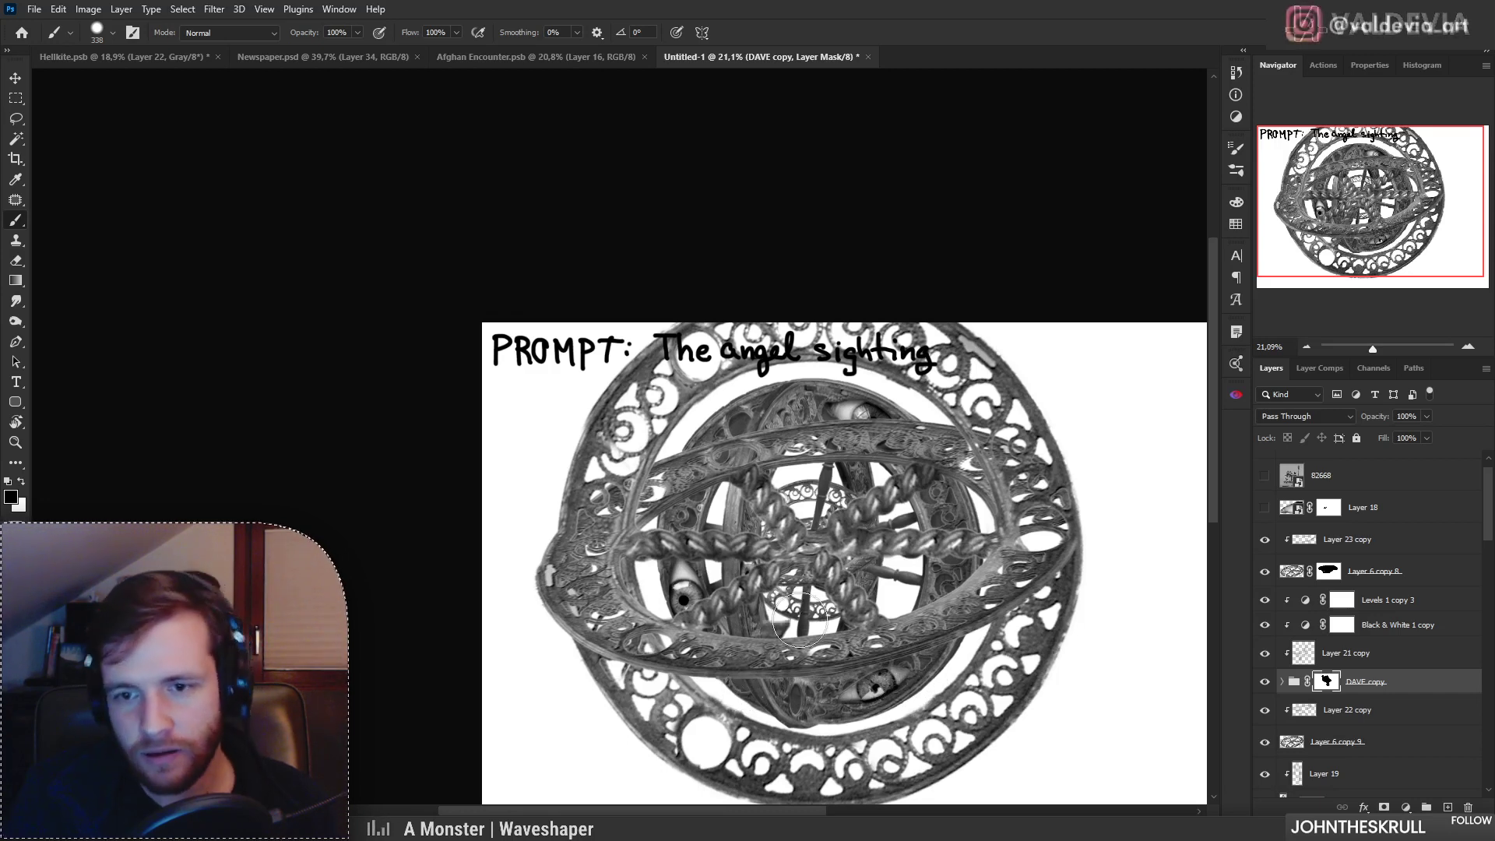
pyautogui.moveTo(713, 555)
pyautogui.mouseDown()
pyautogui.moveTo(710, 570)
pyautogui.moveTo(669, 550)
pyautogui.mouseUp()
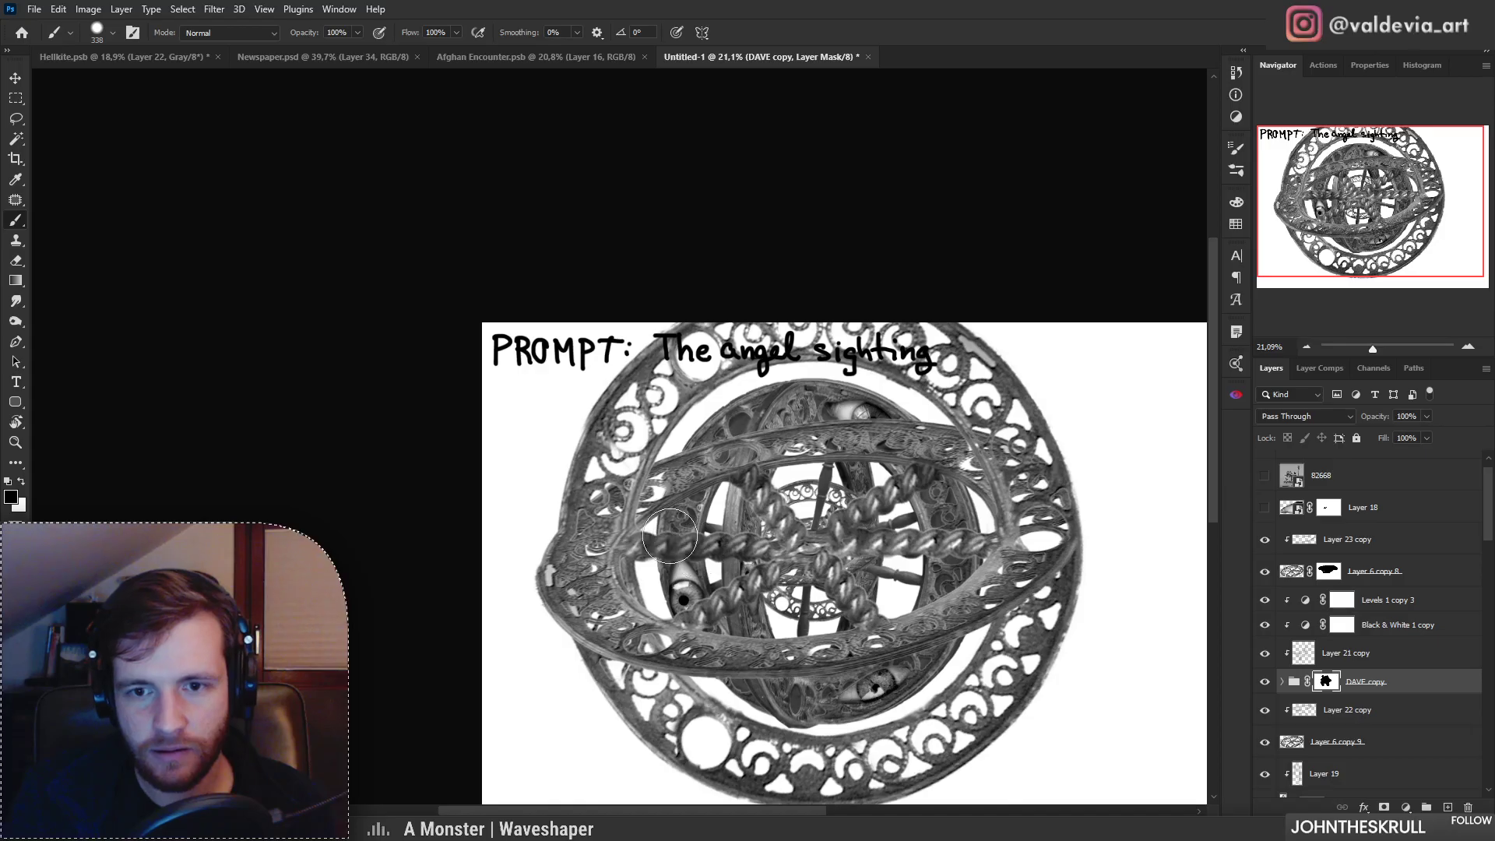
# Step: Add a layer mask to Layer 6 copy 9 and paint out the remaining large rope spokes across the wheel's center
pyautogui.scroll(-1, 753, 569)
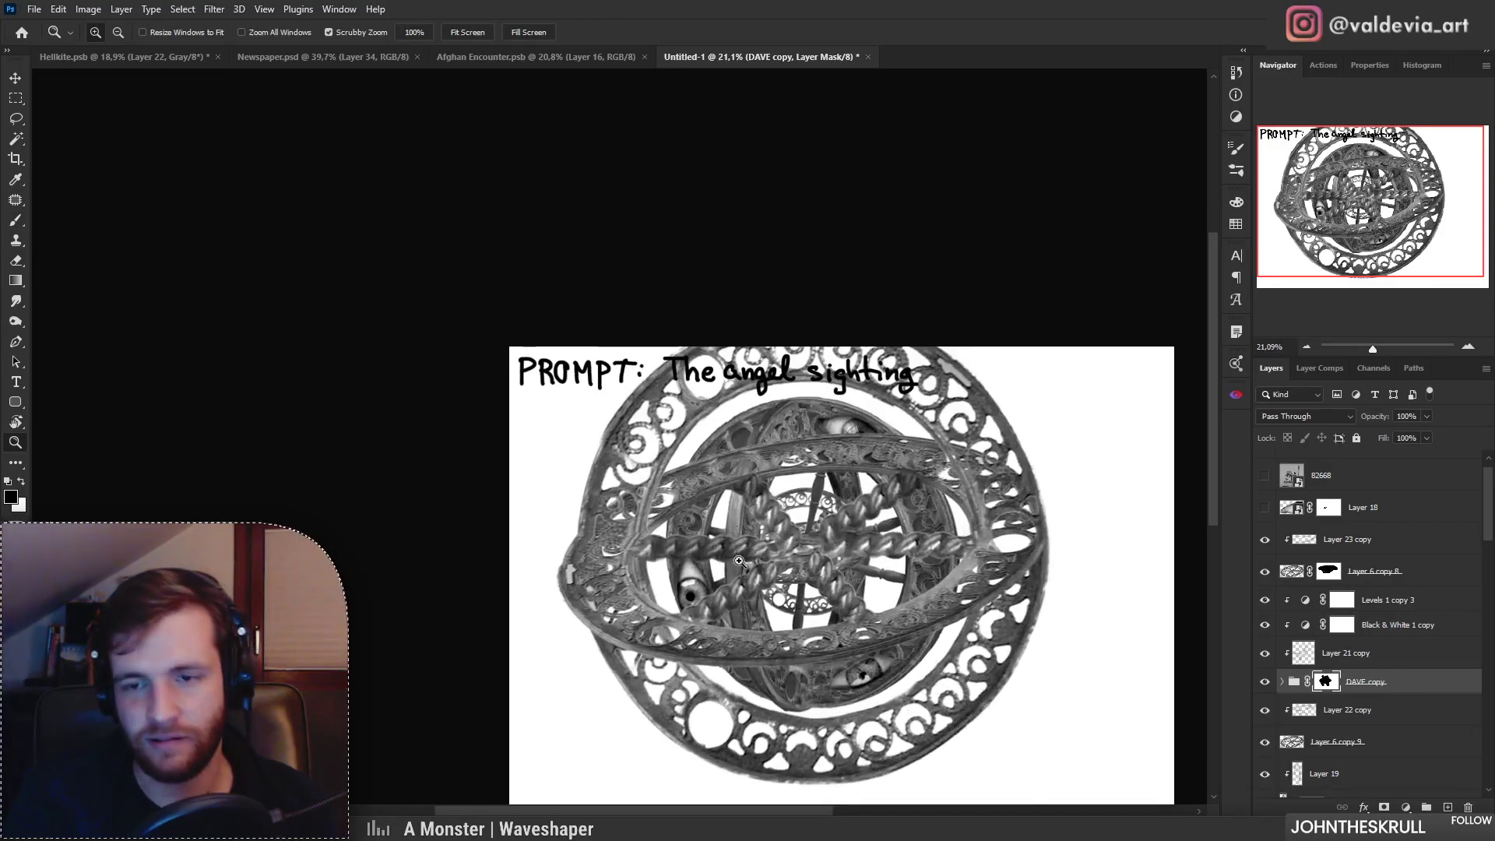
pyautogui.scroll(1, 766, 574)
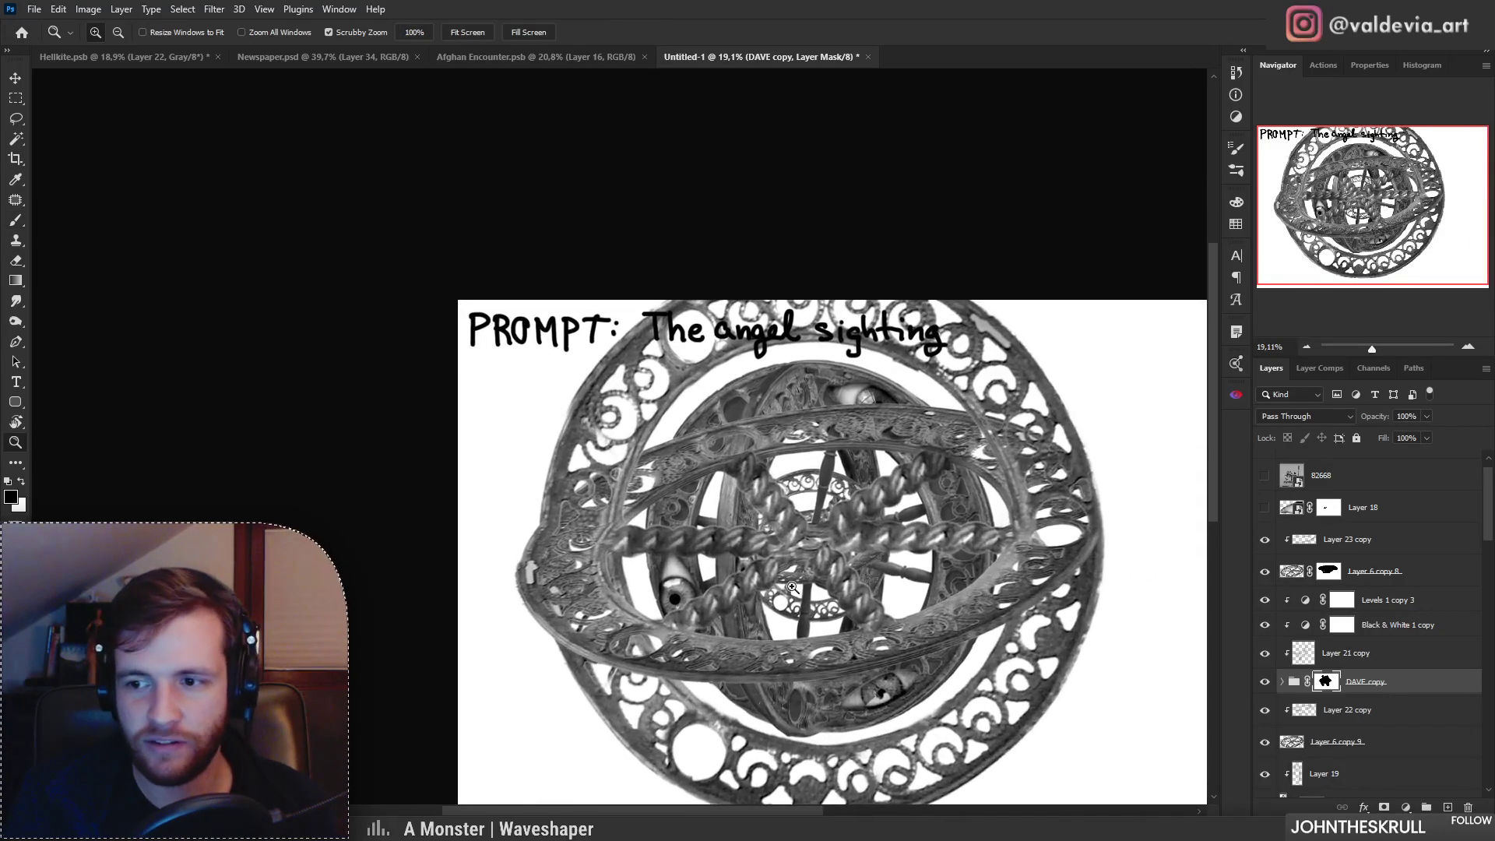
pyautogui.click(1380, 744)
pyautogui.click(1384, 807)
pyautogui.moveTo(782, 508)
pyautogui.mouseDown()
pyautogui.moveTo(737, 500)
pyautogui.moveTo(781, 487)
pyautogui.moveTo(735, 497)
pyautogui.moveTo(799, 483)
pyautogui.moveTo(942, 494)
pyautogui.moveTo(918, 482)
pyautogui.moveTo(777, 522)
pyautogui.moveTo(775, 554)
pyautogui.moveTo(904, 566)
pyautogui.moveTo(839, 594)
pyautogui.moveTo(885, 587)
pyautogui.moveTo(852, 599)
pyautogui.moveTo(983, 530)
pyautogui.mouseUp()
pyautogui.moveTo(748, 557)
pyautogui.mouseDown()
pyautogui.moveTo(717, 572)
pyautogui.moveTo(650, 560)
pyautogui.moveTo(656, 546)
pyautogui.moveTo(642, 559)
pyautogui.moveTo(653, 546)
pyautogui.moveTo(695, 591)
pyautogui.moveTo(666, 588)
pyautogui.moveTo(722, 603)
pyautogui.moveTo(692, 582)
pyautogui.moveTo(856, 576)
pyautogui.moveTo(804, 588)
pyautogui.moveTo(819, 547)
pyautogui.moveTo(903, 559)
pyautogui.moveTo(695, 552)
pyautogui.moveTo(898, 552)
pyautogui.mouseUp()
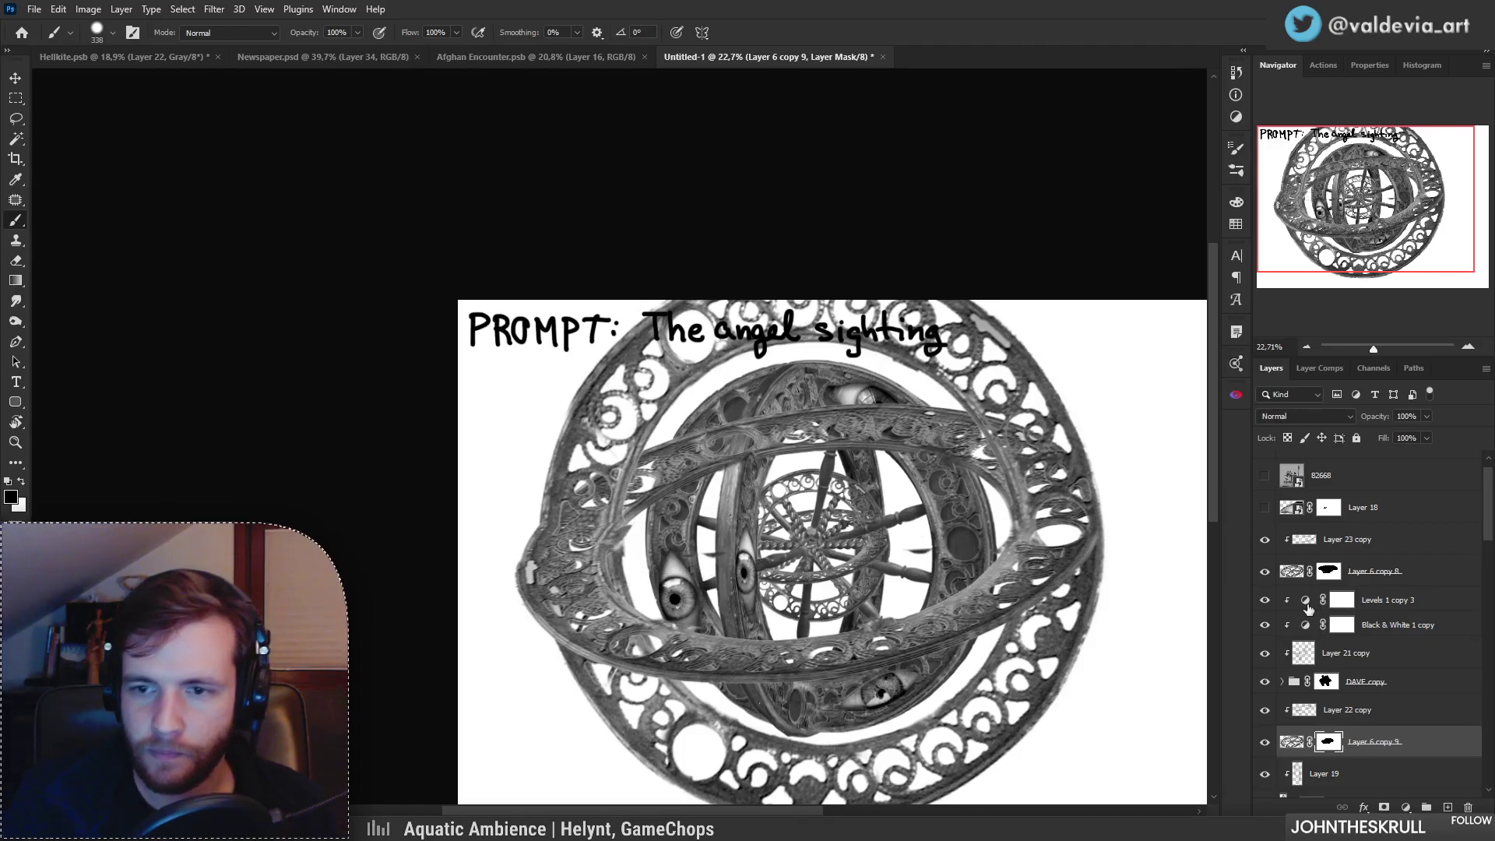
pyautogui.click(1329, 571)
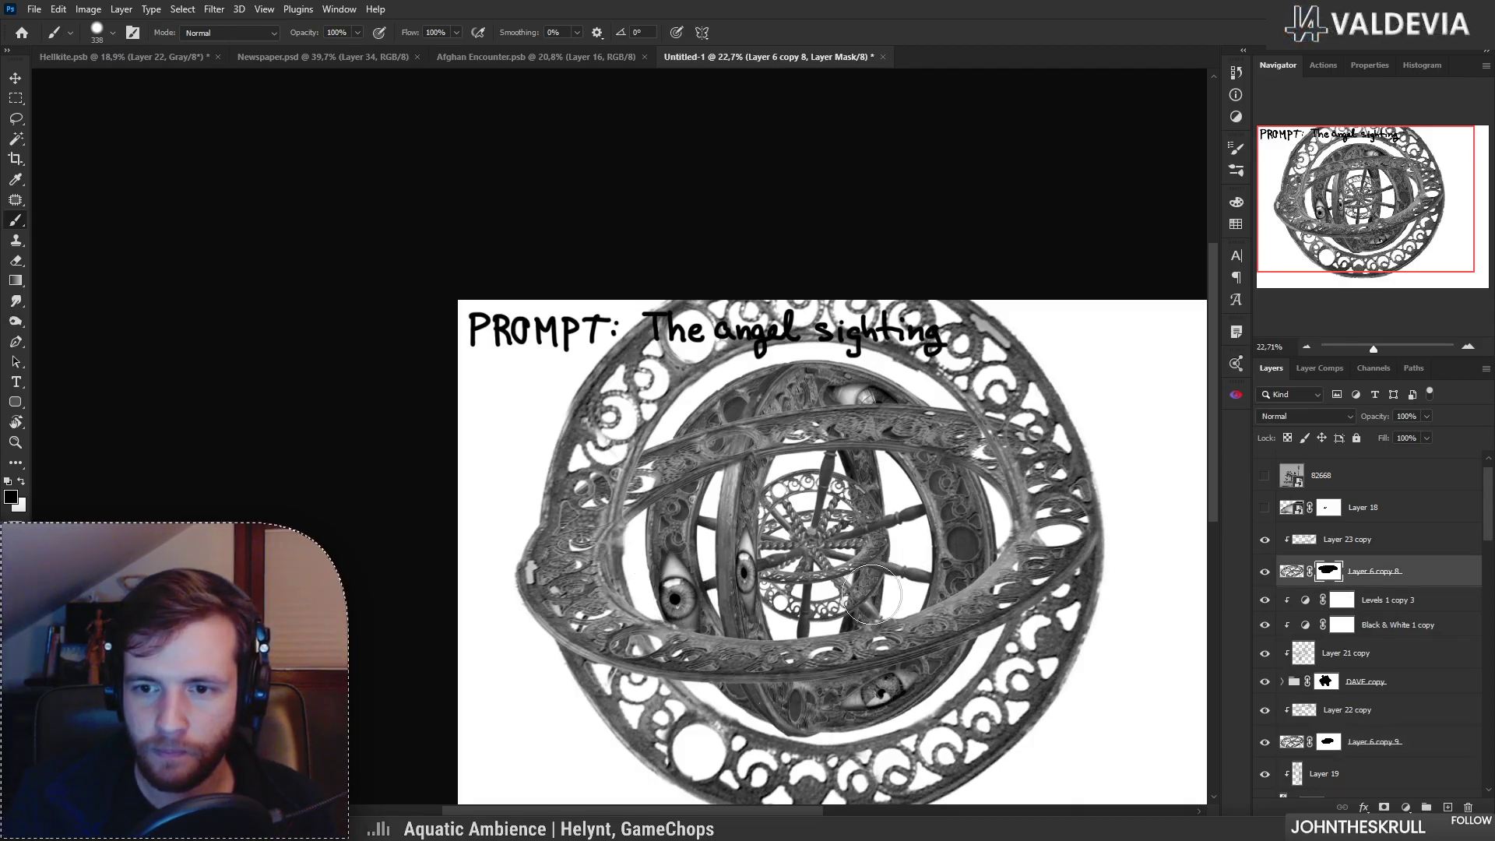
pyautogui.scroll(-3, 956, 562)
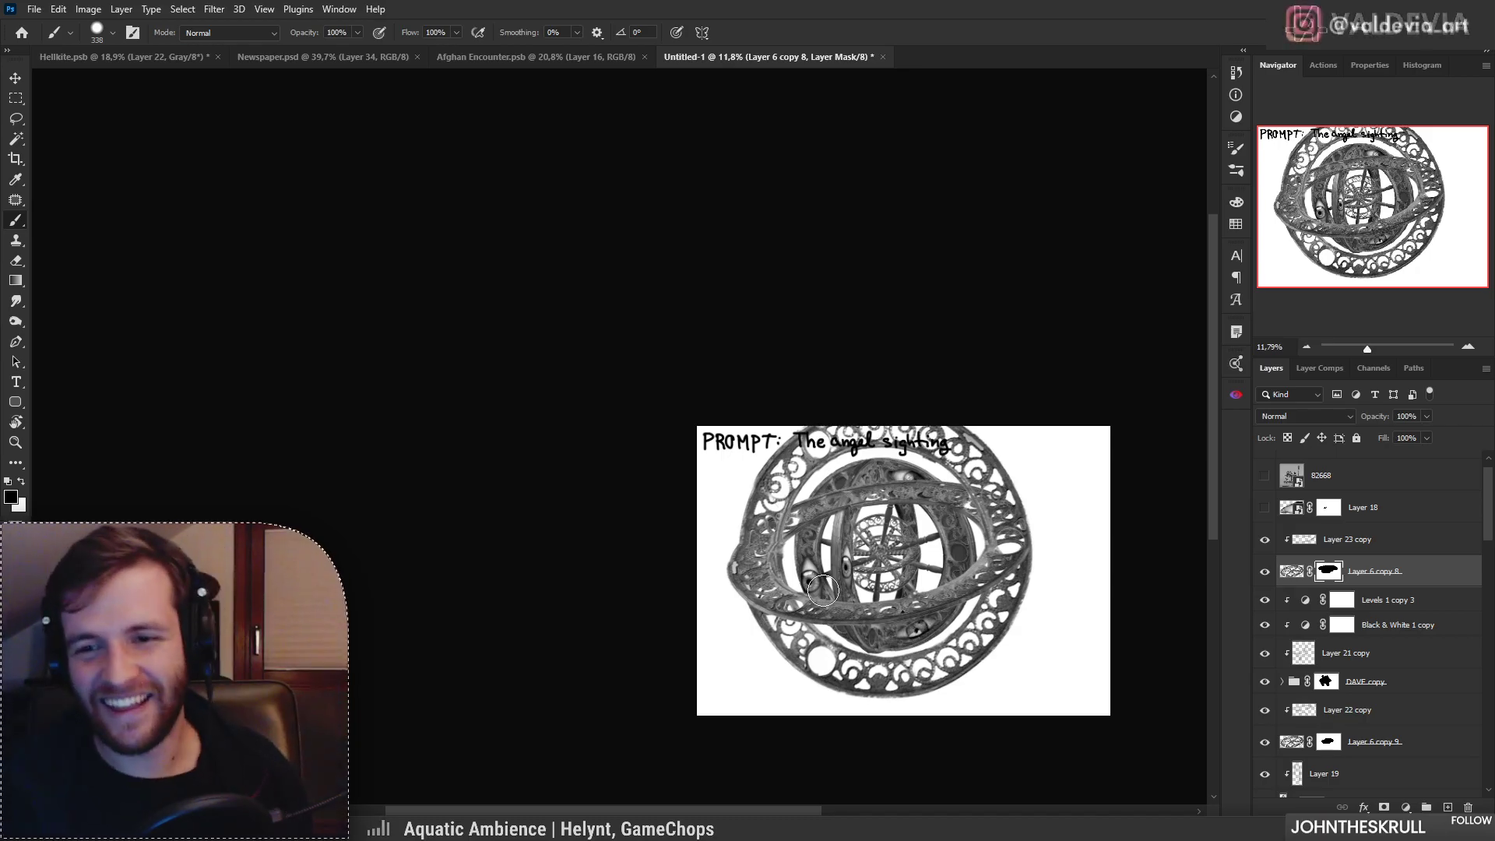
pyautogui.scroll(3, 1020, 592)
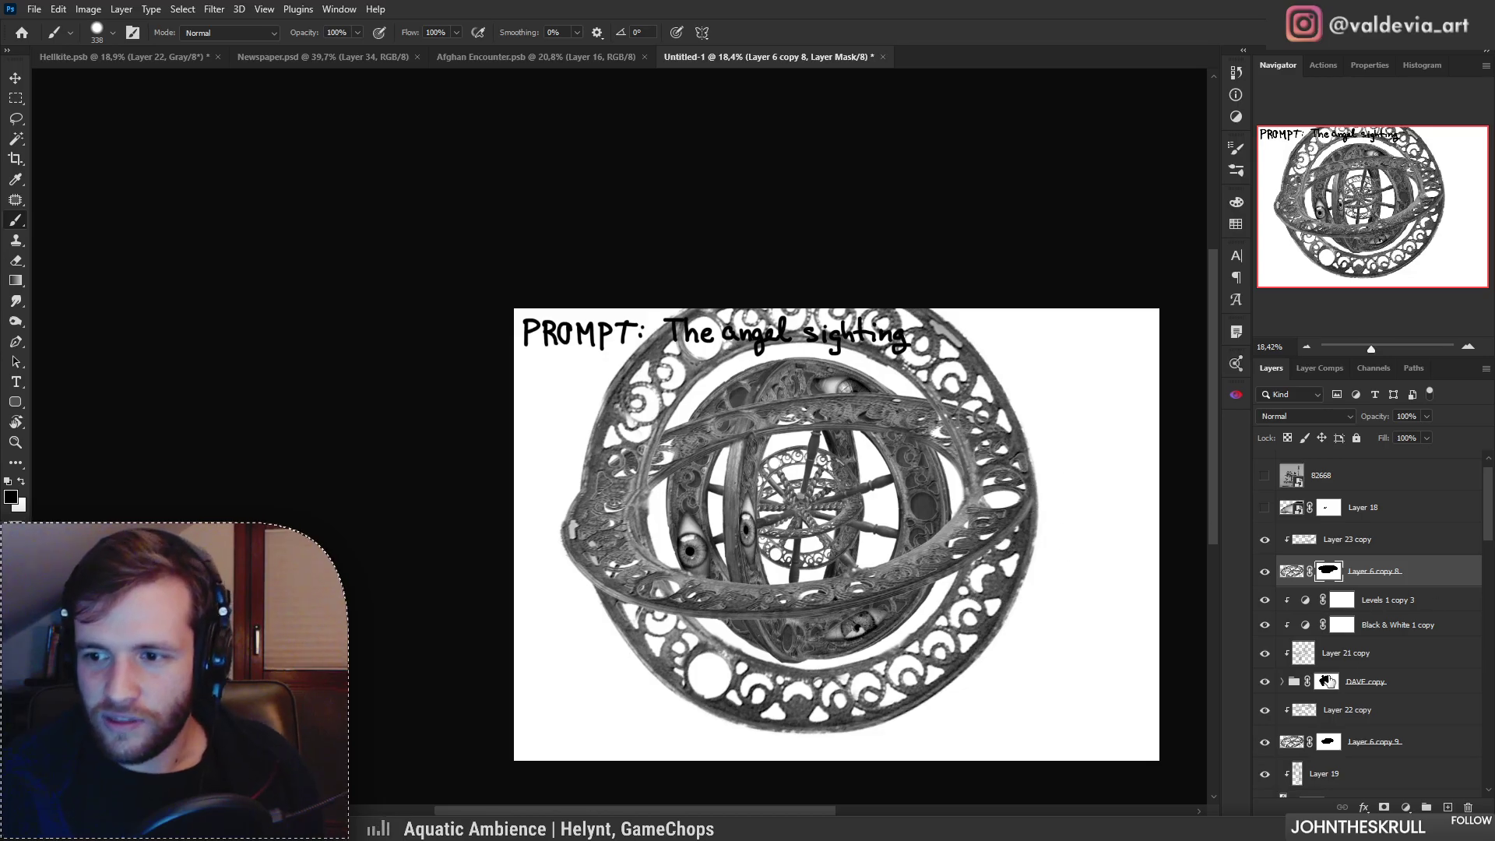
# Step: Toggle Layer 6 copy 9 to check its content, and merge it with the clipped Layer 22 copy above it
pyautogui.click(1265, 744)
pyautogui.click(1264, 742)
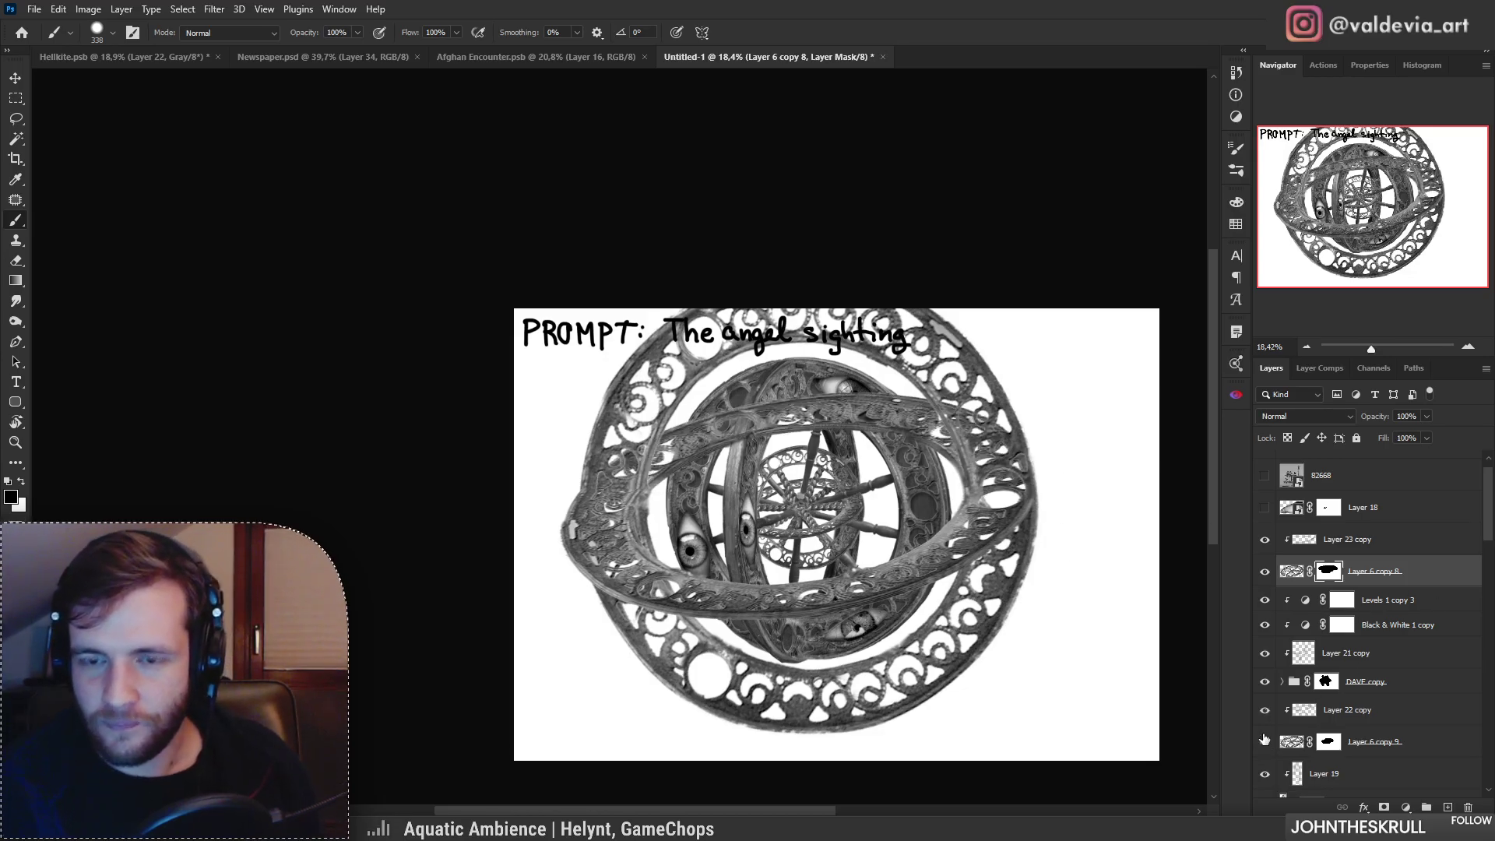
pyautogui.click(1352, 726)
pyautogui.click(1402, 743)
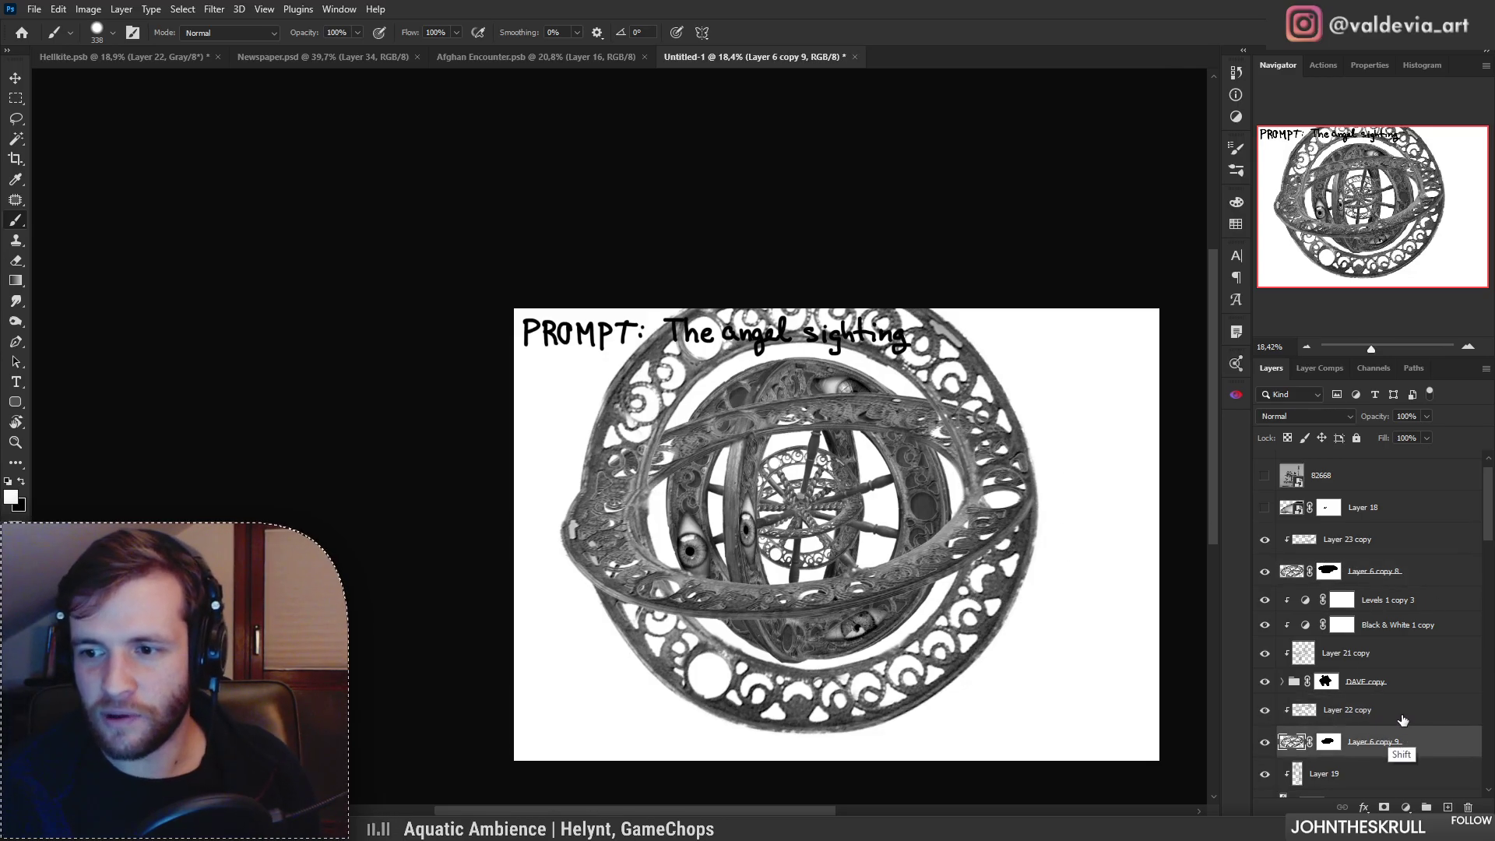
pyautogui.keyDown('ctrl'); pyautogui.click(1403, 722); pyautogui.keyUp('ctrl')
pyautogui.rightClick(1385, 724)
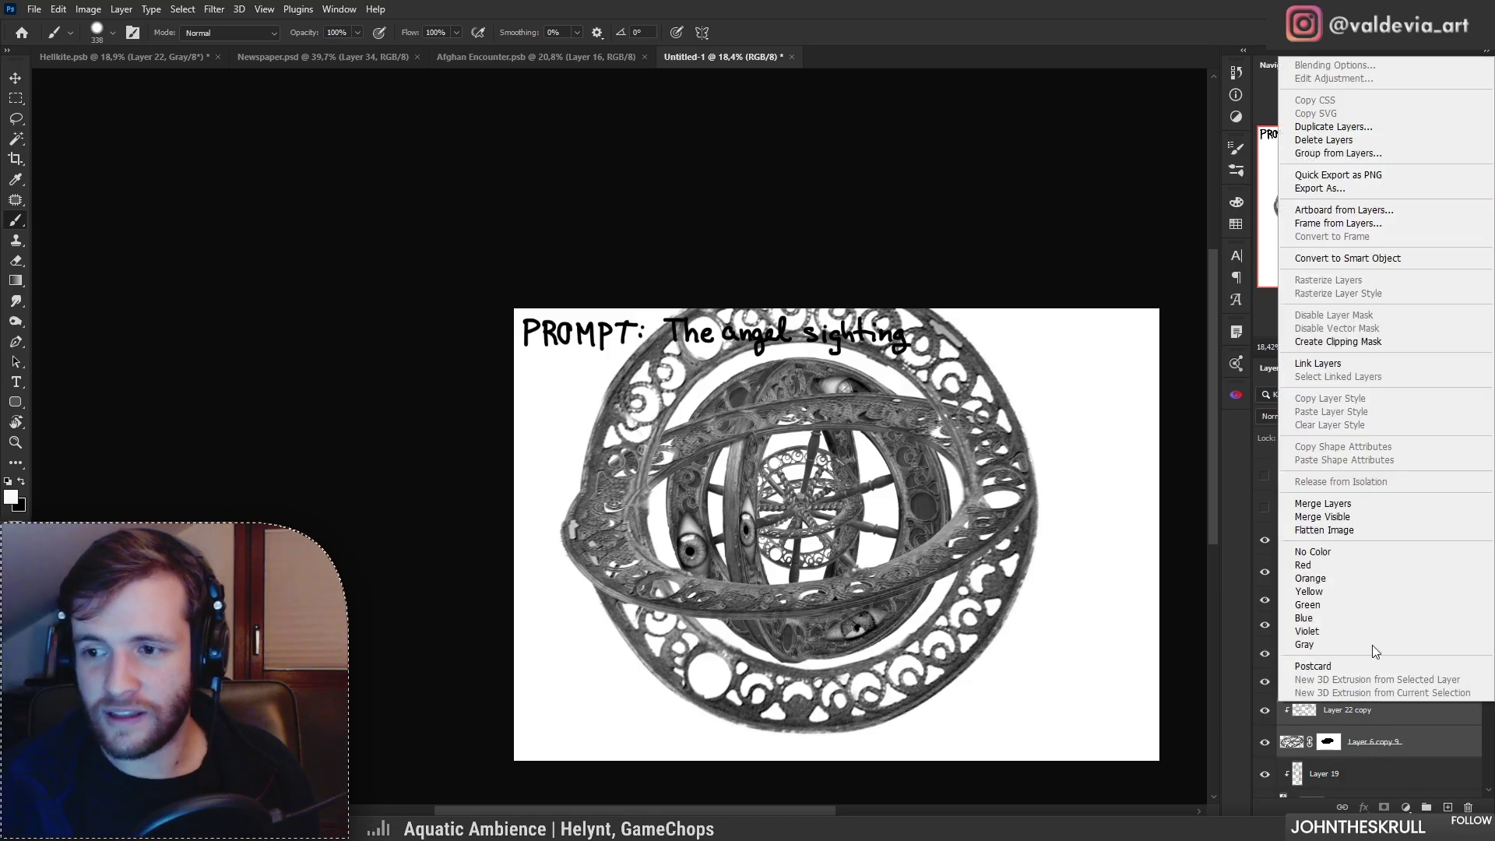
pyautogui.click(1332, 504)
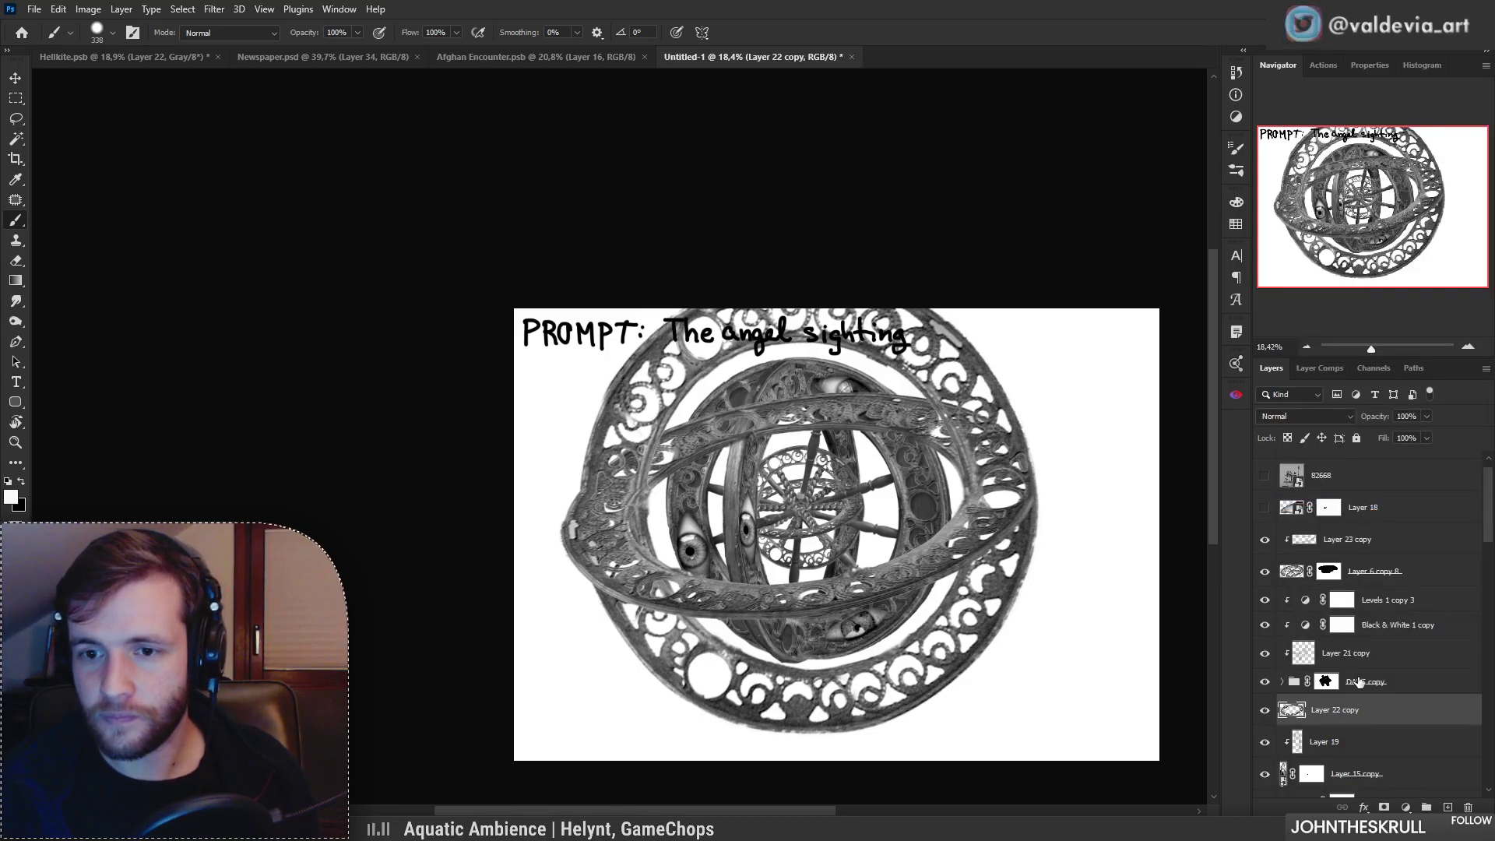
# Step: Label the outer wheel's layers, from Layer 22 copy up to Layer 23 copy, with the Orange layer color
pyautogui.keyDown('shift'); pyautogui.click(1382, 550); pyautogui.keyUp('shift')
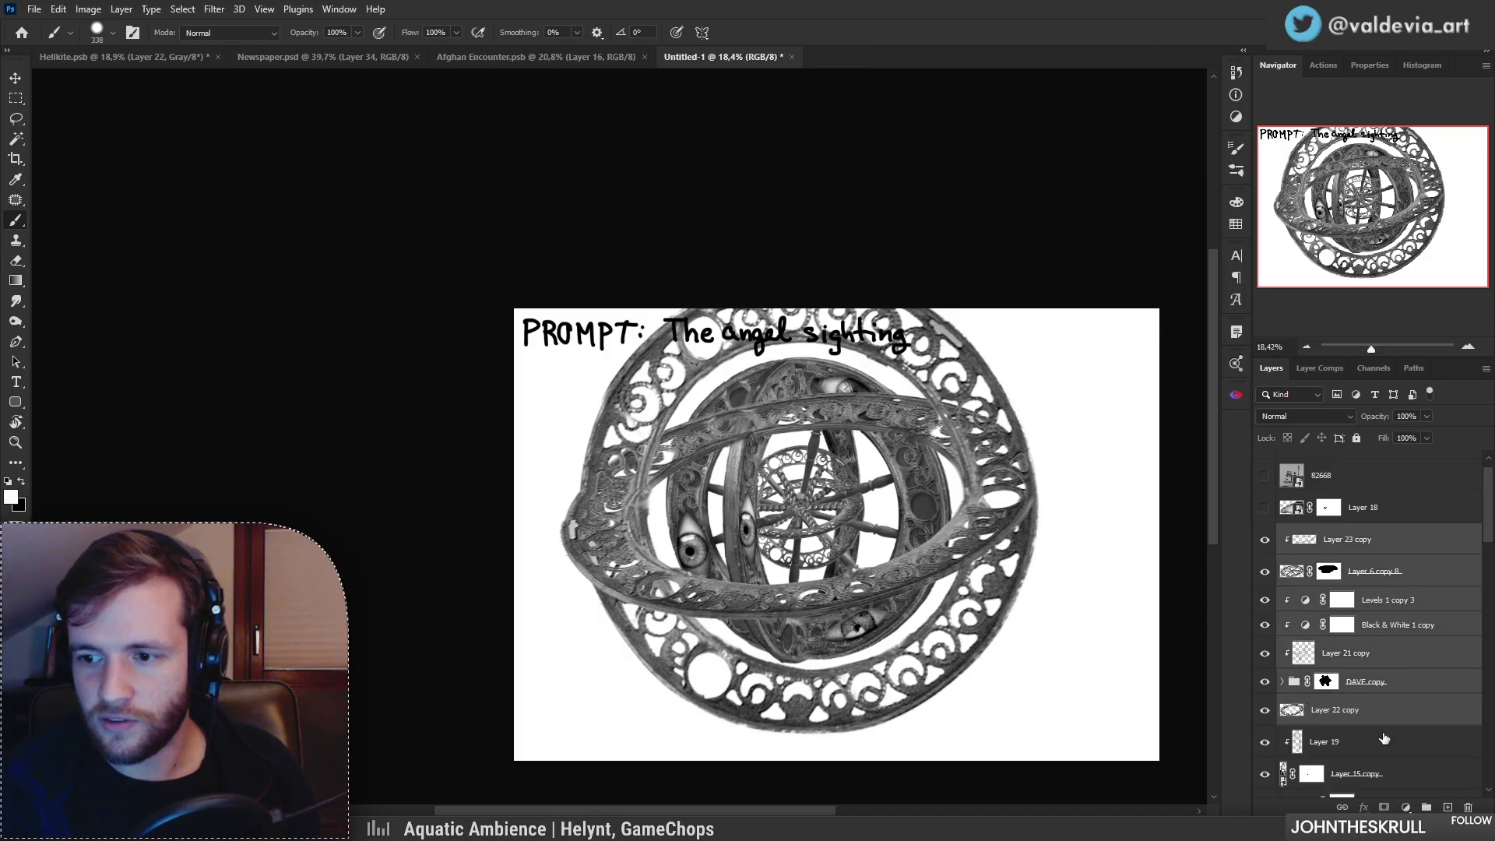
pyautogui.rightClick(1395, 646)
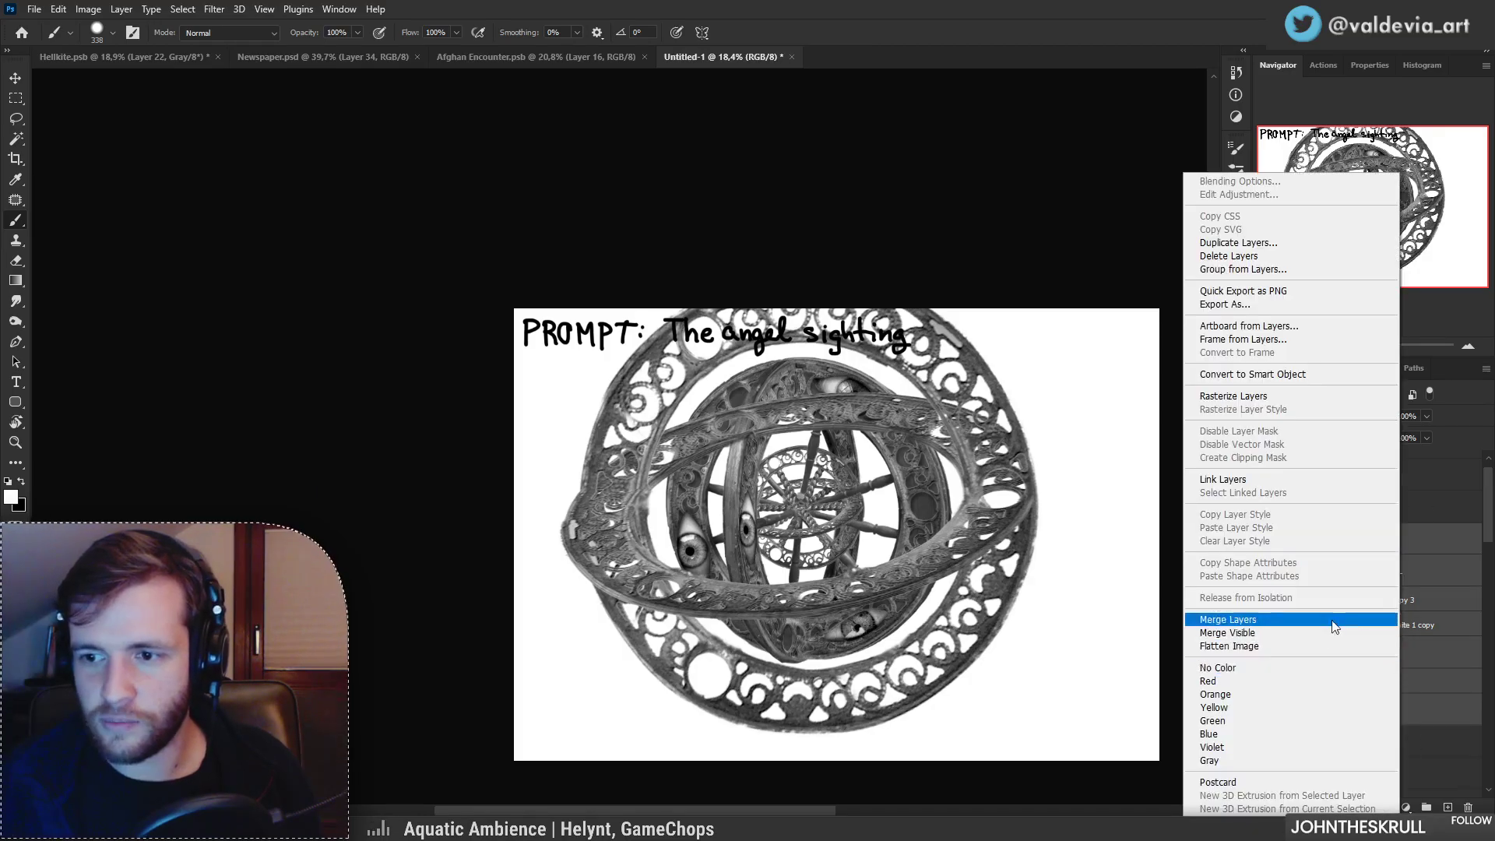
pyautogui.click(1304, 690)
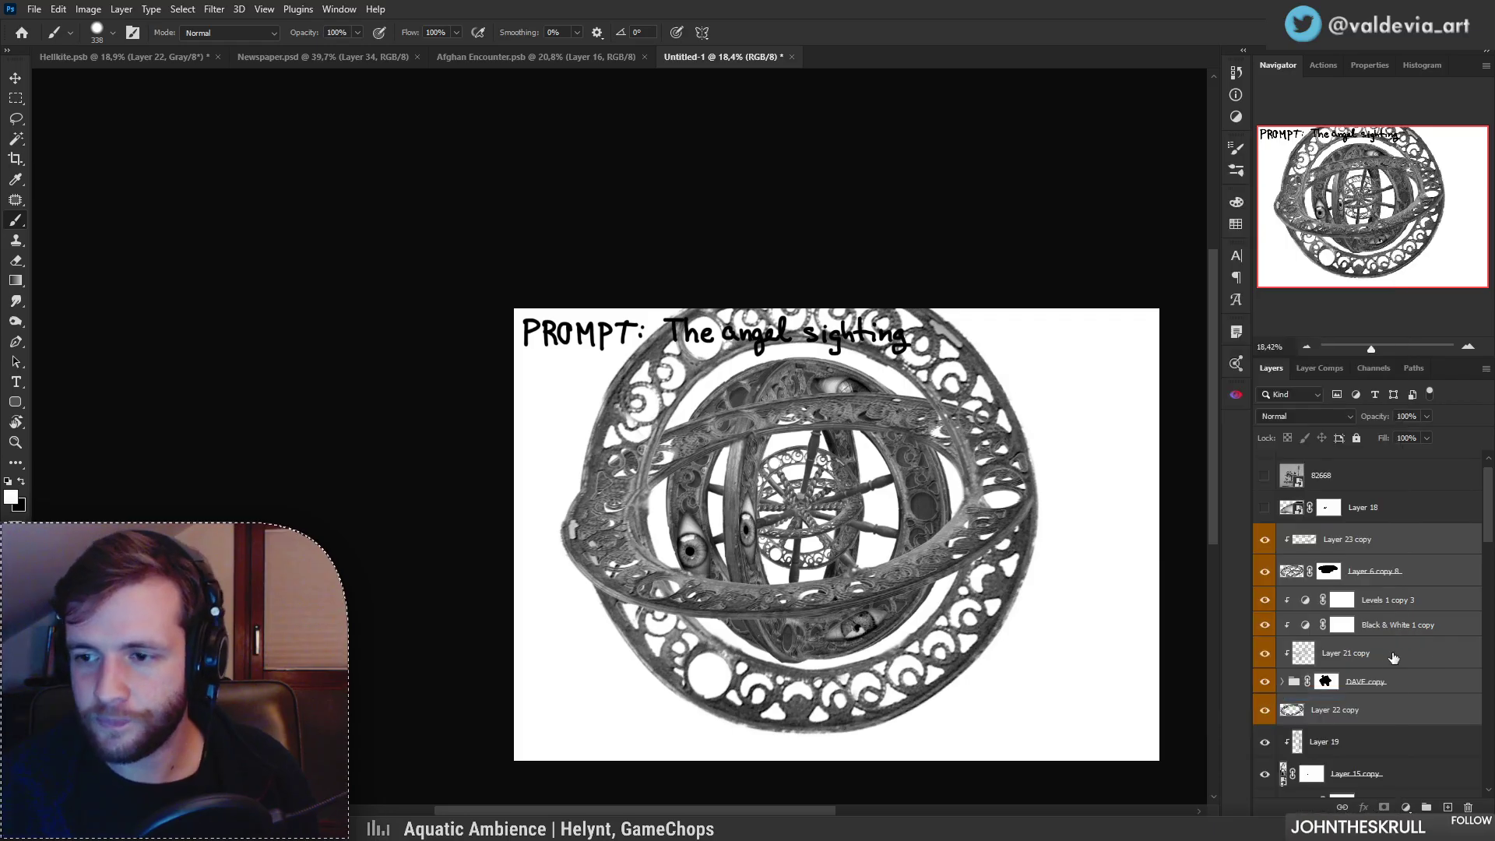
# Step: Merge the DAVE copy group with its clipped layers up to Levels 1 copy 3, and label the merged layer Orange
pyautogui.click(1383, 652)
pyautogui.click(1323, 682)
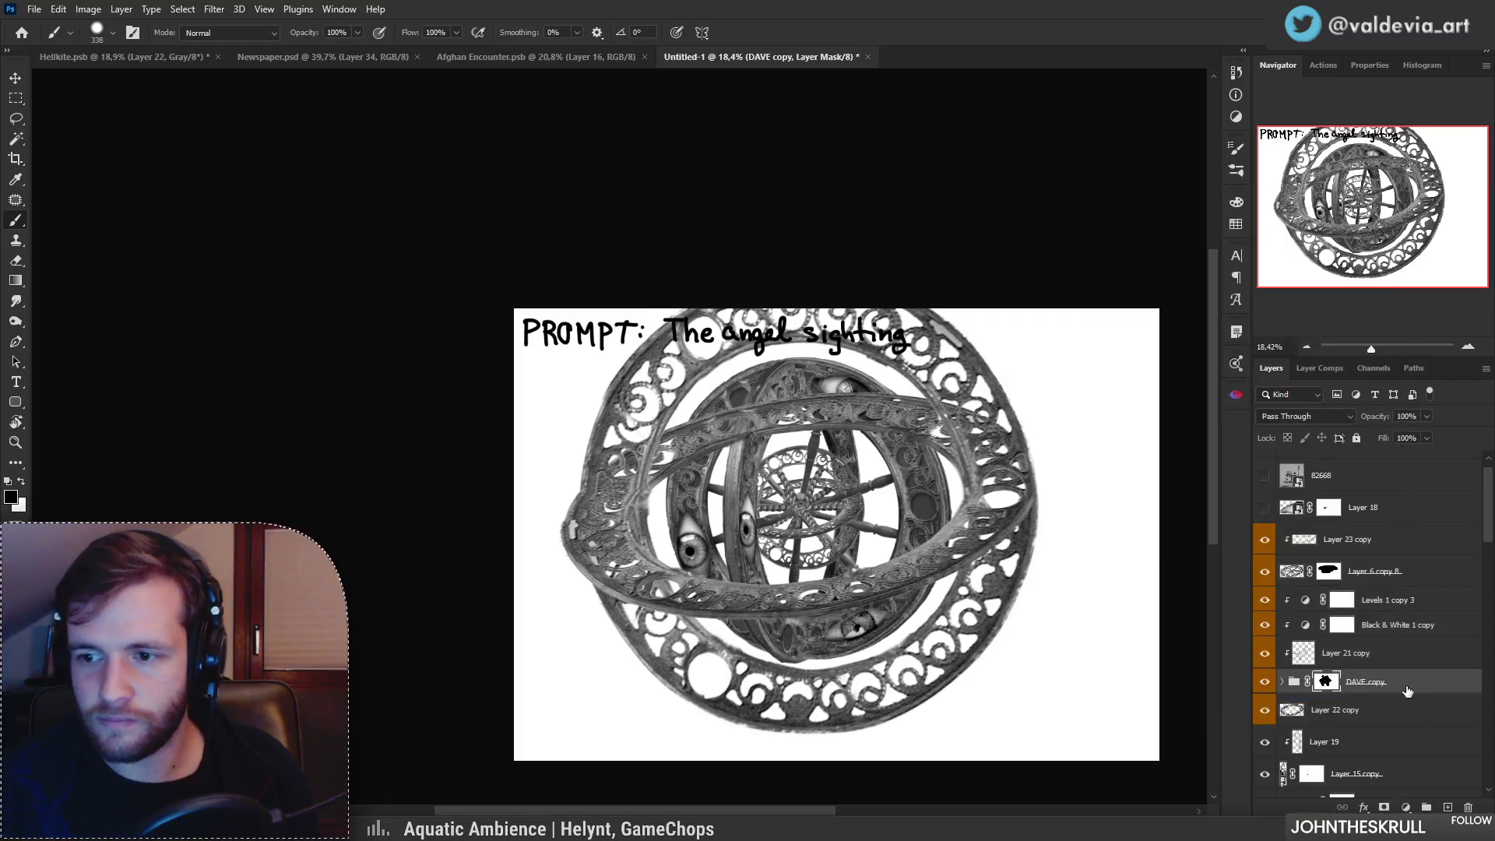
pyautogui.keyDown('shift'); pyautogui.click(1389, 607); pyautogui.keyUp('shift')
pyautogui.rightClick(1323, 654)
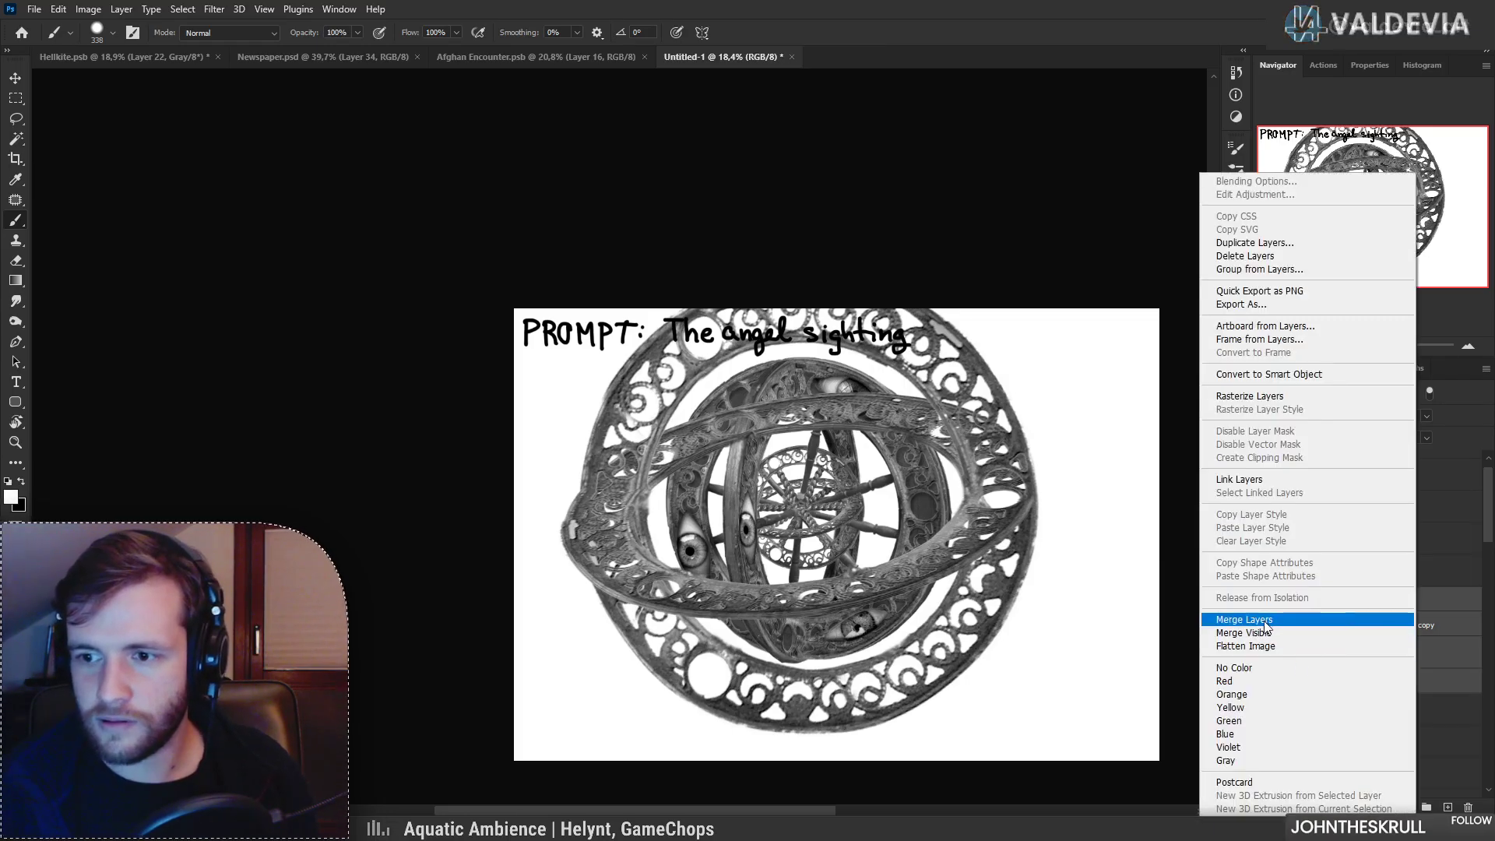
pyautogui.click(1292, 624)
pyautogui.rightClick(1404, 607)
pyautogui.click(1254, 694)
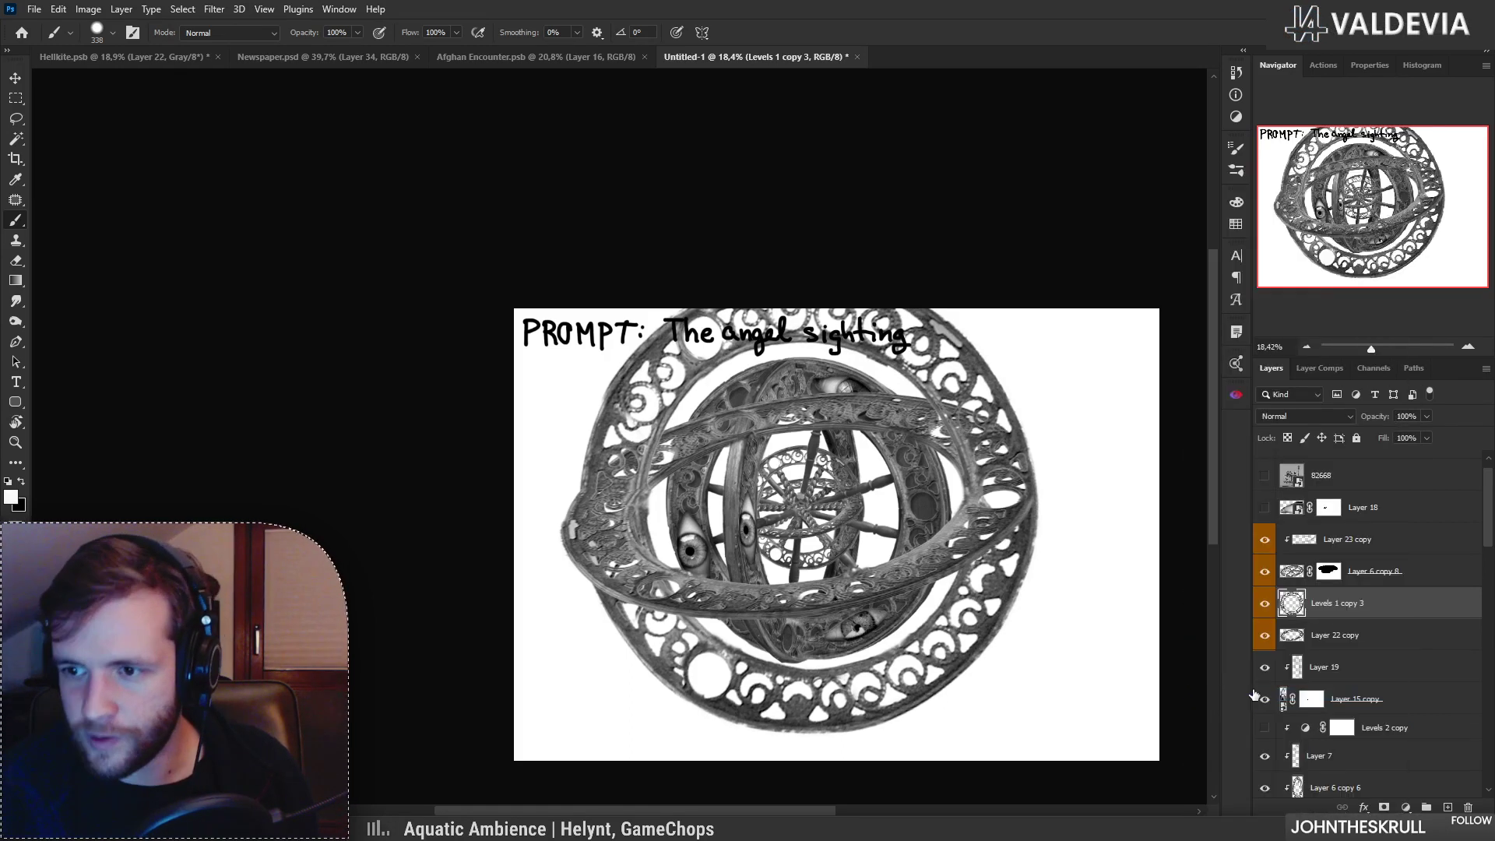
# Step: Toggle Layer 6 copy 8 to check its content, merge it with the clipped Layer 23 copy, and label the result Orange
pyautogui.click(1265, 571)
pyautogui.click(1264, 577)
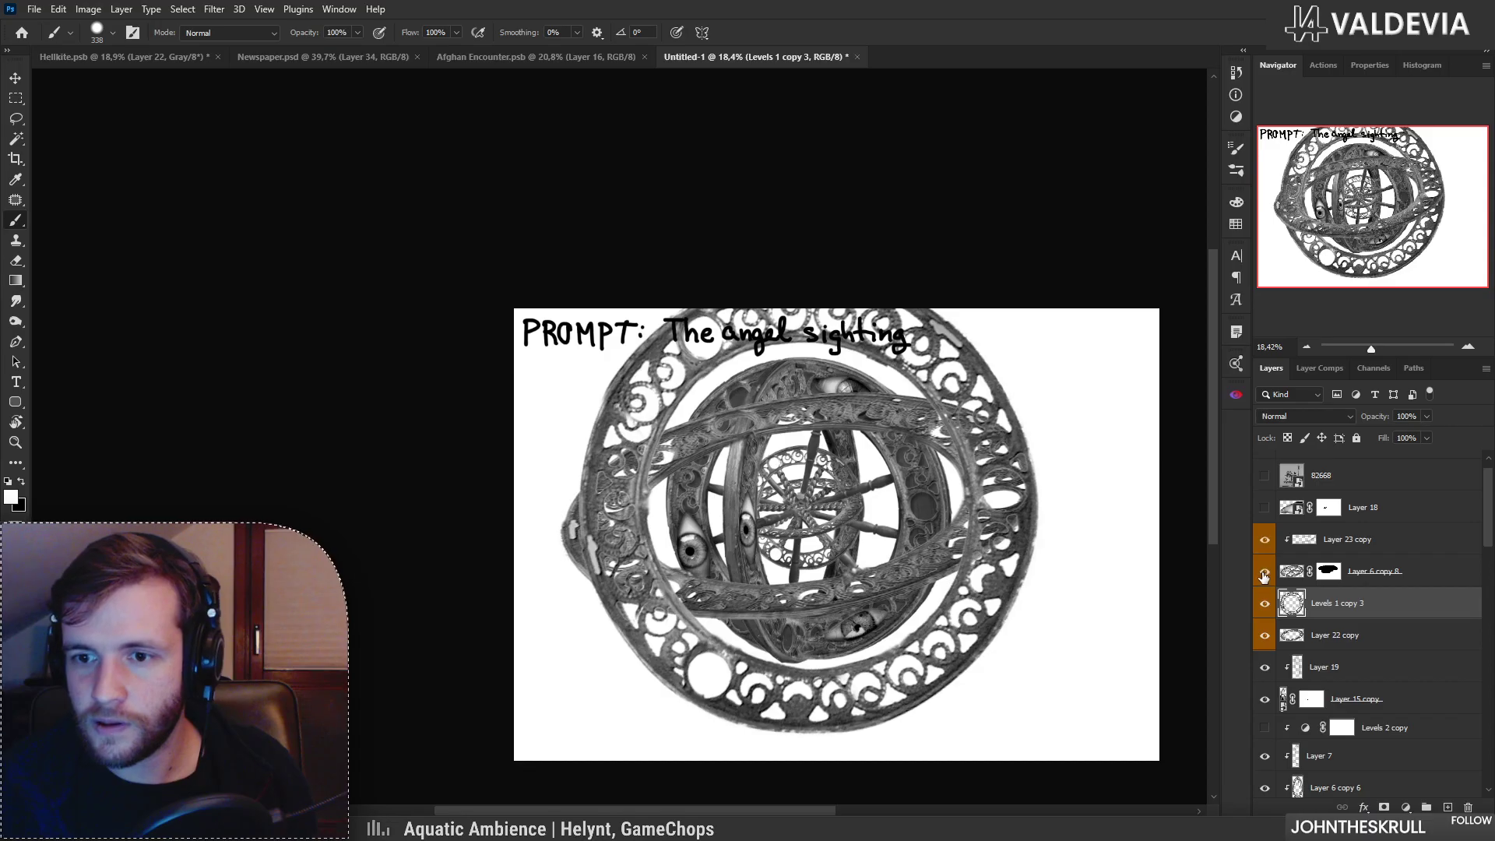
pyautogui.click(1418, 577)
pyautogui.keyDown('shift'); pyautogui.click(1405, 549); pyautogui.keyUp('shift')
pyautogui.rightClick(1405, 549)
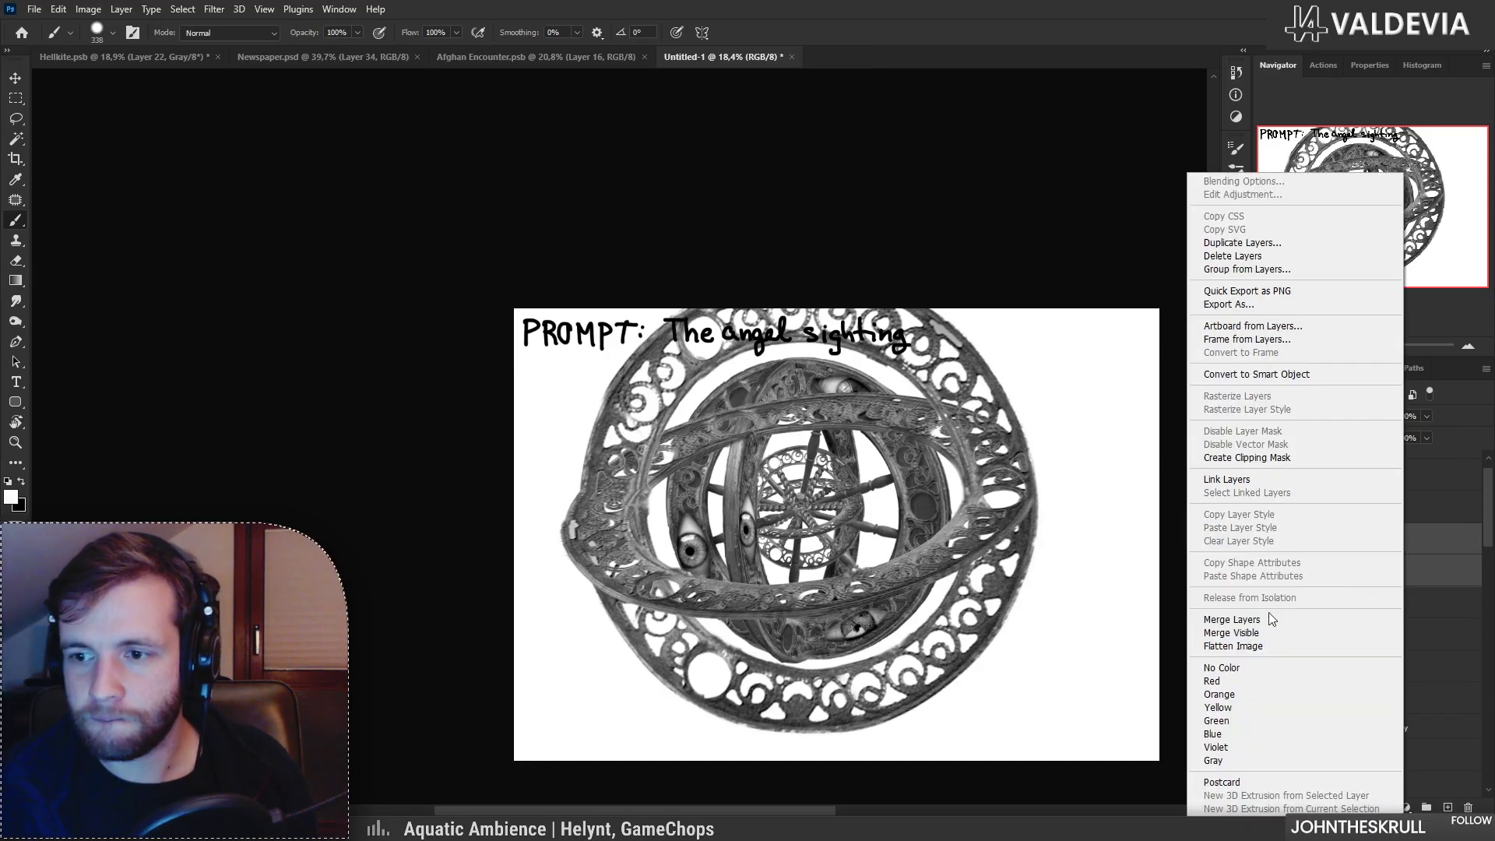
pyautogui.click(1271, 615)
pyautogui.rightClick(1385, 540)
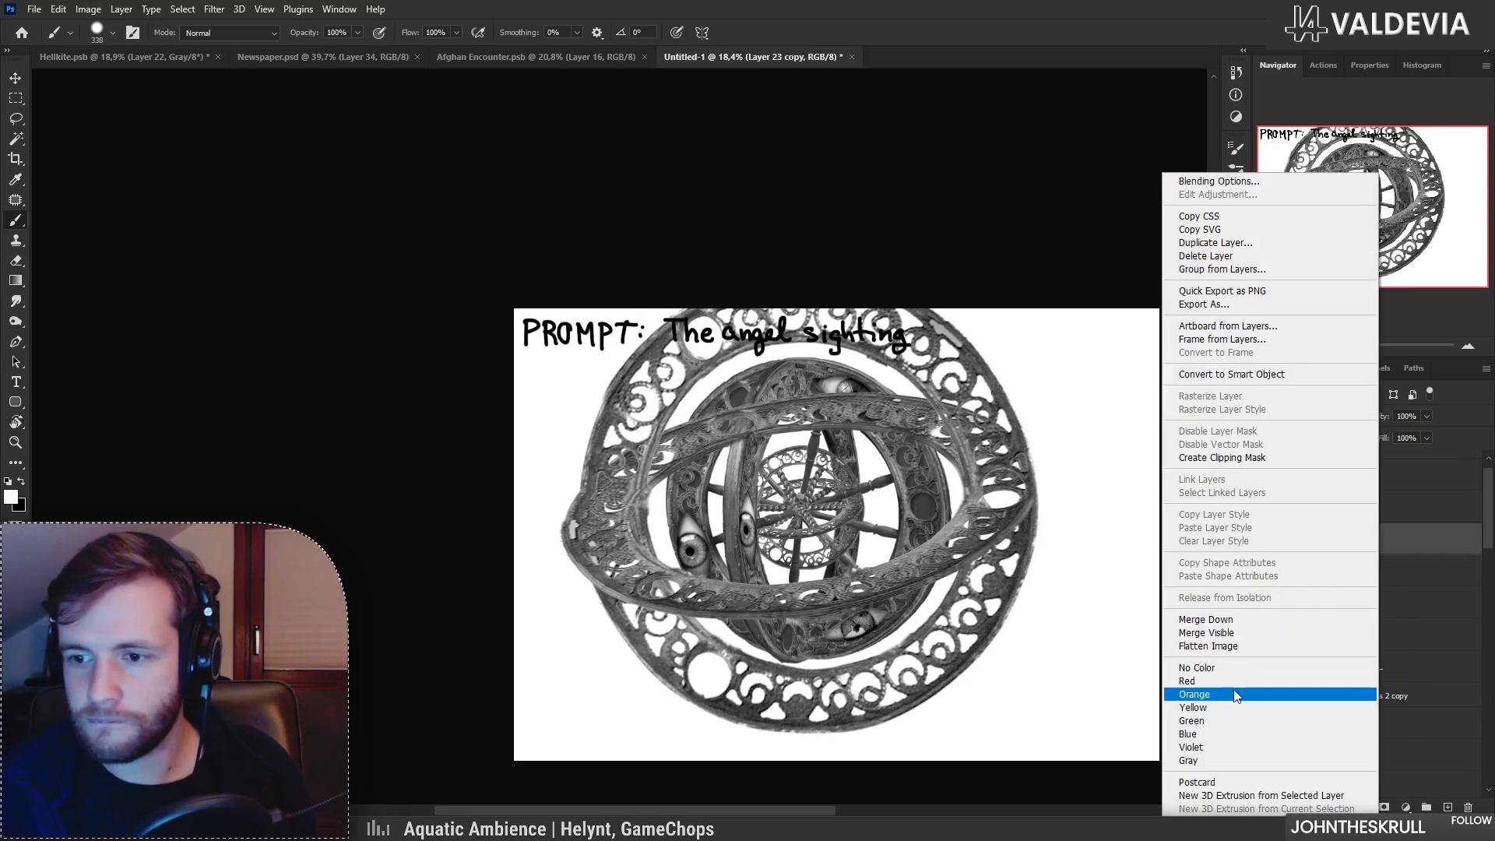
pyautogui.click(1238, 694)
# Step: Toggle Layer 22 copy to identify the rear ring, and move it down the layer stack to just above Background
pyautogui.click(1302, 612)
pyautogui.click(1260, 607)
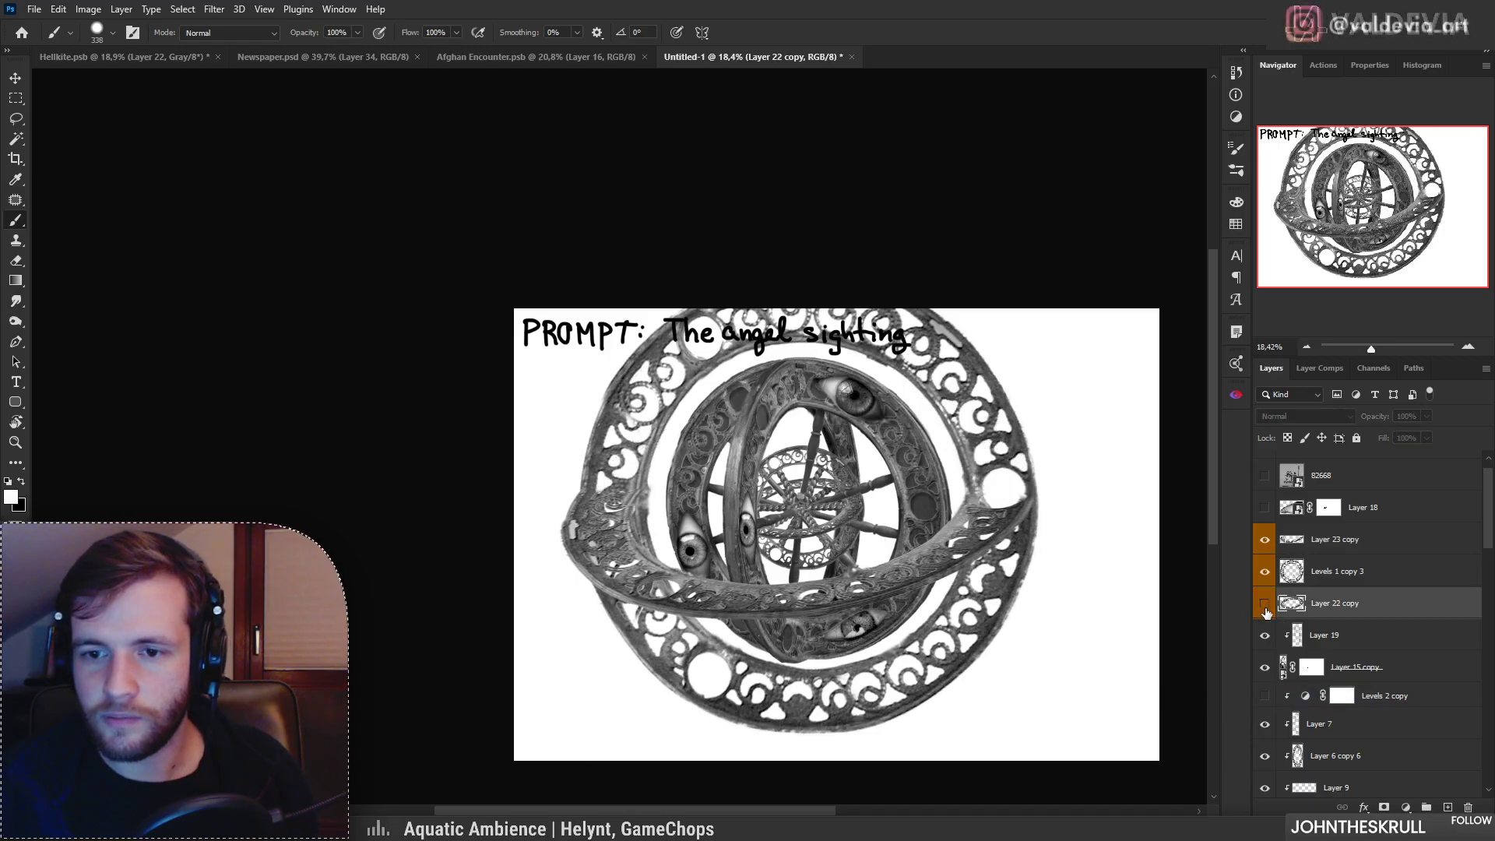
pyautogui.click(1265, 606)
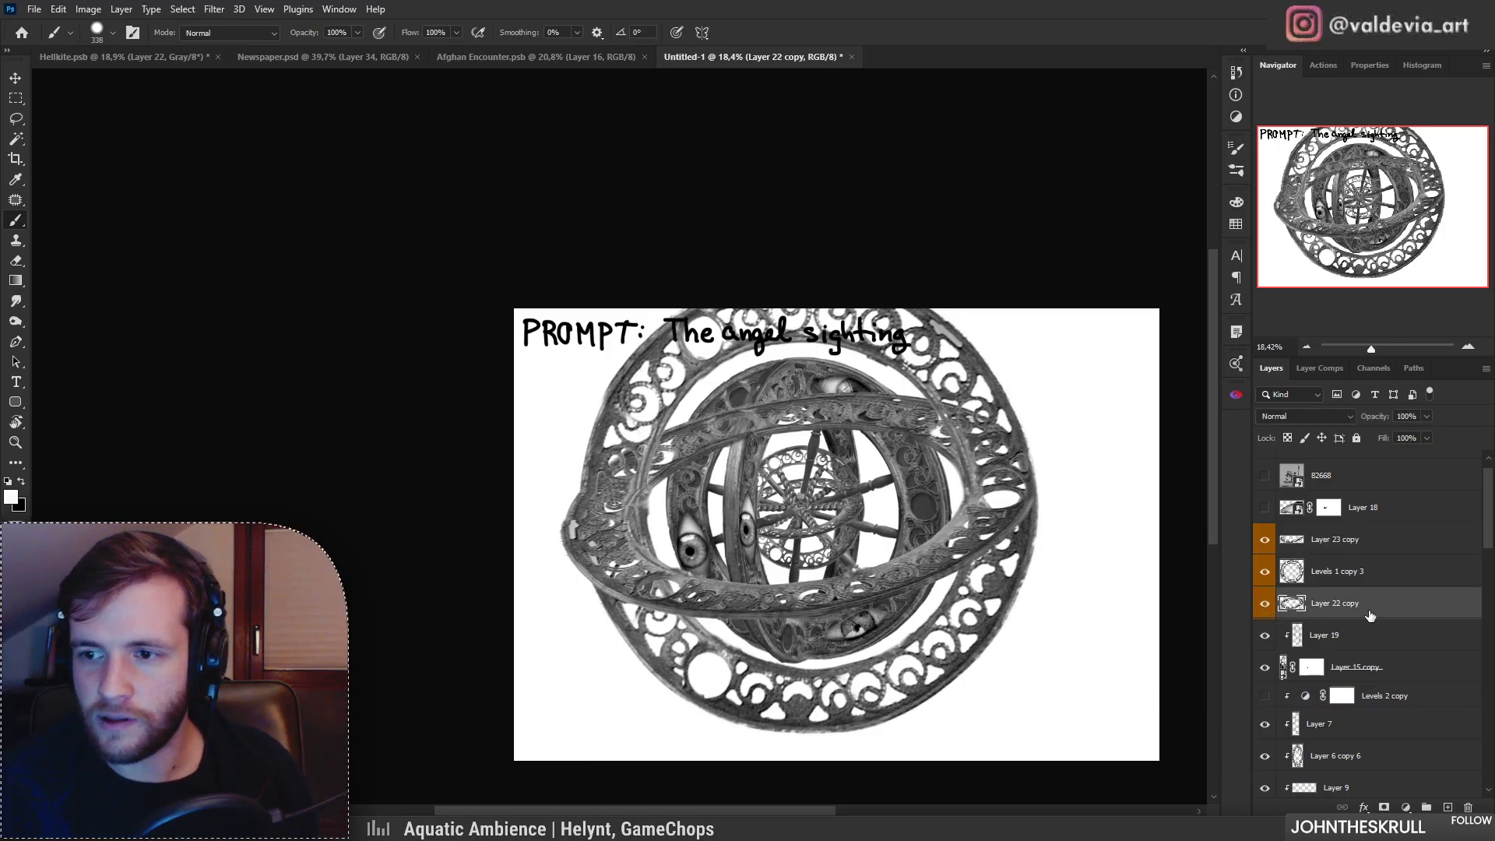
pyautogui.moveTo(1490, 533)
pyautogui.mouseDown()
pyautogui.moveTo(1490, 554)
pyautogui.moveTo(1402, 581)
pyautogui.moveTo(1381, 808)
pyautogui.moveTo(1351, 792)
pyautogui.moveTo(1349, 807)
pyautogui.moveTo(1351, 771)
pyautogui.mouseUp()
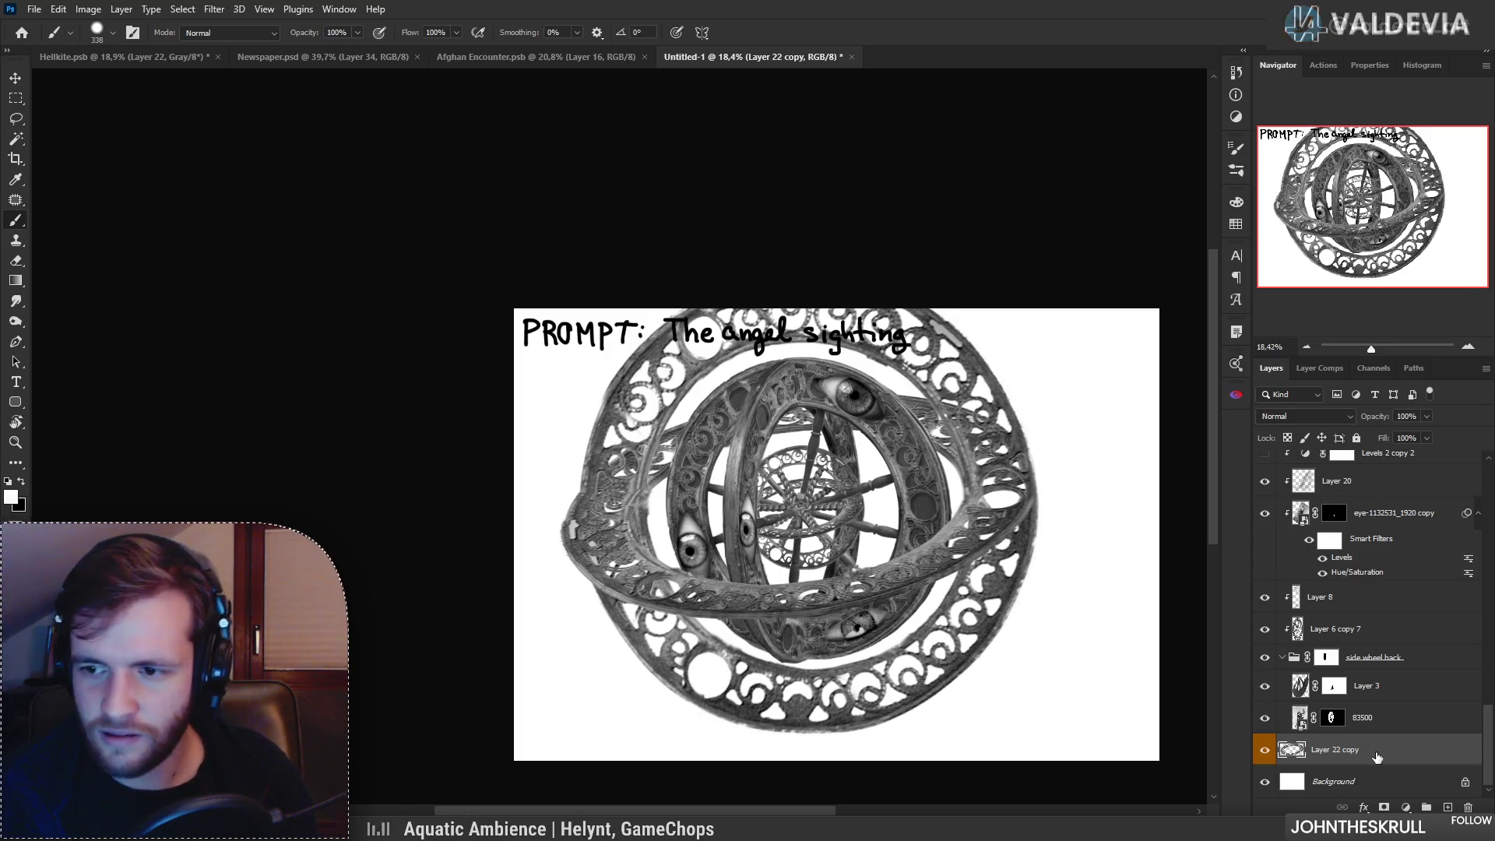
pyautogui.moveTo(876, 475); pyautogui.dragTo(822, 510)
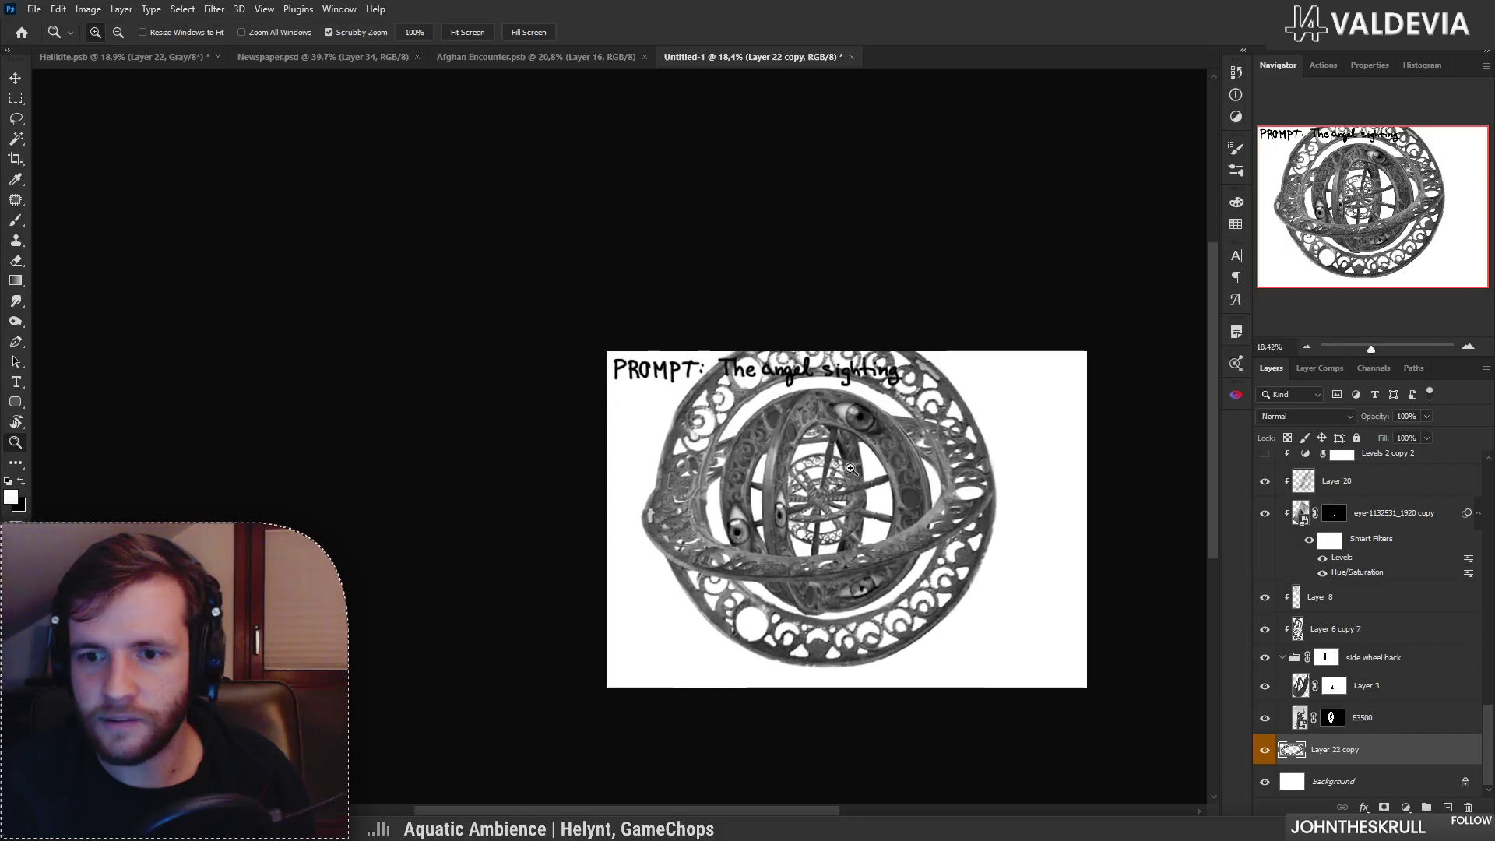
pyautogui.moveTo(927, 528); pyautogui.dragTo(973, 531)
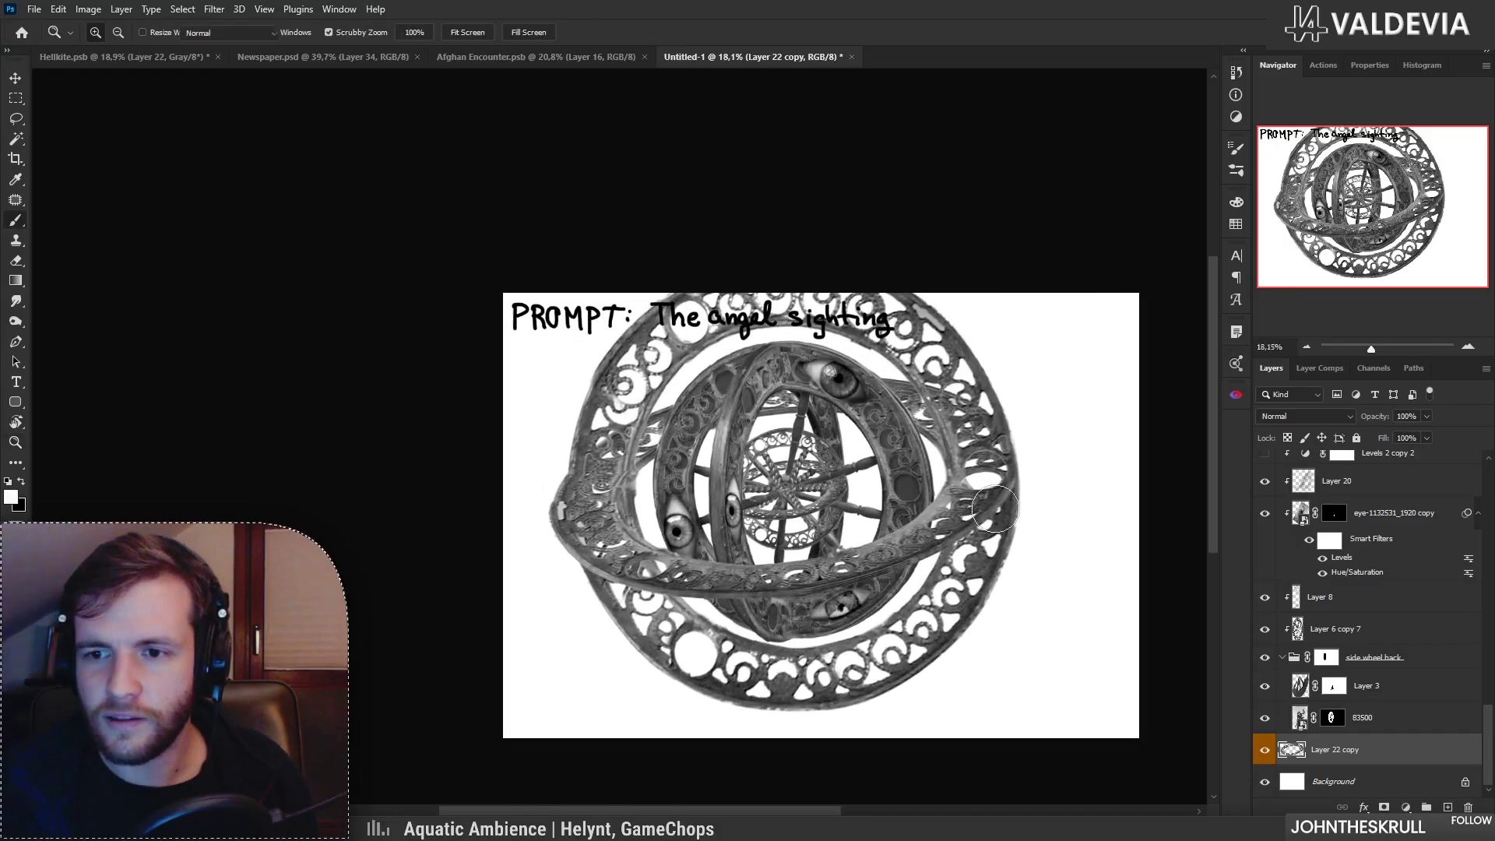
# Step: Filter the layer list by color to show only the Orange layers
pyautogui.click(1312, 416)
pyautogui.press('Escape')
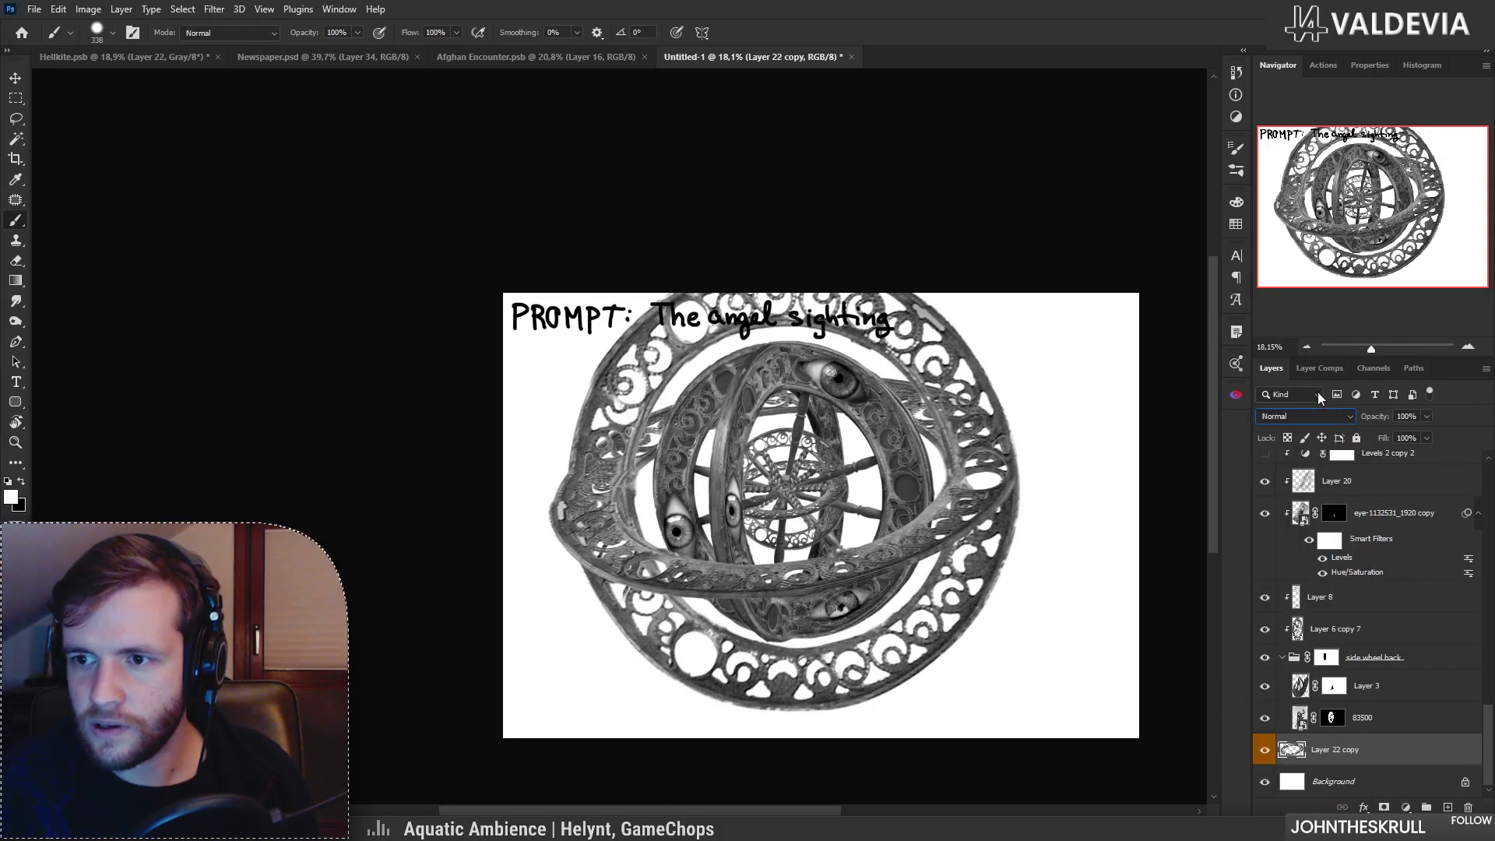
pyautogui.click(1314, 393)
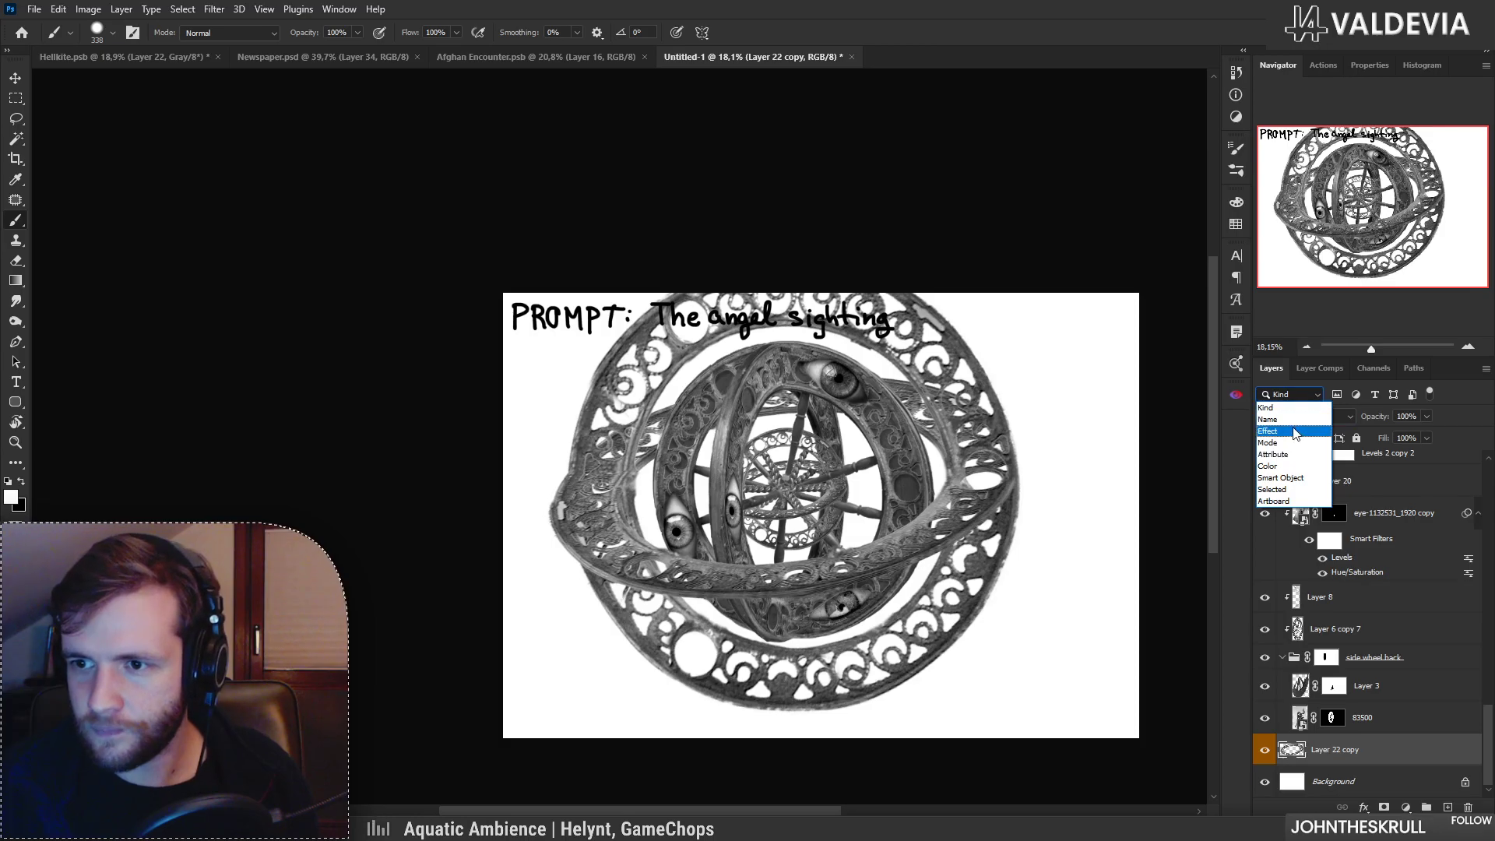
pyautogui.click(1295, 466)
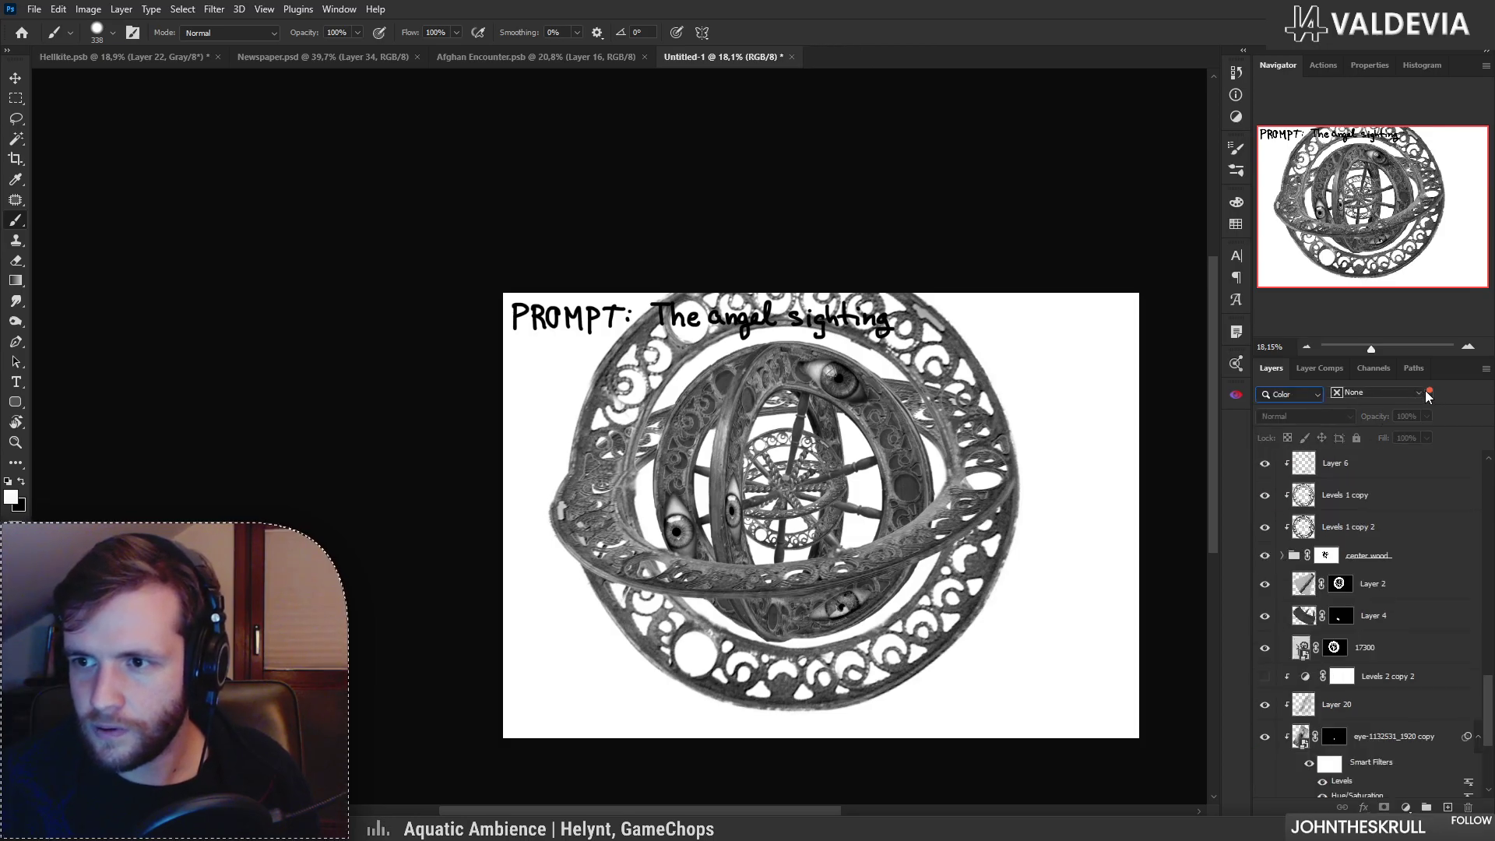
pyautogui.click(1380, 393)
pyautogui.click(1364, 442)
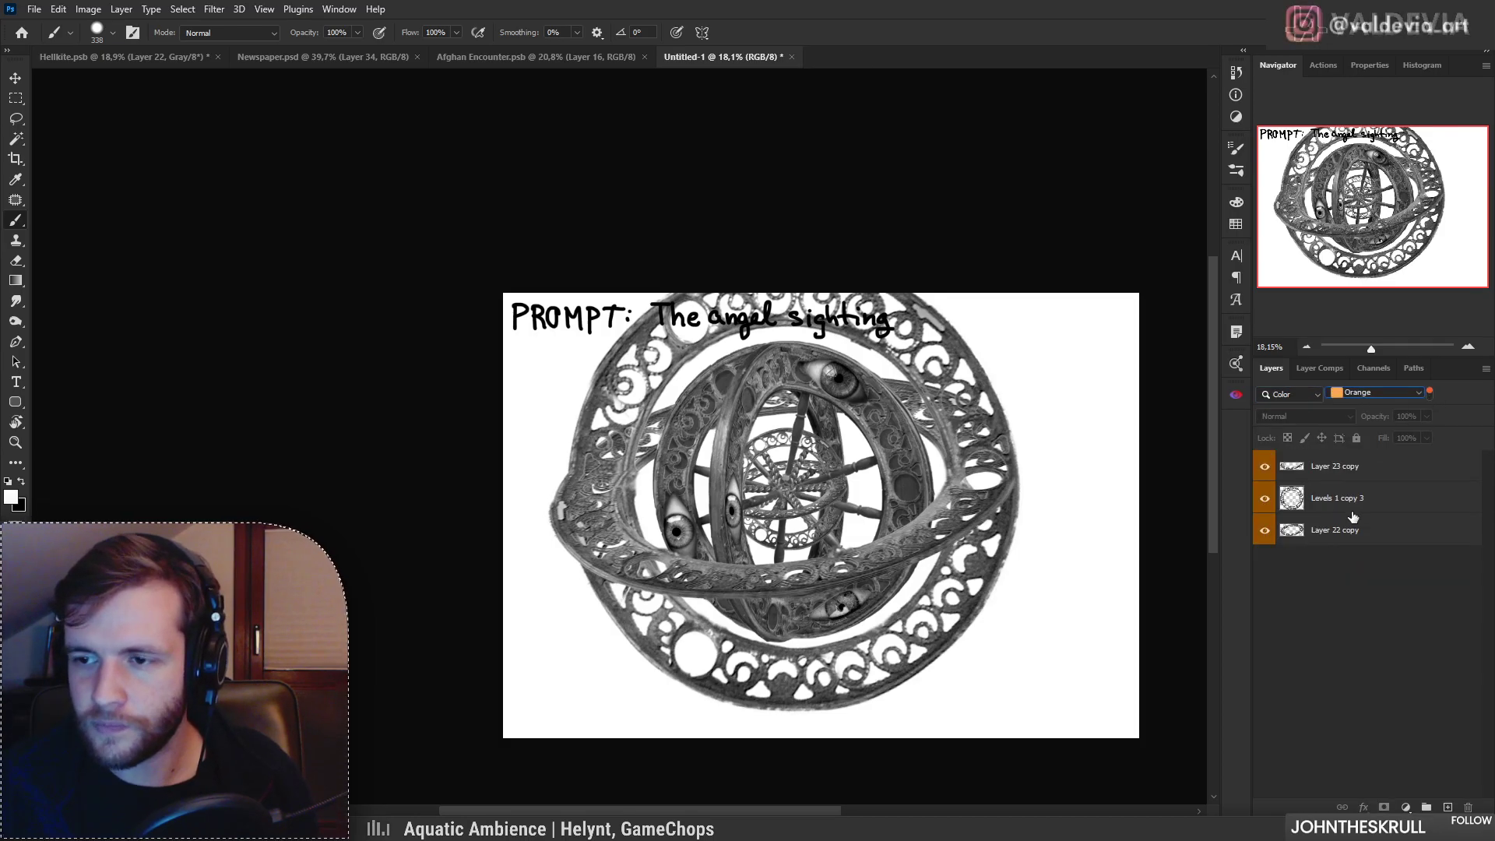
# Step: Set the opacity of Layer 23 copy, Levels 1 copy 3 and Layer 22 copy to 40%
pyautogui.click(1334, 479)
pyautogui.keyDown('shift'); pyautogui.click(1328, 540); pyautogui.keyUp('shift')
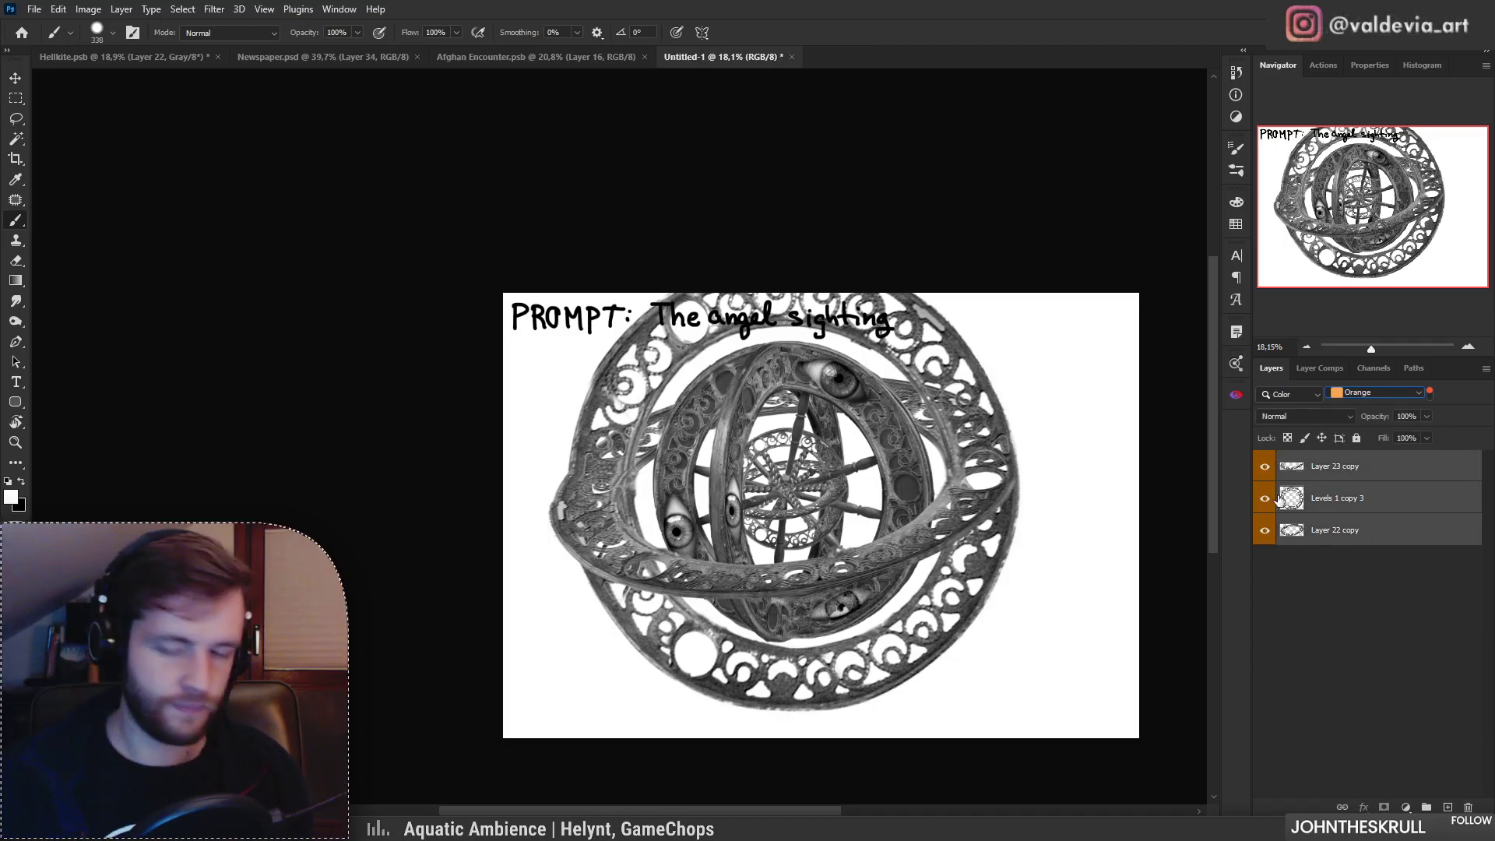
pyautogui.moveTo(1323, 418); pyautogui.dragTo(1323, 416)
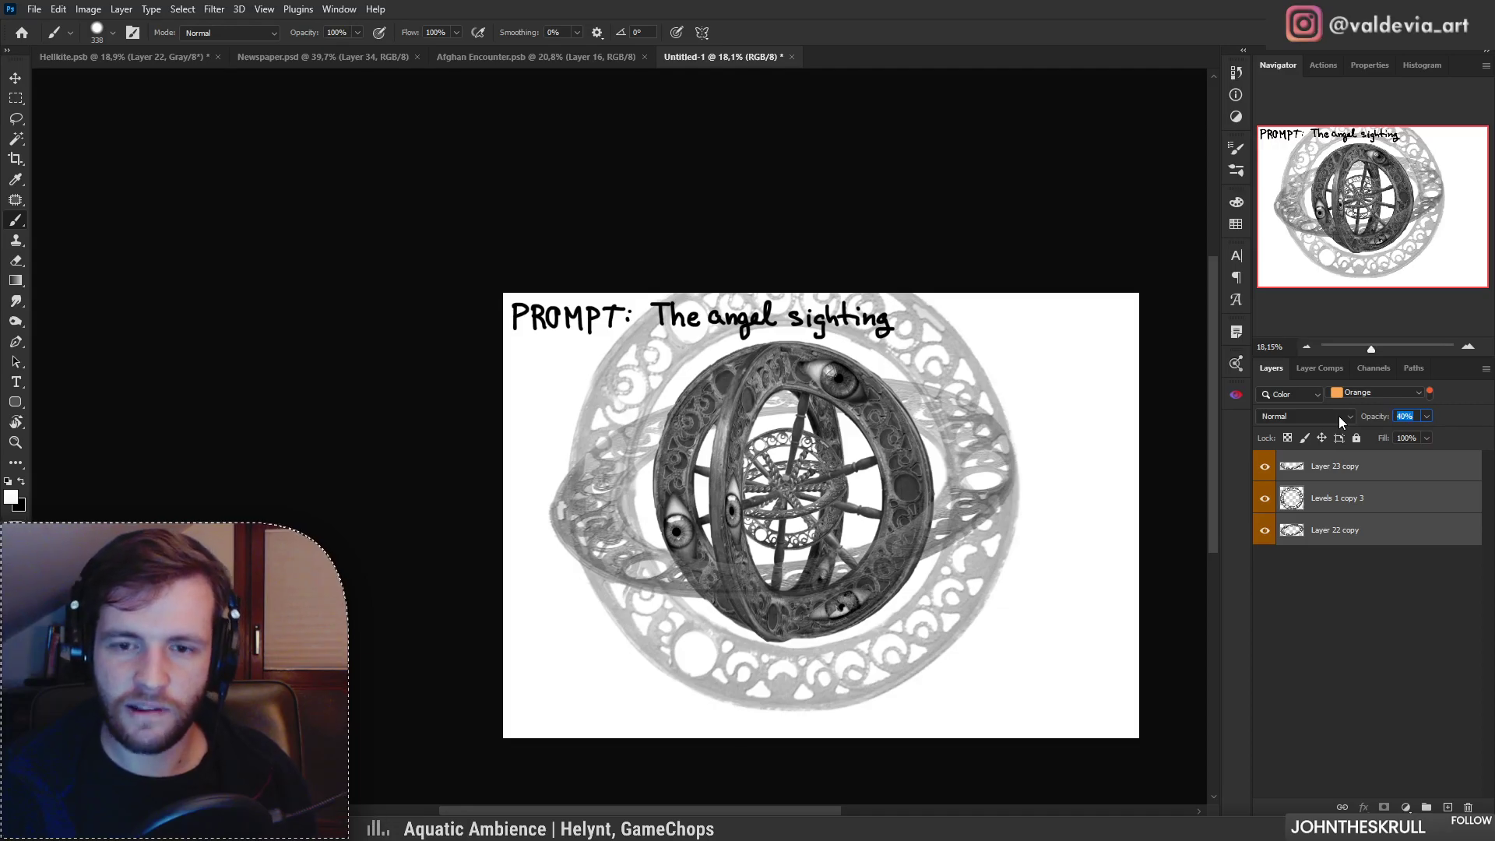
pyautogui.press('Return')
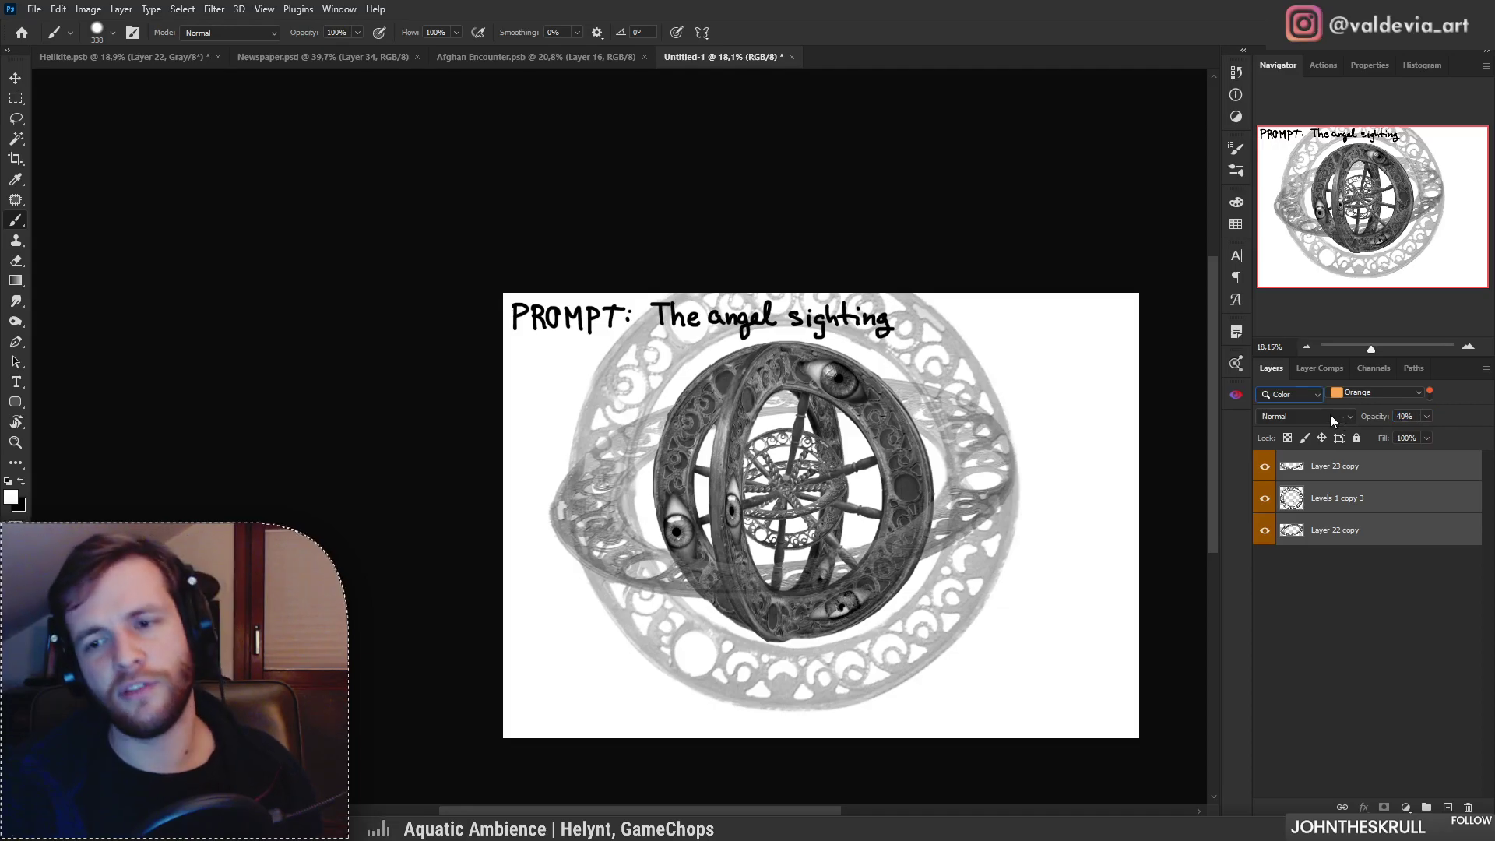
# Step: Load Layer 23 copy's outline as a selection and use it as an inverted mask on Layer 22 copy, hiding the overlap of the rings
pyautogui.click(1365, 532)
pyautogui.click(1263, 470)
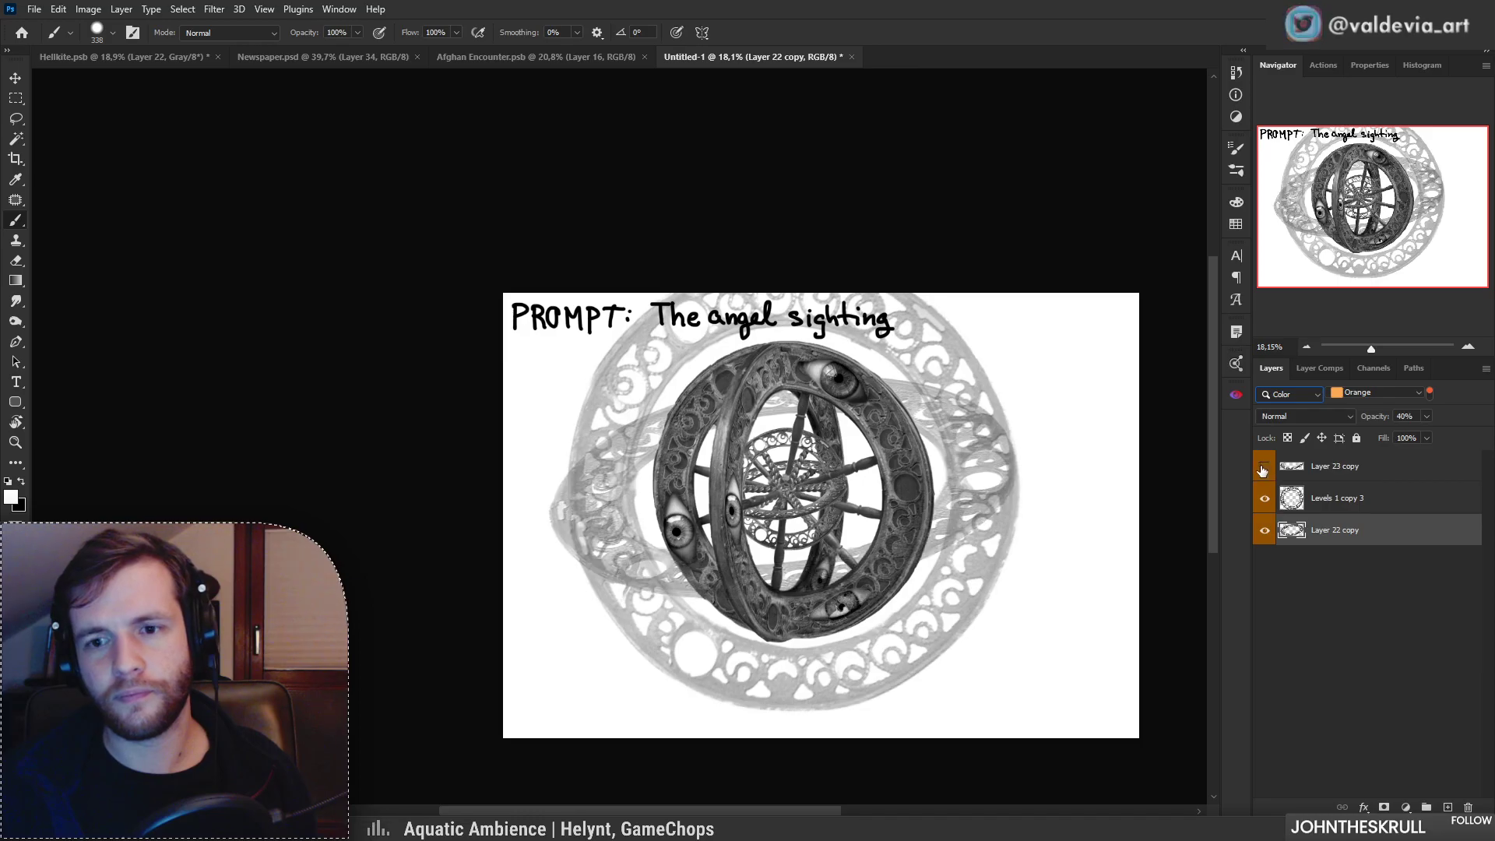
pyautogui.click(1262, 470)
pyautogui.click(1356, 468)
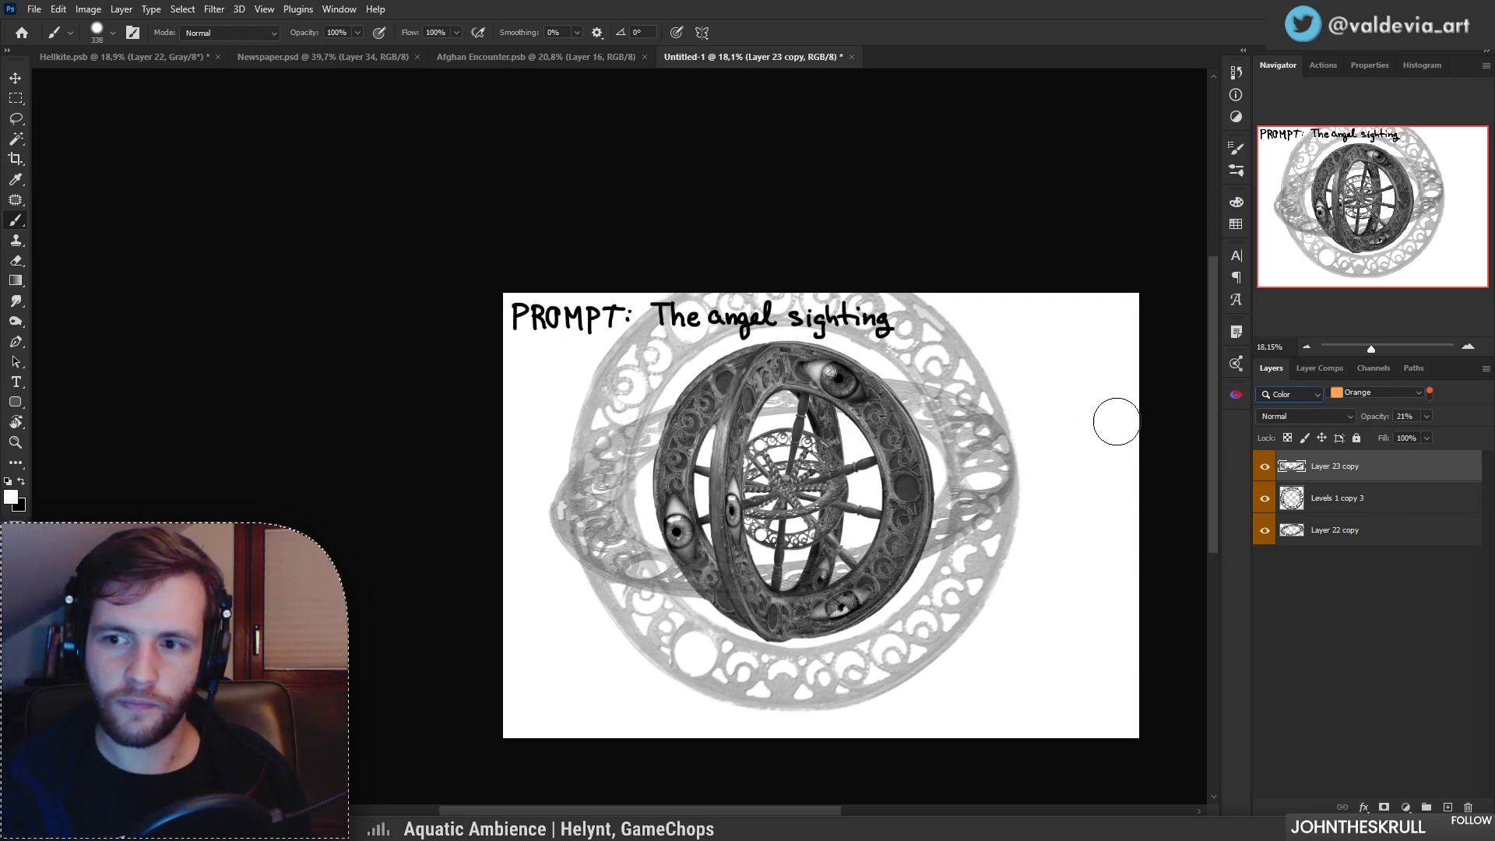
pyautogui.keyDown('ctrl'); pyautogui.click(1292, 467); pyautogui.keyUp('ctrl')
pyautogui.click(1340, 530)
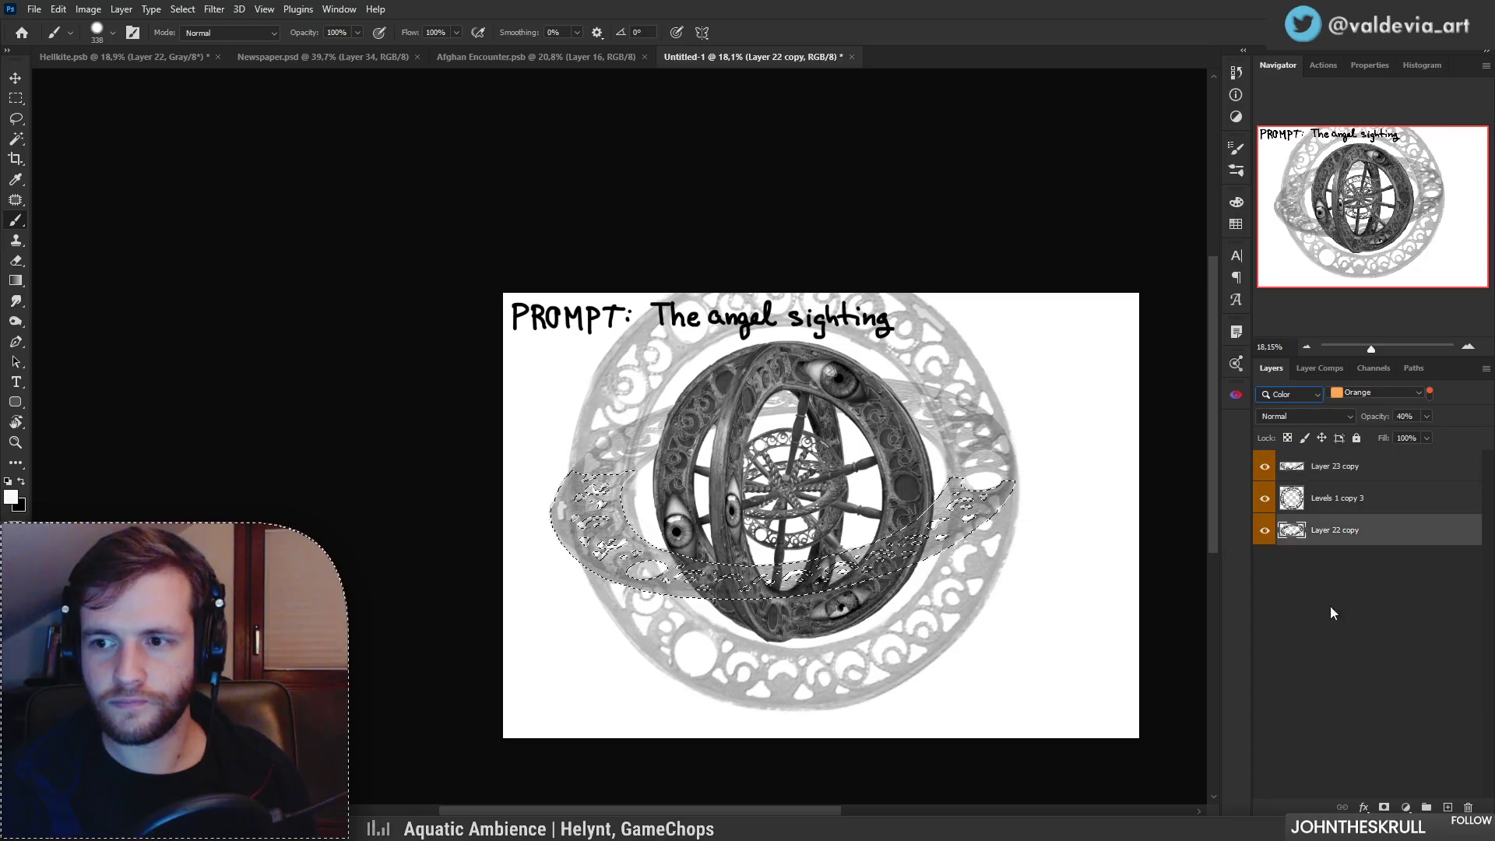
pyautogui.click(1384, 807)
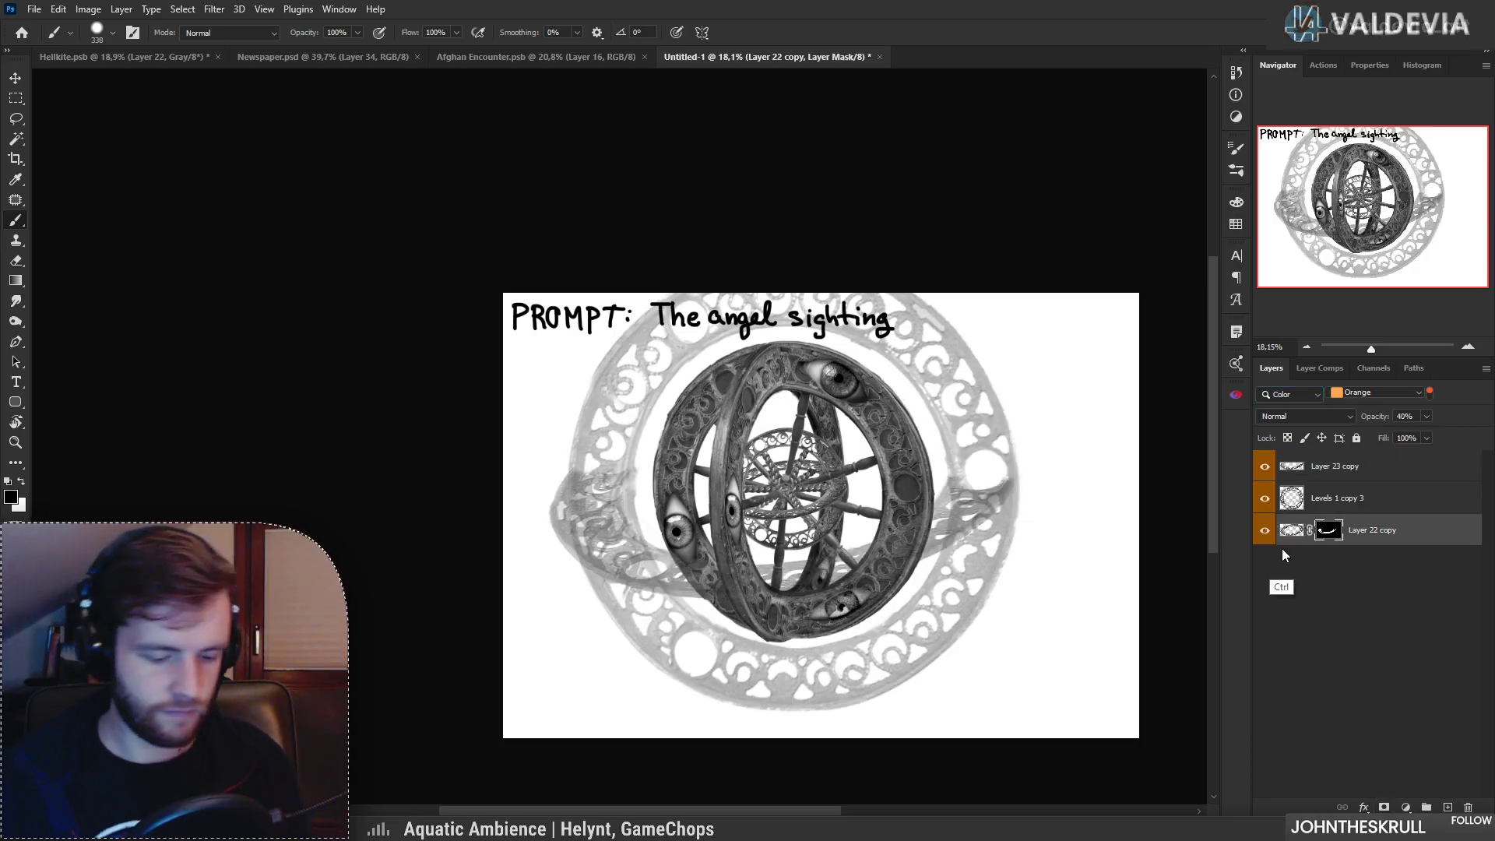
pyautogui.hotkey('ctrl', 'i')
pyautogui.hotkey('ctrl', 'i')
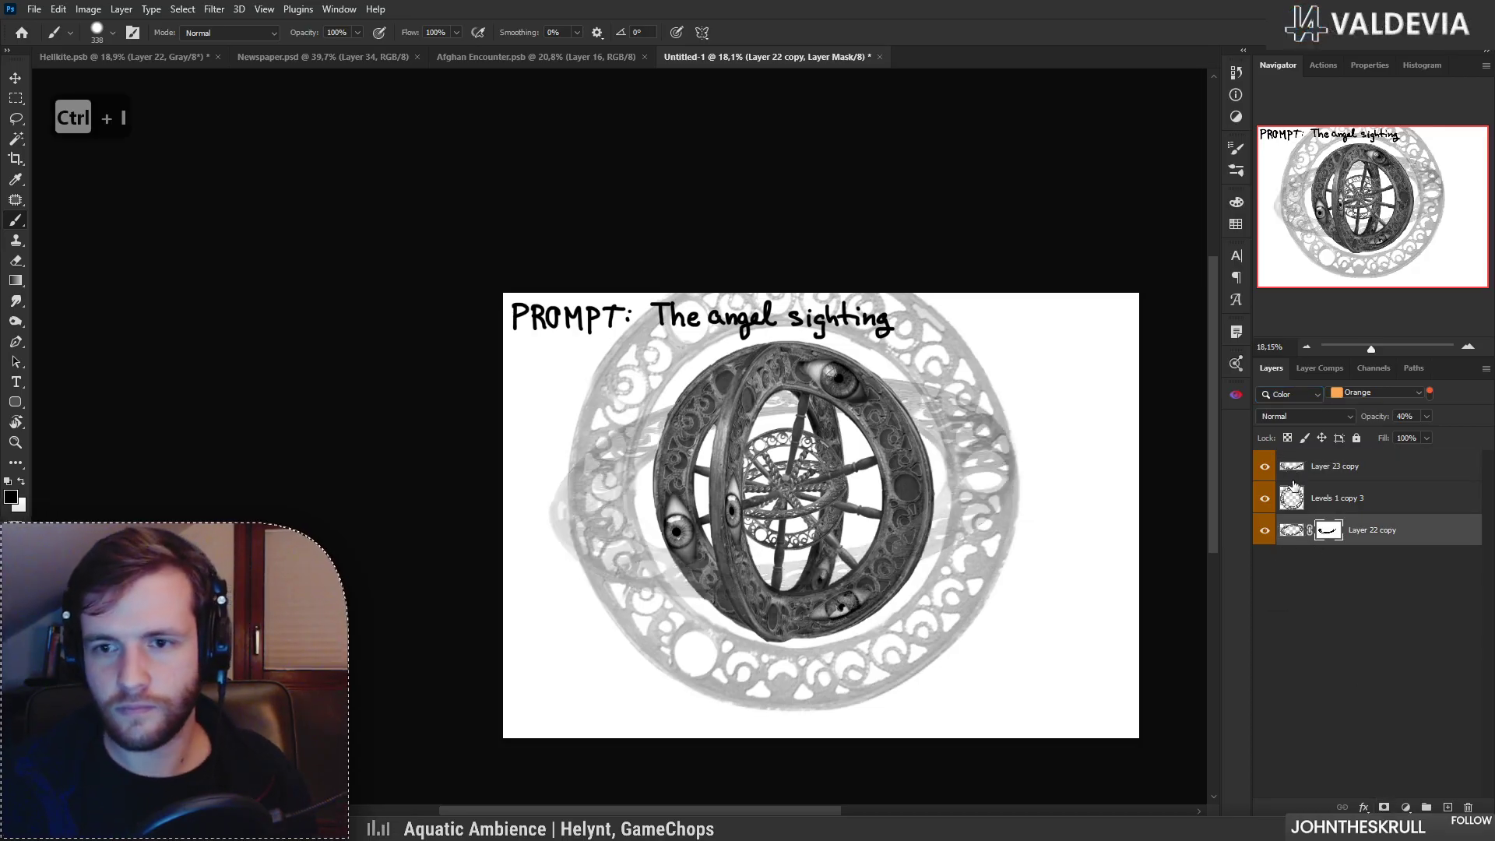
# Step: Even out the opacity of the three Orange layers at 40% and deselect them
pyautogui.click(1347, 481)
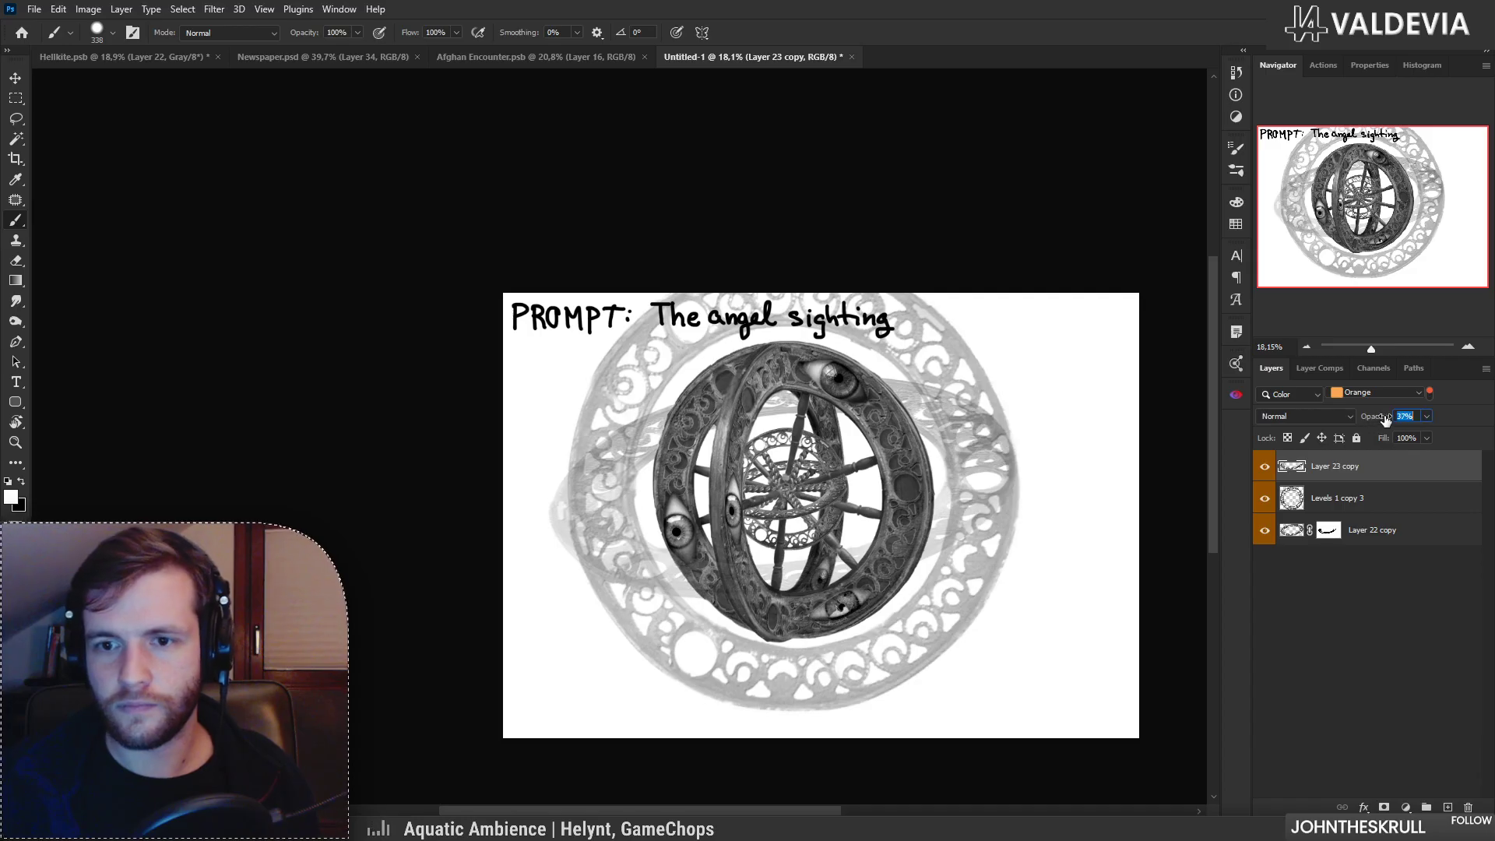
pyautogui.click(1401, 528)
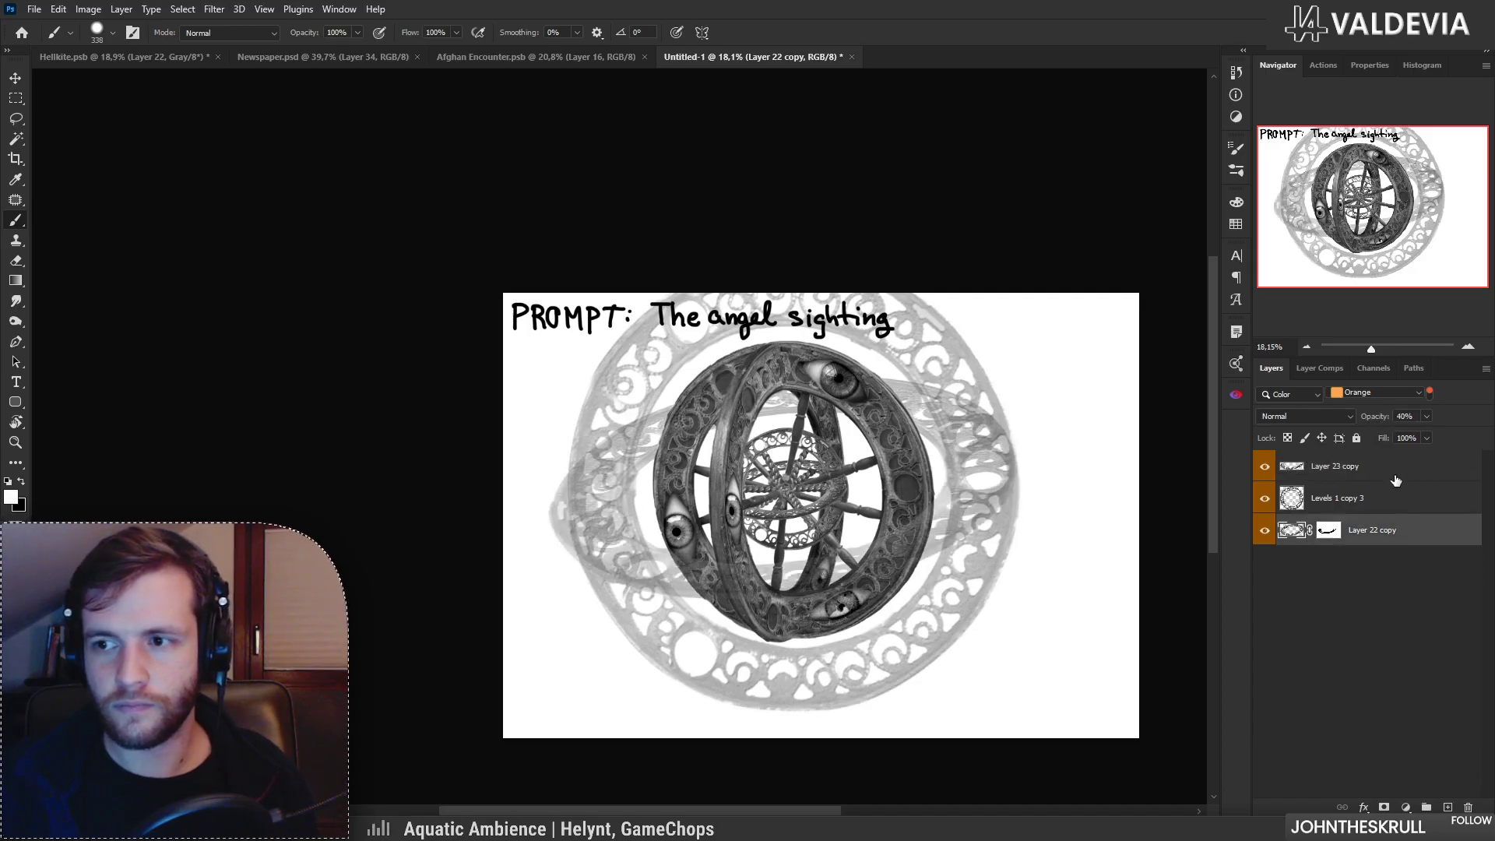
pyautogui.keyDown('shift'); pyautogui.click(1396, 479); pyautogui.keyUp('shift')
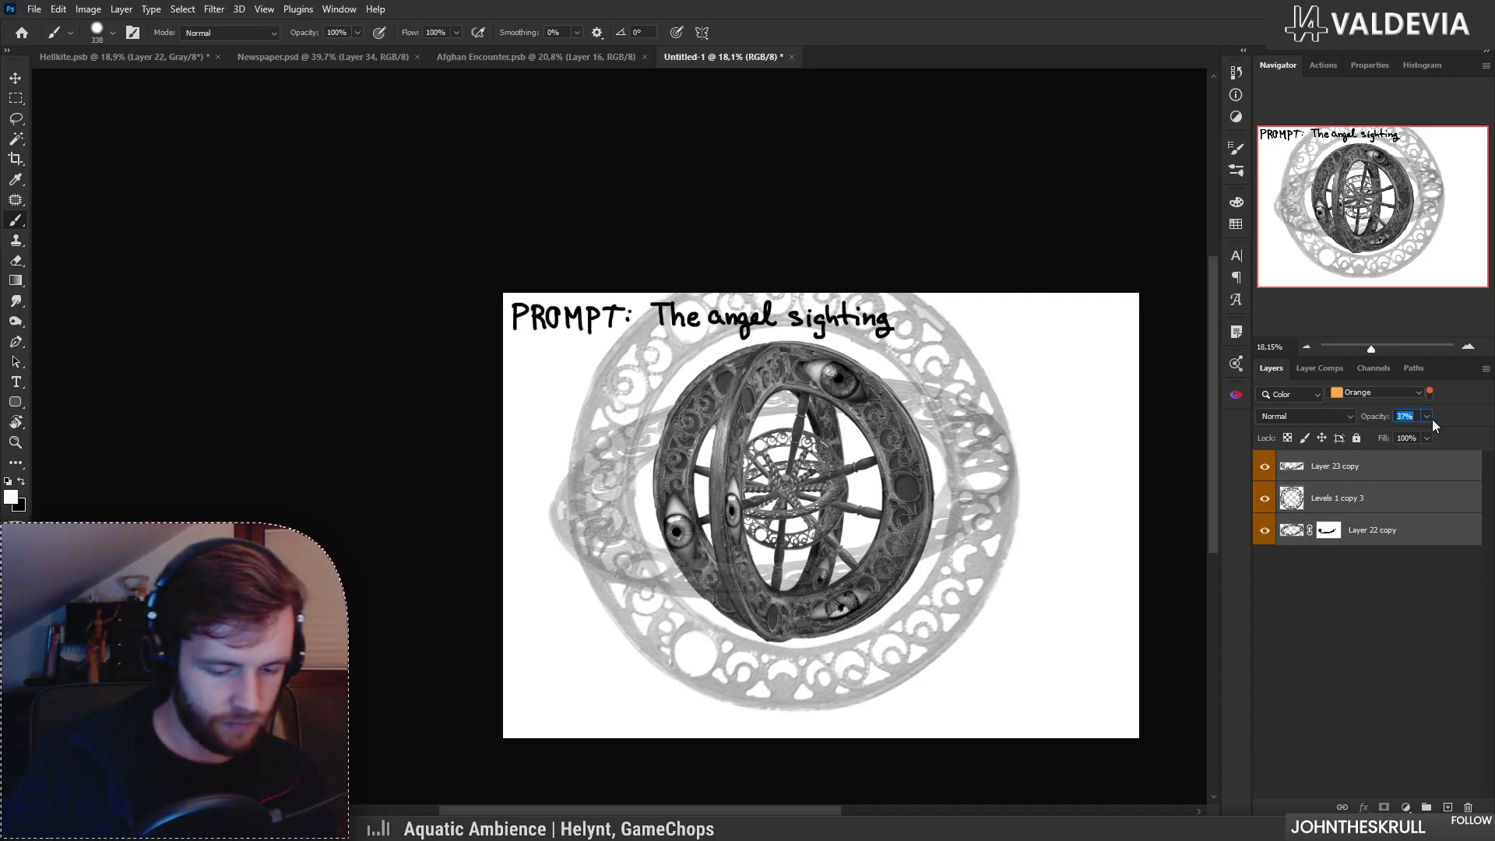
pyautogui.write('40')
pyautogui.press('Tab')
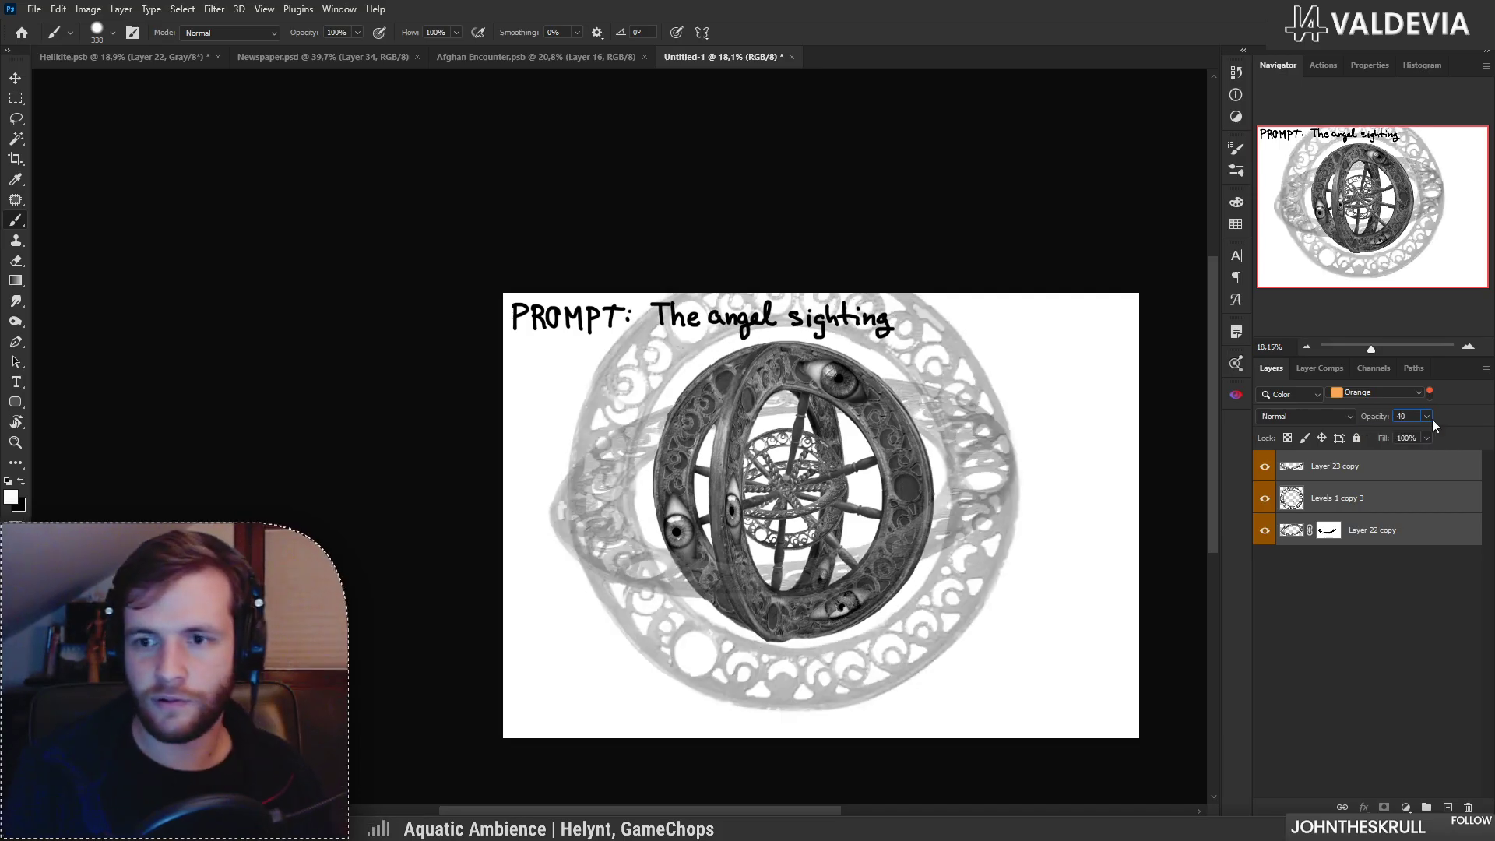
pyautogui.click(1371, 592)
# Step: Turn off the Orange color filter to show the full layer list again
pyautogui.press('z')
pyautogui.moveTo(837, 512)
pyautogui.mouseDown()
pyautogui.moveTo(793, 504)
pyautogui.moveTo(830, 492)
pyautogui.moveTo(821, 519)
pyautogui.moveTo(850, 509)
pyautogui.moveTo(741, 506)
pyautogui.moveTo(758, 505)
pyautogui.mouseUp()
pyautogui.press('b')
pyautogui.press('z')
pyautogui.press('b')
pyautogui.press('z')
pyautogui.press('b')
pyautogui.click(1430, 395)
# Step: Examine the inner wheels, eyes and central spokes against the faded outer rings, close up and as a whole
pyautogui.press('z')
pyautogui.moveTo(895, 521); pyautogui.dragTo(882, 520)
pyautogui.press('b')
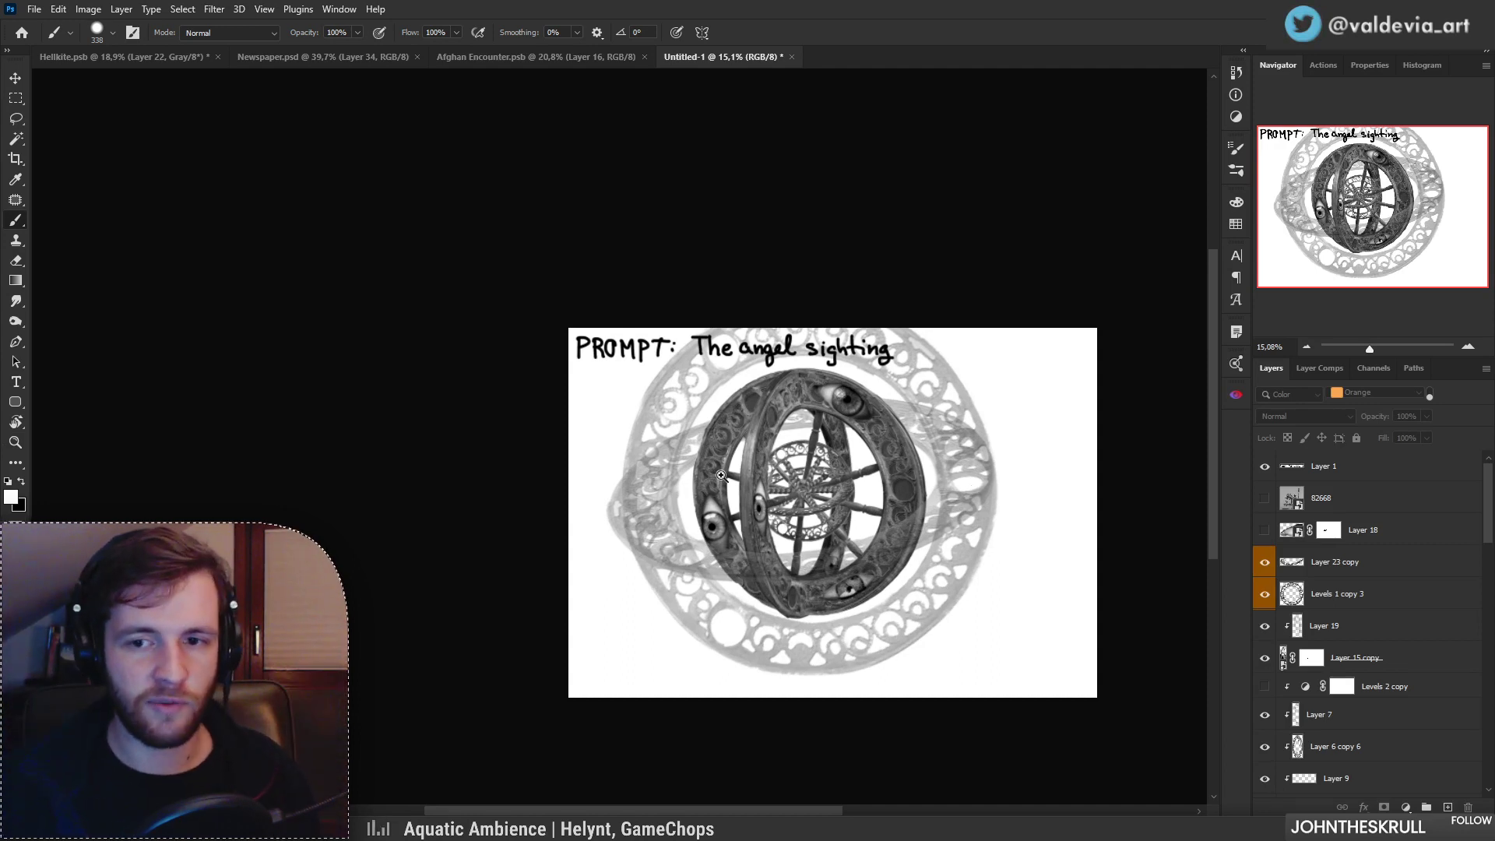
pyautogui.press('z')
pyautogui.click(865, 462)
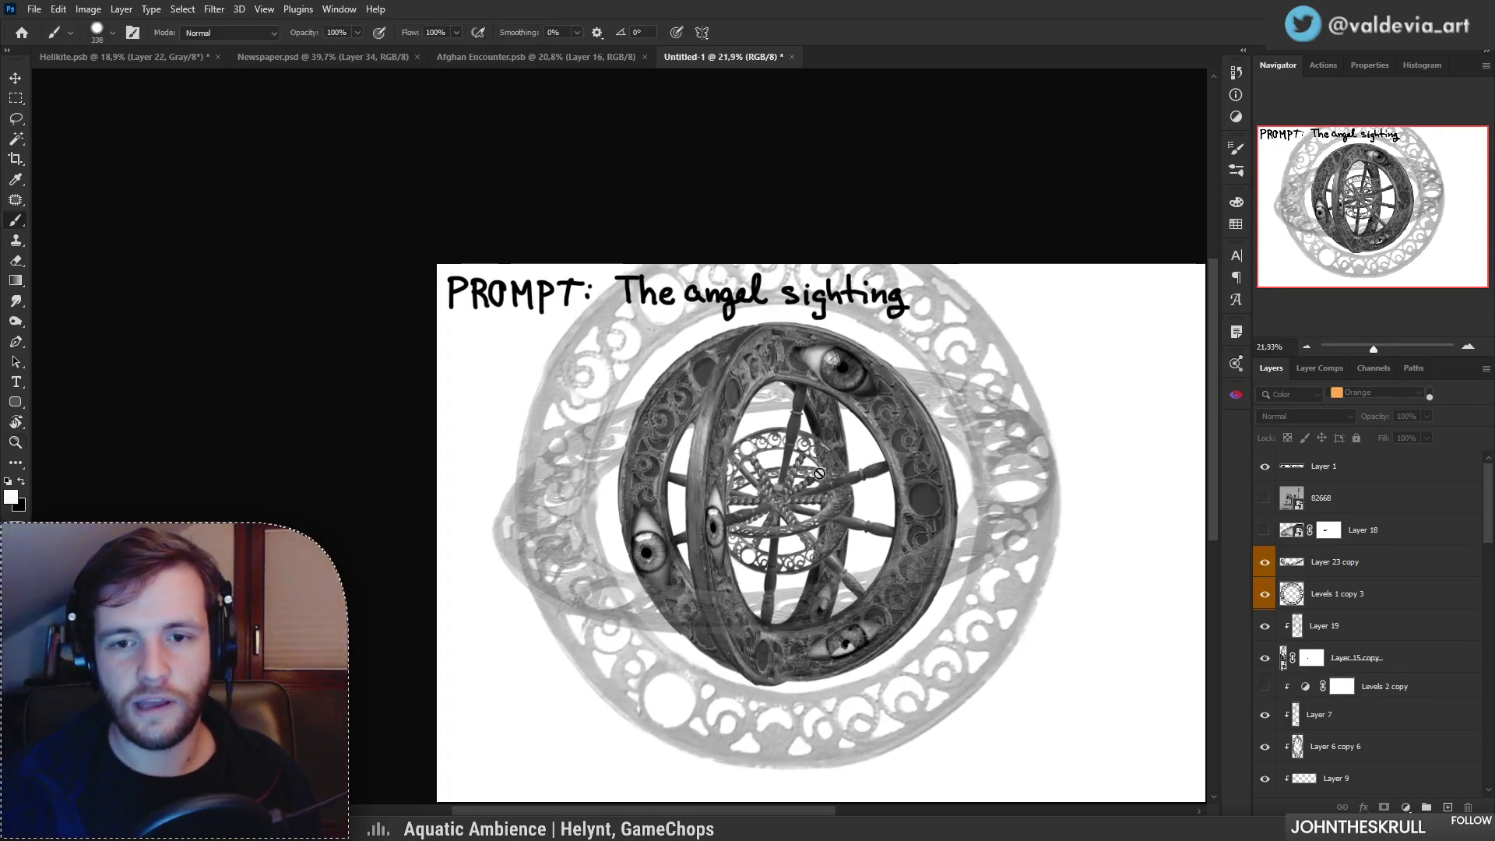
pyautogui.click(853, 520)
pyautogui.moveTo(853, 520); pyautogui.dragTo(806, 510)
pyautogui.moveTo(895, 531); pyautogui.dragTo(945, 530)
pyautogui.moveTo(786, 568); pyautogui.dragTo(792, 504)
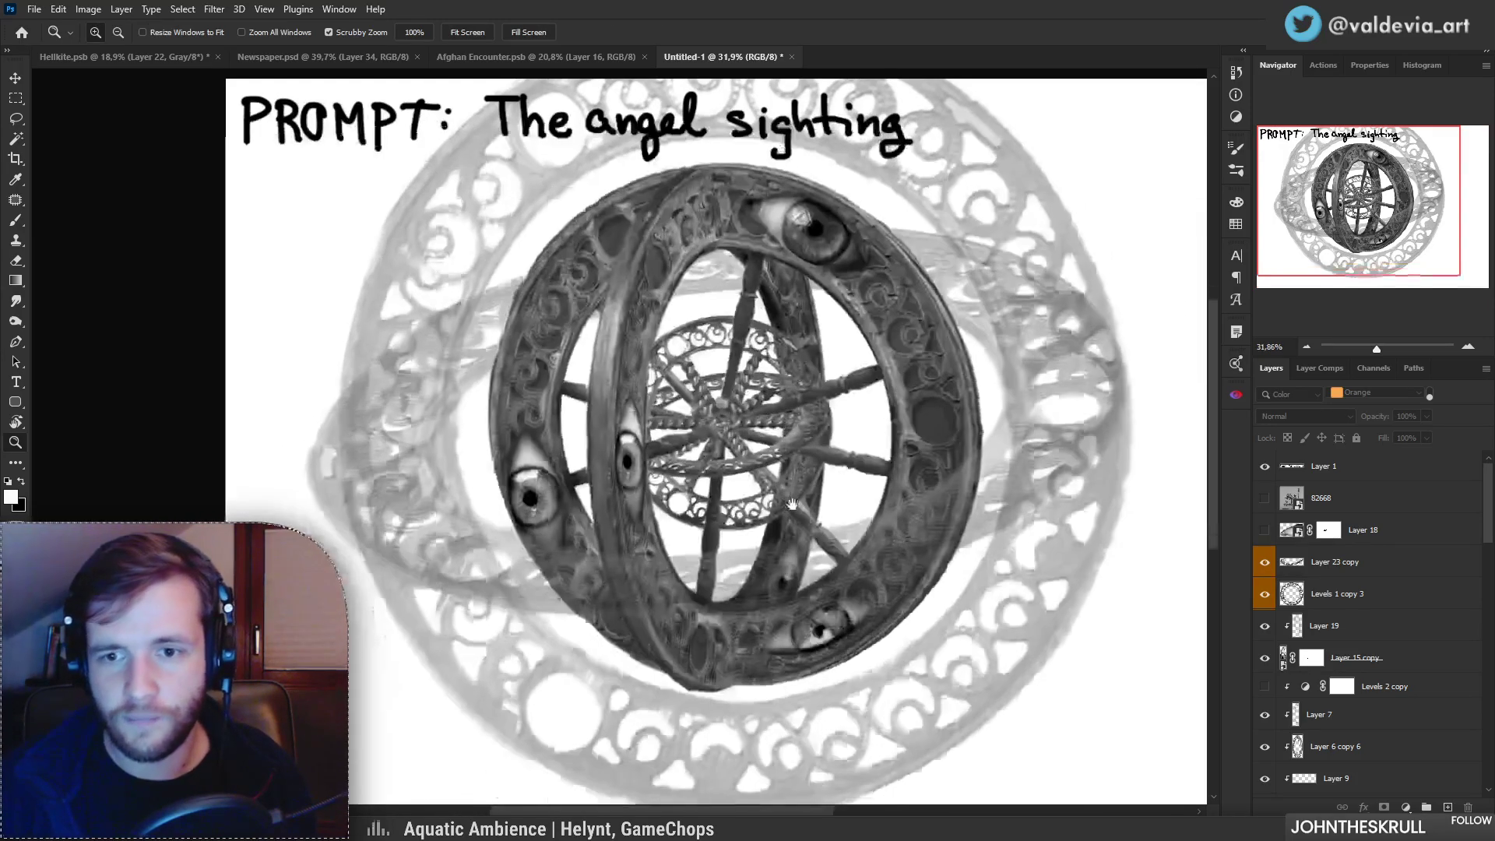
pyautogui.moveTo(720, 458); pyautogui.dragTo(762, 439)
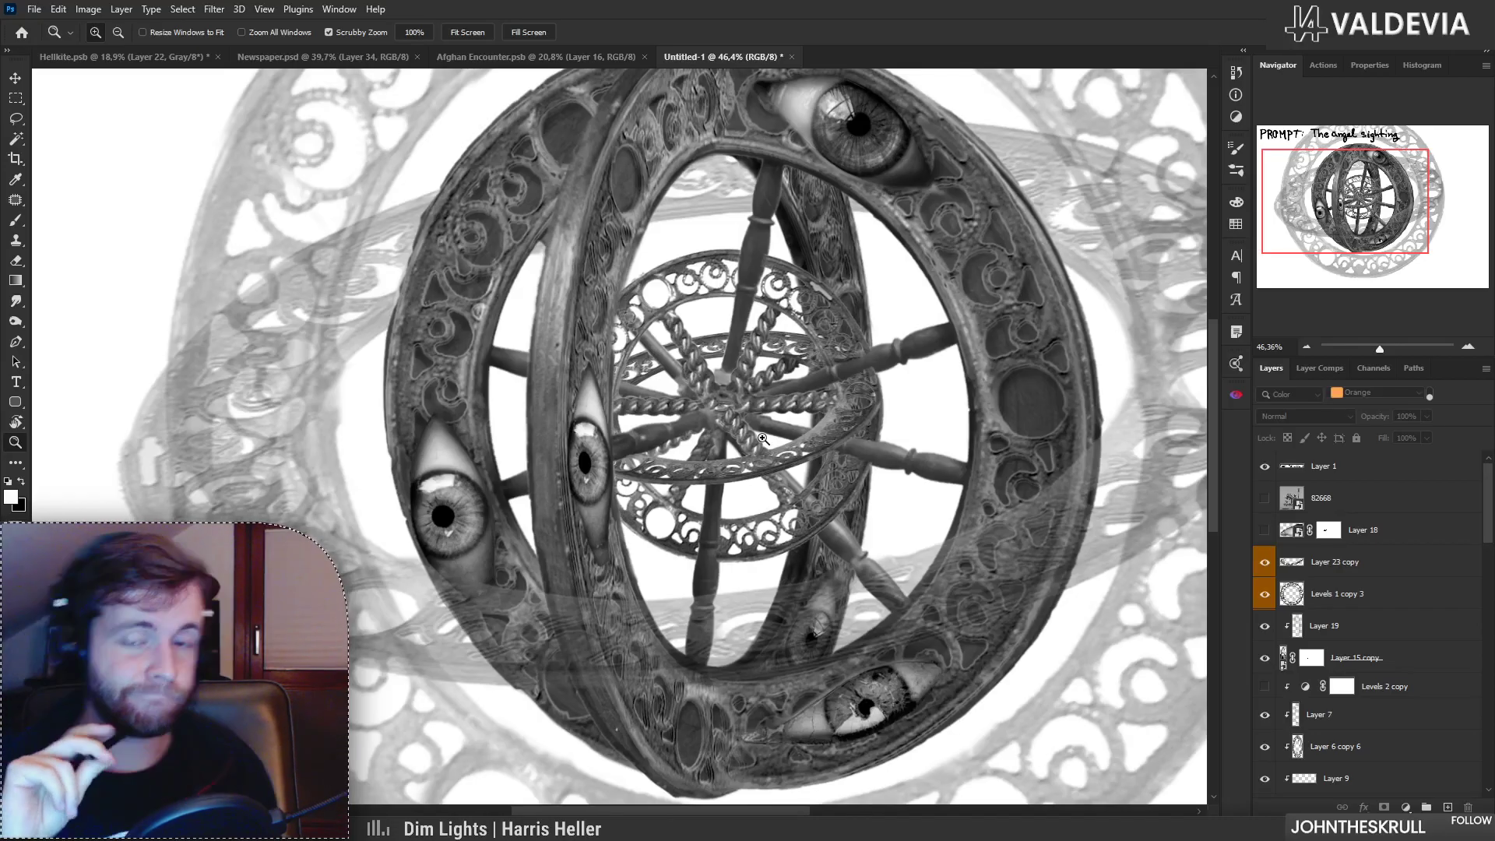
pyautogui.moveTo(914, 526); pyautogui.dragTo(763, 561)
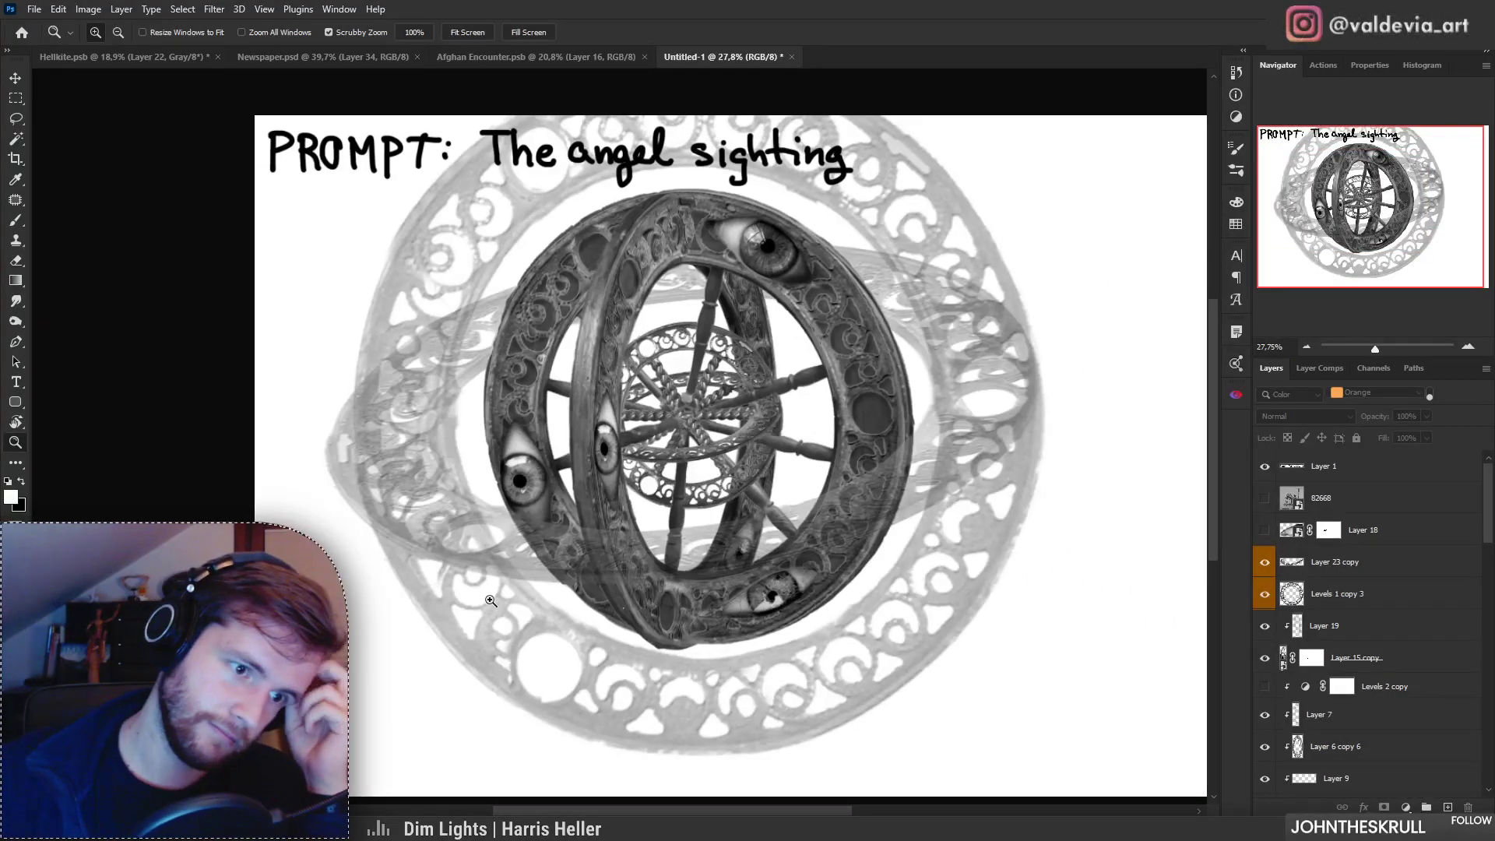
# Step: Add an empty layer above Layer 19 and choose the Soft Round Pressure brush for painting on it
pyautogui.click(1424, 635)
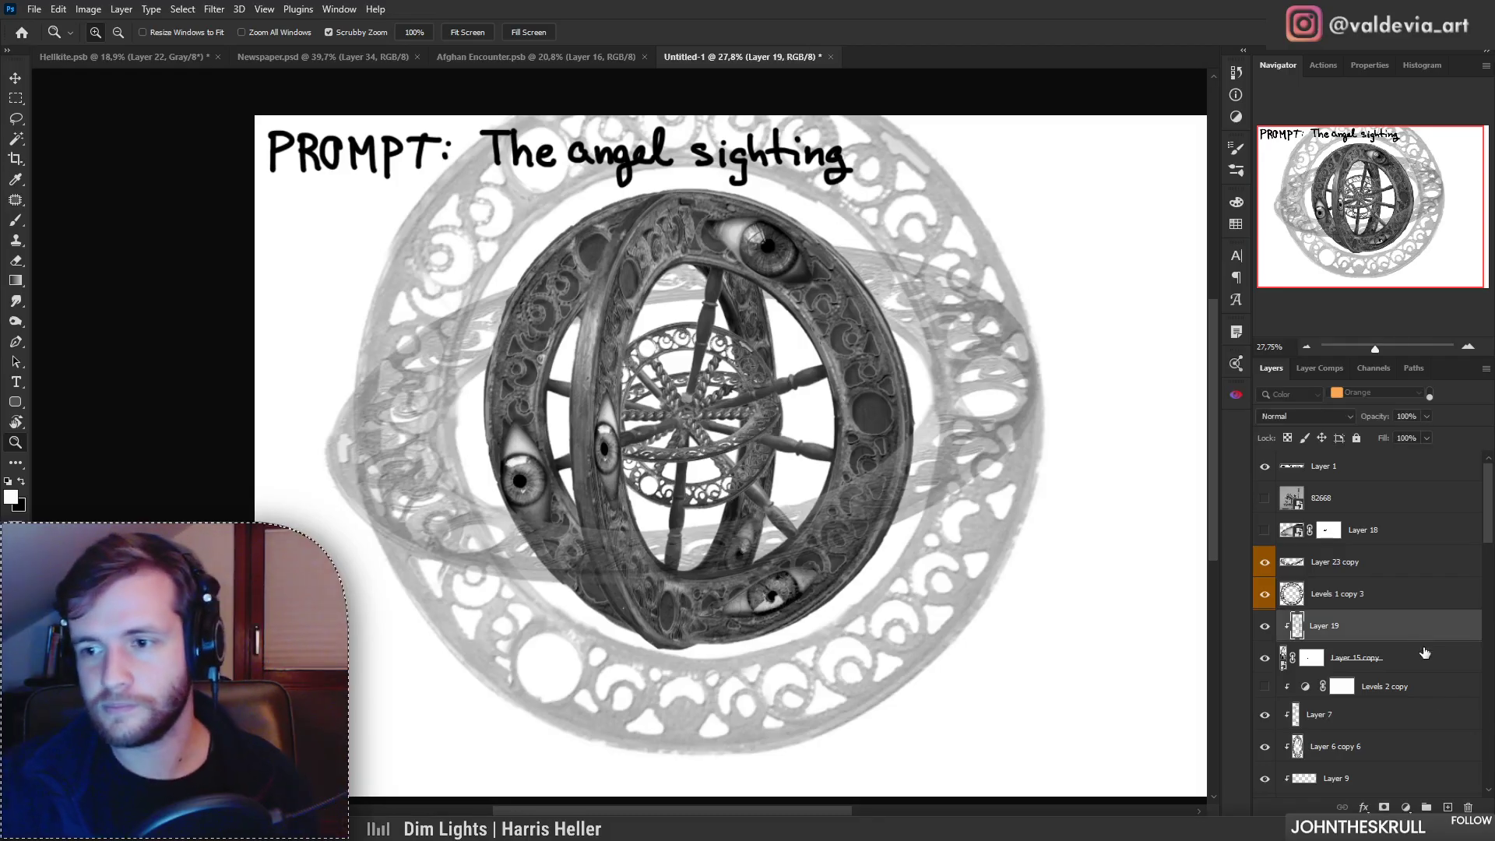
pyautogui.click(1448, 807)
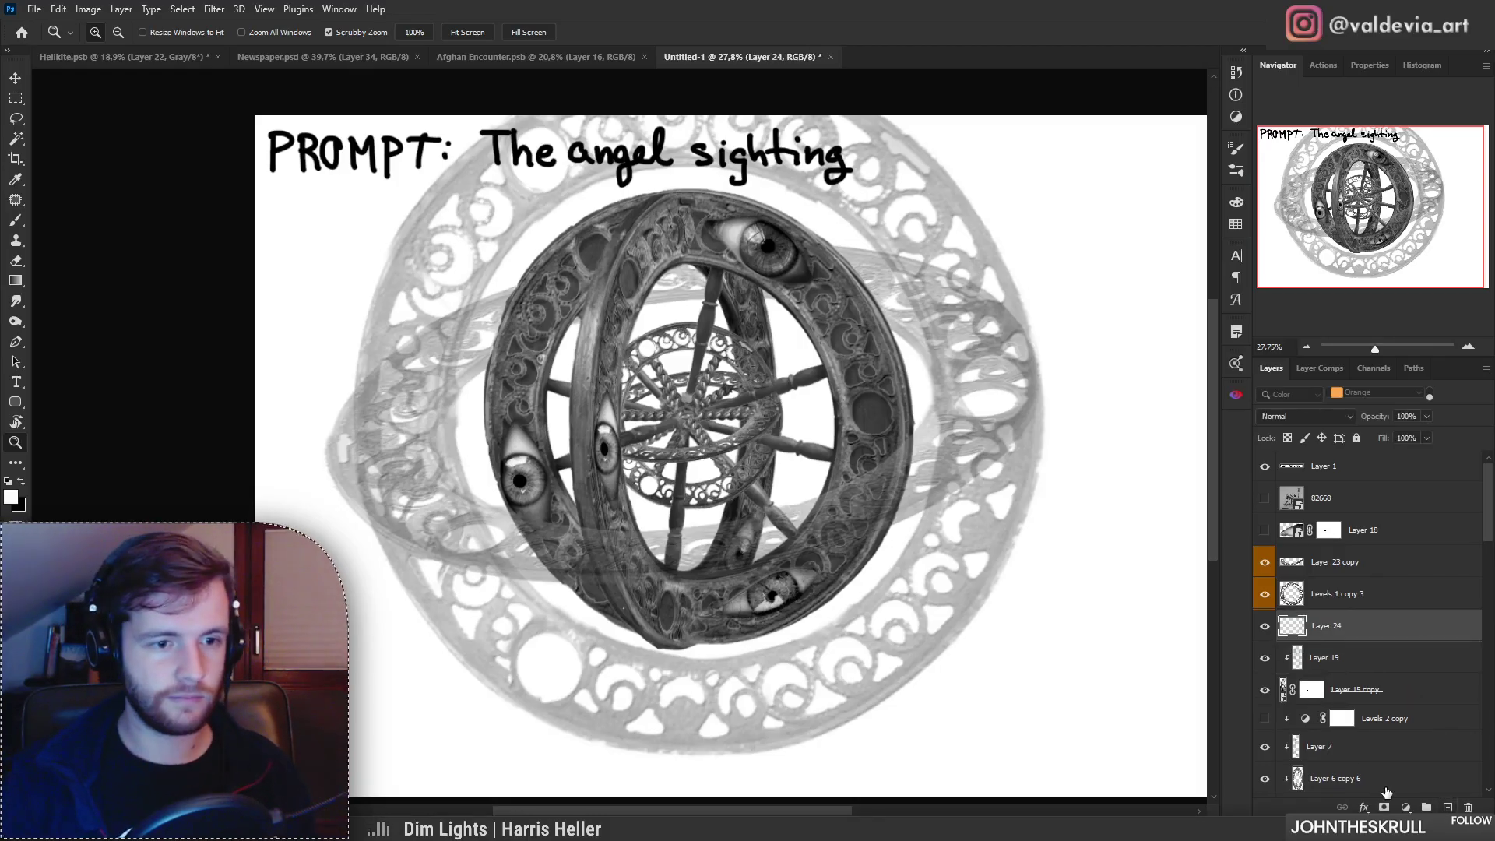
pyautogui.press('b')
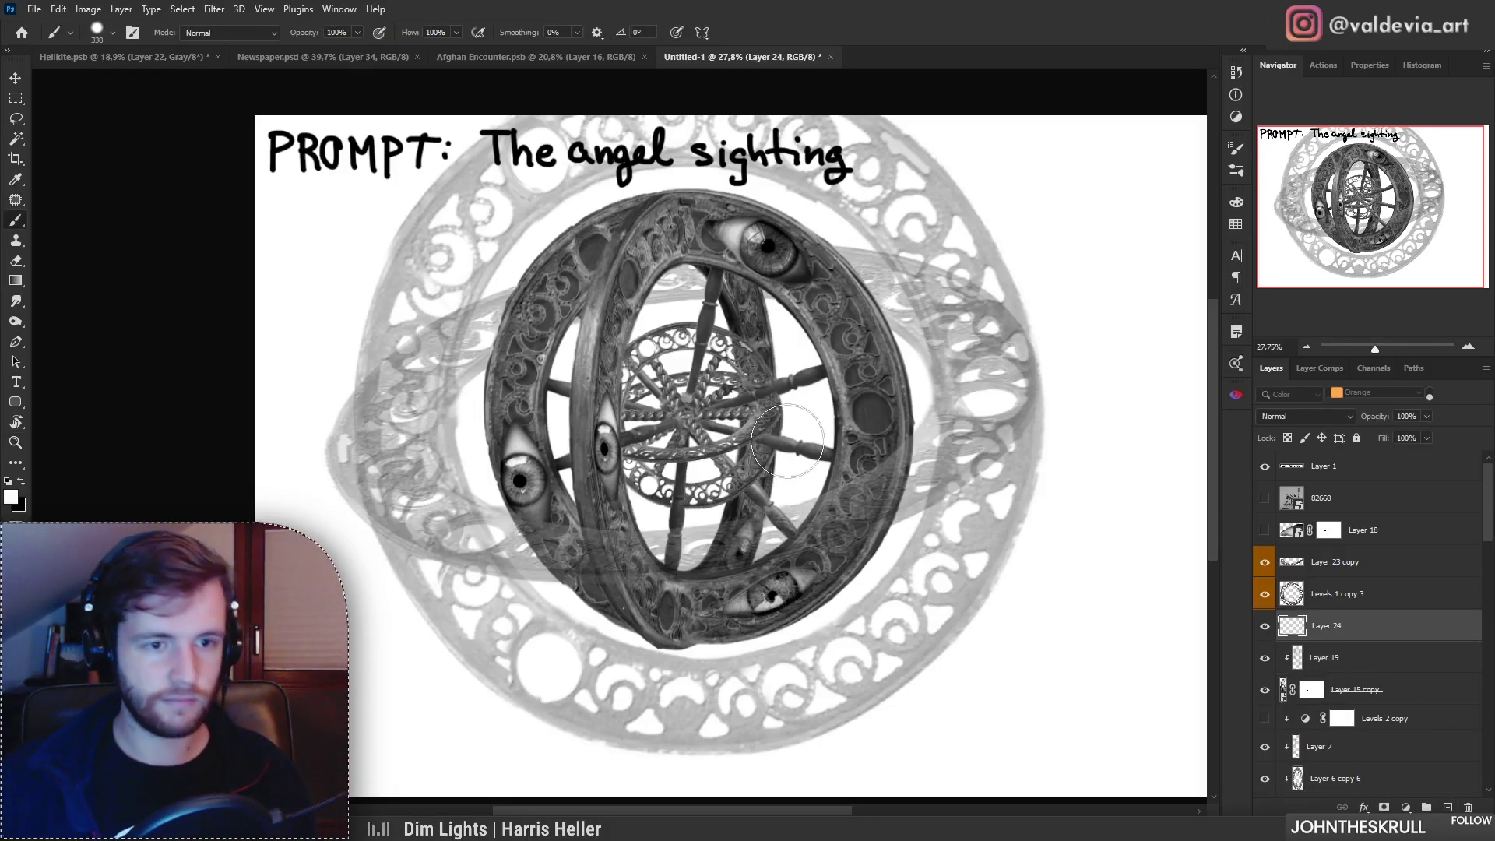
pyautogui.rightClick(802, 431)
pyautogui.click(948, 674)
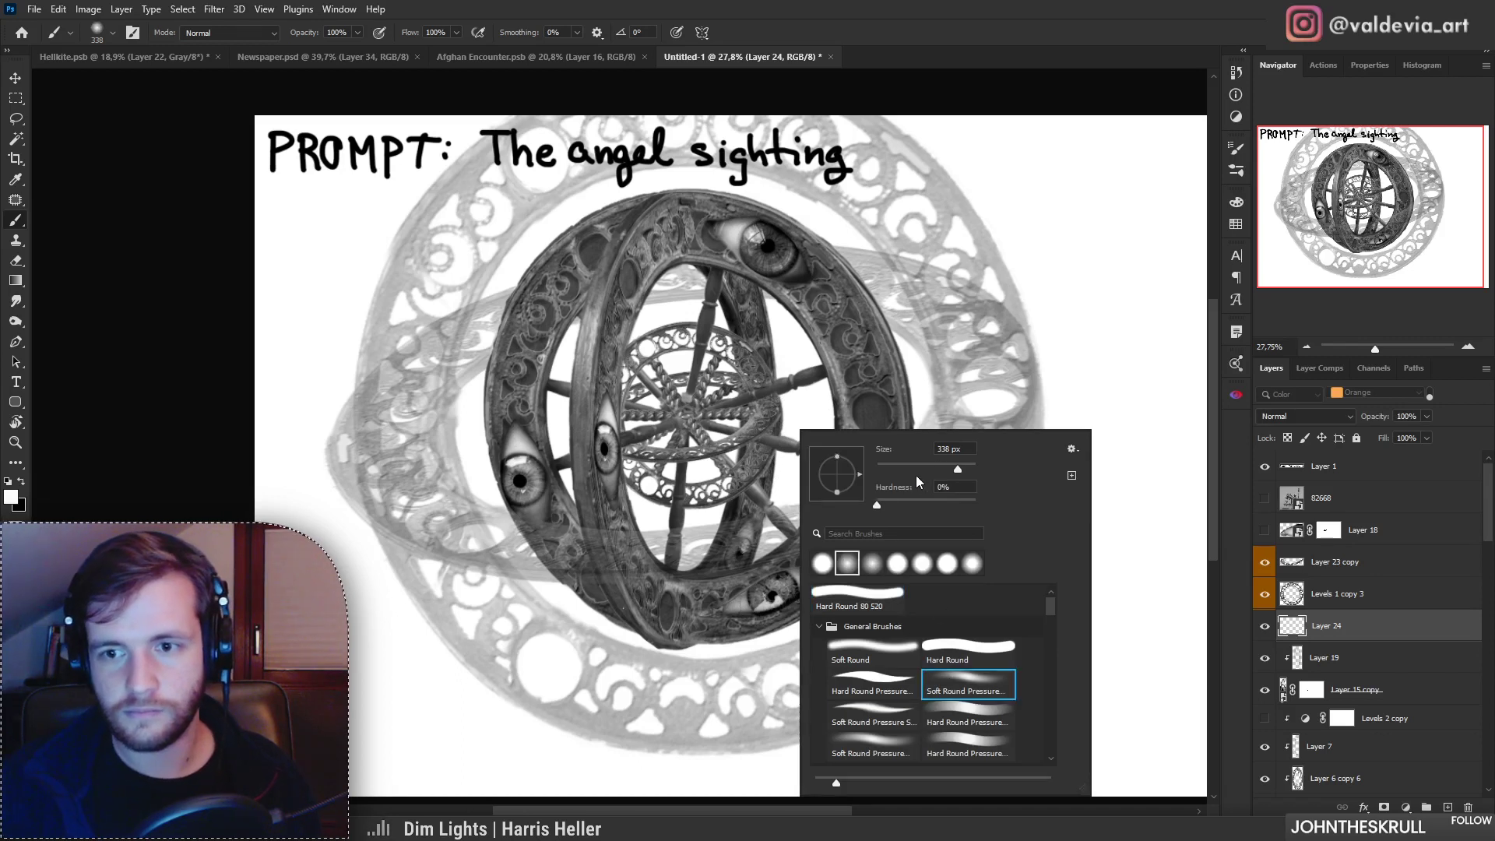
# Step: Paint a soft white ball of light over the hub where the wheel's spokes meet
pyautogui.moveTo(722, 415)
pyautogui.mouseDown()
pyautogui.moveTo(690, 428)
pyautogui.moveTo(699, 404)
pyautogui.moveTo(679, 416)
pyautogui.moveTo(703, 436)
pyautogui.moveTo(701, 388)
pyautogui.moveTo(665, 381)
pyautogui.moveTo(653, 437)
pyautogui.moveTo(703, 429)
pyautogui.moveTo(707, 389)
pyautogui.moveTo(674, 397)
pyautogui.moveTo(666, 439)
pyautogui.moveTo(693, 446)
pyautogui.moveTo(717, 406)
pyautogui.moveTo(684, 402)
pyautogui.moveTo(673, 431)
pyautogui.moveTo(696, 433)
pyautogui.moveTo(692, 402)
pyautogui.moveTo(673, 422)
pyautogui.moveTo(706, 435)
pyautogui.moveTo(690, 389)
pyautogui.mouseUp()
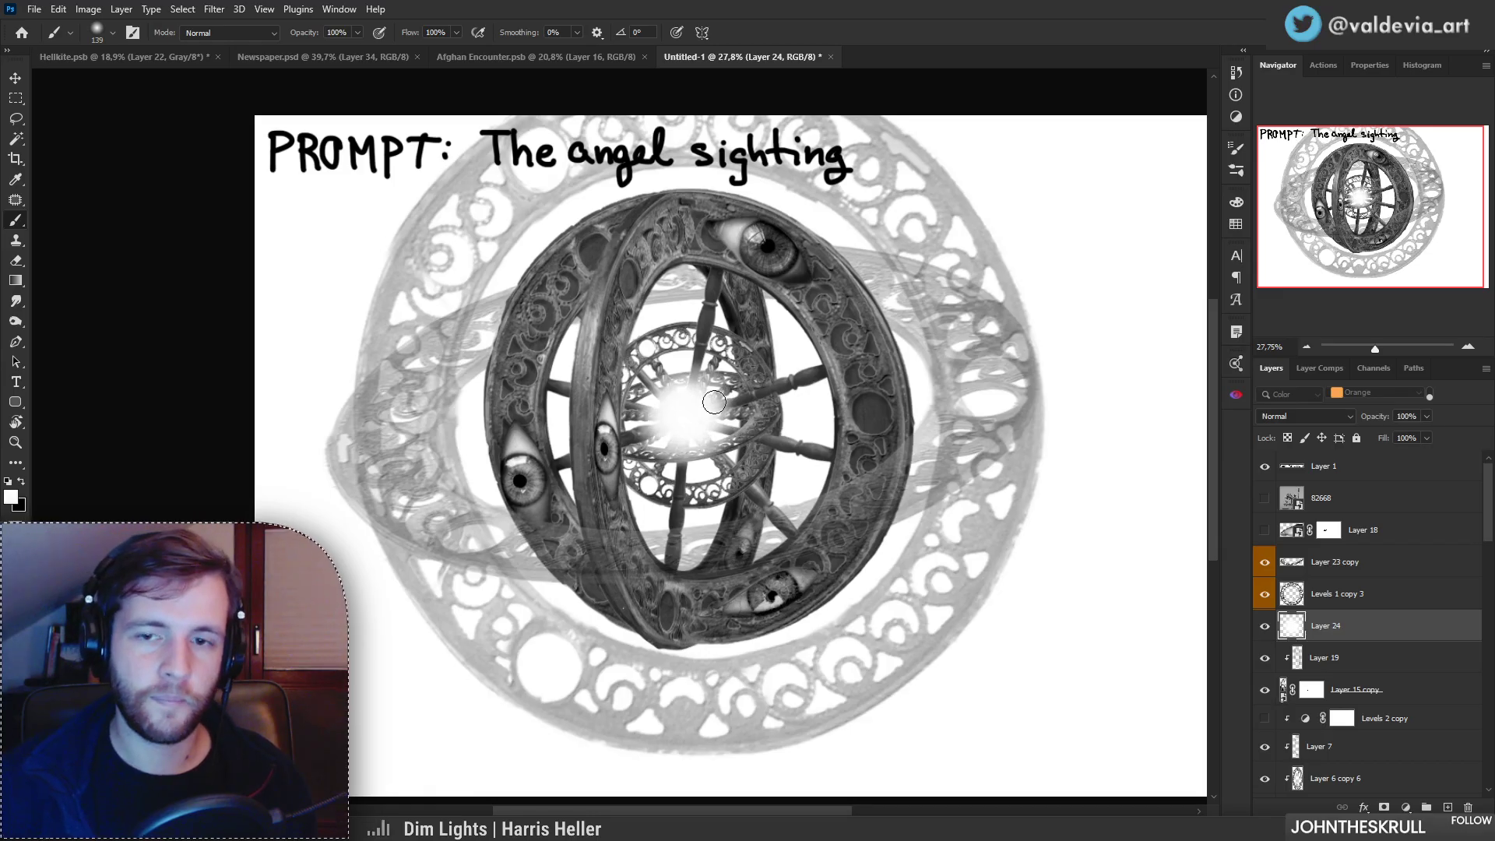
pyautogui.moveTo(724, 460)
pyautogui.mouseDown()
pyautogui.moveTo(629, 448)
pyautogui.moveTo(696, 436)
pyautogui.moveTo(763, 399)
pyautogui.moveTo(724, 458)
pyautogui.moveTo(654, 440)
pyautogui.moveTo(732, 393)
pyautogui.moveTo(646, 413)
pyautogui.moveTo(747, 404)
pyautogui.moveTo(670, 452)
pyautogui.mouseUp()
pyautogui.rightClick(764, 397)
pyautogui.moveTo(669, 387)
pyautogui.mouseDown()
pyautogui.moveTo(721, 467)
pyautogui.moveTo(671, 475)
pyautogui.moveTo(732, 463)
pyautogui.mouseUp()
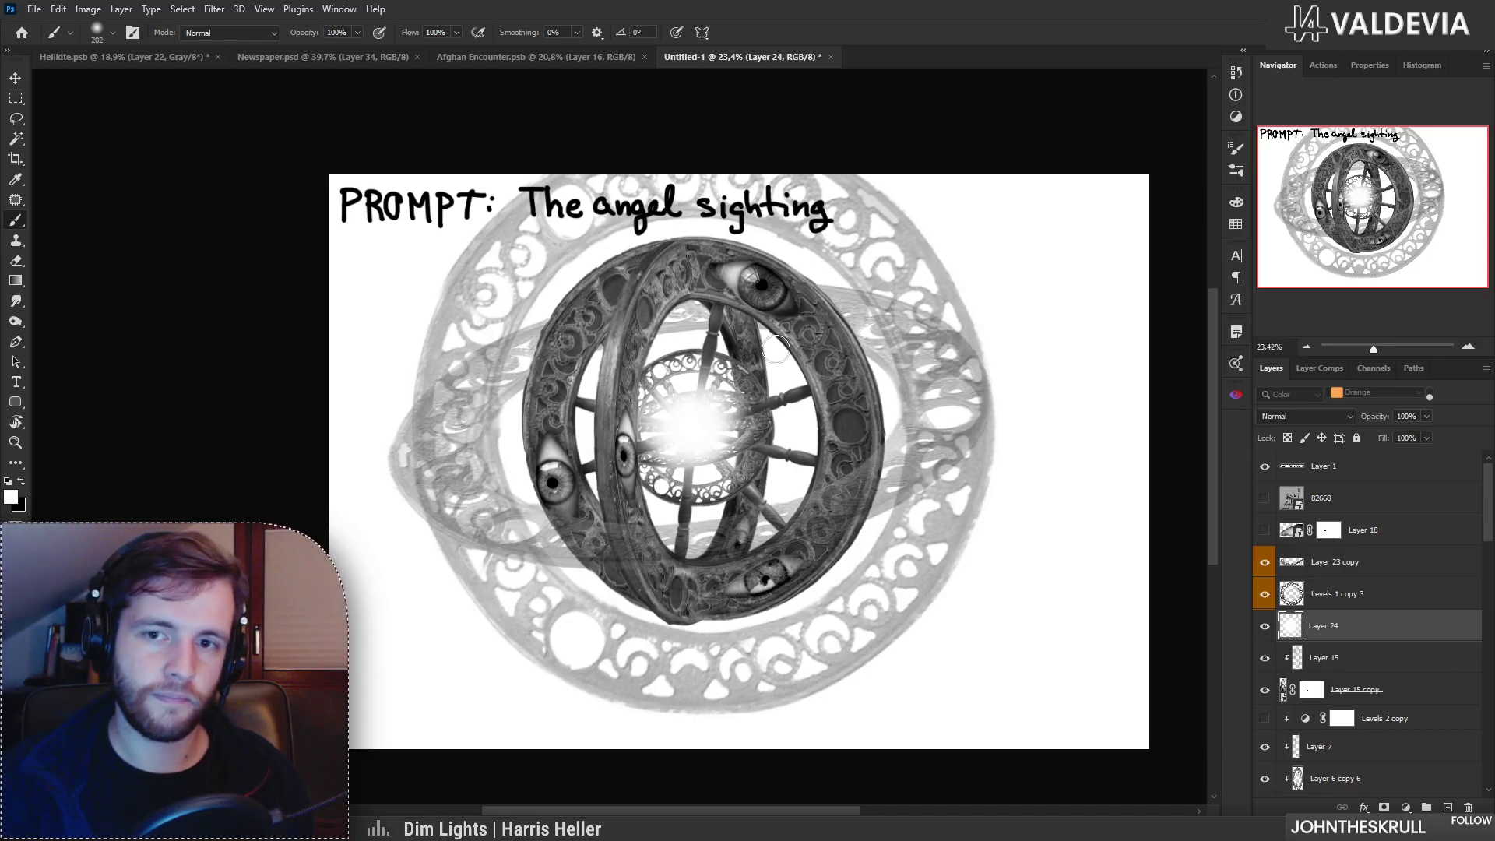
# Step: Undo the last glow stroke, add faint white strokes around the lower wheel, and rename the layer as ball of light
pyautogui.hotkey('ctrl', 'z')
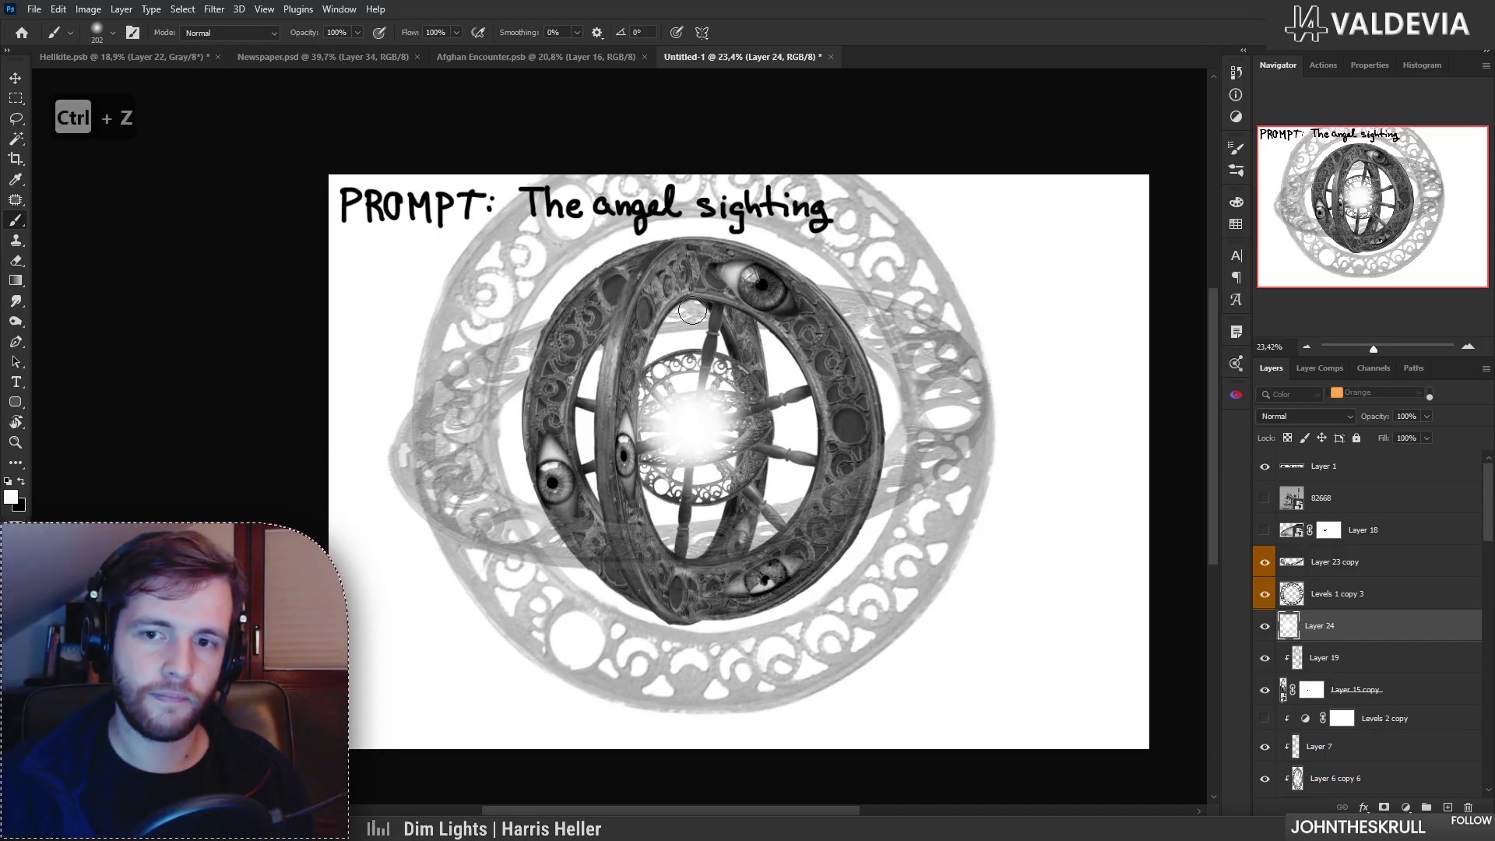
pyautogui.moveTo(597, 475); pyautogui.dragTo(601, 520)
pyautogui.moveTo(676, 556); pyautogui.dragTo(743, 561)
pyautogui.hotkey('ctrl', 'space')
pyautogui.moveTo(790, 550)
pyautogui.mouseDown()
pyautogui.moveTo(662, 547)
pyautogui.moveTo(765, 542)
pyautogui.moveTo(732, 544)
pyautogui.mouseUp()
pyautogui.doubleClick(1325, 625)
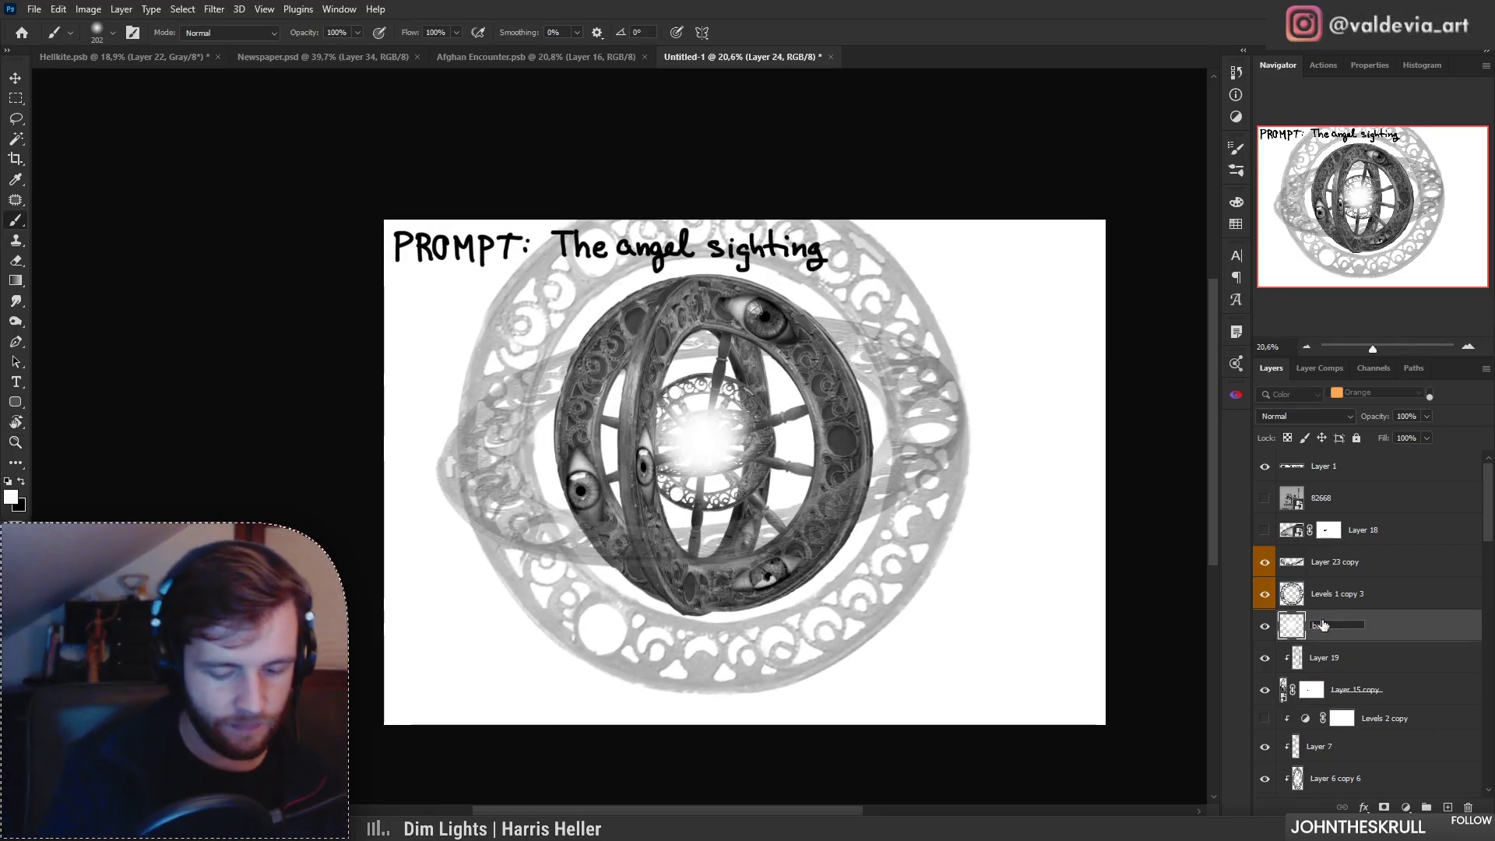
pyautogui.press('Return')
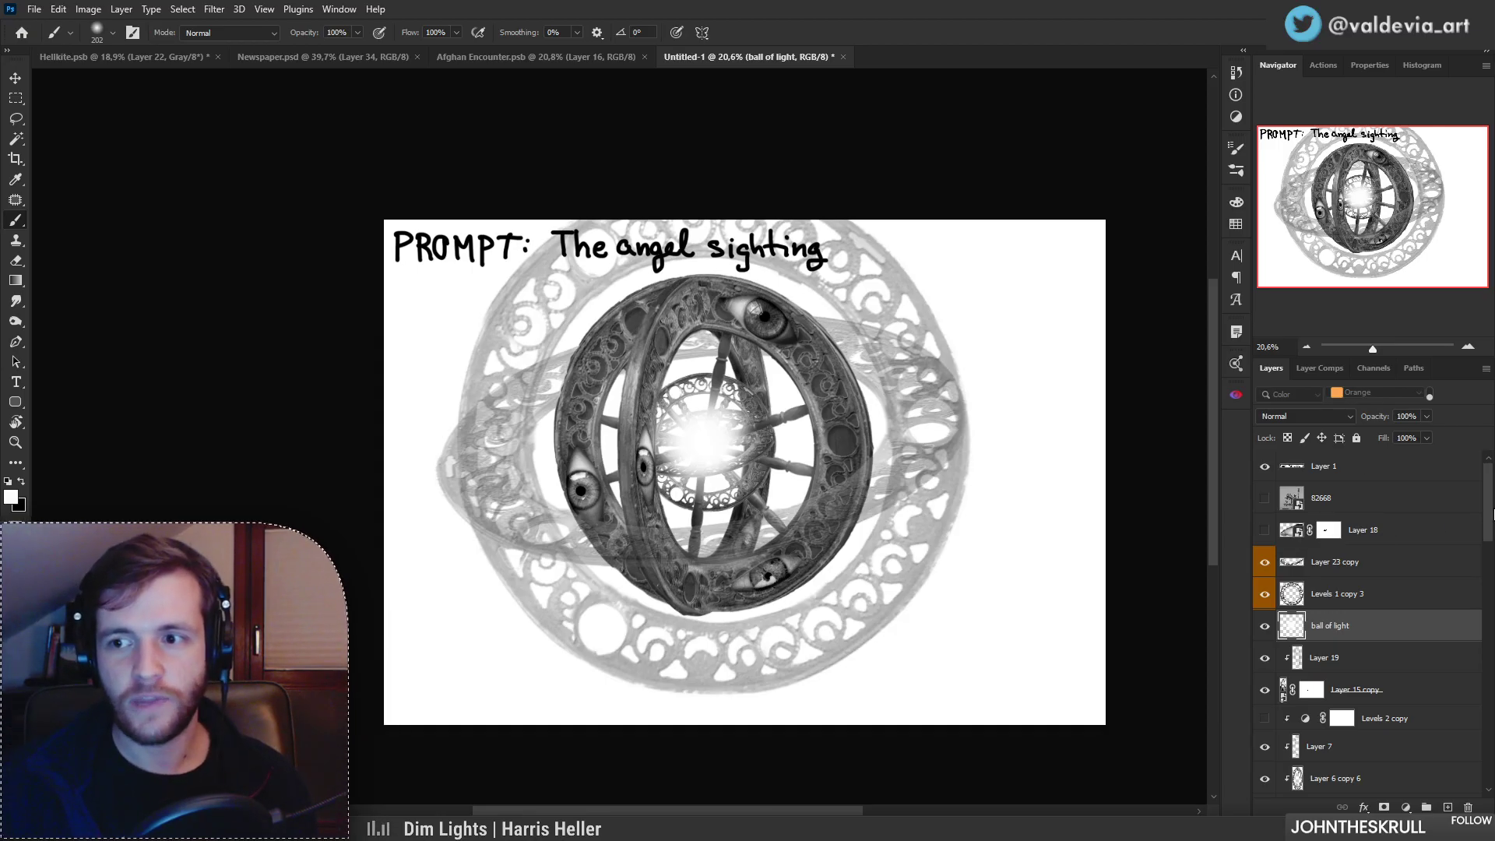
# Step: Filter the layers to Orange and invert the colors of Layer 23 copy, Levels 1 copy 3 and Layer 22 copy
pyautogui.click(1430, 395)
pyautogui.click(1329, 469)
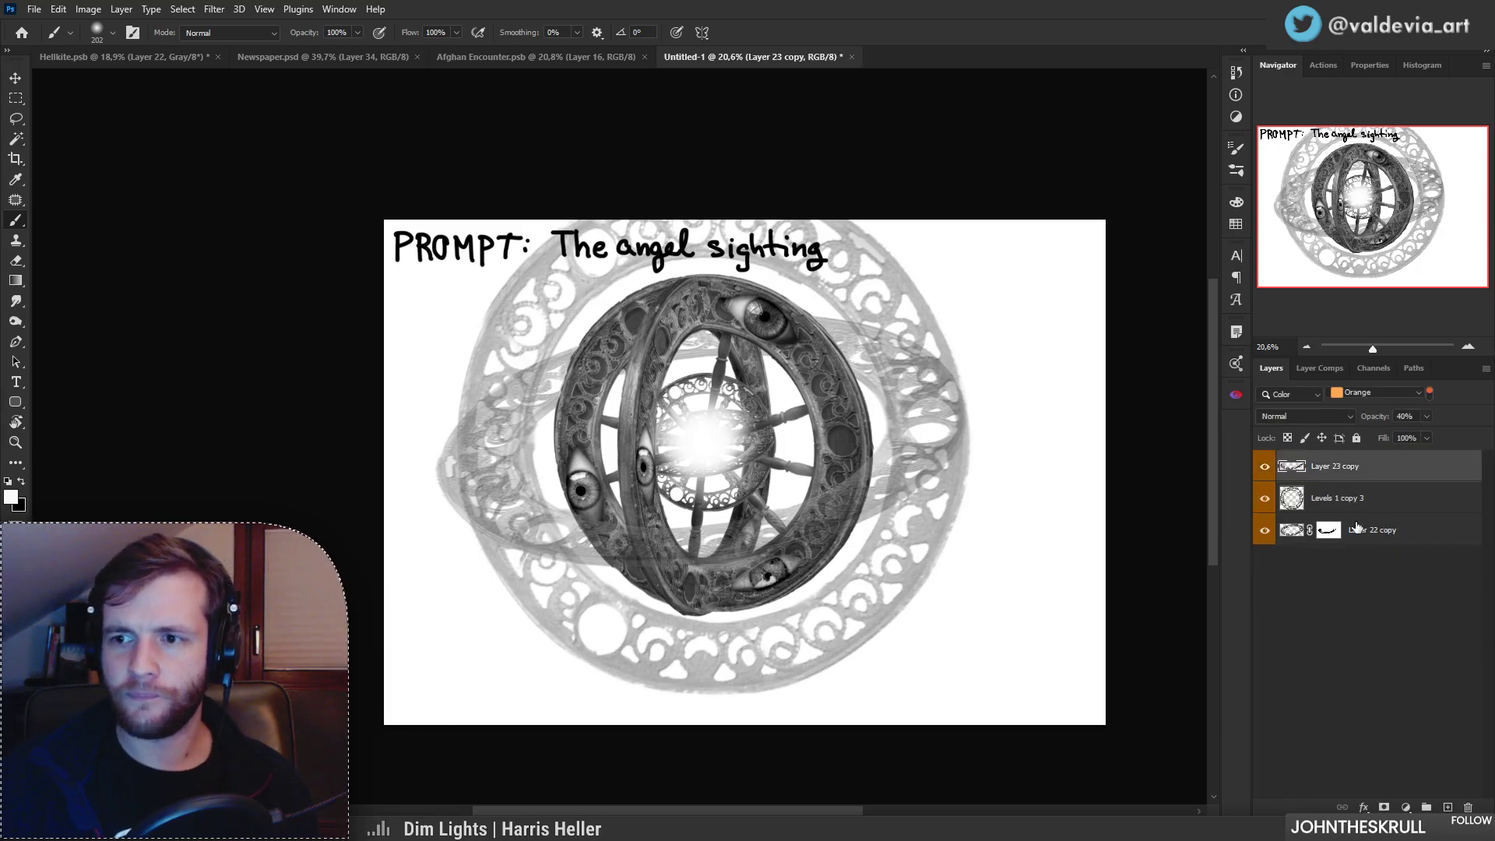
pyautogui.keyDown('shift'); pyautogui.click(1368, 537); pyautogui.keyUp('shift')
pyautogui.click(1345, 474)
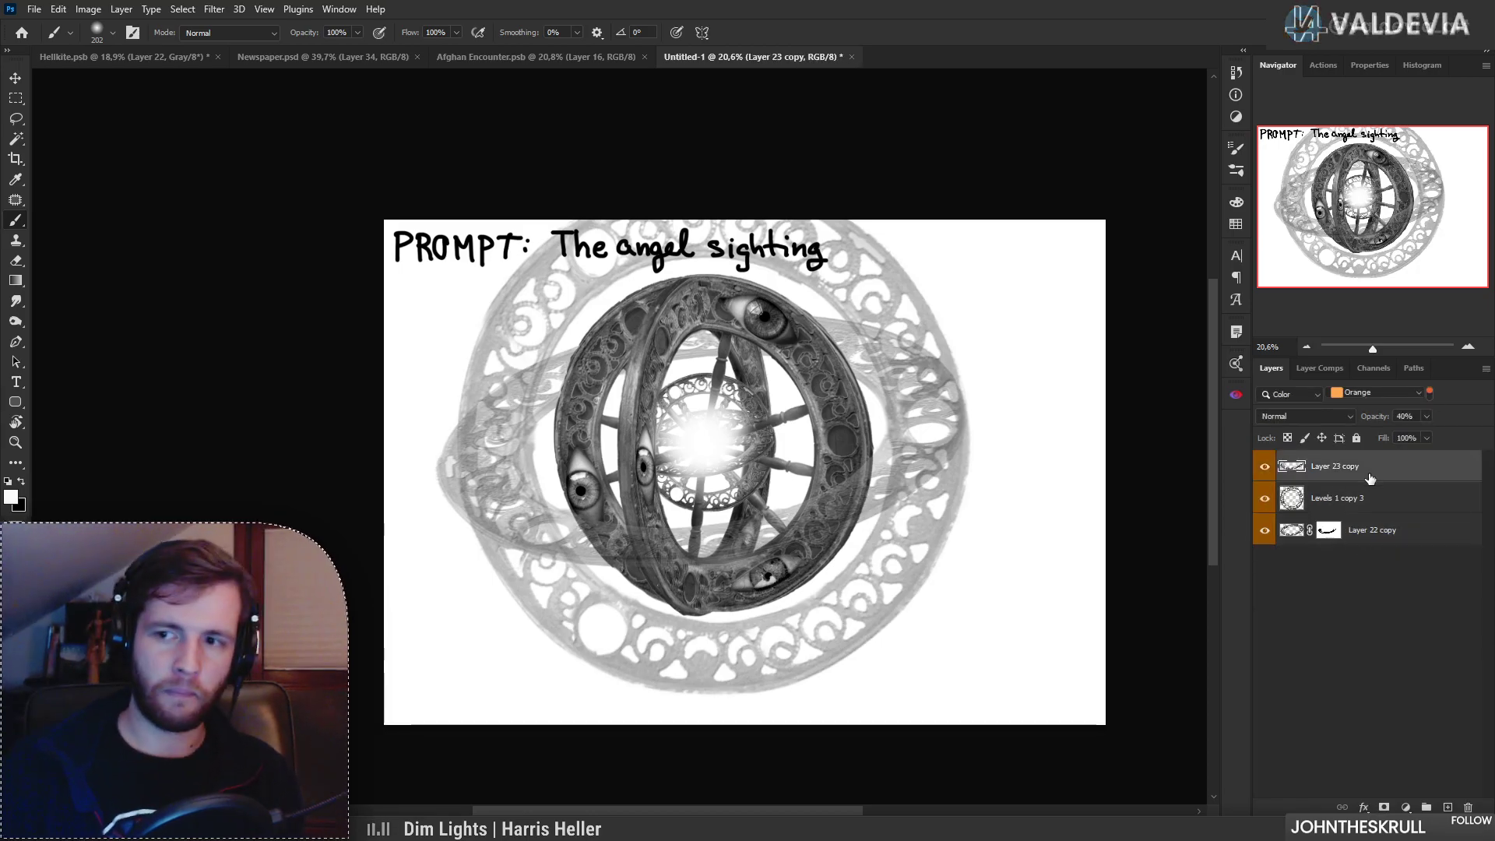
pyautogui.hotkey('ctrl', 'i')
pyautogui.click(1361, 502)
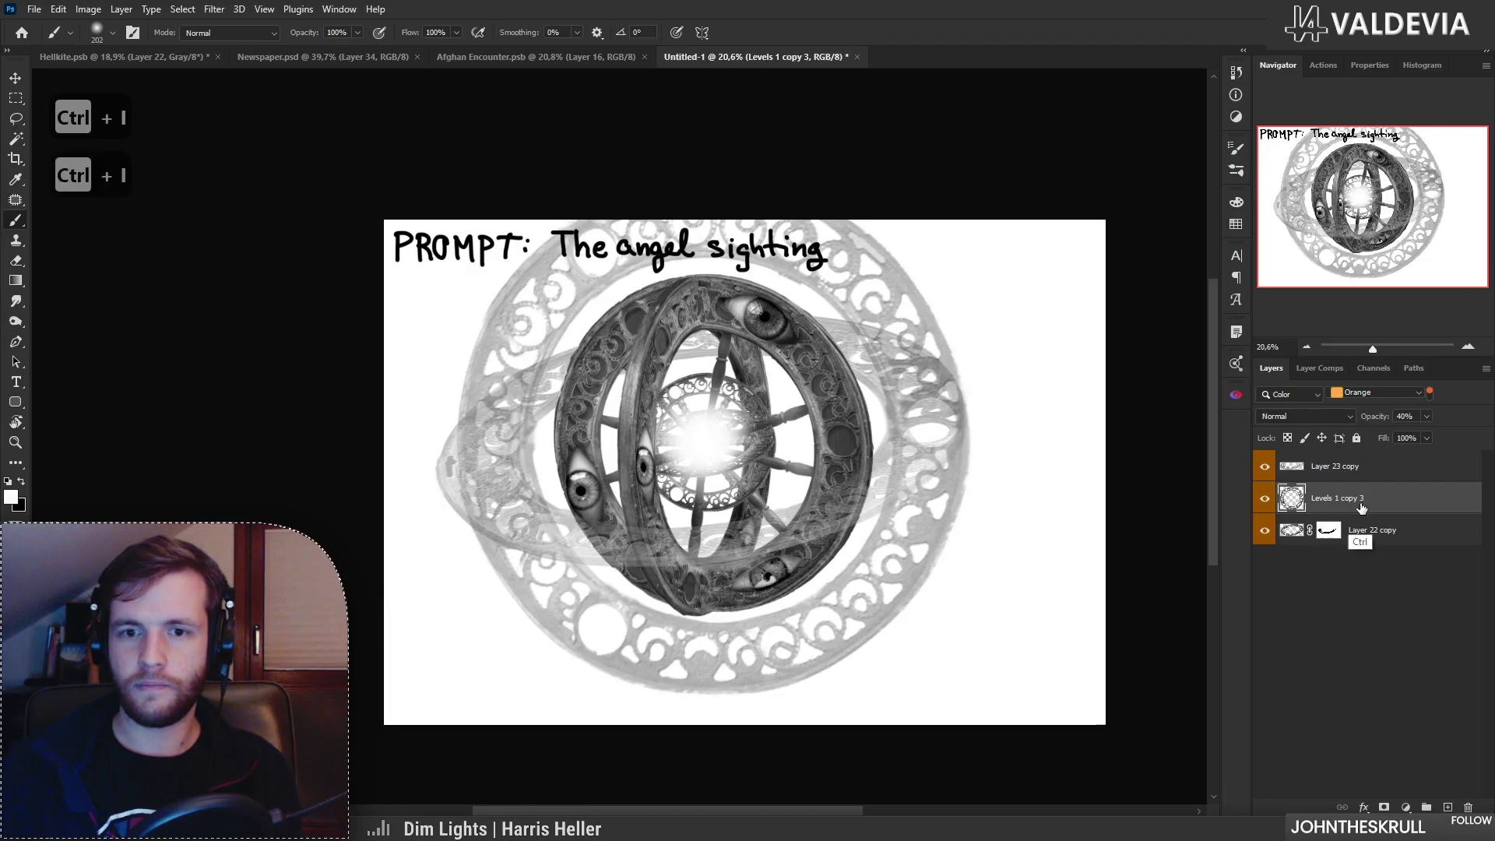
pyautogui.hotkey('ctrl', 'i')
pyautogui.click(1379, 534)
pyautogui.hotkey('ctrl', 'i')
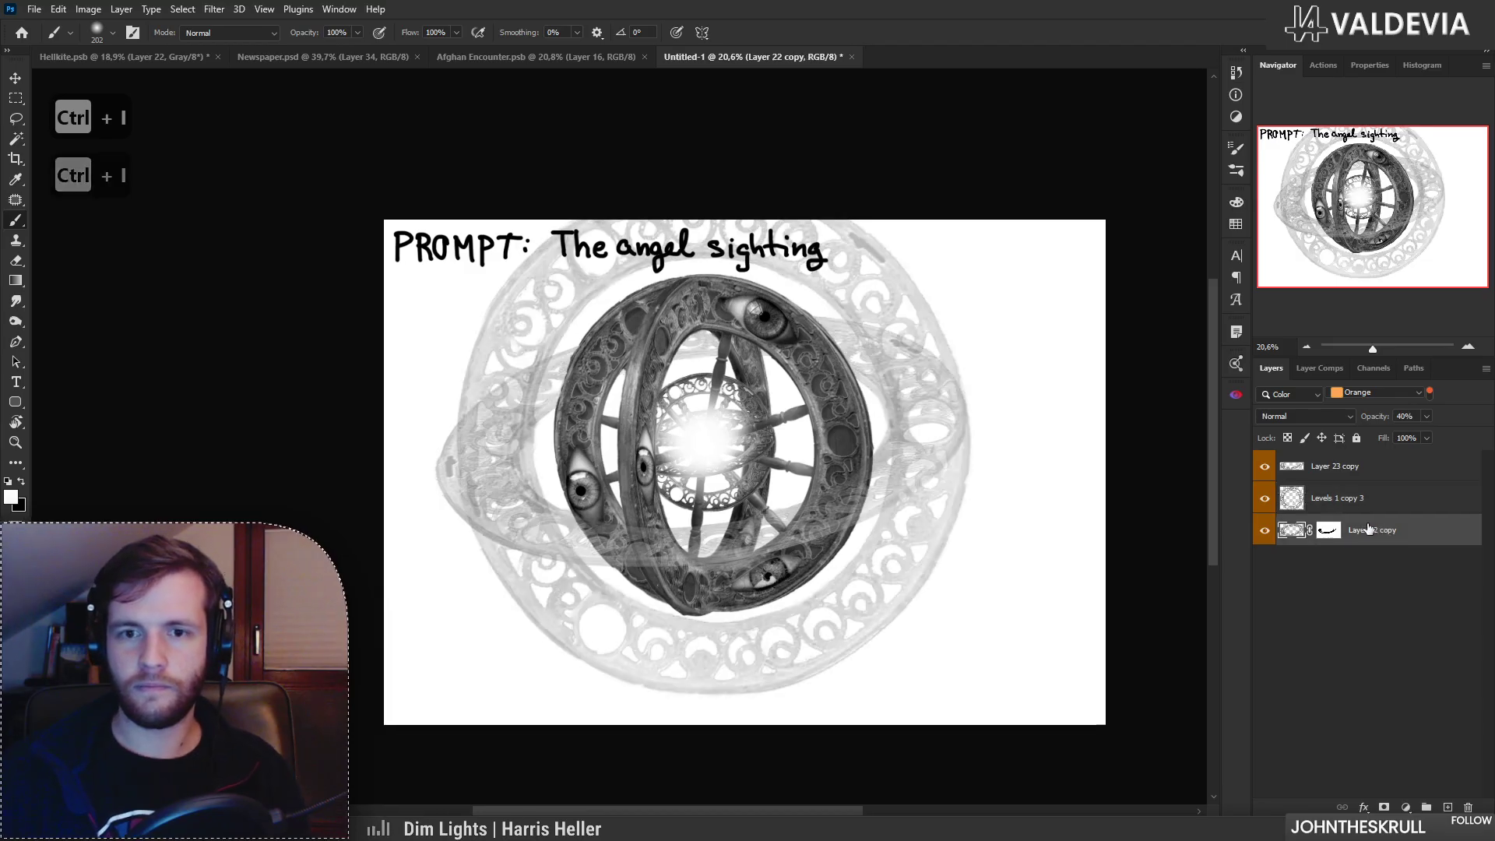
pyautogui.press('z')
pyautogui.moveTo(699, 410)
pyautogui.mouseDown()
pyautogui.moveTo(680, 405)
pyautogui.moveTo(708, 404)
pyautogui.moveTo(696, 404)
pyautogui.mouseUp()
pyautogui.press('b')
pyautogui.keyDown('shift'); pyautogui.click(1296, 475); pyautogui.keyUp('shift')
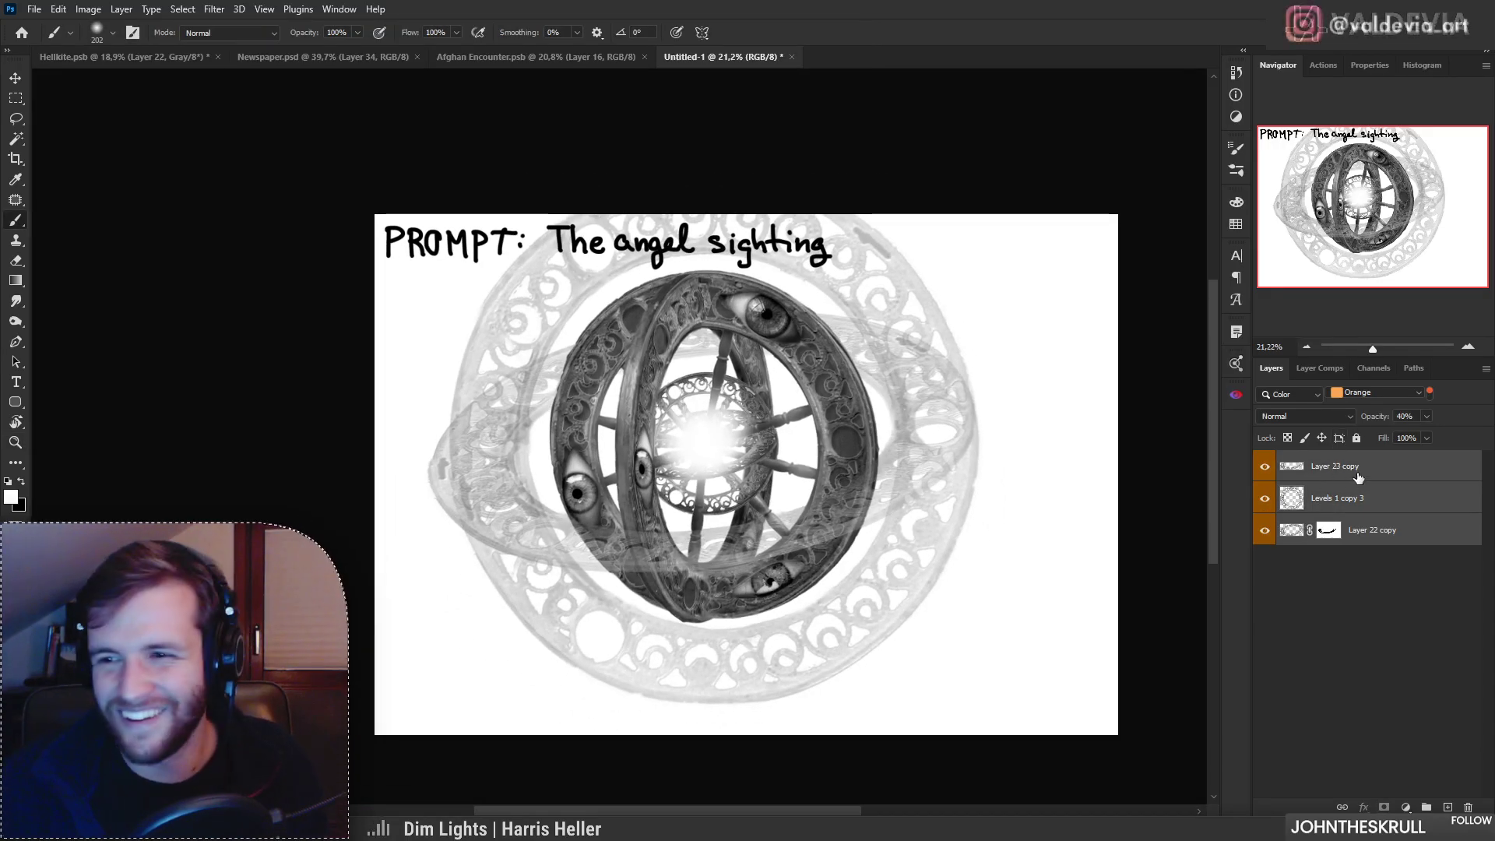
pyautogui.moveTo(1352, 470); pyautogui.dragTo(1352, 465)
pyautogui.hotkey('ctrl', 'z')
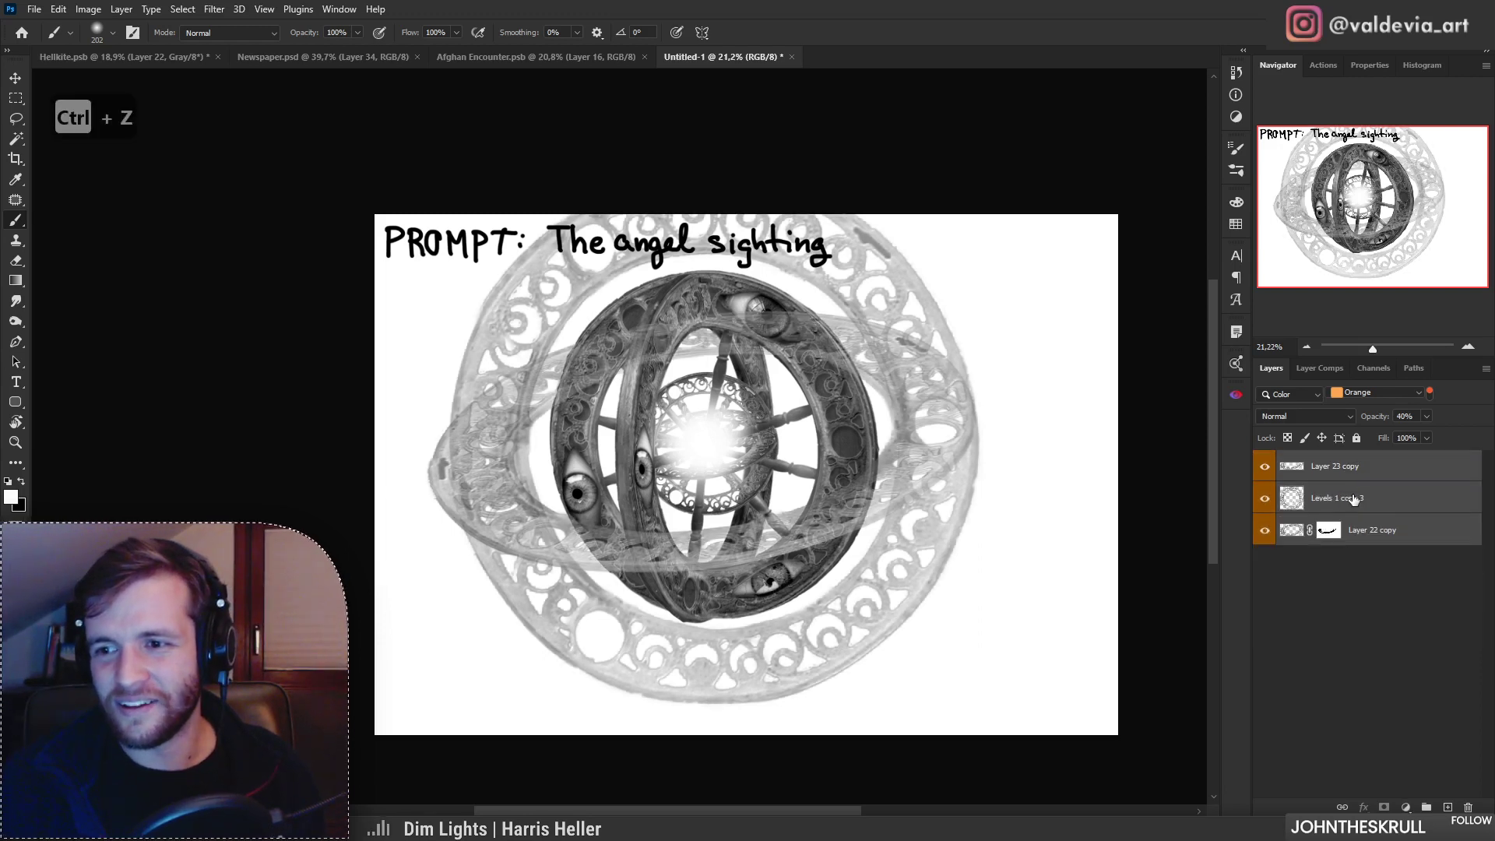
# Step: Duplicate Layer 23 copy, Levels 1 copy 3 and Layer 22 copy one at a time
pyautogui.moveTo(1339, 473); pyautogui.dragTo(1345, 460)
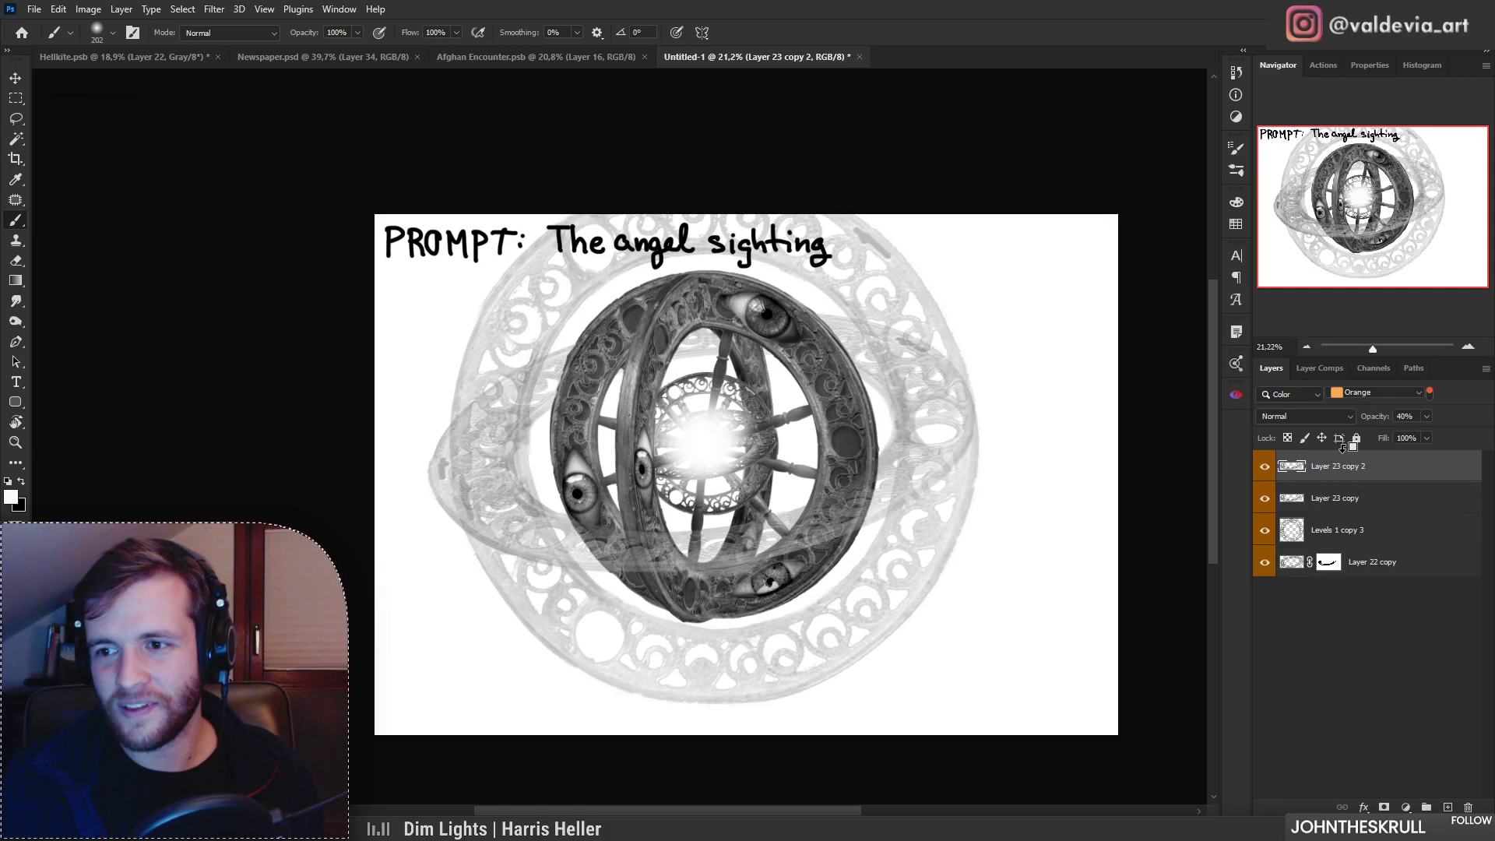
pyautogui.click(1342, 531)
pyautogui.moveTo(1342, 532); pyautogui.dragTo(1365, 609)
pyautogui.click(1376, 595)
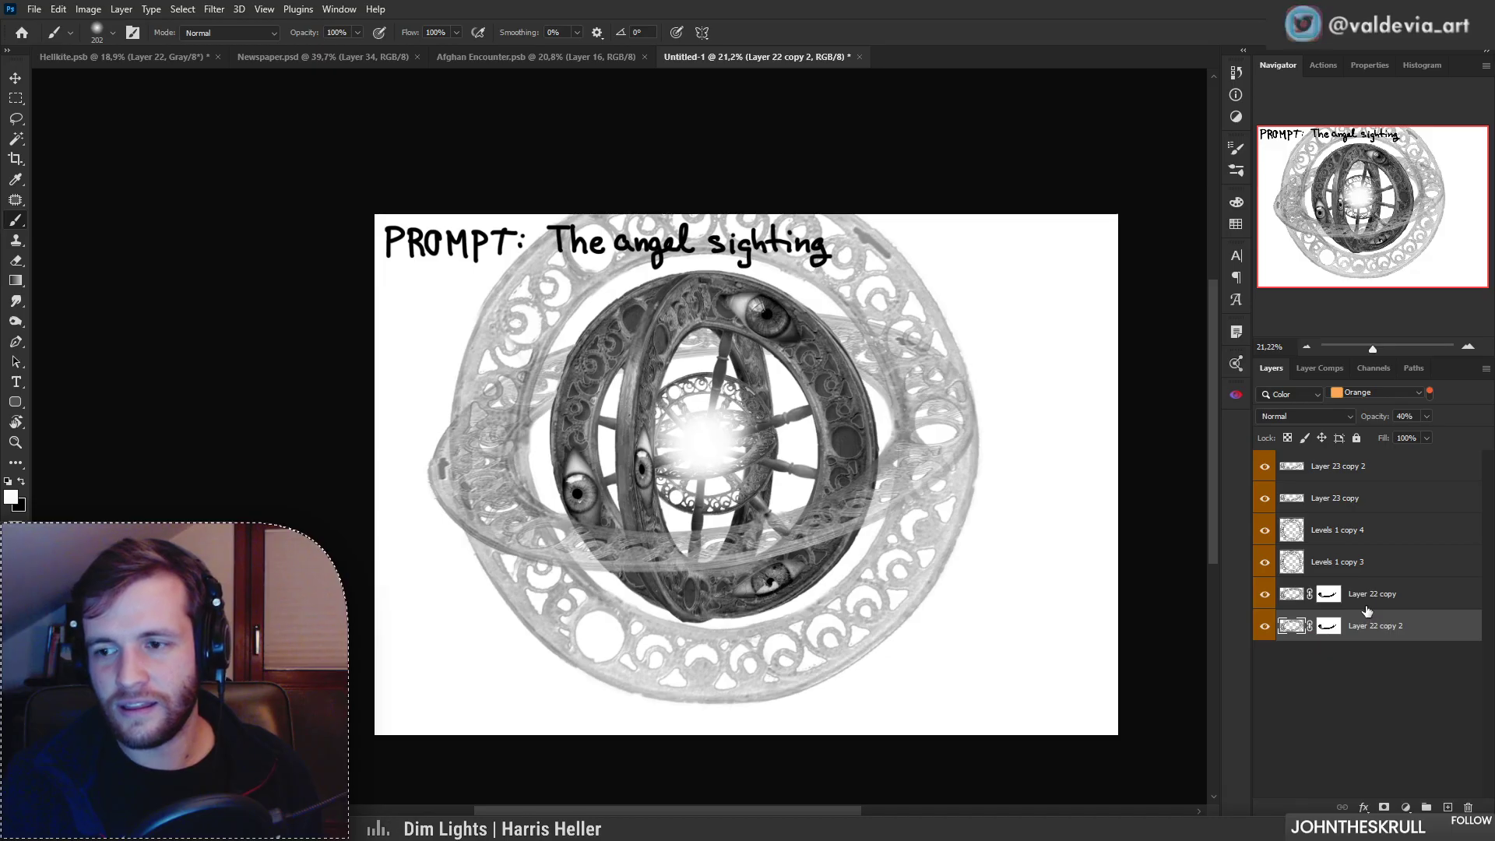
# Step: Scale Layer 23 copy, Levels 1 copy 3 and Layer 22 copy 2 together to 165% and rotate them -56.59 degrees
pyautogui.keyDown('ctrl'); pyautogui.click(1356, 564); pyautogui.keyUp('ctrl')
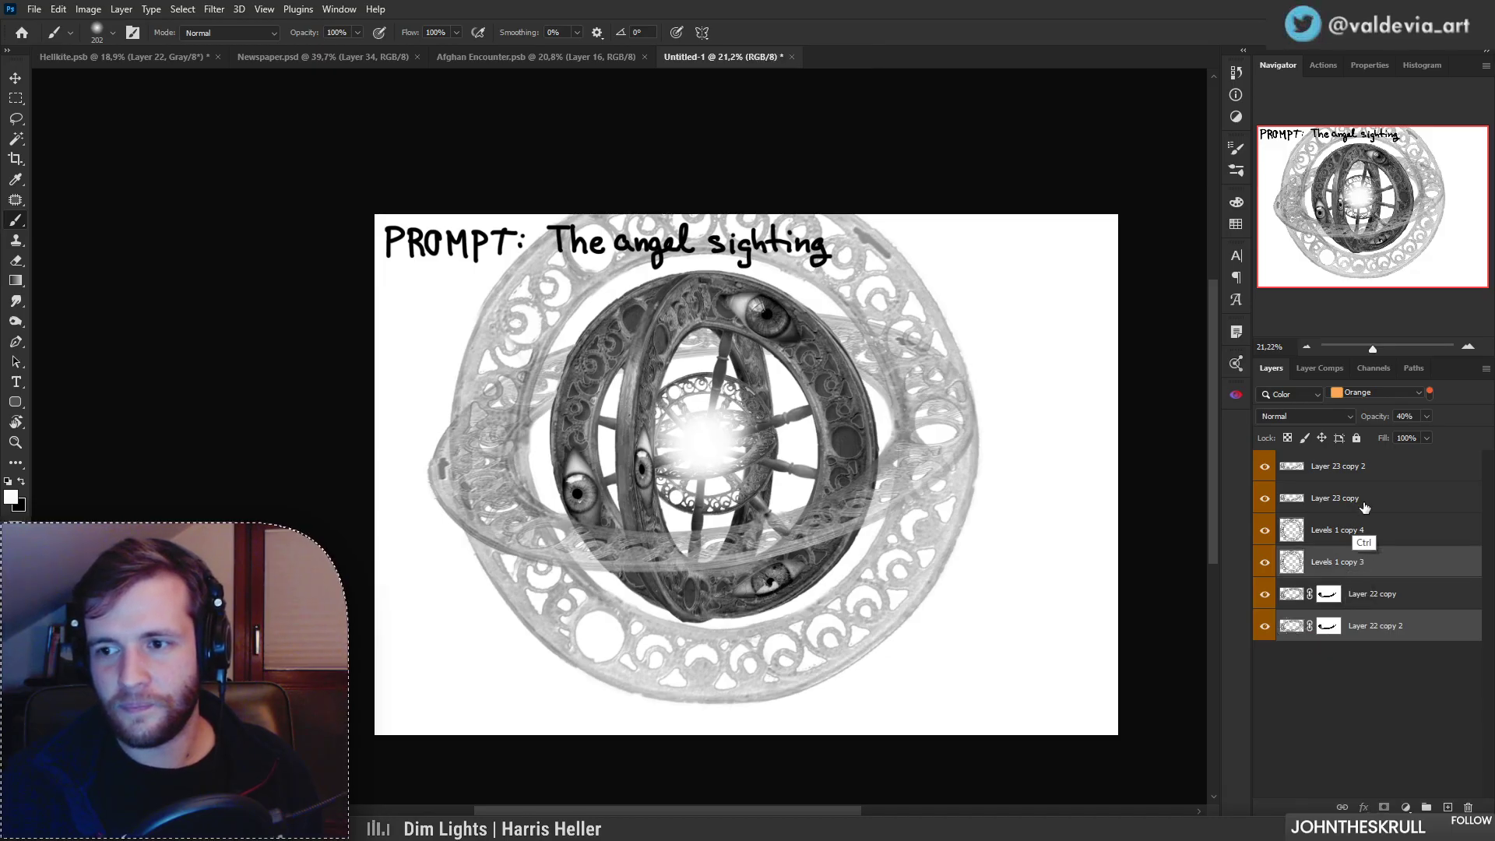
pyautogui.keyDown('ctrl'); pyautogui.click(1363, 503); pyautogui.keyUp('ctrl')
pyautogui.scroll(-3, 830, 462)
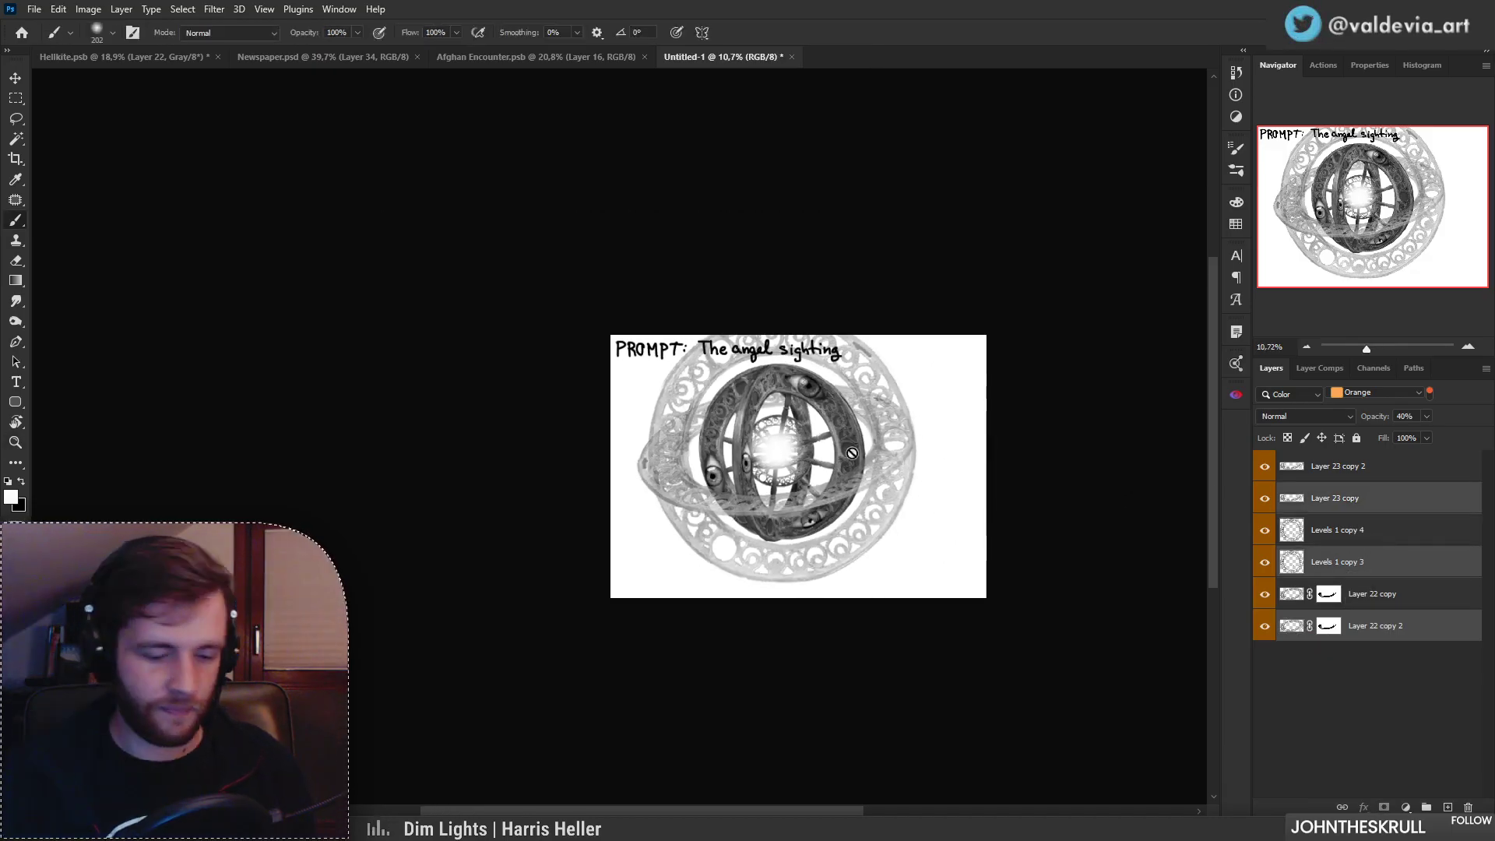
pyautogui.hotkey('ctrl', 't')
pyautogui.moveTo(919, 450); pyautogui.dragTo(917, 316)
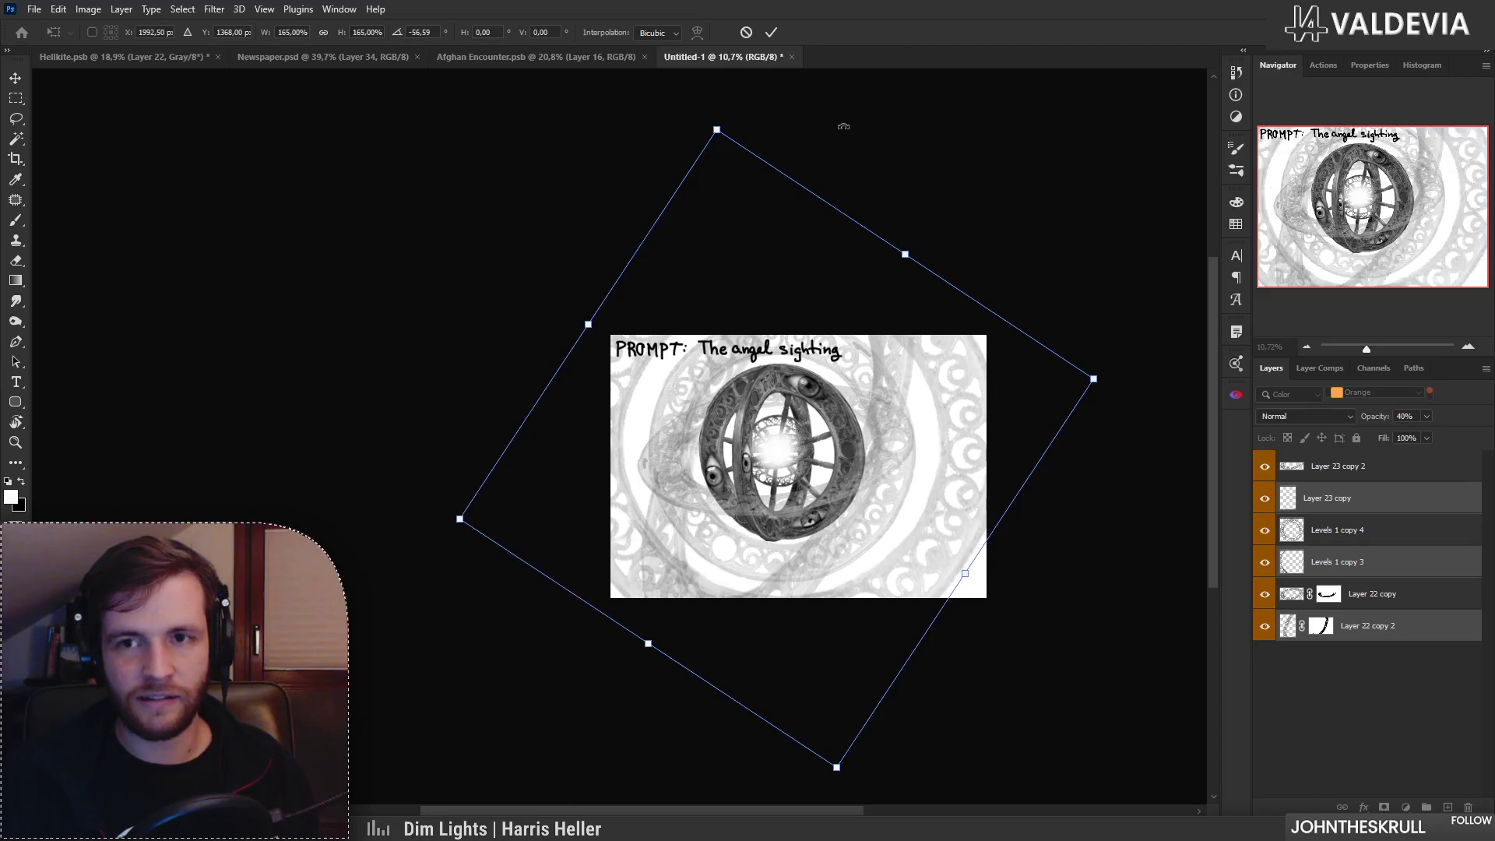
pyautogui.click(771, 31)
pyautogui.press('z')
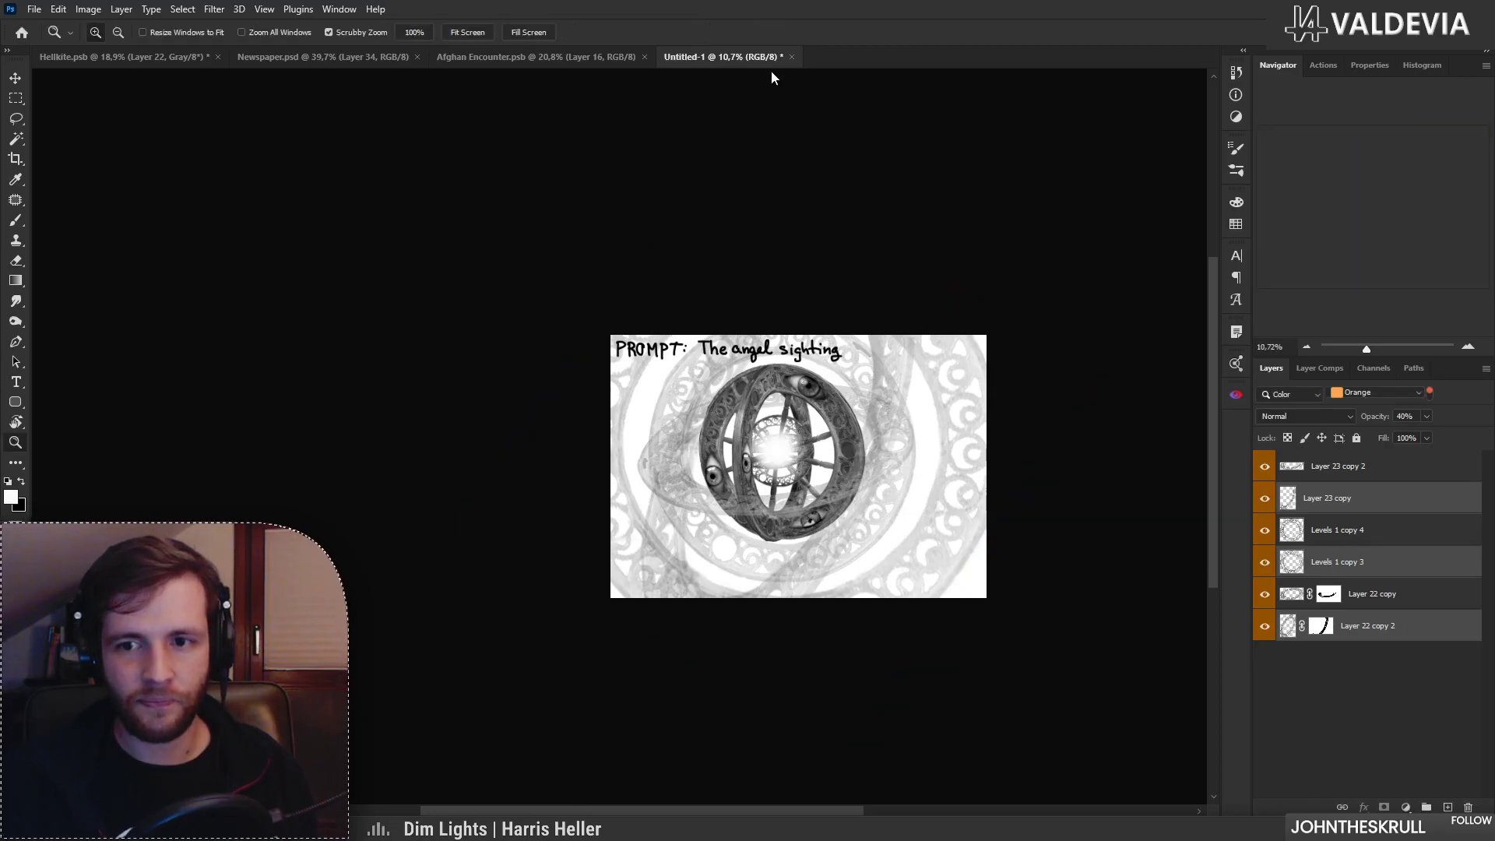
pyautogui.moveTo(829, 442)
pyautogui.mouseDown()
pyautogui.moveTo(891, 436)
pyautogui.moveTo(866, 431)
pyautogui.mouseUp()
pyautogui.press('b')
pyautogui.press('z')
pyautogui.moveTo(769, 433)
pyautogui.mouseDown()
pyautogui.moveTo(661, 431)
pyautogui.moveTo(747, 428)
pyautogui.mouseUp()
pyautogui.press('b')
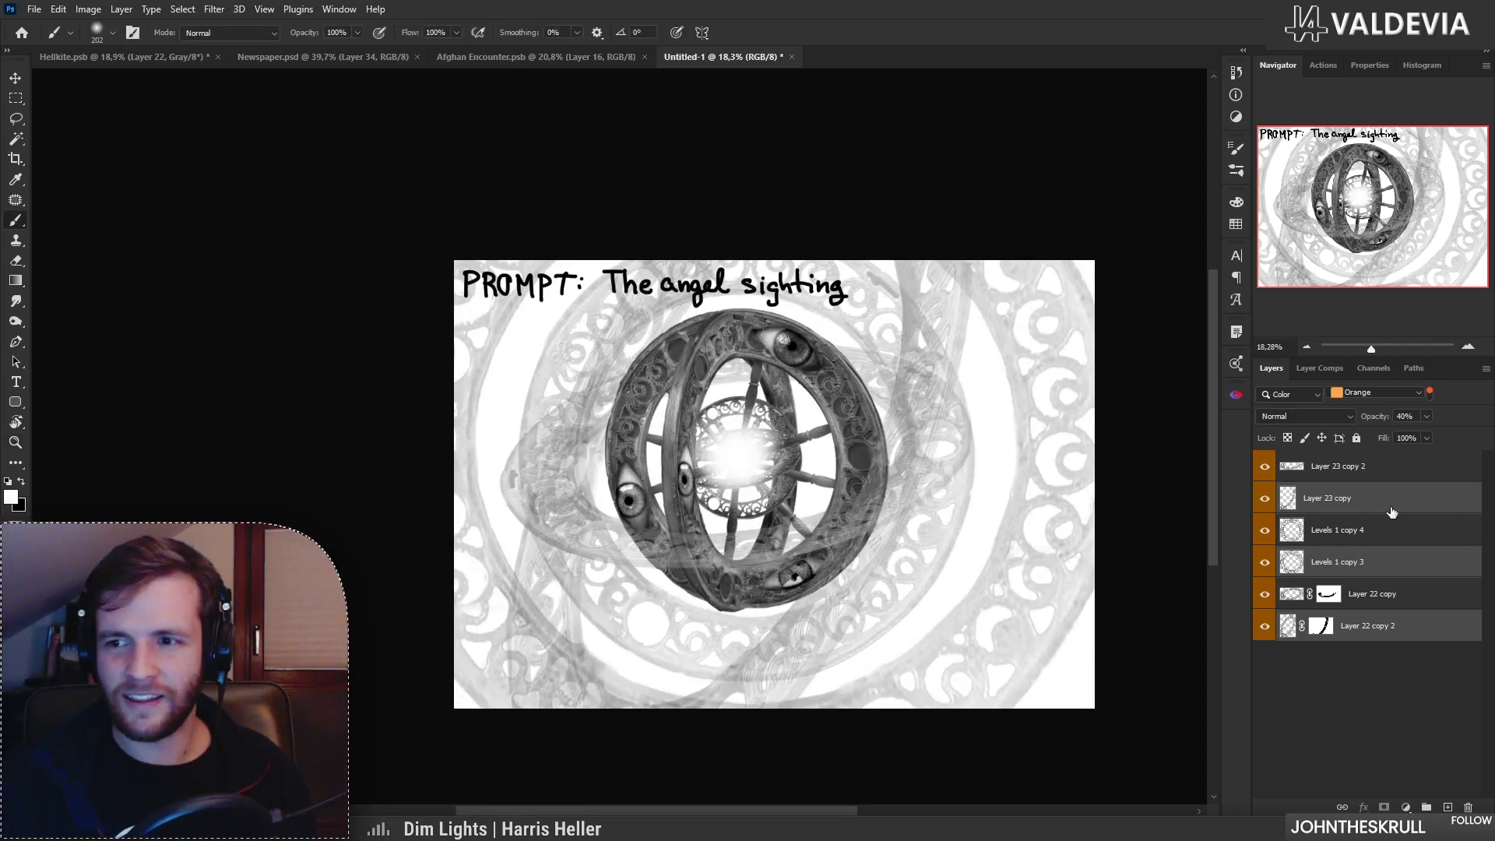
# Step: Turn off the Orange layer filter and hide Layer 1 with the handwritten prompt text
pyautogui.click(1430, 392)
pyautogui.click(1361, 476)
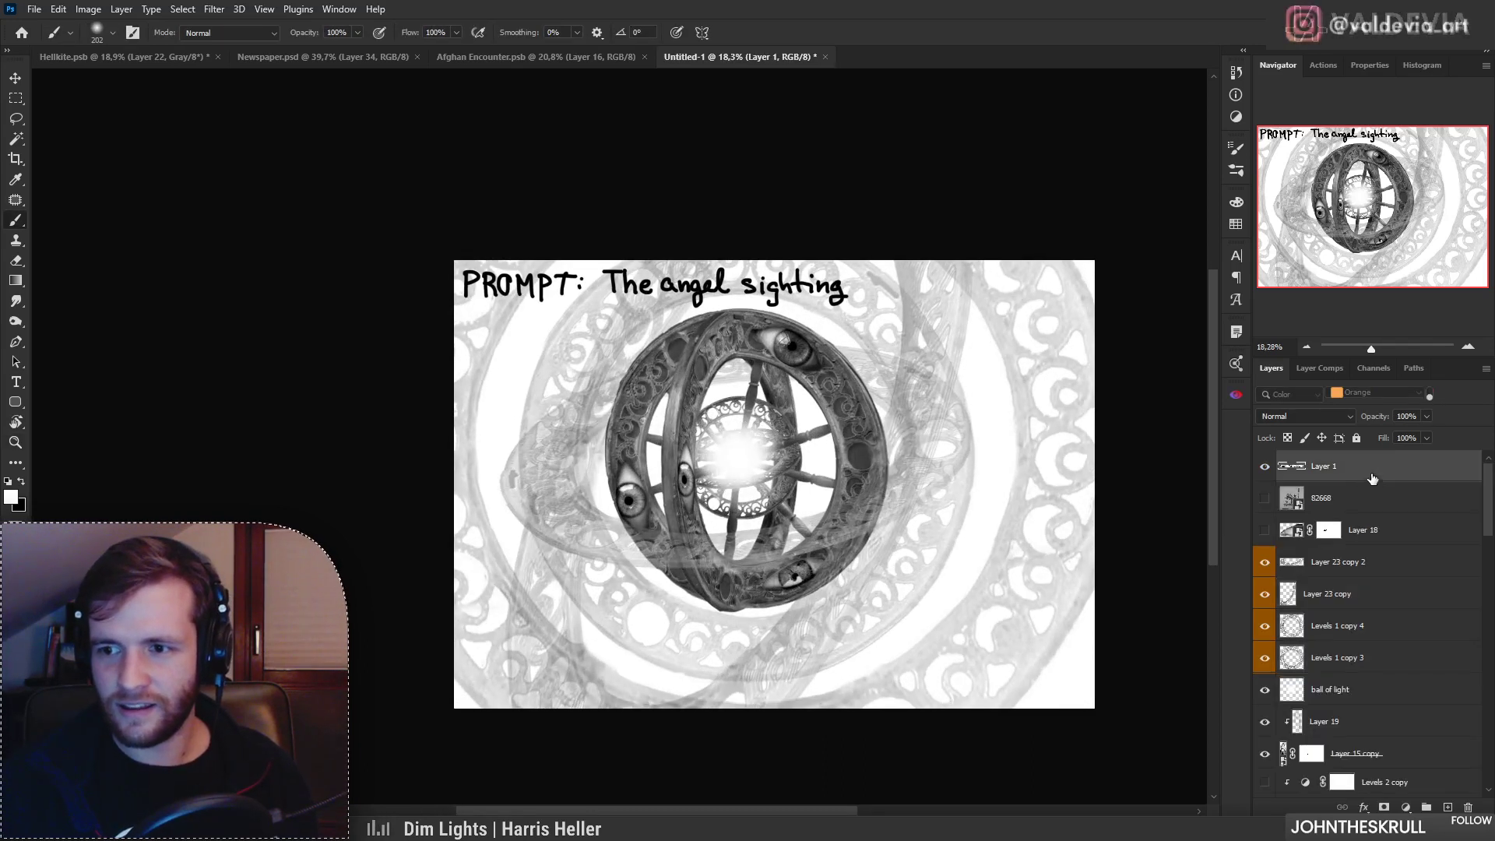
pyautogui.hotkey('ctrl', 'space')
pyautogui.moveTo(756, 466)
pyautogui.mouseDown()
pyautogui.moveTo(689, 465)
pyautogui.moveTo(731, 466)
pyautogui.mouseUp()
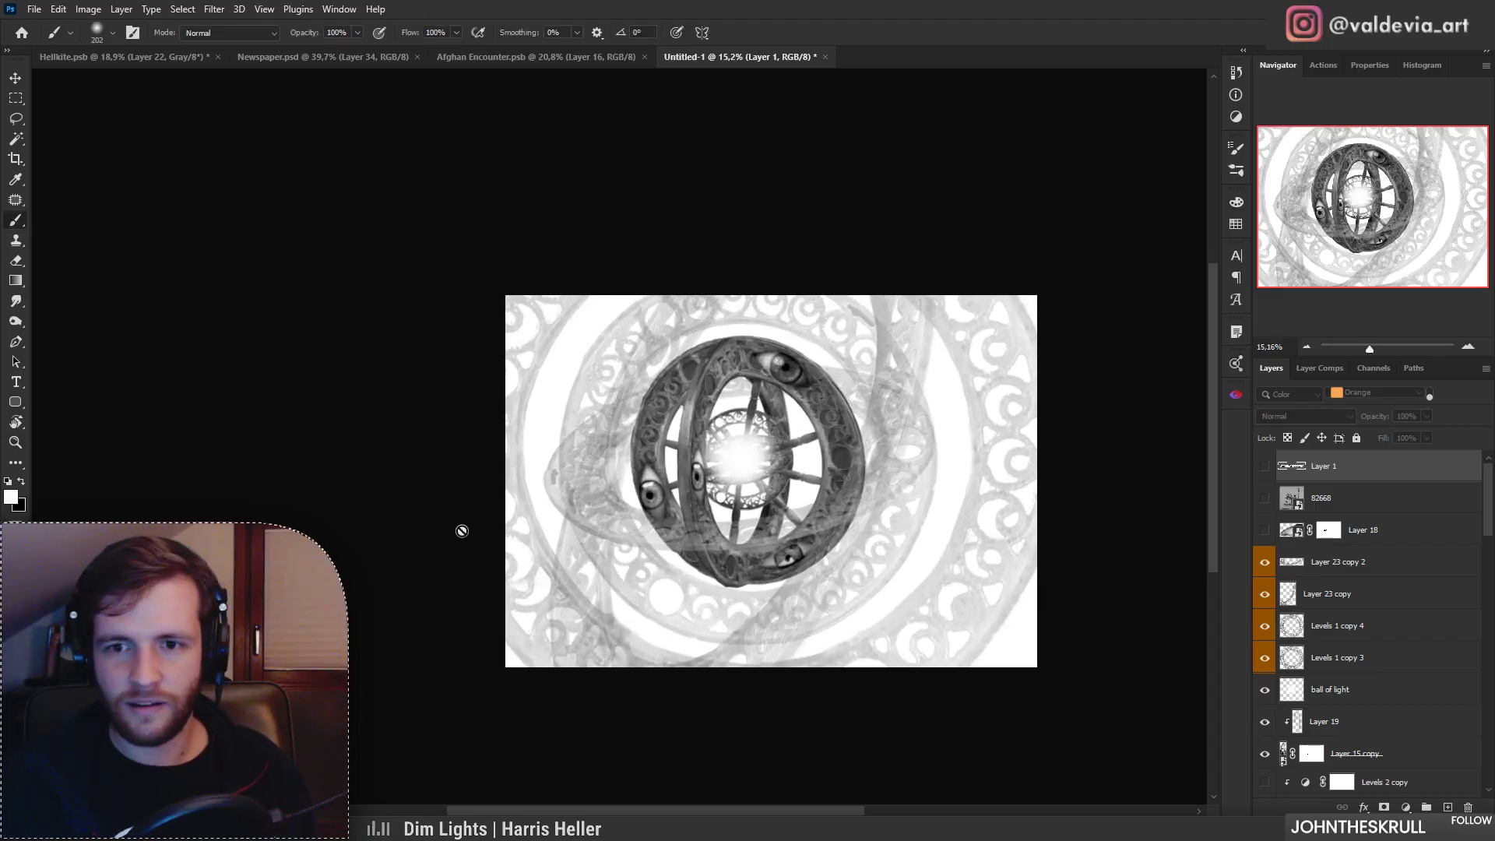
pyautogui.hotkey('ctrl', 'space')
pyautogui.moveTo(620, 489); pyautogui.dragTo(580, 489)
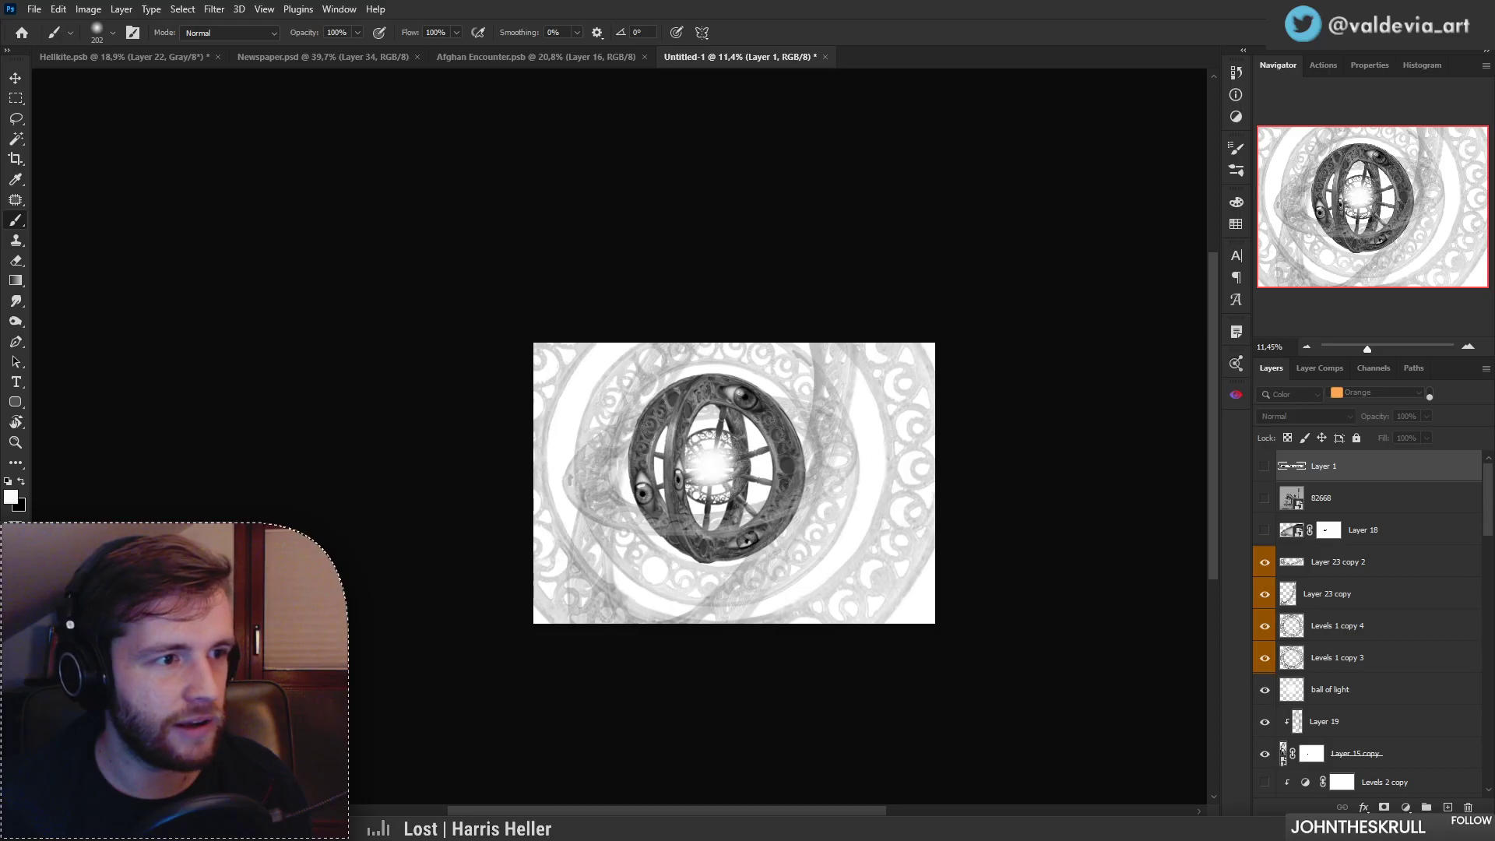
# Step: Lower the opacity of the enlarged ring layers to 22% using the Orange layer filter, and turn the filter off again
pyautogui.click(1430, 397)
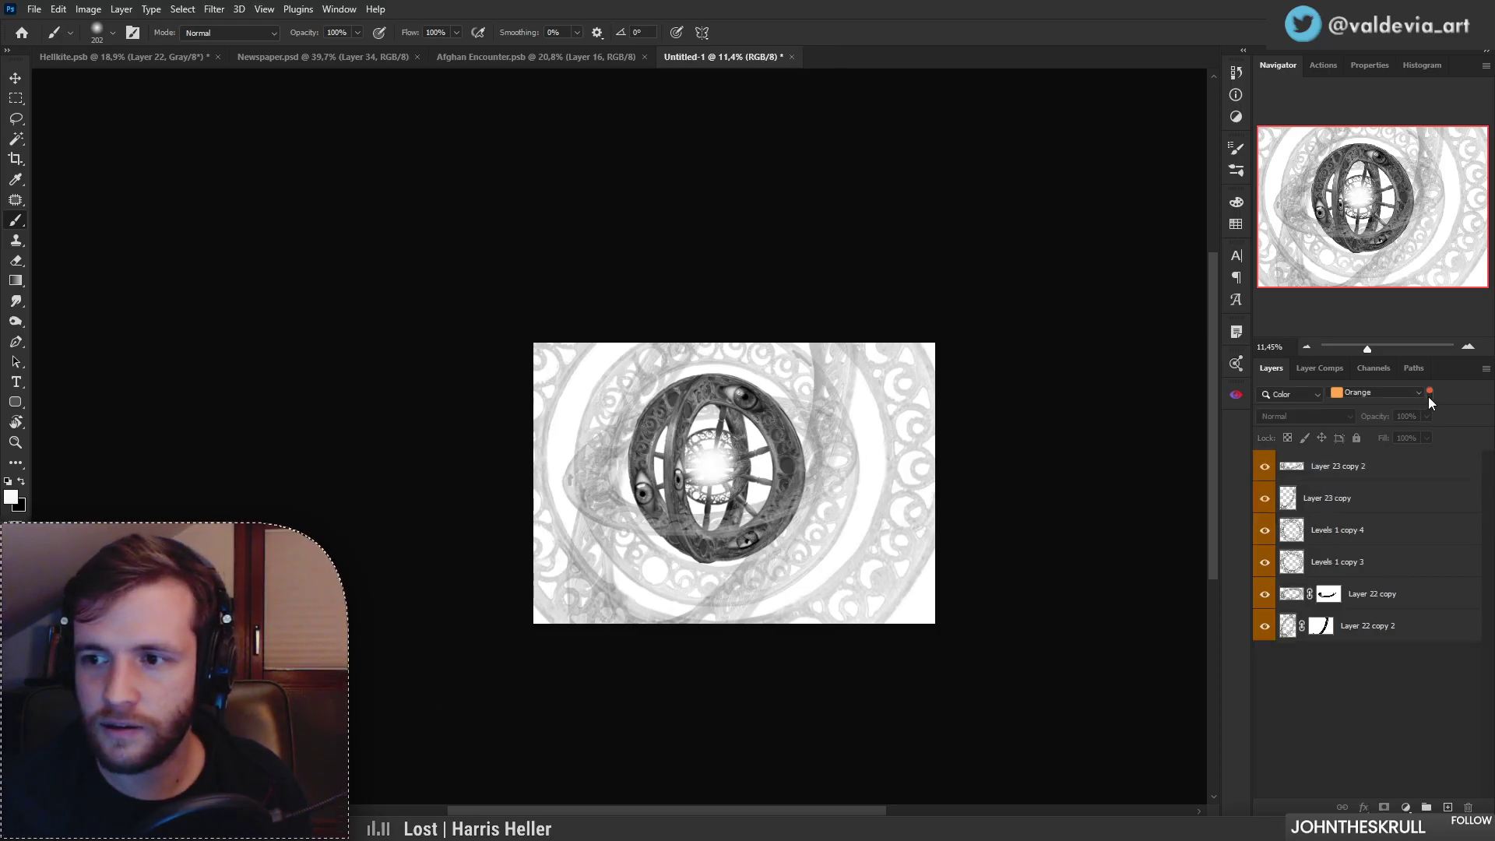
pyautogui.click(1349, 504)
pyautogui.keyDown('ctrl'); pyautogui.click(1357, 572); pyautogui.keyUp('ctrl')
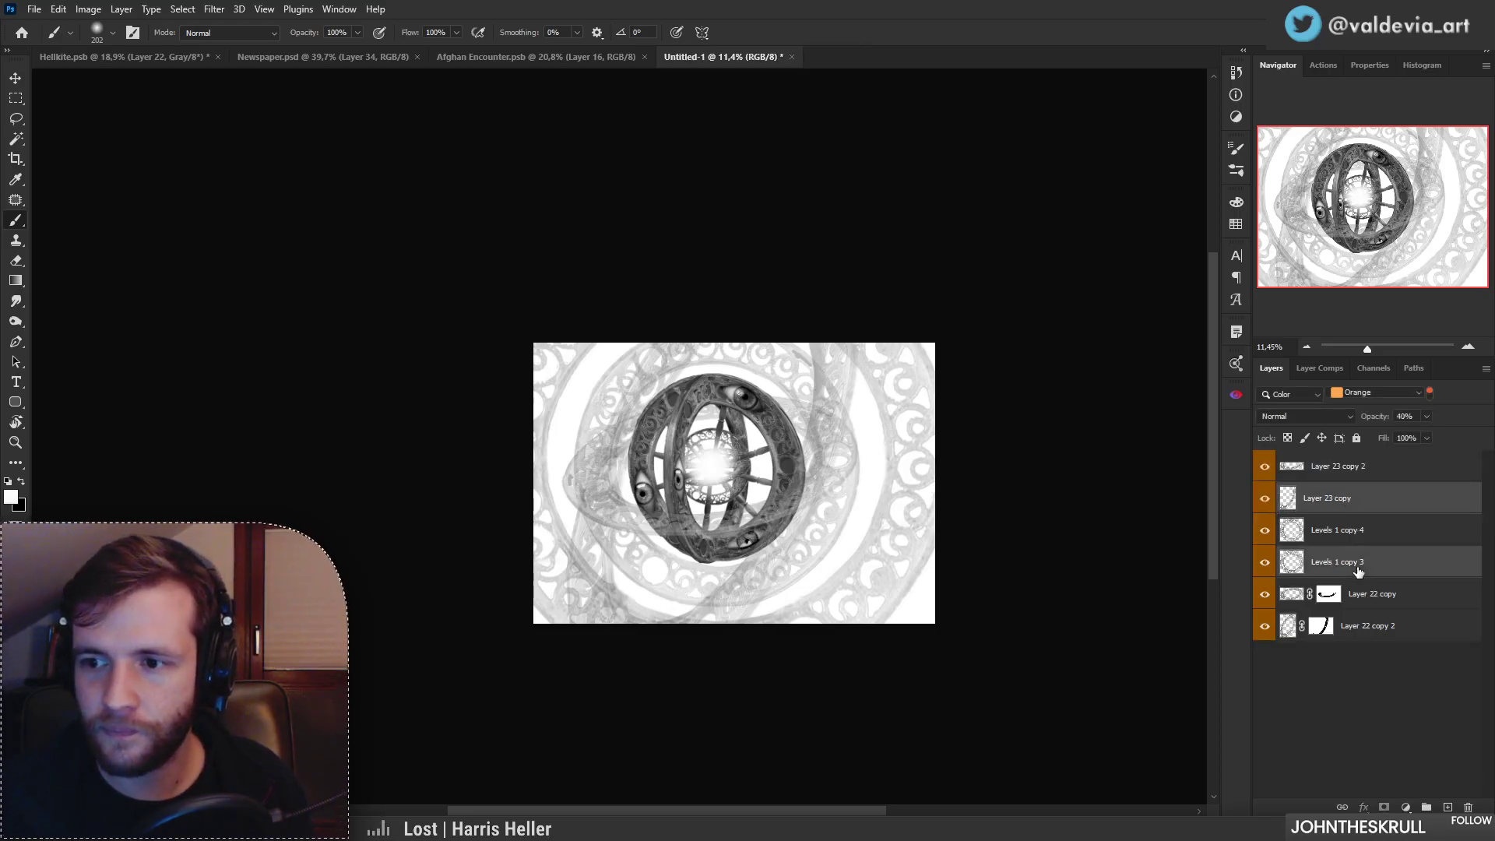
pyautogui.keyDown('ctrl'); pyautogui.click(1383, 640); pyautogui.keyUp('ctrl')
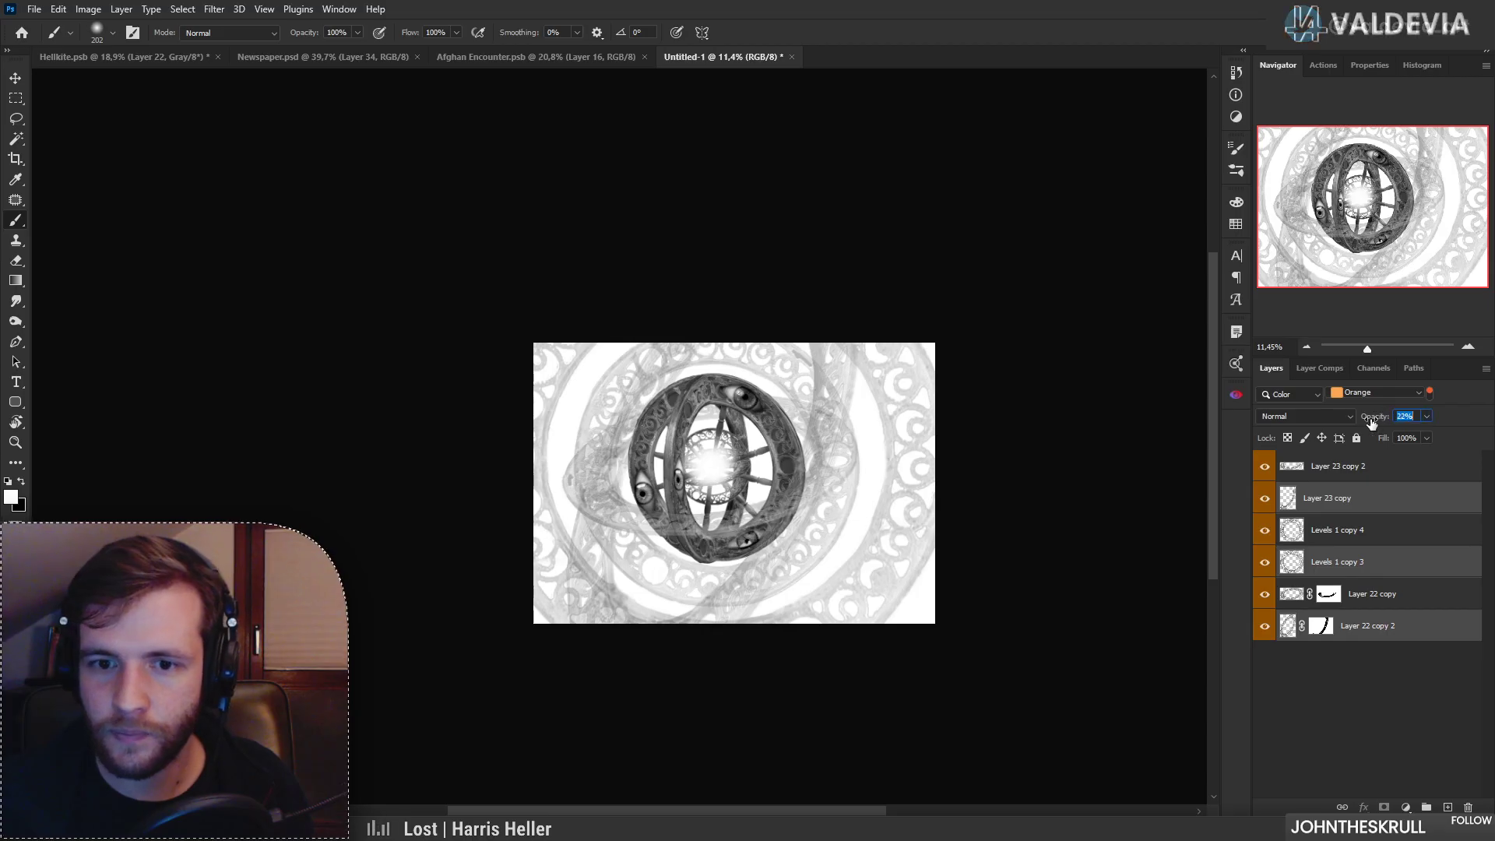
pyautogui.moveTo(1385, 418); pyautogui.dragTo(1372, 423)
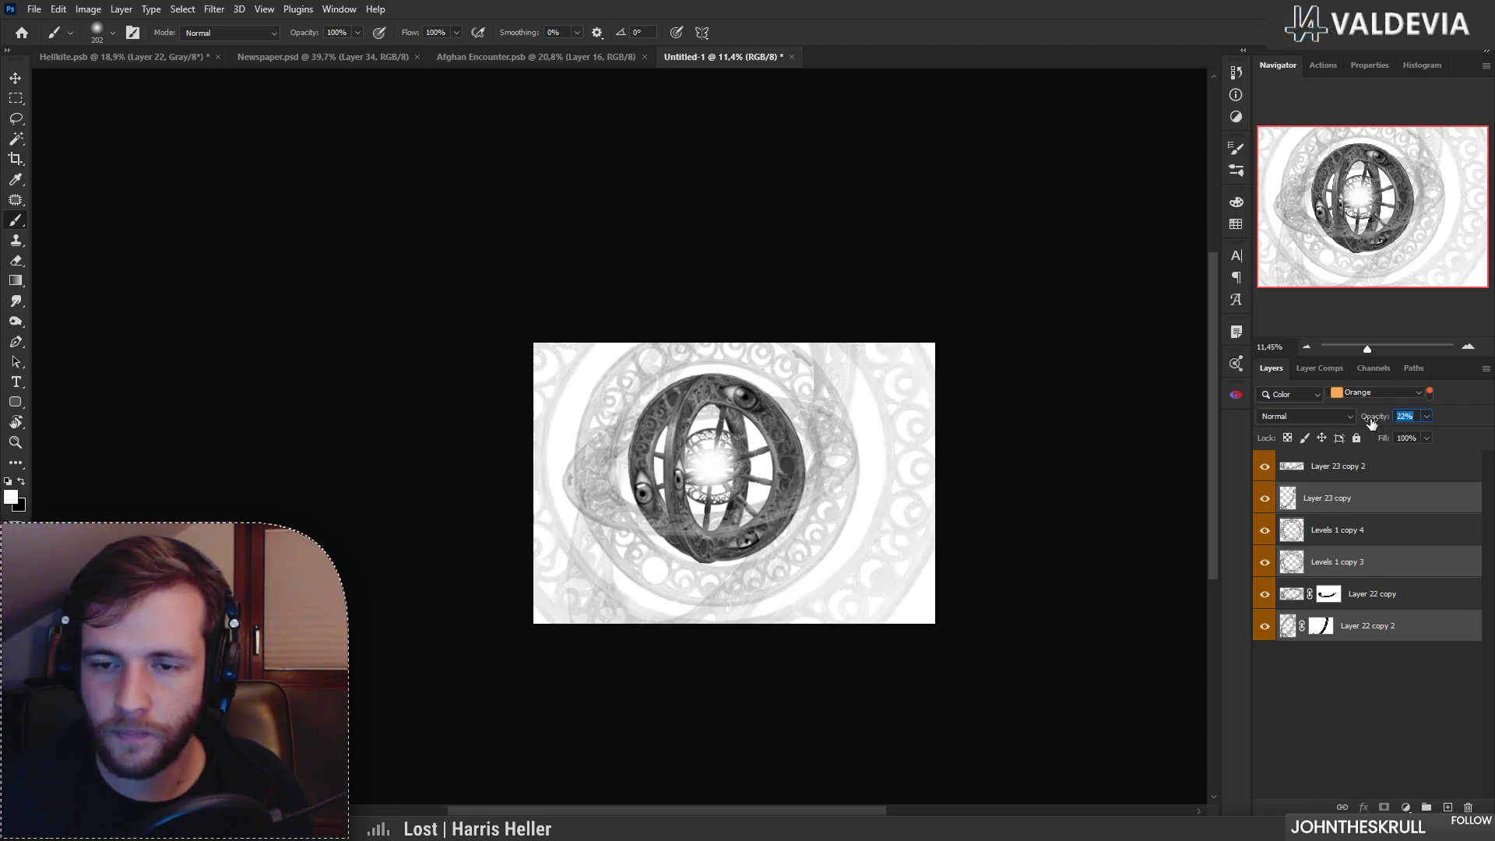
pyautogui.click(1430, 394)
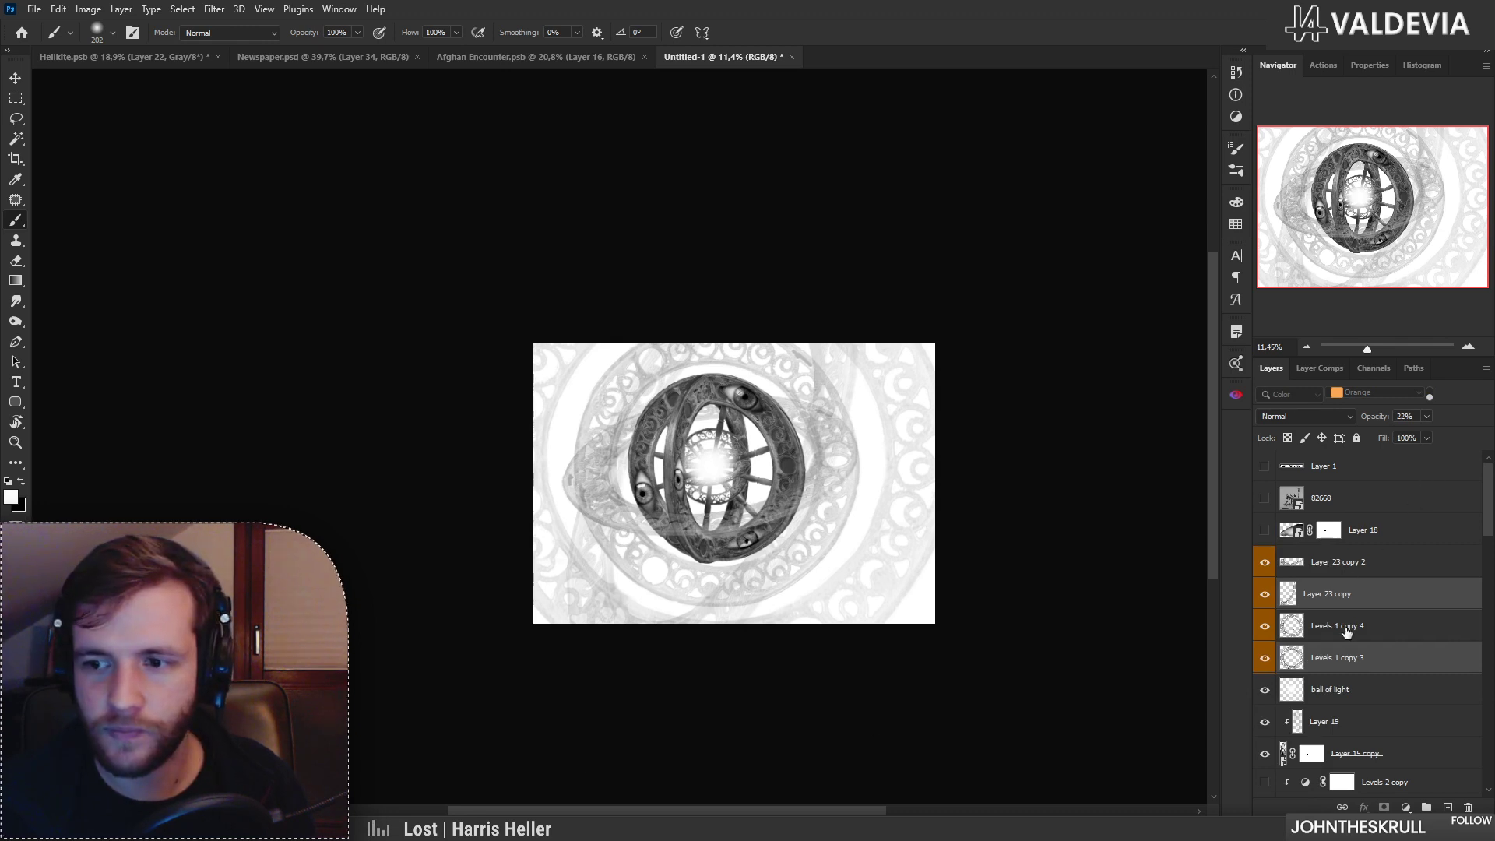
# Step: Switch to the browser, go to the PICRYL public-domain site and search it for "world war i"
pyautogui.click(1370, 691)
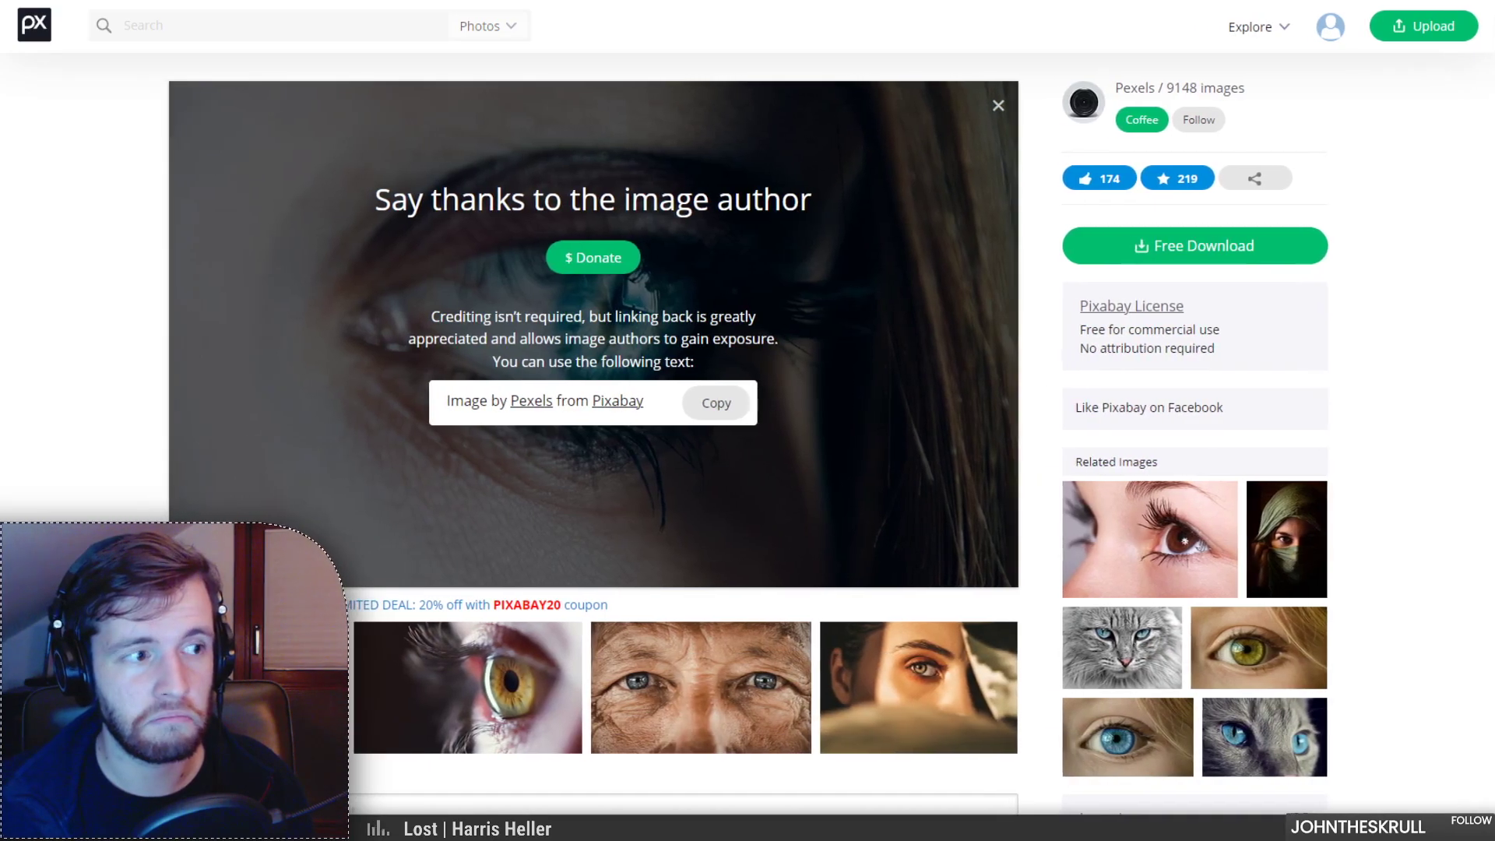
pyautogui.hotkey('ctrl', 'Tab')
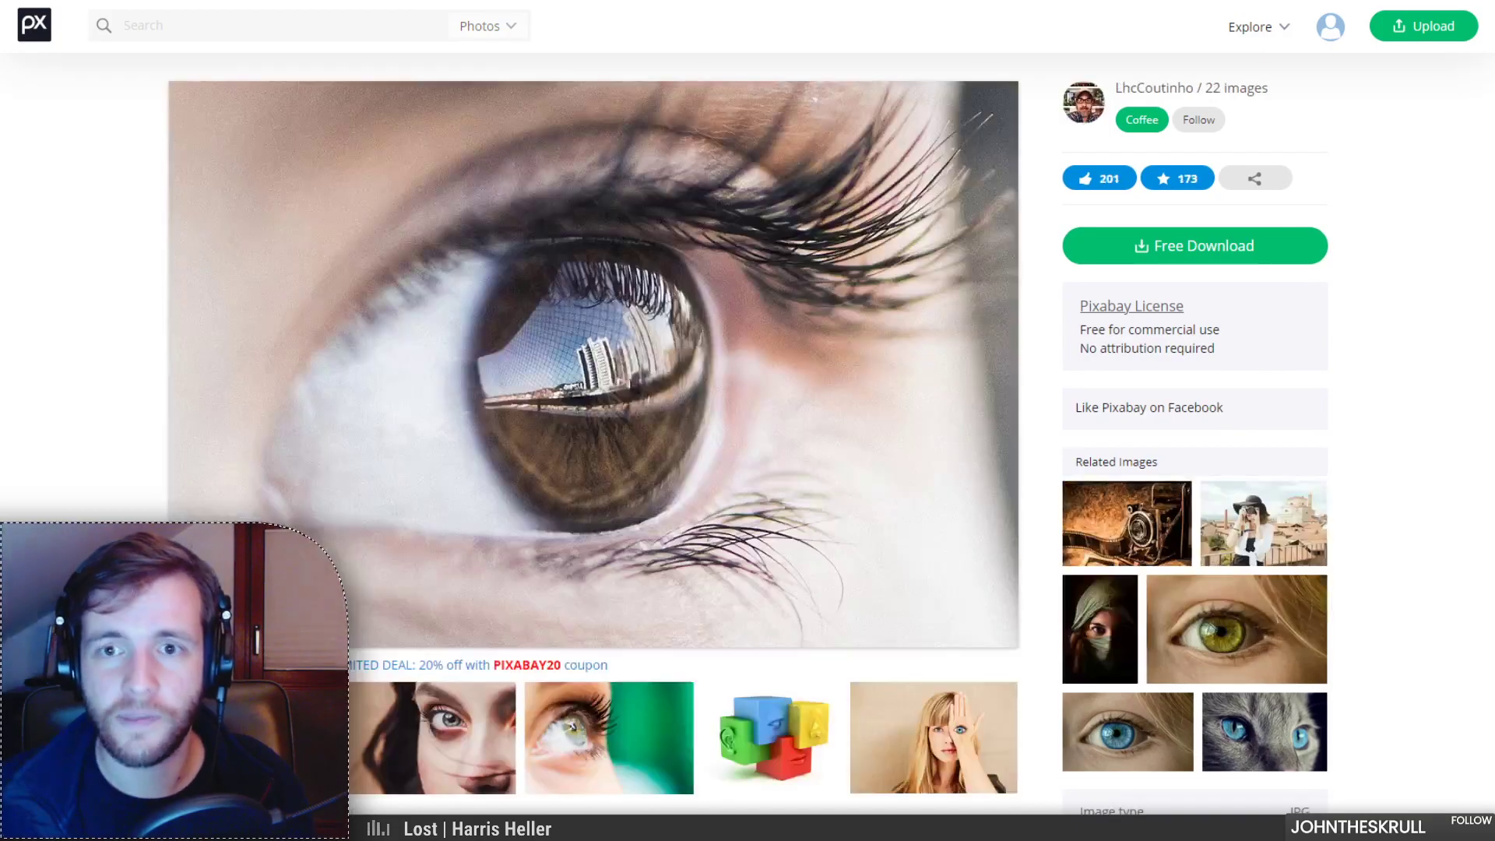
pyautogui.hotkey('ctrl', 'Tab')
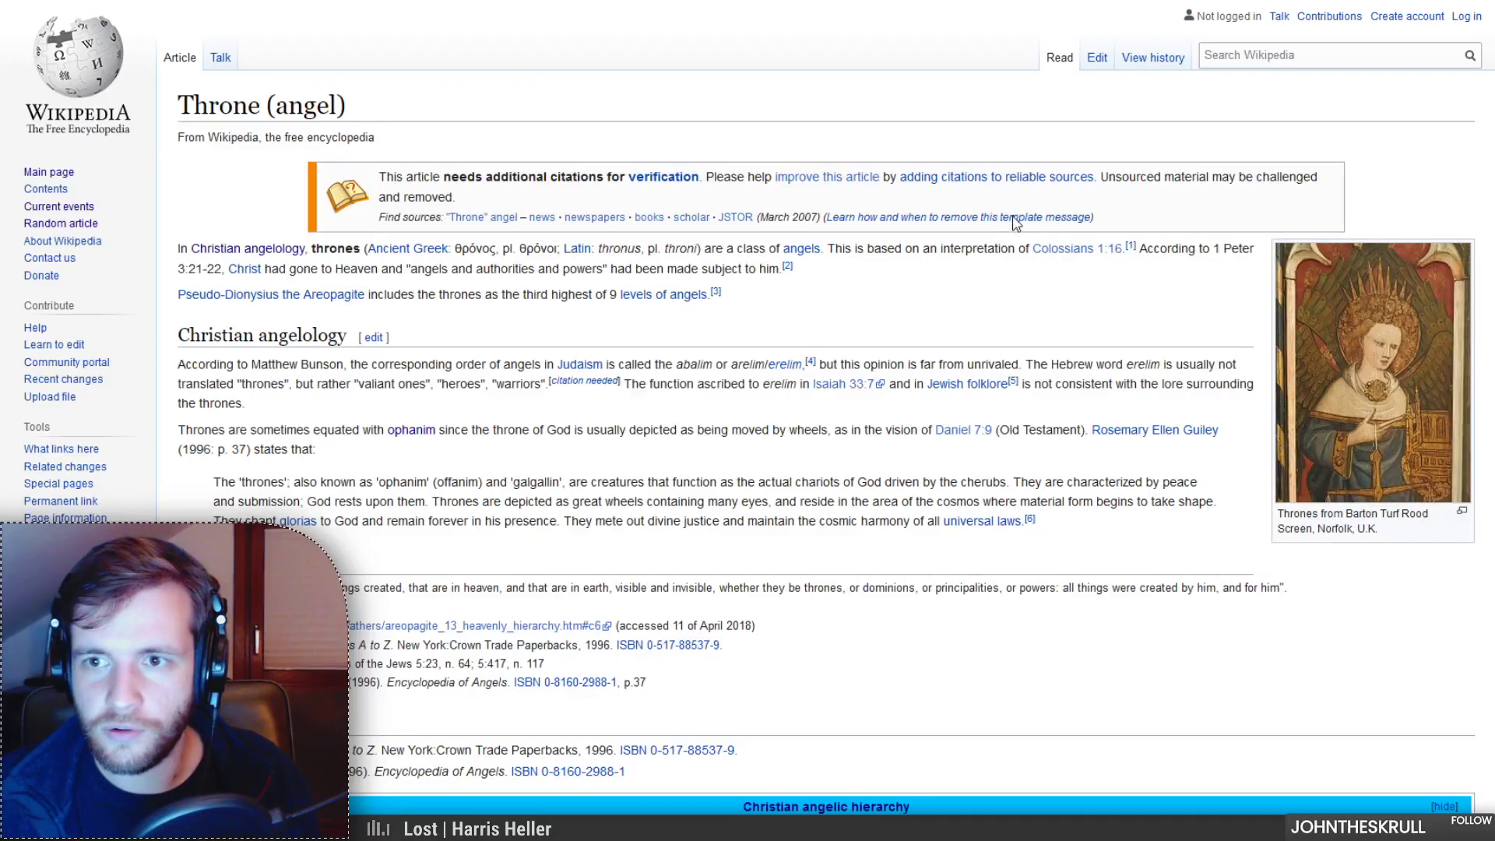
pyautogui.hotkey('ctrl', 'Tab')
pyautogui.click(518, 258)
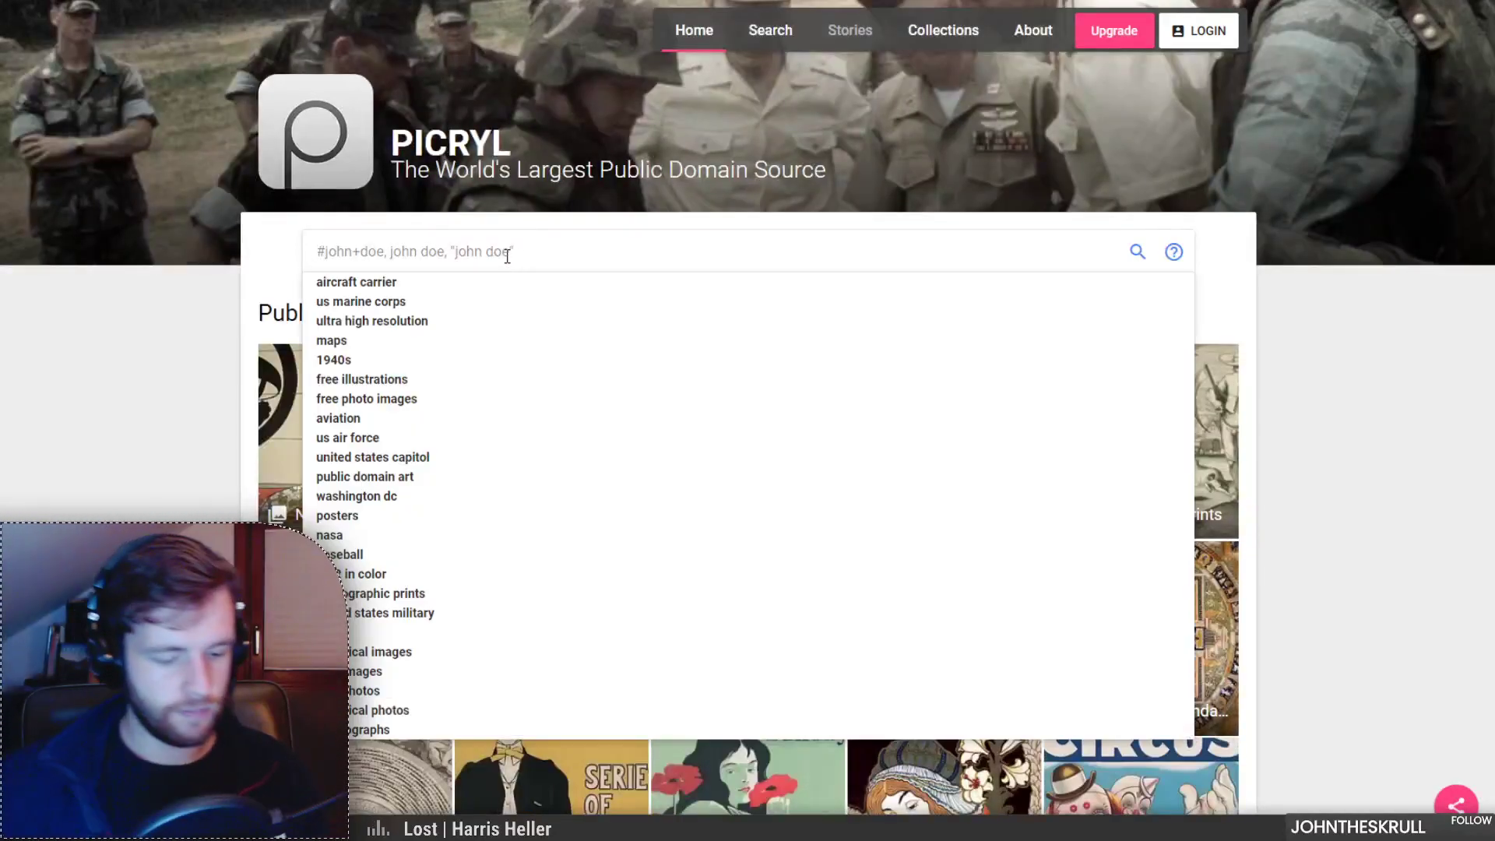
pyautogui.write('world')
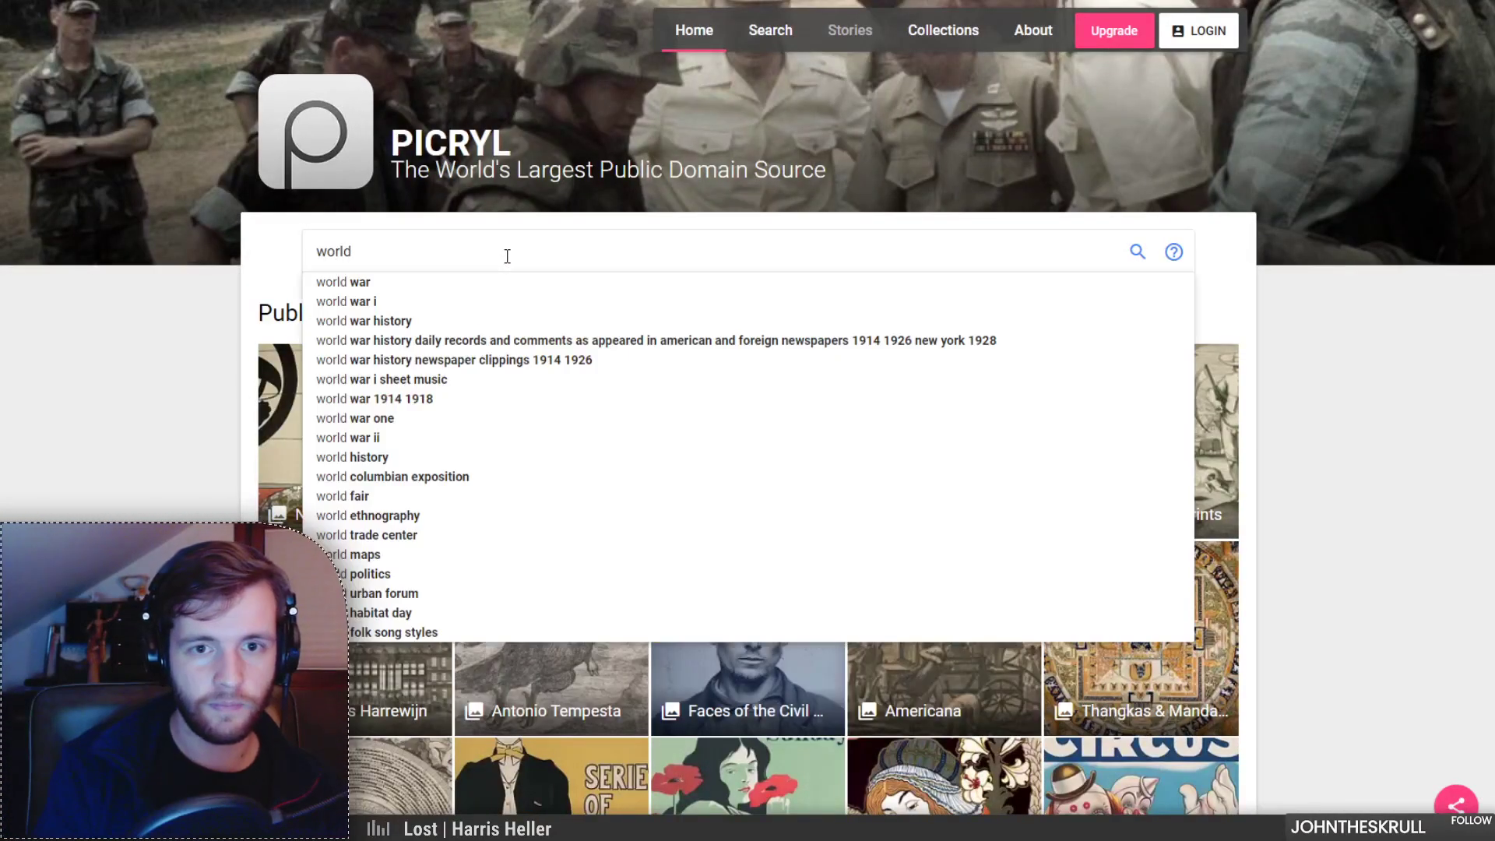
pyautogui.press('Down')
pyautogui.press('Down')
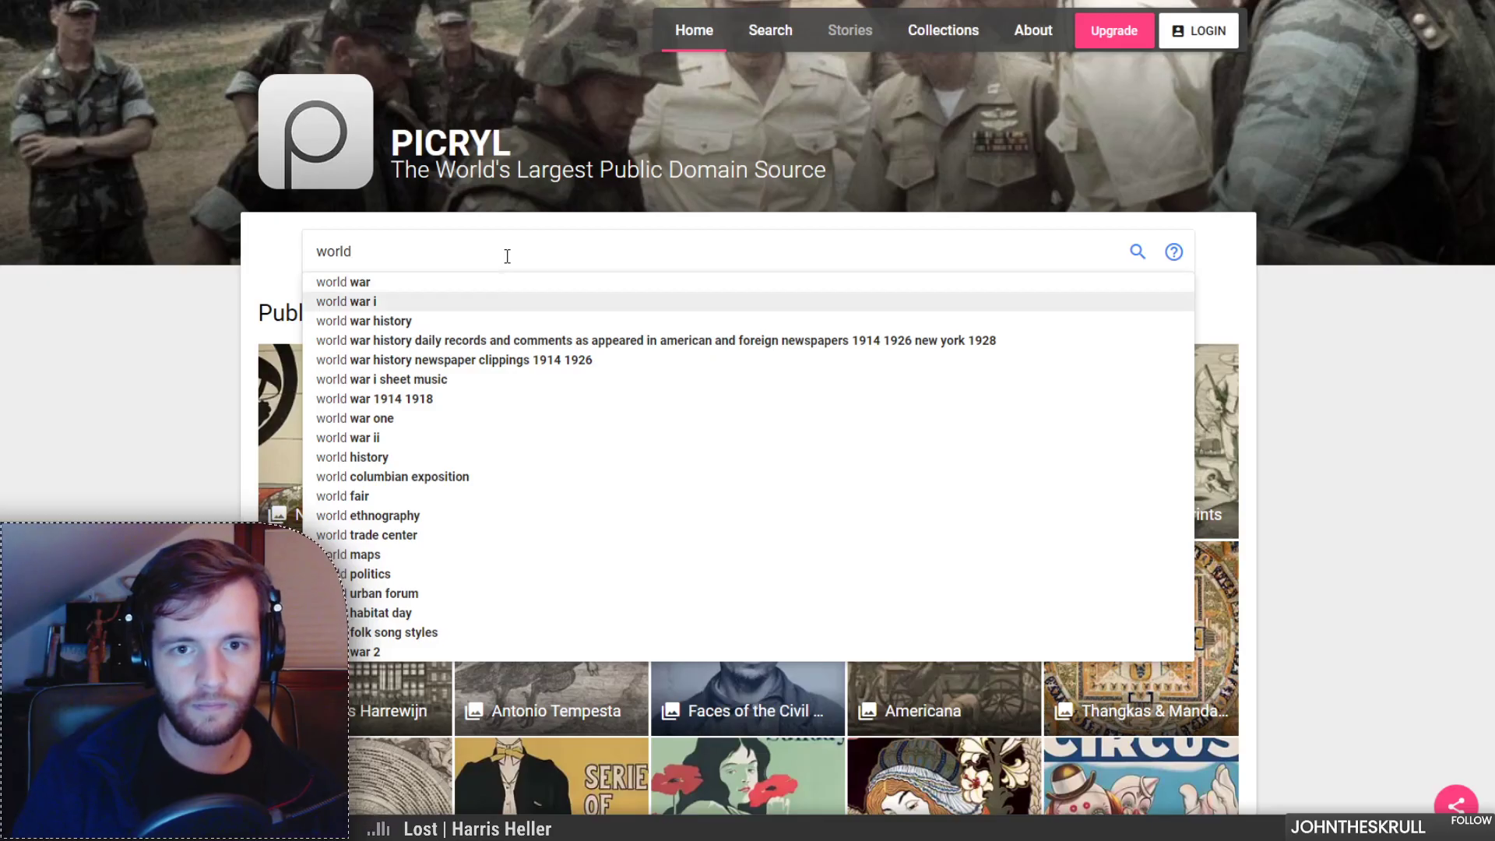
pyautogui.press('Return')
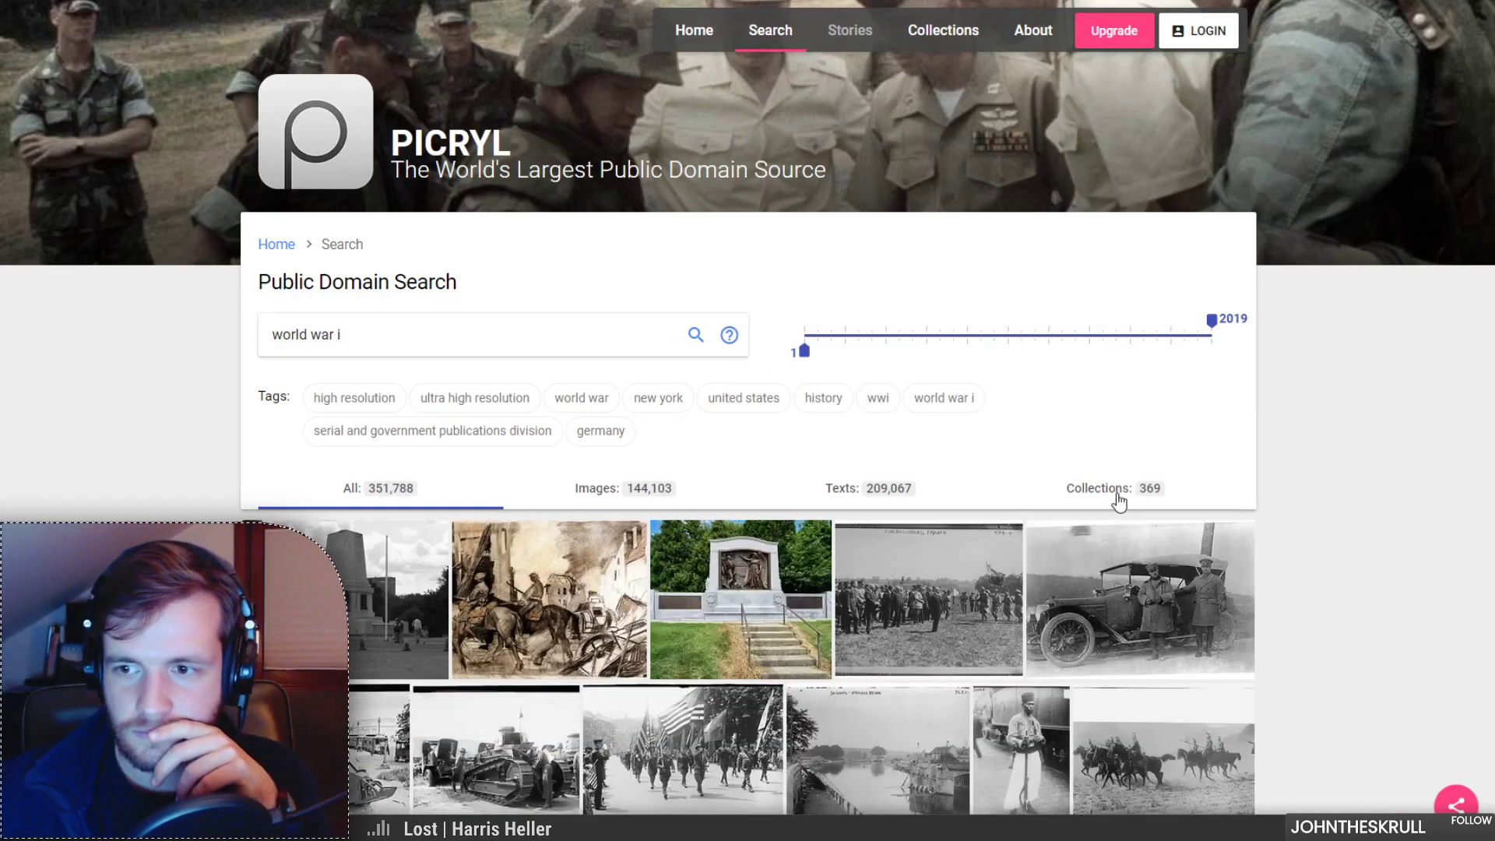
# Step: Browse the world war i results, filtering them to images and then to collections
pyautogui.scroll(-3, 1119, 502)
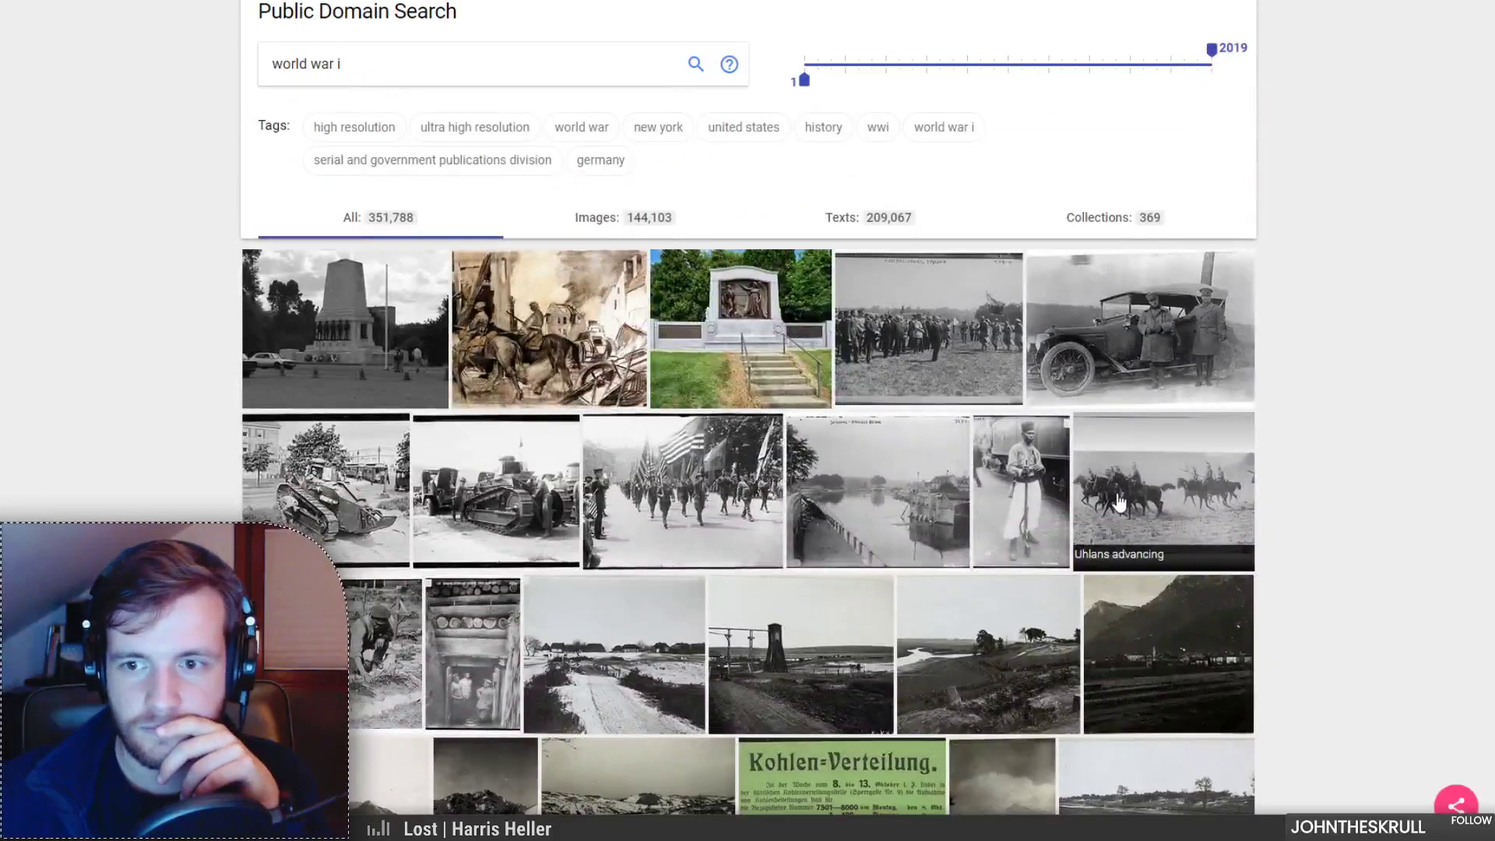
pyautogui.scroll(-2, 1120, 502)
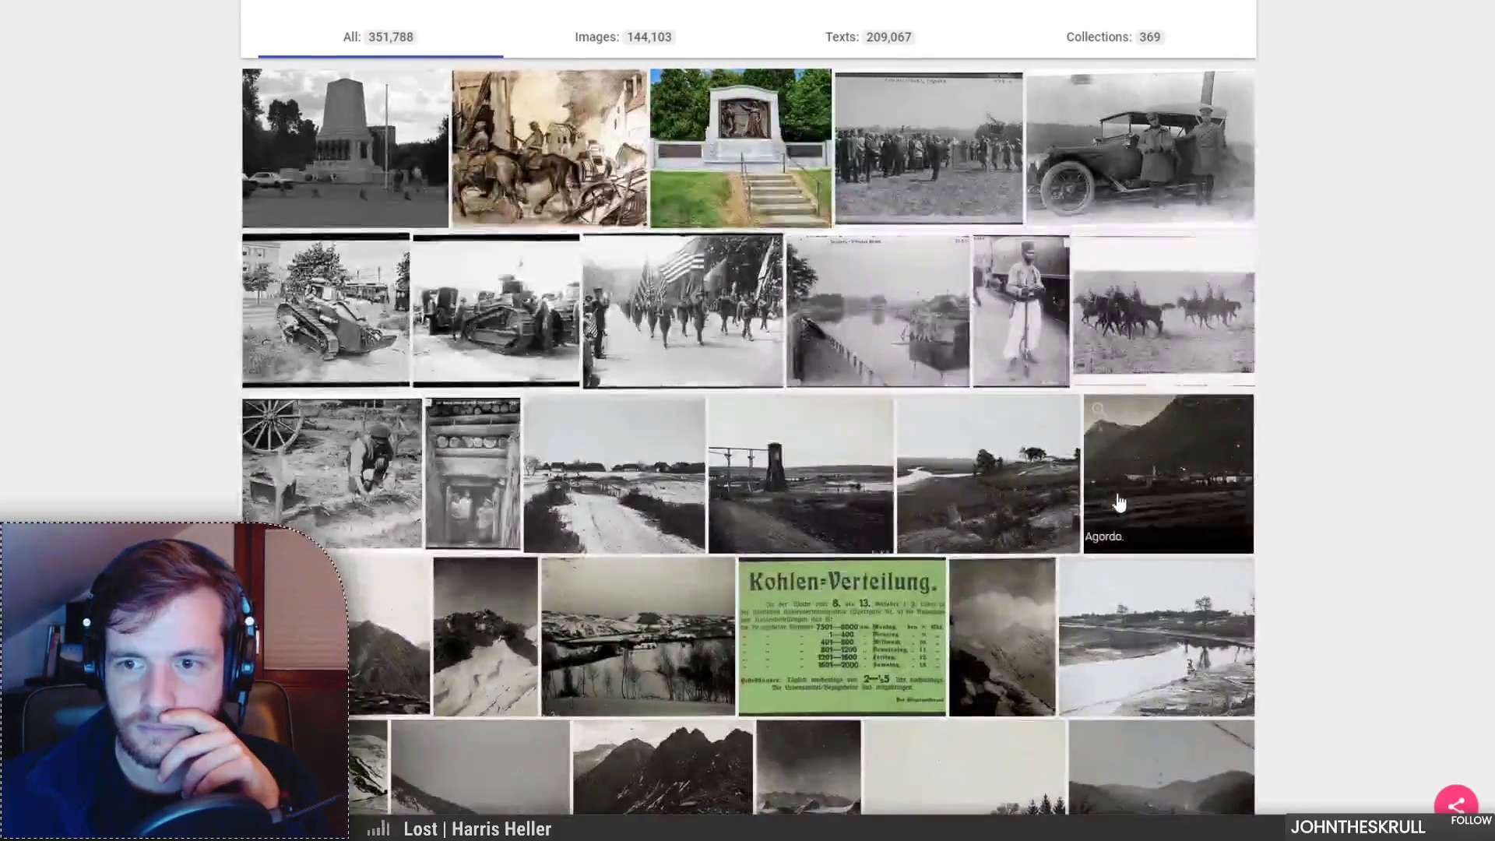
pyautogui.scroll(5, 861, 384)
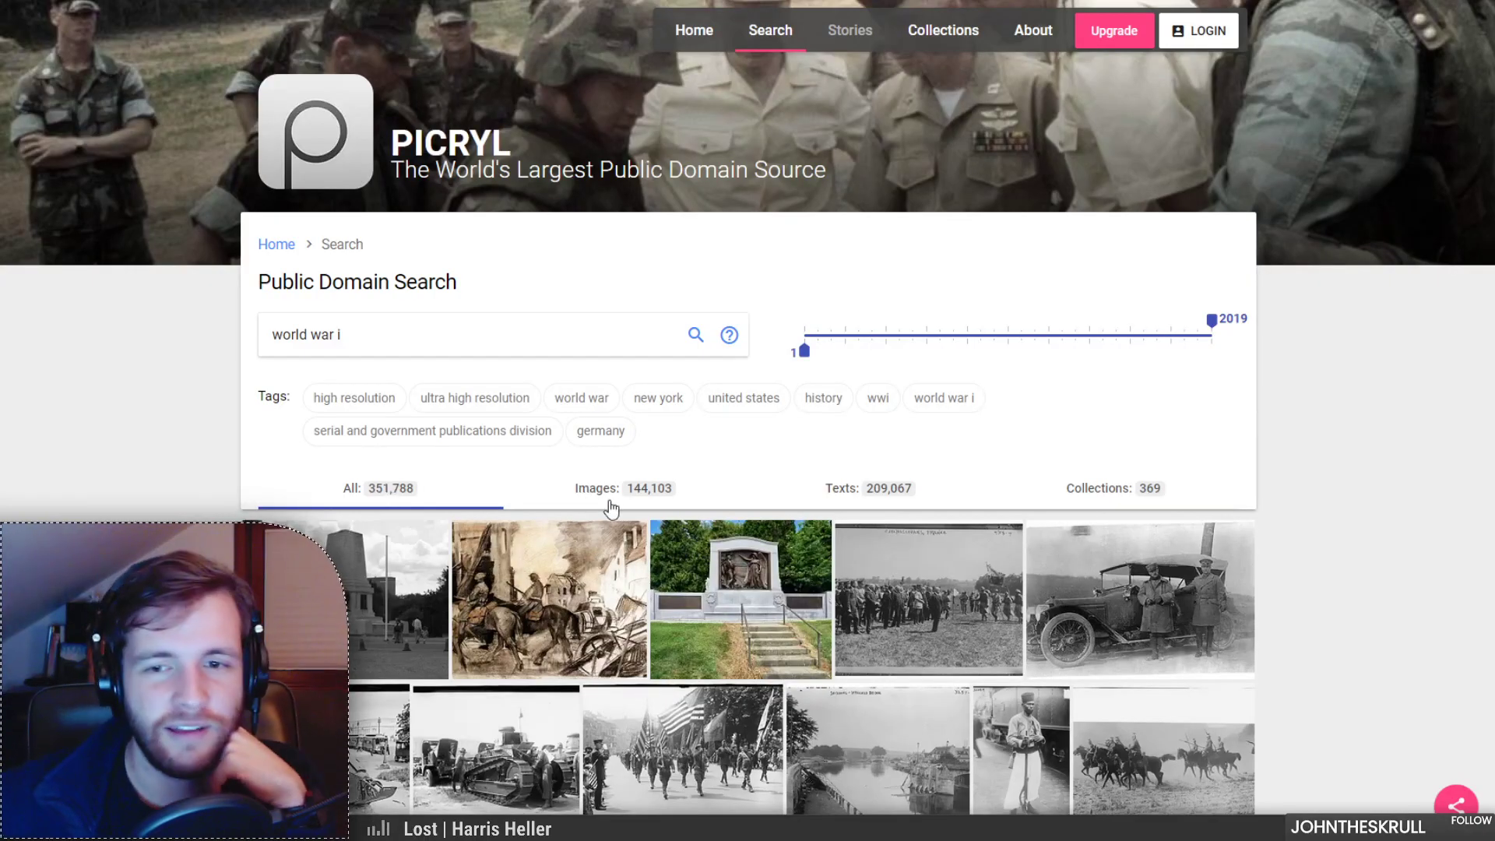
pyautogui.click(612, 502)
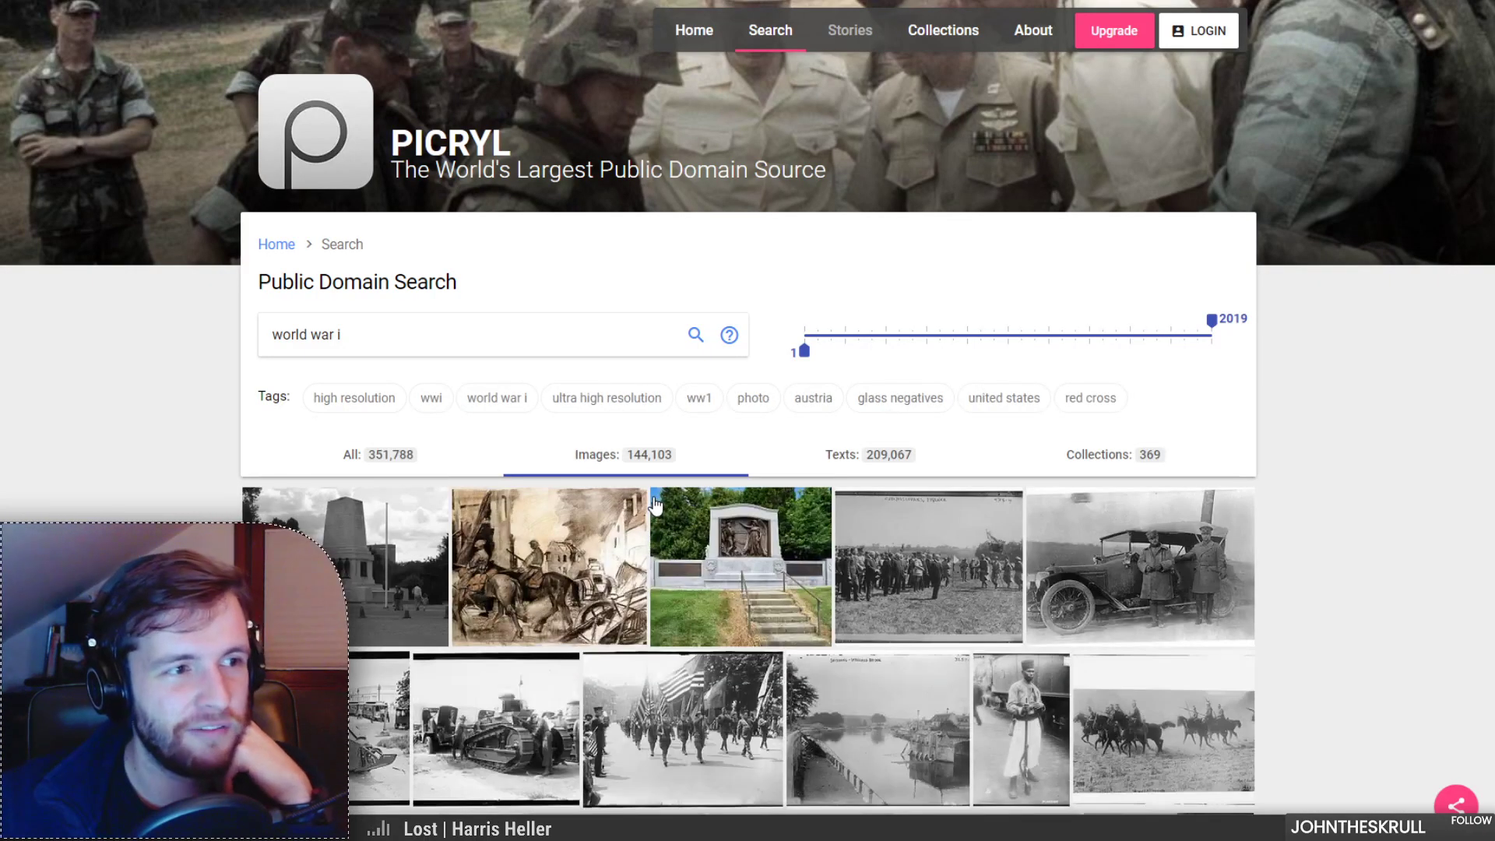
pyautogui.click(1141, 461)
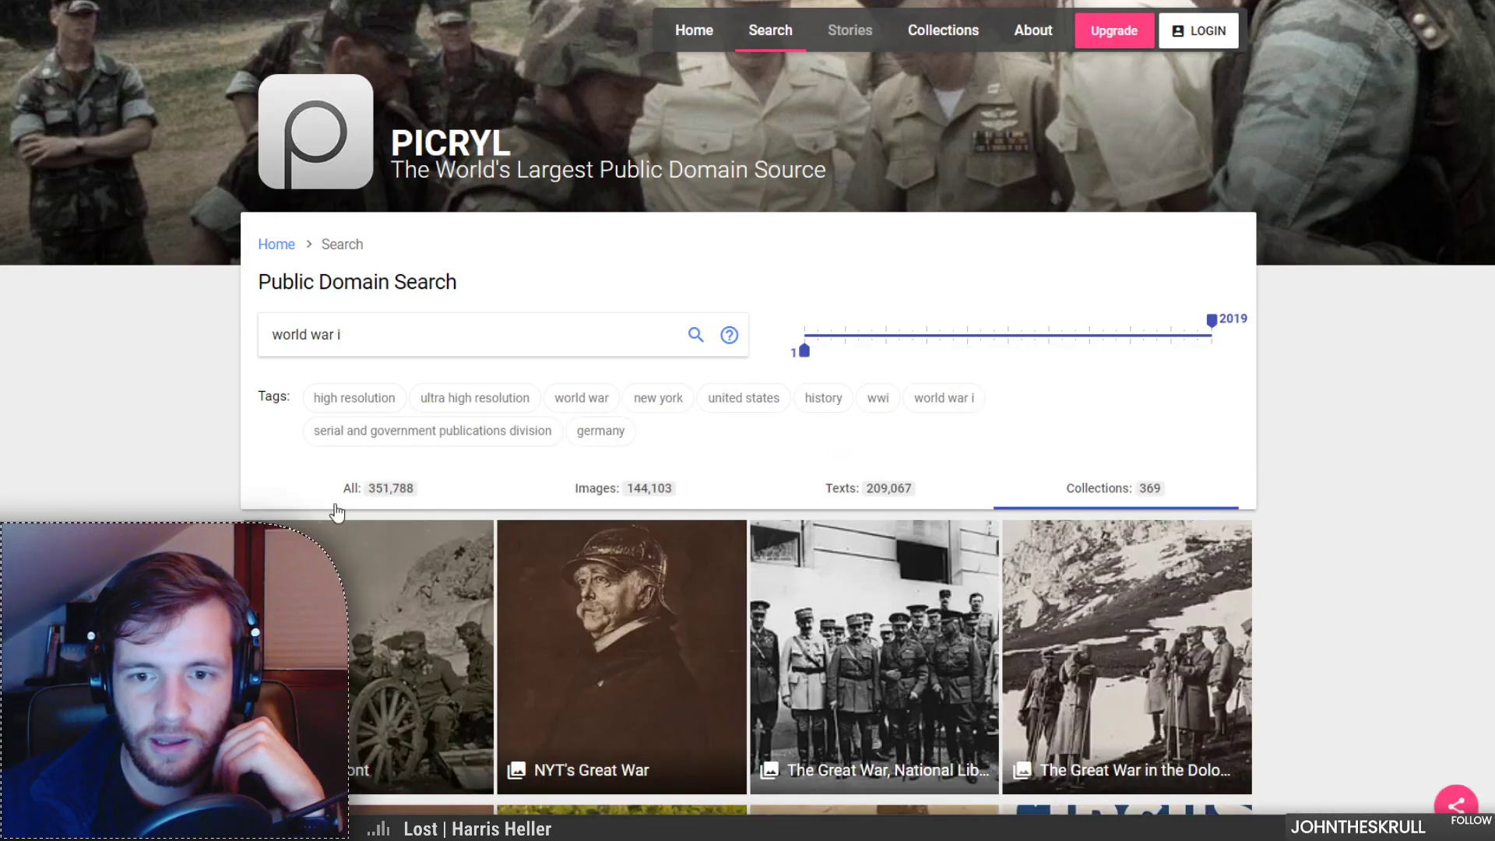
pyautogui.scroll(-2, 474, 484)
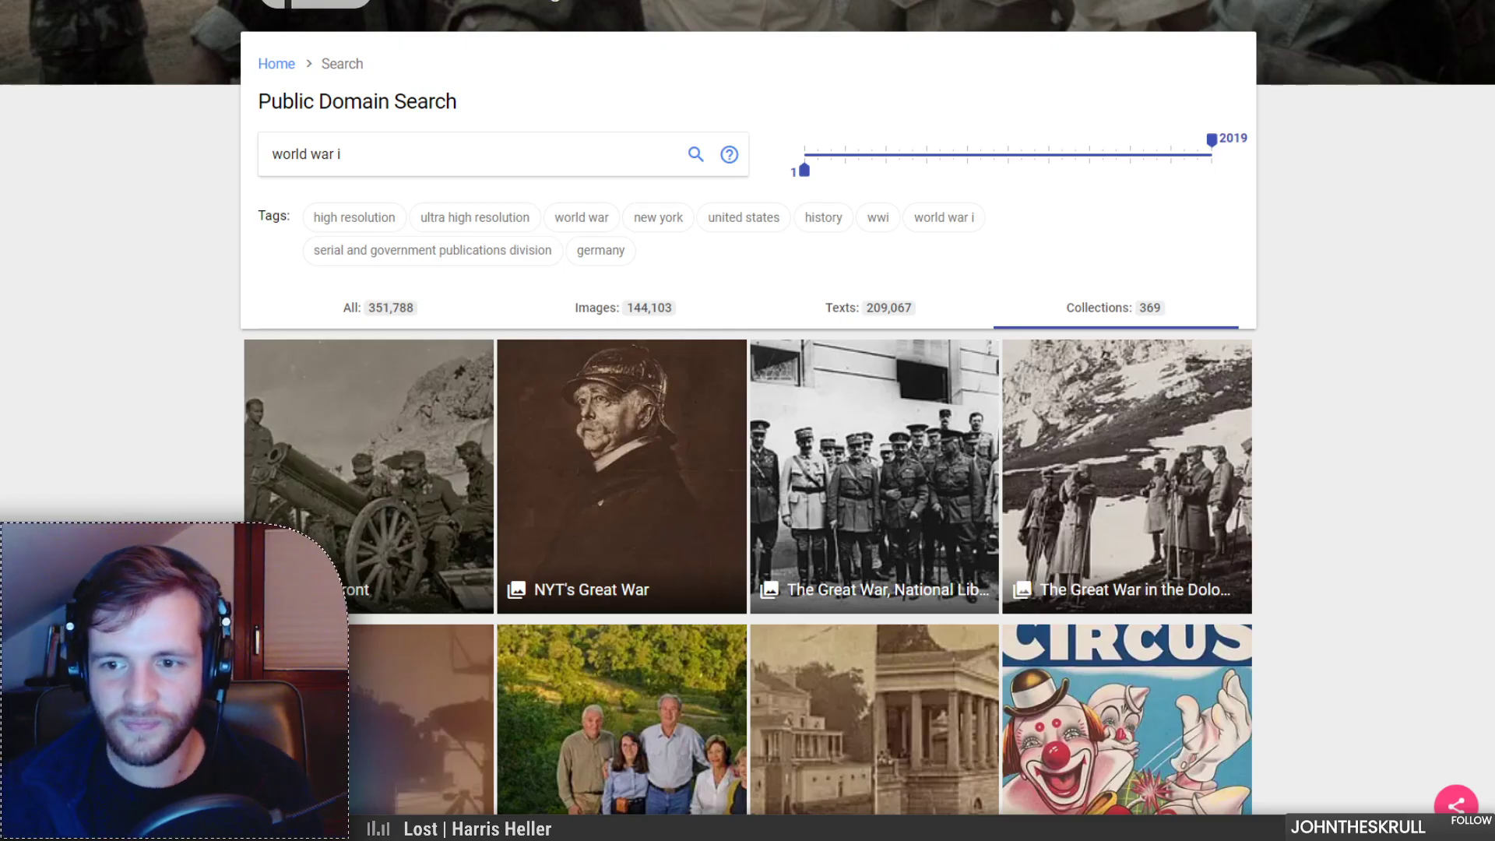
pyautogui.scroll(-2, 748, 468)
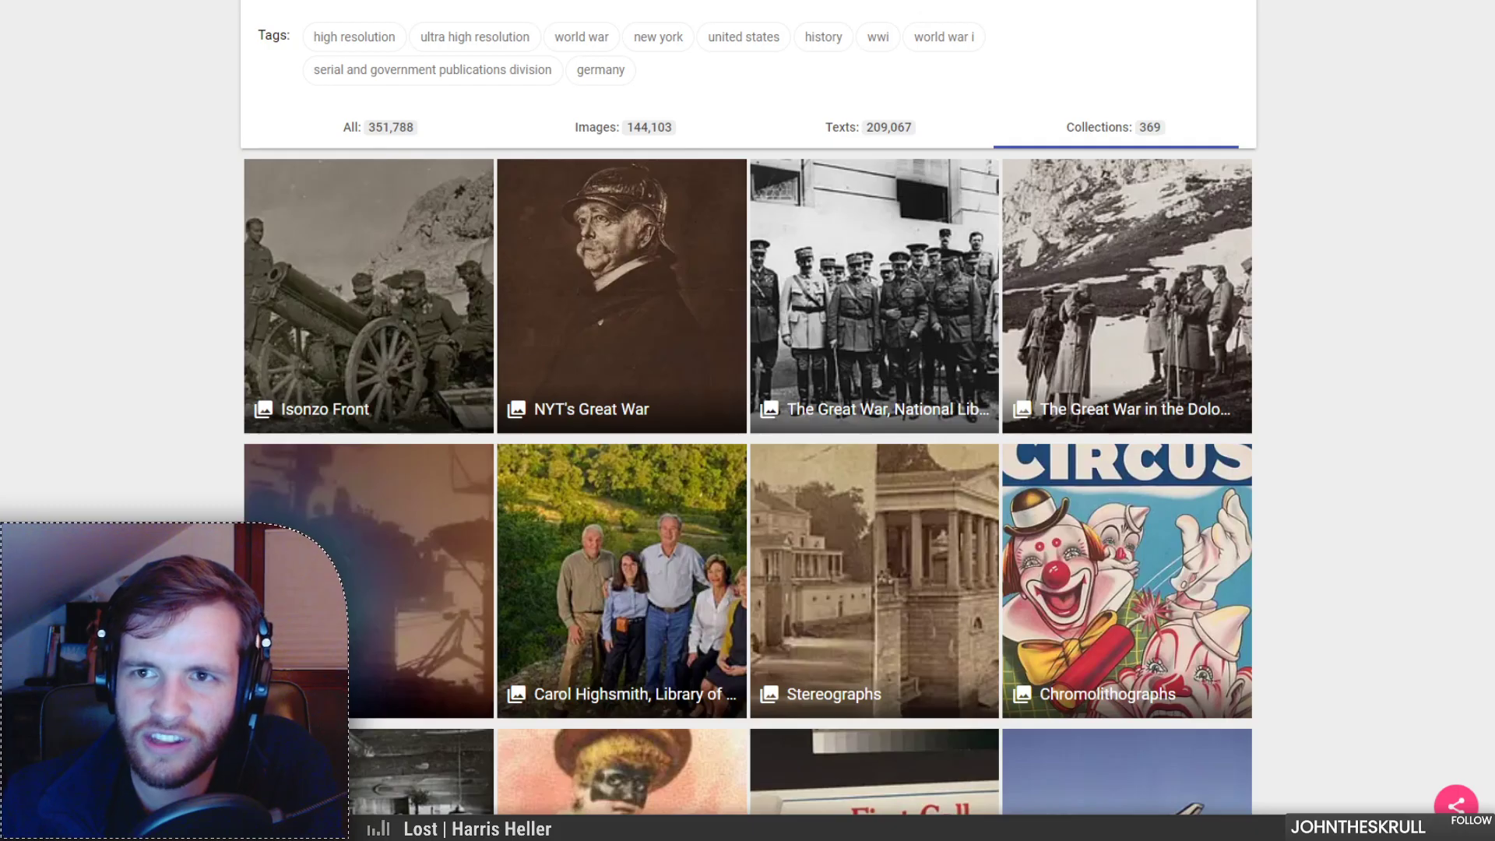
# Step: Open The Great War, National Library of Schotland collection, look up "Schotland" on Google and open its Wikipedia result
pyautogui.click(818, 311)
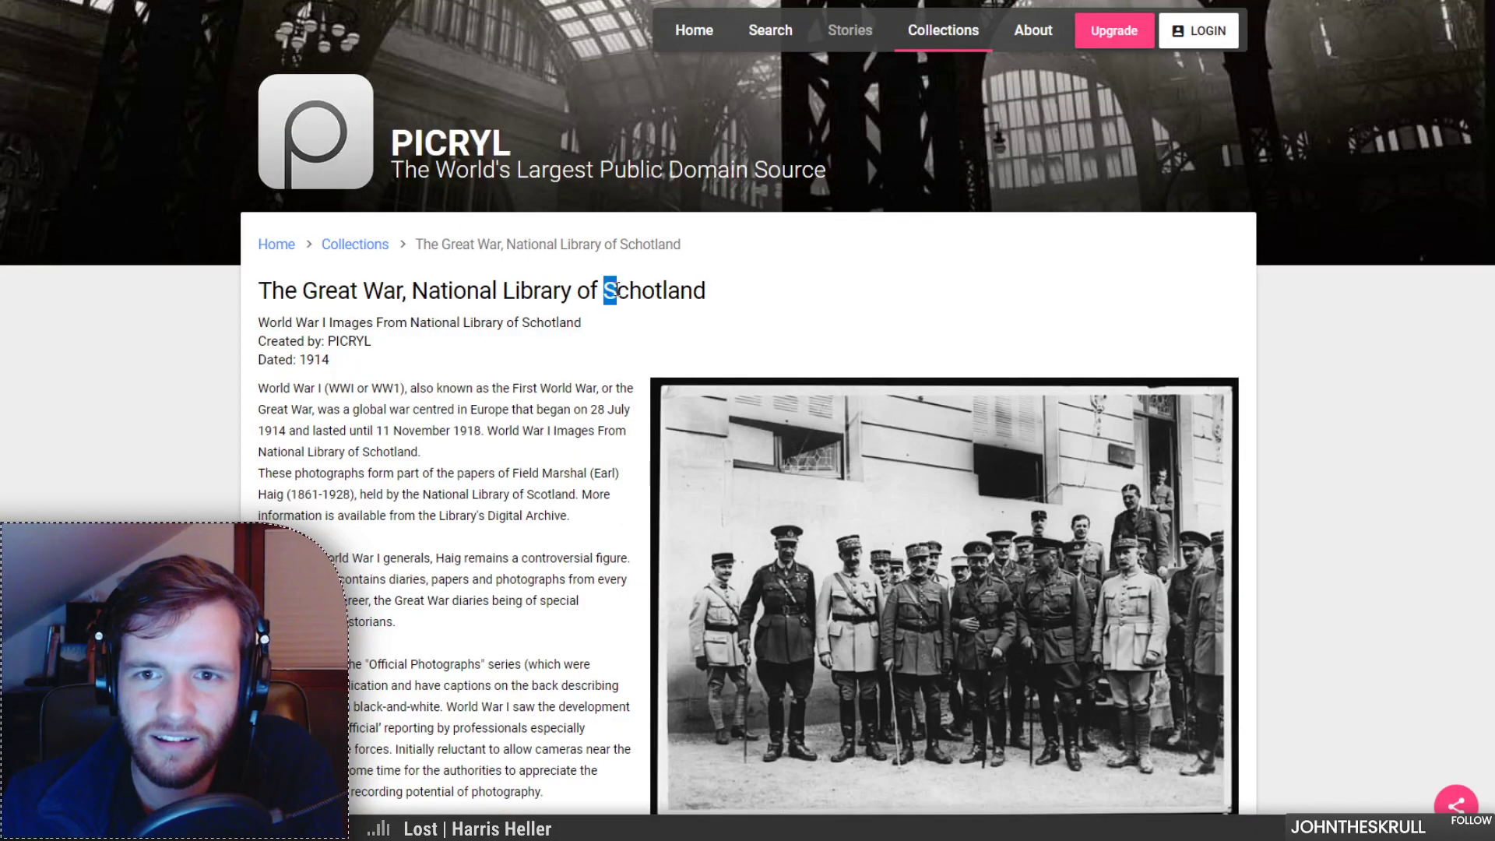
pyautogui.moveTo(610, 289); pyautogui.dragTo(709, 297)
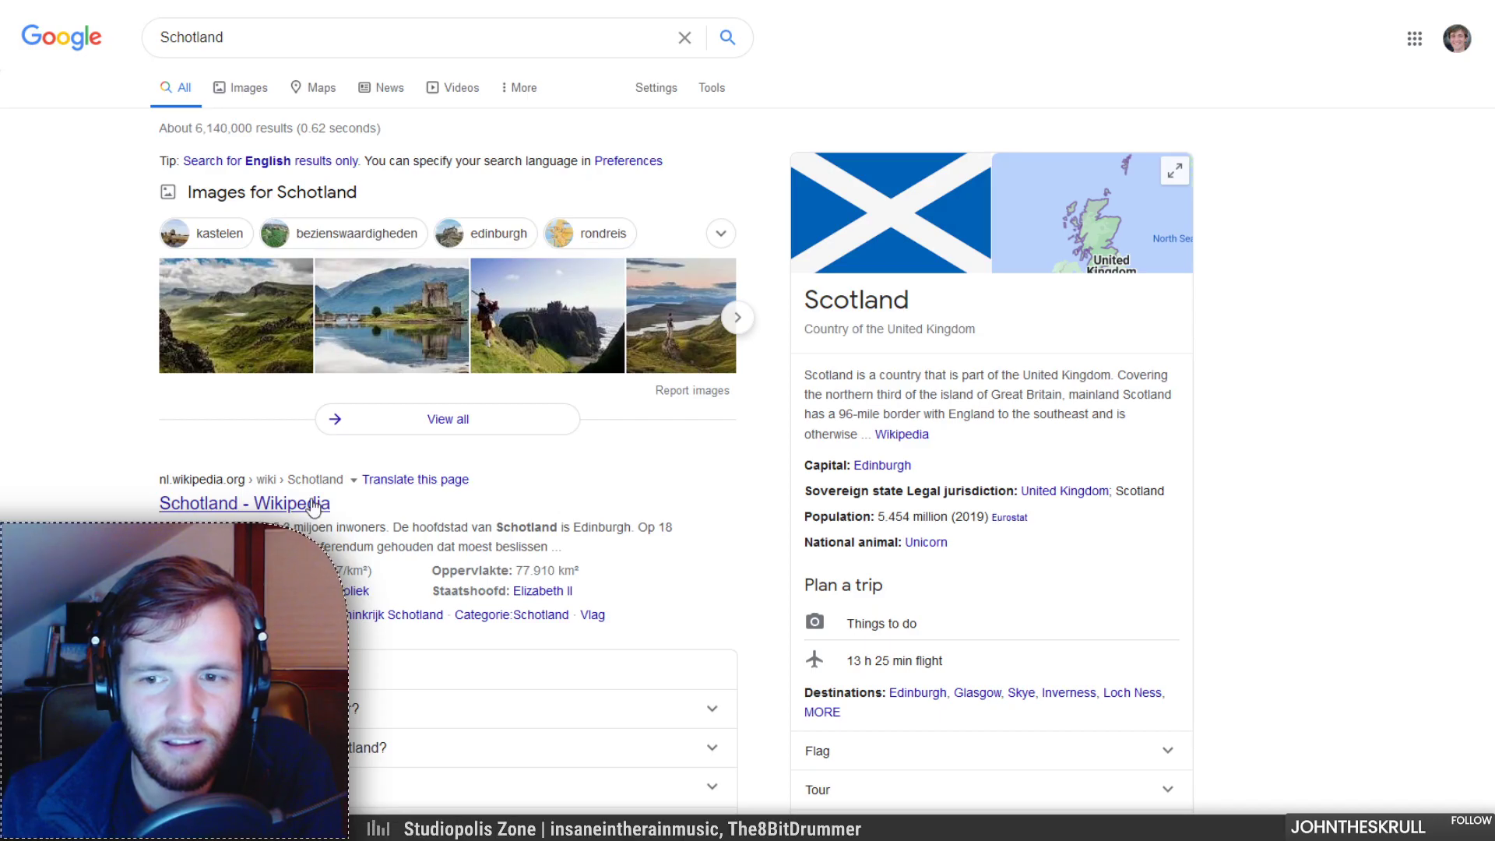
pyautogui.scroll(-4, 313, 508)
pyautogui.scroll(2, 303, 344)
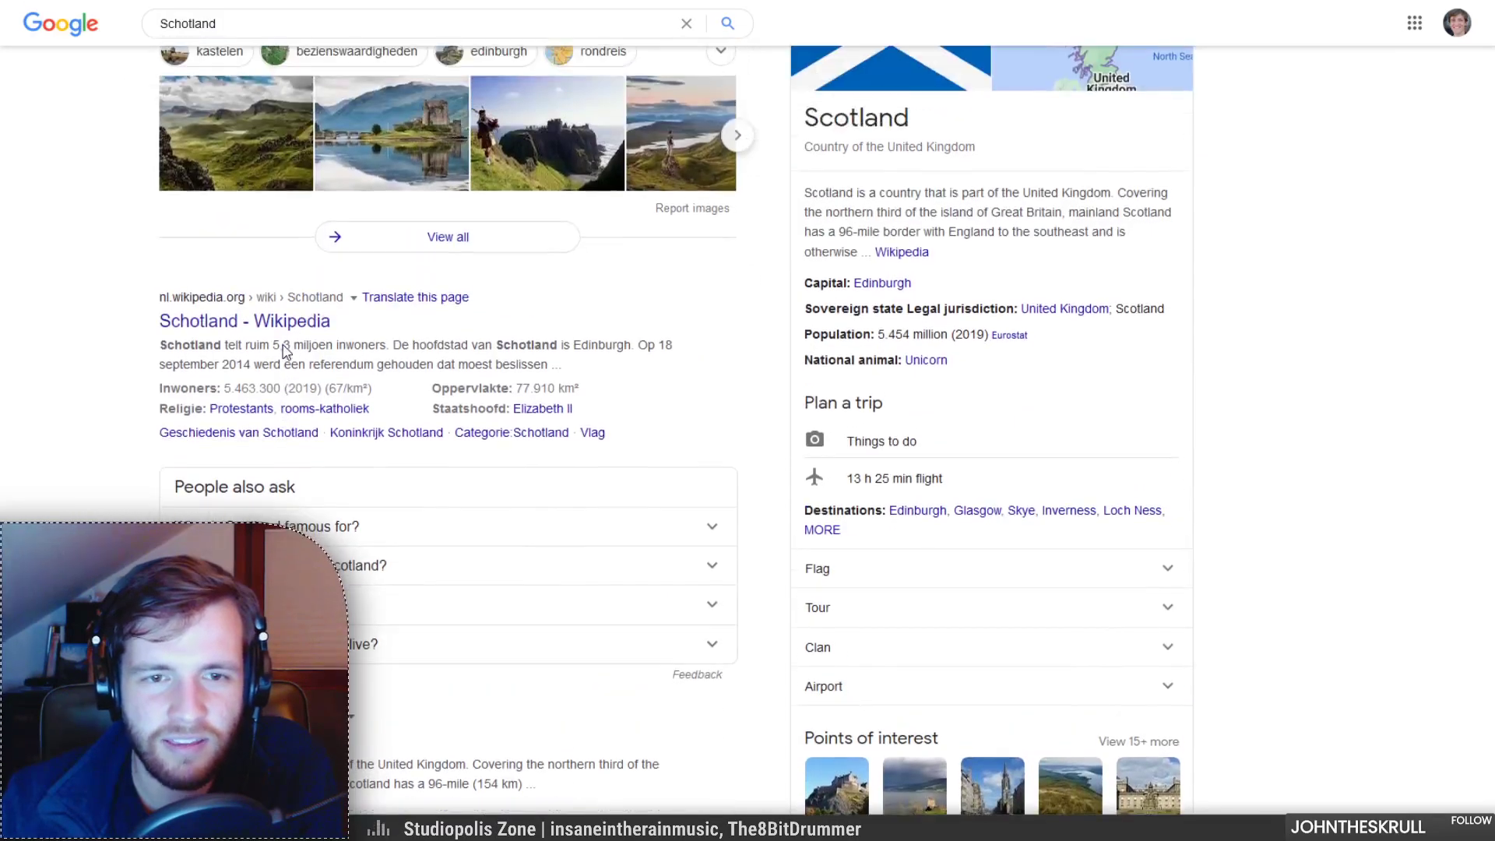
pyautogui.click(297, 328)
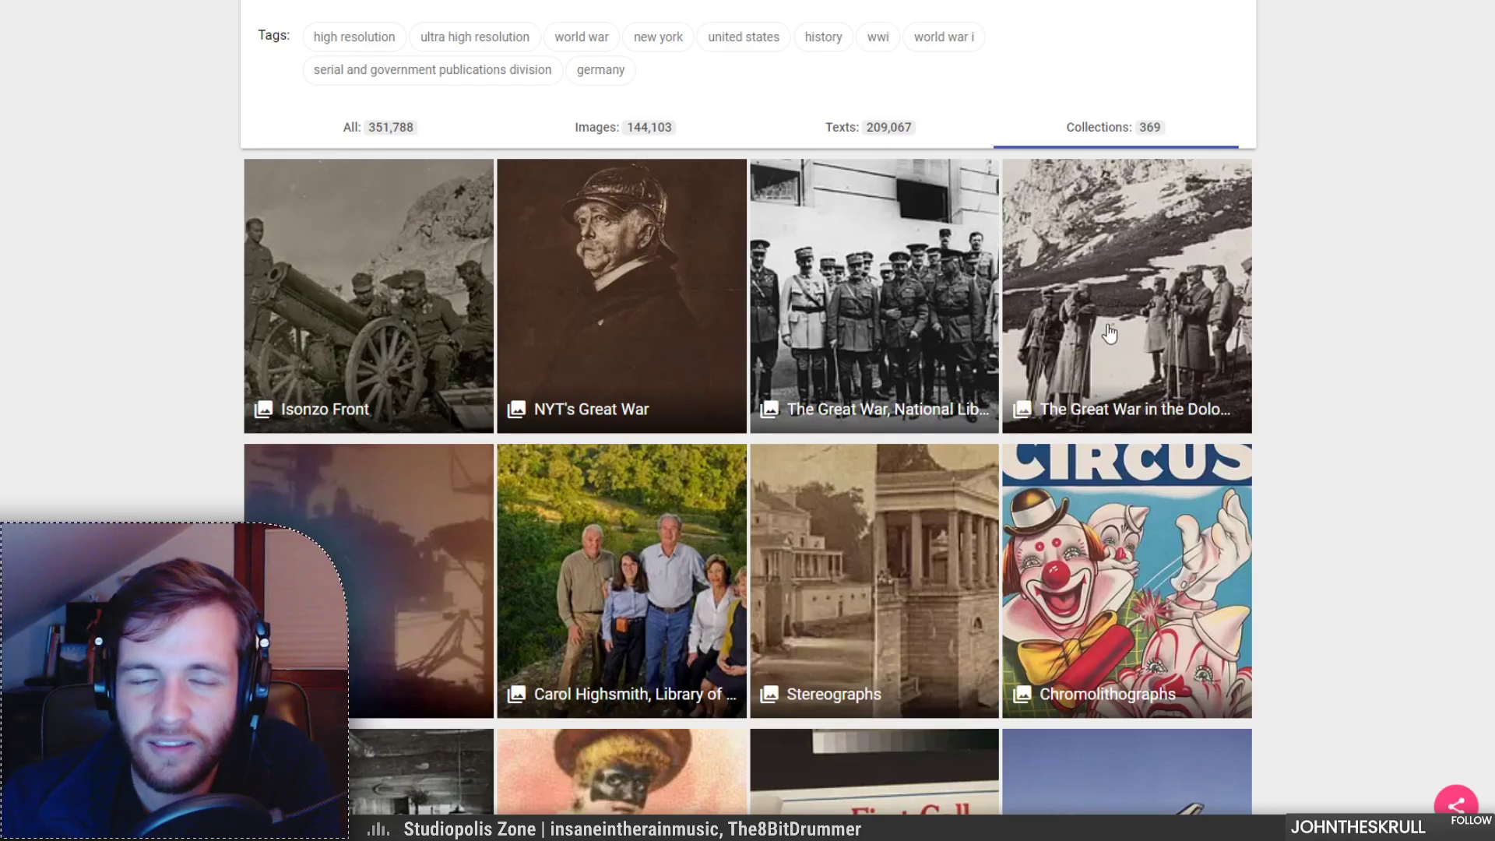
# Step: Look over the world war i collections, open the Isonzo Front collection and examine its photos
pyautogui.scroll(-1, 381, 328)
pyautogui.scroll(-5, 382, 328)
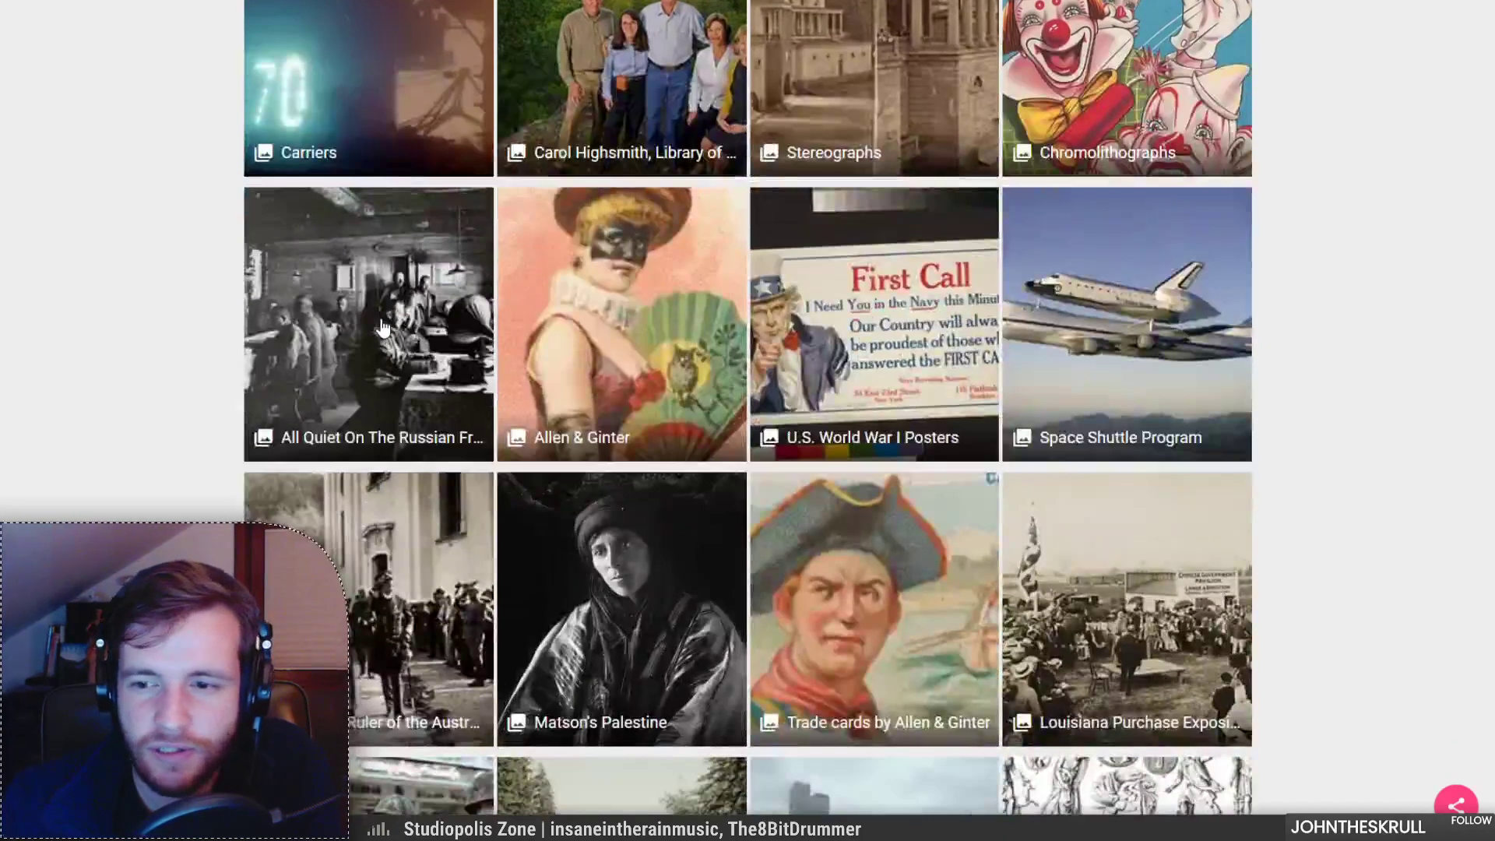
pyautogui.scroll(5, 382, 328)
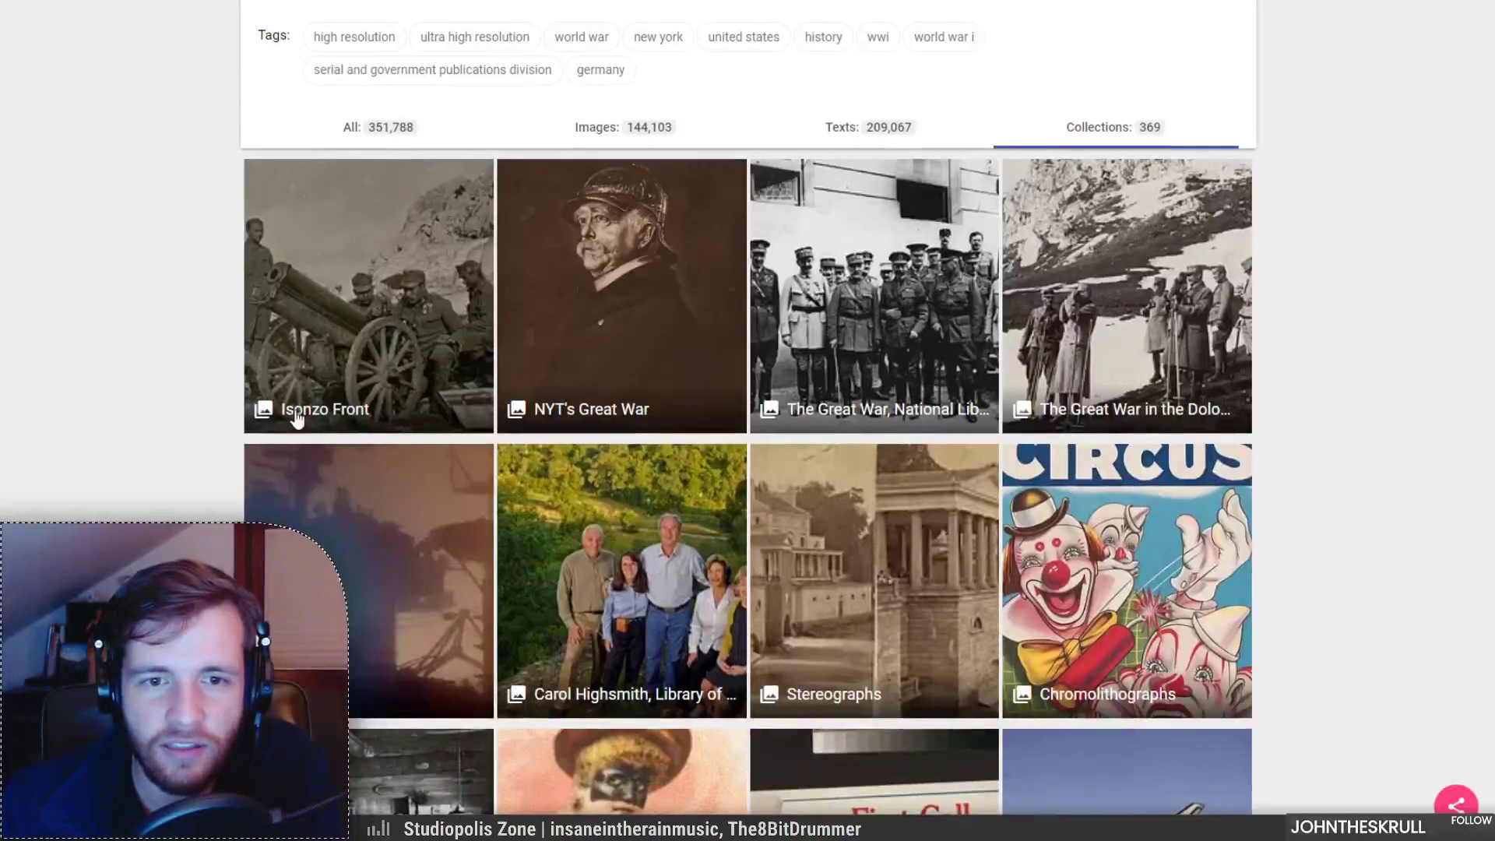
pyautogui.click(397, 323)
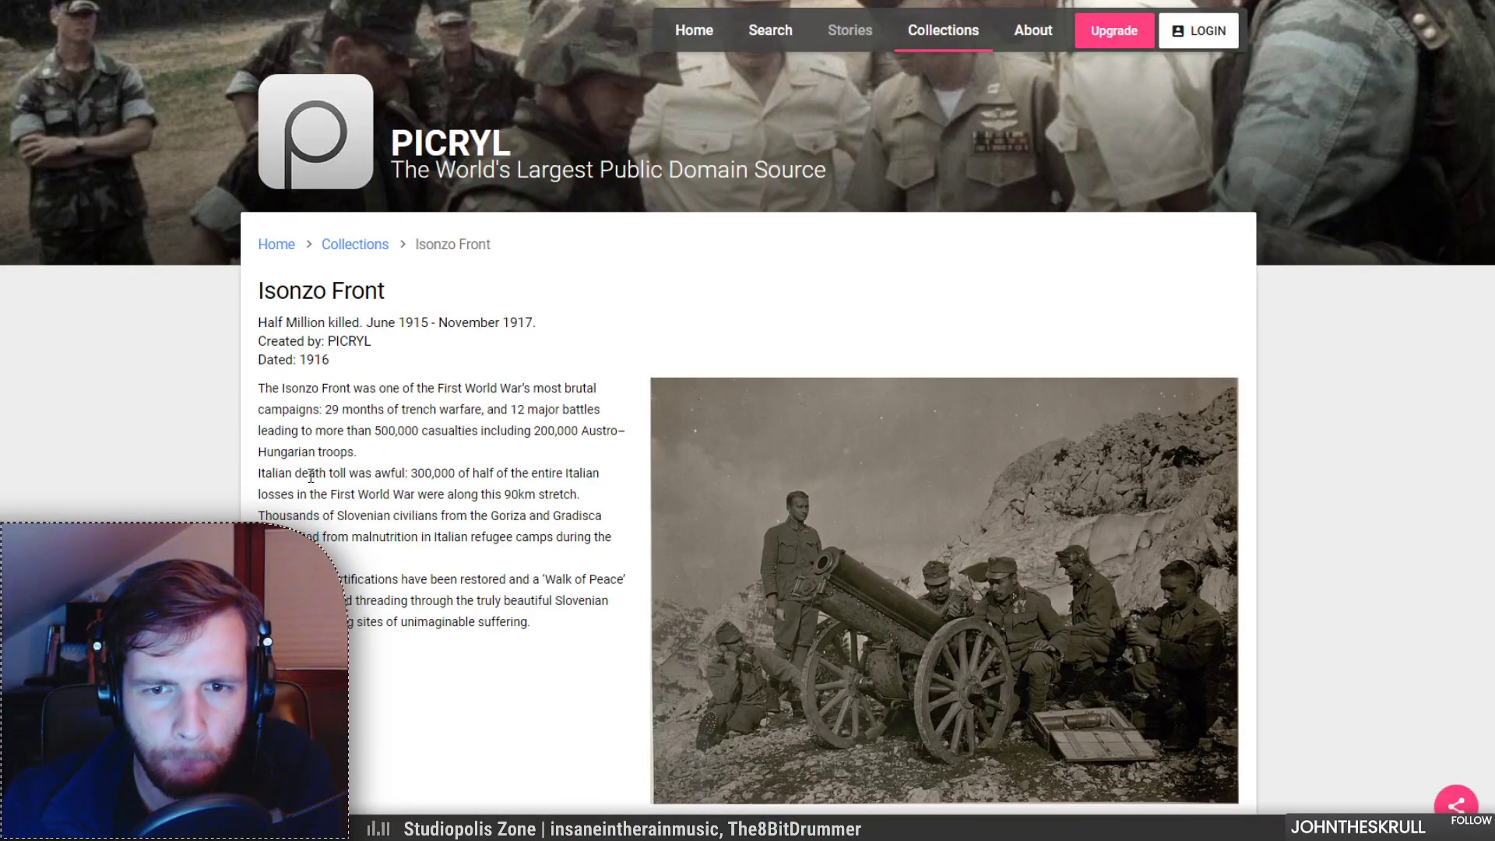
pyautogui.scroll(-6, 320, 477)
pyautogui.scroll(-5, 325, 479)
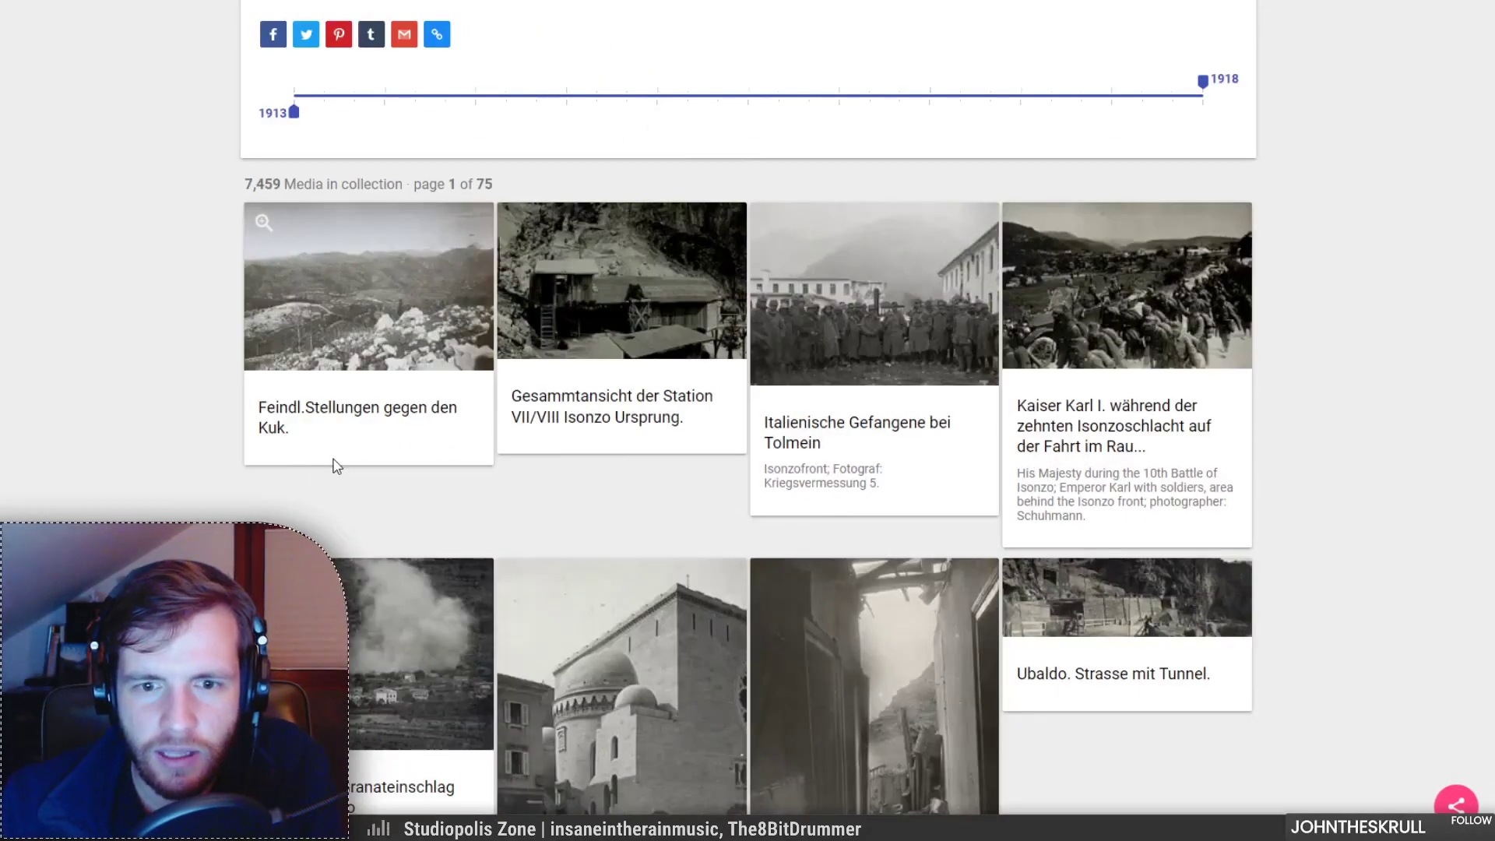
pyautogui.scroll(-6, 334, 464)
pyautogui.scroll(-5, 339, 463)
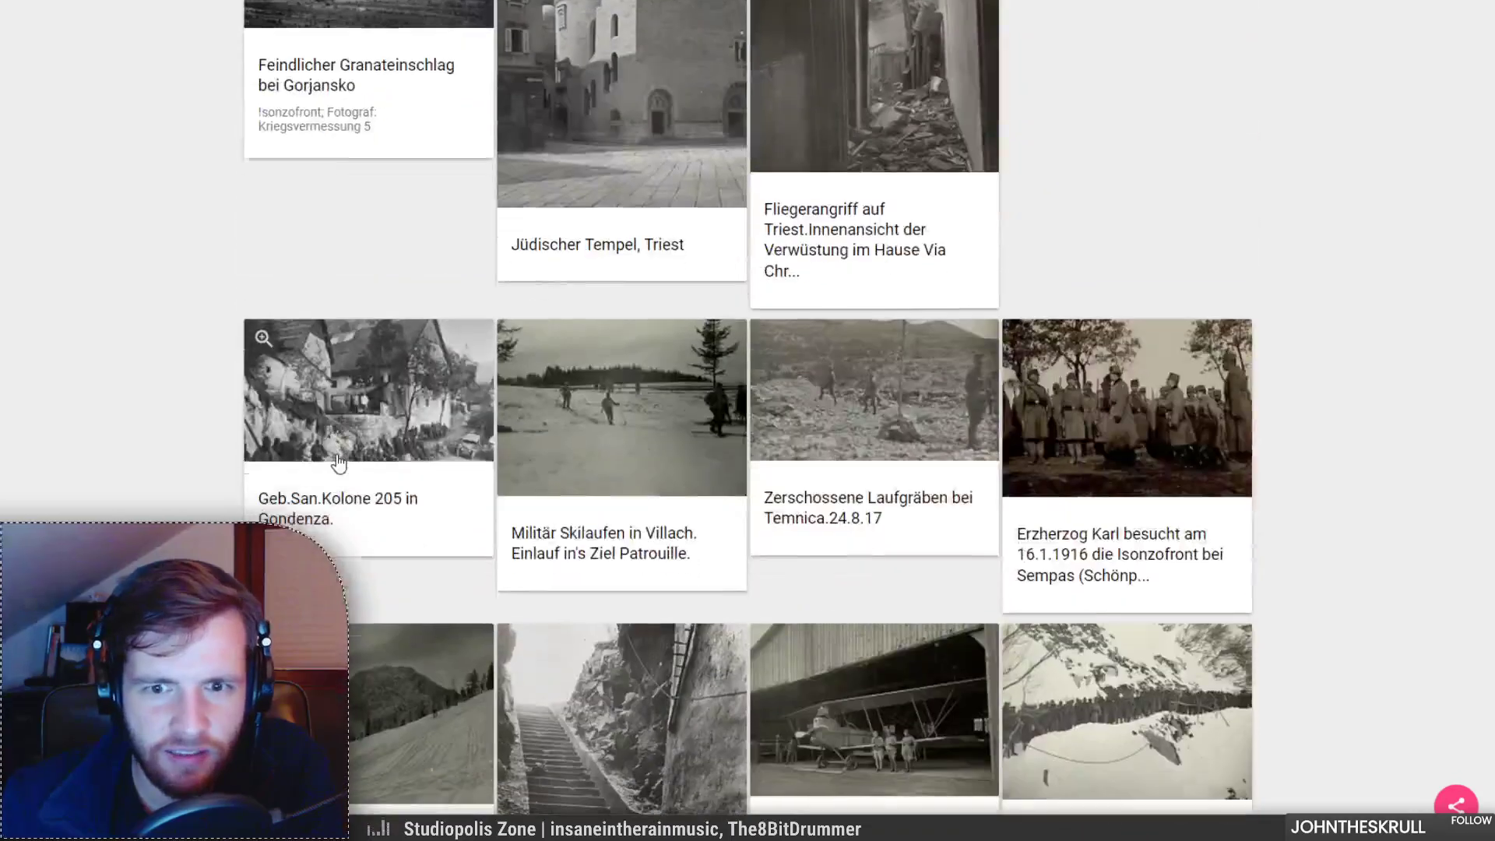
pyautogui.scroll(20, 496, 152)
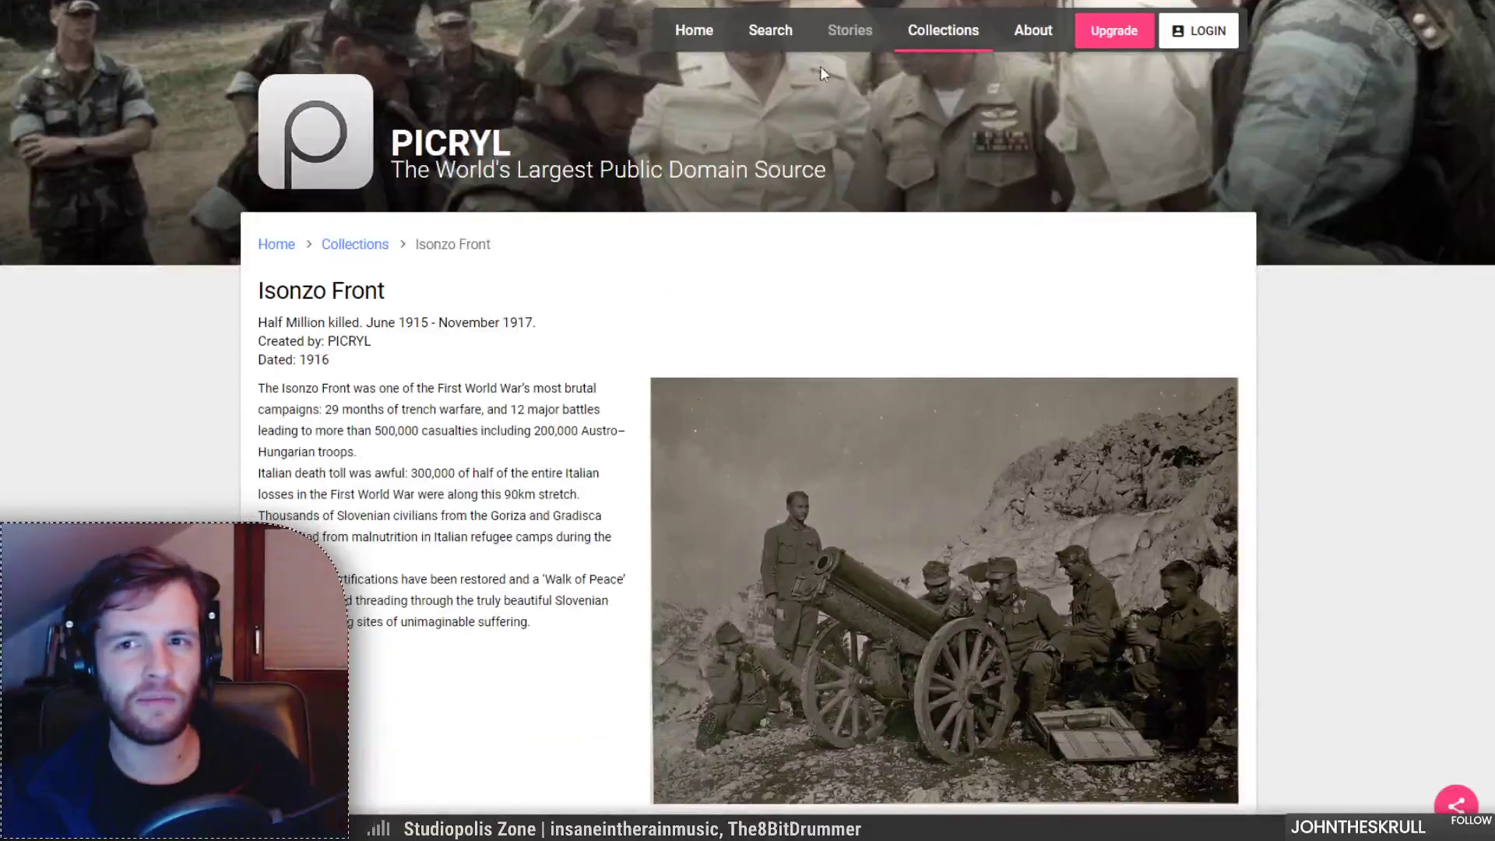
# Step: Return to the PICRYL home page and search for "no mans land"
pyautogui.click(368, 155)
pyautogui.click(457, 249)
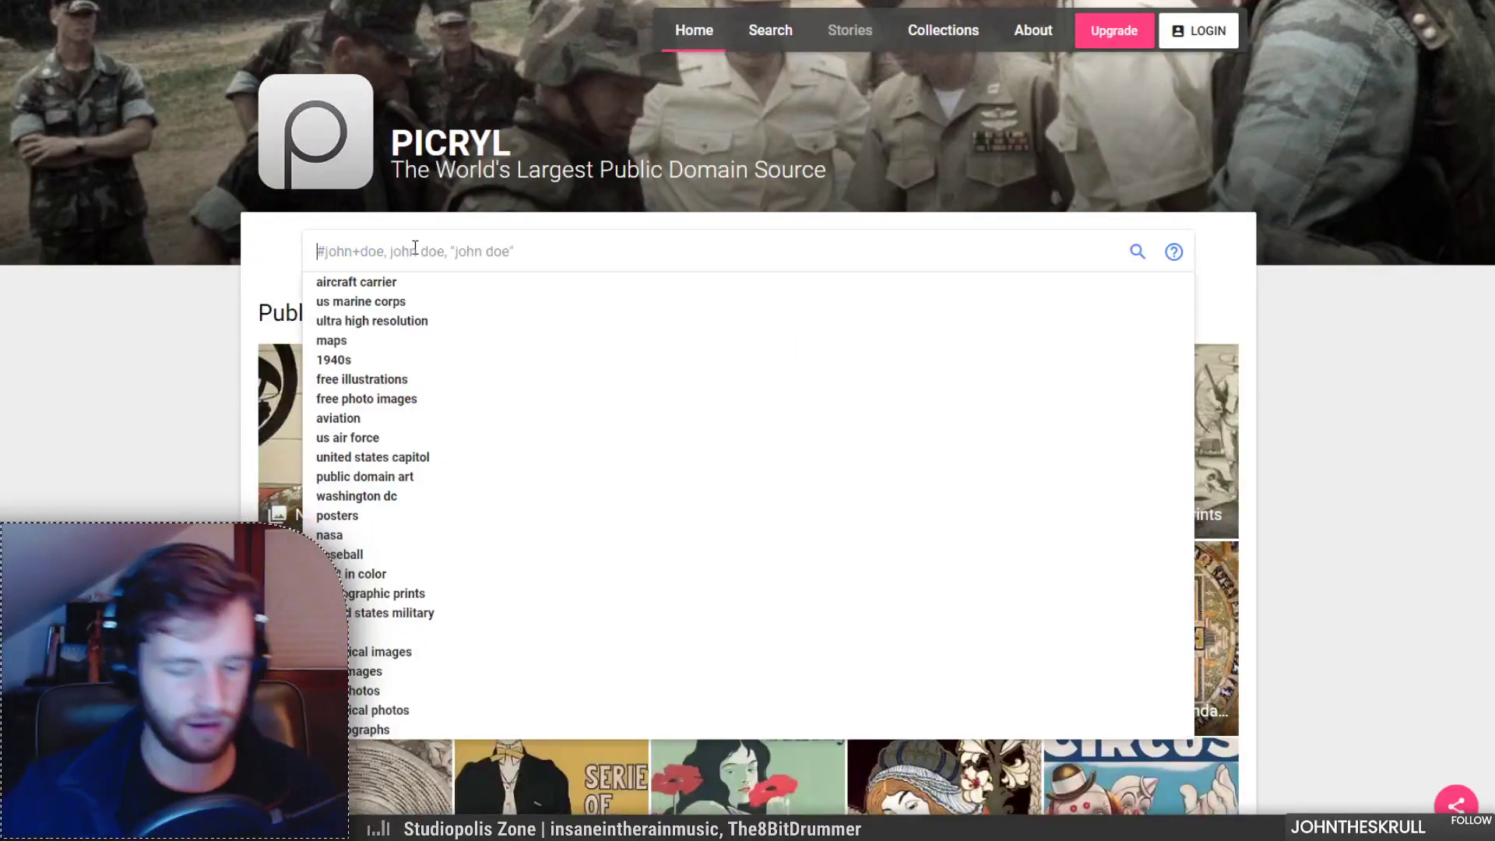
pyautogui.write('no man')
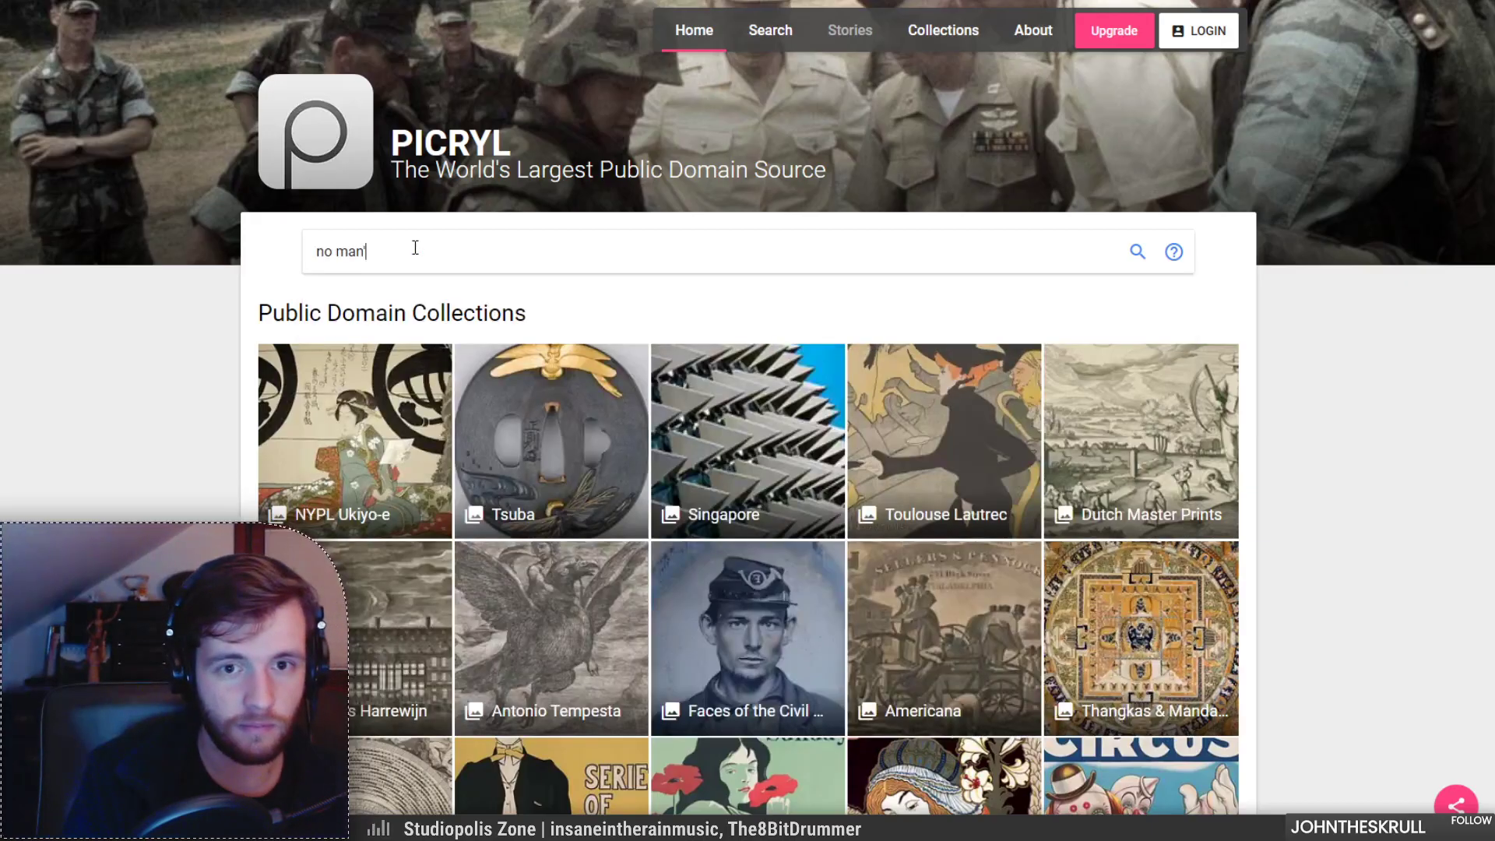
pyautogui.press('Down')
pyautogui.press('Down')
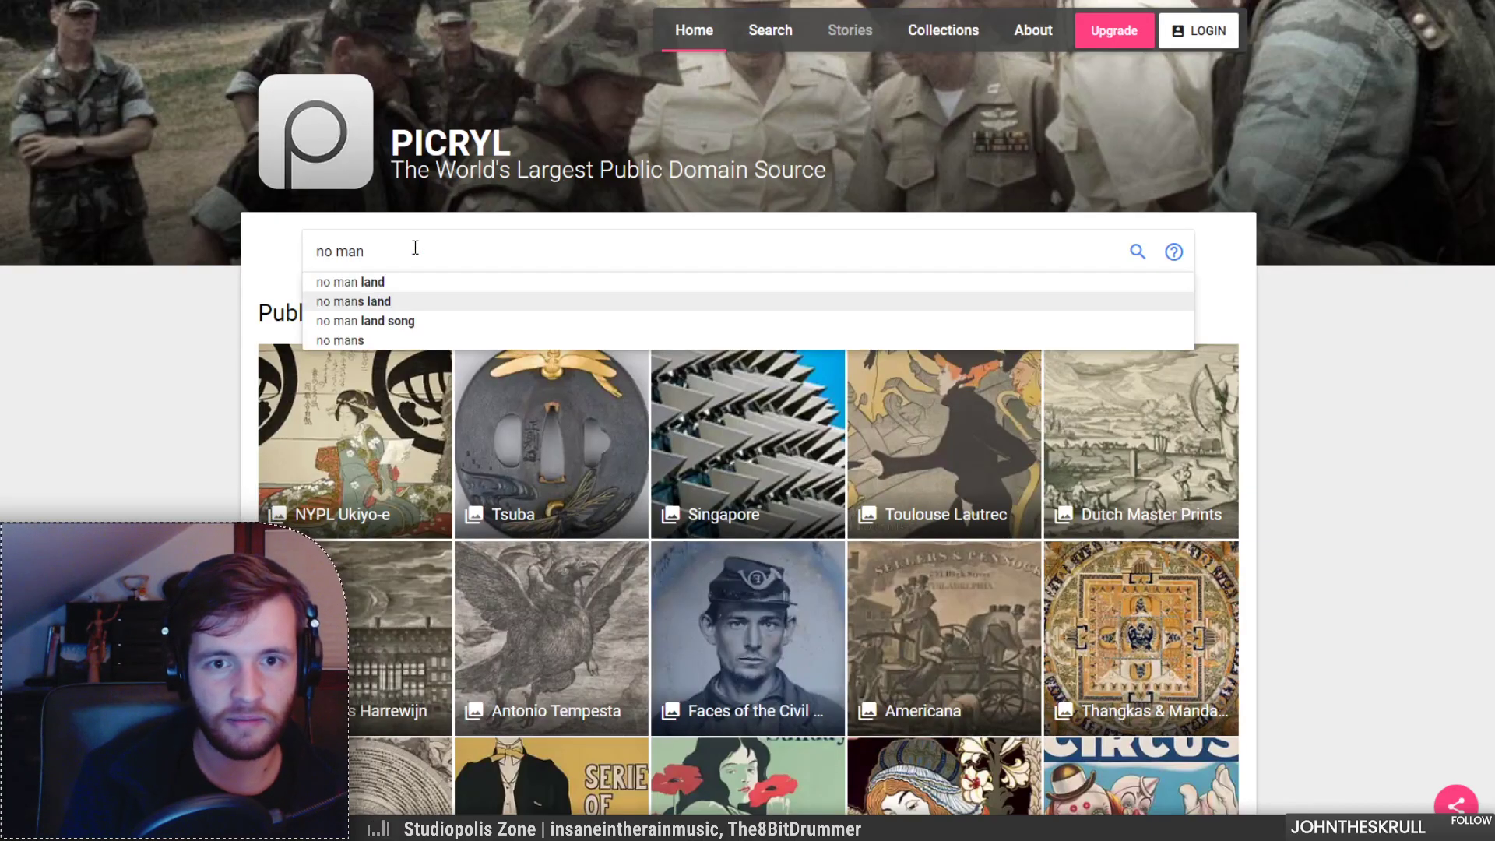
pyautogui.press('Return')
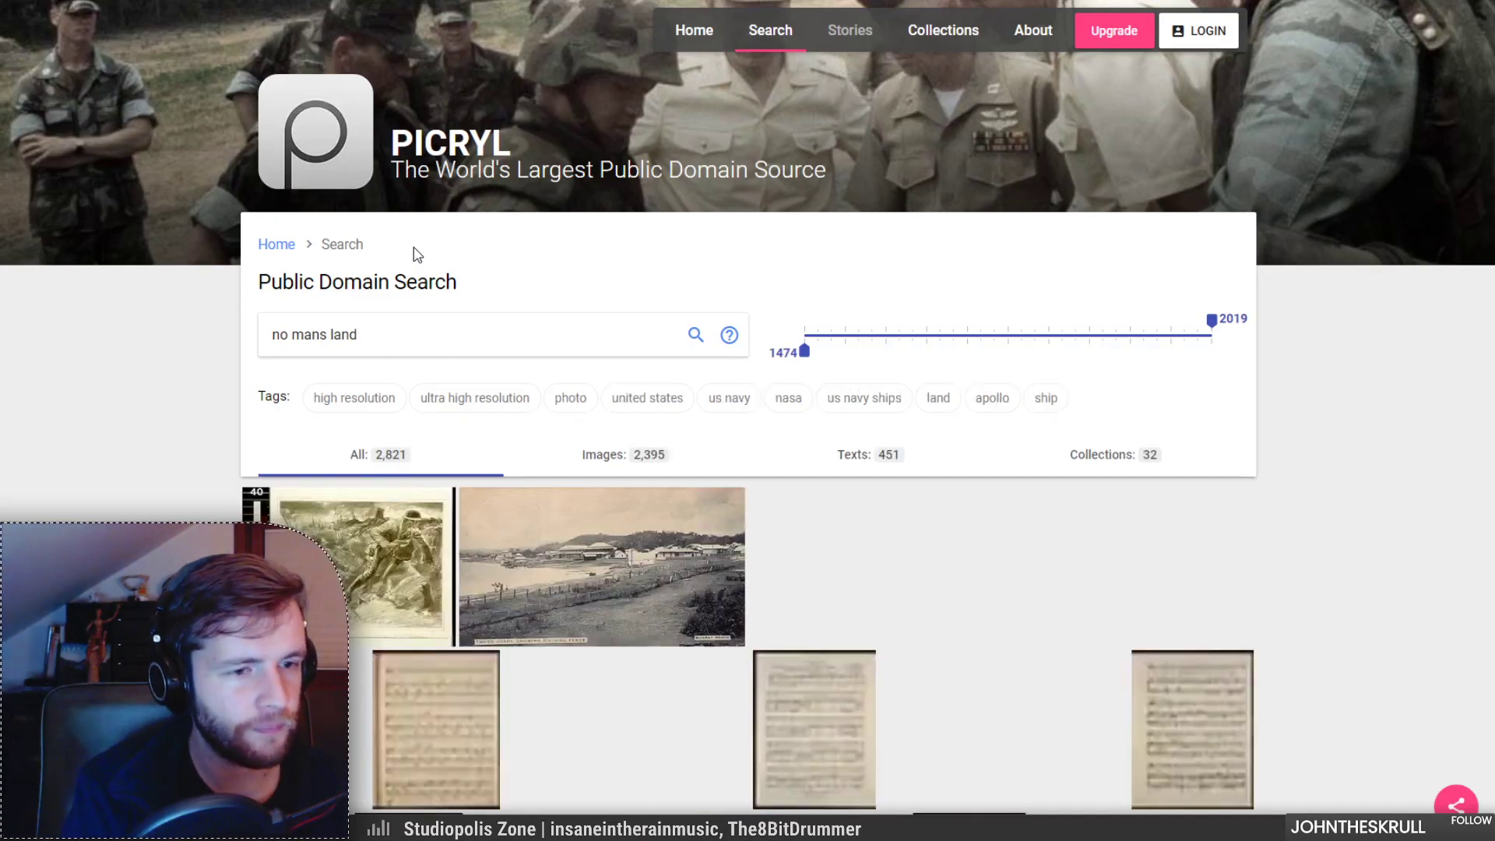
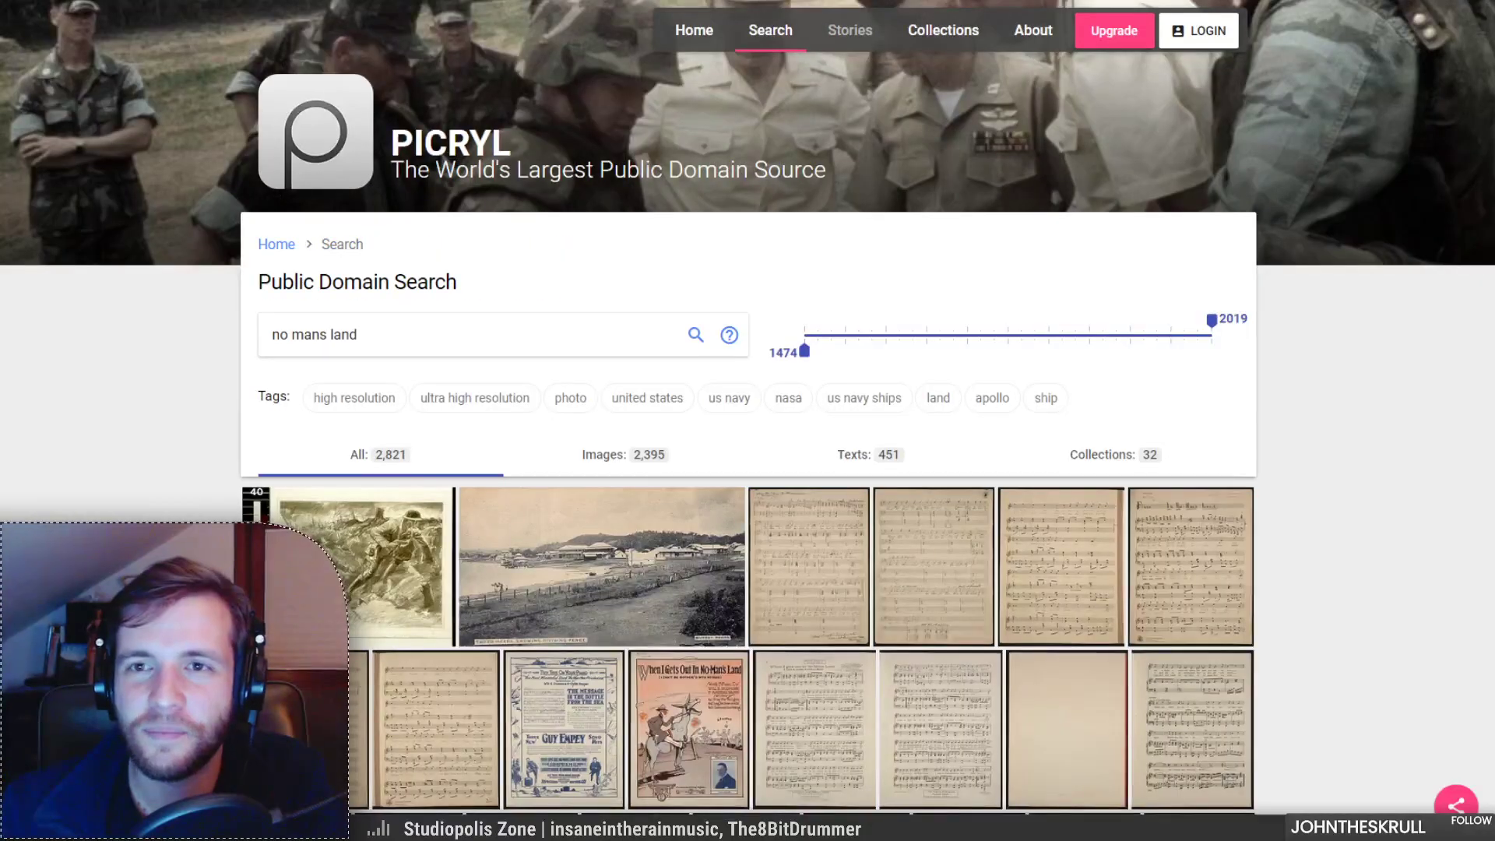
# Step: Filter the no mans land results to images and preview the Lens stereograph and the 1919 Flanders Field panorama
pyautogui.scroll(-1, 560, 412)
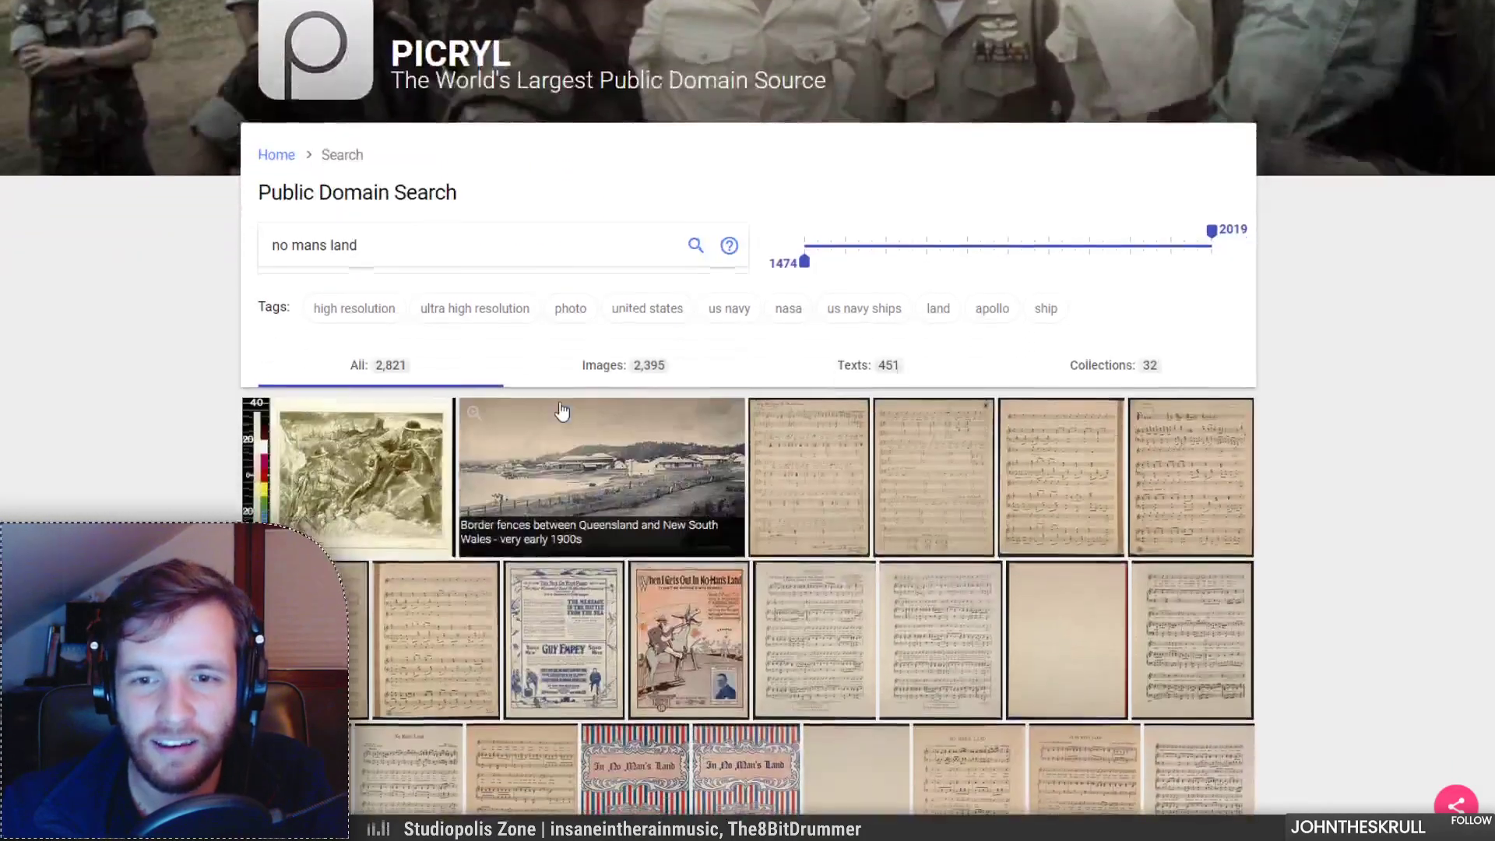
pyautogui.click(596, 372)
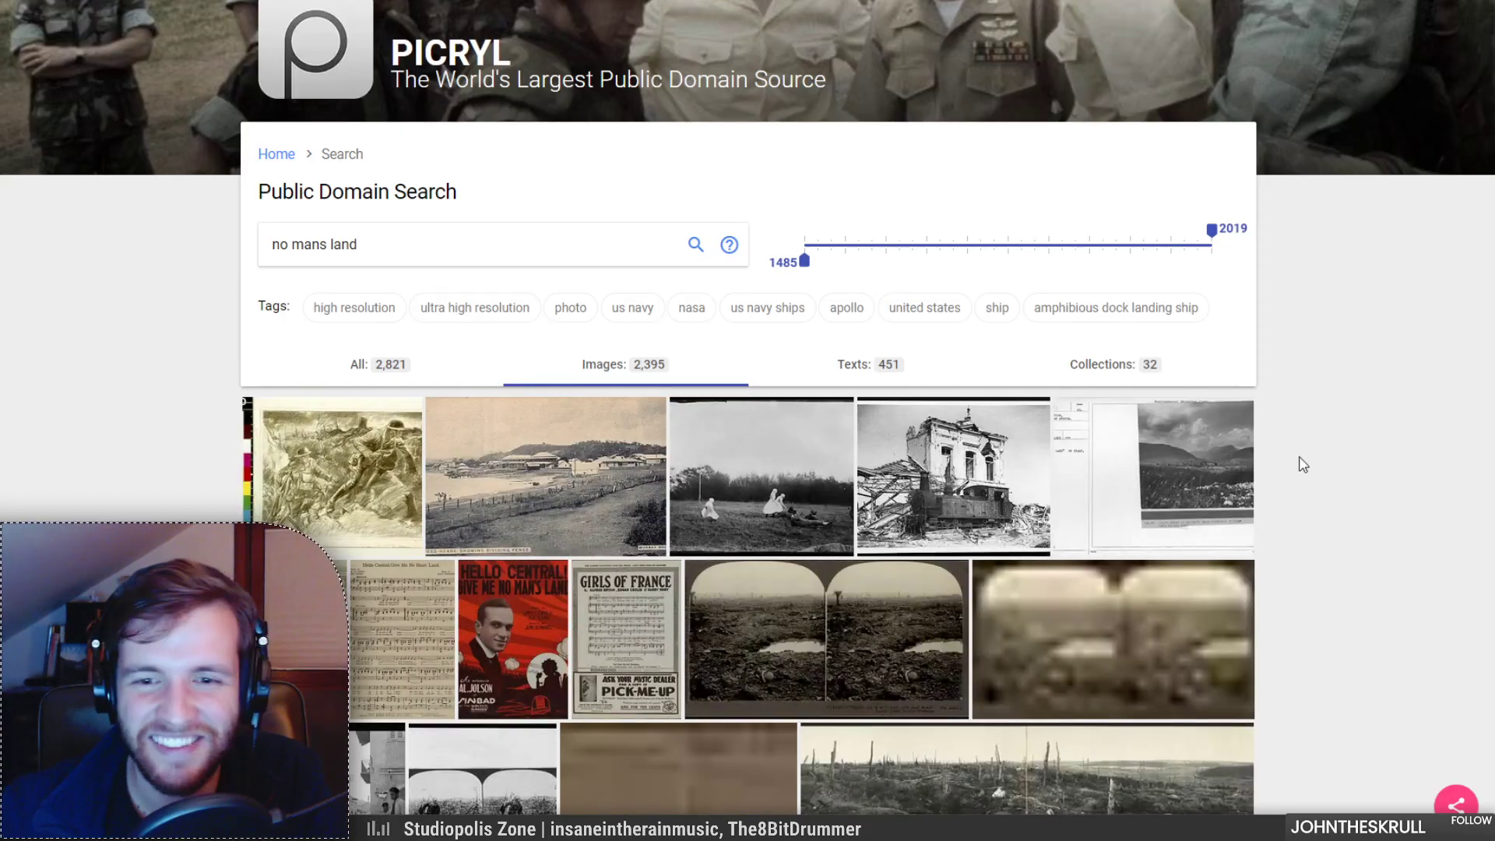
pyautogui.scroll(-3, 688, 427)
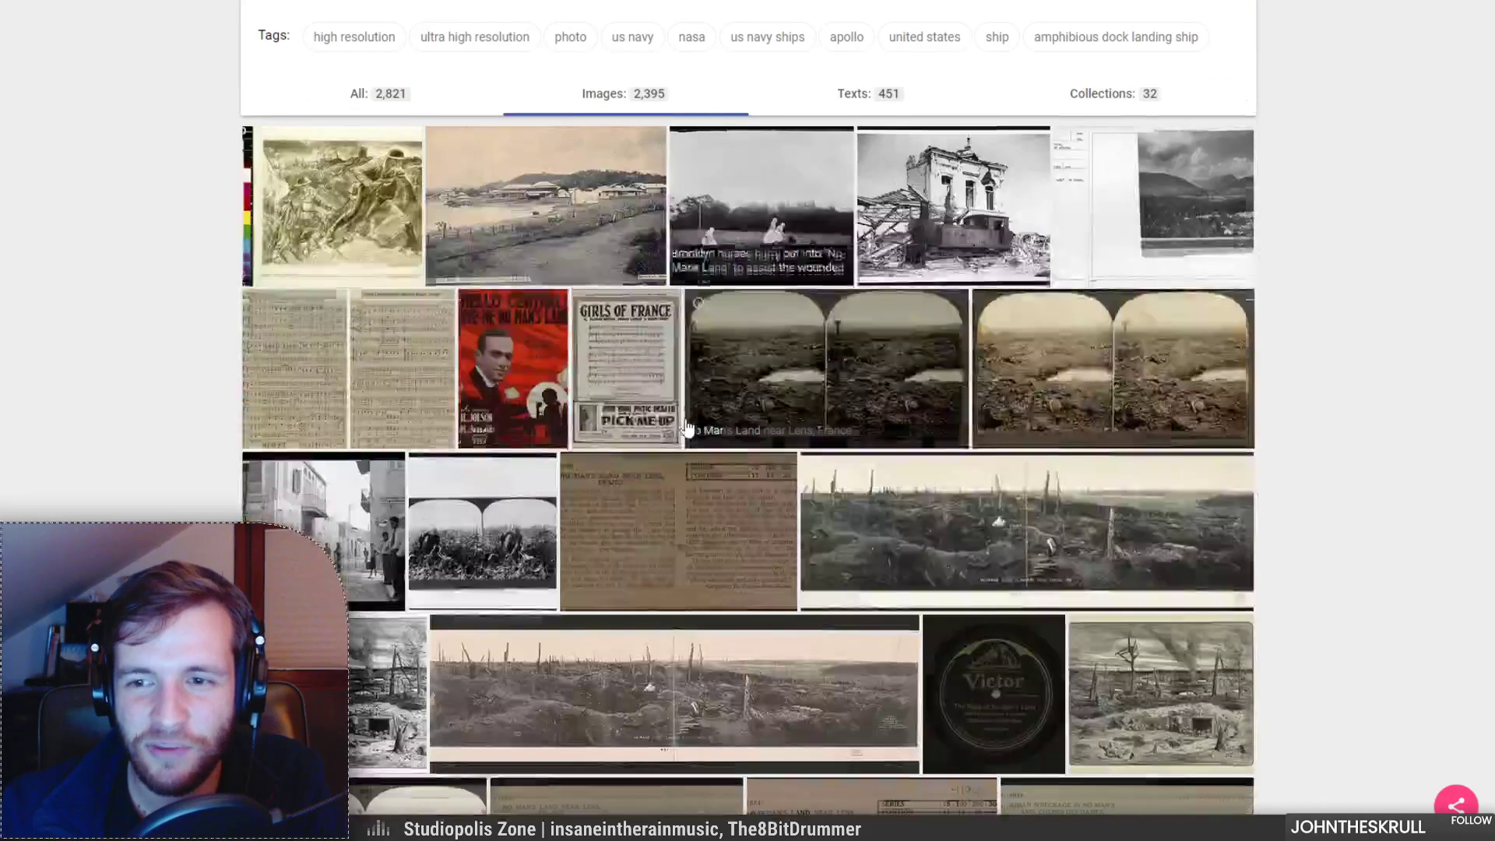
pyautogui.click(706, 307)
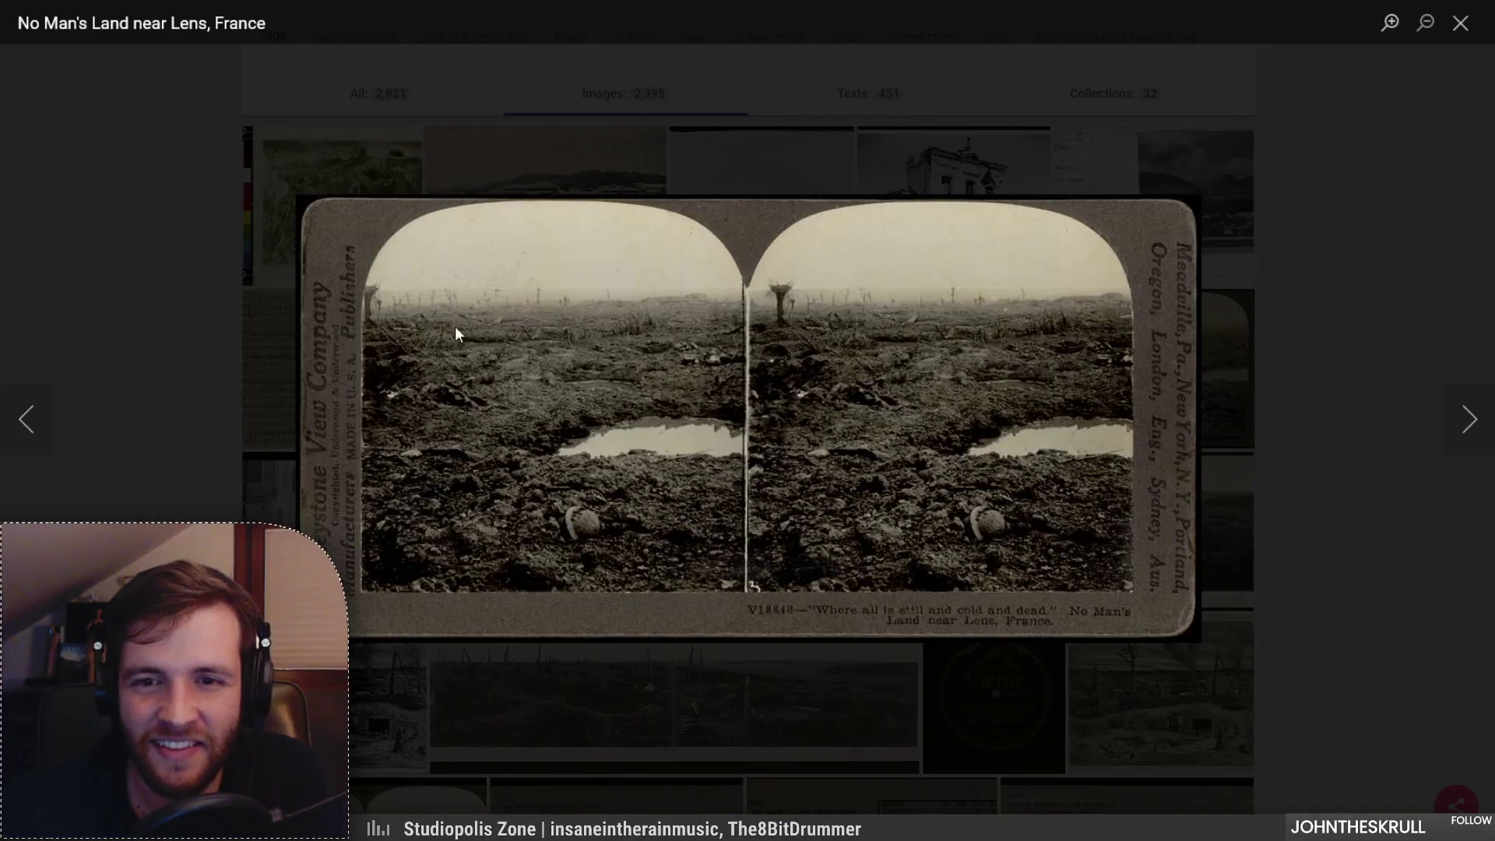
pyautogui.click(170, 269)
pyautogui.click(461, 645)
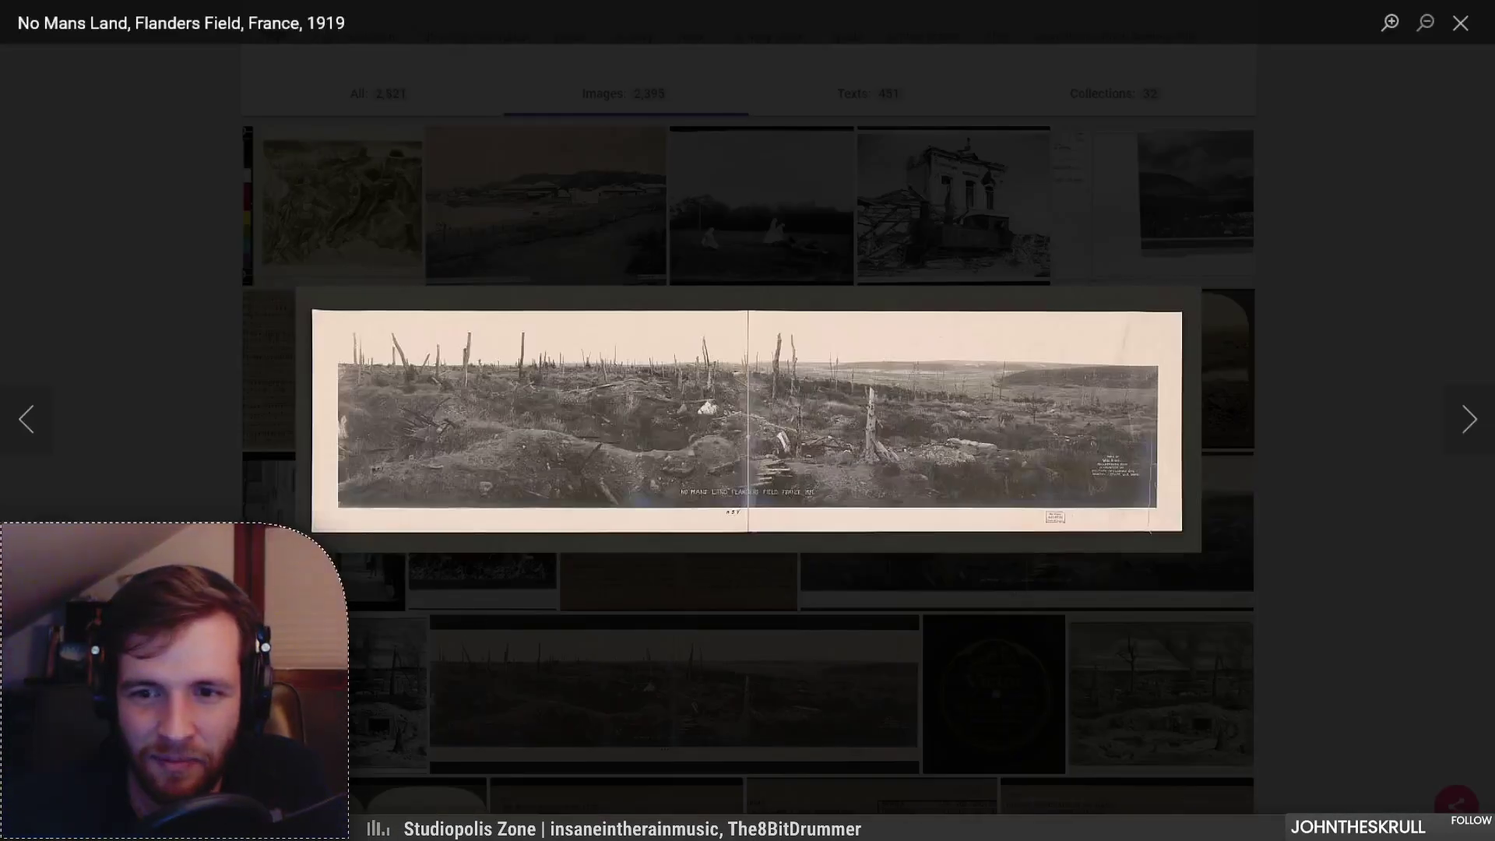
pyautogui.click(288, 598)
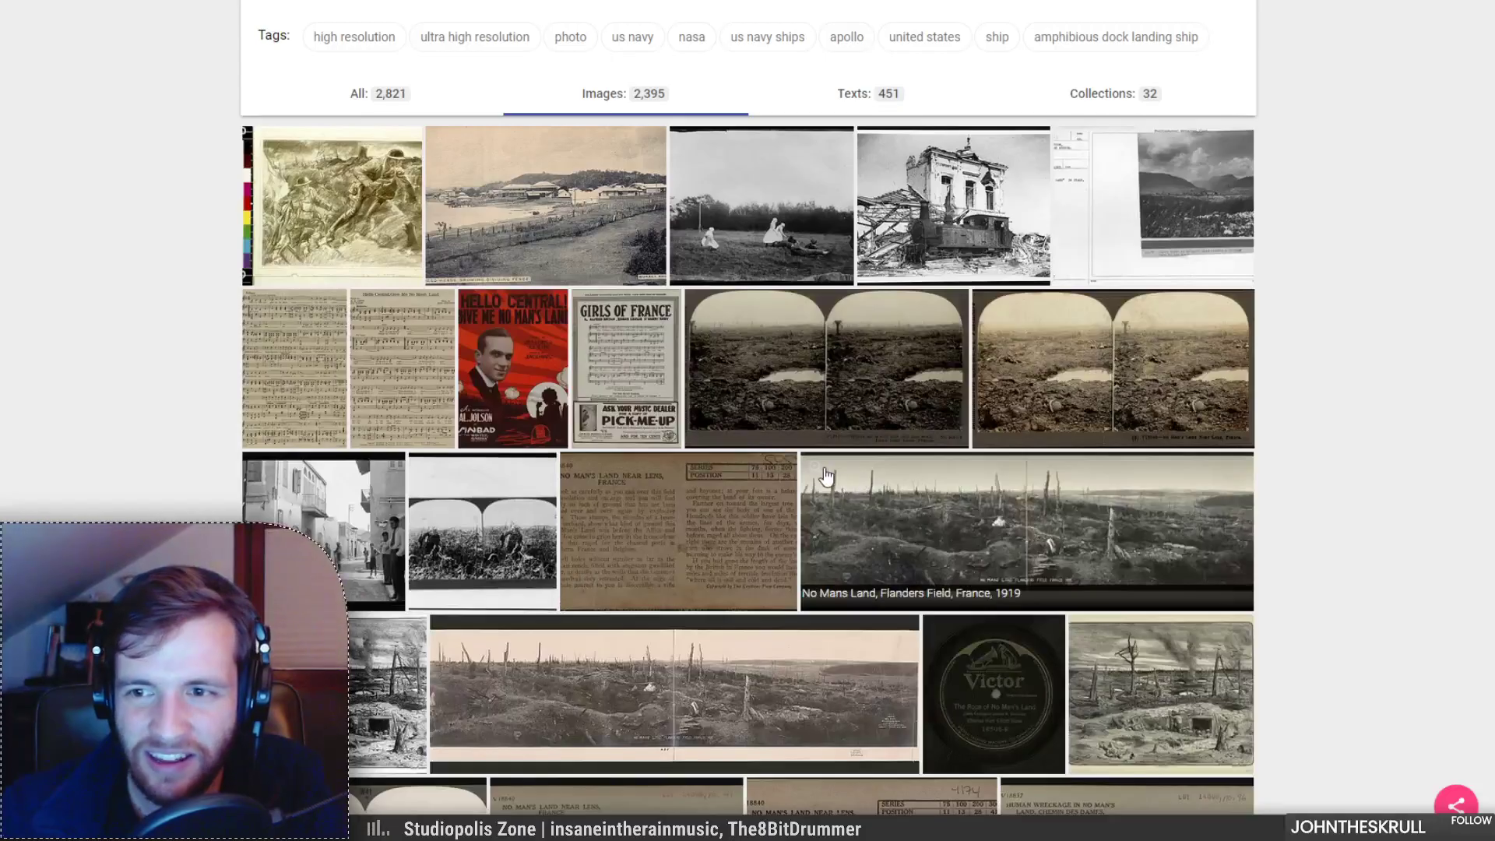
# Step: Compare enlarged previews of the Lens stereograph and the 1919 Flanders Field panorama in the no mans land results
pyautogui.click(998, 301)
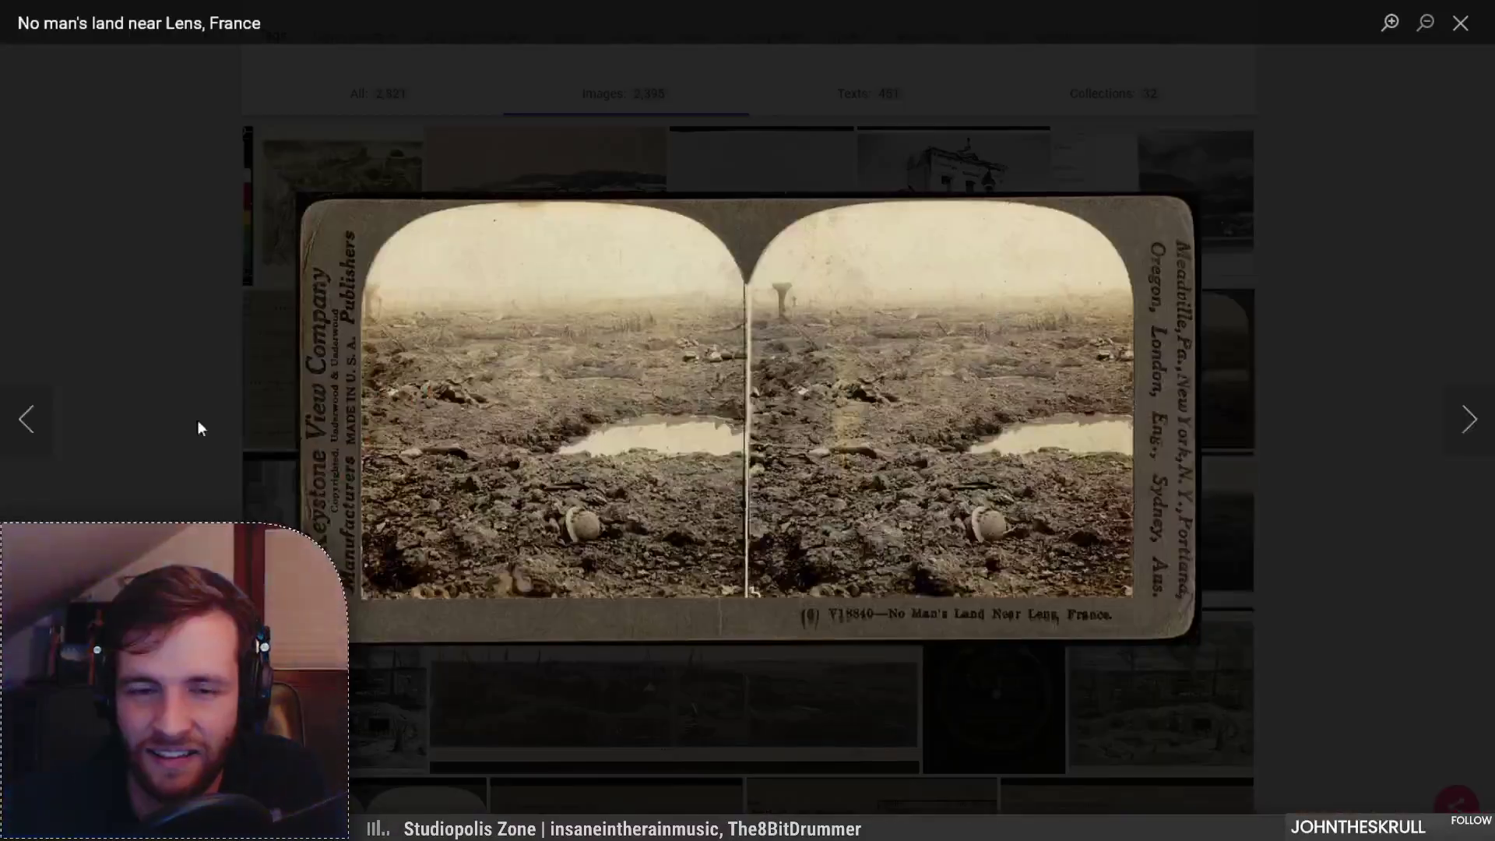
pyautogui.click(200, 418)
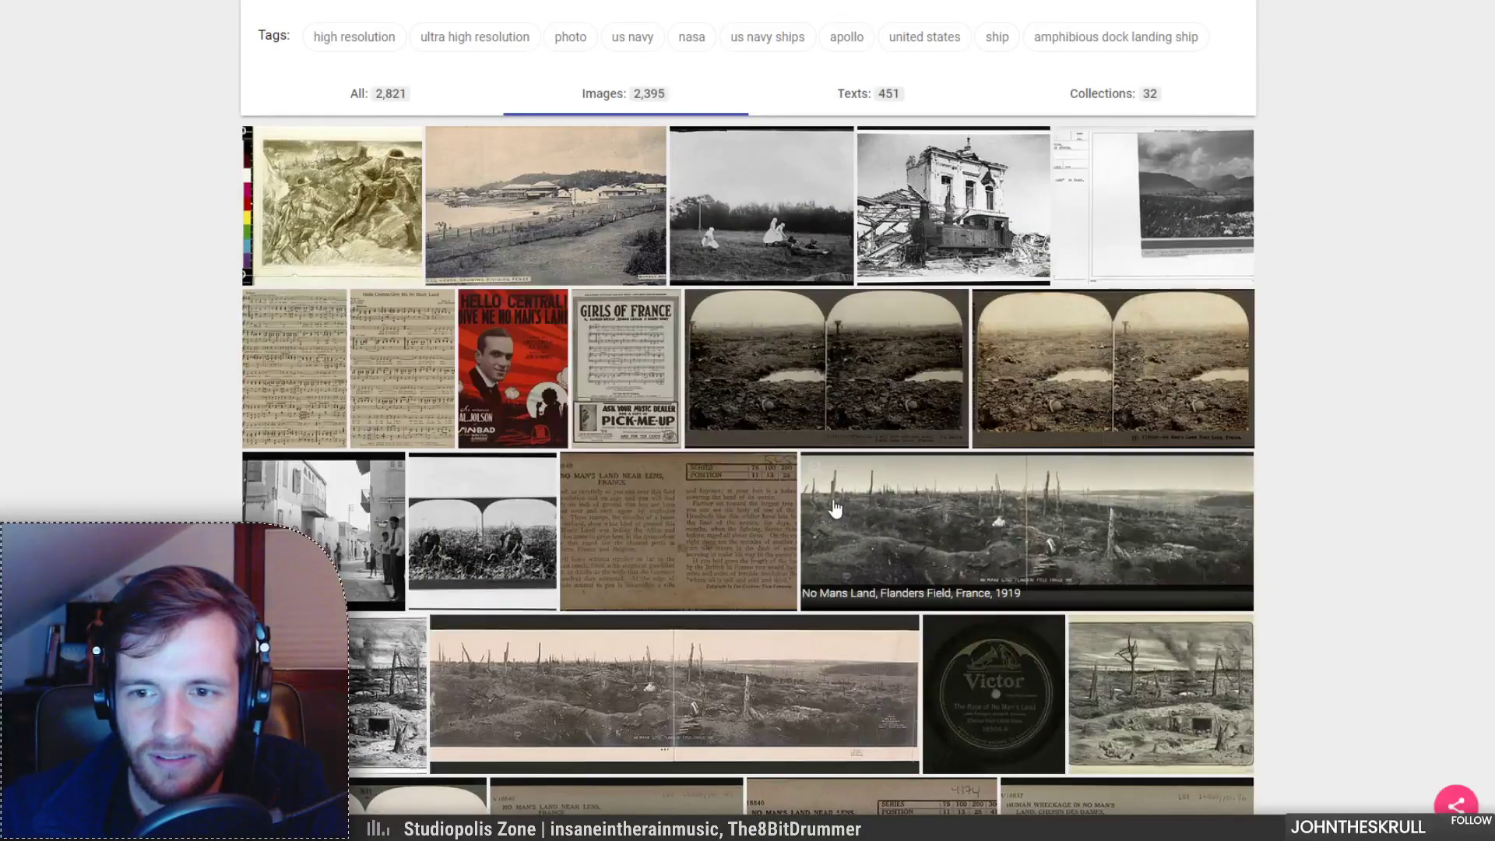
pyautogui.click(824, 474)
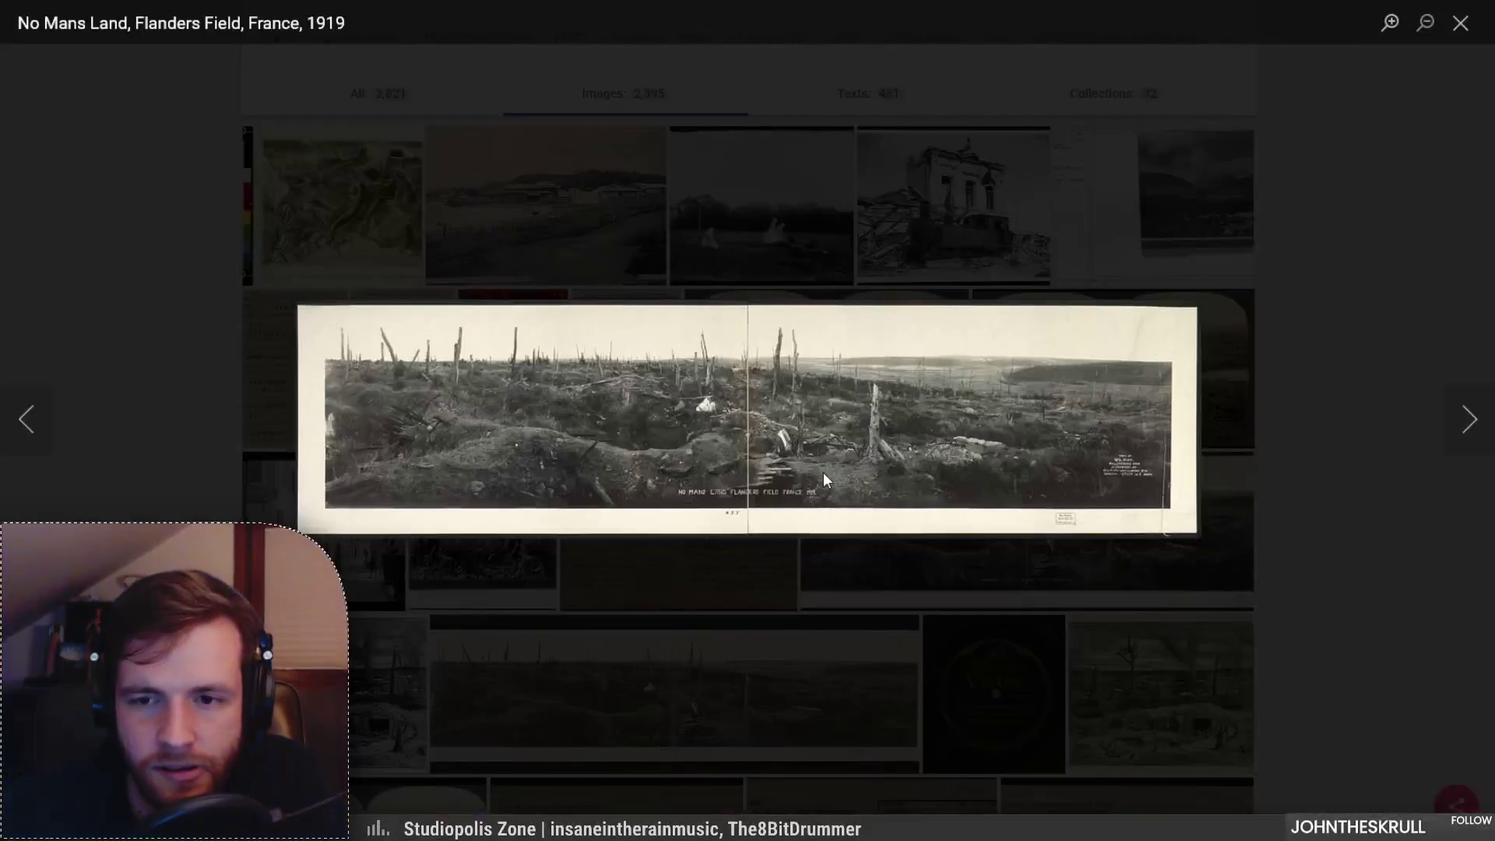
pyautogui.click(187, 473)
pyautogui.scroll(-3, 187, 473)
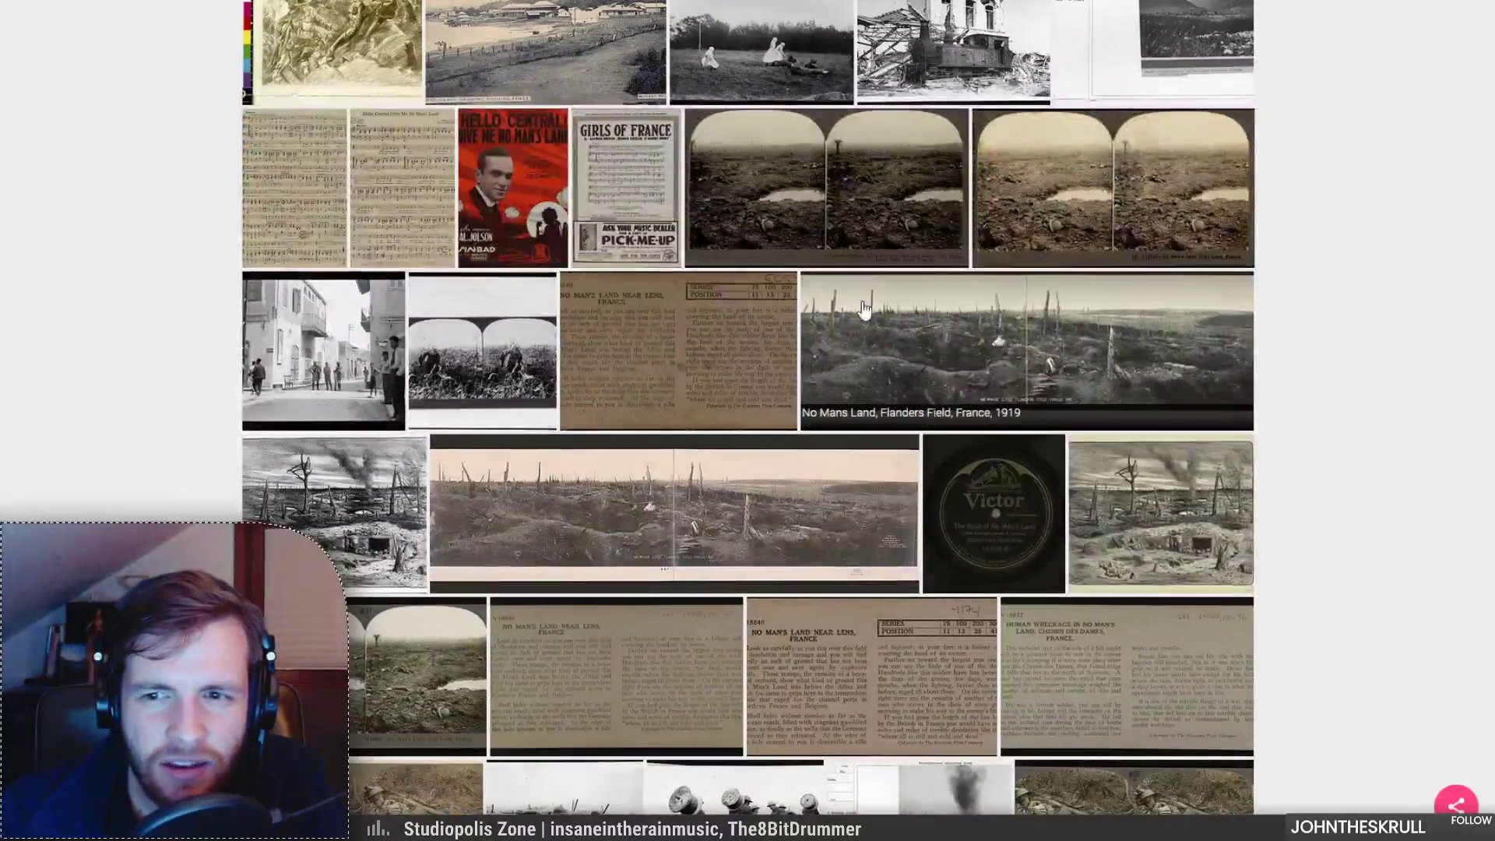
pyautogui.click(811, 292)
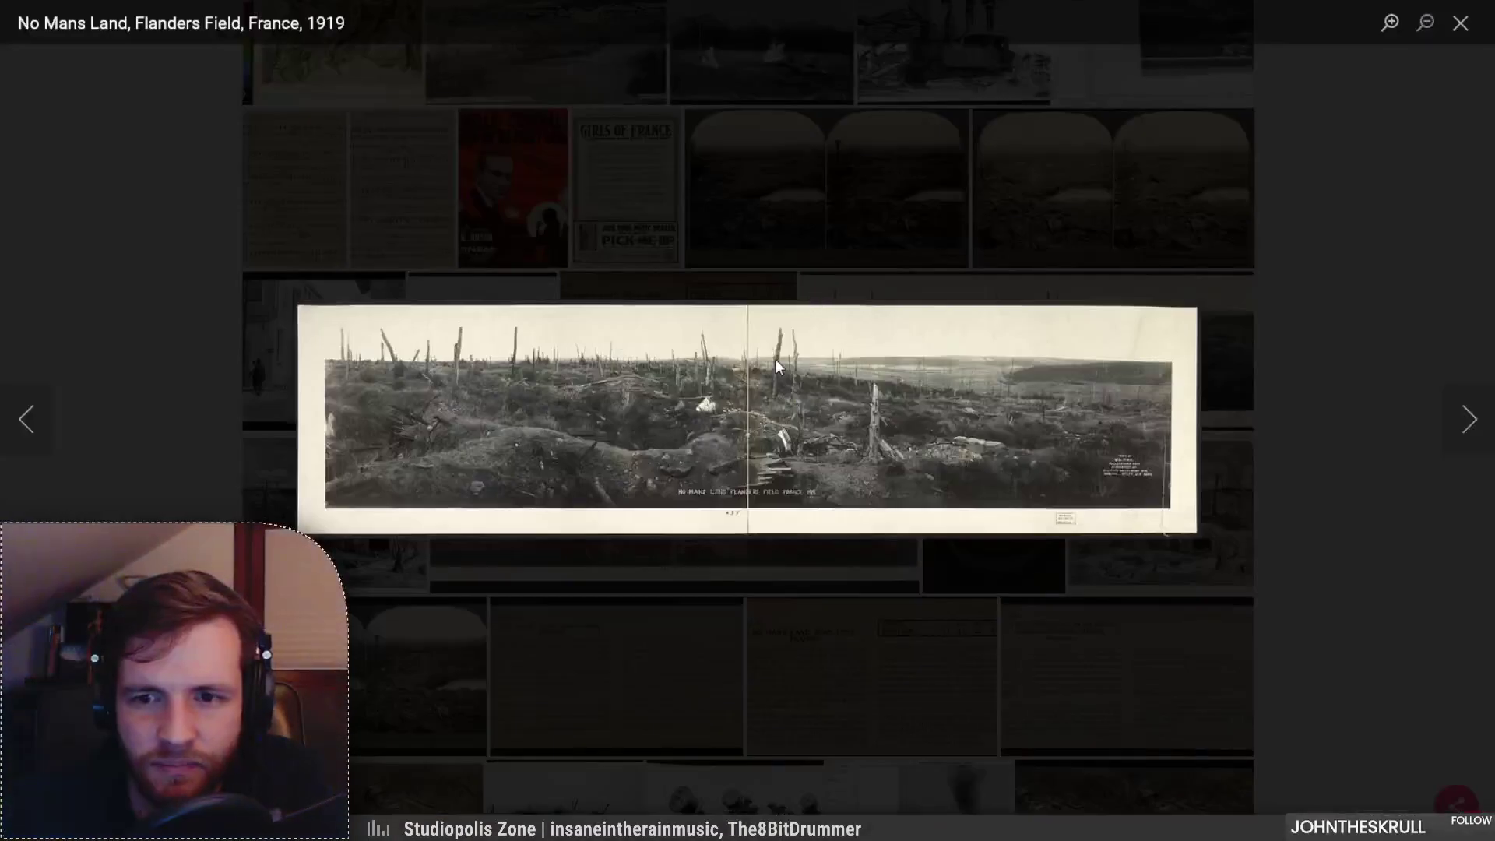
pyautogui.click(232, 467)
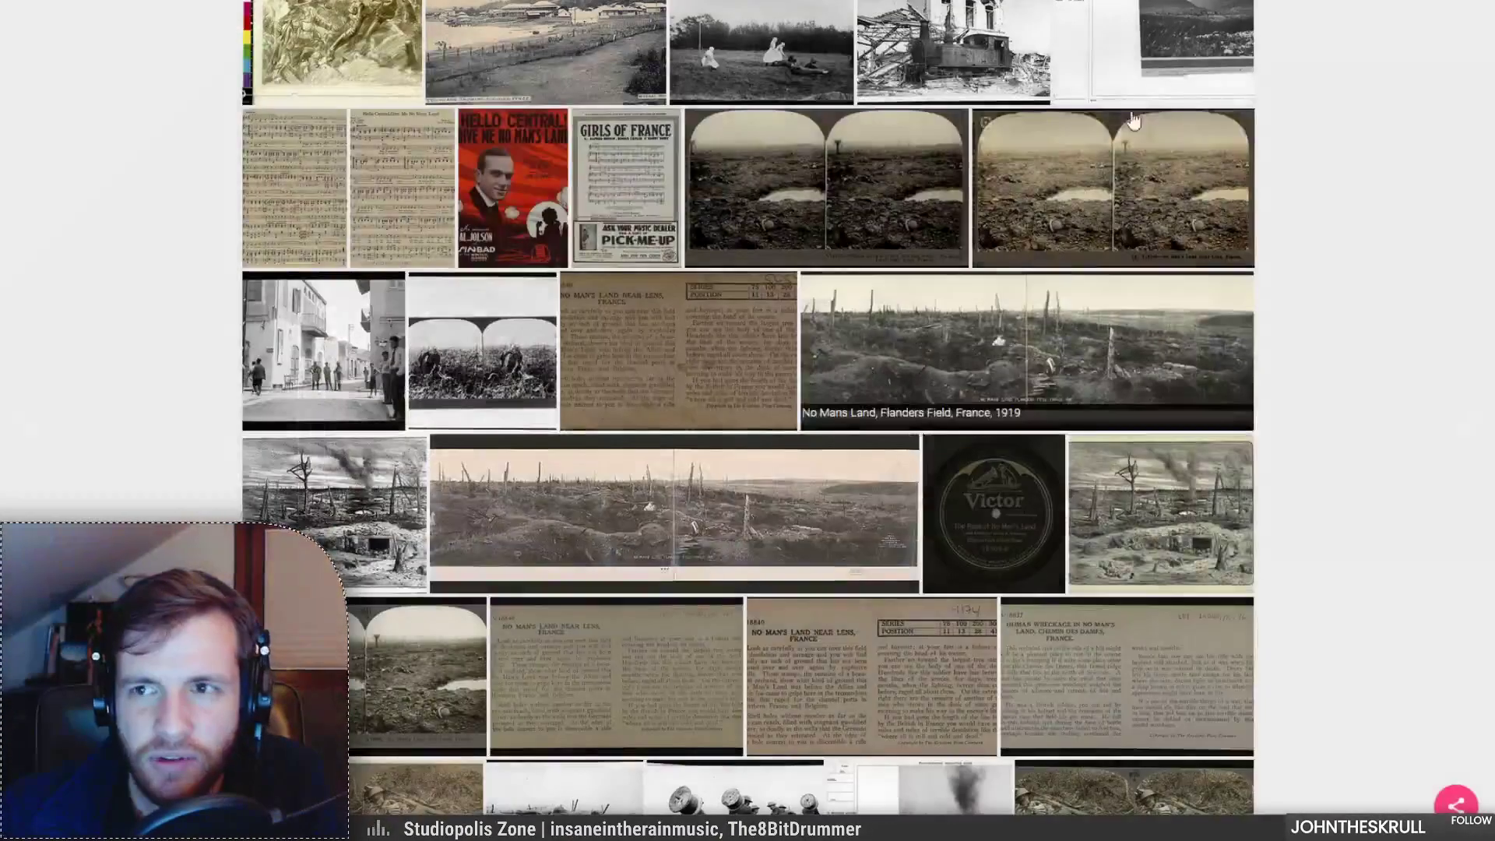
# Step: Open the page of No Mans Land, Flanders Field, France, 1919 and check its available download sizes
pyautogui.click(845, 413)
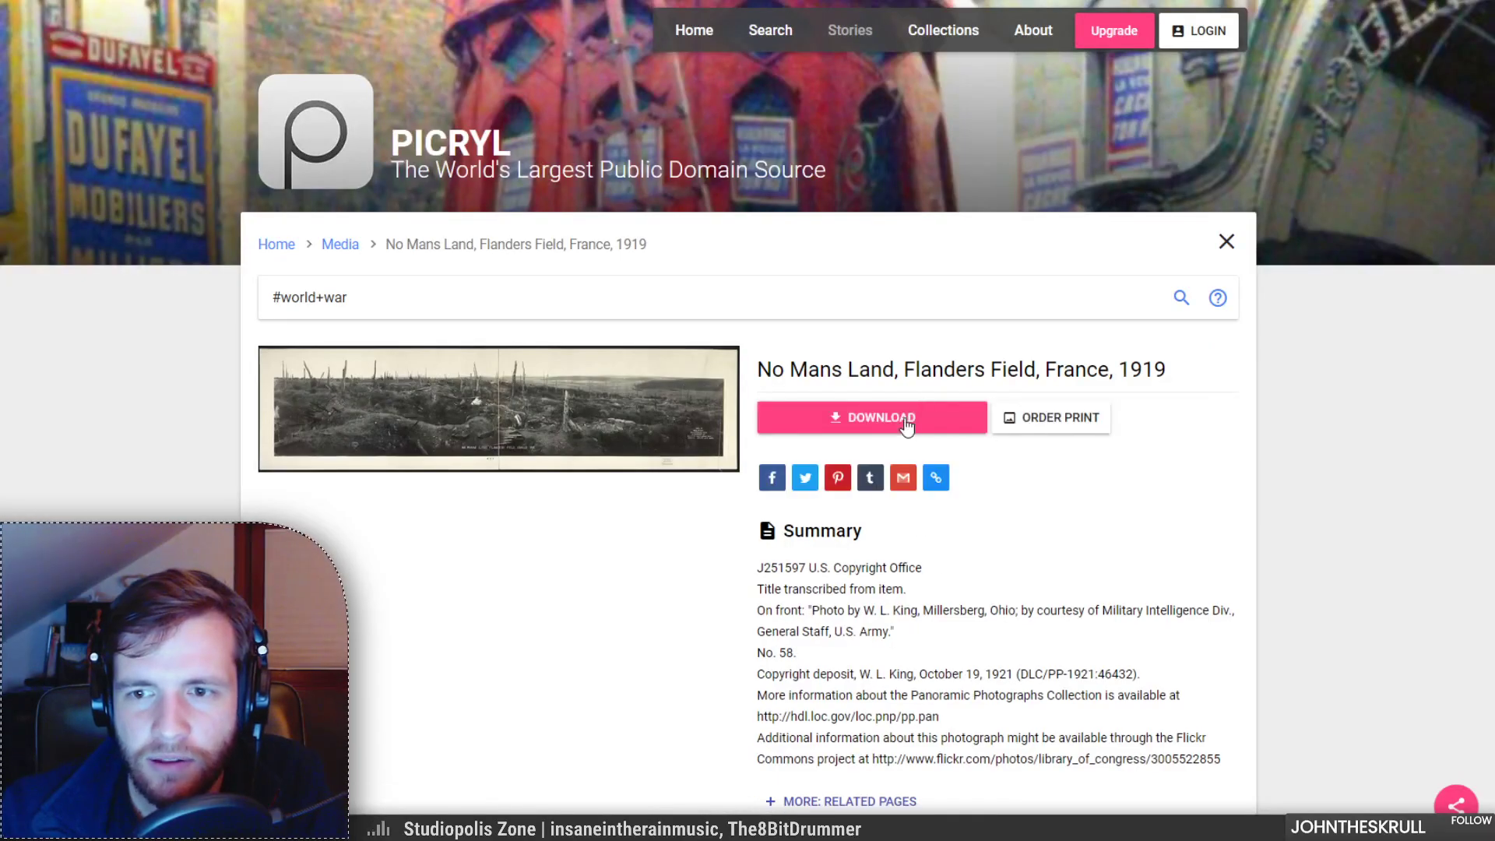
pyautogui.click(904, 421)
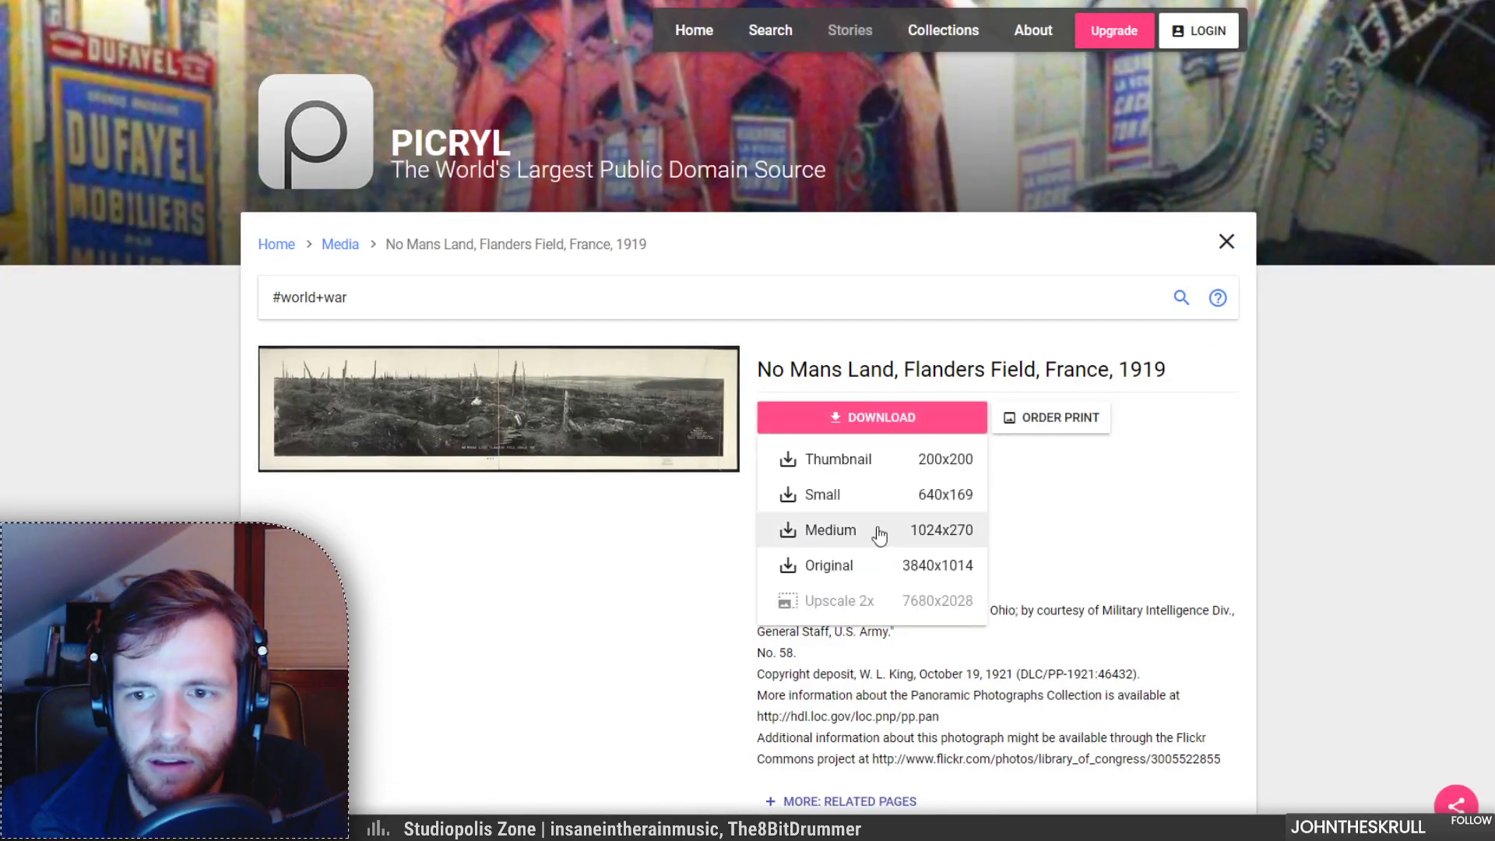
pyautogui.click(1072, 529)
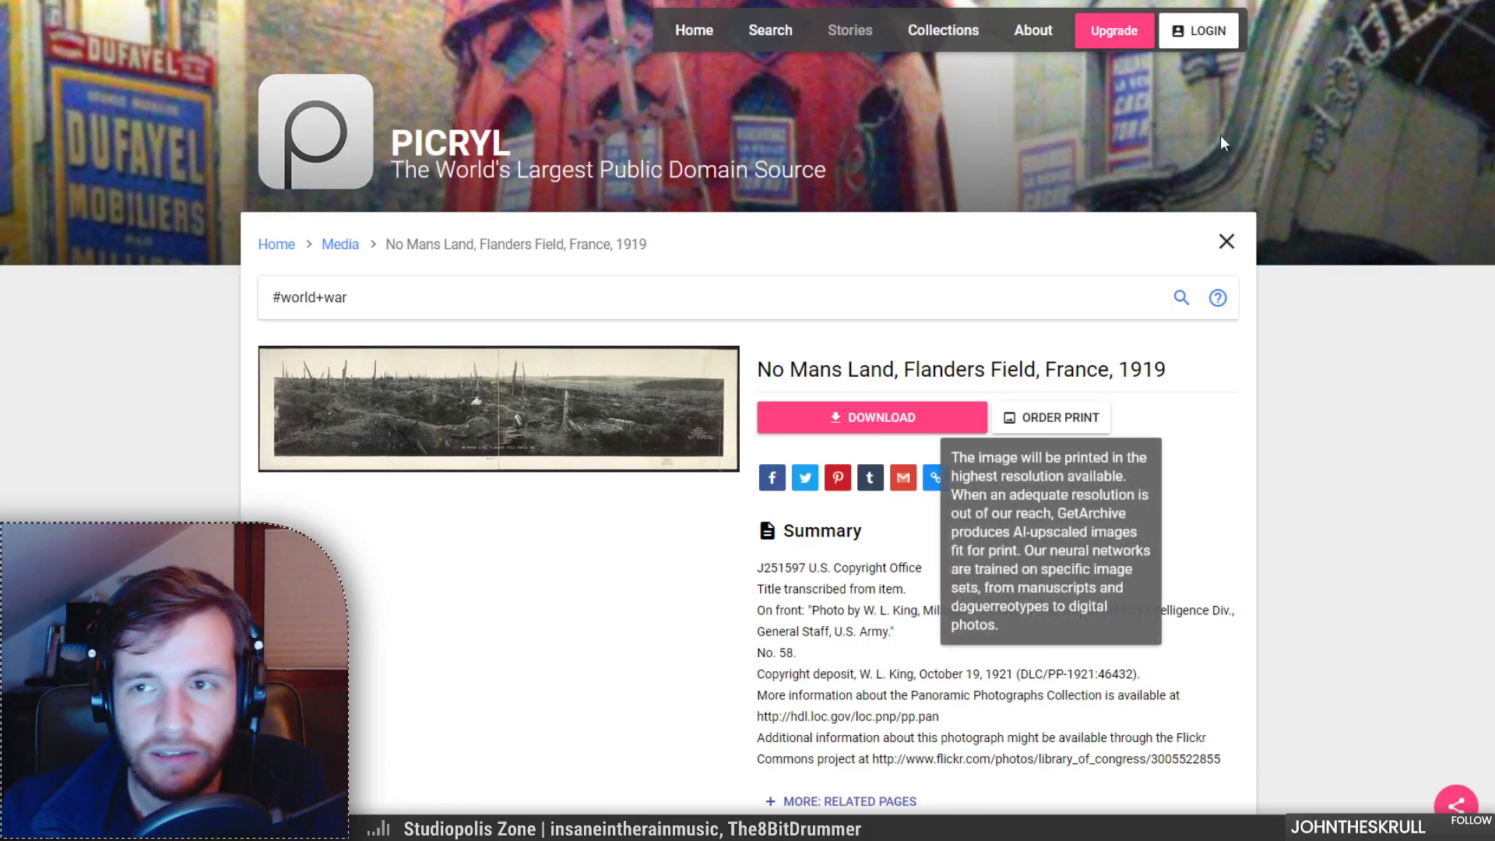
pyautogui.press('Escape')
# Step: Preview the different versions of the Lens stereograph among the image results and compare them
pyautogui.scroll(-3, 872, 479)
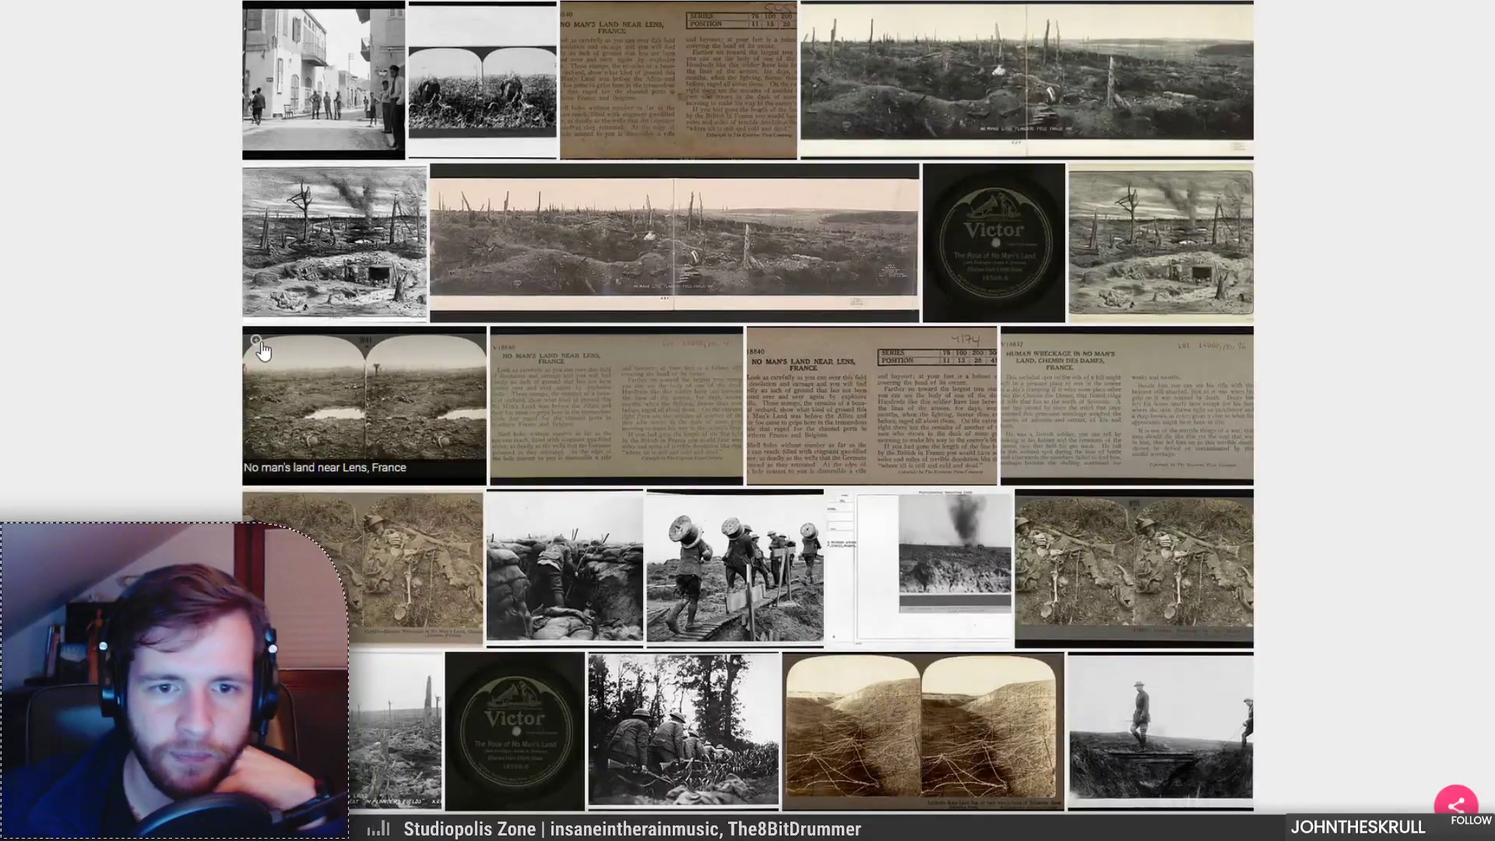
pyautogui.click(271, 358)
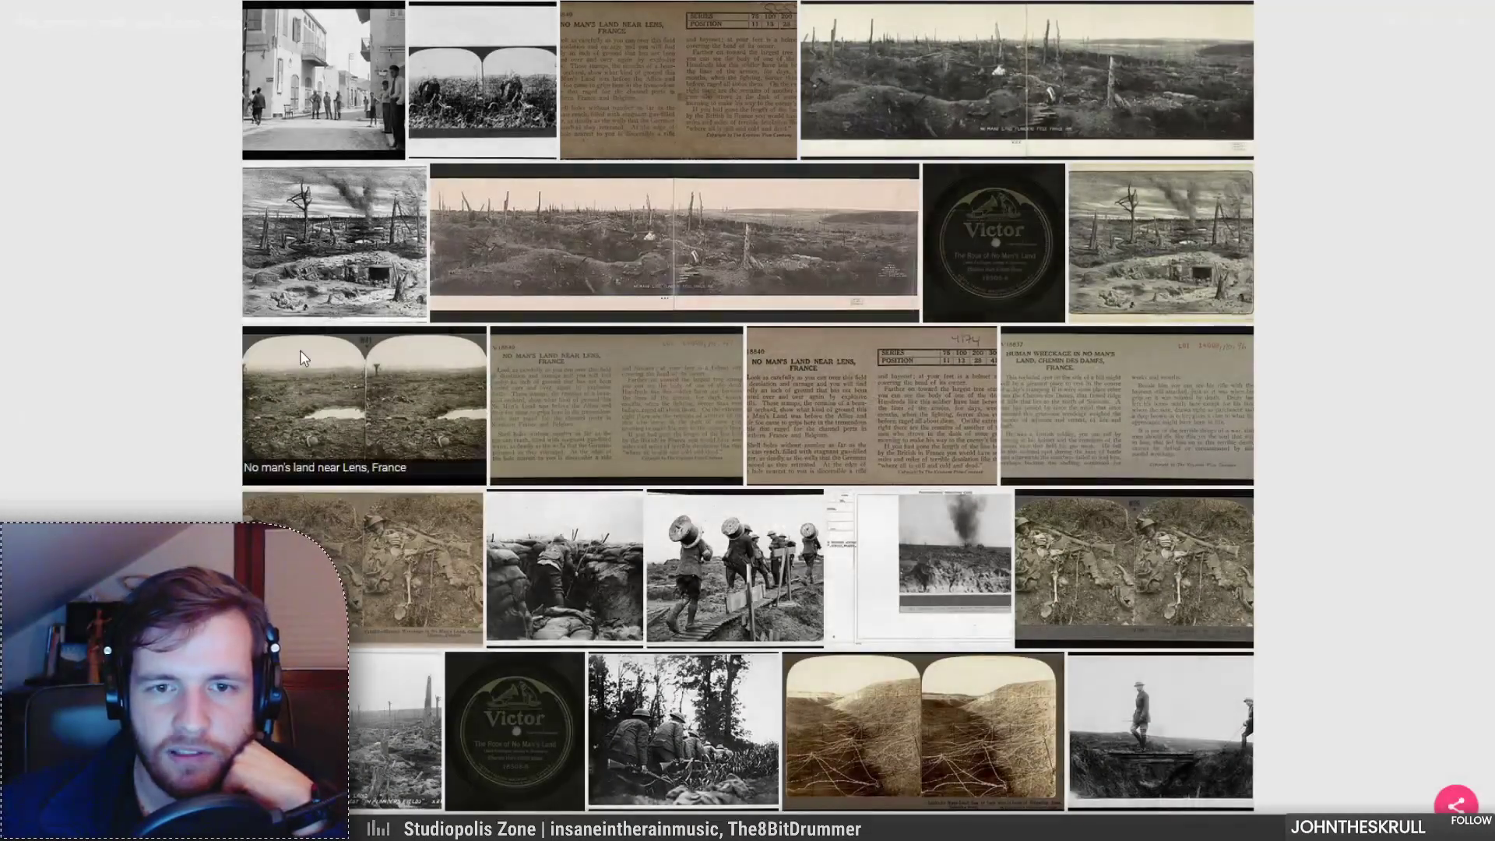
pyautogui.click(301, 351)
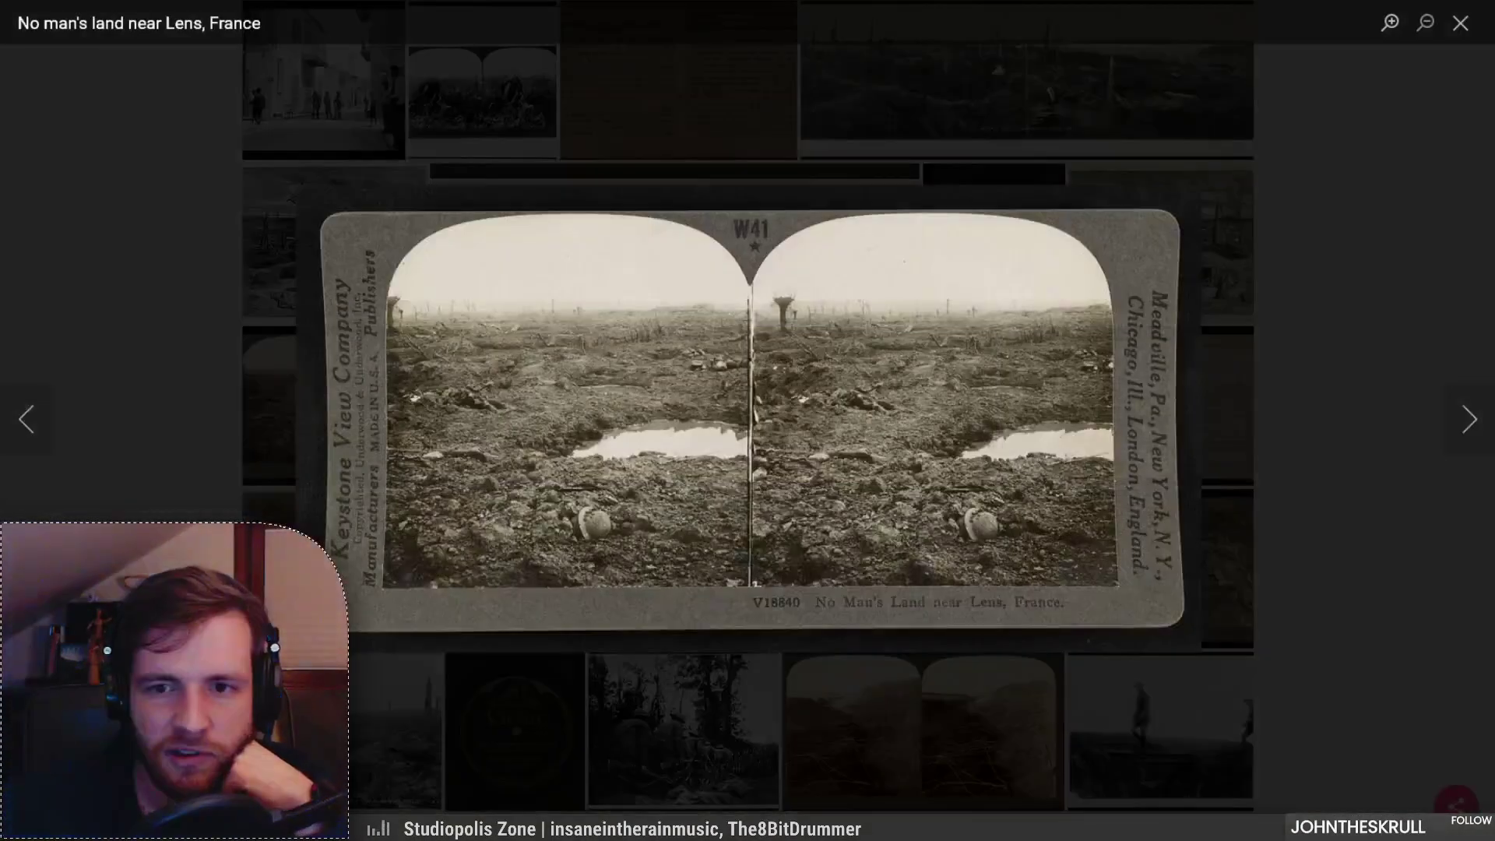
pyautogui.click(301, 351)
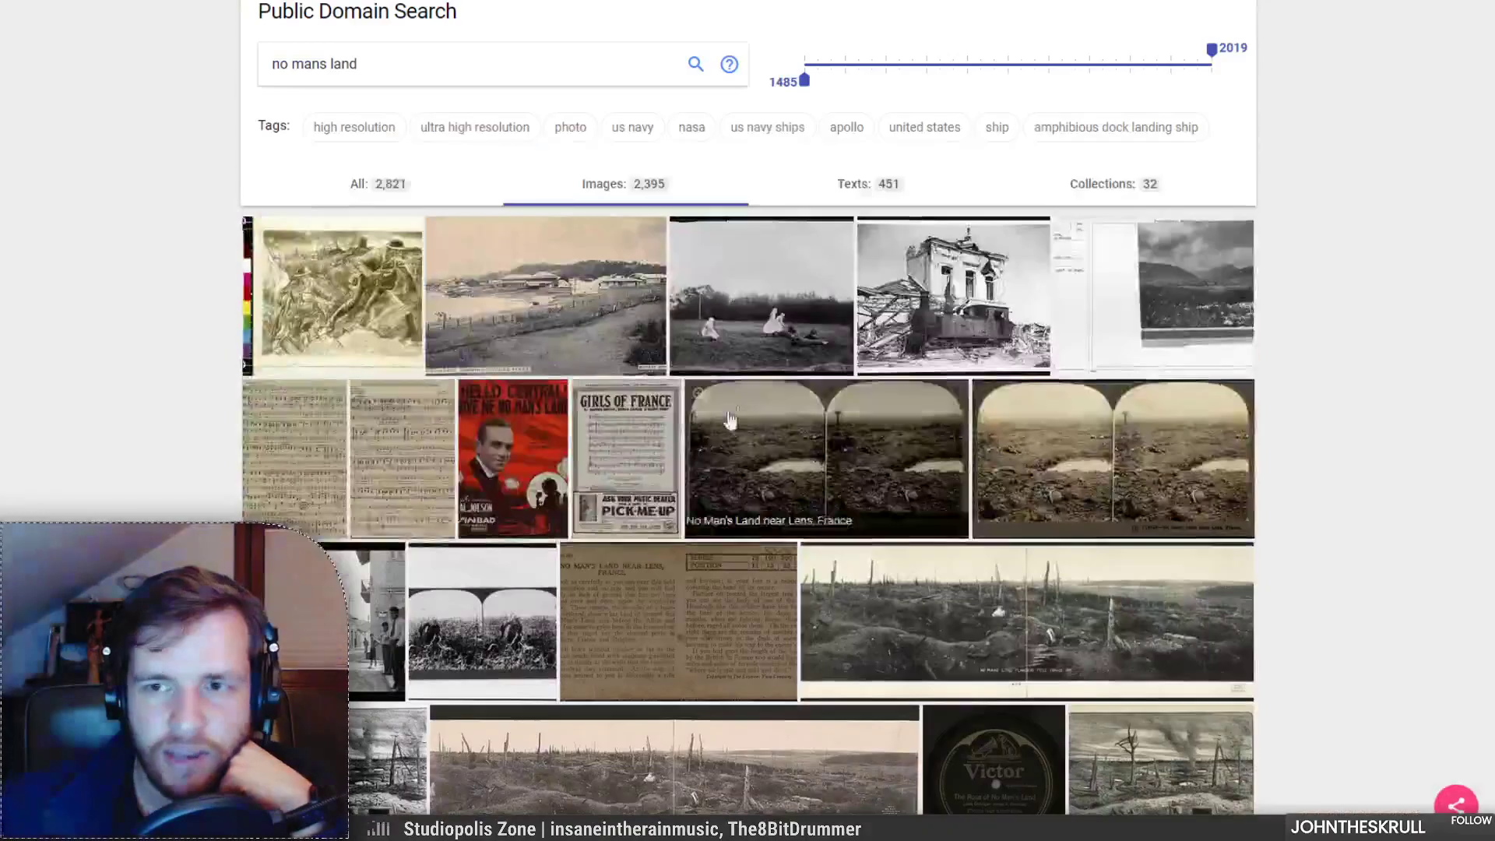
pyautogui.click(987, 401)
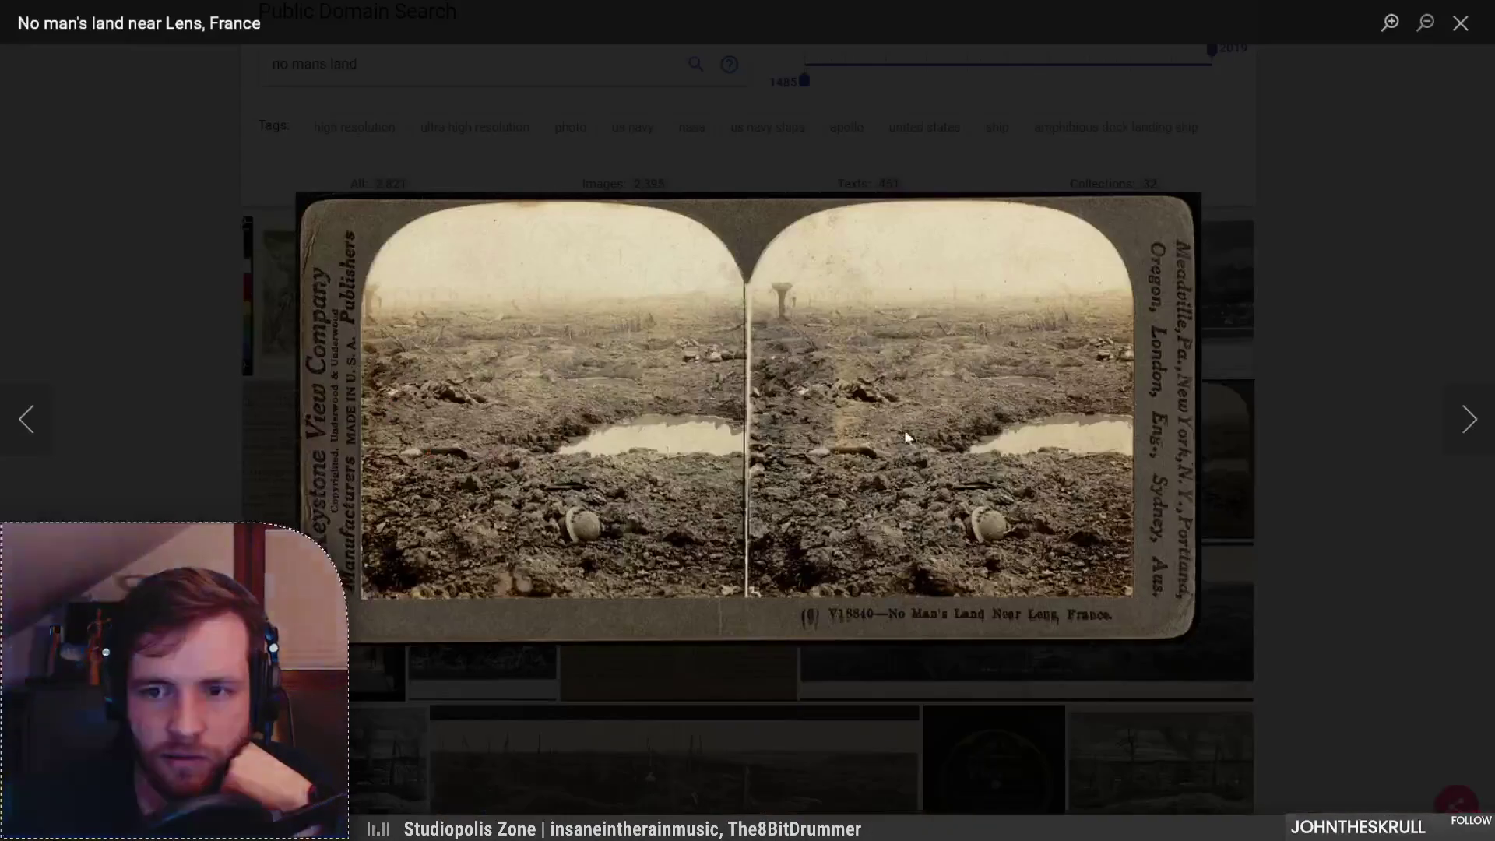
pyautogui.click(918, 422)
pyautogui.click(697, 400)
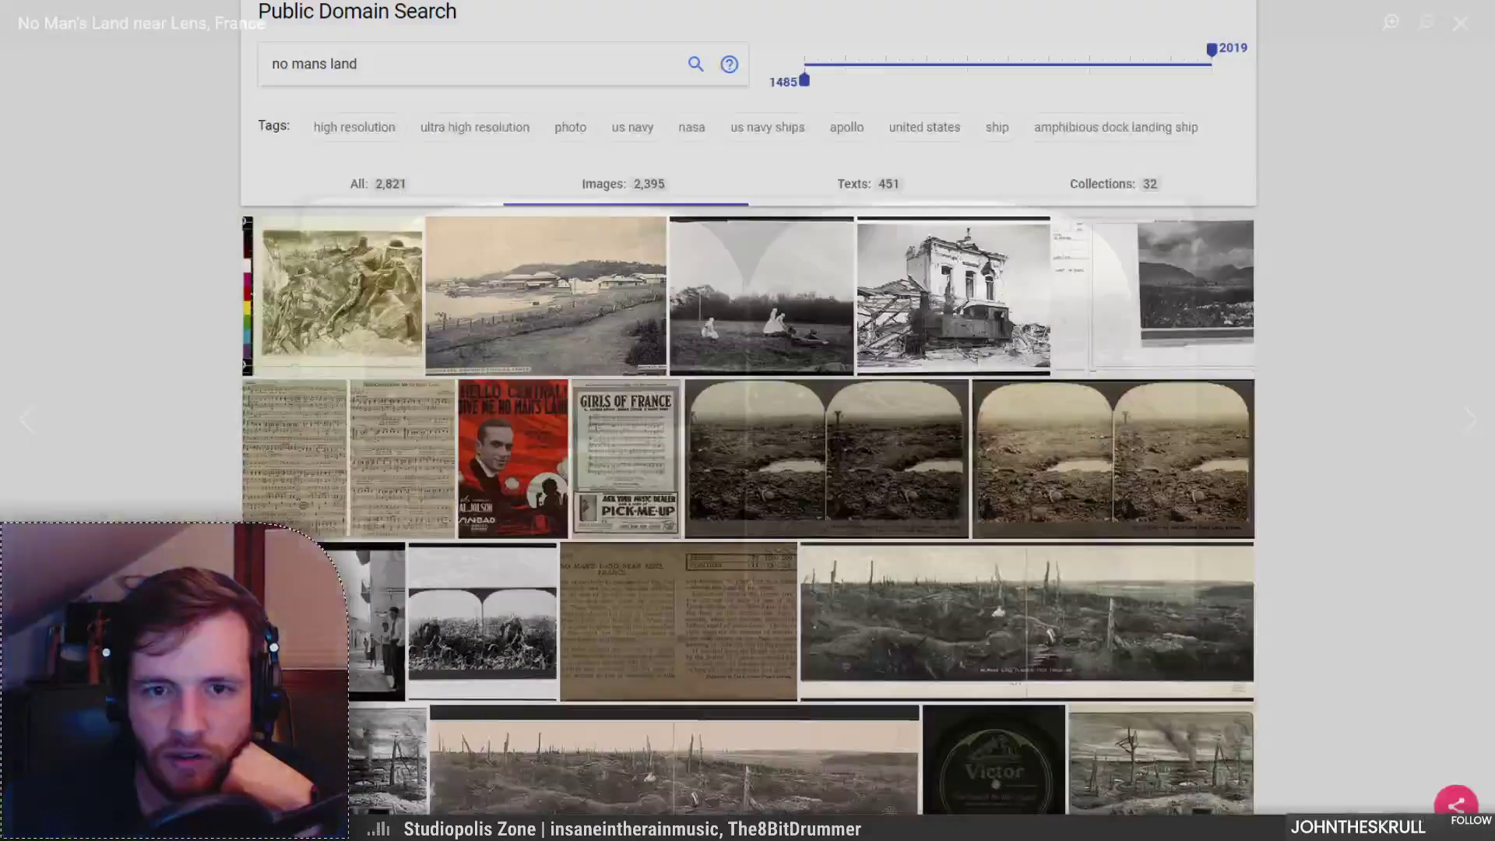
pyautogui.press('Escape')
pyautogui.scroll(-7, 285, 390)
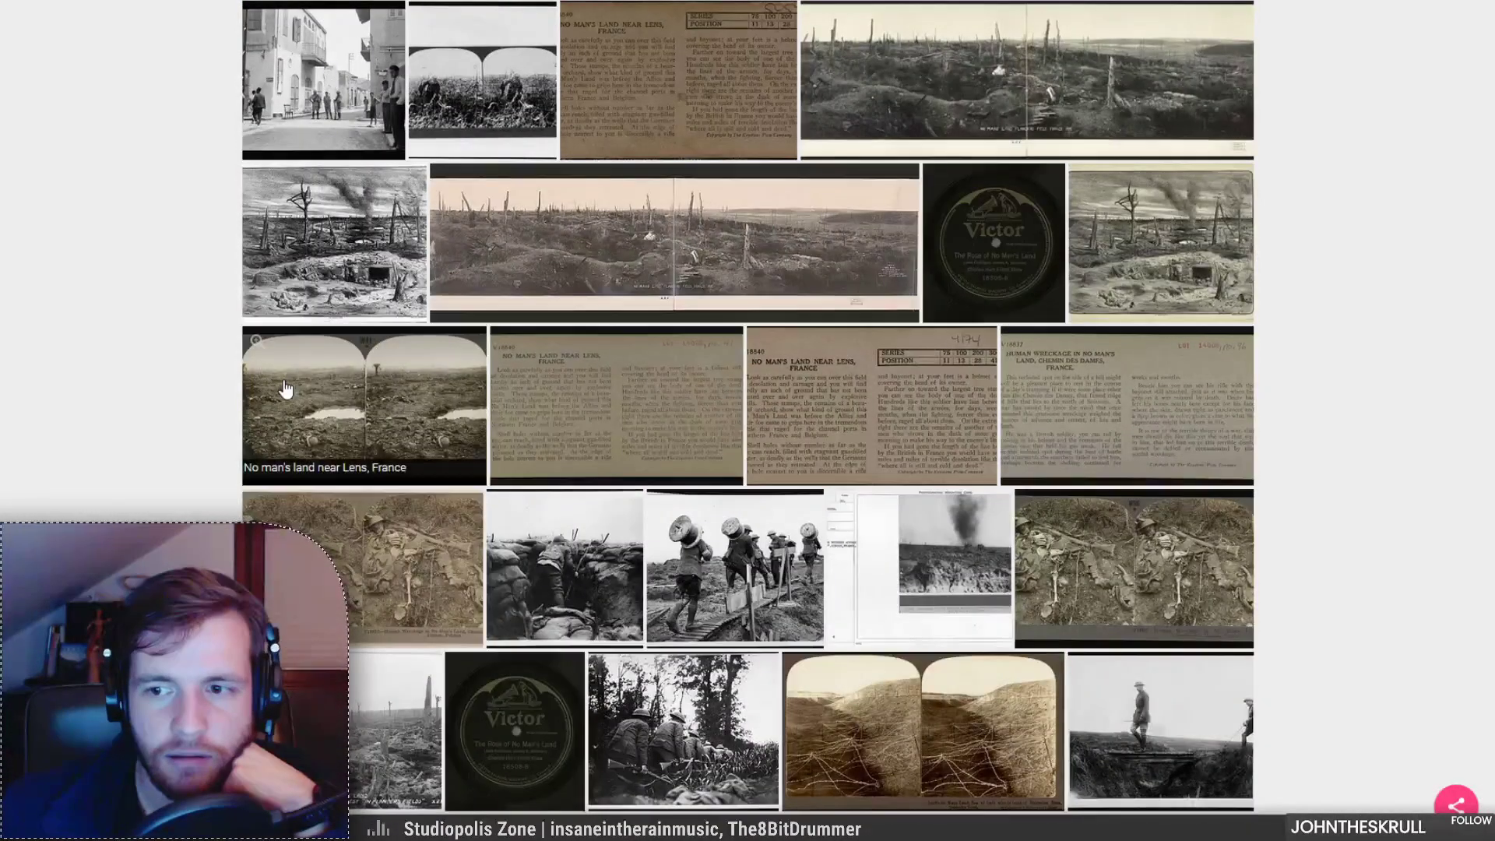
# Step: View the page of No man's land near Lens, France and check its download sizes, source and copyright details
pyautogui.hotkey('ctrl', 'Tab')
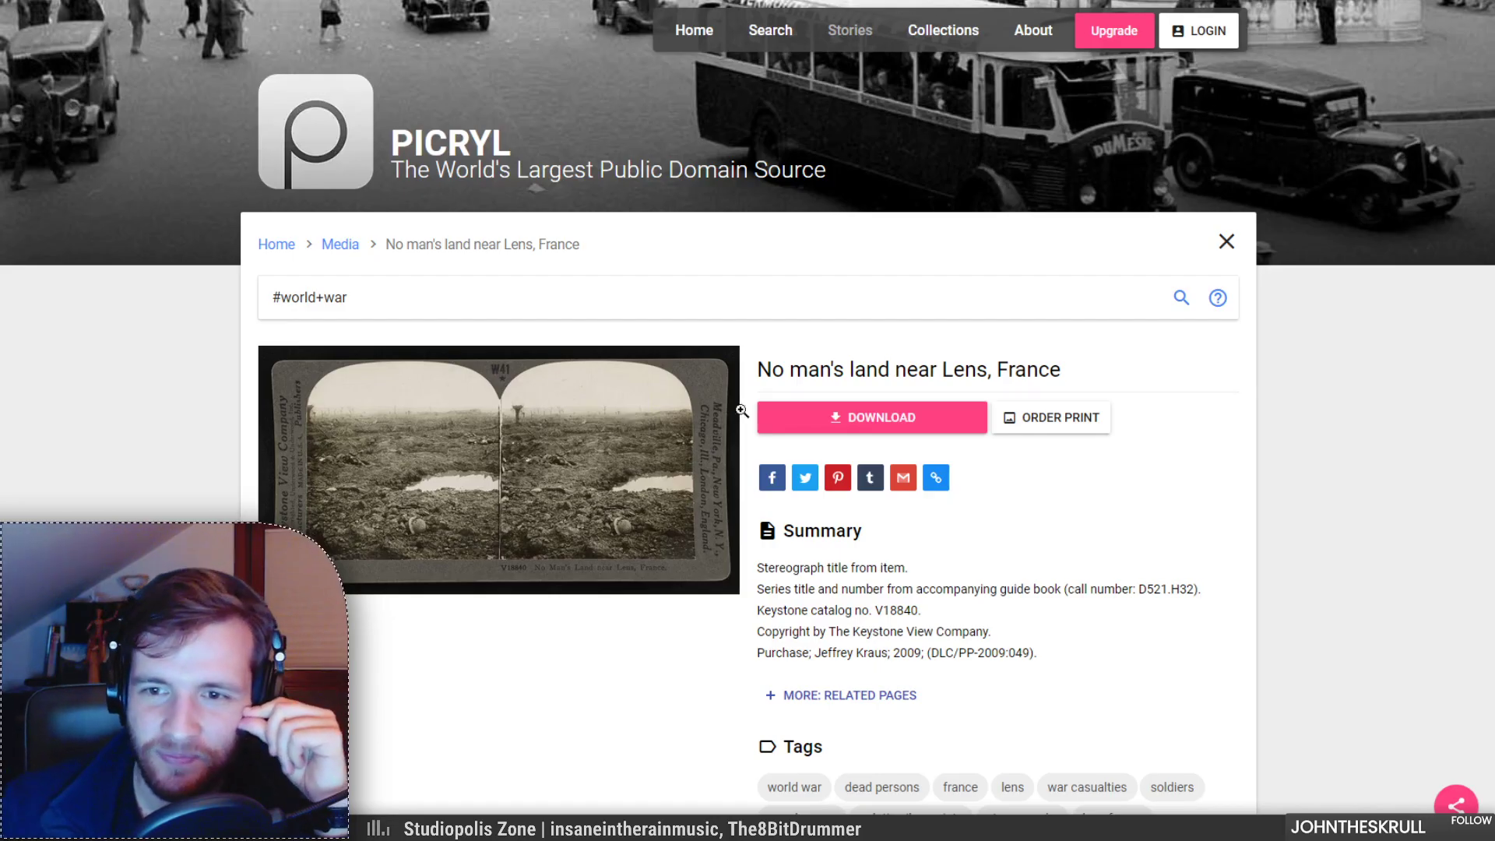
pyautogui.click(862, 419)
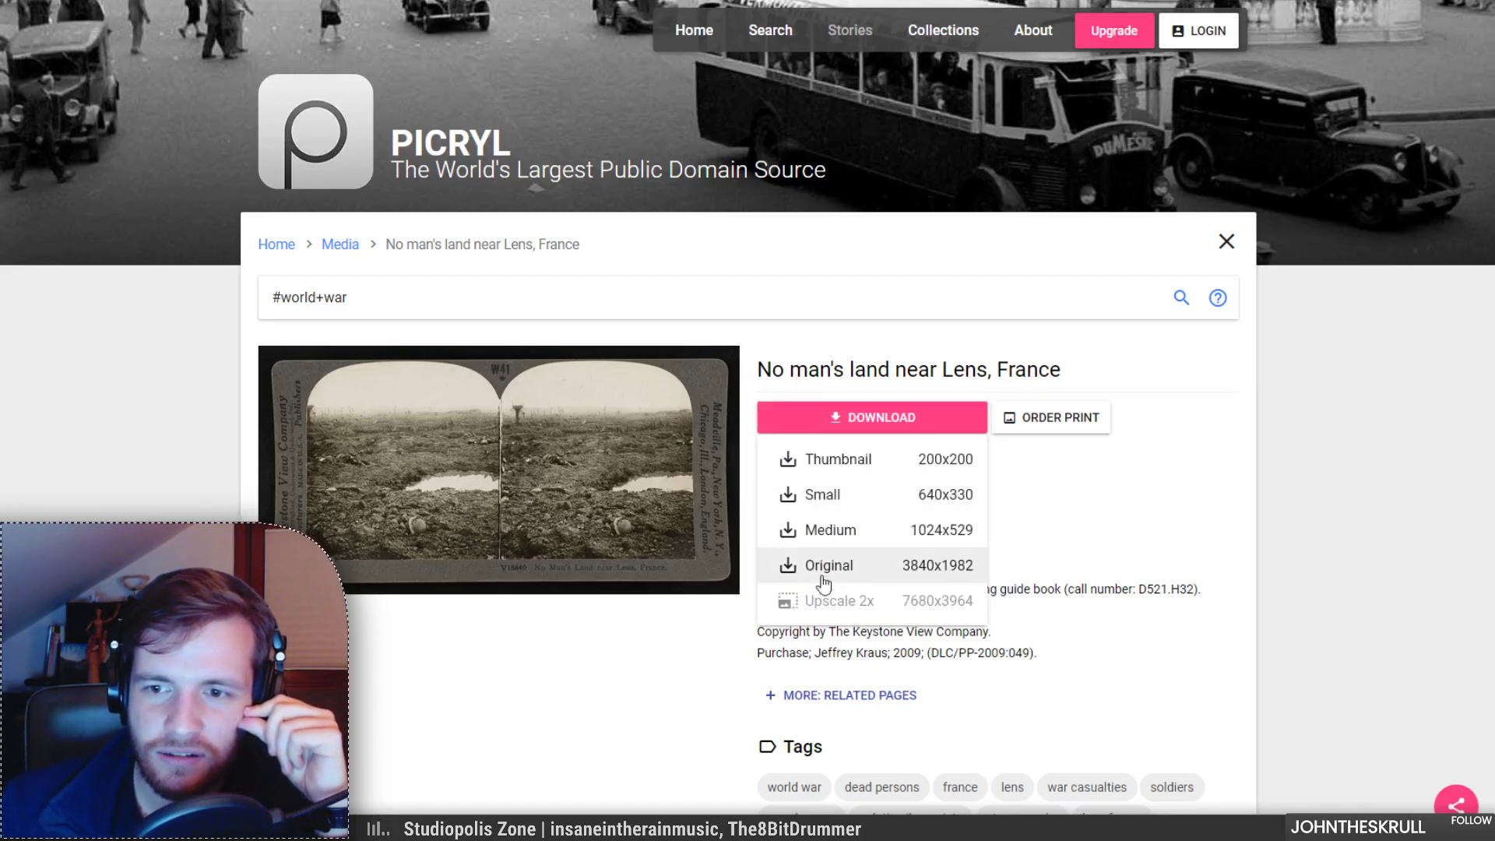
pyautogui.click(1097, 516)
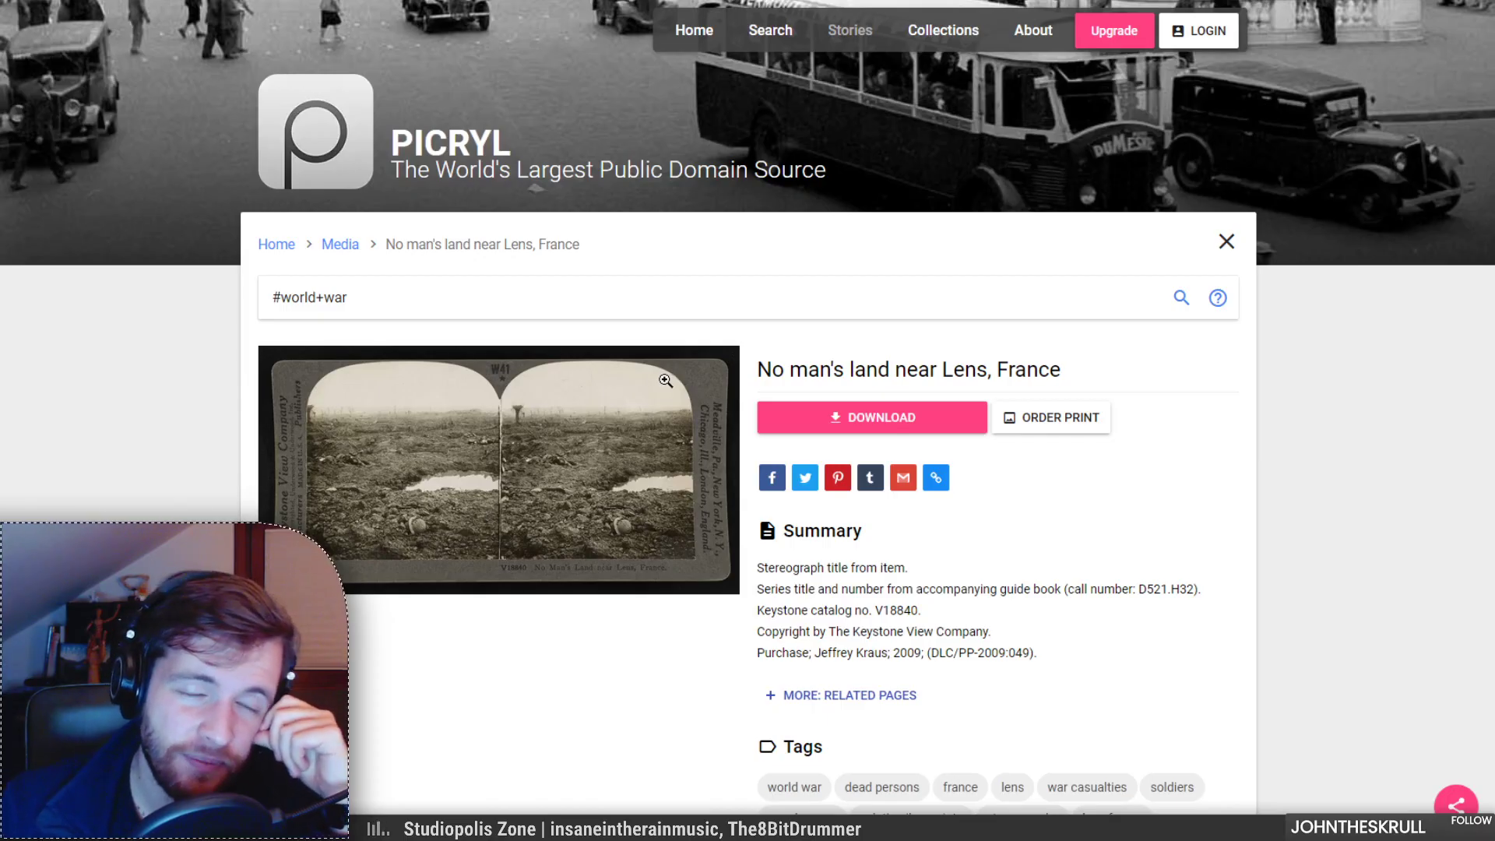
pyautogui.scroll(-8, 655, 383)
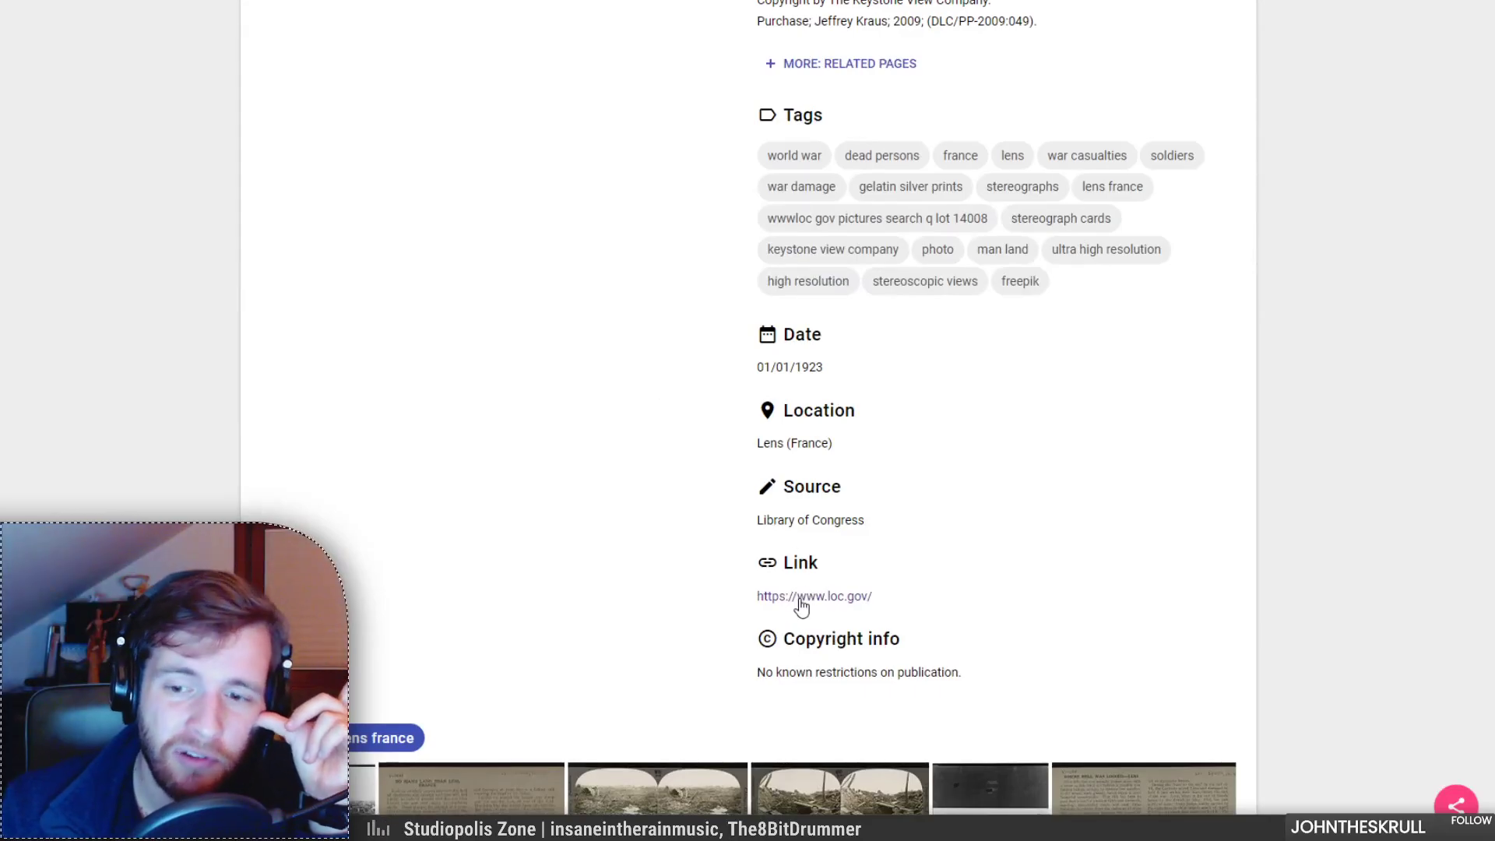
# Step: Copy "No man's land" from the photo's title and search the Library of Congress website for it
pyautogui.scroll(8, 697, 578)
pyautogui.moveTo(763, 366); pyautogui.dragTo(902, 377)
pyautogui.hotkey('ctrl', 'c')
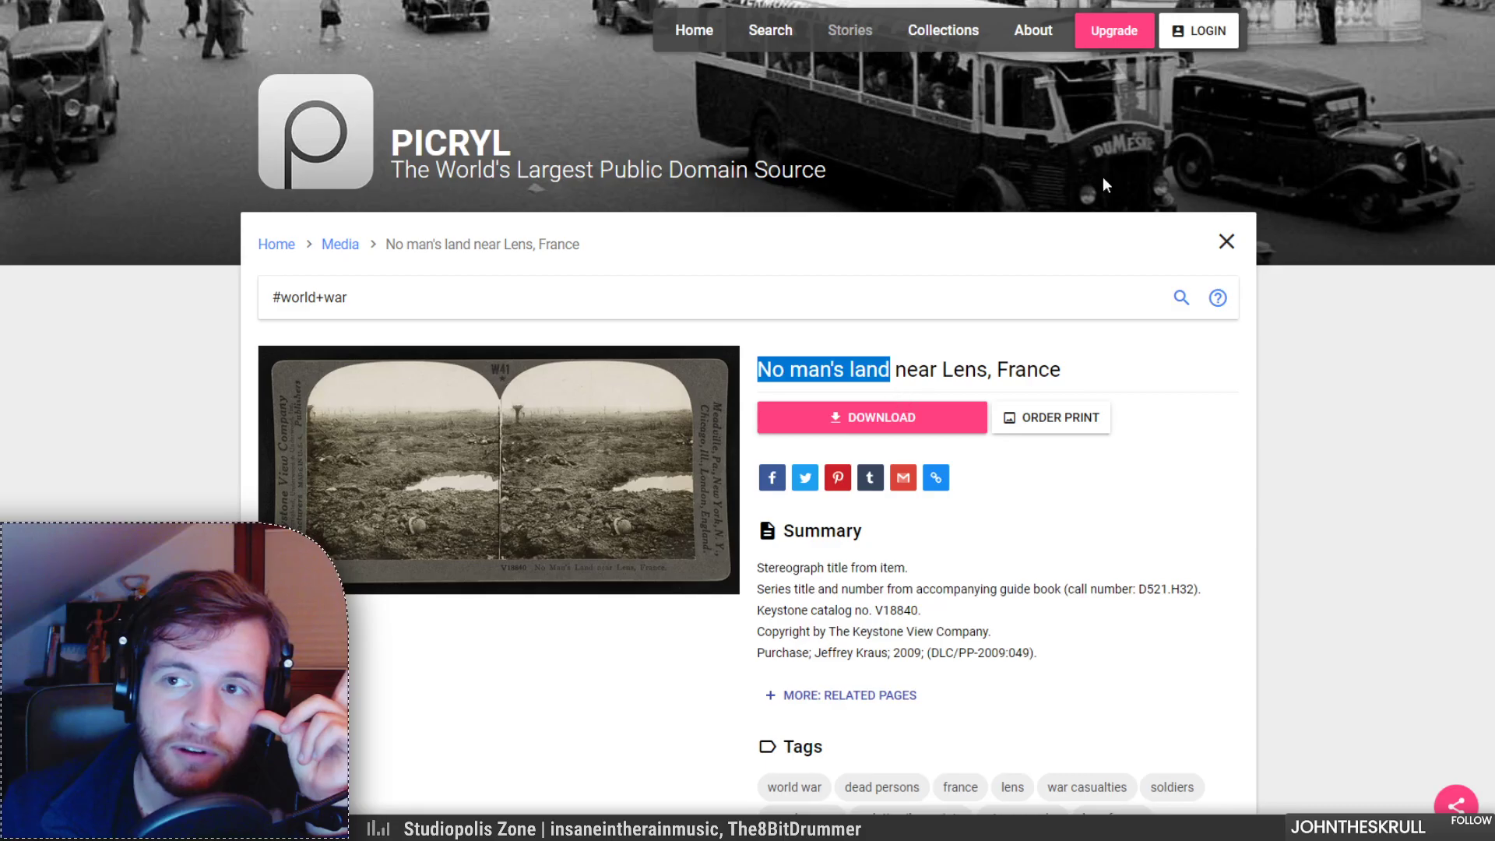
pyautogui.hotkey('alt', 'Tab')
pyautogui.click(940, 138)
pyautogui.hotkey('ctrl', 'v')
pyautogui.click(1187, 138)
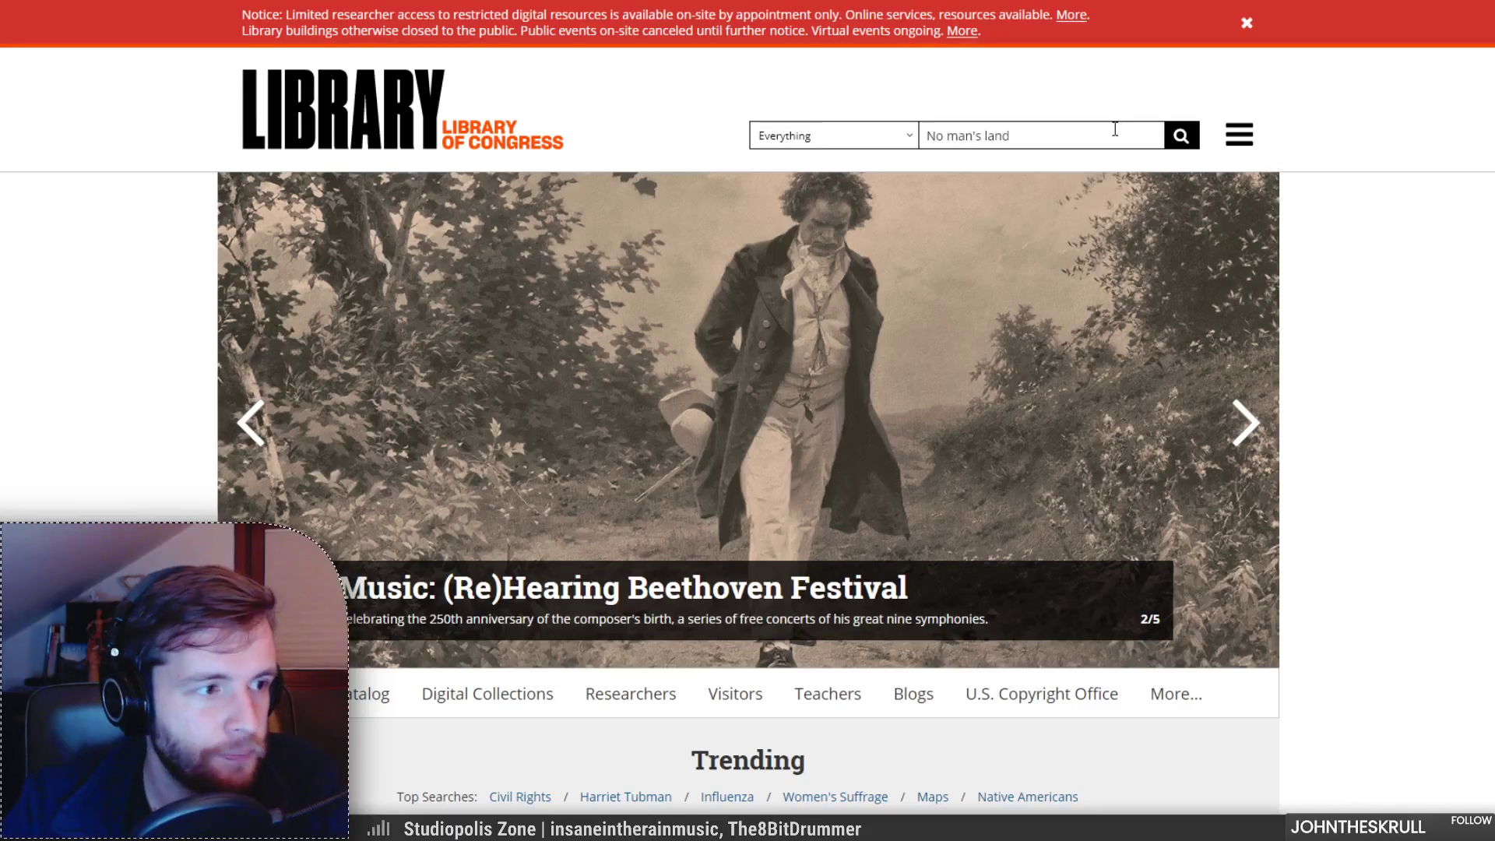
pyautogui.press('Return')
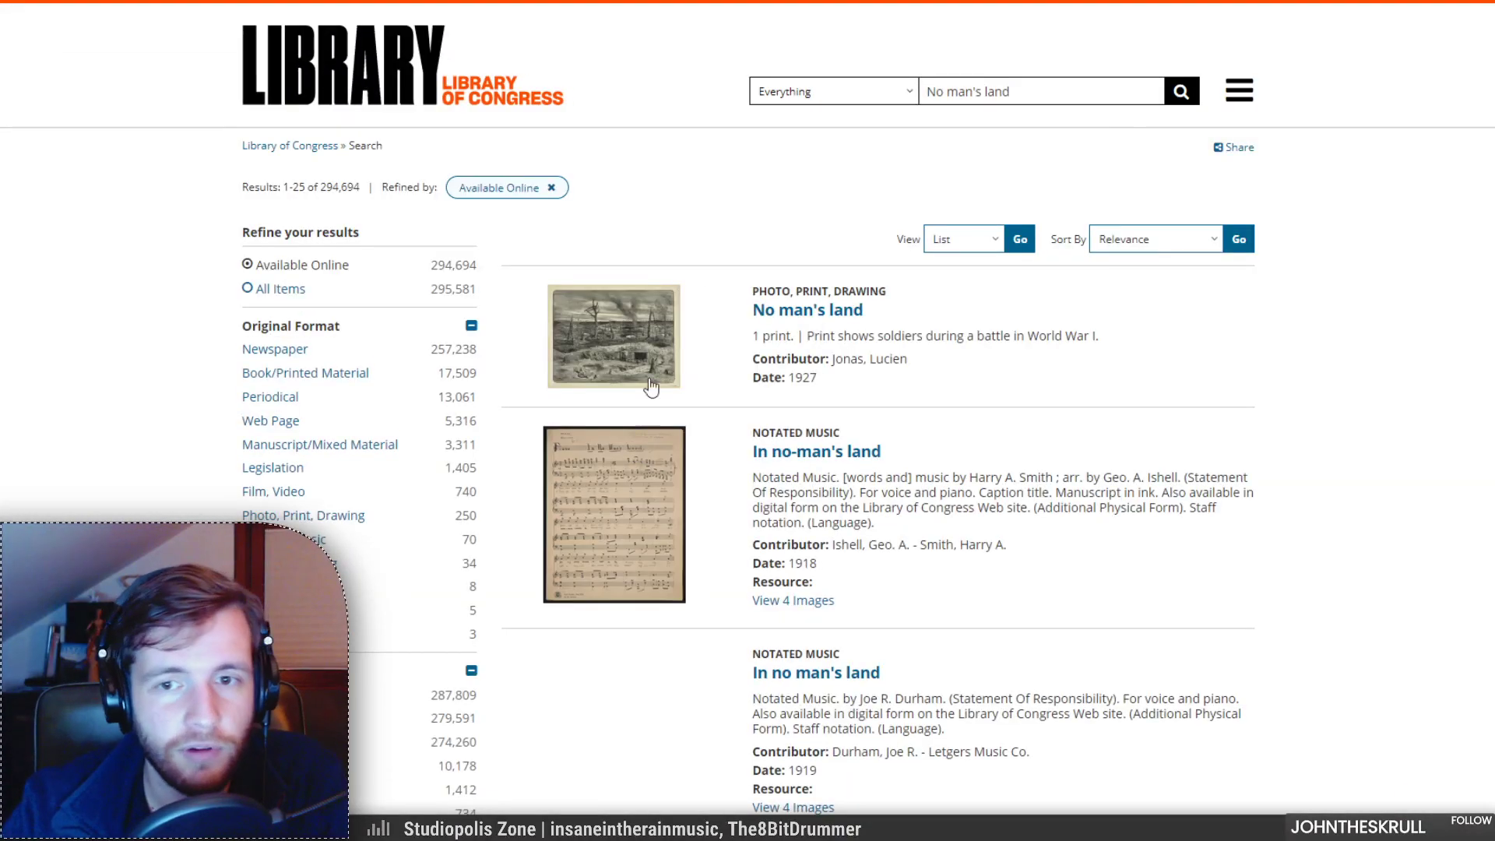
# Step: Look through the Library of Congress results for "No man's land" and restrict them to the Image online format
pyautogui.scroll(-15, 709, 335)
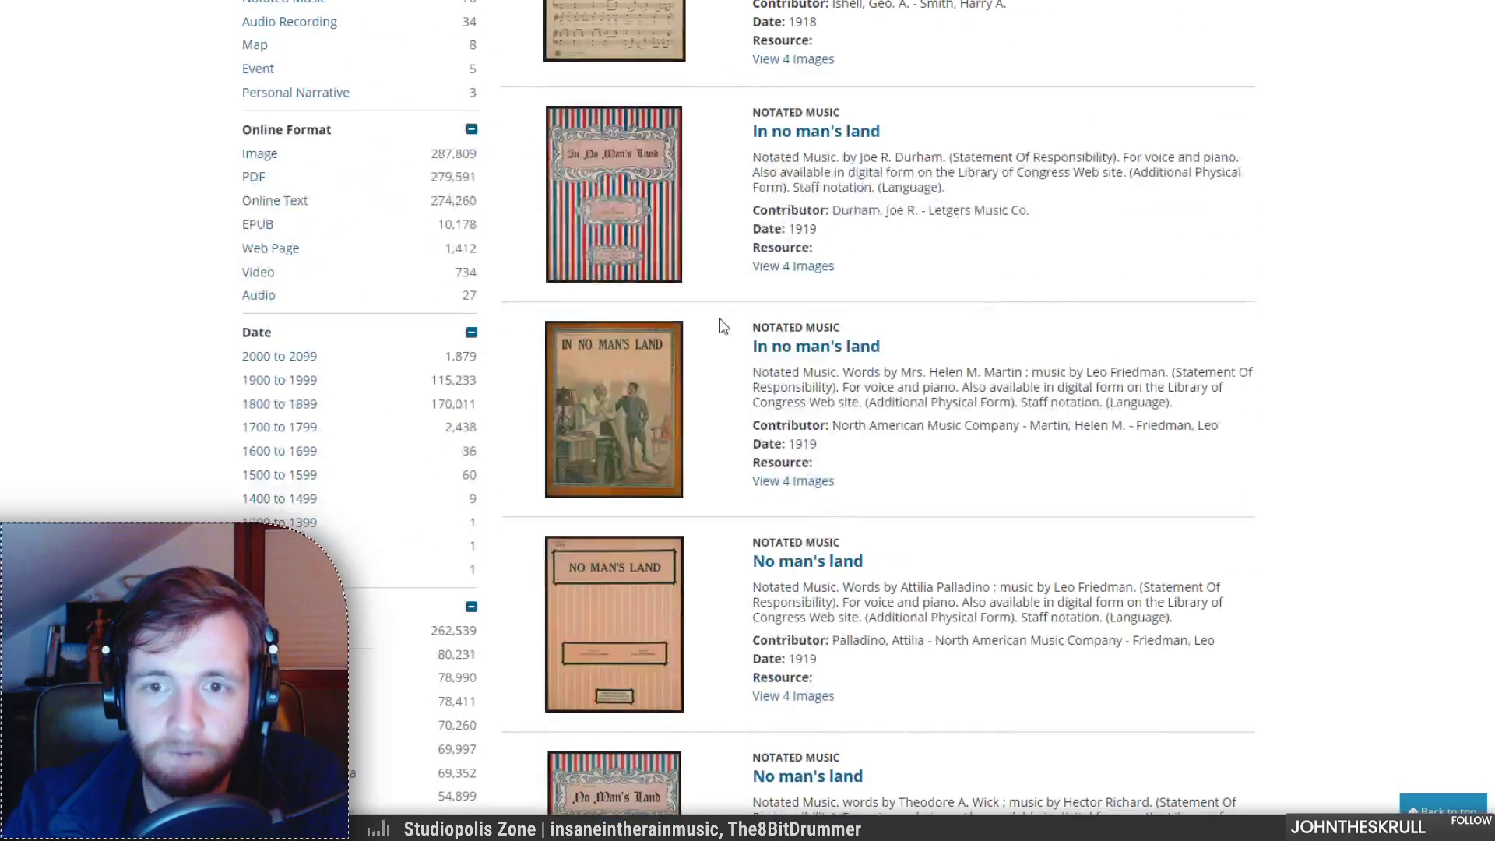
pyautogui.scroll(-20, 723, 335)
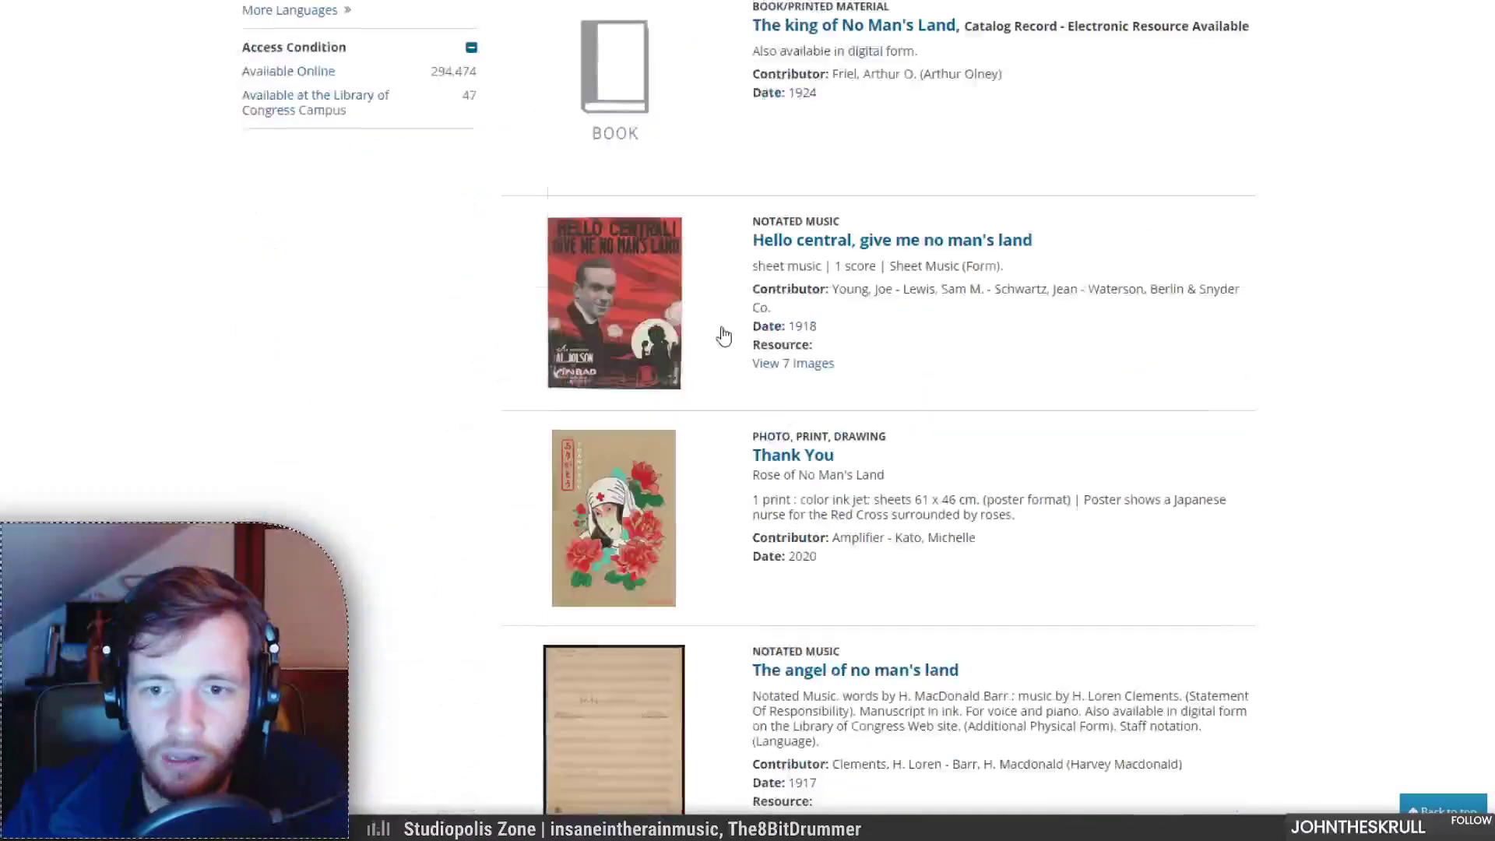
pyautogui.scroll(20, 156, 244)
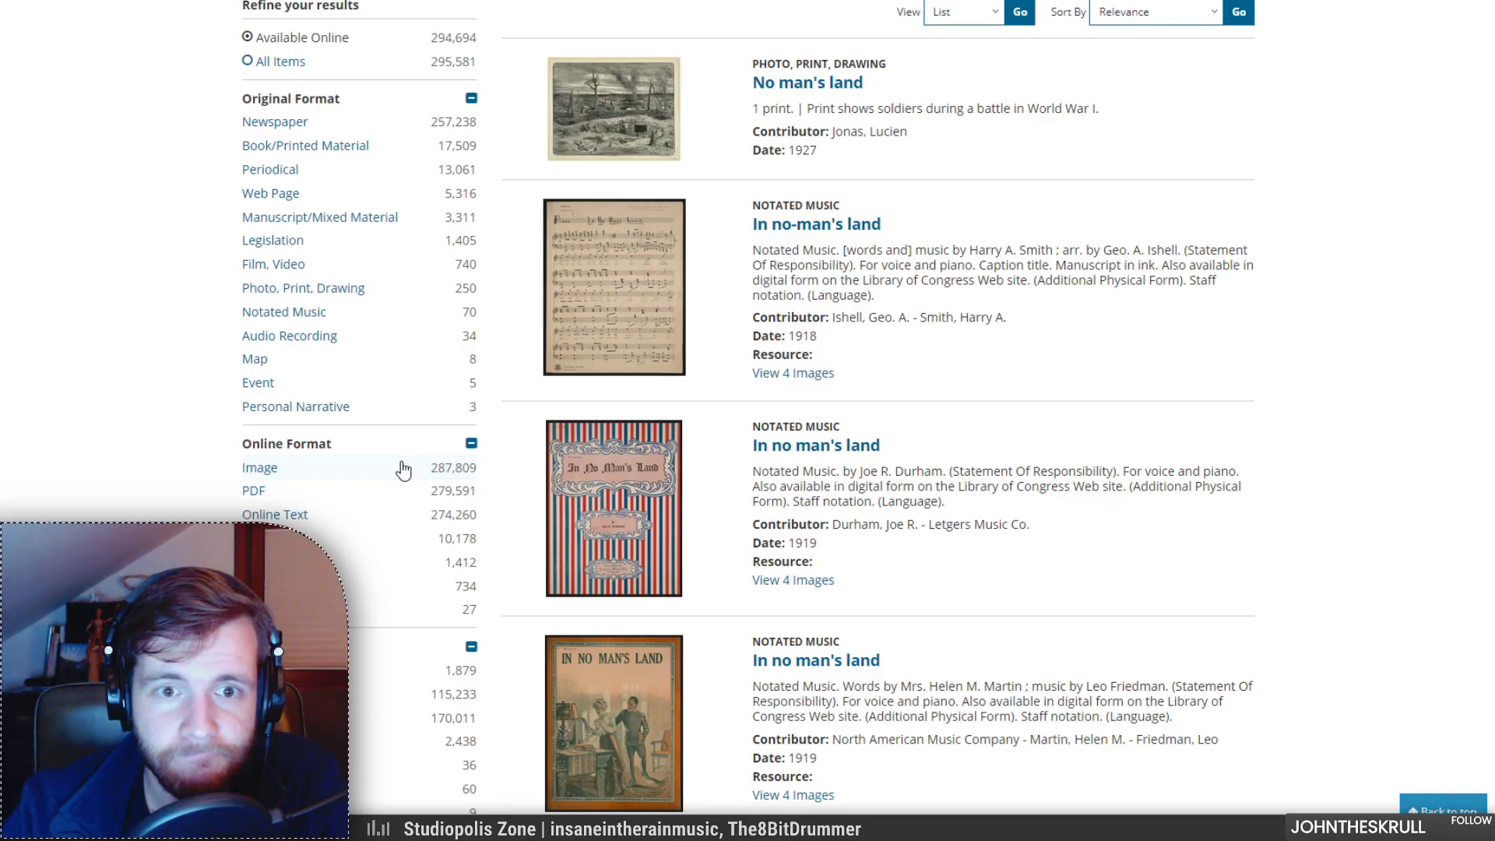
pyautogui.scroll(1, 168, 441)
pyautogui.scroll(2, 168, 440)
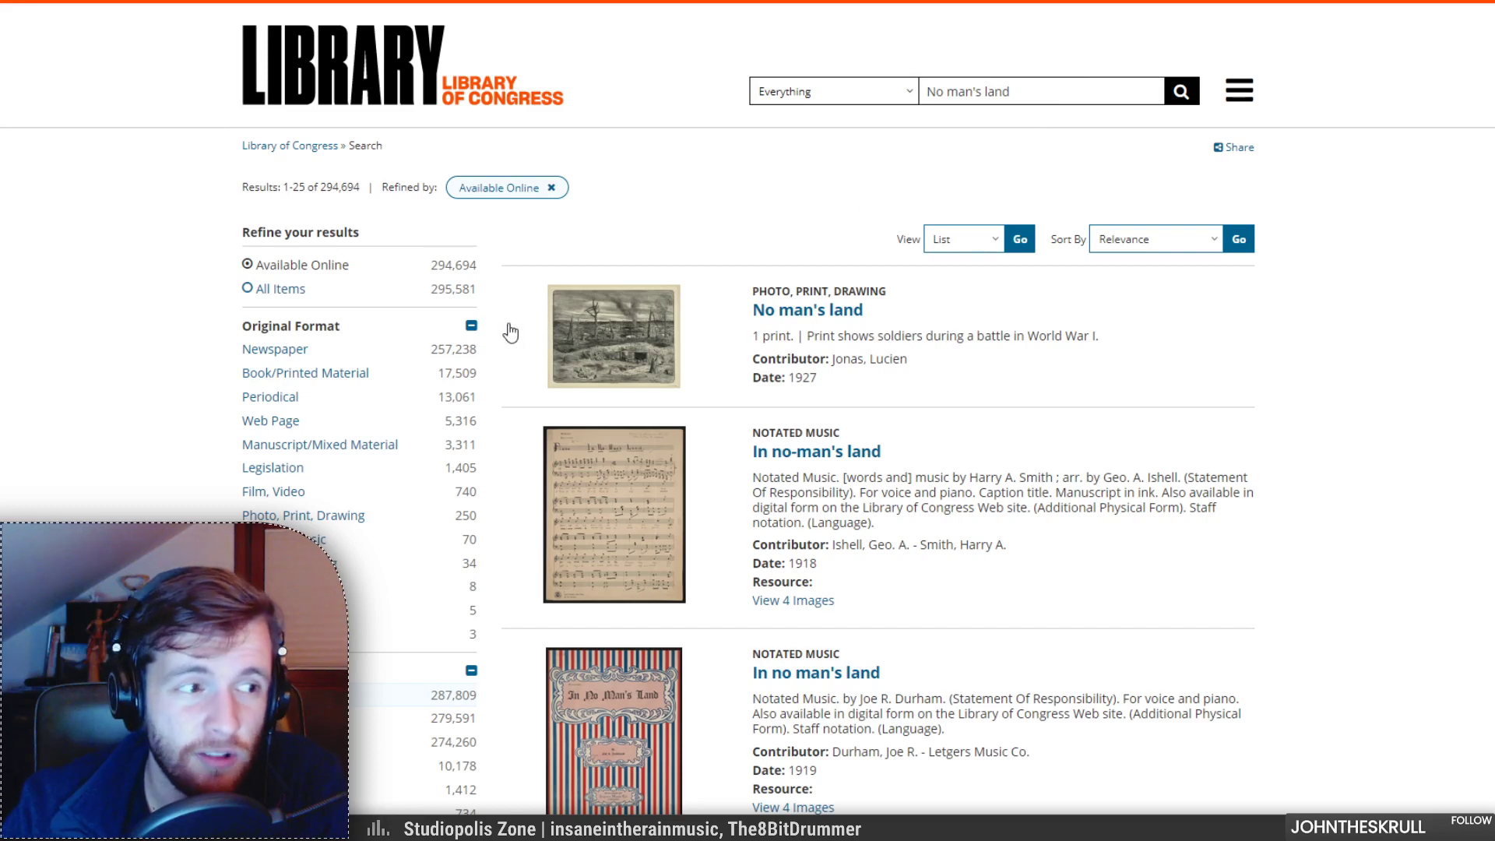
# Step: Switch to the PICRYL search results and preview the stereograph of the golden sun over "No man's Land" on the Somme
pyautogui.hotkey('ctrl', 'shift', 'Tab')
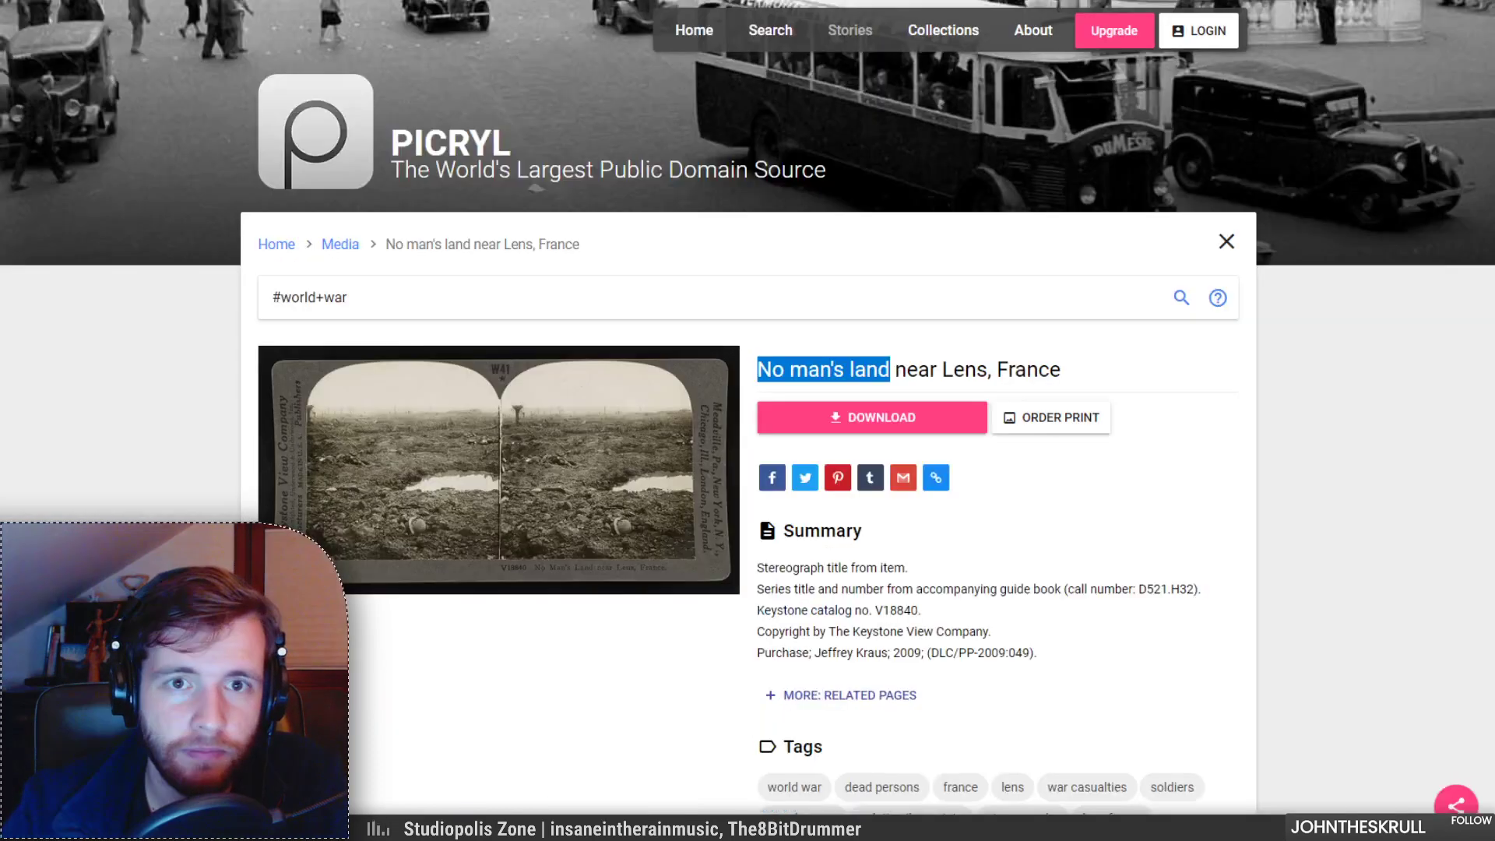
pyautogui.hotkey('ctrl', 'shift', 'Tab')
pyautogui.scroll(-6, 1014, 387)
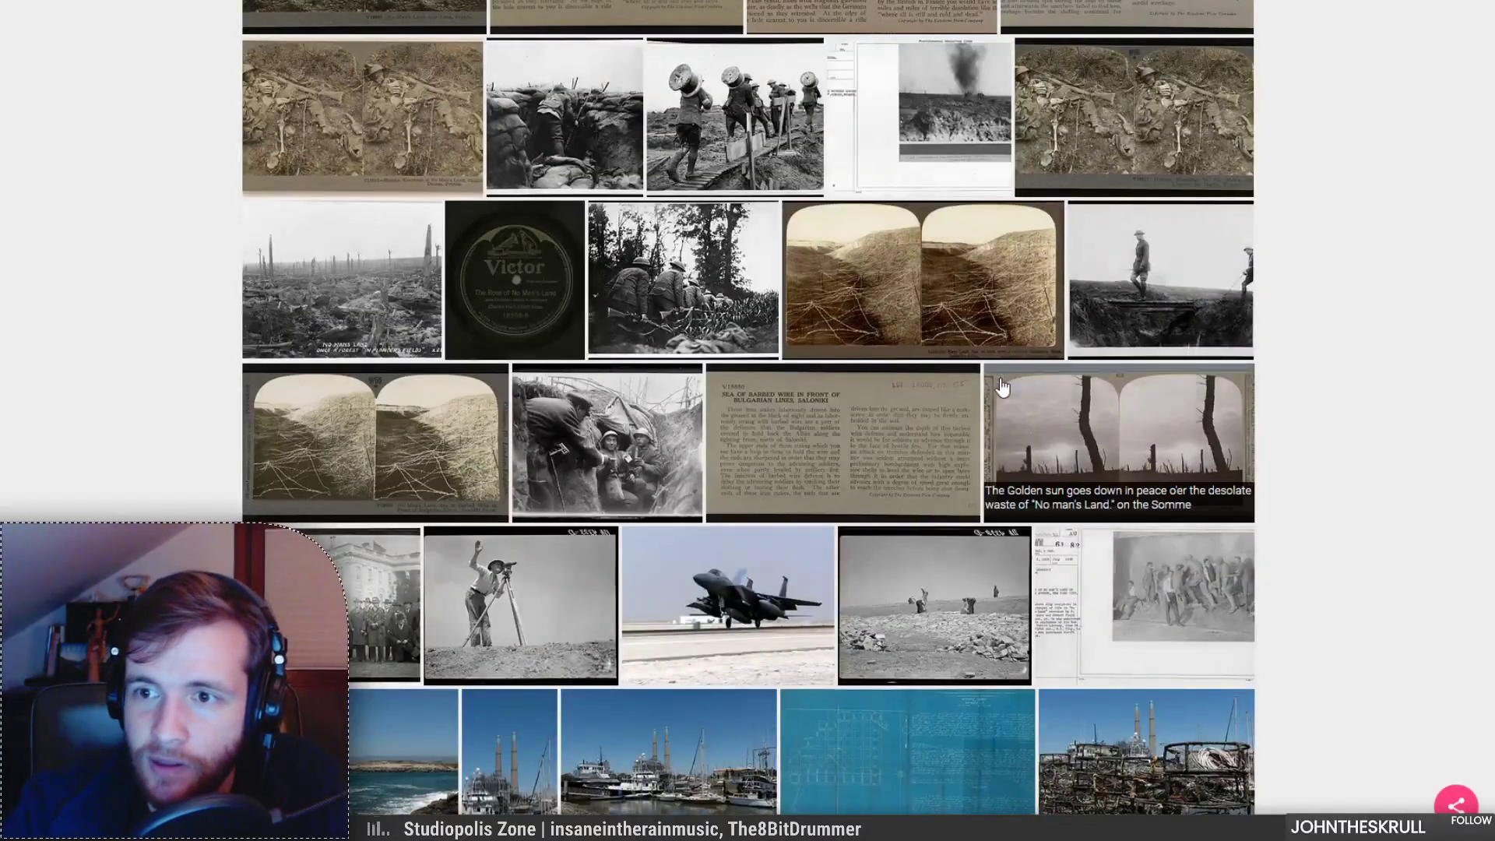
pyautogui.click(1011, 384)
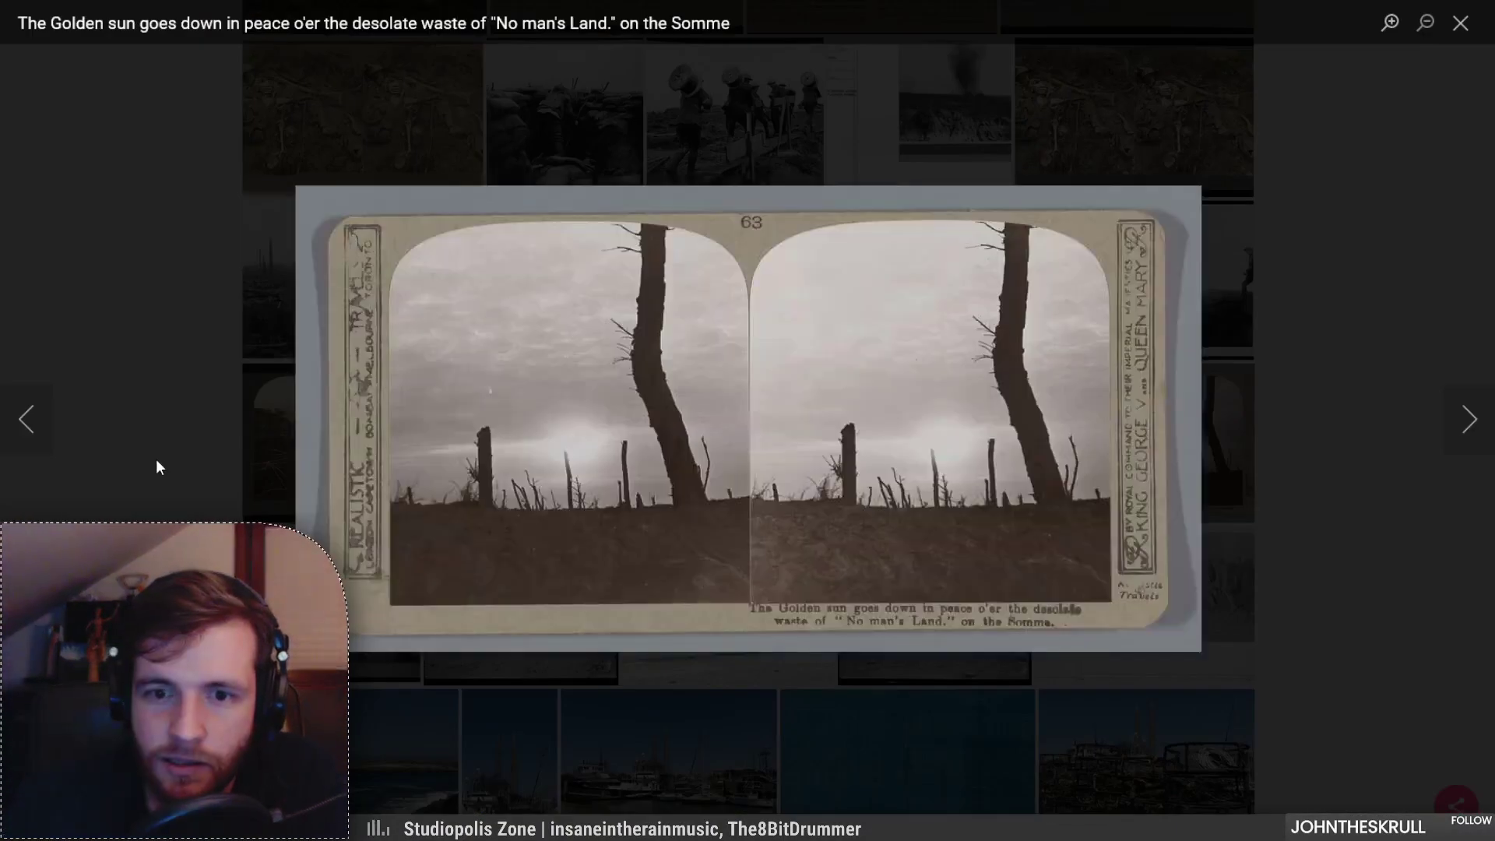
pyautogui.click(173, 421)
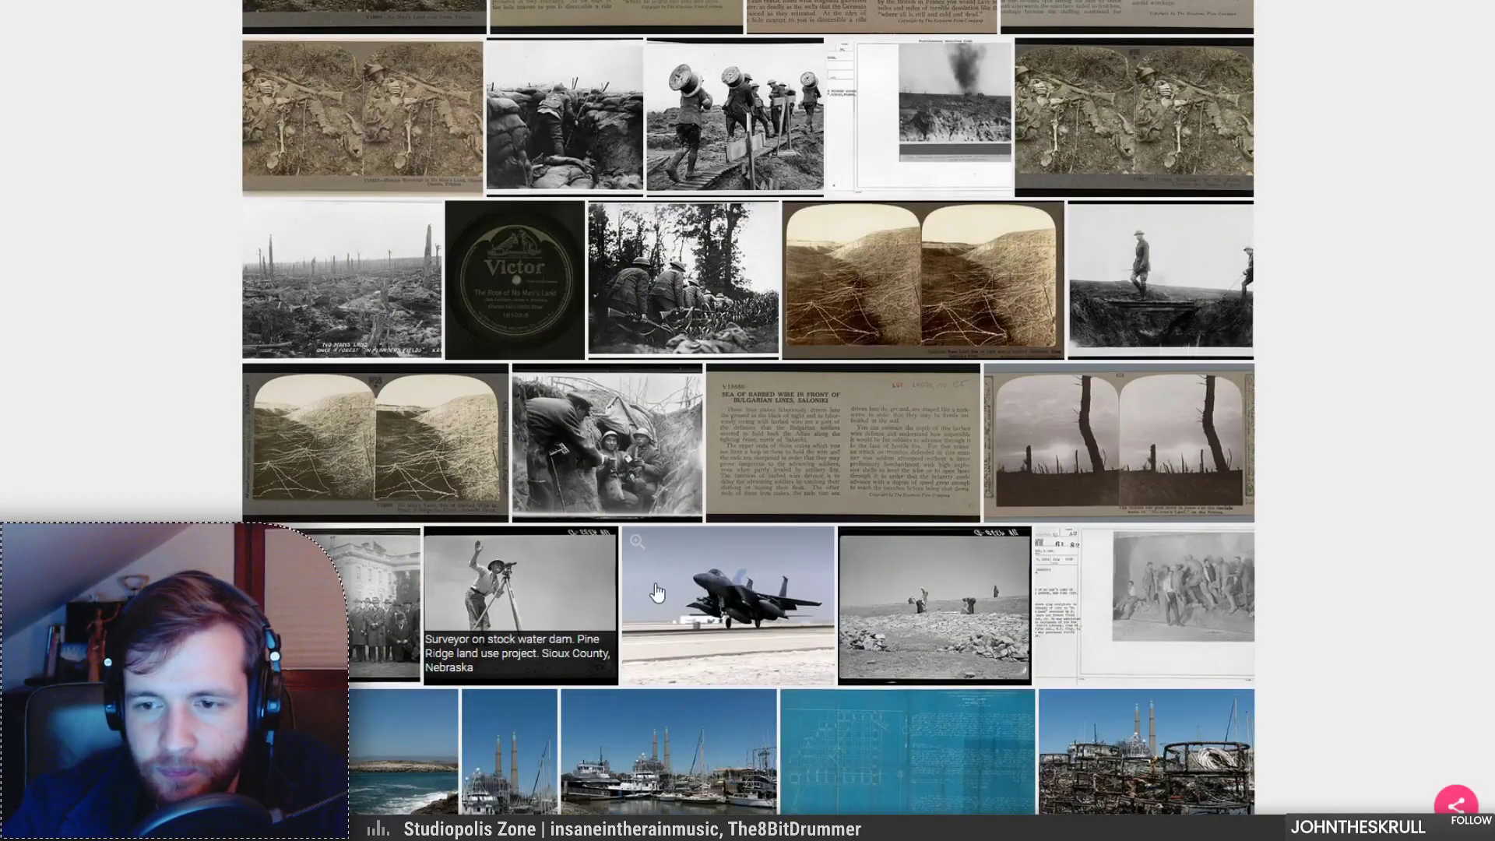
# Step: Return to the Library of Congress image results and narrow the original format to Photo, Print, Drawing
pyautogui.click(1129, 2)
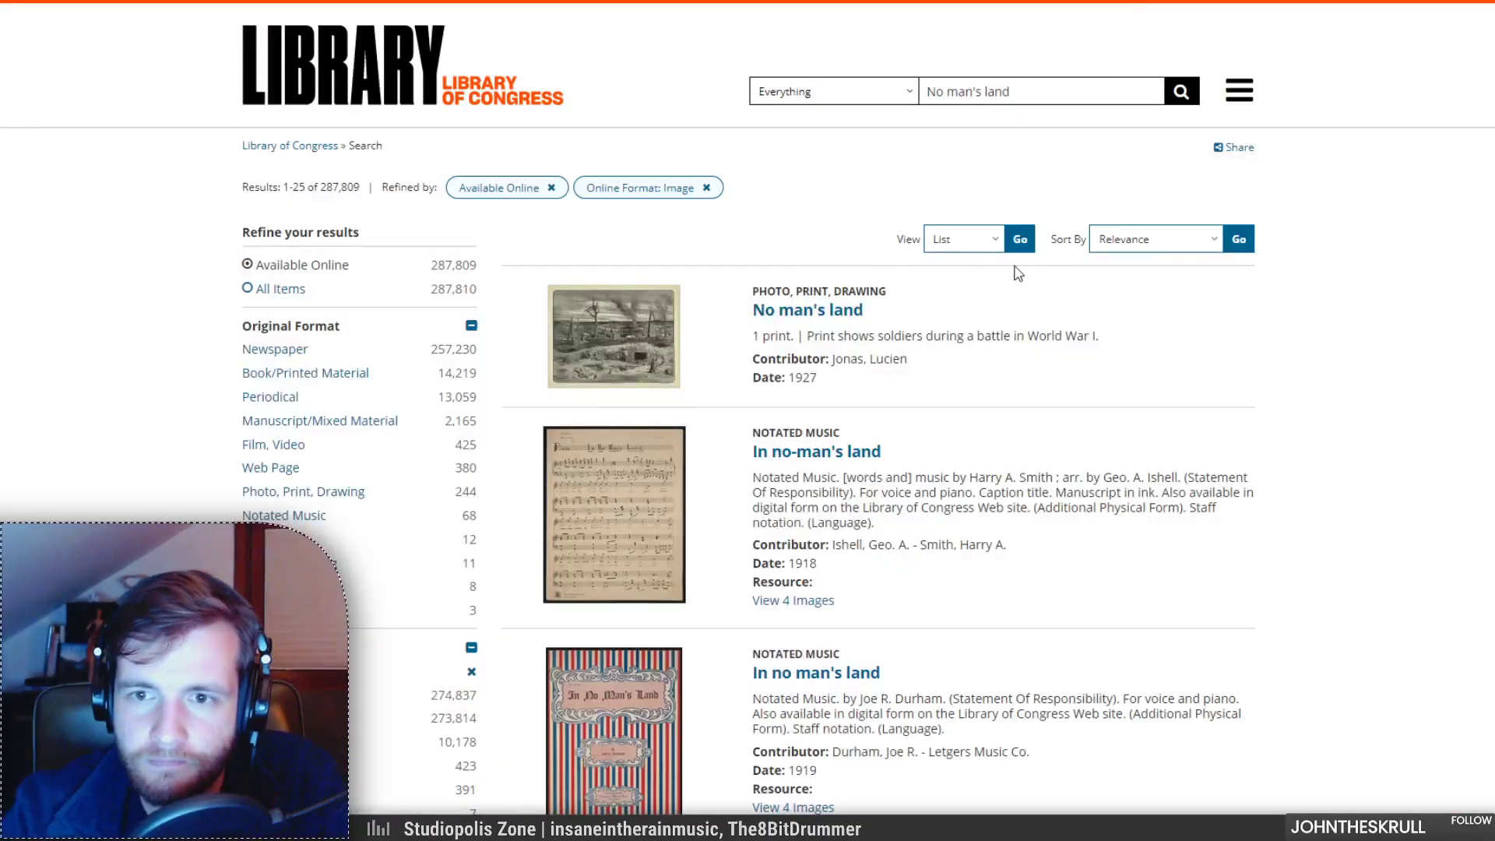
pyautogui.scroll(-5, 880, 467)
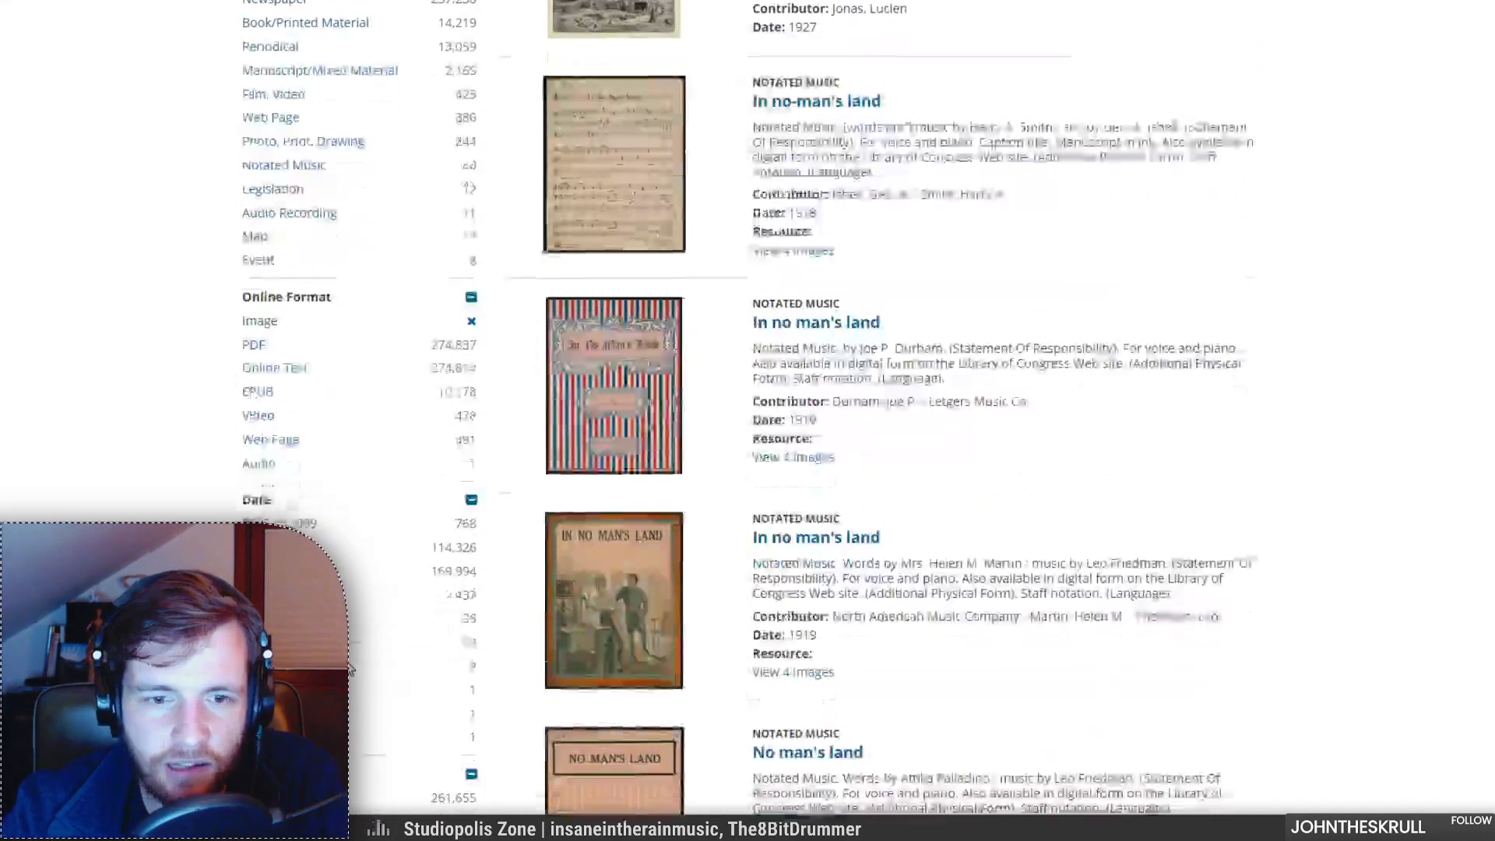
pyautogui.scroll(-7, 880, 467)
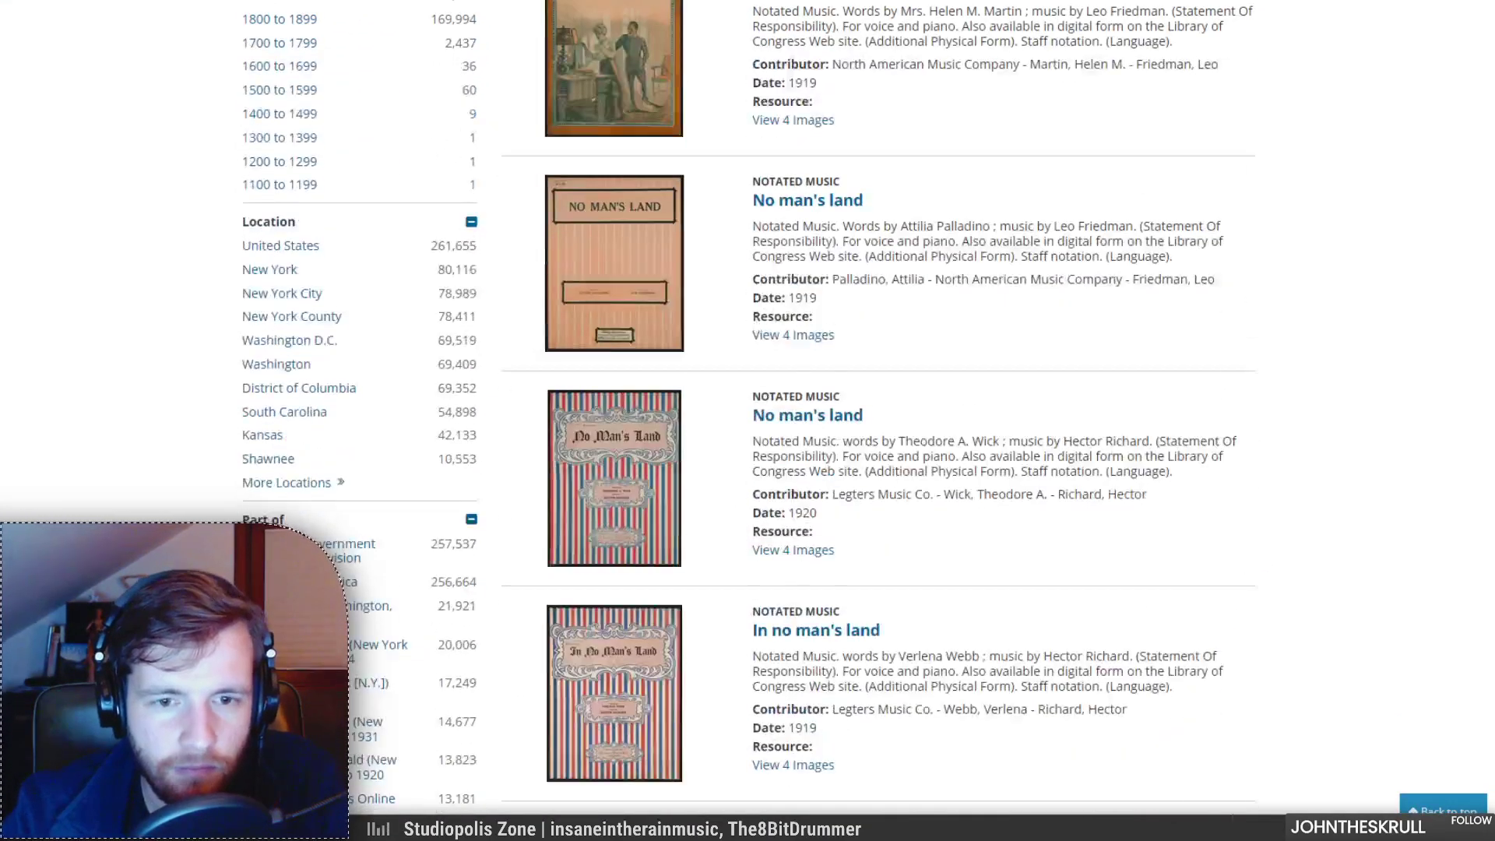
pyautogui.scroll(10, 880, 467)
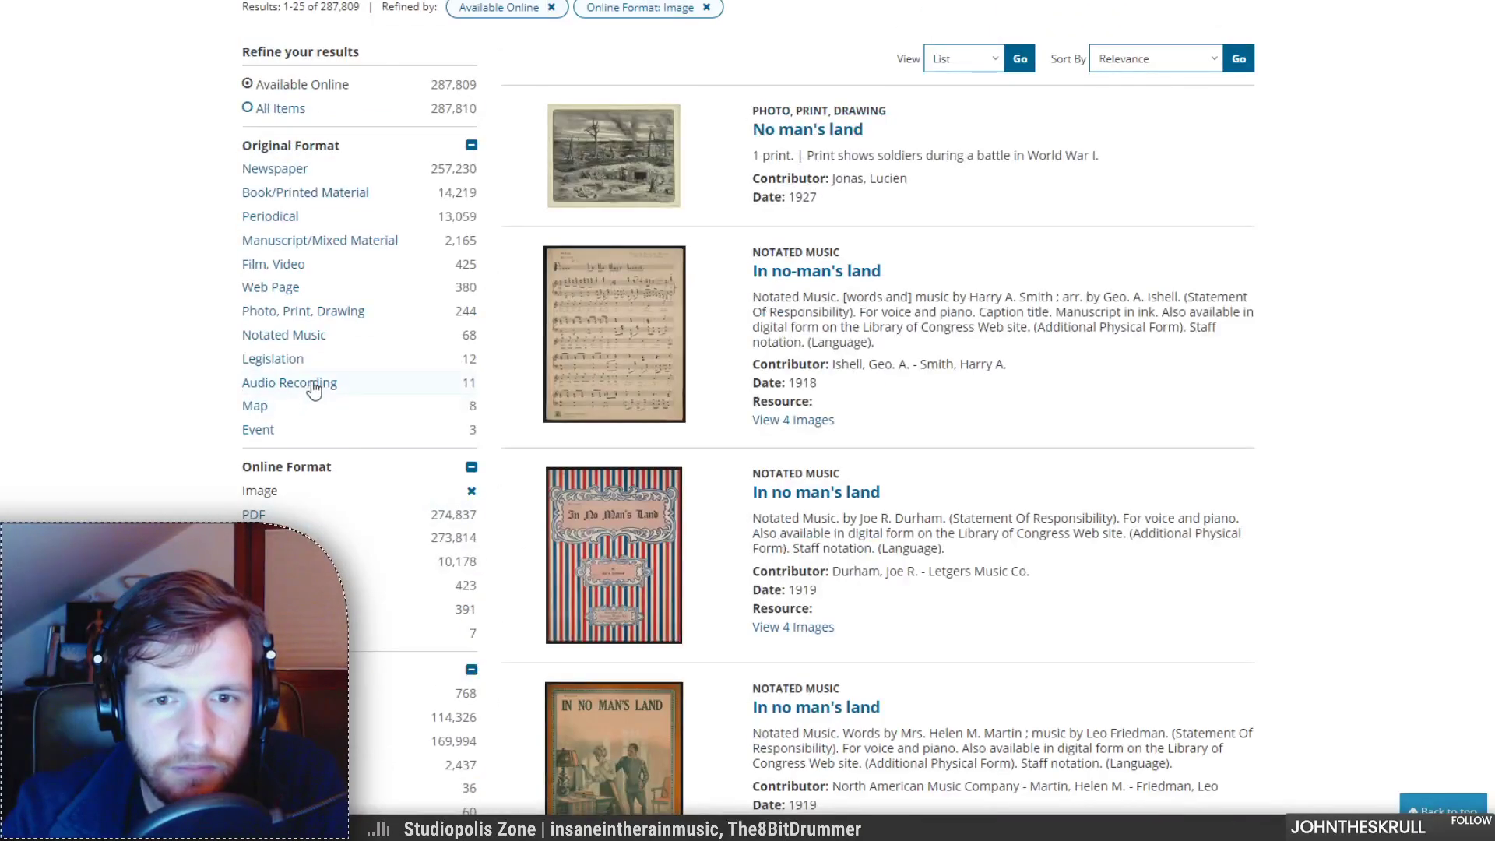
pyautogui.scroll(1, 313, 389)
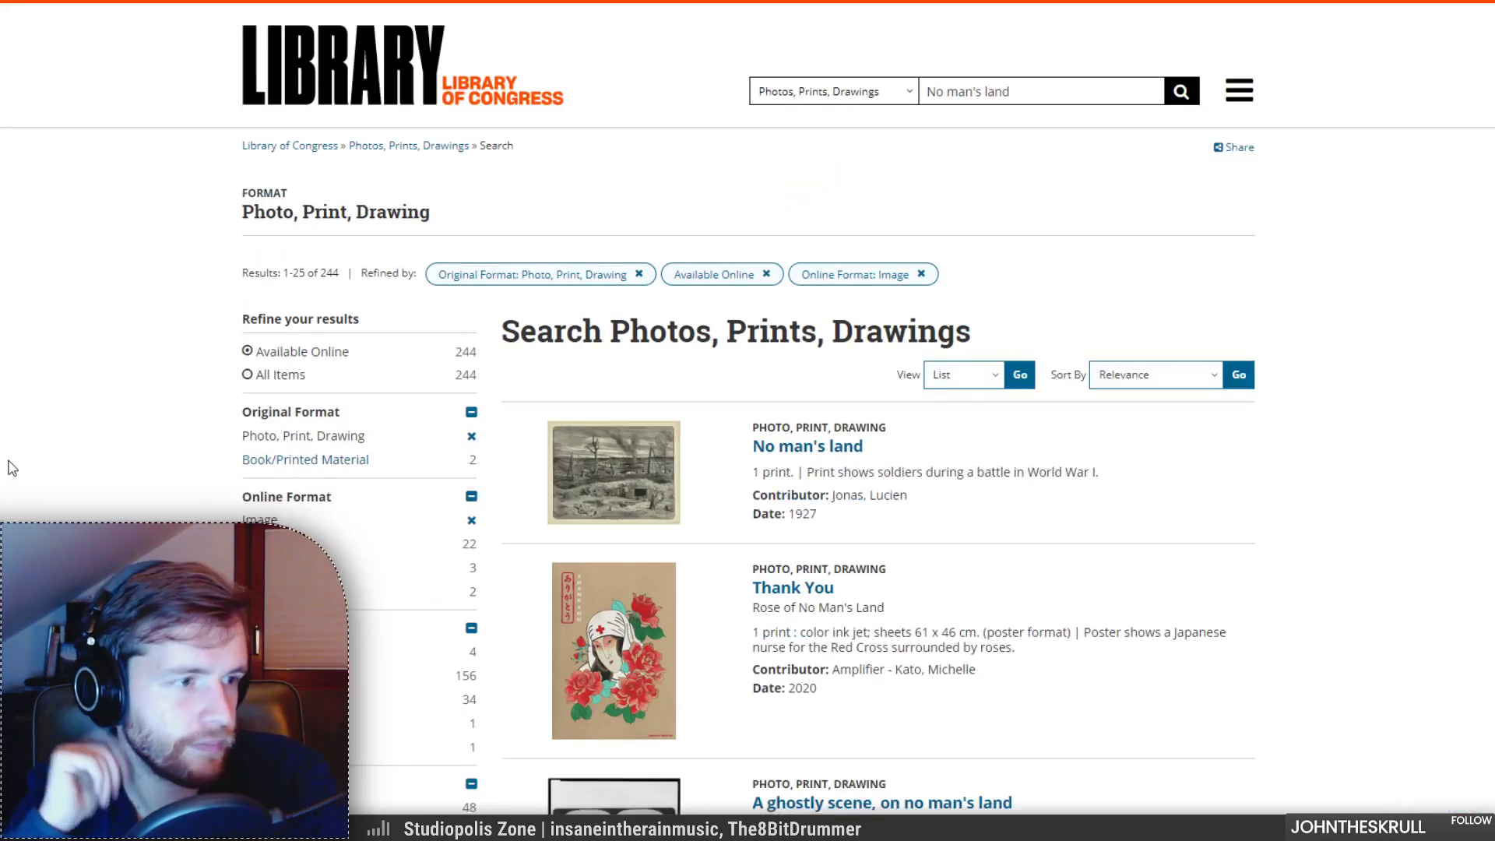
# Step: Open the item "A ghostly scene, on no man's land" and view its photograph enlarged
pyautogui.scroll(-8, 919, 389)
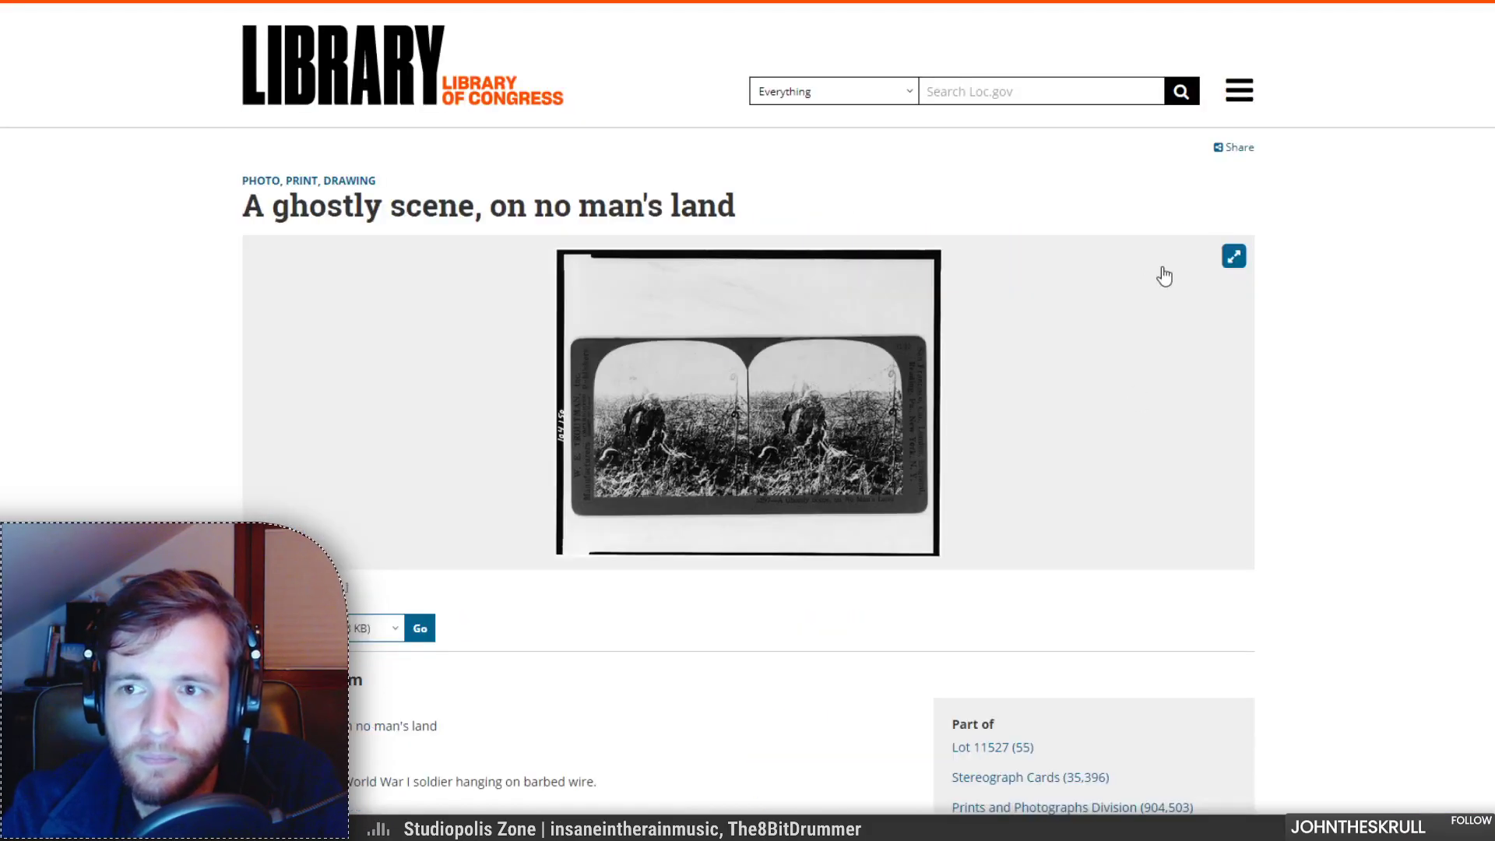
pyautogui.click(1237, 259)
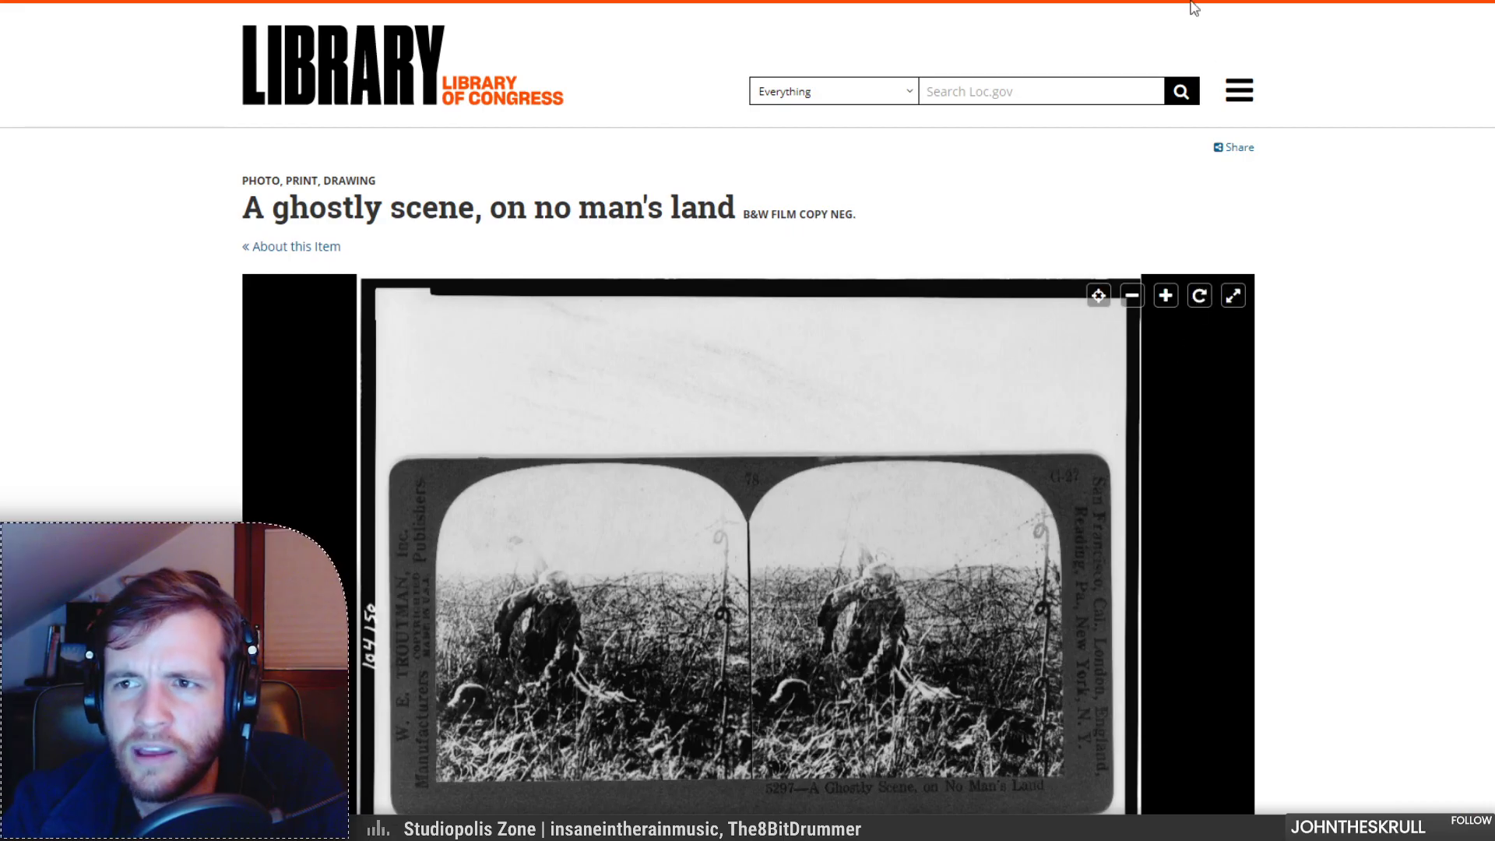
# Step: Open the enlarged view of "No man's land near Lens, France" and download the image as TIFF (52.9 MB)
pyautogui.hotkey('ctrl', 'Tab')
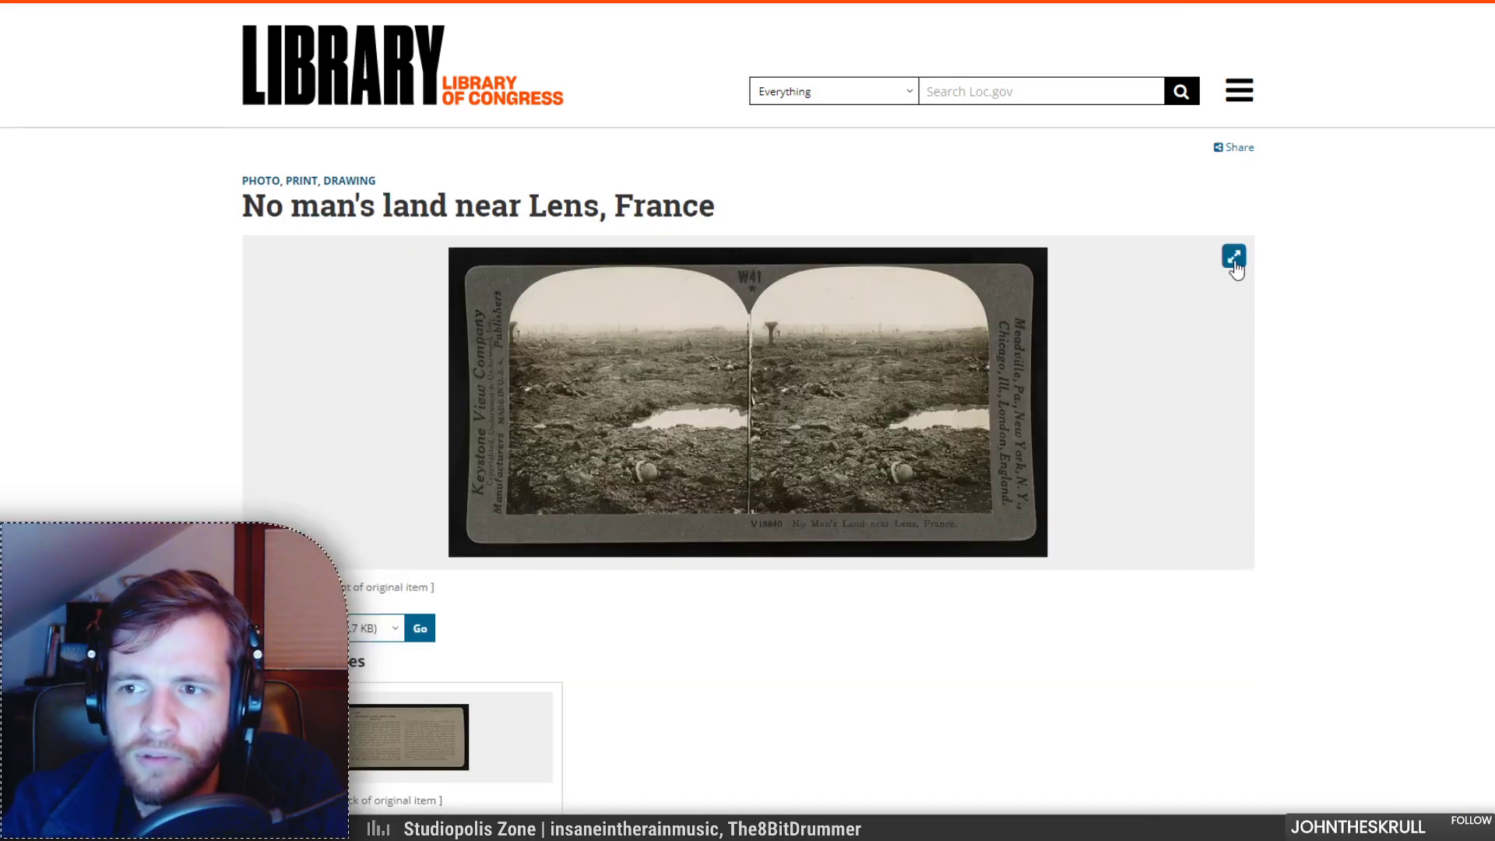
pyautogui.click(911, 429)
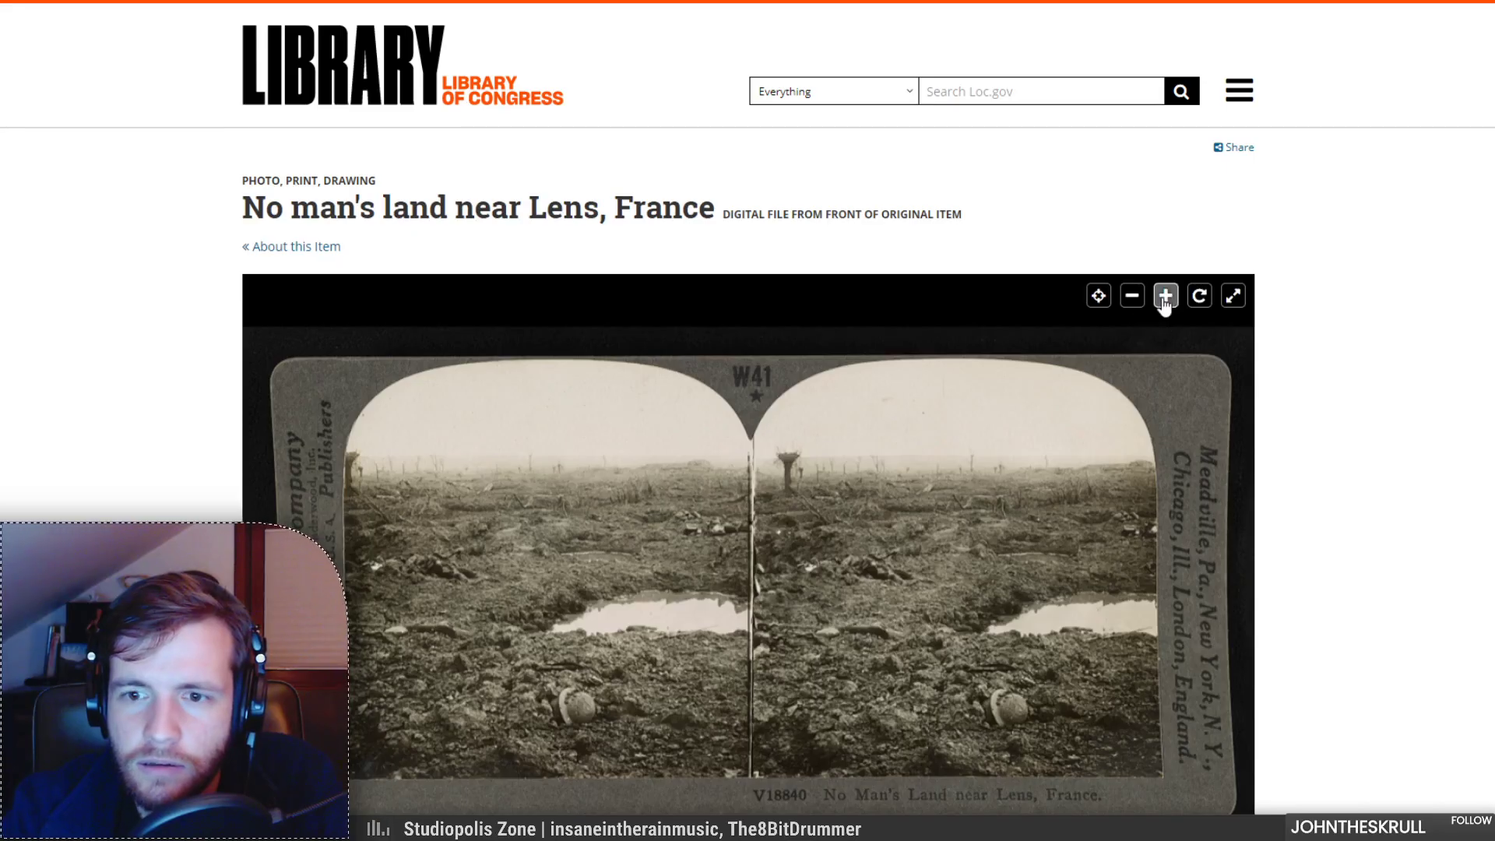
pyautogui.scroll(-5, 866, 540)
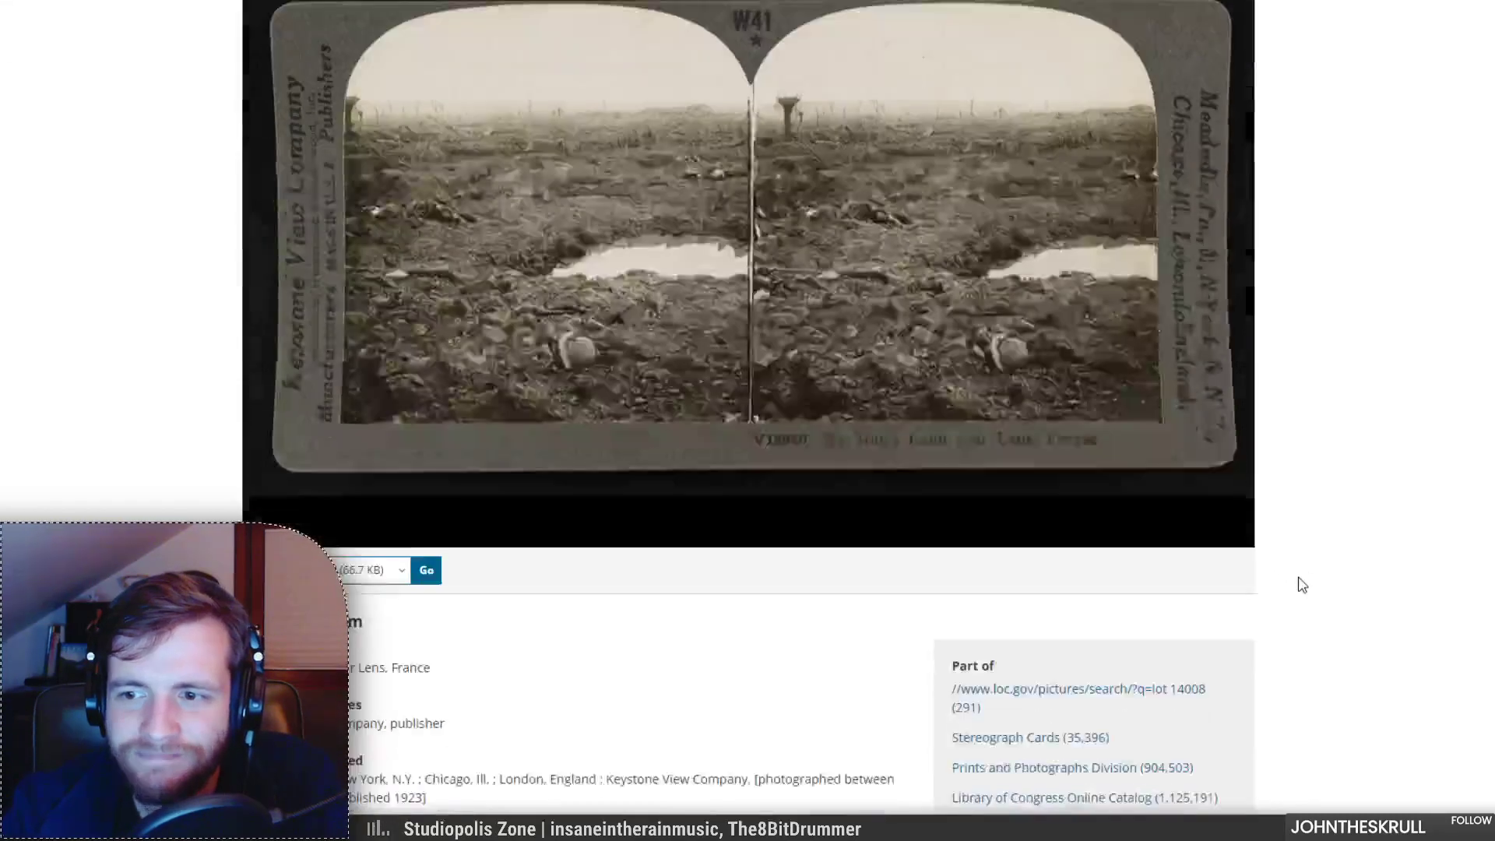
pyautogui.scroll(-3, 545, 557)
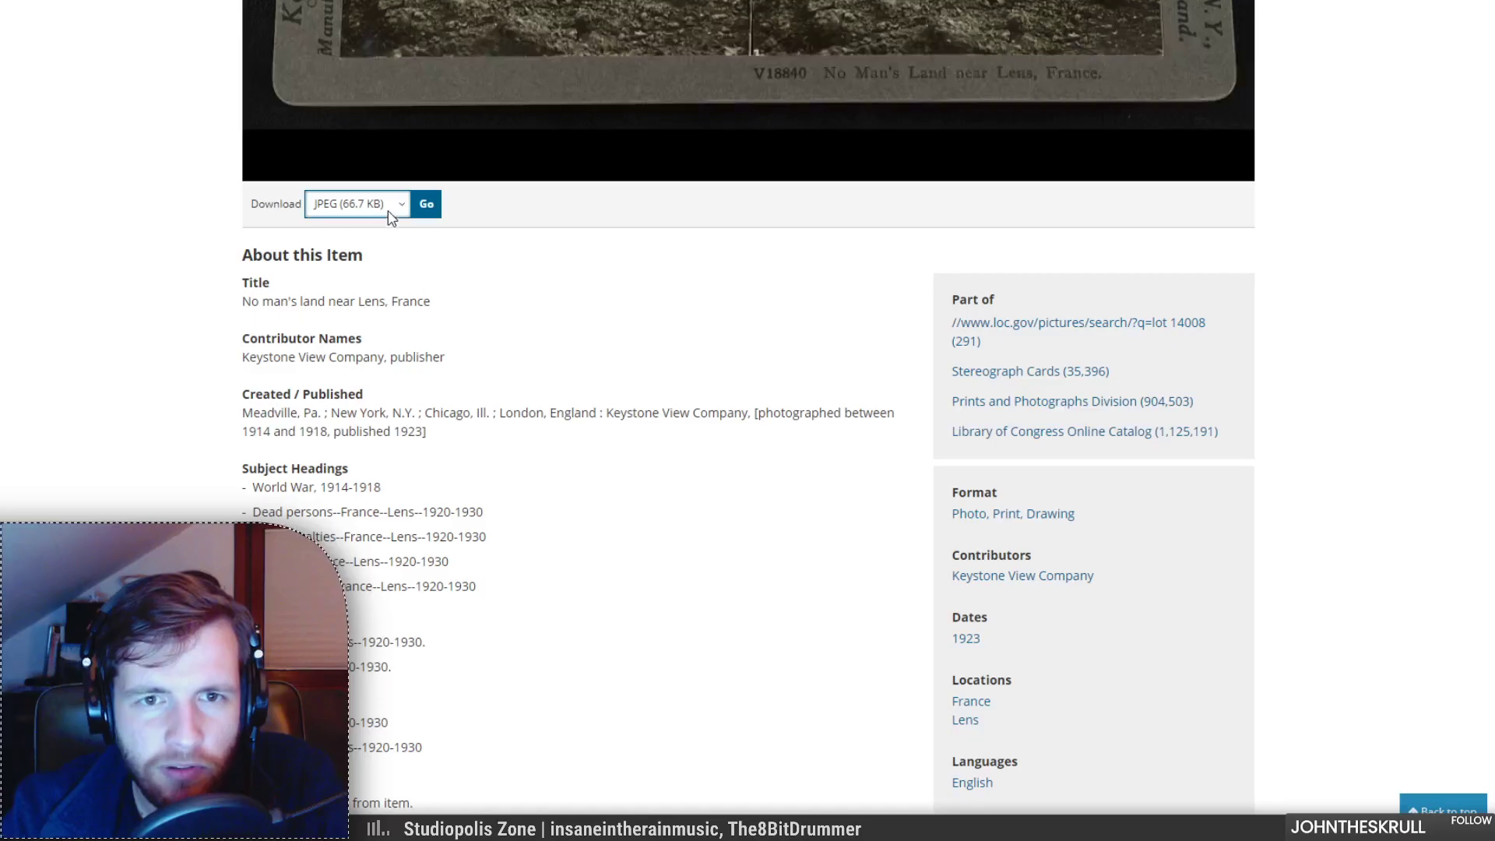
pyautogui.press('Down')
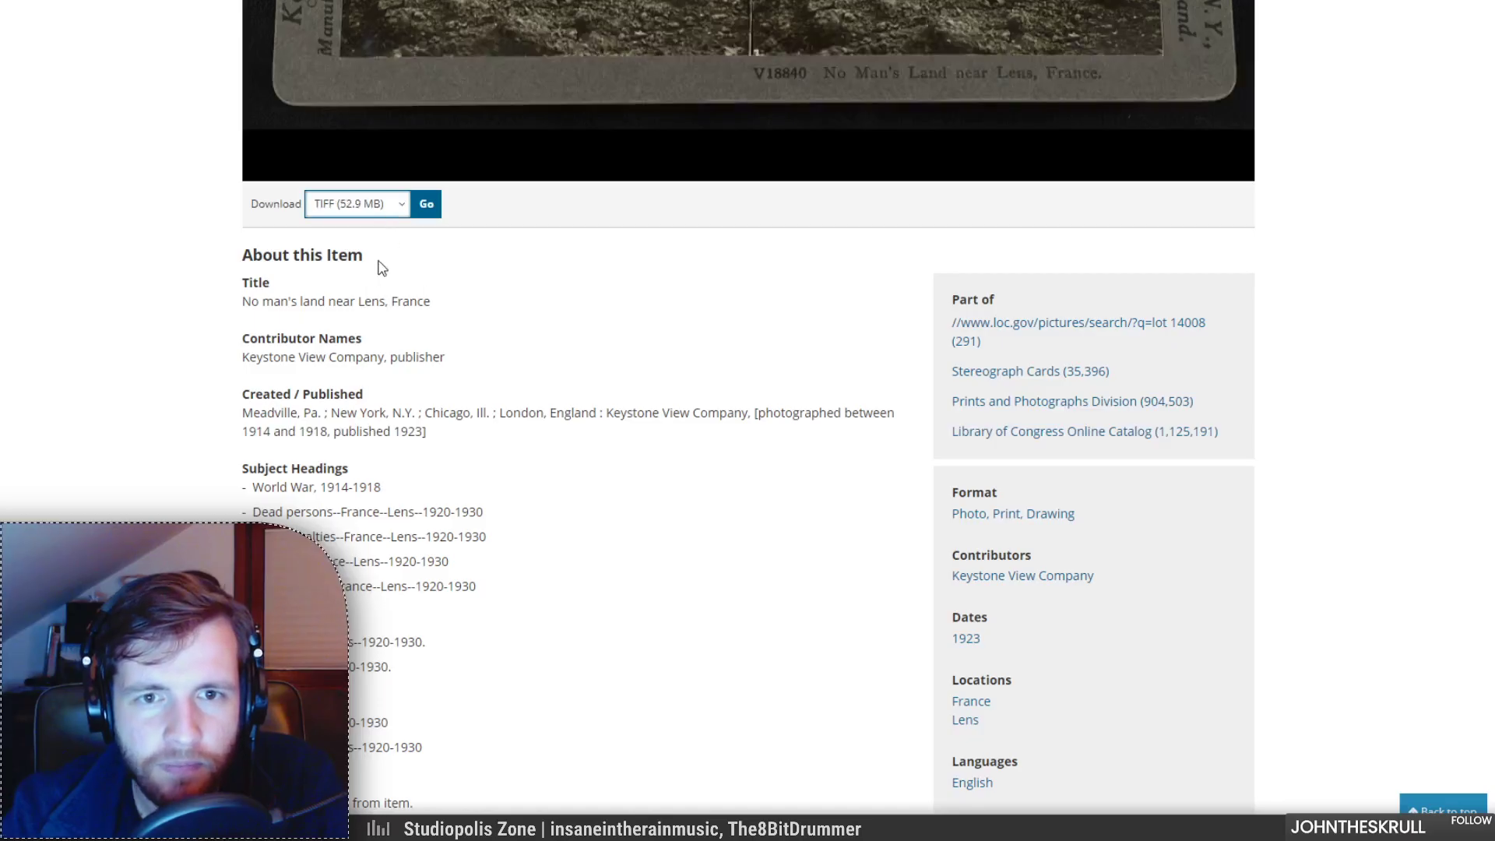
pyautogui.click(427, 206)
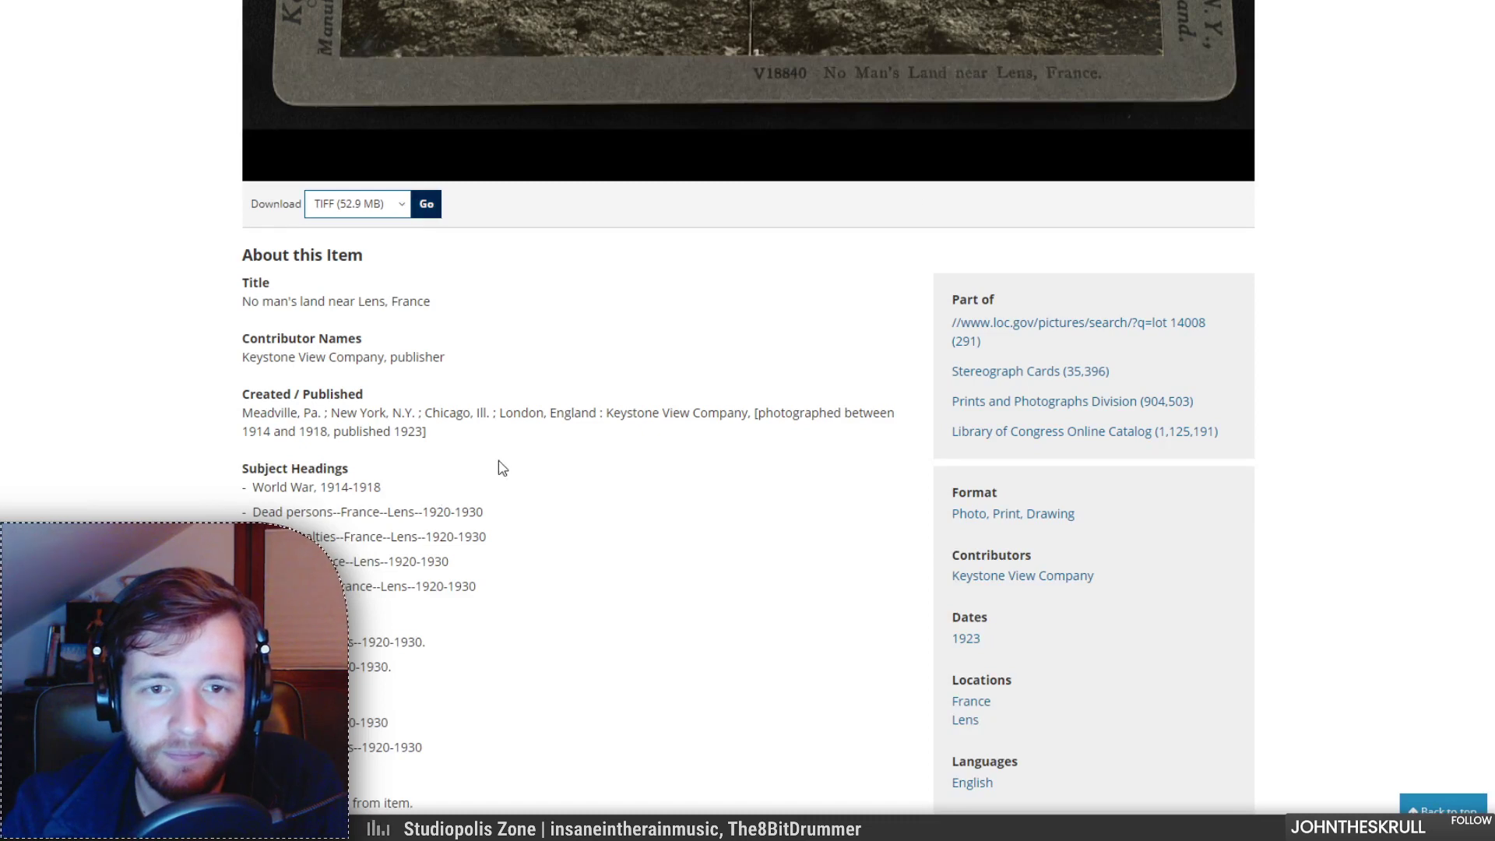
# Step: Download the original-item file of "No Mans Land, Flanders Field, France, 1919" as TIFF (683.6 MB)
pyautogui.scroll(8, 1322, 230)
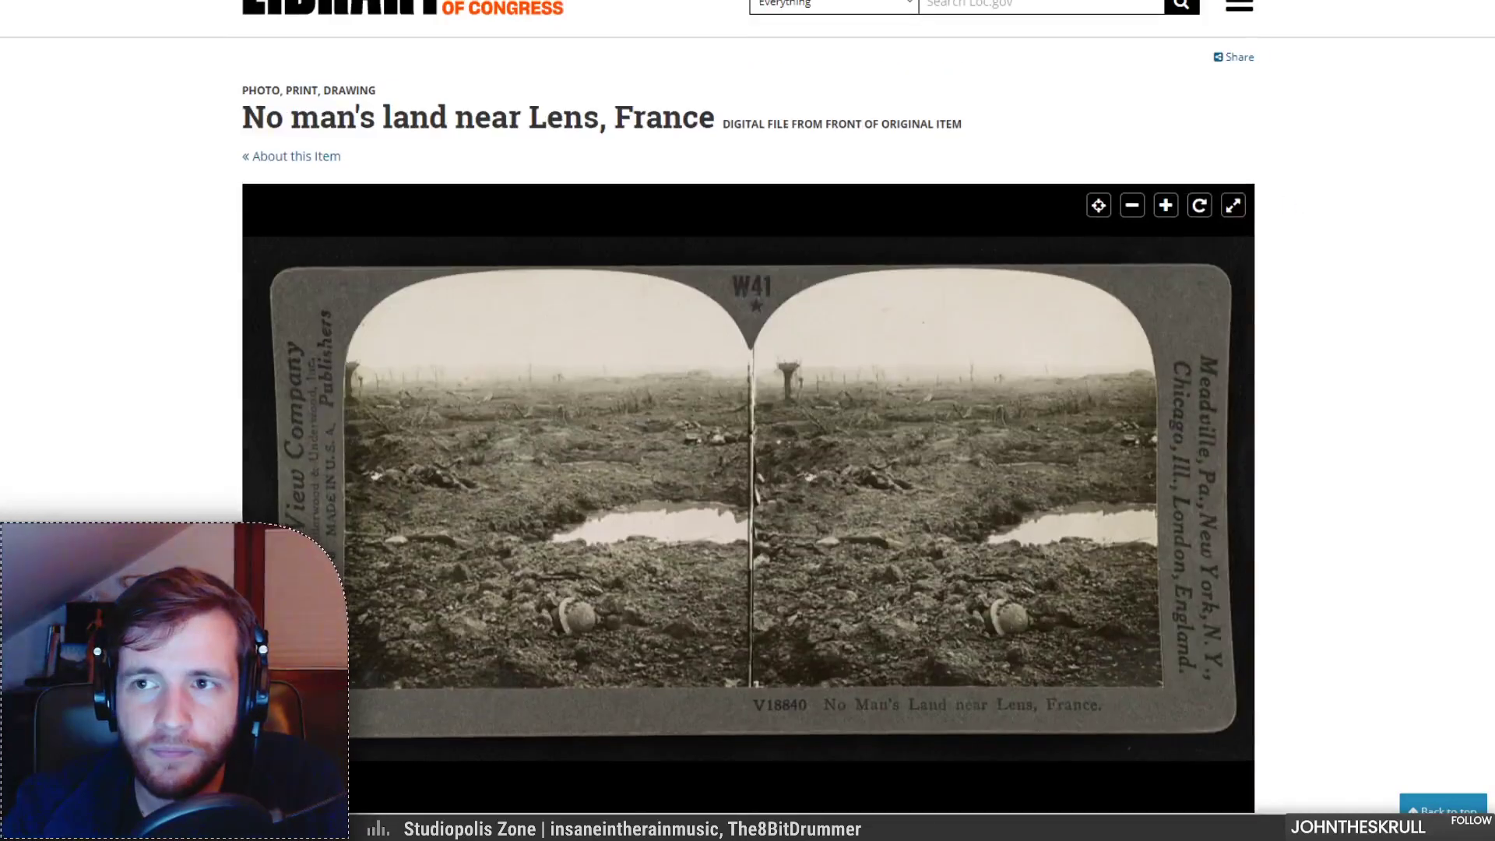
pyautogui.hotkey('ctrl', 'Tab')
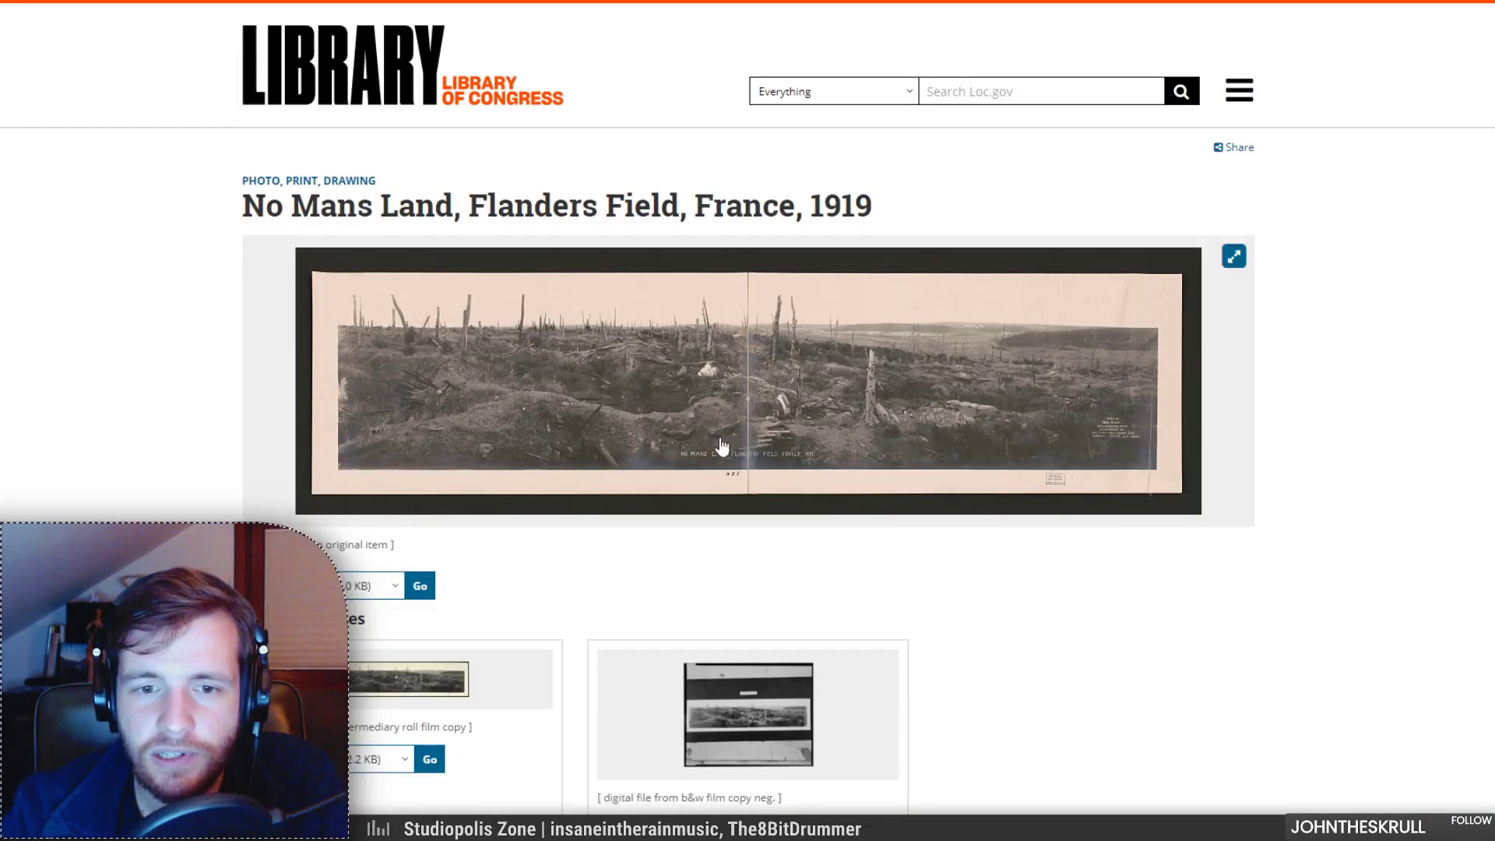
pyautogui.scroll(-2, 740, 444)
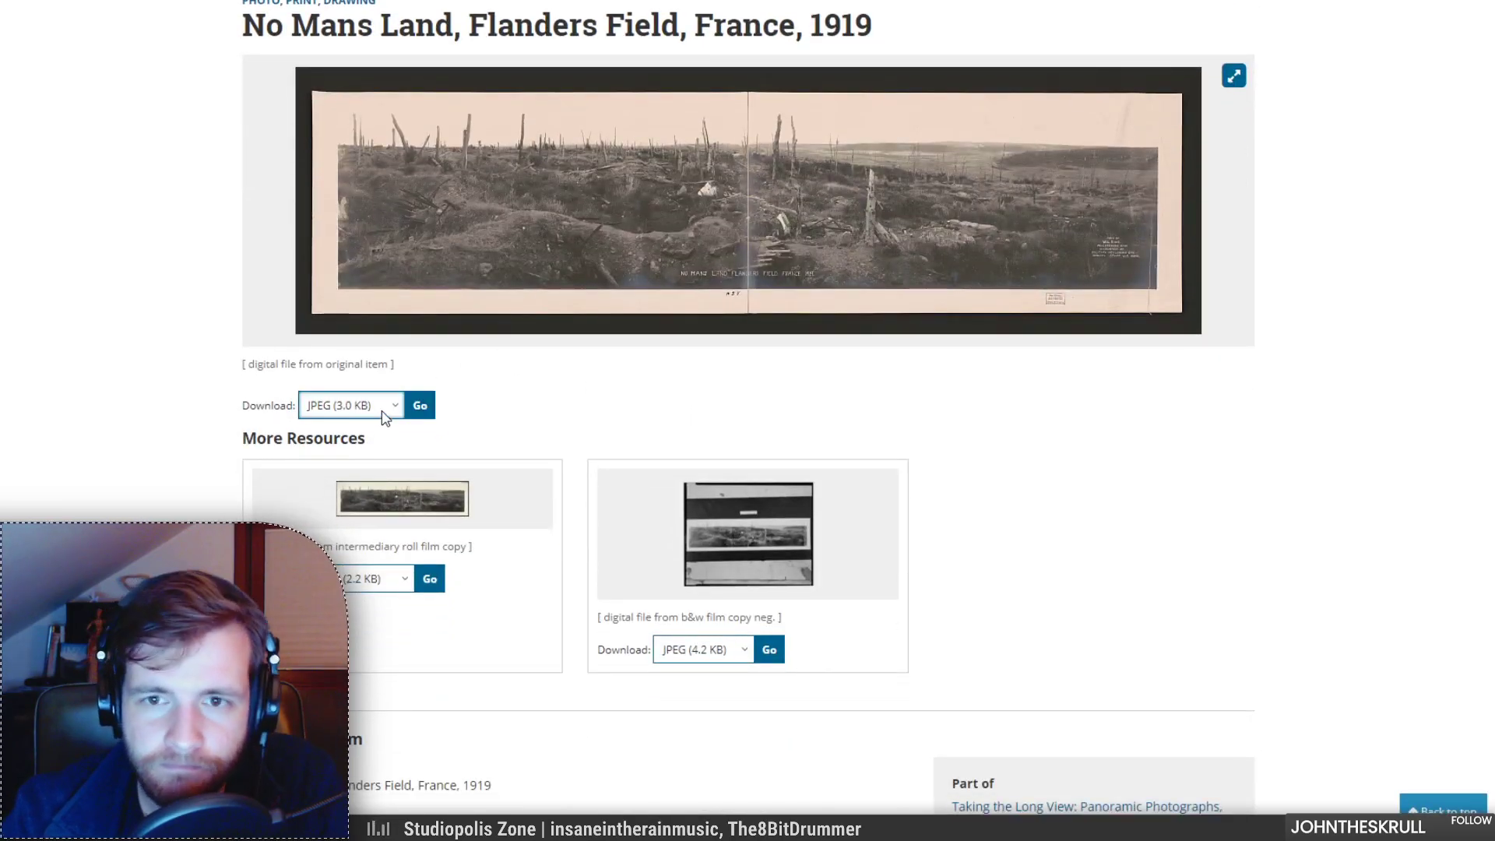
pyautogui.click(383, 479)
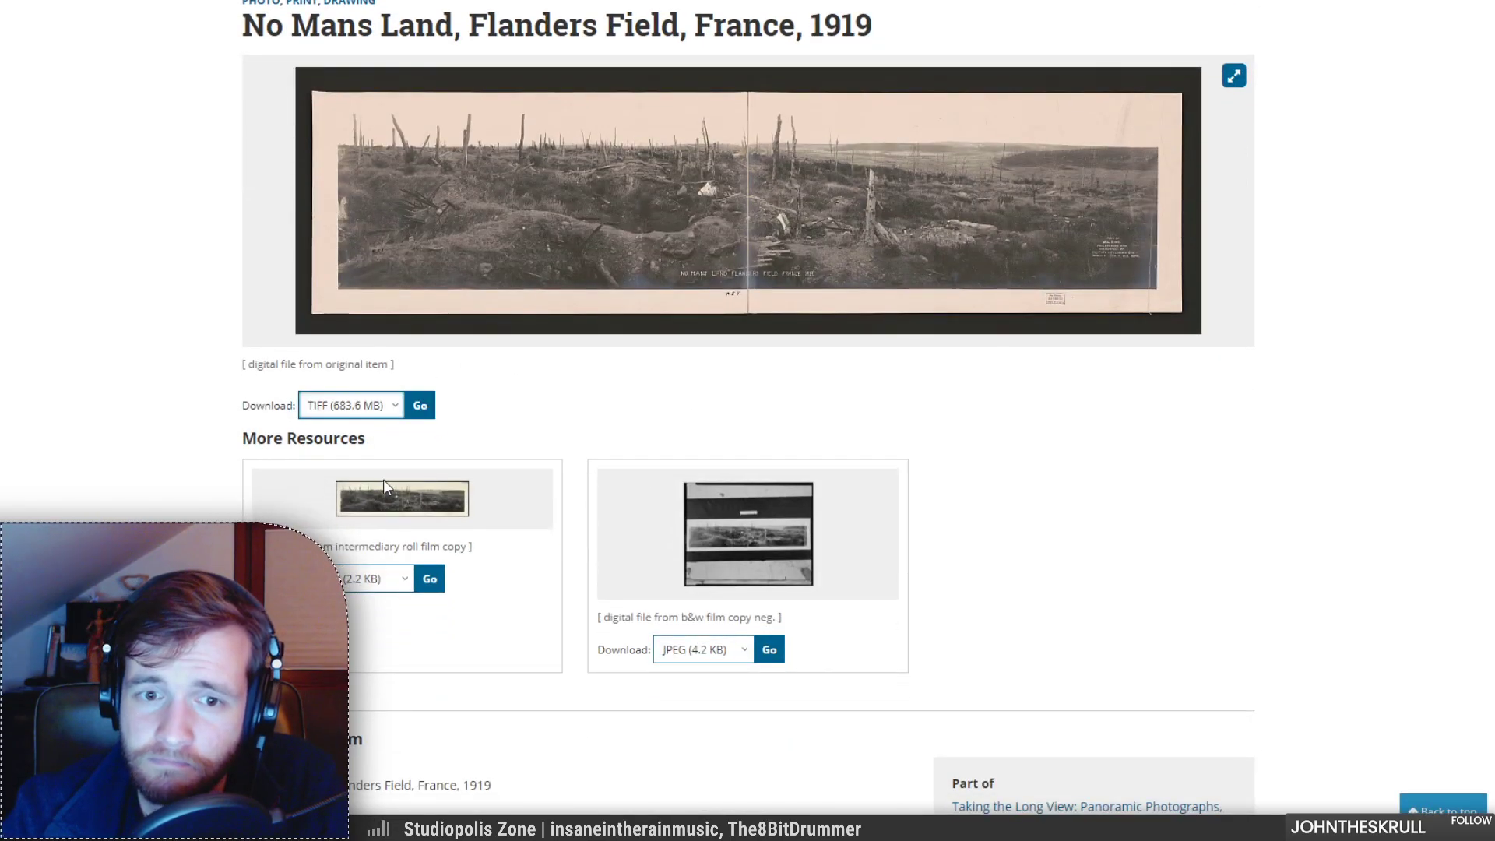
pyautogui.click(422, 407)
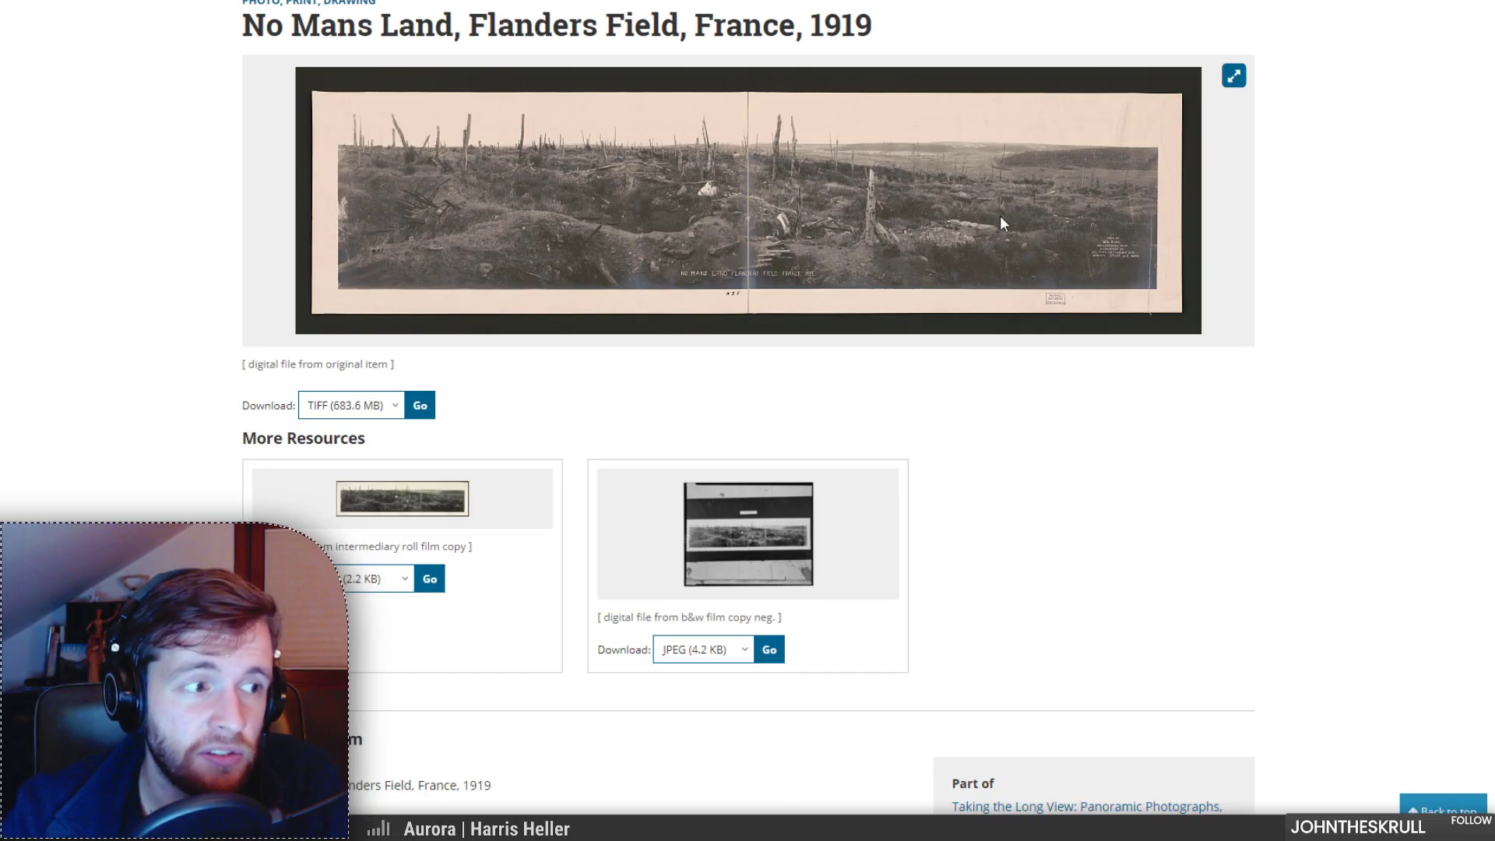
# Step: Find the item "No Man's Land - once a a forest in Flander's Fields" in the results and download it as TIFF (1.6 MB)
pyautogui.click(1020, 0)
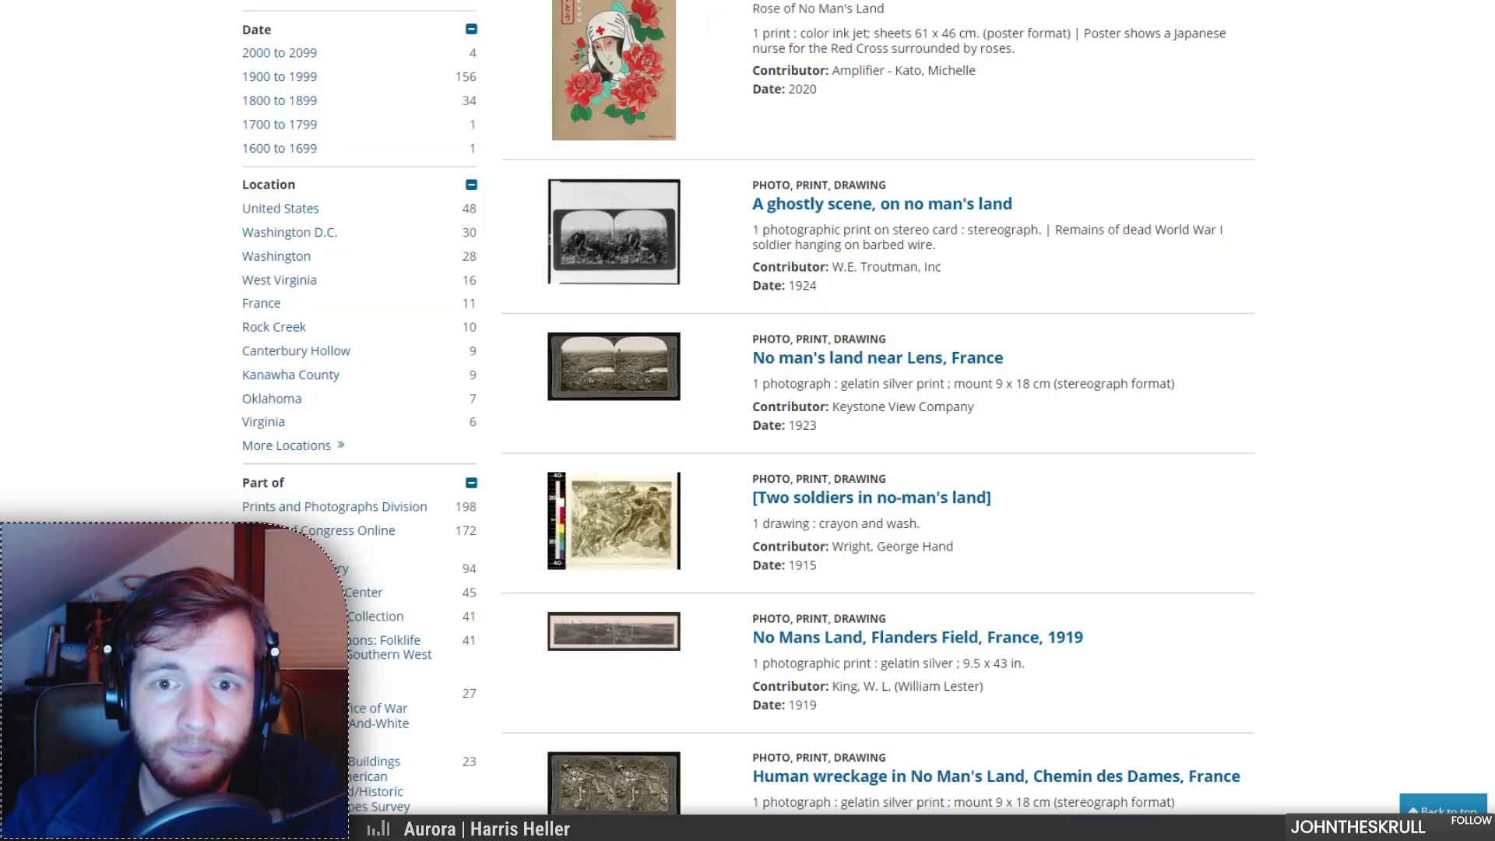
pyautogui.scroll(-5, 981, 389)
pyautogui.scroll(-1, 964, 417)
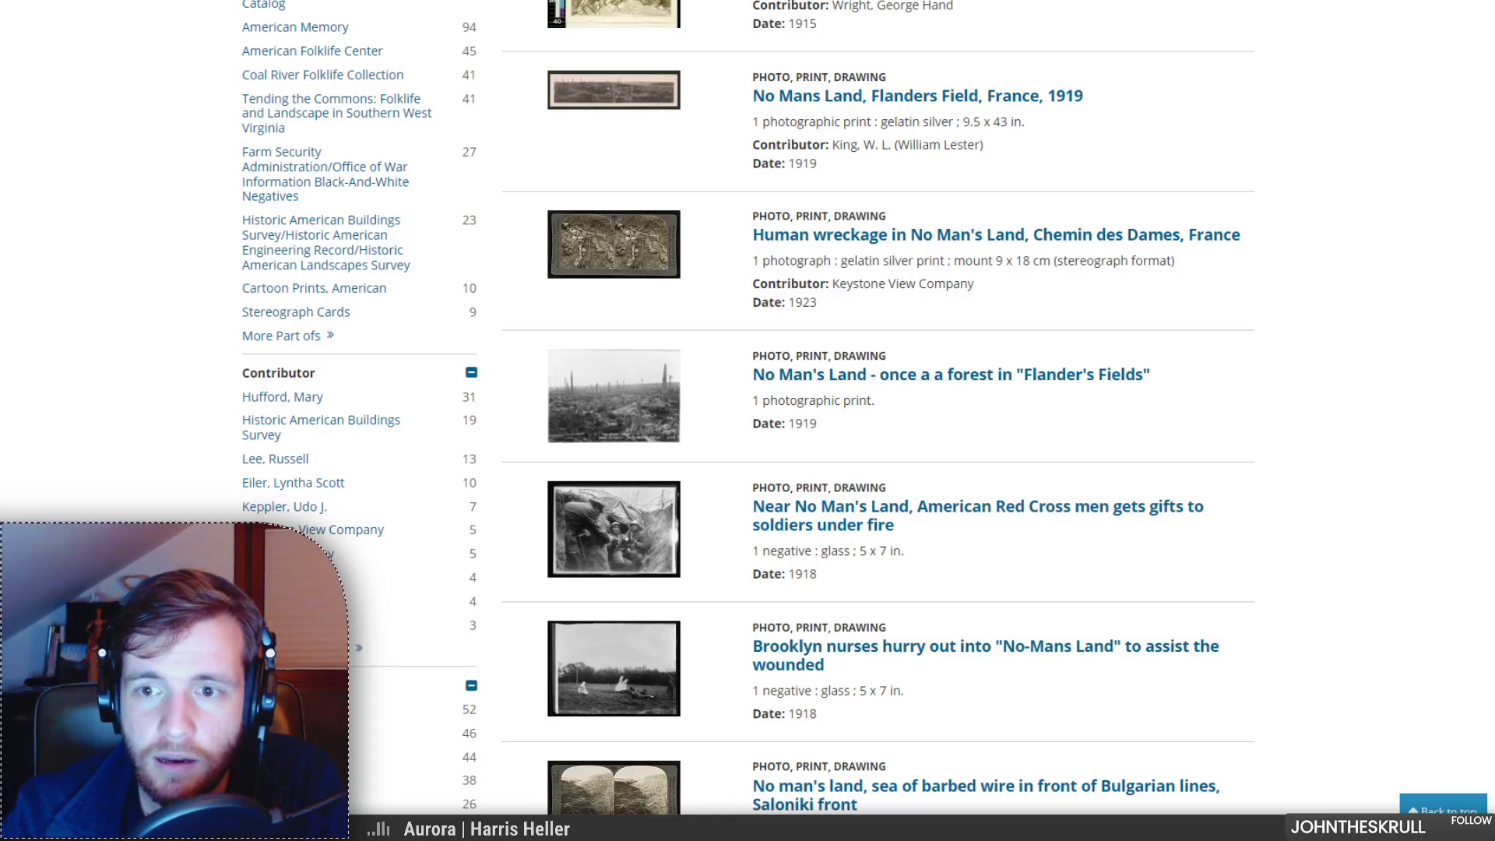
pyautogui.click(1021, 0)
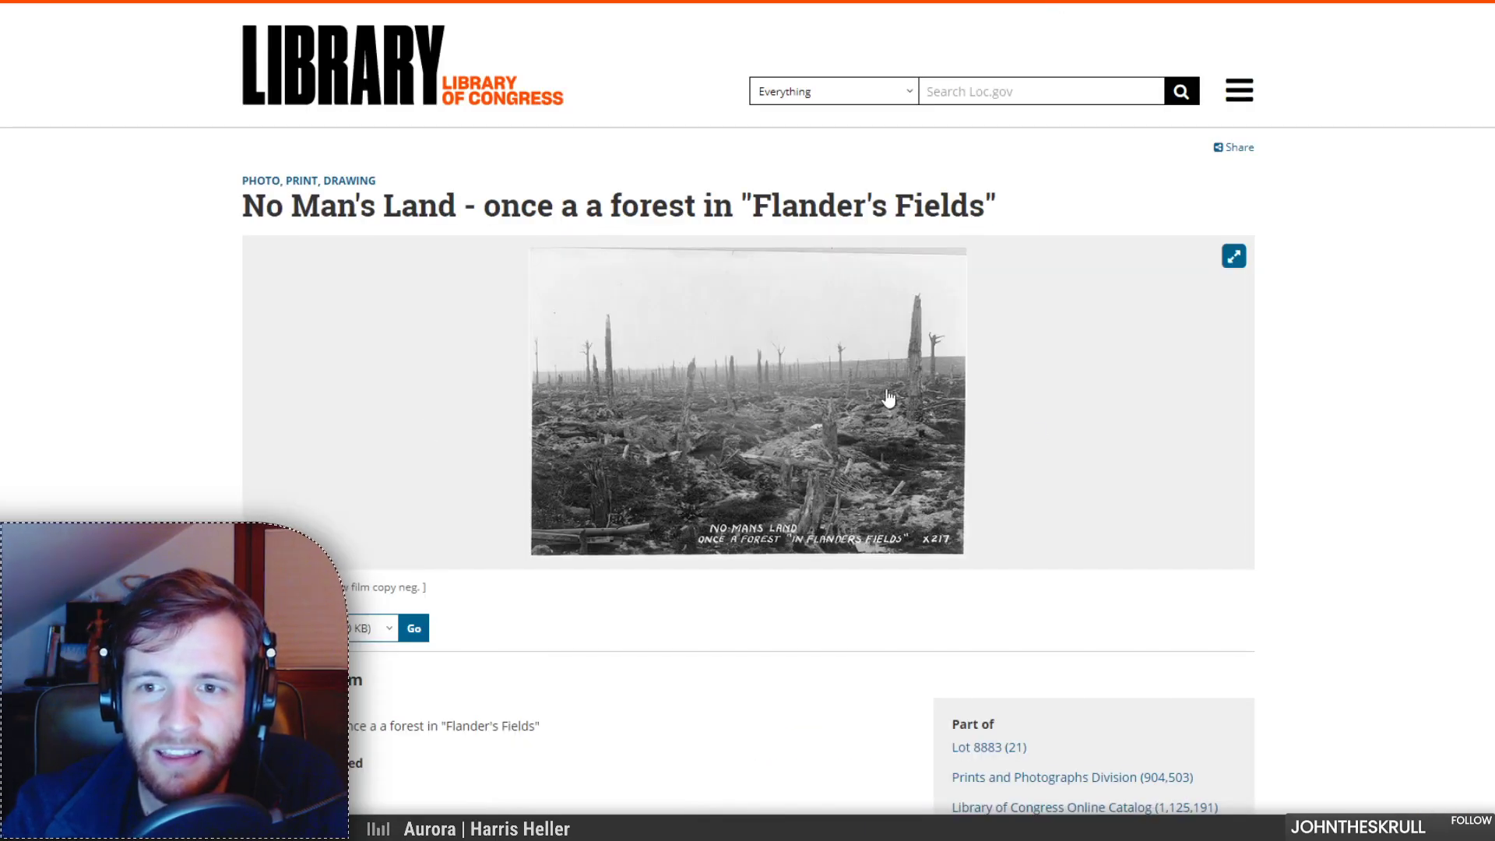
pyautogui.scroll(-2, 846, 403)
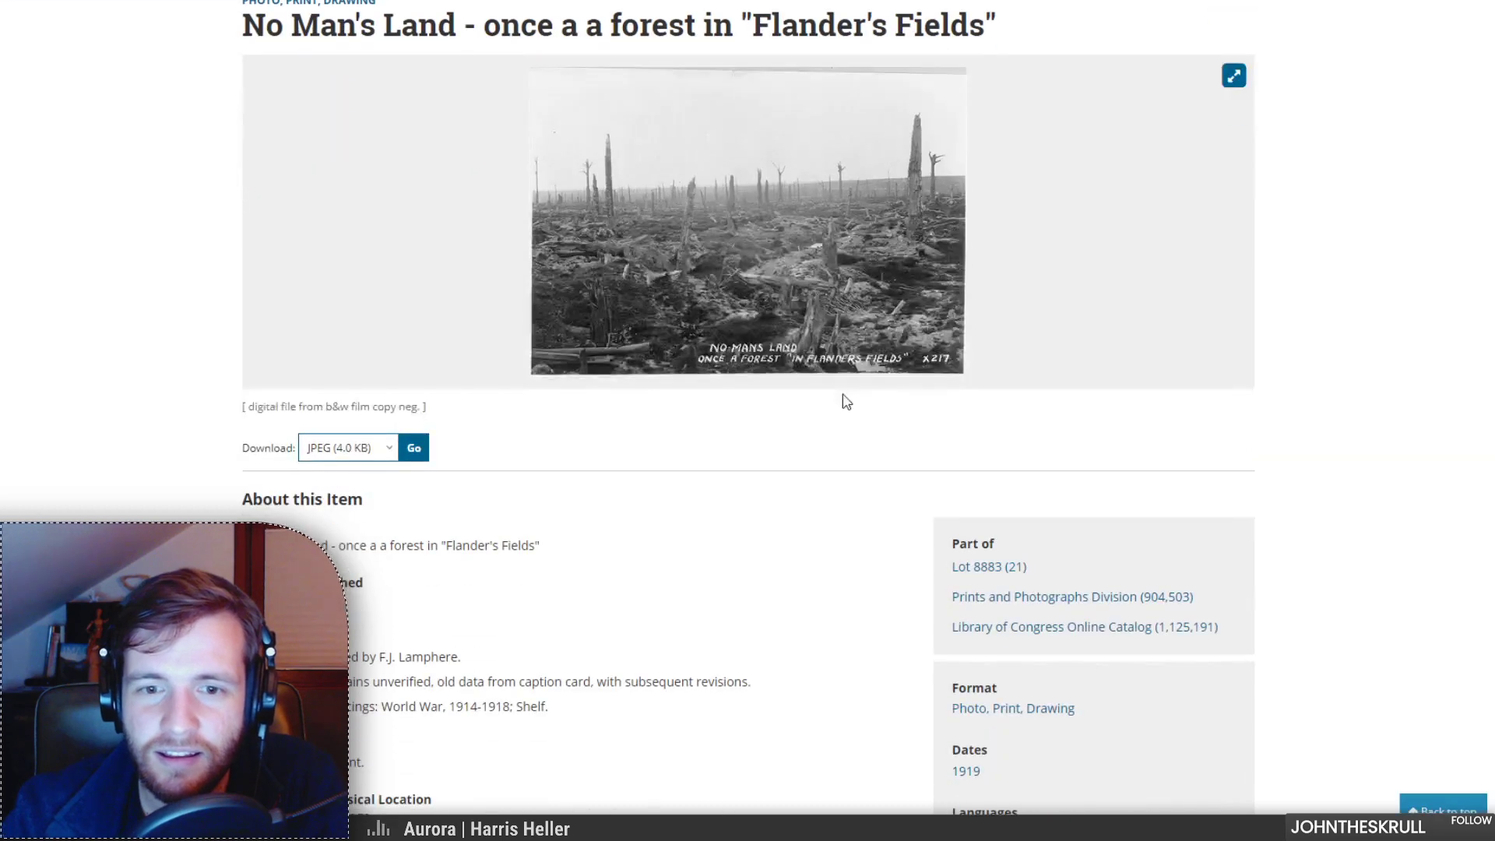
pyautogui.click(340, 537)
pyautogui.click(421, 461)
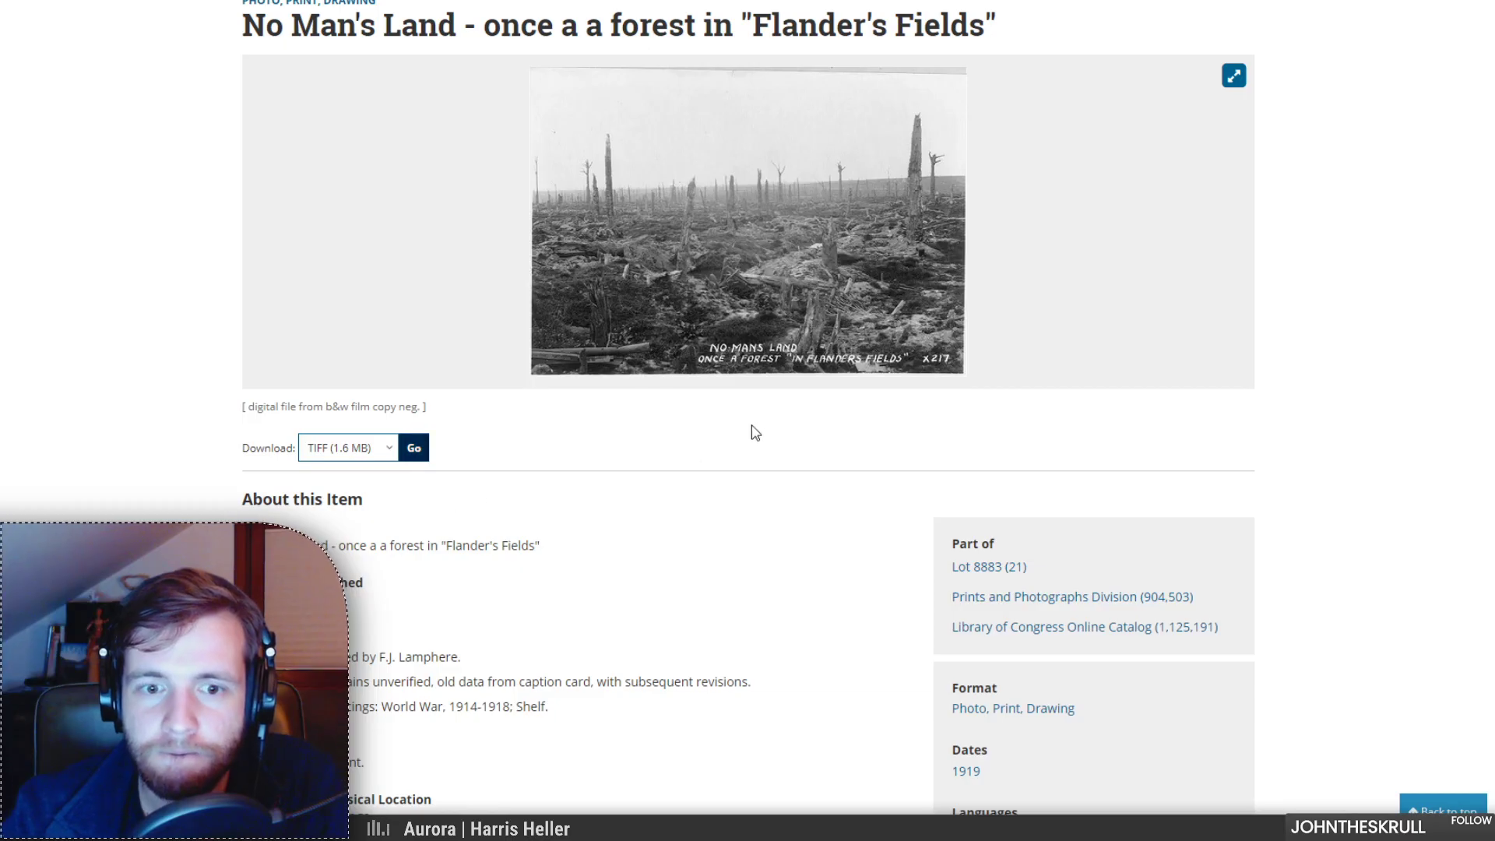
pyautogui.scroll(2, 1158, 57)
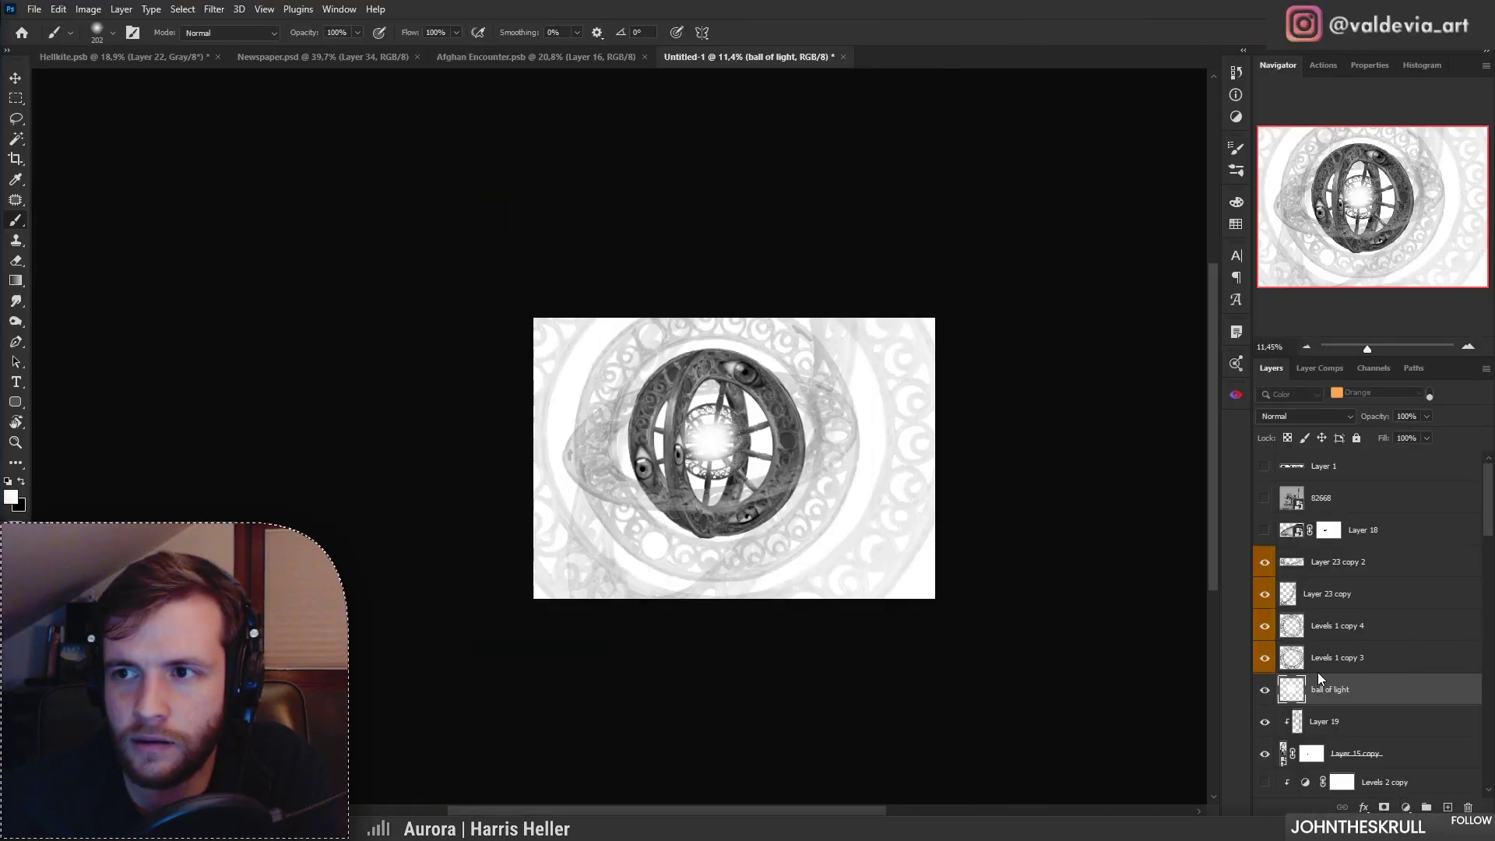
# Step: Switch to Photoshop and place the downloaded stereograph image directly above the Background layer of the Untitled-1 document
pyautogui.scroll(-10, 1318, 672)
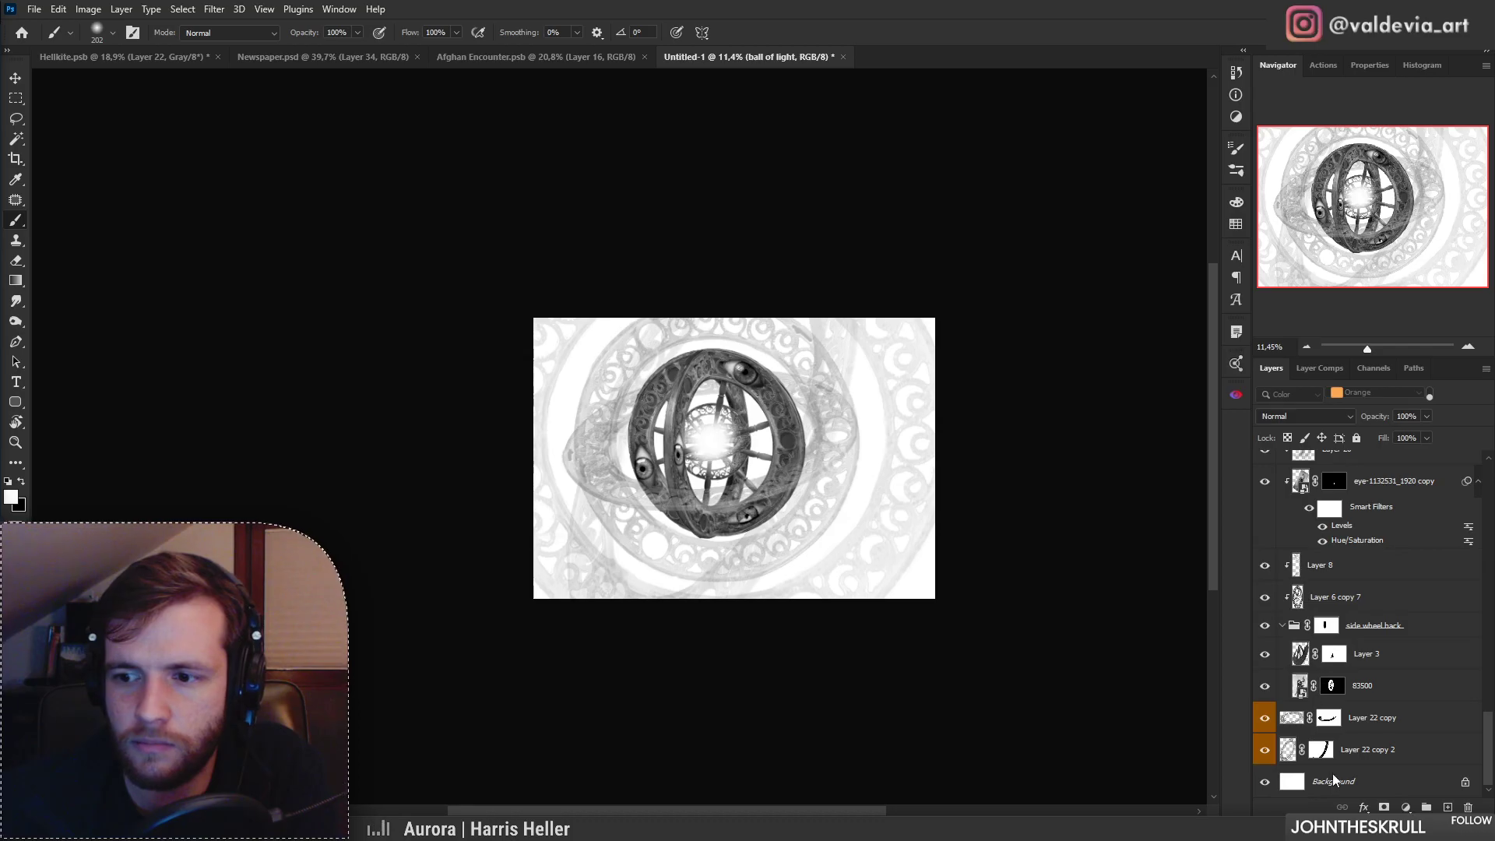
pyautogui.click(1333, 783)
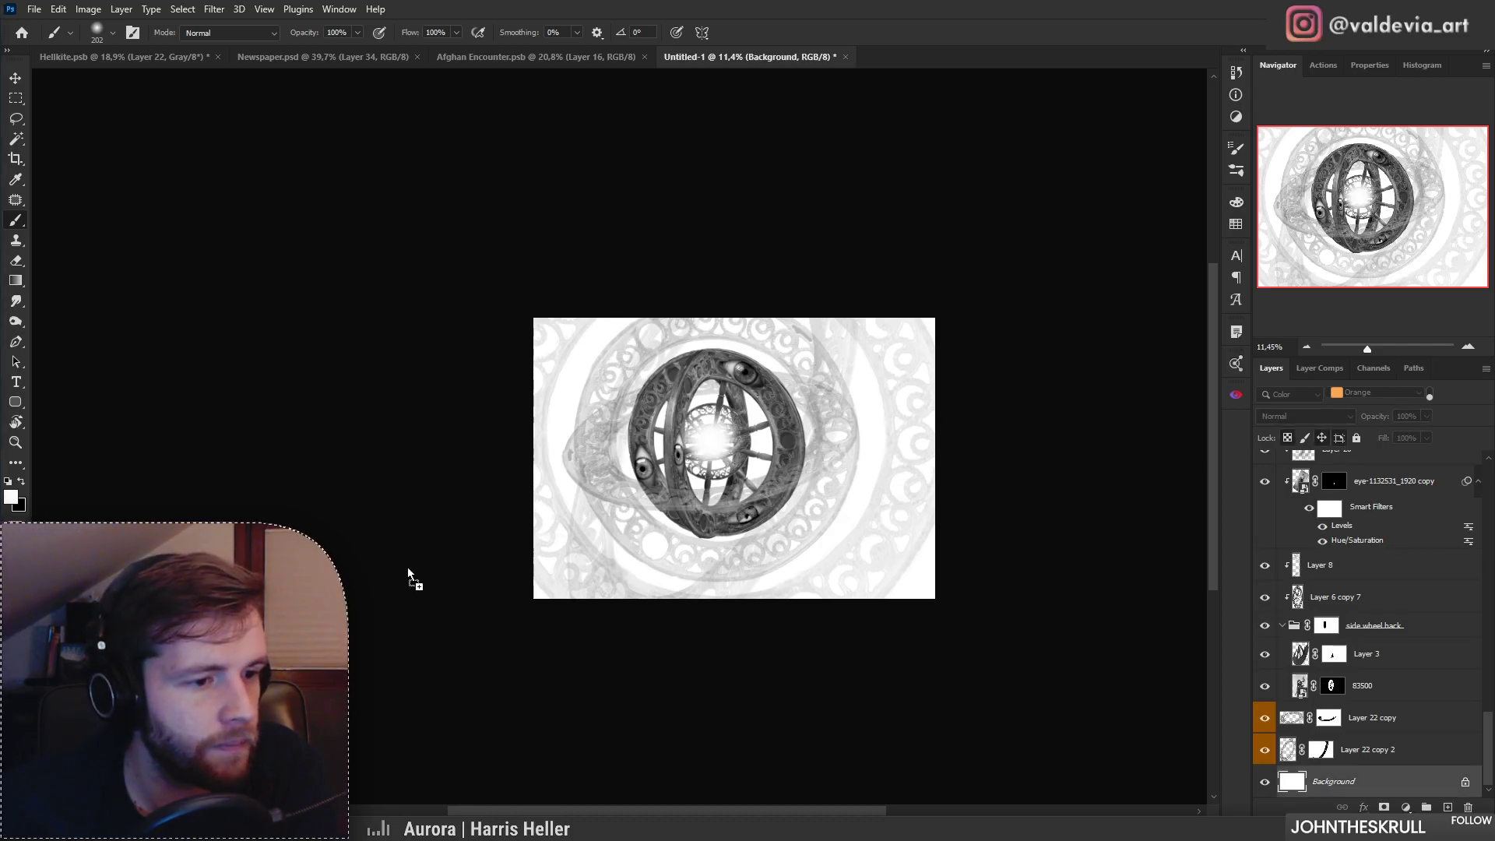
pyautogui.moveTo(697, 494); pyautogui.dragTo(689, 470)
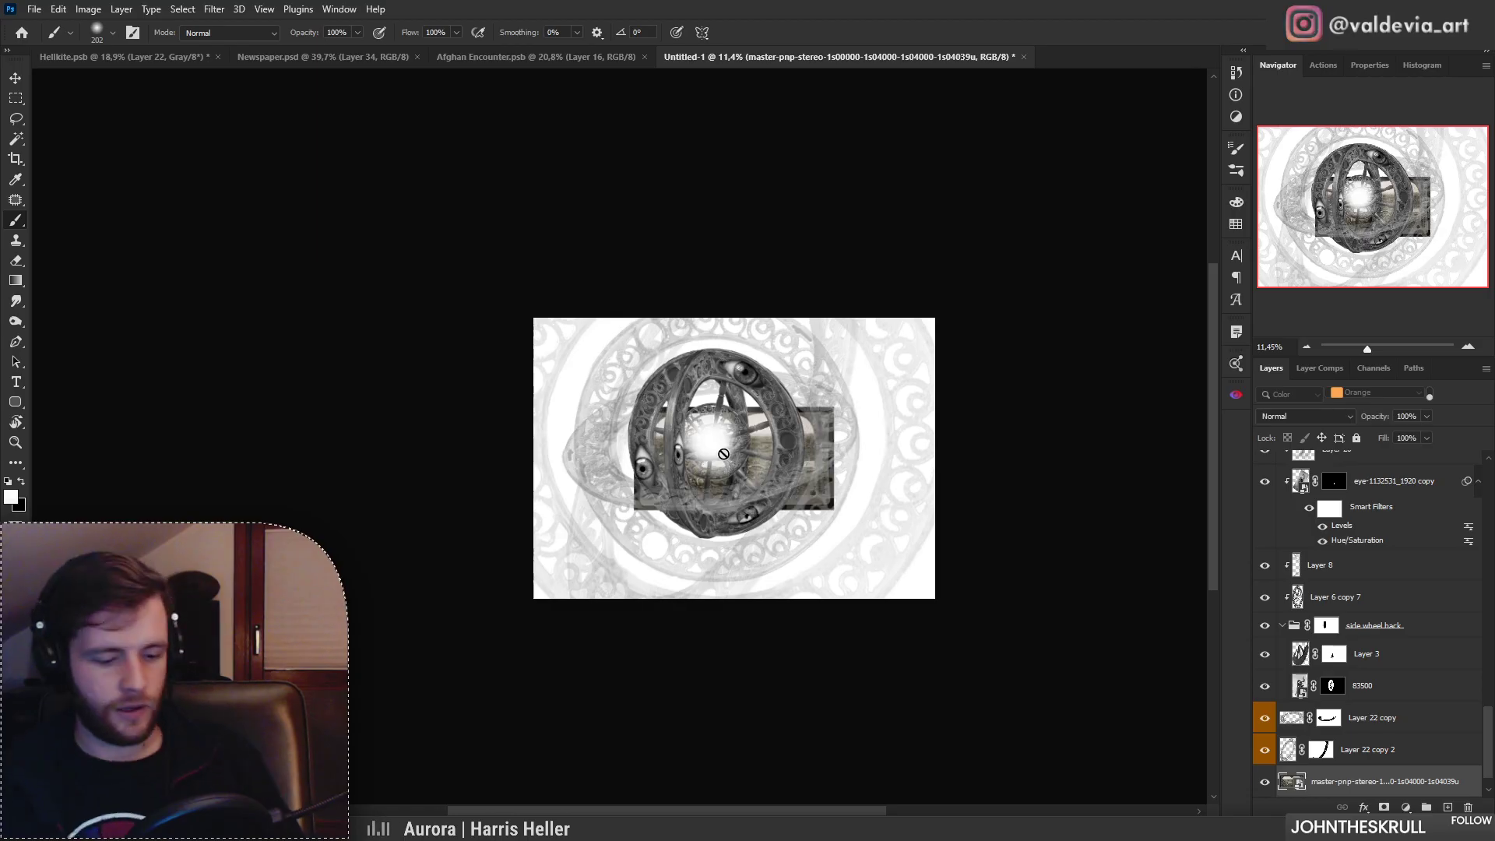
# Step: Enlarge the placed stereograph to about 571% and position its right-hand view across the whole canvas
pyautogui.hotkey('ctrl', 't')
pyautogui.moveTo(833, 407); pyautogui.dragTo(1175, 234)
pyautogui.moveTo(1015, 431); pyautogui.dragTo(839, 501)
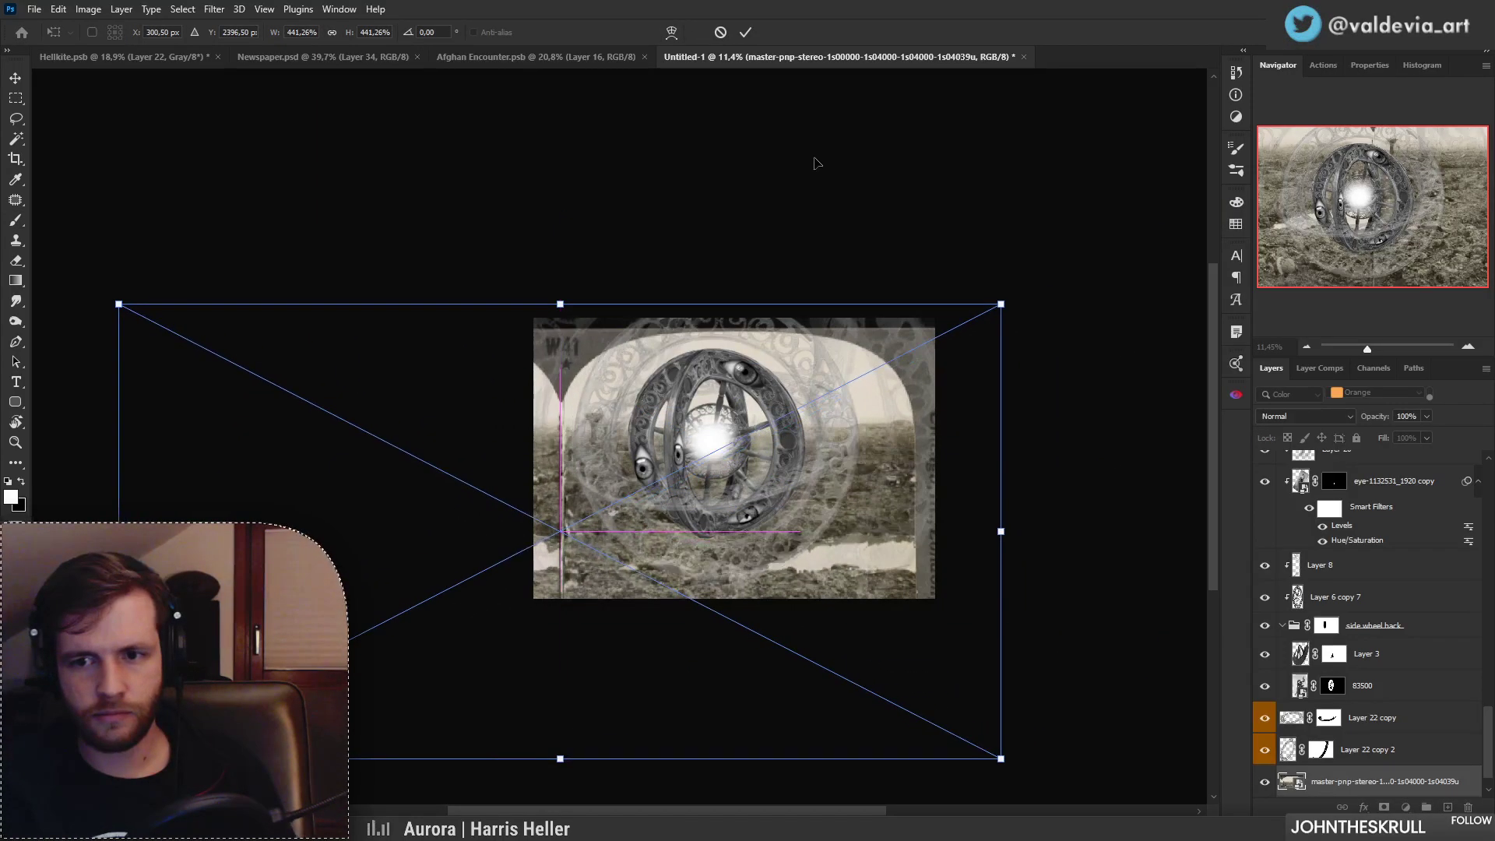
pyautogui.moveTo(1003, 296); pyautogui.dragTo(1122, 213)
pyautogui.moveTo(979, 339); pyautogui.dragTo(922, 334)
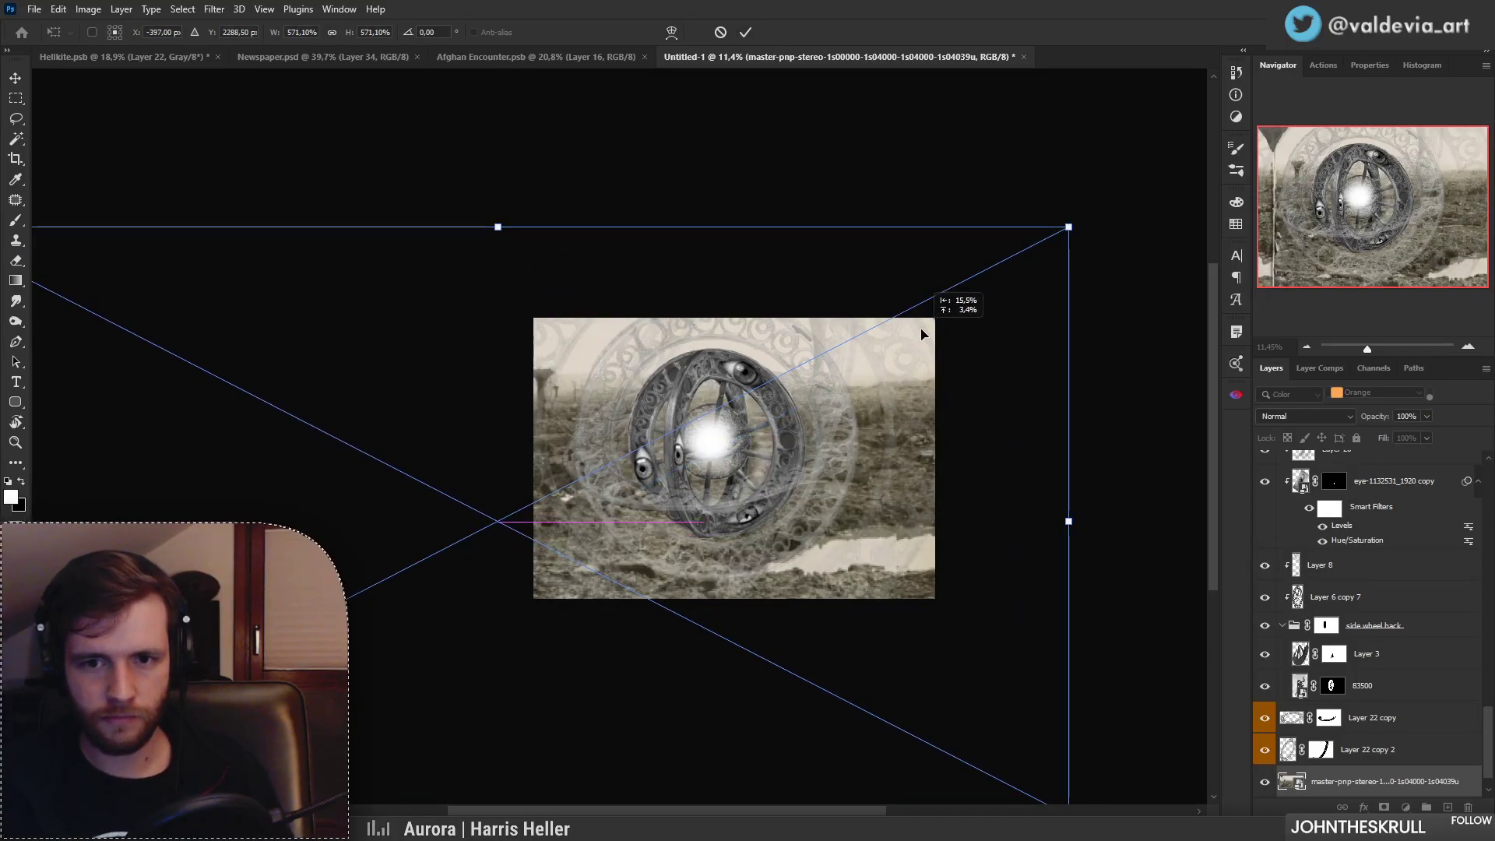
pyautogui.click(745, 32)
# Step: Hide the enlarged stereograph layer so only the wheel artwork shows on white
pyautogui.press('b')
pyautogui.press('z')
pyautogui.moveTo(929, 498)
pyautogui.mouseDown()
pyautogui.moveTo(1001, 517)
pyautogui.moveTo(924, 514)
pyautogui.mouseUp()
pyautogui.moveTo(257, 510)
pyautogui.mouseDown()
pyautogui.moveTo(282, 513)
pyautogui.moveTo(209, 517)
pyautogui.mouseUp()
pyautogui.press('b')
pyautogui.click(1265, 781)
pyautogui.press('z')
pyautogui.moveTo(236, 437)
pyautogui.mouseDown()
pyautogui.moveTo(263, 431)
pyautogui.moveTo(255, 440)
pyautogui.mouseUp()
pyautogui.press('b')
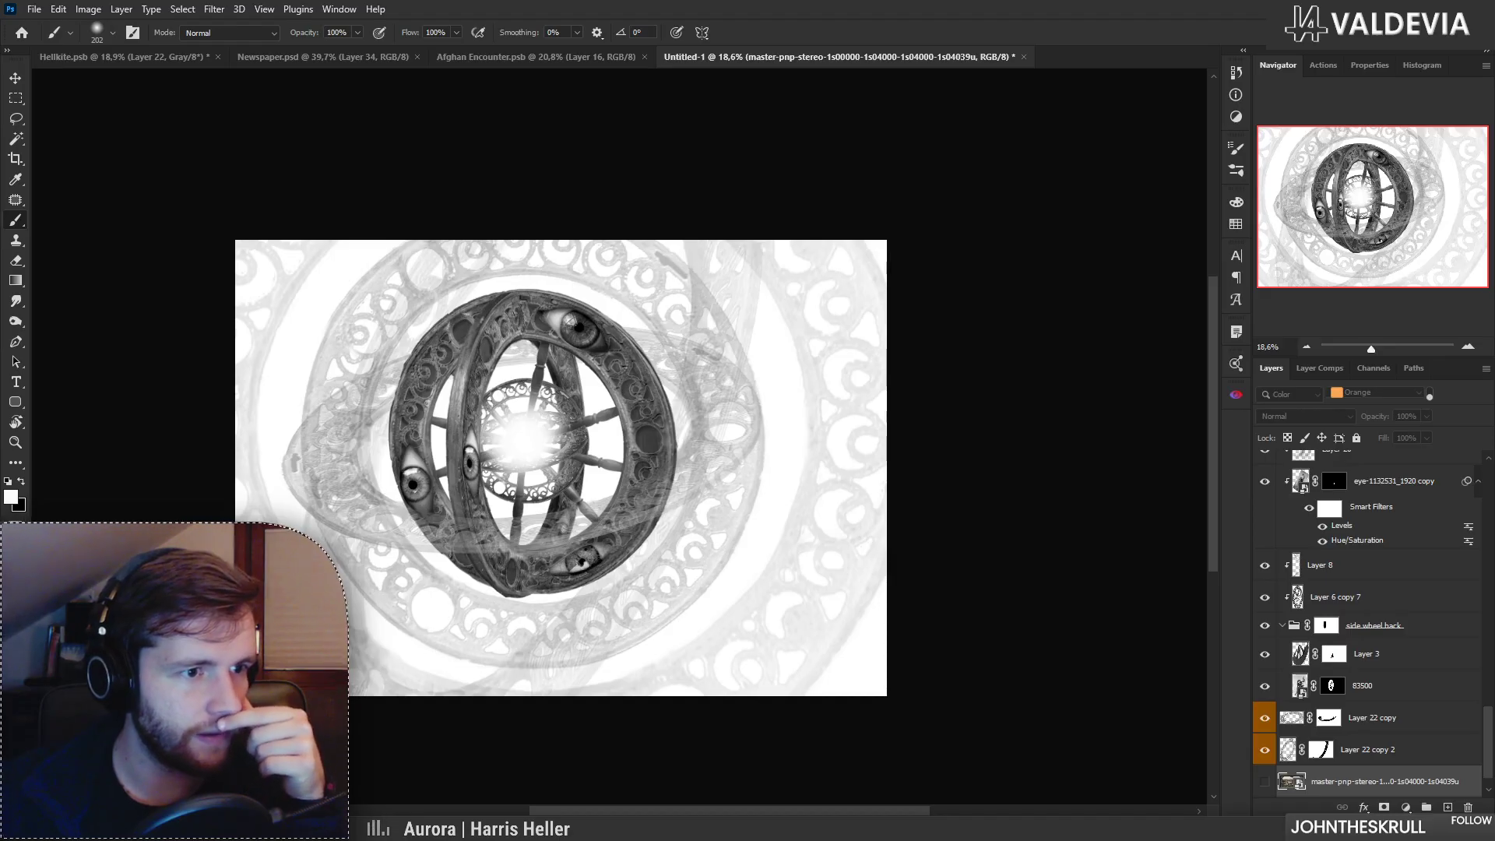
# Step: Place the "No Mans Land, once a forest in Flanders Fields" photo behind the wheel and scale it to about 152%
pyautogui.moveTo(0, 464); pyautogui.dragTo(734, 464)
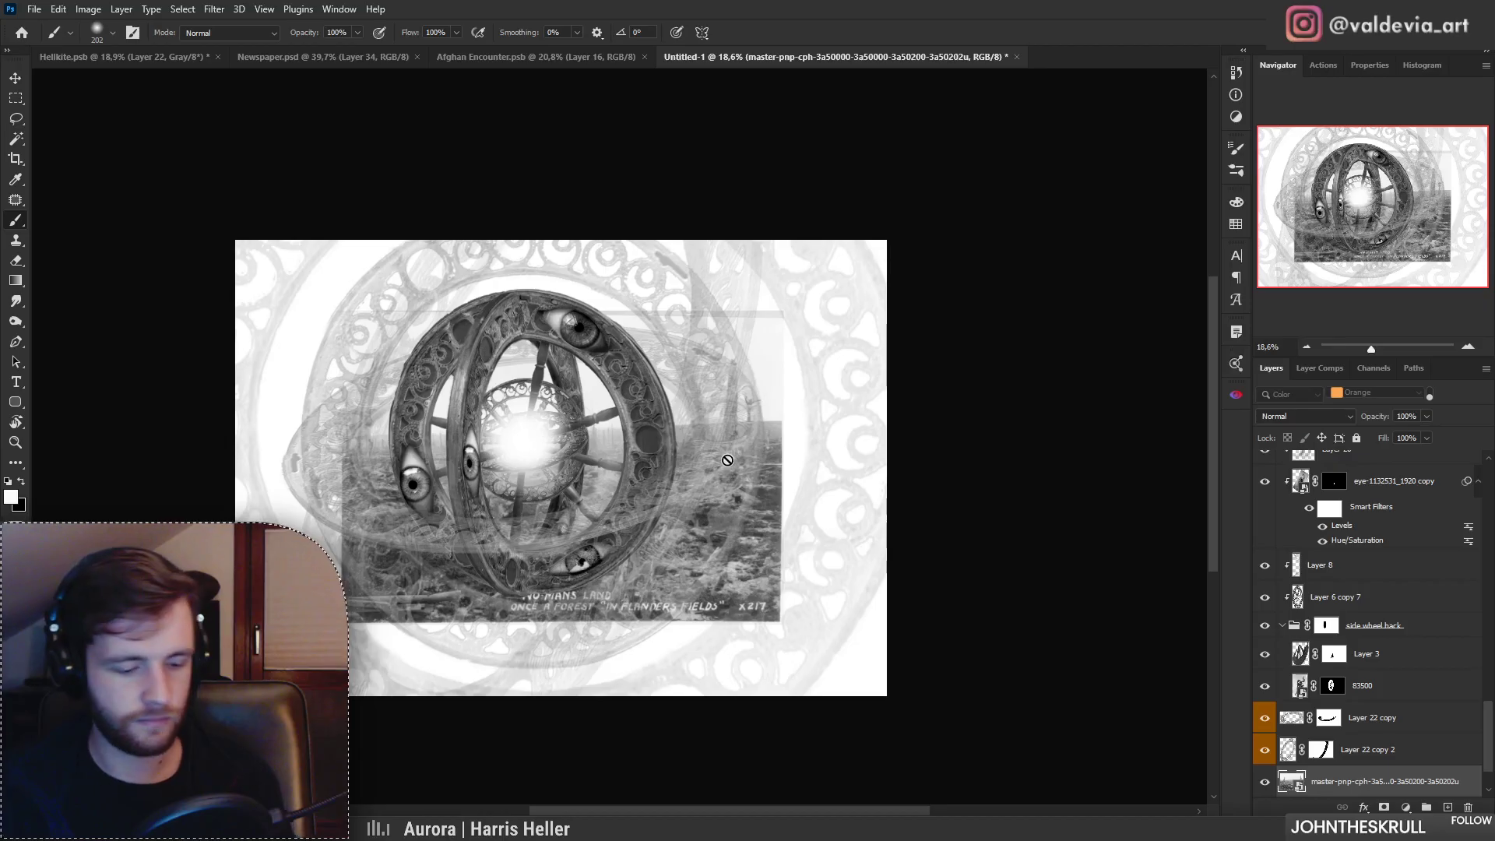
pyautogui.hotkey('ctrl', 't')
pyautogui.moveTo(782, 309); pyautogui.dragTo(974, 230)
pyautogui.moveTo(888, 354); pyautogui.dragTo(878, 413)
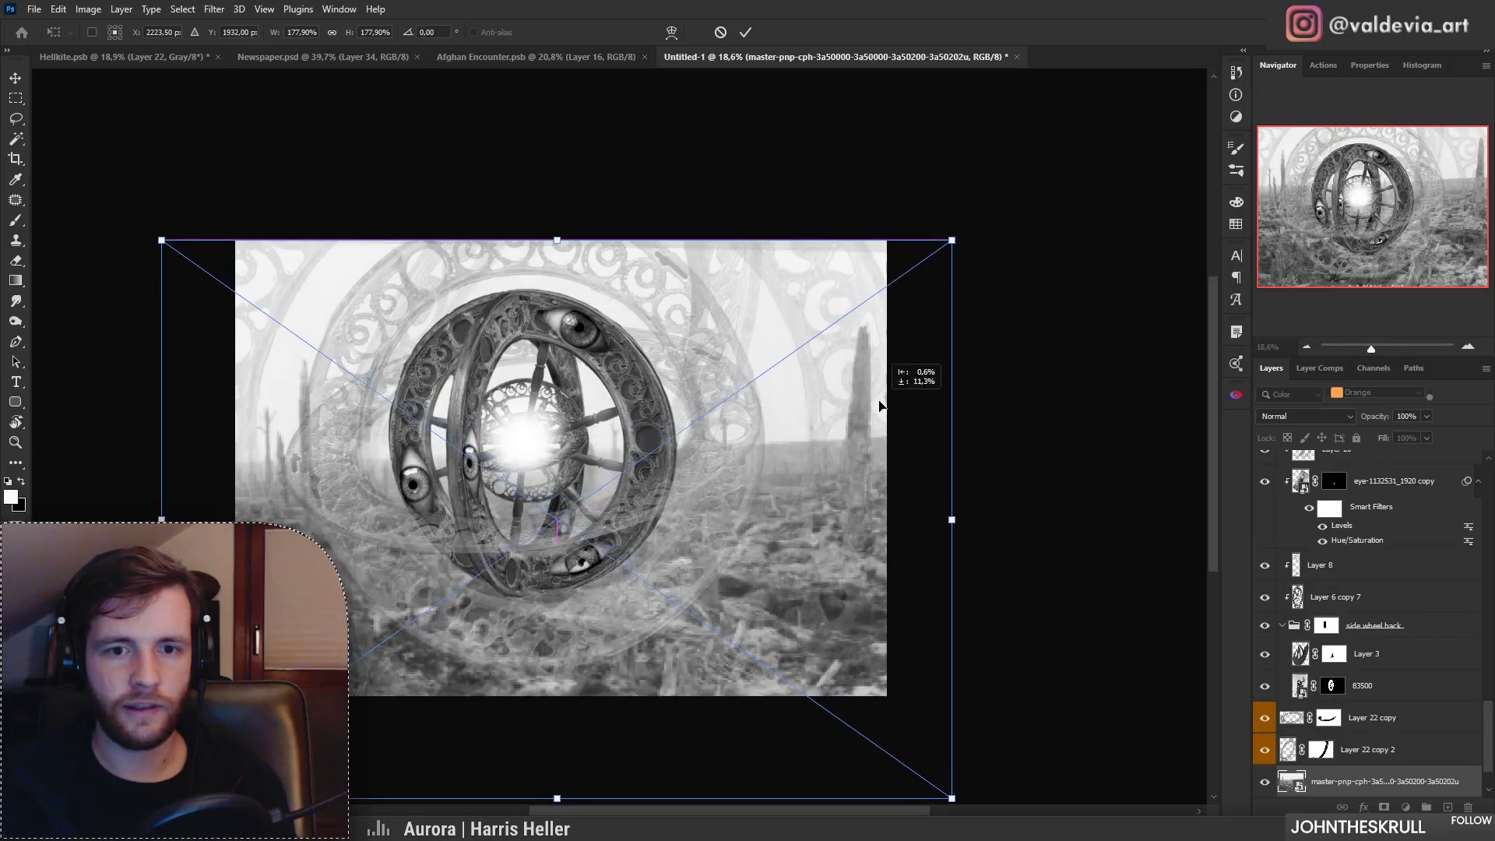
pyautogui.moveTo(953, 524); pyautogui.dragTo(898, 511)
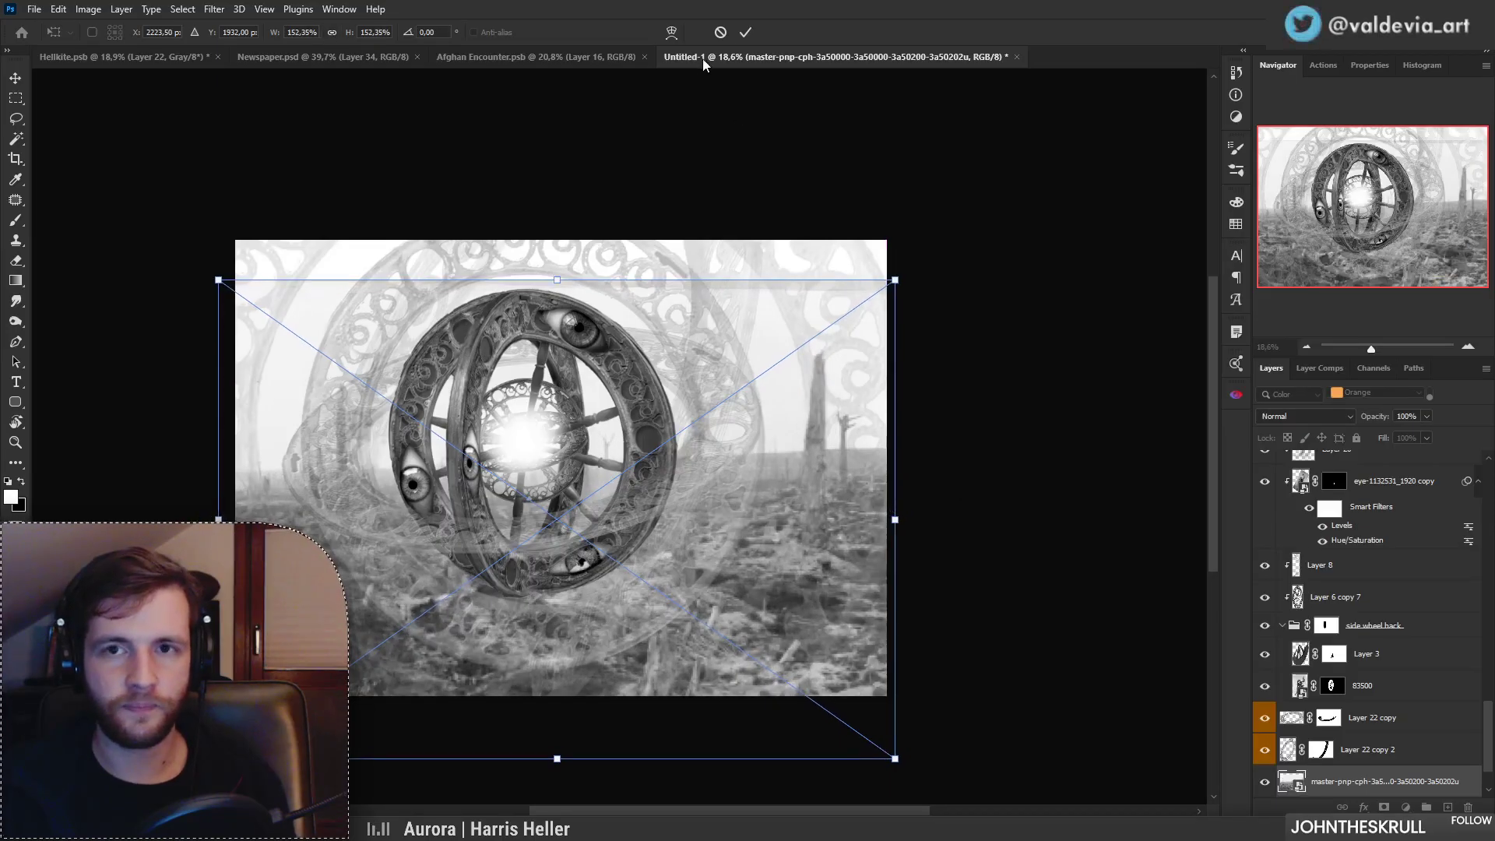
pyautogui.click(745, 31)
# Step: Shift the forest photo vertically behind the wheel so that its handwritten caption falls outside the canvas
pyautogui.moveTo(725, 701); pyautogui.dragTo(742, 640)
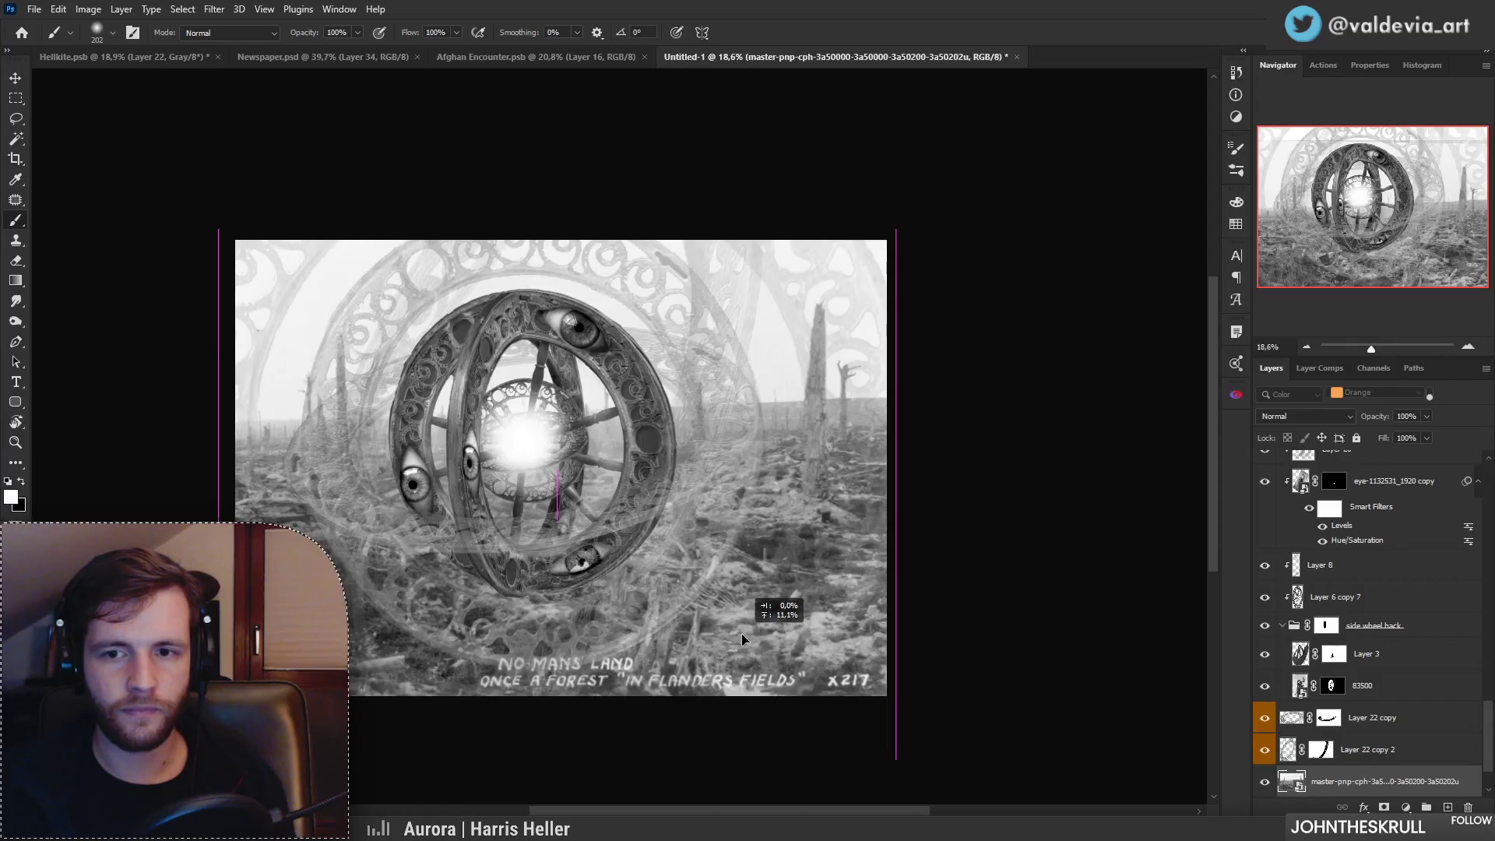
pyautogui.moveTo(743, 639); pyautogui.dragTo(742, 639)
pyautogui.moveTo(547, 695); pyautogui.dragTo(569, 652)
pyautogui.moveTo(867, 523); pyautogui.dragTo(868, 572)
pyautogui.moveTo(872, 675)
pyautogui.mouseDown()
pyautogui.moveTo(941, 643)
pyautogui.moveTo(881, 648)
pyautogui.mouseUp()
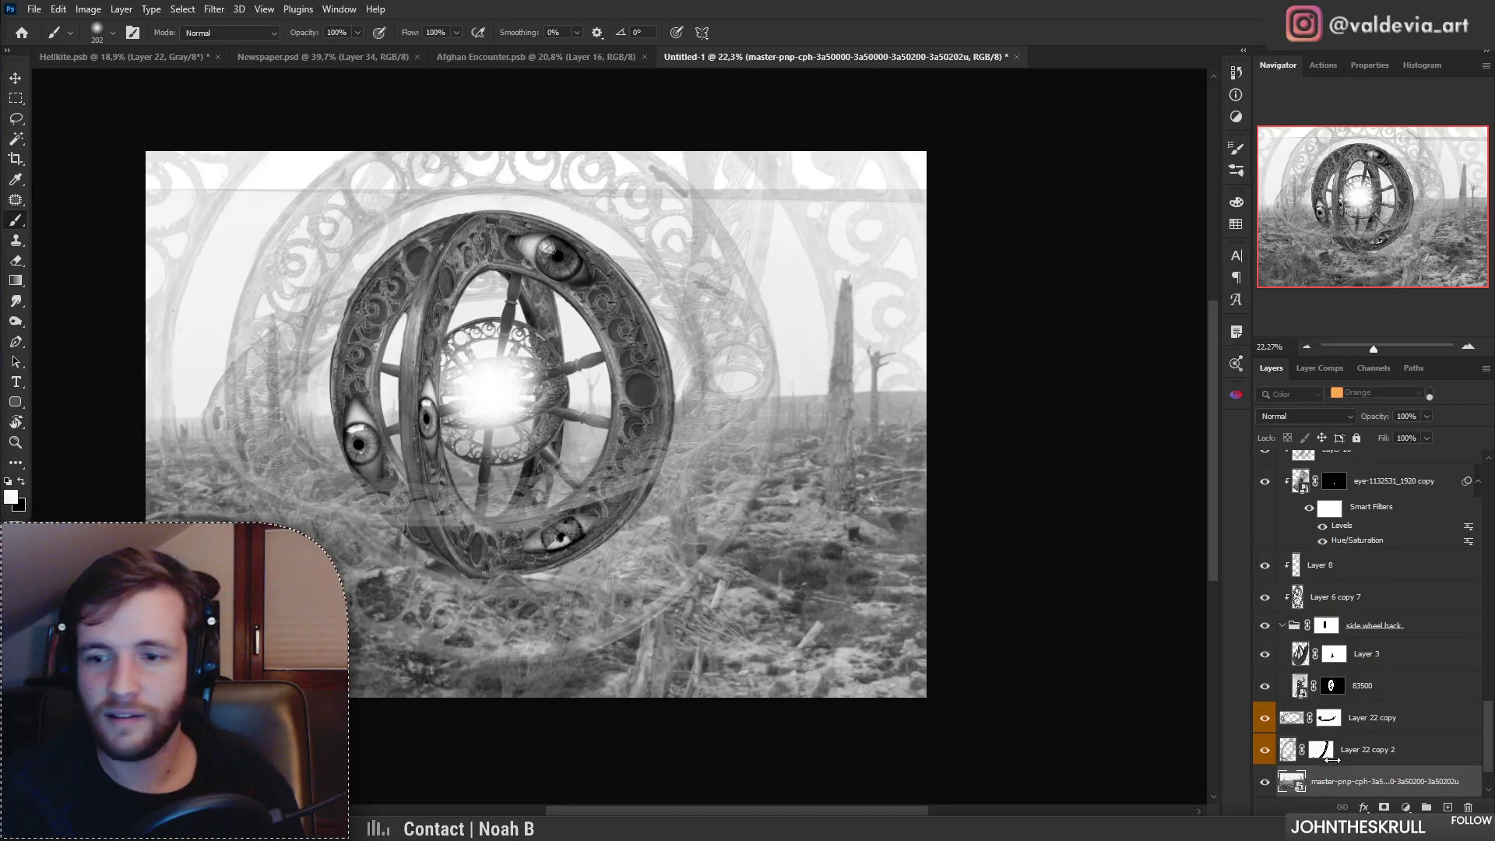
# Step: Desaturate the forest photo with a Hue/Saturation adjustment, setting Saturation to -100
pyautogui.hotkey('ctrl', 'u')
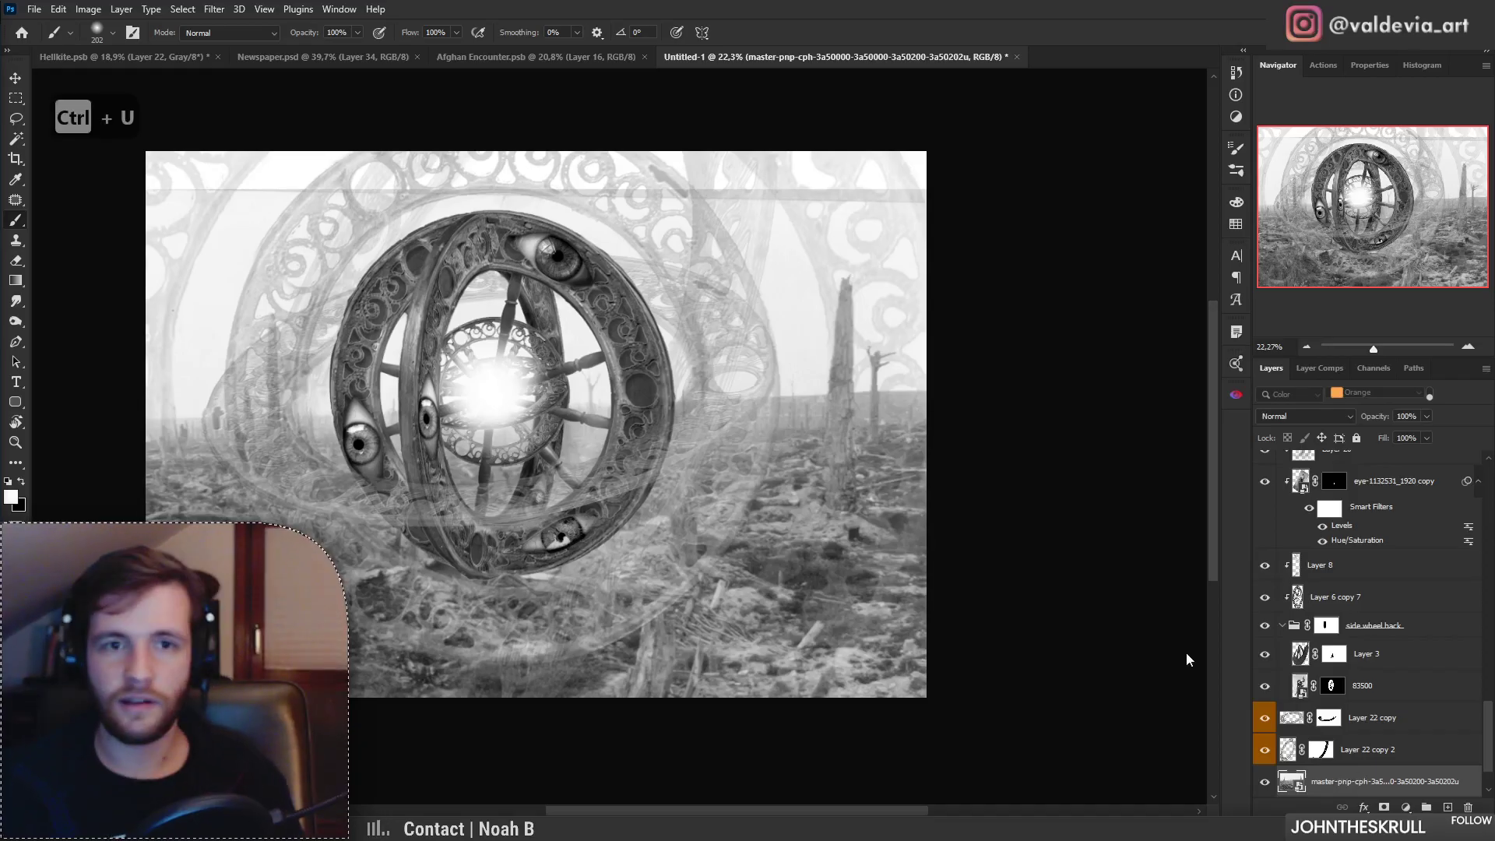
pyautogui.hotkey('ctrl', 'u')
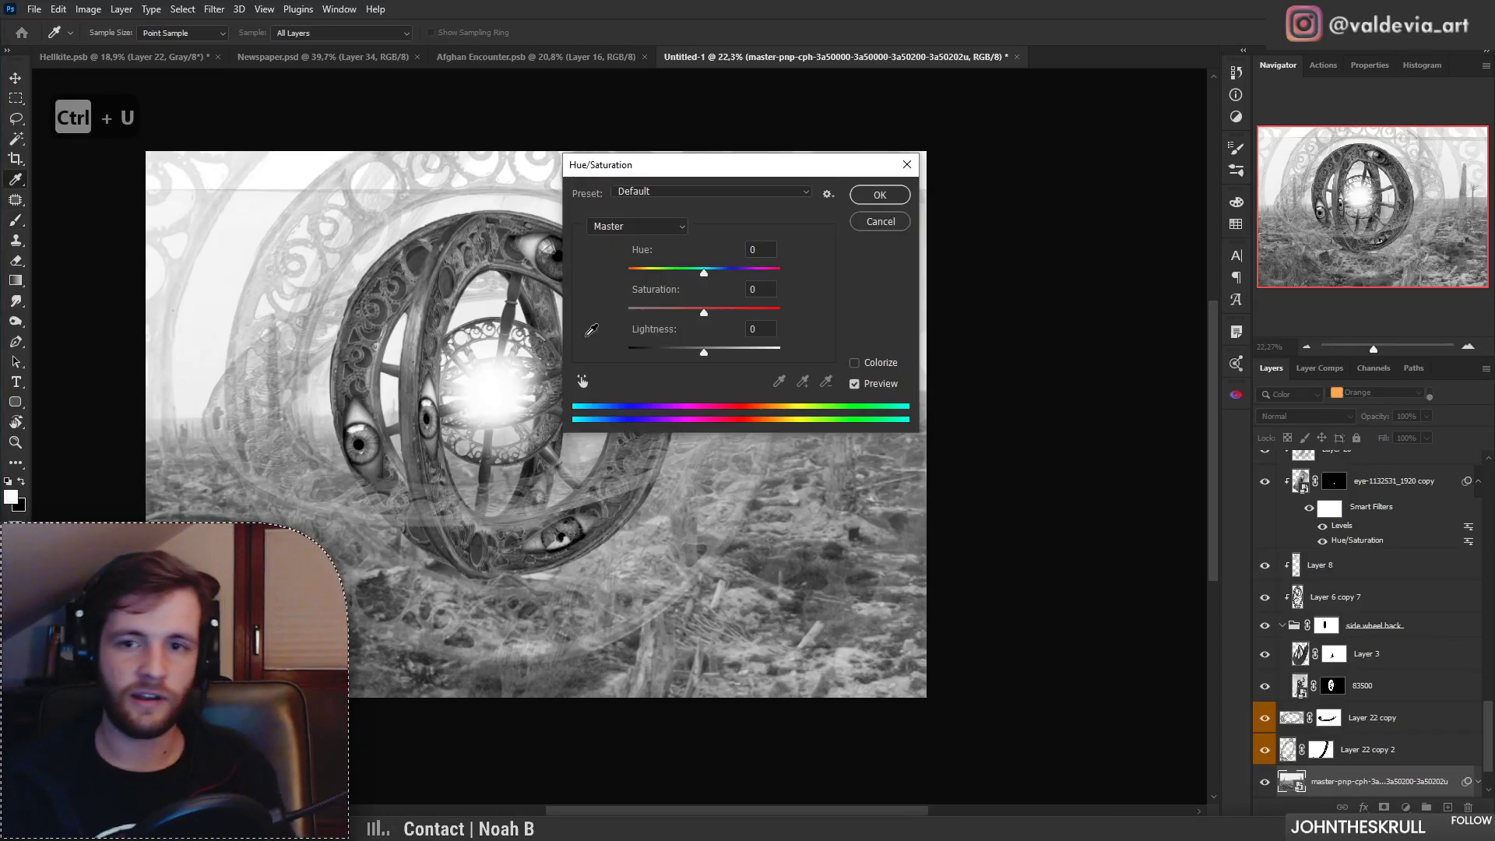
pyautogui.moveTo(687, 250); pyautogui.dragTo(783, 254)
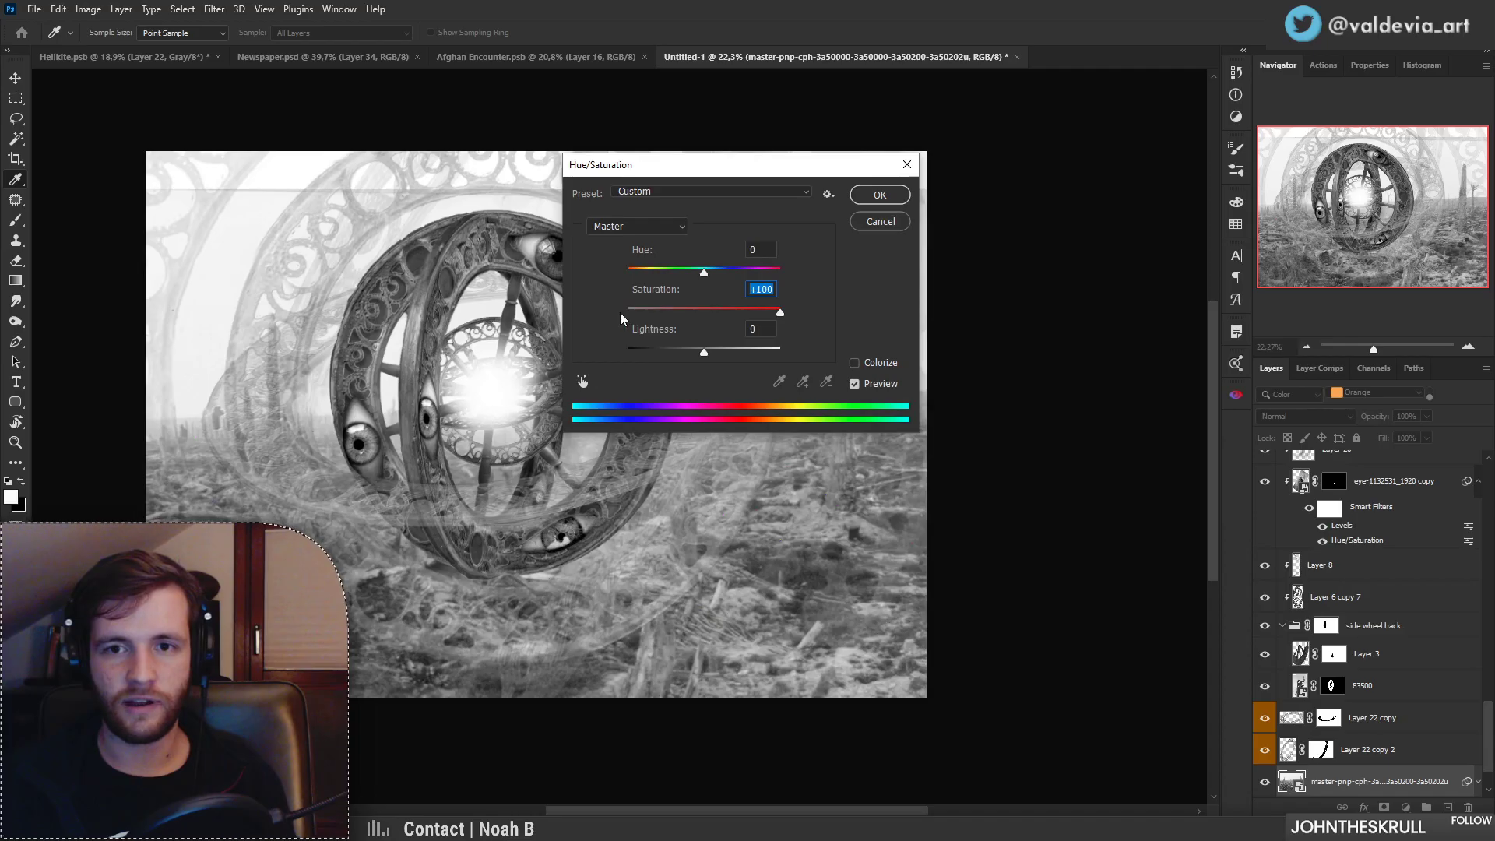
pyautogui.moveTo(777, 314); pyautogui.dragTo(653, 315)
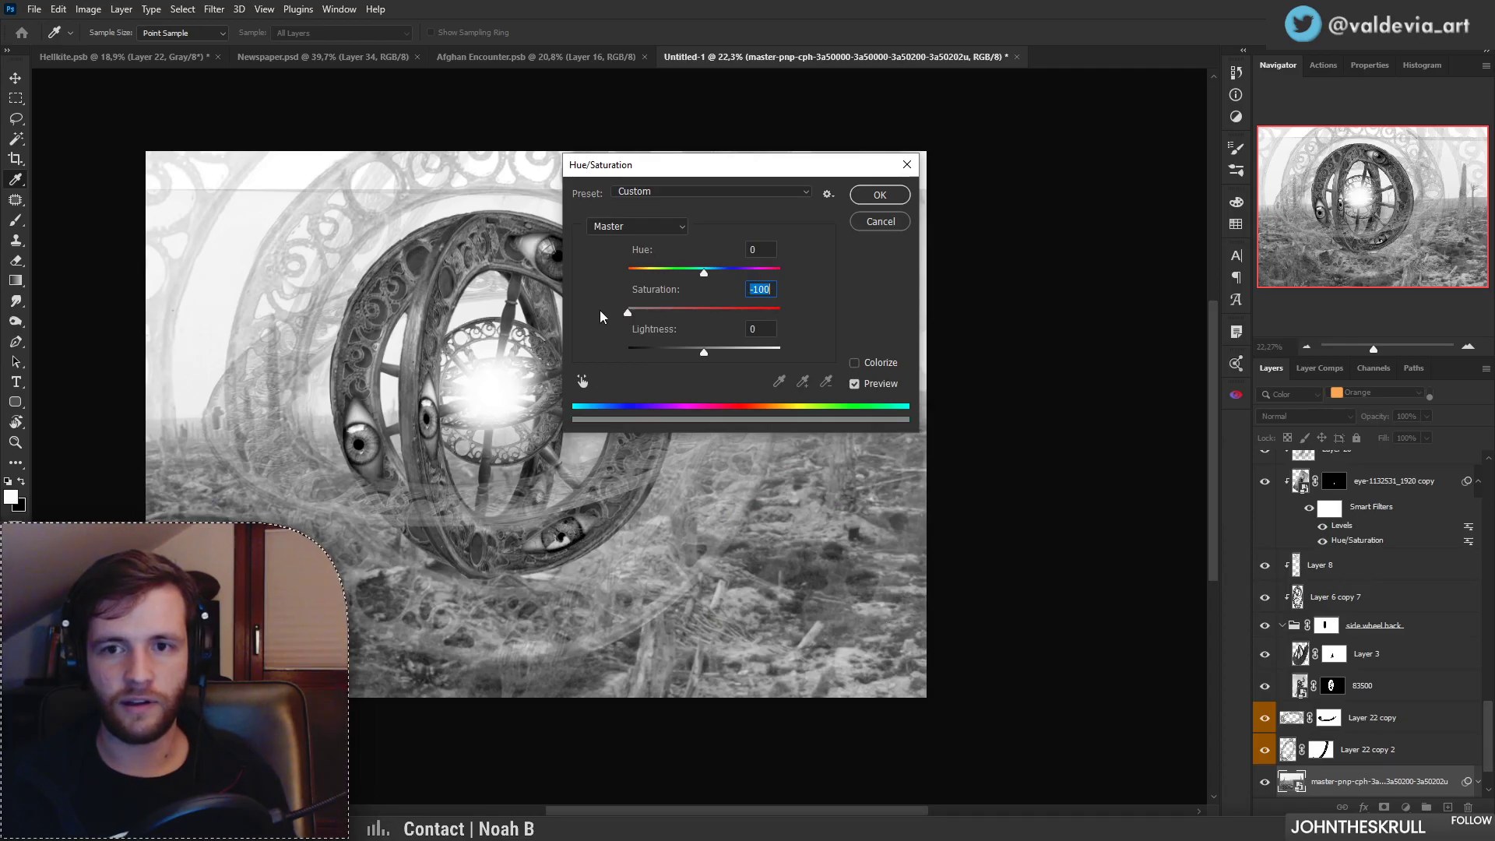
pyautogui.click(880, 195)
# Step: On a new layer above the forest photo, clone sky over the photo's upper edge using a 291 px Soft Round Clone Stamp brush
pyautogui.press('b')
pyautogui.press('z')
pyautogui.moveTo(542, 536); pyautogui.dragTo(524, 512)
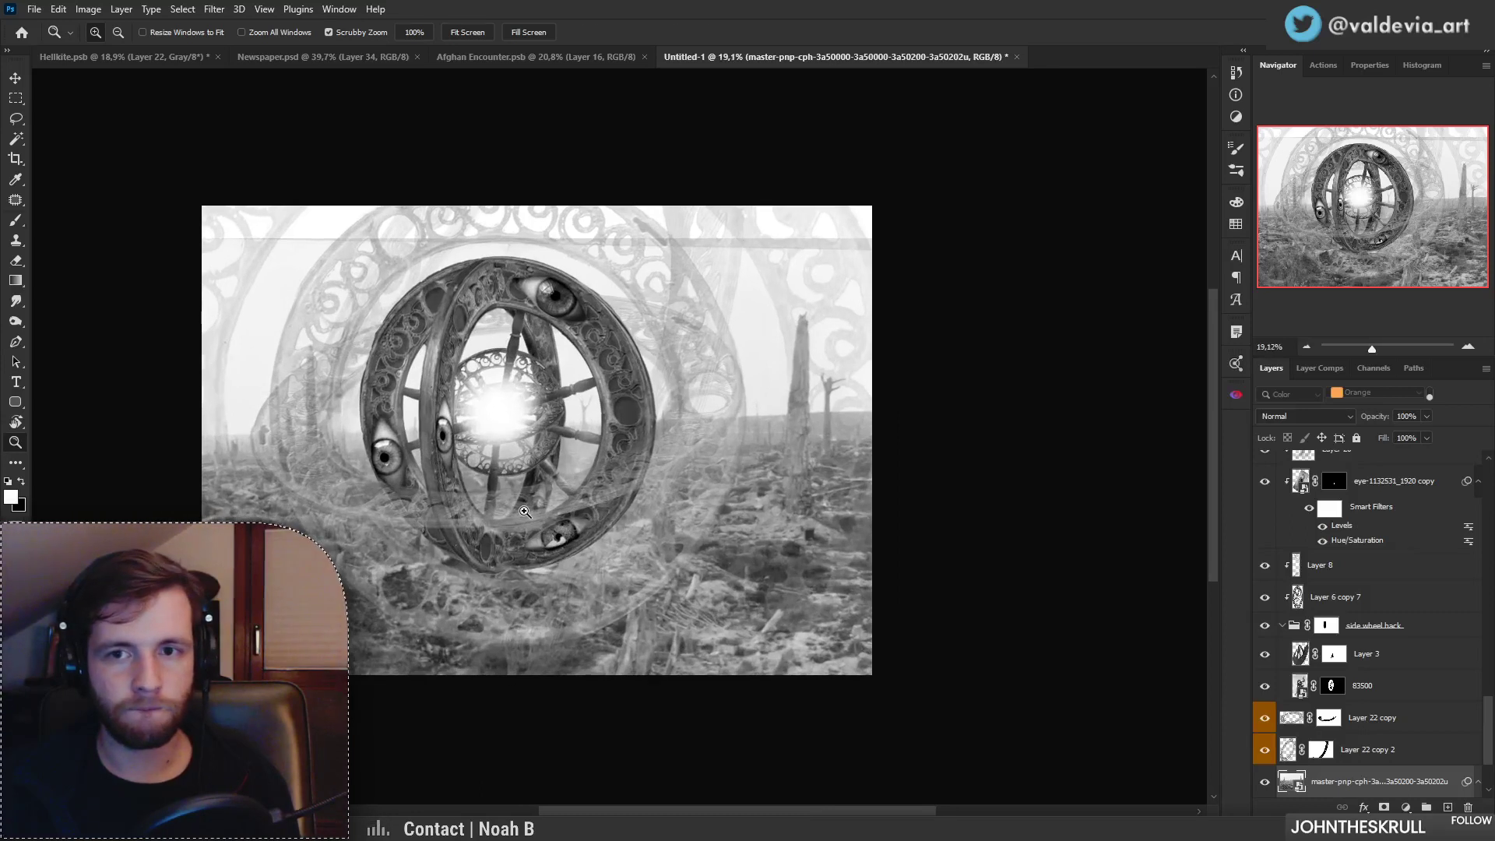
pyautogui.press('b')
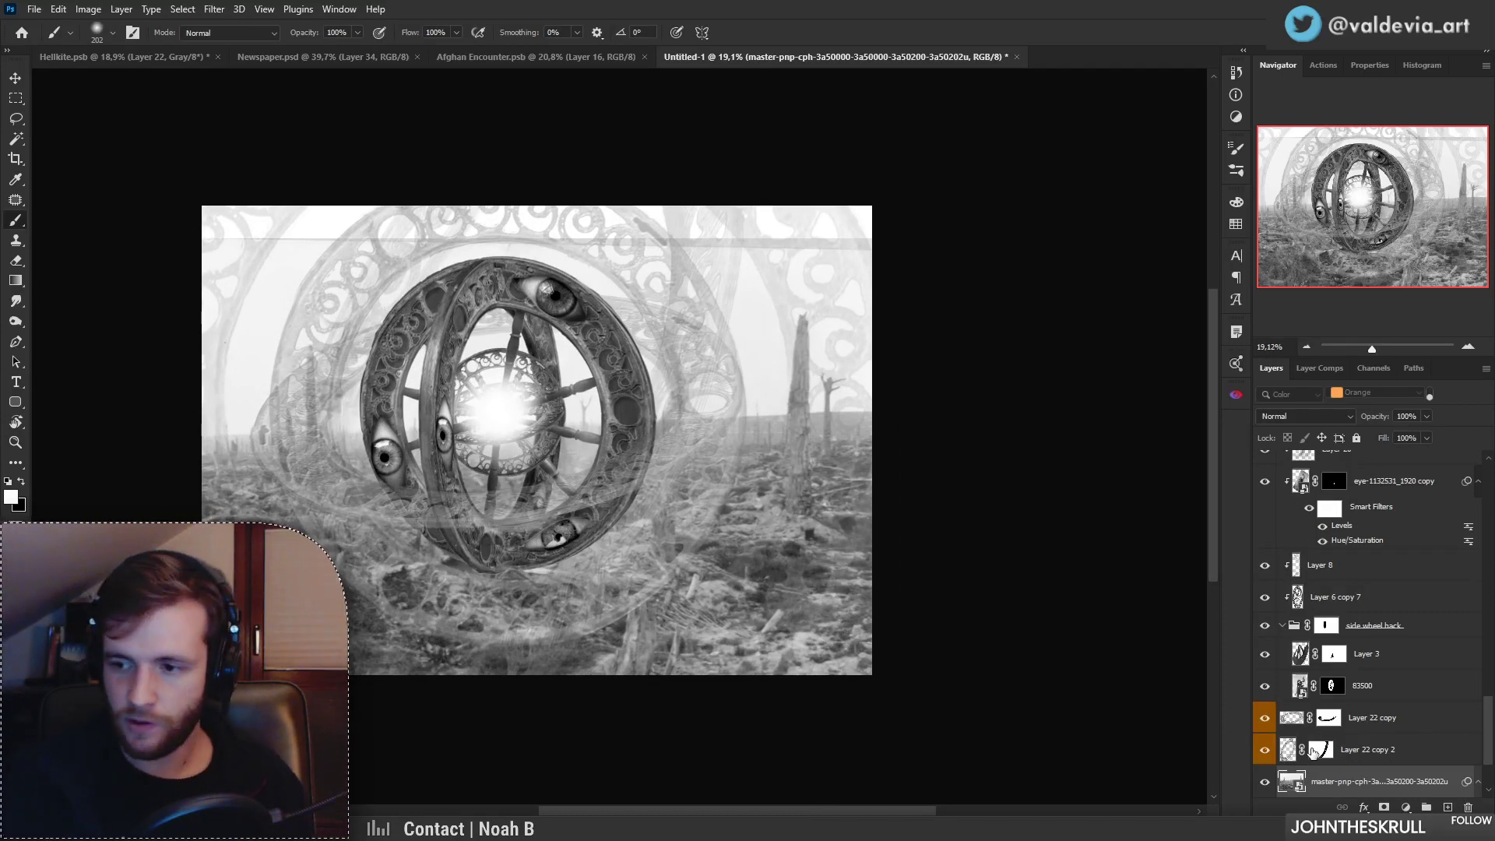
pyautogui.click(1447, 807)
pyautogui.press('s')
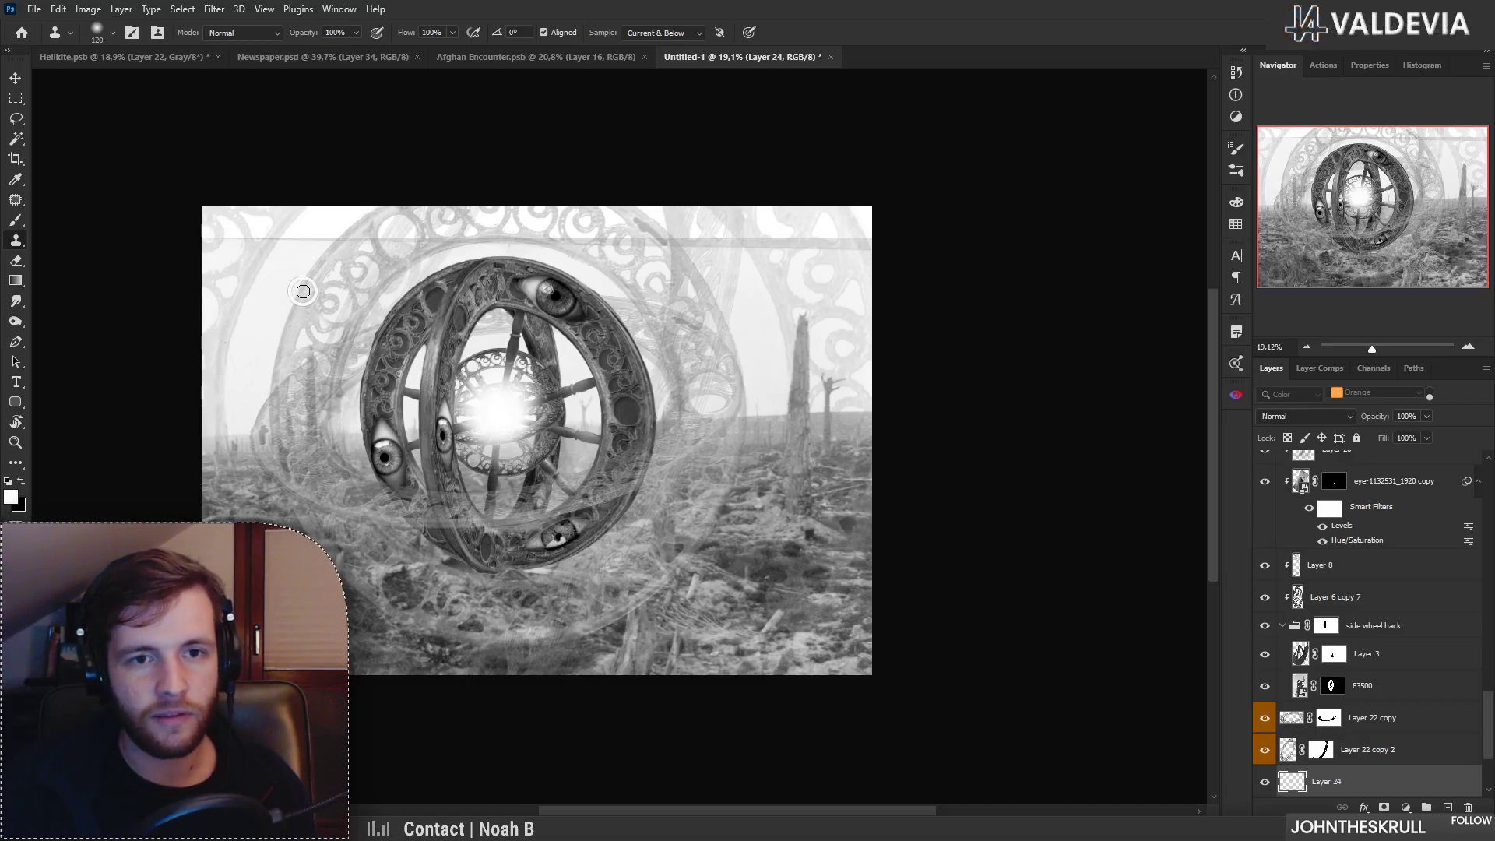
pyautogui.rightClick(303, 296)
pyautogui.moveTo(440, 333); pyautogui.dragTo(470, 334)
pyautogui.click(394, 502)
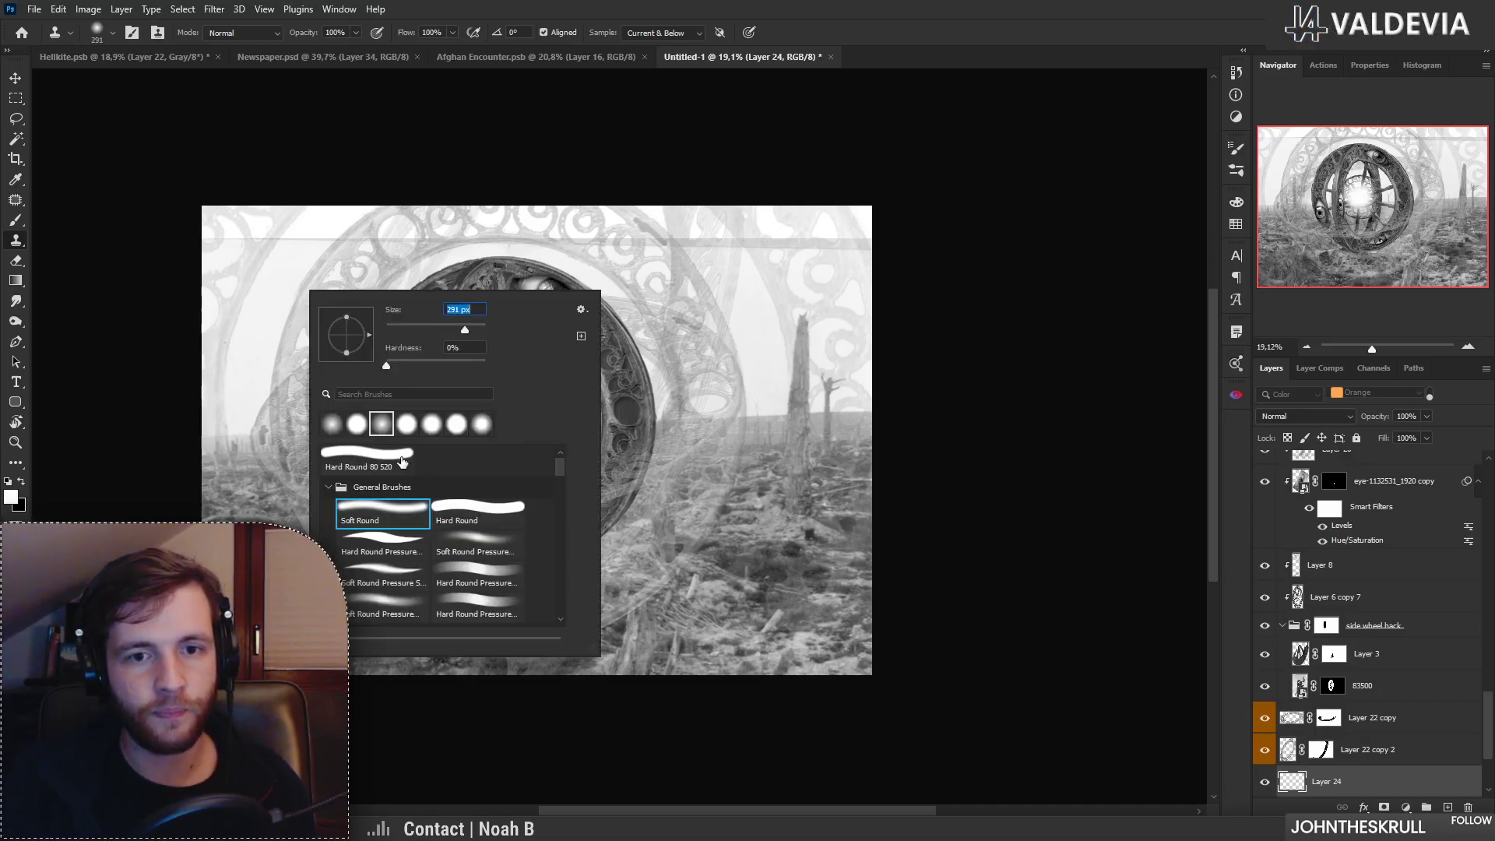
pyautogui.moveTo(239, 253)
pyautogui.mouseDown()
pyautogui.moveTo(292, 240)
pyautogui.moveTo(203, 233)
pyautogui.moveTo(245, 209)
pyautogui.moveTo(360, 233)
pyautogui.moveTo(638, 221)
pyautogui.moveTo(597, 302)
pyautogui.moveTo(613, 246)
pyautogui.moveTo(851, 235)
pyautogui.mouseUp()
pyautogui.press('z')
pyautogui.moveTo(670, 201)
pyautogui.mouseDown()
pyautogui.moveTo(576, 203)
pyautogui.moveTo(719, 210)
pyautogui.mouseUp()
pyautogui.press('s')
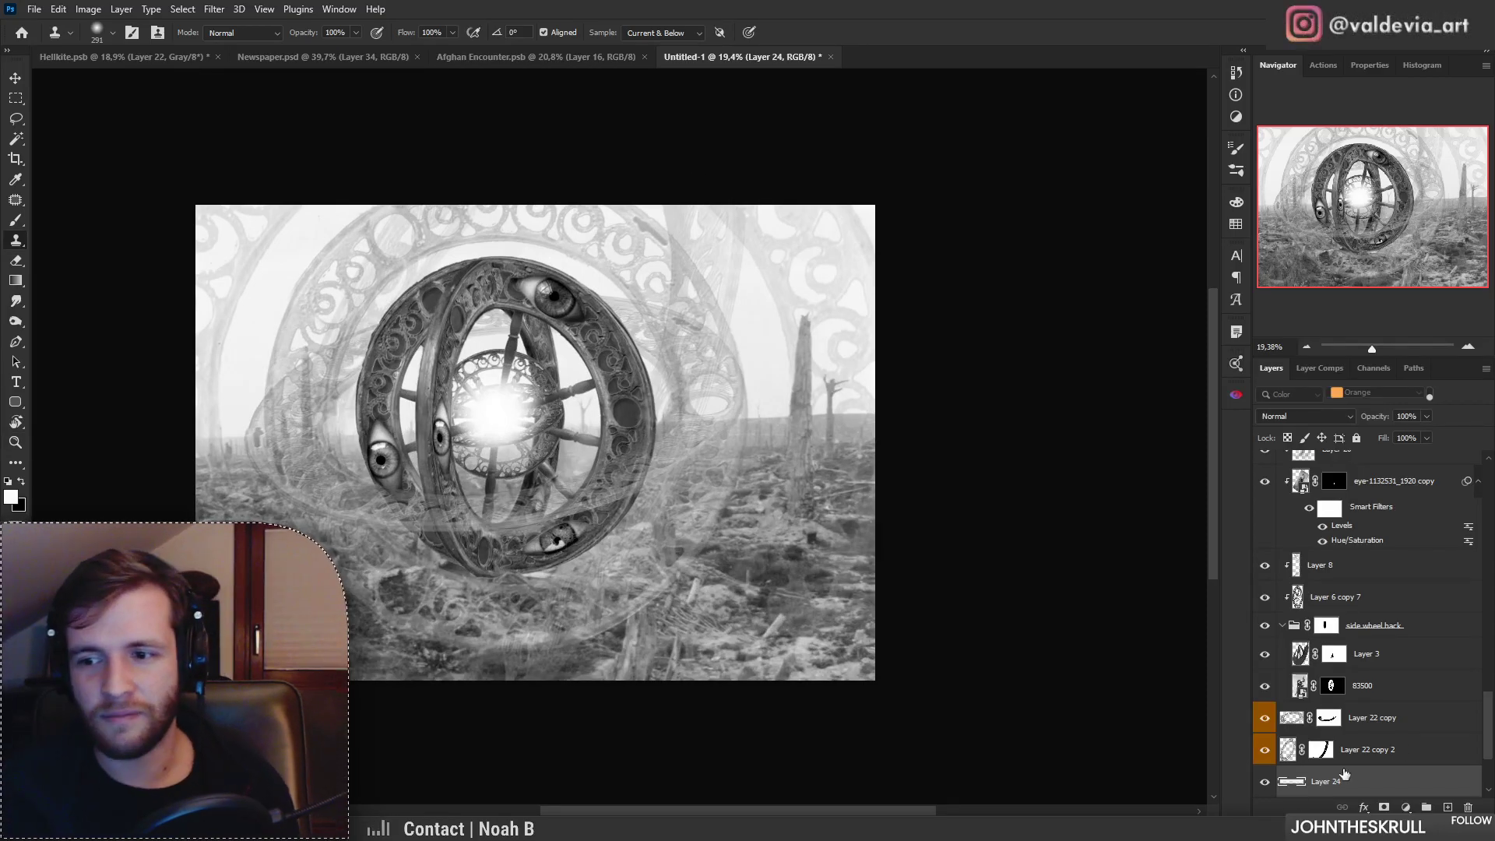
# Step: Check the cloned sky by toggling Layer 24, and group the layers from Layer 22 copy 2 up to Layer 23 copy 2
pyautogui.click(1369, 760)
pyautogui.scroll(-4, 1368, 759)
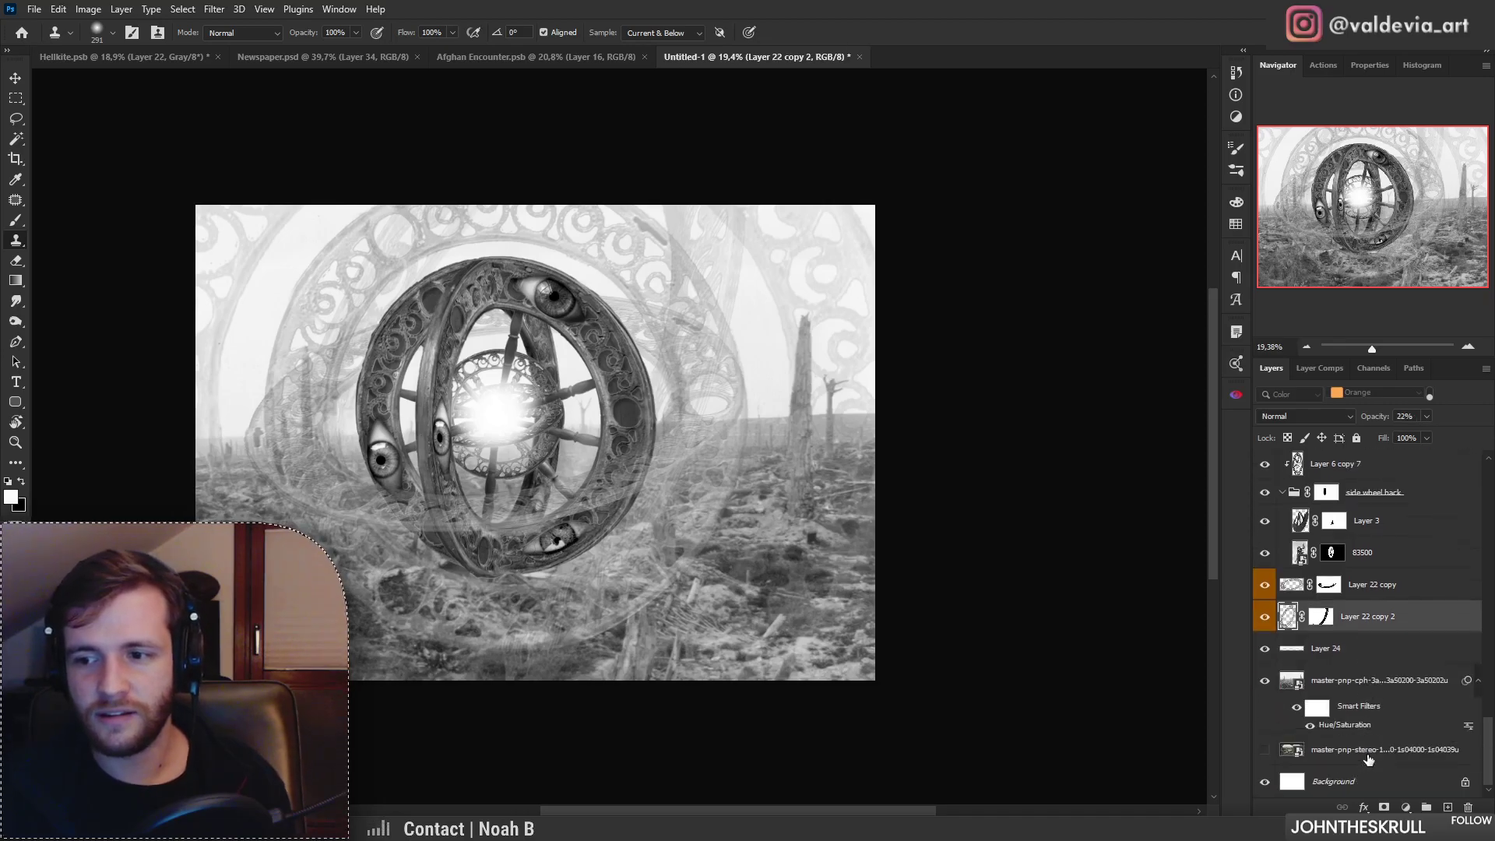
pyautogui.click(1262, 649)
pyautogui.click(1262, 649)
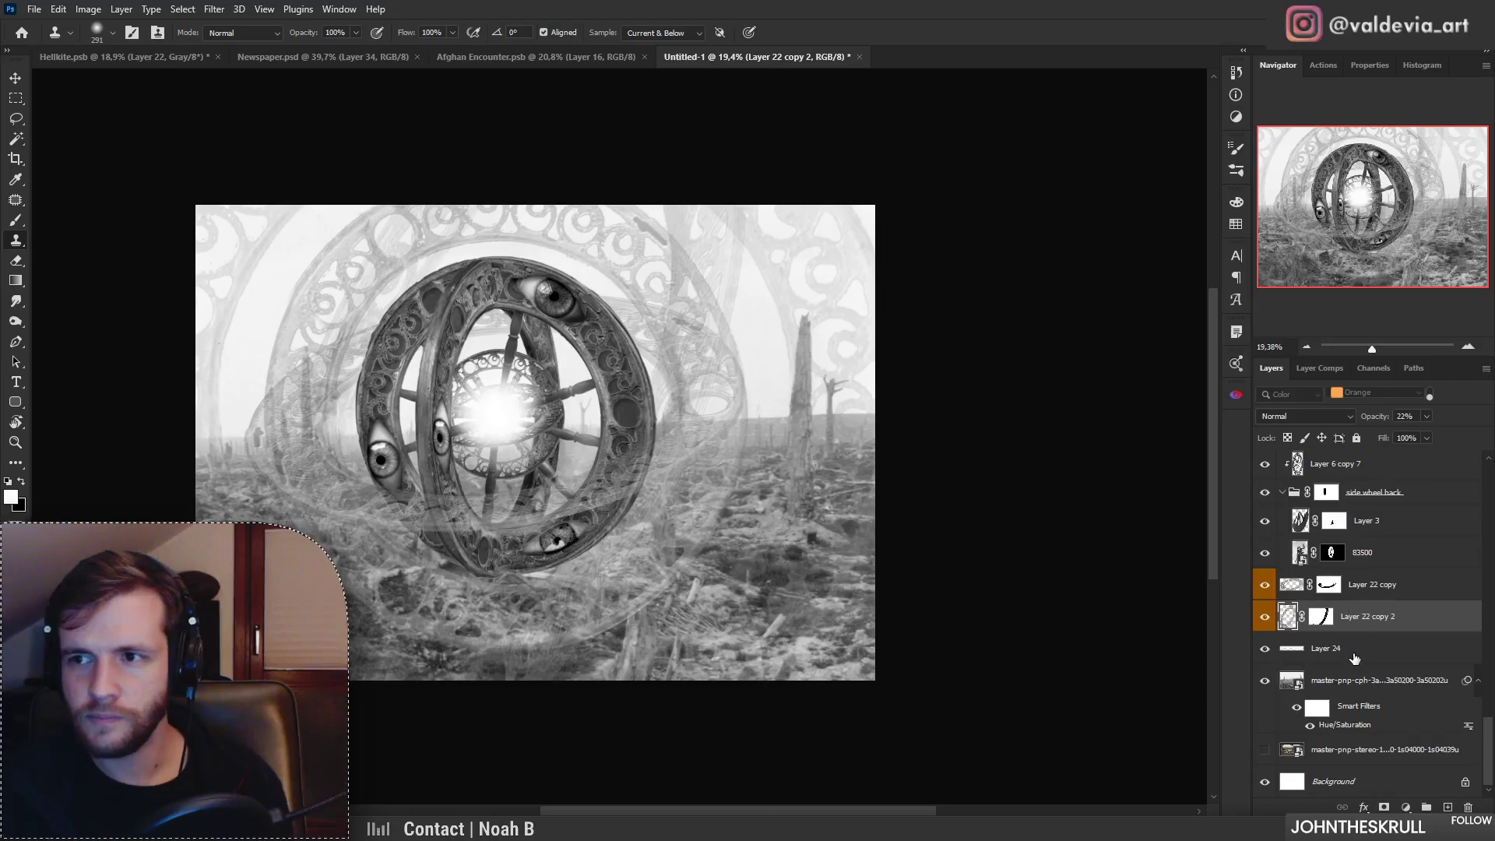
pyautogui.scroll(15, 1355, 658)
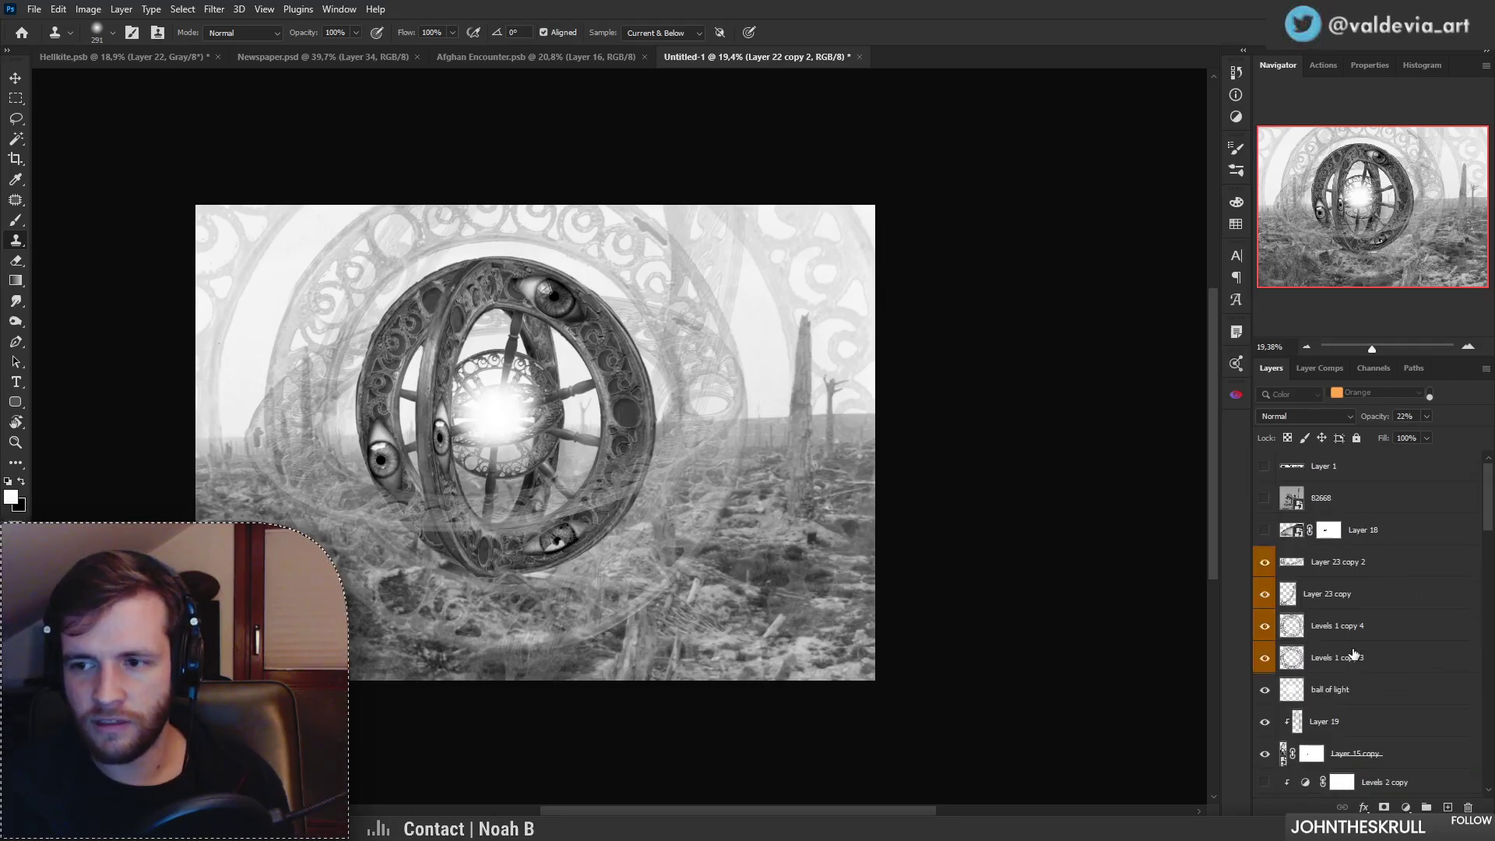
pyautogui.keyDown('shift'); pyautogui.click(1357, 580); pyautogui.keyUp('shift')
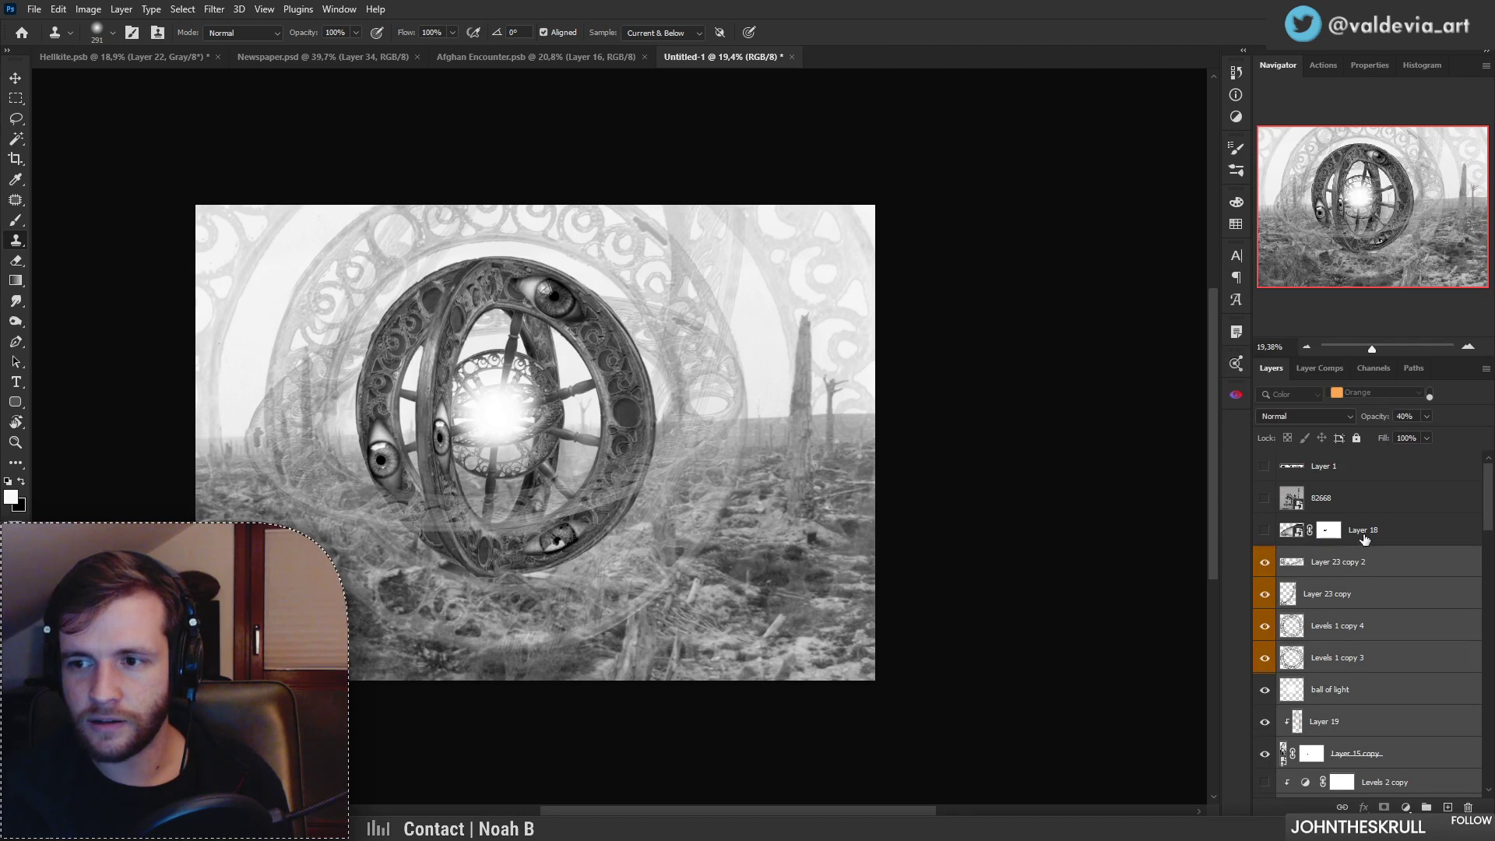
pyautogui.click(1426, 807)
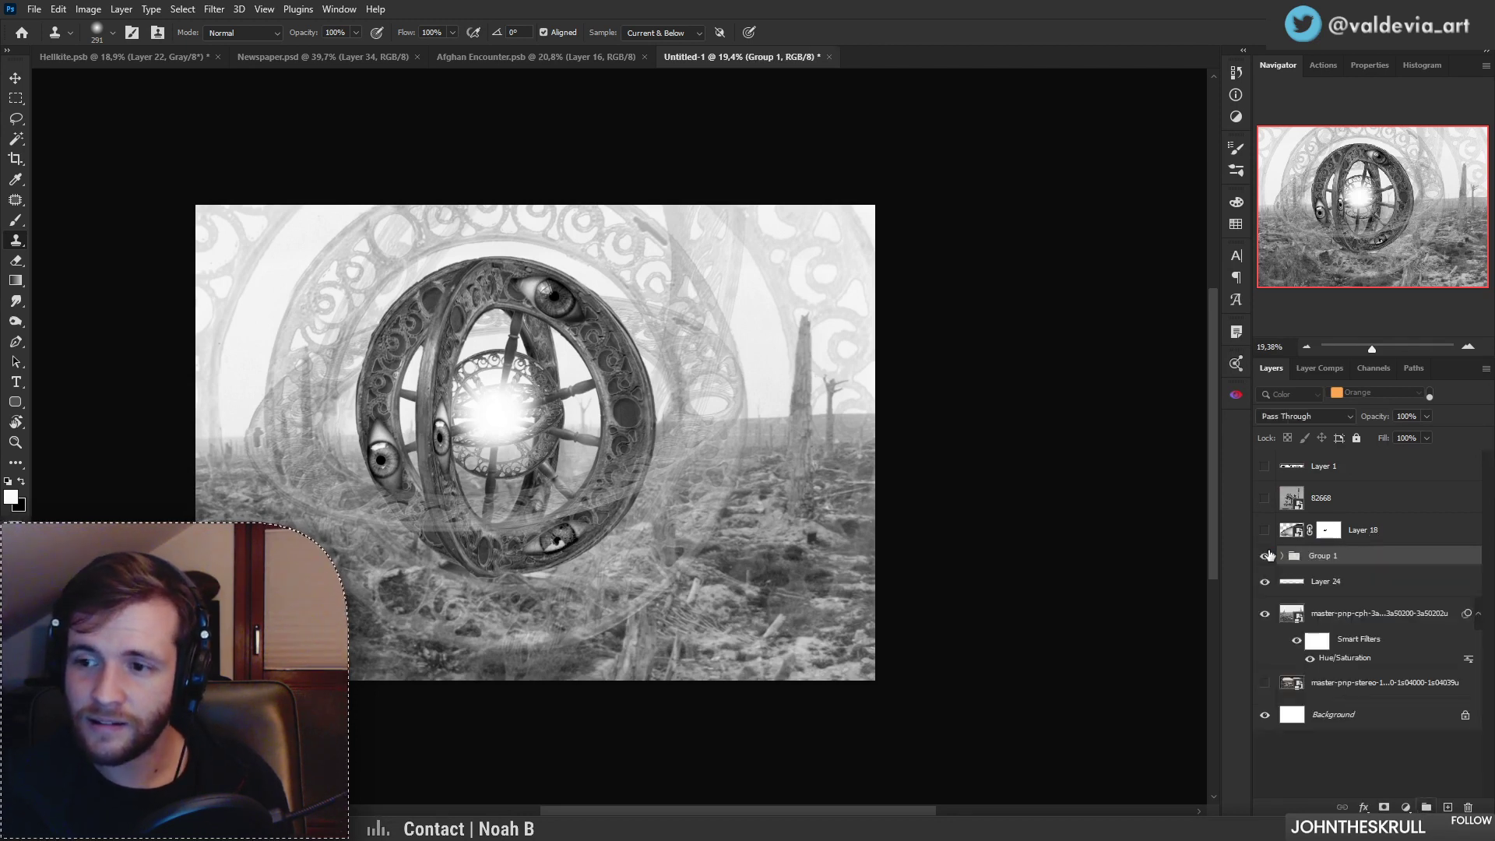
# Step: Duplicate the wheel group, hide the original group, and merge the copy into a single layer
pyautogui.hotkey('ctrl', 'j')
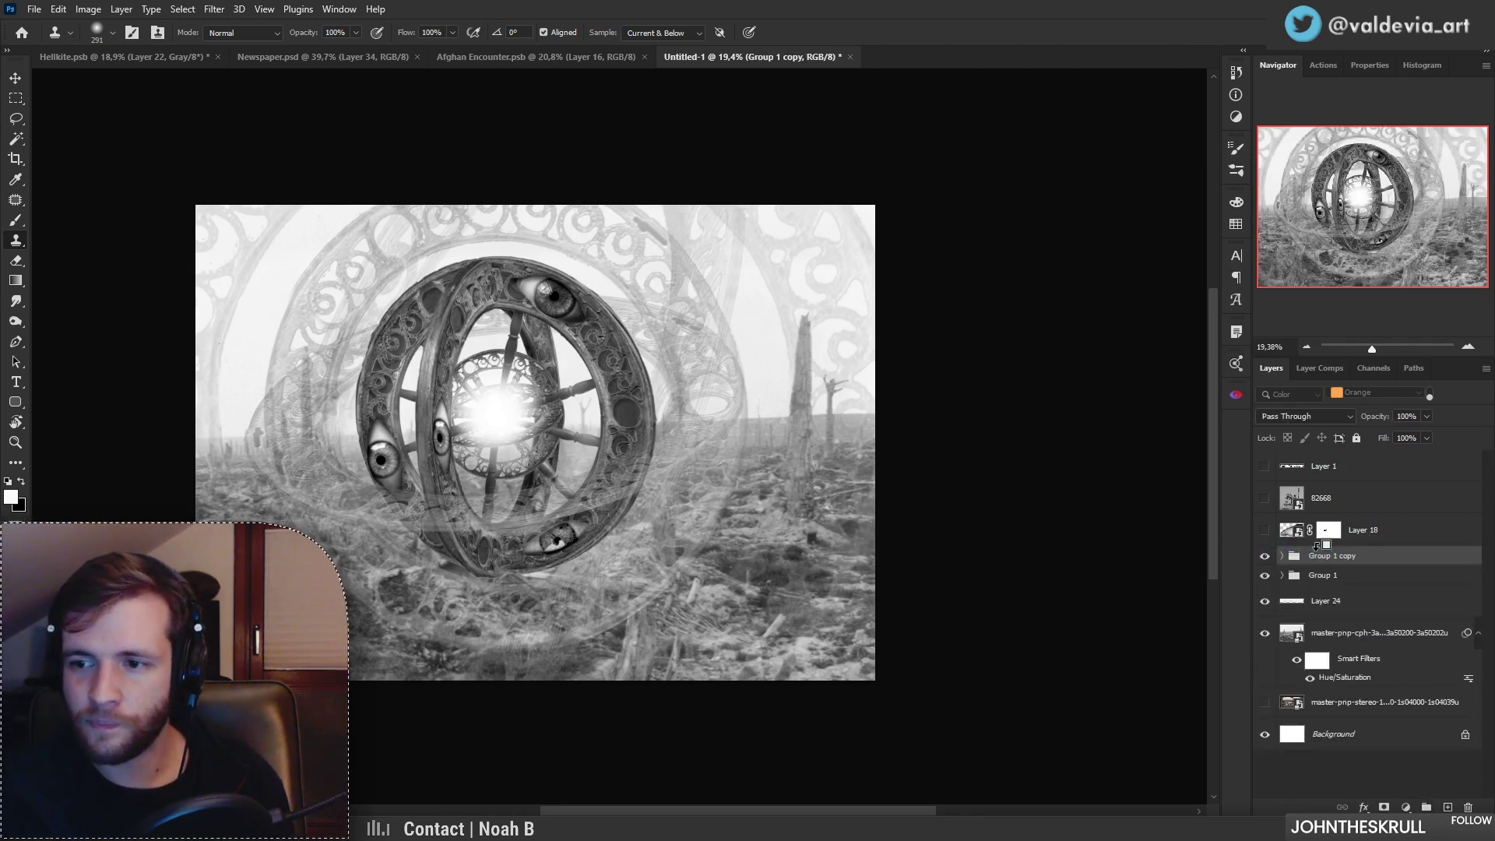
pyautogui.click(1265, 575)
pyautogui.rightClick(1341, 557)
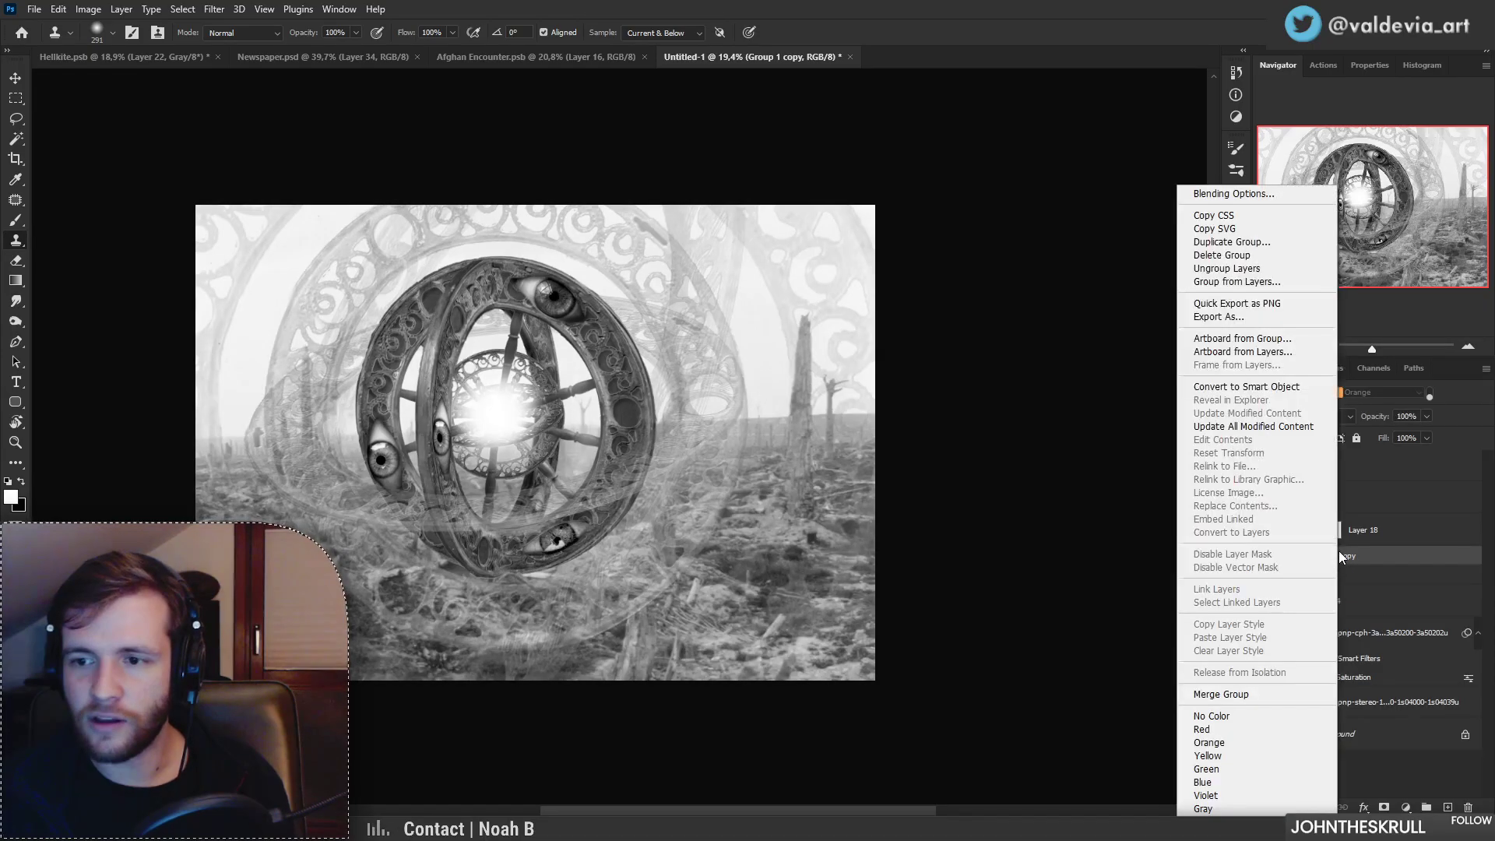
pyautogui.click(1384, 561)
pyautogui.rightClick(1374, 561)
pyautogui.click(1294, 695)
# Step: Scale the merged wheel layer to about 64% and move it up into the sky near the canvas's upper edge
pyautogui.moveTo(554, 543); pyautogui.dragTo(555, 491)
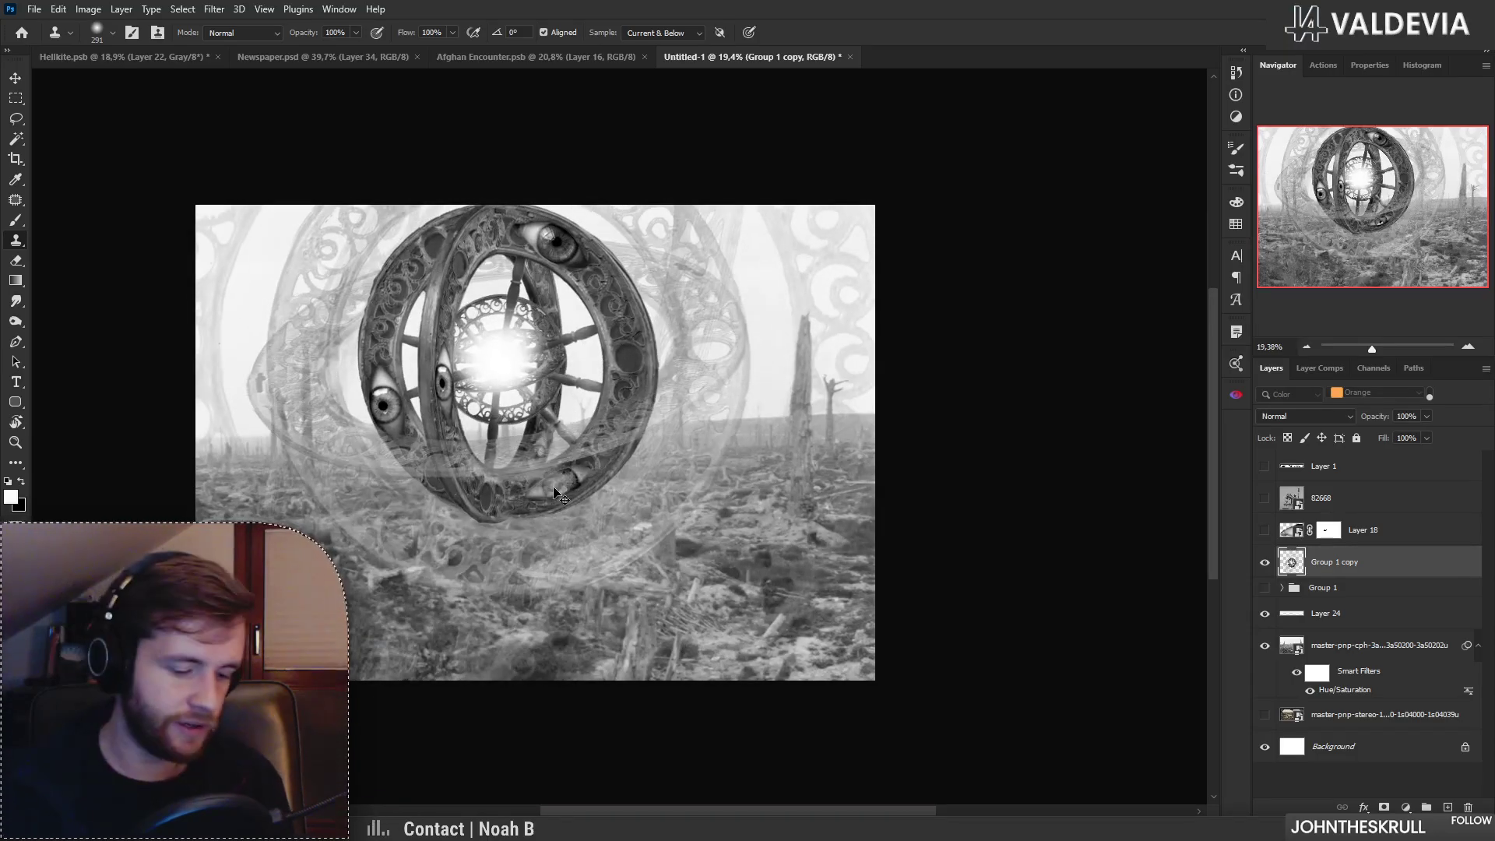
pyautogui.hotkey('ctrl', 't')
pyautogui.moveTo(912, 342); pyautogui.dragTo(761, 327)
pyautogui.moveTo(590, 386); pyautogui.dragTo(661, 324)
pyautogui.click(771, 32)
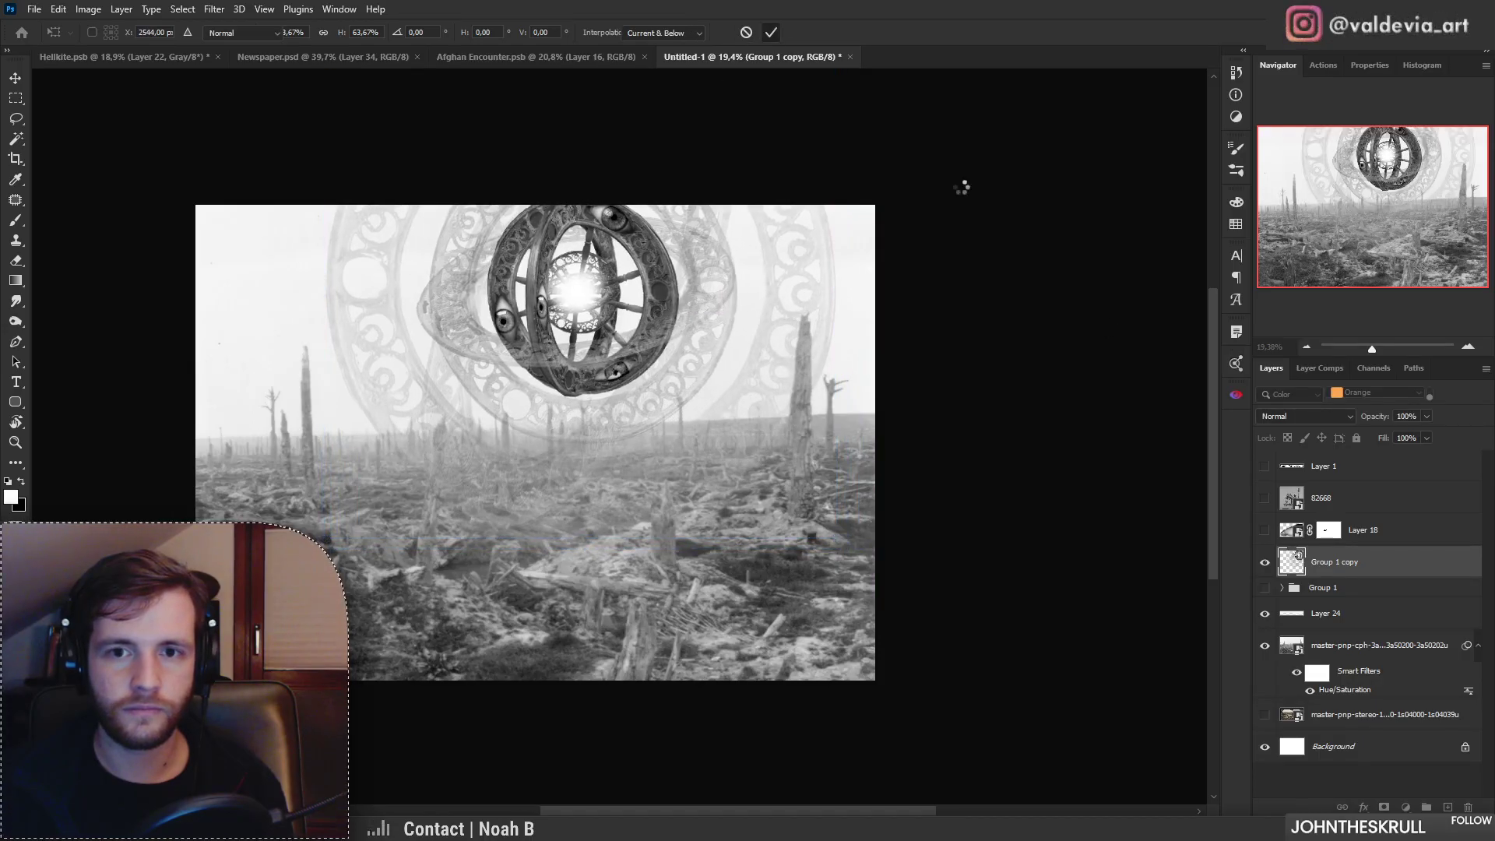
# Step: Add a layer mask to the merged wheel and hide its rings over the ground with a 448 px hard round brush
pyautogui.click(1383, 806)
pyautogui.press('x')
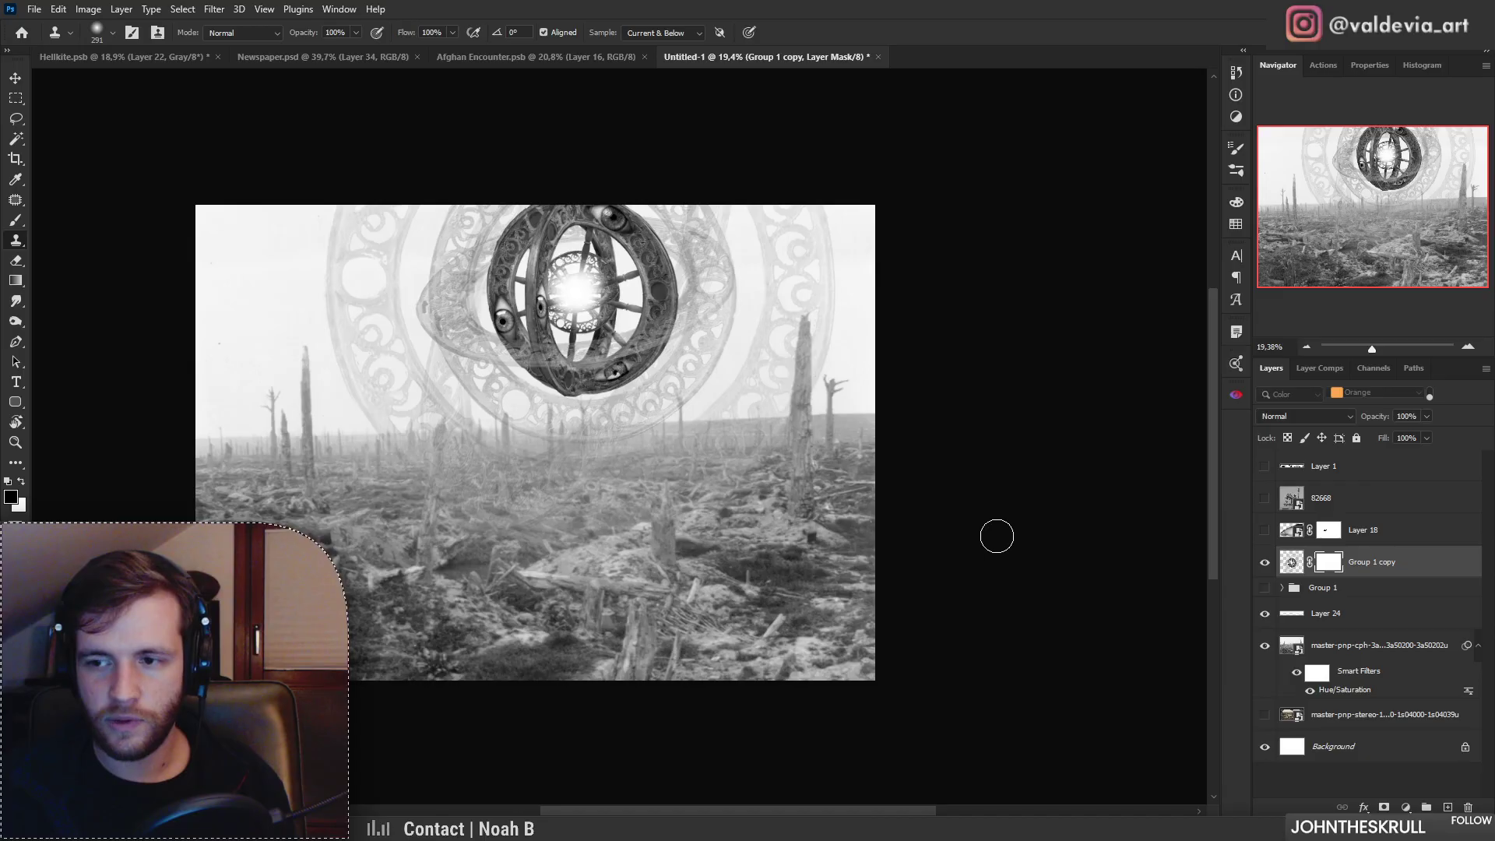
pyautogui.press('b')
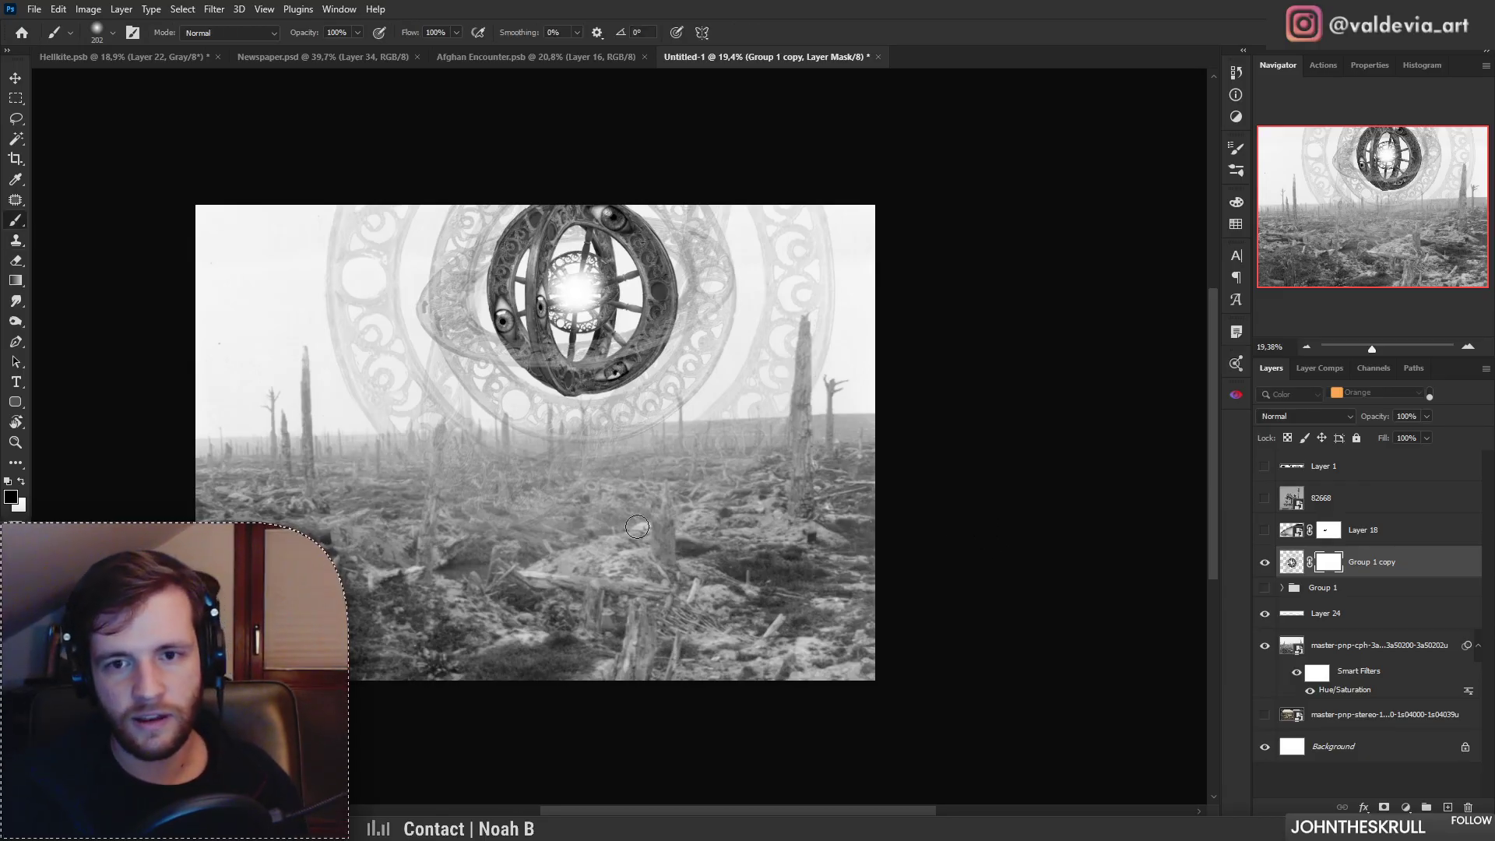
pyautogui.rightClick(583, 453)
pyautogui.click(658, 619)
pyautogui.press('Return')
pyautogui.moveTo(806, 462)
pyautogui.mouseDown()
pyautogui.moveTo(407, 482)
pyautogui.moveTo(892, 453)
pyautogui.moveTo(356, 471)
pyautogui.moveTo(926, 442)
pyautogui.mouseUp()
# Step: Soften the wheel mask's edge along the horizon using a 338 px Soft Round Pressure brush with 0% hardness
pyautogui.rightClick(926, 443)
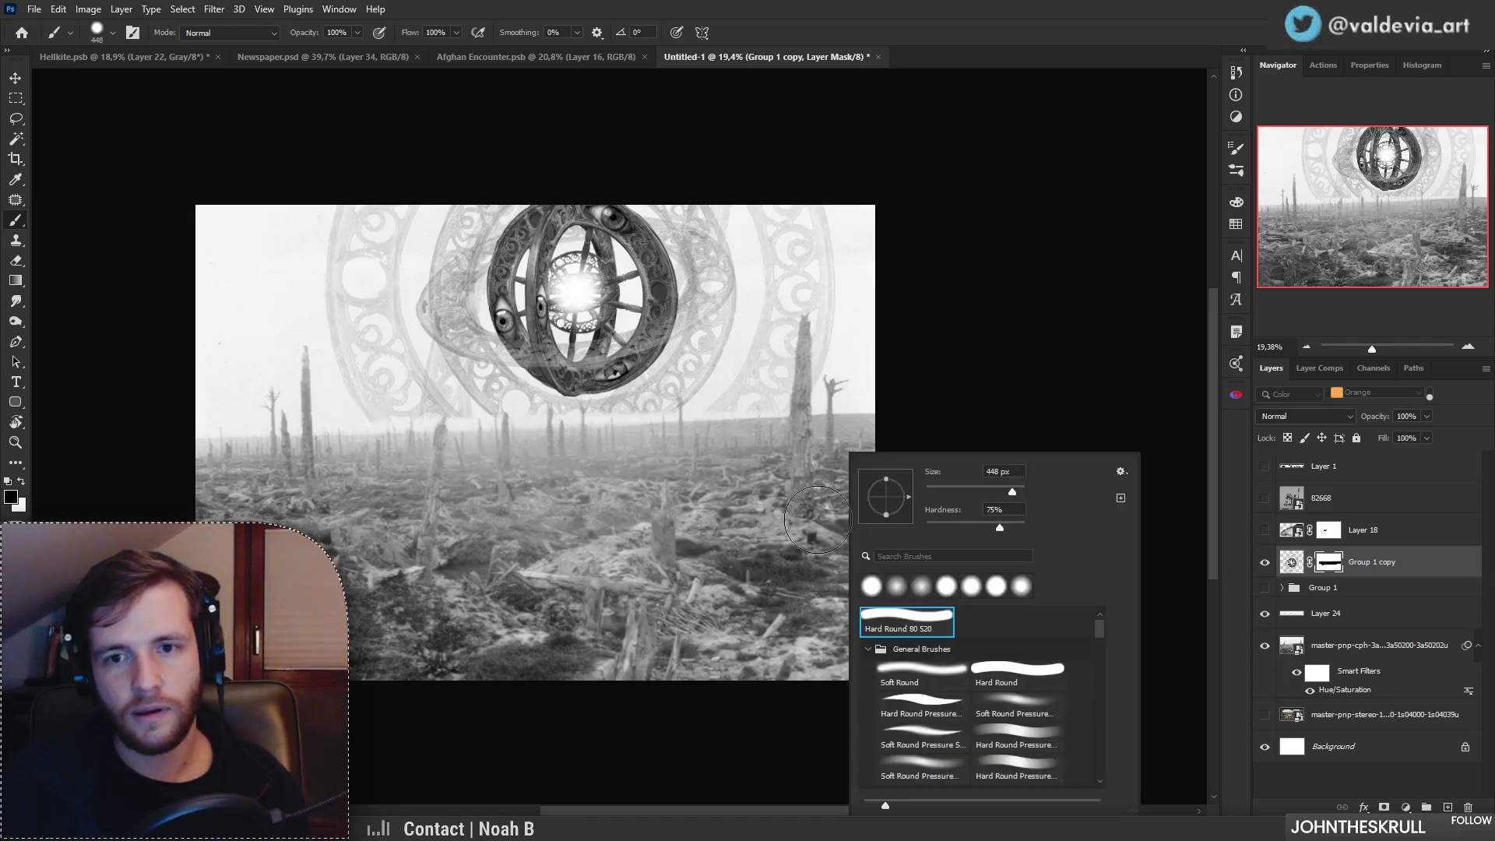
pyautogui.click(1012, 705)
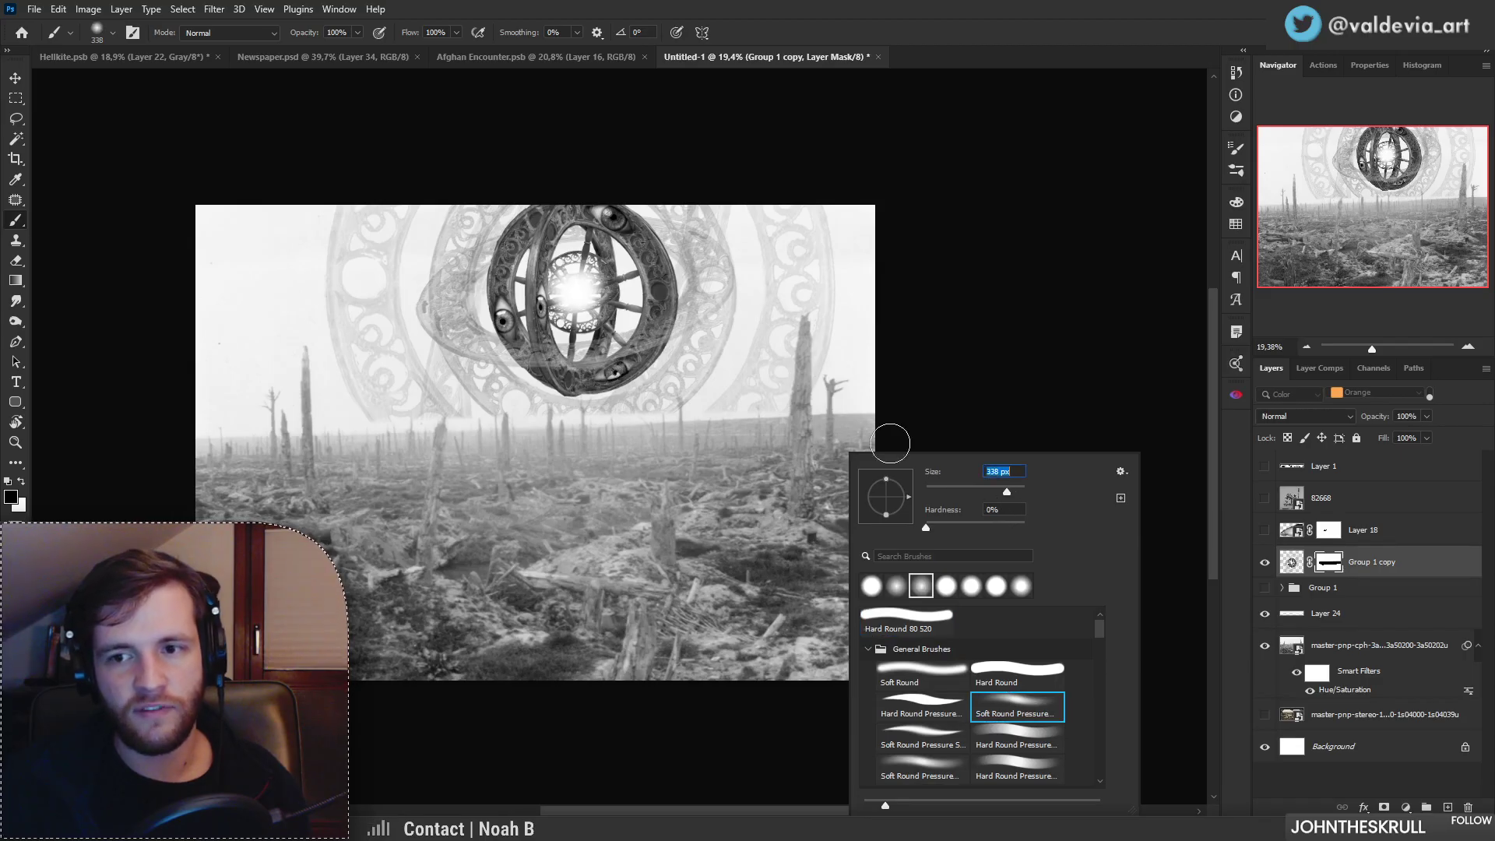
pyautogui.press('Return')
pyautogui.press('x')
pyautogui.press('x')
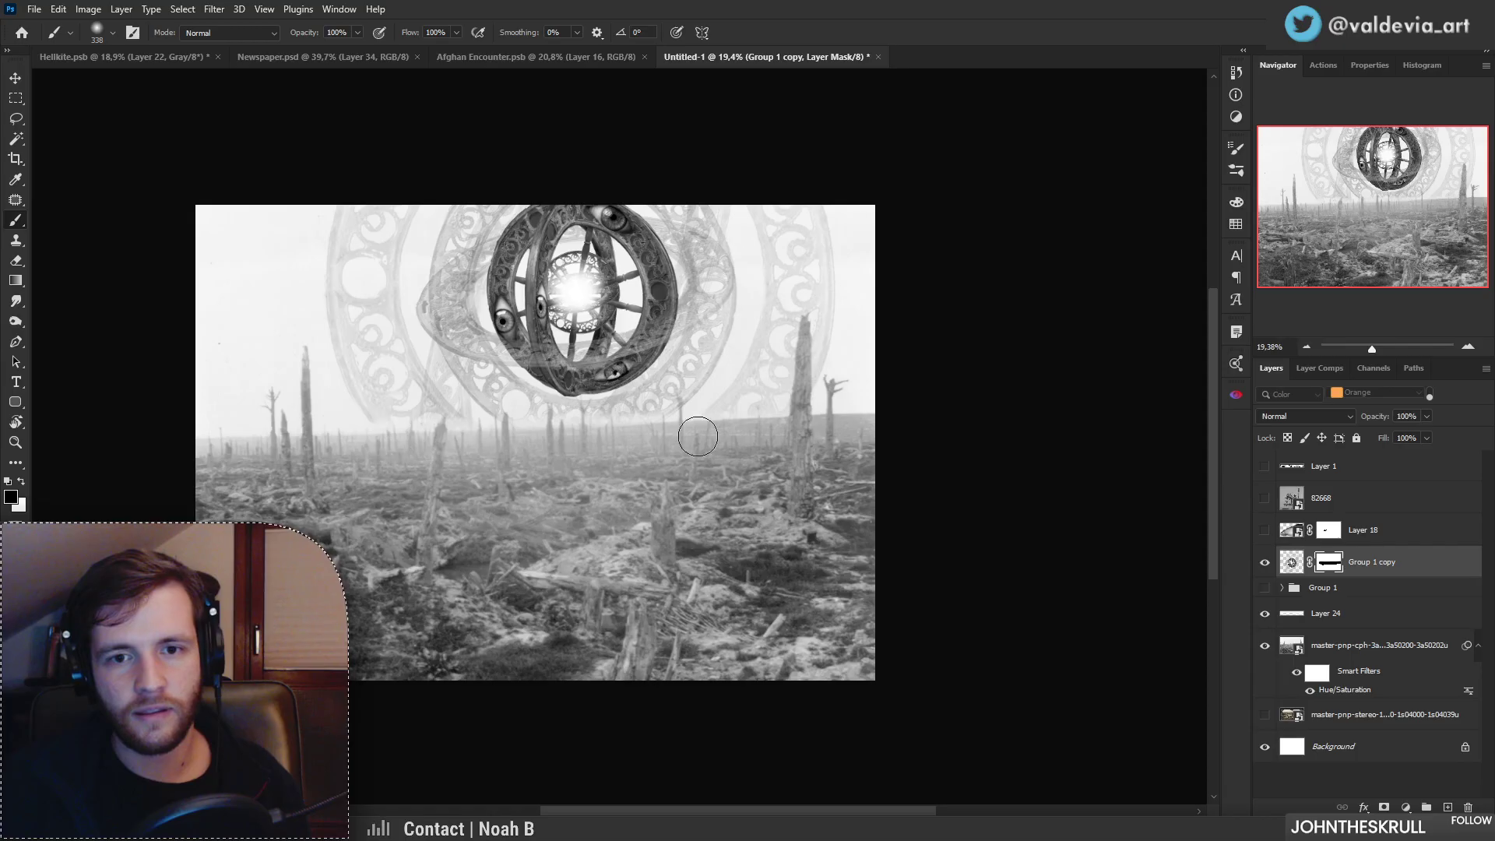
pyautogui.press('z')
pyautogui.moveTo(629, 442)
pyautogui.mouseDown()
pyautogui.moveTo(544, 432)
pyautogui.moveTo(650, 401)
pyautogui.moveTo(625, 394)
pyautogui.mouseUp()
pyautogui.press('b')
pyautogui.moveTo(546, 479); pyautogui.dragTo(613, 459)
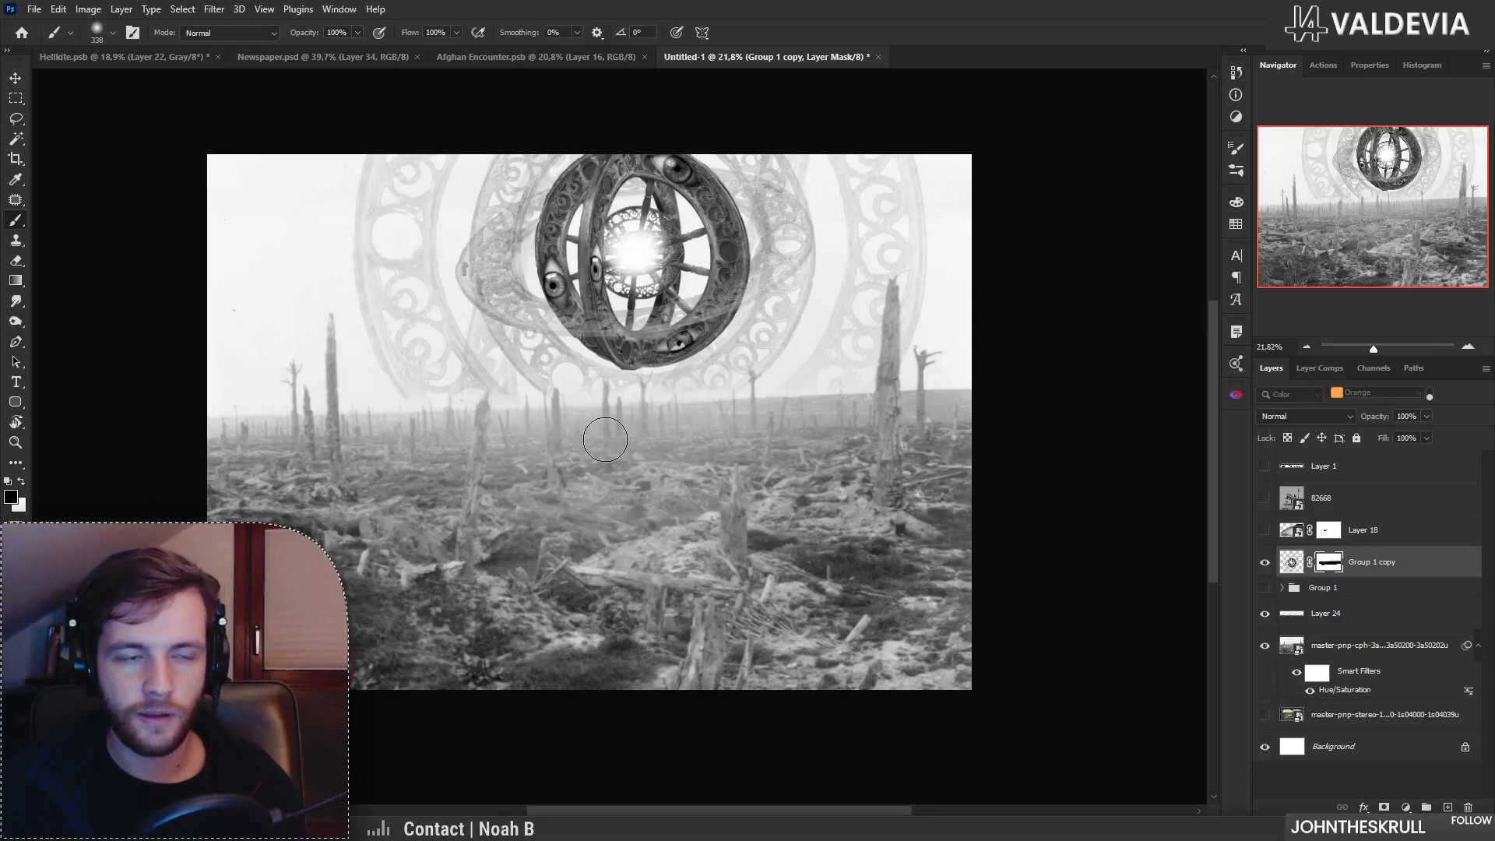
pyautogui.press('z')
pyautogui.moveTo(574, 435)
pyautogui.mouseDown()
pyautogui.moveTo(549, 435)
pyautogui.moveTo(561, 434)
pyautogui.mouseUp()
pyautogui.press('b')
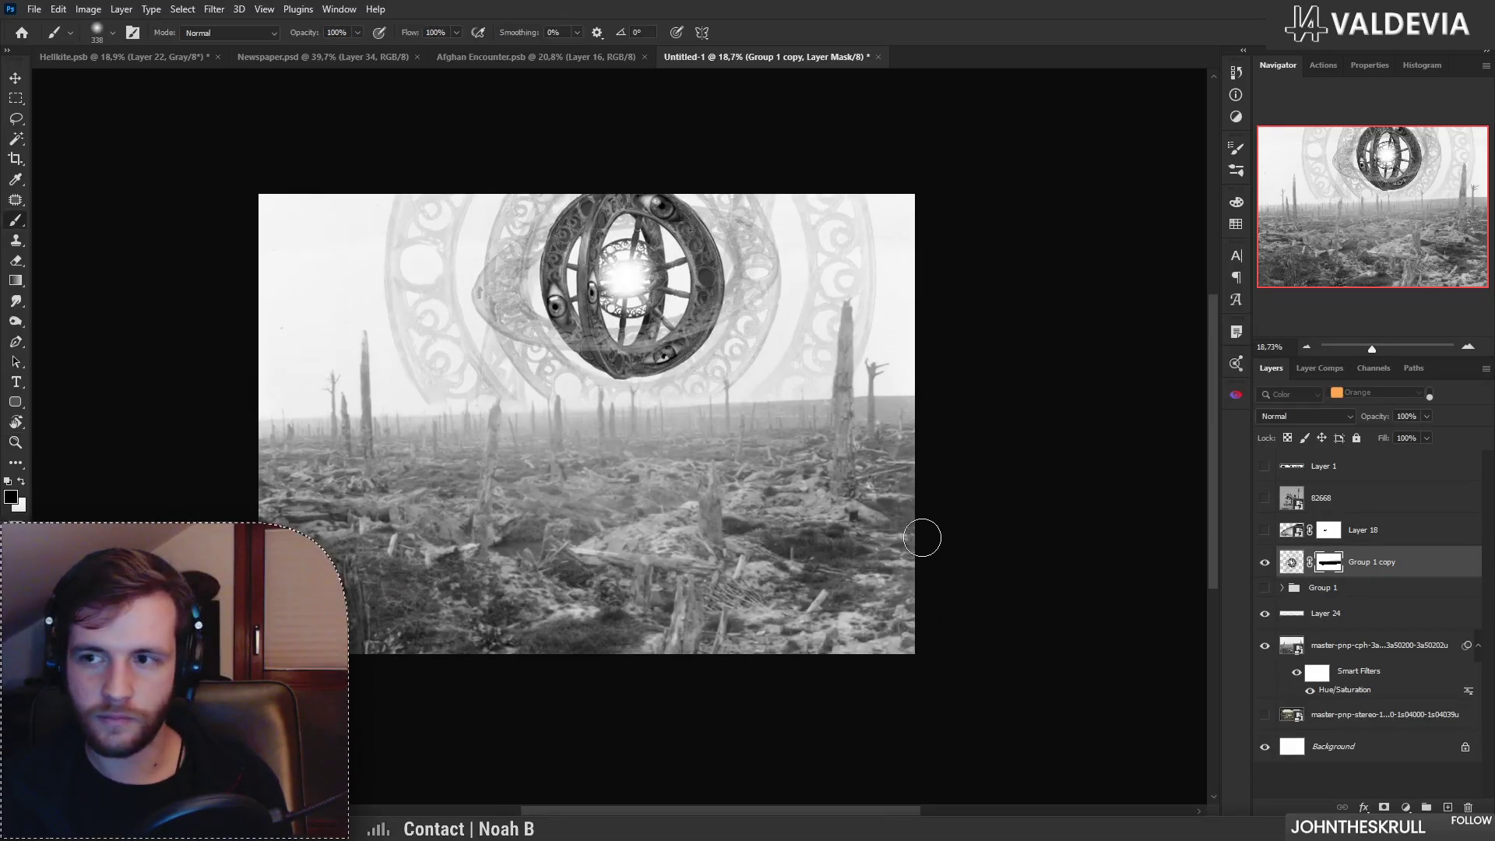
# Step: Try to refine the merged wheel's mask around the dead tree trunks on the horizon with a 31 px soft brush
pyautogui.press('z')
pyautogui.moveTo(647, 462)
pyautogui.mouseDown()
pyautogui.moveTo(670, 461)
pyautogui.moveTo(651, 462)
pyautogui.mouseUp()
pyautogui.press('b')
pyautogui.press('z')
pyautogui.moveTo(598, 247); pyautogui.dragTo(615, 247)
pyautogui.press('b')
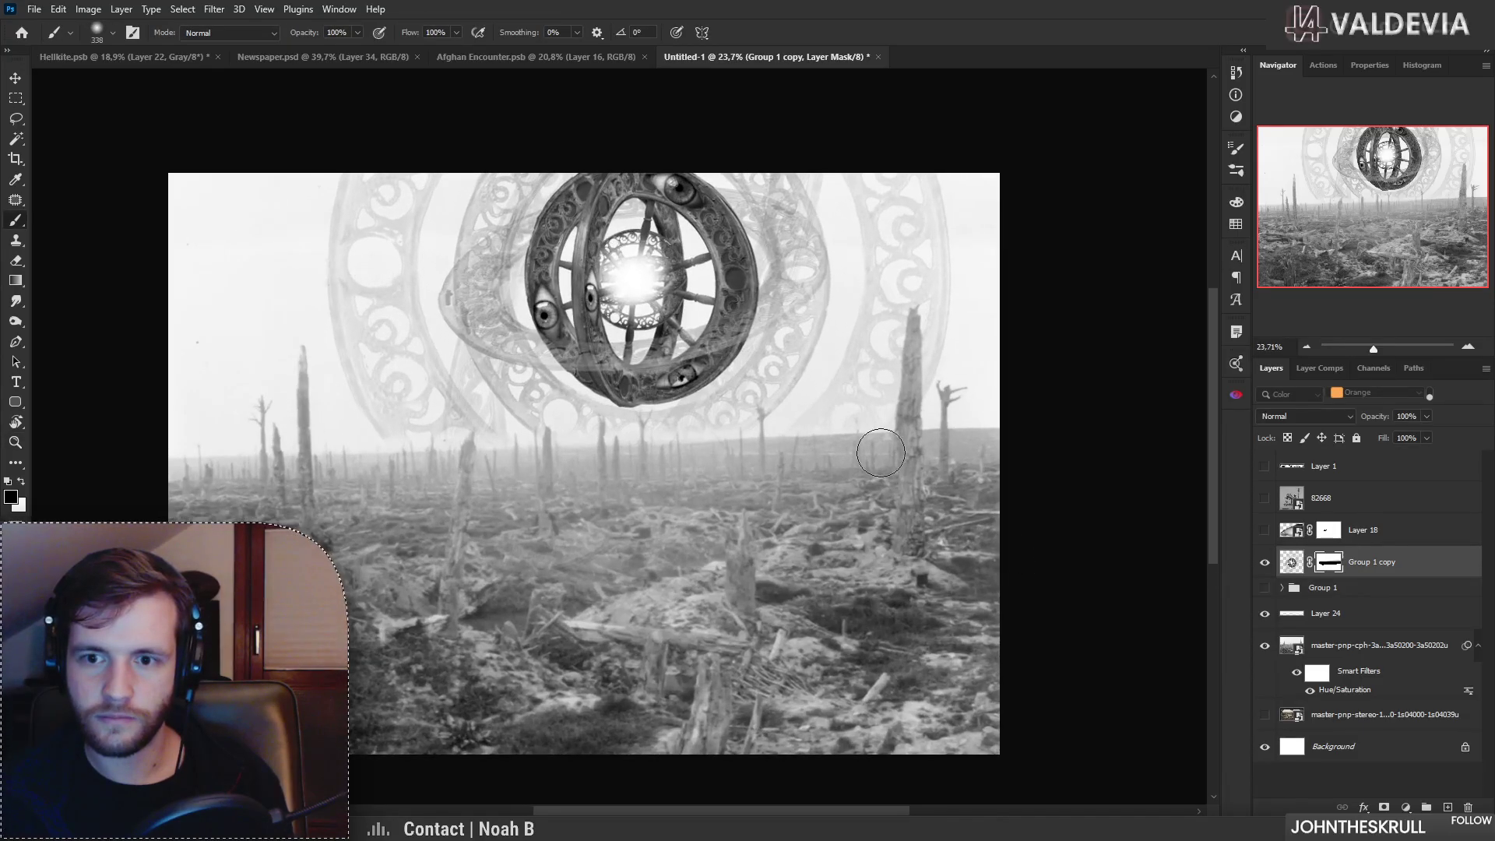
pyautogui.moveTo(761, 417); pyautogui.dragTo(775, 429)
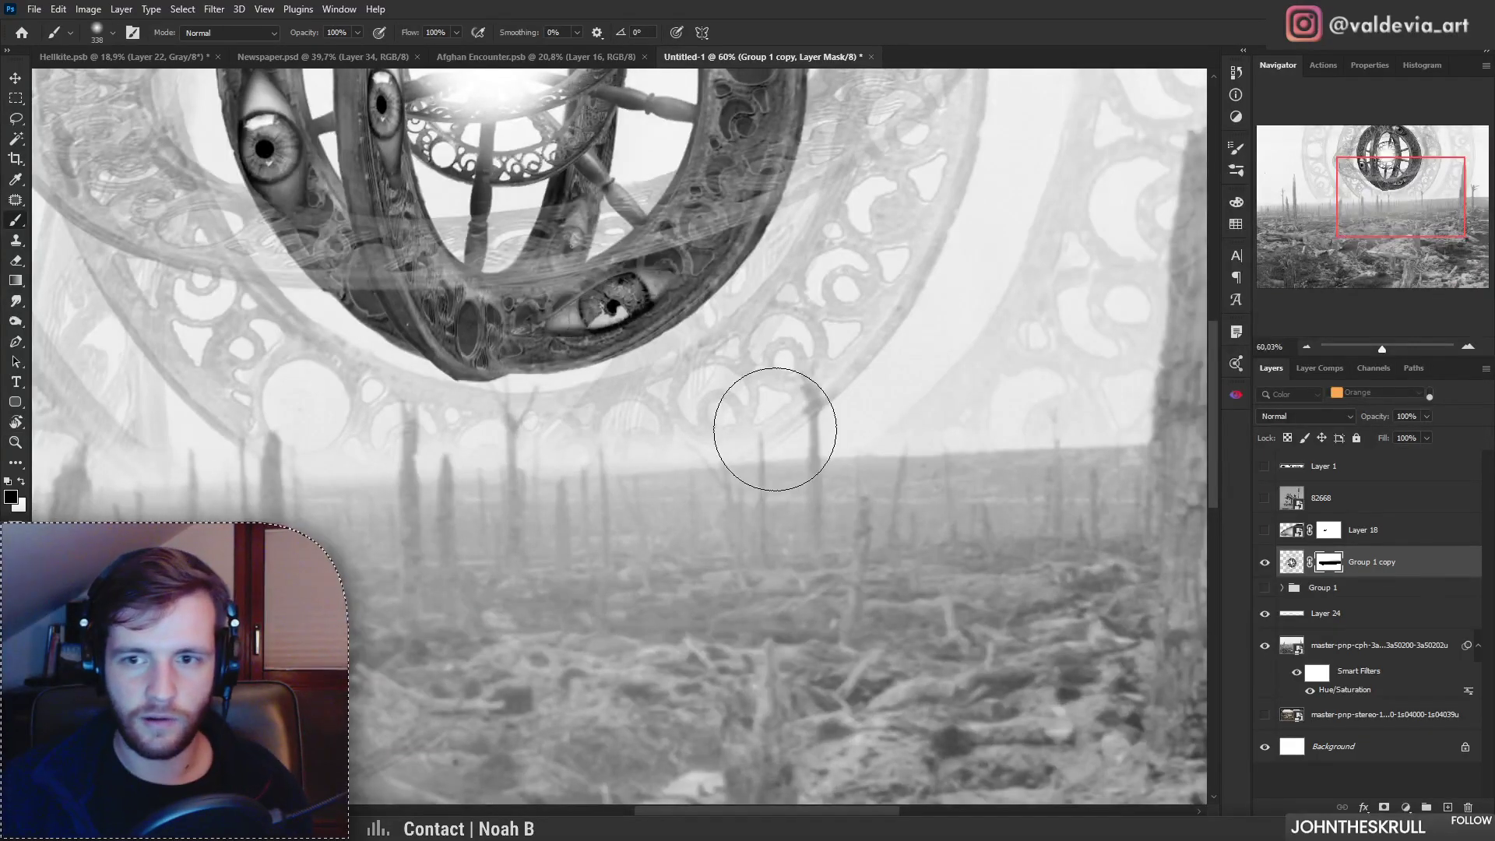
pyautogui.rightClick(966, 389)
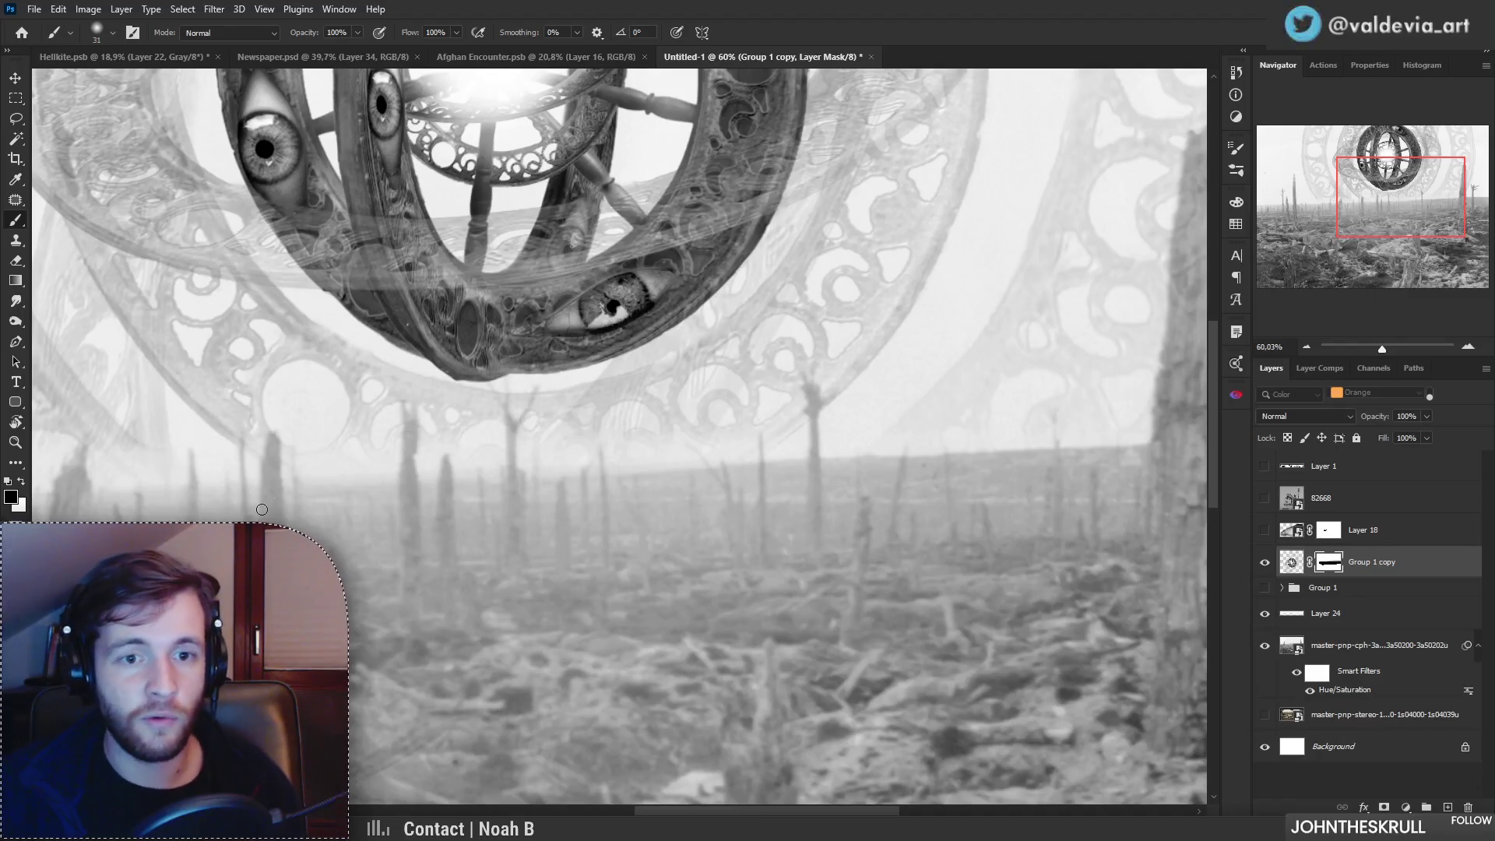
pyautogui.press('x')
pyautogui.scroll(3, 261, 436)
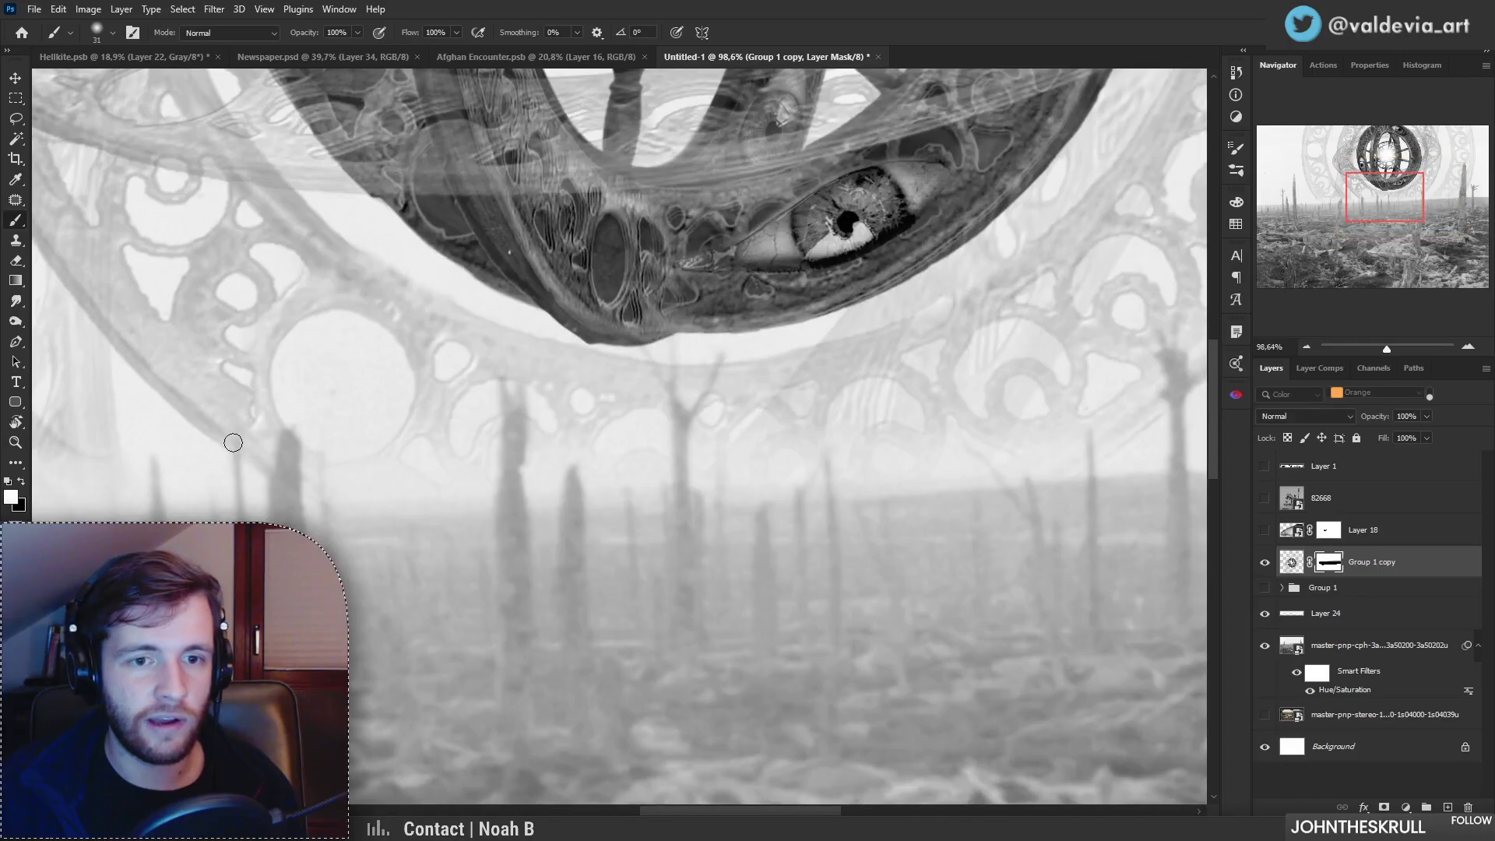
pyautogui.hotkey('ctrl', 'z')
pyautogui.moveTo(269, 477)
pyautogui.mouseDown()
pyautogui.moveTo(176, 492)
pyautogui.moveTo(208, 511)
pyautogui.moveTo(334, 485)
pyautogui.moveTo(223, 434)
pyautogui.moveTo(233, 425)
pyautogui.moveTo(794, 347)
pyautogui.mouseUp()
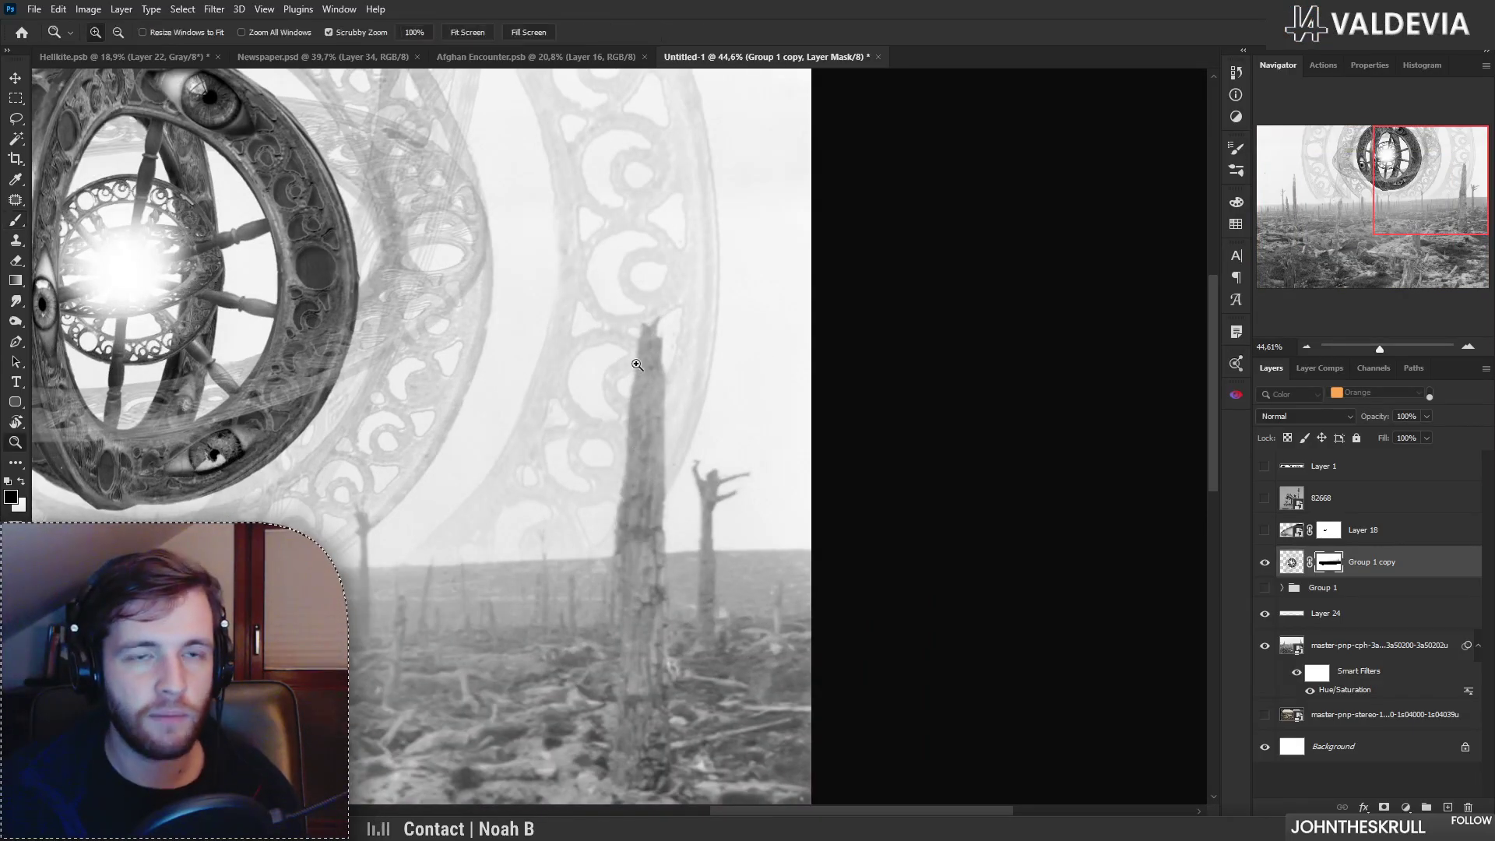
# Step: Add a new layer clipped to the merged wheel and make white the painting colour
pyautogui.moveTo(644, 364); pyautogui.dragTo(674, 354)
pyautogui.moveTo(639, 426)
pyautogui.mouseDown()
pyautogui.moveTo(366, 409)
pyautogui.moveTo(468, 396)
pyautogui.moveTo(414, 400)
pyautogui.mouseUp()
pyautogui.moveTo(532, 393)
pyautogui.mouseDown()
pyautogui.moveTo(564, 388)
pyautogui.moveTo(537, 399)
pyautogui.mouseUp()
pyautogui.moveTo(635, 424); pyautogui.dragTo(607, 418)
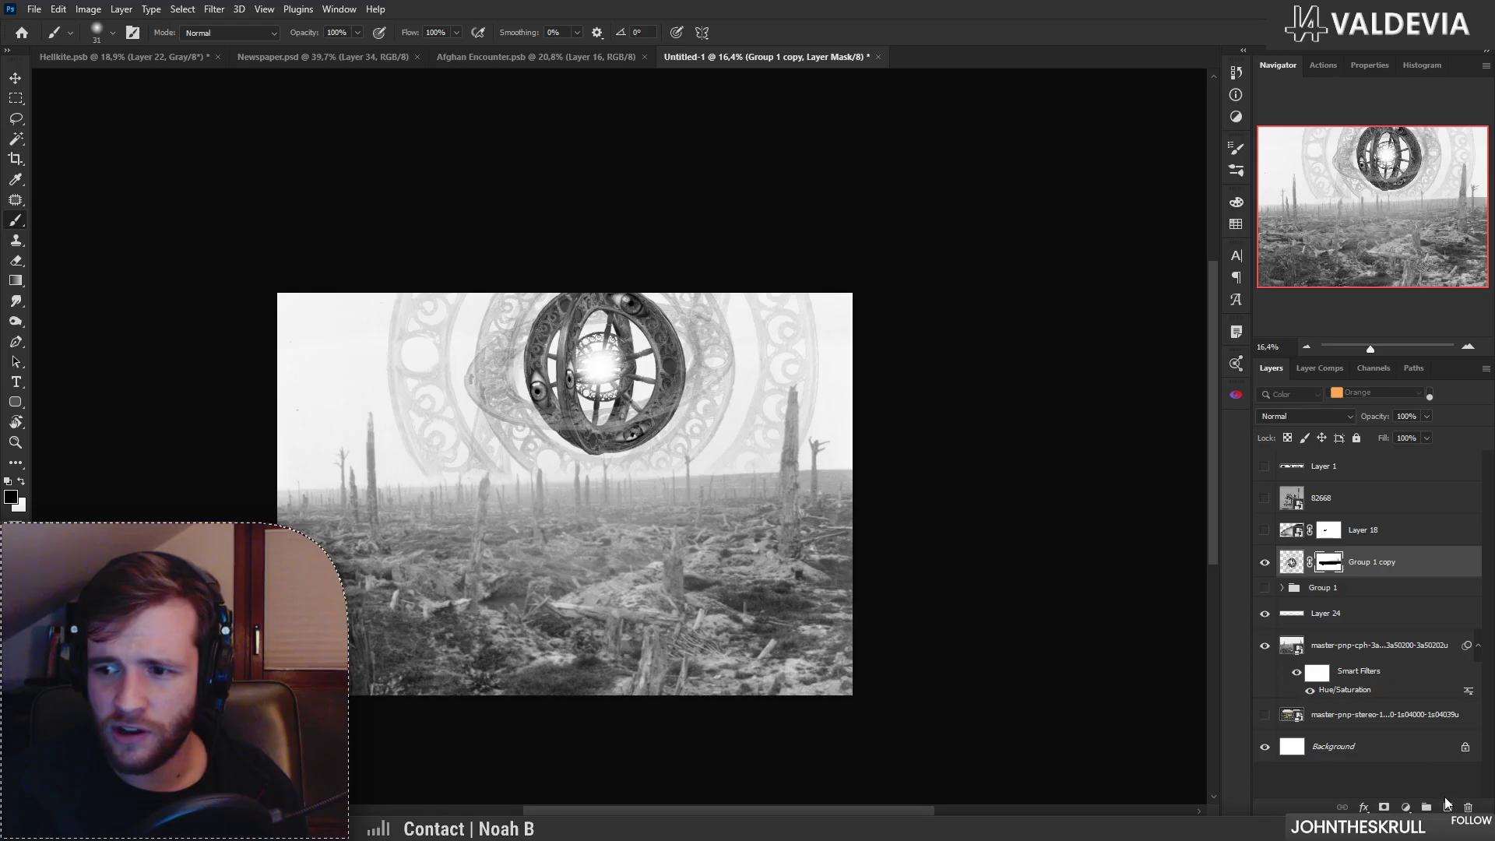
pyautogui.click(1447, 807)
pyautogui.press('x')
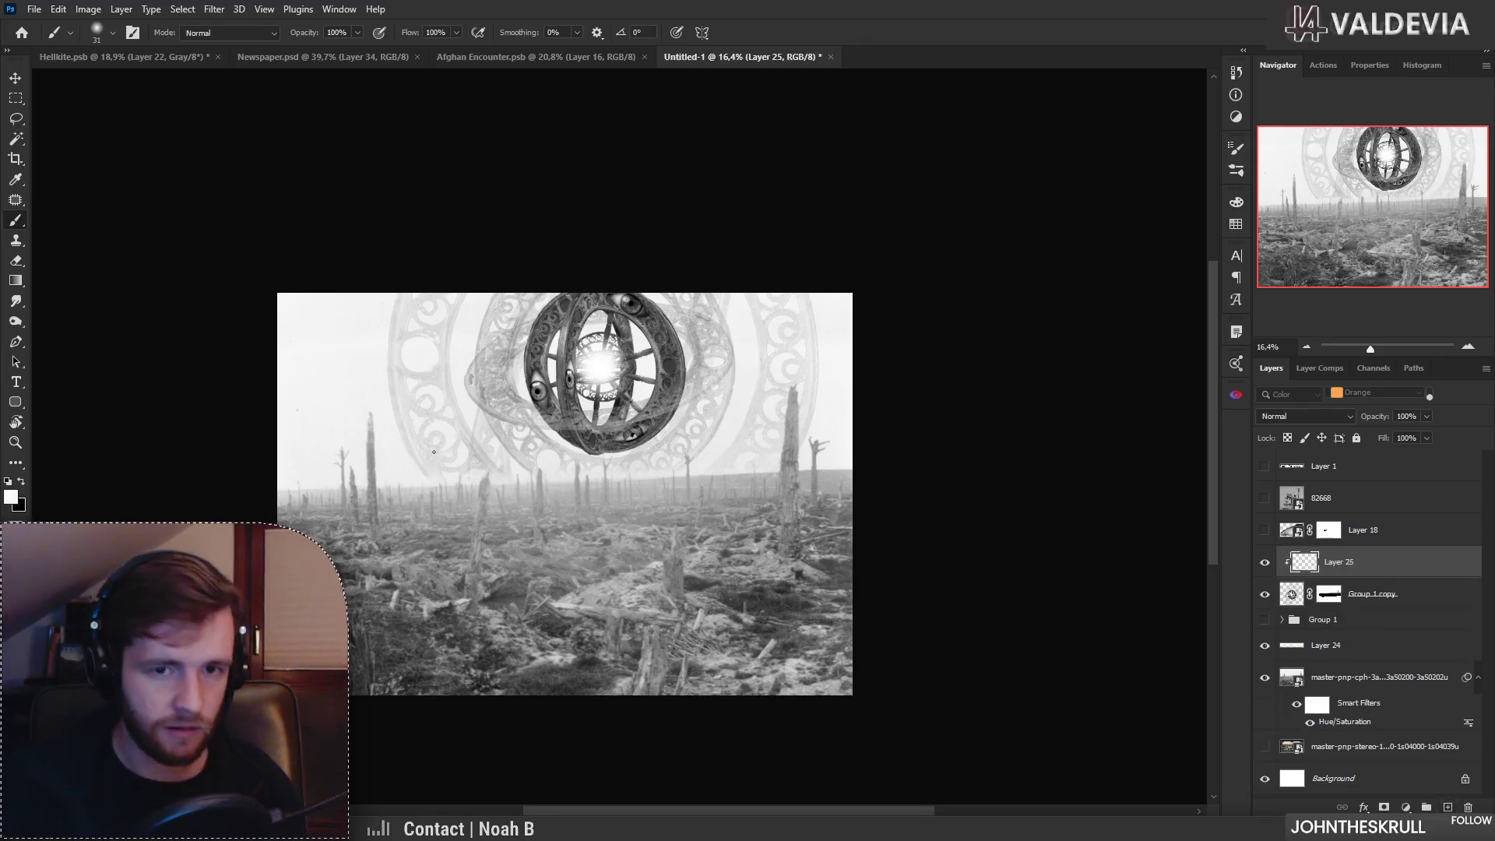
# Step: Try a white stroke across the wheel with a 480 px soft round brush at 0% hardness
pyautogui.rightClick(446, 455)
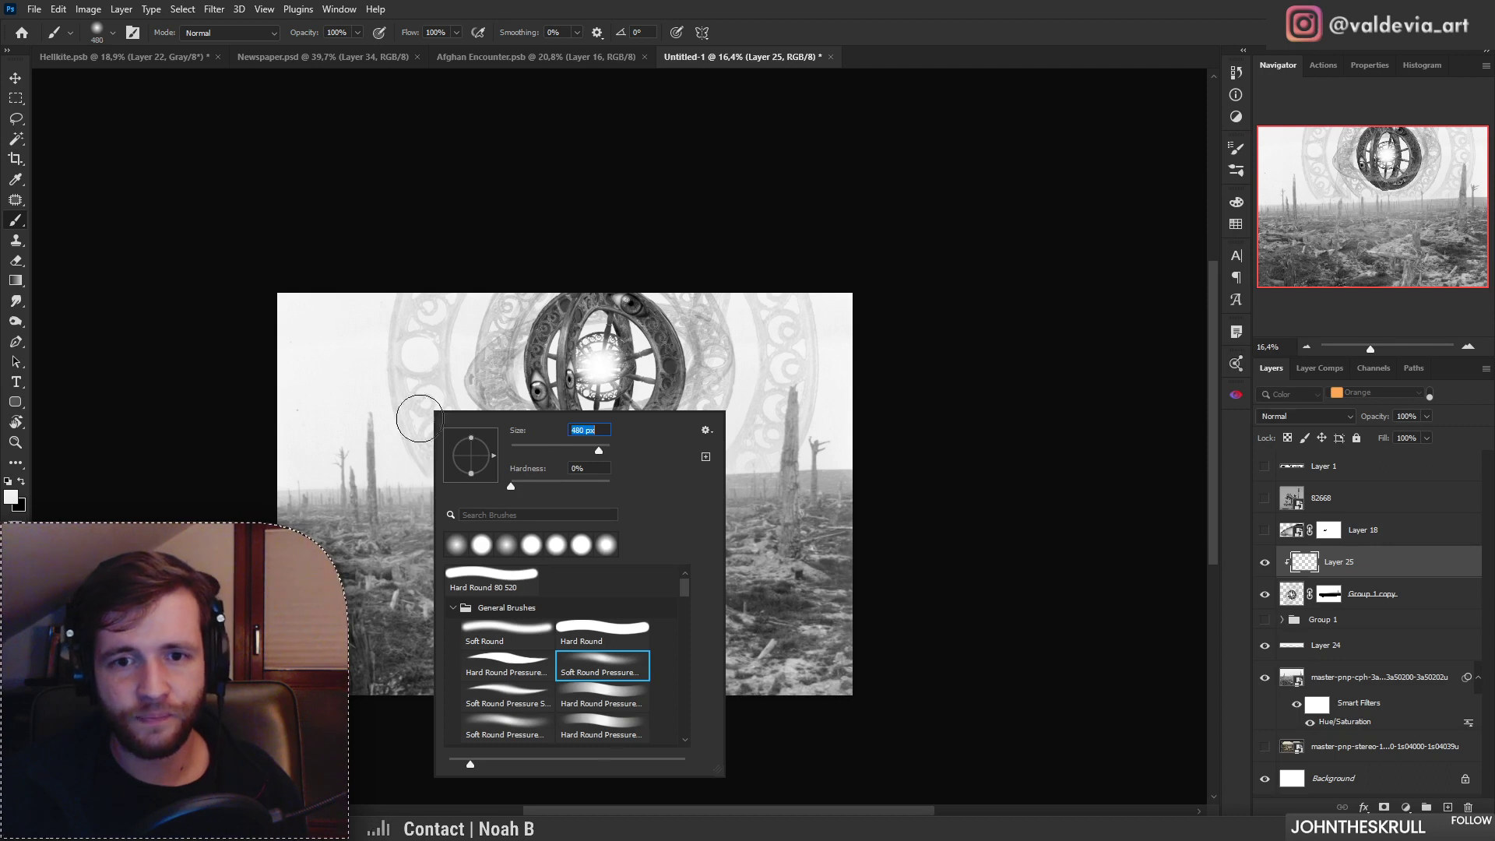
pyautogui.moveTo(381, 360); pyautogui.dragTo(742, 345)
pyautogui.hotkey('ctrl', 'z')
# Step: Paint white haze over the wheel's lower half on the clipped layer with an 1811 px soft round brush
pyautogui.rightClick(472, 439)
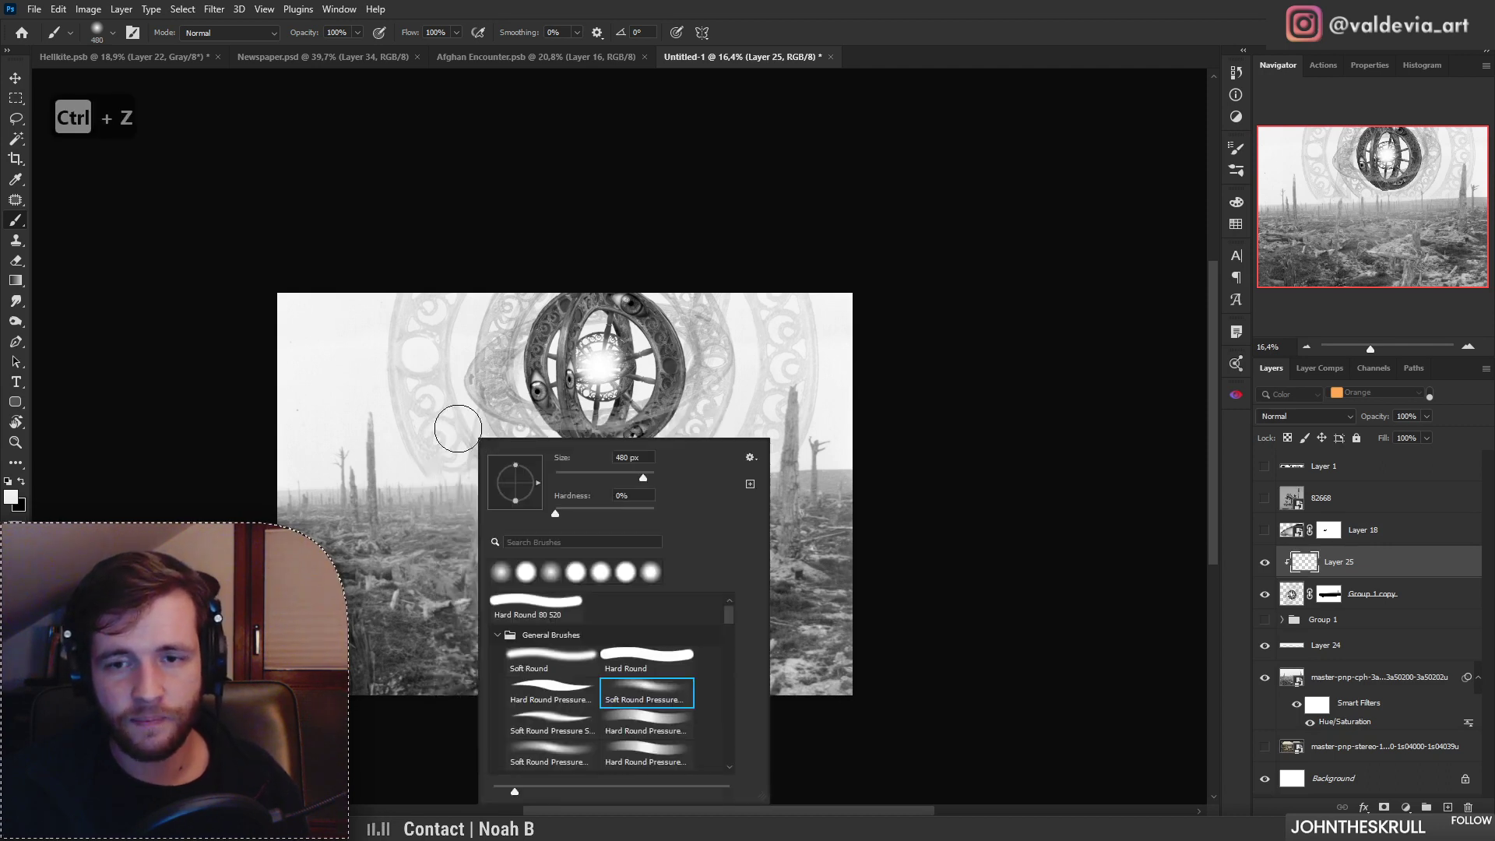
pyautogui.moveTo(641, 467); pyautogui.dragTo(644, 475)
pyautogui.moveTo(320, 476)
pyautogui.mouseDown()
pyautogui.moveTo(887, 474)
pyautogui.moveTo(258, 444)
pyautogui.moveTo(895, 424)
pyautogui.moveTo(344, 361)
pyautogui.moveTo(587, 301)
pyautogui.moveTo(584, 442)
pyautogui.moveTo(748, 446)
pyautogui.mouseUp()
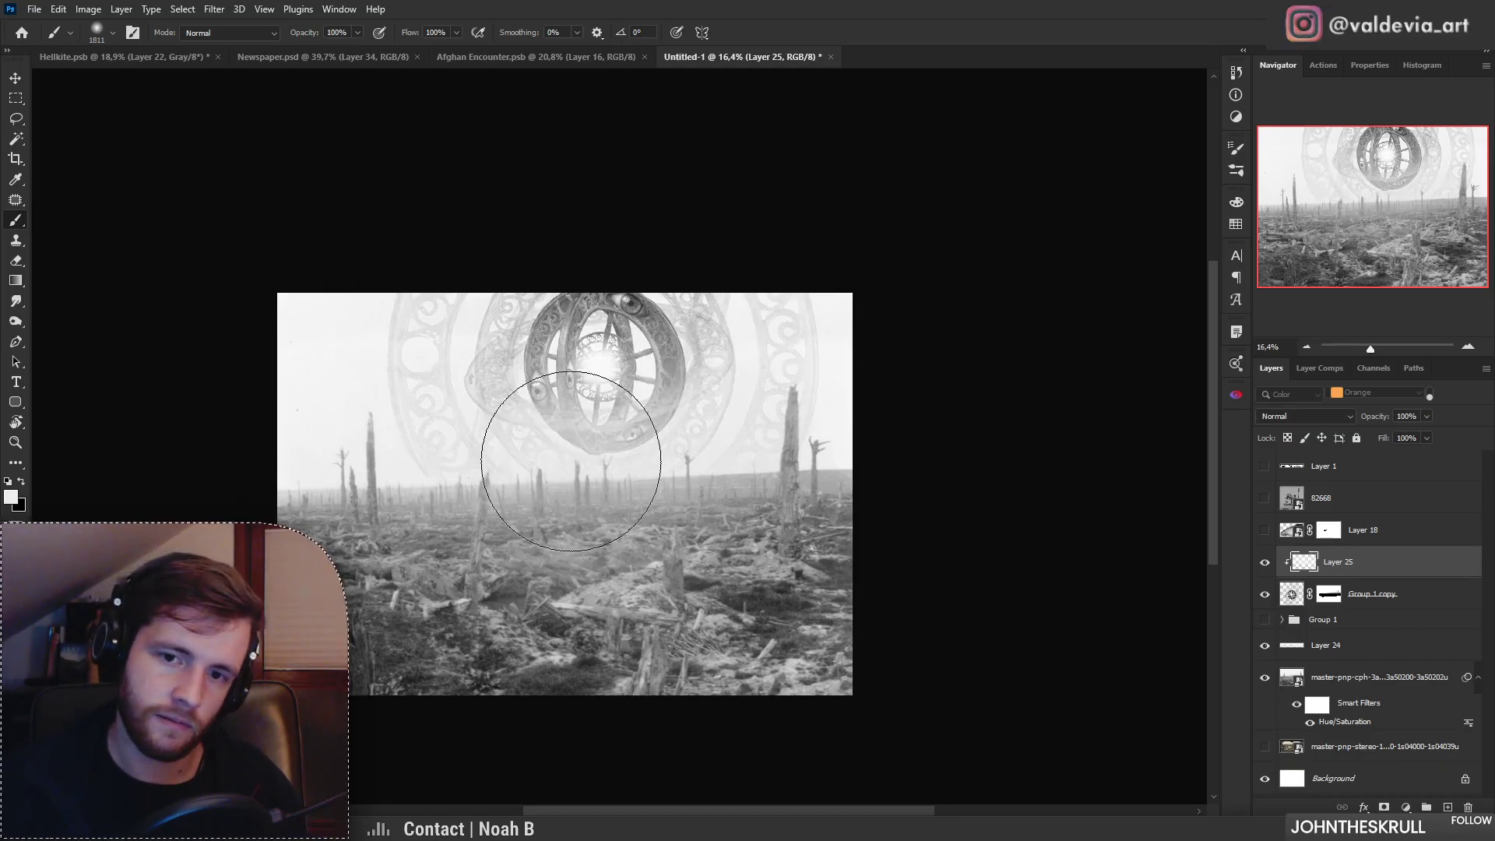
pyautogui.moveTo(686, 487)
pyautogui.mouseDown()
pyautogui.moveTo(600, 483)
pyautogui.moveTo(661, 477)
pyautogui.moveTo(640, 484)
pyautogui.mouseUp()
pyautogui.moveTo(606, 532); pyautogui.dragTo(664, 467)
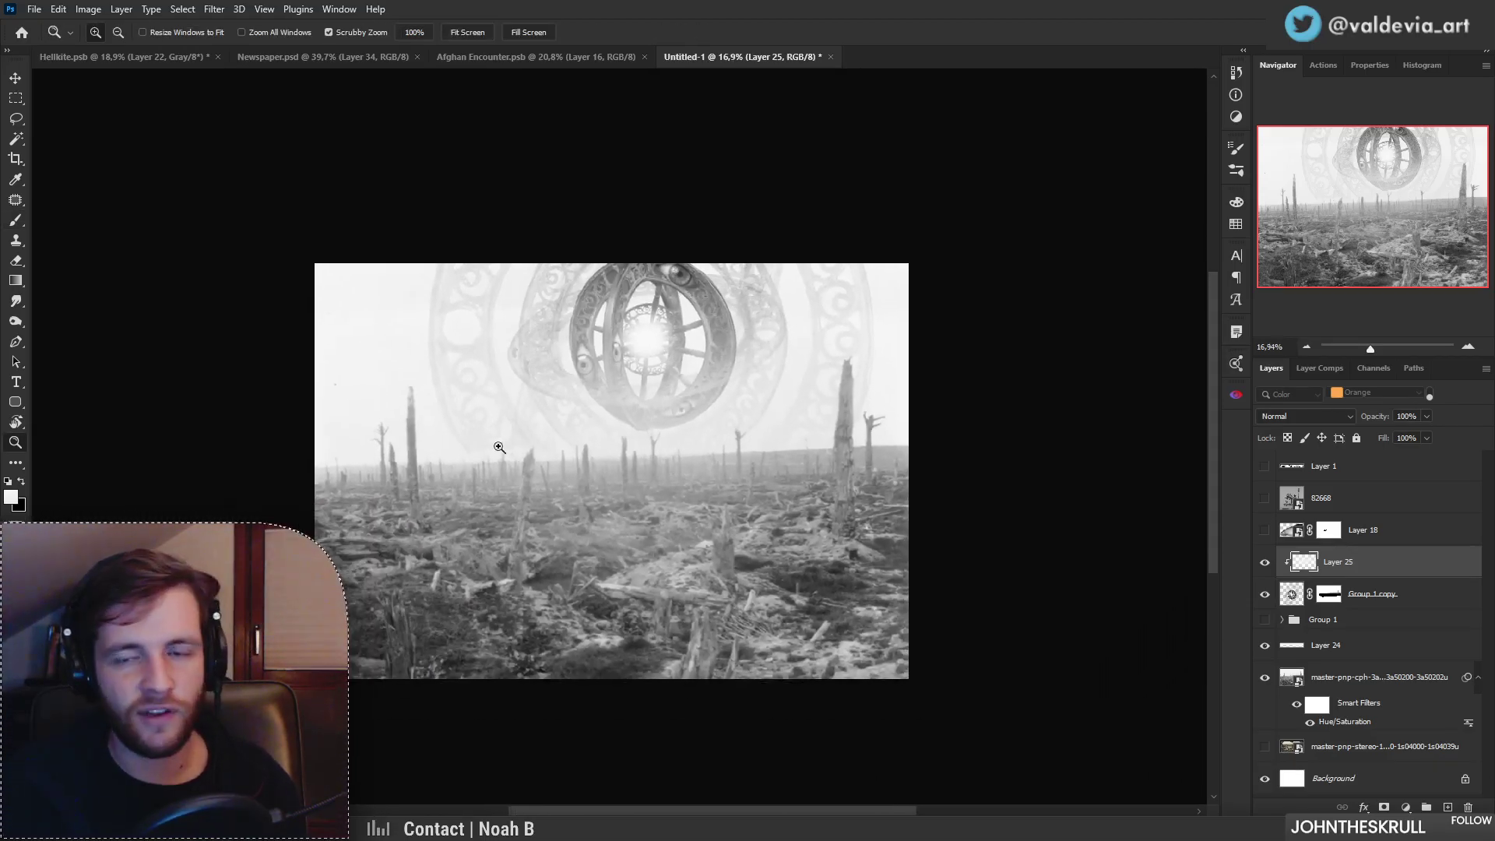
# Step: Convert the merged wheel layer to a smart object, moving its mask to the haze layer temporarily and back again
pyautogui.moveTo(499, 447)
pyautogui.mouseDown()
pyautogui.moveTo(504, 427)
pyautogui.moveTo(477, 428)
pyautogui.moveTo(600, 449)
pyautogui.moveTo(550, 434)
pyautogui.mouseUp()
pyautogui.click(1394, 596)
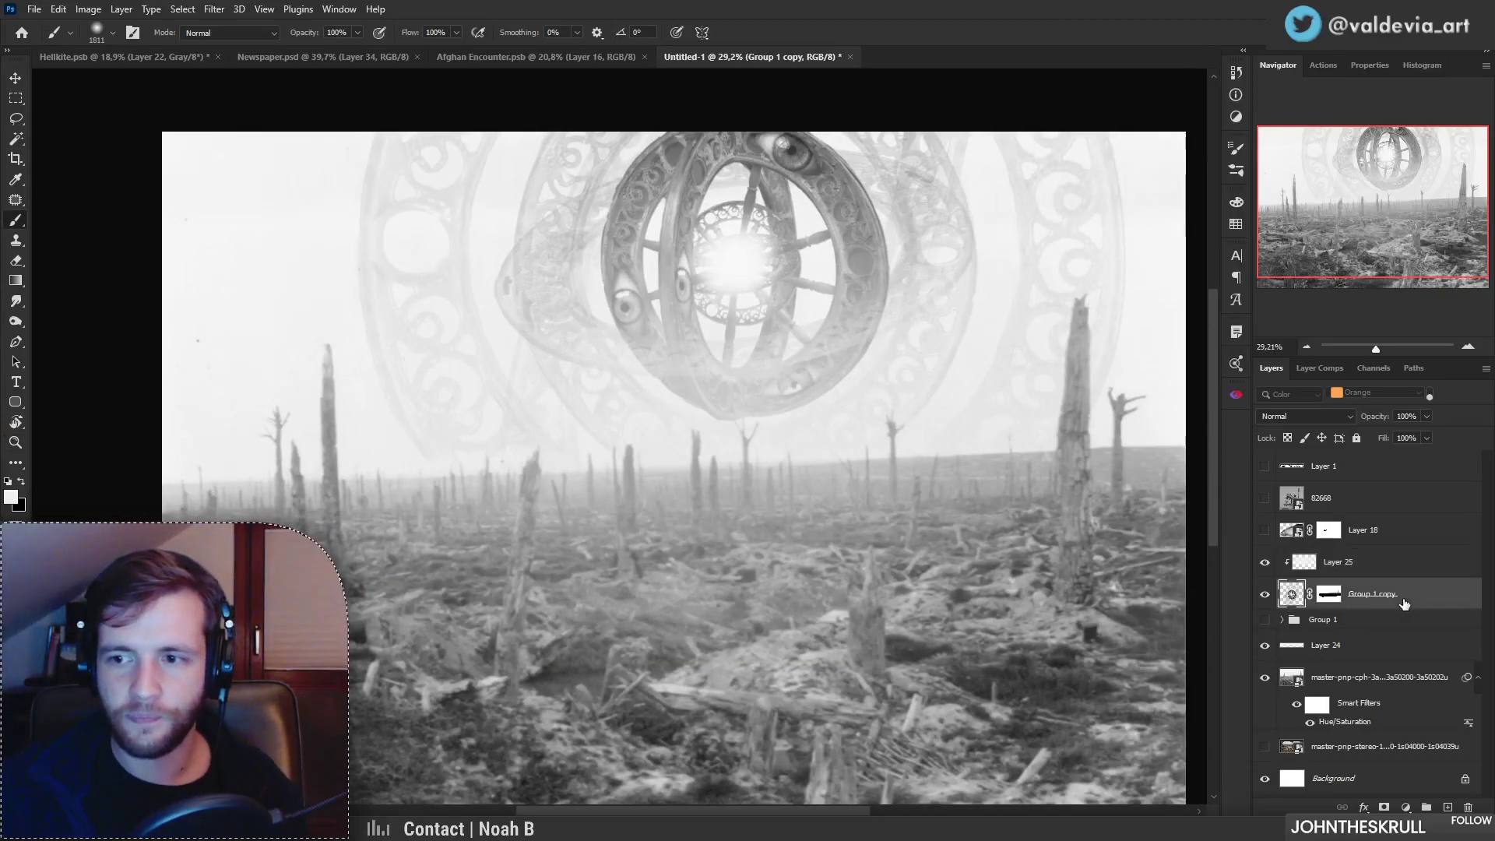
pyautogui.moveTo(446, 552)
pyautogui.mouseDown()
pyautogui.moveTo(510, 547)
pyautogui.moveTo(397, 541)
pyautogui.mouseUp()
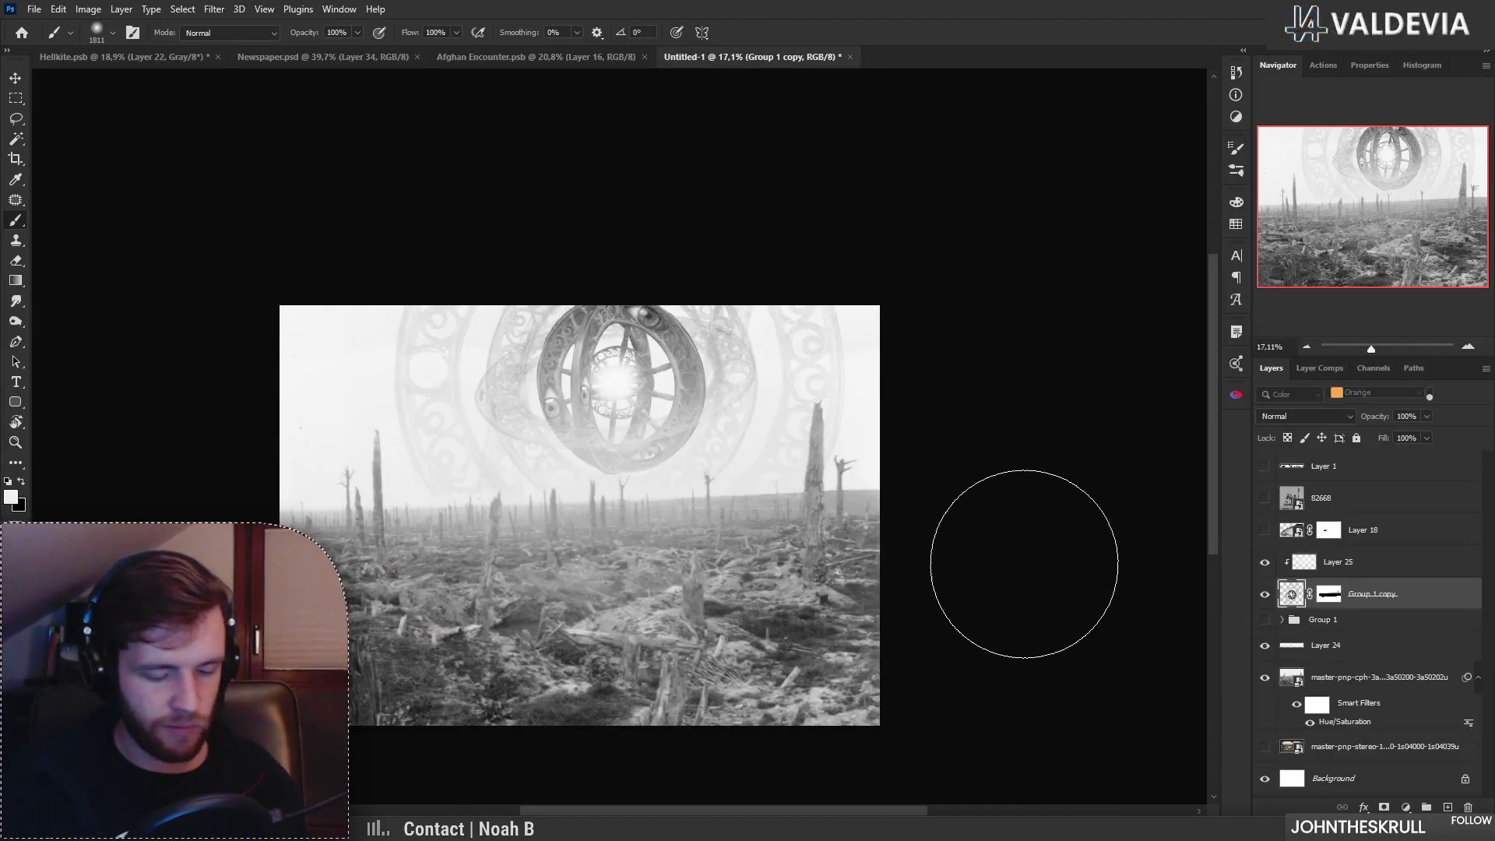
pyautogui.moveTo(1332, 596); pyautogui.dragTo(1338, 570)
pyautogui.rightClick(1327, 595)
pyautogui.click(1347, 622)
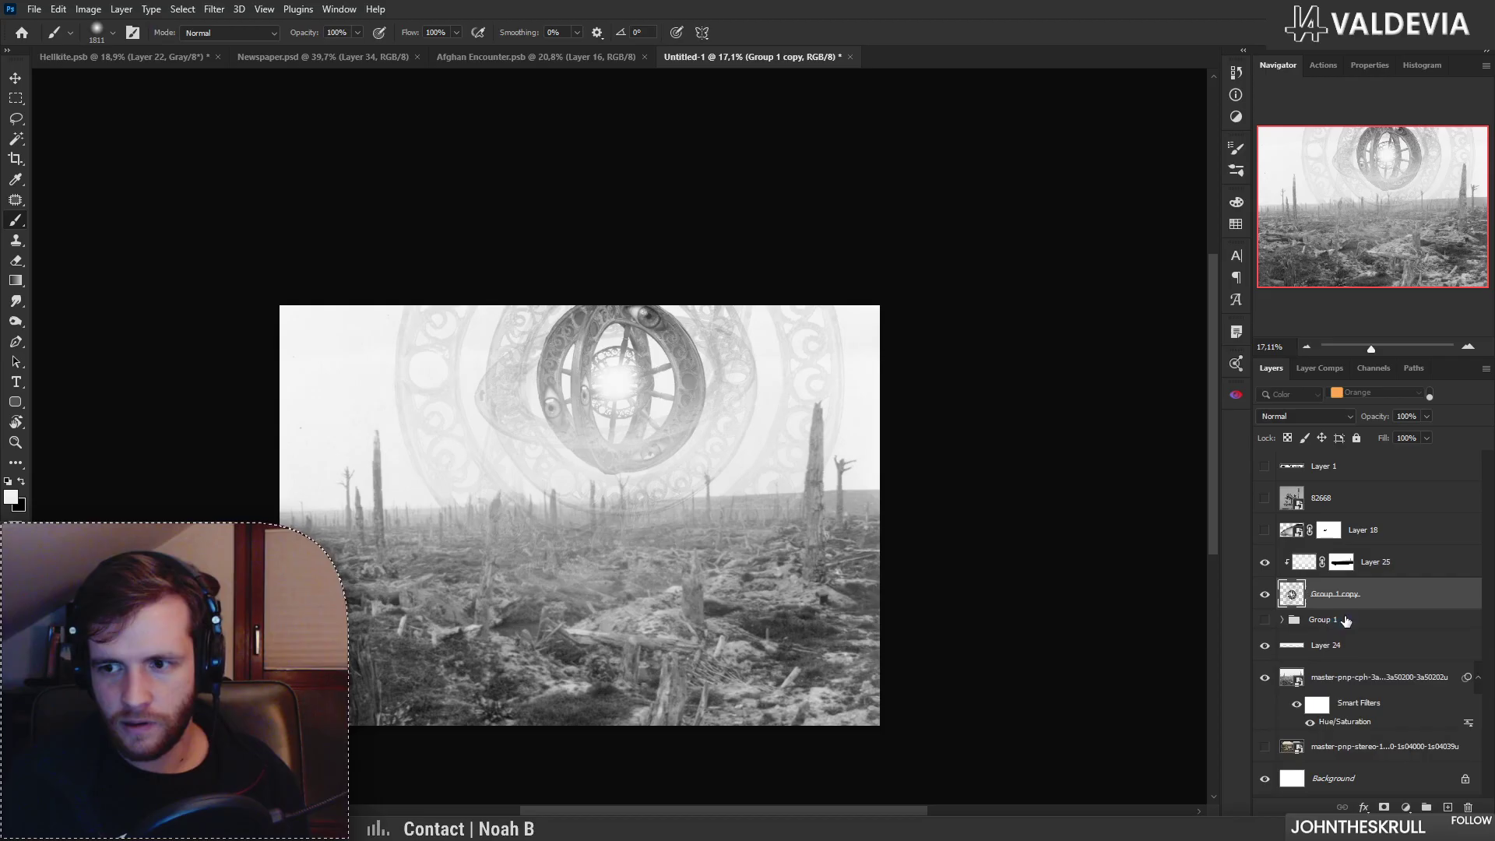
pyautogui.hotkey('ctrl', '\\')
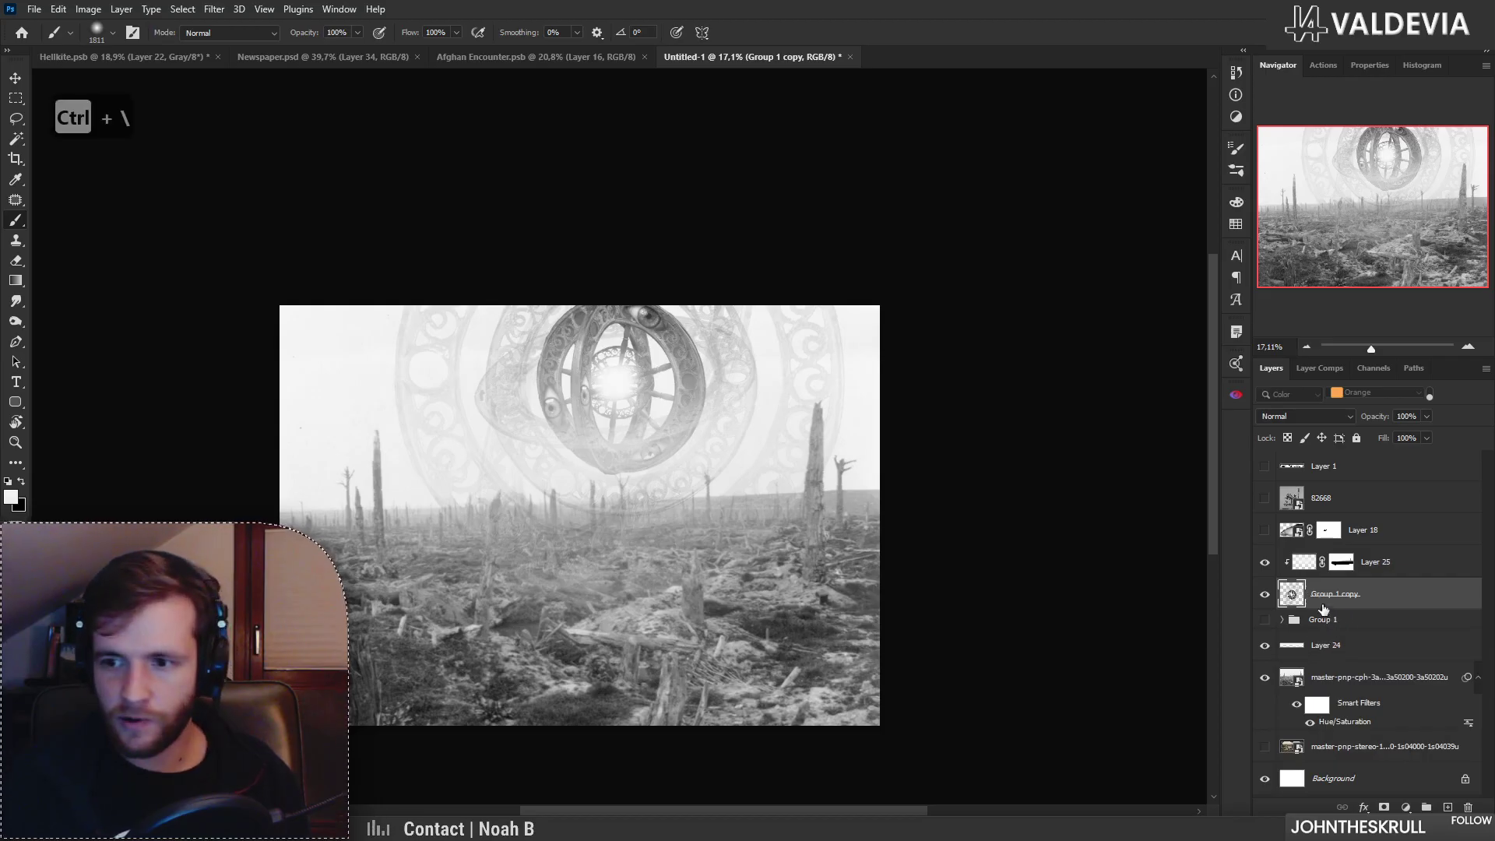
pyautogui.moveTo(1345, 569); pyautogui.dragTo(1342, 599)
pyautogui.rightClick(1345, 568)
pyautogui.click(1370, 587)
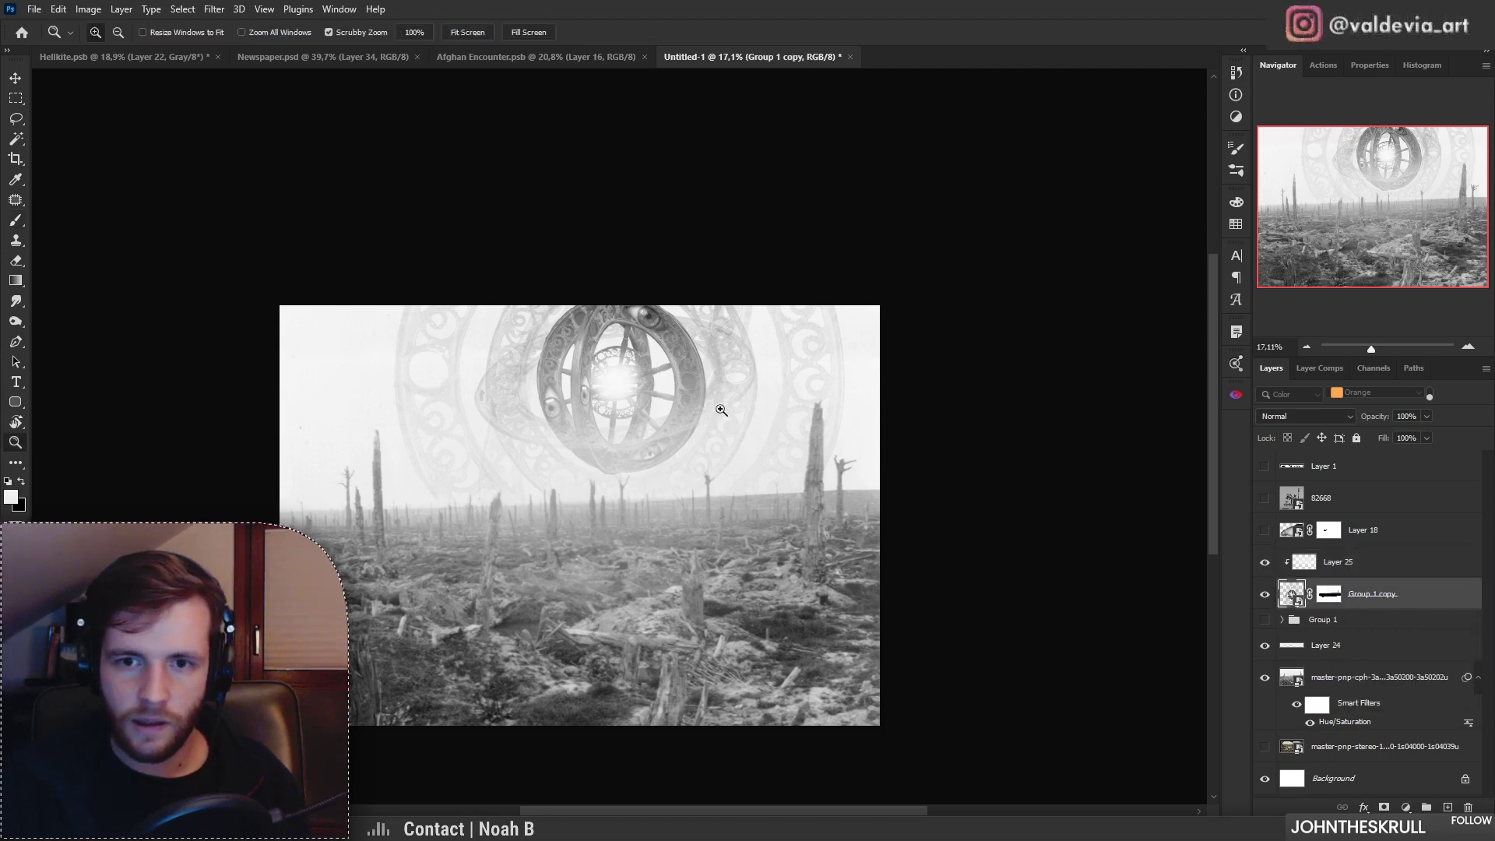
# Step: Apply a Gaussian Blur with a 3.8 px radius to the wheel smart object
pyautogui.moveTo(714, 408); pyautogui.dragTo(791, 377)
pyautogui.hotkey('ctrl', 'shift', 'g')
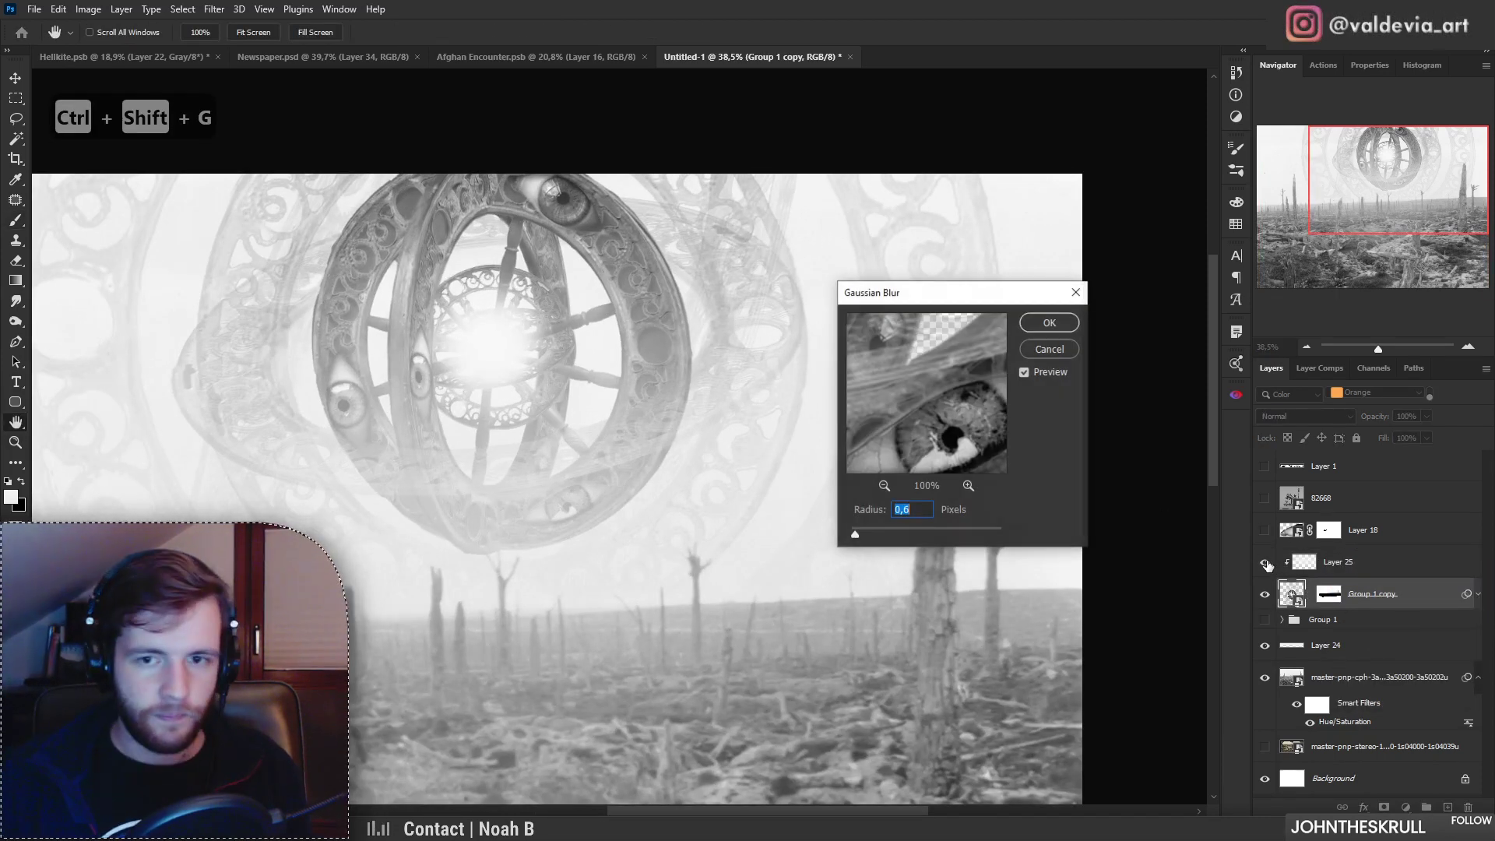
pyautogui.click(875, 532)
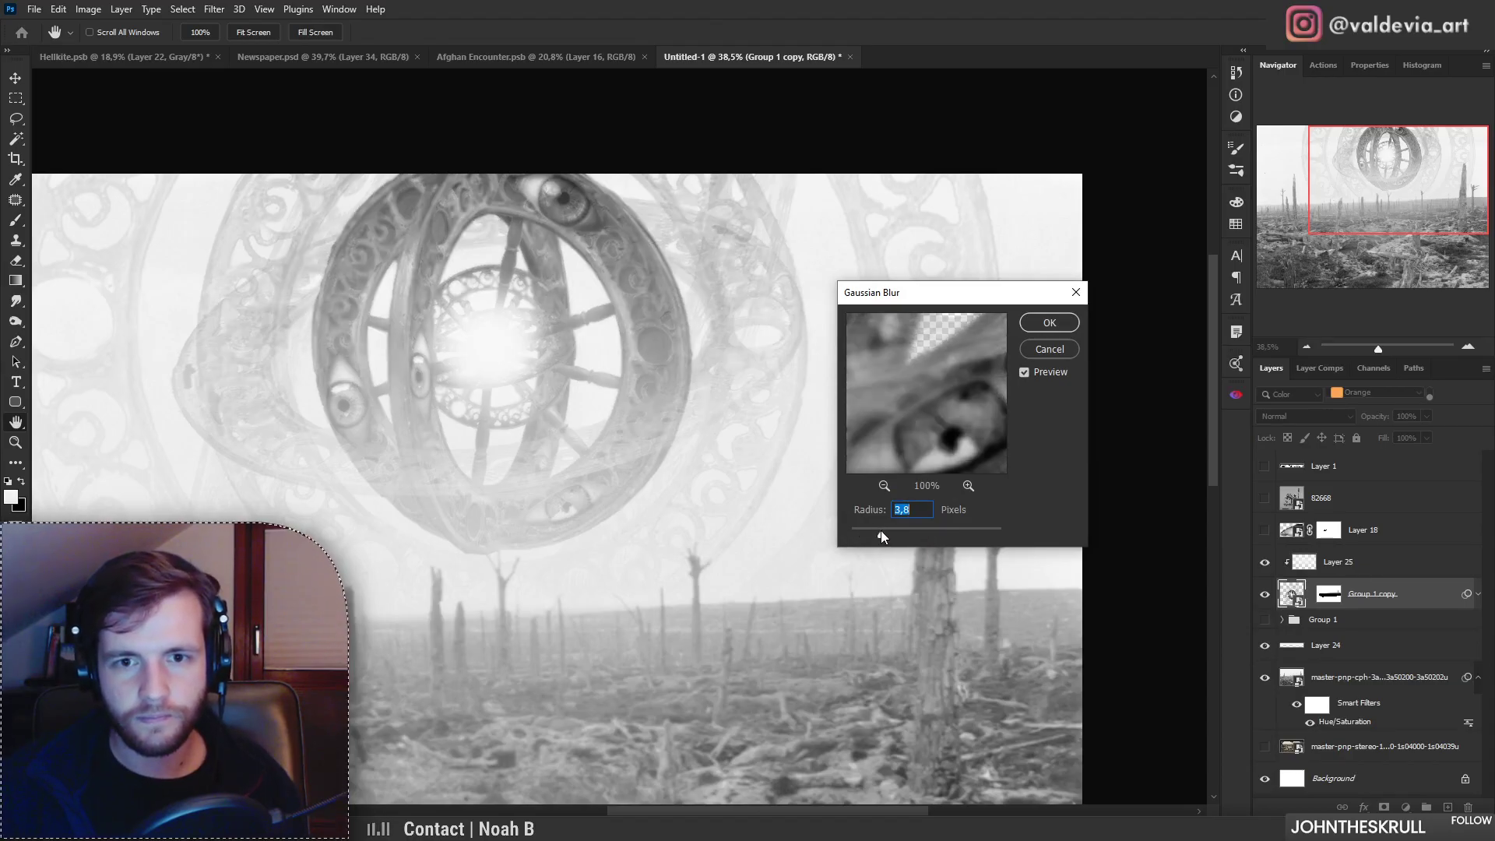
pyautogui.click(1050, 322)
pyautogui.press('z')
pyautogui.click(718, 399)
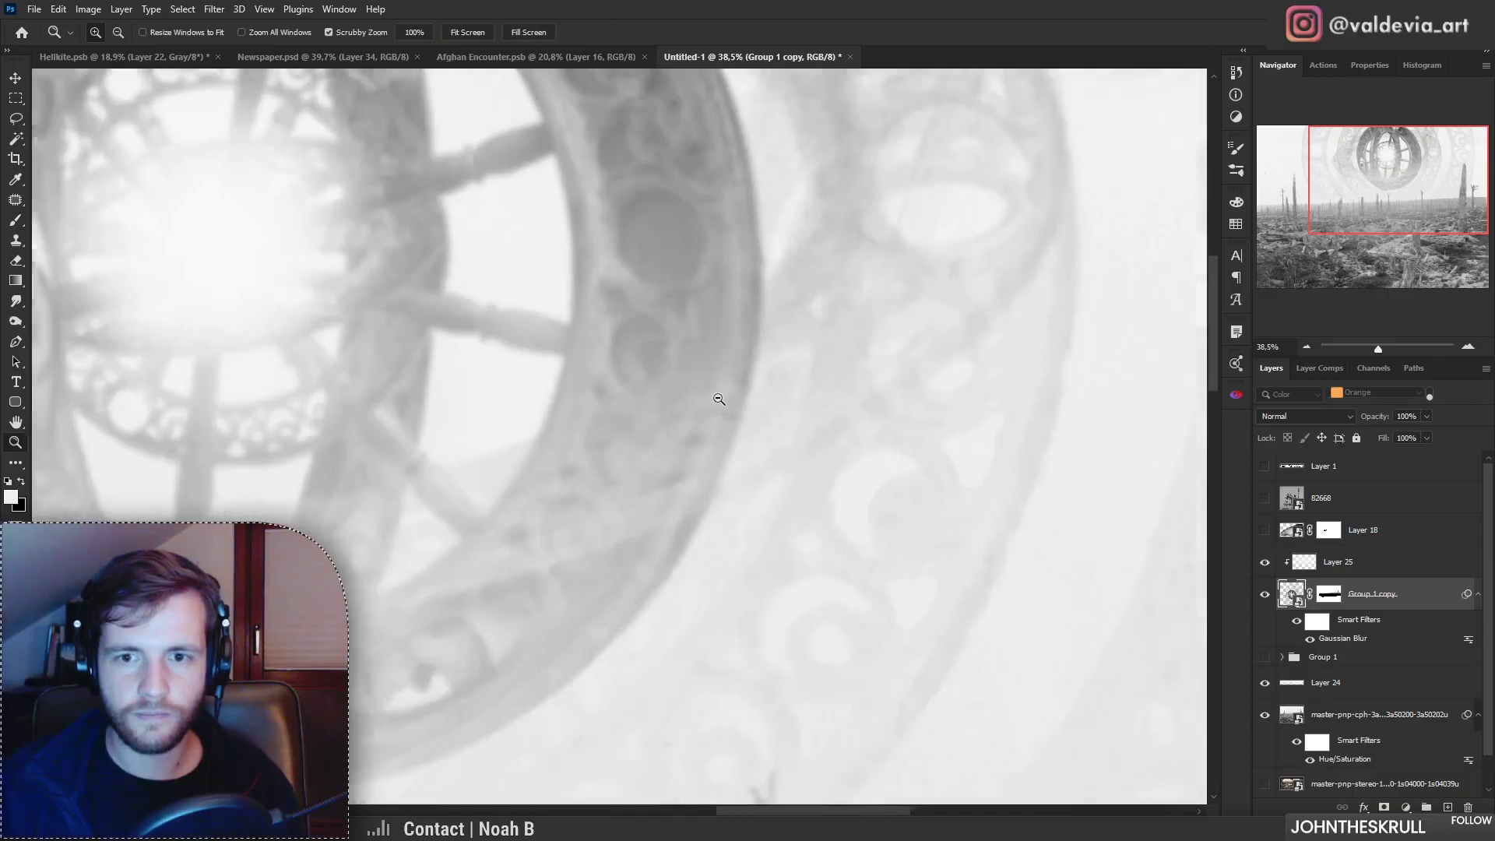
pyautogui.moveTo(718, 399); pyautogui.dragTo(618, 395)
pyautogui.moveTo(577, 466); pyautogui.dragTo(610, 454)
pyautogui.press('b')
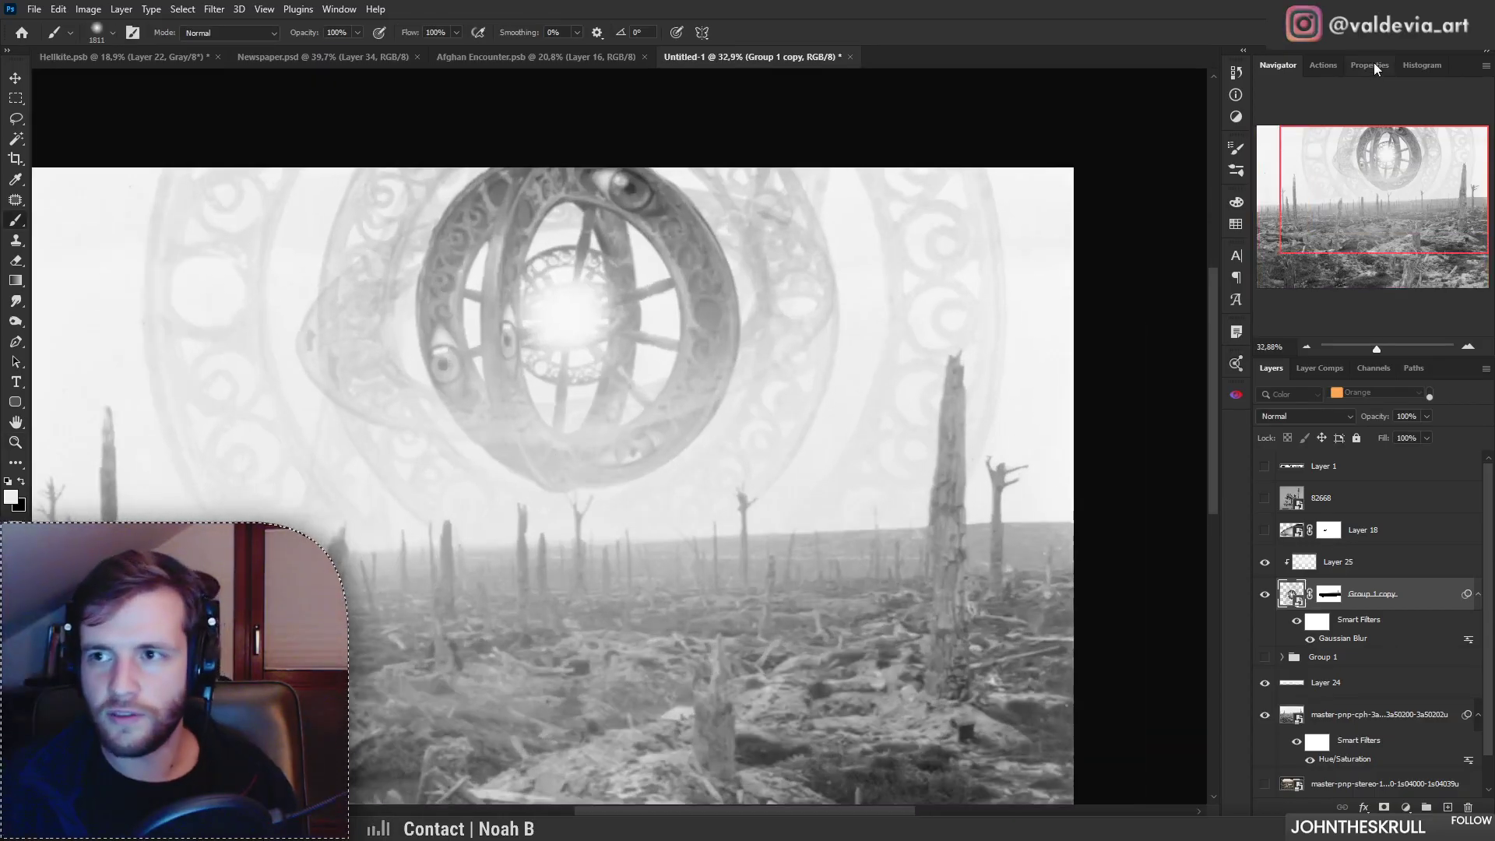
# Step: Run the Grain action and move its Noise layer out of the clipping stack to above Layer 18
pyautogui.click(1324, 66)
pyautogui.click(1399, 349)
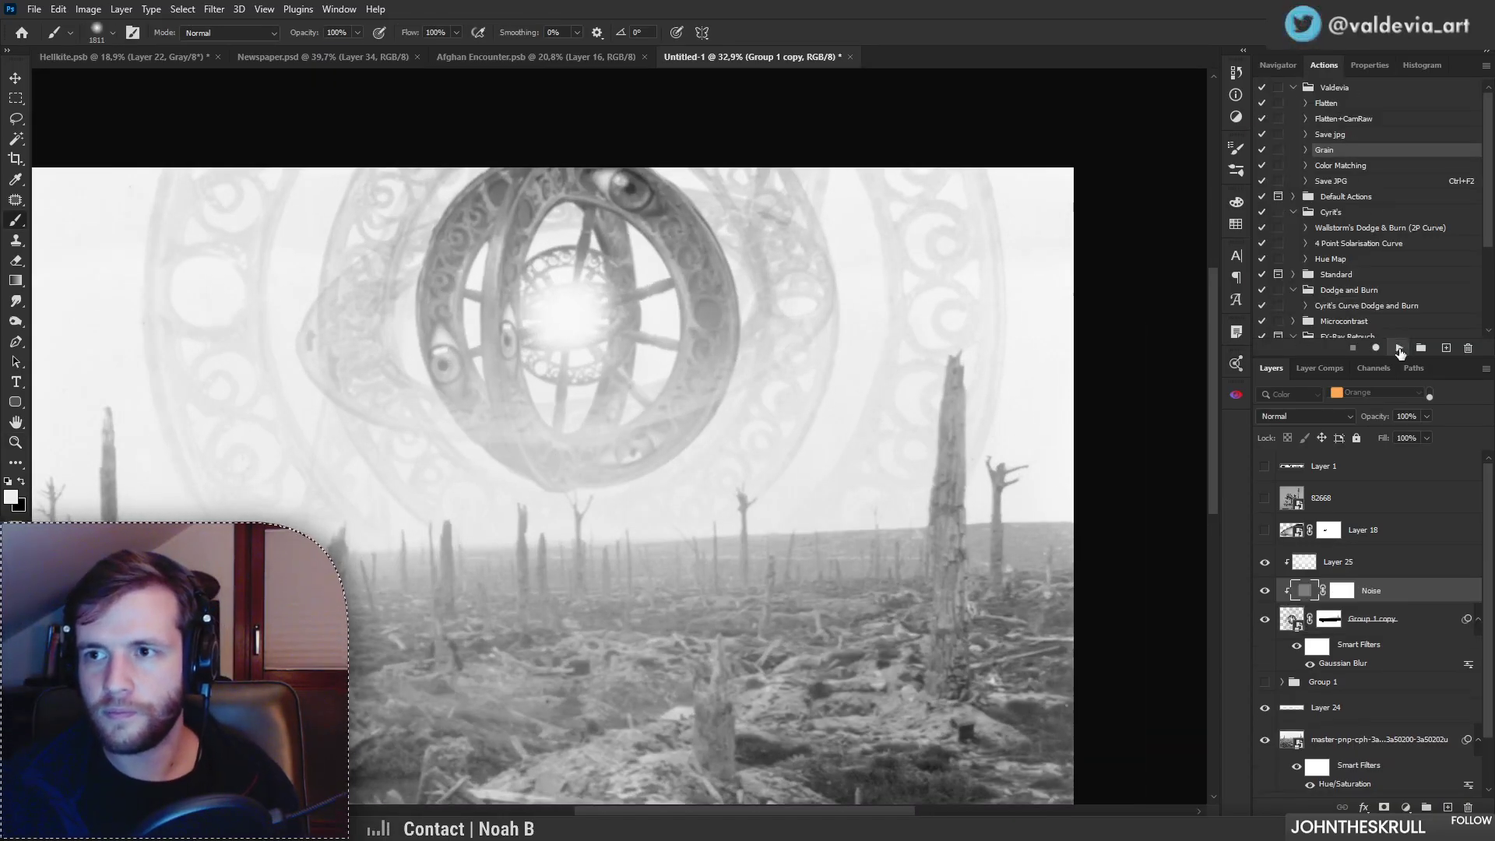
pyautogui.moveTo(1349, 586); pyautogui.dragTo(1332, 514)
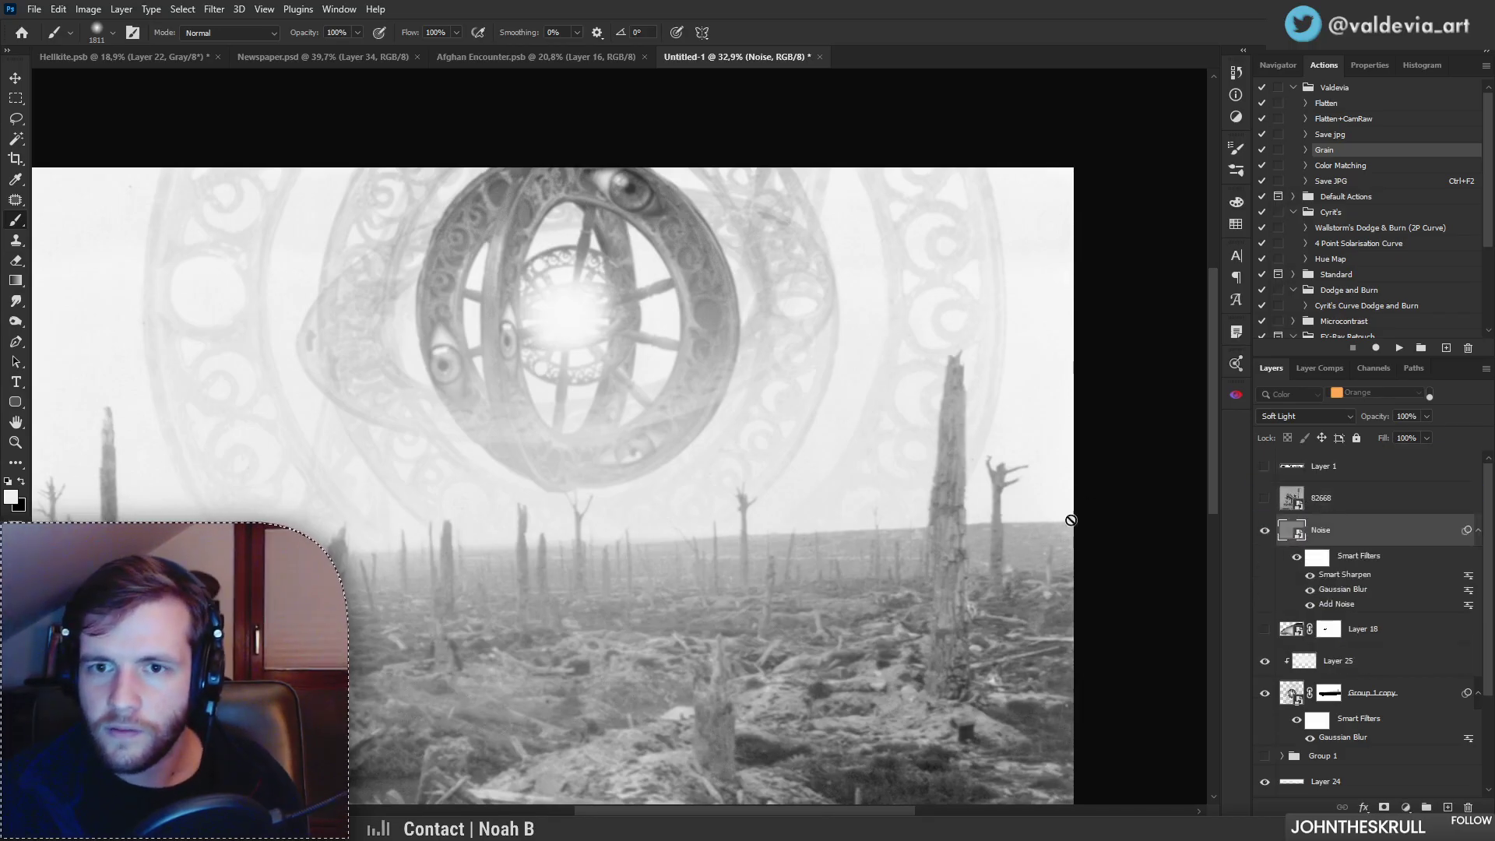
# Step: Examine the grain on the wheel and the battlefield both close up and across the whole image
pyautogui.press('z')
pyautogui.moveTo(689, 318); pyautogui.dragTo(674, 436)
pyautogui.moveTo(673, 507); pyautogui.dragTo(756, 507)
pyautogui.keyDown('alt'); pyautogui.click(757, 507); pyautogui.keyUp('alt')
pyautogui.press('b')
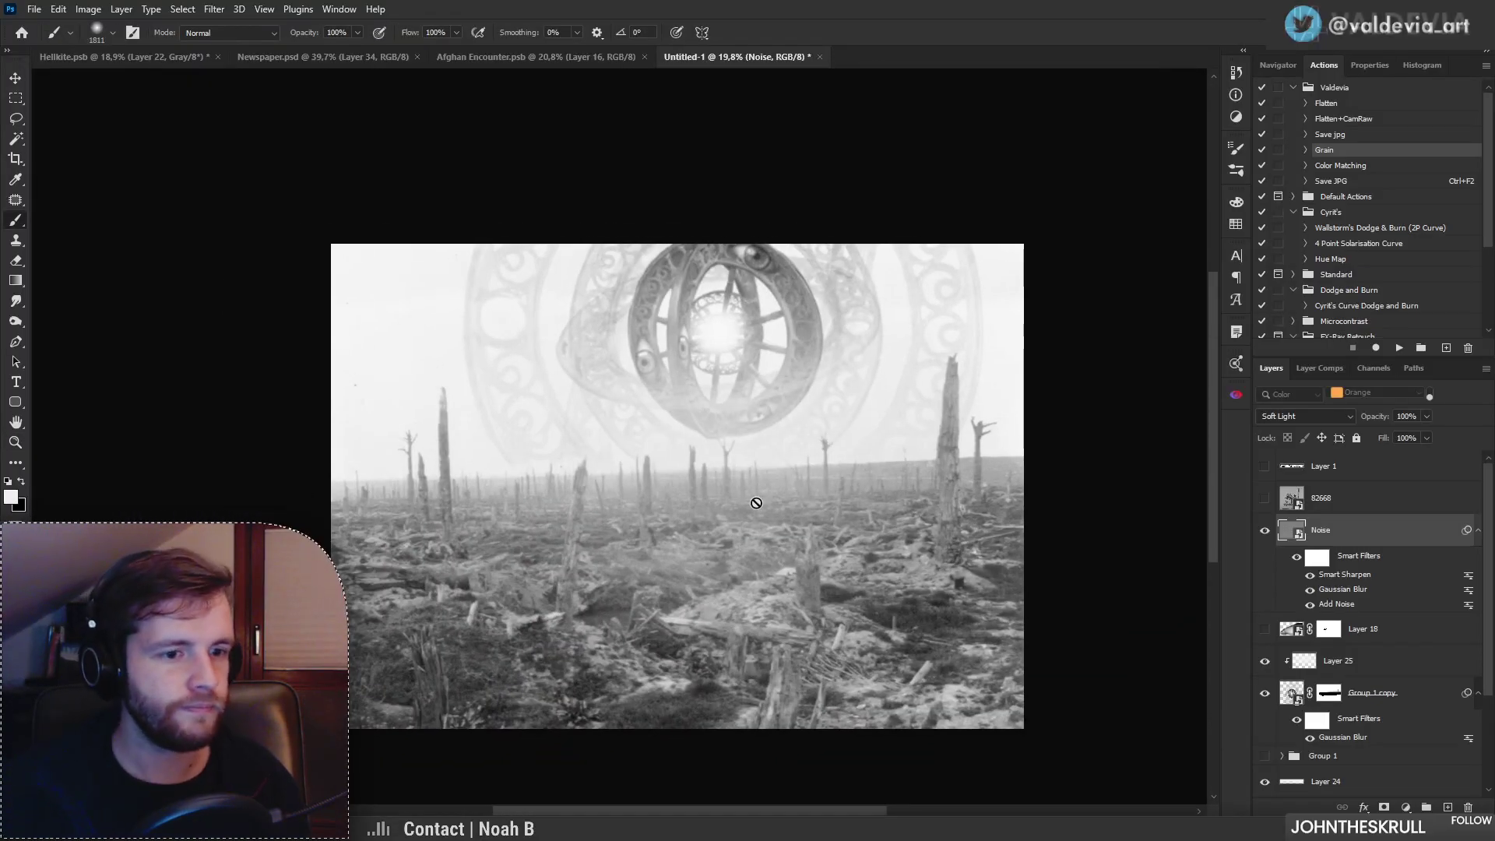
pyautogui.press('z')
pyautogui.moveTo(755, 503)
pyautogui.mouseDown()
pyautogui.moveTo(670, 460)
pyautogui.moveTo(686, 452)
pyautogui.mouseUp()
pyautogui.press('b')
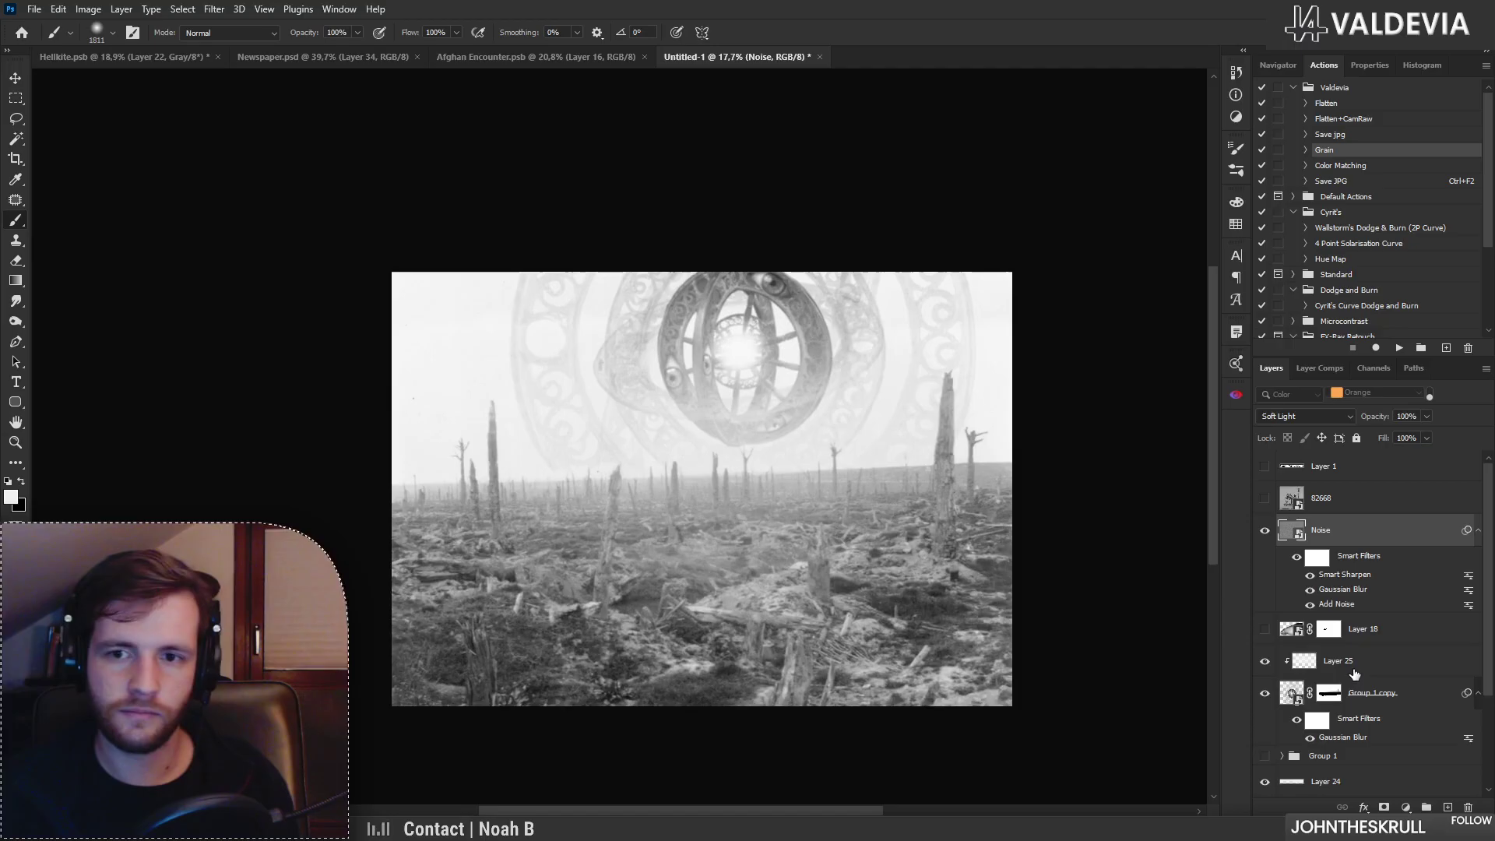
# Step: Add a Levels adjustment layer above the Noise layer
pyautogui.click(1406, 808)
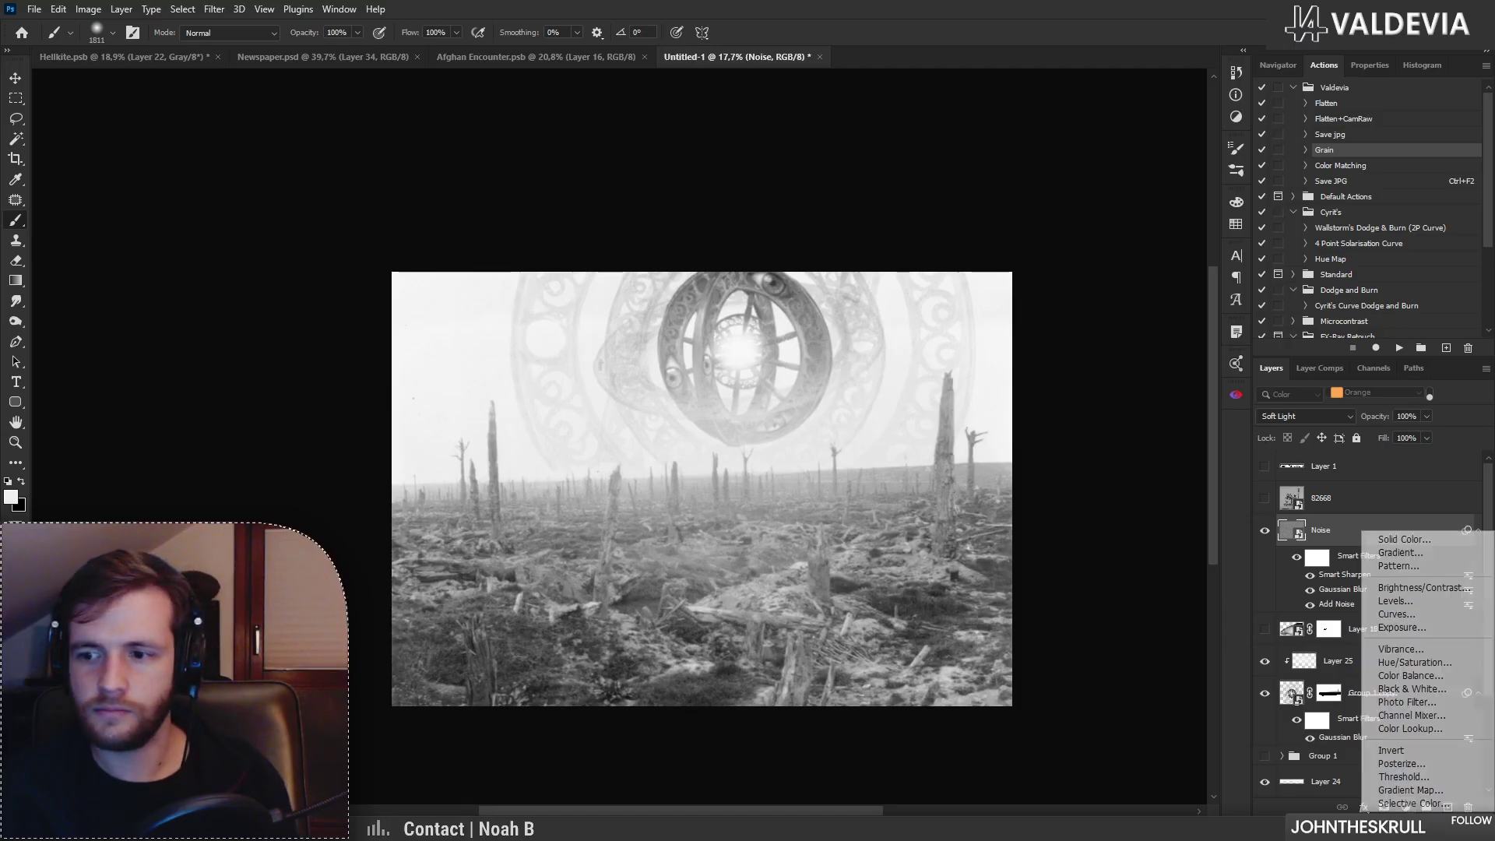
pyautogui.click(1386, 602)
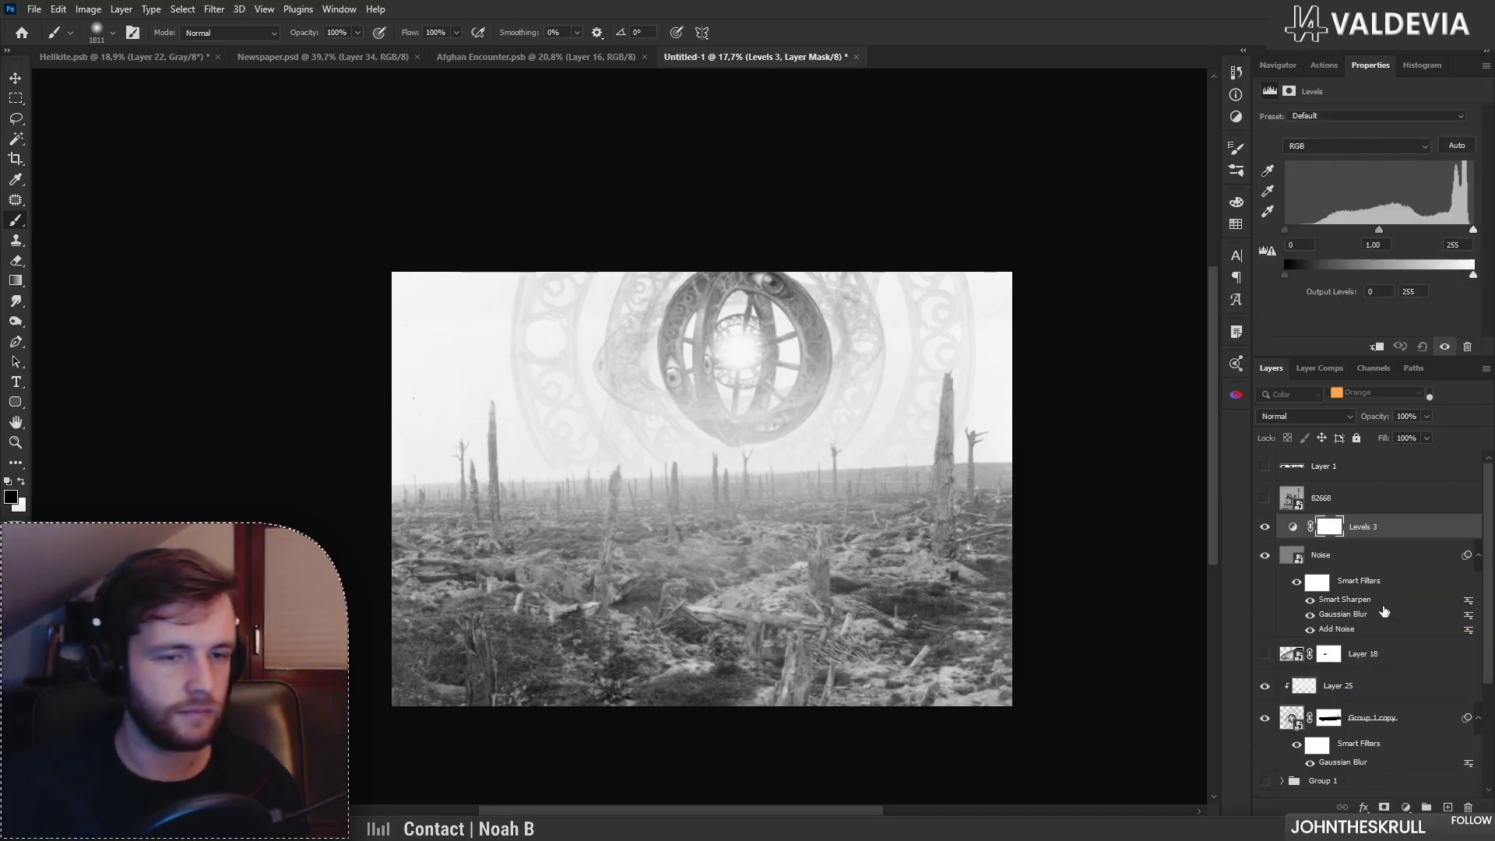
# Step: Switch to the browser to check the progress of the TIFF download, and return to Photoshop
pyautogui.hotkey('alt', 'Tab')
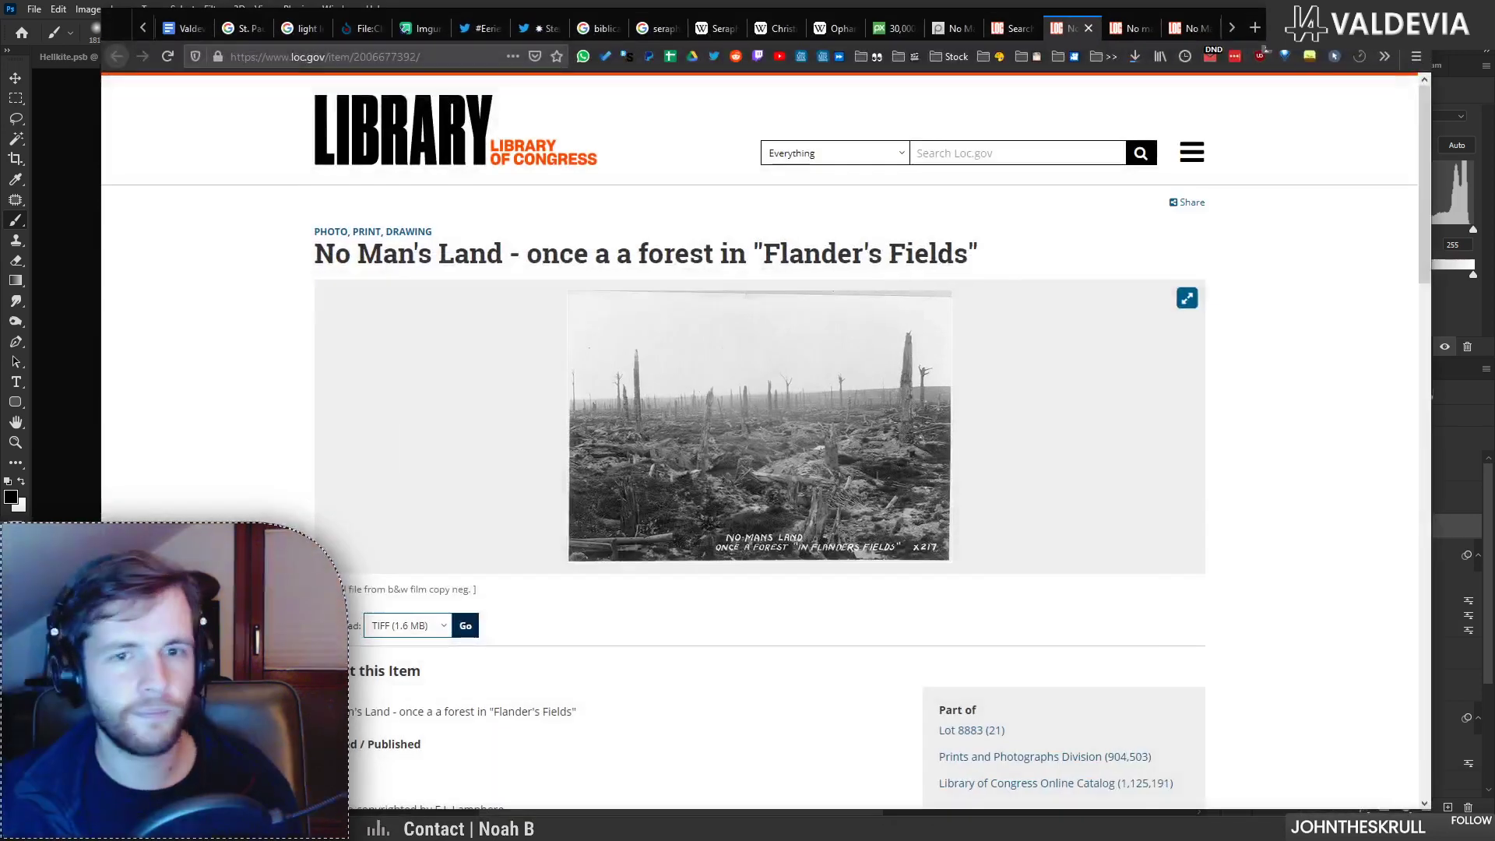
pyautogui.click(1136, 56)
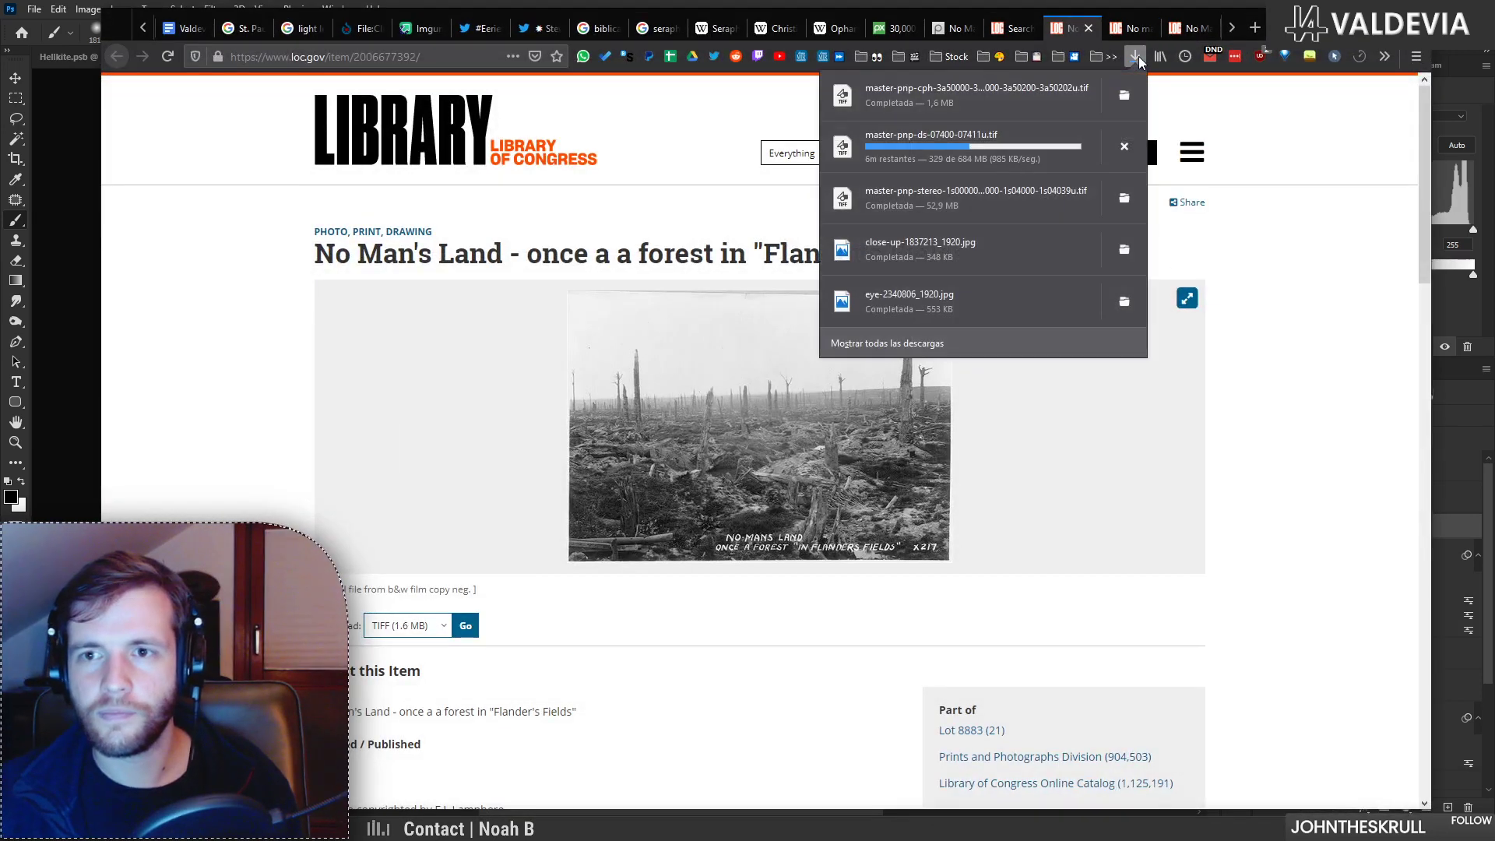
pyautogui.hotkey('alt', 'Tab')
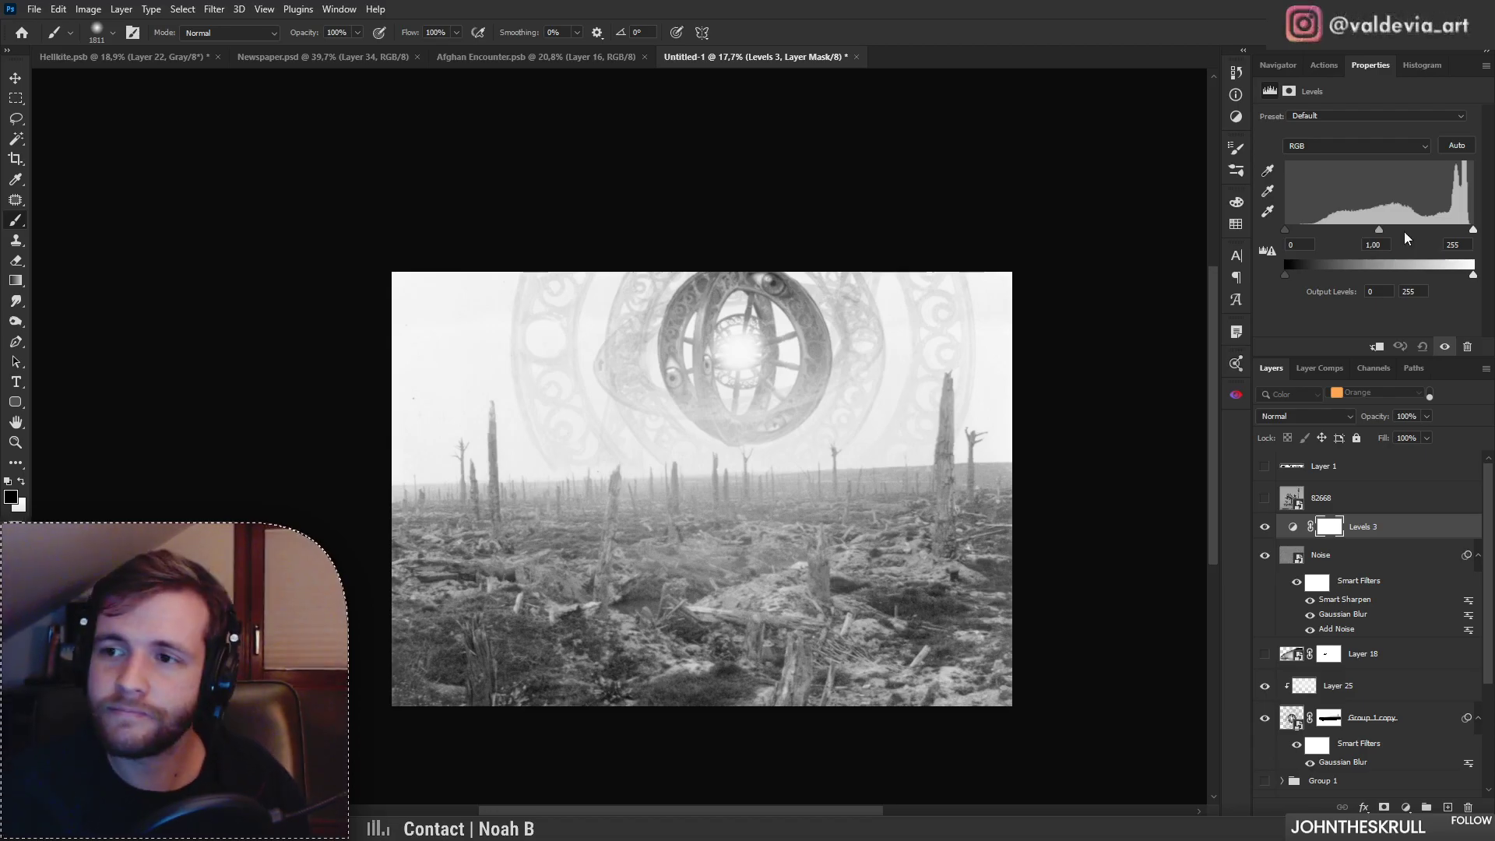
# Step: Set the Levels inputs to black 38, midtone 0.70 and white 236, and compare the image with and without them
pyautogui.moveTo(1378, 230)
pyautogui.mouseDown()
pyautogui.moveTo(1357, 229)
pyautogui.moveTo(1407, 222)
pyautogui.mouseUp()
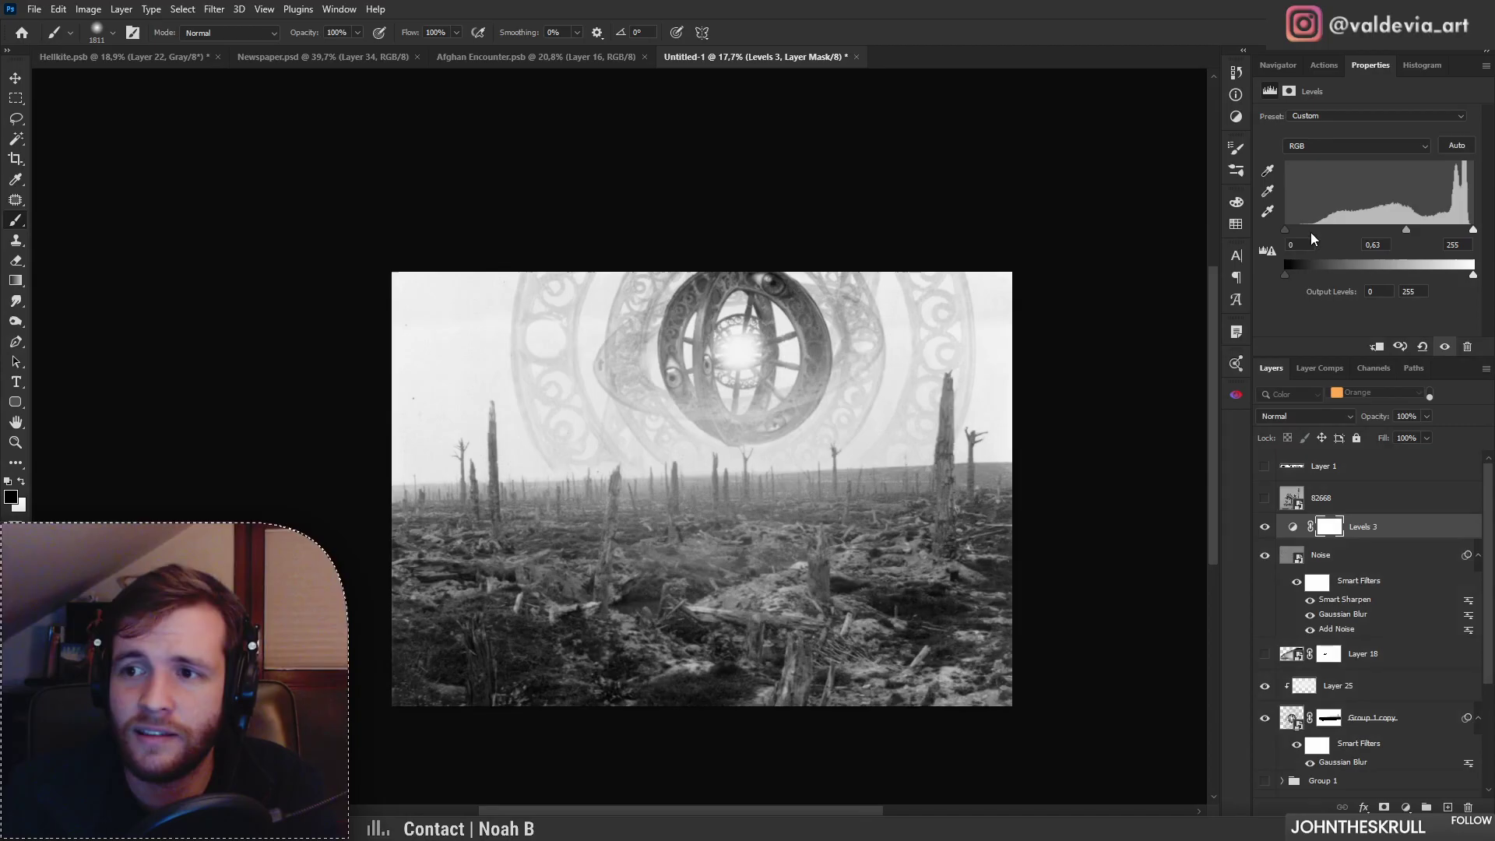
pyautogui.moveTo(1285, 230); pyautogui.dragTo(1319, 227)
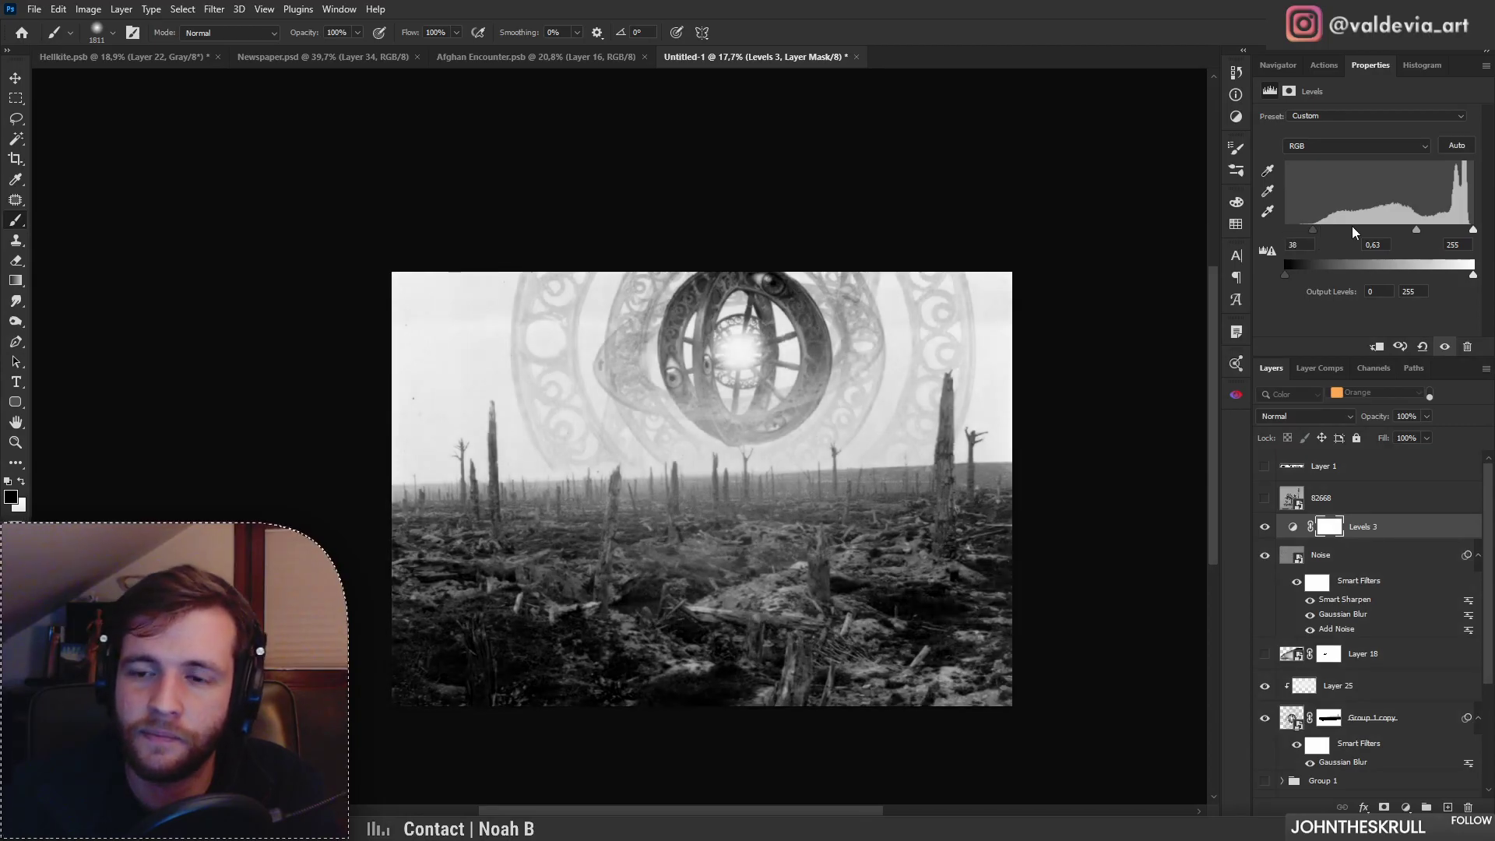
pyautogui.moveTo(1414, 230); pyautogui.dragTo(1461, 230)
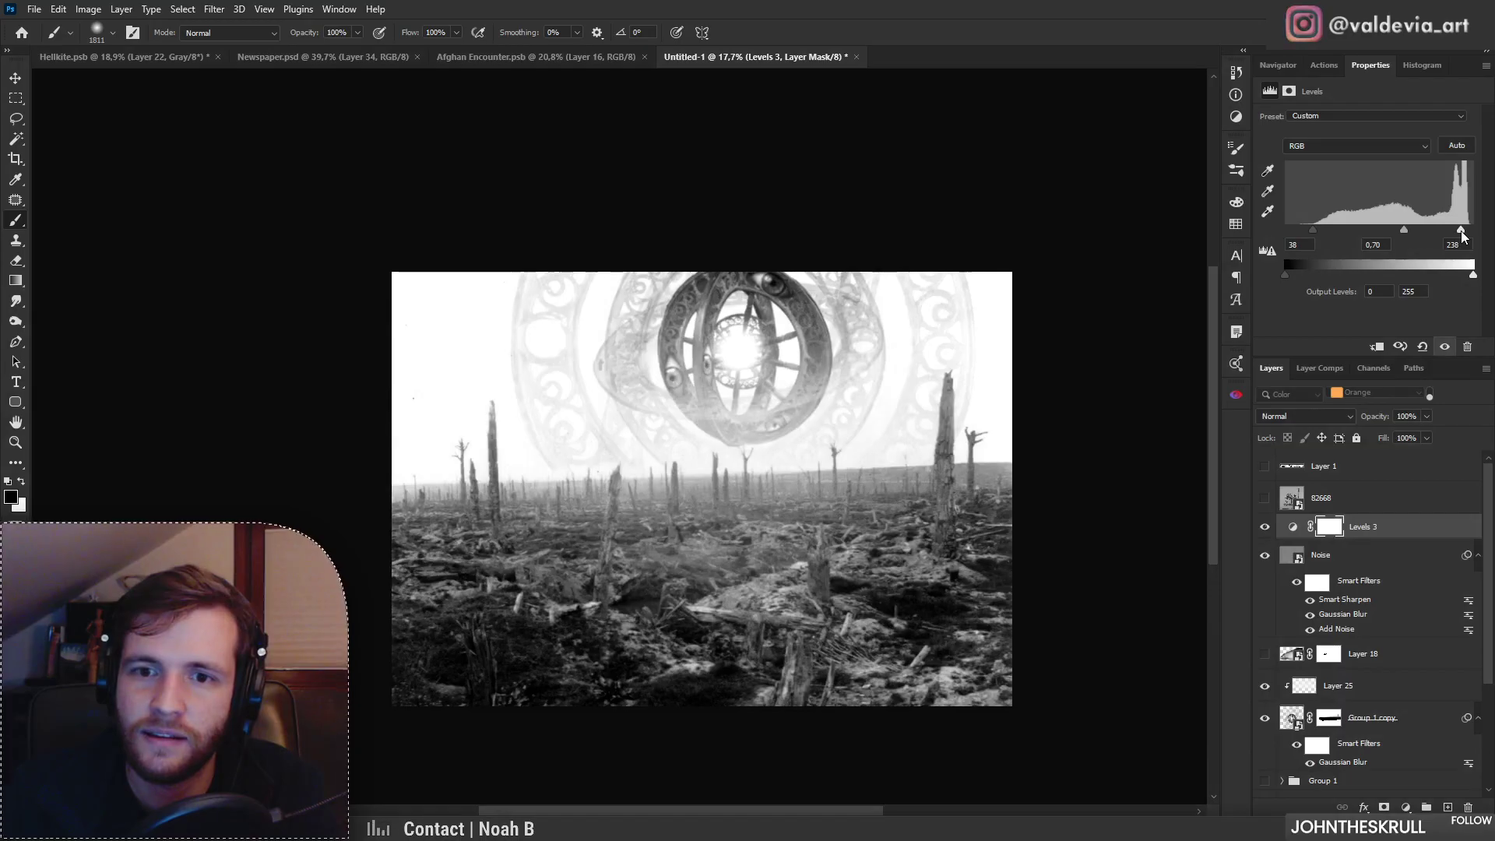
pyautogui.moveTo(1461, 230)
pyautogui.mouseDown()
pyautogui.moveTo(1480, 232)
pyautogui.moveTo(1463, 232)
pyautogui.mouseUp()
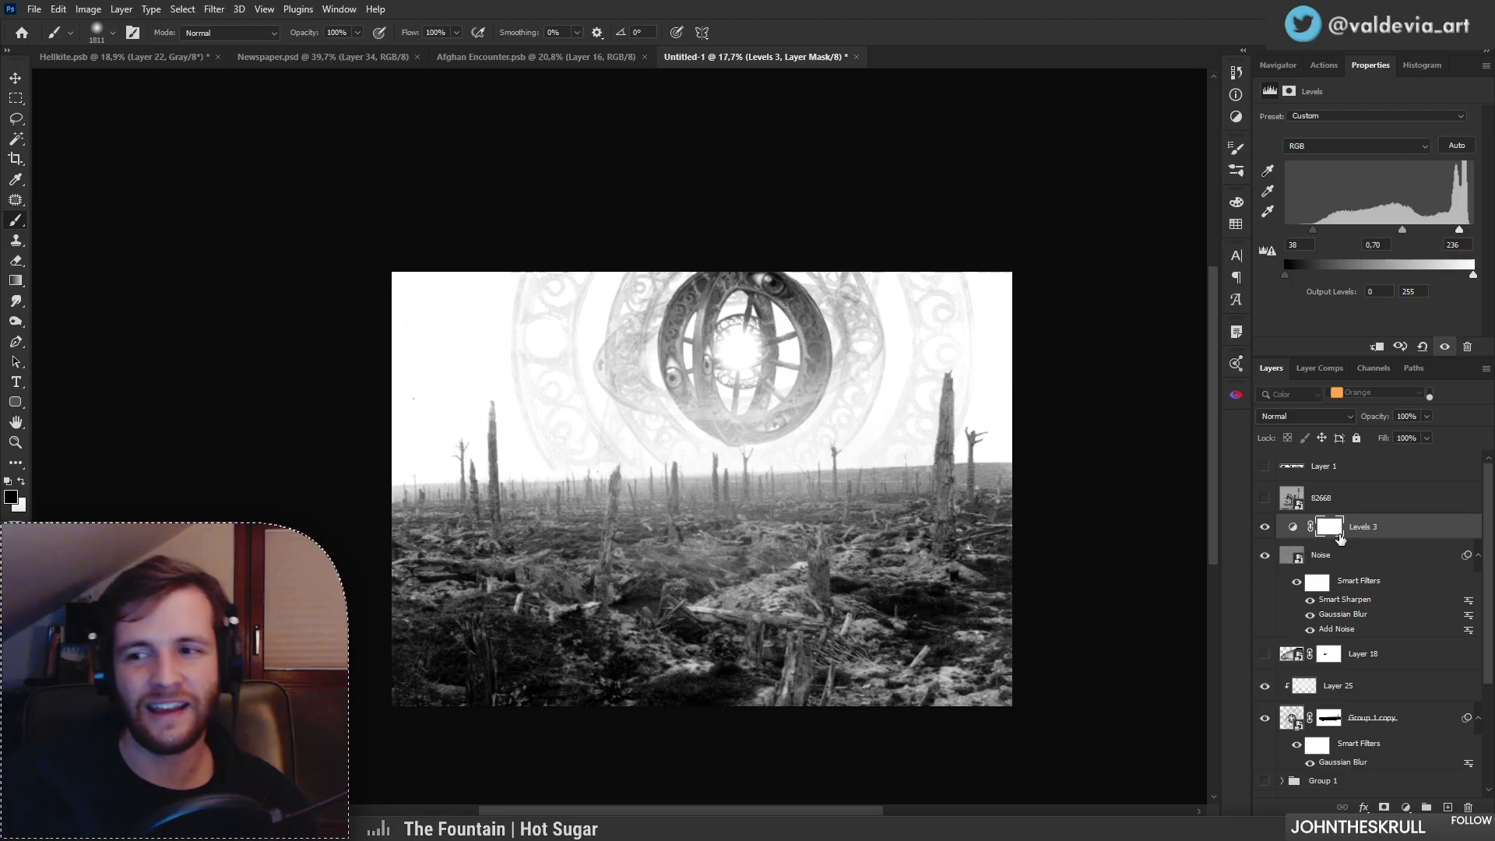
pyautogui.click(1268, 532)
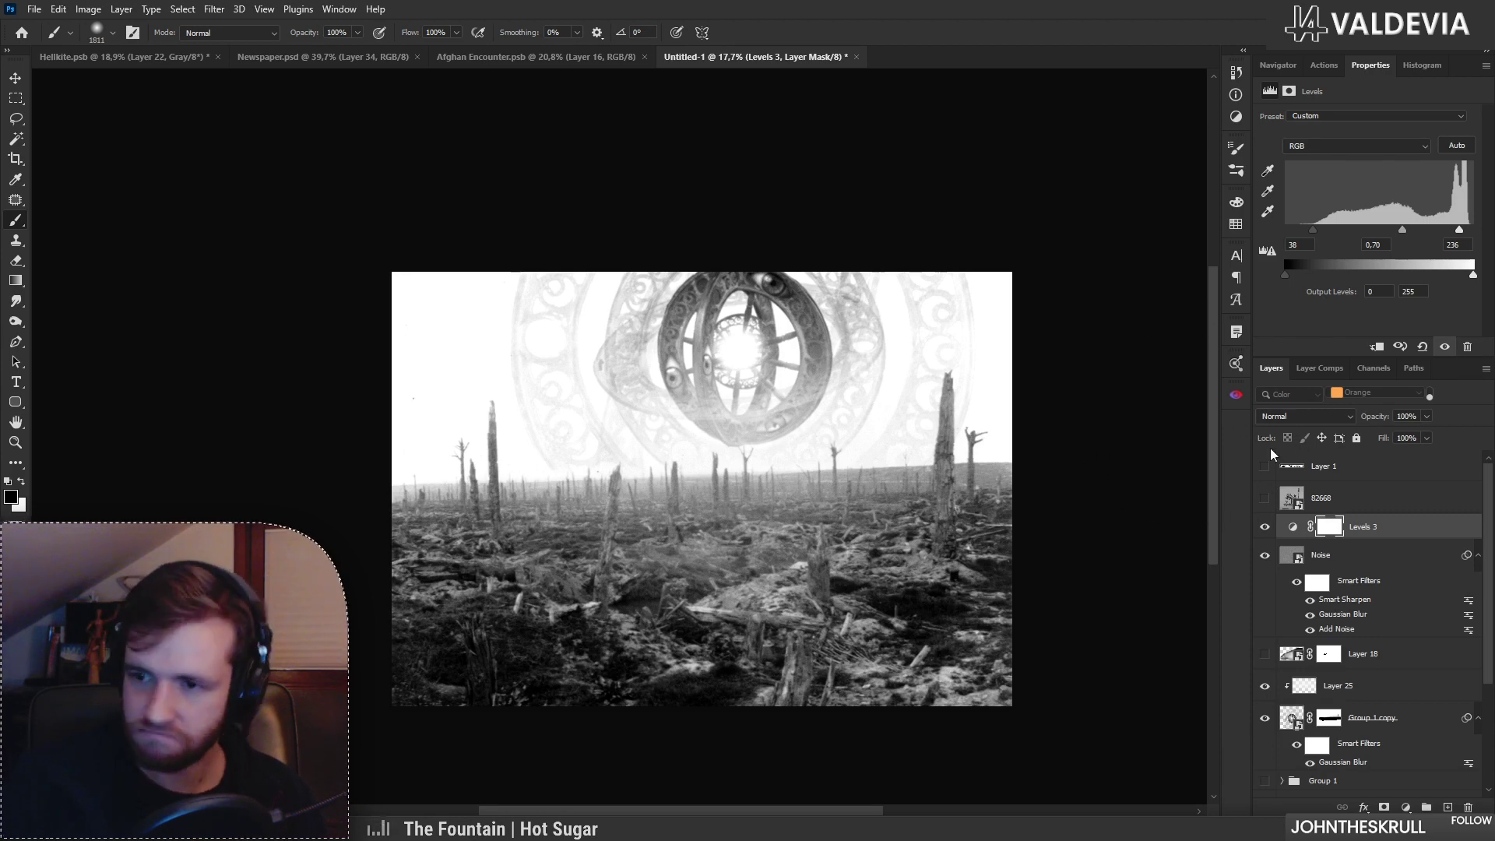
# Step: Add an empty layer directly beneath the Levels 3 adjustment layer, make black the paint color and undo the trial strokes
pyautogui.keyDown('ctrl'); pyautogui.click(1450, 807); pyautogui.keyUp('ctrl')
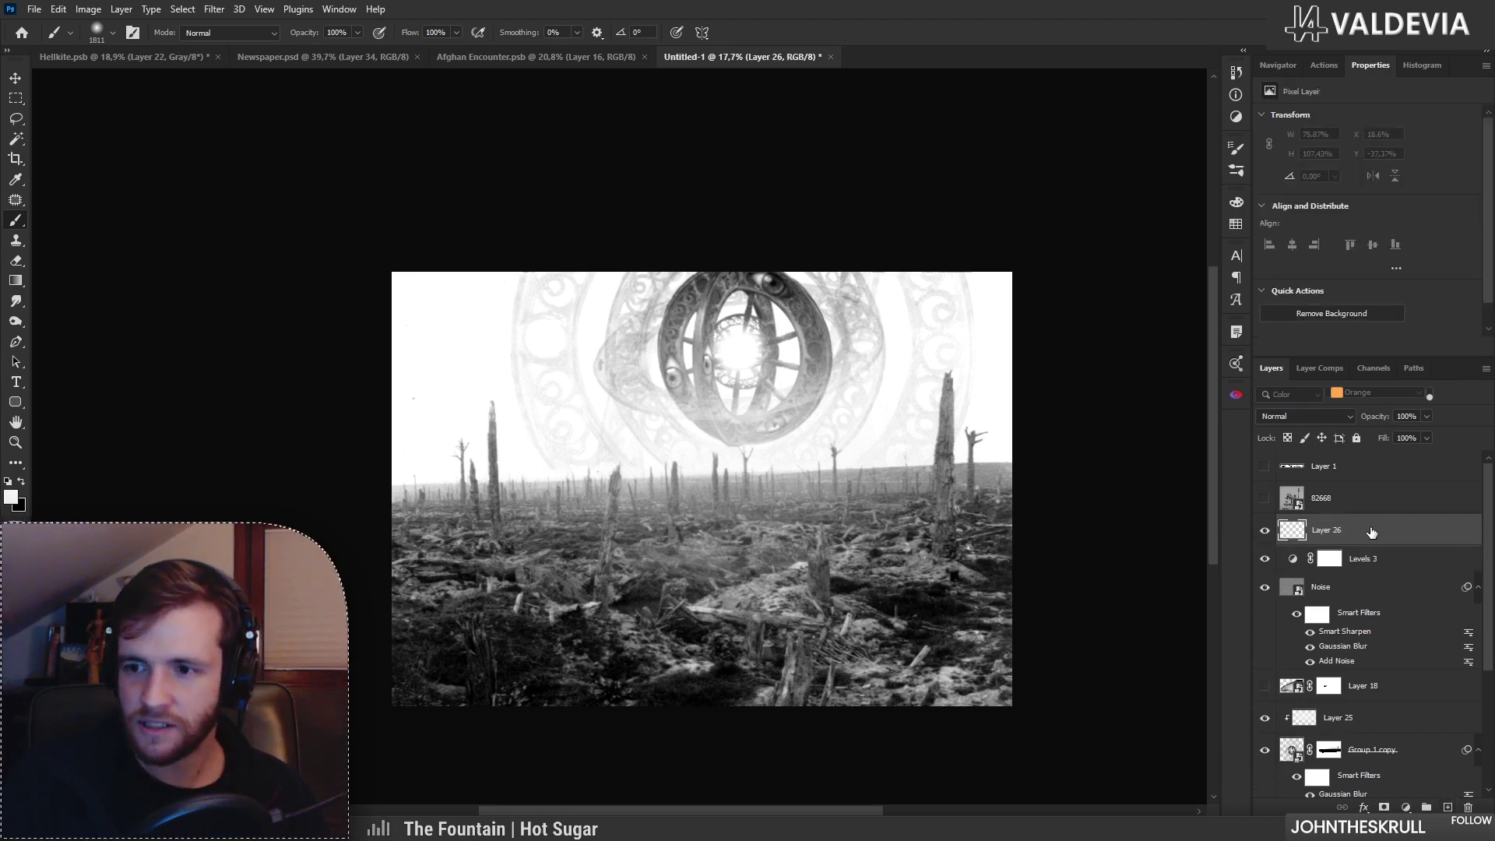
pyautogui.press('x')
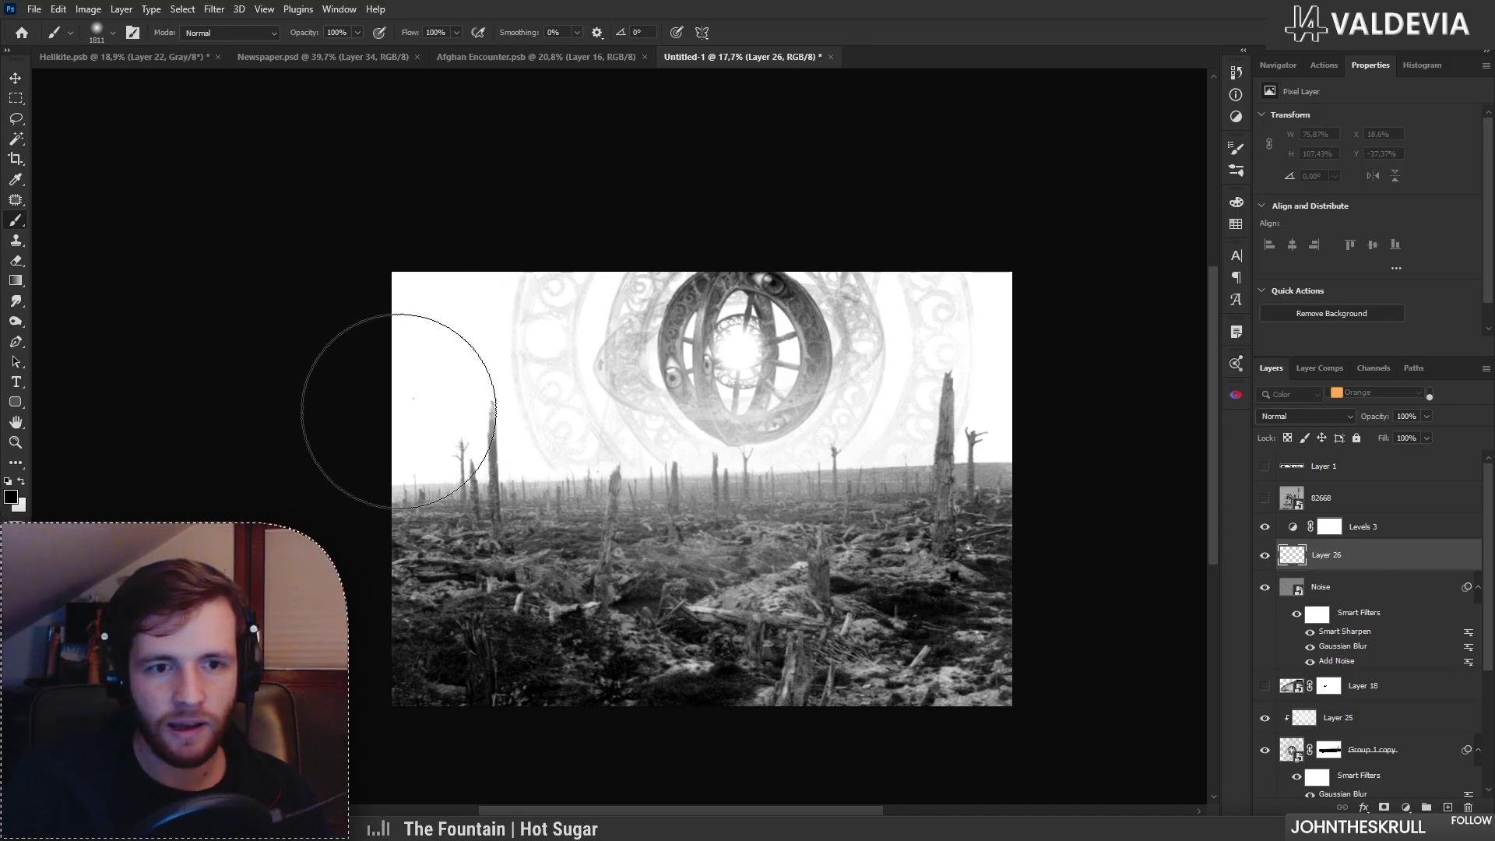
pyautogui.hotkey('ctrl', 'z')
pyautogui.hotkey('ctrl', 'z')
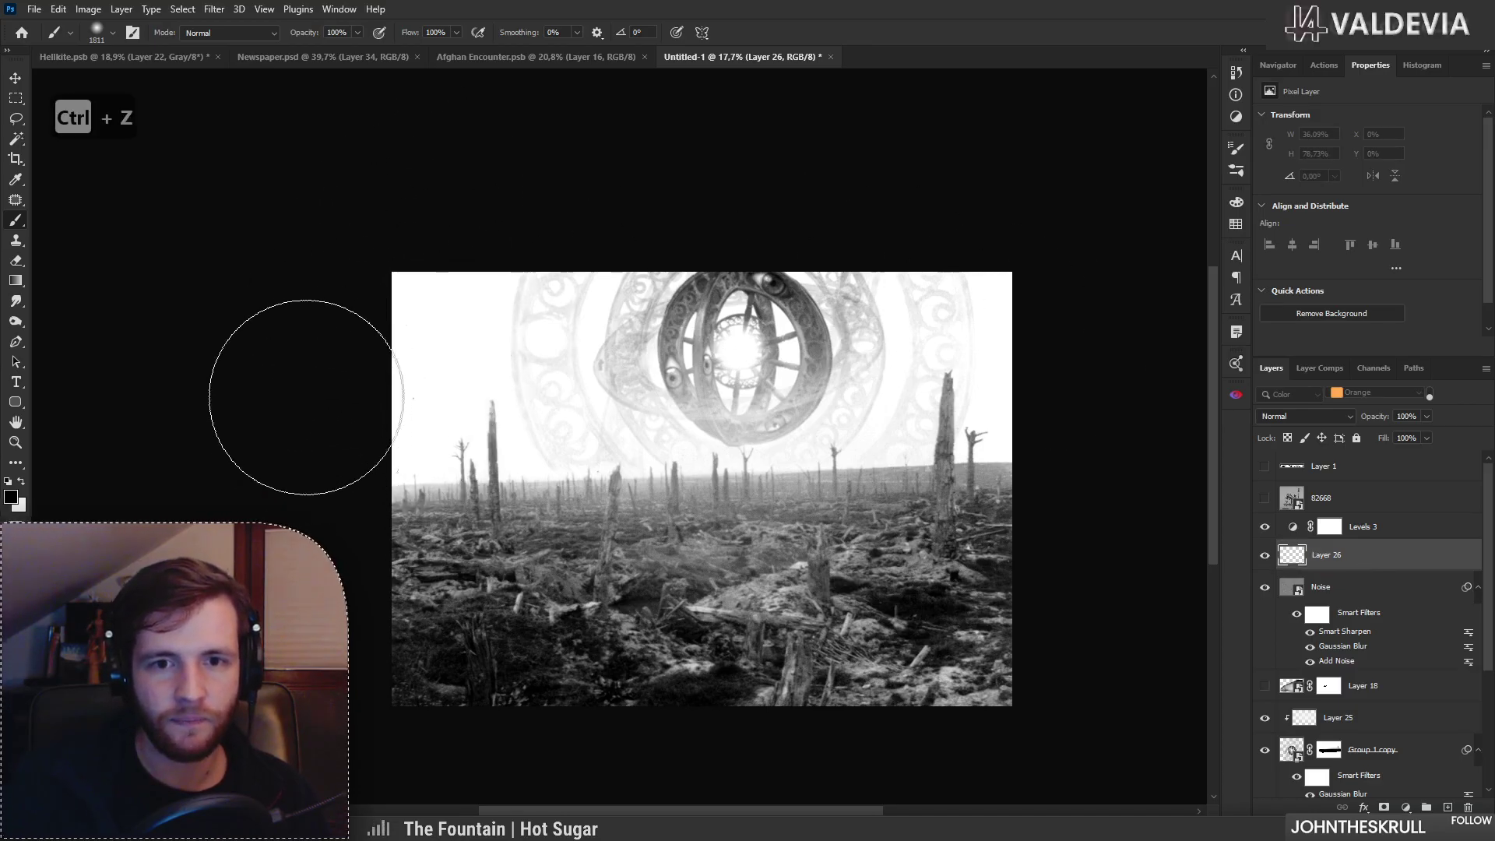
# Step: Paint a soft black vignette along the side edges of the image with a large brush on Layer 26
pyautogui.moveTo(370, 210); pyautogui.dragTo(322, 419)
pyautogui.moveTo(375, 194)
pyautogui.mouseDown()
pyautogui.moveTo(320, 431)
pyautogui.moveTo(336, 446)
pyautogui.mouseUp()
pyautogui.moveTo(1098, 264); pyautogui.dragTo(1101, 273)
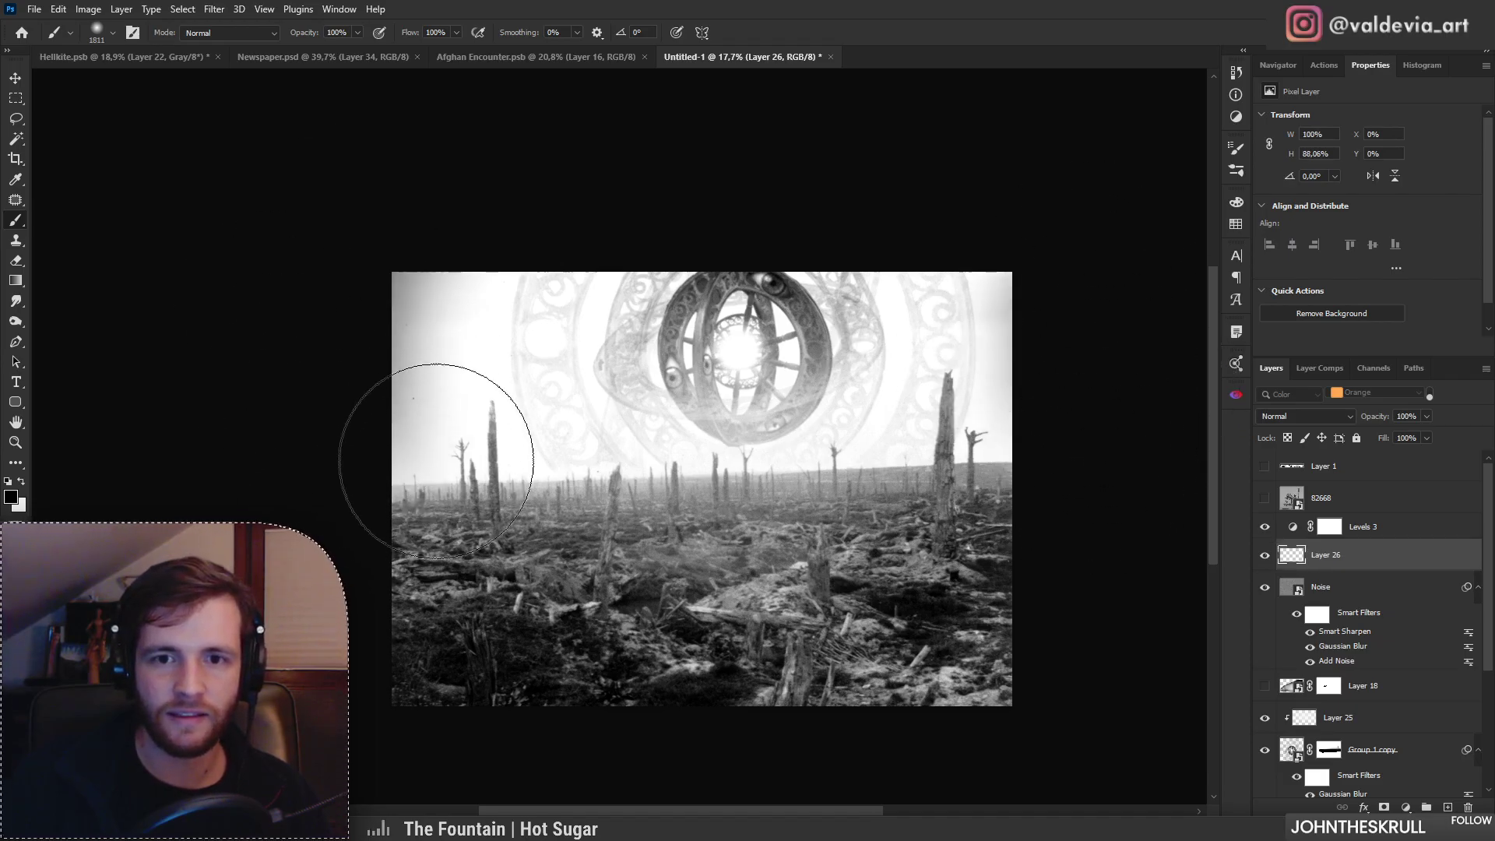
pyautogui.press('z')
pyautogui.moveTo(556, 397)
pyautogui.mouseDown()
pyautogui.moveTo(593, 387)
pyautogui.moveTo(541, 379)
pyautogui.mouseUp()
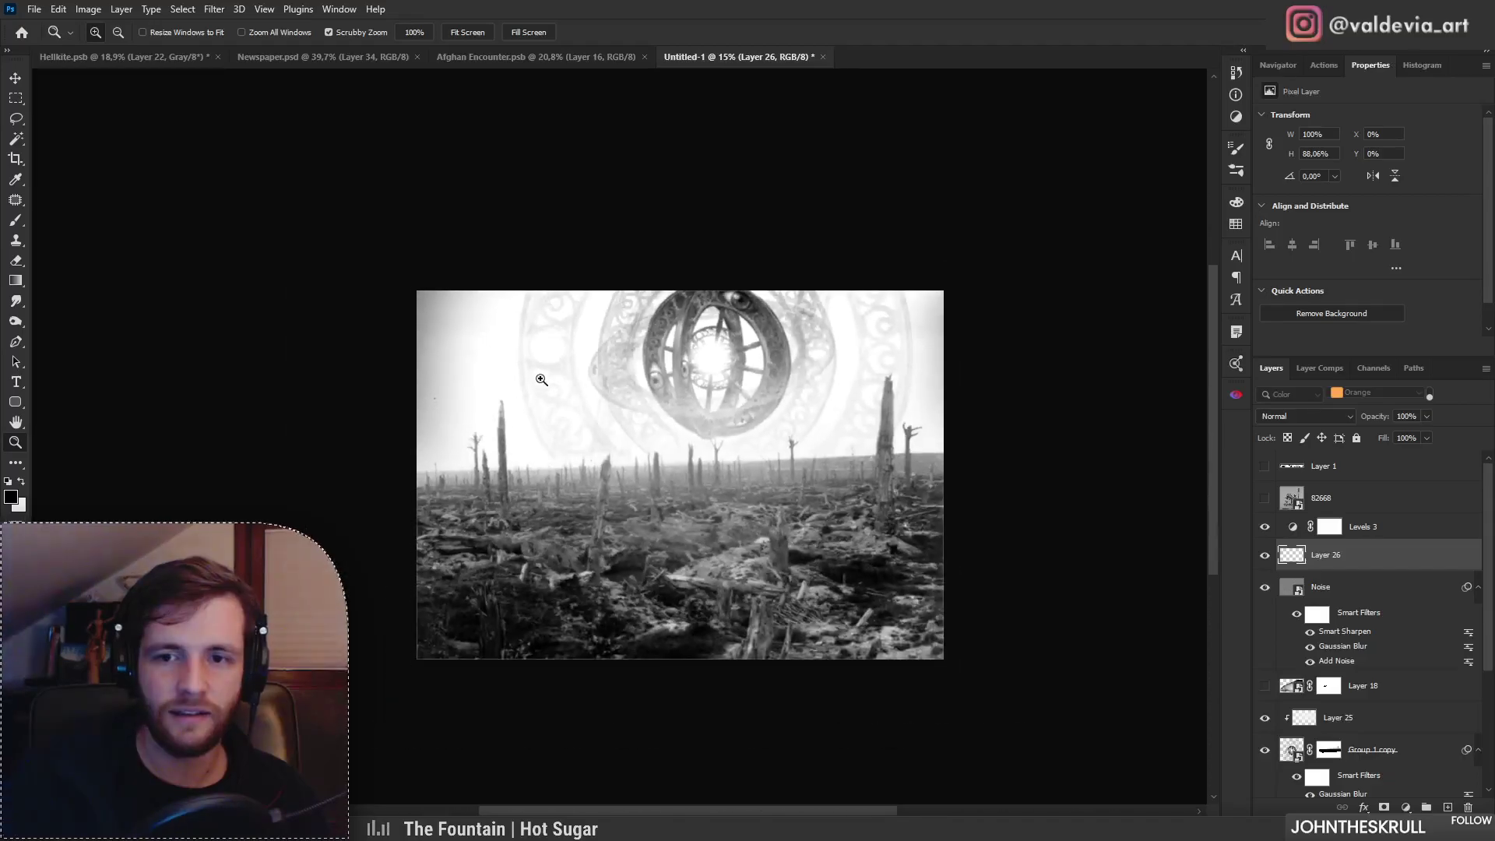
pyautogui.moveTo(762, 422); pyautogui.dragTo(782, 422)
pyautogui.press('b')
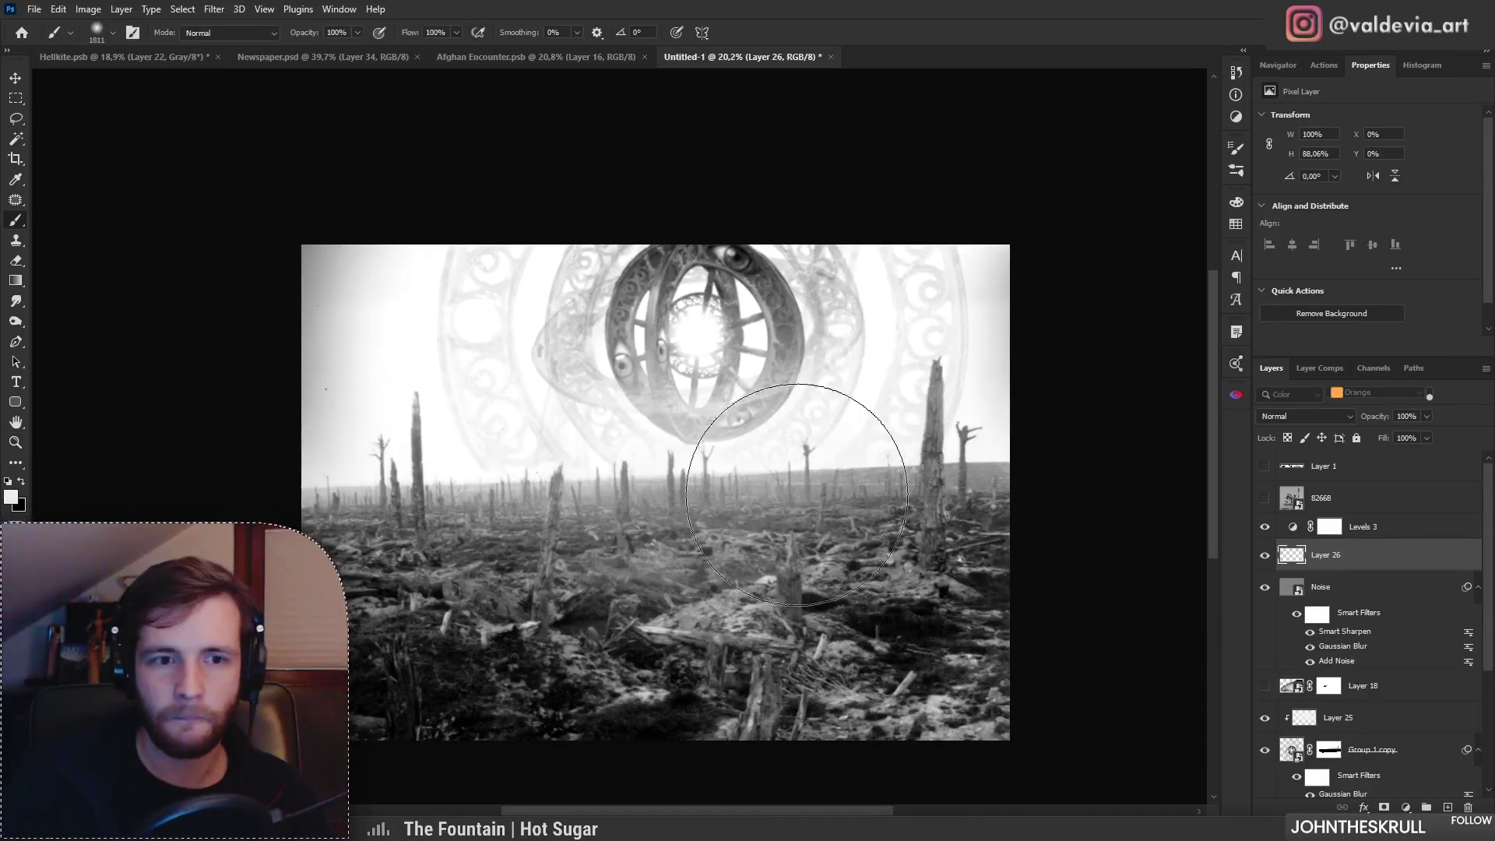
# Step: Add an Overlay layer above Layer 26 and paint a soft white glow on the horizon and ground beneath the wheel
pyautogui.click(1450, 808)
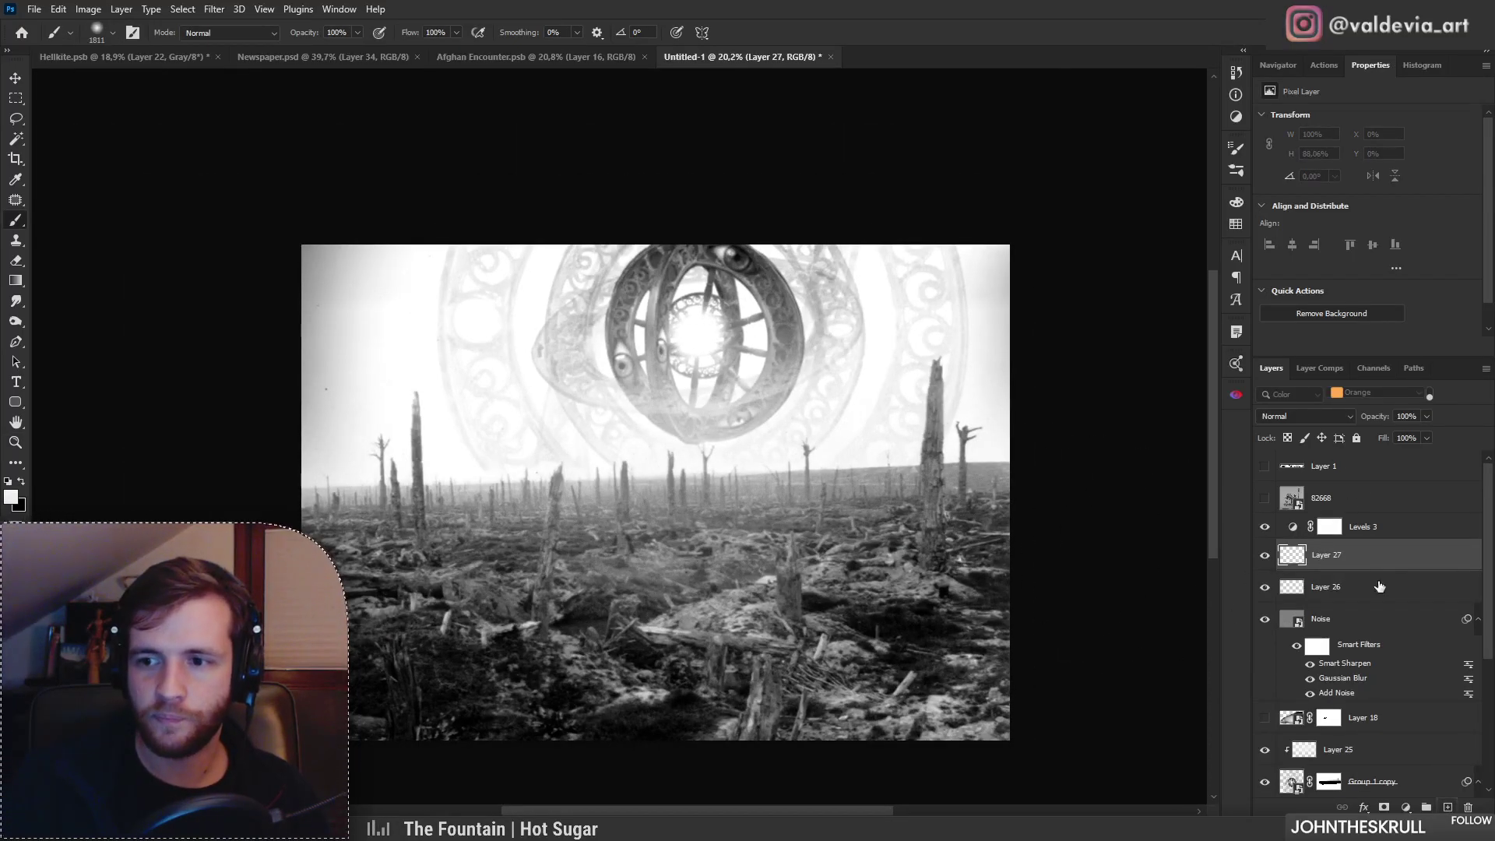
pyautogui.click(1305, 416)
pyautogui.click(1272, 605)
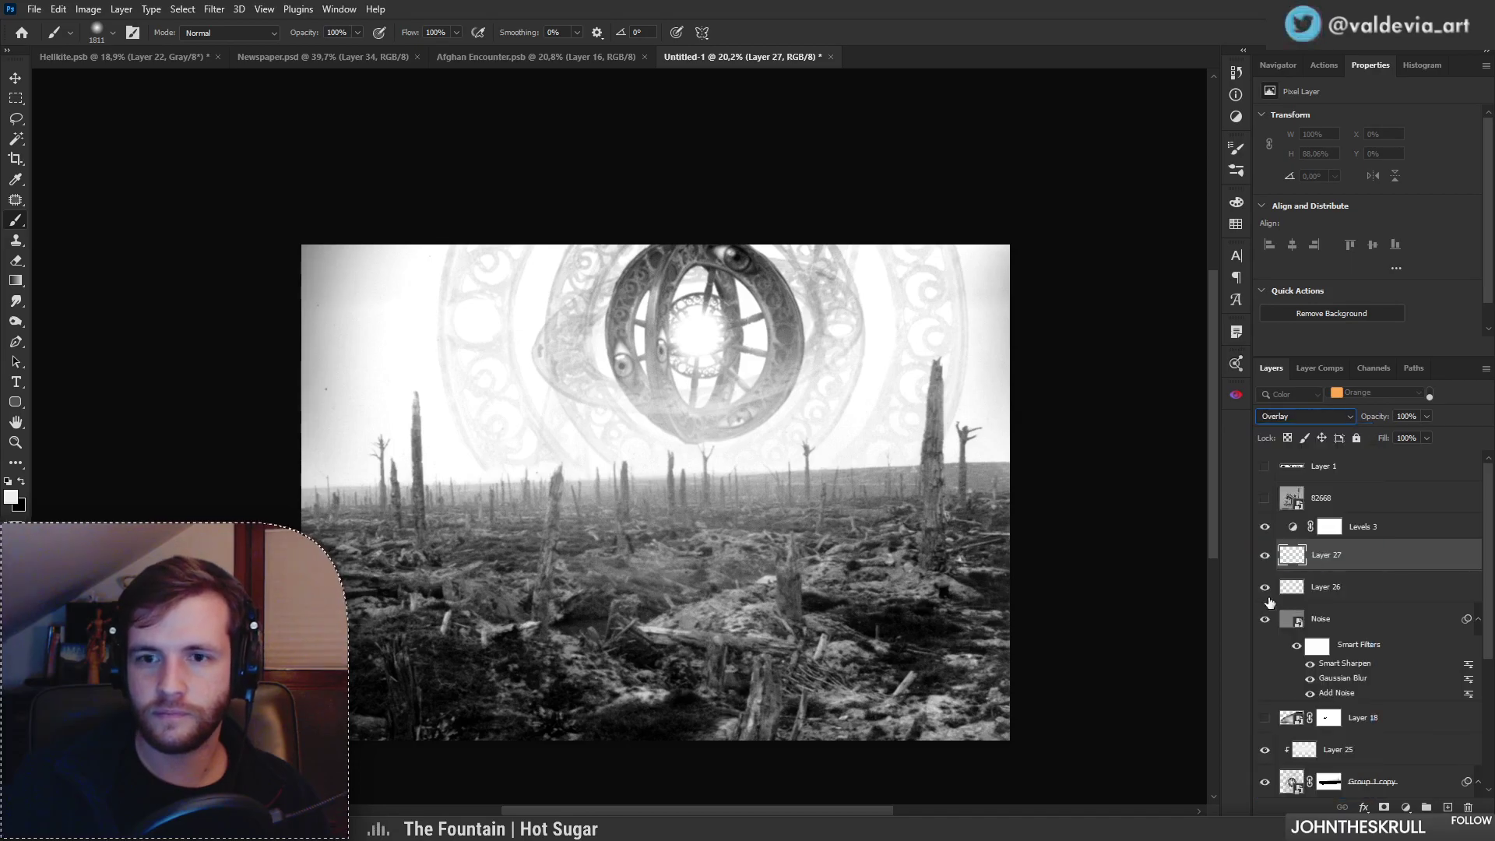
pyautogui.rightClick(565, 478)
pyautogui.moveTo(479, 496)
pyautogui.mouseDown()
pyautogui.moveTo(719, 486)
pyautogui.moveTo(605, 506)
pyautogui.moveTo(720, 508)
pyautogui.moveTo(645, 516)
pyautogui.moveTo(719, 522)
pyautogui.moveTo(510, 535)
pyautogui.moveTo(840, 543)
pyautogui.moveTo(628, 539)
pyautogui.moveTo(840, 480)
pyautogui.mouseUp()
pyautogui.moveTo(701, 519)
pyautogui.mouseDown()
pyautogui.moveTo(561, 558)
pyautogui.moveTo(771, 528)
pyautogui.moveTo(687, 565)
pyautogui.mouseUp()
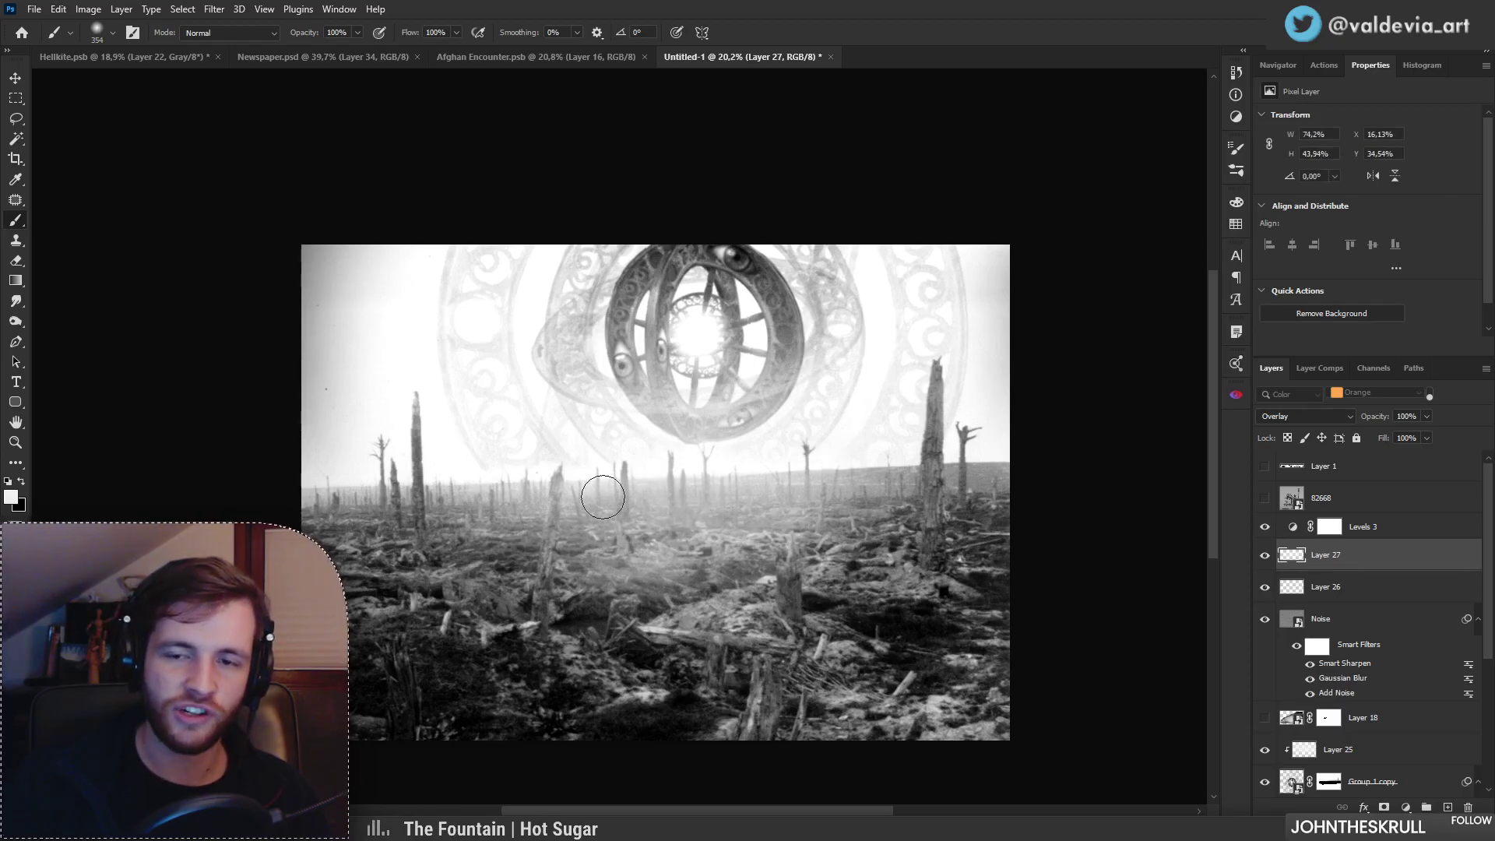
# Step: Set the soft brush size to 495 px and extend the white glow over the ground below the wheel
pyautogui.rightClick(584, 510)
pyautogui.click(817, 490)
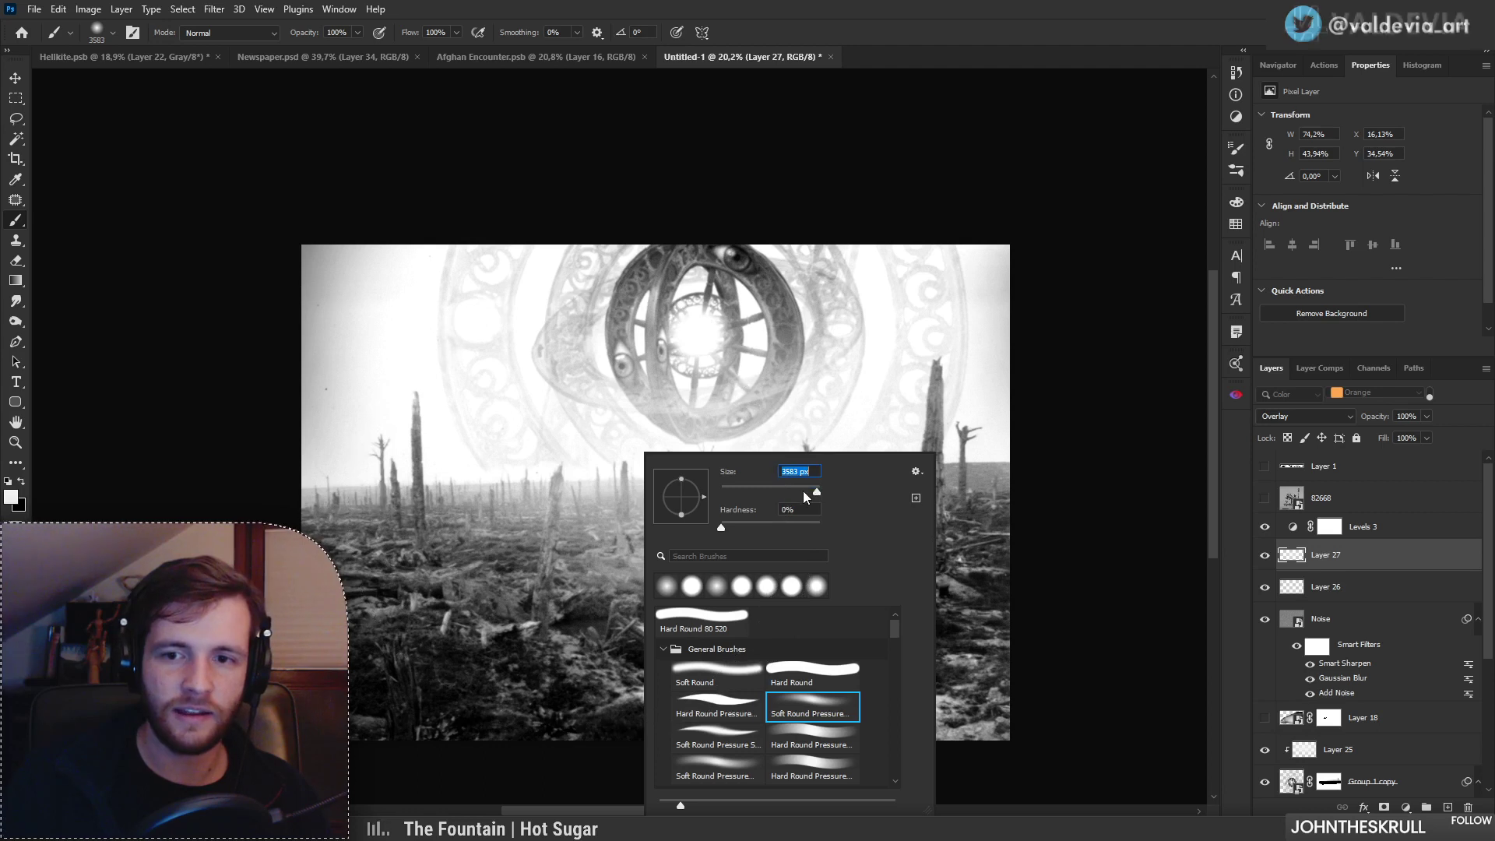
pyautogui.write('495')
pyautogui.press('Return')
pyautogui.moveTo(567, 523)
pyautogui.mouseDown()
pyautogui.moveTo(654, 494)
pyautogui.moveTo(801, 507)
pyautogui.moveTo(660, 595)
pyautogui.moveTo(586, 580)
pyautogui.mouseUp()
pyautogui.moveTo(749, 547)
pyautogui.mouseDown()
pyautogui.moveTo(662, 548)
pyautogui.moveTo(779, 545)
pyautogui.mouseUp()
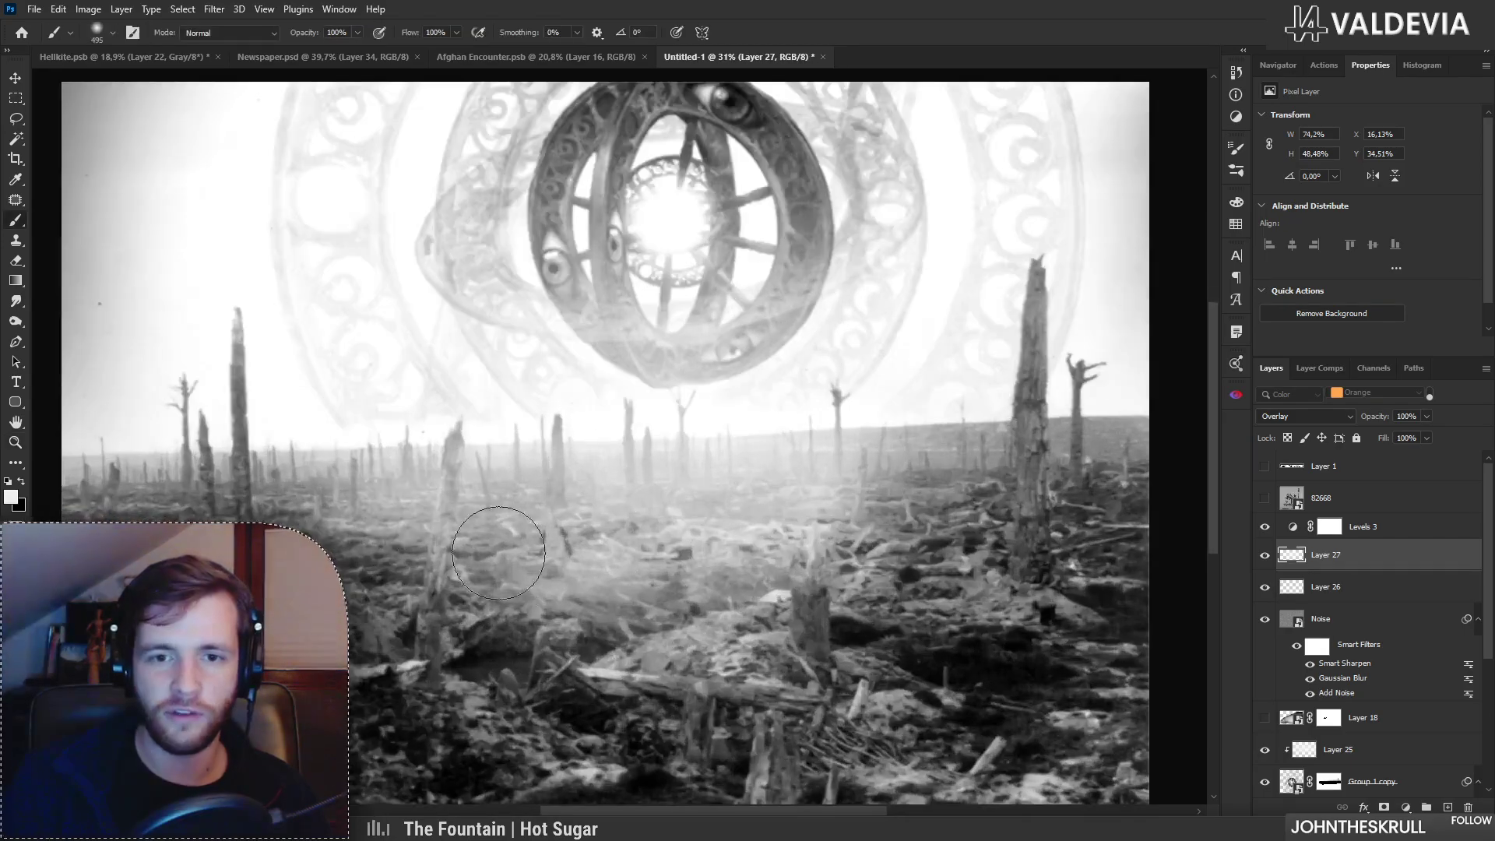
# Step: Soften the ground glow over the foreground debris with a 1102 px soft eraser and compare the whole image with and without it
pyautogui.press('e')
pyautogui.rightClick(908, 459)
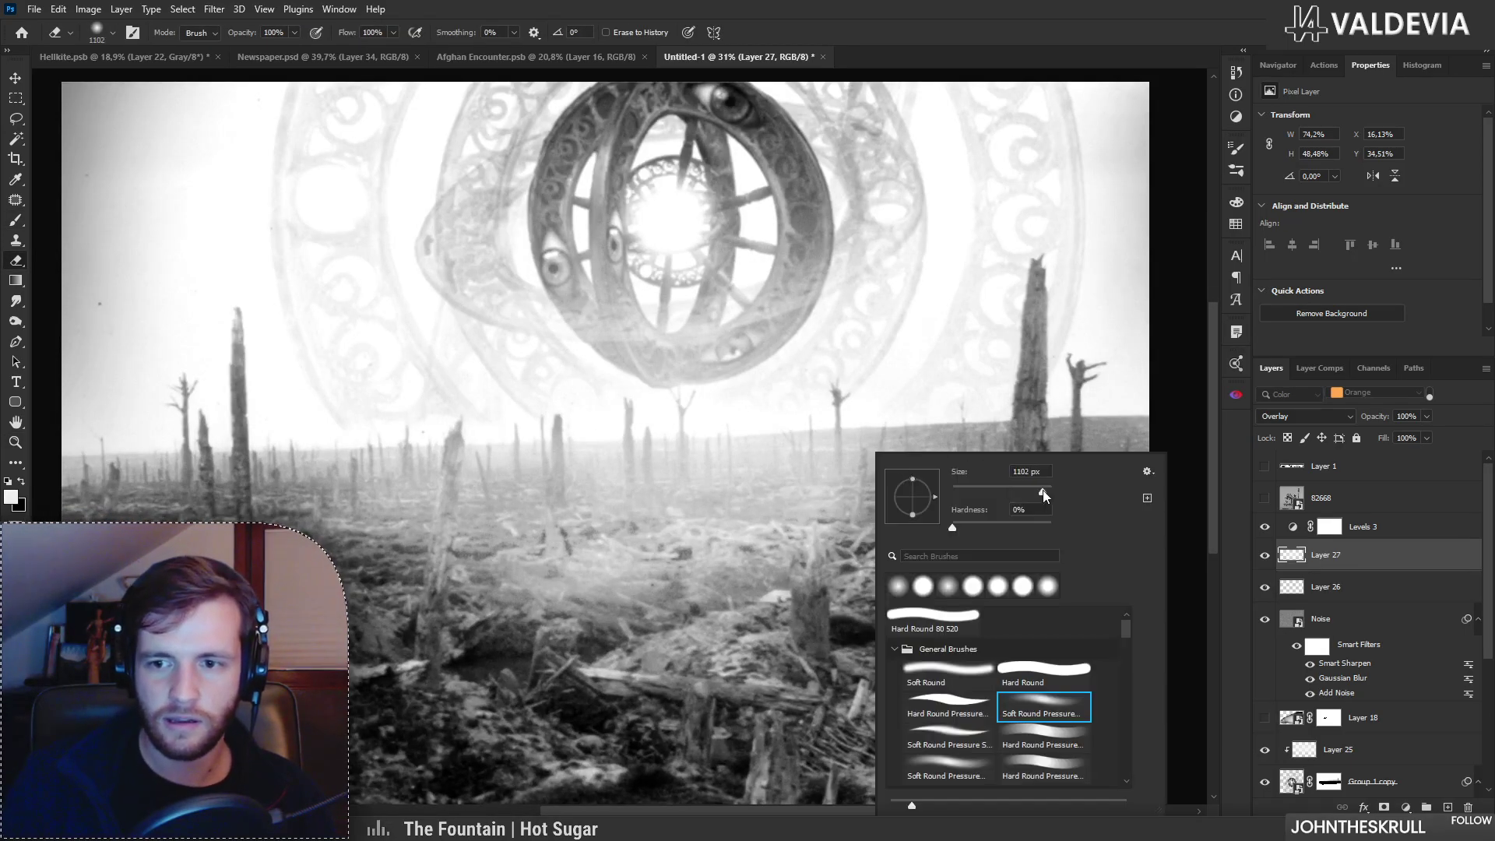
pyautogui.press('Return')
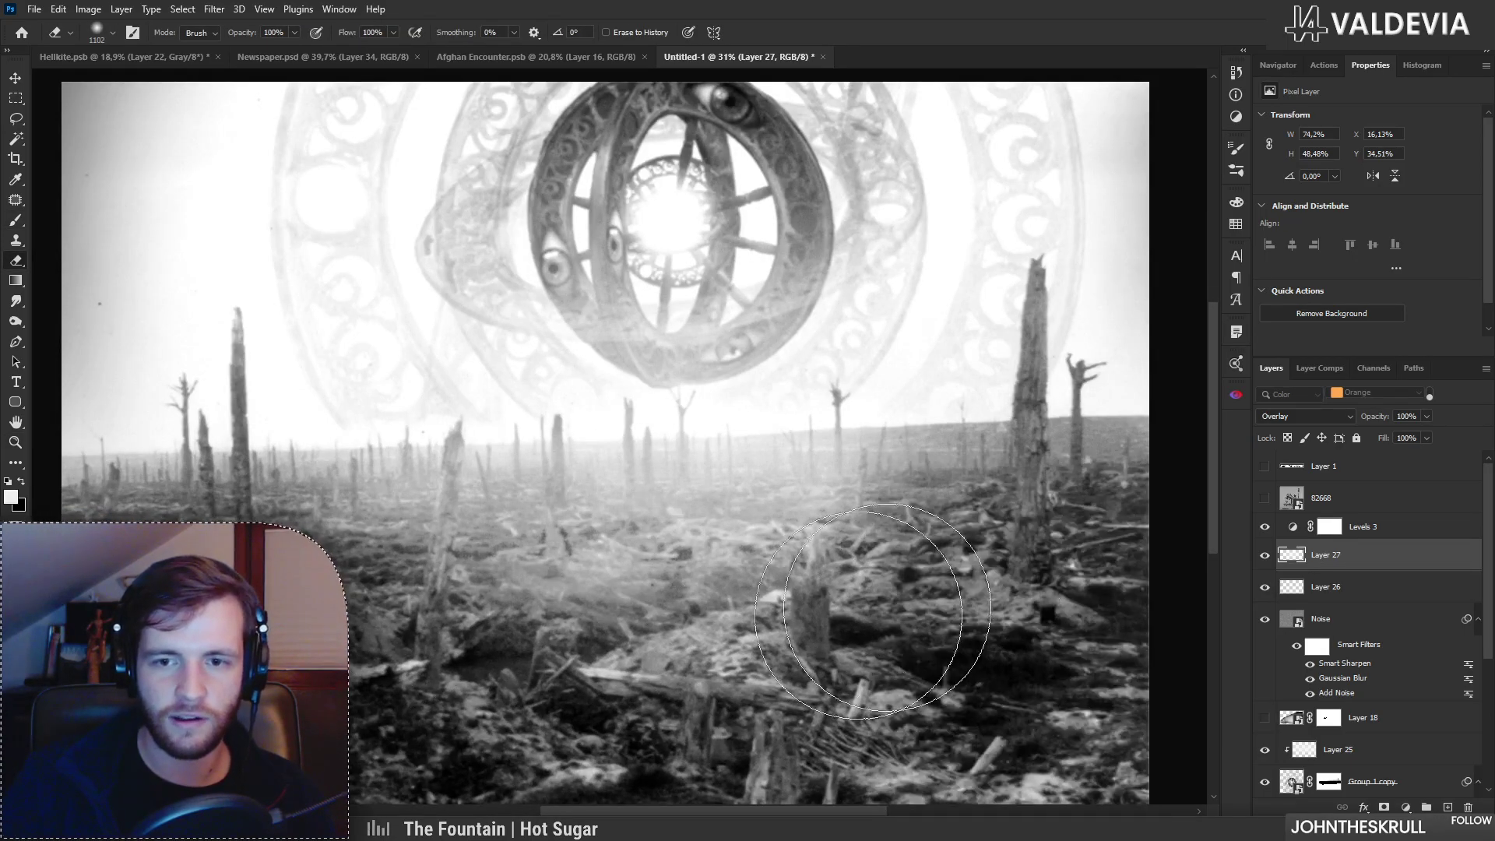
pyautogui.moveTo(459, 603); pyautogui.dragTo(779, 588)
pyautogui.moveTo(949, 582)
pyautogui.mouseDown()
pyautogui.moveTo(717, 575)
pyautogui.moveTo(853, 563)
pyautogui.moveTo(816, 520)
pyautogui.moveTo(863, 518)
pyautogui.moveTo(827, 554)
pyautogui.moveTo(892, 538)
pyautogui.moveTo(604, 507)
pyautogui.mouseUp()
pyautogui.moveTo(893, 570); pyautogui.dragTo(825, 560)
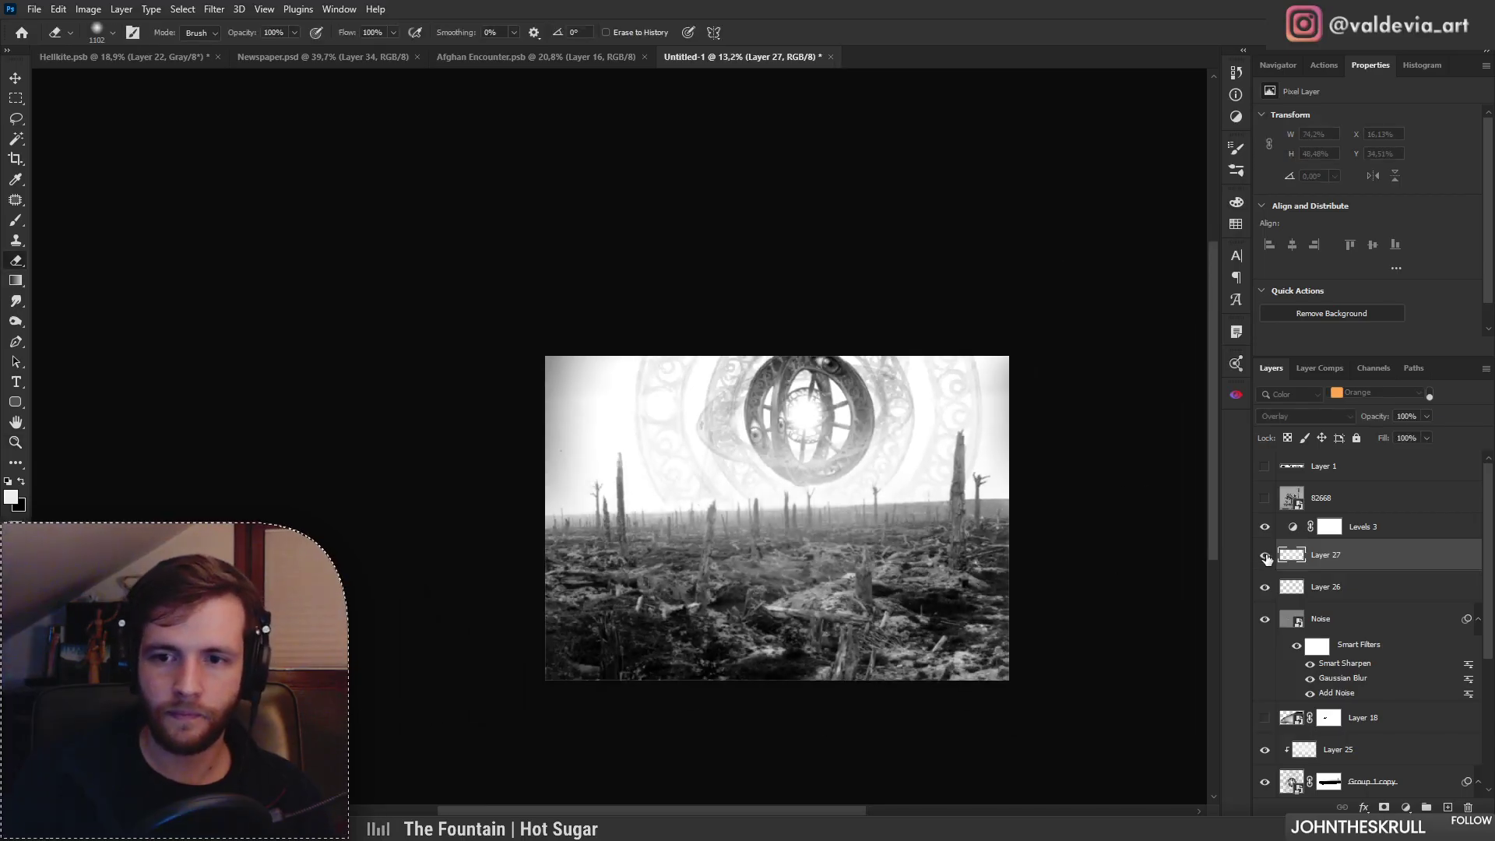
pyautogui.moveTo(879, 502); pyautogui.dragTo(916, 497)
pyautogui.moveTo(893, 561); pyautogui.dragTo(917, 425)
# Step: Add a layer clipped to Group 1 copy, beneath Layer 25, and set its blend mode to Overlay
pyautogui.click(1387, 778)
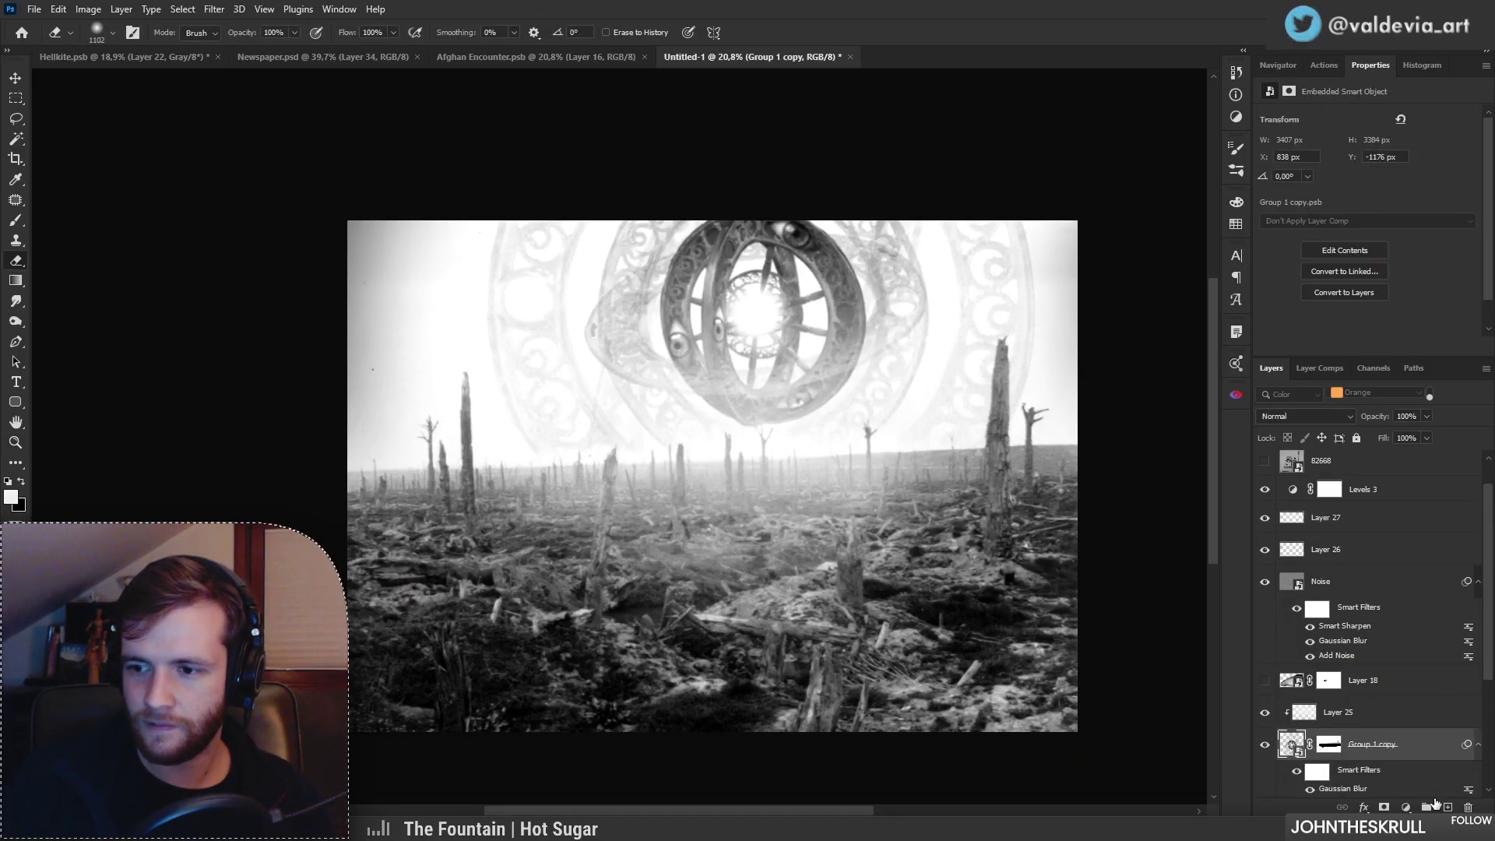
pyautogui.click(1447, 808)
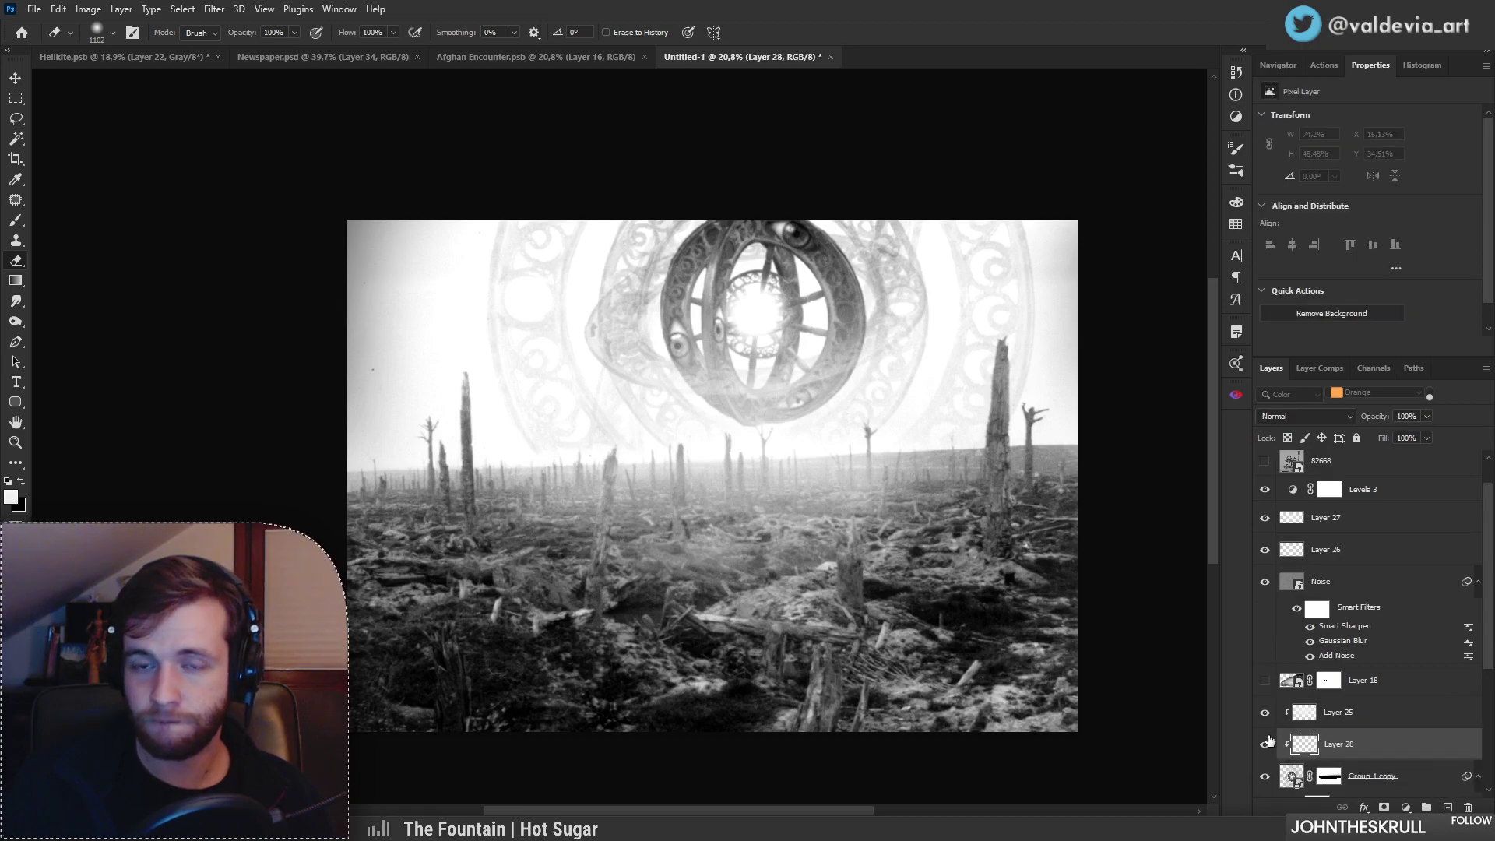
pyautogui.click(1265, 714)
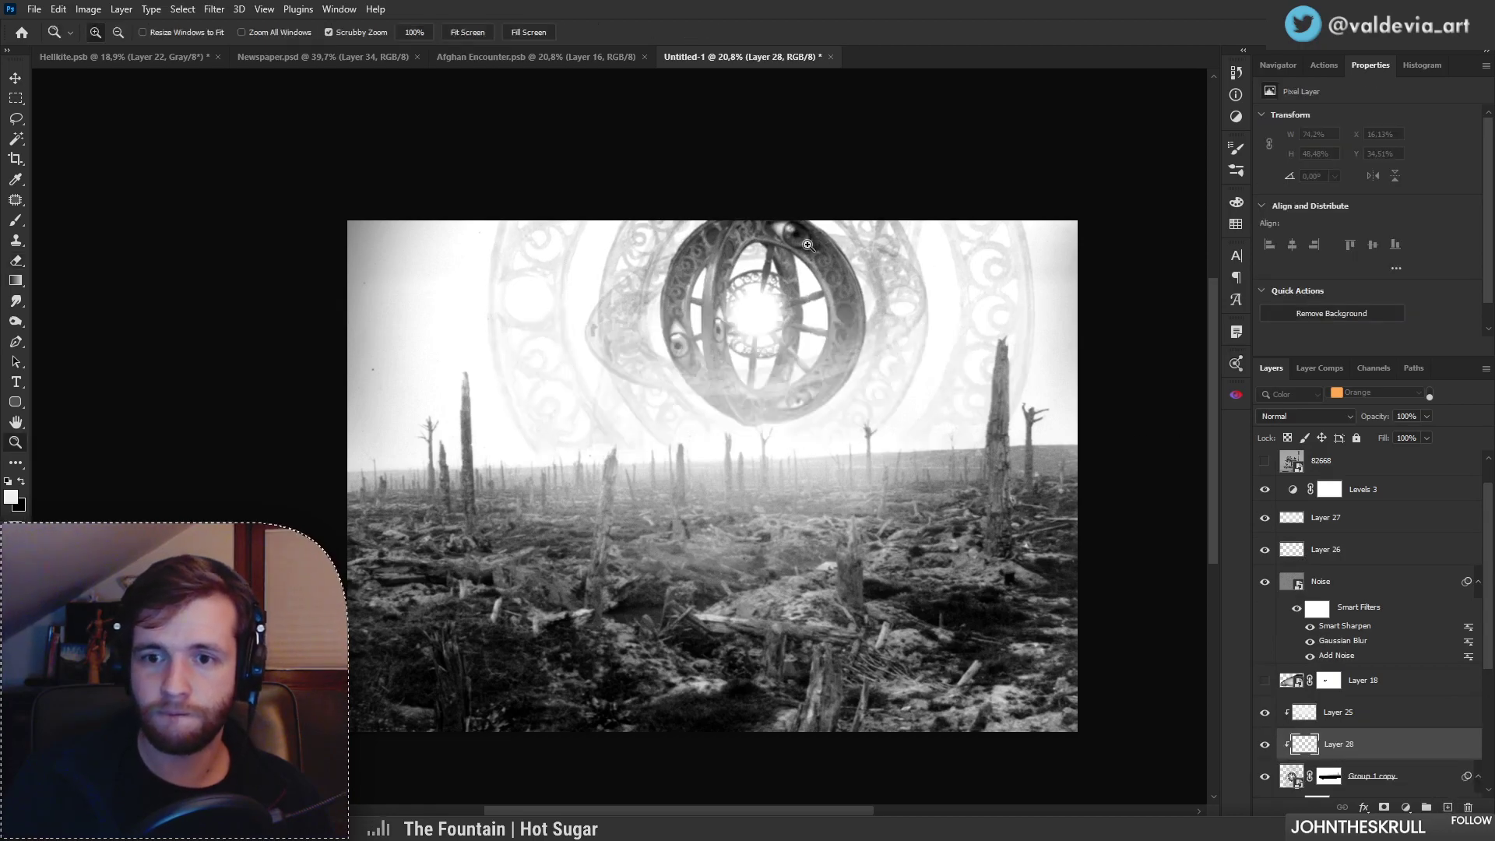
pyautogui.scroll(3, 806, 241)
pyautogui.rightClick(888, 356)
pyautogui.click(1013, 394)
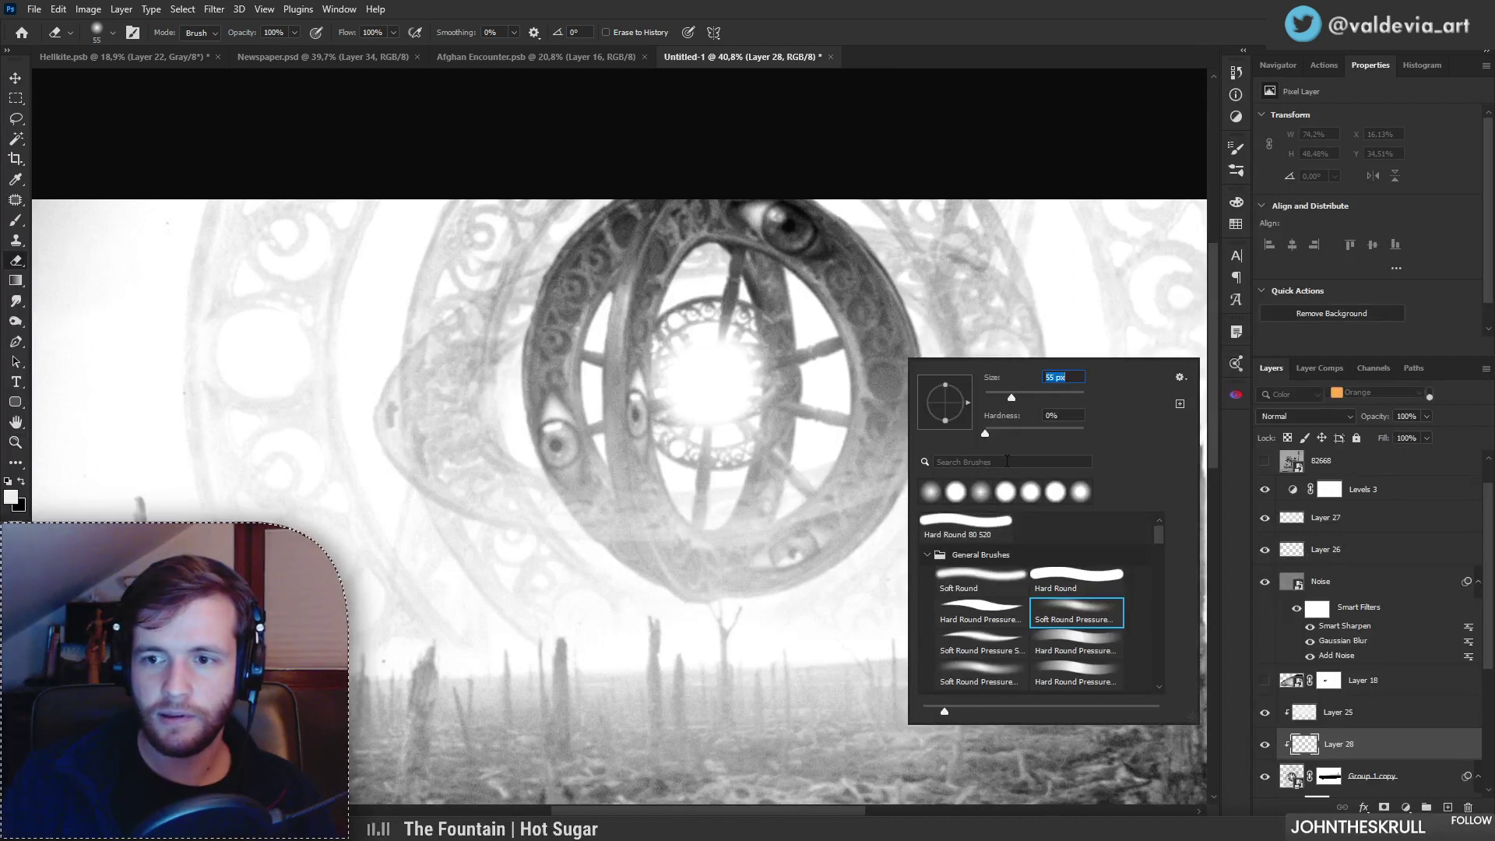
pyautogui.click(1306, 416)
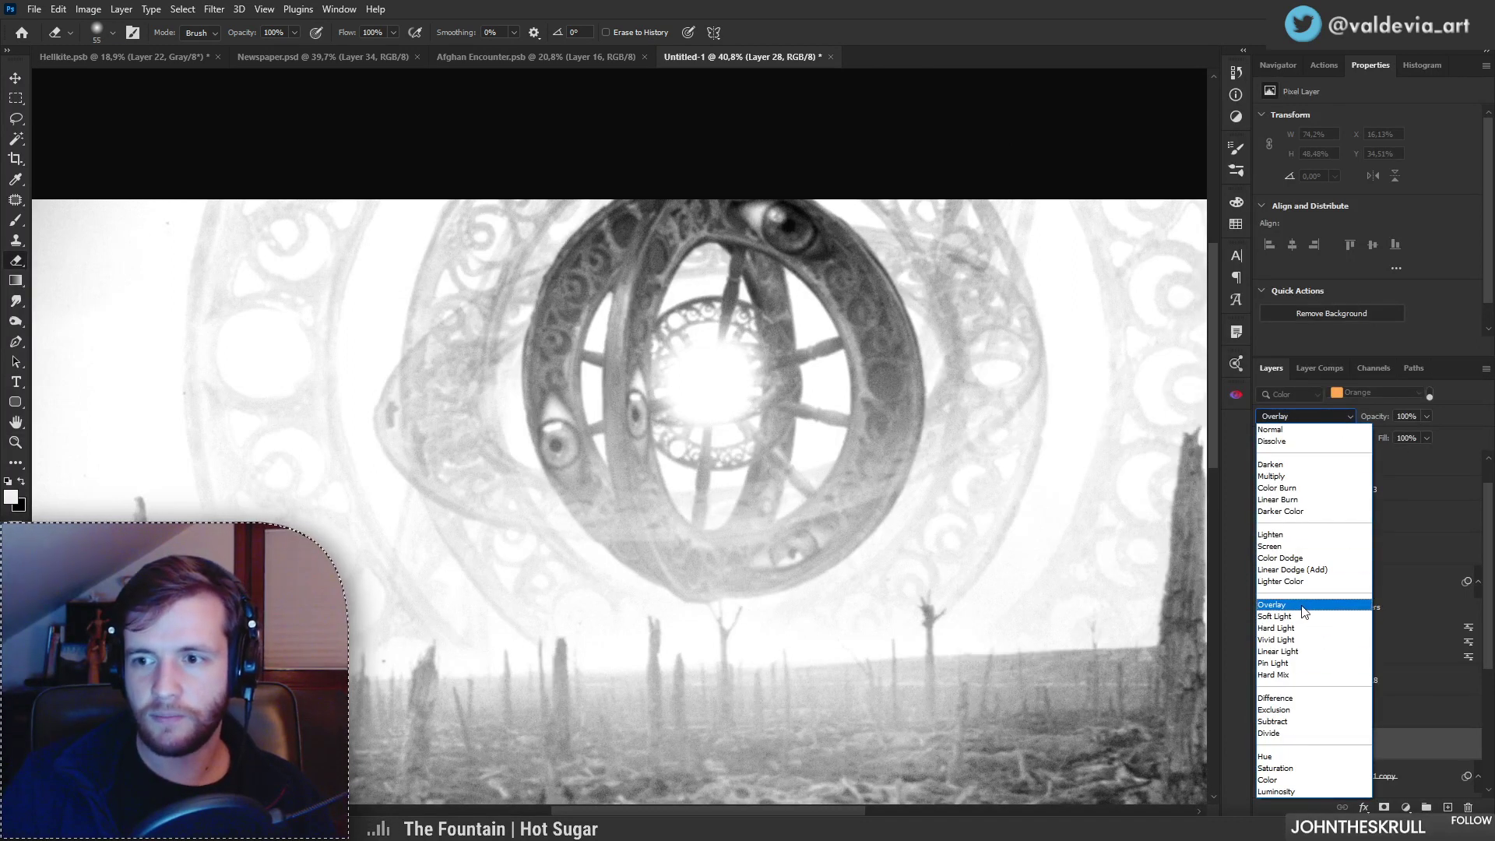
pyautogui.click(1302, 611)
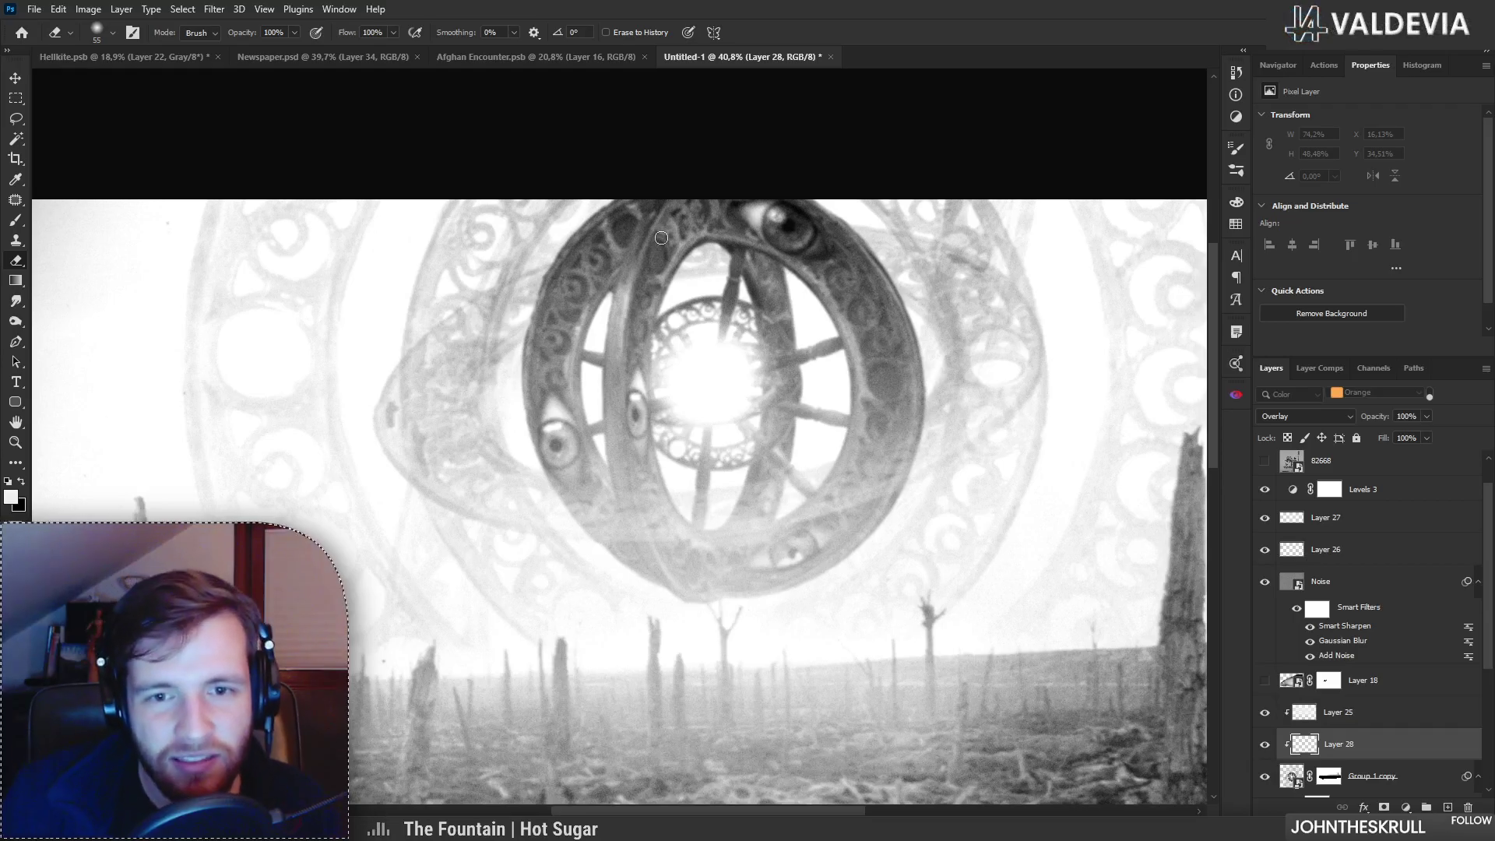
# Step: Paint white light with a soft 177 px brush over the wheel's ring surfaces and inner edges facing the glowing center
pyautogui.rightClick(806, 316)
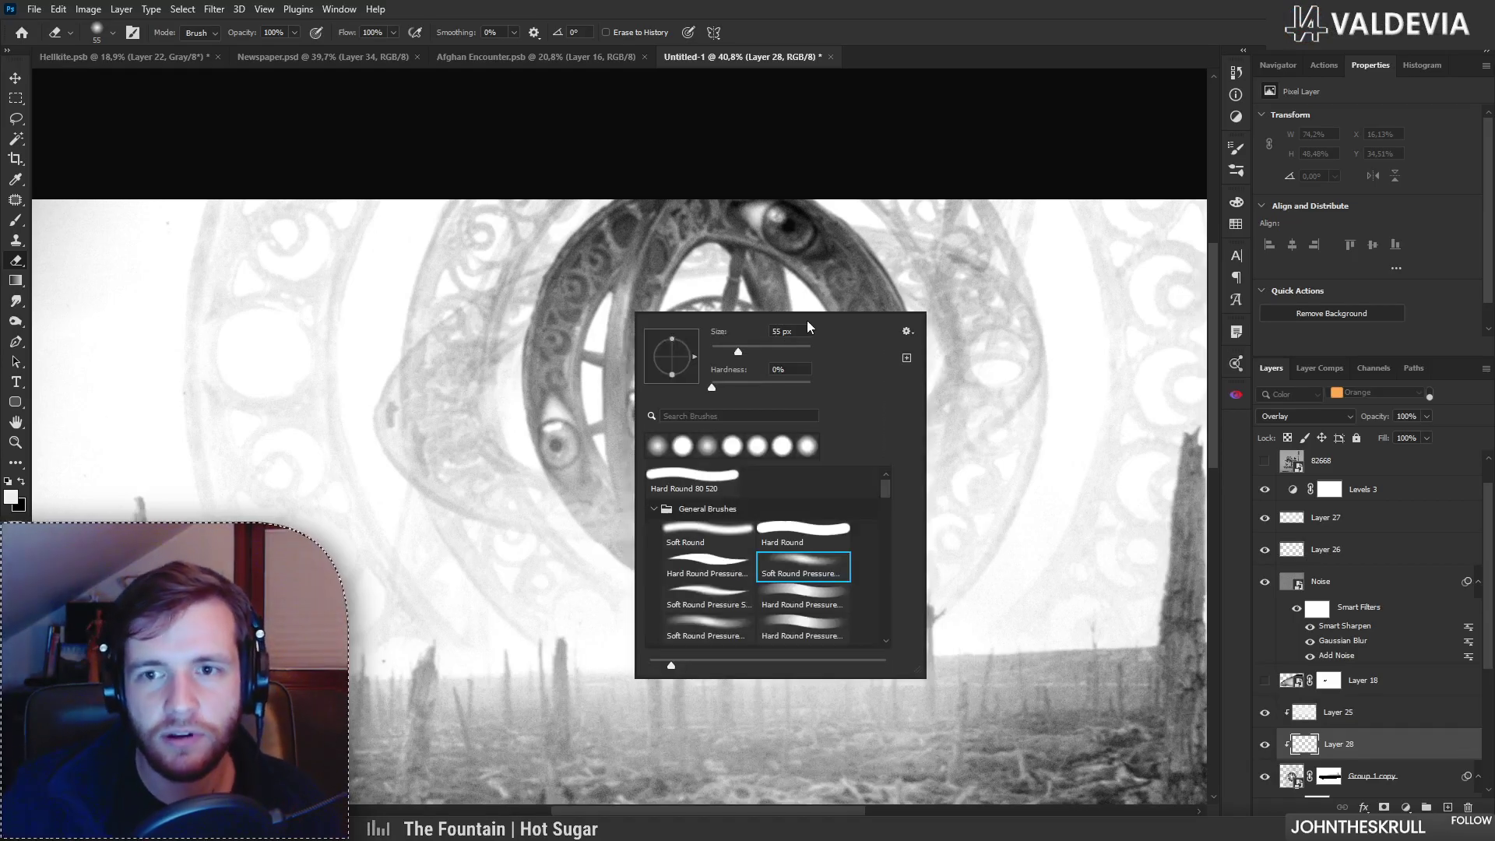
pyautogui.press('Return')
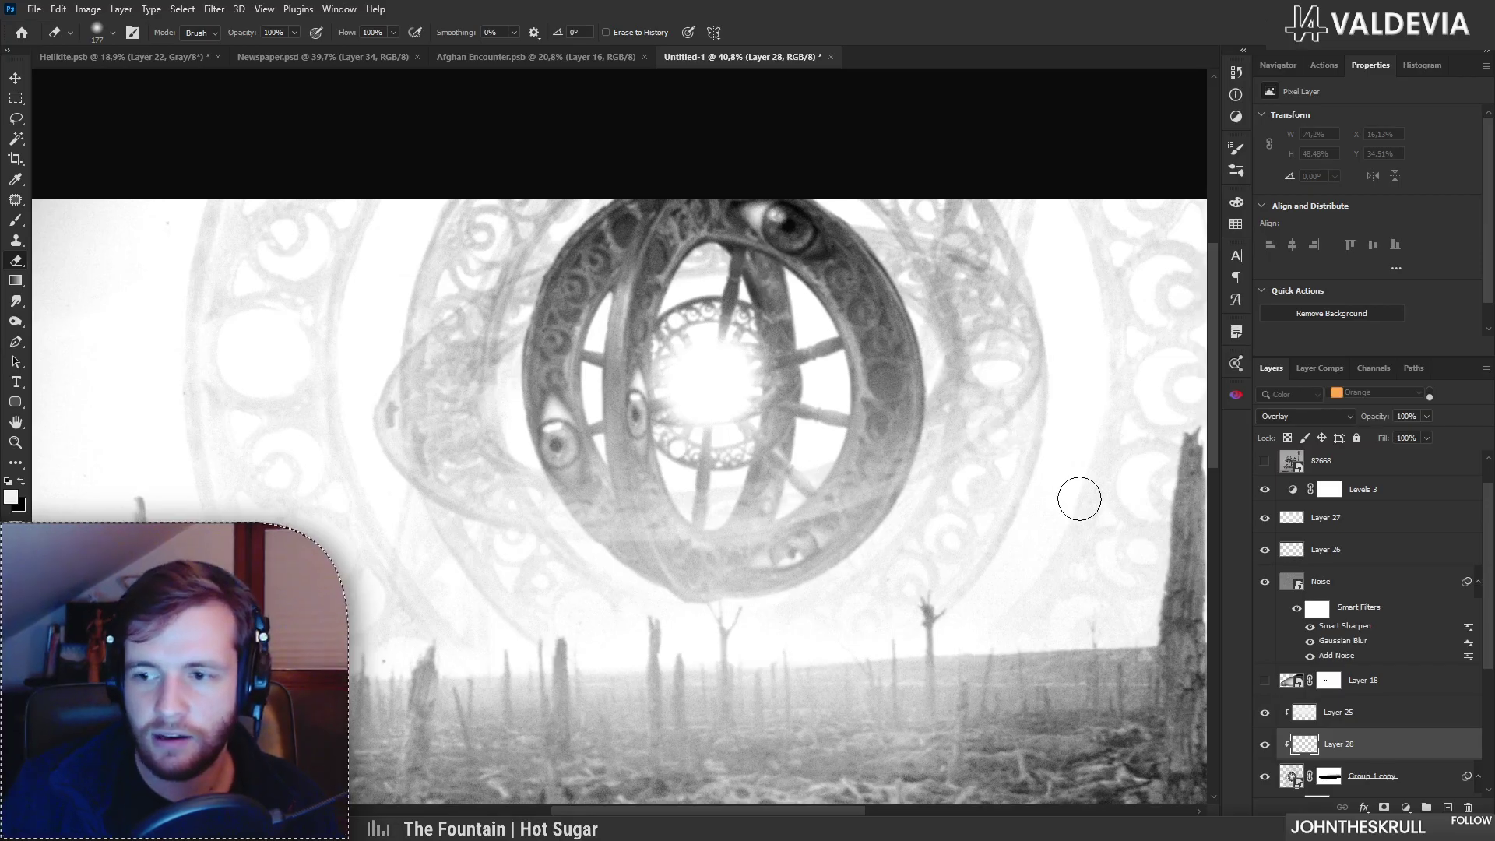
pyautogui.press('b')
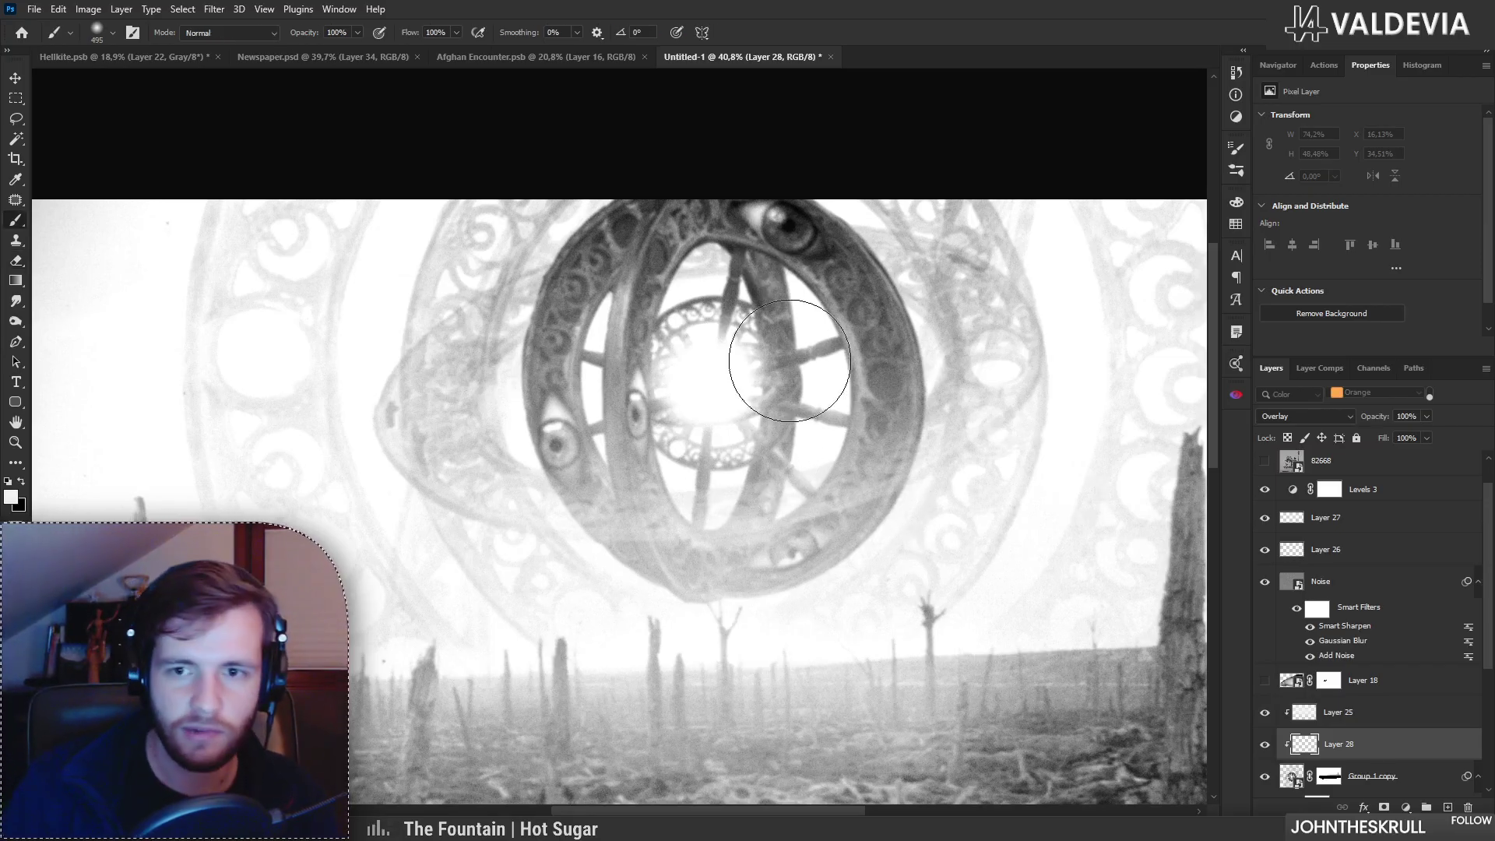
pyautogui.rightClick(736, 331)
pyautogui.moveTo(753, 256)
pyautogui.mouseDown()
pyautogui.moveTo(779, 259)
pyautogui.moveTo(862, 343)
pyautogui.mouseUp()
pyautogui.moveTo(807, 285)
pyautogui.mouseDown()
pyautogui.moveTo(841, 470)
pyautogui.moveTo(774, 514)
pyautogui.moveTo(816, 282)
pyautogui.moveTo(867, 334)
pyautogui.mouseUp()
pyautogui.moveTo(832, 266)
pyautogui.mouseDown()
pyautogui.moveTo(871, 357)
pyautogui.moveTo(861, 420)
pyautogui.moveTo(808, 508)
pyautogui.moveTo(753, 549)
pyautogui.mouseUp()
pyautogui.moveTo(792, 254)
pyautogui.mouseDown()
pyautogui.moveTo(662, 280)
pyautogui.moveTo(652, 479)
pyautogui.moveTo(699, 526)
pyautogui.moveTo(757, 454)
pyautogui.moveTo(763, 290)
pyautogui.moveTo(764, 306)
pyautogui.moveTo(716, 255)
pyautogui.moveTo(744, 486)
pyautogui.moveTo(710, 543)
pyautogui.mouseUp()
pyautogui.moveTo(598, 298)
pyautogui.mouseDown()
pyautogui.moveTo(616, 452)
pyautogui.moveTo(567, 367)
pyautogui.moveTo(594, 465)
pyautogui.moveTo(637, 254)
pyautogui.moveTo(600, 303)
pyautogui.mouseUp()
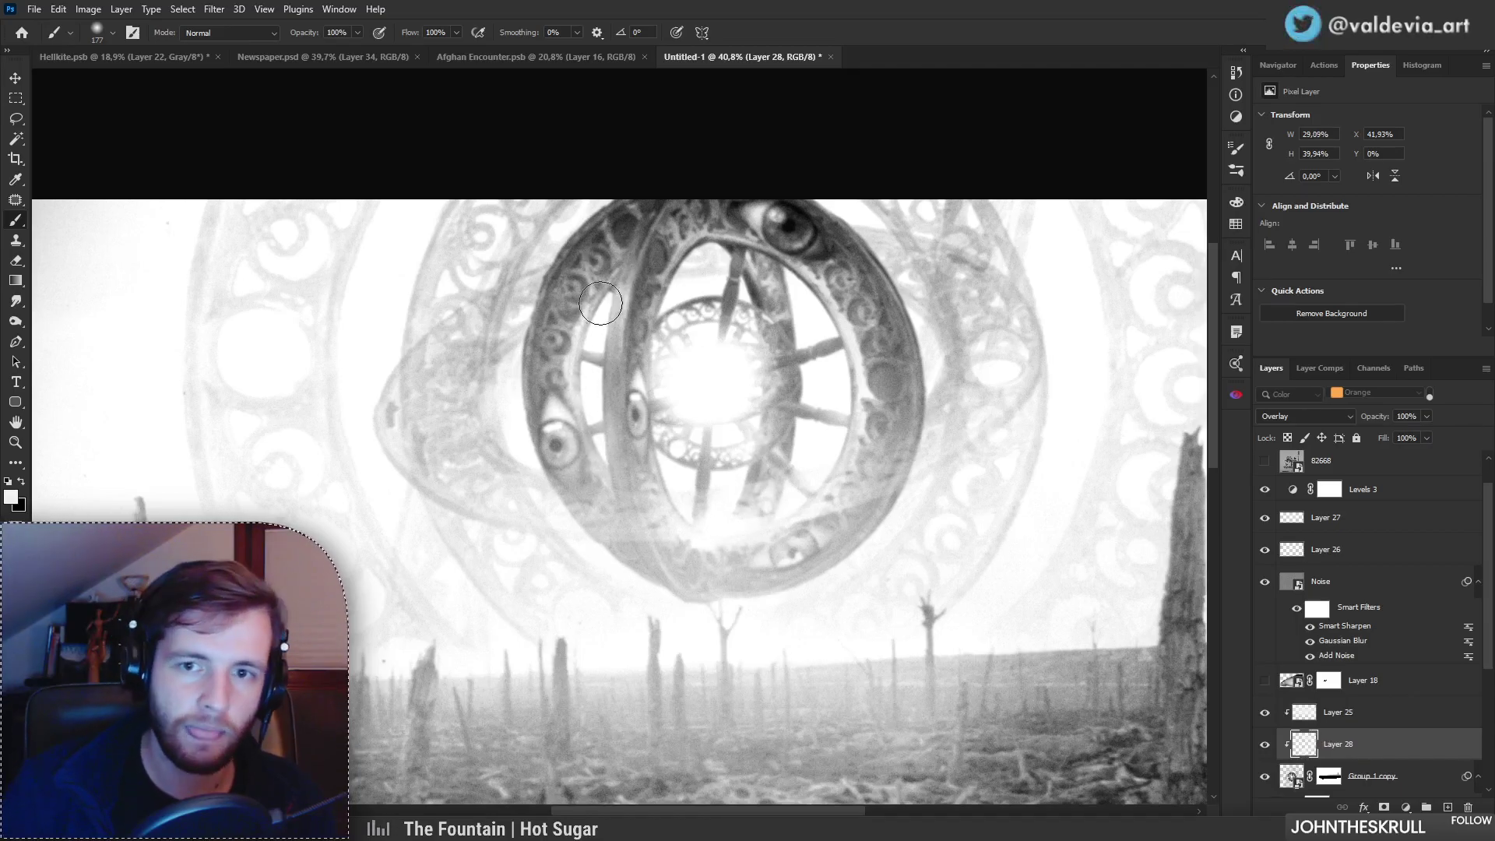
# Step: Brighten the wheel's inner ring edges and lower rim further with more soft white strokes on Layer 28
pyautogui.moveTo(755, 547)
pyautogui.mouseDown()
pyautogui.moveTo(806, 253)
pyautogui.moveTo(837, 315)
pyautogui.moveTo(787, 265)
pyautogui.moveTo(668, 278)
pyautogui.moveTo(655, 333)
pyautogui.mouseUp()
pyautogui.press('z')
pyautogui.moveTo(714, 363)
pyautogui.mouseDown()
pyautogui.moveTo(607, 359)
pyautogui.moveTo(714, 350)
pyautogui.mouseUp()
pyautogui.moveTo(740, 580); pyautogui.dragTo(675, 580)
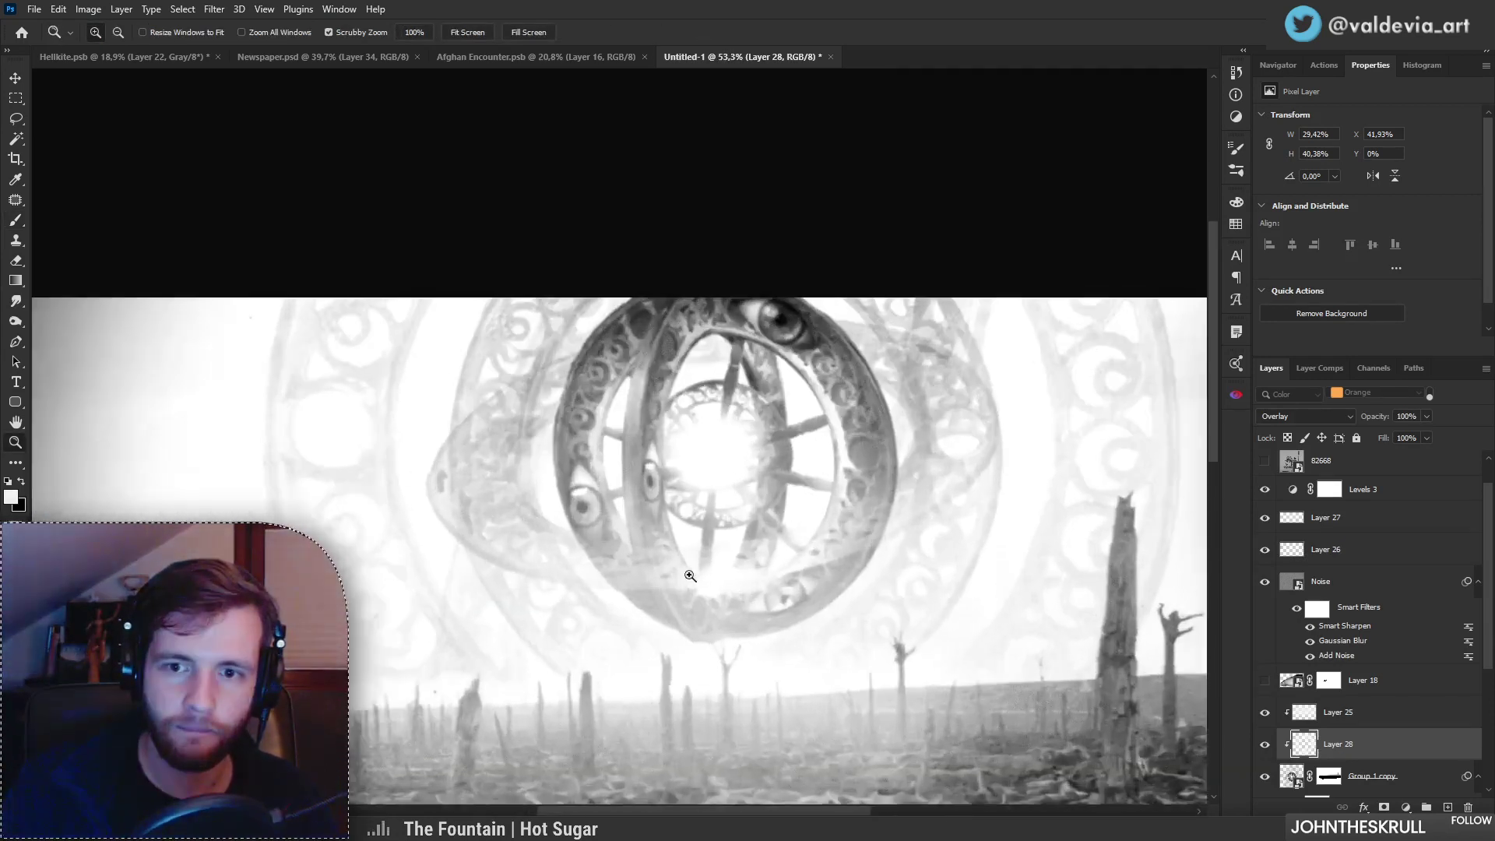
pyautogui.press('b')
pyautogui.moveTo(661, 423)
pyautogui.mouseDown()
pyautogui.moveTo(719, 286)
pyautogui.moveTo(724, 313)
pyautogui.mouseUp()
pyautogui.press('z')
pyautogui.moveTo(685, 364)
pyautogui.mouseDown()
pyautogui.moveTo(590, 363)
pyautogui.moveTo(733, 362)
pyautogui.mouseUp()
pyautogui.press('b')
pyautogui.moveTo(616, 337)
pyautogui.mouseDown()
pyautogui.moveTo(558, 398)
pyautogui.moveTo(640, 313)
pyautogui.mouseUp()
pyautogui.press('z')
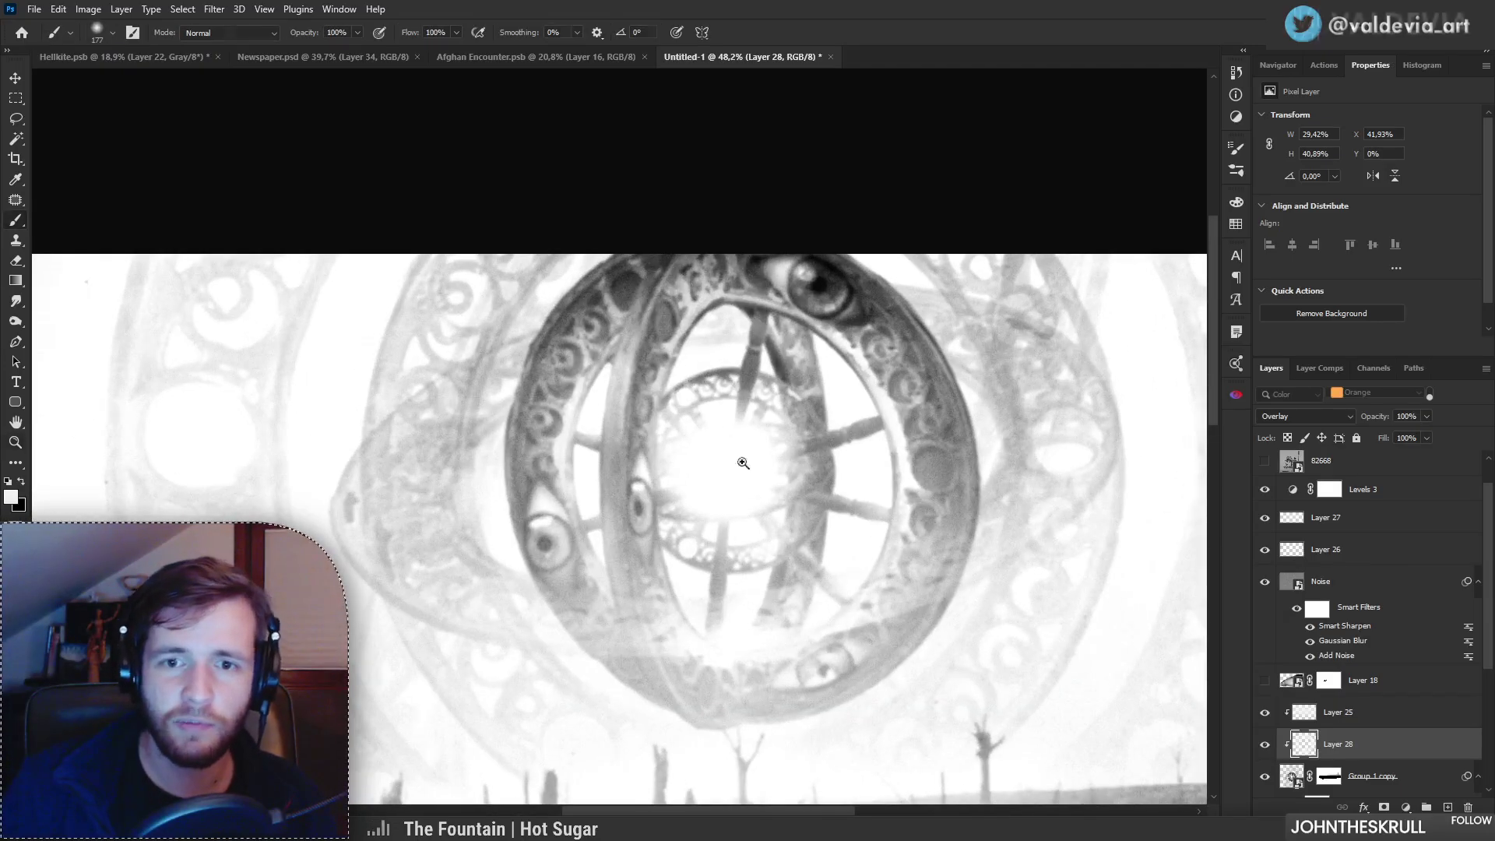
pyautogui.moveTo(734, 468); pyautogui.dragTo(664, 468)
pyautogui.press('b')
pyautogui.press('z')
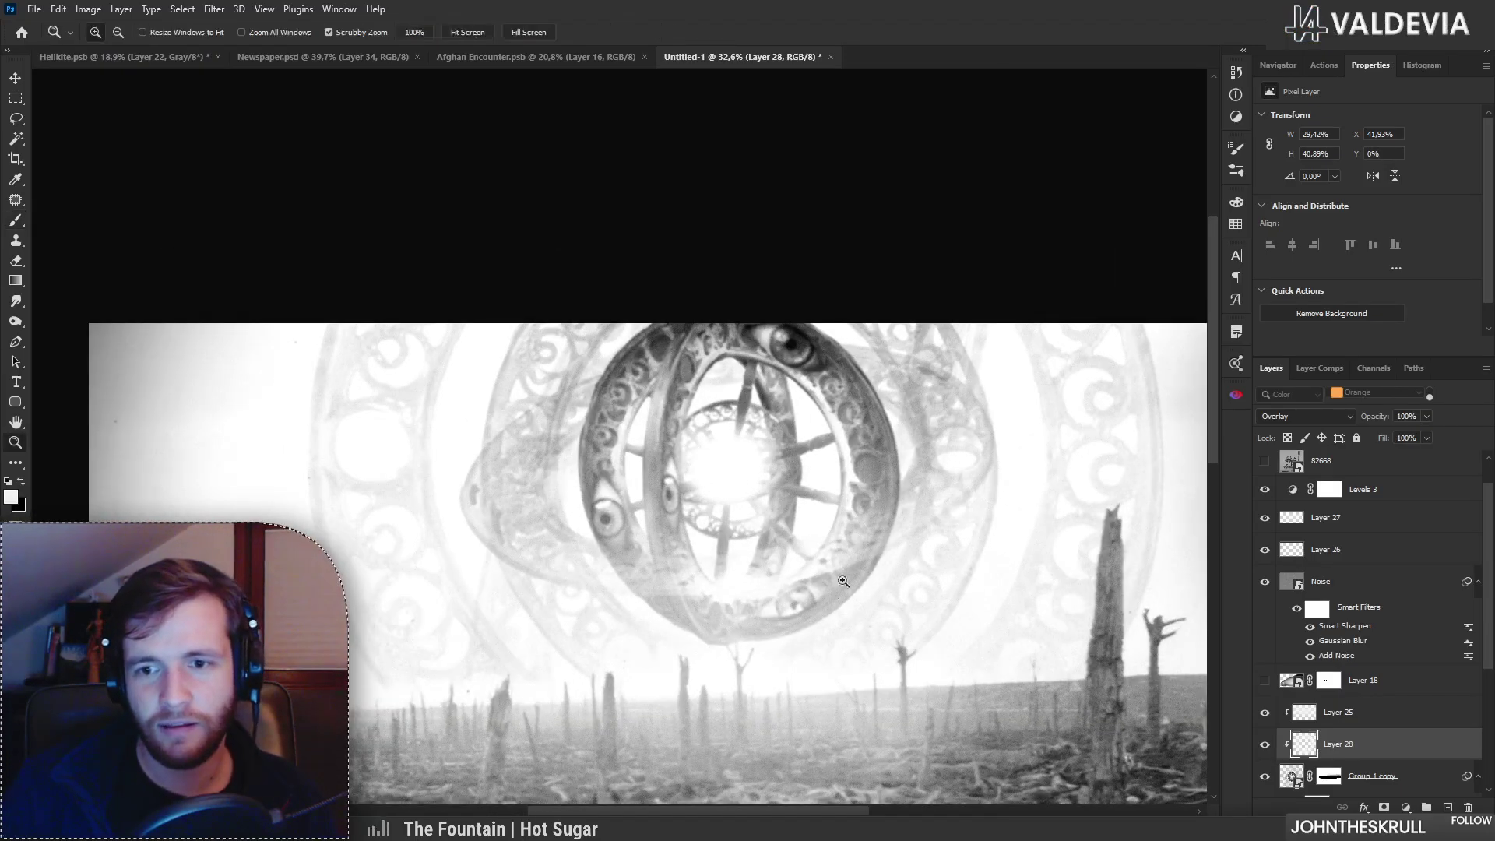
pyautogui.moveTo(623, 577)
pyautogui.mouseDown()
pyautogui.moveTo(592, 577)
pyautogui.moveTo(662, 577)
pyautogui.mouseUp()
pyautogui.press('b')
pyautogui.moveTo(544, 545)
pyautogui.mouseDown()
pyautogui.moveTo(627, 571)
pyautogui.moveTo(581, 553)
pyautogui.moveTo(638, 532)
pyautogui.mouseUp()
pyautogui.press('z')
pyautogui.moveTo(774, 325); pyautogui.dragTo(829, 328)
pyautogui.press('b')
pyautogui.moveTo(771, 342)
pyautogui.mouseDown()
pyautogui.moveTo(662, 335)
pyautogui.moveTo(647, 362)
pyautogui.mouseUp()
pyautogui.press('z')
pyautogui.moveTo(793, 469)
pyautogui.mouseDown()
pyautogui.moveTo(688, 418)
pyautogui.moveTo(791, 525)
pyautogui.moveTo(866, 519)
pyautogui.moveTo(771, 428)
pyautogui.mouseUp()
pyautogui.press('b')
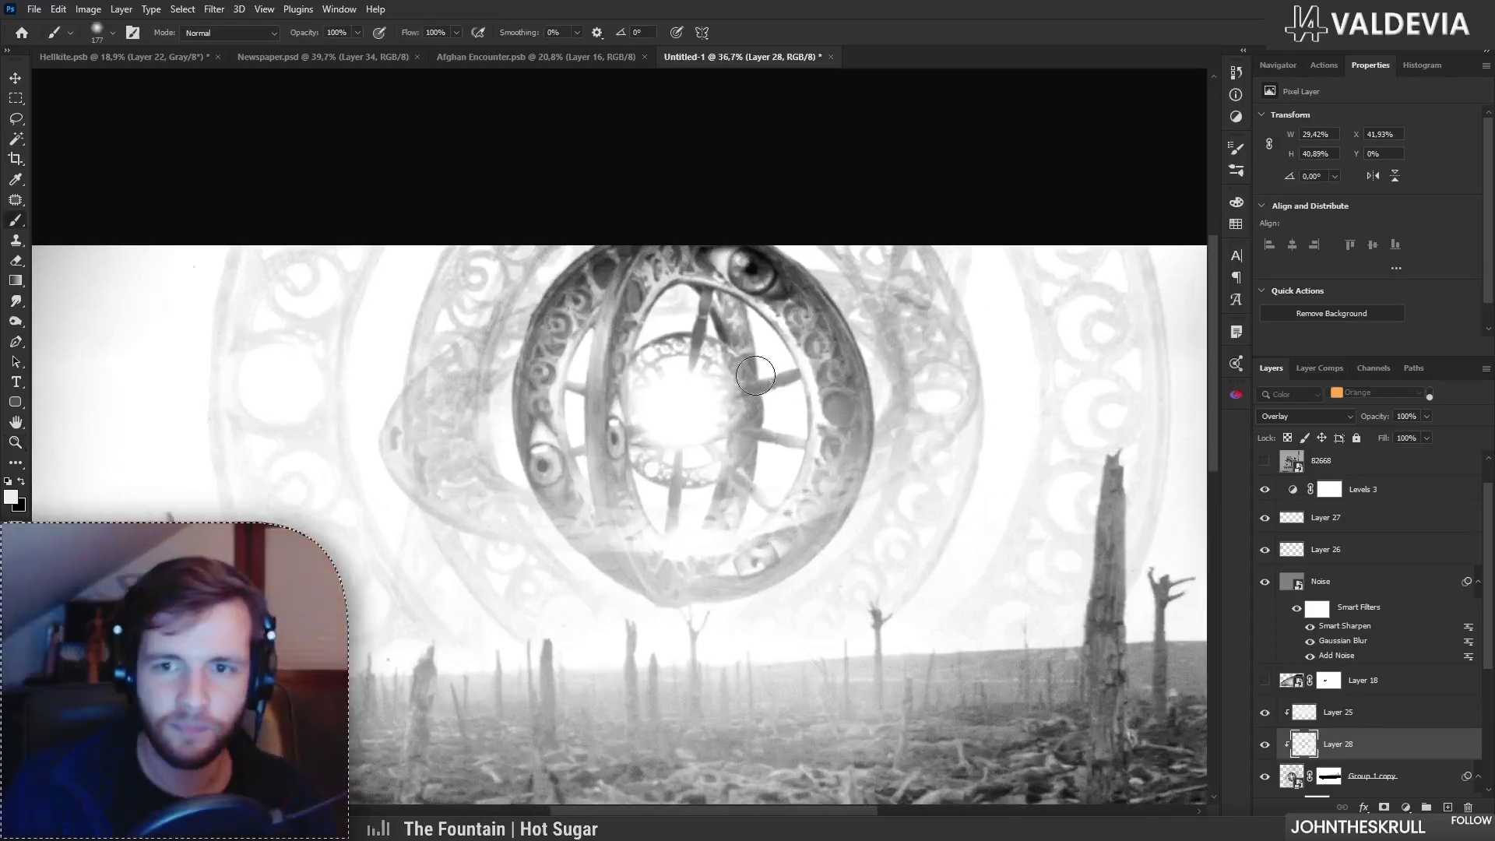
# Step: Reduce the brush to 81 px and add a Normal-mode layer clipped to Group 1 copy, beneath Layer 28
pyautogui.rightClick(813, 386)
pyautogui.click(1380, 742)
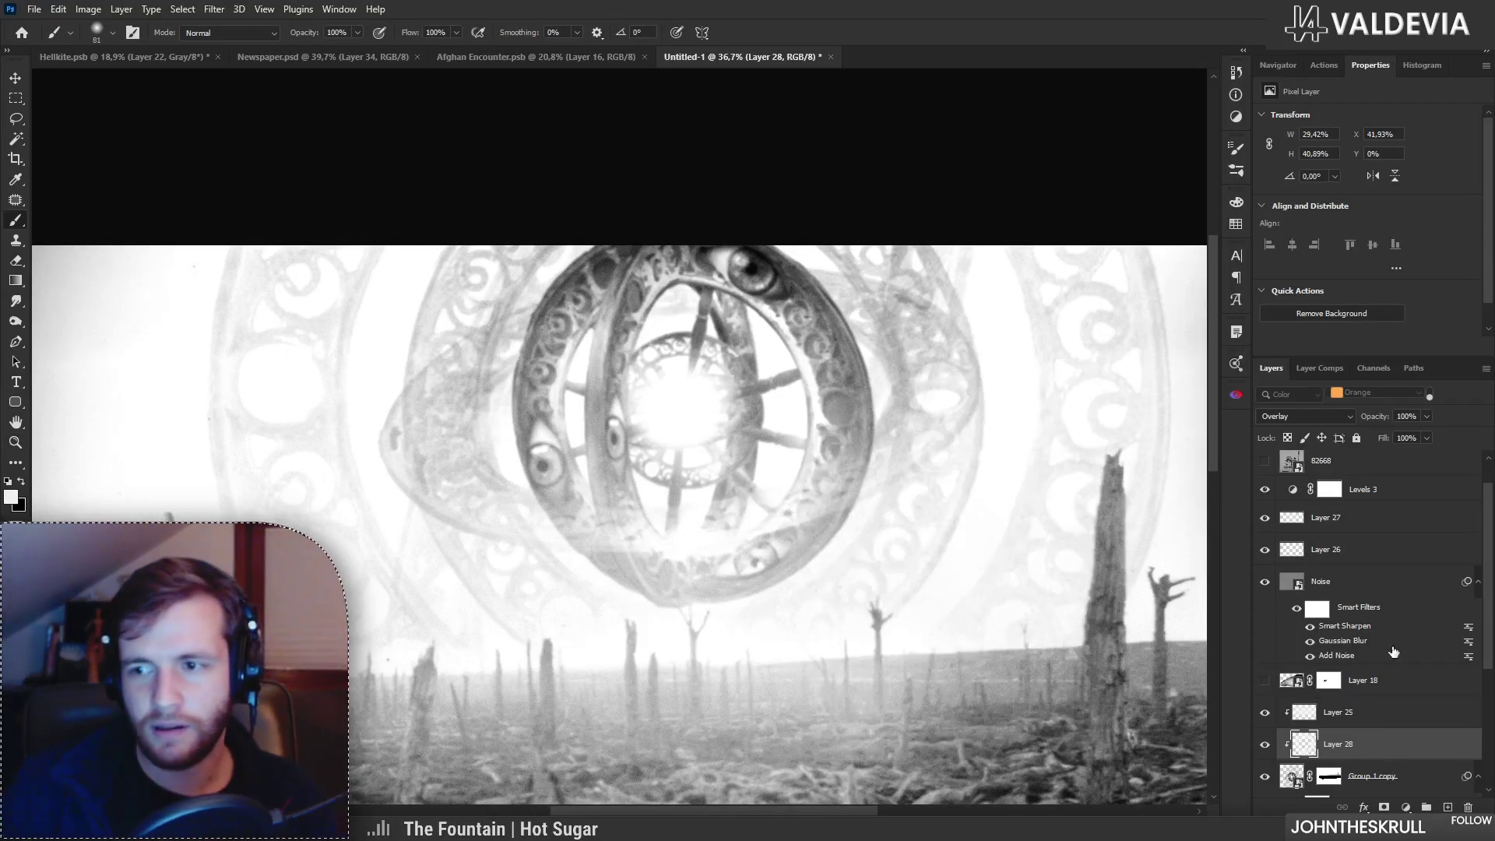
pyautogui.moveTo(1384, 417); pyautogui.dragTo(1353, 417)
pyautogui.click(1435, 783)
pyautogui.hotkey('ctrl', 'shift', 'alt', 'n')
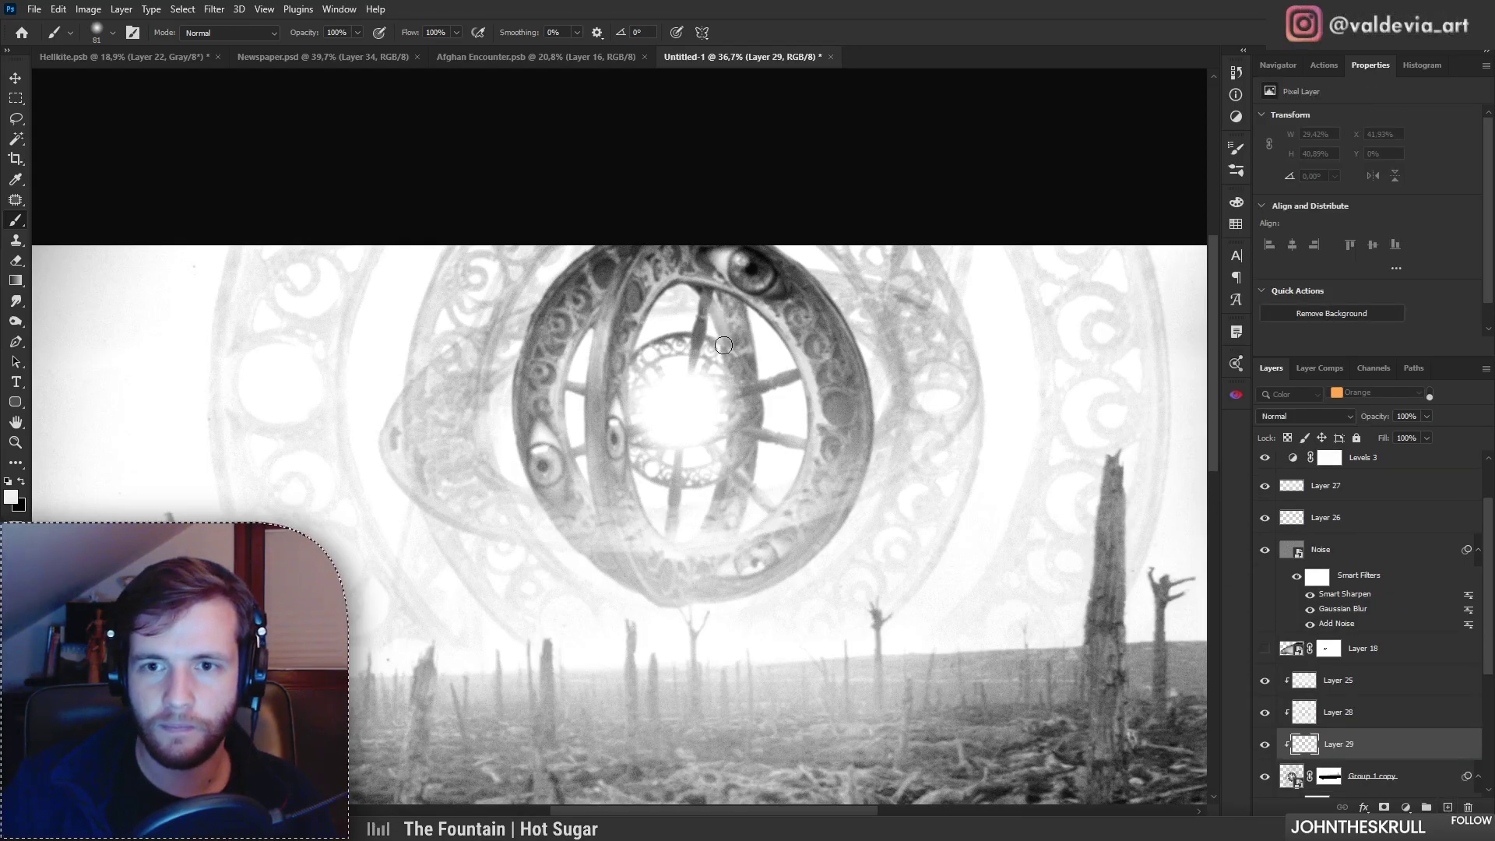
pyautogui.hotkey('ctrl', 'z')
# Step: Paint fine white highlights on Layer 29 along the wheel's inner ring edges, carvings and spokes around the glowing center
pyautogui.moveTo(730, 360)
pyautogui.mouseDown()
pyautogui.moveTo(697, 293)
pyautogui.moveTo(666, 348)
pyautogui.moveTo(697, 335)
pyautogui.mouseUp()
pyautogui.press('z')
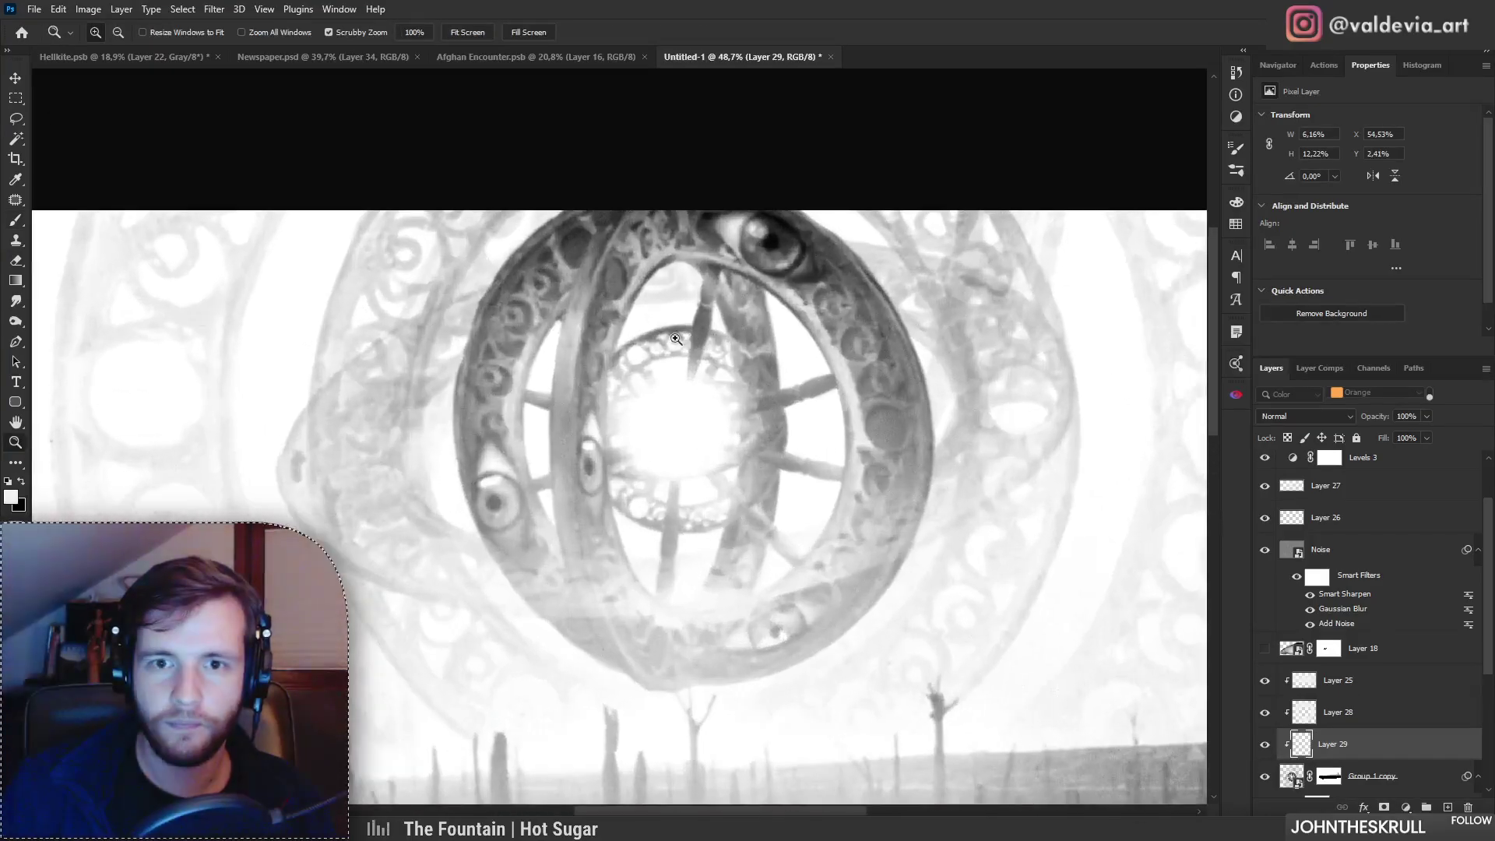
pyautogui.press('b')
pyautogui.moveTo(561, 318); pyautogui.dragTo(531, 429)
pyautogui.press('z')
pyautogui.moveTo(597, 539); pyautogui.dragTo(667, 458)
pyautogui.press('b')
pyautogui.press('z')
pyautogui.moveTo(722, 322); pyautogui.dragTo(787, 324)
pyautogui.press('b')
pyautogui.moveTo(681, 323)
pyautogui.mouseDown()
pyautogui.moveTo(835, 459)
pyautogui.moveTo(786, 475)
pyautogui.mouseUp()
pyautogui.press('z')
pyautogui.moveTo(852, 516); pyautogui.dragTo(894, 544)
pyautogui.press('b')
pyautogui.moveTo(867, 378)
pyautogui.mouseDown()
pyautogui.moveTo(871, 484)
pyautogui.moveTo(854, 531)
pyautogui.mouseUp()
pyautogui.press('z')
pyautogui.moveTo(844, 615)
pyautogui.mouseDown()
pyautogui.moveTo(742, 610)
pyautogui.moveTo(796, 612)
pyautogui.mouseUp()
pyautogui.press('b')
pyautogui.moveTo(664, 571)
pyautogui.mouseDown()
pyautogui.moveTo(705, 635)
pyautogui.moveTo(642, 603)
pyautogui.moveTo(726, 580)
pyautogui.mouseUp()
pyautogui.press('z')
pyautogui.moveTo(710, 428); pyautogui.dragTo(760, 435)
pyautogui.press('b')
pyautogui.moveTo(669, 494)
pyautogui.mouseDown()
pyautogui.moveTo(729, 390)
pyautogui.moveTo(755, 407)
pyautogui.mouseUp()
pyautogui.press('z')
pyautogui.press('b')
pyautogui.moveTo(692, 410)
pyautogui.mouseDown()
pyautogui.moveTo(680, 484)
pyautogui.moveTo(623, 478)
pyautogui.mouseUp()
pyautogui.press('z')
pyautogui.moveTo(713, 551); pyautogui.dragTo(748, 549)
pyautogui.press('b')
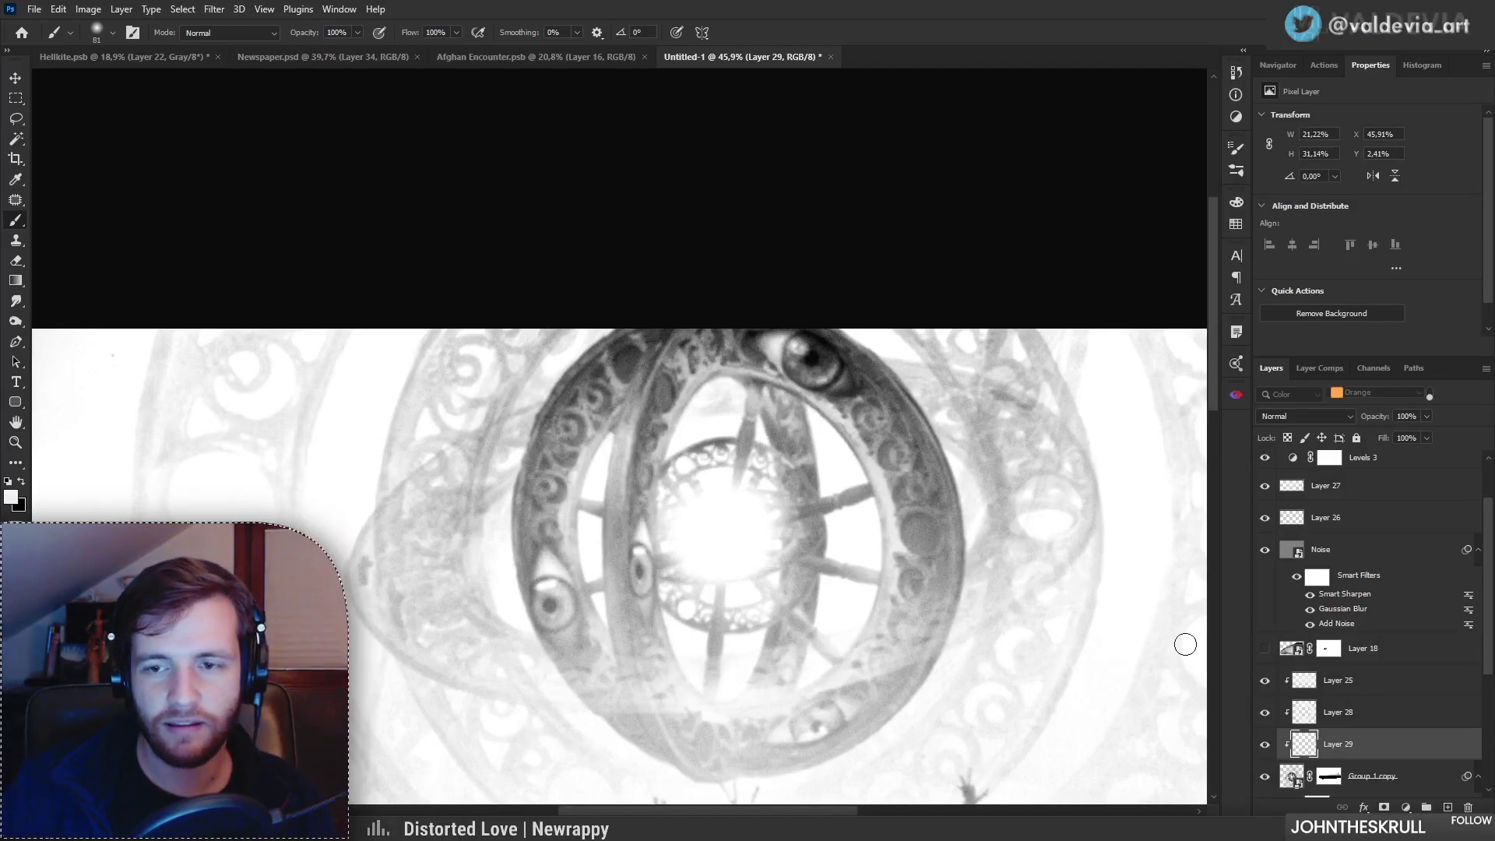
# Step: Examine how the lit wheel reads against the sky and battlefield across the whole image
pyautogui.press('z')
pyautogui.moveTo(849, 615)
pyautogui.mouseDown()
pyautogui.moveTo(657, 493)
pyautogui.moveTo(766, 490)
pyautogui.moveTo(735, 498)
pyautogui.moveTo(761, 469)
pyautogui.mouseUp()
pyautogui.press('b')
pyautogui.press('z')
pyautogui.moveTo(776, 415); pyautogui.dragTo(757, 382)
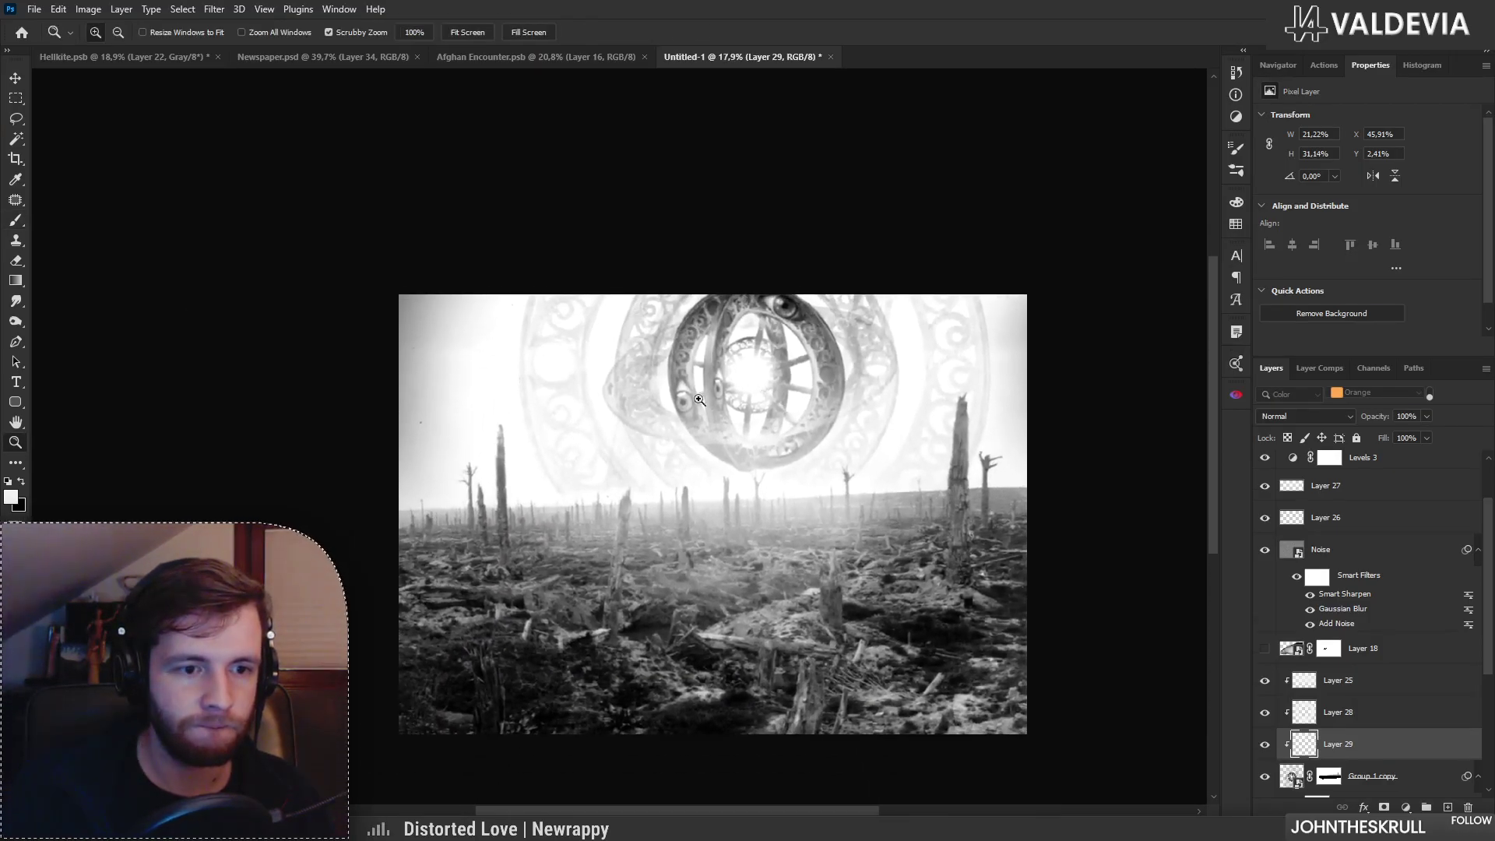
pyautogui.moveTo(673, 436)
pyautogui.mouseDown()
pyautogui.moveTo(691, 433)
pyautogui.moveTo(682, 419)
pyautogui.moveTo(792, 418)
pyautogui.moveTo(732, 410)
pyautogui.mouseUp()
pyautogui.press('b')
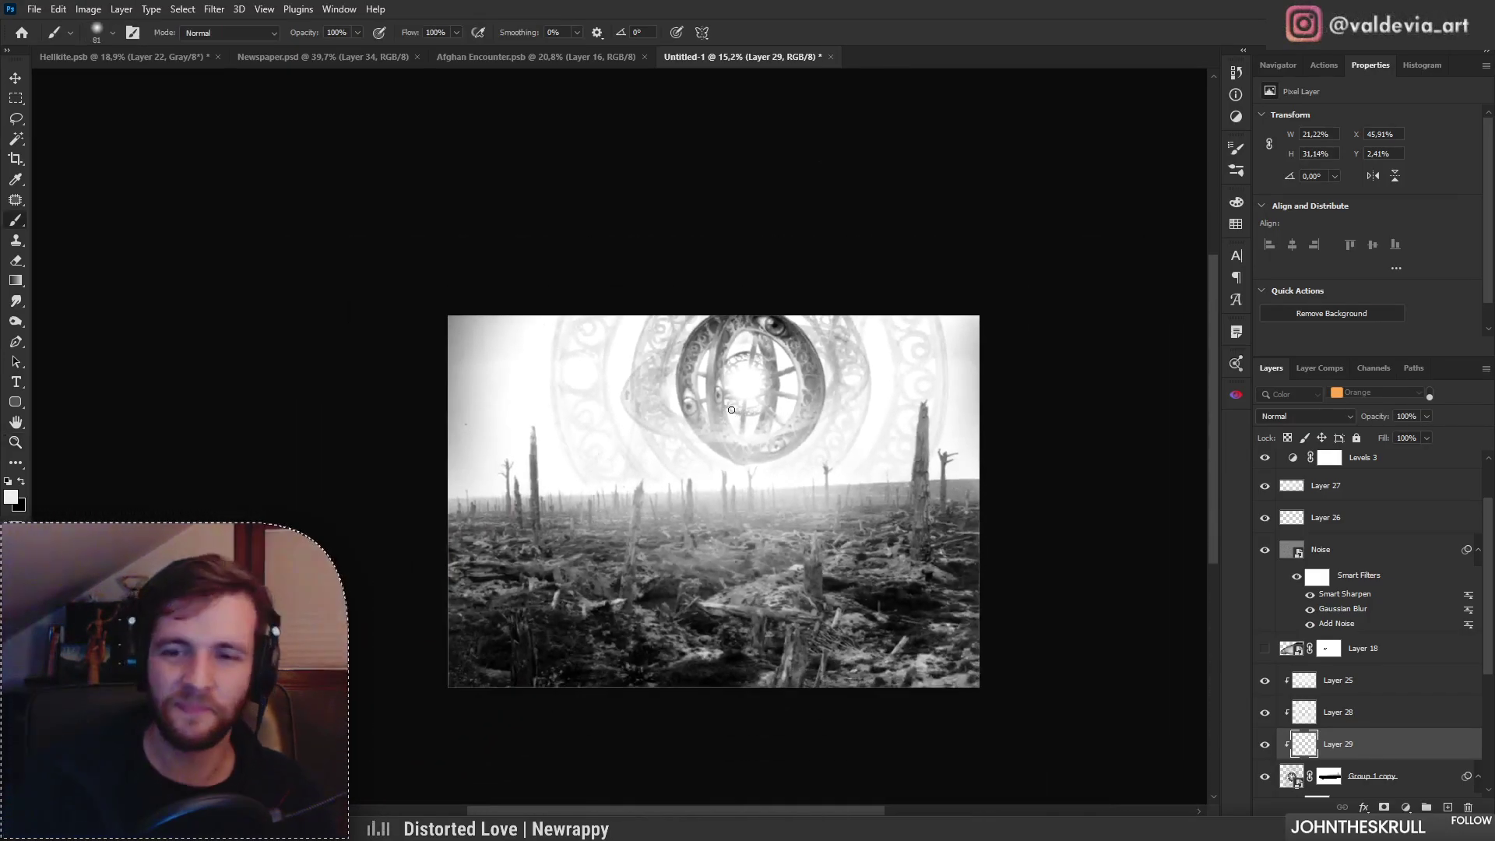
pyautogui.press('z')
pyautogui.moveTo(607, 403)
pyautogui.mouseDown()
pyautogui.moveTo(570, 401)
pyautogui.moveTo(593, 402)
pyautogui.mouseUp()
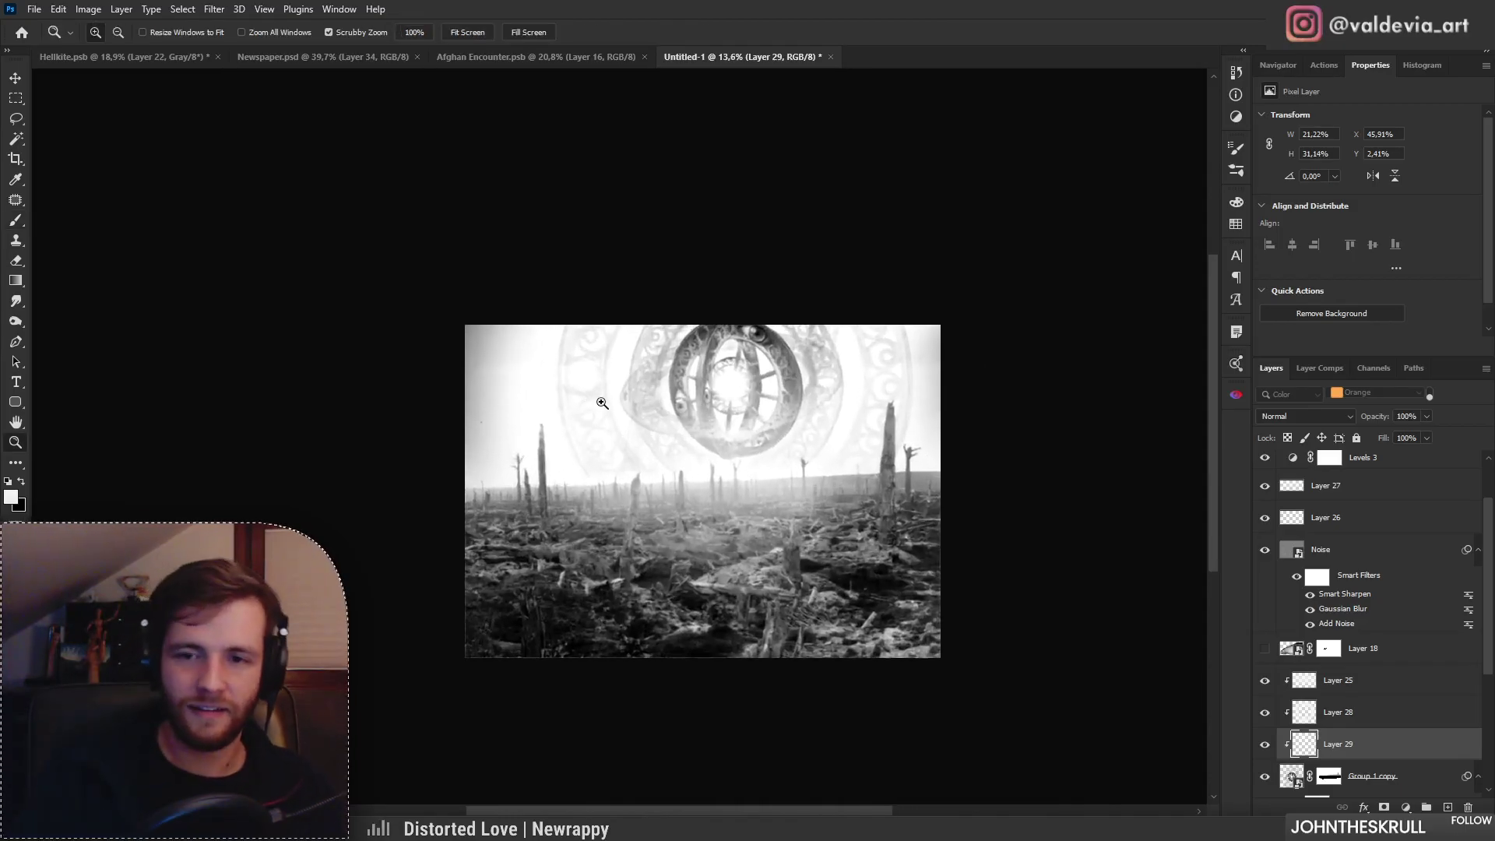
# Step: Extend the canvas upward with the Crop tool to add empty space above the wheel and sky
pyautogui.moveTo(752, 405)
pyautogui.mouseDown()
pyautogui.moveTo(782, 403)
pyautogui.moveTo(761, 386)
pyautogui.mouseUp()
pyautogui.press('b')
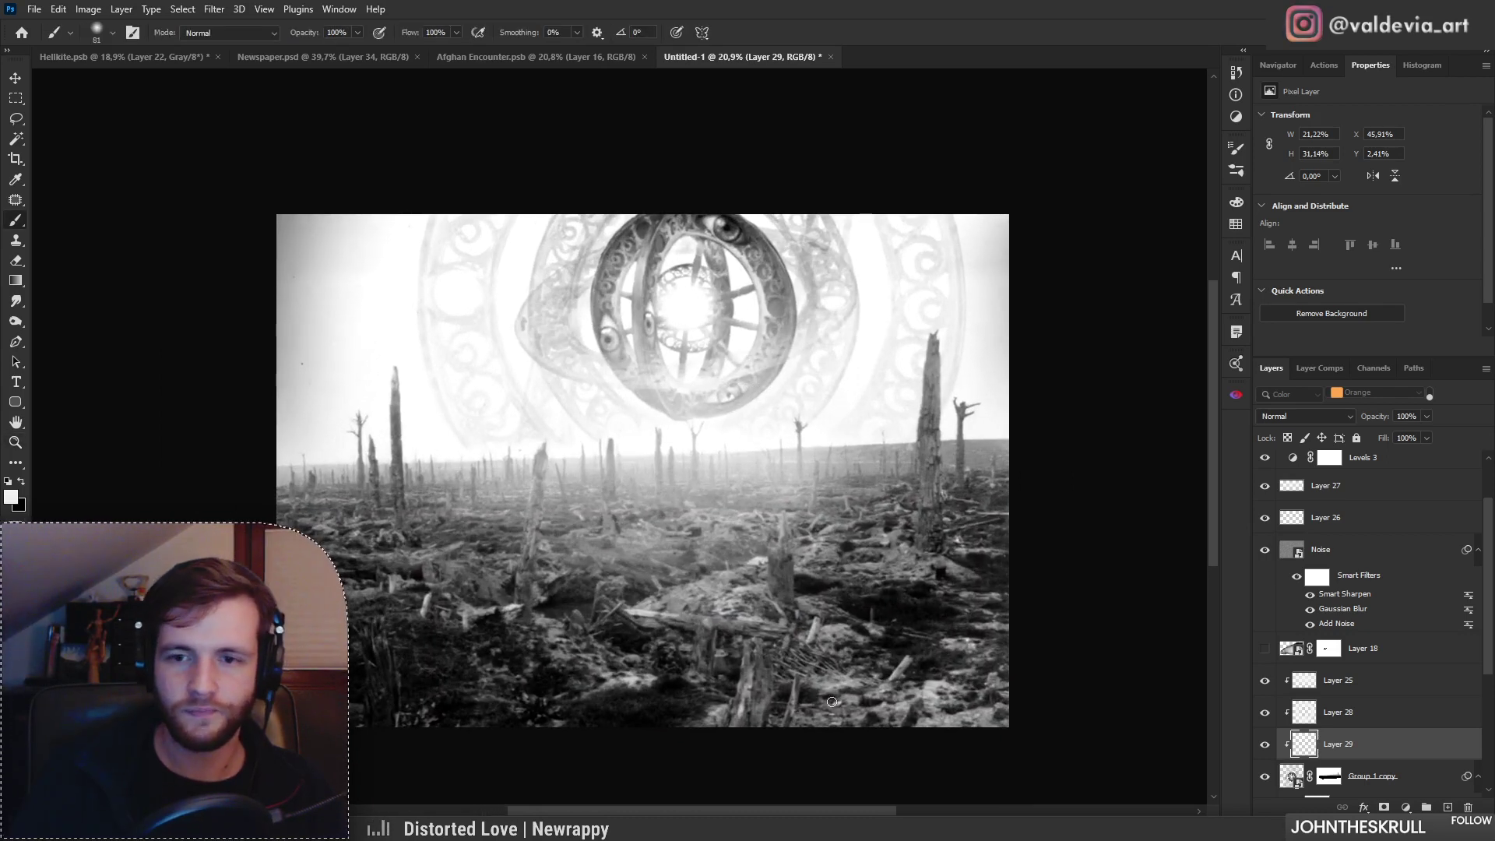
pyautogui.click(15, 158)
pyautogui.moveTo(648, 206); pyautogui.dragTo(651, 170)
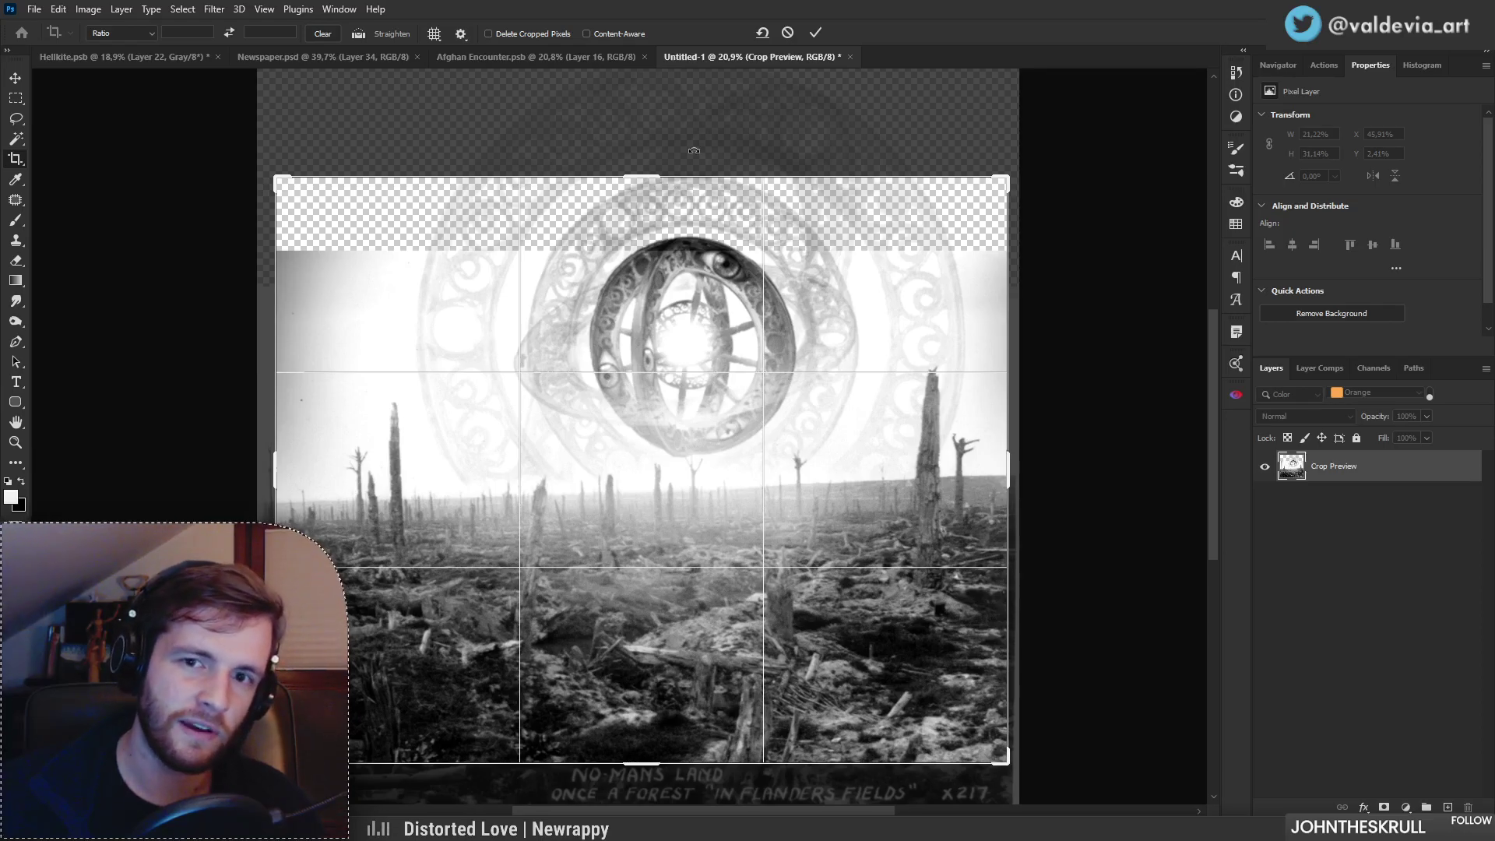
pyautogui.click(821, 32)
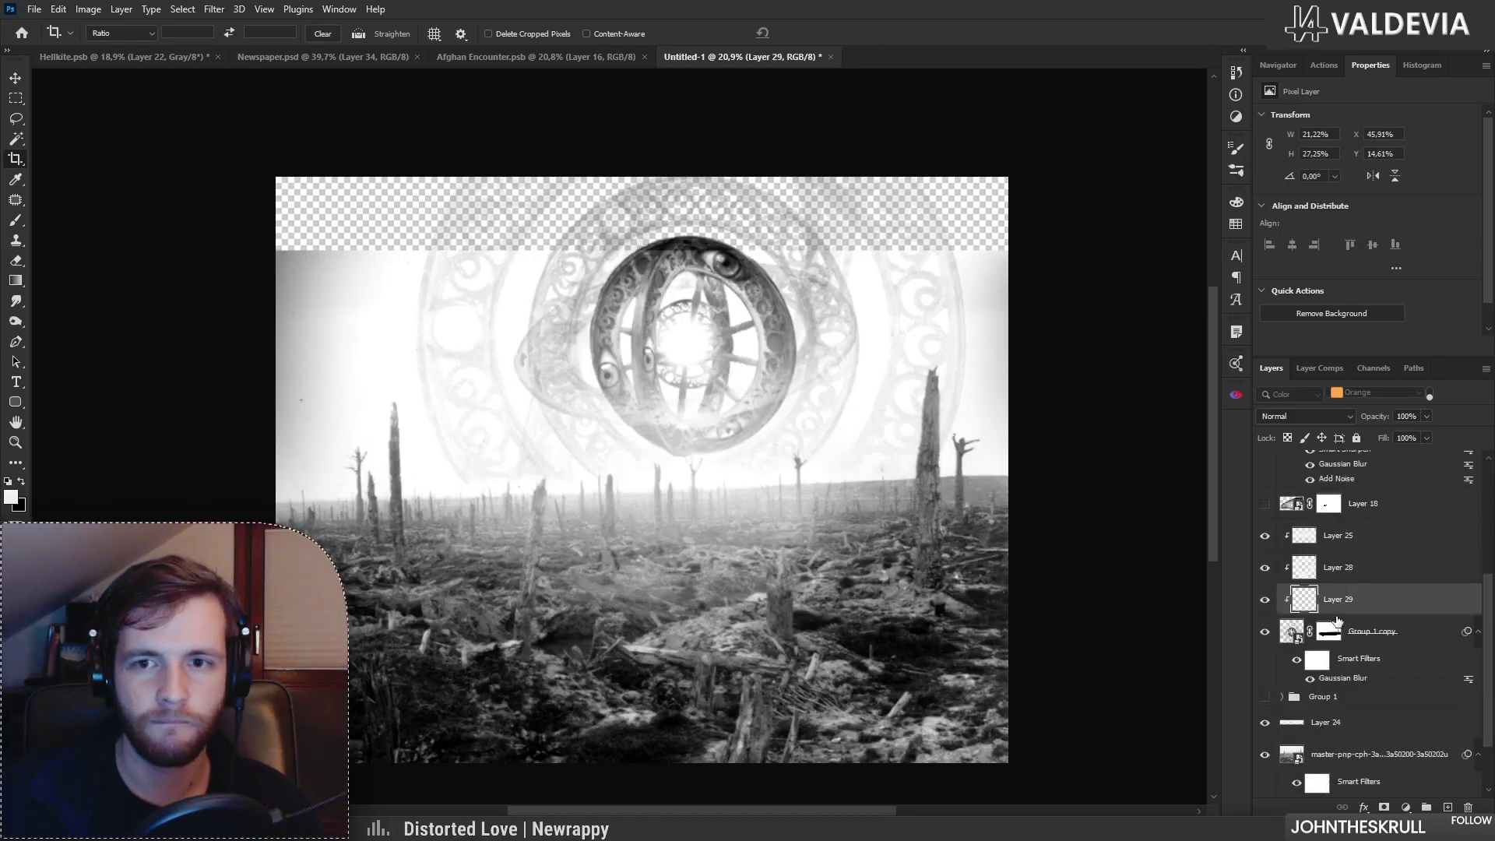
# Step: Duplicate Layer 24 together with the battlefield photo beneath it, and merge the two copies into a single layer
pyautogui.click(1332, 646)
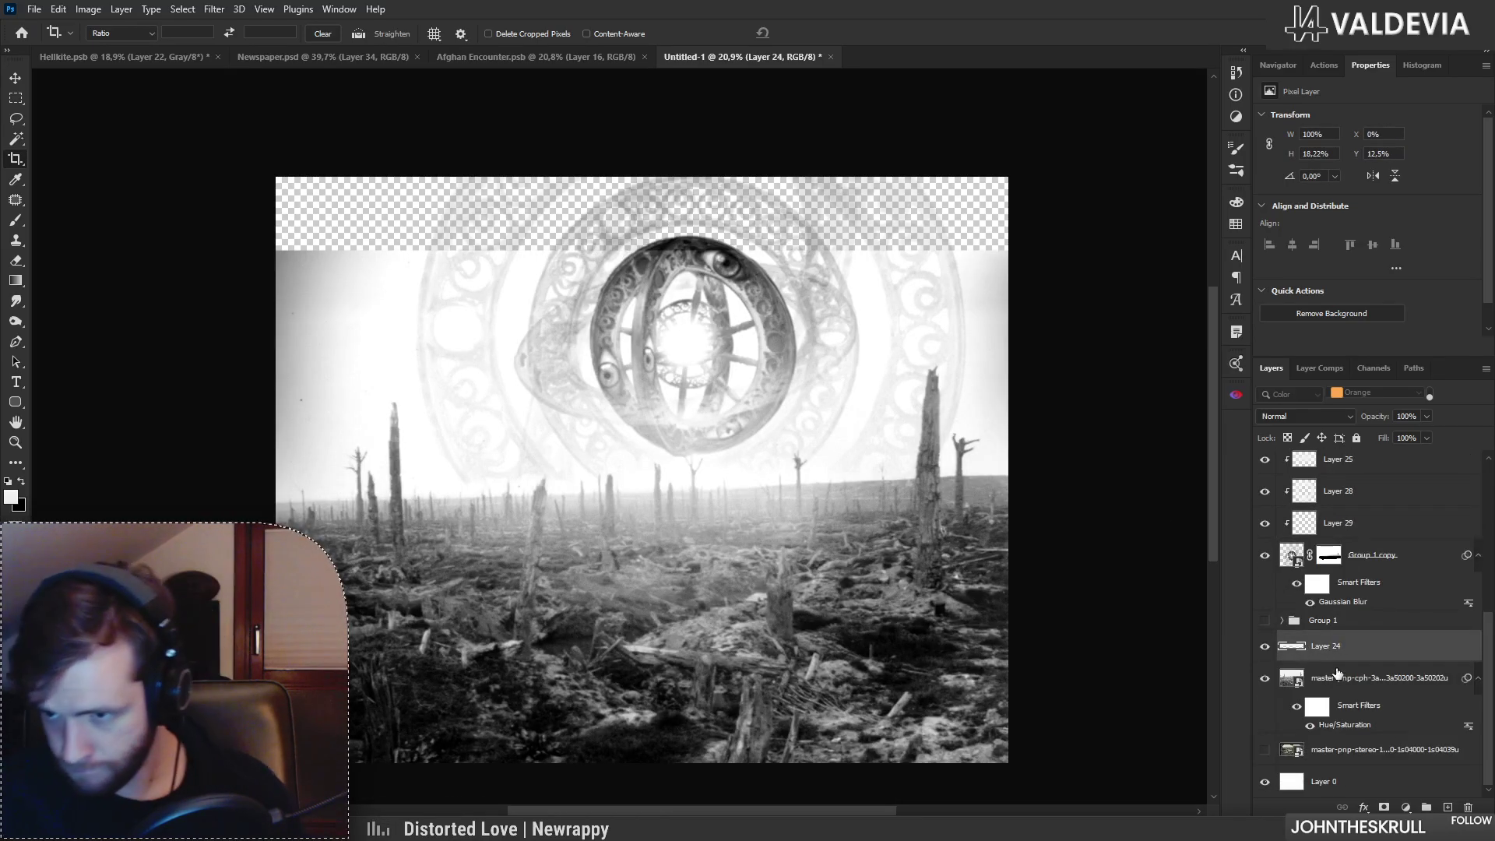
pyautogui.click(1264, 647)
pyautogui.click(1264, 647)
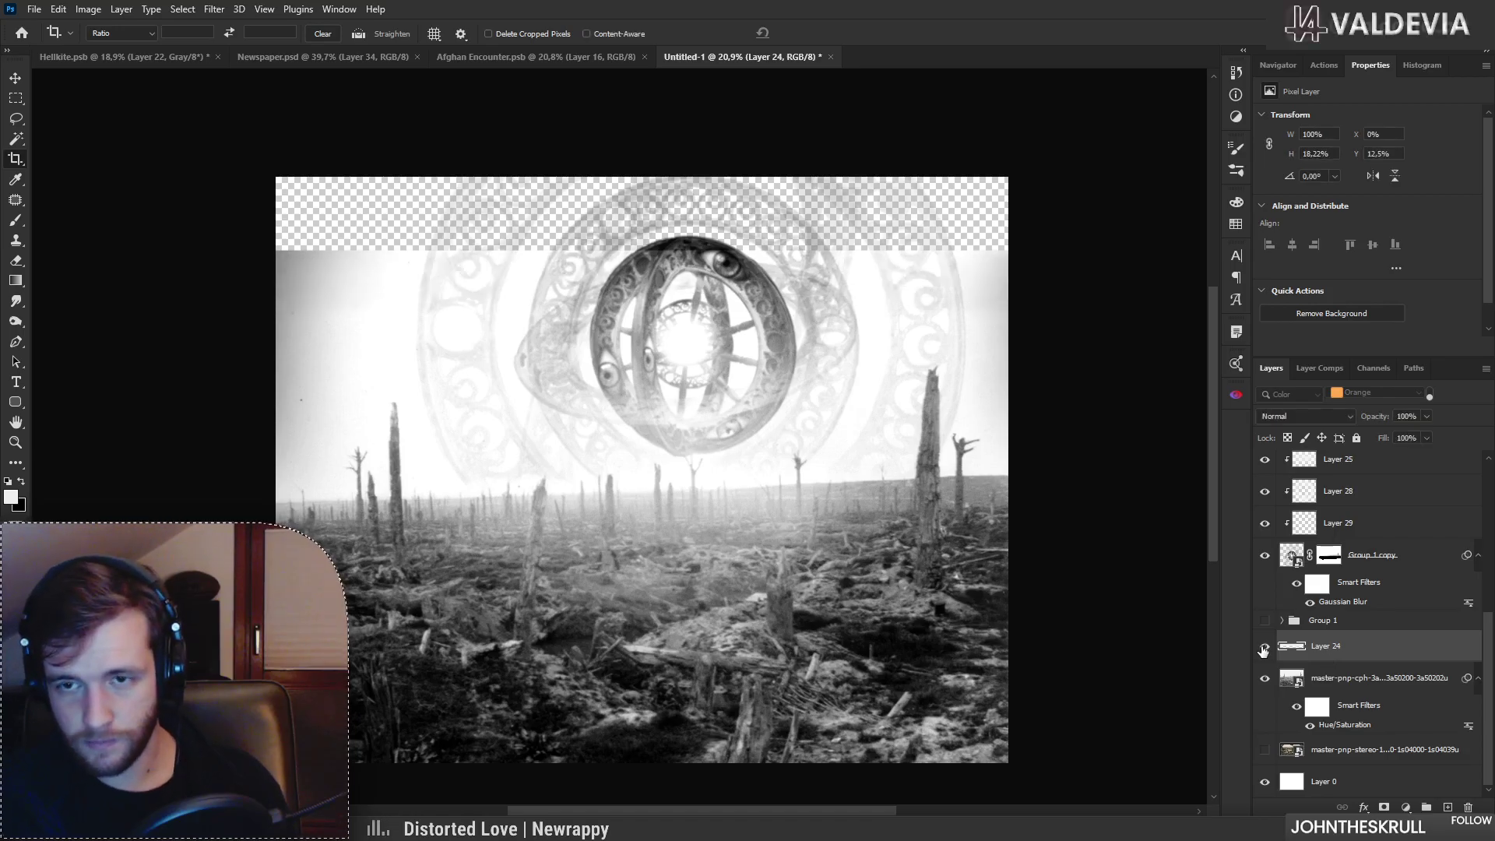
pyautogui.keyDown('ctrl'); pyautogui.click(1348, 653); pyautogui.keyUp('ctrl')
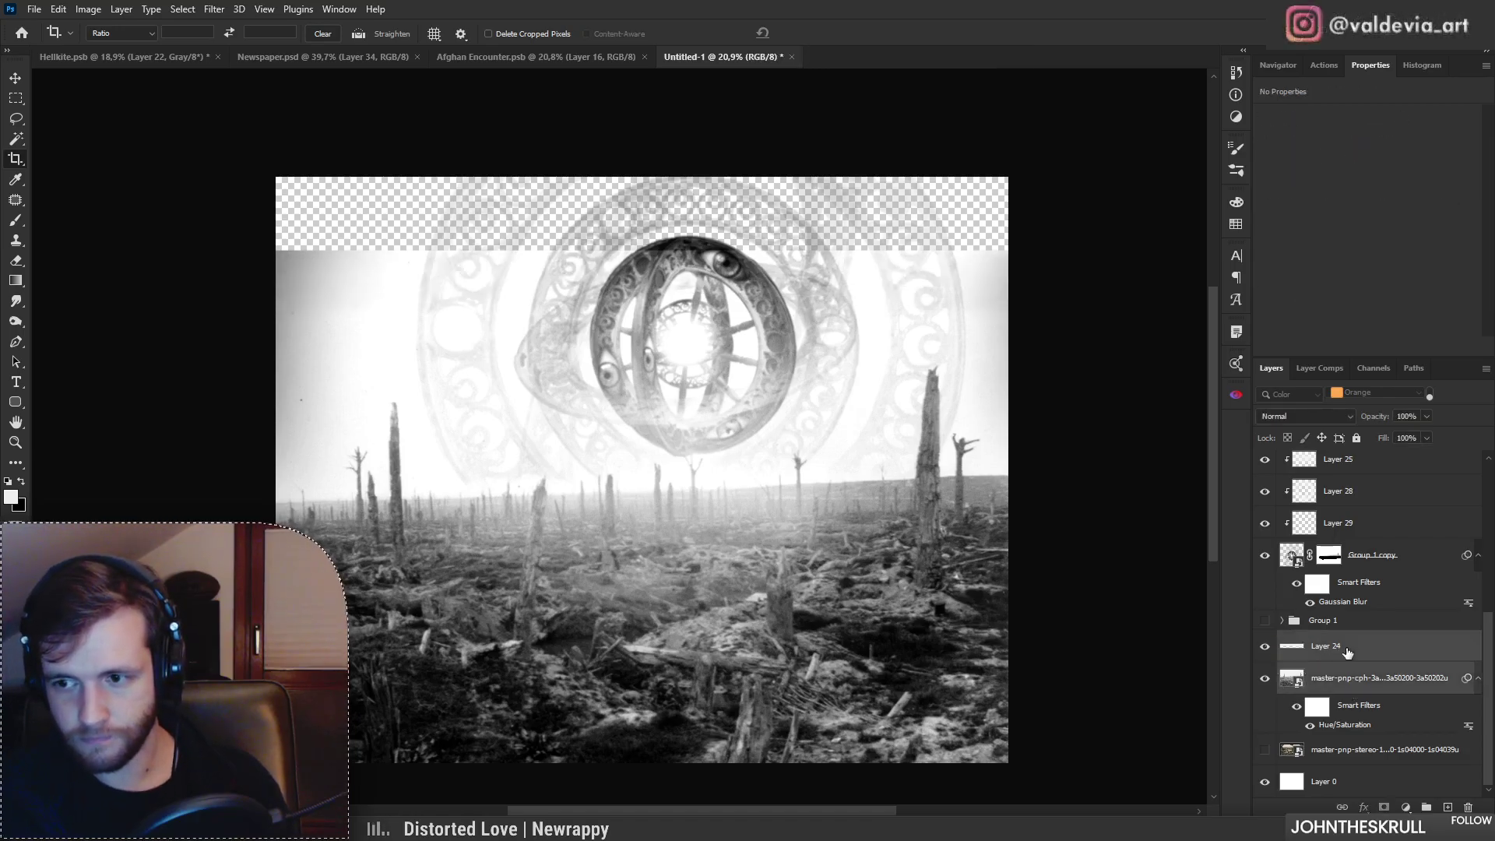
pyautogui.moveTo(1348, 689); pyautogui.dragTo(1339, 732)
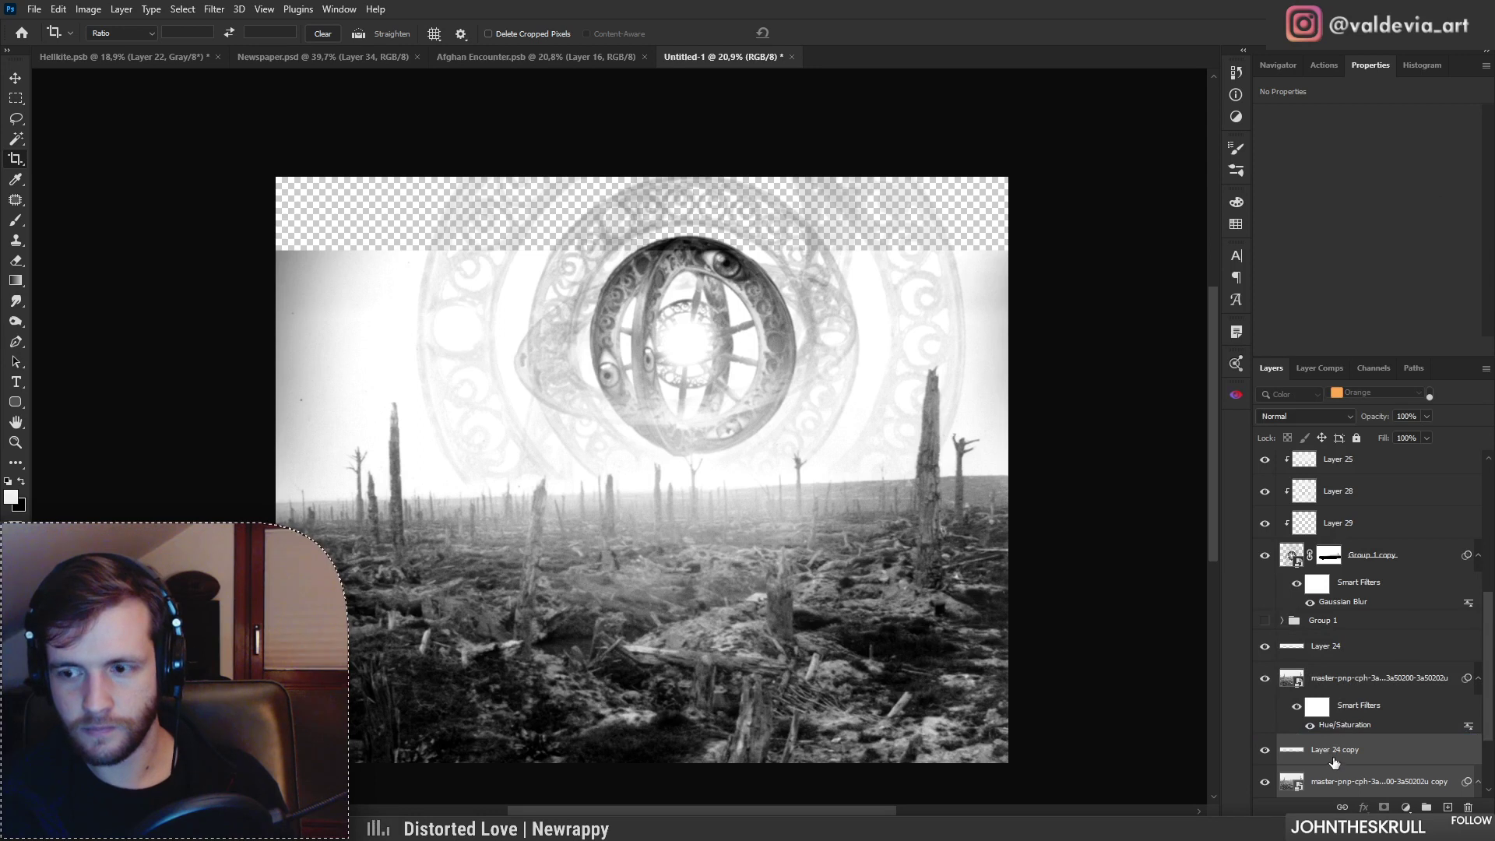
pyautogui.rightClick(1337, 751)
pyautogui.click(1334, 571)
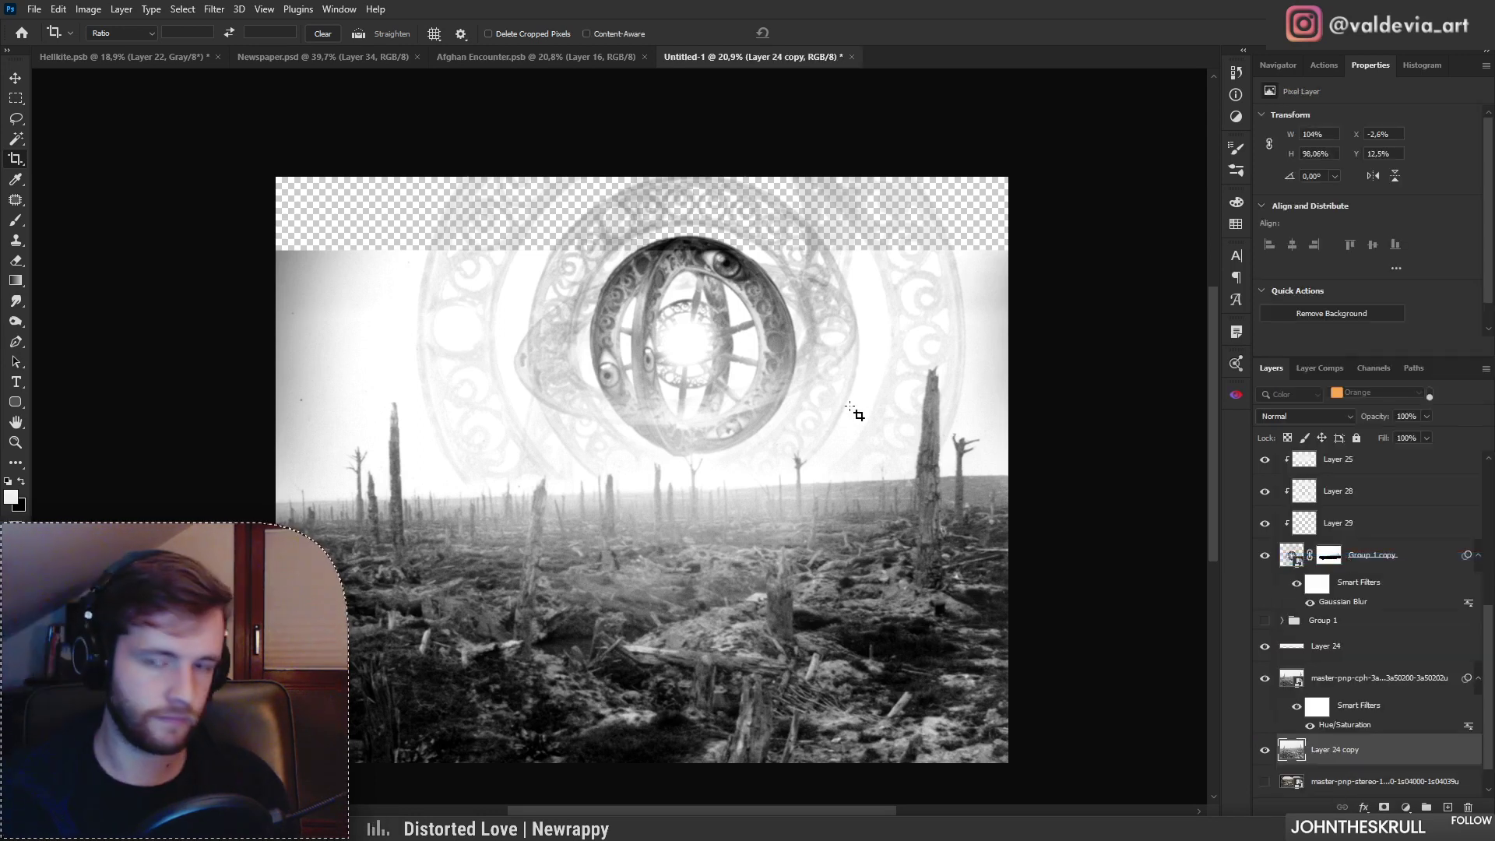
# Step: Transform the merged Layer 24 copy up to the canvas's new upper edge at 98.50% width and 112.75% height
pyautogui.hotkey('ctrl', 't')
pyautogui.moveTo(647, 249); pyautogui.dragTo(647, 175)
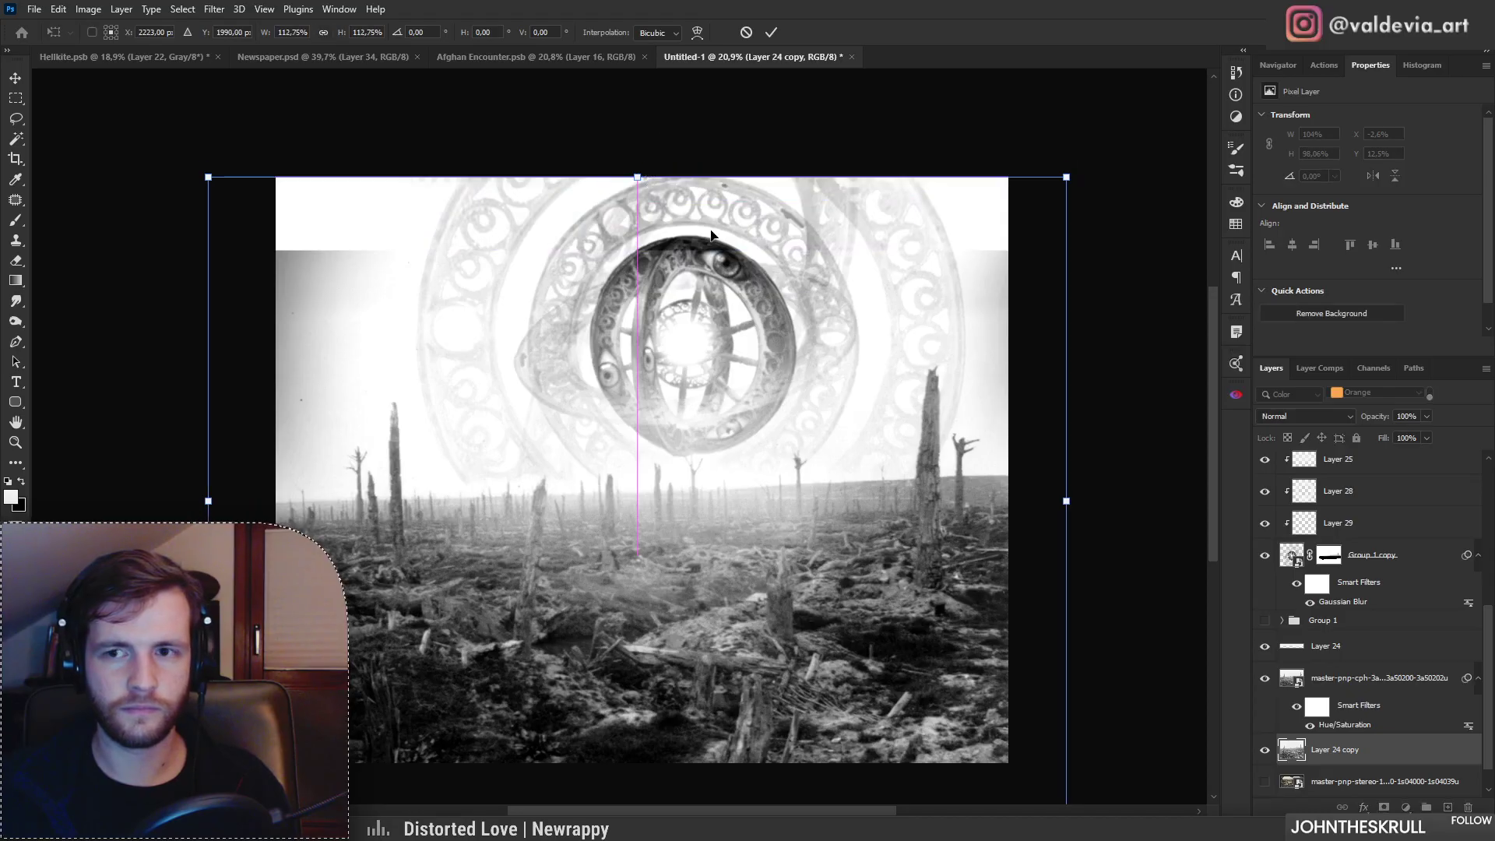
pyautogui.moveTo(1064, 499); pyautogui.dragTo(1019, 503)
pyautogui.hotkey('ctrl', 'z')
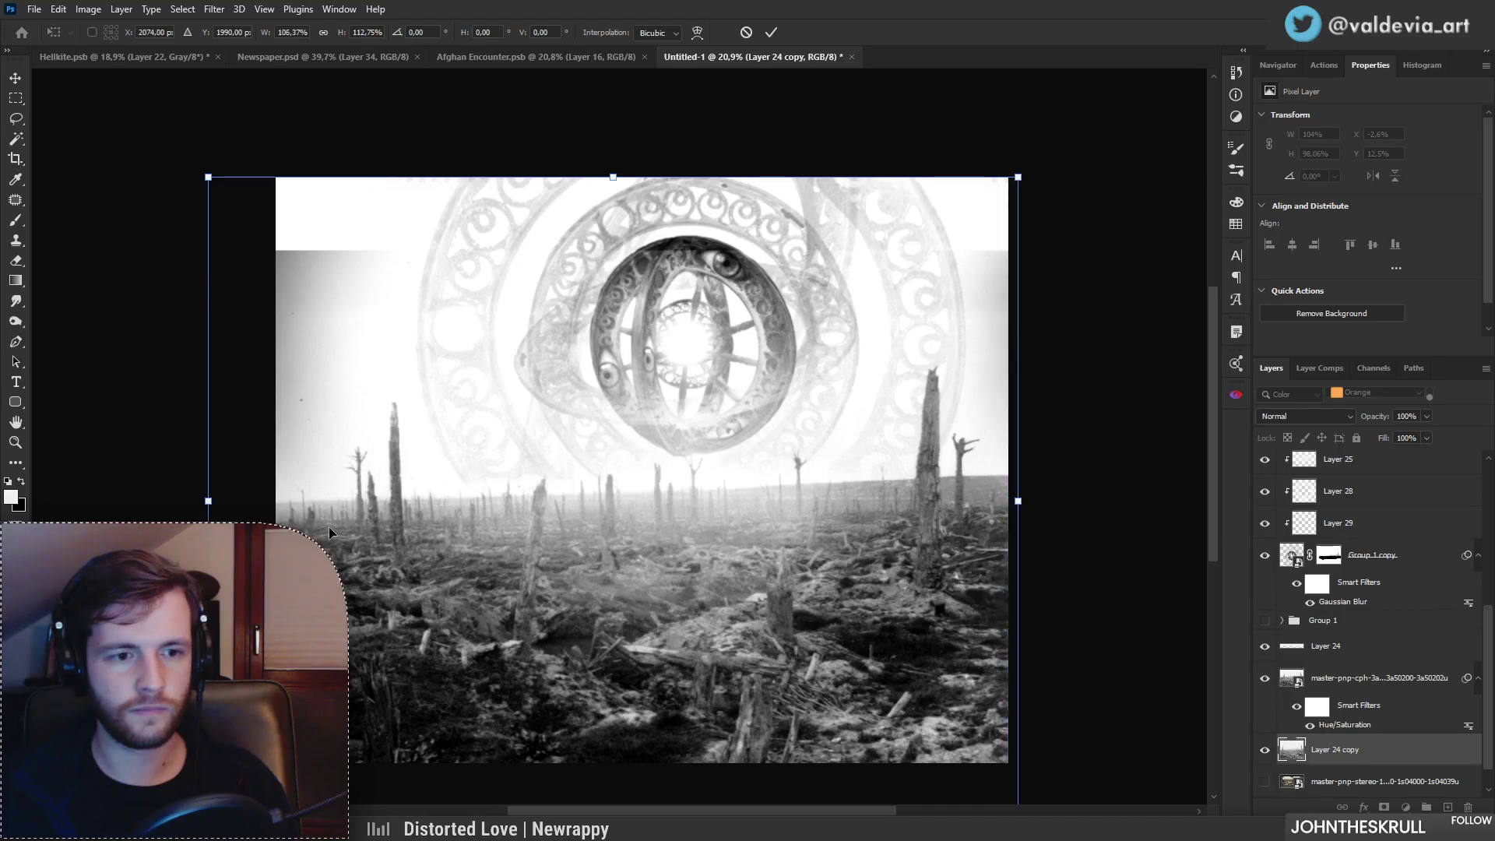
pyautogui.moveTo(210, 503); pyautogui.dragTo(267, 503)
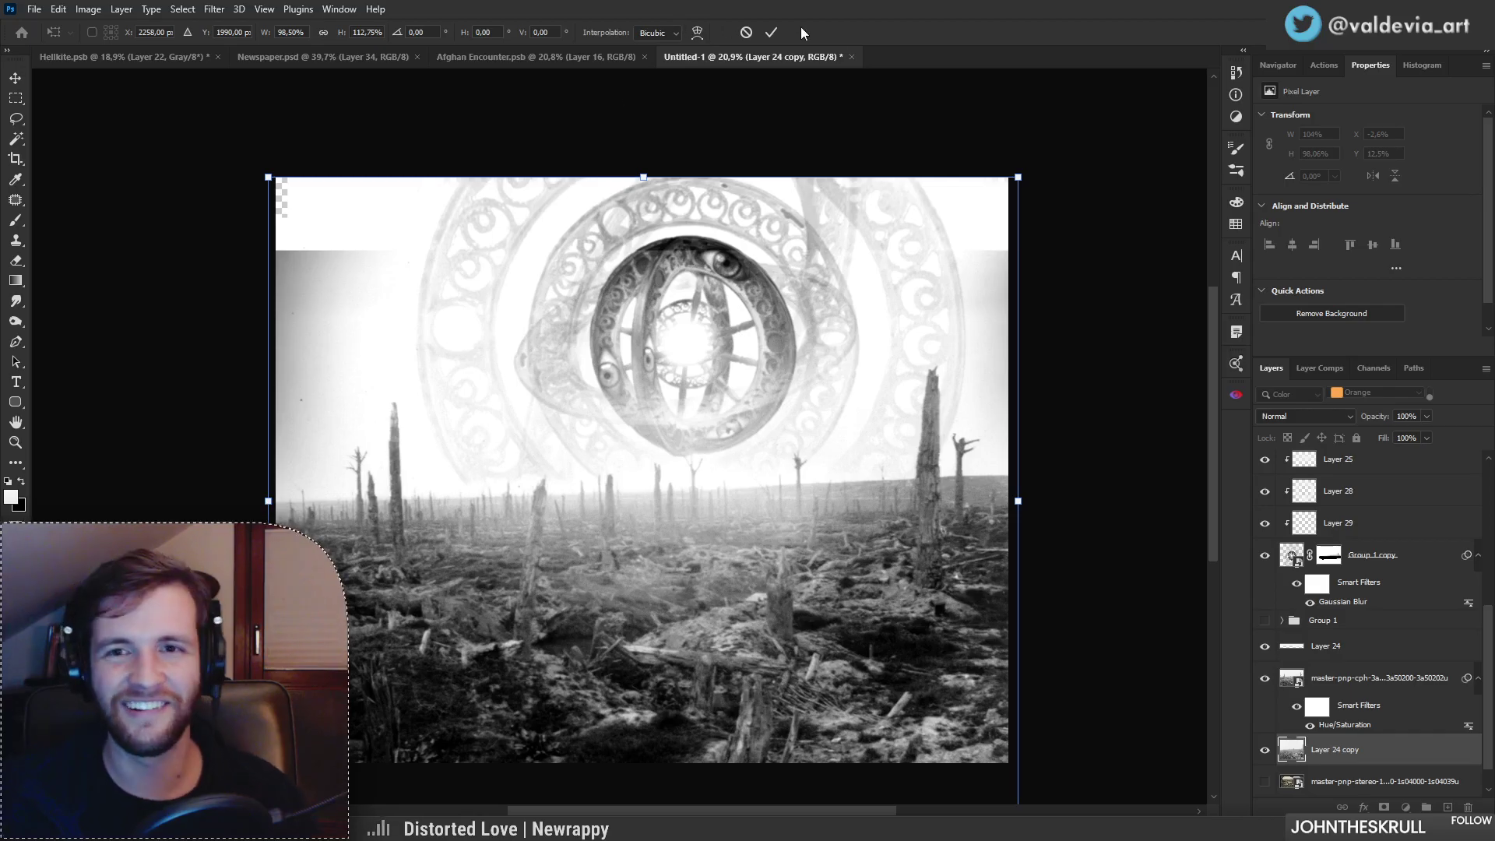
pyautogui.click(770, 33)
# Step: Scale Layer 24 copy to 101.52% from its left side to cover the gap in the sky's upper-left corner
pyautogui.press('z')
pyautogui.moveTo(832, 354); pyautogui.dragTo(832, 319)
pyautogui.press('c')
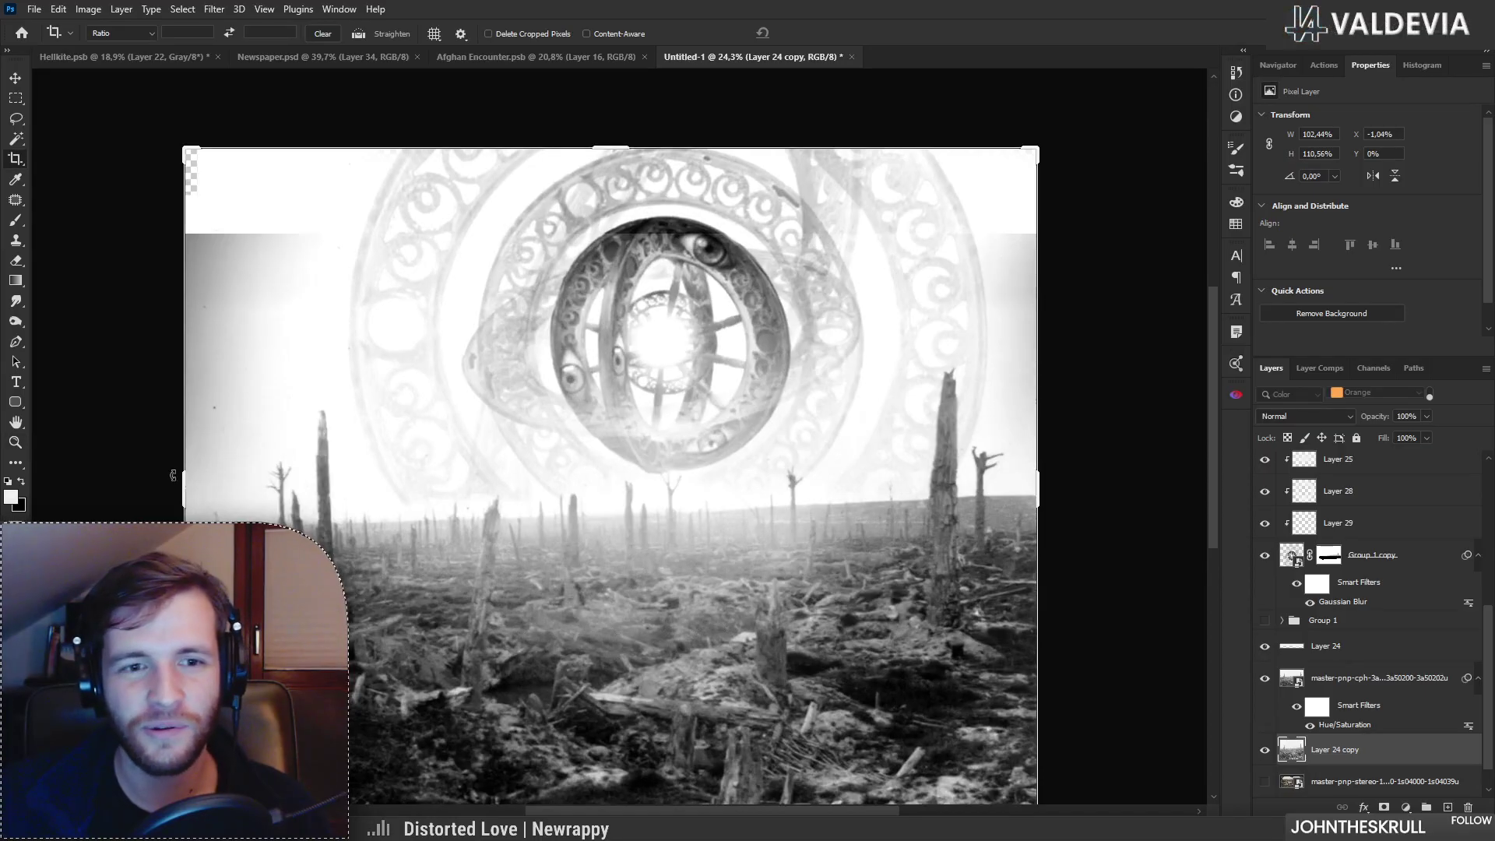
pyautogui.hotkey('ctrl', 't')
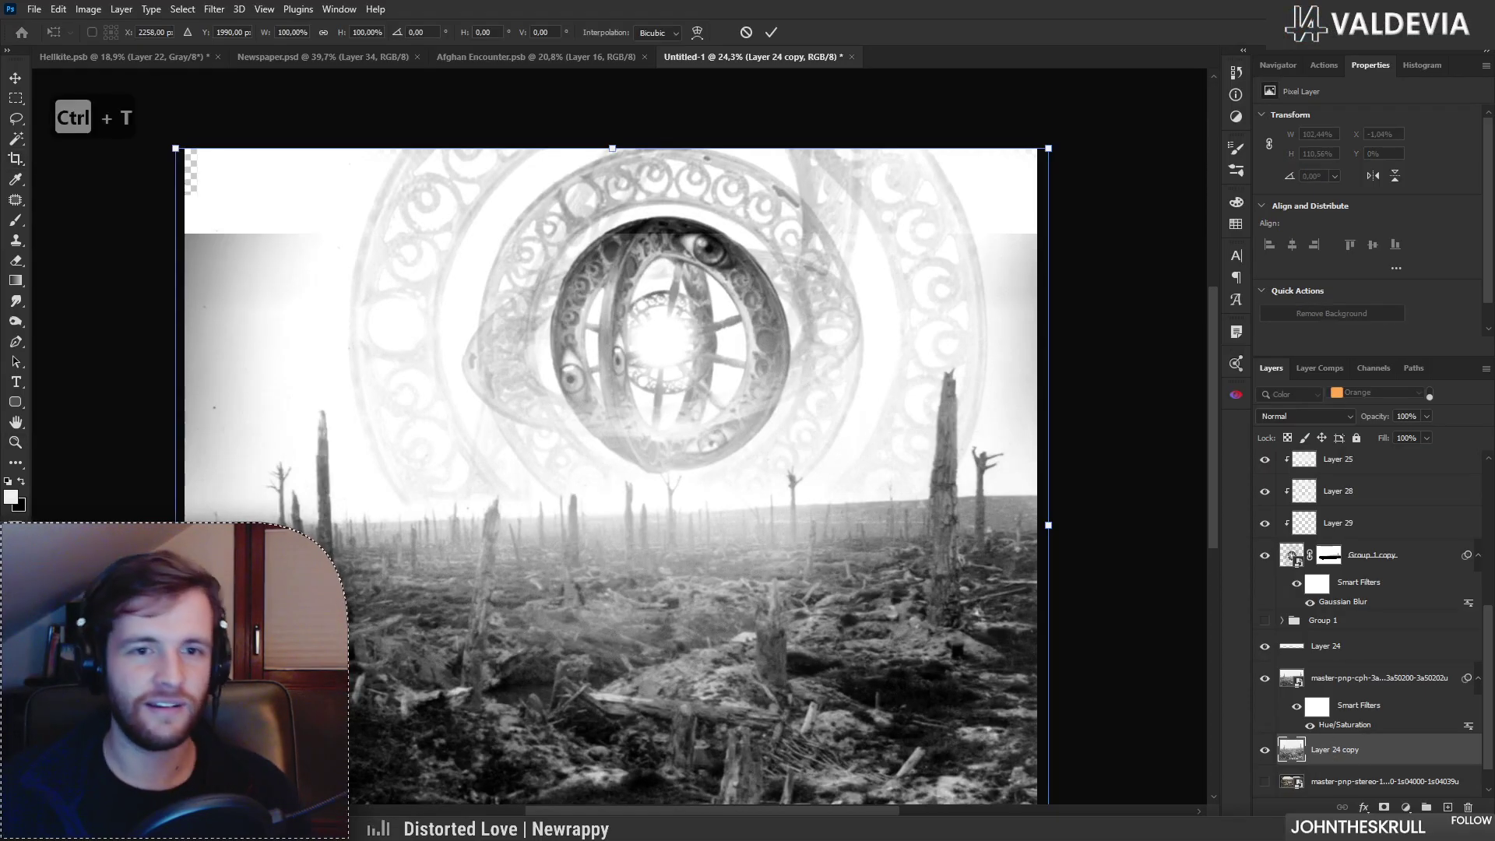
pyautogui.moveTo(176, 524); pyautogui.dragTo(163, 523)
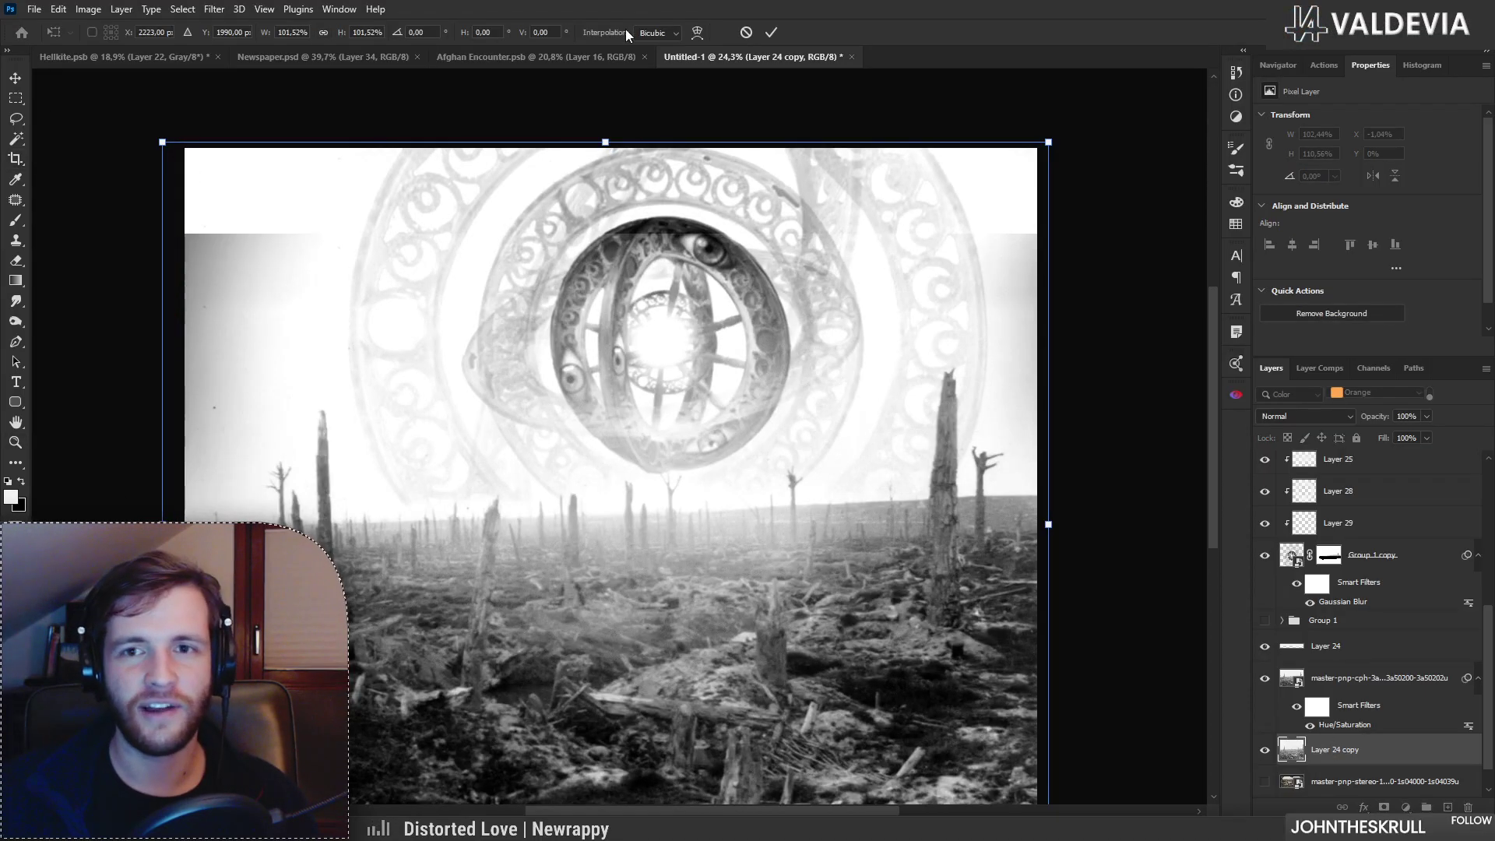
pyautogui.click(771, 32)
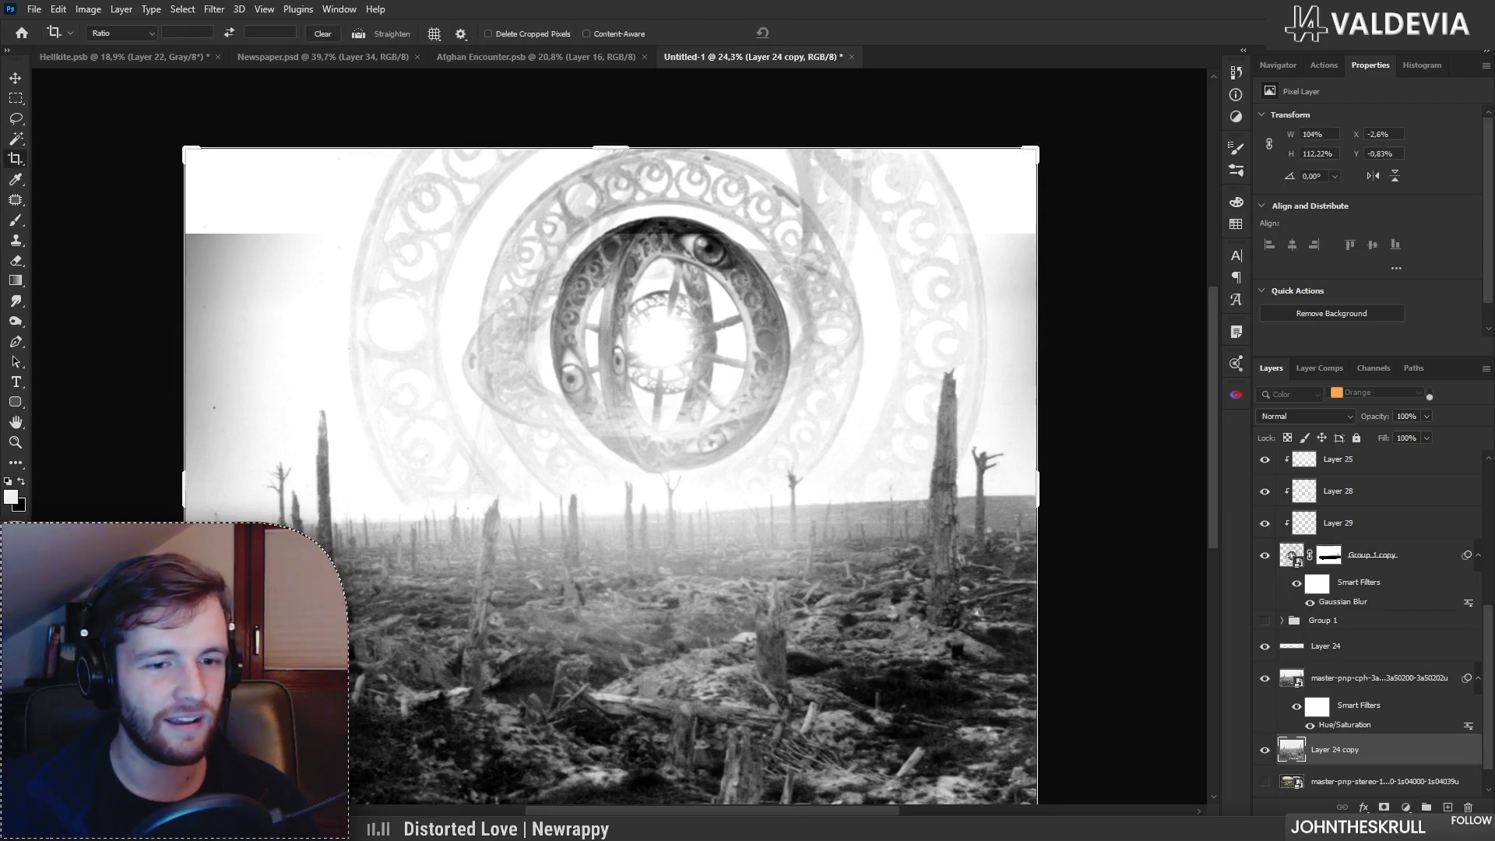
# Step: Switch to the browser to look at the Seraph and Ophanim Wikipedia articles, and return to the Photoshop document
pyautogui.hotkey('alt', 'Tab')
pyautogui.click(708, 31)
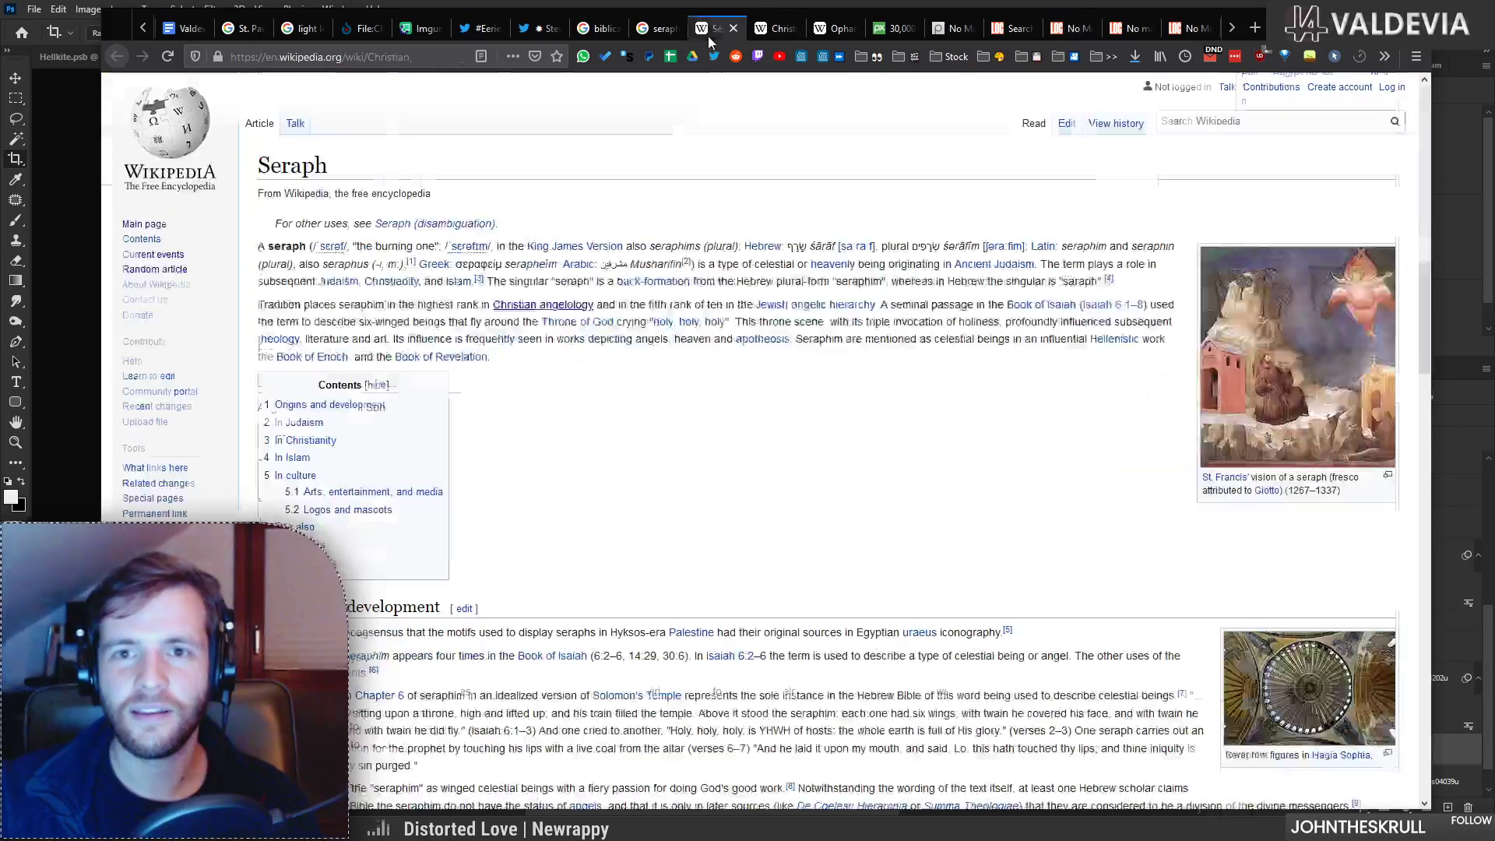
pyautogui.click(836, 31)
pyautogui.scroll(2, 747, 106)
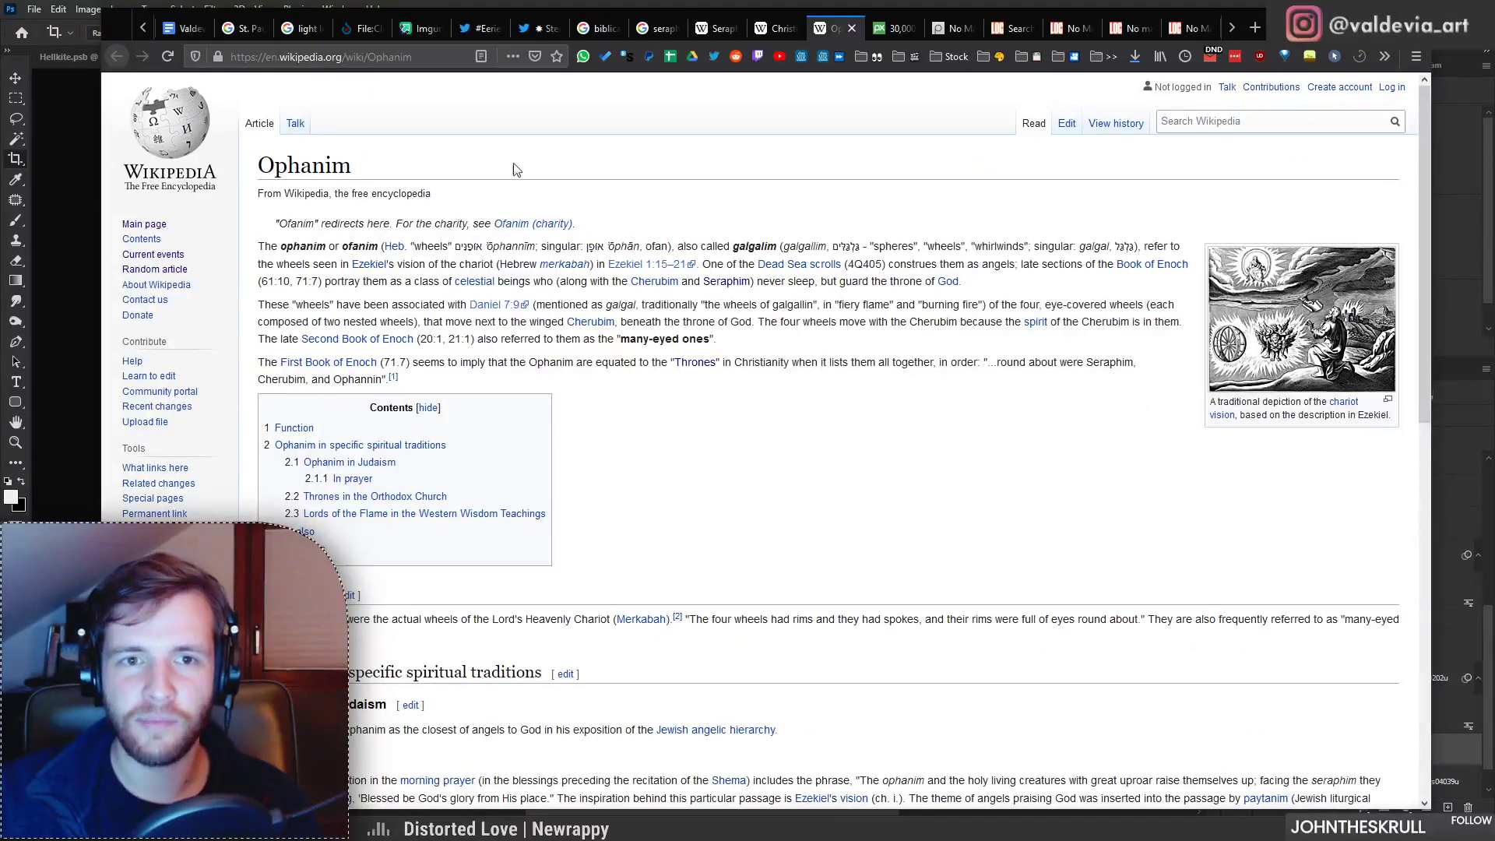
pyautogui.hotkey('alt', 'Tab')
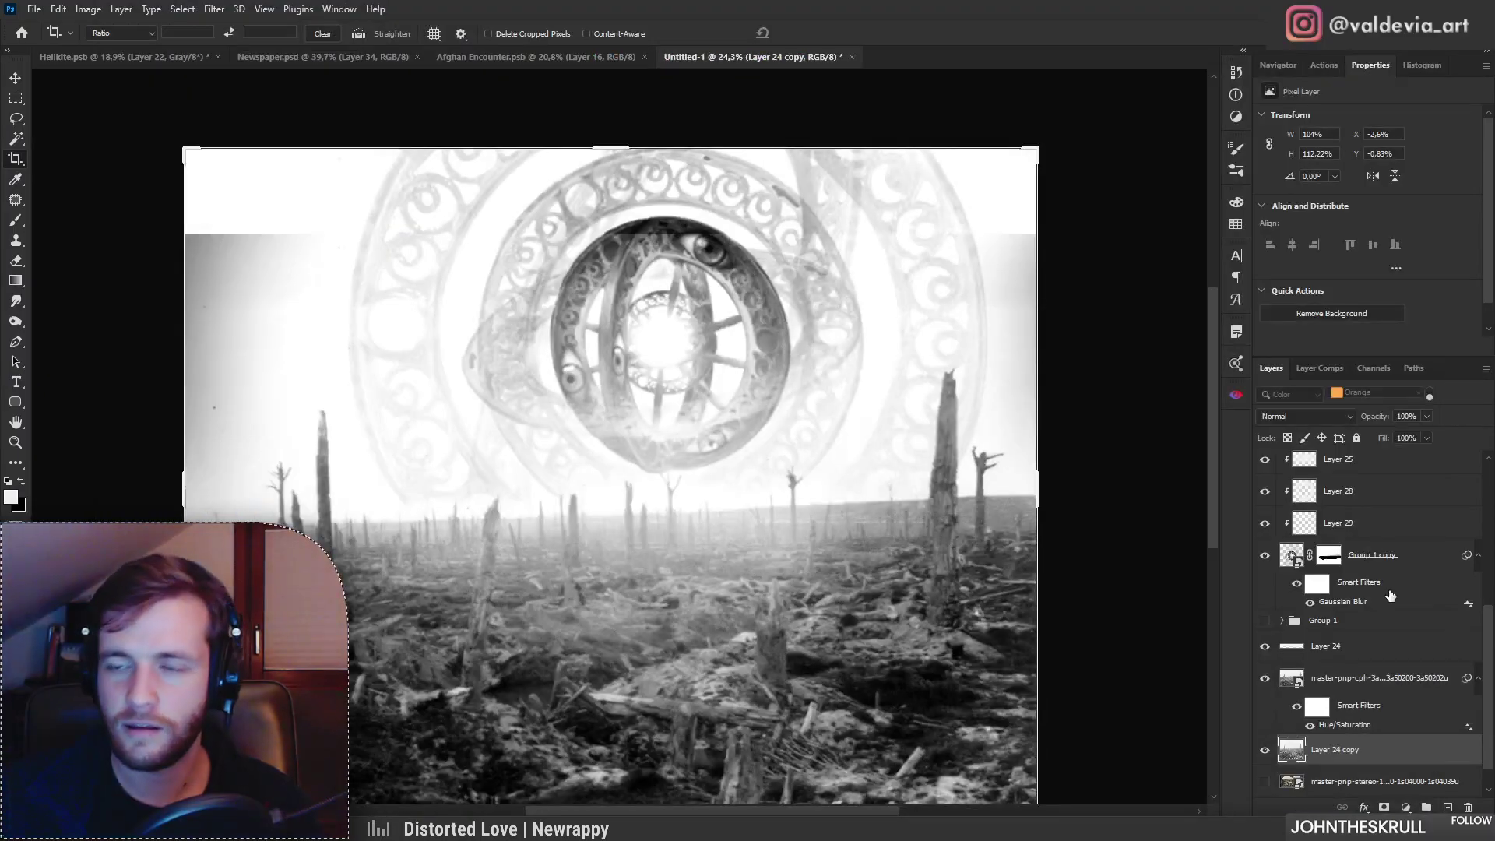
# Step: Check Layer 24 and the Levels 3 mask as possible sources of the hard horizontal edge in the sky
pyautogui.click(1277, 648)
pyautogui.press('v')
pyautogui.rightClick(241, 255)
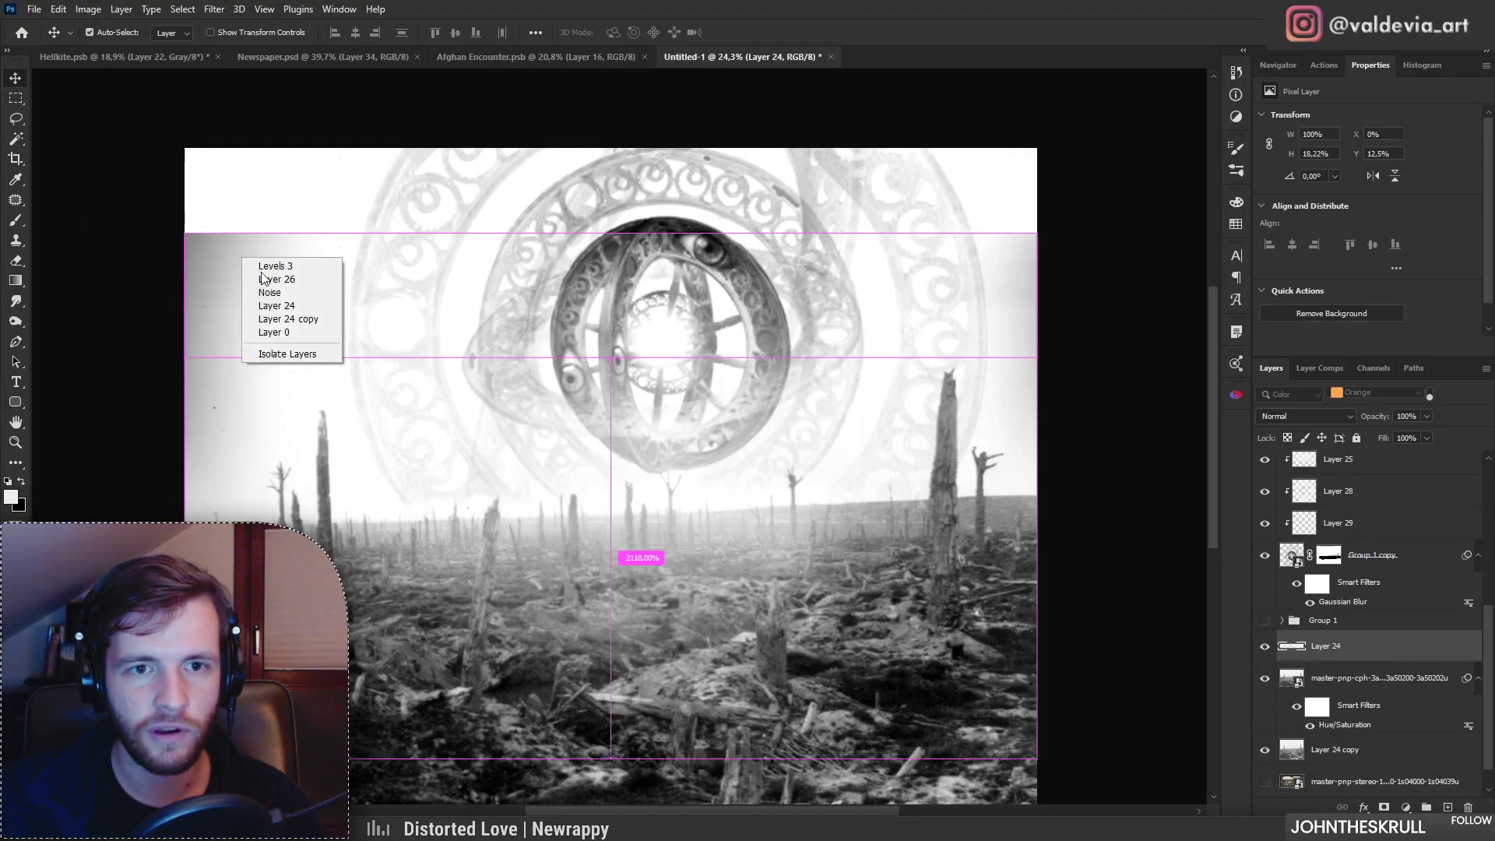
pyautogui.click(271, 267)
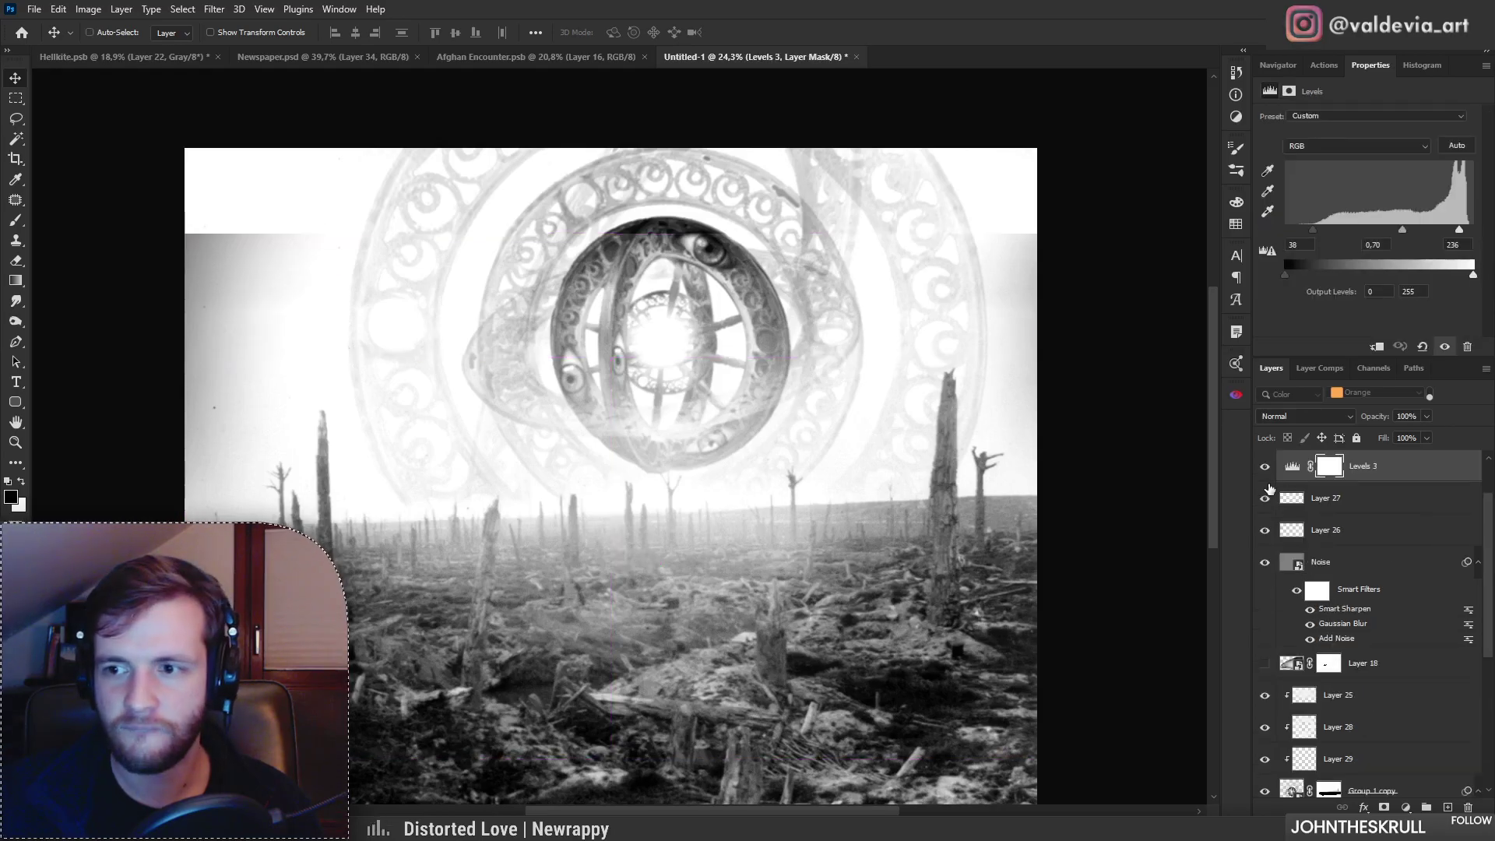
pyautogui.click(1333, 467)
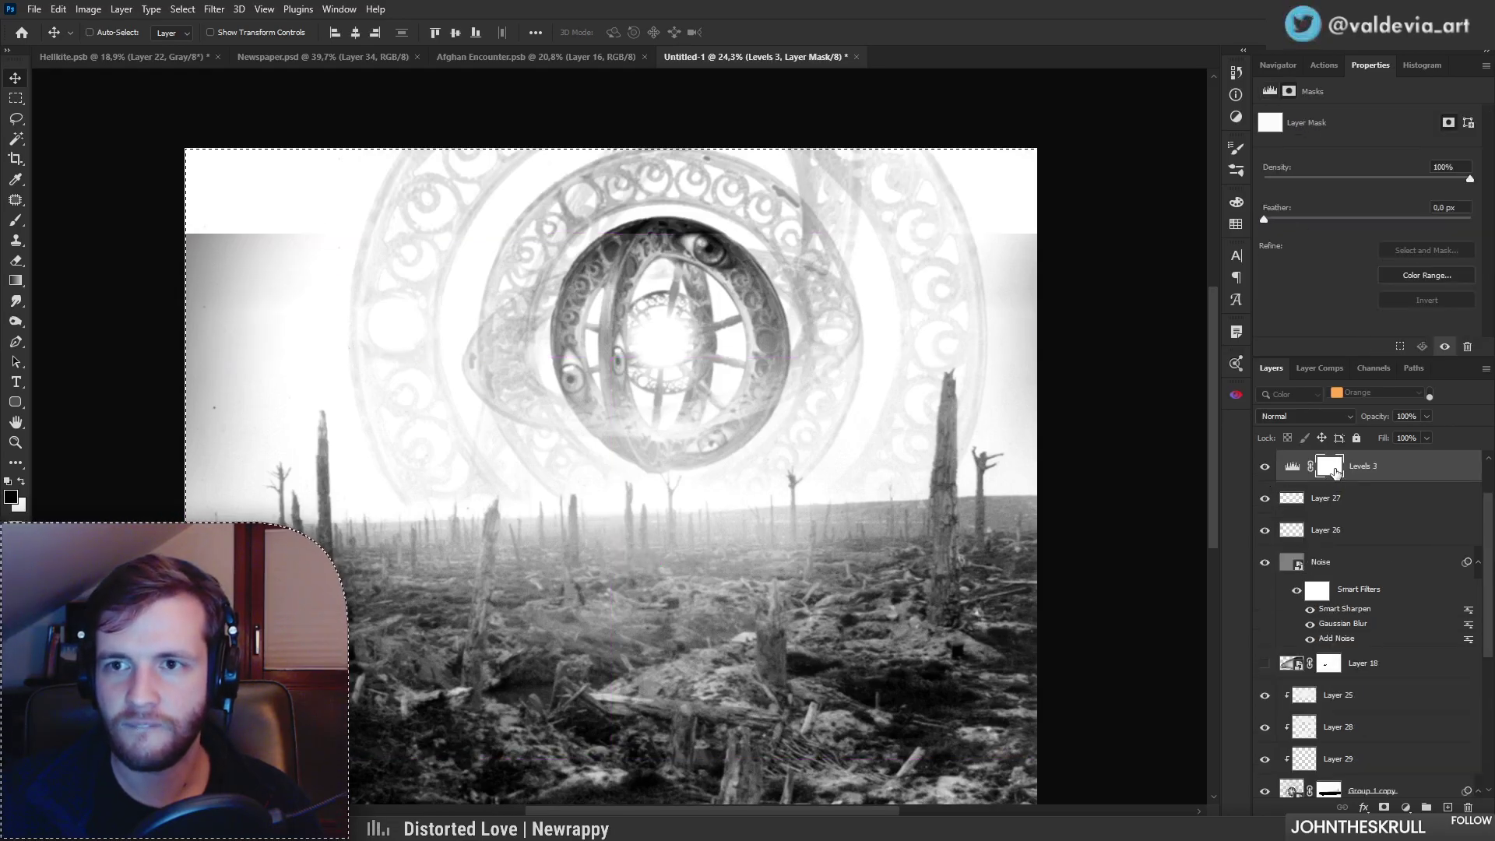
pyautogui.hotkey('ctrl', 'd')
# Step: Stretch Layer 26 upward so its shading reaches the extended canvas's upper edge
pyautogui.click(1265, 531)
pyautogui.click(1265, 531)
pyautogui.click(1320, 532)
pyautogui.hotkey('ctrl', 't')
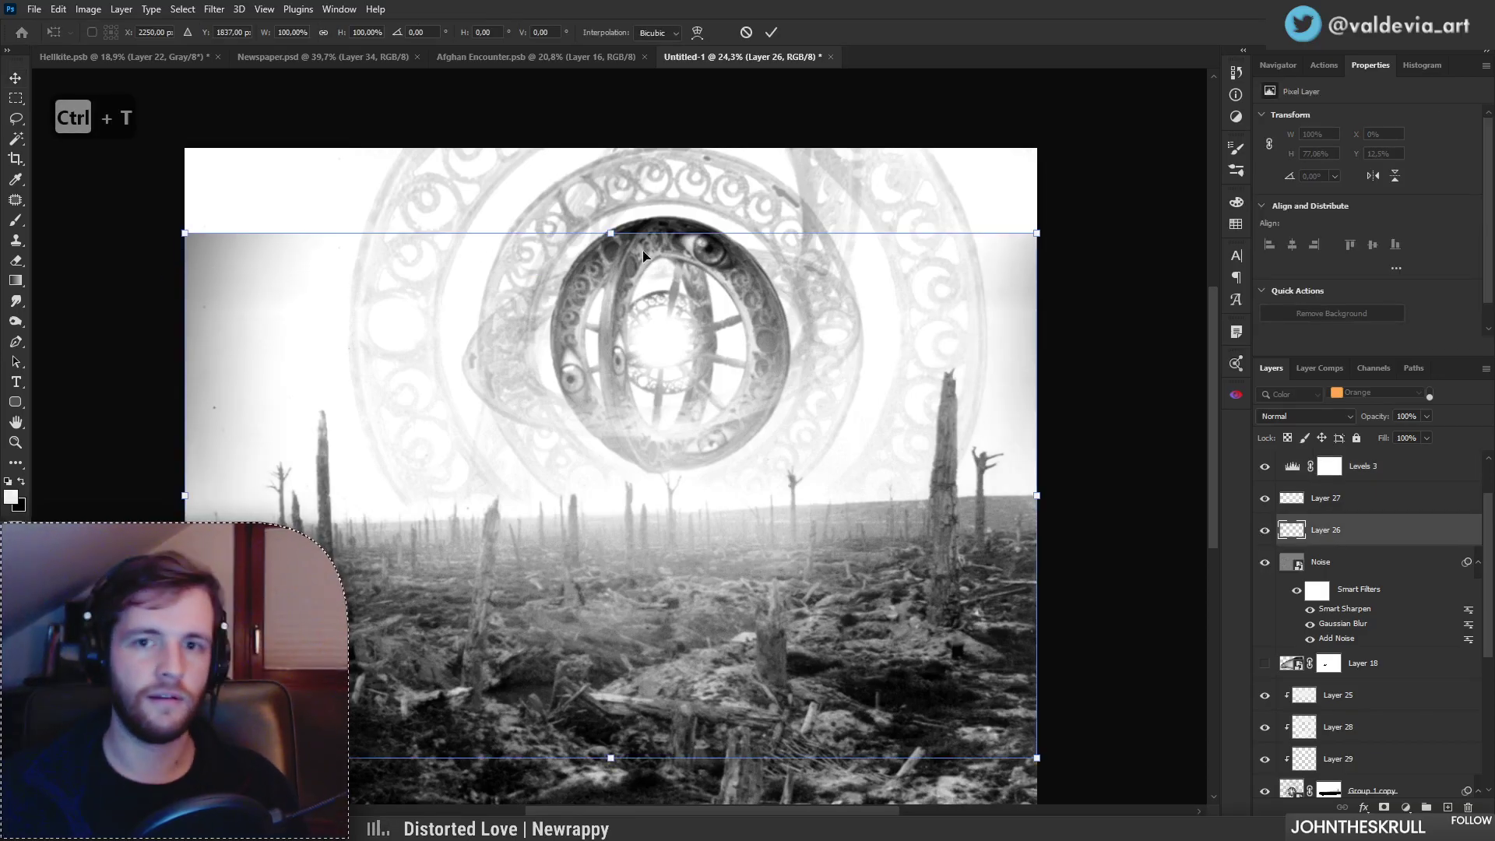
pyautogui.moveTo(609, 232); pyautogui.dragTo(623, 134)
pyautogui.hotkey('ctrl', 'z')
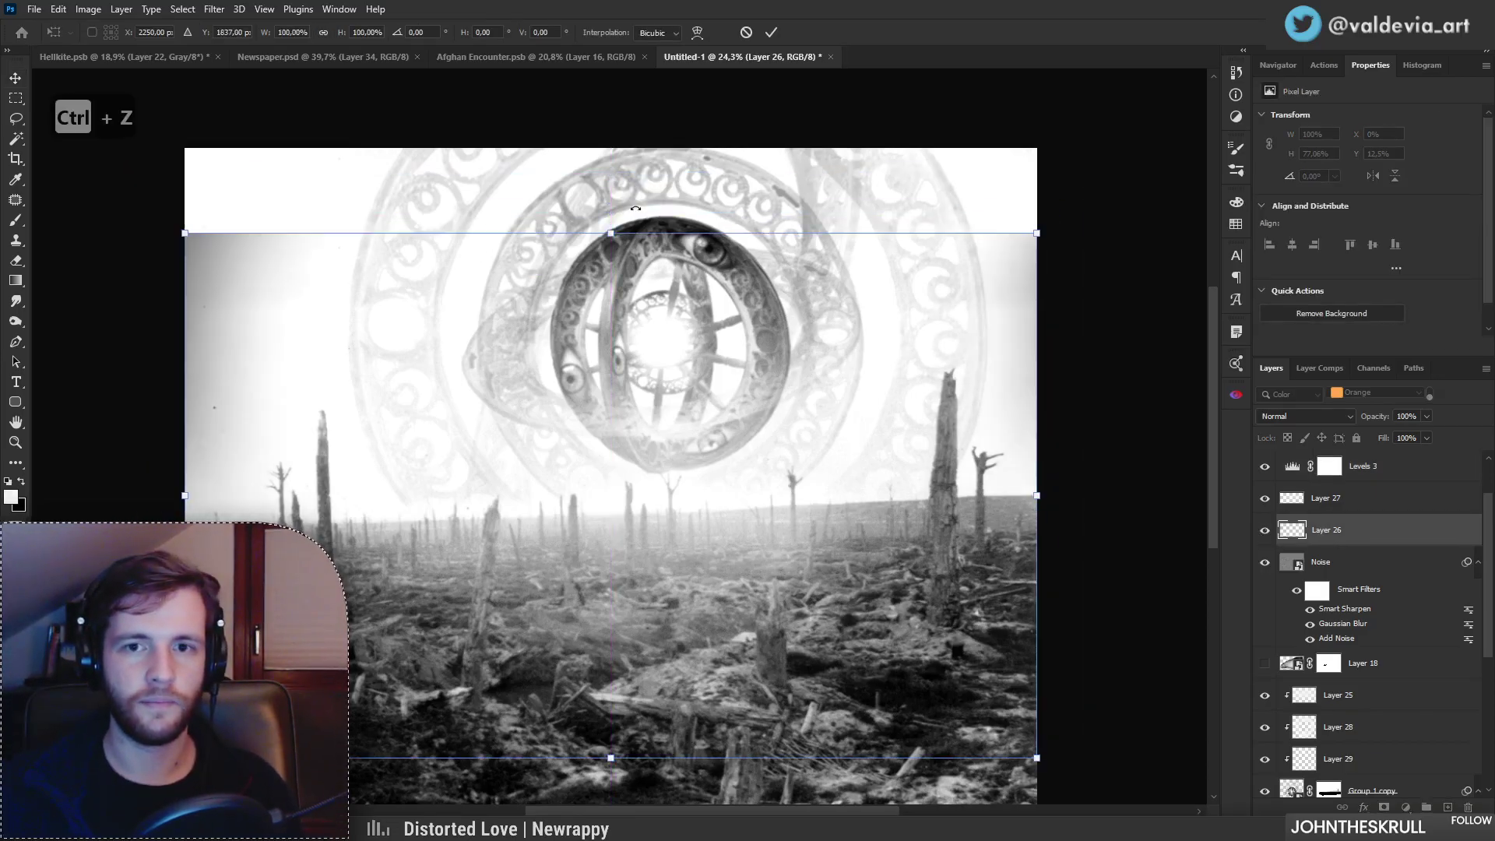
pyautogui.moveTo(622, 240); pyautogui.dragTo(623, 153)
pyautogui.click(771, 32)
# Step: Check the visibility of Layers 29, 28 and 25 to trace the remaining seam across the wheel
pyautogui.press('z')
pyautogui.moveTo(717, 216); pyautogui.dragTo(751, 207)
pyautogui.press('v')
pyautogui.scroll(-3, 1340, 661)
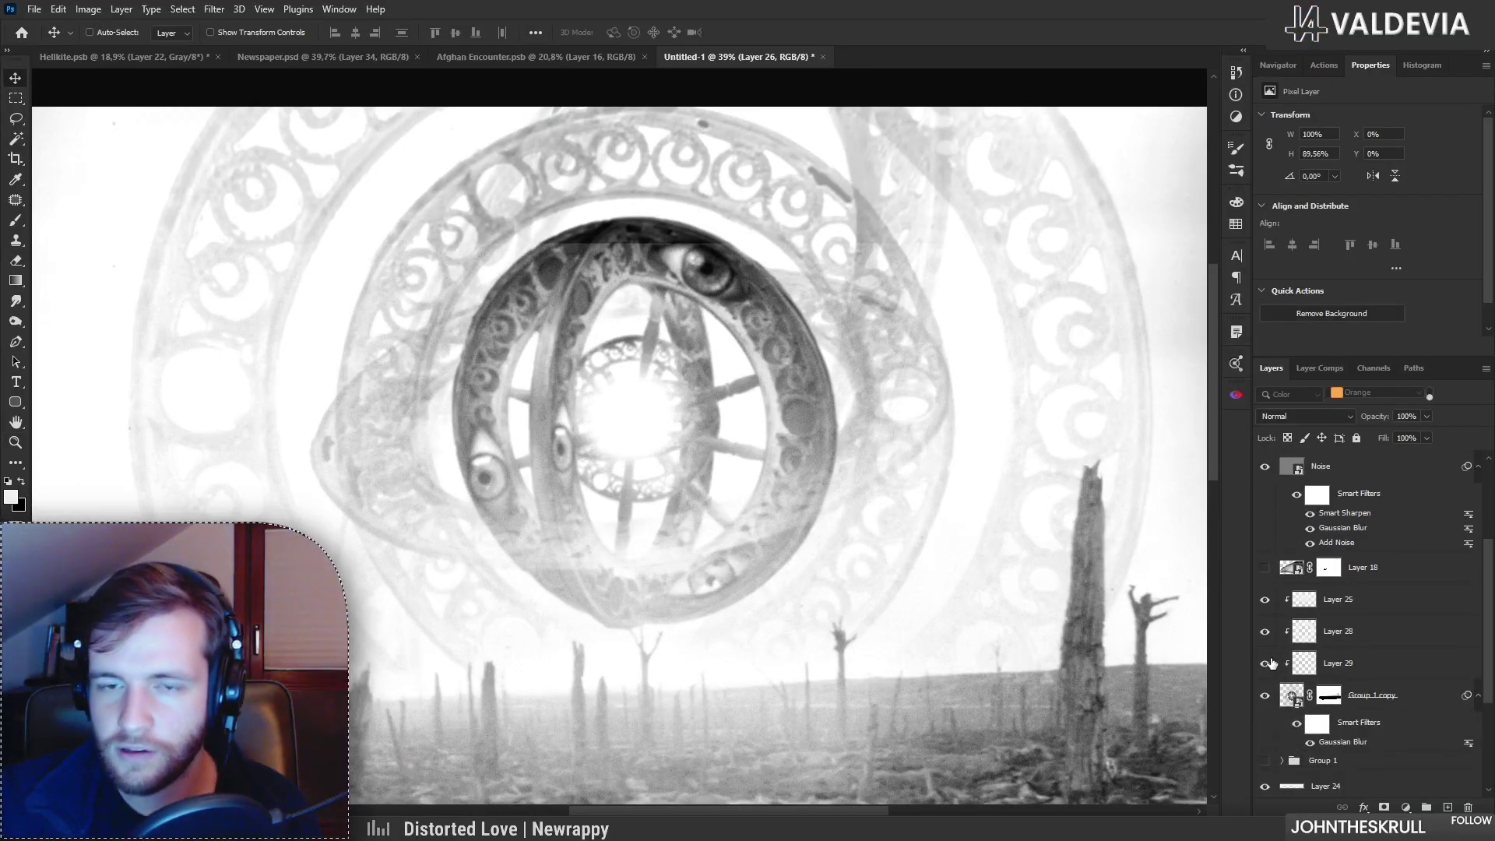
pyautogui.click(1265, 664)
pyautogui.click(1263, 632)
pyautogui.click(1264, 601)
# Step: Stretch Layer 25 partway upward over the seam on the wheel's upper rim
pyautogui.click(1338, 603)
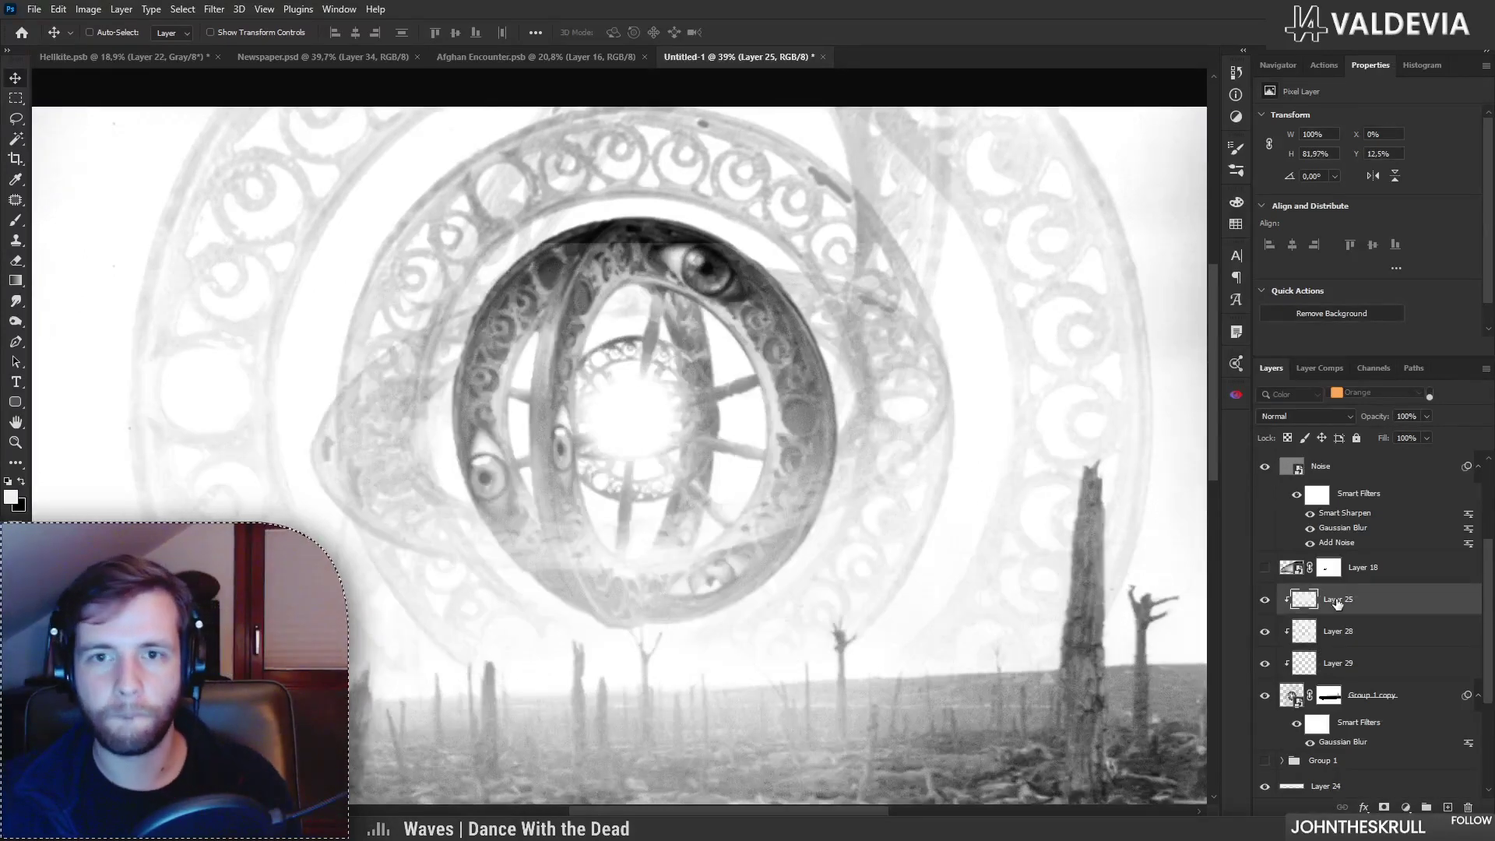
pyautogui.scroll(-3, 884, 468)
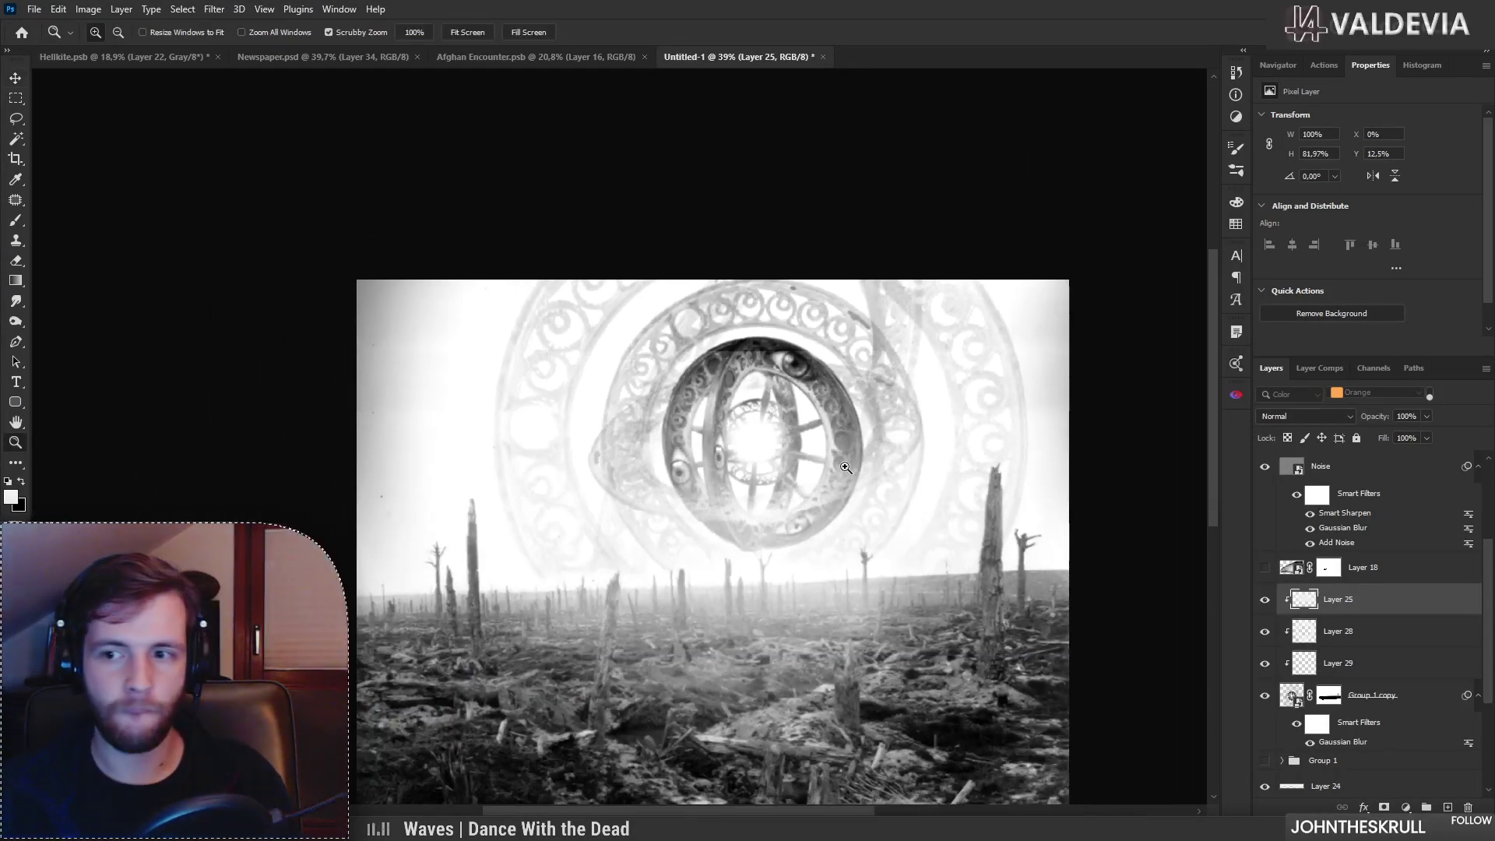
pyautogui.hotkey('ctrl', 't')
pyautogui.moveTo(699, 338); pyautogui.dragTo(696, 240)
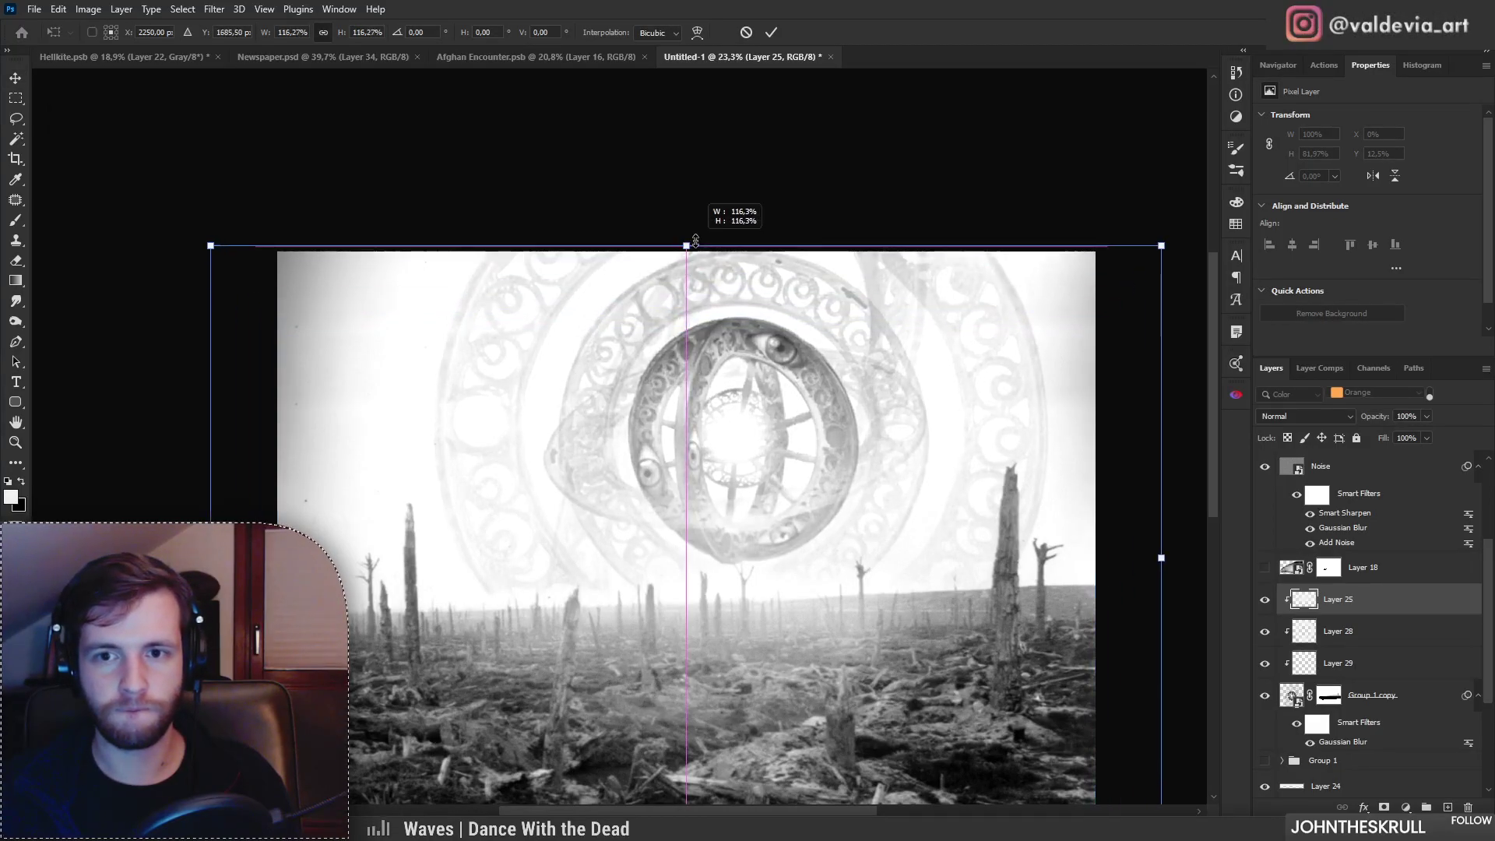
pyautogui.hotkey('ctrl', 'z')
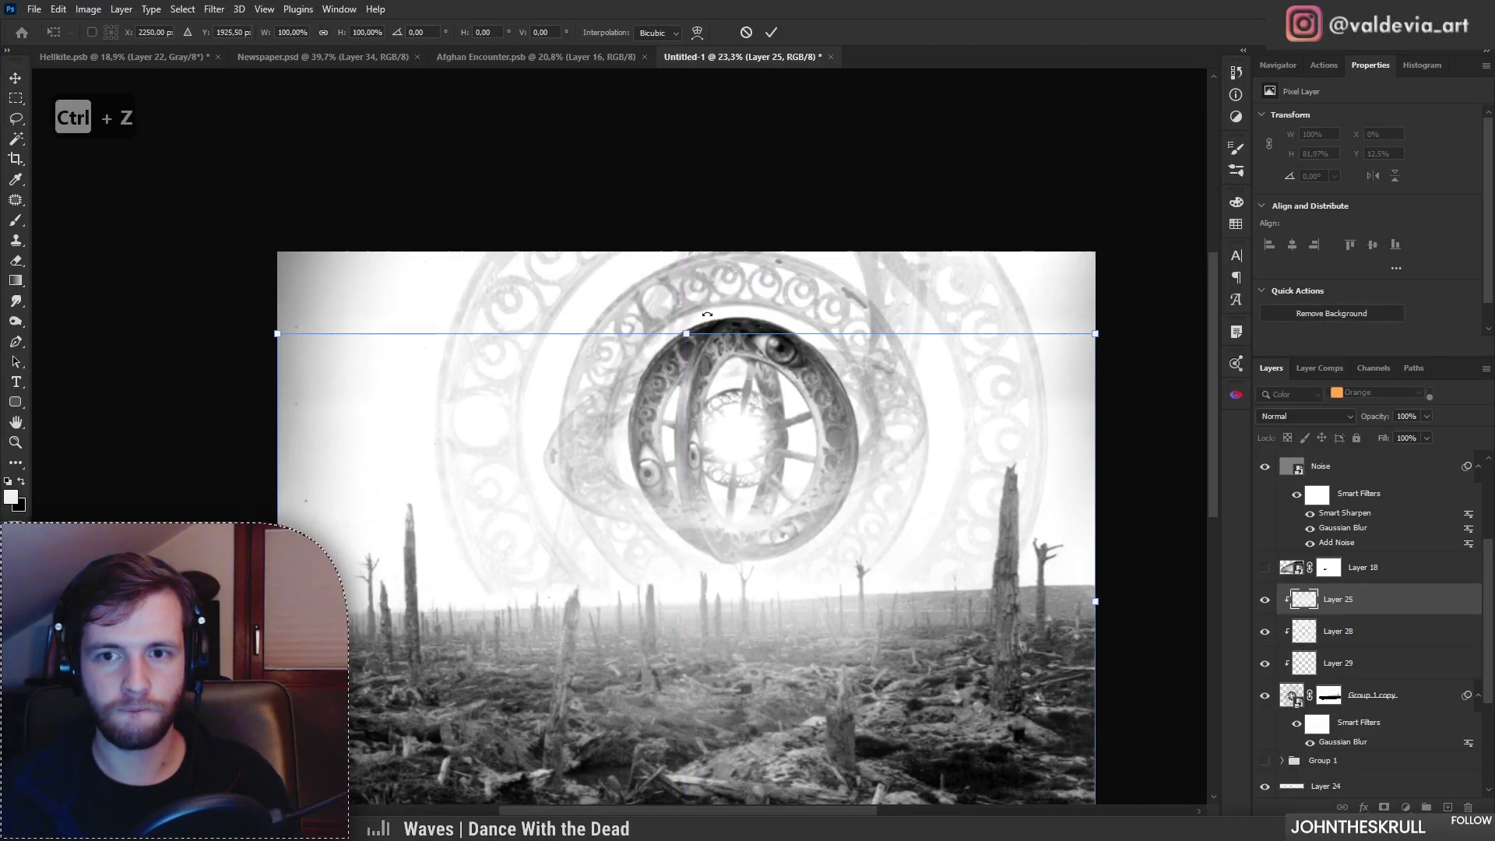
pyautogui.moveTo(688, 335); pyautogui.dragTo(688, 310)
pyautogui.click(771, 33)
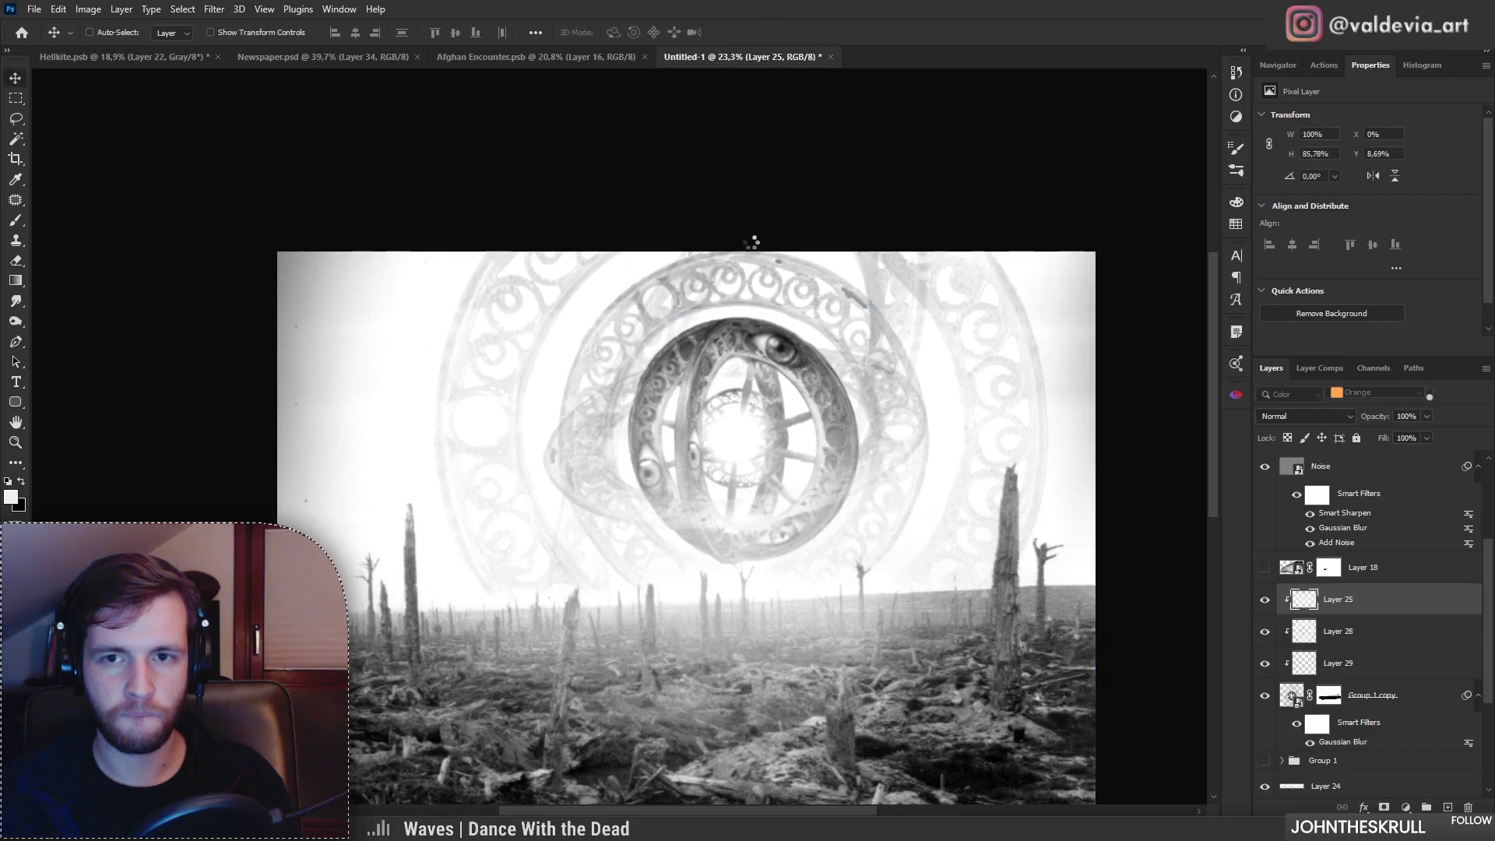
# Step: Paint soft white haze on Layer 25 over the wheel's upper carvings with a 322 px soft round brush
pyautogui.scroll(3, 755, 281)
pyautogui.press('b')
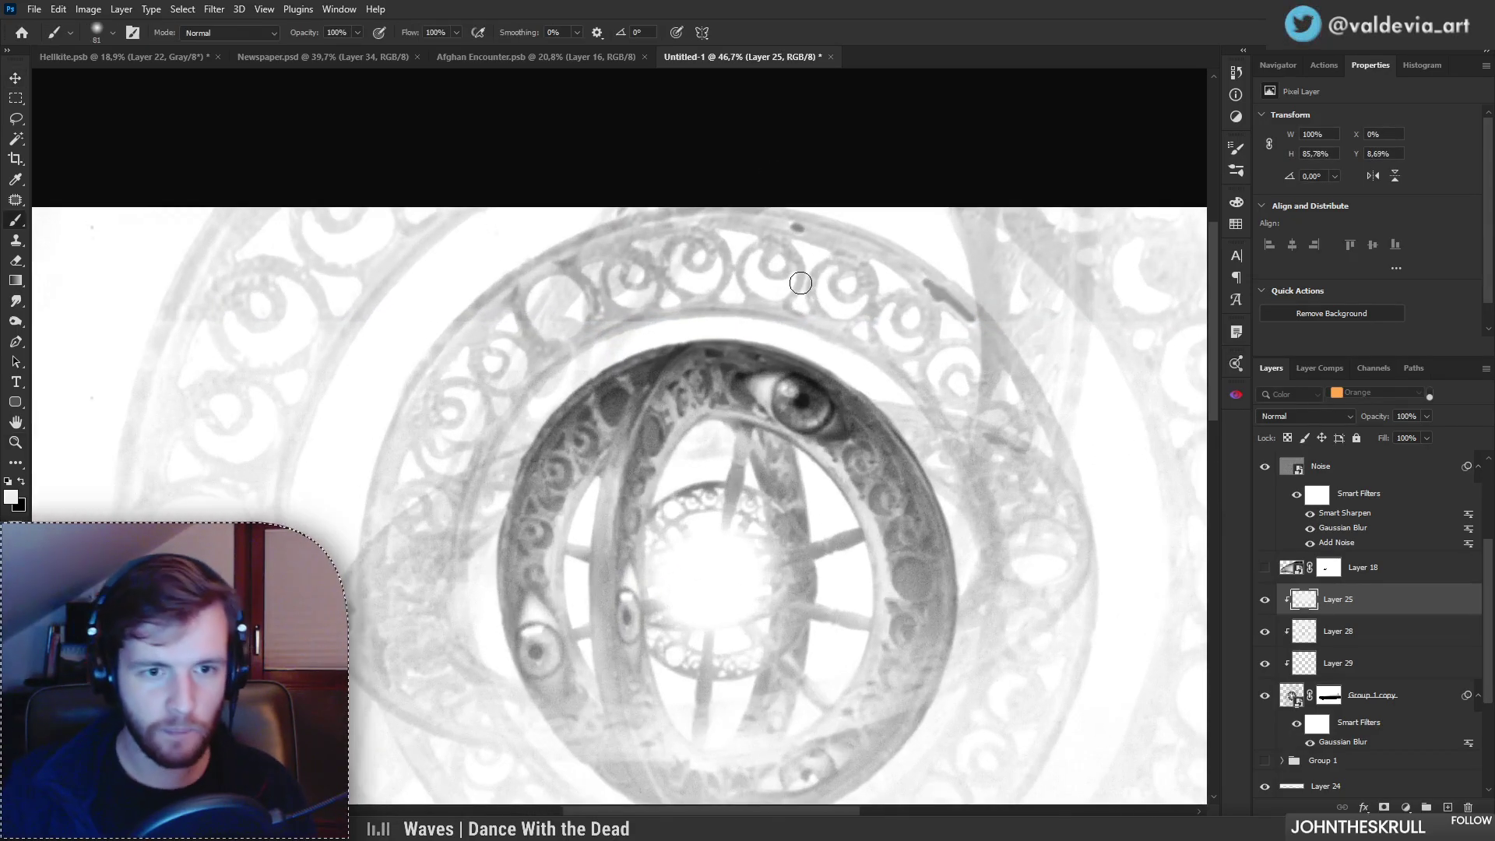
pyautogui.press('e')
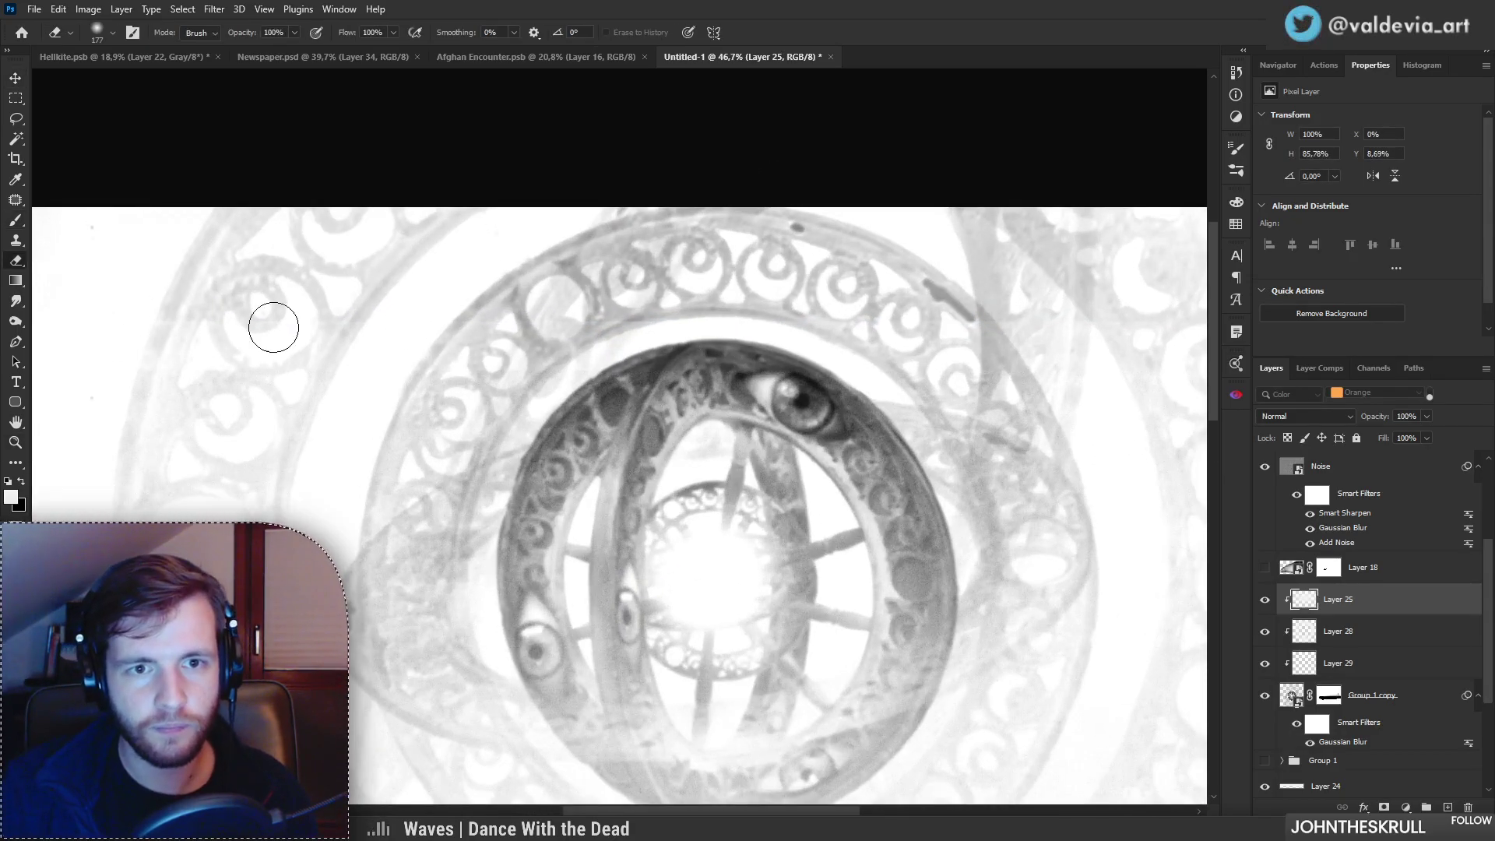
pyautogui.moveTo(1141, 357); pyautogui.dragTo(865, 354)
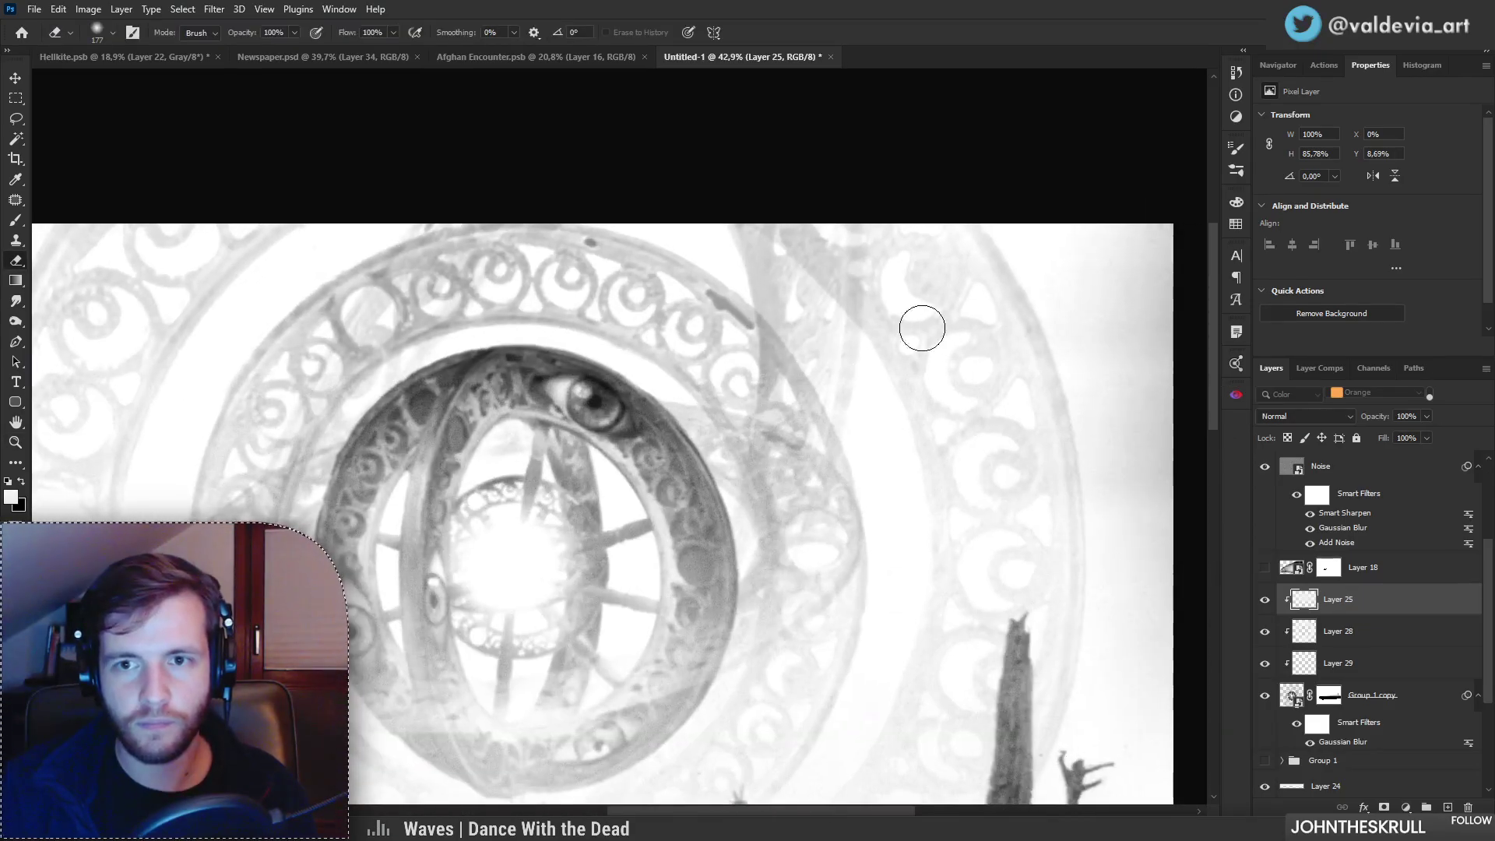
pyautogui.press('b')
pyautogui.rightClick(769, 358)
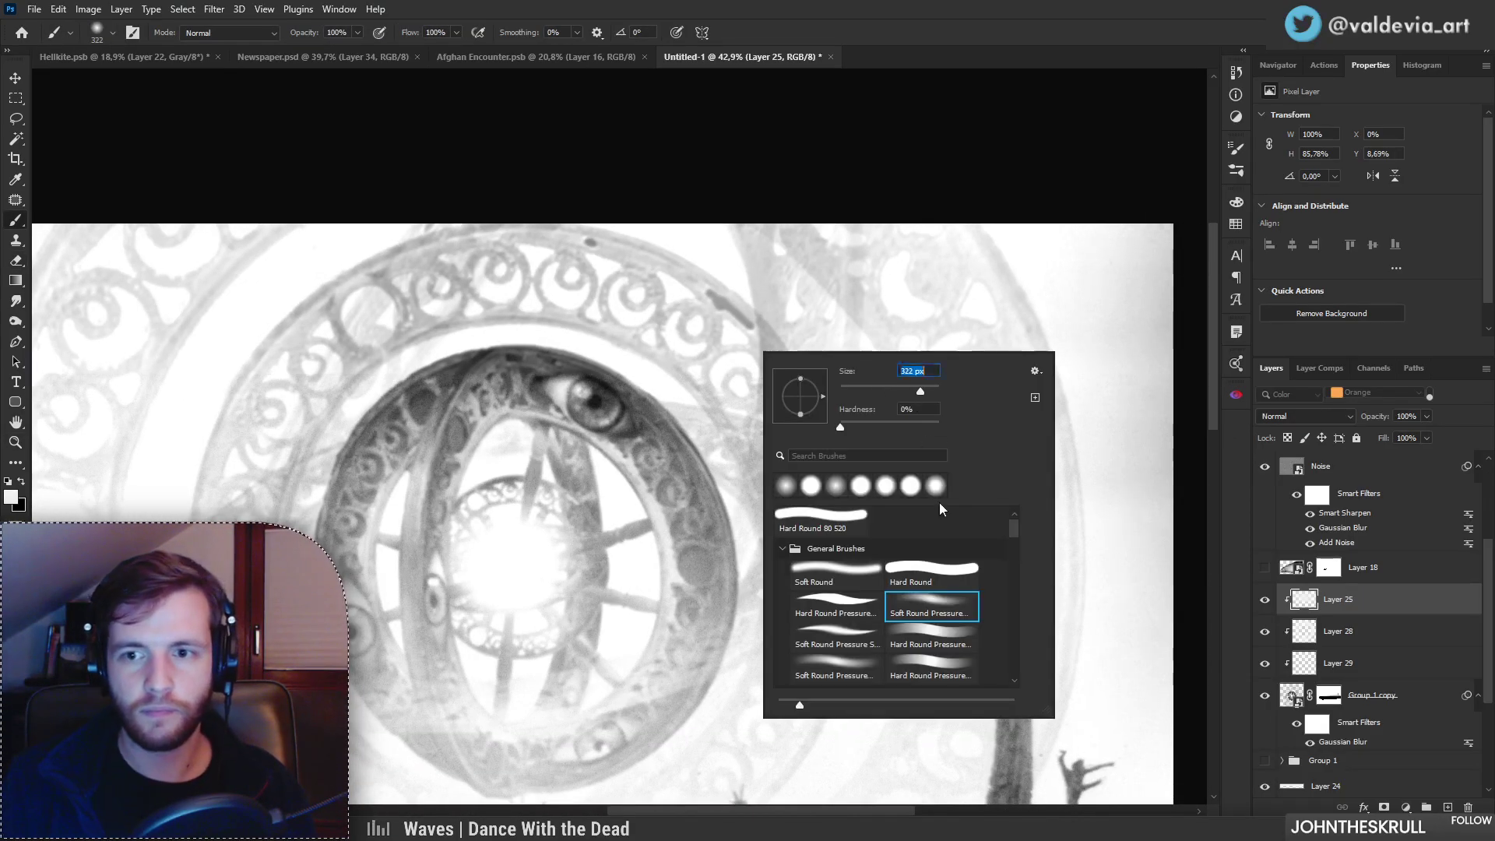
pyautogui.moveTo(304, 391)
pyautogui.mouseDown()
pyautogui.moveTo(351, 333)
pyautogui.moveTo(857, 376)
pyautogui.mouseUp()
pyautogui.hotkey('ctrl', 'z')
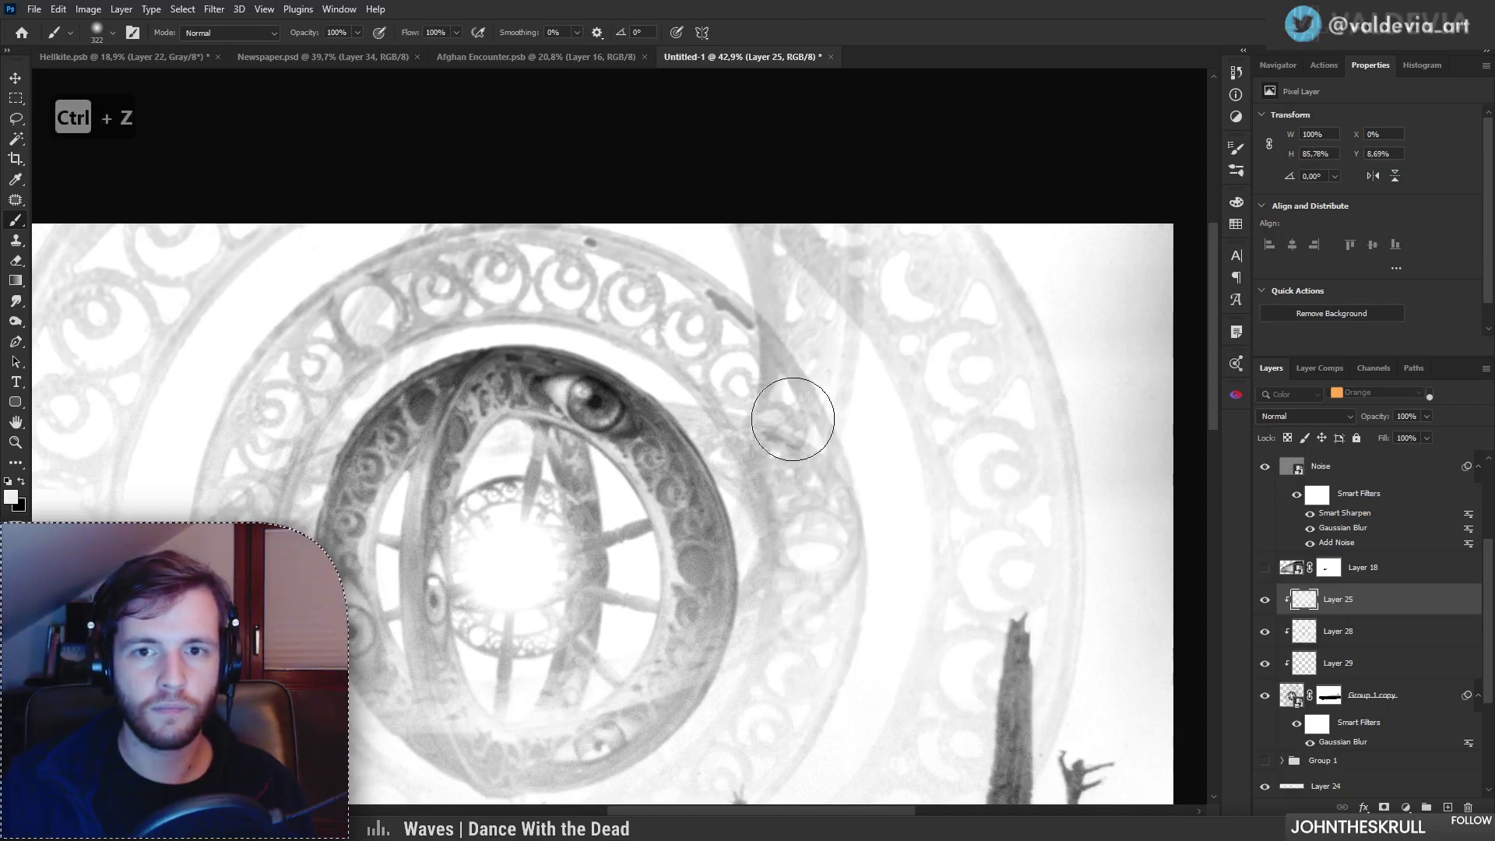
pyautogui.scroll(-3, 779, 386)
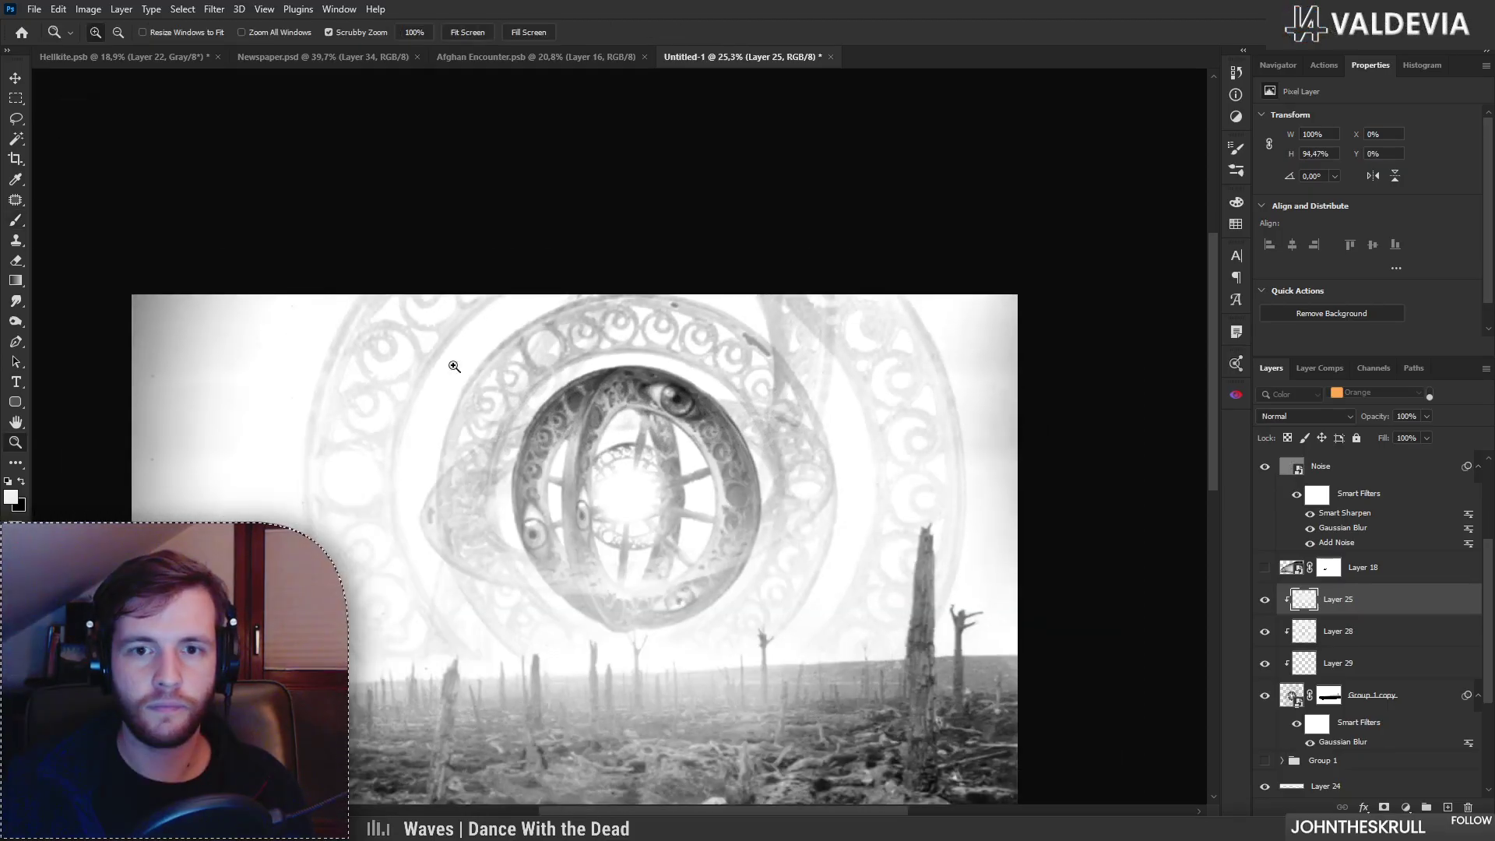
# Step: Examine the haze over the wheel's upper carvings in the full scene and close up
pyautogui.moveTo(506, 391)
pyautogui.mouseDown()
pyautogui.moveTo(455, 394)
pyautogui.moveTo(487, 372)
pyautogui.mouseUp()
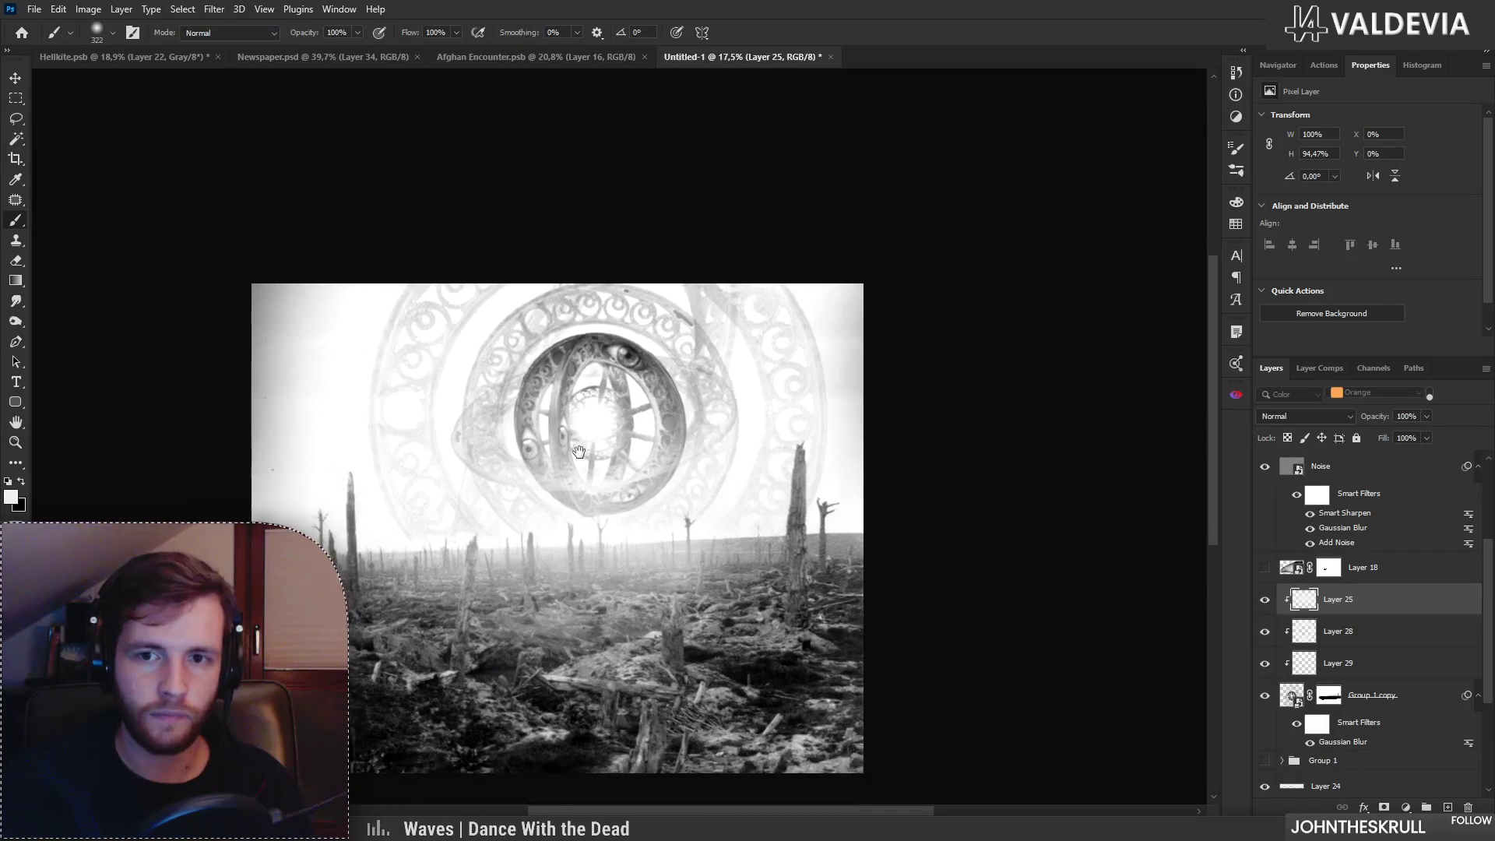
pyautogui.moveTo(590, 428)
pyautogui.mouseDown()
pyautogui.moveTo(557, 425)
pyautogui.moveTo(604, 415)
pyautogui.mouseUp()
pyautogui.moveTo(539, 477)
pyautogui.mouseDown()
pyautogui.moveTo(557, 446)
pyautogui.moveTo(528, 488)
pyautogui.moveTo(573, 486)
pyautogui.mouseUp()
pyautogui.moveTo(612, 294); pyautogui.dragTo(660, 296)
pyautogui.moveTo(810, 345)
pyautogui.mouseDown()
pyautogui.moveTo(457, 321)
pyautogui.moveTo(728, 316)
pyautogui.moveTo(783, 348)
pyautogui.mouseUp()
pyautogui.hotkey('ctrl', 'z')
pyautogui.moveTo(899, 483); pyautogui.dragTo(872, 477)
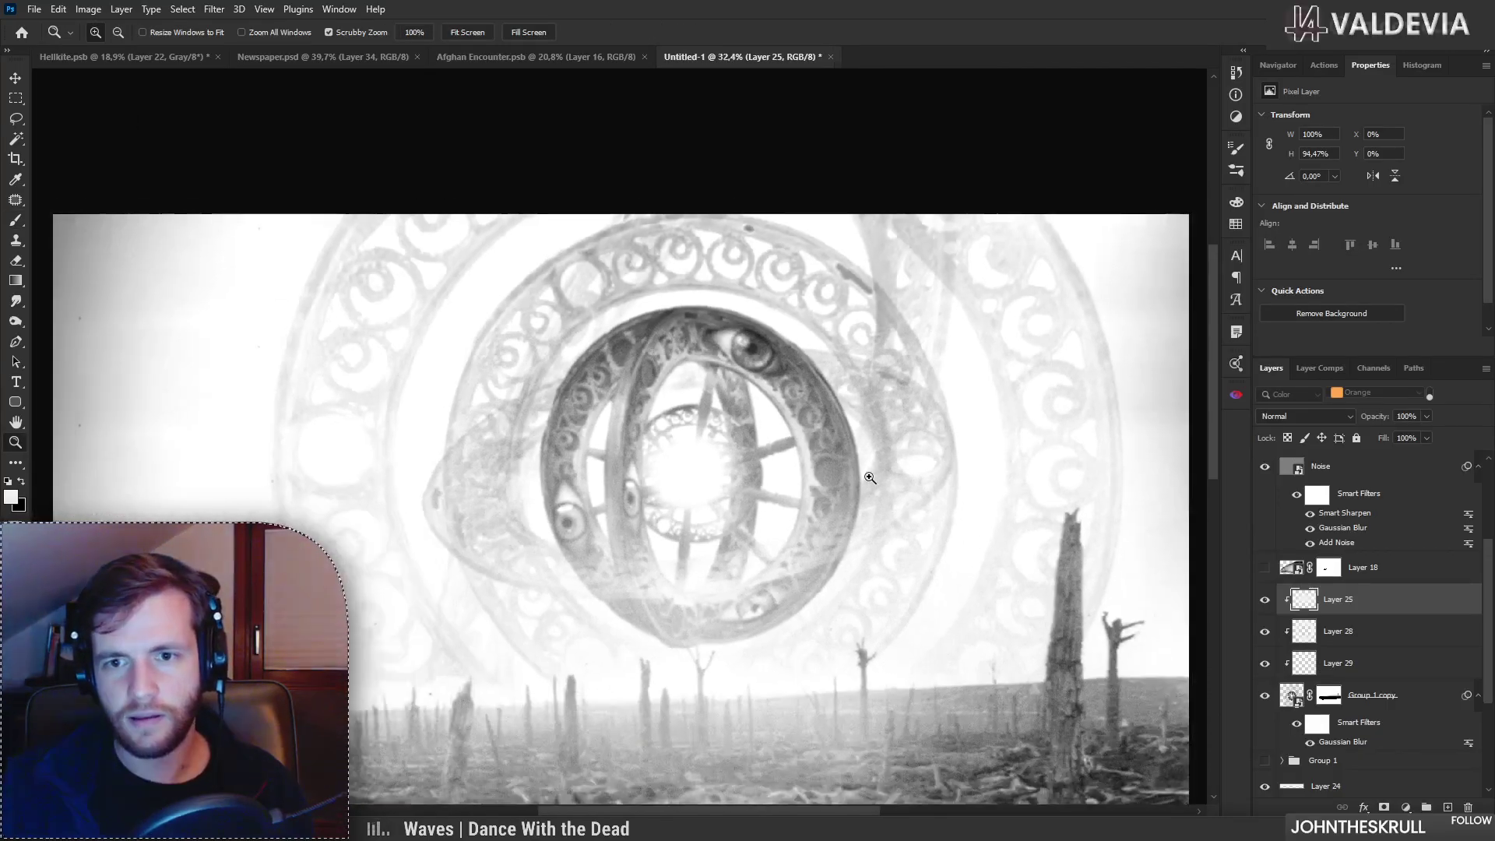
# Step: Paint white highlights on Layer 28 over the inner wheel's upper rim with a 124 px soft round brush
pyautogui.click(1353, 644)
pyautogui.moveTo(679, 344); pyautogui.dragTo(748, 343)
pyautogui.rightClick(913, 427)
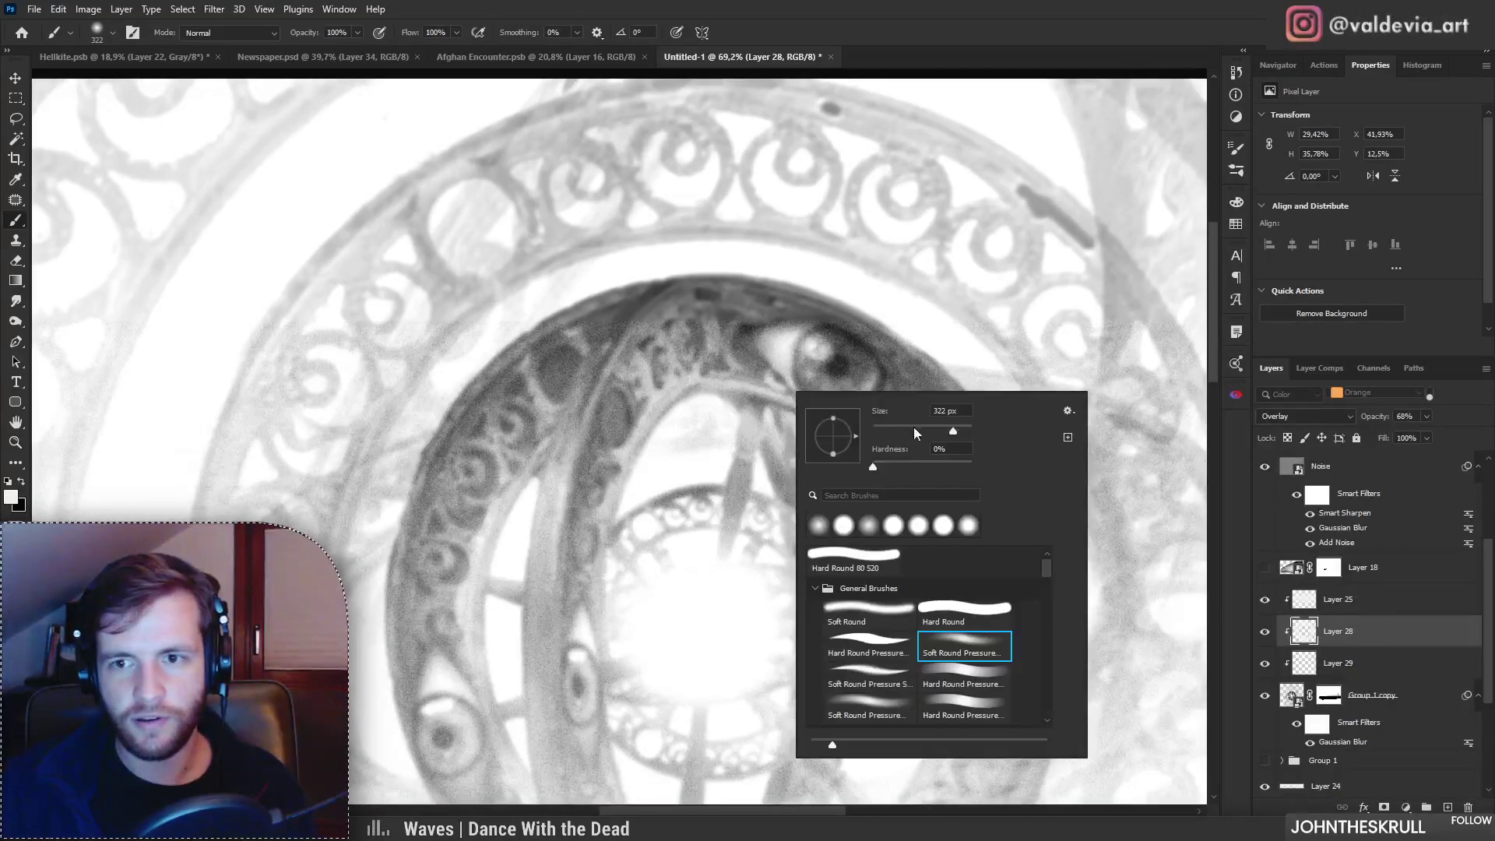
pyautogui.click(503, 468)
pyautogui.moveTo(530, 387)
pyautogui.mouseDown()
pyautogui.moveTo(659, 306)
pyautogui.moveTo(818, 334)
pyautogui.mouseUp()
pyautogui.scroll(-4, 900, 372)
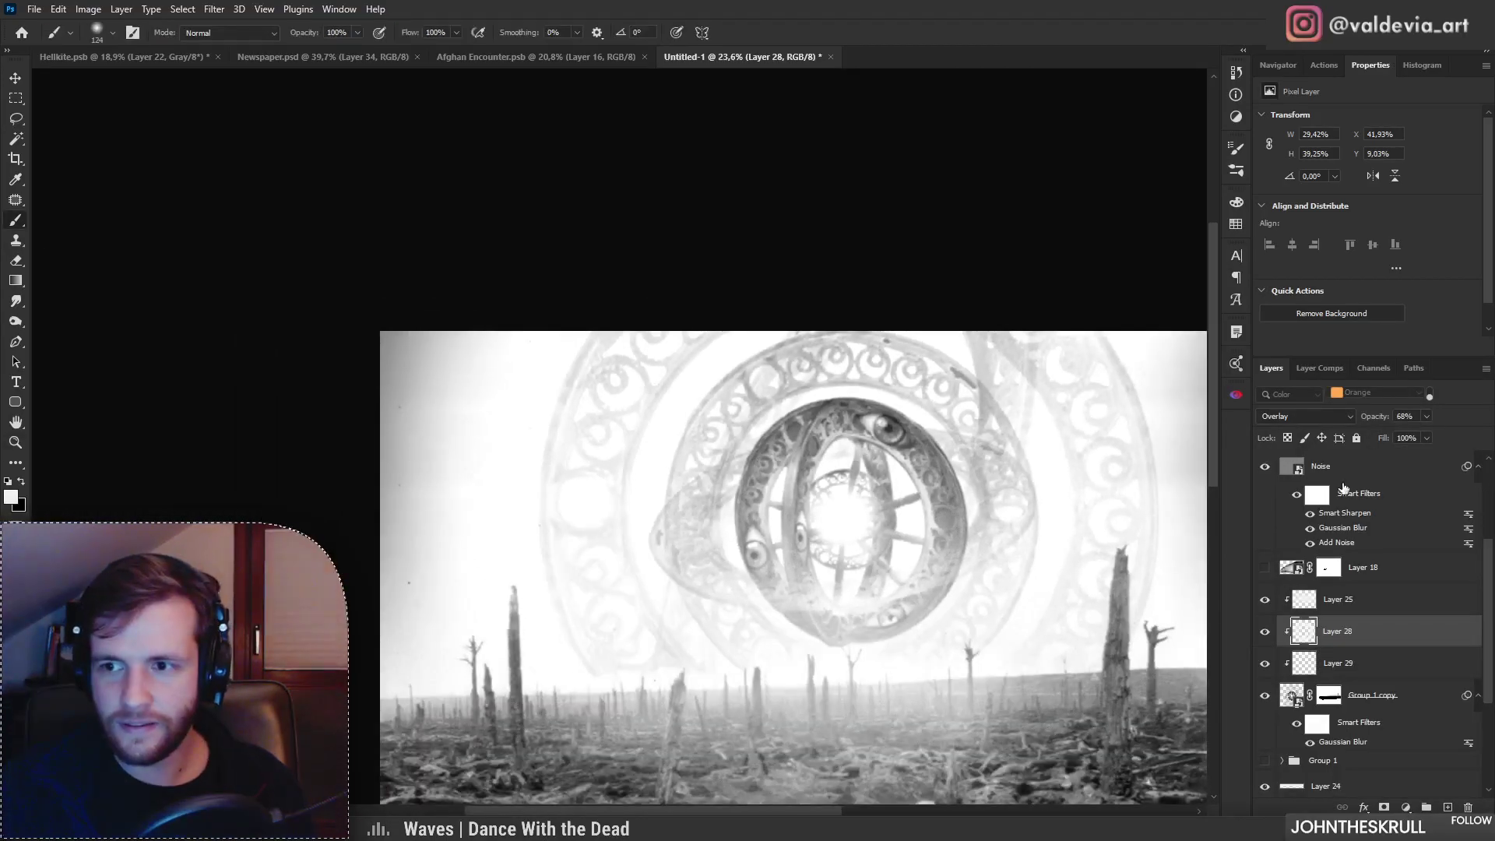
# Step: Scale the Noise layer proportionally to 114.29% so its grain reaches the extended canvas's upper edge
pyautogui.click(1343, 468)
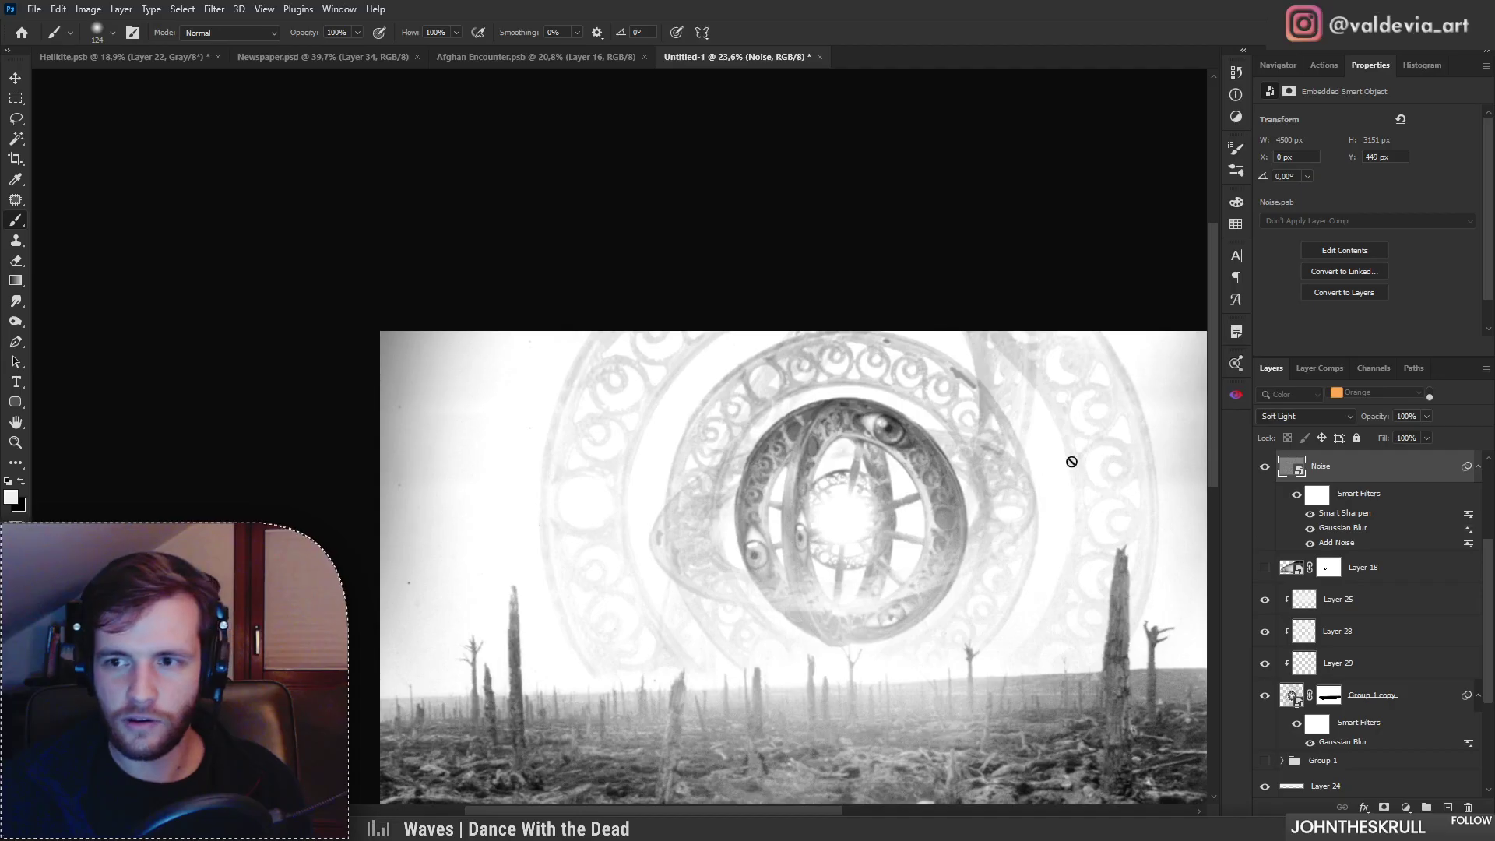
pyautogui.scroll(-2, 1016, 568)
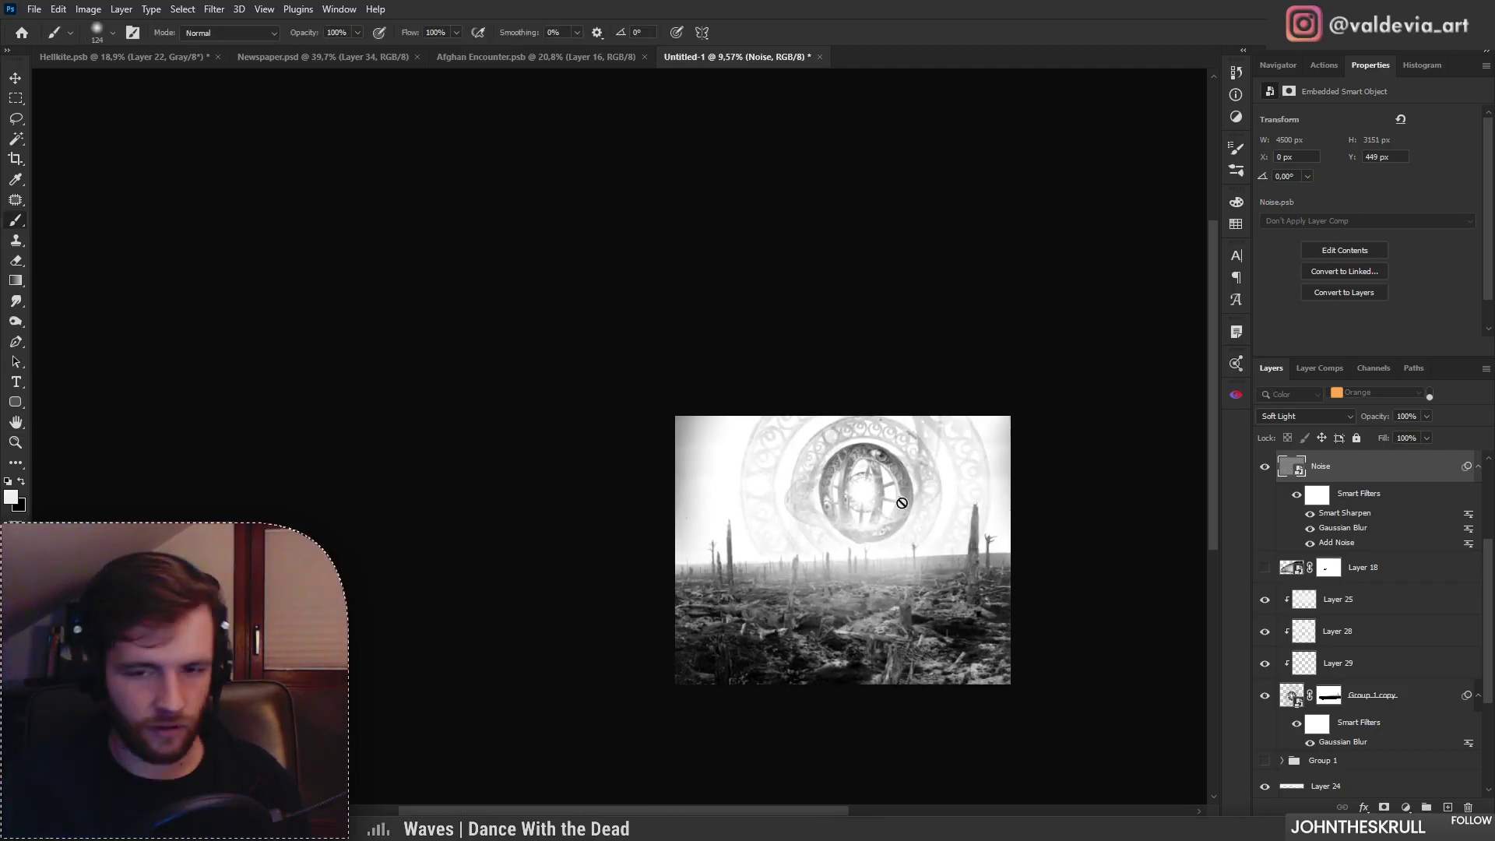
pyautogui.hotkey('ctrl', 't')
pyautogui.moveTo(795, 414); pyautogui.dragTo(799, 348)
pyautogui.click(746, 32)
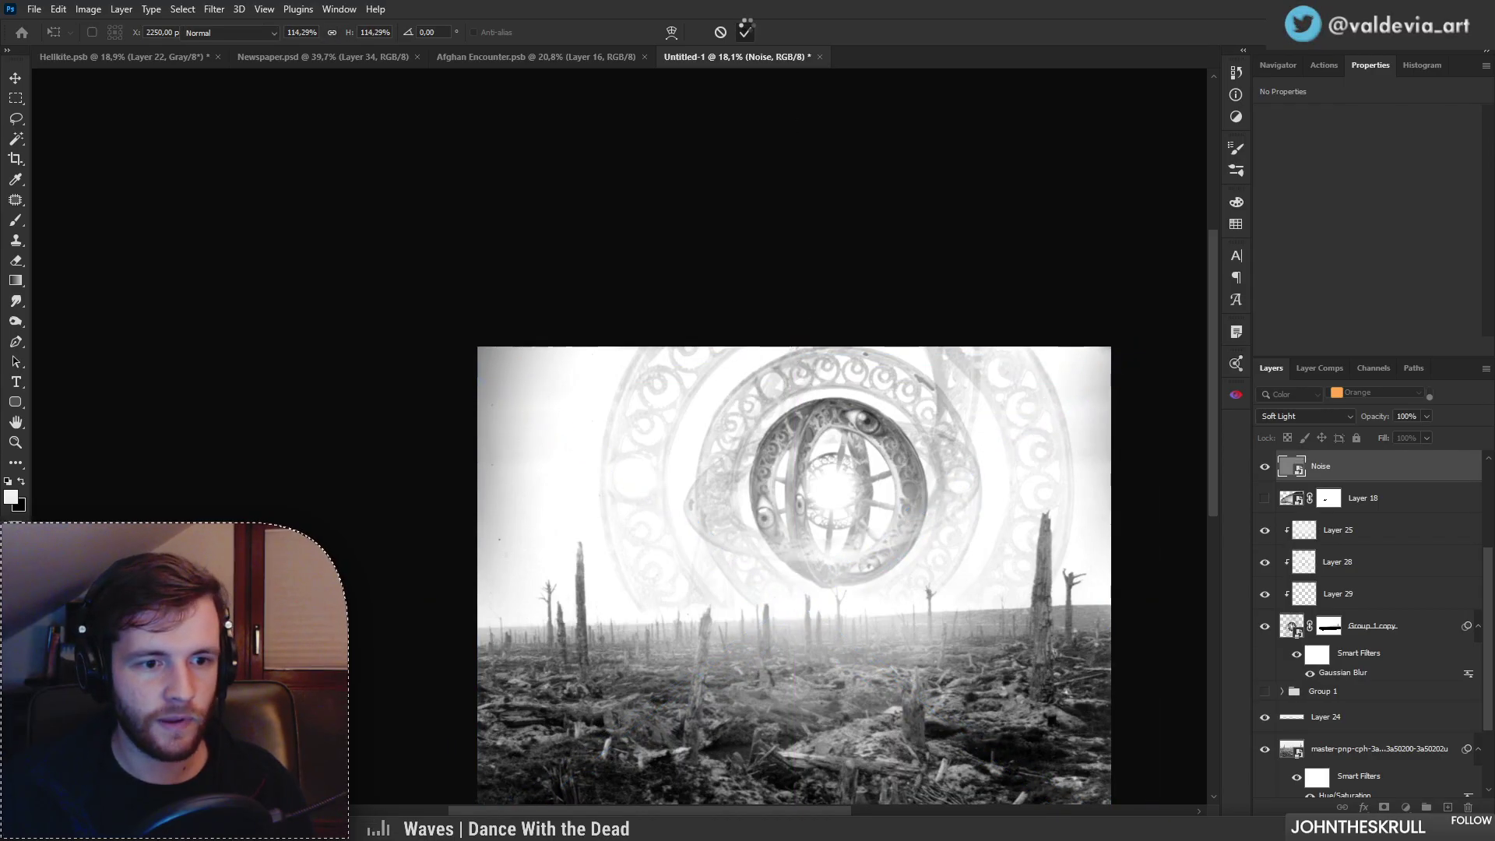
# Step: Examine the rescaled grain over the sky and the wheel's carvings at close range
pyautogui.press('z')
pyautogui.click(819, 490)
pyautogui.moveTo(849, 492)
pyautogui.mouseDown()
pyautogui.moveTo(894, 487)
pyautogui.moveTo(814, 489)
pyautogui.moveTo(869, 486)
pyautogui.mouseUp()
pyautogui.moveTo(1009, 420); pyautogui.dragTo(880, 433)
pyautogui.press('z')
pyautogui.moveTo(771, 424); pyautogui.dragTo(811, 428)
pyautogui.press('z')
pyautogui.moveTo(676, 643)
pyautogui.mouseDown()
pyautogui.moveTo(641, 623)
pyautogui.moveTo(655, 612)
pyautogui.mouseUp()
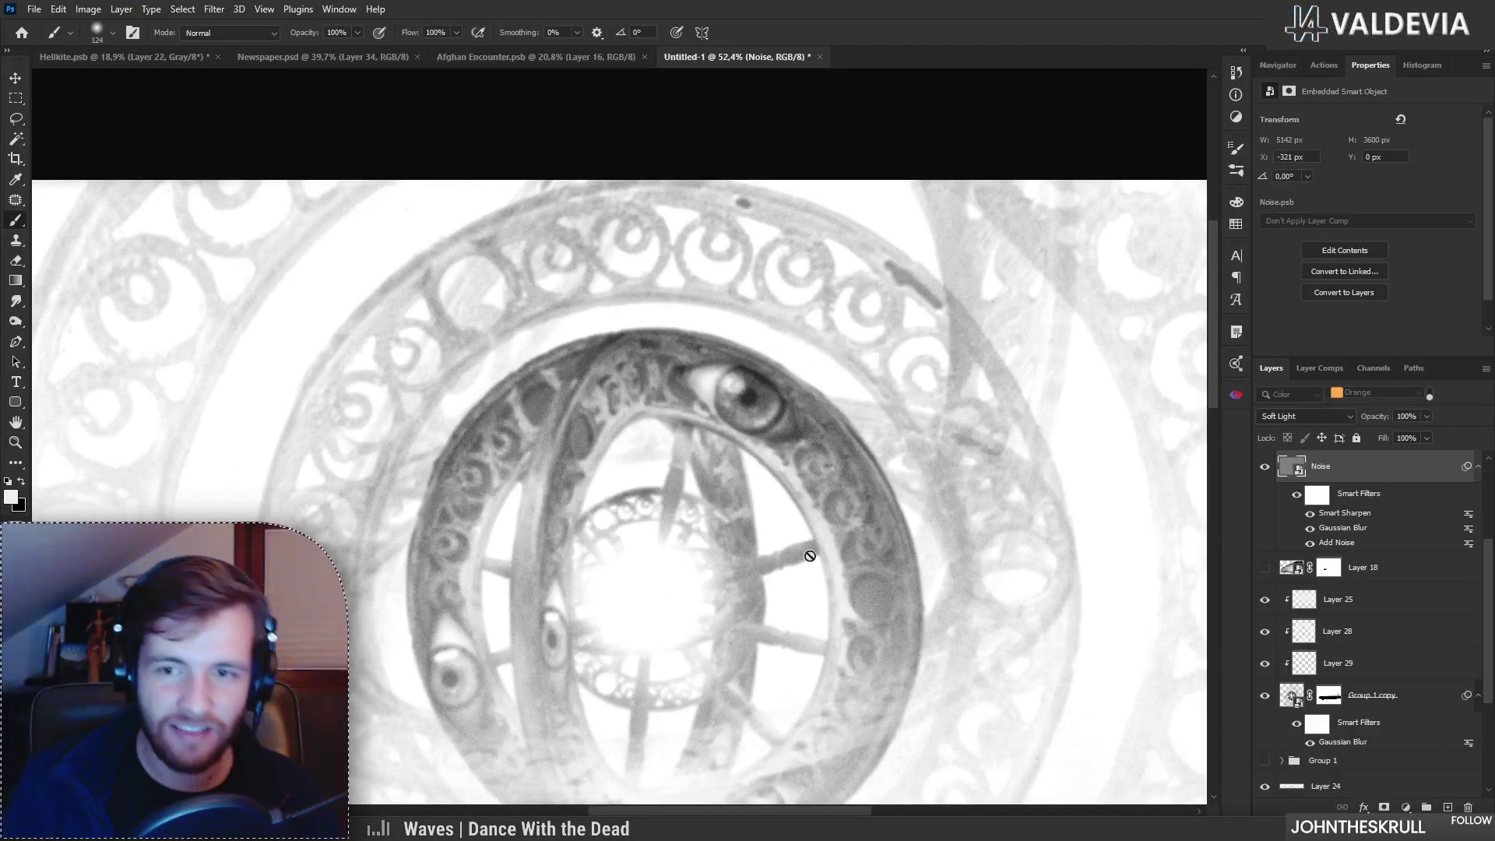
# Step: Compare the wheel with and without Layer 25's haze, and undo the last two actions
pyautogui.click(1367, 605)
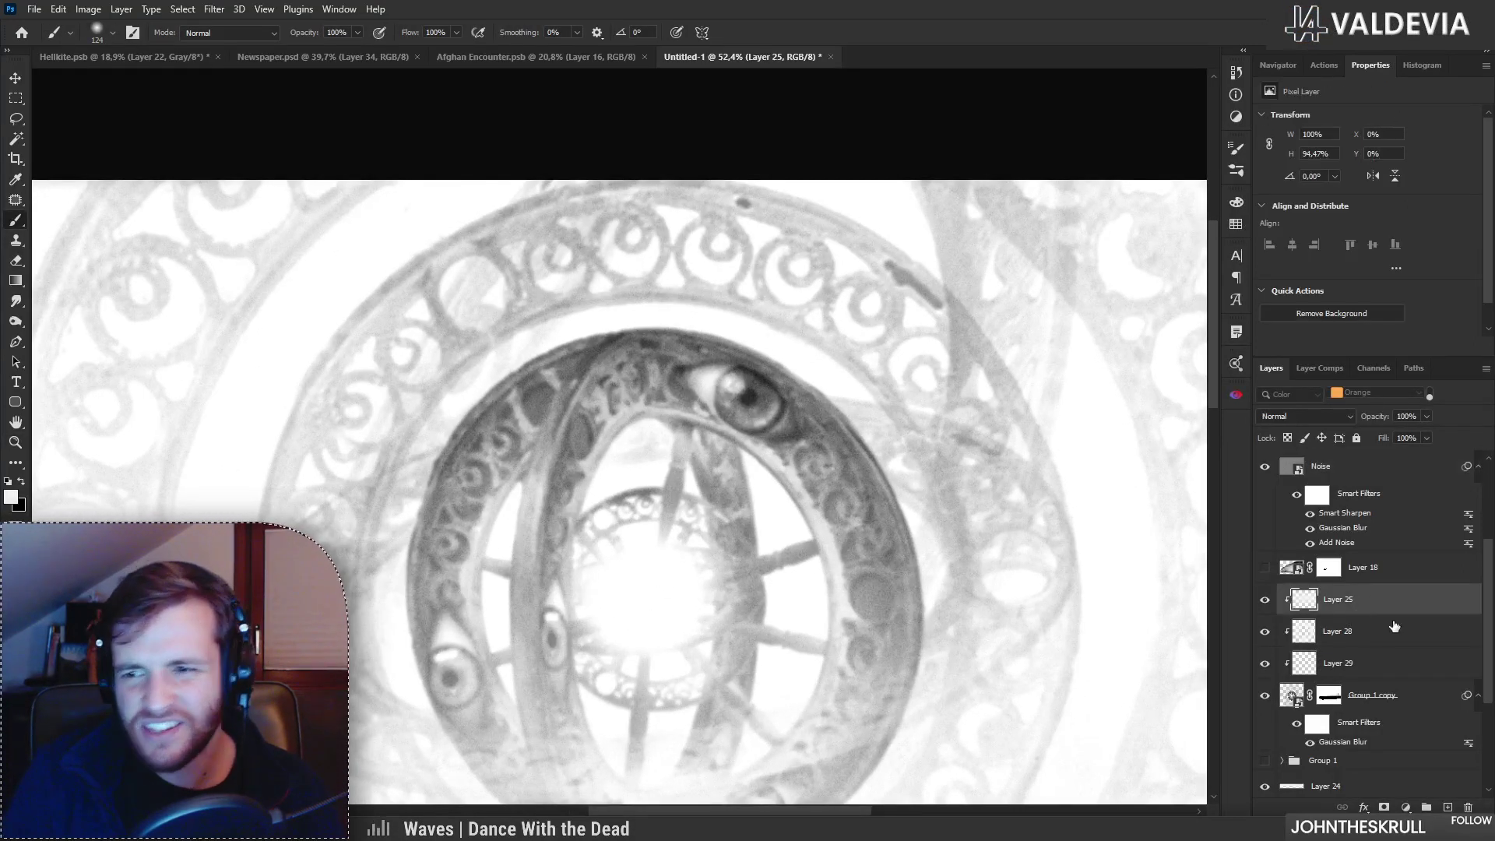
pyautogui.click(1266, 600)
pyautogui.click(1267, 599)
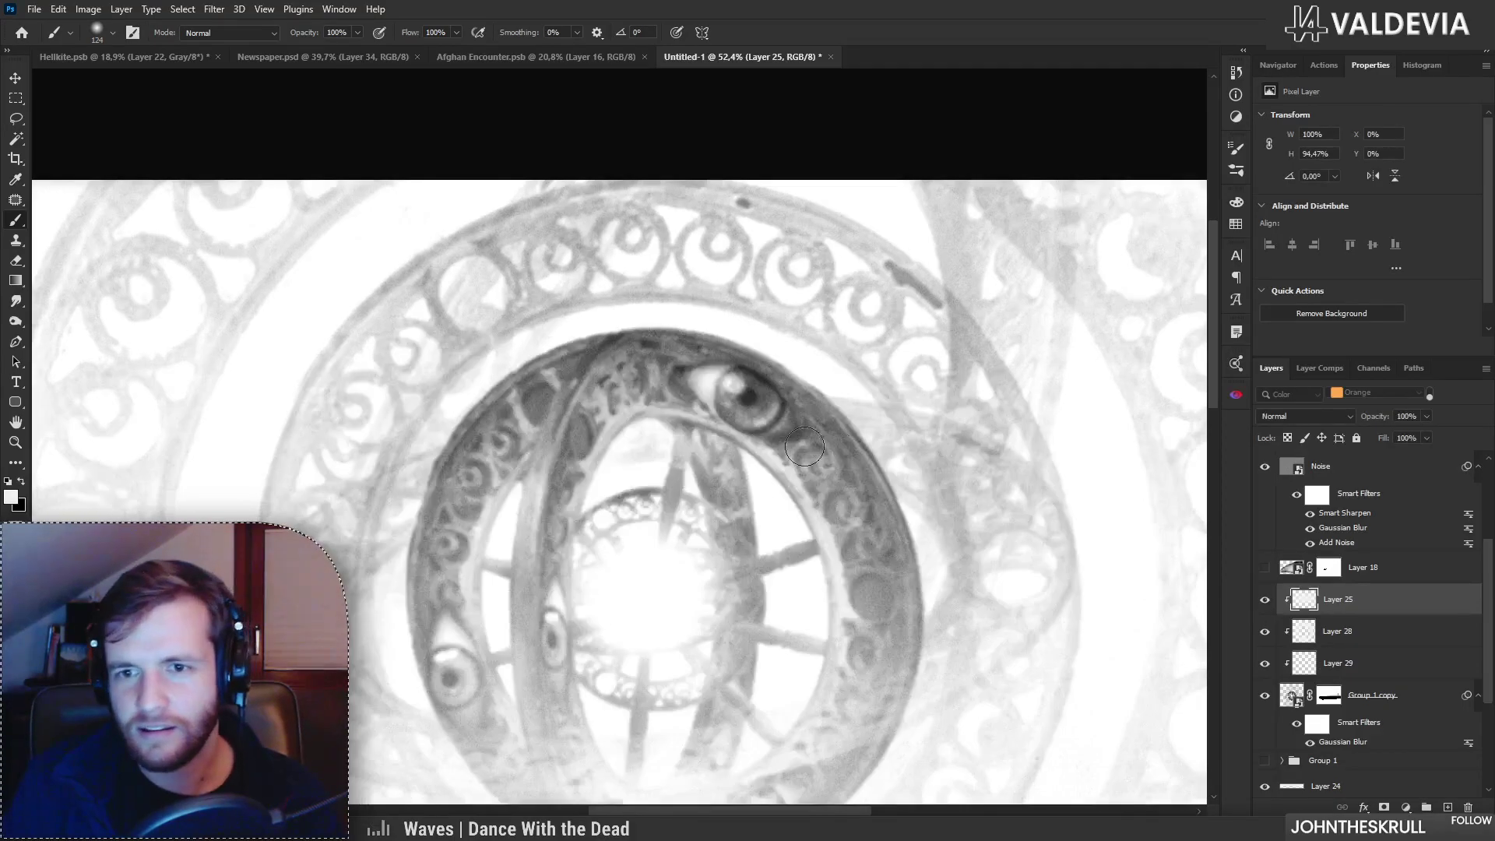
pyautogui.hotkey('ctrl', 'z')
pyautogui.hotkey('ctrl', 'z')
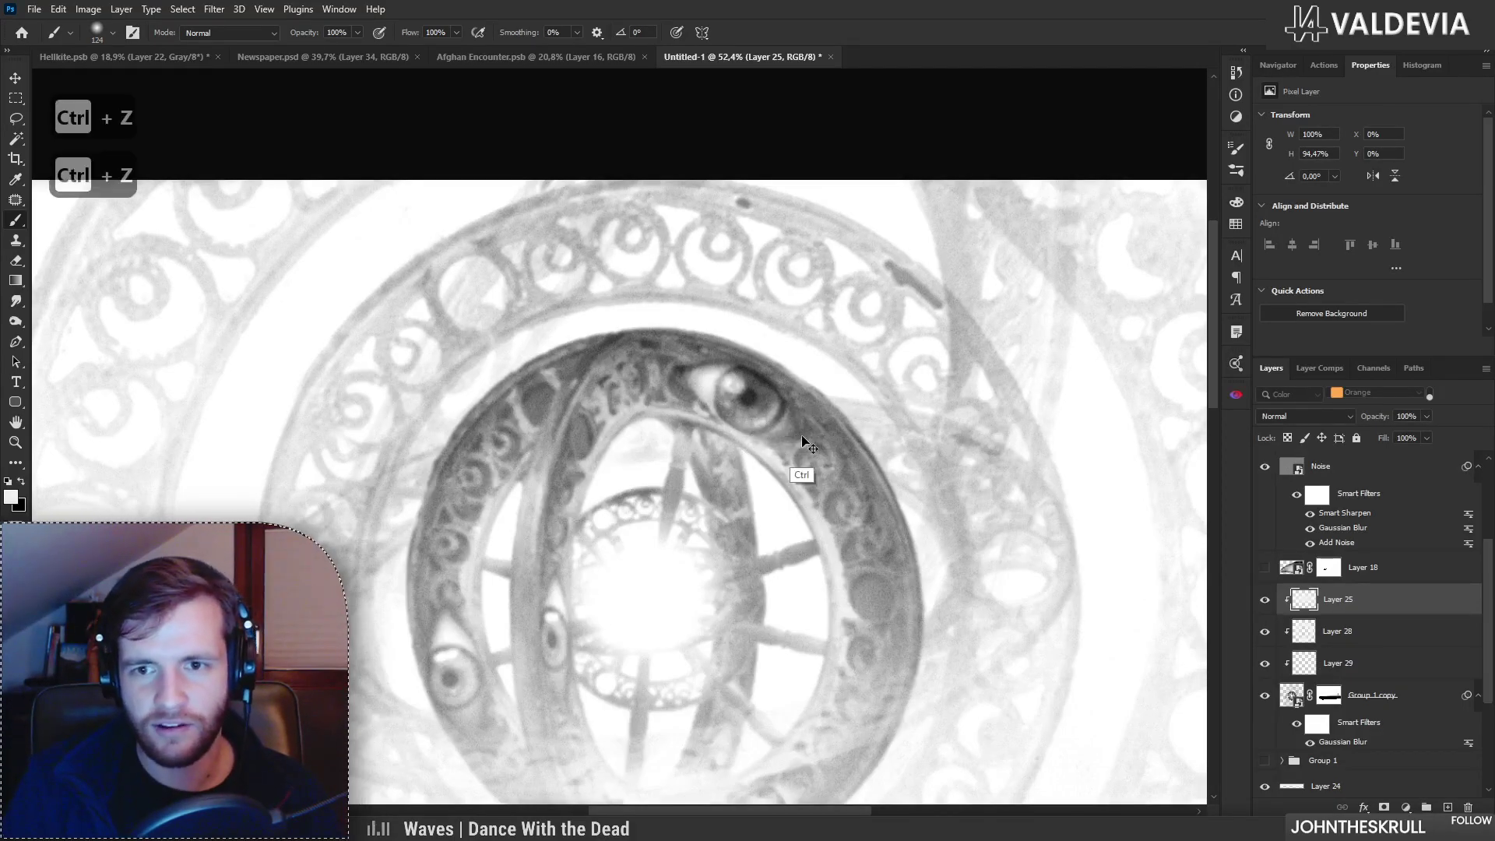
# Step: Examine the whole composition, from the wheel's eyes and rings down to the horizon and foreground debris
pyautogui.press('z')
pyautogui.moveTo(808, 437)
pyautogui.mouseDown()
pyautogui.moveTo(723, 418)
pyautogui.moveTo(800, 446)
pyautogui.moveTo(744, 444)
pyautogui.moveTo(782, 445)
pyautogui.mouseUp()
pyautogui.press('b')
pyautogui.moveTo(594, 412)
pyautogui.mouseDown()
pyautogui.moveTo(648, 406)
pyautogui.moveTo(601, 391)
pyautogui.mouseUp()
pyautogui.moveTo(713, 437); pyautogui.dragTo(749, 442)
pyautogui.moveTo(786, 540)
pyautogui.mouseDown()
pyautogui.moveTo(752, 561)
pyautogui.moveTo(790, 584)
pyautogui.mouseUp()
pyautogui.moveTo(649, 524)
pyautogui.mouseDown()
pyautogui.moveTo(685, 410)
pyautogui.moveTo(676, 442)
pyautogui.mouseUp()
pyautogui.moveTo(732, 554); pyautogui.dragTo(667, 394)
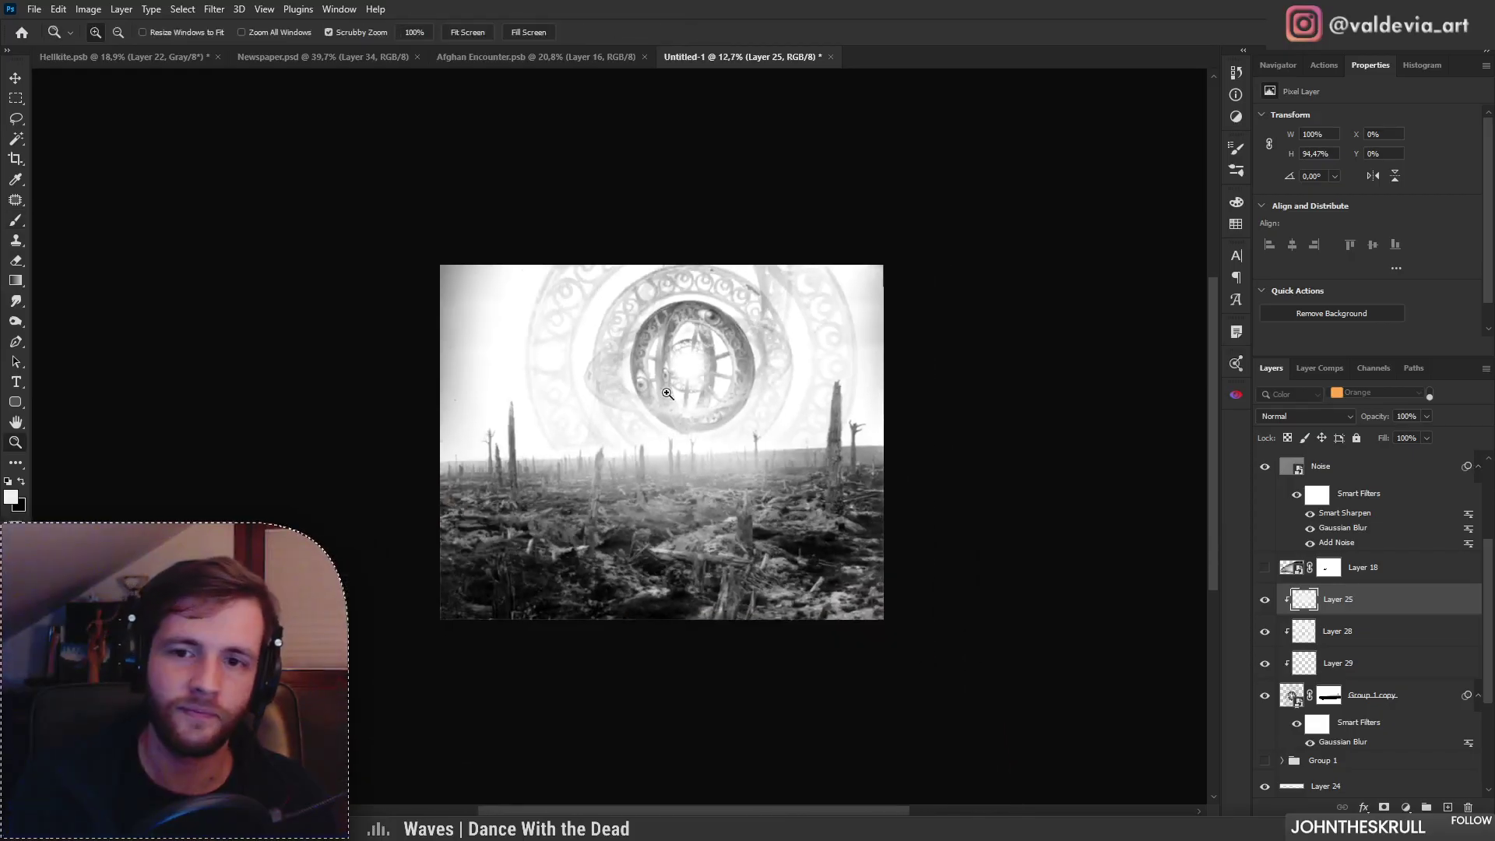
pyautogui.moveTo(690, 327); pyautogui.dragTo(702, 333)
pyautogui.moveTo(622, 444); pyautogui.dragTo(634, 444)
pyautogui.moveTo(662, 494); pyautogui.dragTo(657, 363)
pyautogui.moveTo(615, 465)
pyautogui.mouseDown()
pyautogui.moveTo(662, 463)
pyautogui.moveTo(585, 455)
pyautogui.mouseUp()
pyautogui.moveTo(620, 386)
pyautogui.mouseDown()
pyautogui.moveTo(628, 461)
pyautogui.moveTo(661, 410)
pyautogui.mouseUp()
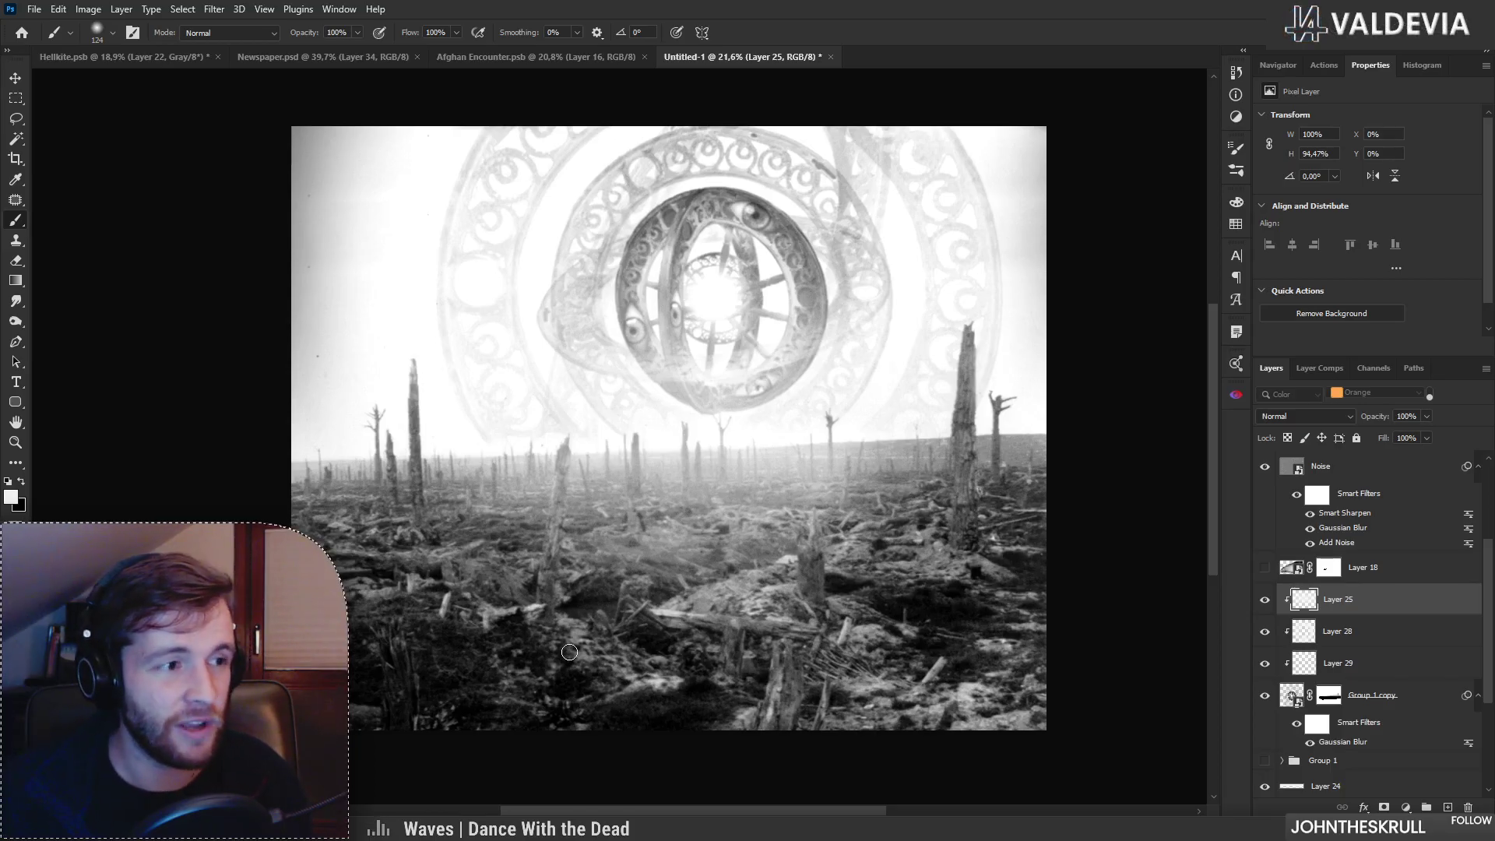
# Step: Inspect the wheel's outer carvings with Layers 28 and 25 selected for areas that need erasing
pyautogui.press('e')
pyautogui.scroll(5, 487, 187)
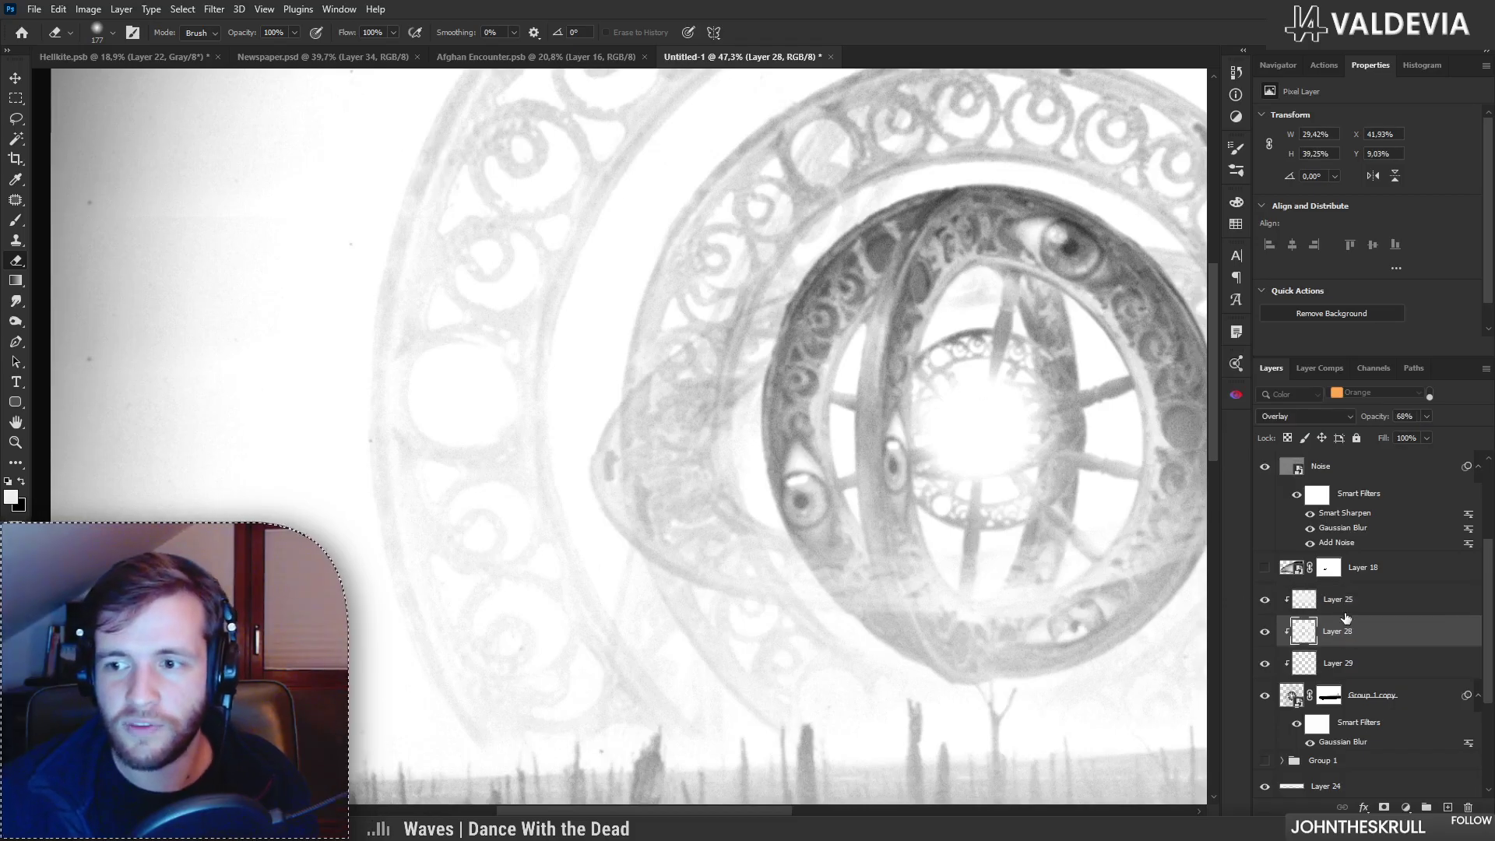
pyautogui.scroll(-6, 739, 511)
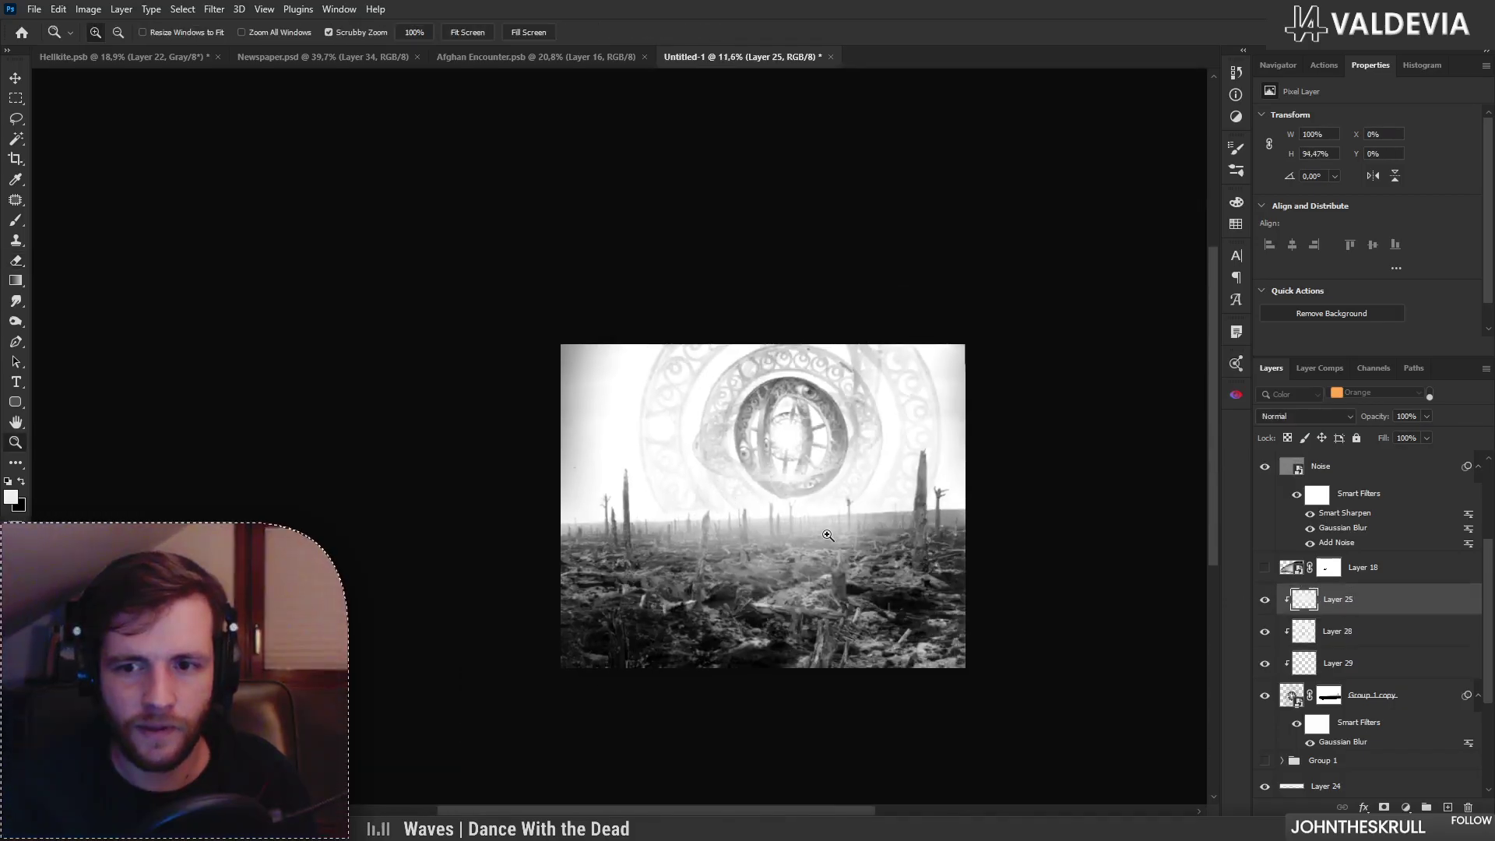
pyautogui.scroll(2, 829, 518)
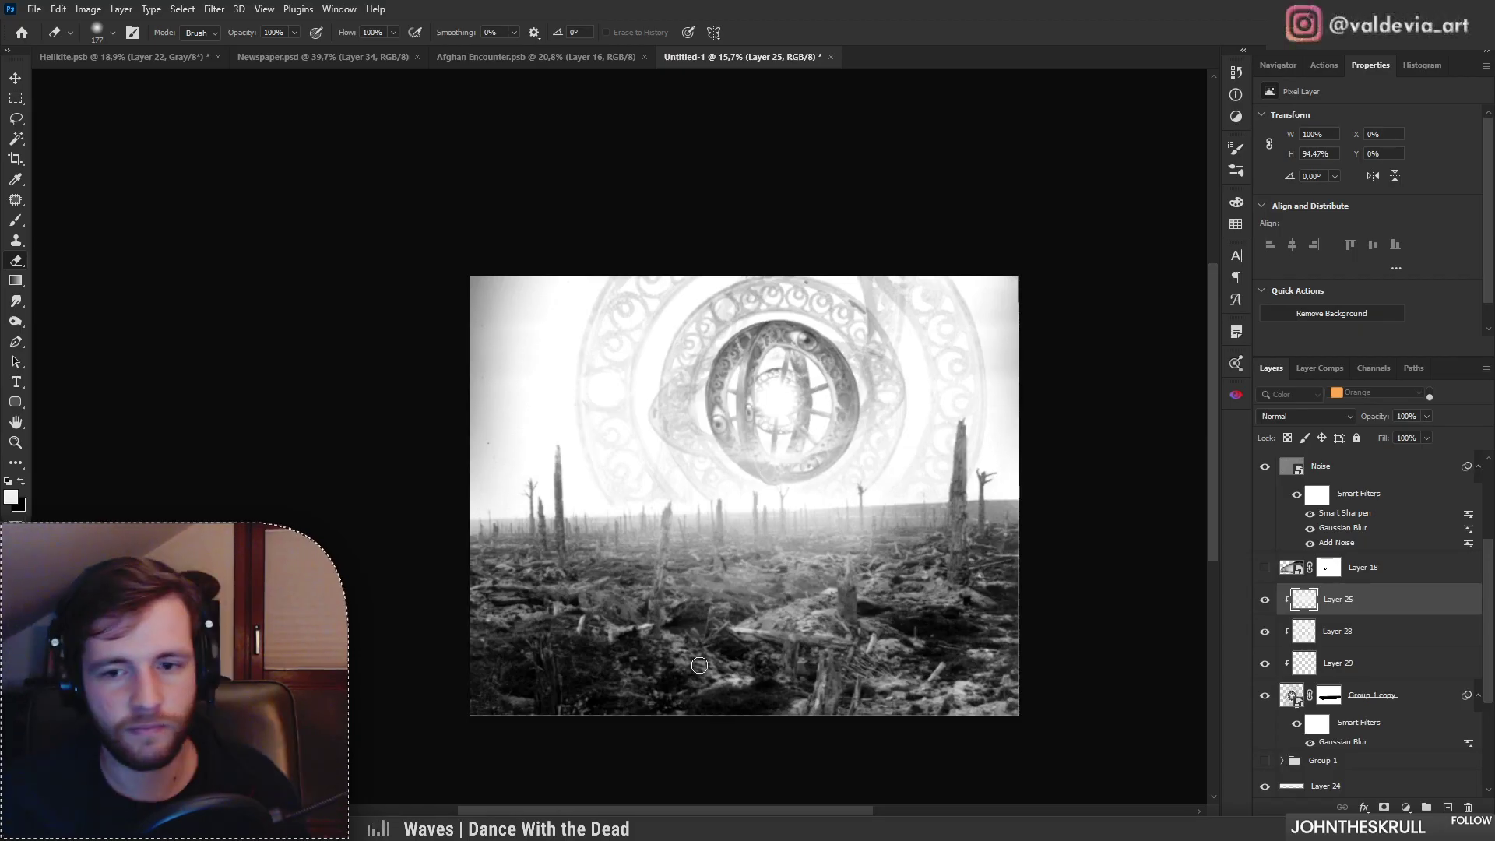
pyautogui.press('z')
pyautogui.moveTo(698, 662)
pyautogui.mouseDown()
pyautogui.moveTo(799, 664)
pyautogui.moveTo(746, 664)
pyautogui.mouseUp()
pyautogui.press('e')
pyautogui.moveTo(801, 477); pyautogui.dragTo(715, 523)
# Step: Select Layer 1 at the top of the layer stack and save the document as The Angel Sighting in Photoshop format
pyautogui.scroll(-3, 635, 476)
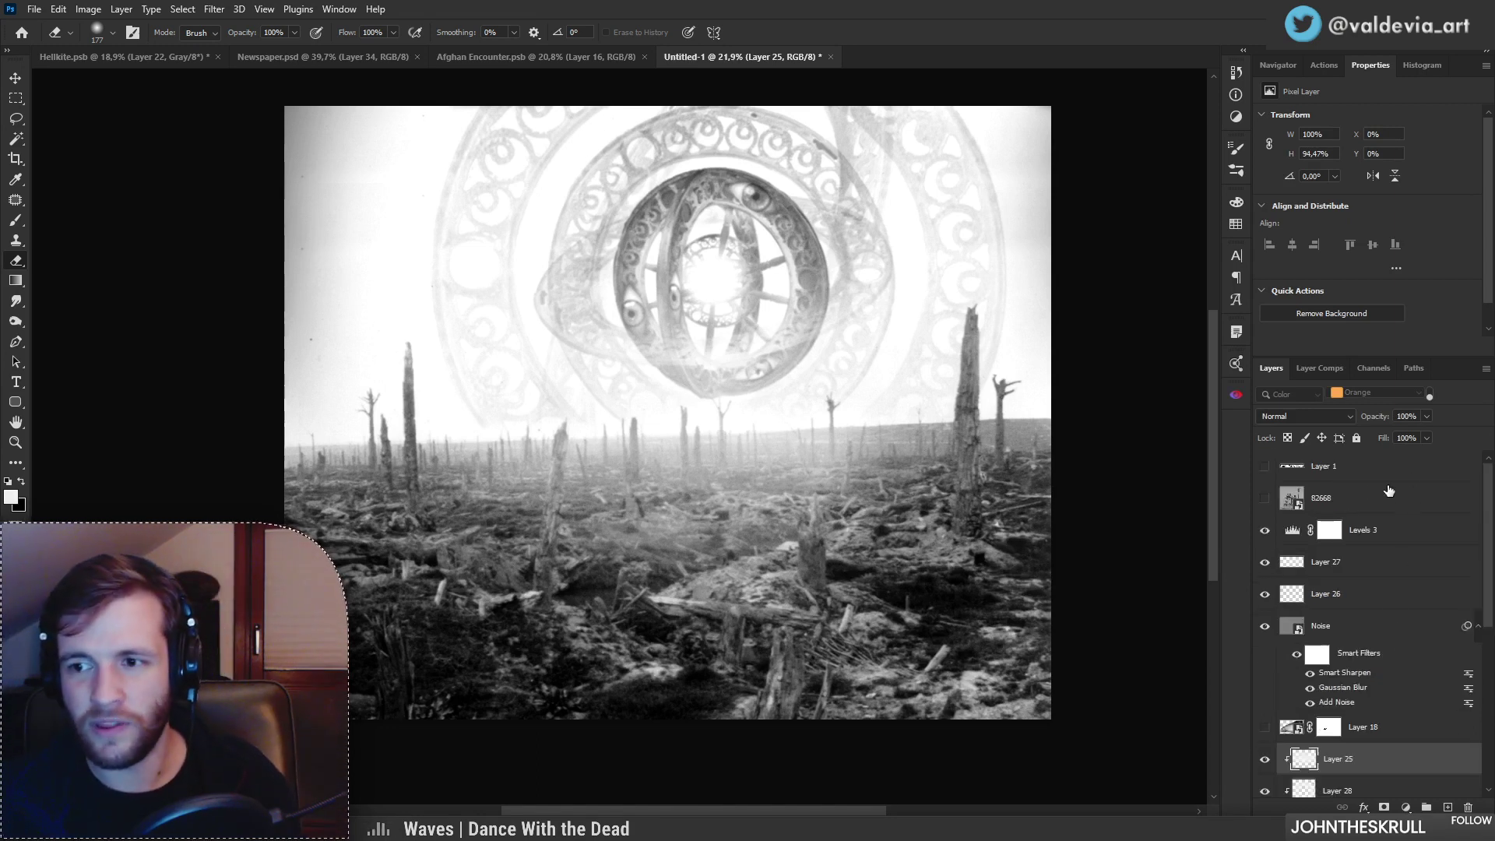
pyautogui.hotkey('alt', '.')
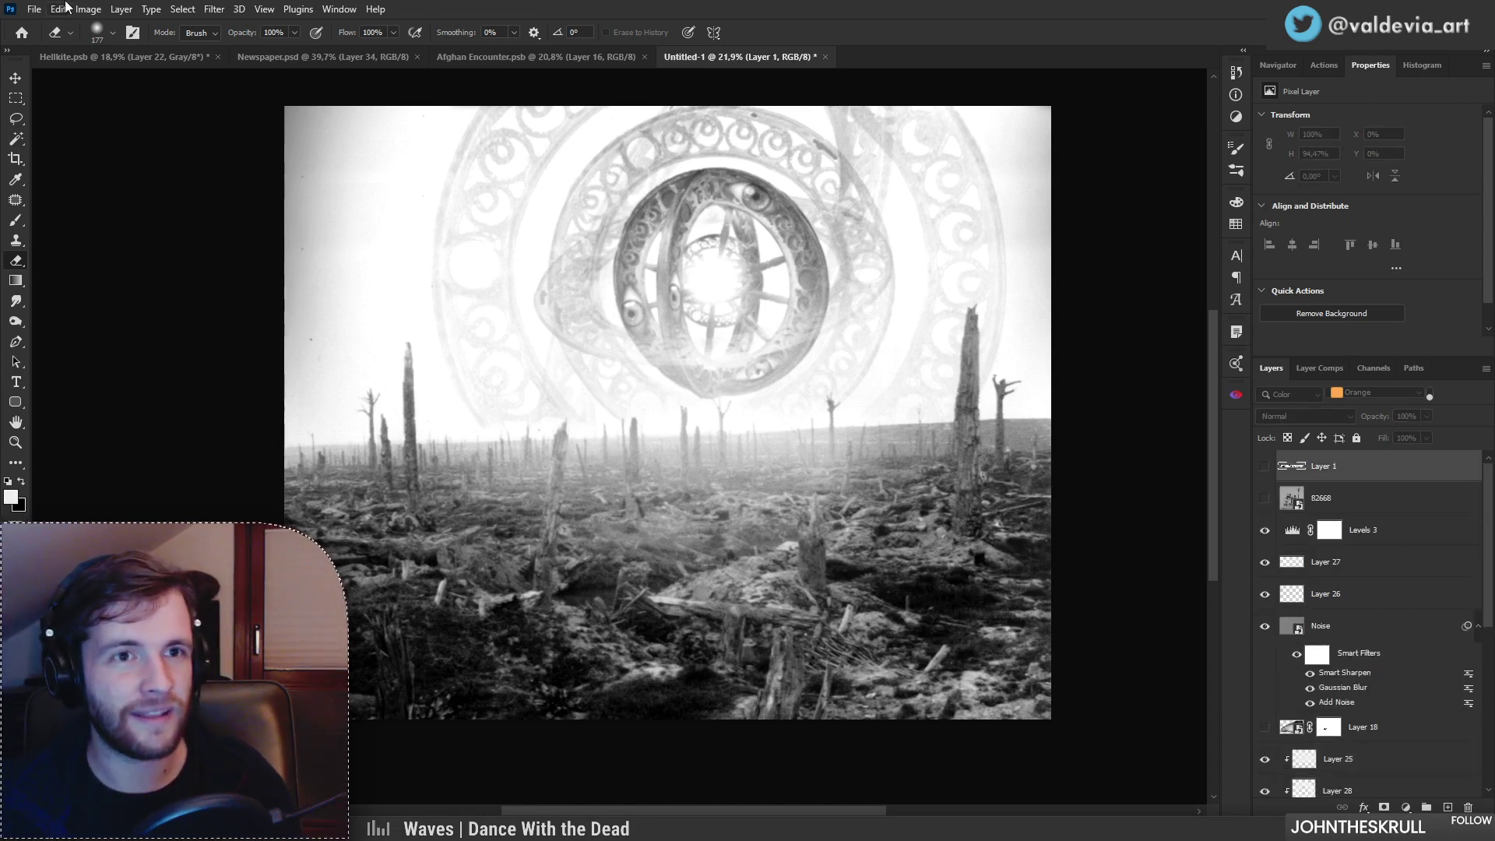
pyautogui.click(43, 10)
pyautogui.click(70, 195)
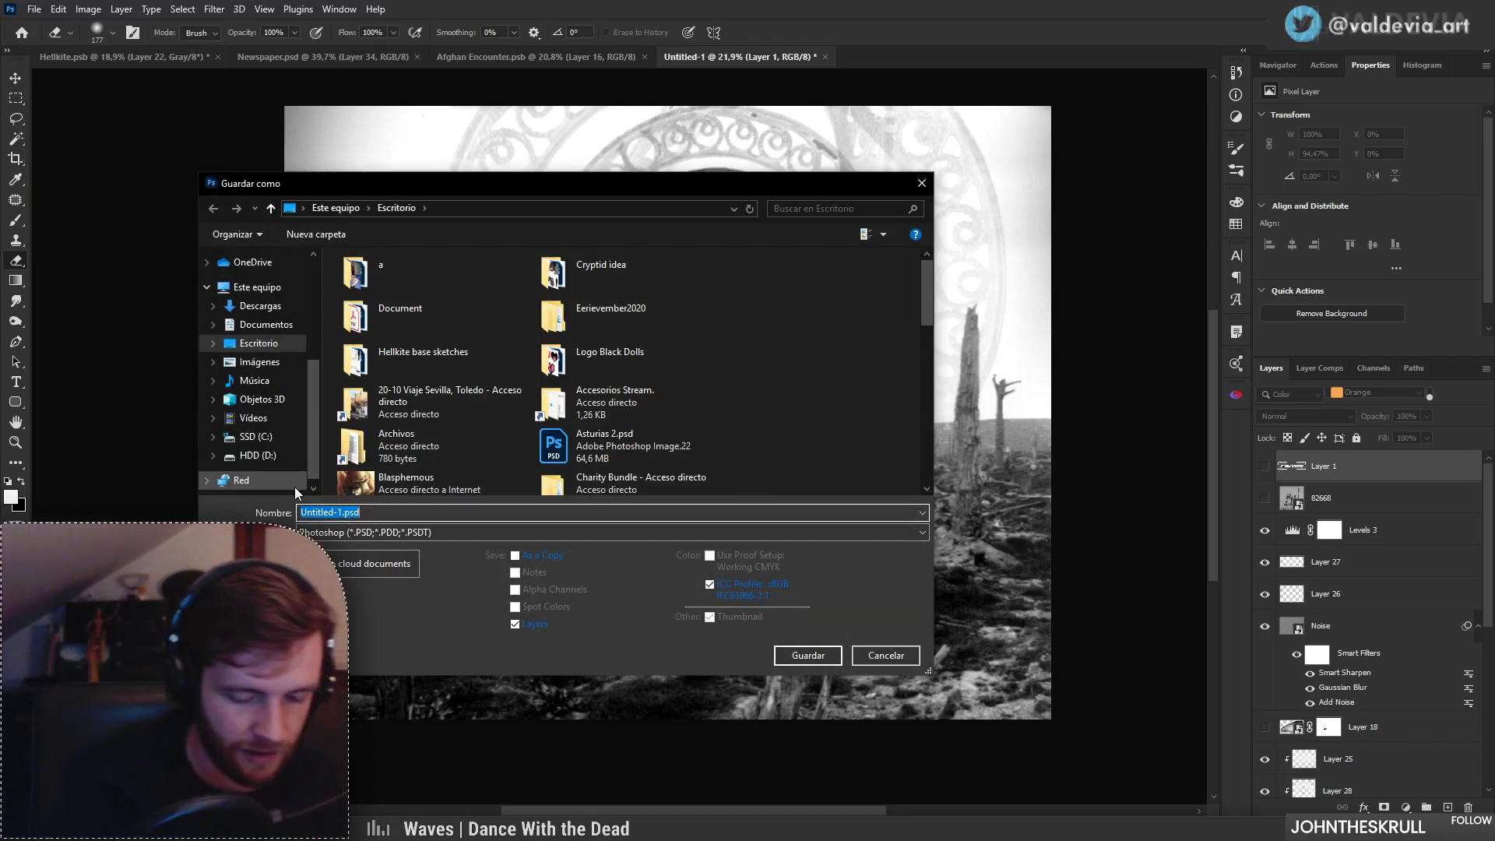
pyautogui.write('ange')
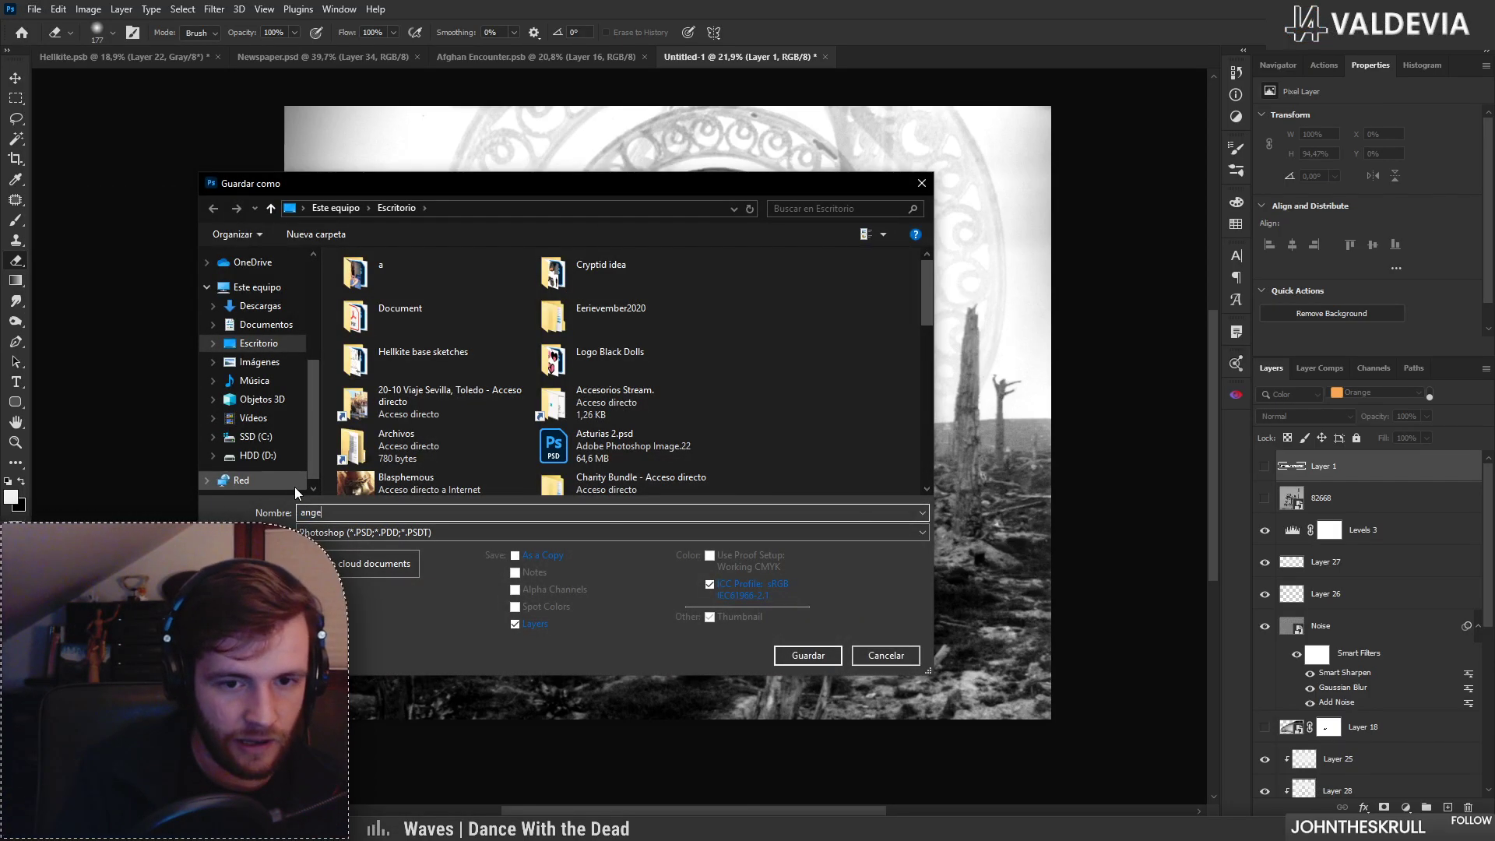
pyautogui.write('The An')
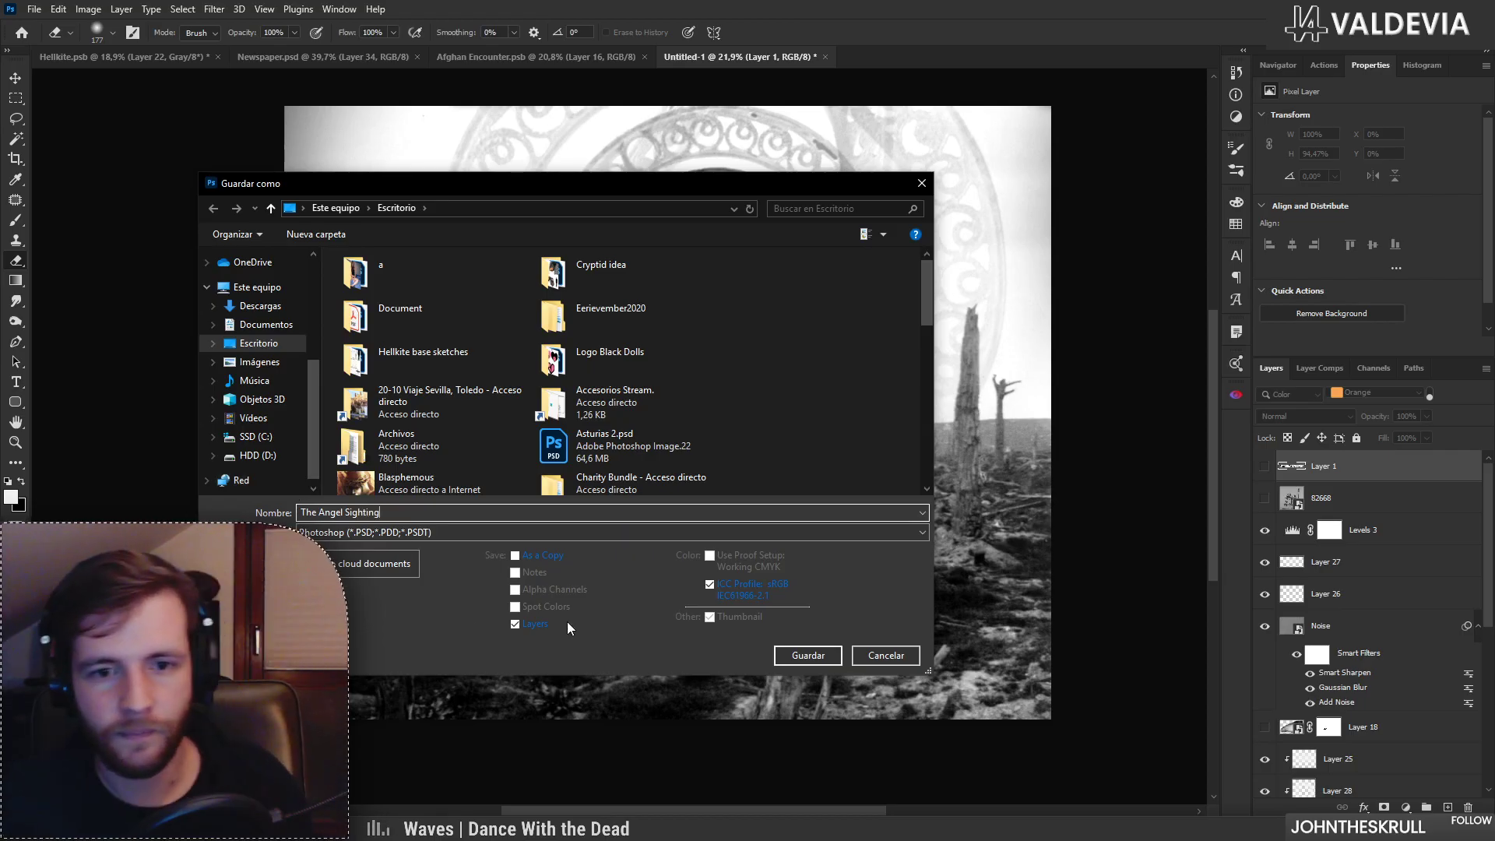
pyautogui.write('gel Sighting')
pyautogui.click(808, 655)
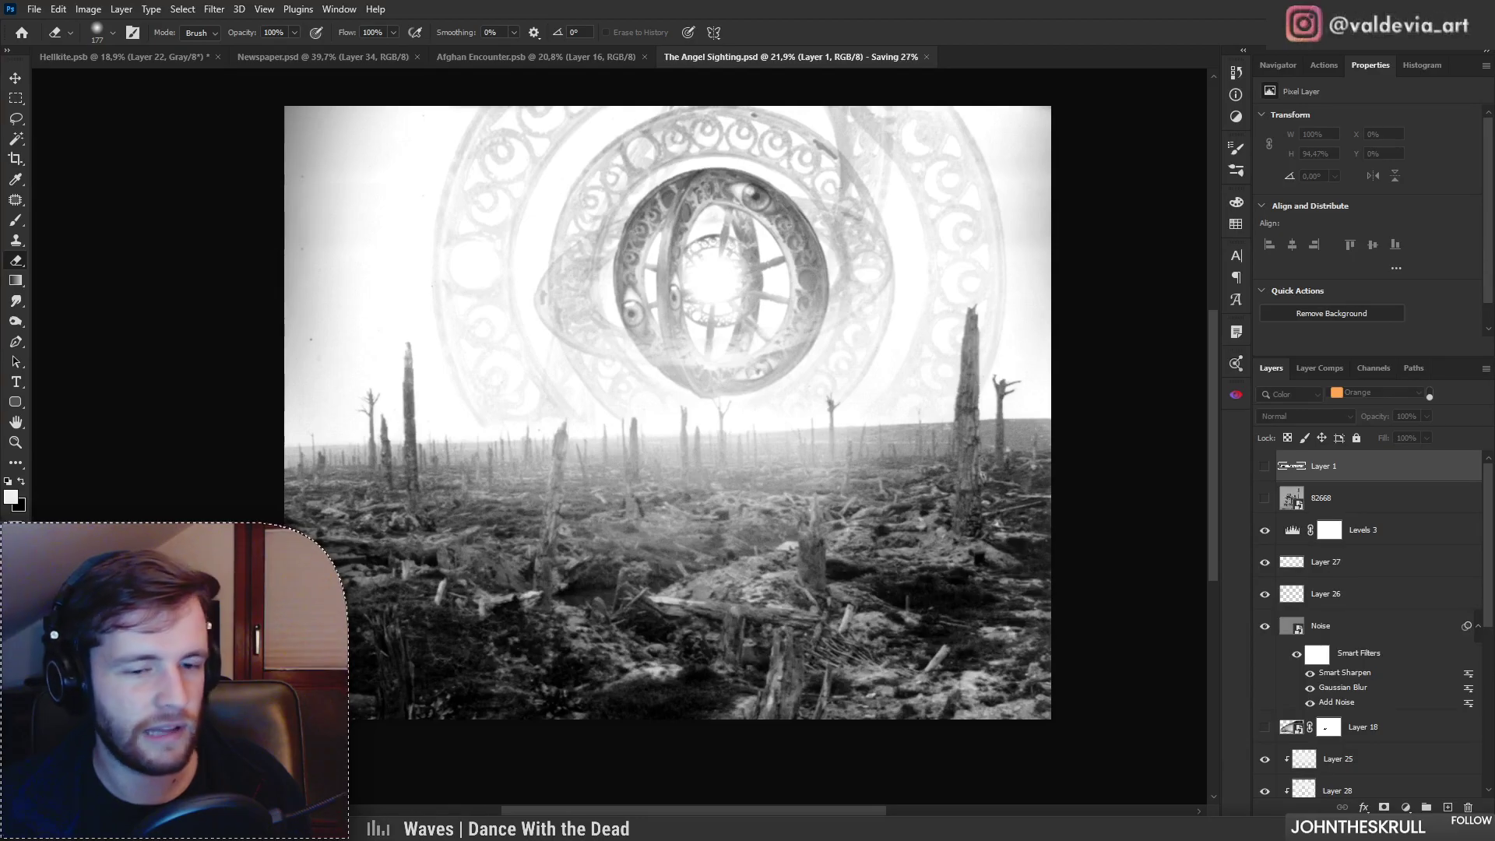
# Step: Switch to the browser and review the #Eerievember2020 prompt list on Twitter
pyautogui.hotkey('alt', 'Tab')
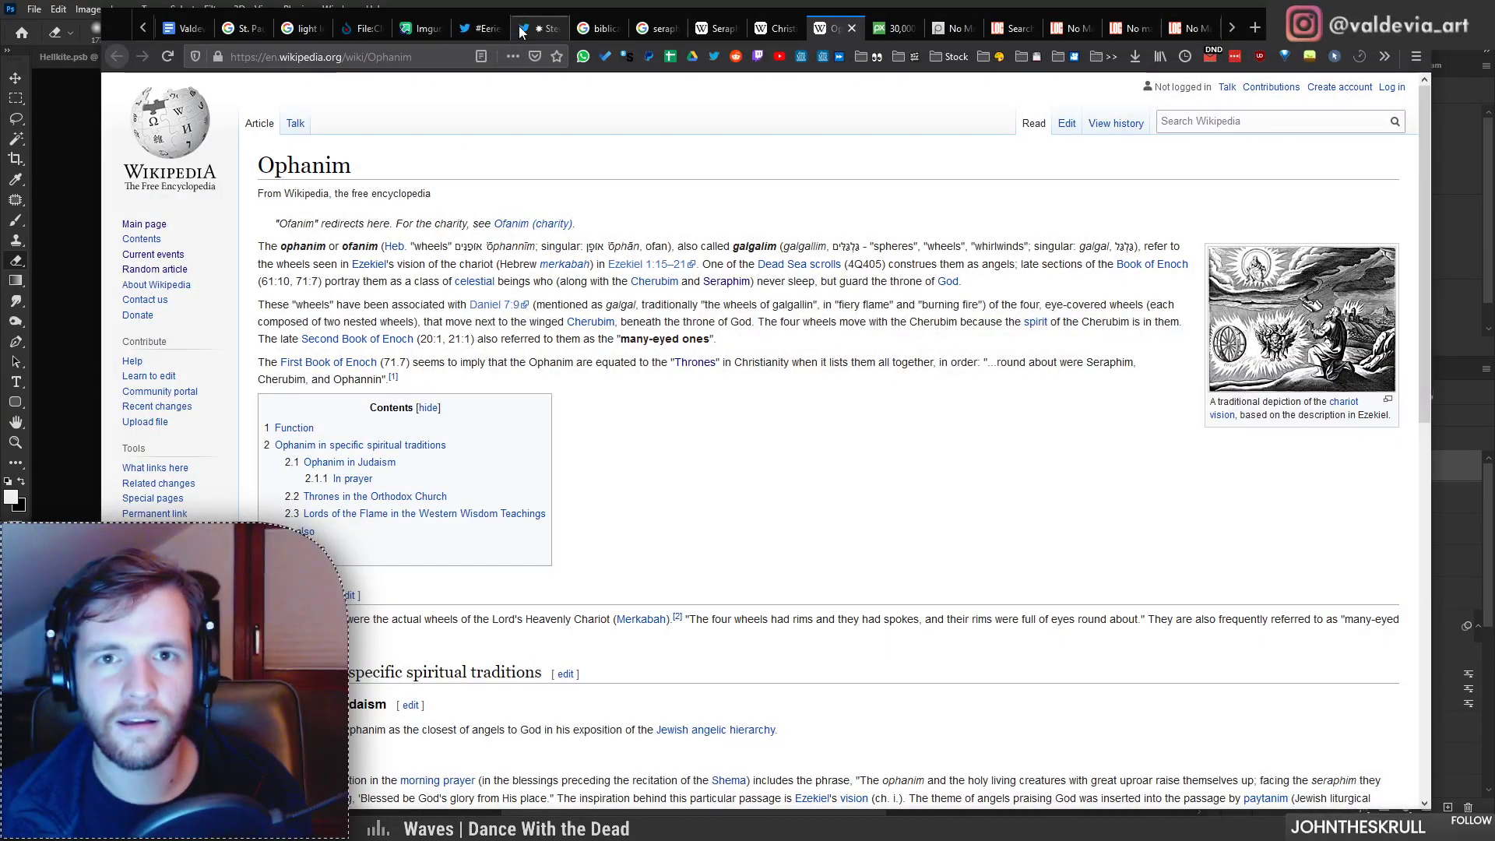
pyautogui.click(521, 31)
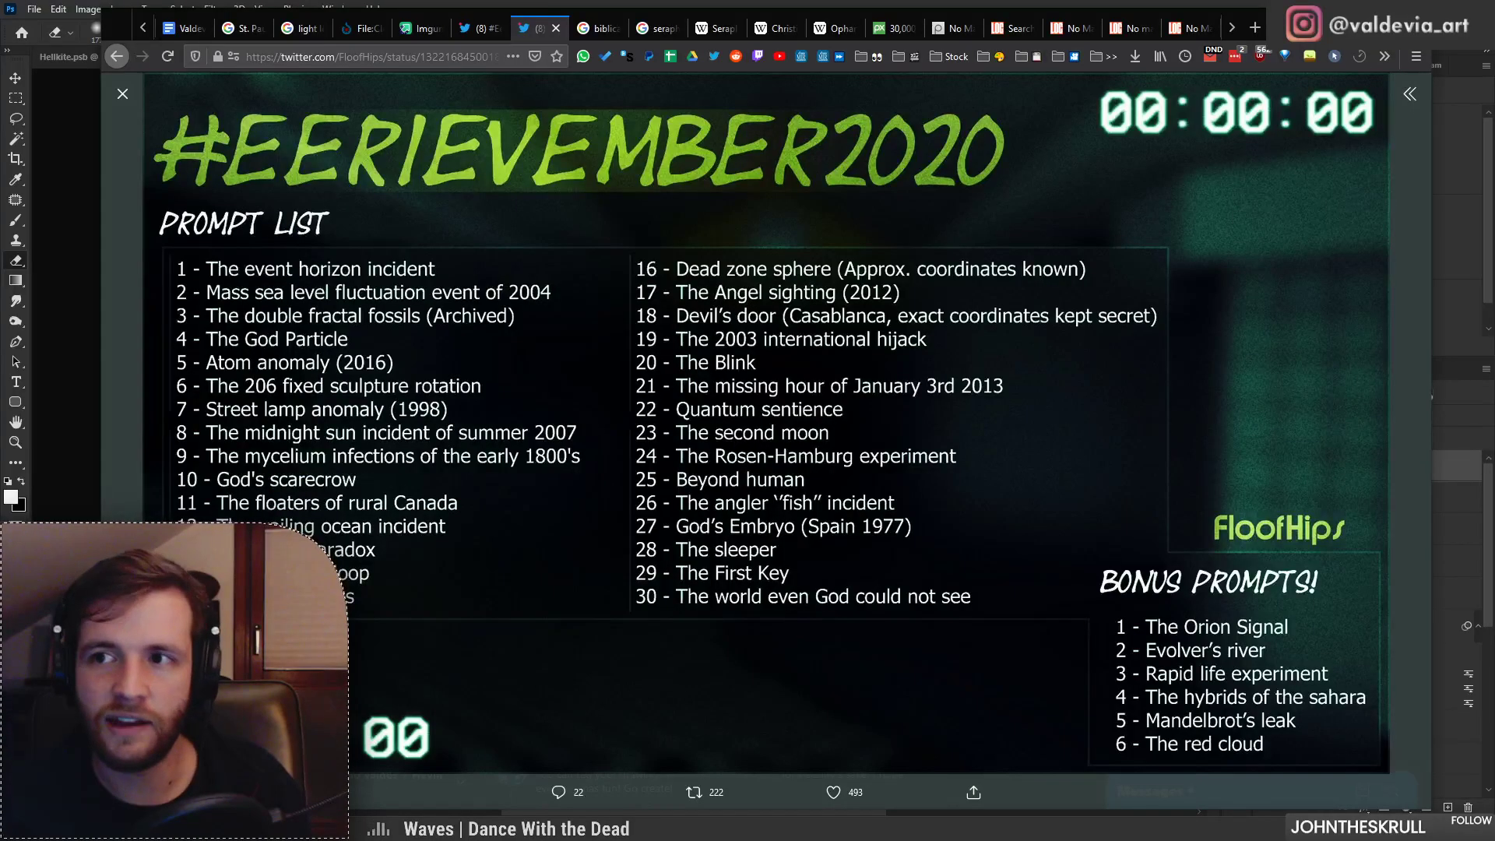
pyautogui.hotkey('alt', 'Tab')
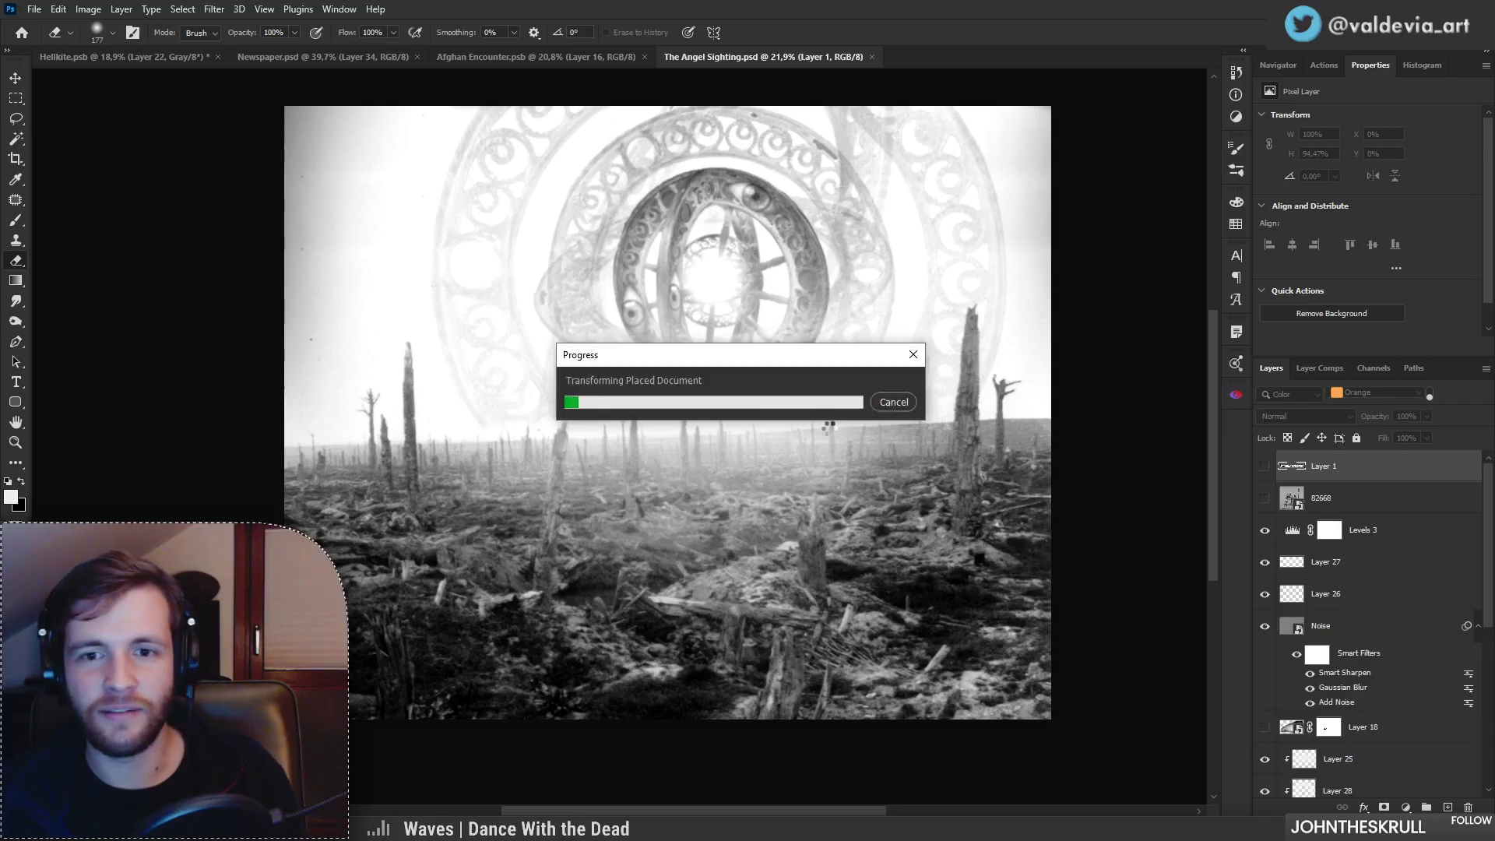
pyautogui.hotkey('ctrl', 'space')
pyautogui.moveTo(533, 366)
pyautogui.mouseDown()
pyautogui.moveTo(591, 337)
pyautogui.moveTo(530, 324)
pyautogui.mouseUp()
pyautogui.hotkey('ctrl', 't')
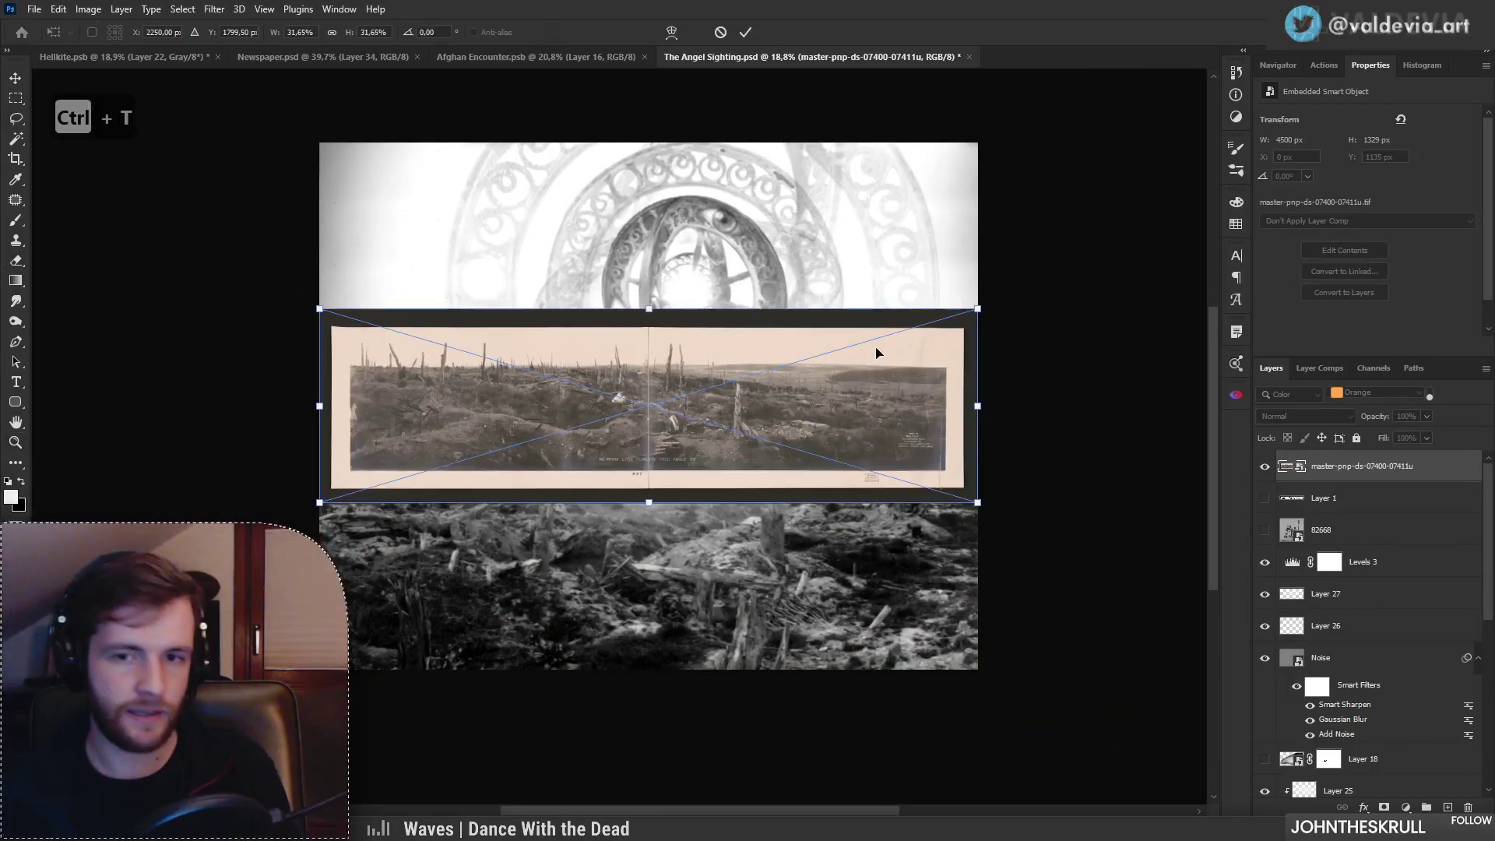
pyautogui.moveTo(649, 317); pyautogui.dragTo(686, 137)
pyautogui.moveTo(508, 542); pyautogui.dragTo(900, 575)
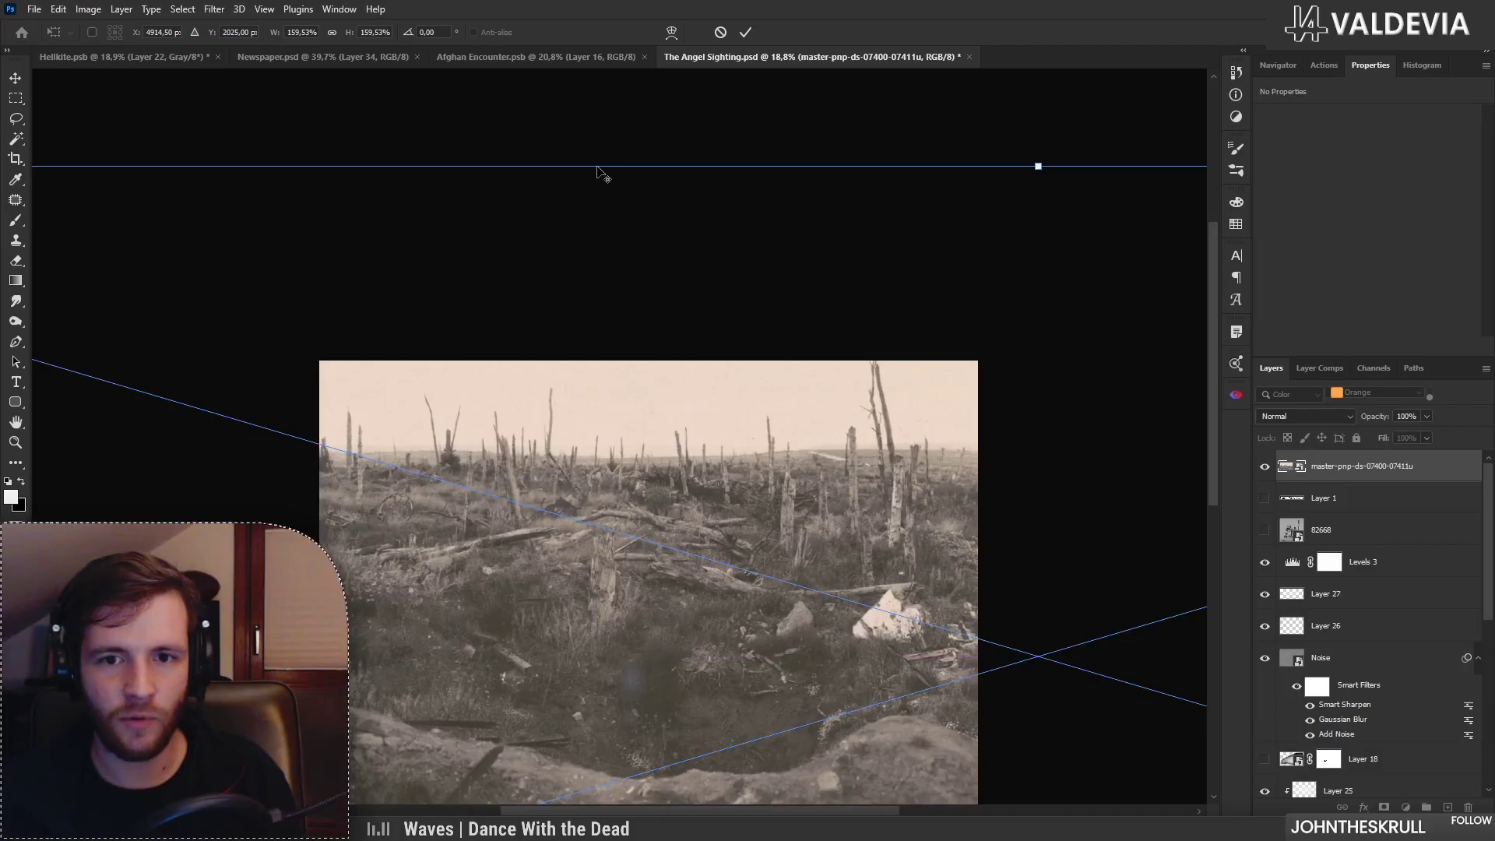
pyautogui.moveTo(595, 161); pyautogui.dragTo(752, 729)
pyautogui.scroll(-5, 1028, 330)
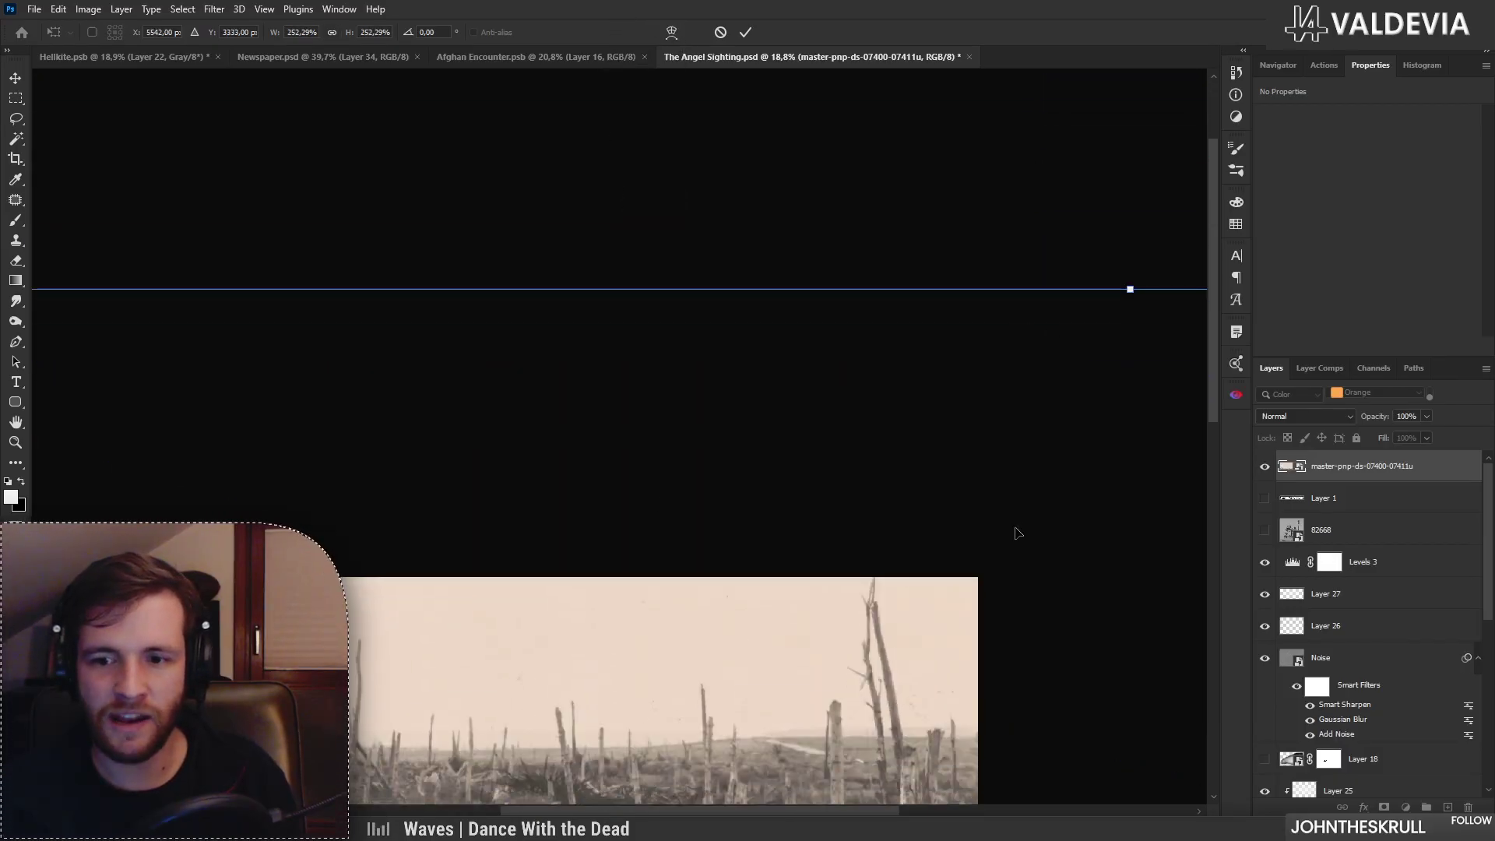
pyautogui.scroll(-1, 1012, 533)
pyautogui.moveTo(745, 433); pyautogui.dragTo(778, 524)
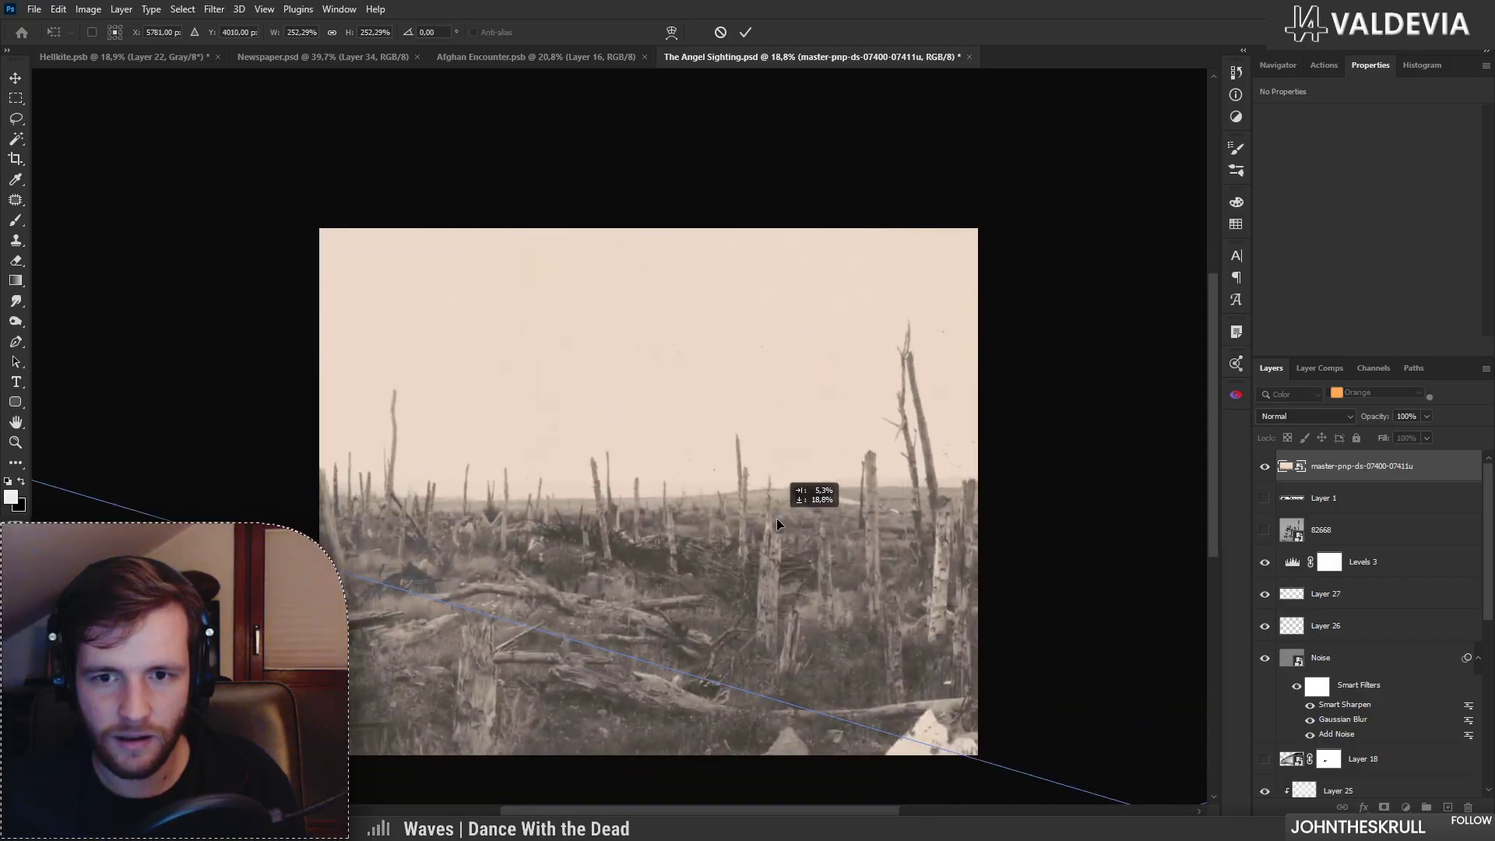
pyautogui.click(746, 33)
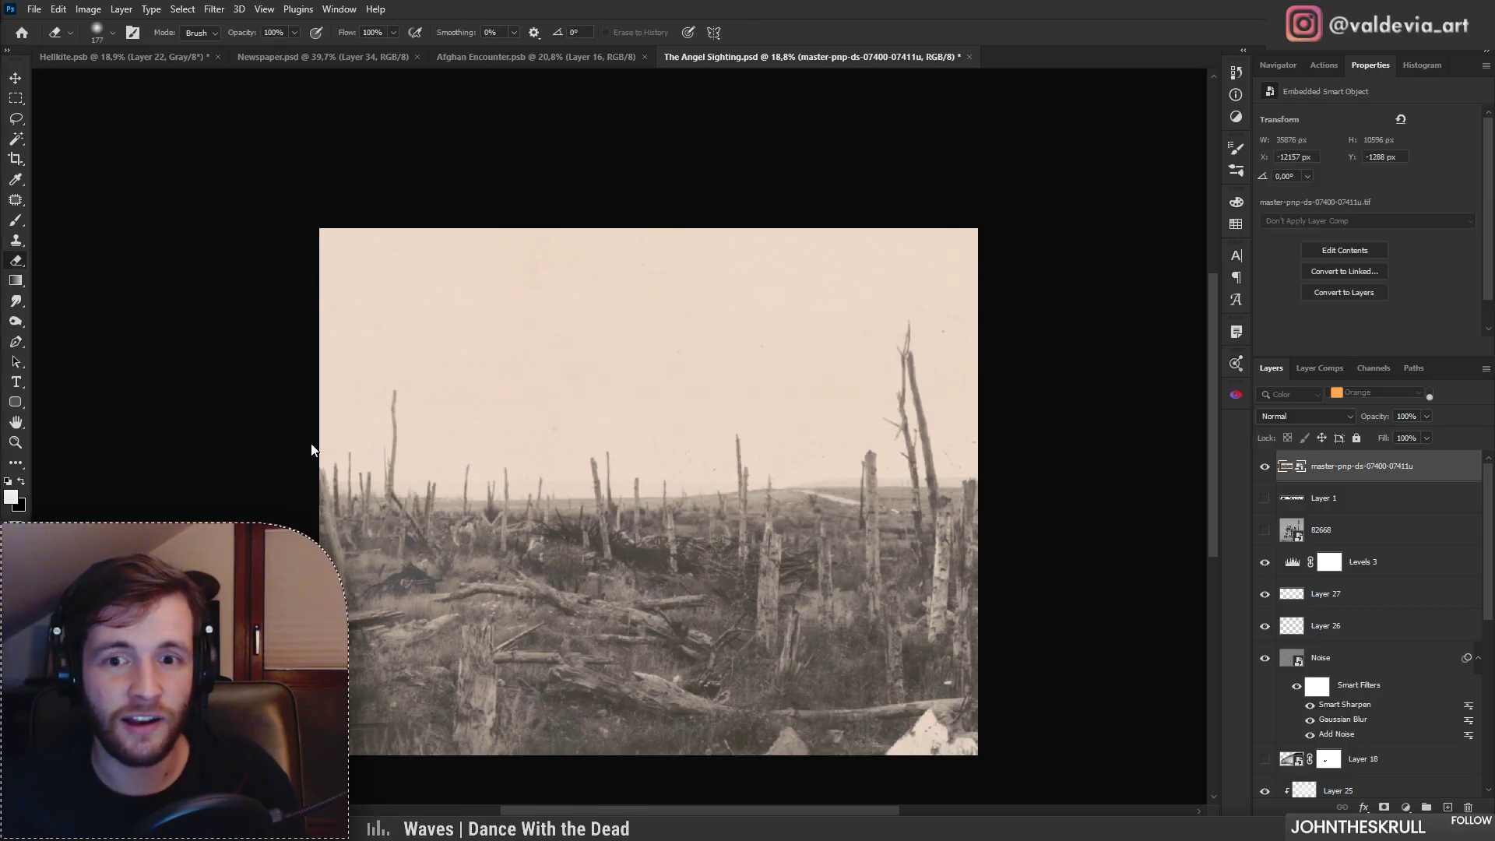
# Step: Compare the placed panorama's trees and ground with the wheel scene underneath by toggling its visibility
pyautogui.press('z')
pyautogui.moveTo(651, 555)
pyautogui.mouseDown()
pyautogui.moveTo(678, 525)
pyautogui.moveTo(662, 607)
pyautogui.moveTo(601, 469)
pyautogui.mouseUp()
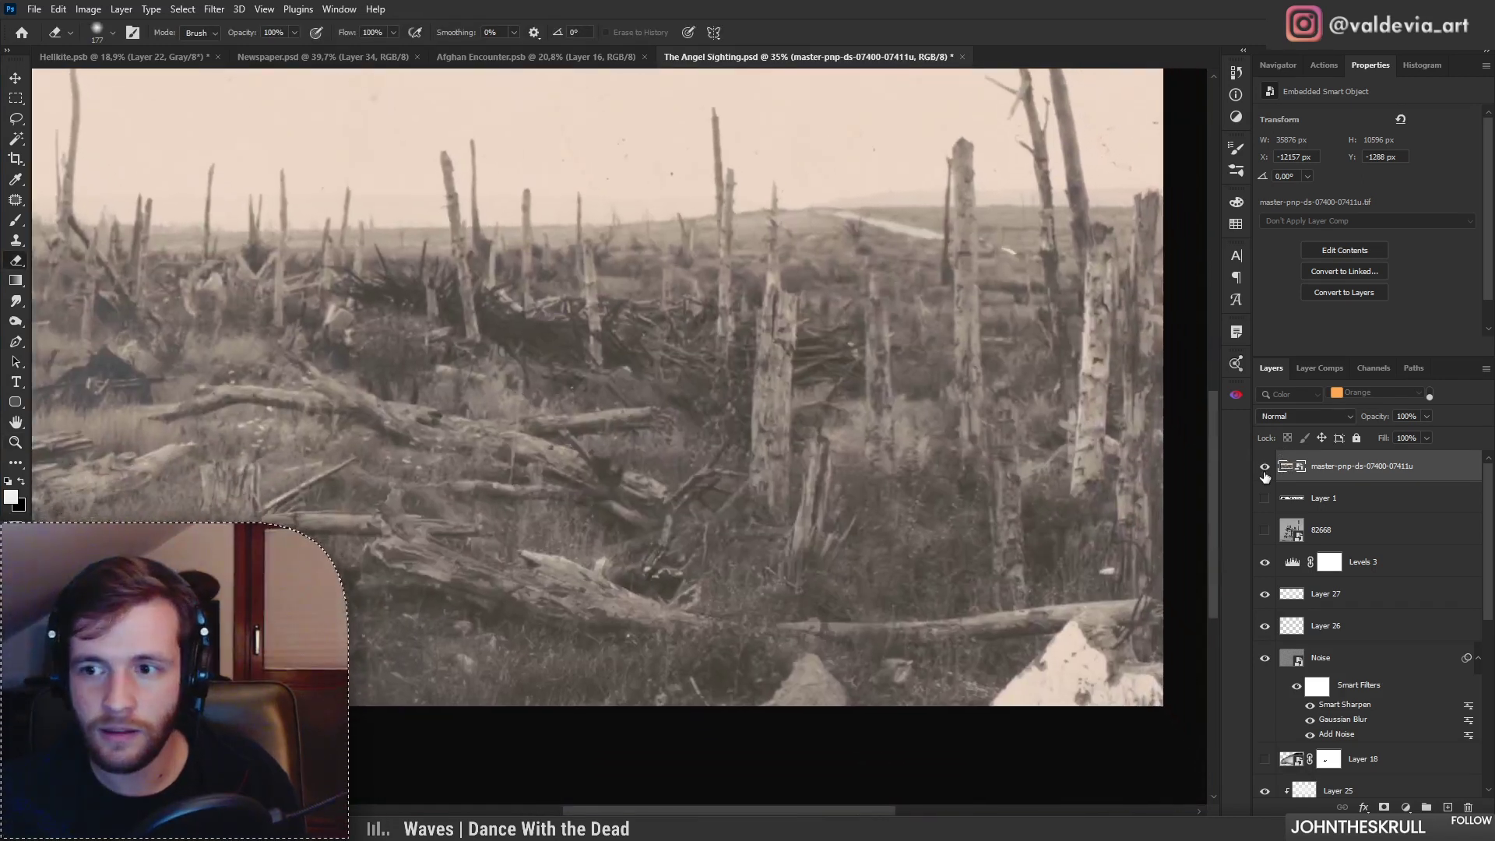
pyautogui.click(1265, 470)
pyautogui.click(1265, 470)
pyautogui.click(1265, 470)
pyautogui.click(1265, 470)
pyautogui.press('z')
pyautogui.moveTo(360, 282); pyautogui.dragTo(292, 278)
pyautogui.moveTo(457, 230); pyautogui.dragTo(588, 407)
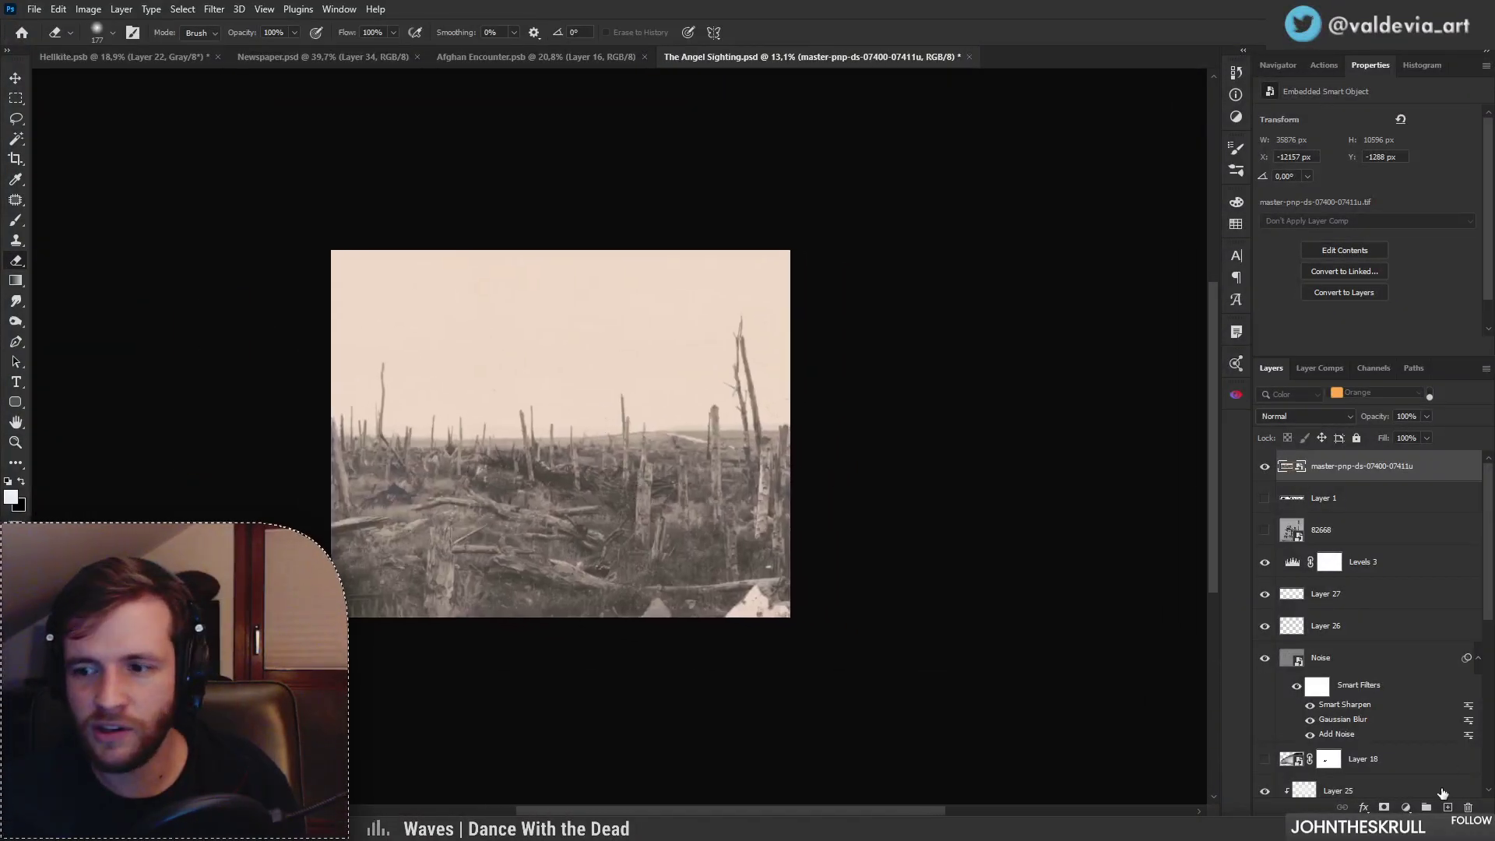
# Step: Desaturate the placed panorama with a Hue/Saturation filter at Saturation -100
pyautogui.hotkey('ctrl', 'u')
pyautogui.moveTo(704, 312); pyautogui.dragTo(620, 312)
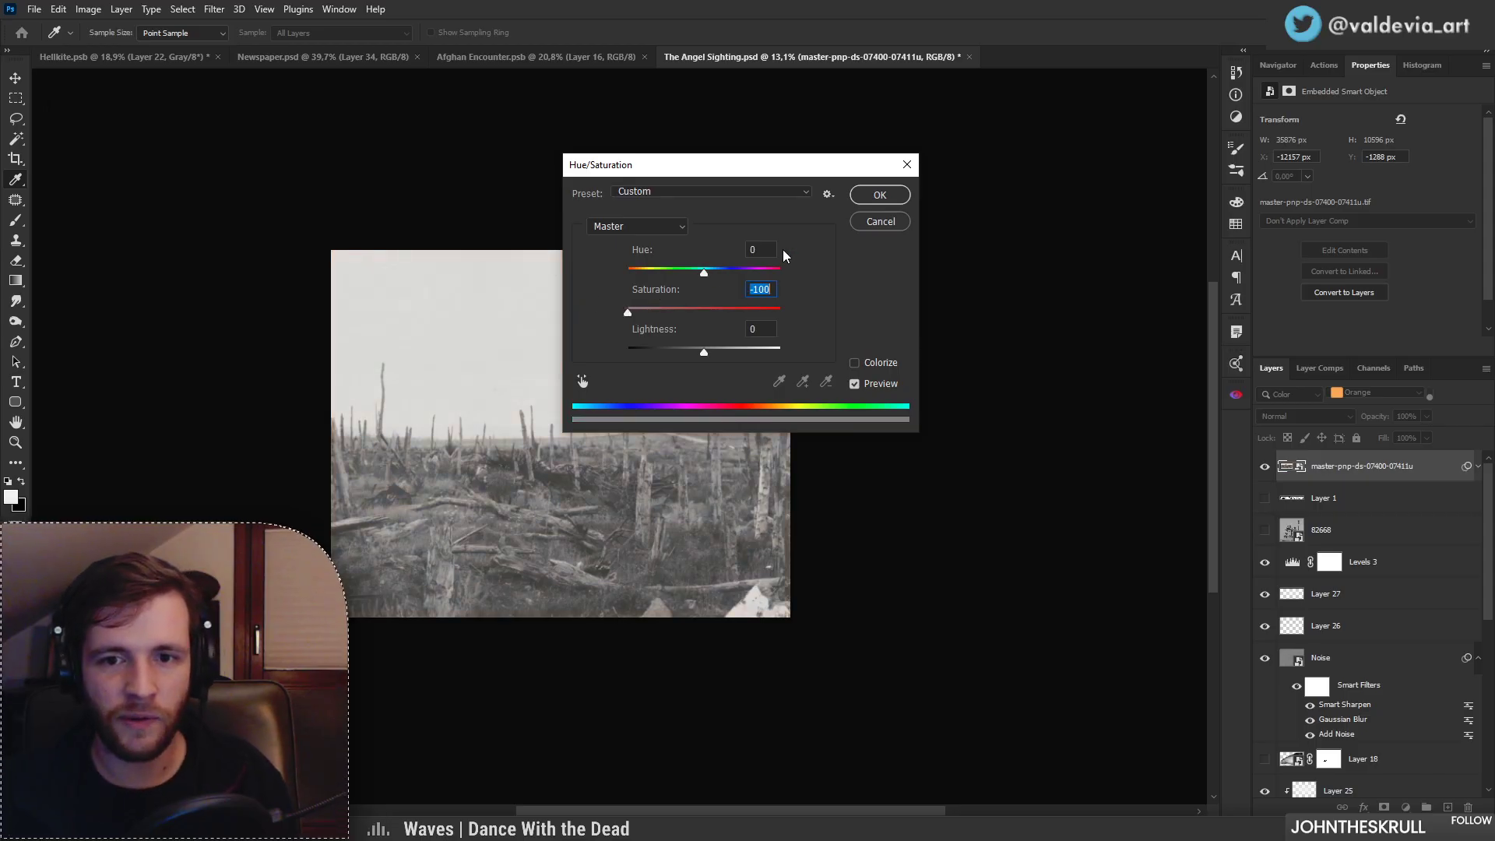
pyautogui.click(876, 198)
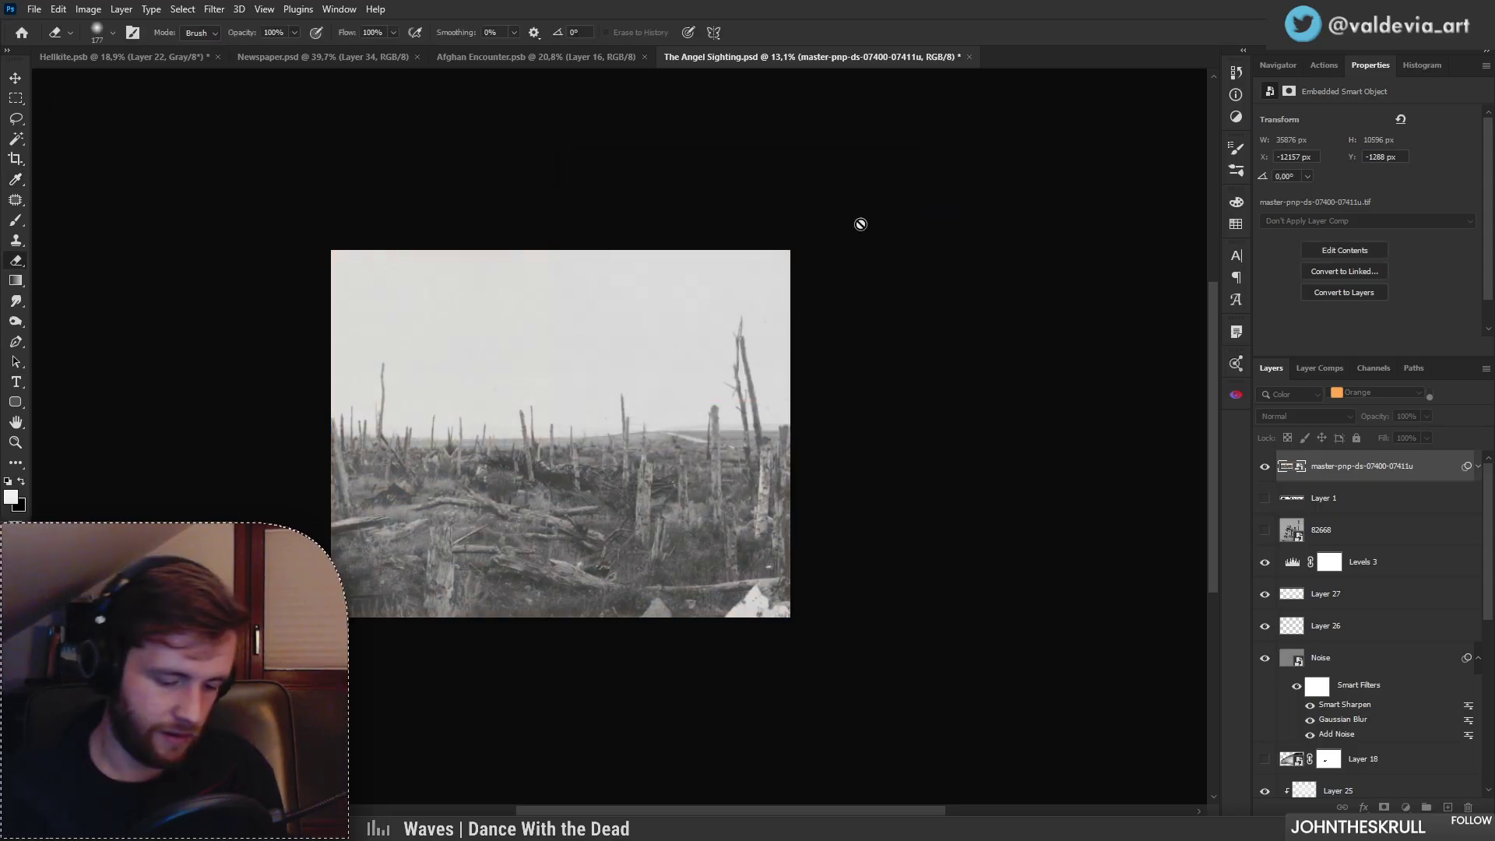
# Step: Apply a Levels filter with input levels 48, 0.92 and 219 to the panorama and compare it with the scene underneath
pyautogui.hotkey('ctrl', 'l')
pyautogui.moveTo(1217, 412)
pyautogui.mouseDown()
pyautogui.moveTo(1195, 414)
pyautogui.moveTo(1223, 414)
pyautogui.mouseUp()
pyautogui.moveTo(1119, 413); pyautogui.dragTo(1139, 414)
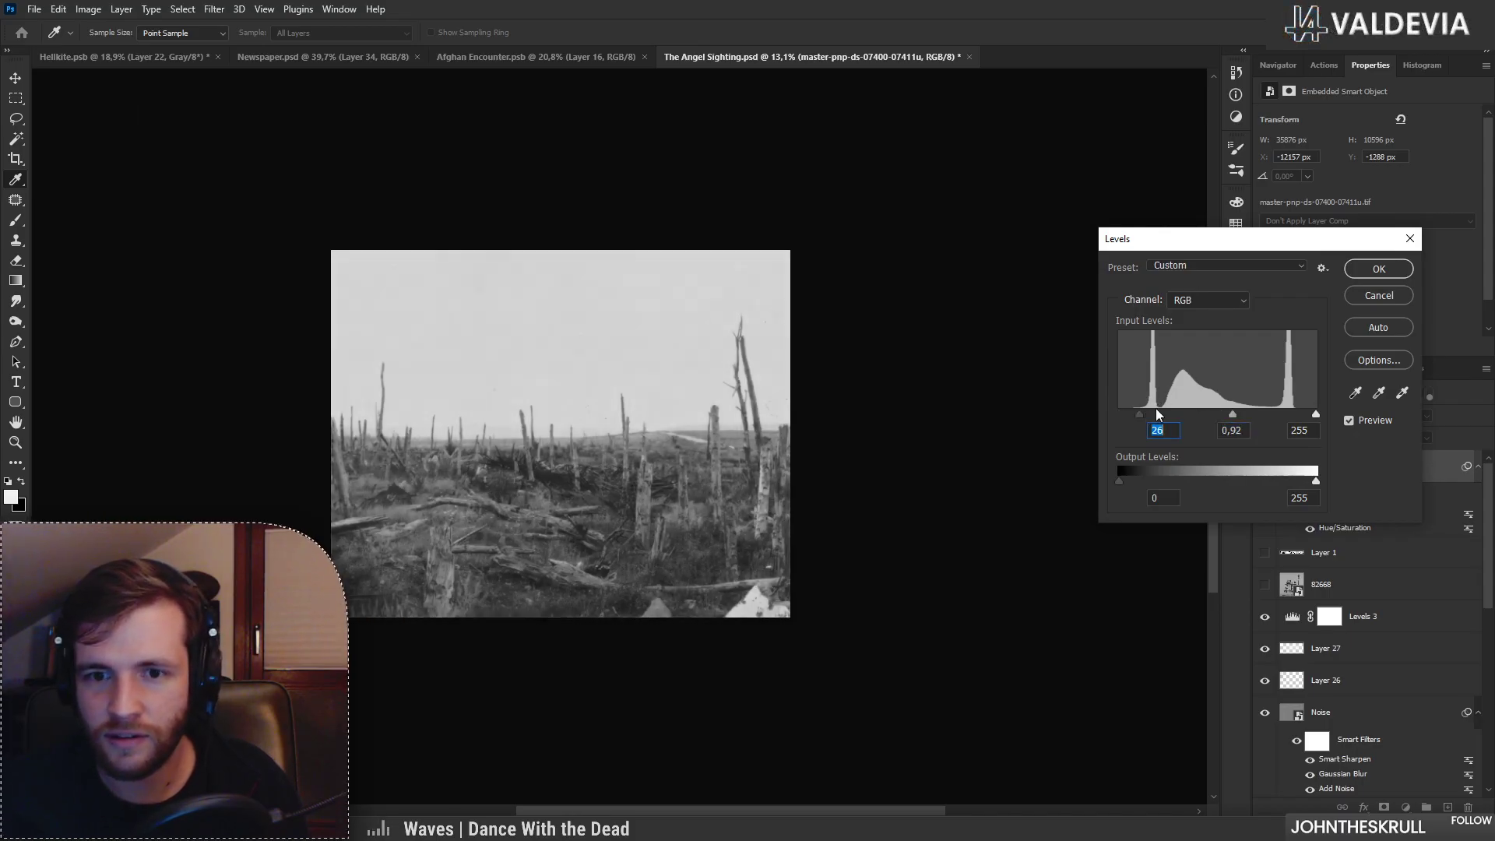
pyautogui.moveTo(1156, 413); pyautogui.dragTo(1157, 413)
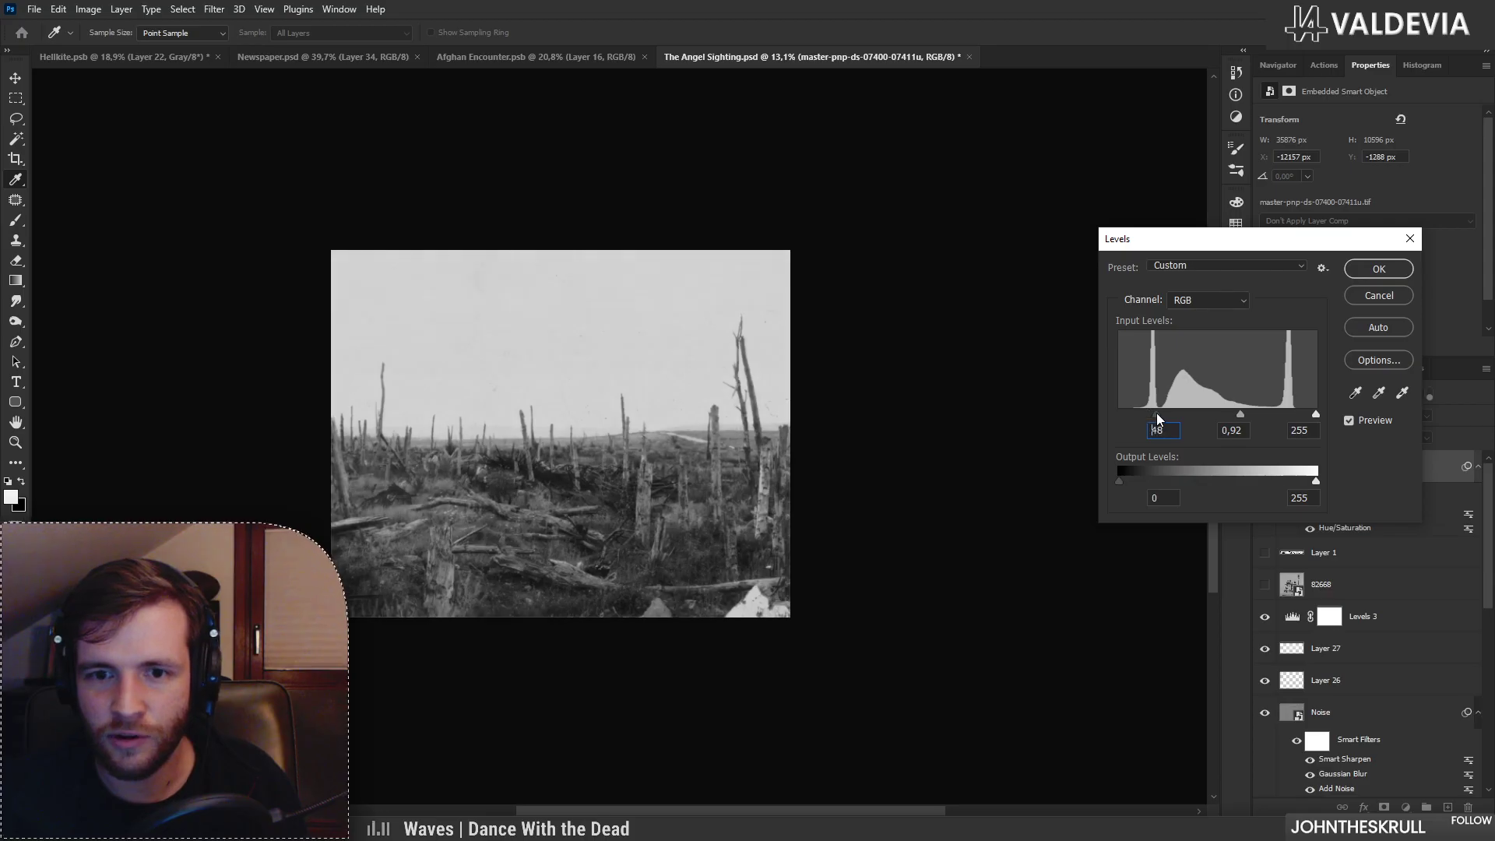
pyautogui.moveTo(1316, 414); pyautogui.dragTo(1300, 415)
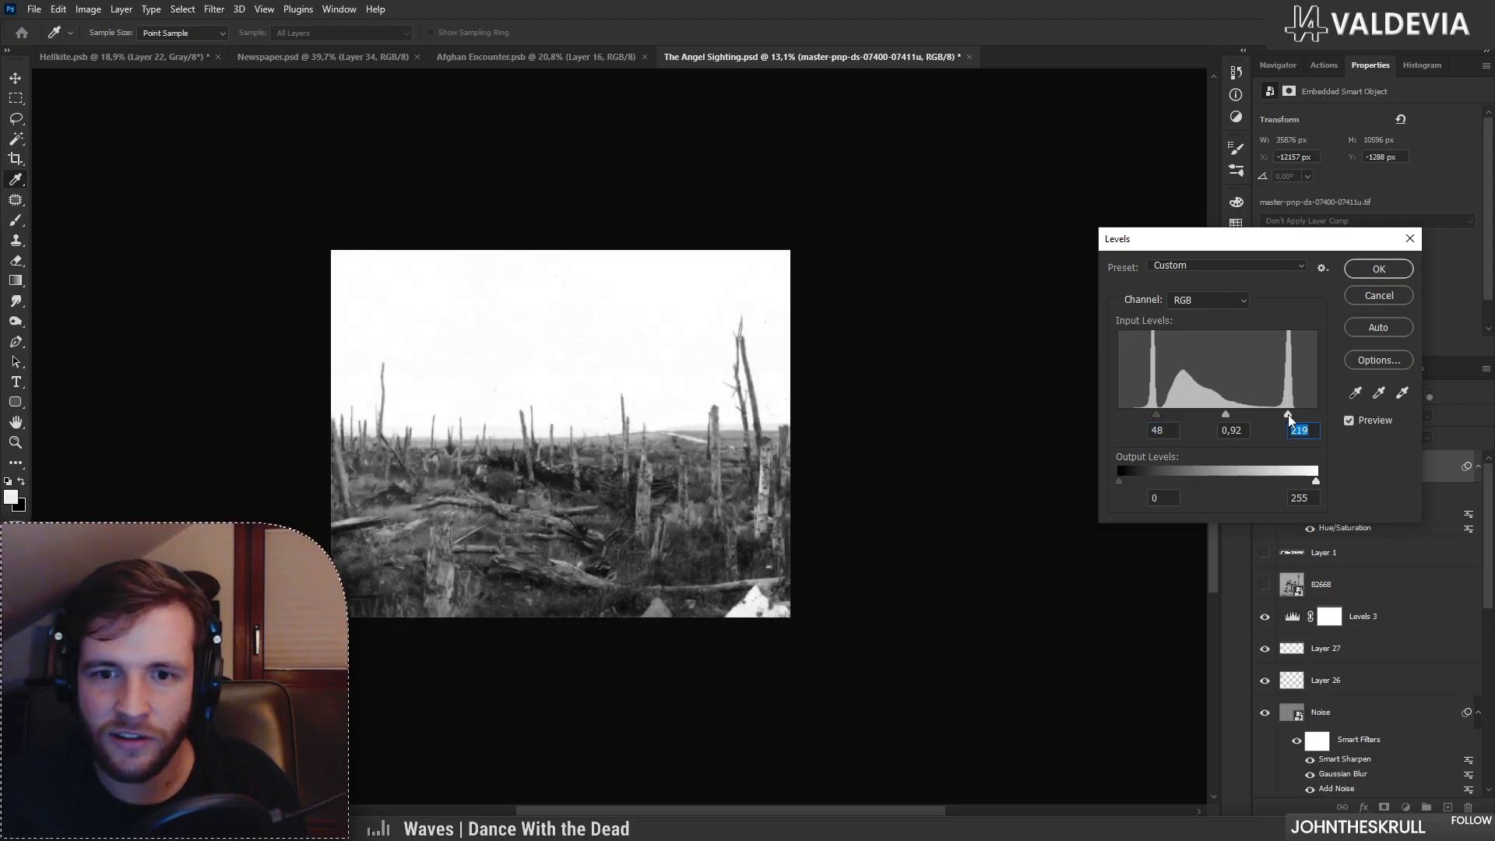
pyautogui.click(1377, 268)
pyautogui.press('e')
pyautogui.scroll(2, 1144, 454)
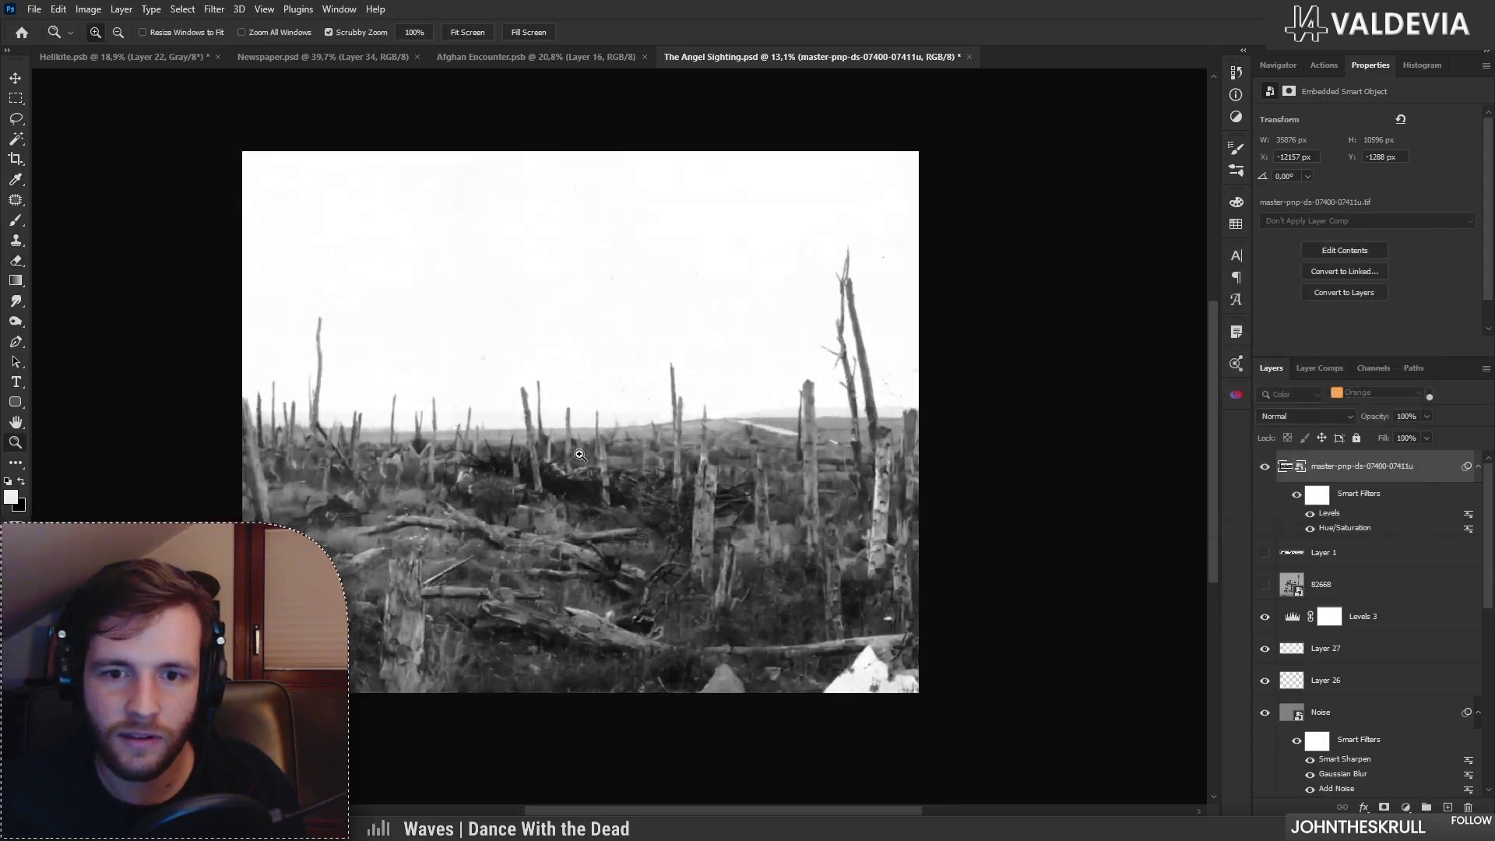
pyautogui.click(1261, 468)
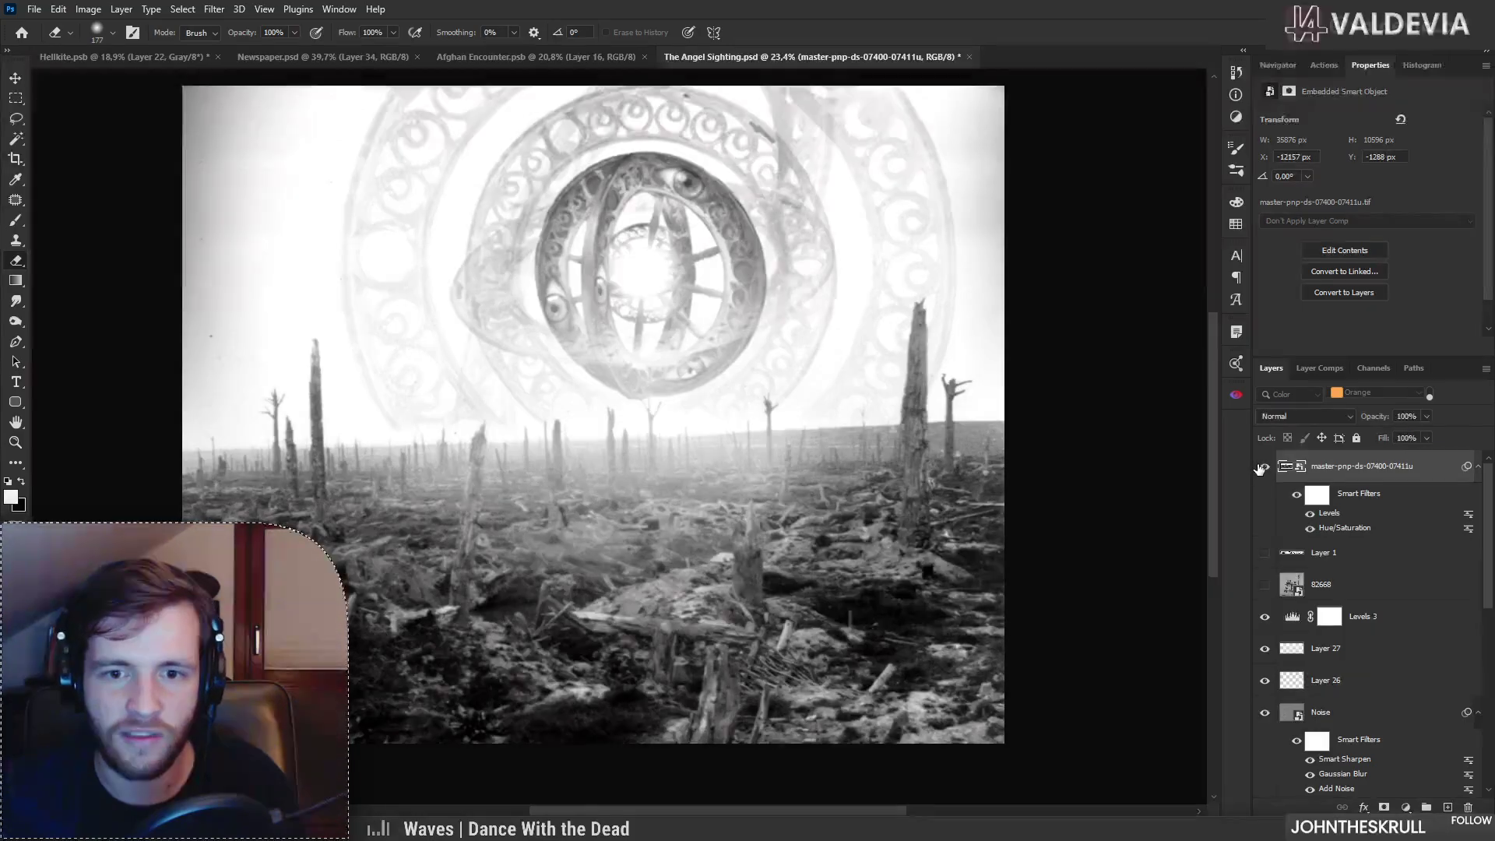
pyautogui.click(1262, 468)
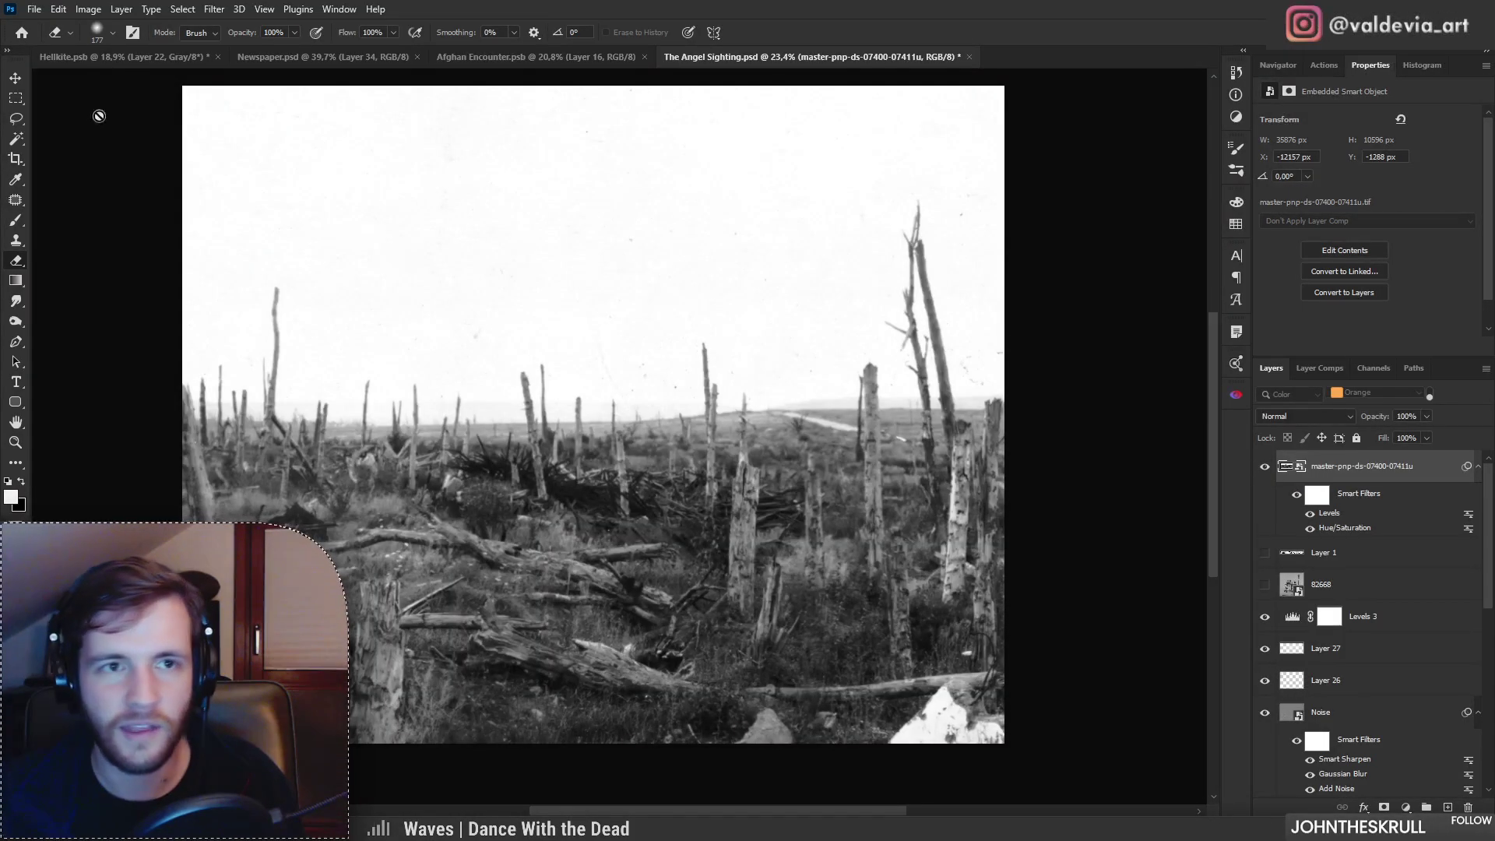
# Step: Slide the panorama across the canvas to examine its wagon wheel, dead trees and distant hills for usable parts
pyautogui.click(16, 81)
pyautogui.moveTo(193, 497)
pyautogui.mouseDown()
pyautogui.moveTo(413, 483)
pyautogui.moveTo(895, 501)
pyautogui.moveTo(847, 525)
pyautogui.moveTo(1045, 507)
pyautogui.moveTo(383, 530)
pyautogui.moveTo(929, 516)
pyautogui.moveTo(354, 495)
pyautogui.moveTo(767, 494)
pyautogui.moveTo(31, 472)
pyautogui.moveTo(35, 459)
pyautogui.moveTo(226, 452)
pyautogui.moveTo(471, 466)
pyautogui.mouseUp()
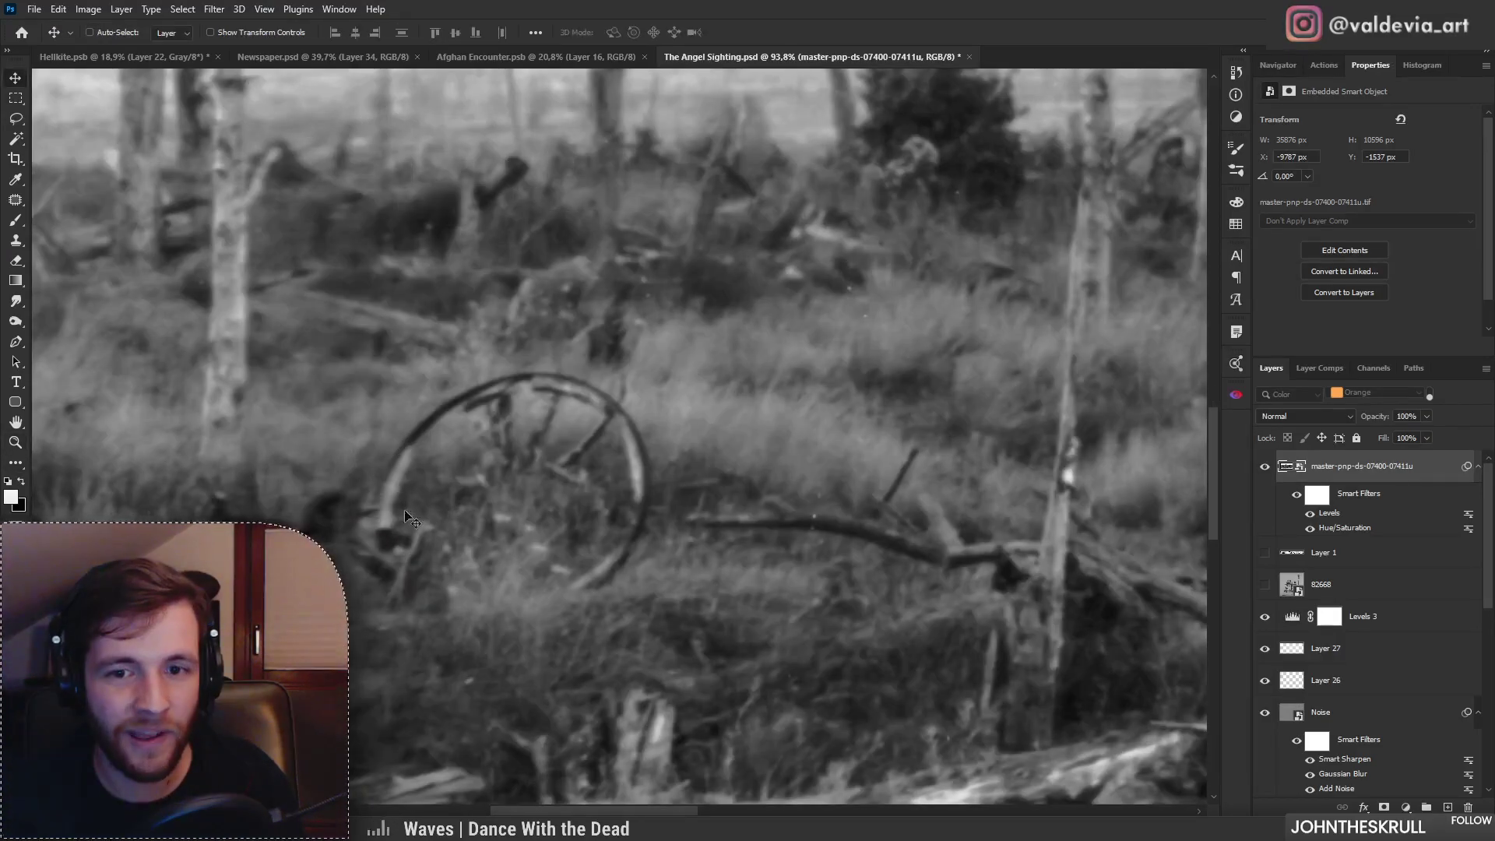
pyautogui.moveTo(607, 506); pyautogui.dragTo(509, 477)
pyautogui.moveTo(704, 538); pyautogui.dragTo(133, 532)
pyautogui.moveTo(766, 547)
pyautogui.mouseDown()
pyautogui.moveTo(276, 508)
pyautogui.moveTo(489, 575)
pyautogui.moveTo(366, 555)
pyautogui.mouseUp()
pyautogui.moveTo(947, 567); pyautogui.dragTo(525, 560)
pyautogui.moveTo(846, 426); pyautogui.dragTo(837, 441)
pyautogui.moveTo(816, 476); pyautogui.dragTo(837, 507)
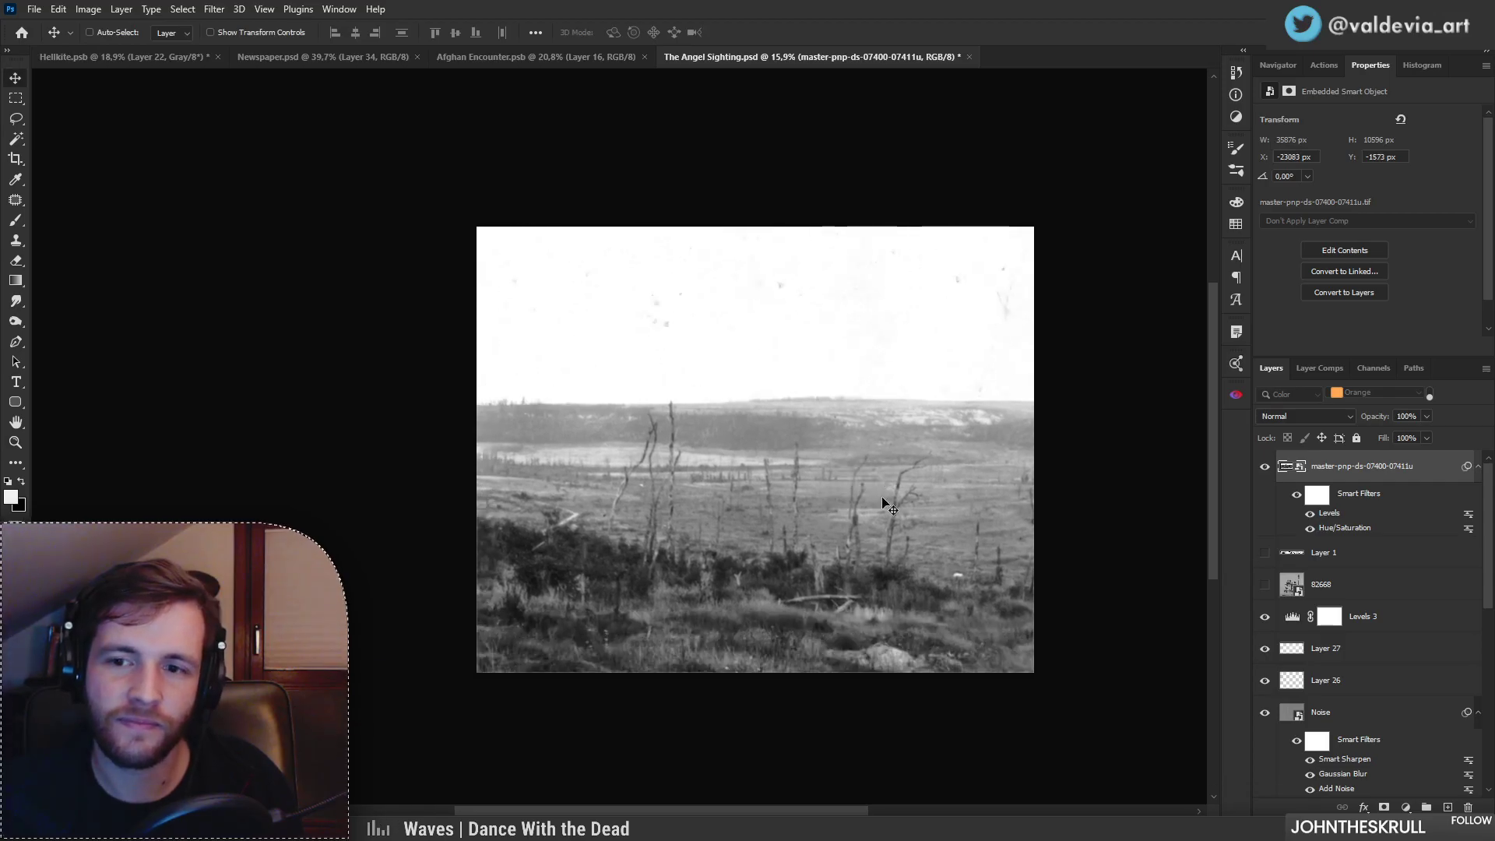
# Step: Move the panorama layer below Group 1 and place its wagon-wheel stretch in the foreground with the Levels filter hidden
pyautogui.moveTo(1381, 475); pyautogui.dragTo(1382, 615)
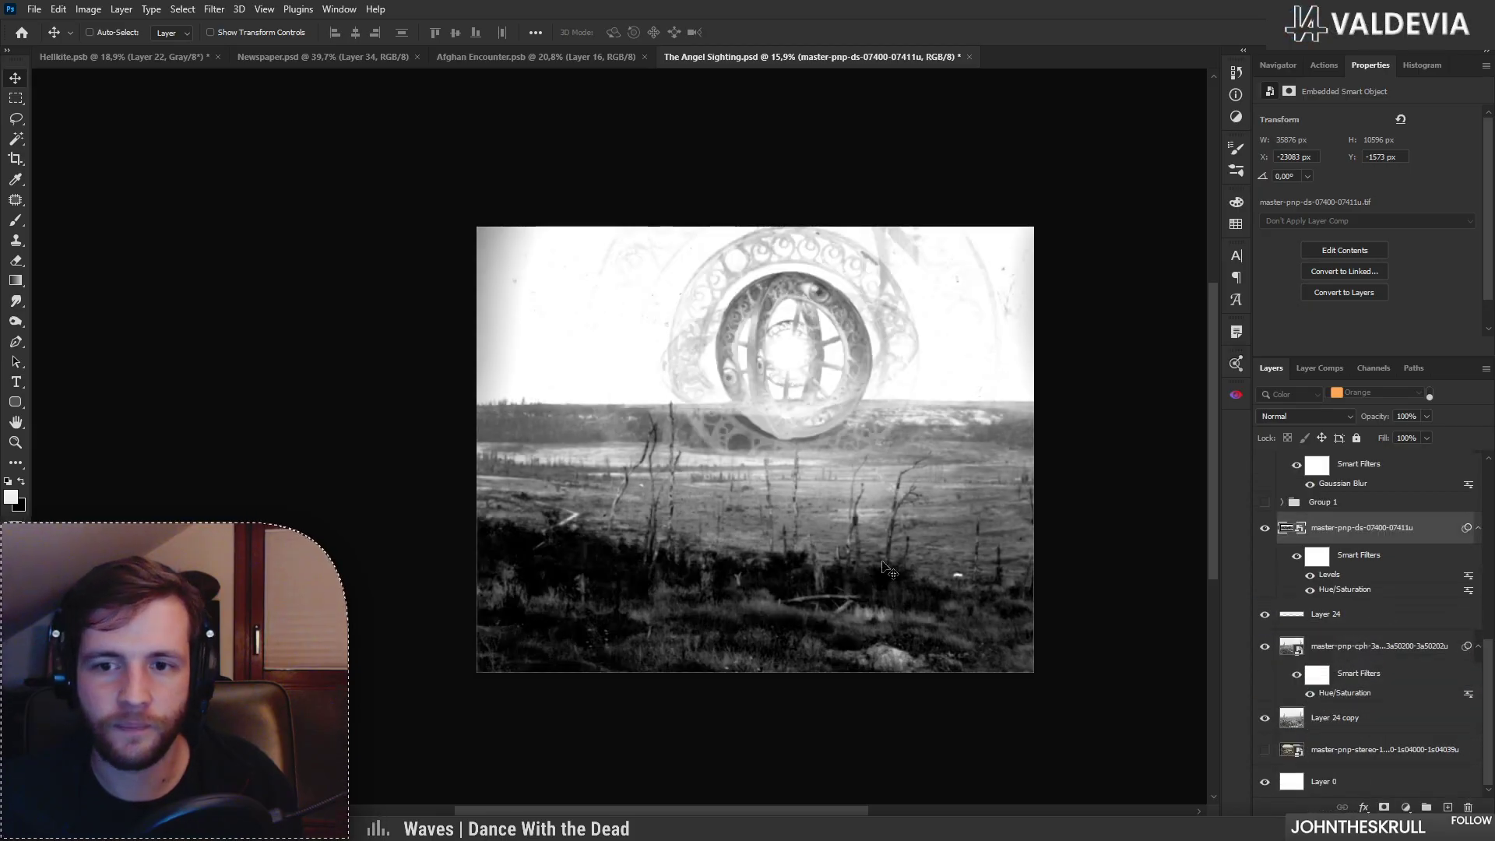
pyautogui.moveTo(817, 537); pyautogui.dragTo(305, 592)
pyautogui.moveTo(148, 588); pyautogui.dragTo(159, 595)
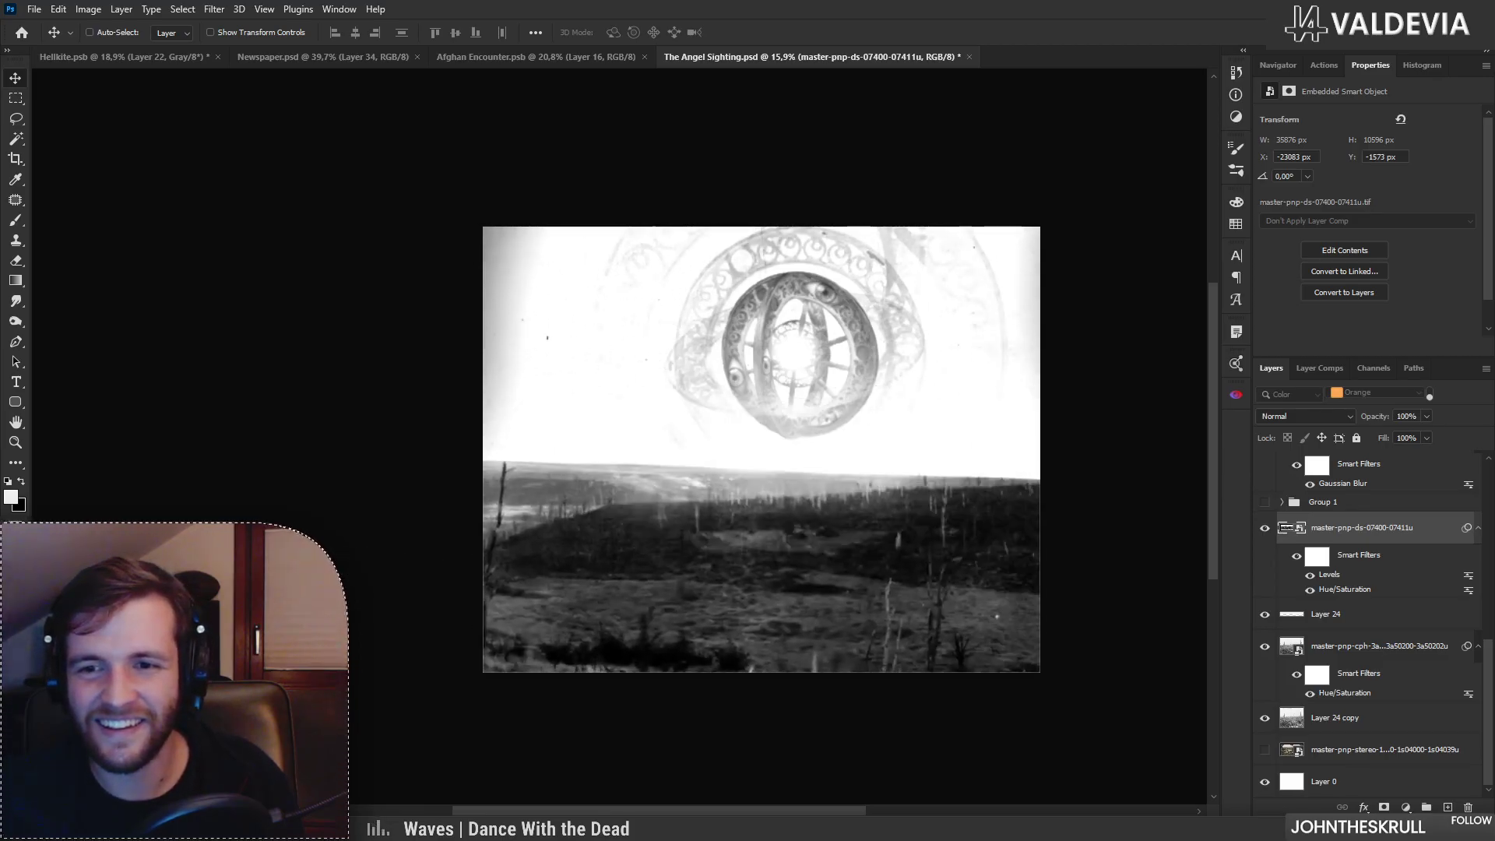
pyautogui.moveTo(930, 616); pyautogui.dragTo(1116, 584)
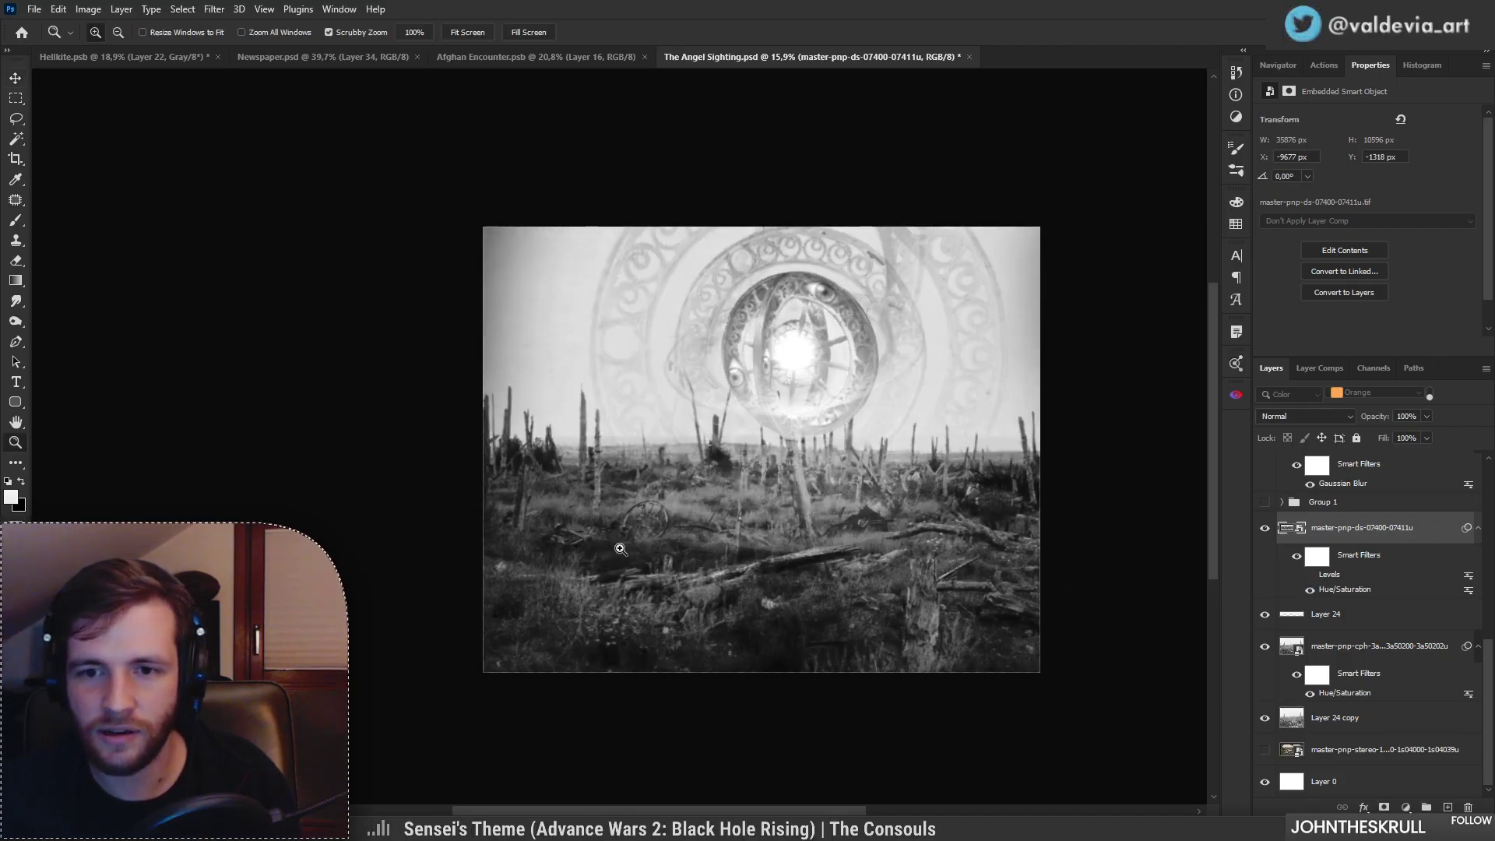
pyautogui.moveTo(640, 543); pyautogui.dragTo(737, 545)
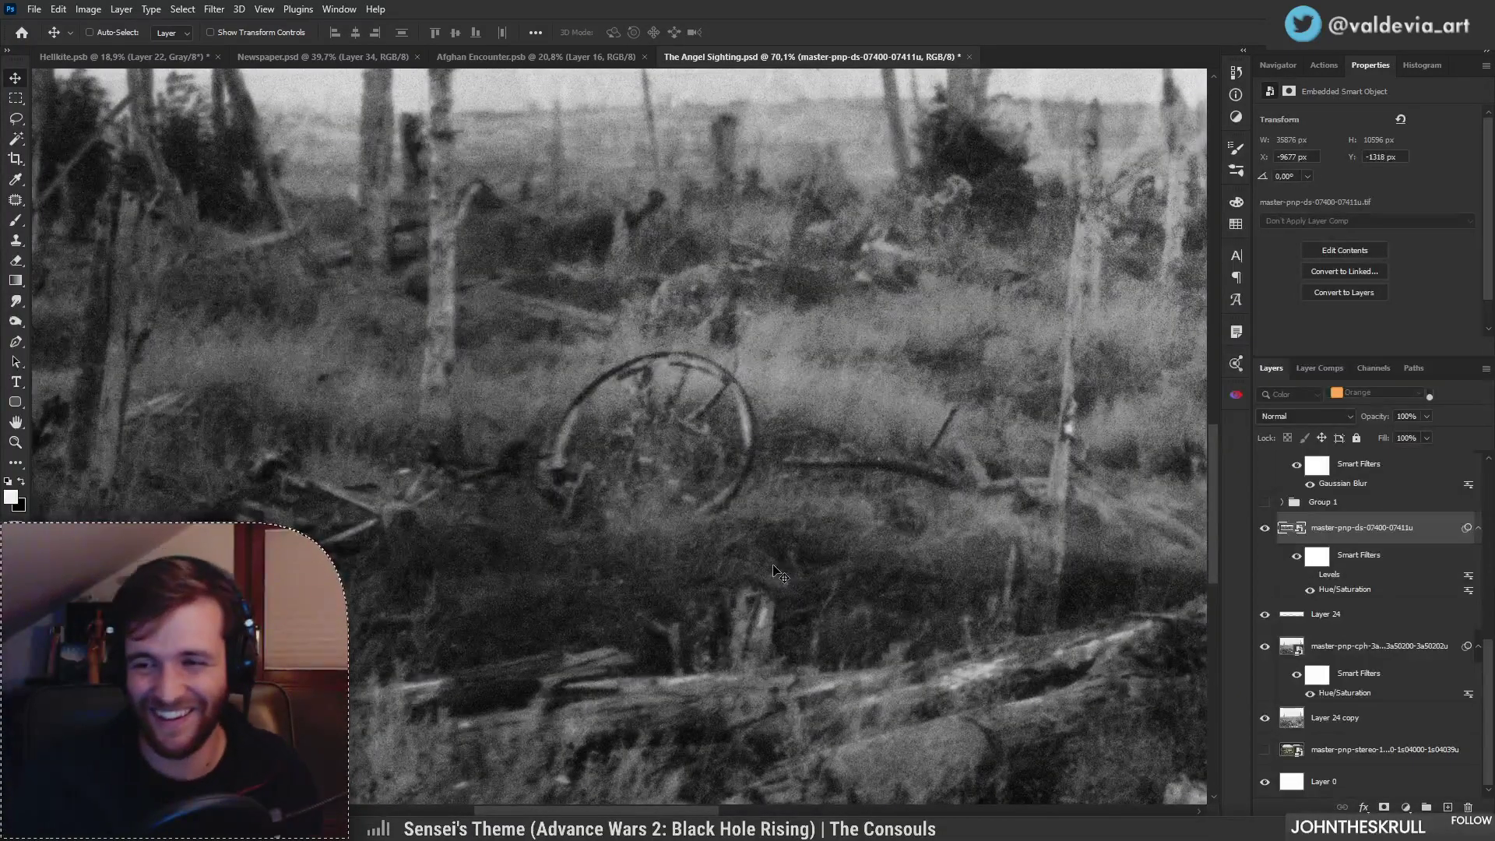
# Step: Hide the panorama with a black layer mask and paint the wagon wheel back in with a soft brush, trimming its surroundings
pyautogui.keyDown('alt'); pyautogui.click(1384, 808); pyautogui.keyUp('alt')
pyautogui.press('b')
pyautogui.moveTo(677, 471)
pyautogui.mouseDown()
pyautogui.moveTo(720, 432)
pyautogui.moveTo(560, 483)
pyautogui.moveTo(599, 374)
pyautogui.moveTo(724, 450)
pyautogui.moveTo(668, 459)
pyautogui.moveTo(685, 473)
pyautogui.moveTo(570, 390)
pyautogui.mouseUp()
pyautogui.rightClick(734, 450)
pyautogui.click(816, 679)
pyautogui.moveTo(732, 475)
pyautogui.mouseDown()
pyautogui.moveTo(654, 473)
pyautogui.moveTo(693, 463)
pyautogui.mouseUp()
pyautogui.press('x')
pyautogui.moveTo(549, 464)
pyautogui.mouseDown()
pyautogui.moveTo(623, 373)
pyautogui.moveTo(562, 473)
pyautogui.mouseUp()
pyautogui.moveTo(767, 395); pyautogui.dragTo(771, 498)
pyautogui.moveTo(793, 517); pyautogui.dragTo(689, 520)
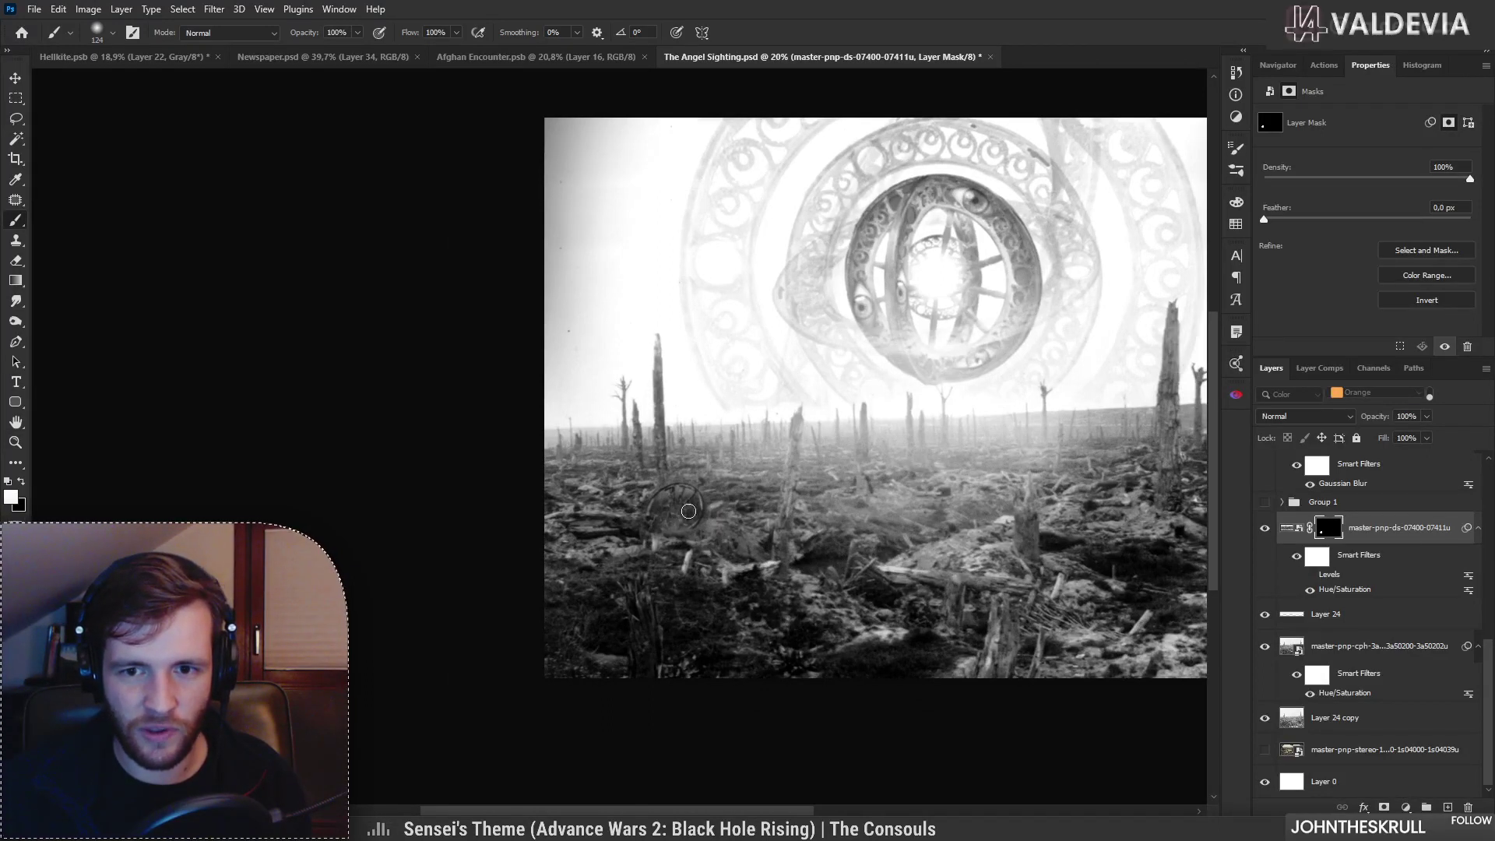
# Step: Check how the wagon wheel blends into the battlefield up close and from afar, disabling and re-enabling its mask
pyautogui.scroll(5, 674, 508)
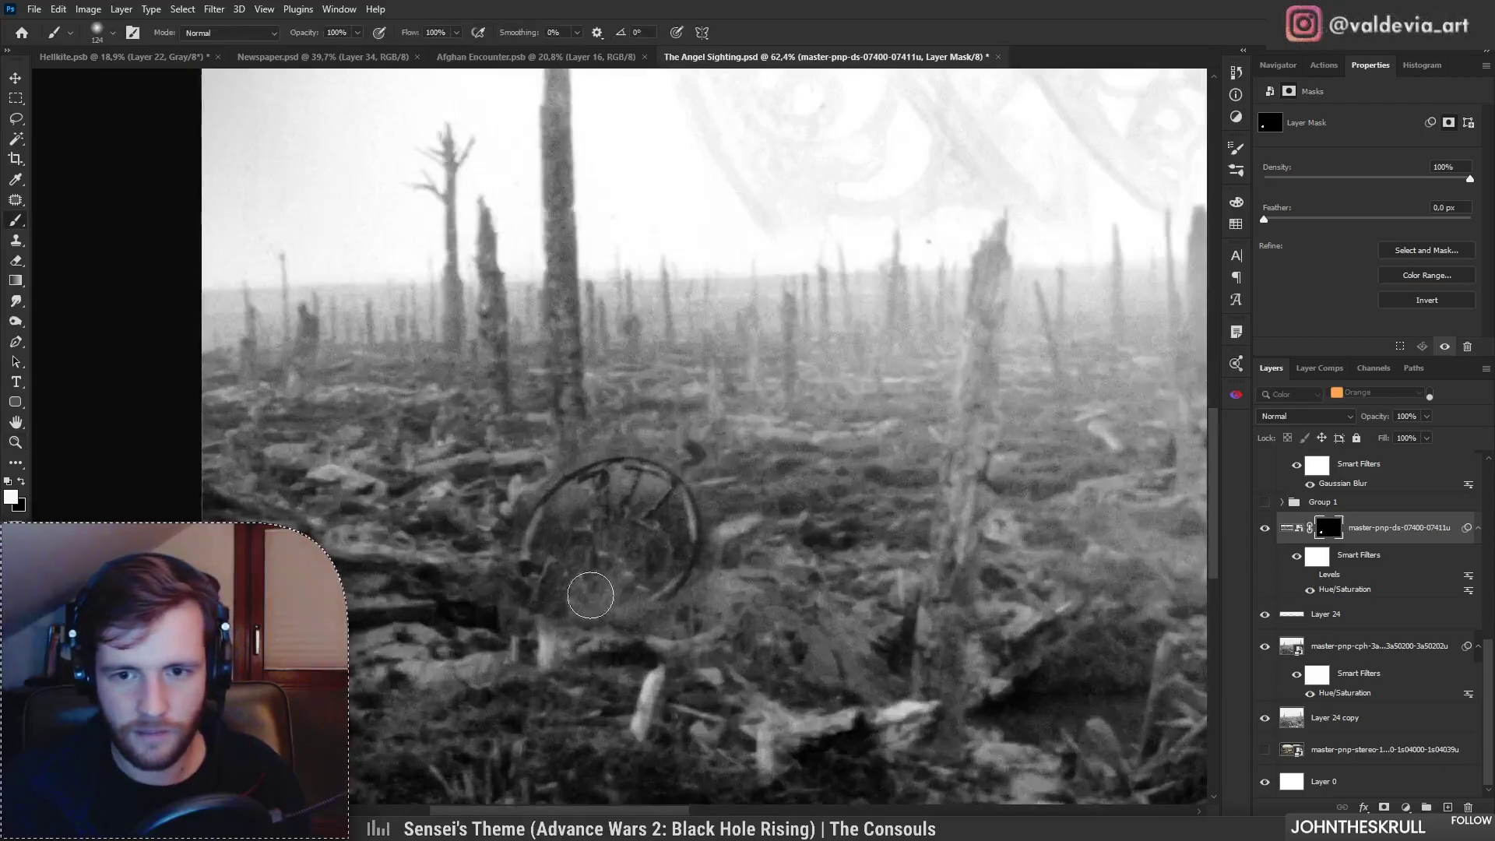
pyautogui.scroll(-5, 561, 514)
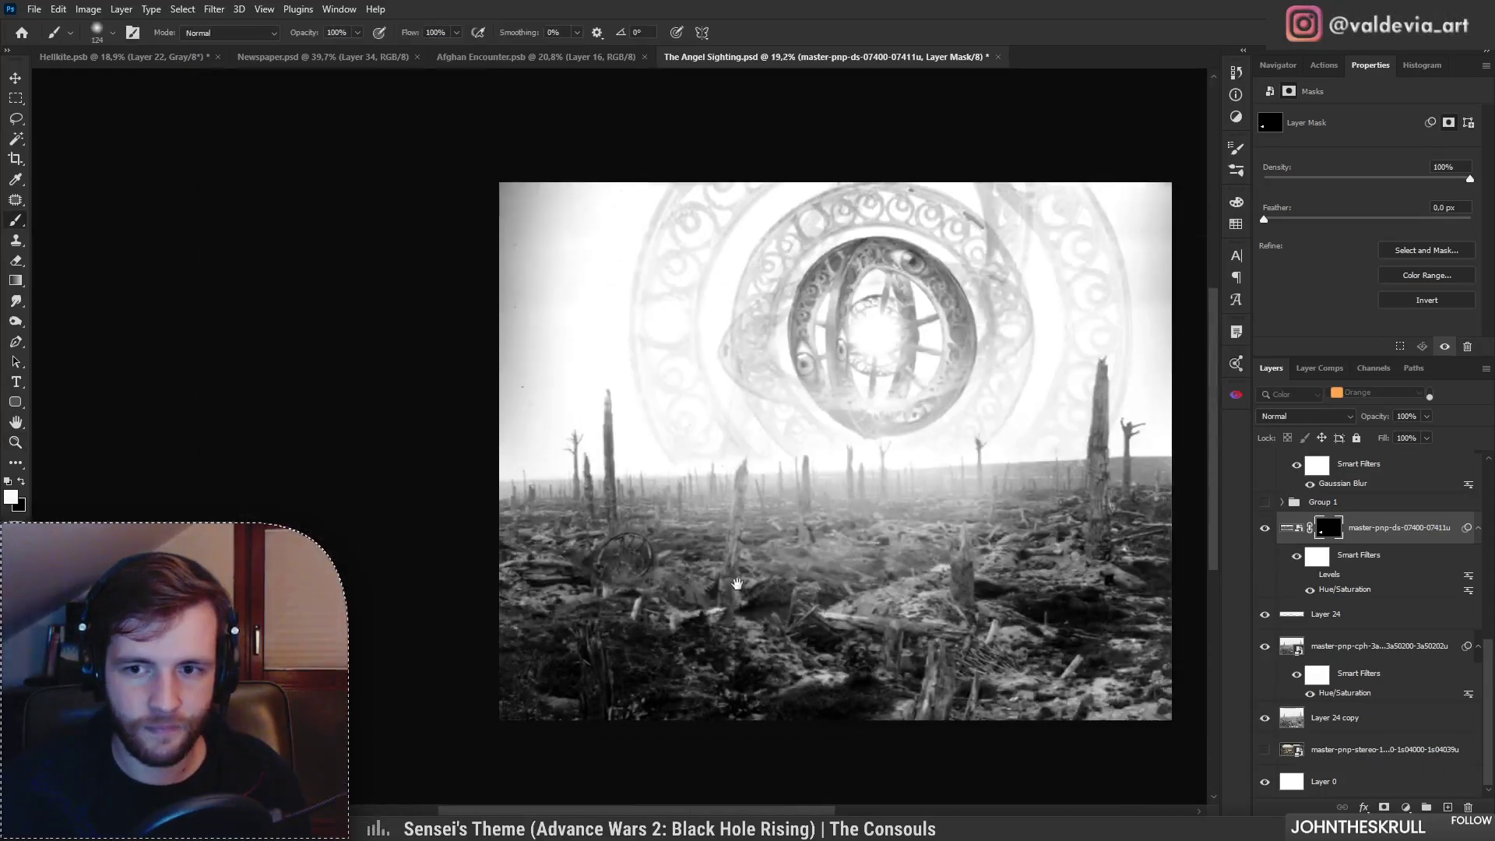
pyautogui.scroll(2, 518, 536)
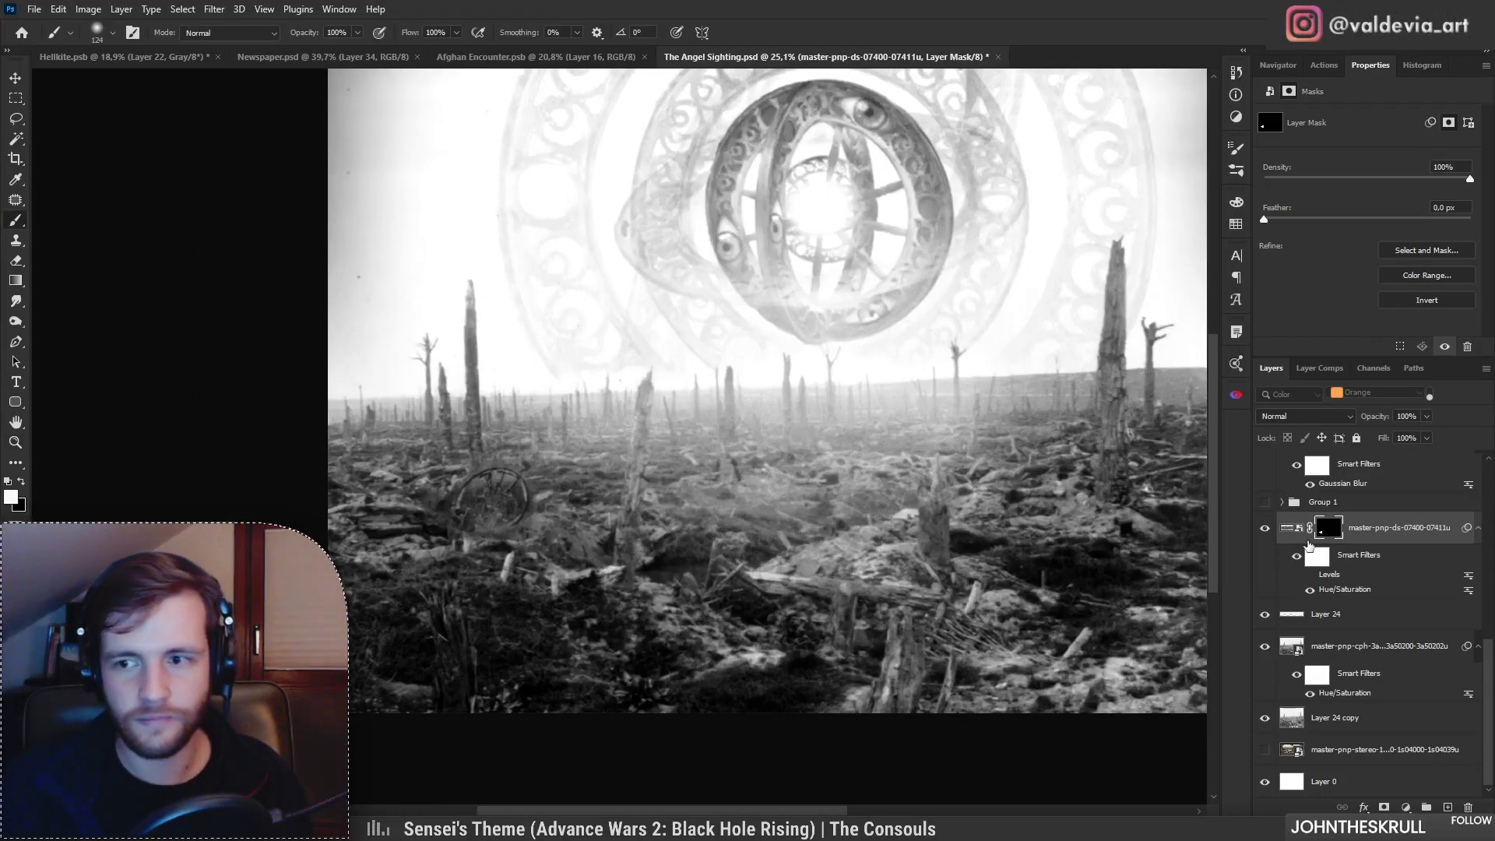
pyautogui.keyDown('shift'); pyautogui.click(1329, 530); pyautogui.keyUp('shift')
pyautogui.keyDown('shift'); pyautogui.click(1330, 529); pyautogui.keyUp('shift')
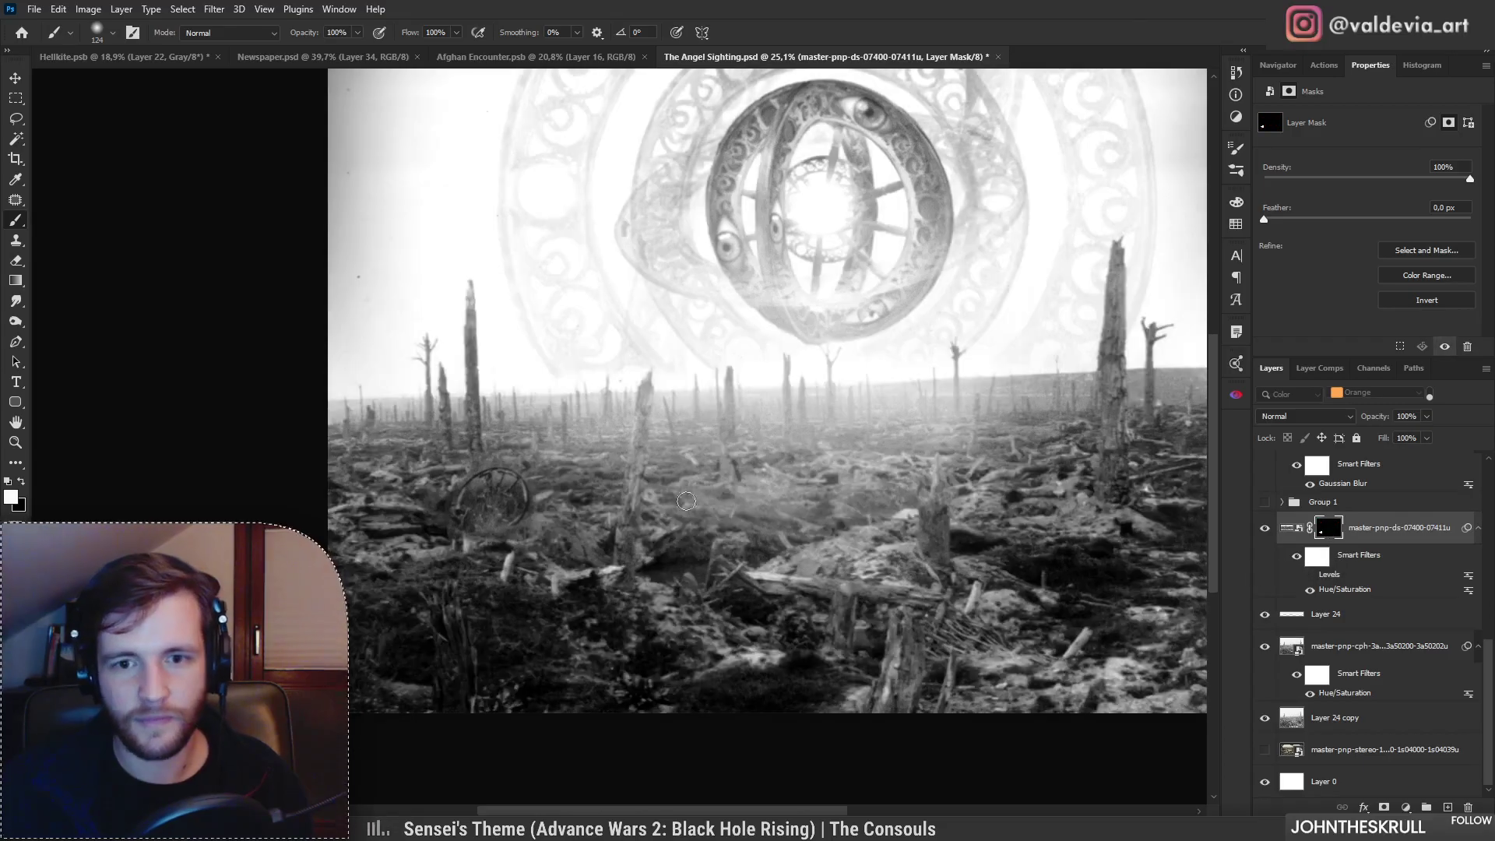
pyautogui.scroll(5, 561, 506)
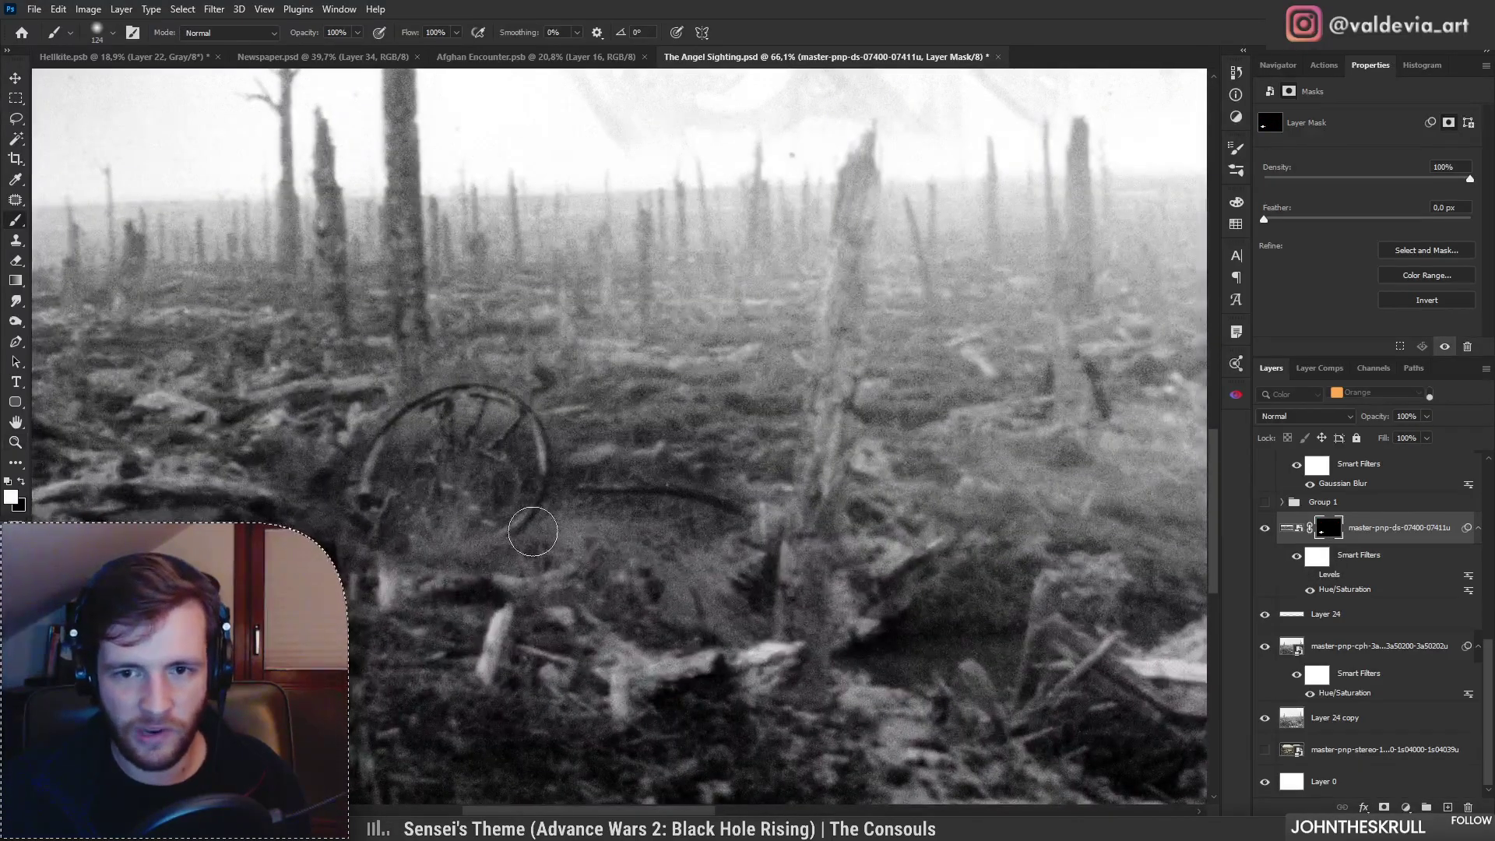
pyautogui.scroll(-4, 732, 502)
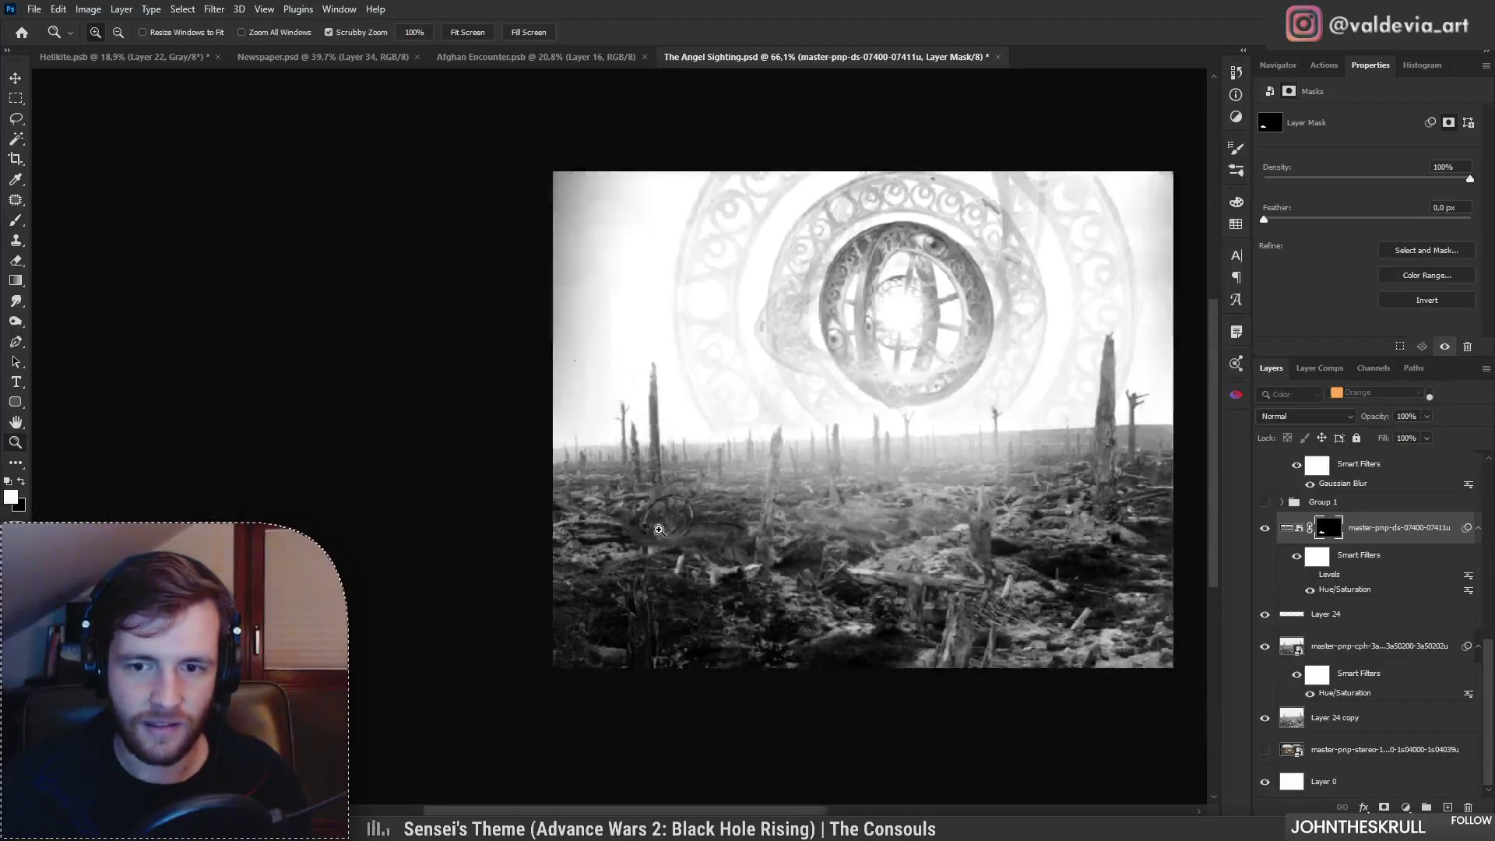
# Step: Shift the masked wagon wheel to the right, past the leaning tree stump
pyautogui.scroll(4, 516, 495)
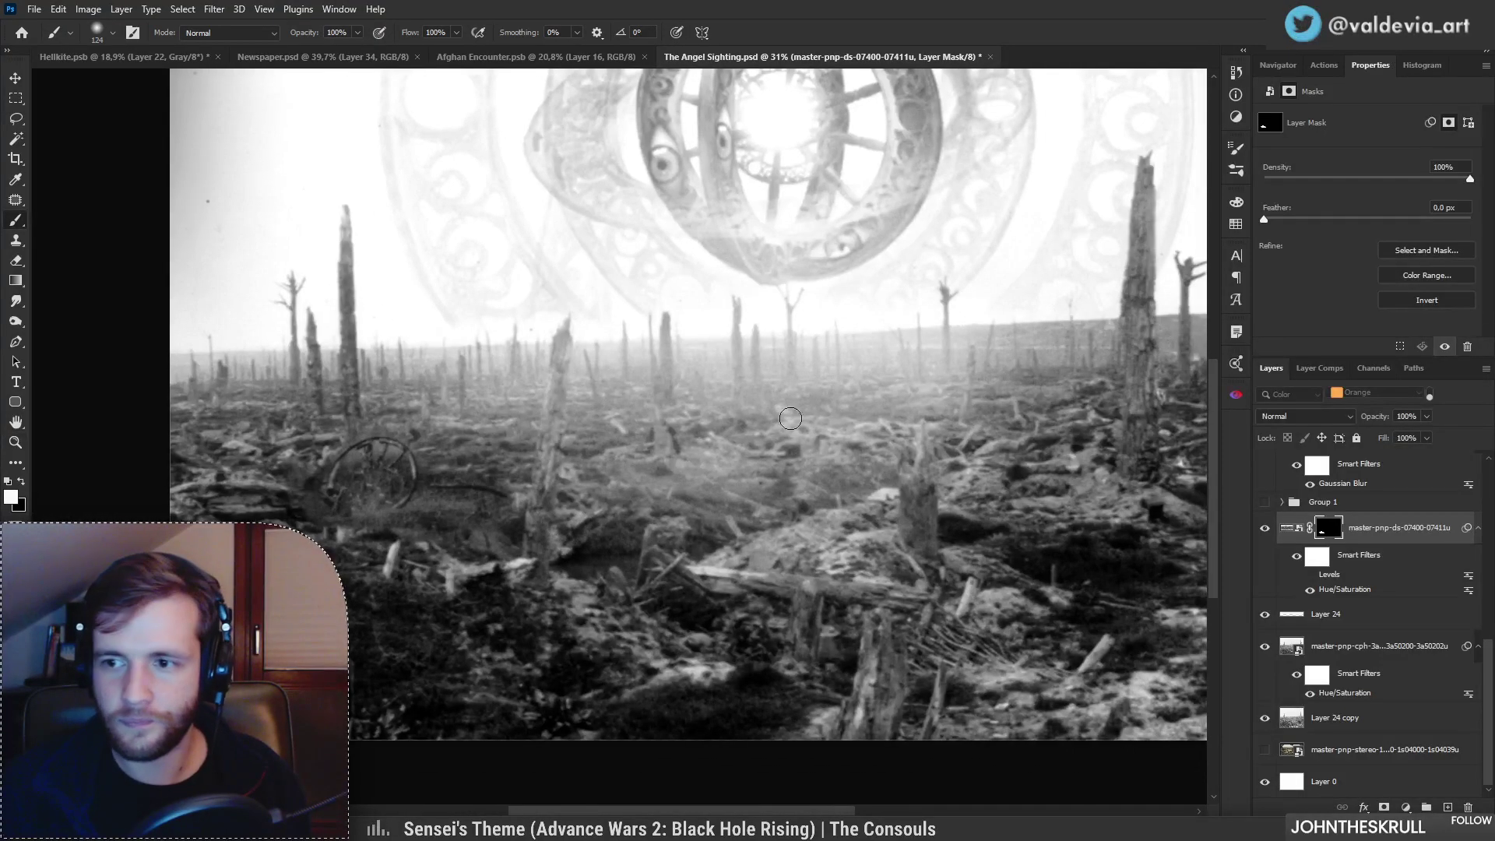
pyautogui.moveTo(411, 510); pyautogui.dragTo(628, 577)
pyautogui.moveTo(830, 486)
pyautogui.mouseDown()
pyautogui.moveTo(881, 482)
pyautogui.moveTo(853, 483)
pyautogui.mouseUp()
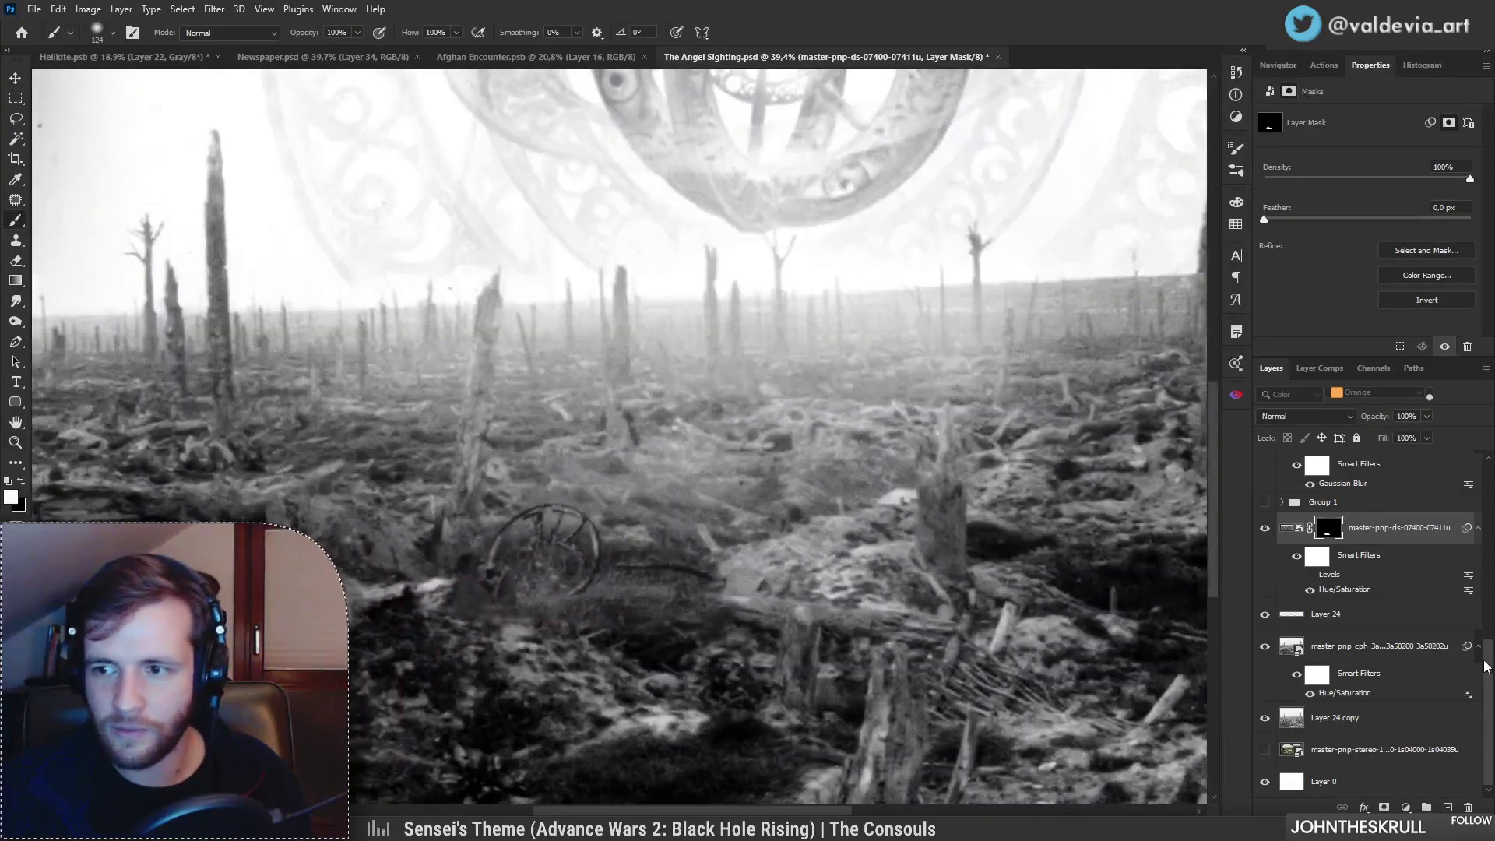
# Step: Try a white brush dab over the wagon wheel on Group 1 copy's mask, undo it and switch to black
pyautogui.scroll(5, 1485, 666)
pyautogui.click(1330, 598)
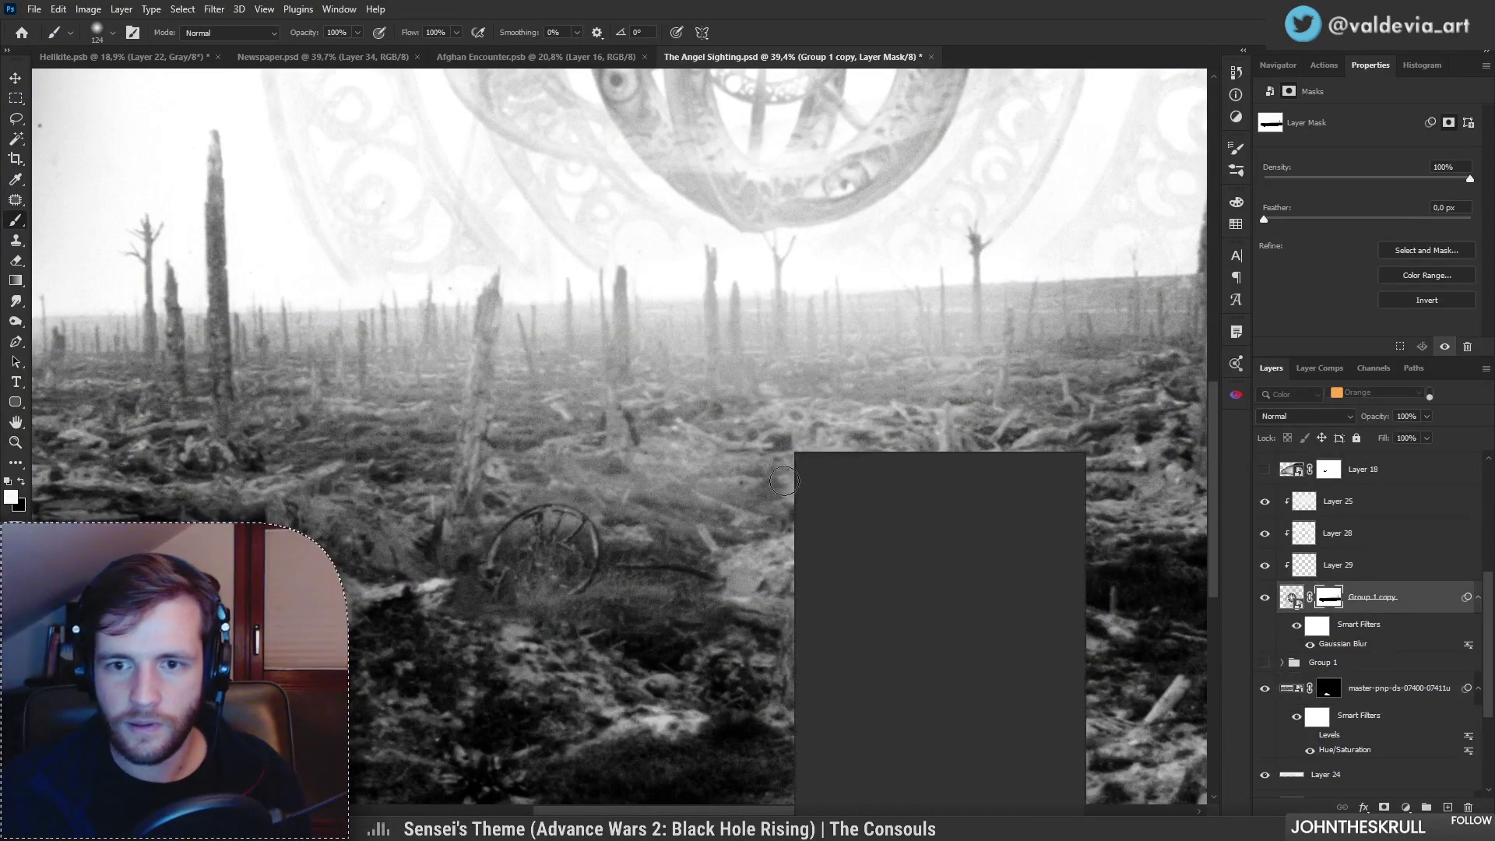
pyautogui.click(538, 535)
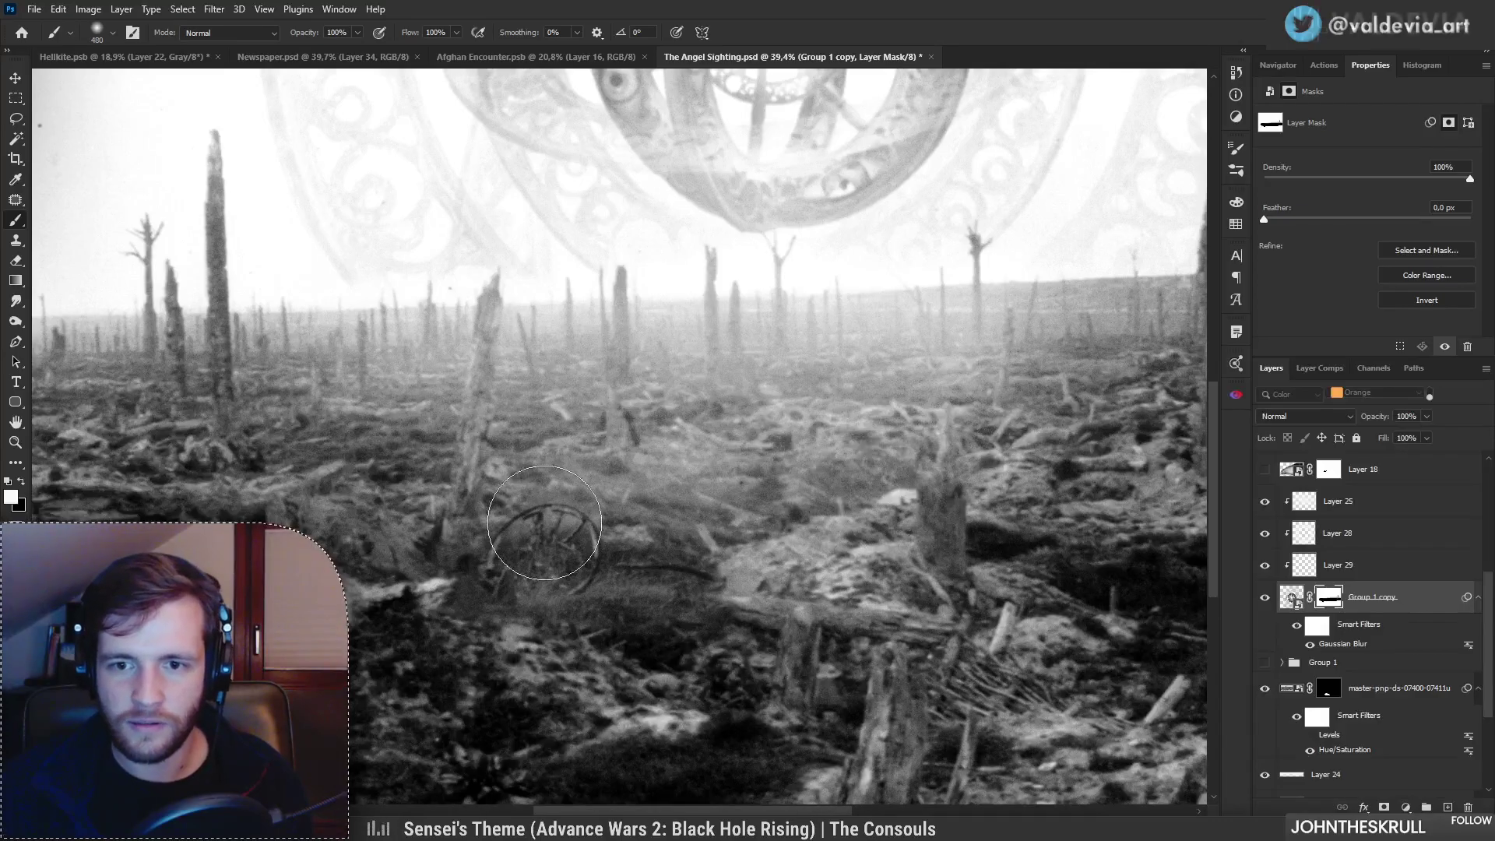
pyautogui.hotkey('ctrl', 'z')
pyautogui.press('x')
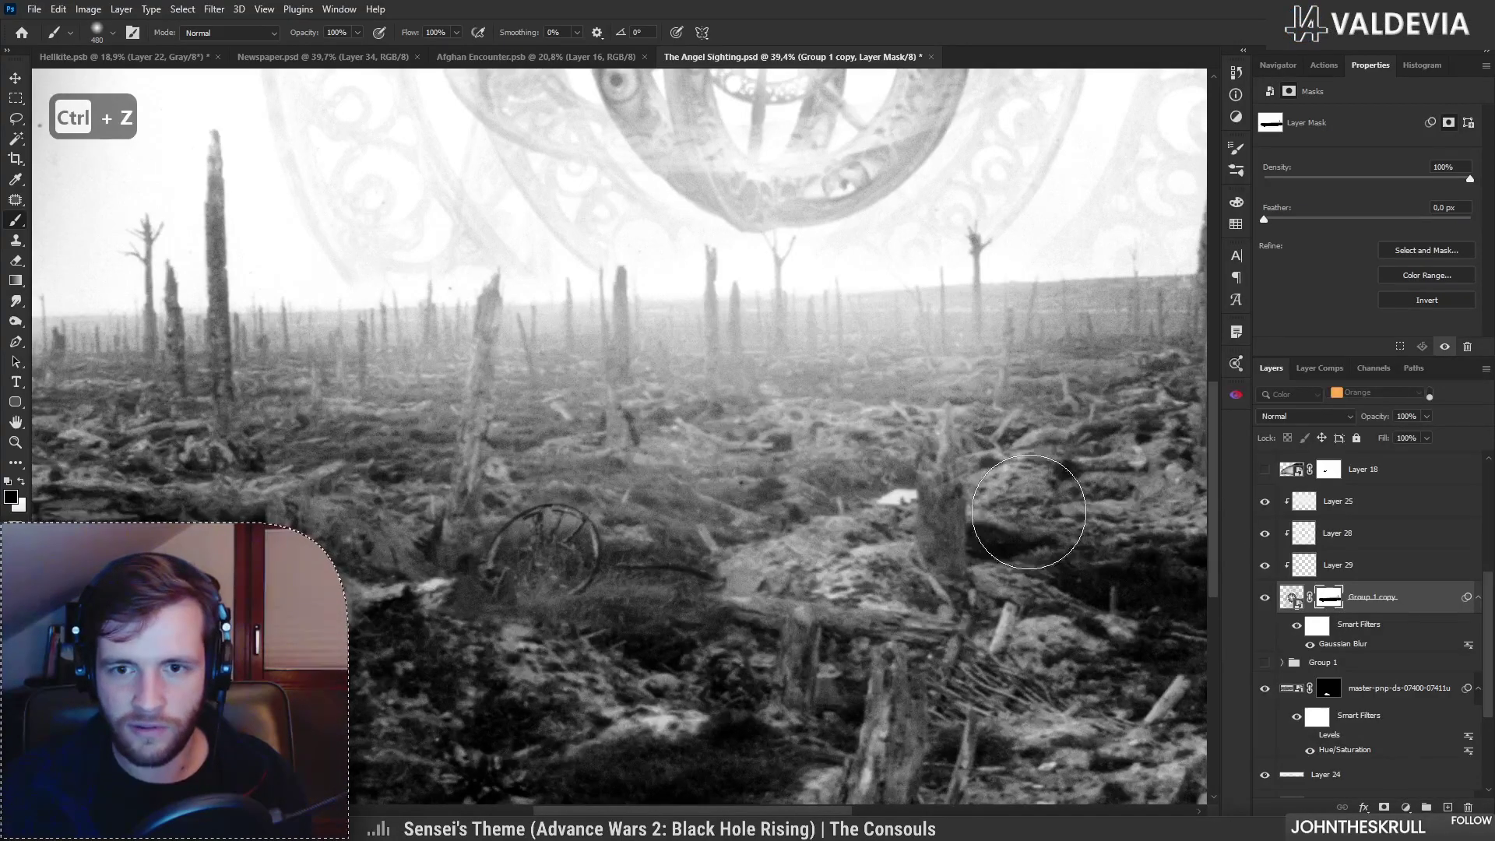
pyautogui.press('z')
pyautogui.keyDown('alt'); pyautogui.click(833, 512); pyautogui.keyUp('alt')
pyautogui.moveTo(832, 512); pyautogui.dragTo(868, 513)
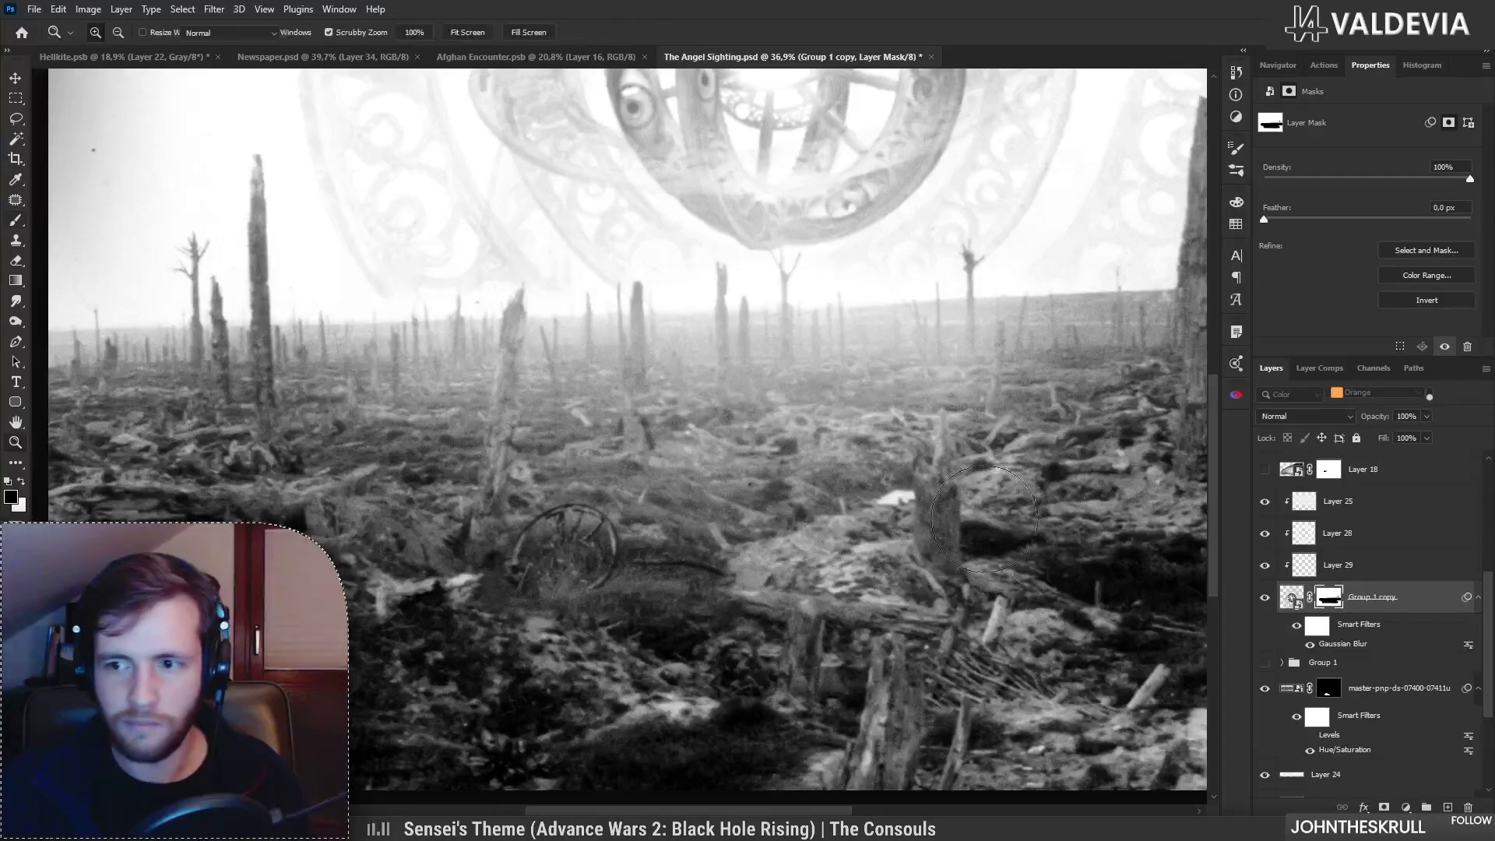
# Step: Select the panorama layer and move the wagon wheel toward the centre of the foreground, at X -8869 px and Y -1043 px
pyautogui.press('b')
pyautogui.click(1407, 690)
pyautogui.moveTo(582, 555); pyautogui.dragTo(674, 524)
pyautogui.press('z')
pyautogui.moveTo(773, 559)
pyautogui.mouseDown()
pyautogui.moveTo(655, 540)
pyautogui.moveTo(704, 527)
pyautogui.mouseUp()
pyautogui.press('b')
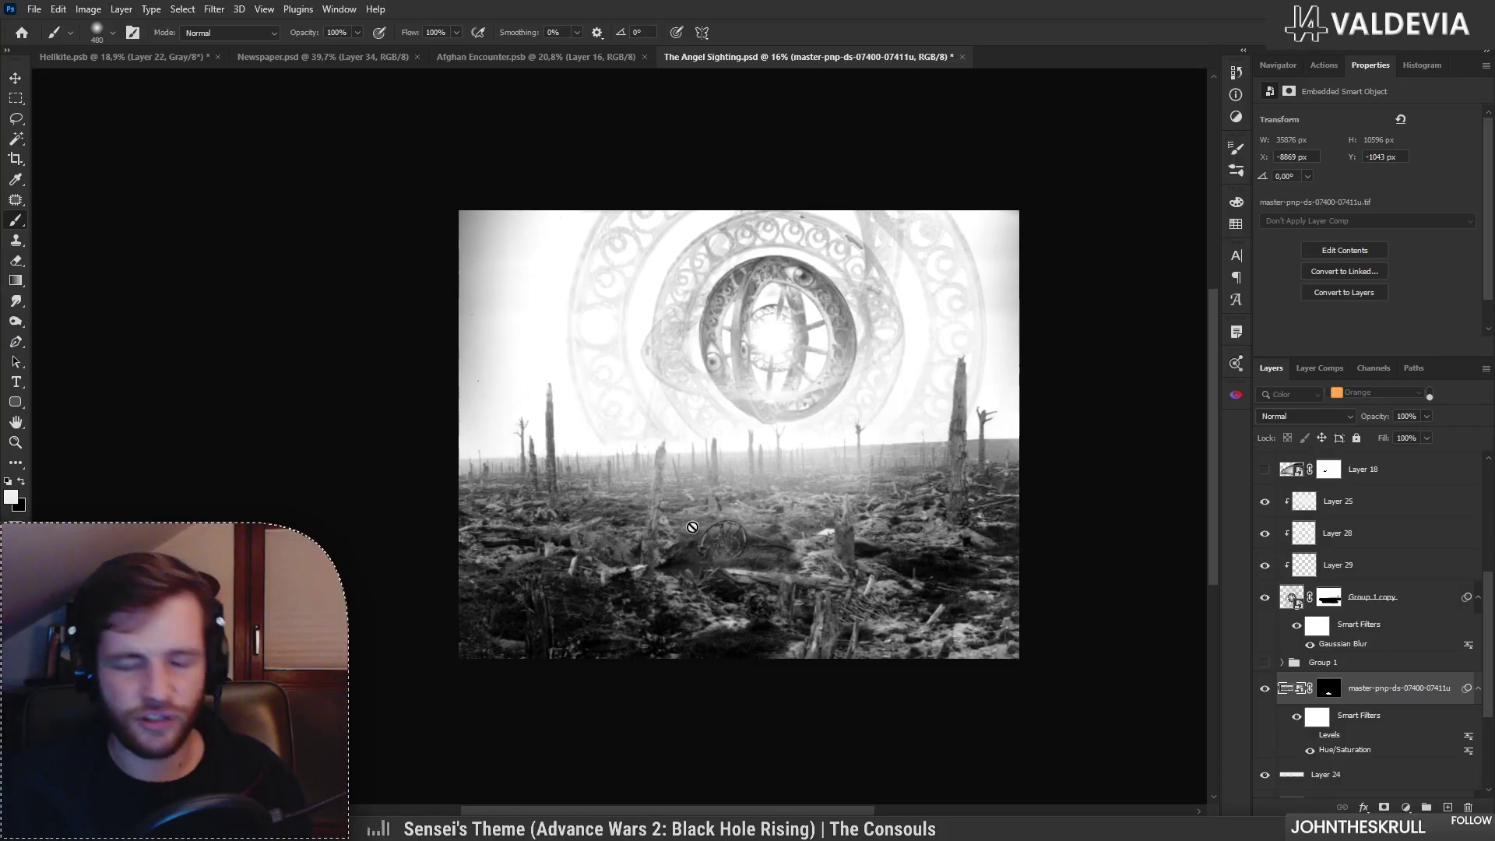
# Step: Scale the wagon-wheel layer to 126.70% and reposition the wheel between the leaning stump and the foreground logs
pyautogui.hotkey('ctrl', 't')
pyautogui.click(1278, 65)
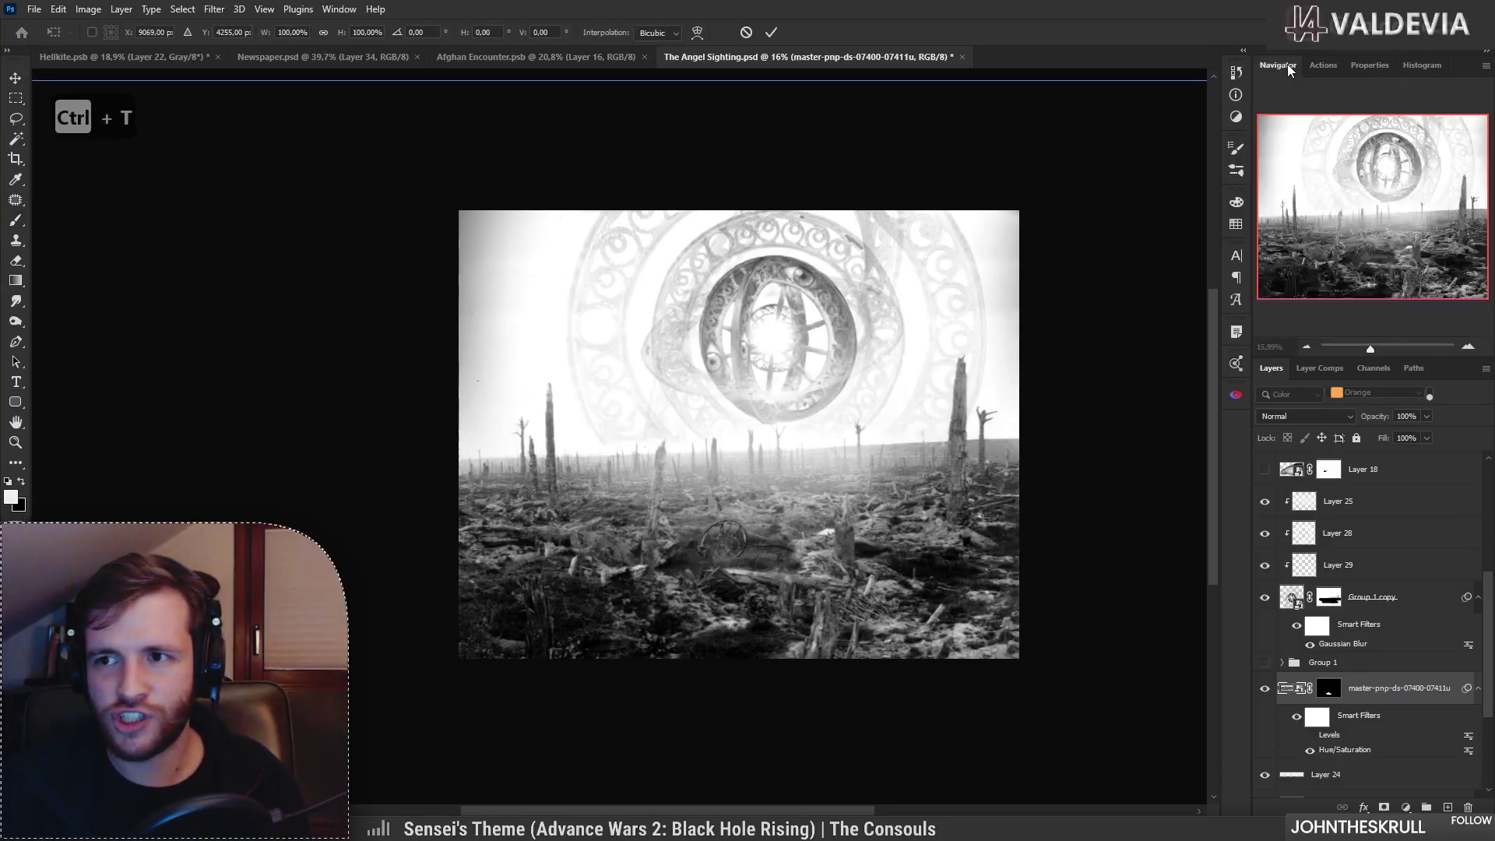
pyautogui.moveTo(1377, 348); pyautogui.dragTo(1356, 350)
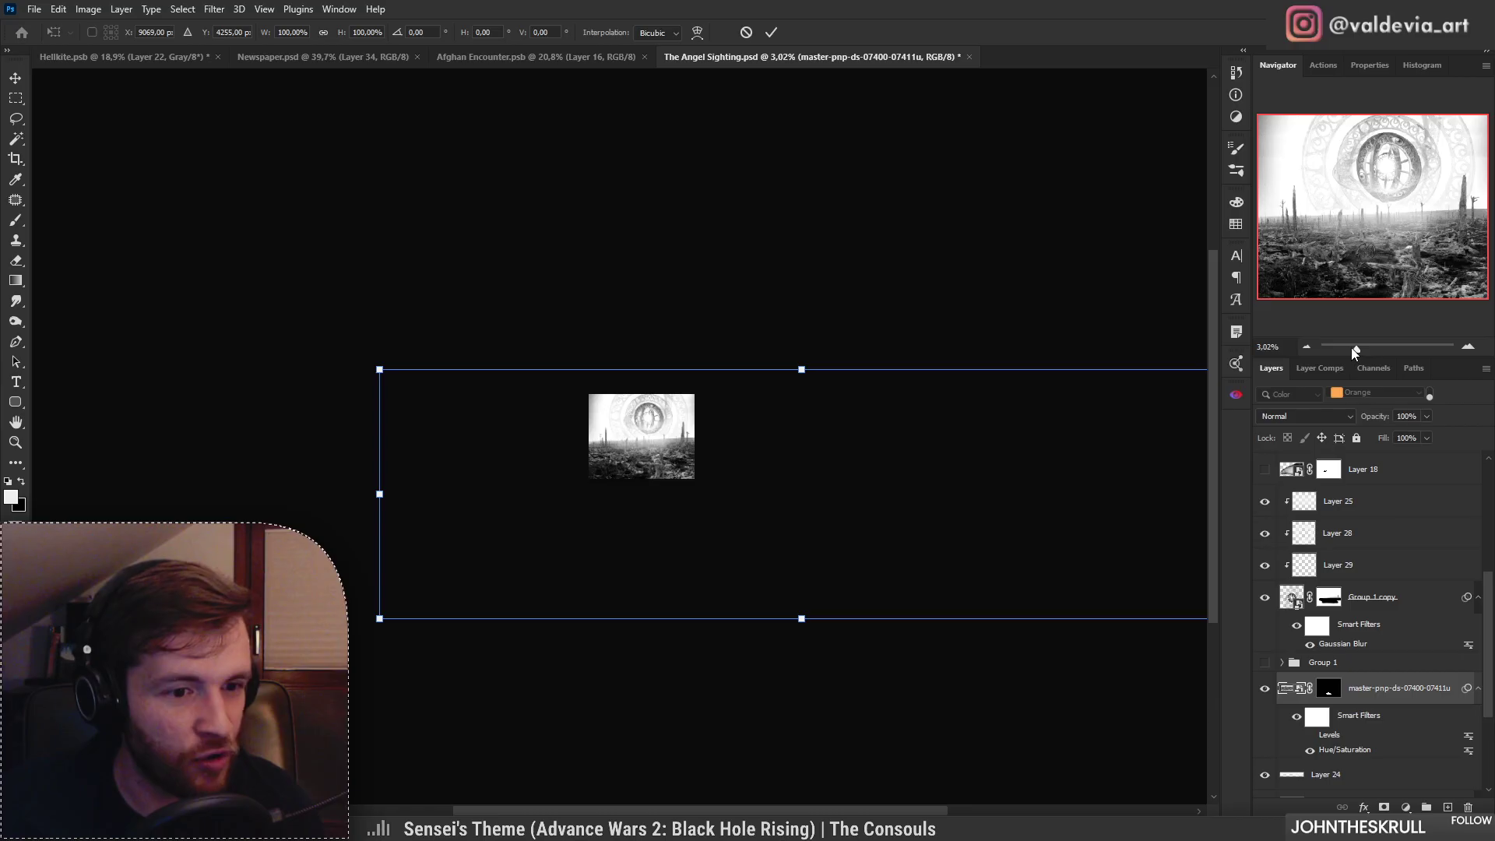
pyautogui.moveTo(802, 369); pyautogui.dragTo(801, 335)
pyautogui.moveTo(737, 402); pyautogui.dragTo(742, 436)
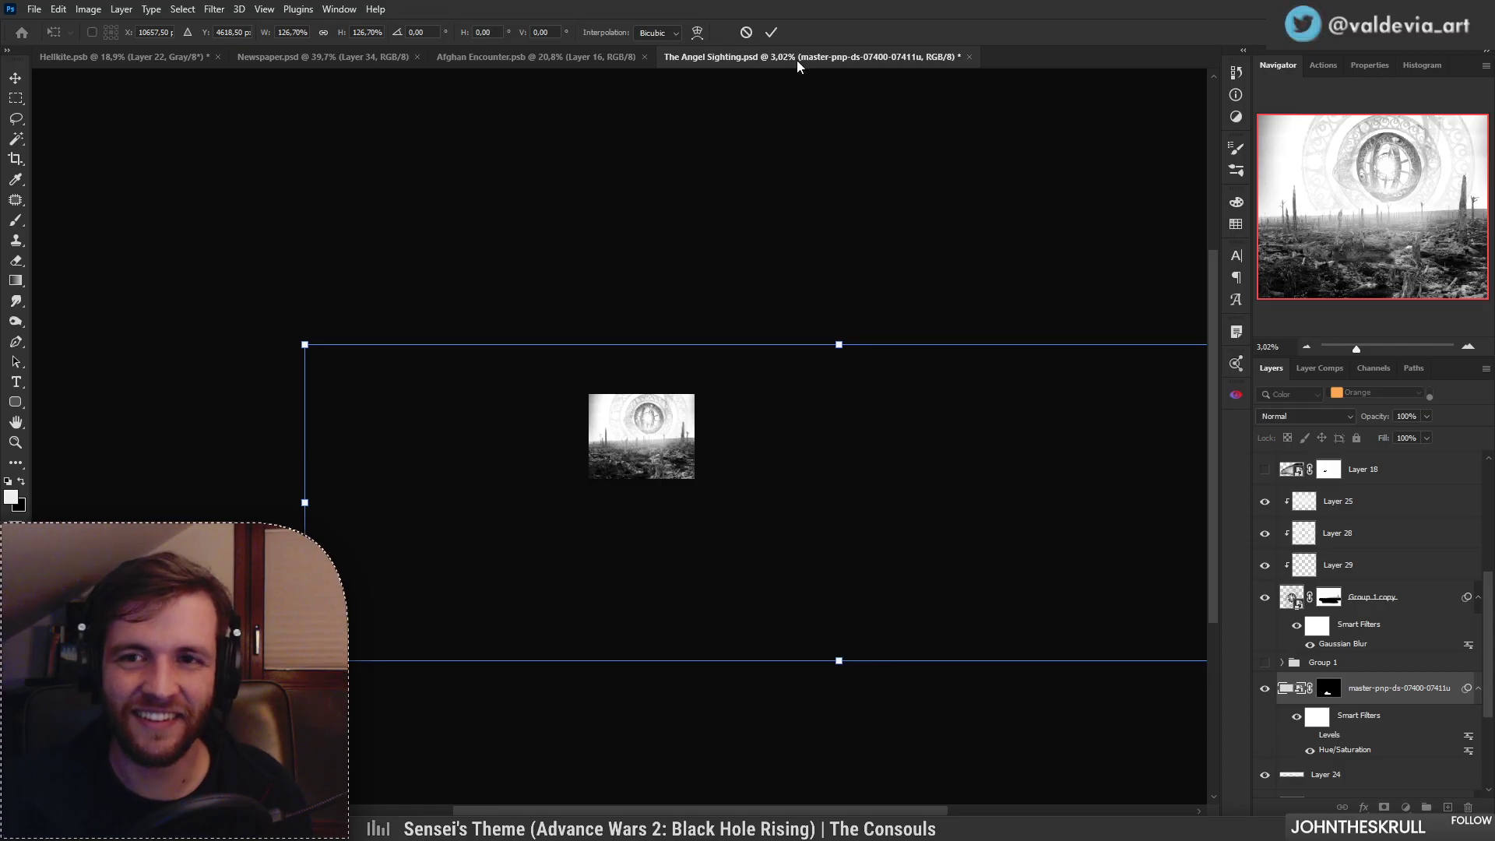
pyautogui.moveTo(1356, 348); pyautogui.dragTo(1374, 349)
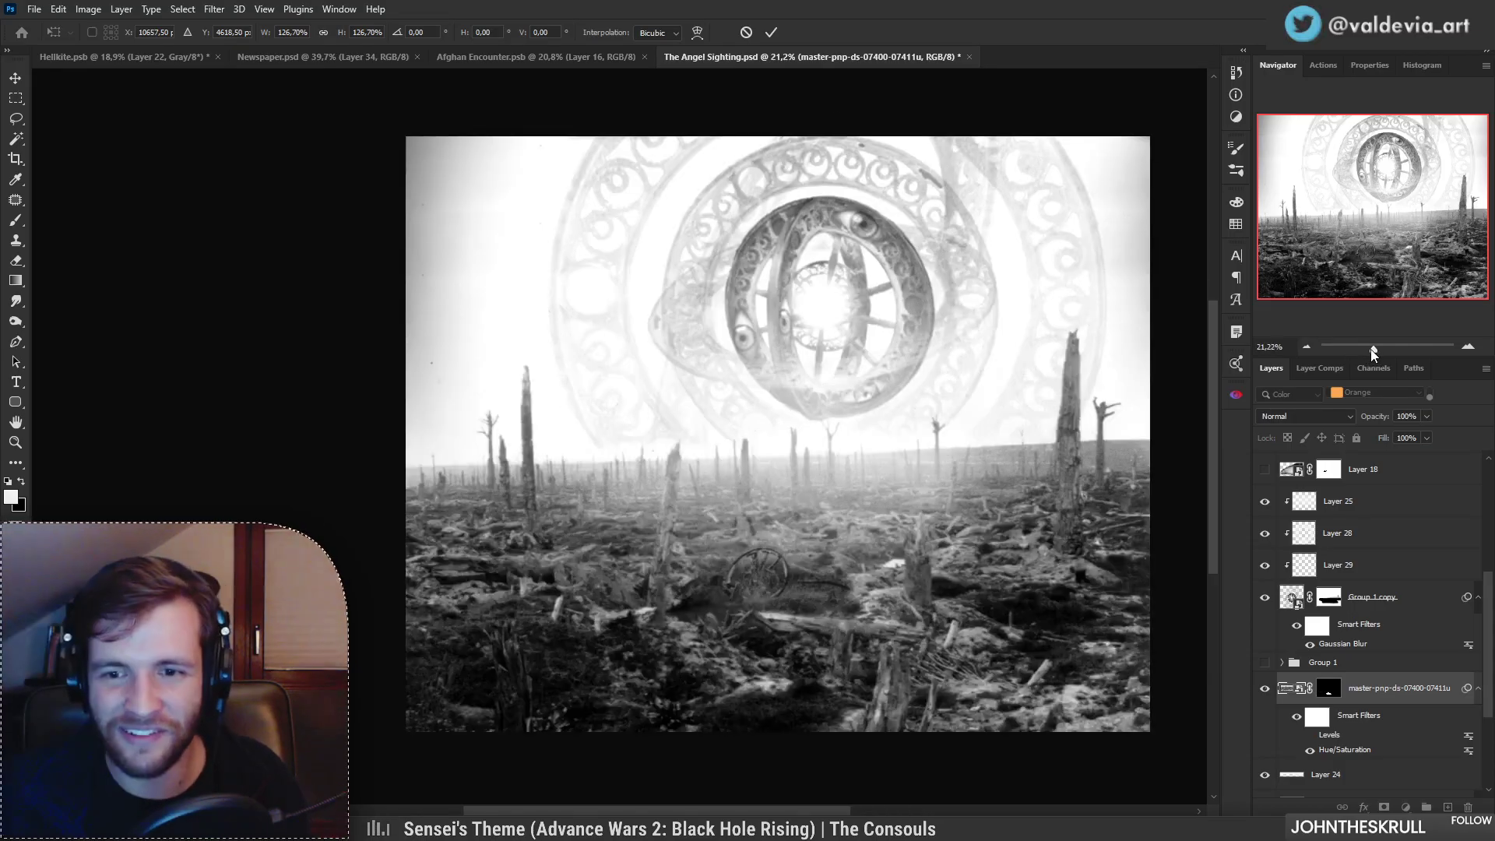
pyautogui.click(771, 32)
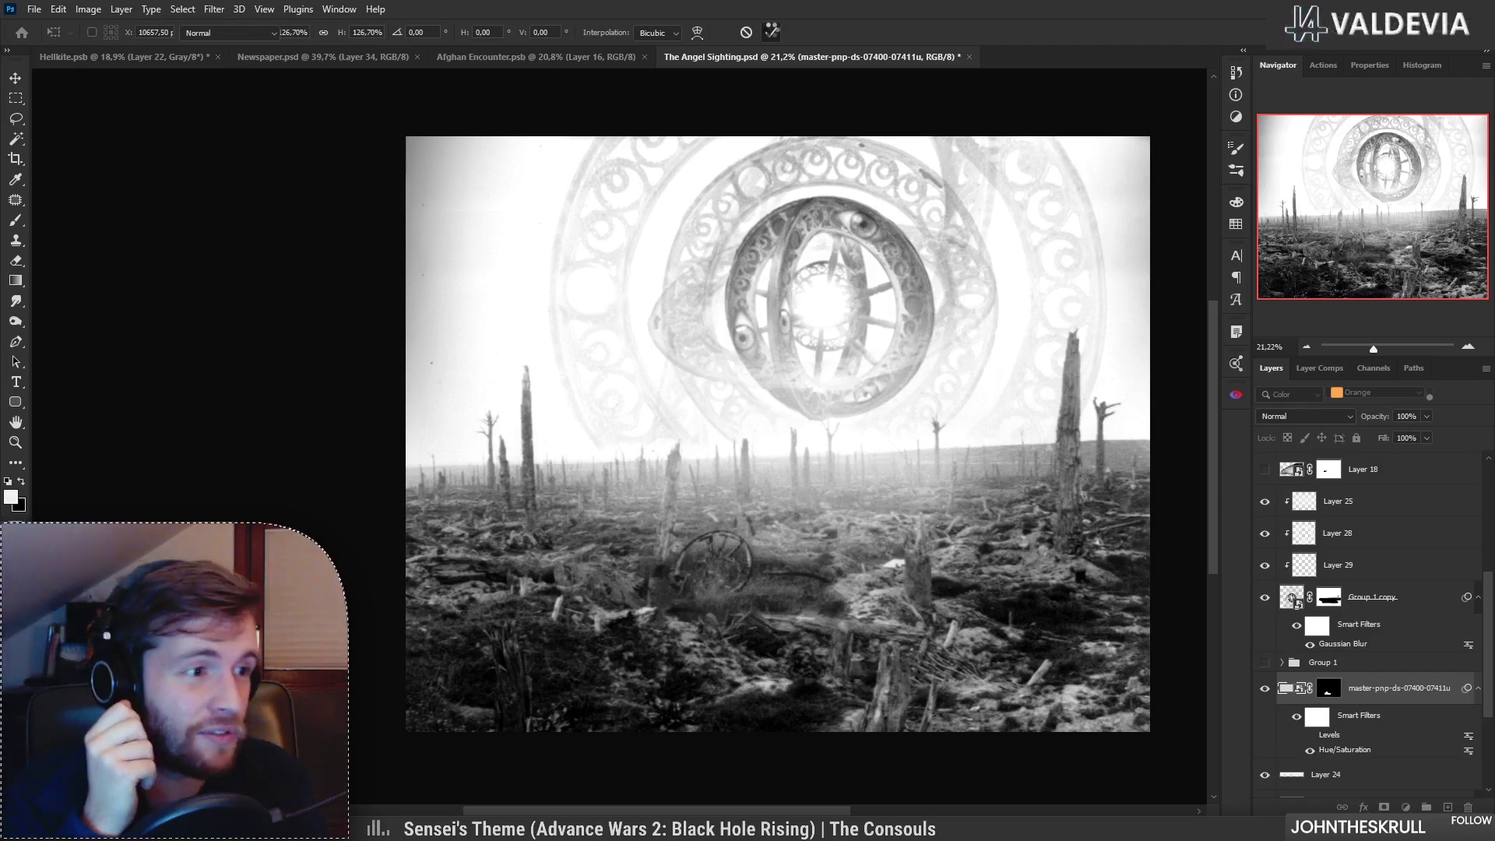
pyautogui.click(771, 32)
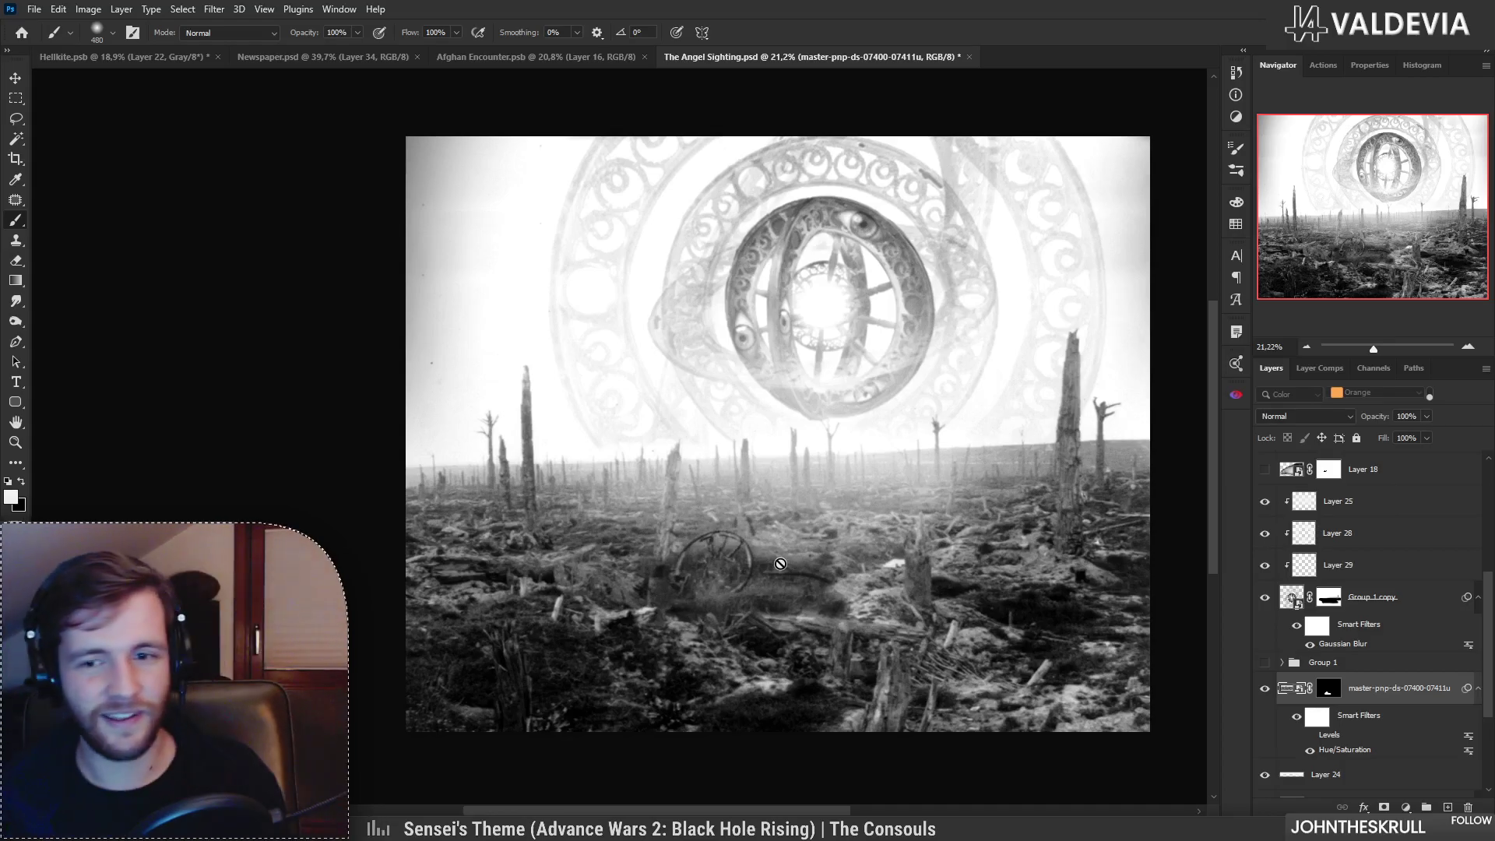
# Step: Paint black on the panorama's mask with a smaller soft brush to remove the leftover grass and branch around the wagon wheel
pyautogui.scroll(3, 787, 596)
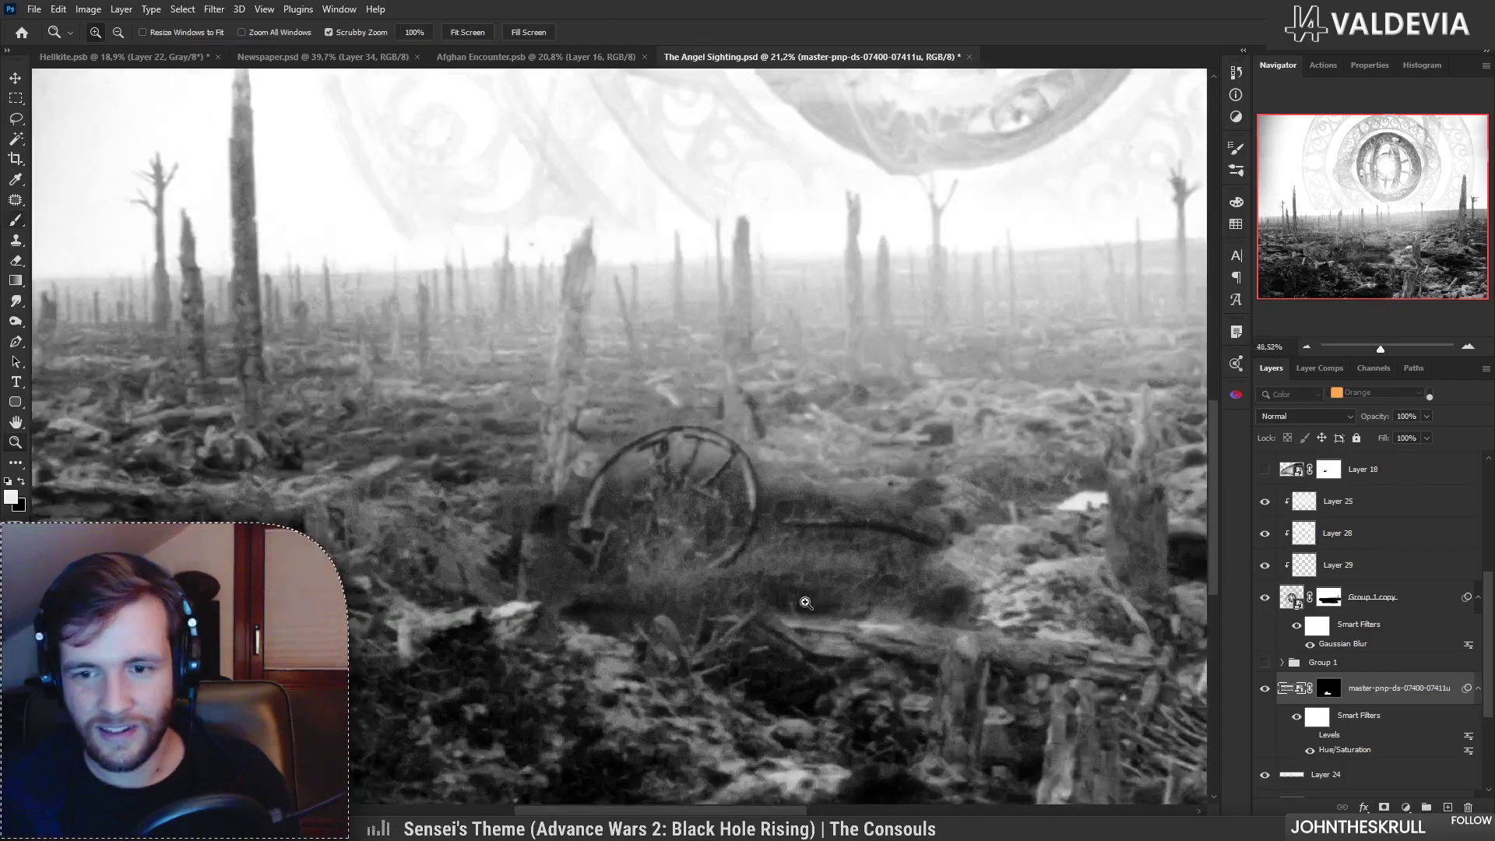
pyautogui.rightClick(901, 518)
pyautogui.moveTo(802, 481)
pyautogui.mouseDown()
pyautogui.moveTo(764, 578)
pyautogui.moveTo(807, 528)
pyautogui.moveTo(885, 530)
pyautogui.moveTo(819, 590)
pyautogui.moveTo(1034, 617)
pyautogui.mouseUp()
pyautogui.moveTo(543, 548); pyautogui.dragTo(510, 506)
pyautogui.moveTo(735, 486)
pyautogui.mouseDown()
pyautogui.moveTo(666, 490)
pyautogui.moveTo(717, 503)
pyautogui.moveTo(704, 535)
pyautogui.moveTo(724, 533)
pyautogui.mouseUp()
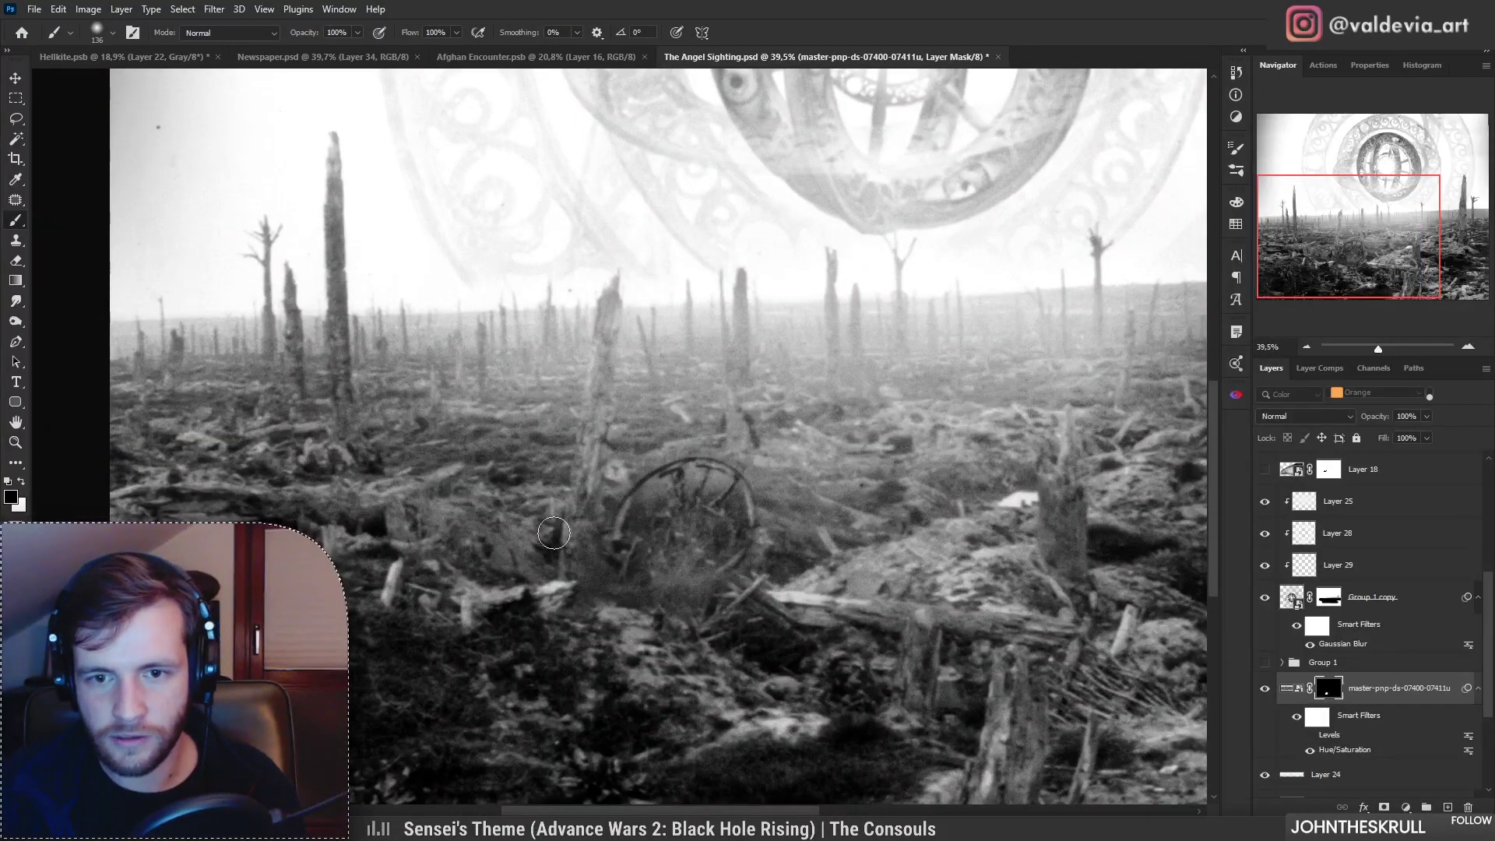
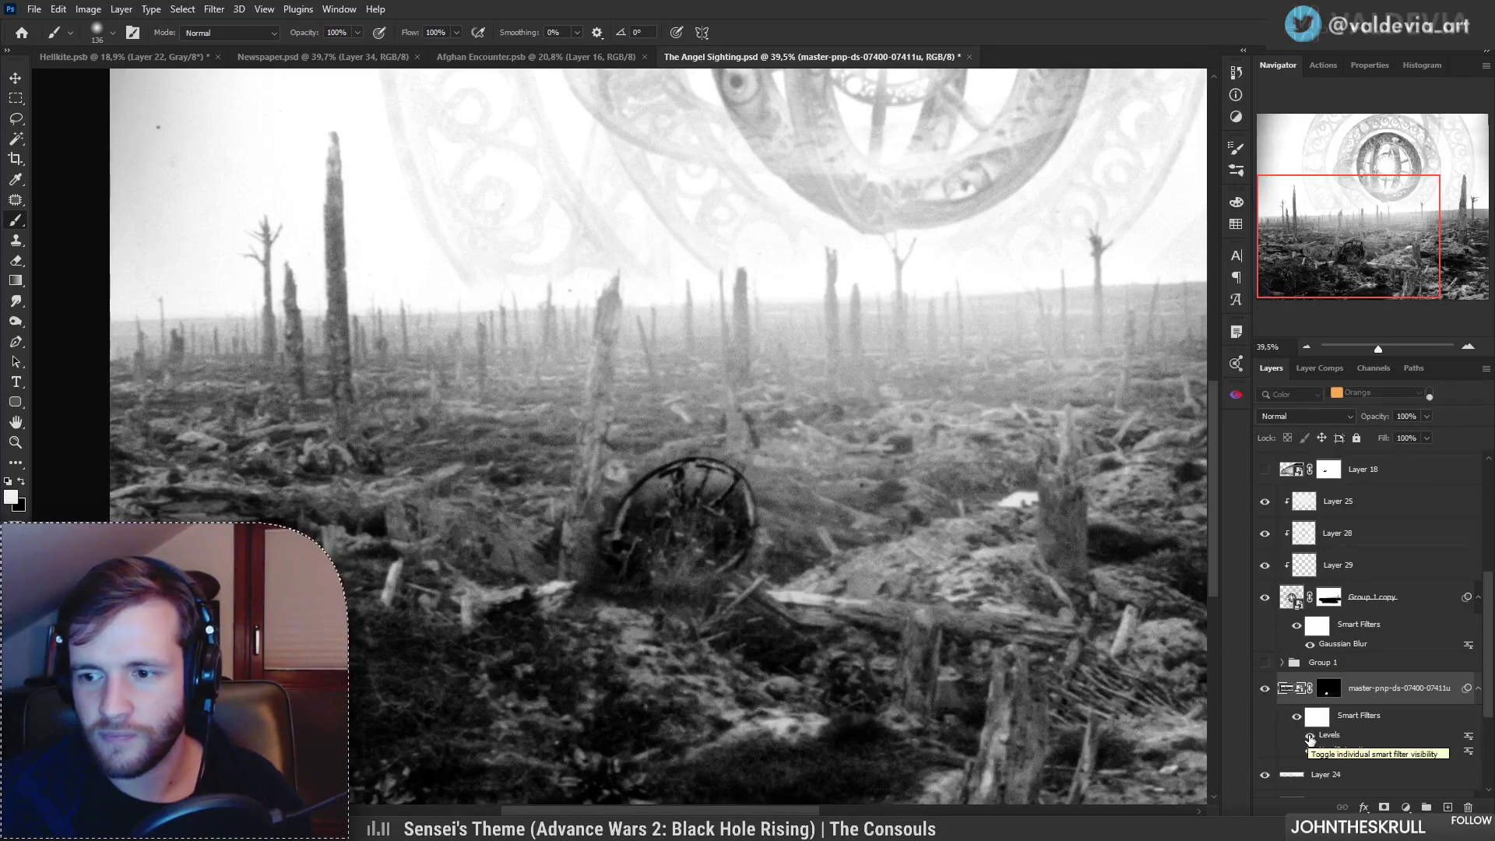
# Step: Turn off the Levels smart filter on the wagon-wheel panorama layer
pyautogui.click(1310, 735)
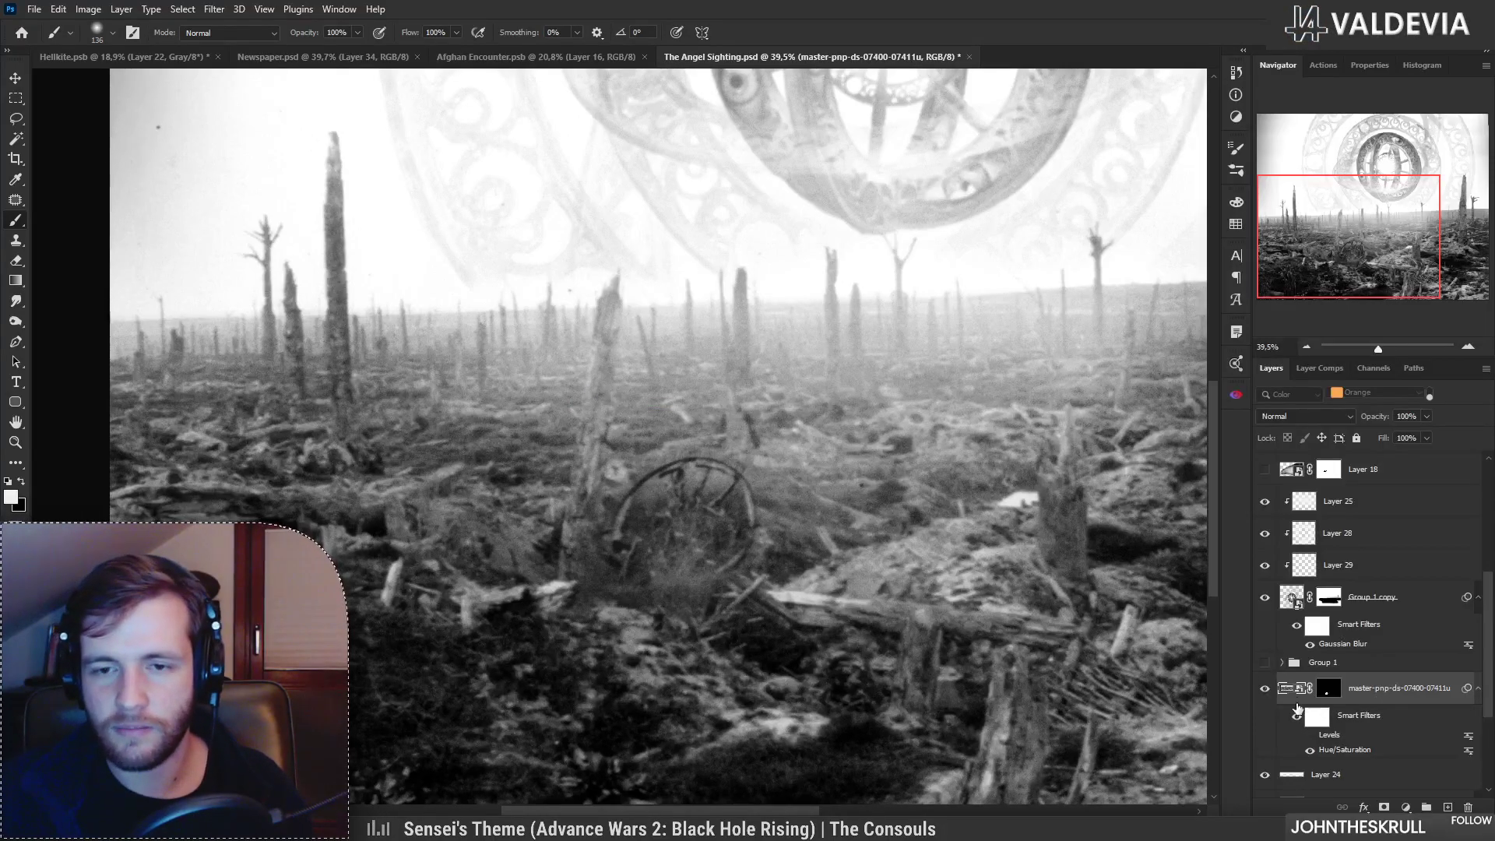
# Step: Merge the panorama layer down into Layer 24 and toggle the merged layer's visibility to check the wagon wheel
pyautogui.rightClick(1371, 691)
pyautogui.click(1355, 489)
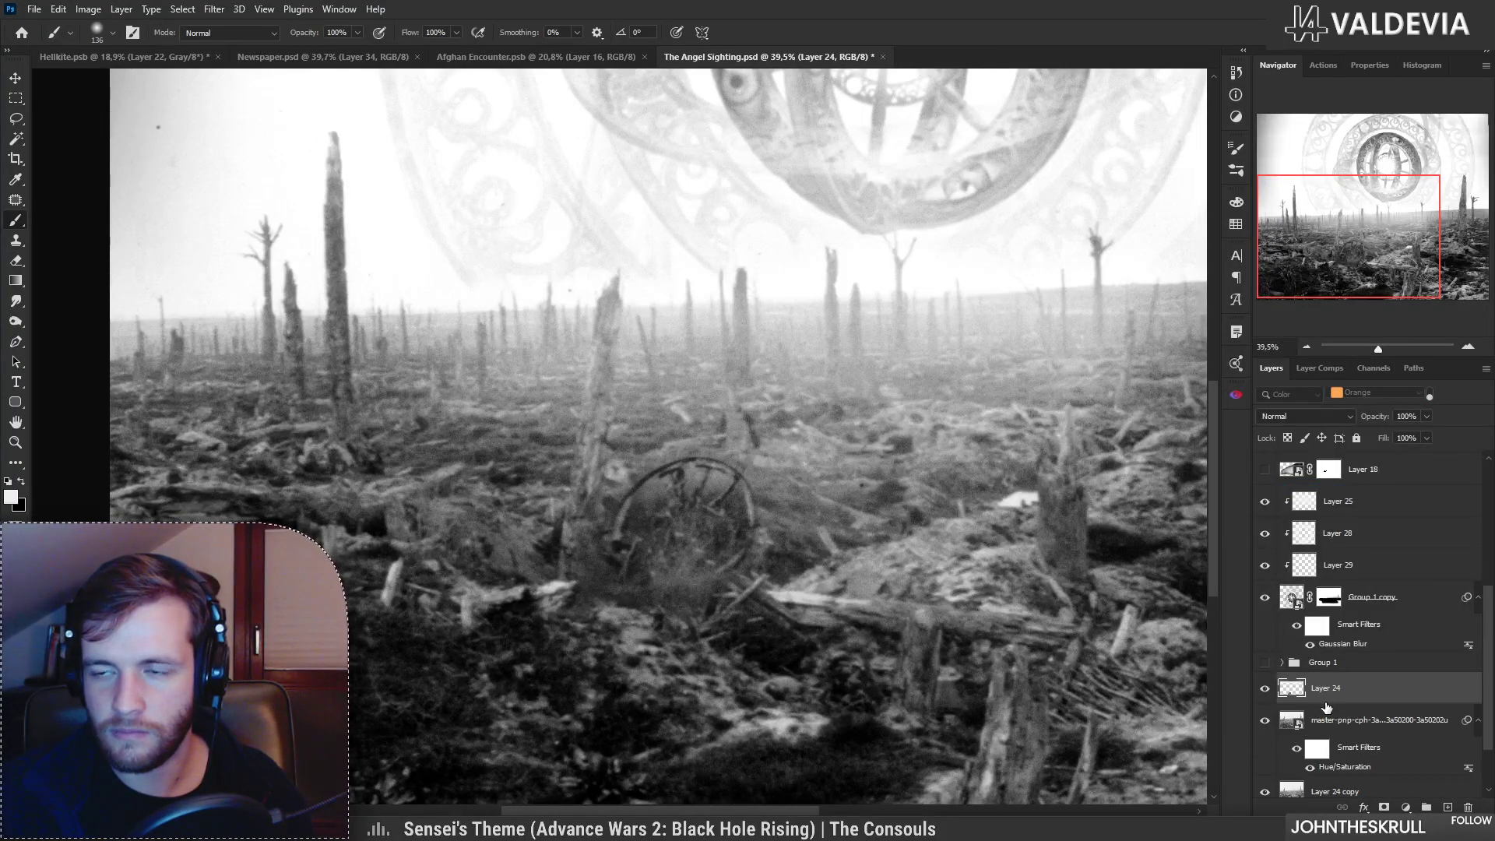
pyautogui.click(1267, 691)
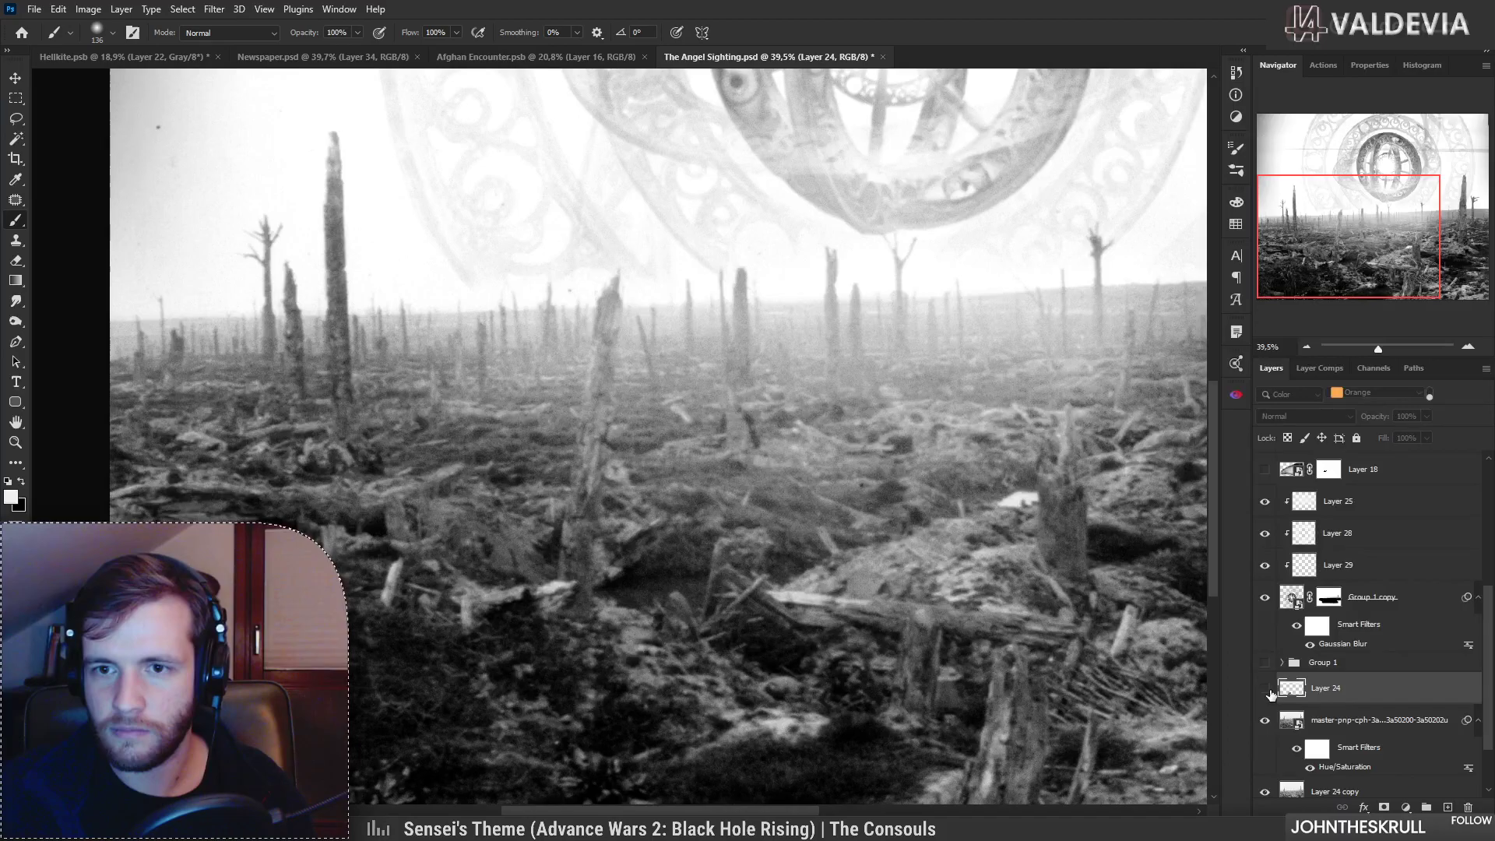
pyautogui.press('z')
pyautogui.moveTo(764, 545); pyautogui.dragTo(827, 538)
pyautogui.press('b')
pyautogui.hotkey('ctrl', 'l')
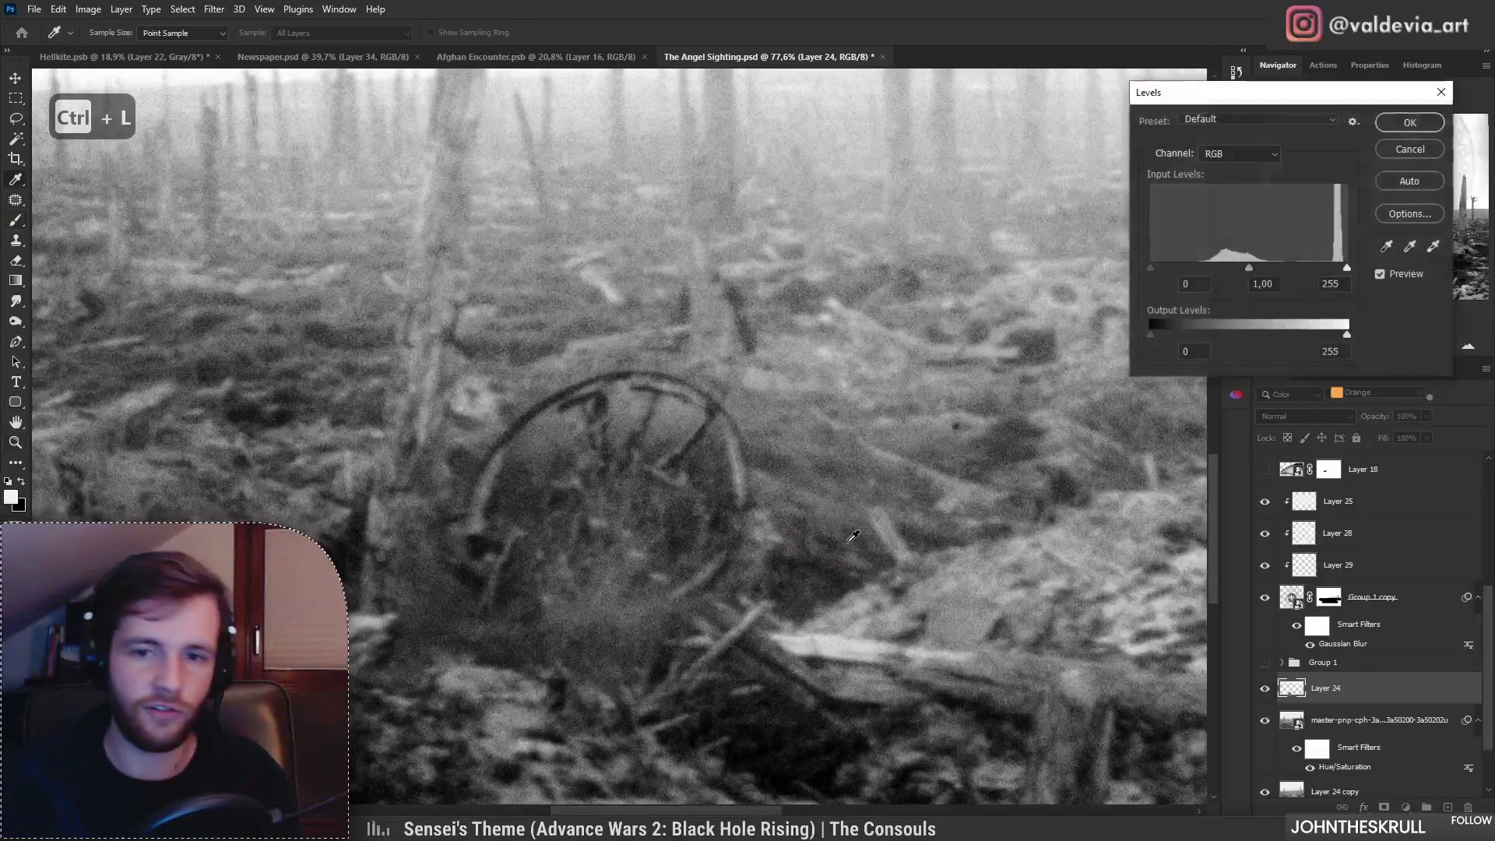
pyautogui.moveTo(1248, 270)
pyautogui.mouseDown()
pyautogui.moveTo(1225, 271)
pyautogui.moveTo(1254, 268)
pyautogui.mouseUp()
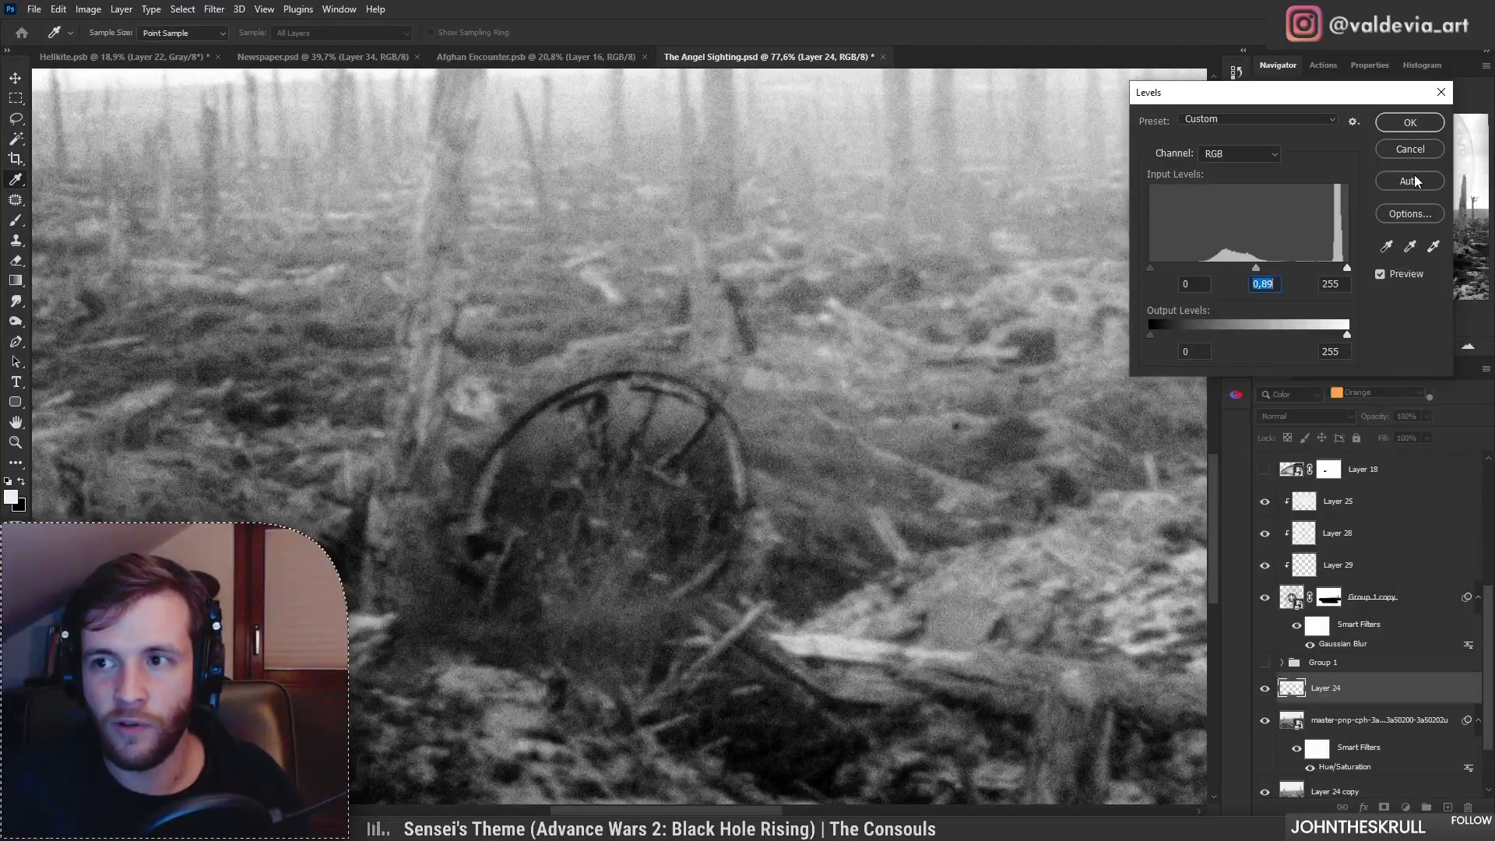
pyautogui.click(1410, 149)
# Step: Apply Levels to the merged wheel layer with input black 15, midtone 0.95 and white 218
pyautogui.moveTo(967, 352); pyautogui.dragTo(866, 354)
pyautogui.moveTo(998, 311); pyautogui.dragTo(877, 390)
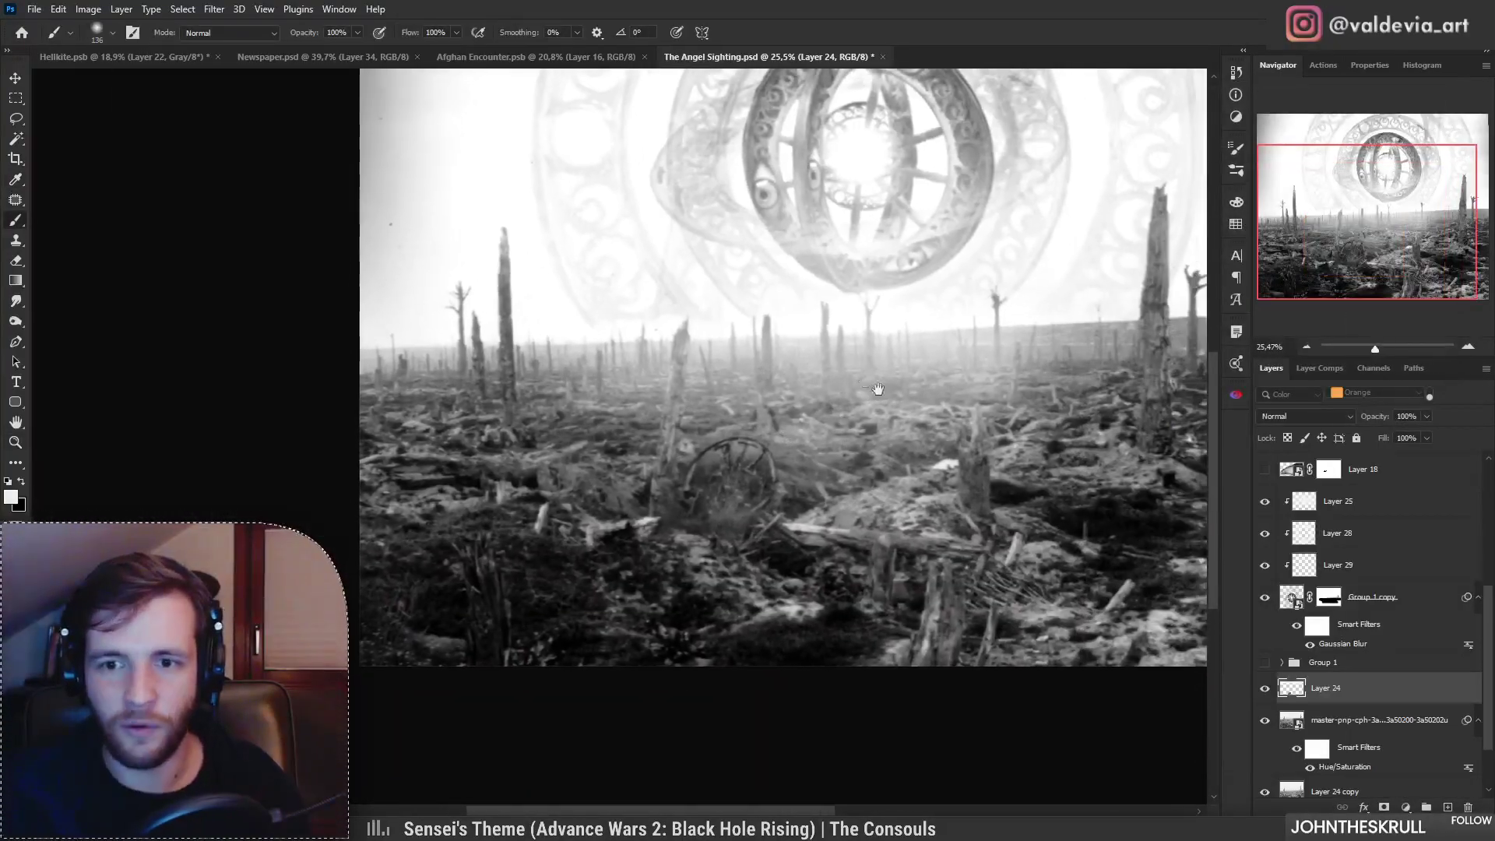
pyautogui.hotkey('ctrl', 'l')
pyautogui.moveTo(1346, 268); pyautogui.dragTo(1320, 267)
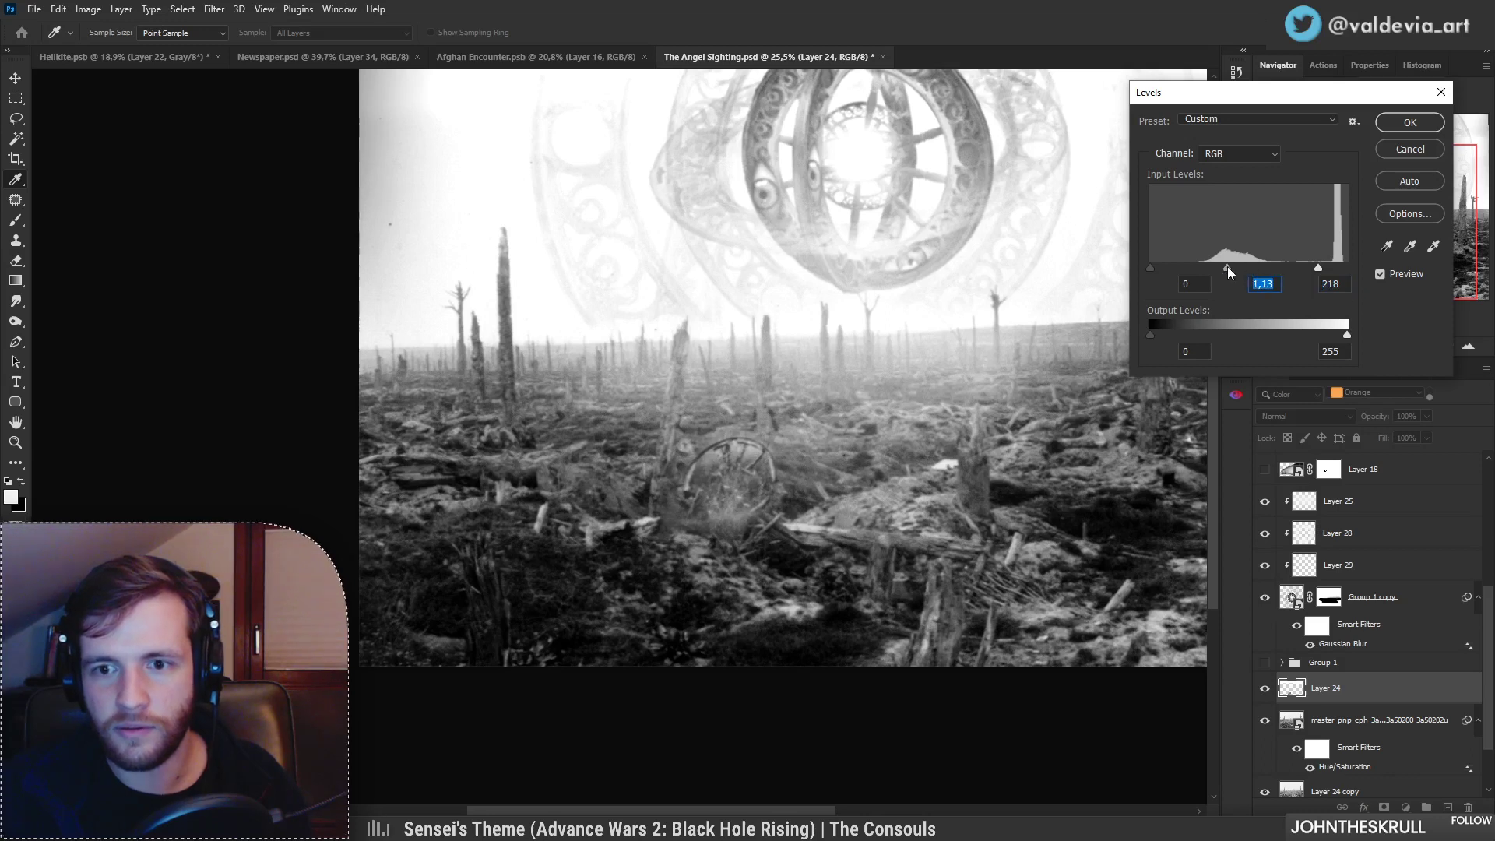
pyautogui.moveTo(1240, 268); pyautogui.dragTo(1235, 263)
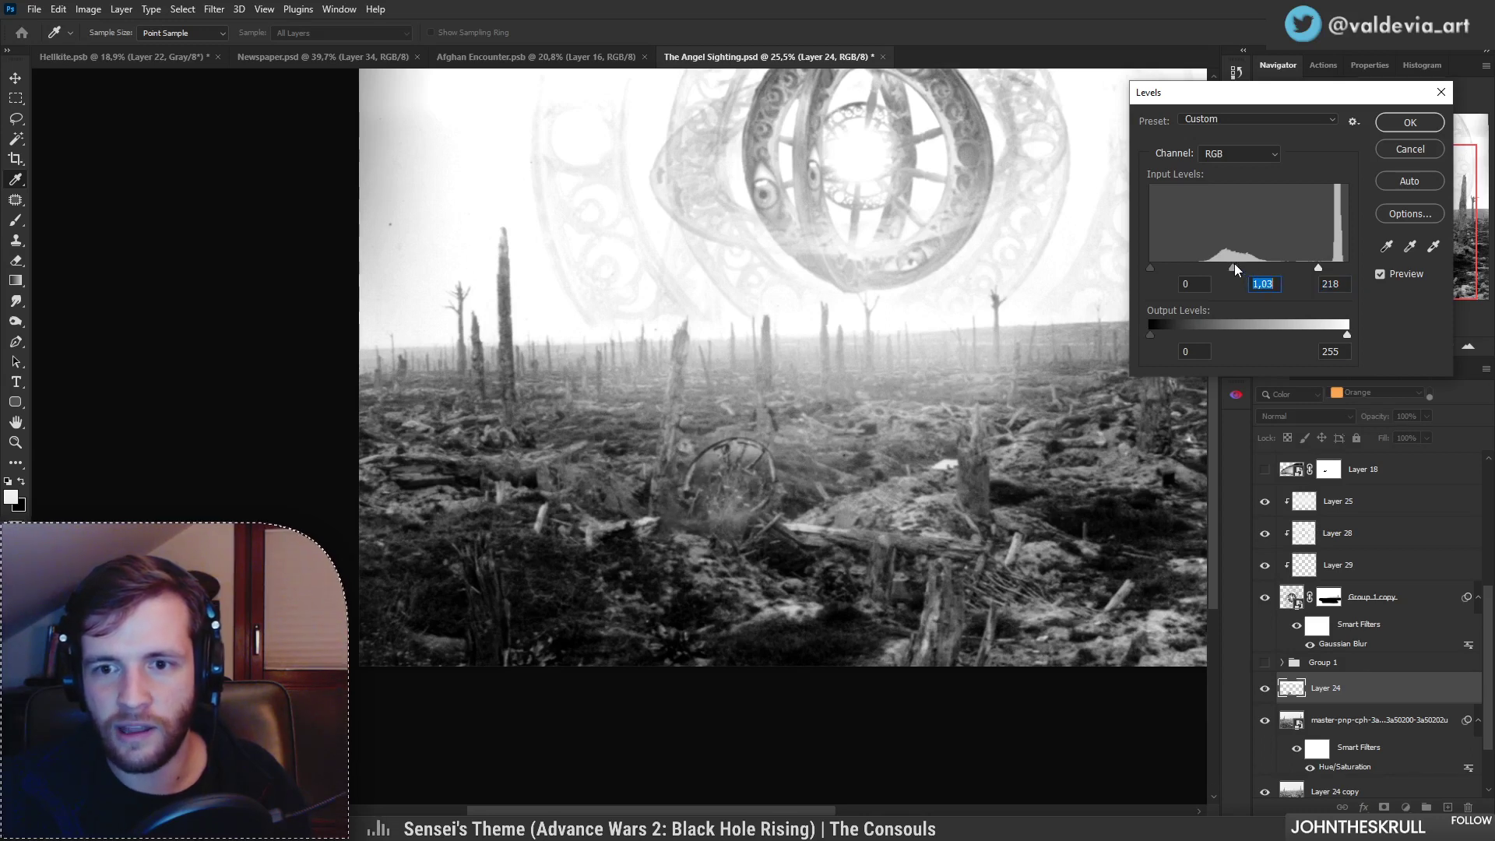
pyautogui.moveTo(1151, 268); pyautogui.dragTo(1162, 266)
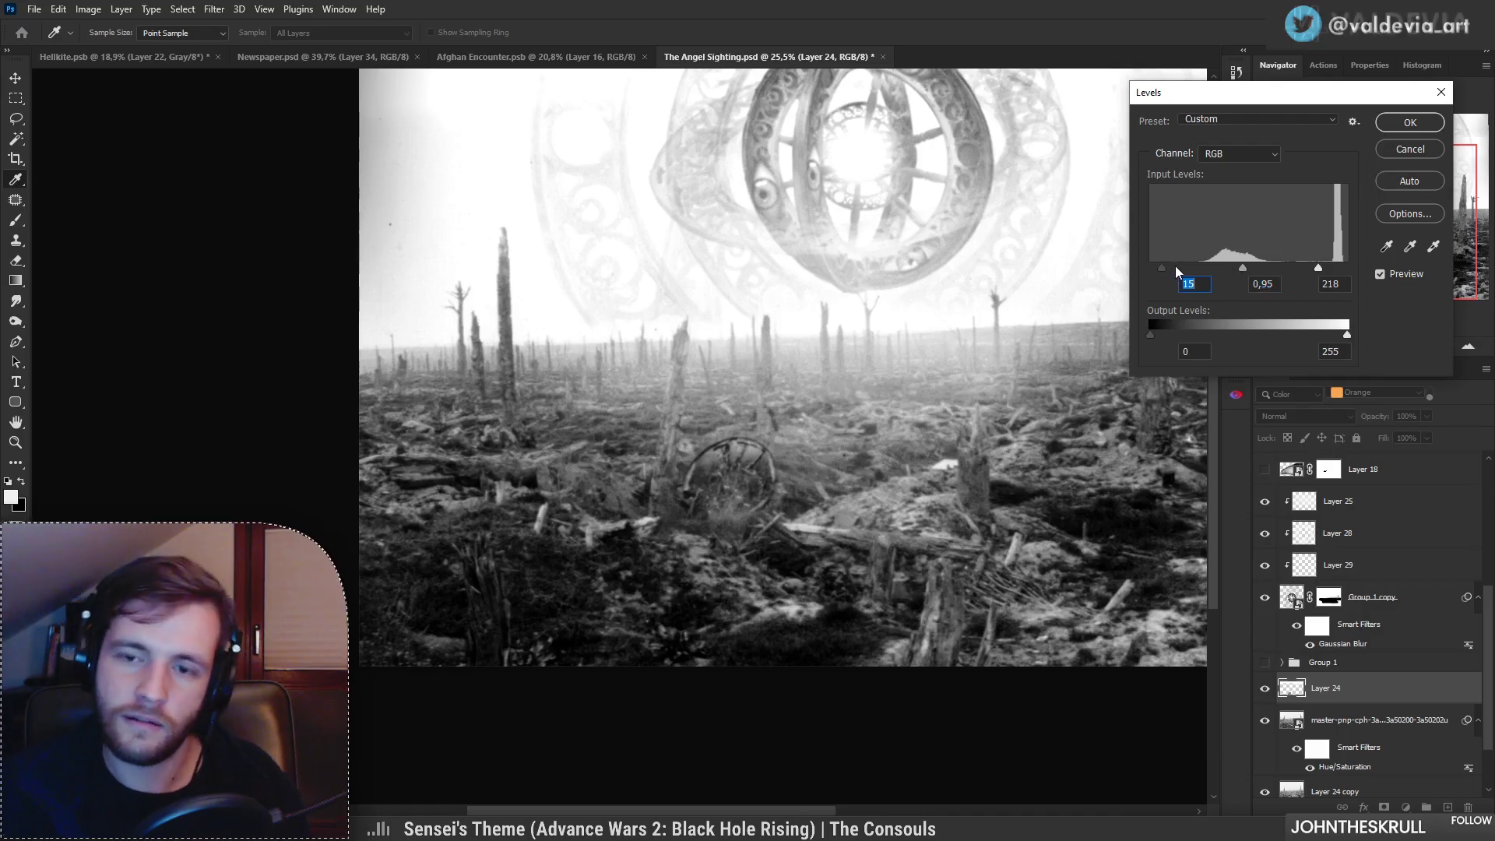
pyautogui.click(1397, 125)
# Step: Move the merged wagon wheel rightward so it sits beside the end of the fallen foreground log
pyautogui.hotkey('ctrl', 'space')
pyautogui.moveTo(778, 461)
pyautogui.mouseDown()
pyautogui.moveTo(685, 471)
pyautogui.moveTo(779, 483)
pyautogui.moveTo(854, 541)
pyautogui.moveTo(795, 540)
pyautogui.moveTo(938, 526)
pyautogui.mouseUp()
pyautogui.hotkey('ctrl', 'space')
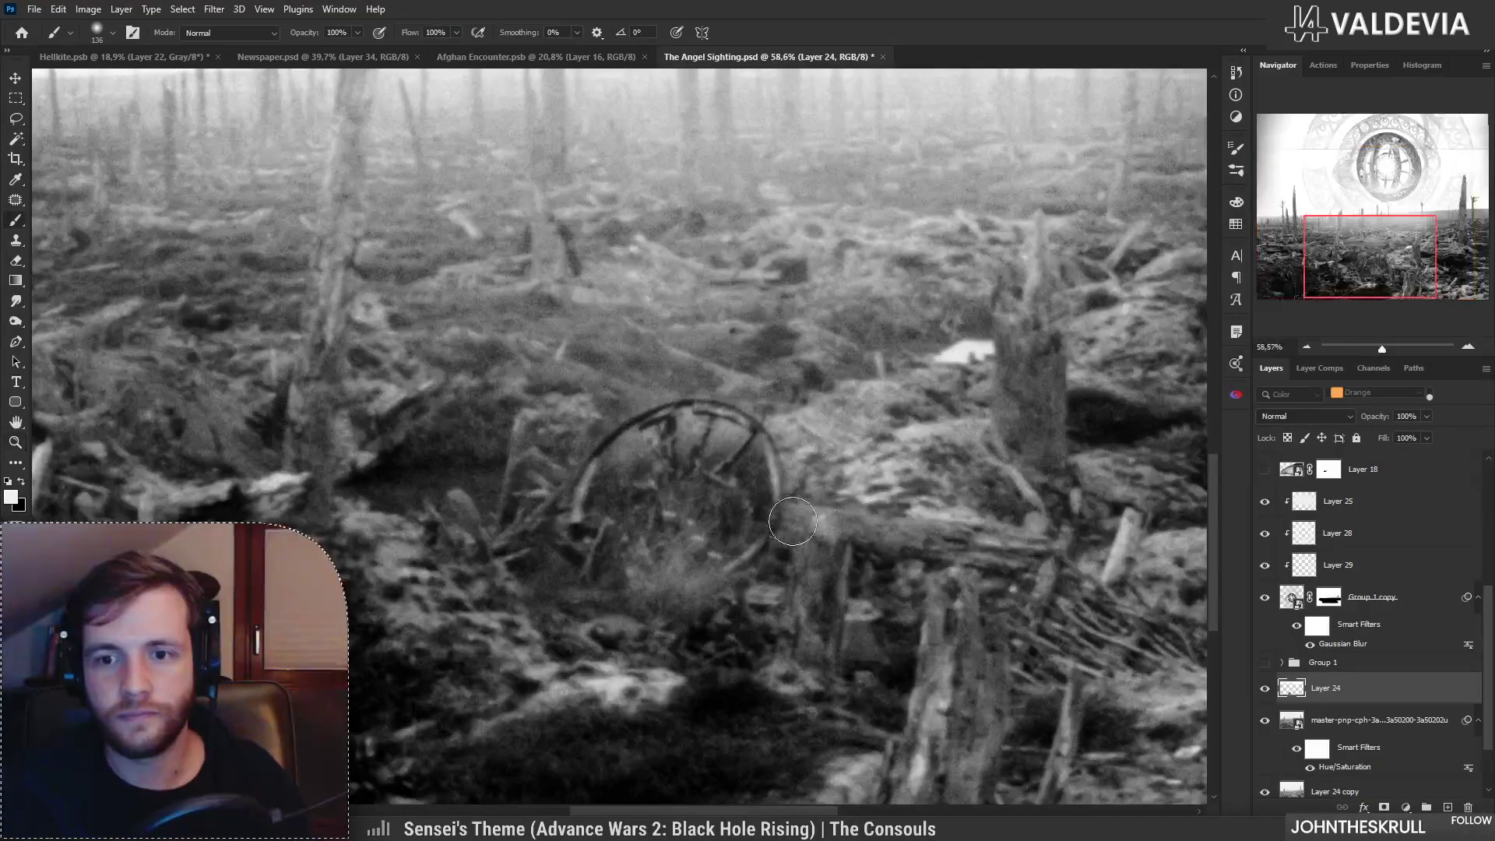
# Step: Add a layer mask to Layer 24 and try black dabs around the wheel with the Soft Round Pressure brush
pyautogui.press('e')
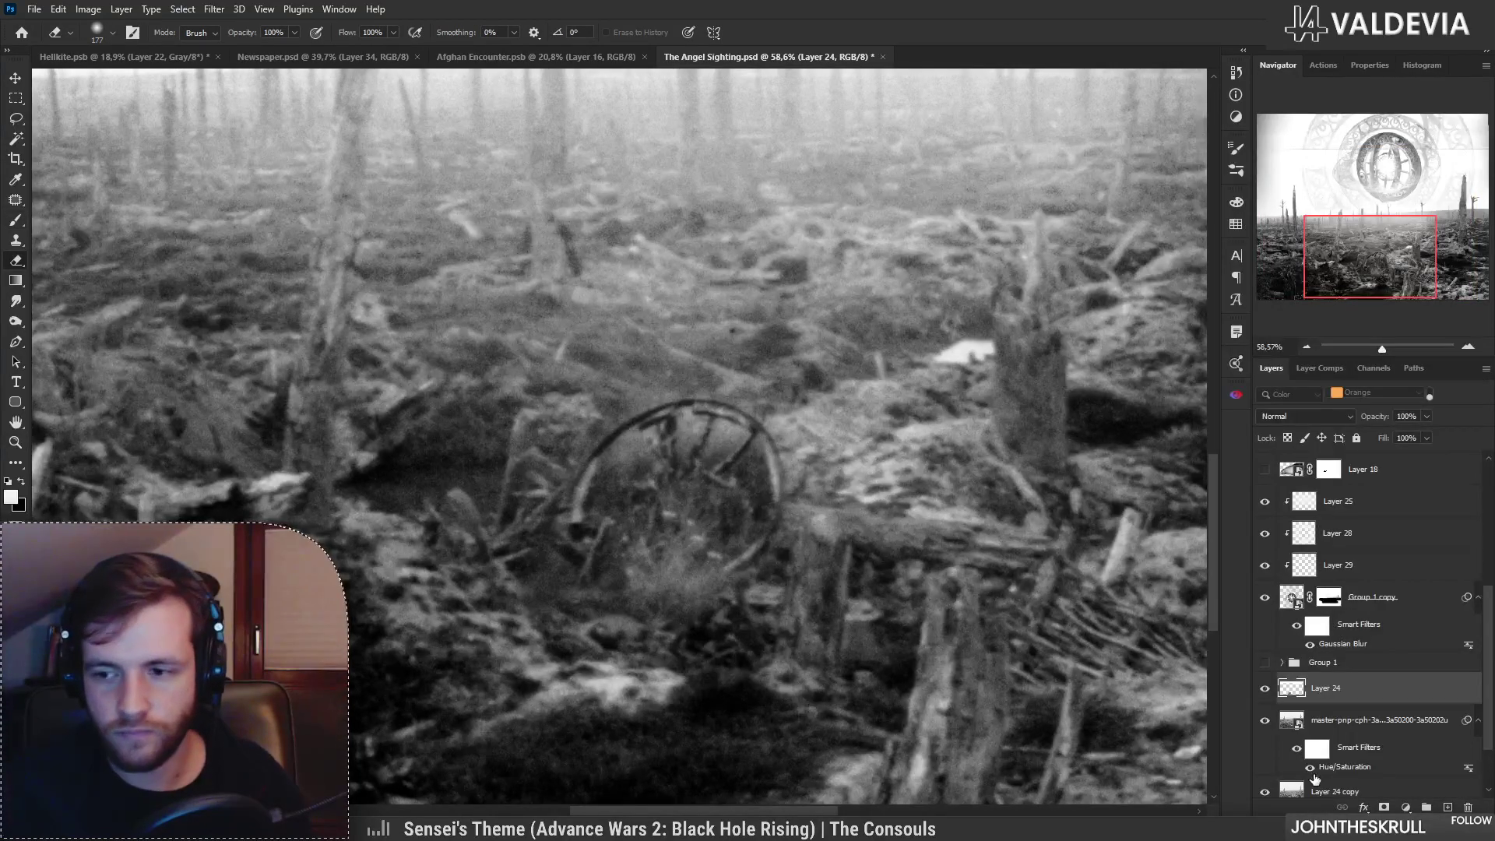
pyautogui.click(1384, 807)
pyautogui.press('b')
pyautogui.rightClick(751, 493)
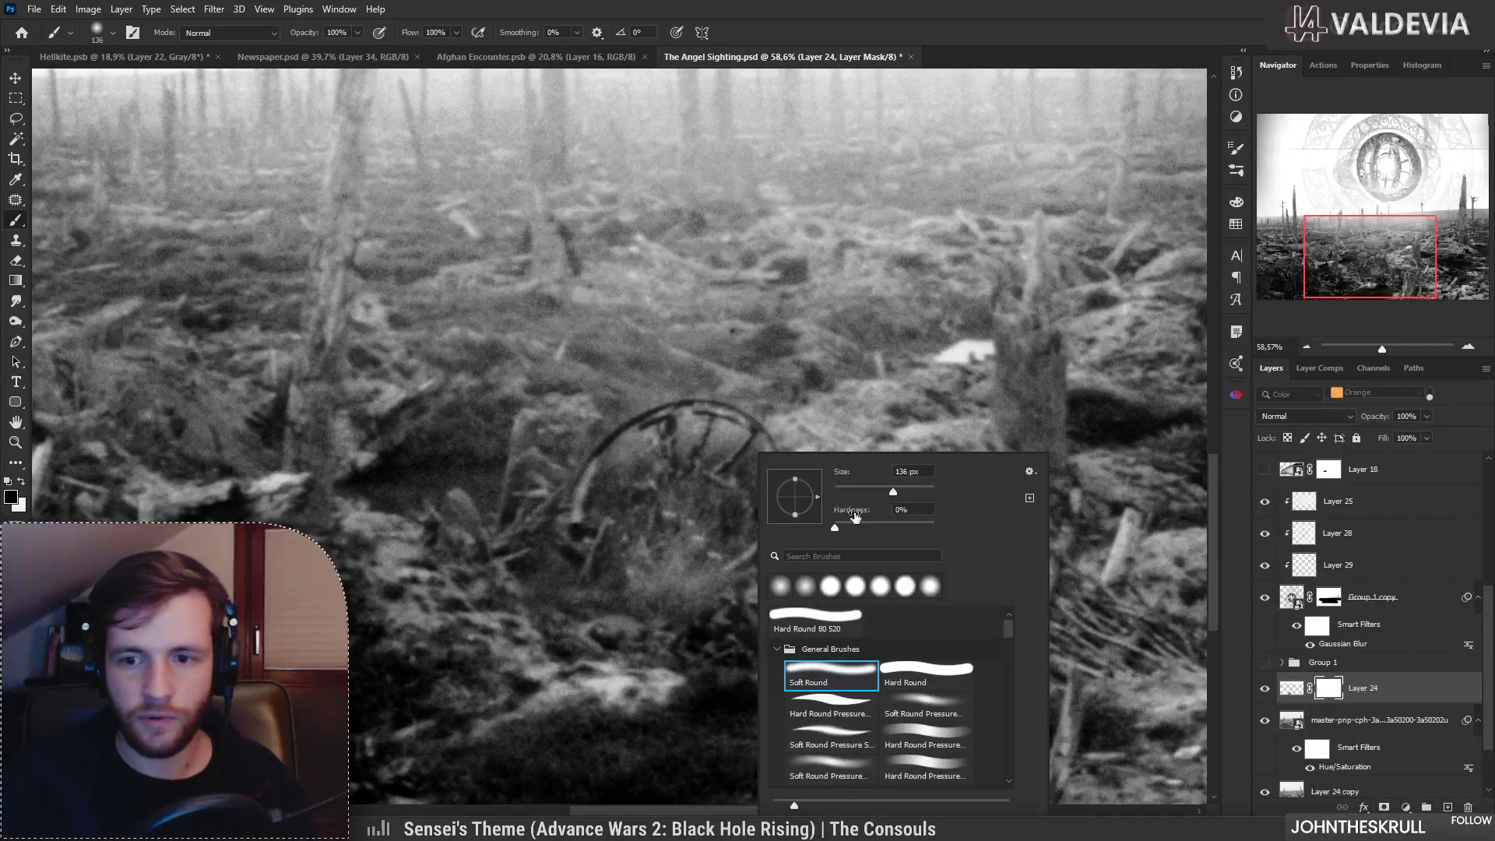
pyautogui.click(926, 707)
pyautogui.click(723, 453)
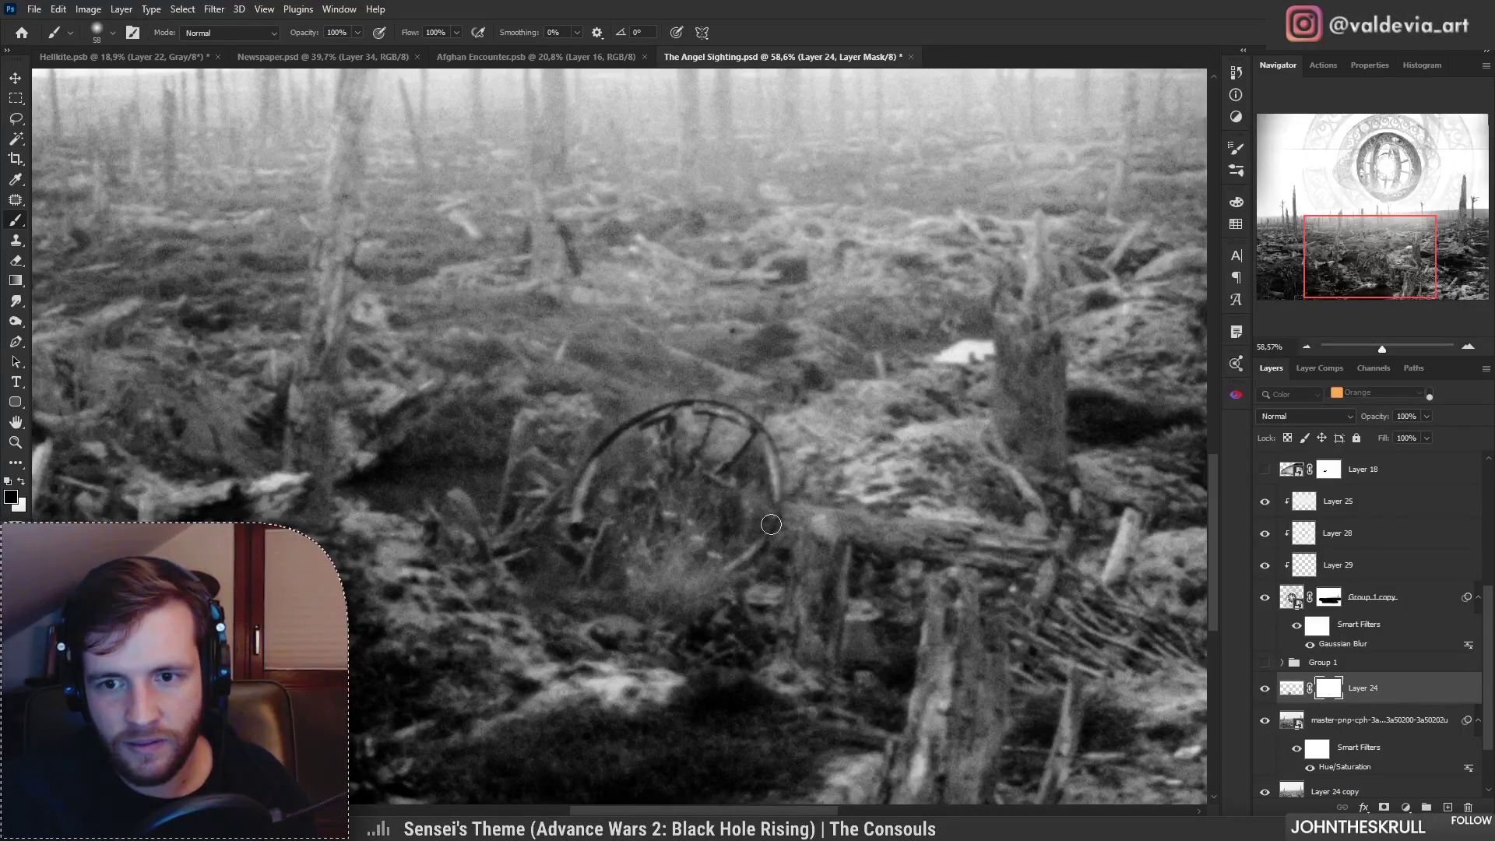
pyautogui.hotkey('ctrl', 'z')
# Step: Toggle Layer 24's visibility to compare the whole scene with and without the wagon wheel
pyautogui.press('z')
pyautogui.moveTo(801, 514); pyautogui.dragTo(699, 505)
pyautogui.moveTo(700, 505); pyautogui.dragTo(722, 500)
pyautogui.hotkey('ctrl', 'space')
pyautogui.moveTo(850, 460)
pyautogui.mouseDown()
pyautogui.moveTo(880, 452)
pyautogui.moveTo(825, 504)
pyautogui.mouseUp()
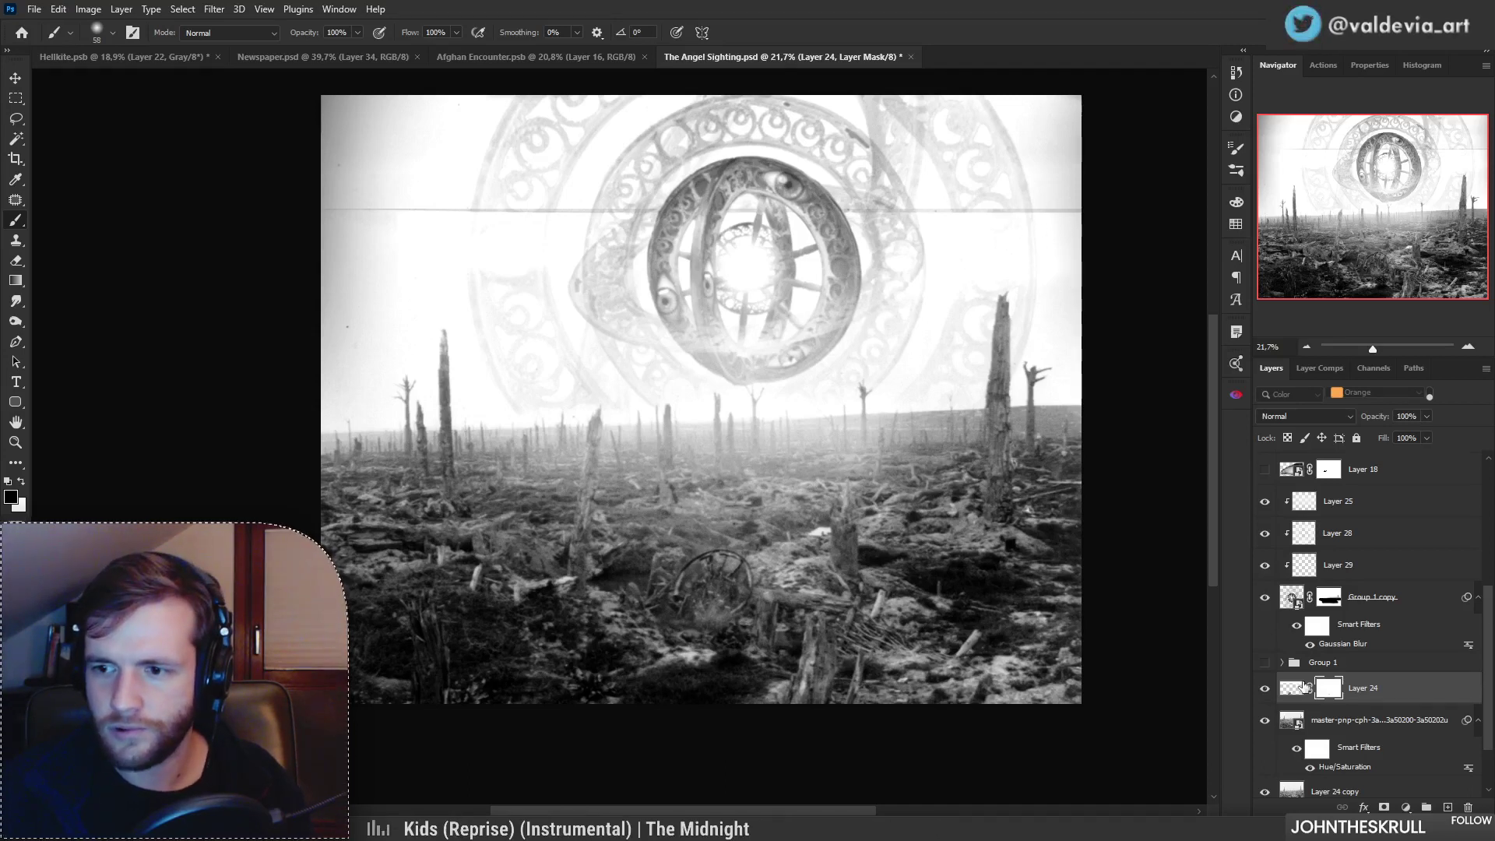
pyautogui.click(1266, 689)
pyautogui.click(1265, 689)
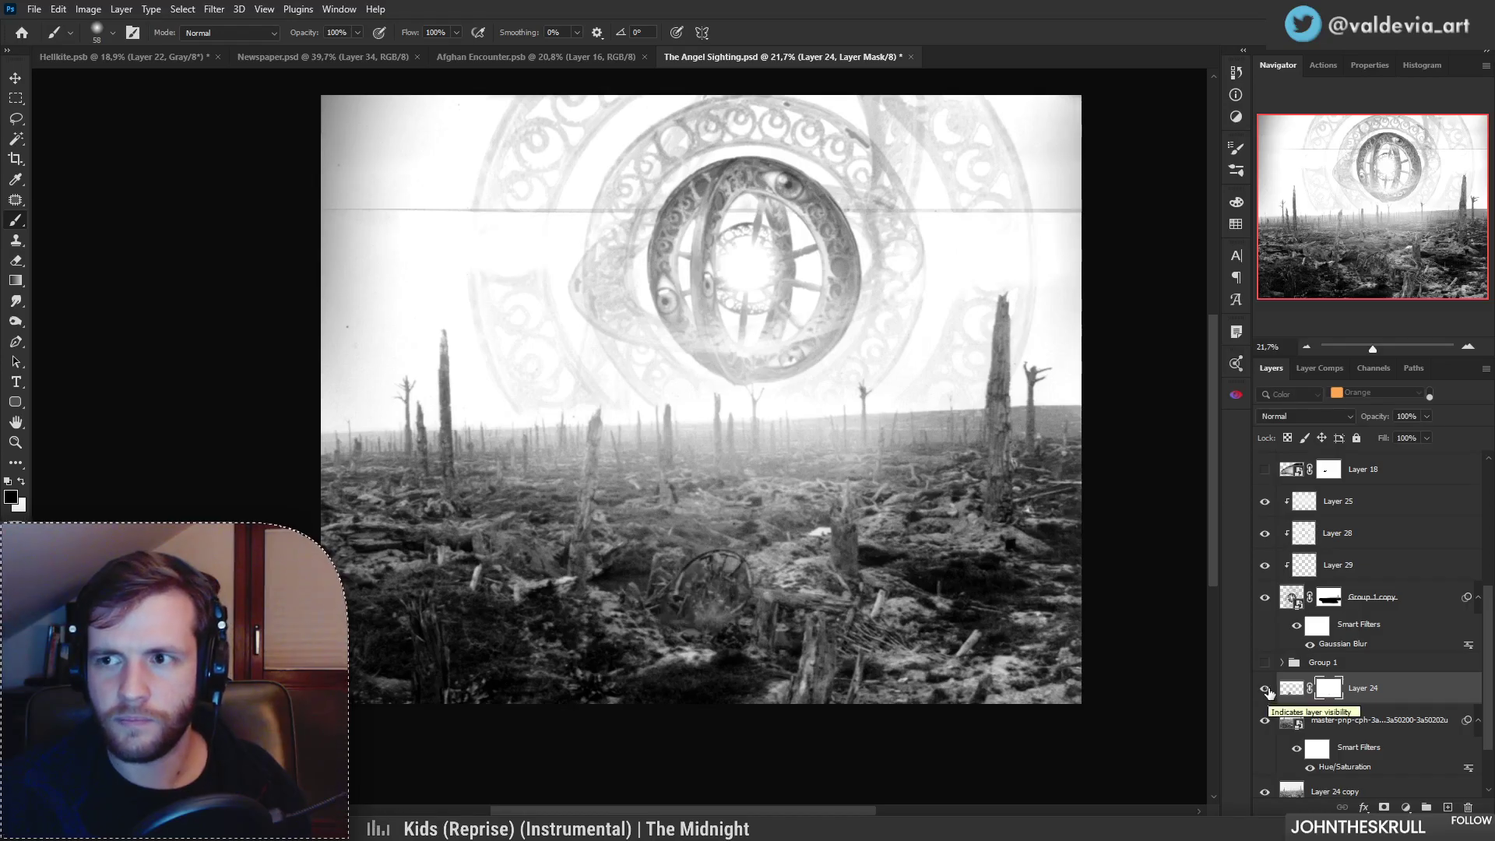
# Step: Step back in the history to before the merge, at the state where the Levels smart filter was disabled
pyautogui.click(1236, 72)
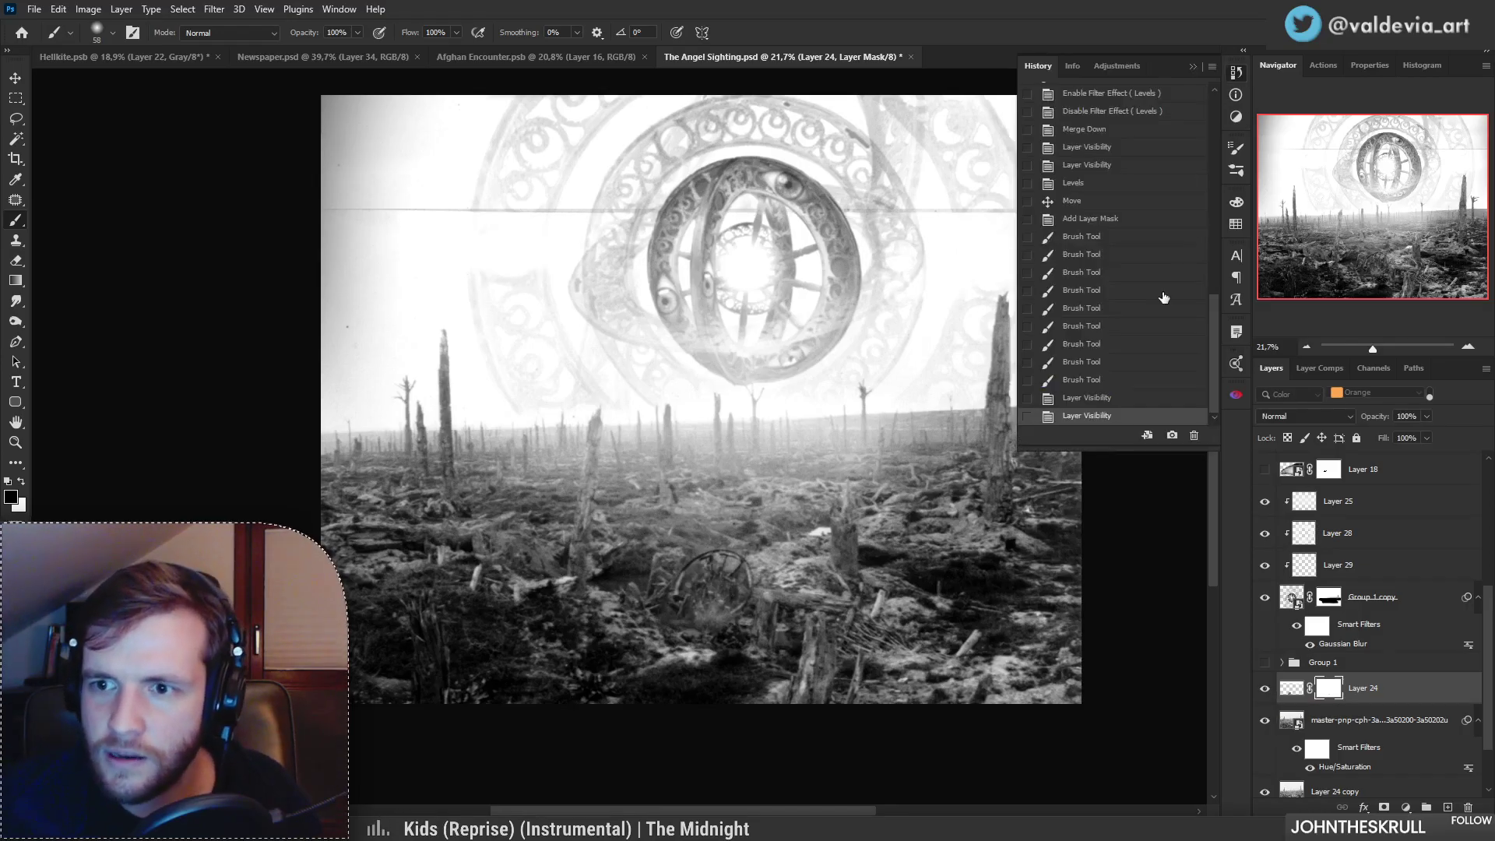
pyautogui.click(1090, 130)
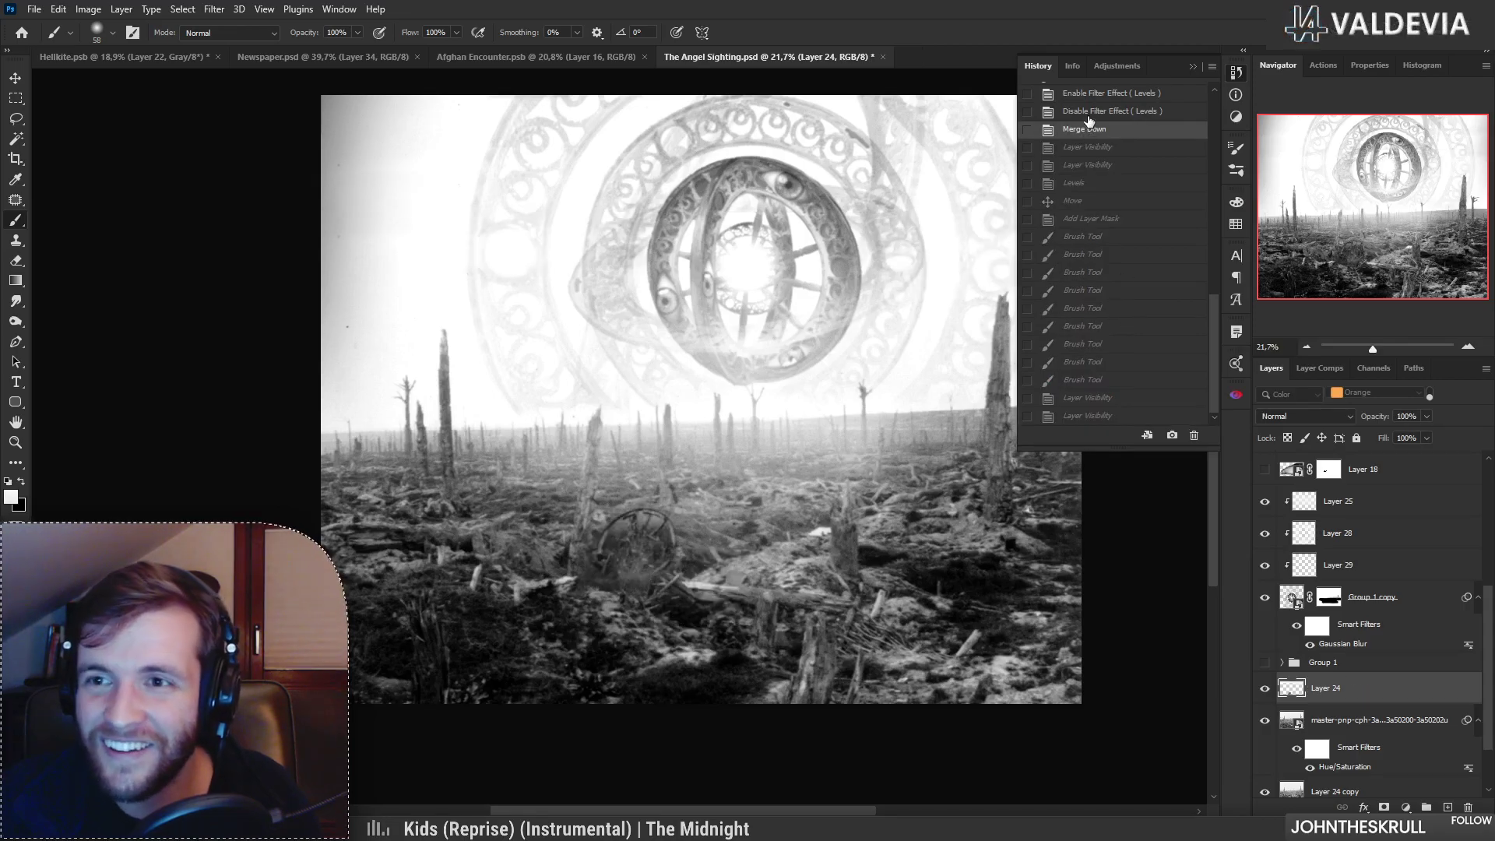
pyautogui.click(1095, 114)
pyautogui.click(1193, 67)
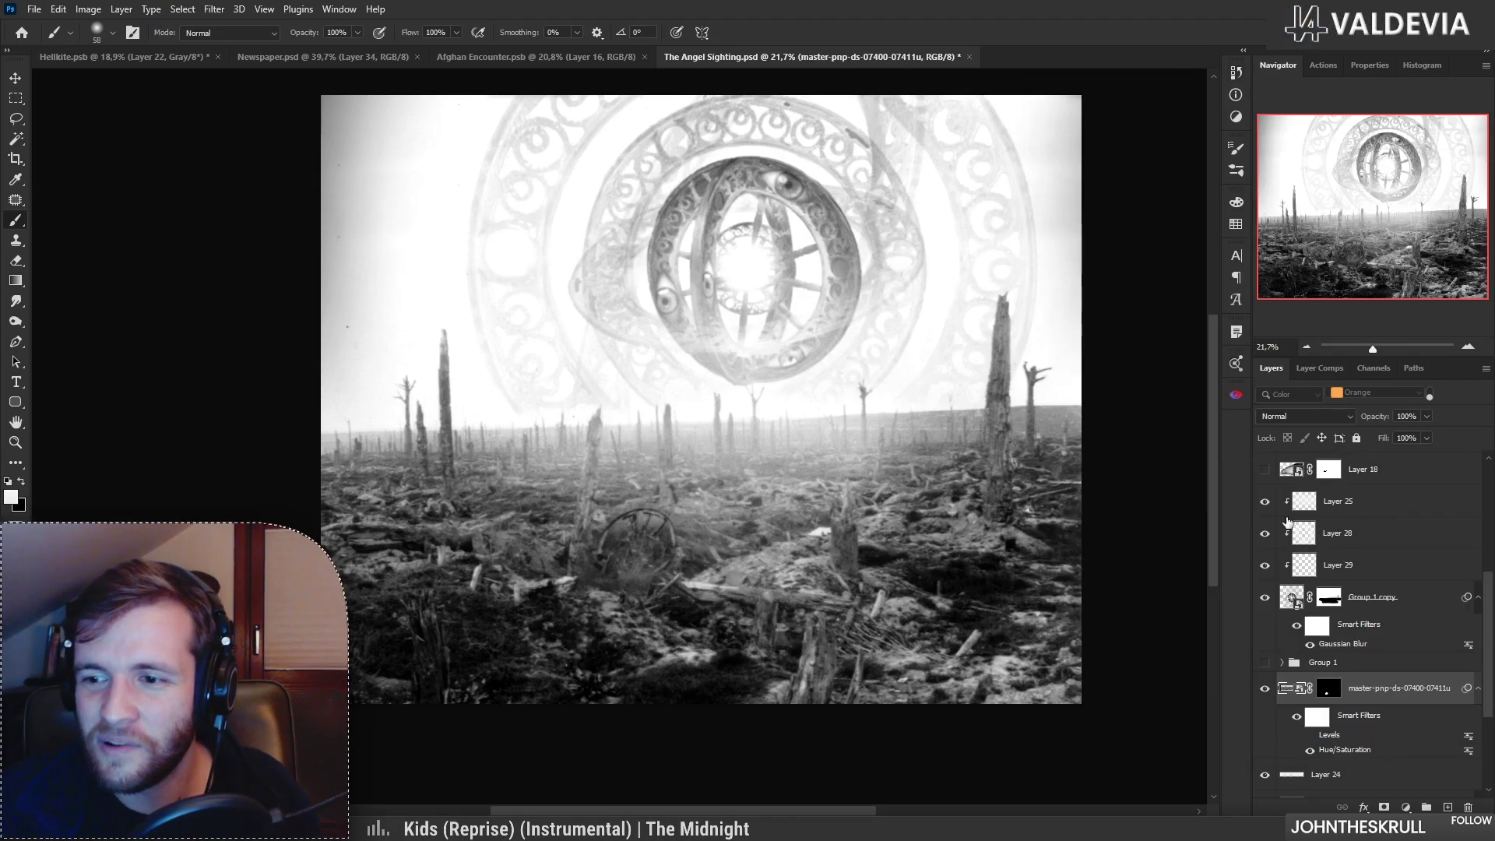
# Step: Rasterize the wagon-wheel panorama smart object and apply its layer mask
pyautogui.hotkey('ctrl', 'shift', '\\')
pyautogui.rightClick(1324, 693)
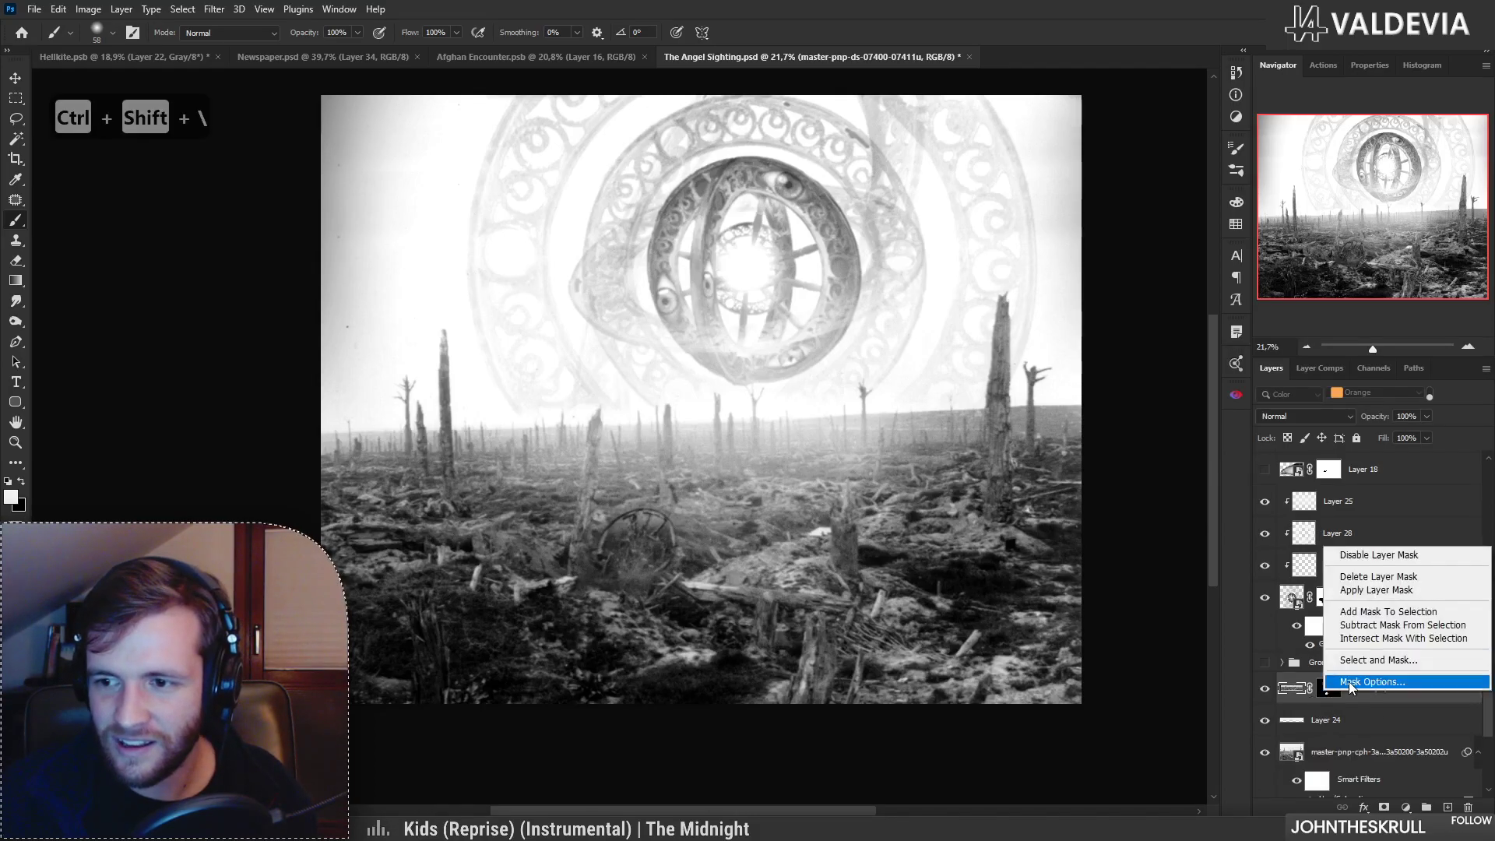
pyautogui.click(1293, 600)
# Step: Move the rasterized wagon wheel right and slightly down, against the end of the fallen foreground log
pyautogui.moveTo(734, 609); pyautogui.dragTo(795, 607)
pyautogui.moveTo(590, 505); pyautogui.dragTo(720, 581)
pyautogui.moveTo(769, 632)
pyautogui.mouseDown()
pyautogui.moveTo(694, 620)
pyautogui.moveTo(777, 618)
pyautogui.mouseUp()
# Step: Apply Levels to the wagon-wheel layer with input black 32, midtone 1.24 and white 230
pyautogui.hotkey('ctrl', 'l')
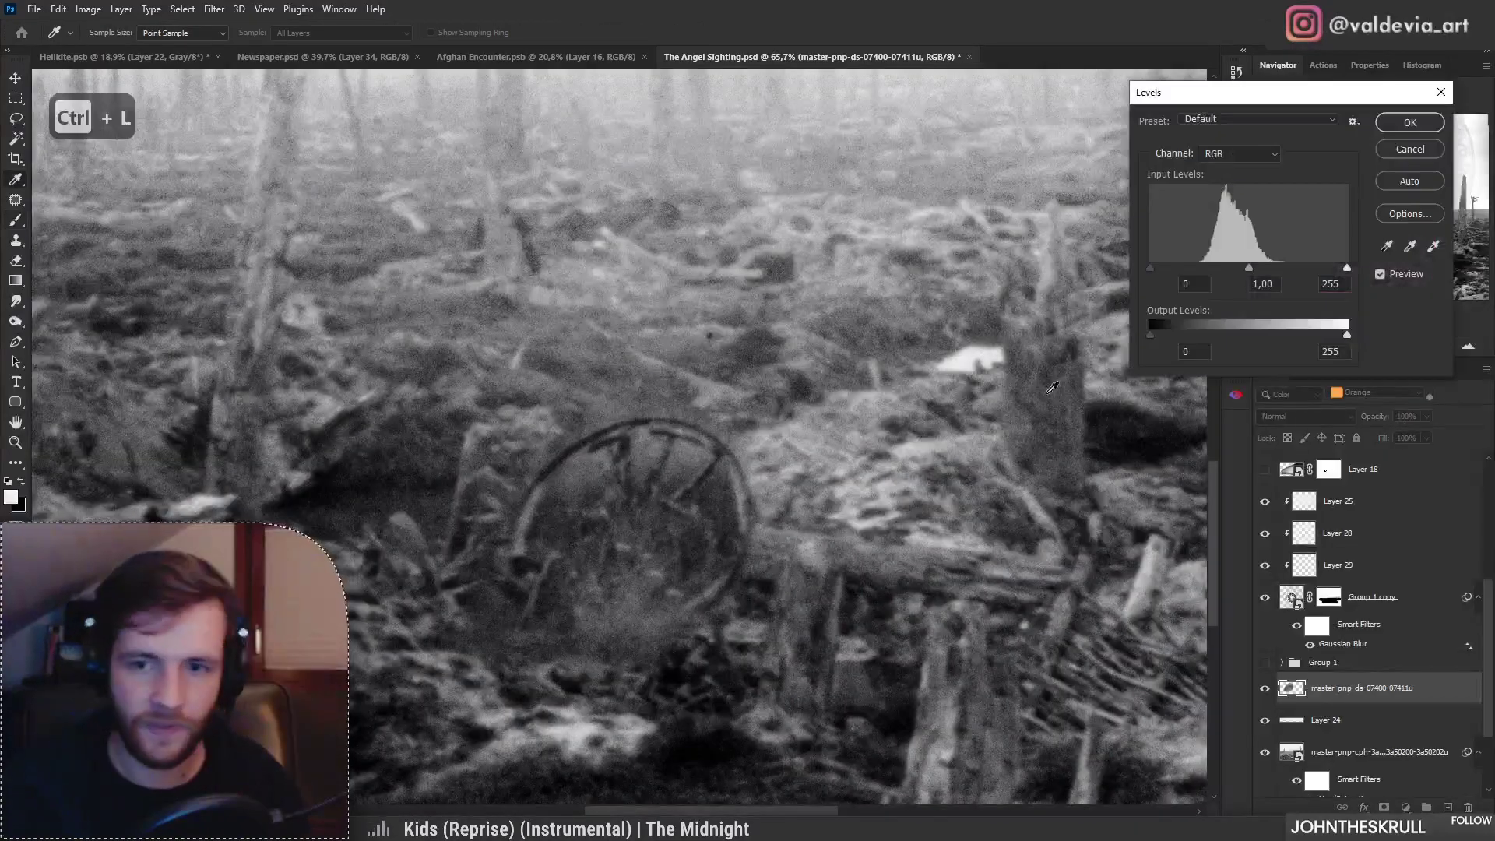
pyautogui.moveTo(1239, 269); pyautogui.dragTo(1256, 270)
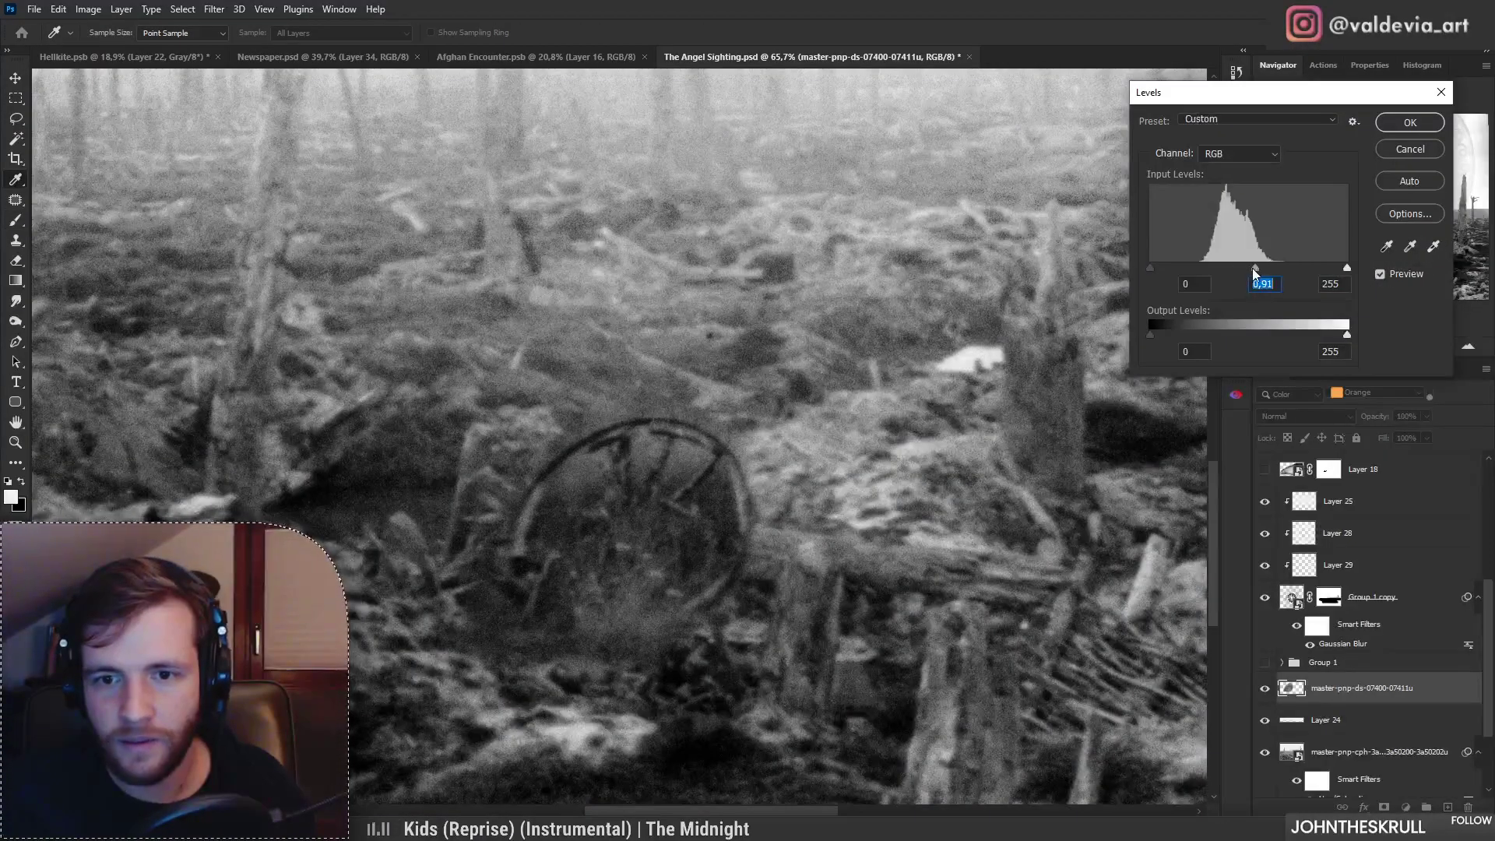
pyautogui.moveTo(1150, 267); pyautogui.dragTo(1188, 267)
pyautogui.moveTo(1347, 268); pyautogui.dragTo(1327, 267)
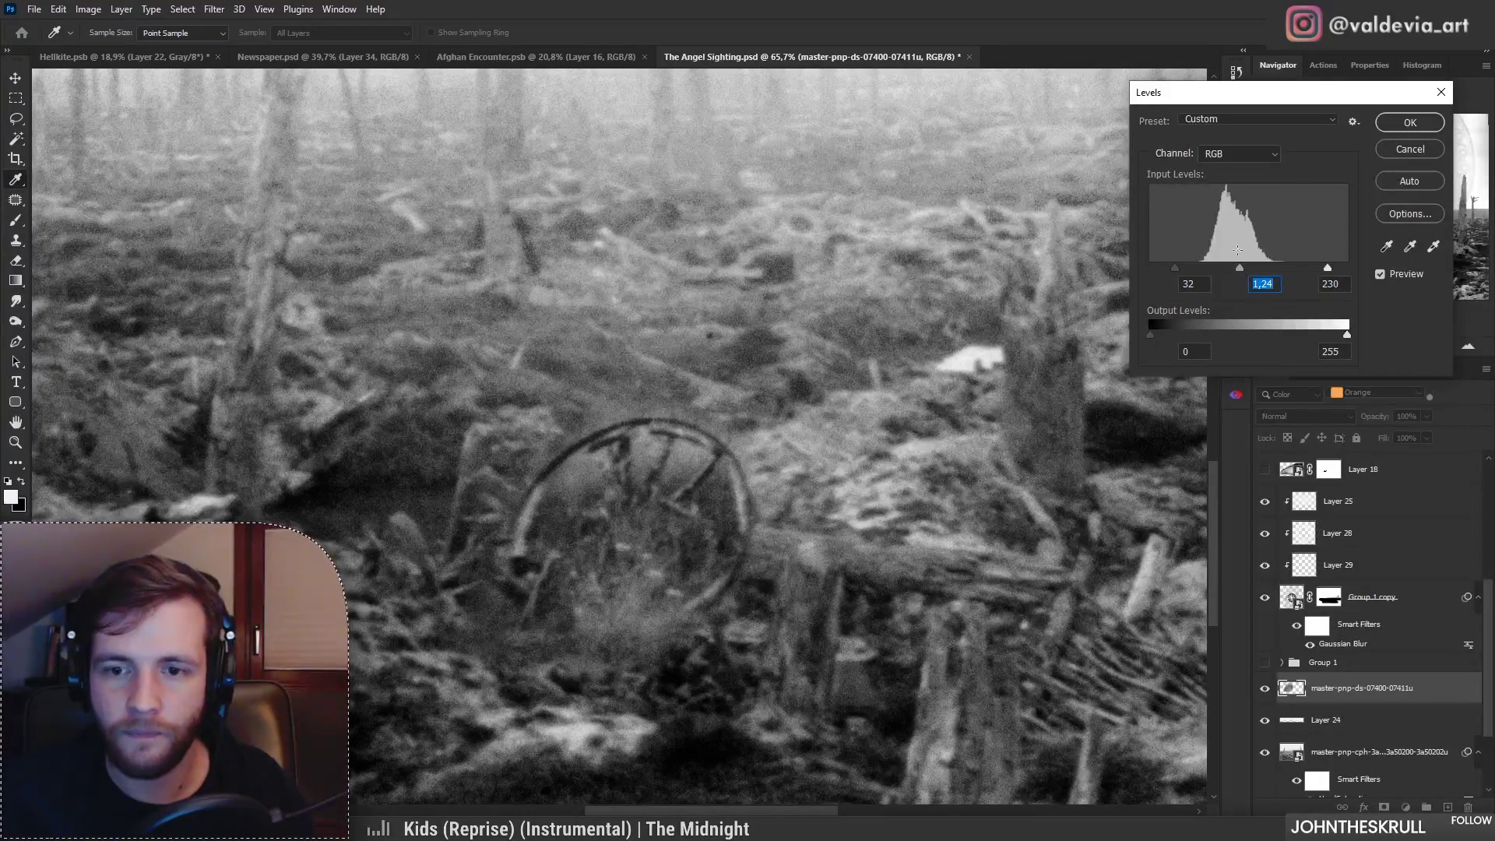
pyautogui.click(1403, 126)
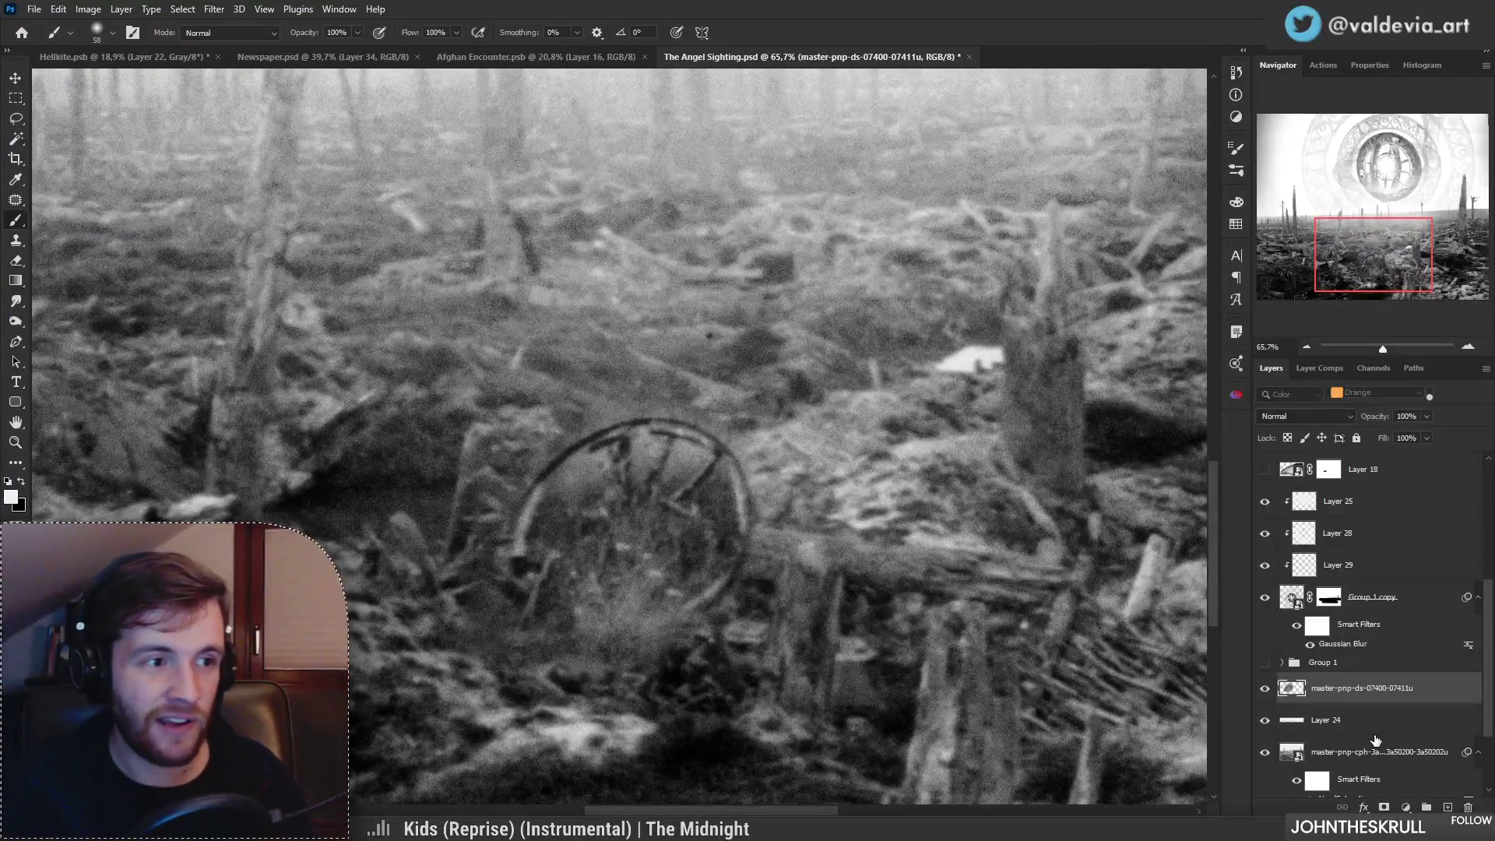
# Step: Add a white layer mask to the wagon-wheel layer and paint black to blend the wheel's lower rim and grass into the ground
pyautogui.keyDown('alt'); pyautogui.click(1384, 807); pyautogui.keyUp('alt')
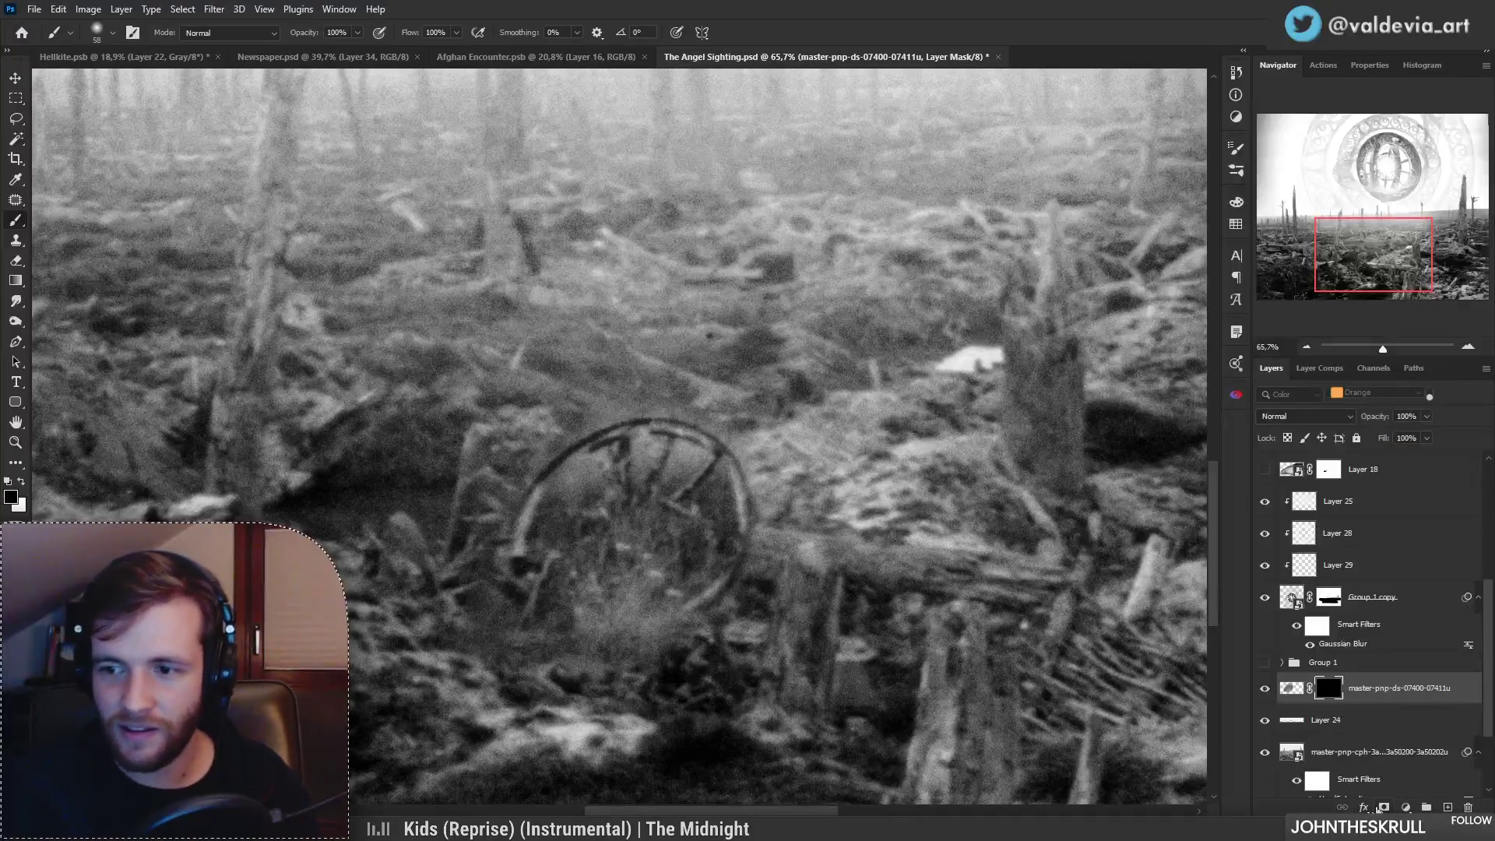
pyautogui.hotkey('ctrl', 'z')
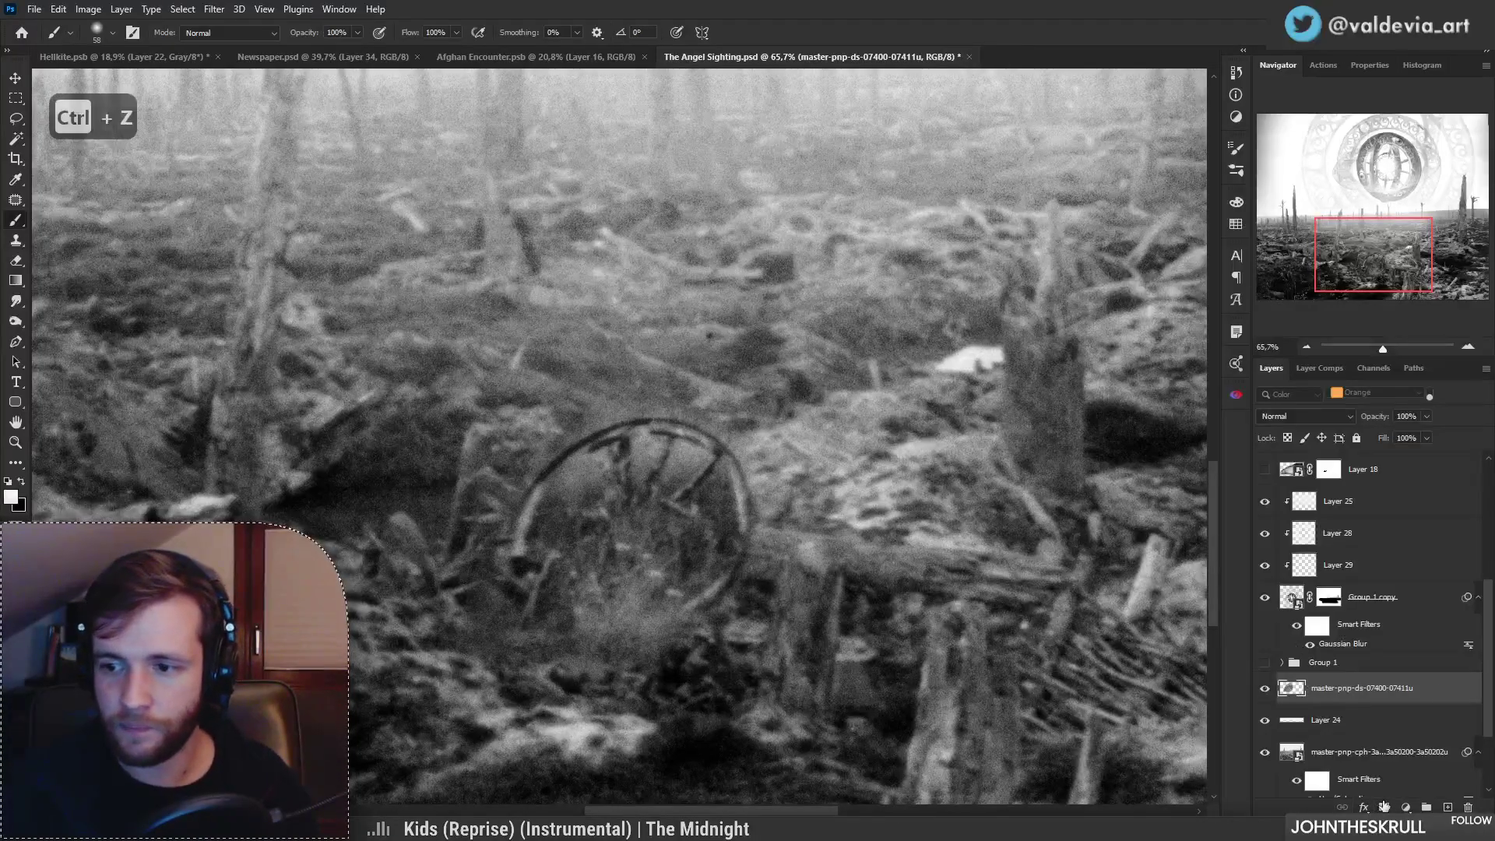
pyautogui.click(1385, 807)
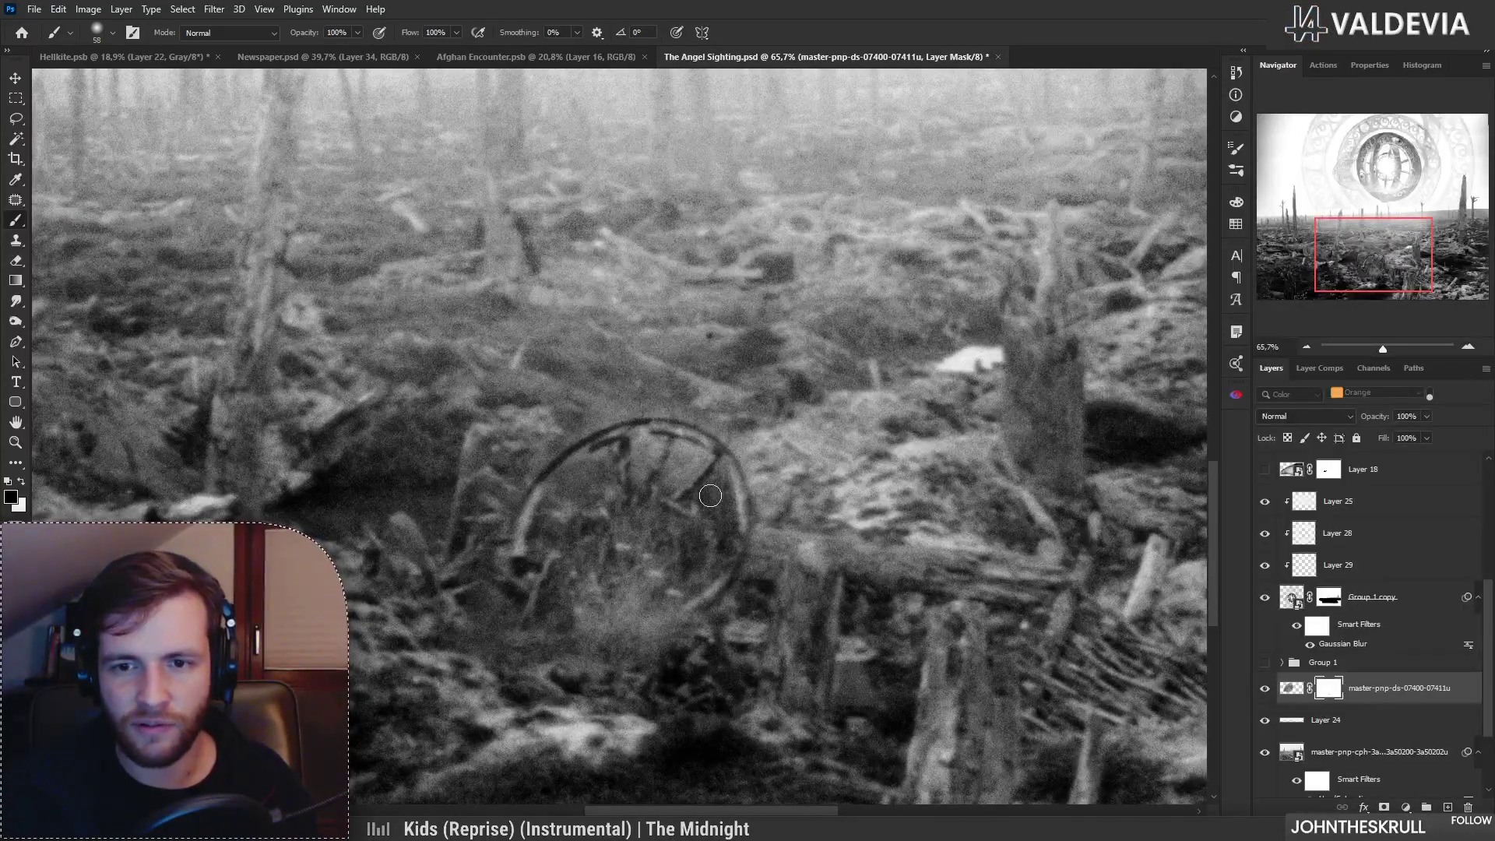
pyautogui.moveTo(738, 548)
pyautogui.mouseDown()
pyautogui.moveTo(632, 557)
pyautogui.moveTo(750, 562)
pyautogui.mouseUp()
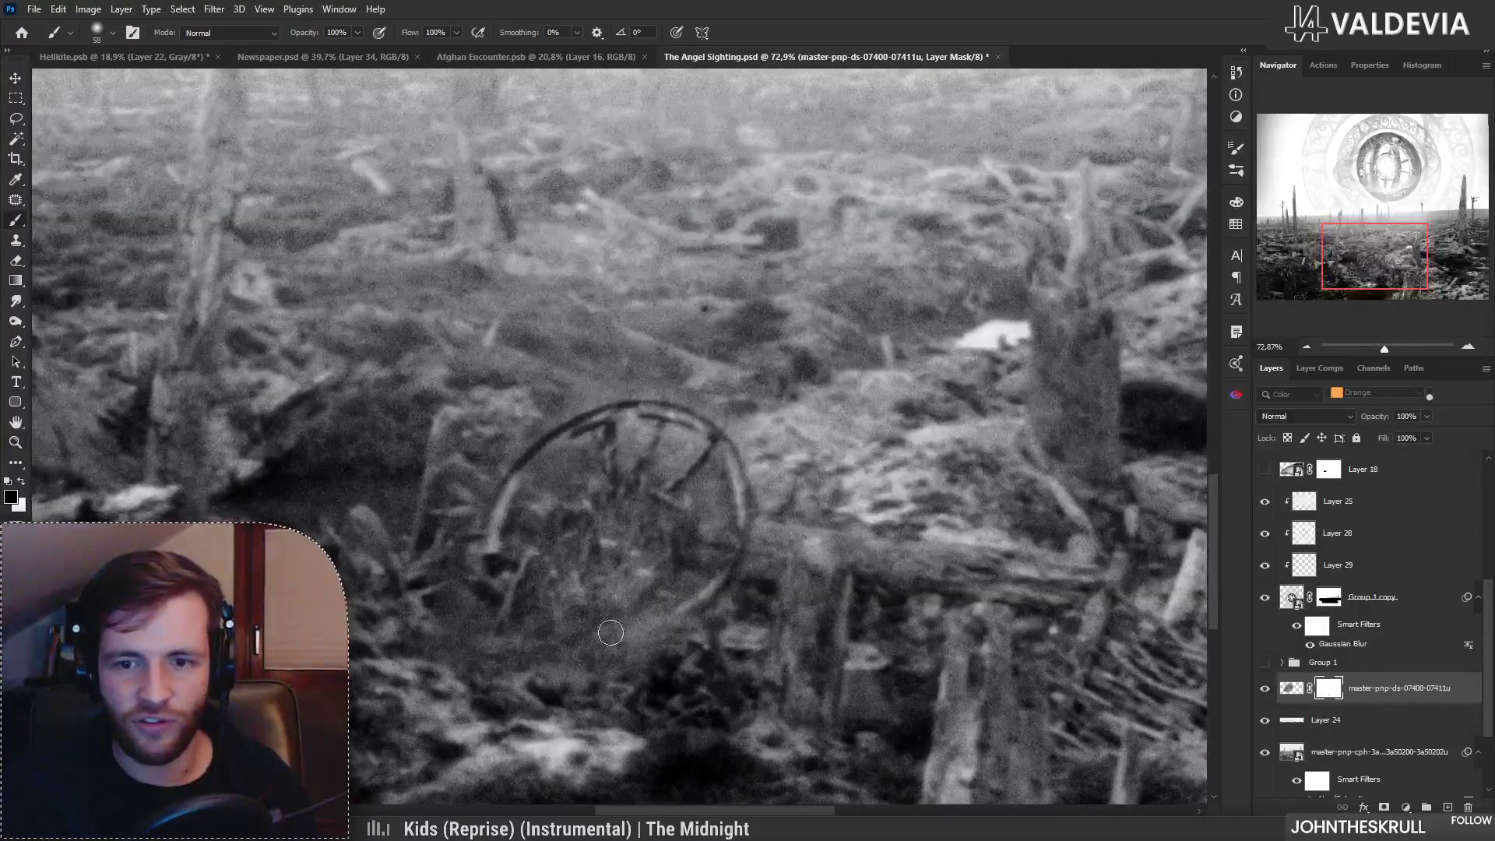
pyautogui.hotkey('ctrl', 'z')
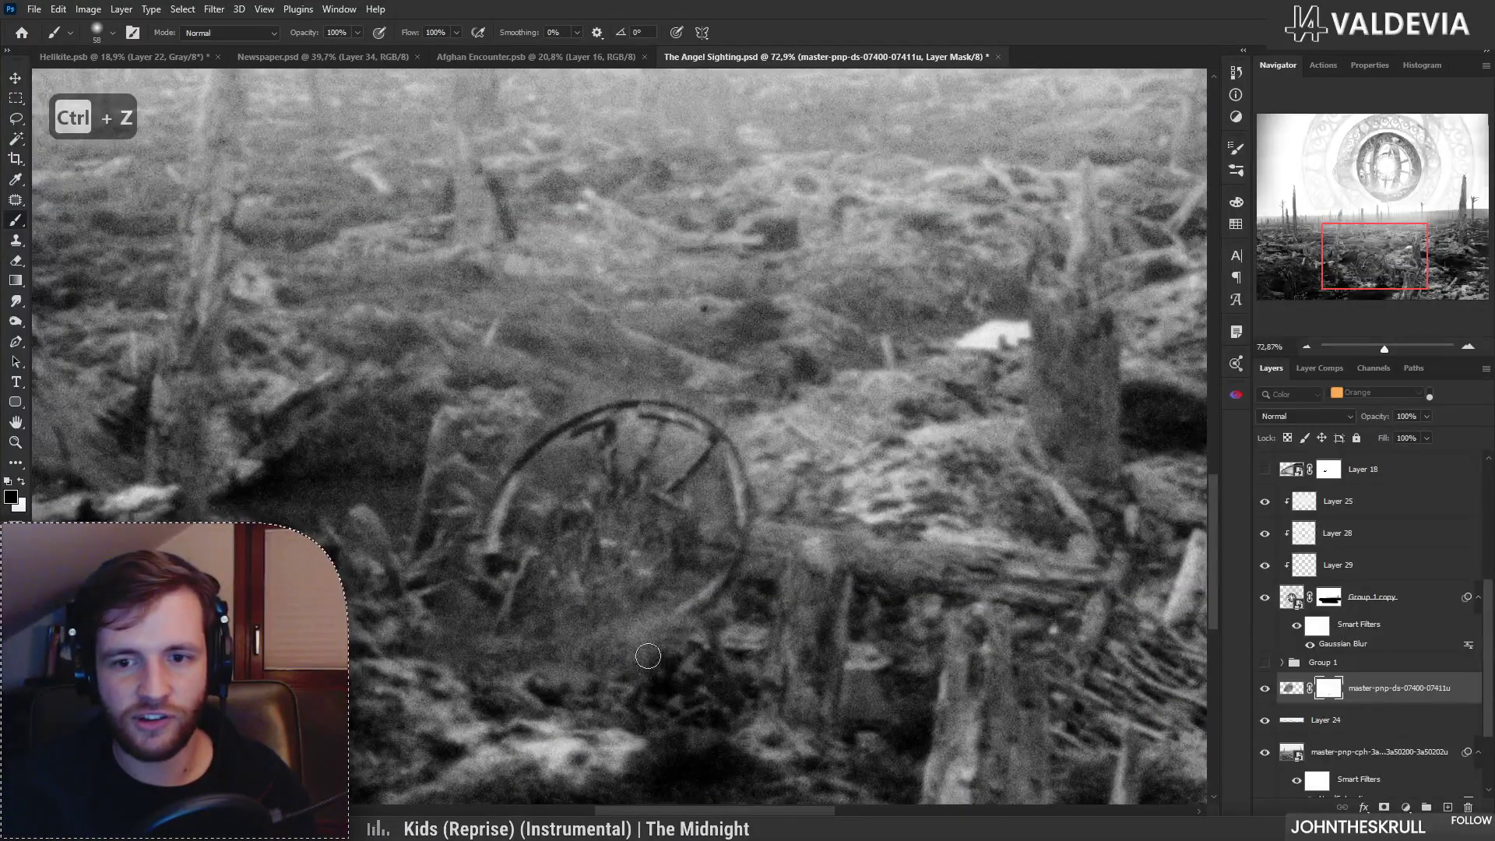
pyautogui.moveTo(648, 652); pyautogui.dragTo(639, 627)
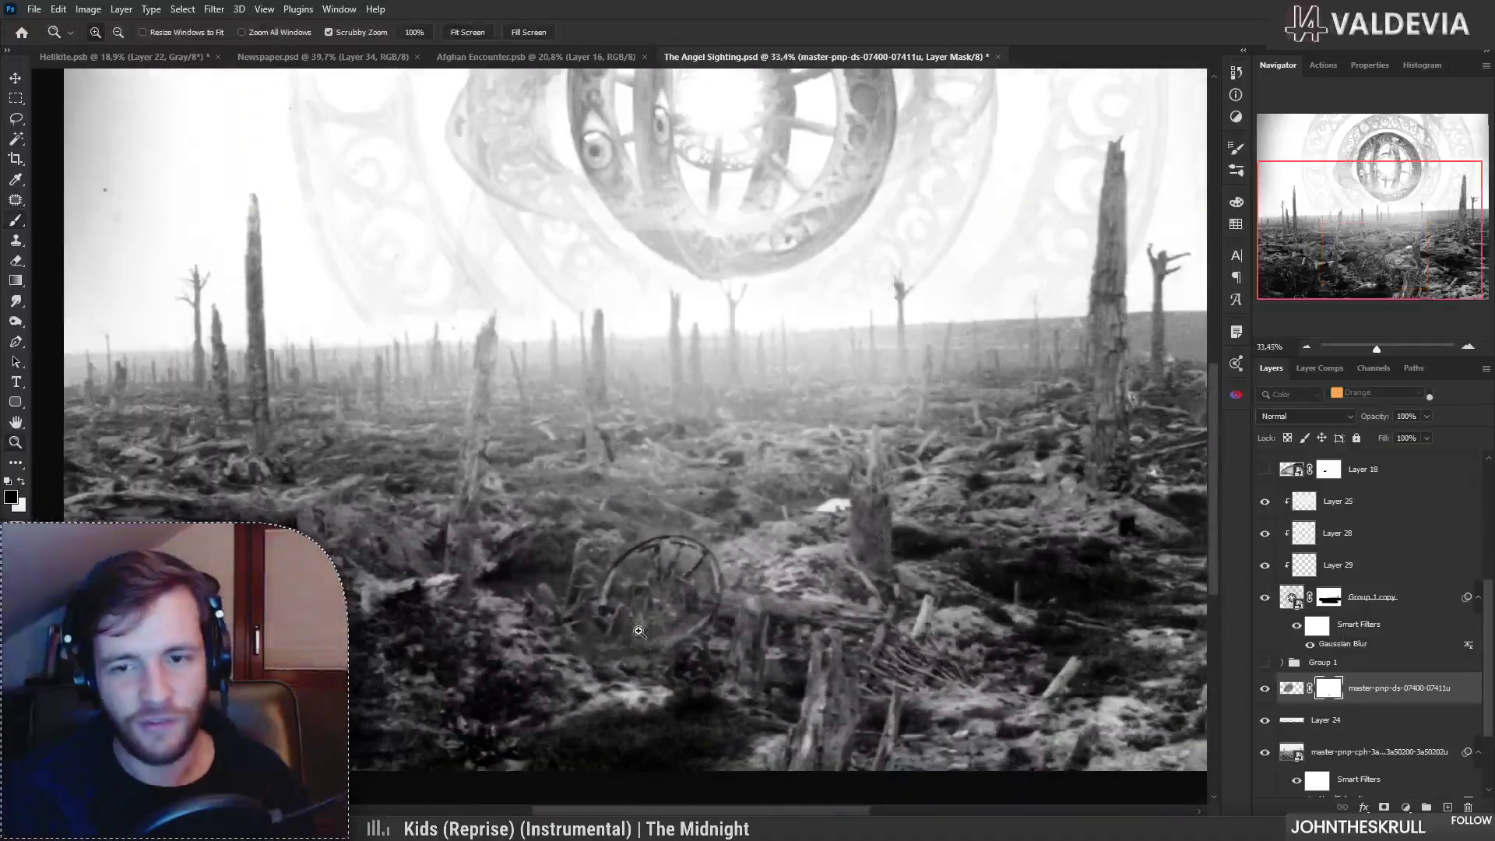
# Step: Examine how the wagon wheel blends into the scene and inspect the angel's rings up close
pyautogui.moveTo(604, 535); pyautogui.dragTo(617, 590)
pyautogui.moveTo(726, 503); pyautogui.dragTo(668, 552)
pyautogui.moveTo(670, 605); pyautogui.dragTo(689, 568)
pyautogui.moveTo(679, 493); pyautogui.dragTo(633, 481)
pyautogui.moveTo(647, 422); pyautogui.dragTo(704, 379)
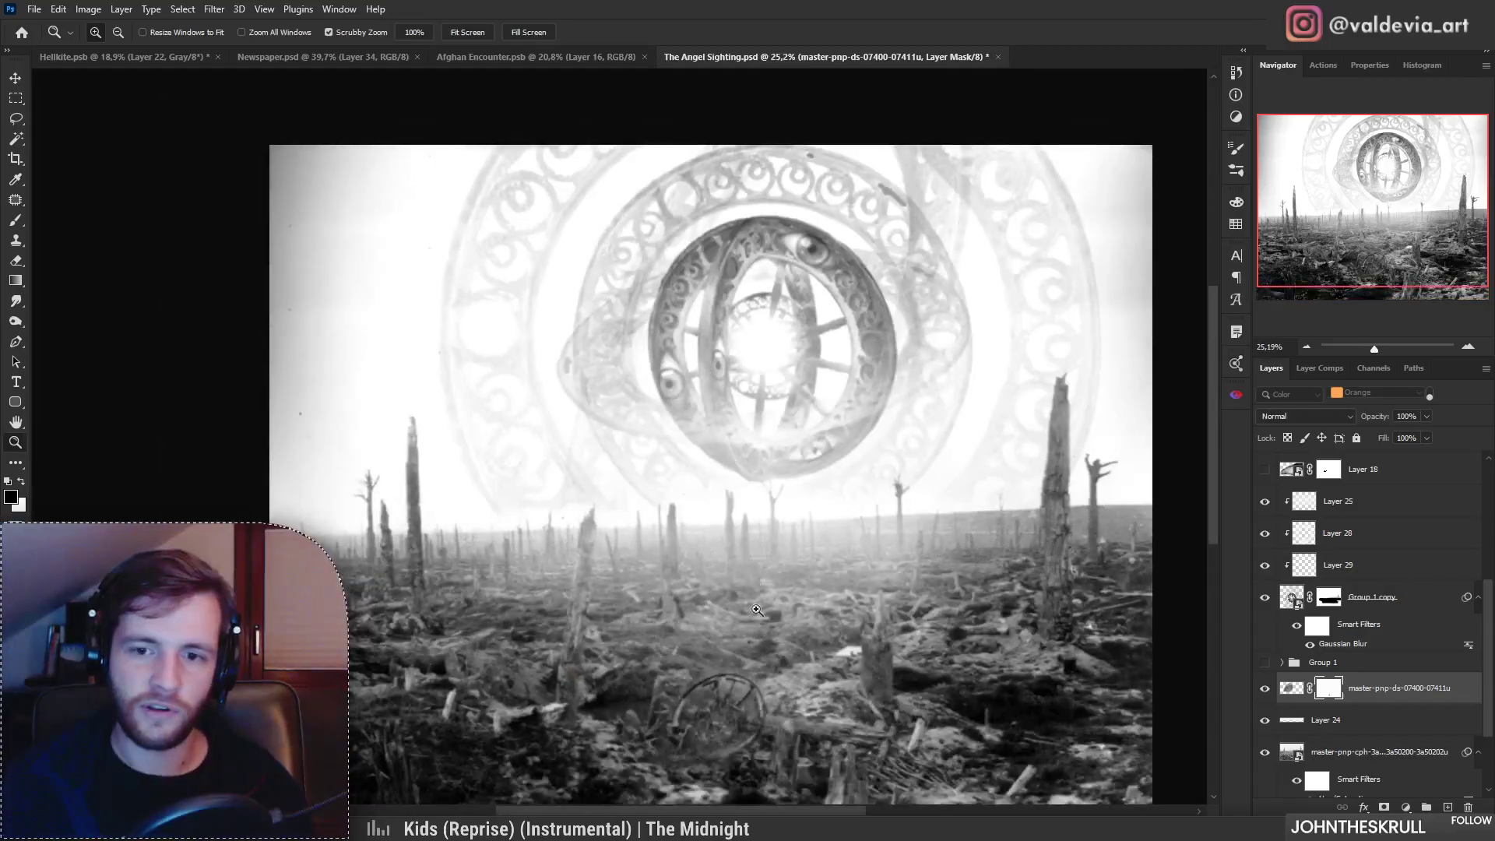
pyautogui.moveTo(756, 610); pyautogui.dragTo(765, 547)
pyautogui.moveTo(795, 356); pyautogui.dragTo(876, 323)
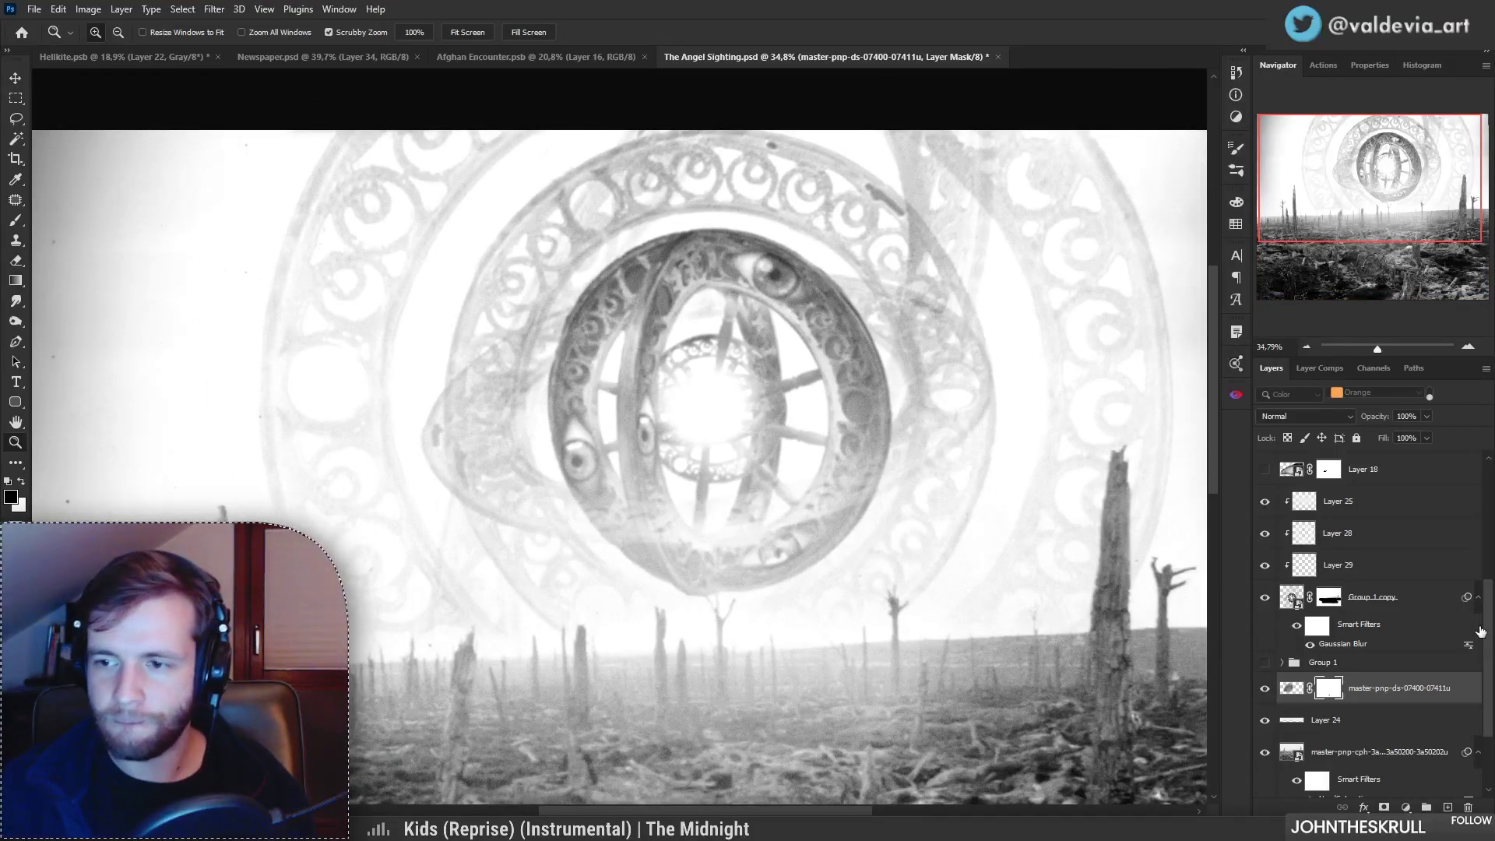
# Step: Try a Gaussian Blur radius of 4.5 pixels on Group 1 copy and step back in the history to before that edit
pyautogui.click(1397, 606)
pyautogui.doubleClick(1351, 645)
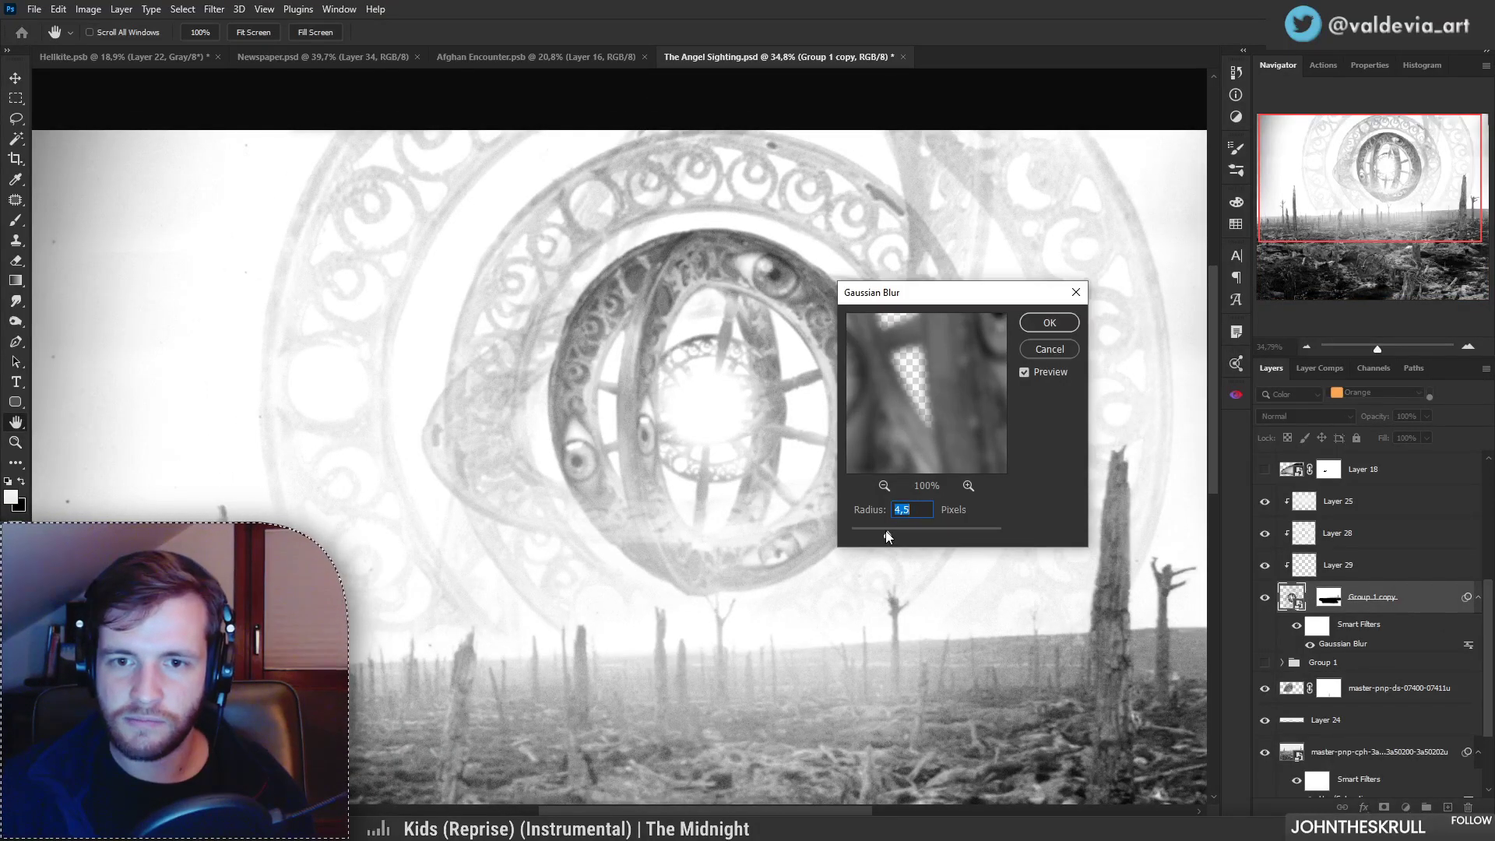
pyautogui.click(1049, 323)
pyautogui.scroll(-5, 750, 445)
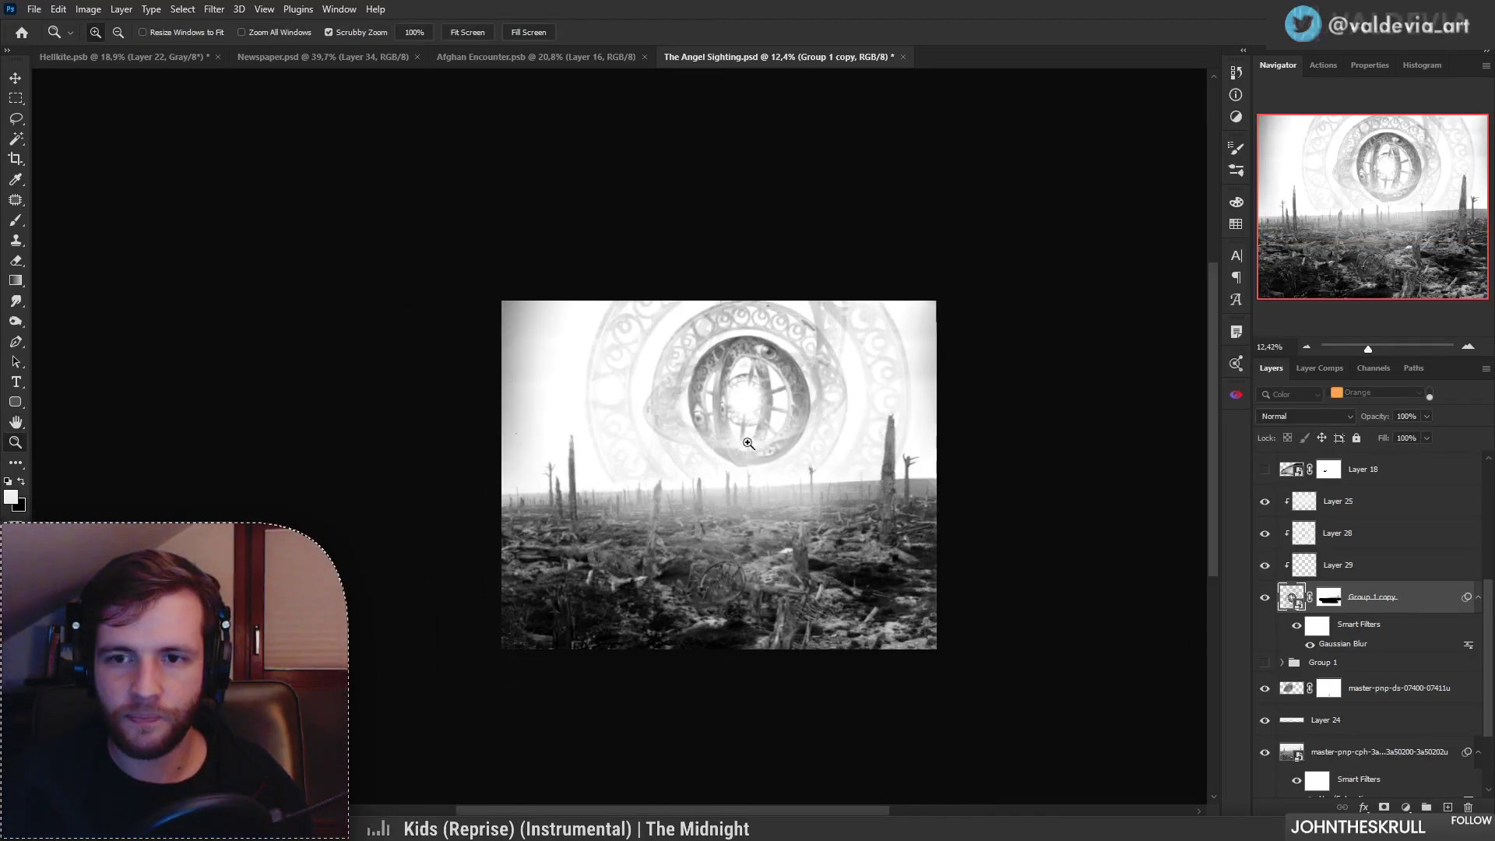
pyautogui.scroll(3, 750, 445)
pyautogui.click(1236, 72)
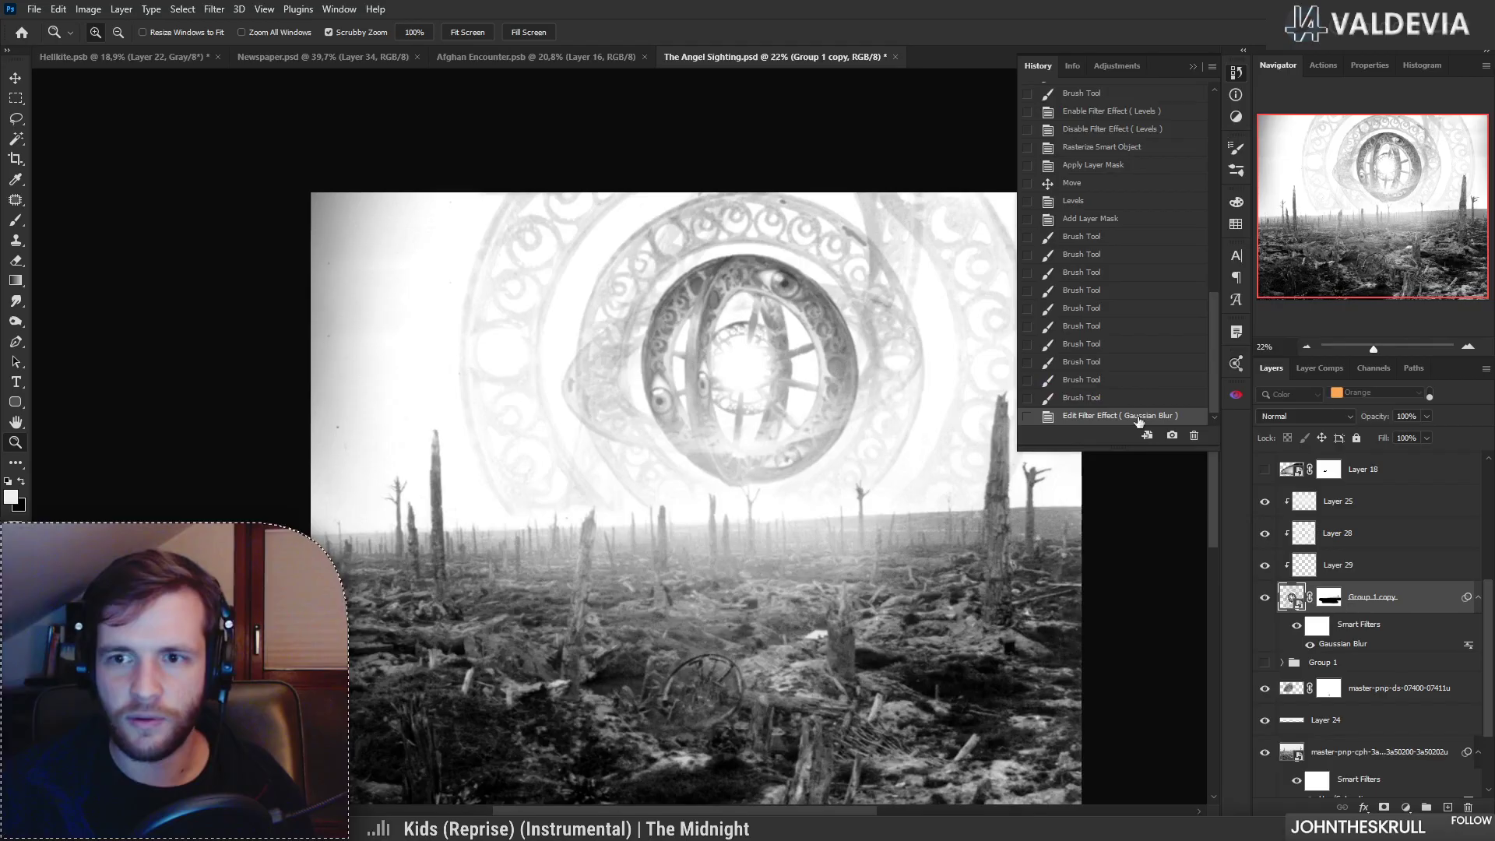
pyautogui.click(1094, 399)
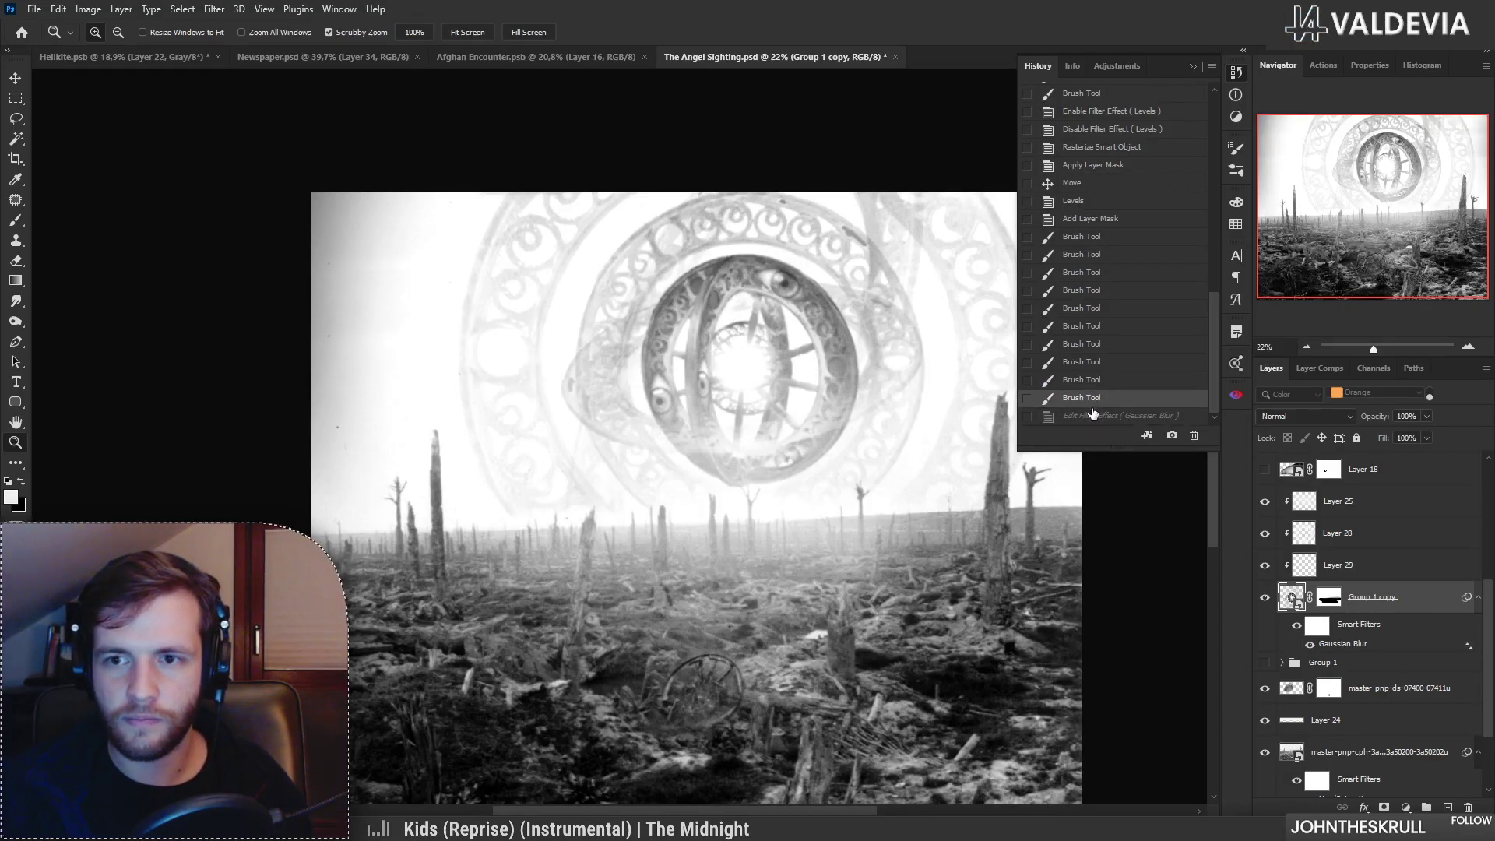
# Step: Restore the Gaussian Blur edit on Group 1 copy through the history and review the whole composition
pyautogui.click(1094, 417)
pyautogui.click(1193, 67)
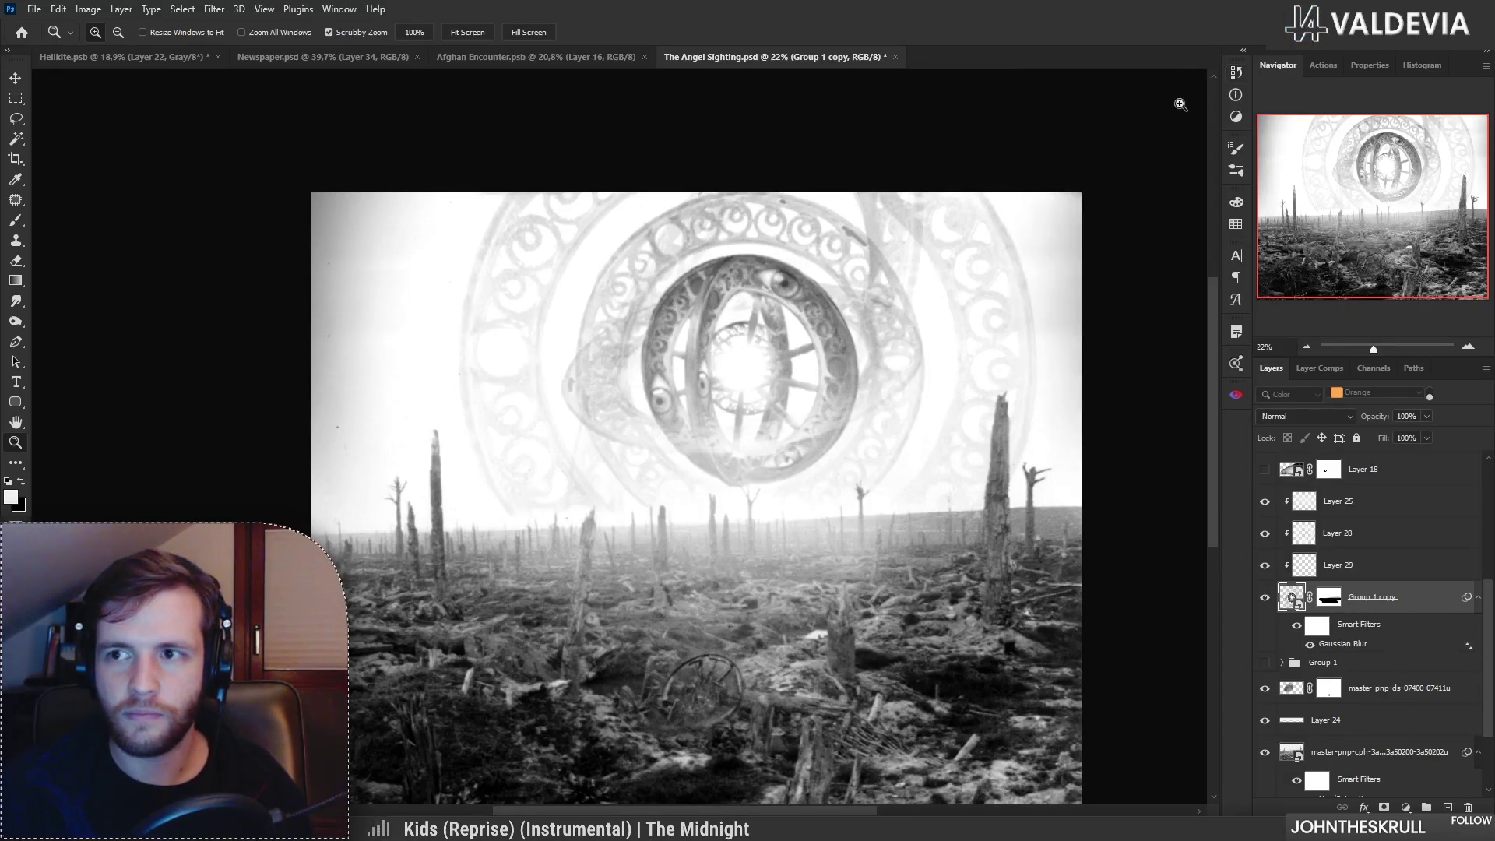
pyautogui.moveTo(762, 443); pyautogui.dragTo(744, 479)
pyautogui.moveTo(838, 520); pyautogui.dragTo(758, 500)
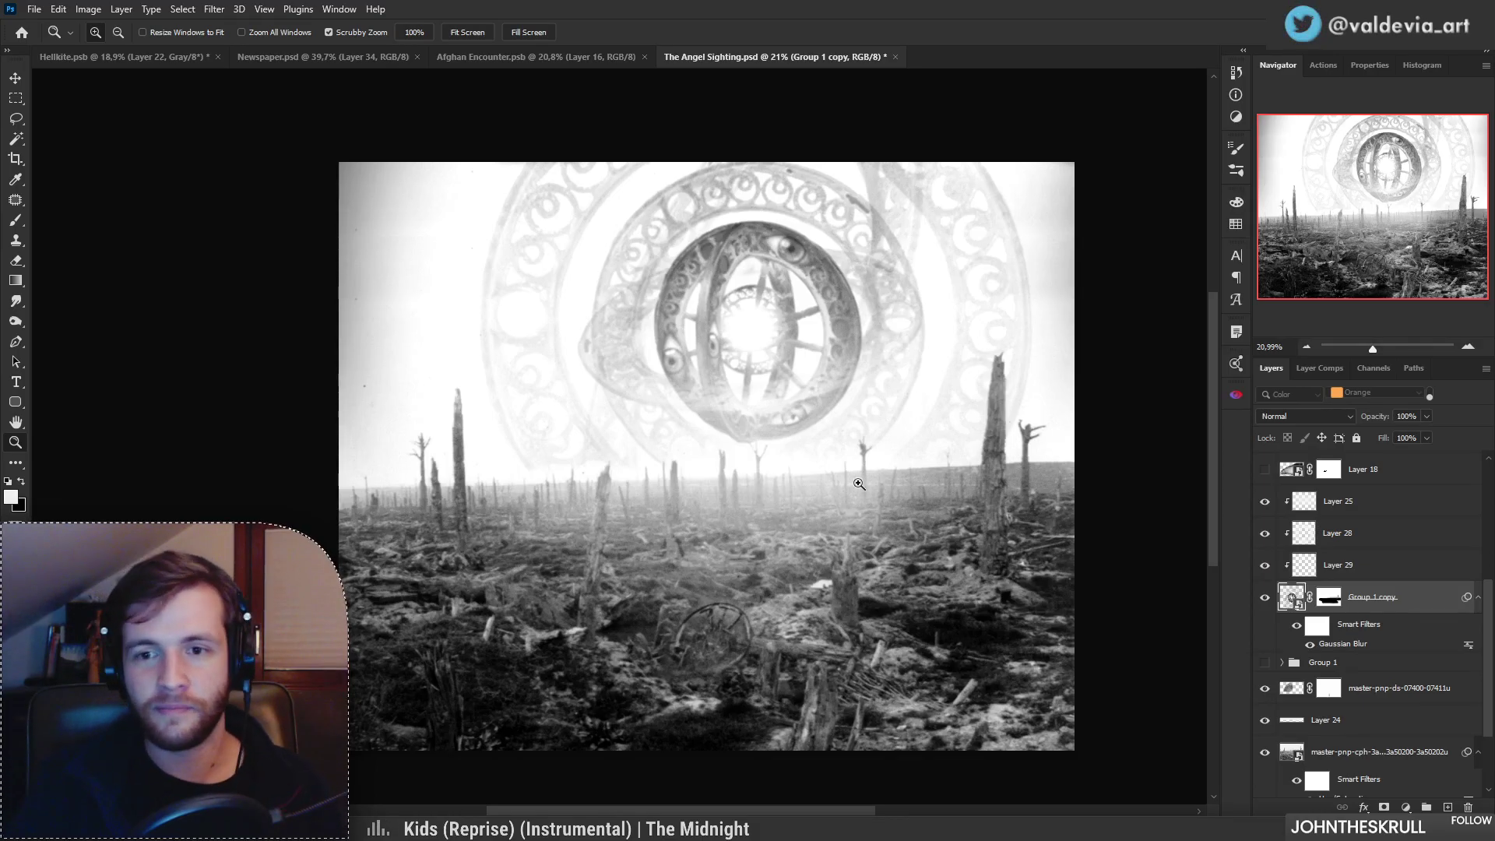
pyautogui.click(746, 651)
pyautogui.moveTo(753, 649); pyautogui.dragTo(777, 581)
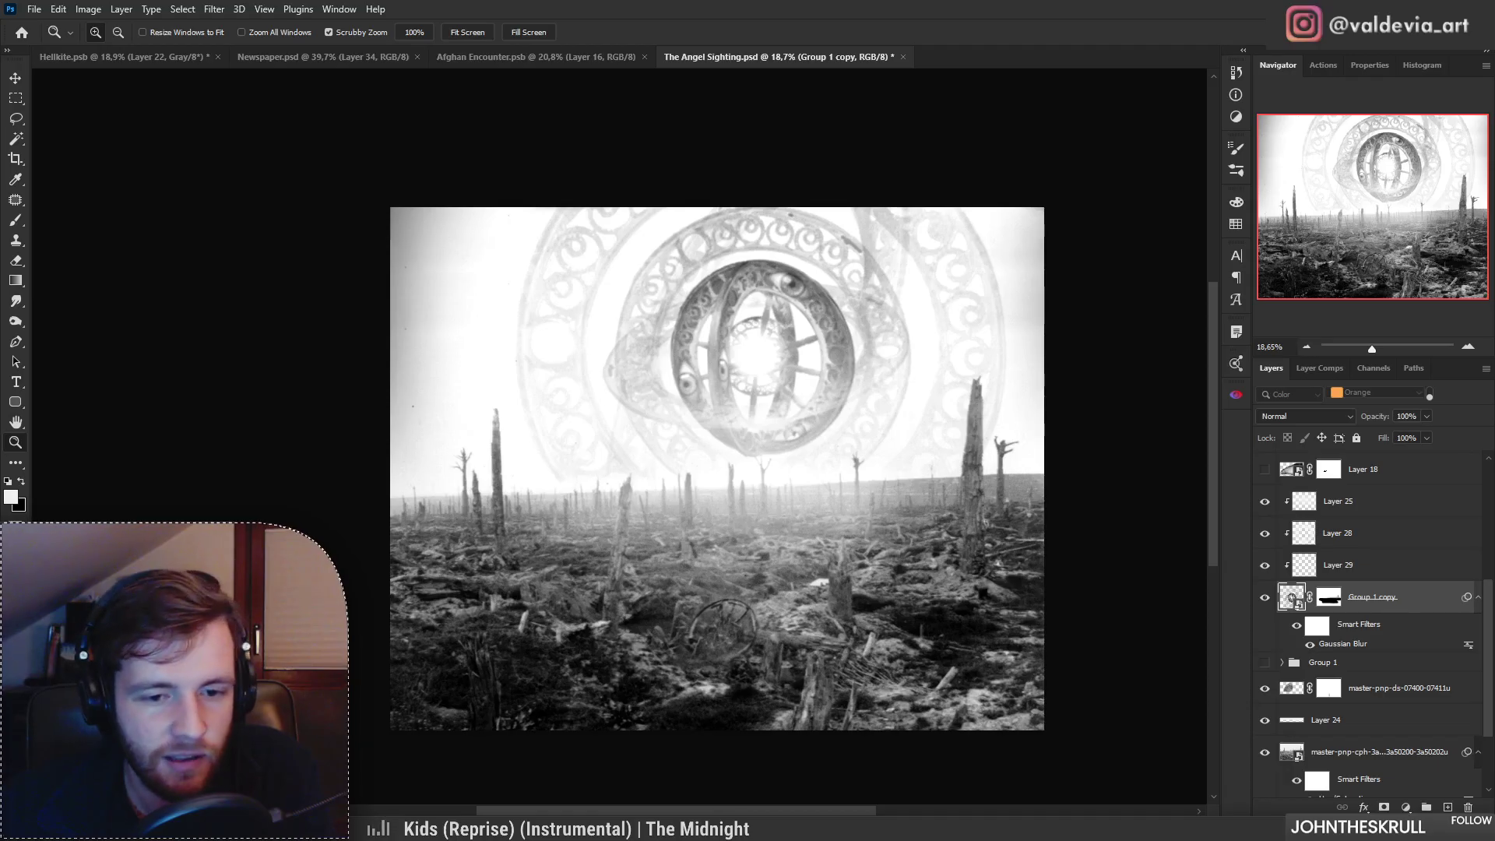
# Step: Switch to the browser and look through the Library of Congress source photographs of No Man's Land
pyautogui.hotkey('alt', 'Tab')
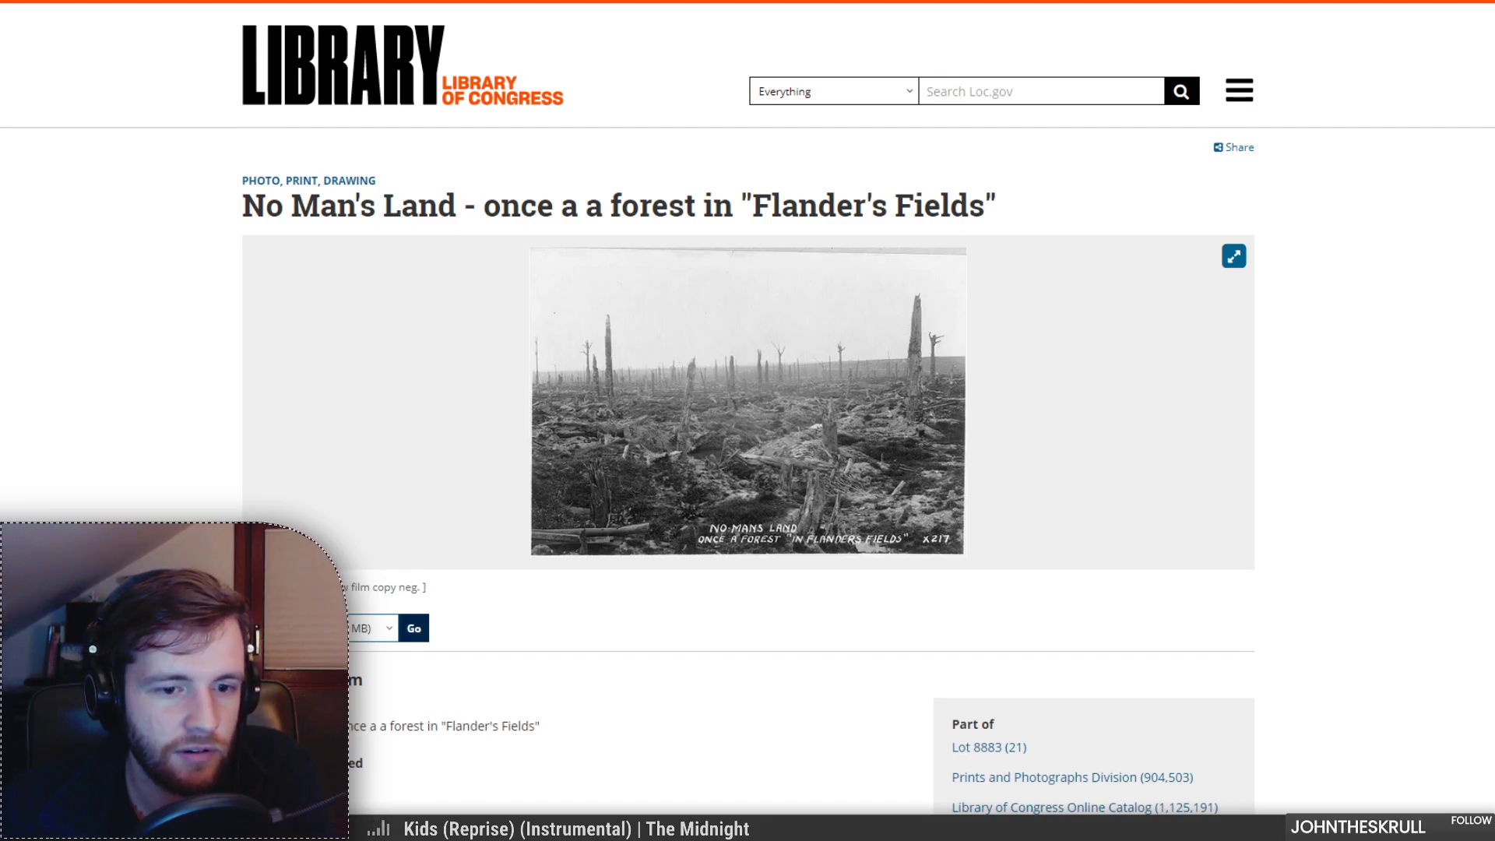
pyautogui.hotkey('alt', 'Tab')
pyautogui.hotkey('alt', 'Tab')
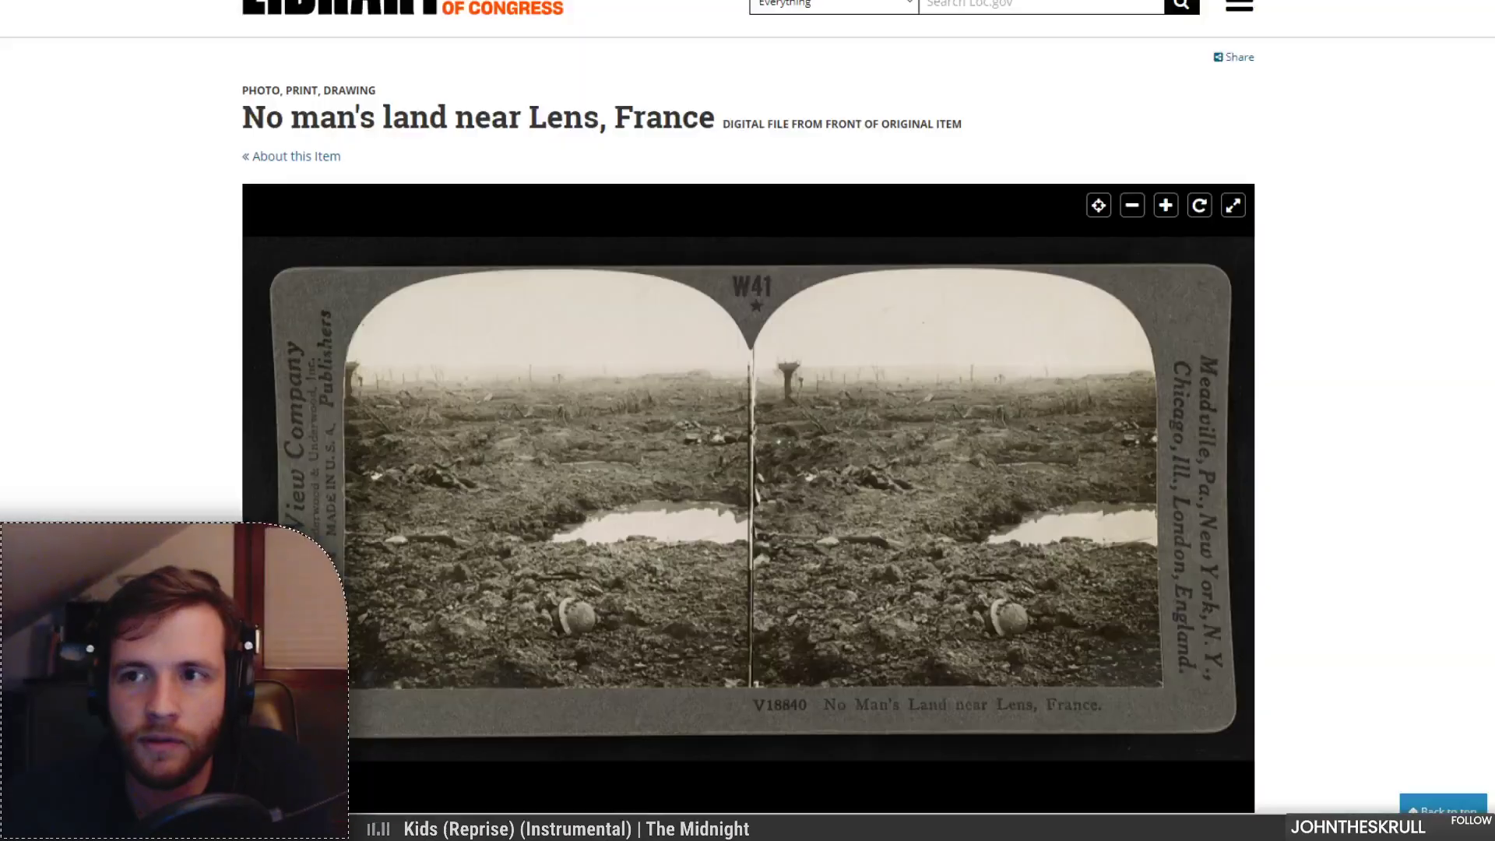
pyautogui.hotkey('ctrl', 'Tab')
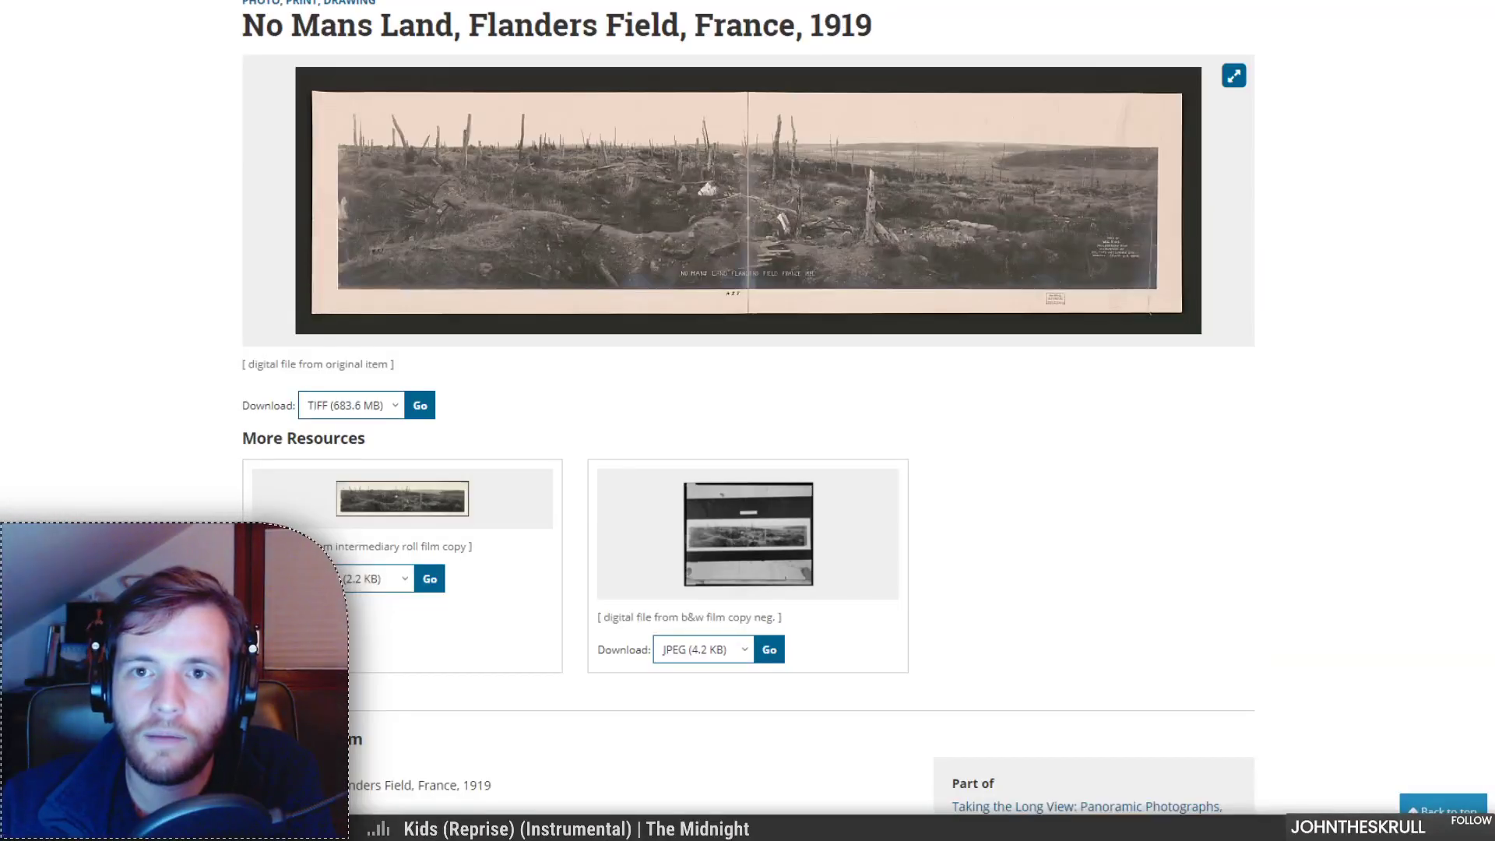
pyautogui.hotkey('ctrl', 'Tab')
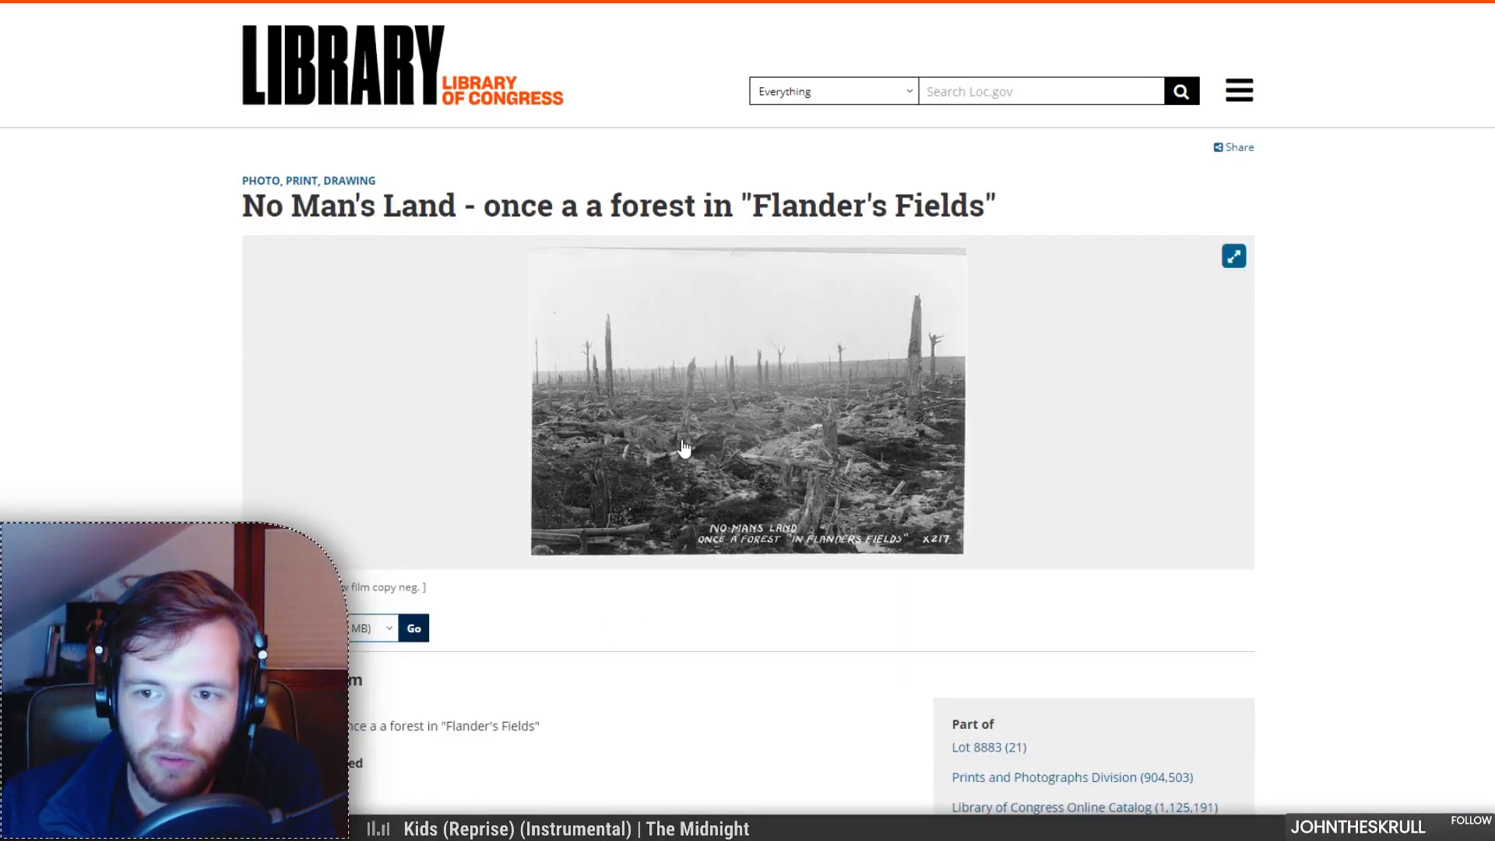
# Step: Read the item details and date of the Library of Congress photo "No Man's Land - once a a forest in Flander's Fields"
pyautogui.scroll(-3, 683, 448)
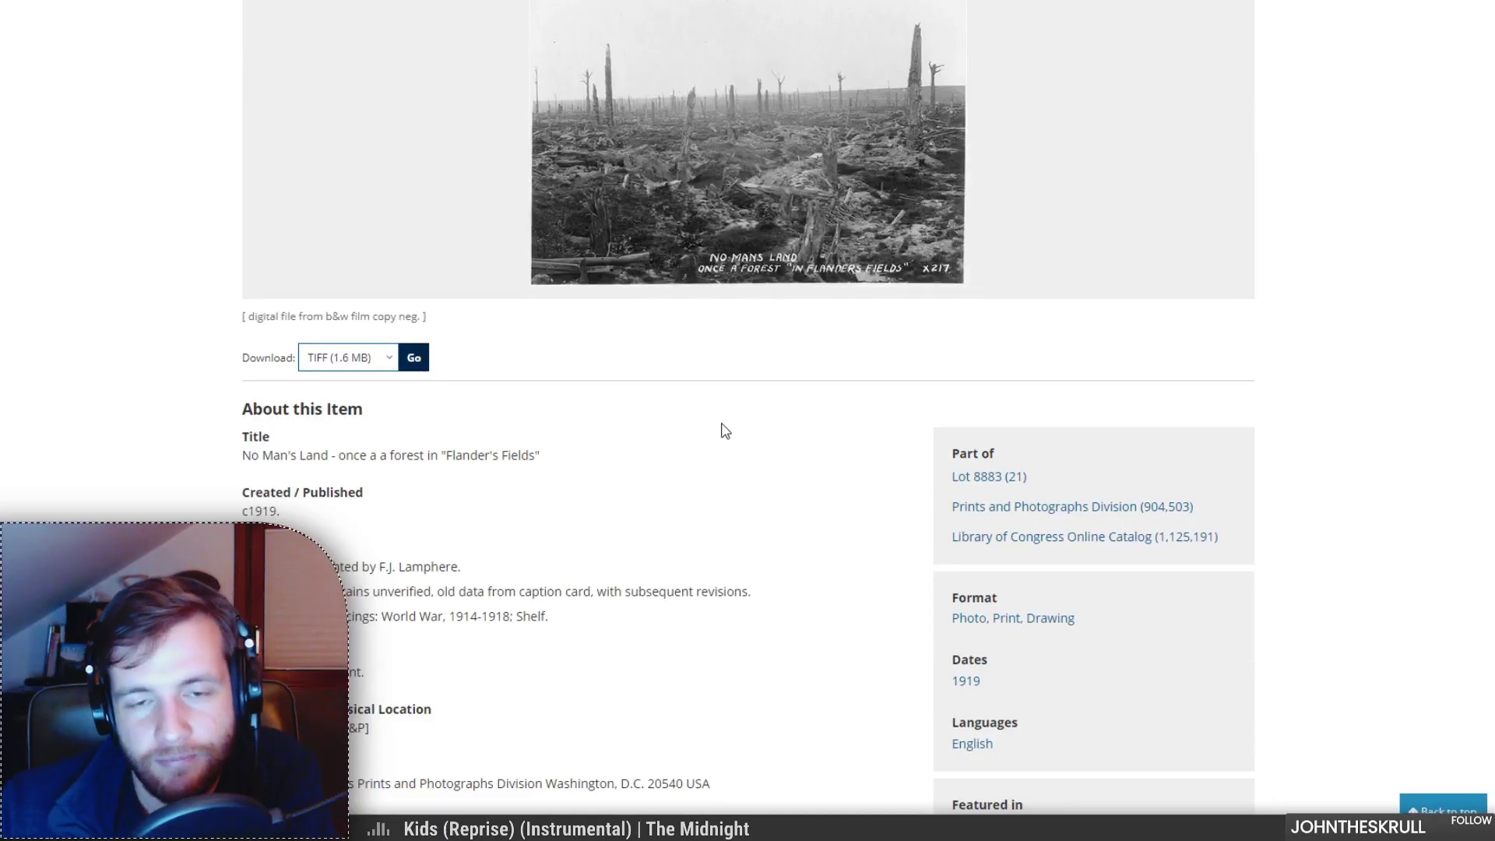
pyautogui.scroll(5, 725, 404)
pyautogui.scroll(-6, 724, 407)
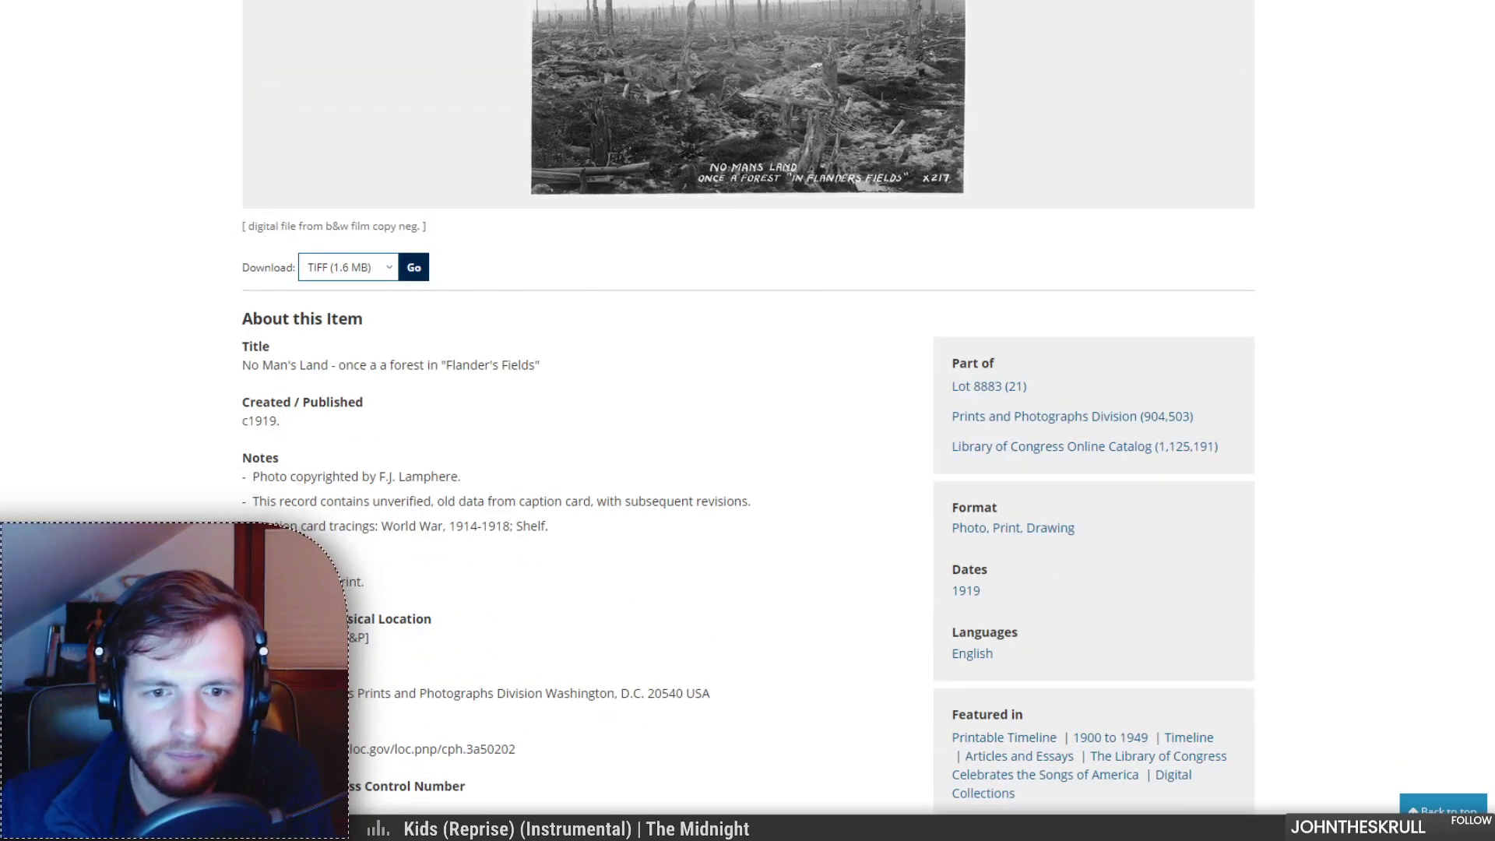
pyautogui.scroll(-7, 540, 426)
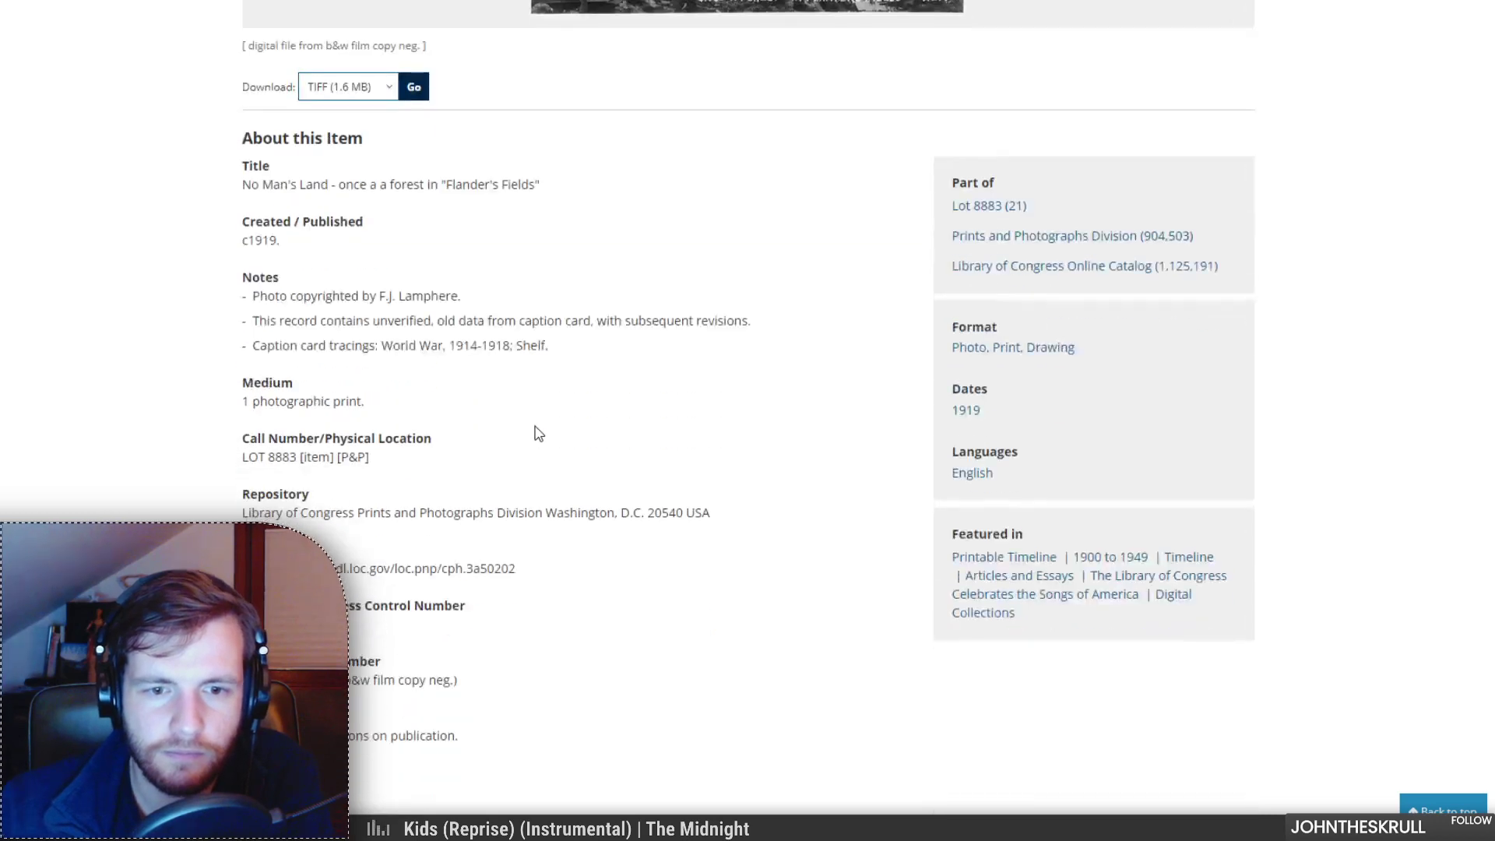
pyautogui.scroll(6, 557, 433)
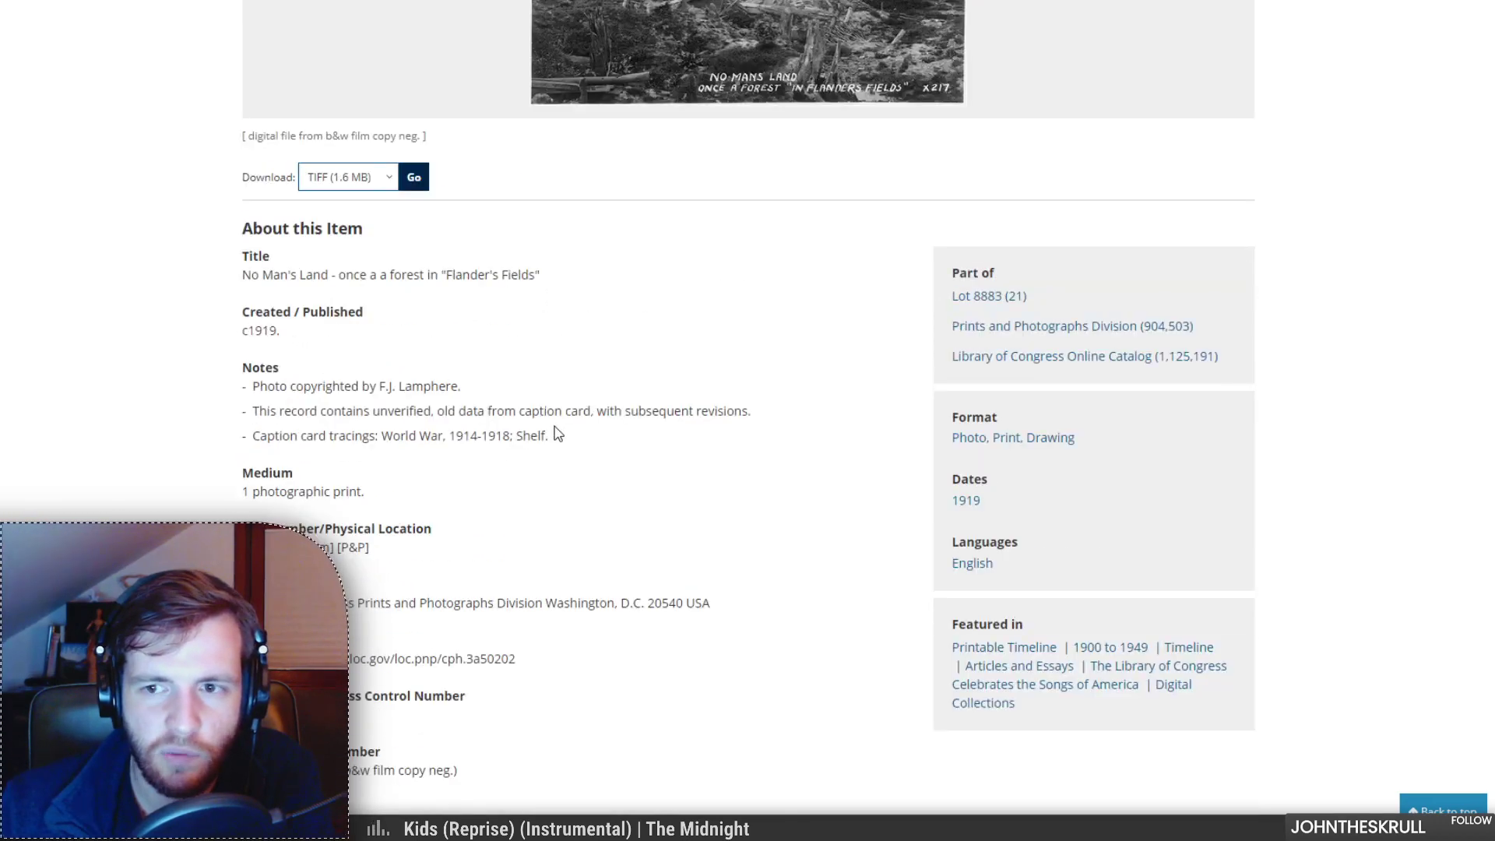
pyautogui.moveTo(1410, 535); pyautogui.dragTo(942, 514)
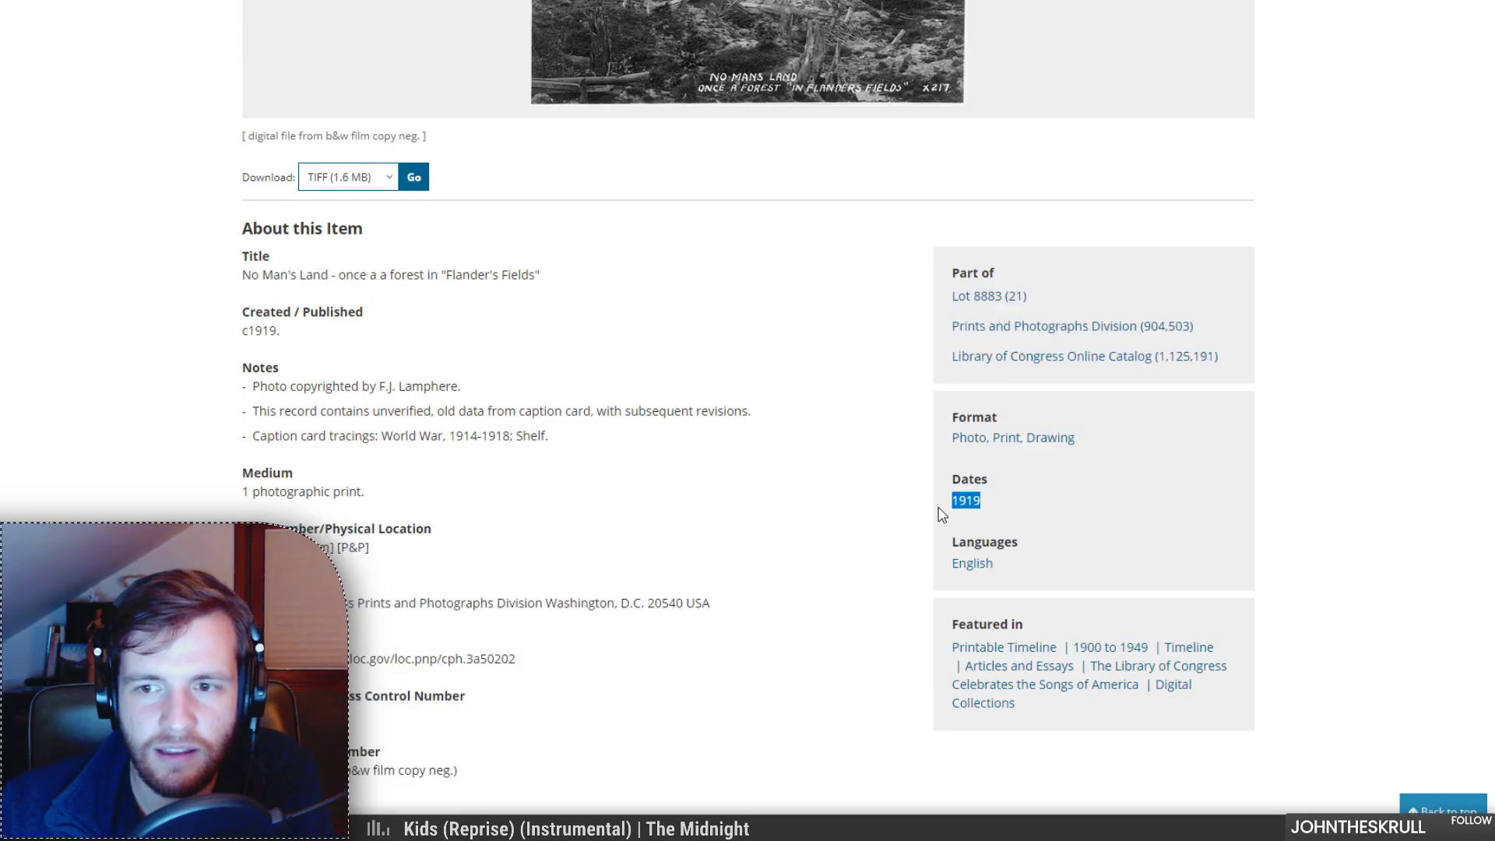
pyautogui.scroll(4, 873, 540)
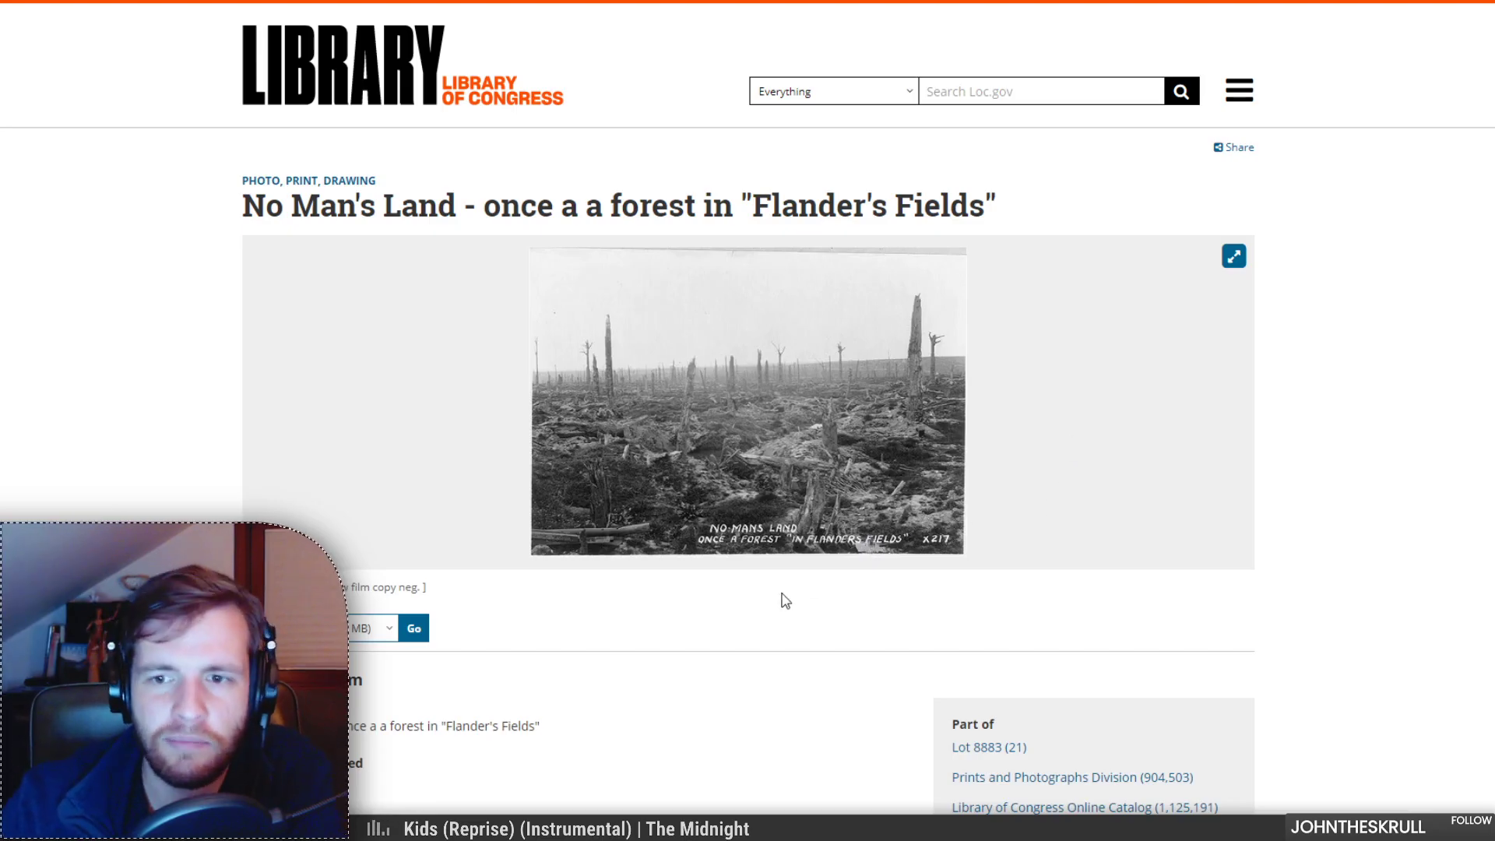
pyautogui.scroll(-1, 782, 601)
pyautogui.scroll(-1, 810, 591)
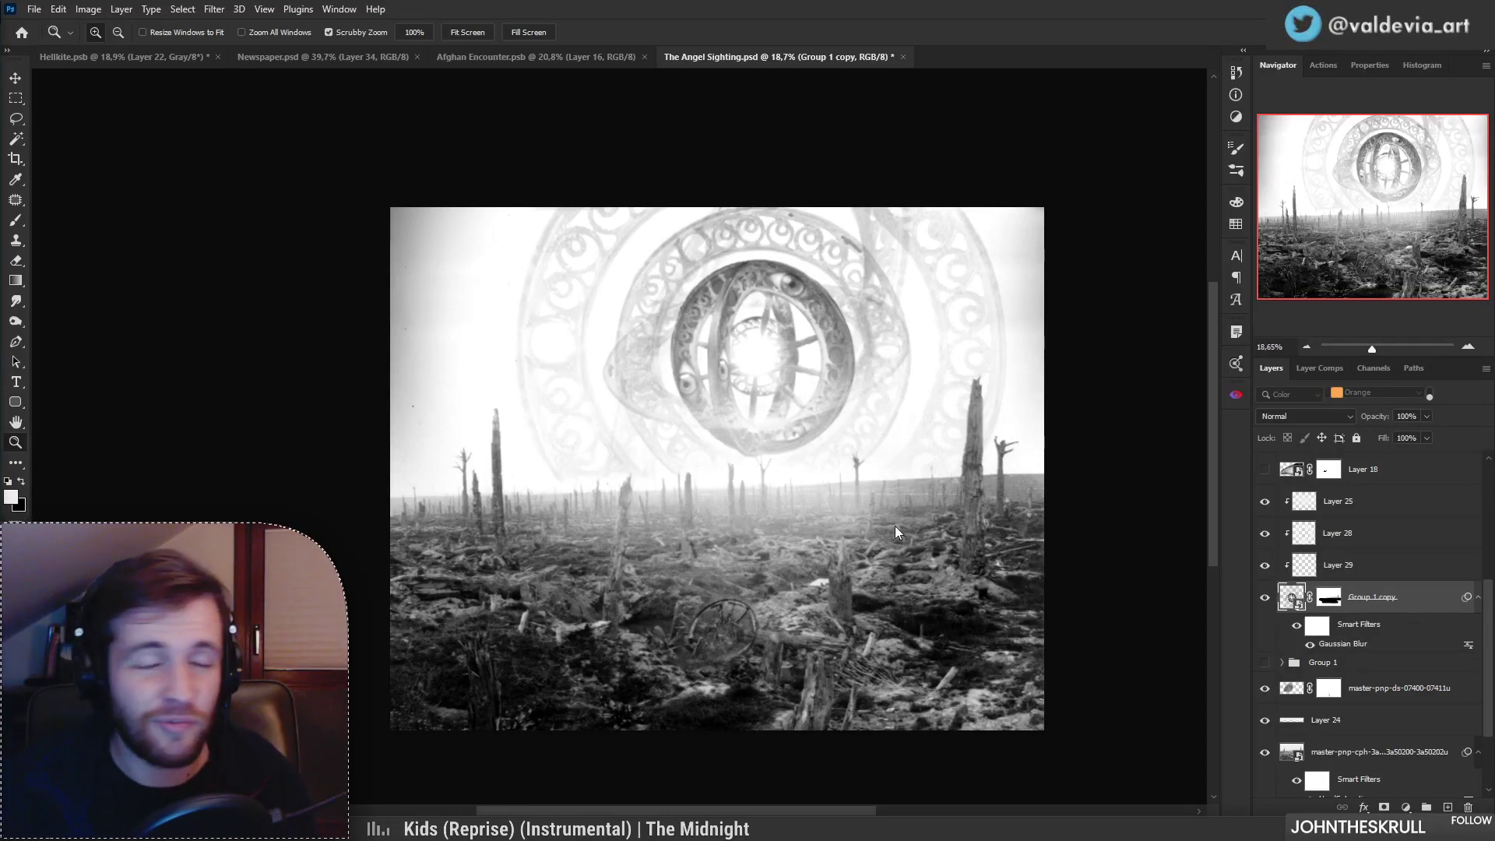
# Step: Try painting soft white strokes over the angel on Layer 25 with a 1457-pixel brush
pyautogui.click(1365, 531)
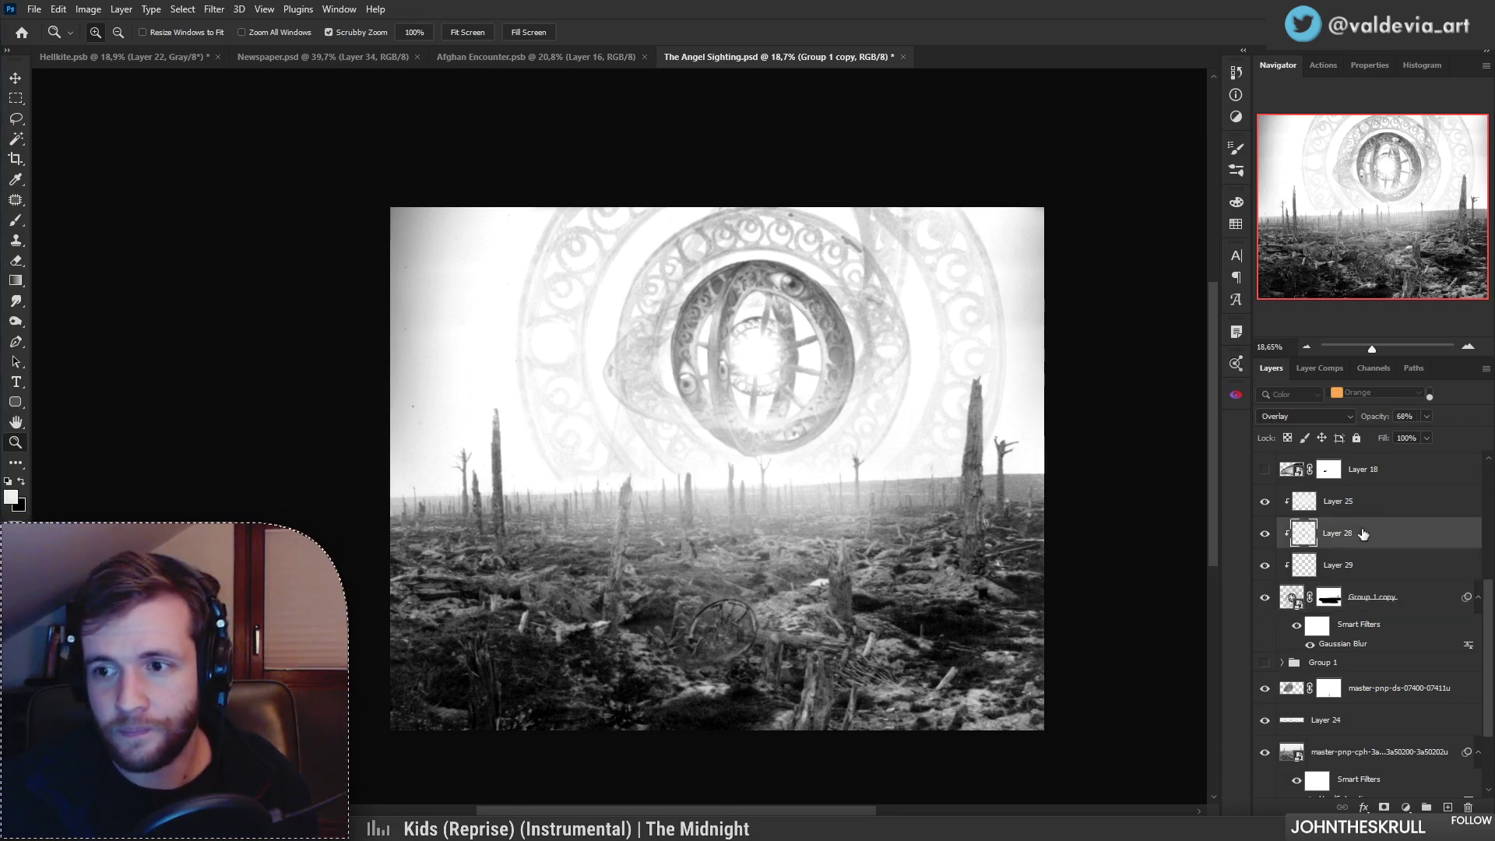
pyautogui.click(1334, 510)
pyautogui.press('b')
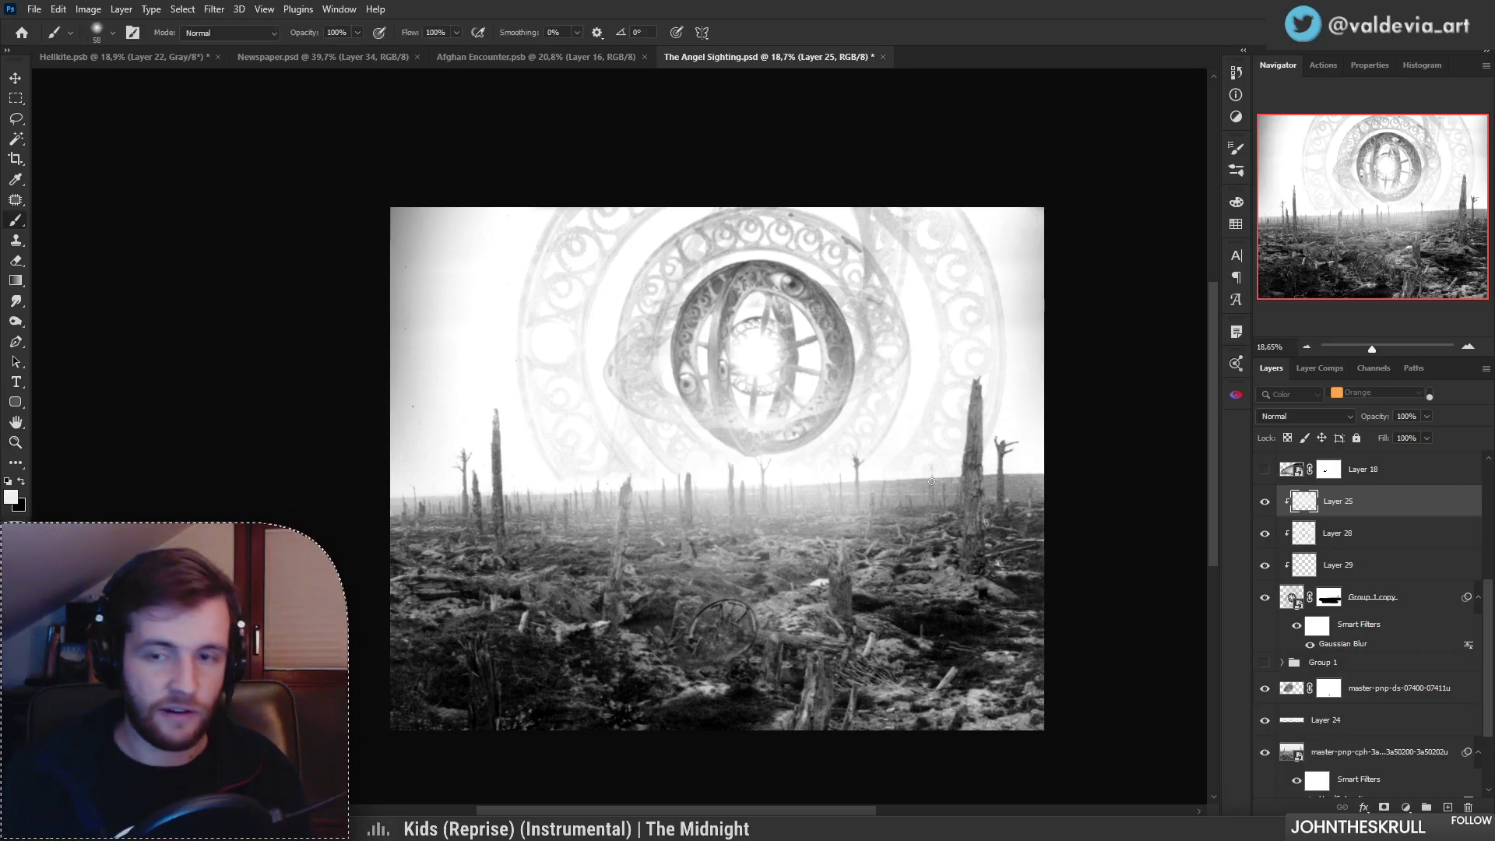
pyautogui.rightClick(685, 433)
pyautogui.click(826, 458)
pyautogui.write('1457')
pyautogui.press('Return')
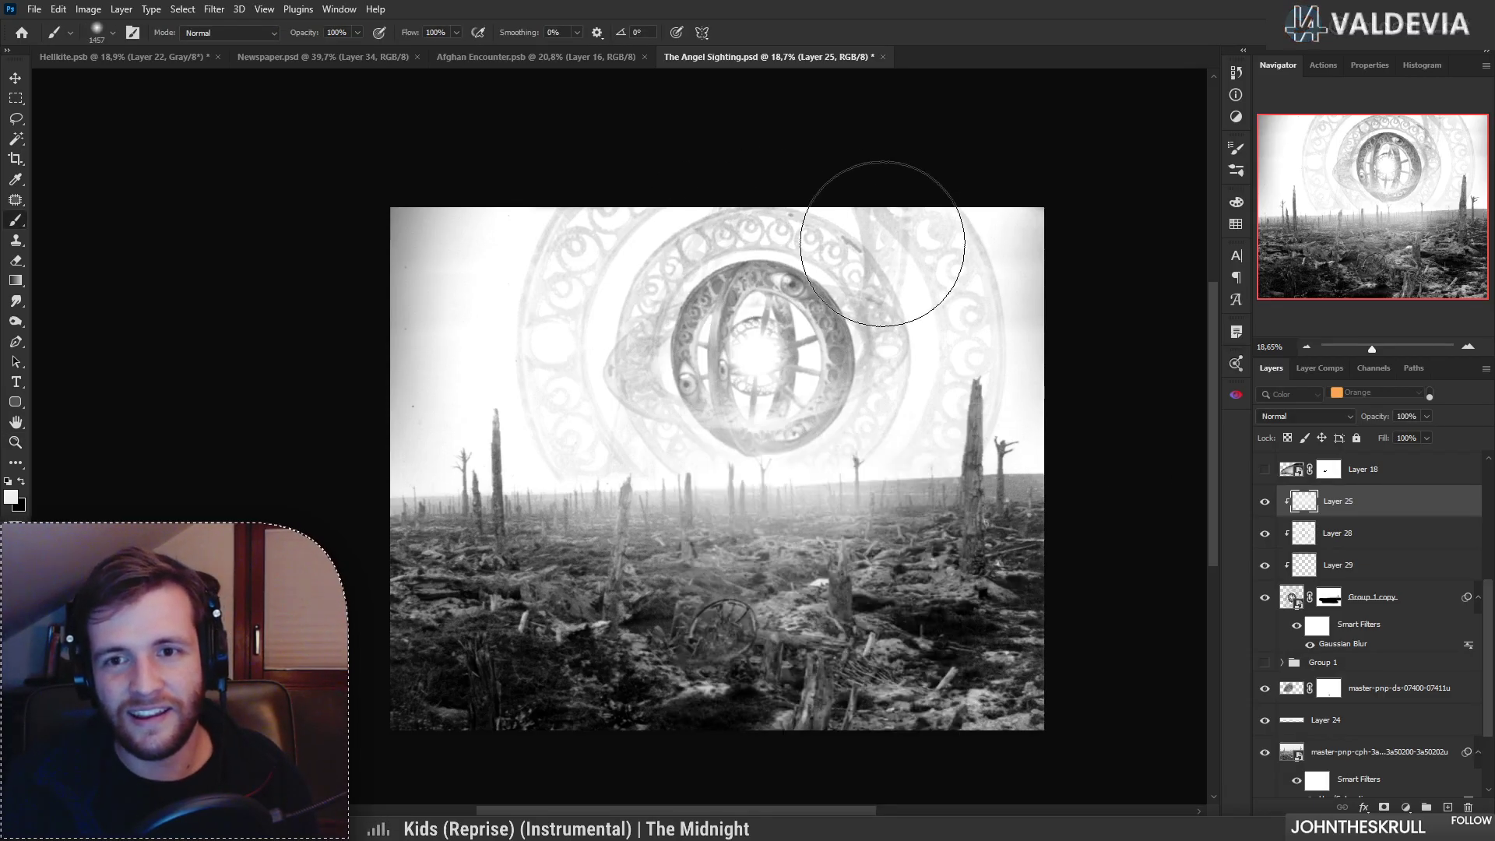
pyautogui.hotkey('ctrl', 'z')
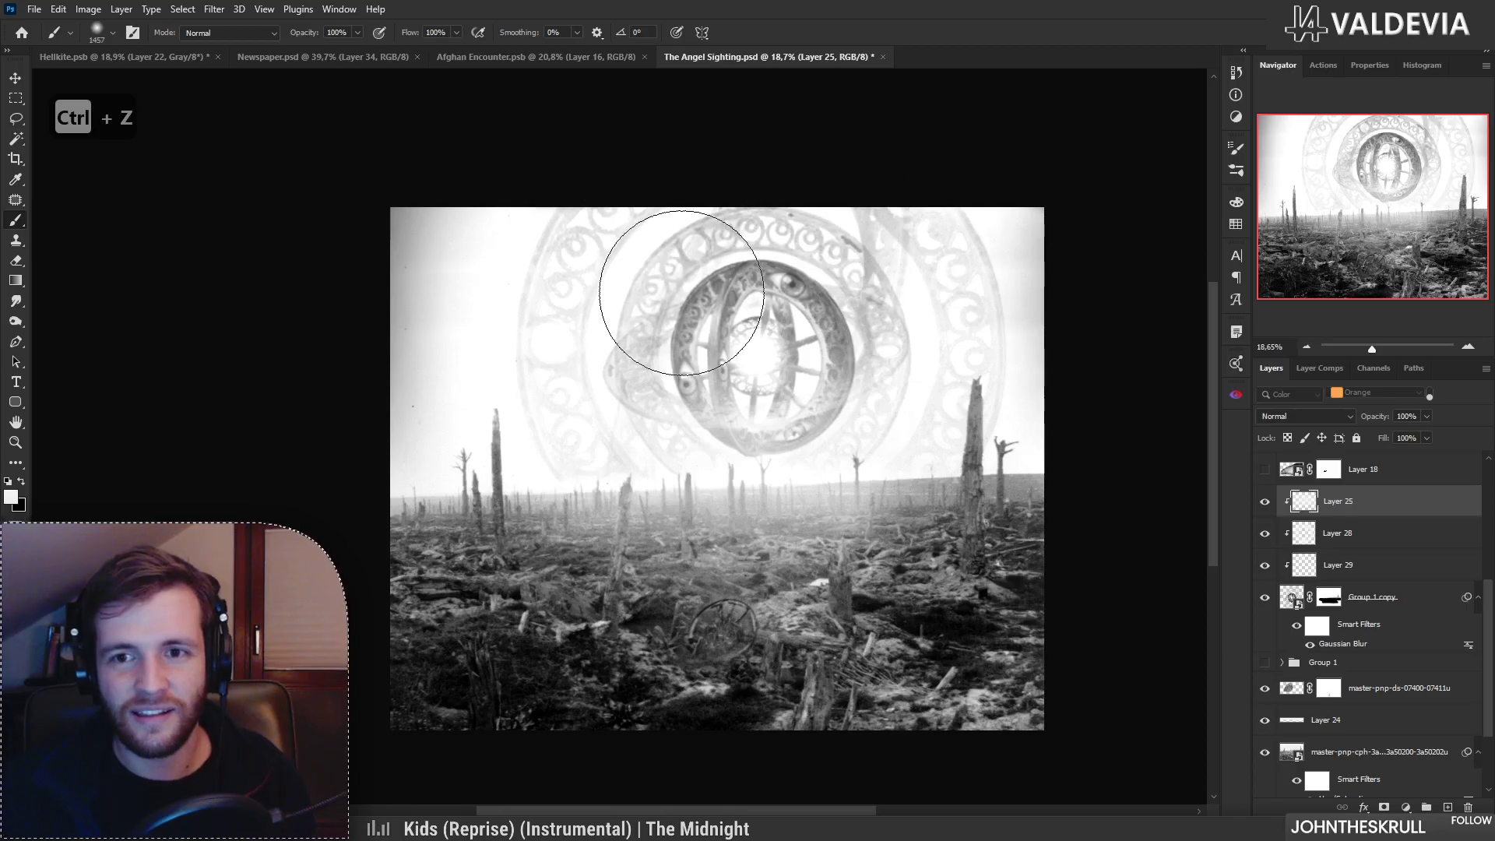
pyautogui.moveTo(833, 340)
pyautogui.mouseDown()
pyautogui.moveTo(764, 337)
pyautogui.moveTo(875, 335)
pyautogui.mouseUp()
pyautogui.hotkey('ctrl', 'z')
pyautogui.moveTo(805, 456)
pyautogui.mouseDown()
pyautogui.moveTo(724, 456)
pyautogui.moveTo(783, 460)
pyautogui.moveTo(764, 460)
pyautogui.mouseUp()
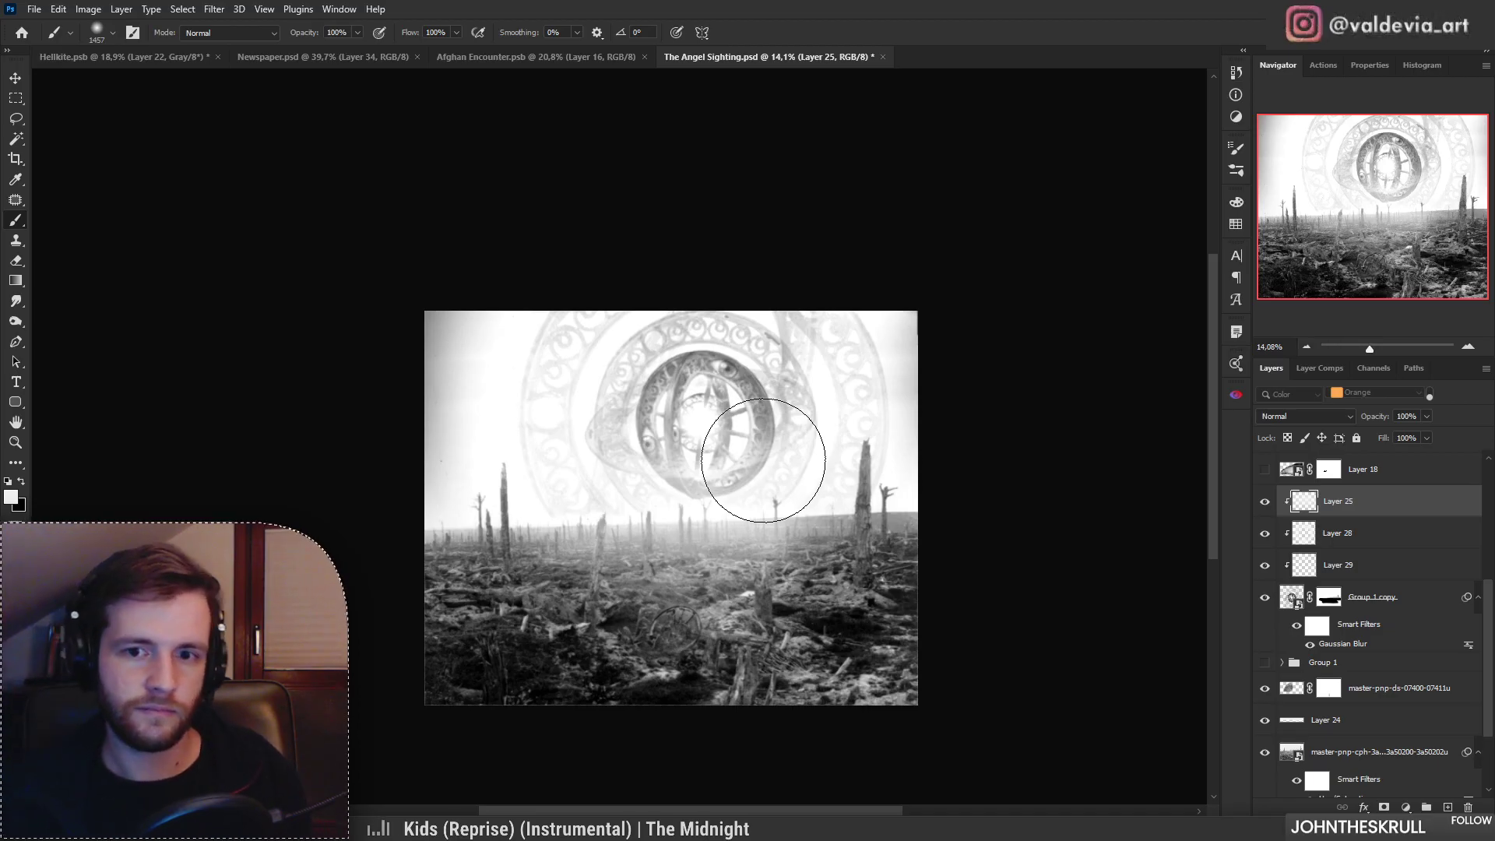
# Step: Stamp all visible layers into a new layer at the top of the stack and convert it to a smart object
pyautogui.scroll(-1, 814, 506)
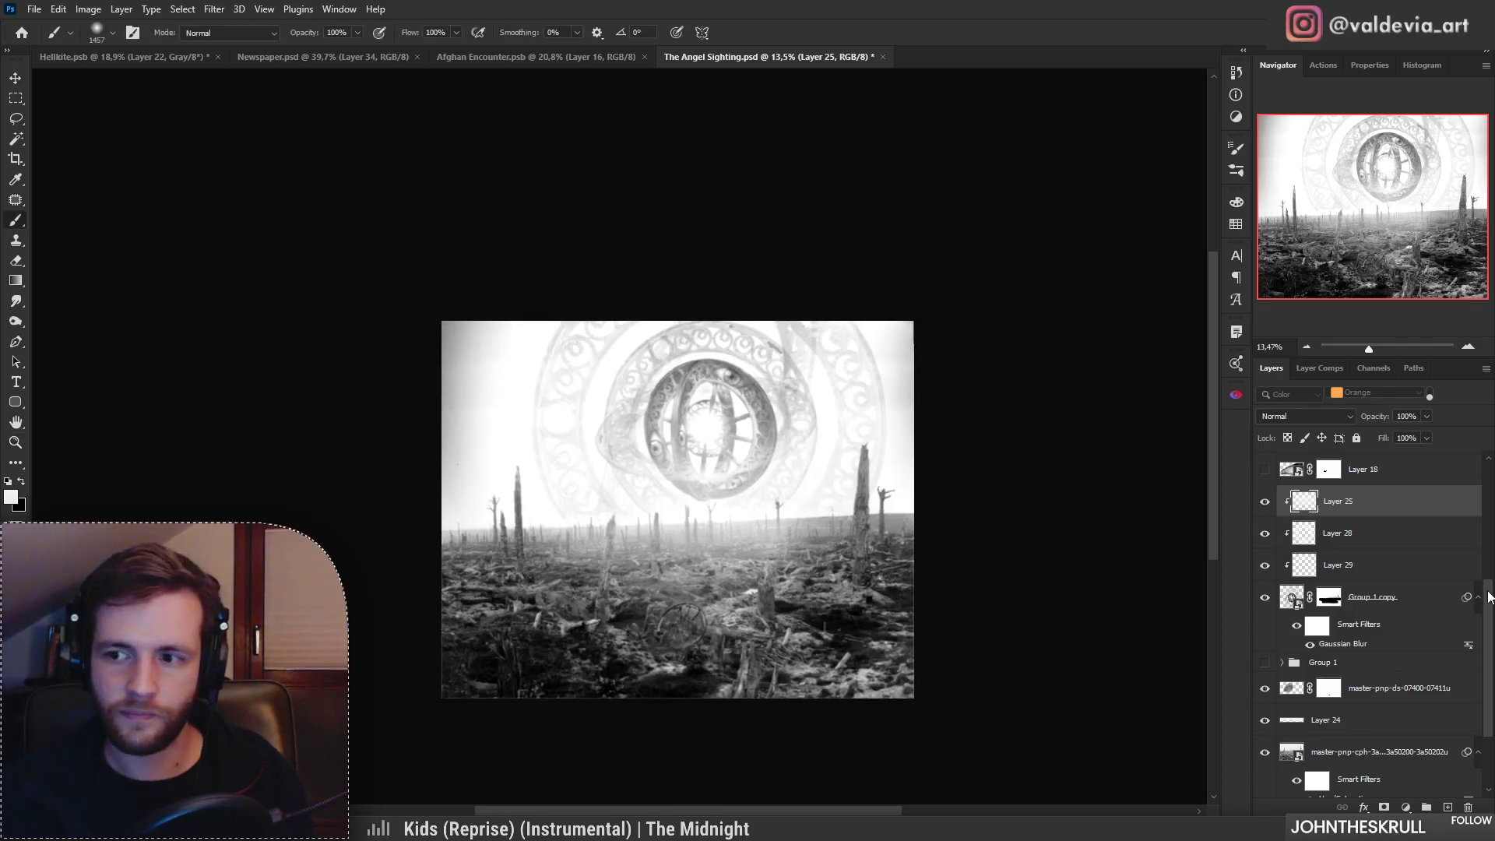
pyautogui.moveTo(1488, 587); pyautogui.dragTo(1476, 468)
pyautogui.click(1411, 478)
pyautogui.click(1452, 805)
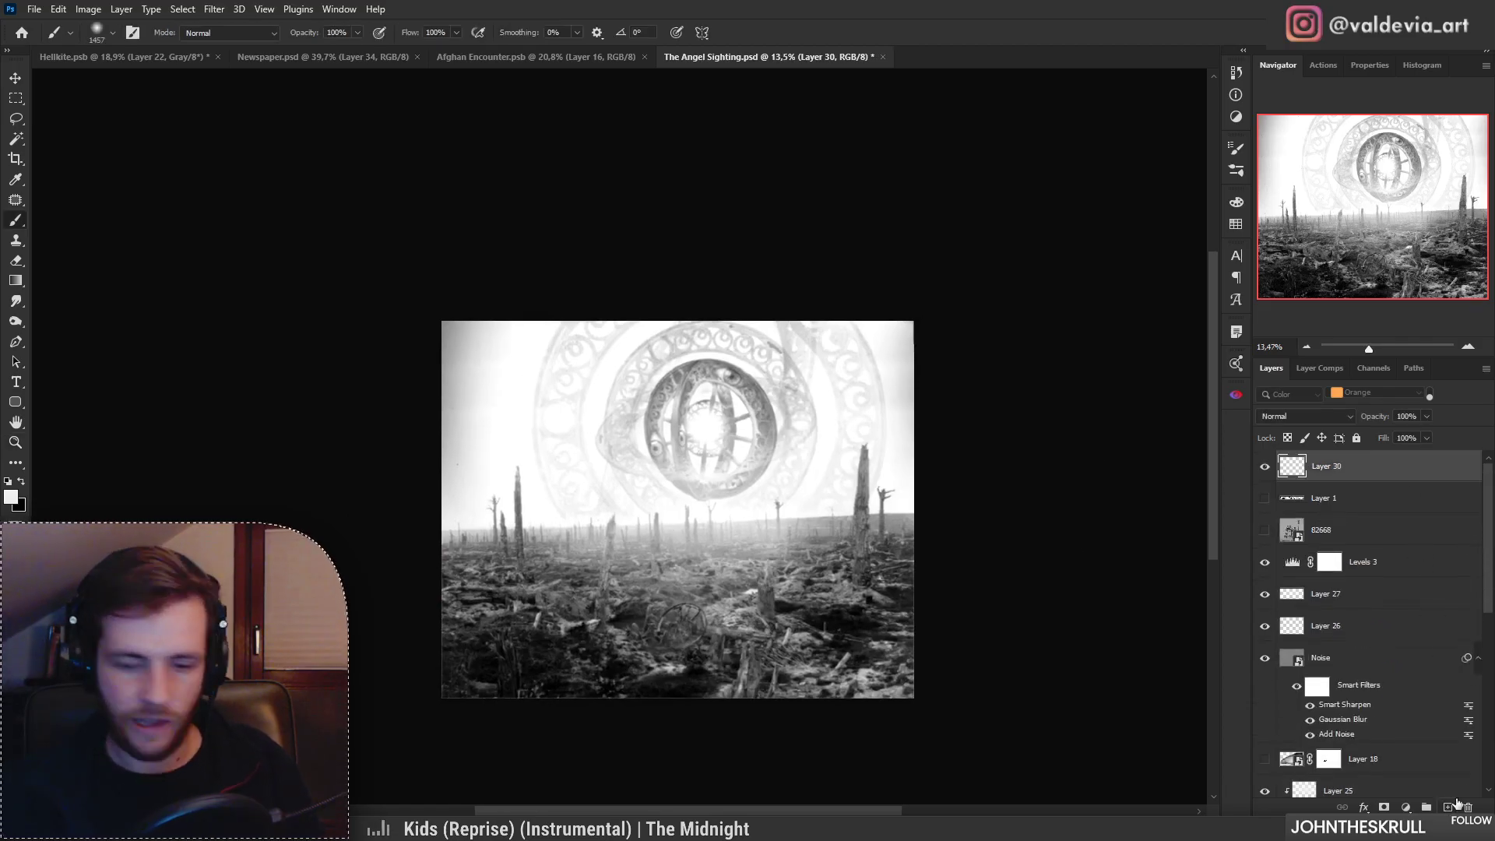
pyautogui.hotkey('ctrl', 'alt', 'shift', 'e')
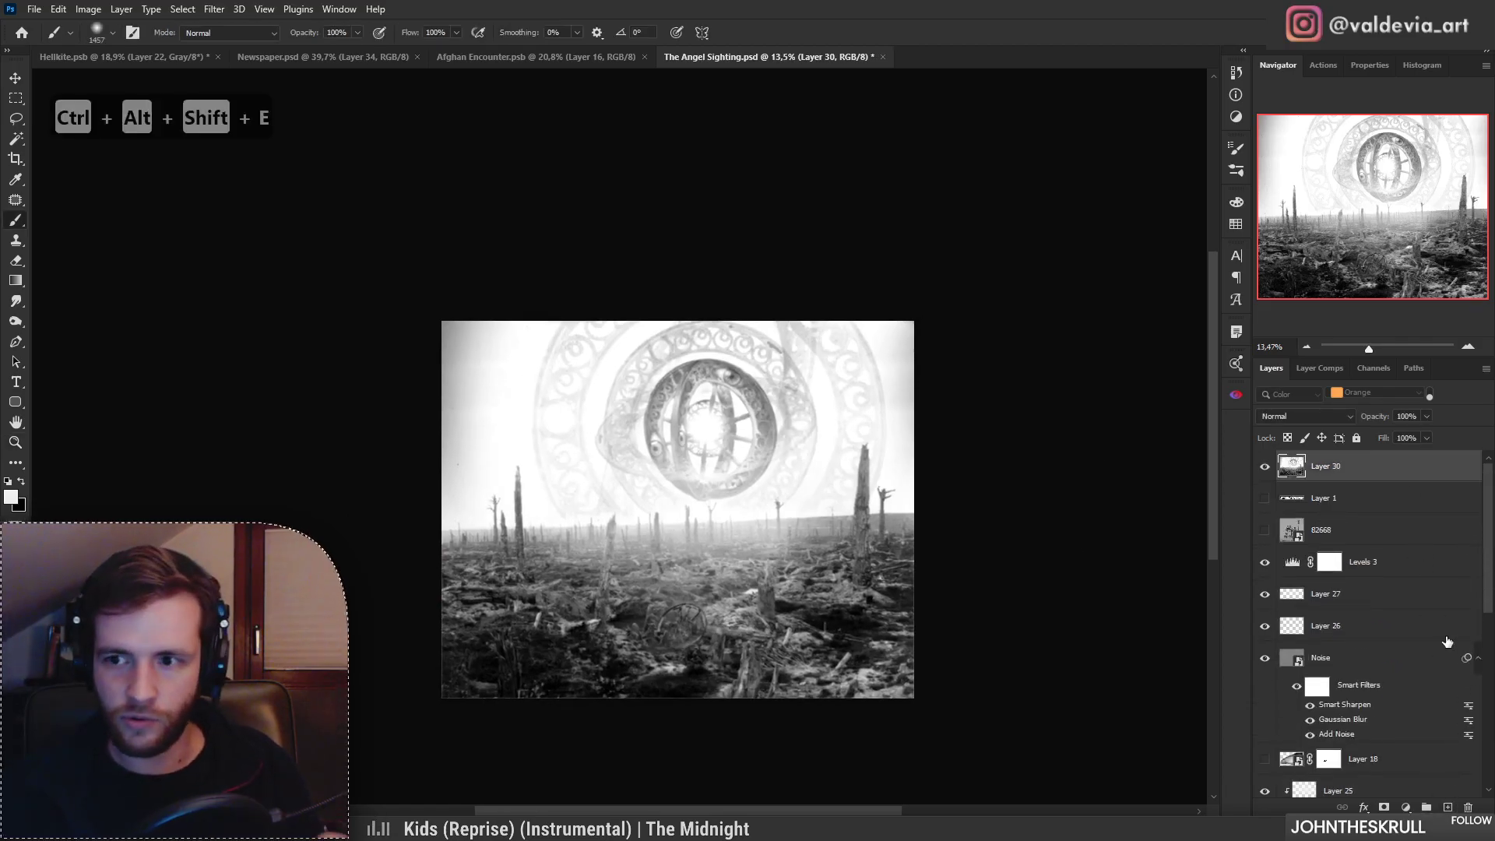
pyautogui.hotkey('ctrl', '\\')
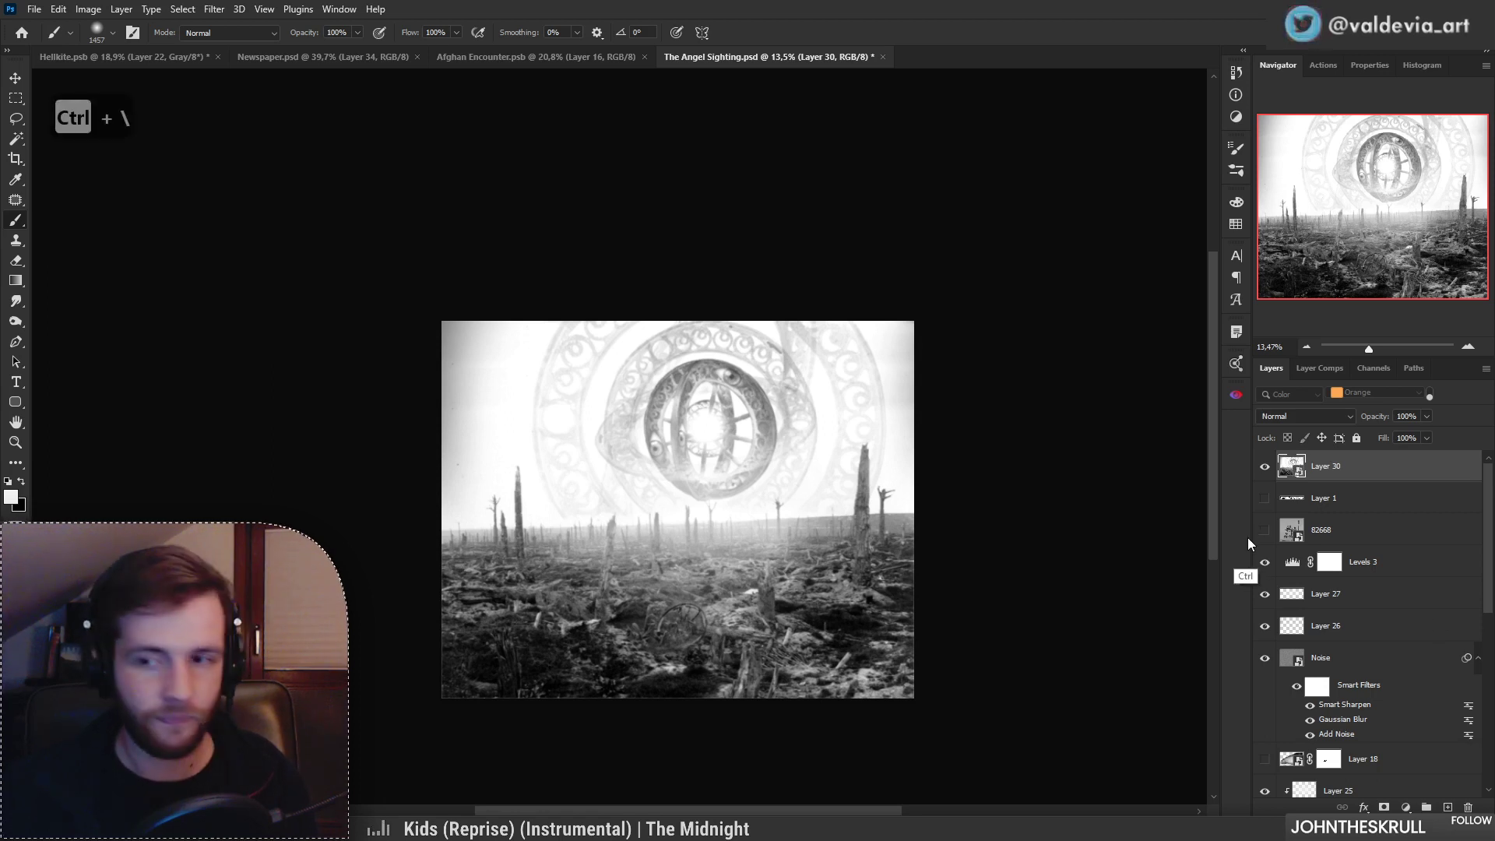
# Step: Open the Camera Raw Filter on the merged smart object and set Vignetting to +45
pyautogui.hotkey('ctrl', 'shift', 'a')
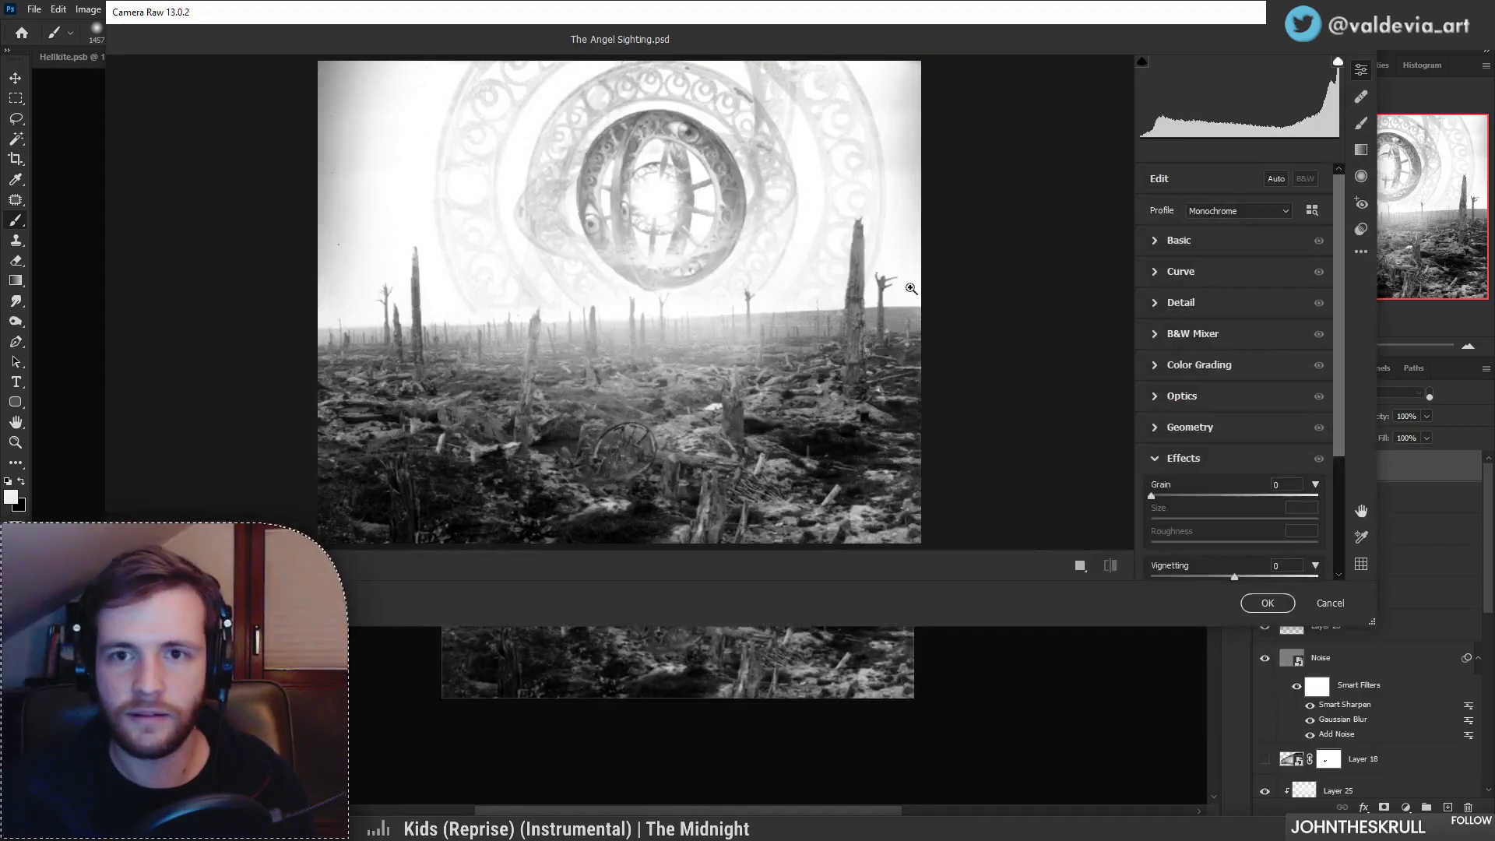
pyautogui.moveTo(1166, 629); pyautogui.dragTo(1167, 790)
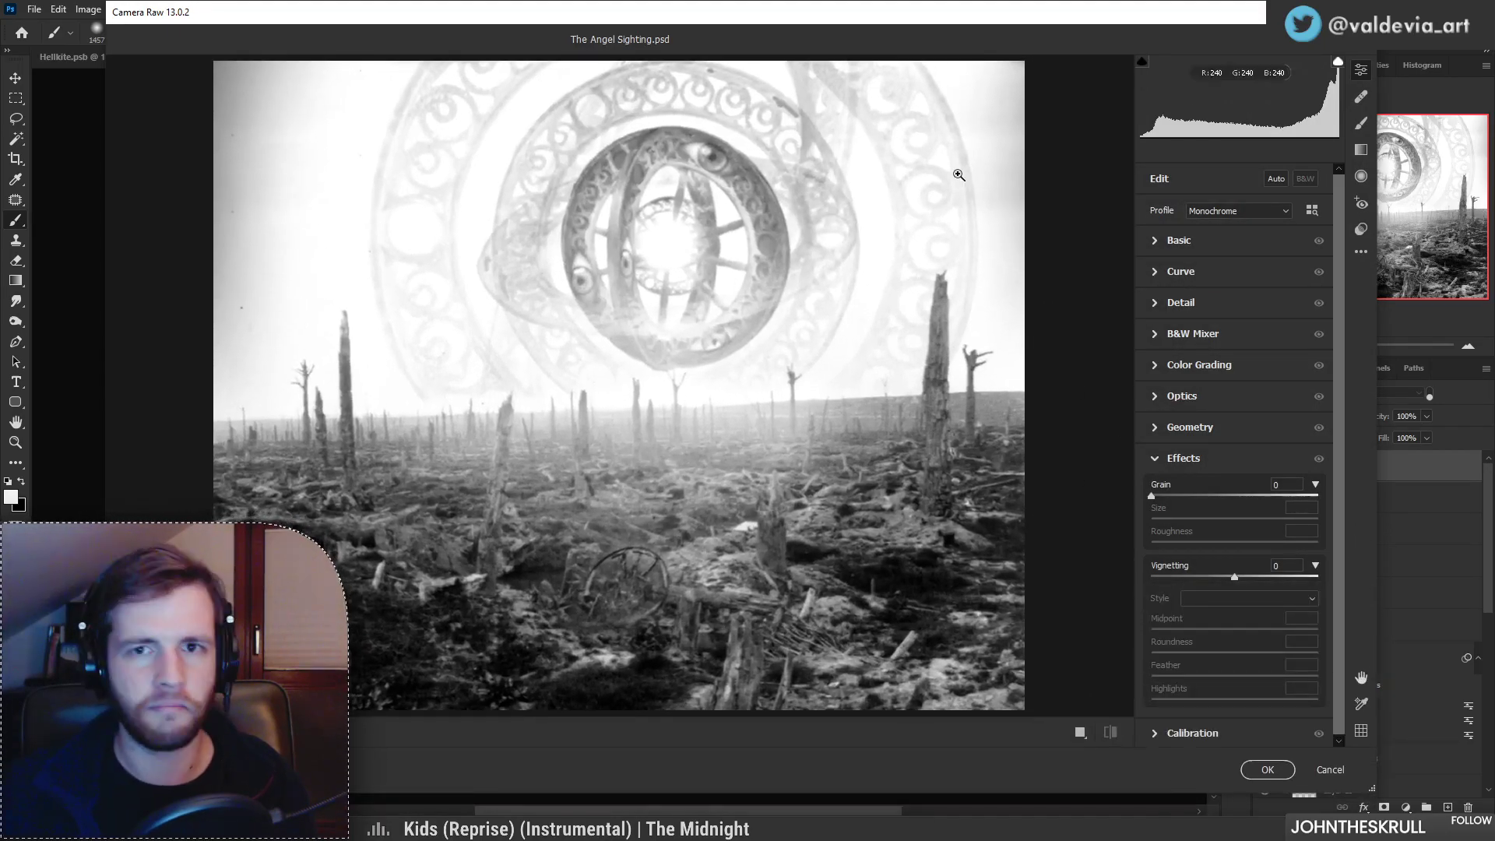
pyautogui.moveTo(924, 11); pyautogui.dragTo(949, 26)
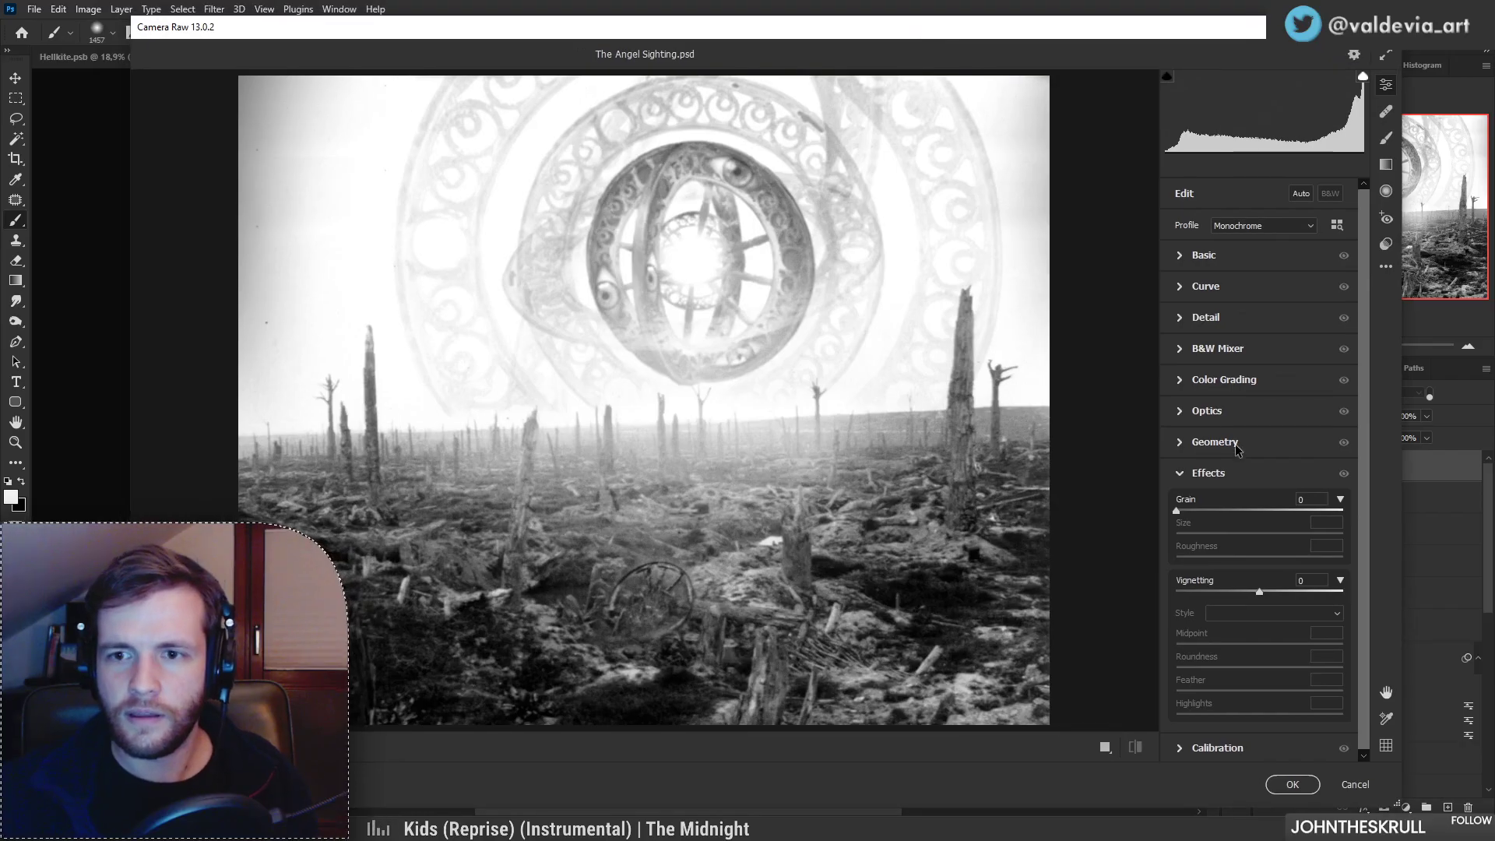
pyautogui.click(1245, 592)
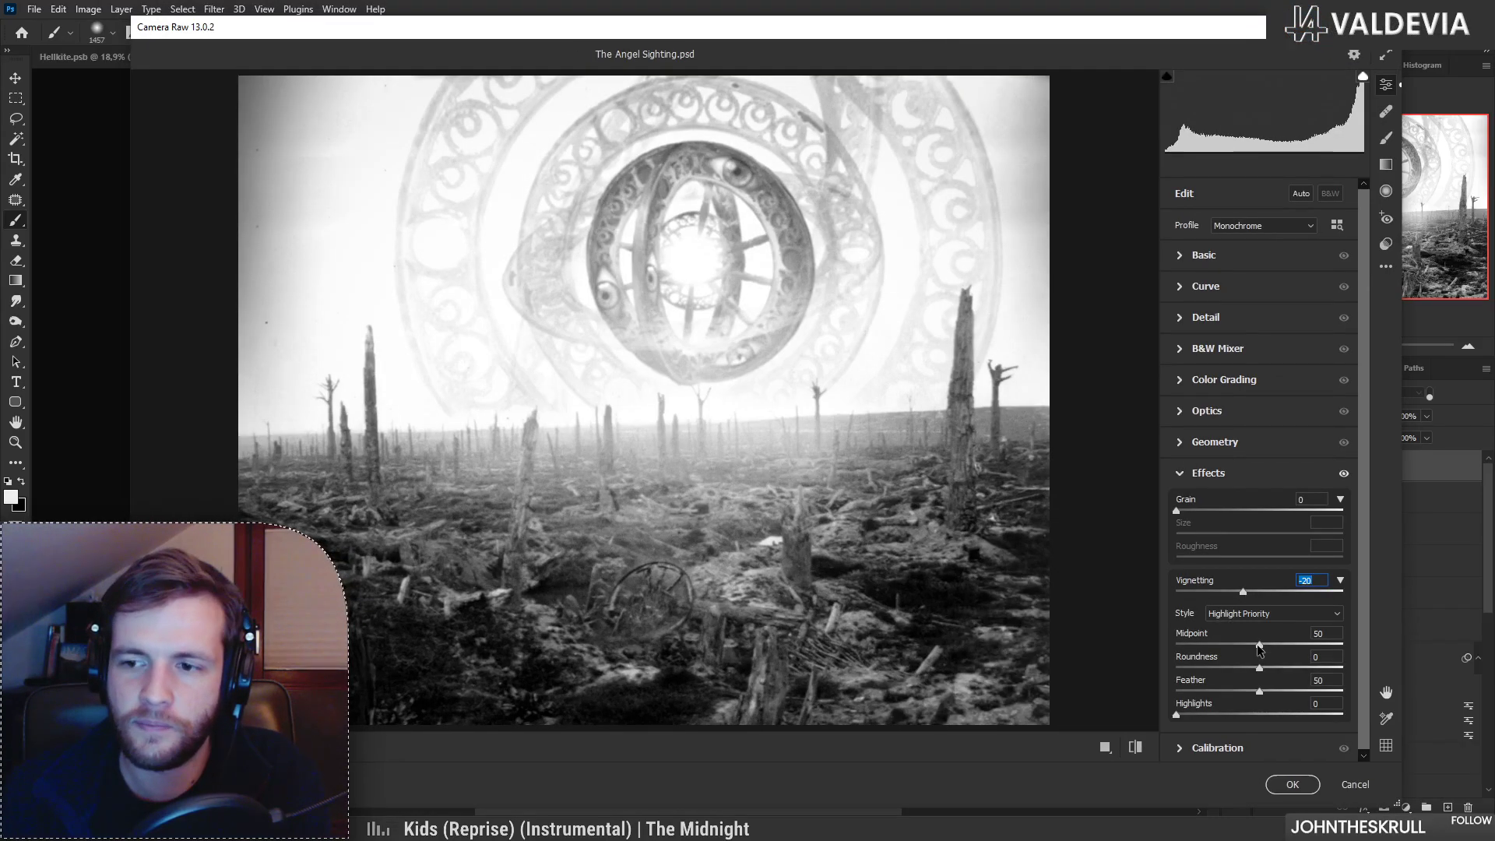
pyautogui.moveTo(1261, 594); pyautogui.dragTo(1426, 596)
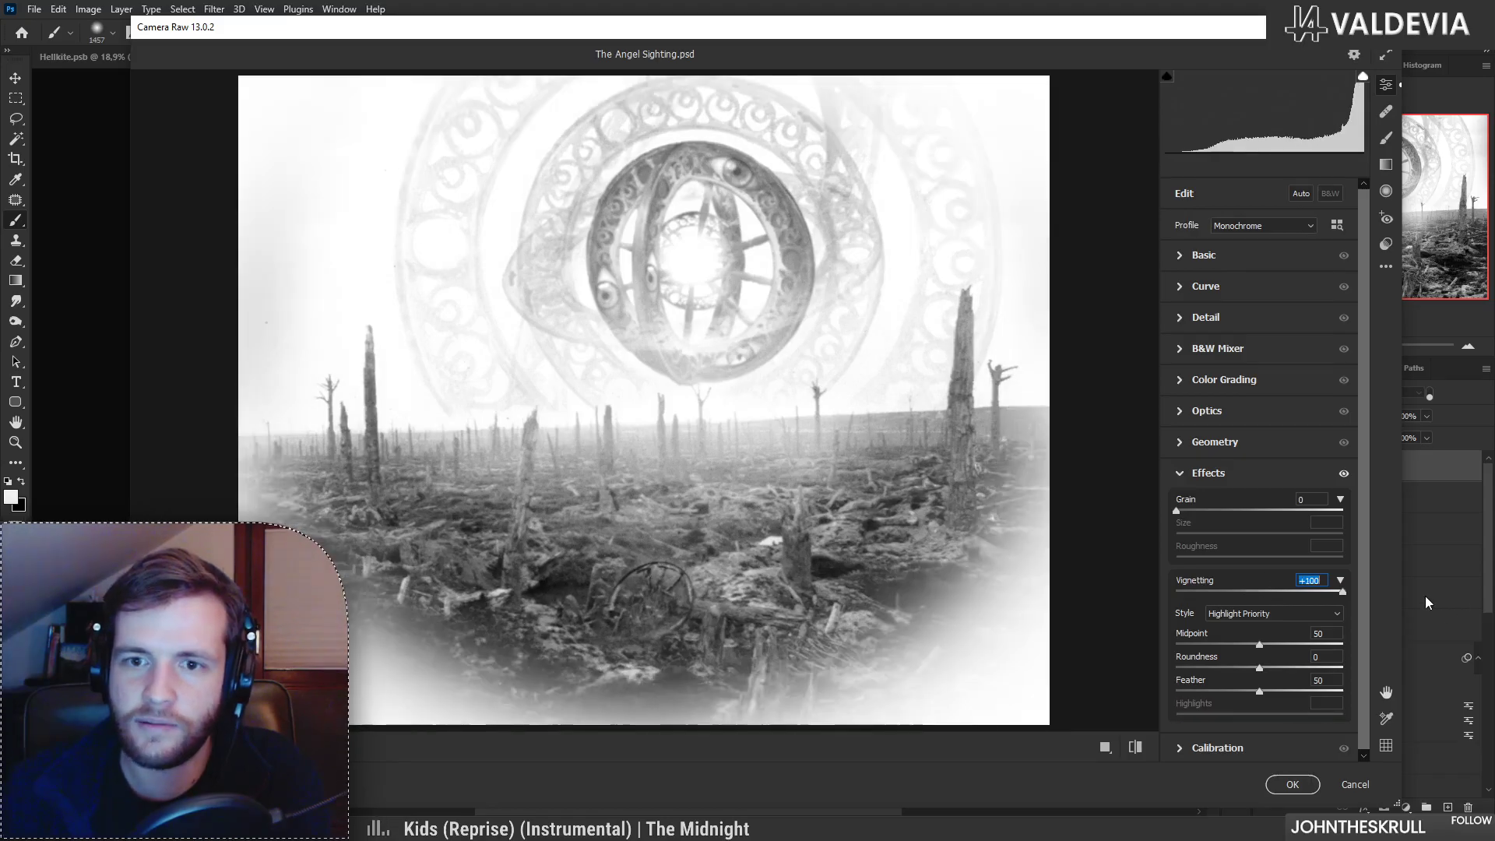
pyautogui.click(1296, 592)
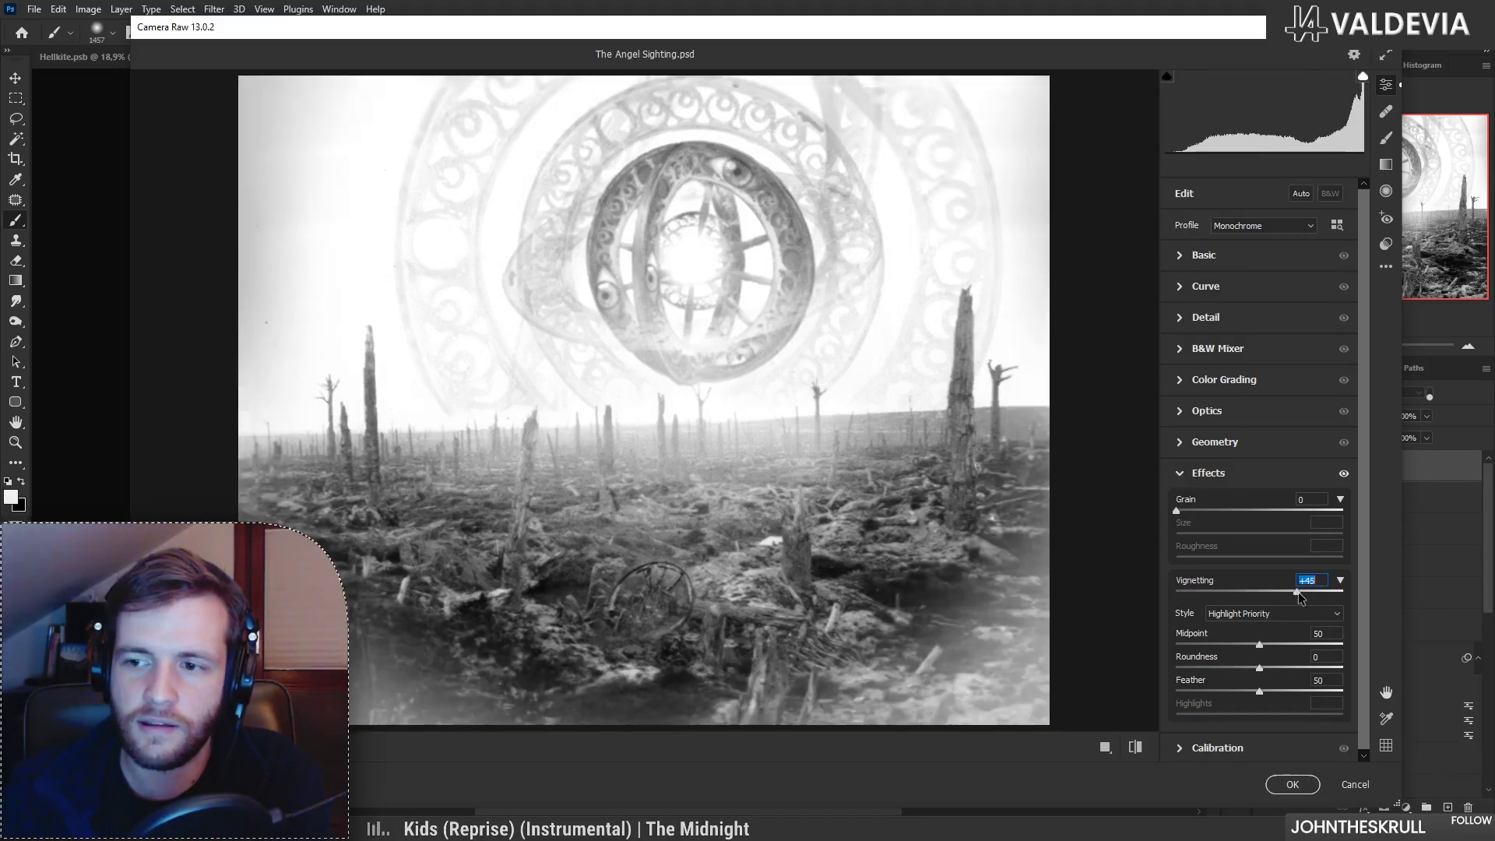
# Step: Set the vignette style to Paint Overlay with midpoint 61, roundness +52 and feather 100
pyautogui.moveTo(1259, 645)
pyautogui.mouseDown()
pyautogui.moveTo(1219, 643)
pyautogui.moveTo(1278, 644)
pyautogui.mouseUp()
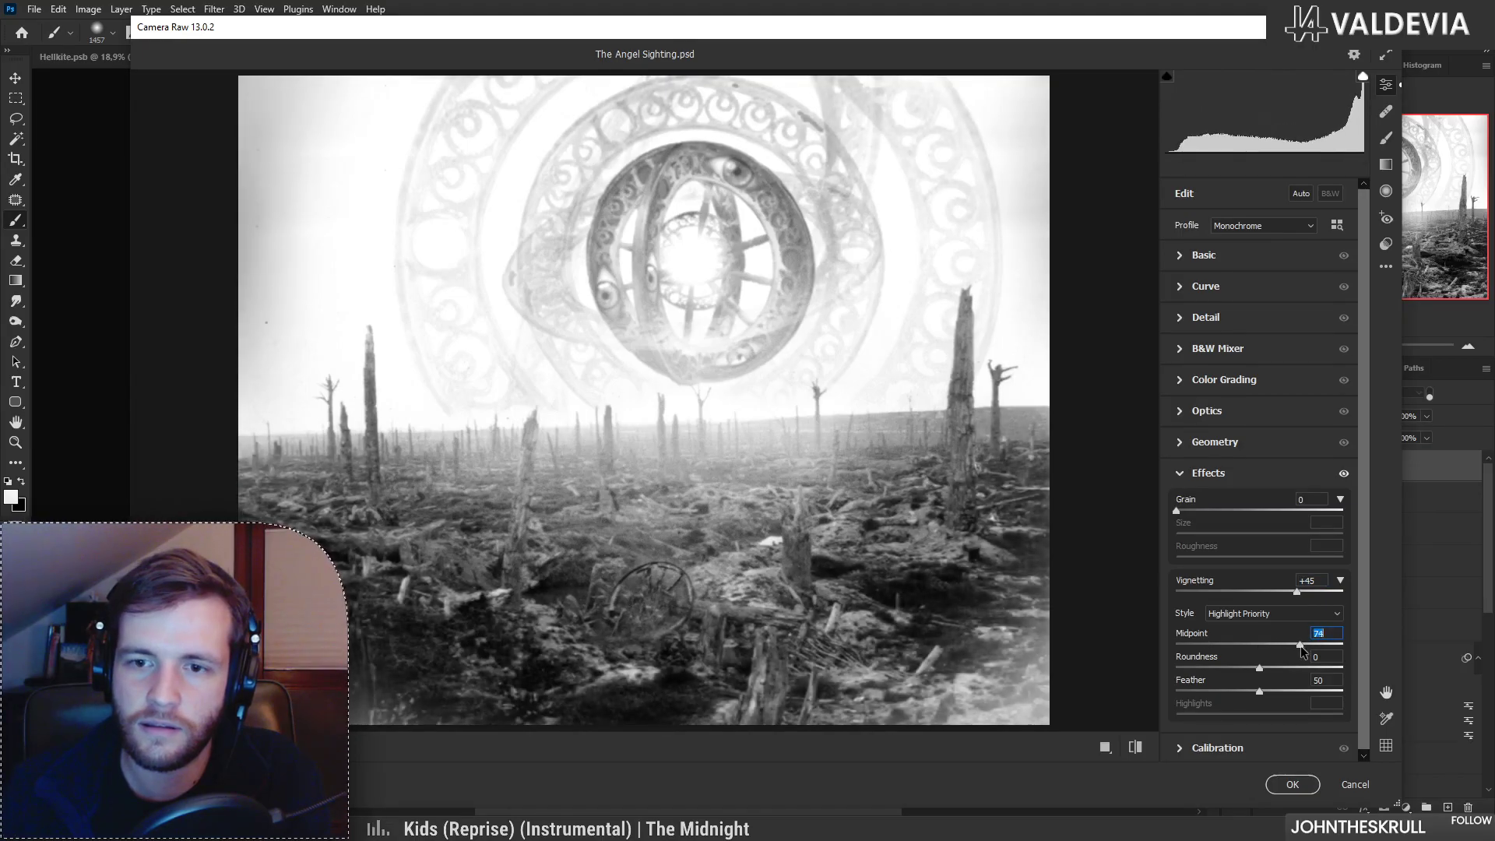
pyautogui.click(1262, 615)
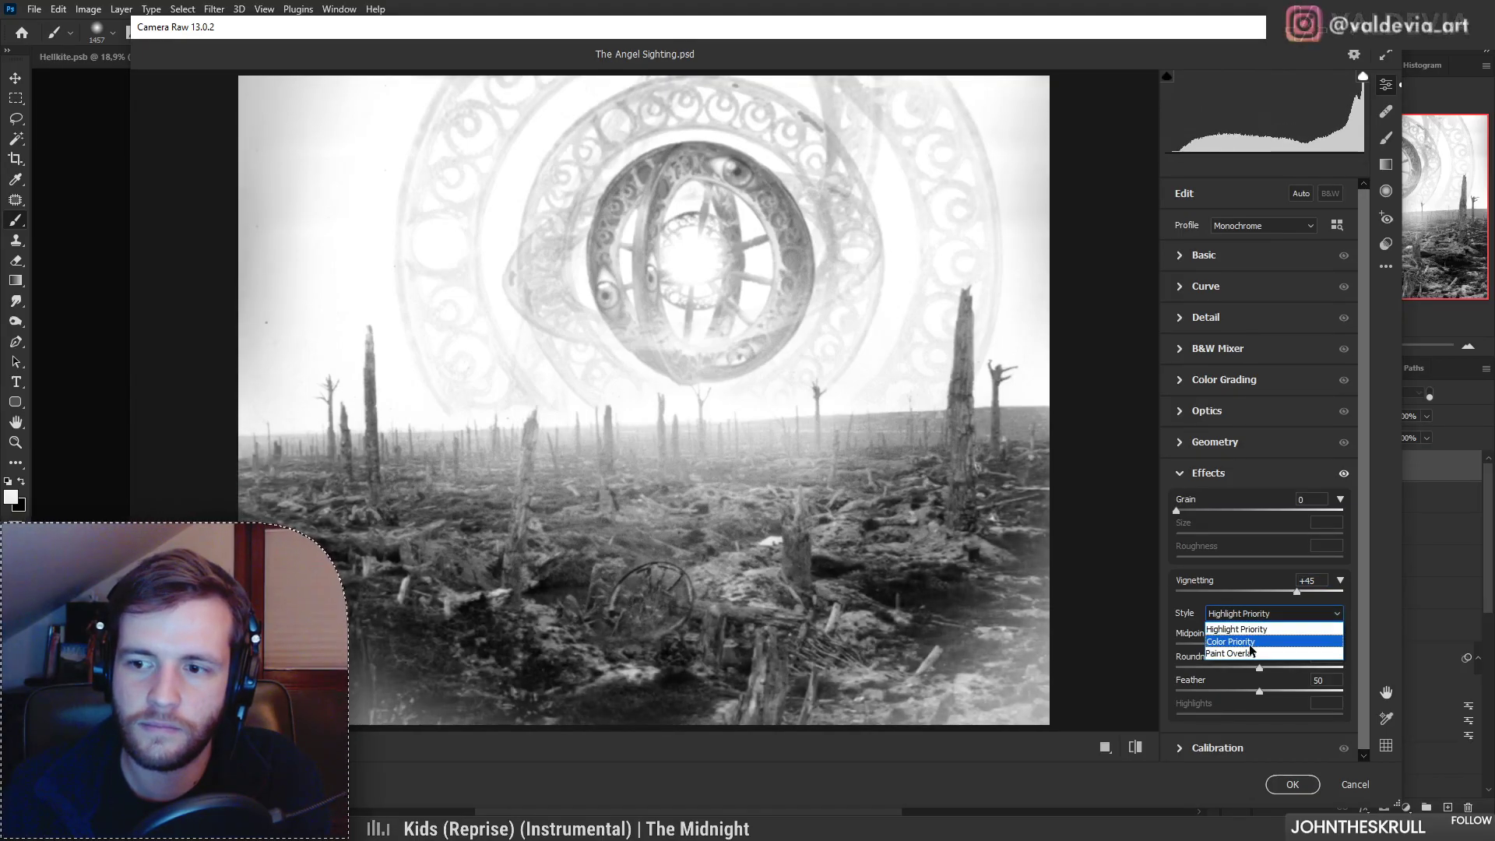
pyautogui.click(1252, 637)
pyautogui.click(1261, 615)
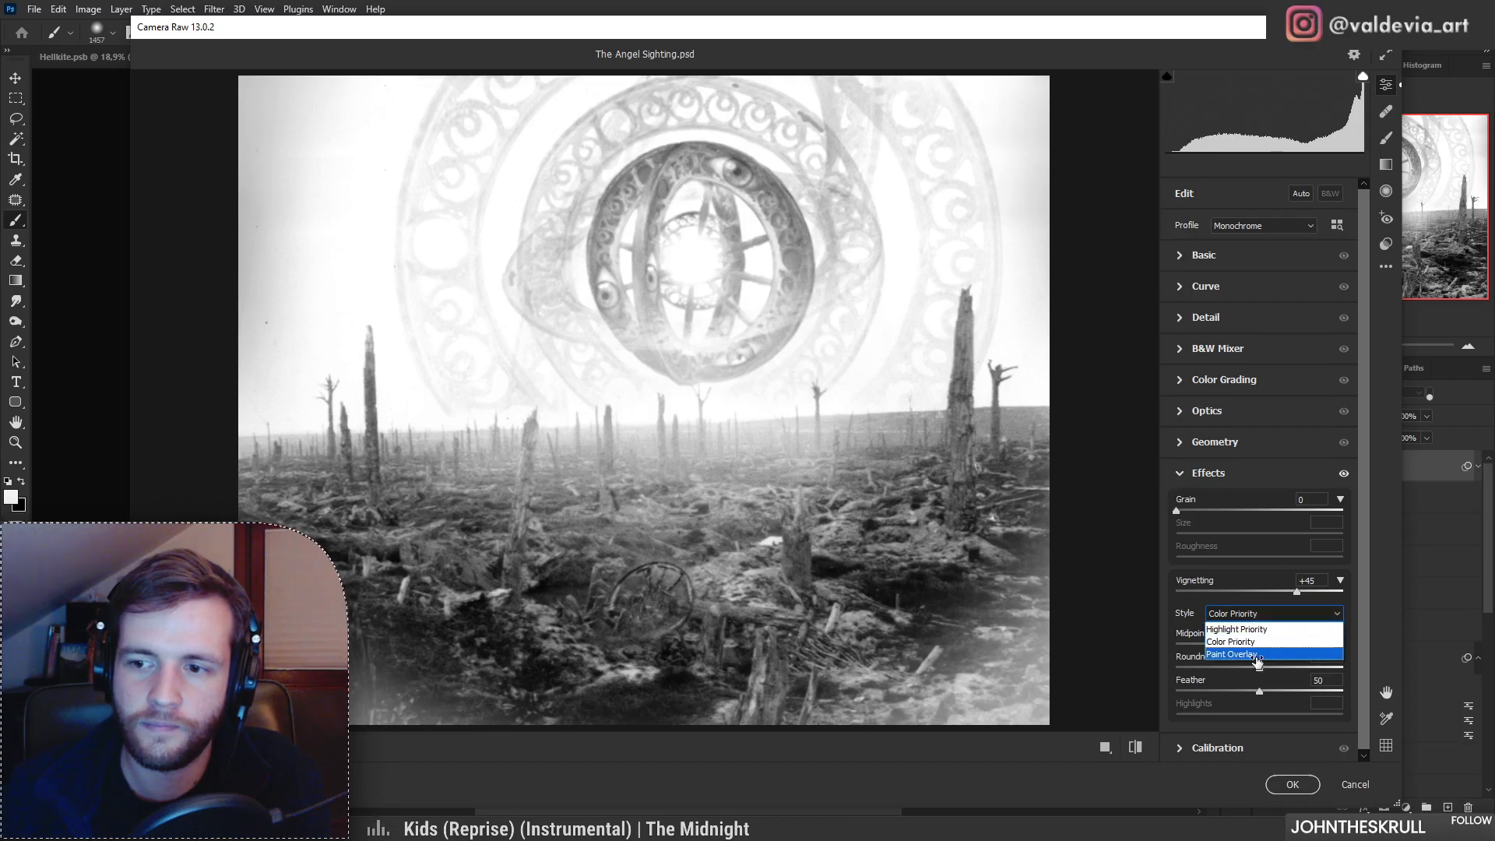
pyautogui.click(1256, 656)
pyautogui.moveTo(1266, 673); pyautogui.dragTo(1352, 693)
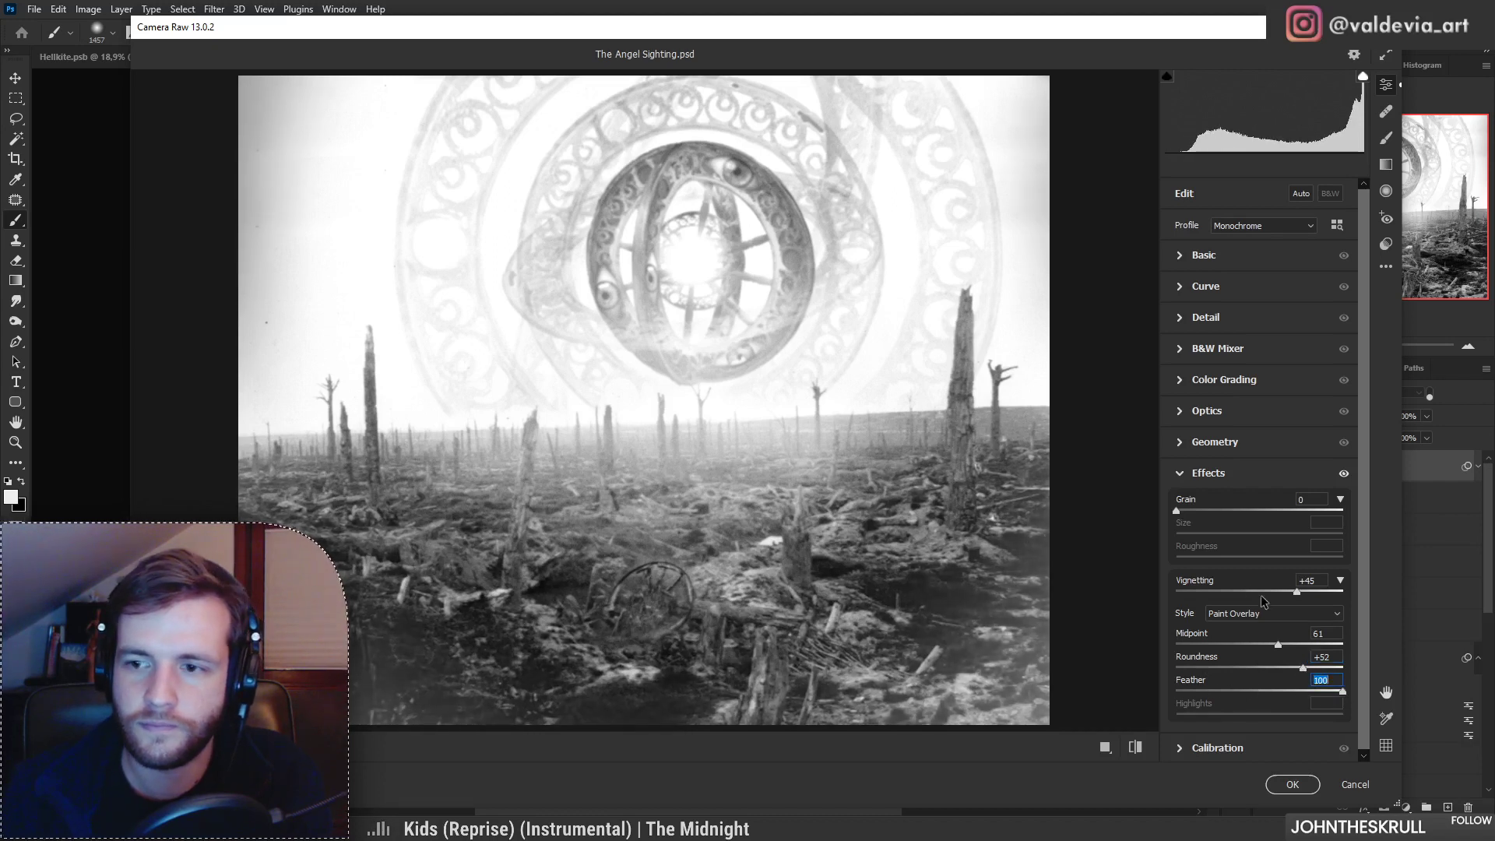
# Step: Refine the vignette to midpoint 65 and amount +41, and compare the image before and after the effect
pyautogui.moveTo(1271, 646)
pyautogui.mouseDown()
pyautogui.moveTo(1199, 647)
pyautogui.moveTo(1285, 647)
pyautogui.mouseUp()
pyautogui.moveTo(1302, 595)
pyautogui.mouseDown()
pyautogui.moveTo(1315, 596)
pyautogui.moveTo(1296, 595)
pyautogui.mouseUp()
pyautogui.click(1135, 748)
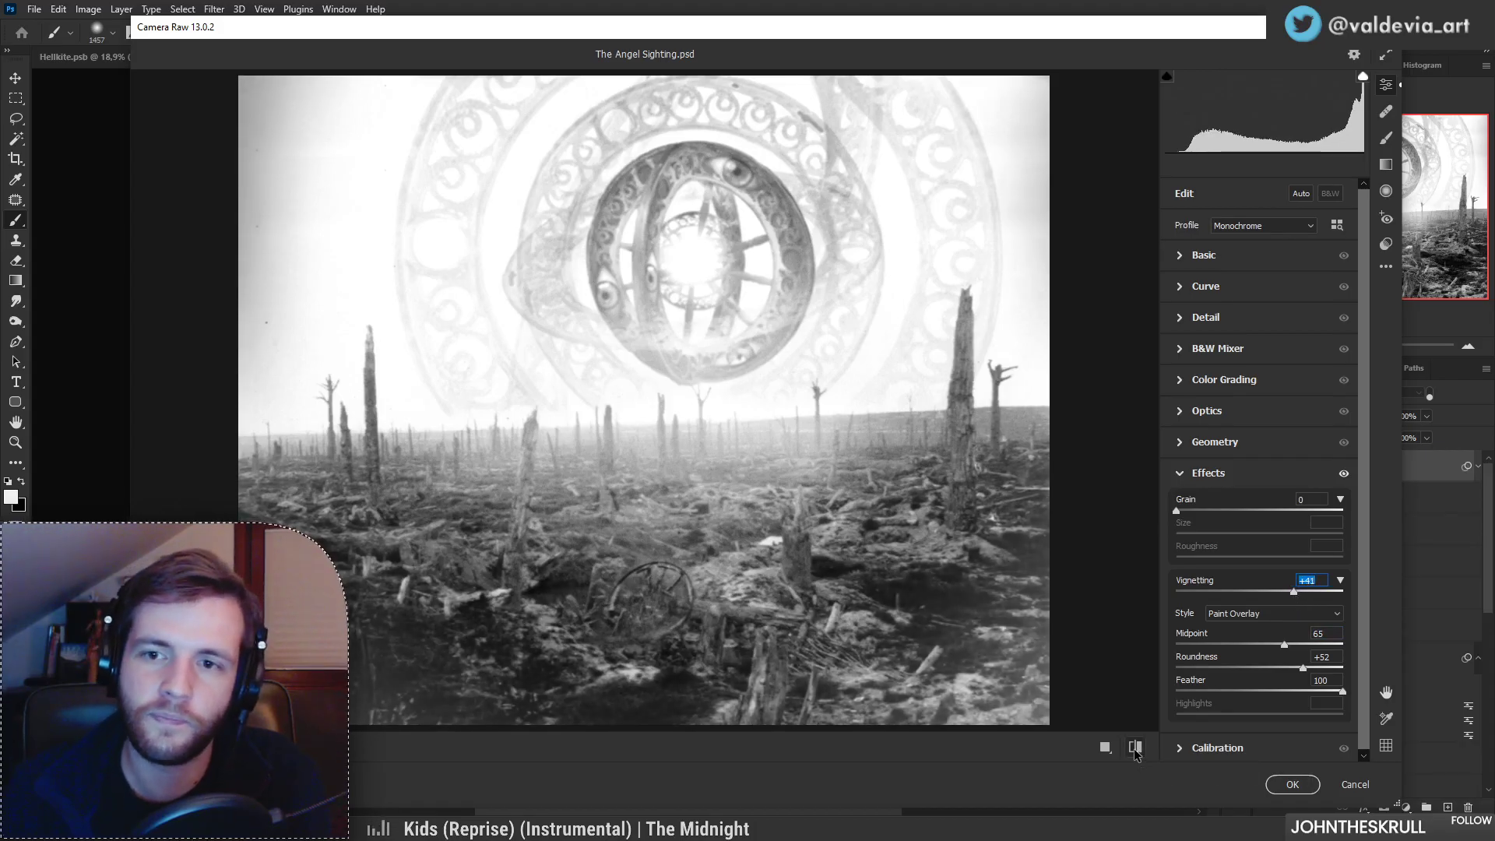
pyautogui.click(1135, 747)
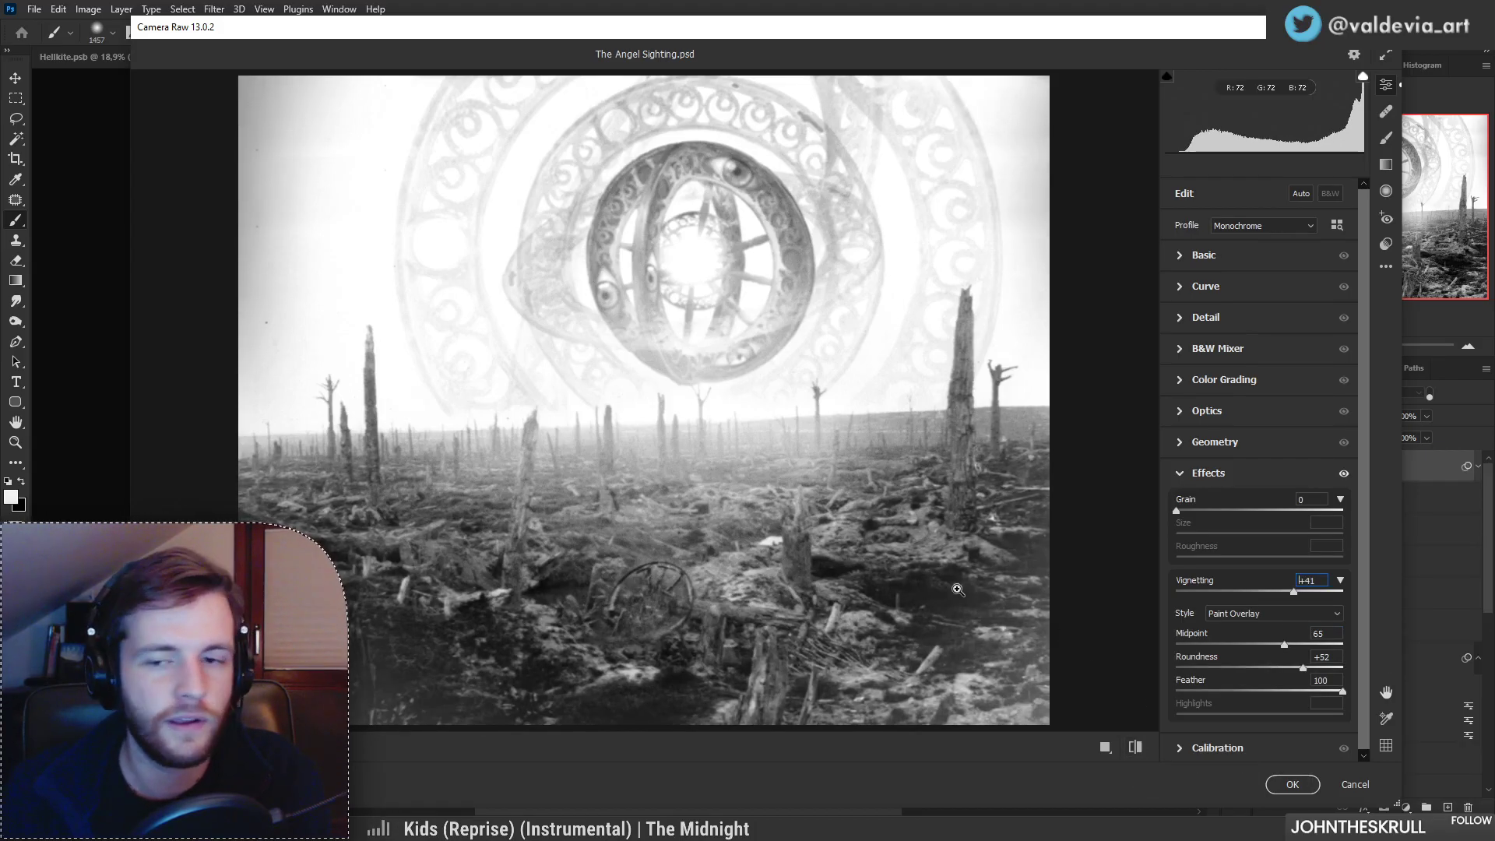
# Step: Add film grain to the merged image with amount 12 and size 10
pyautogui.moveTo(686, 545)
pyautogui.mouseDown()
pyautogui.moveTo(635, 547)
pyautogui.moveTo(656, 545)
pyautogui.mouseUp()
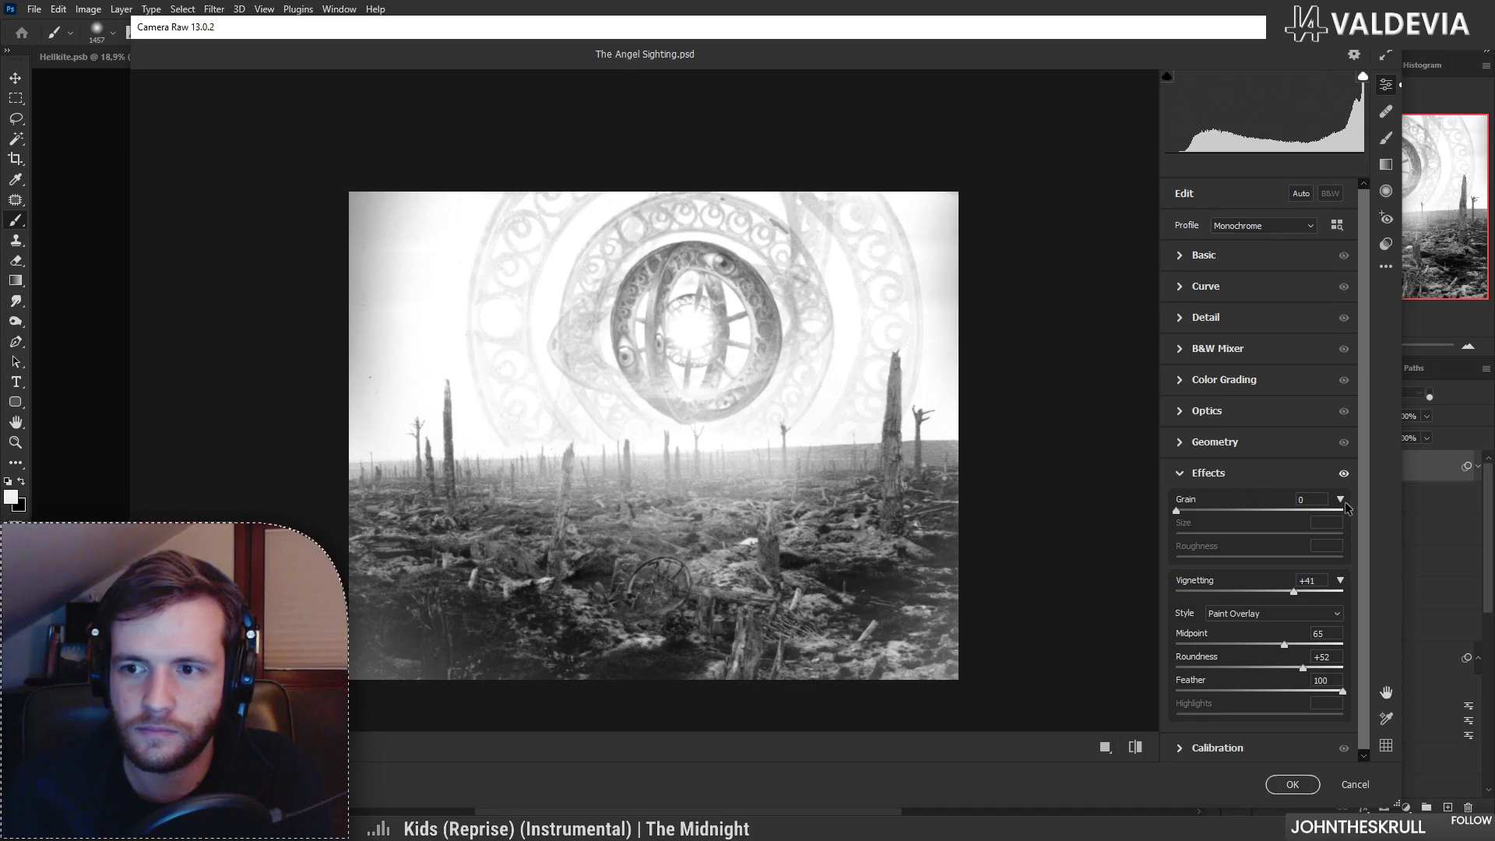
pyautogui.click(1196, 511)
pyautogui.moveTo(795, 307)
pyautogui.mouseDown()
pyautogui.moveTo(944, 306)
pyautogui.moveTo(801, 302)
pyautogui.mouseUp()
pyautogui.click(1192, 535)
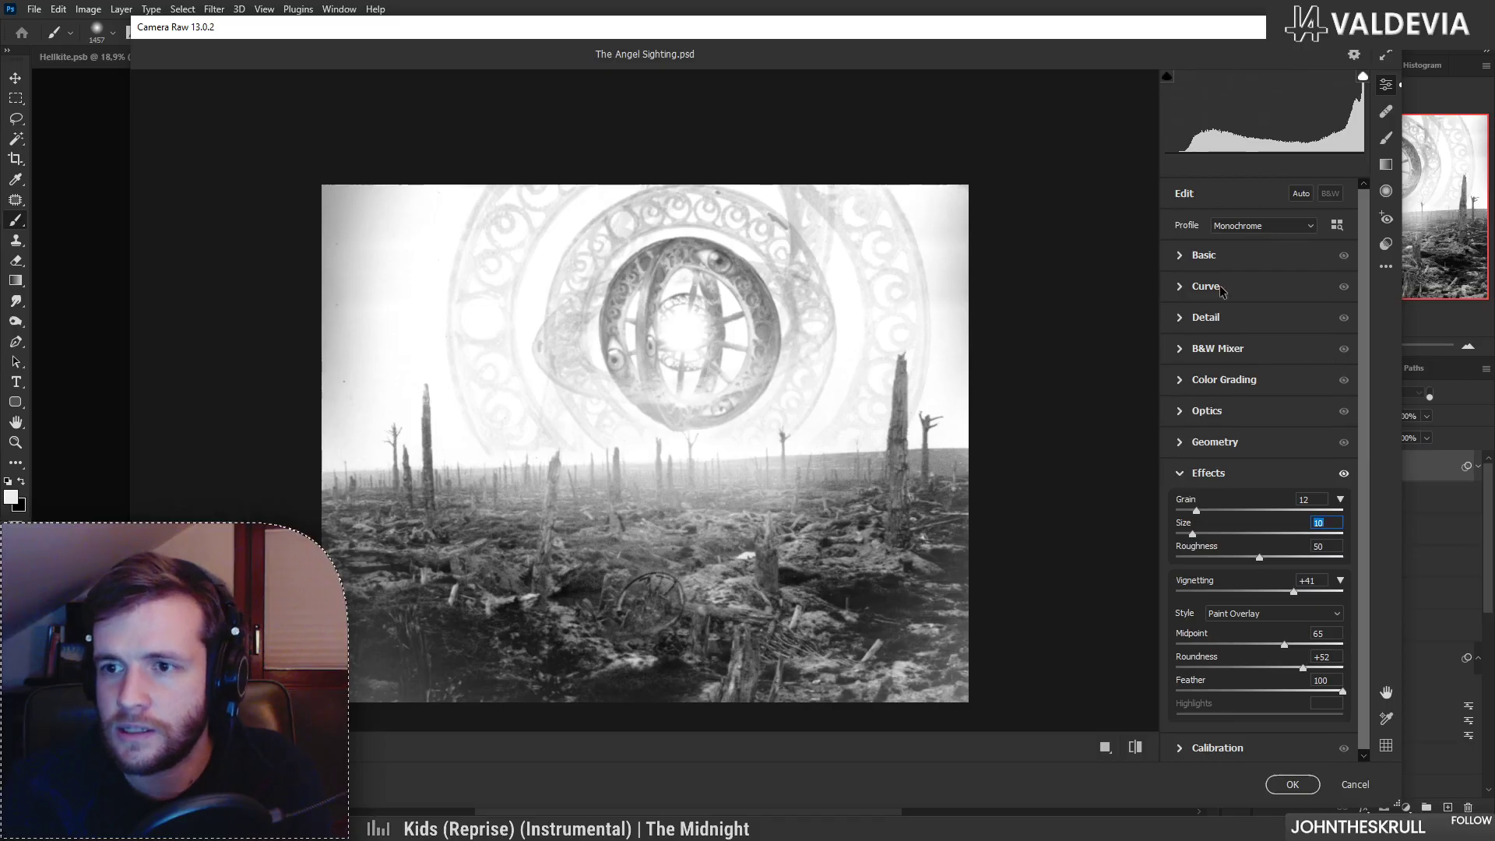
# Step: Set exposure to +0.35 and contrast to -14, and compare the image before and after the adjustments
pyautogui.click(1198, 255)
pyautogui.moveTo(1260, 378); pyautogui.dragTo(1267, 379)
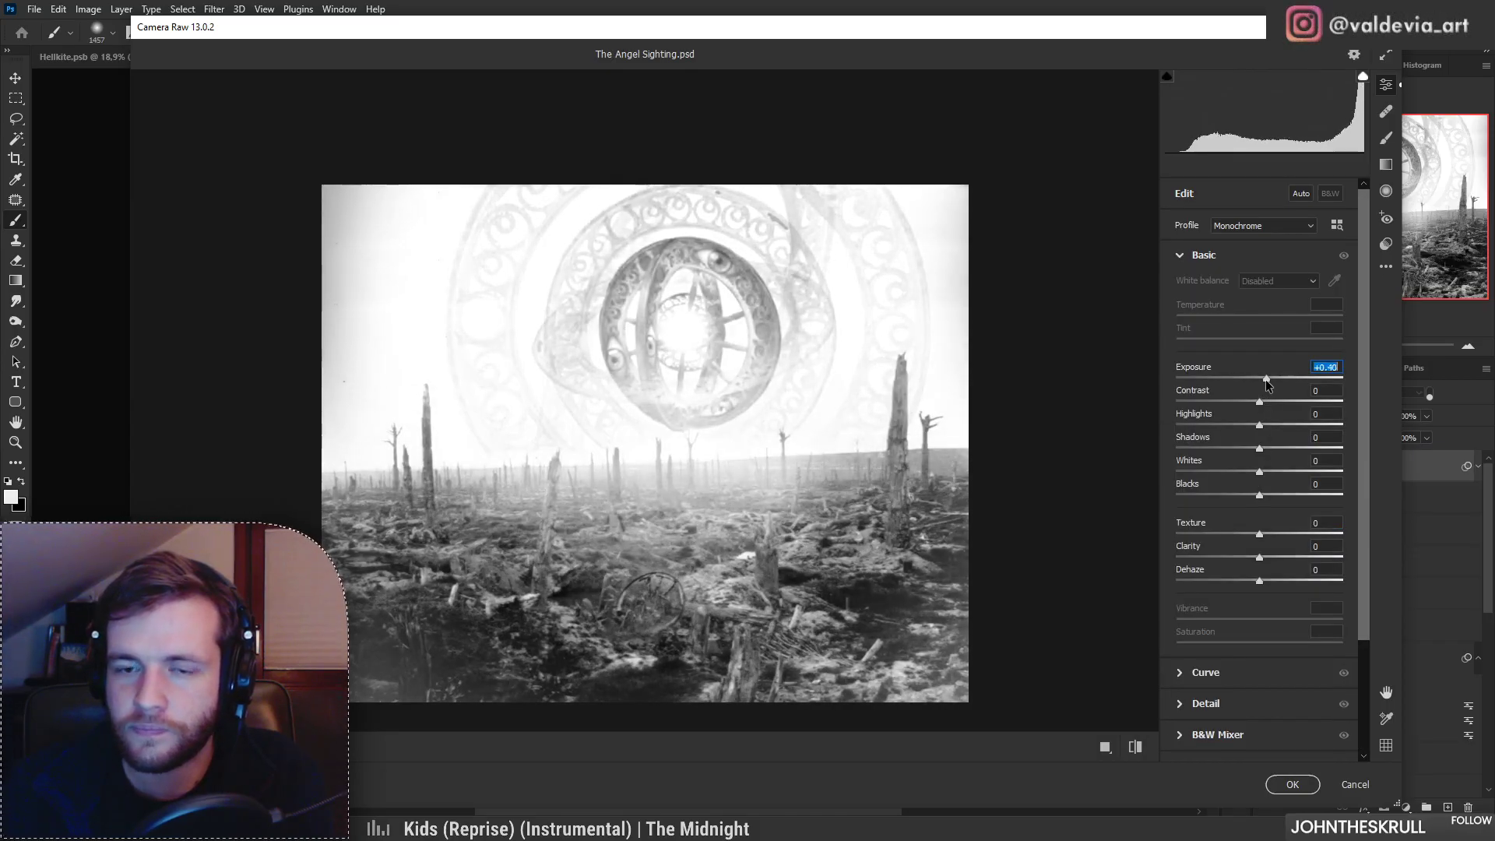
pyautogui.moveTo(1267, 383); pyautogui.dragTo(1267, 382)
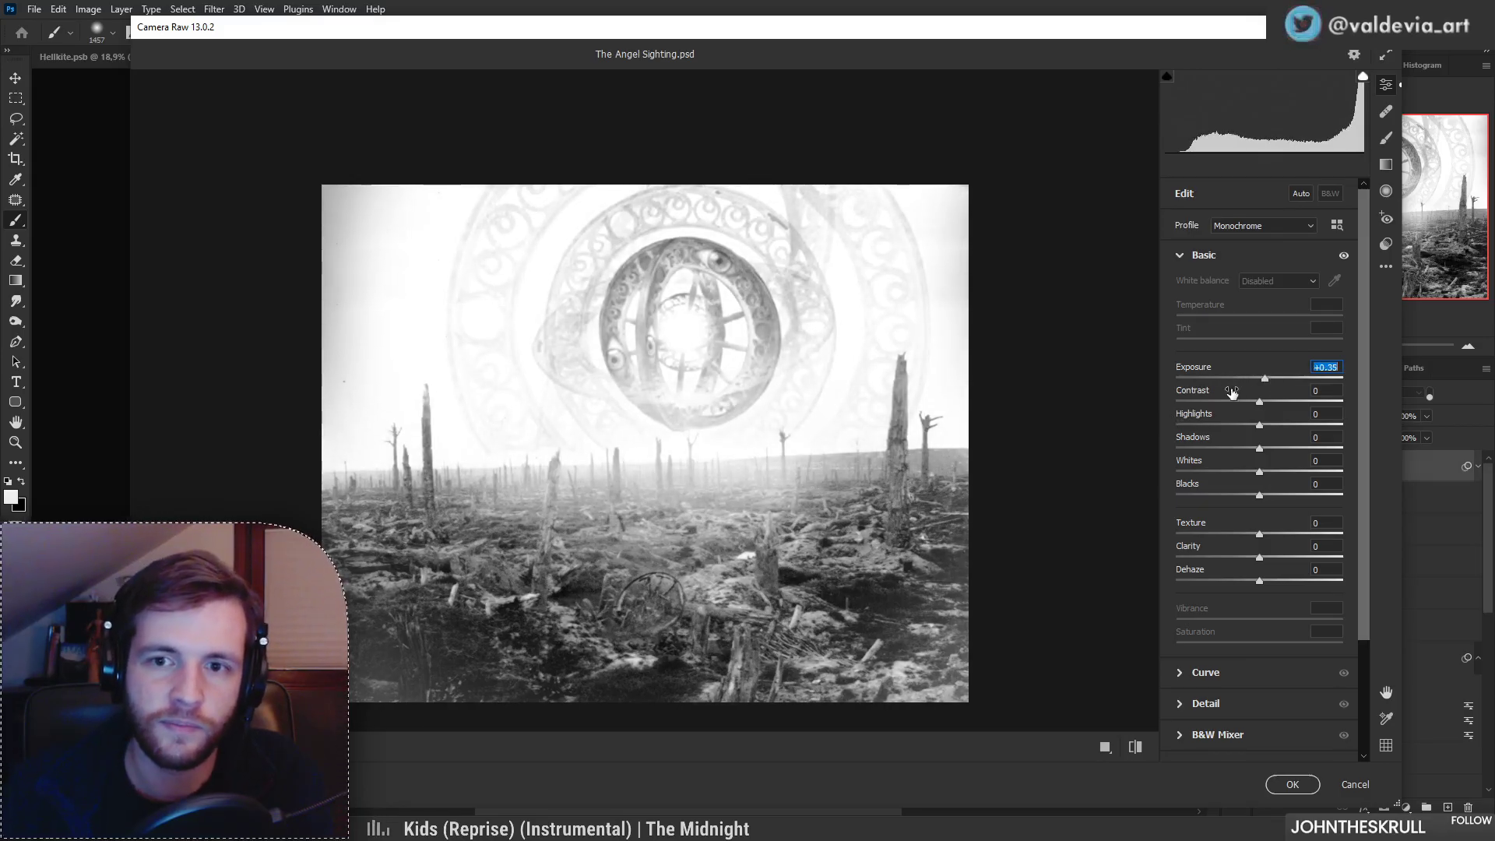
pyautogui.moveTo(1263, 406)
pyautogui.mouseDown()
pyautogui.moveTo(1242, 409)
pyautogui.moveTo(1278, 409)
pyautogui.moveTo(1246, 412)
pyautogui.mouseUp()
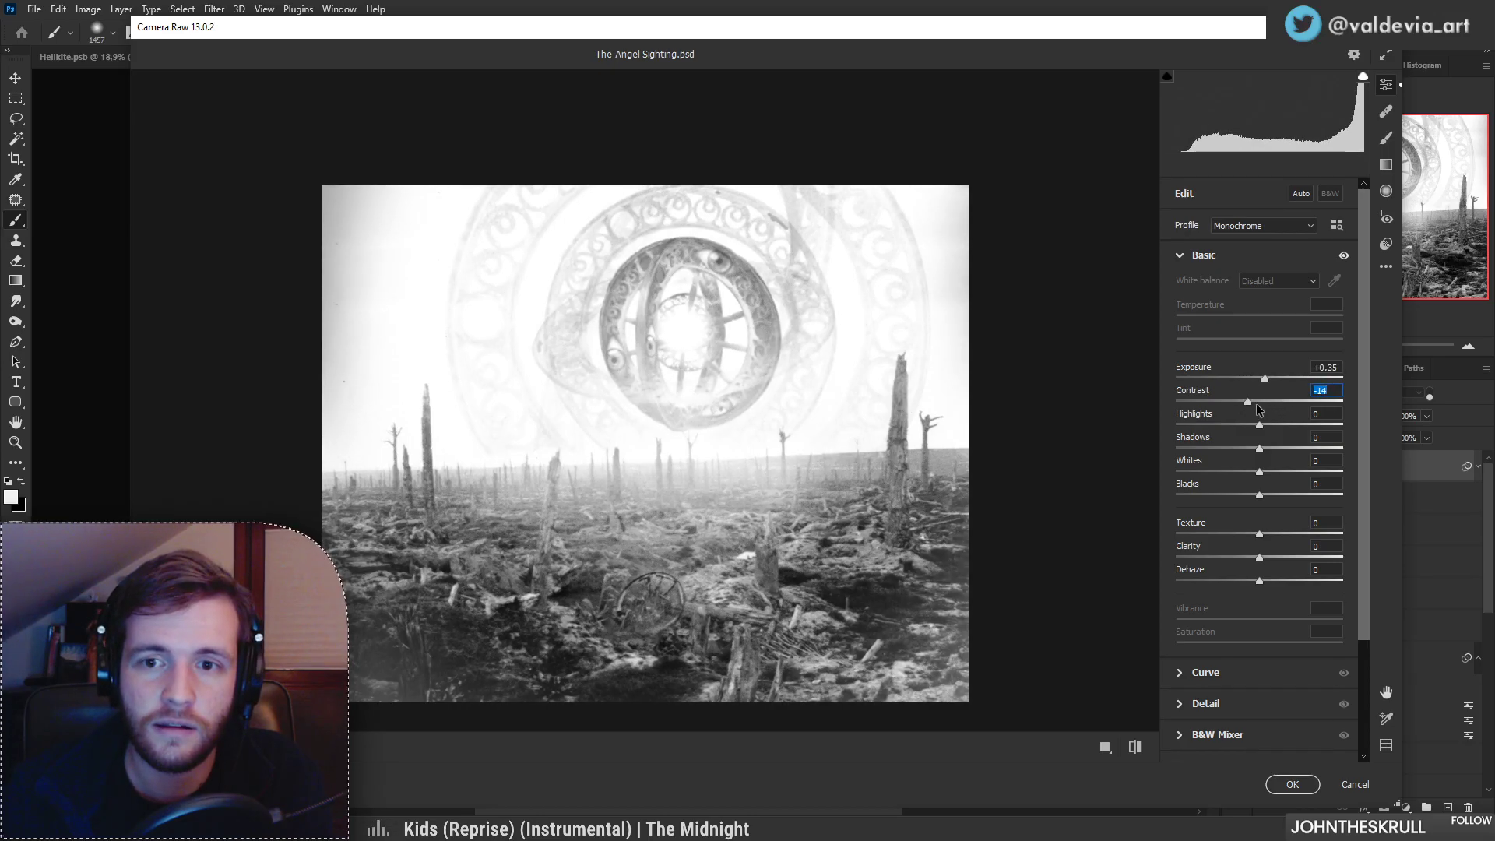
pyautogui.click(1136, 748)
pyautogui.click(1136, 748)
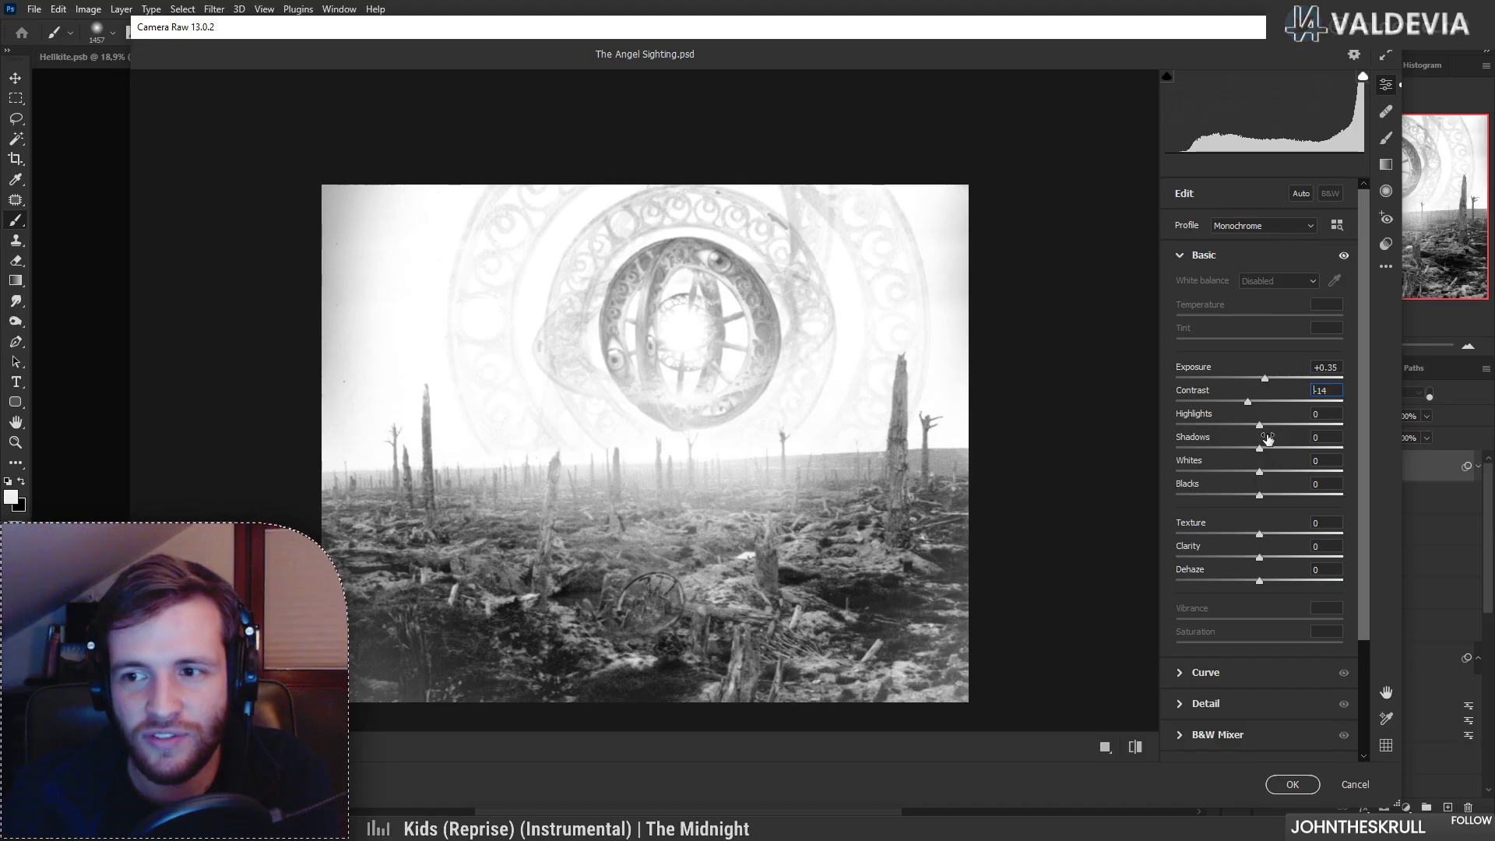
# Step: Set highlights to -14, whites to +17 and blacks to +29, checking against the unfiltered image
pyautogui.moveTo(1284, 427); pyautogui.dragTo(1275, 472)
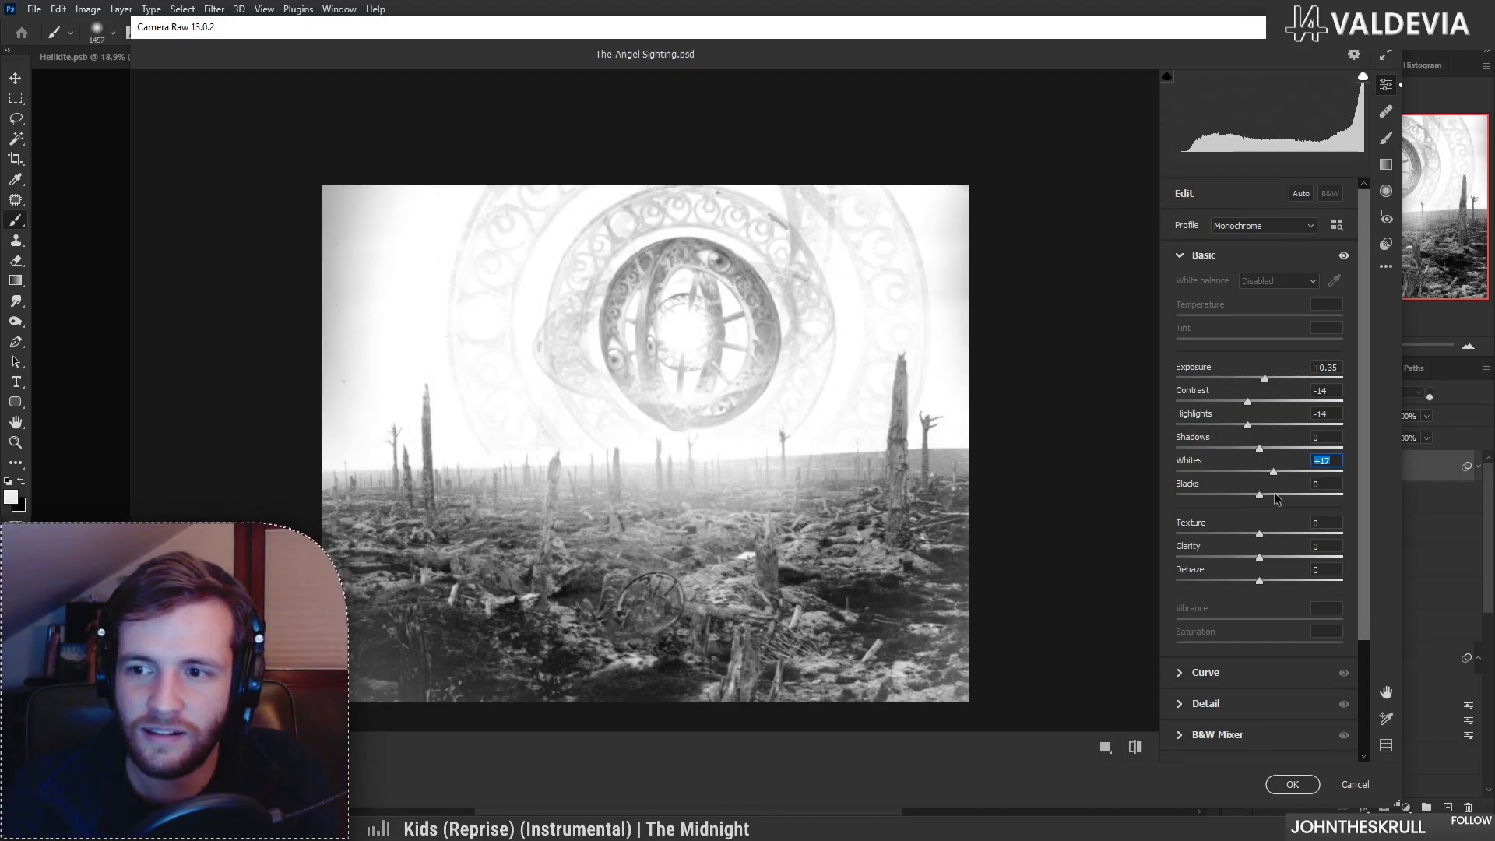
pyautogui.moveTo(1262, 497); pyautogui.dragTo(1313, 503)
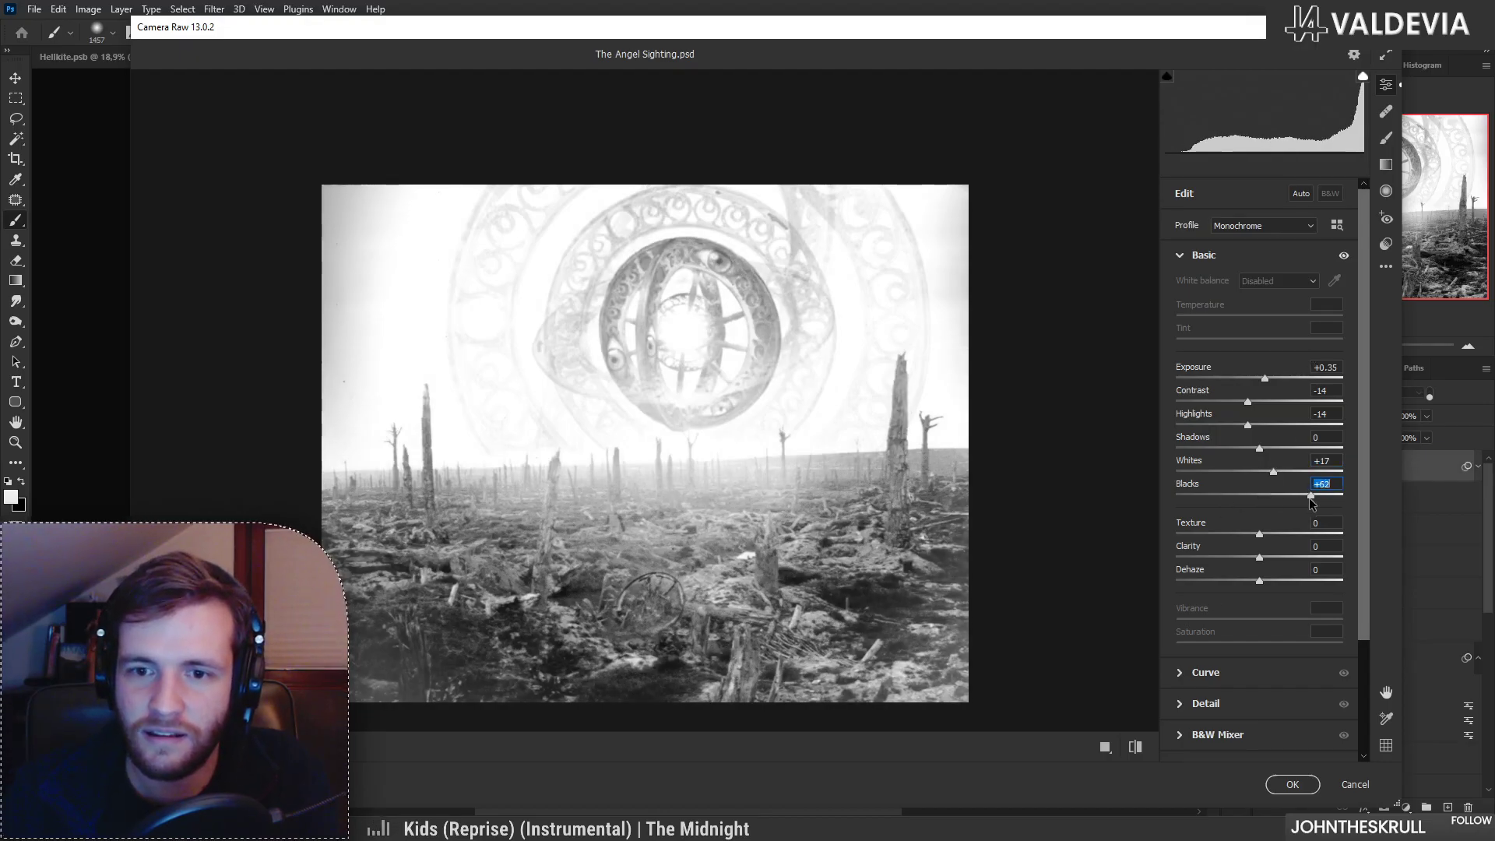
pyautogui.click(1135, 747)
pyautogui.click(1136, 747)
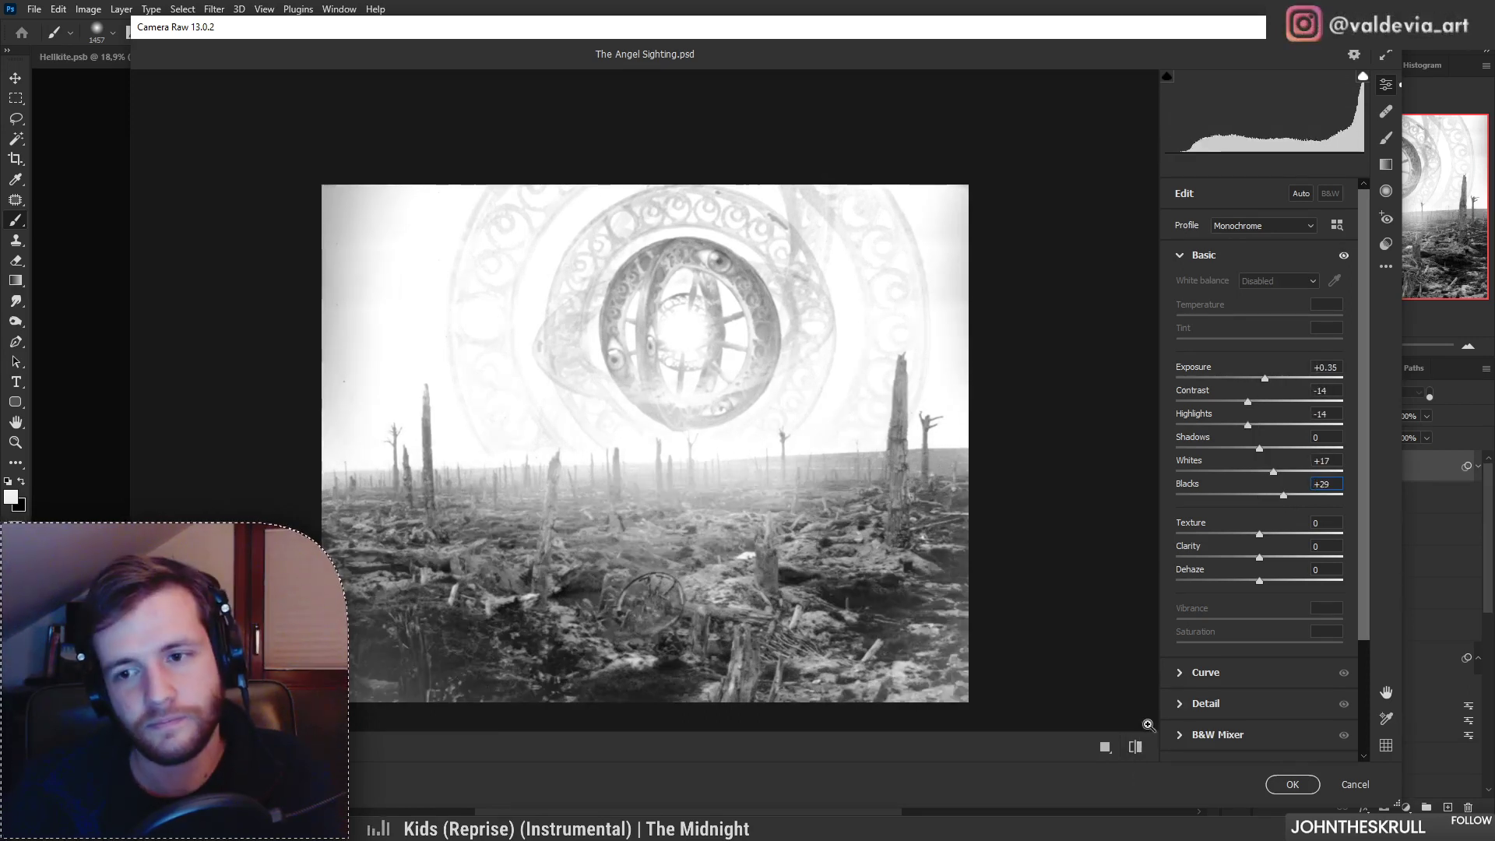
# Step: Try a dark vignette with amount -67 and feather 84
pyautogui.scroll(-4, 1308, 669)
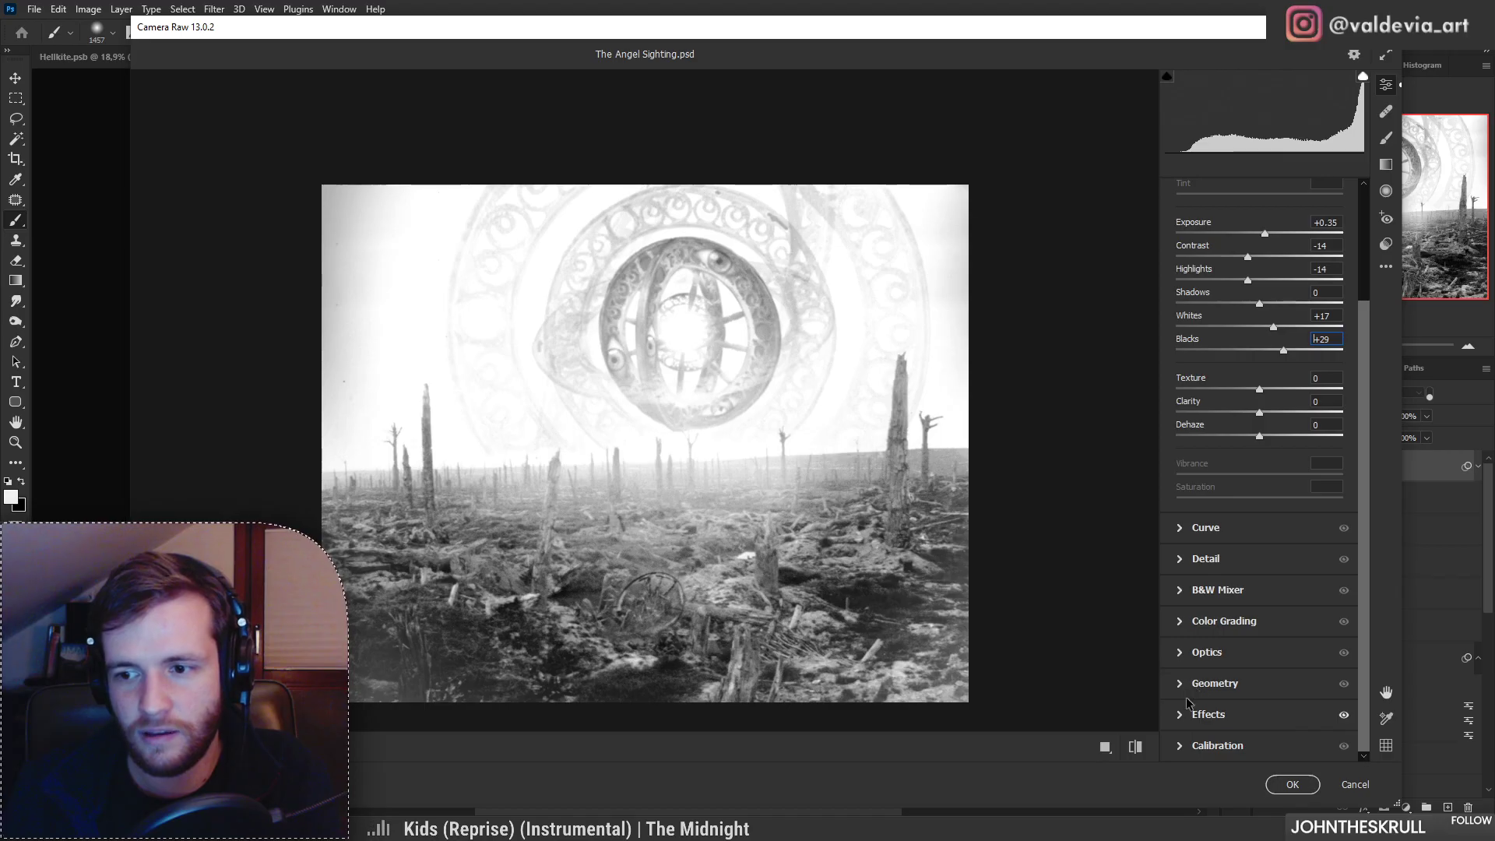
pyautogui.click(1299, 709)
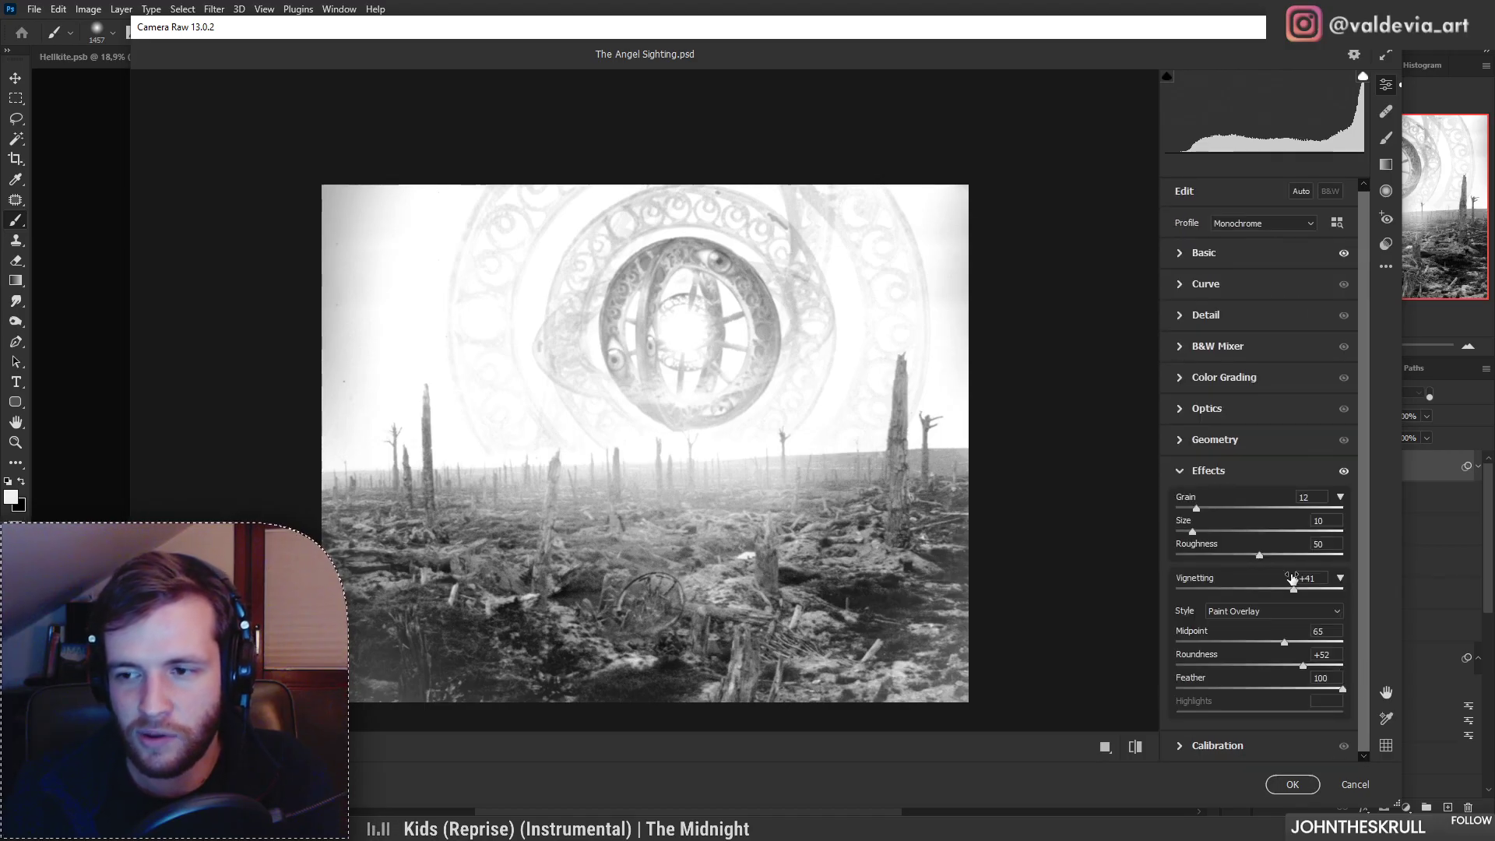
pyautogui.moveTo(1292, 594); pyautogui.dragTo(1242, 590)
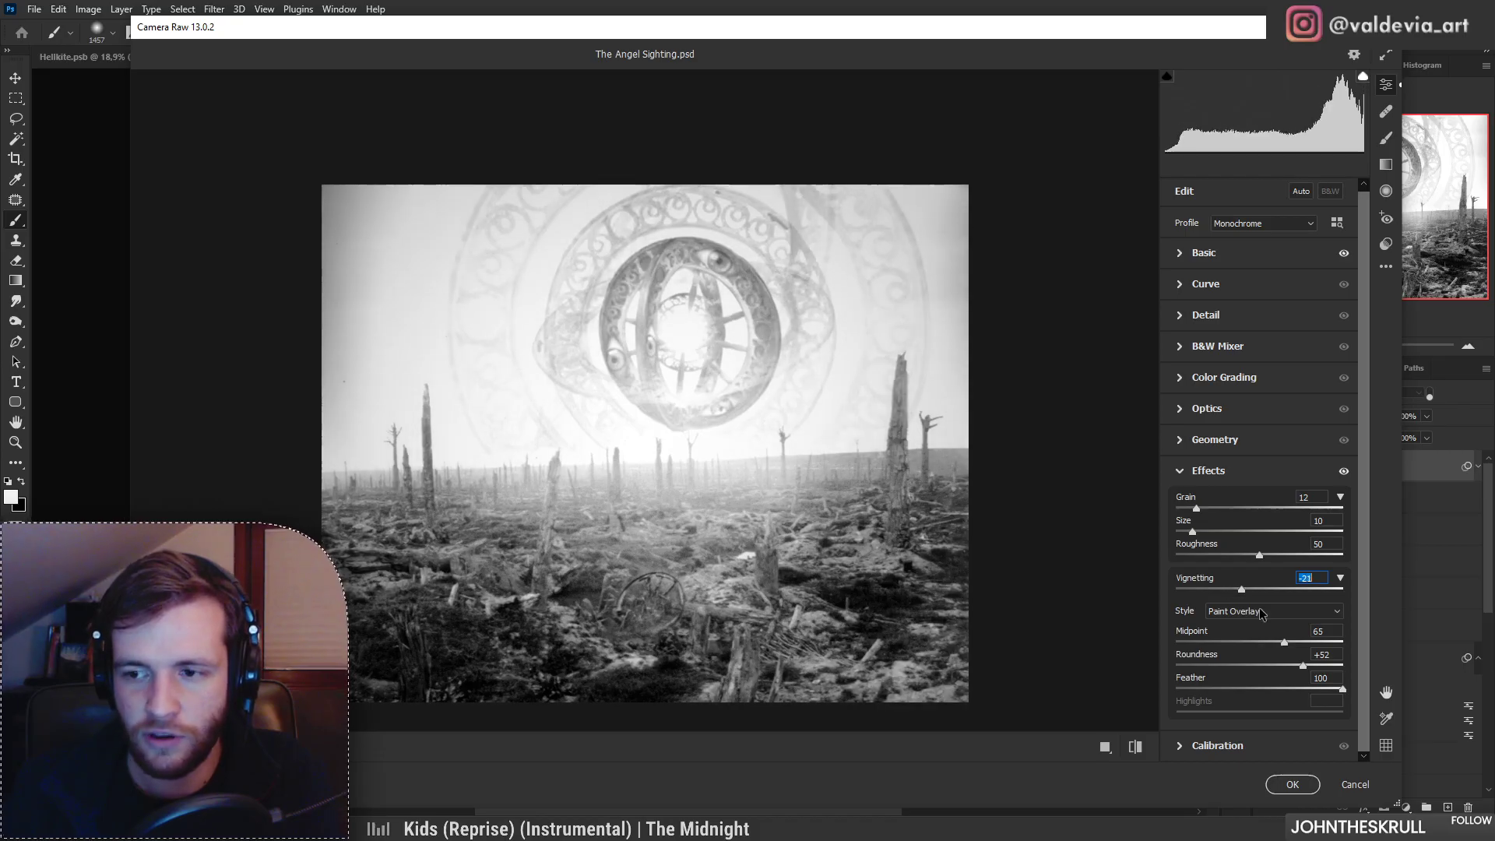
pyautogui.moveTo(1343, 689); pyautogui.dragTo(1316, 689)
pyautogui.moveTo(1242, 590); pyautogui.dragTo(1201, 587)
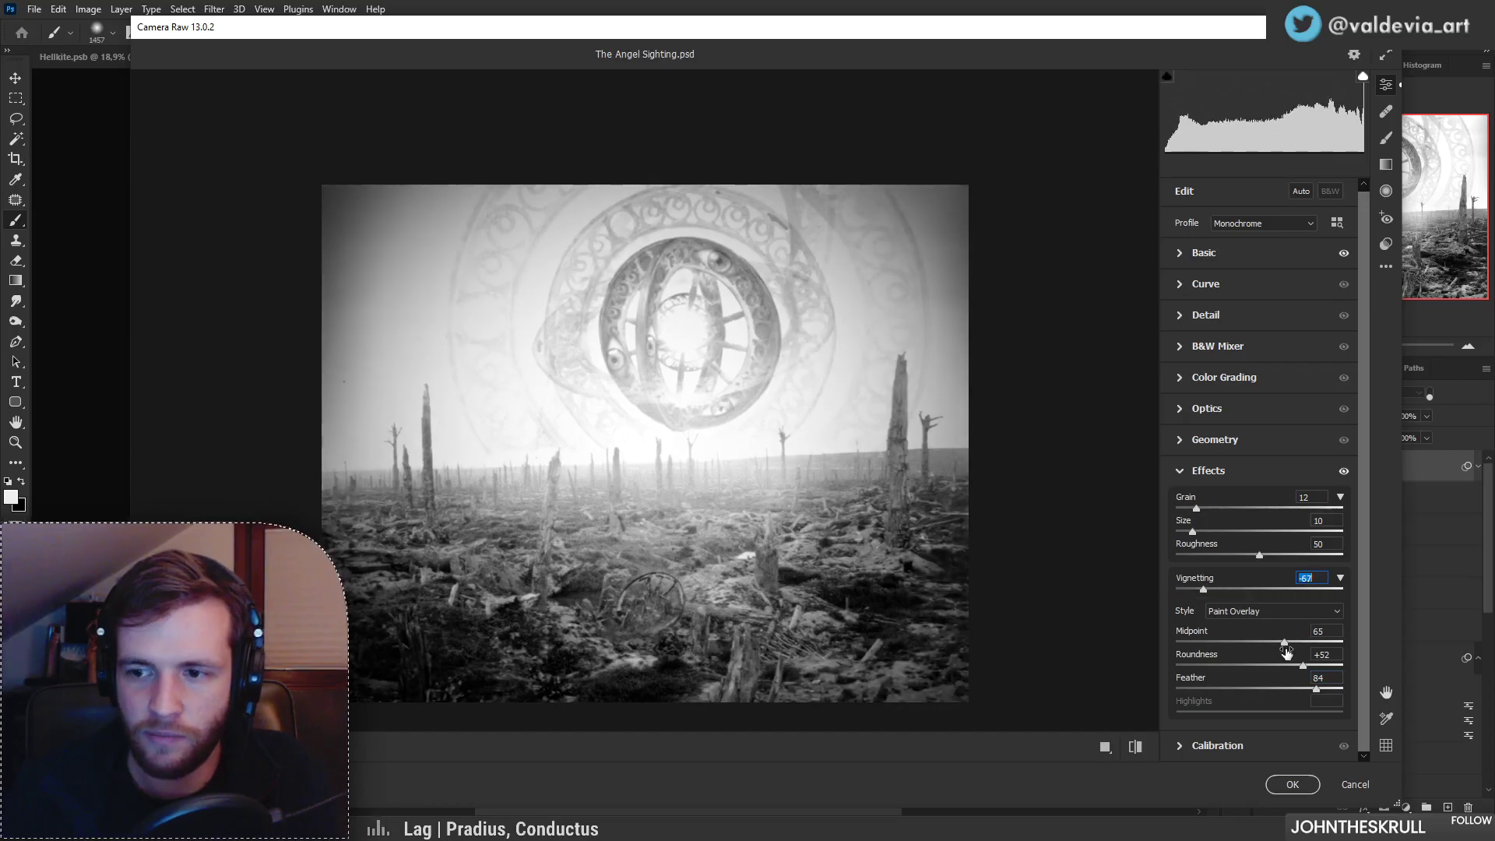
# Step: Shape the dark vignette with midpoint 65, roundness +100 and feather 91, and set its amount to -26
pyautogui.moveTo(1283, 643); pyautogui.dragTo(1404, 658)
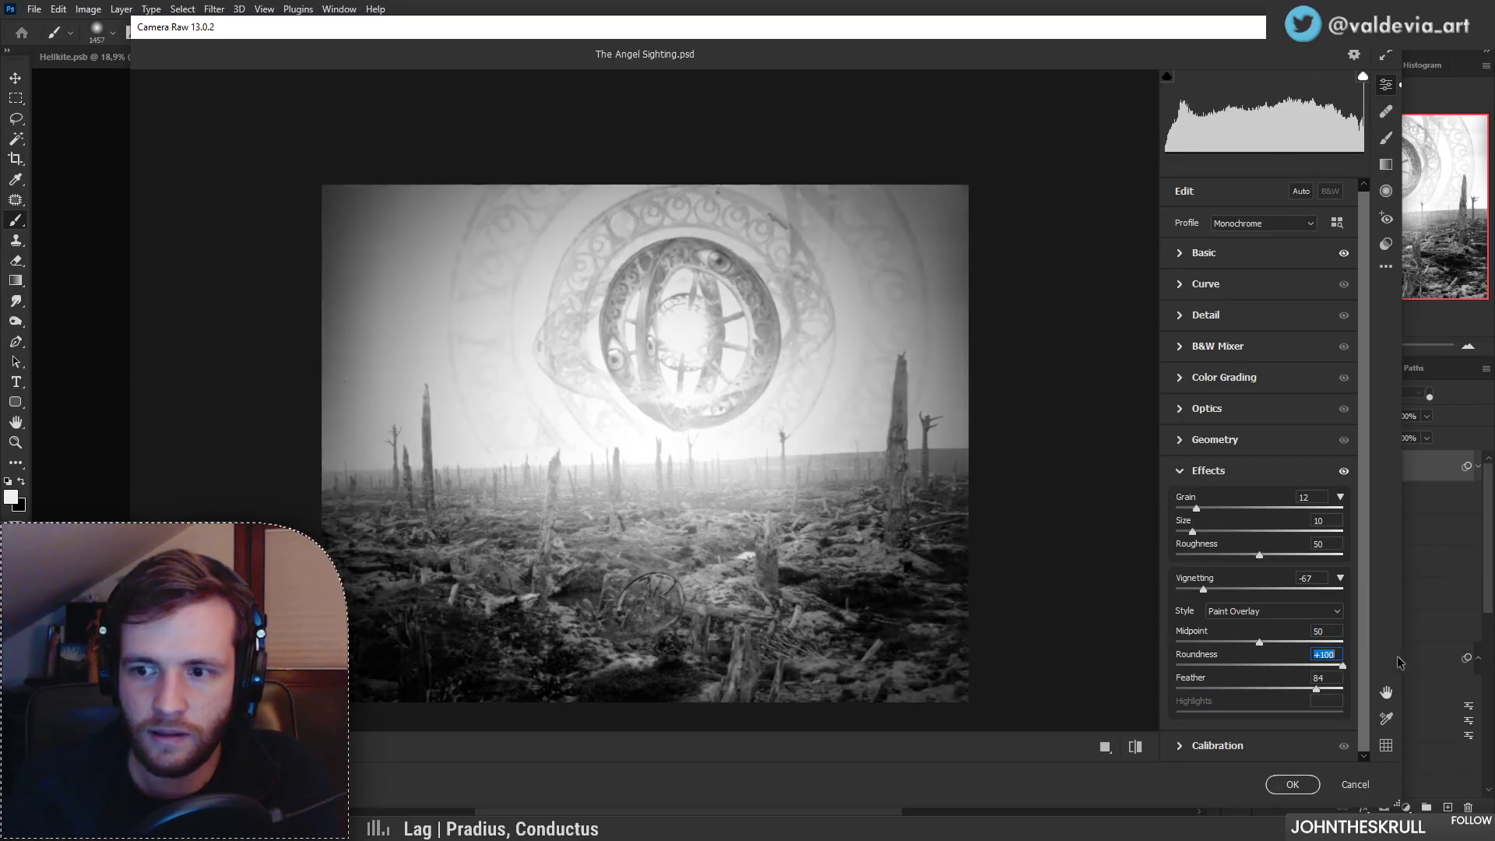
pyautogui.moveTo(1255, 640)
pyautogui.mouseDown()
pyautogui.moveTo(1219, 641)
pyautogui.moveTo(1283, 641)
pyautogui.mouseUp()
pyautogui.moveTo(1316, 689); pyautogui.dragTo(1329, 690)
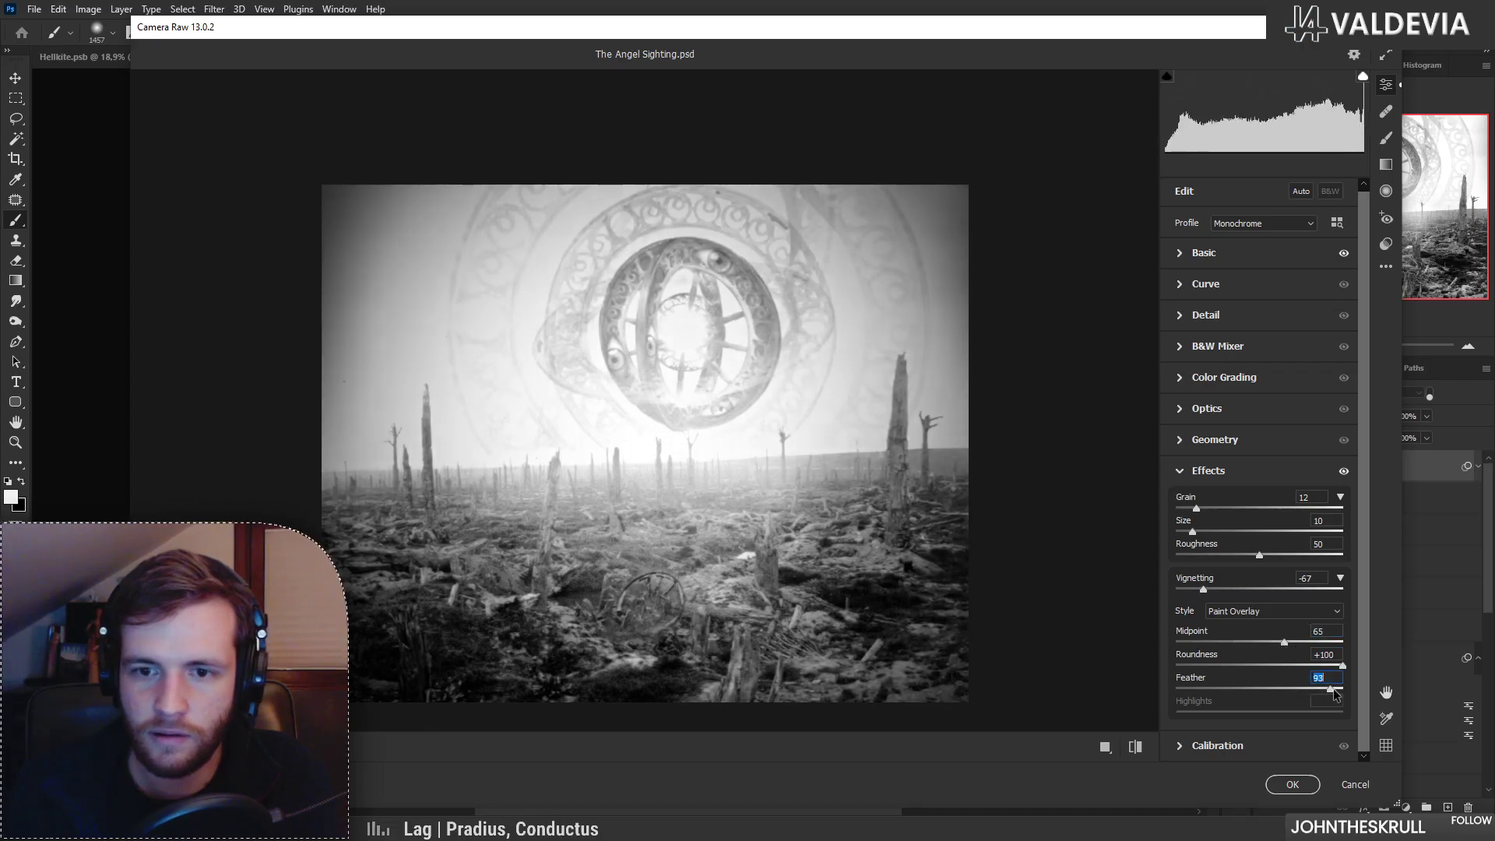
pyautogui.moveTo(1203, 589); pyautogui.dragTo(1237, 589)
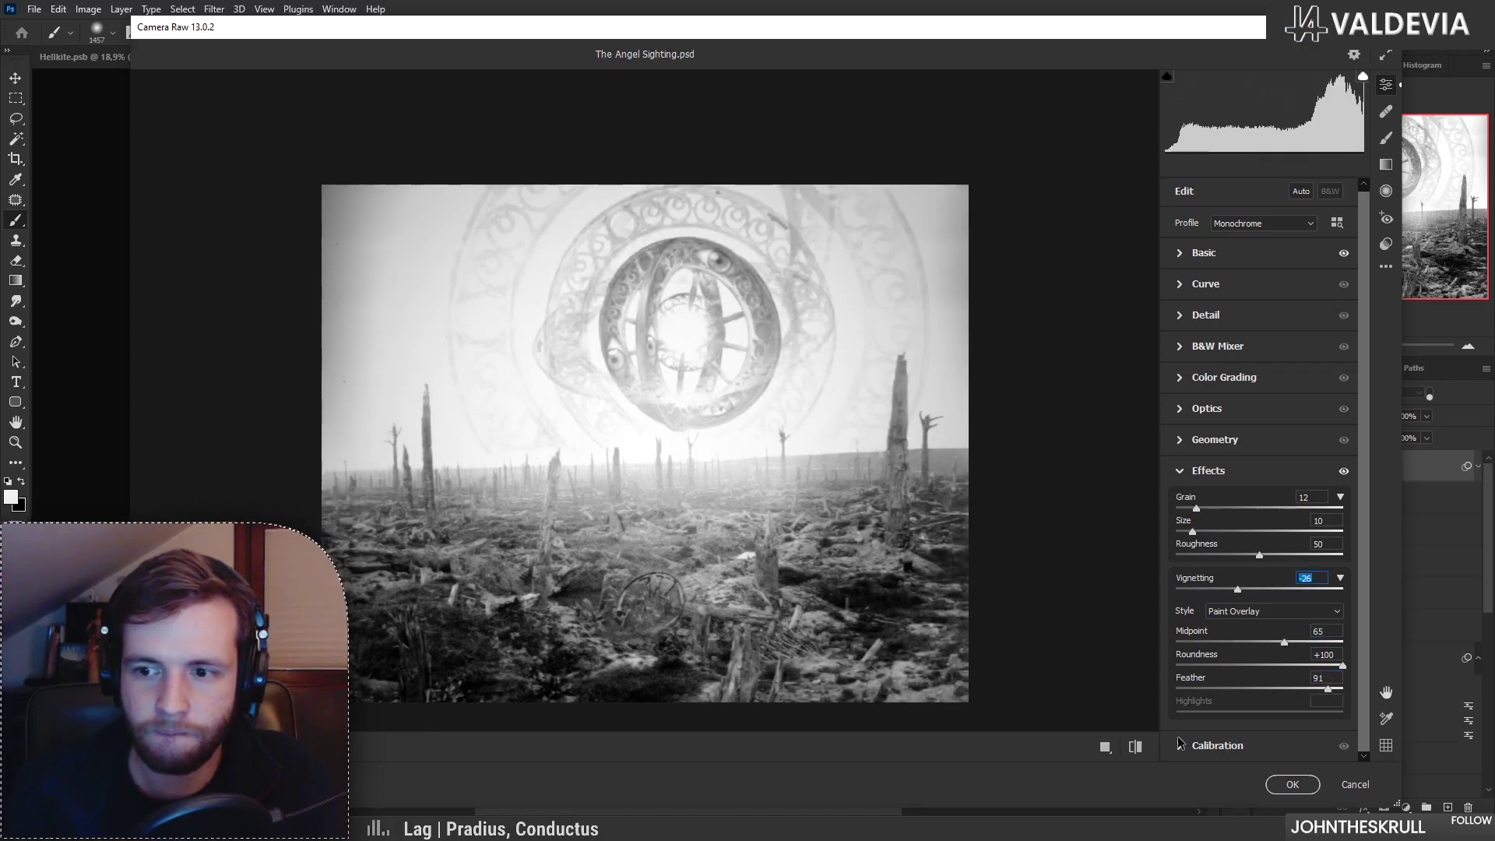
# Step: Compare the image before and after the dark vignette and soften its amount to -15
pyautogui.click(1137, 747)
pyautogui.click(1137, 747)
pyautogui.click(1137, 748)
pyautogui.click(1138, 748)
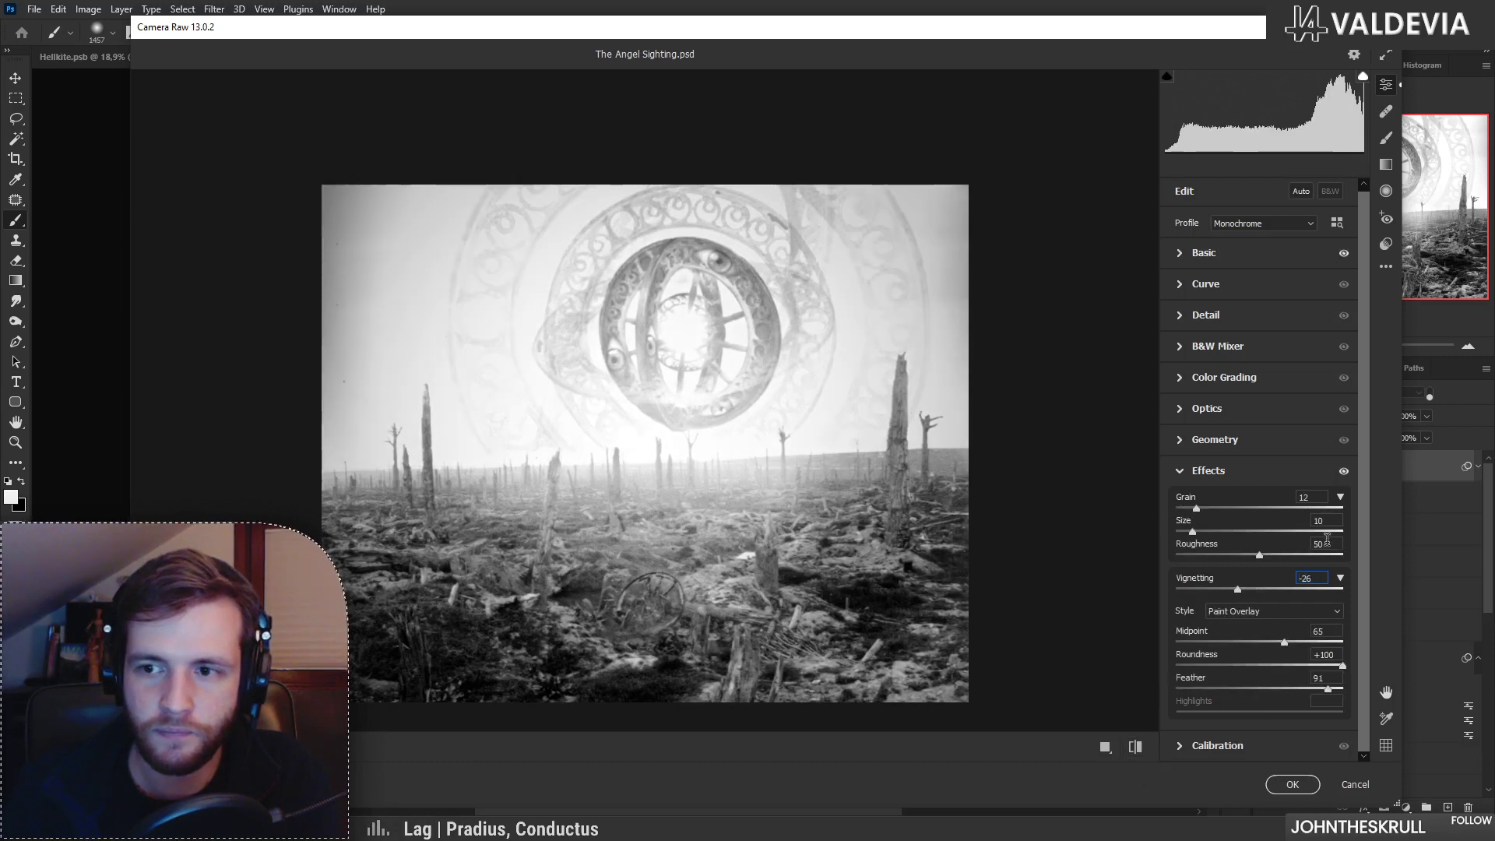
pyautogui.moveTo(1362, 560); pyautogui.dragTo(1362, 528)
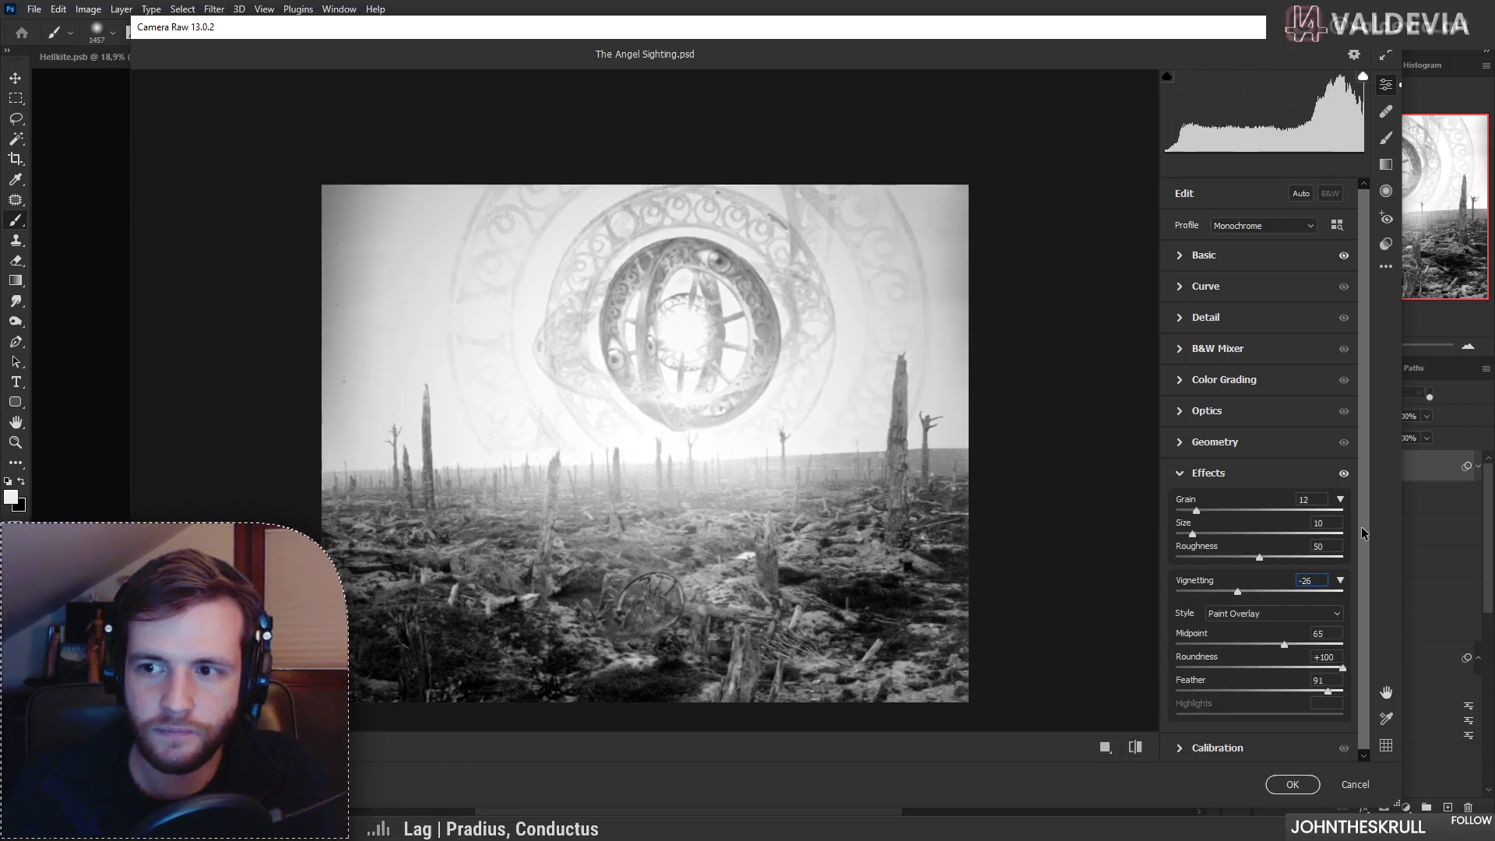
pyautogui.click(1246, 591)
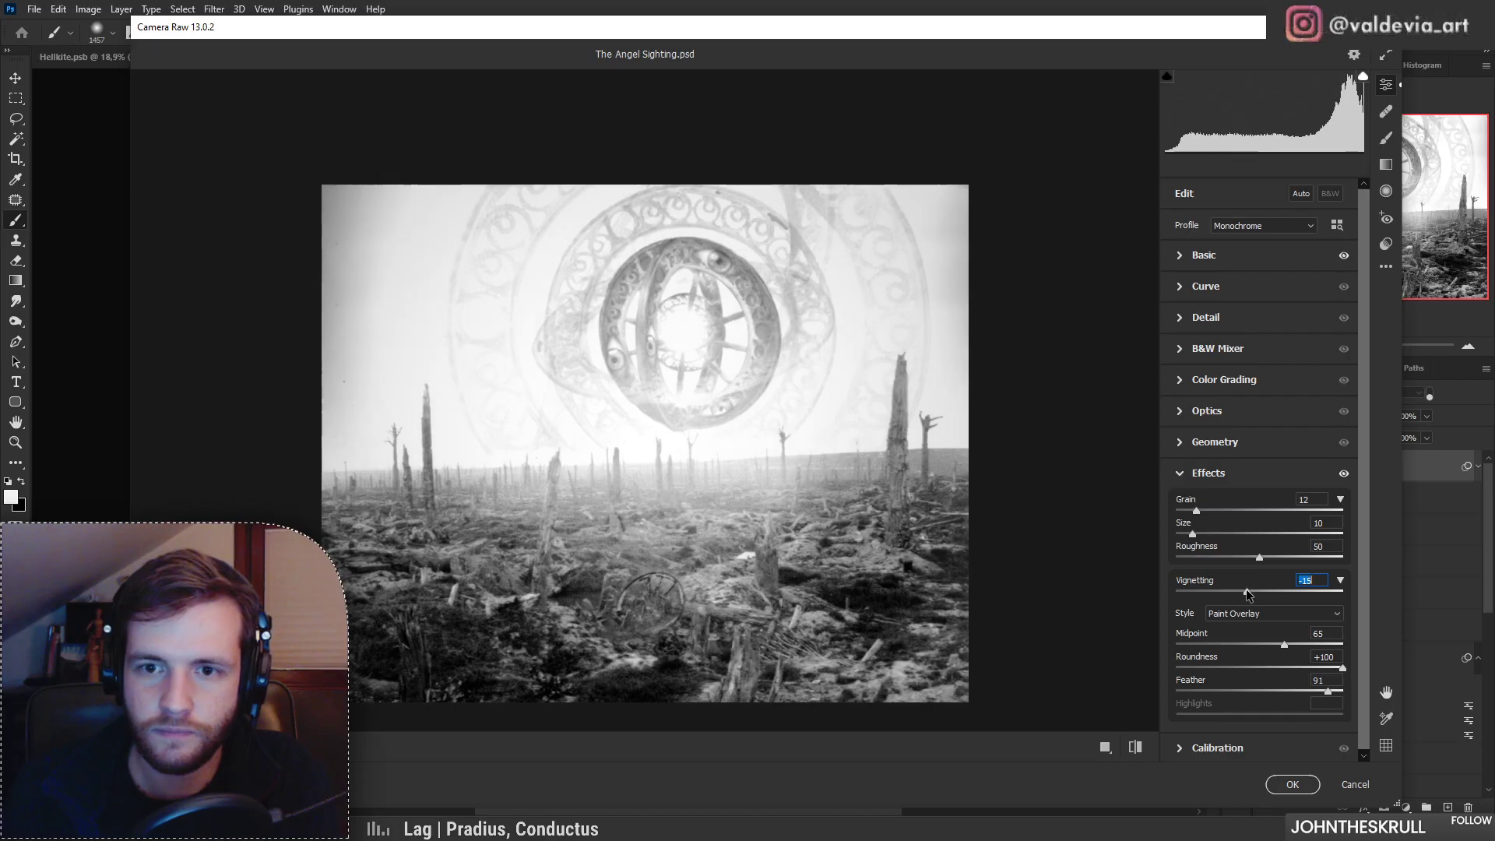
# Step: Set highlights to -7 and apply the Camera Raw Filter to the merged smart object
pyautogui.click(1179, 257)
pyautogui.moveTo(1248, 426)
pyautogui.mouseDown()
pyautogui.moveTo(1274, 424)
pyautogui.moveTo(1254, 426)
pyautogui.mouseUp()
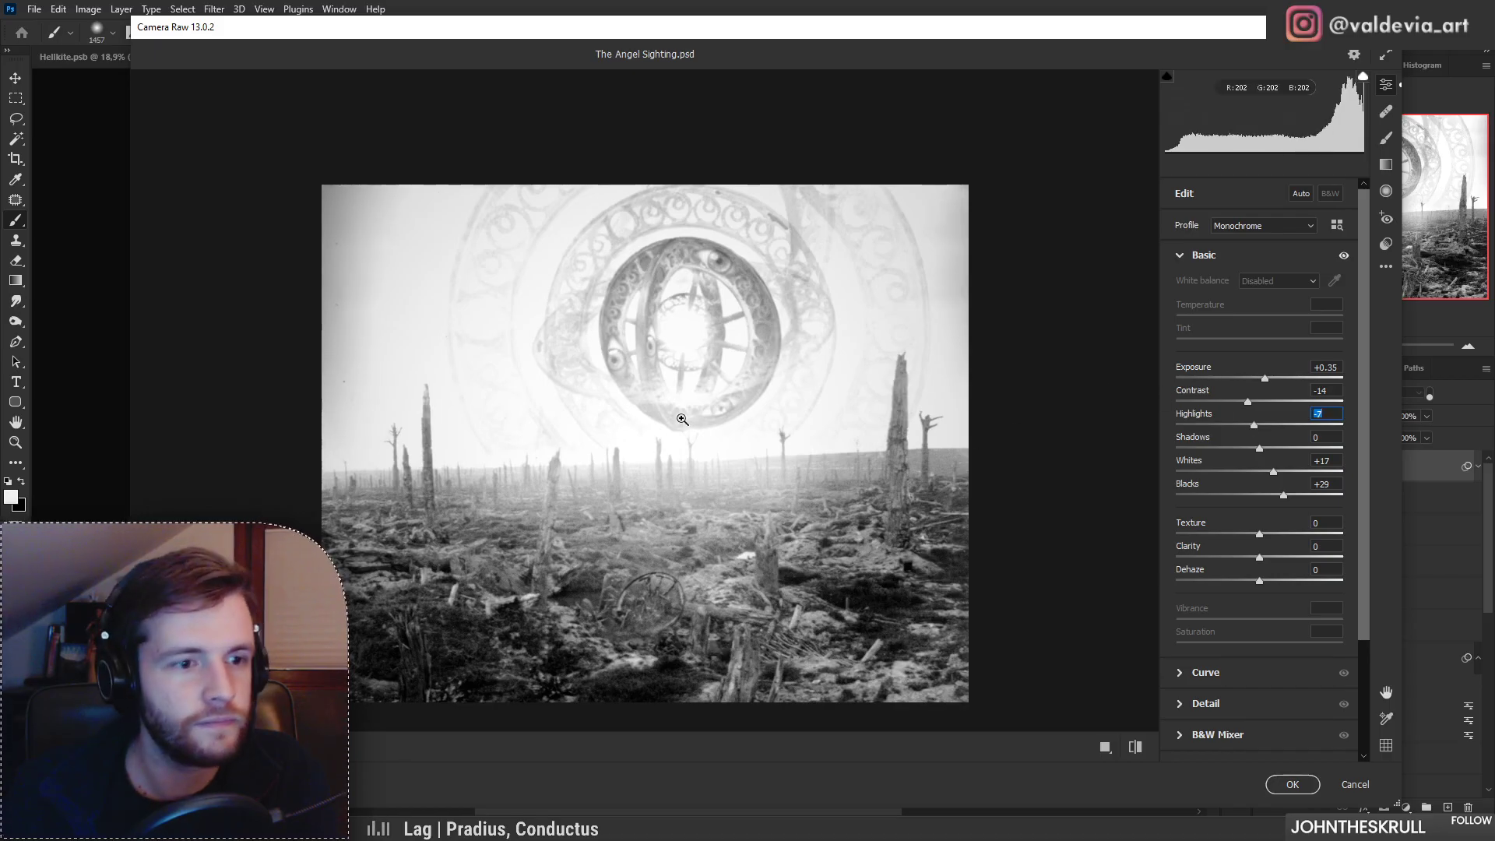
pyautogui.moveTo(631, 449)
pyautogui.mouseDown()
pyautogui.moveTo(574, 457)
pyautogui.moveTo(625, 442)
pyautogui.mouseUp()
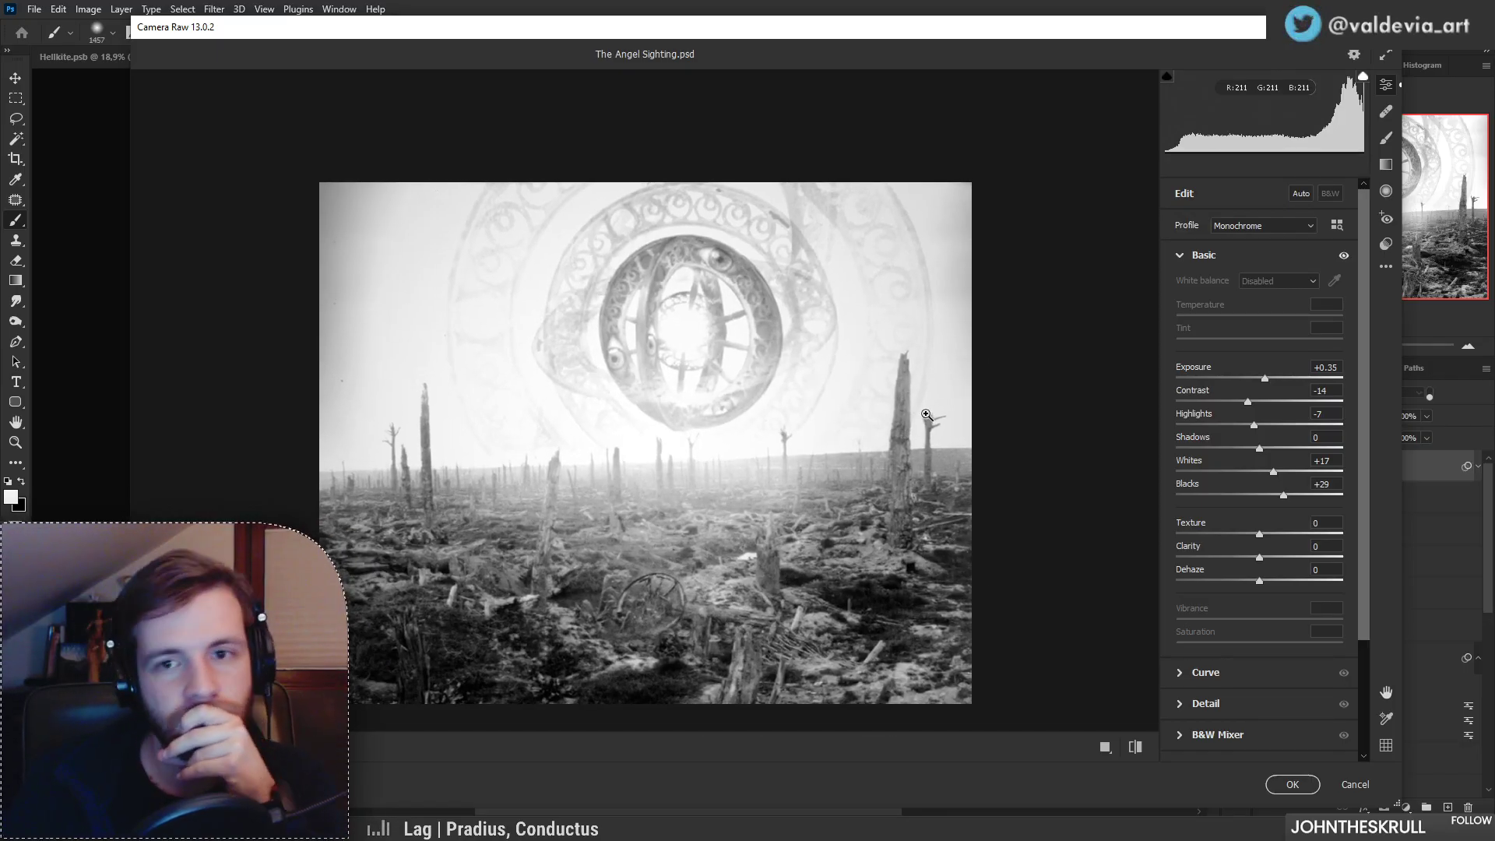
pyautogui.click(1290, 788)
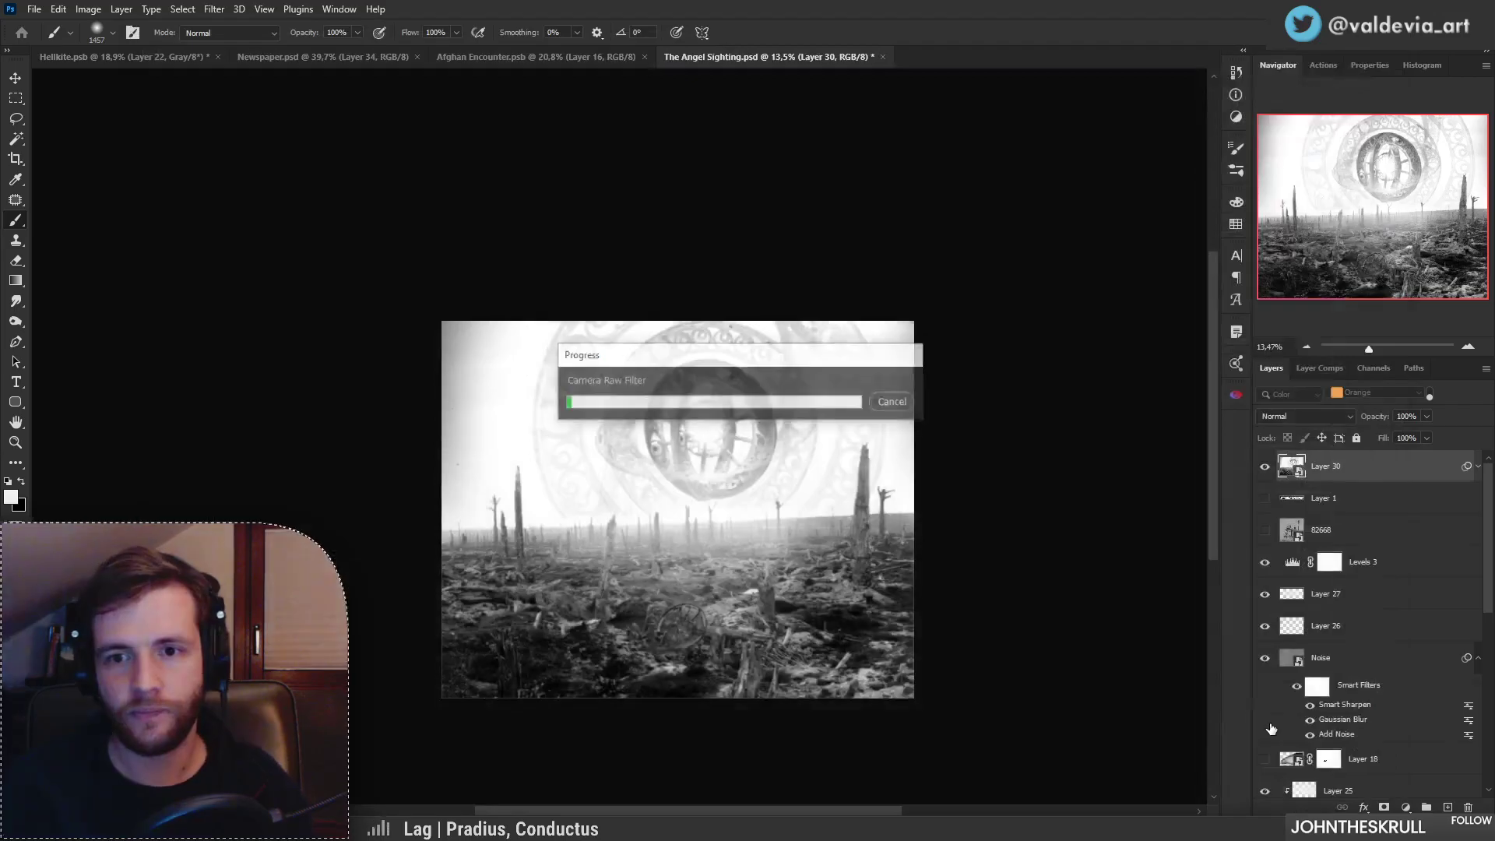
pyautogui.press('z')
pyautogui.moveTo(764, 639)
pyautogui.mouseDown()
pyautogui.moveTo(797, 647)
pyautogui.moveTo(782, 641)
pyautogui.mouseUp()
pyautogui.press('b')
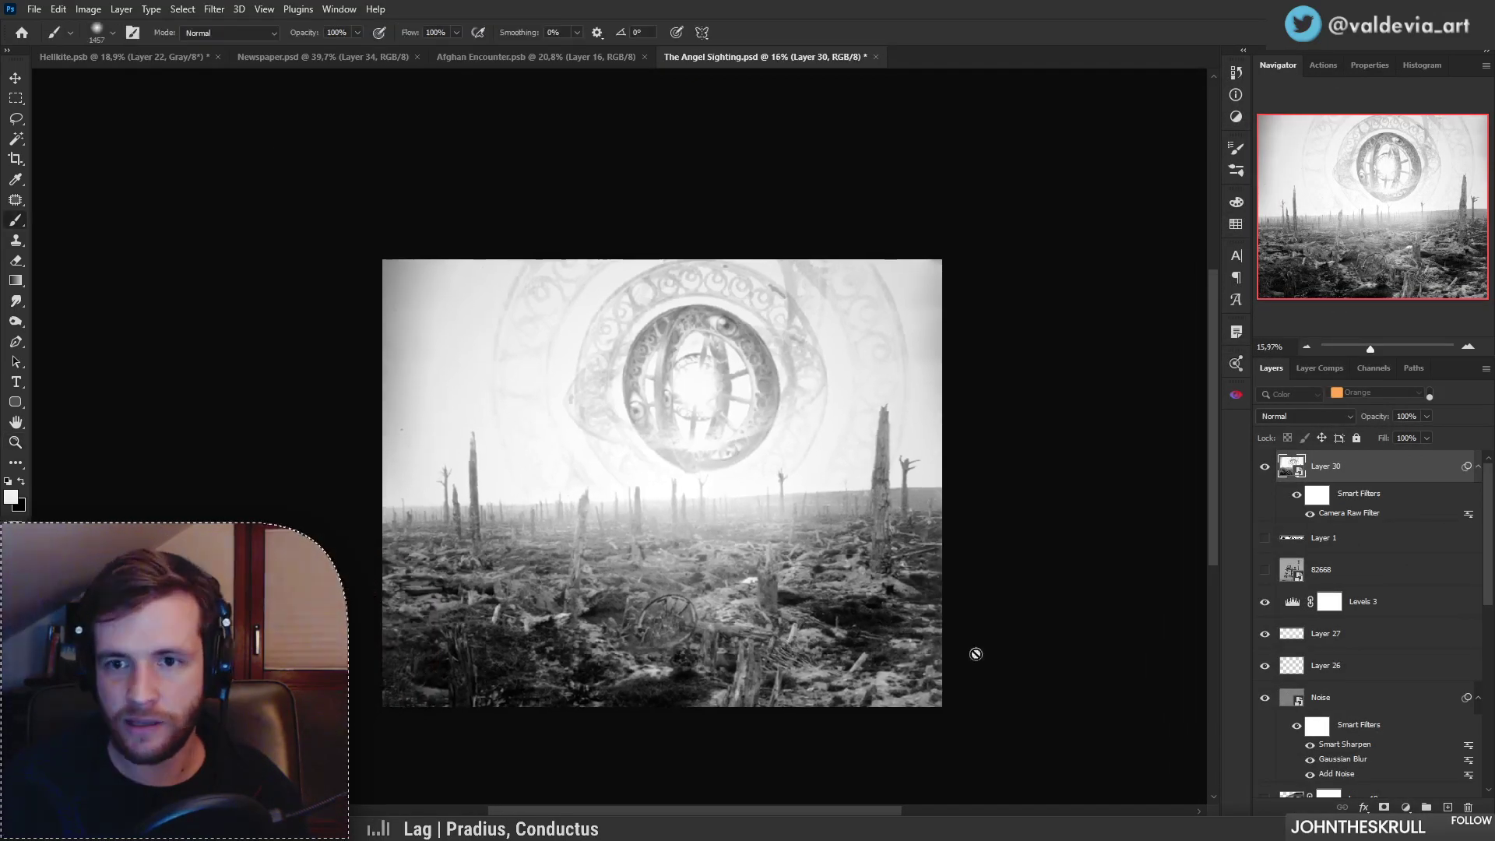
# Step: Create a new layer above the filtered image and try a white-to-transparent linear gradient from the upper-left corner
pyautogui.click(1445, 804)
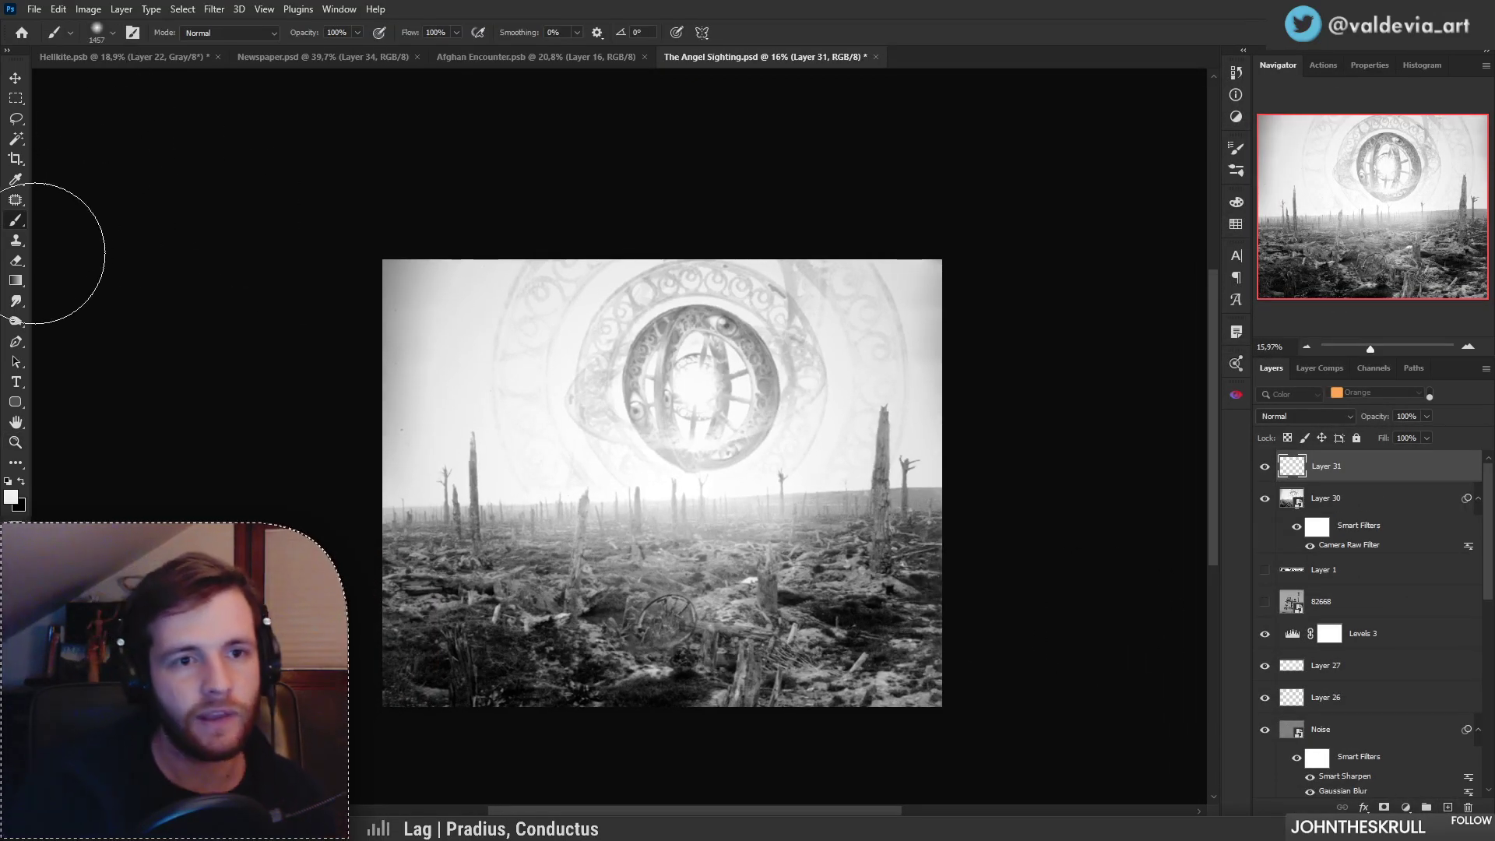
pyautogui.click(15, 281)
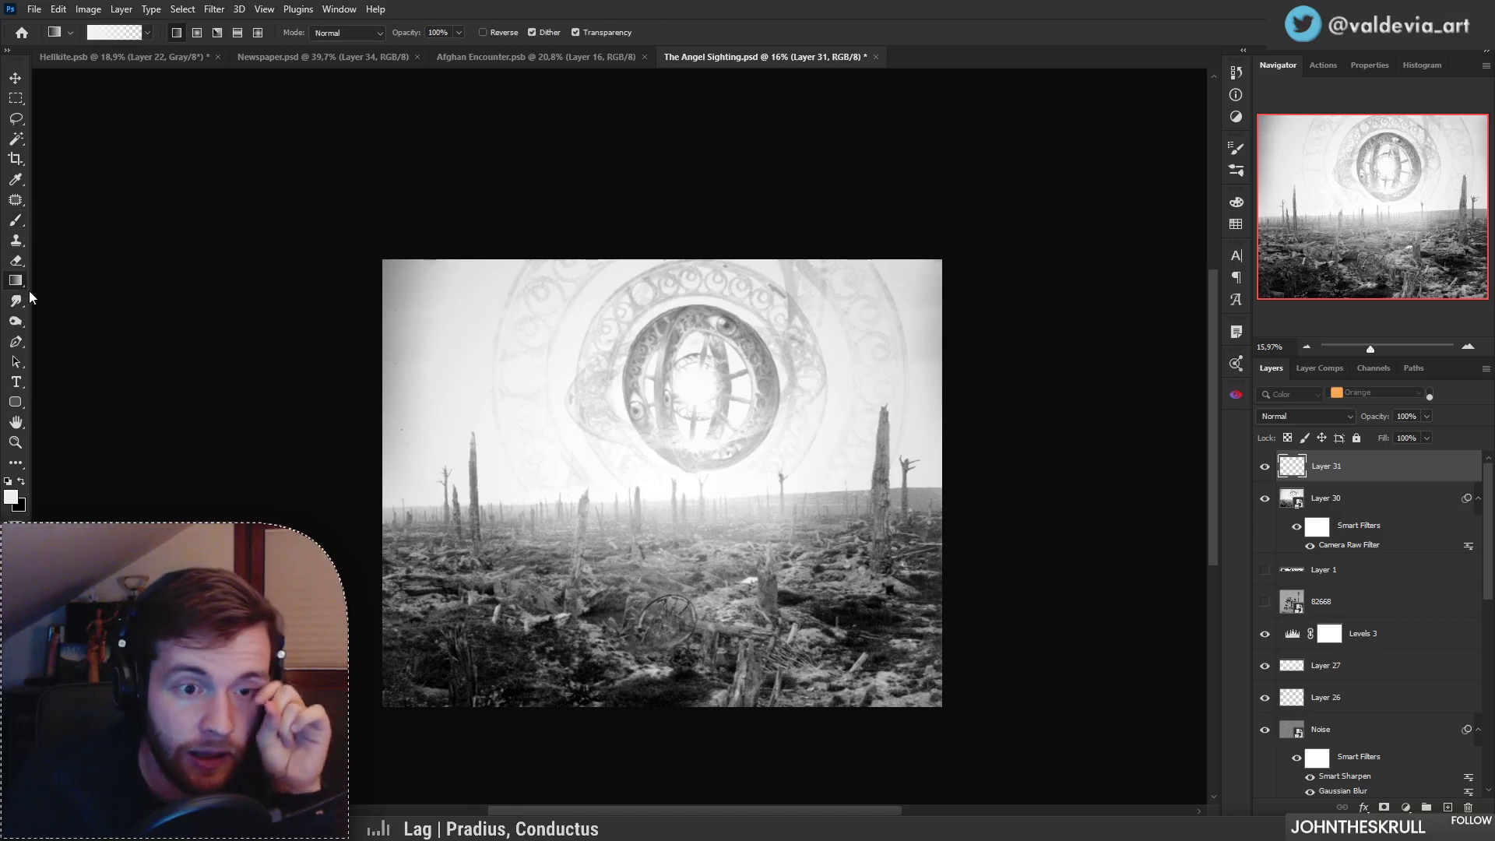
pyautogui.moveTo(296, 217); pyautogui.dragTo(495, 532)
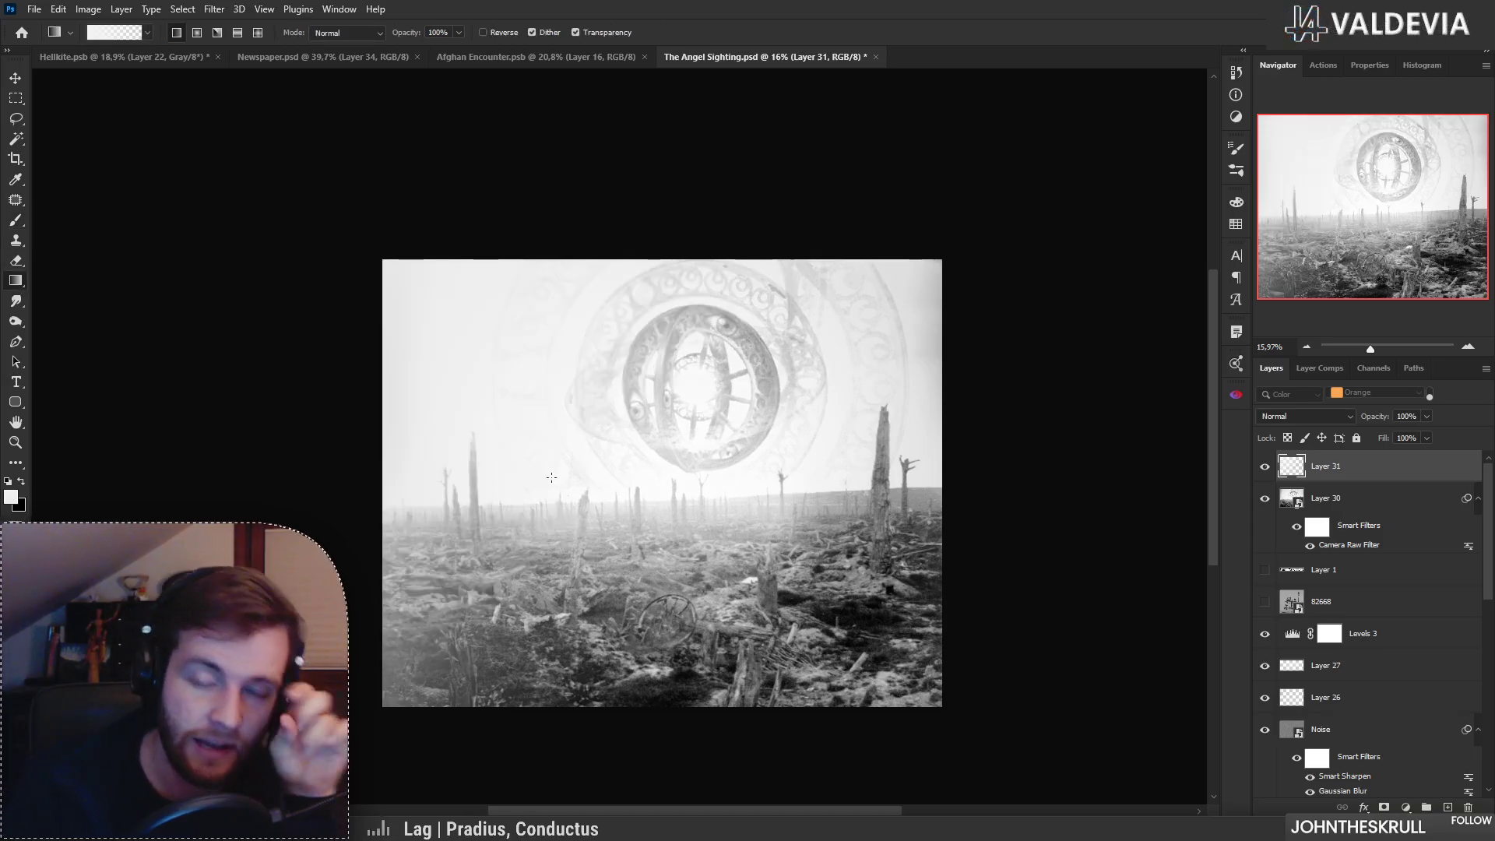
pyautogui.hotkey('ctrl', 'z')
# Step: Try white gradients from different sides and angles of the image on the new layer, undoing each one
pyautogui.moveTo(552, 173); pyautogui.dragTo(552, 677)
pyautogui.hotkey('ctrl', 'z')
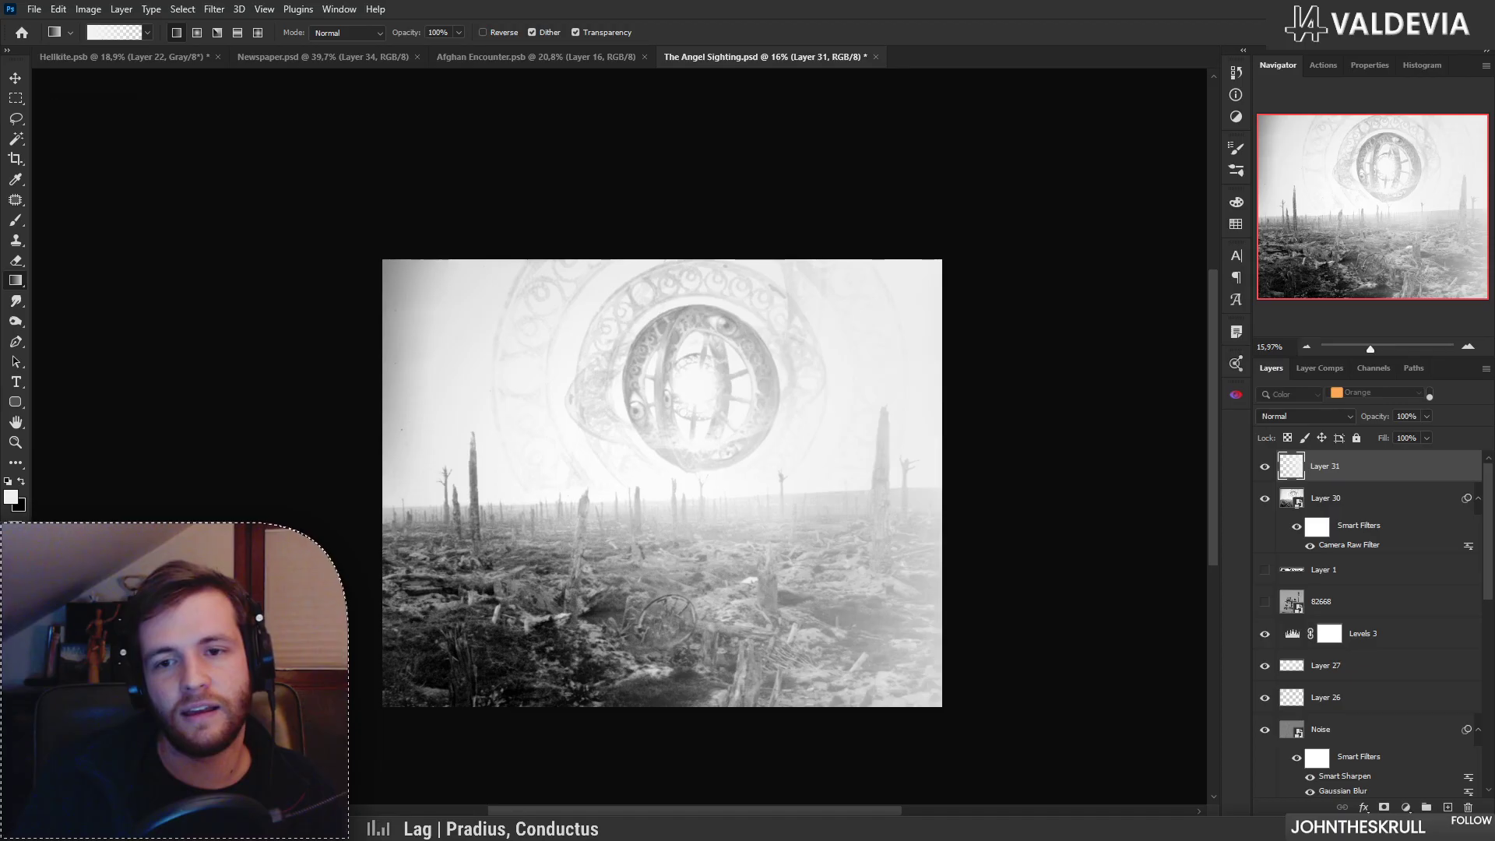
pyautogui.hotkey('ctrl', 'z')
pyautogui.moveTo(620, 566); pyautogui.dragTo(659, 567)
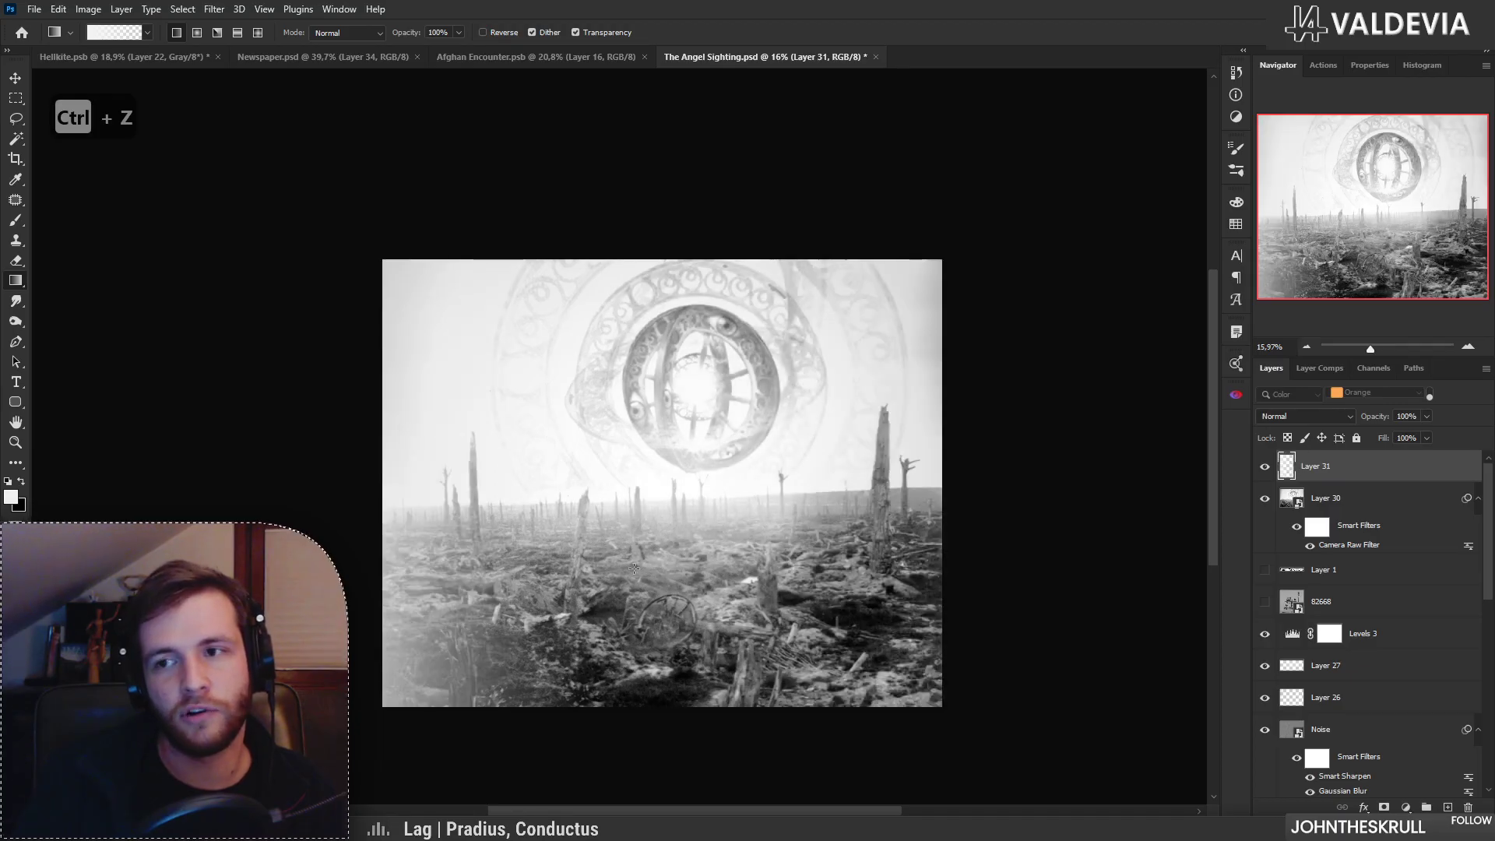
pyautogui.hotkey('ctrl', 'z')
pyautogui.moveTo(240, 428); pyautogui.dragTo(427, 510)
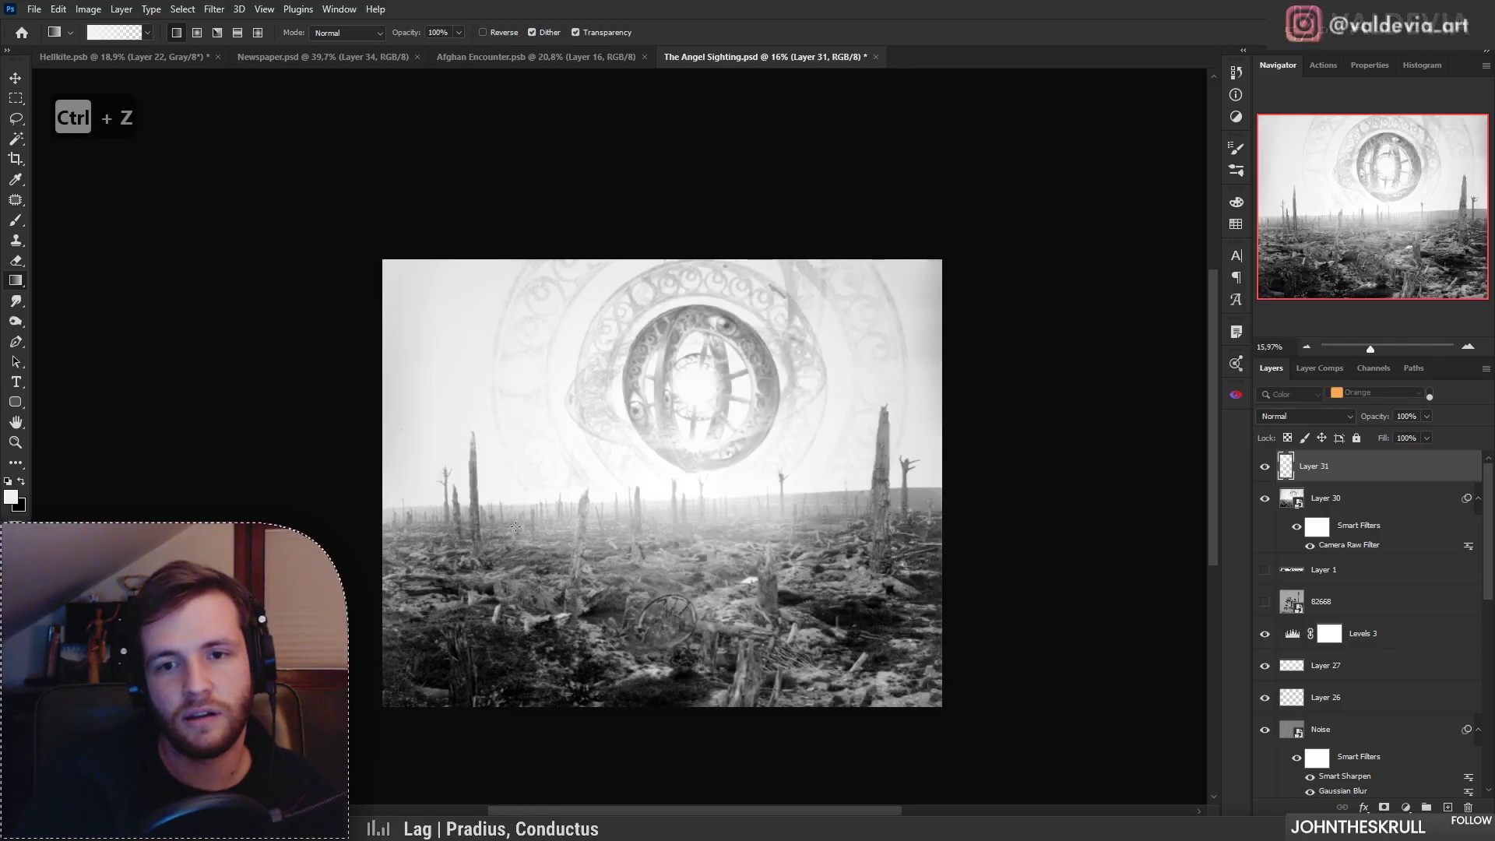
pyautogui.moveTo(286, 471); pyautogui.dragTo(728, 664)
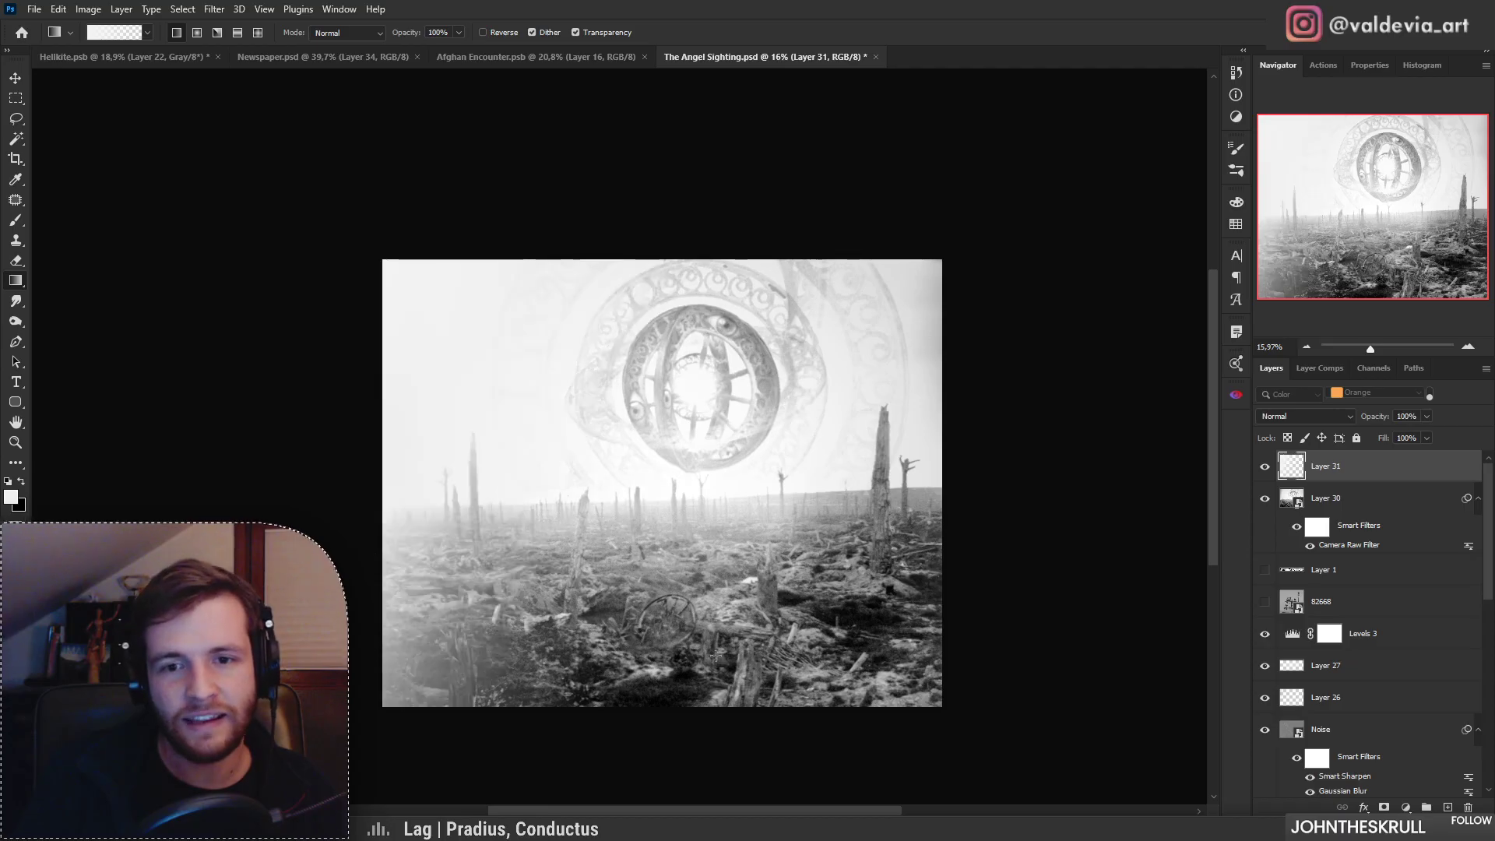
pyautogui.hotkey('ctrl', 'z')
# Step: Try white fades of varying length inward from the image's left edge, undoing the unwanted ones
pyautogui.moveTo(265, 578); pyautogui.dragTo(544, 578)
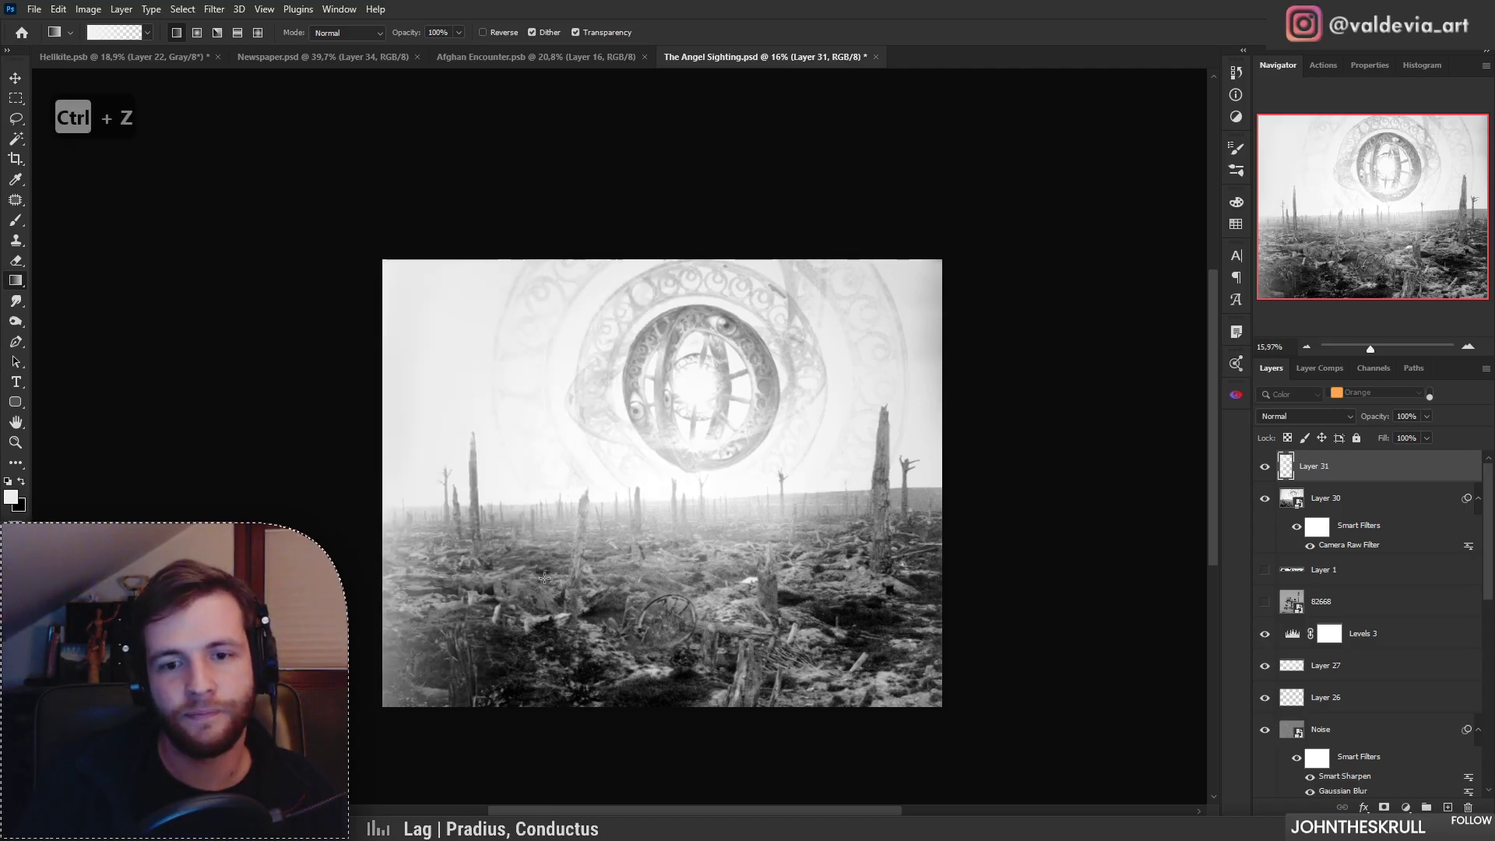
pyautogui.moveTo(573, 590); pyautogui.dragTo(574, 590)
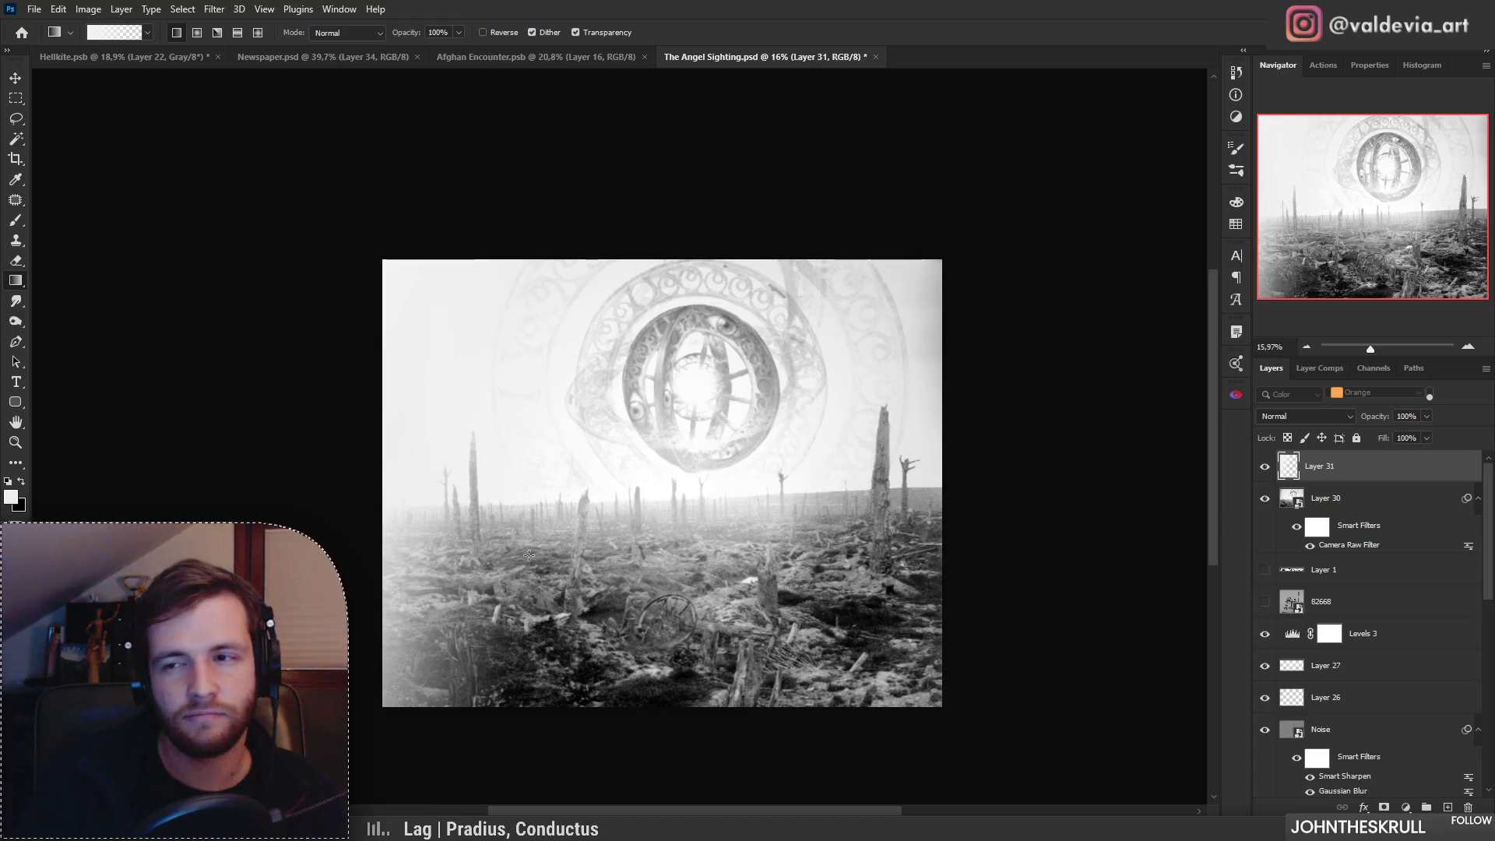
pyautogui.hotkey('ctrl', 'z')
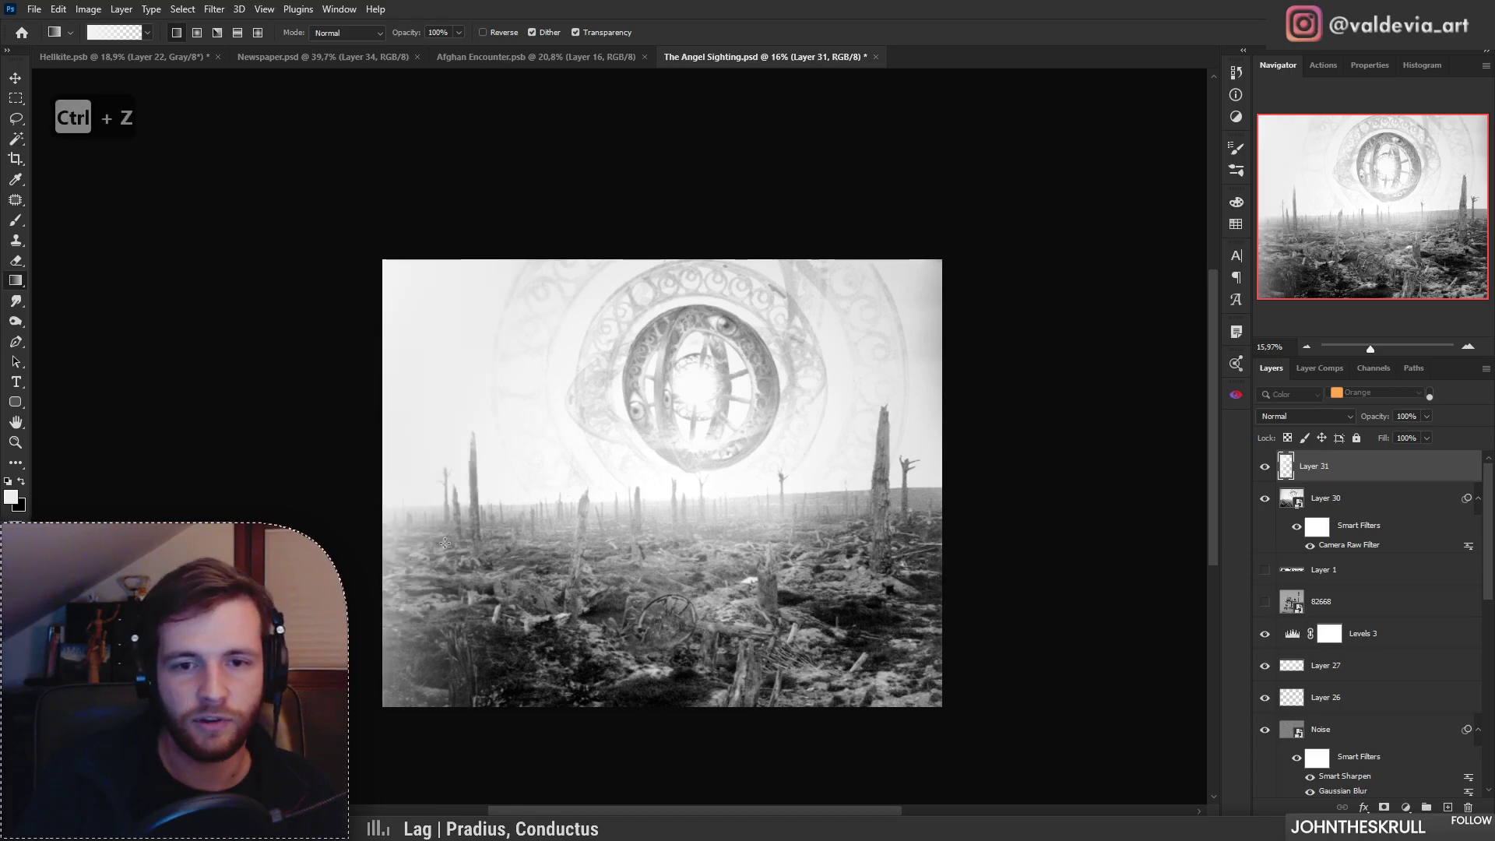
pyautogui.hotkey('ctrl', 'z')
pyautogui.hotkey('ctrl', 'z')
pyautogui.hotkey('ctrl', 'z')
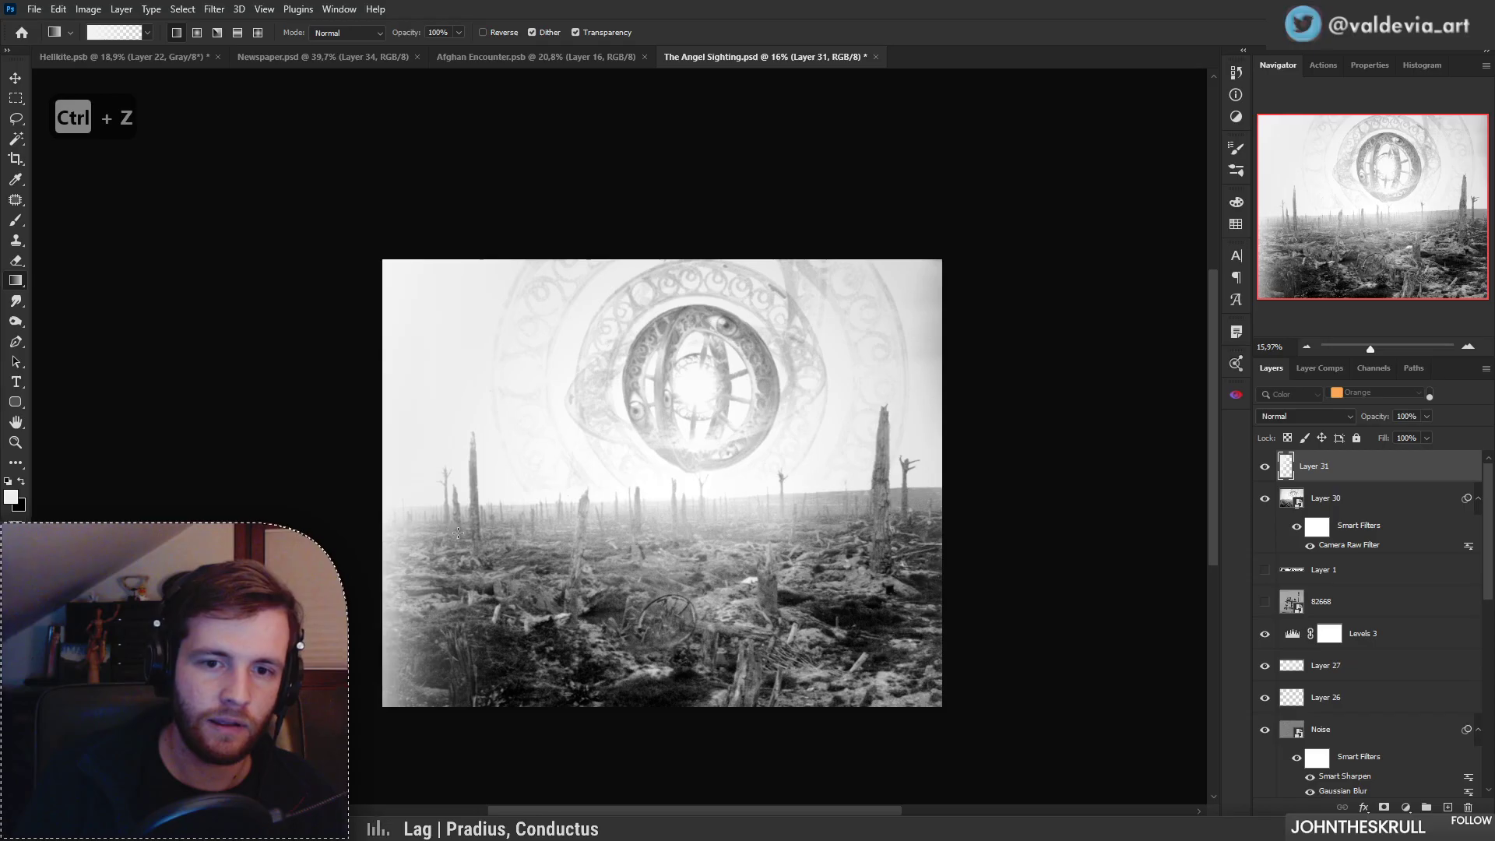
pyautogui.hotkey('ctrl', 'z')
pyautogui.hotkey('ctrl', 'z')
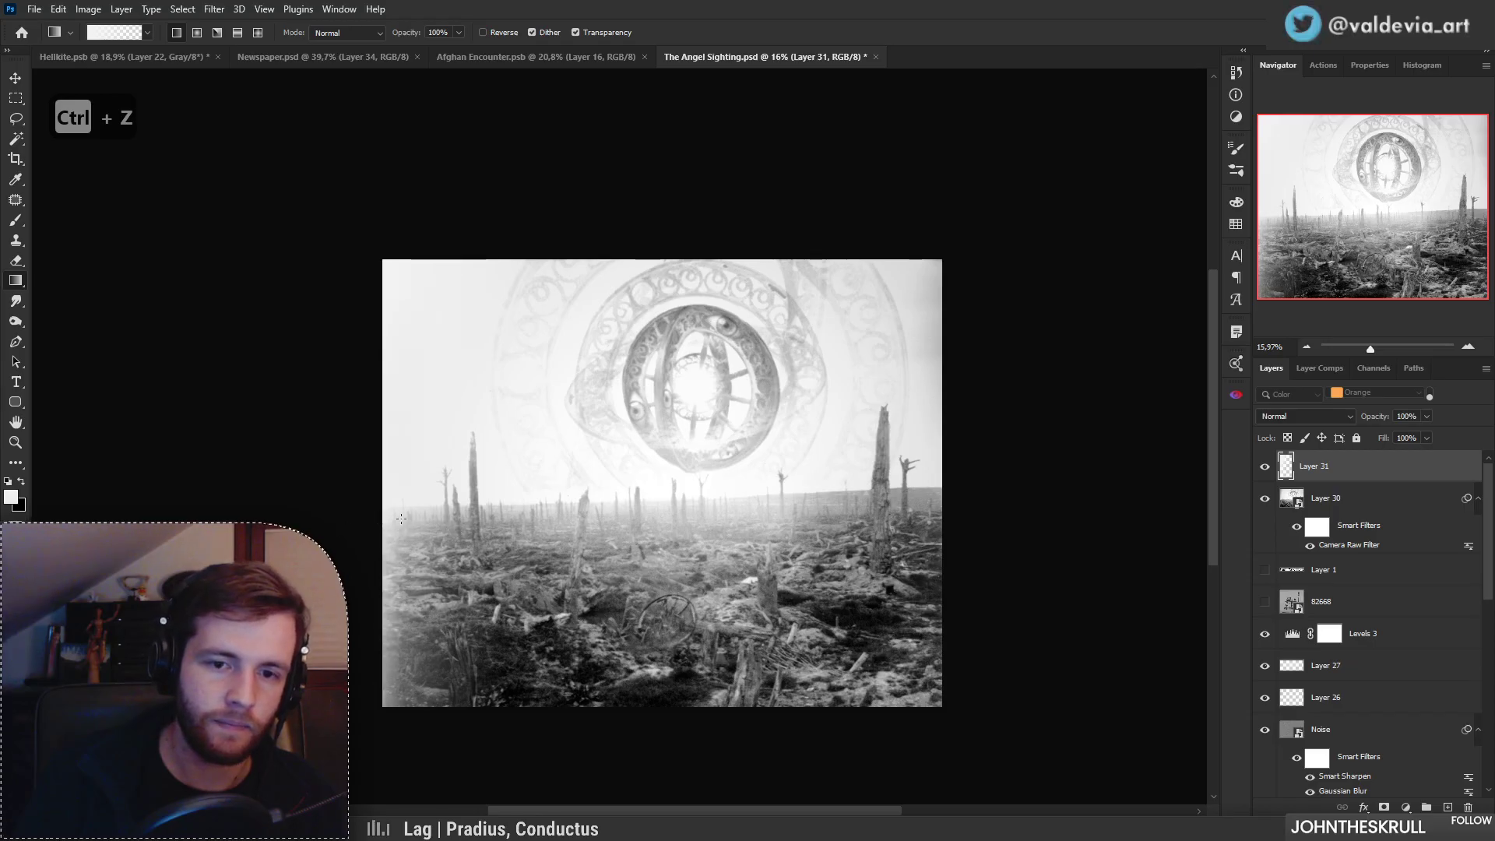
# Step: Draw a slightly angled white-to-transparent linear gradient over the image's left edge on Layer 31
pyautogui.press('z')
pyautogui.moveTo(456, 517)
pyautogui.mouseDown()
pyautogui.moveTo(374, 517)
pyautogui.moveTo(457, 516)
pyautogui.mouseUp()
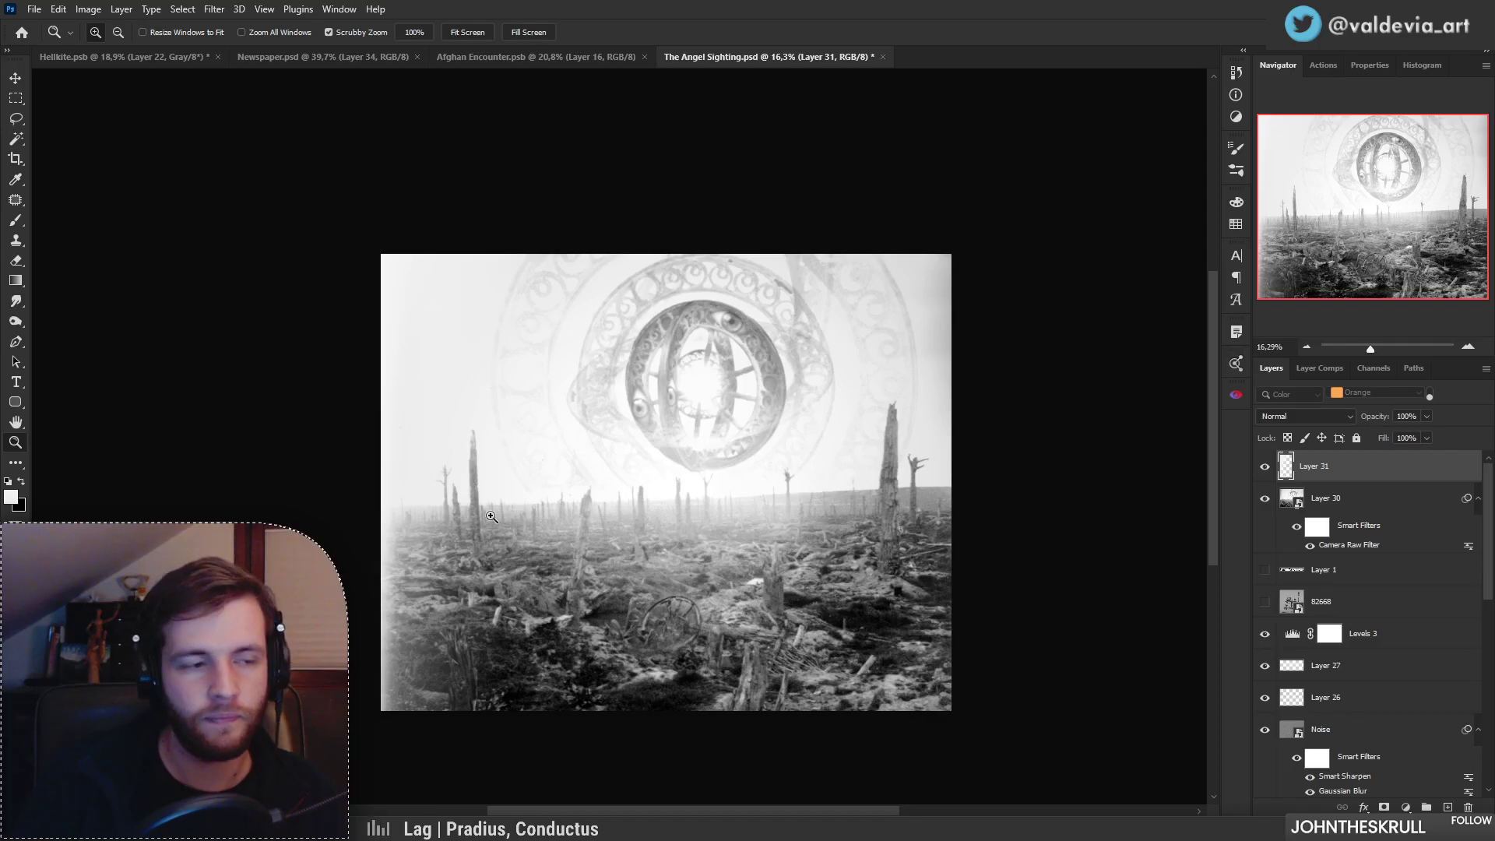
pyautogui.press('g')
pyautogui.moveTo(296, 475); pyautogui.dragTo(517, 542)
pyautogui.press('z')
pyautogui.press('g')
# Step: Compare the image with and without Layer 31 and set its blend mode to Overlay
pyautogui.click(1265, 469)
pyautogui.click(1266, 469)
pyautogui.click(1329, 418)
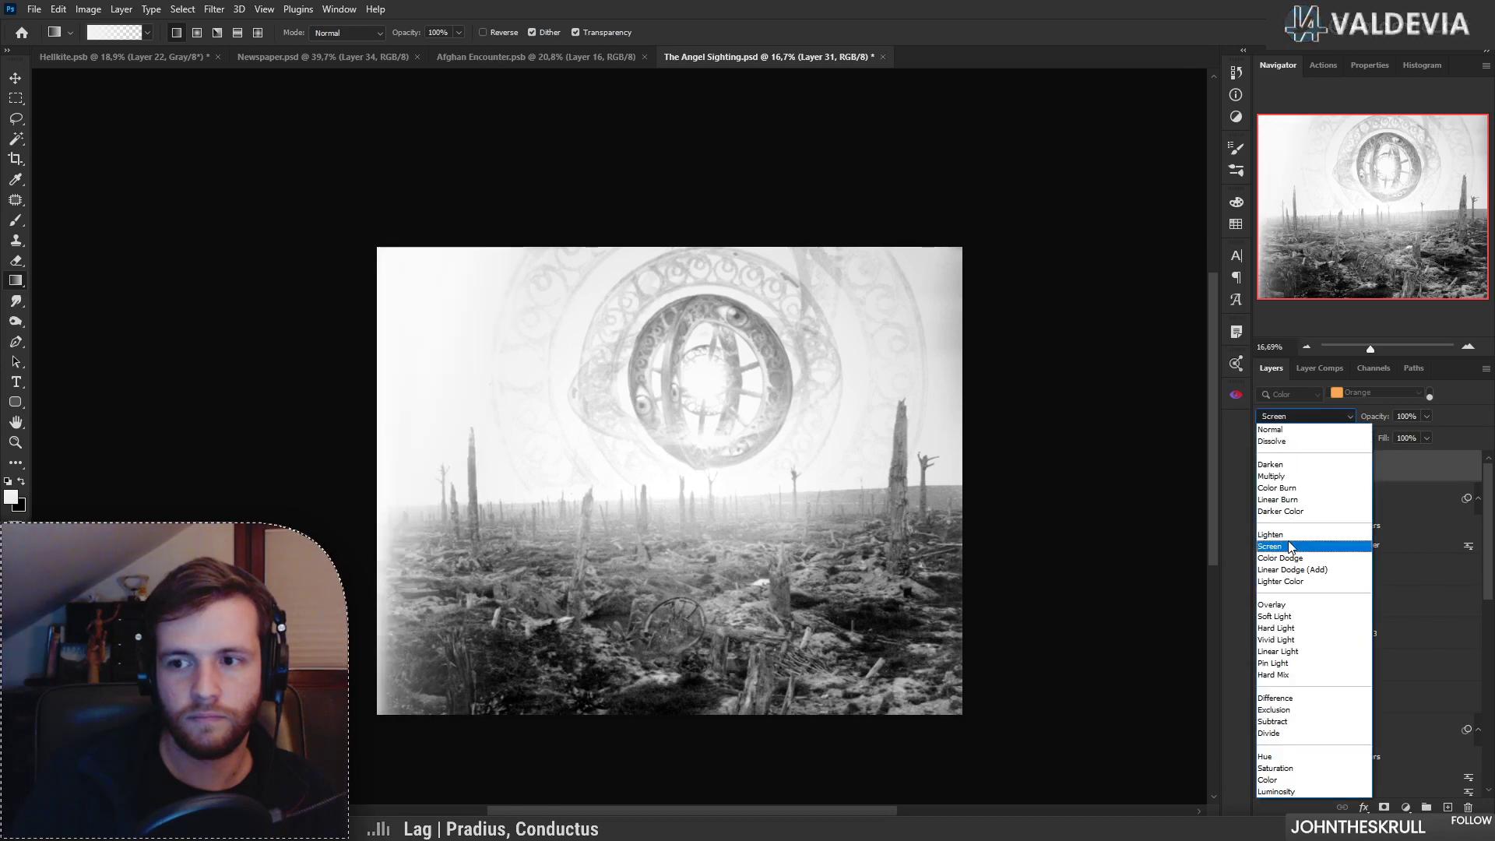
pyautogui.click(1281, 606)
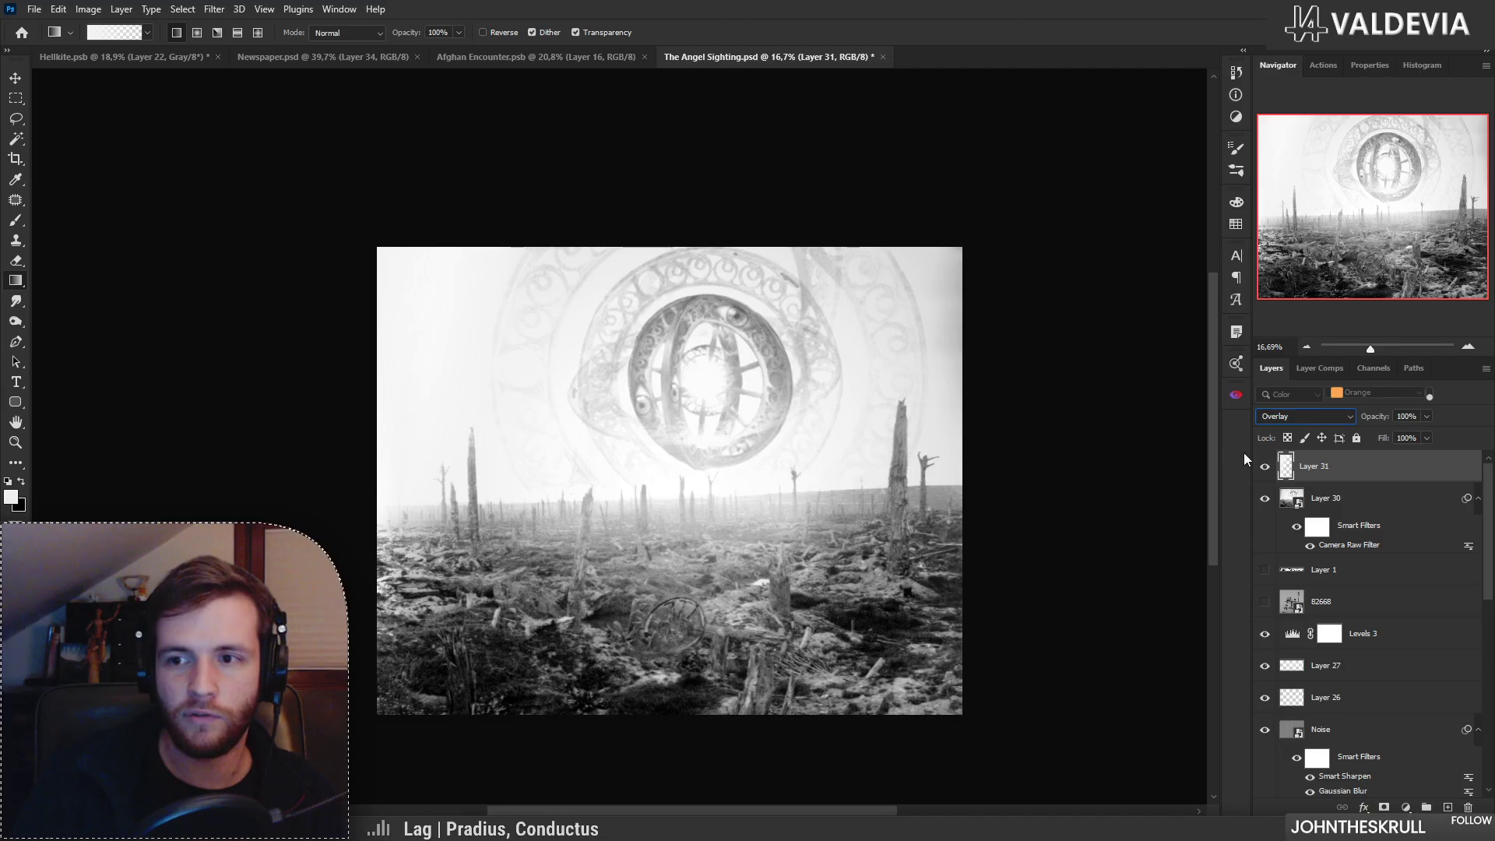
pyautogui.hotkey('ctrl', 'z')
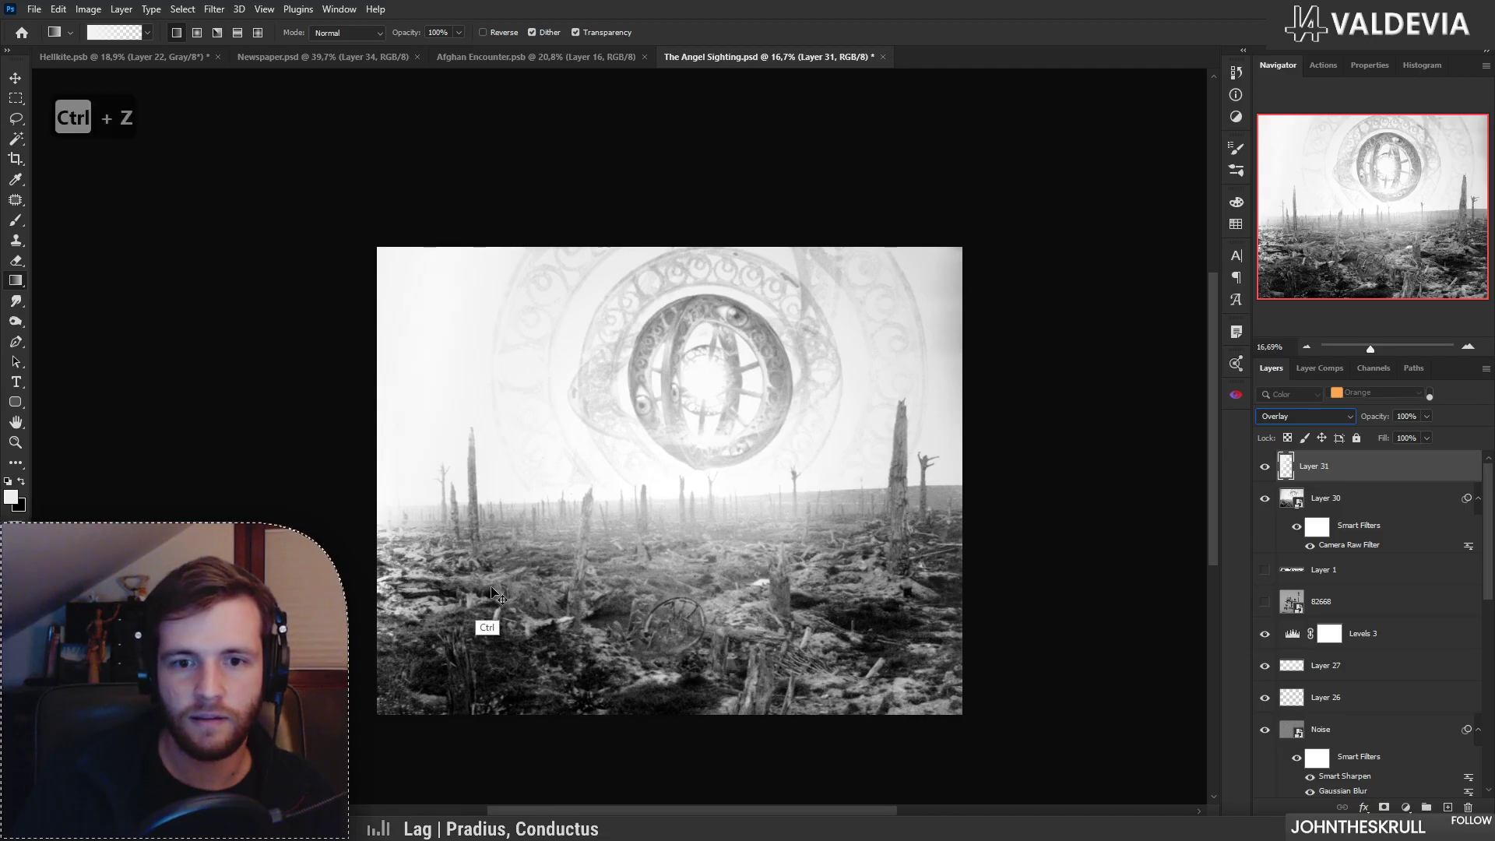
# Step: Duplicate Layer 31 below the original and set the copy to Normal blending at 25% opacity
pyautogui.moveTo(1358, 482); pyautogui.dragTo(1353, 494)
pyautogui.click(1306, 418)
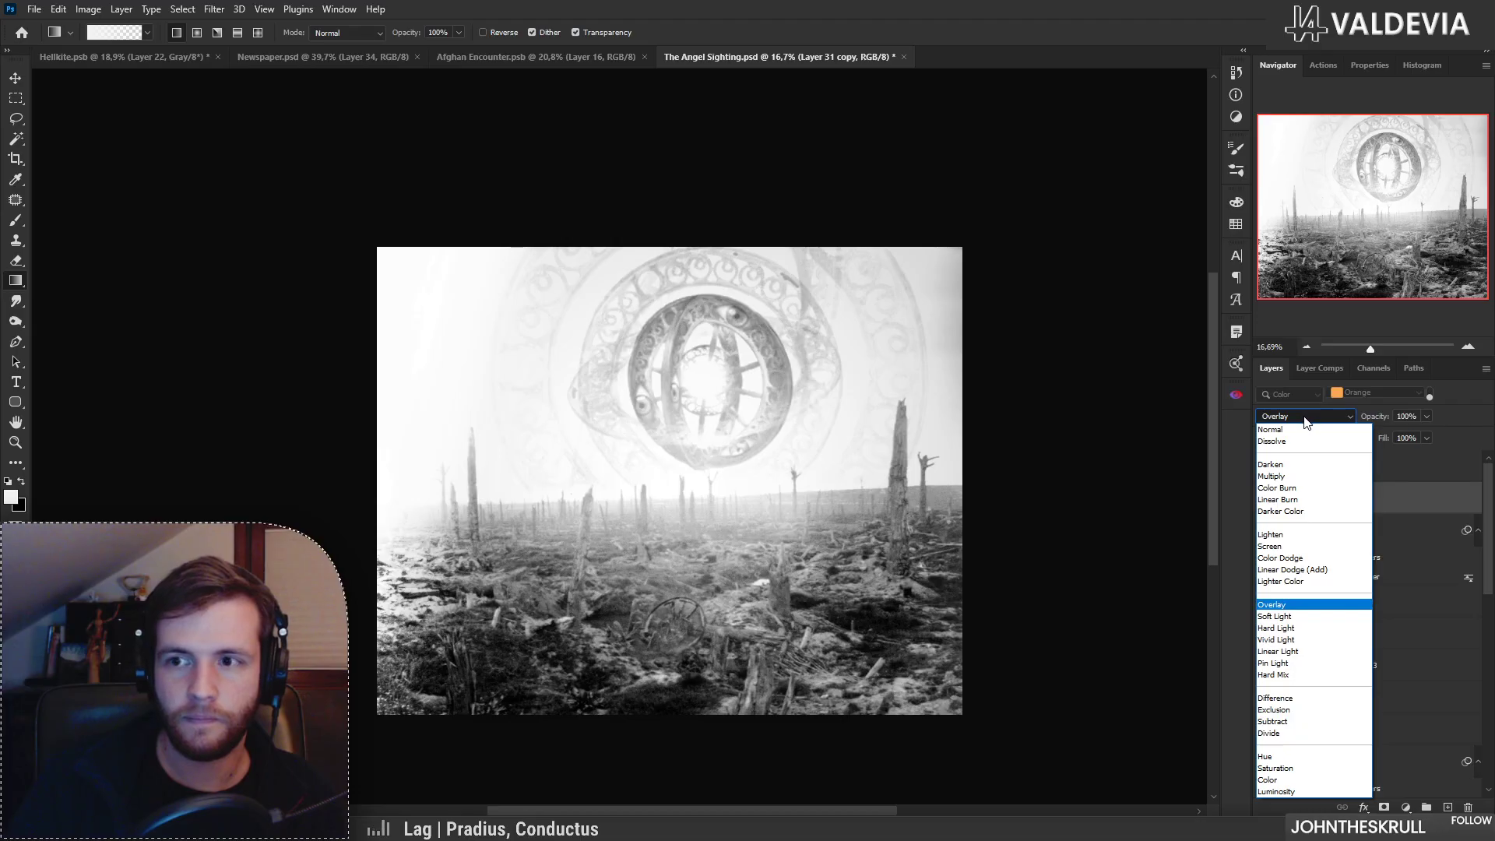
pyautogui.click(1296, 430)
pyautogui.moveTo(1386, 418); pyautogui.dragTo(1232, 395)
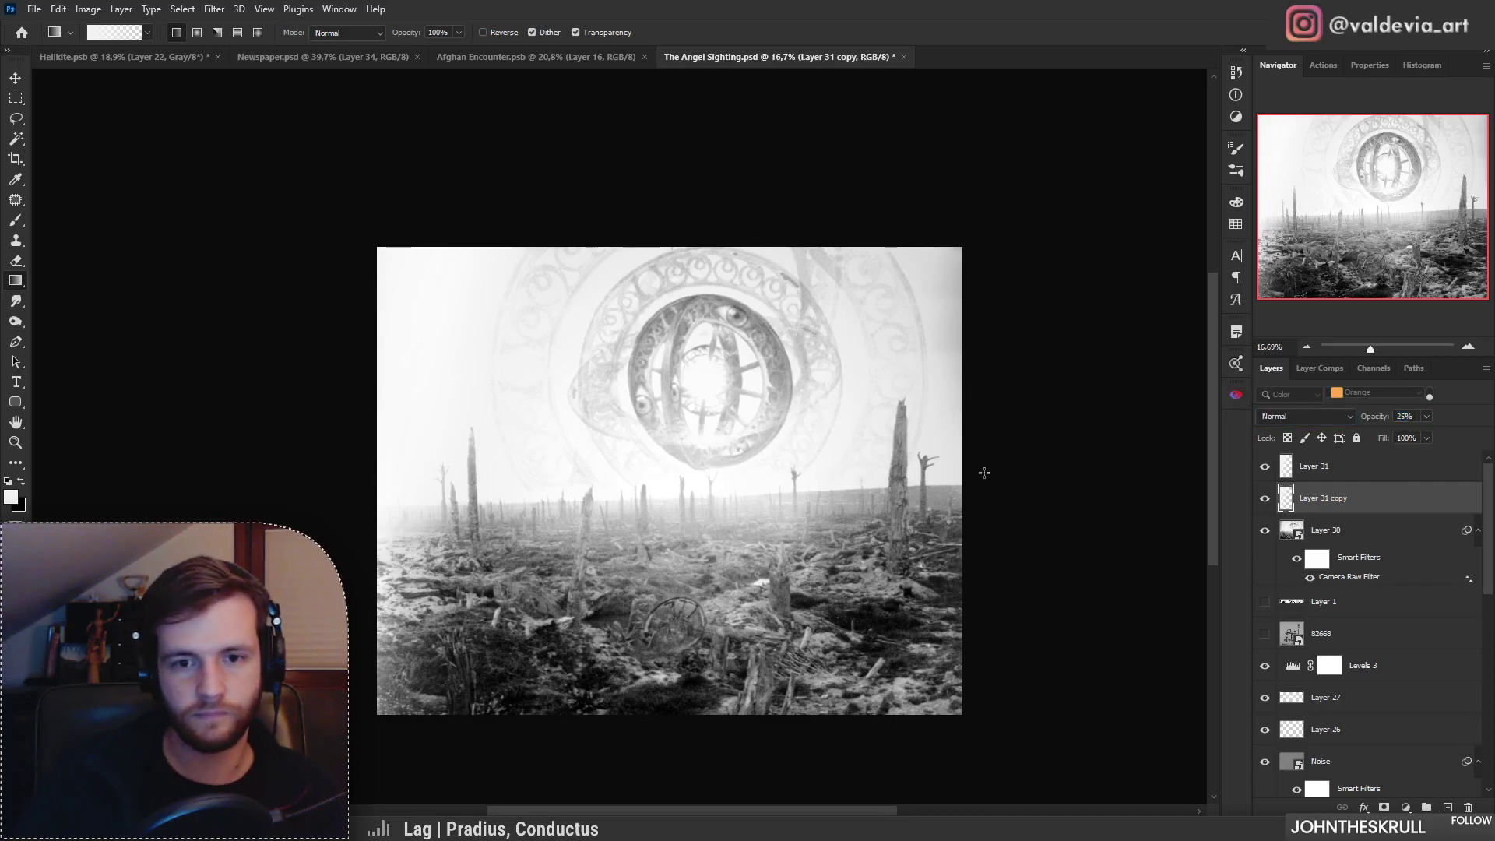
pyautogui.press('z')
pyautogui.moveTo(590, 511); pyautogui.dragTo(627, 508)
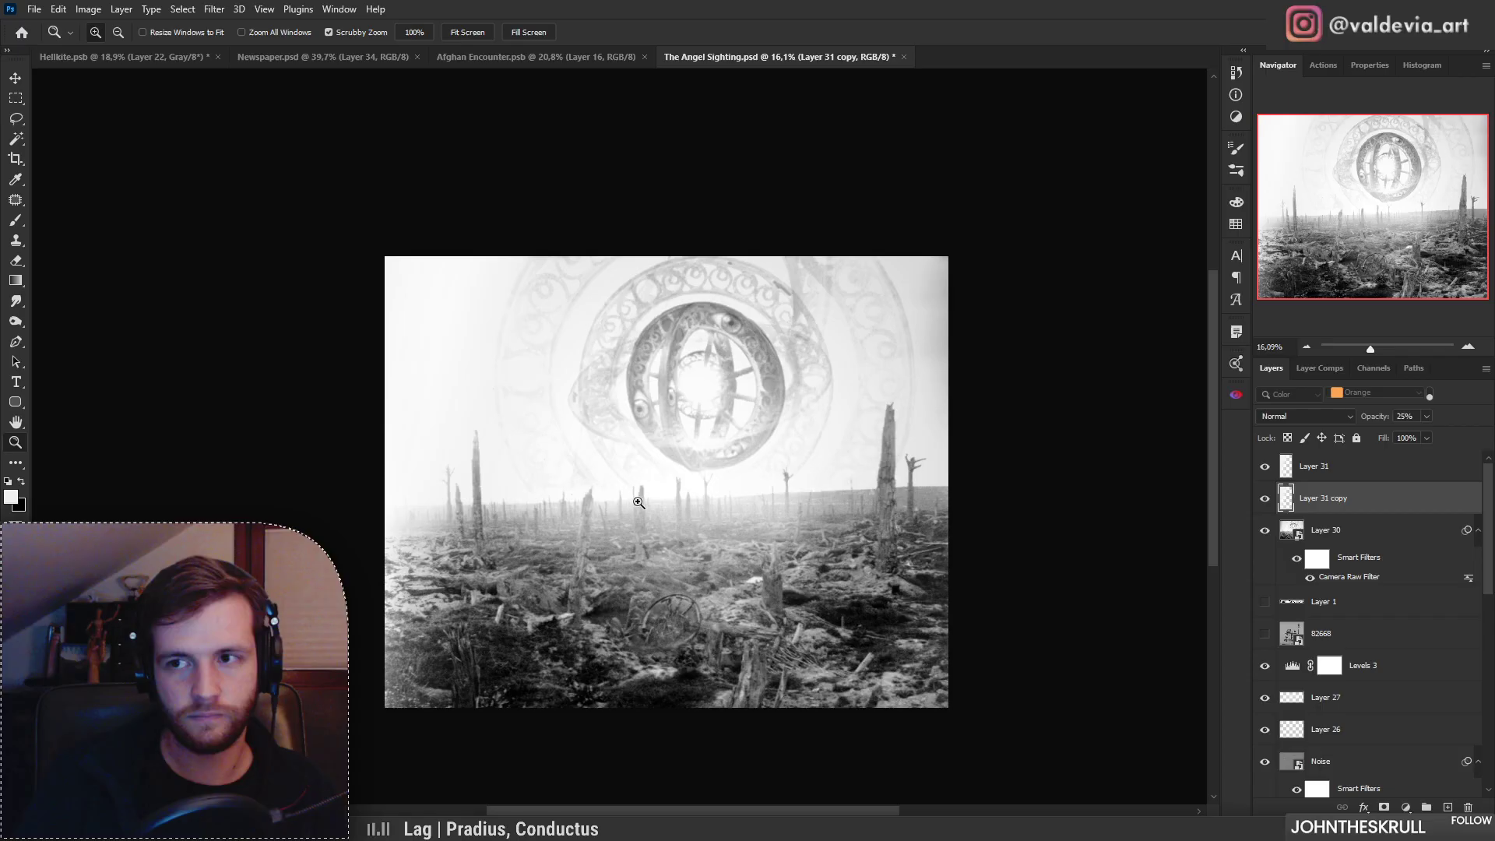
pyautogui.moveTo(546, 571)
pyautogui.mouseDown()
pyautogui.moveTo(517, 571)
pyautogui.moveTo(554, 571)
pyautogui.mouseUp()
pyautogui.press('g')
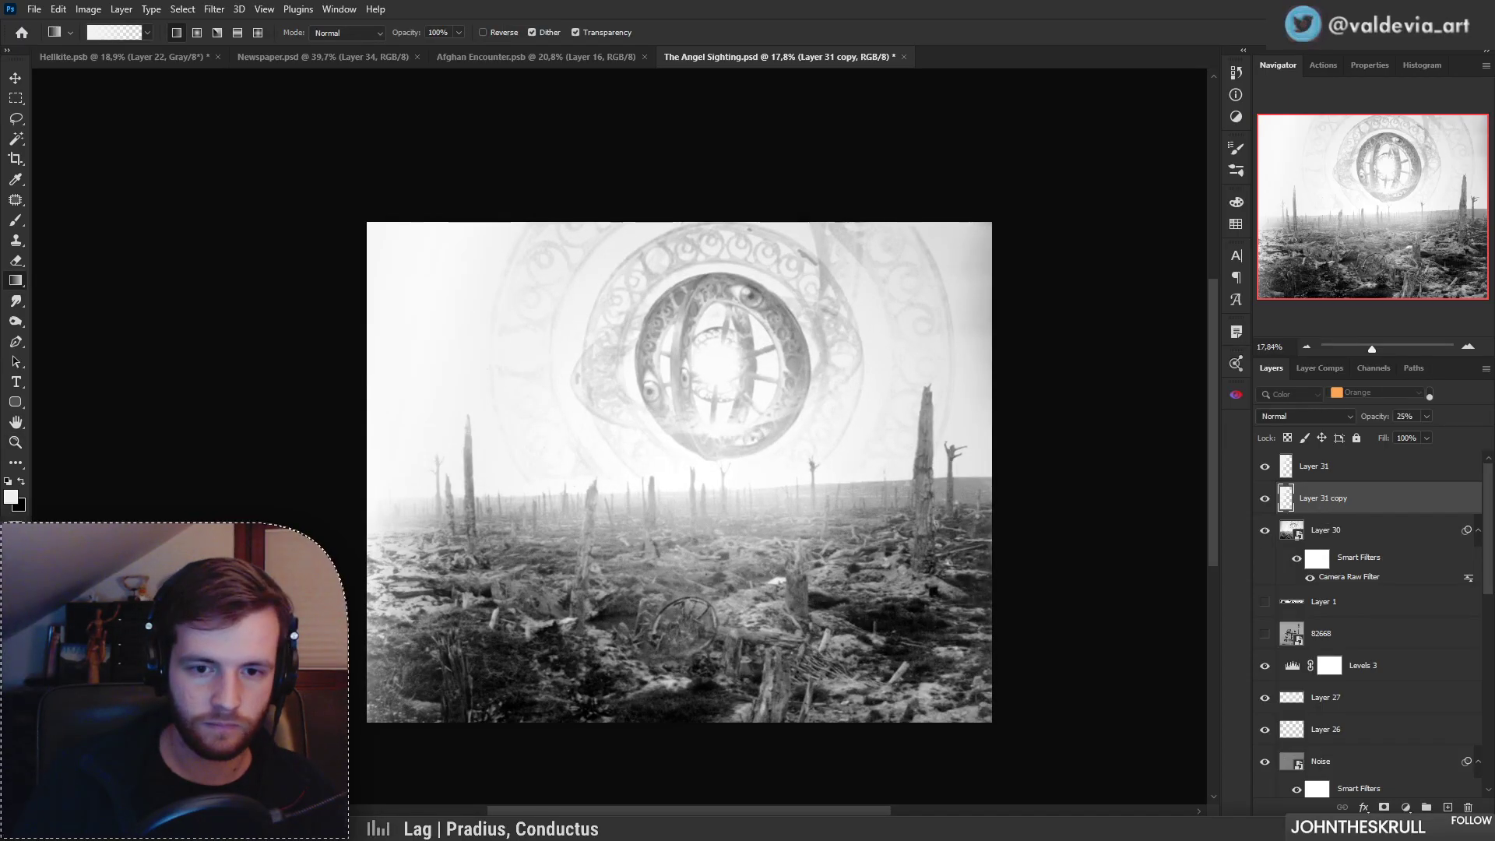
# Step: Add another white gradient from the lower-left corner to the Overlay layer, Layer 31
pyautogui.hotkey('alt', ']')
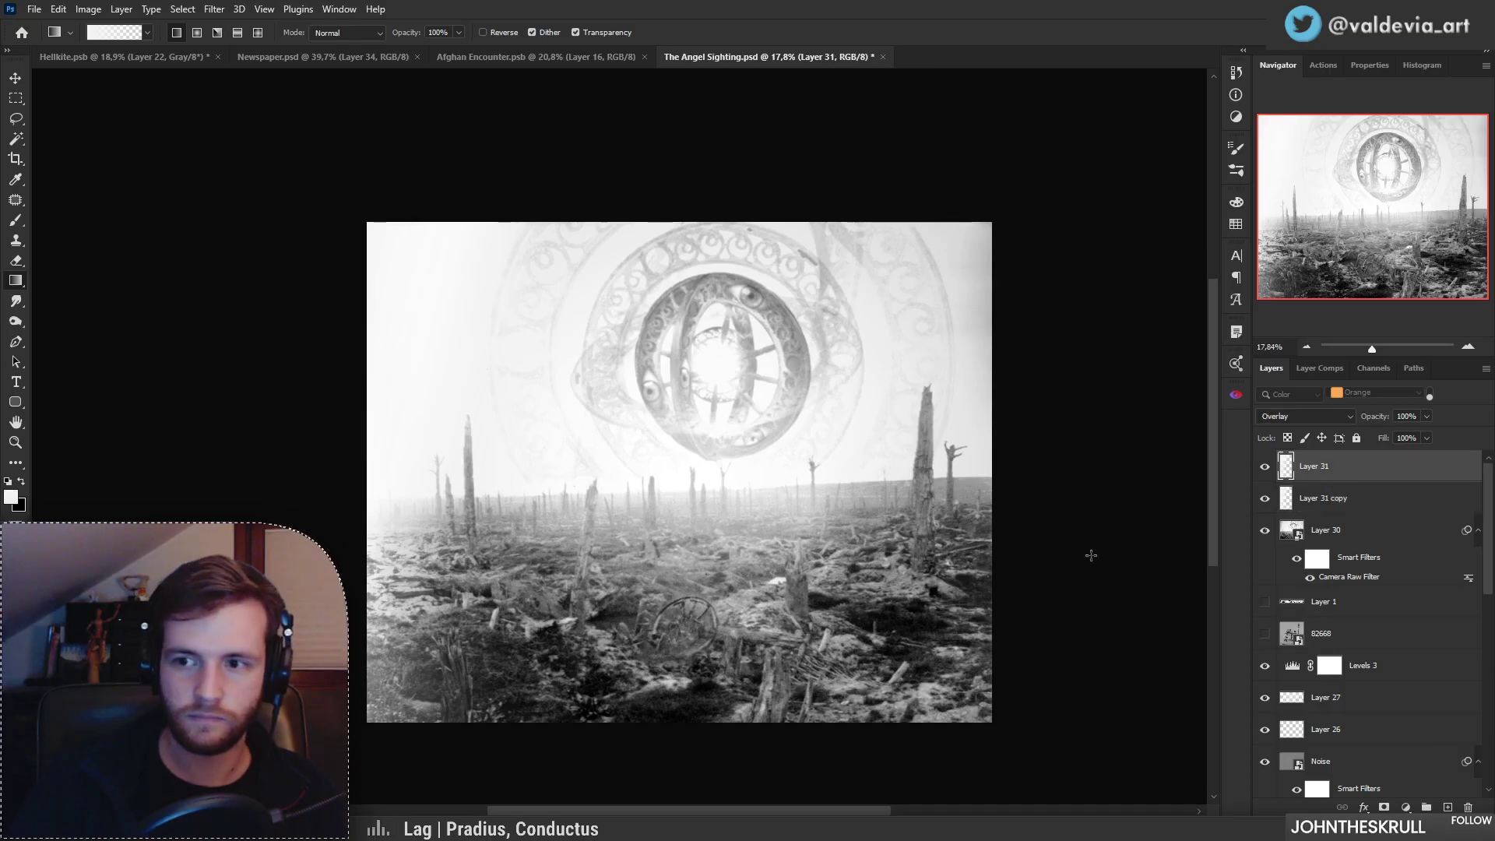
pyautogui.hotkey('ctrl', 'space')
pyautogui.moveTo(572, 652)
pyautogui.mouseDown()
pyautogui.moveTo(530, 652)
pyautogui.moveTo(608, 652)
pyautogui.moveTo(567, 649)
pyautogui.mouseUp()
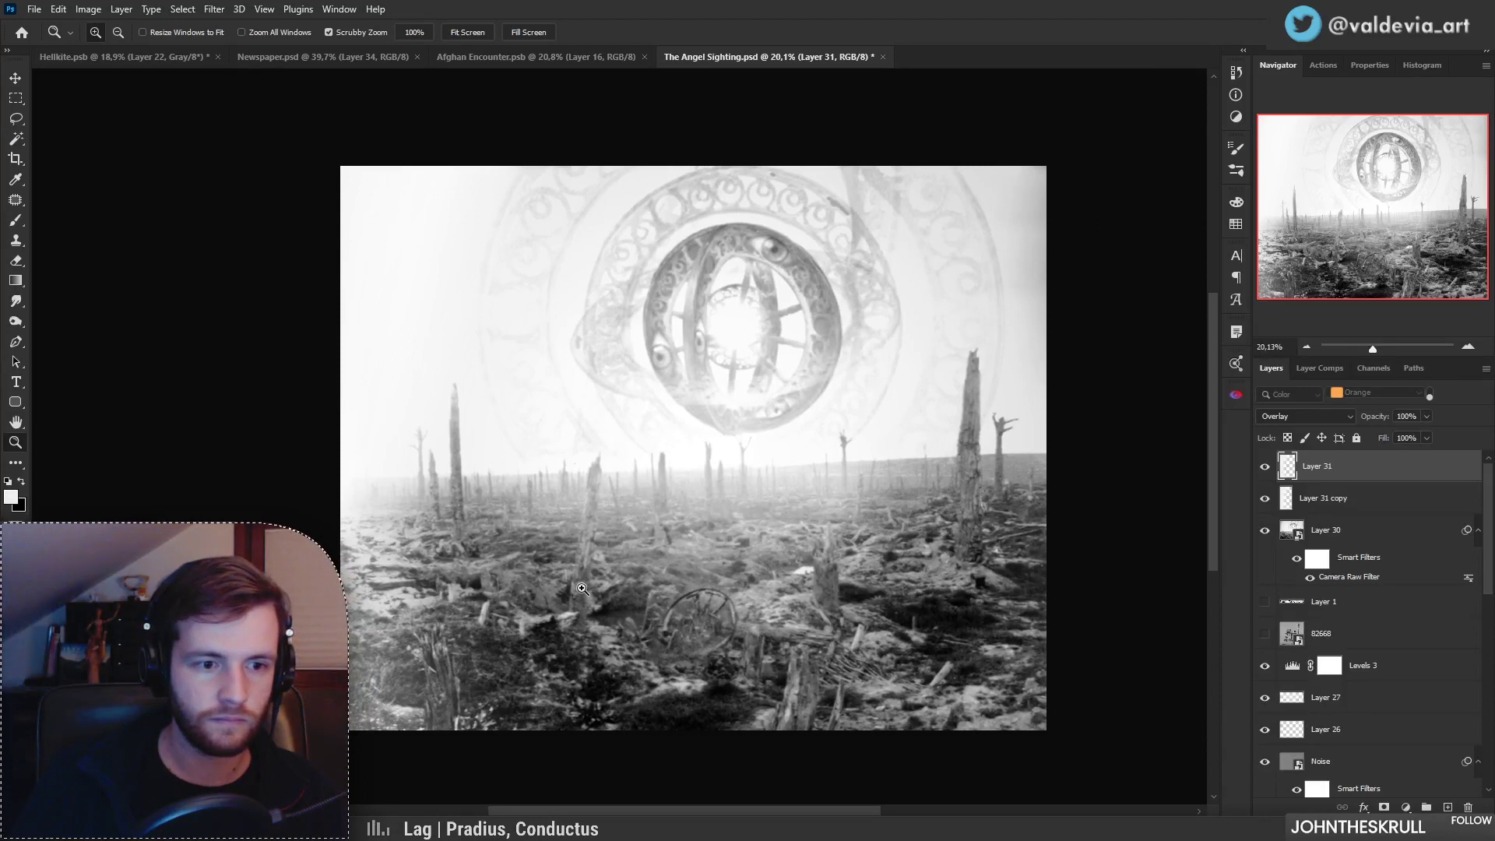
pyautogui.keyDown('alt'); pyautogui.click(639, 583); pyautogui.keyUp('alt')
pyautogui.press('g')
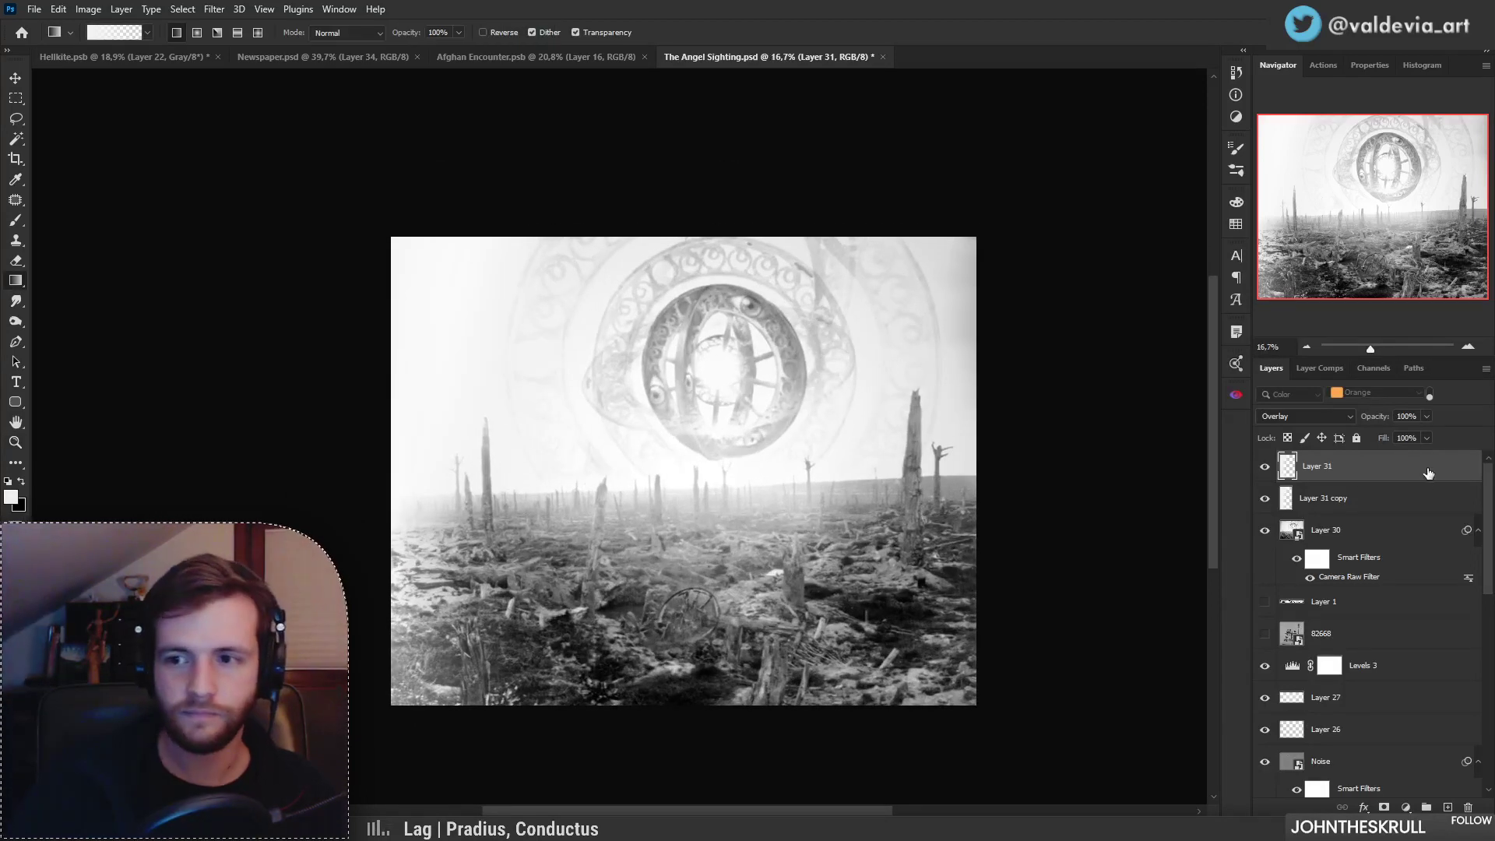
# Step: Try setting both gradient layers to 100% opacity together and undo the change
pyautogui.keyDown('shift'); pyautogui.click(1398, 502); pyautogui.keyUp('shift')
pyautogui.moveTo(1380, 416); pyautogui.dragTo(1444, 425)
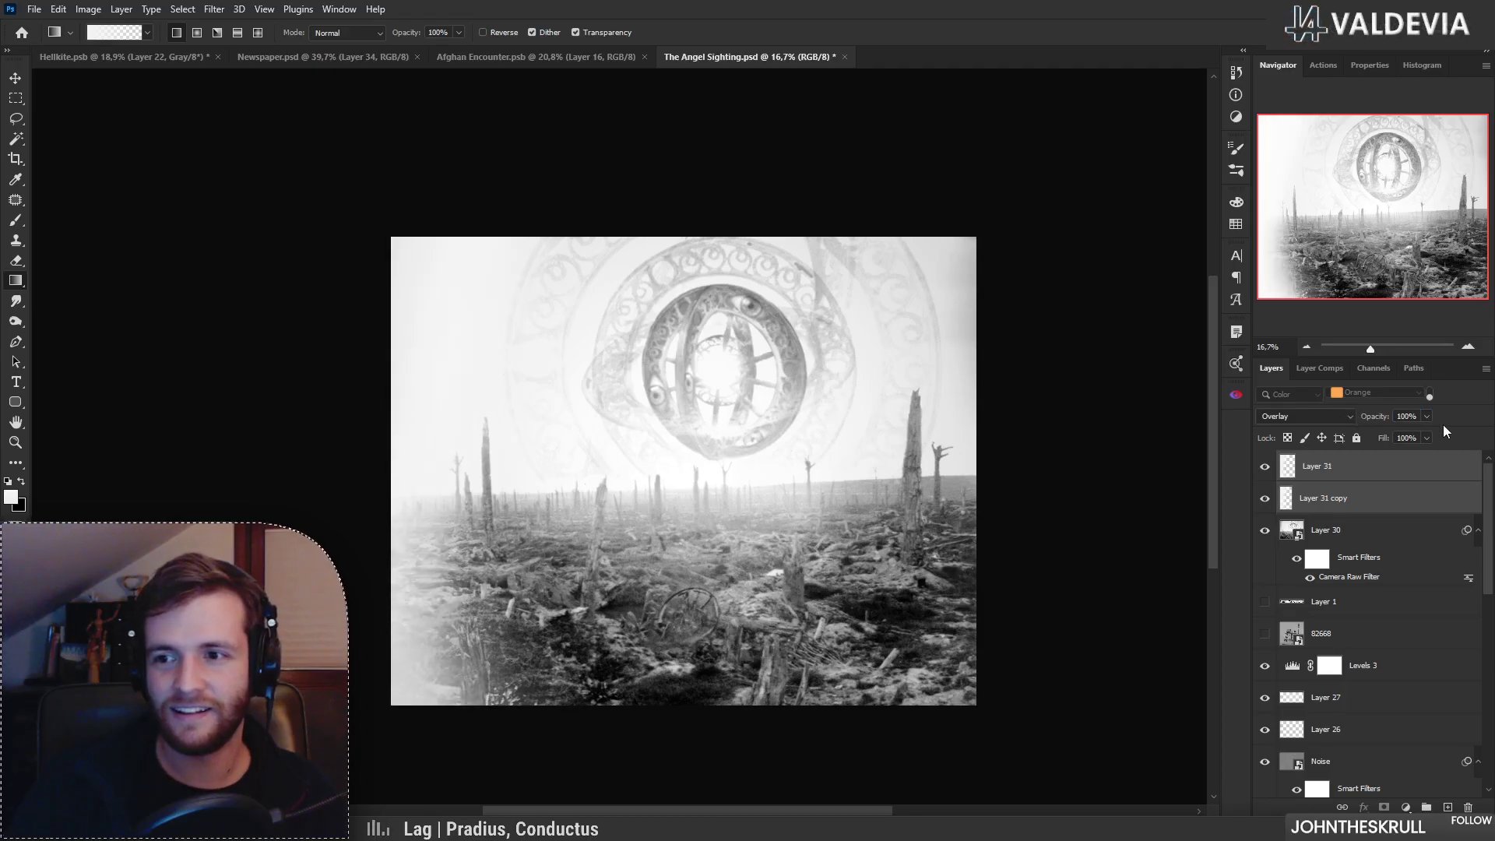
pyautogui.click(1377, 502)
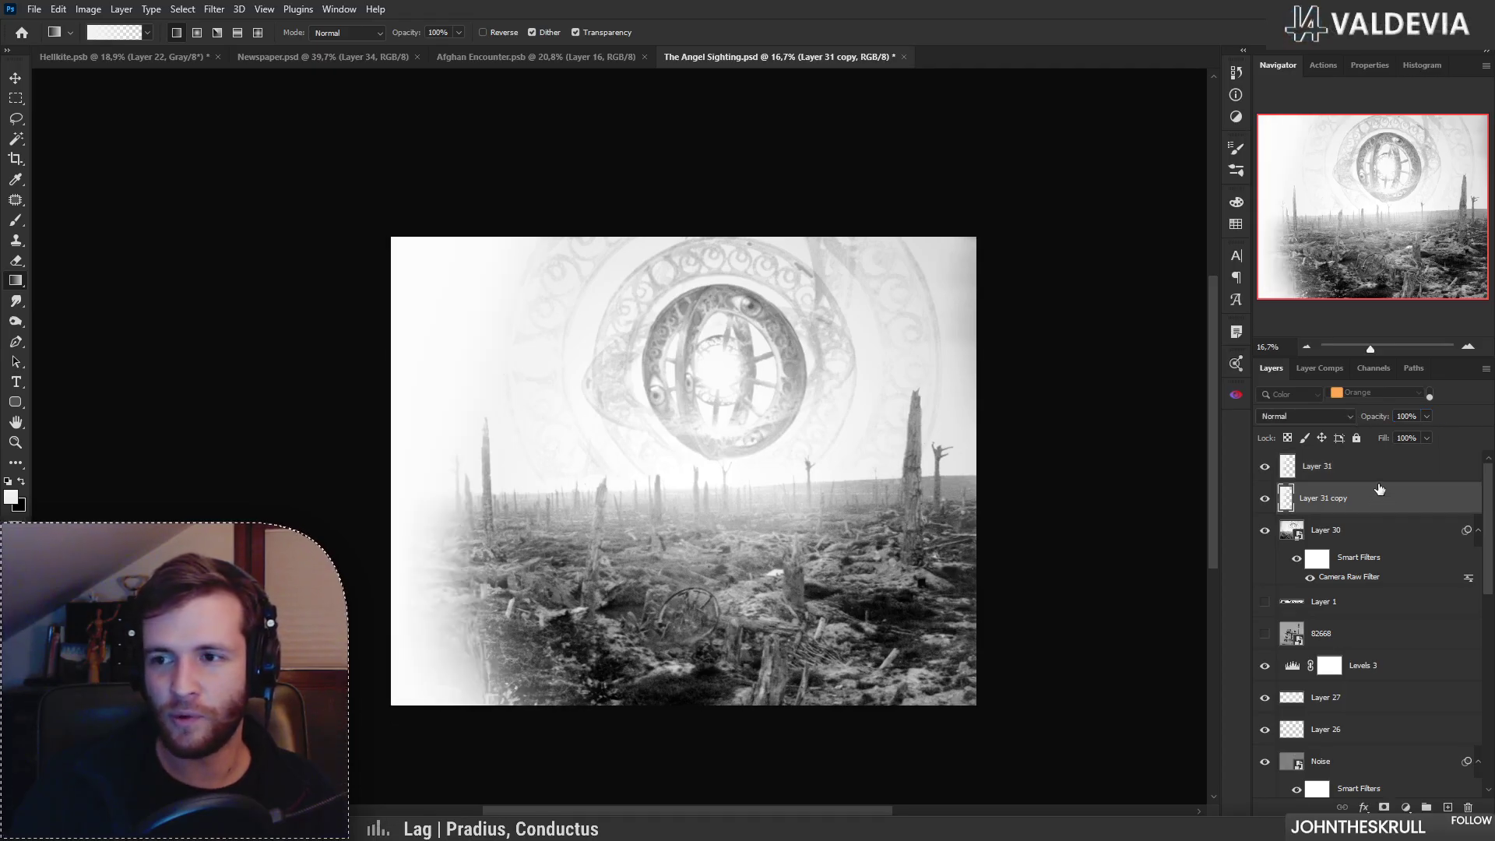
pyautogui.click(1355, 482)
pyautogui.click(1356, 499)
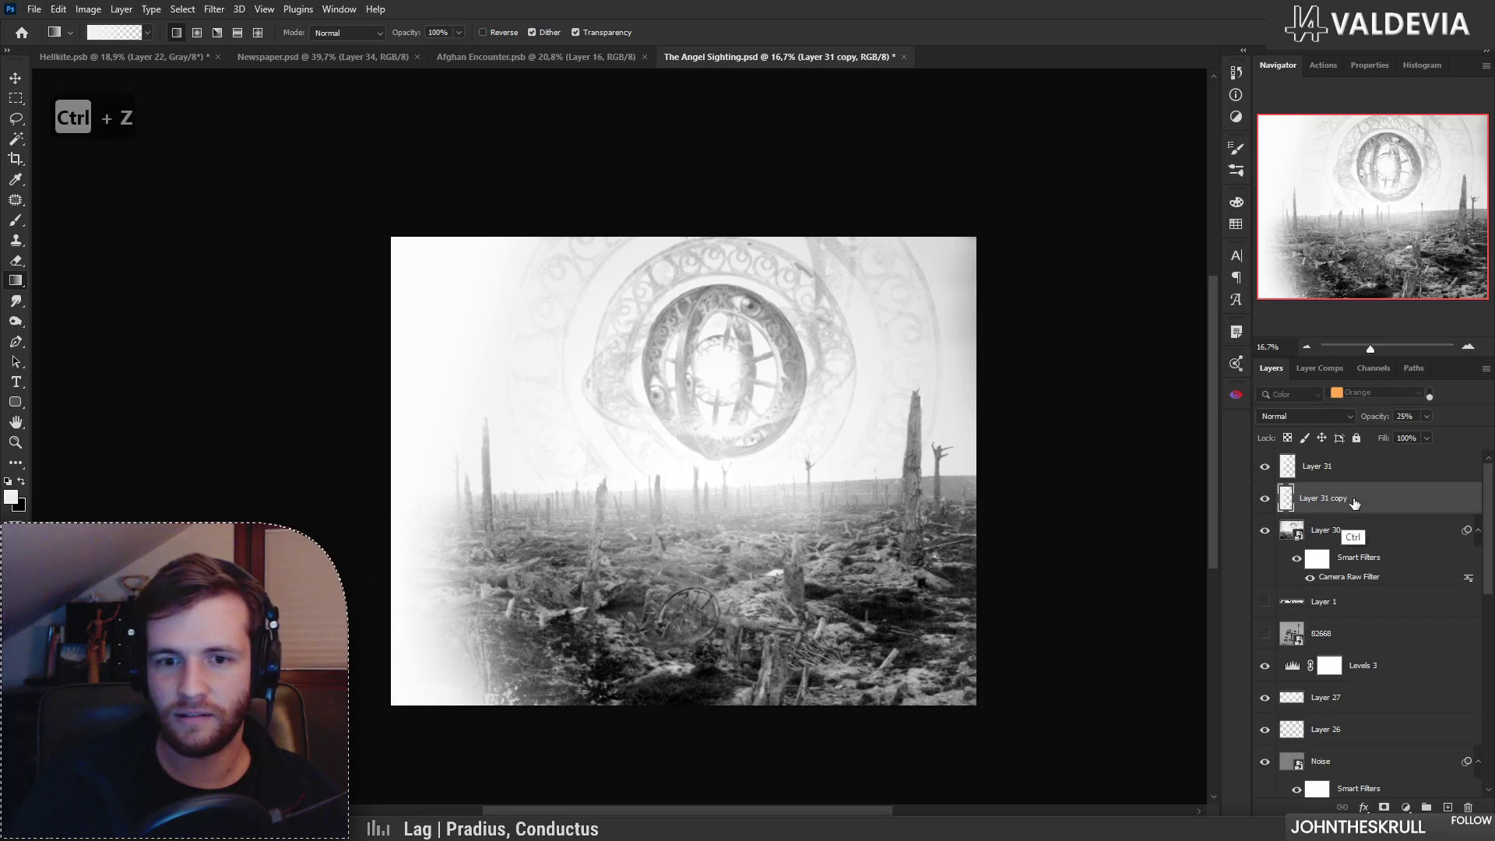
pyautogui.hotkey('ctrl', 'z')
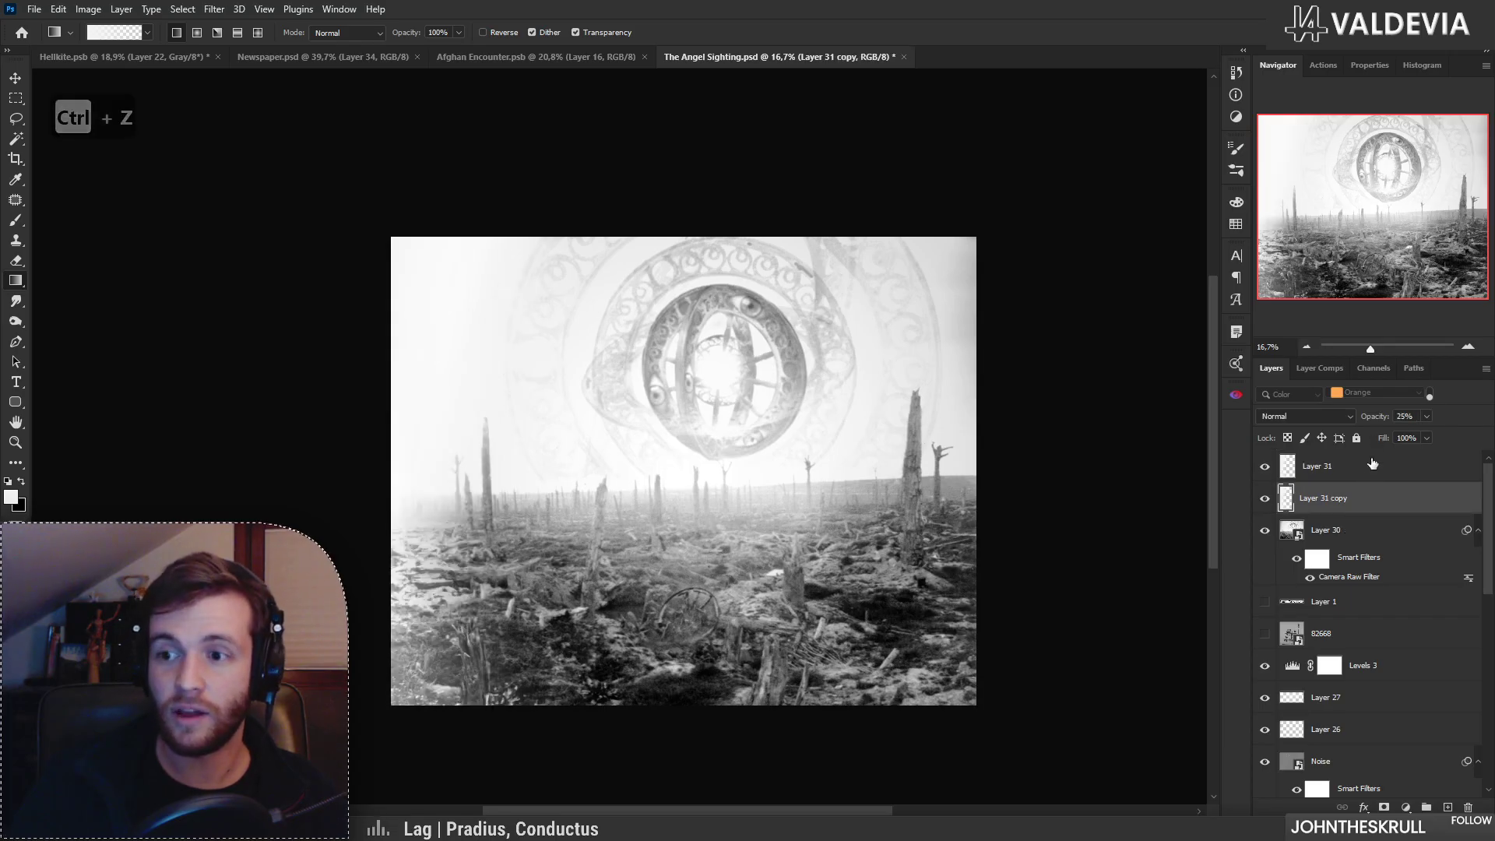
# Step: Lower the opacity of the Overlay gradient on Layer 31 to 70%
pyautogui.click(1372, 464)
pyautogui.moveTo(1350, 417); pyautogui.dragTo(1360, 417)
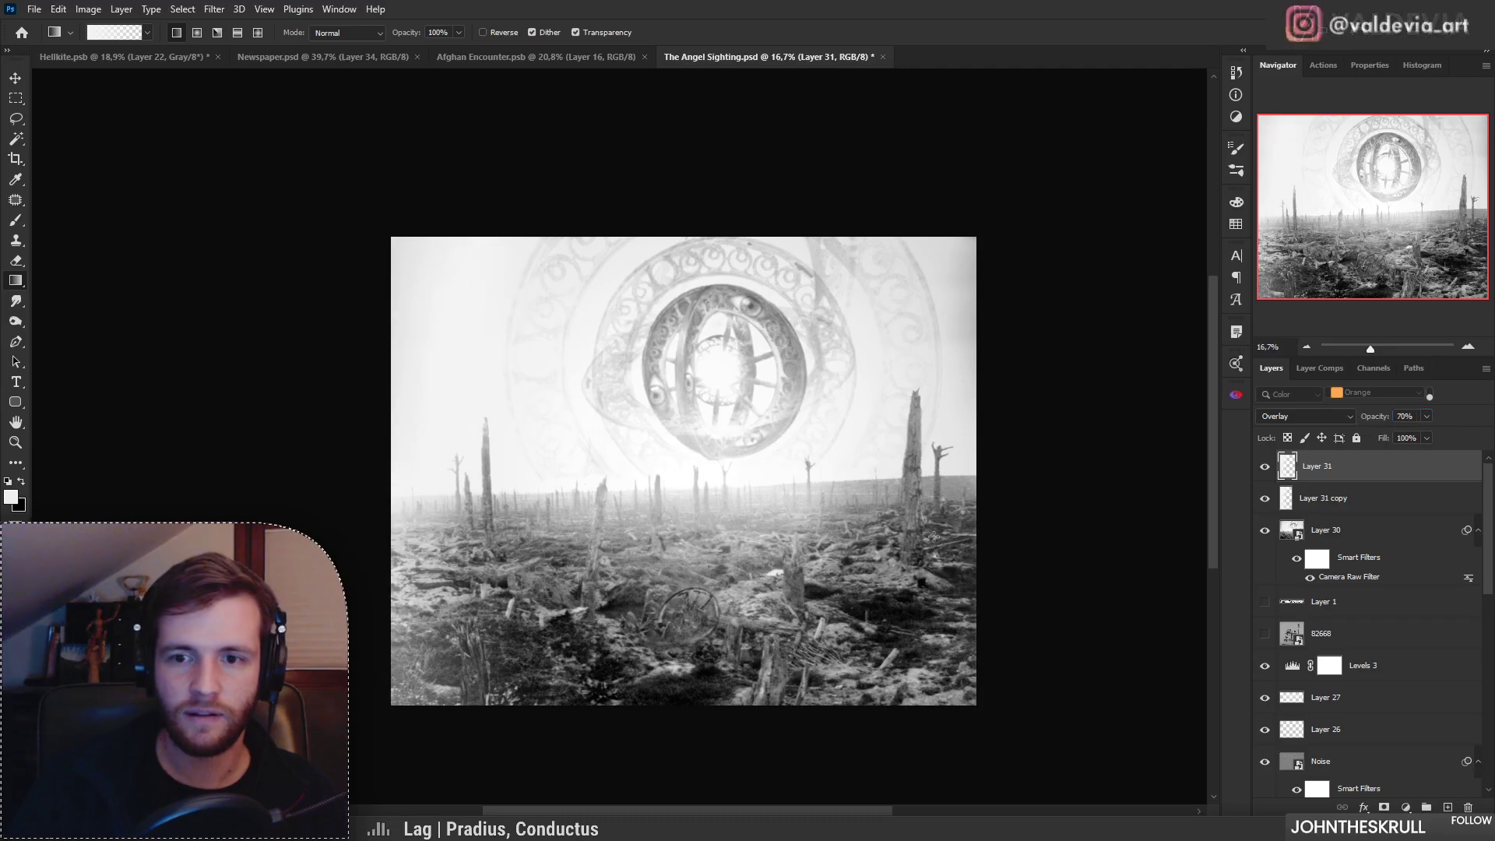
pyautogui.press('z')
pyautogui.moveTo(889, 508)
pyautogui.mouseDown()
pyautogui.moveTo(837, 508)
pyautogui.moveTo(890, 508)
pyautogui.mouseUp()
pyautogui.press('g')
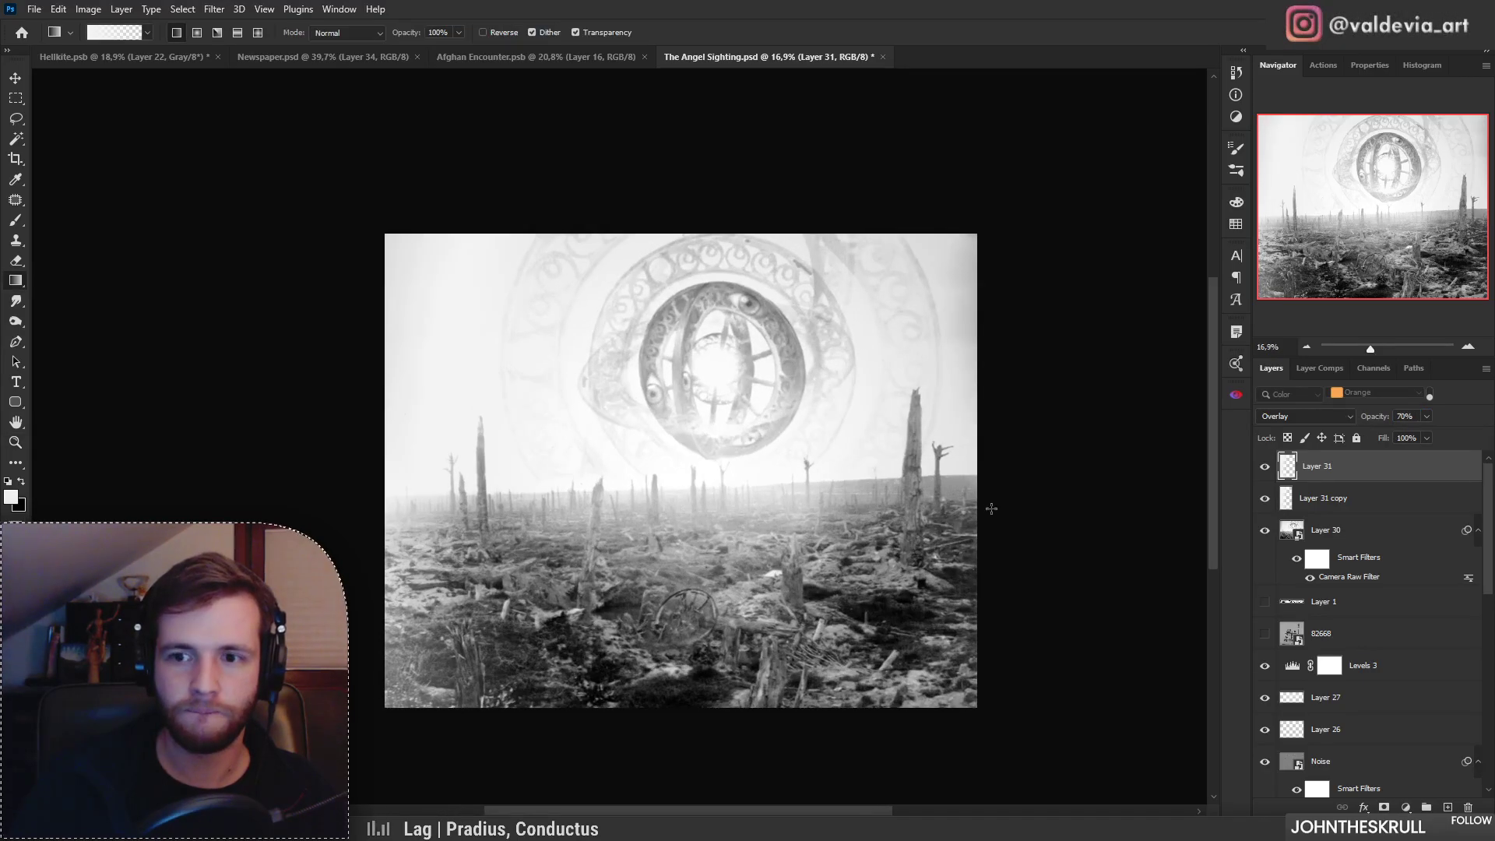
# Step: Fade the image's right edge with white gradients on both Layer 31 and Layer 31 copy
pyautogui.moveTo(1054, 521); pyautogui.dragTo(902, 523)
pyautogui.moveTo(1051, 526); pyautogui.dragTo(1072, 500)
pyautogui.click(1378, 506)
pyautogui.press('z')
pyautogui.moveTo(944, 464)
pyautogui.mouseDown()
pyautogui.moveTo(973, 466)
pyautogui.moveTo(915, 465)
pyautogui.mouseUp()
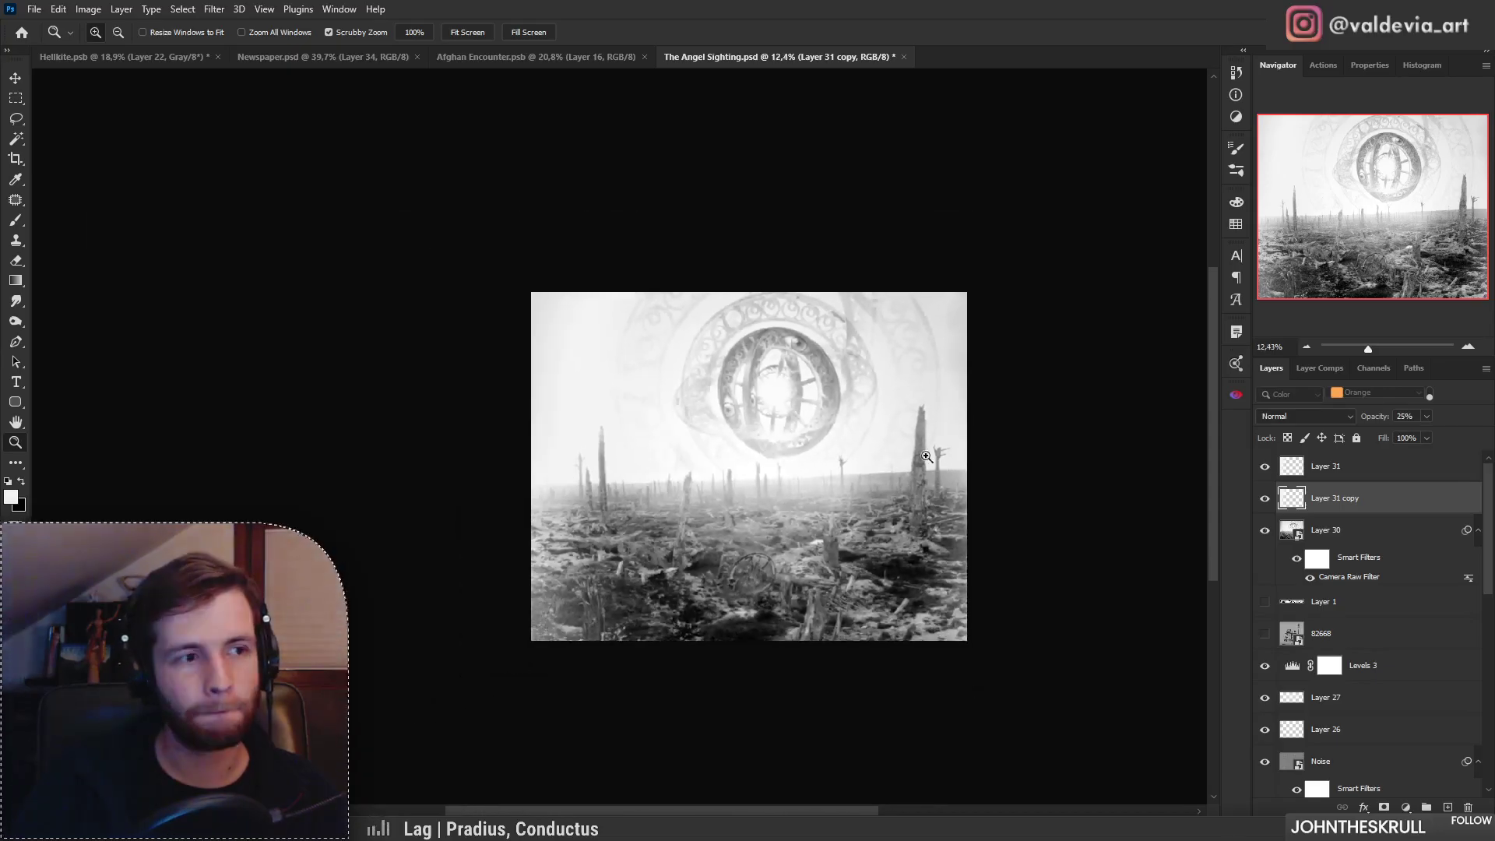
pyautogui.moveTo(742, 482); pyautogui.dragTo(715, 526)
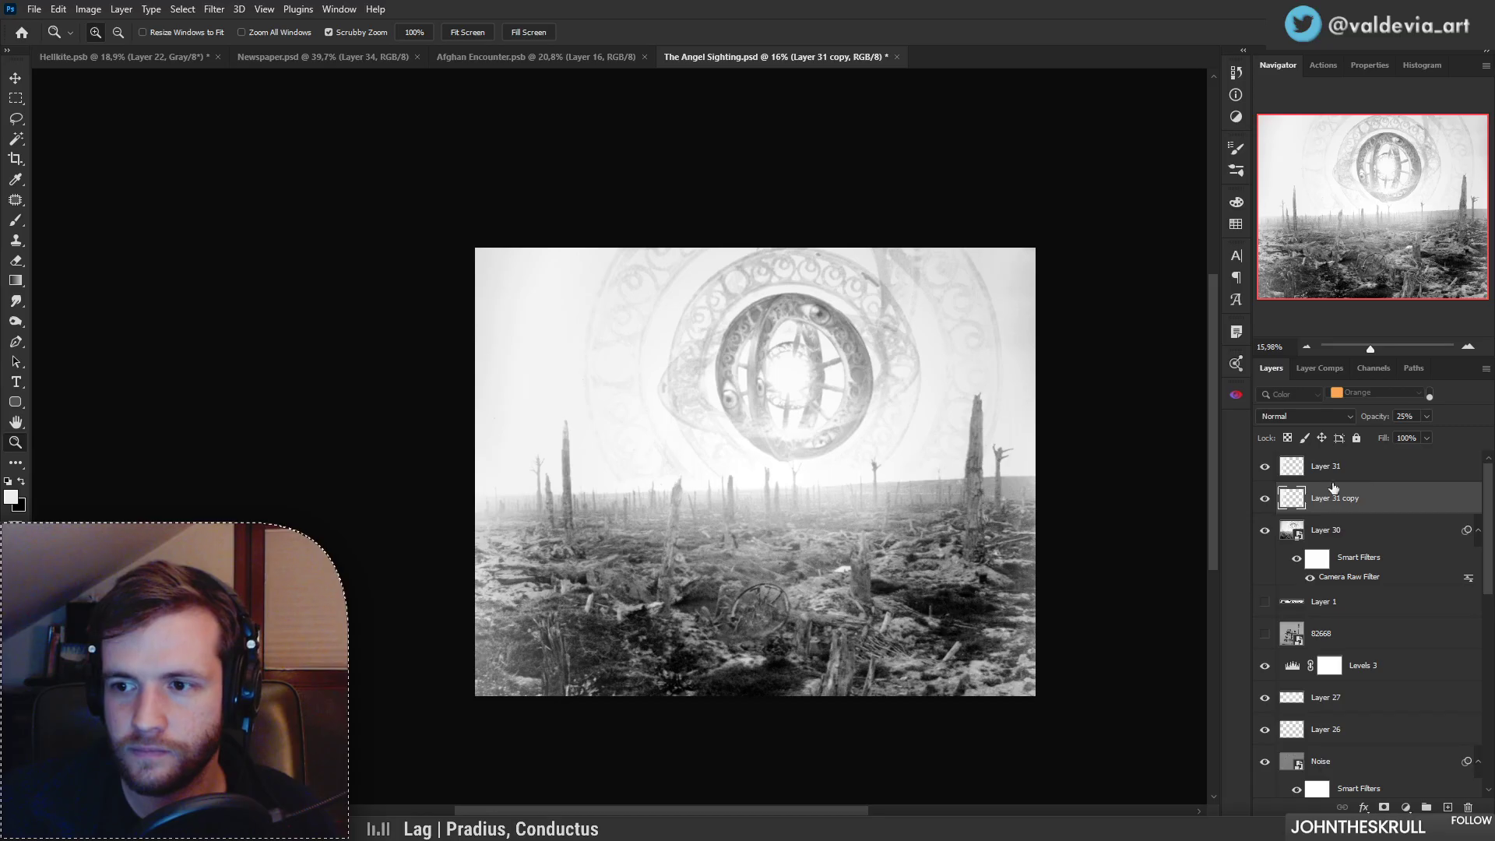
# Step: Compare the image with each gradient layer hidden and shown, and reduce Layer 31's opacity to 40%
pyautogui.click(1266, 504)
pyautogui.click(1265, 504)
pyautogui.click(1263, 470)
pyautogui.click(1263, 470)
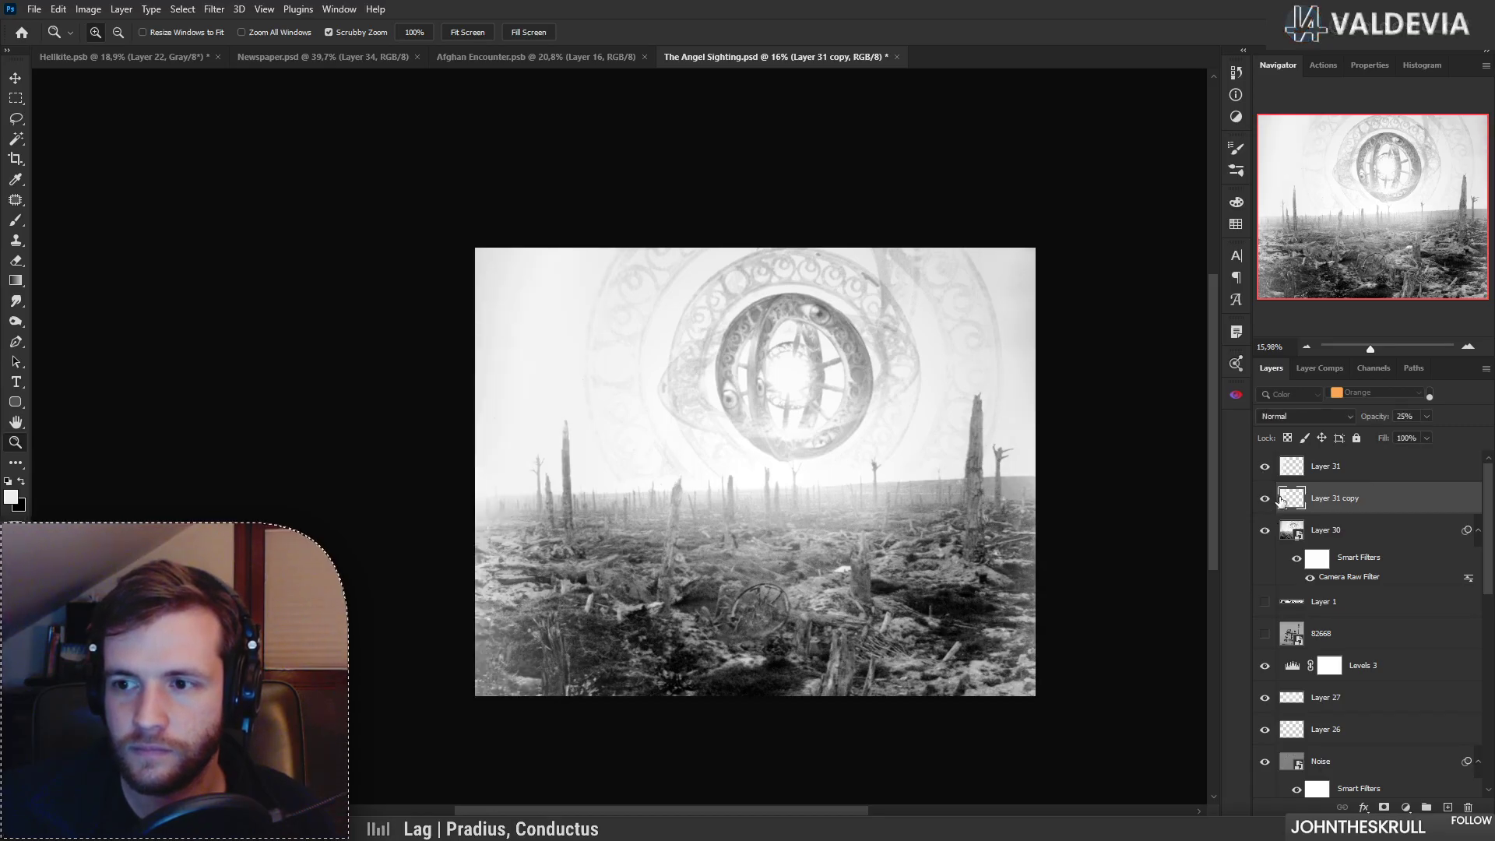
pyautogui.click(1352, 472)
pyautogui.click(1369, 418)
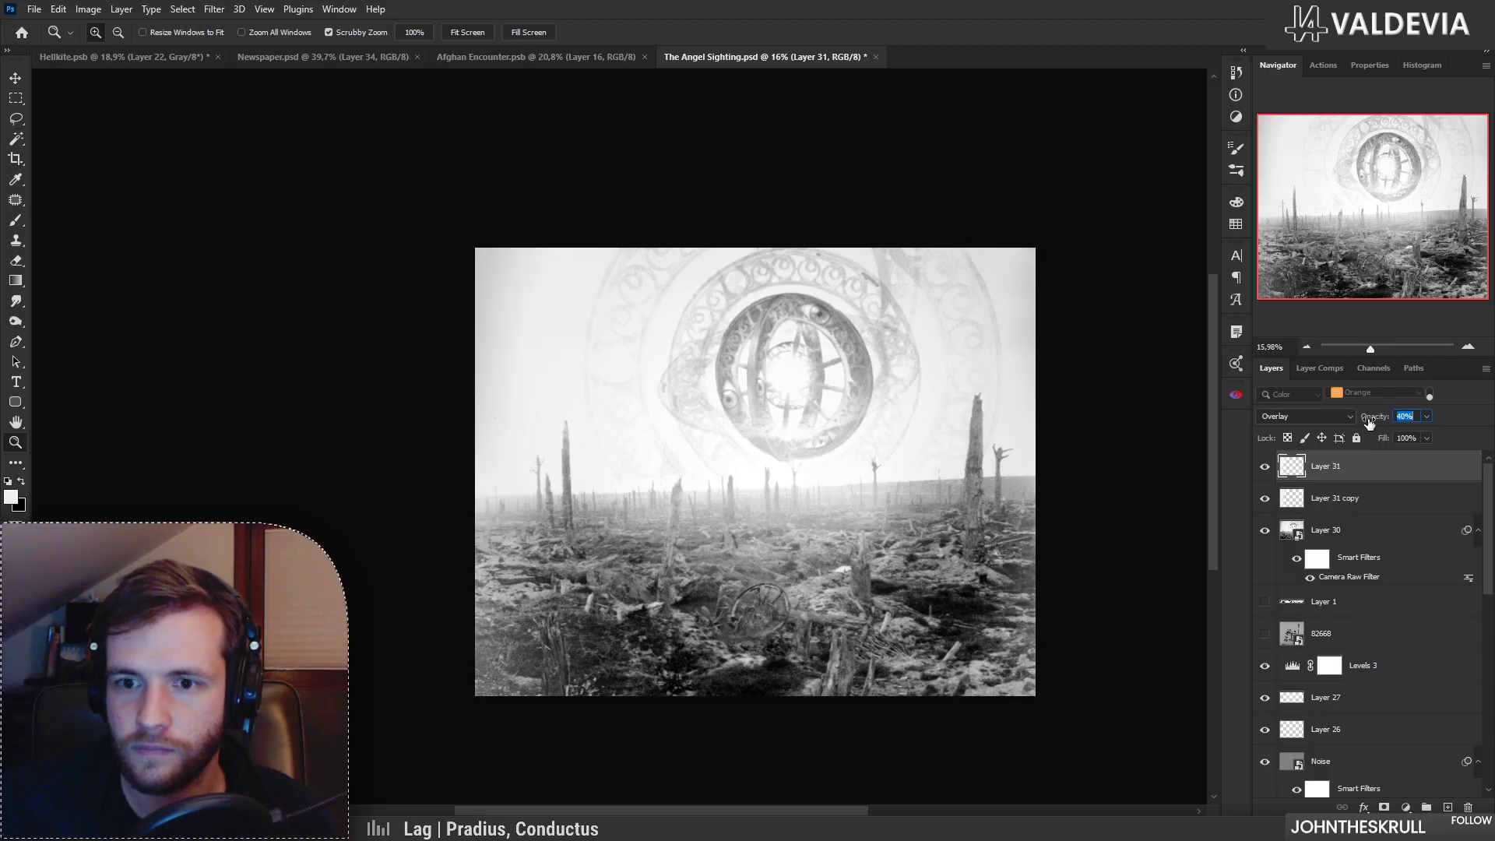
# Step: Examine the angel's outer rings up close with Layer 30 and its smart filters shown and hidden
pyautogui.click(1266, 532)
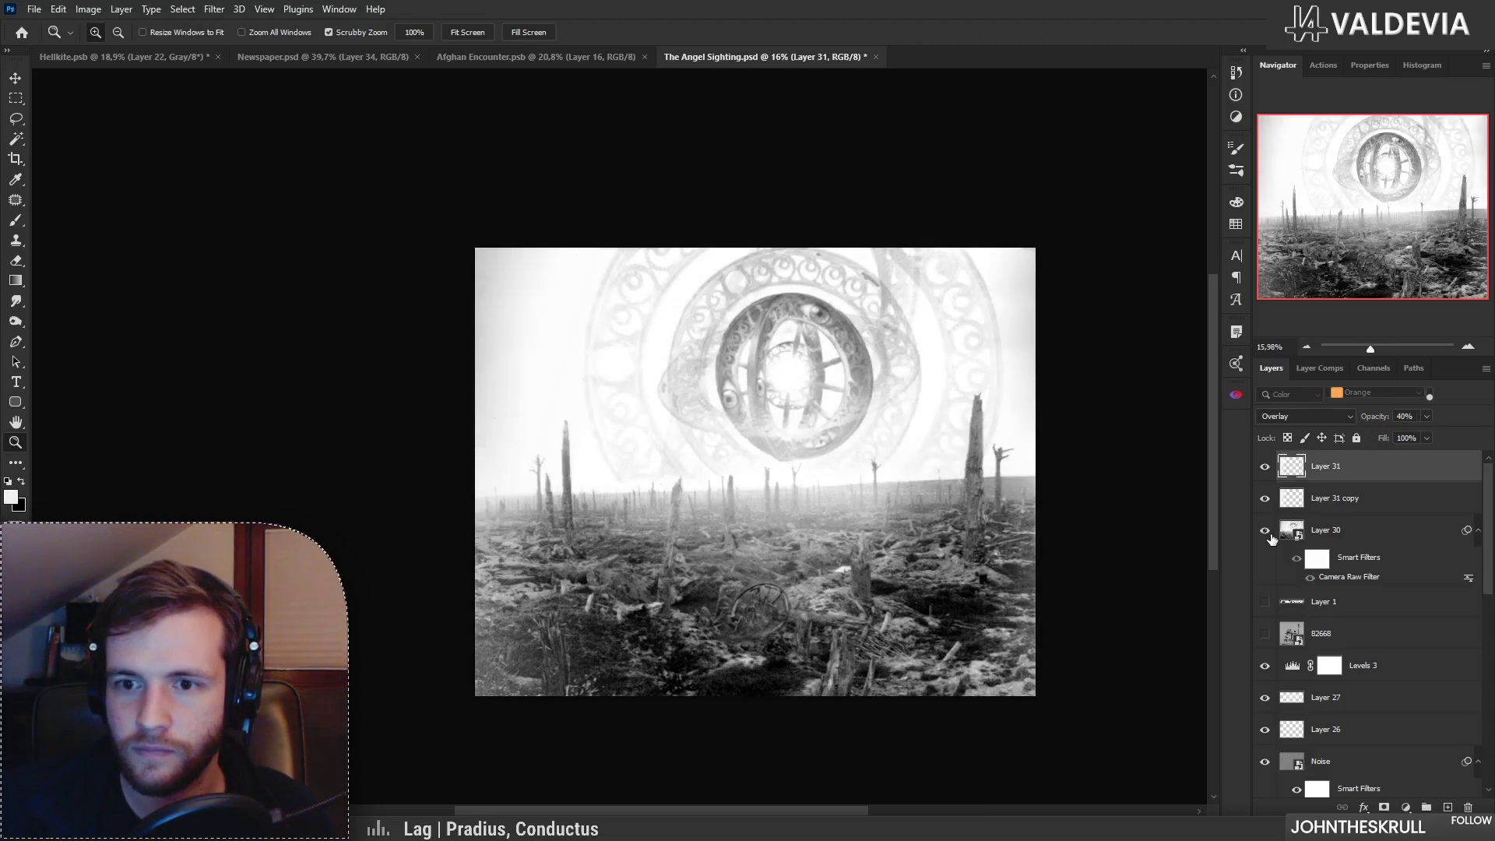
pyautogui.moveTo(907, 387); pyautogui.dragTo(1013, 373)
pyautogui.moveTo(1102, 414); pyautogui.dragTo(816, 492)
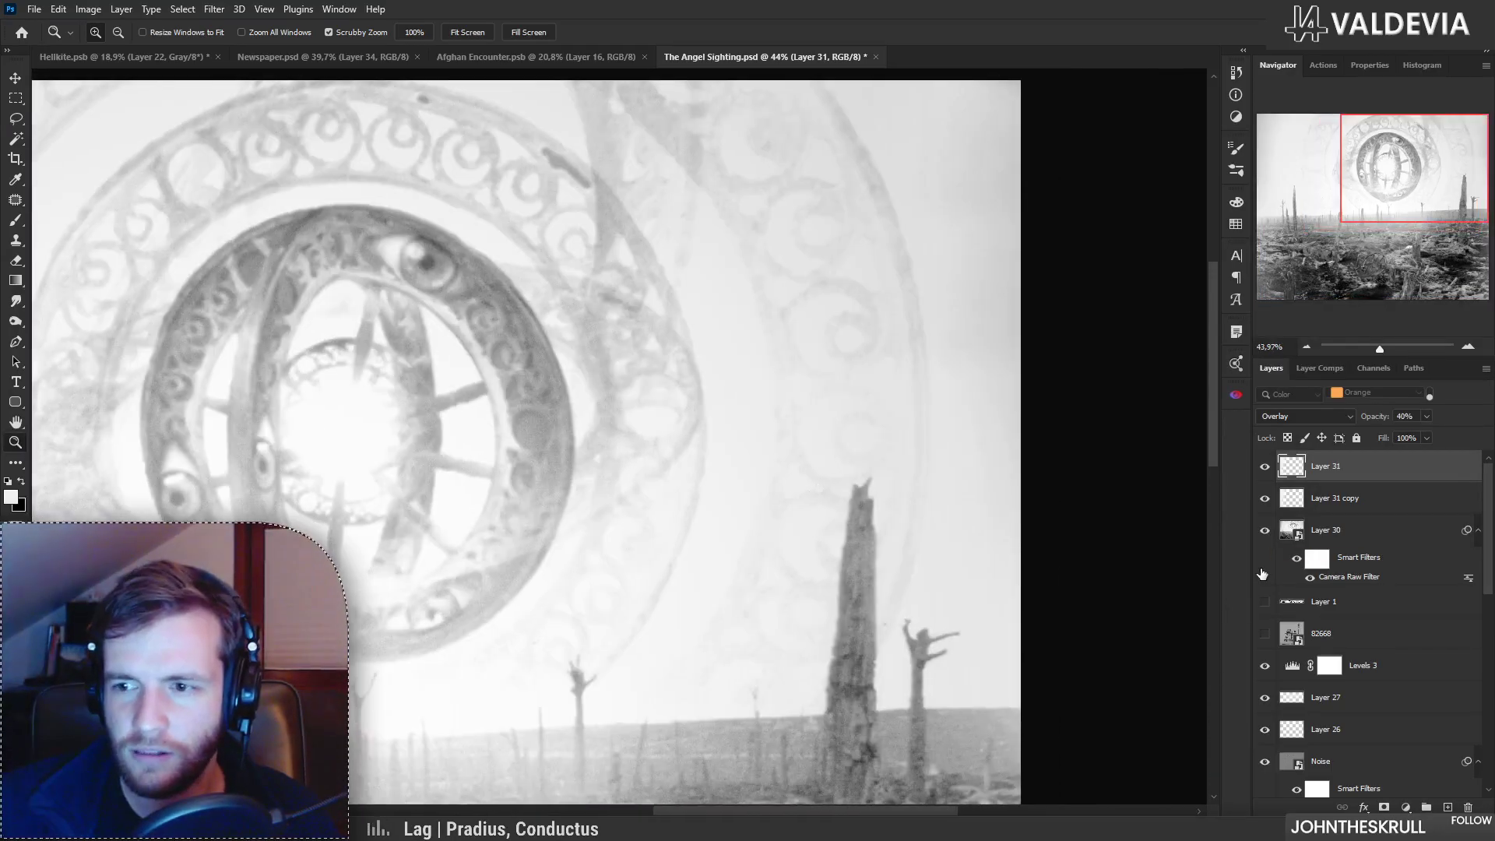
pyautogui.click(1265, 531)
pyautogui.click(1264, 532)
pyautogui.click(1265, 532)
pyautogui.click(1265, 531)
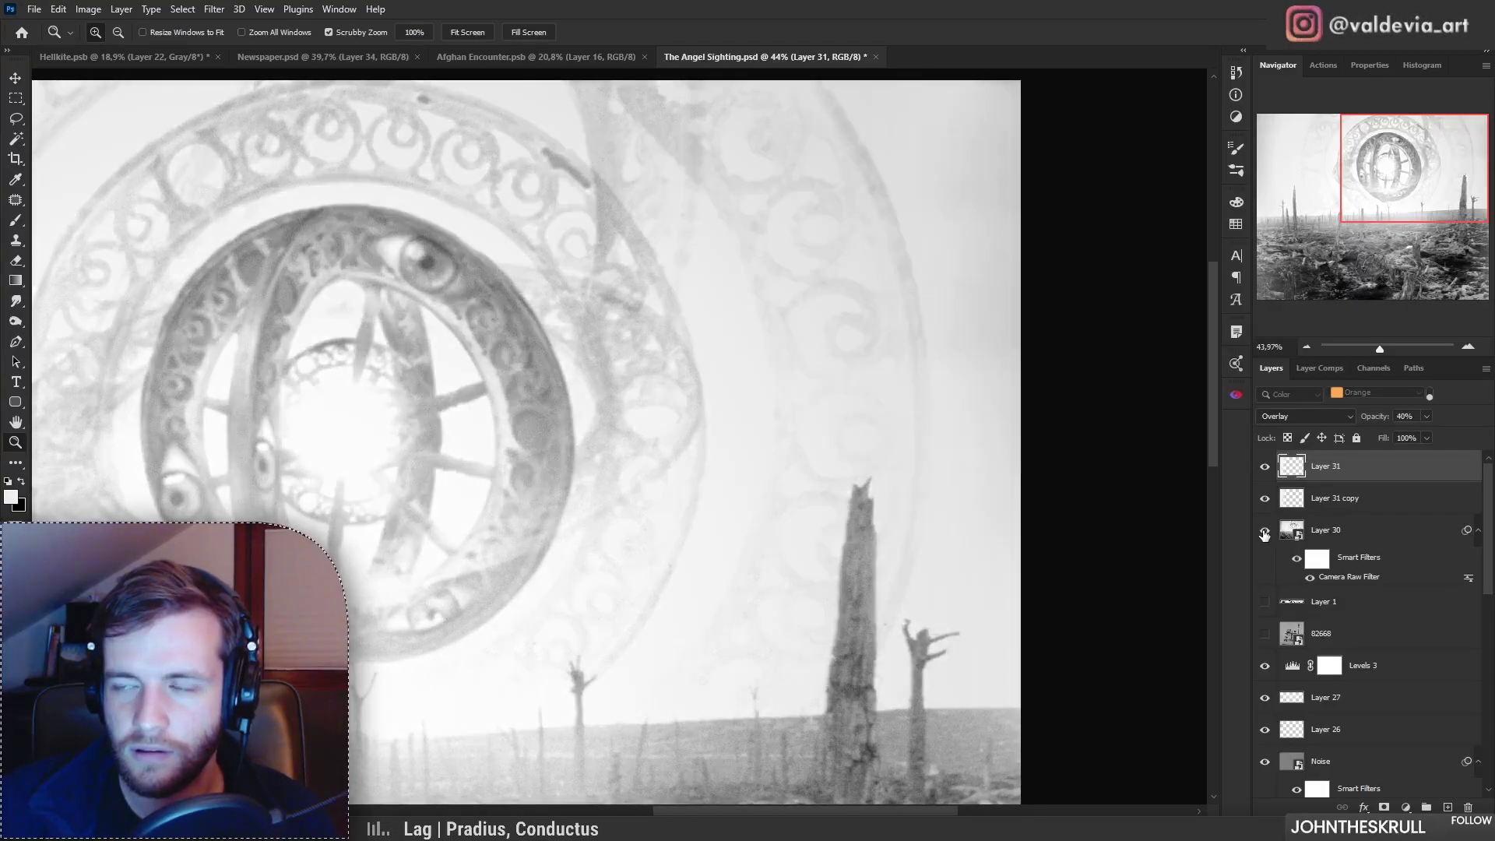
pyautogui.moveTo(718, 366); pyautogui.dragTo(711, 284)
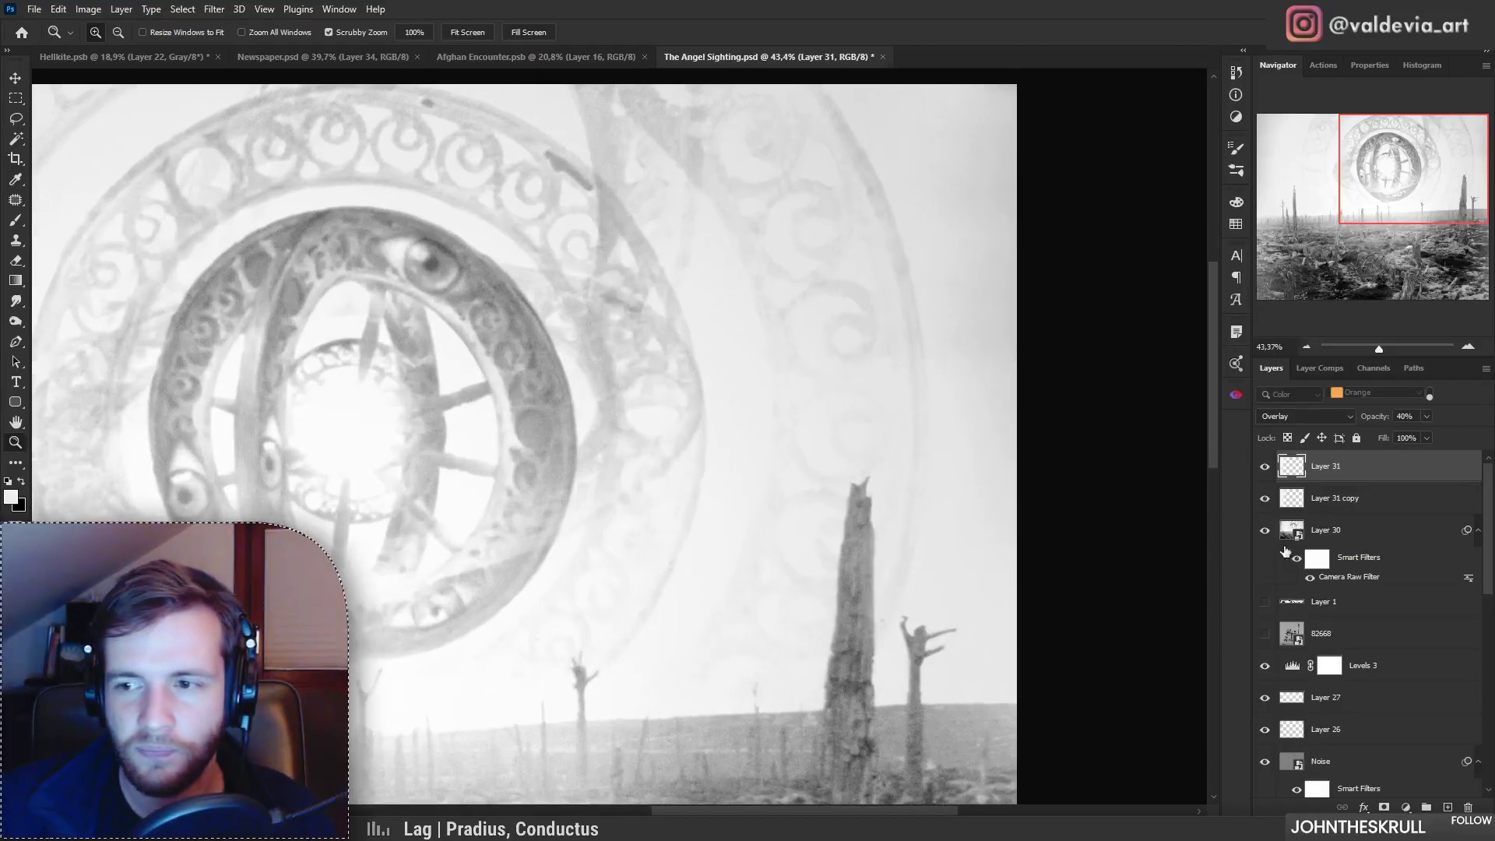
pyautogui.click(1297, 559)
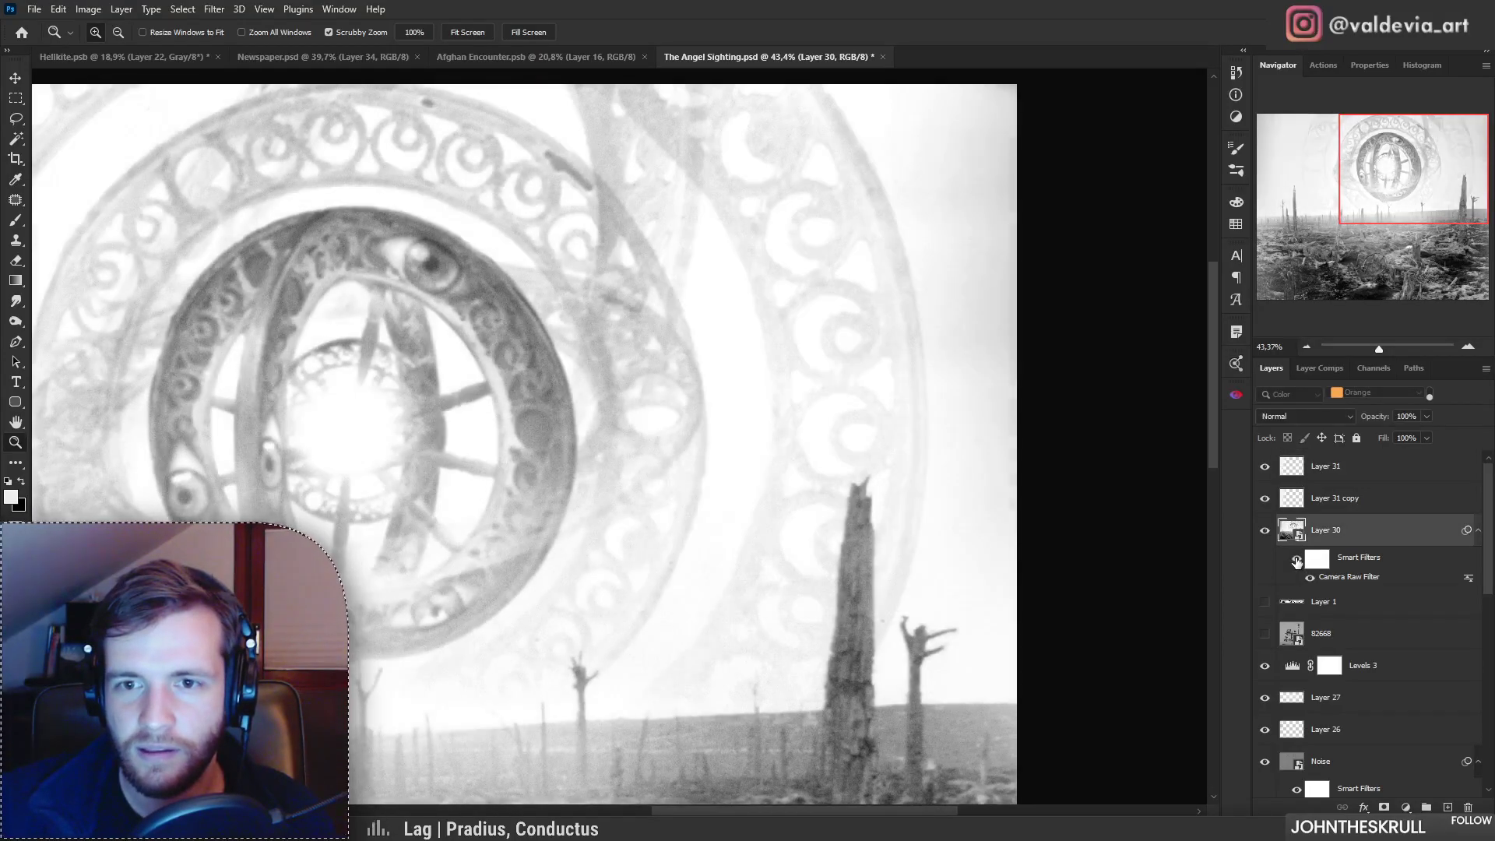
# Step: Reopen Layer 30's Camera Raw filter and set Contrast to +8 and Highlights to -16
pyautogui.click(1297, 559)
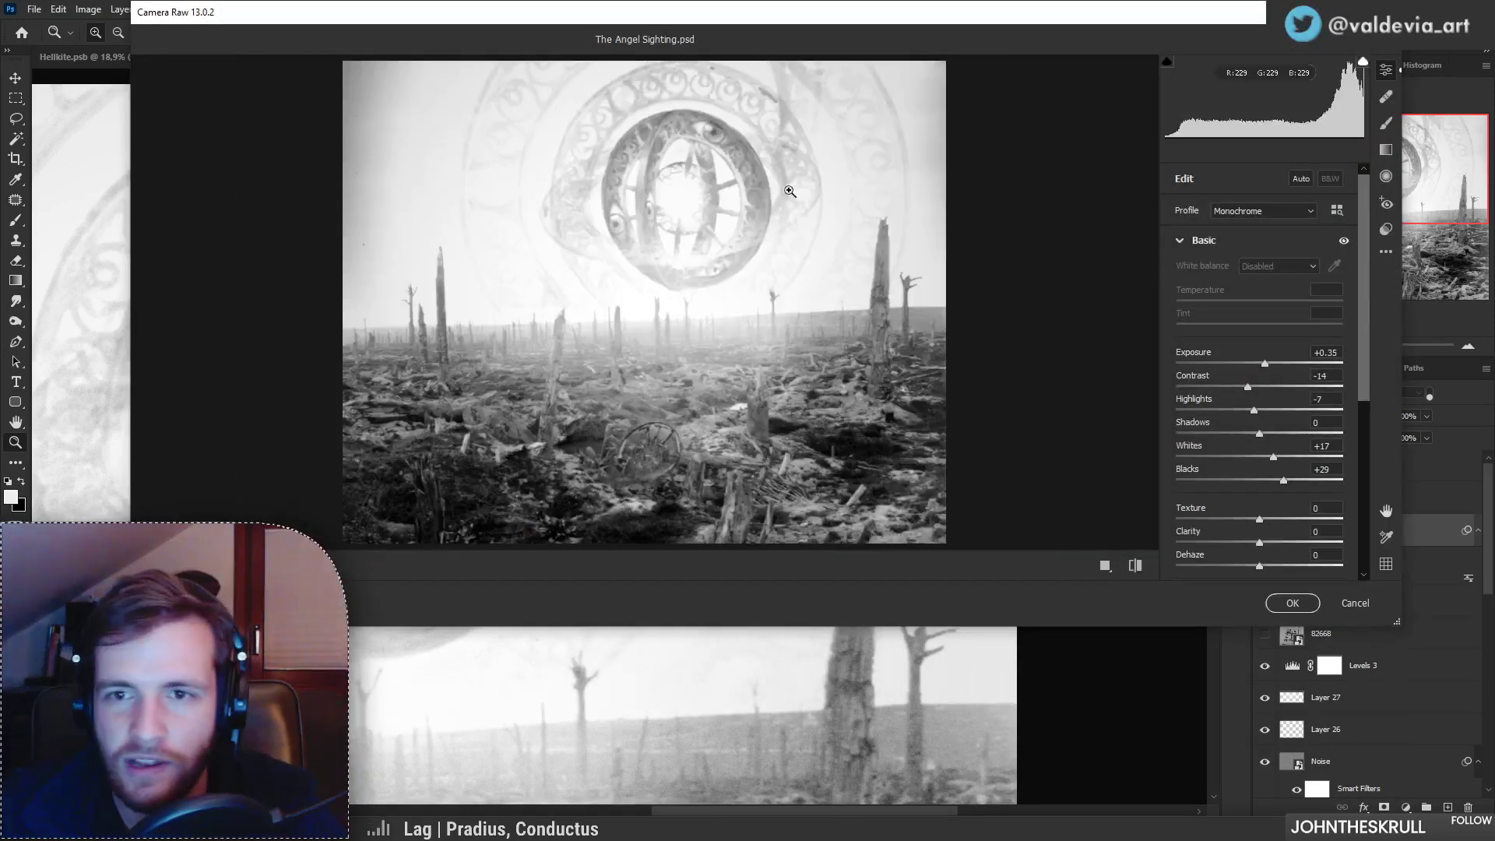
pyautogui.moveTo(857, 167); pyautogui.dragTo(920, 178)
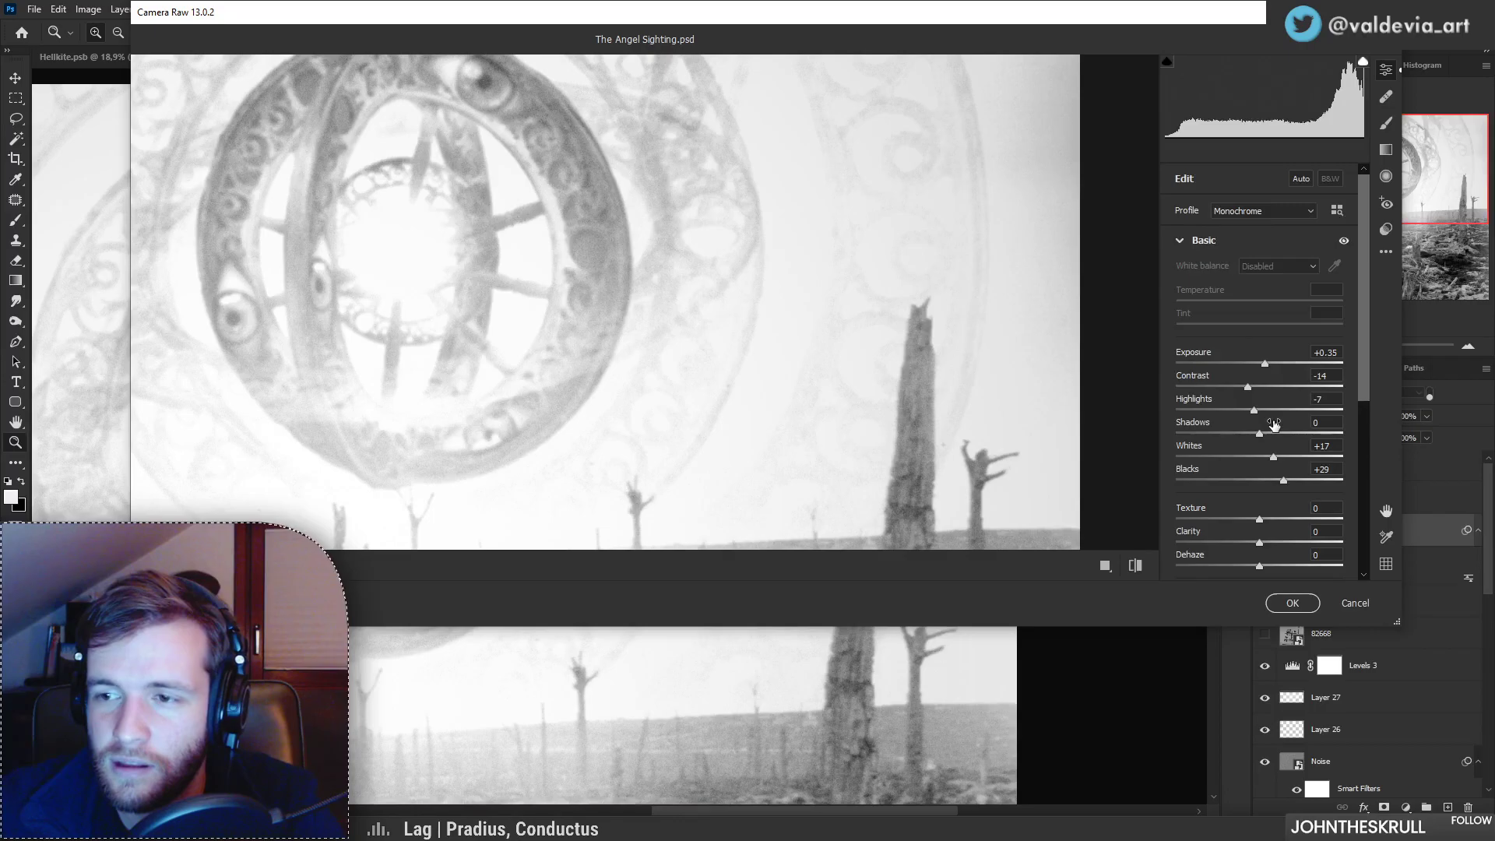
pyautogui.moveTo(837, 205); pyautogui.dragTo(884, 226)
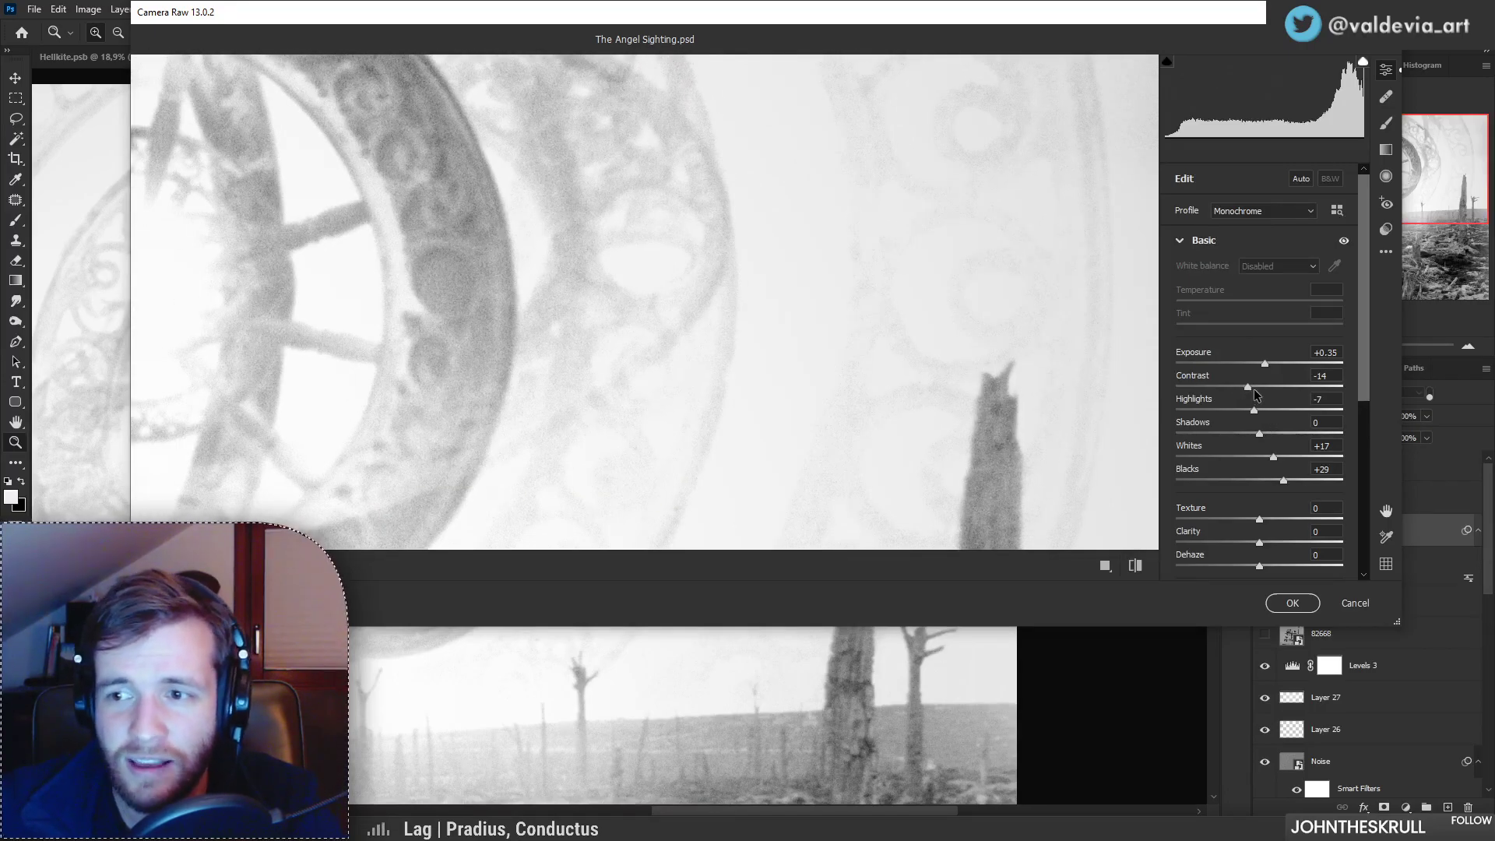
pyautogui.moveTo(1250, 391)
pyautogui.mouseDown()
pyautogui.moveTo(1311, 418)
pyautogui.moveTo(1247, 412)
pyautogui.mouseUp()
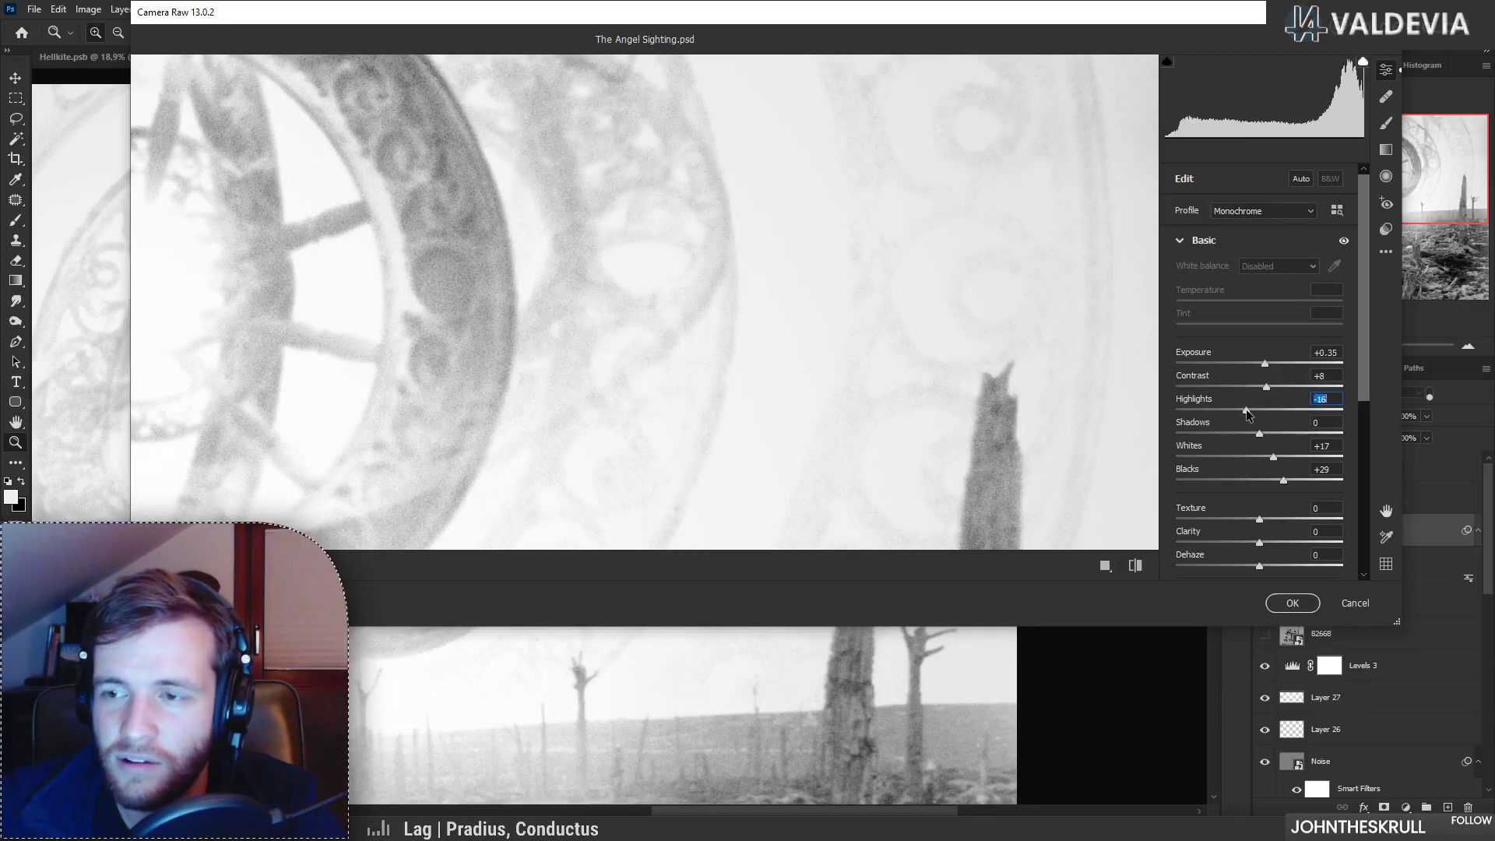
# Step: Reduce Whites and Blacks to +5 each and bring Highlights back to 0
pyautogui.scroll(-3, 1293, 447)
pyautogui.scroll(3, 1293, 447)
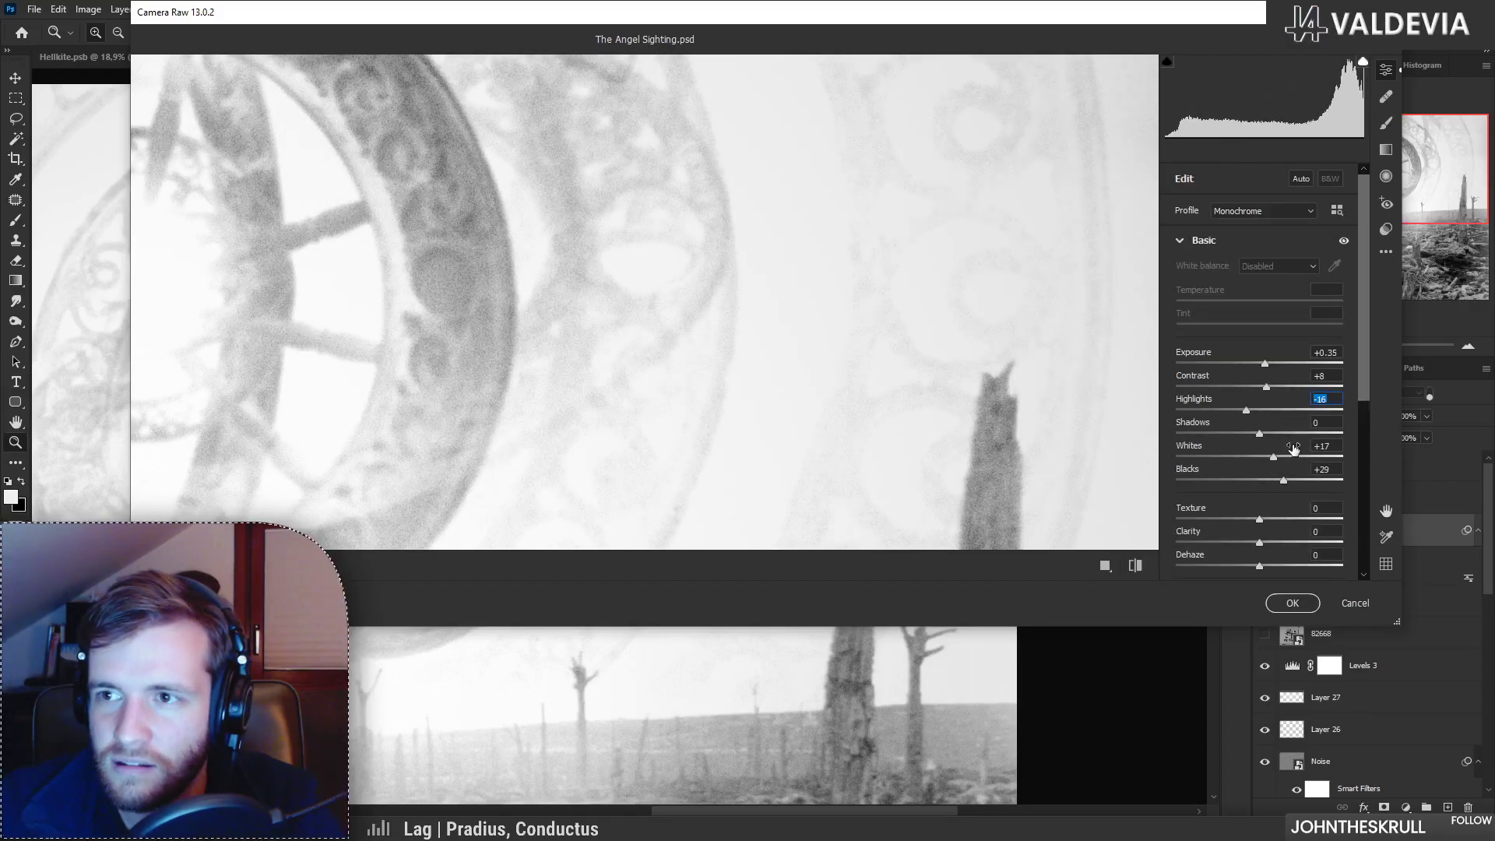
pyautogui.scroll(-3, 1225, 440)
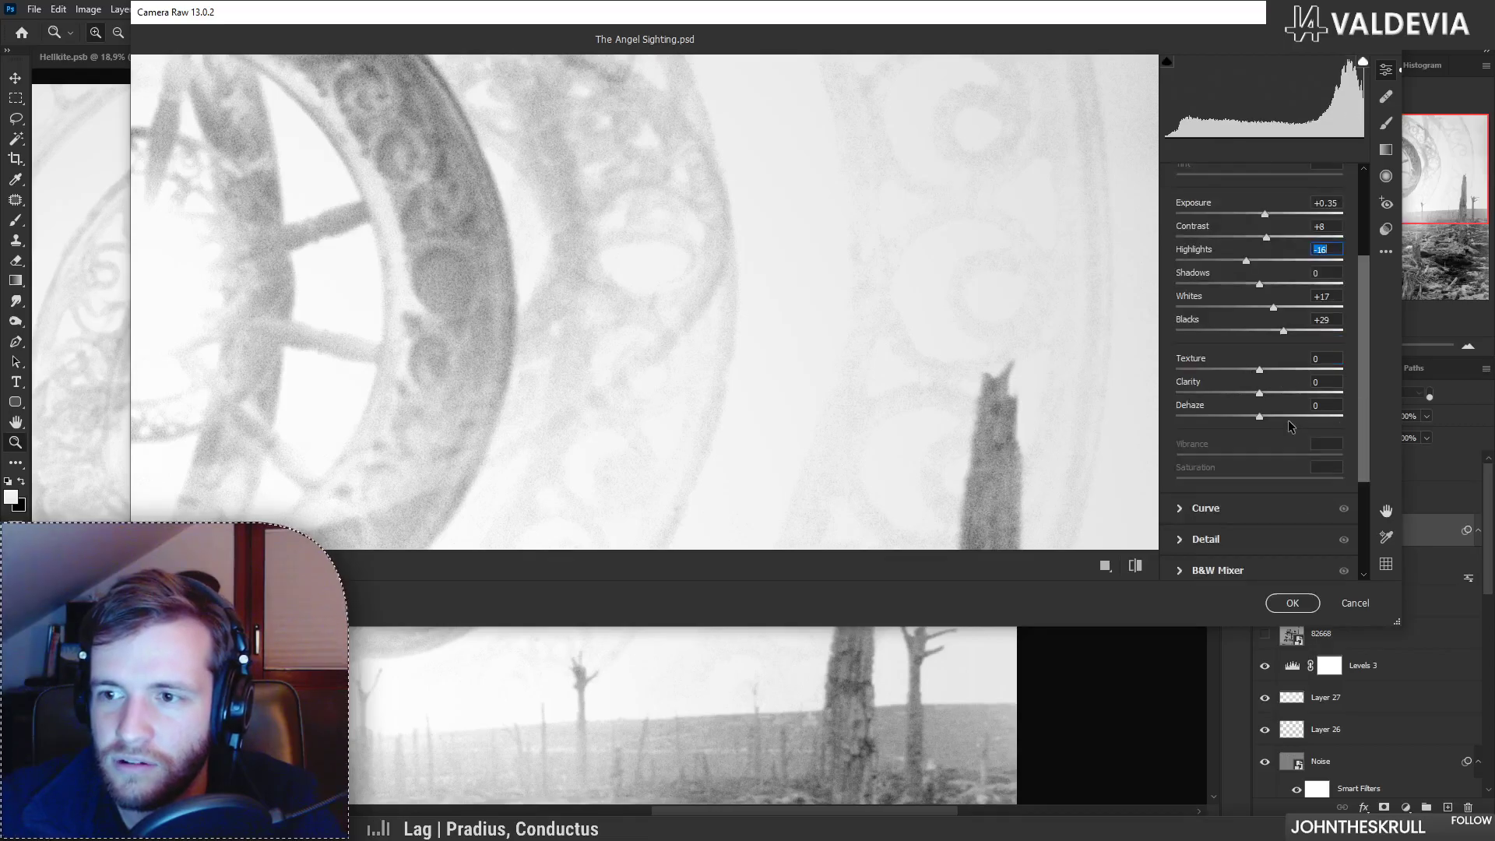
pyautogui.scroll(3, 1246, 420)
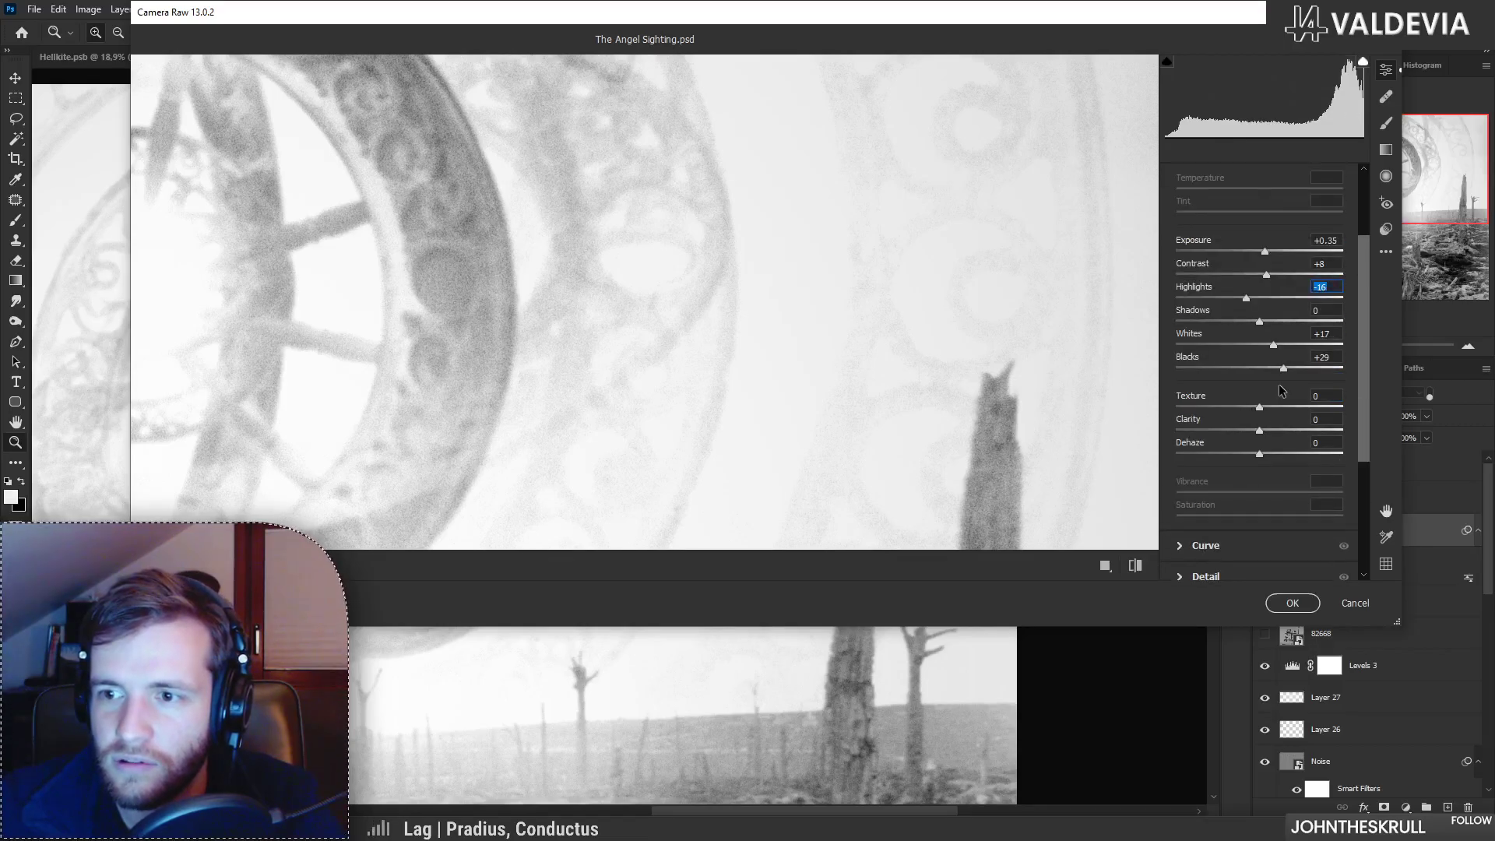
pyautogui.scroll(1, 1267, 381)
pyautogui.moveTo(1285, 446); pyautogui.dragTo(1254, 442)
pyautogui.moveTo(1274, 421); pyautogui.dragTo(1257, 377)
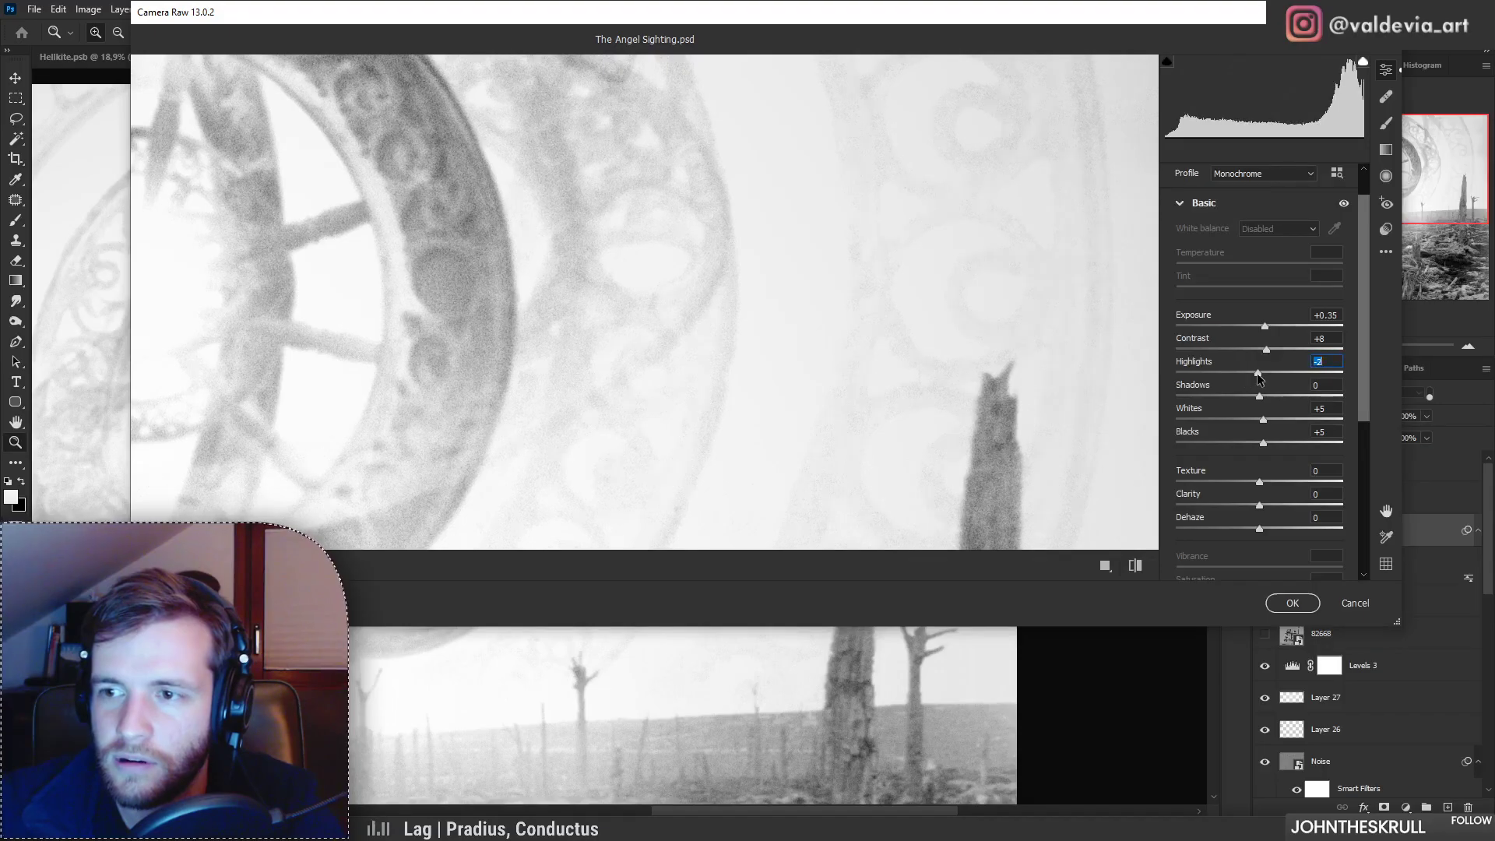
# Step: Compare the angel's rings under the current Camera Raw adjustments with the default settings
pyautogui.moveTo(900, 348); pyautogui.dragTo(838, 346)
pyautogui.click(1137, 565)
pyautogui.click(1138, 565)
pyautogui.click(1137, 566)
pyautogui.click(1137, 565)
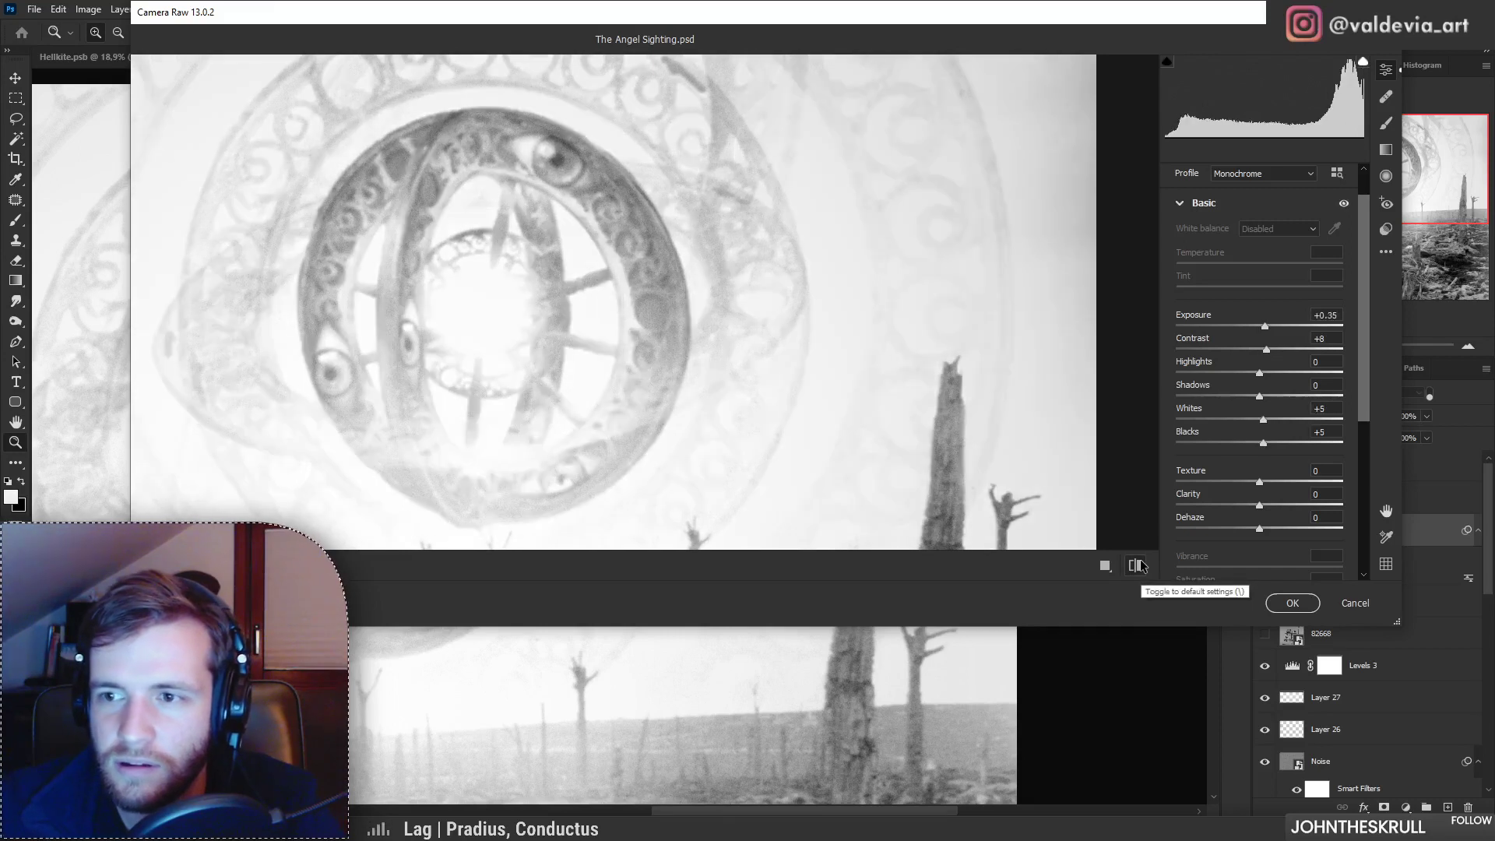
# Step: Compare the image with the Camera Raw effects off and on, and set Vignetting to 0
pyautogui.scroll(-3, 1225, 492)
pyautogui.scroll(-5, 1223, 486)
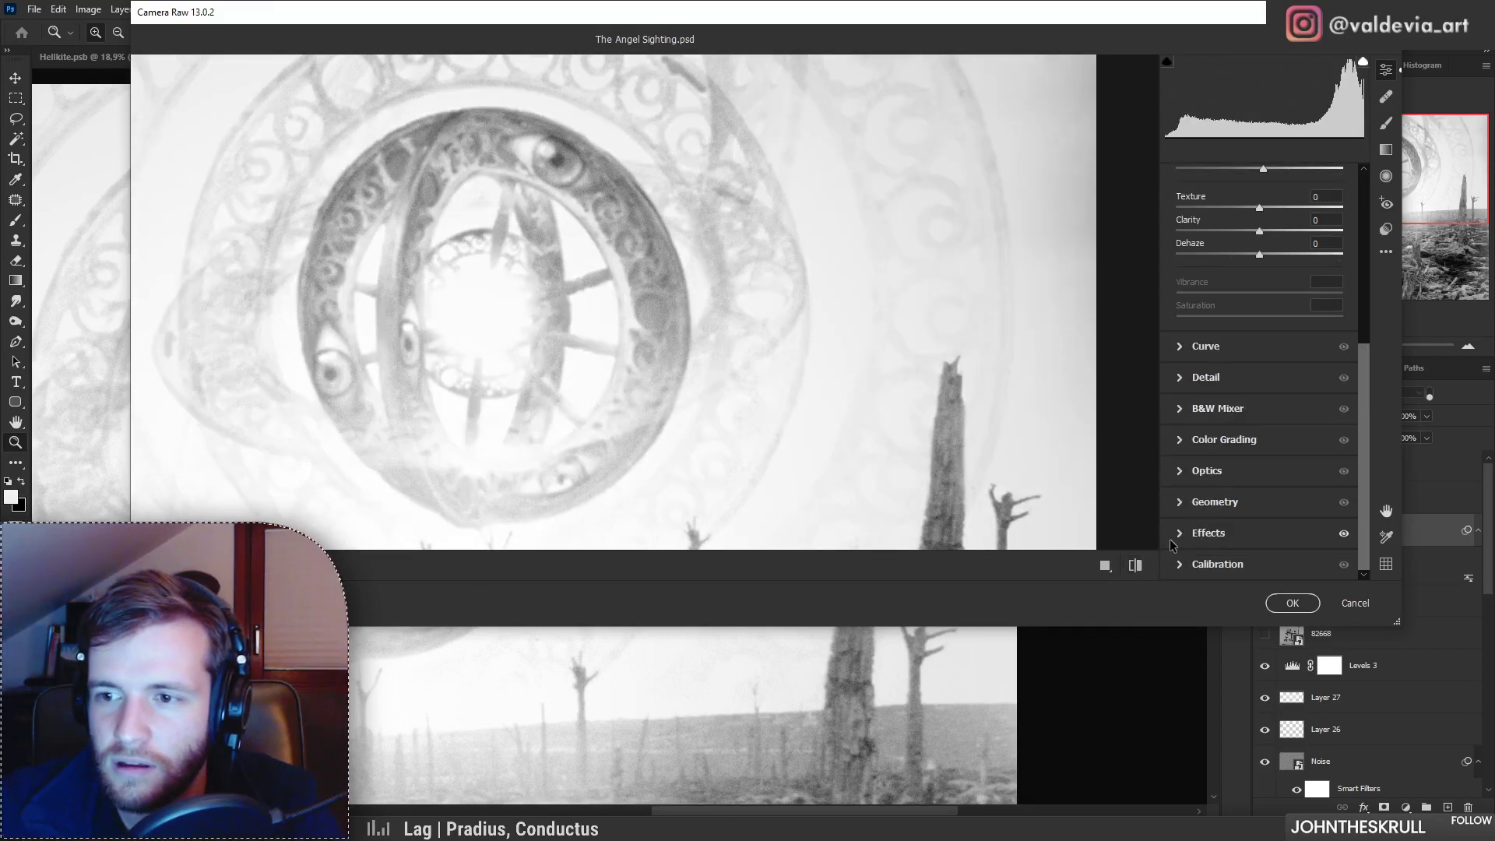
pyautogui.click(1208, 521)
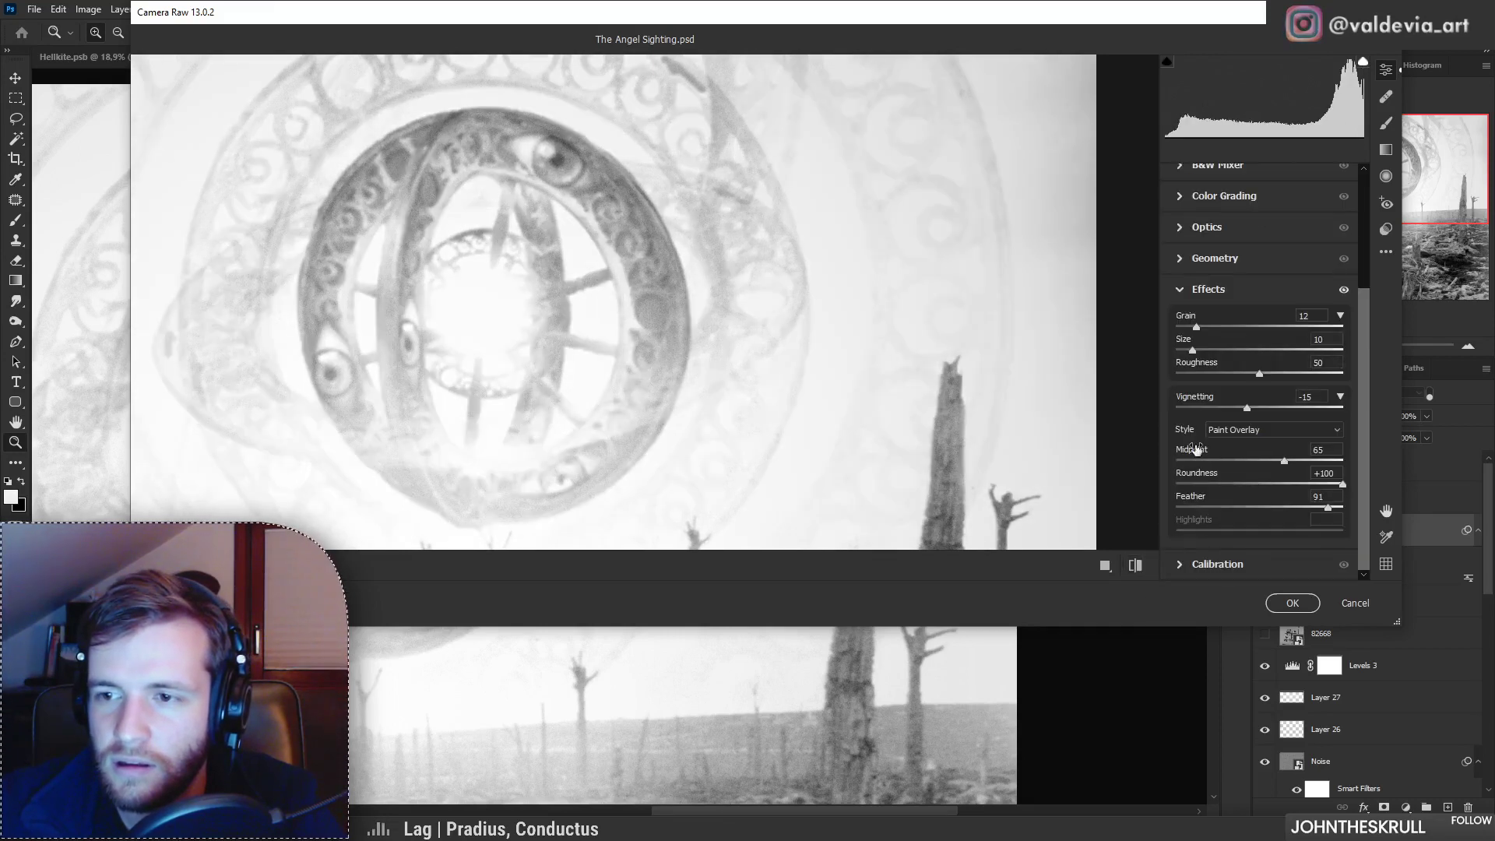
pyautogui.click(1343, 291)
pyautogui.click(1343, 291)
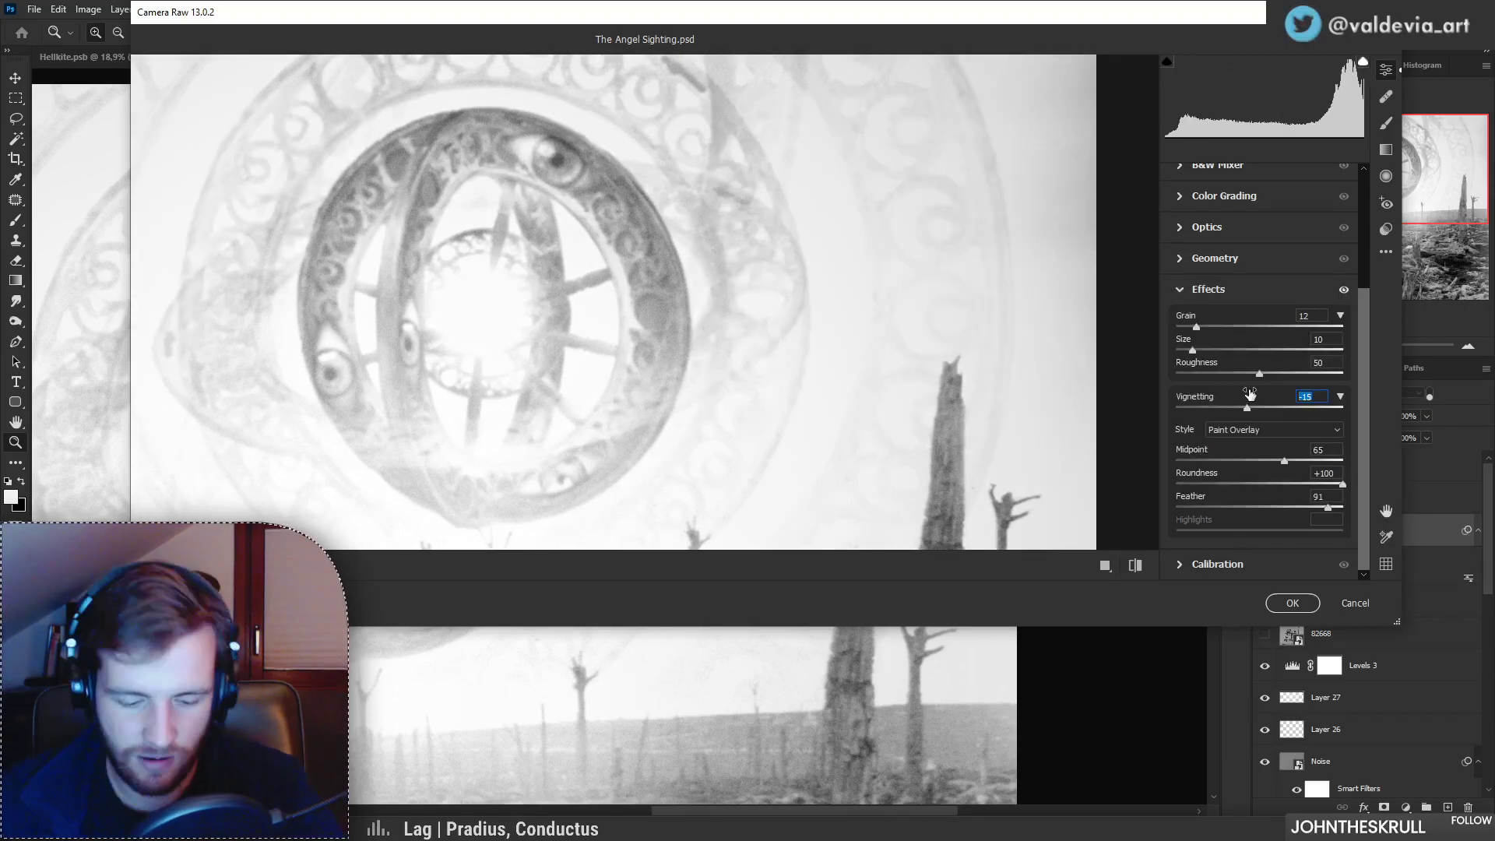
pyautogui.write('0')
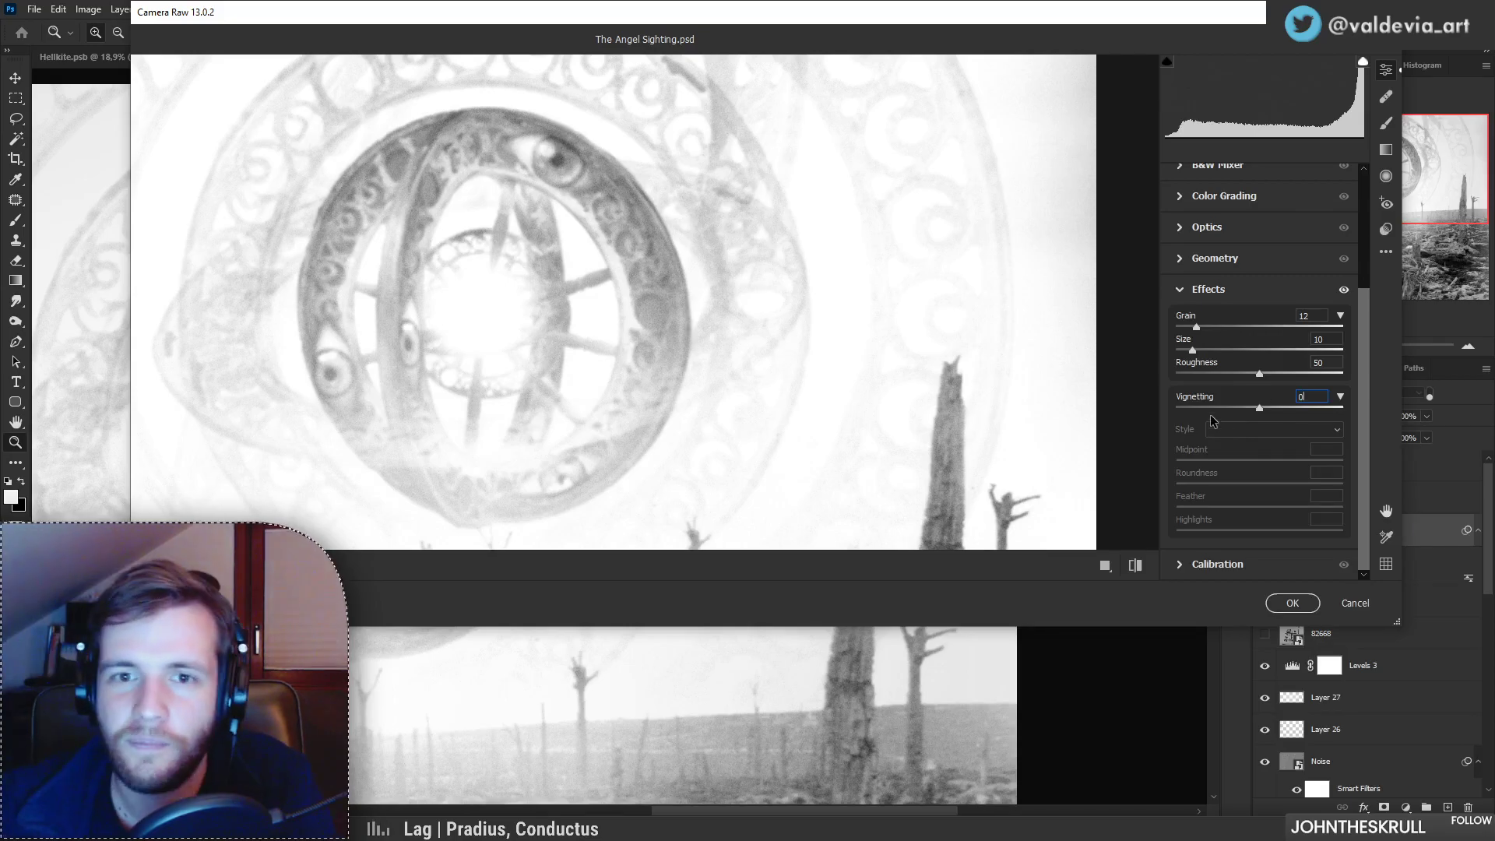
# Step: Raise Contrast to +11 and Highlights to +1 in the Basic adjustments, and apply the Camera Raw filter
pyautogui.scroll(3, 1166, 343)
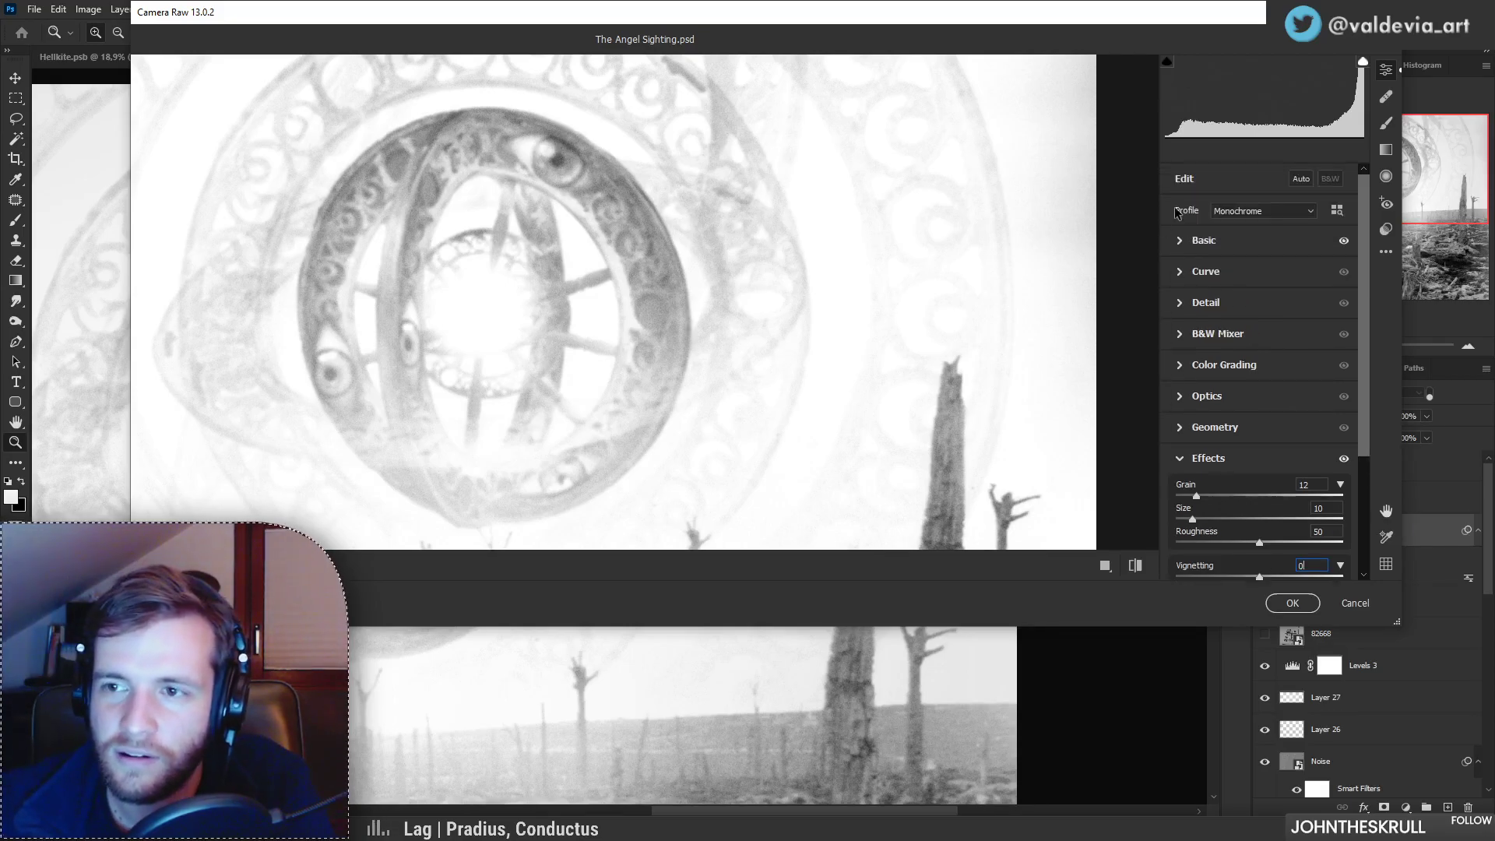
pyautogui.click(1179, 241)
pyautogui.moveTo(1267, 327); pyautogui.dragTo(1269, 327)
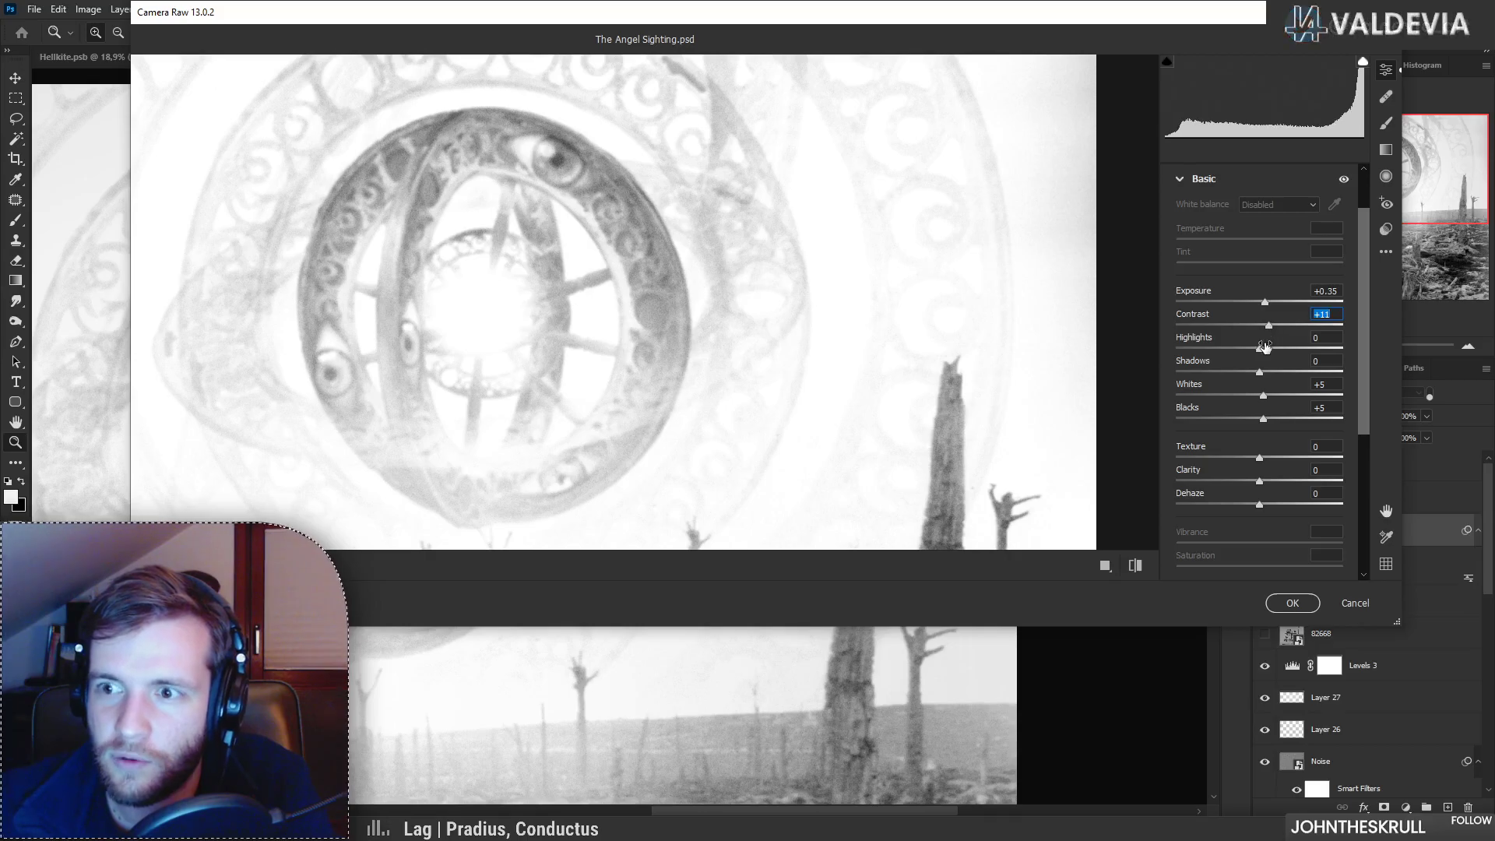
pyautogui.moveTo(1265, 347); pyautogui.dragTo(1267, 348)
pyautogui.click(1270, 325)
pyautogui.moveTo(909, 313); pyautogui.dragTo(806, 317)
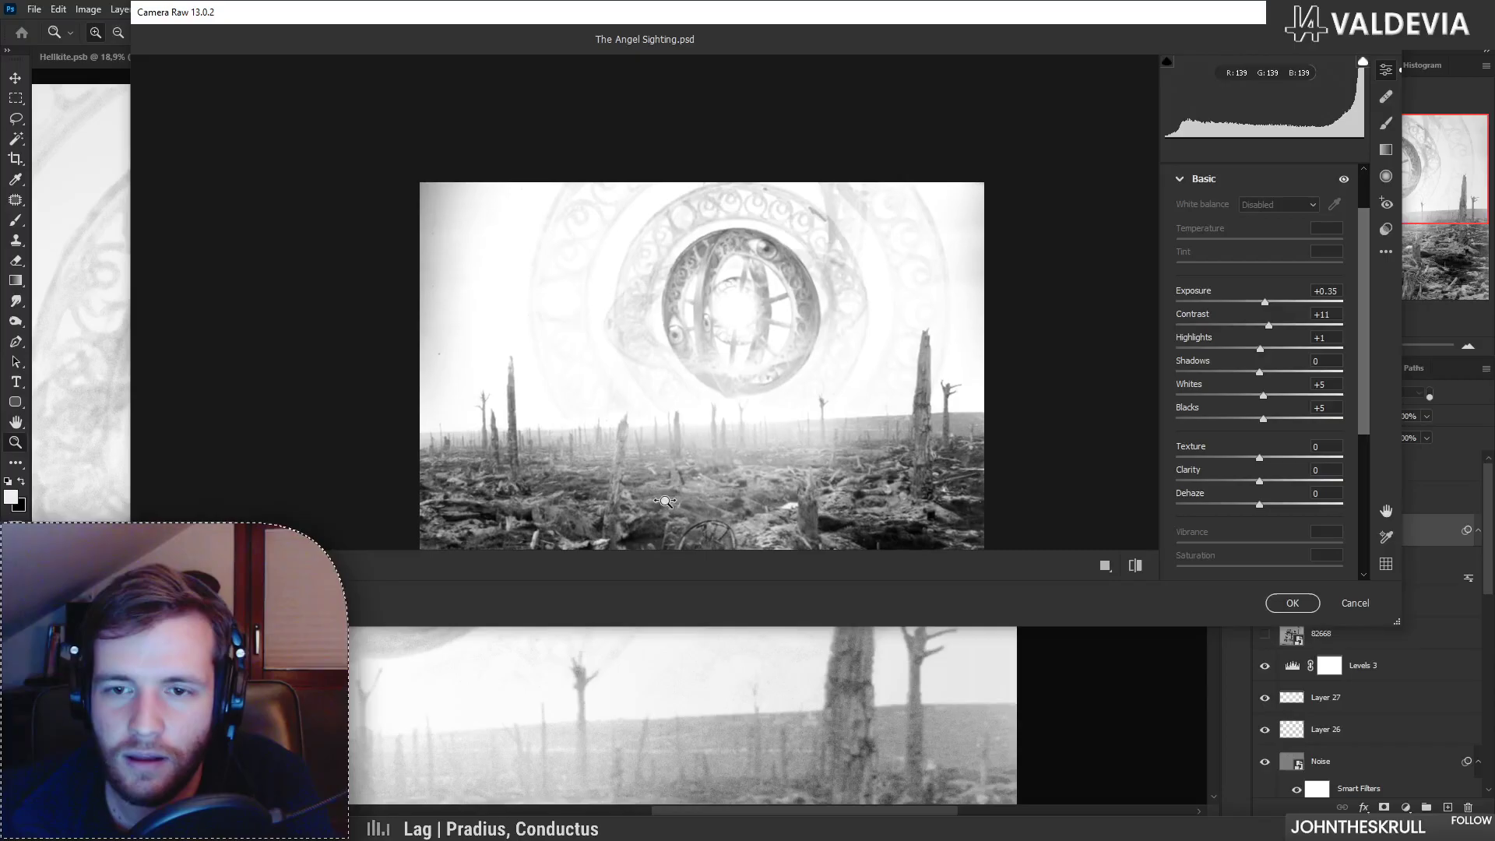
pyautogui.click(1291, 604)
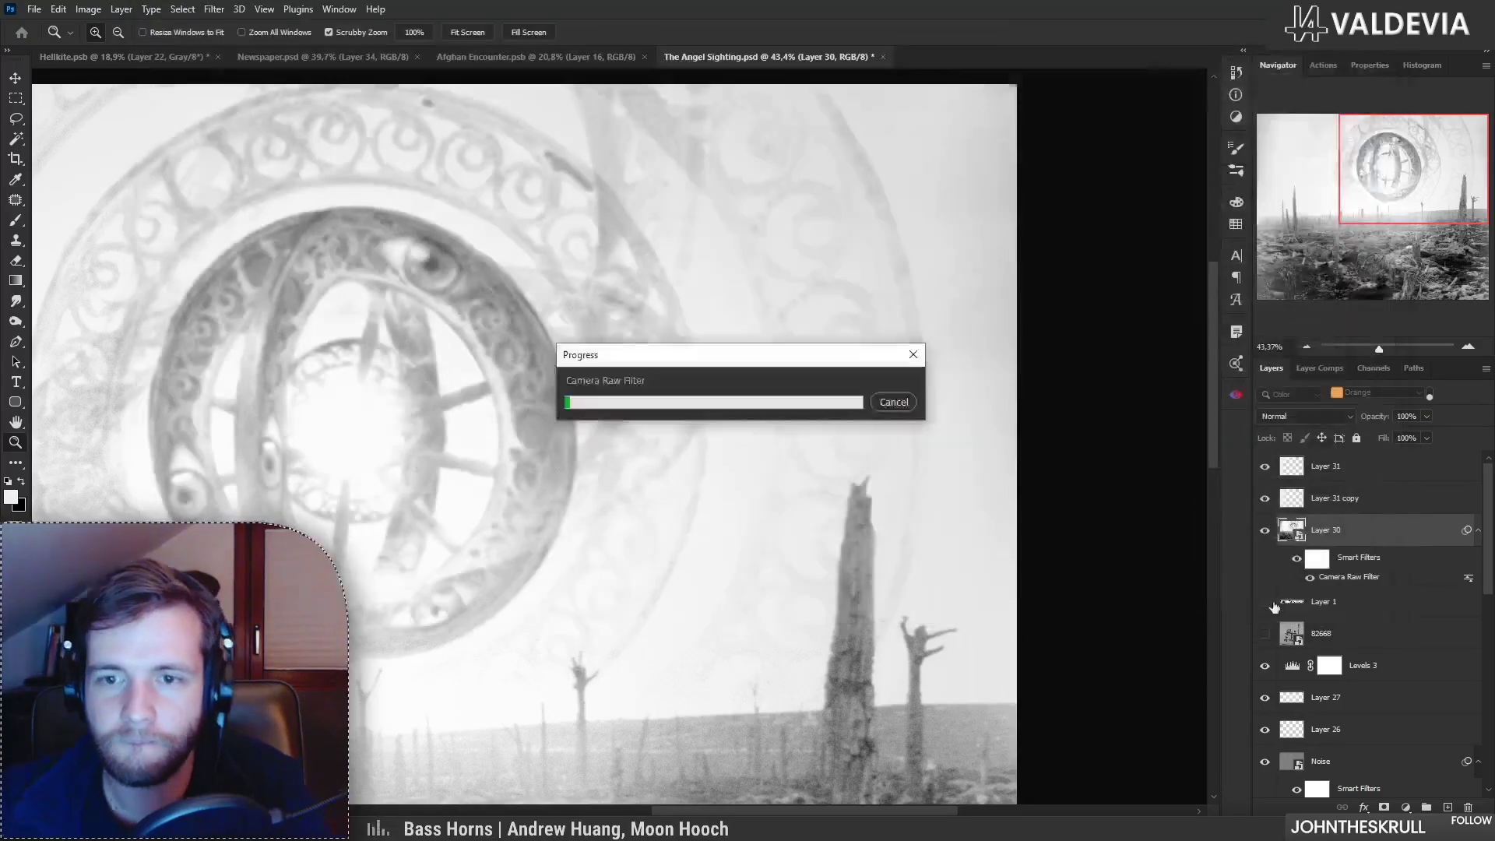
# Step: Examine the whole image and compare it before and after the latest Camera Raw edit
pyautogui.moveTo(610, 495); pyautogui.dragTo(546, 495)
pyautogui.moveTo(503, 563); pyautogui.dragTo(571, 450)
pyautogui.moveTo(550, 366); pyautogui.dragTo(540, 366)
pyautogui.moveTo(487, 434); pyautogui.dragTo(531, 457)
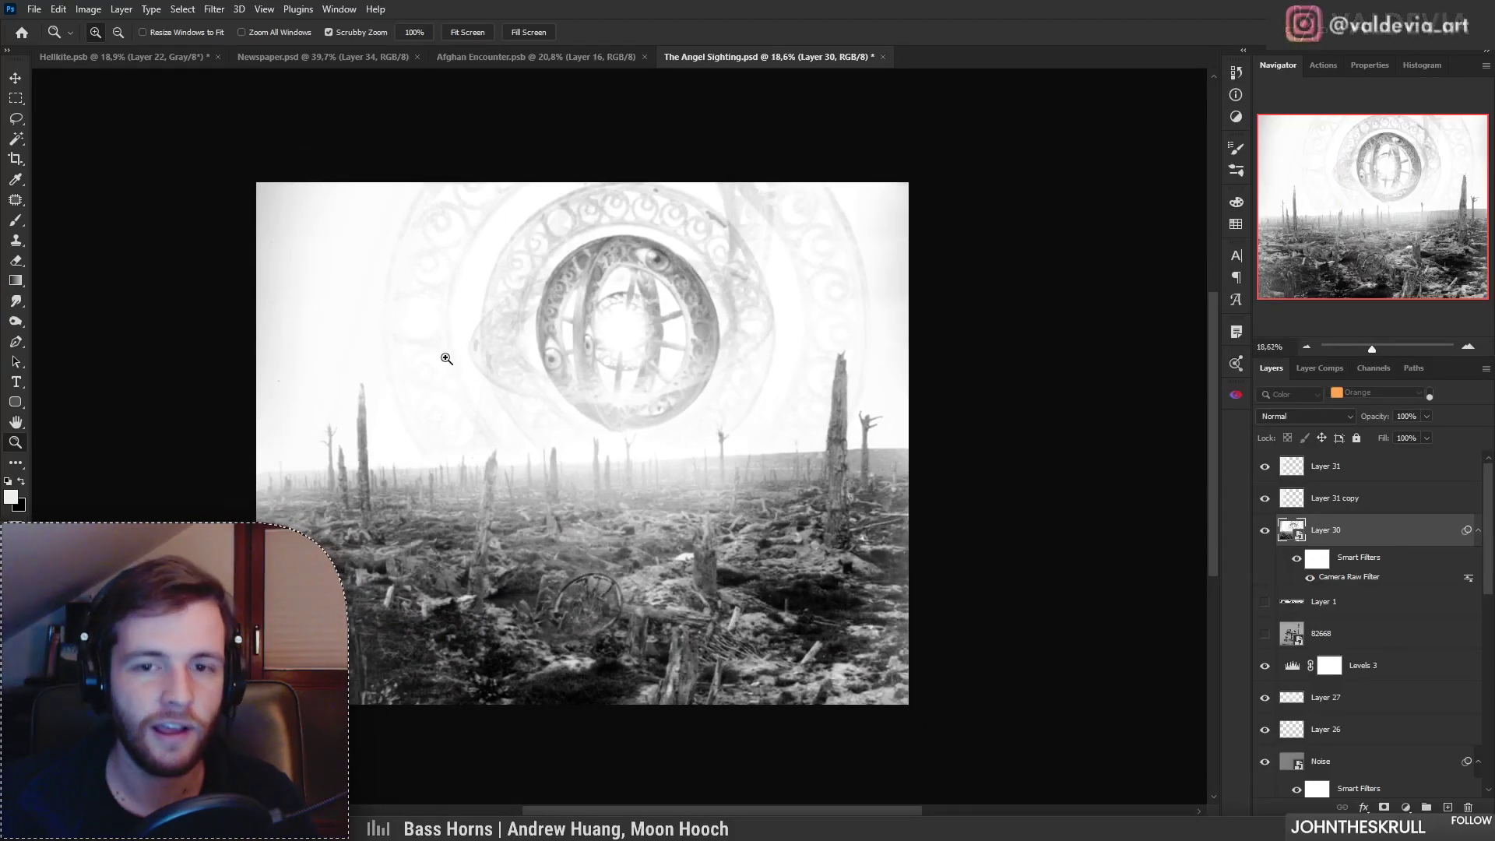
pyautogui.hotkey('ctrl', 'z')
pyautogui.hotkey('ctrl', 'shift', 'z')
pyautogui.moveTo(426, 346); pyautogui.dragTo(431, 344)
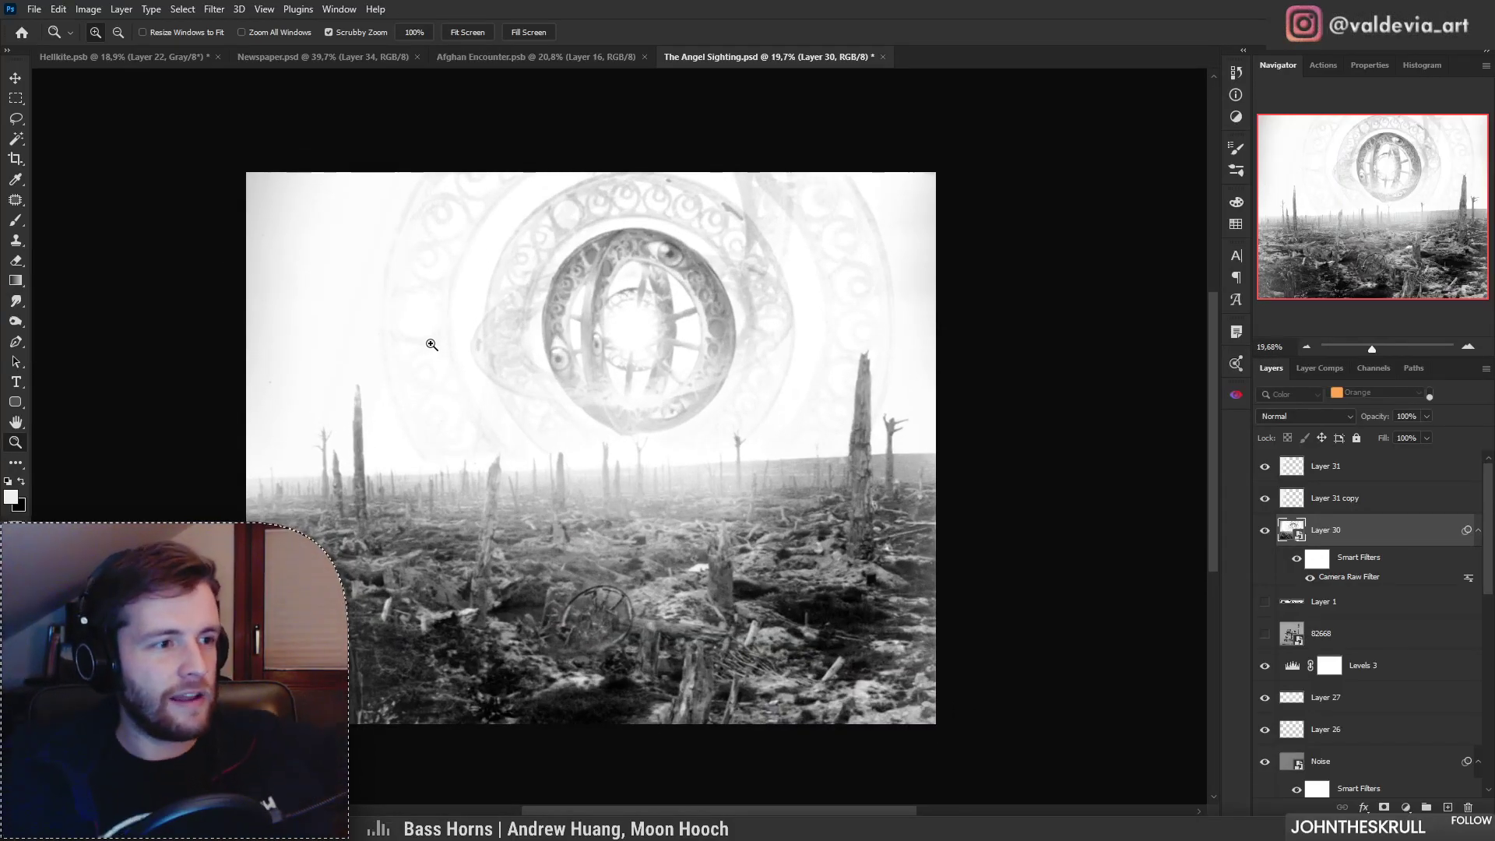